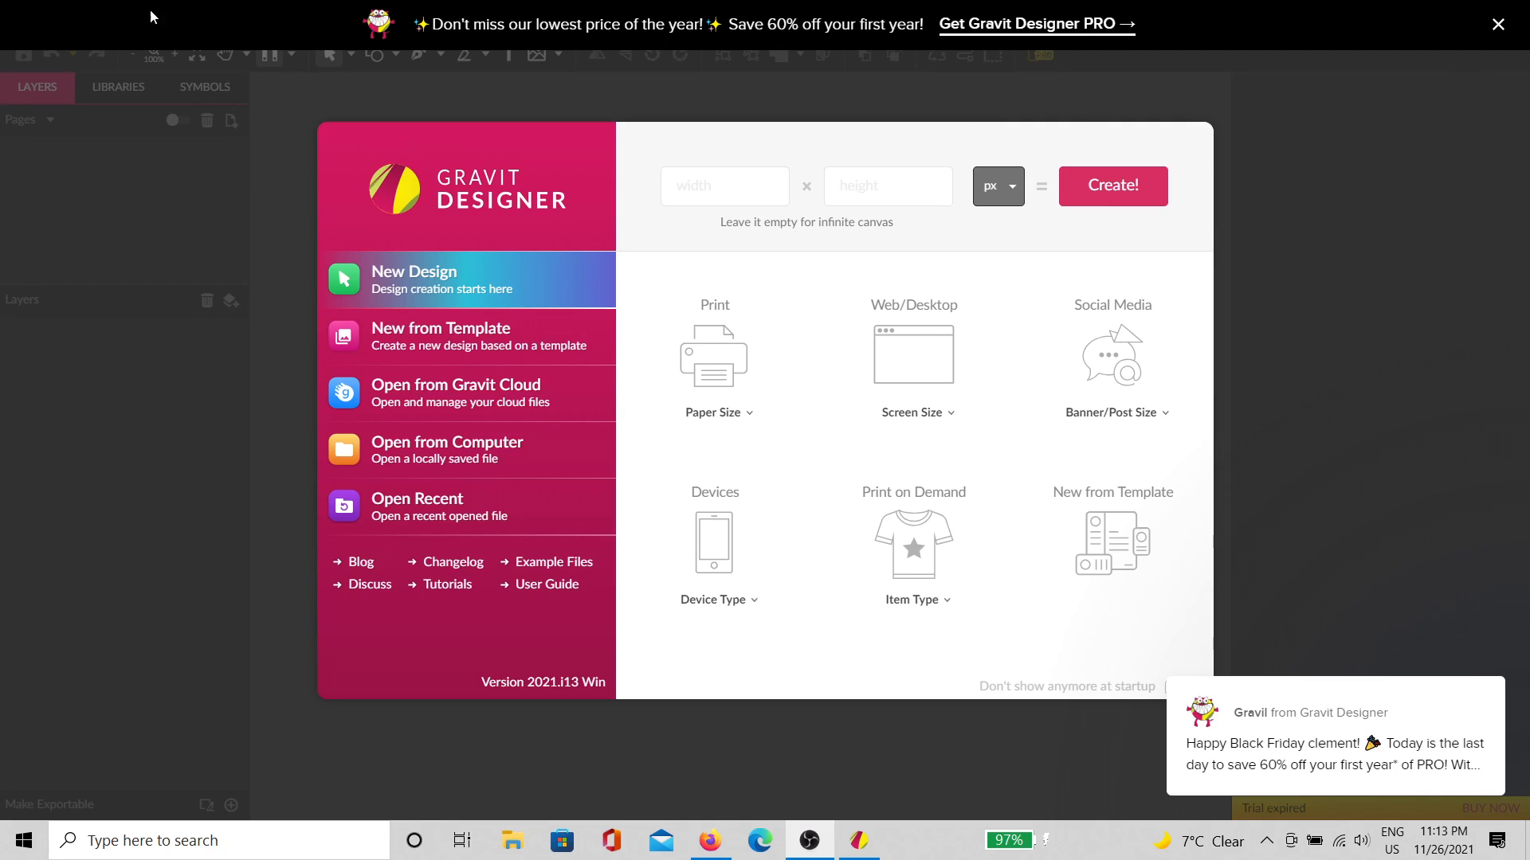
Step: Enter 1024 px width and 1024 px height in New Design and create the blank page
{"action": "left_click", "coordinate": [728, 182]}
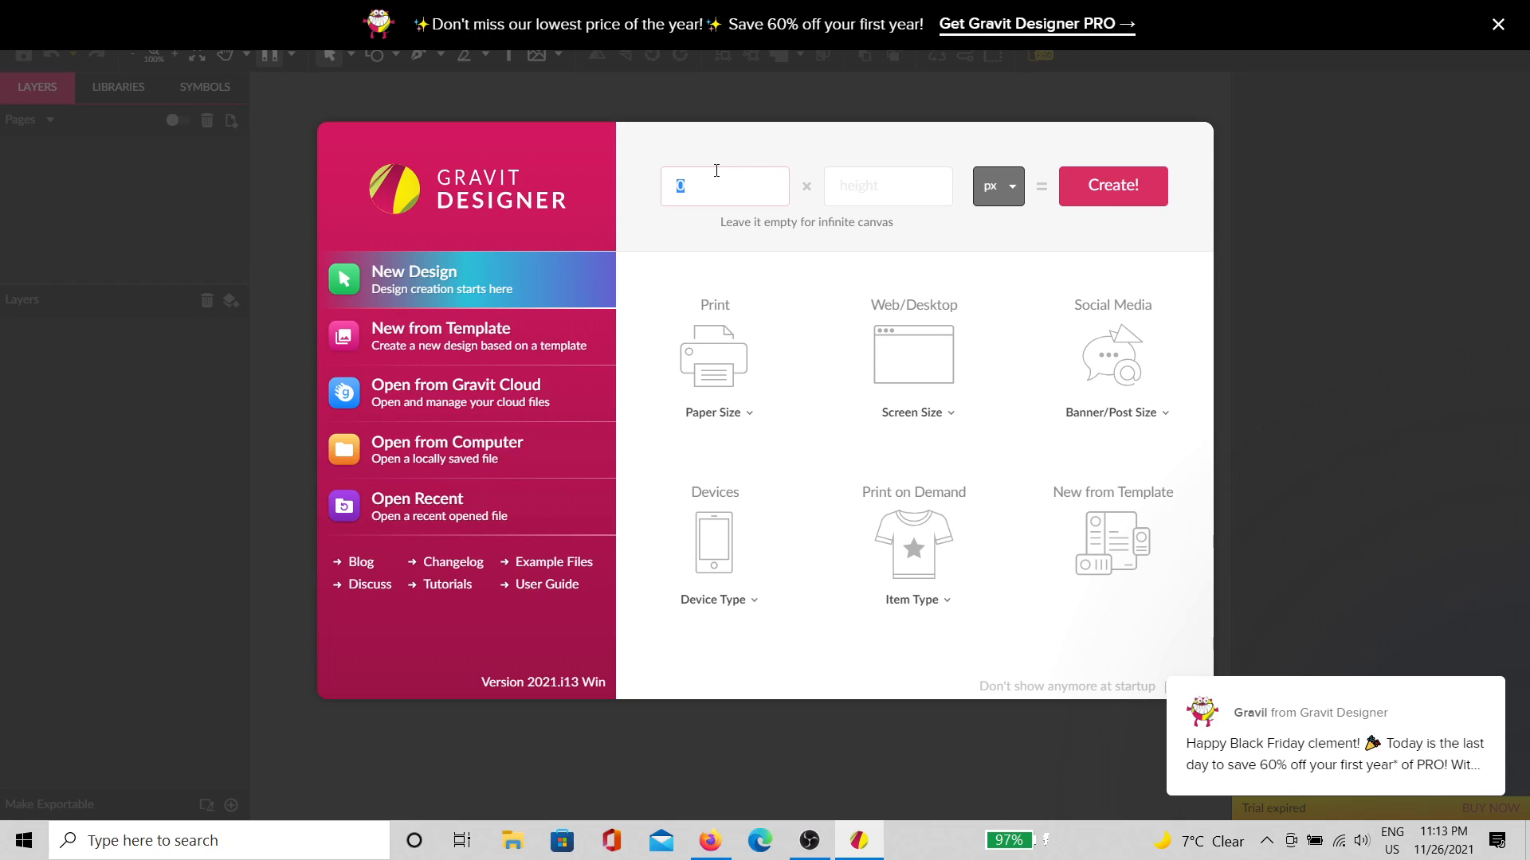
{"action": "key", "text": "Tab"}
{"action": "type", "text": "10"}
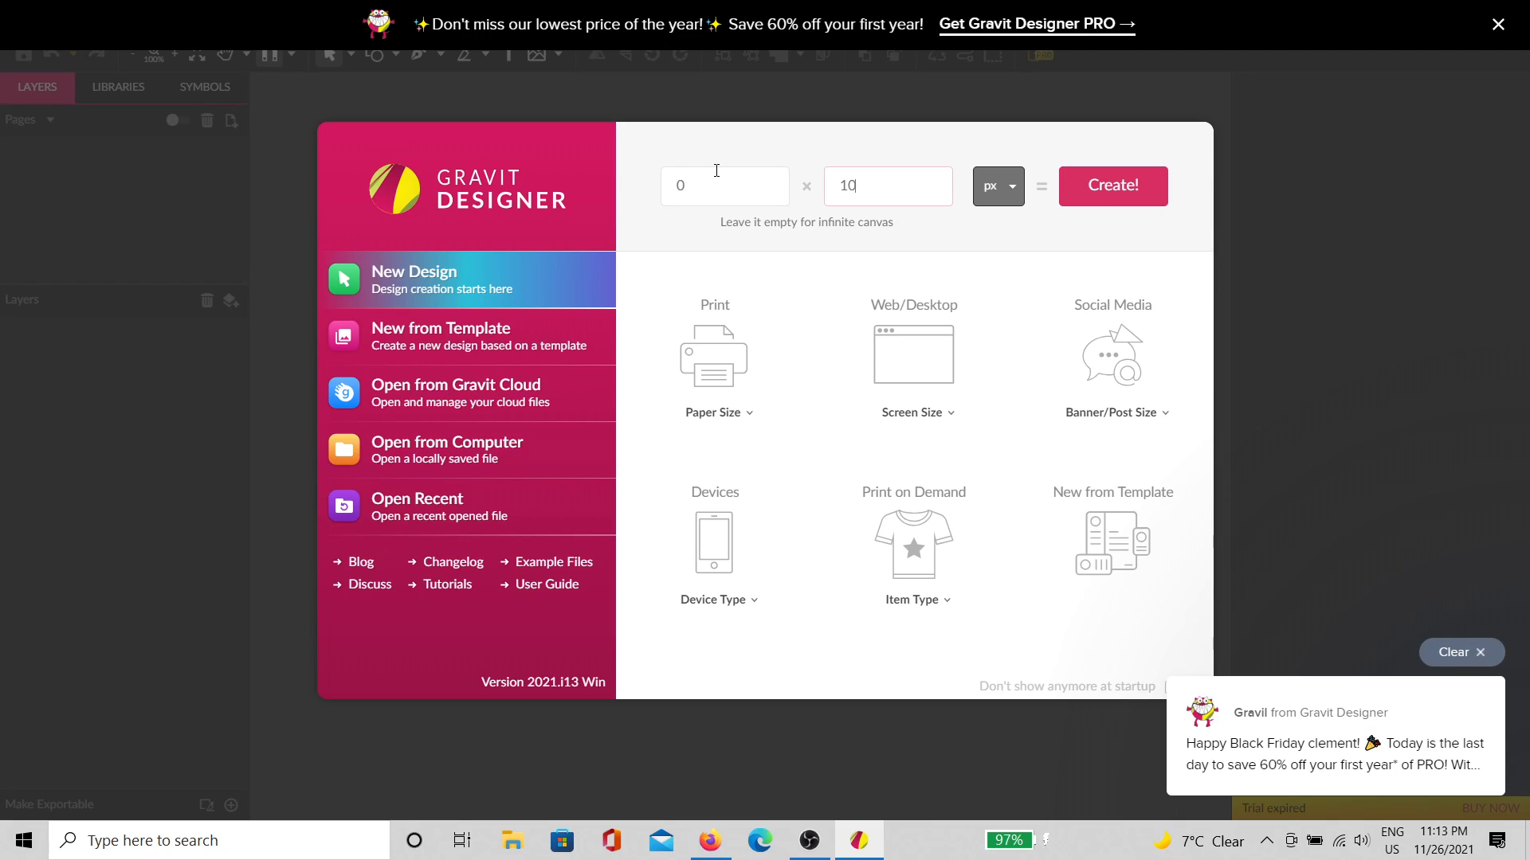
{"action": "left_click", "coordinate": [717, 177]}
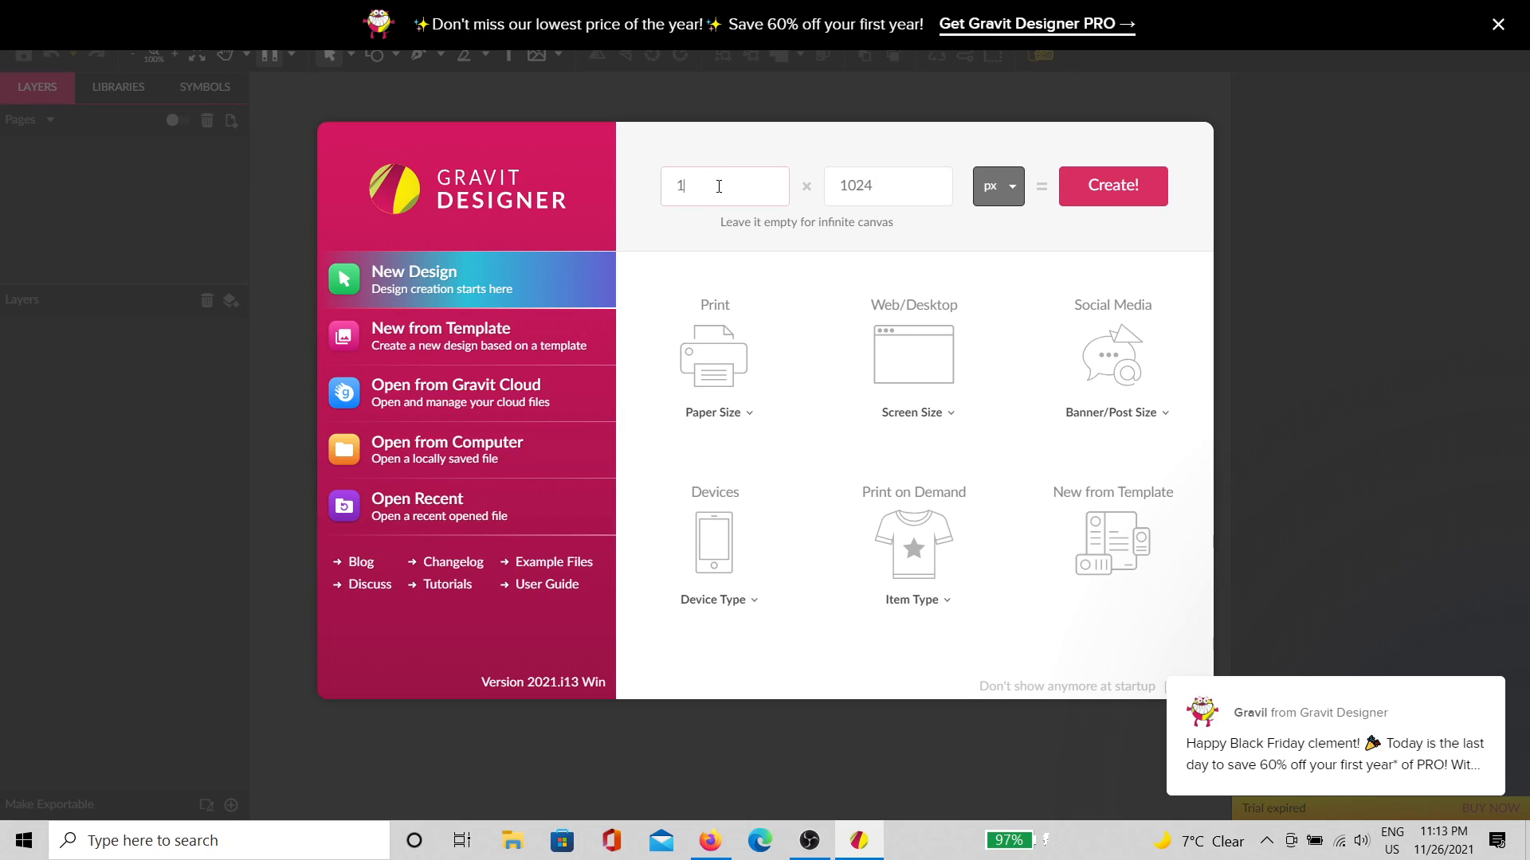
{"action": "type", "text": "1024"}
{"action": "mouse_move", "coordinate": [1207, 721]}
{"action": "left_click", "coordinate": [1111, 198]}
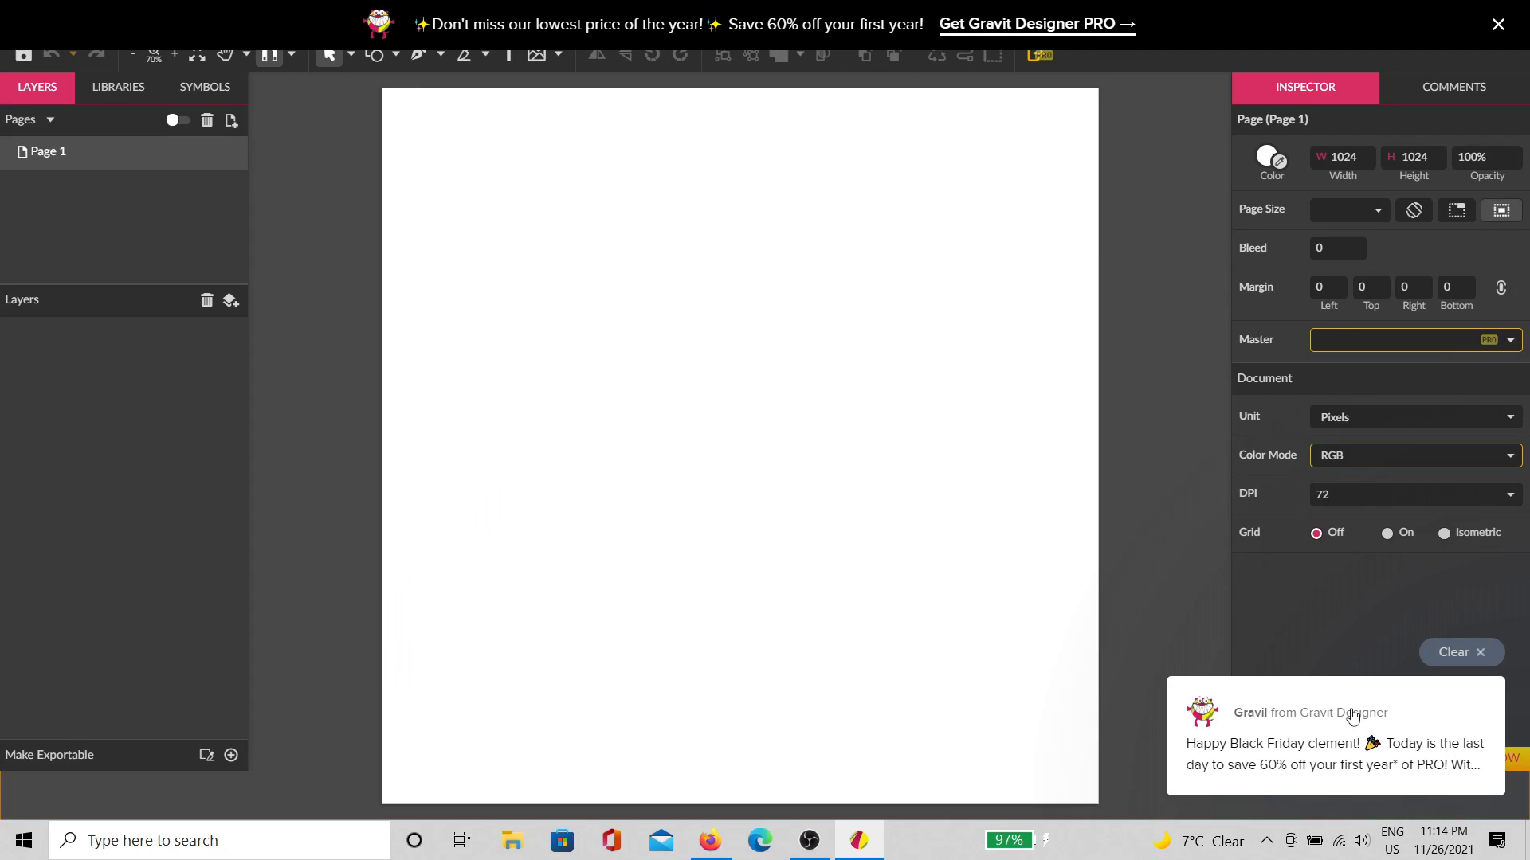
Step: Dismiss the PRO promo notification with a neutral reaction and close the top promo banner
{"action": "left_click", "coordinate": [1353, 740]}
{"action": "scroll", "coordinate": [1322, 635], "scroll_direction": "down", "scroll_amount": 1}
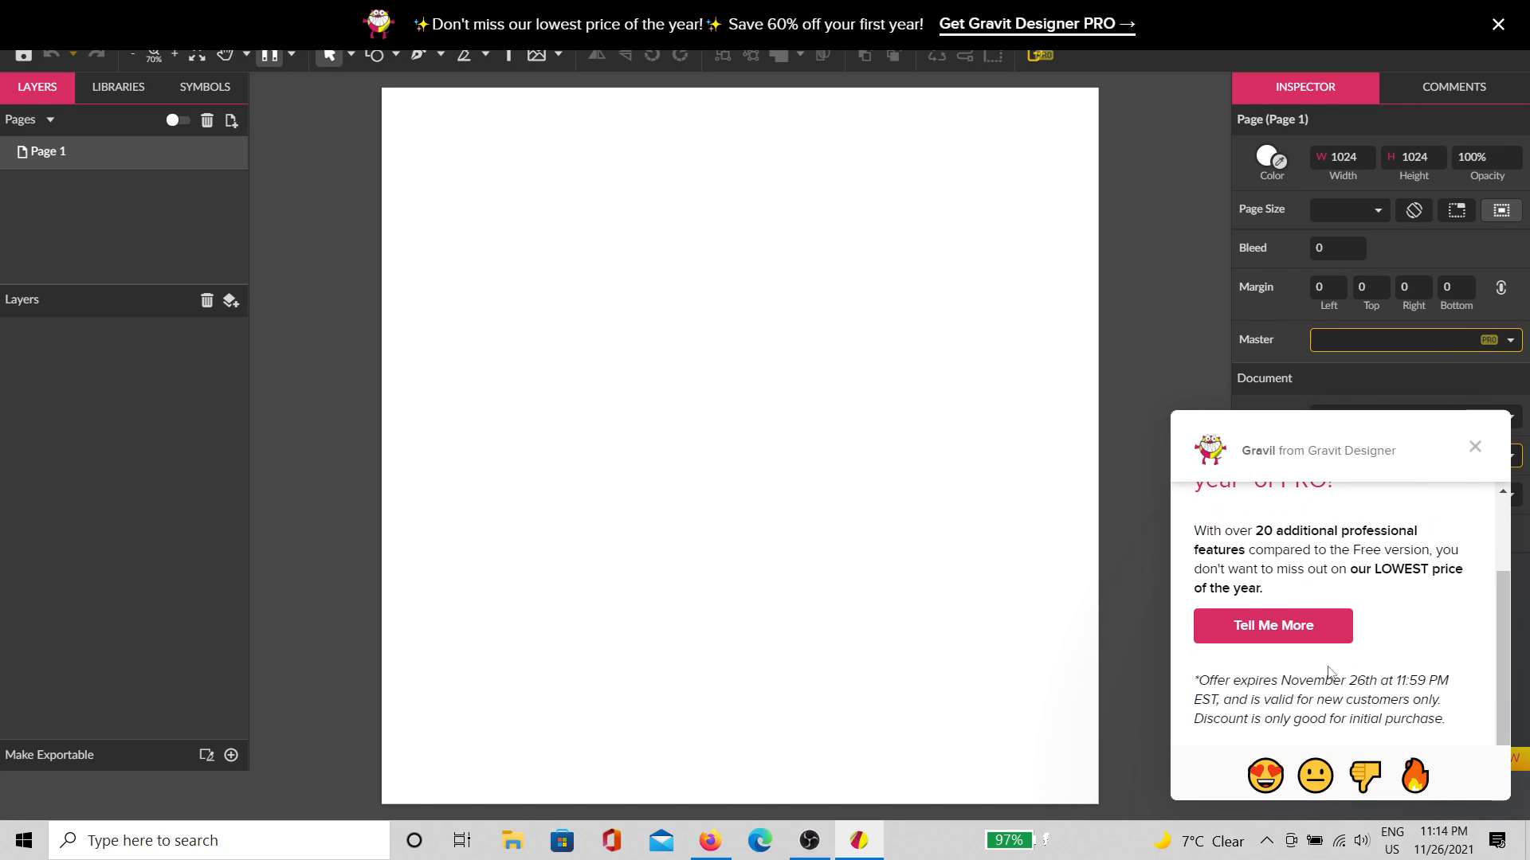
{"action": "left_click", "coordinate": [1304, 779]}
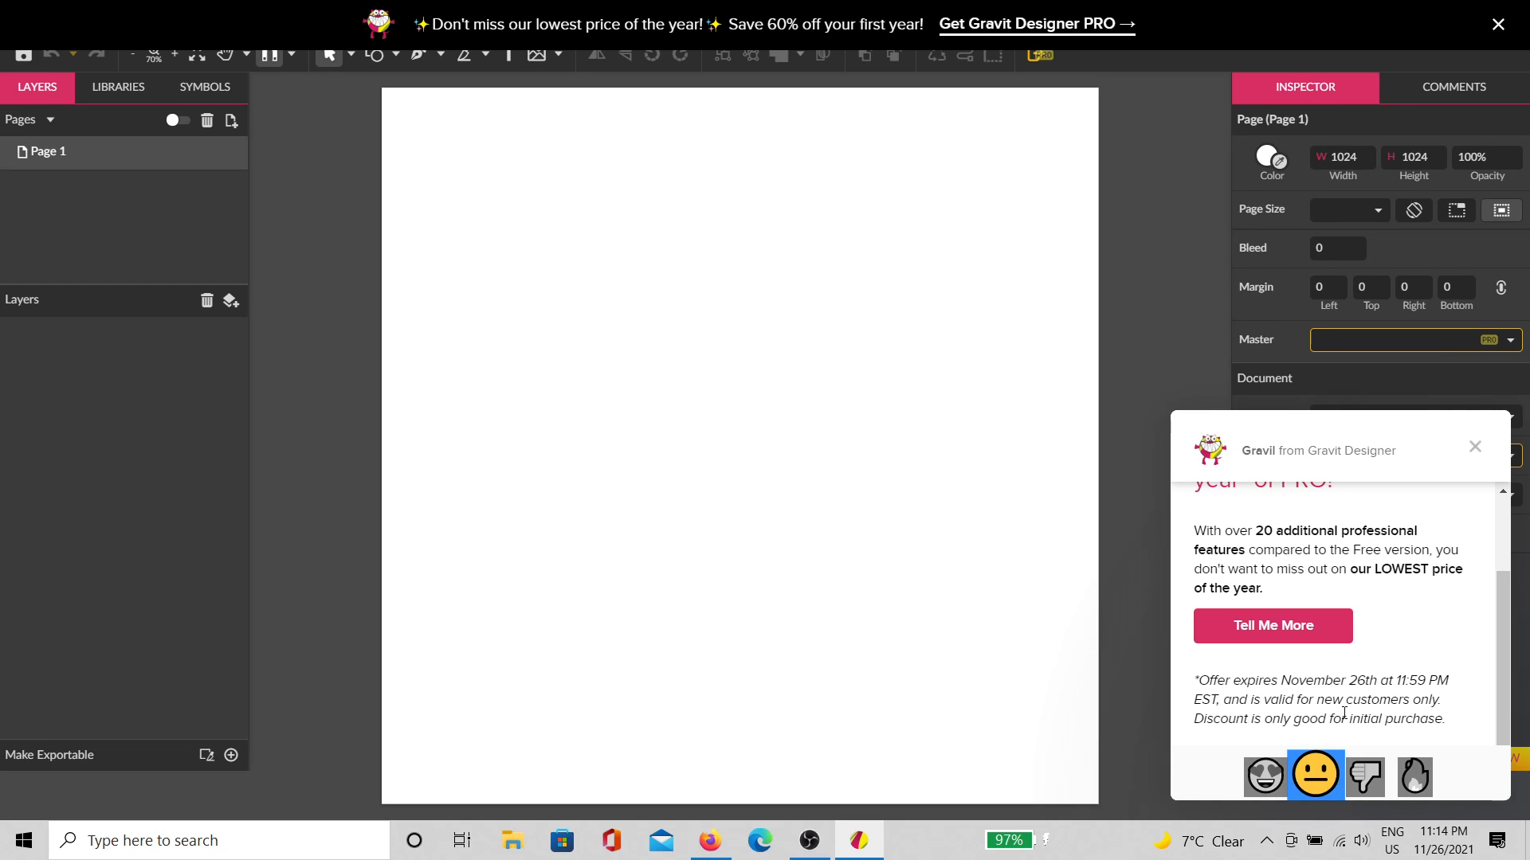
{"action": "scroll", "coordinate": [1368, 674], "scroll_direction": "up", "scroll_amount": 2}
{"action": "scroll", "coordinate": [1322, 635], "scroll_direction": "down", "scroll_amount": 3}
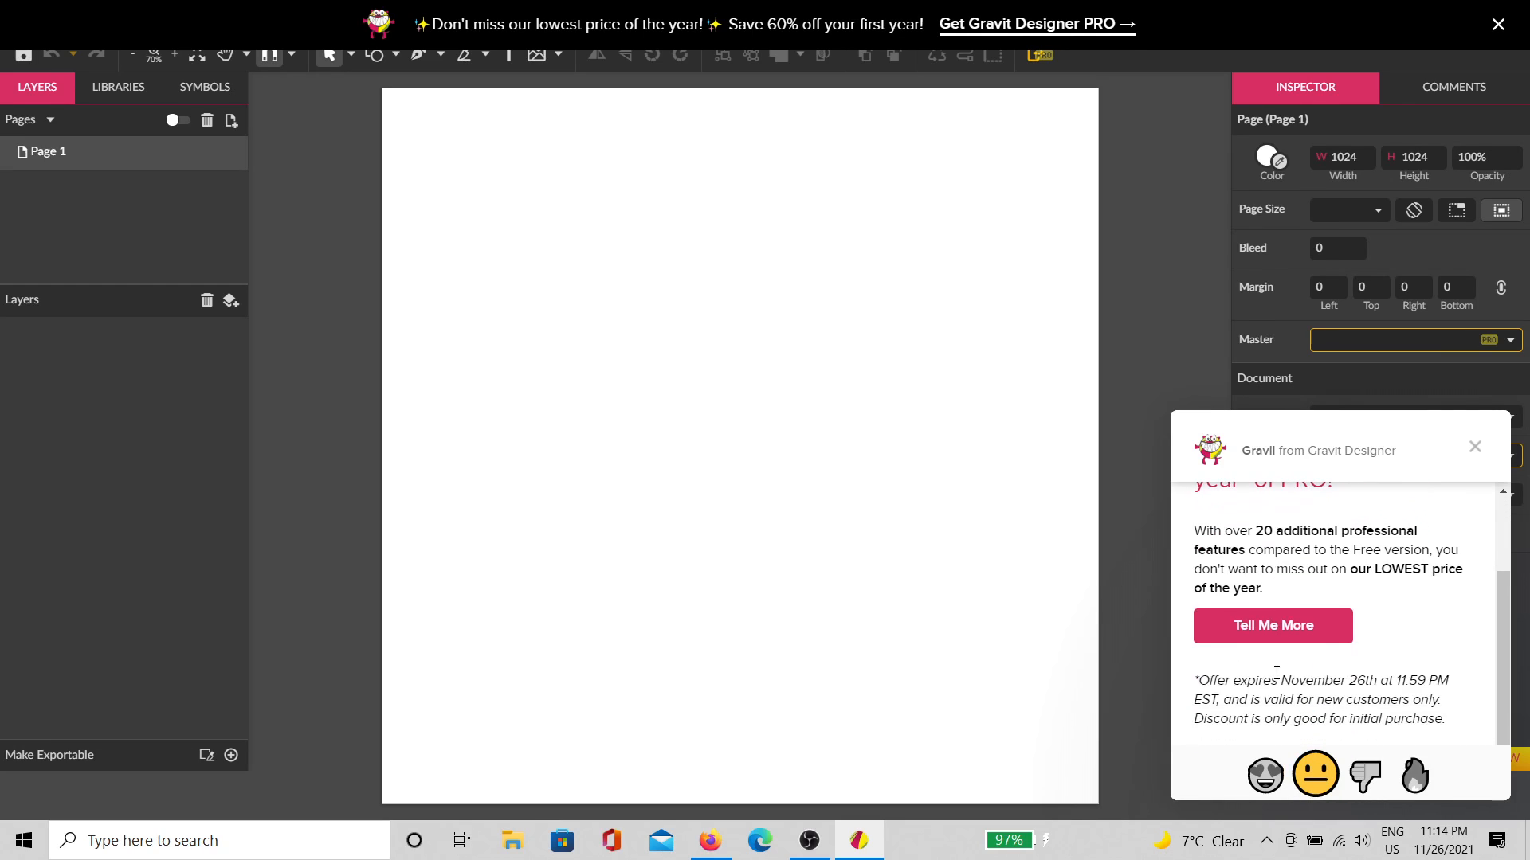
{"action": "scroll", "coordinate": [1290, 653], "scroll_direction": "up", "scroll_amount": 2}
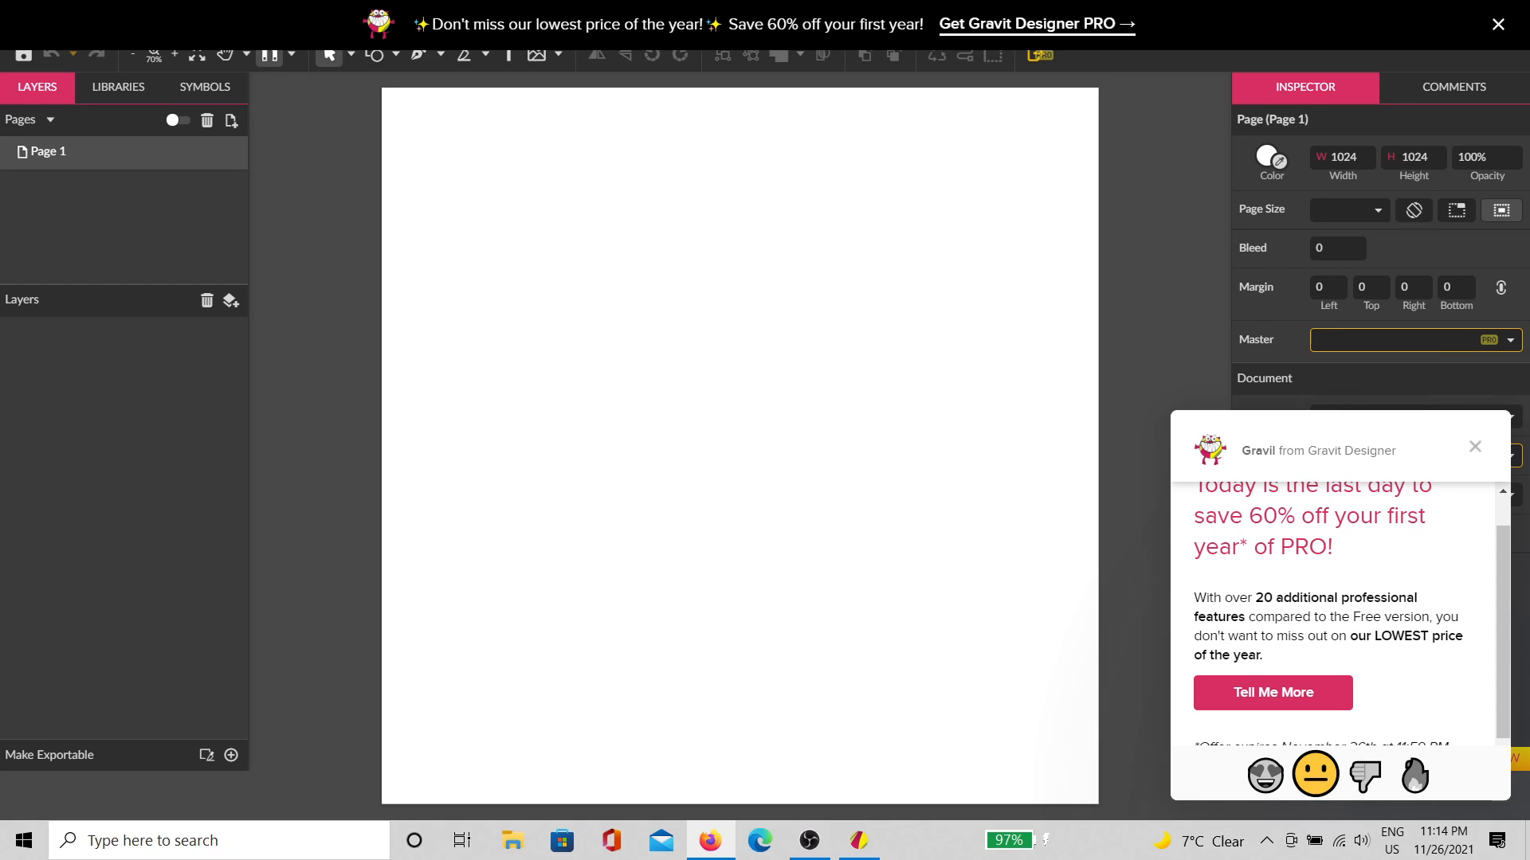
{"action": "left_click", "coordinate": [1475, 446]}
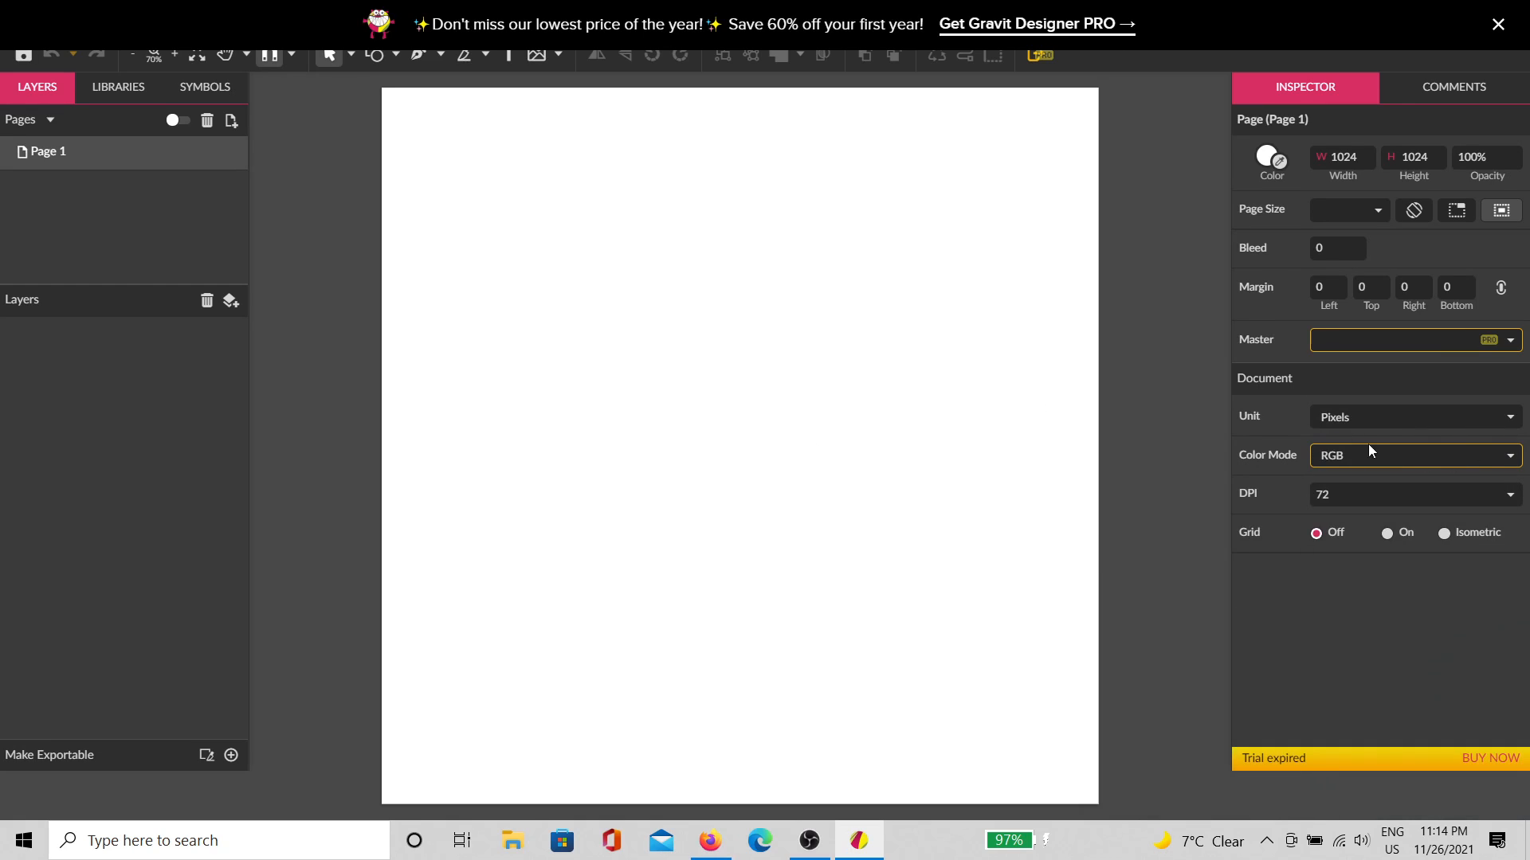
{"action": "left_click", "coordinate": [1495, 26]}
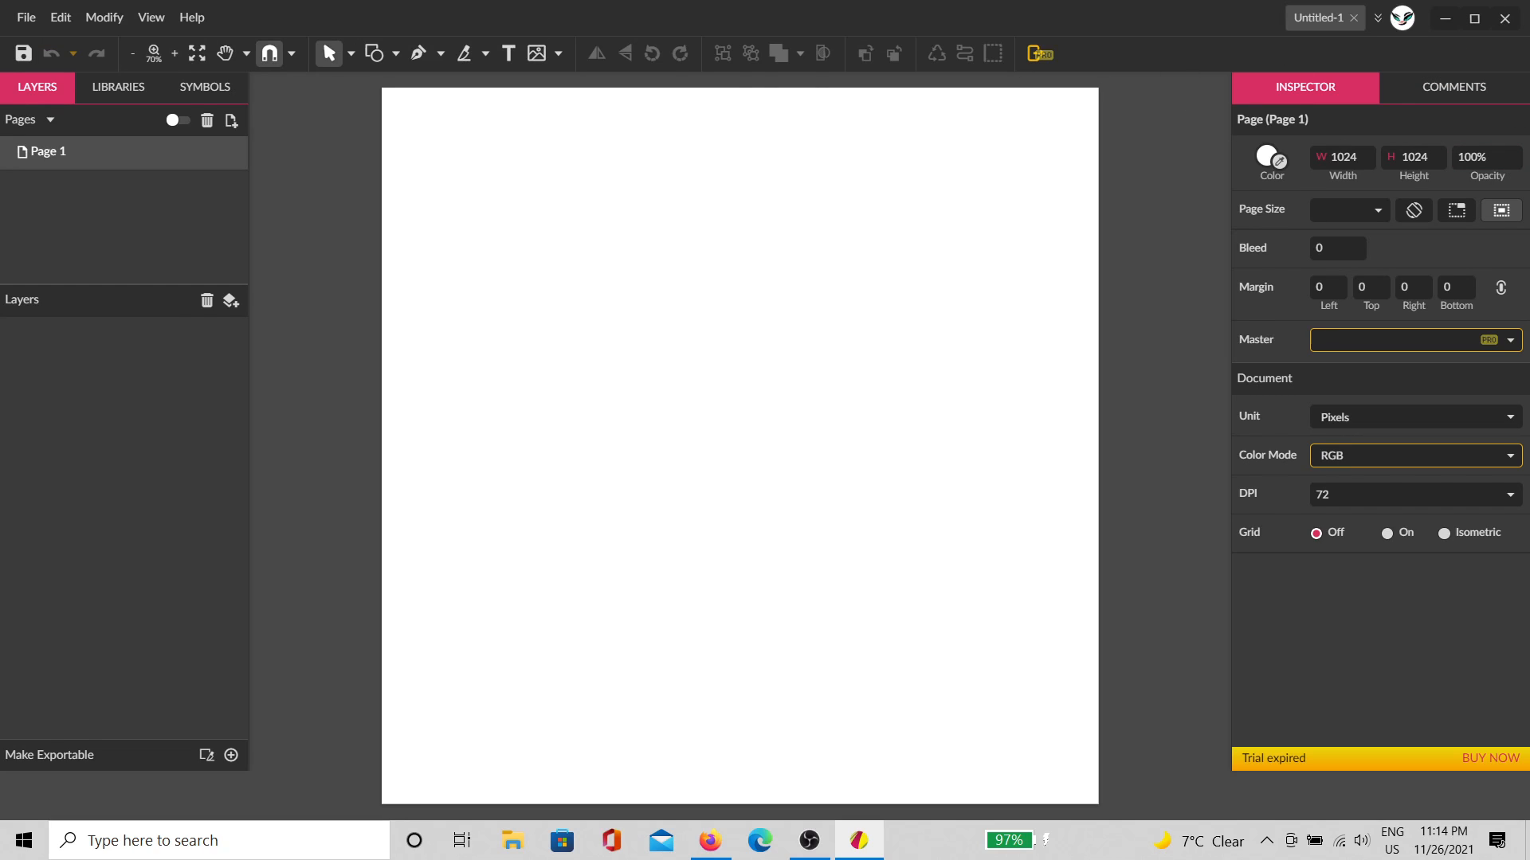
{"action": "key", "text": "alt+Tab"}
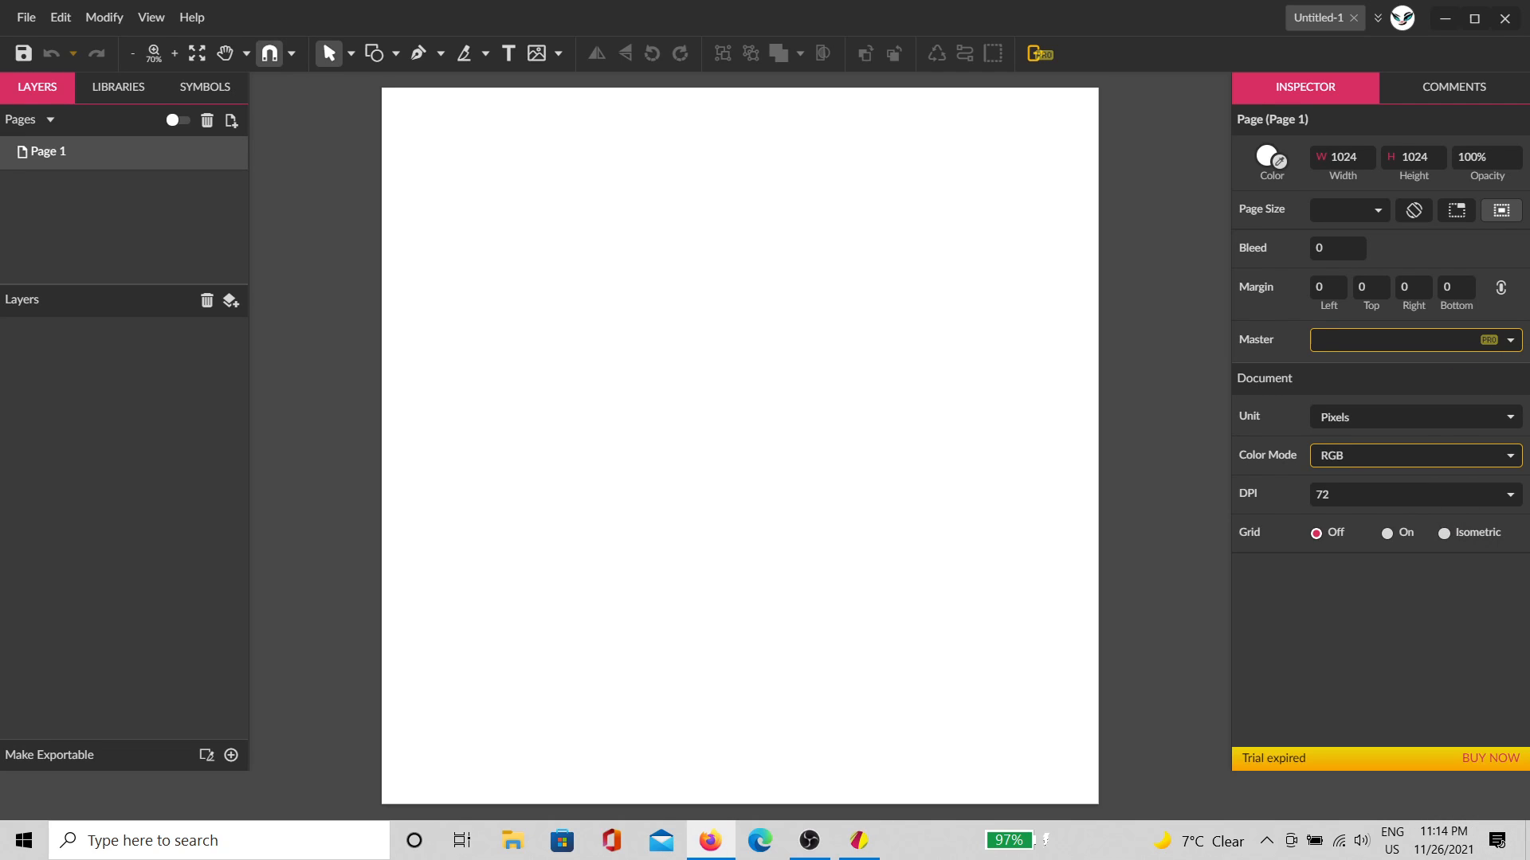
{"action": "left_click_drag", "start_coordinate": [1529, 366], "coordinate": [921, 205]}
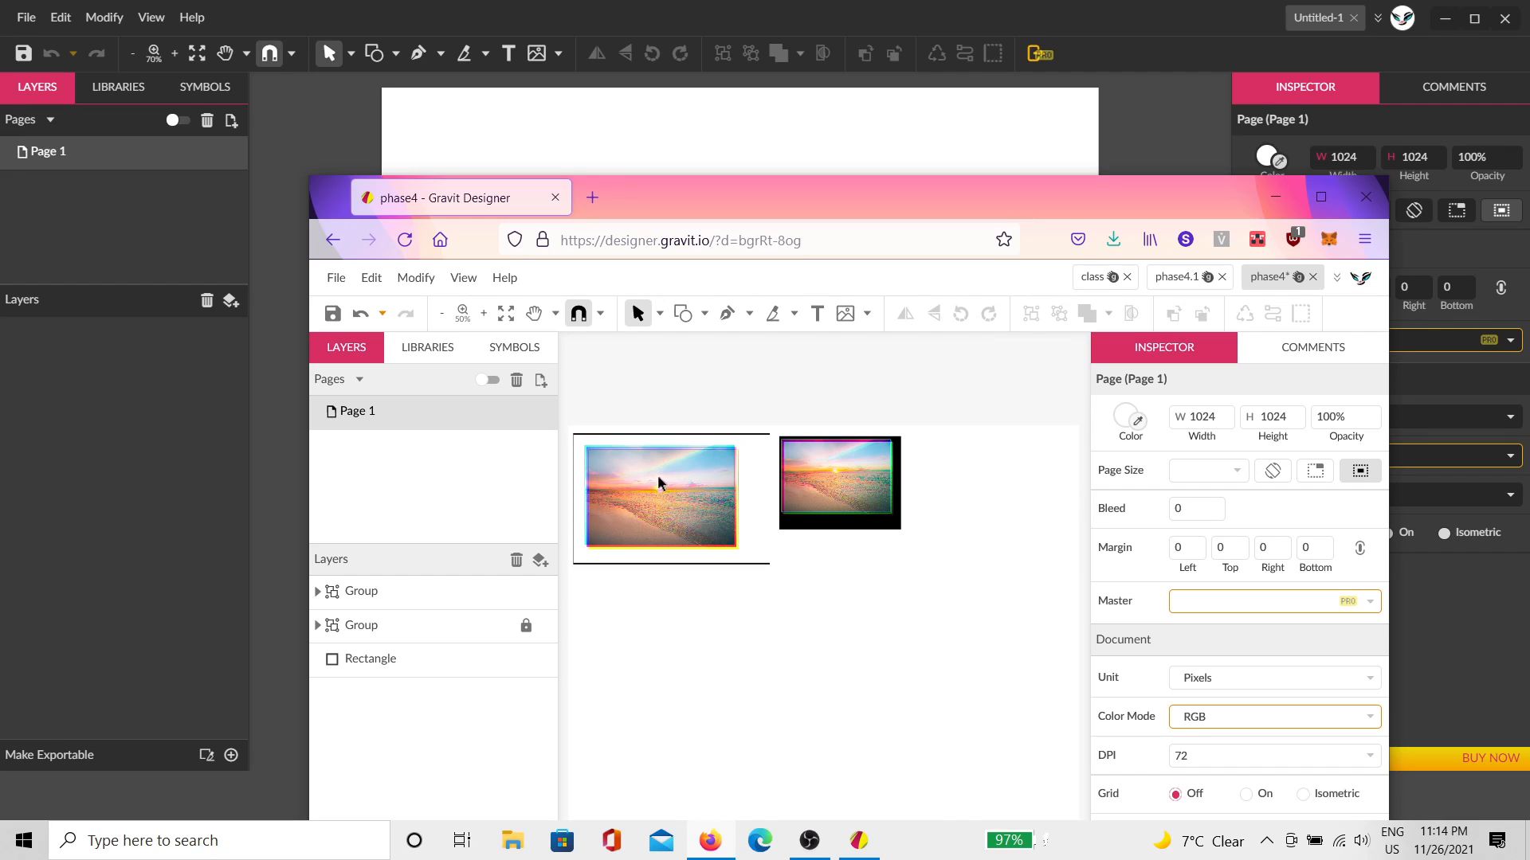
{"action": "scroll", "coordinate": [668, 473], "scroll_direction": "up", "scroll_amount": 5}
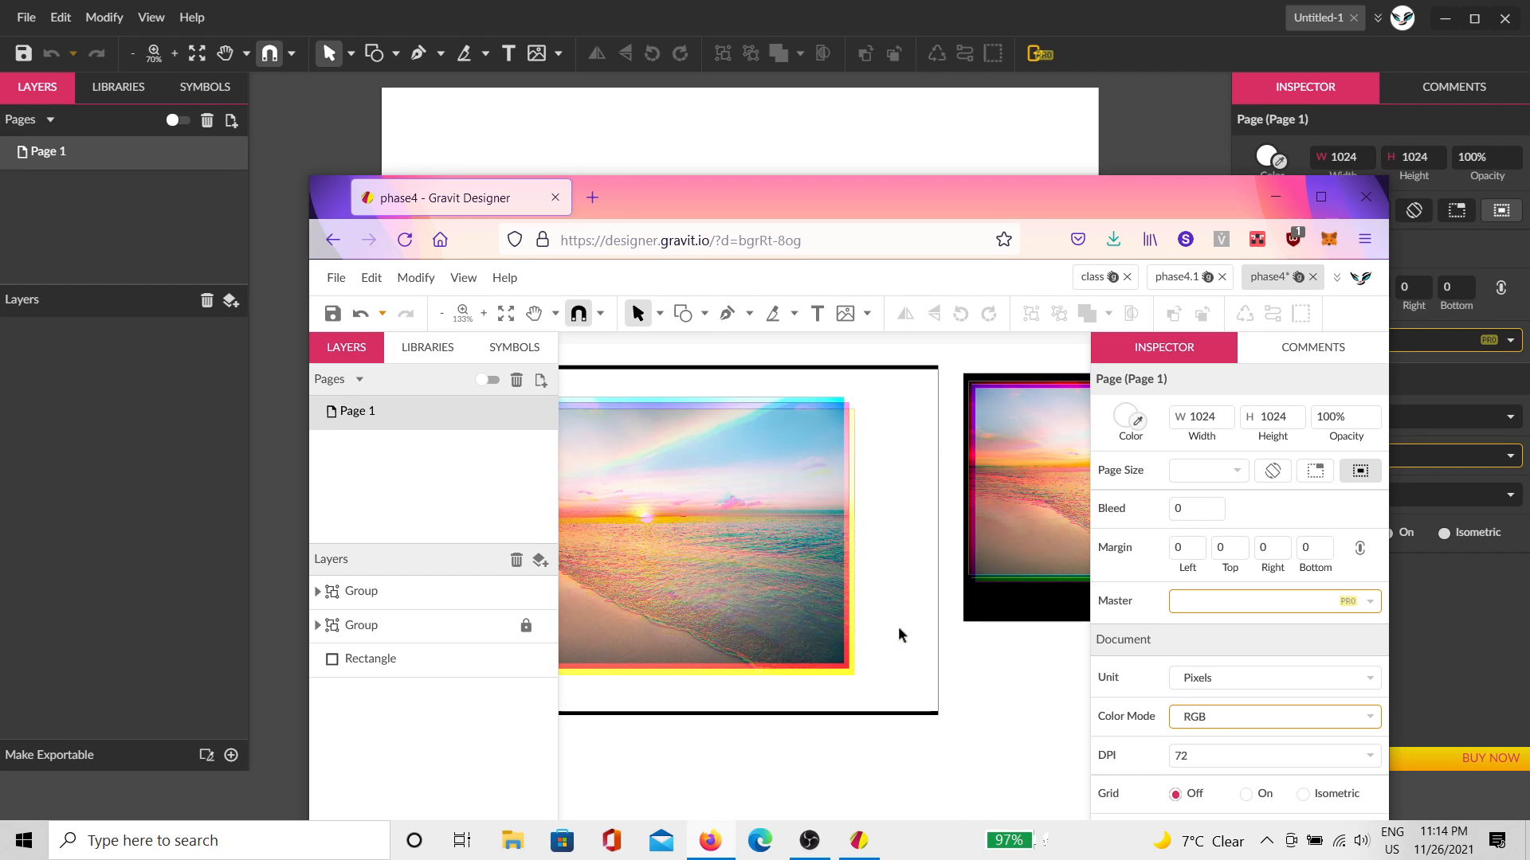
{"action": "key", "text": "space"}
{"action": "left_click_drag", "start_coordinate": [926, 635], "coordinate": [648, 625]}
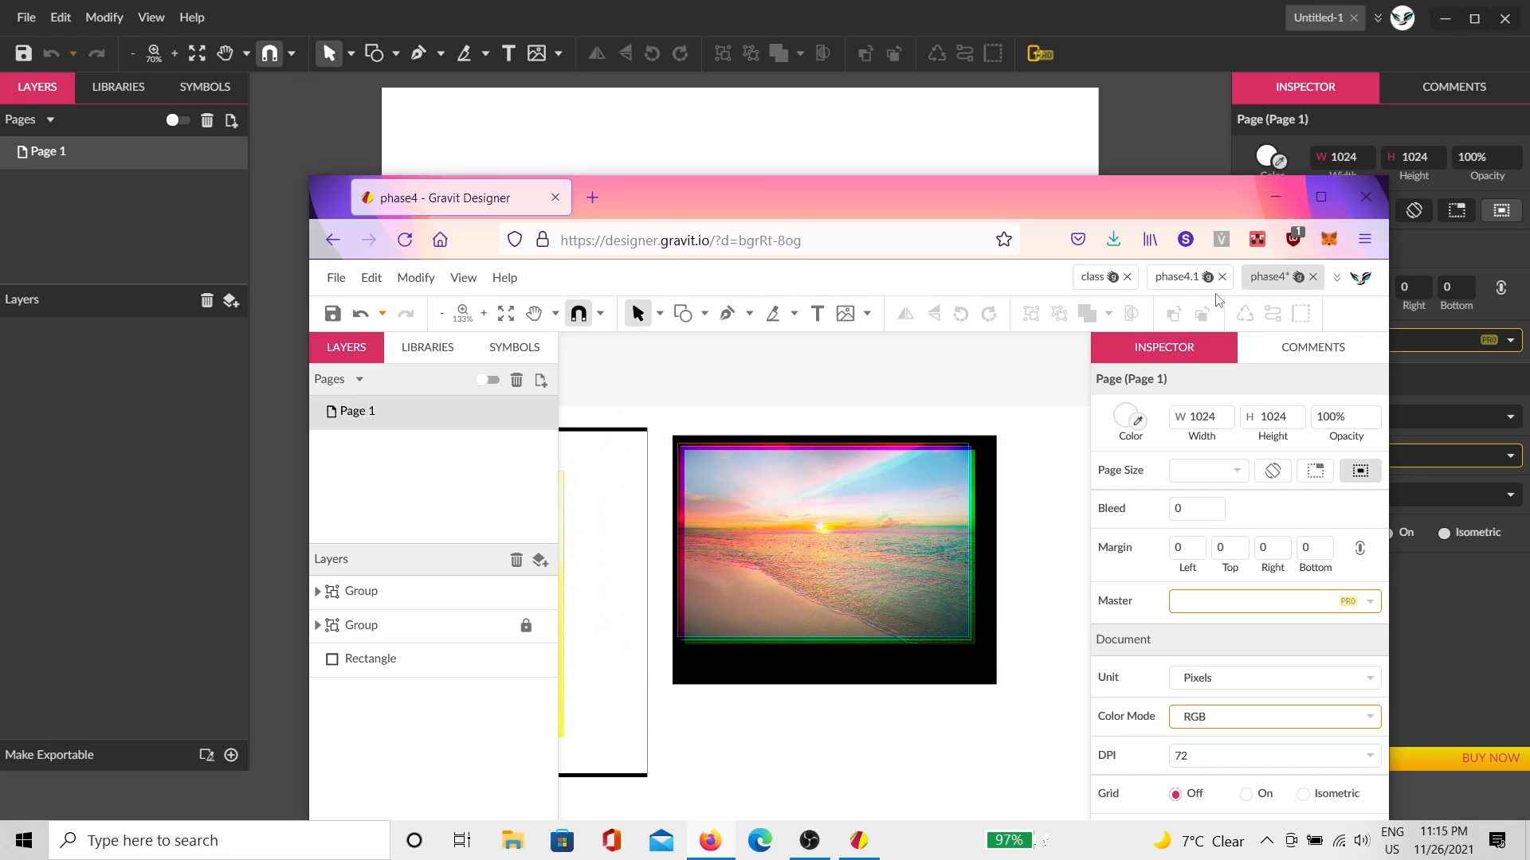
{"action": "left_click", "coordinate": [1191, 283]}
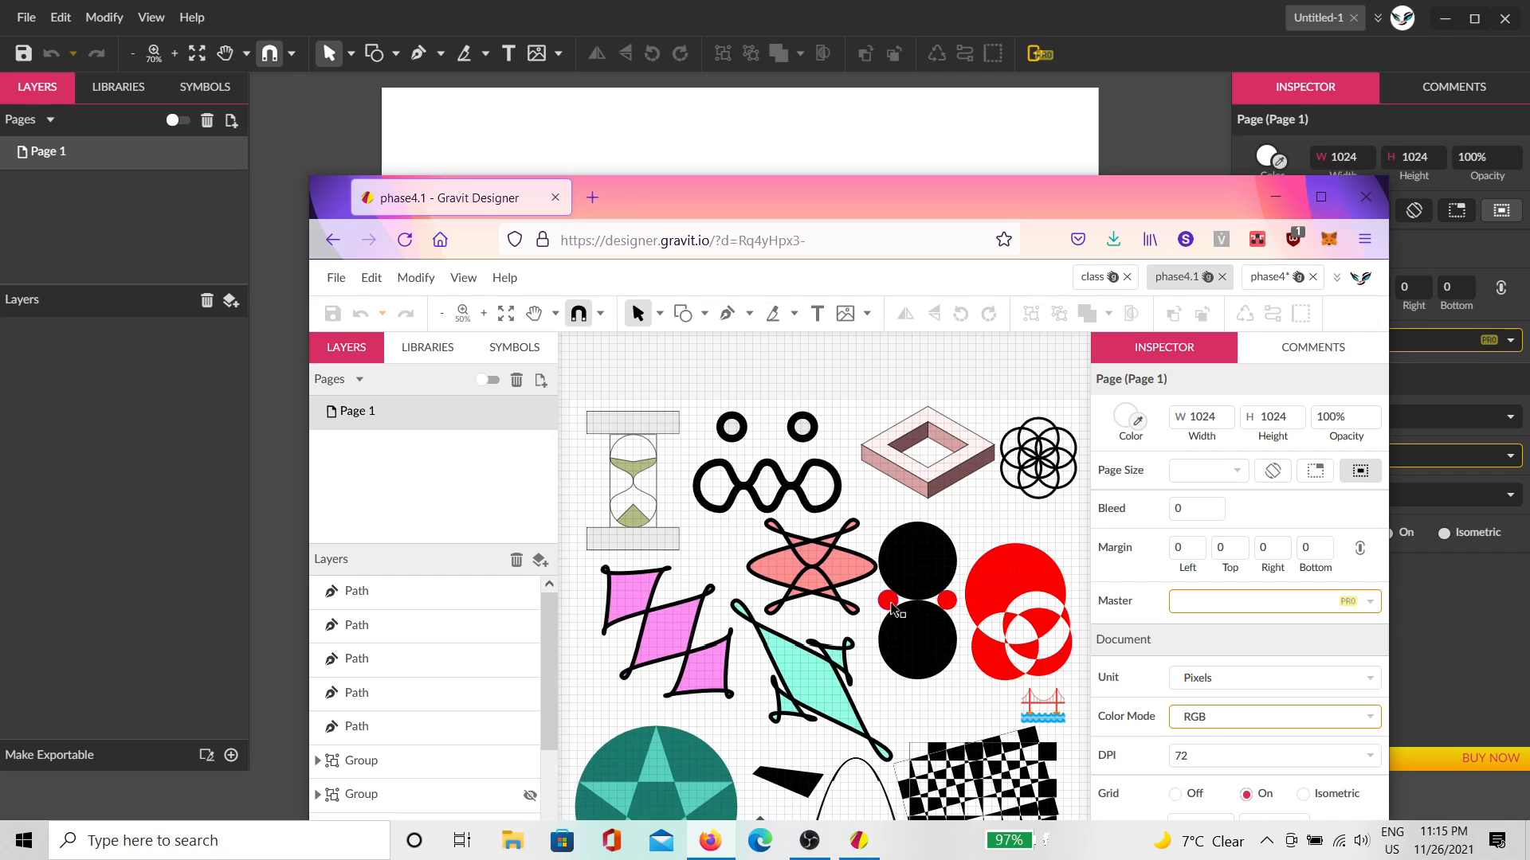
{"action": "left_click_drag", "start_coordinate": [880, 666], "coordinate": [818, 577]}
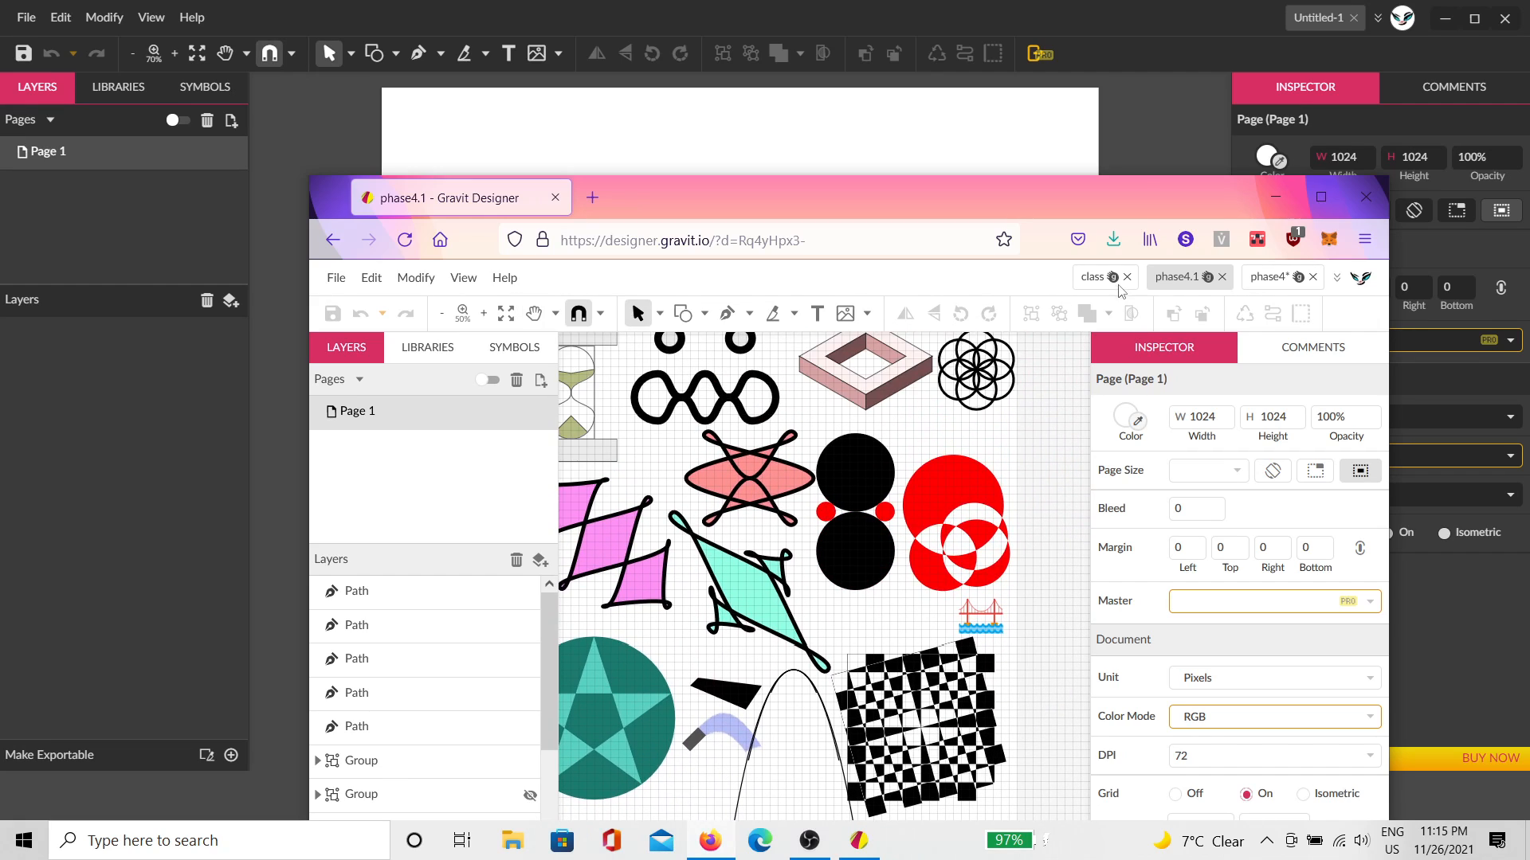
{"action": "left_click", "coordinate": [1106, 279]}
{"action": "scroll", "coordinate": [901, 508], "scroll_direction": "down", "scroll_amount": 2}
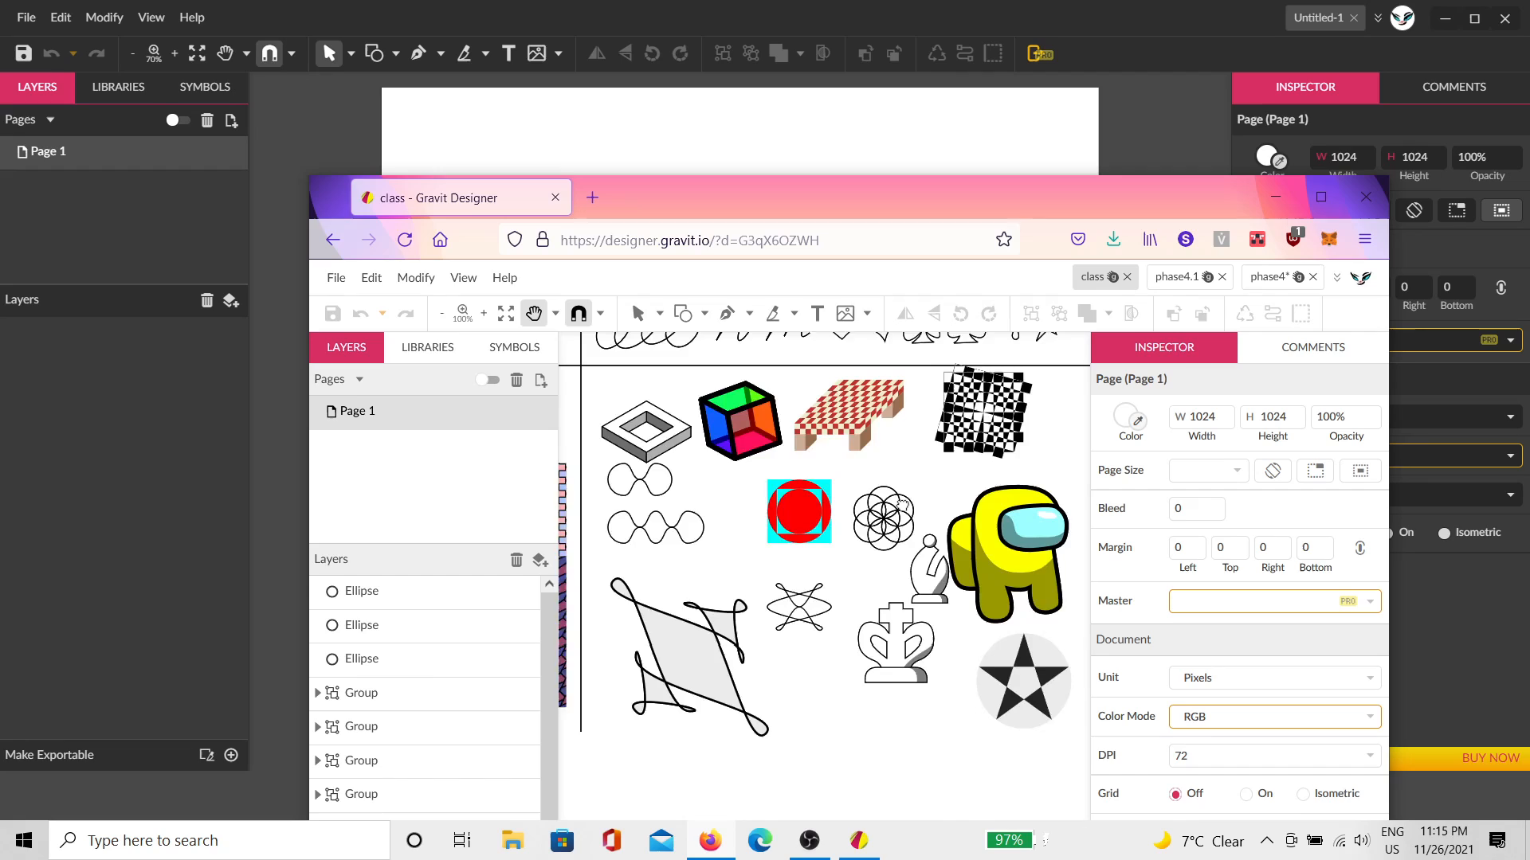
{"action": "scroll", "coordinate": [905, 518], "scroll_direction": "up", "scroll_amount": 2}
{"action": "scroll", "coordinate": [916, 530], "scroll_direction": "down", "scroll_amount": 2}
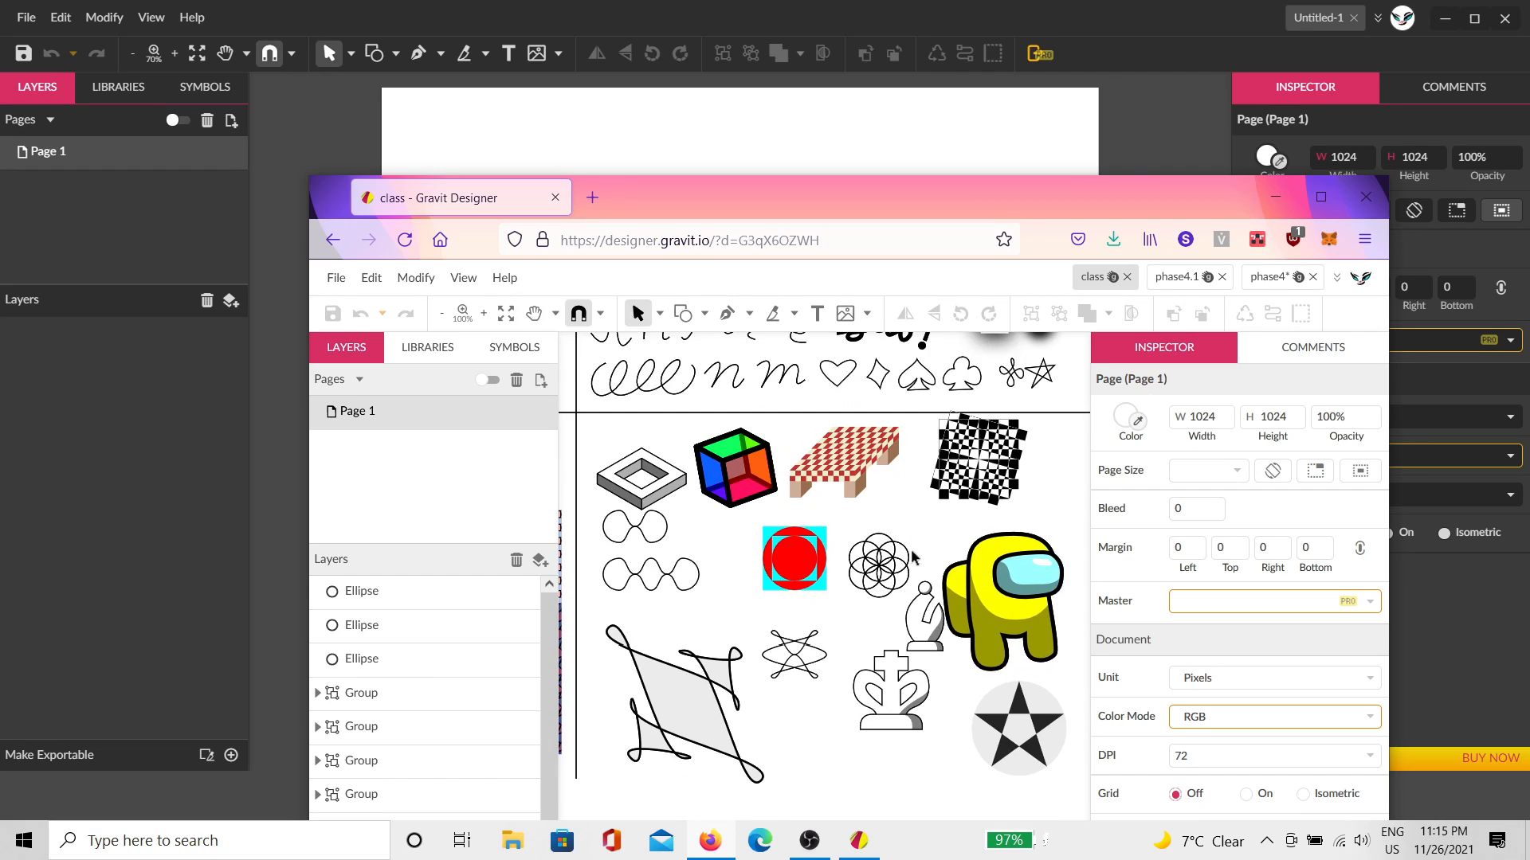
{"action": "left_click", "coordinate": [1187, 284]}
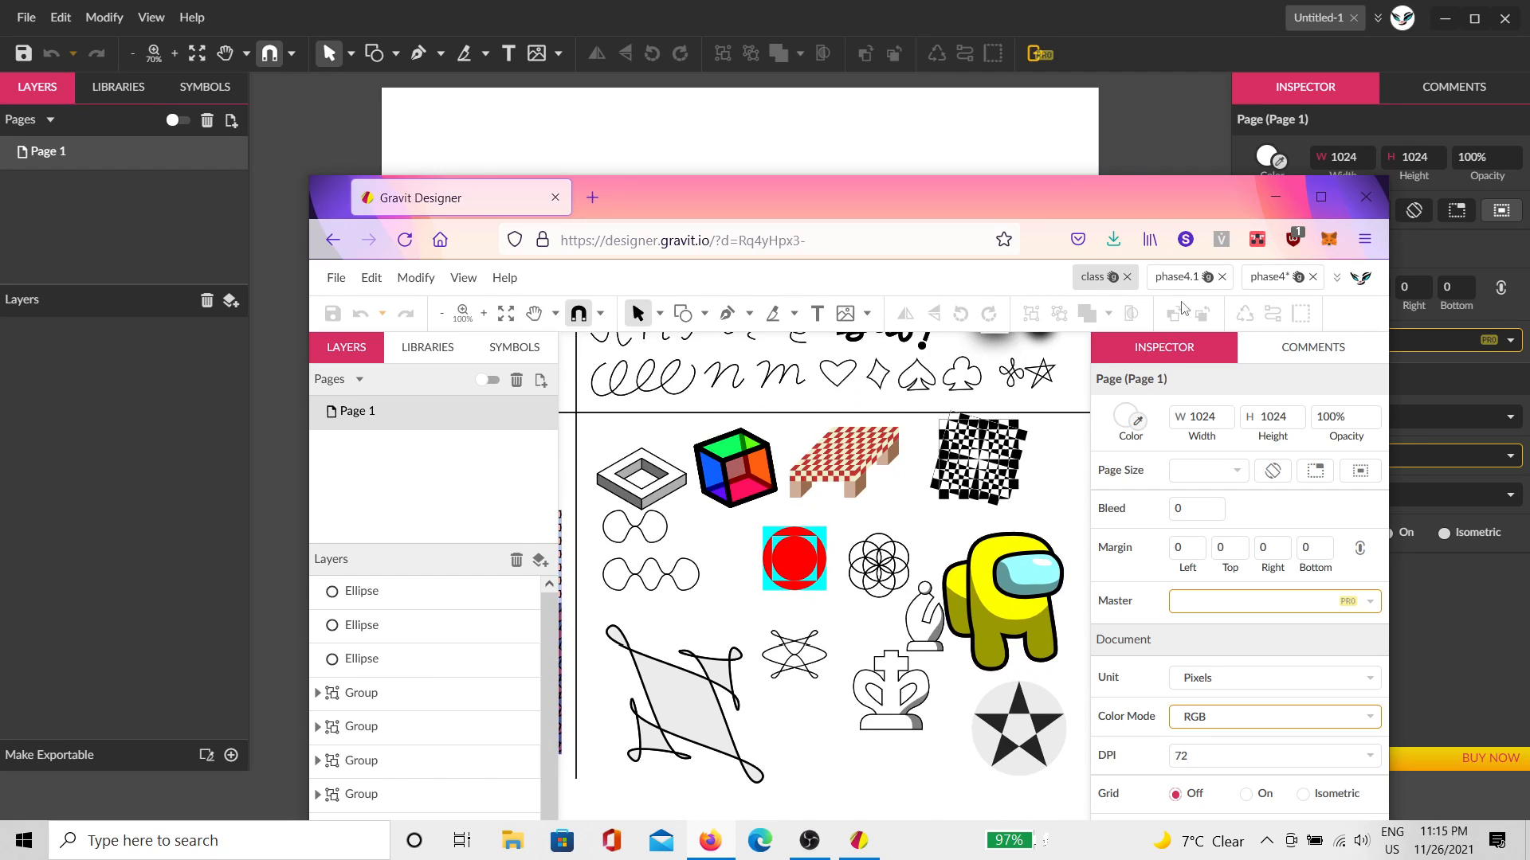
{"action": "left_click", "coordinate": [1265, 283]}
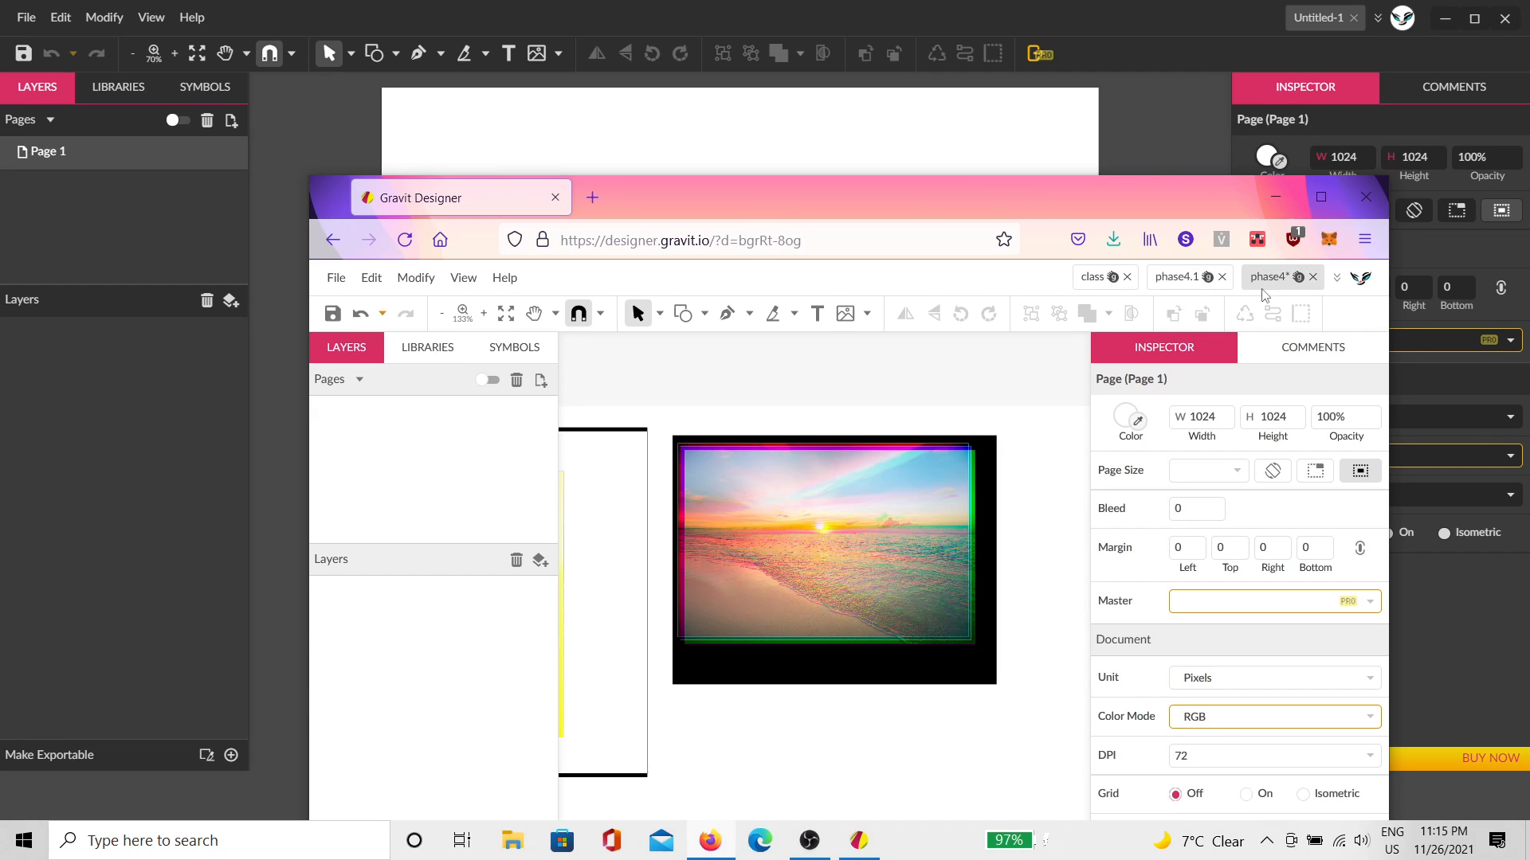
{"action": "left_click_drag", "start_coordinate": [991, 587], "coordinate": [1057, 593]}
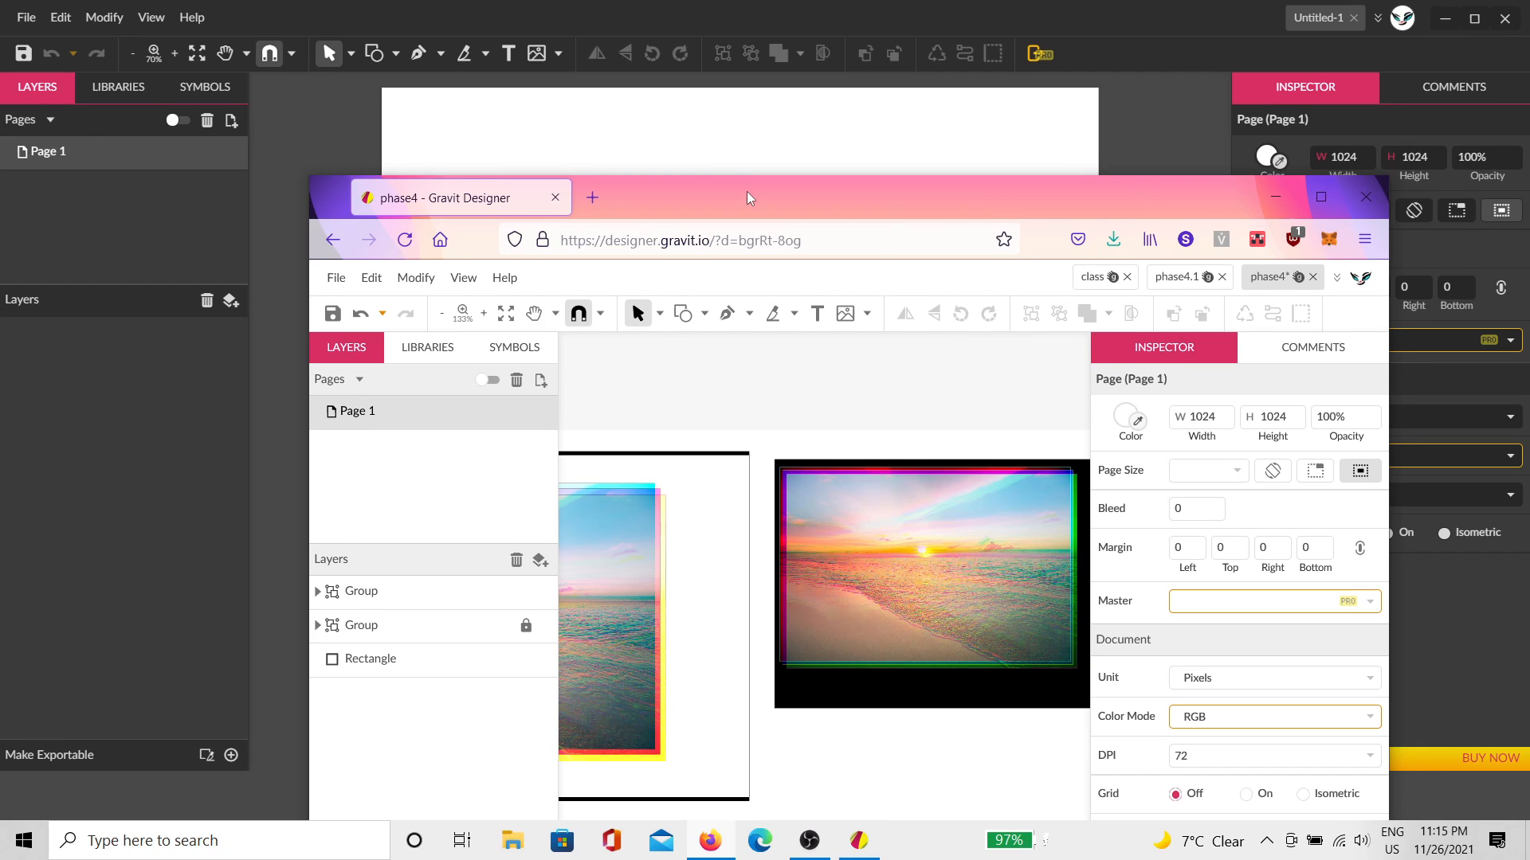
{"action": "left_click_drag", "start_coordinate": [747, 191], "coordinate": [782, 230]}
{"action": "left_click", "coordinate": [323, 38]}
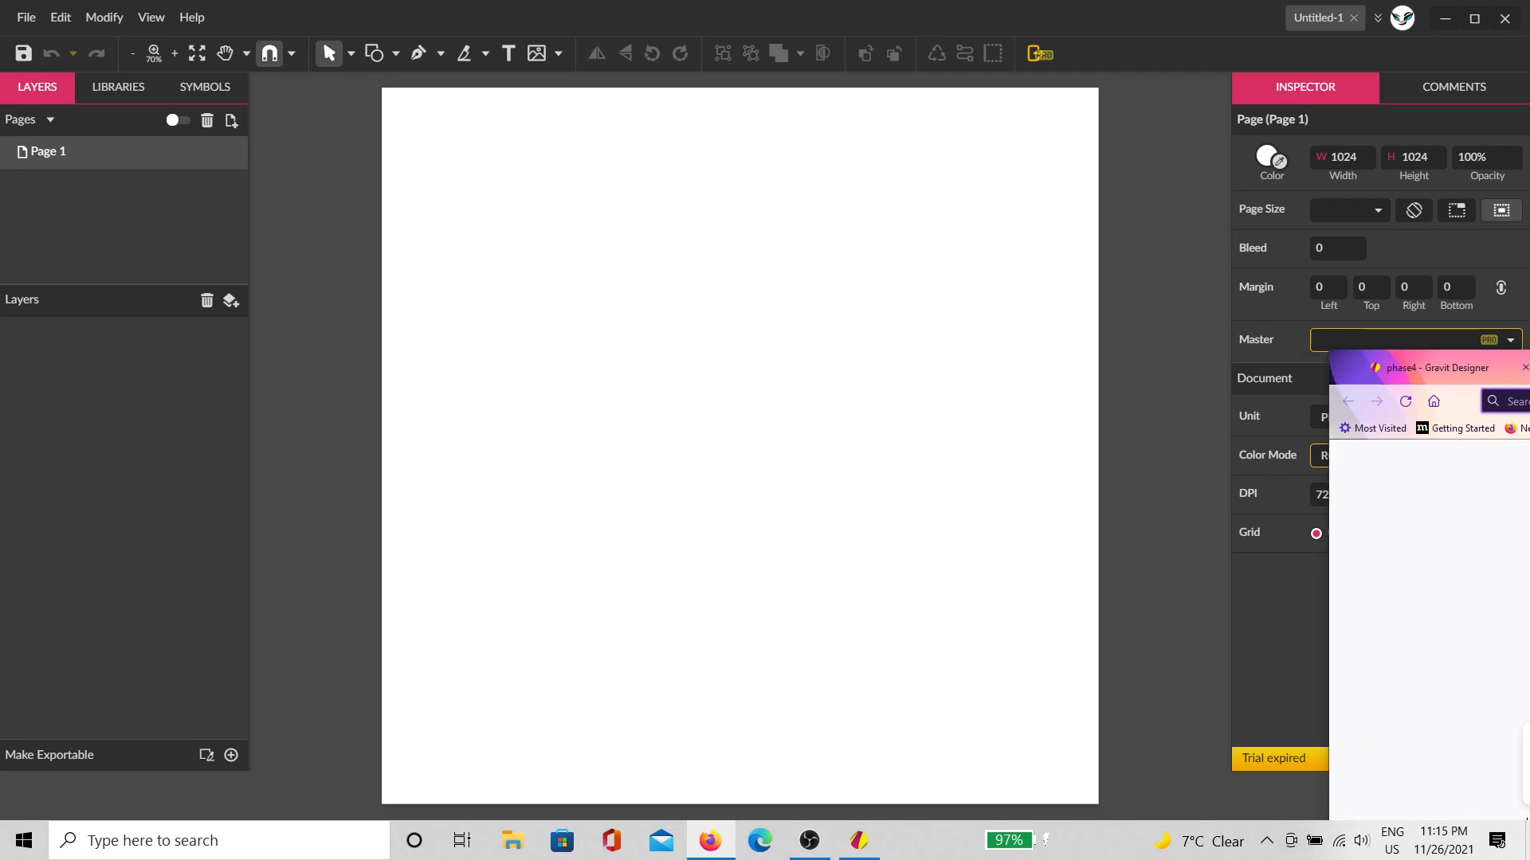
Step: Maximize Firefox and search Google Images for 'image'
{"action": "left_click_drag", "start_coordinate": [1529, 331], "coordinate": [904, 121]}
{"action": "double_click", "coordinate": [906, 122]}
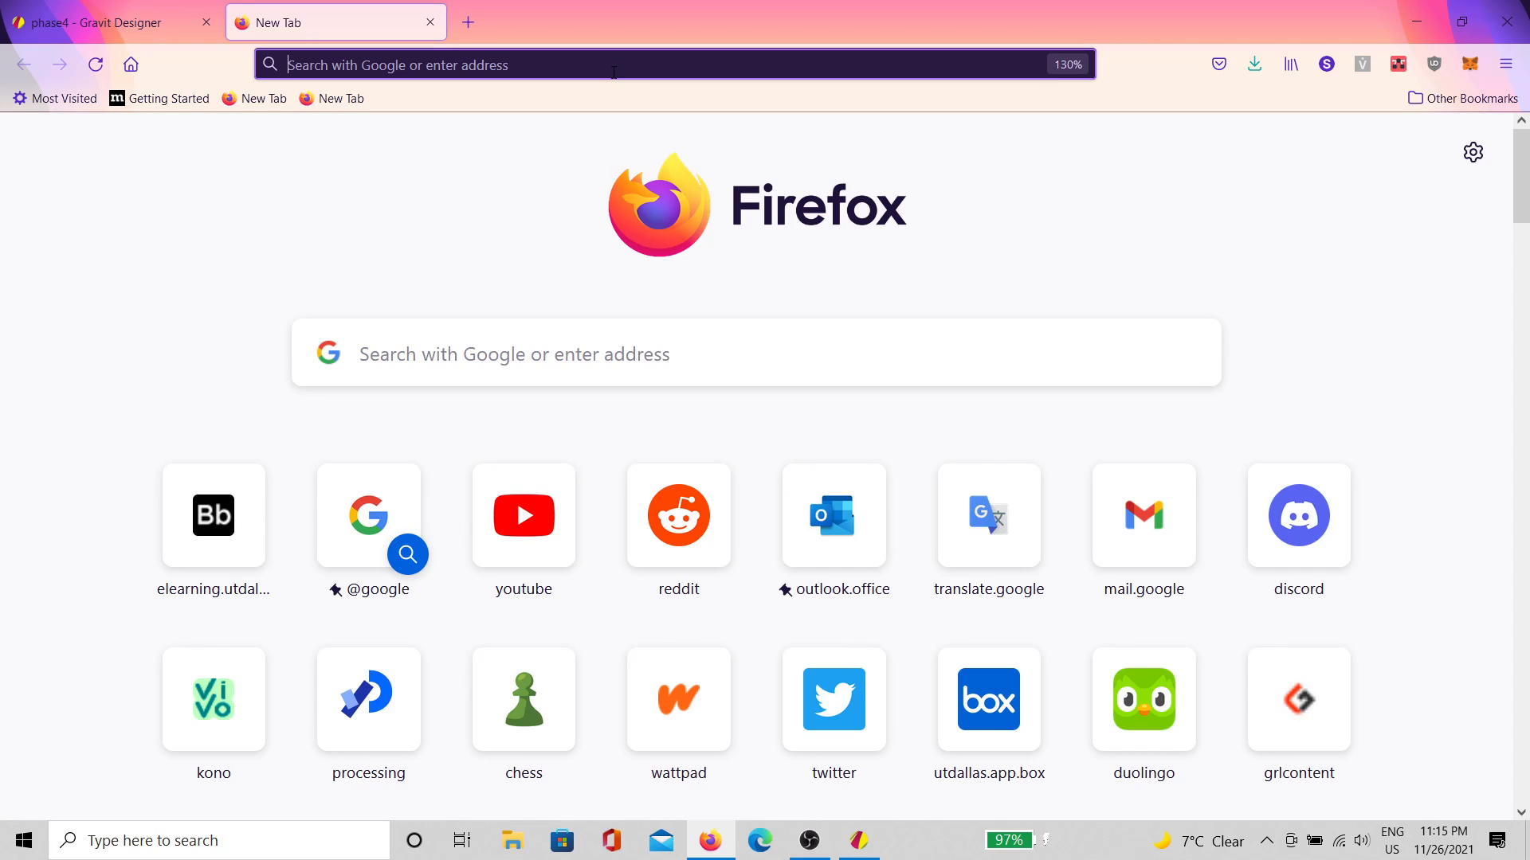
{"action": "type", "text": "image"}
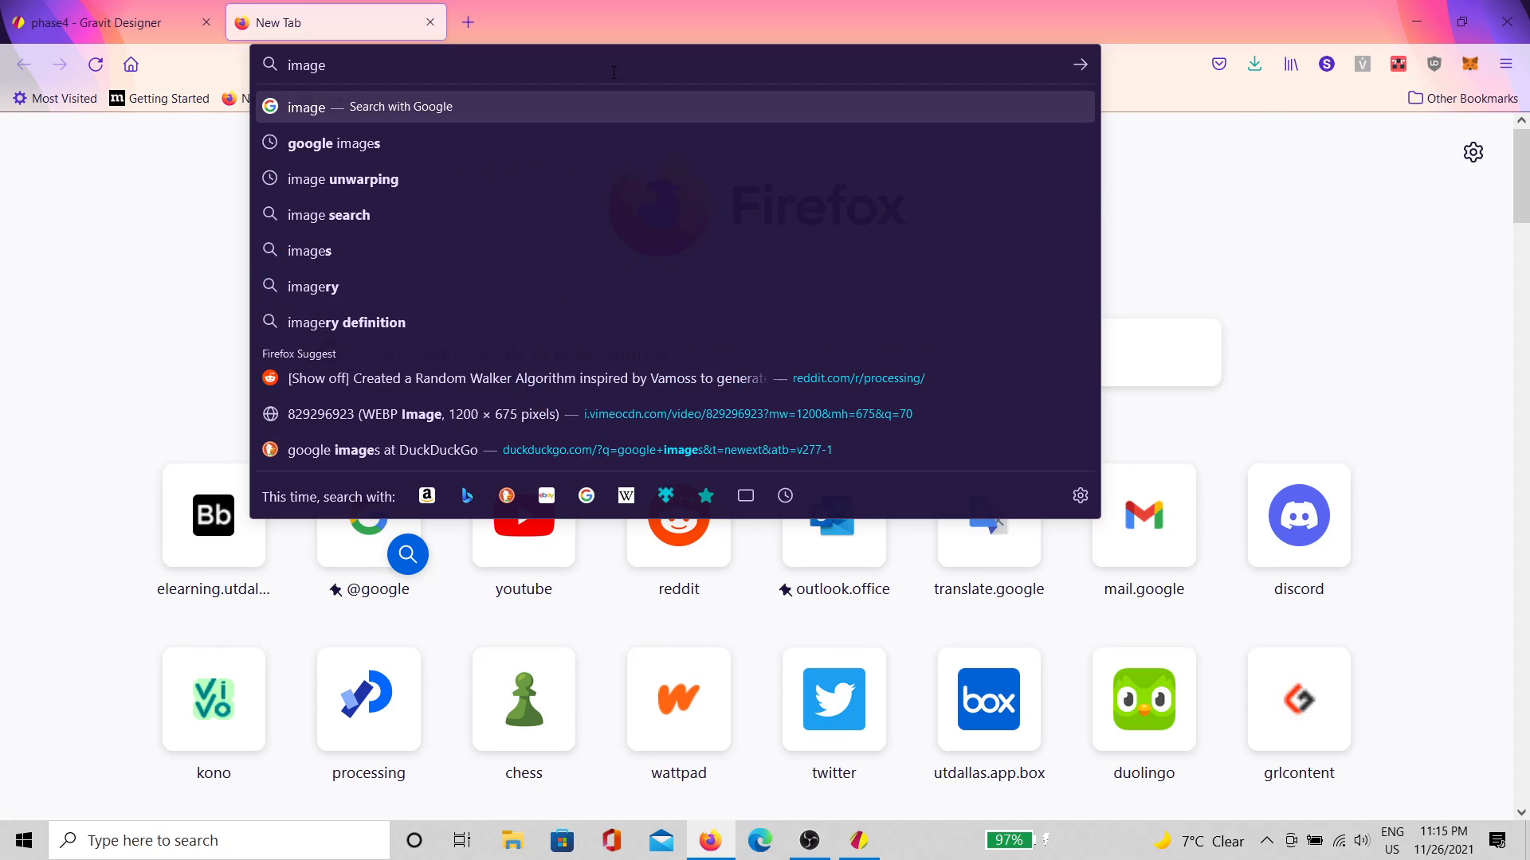
{"action": "key", "text": "Return"}
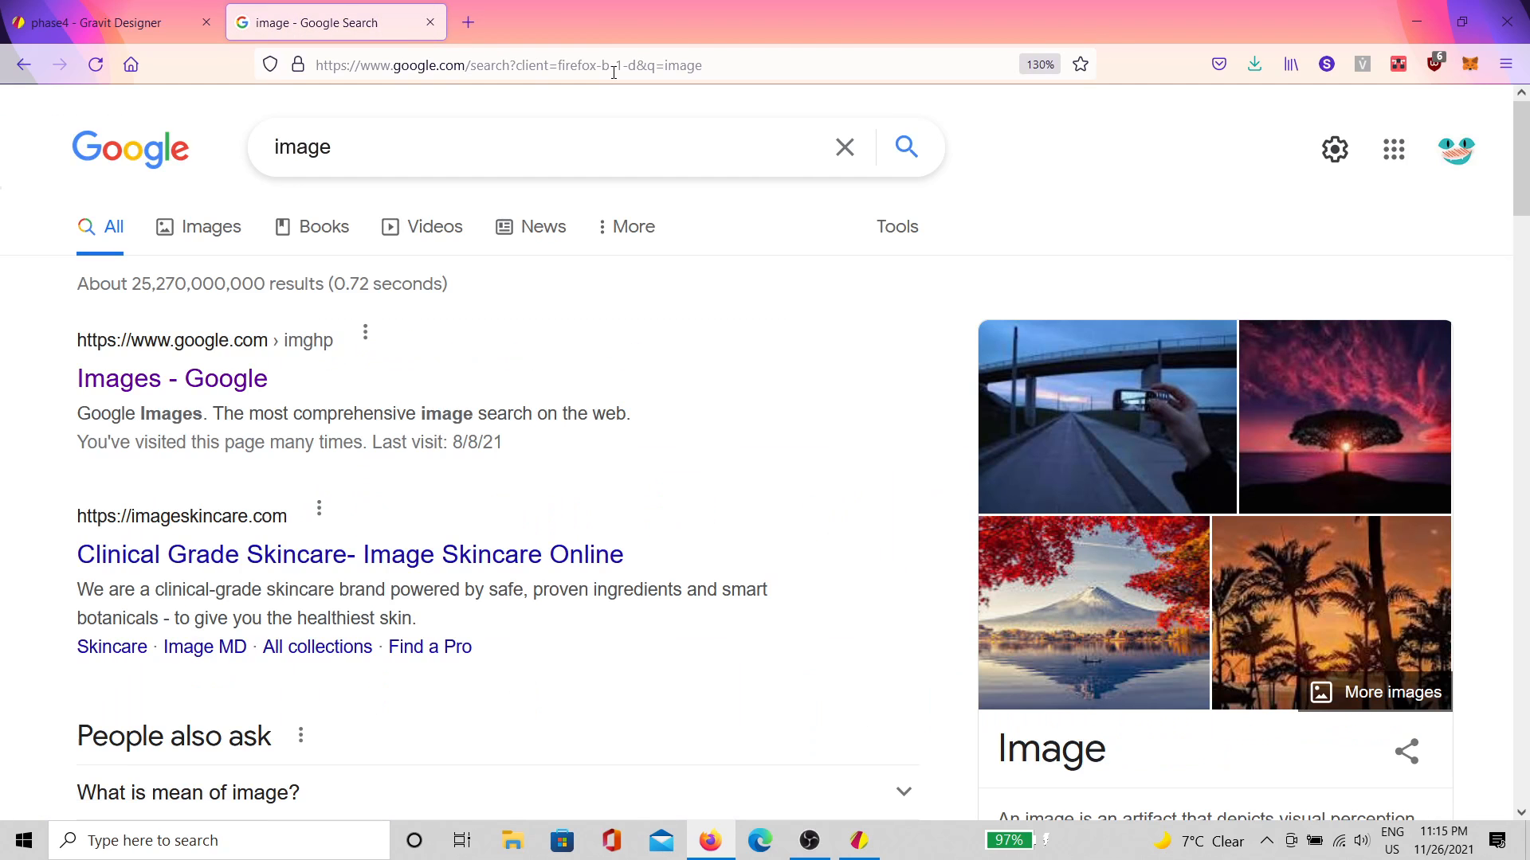
{"action": "left_click", "coordinate": [201, 231]}
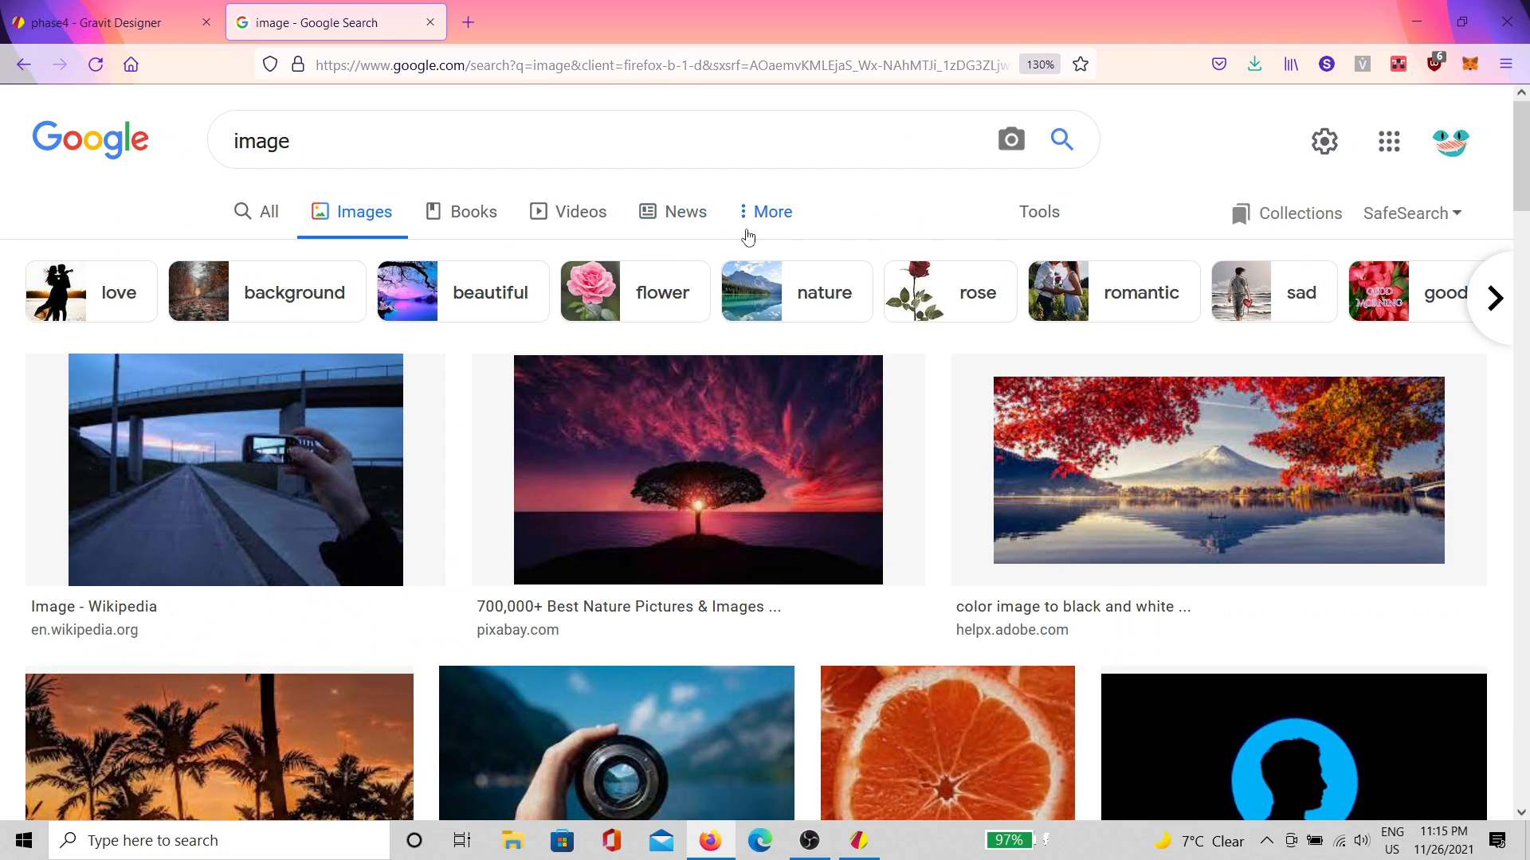
Step: Filter the image results to Medium size via Tools > Size
{"action": "left_click", "coordinate": [747, 213]}
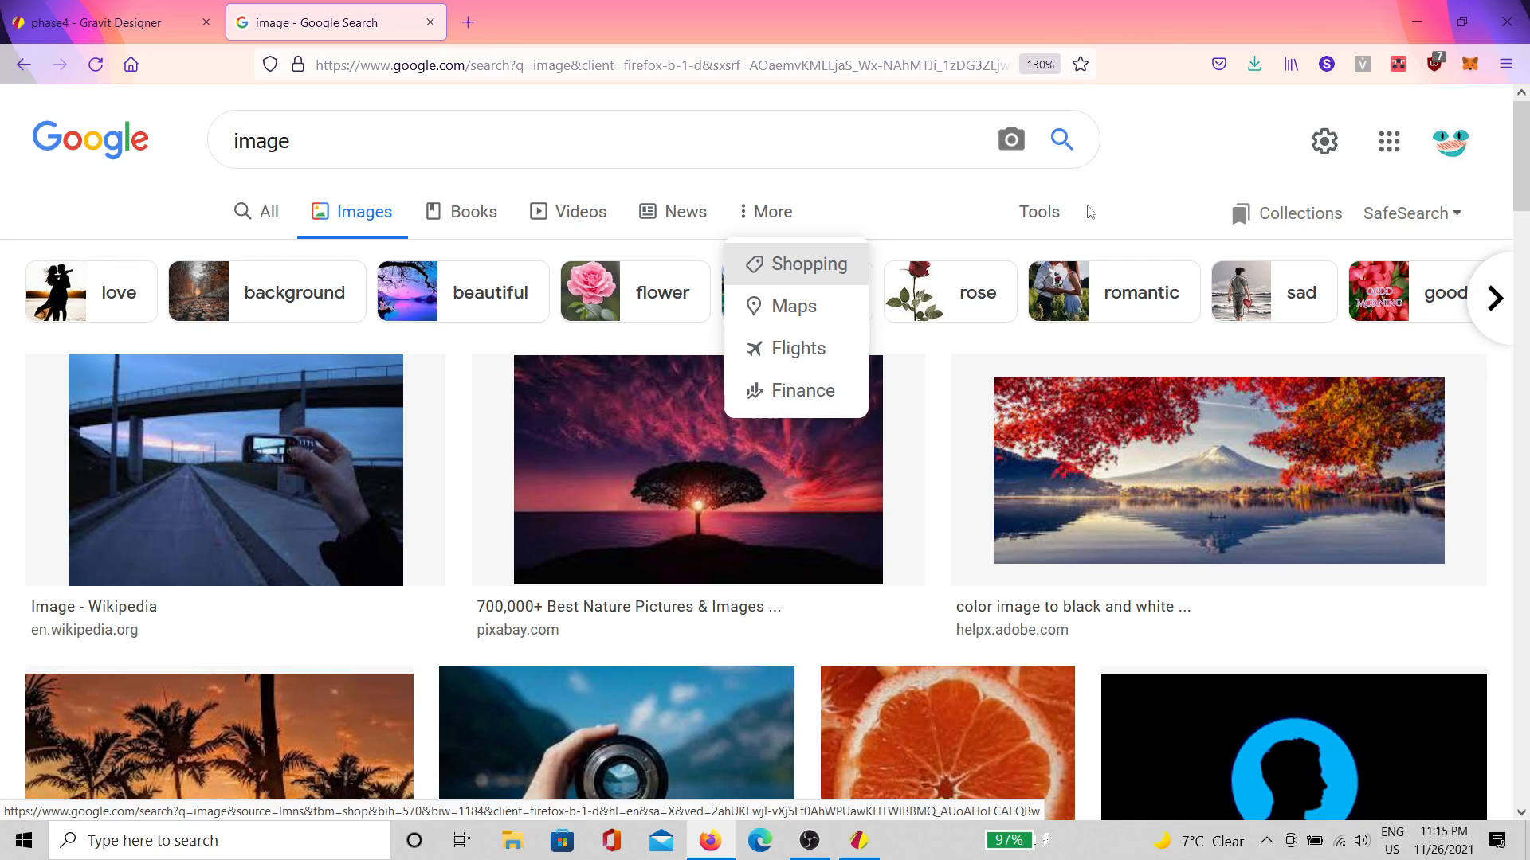
{"action": "left_click", "coordinate": [1035, 212]}
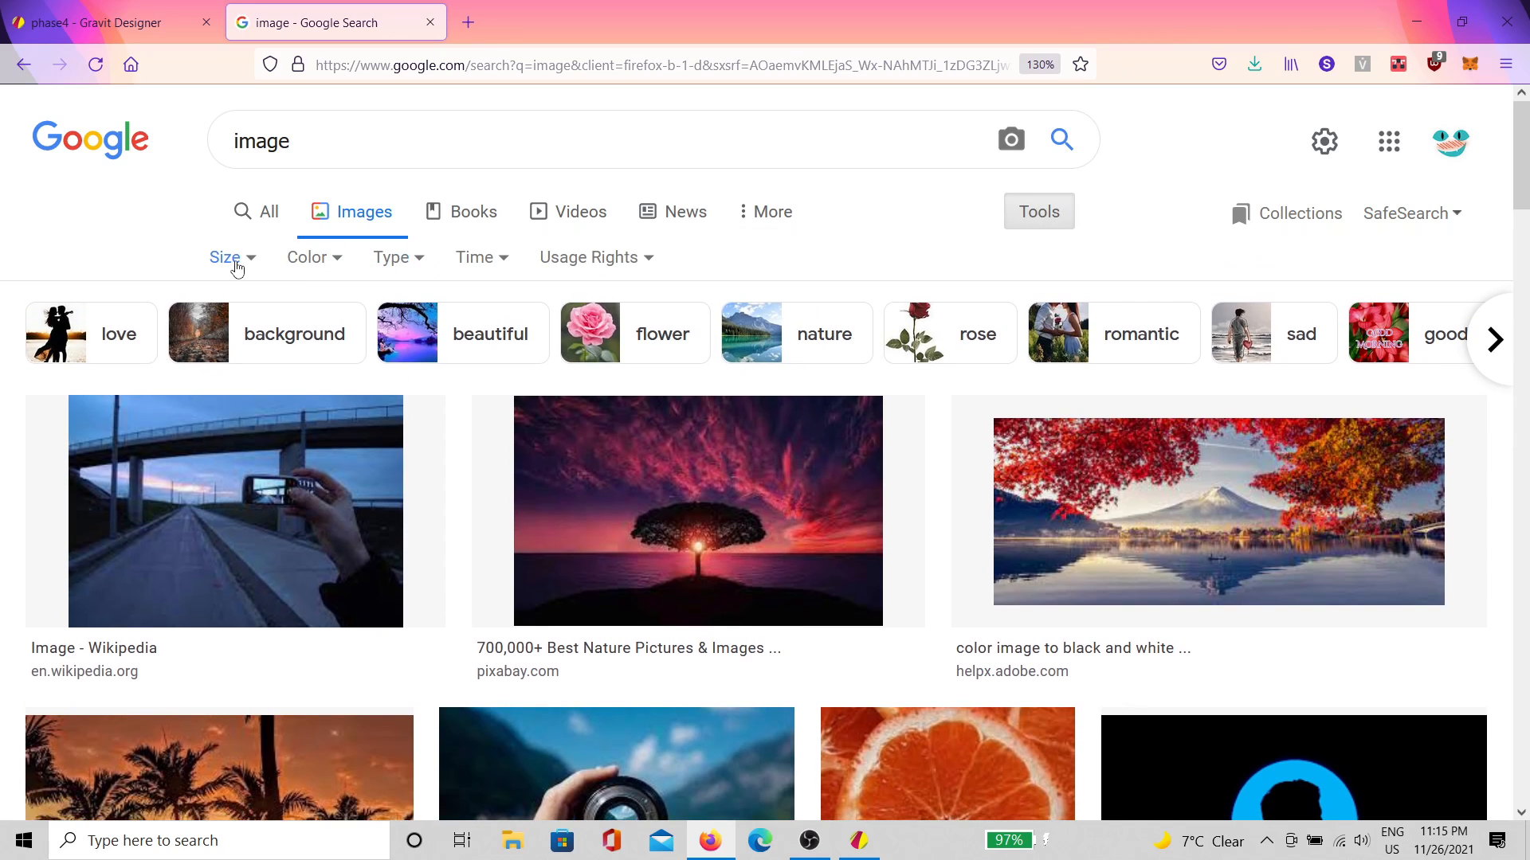
{"action": "left_click", "coordinate": [231, 258]}
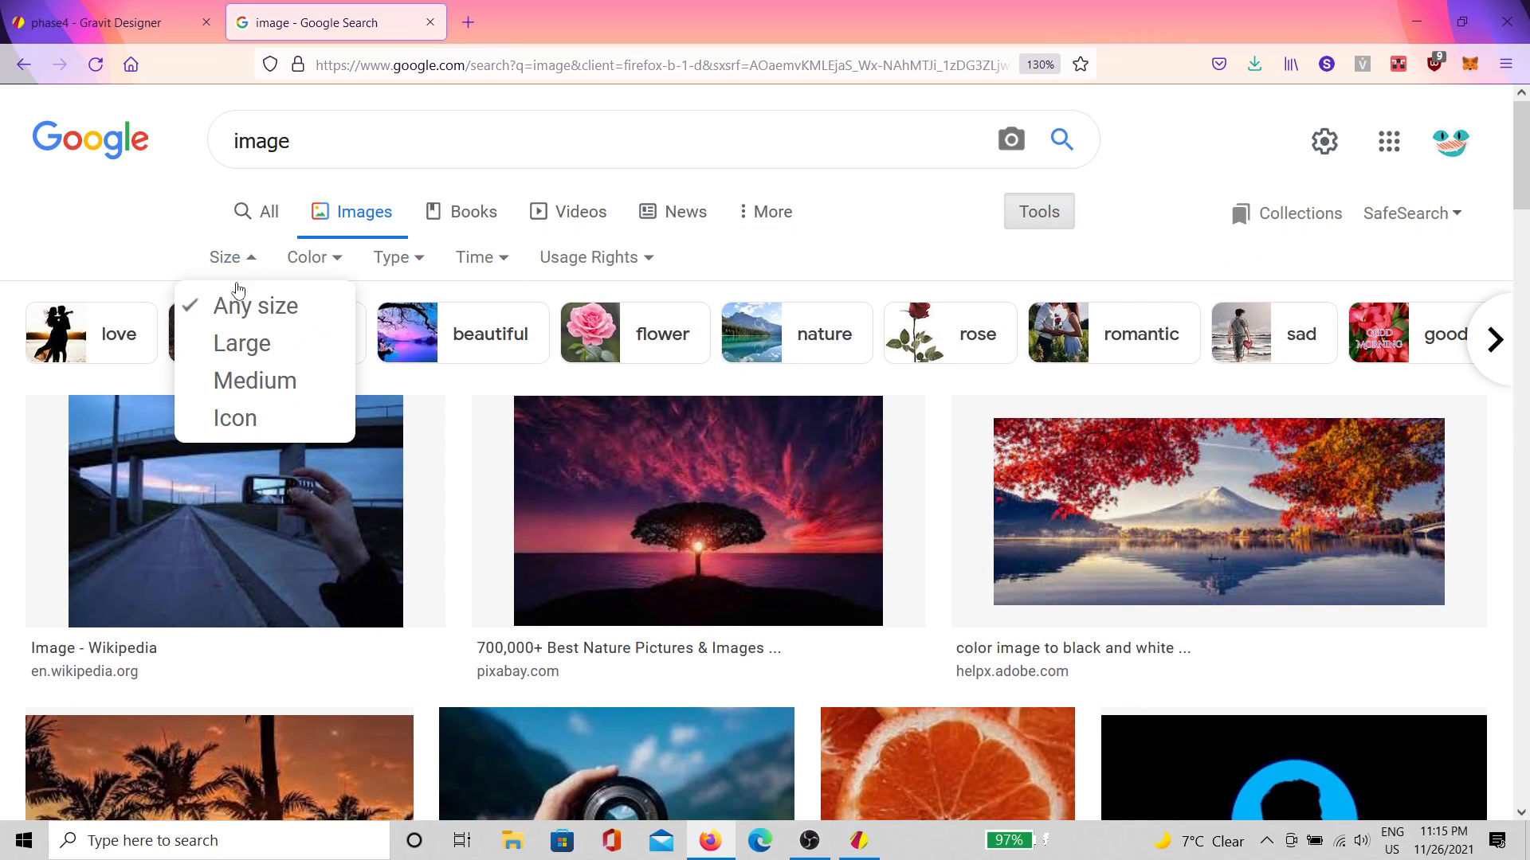
{"action": "left_click", "coordinate": [259, 390]}
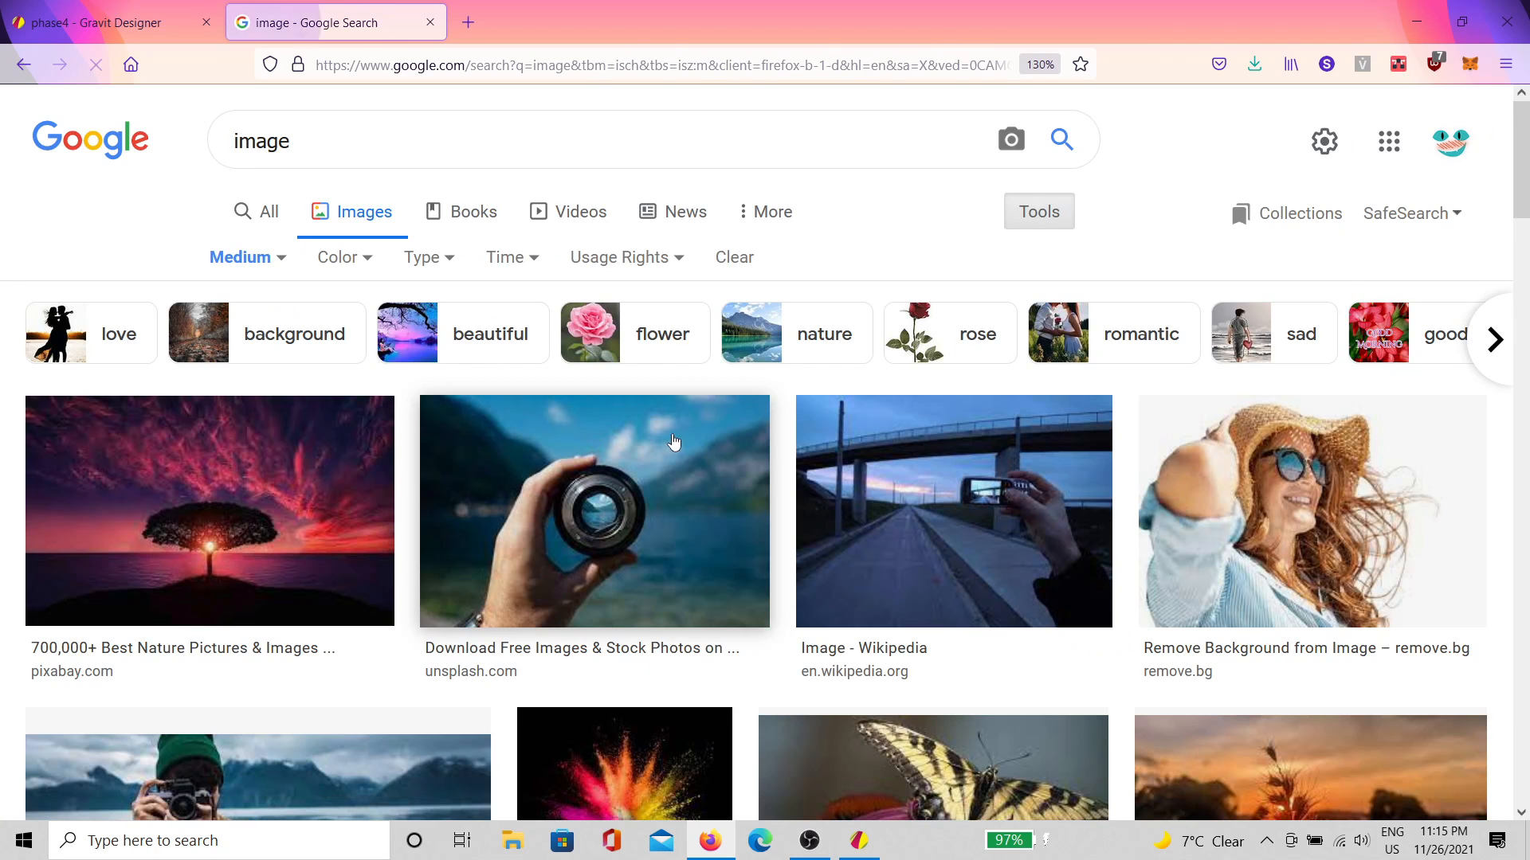
Step: Scroll through the medium image results, then select the current search term
{"action": "scroll", "coordinate": [673, 441], "scroll_direction": "down", "scroll_amount": 2}
{"action": "scroll", "coordinate": [813, 381], "scroll_direction": "down", "scroll_amount": 3}
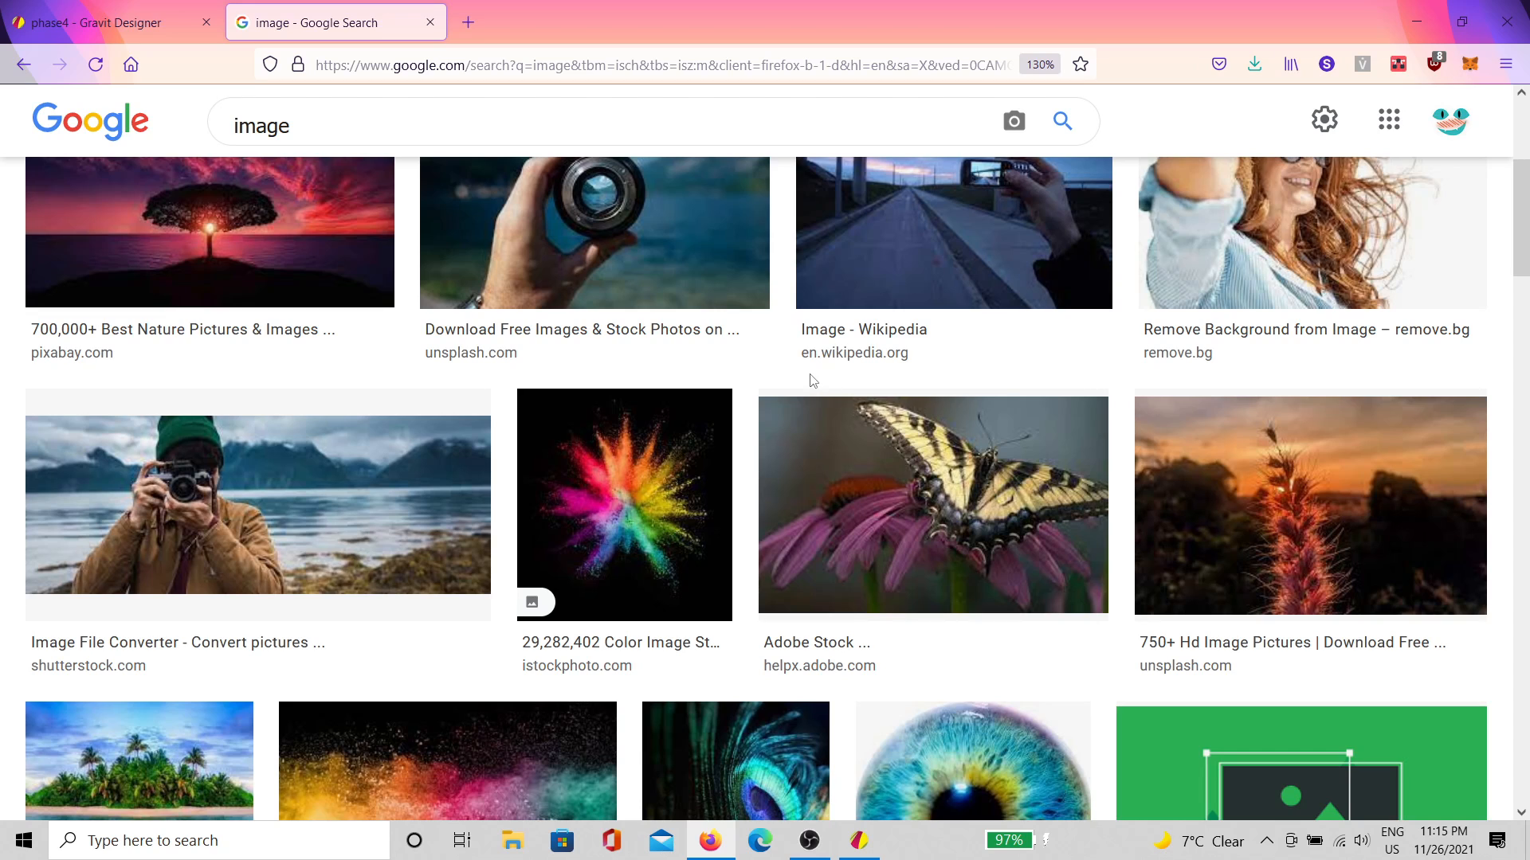
{"action": "scroll", "coordinate": [813, 380], "scroll_direction": "down", "scroll_amount": 5}
{"action": "scroll", "coordinate": [809, 433], "scroll_direction": "up", "scroll_amount": 5}
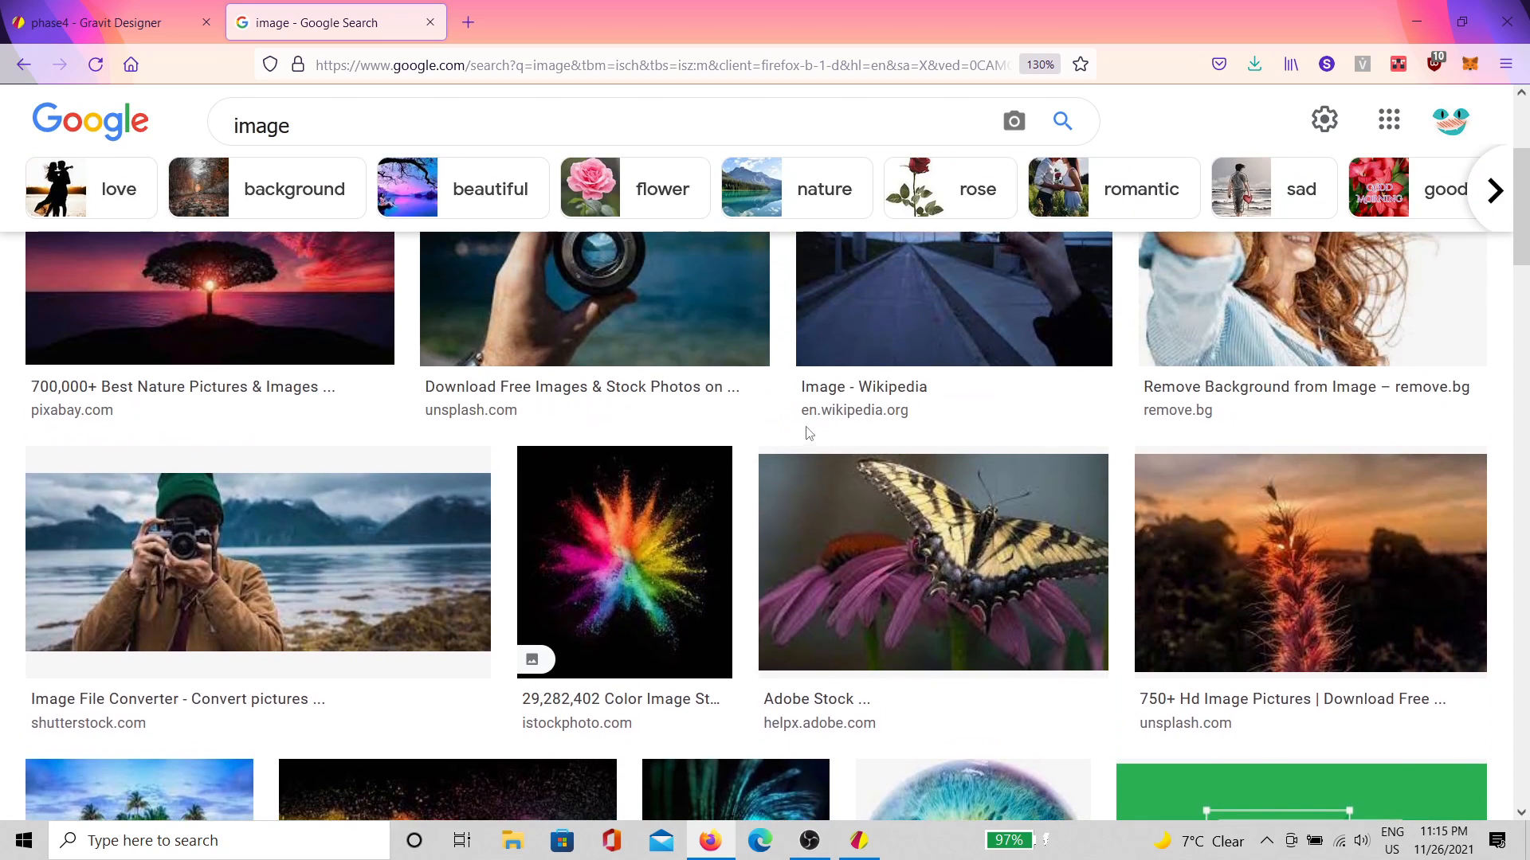
{"action": "scroll", "coordinate": [777, 446], "scroll_direction": "down", "scroll_amount": 5}
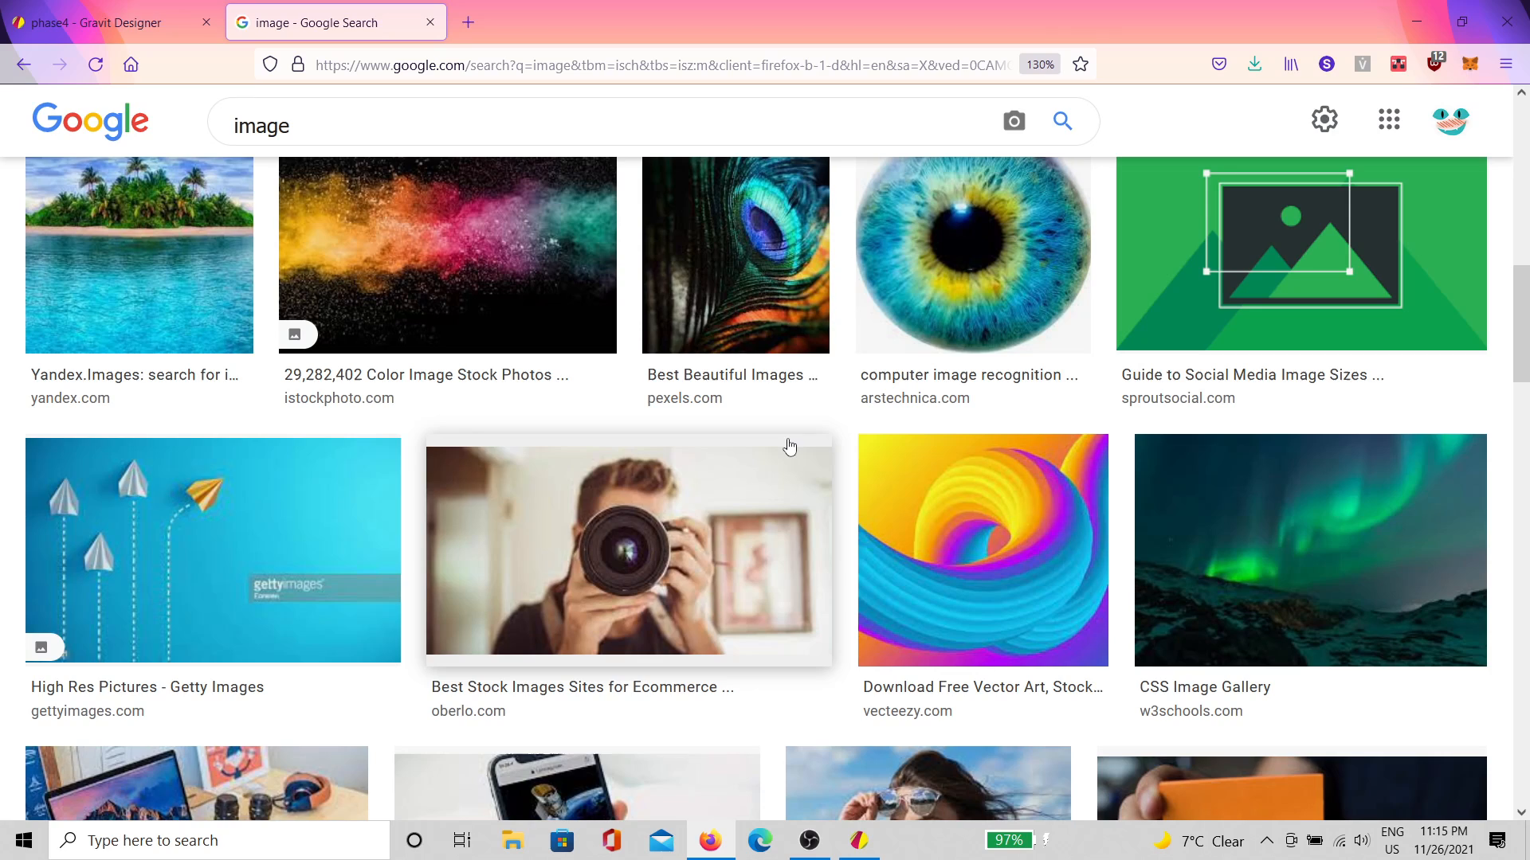
{"action": "scroll", "coordinate": [785, 446], "scroll_direction": "down", "scroll_amount": 5}
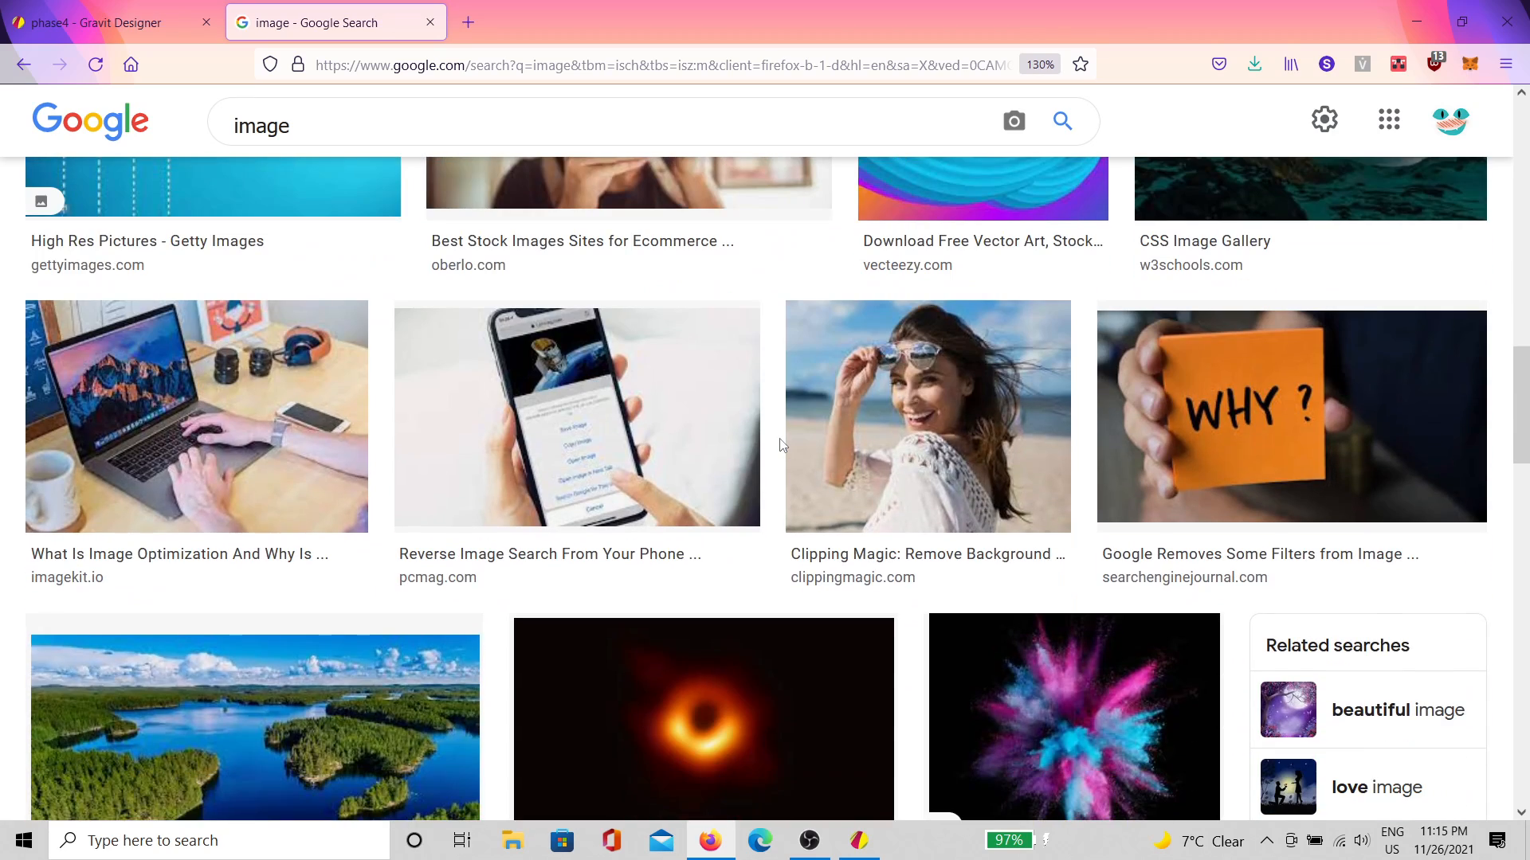
{"action": "scroll", "coordinate": [780, 443], "scroll_direction": "up", "scroll_amount": 10}
{"action": "scroll", "coordinate": [779, 441], "scroll_direction": "down", "scroll_amount": 5}
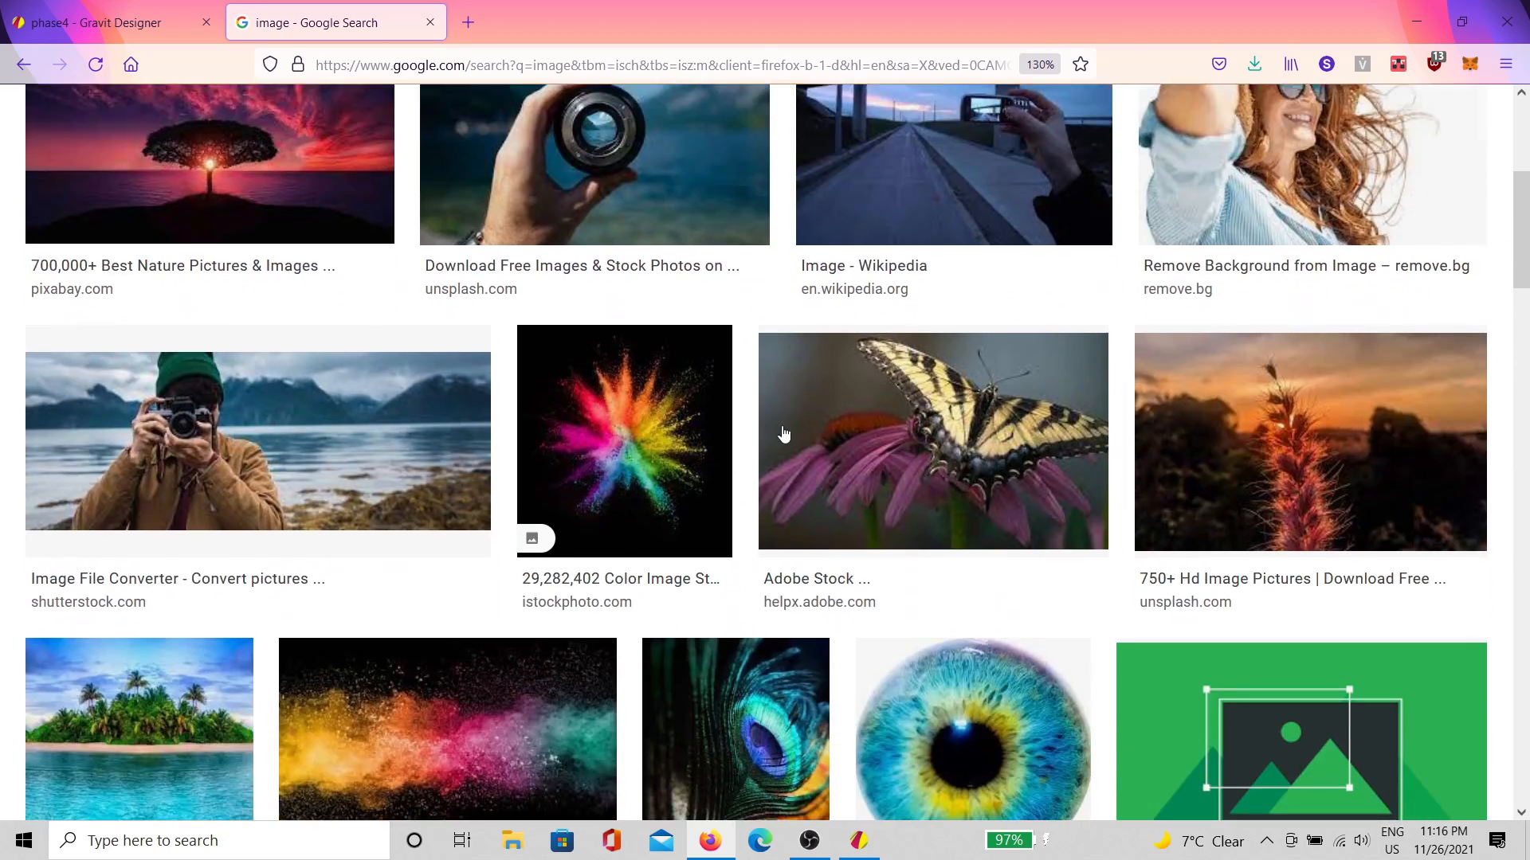
{"action": "scroll", "coordinate": [777, 440], "scroll_direction": "up", "scroll_amount": 2}
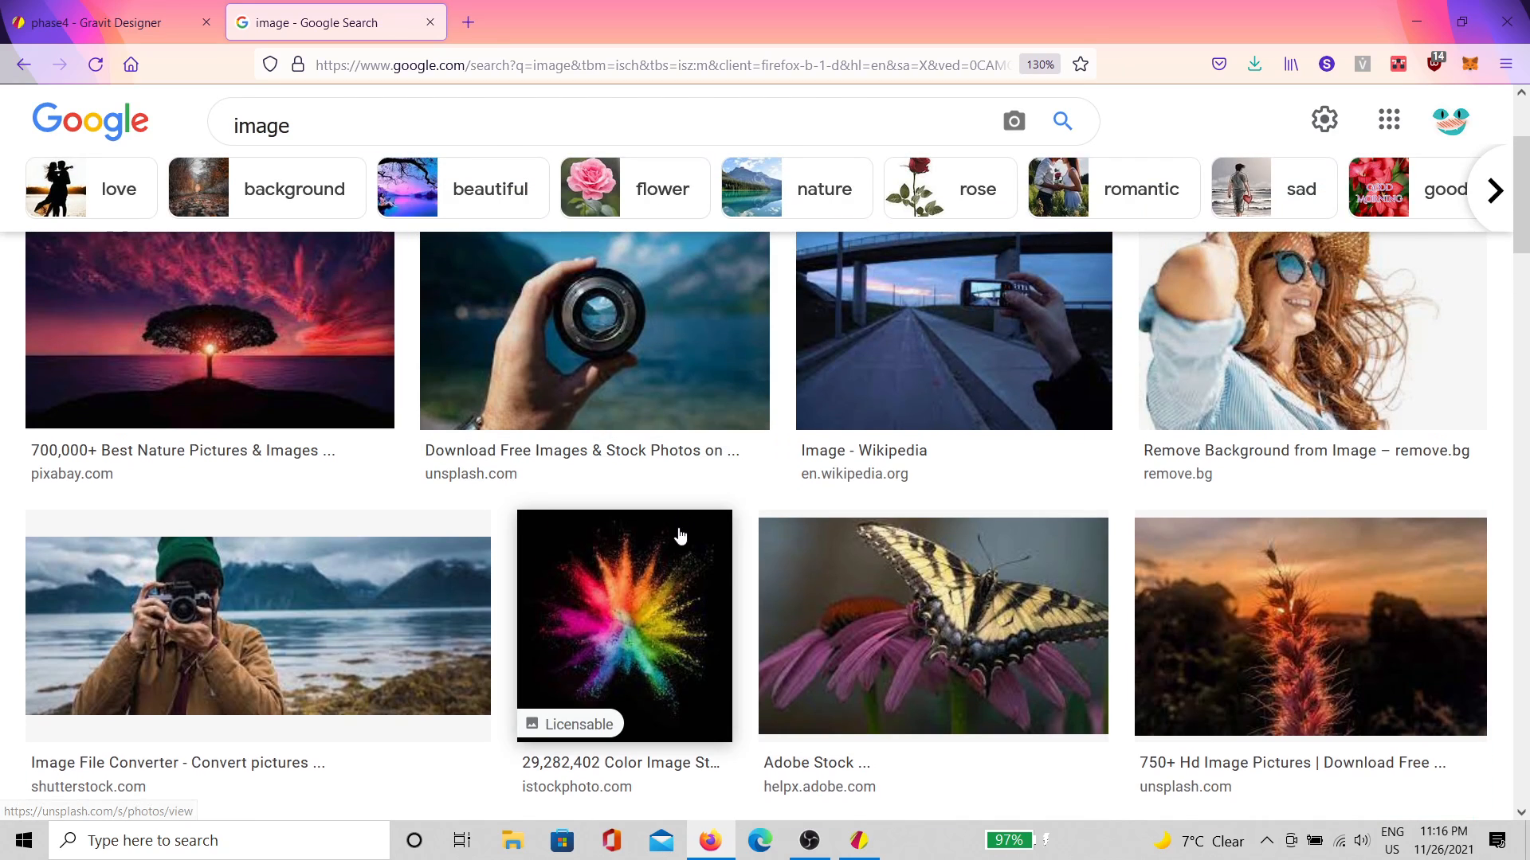
{"action": "scroll", "coordinate": [902, 593], "scroll_direction": "up", "scroll_amount": 1}
{"action": "scroll", "coordinate": [902, 593], "scroll_direction": "up", "scroll_amount": 3}
{"action": "left_click", "coordinate": [505, 136]}
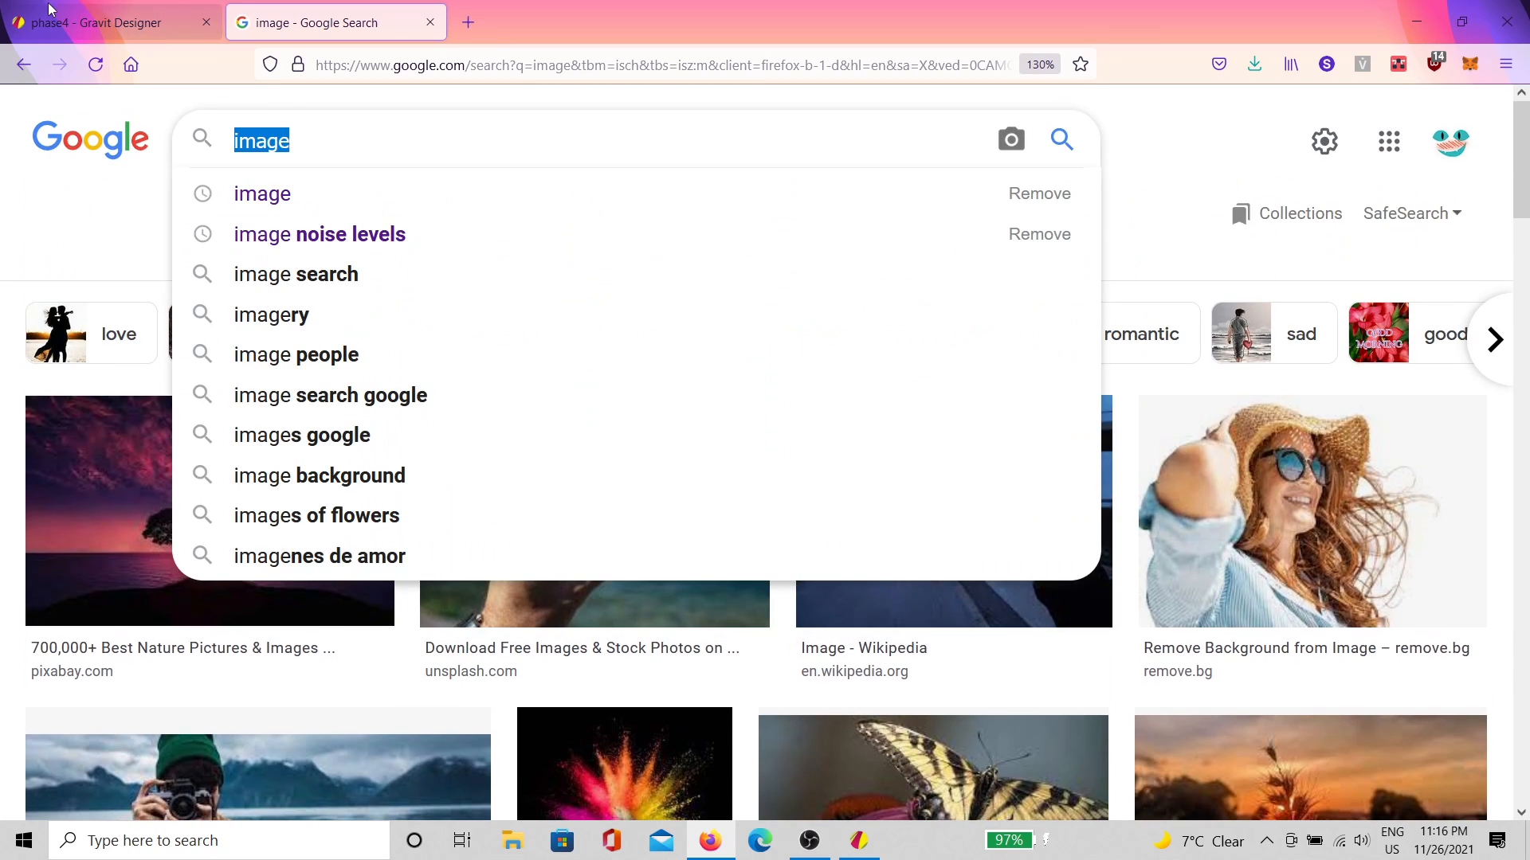
Step: Search Google Images for 'sunset' and limit results to Medium size
{"action": "type", "text": "sun"}
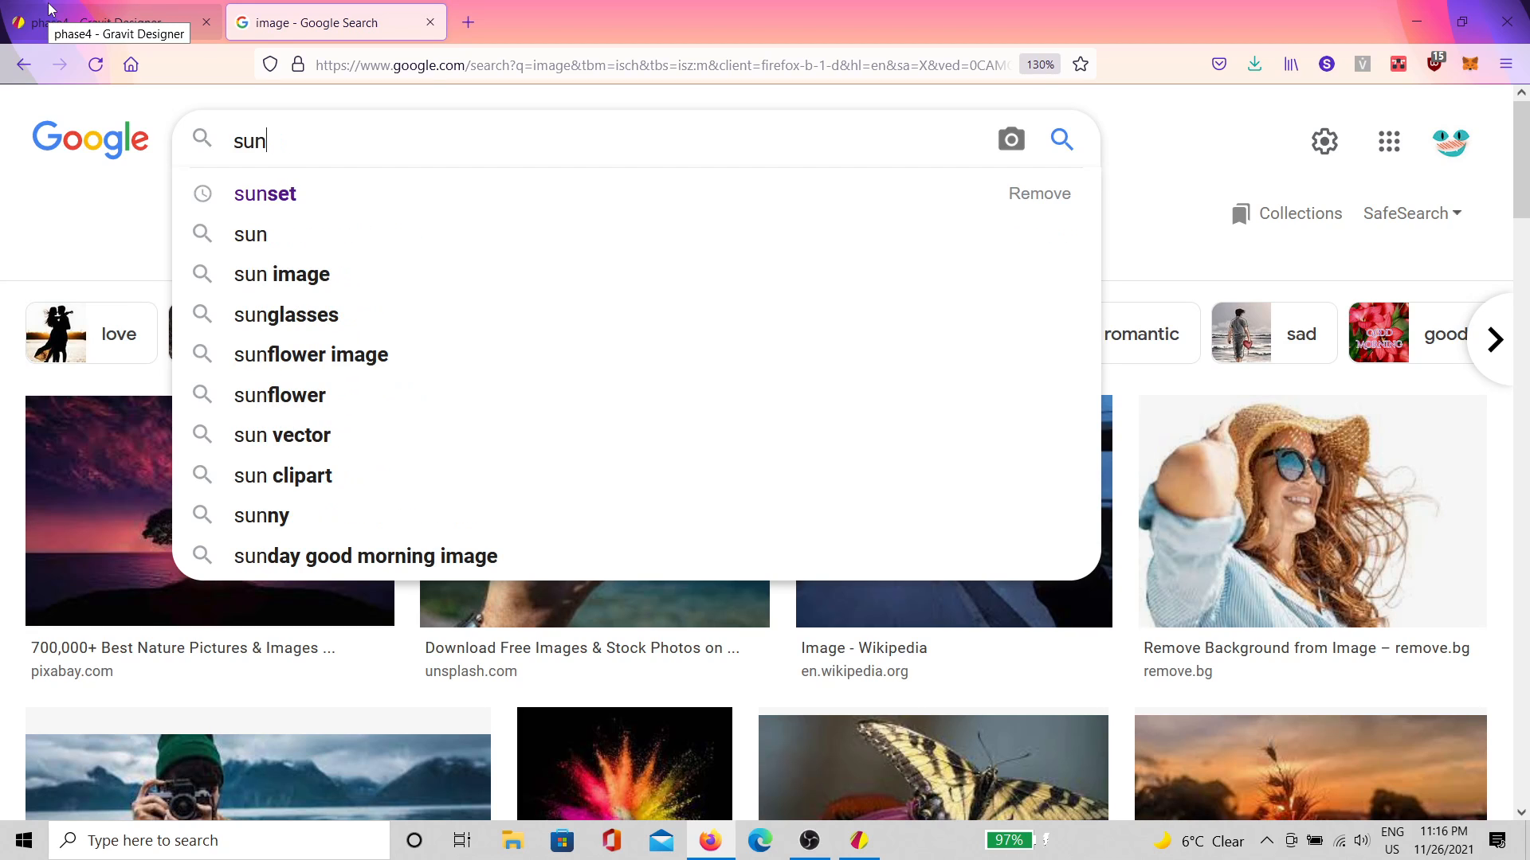
{"action": "key", "text": "Down"}
{"action": "key", "text": "Return"}
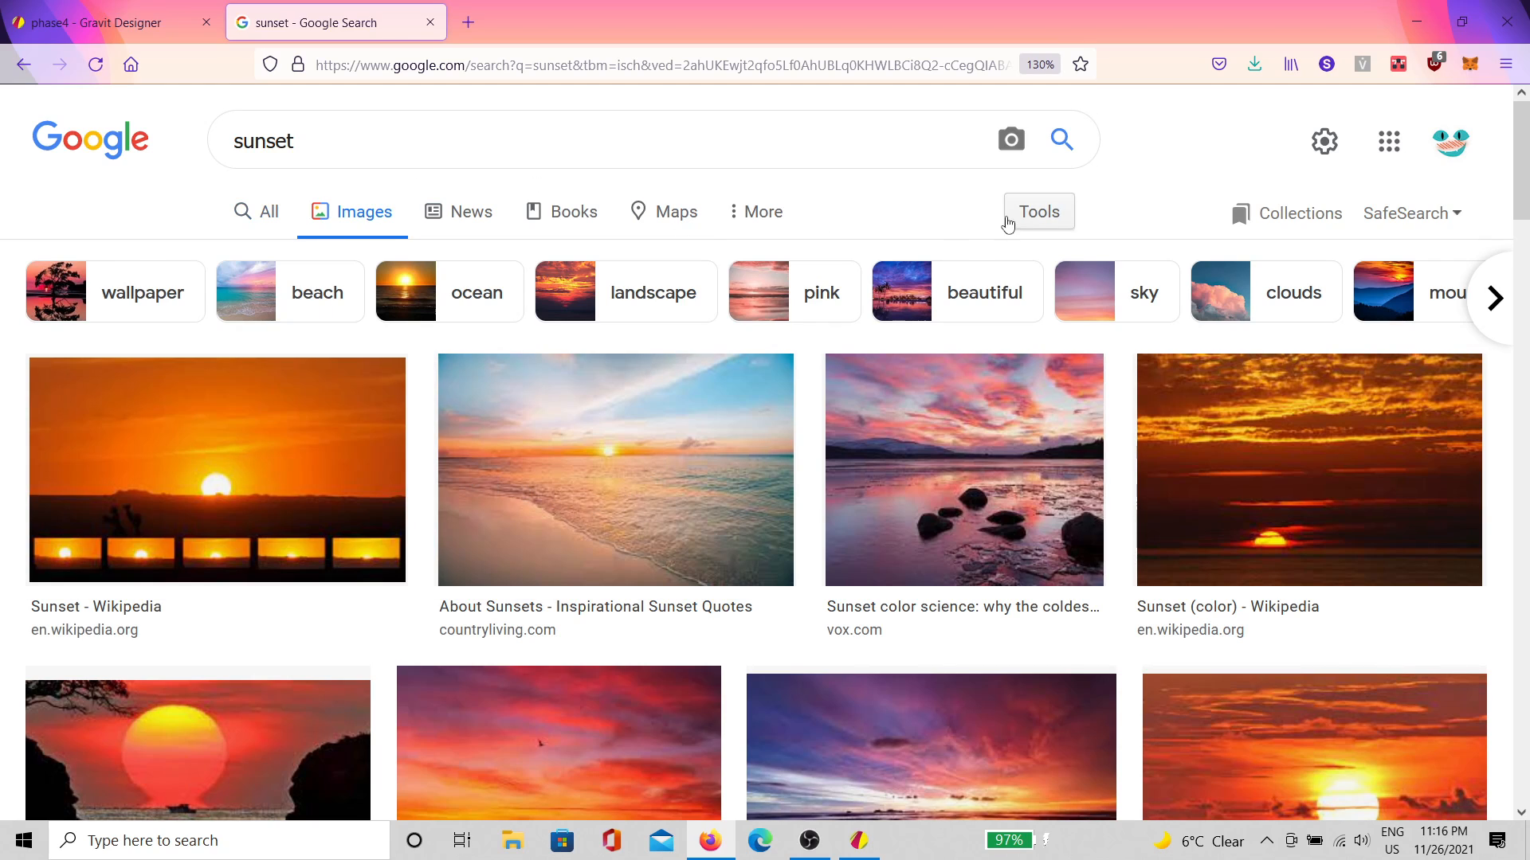
{"action": "left_click", "coordinate": [1013, 213]}
{"action": "left_click", "coordinate": [220, 260]}
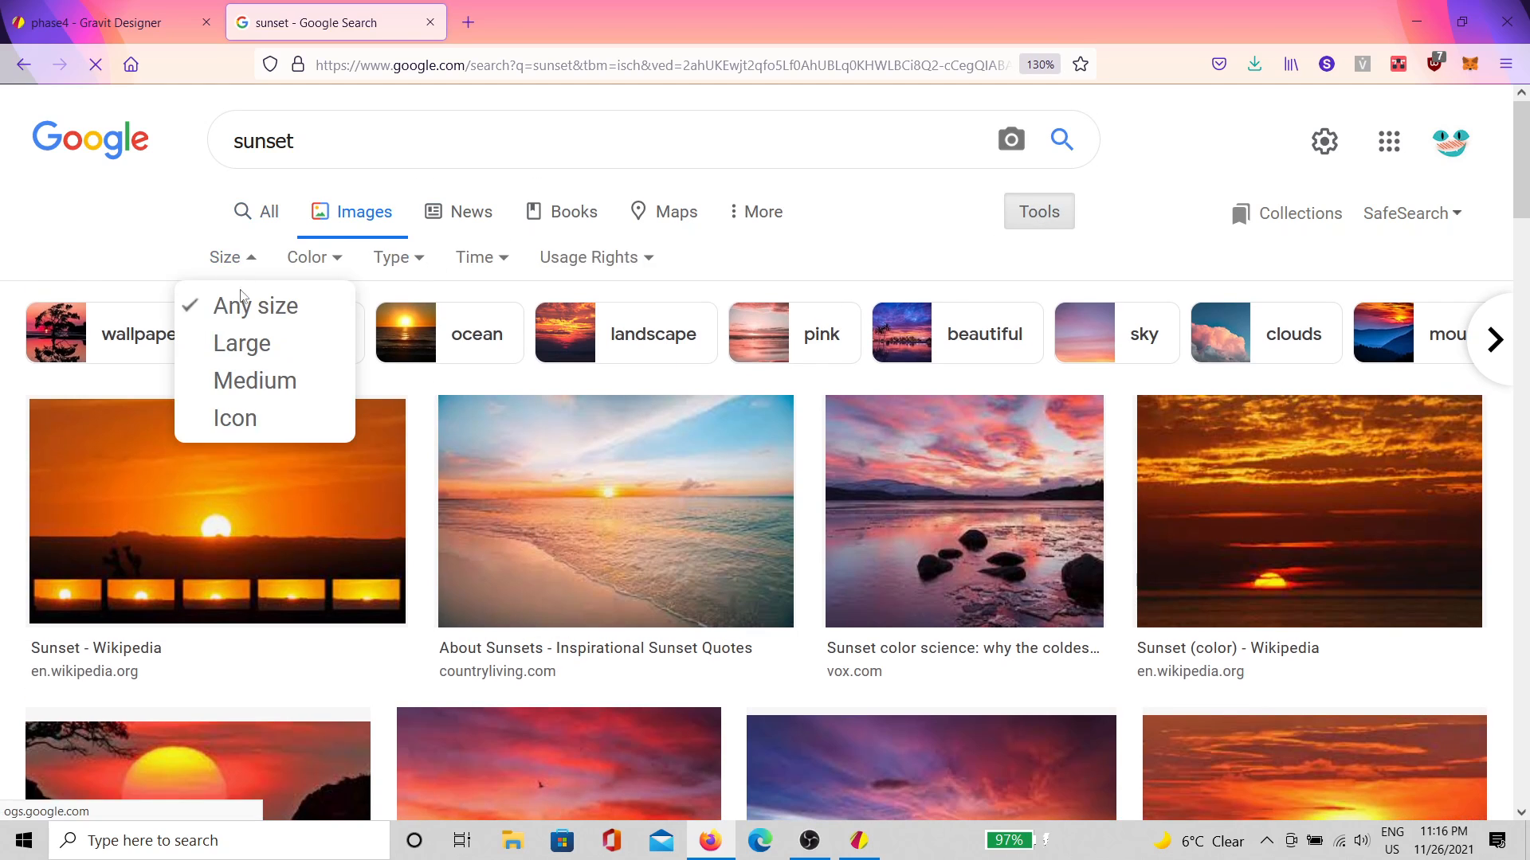
{"action": "left_click", "coordinate": [258, 383]}
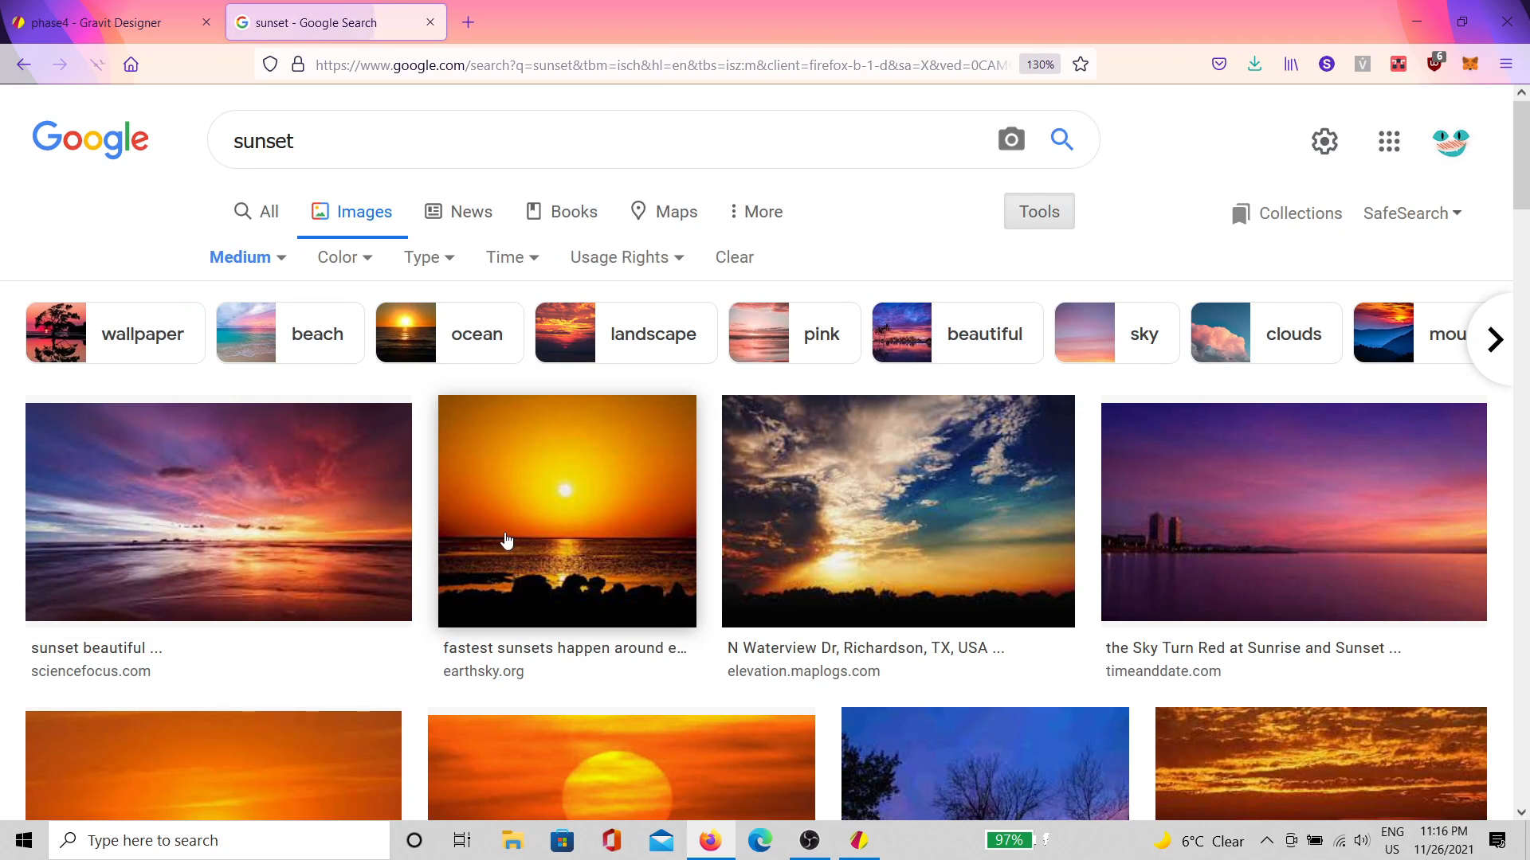
Step: Preview several sunset results and copy the 'Sky Turn Red' city-skyline sunset image
{"action": "scroll", "coordinate": [478, 518], "scroll_direction": "down", "scroll_amount": 3}
{"action": "left_click", "coordinate": [296, 333]}
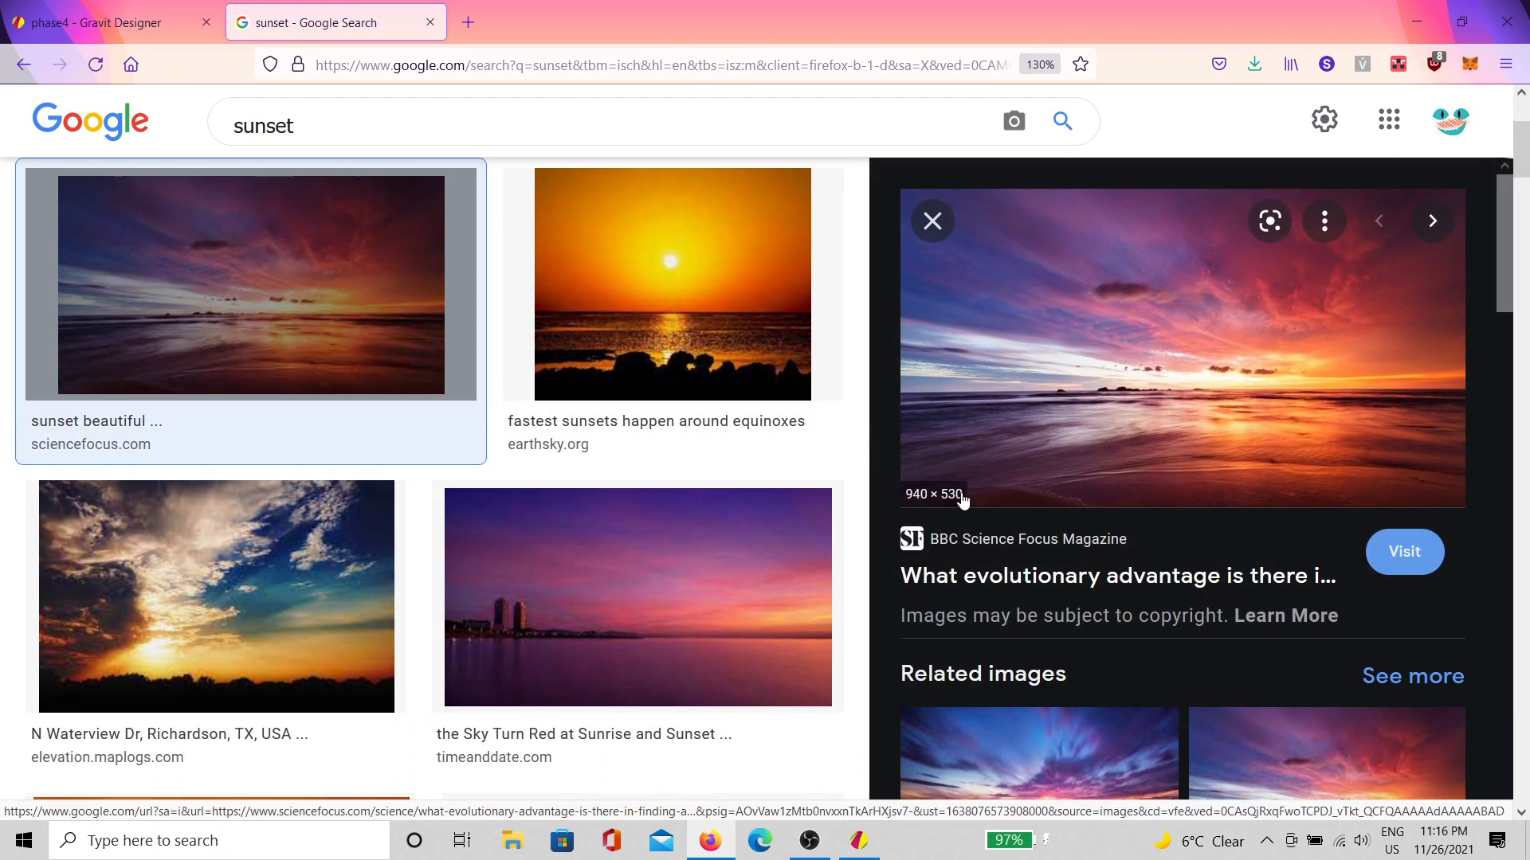
{"action": "left_click", "coordinate": [821, 406]}
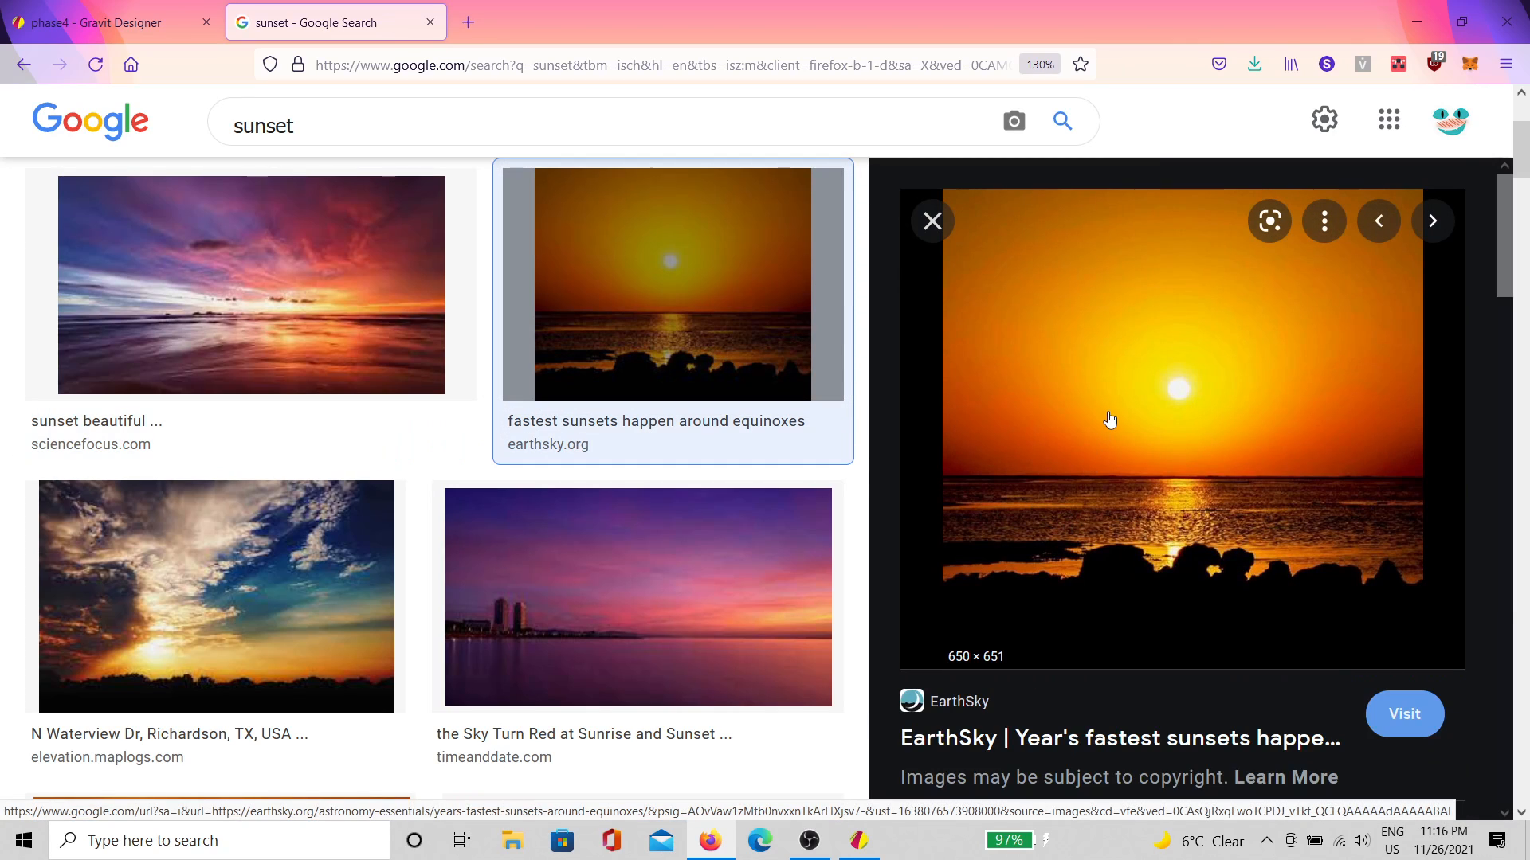
{"action": "scroll", "coordinate": [494, 434], "scroll_direction": "down", "scroll_amount": 4}
{"action": "left_click", "coordinate": [602, 318]}
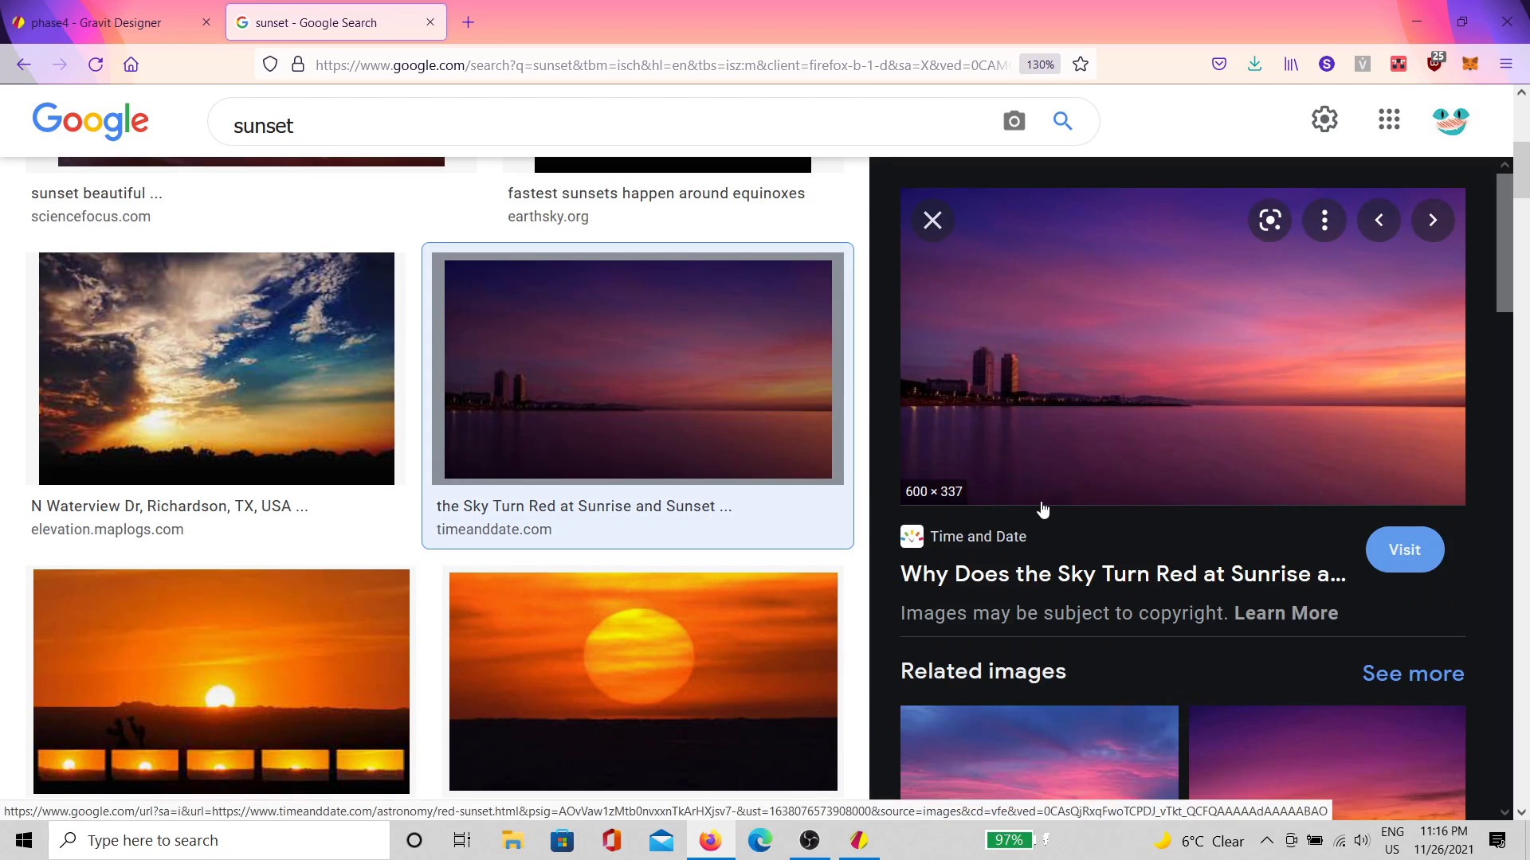
{"action": "right_click", "coordinate": [1099, 400]}
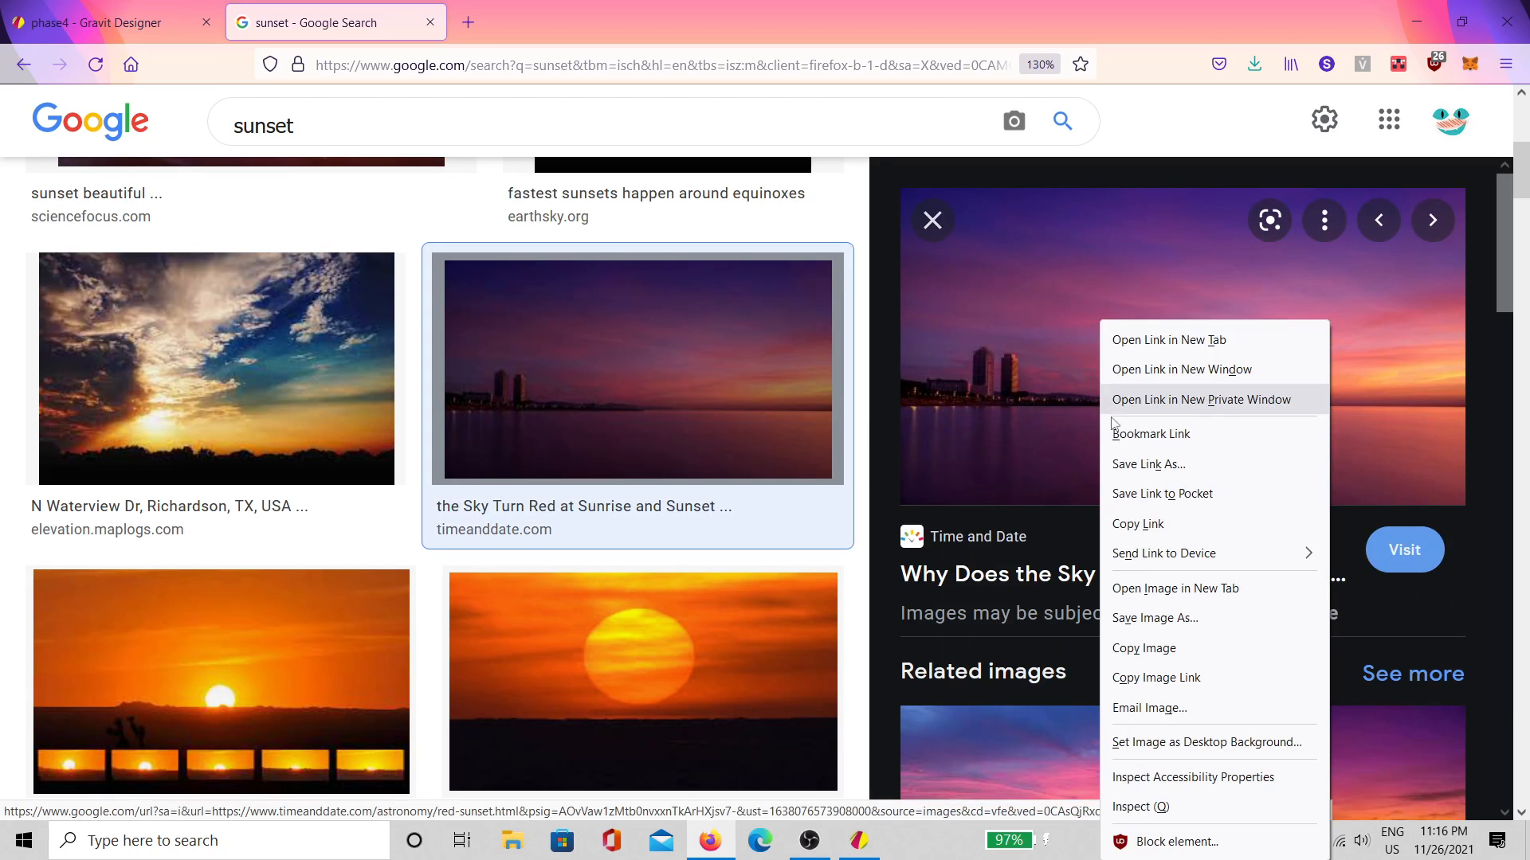
{"action": "left_click", "coordinate": [1169, 641]}
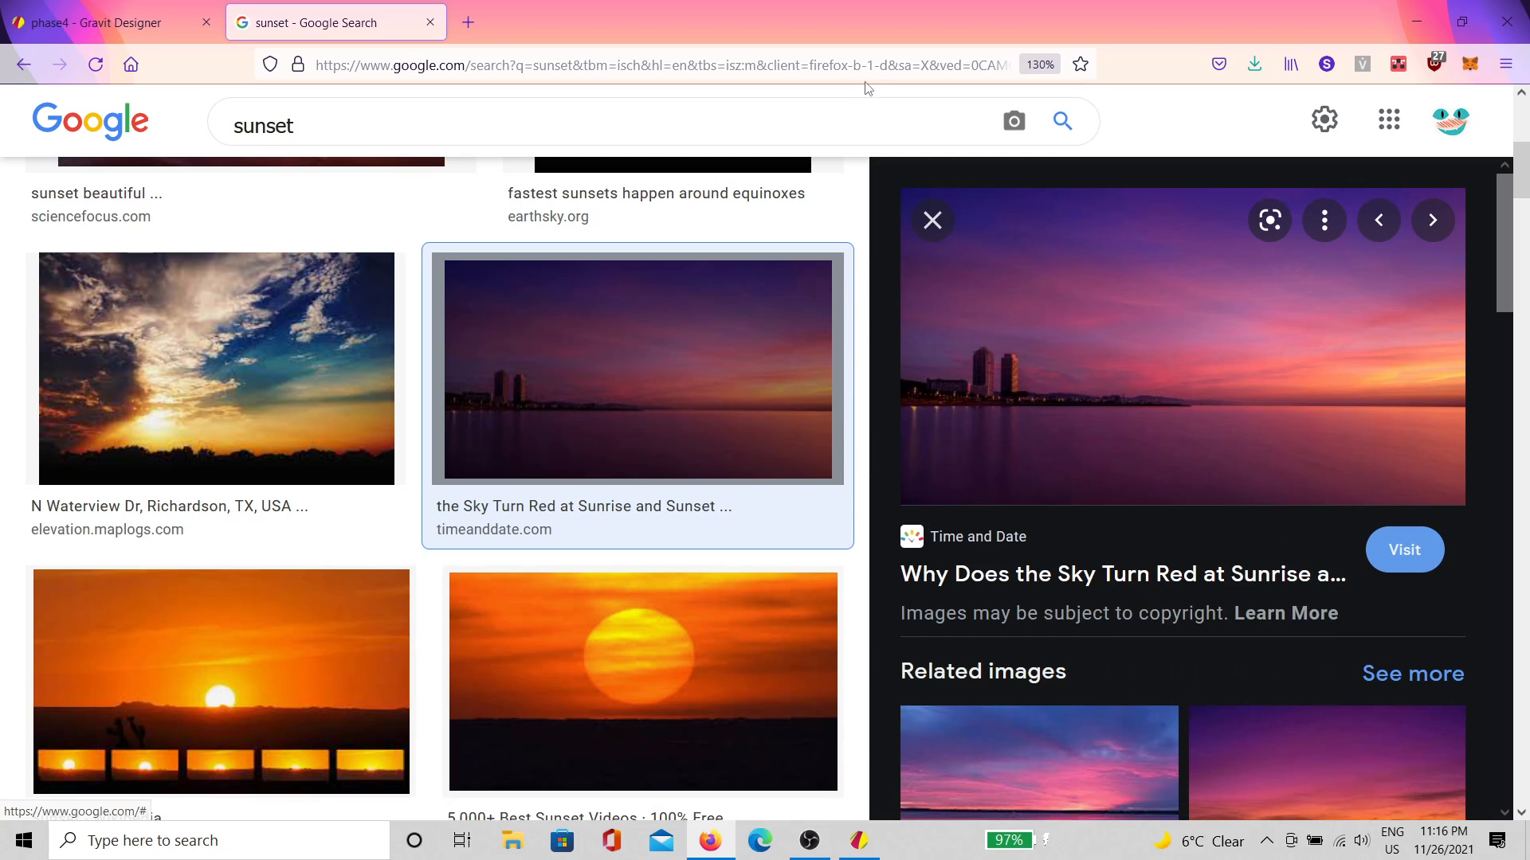
Step: Return to the sunset results, preview the beach sunset, then minimize Firefox
{"action": "left_click_drag", "start_coordinate": [641, 20], "coordinate": [690, 4]}
{"action": "left_click", "coordinate": [23, 67]}
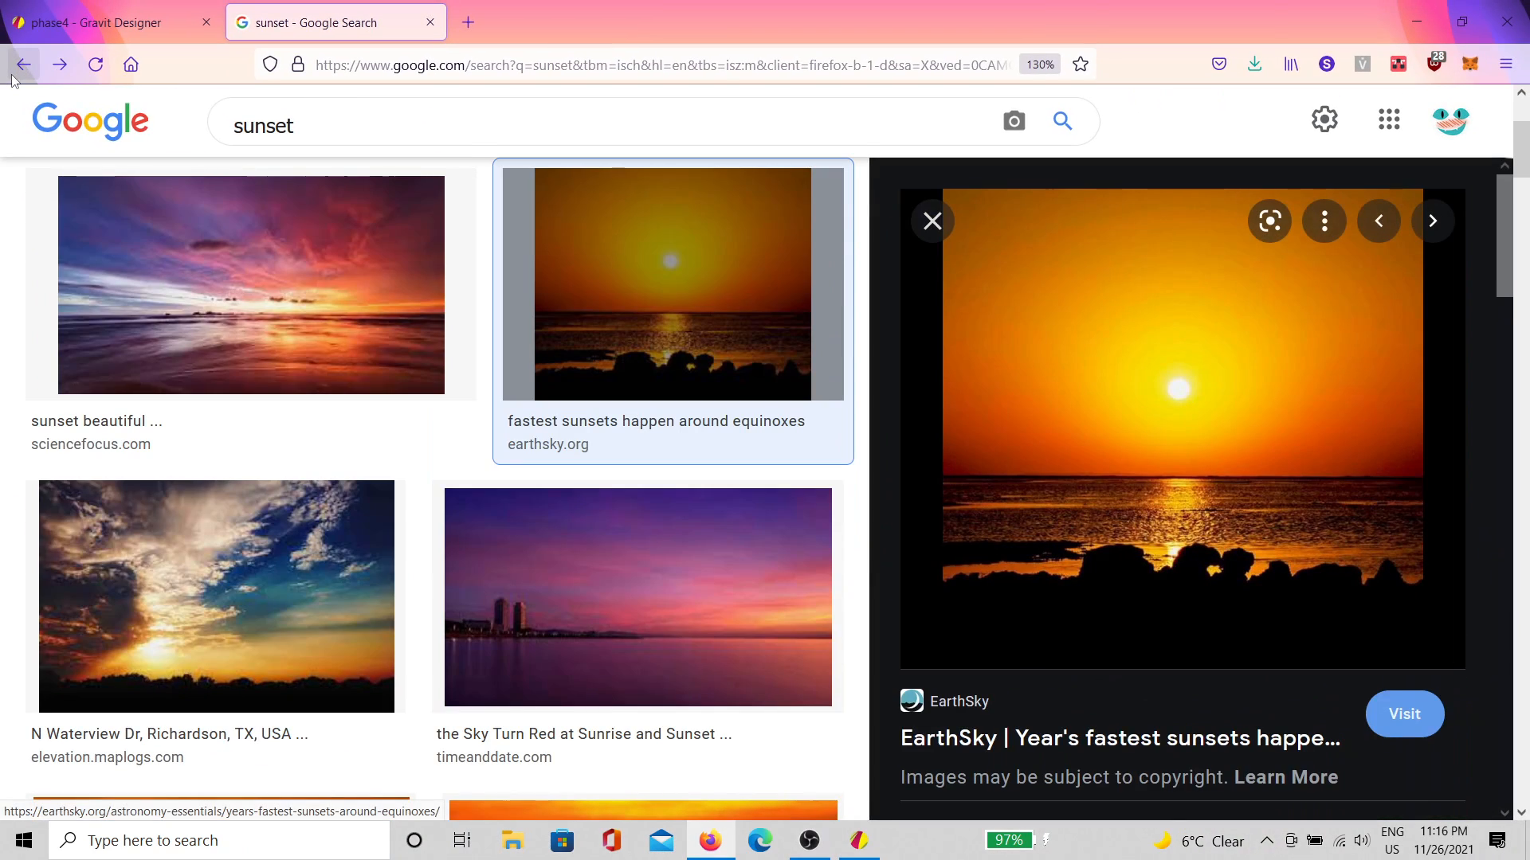
{"action": "left_click", "coordinate": [11, 77]}
{"action": "left_click", "coordinate": [11, 78]}
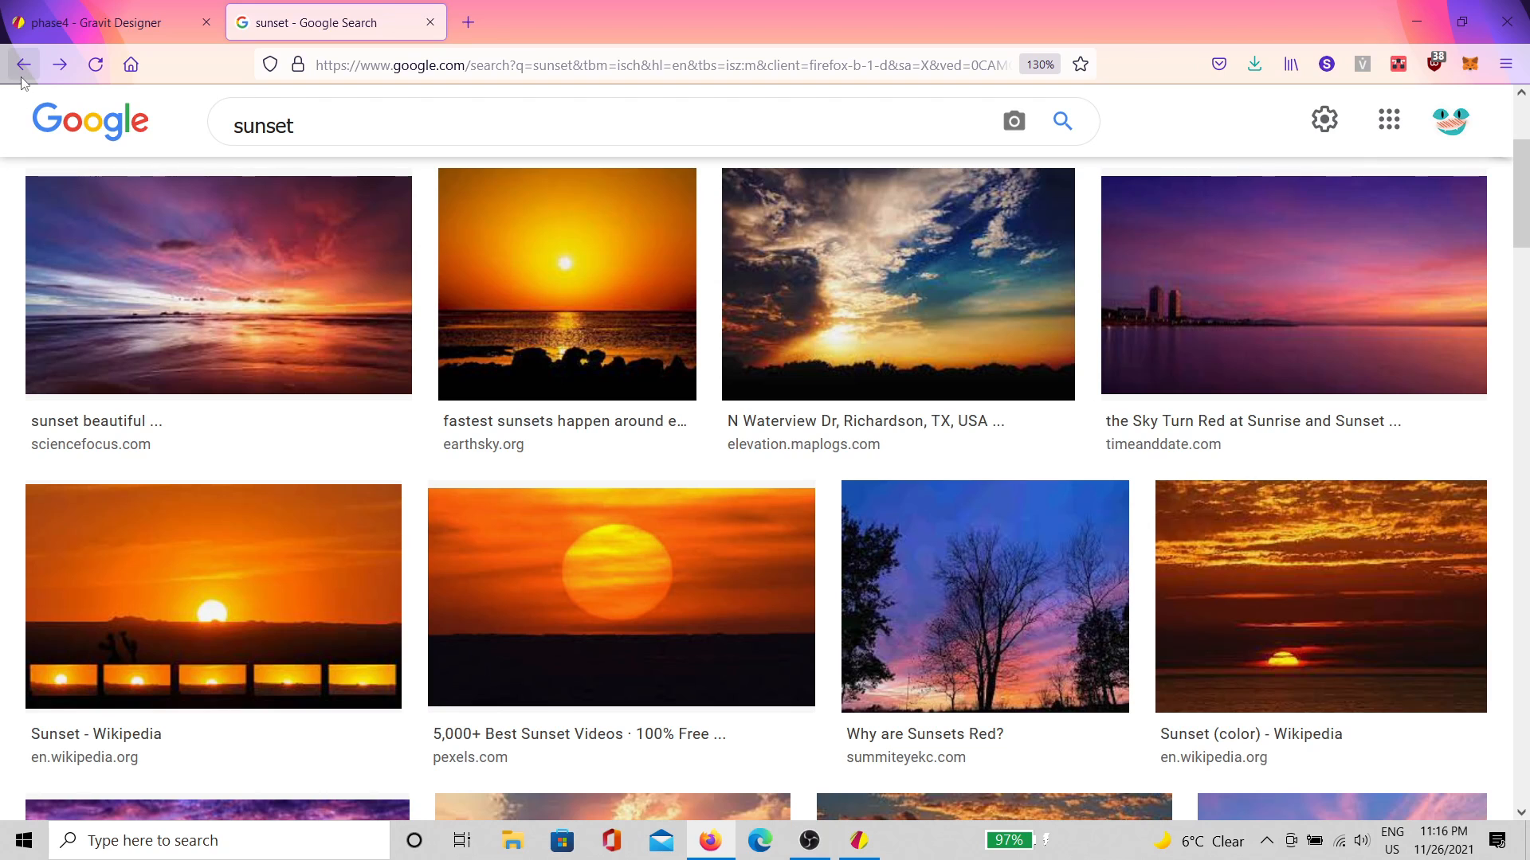
{"action": "left_click", "coordinate": [19, 70]}
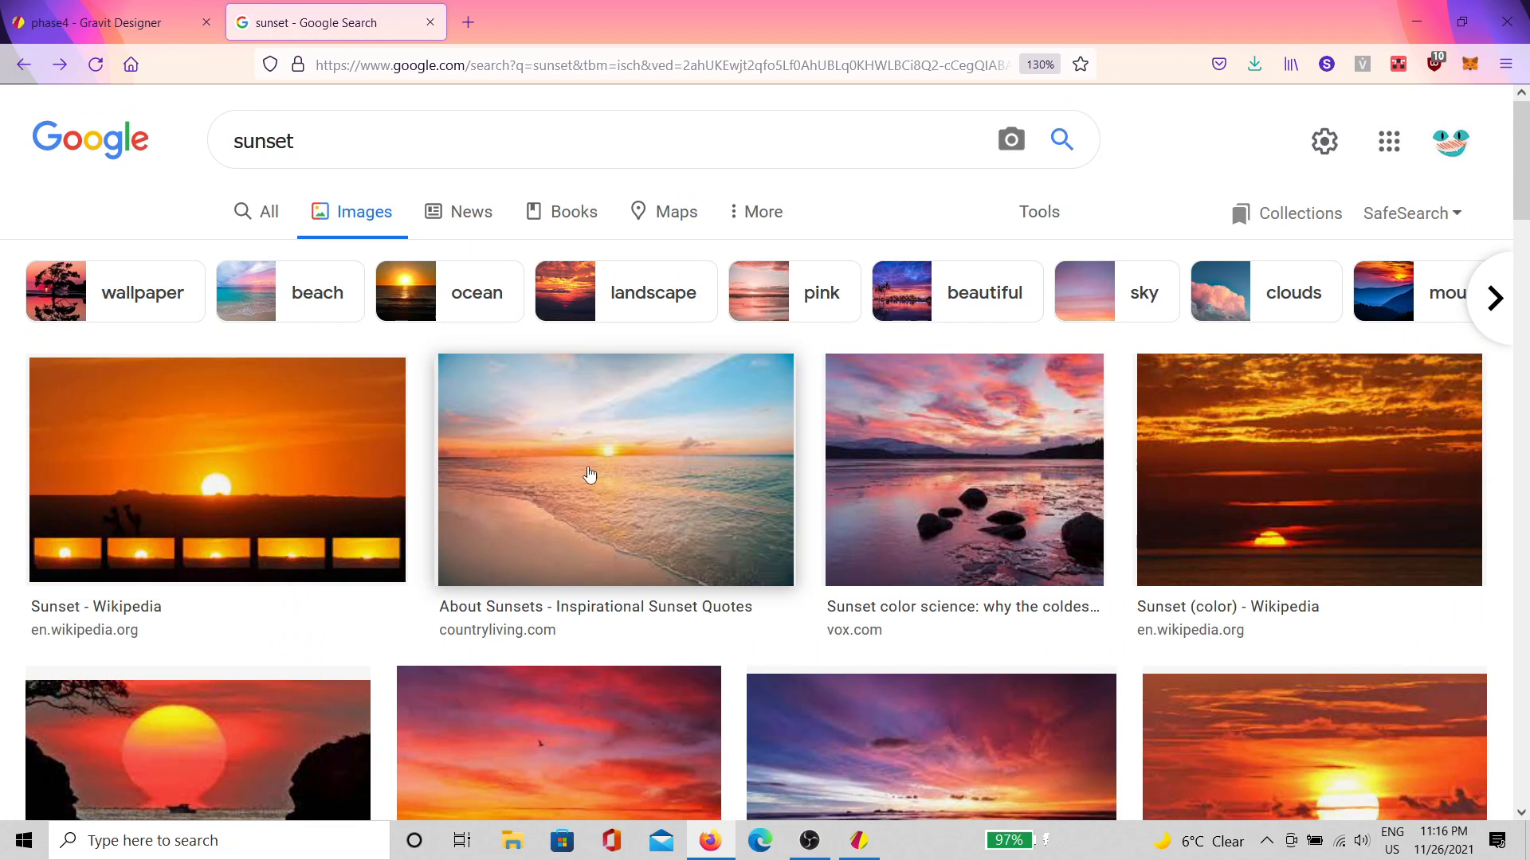
{"action": "left_click", "coordinate": [591, 471]}
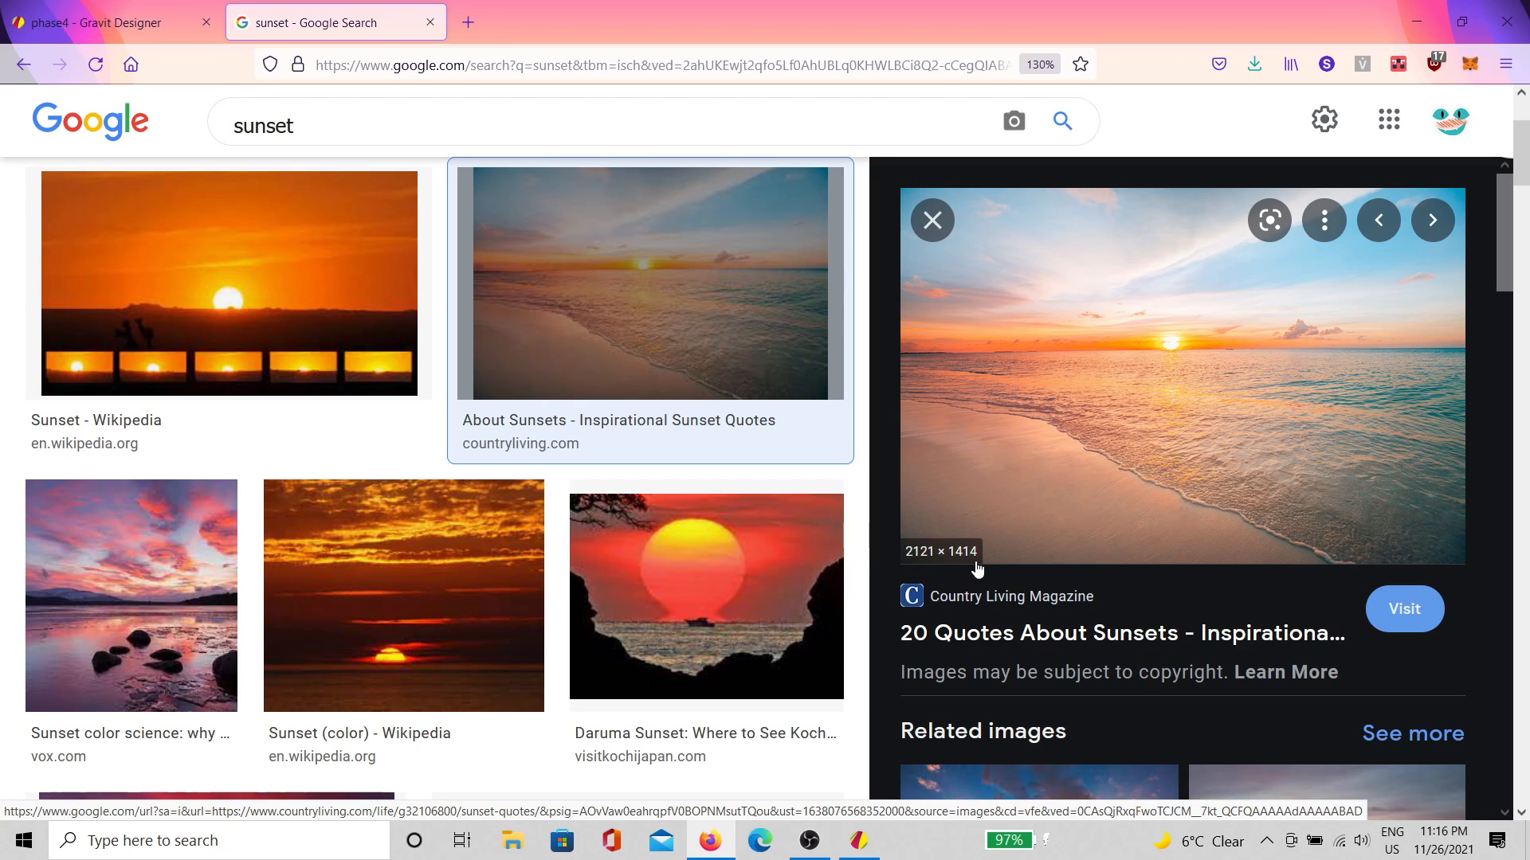
{"action": "left_click", "coordinate": [1417, 22]}
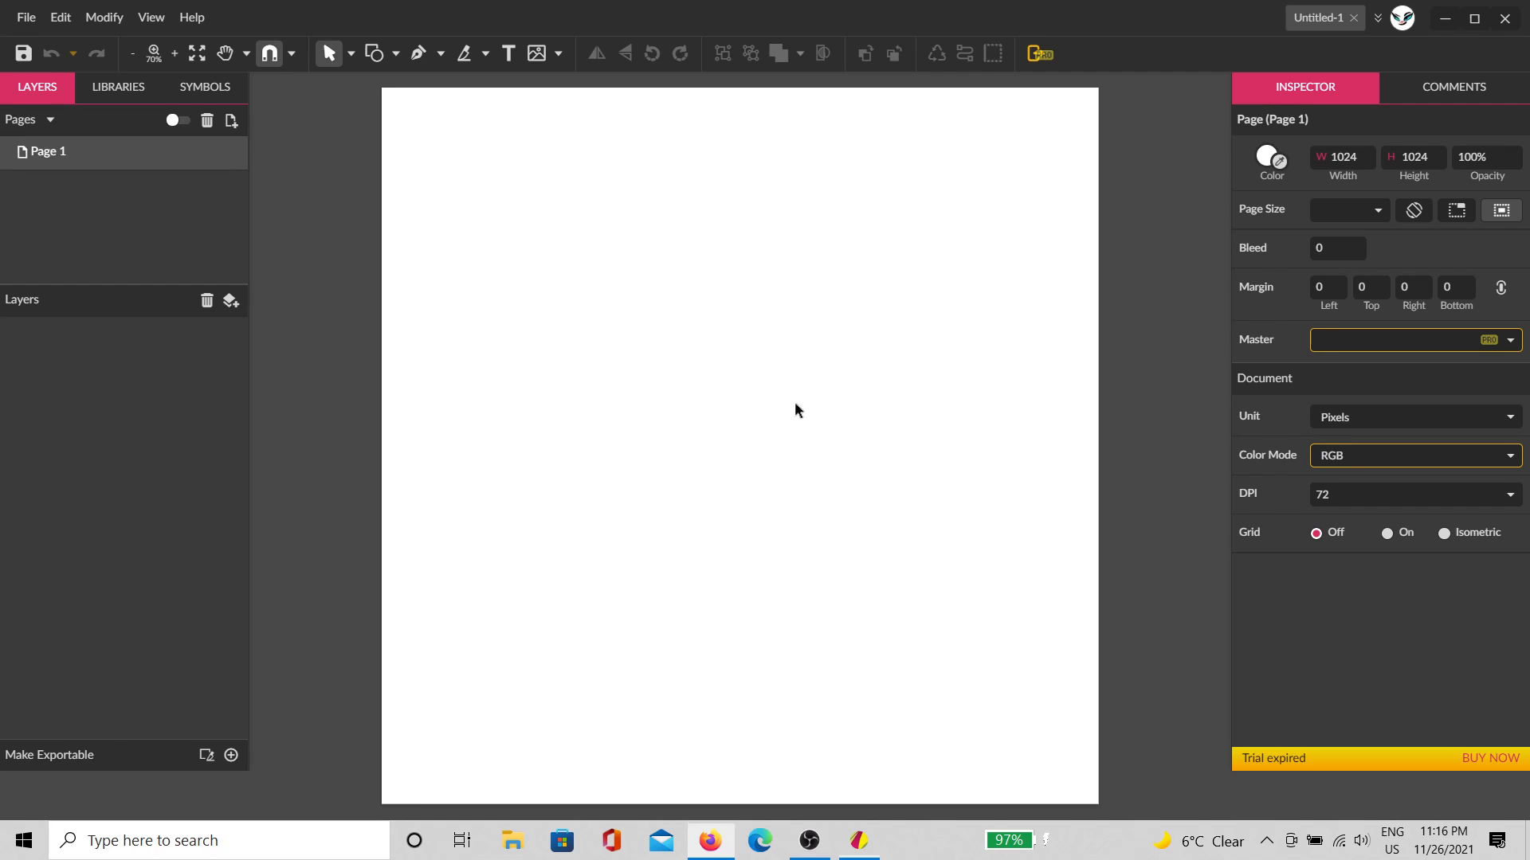
Step: Paste the sunset photo and resize it to 278 × 156.1 near the top-left
{"action": "key", "text": "ctrl+v"}
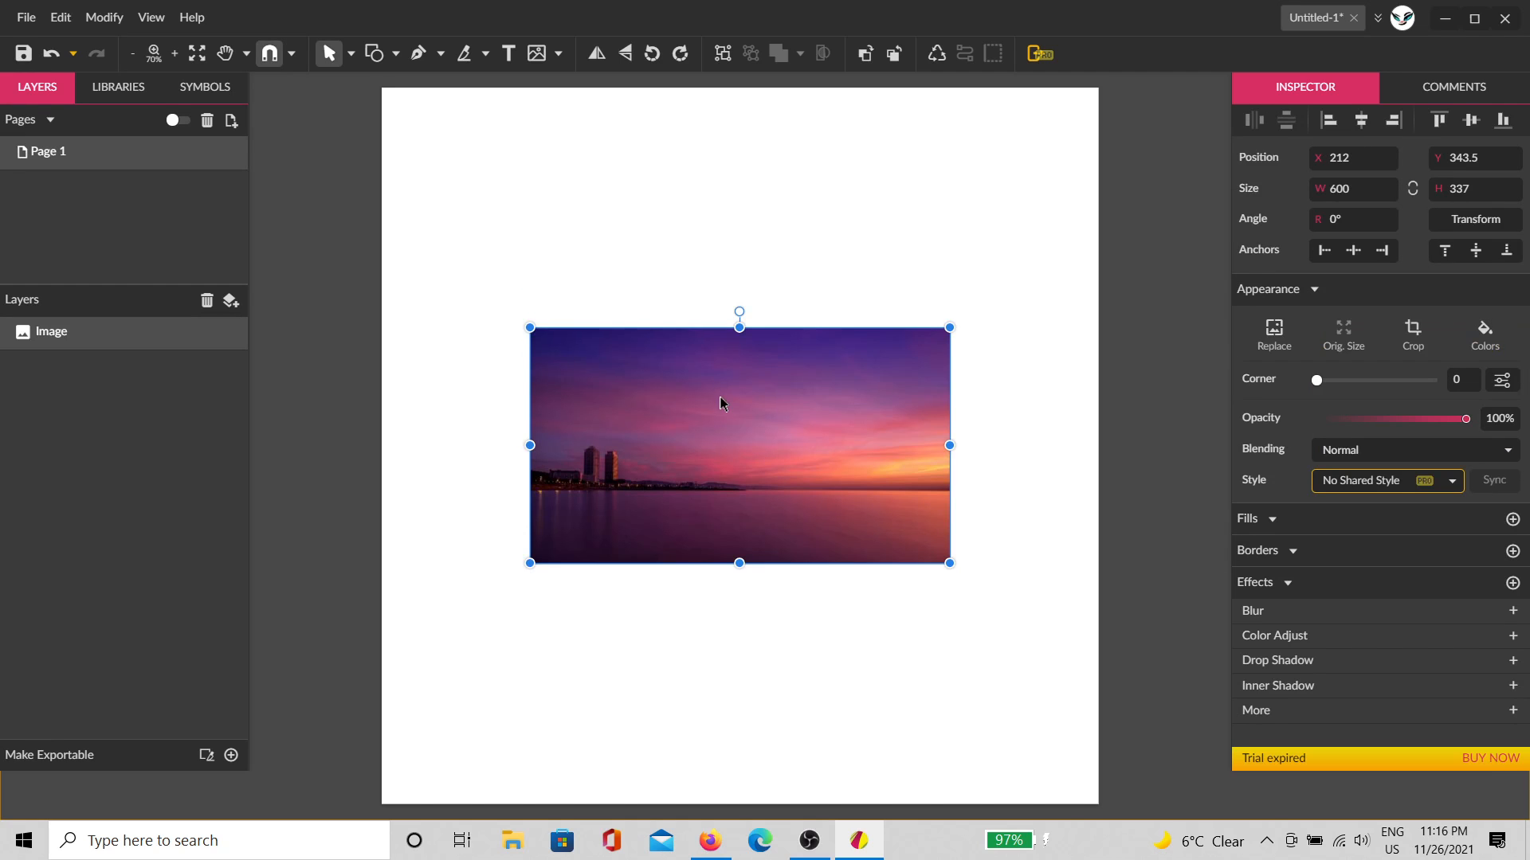
{"action": "left_click_drag", "start_coordinate": [745, 420], "coordinate": [851, 592]}
{"action": "left_click_drag", "start_coordinate": [767, 538], "coordinate": [644, 302]}
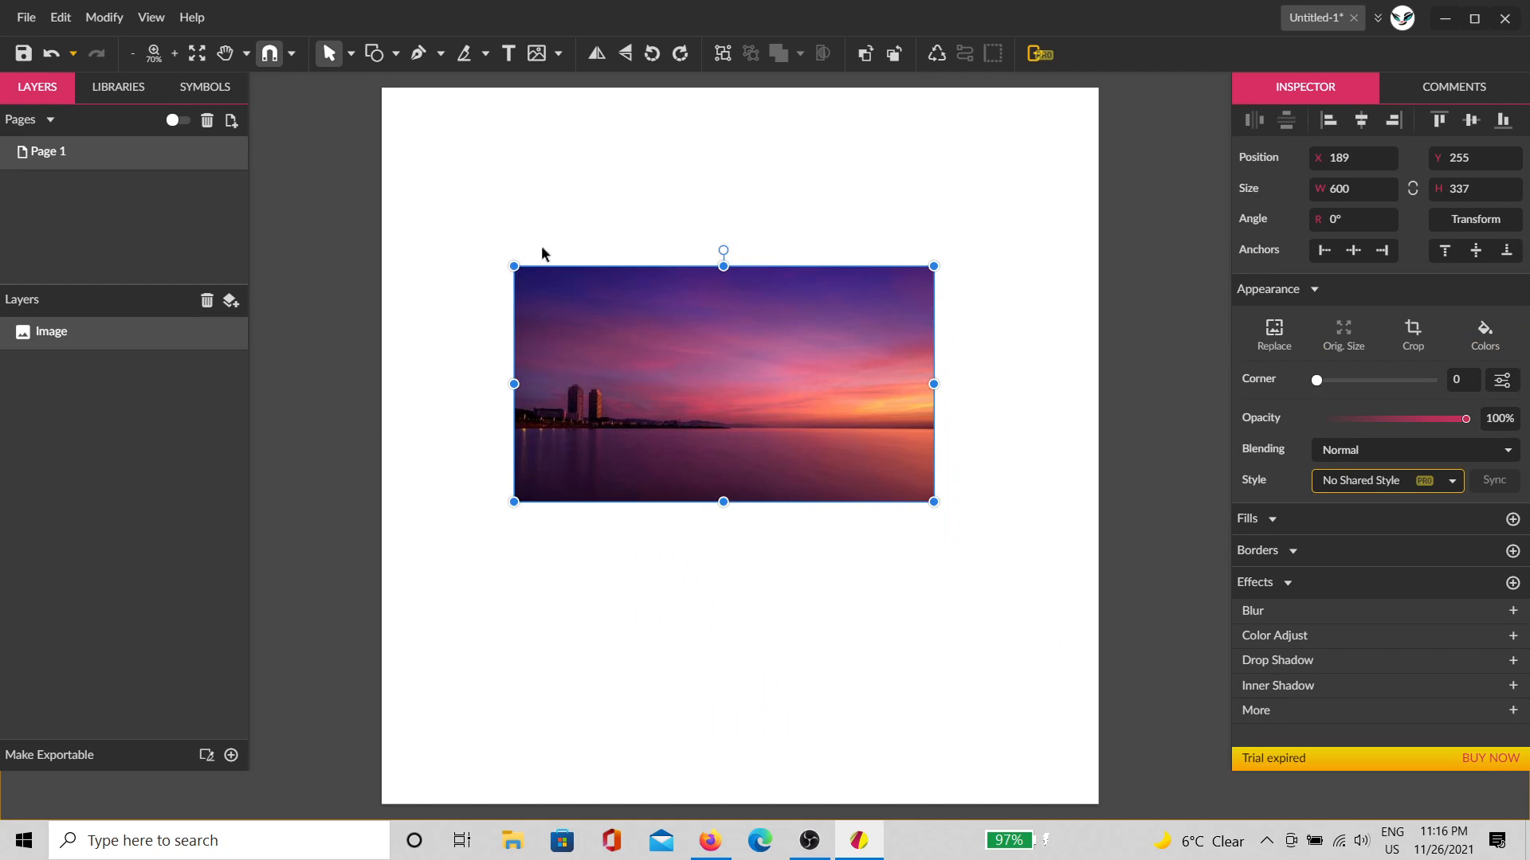
{"action": "scroll", "coordinate": [542, 249], "scroll_direction": "up", "scroll_amount": 1}
{"action": "left_click_drag", "start_coordinate": [582, 405], "coordinate": [422, 231]}
{"action": "scroll", "coordinate": [462, 329], "scroll_direction": "up", "scroll_amount": 5}
{"action": "left_click_drag", "start_coordinate": [588, 584], "coordinate": [606, 533]}
{"action": "left_click_drag", "start_coordinate": [956, 705], "coordinate": [655, 535]}
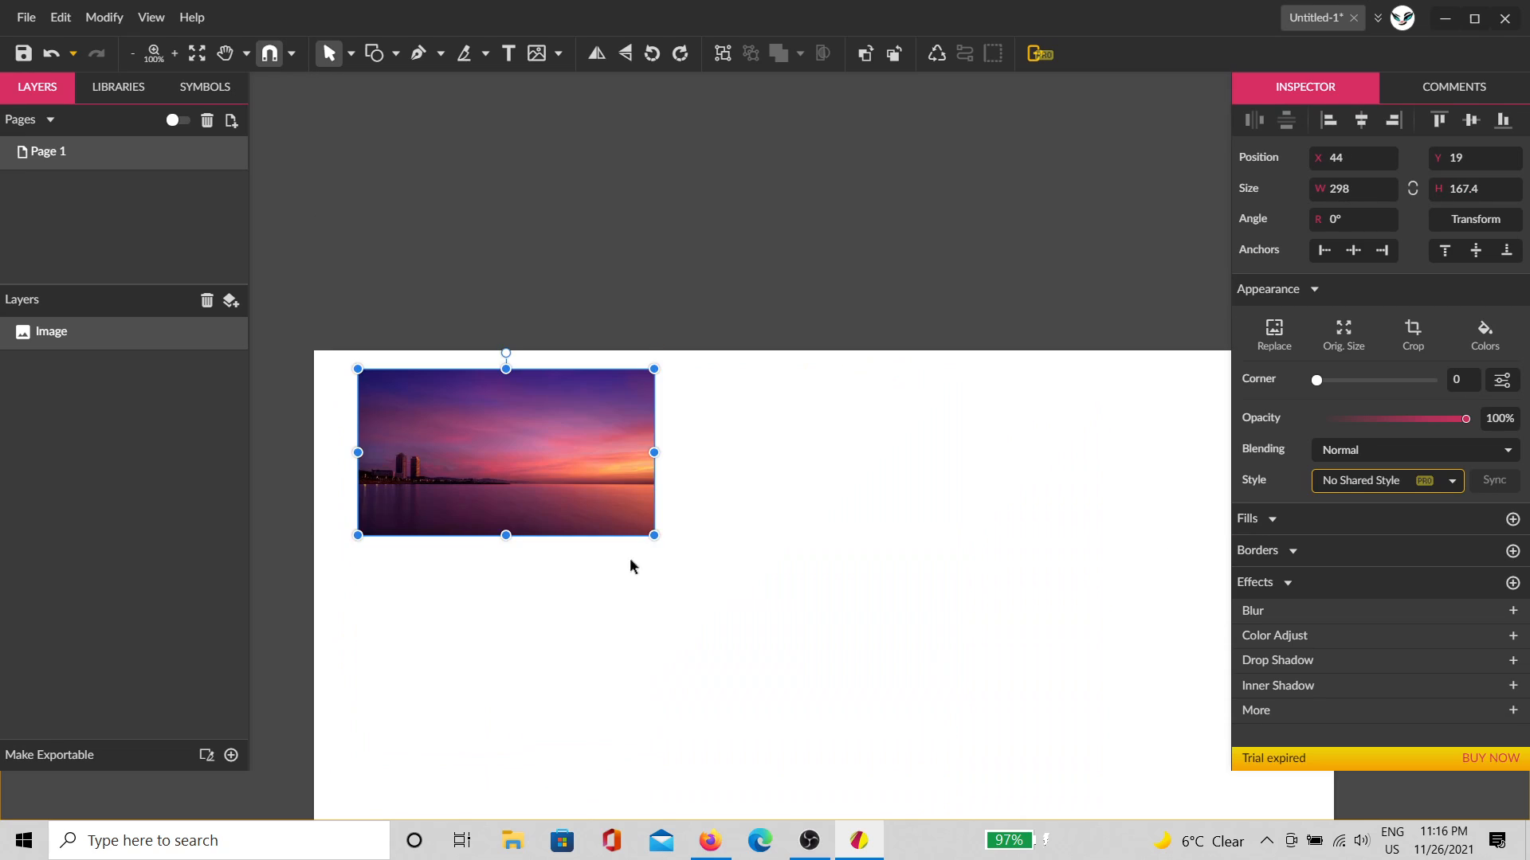
{"action": "scroll", "coordinate": [420, 495], "scroll_direction": "up", "scroll_amount": 3}
{"action": "left_click_drag", "start_coordinate": [545, 473], "coordinate": [734, 545]}
{"action": "left_click_drag", "start_coordinate": [1167, 706], "coordinate": [1114, 676]}
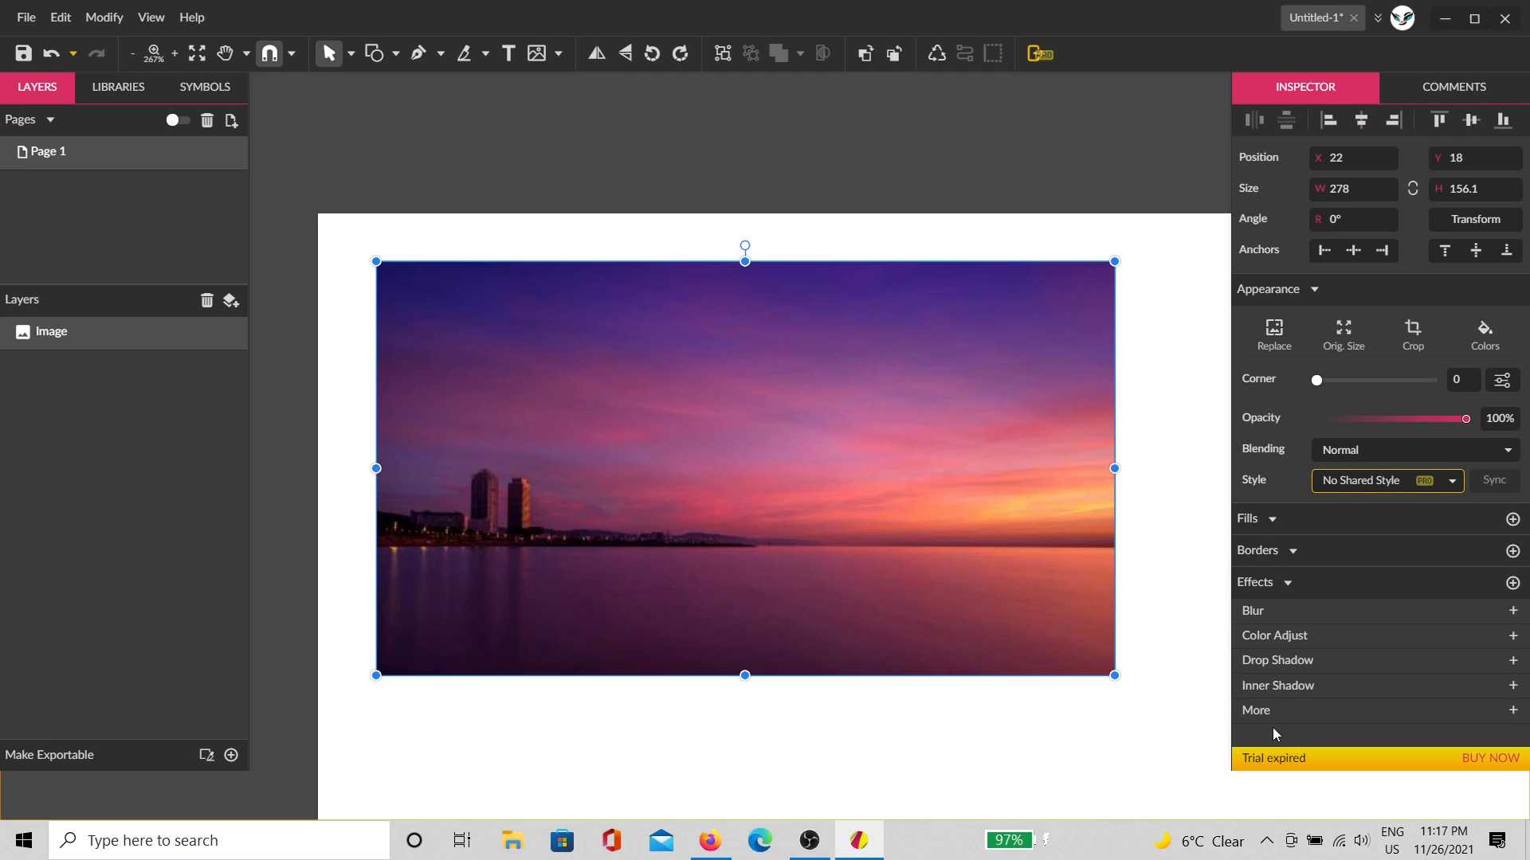
Step: Restore the window, pan so the whole photo shows, and deselect it
{"action": "left_click_drag", "start_coordinate": [1088, 19], "coordinate": [1413, 1]}
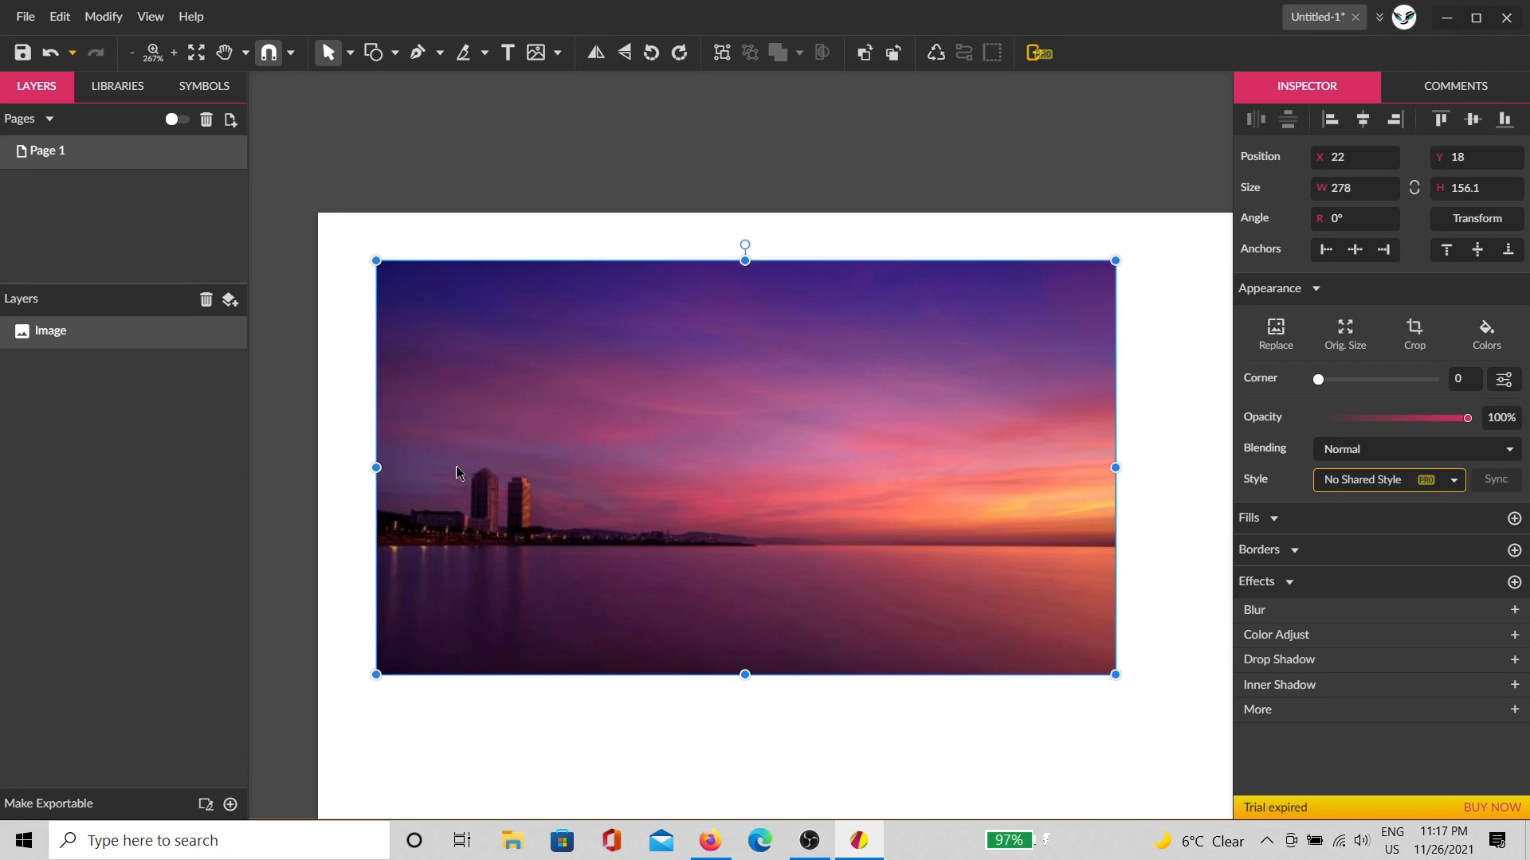
{"action": "scroll", "coordinate": [763, 543], "scroll_direction": "down", "scroll_amount": 2}
{"action": "key", "text": "space"}
{"action": "left_click_drag", "start_coordinate": [973, 647], "coordinate": [759, 458]}
{"action": "scroll", "coordinate": [555, 335], "scroll_direction": "up", "scroll_amount": 5}
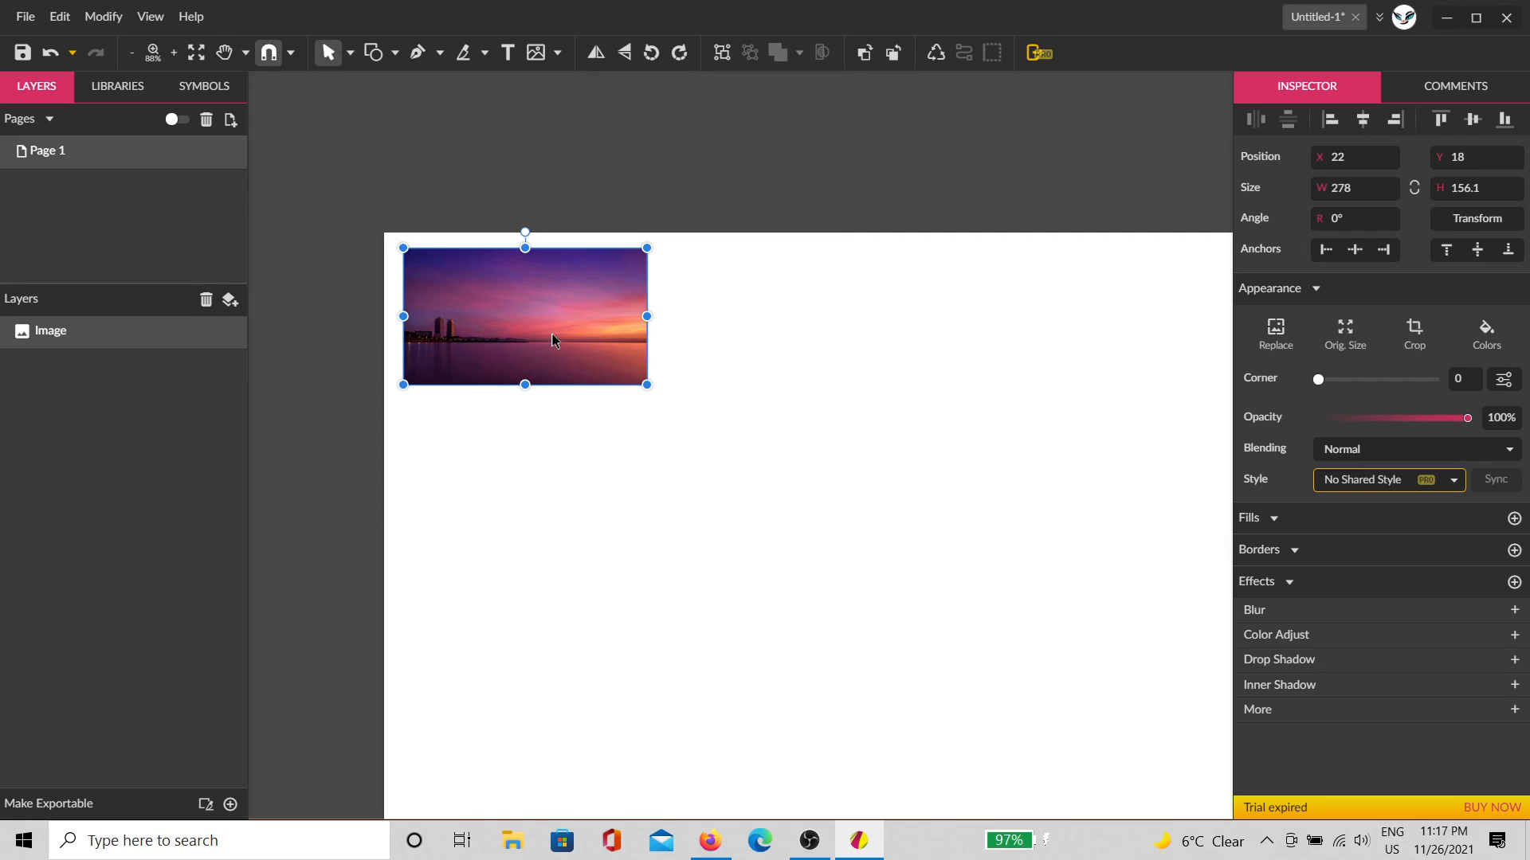
{"action": "key", "text": "space"}
{"action": "left_click_drag", "start_coordinate": [545, 477], "coordinate": [765, 577]}
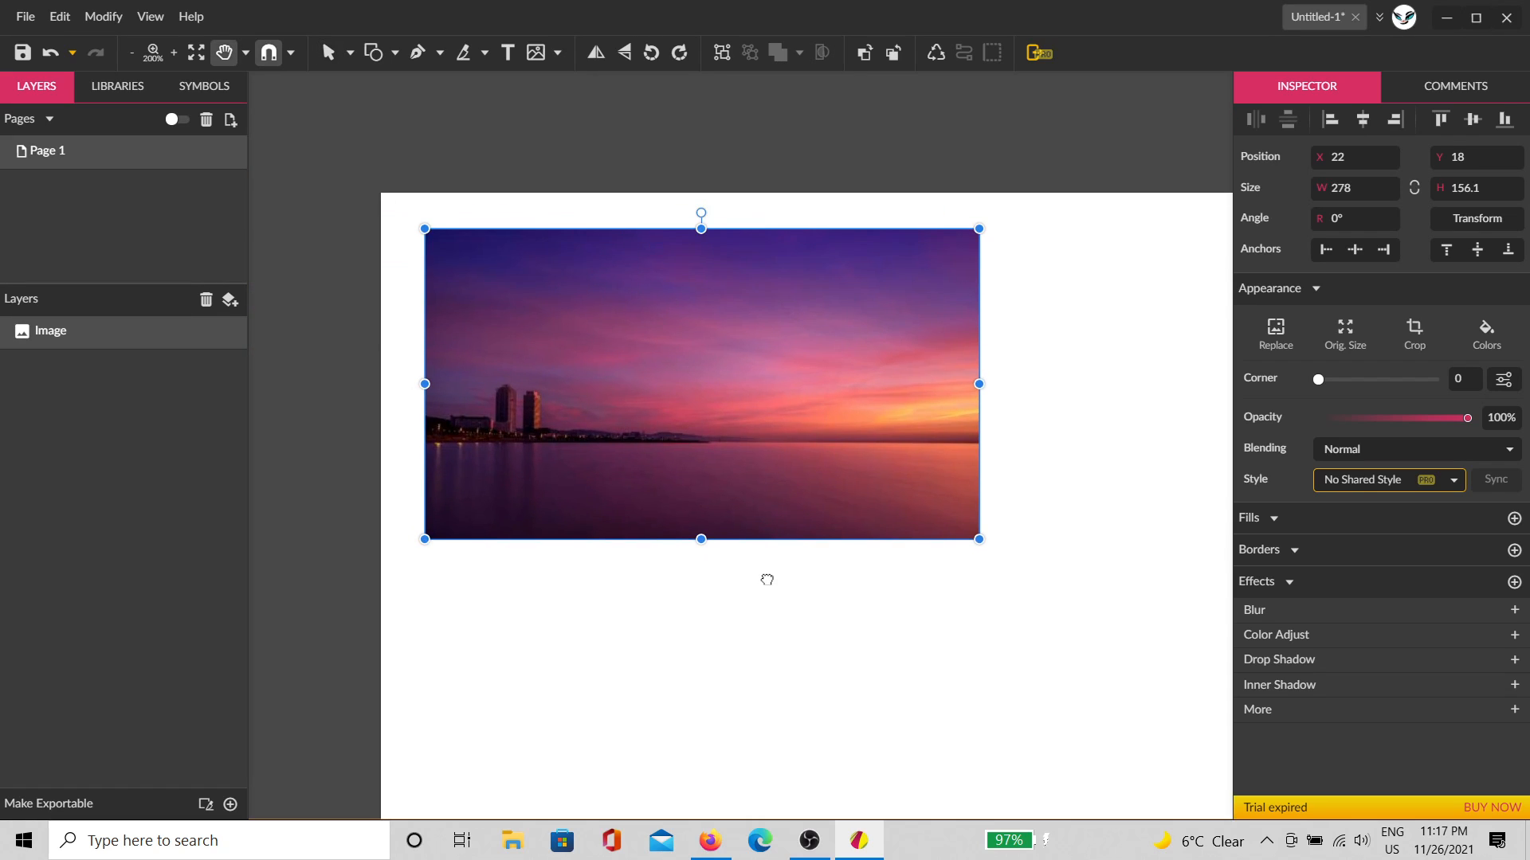
{"action": "left_click", "coordinate": [1020, 459]}
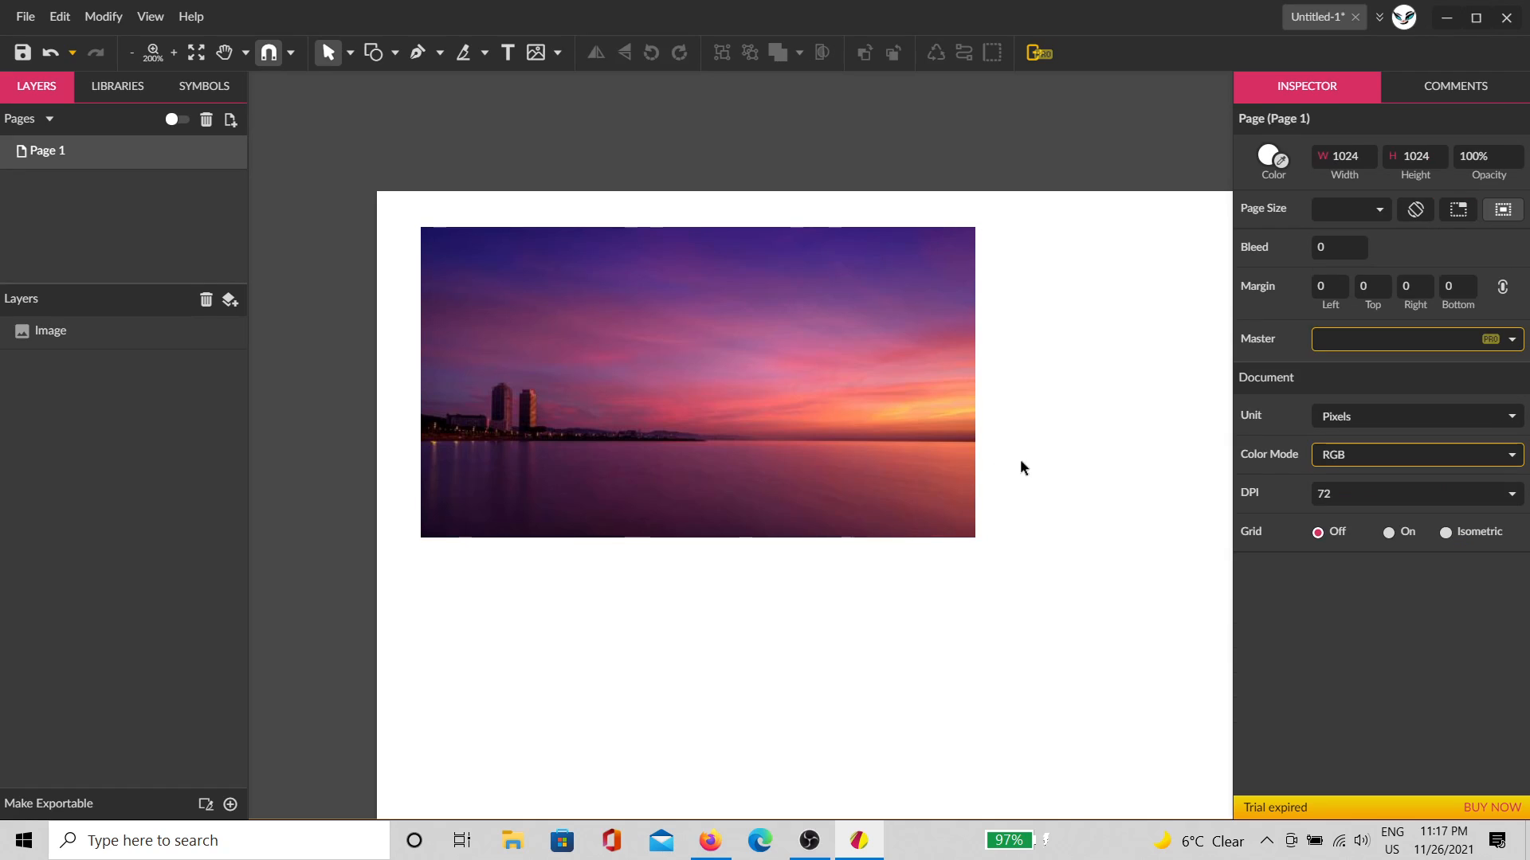
Step: Draw a rectangle covering the whole sunset photo
{"action": "left_click", "coordinate": [396, 52]}
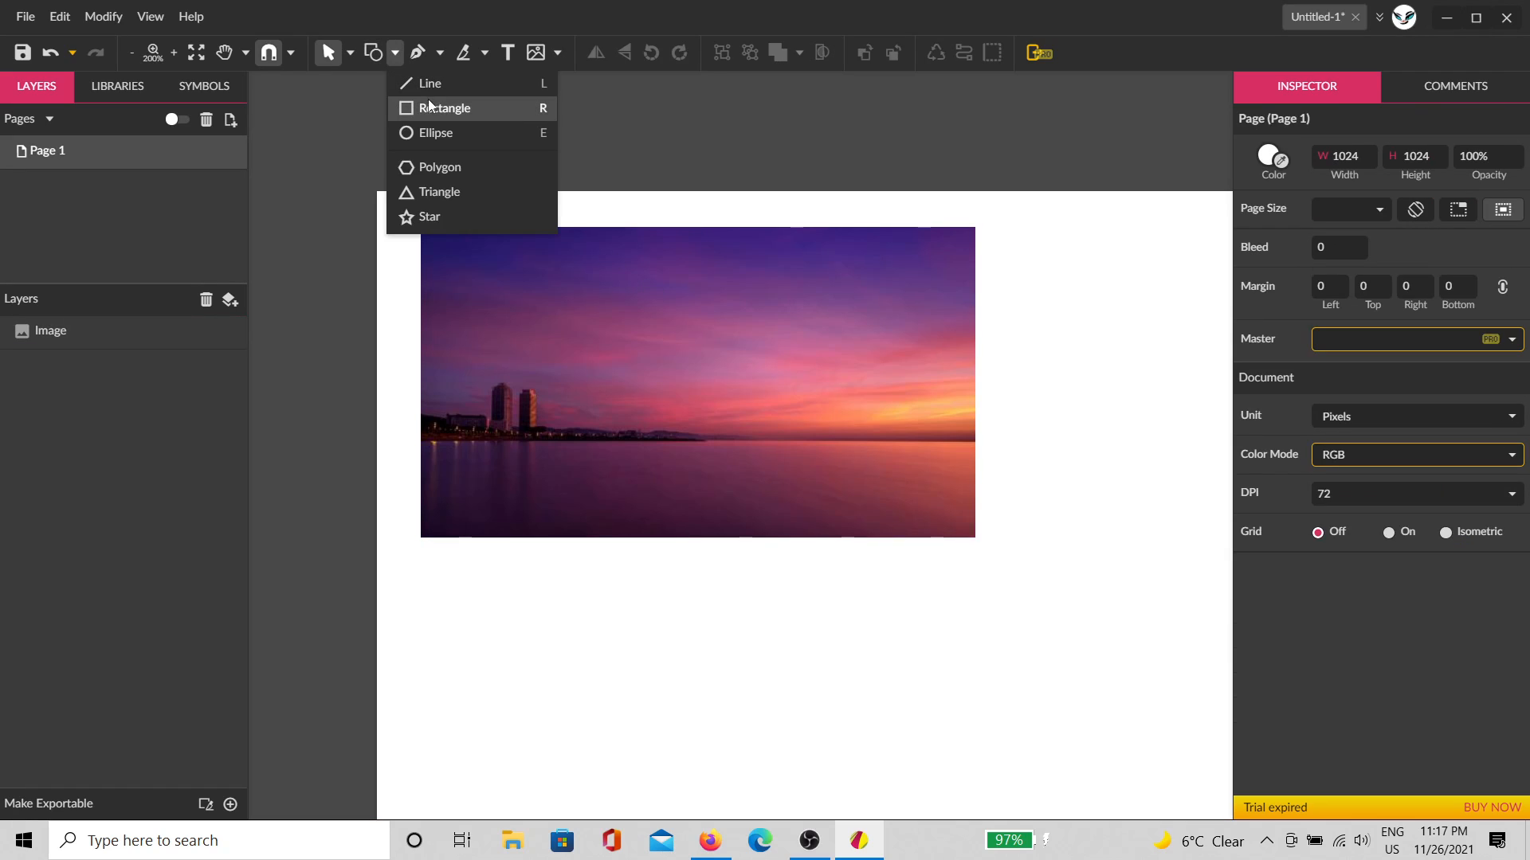
{"action": "left_click", "coordinate": [435, 126]}
{"action": "left_click_drag", "start_coordinate": [421, 227], "coordinate": [972, 542]}
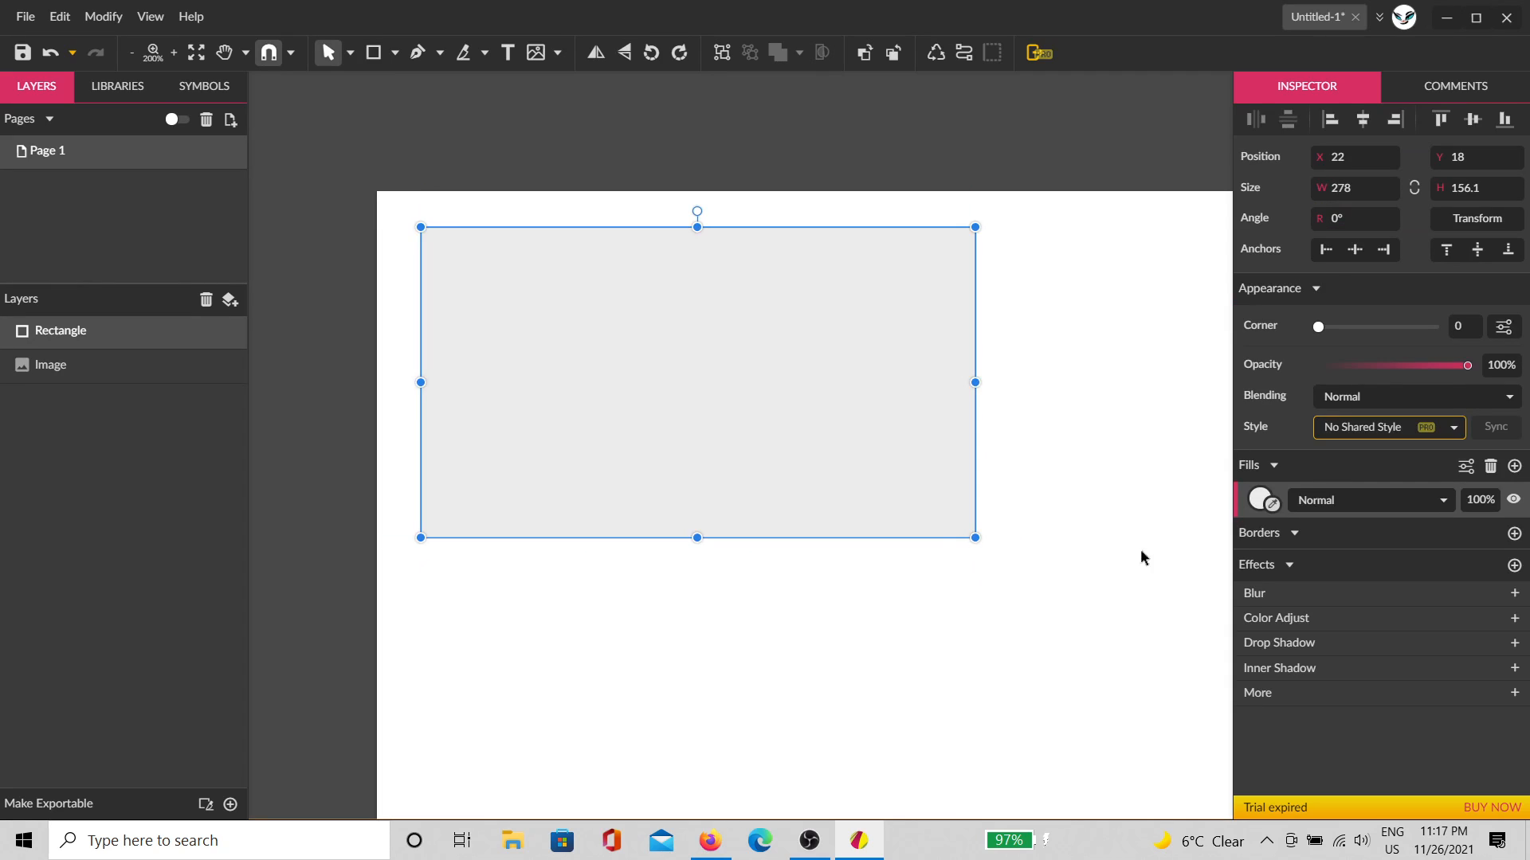
{"action": "key", "text": "alt+Tab"}
{"action": "left_click", "coordinate": [1083, 451]}
{"action": "left_click", "coordinate": [932, 458]}
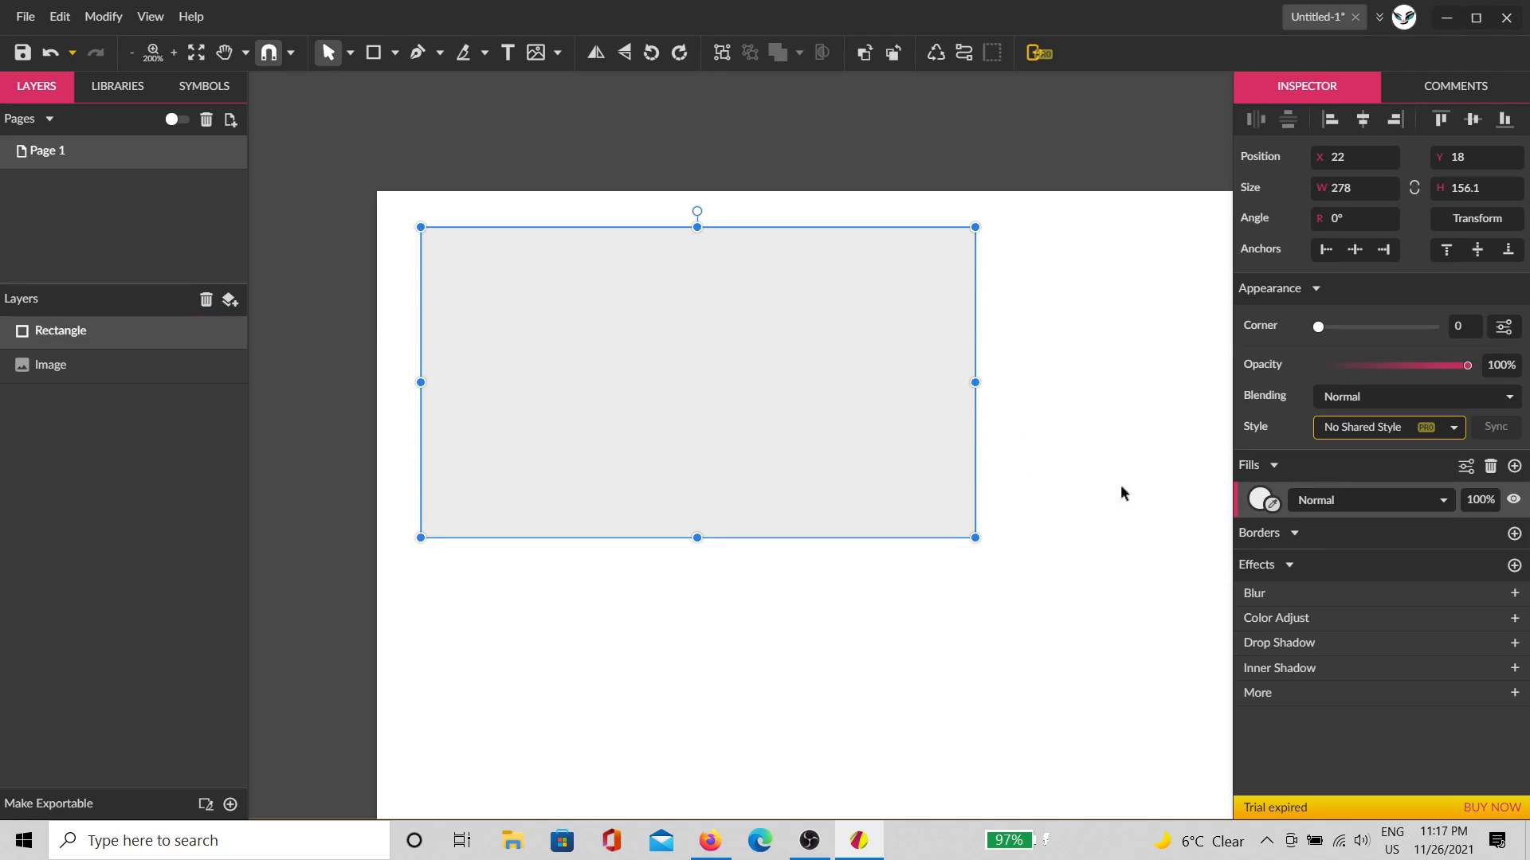
Step: Fill the rectangle red with Subtract blending, then marquee-select it together with the photo
{"action": "left_click", "coordinate": [1261, 499]}
{"action": "left_click", "coordinate": [1299, 327]}
{"action": "left_click", "coordinate": [1123, 392]}
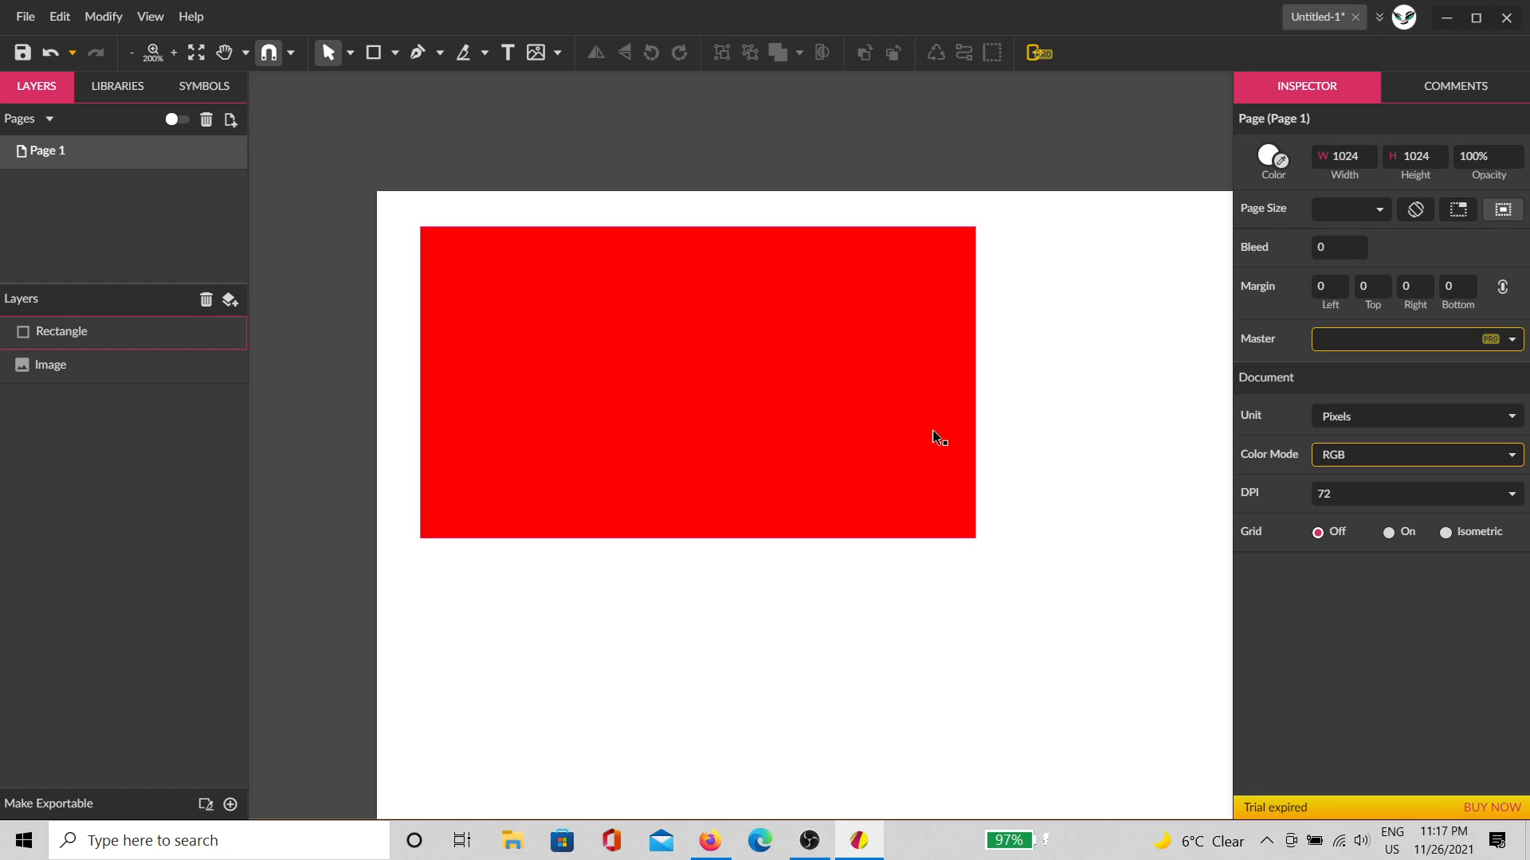
{"action": "left_click", "coordinate": [935, 438]}
{"action": "left_click", "coordinate": [1393, 504]}
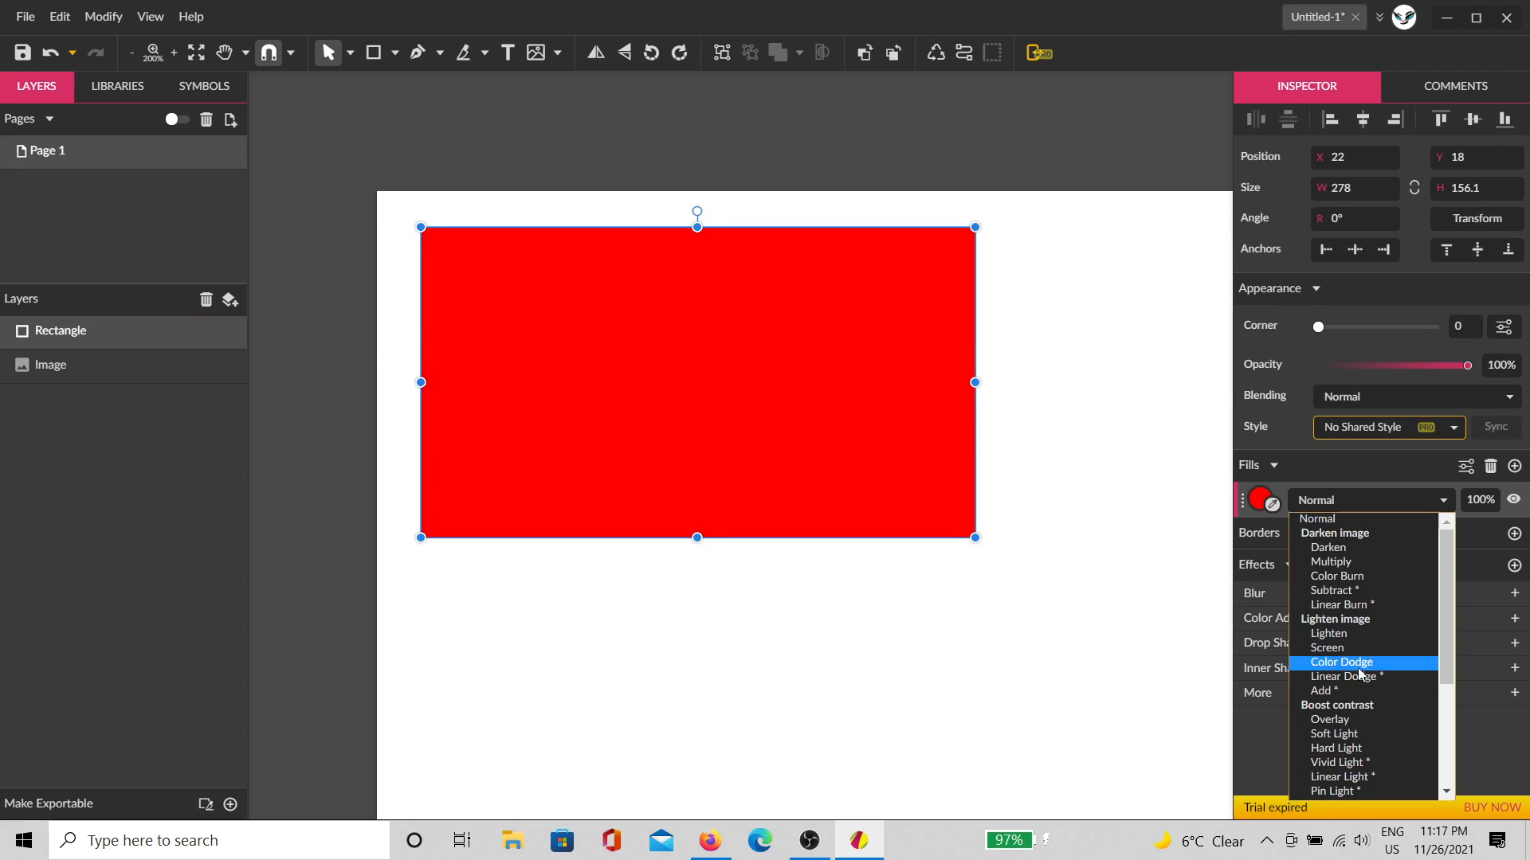
{"action": "scroll", "coordinate": [1349, 733], "scroll_direction": "down", "scroll_amount": 2}
{"action": "scroll", "coordinate": [1349, 733], "scroll_direction": "up", "scroll_amount": 2}
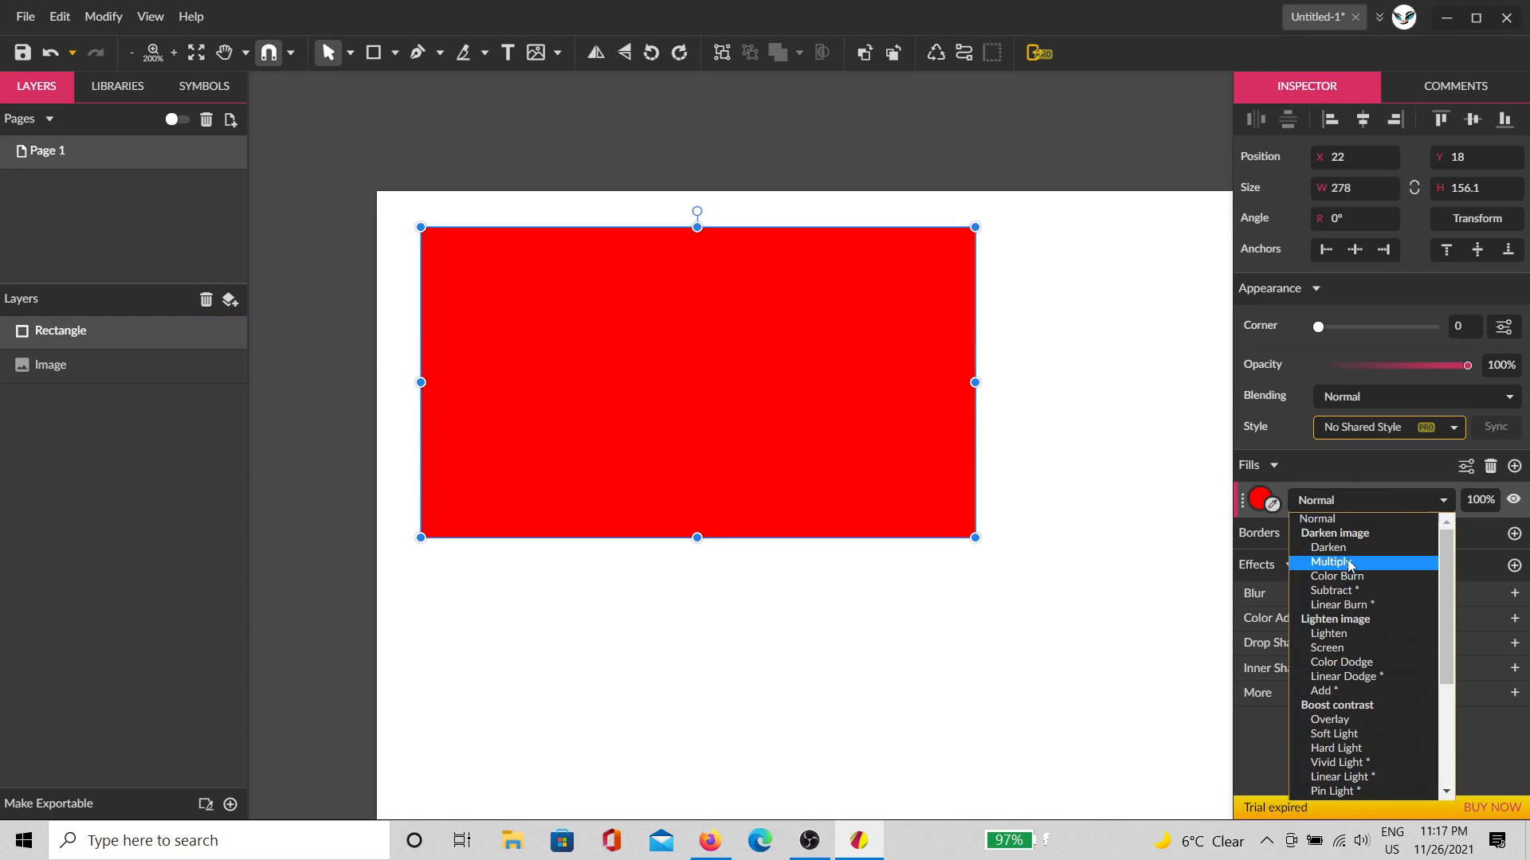
{"action": "left_click", "coordinate": [1356, 592]}
{"action": "left_click", "coordinate": [1046, 553]}
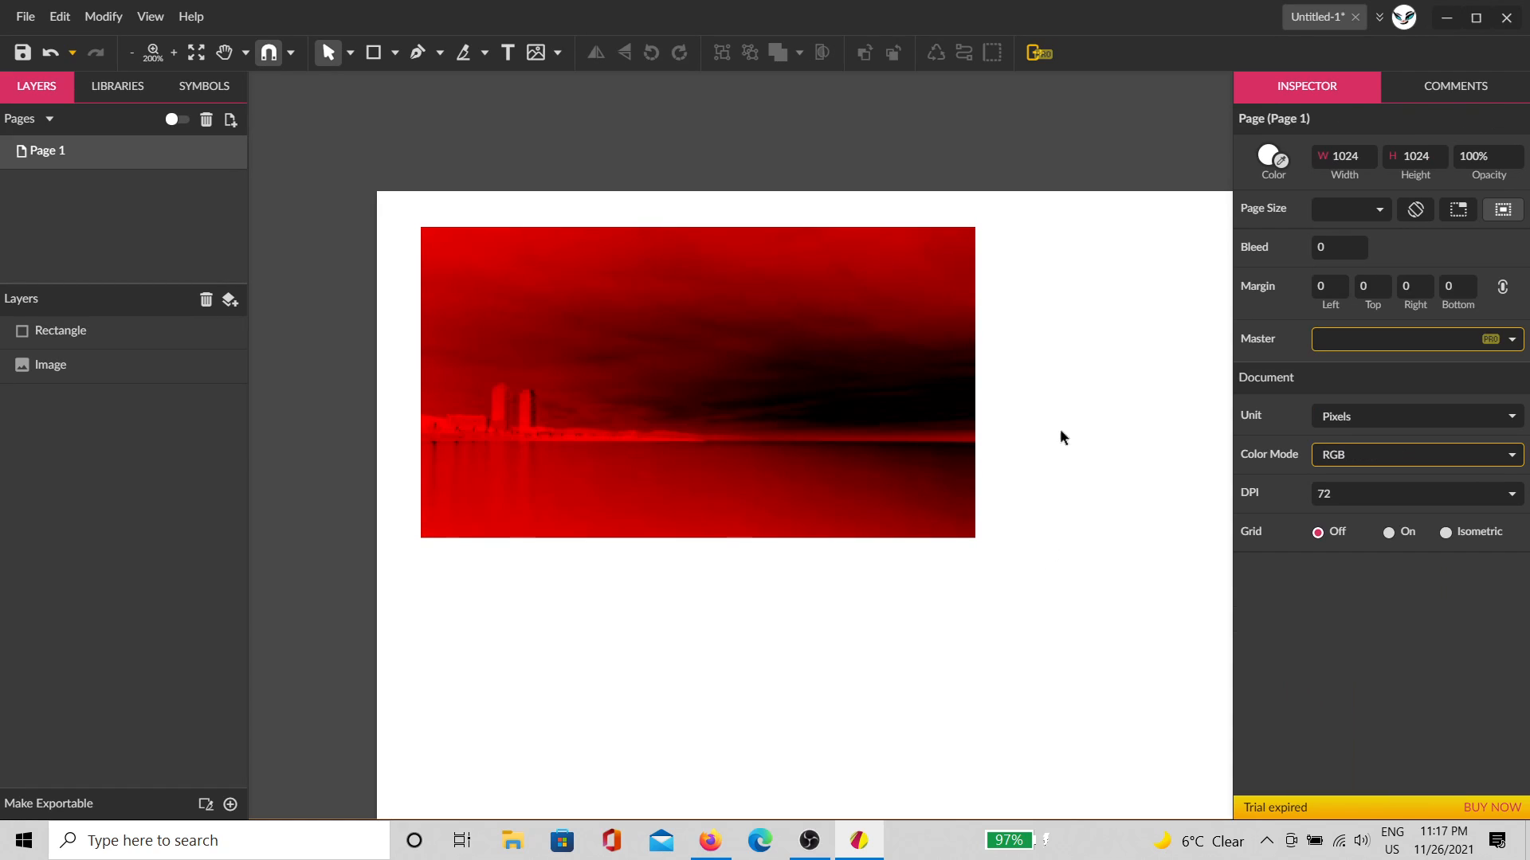
{"action": "left_click_drag", "start_coordinate": [1071, 333], "coordinate": [756, 454]}
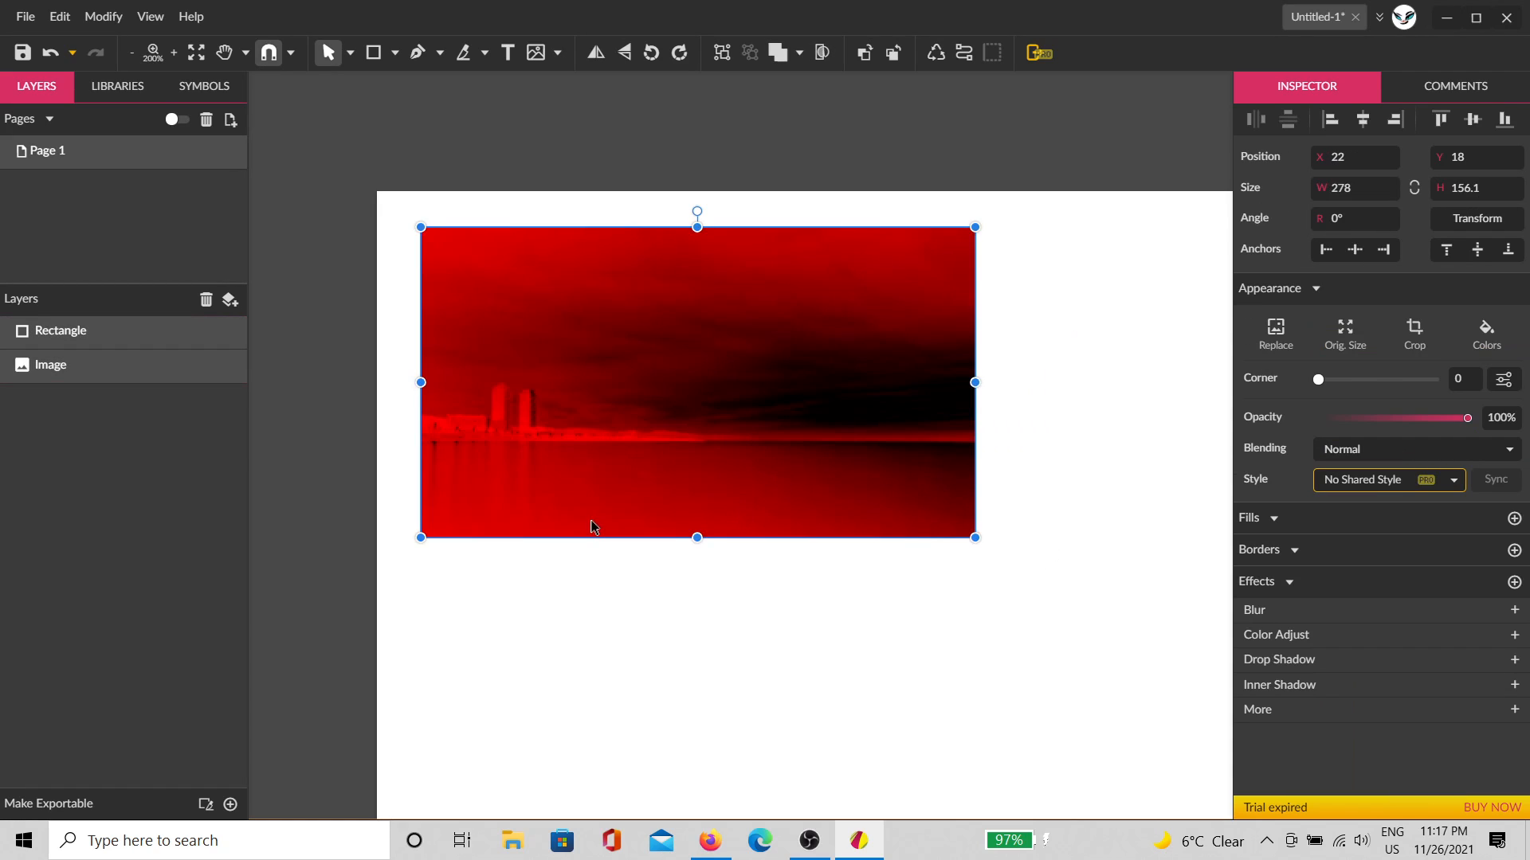
Step: Group the red rectangle and photo, then make two duplicates side by side
{"action": "key", "text": "ctrl+g"}
{"action": "scroll", "coordinate": [742, 529], "scroll_direction": "down", "scroll_amount": 1}
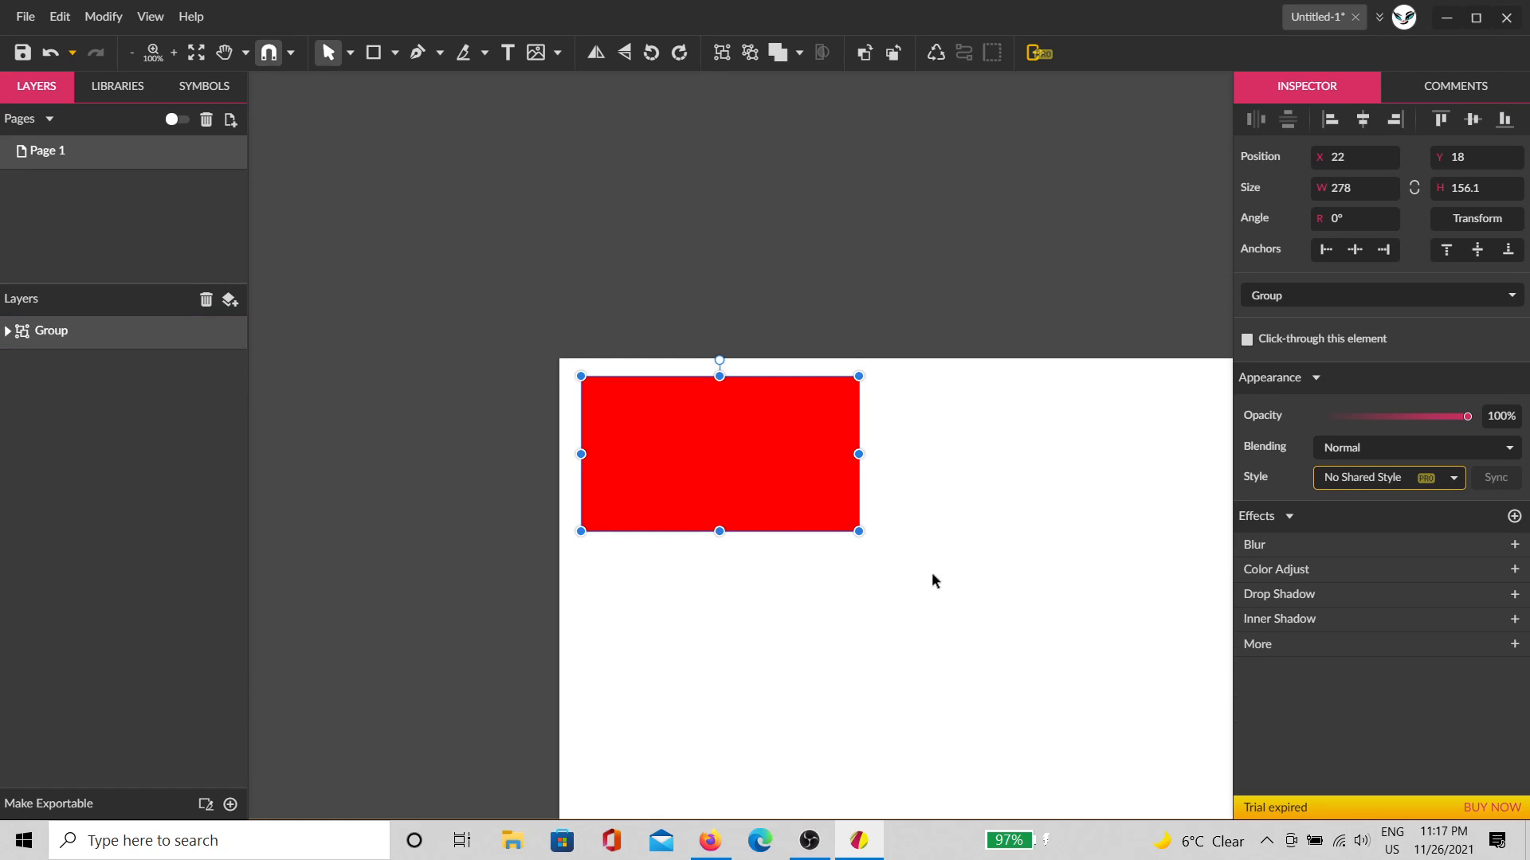
{"action": "left_click_drag", "start_coordinate": [1001, 584], "coordinate": [690, 448]}
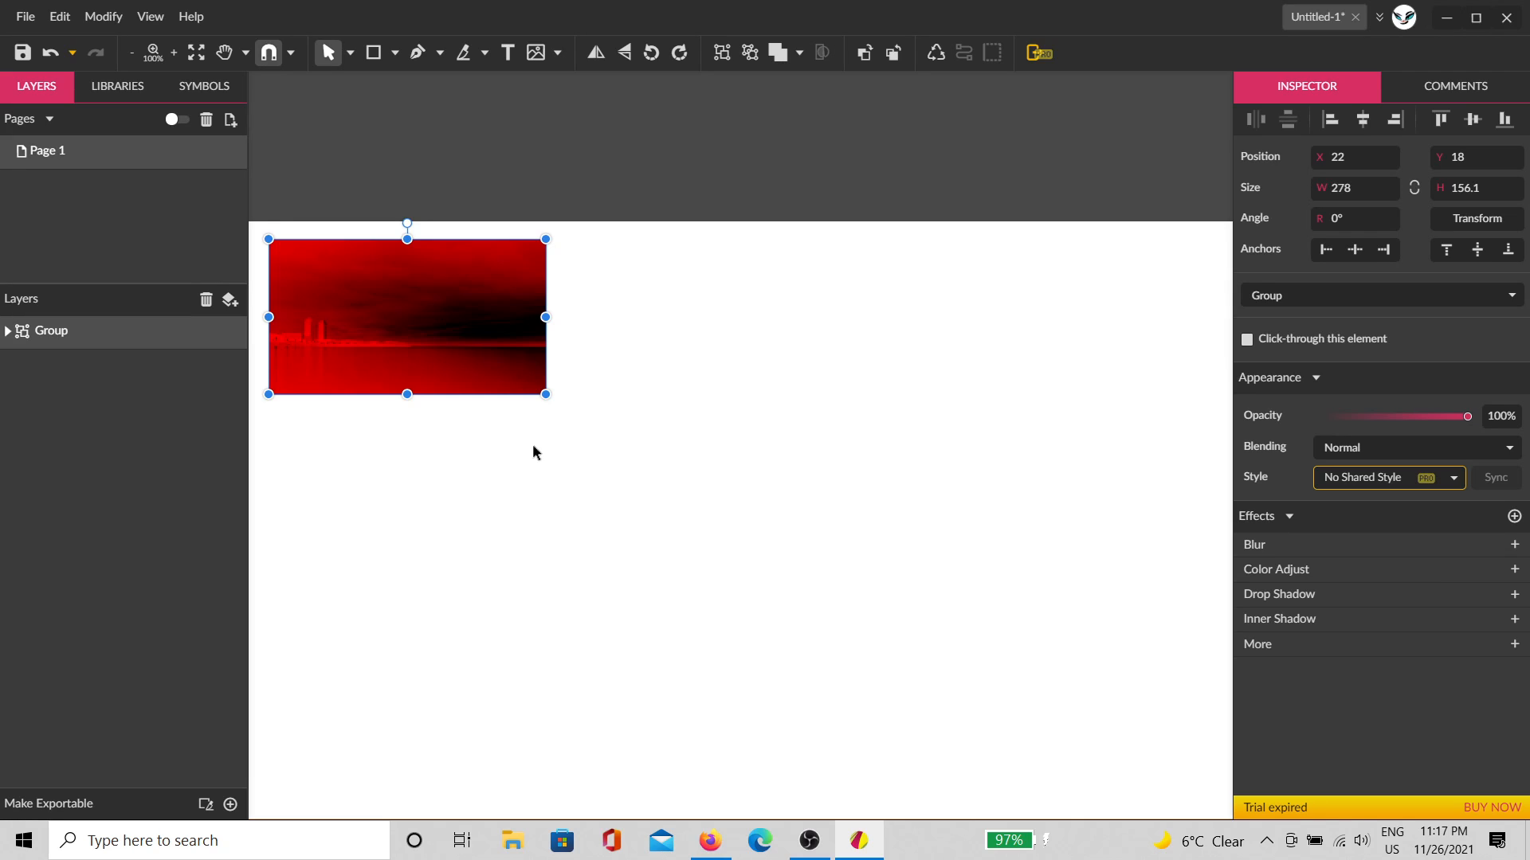
{"action": "key", "text": "ctrl+d"}
{"action": "left_click_drag", "start_coordinate": [505, 375], "coordinate": [767, 356]}
{"action": "key", "text": "ctrl+d"}
{"action": "left_click", "coordinate": [901, 510]}
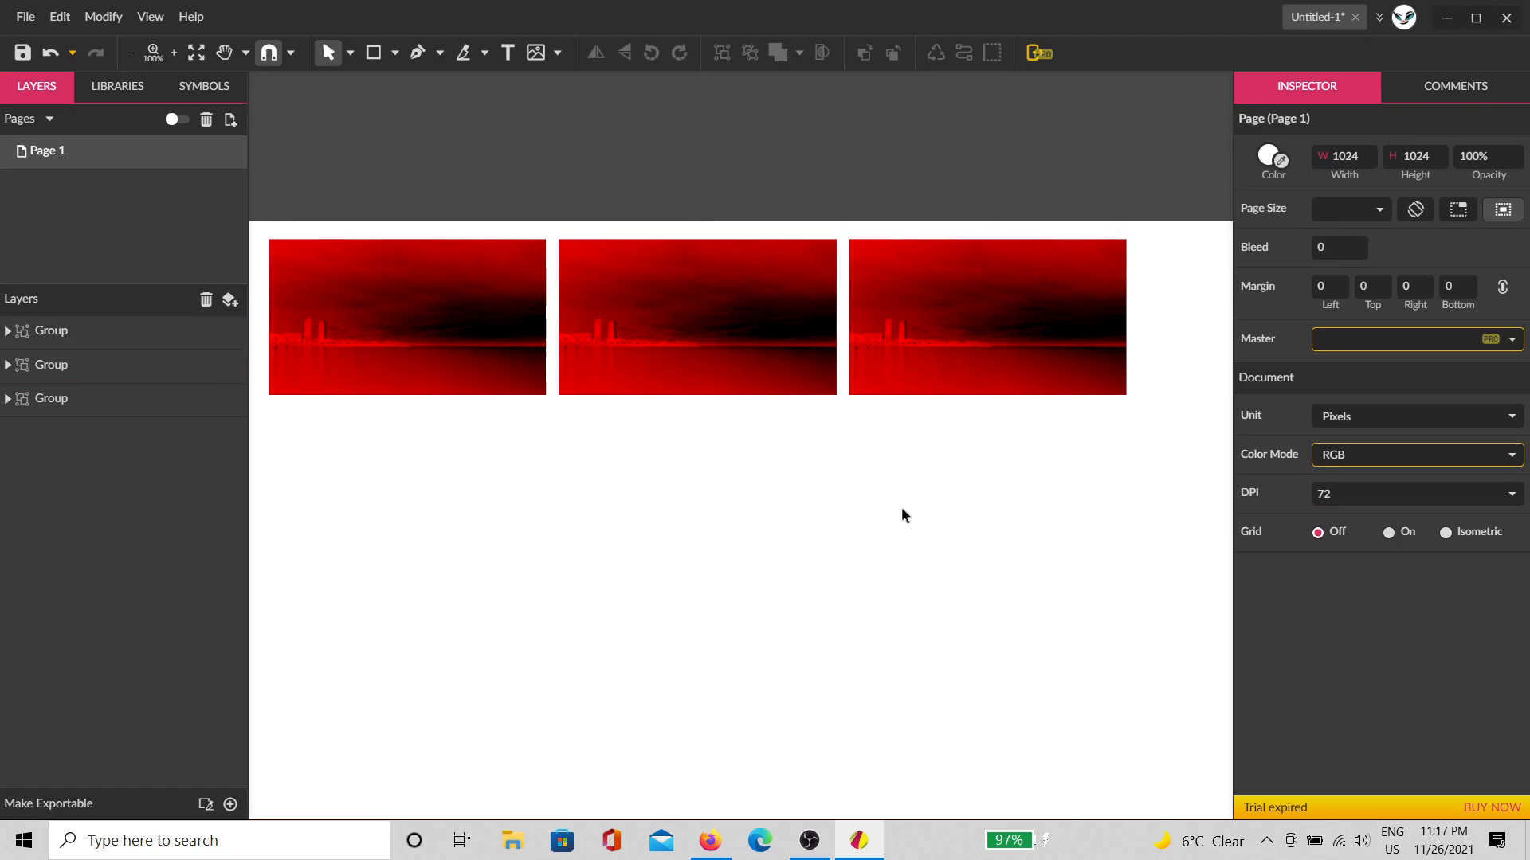
Step: Change the middle copy's rectangle fill to green
{"action": "left_click", "coordinate": [738, 384]}
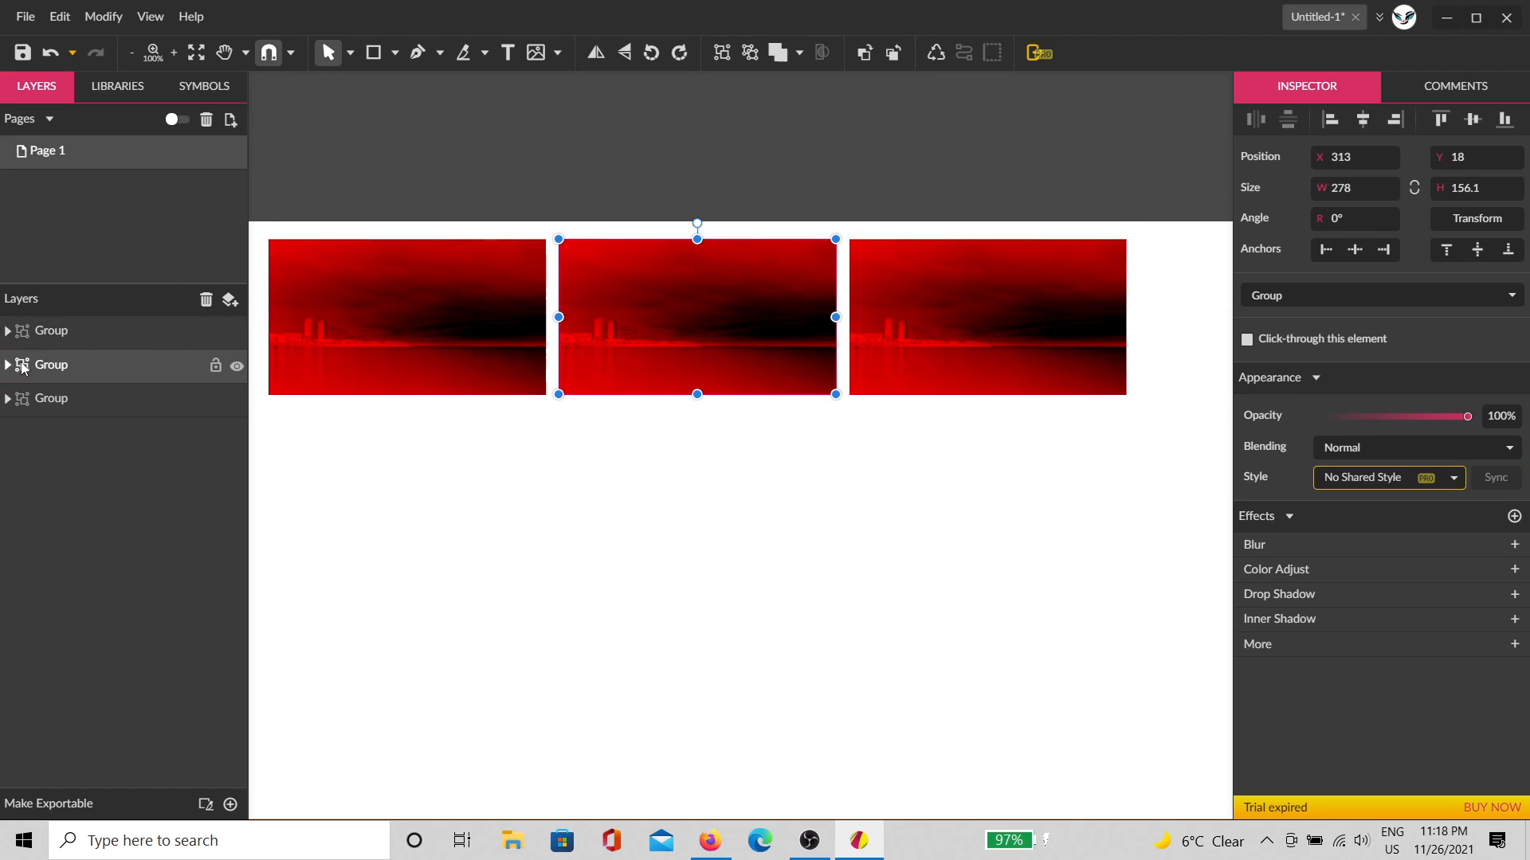
{"action": "left_click", "coordinate": [8, 364]}
{"action": "left_click", "coordinate": [56, 401]}
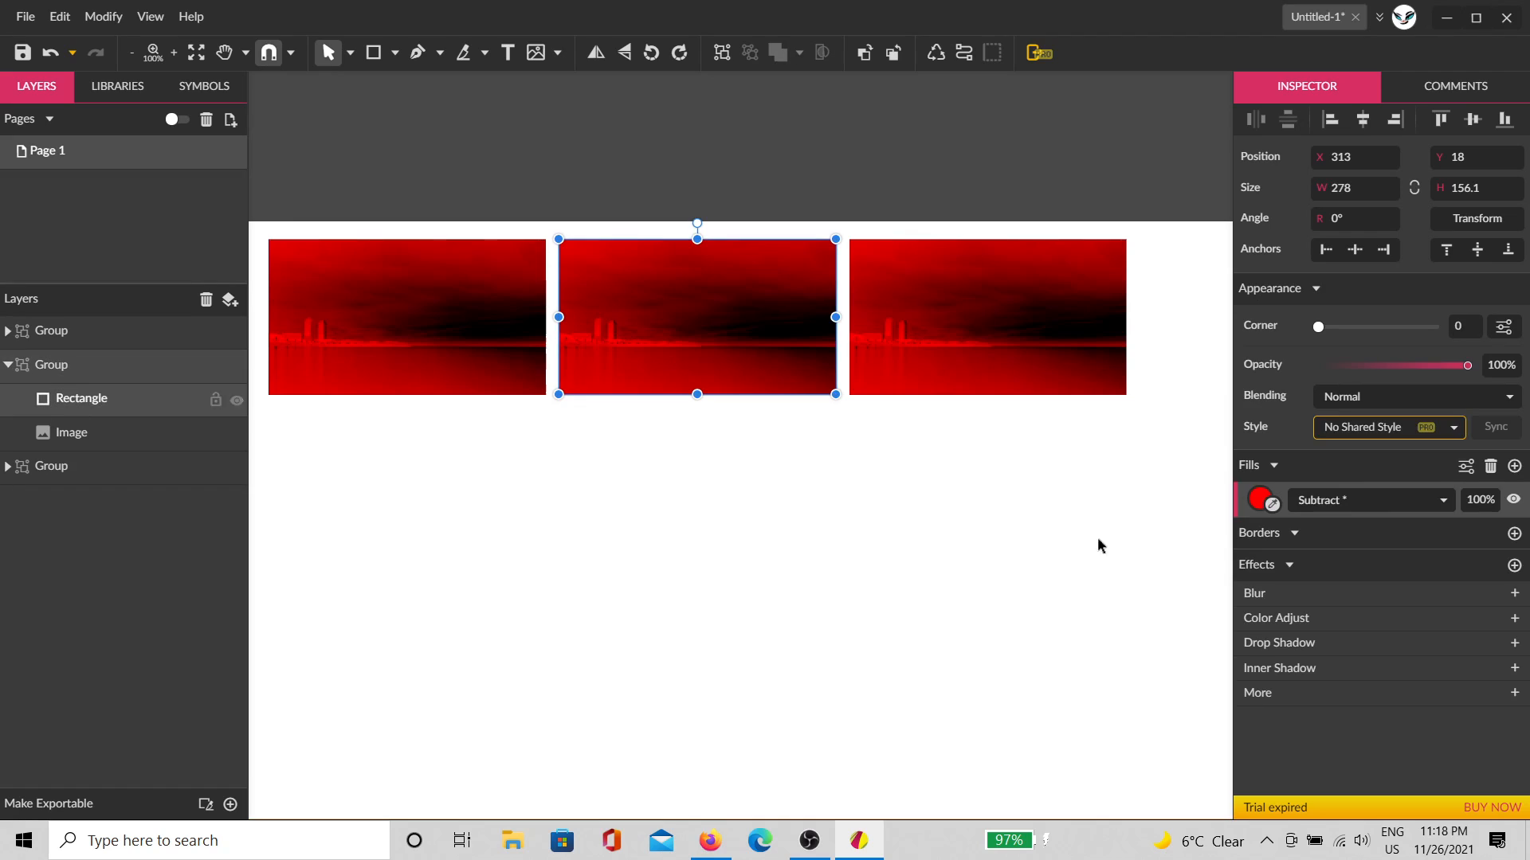
{"action": "left_click", "coordinate": [1260, 498]}
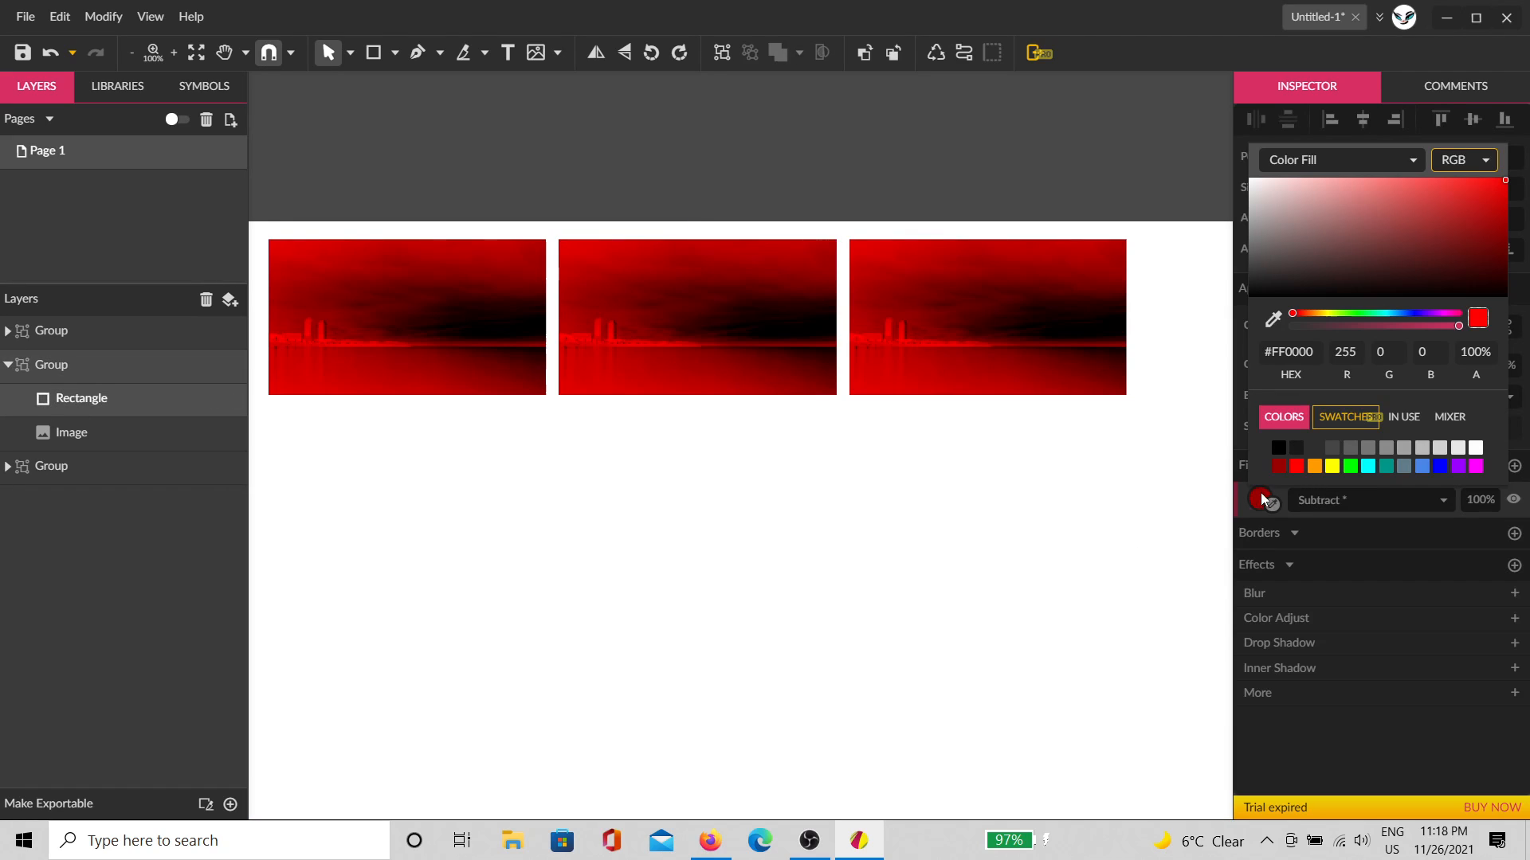
{"action": "left_click", "coordinate": [1349, 467]}
{"action": "left_click", "coordinate": [939, 355]}
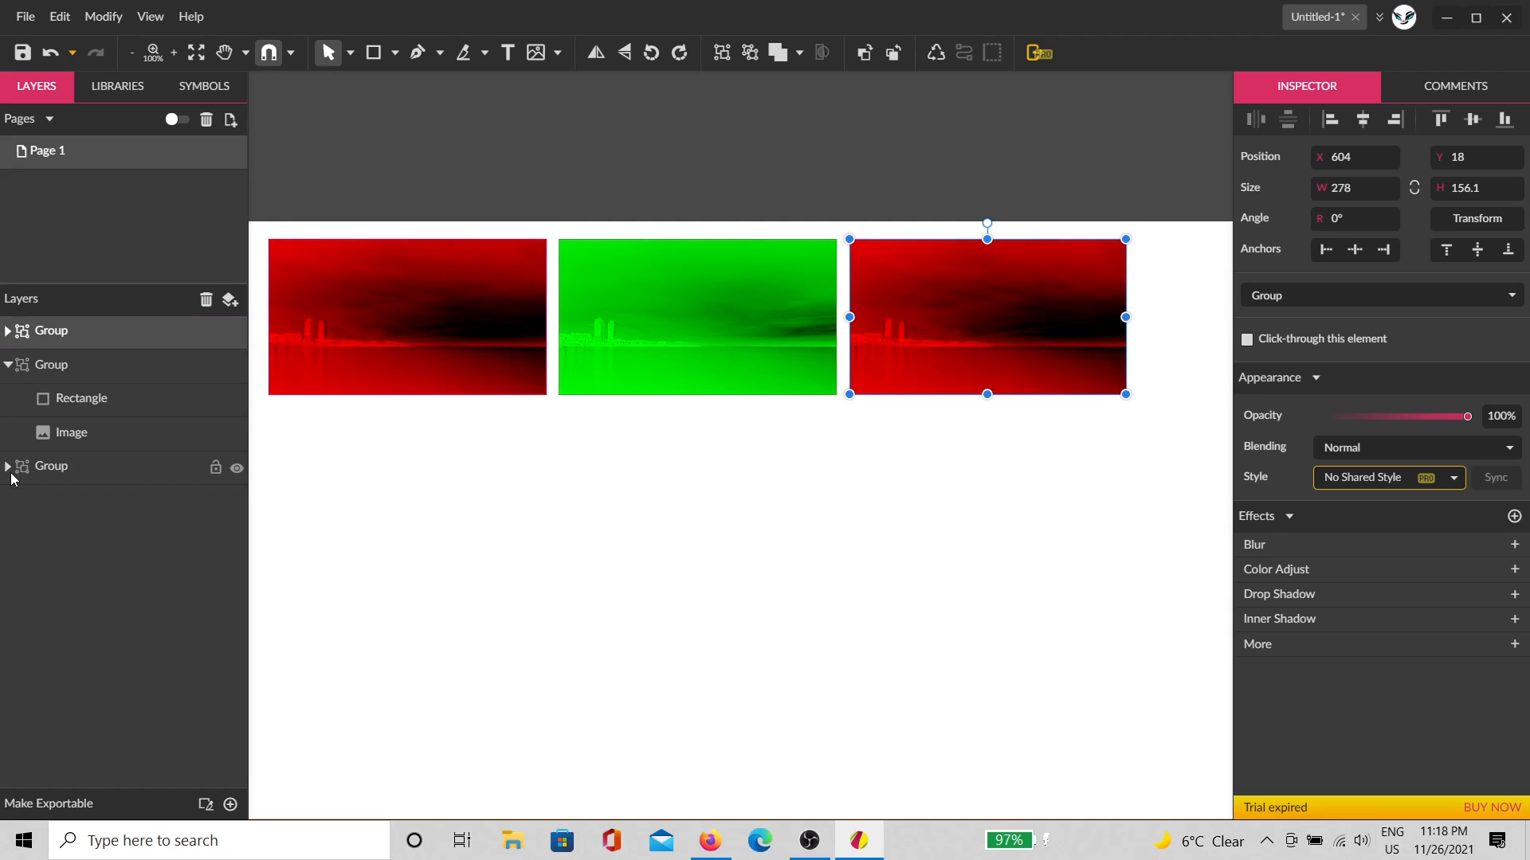
Step: Change the right copy's rectangle fill to blue
{"action": "left_click", "coordinate": [15, 335]}
{"action": "left_click", "coordinate": [9, 333]}
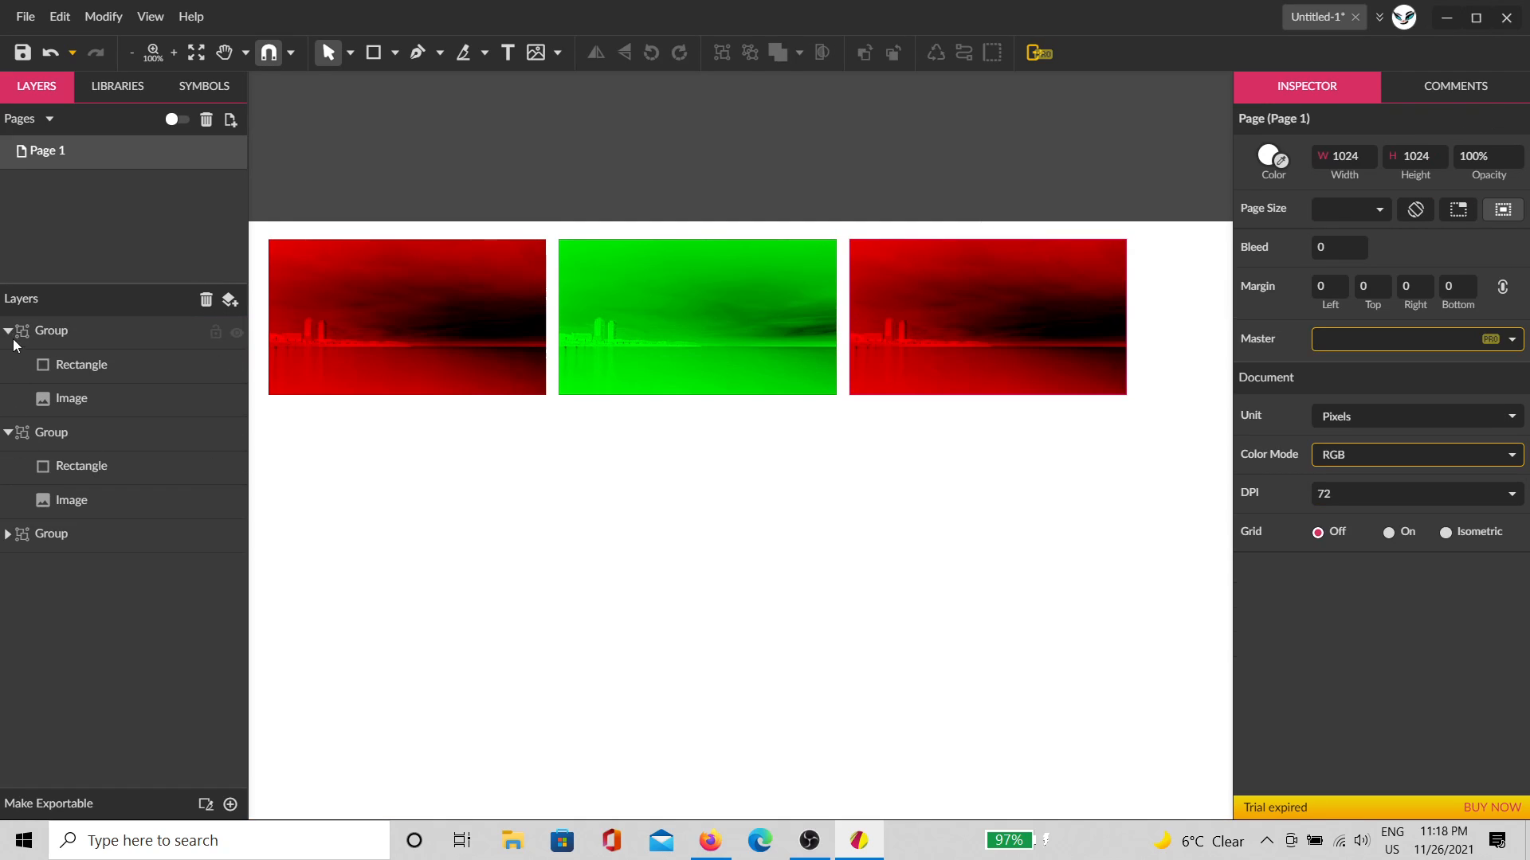
{"action": "left_click", "coordinate": [55, 374]}
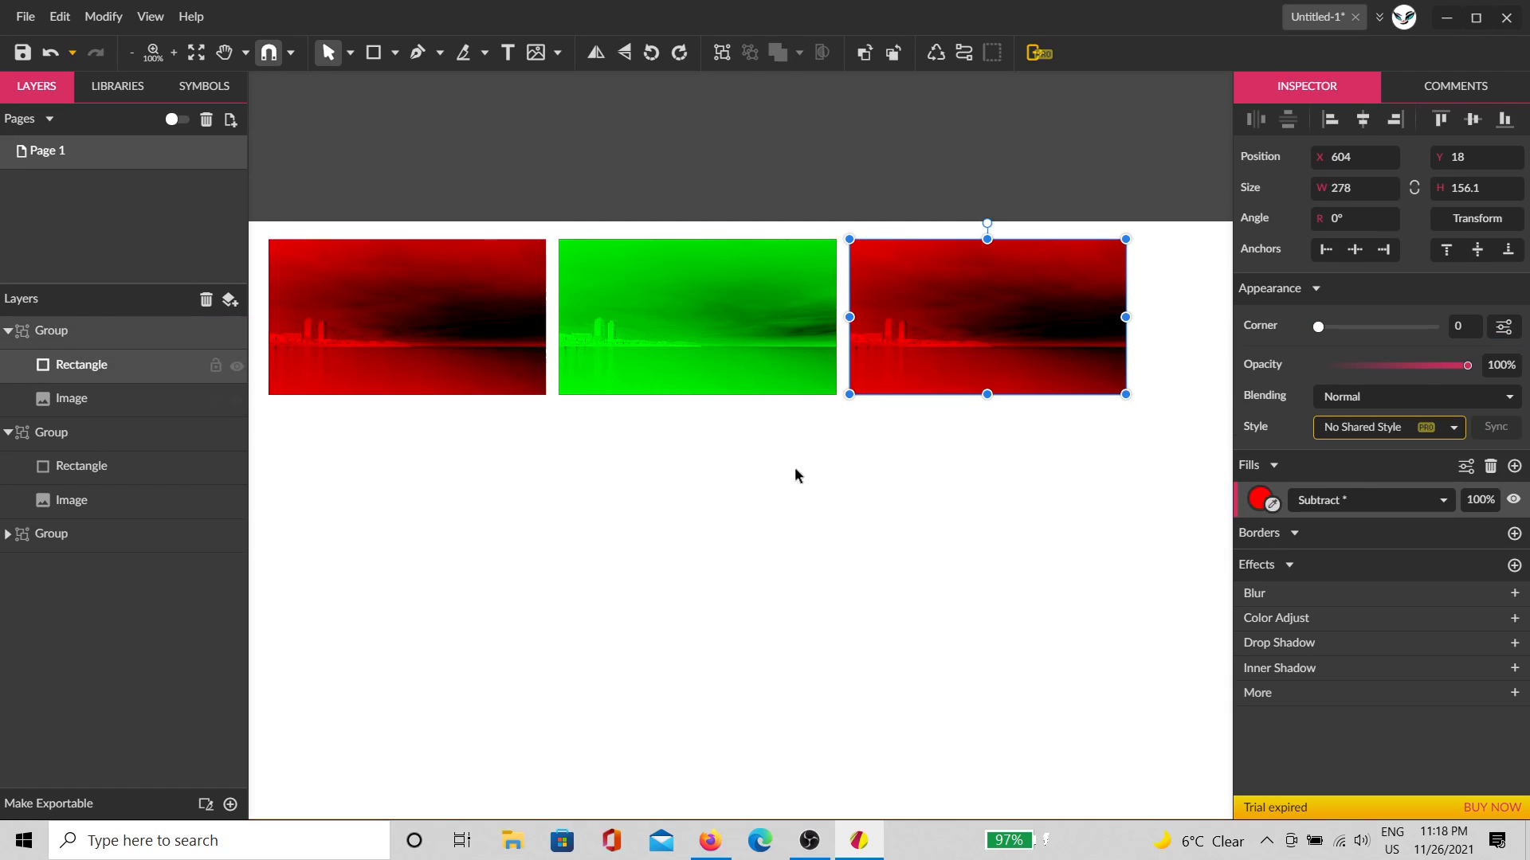
{"action": "left_click", "coordinate": [1261, 499]}
{"action": "left_click", "coordinate": [1439, 466]}
{"action": "left_click", "coordinate": [1035, 574]}
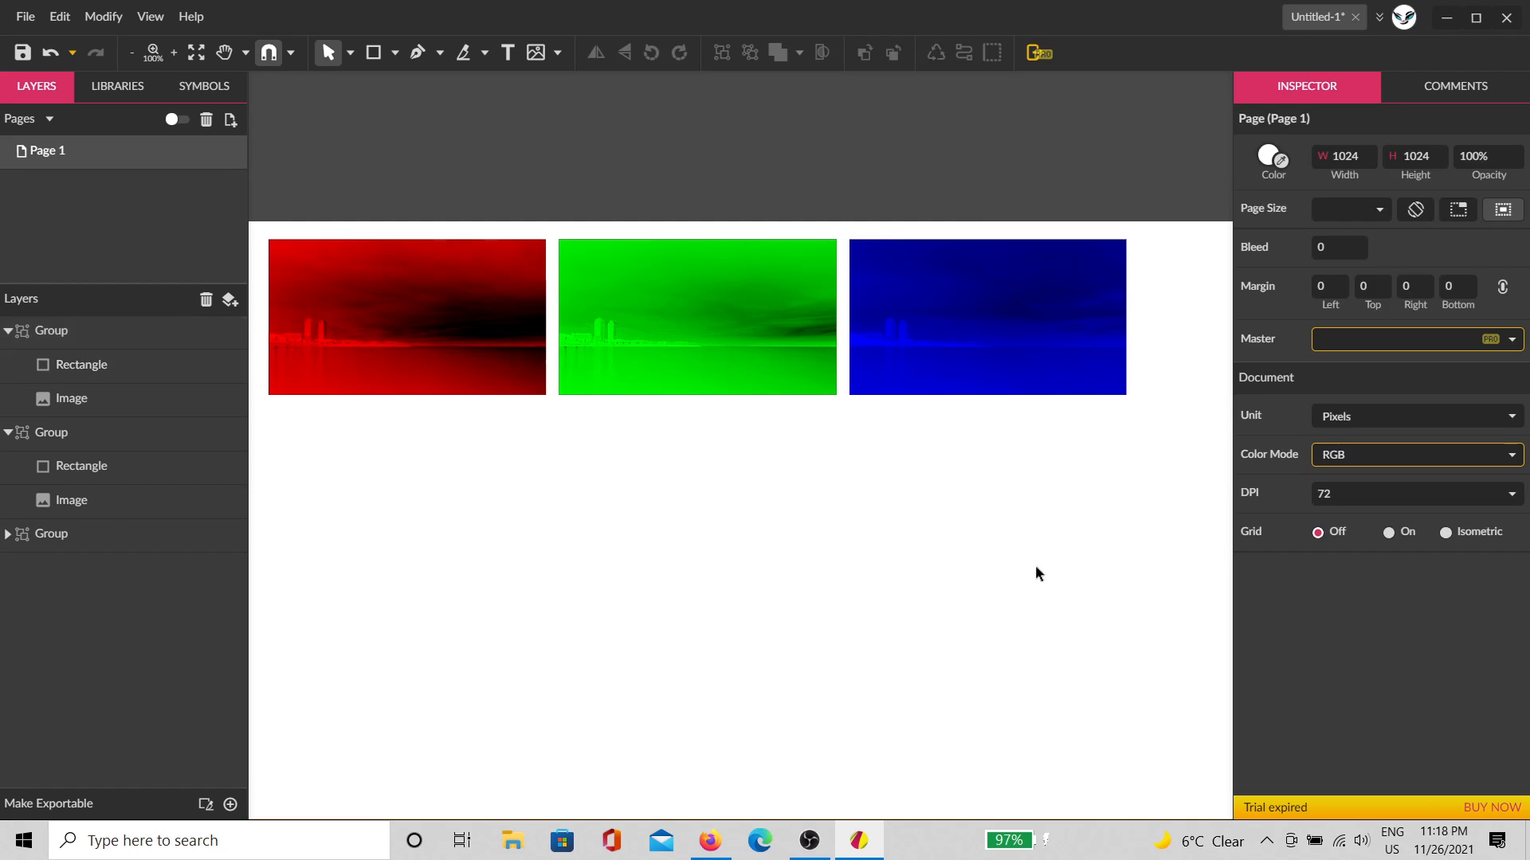
Step: Check the red, green and blue groups in turn, then pan to view them
{"action": "left_click", "coordinate": [420, 351]}
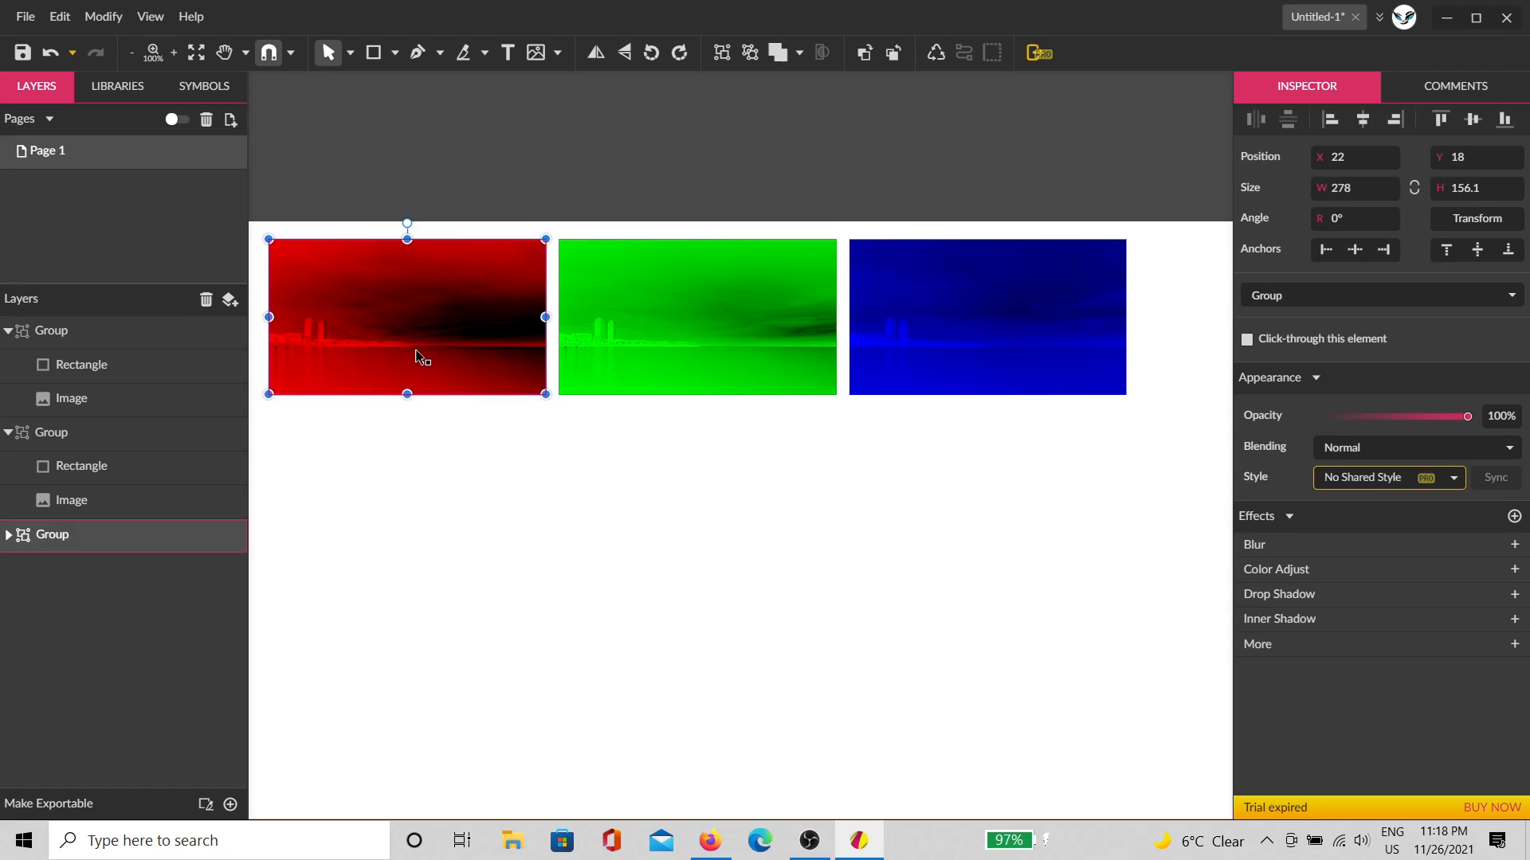
{"action": "left_click", "coordinate": [645, 352]}
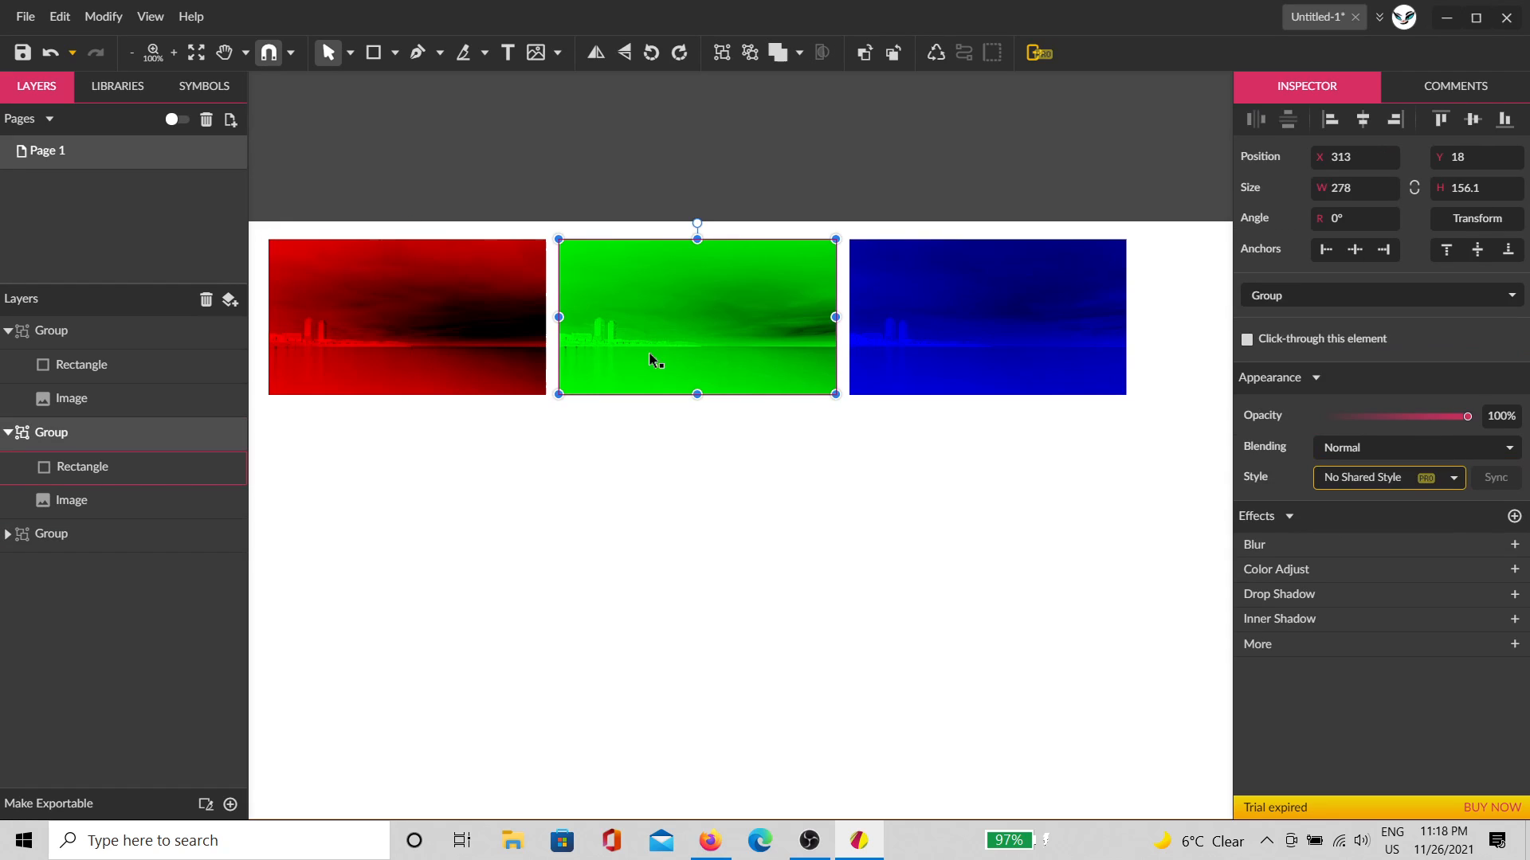
{"action": "left_click", "coordinate": [1080, 355]}
{"action": "left_click", "coordinate": [1051, 519]}
{"action": "scroll", "coordinate": [537, 488], "scroll_direction": "up", "scroll_amount": 3}
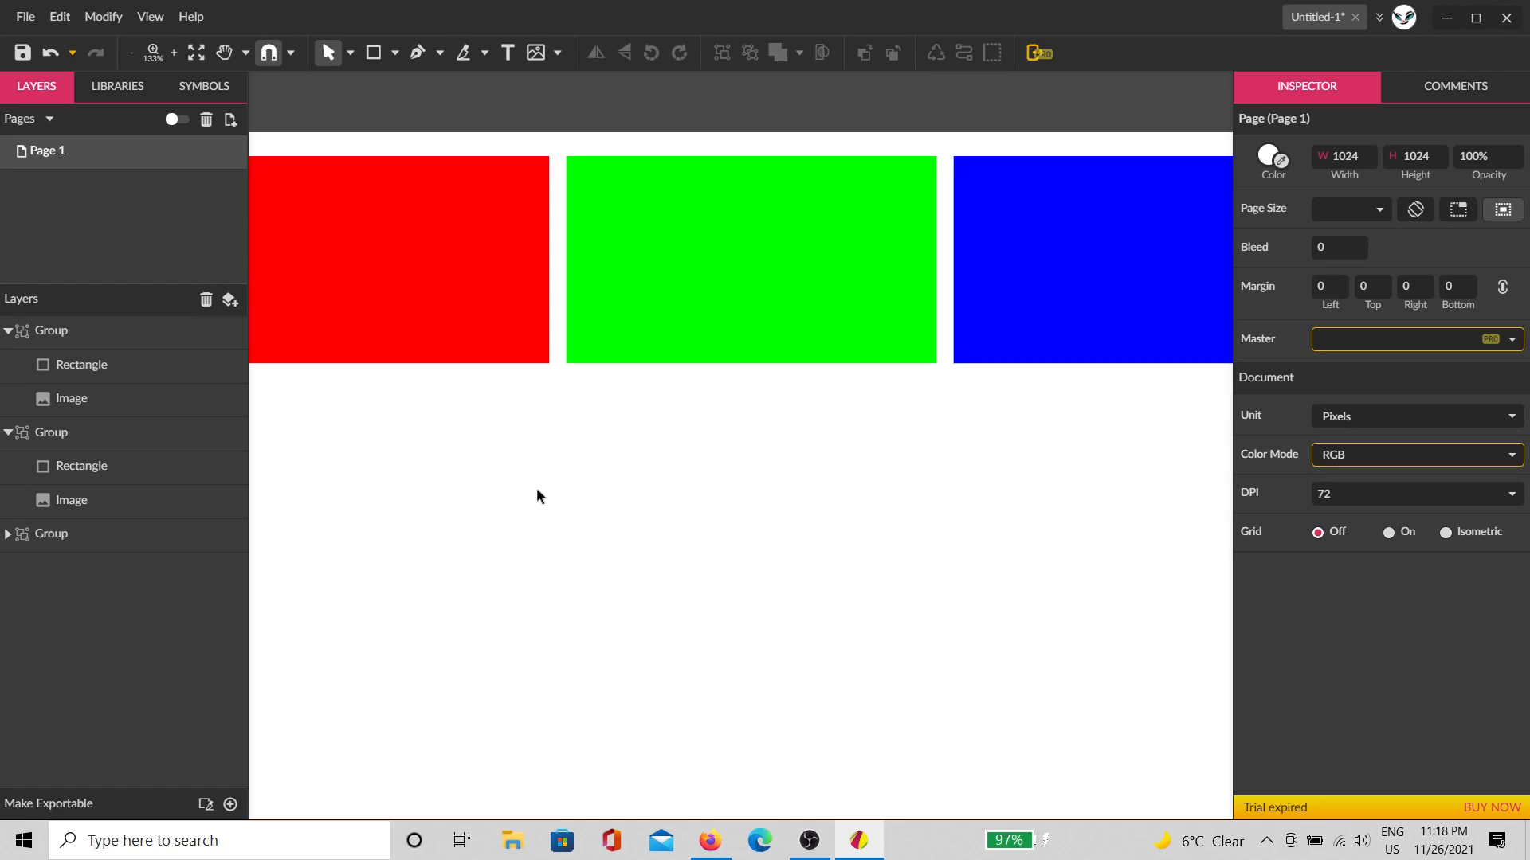
{"action": "left_click_drag", "start_coordinate": [522, 530], "coordinate": [792, 626]}
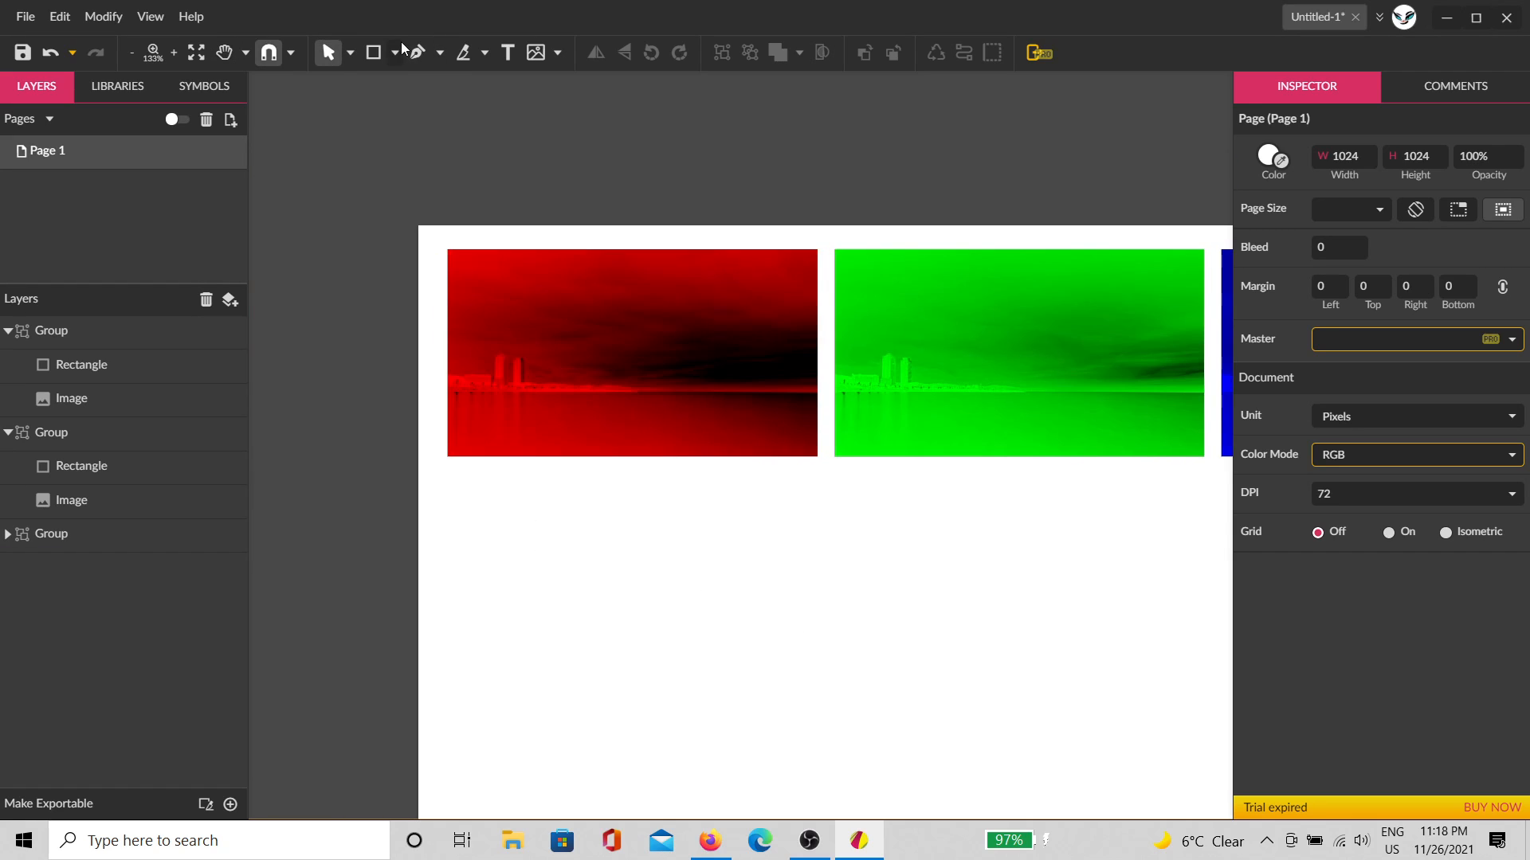
Step: Draw a black rectangle from the page's top-left corner and send it behind all images
{"action": "key", "text": "r"}
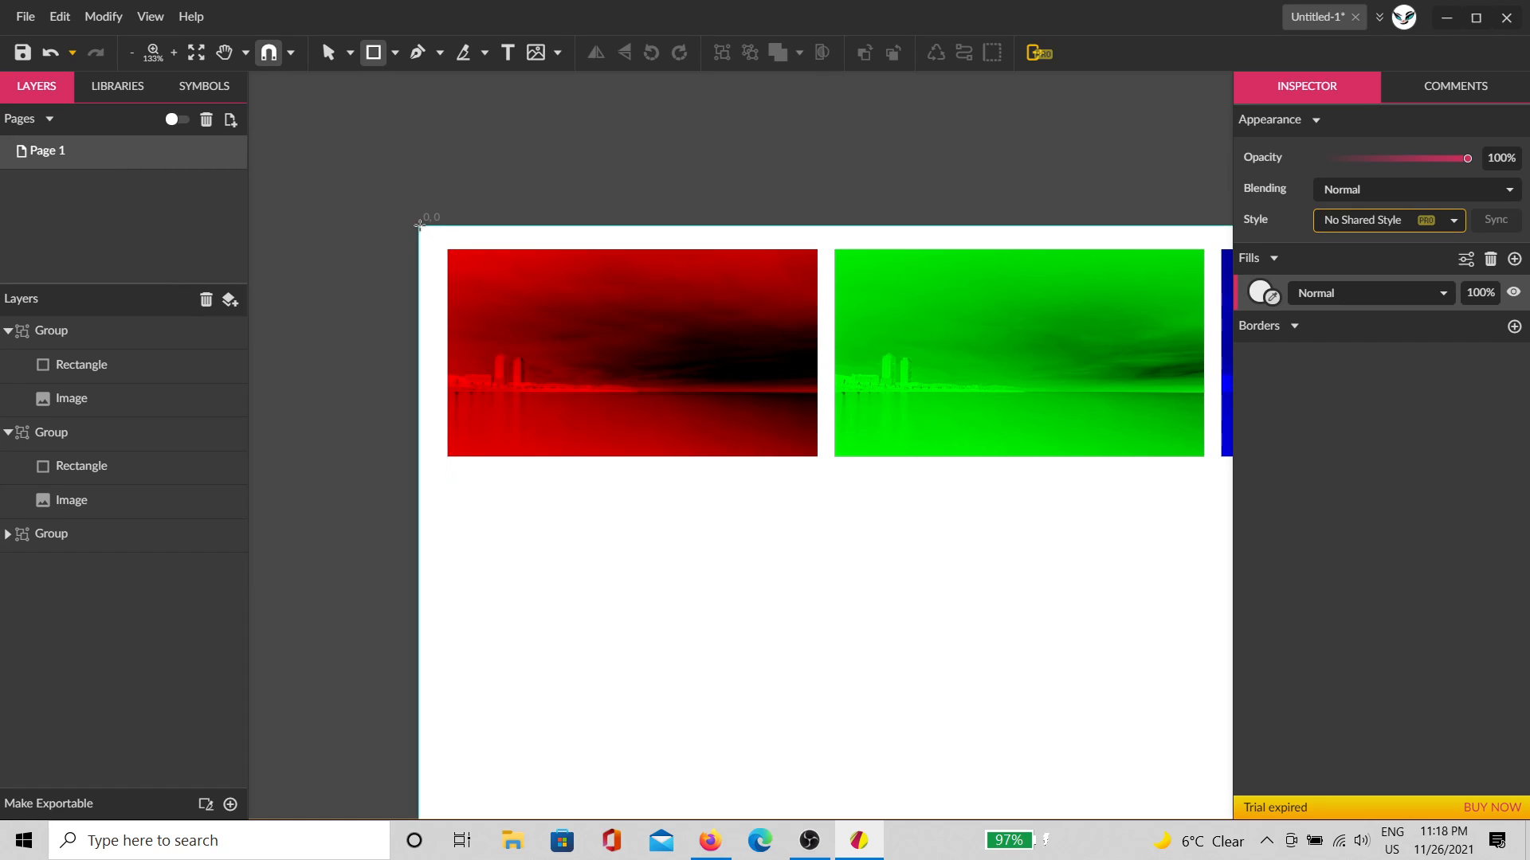
{"action": "mouse_move", "coordinate": [430, 233]}
{"action": "left_mouse_down"}
{"action": "mouse_move", "coordinate": [481, 297]}
{"action": "mouse_move", "coordinate": [843, 546]}
{"action": "mouse_move", "coordinate": [890, 547]}
{"action": "mouse_move", "coordinate": [935, 583]}
{"action": "left_mouse_up"}
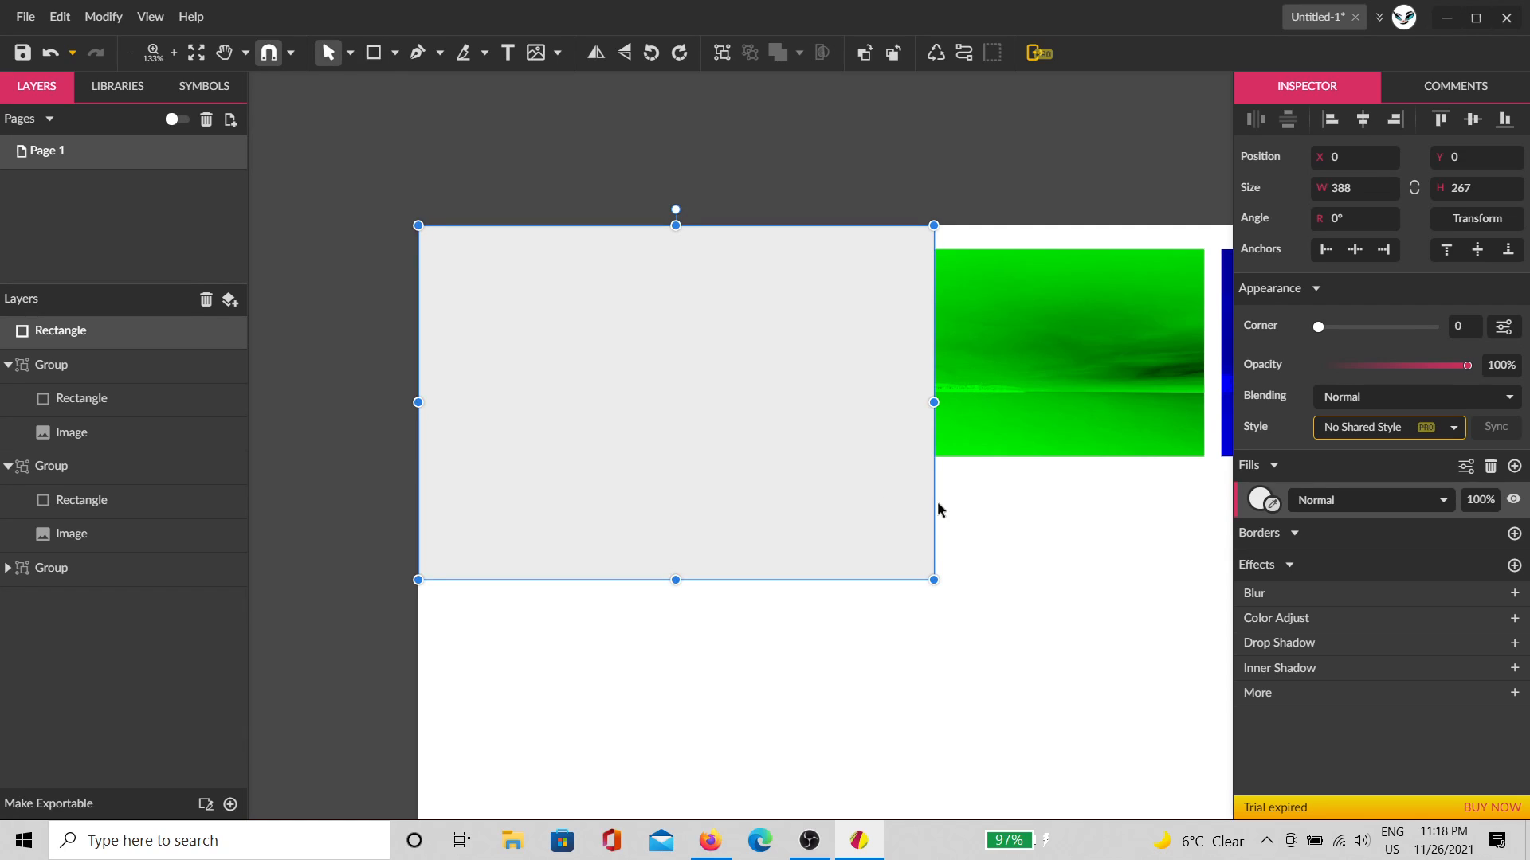
{"action": "left_click", "coordinate": [1271, 504]}
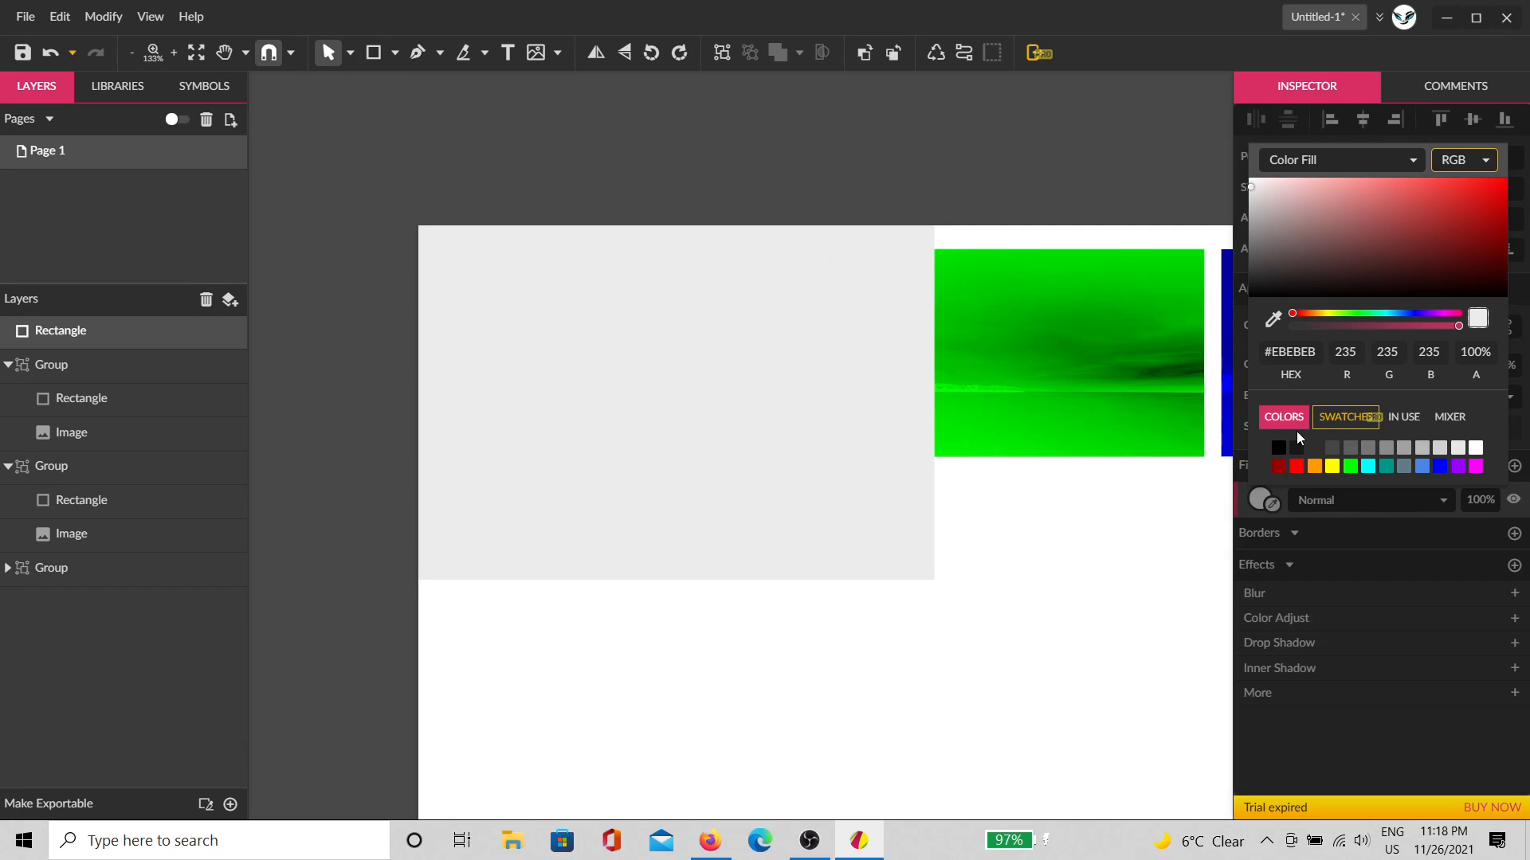
{"action": "left_click", "coordinate": [1278, 449]}
{"action": "left_click", "coordinate": [1066, 568]}
{"action": "left_click", "coordinate": [884, 521]}
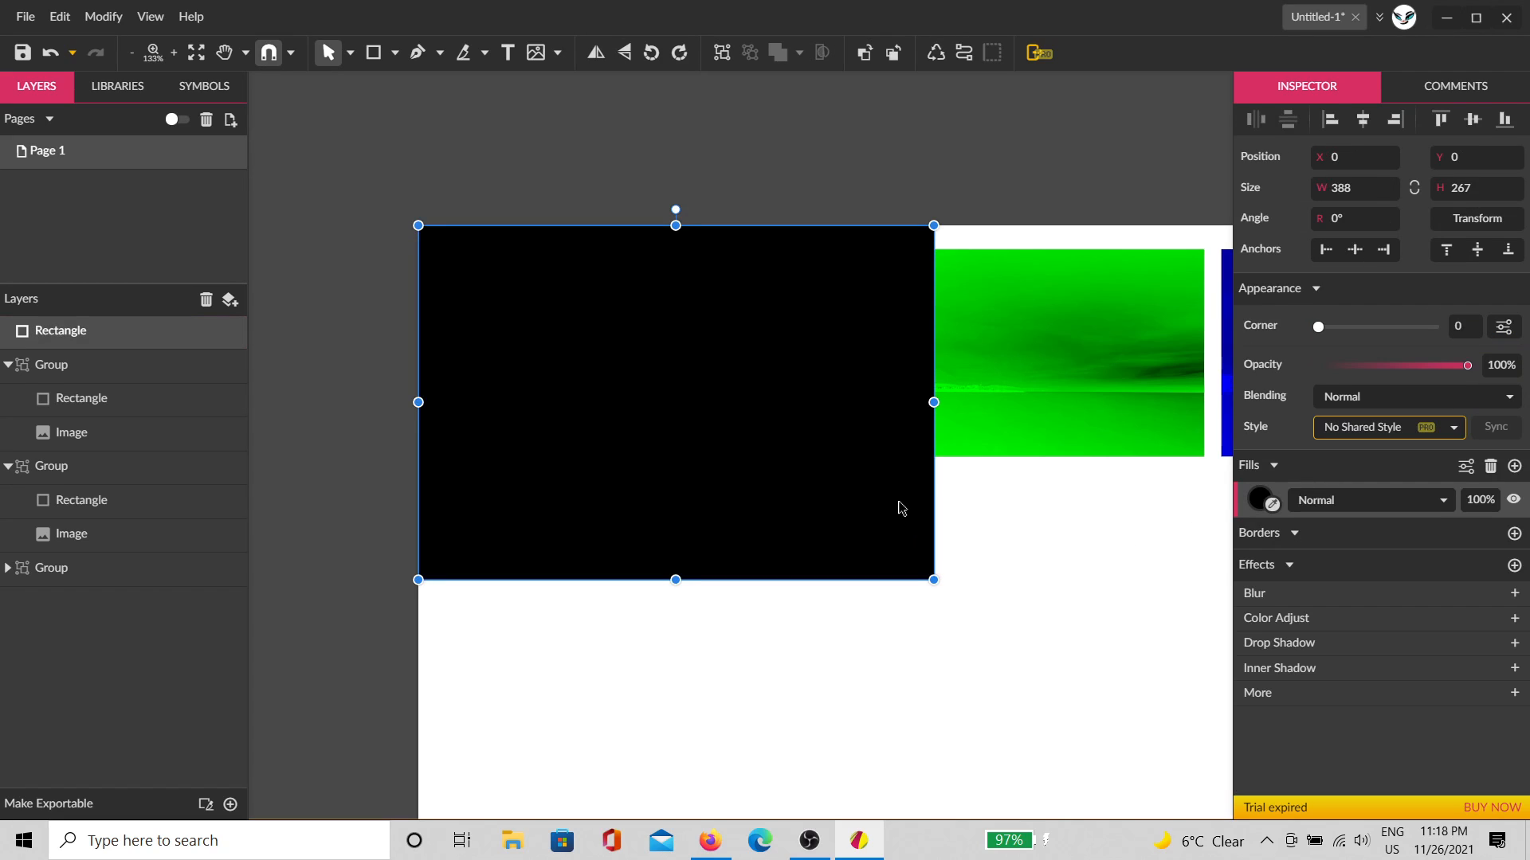
{"action": "key", "text": "ctrl+shift+Down"}
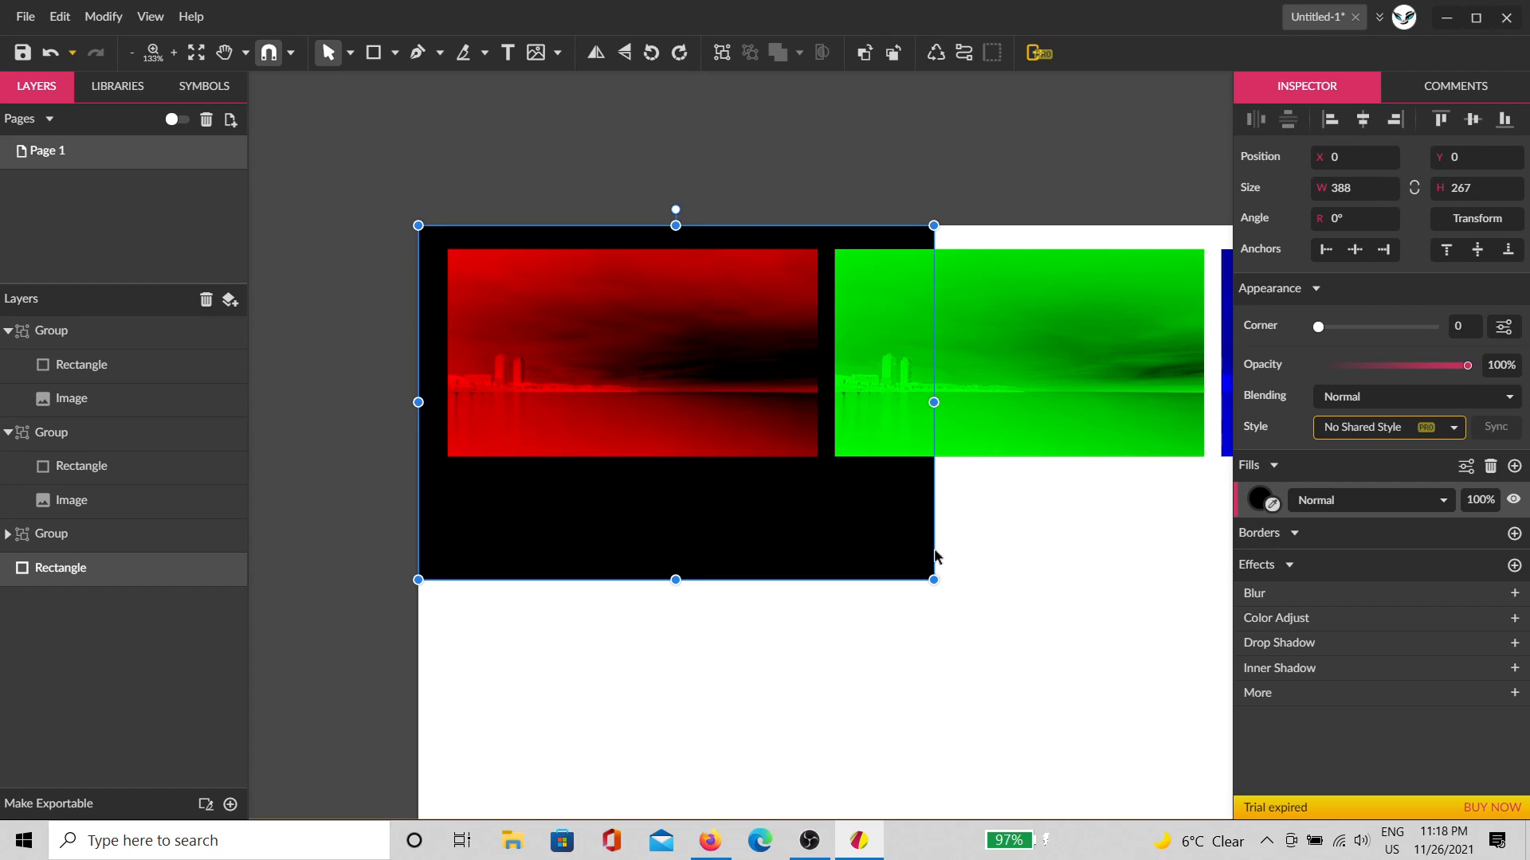
Step: Reposition the green copy and try Add blending on the red copy, then revert it to Normal
{"action": "left_click", "coordinate": [1012, 398]}
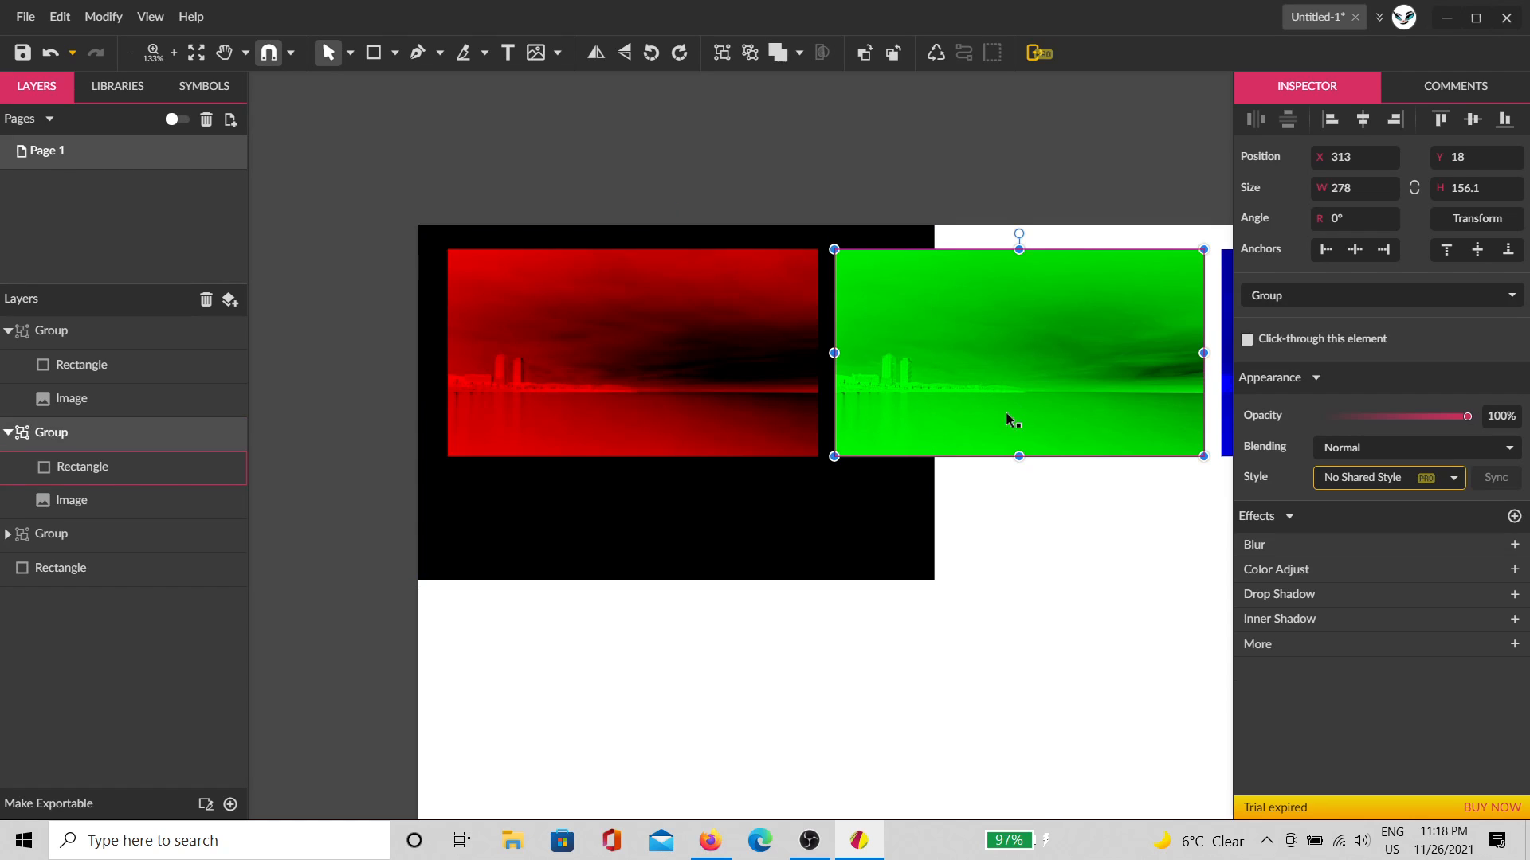
{"action": "left_click_drag", "start_coordinate": [1030, 398], "coordinate": [926, 674]}
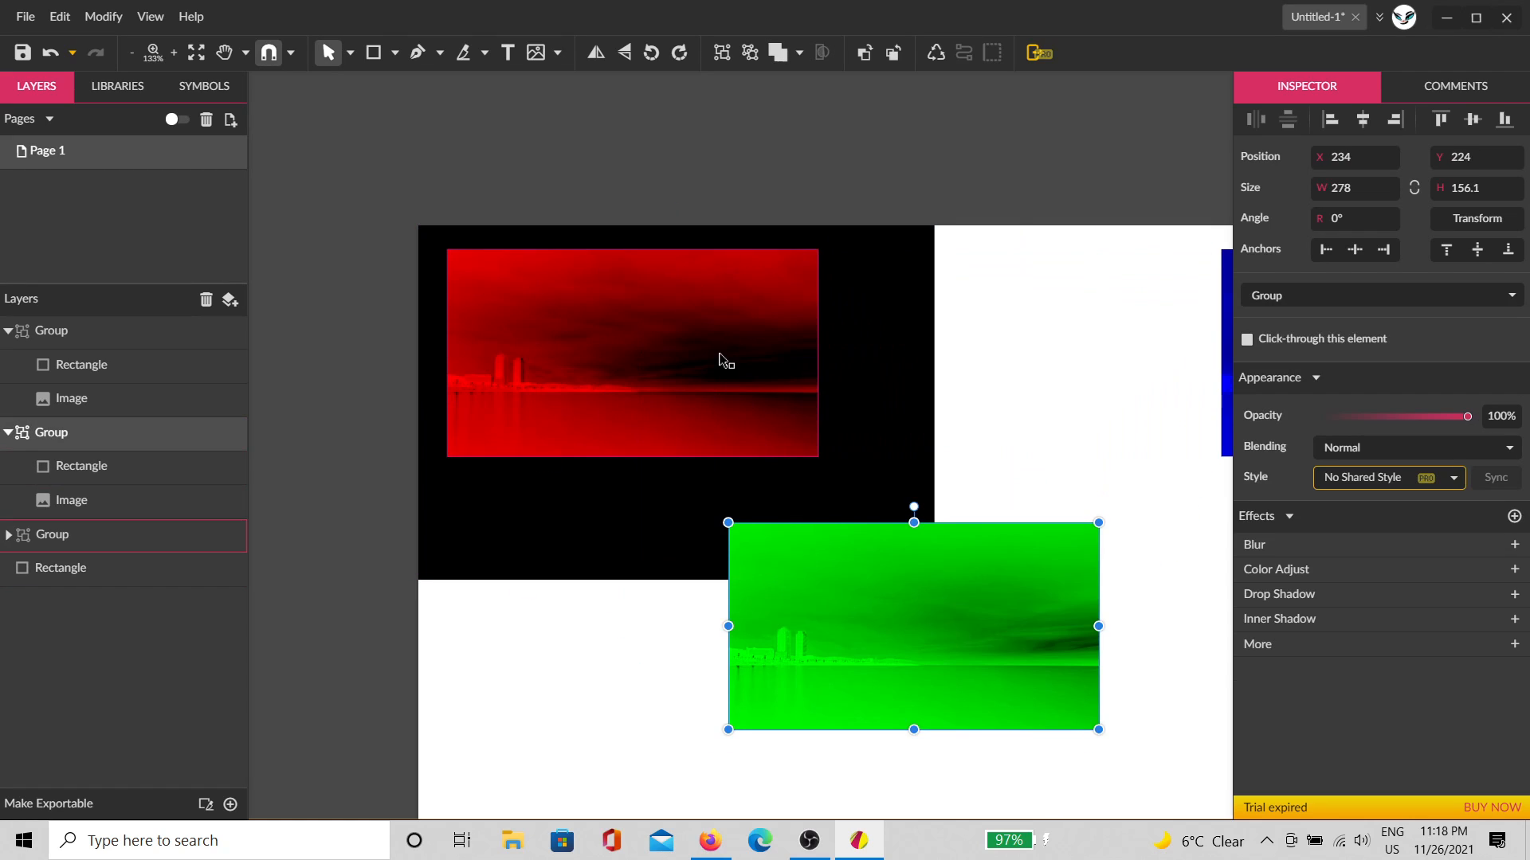
{"action": "left_click", "coordinate": [720, 355]}
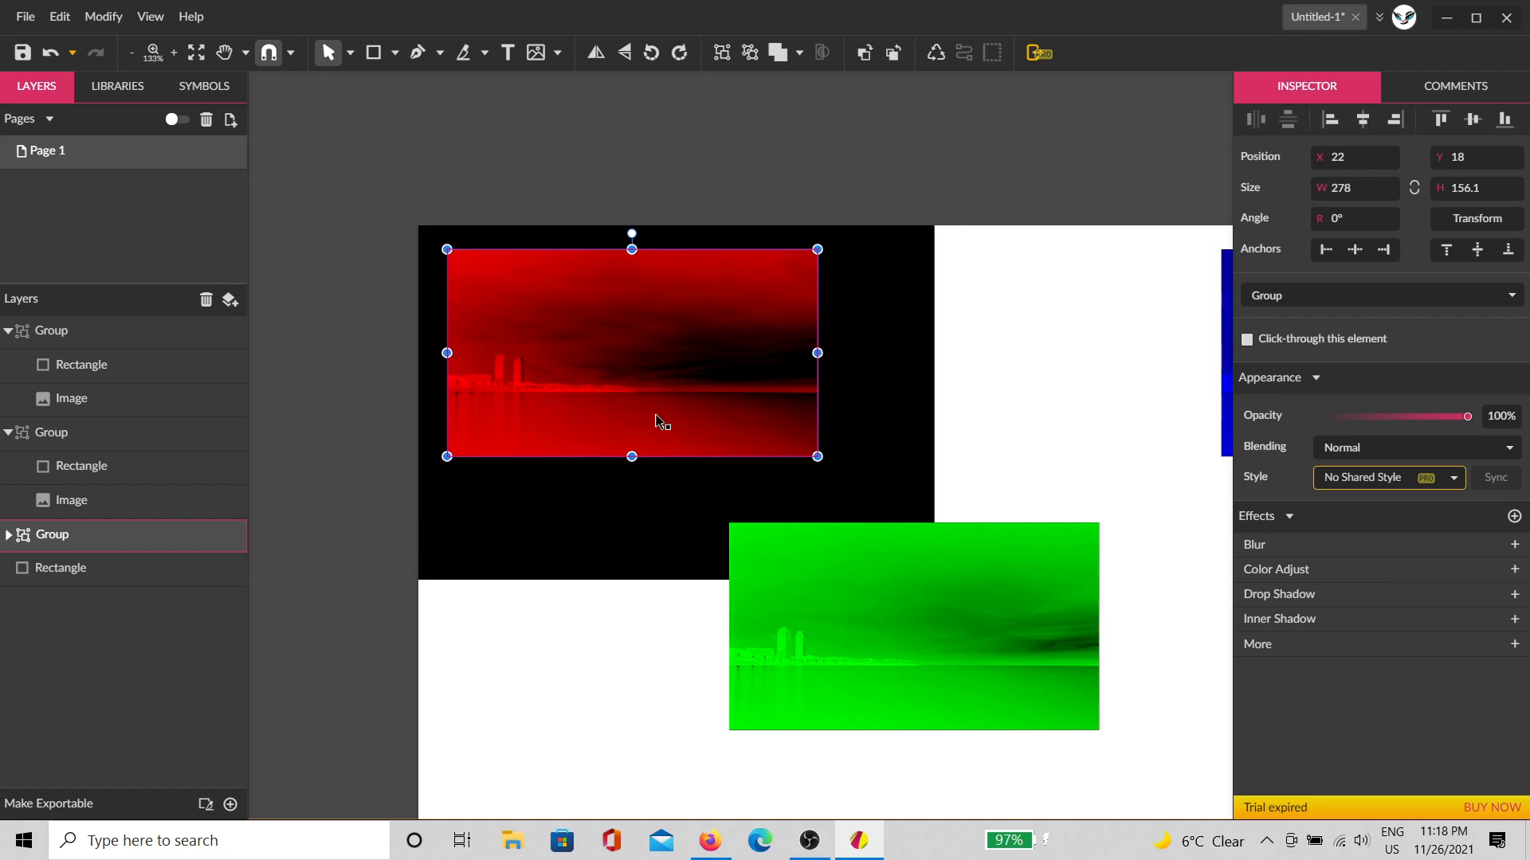
{"action": "left_click", "coordinate": [1350, 448]}
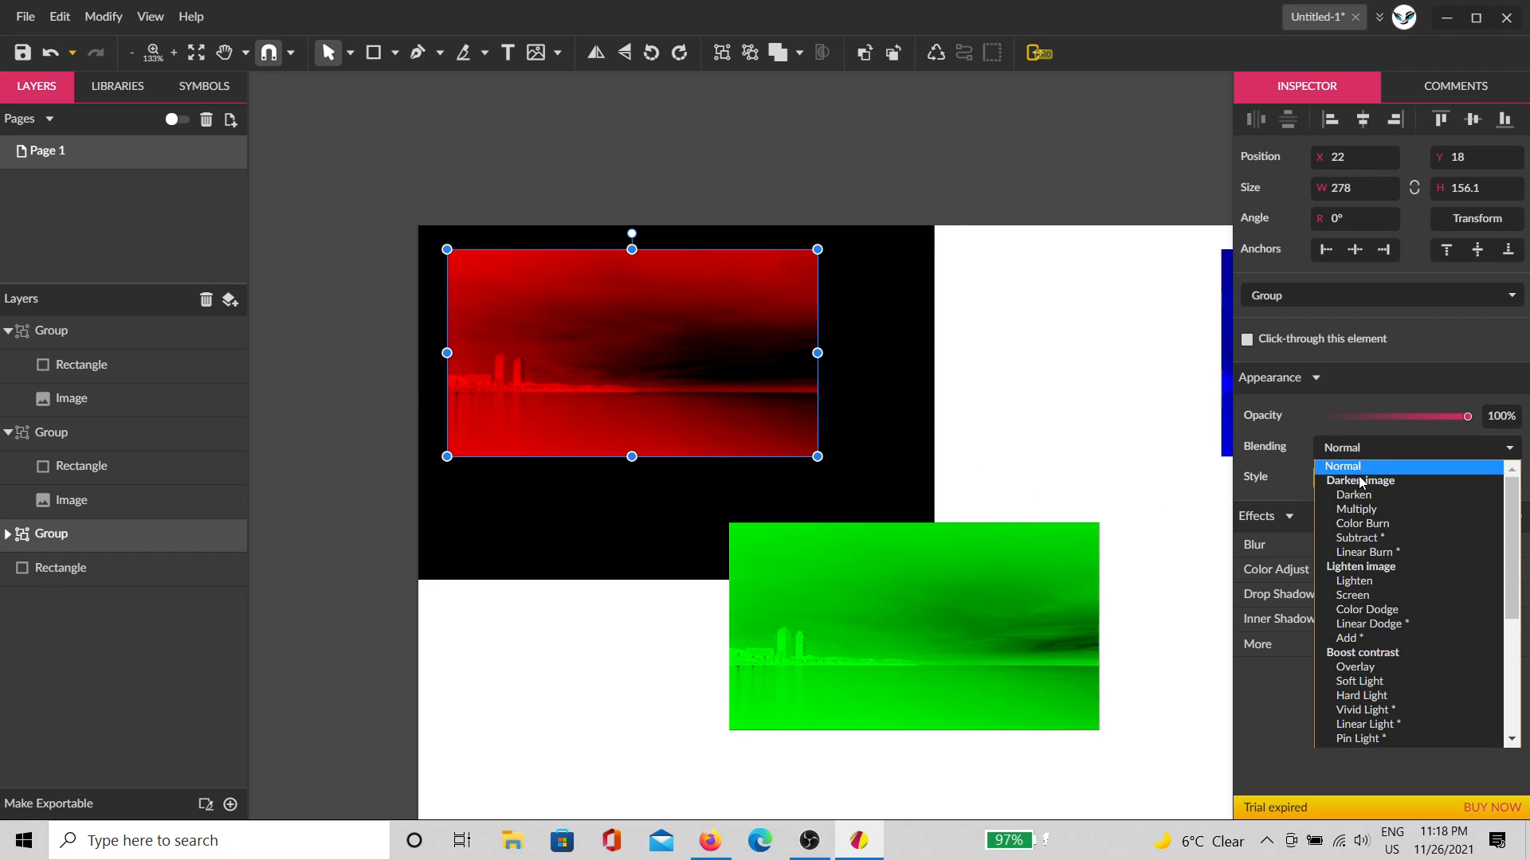
{"action": "left_click", "coordinate": [1356, 642]}
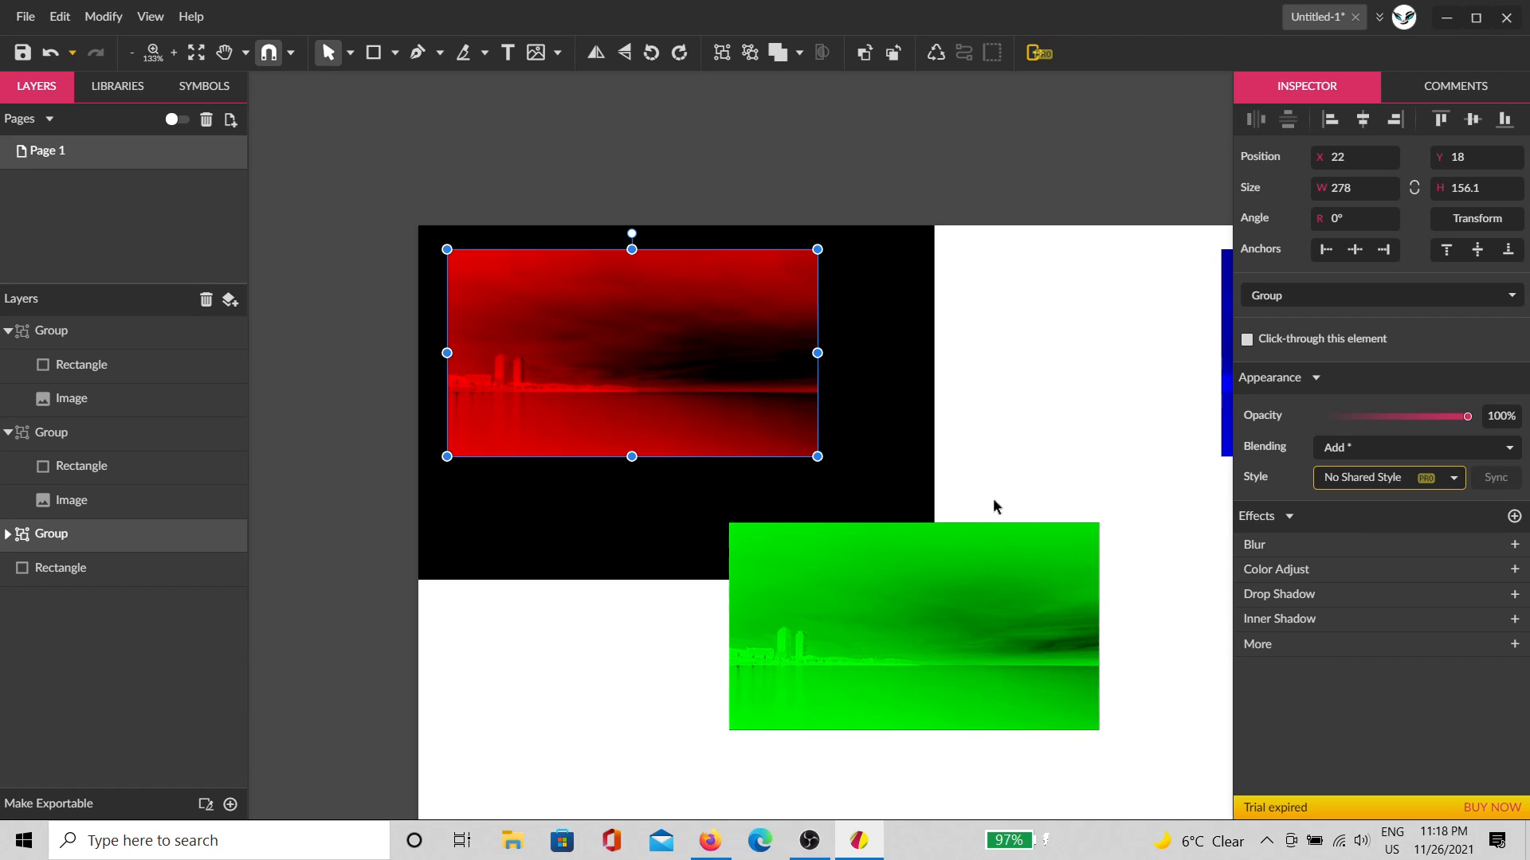
{"action": "left_click", "coordinate": [1058, 402]}
{"action": "left_click_drag", "start_coordinate": [1000, 594], "coordinate": [847, 485]}
{"action": "left_click", "coordinate": [720, 324]}
{"action": "left_click", "coordinate": [1410, 447]}
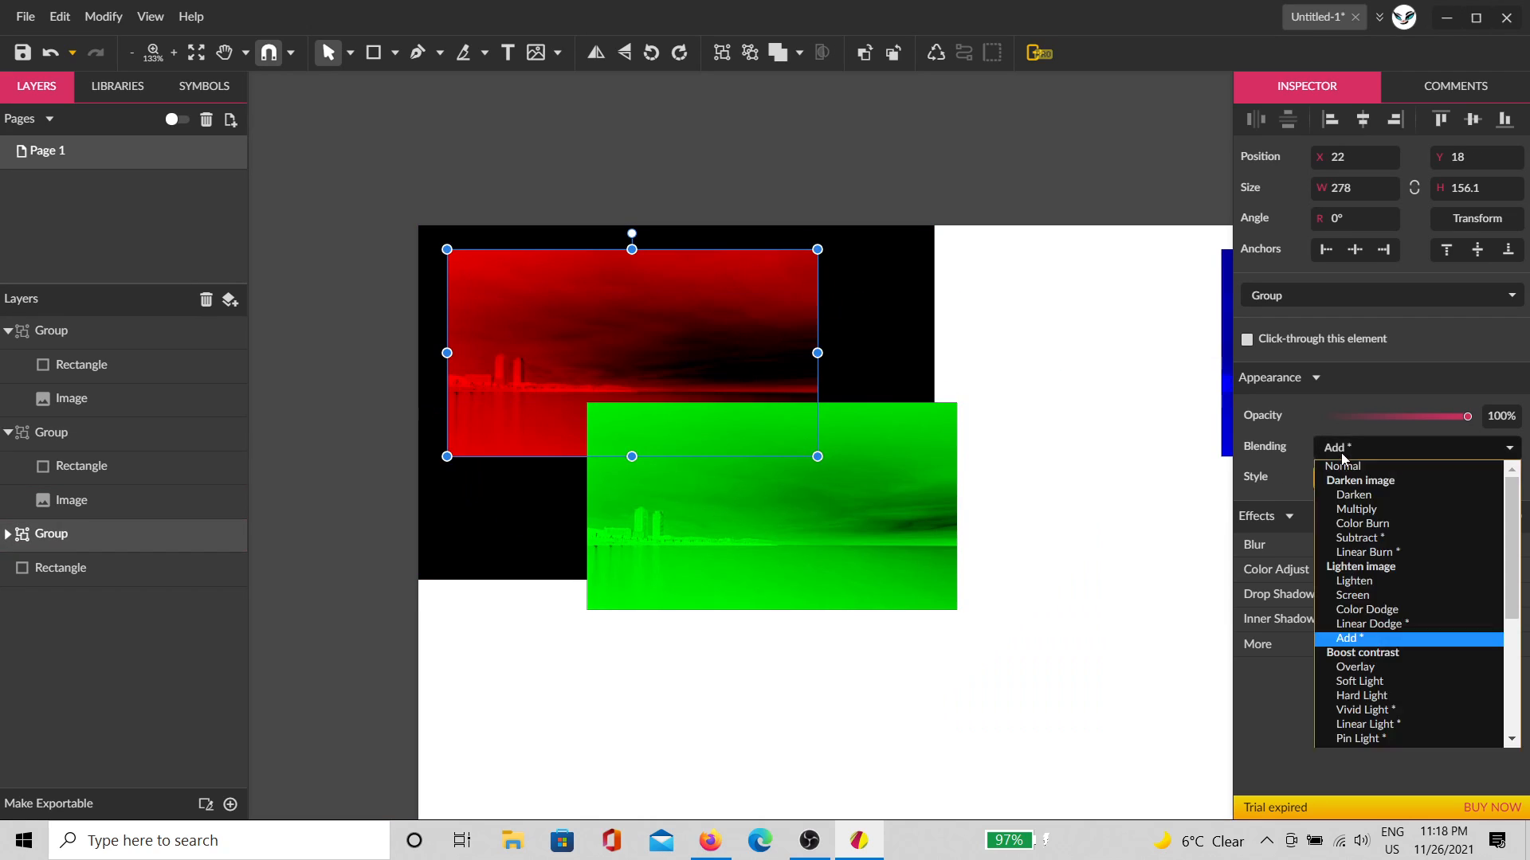
{"action": "left_click", "coordinate": [1354, 470]}
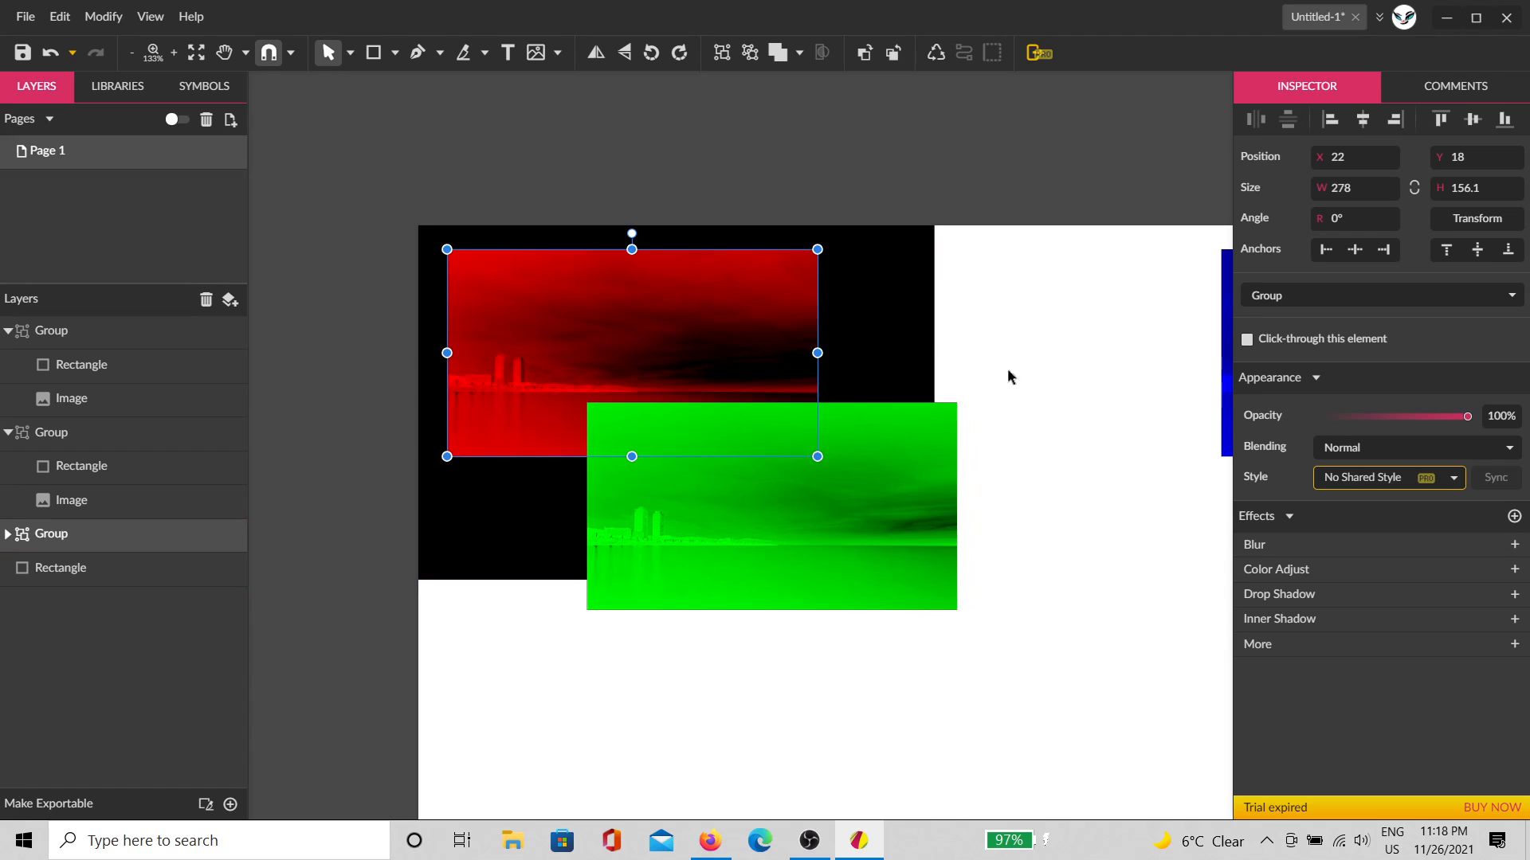
Step: Place the green copy over the red copy with Add blending, nudged slightly right
{"action": "left_click", "coordinate": [896, 510]}
{"action": "left_click_drag", "start_coordinate": [894, 557], "coordinate": [731, 403]}
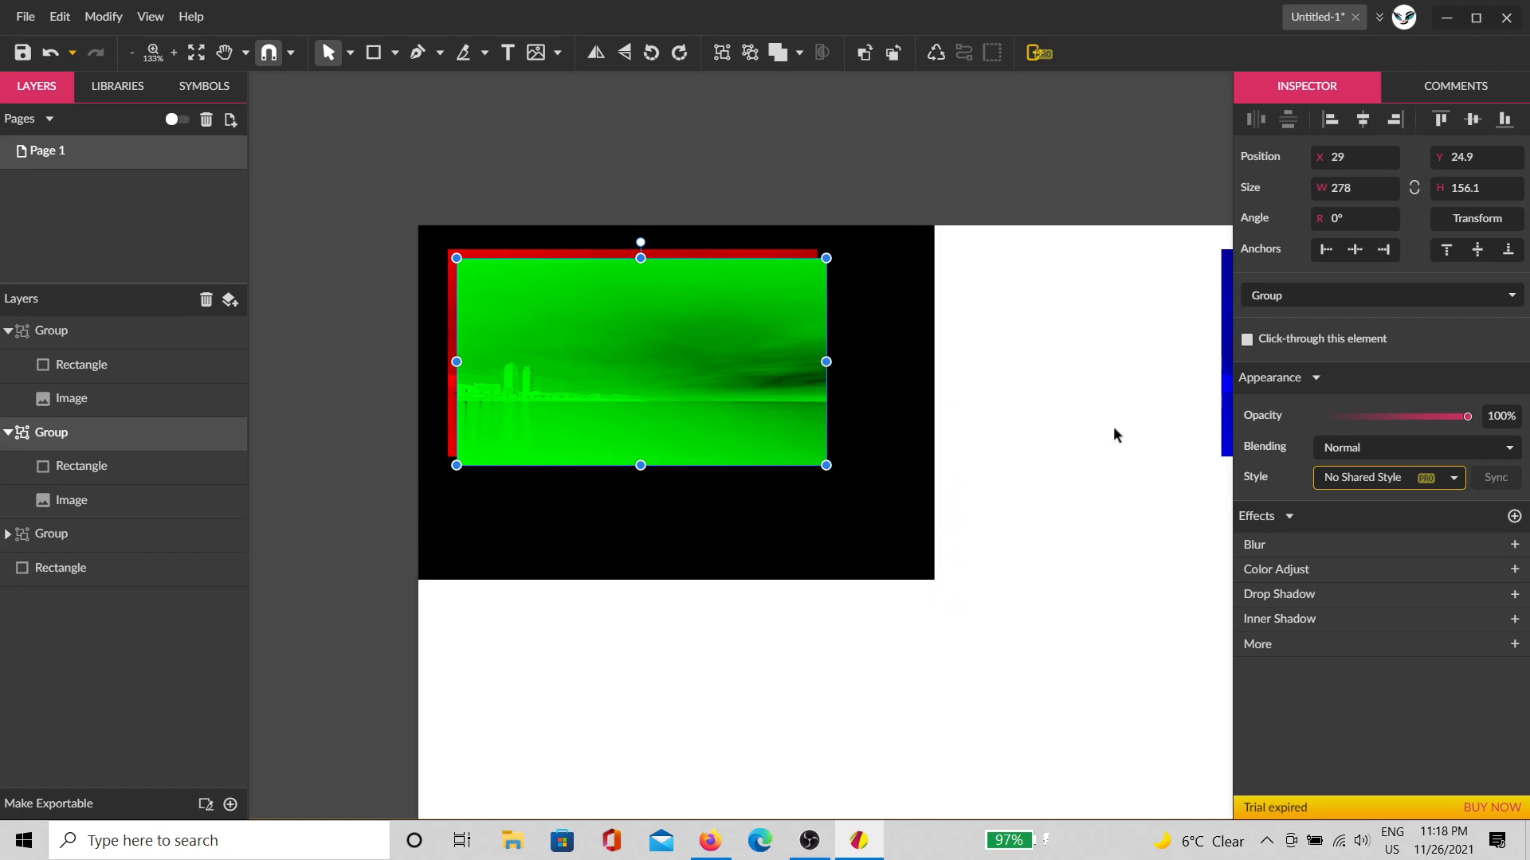
{"action": "left_click", "coordinate": [1367, 453]}
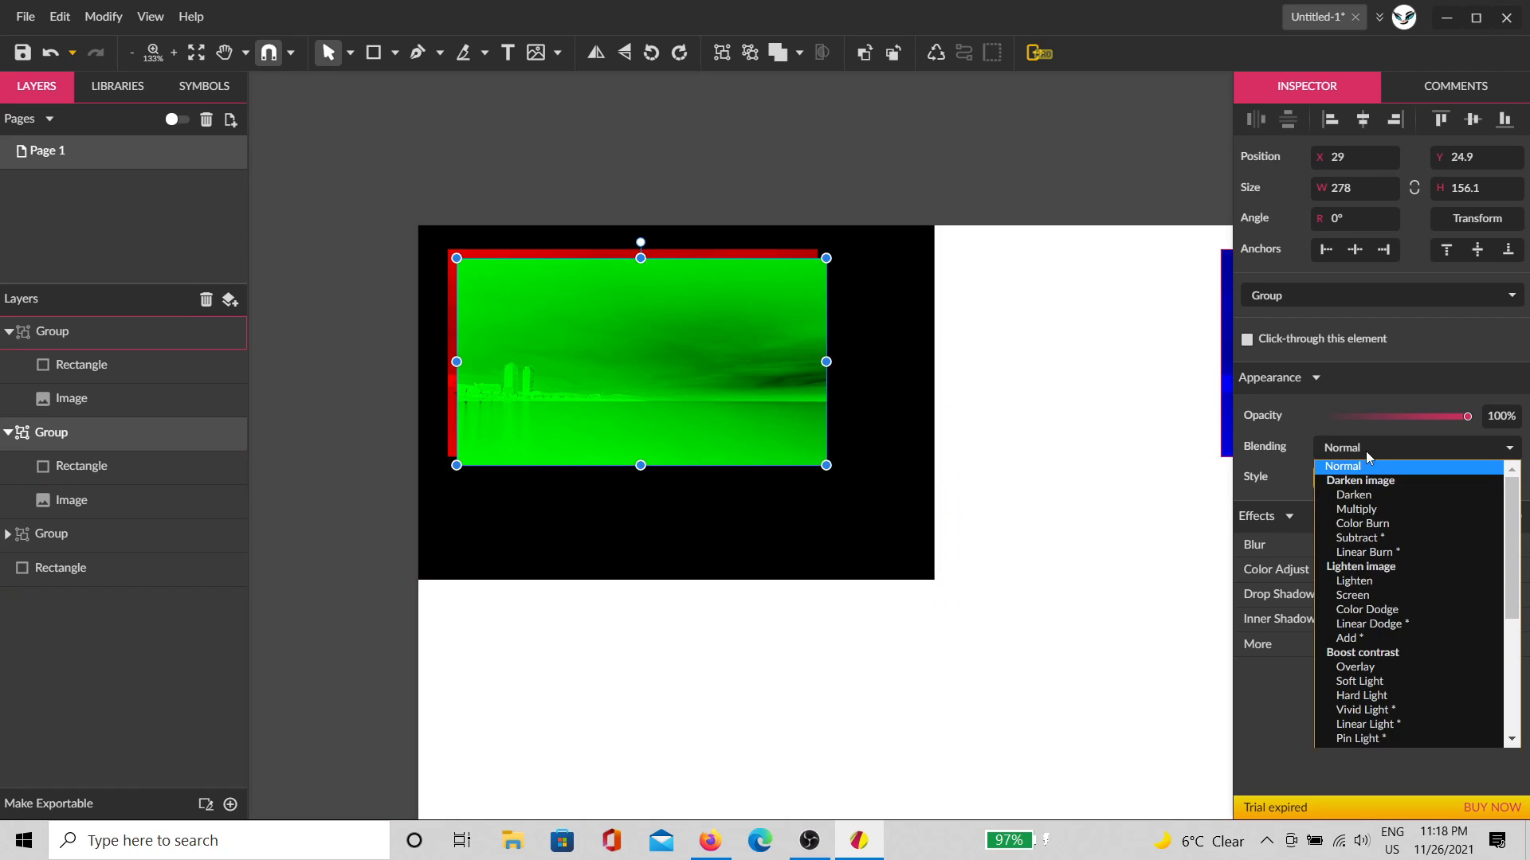
{"action": "left_click", "coordinate": [1380, 646]}
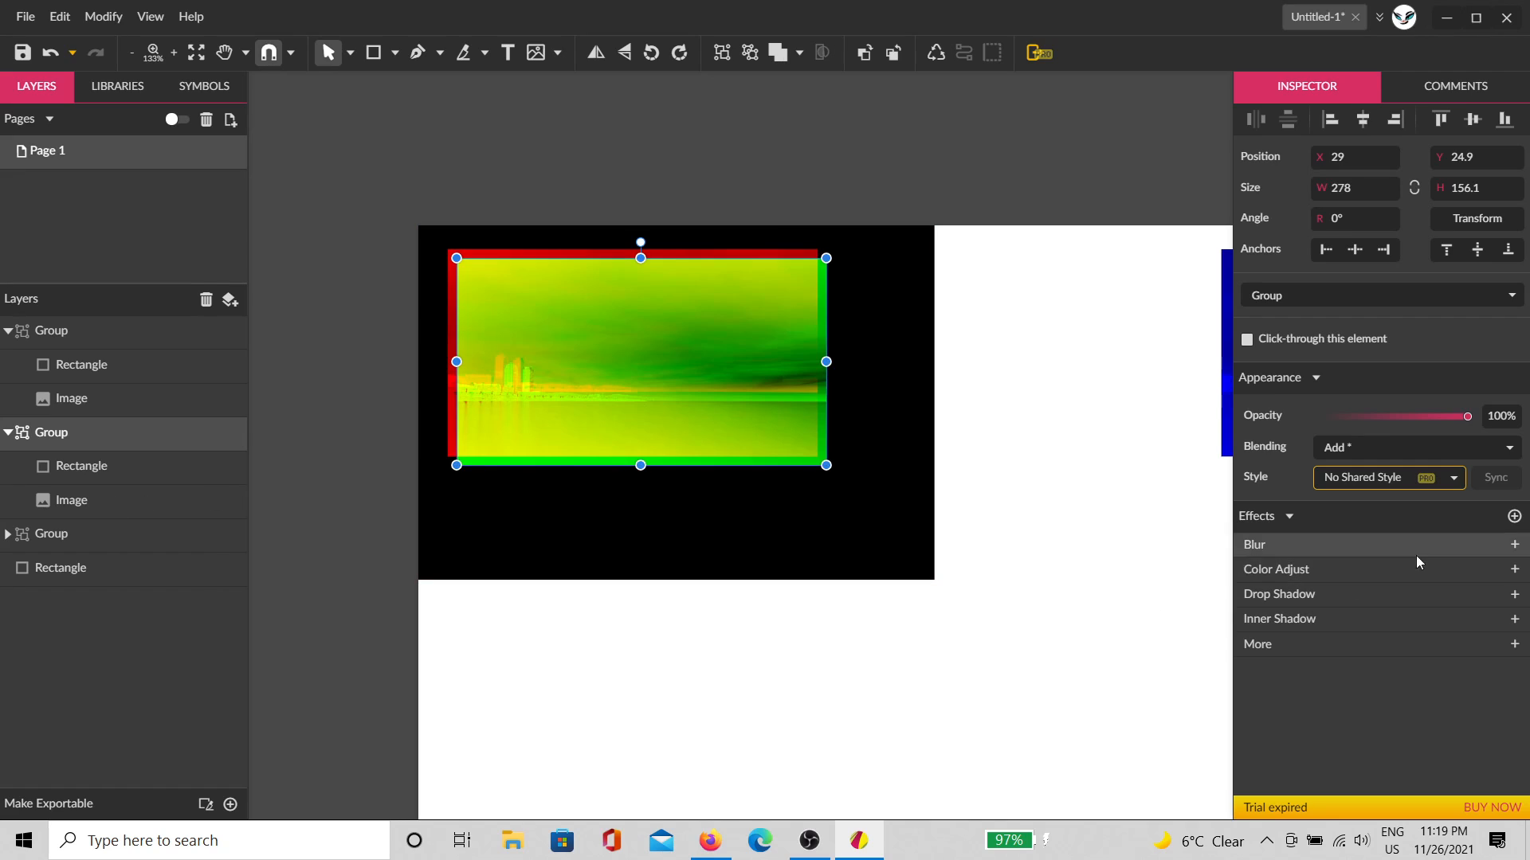
{"action": "scroll", "coordinate": [550, 253], "scroll_direction": "up", "scroll_amount": 2}
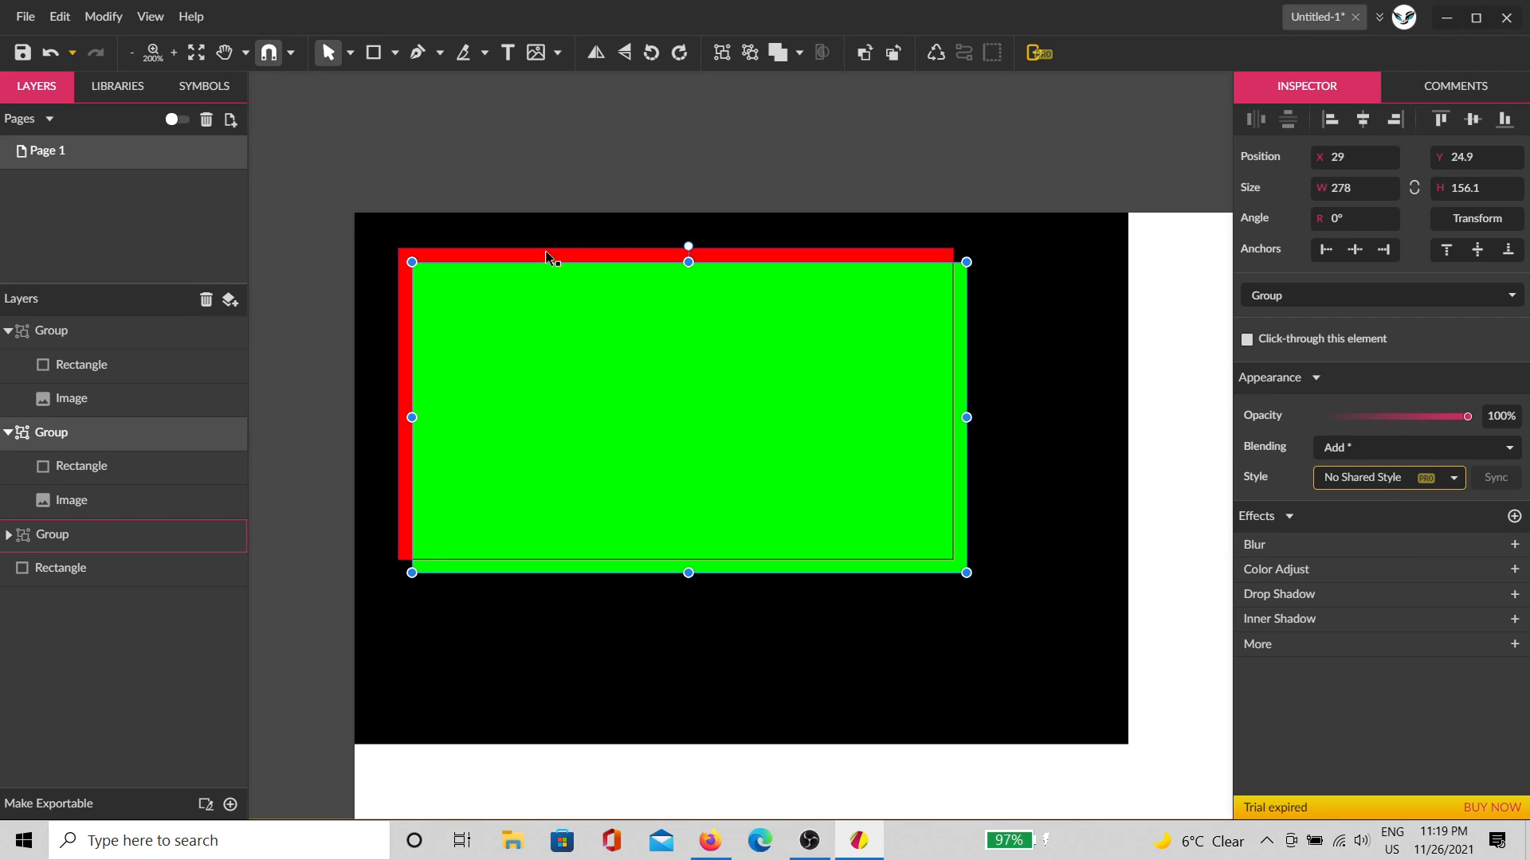
{"action": "left_click", "coordinate": [51, 468]}
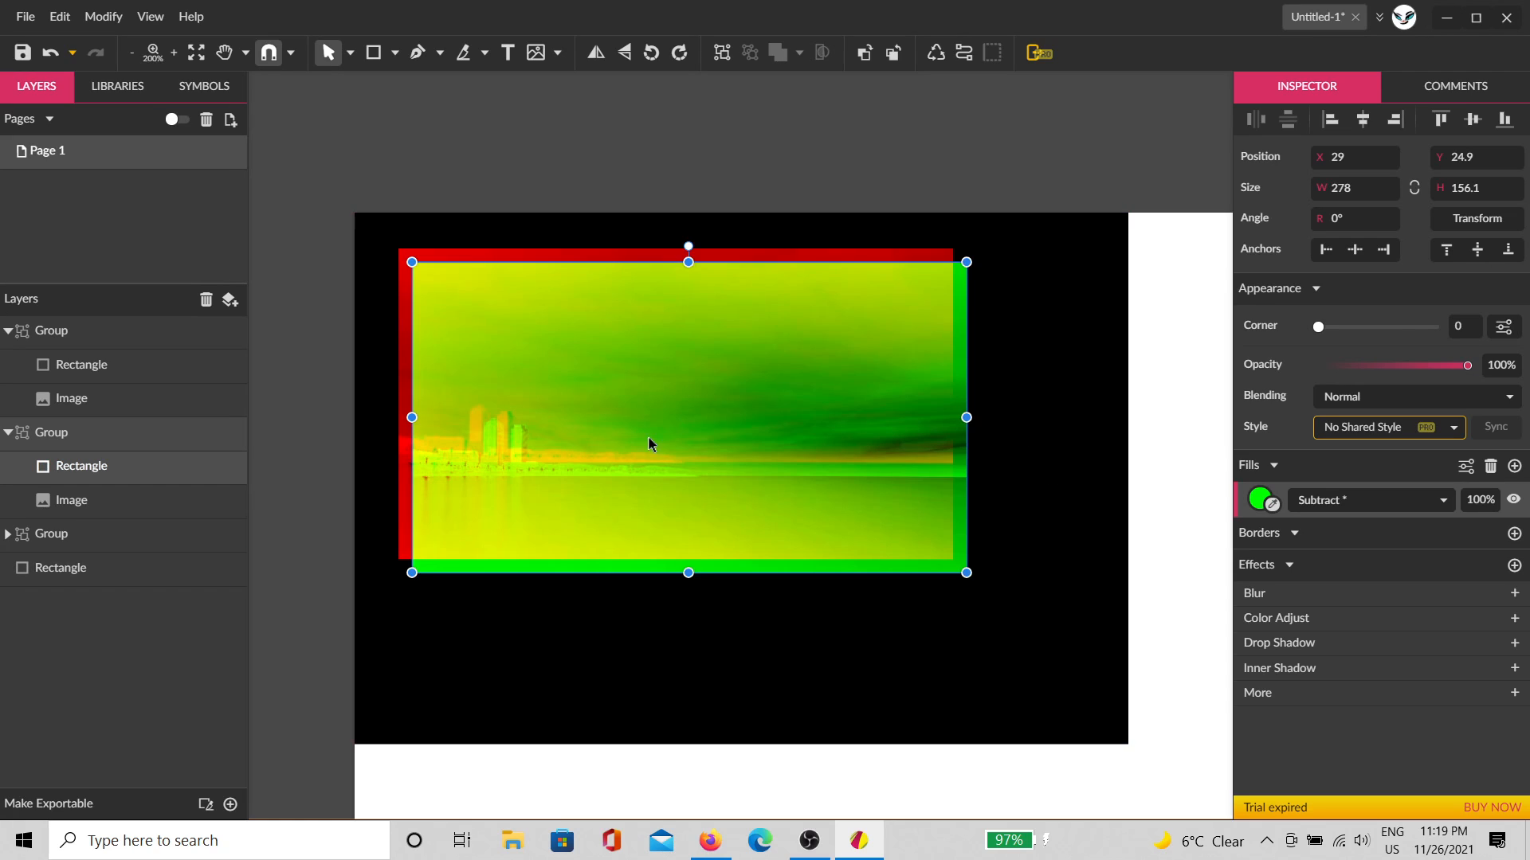
{"action": "left_click", "coordinate": [94, 442]}
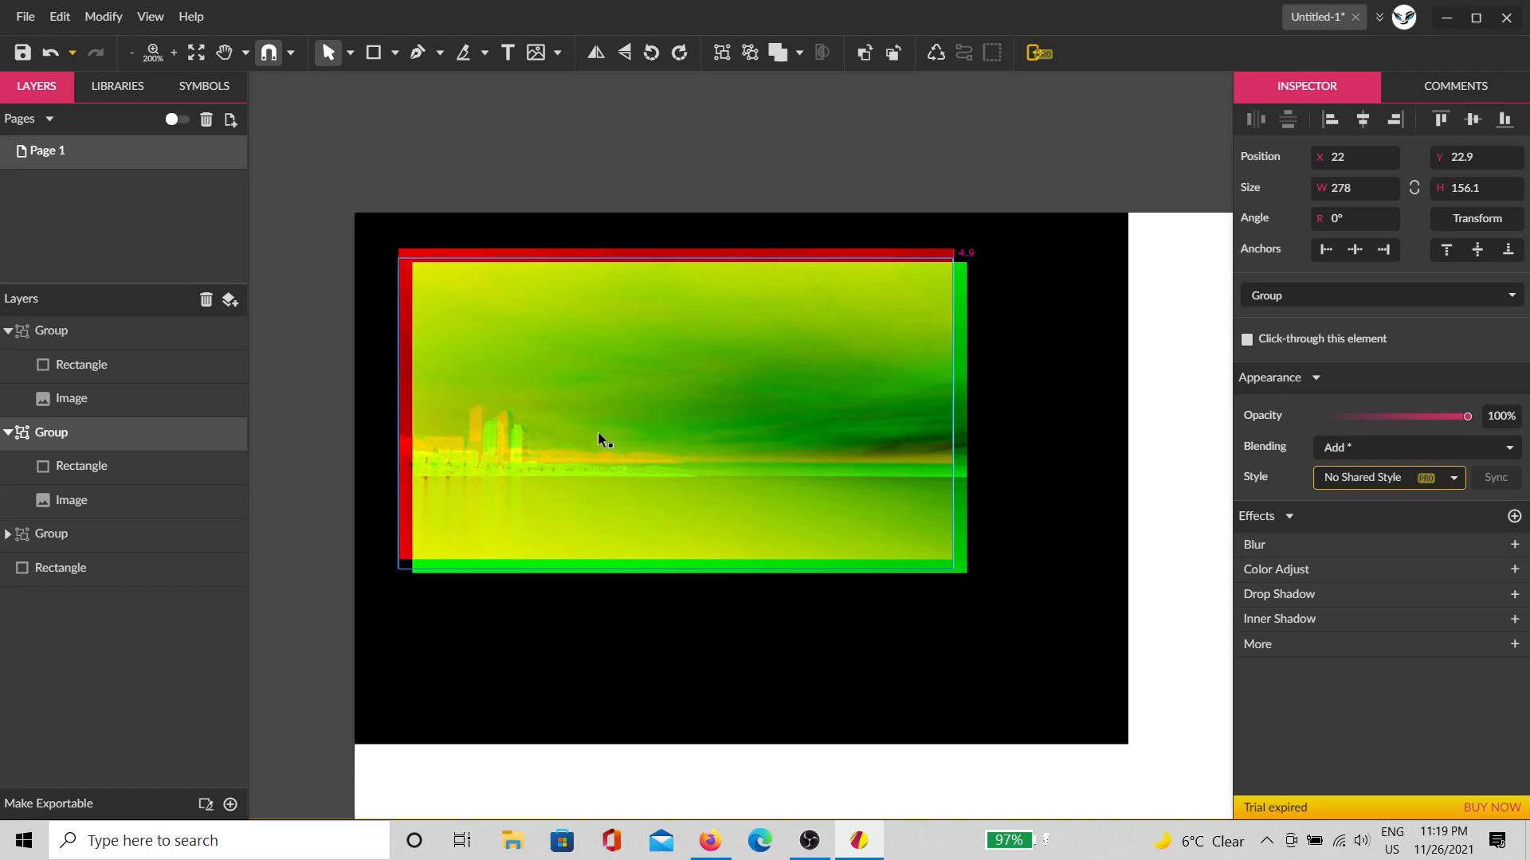
{"action": "left_click_drag", "start_coordinate": [598, 434], "coordinate": [603, 434]}
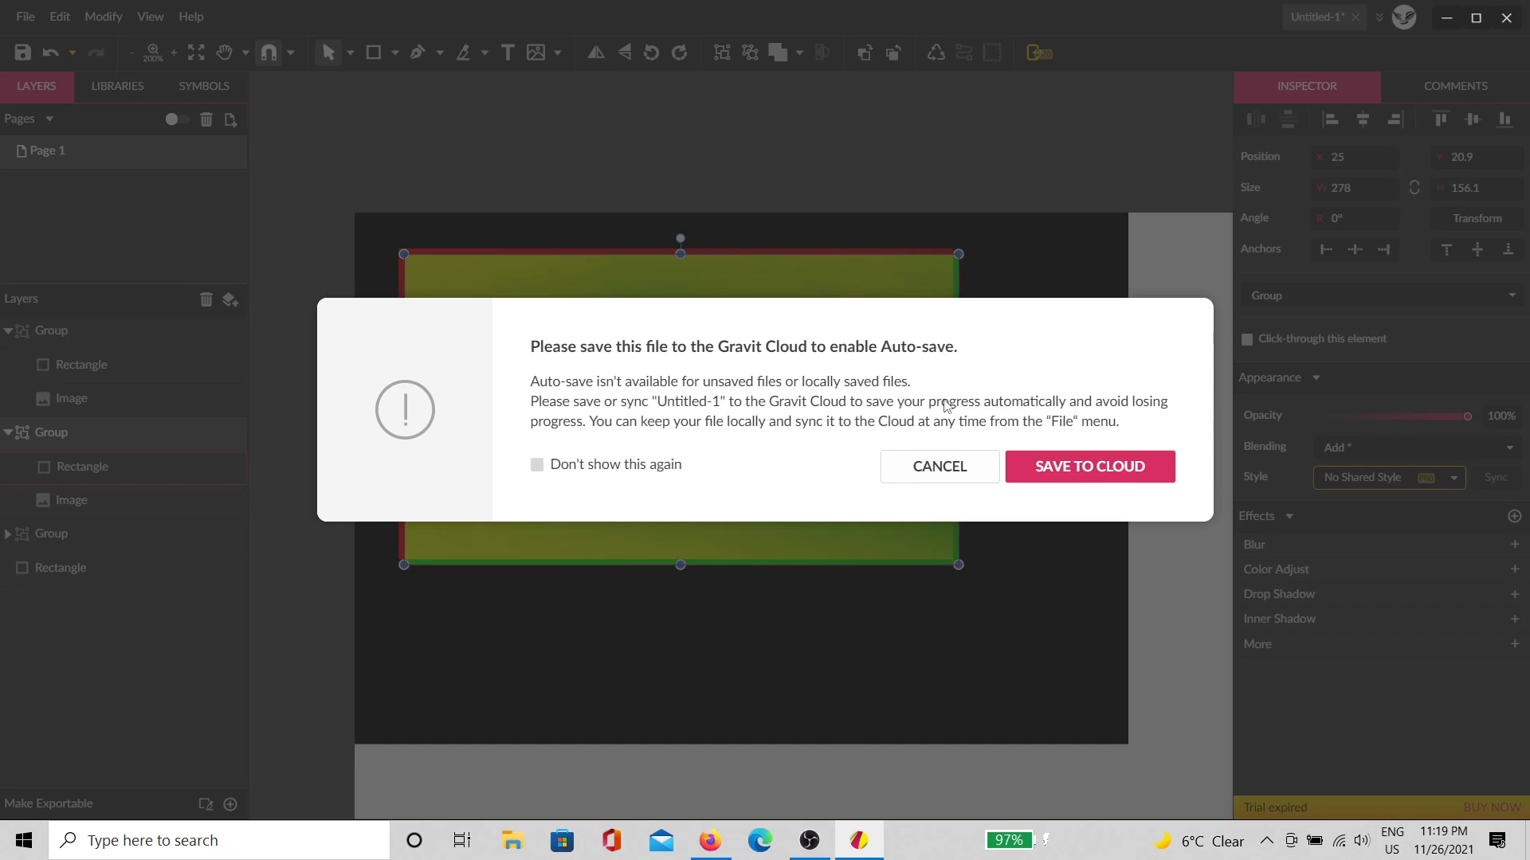
Step: Save the design to Gravit Cloud under the file name 'phase4.2'
{"action": "left_click", "coordinate": [1072, 466]}
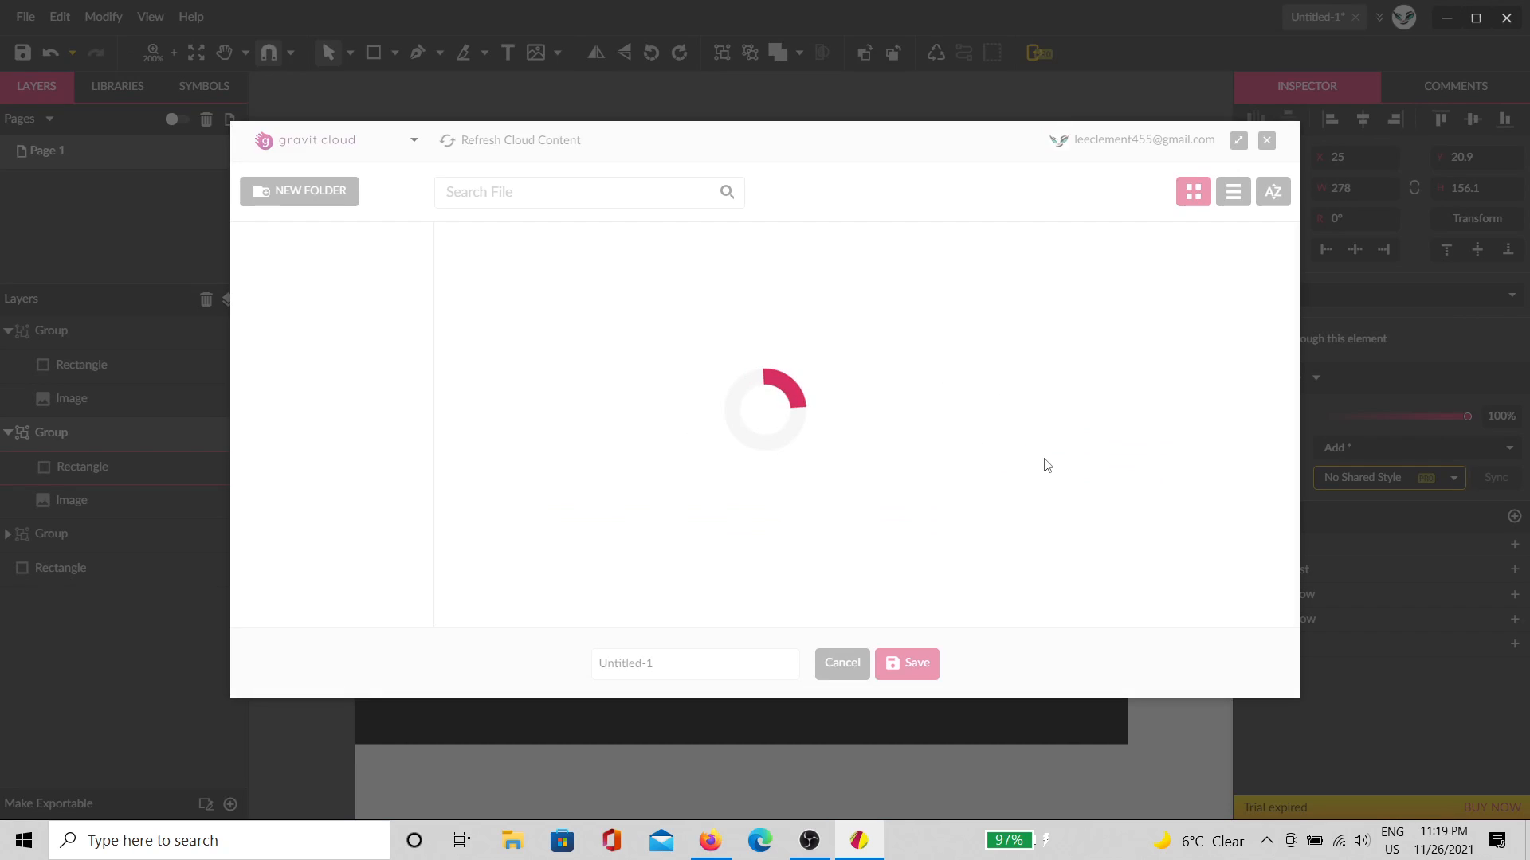
{"action": "scroll", "coordinate": [729, 551], "scroll_direction": "down", "scroll_amount": 3}
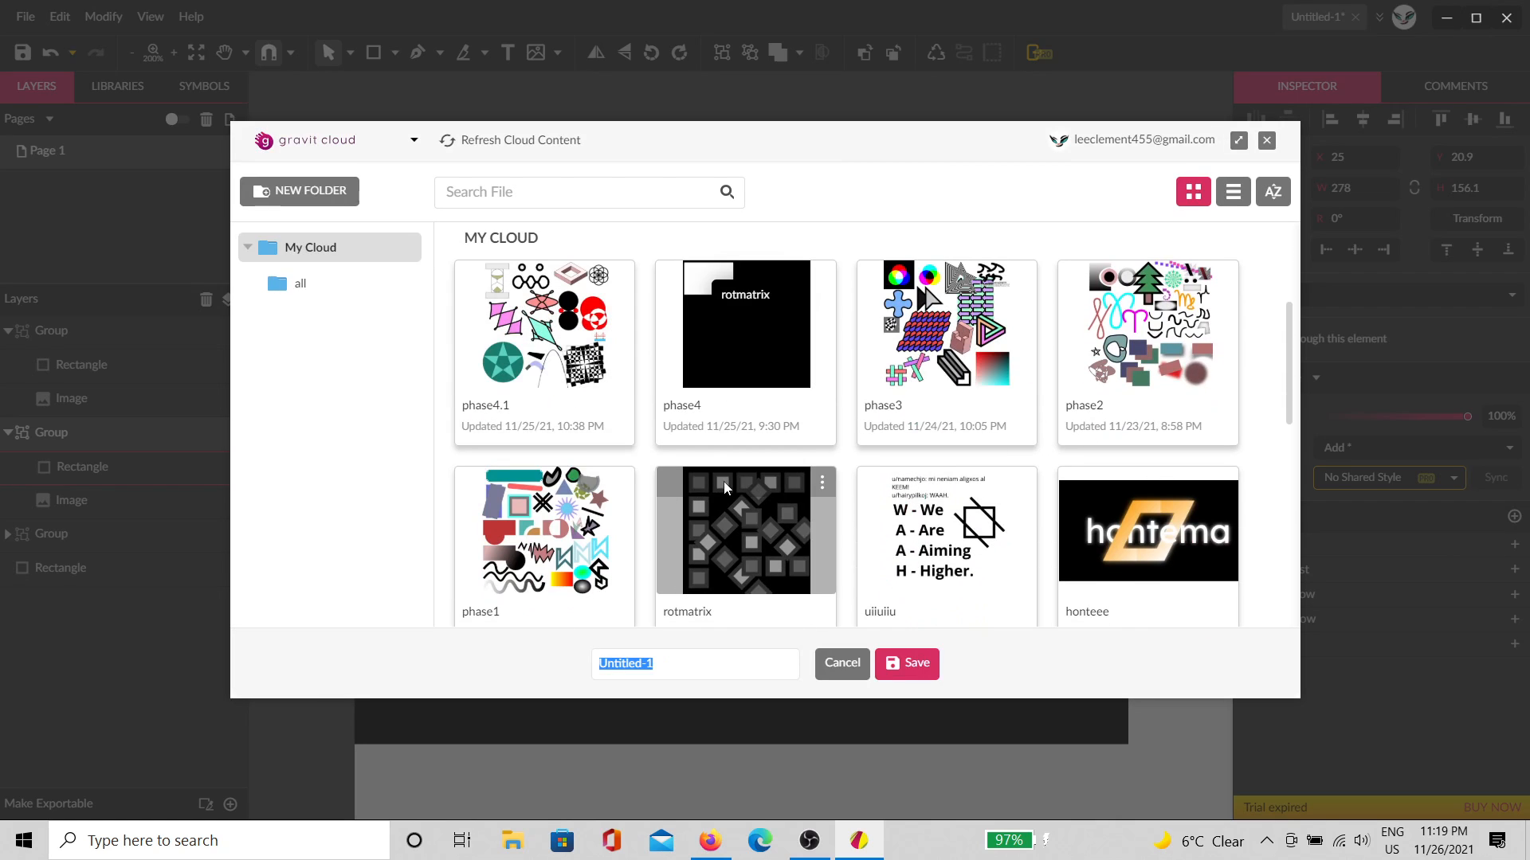
{"action": "type", "text": "phase4.2"}
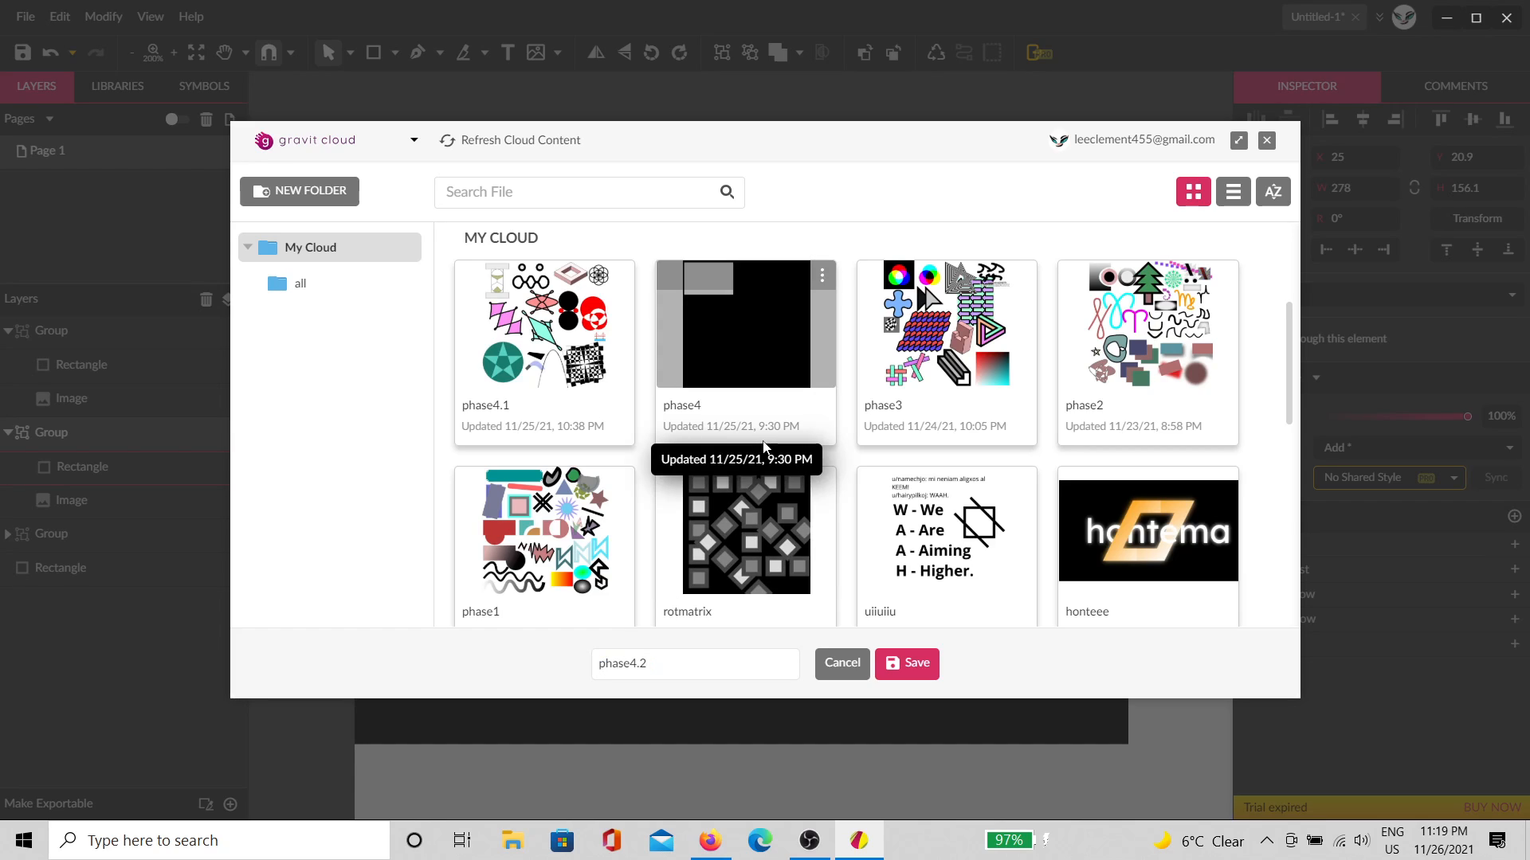
{"action": "key", "text": "Return"}
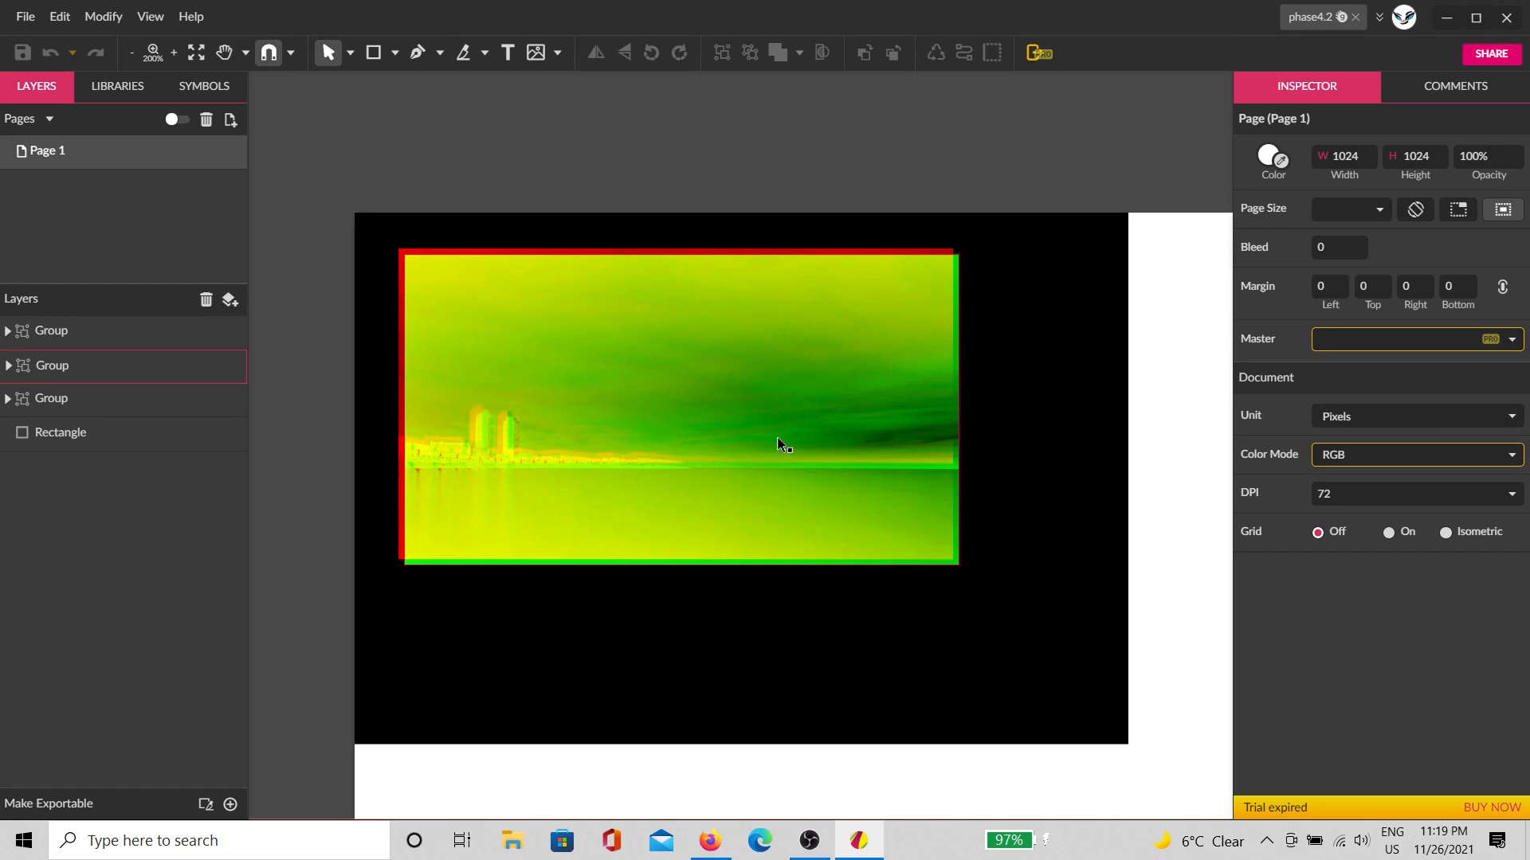
Step: Move the blue copy onto the red and green copies, set Add blending, and view the result
{"action": "scroll", "coordinate": [911, 586], "scroll_direction": "down", "scroll_amount": 5}
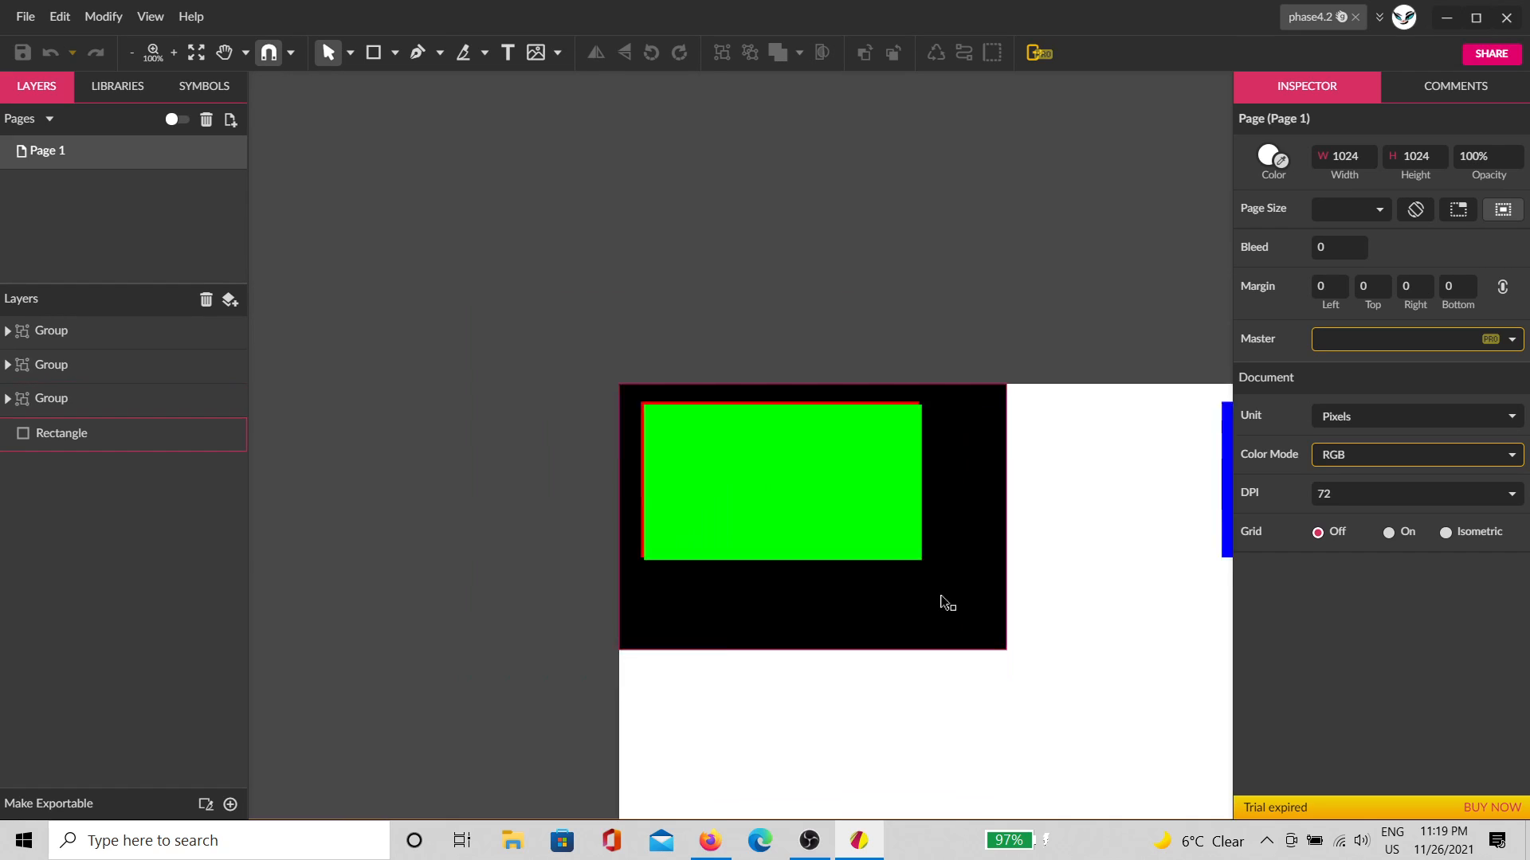
{"action": "left_click_drag", "start_coordinate": [1046, 418], "coordinate": [613, 335]}
{"action": "scroll", "coordinate": [589, 382], "scroll_direction": "up", "scroll_amount": 6}
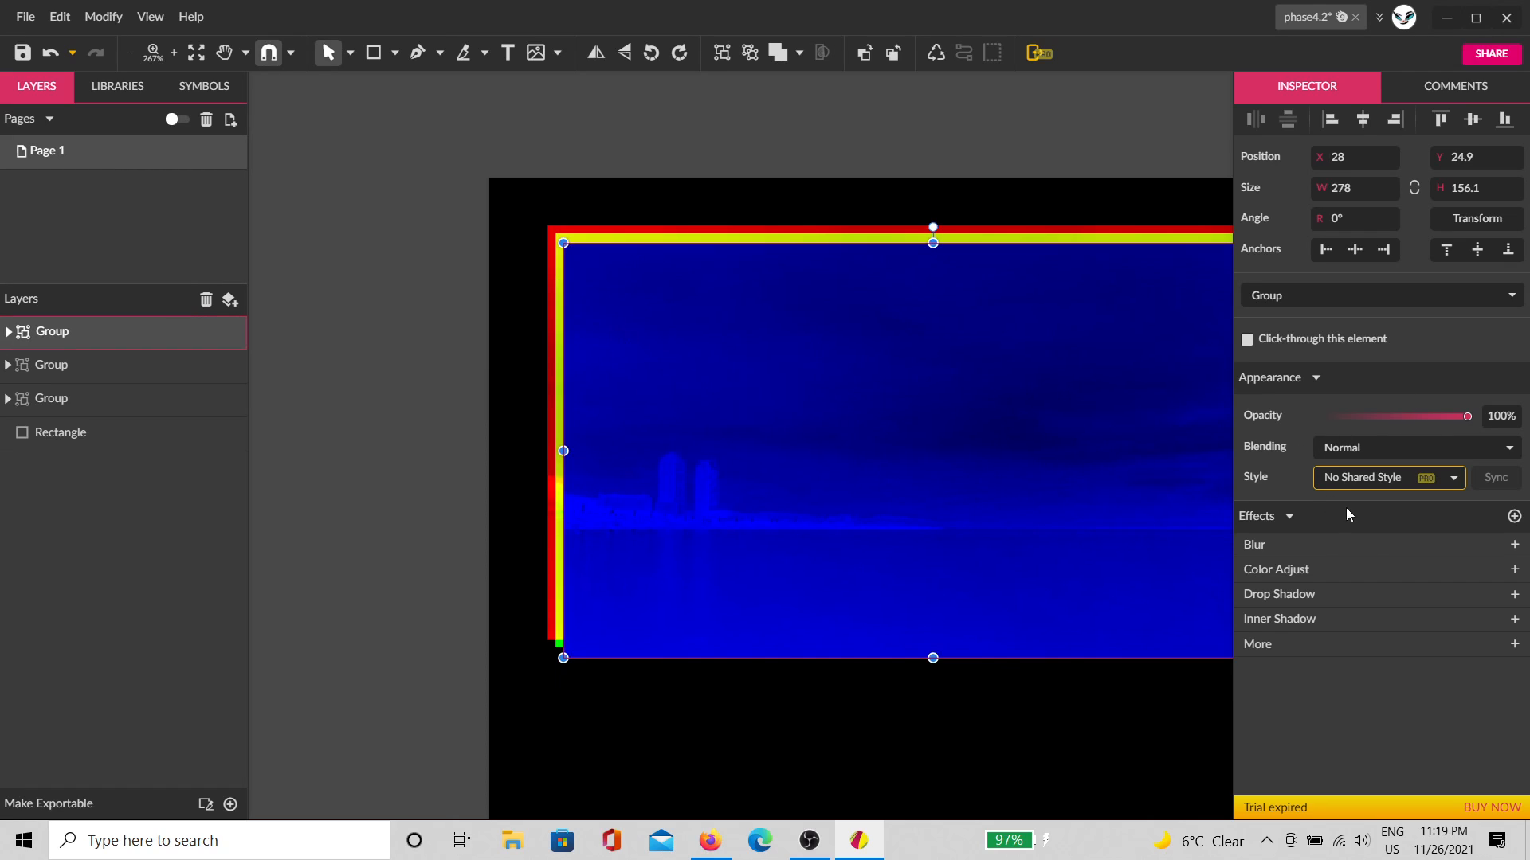
{"action": "left_click", "coordinate": [1383, 447]}
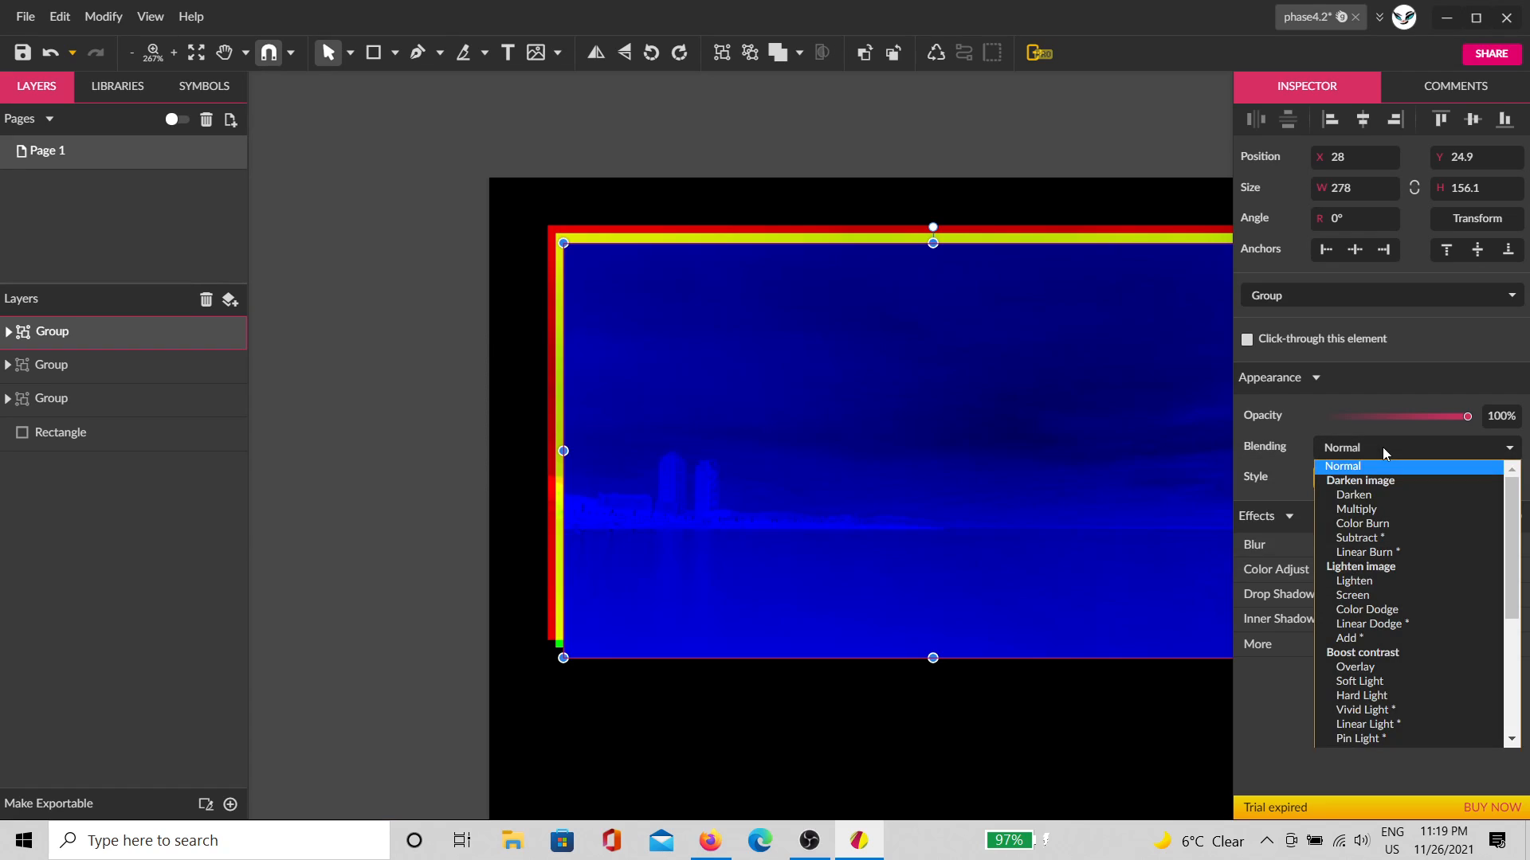
{"action": "left_click", "coordinate": [1383, 639]}
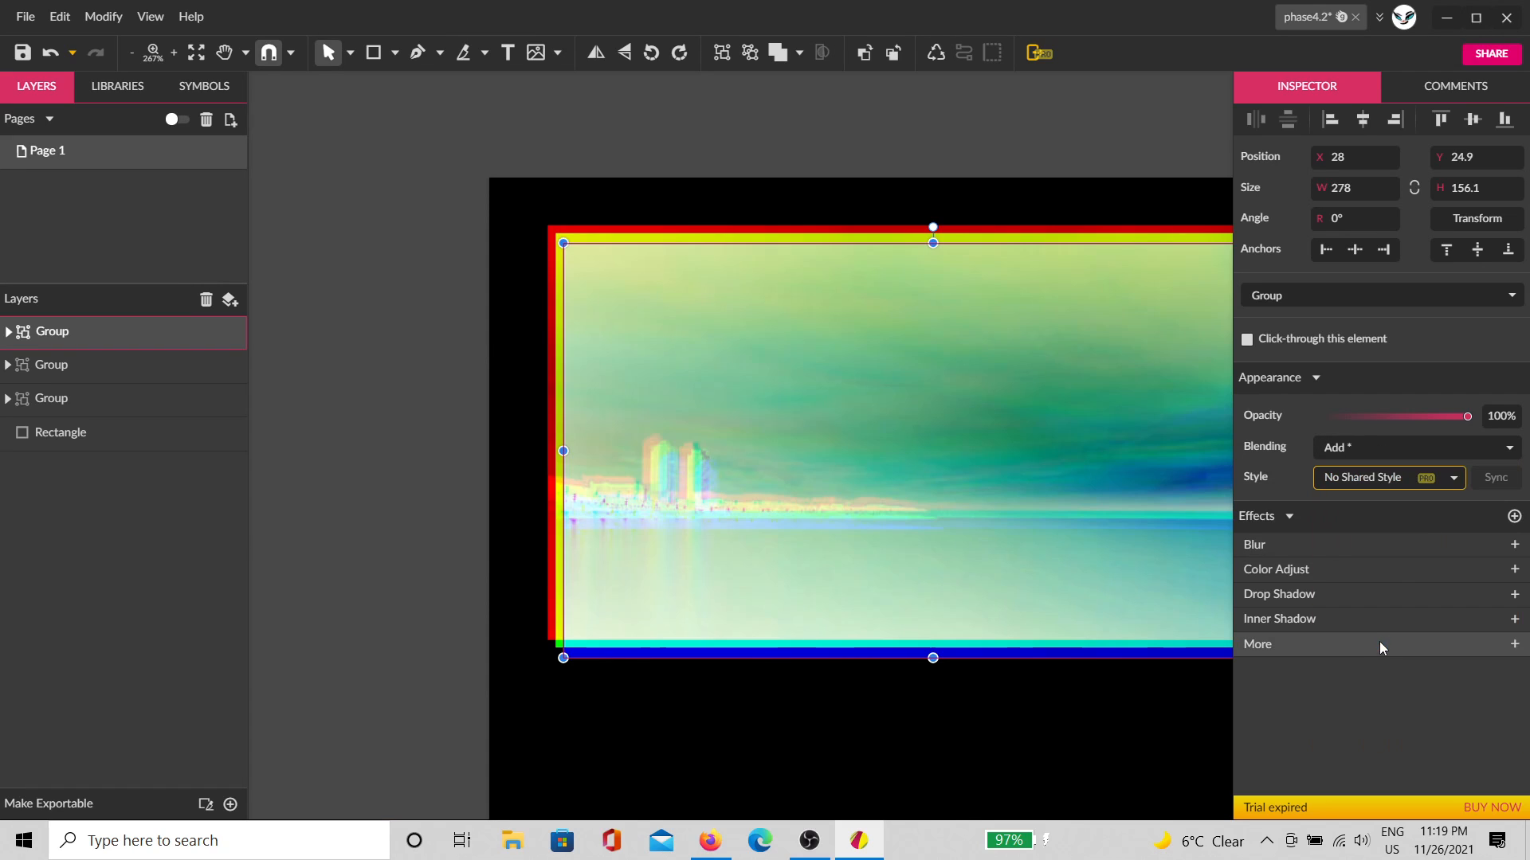
{"action": "key", "text": "space"}
{"action": "left_click_drag", "start_coordinate": [943, 549], "coordinate": [698, 553]}
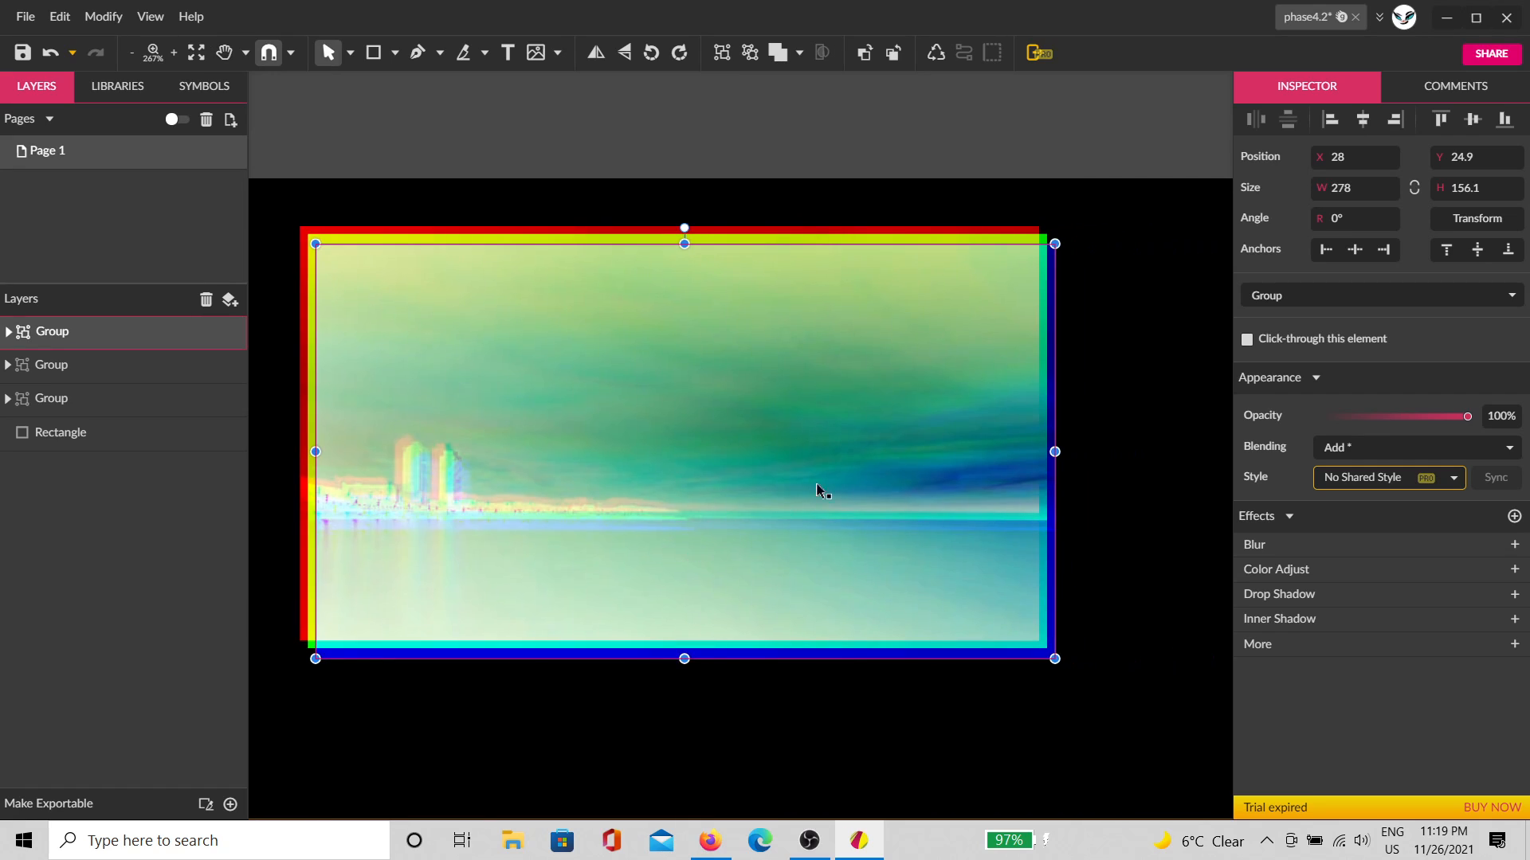
{"action": "left_click", "coordinate": [1086, 137]}
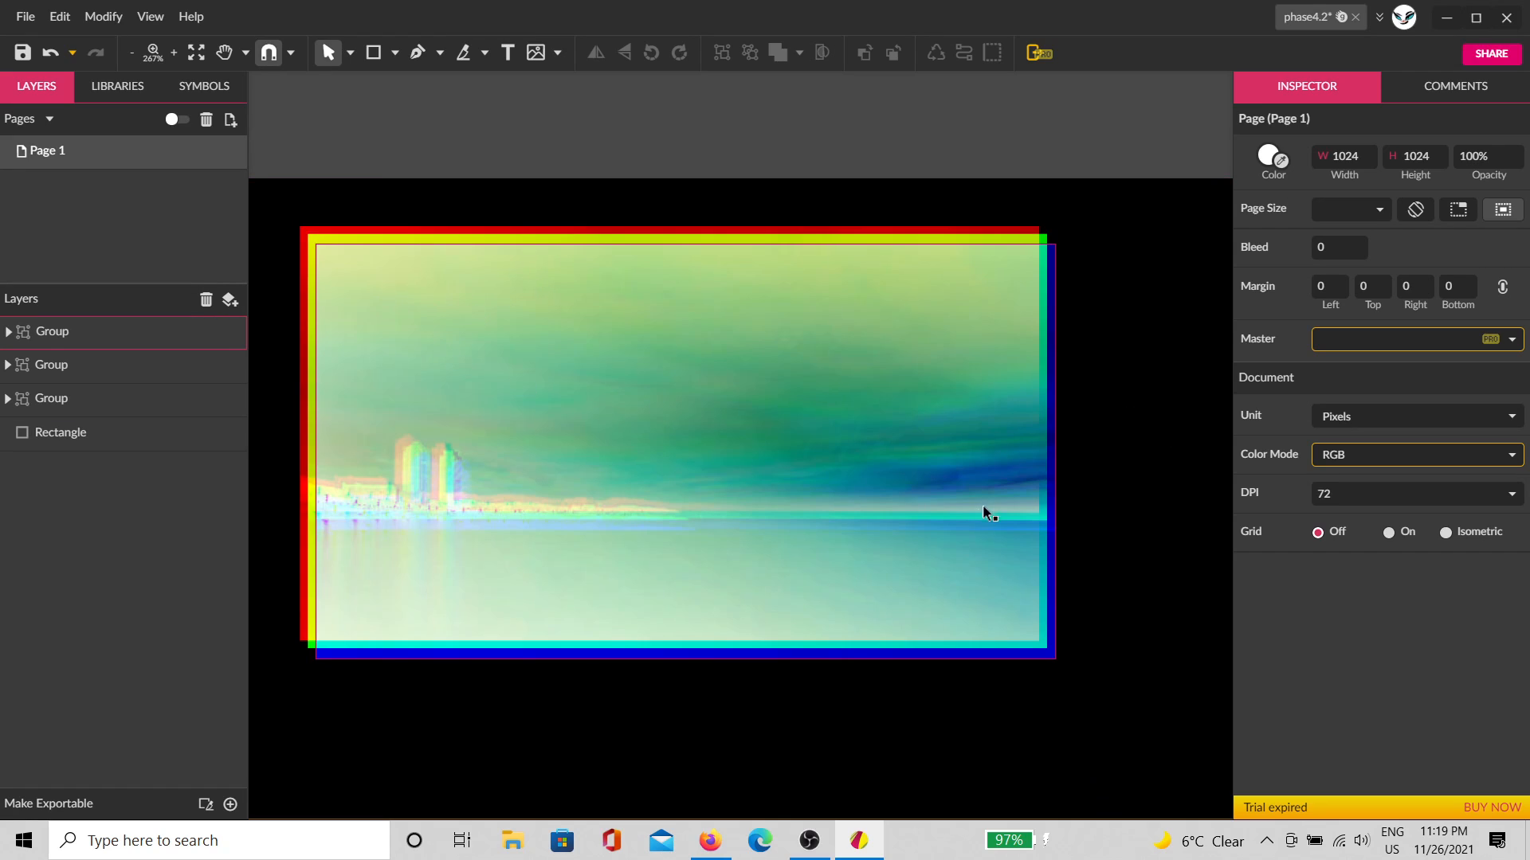
Step: Paste the original sunset photo beside the black background
{"action": "scroll", "coordinate": [796, 593], "scroll_direction": "down", "scroll_amount": 4}
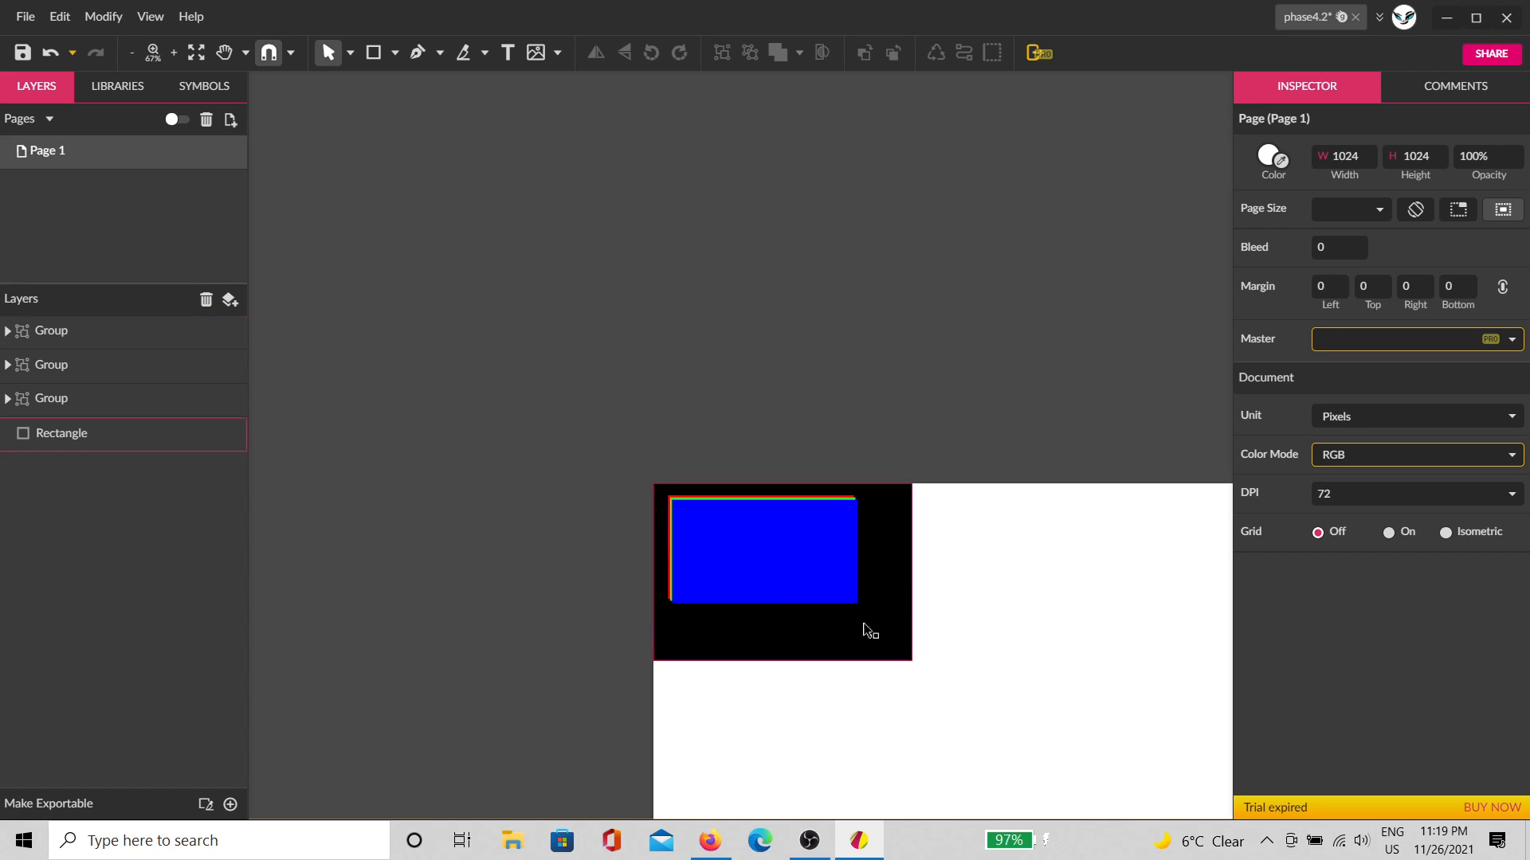
{"action": "left_click_drag", "start_coordinate": [1010, 708], "coordinate": [814, 401]}
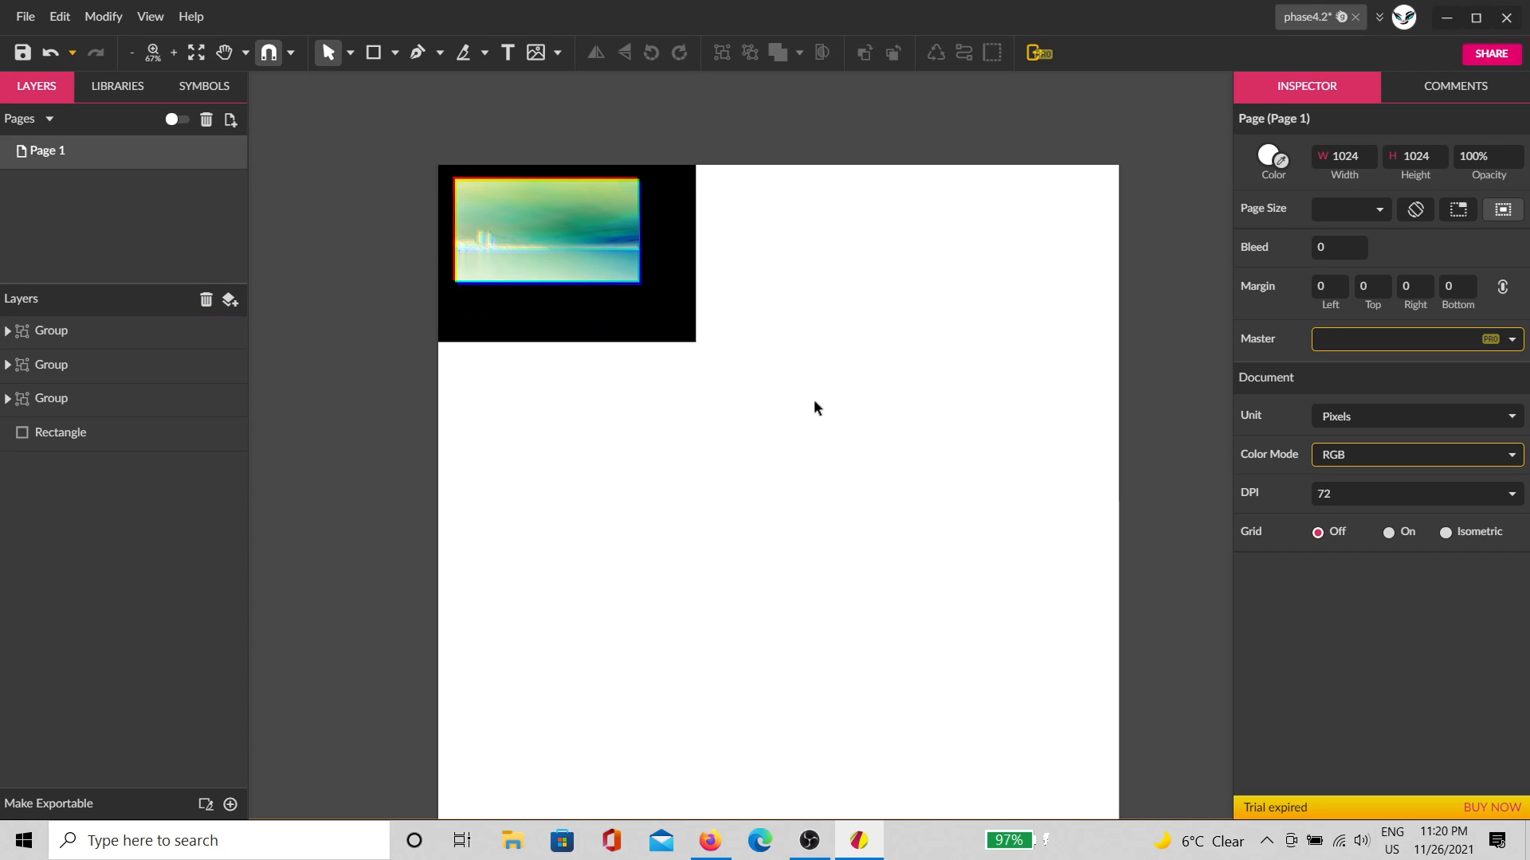
{"action": "key", "text": "ctrl+v"}
{"action": "left_click_drag", "start_coordinate": [826, 504], "coordinate": [949, 339]}
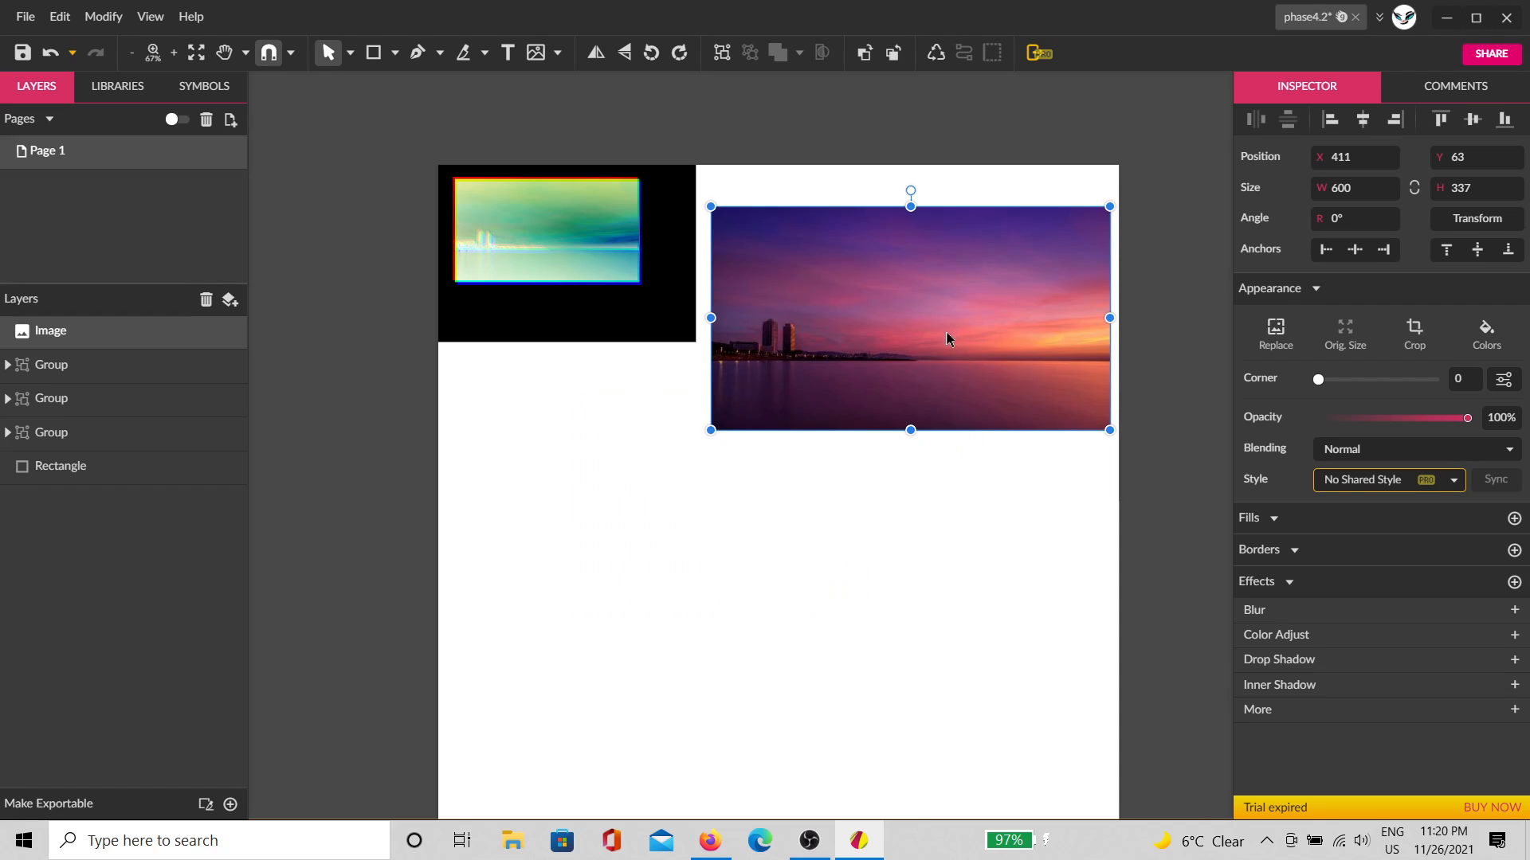
{"action": "left_click", "coordinate": [430, 343]}
Step: Duplicate the black background rectangle, shrink it to 324×223, and bring it to the front
{"action": "scroll", "coordinate": [383, 283], "scroll_direction": "up", "scroll_amount": 2}
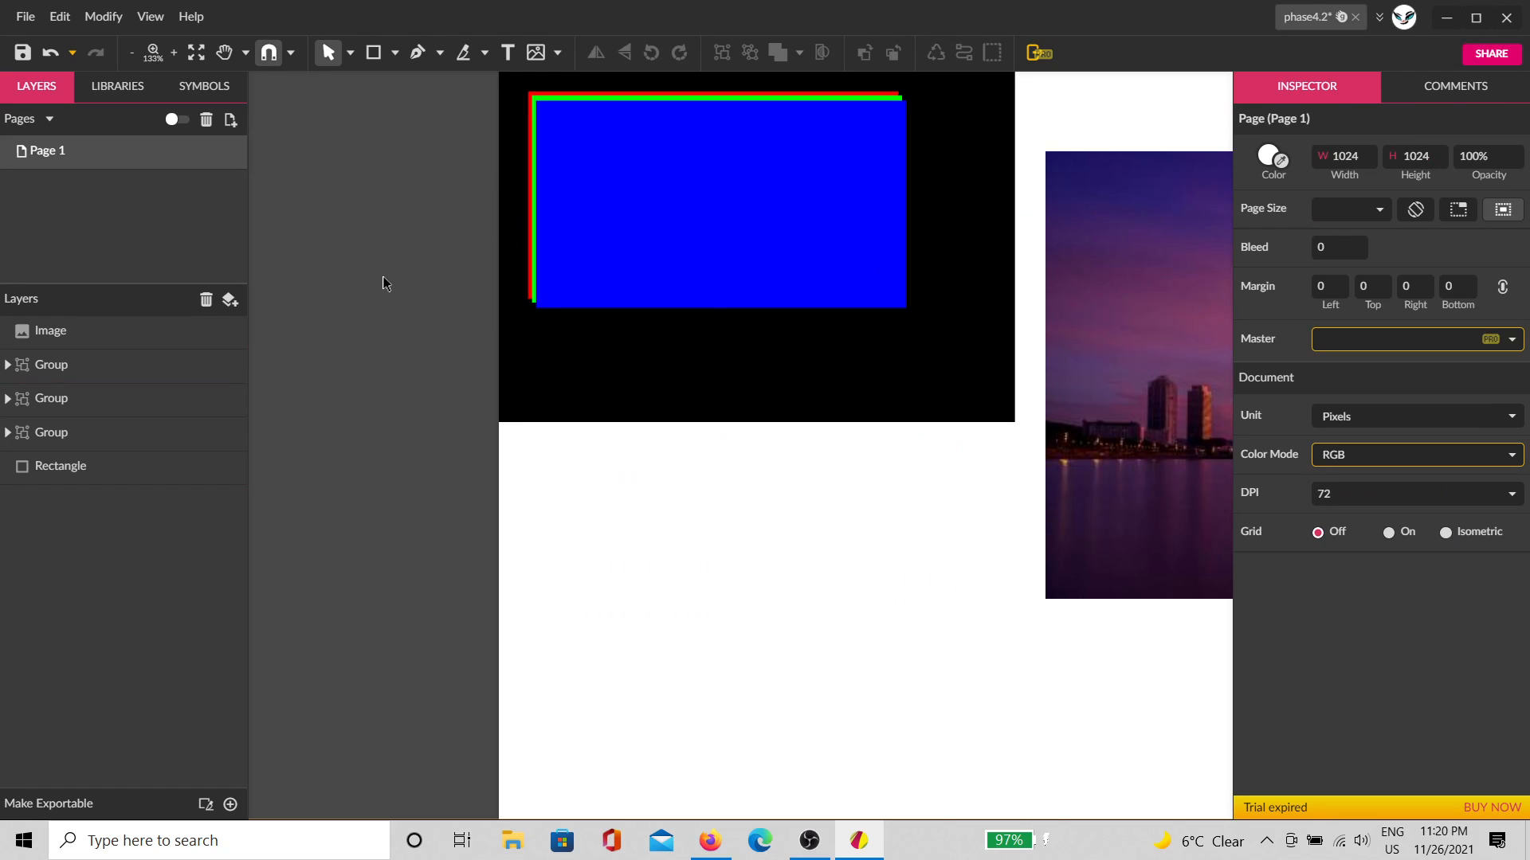
{"action": "left_click", "coordinate": [810, 380]}
{"action": "scroll", "coordinate": [812, 420], "scroll_direction": "up", "scroll_amount": 1}
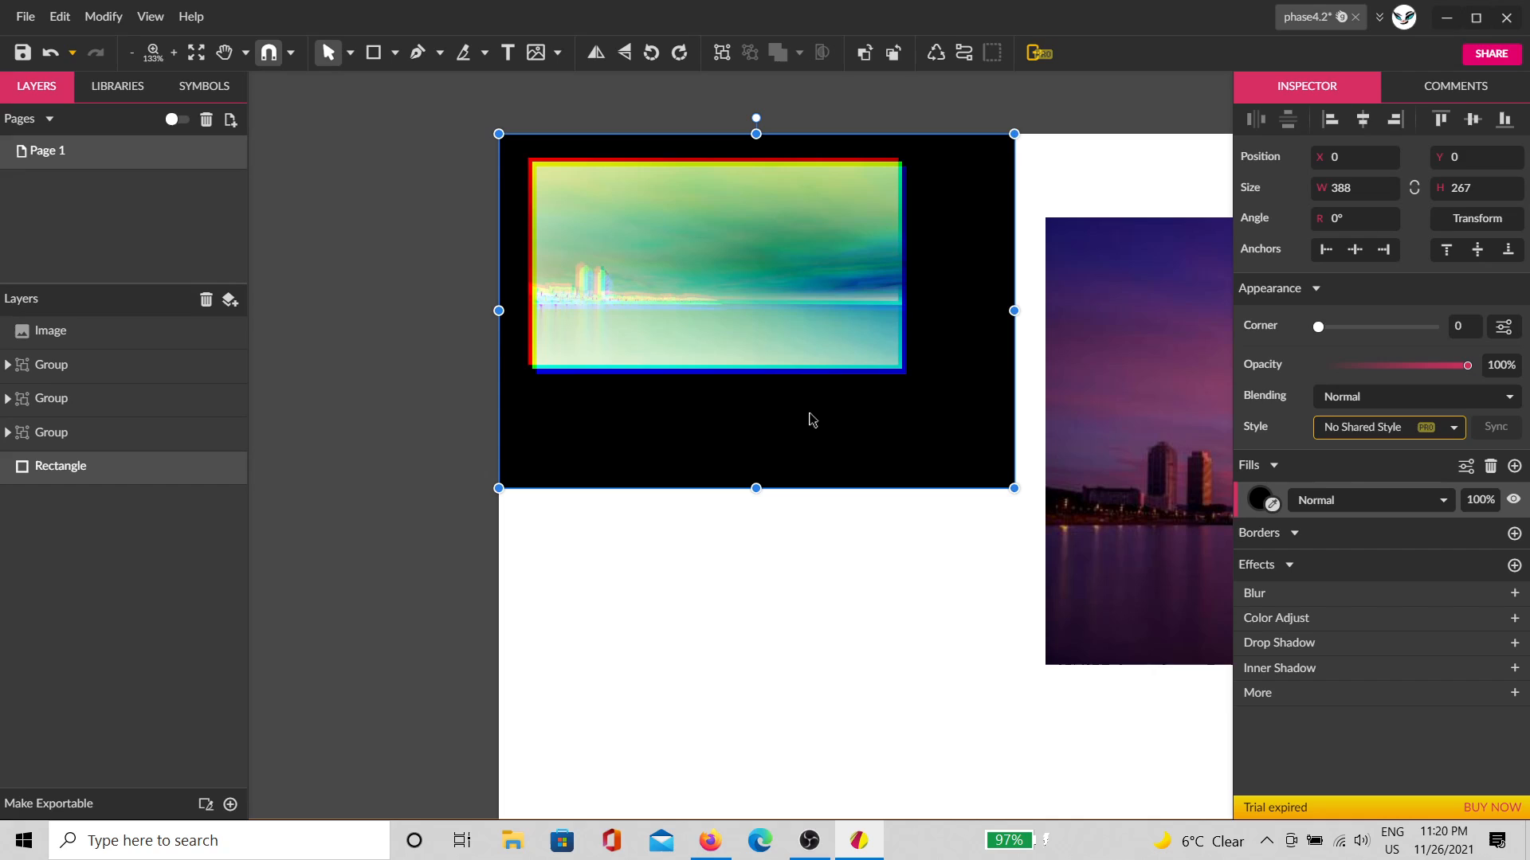
{"action": "scroll", "coordinate": [811, 420], "scroll_direction": "up", "scroll_amount": 1}
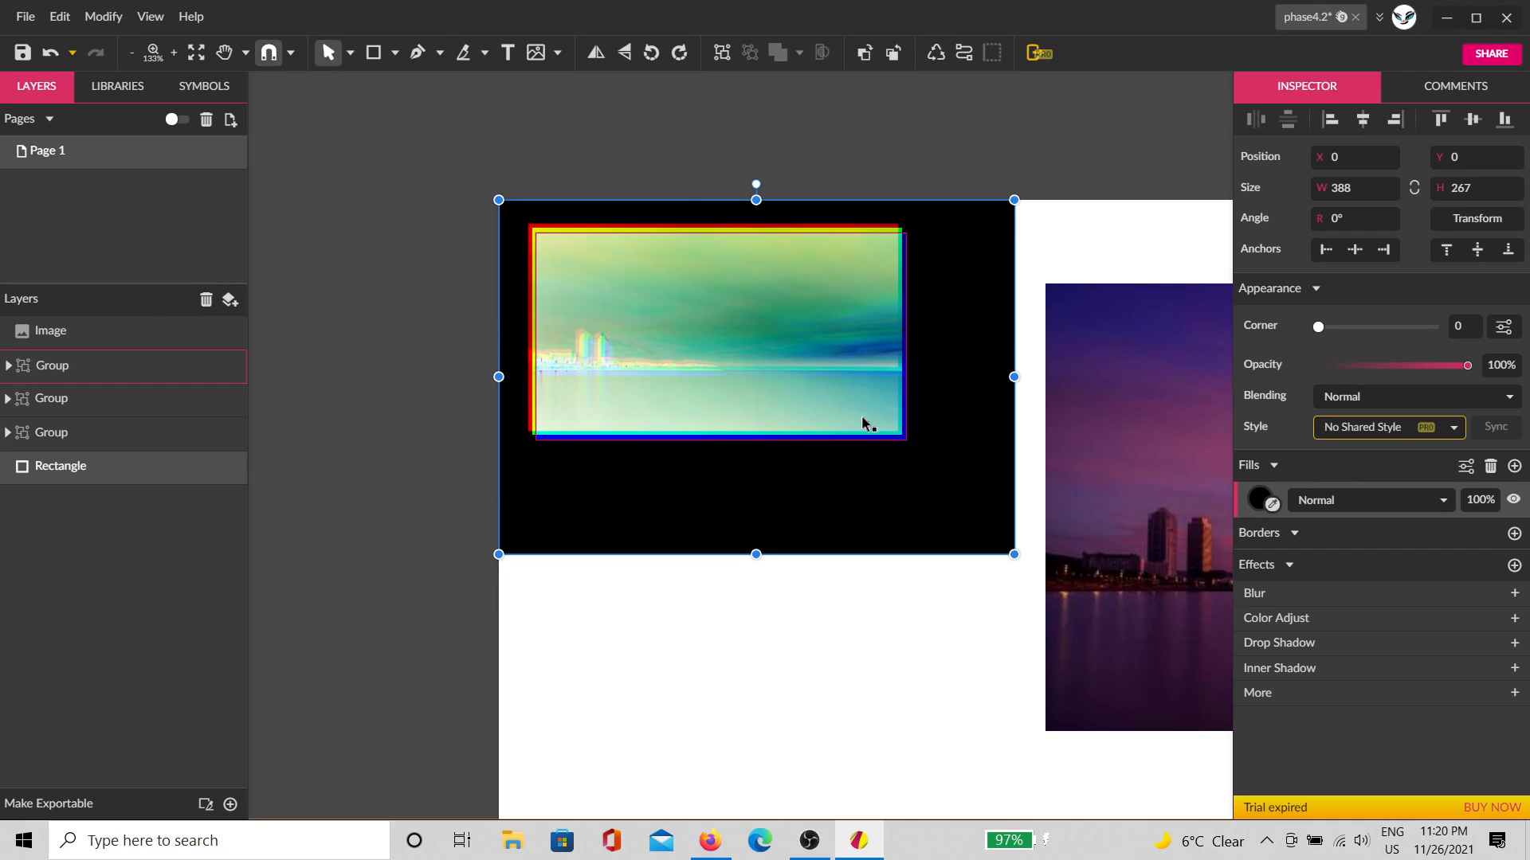
{"action": "key", "text": "ctrl+d"}
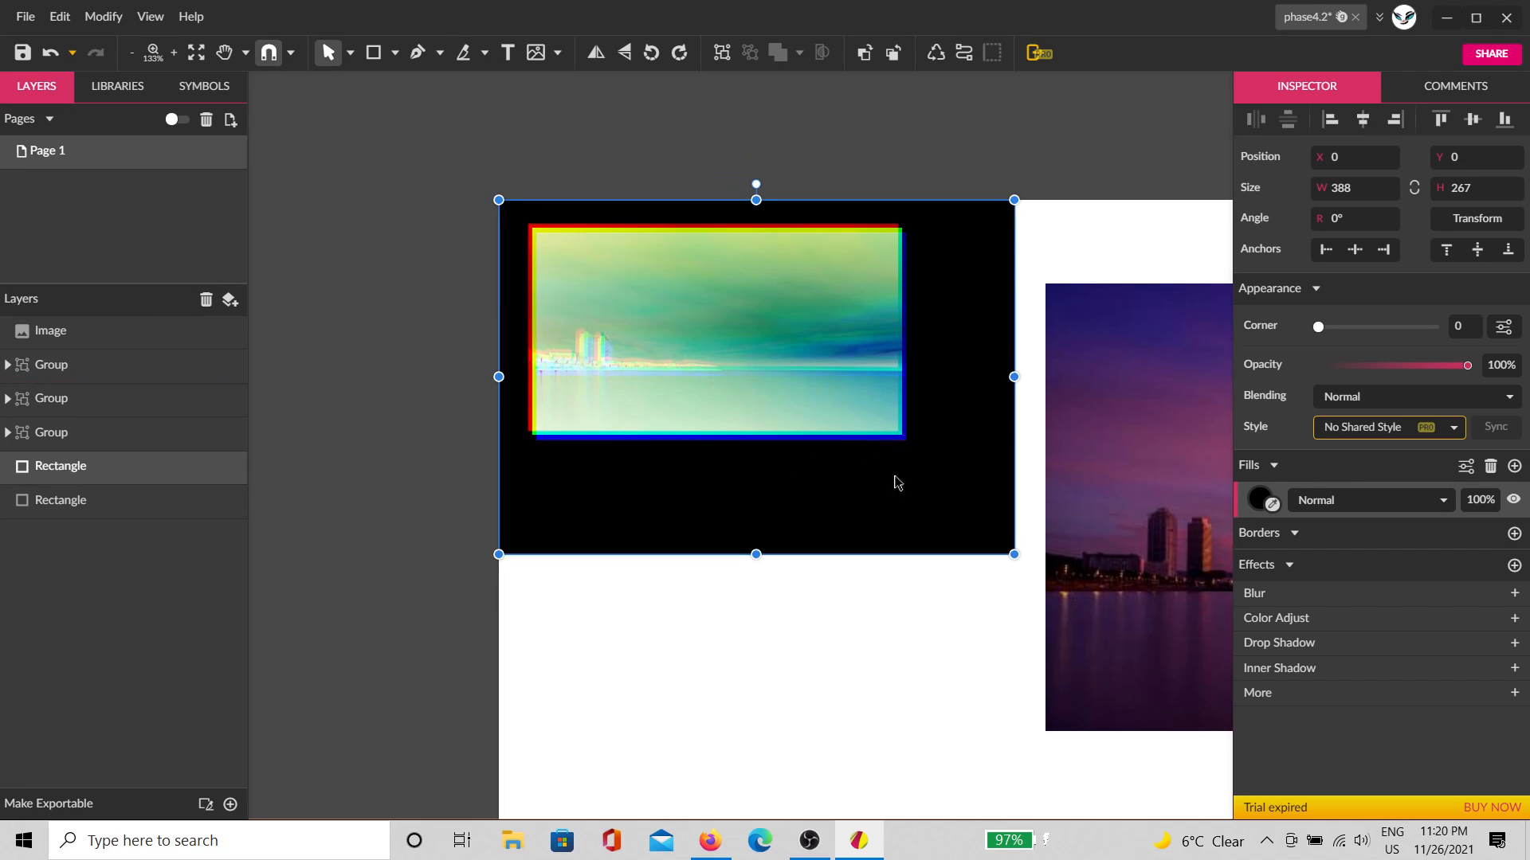
{"action": "left_click_drag", "start_coordinate": [1014, 554], "coordinate": [932, 456]}
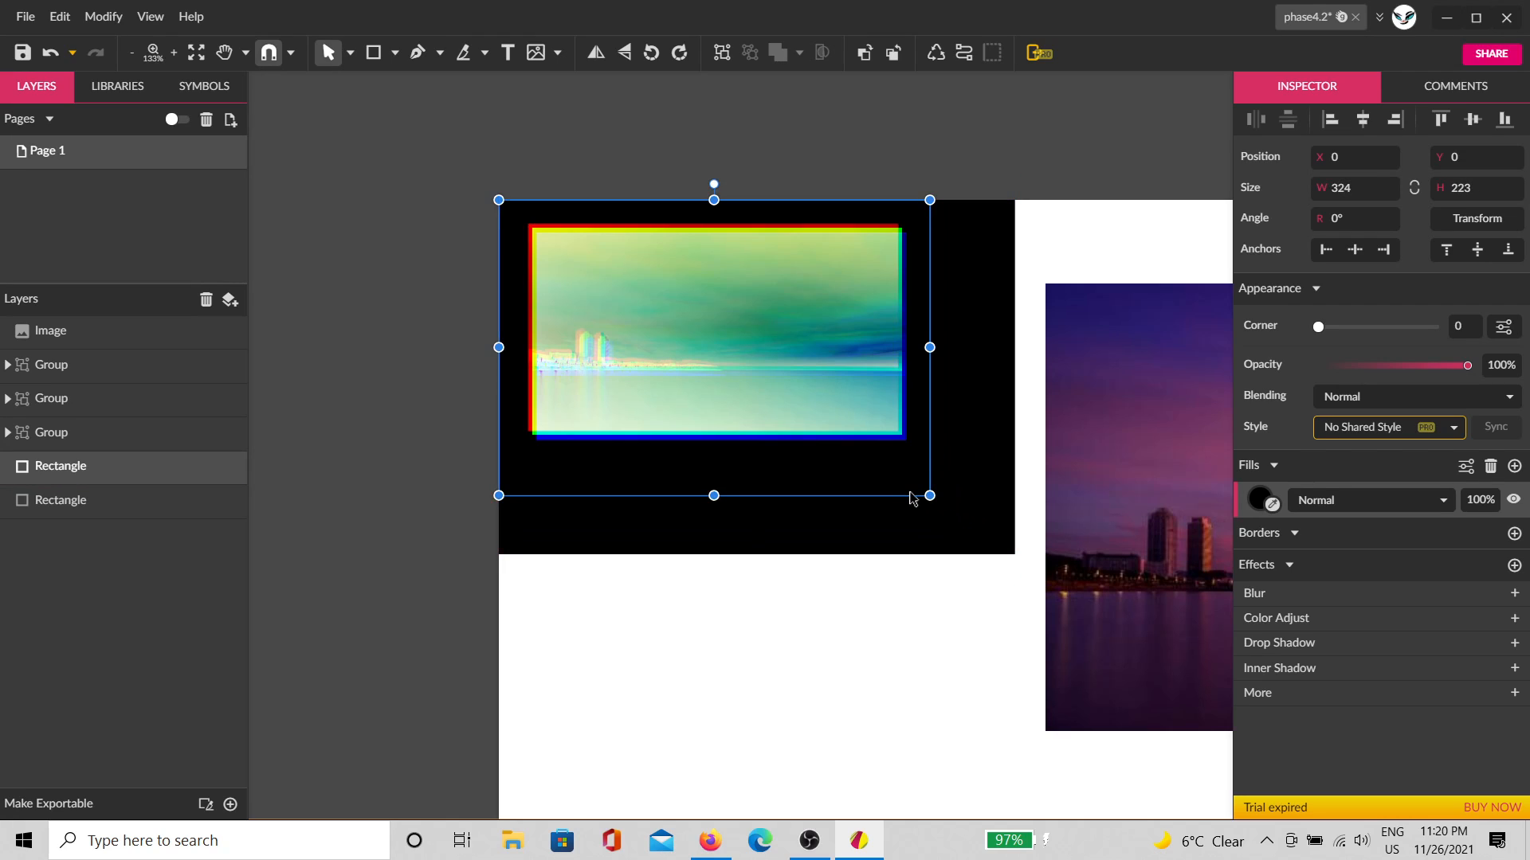
{"action": "key", "text": "ctrl+shift+Up"}
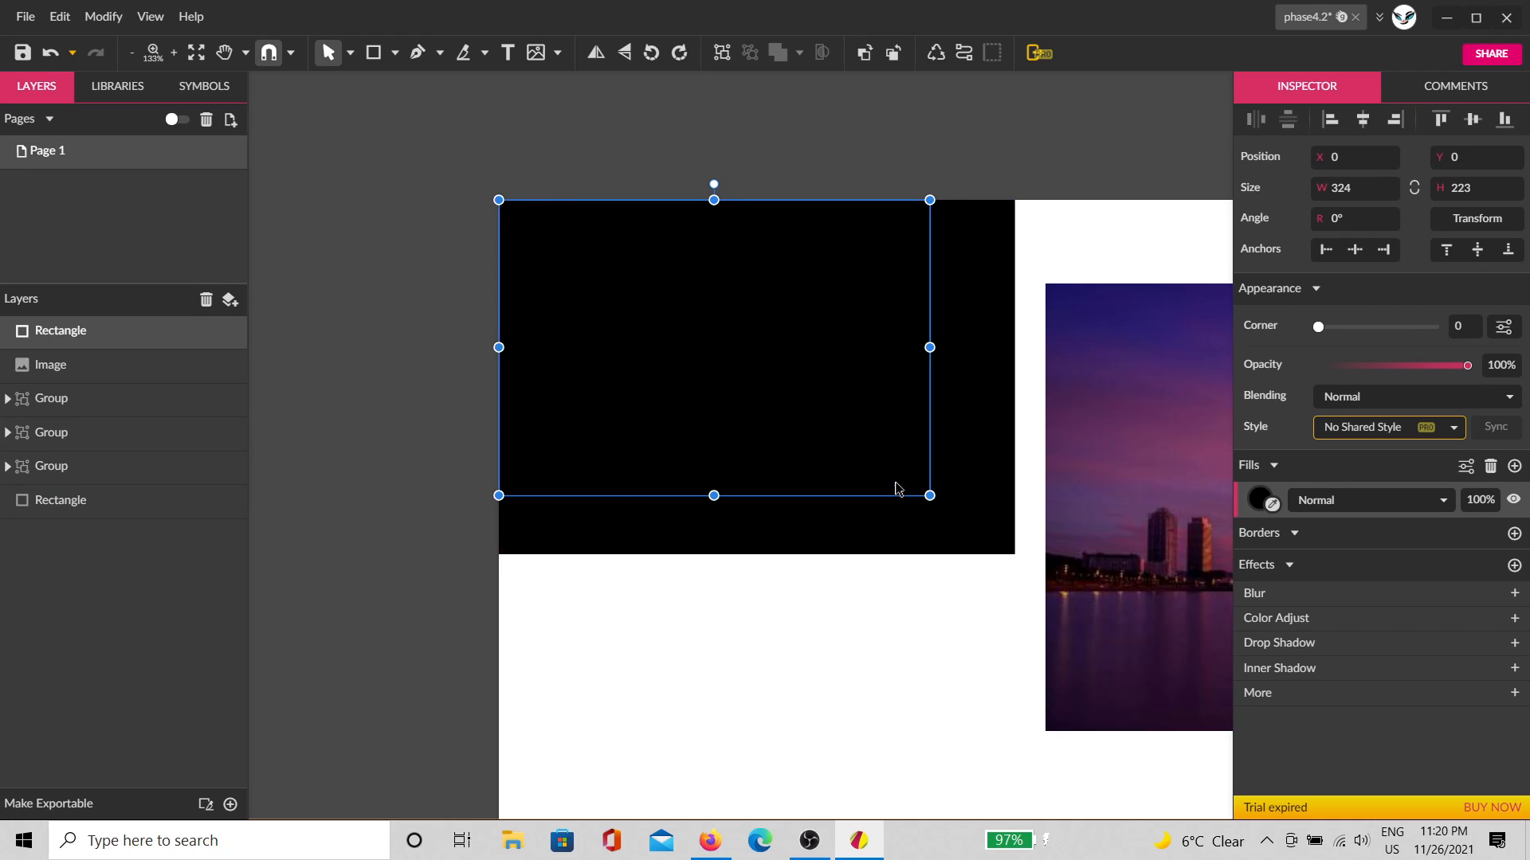
Step: Fill the duplicate rectangle white and set its fill blending to Difference
{"action": "left_click", "coordinate": [1260, 499]}
{"action": "left_click_drag", "start_coordinate": [1320, 267], "coordinate": [1093, 97]}
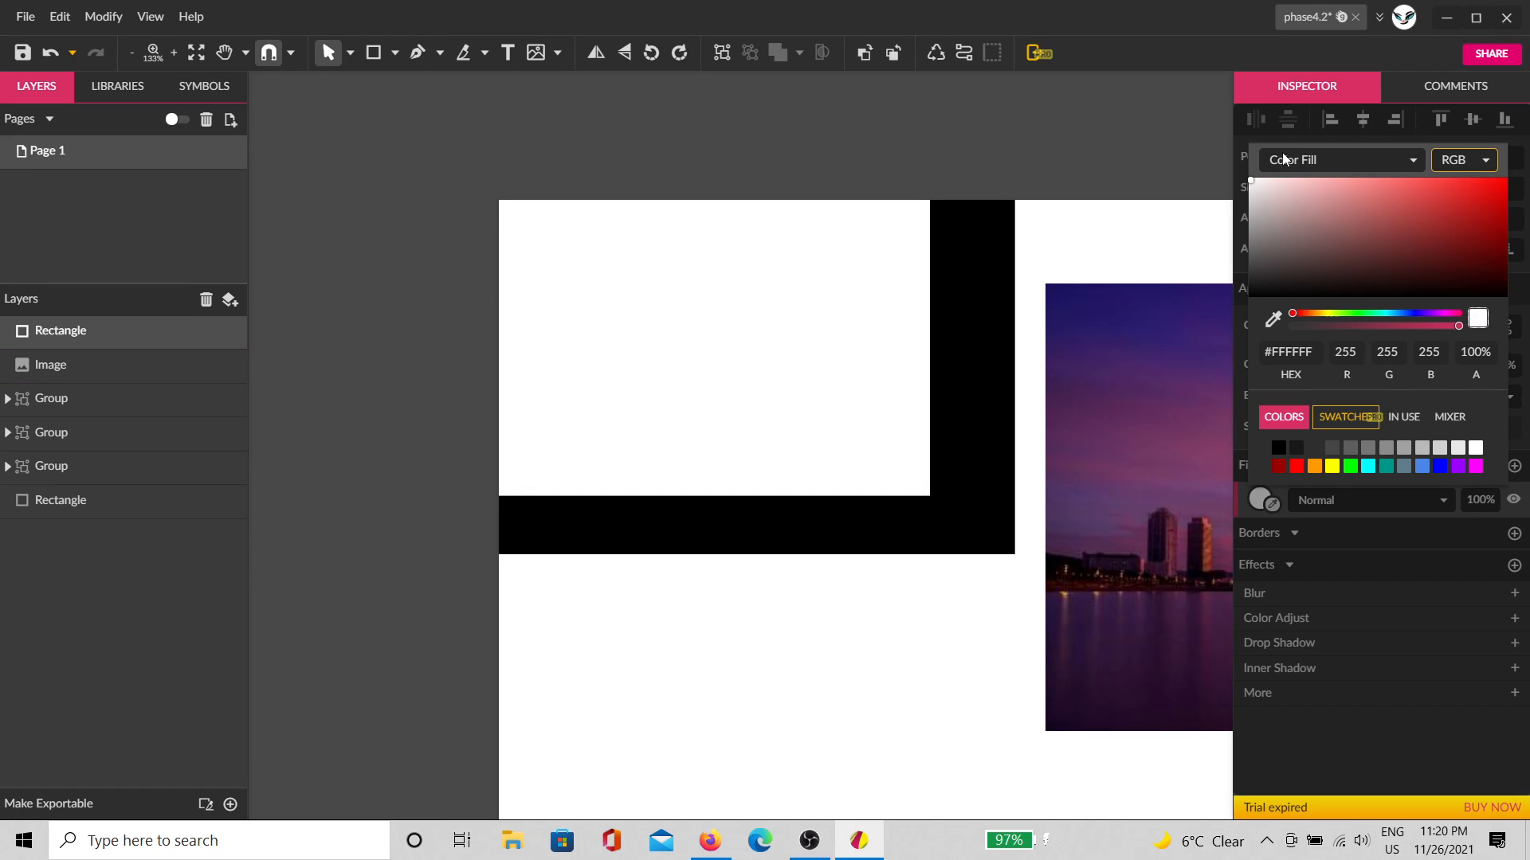
{"action": "left_click", "coordinate": [1195, 213]}
{"action": "left_click", "coordinate": [903, 285]}
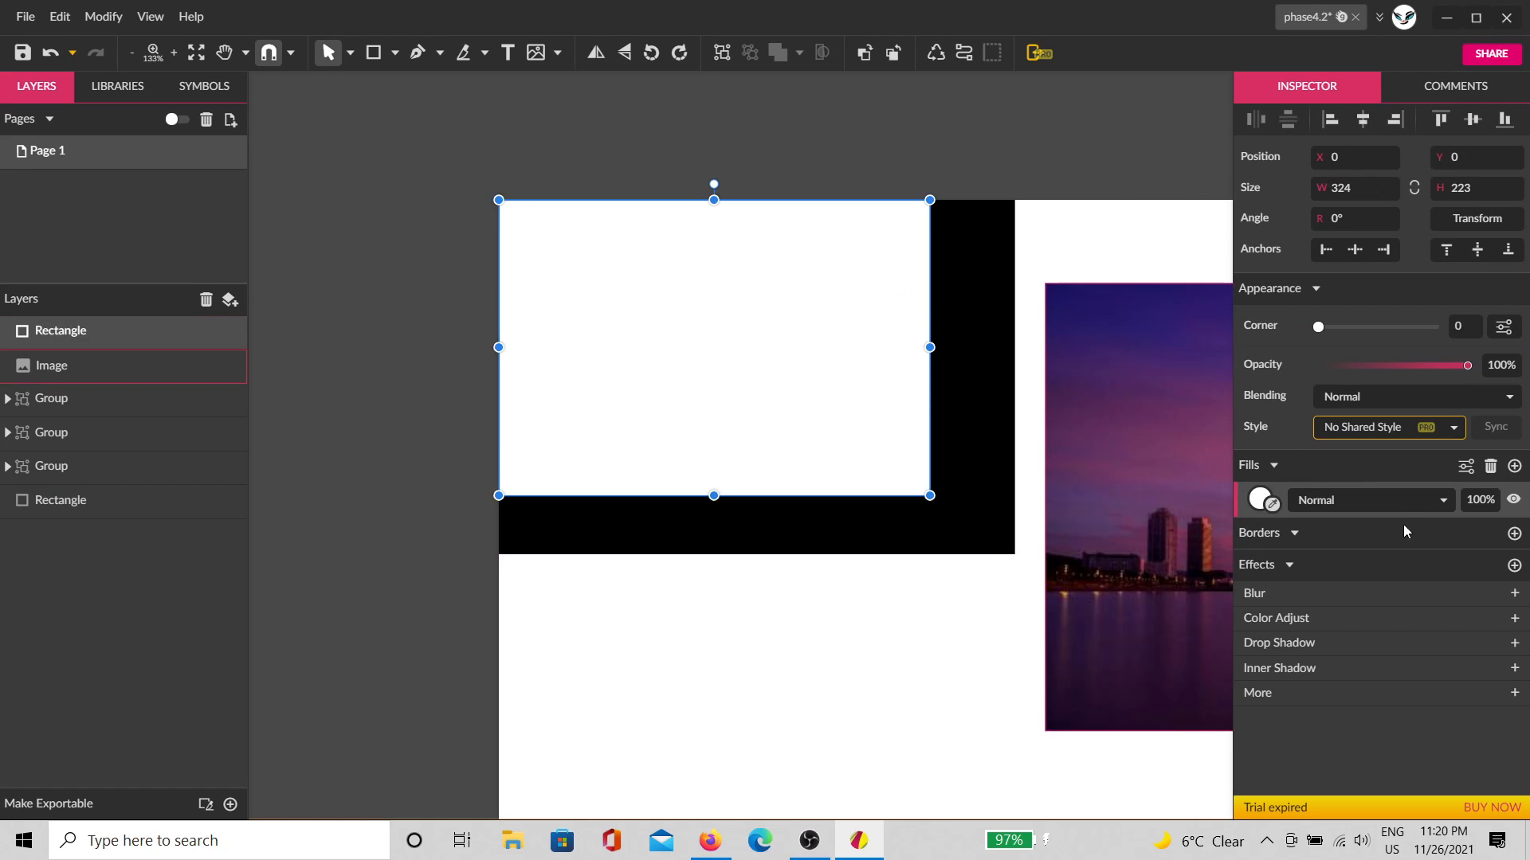
{"action": "left_click", "coordinate": [1392, 504]}
{"action": "scroll", "coordinate": [1366, 685], "scroll_direction": "down", "scroll_amount": 5}
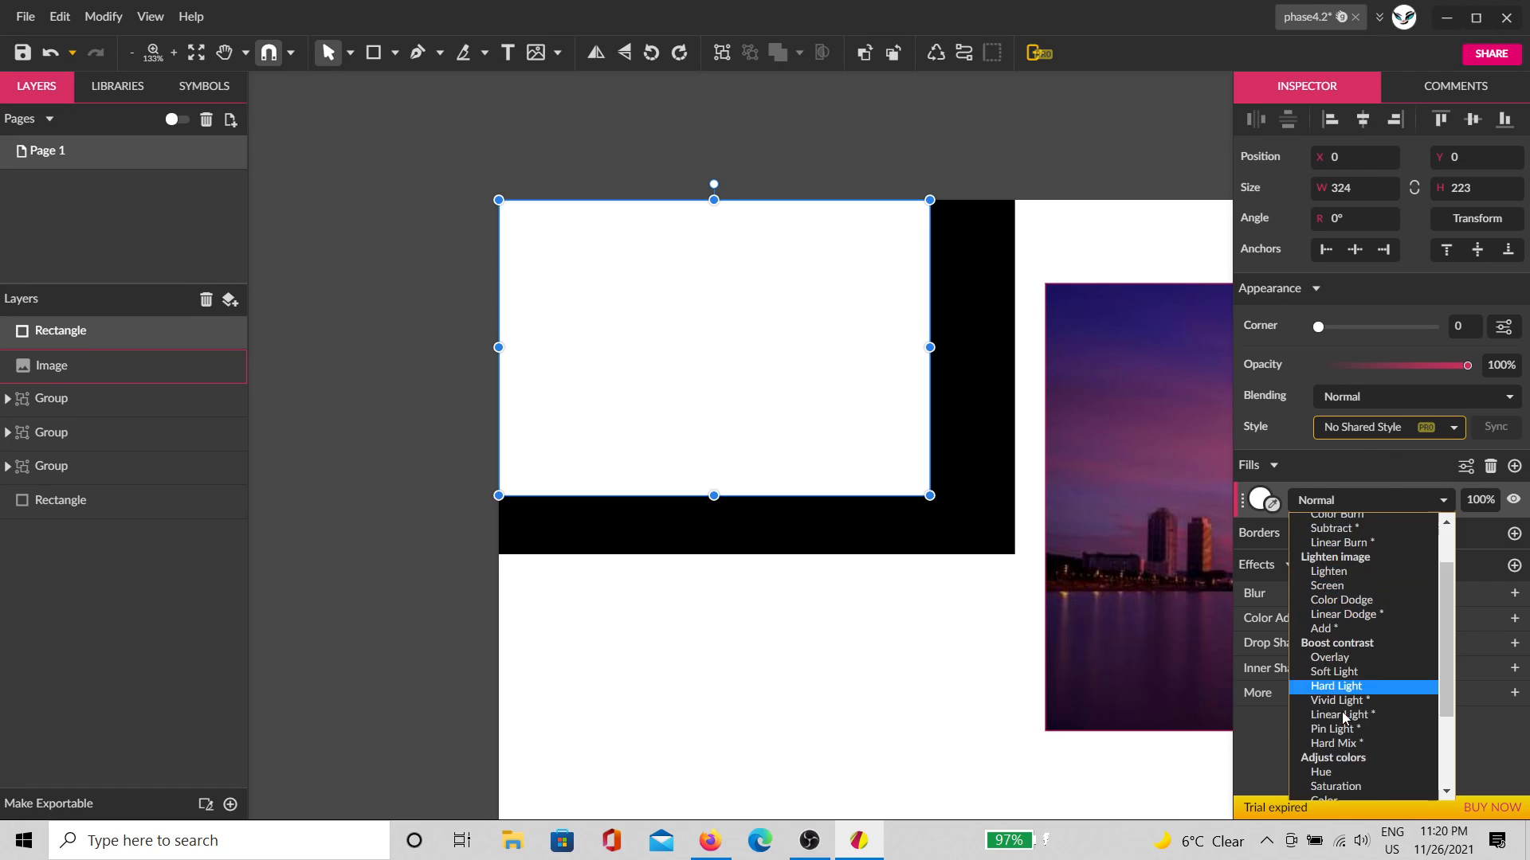
{"action": "left_click", "coordinate": [1358, 721]}
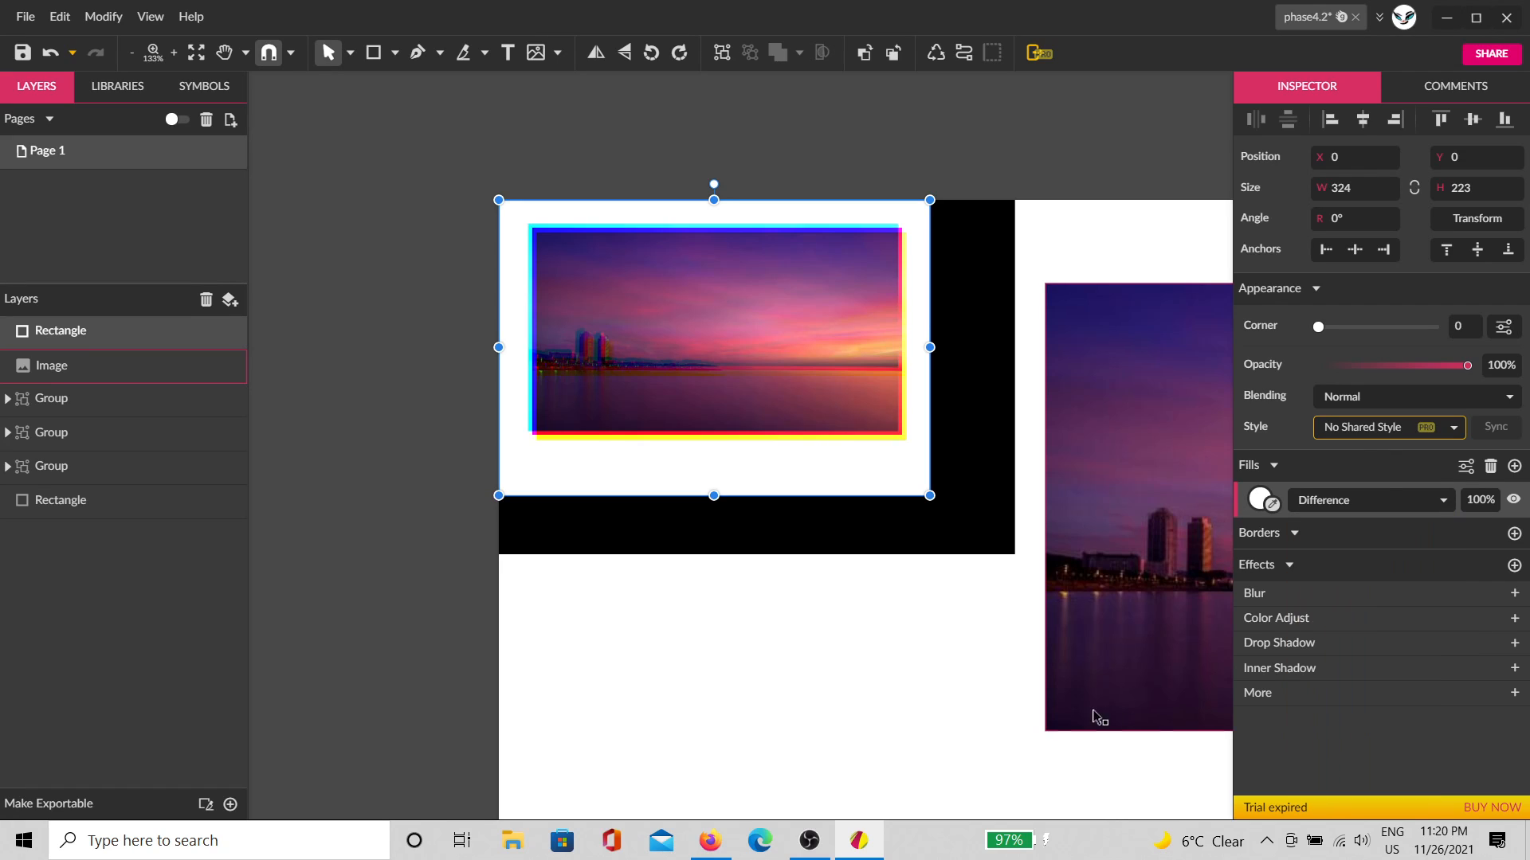
{"action": "left_click", "coordinate": [924, 673]}
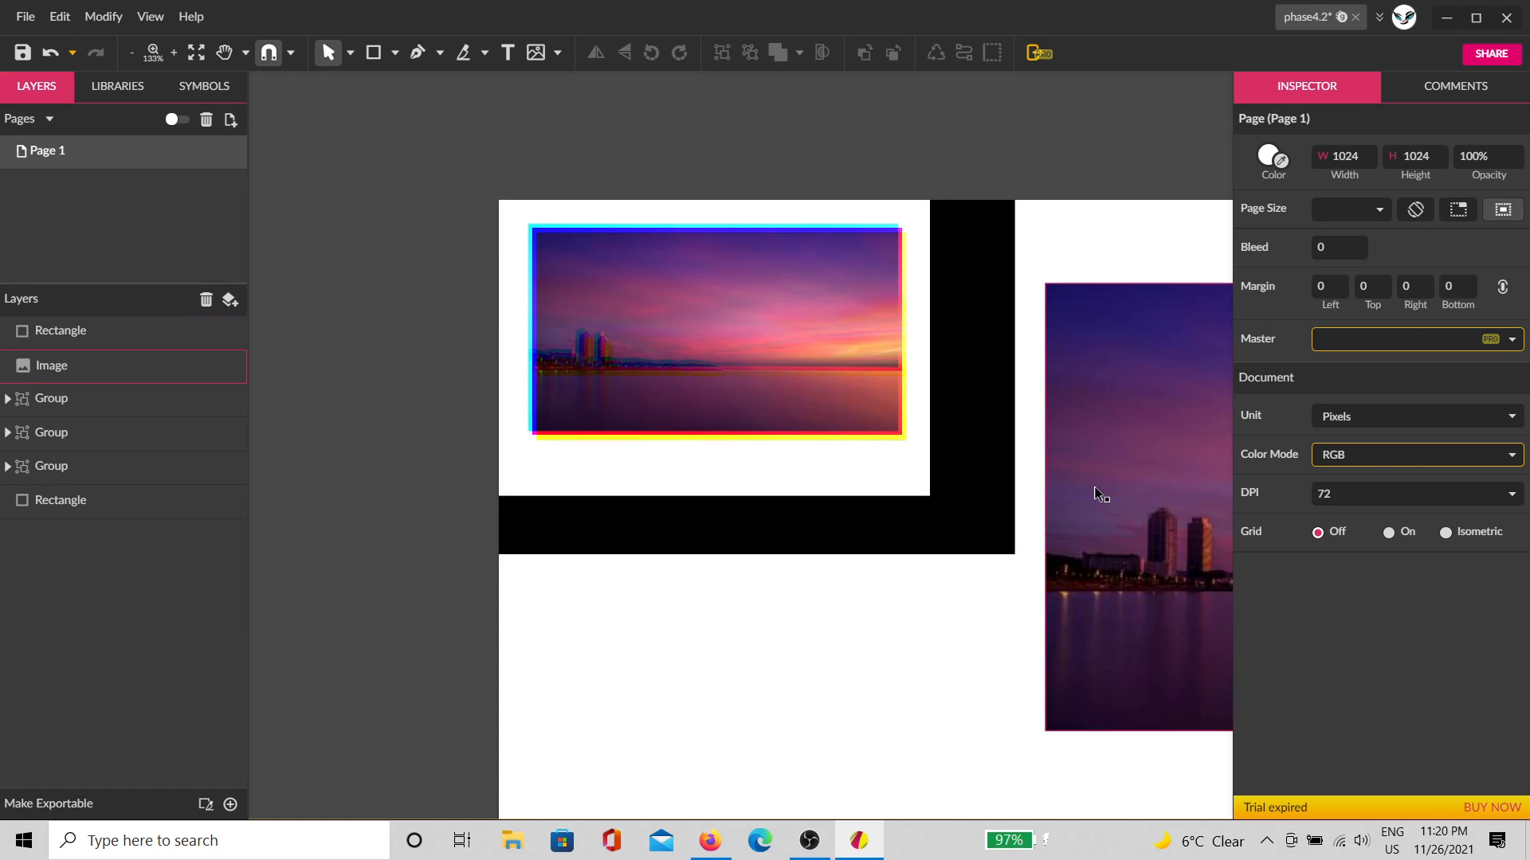
Step: Bring the 600 × 337 sunset photo to the front and place it at X 0, Y 304
{"action": "left_click_drag", "start_coordinate": [1096, 495], "coordinate": [337, 456]}
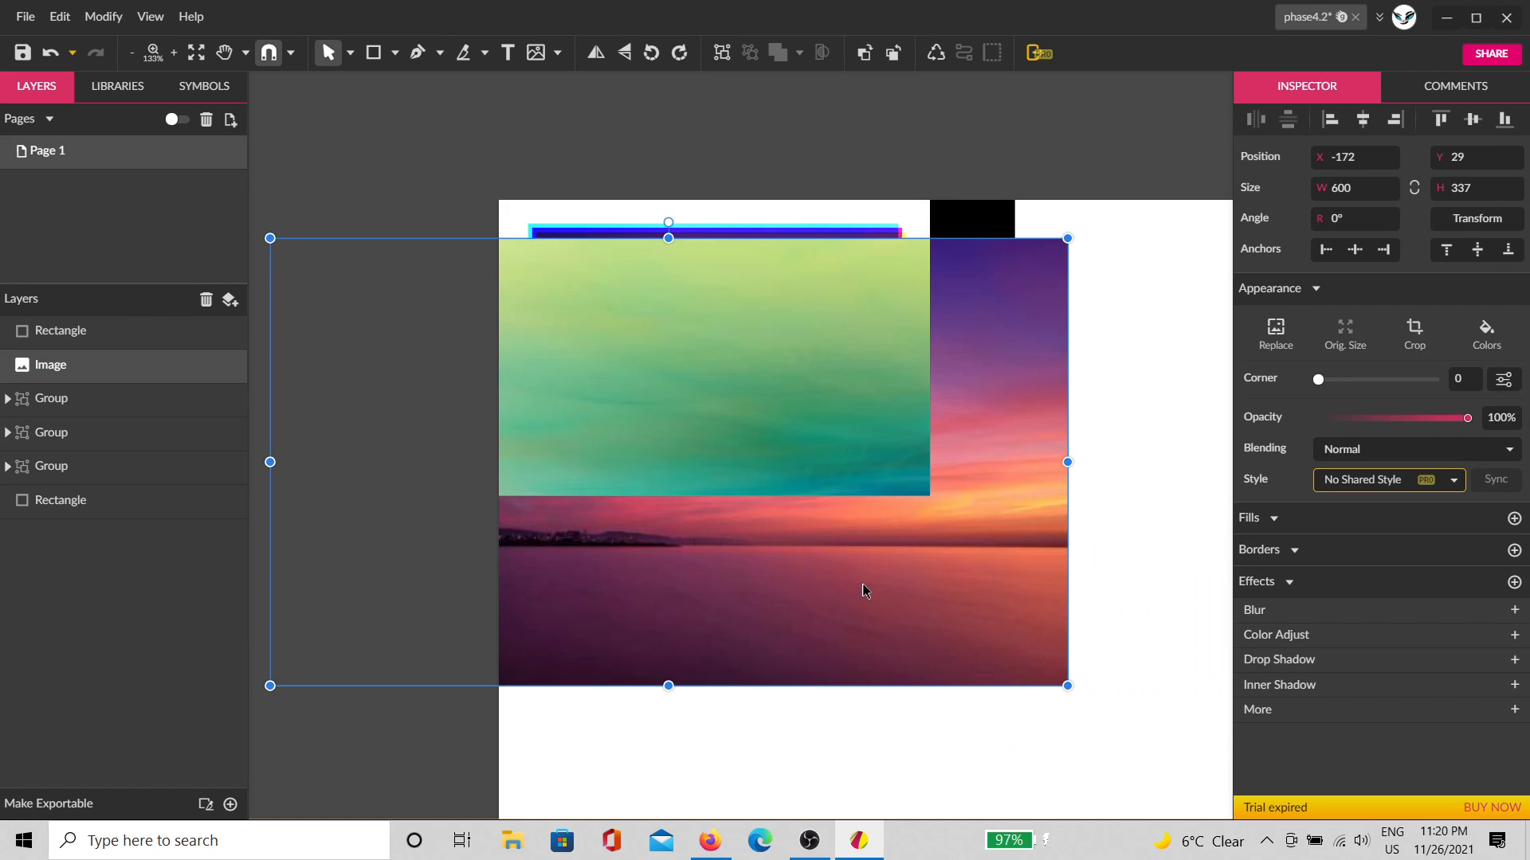
{"action": "left_click_drag", "start_coordinate": [863, 591], "coordinate": [929, 533]}
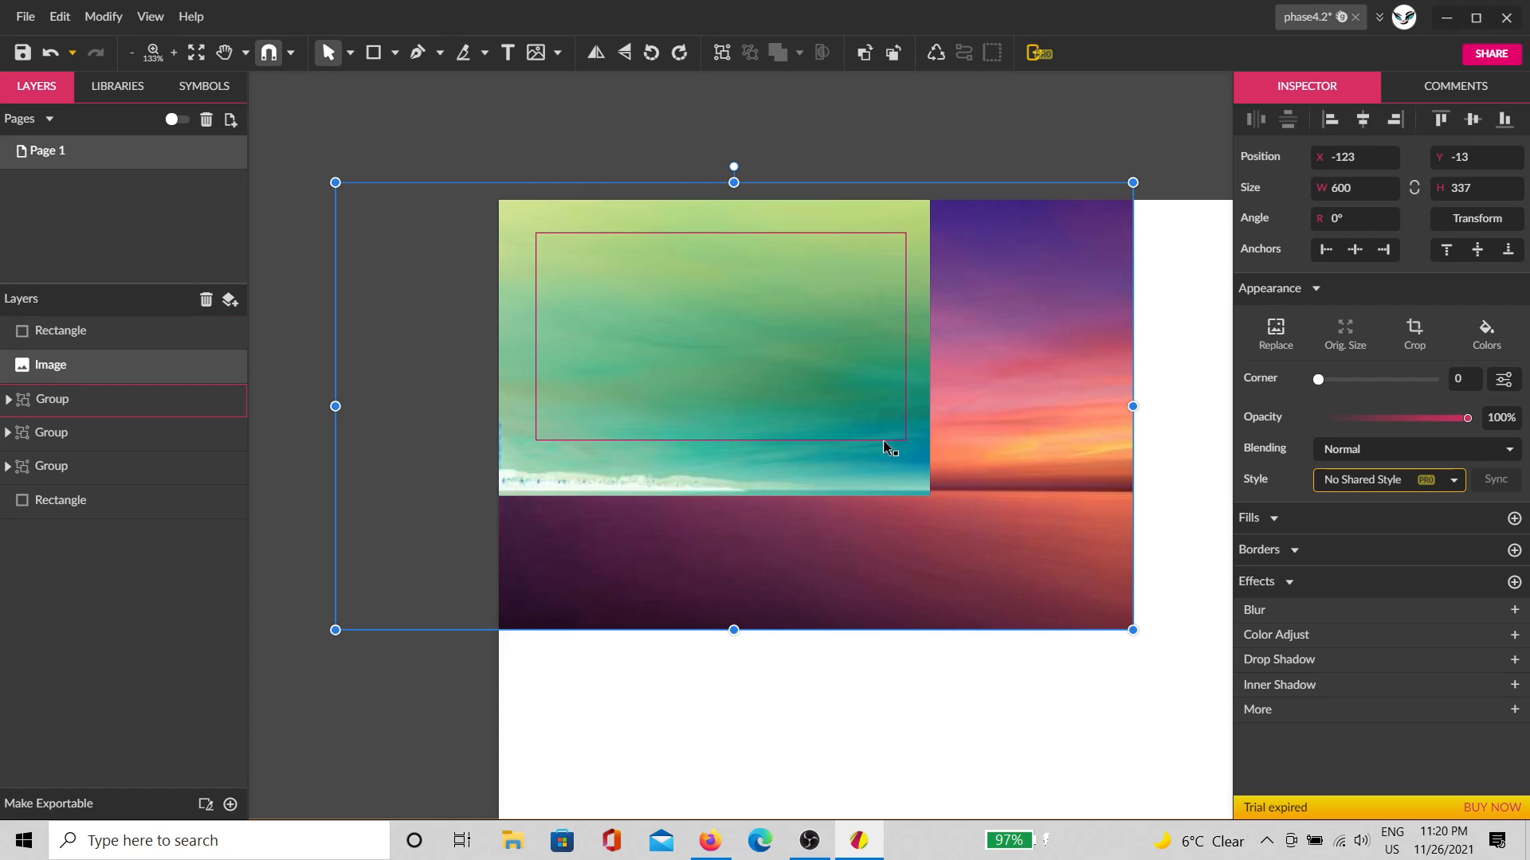
{"action": "key", "text": "ctrl+shift+Up"}
{"action": "left_click_drag", "start_coordinate": [881, 509], "coordinate": [1100, 582]}
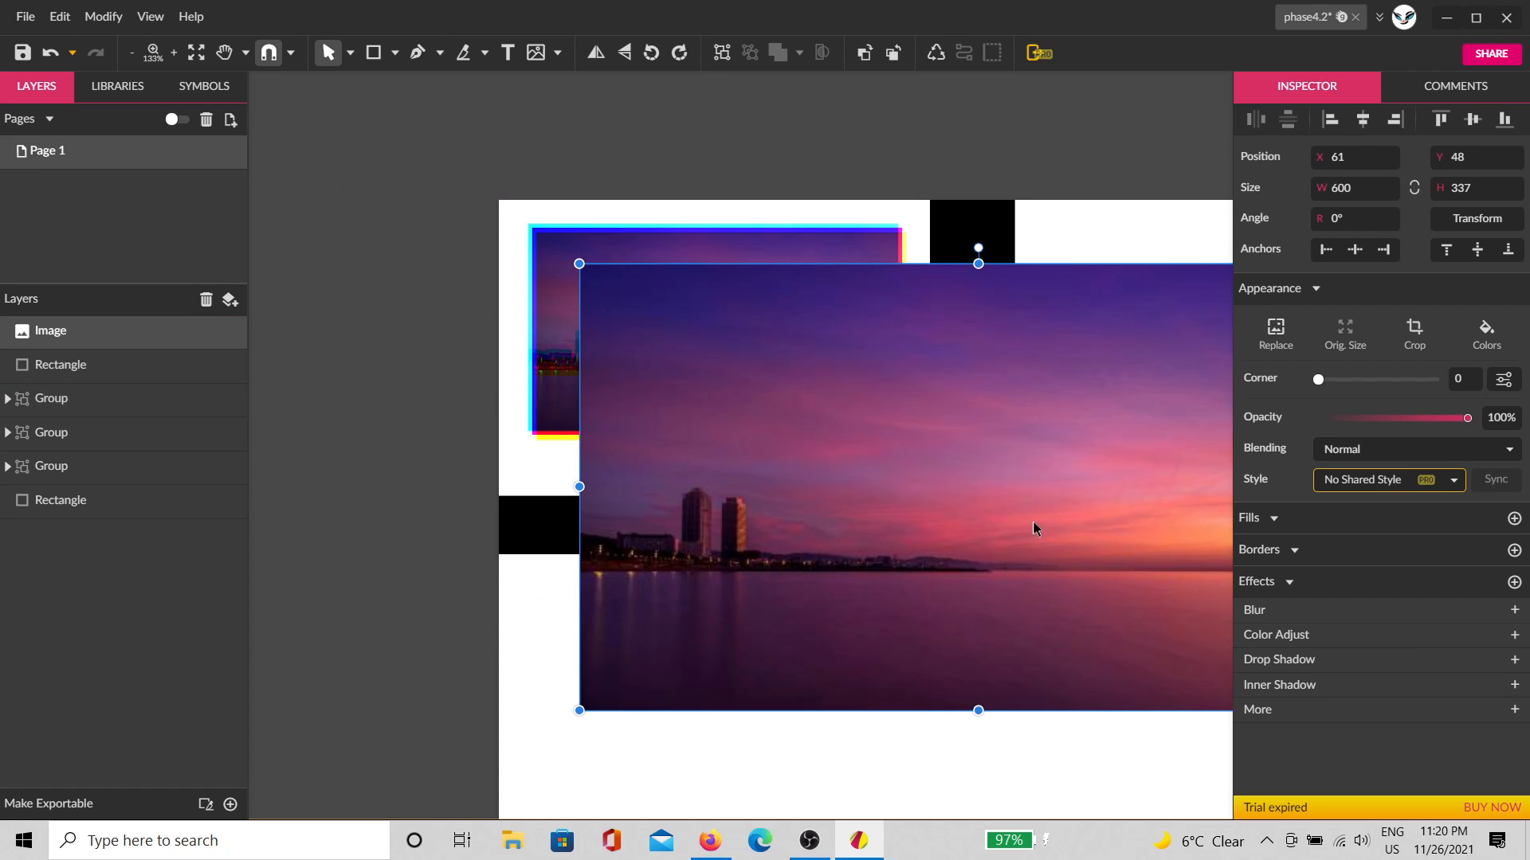
{"action": "left_click_drag", "start_coordinate": [1034, 528], "coordinate": [1118, 612]}
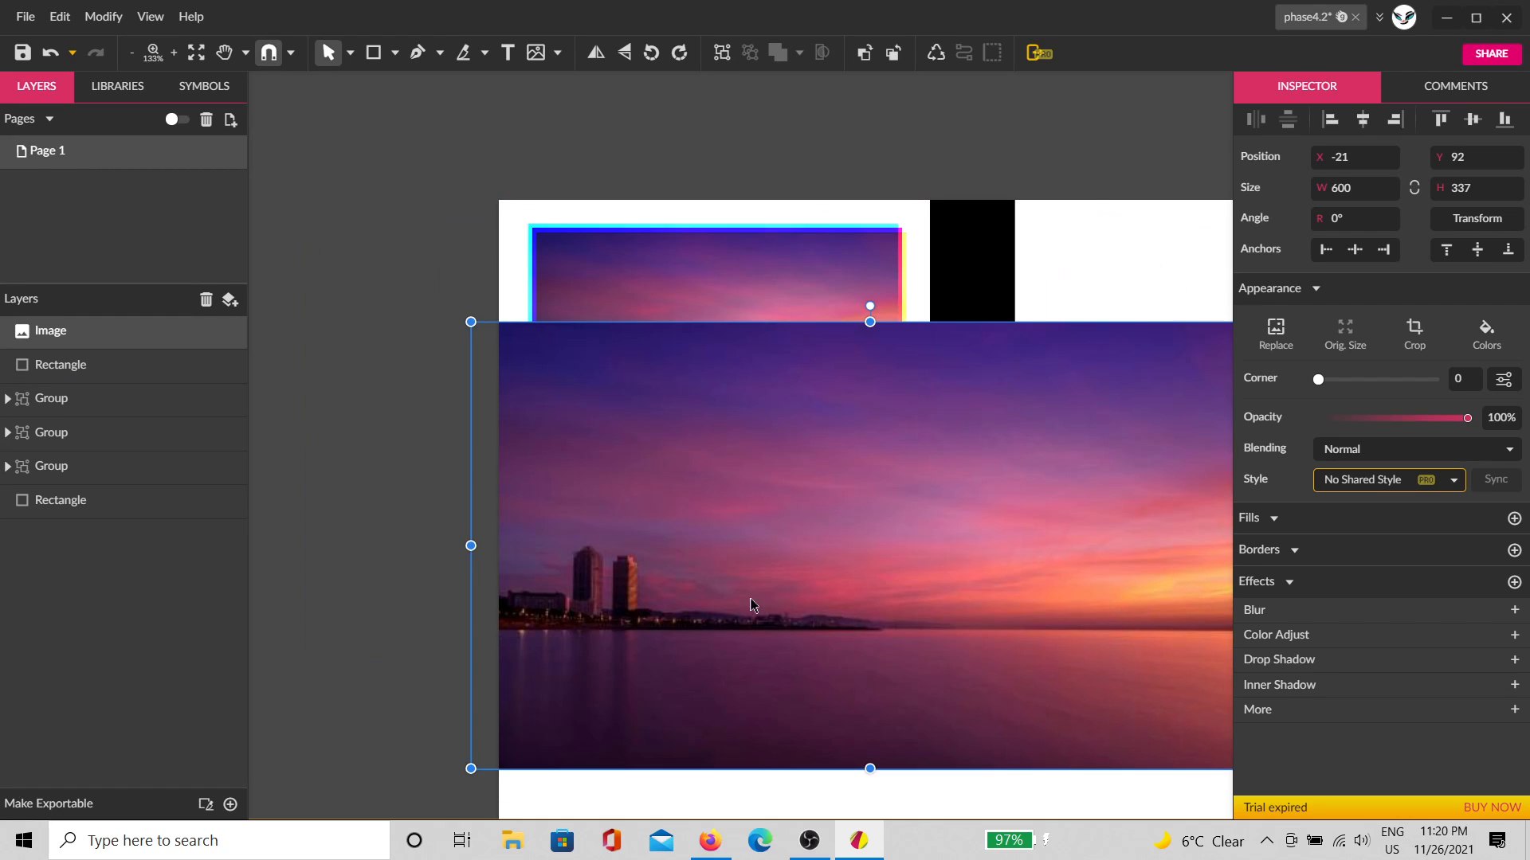
{"action": "left_click_drag", "start_coordinate": [750, 599], "coordinate": [778, 813]}
{"action": "scroll", "coordinate": [599, 330], "scroll_direction": "up", "scroll_amount": 1}
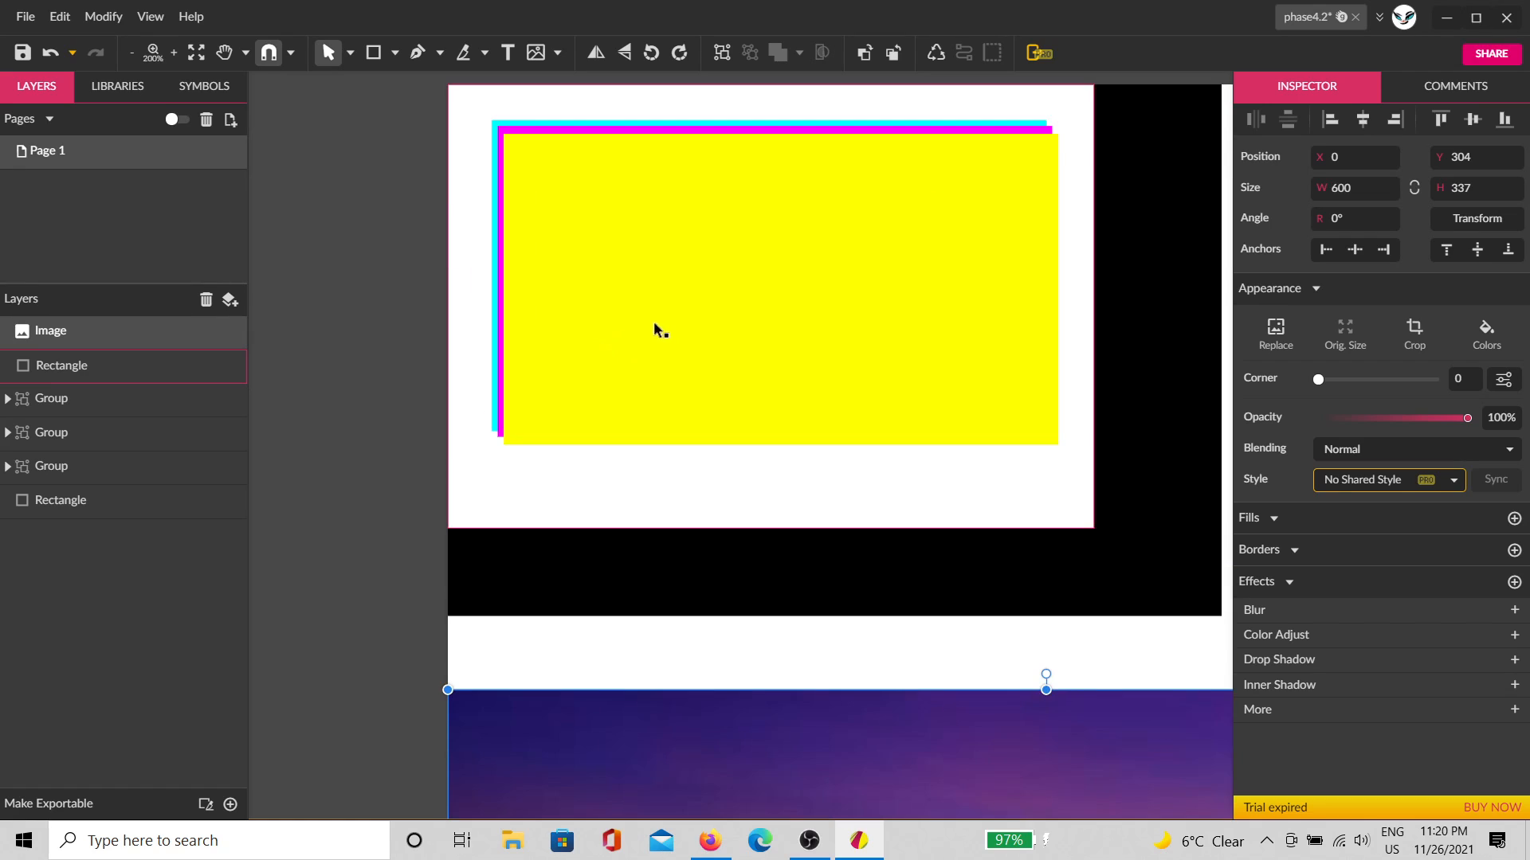
{"action": "scroll", "coordinate": [625, 275], "scroll_direction": "up", "scroll_amount": 1}
{"action": "key", "text": "space"}
{"action": "left_click_drag", "start_coordinate": [845, 284], "coordinate": [729, 382]}
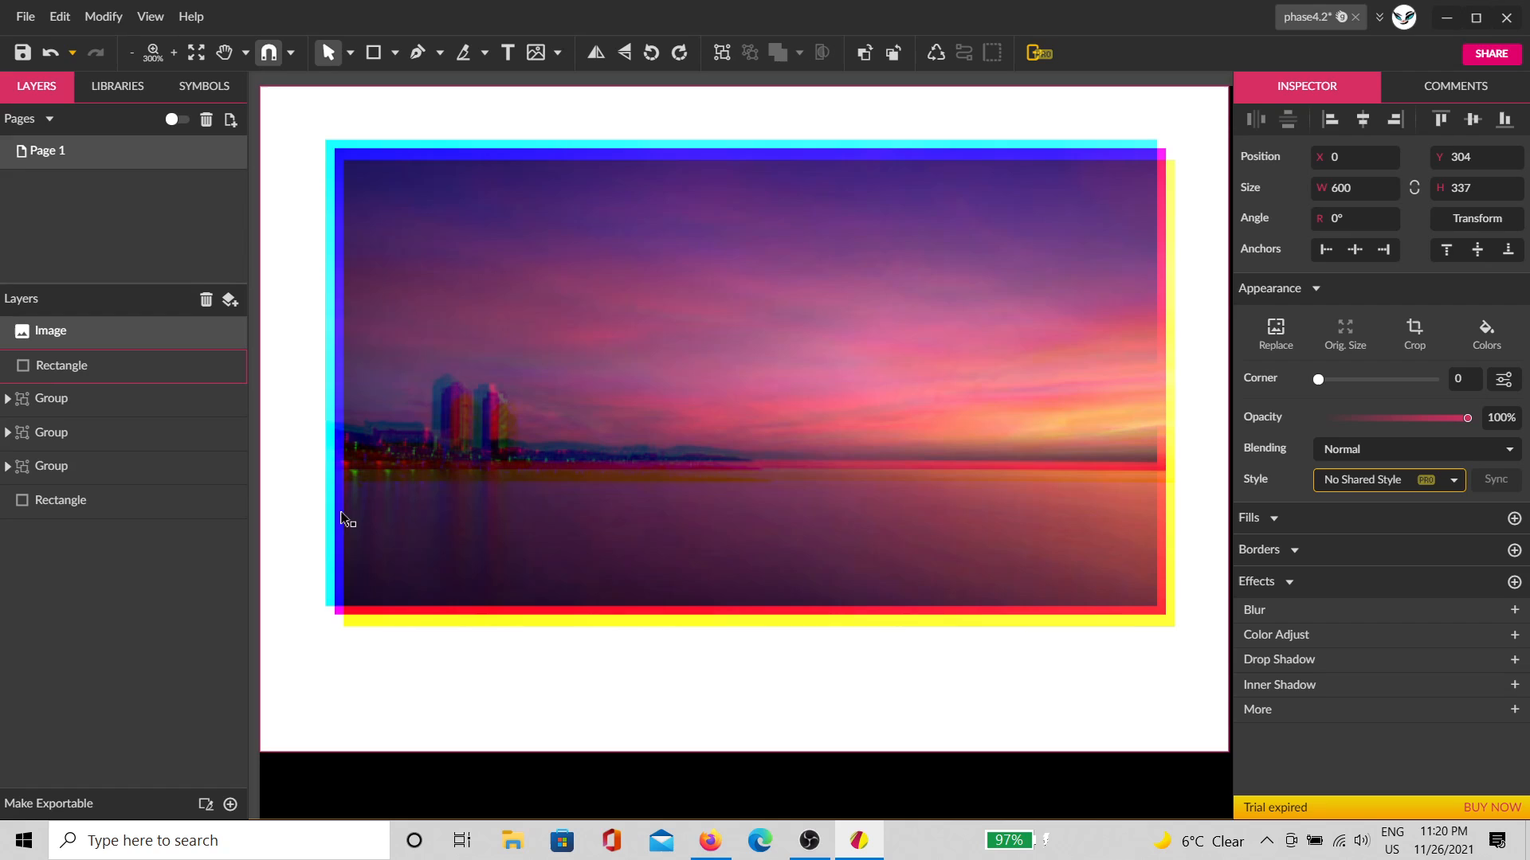
Step: Lock the white Difference rectangle in the Layers panel
{"action": "left_click", "coordinate": [337, 612]}
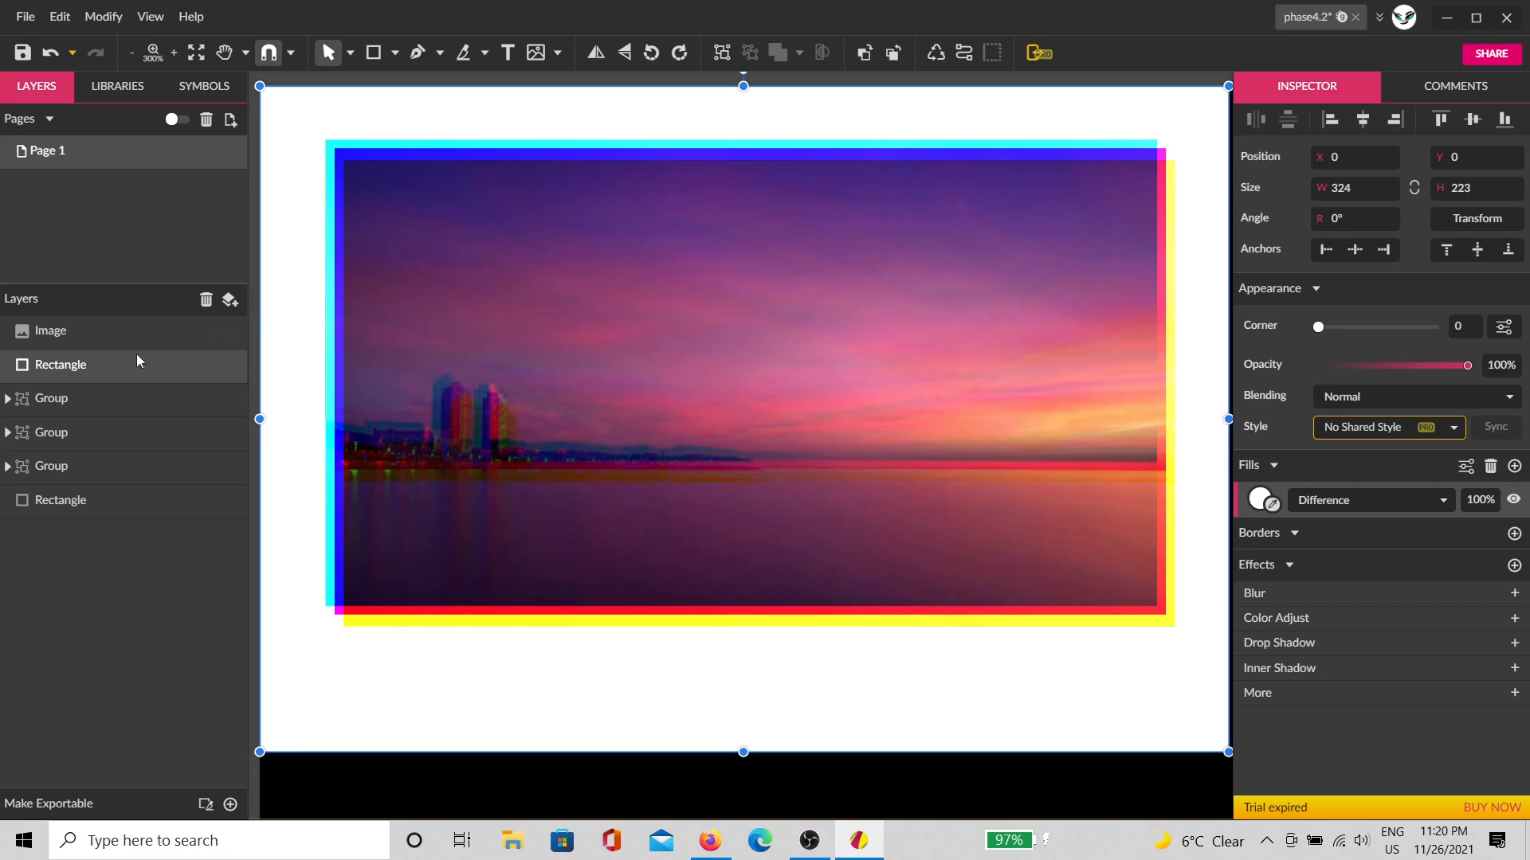
{"action": "left_click", "coordinate": [77, 401]}
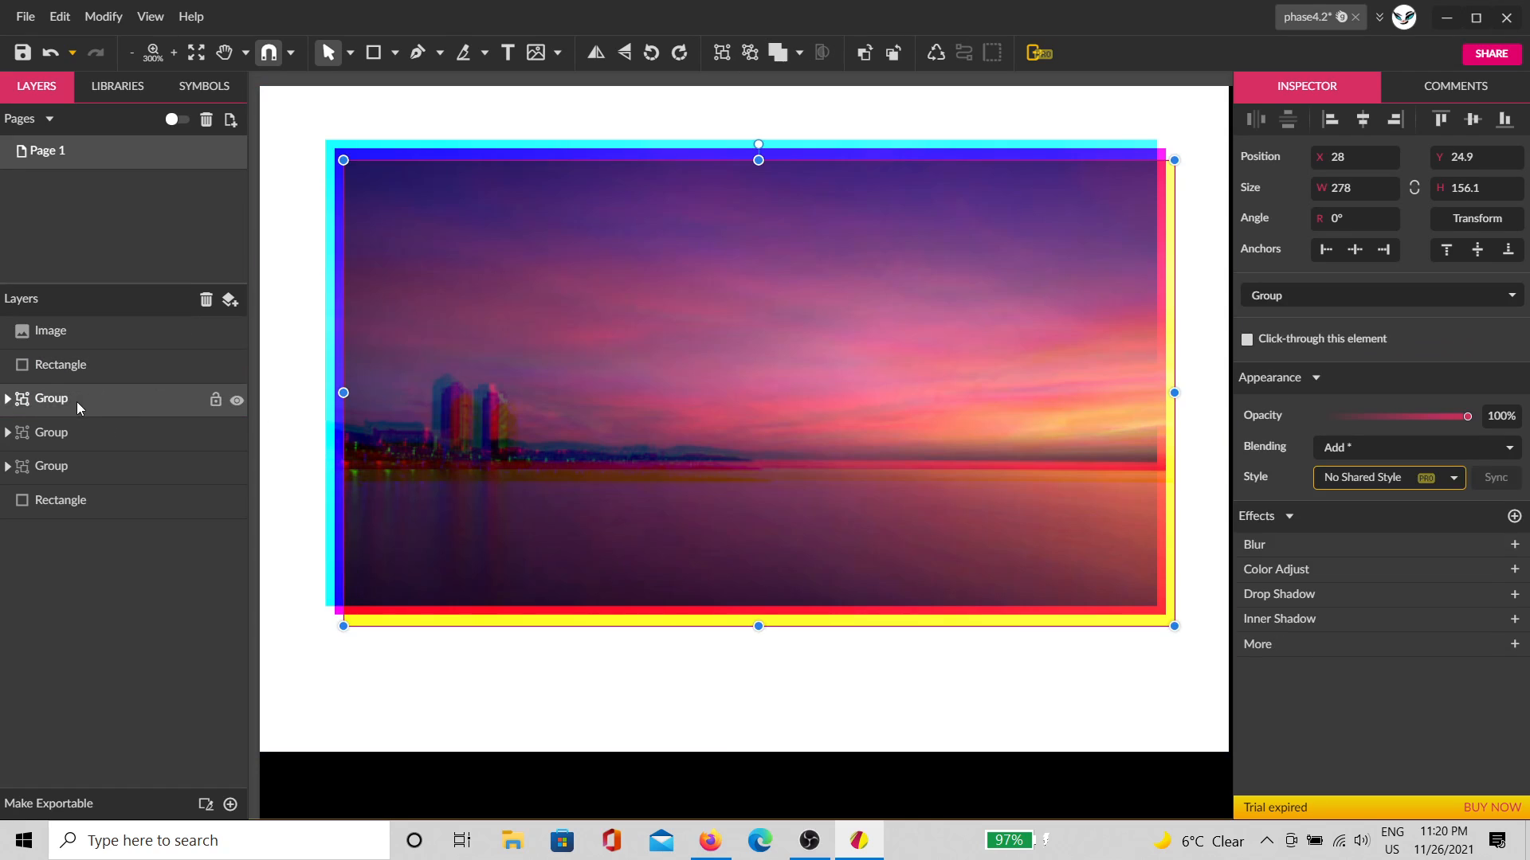
{"action": "left_click", "coordinate": [371, 454]}
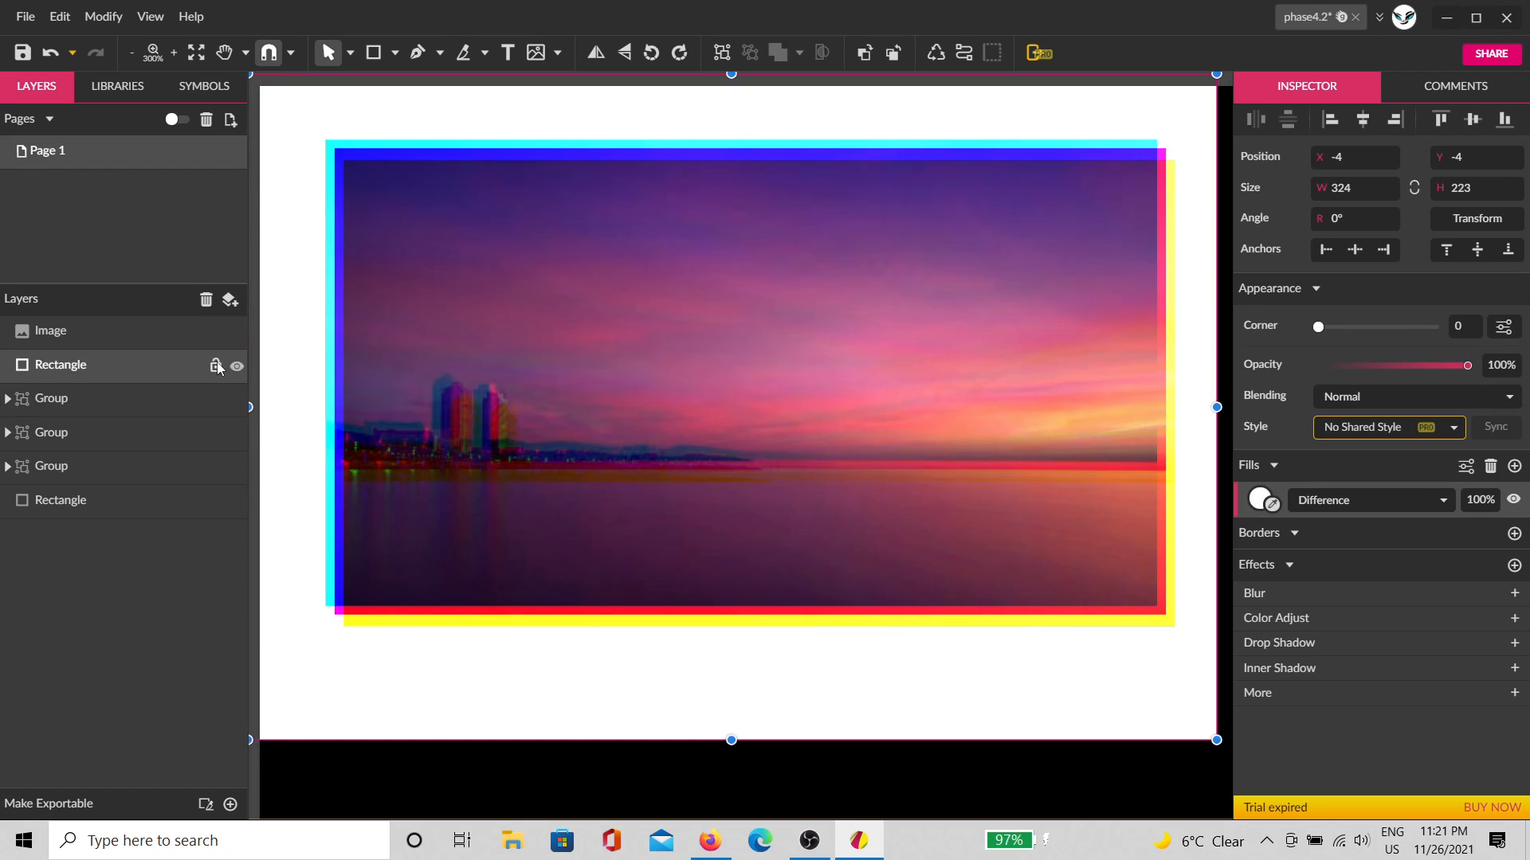
{"action": "left_click", "coordinate": [216, 365]}
Step: Nudge the first channel-copy group slightly up-left, undoing a stray move of the second group
{"action": "left_click", "coordinate": [188, 402]}
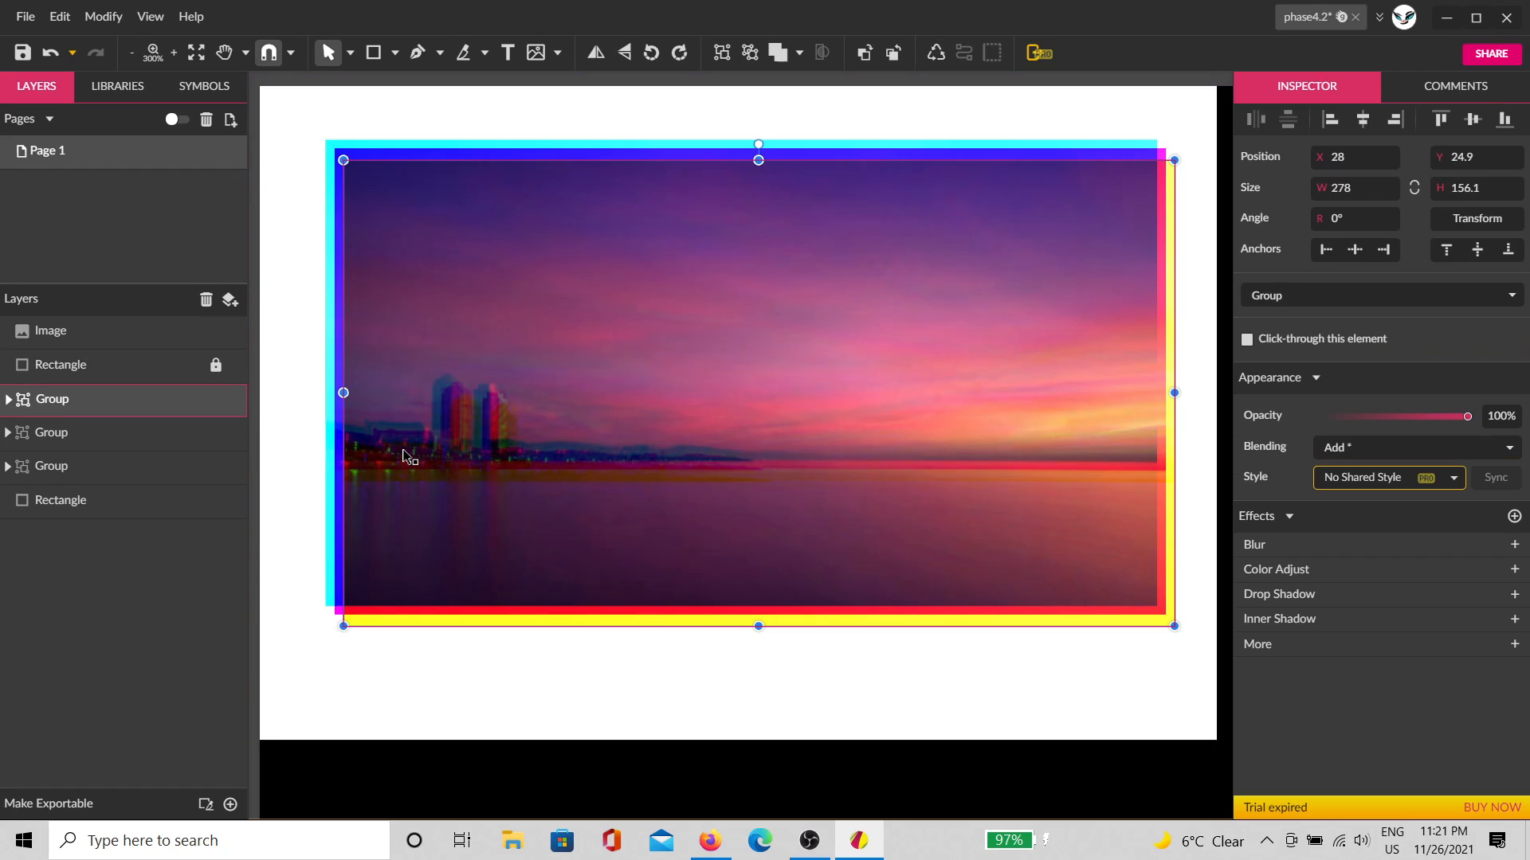
{"action": "left_click_drag", "start_coordinate": [405, 455], "coordinate": [387, 436]}
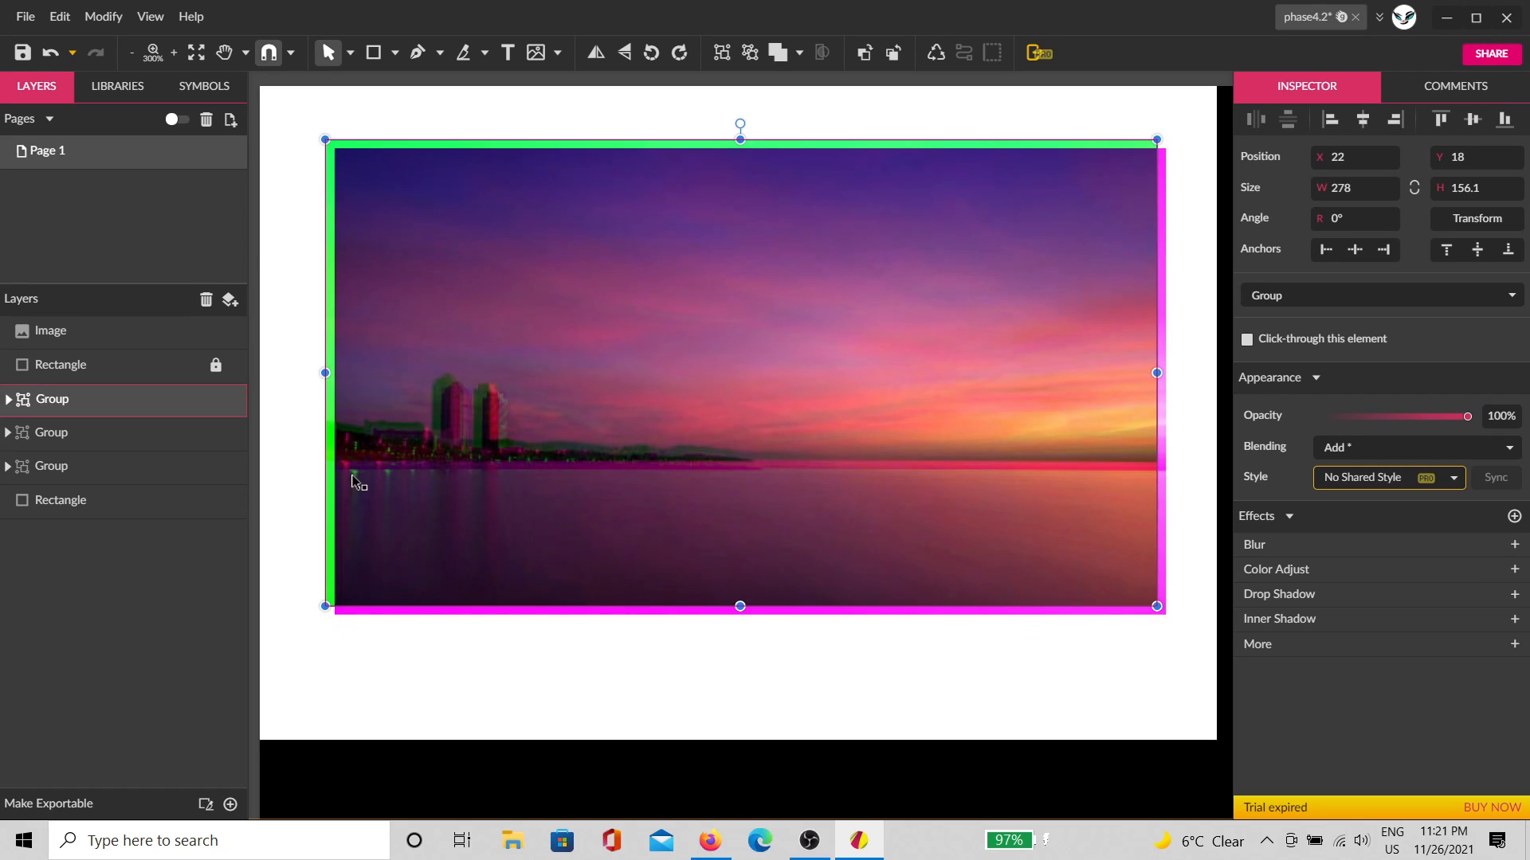
{"action": "left_click", "coordinate": [370, 612]}
{"action": "left_click_drag", "start_coordinate": [384, 613], "coordinate": [380, 610]}
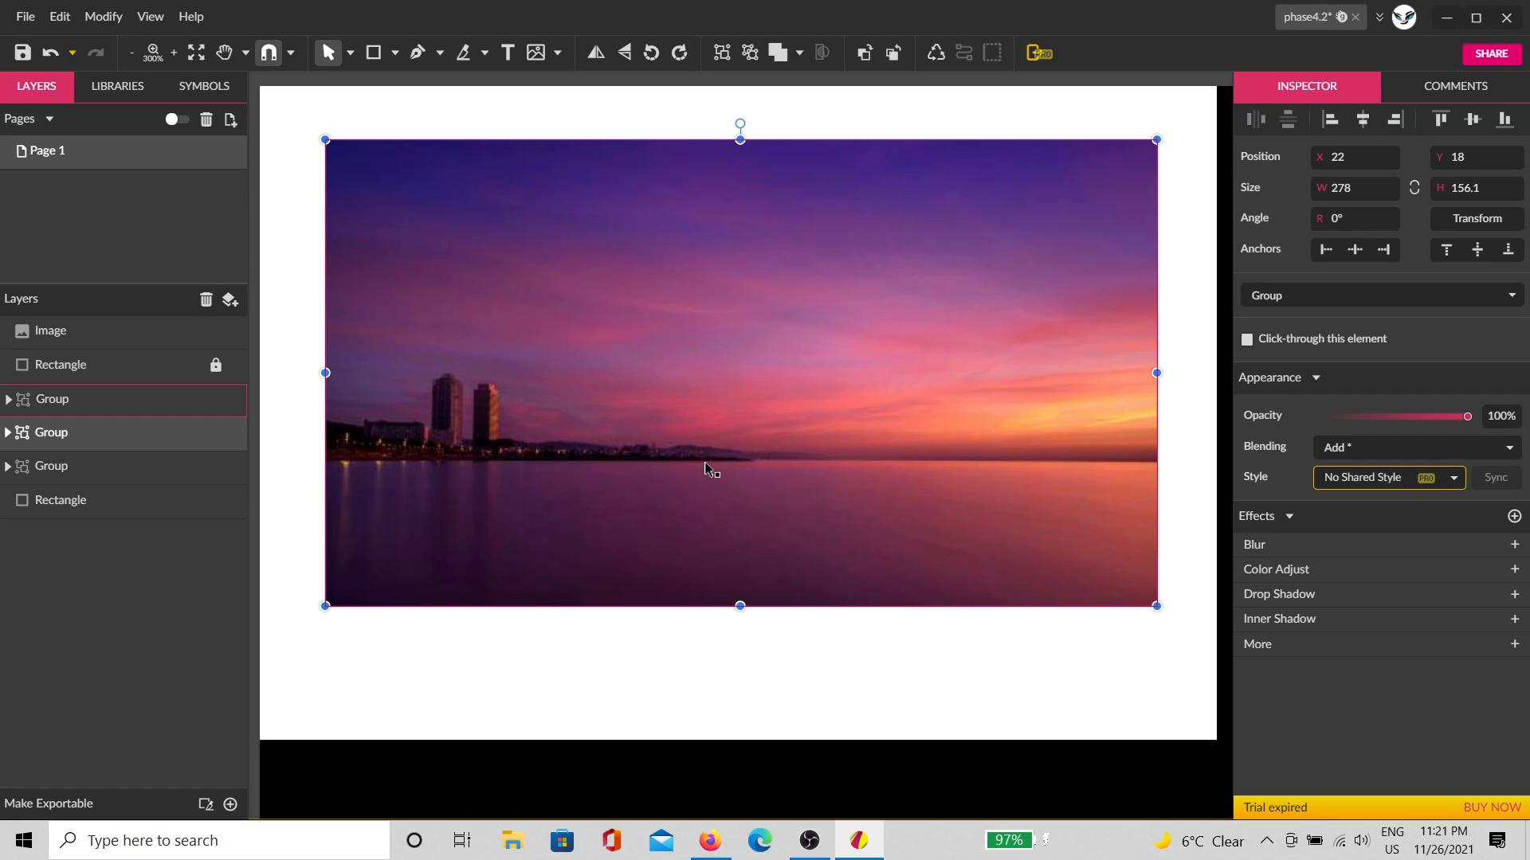
{"action": "key", "text": "ctrl+z"}
{"action": "left_click", "coordinate": [738, 401]}
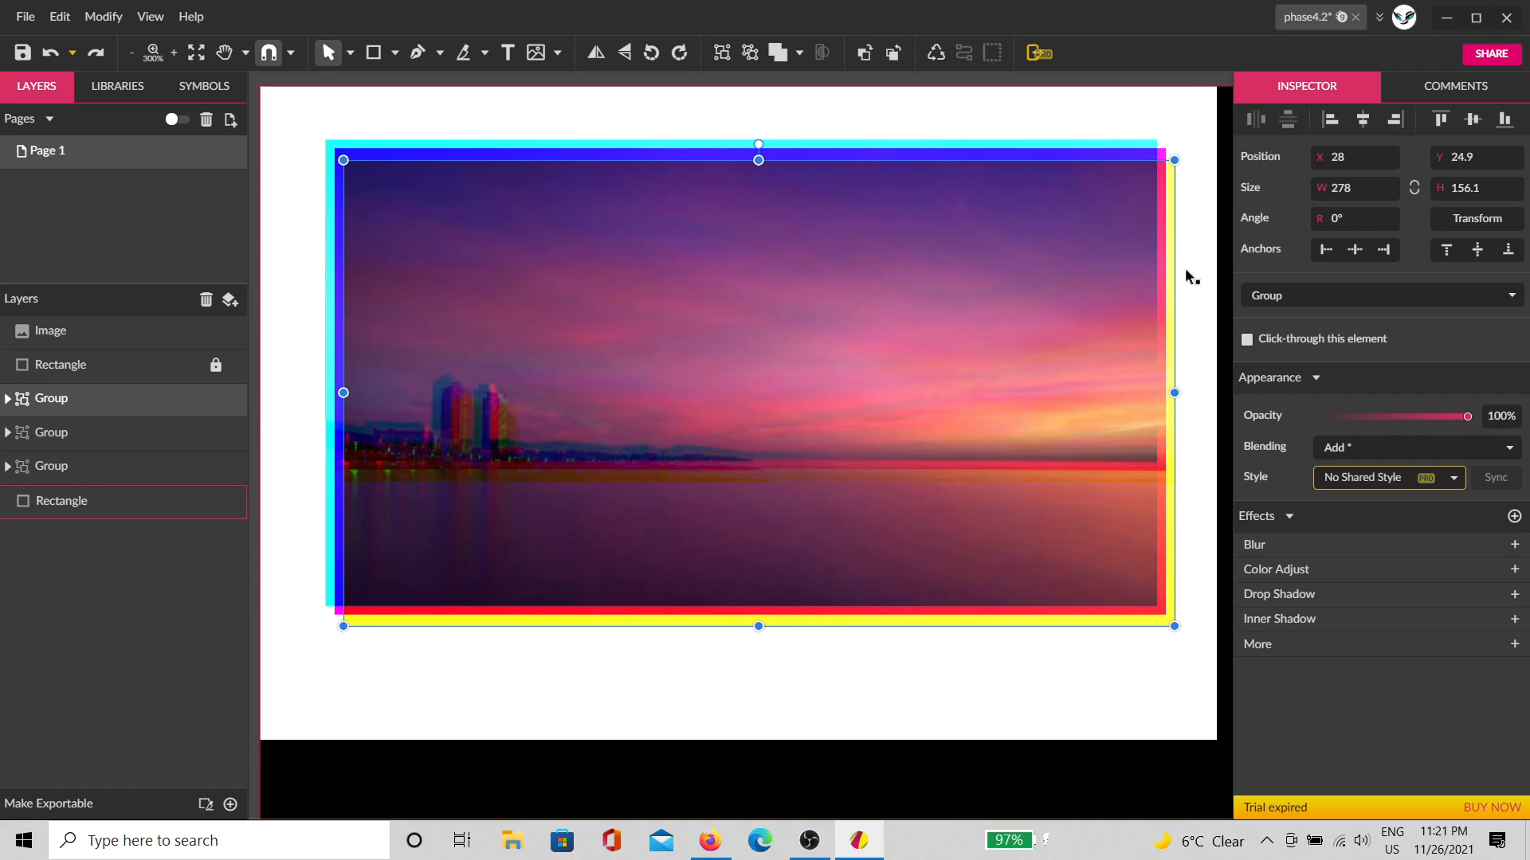
Step: Duplicate the blended image group and place the copies to the right of the original
{"action": "scroll", "coordinate": [1183, 268], "scroll_direction": "down", "scroll_amount": 2}
{"action": "key", "text": "space"}
{"action": "left_click_drag", "start_coordinate": [1017, 387], "coordinate": [727, 388]}
{"action": "left_click", "coordinate": [1010, 291]}
{"action": "left_click", "coordinate": [991, 318]}
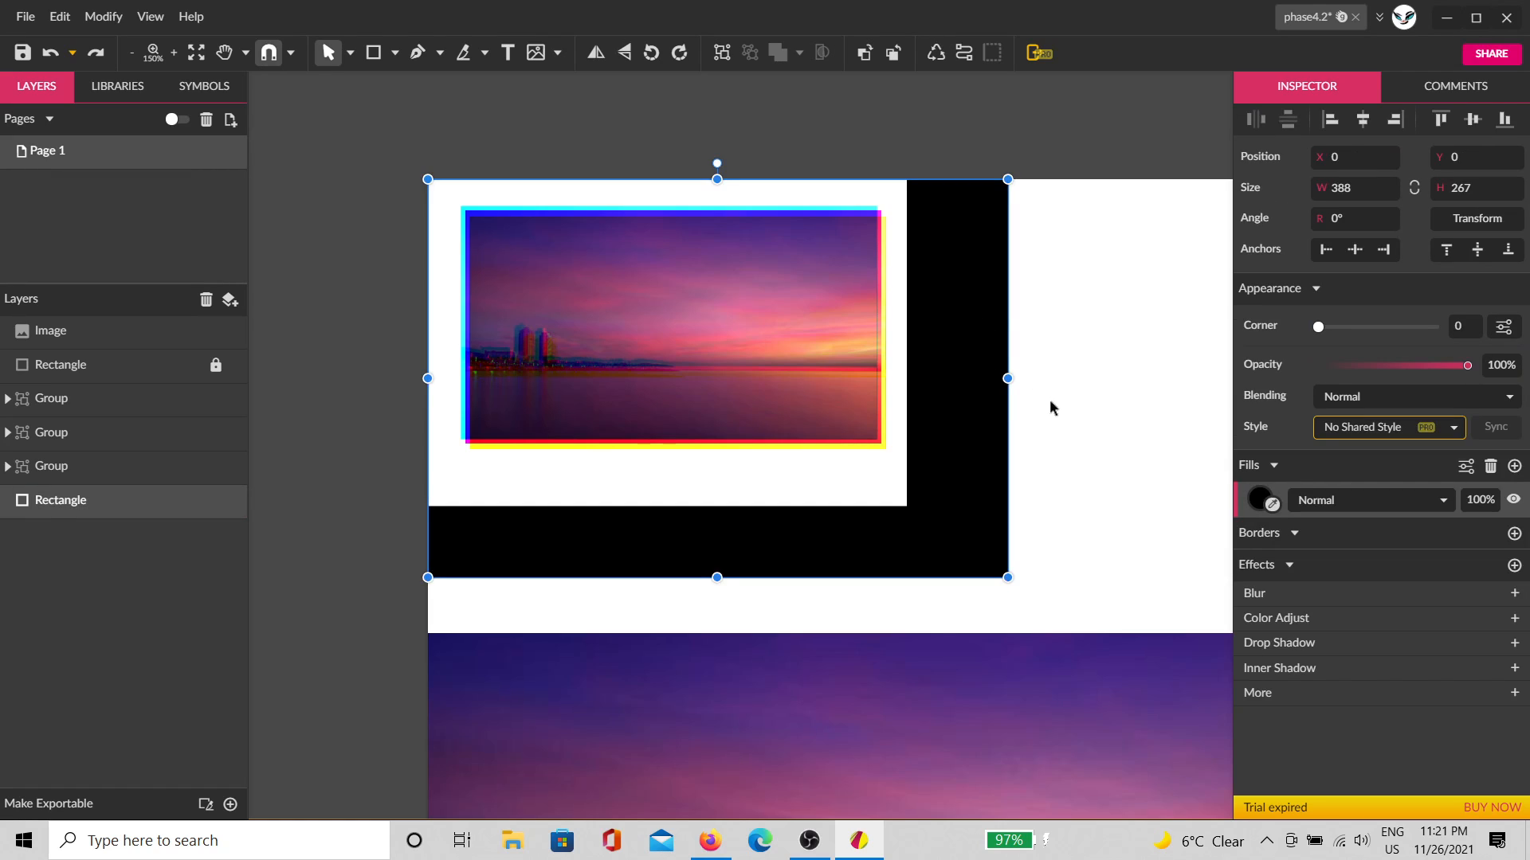
{"action": "left_click", "coordinate": [1036, 451]}
{"action": "scroll", "coordinate": [1012, 463], "scroll_direction": "down", "scroll_amount": 1}
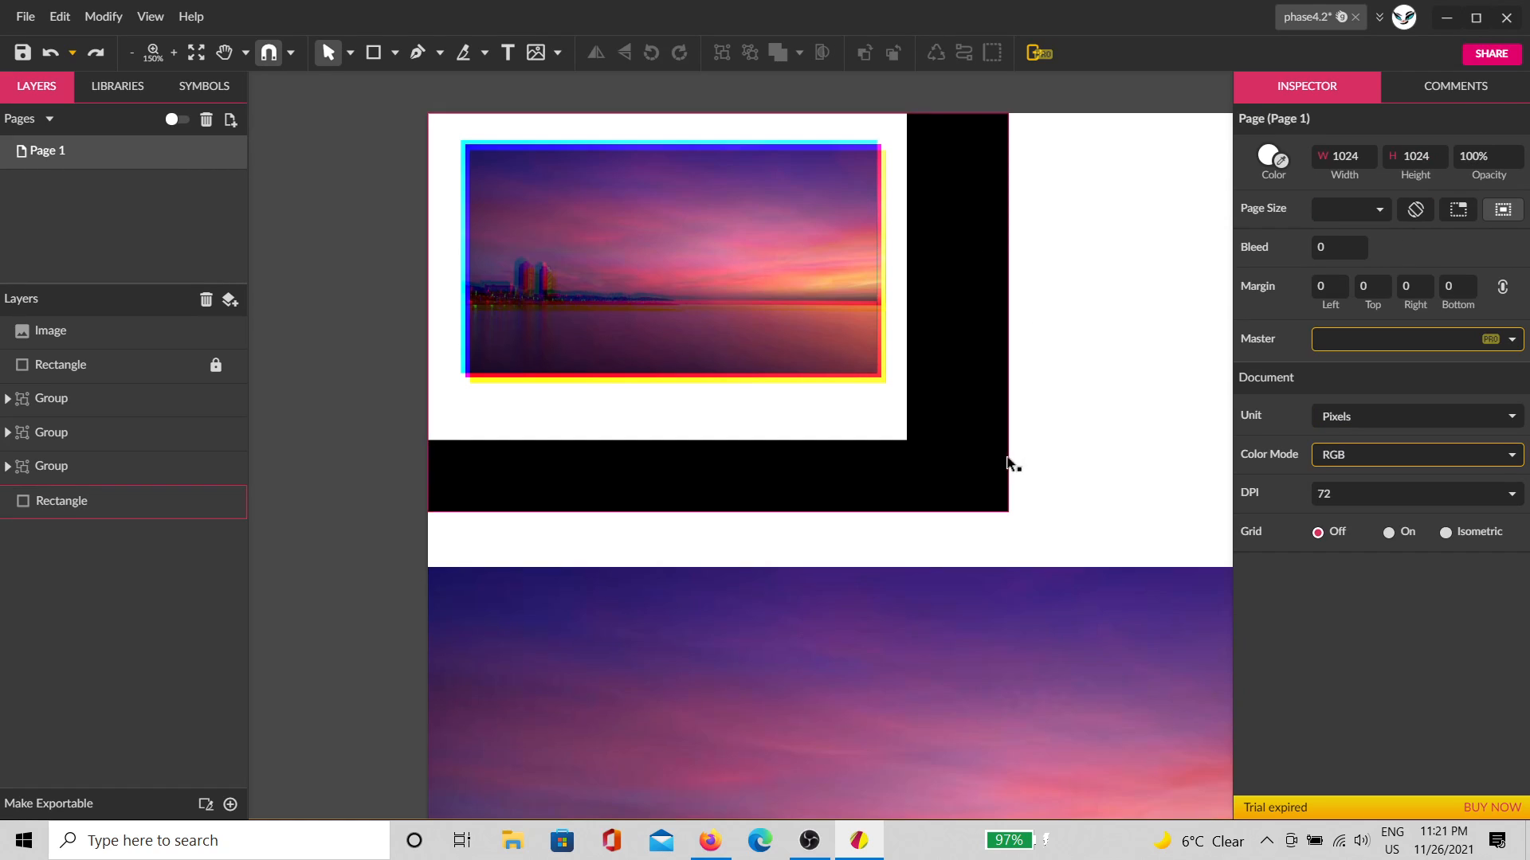
{"action": "left_click", "coordinate": [832, 308]}
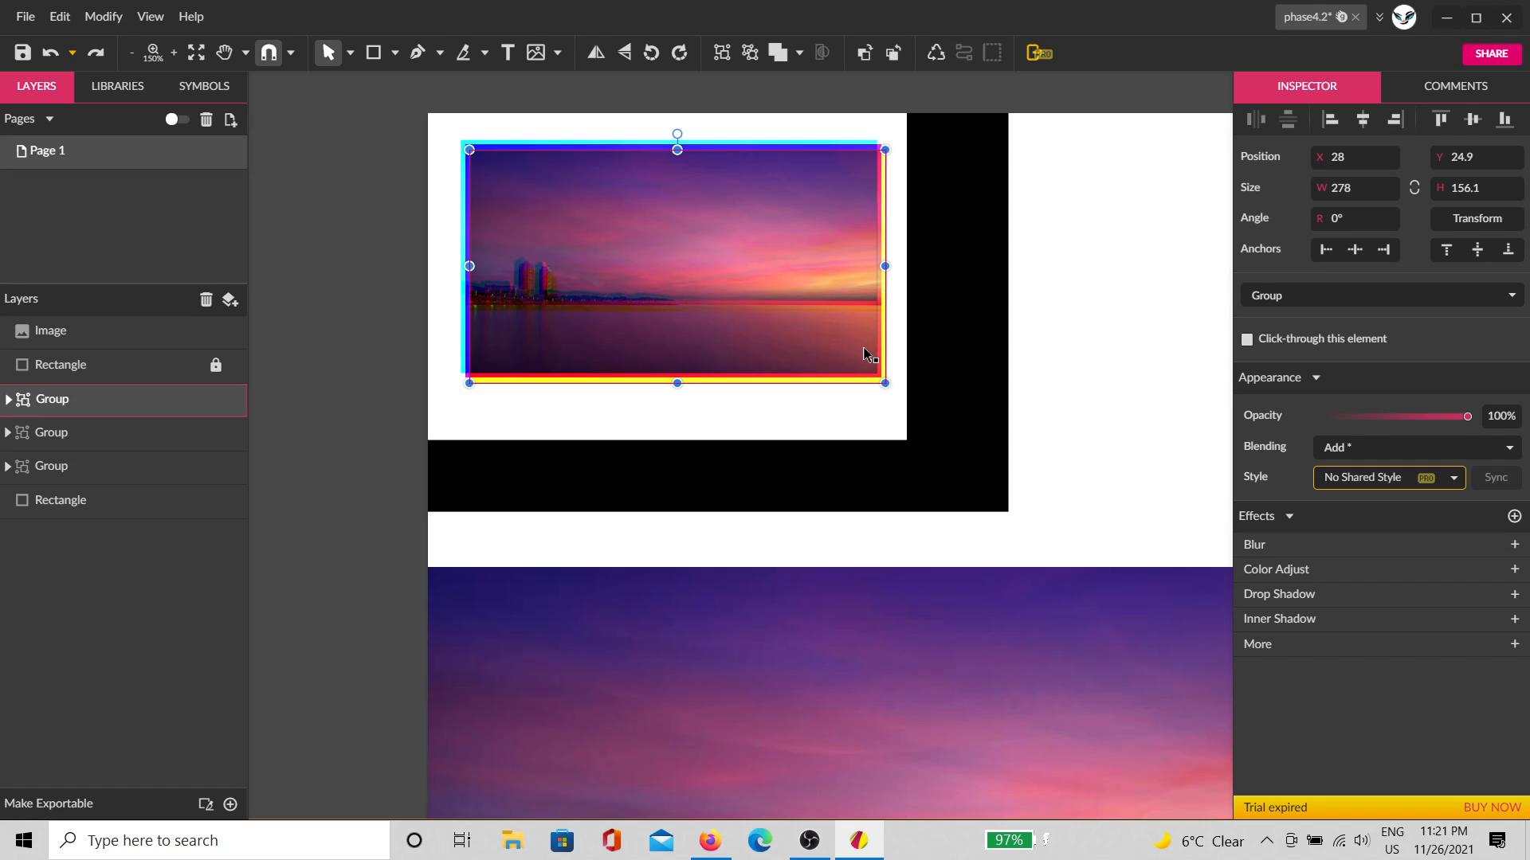
{"action": "key", "text": "ctrl+d"}
{"action": "left_click_drag", "start_coordinate": [874, 314], "coordinate": [1178, 309]}
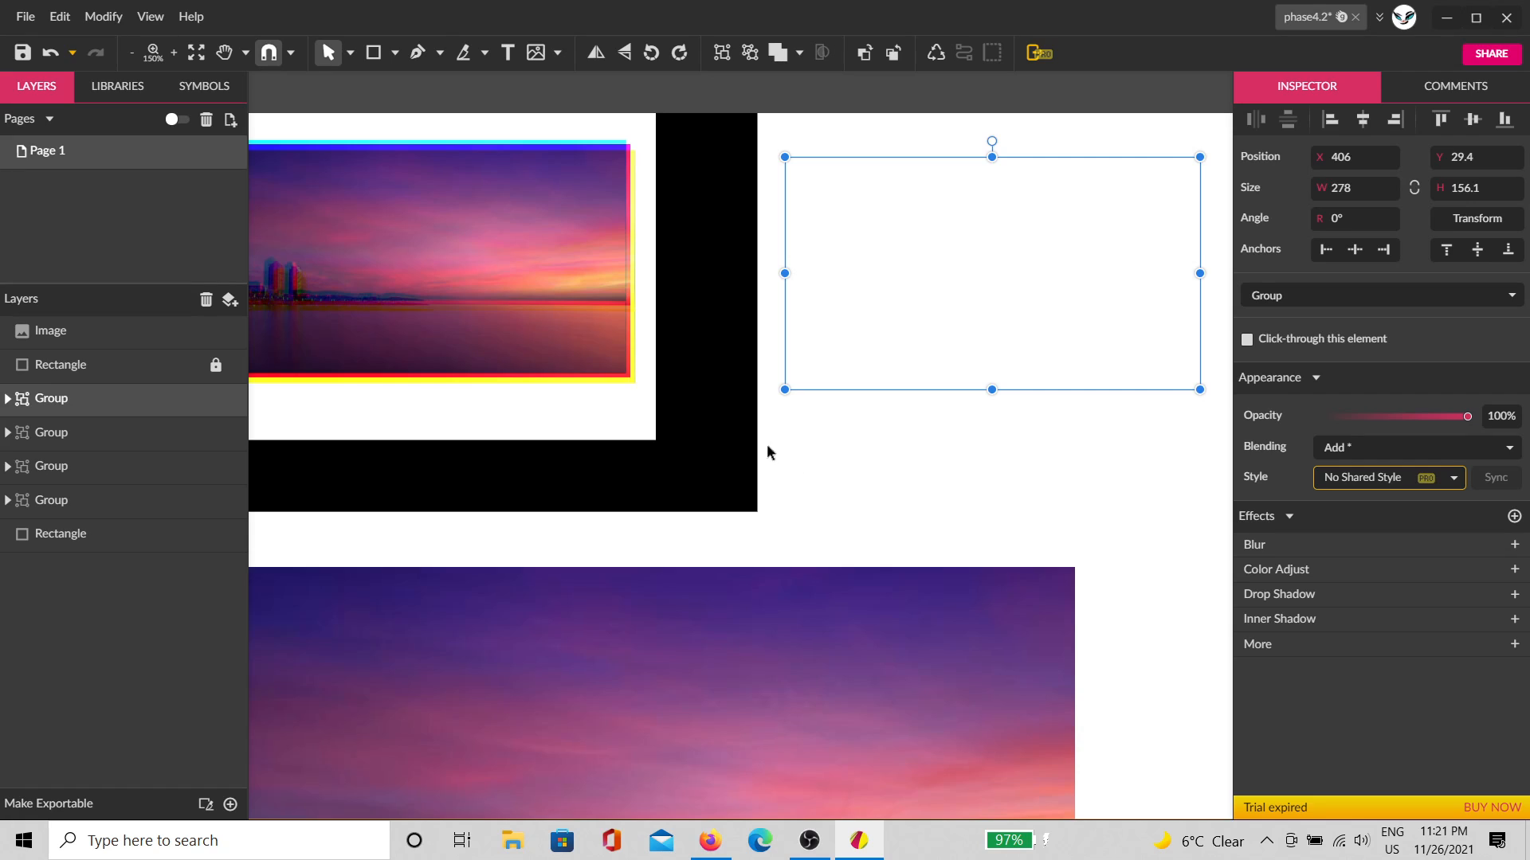
{"action": "key", "text": "ctrl+d"}
{"action": "key", "text": "ctrl+d"}
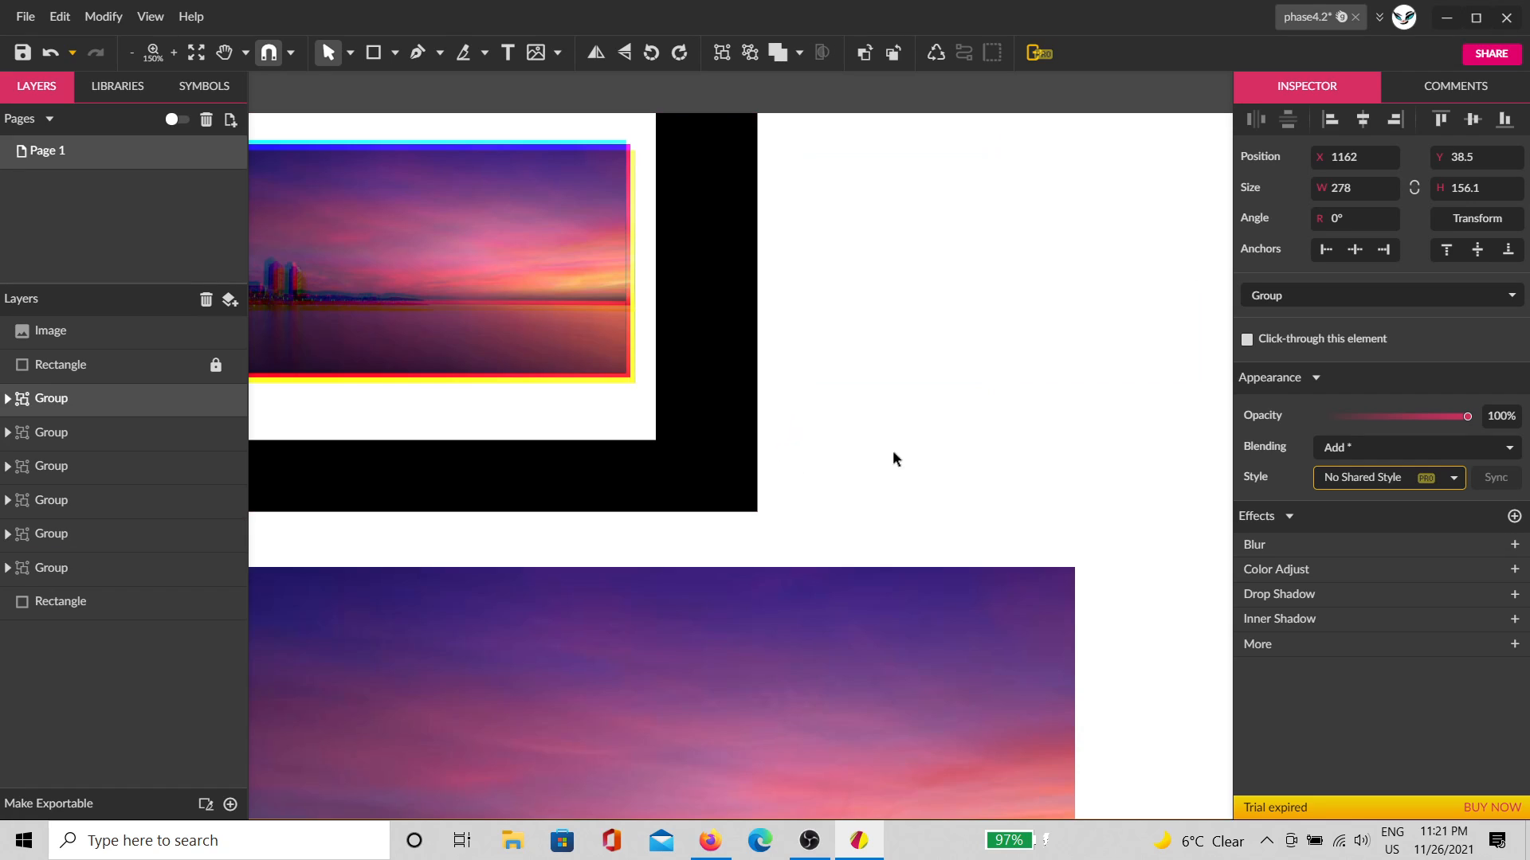
Step: Stretch the black background rectangle to 1024 px wide across the page
{"action": "scroll", "coordinate": [893, 451], "scroll_direction": "down", "scroll_amount": 3}
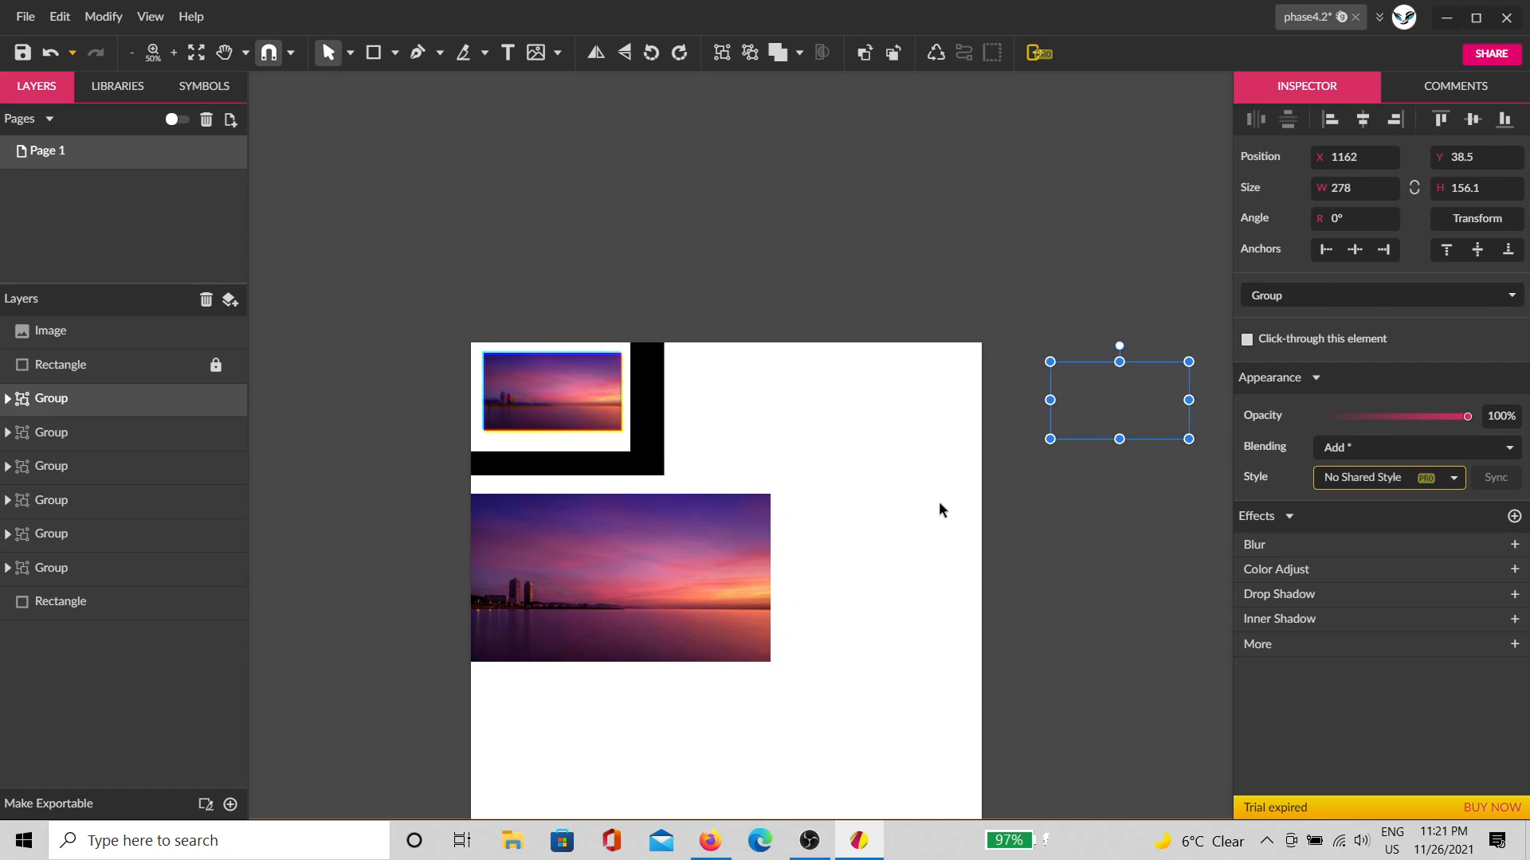
{"action": "left_click", "coordinate": [939, 502]}
{"action": "left_click", "coordinate": [660, 435]}
{"action": "left_click_drag", "start_coordinate": [663, 408], "coordinate": [982, 408]}
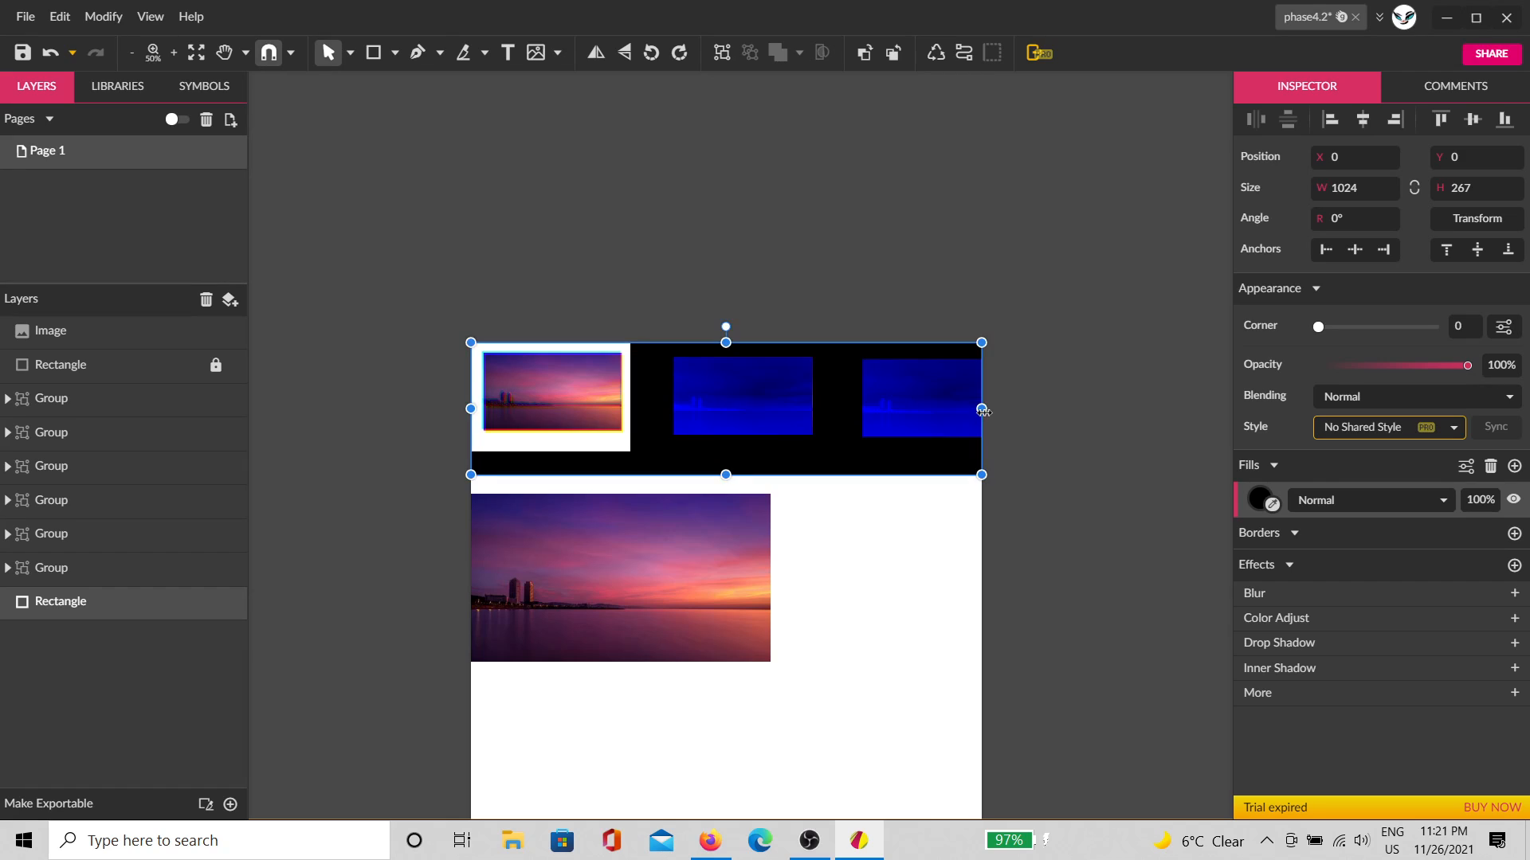
Step: Delete the standalone sunset photo and move a group copy onto the black band
{"action": "left_click", "coordinate": [1135, 434]}
{"action": "scroll", "coordinate": [932, 466], "scroll_direction": "up", "scroll_amount": 1}
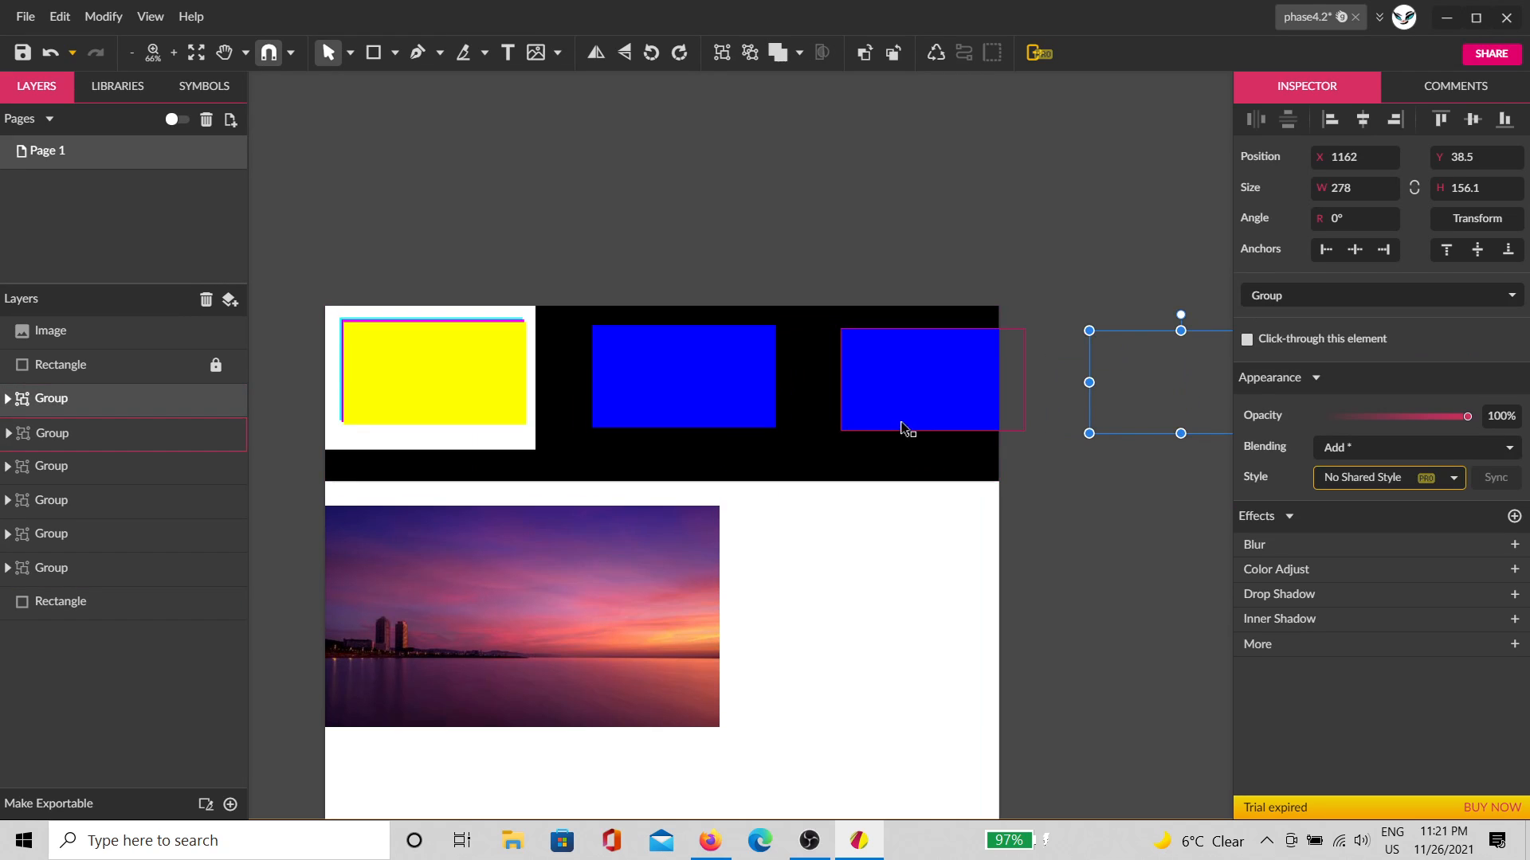
{"action": "left_click", "coordinate": [669, 563]}
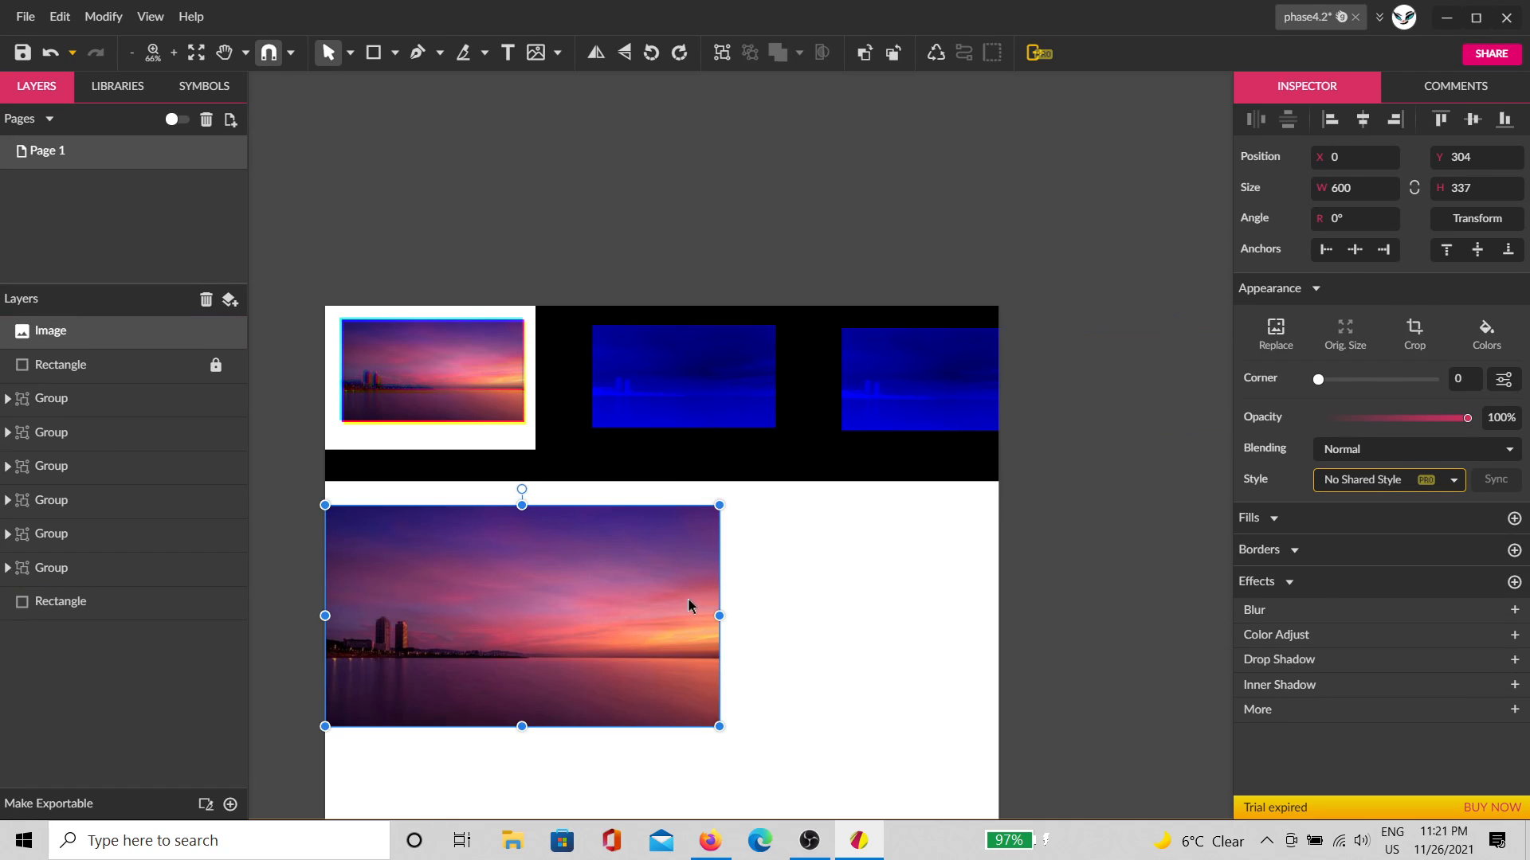
{"action": "key", "text": "Delete"}
{"action": "left_click", "coordinate": [1155, 384]}
{"action": "left_click_drag", "start_coordinate": [1158, 385], "coordinate": [792, 273]}
{"action": "scroll", "coordinate": [784, 343], "scroll_direction": "up", "scroll_amount": 2}
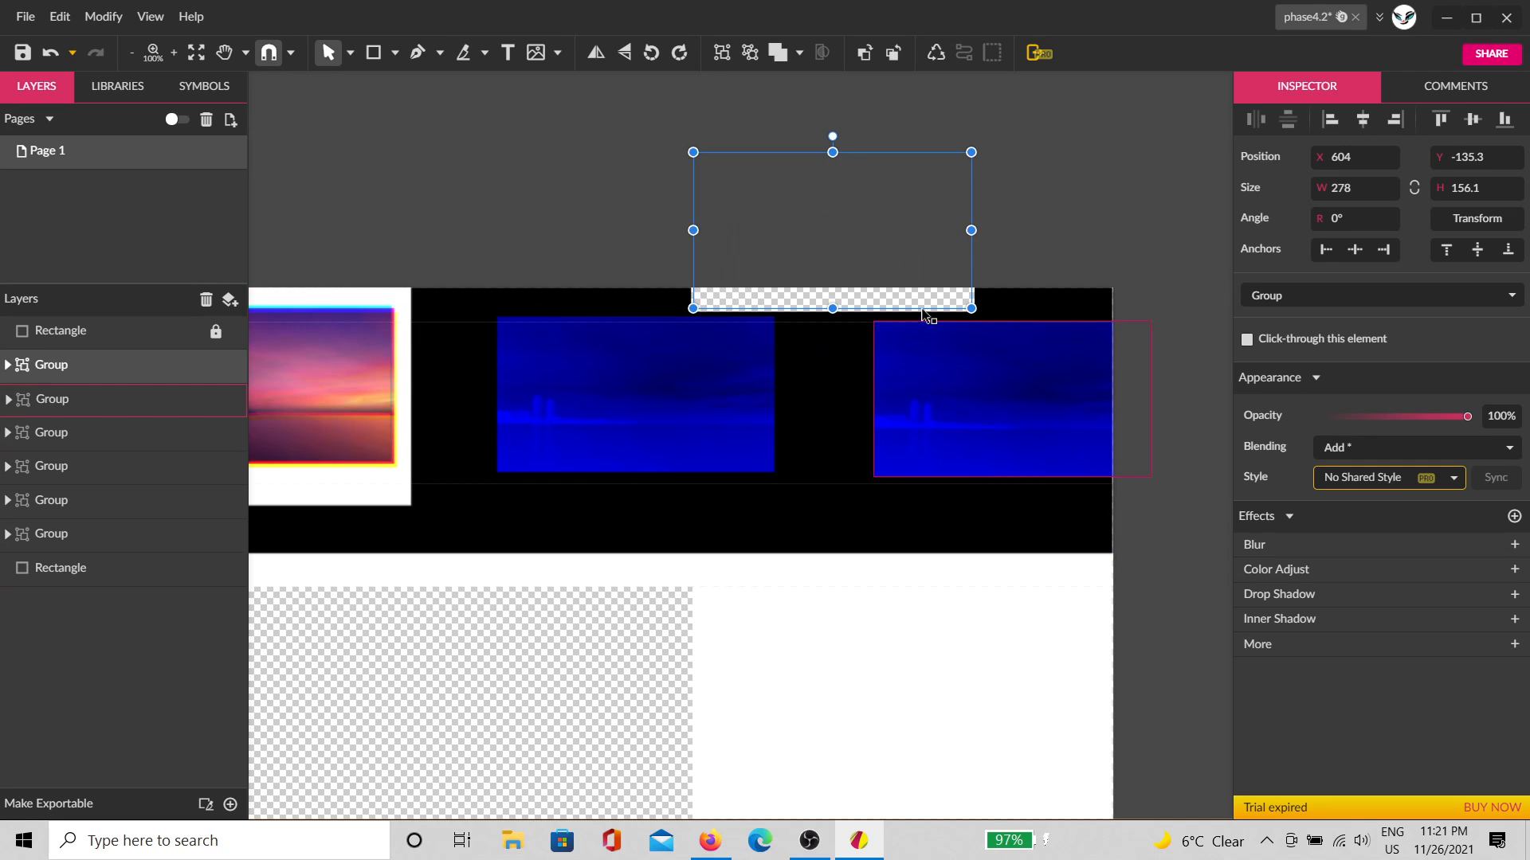
Step: Move the group's rectangle below its image and reset the fill blending to Normal
{"action": "scroll", "coordinate": [924, 317], "scroll_direction": "up", "scroll_amount": 1}
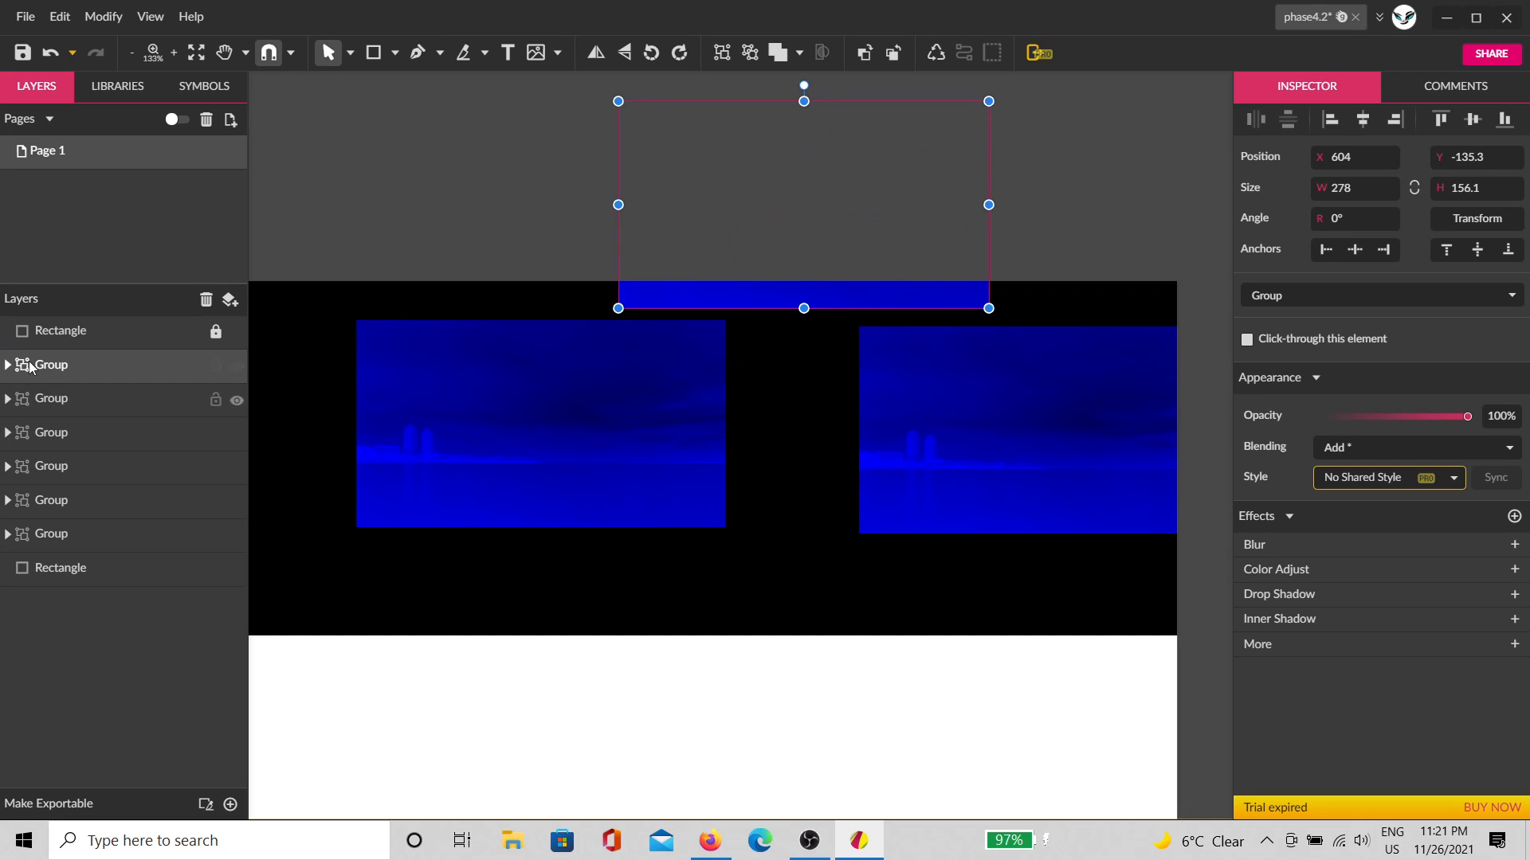
{"action": "left_click", "coordinate": [7, 364]}
{"action": "left_click", "coordinate": [32, 395]}
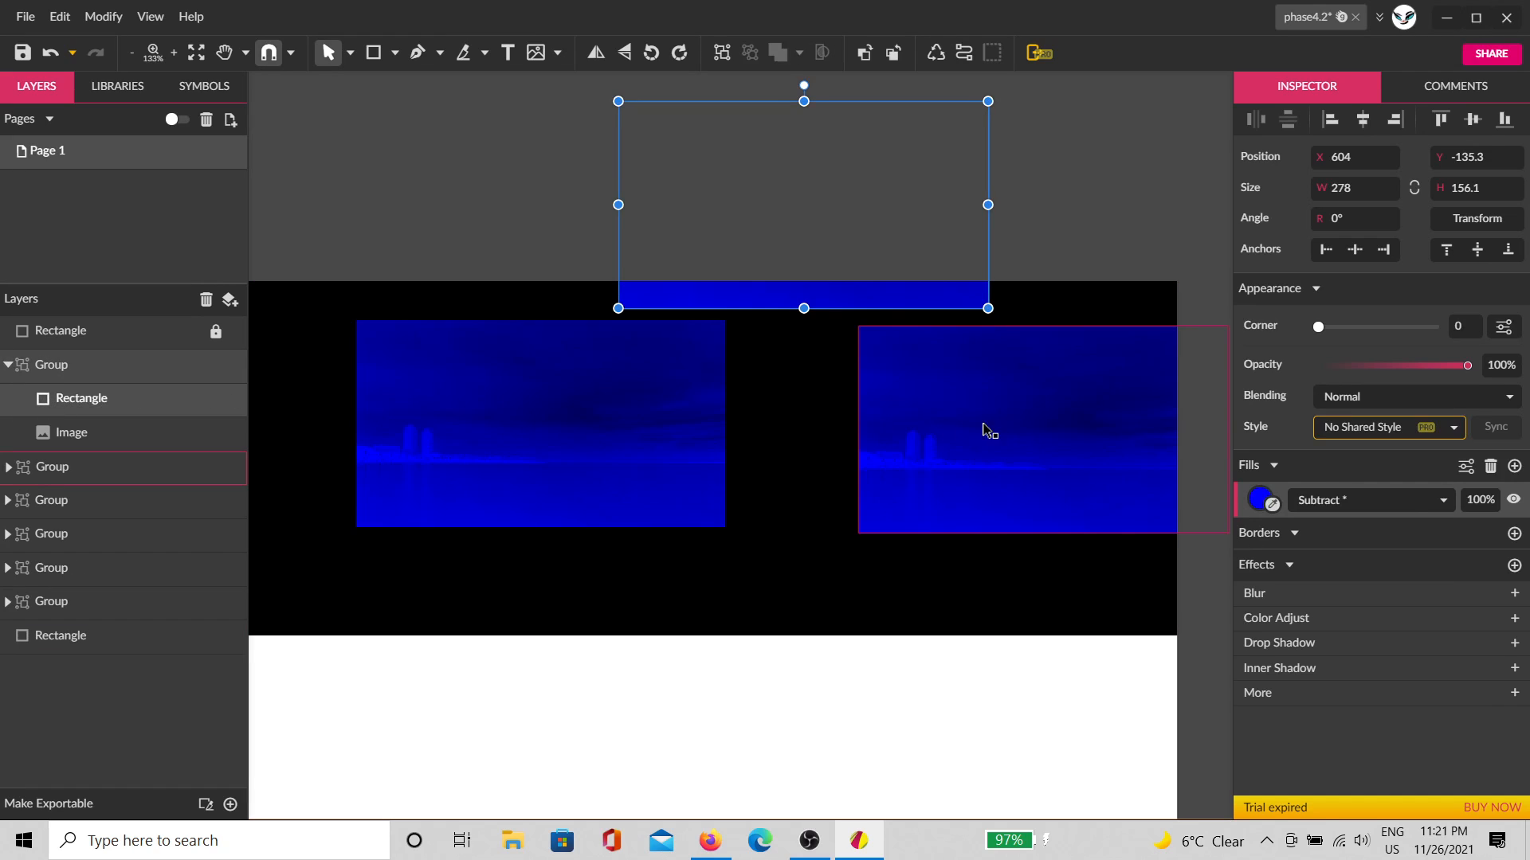
{"action": "left_click_drag", "start_coordinate": [84, 398], "coordinate": [91, 456]}
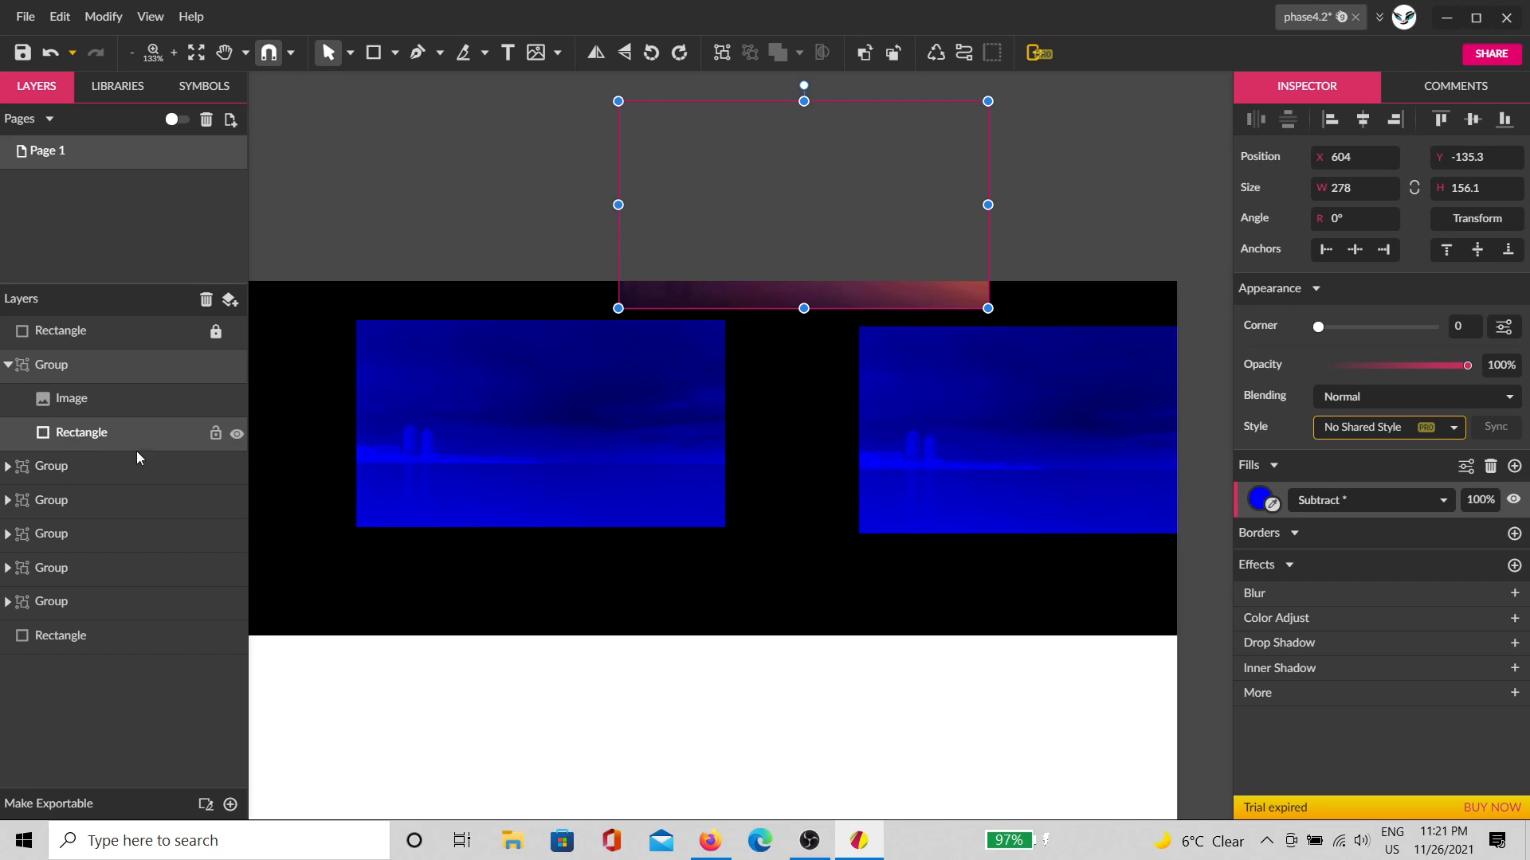
{"action": "left_click", "coordinate": [1331, 500]}
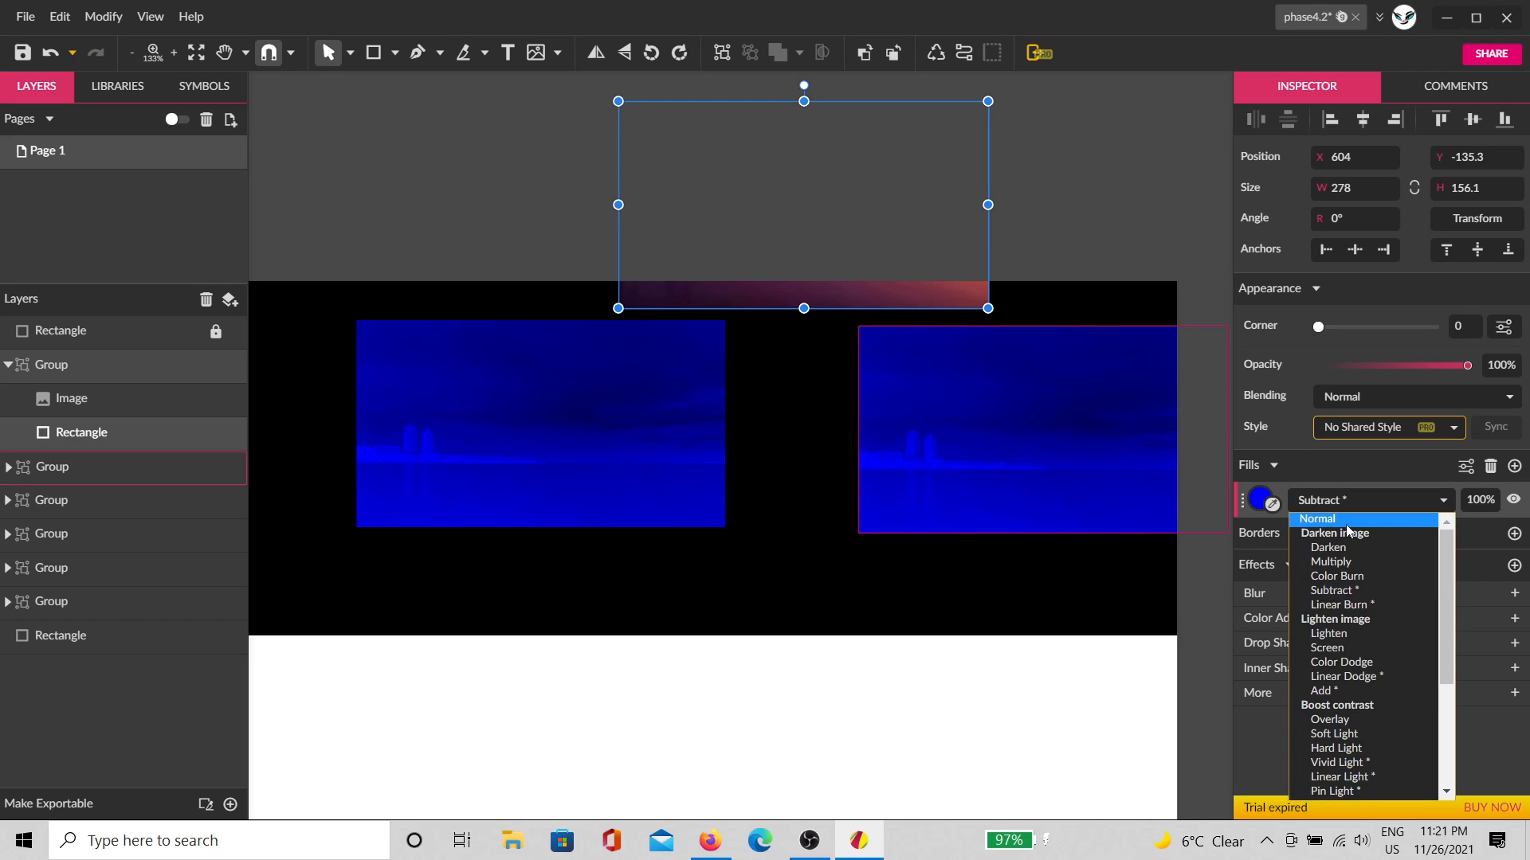
{"action": "left_click", "coordinate": [1330, 516]}
Step: Move the whole sunset image group down onto the black background
{"action": "left_click_drag", "start_coordinate": [793, 305], "coordinate": [660, 716]}
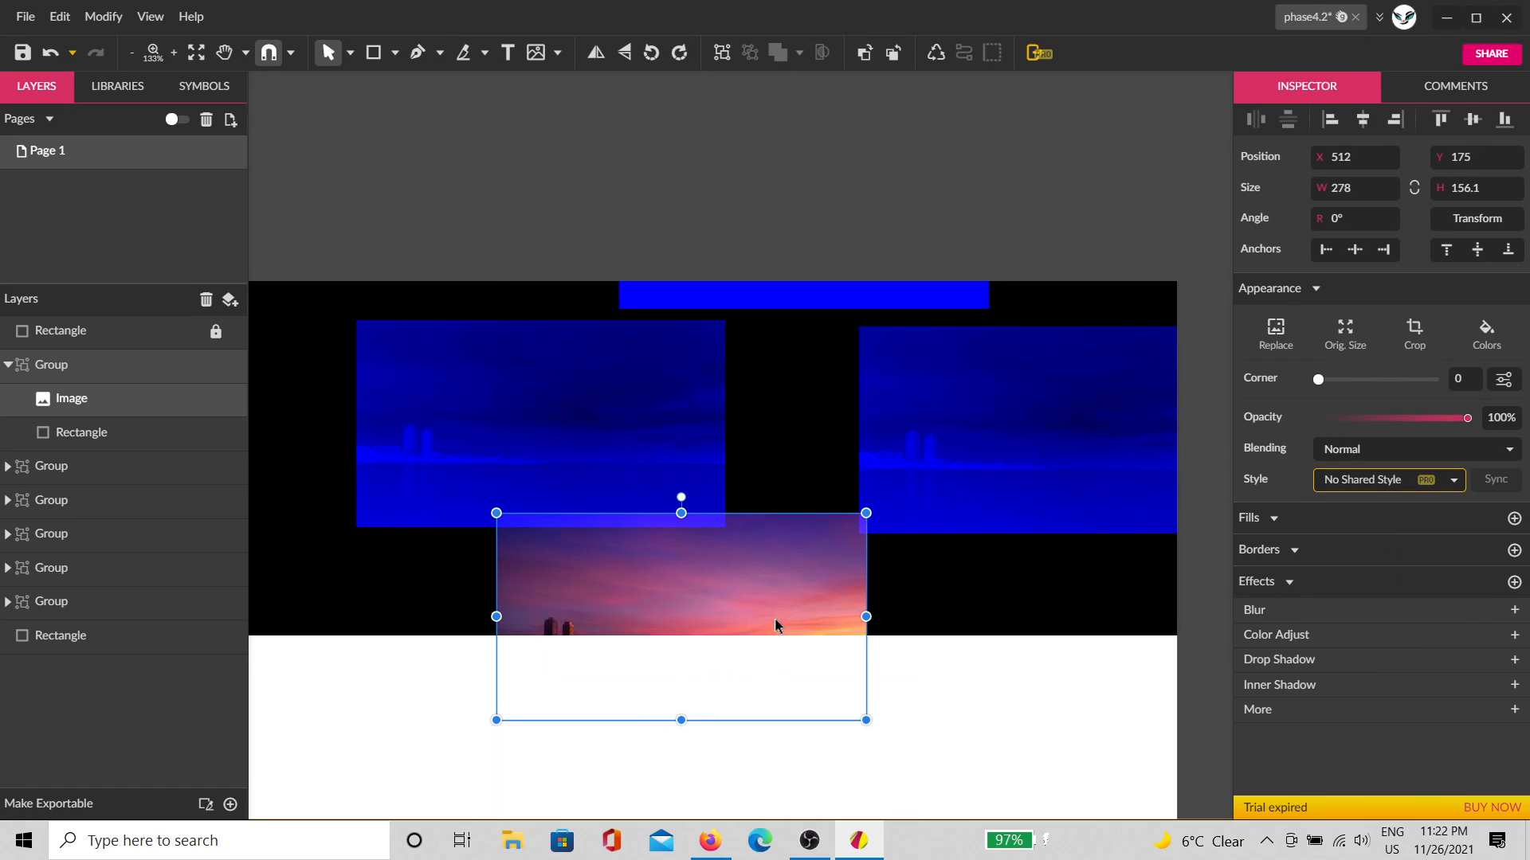
{"action": "key", "text": "ctrl+z"}
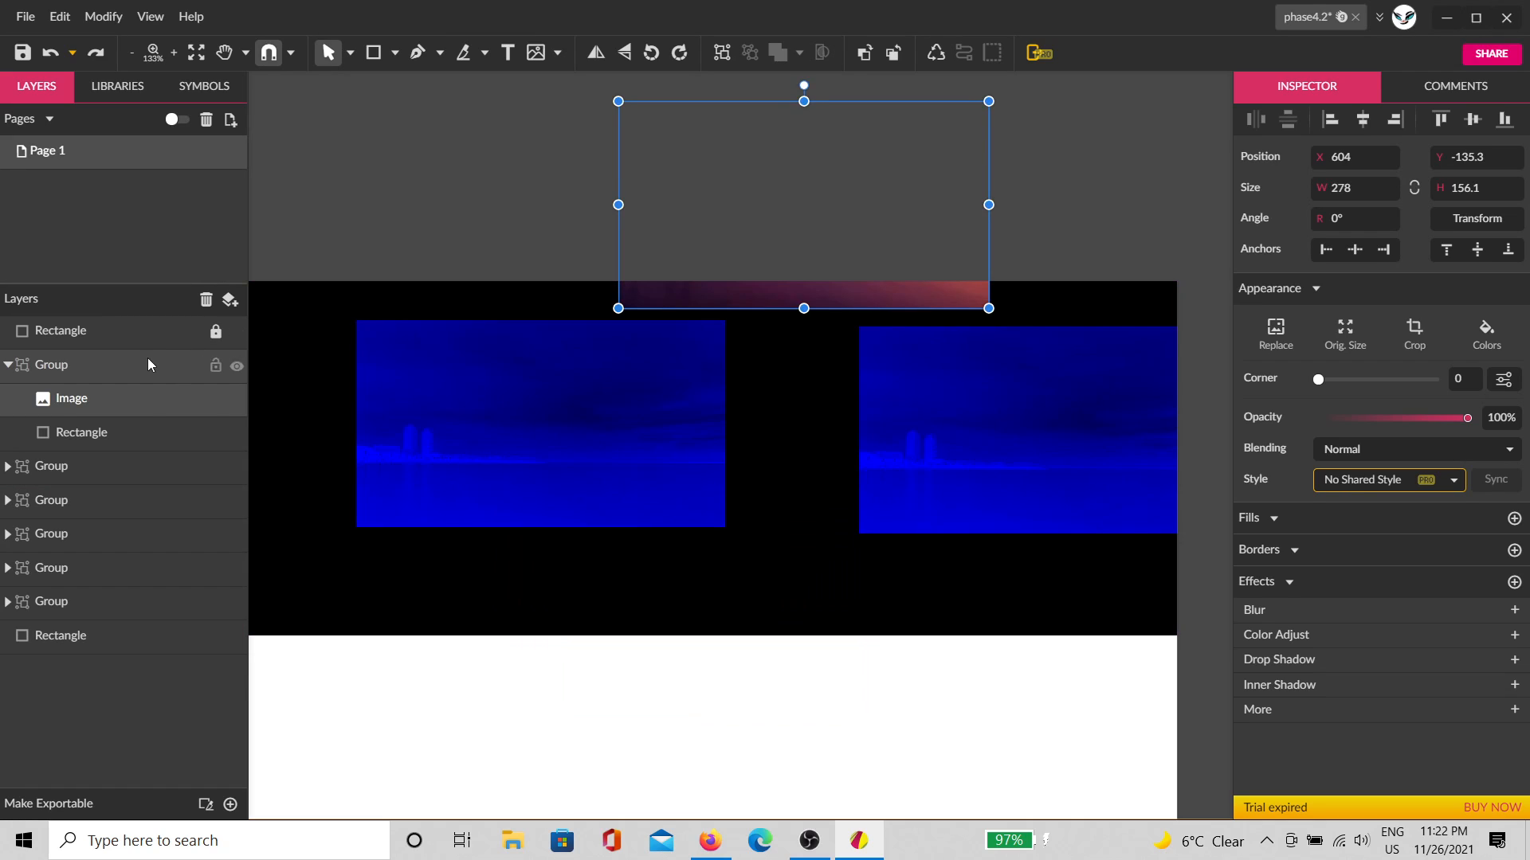
{"action": "left_click", "coordinate": [146, 364]}
{"action": "left_click_drag", "start_coordinate": [820, 307], "coordinate": [819, 625]}
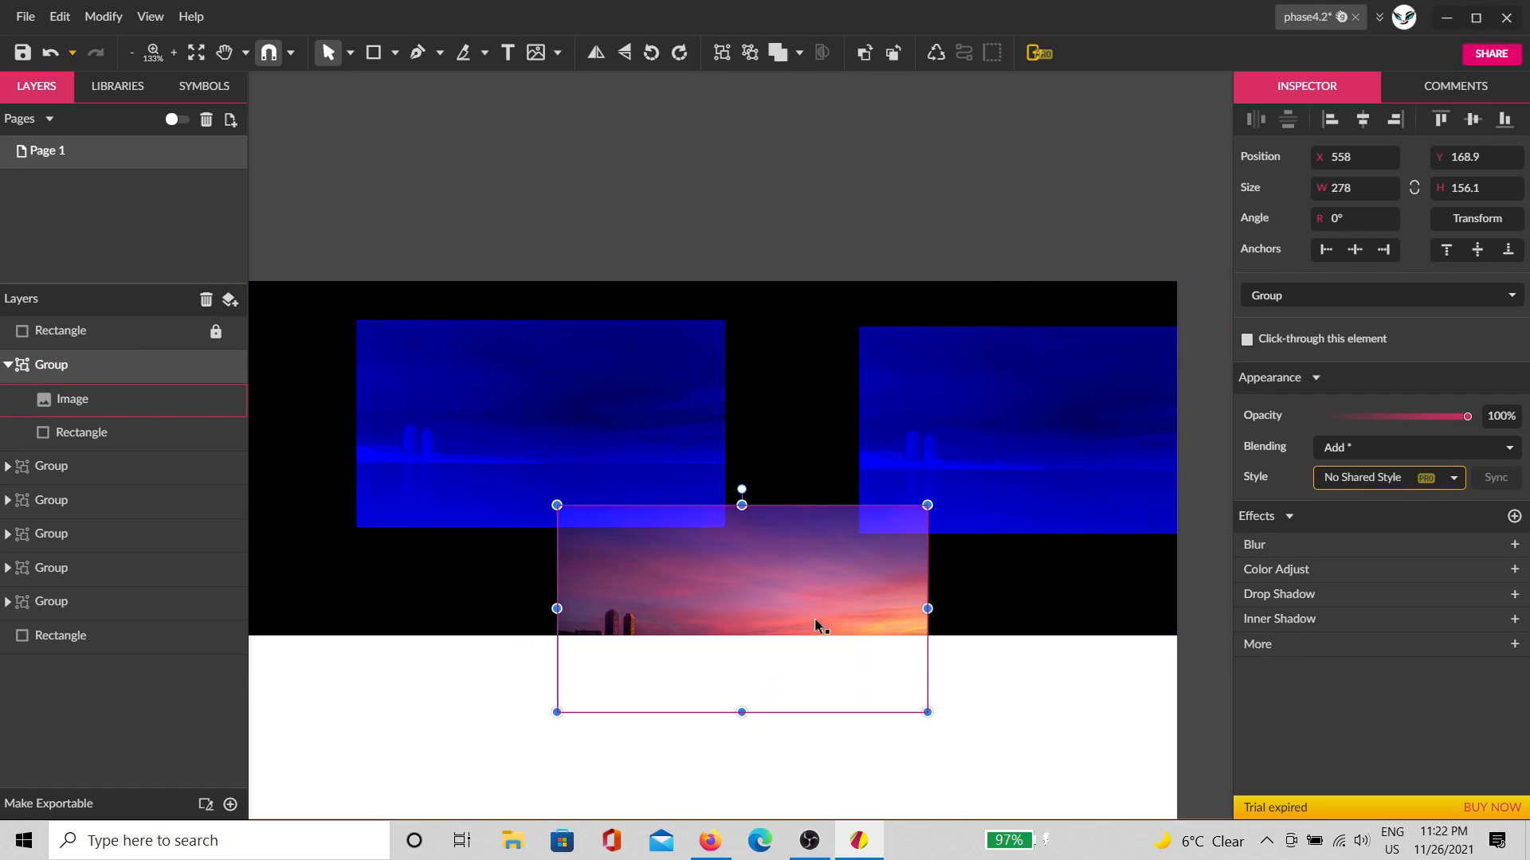
Step: Delete the two blue image group copies
{"action": "left_click", "coordinate": [1012, 432]}
{"action": "left_click", "coordinate": [13, 476]}
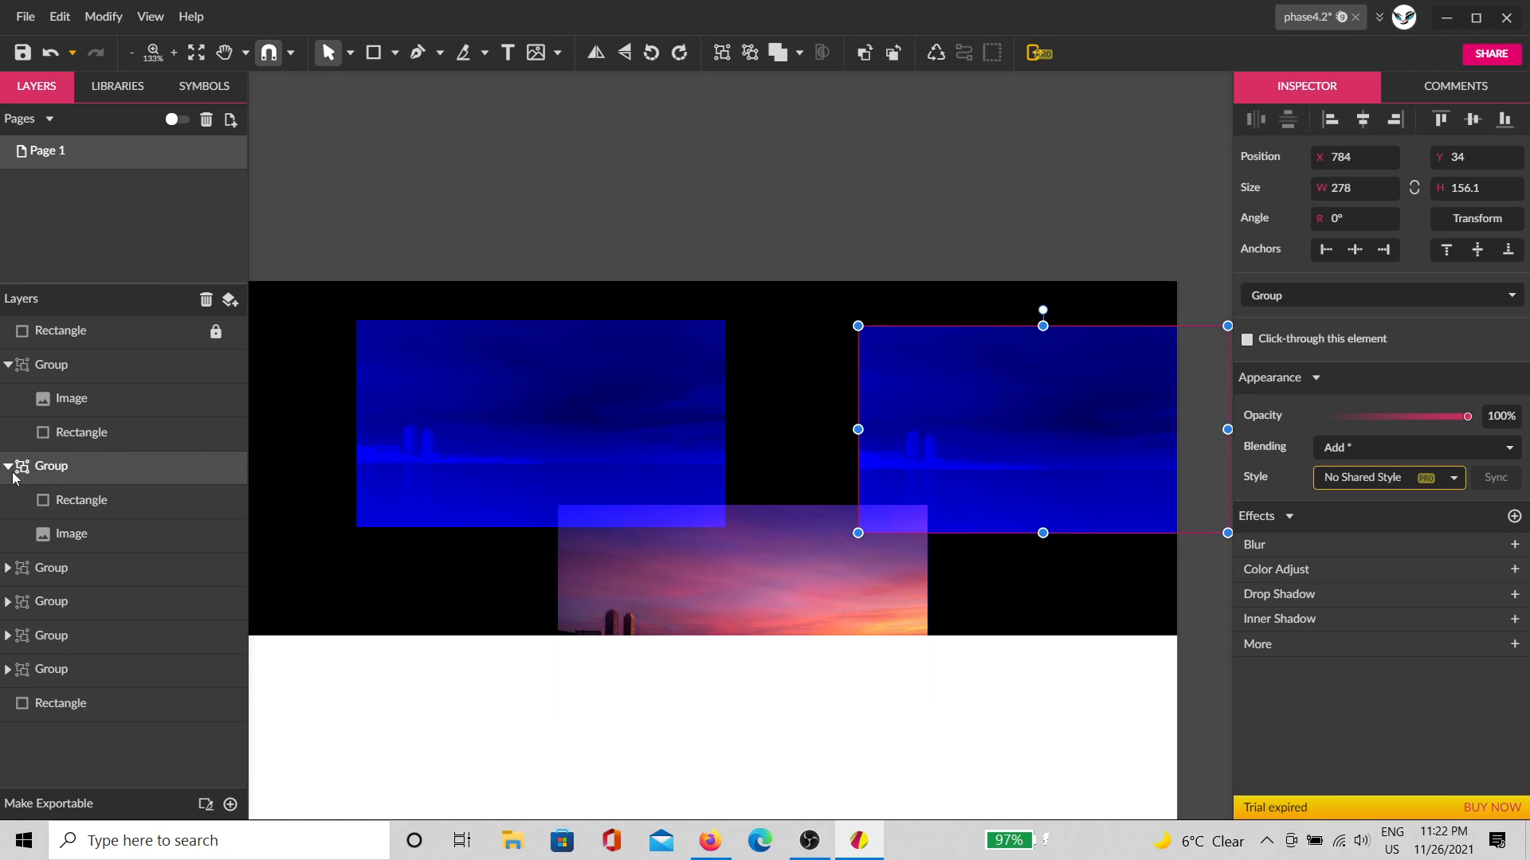
{"action": "key", "text": "Delete"}
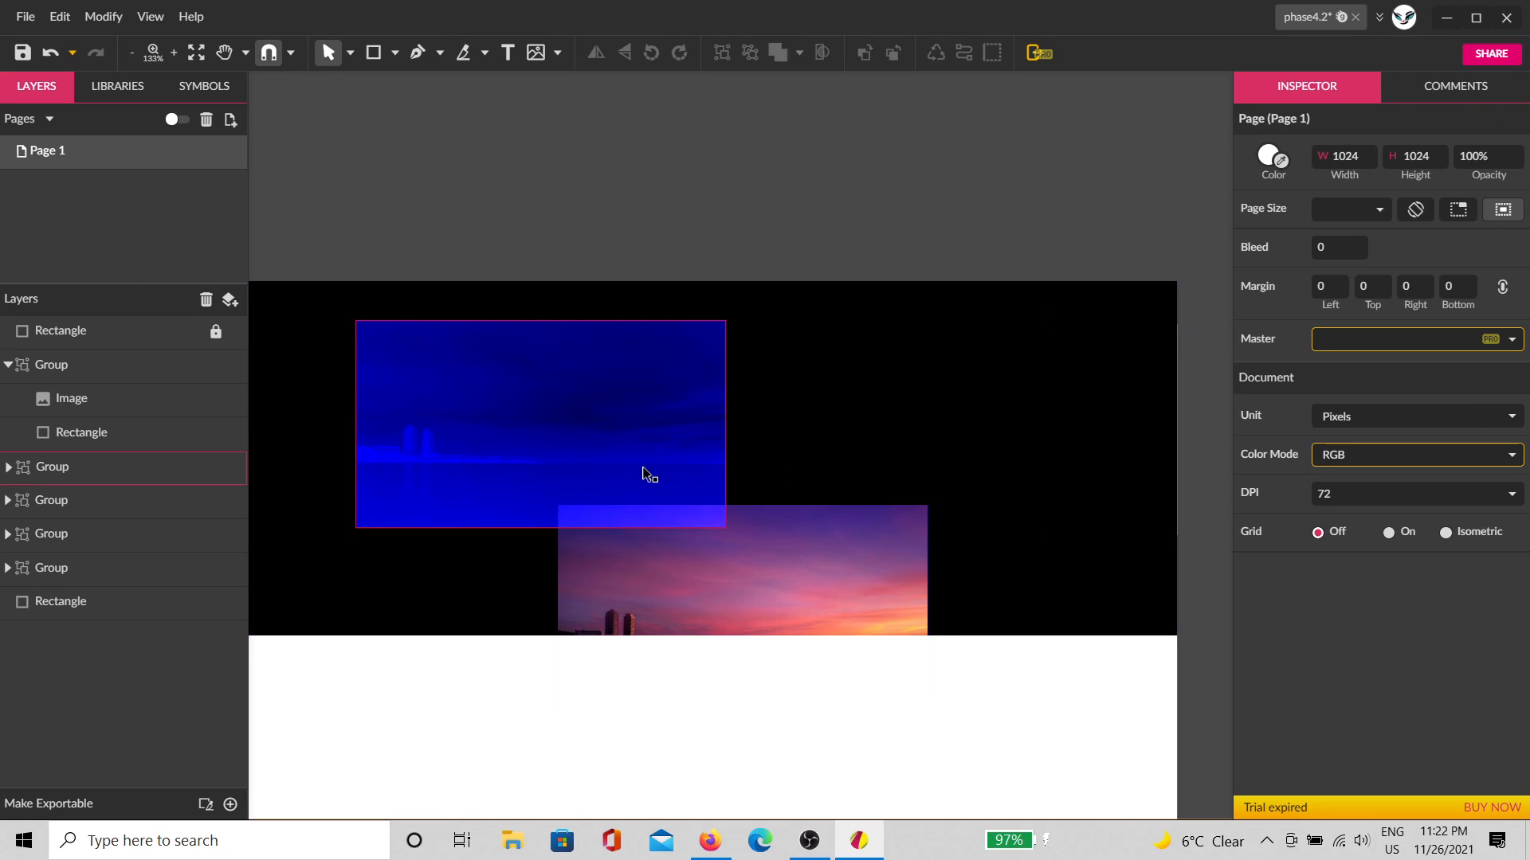
{"action": "left_click", "coordinate": [644, 468]}
{"action": "key", "text": "Delete"}
Step: Centre the sunset group in the middle of the black background
{"action": "left_click", "coordinate": [688, 544]}
{"action": "left_click_drag", "start_coordinate": [698, 573], "coordinate": [565, 439]}
{"action": "scroll", "coordinate": [666, 655], "scroll_direction": "left", "scroll_amount": 2}
{"action": "scroll", "coordinate": [666, 655], "scroll_direction": "down", "scroll_amount": 1}
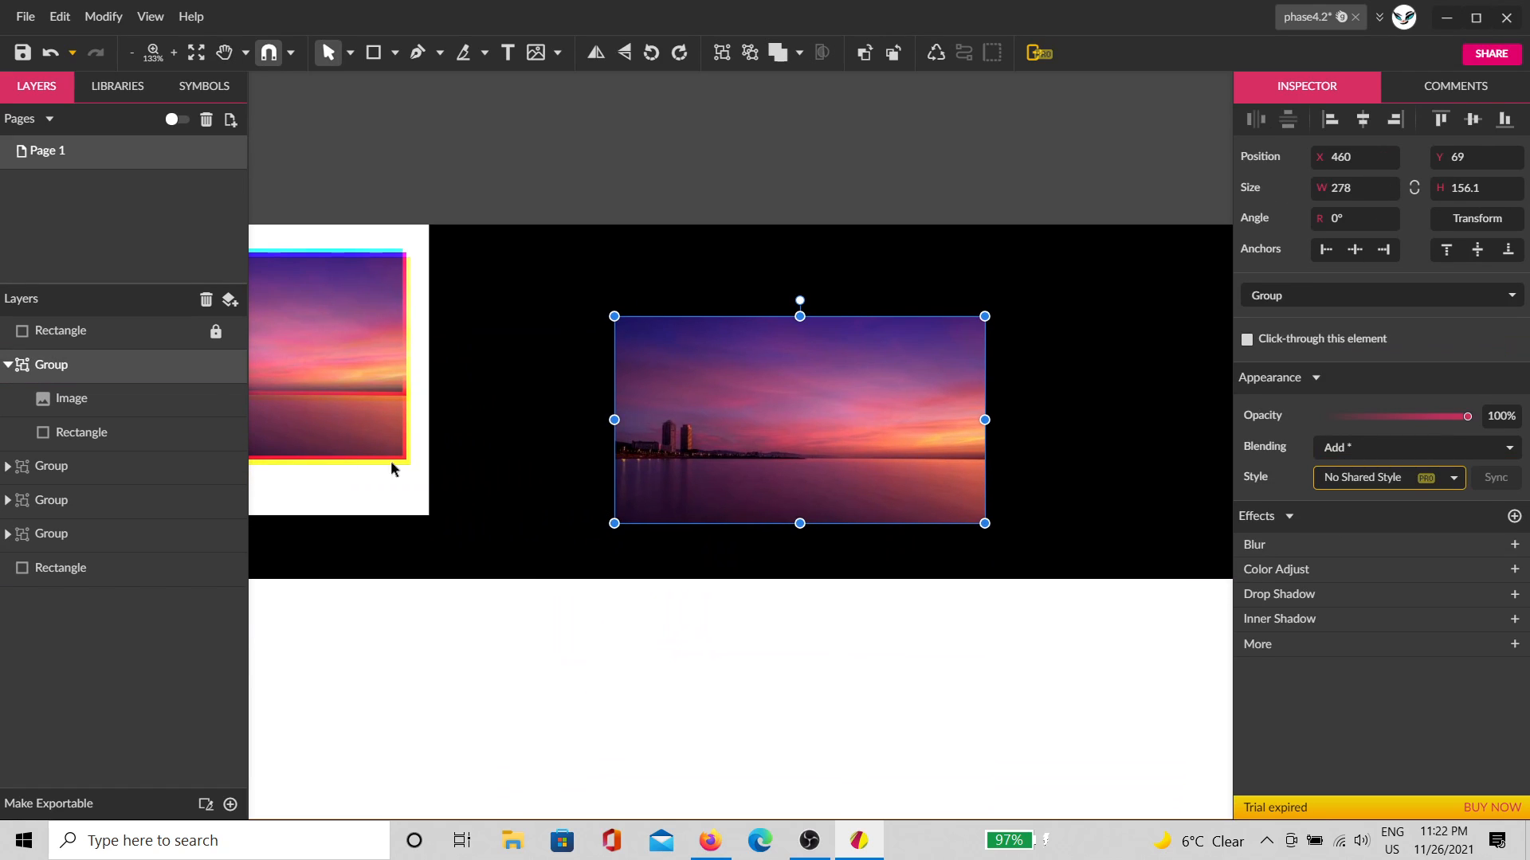
Step: Set the sunset image inside the group to Subtract blending
{"action": "left_click", "coordinate": [126, 431]}
{"action": "left_click", "coordinate": [131, 400]}
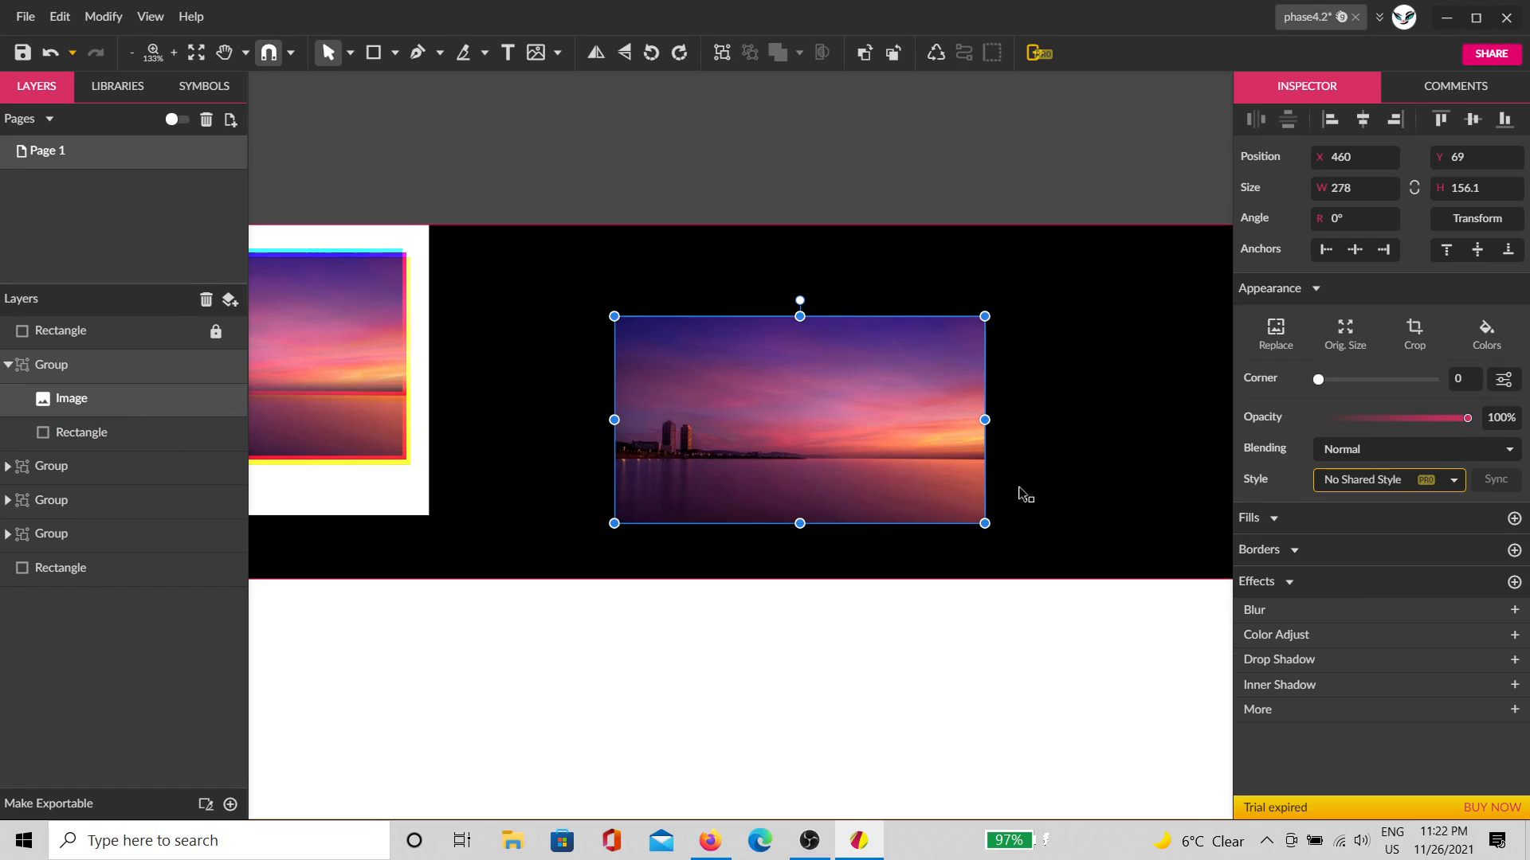
{"action": "left_click", "coordinate": [1327, 448]}
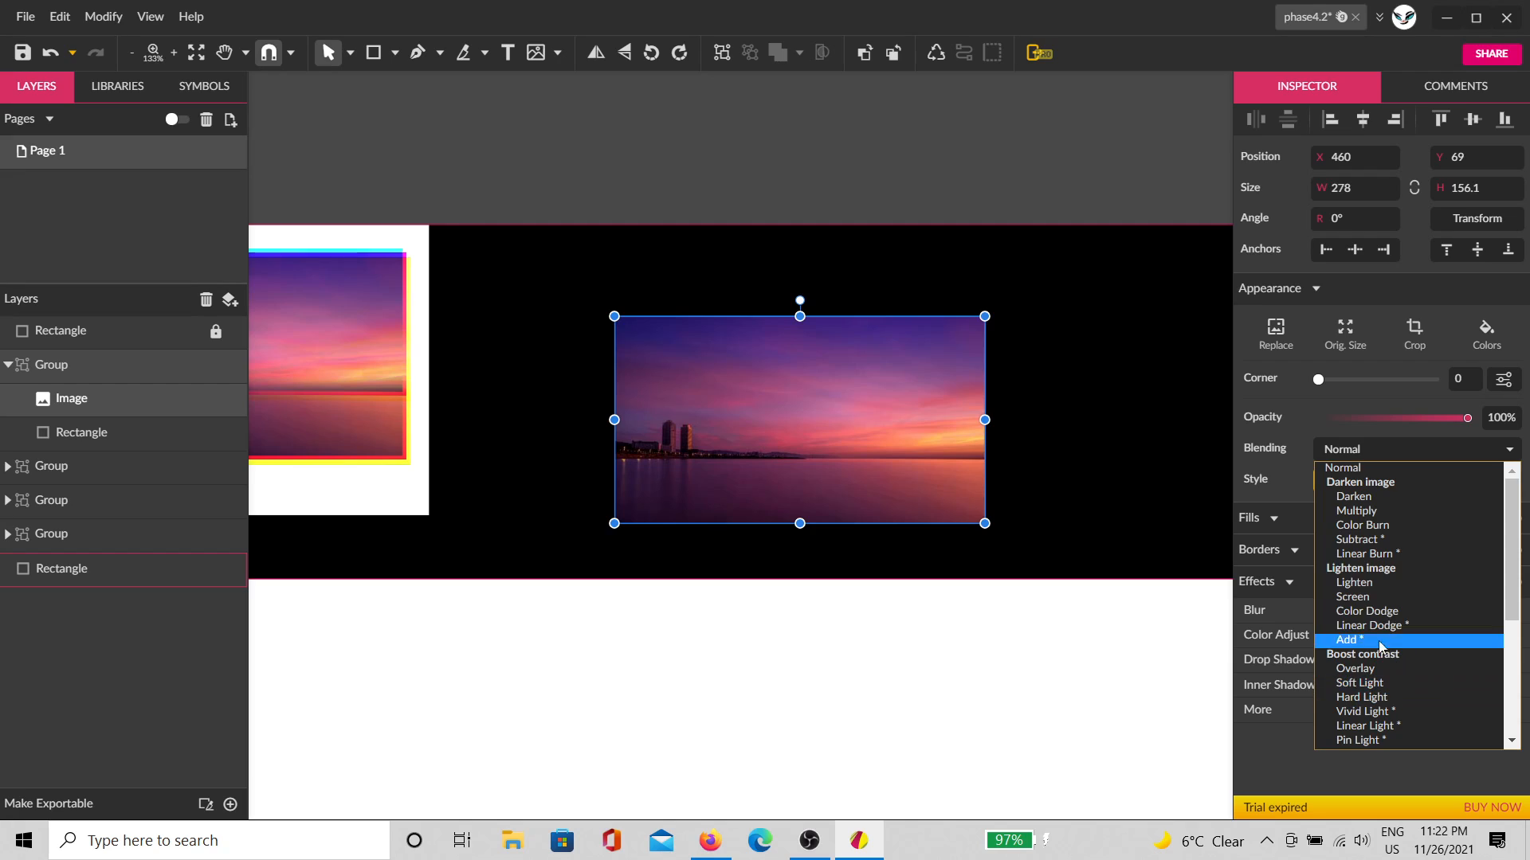
{"action": "left_click", "coordinate": [1382, 541]}
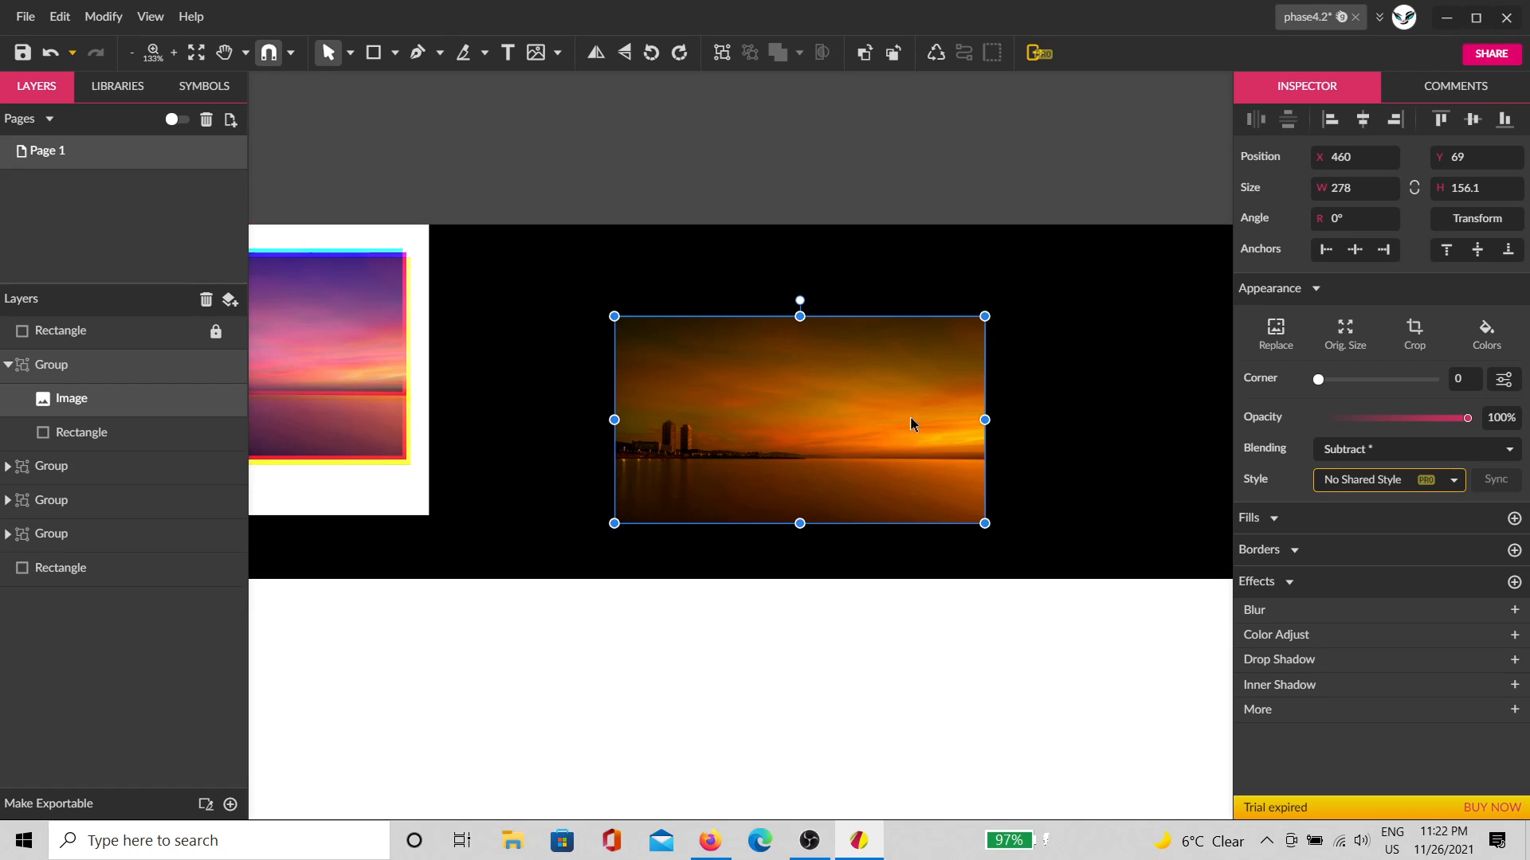
{"action": "scroll", "coordinate": [777, 403], "scroll_direction": "up", "scroll_amount": 1}
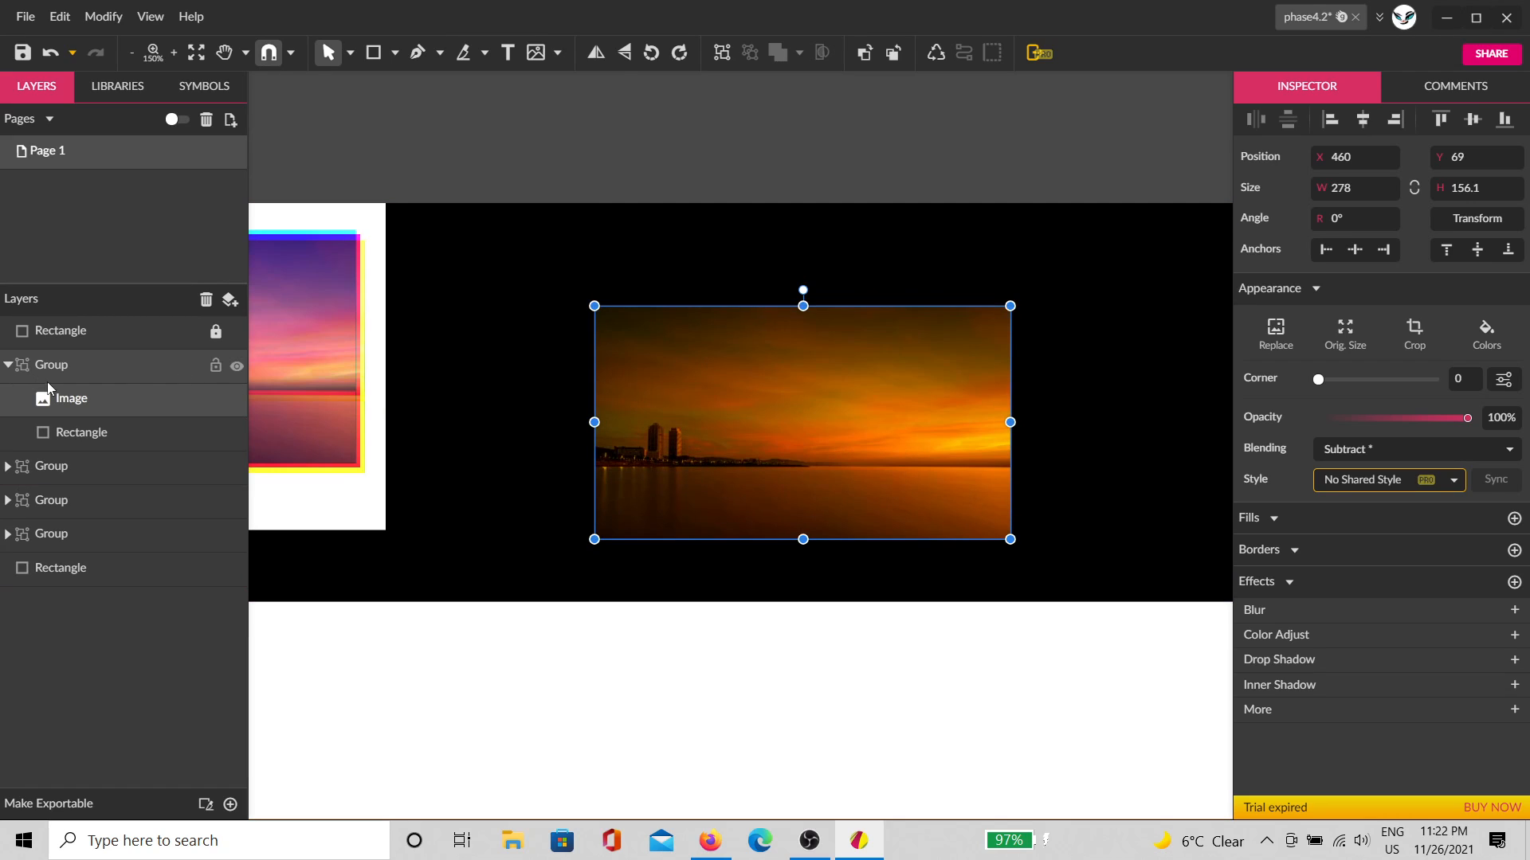
Step: Change the group's rectangle fill to cyan so only the red channel remains
{"action": "left_click", "coordinate": [59, 433]}
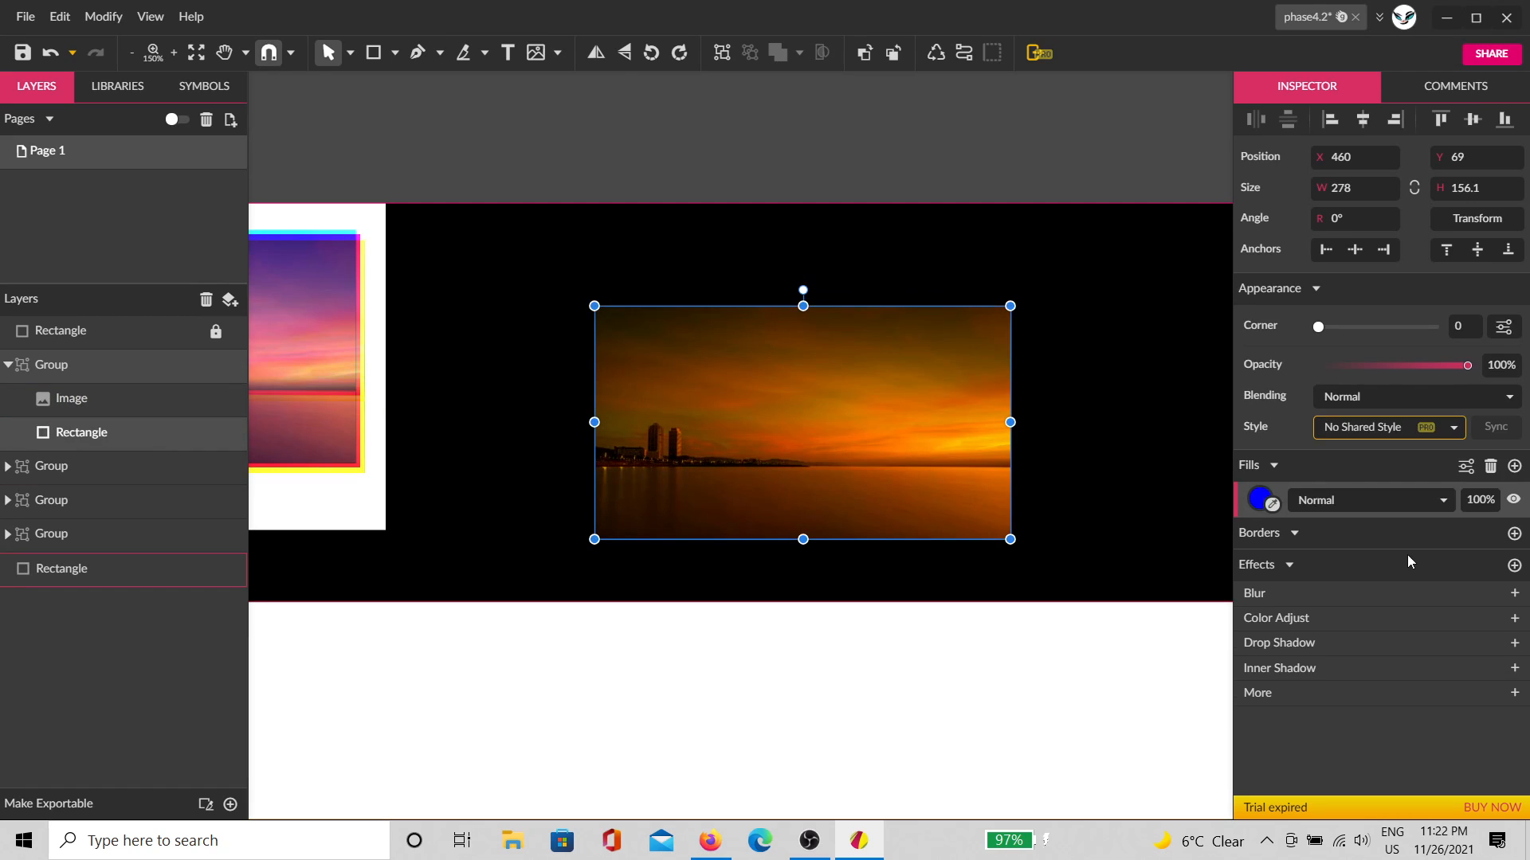
{"action": "left_click", "coordinate": [1270, 503]}
{"action": "left_click", "coordinate": [1334, 469]}
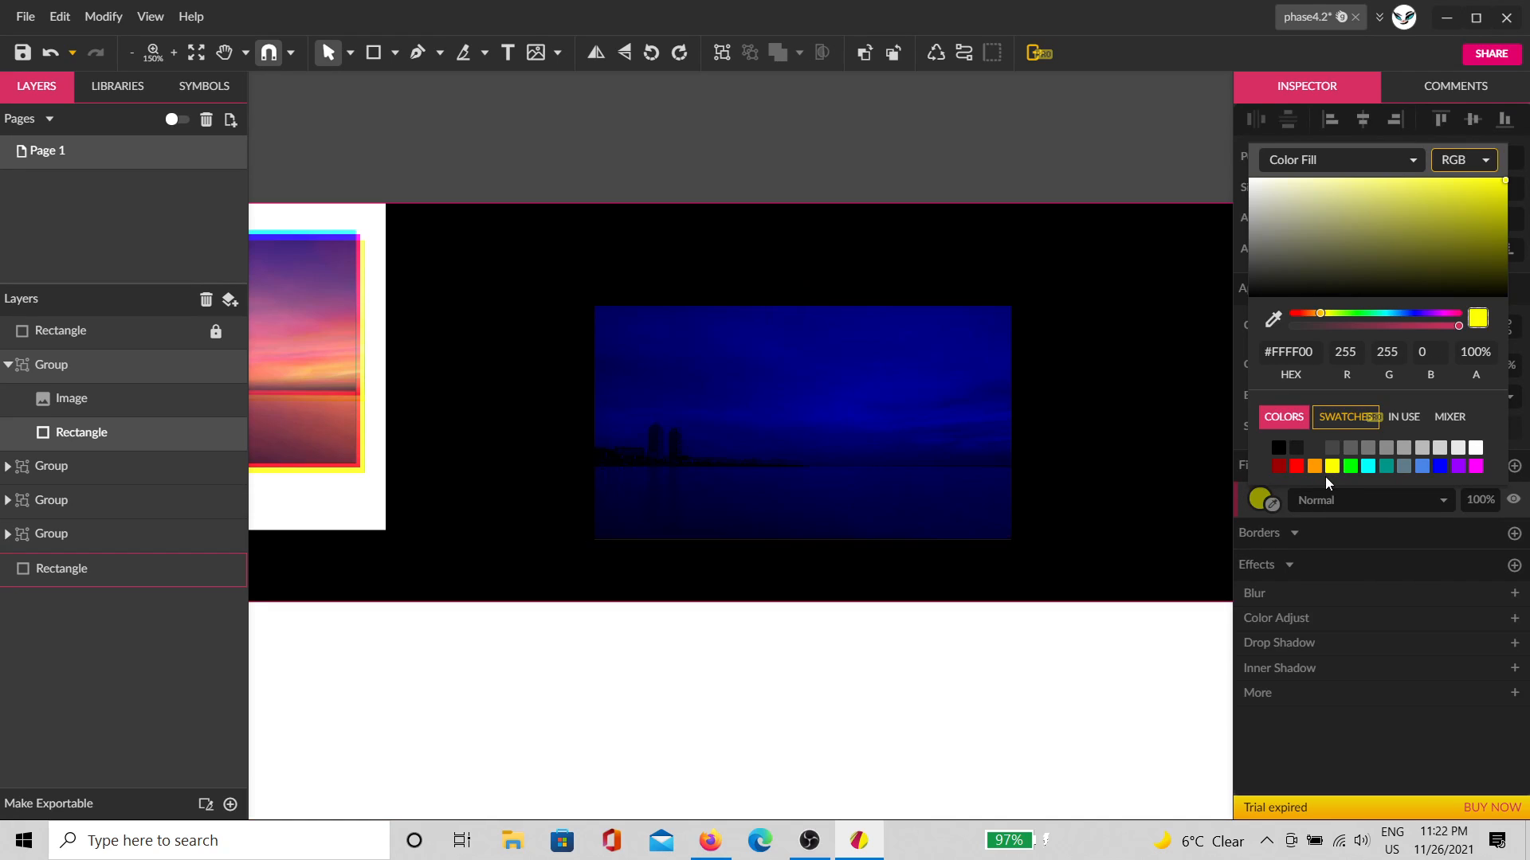
{"action": "left_click", "coordinate": [1368, 468]}
{"action": "left_click", "coordinate": [938, 630]}
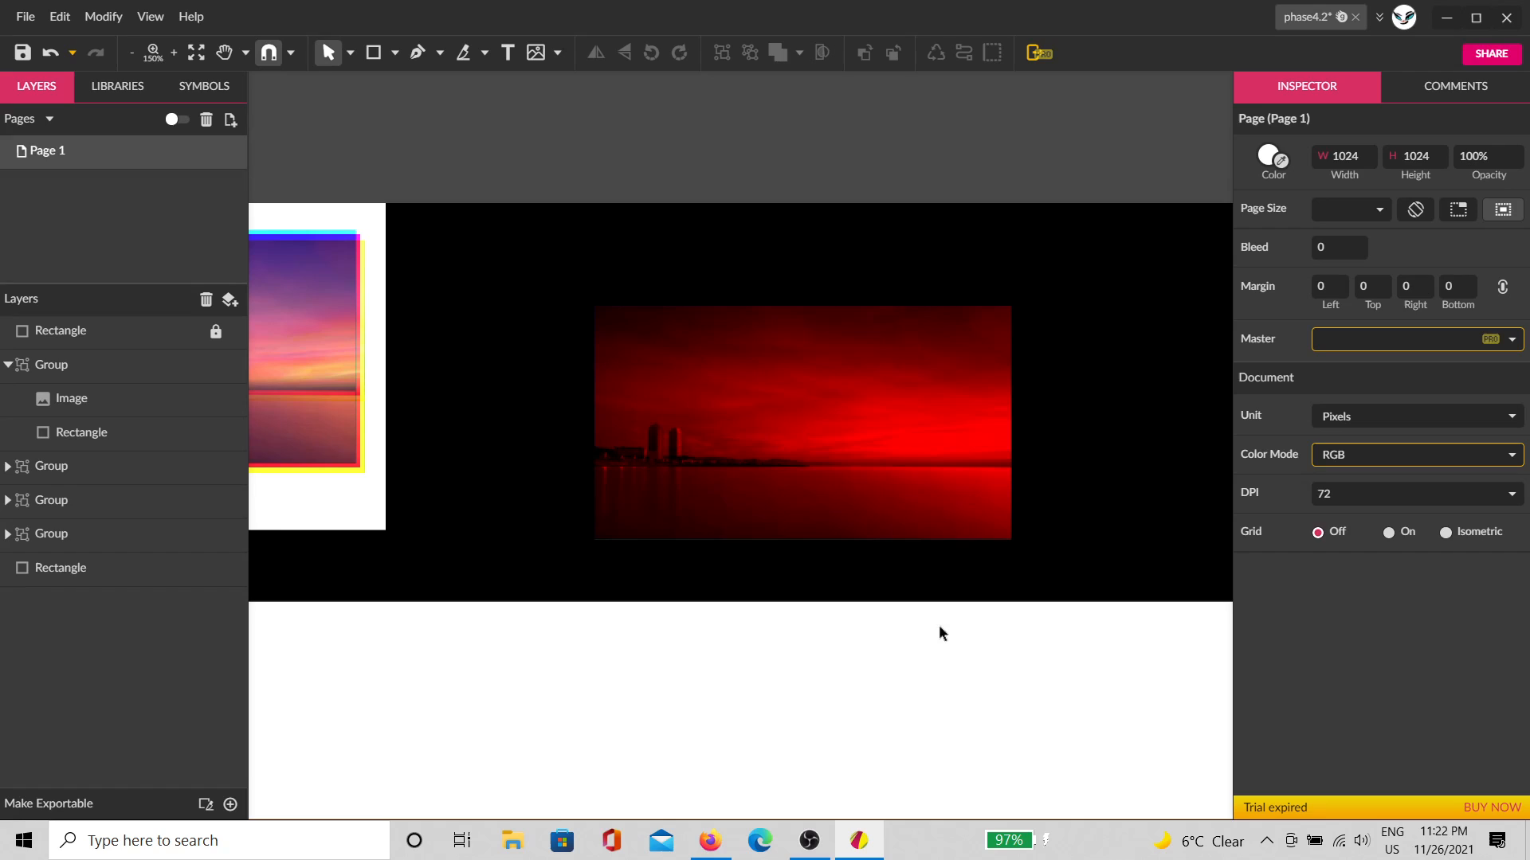
{"action": "left_click", "coordinate": [895, 436]}
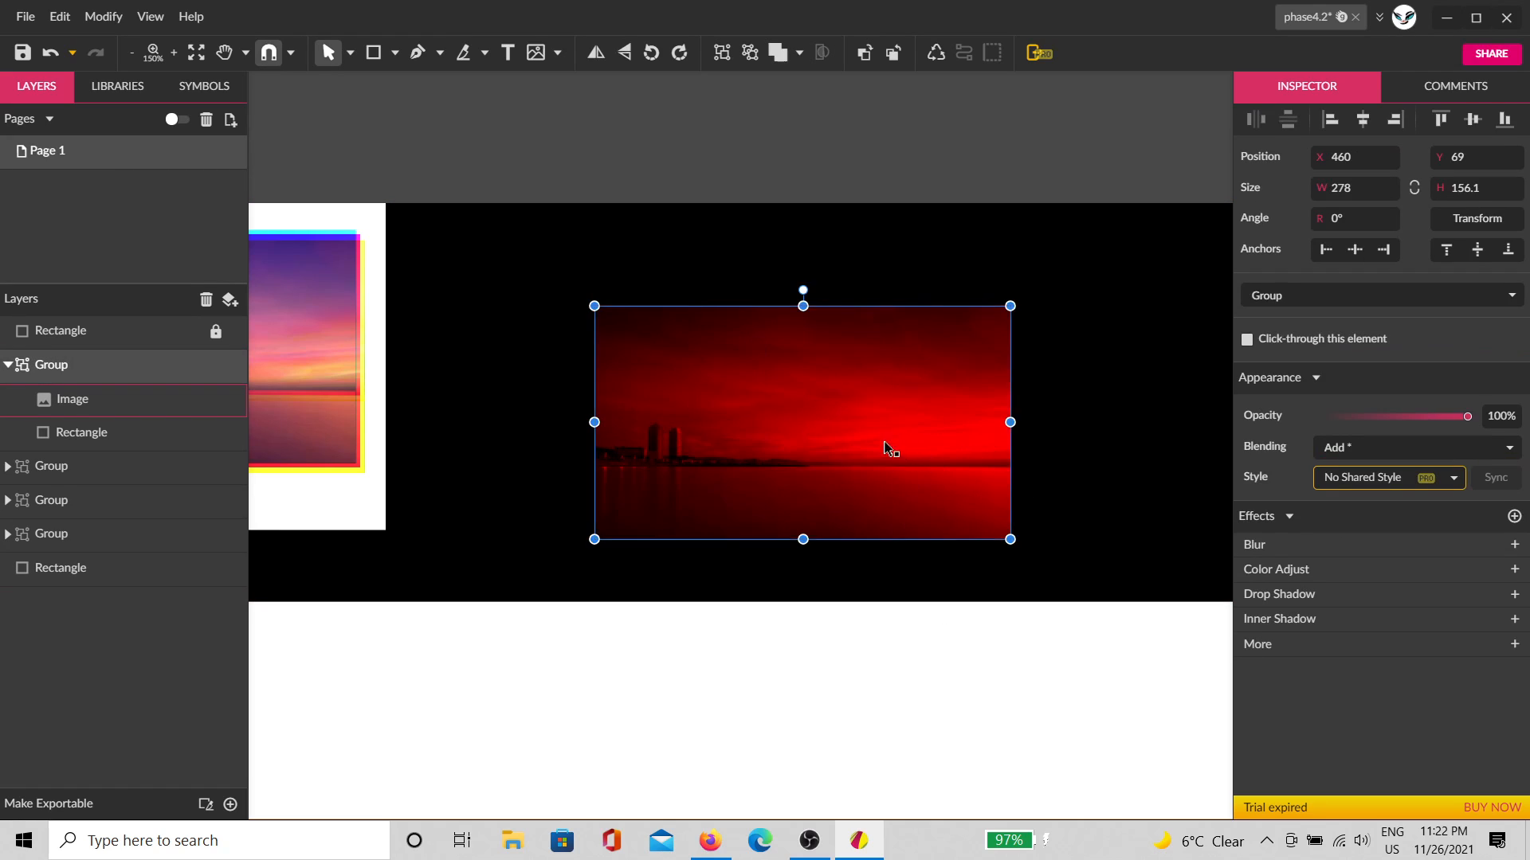
Step: Move the red image group, then duplicate it twice with Ctrl+D
{"action": "left_click_drag", "start_coordinate": [887, 447], "coordinate": [1065, 417]}
{"action": "key", "text": "ctrl+d"}
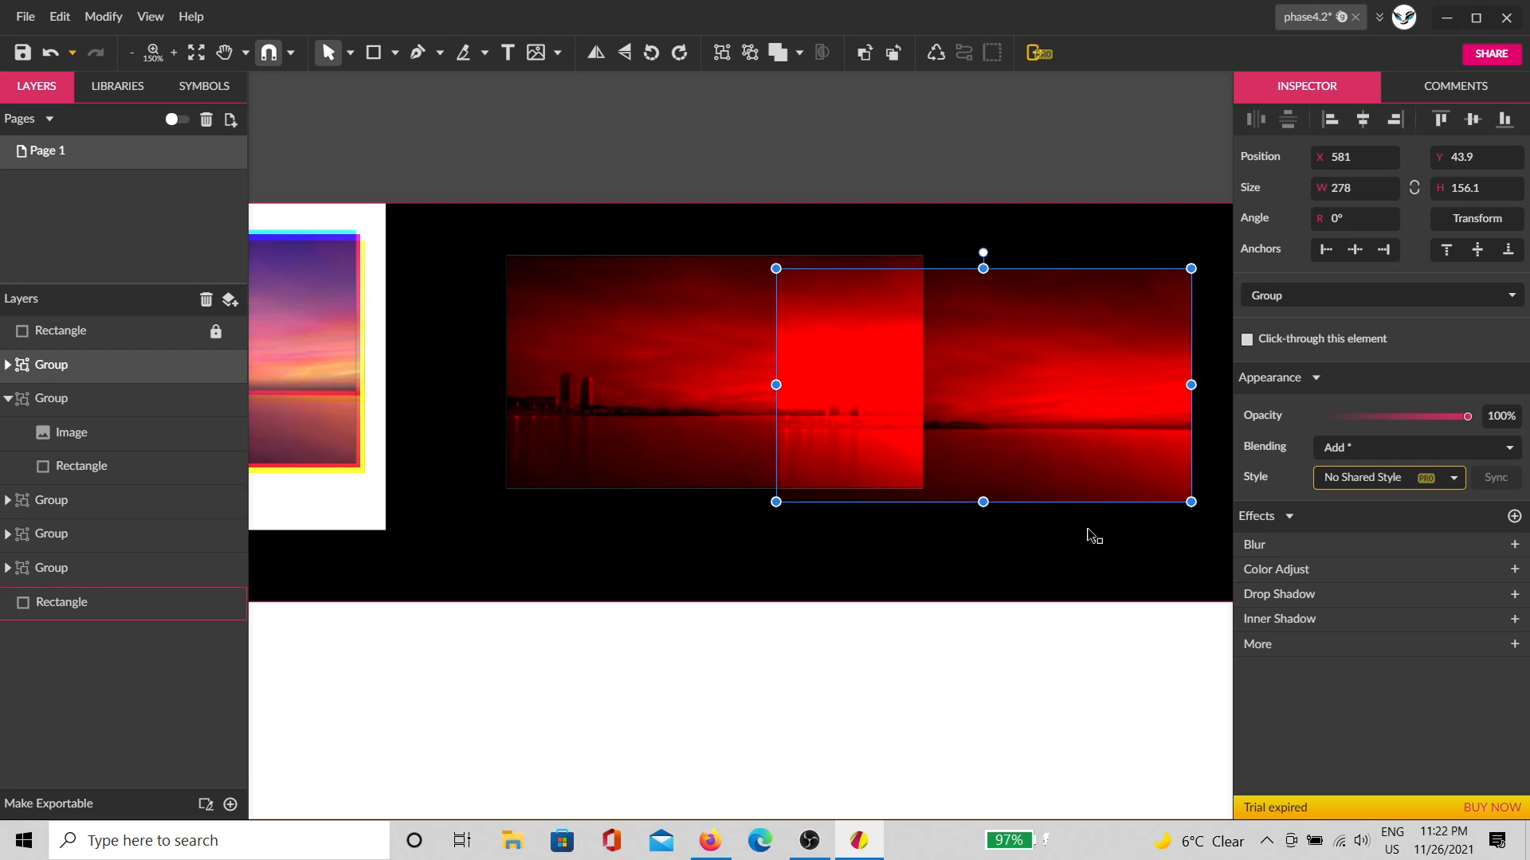
{"action": "key", "text": "ctrl+d"}
{"action": "left_click", "coordinate": [993, 519]}
Step: Set the middle copy's rectangle fill to magenta, turning that copy green
{"action": "left_click", "coordinate": [992, 468]}
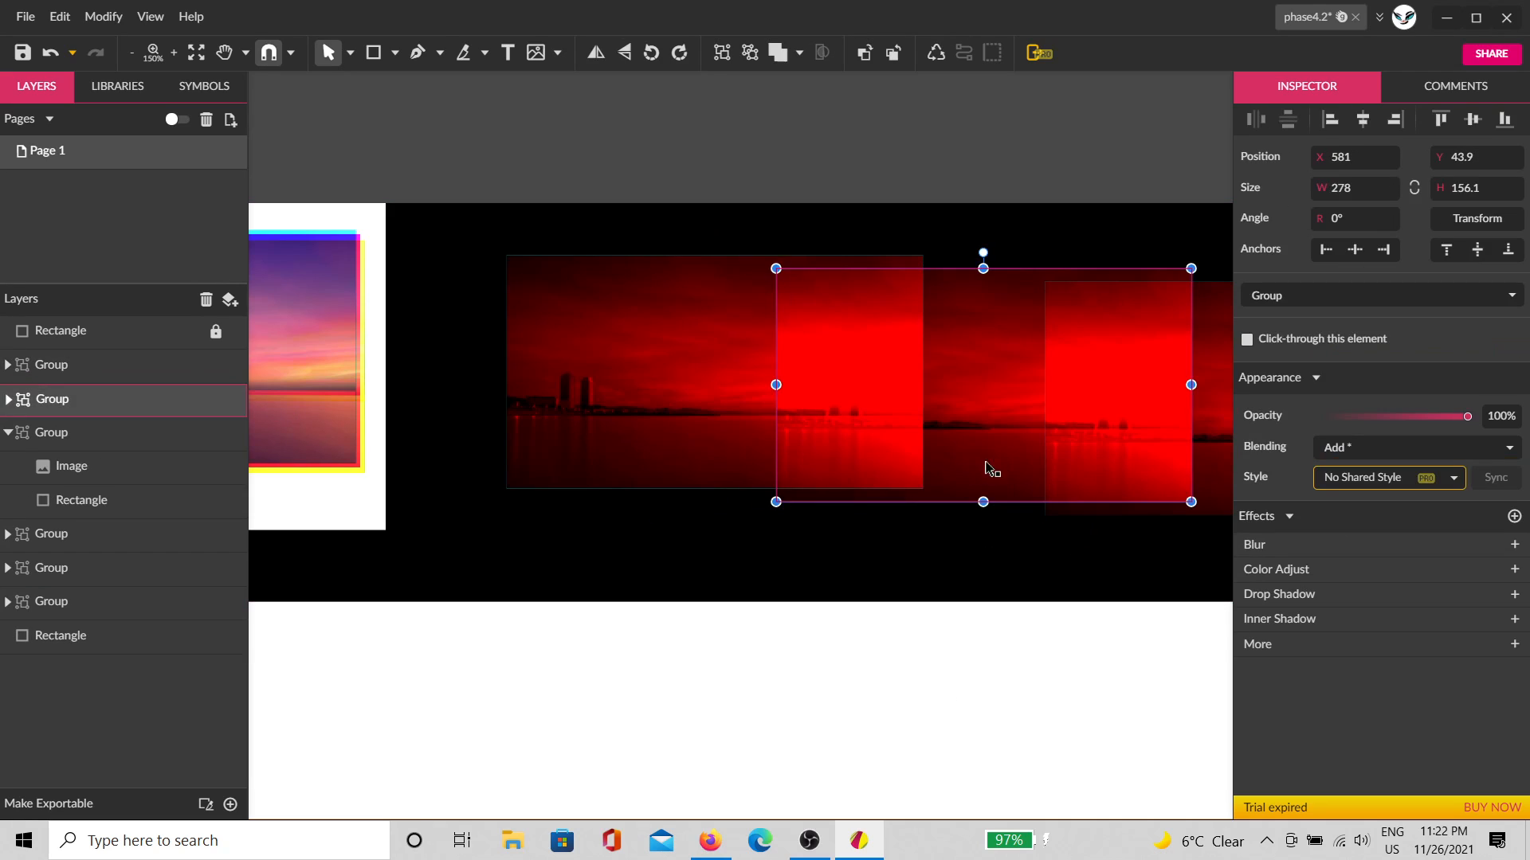
{"action": "left_click", "coordinate": [8, 399]}
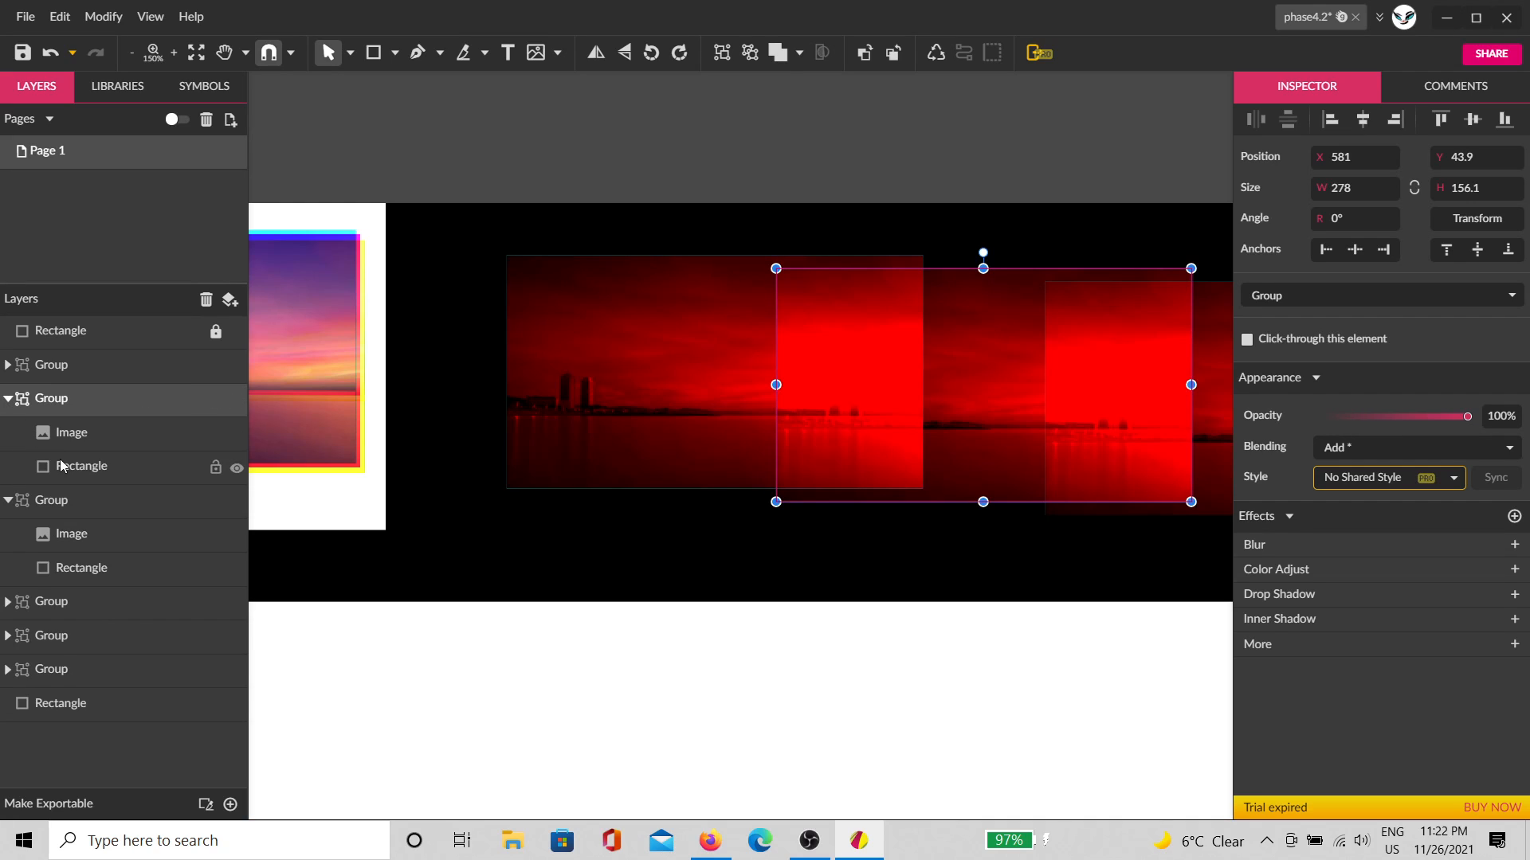
{"action": "left_click", "coordinate": [61, 466]}
{"action": "left_click", "coordinate": [1259, 500]}
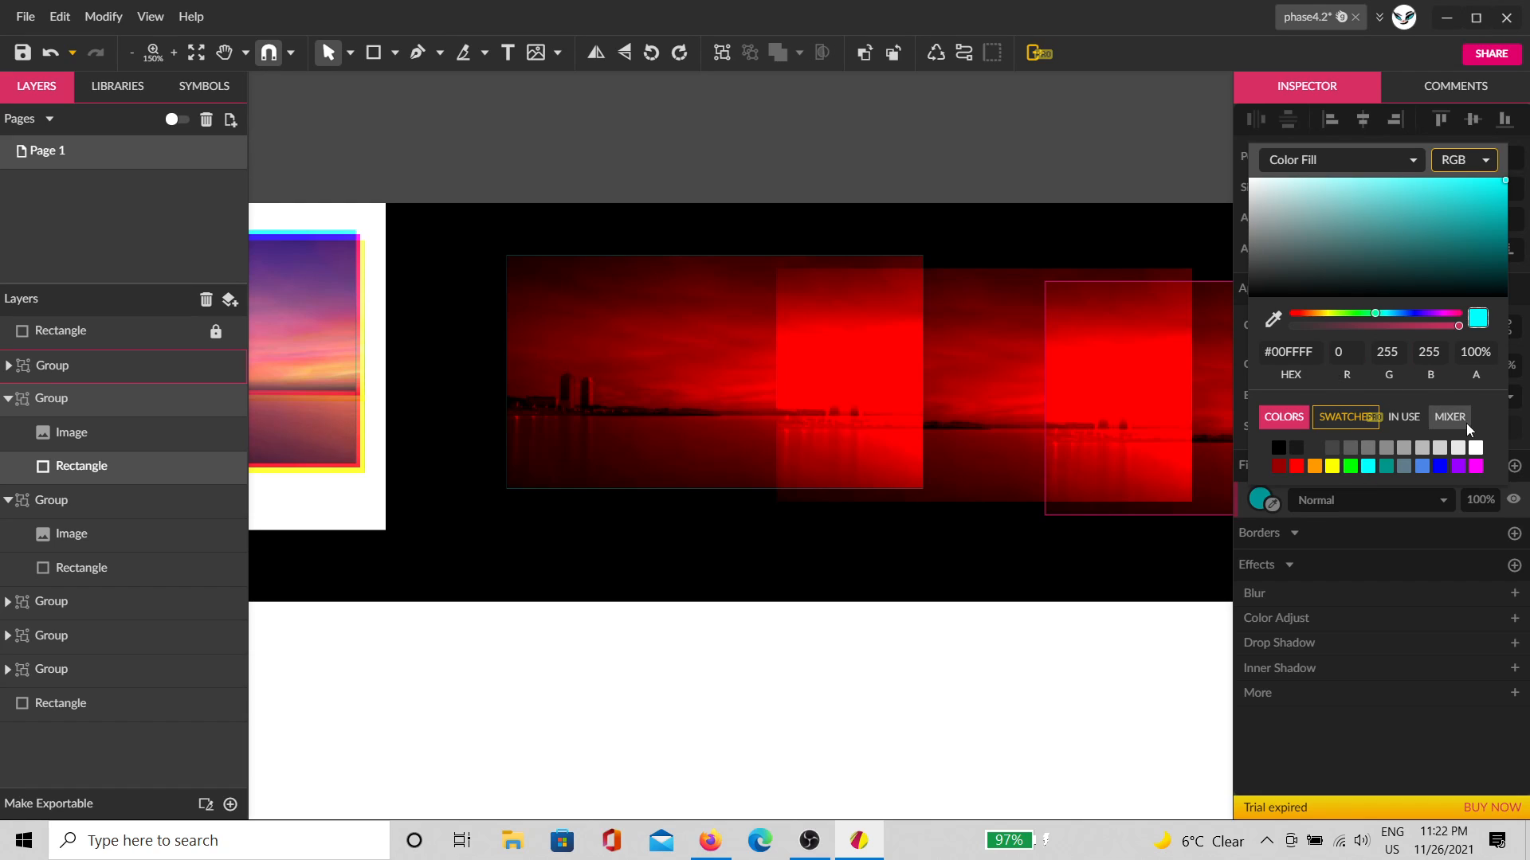
{"action": "left_click", "coordinate": [1475, 466]}
Step: Set the right copy's rectangle fill to yellow, turning that copy blue
{"action": "left_click_drag", "start_coordinate": [1076, 566], "coordinate": [894, 571]}
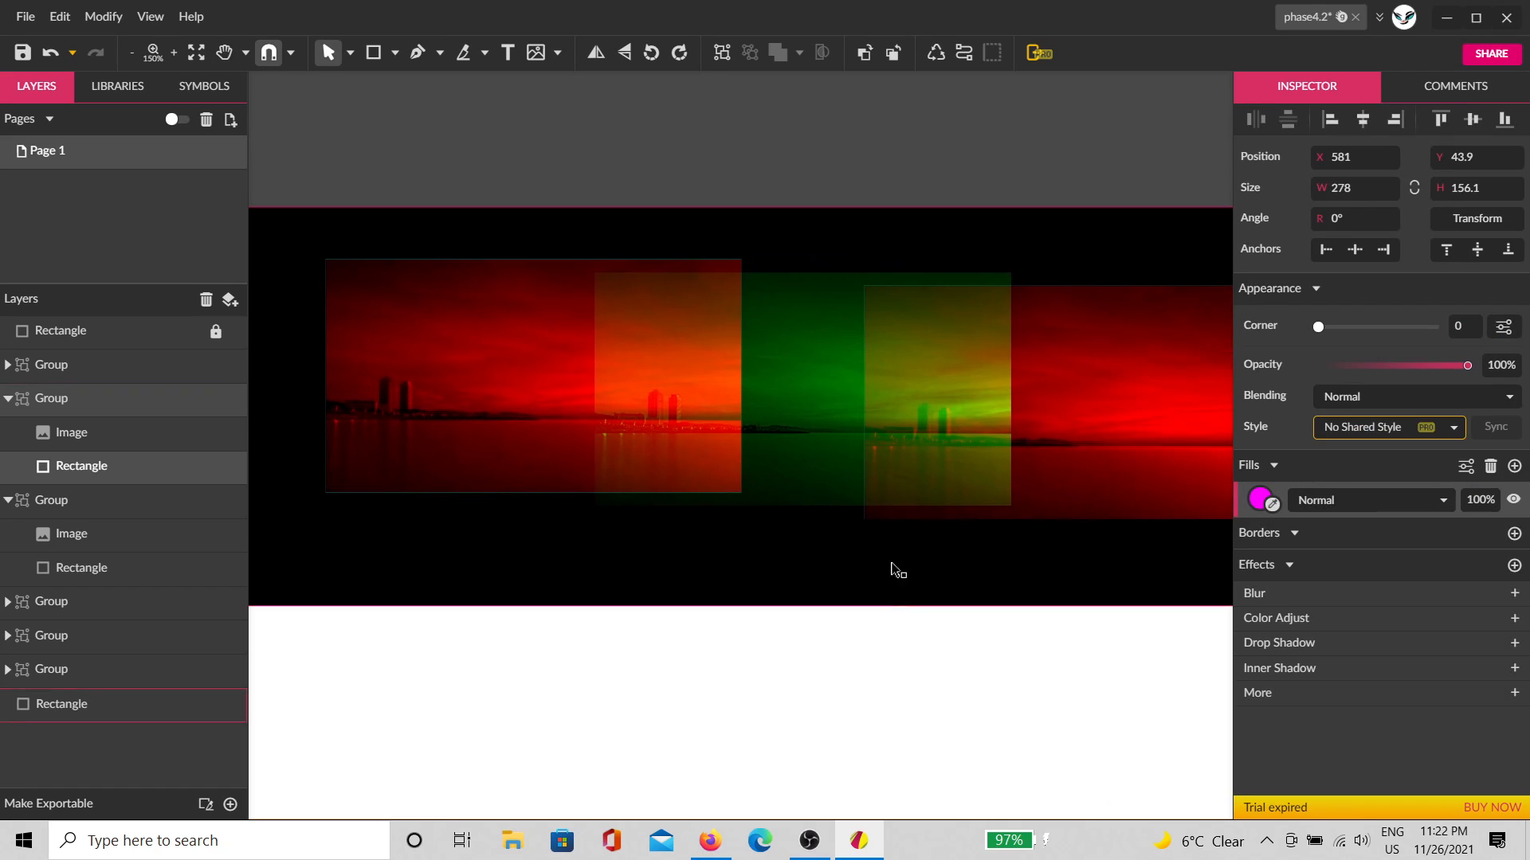
{"action": "left_click", "coordinate": [1039, 448]}
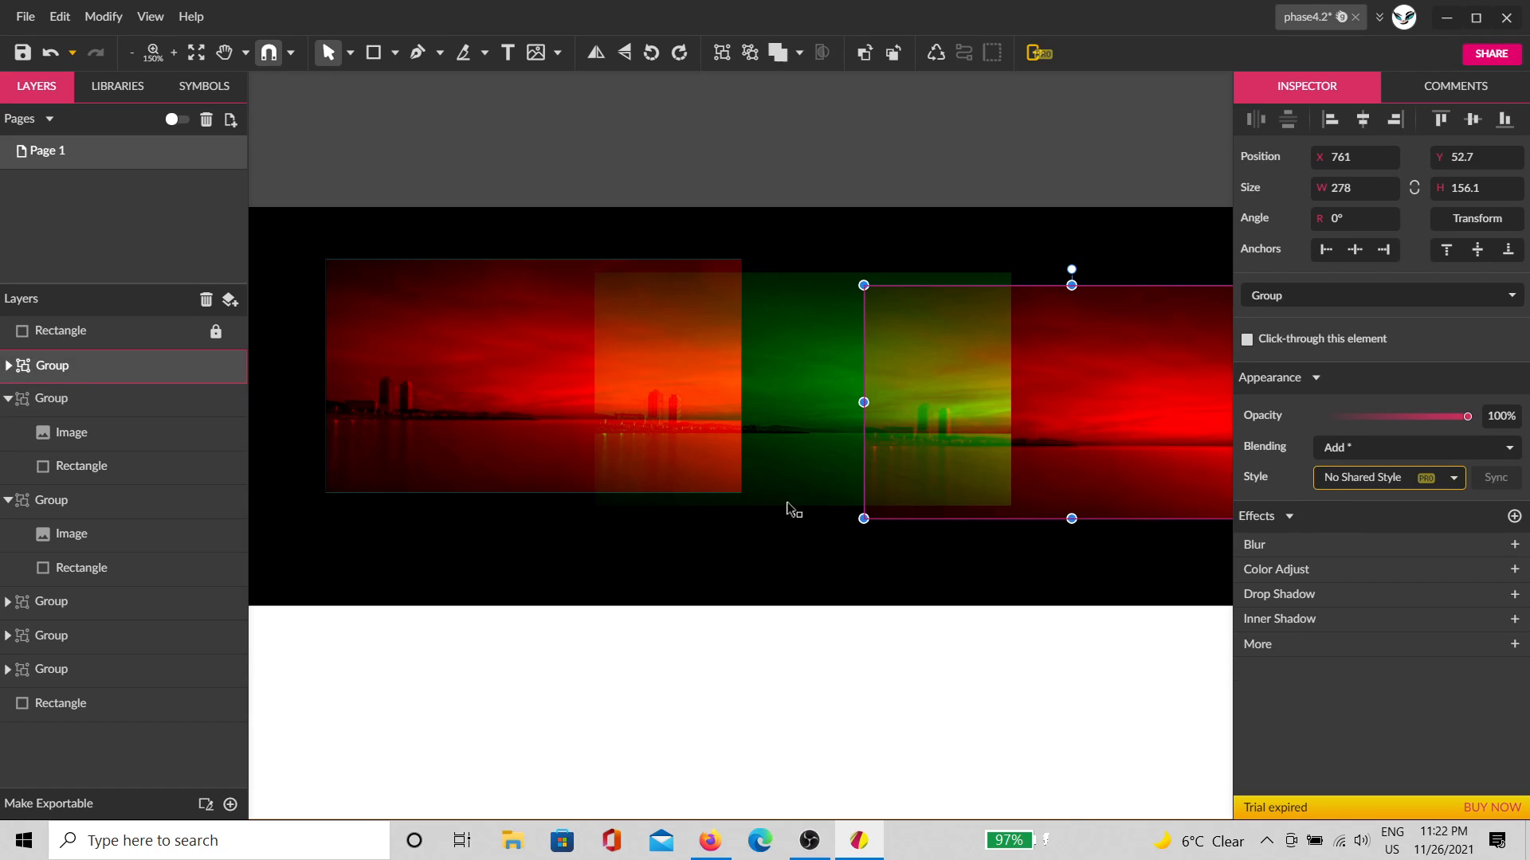
{"action": "left_click", "coordinate": [8, 365]}
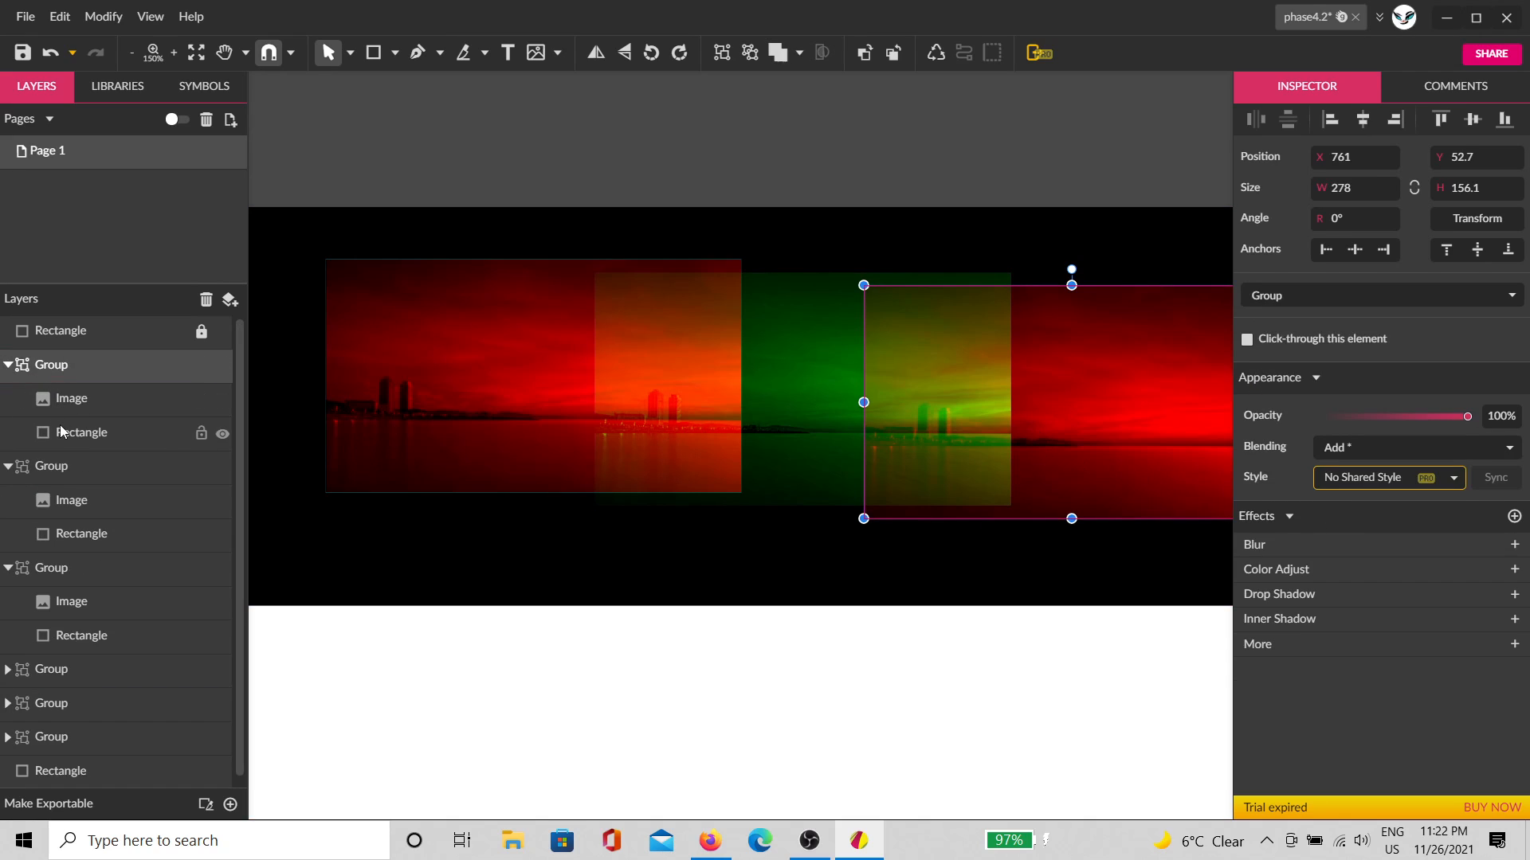
{"action": "left_click", "coordinate": [76, 432]}
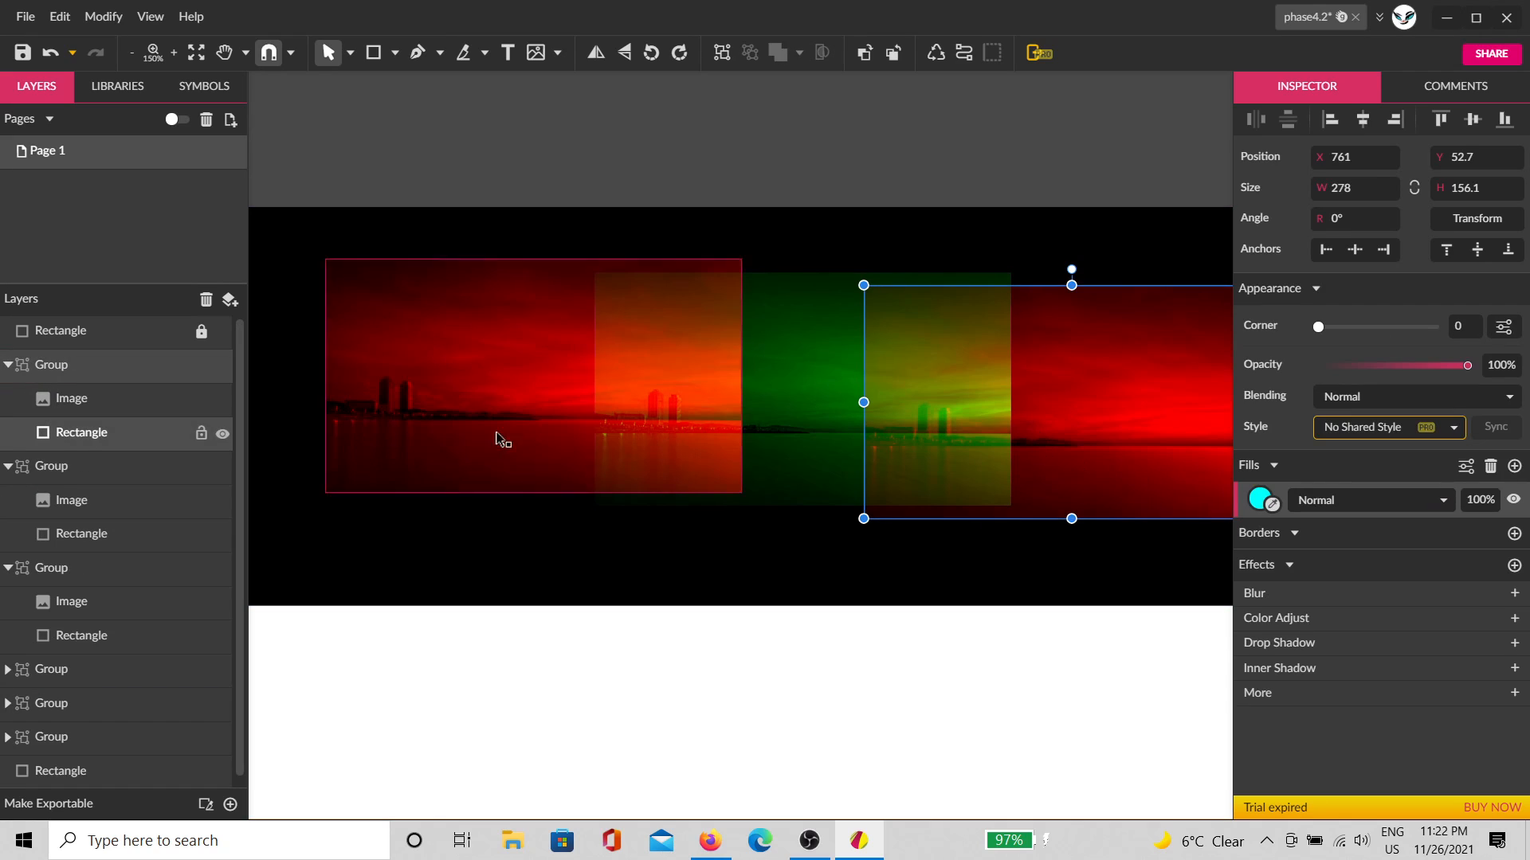
{"action": "left_click", "coordinate": [1261, 501]}
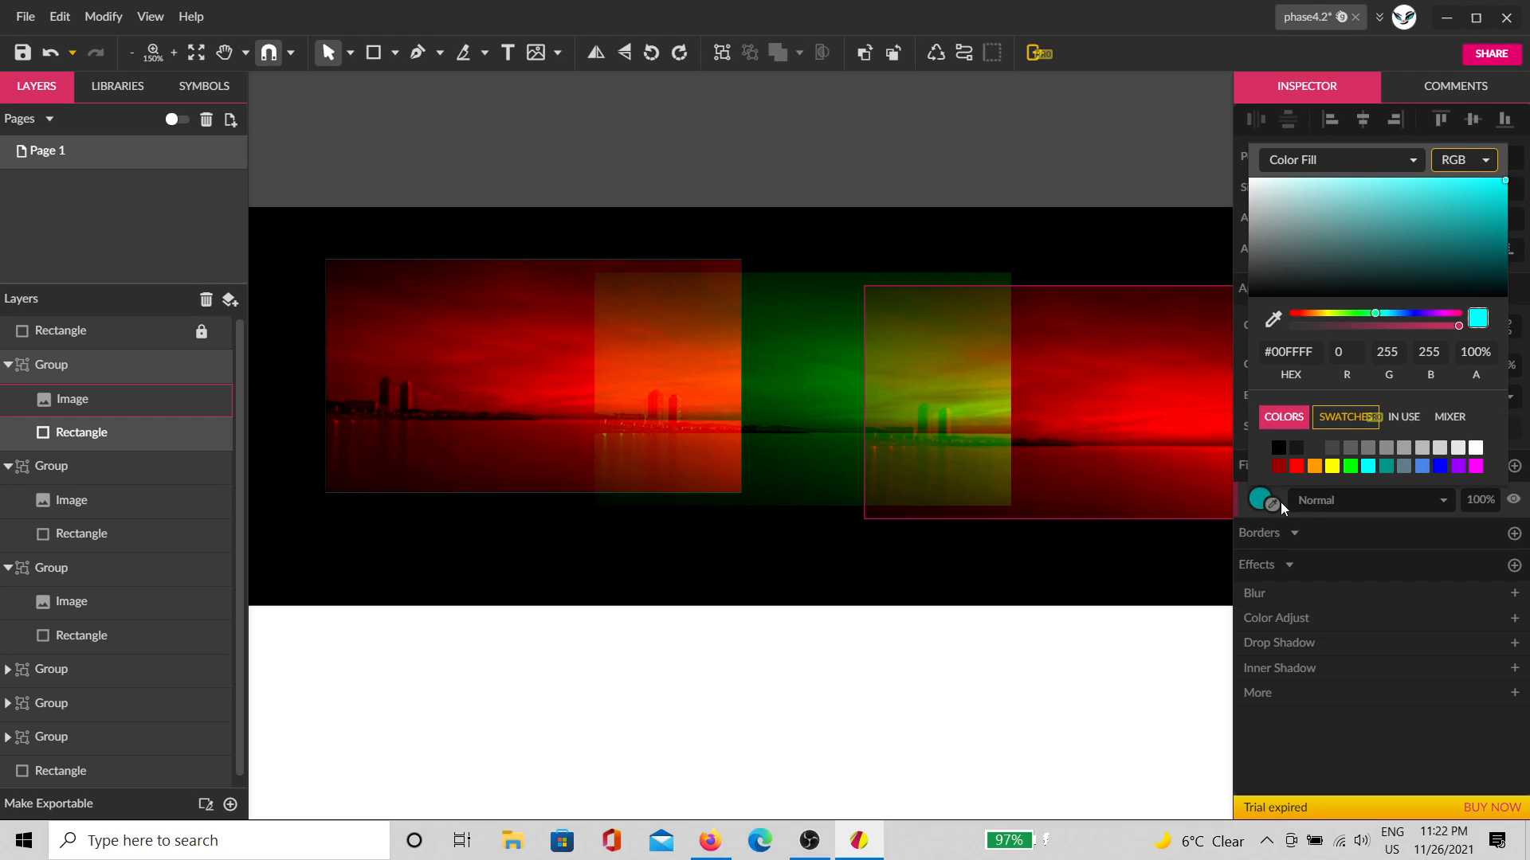
{"action": "left_click", "coordinate": [1331, 466]}
{"action": "left_click", "coordinate": [909, 677]}
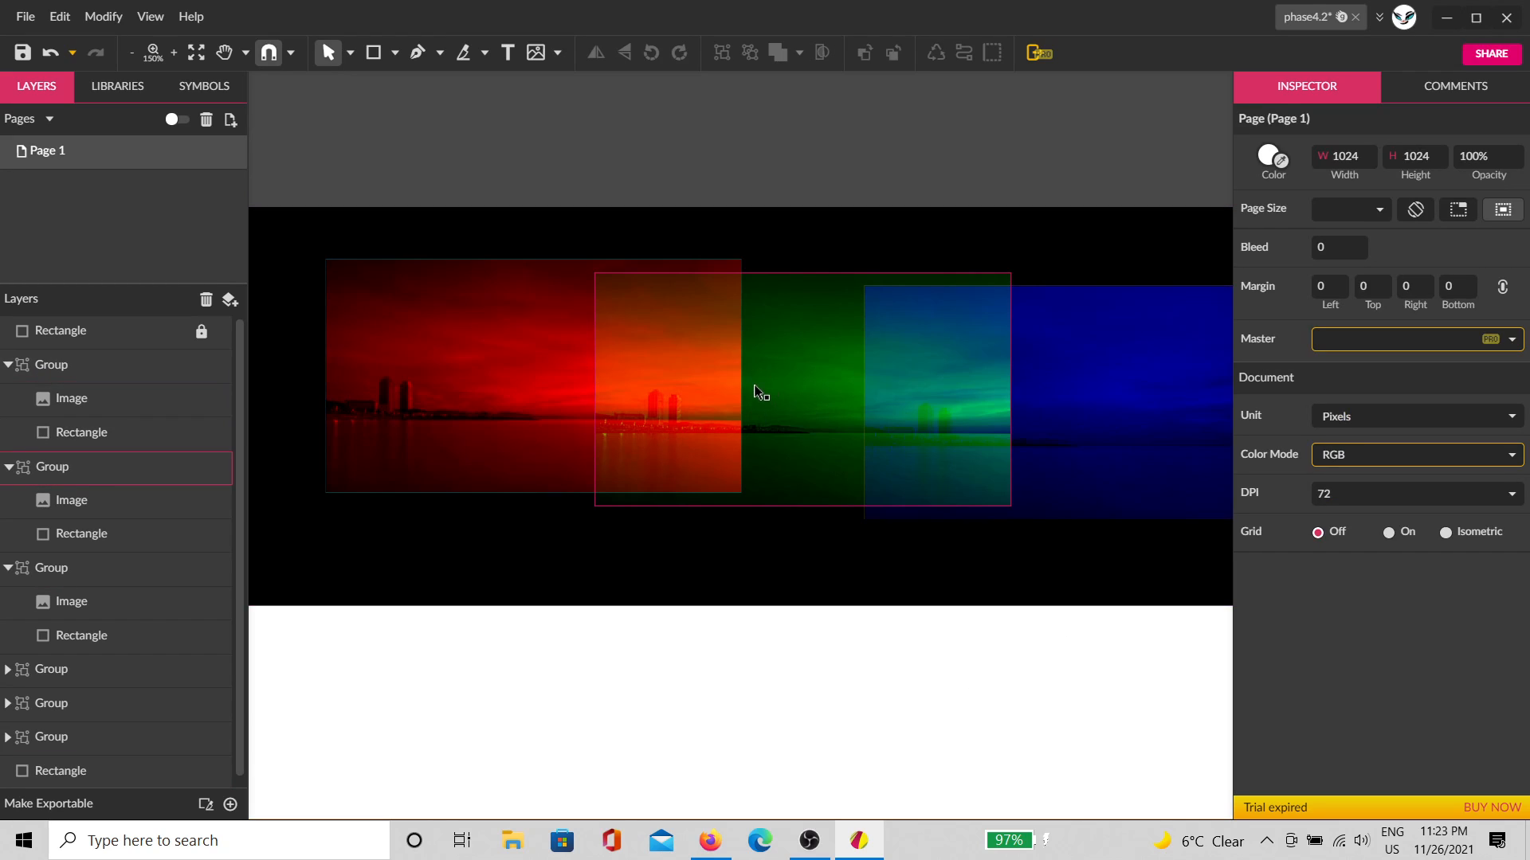
Step: Drag the green and blue copies over the red image with slight offsets
{"action": "left_click_drag", "start_coordinate": [767, 406], "coordinate": [714, 375]}
{"action": "left_click_drag", "start_coordinate": [866, 427], "coordinate": [528, 387]}
{"action": "left_click_drag", "start_coordinate": [505, 584], "coordinate": [943, 618]}
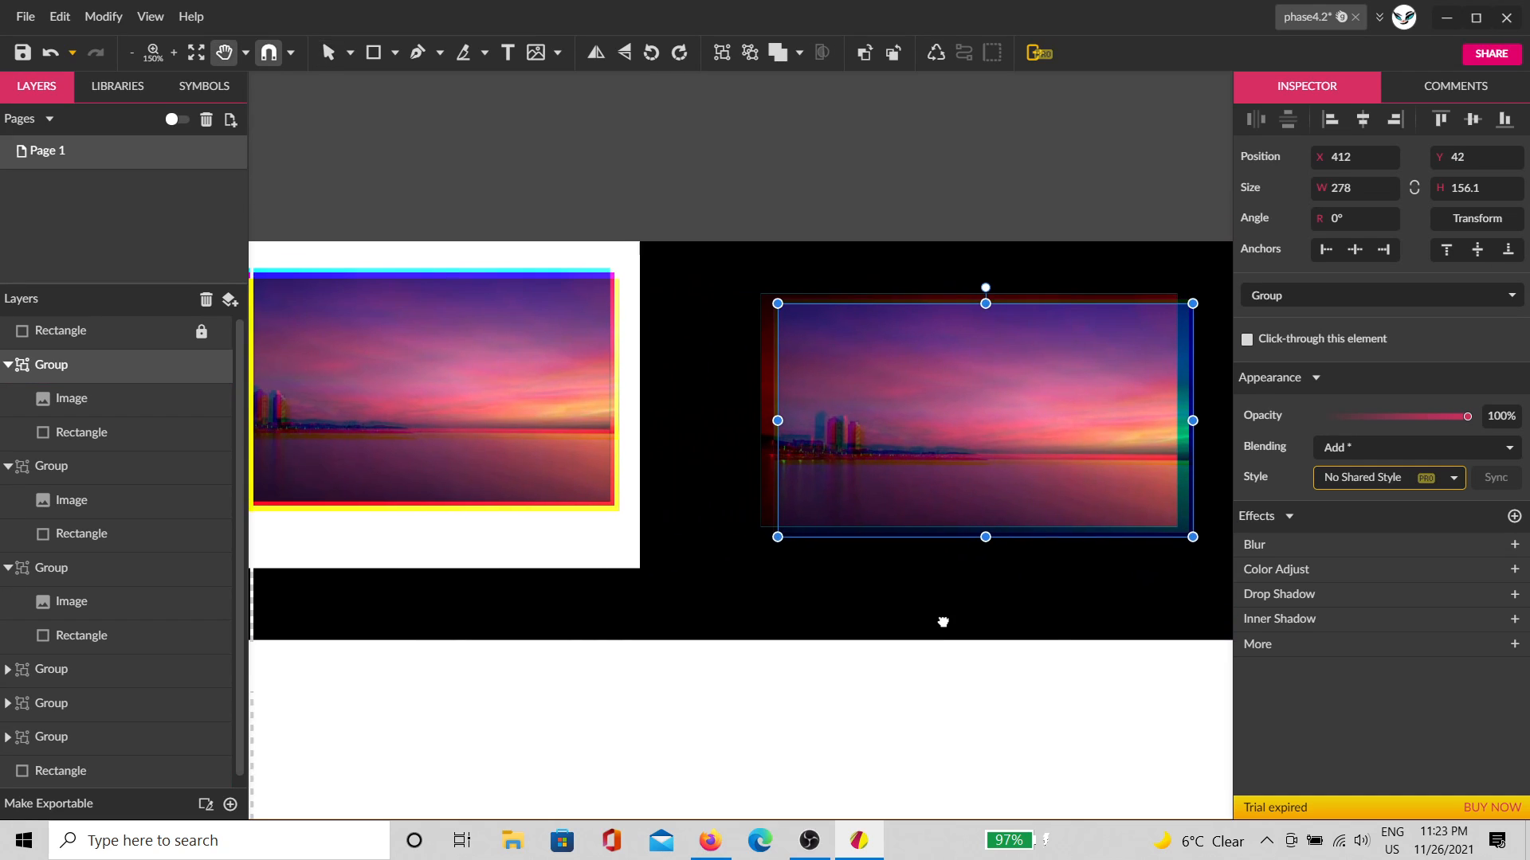
Step: Select the black background rectangle and pan and zoom to frame the artboard
{"action": "left_click", "coordinate": [868, 621]}
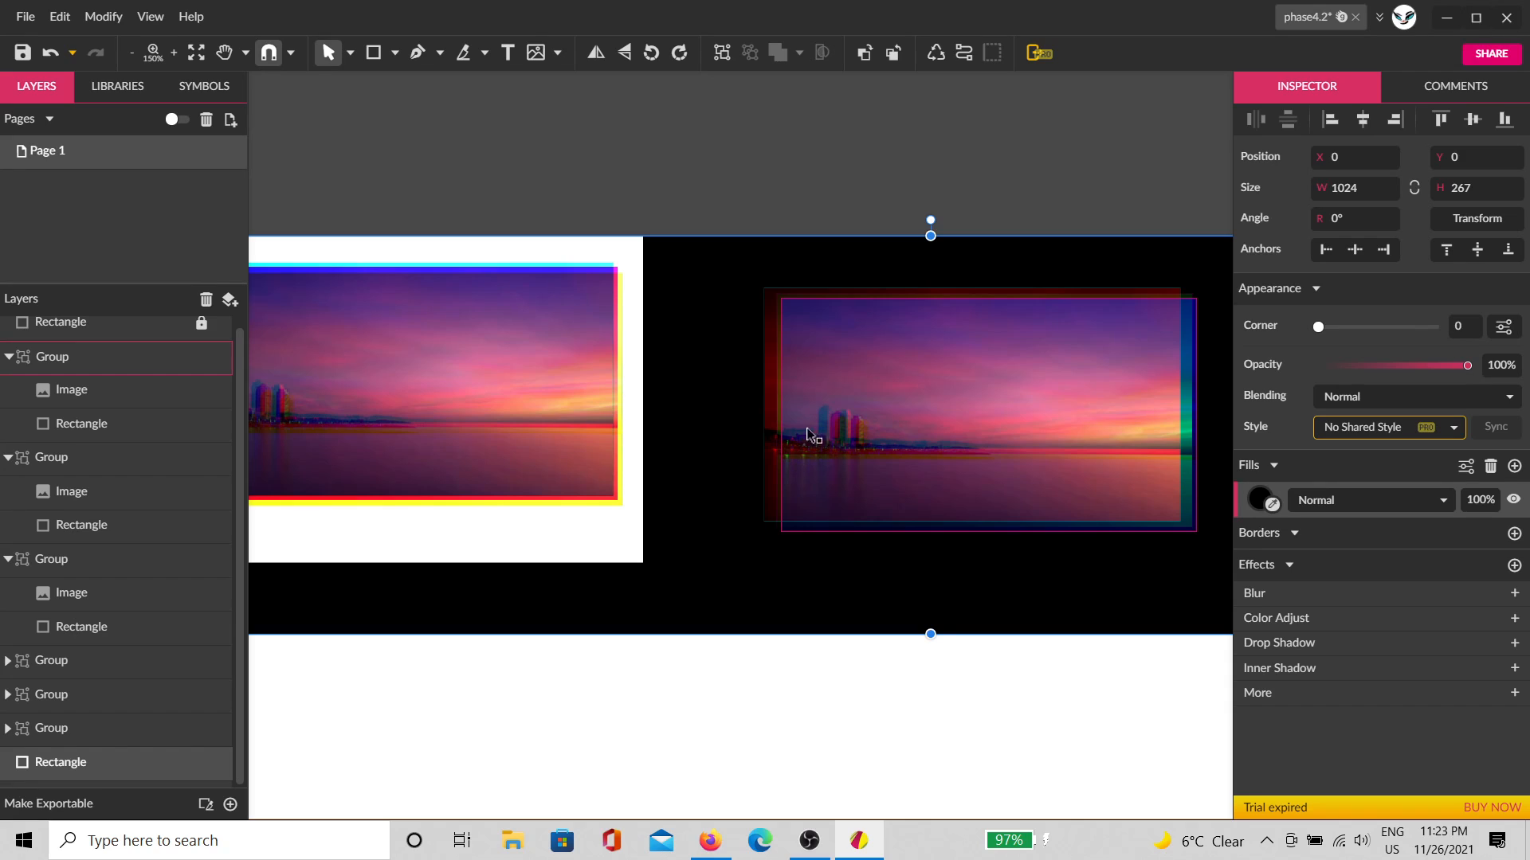
{"action": "scroll", "coordinate": [896, 317], "scroll_direction": "up", "scroll_amount": 2}
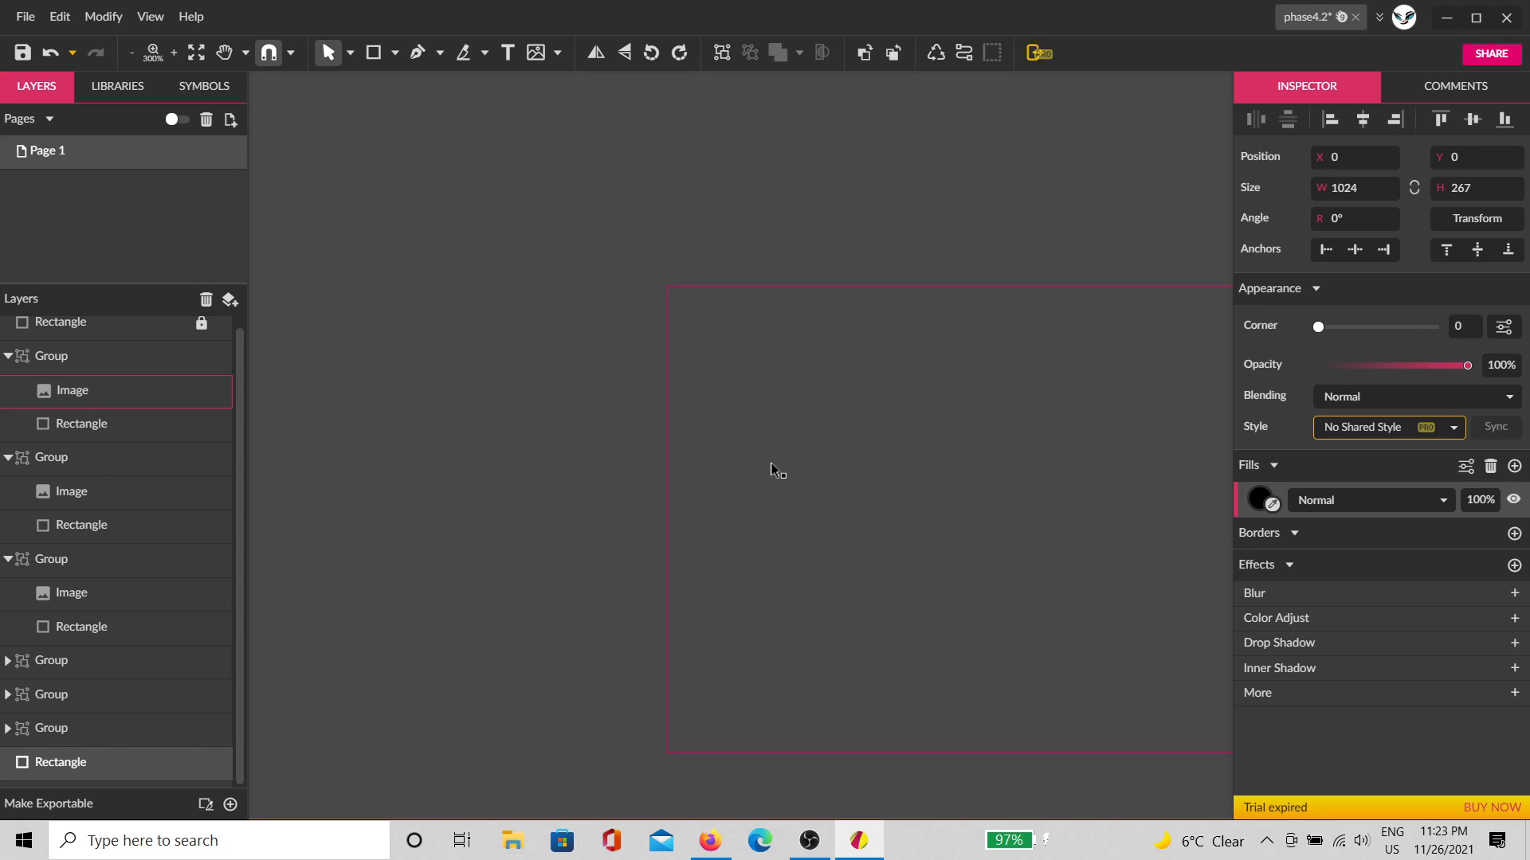
{"action": "scroll", "coordinate": [715, 436], "scroll_direction": "down", "scroll_amount": 1}
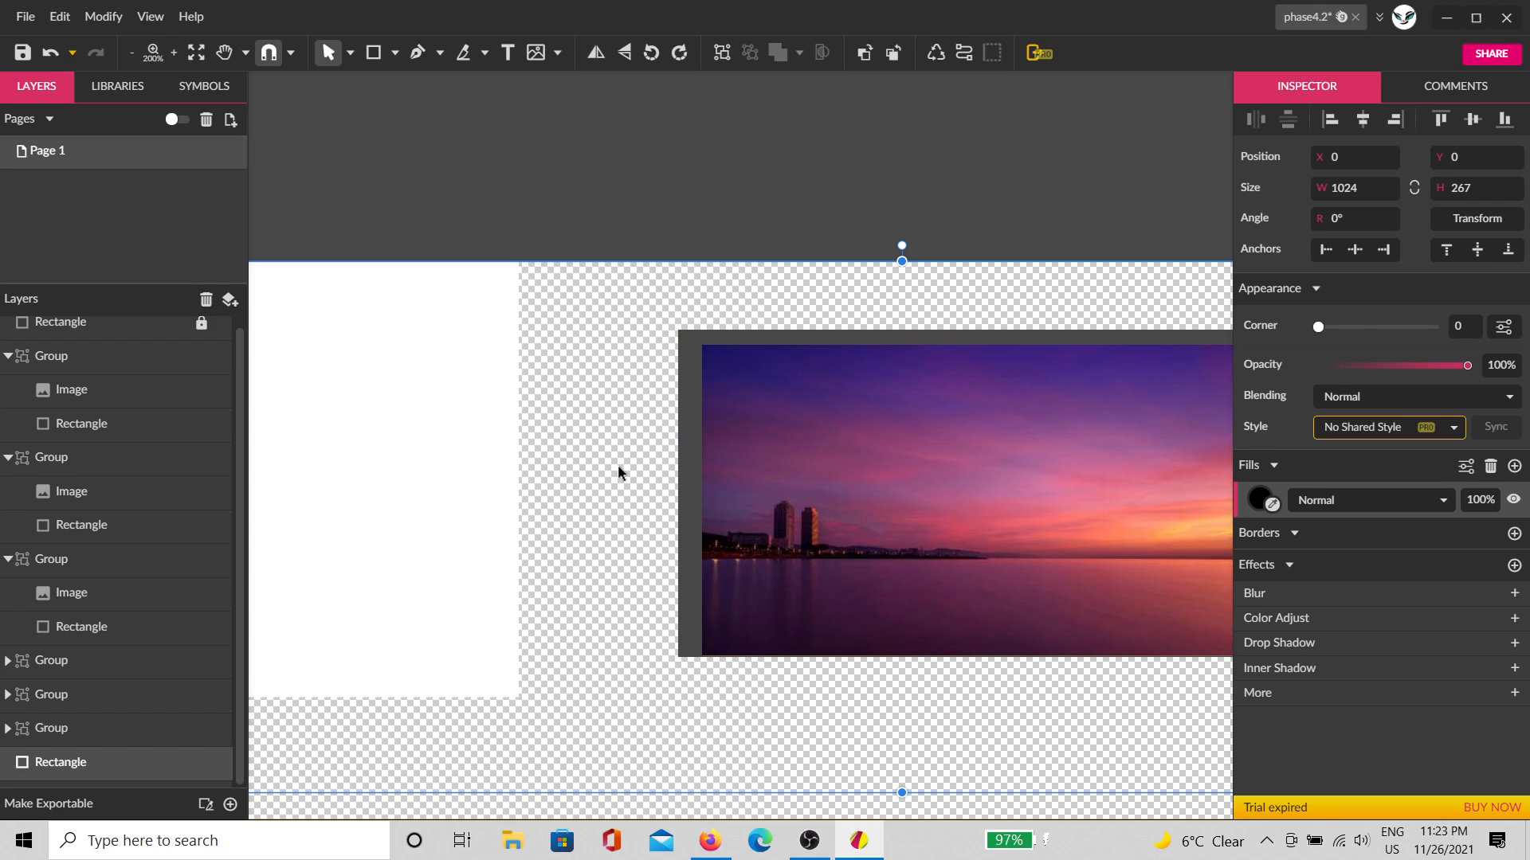
{"action": "left_click_drag", "start_coordinate": [618, 465], "coordinate": [729, 488]}
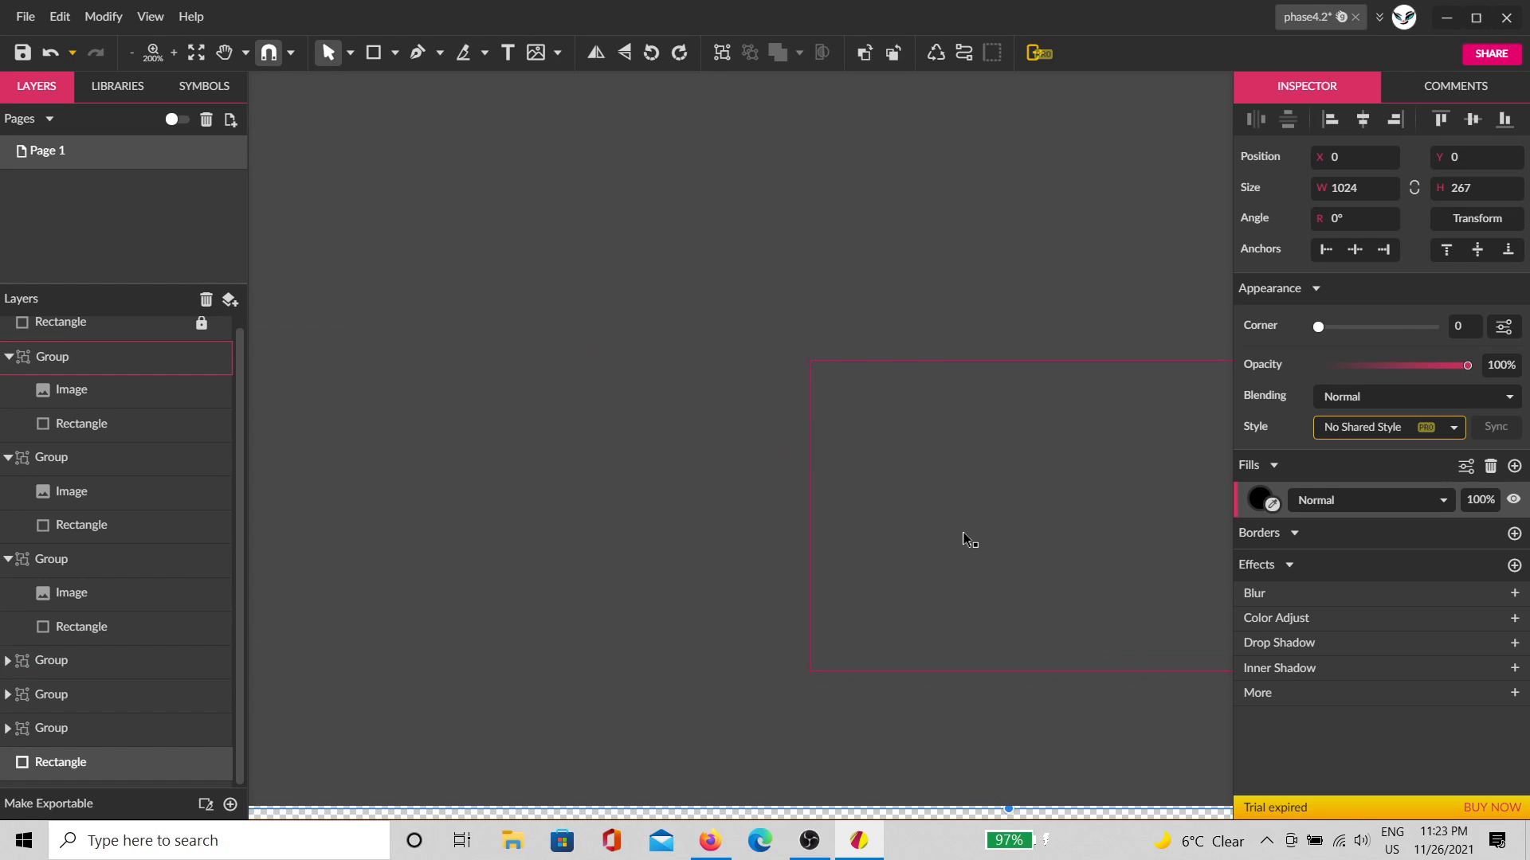
{"action": "left_click_drag", "start_coordinate": [966, 542], "coordinate": [586, 472]}
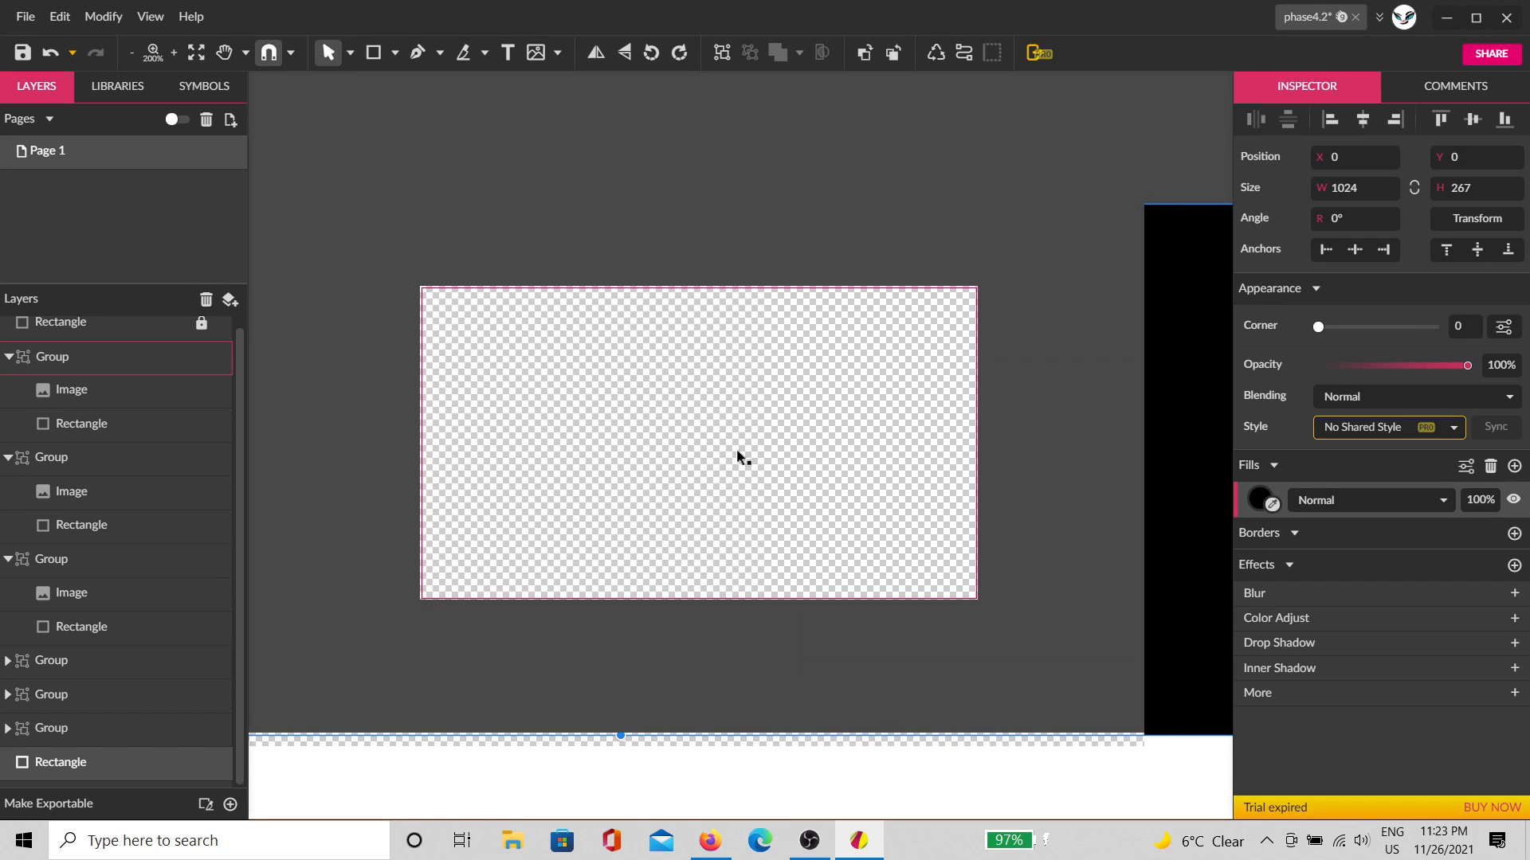
{"action": "left_click_drag", "start_coordinate": [937, 443], "coordinate": [367, 456]}
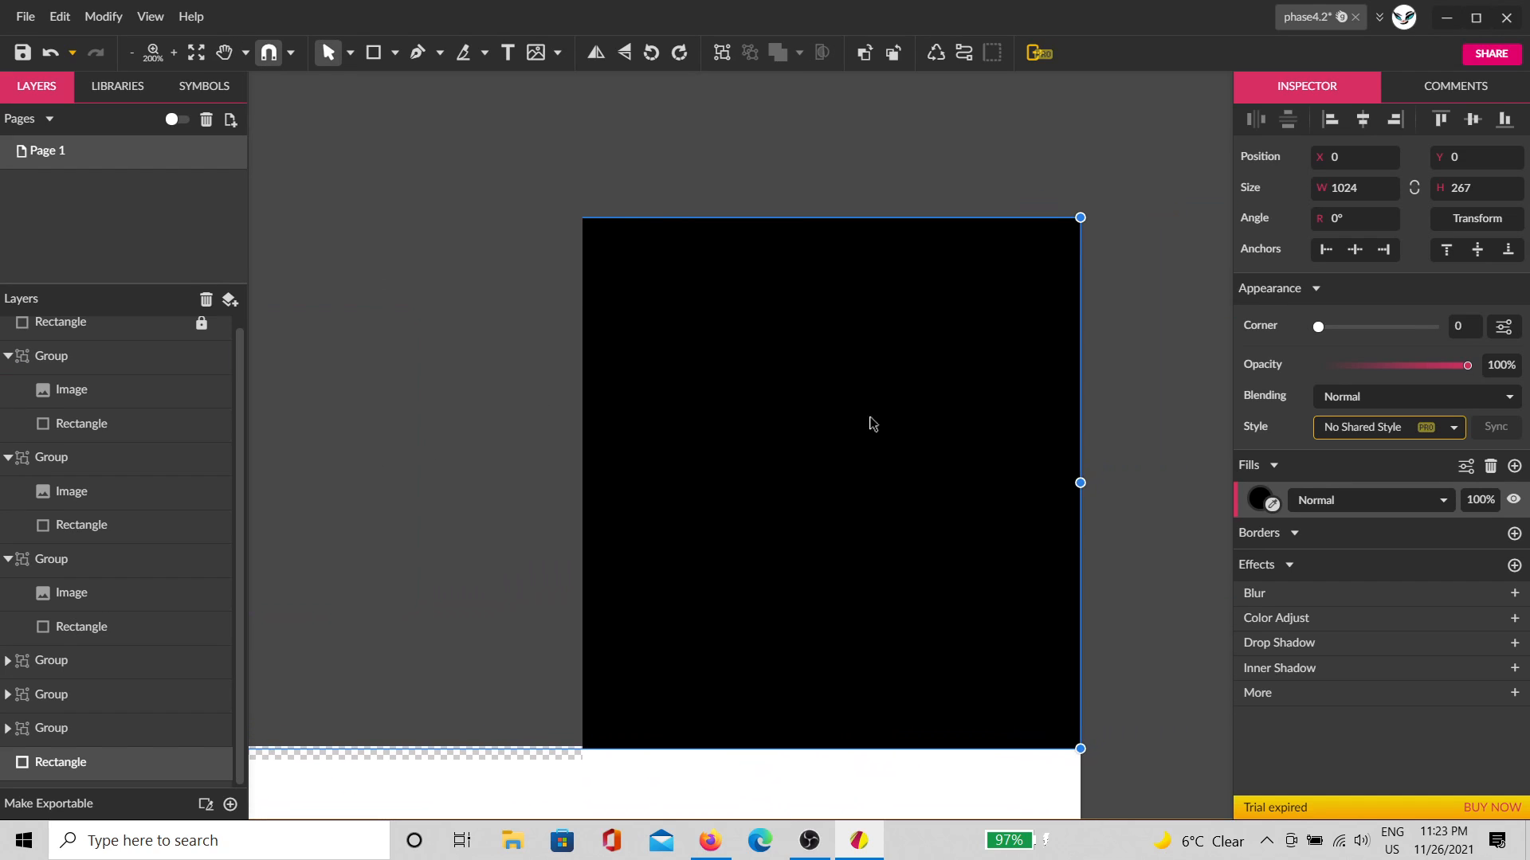
{"action": "mouse_move", "coordinate": [781, 458]}
{"action": "left_mouse_down"}
{"action": "mouse_move", "coordinate": [813, 523]}
{"action": "mouse_move", "coordinate": [977, 413]}
{"action": "mouse_move", "coordinate": [779, 431]}
{"action": "left_mouse_up"}
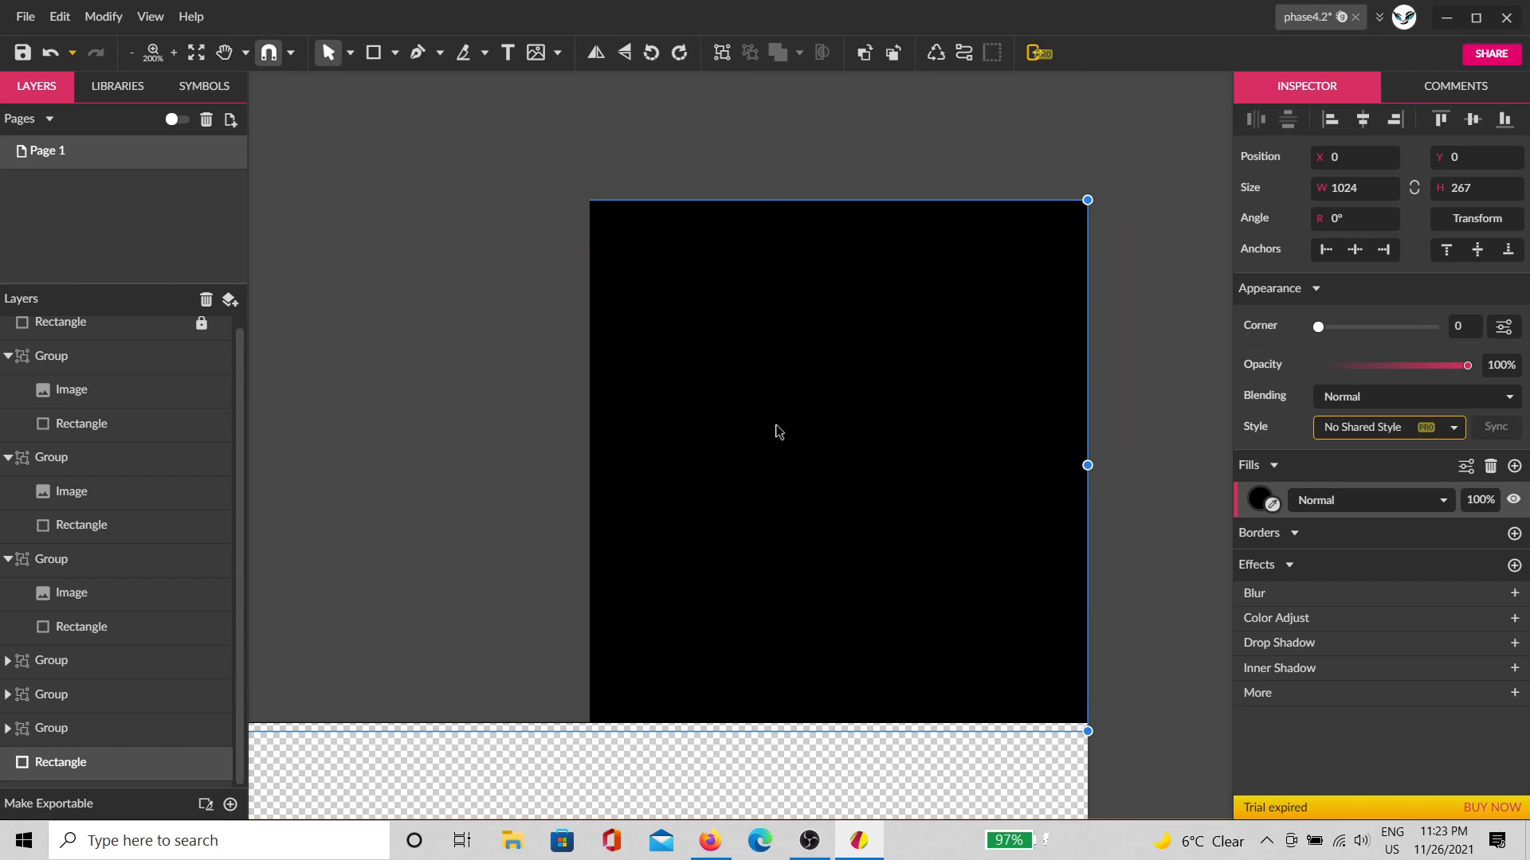
{"action": "scroll", "coordinate": [972, 401], "scroll_direction": "down", "scroll_amount": 5}
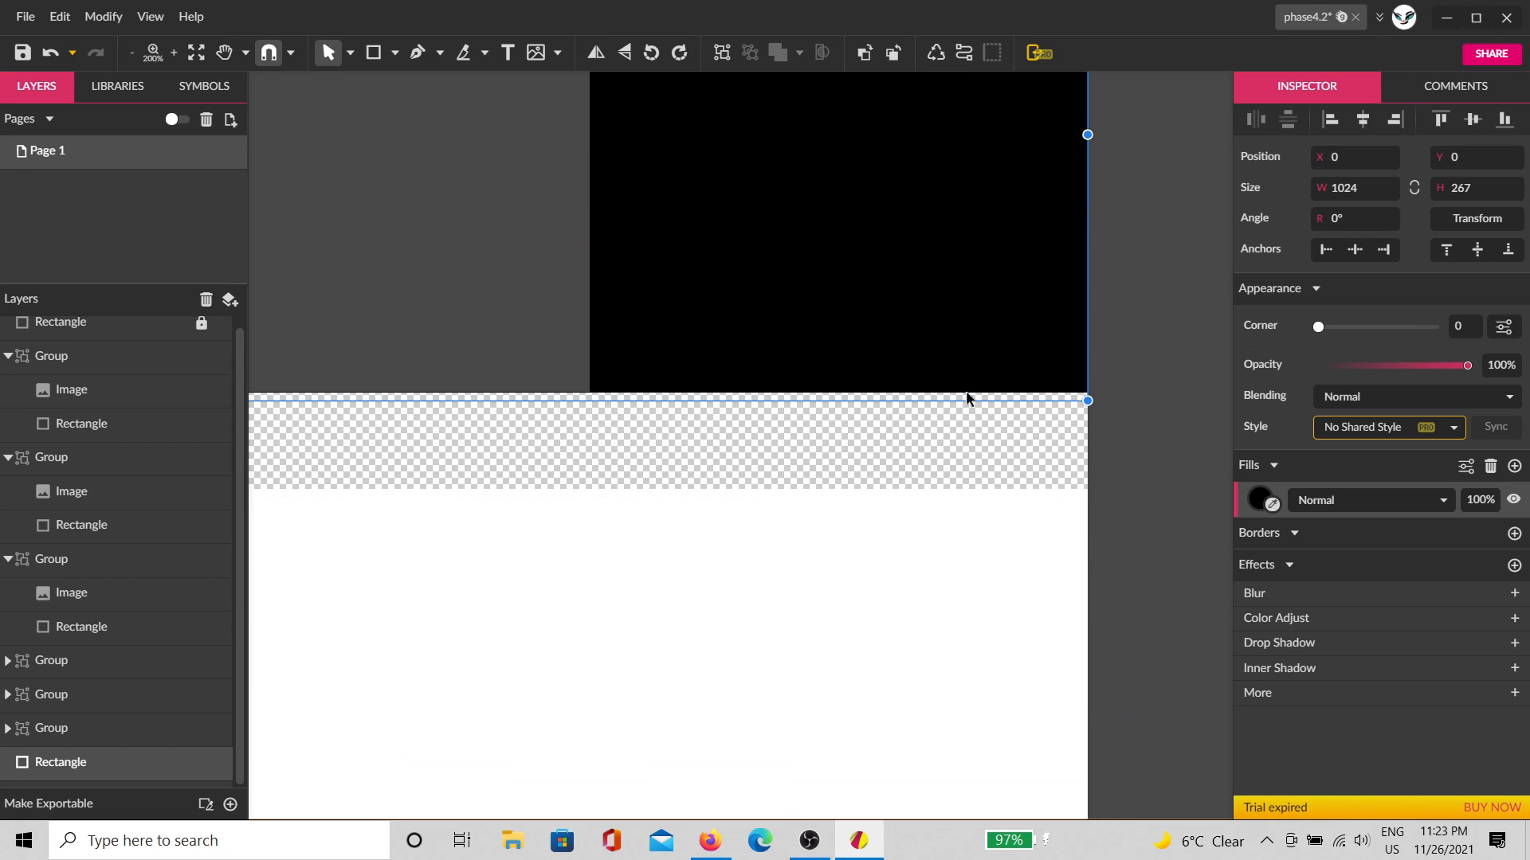
{"action": "scroll", "coordinate": [965, 400], "scroll_direction": "down", "scroll_amount": 5}
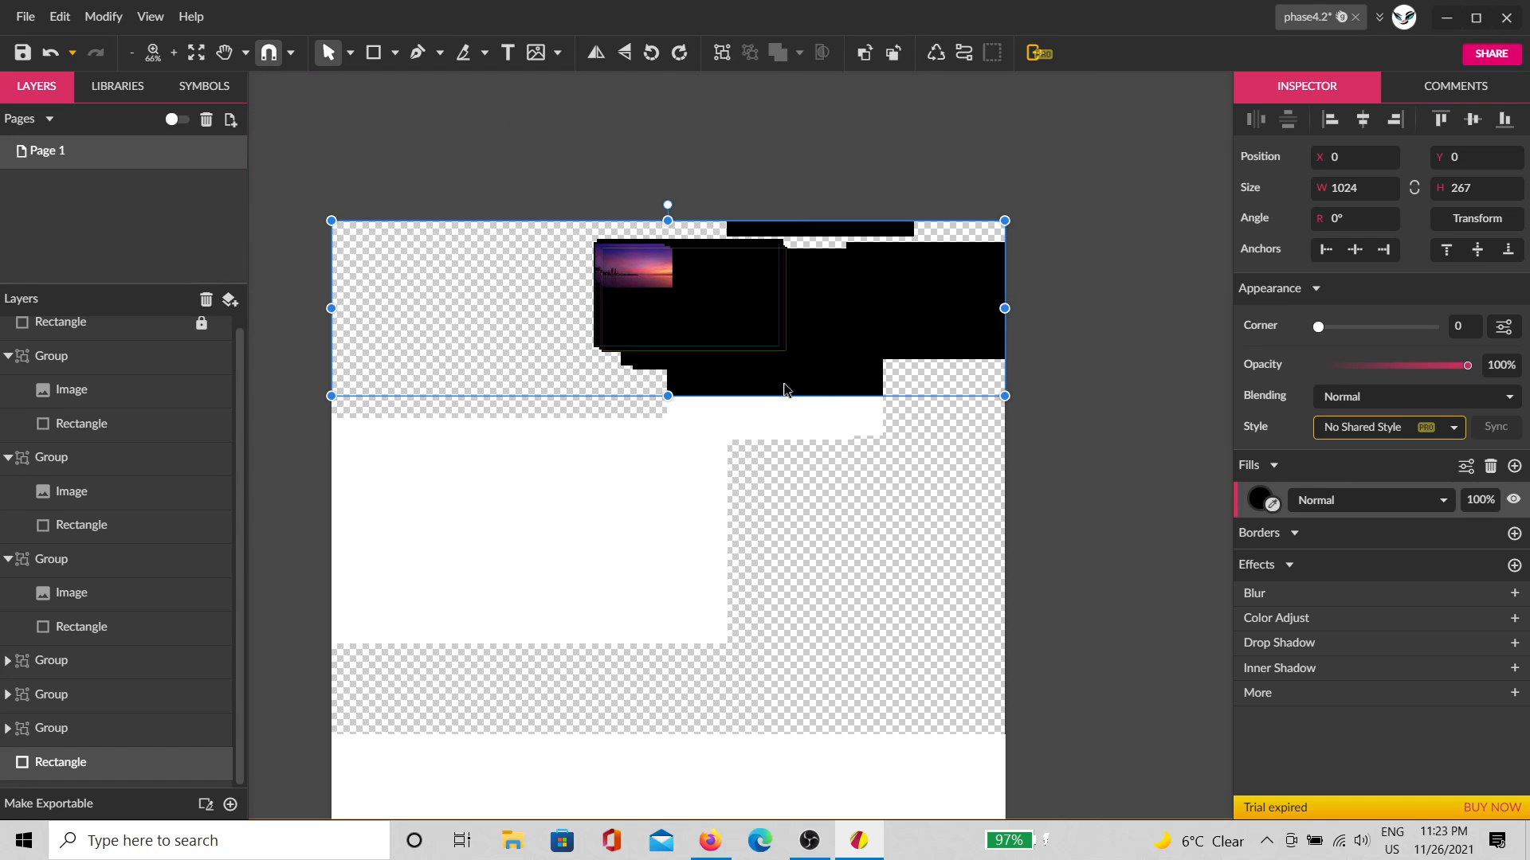
{"action": "scroll", "coordinate": [785, 389], "scroll_direction": "down", "scroll_amount": 8}
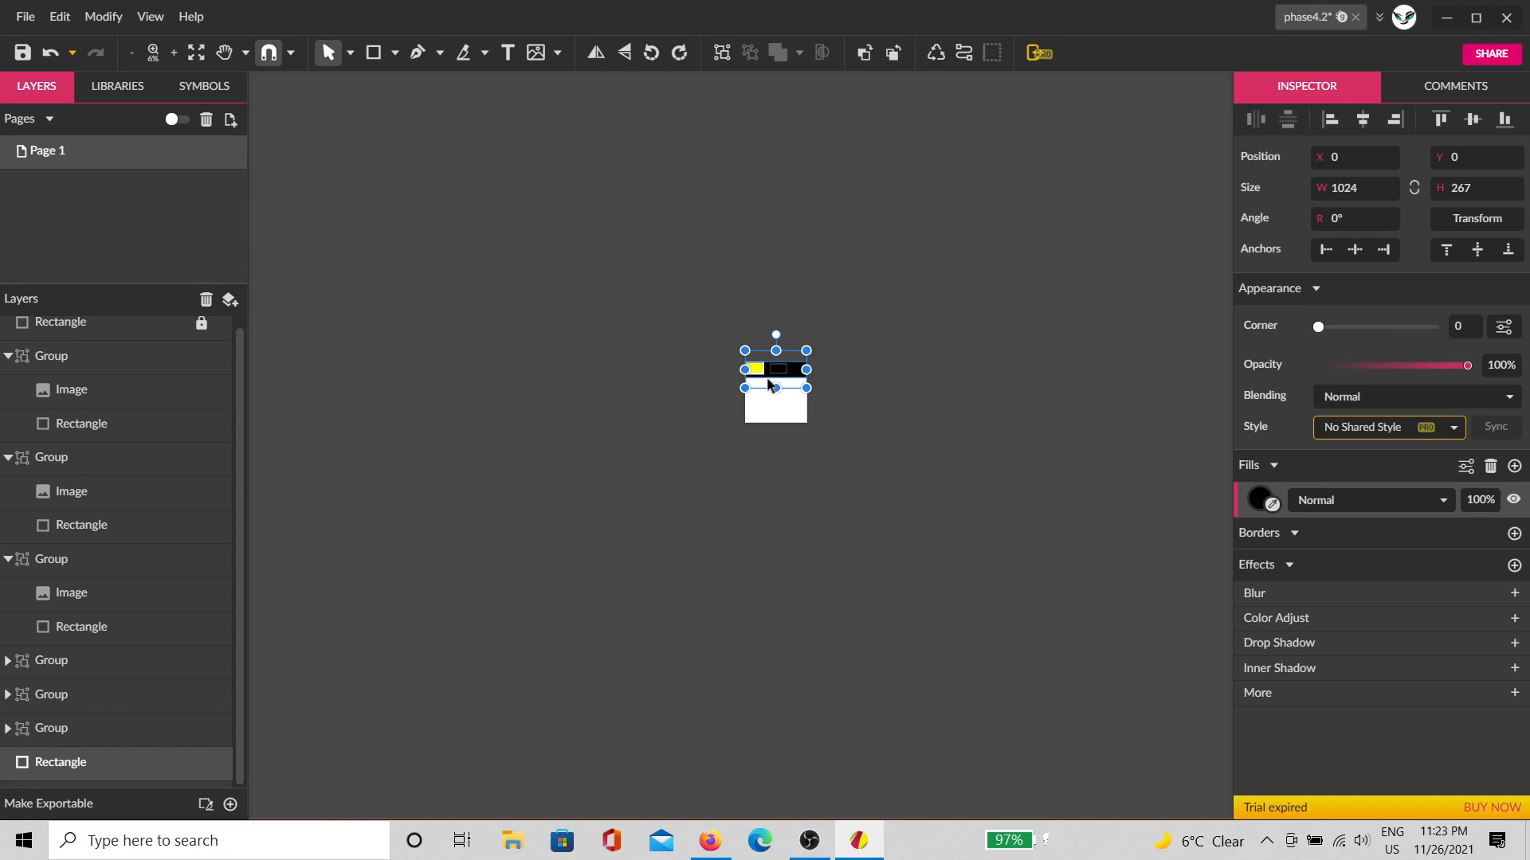
{"action": "scroll", "coordinate": [770, 380], "scroll_direction": "up", "scroll_amount": 8}
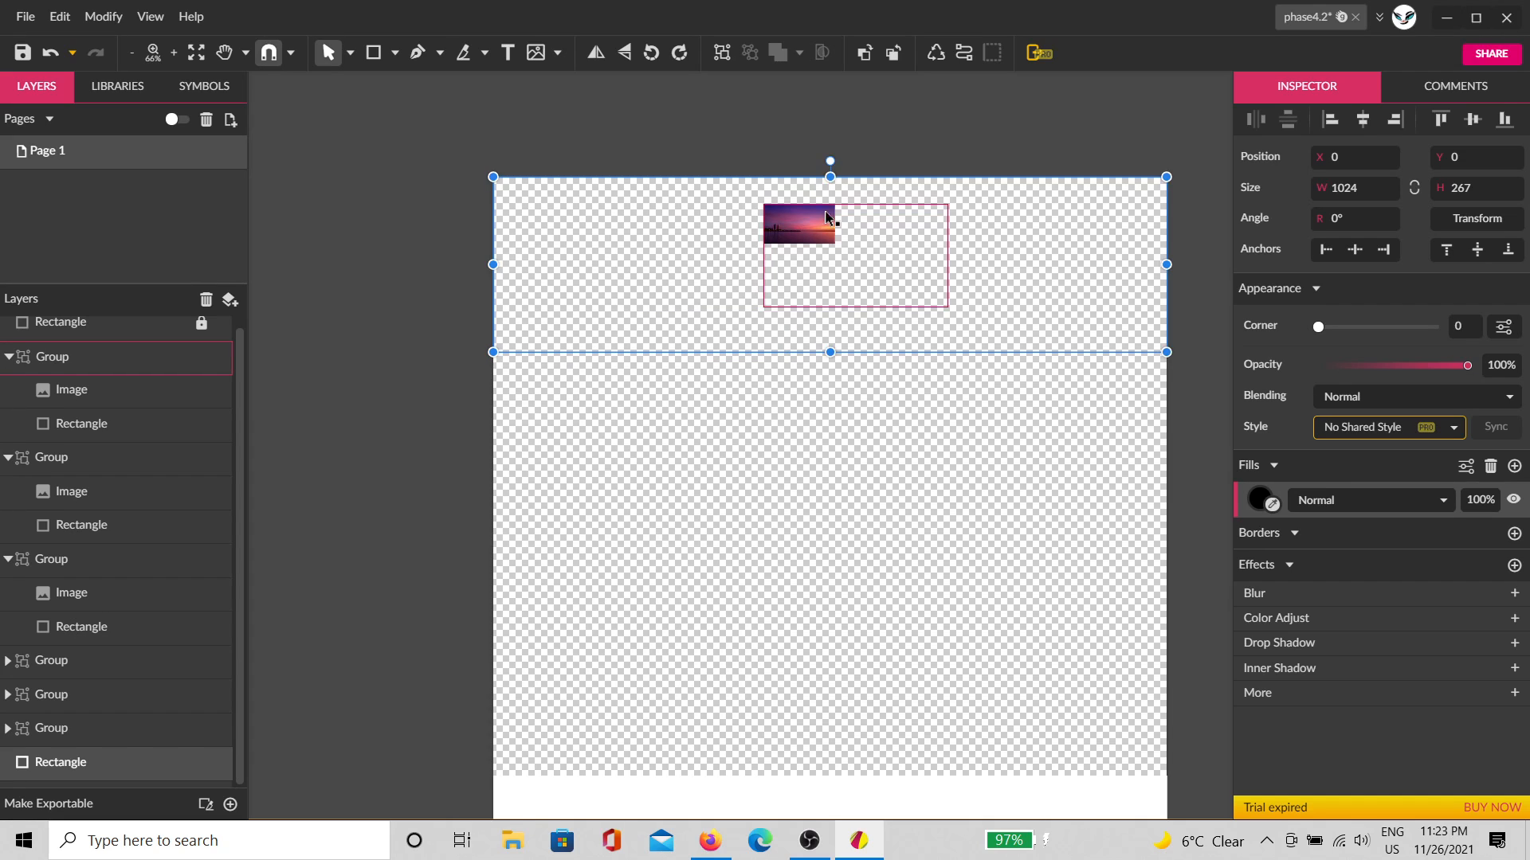
{"action": "scroll", "coordinate": [829, 176], "scroll_direction": "up", "scroll_amount": 1}
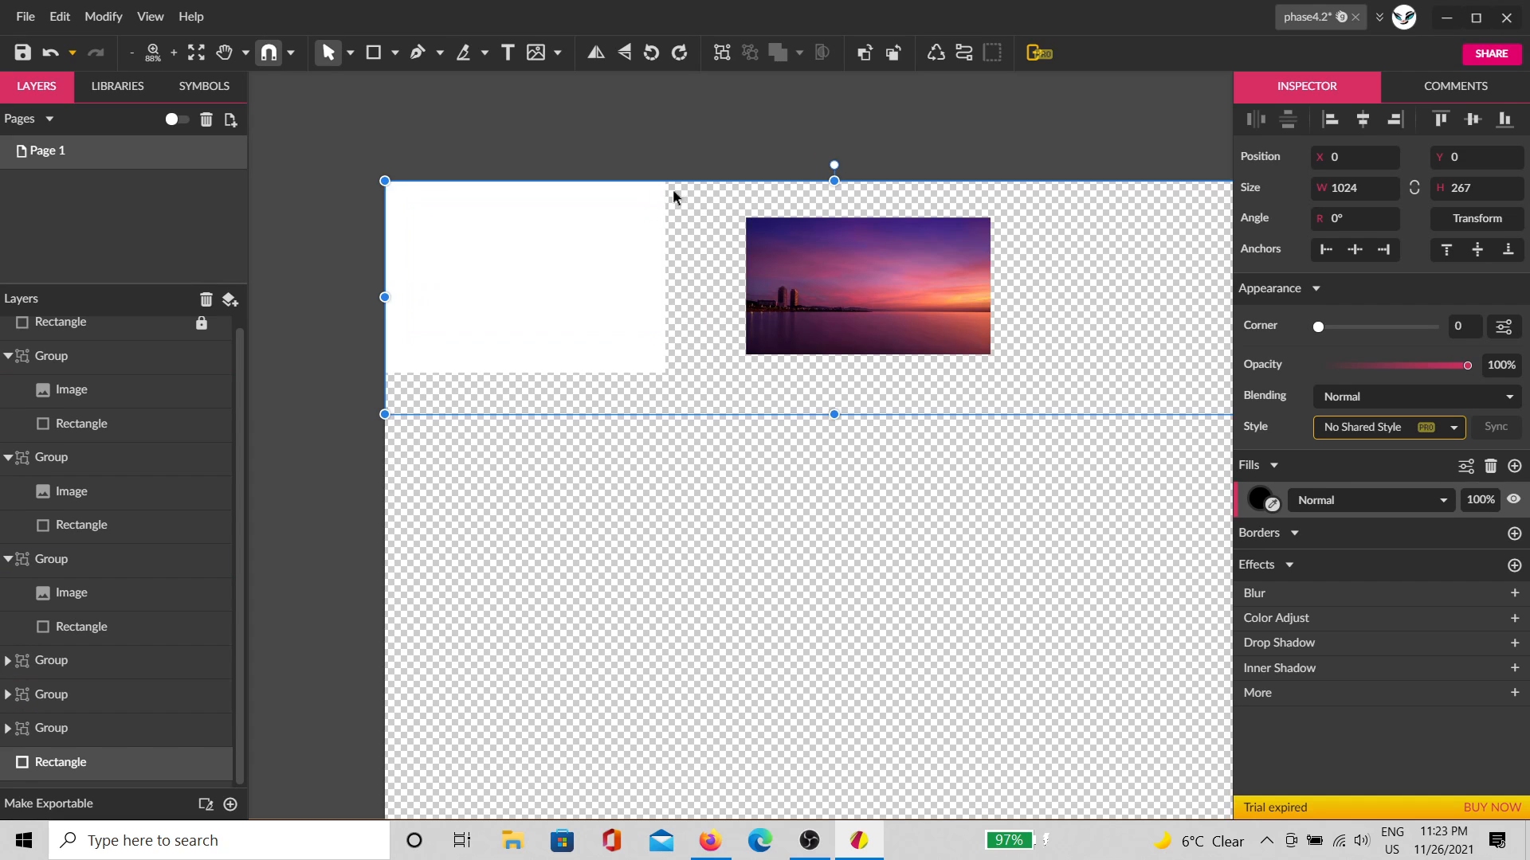
{"action": "scroll", "coordinate": [704, 192], "scroll_direction": "up", "scroll_amount": 1}
{"action": "scroll", "coordinate": [779, 237], "scroll_direction": "up", "scroll_amount": 1}
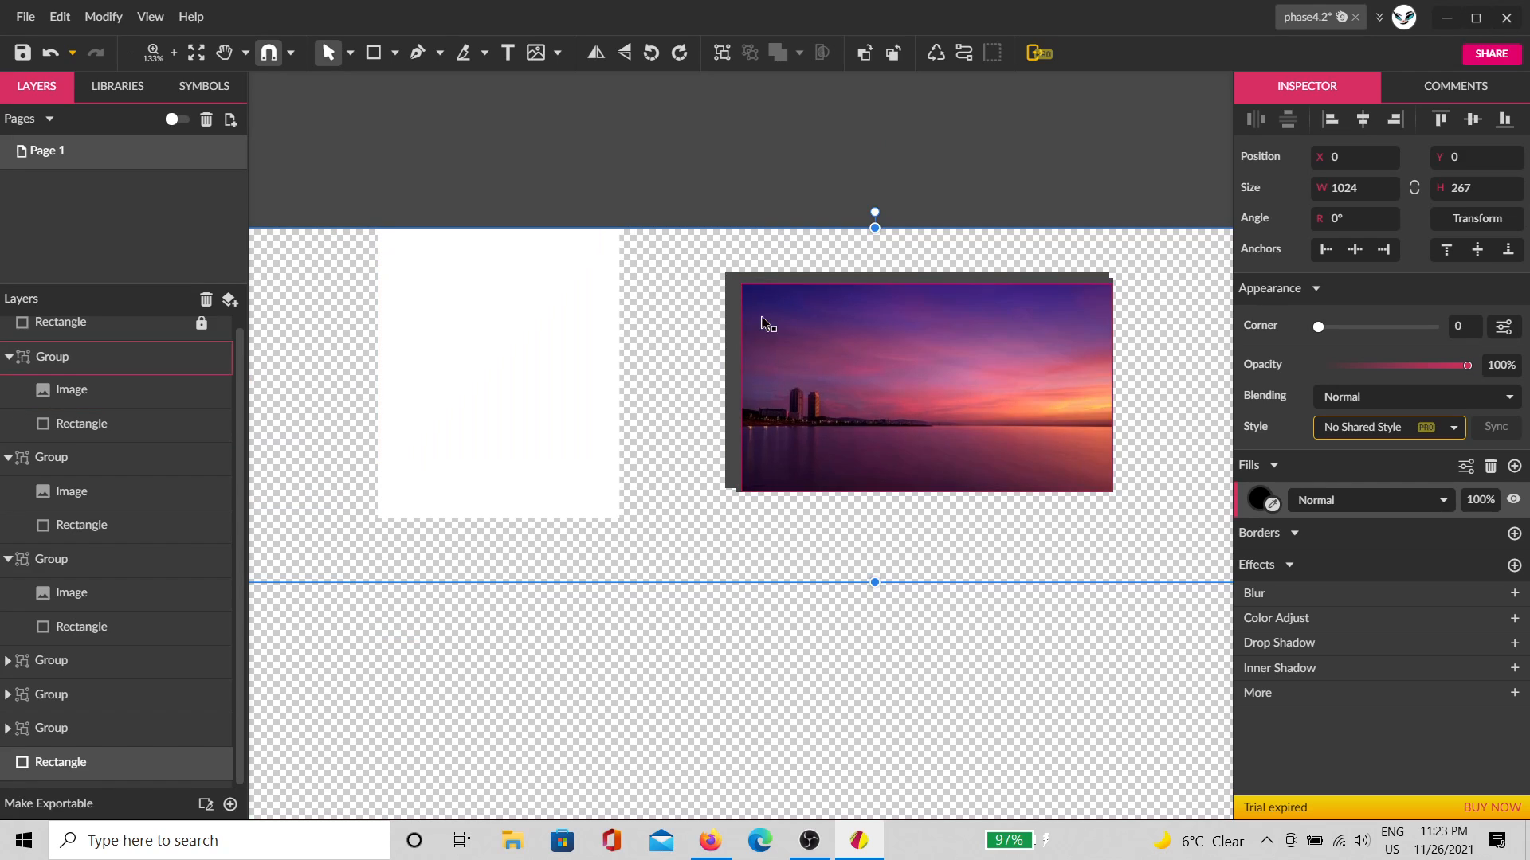
Step: Select the three image groups and combine them into one group with Ctrl+G
{"action": "left_click", "coordinate": [1025, 562]}
{"action": "left_click", "coordinate": [1010, 270]}
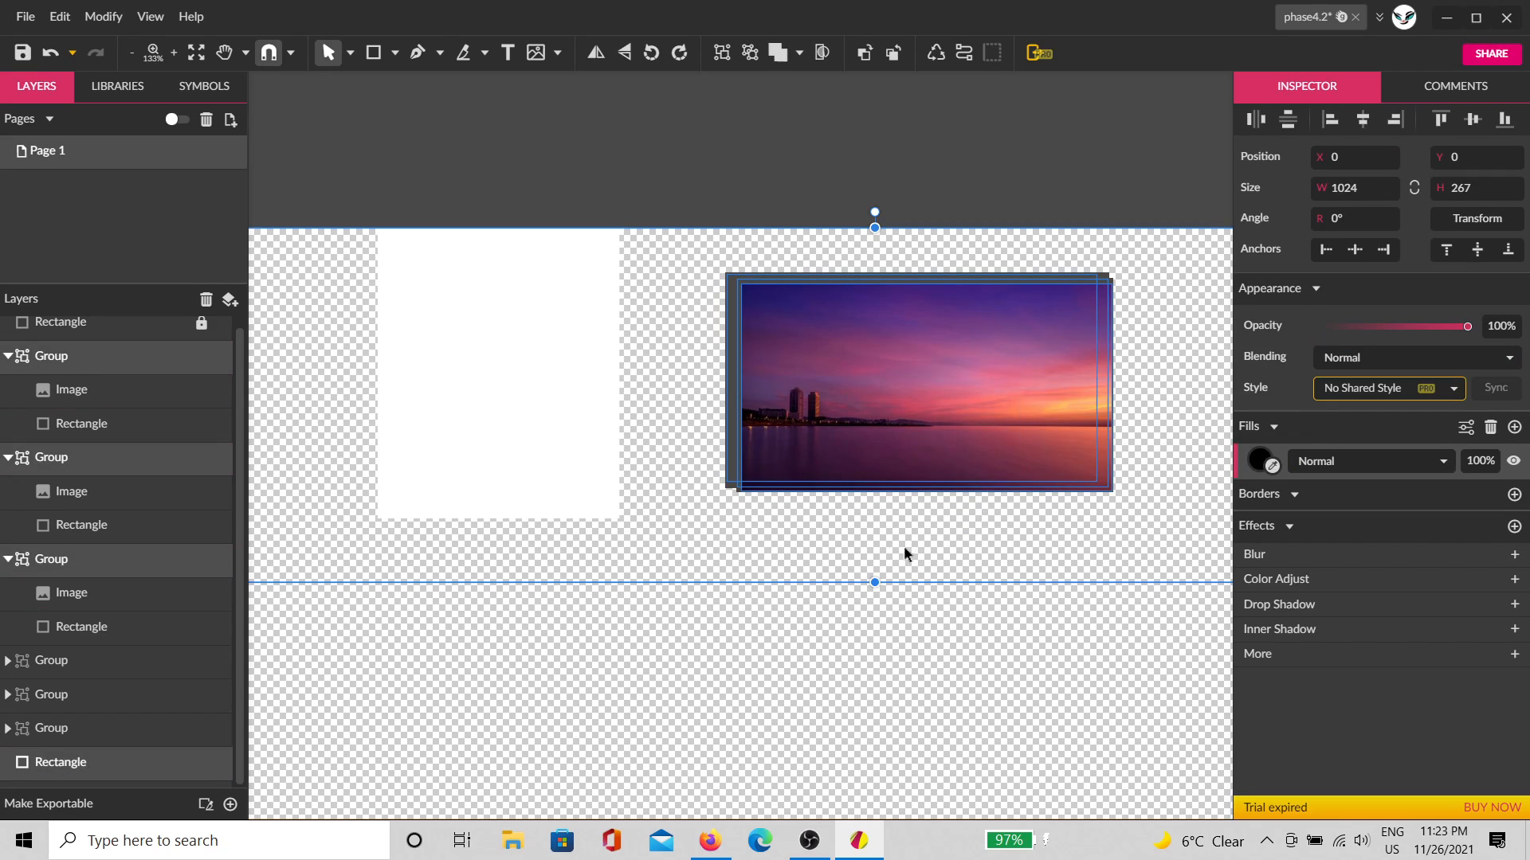
{"action": "left_click", "coordinate": [126, 759], "text": "ctrl"}
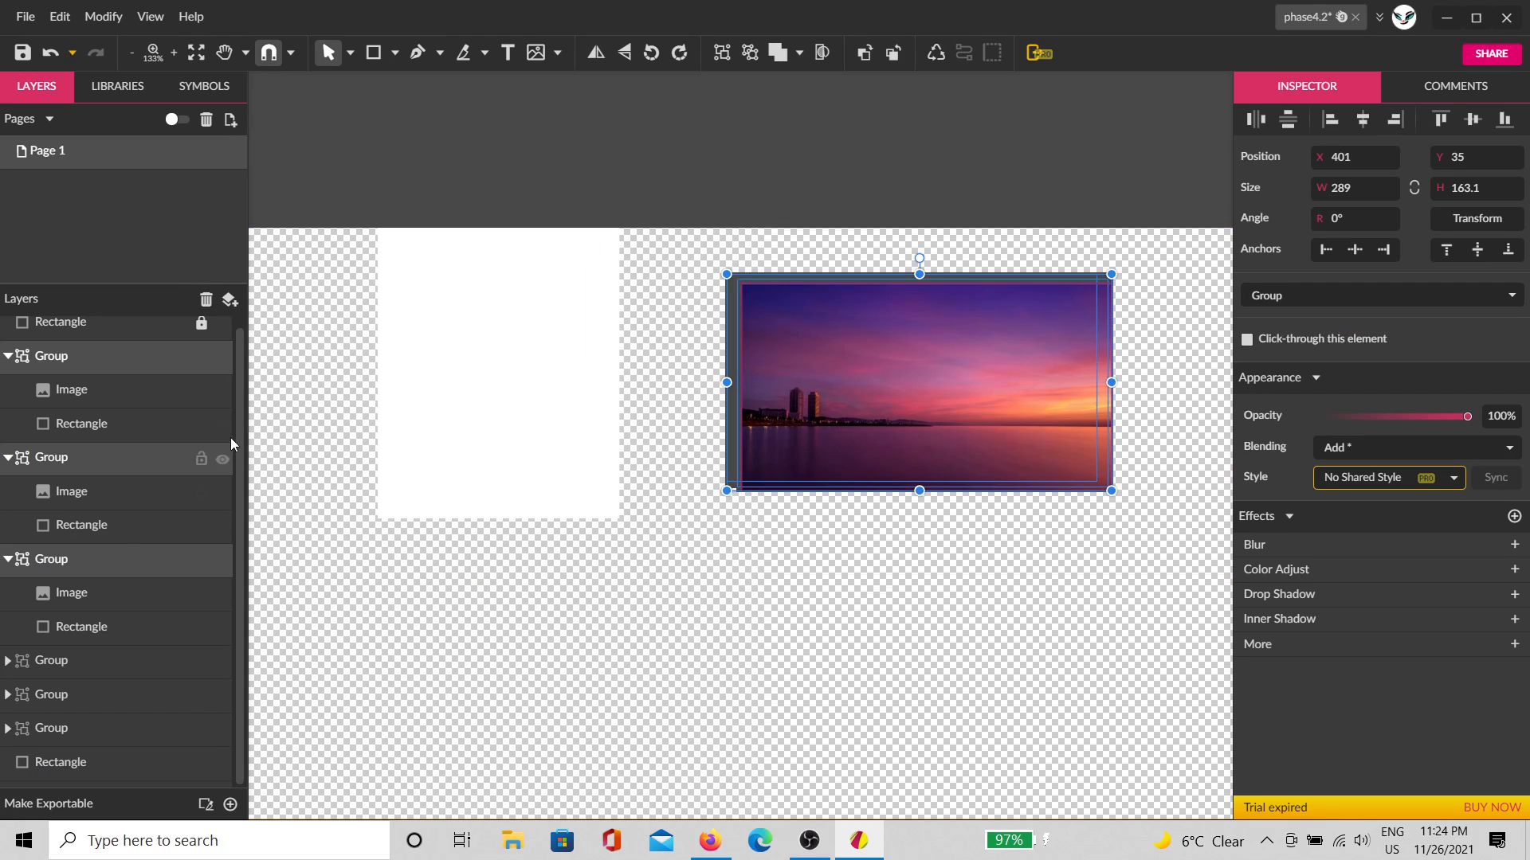
{"action": "key", "text": "ctrl+g"}
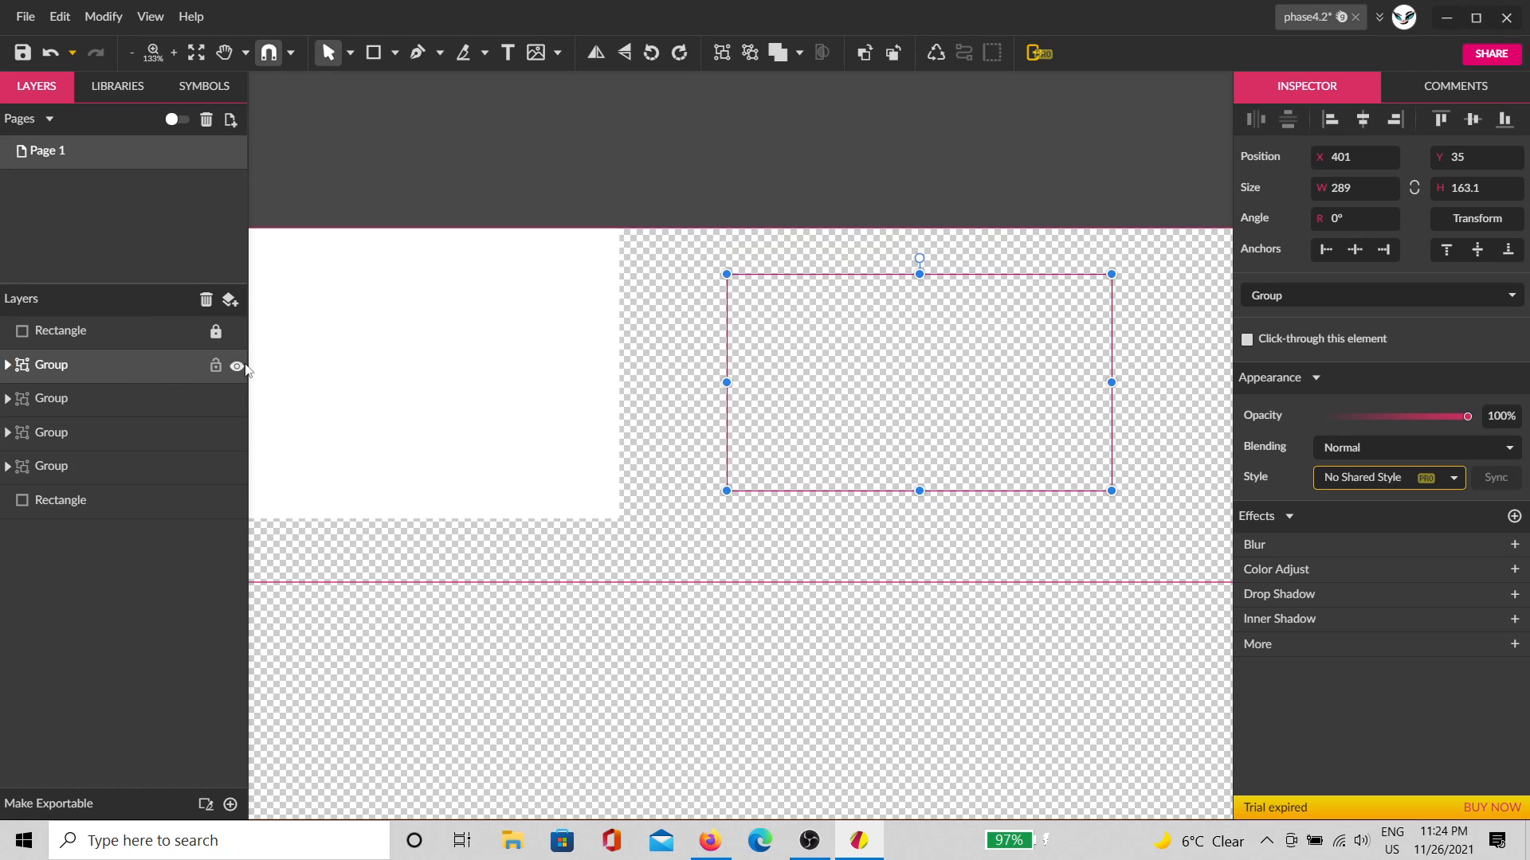
Step: Hide the new combined group and deselect it to show the page settings
{"action": "left_click", "coordinate": [237, 365]}
{"action": "left_click", "coordinate": [972, 214]}
{"action": "scroll", "coordinate": [831, 386], "scroll_direction": "down", "scroll_amount": 1}
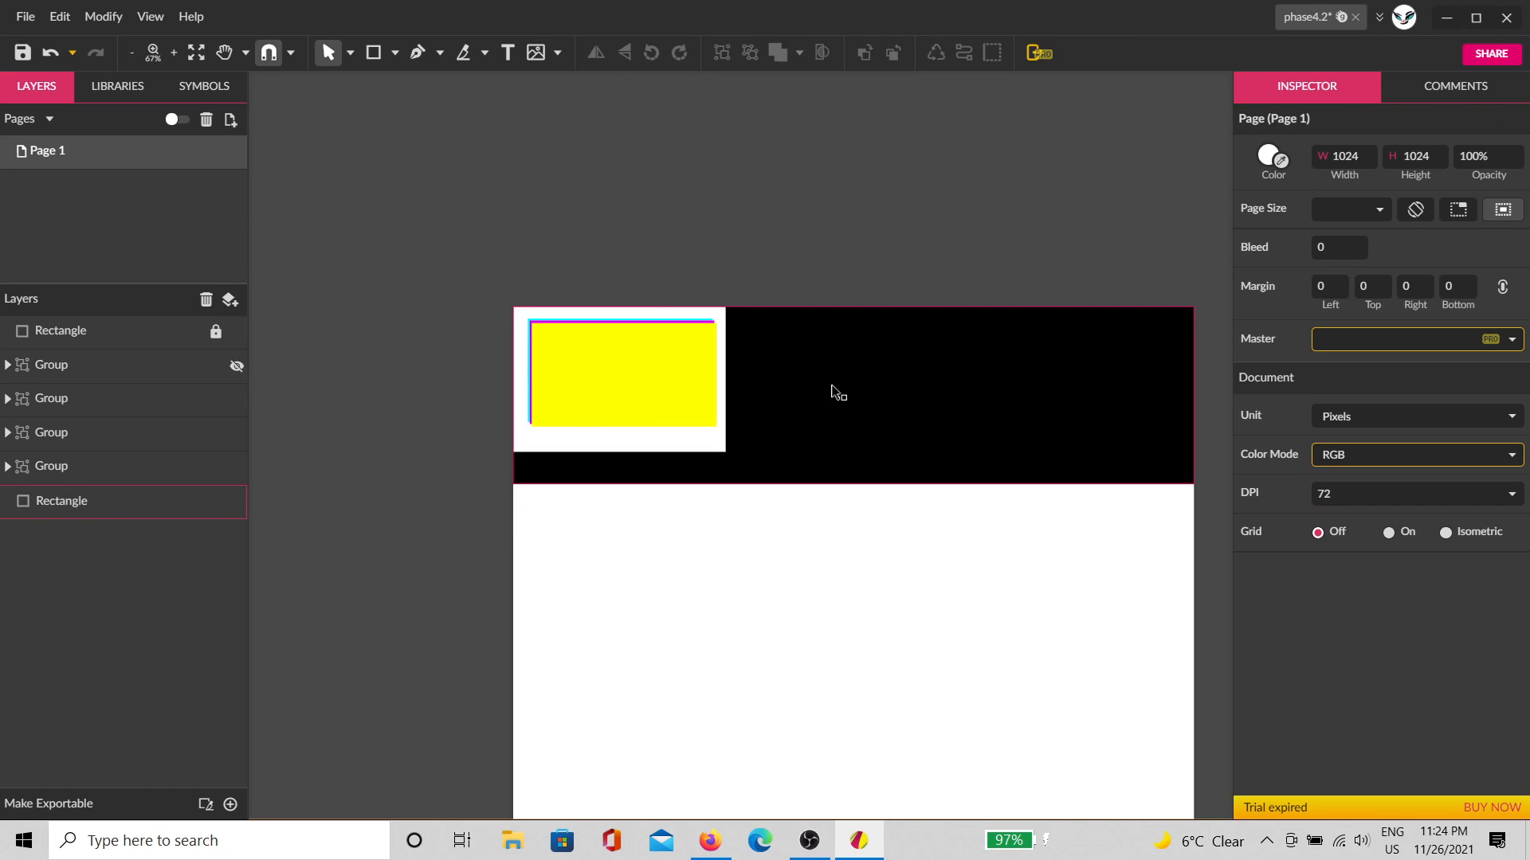
{"action": "scroll", "coordinate": [831, 442], "scroll_direction": "up", "scroll_amount": 2}
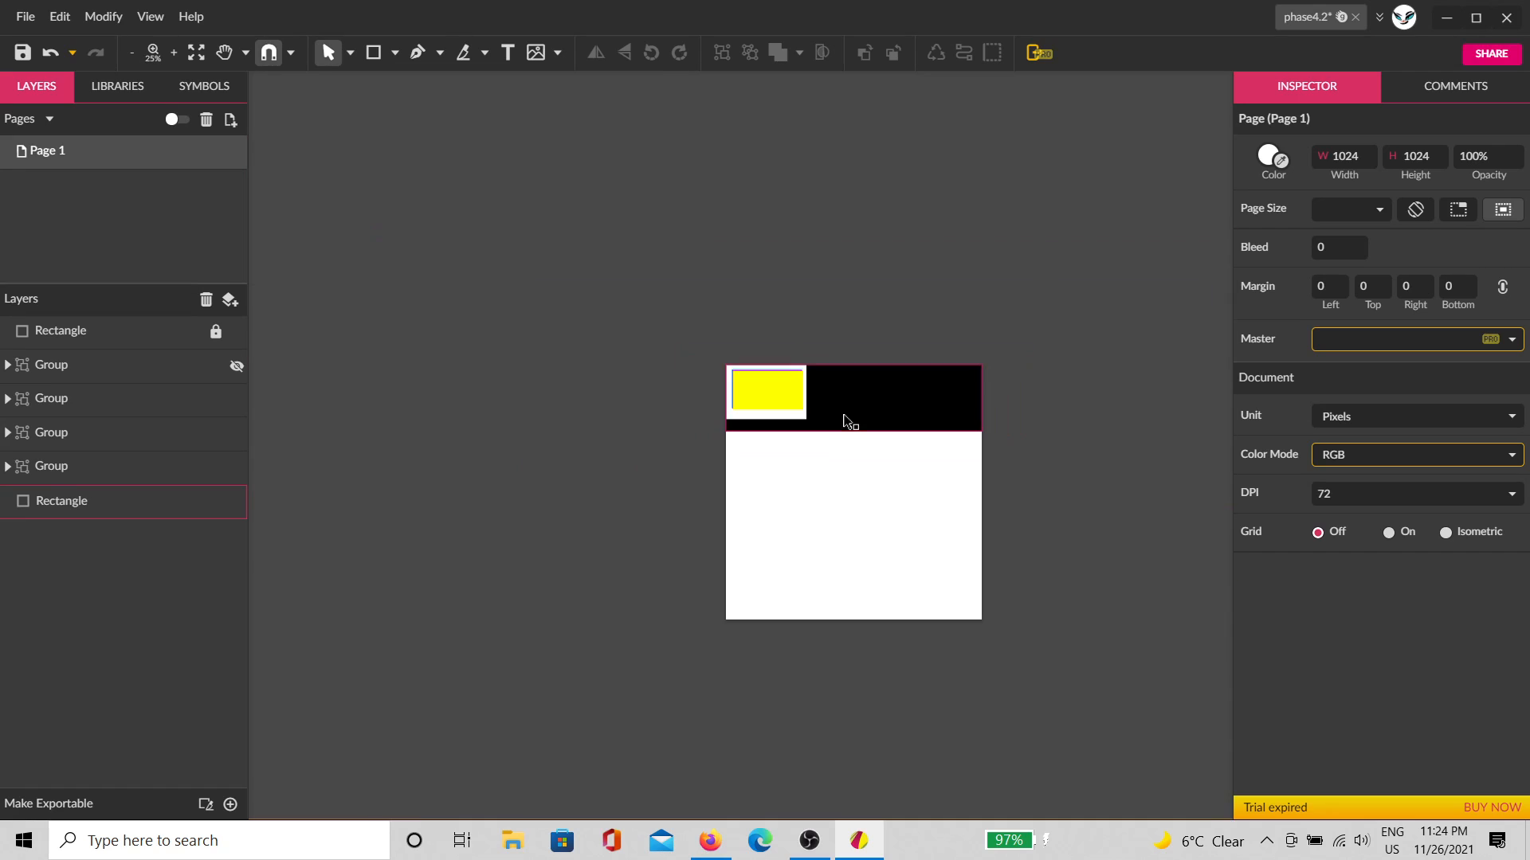
{"action": "scroll", "coordinate": [444, 256], "scroll_direction": "up", "scroll_amount": 2}
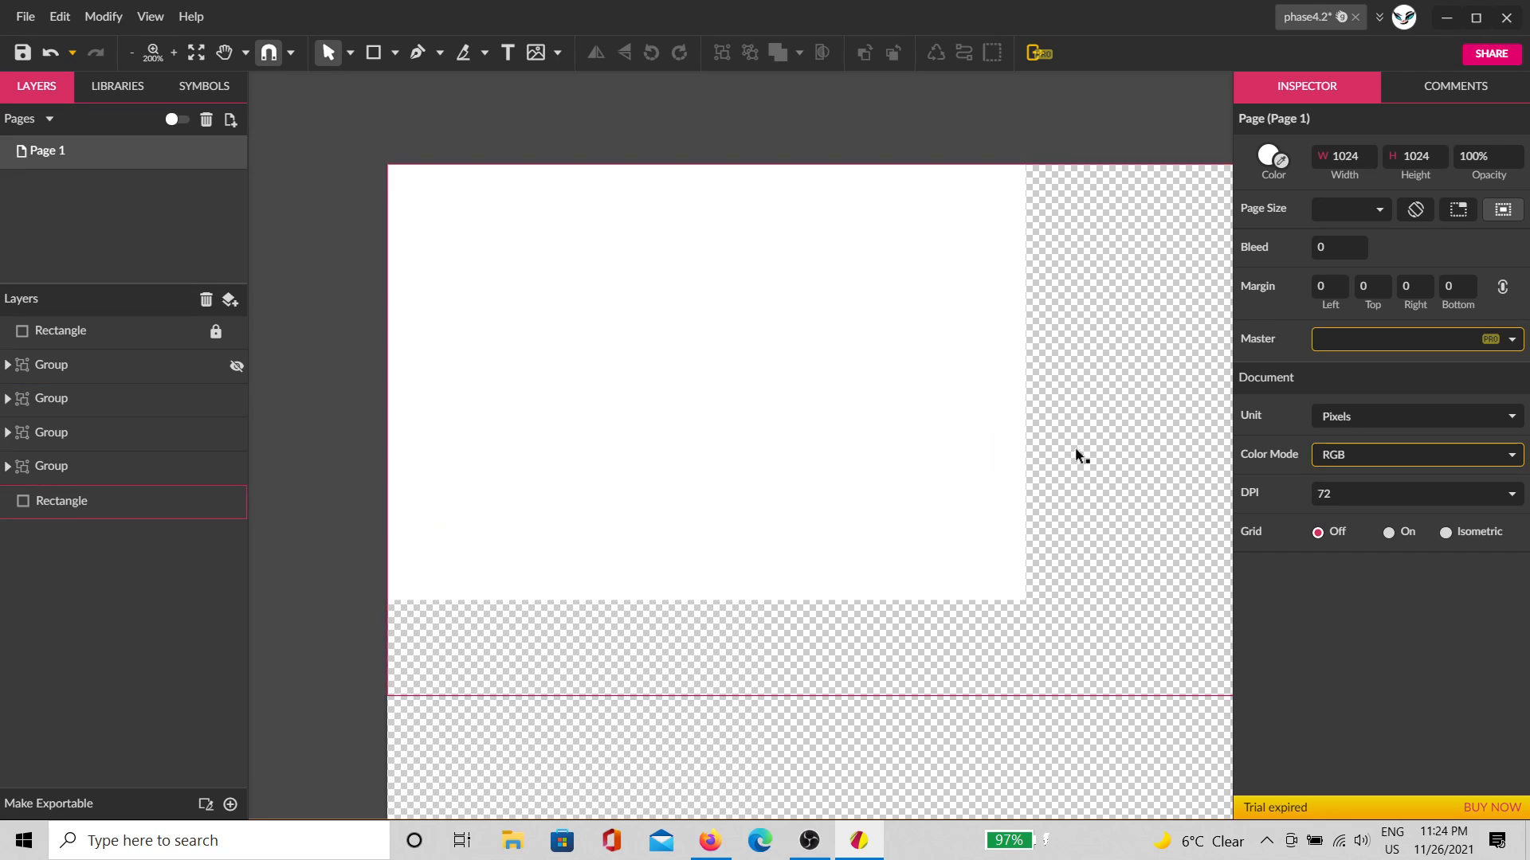
Step: Pan to the black area of the page, then close the phase4.2 document
{"action": "key", "text": "space"}
{"action": "left_click_drag", "start_coordinate": [1049, 472], "coordinate": [519, 411]}
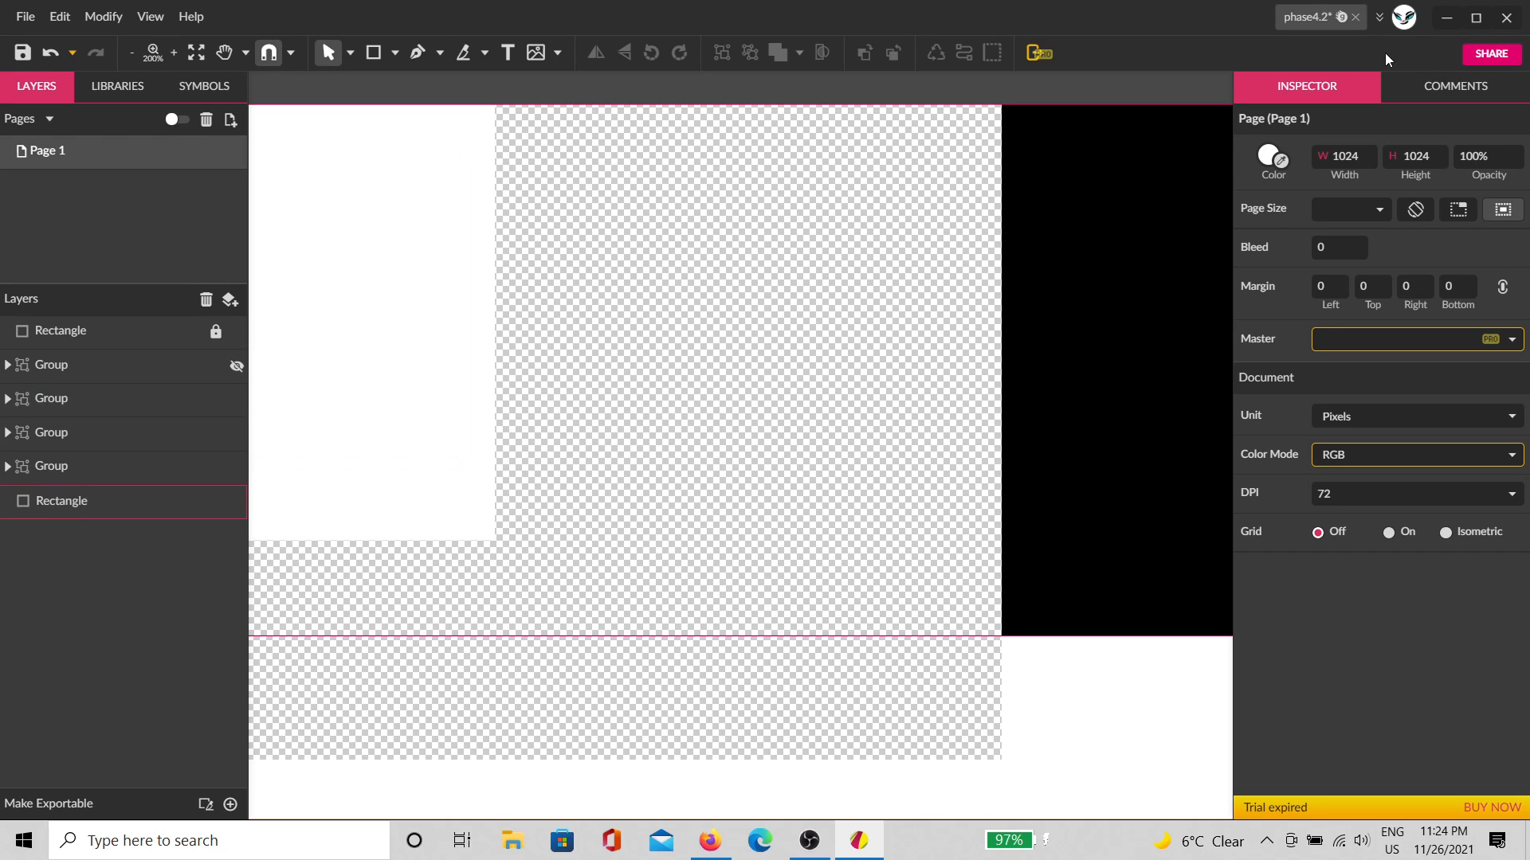
{"action": "left_click", "coordinate": [1357, 18]}
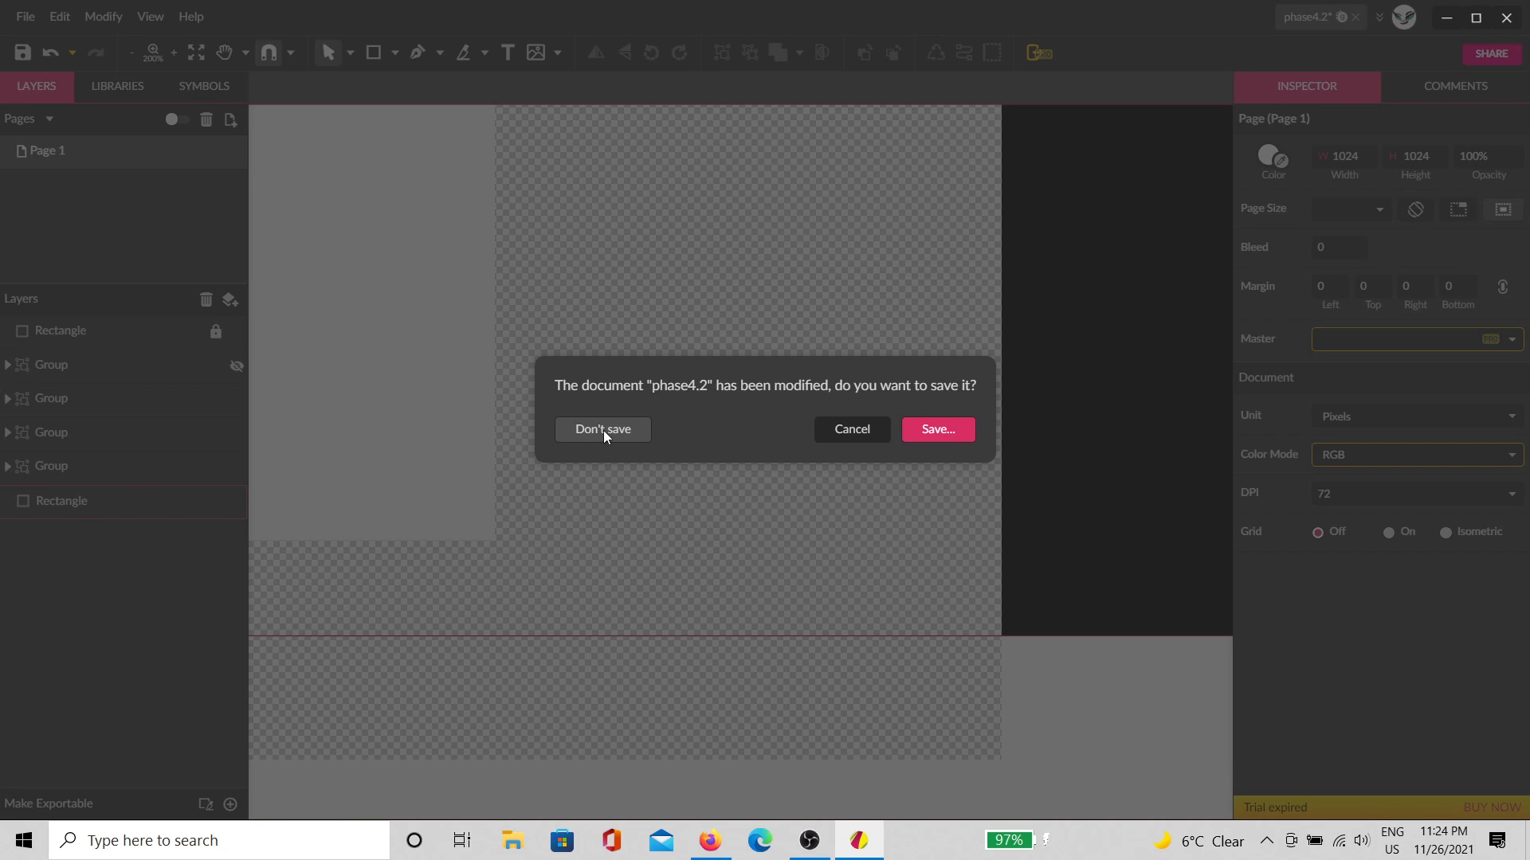
Step: Save the changes on closing, then pick phase4.2 in the Gravit Cloud browser and open it
{"action": "left_click", "coordinate": [928, 435]}
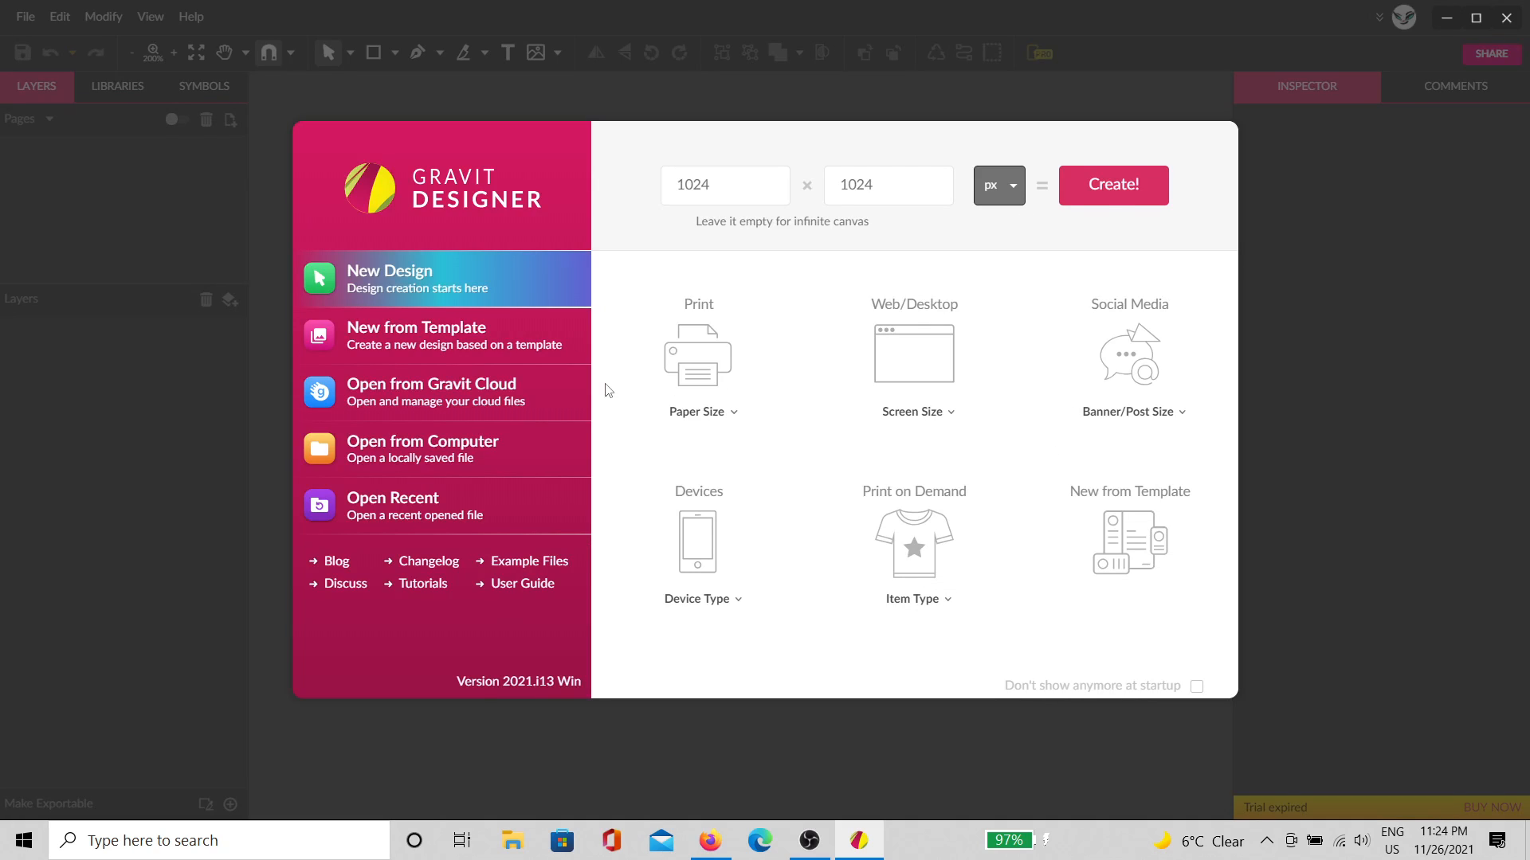
{"action": "left_click", "coordinate": [443, 386]}
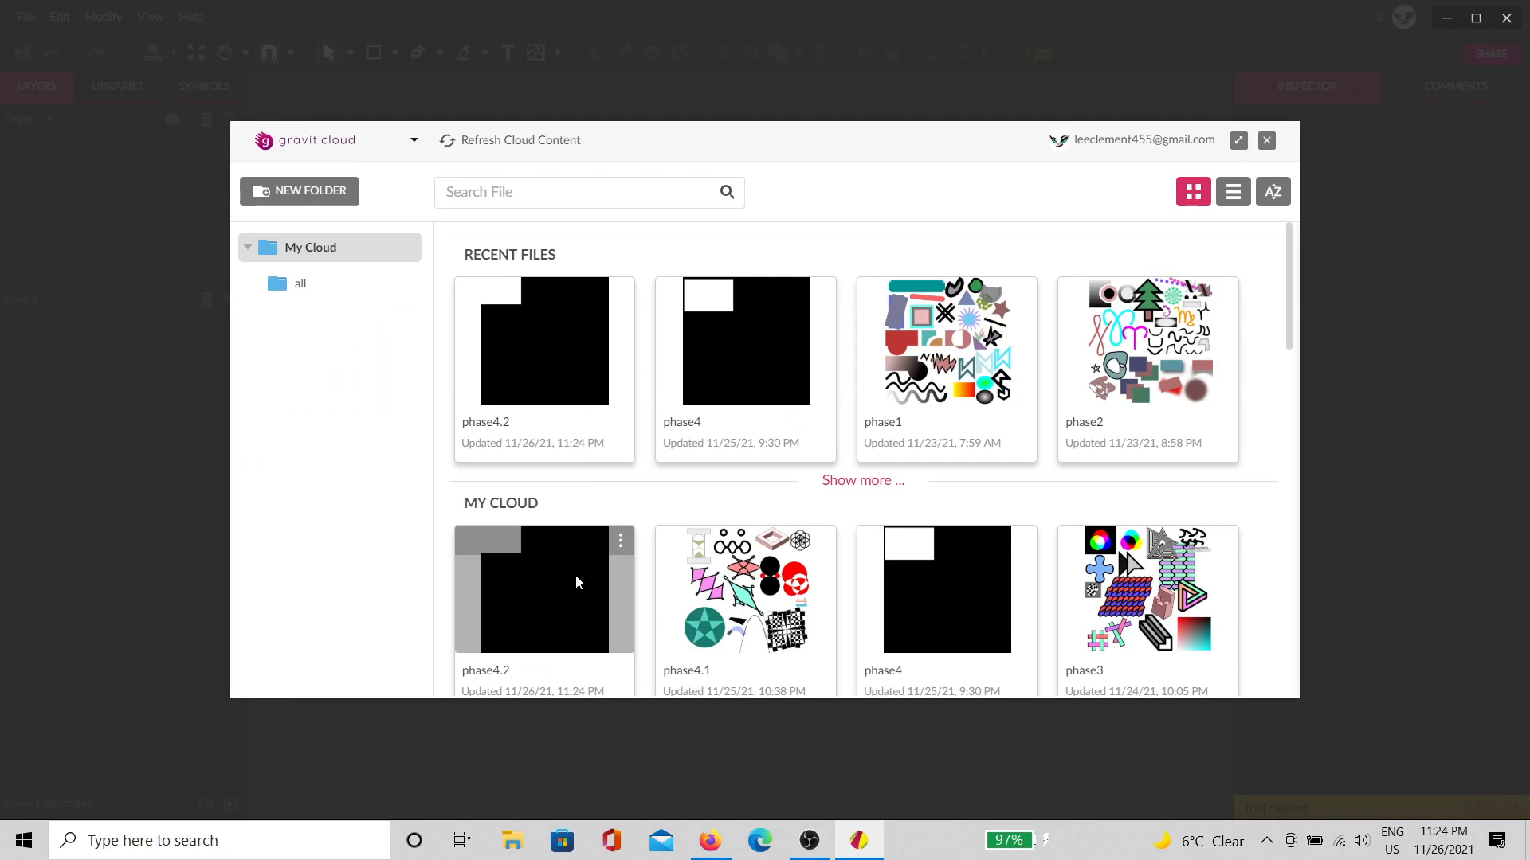
{"action": "scroll", "coordinate": [566, 558], "scroll_direction": "down", "scroll_amount": 1}
{"action": "left_click", "coordinate": [552, 532]}
{"action": "scroll", "coordinate": [549, 510], "scroll_direction": "down", "scroll_amount": 1}
{"action": "left_click", "coordinate": [542, 458]}
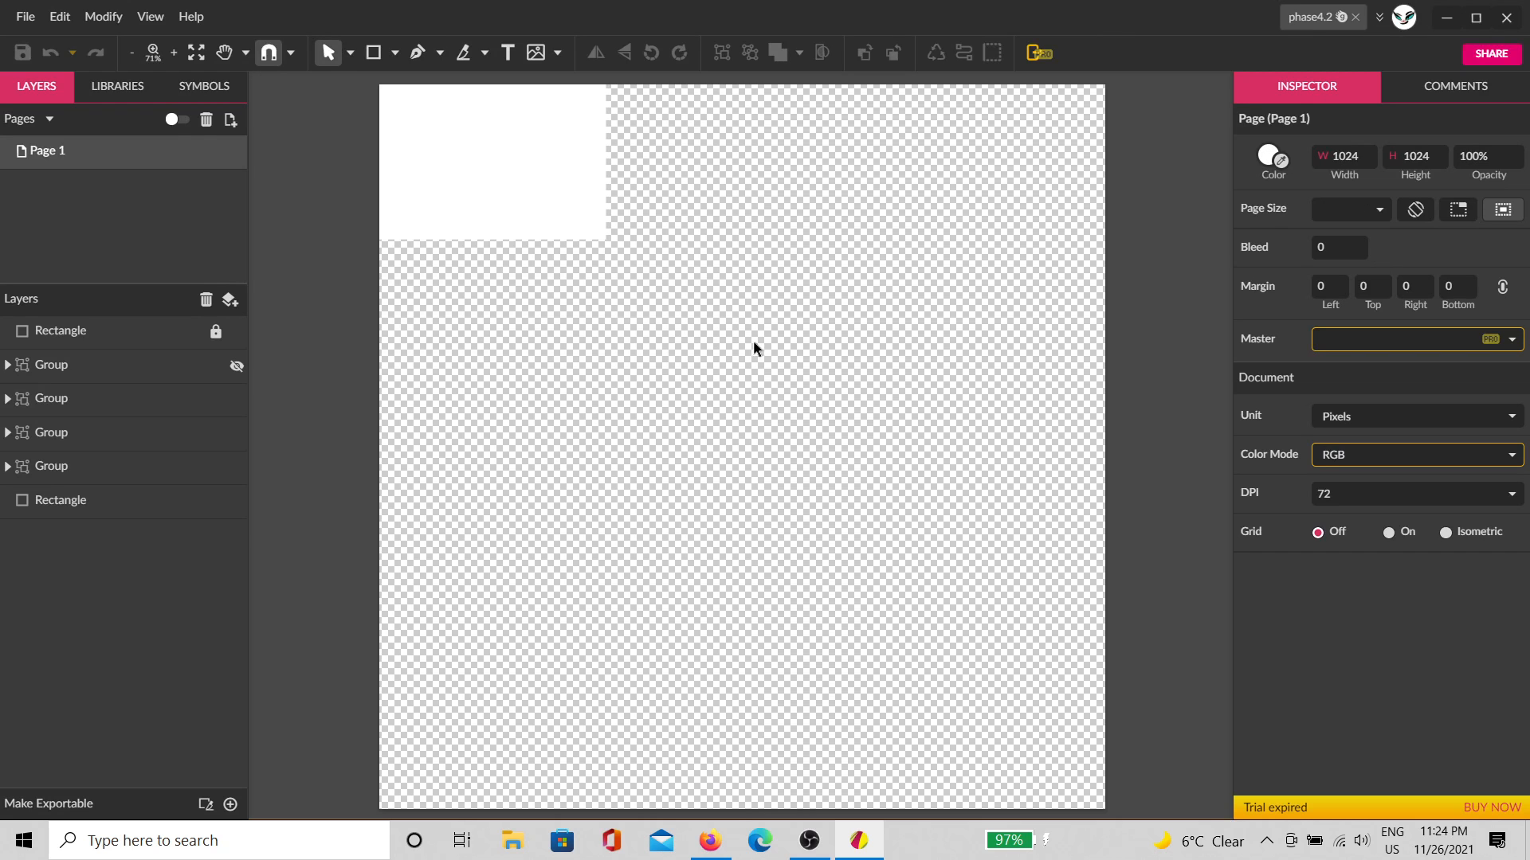
Step: Pan and zoom around the reopened phase4.2 page, then close its document tab
{"action": "left_click_drag", "start_coordinate": [772, 321], "coordinate": [905, 536]}
{"action": "left_click", "coordinate": [659, 455]}
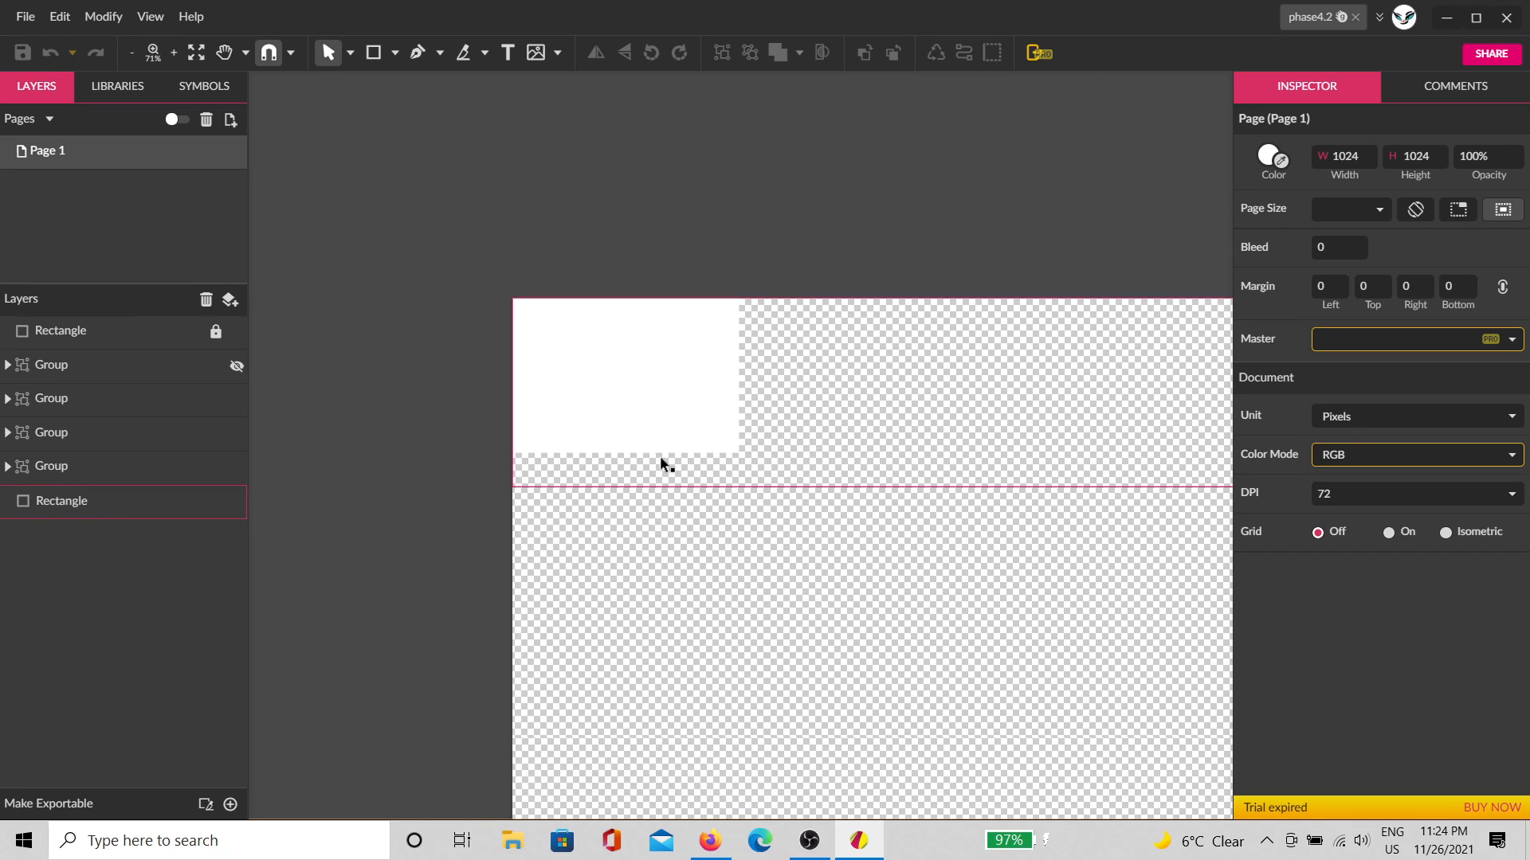
{"action": "scroll", "coordinate": [742, 431], "scroll_direction": "up", "scroll_amount": 1}
{"action": "scroll", "coordinate": [565, 308], "scroll_direction": "up", "scroll_amount": 2}
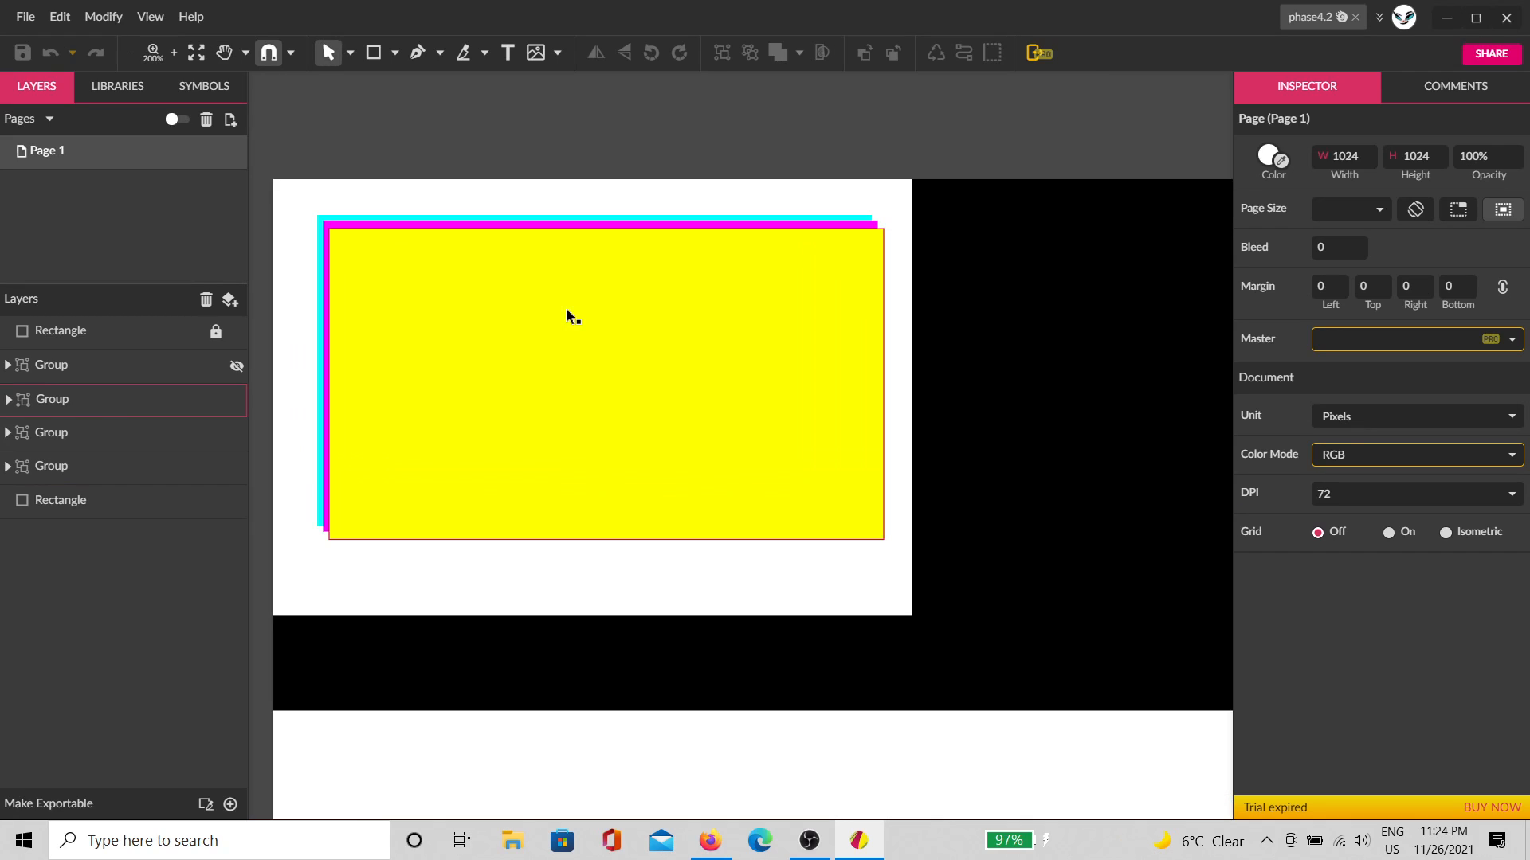
{"action": "scroll", "coordinate": [404, 322], "scroll_direction": "up", "scroll_amount": 1}
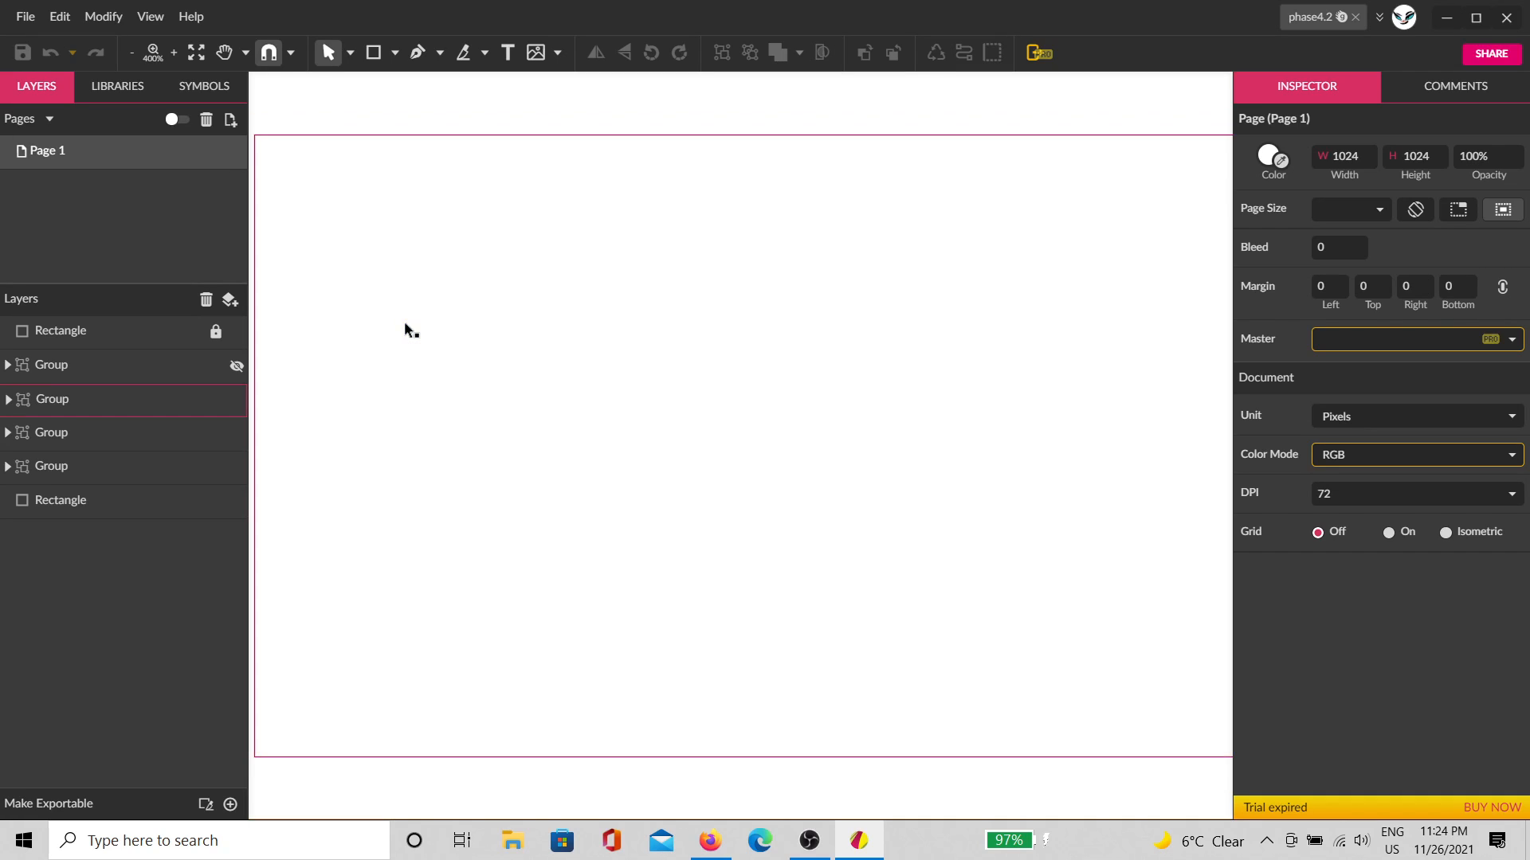
{"action": "scroll", "coordinate": [395, 327], "scroll_direction": "down", "scroll_amount": 1}
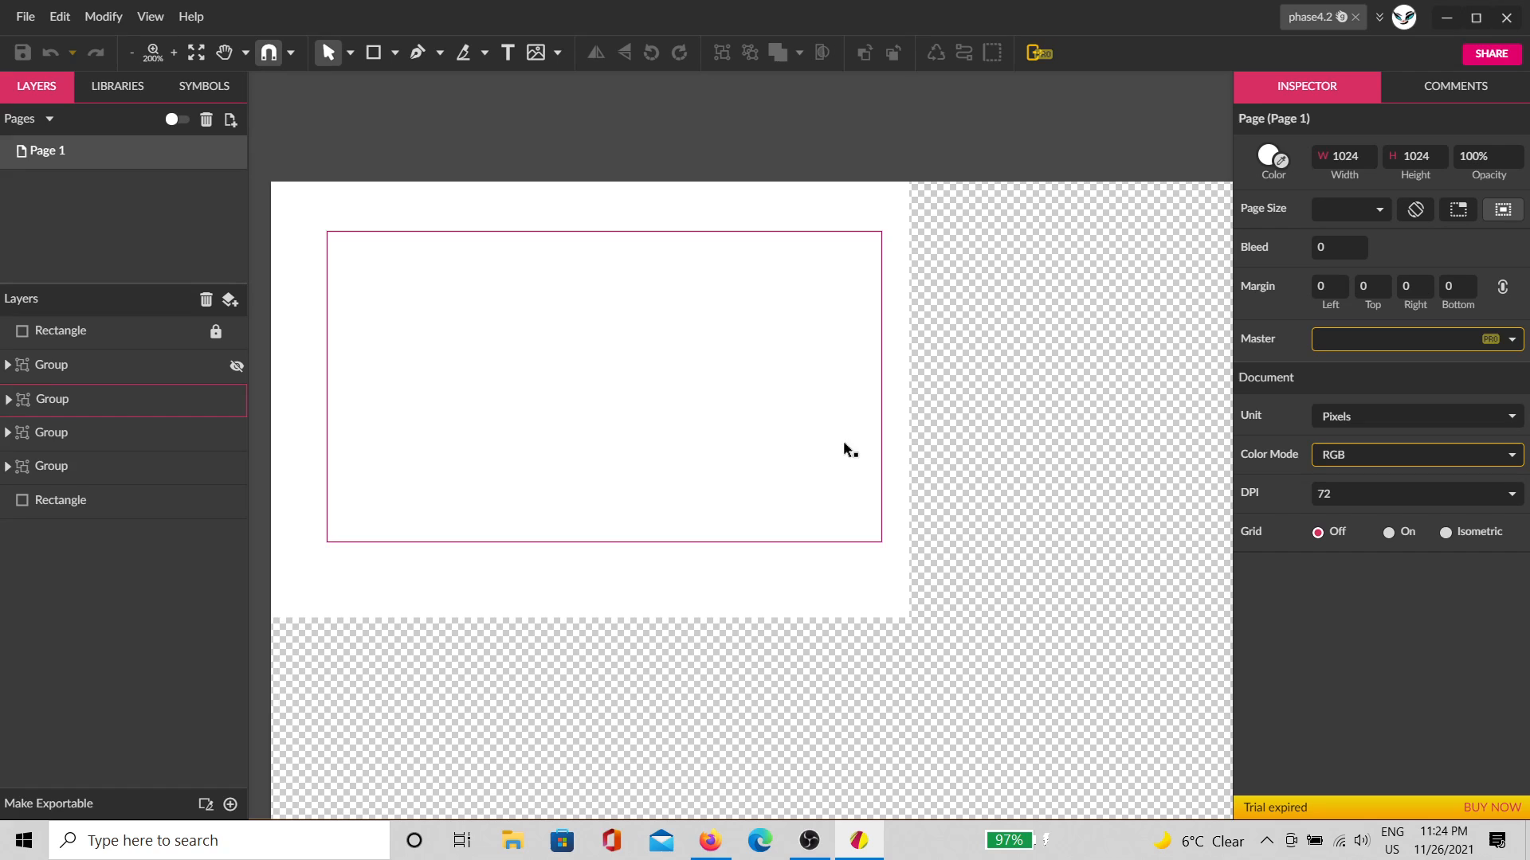
{"action": "left_click_drag", "start_coordinate": [843, 441], "coordinate": [527, 385]}
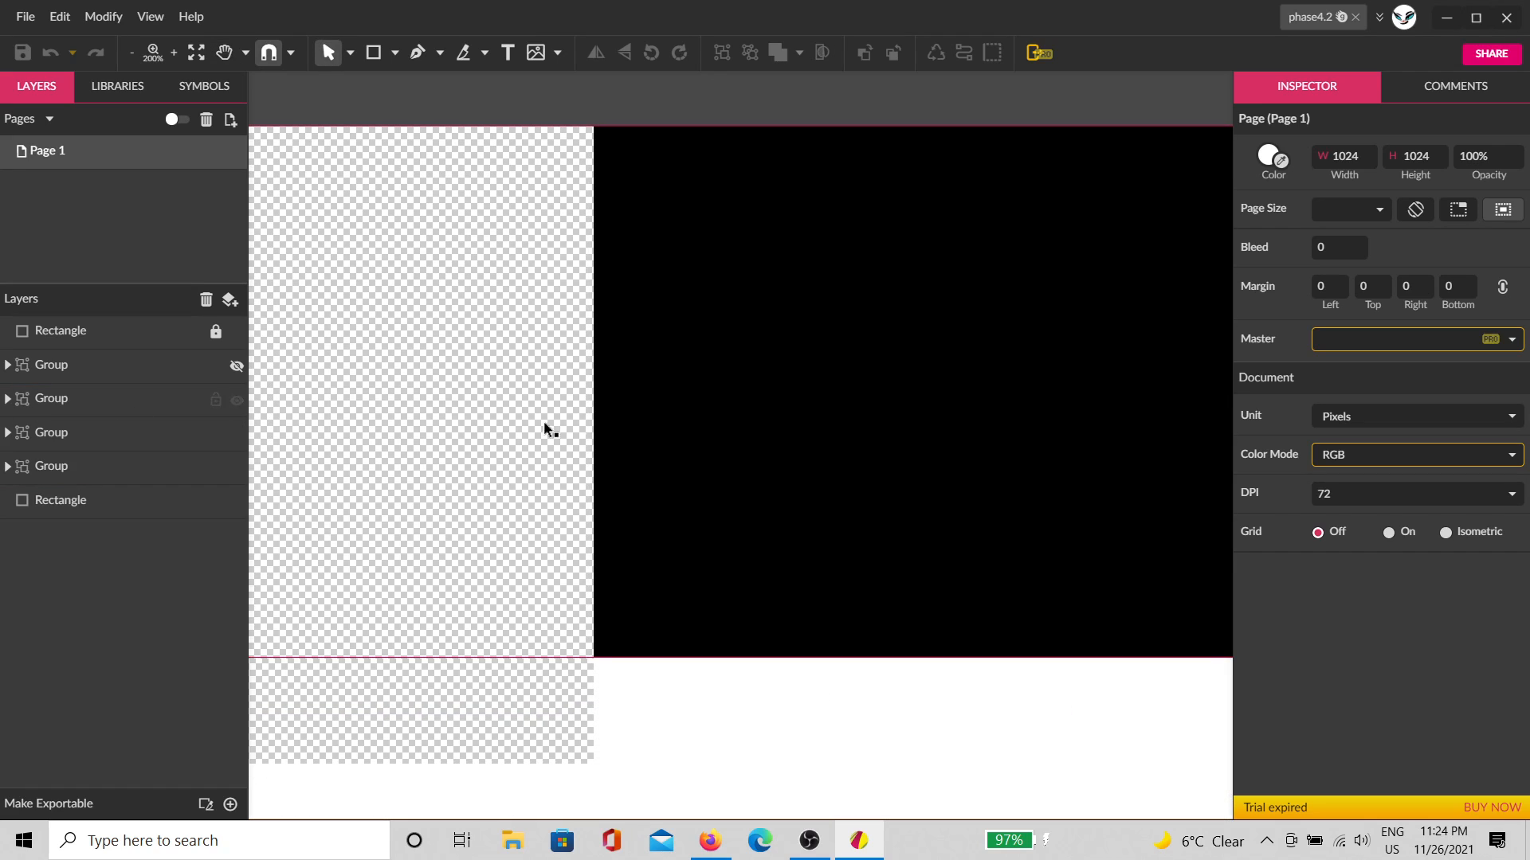
{"action": "scroll", "coordinate": [1014, 423], "scroll_direction": "down", "scroll_amount": 3}
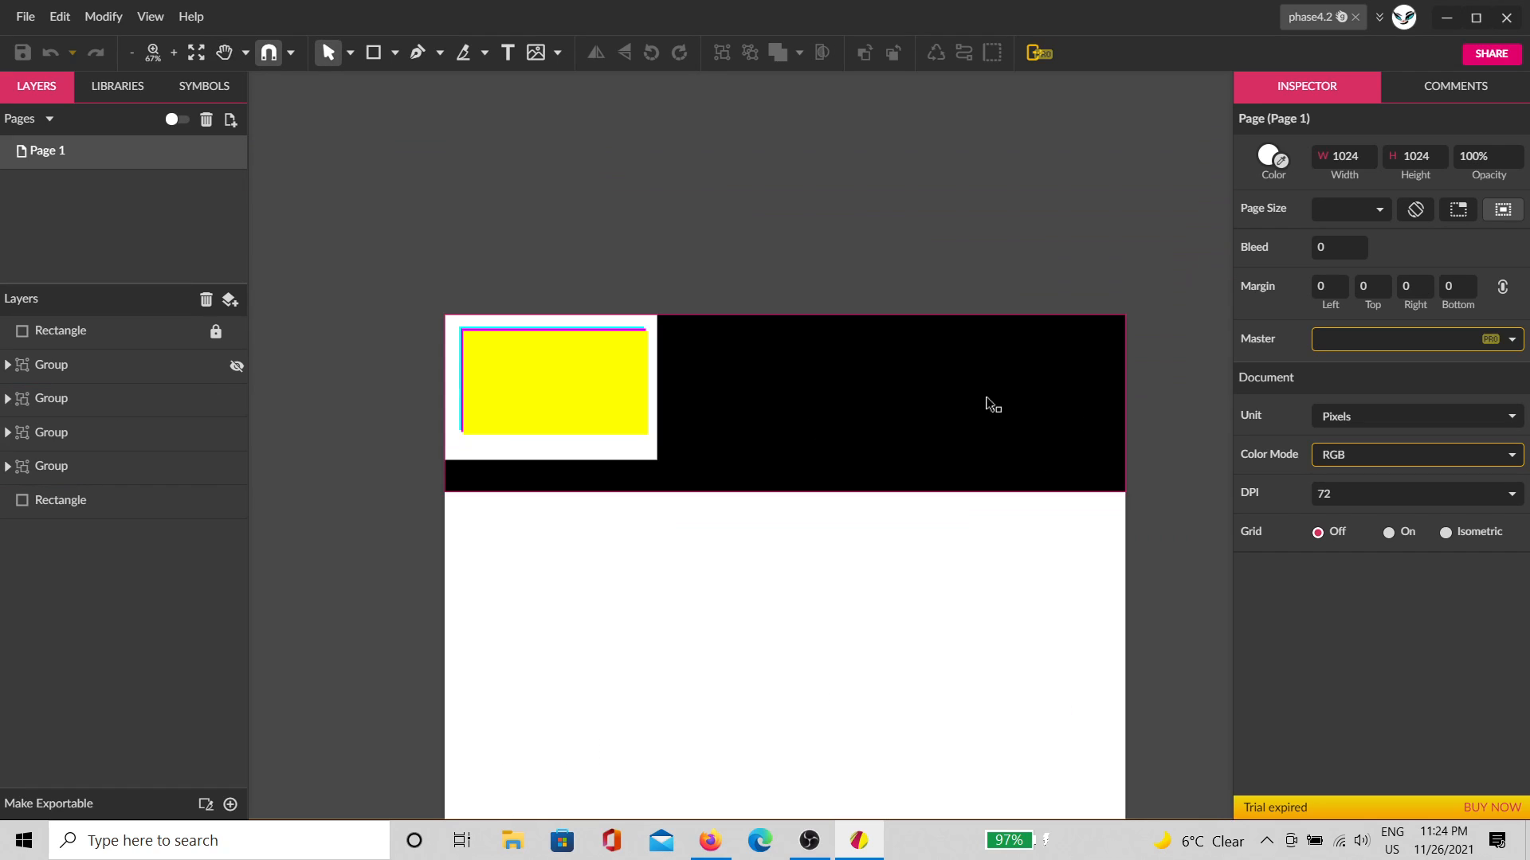
{"action": "scroll", "coordinate": [983, 399], "scroll_direction": "down", "scroll_amount": 2}
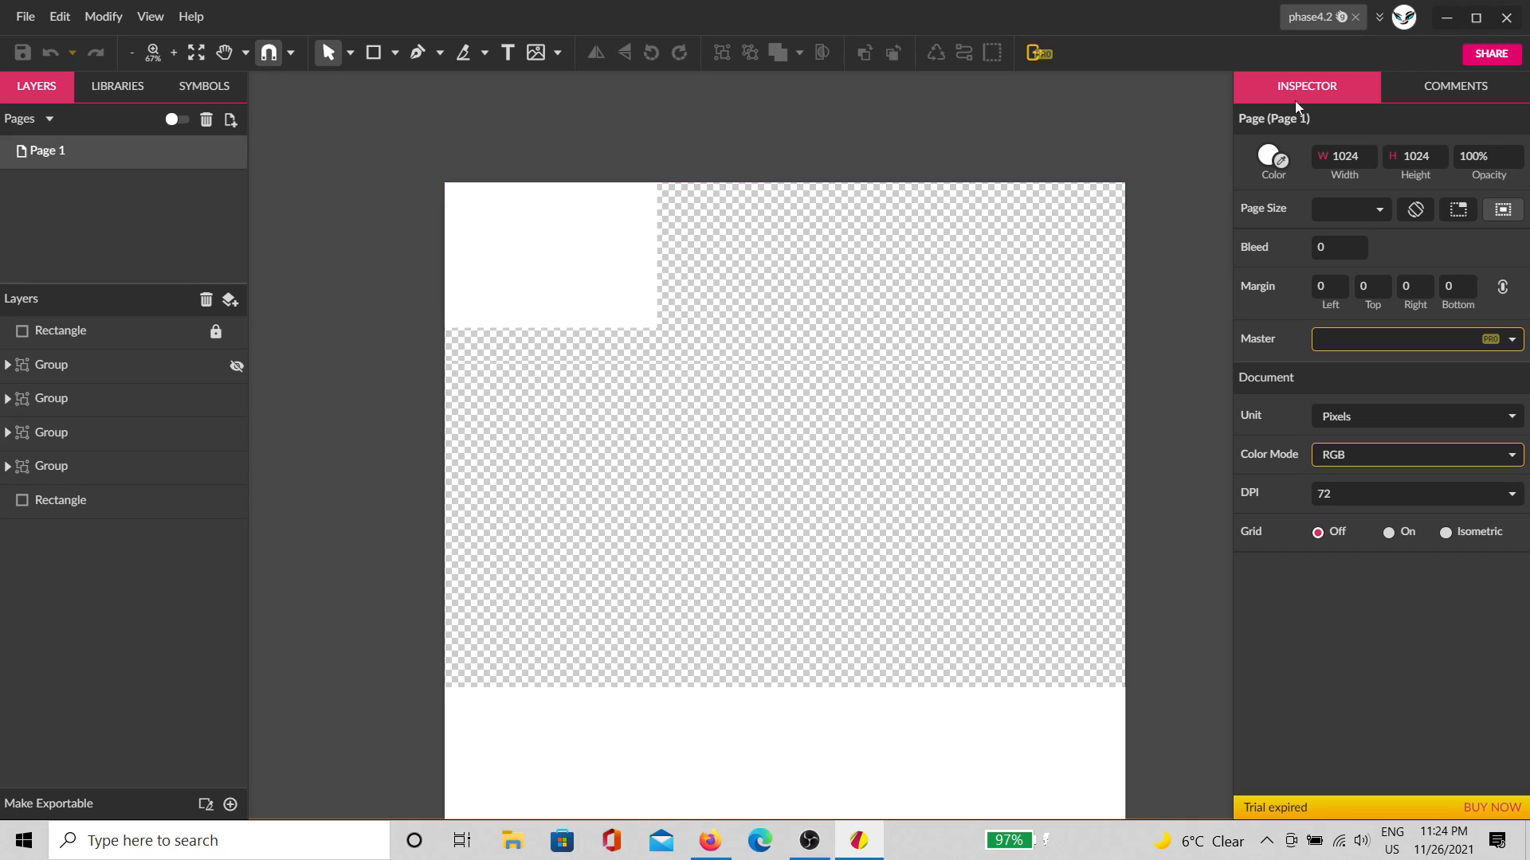
{"action": "left_click", "coordinate": [1354, 17]}
Step: Browse the Gravit Cloud files, then maximize the Firefox window showing the phase4 design
{"action": "left_click", "coordinate": [426, 402]}
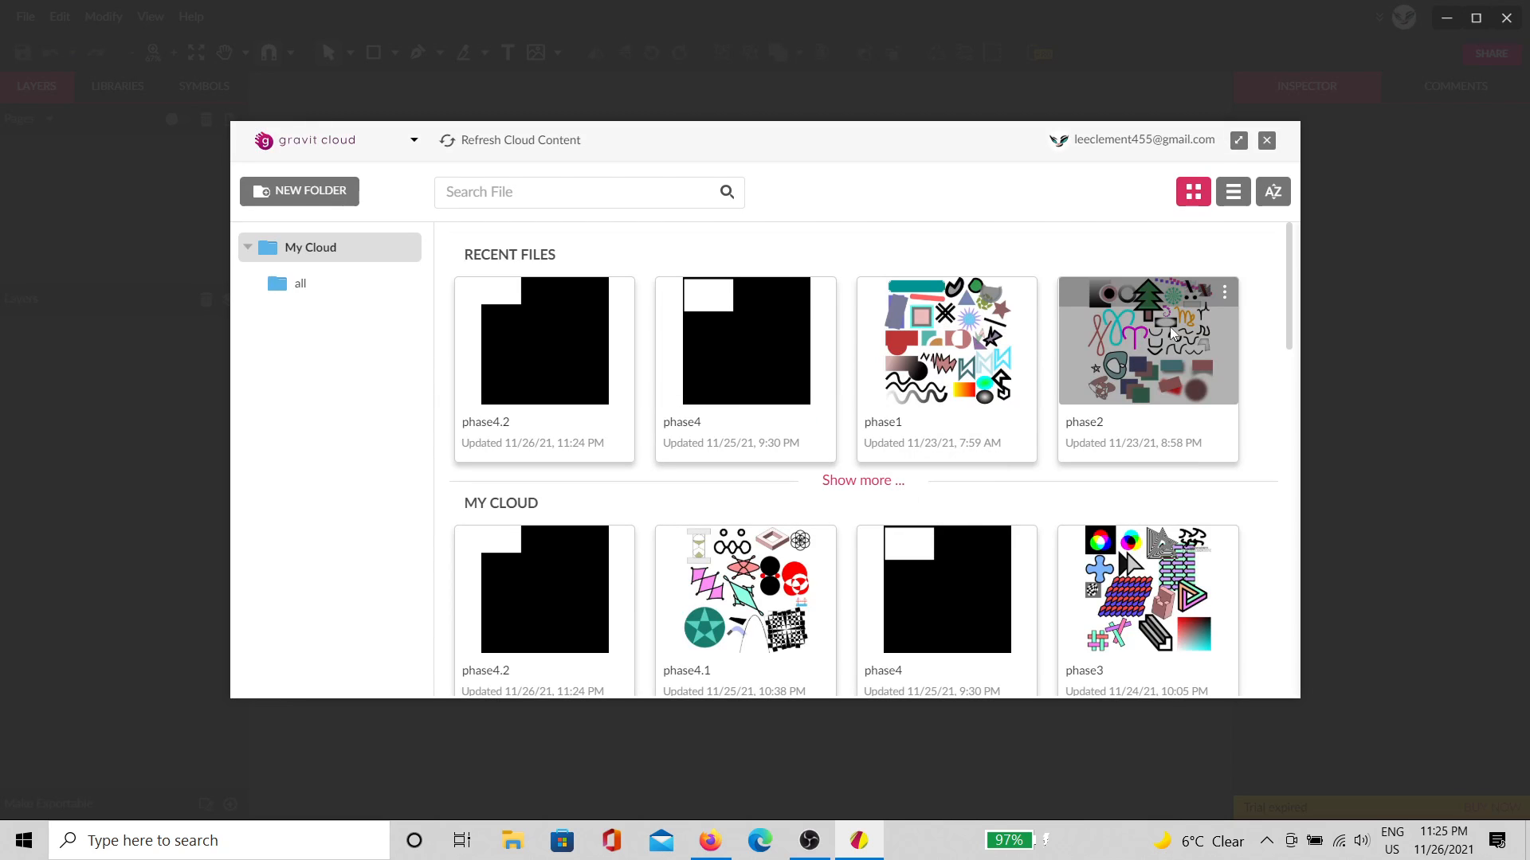
{"action": "scroll", "coordinate": [1052, 479], "scroll_direction": "down", "scroll_amount": 1}
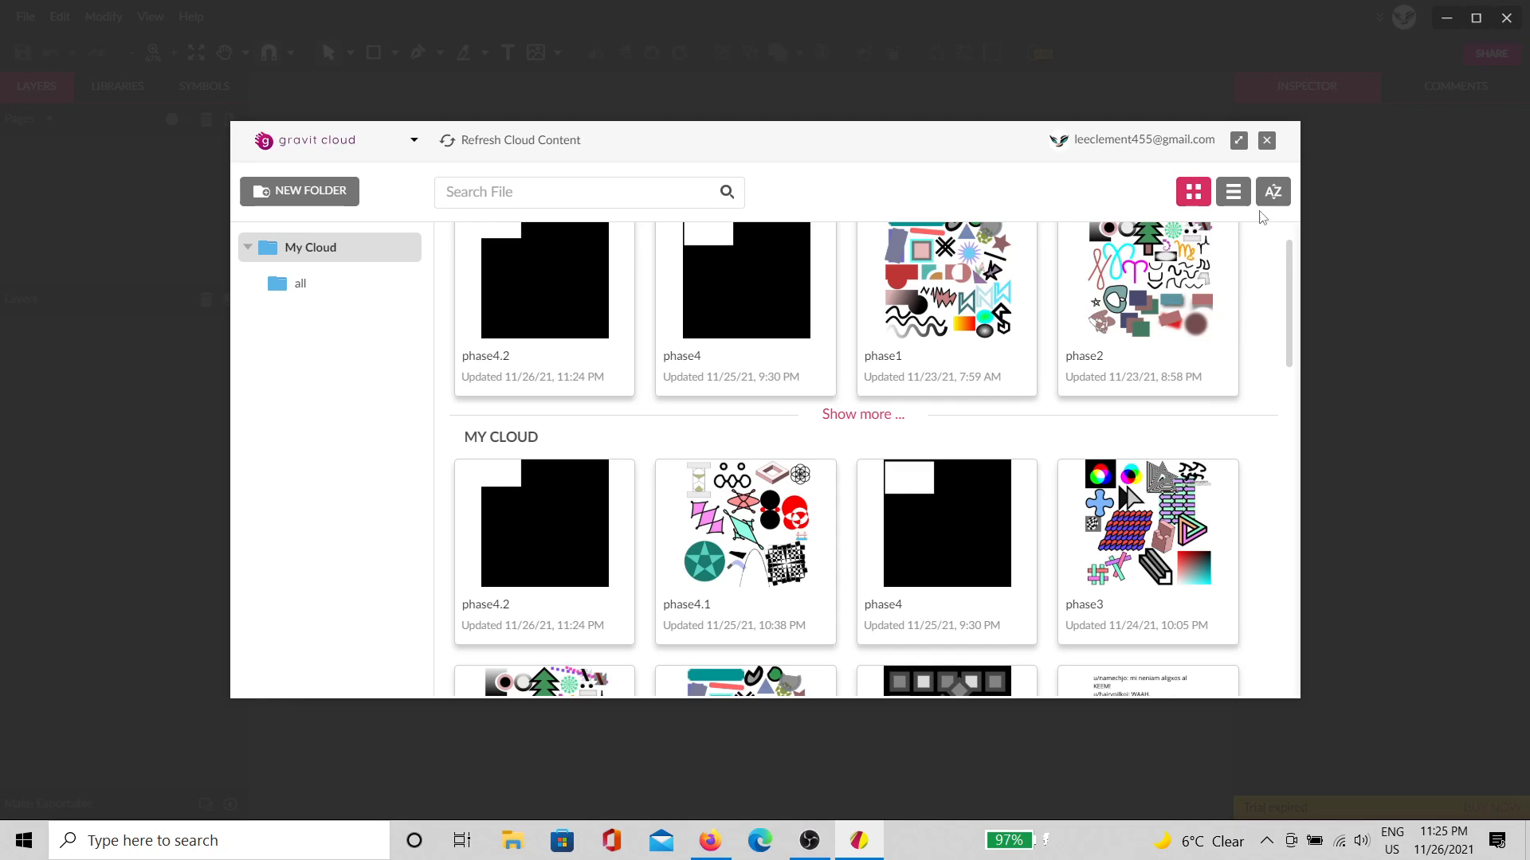
{"action": "scroll", "coordinate": [916, 310], "scroll_direction": "up", "scroll_amount": 1}
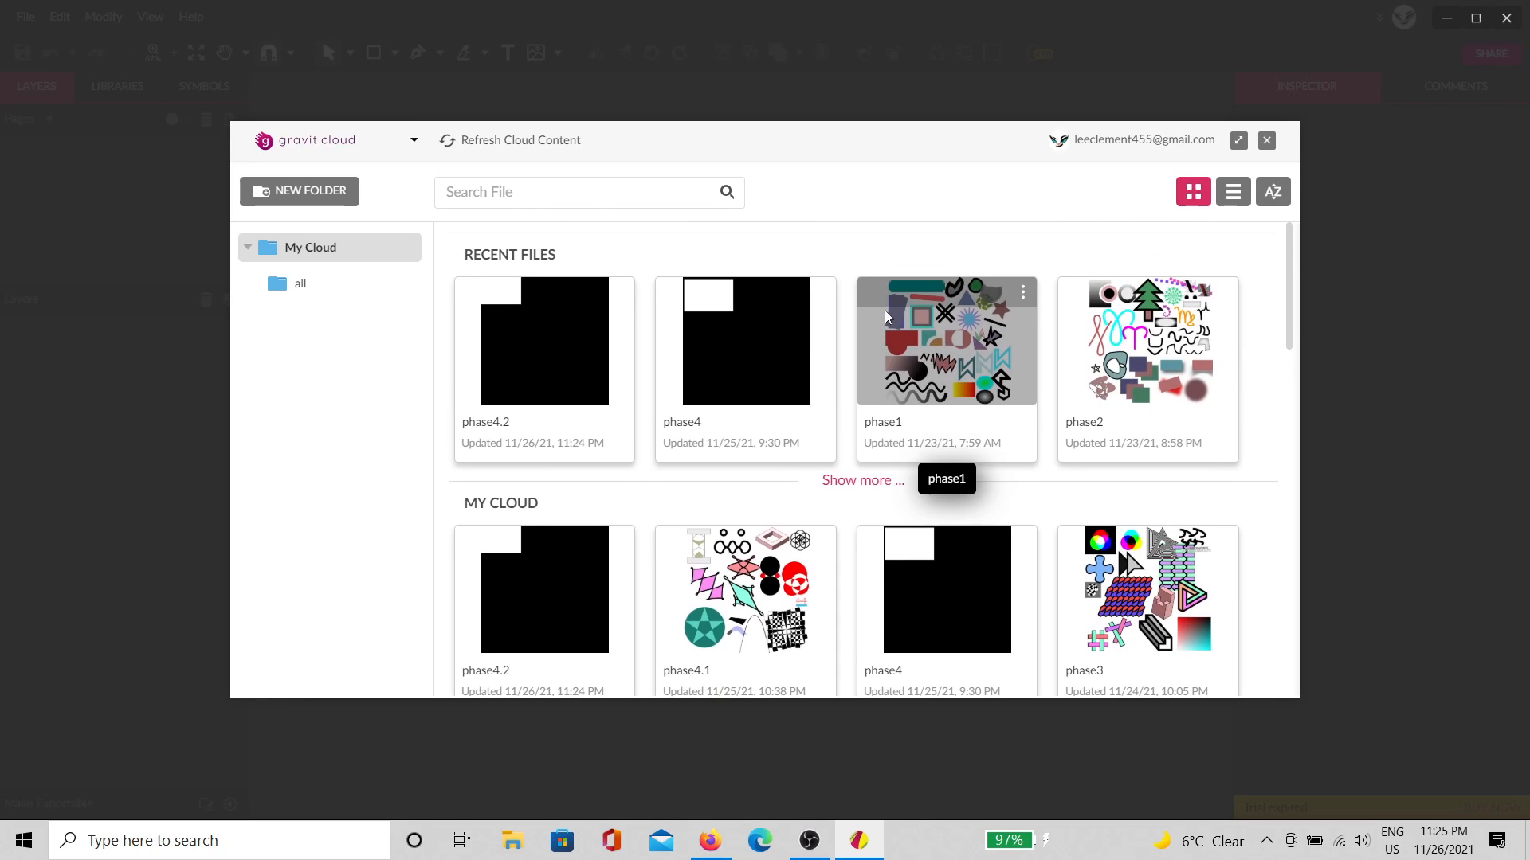
{"action": "scroll", "coordinate": [897, 505], "scroll_direction": "down", "scroll_amount": 1}
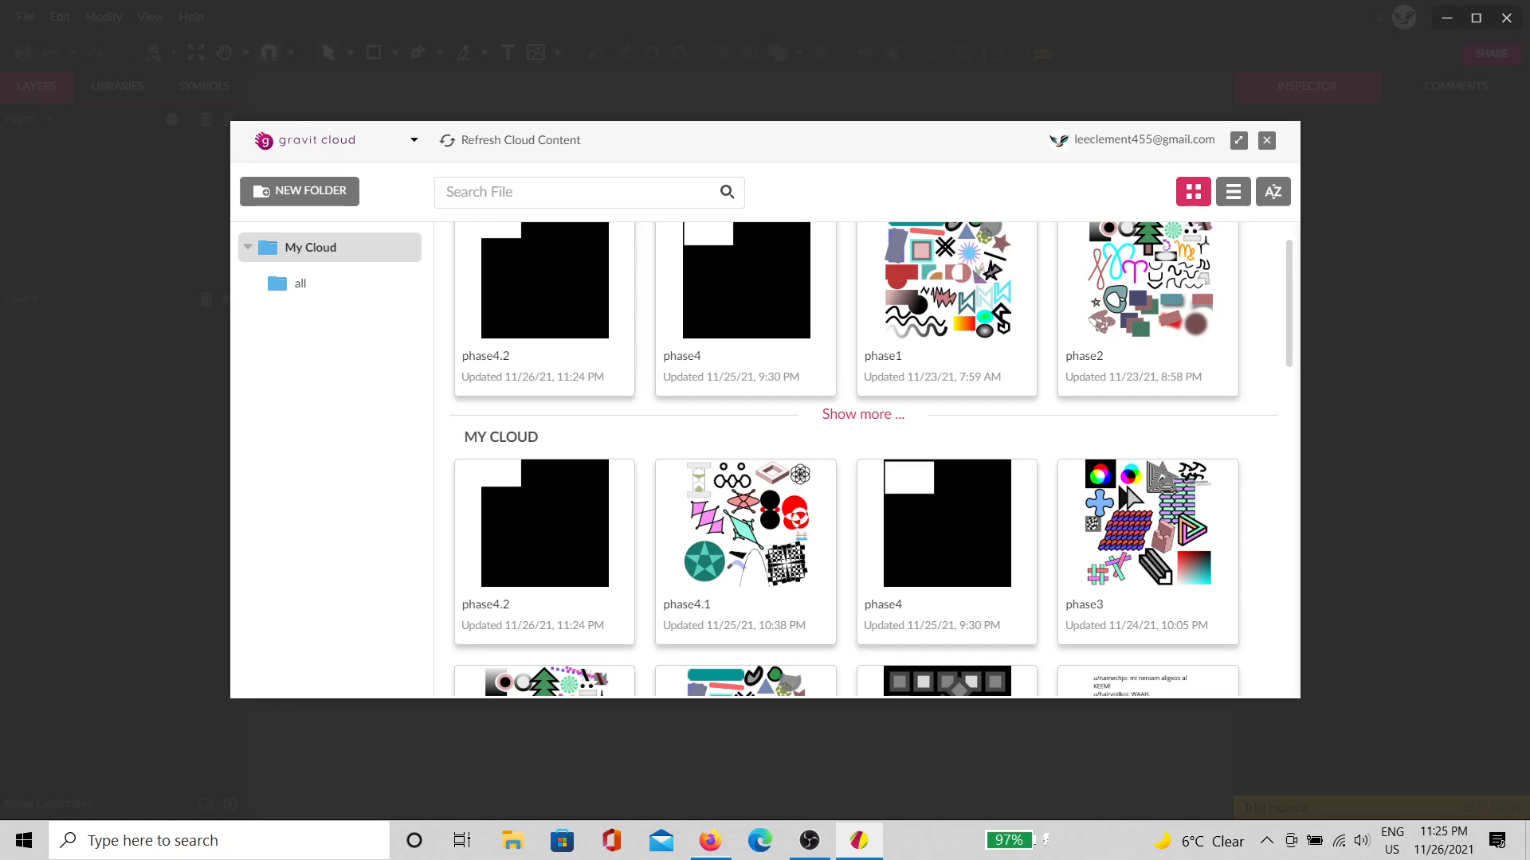
{"action": "left_click_drag", "start_coordinate": [1529, 558], "coordinate": [847, 0]}
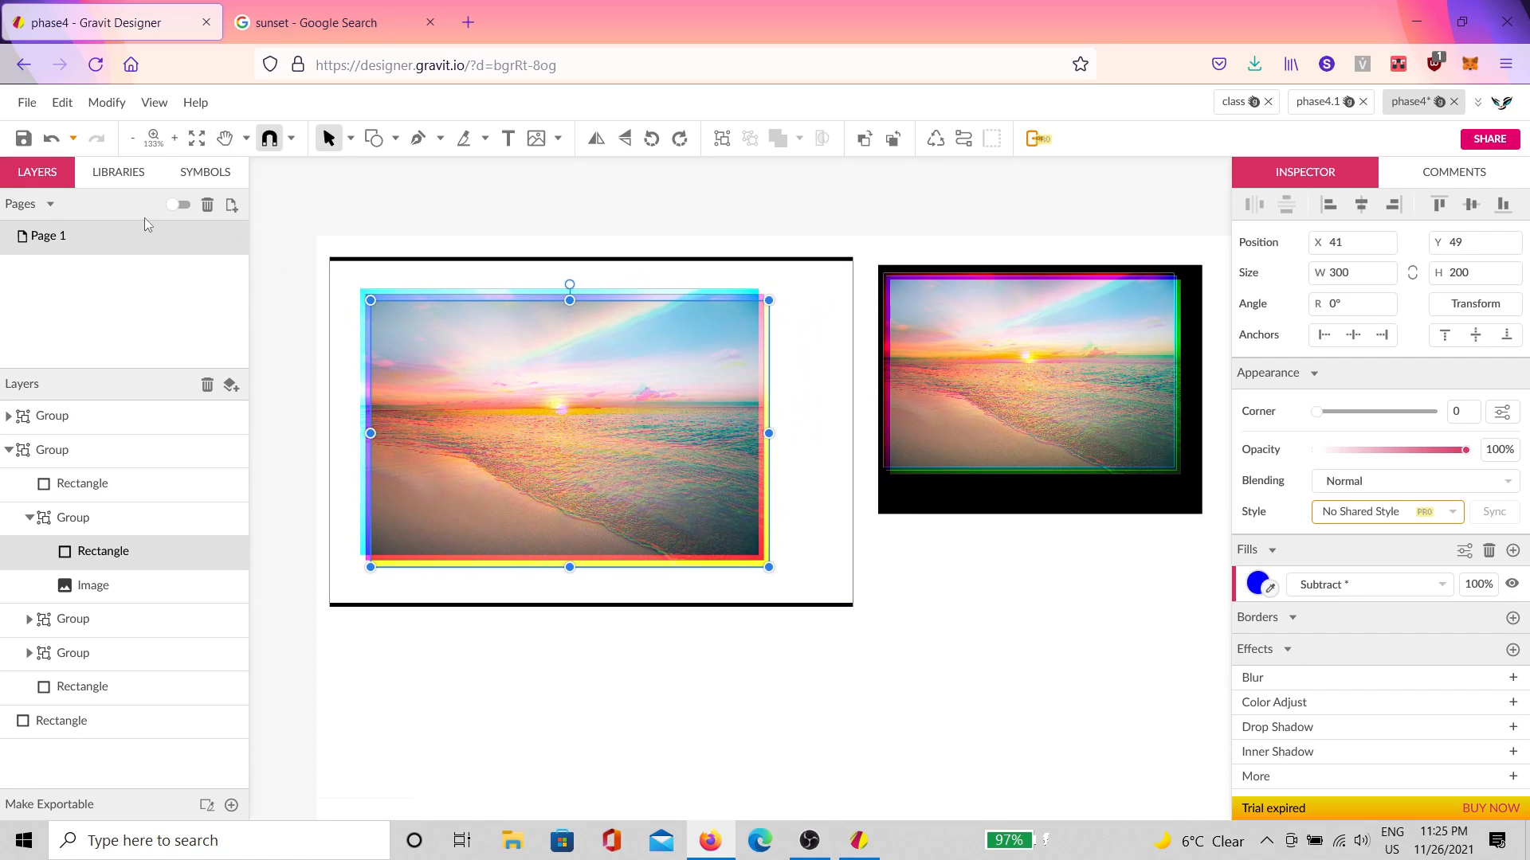
Step: Open the phase4.2 design via File > Open from Cloud
{"action": "left_click", "coordinate": [27, 102]}
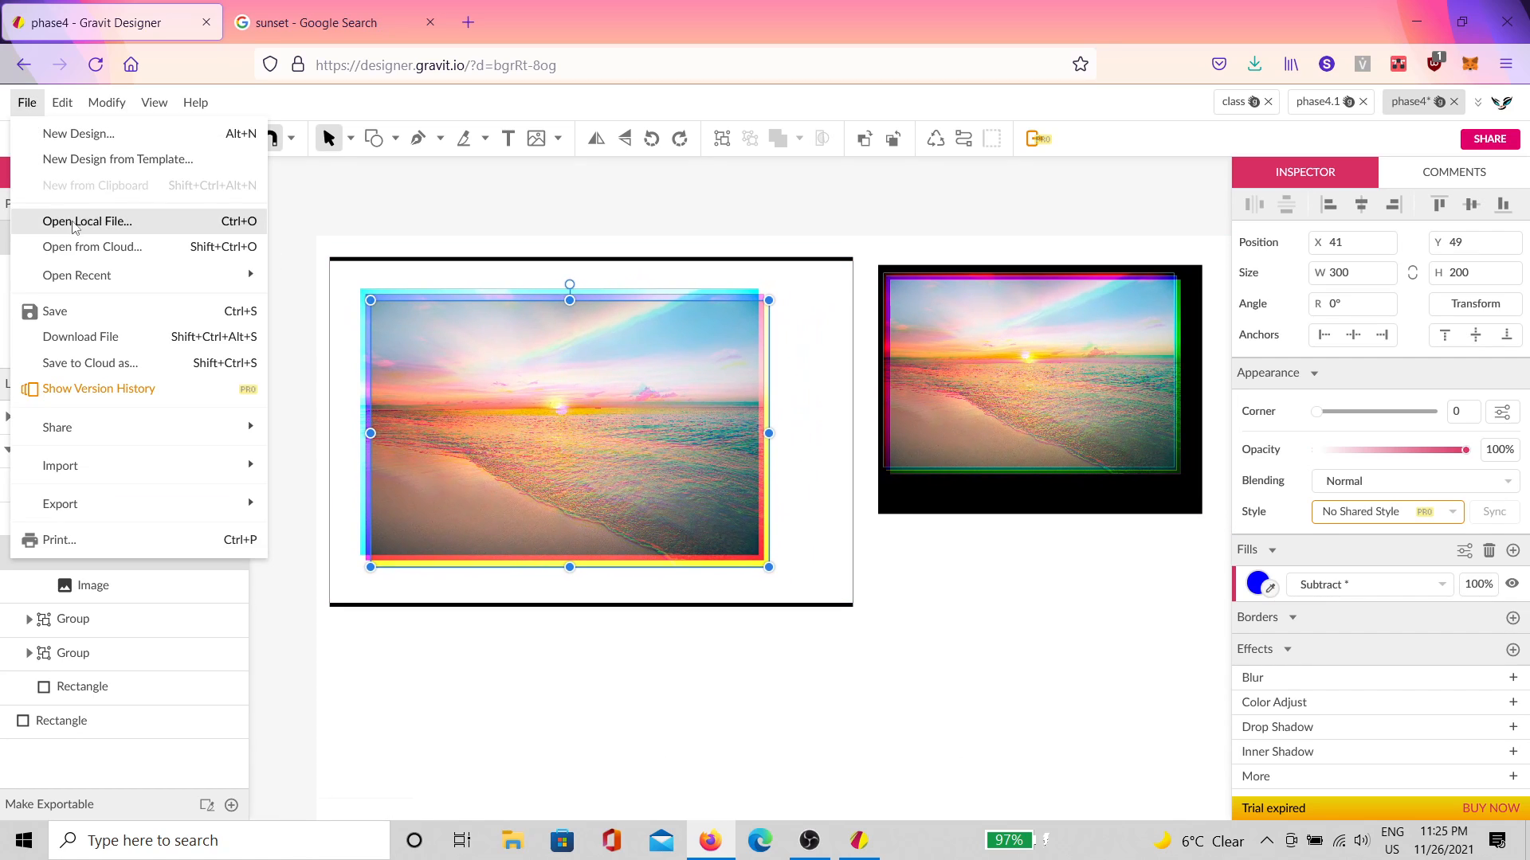
{"action": "left_click", "coordinate": [80, 246]}
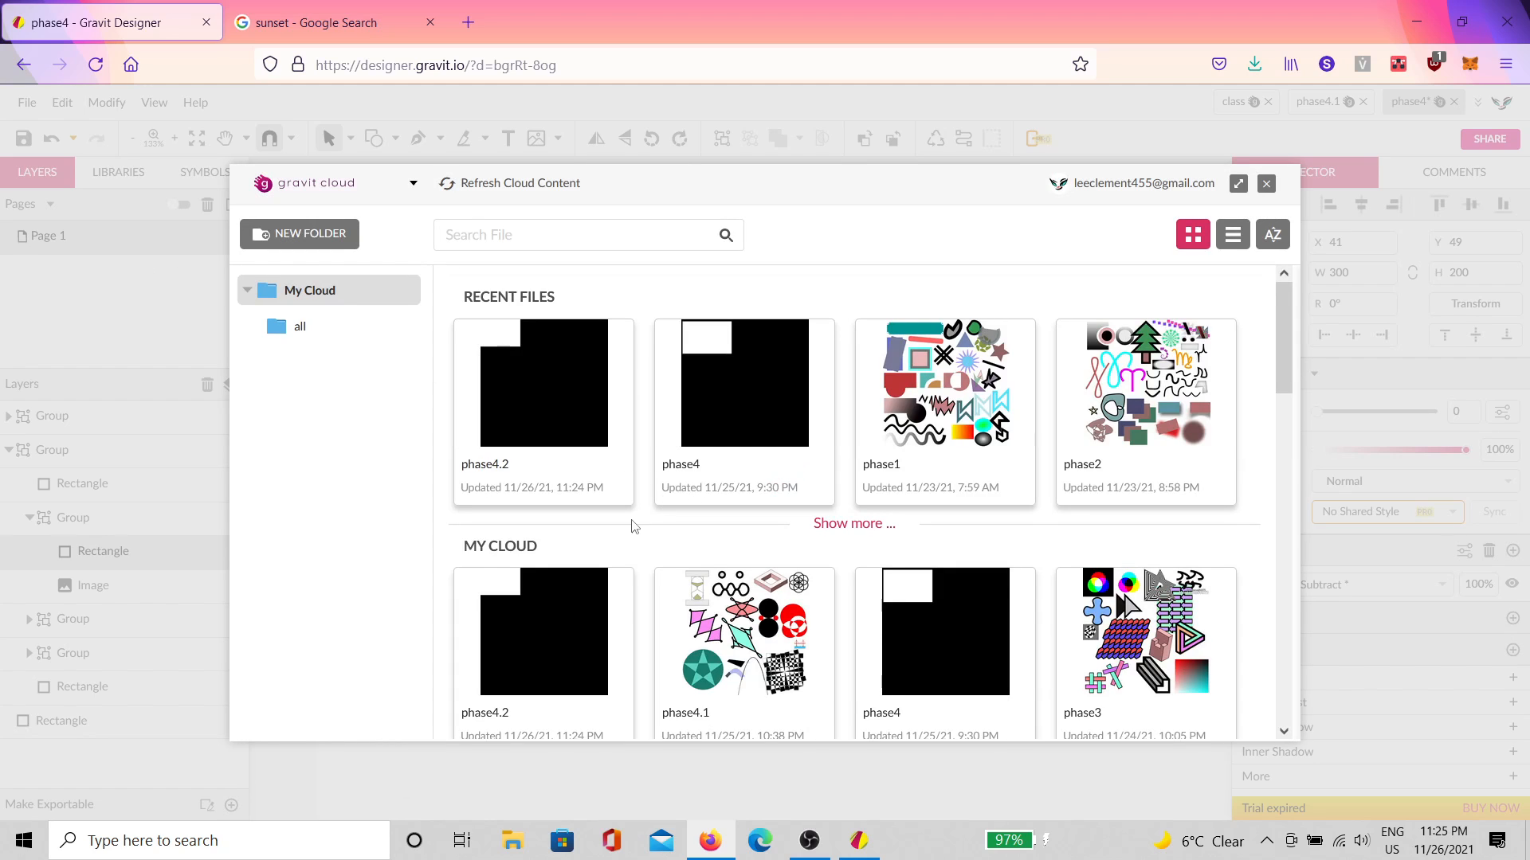
{"action": "left_click", "coordinate": [576, 595]}
{"action": "left_click", "coordinate": [550, 494]}
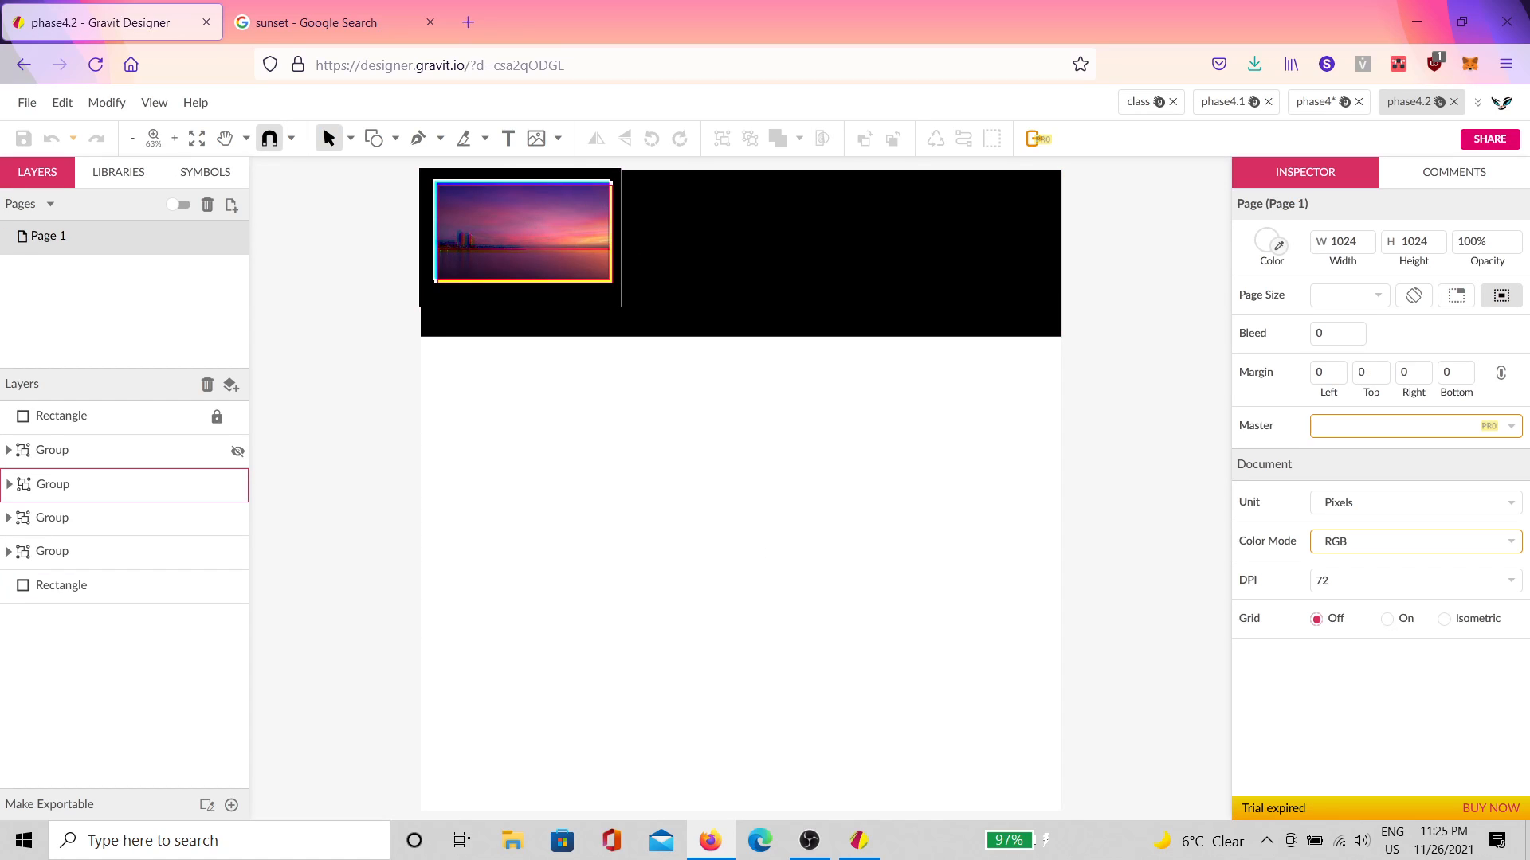
{"action": "scroll", "coordinate": [594, 261], "scroll_direction": "up", "scroll_amount": 4}
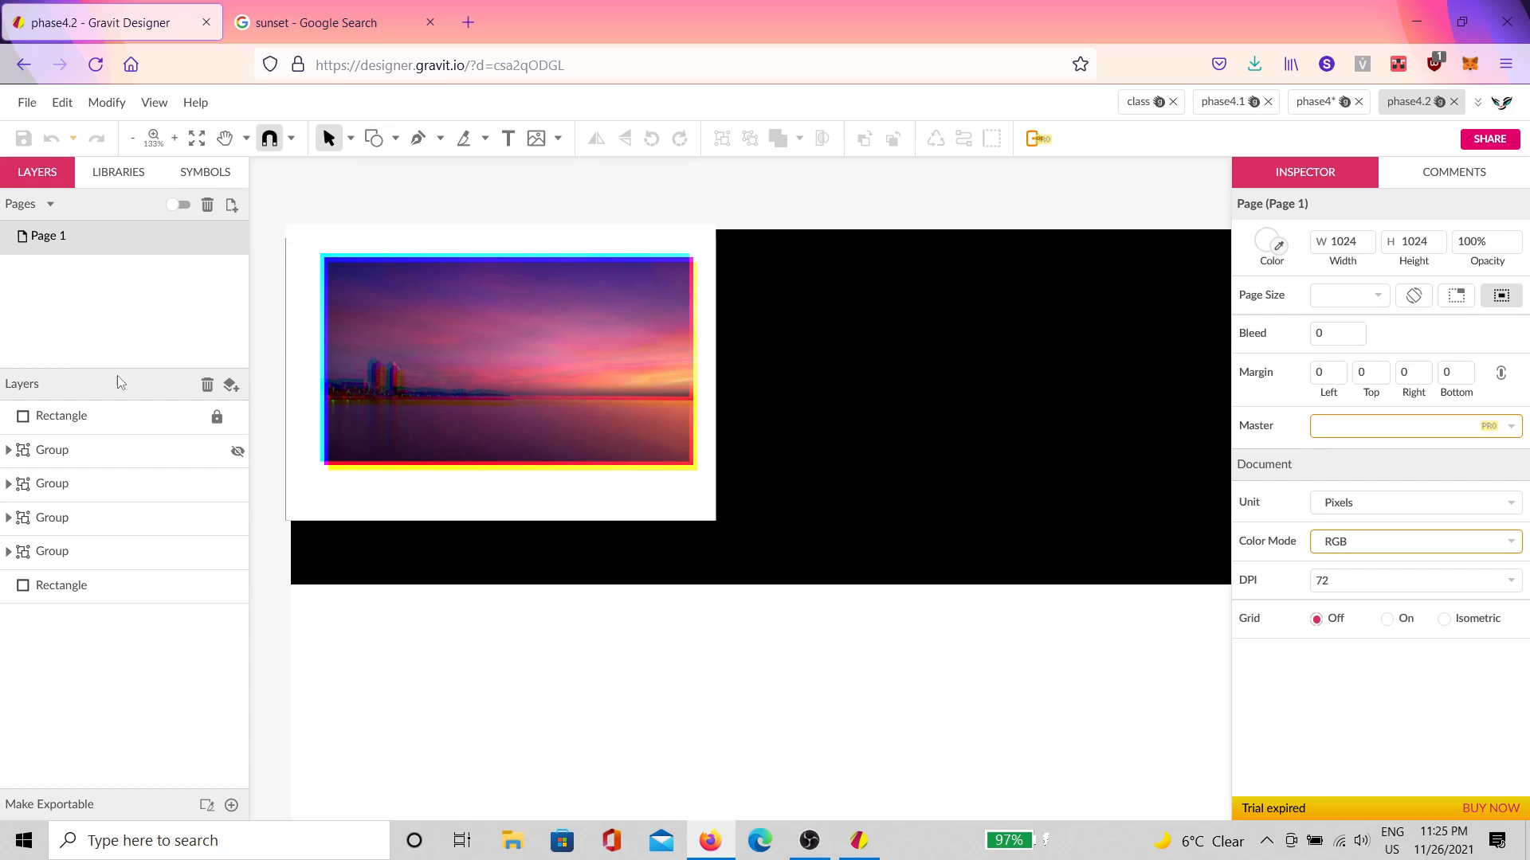
Step: Unhide the second sunset image group and select the black background rectangle
{"action": "left_click", "coordinate": [238, 452]}
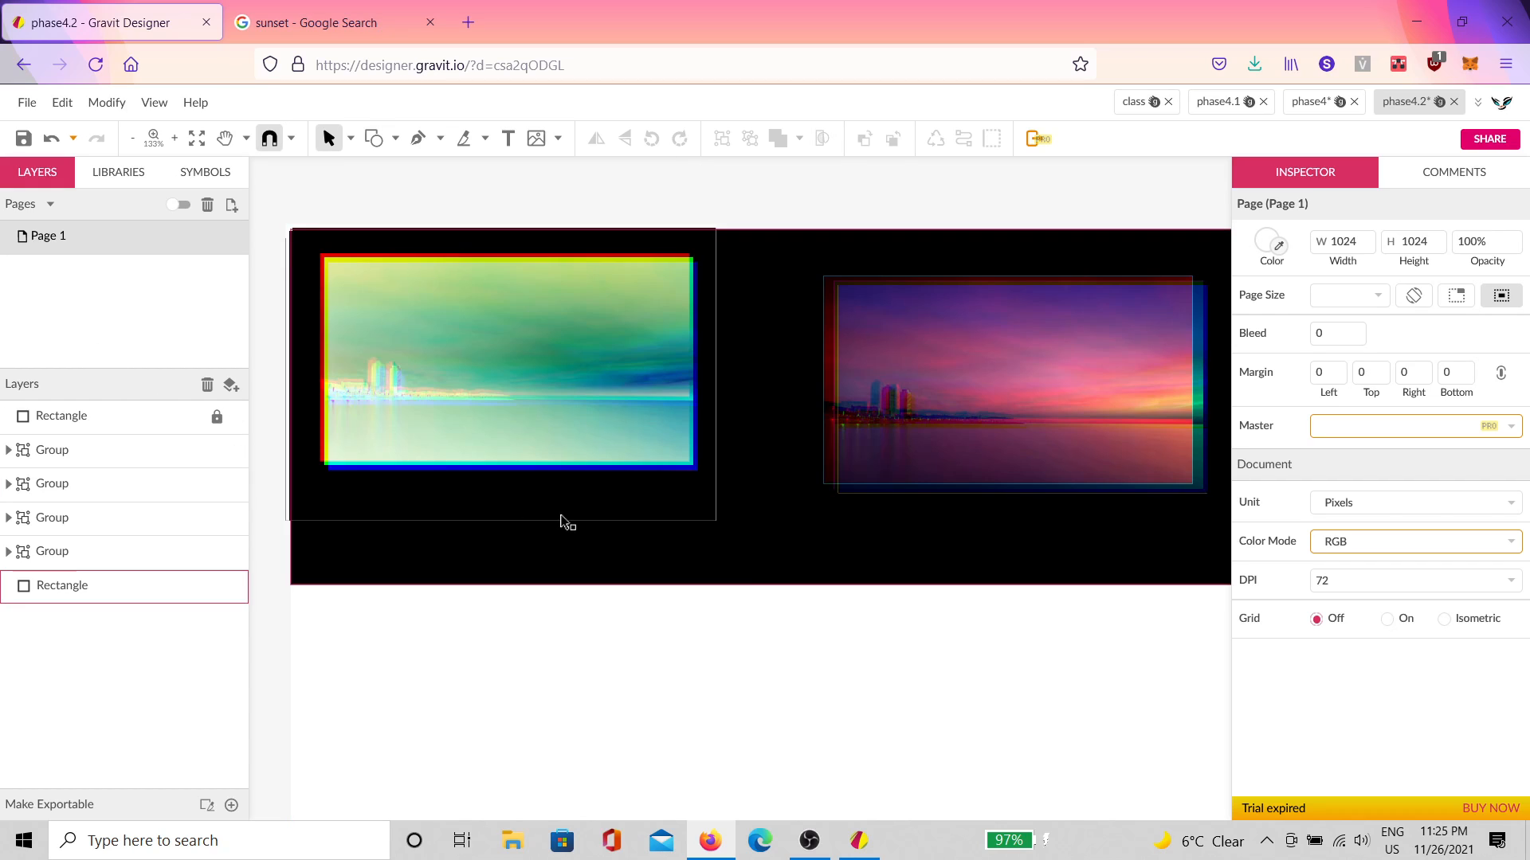
{"action": "scroll", "coordinate": [922, 555], "scroll_direction": "right", "scroll_amount": 2}
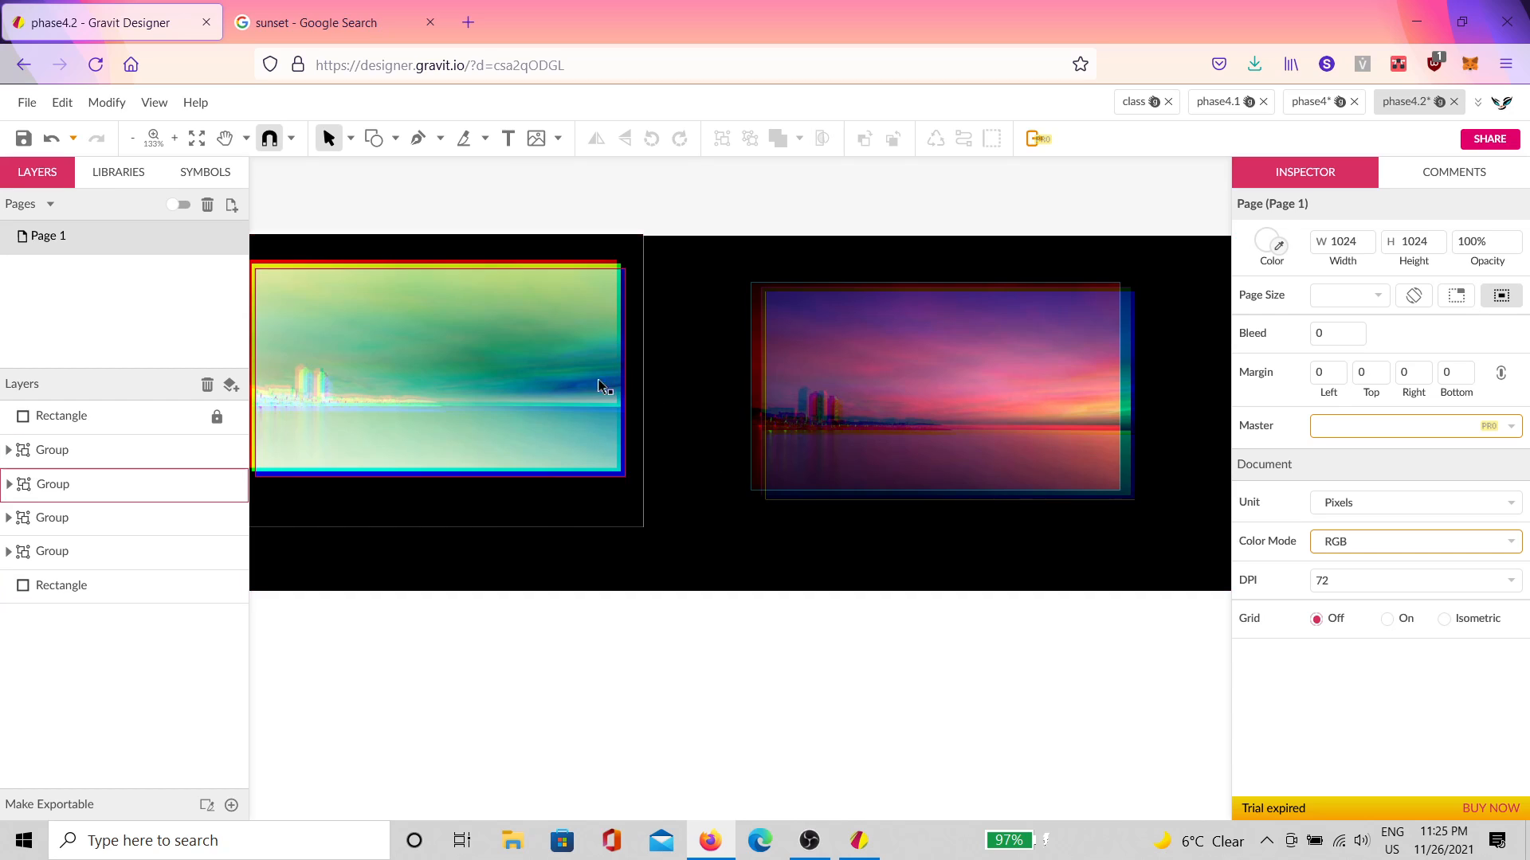
{"action": "left_click", "coordinate": [622, 519]}
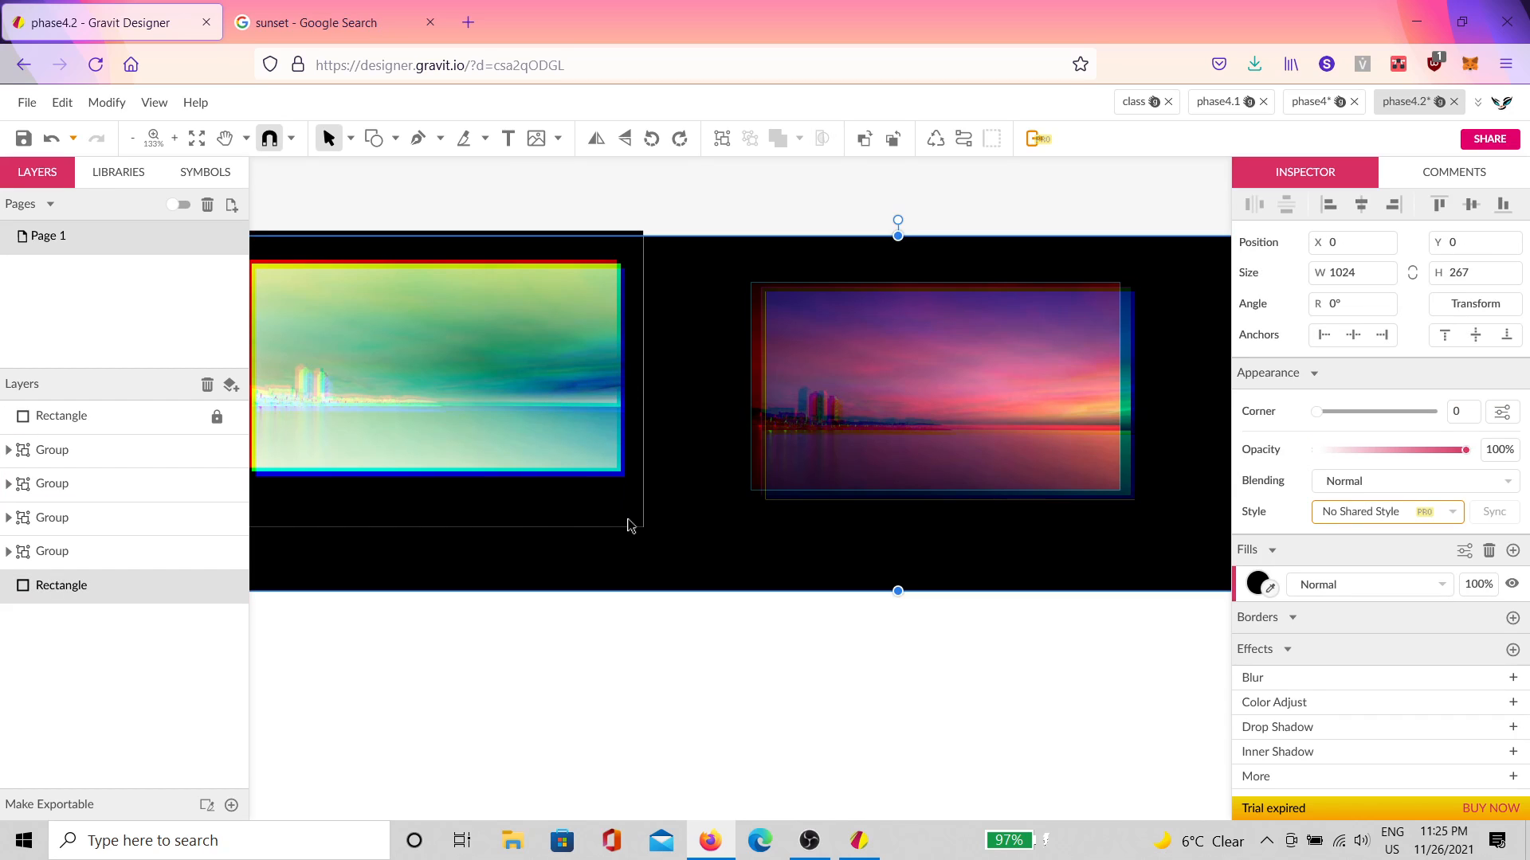
{"action": "left_click", "coordinate": [598, 612]}
{"action": "scroll", "coordinate": [598, 611], "scroll_direction": "left", "scroll_amount": 6}
{"action": "scroll", "coordinate": [598, 612], "scroll_direction": "up", "scroll_amount": 1}
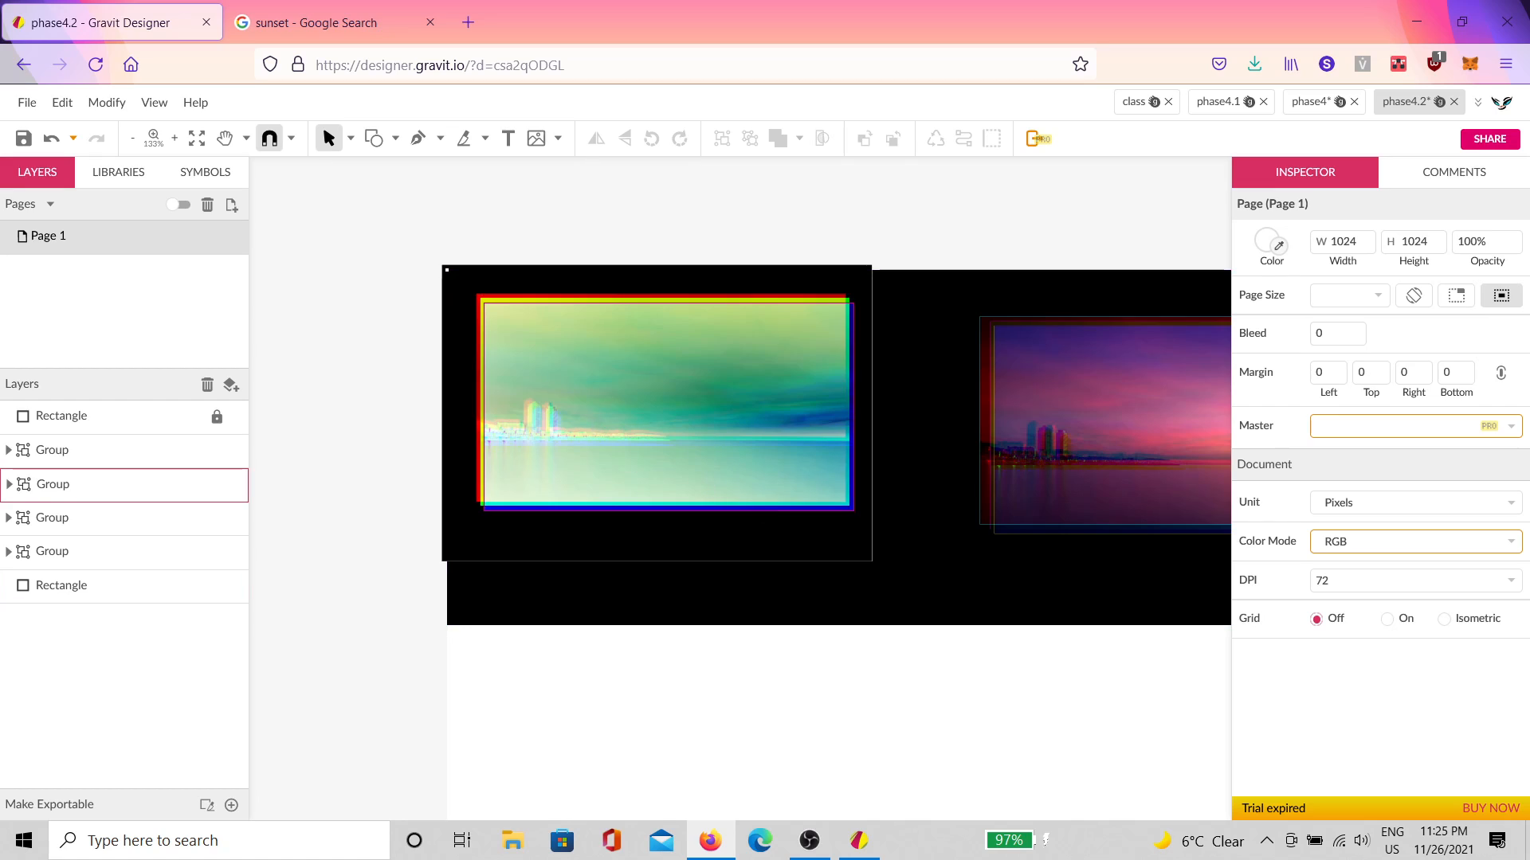
Step: Hide the top rectangle overlay, then select the right sunset image group
{"action": "left_click", "coordinate": [464, 447]}
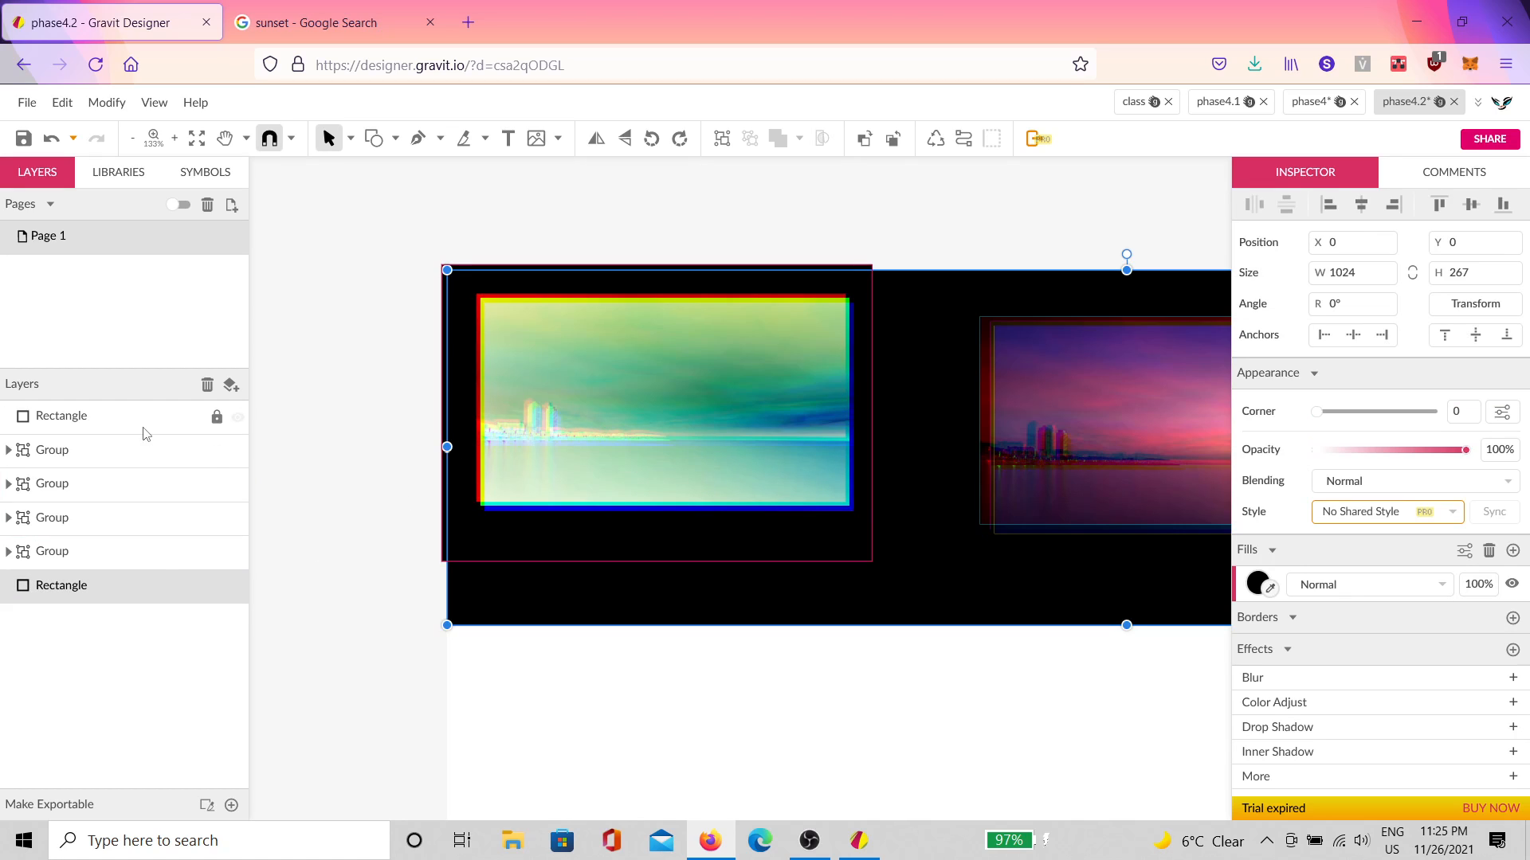
{"action": "left_click", "coordinate": [238, 420]}
{"action": "scroll", "coordinate": [785, 594], "scroll_direction": "right", "scroll_amount": 3}
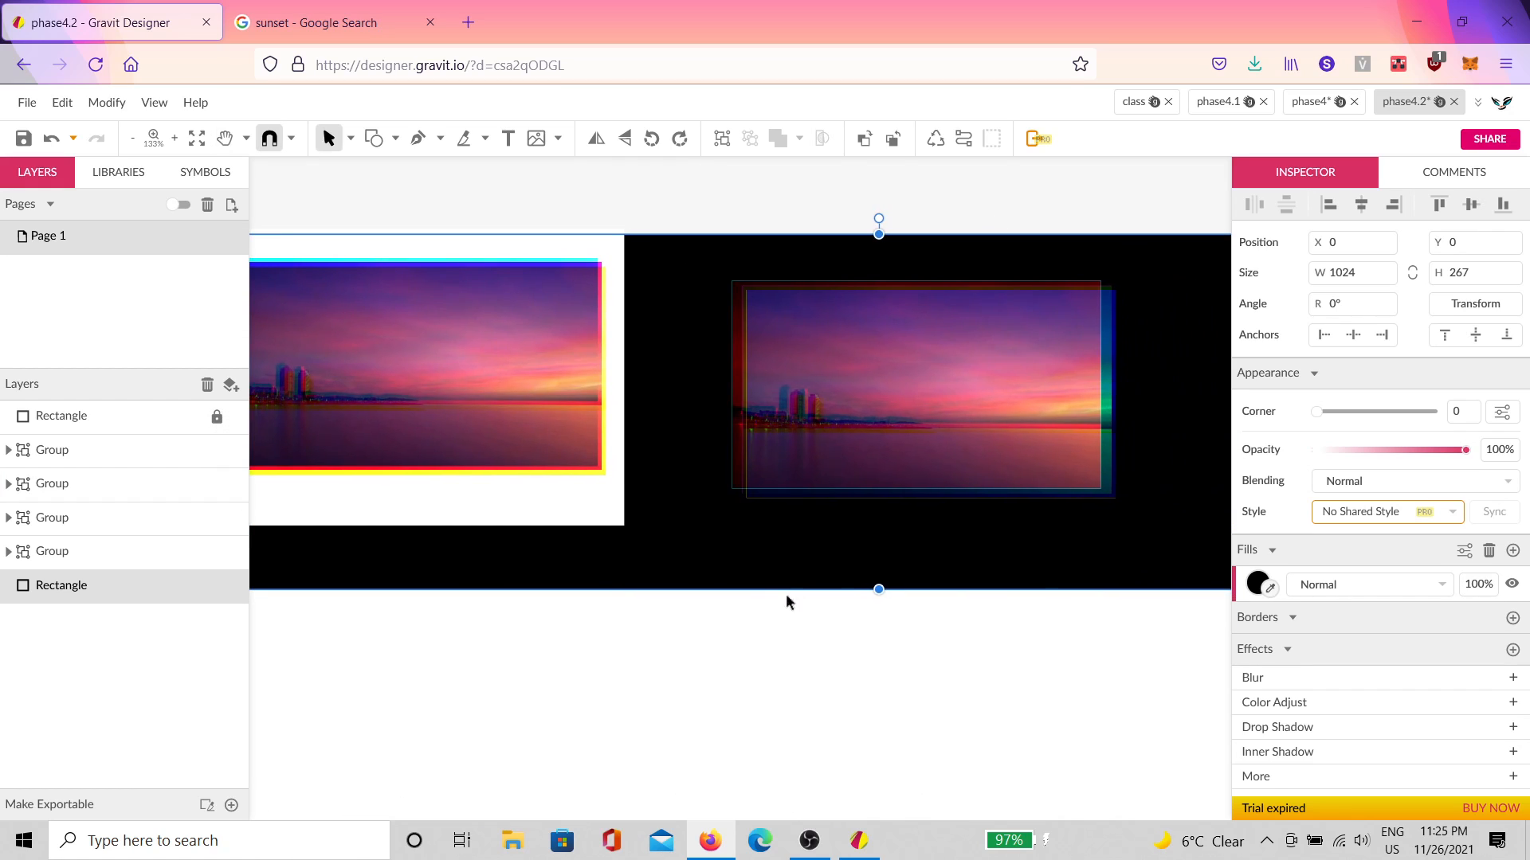
{"action": "scroll", "coordinate": [796, 385], "scroll_direction": "up", "scroll_amount": 5}
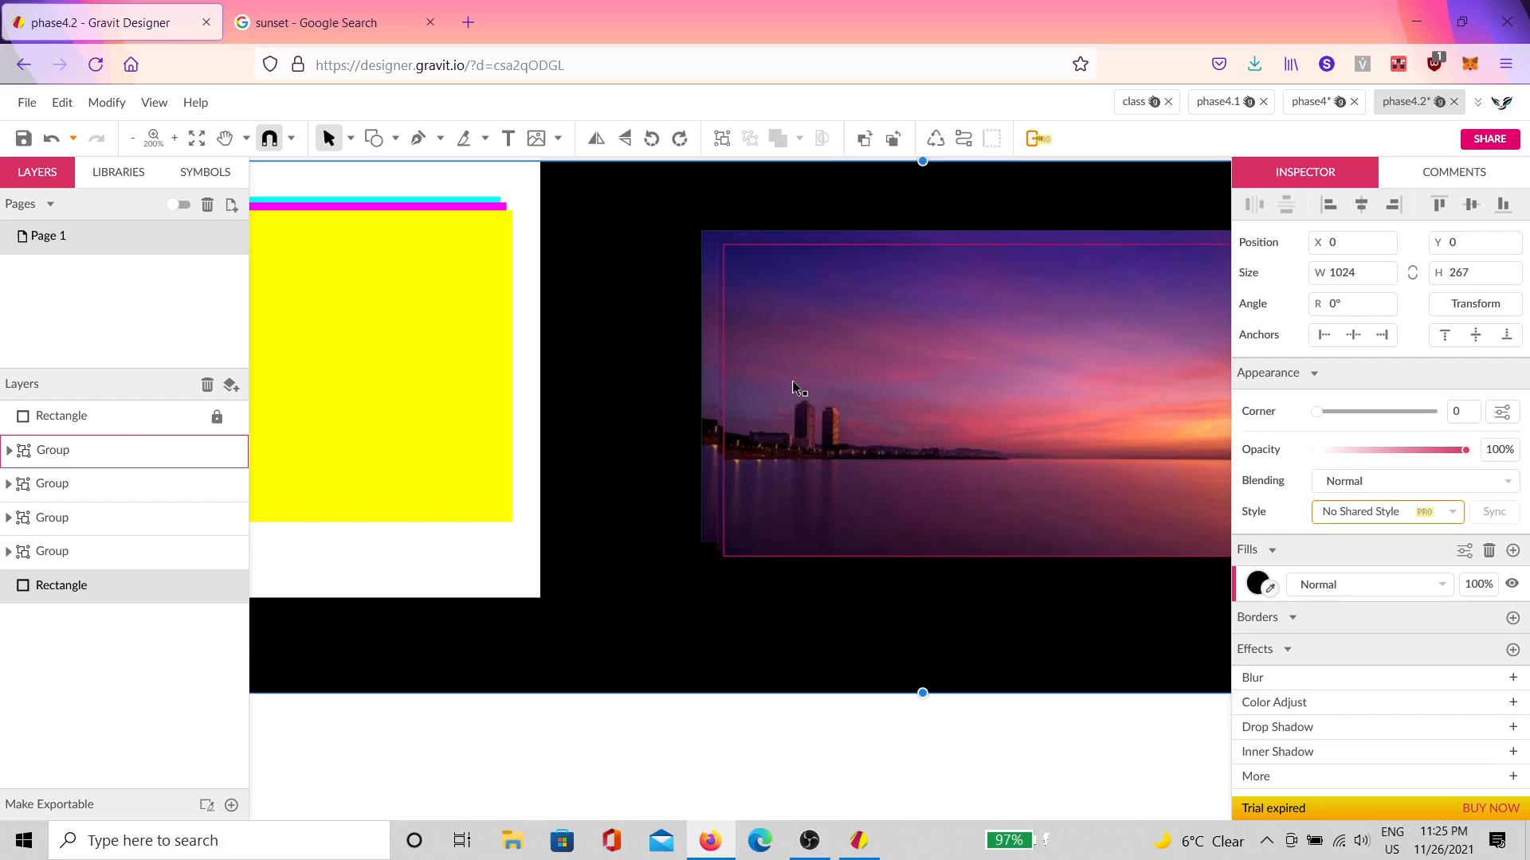
{"action": "scroll", "coordinate": [752, 359], "scroll_direction": "up", "scroll_amount": 2}
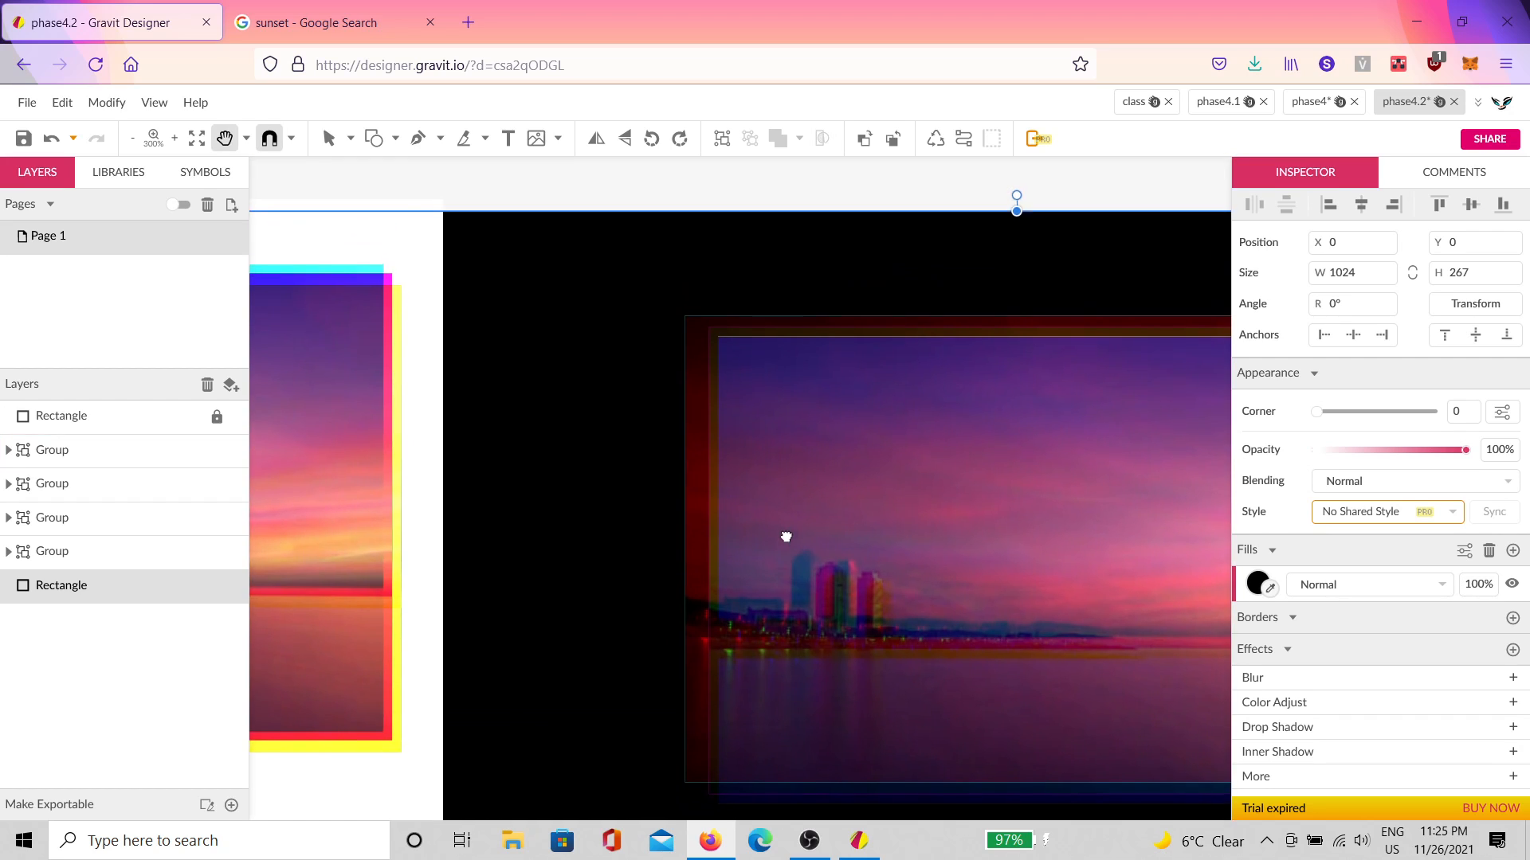
{"action": "left_click", "coordinate": [711, 368]}
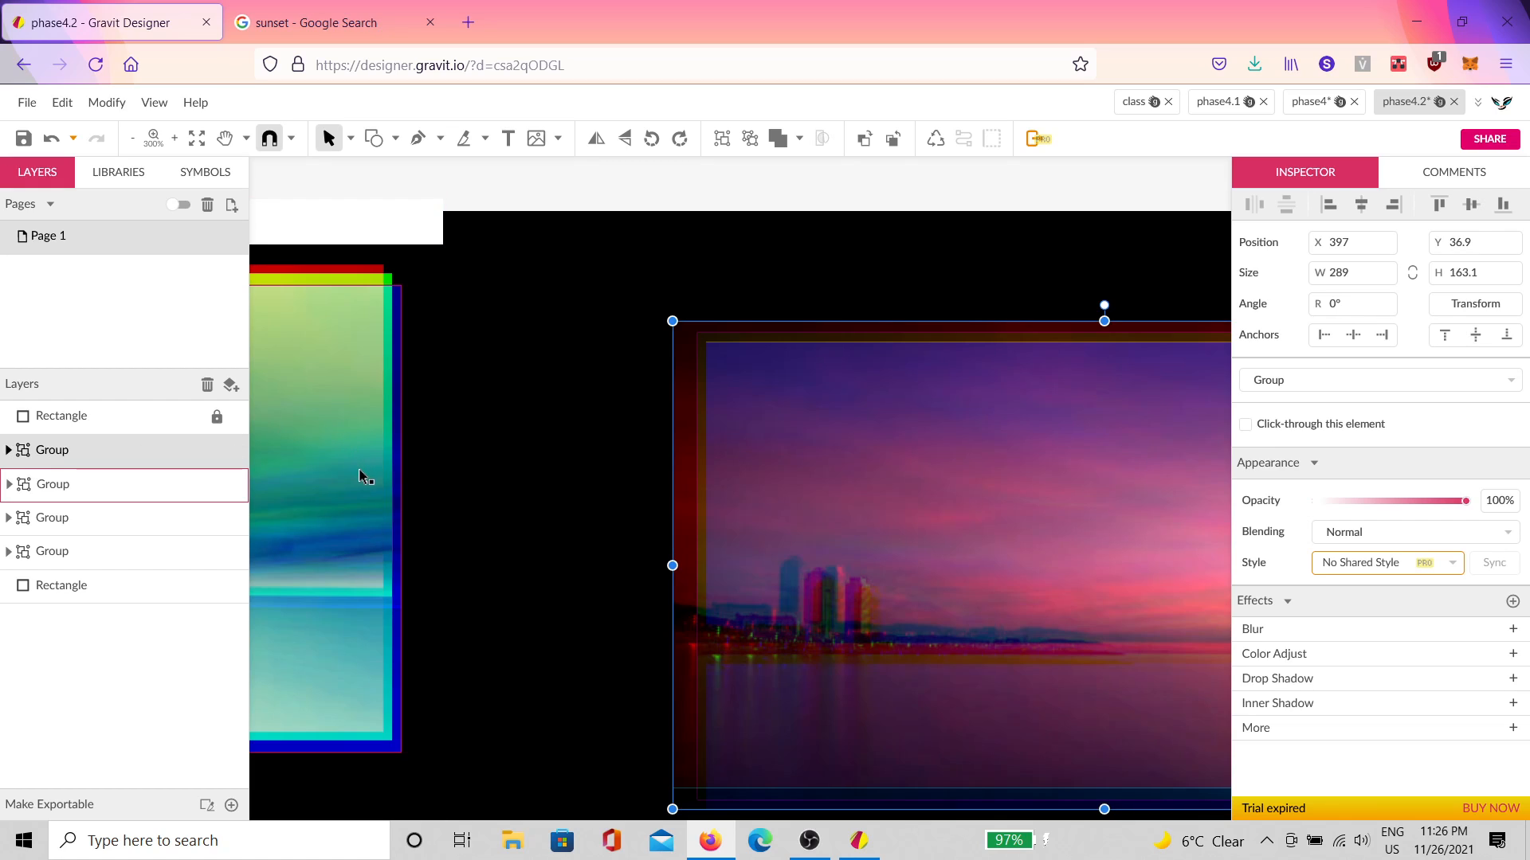
Step: Ungroup the right sunset image, nudge one copy one unit left, and pan to review it
{"action": "key", "text": "ctrl+shift+g"}
{"action": "left_click", "coordinate": [535, 515]}
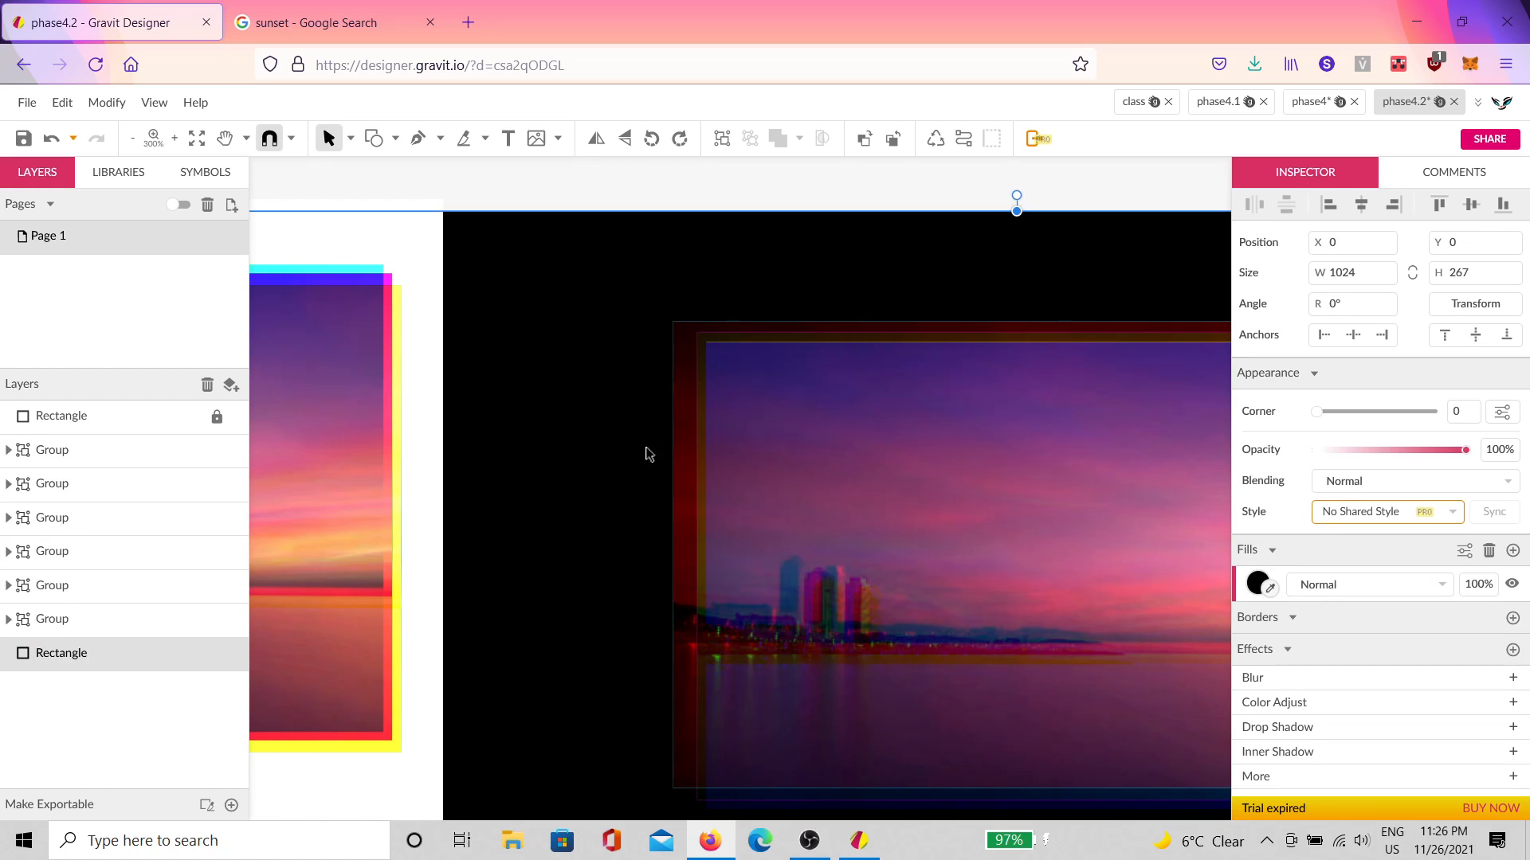
{"action": "left_click", "coordinate": [701, 382]}
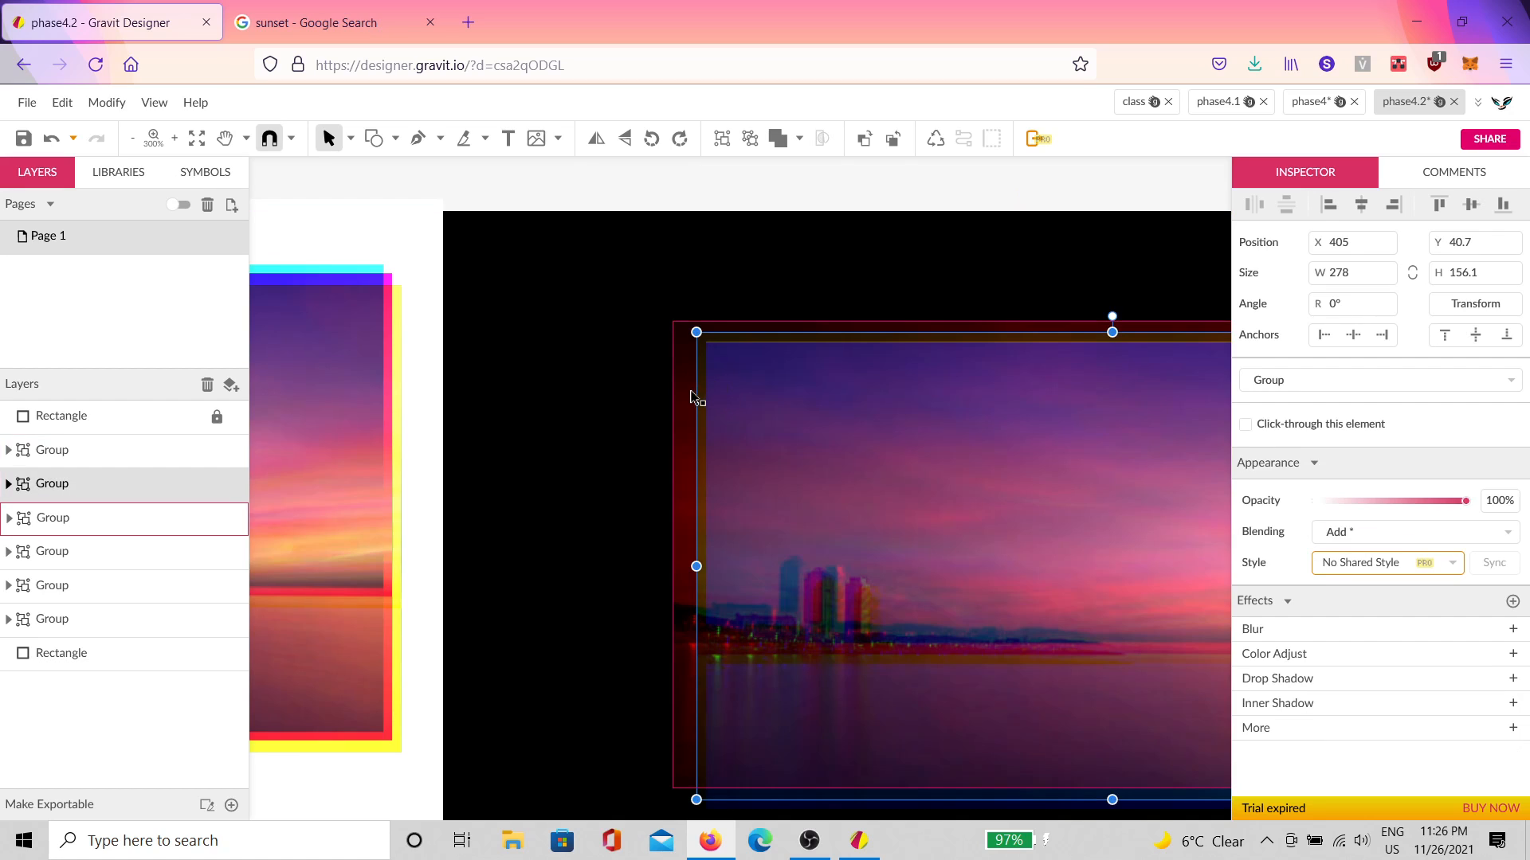
{"action": "left_click_drag", "start_coordinate": [693, 412], "coordinate": [689, 411]}
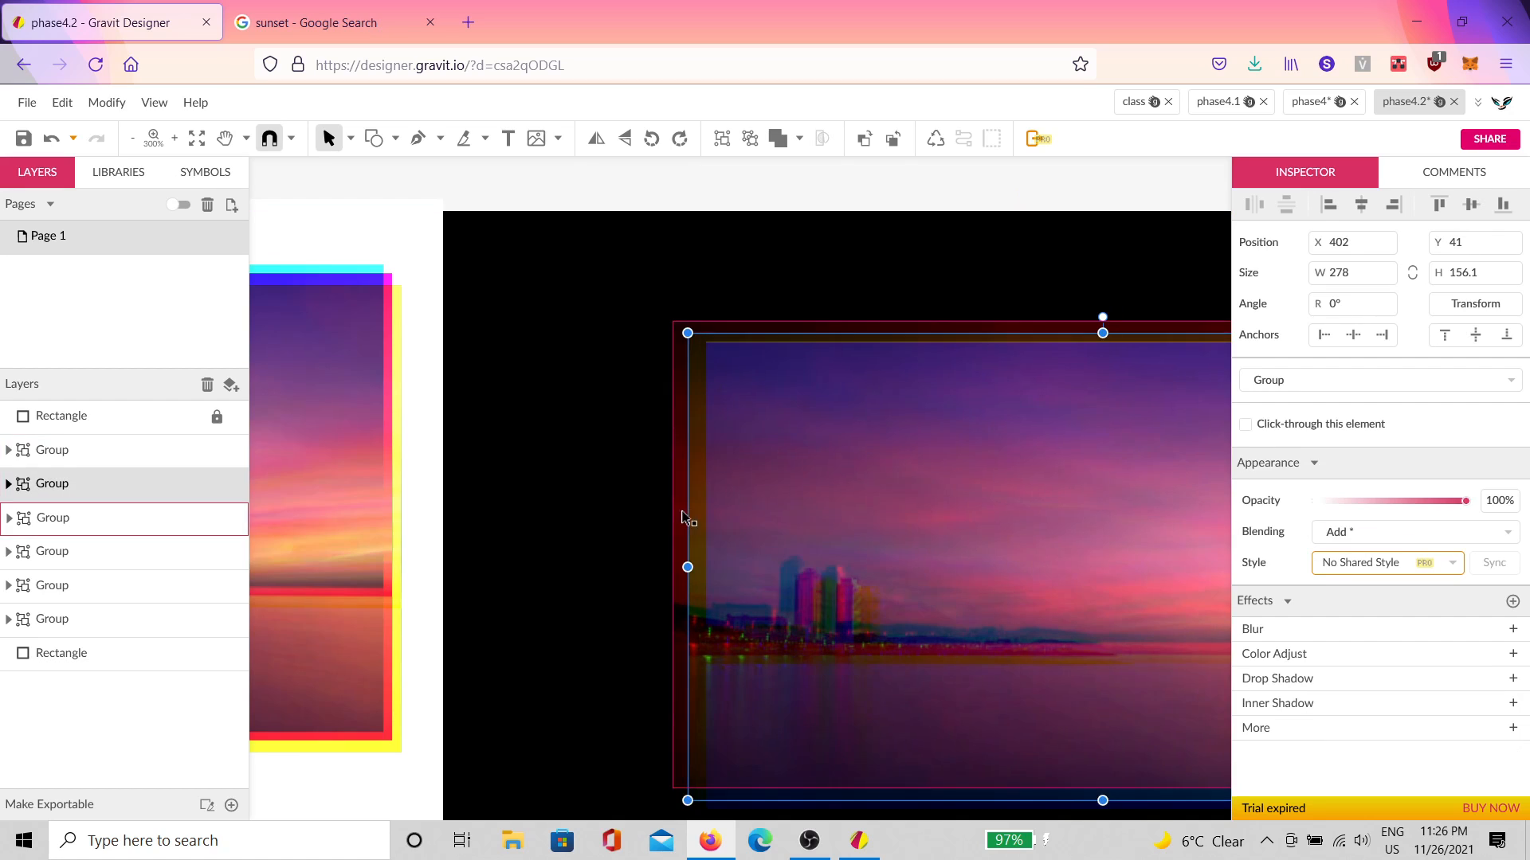
{"action": "key", "text": "space"}
{"action": "left_click_drag", "start_coordinate": [725, 558], "coordinate": [772, 380]}
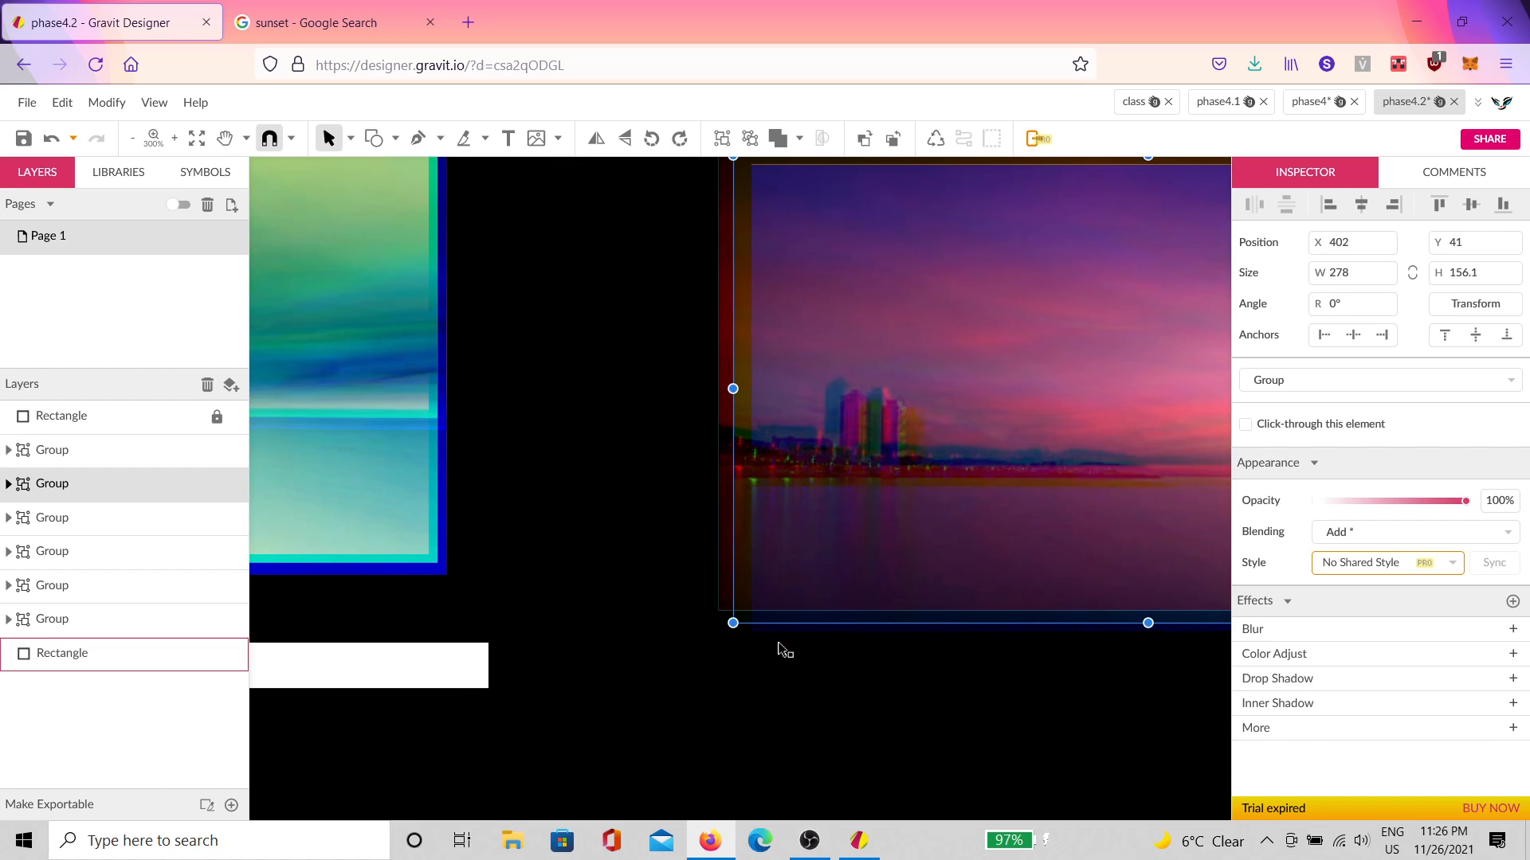
{"action": "left_click", "coordinate": [782, 649]}
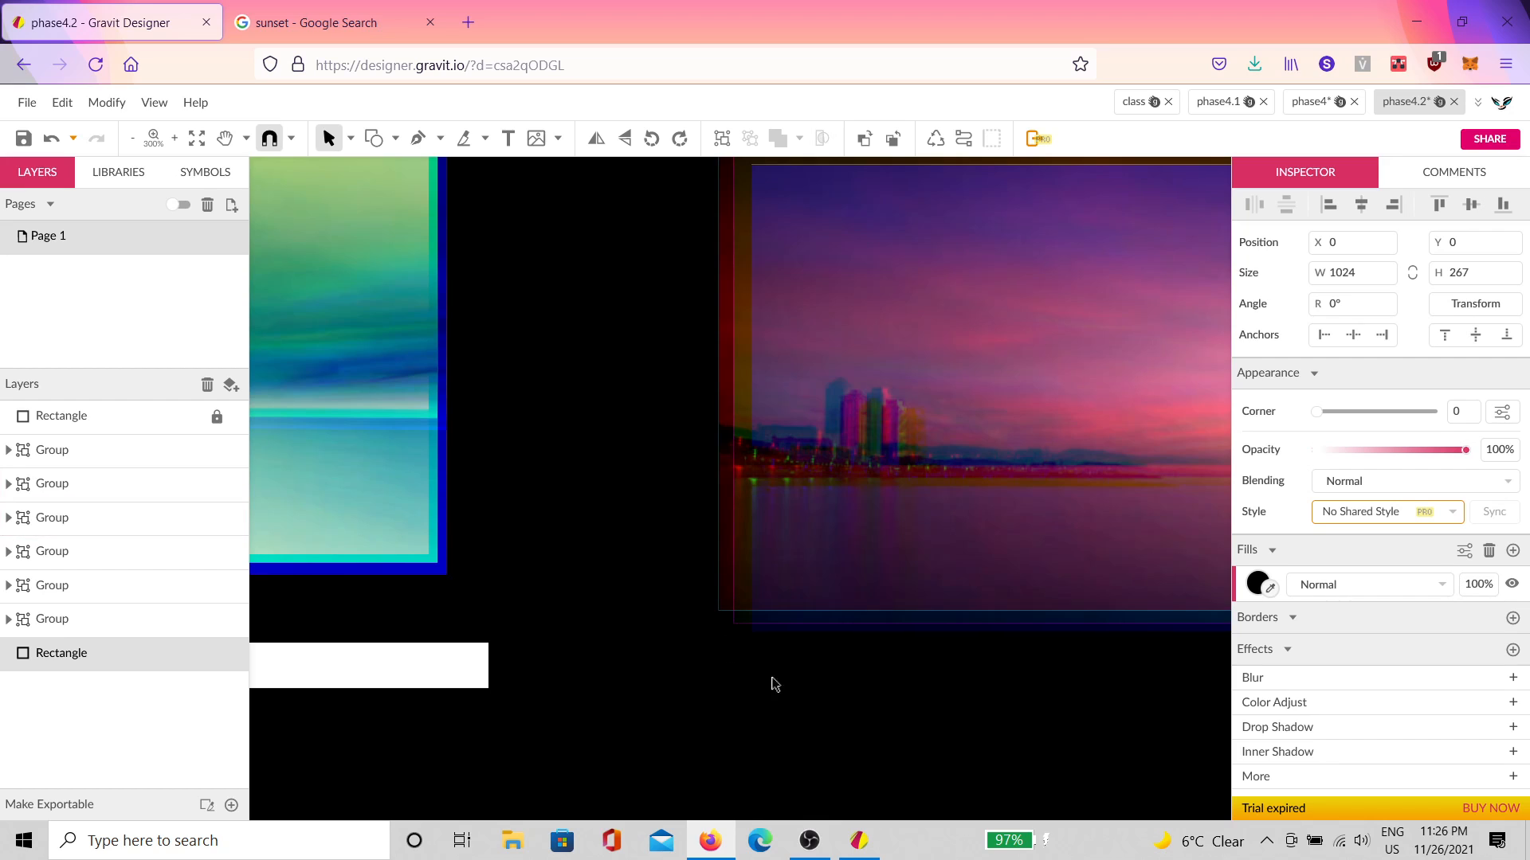
{"action": "left_click_drag", "start_coordinate": [614, 625], "coordinate": [1092, 727]}
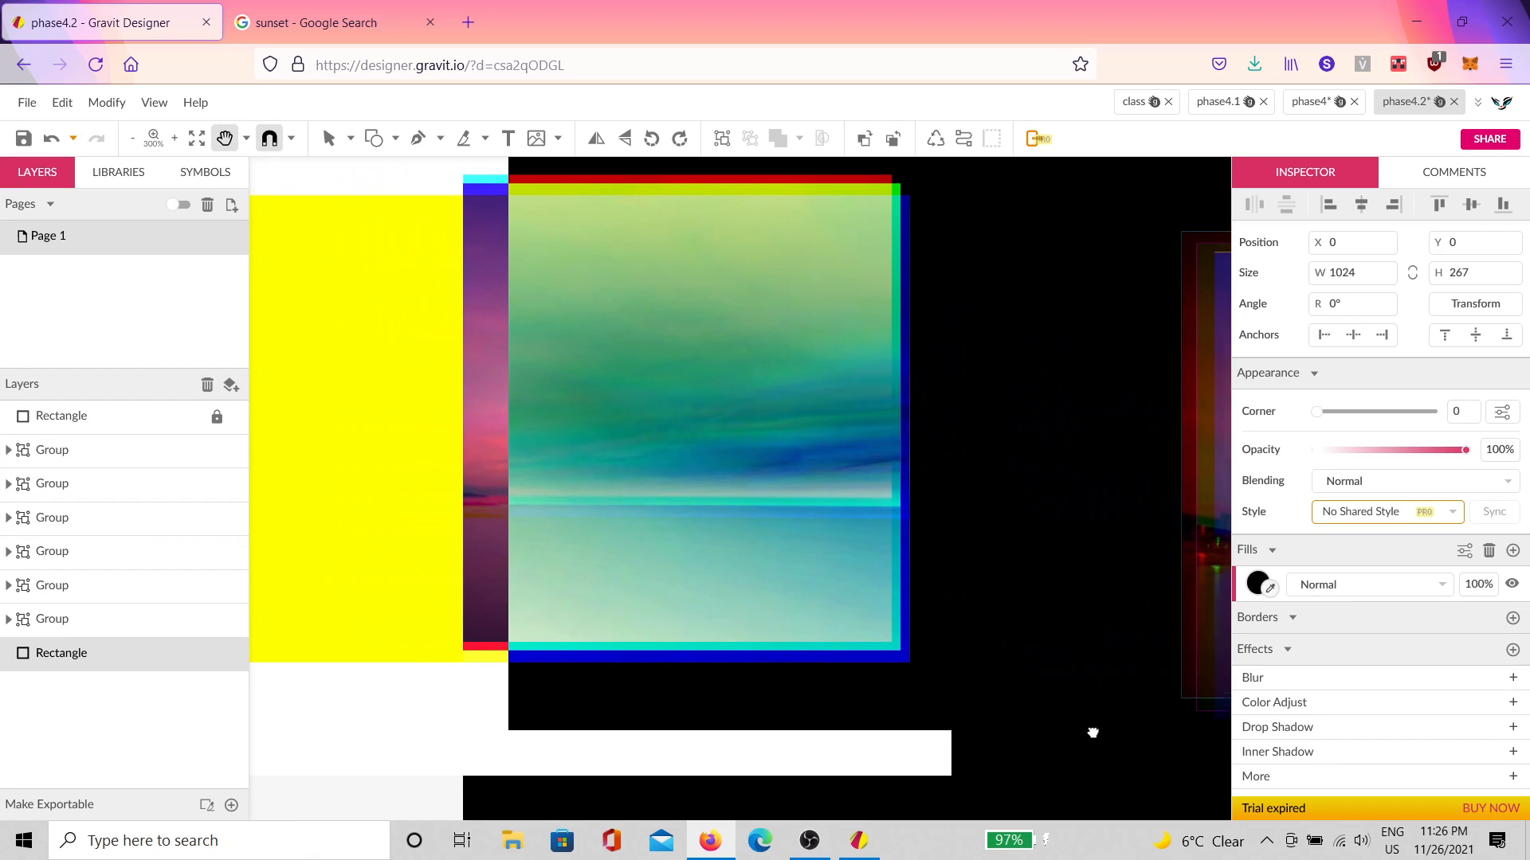
{"action": "left_click_drag", "start_coordinate": [436, 653], "coordinate": [760, 649]}
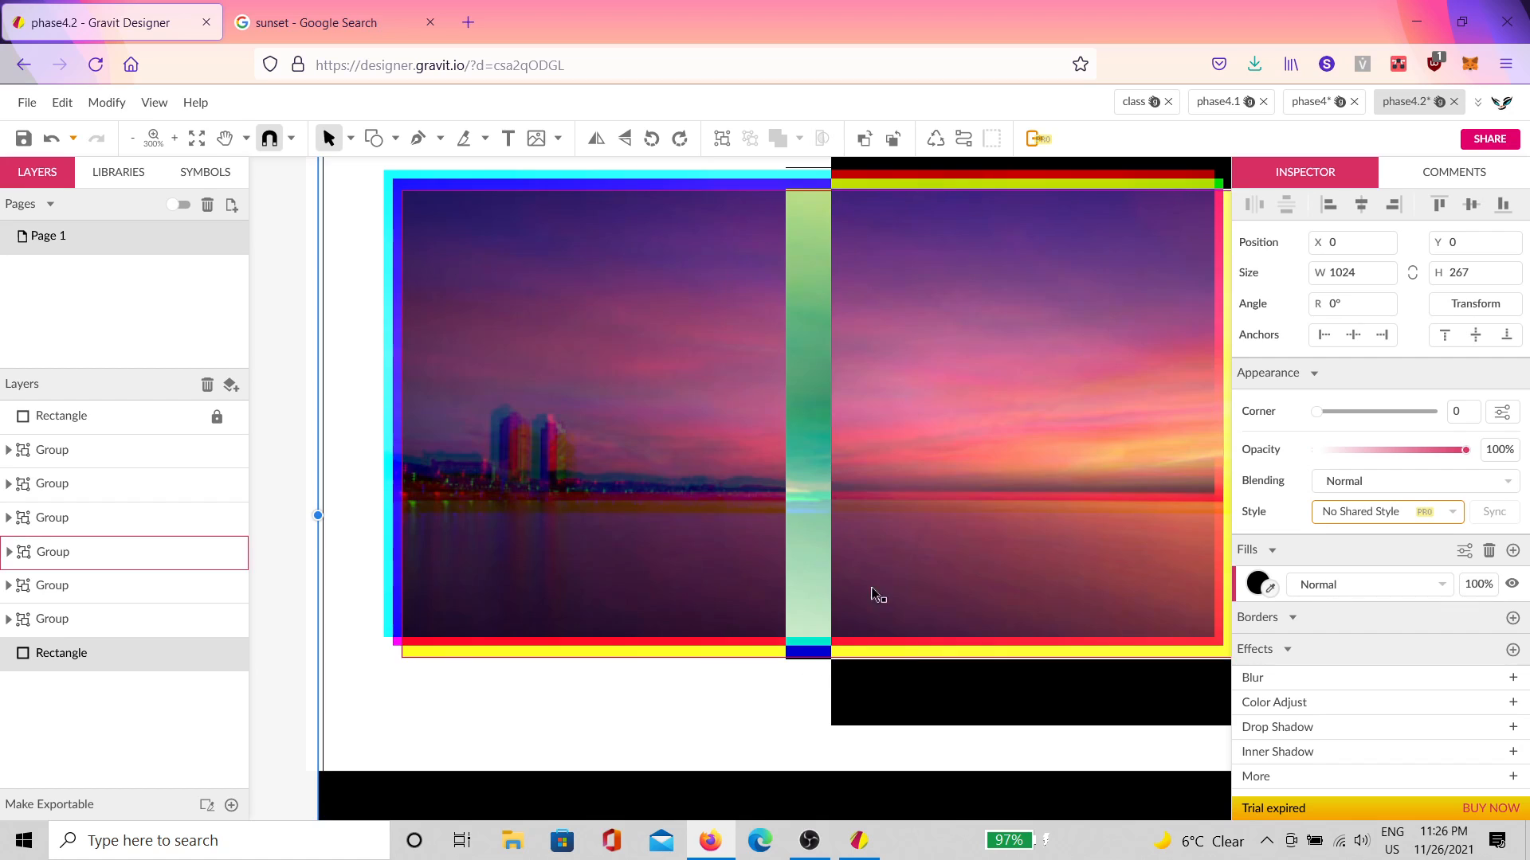
{"action": "left_click_drag", "start_coordinate": [807, 556], "coordinate": [871, 554]}
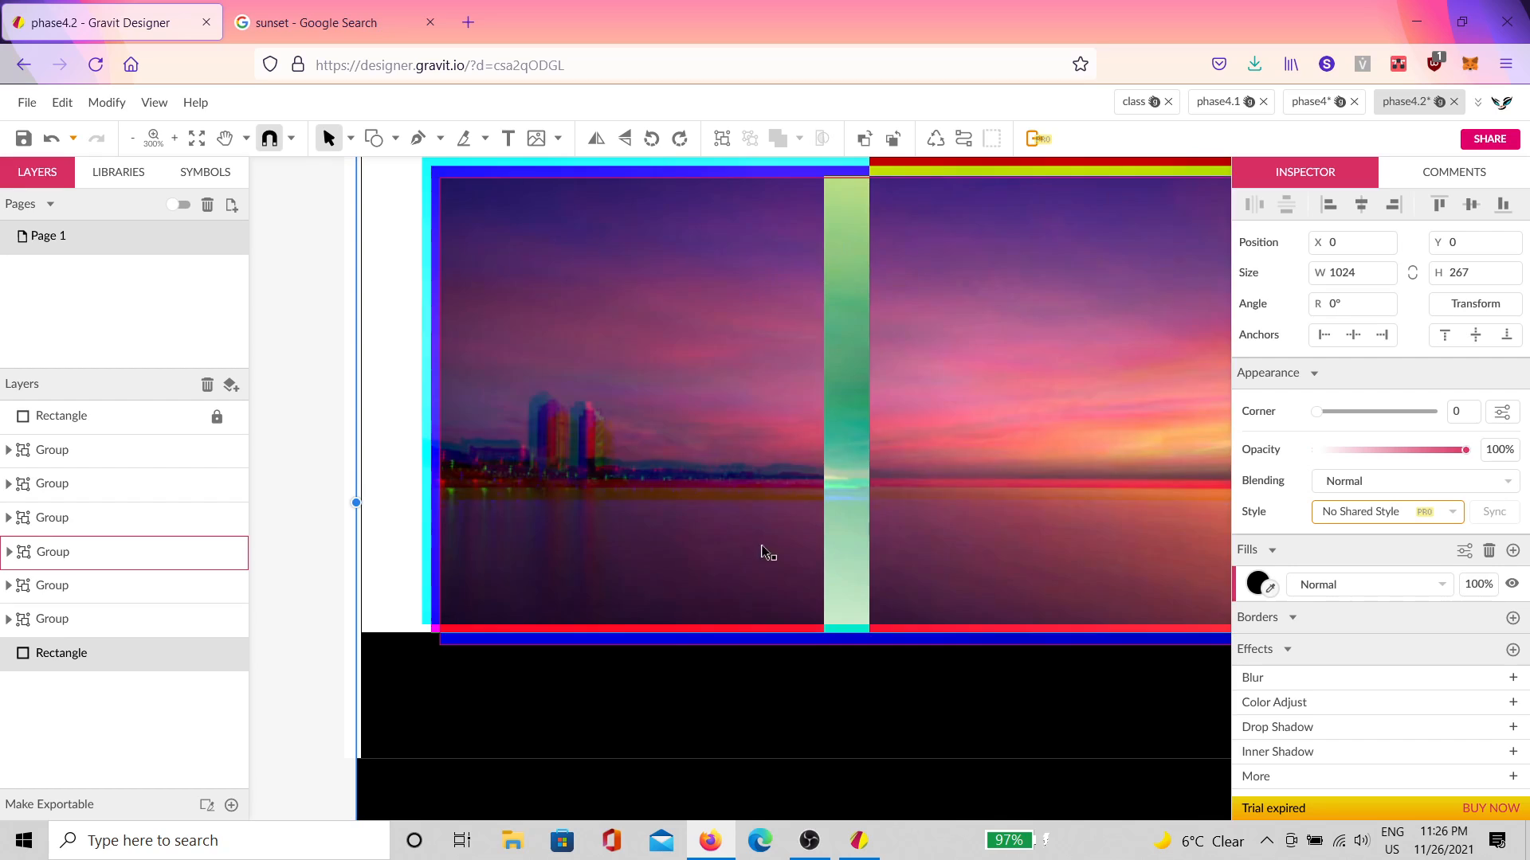
{"action": "scroll", "coordinate": [765, 544], "scroll_direction": "down", "scroll_amount": 1}
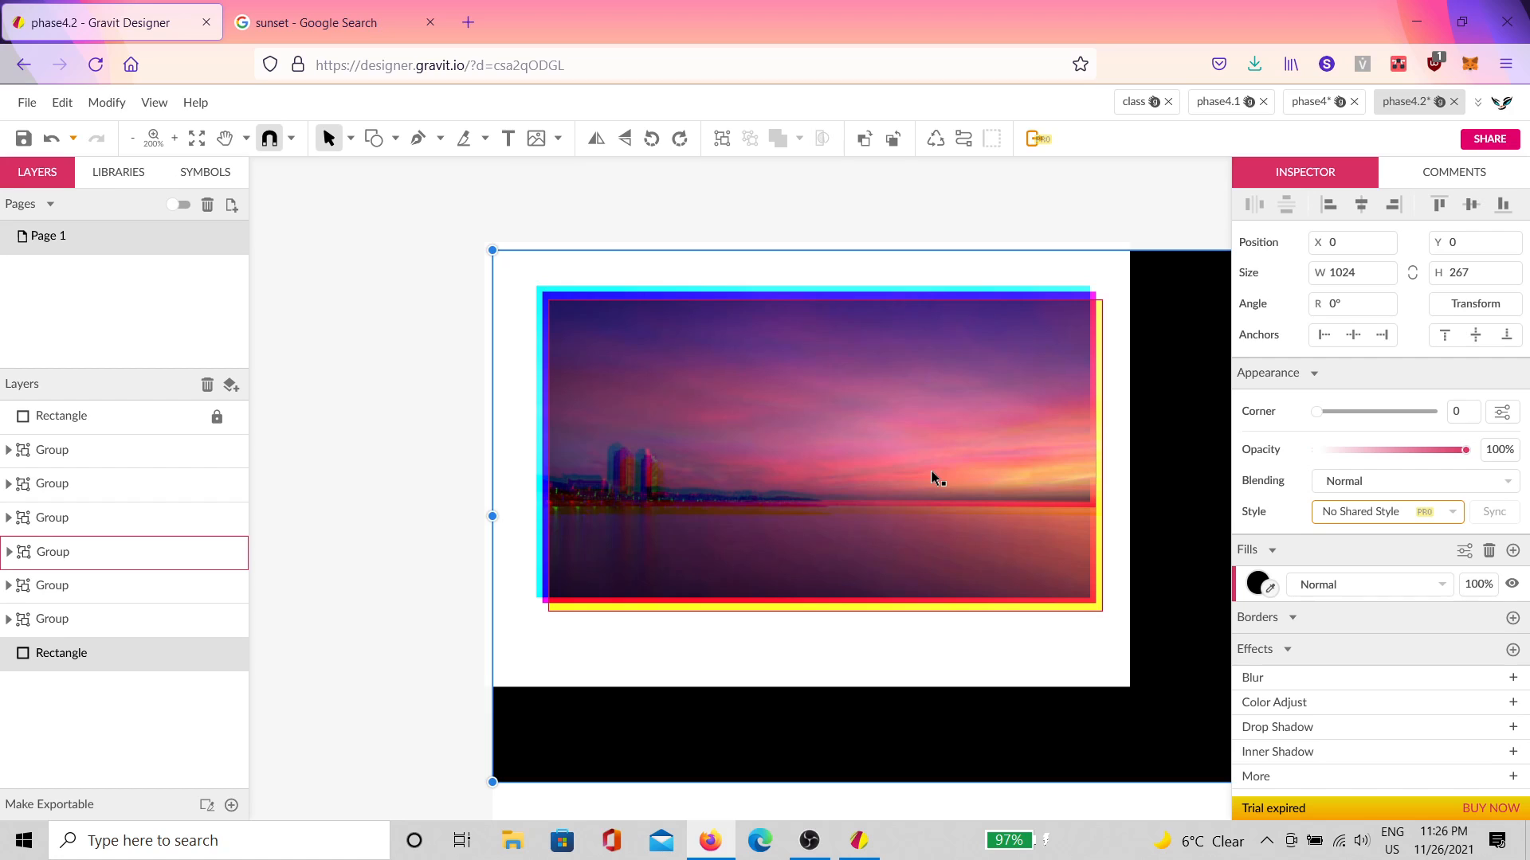
Step: Move the two right sunset image copies up and to the left
{"action": "key", "text": "h"}
{"action": "left_click_drag", "start_coordinate": [956, 427], "coordinate": [550, 469]}
{"action": "key", "text": "v"}
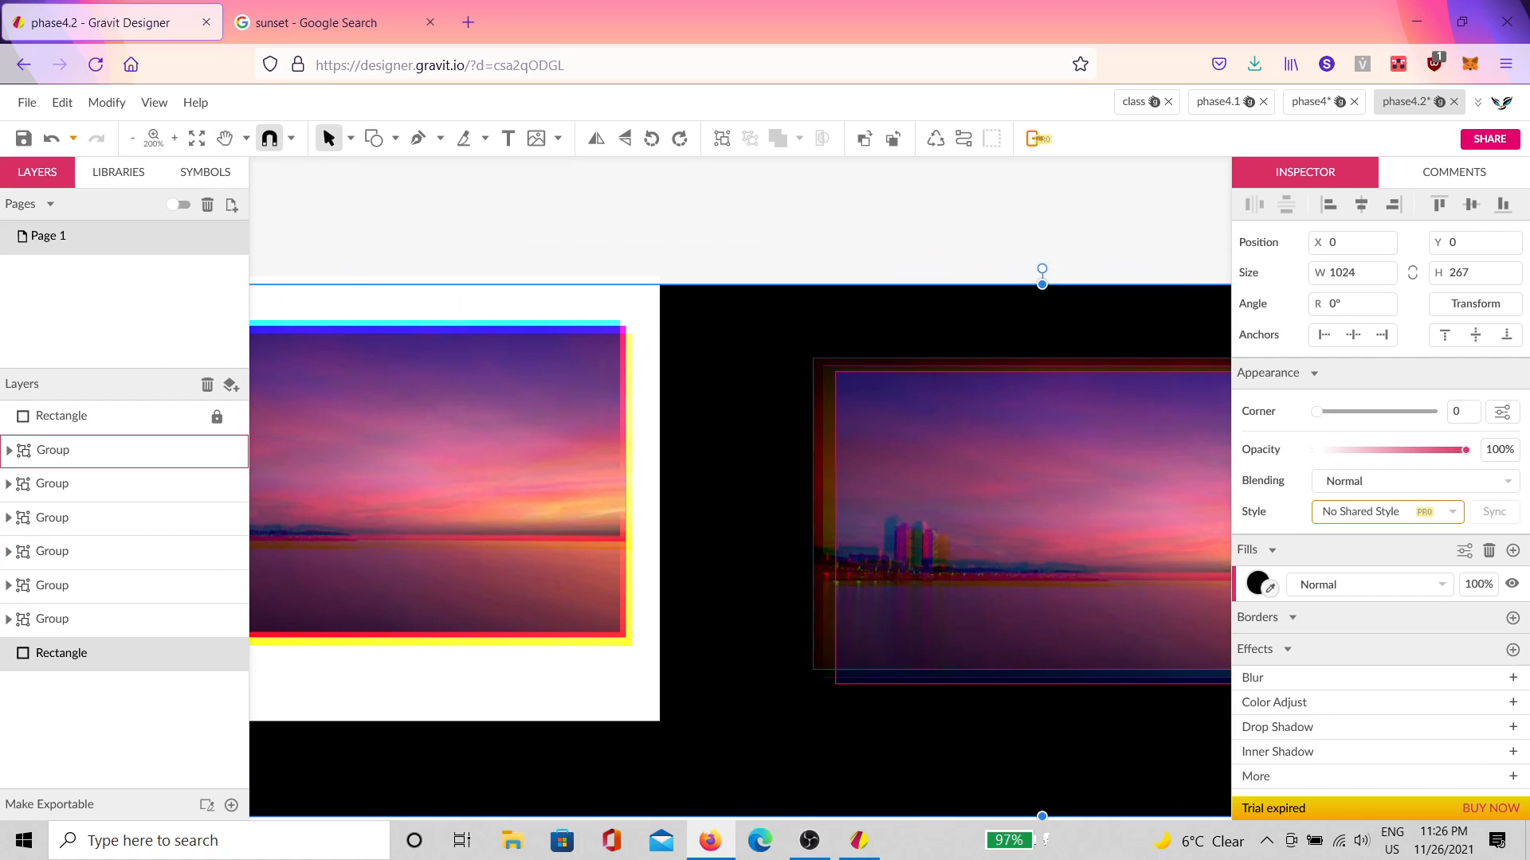
{"action": "left_click", "coordinate": [958, 593]}
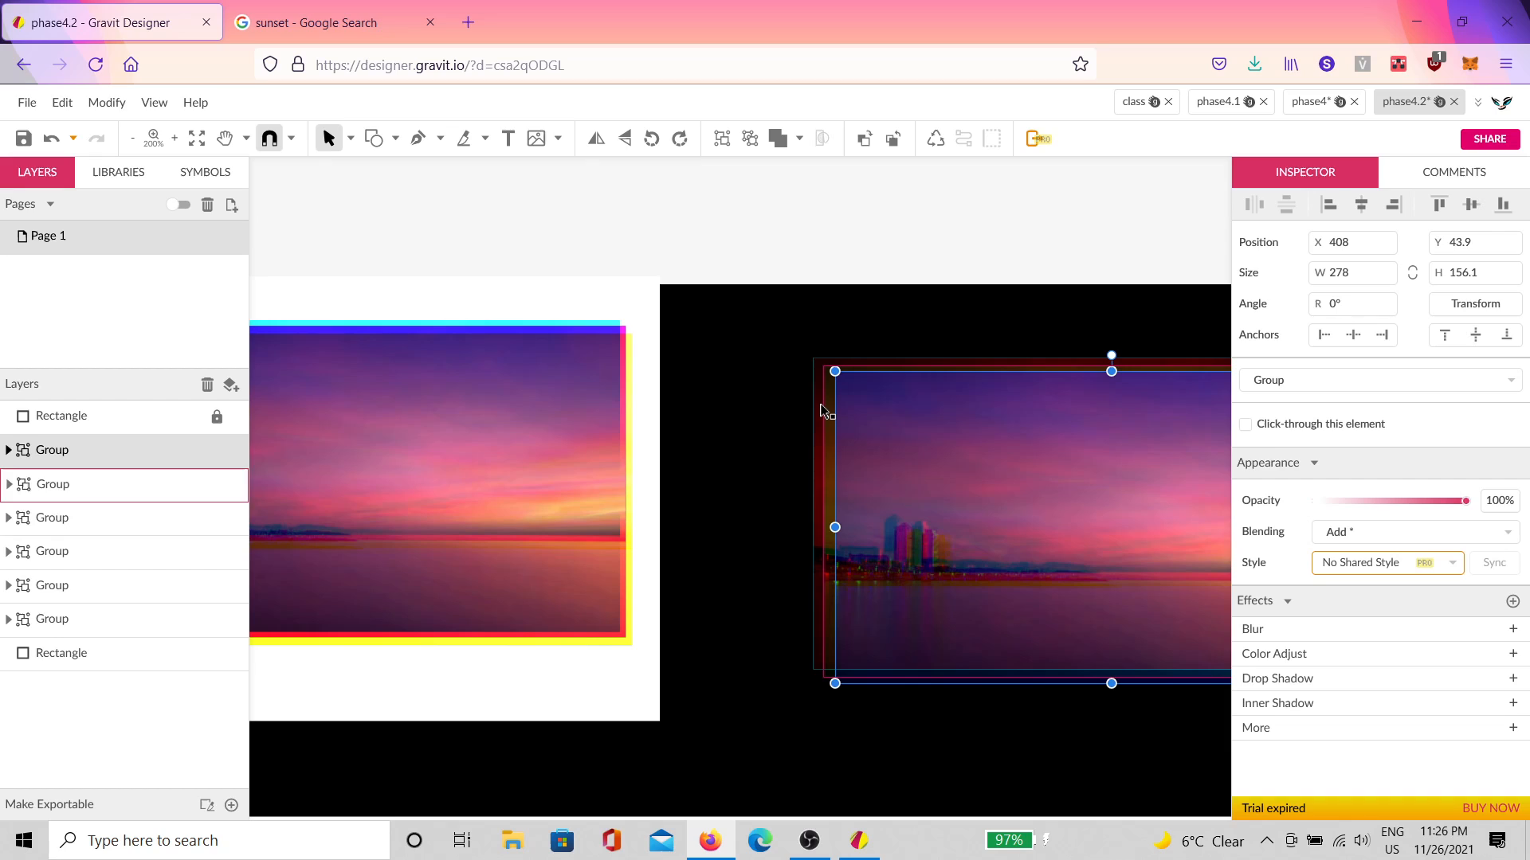
{"action": "left_click_drag", "start_coordinate": [819, 404], "coordinate": [678, 354]}
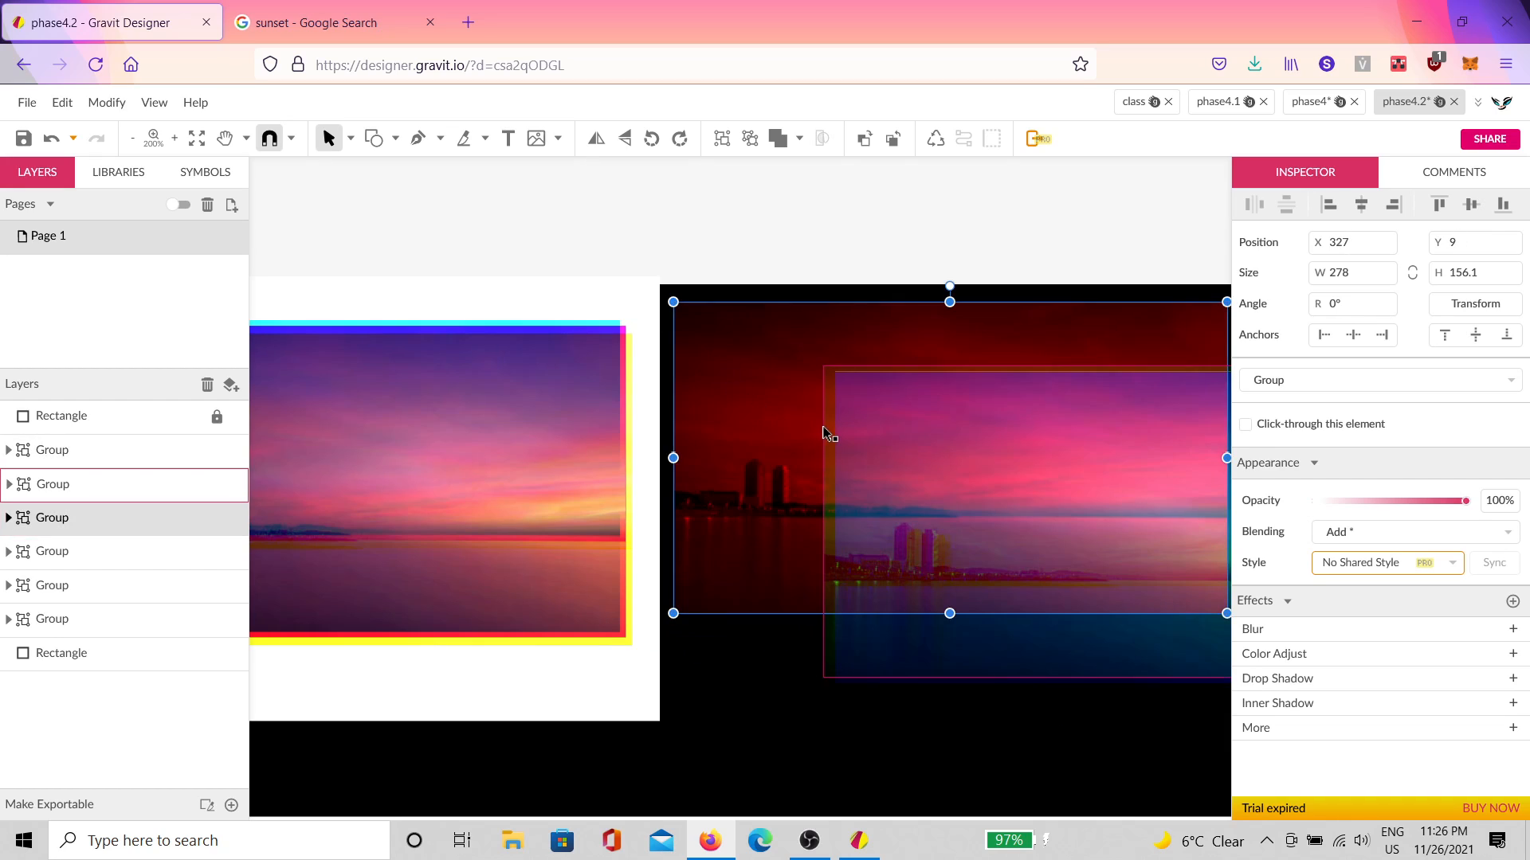
{"action": "left_click_drag", "start_coordinate": [823, 430], "coordinate": [706, 386]}
Step: Select the black background rectangle and zoom out to see all of it
{"action": "left_click", "coordinate": [867, 721]}
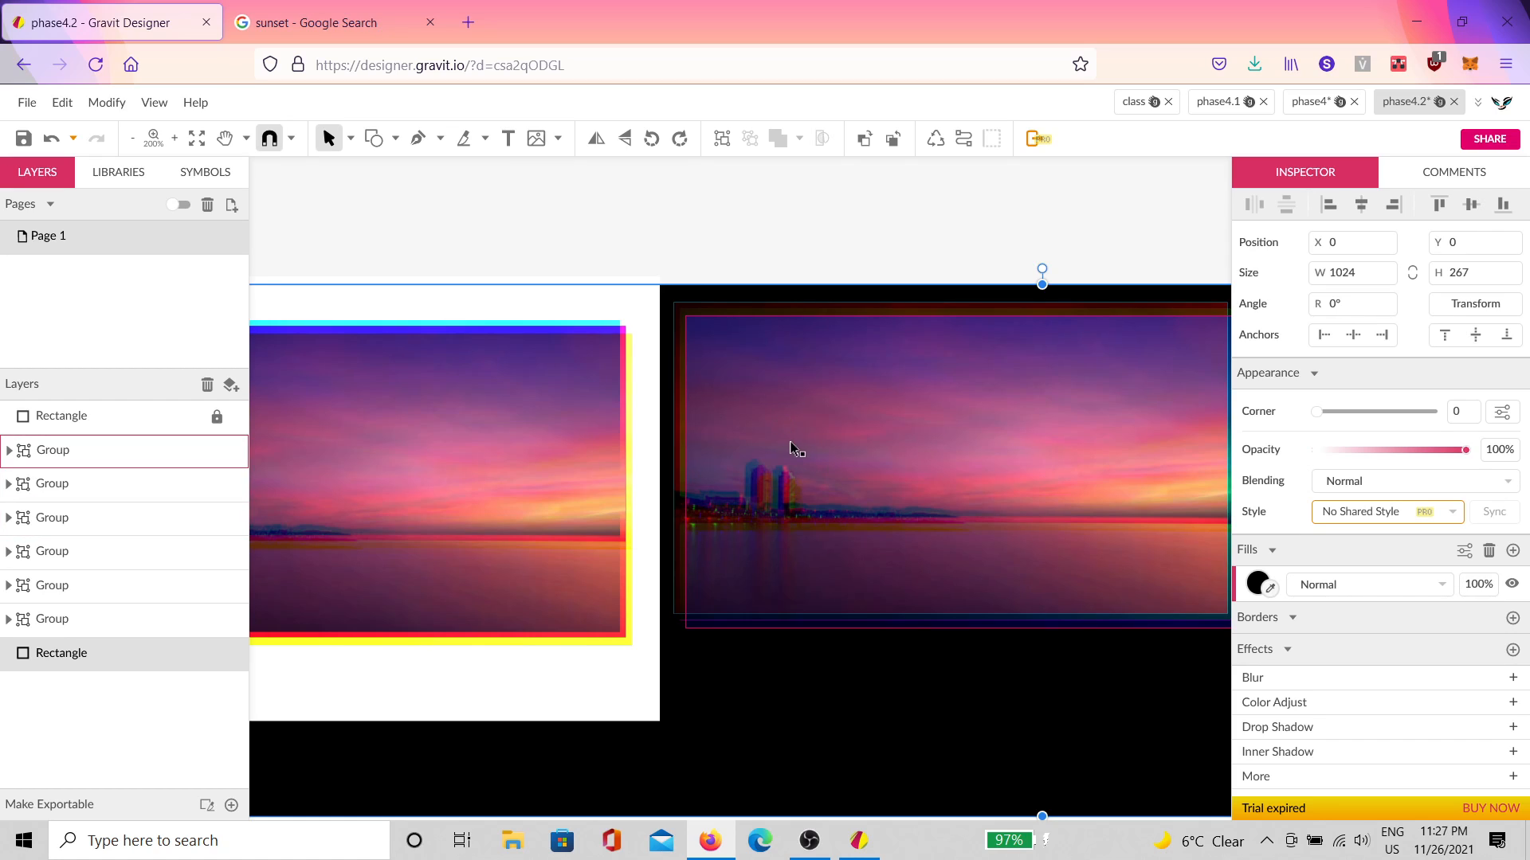
{"action": "left_click_drag", "start_coordinate": [1004, 600], "coordinate": [639, 584]}
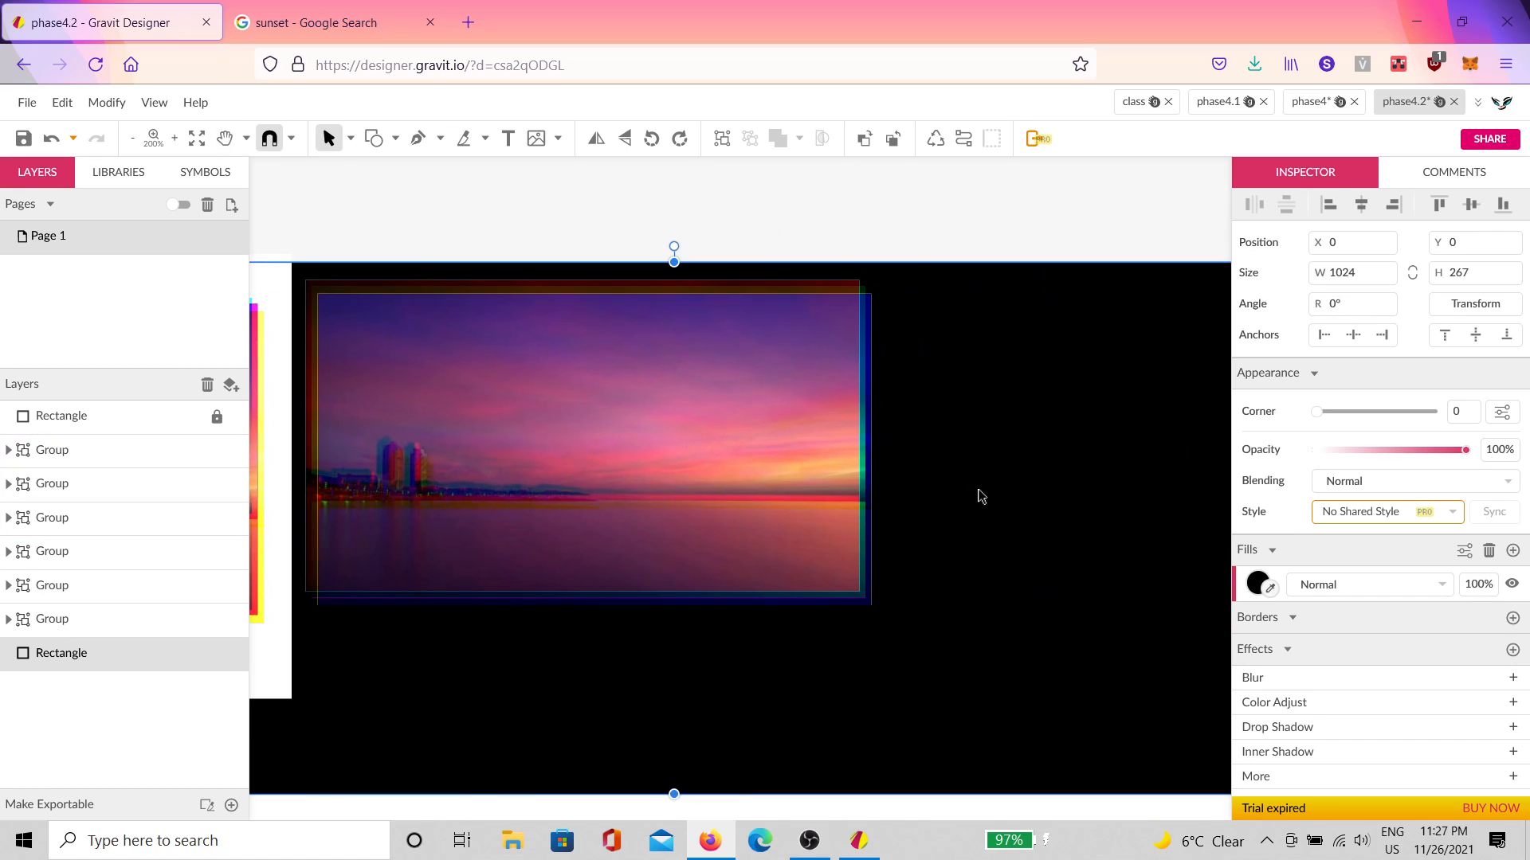
{"action": "left_click_drag", "start_coordinate": [1032, 581], "coordinate": [825, 574]}
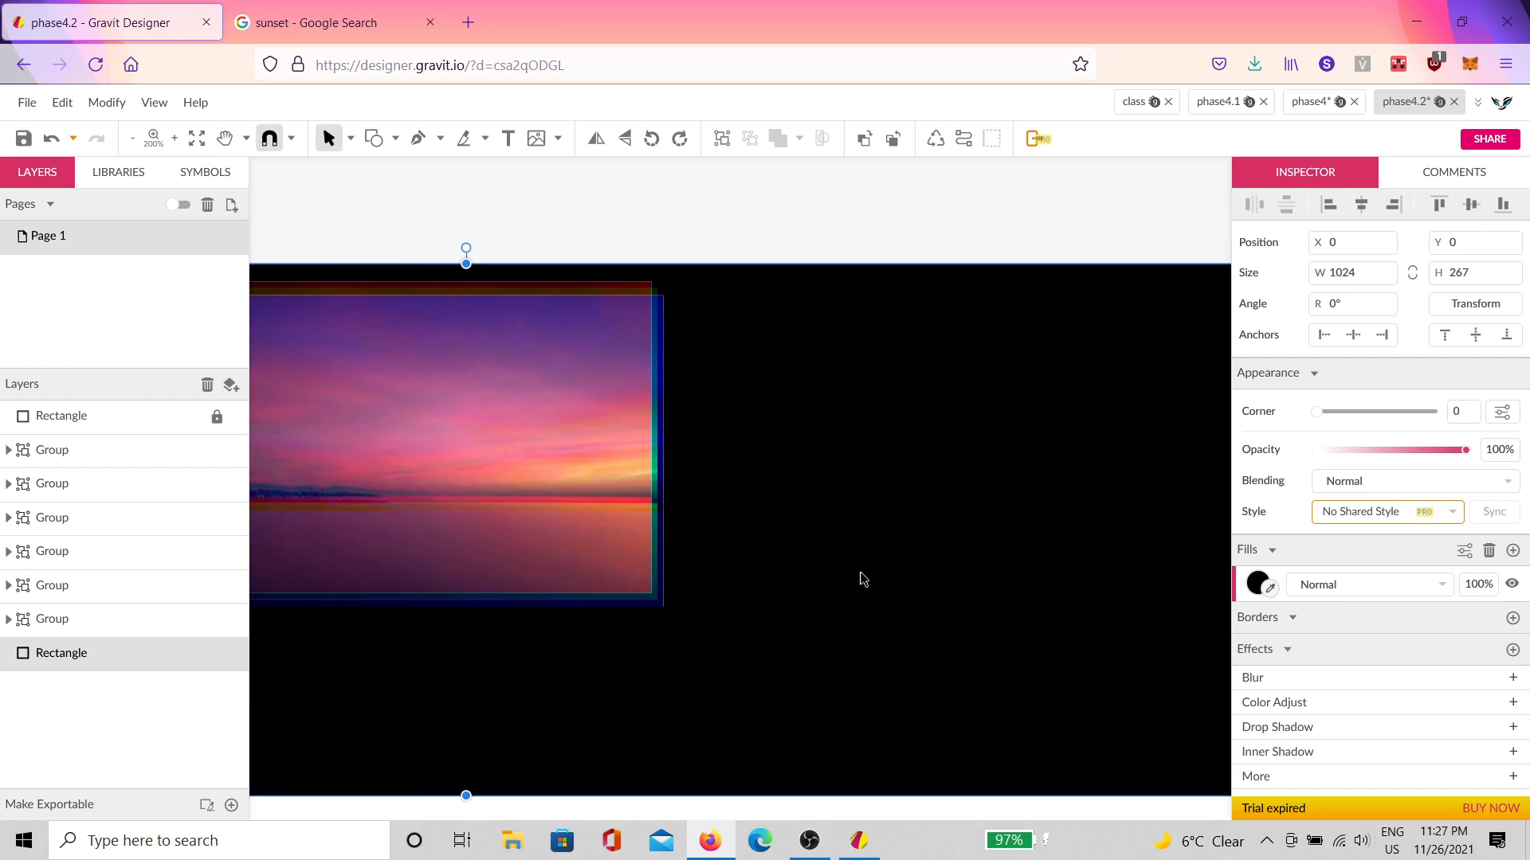
{"action": "scroll", "coordinate": [868, 557], "scroll_direction": "down", "scroll_amount": 5}
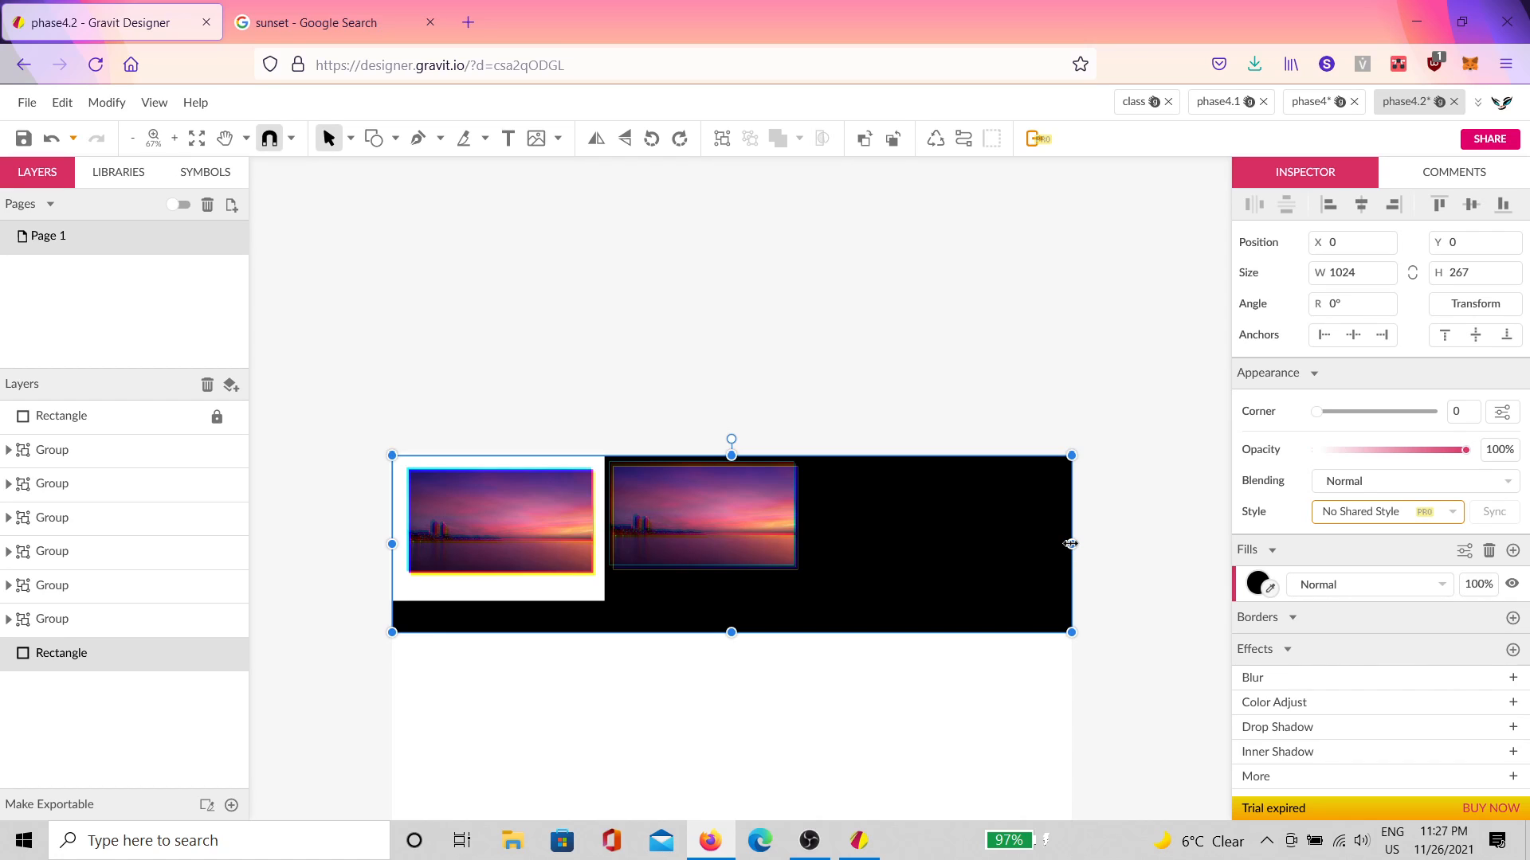
Step: Narrow the black panel to 628 wide, move three left sunset copies up-left, unlock the top rectangle
{"action": "left_click_drag", "start_coordinate": [1072, 544], "coordinate": [809, 544]}
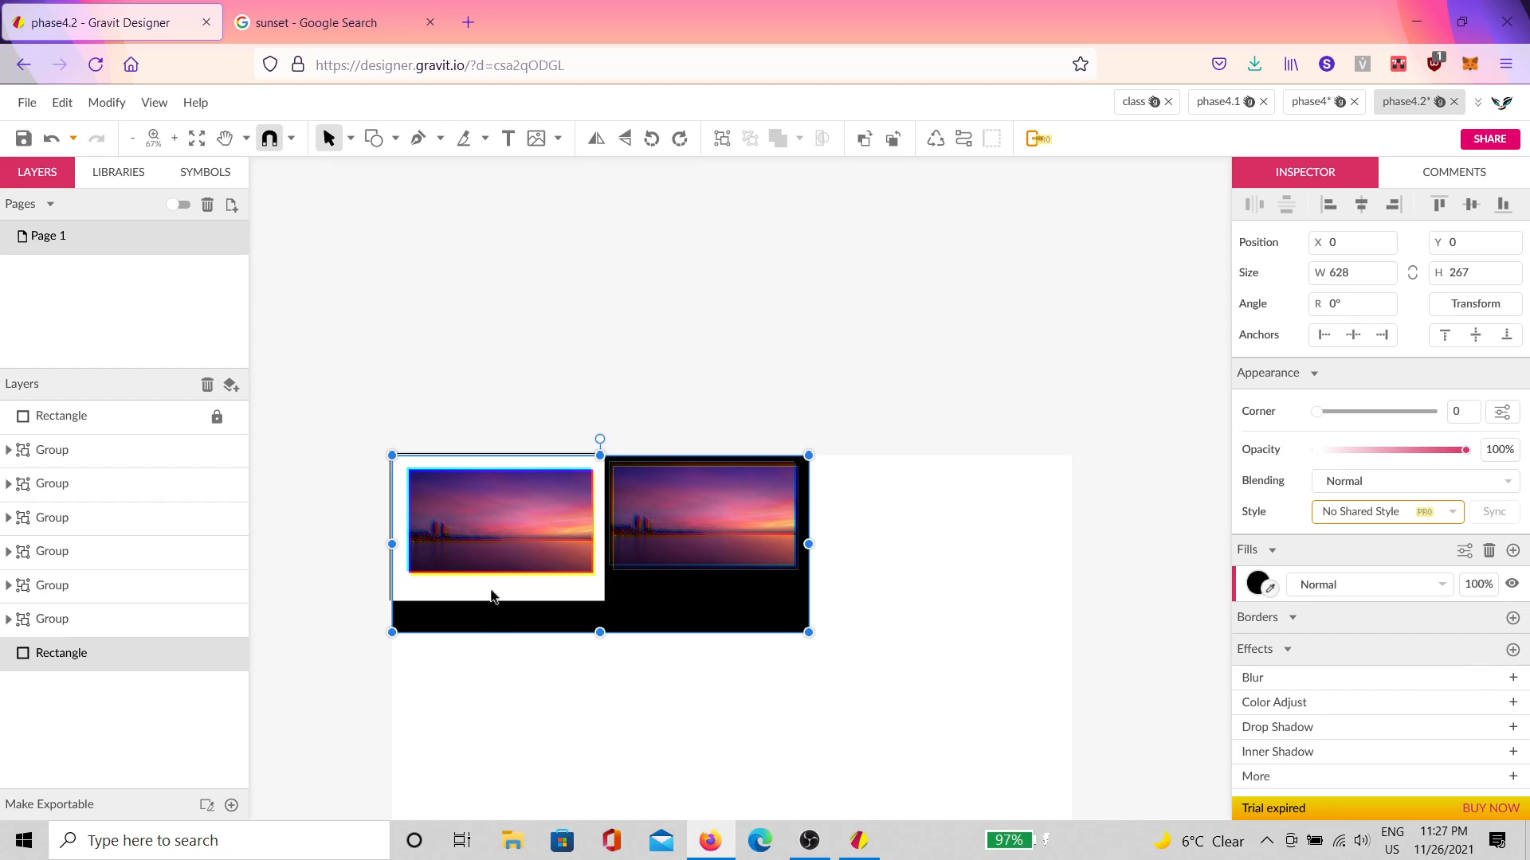
{"action": "scroll", "coordinate": [466, 603], "scroll_direction": "up", "scroll_amount": 3}
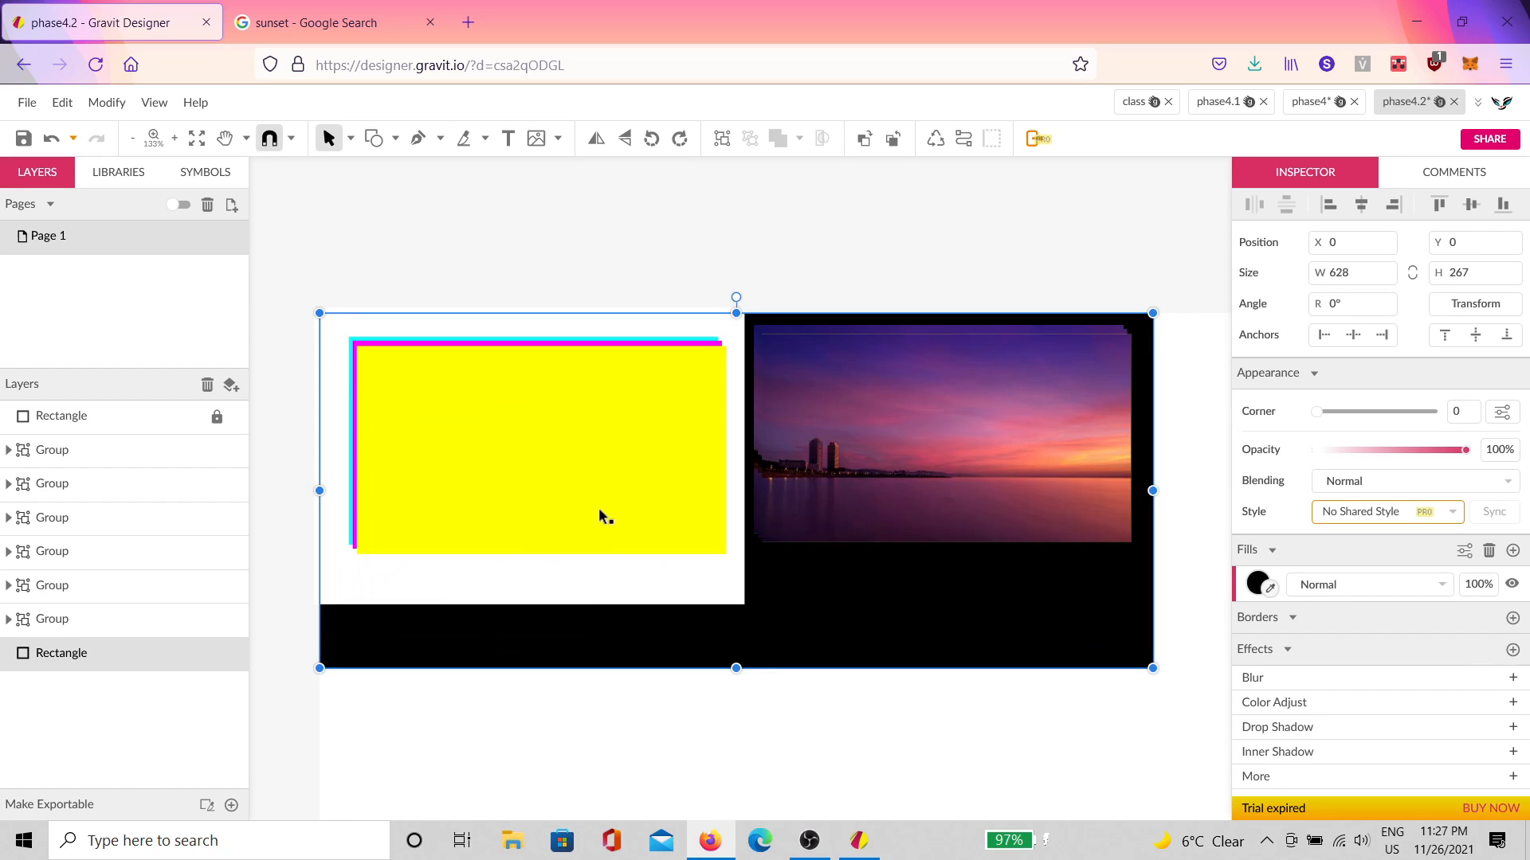
{"action": "left_click", "coordinate": [588, 512]}
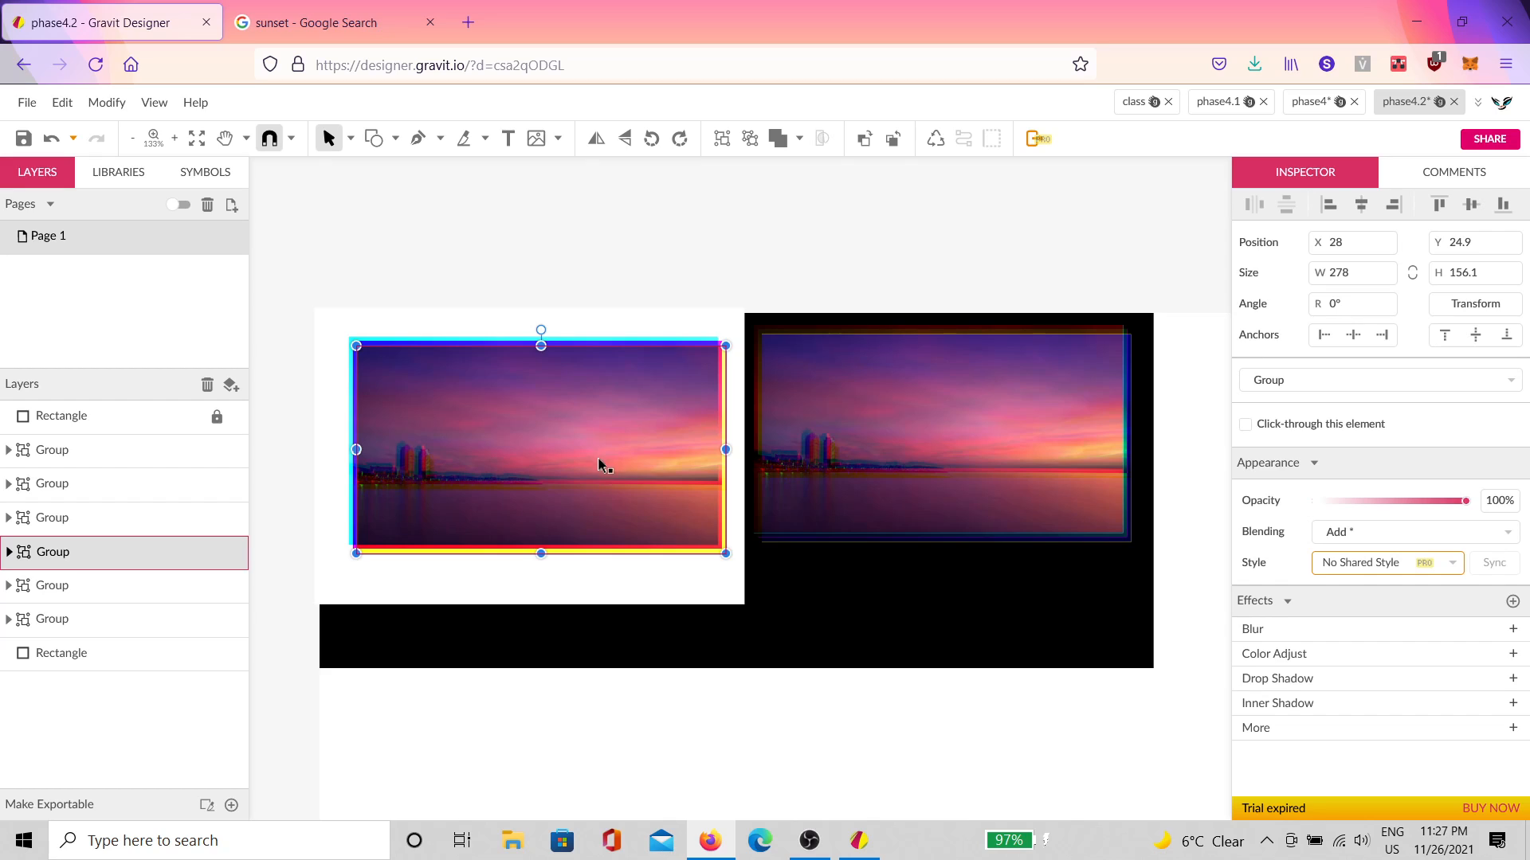
{"action": "left_click", "coordinate": [660, 344], "text": "shift"}
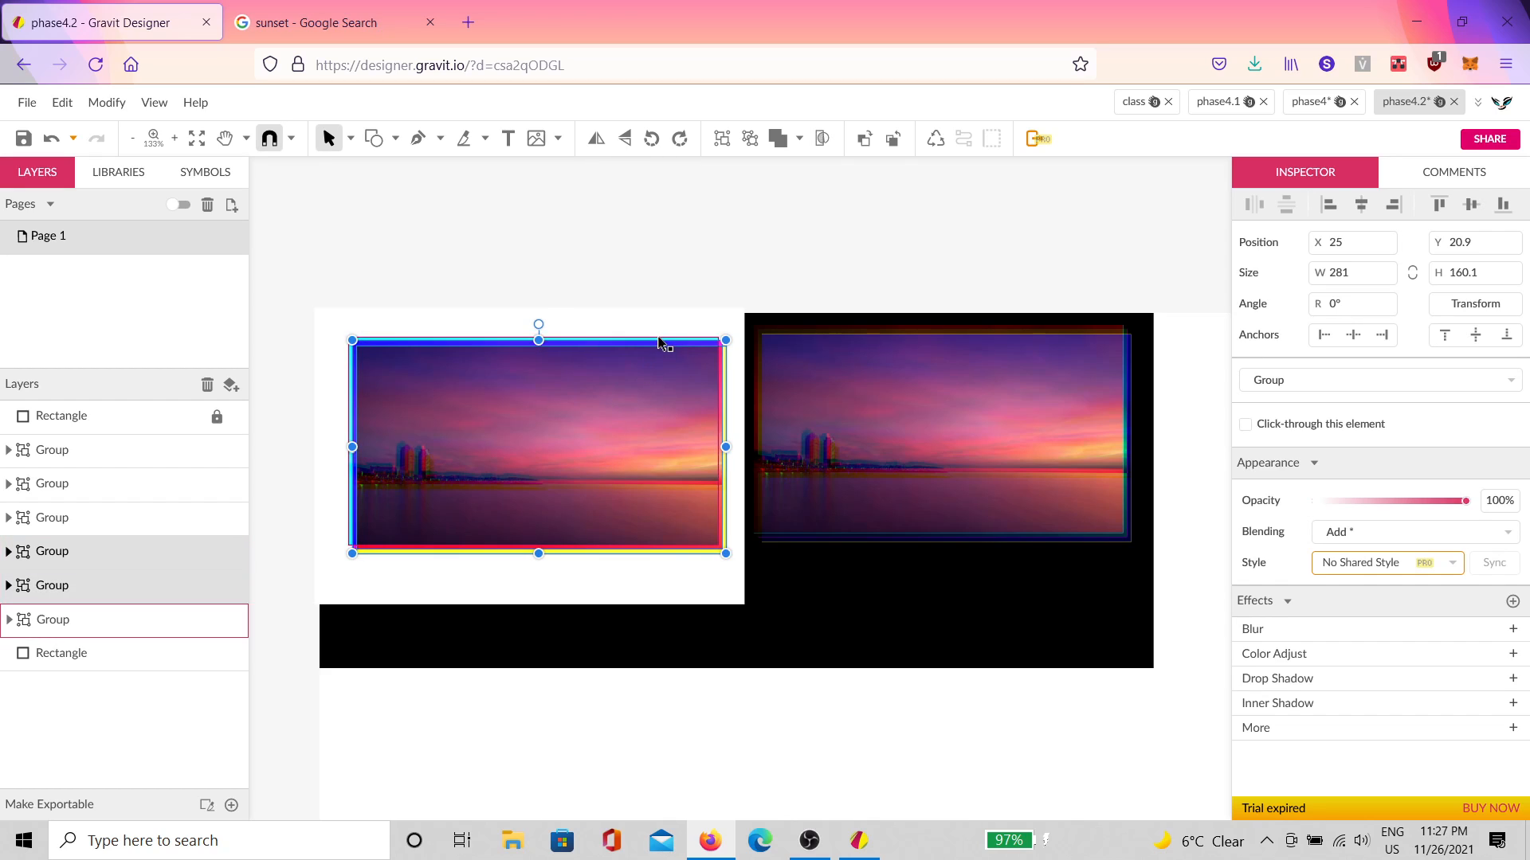
{"action": "left_click", "coordinate": [660, 339], "text": "shift"}
{"action": "left_click_drag", "start_coordinate": [525, 420], "coordinate": [502, 403]}
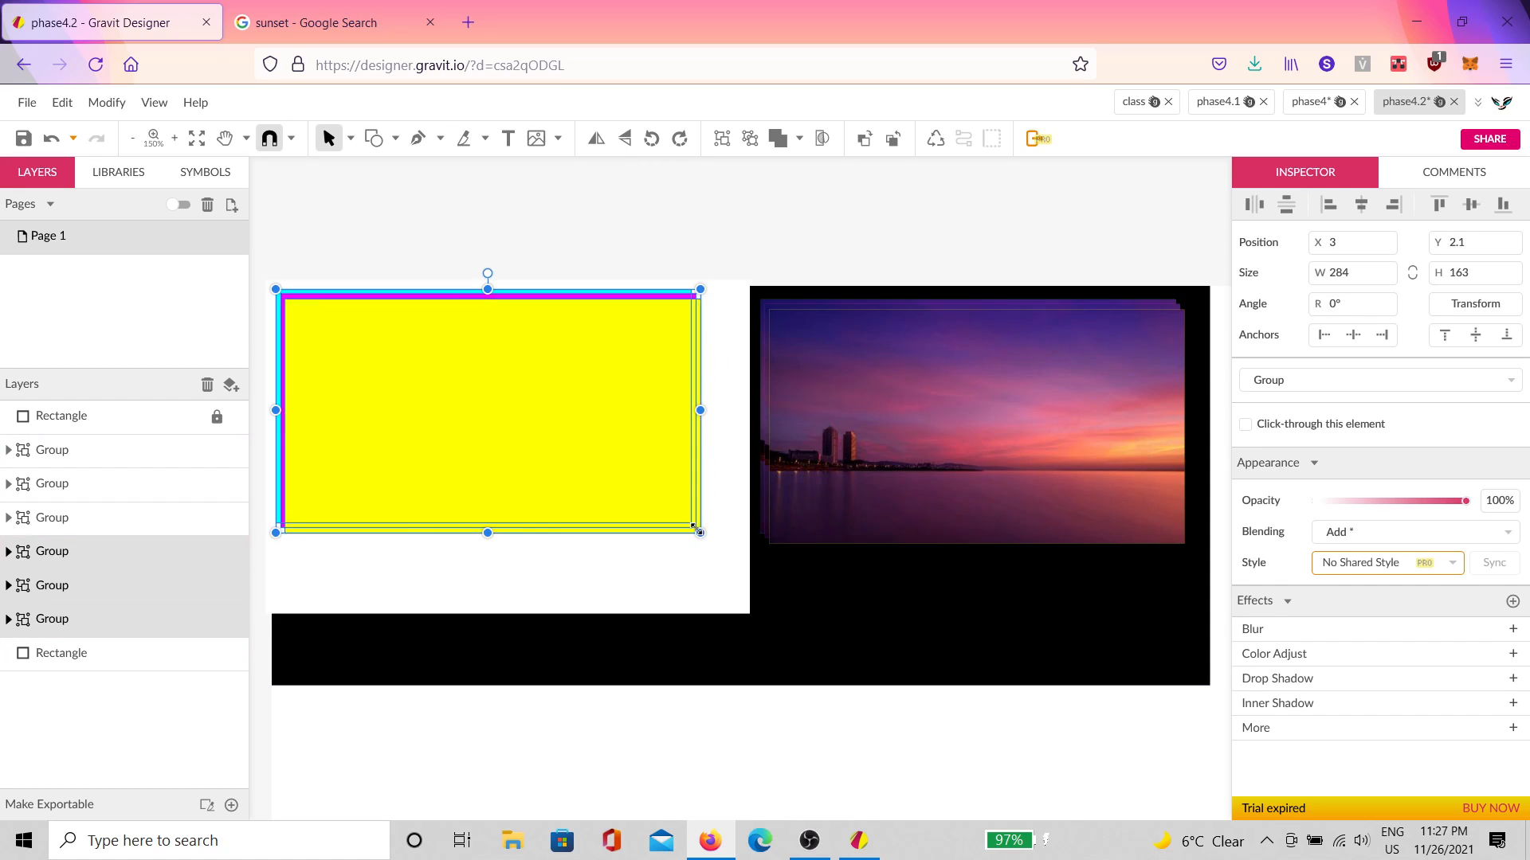
{"action": "left_click", "coordinate": [715, 602]}
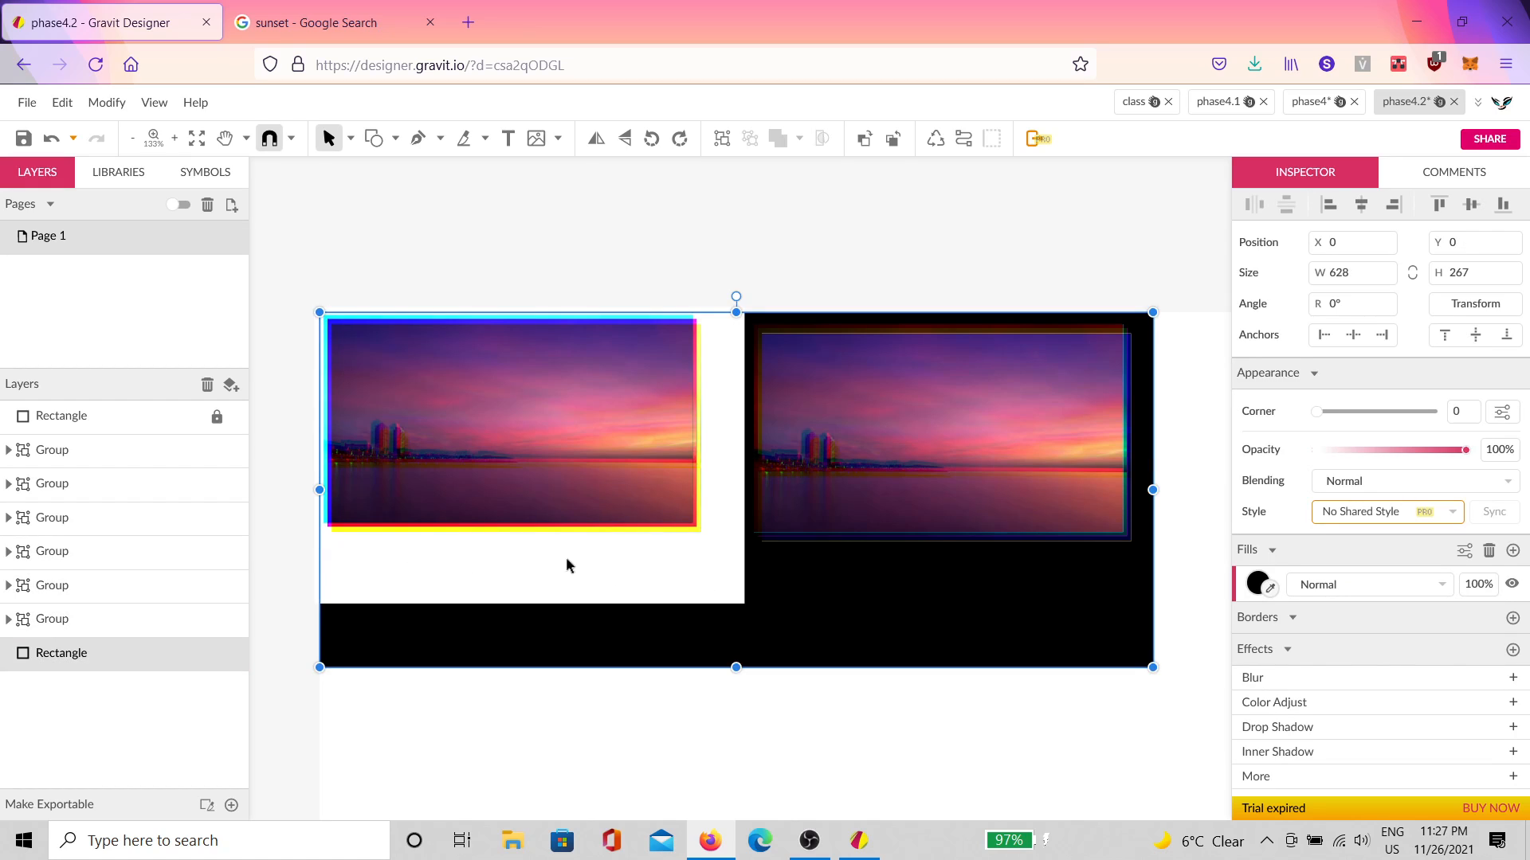
{"action": "left_click", "coordinate": [217, 417]}
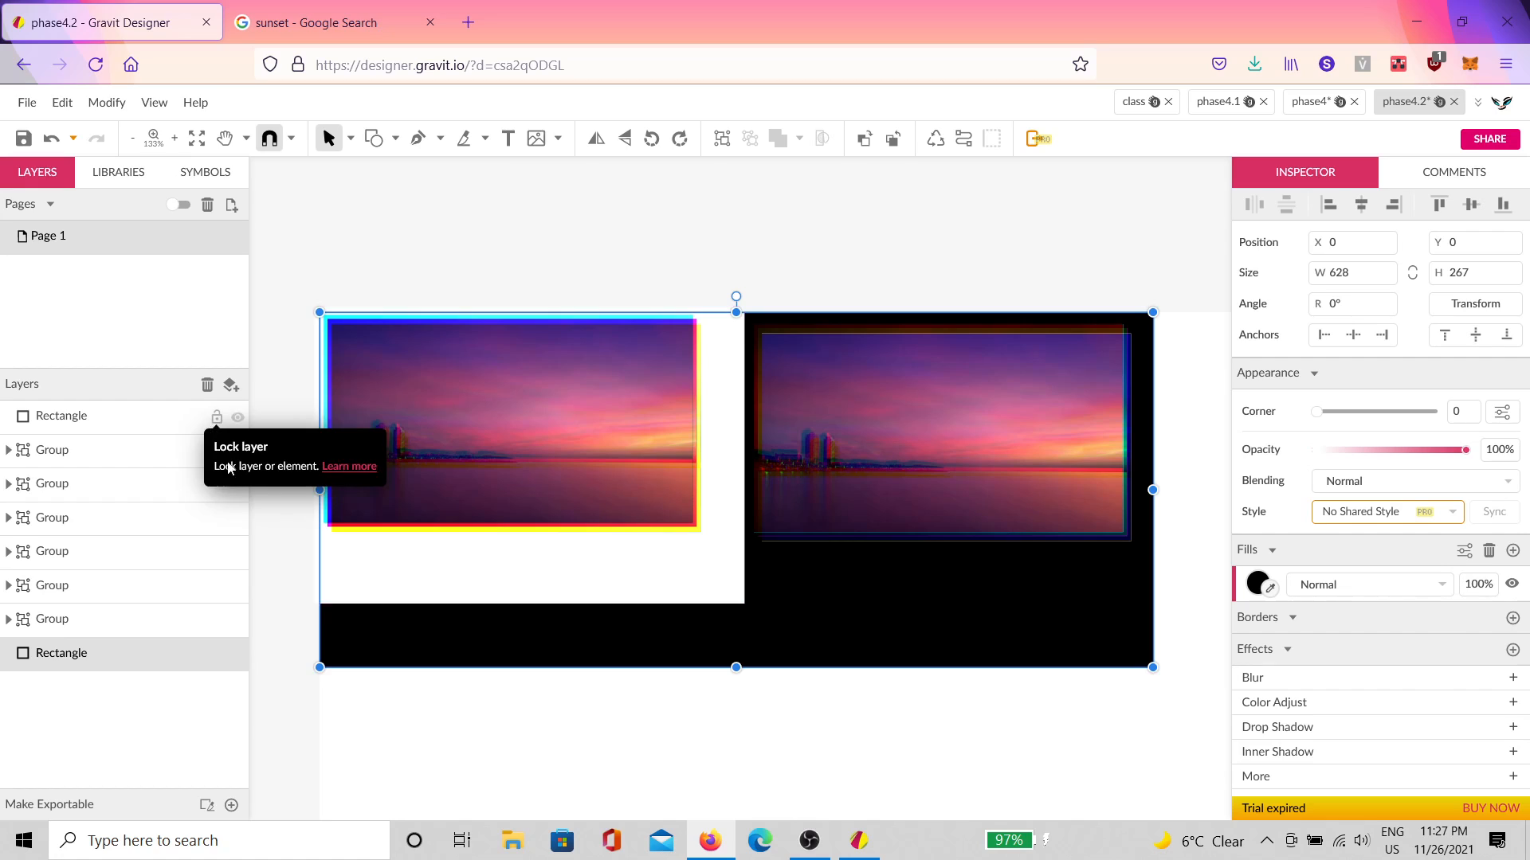
Step: Resize the white top rectangle to about 297 by 176
{"action": "left_click", "coordinate": [537, 558]}
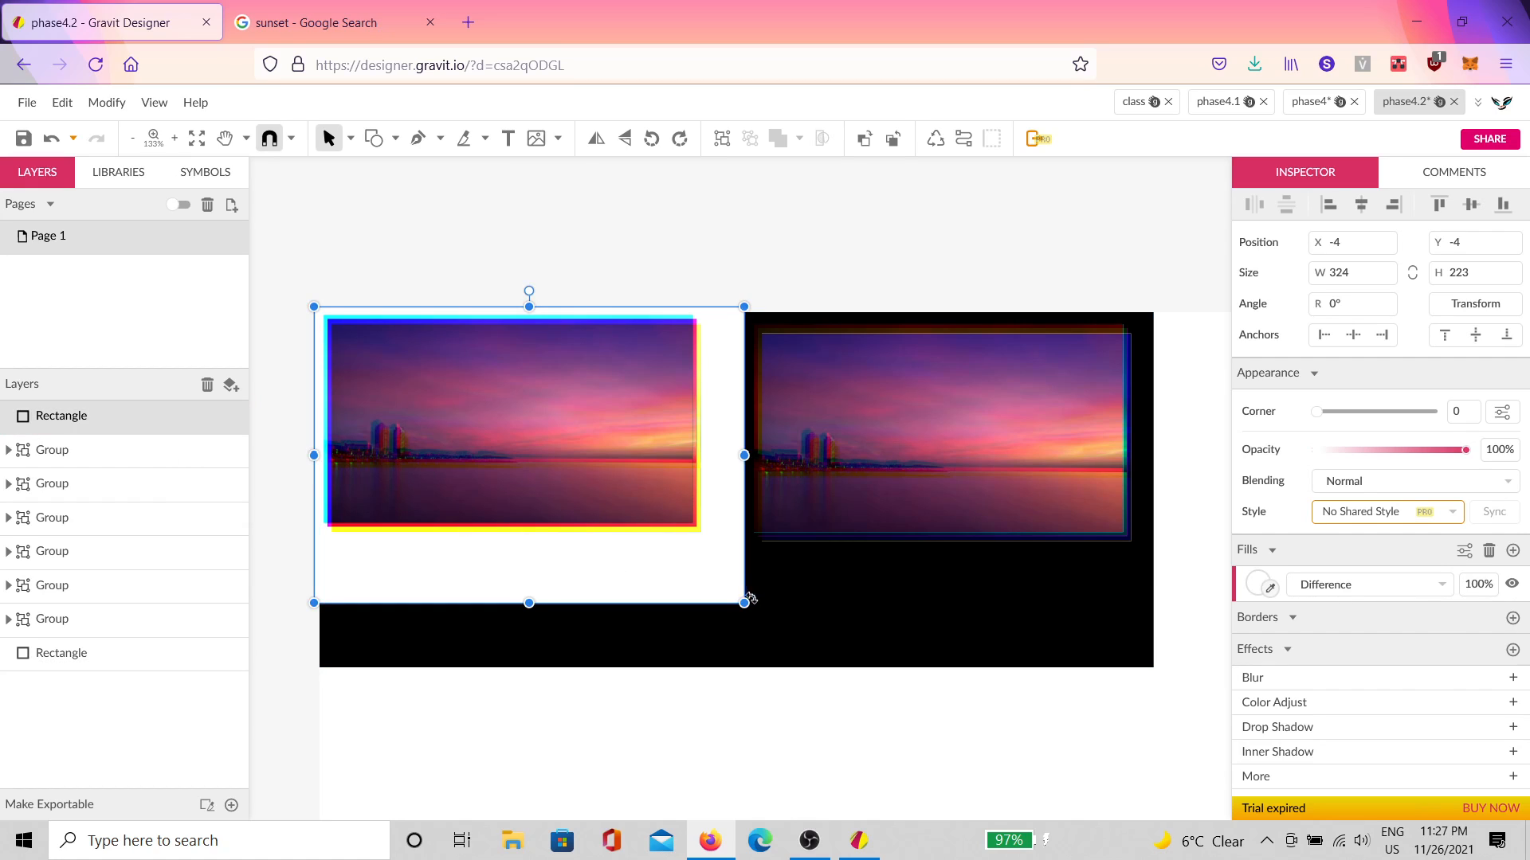
{"action": "left_click_drag", "start_coordinate": [742, 601], "coordinate": [708, 543]}
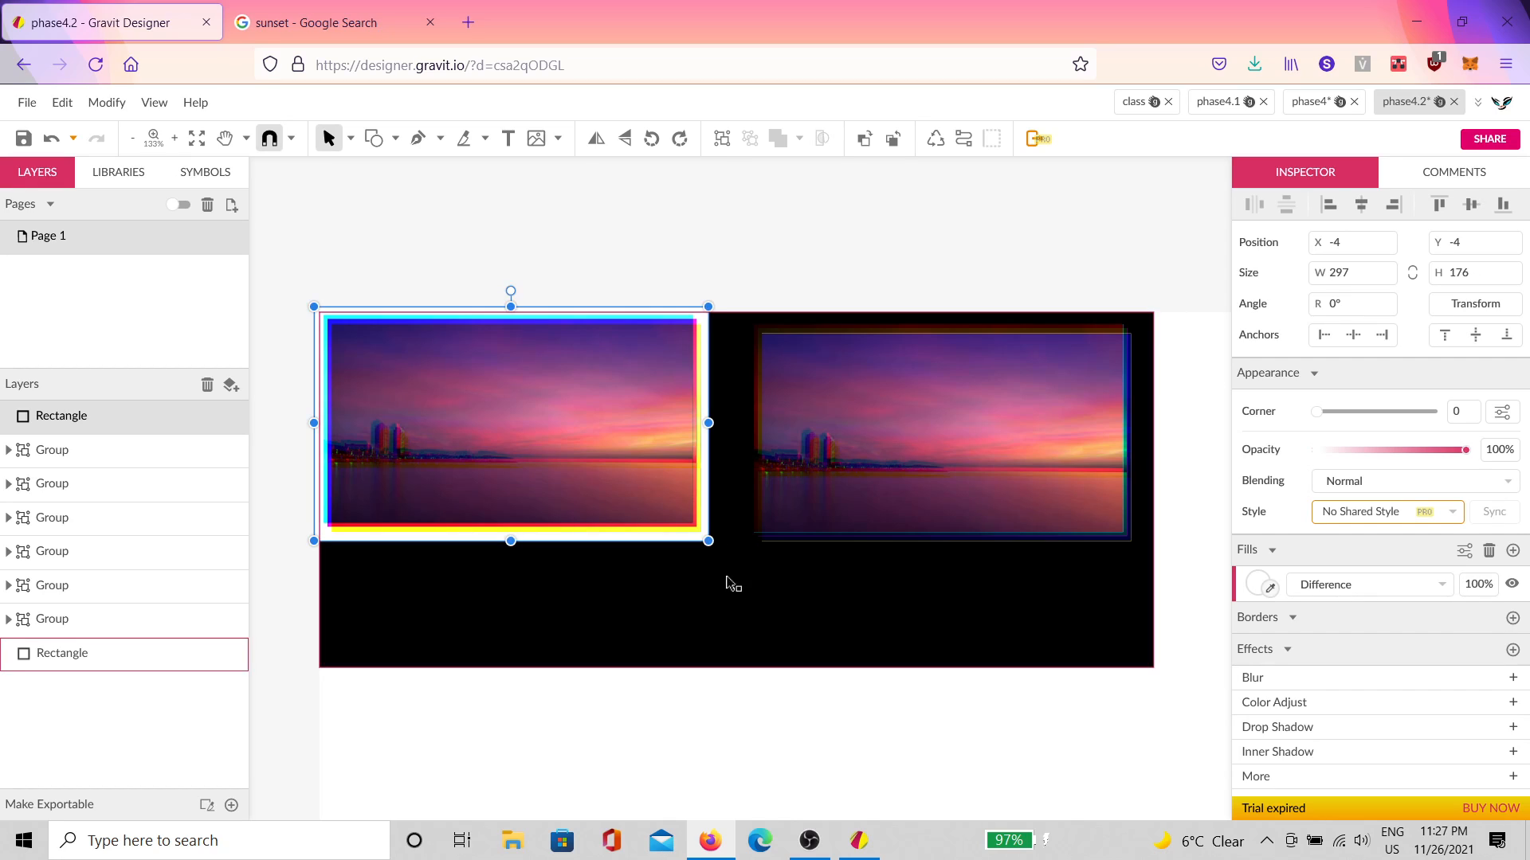
{"action": "left_click", "coordinate": [734, 614]}
{"action": "key", "text": "space"}
{"action": "left_click_drag", "start_coordinate": [1141, 670], "coordinate": [1107, 430]}
{"action": "scroll", "coordinate": [678, 341], "scroll_direction": "up", "scroll_amount": 1}
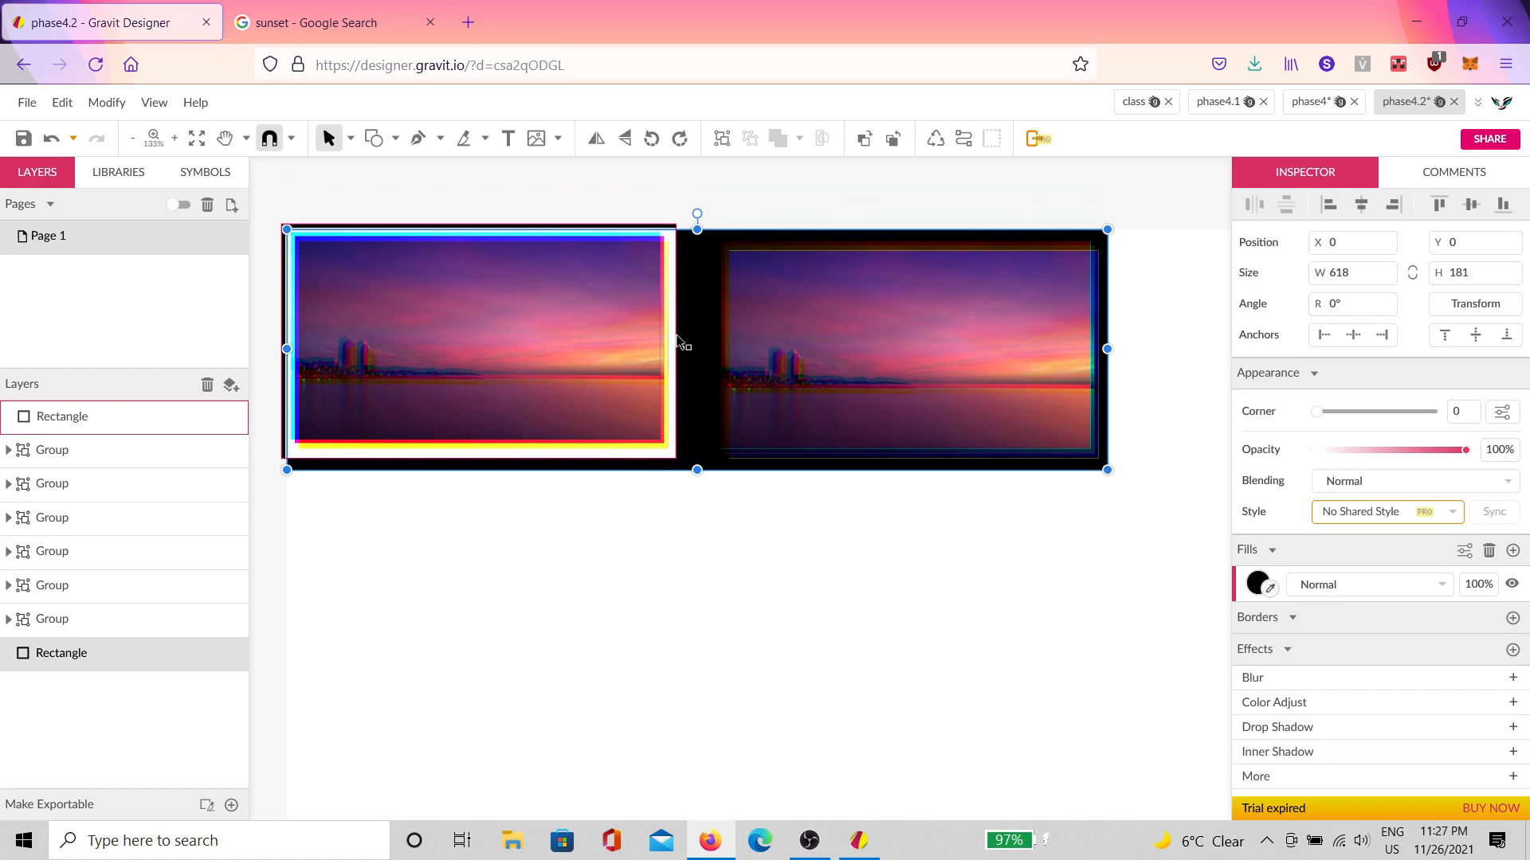
{"action": "scroll", "coordinate": [601, 332], "scroll_direction": "up", "scroll_amount": 1}
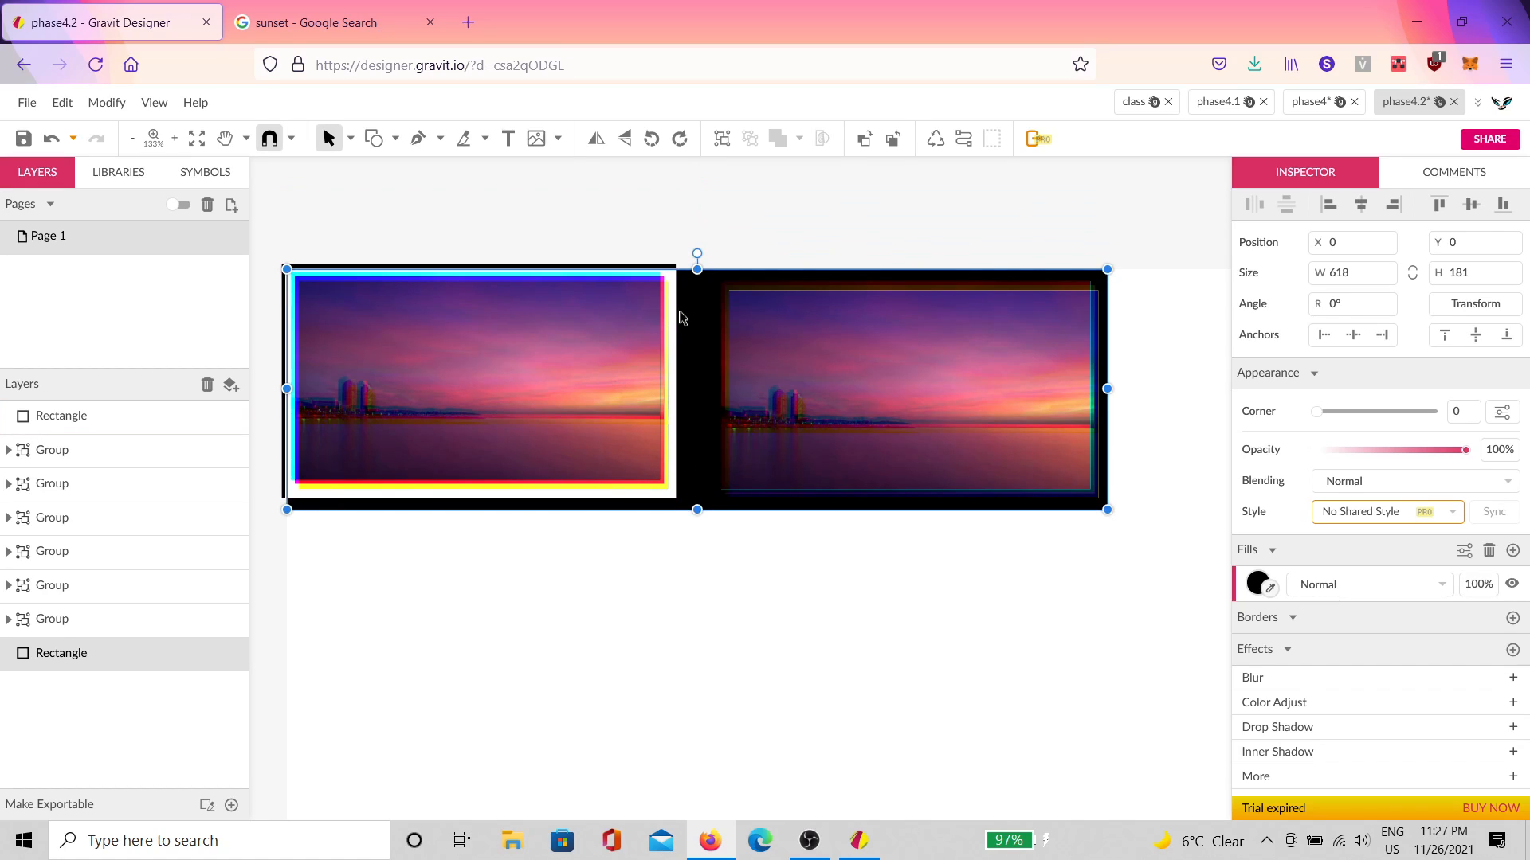
Step: Pull the white rectangle's top-left corner in to frame the left sunset at about 293×170
{"action": "left_click", "coordinate": [624, 325]}
{"action": "key", "text": "space"}
{"action": "left_click_drag", "start_coordinate": [498, 470], "coordinate": [701, 504]}
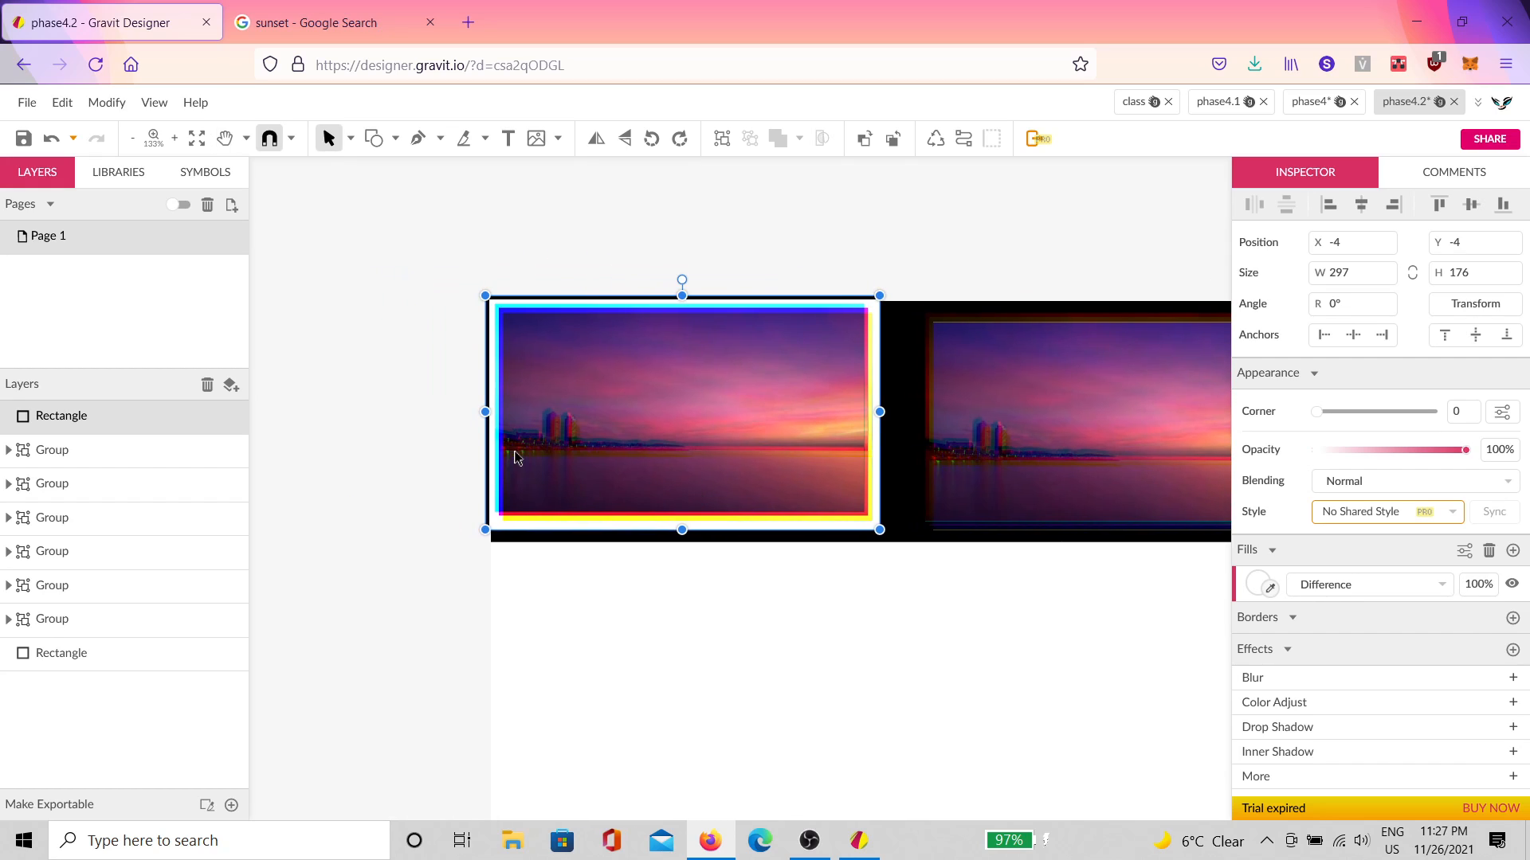
{"action": "scroll", "coordinate": [459, 387], "scroll_direction": "up", "scroll_amount": 2}
{"action": "scroll", "coordinate": [458, 392], "scroll_direction": "up", "scroll_amount": 1}
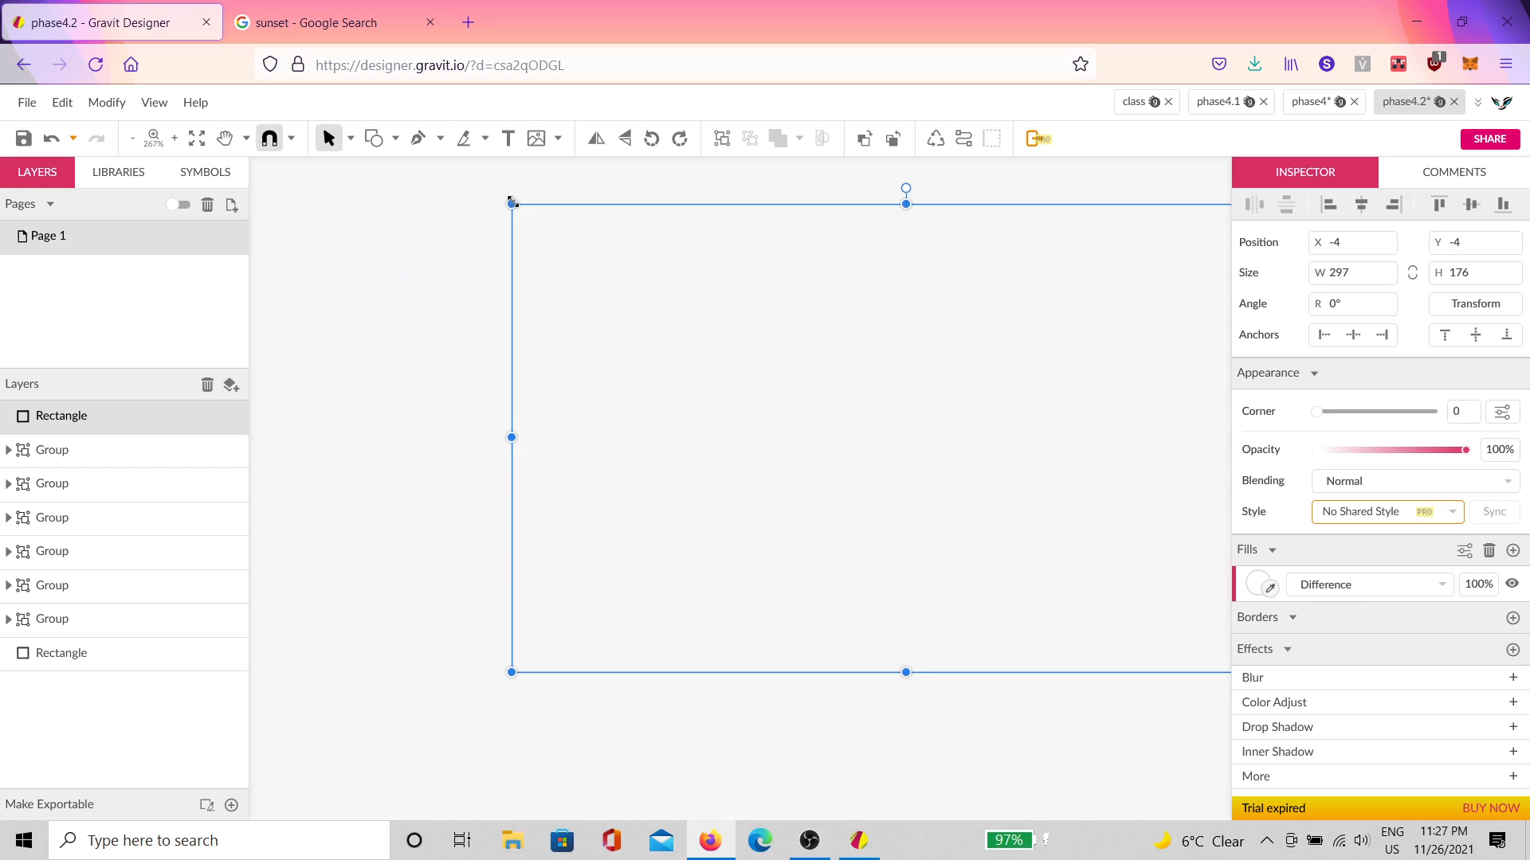
{"action": "left_click_drag", "start_coordinate": [511, 203], "coordinate": [522, 215]}
{"action": "left_click", "coordinate": [474, 264]}
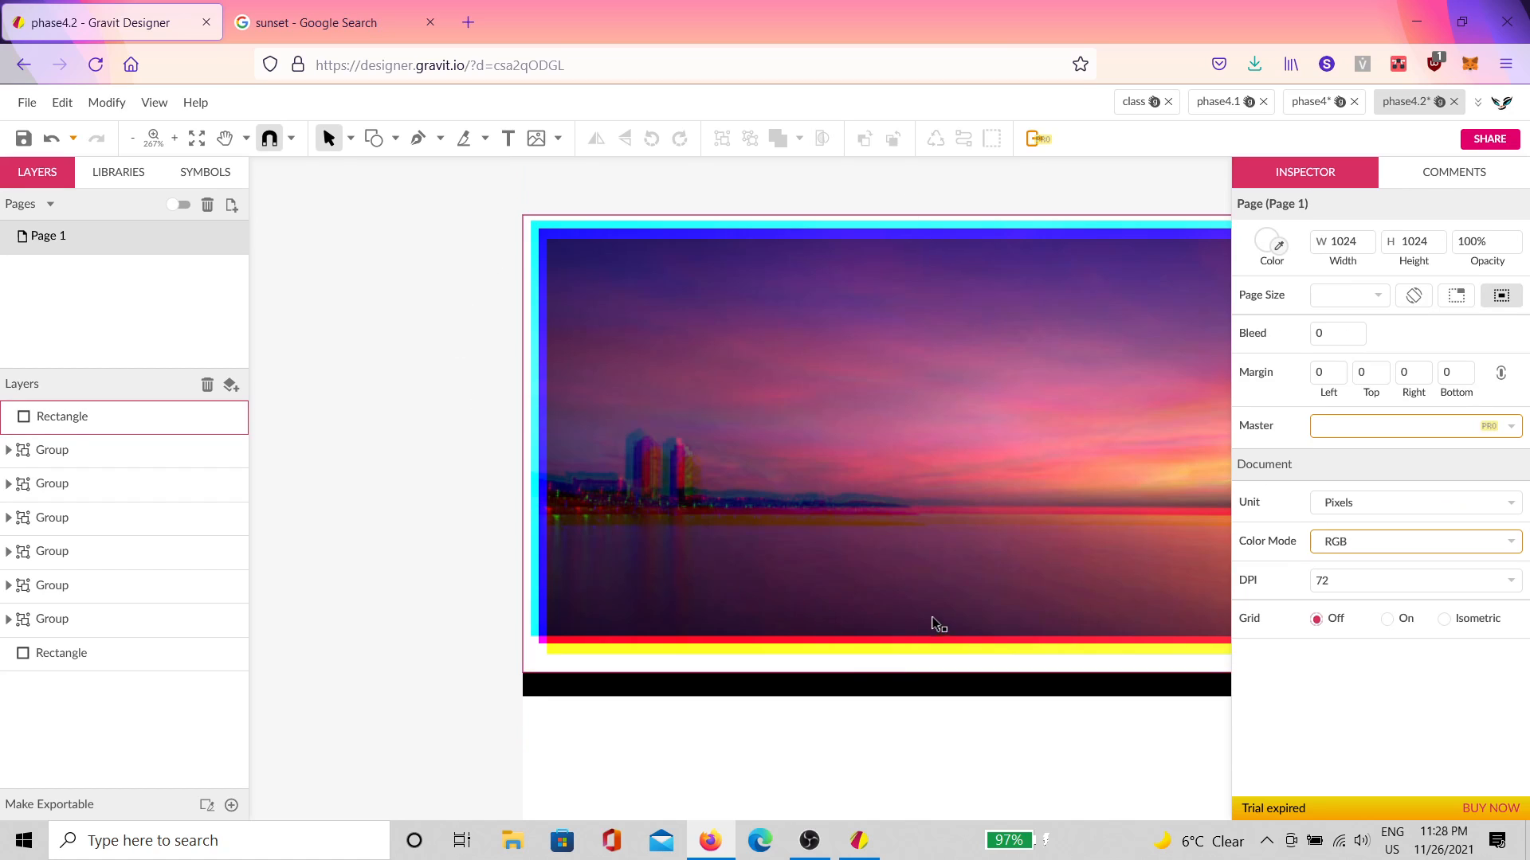
Step: Pan the canvas left and switch to the class document
{"action": "key", "text": "space"}
{"action": "left_click_drag", "start_coordinate": [935, 625], "coordinate": [617, 615]}
{"action": "left_click_drag", "start_coordinate": [1003, 637], "coordinate": [495, 624]}
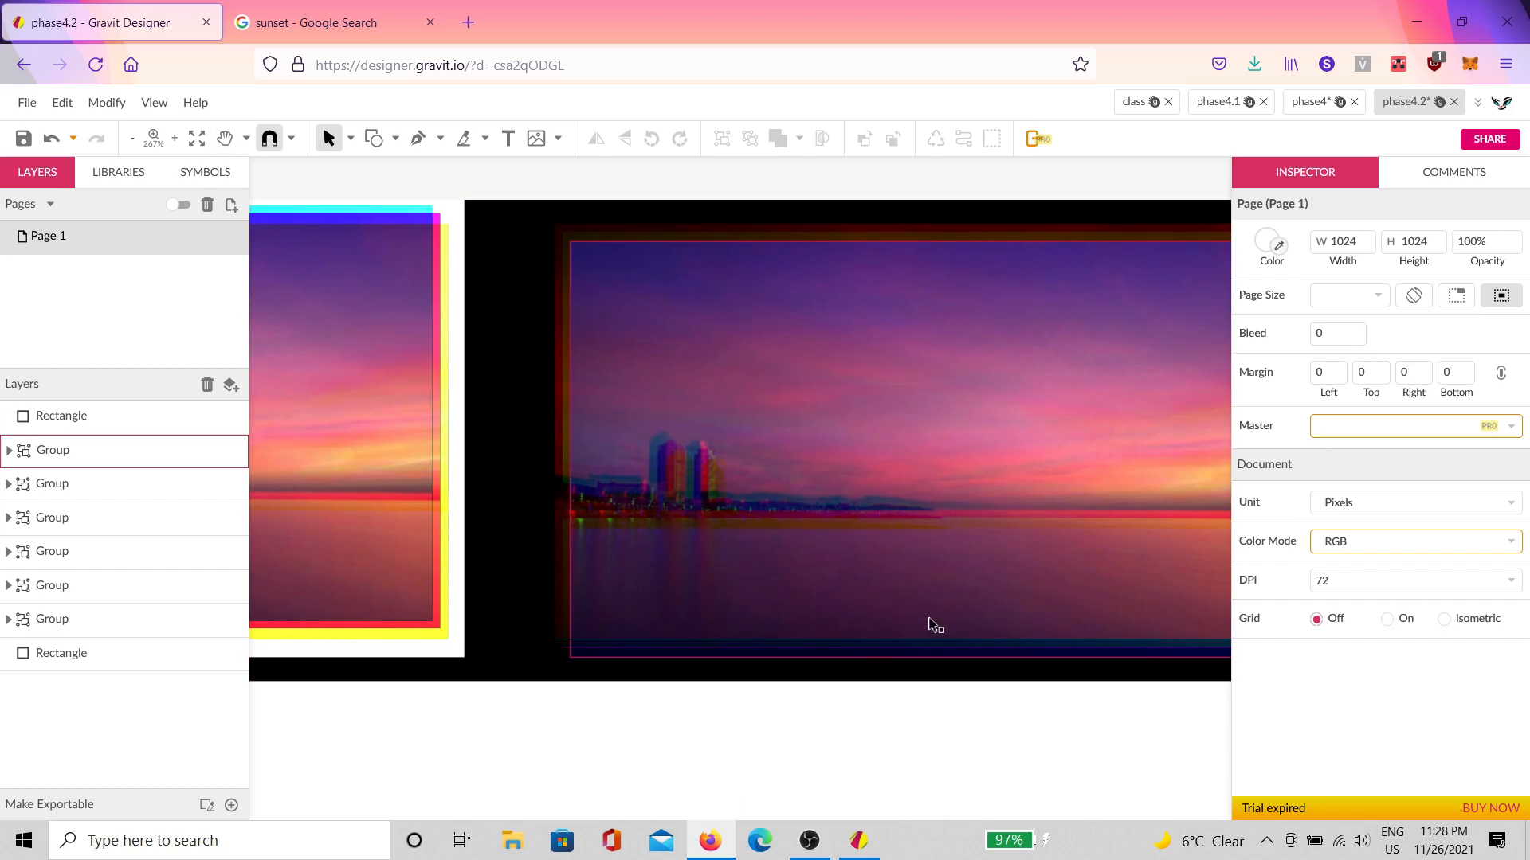
{"action": "scroll", "coordinate": [837, 624], "scroll_direction": "down", "scroll_amount": 4}
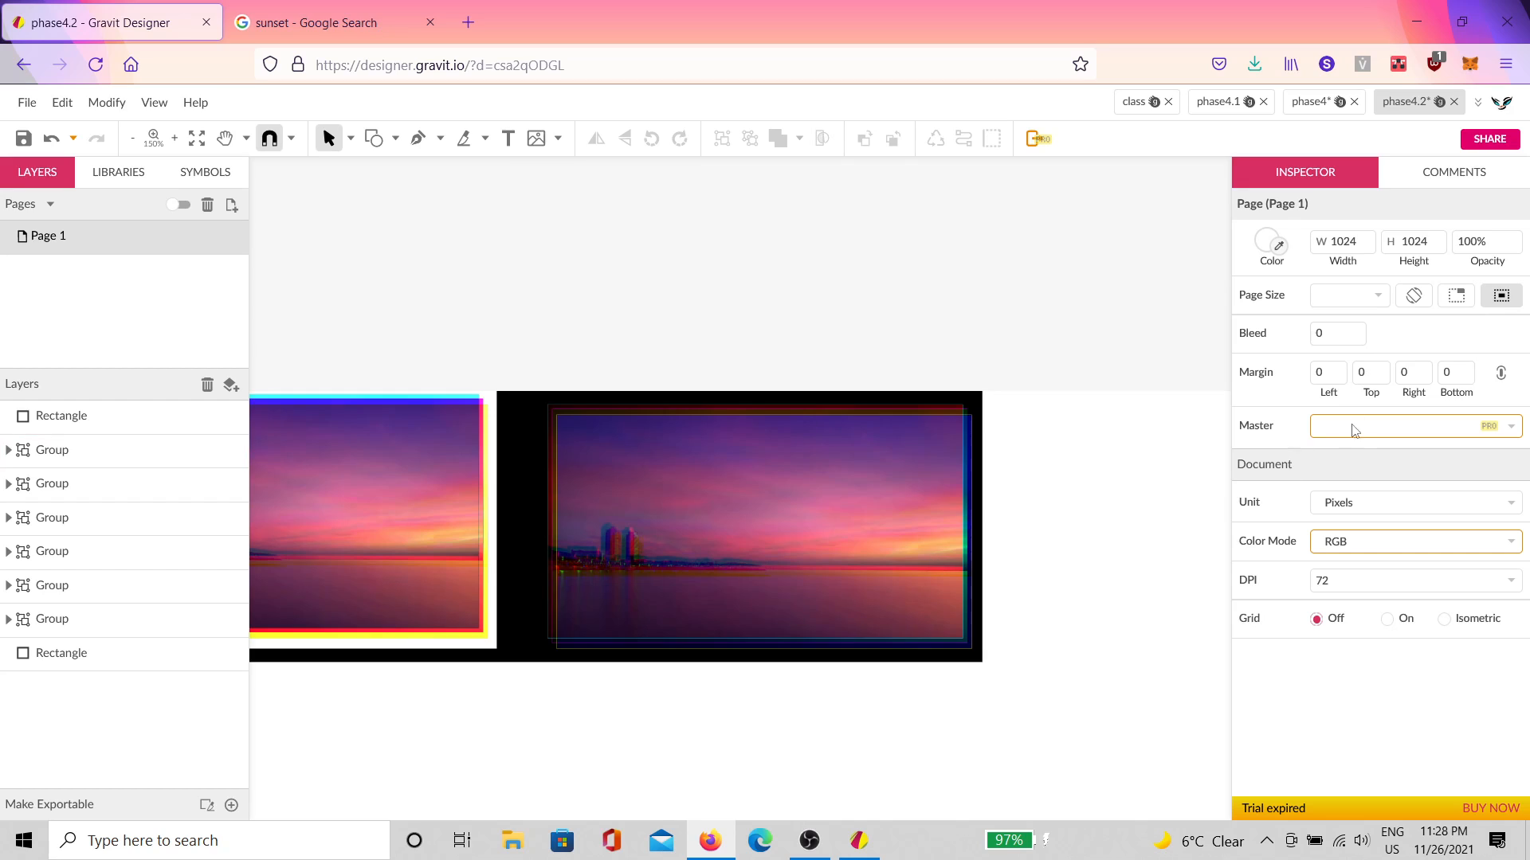
{"action": "left_click", "coordinate": [1140, 105]}
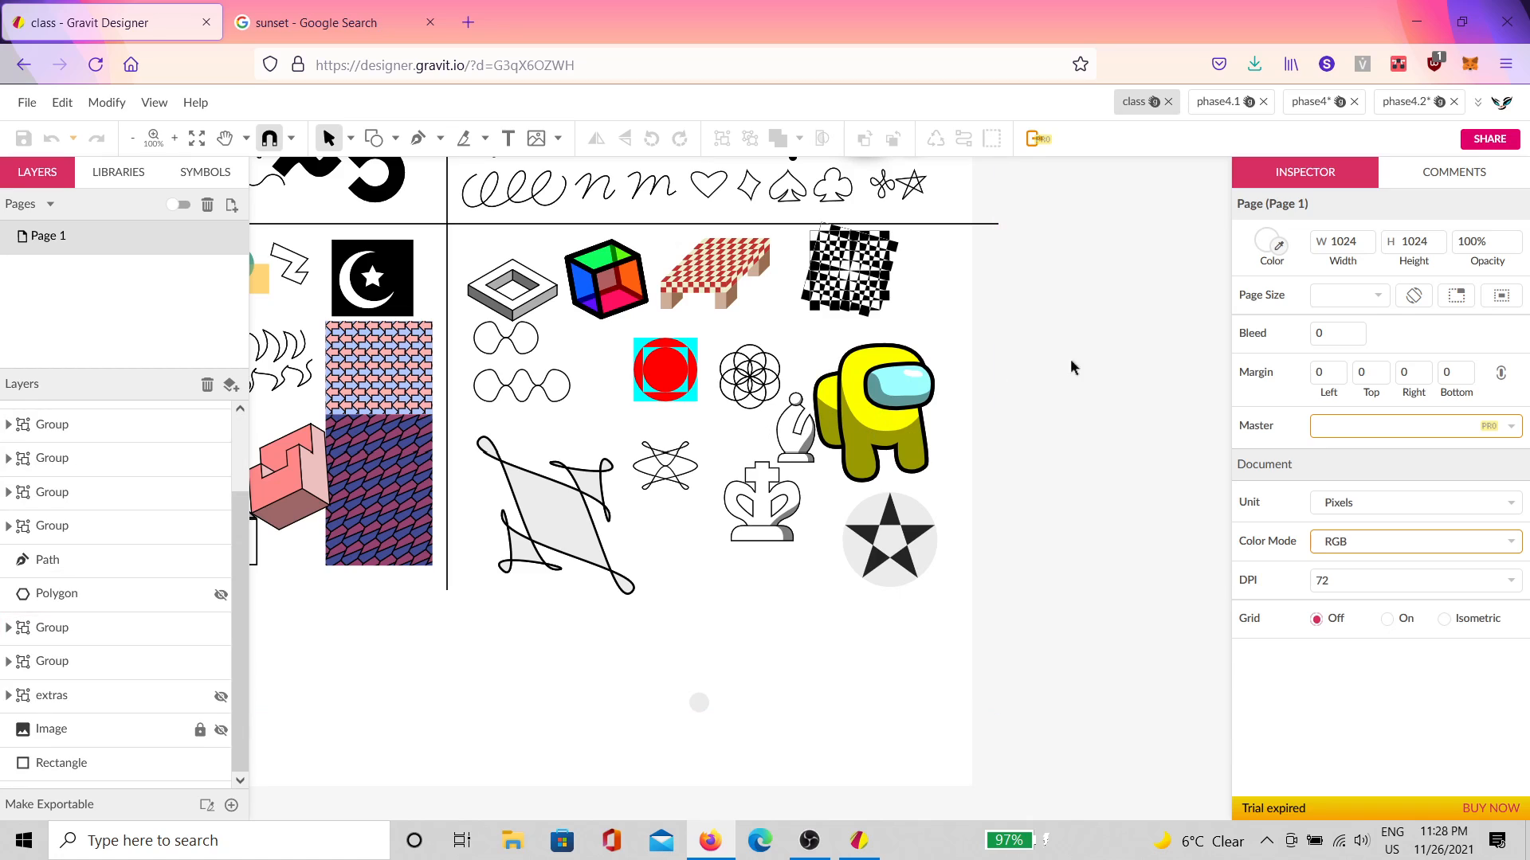
Step: Dismiss the Gravit desktop cloud-files window and pan around the class drawing
{"action": "left_click", "coordinate": [858, 841]}
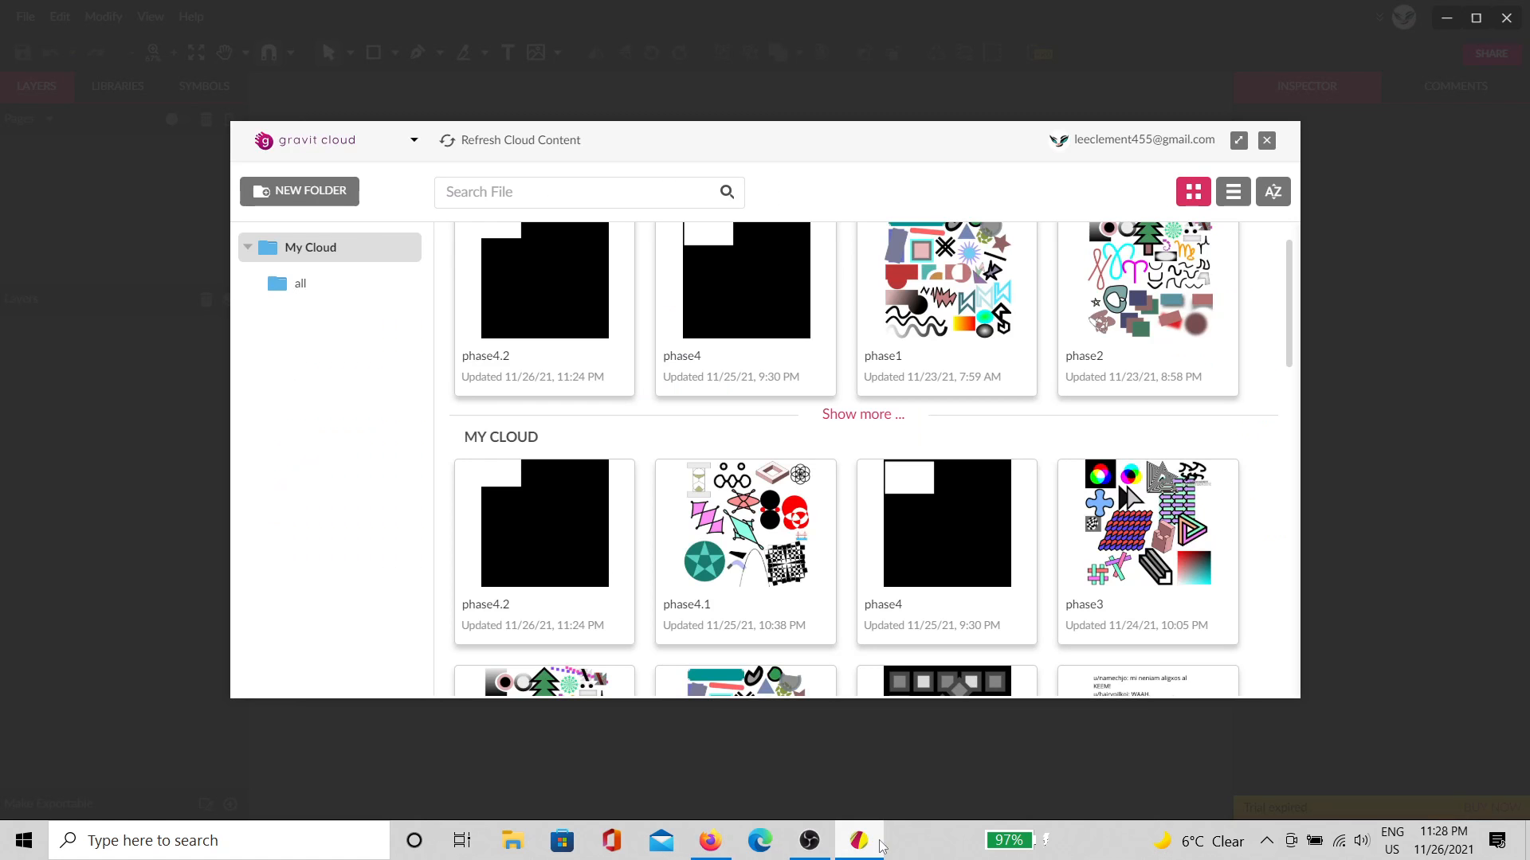
{"action": "left_click", "coordinate": [1505, 17]}
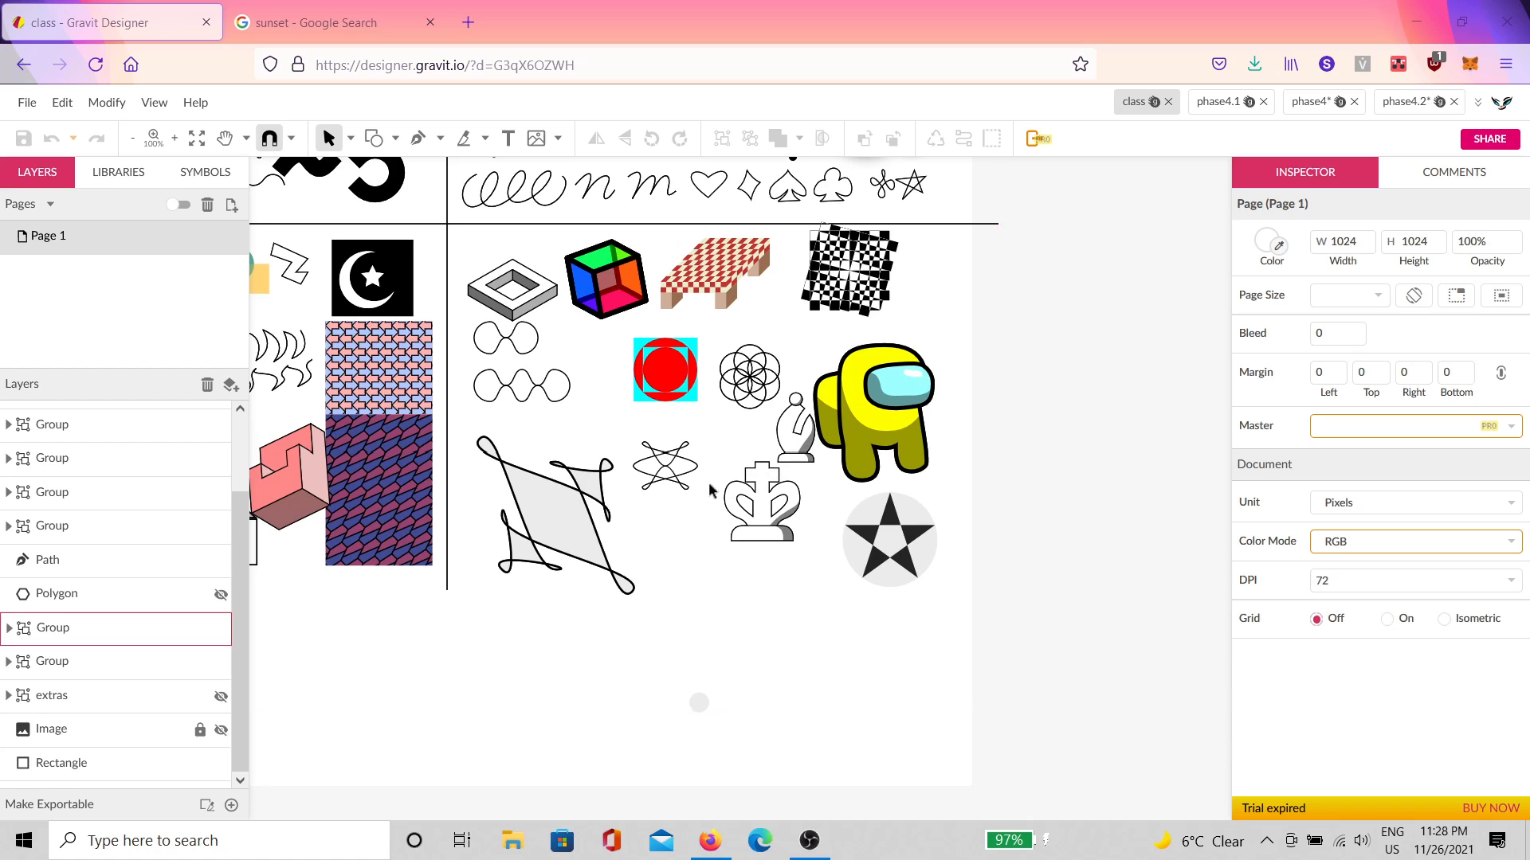
{"action": "left_click_drag", "start_coordinate": [710, 489], "coordinate": [949, 558]}
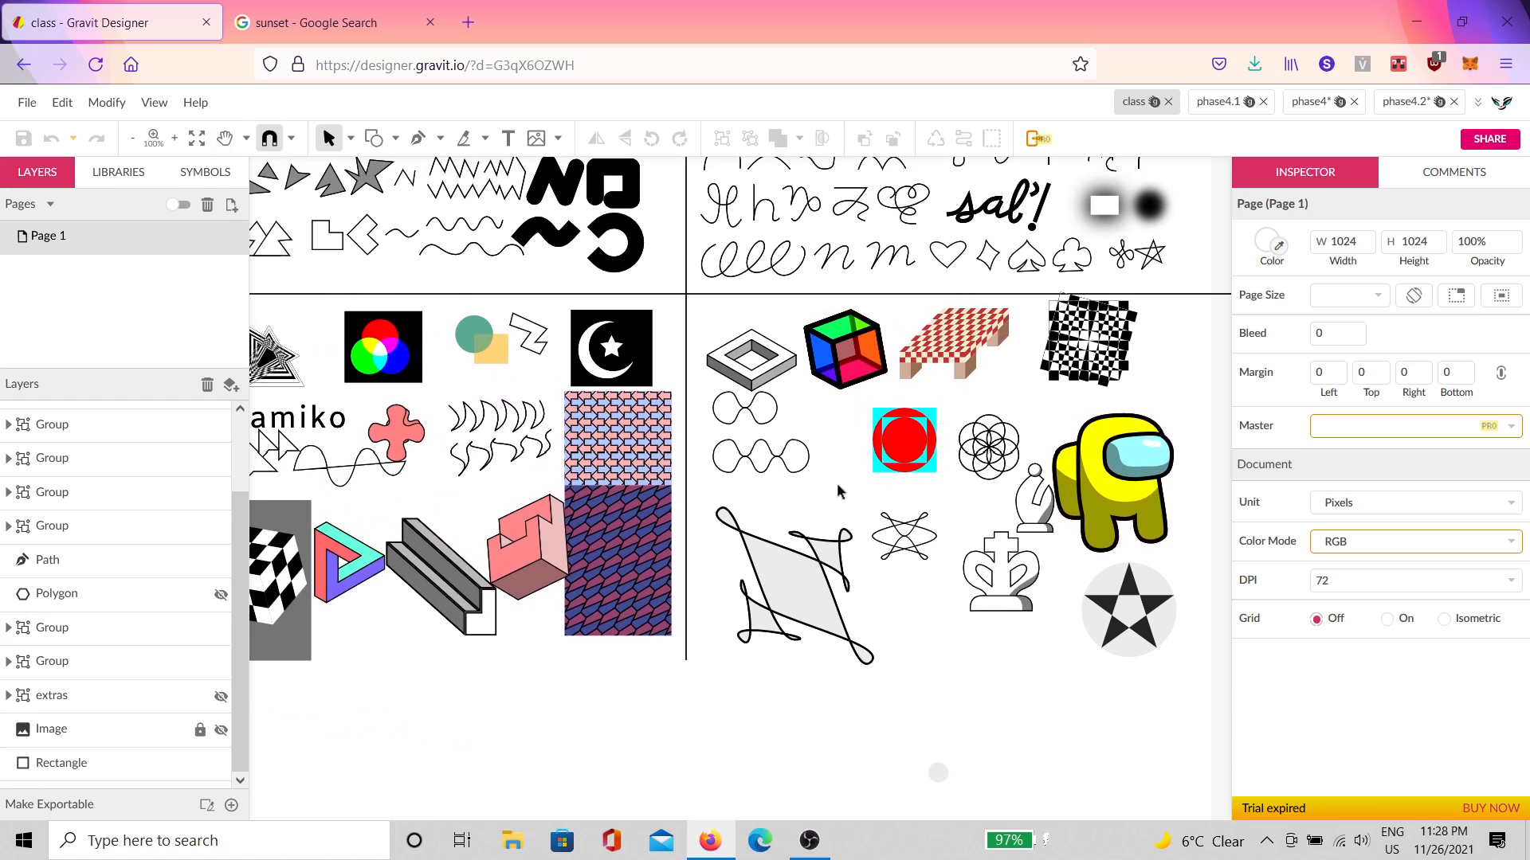
{"action": "left_click_drag", "start_coordinate": [956, 462], "coordinate": [841, 451]}
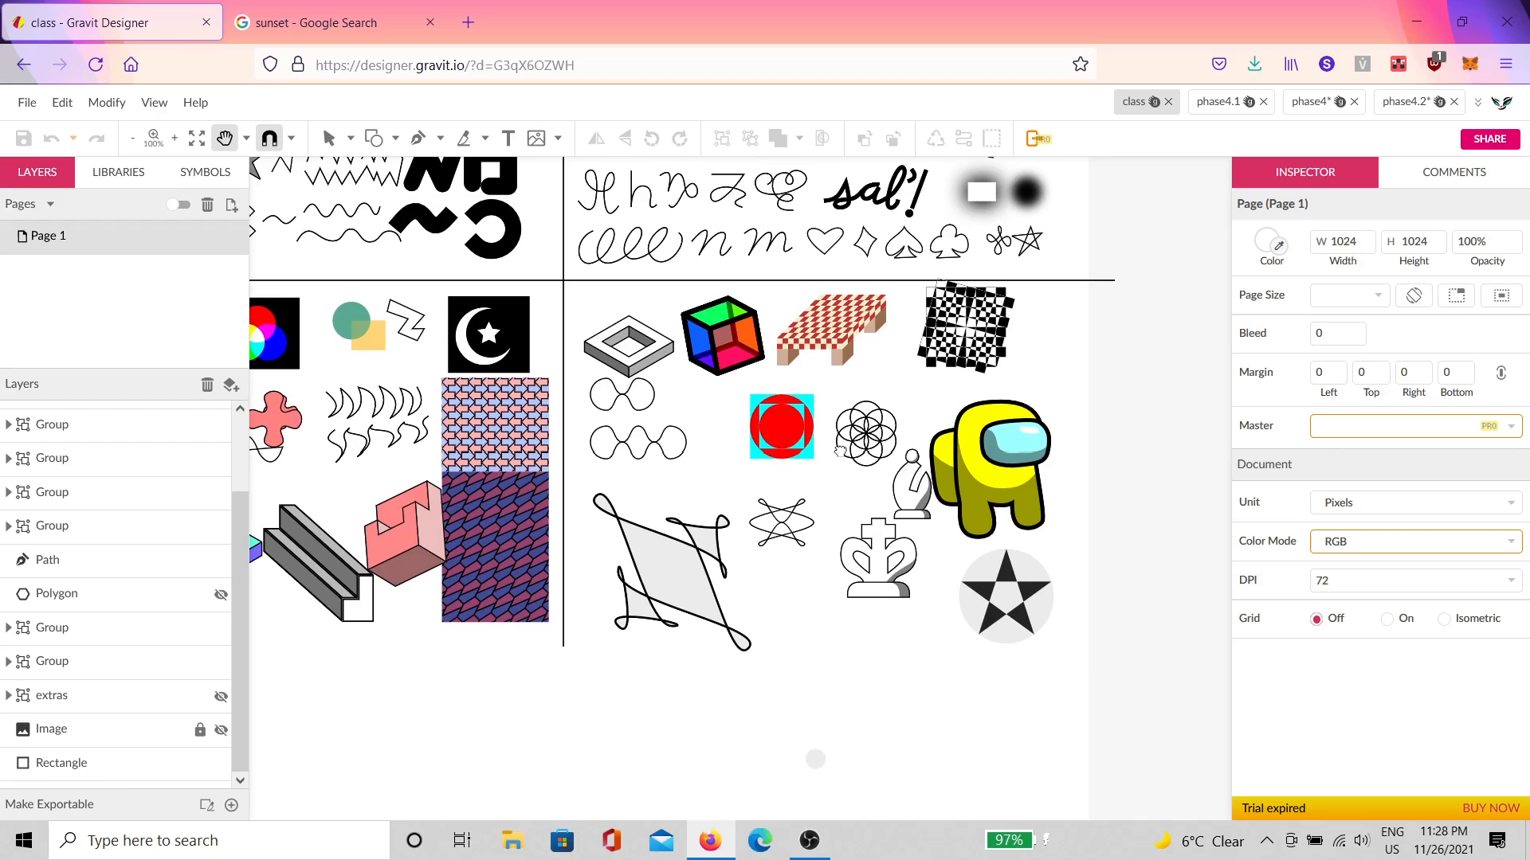
Step: Look over the phase4.1 drawing, then switch to the phase4.2 document
{"action": "left_click", "coordinate": [1230, 111]}
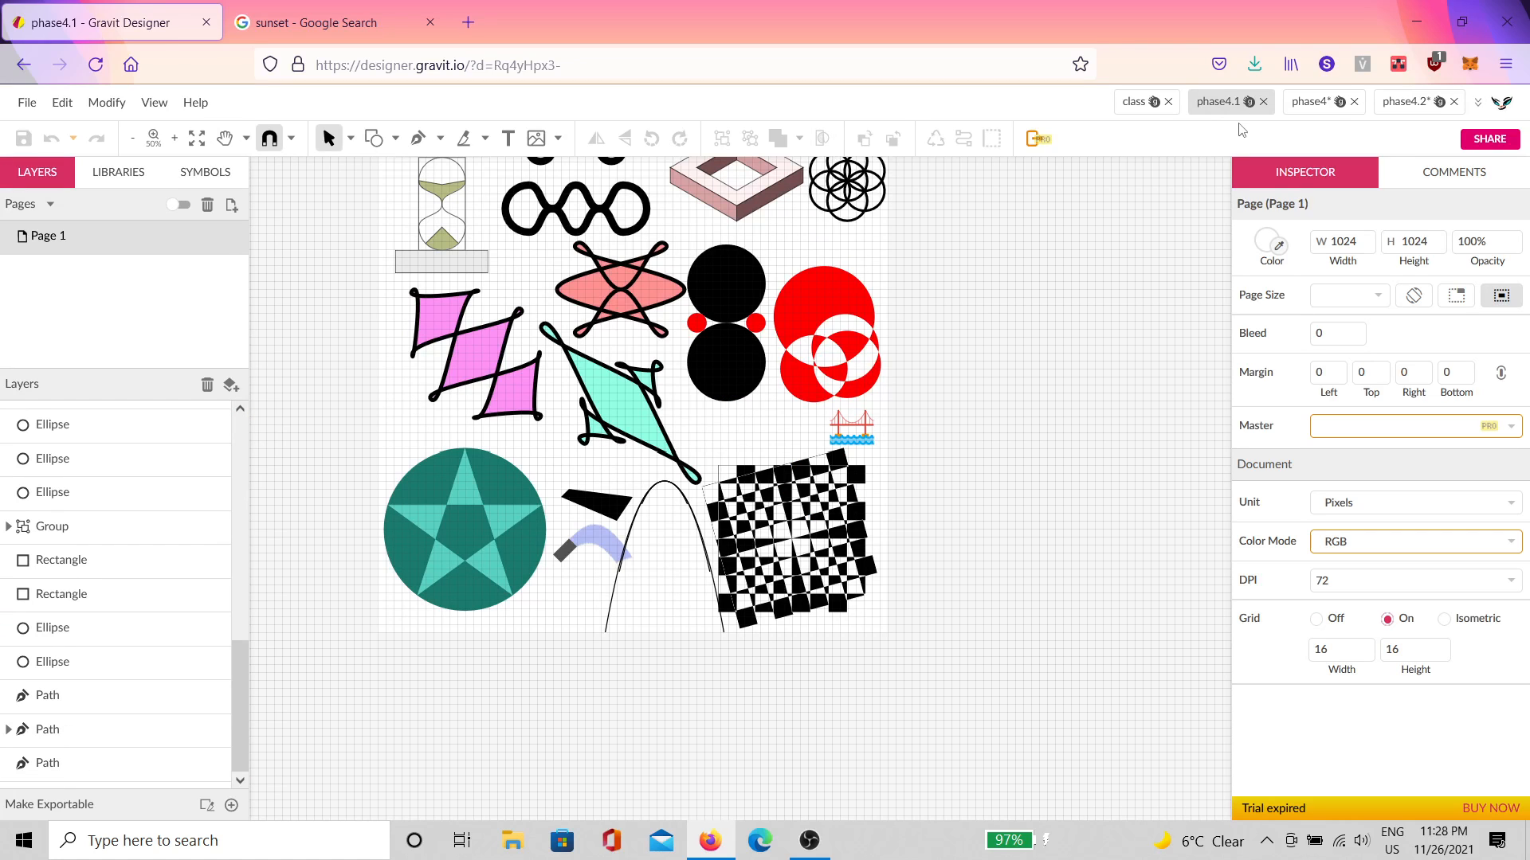
{"action": "left_click_drag", "start_coordinate": [967, 410], "coordinate": [984, 505]}
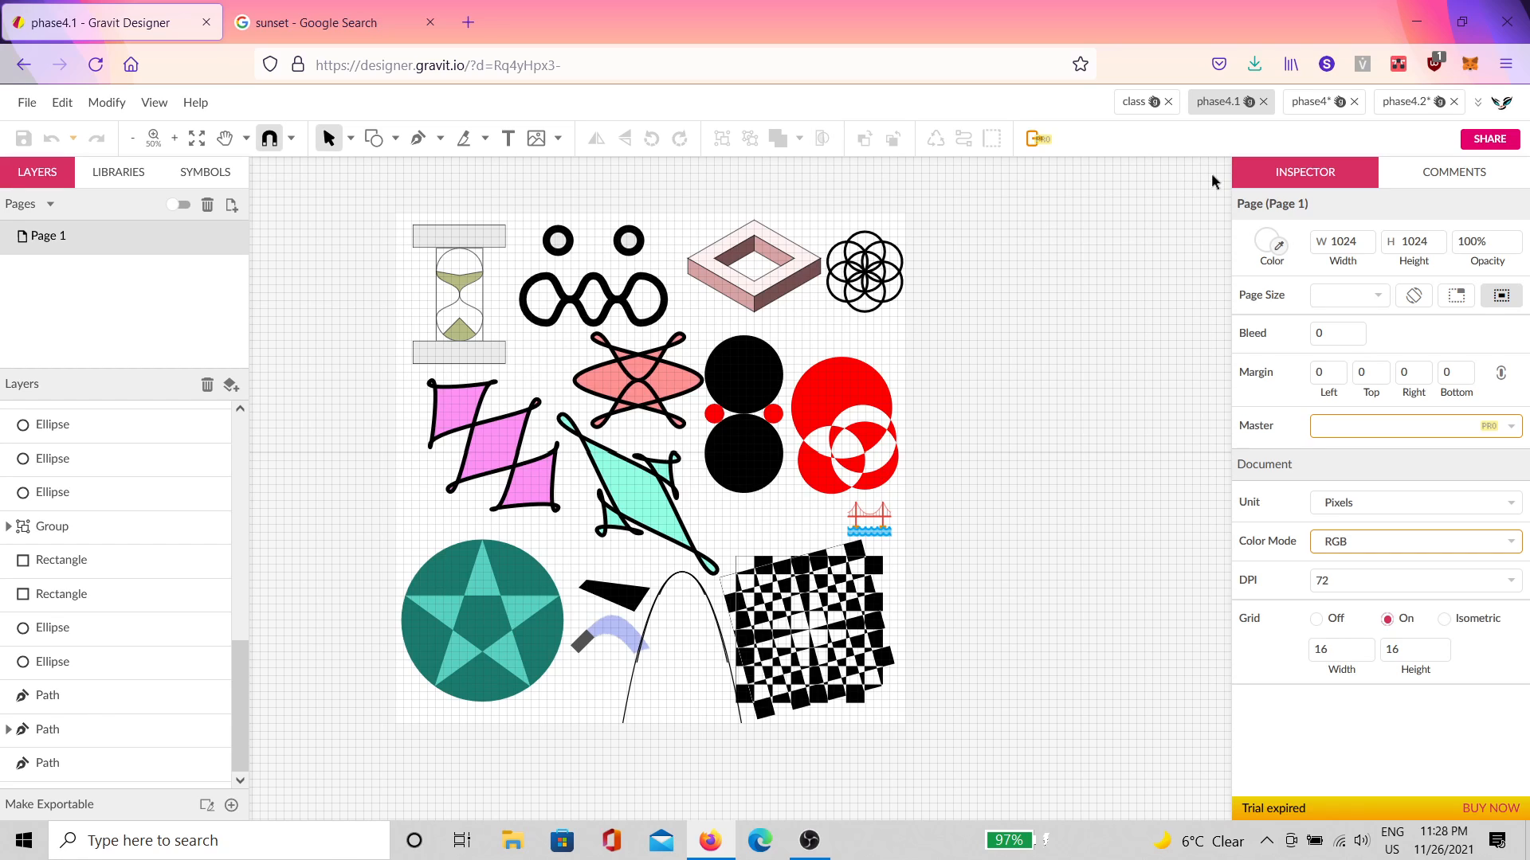
{"action": "left_click", "coordinate": [1392, 102]}
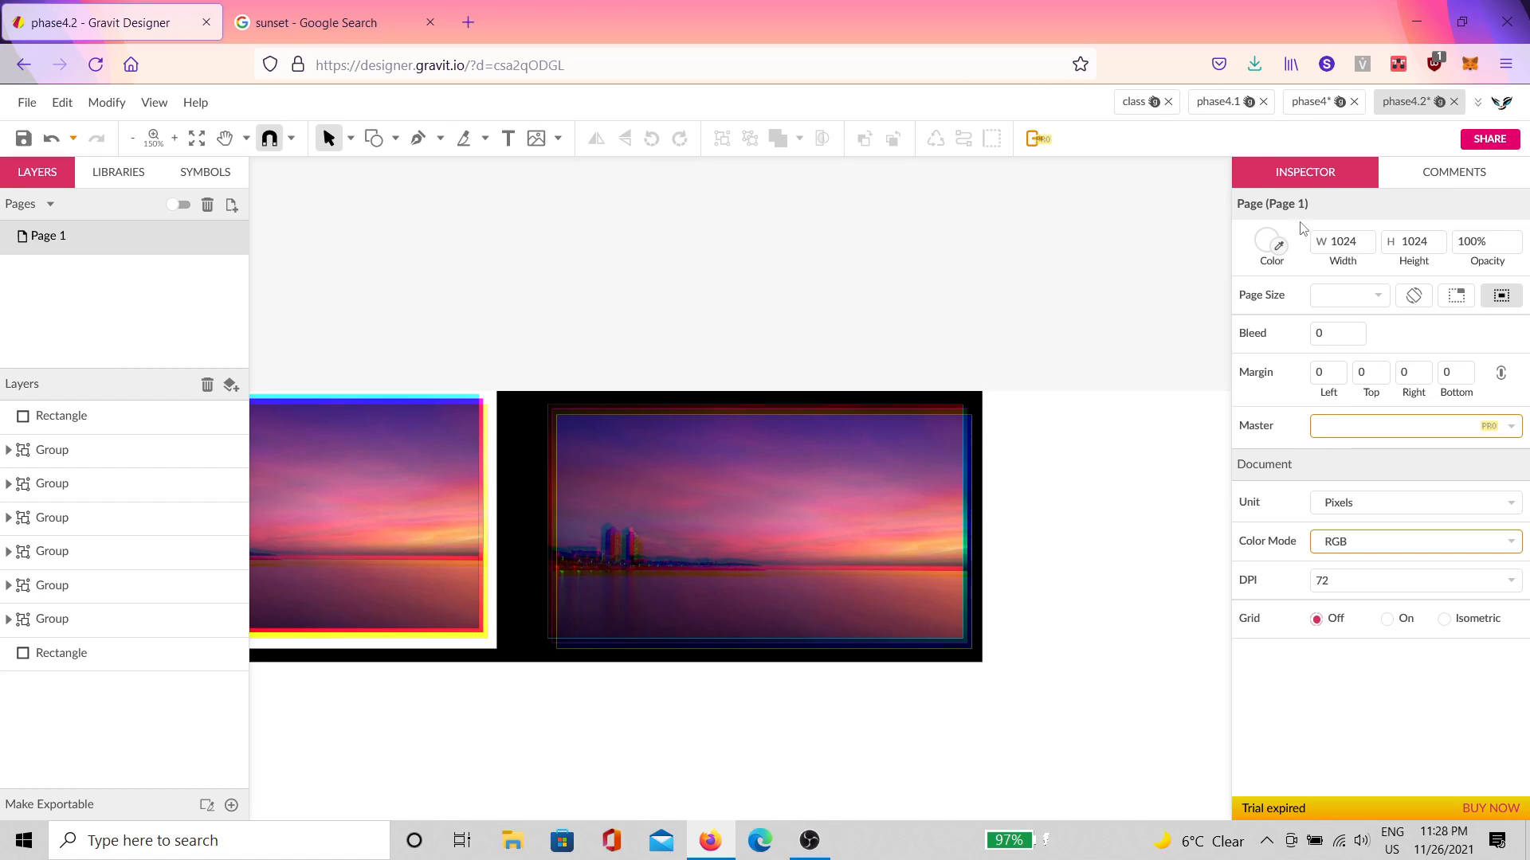
Step: Turn on the page grid, first at 64 pixels, then change its width to 16
{"action": "left_click_drag", "start_coordinate": [1058, 577], "coordinate": [792, 502]}
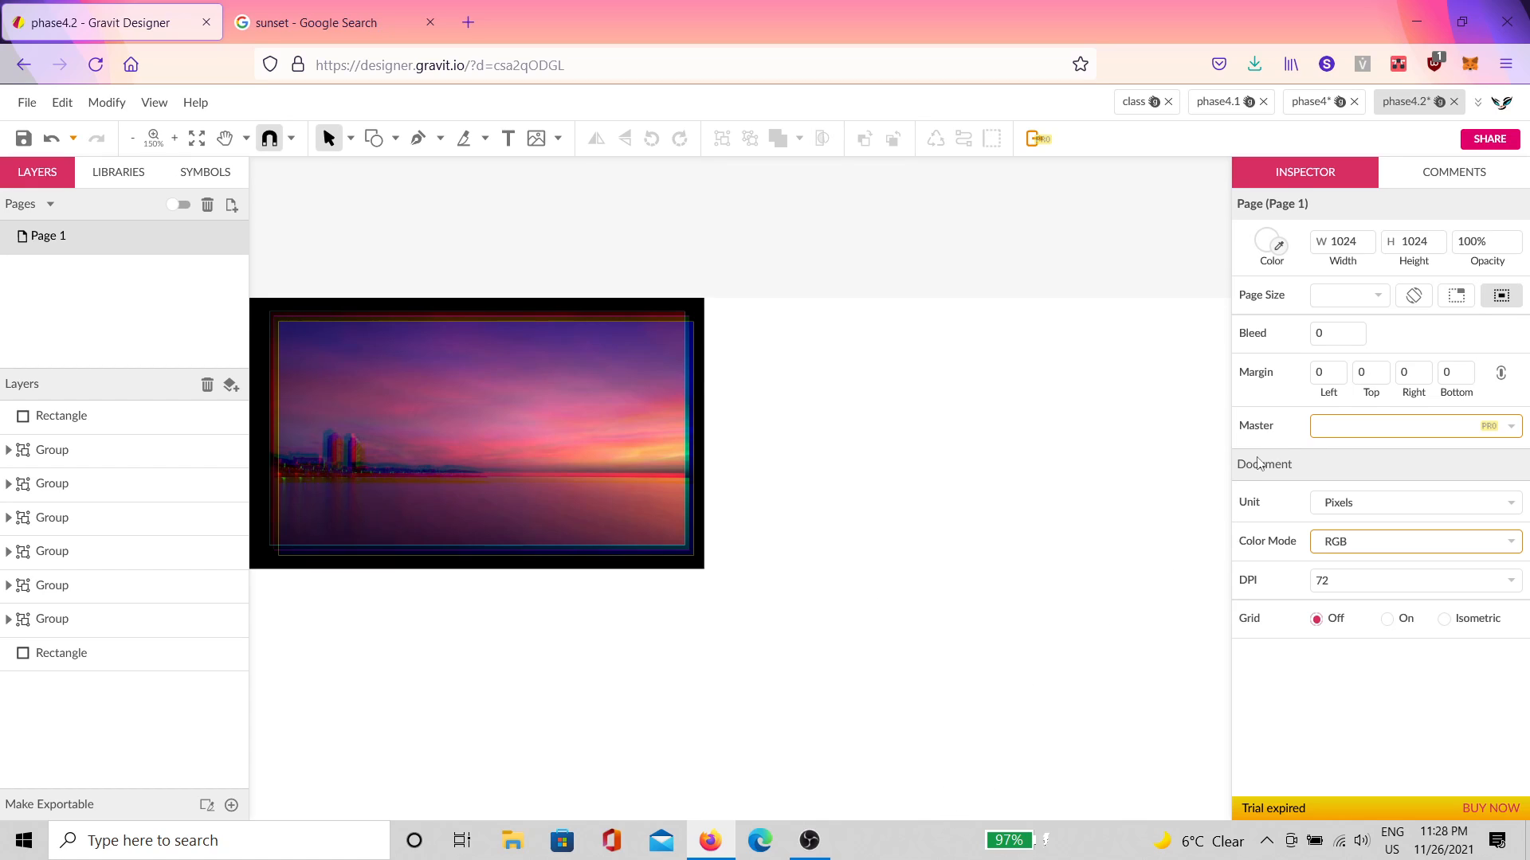
{"action": "left_click_drag", "start_coordinate": [992, 612], "coordinate": [799, 514]}
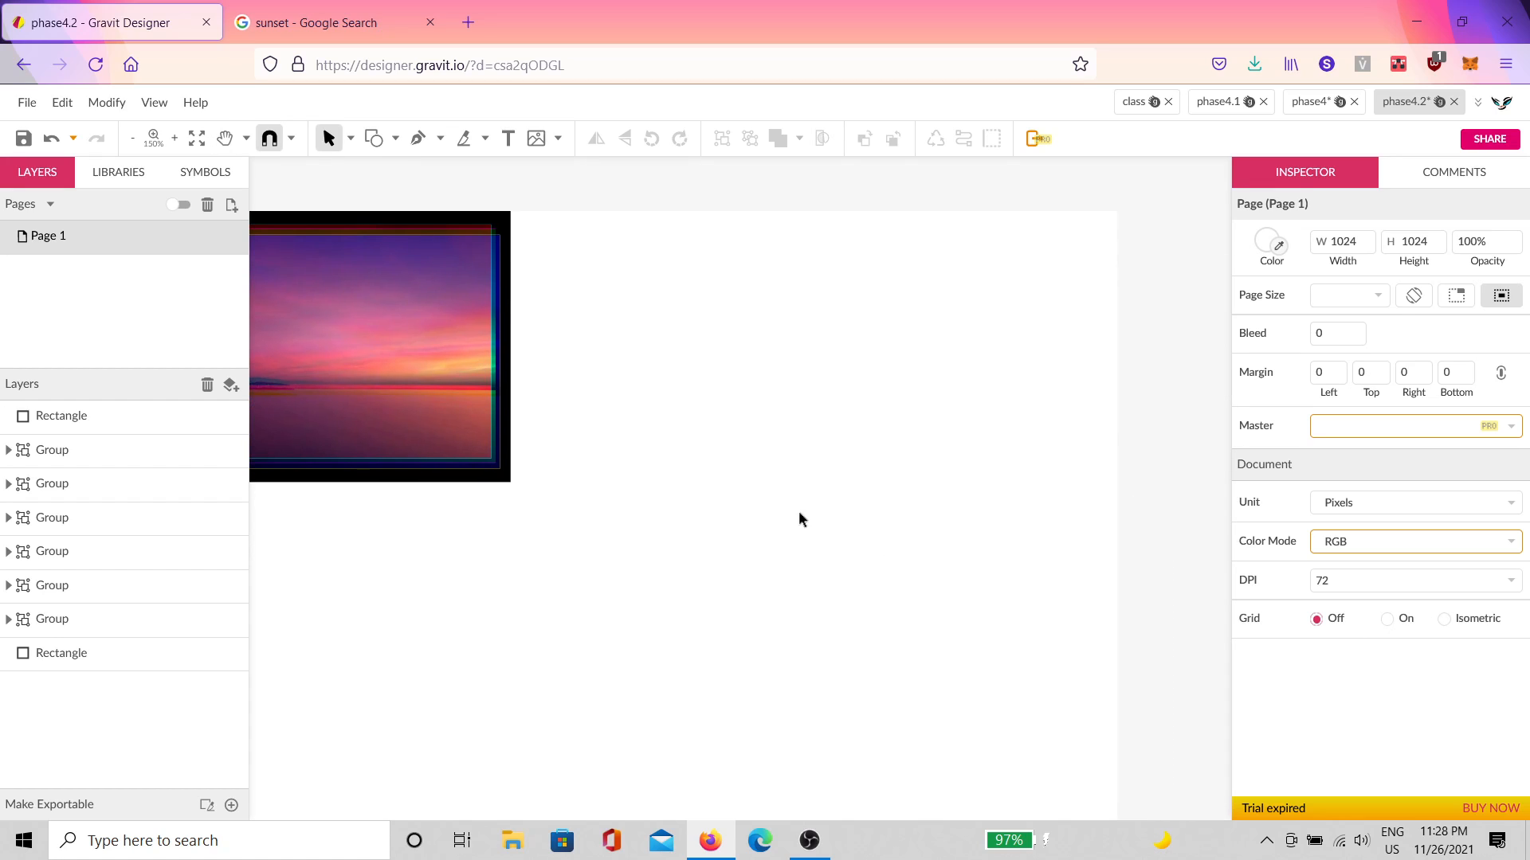
{"action": "scroll", "coordinate": [682, 474], "scroll_direction": "up", "scroll_amount": 3}
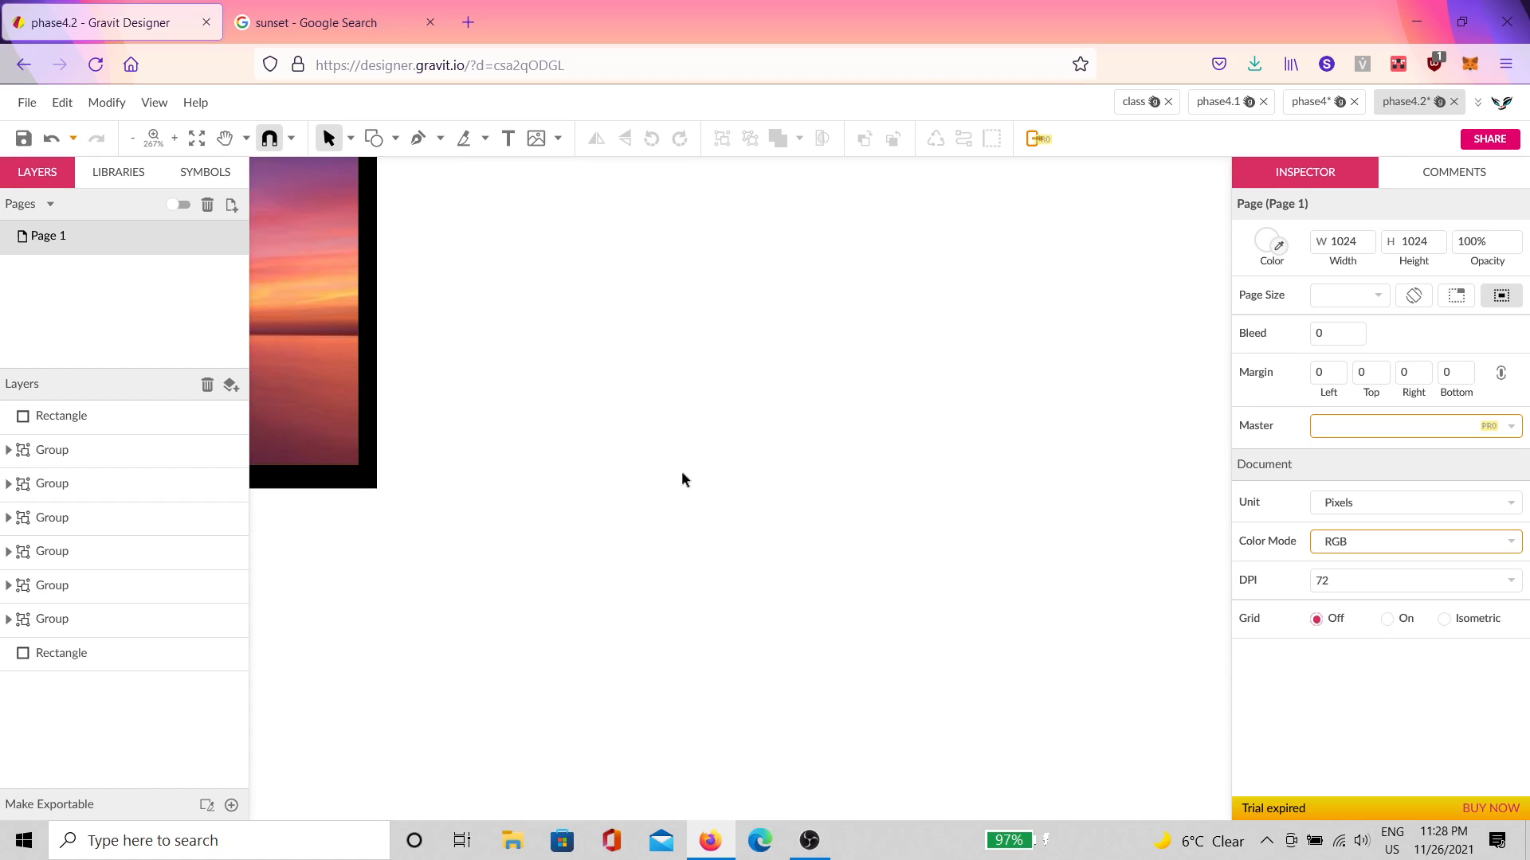
{"action": "scroll", "coordinate": [734, 474], "scroll_direction": "up", "scroll_amount": 3}
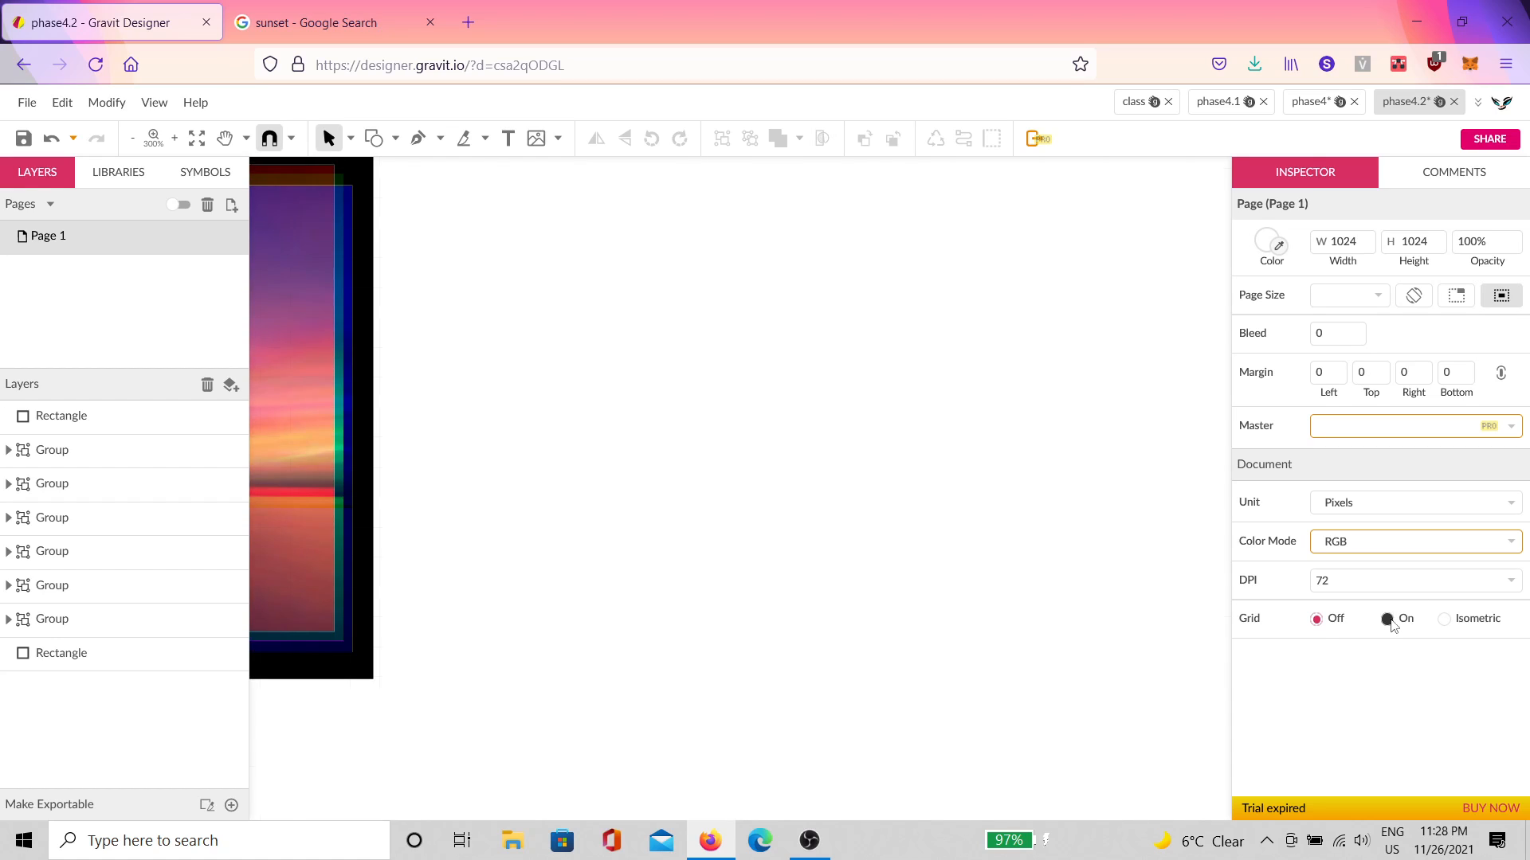
{"action": "left_click", "coordinate": [1388, 620]}
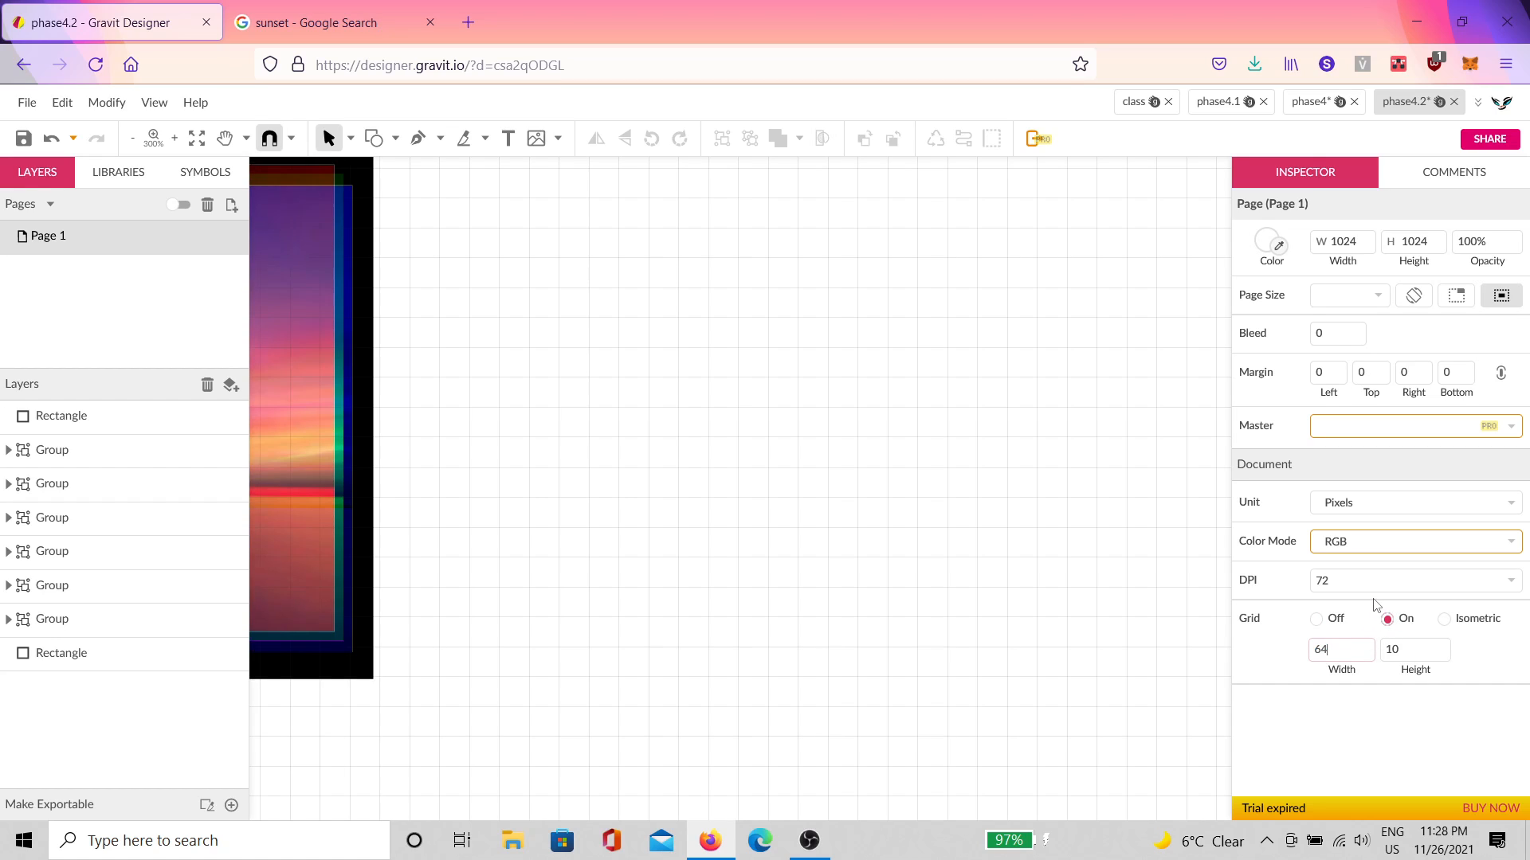
{"action": "key", "text": "Tab"}
{"action": "type", "text": "64"}
{"action": "key", "text": "Return"}
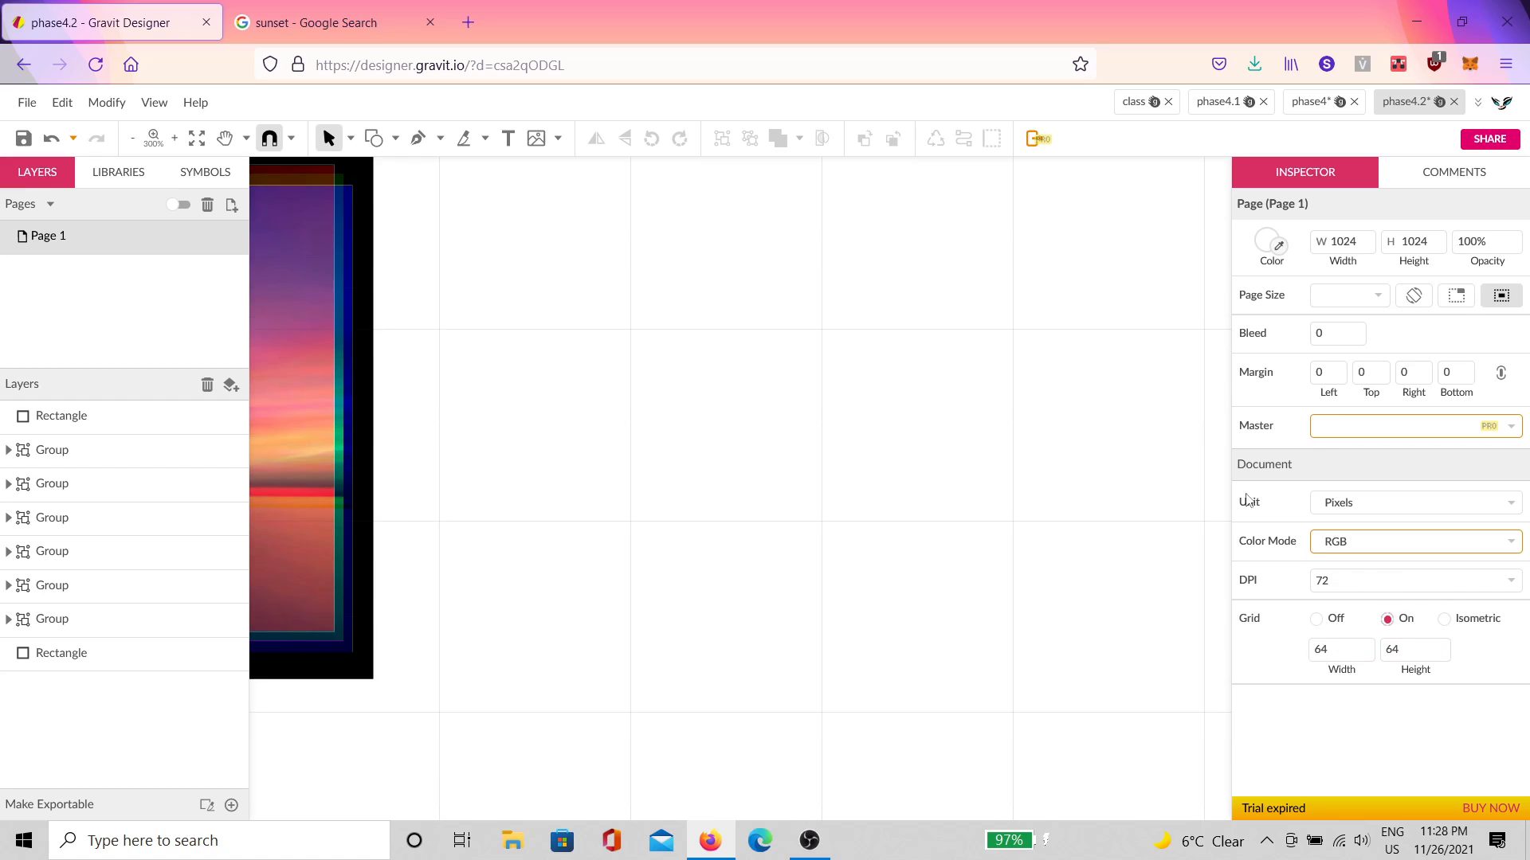
{"action": "scroll", "coordinate": [875, 400], "scroll_direction": "down", "scroll_amount": 3}
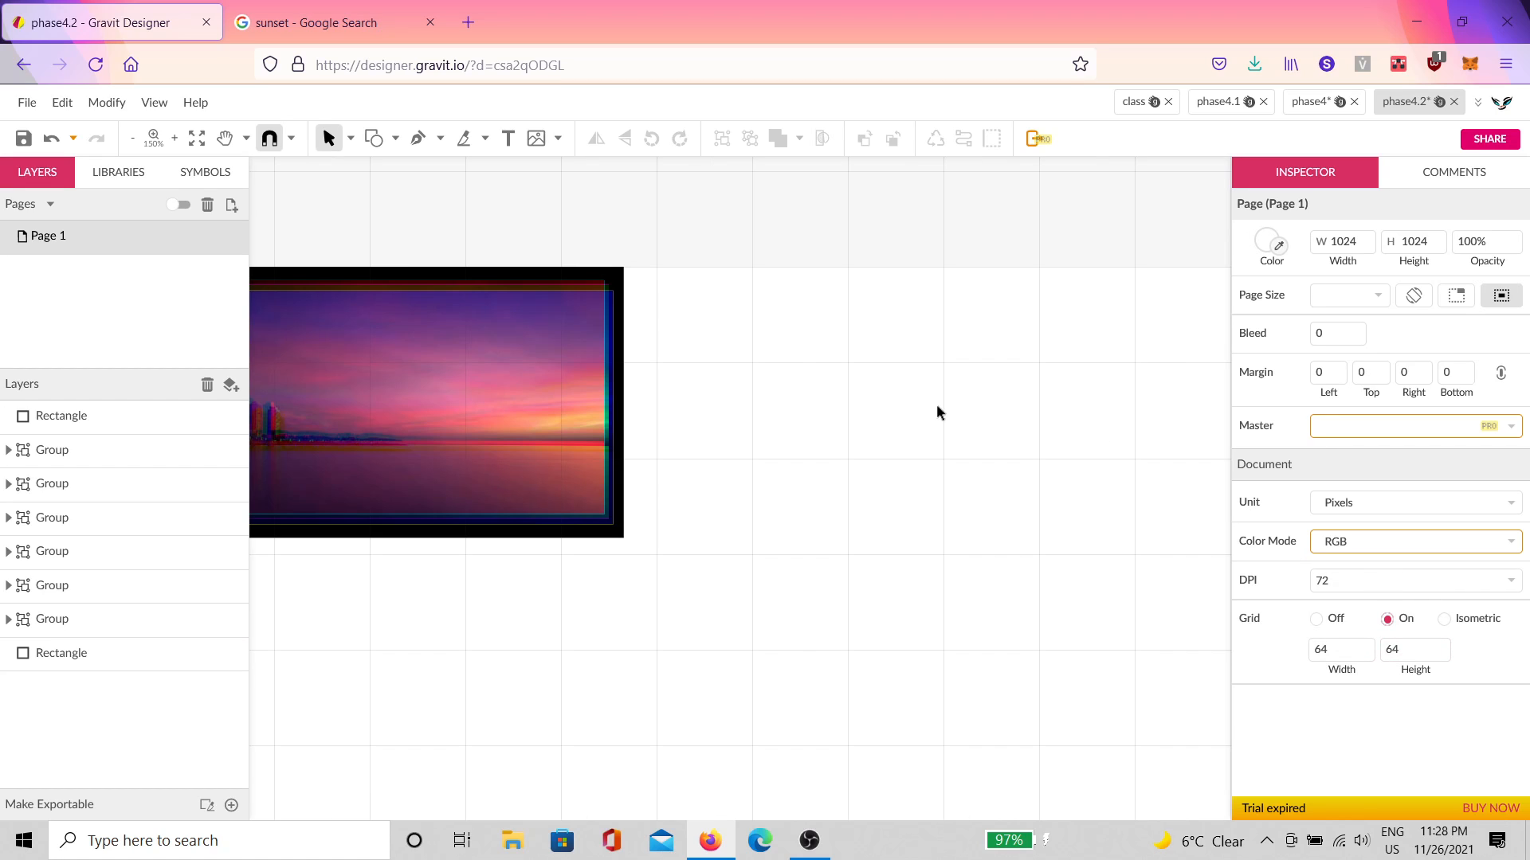
{"action": "left_click", "coordinate": [1340, 652]}
{"action": "type", "text": "16"}
{"action": "key", "text": "Tab"}
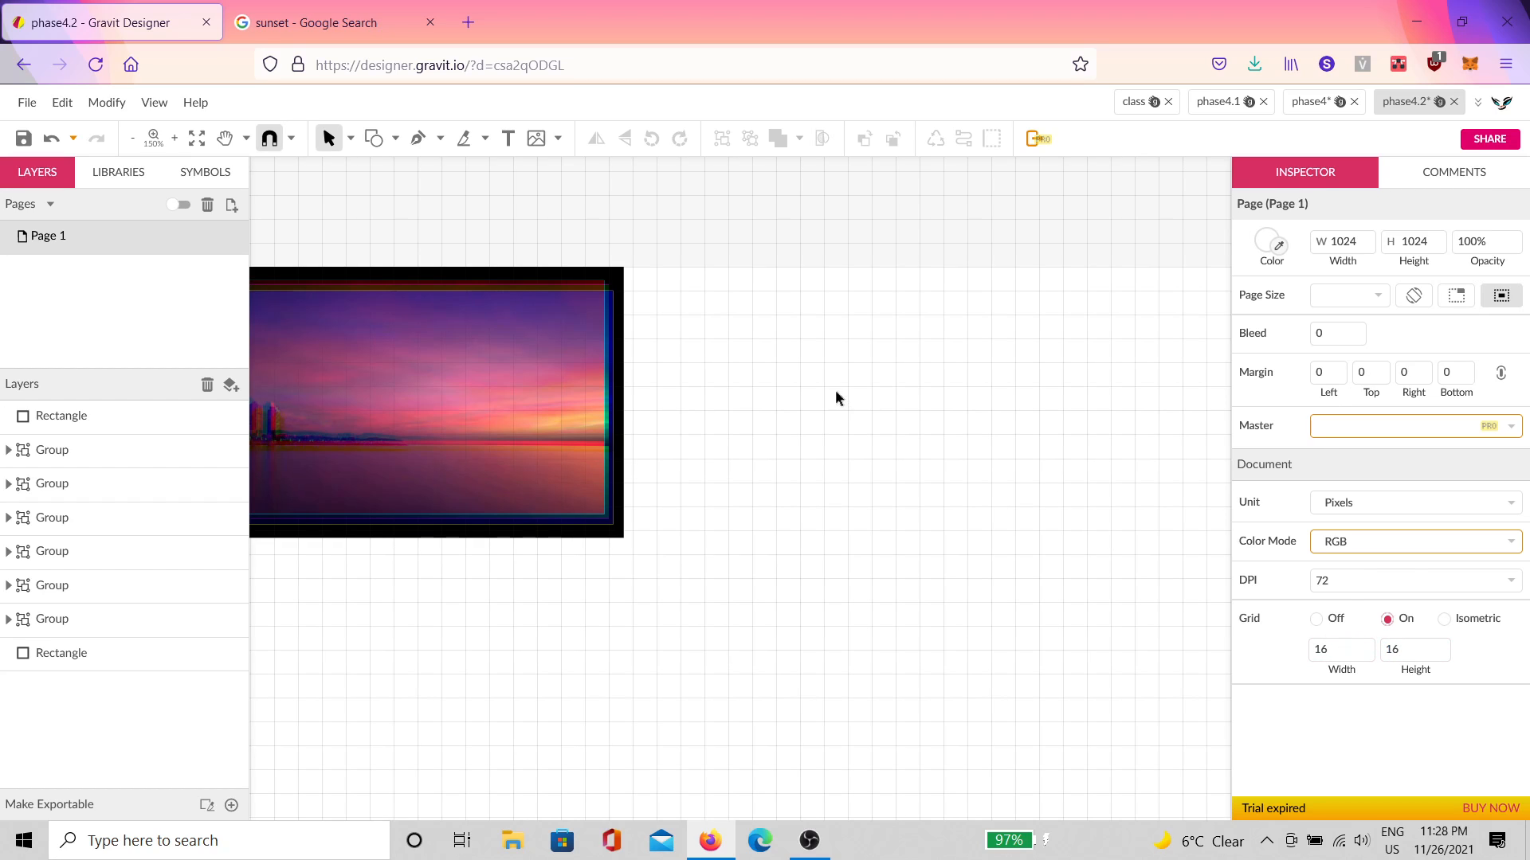
Step: Close the phase4 document, discarding its unsaved changes
{"action": "left_click", "coordinate": [1304, 102]}
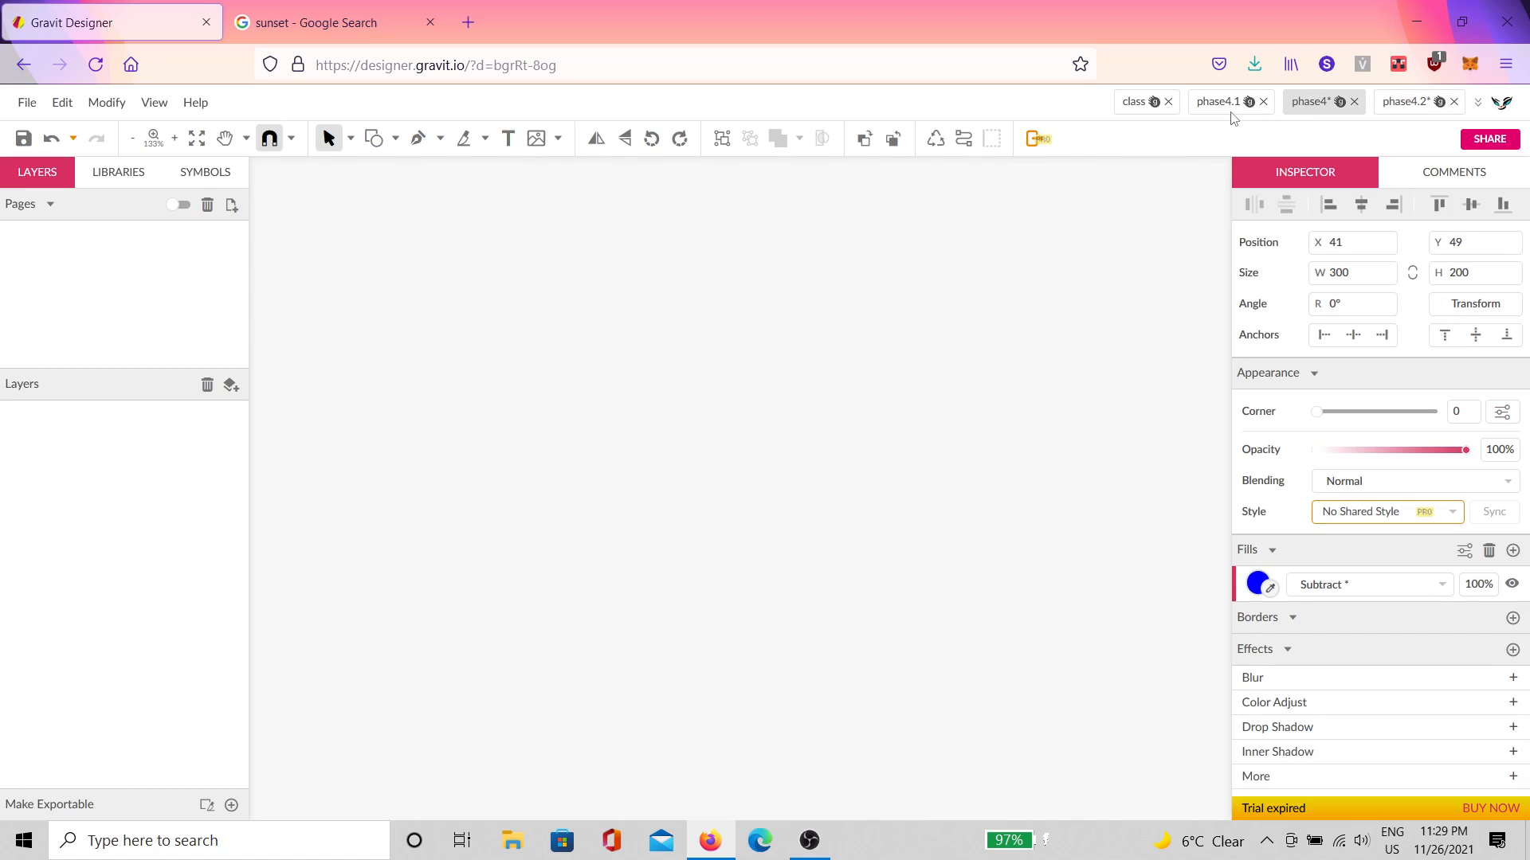
{"action": "left_click", "coordinate": [1219, 102]}
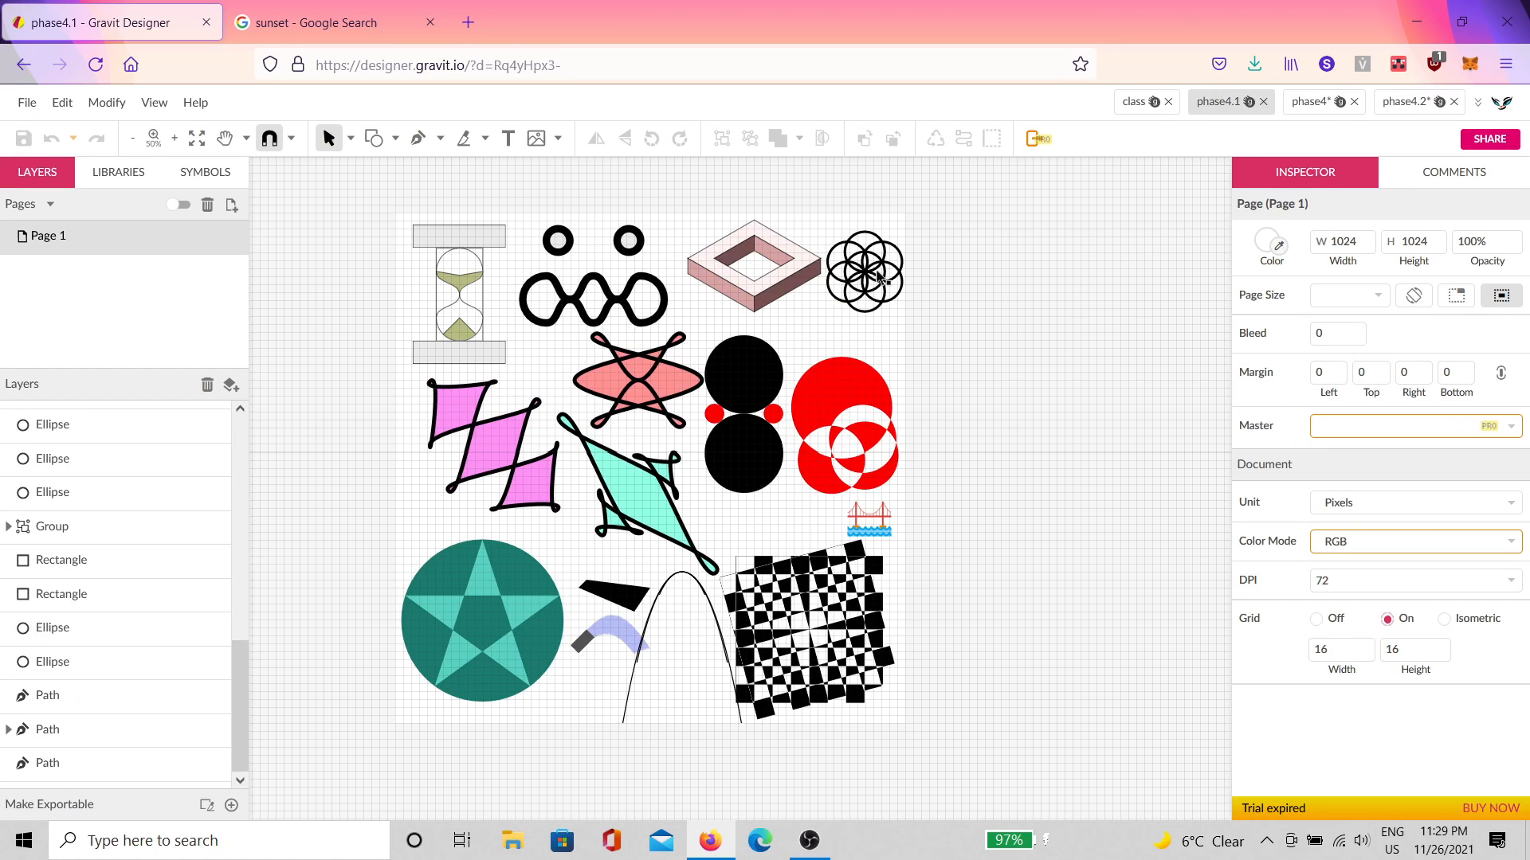
{"action": "left_click", "coordinate": [1353, 102]}
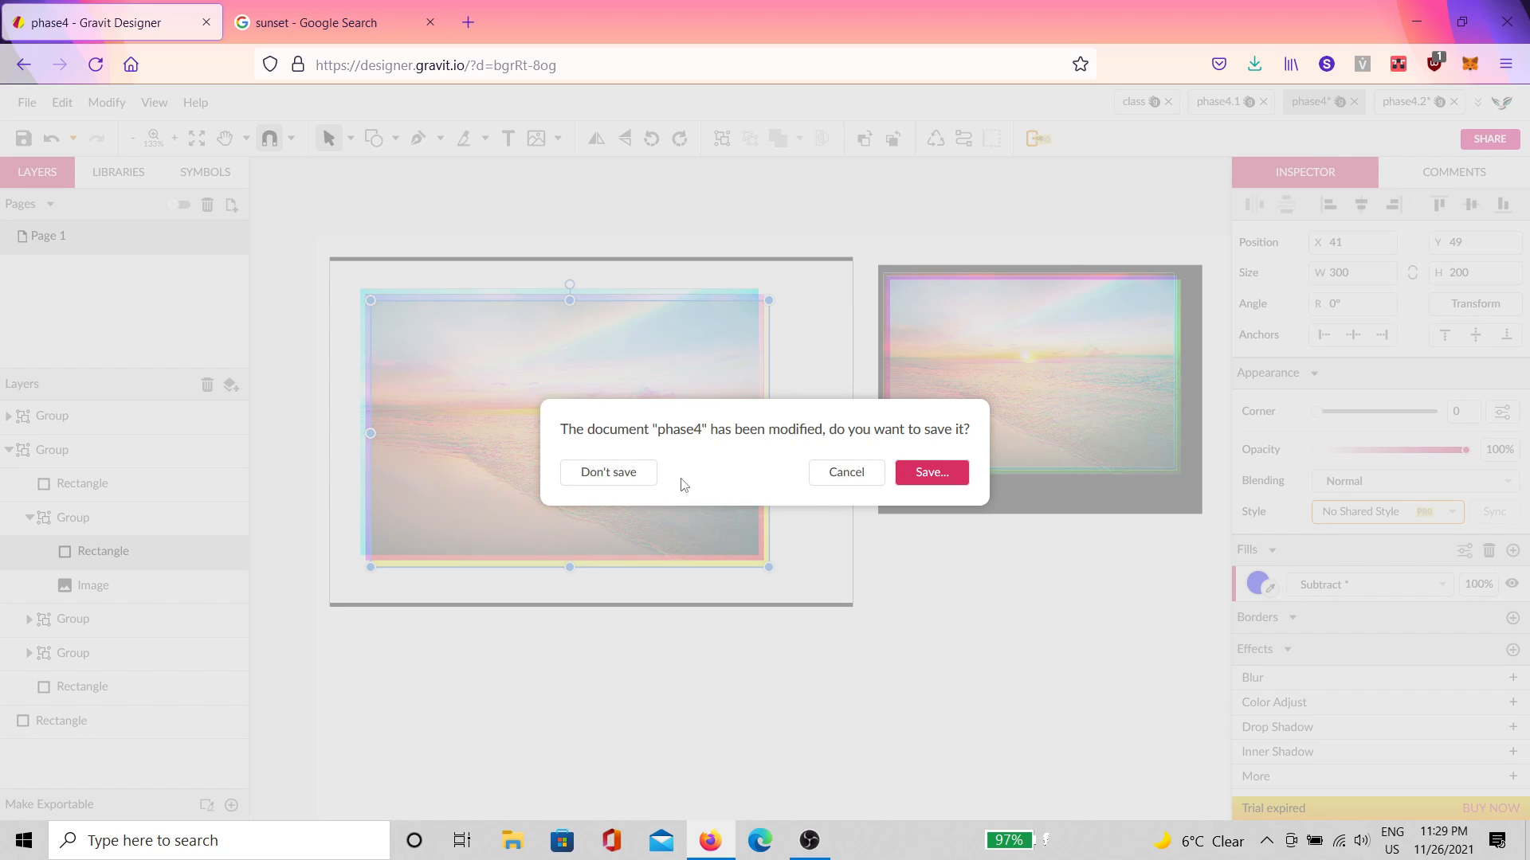
{"action": "left_click", "coordinate": [626, 474]}
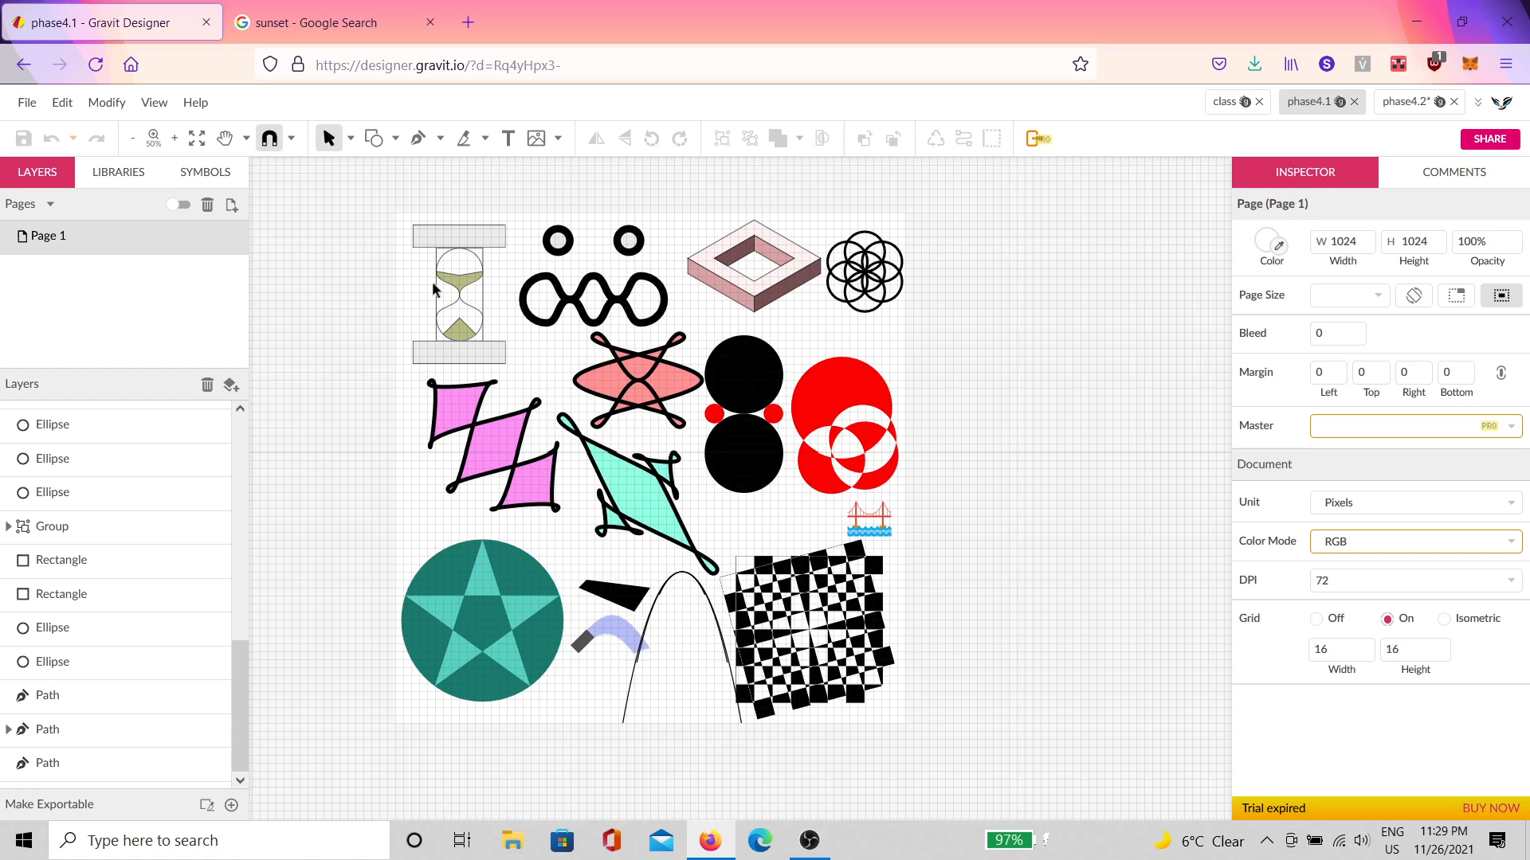
Step: Browse the phase4.1 shapes, viewing the figure-eight, hourglass and pink shapes
{"action": "scroll", "coordinate": [431, 281], "scroll_direction": "up", "scroll_amount": 5}
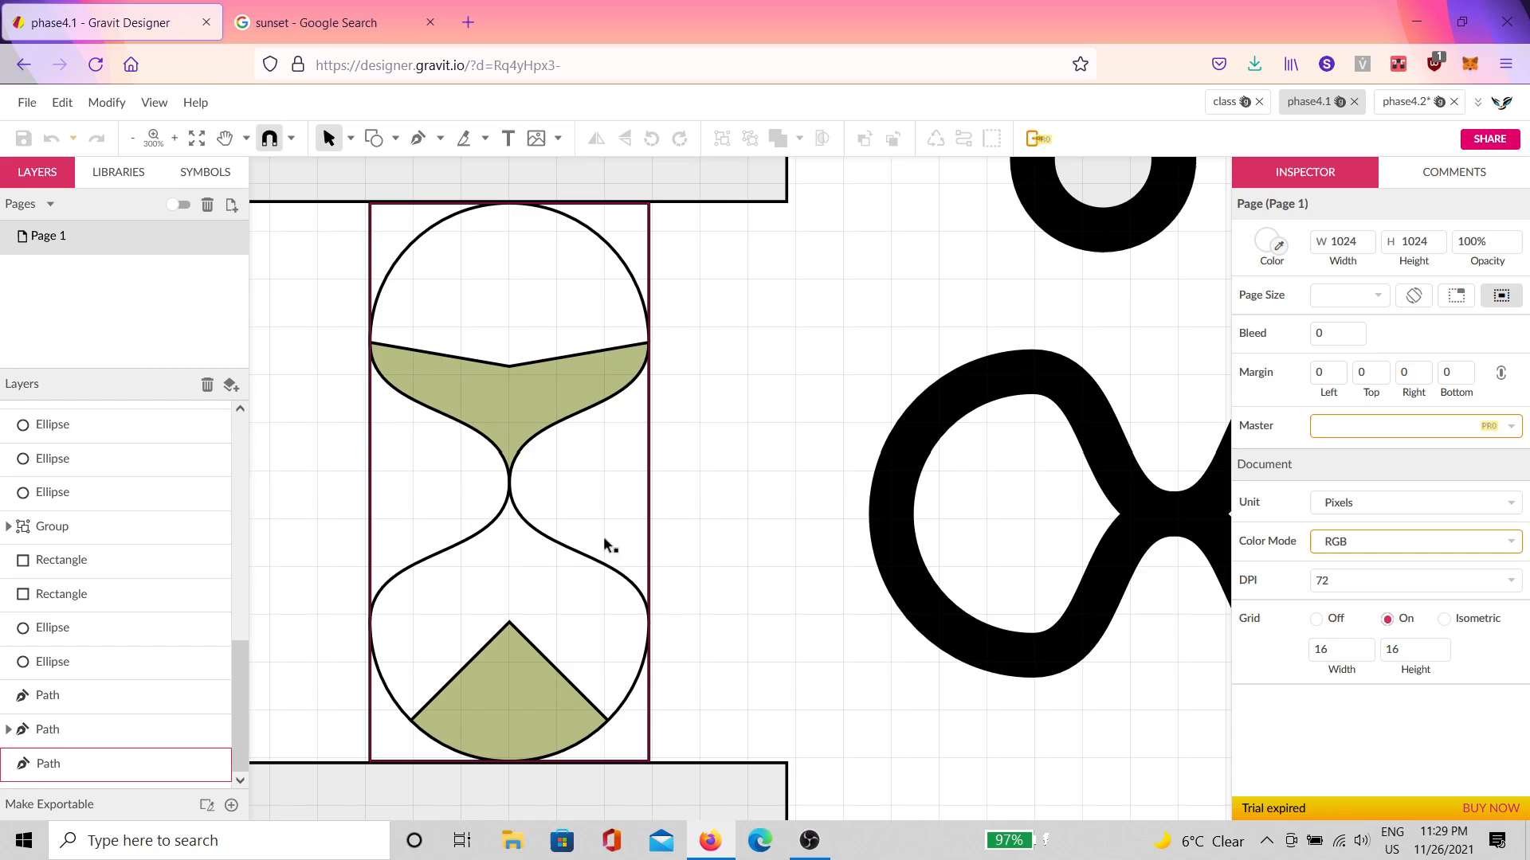
{"action": "left_click_drag", "start_coordinate": [987, 591], "coordinate": [464, 563]}
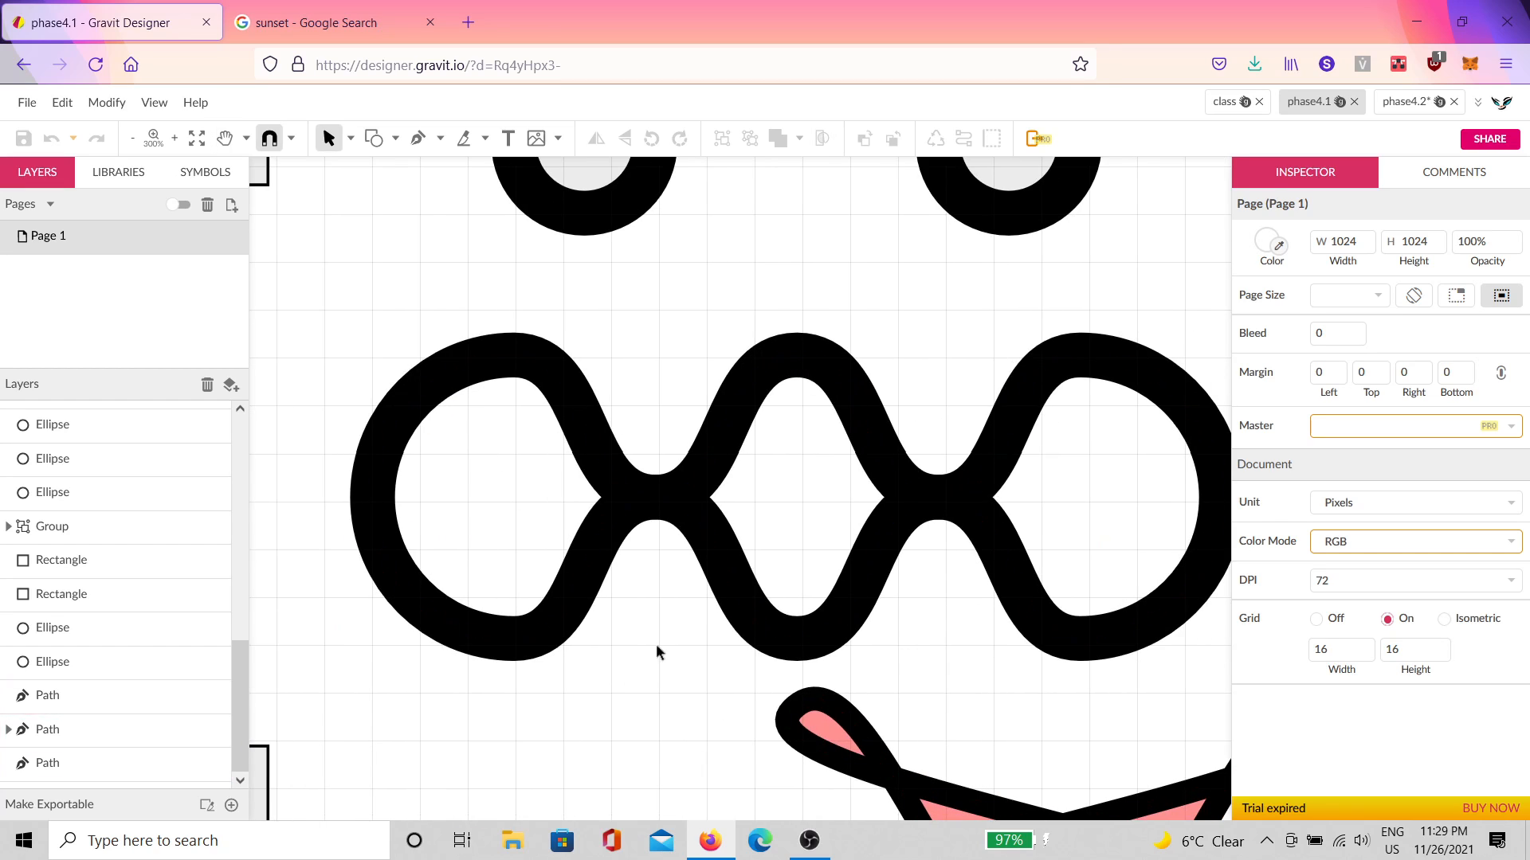
{"action": "scroll", "coordinate": [601, 718], "scroll_direction": "down", "scroll_amount": 2}
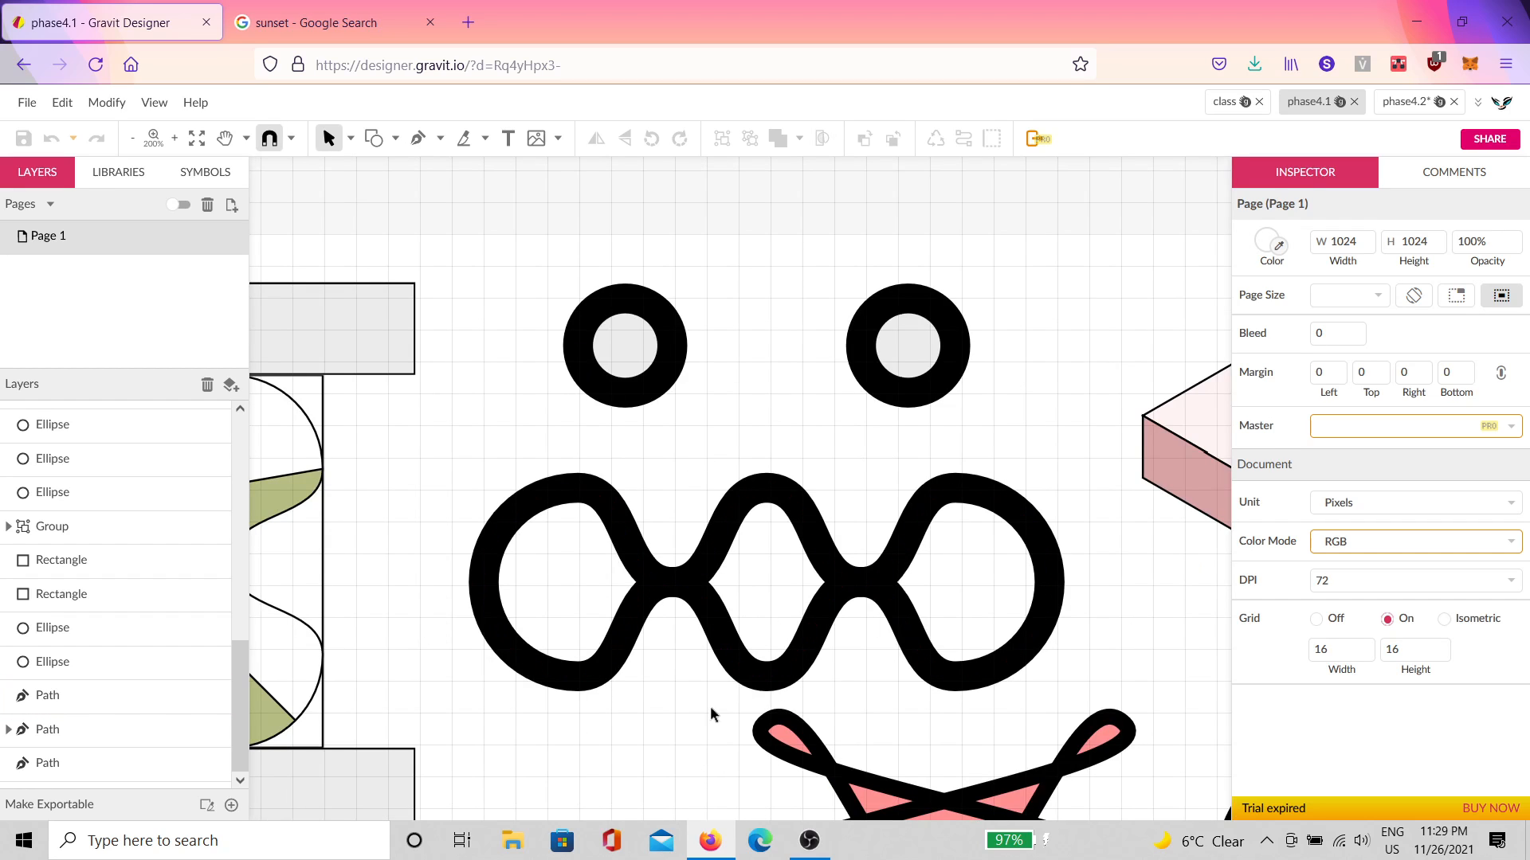
{"action": "left_click_drag", "start_coordinate": [790, 605], "coordinate": [938, 295]}
{"action": "scroll", "coordinate": [844, 434], "scroll_direction": "down", "scroll_amount": 2}
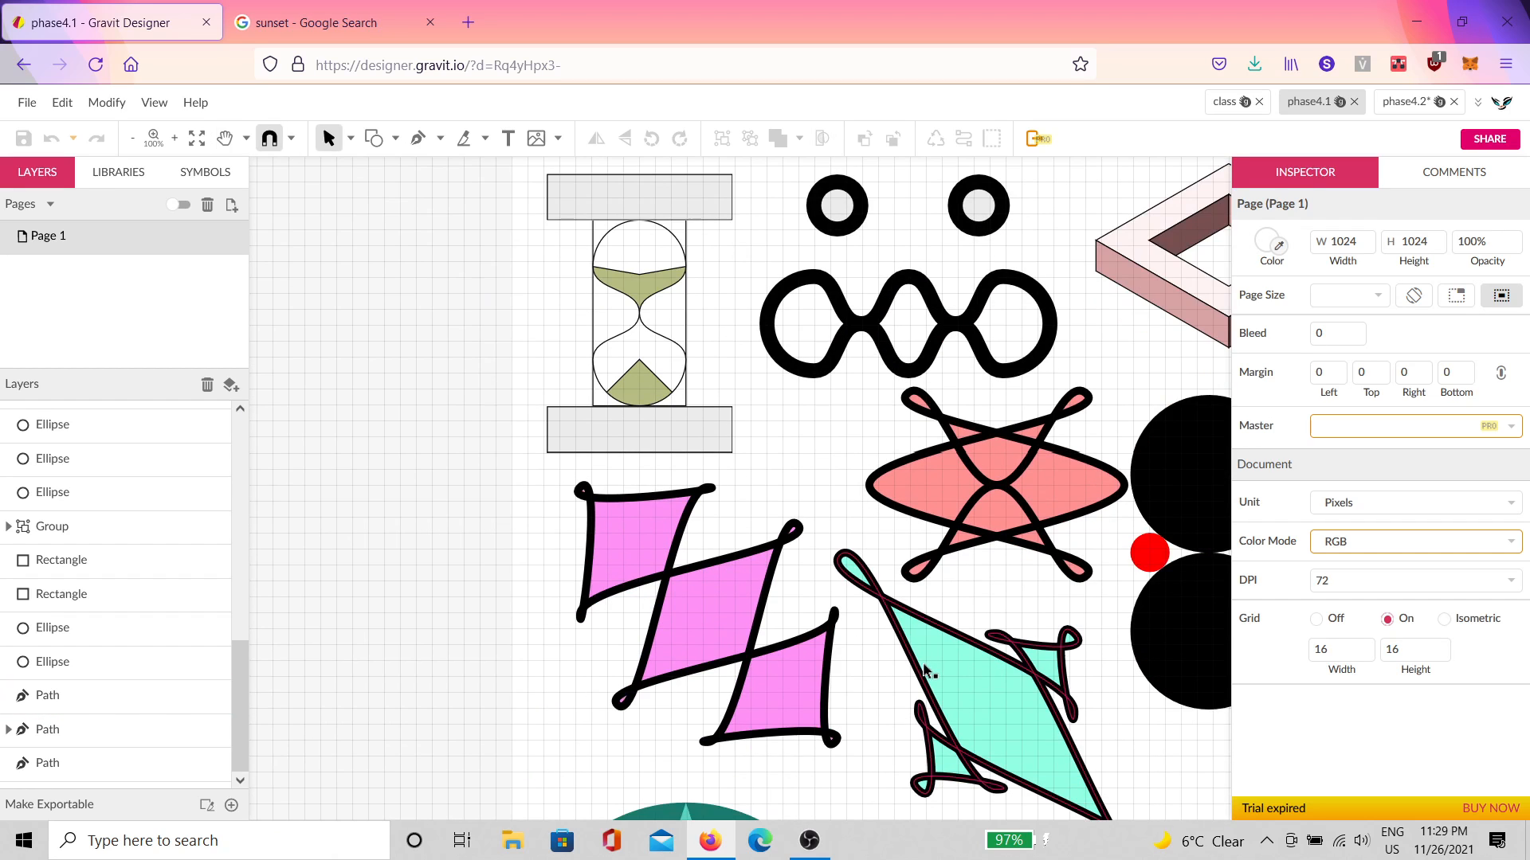
{"action": "scroll", "coordinate": [973, 592], "scroll_direction": "down", "scroll_amount": 1}
{"action": "scroll", "coordinate": [977, 594], "scroll_direction": "down", "scroll_amount": 1}
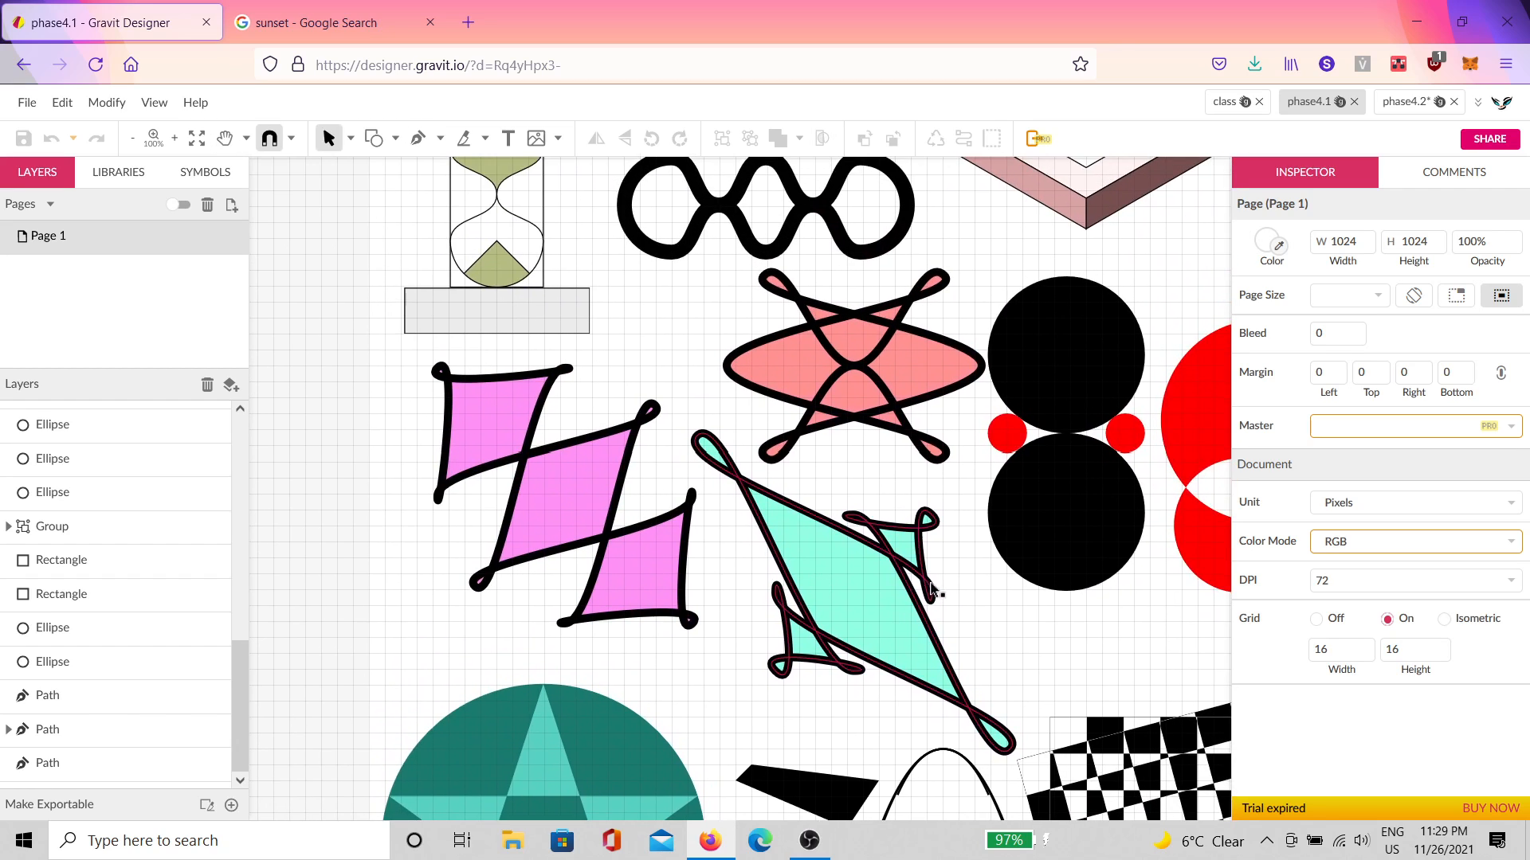
{"action": "scroll", "coordinate": [736, 651], "scroll_direction": "up", "scroll_amount": 1}
Step: Glance at class, review phase4.1's star circle and checkerboard, then return to phase4.2
{"action": "left_click", "coordinate": [1235, 105]}
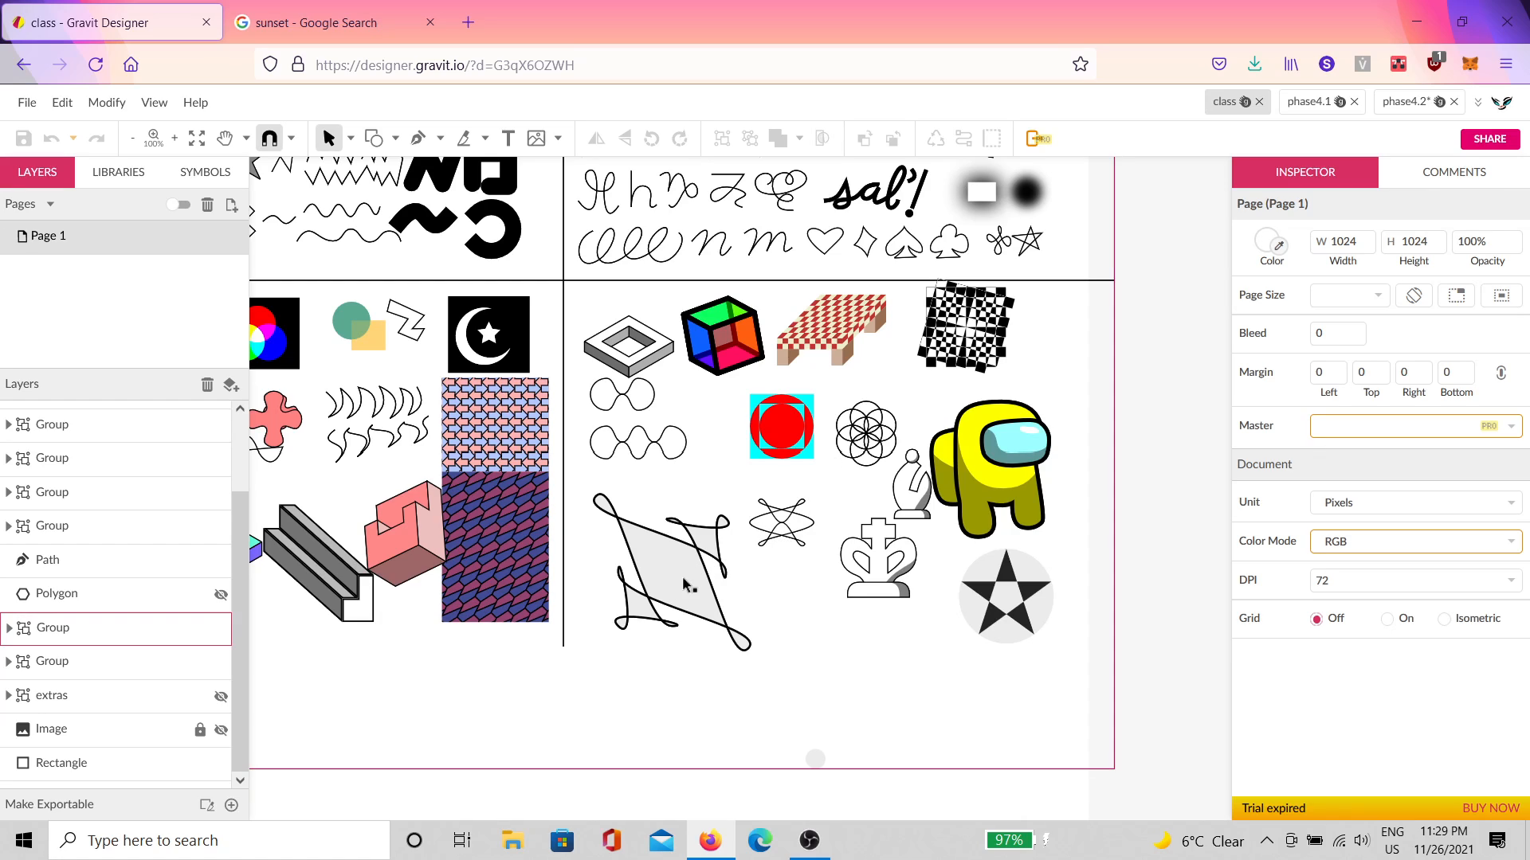
{"action": "left_click", "coordinate": [1311, 103]}
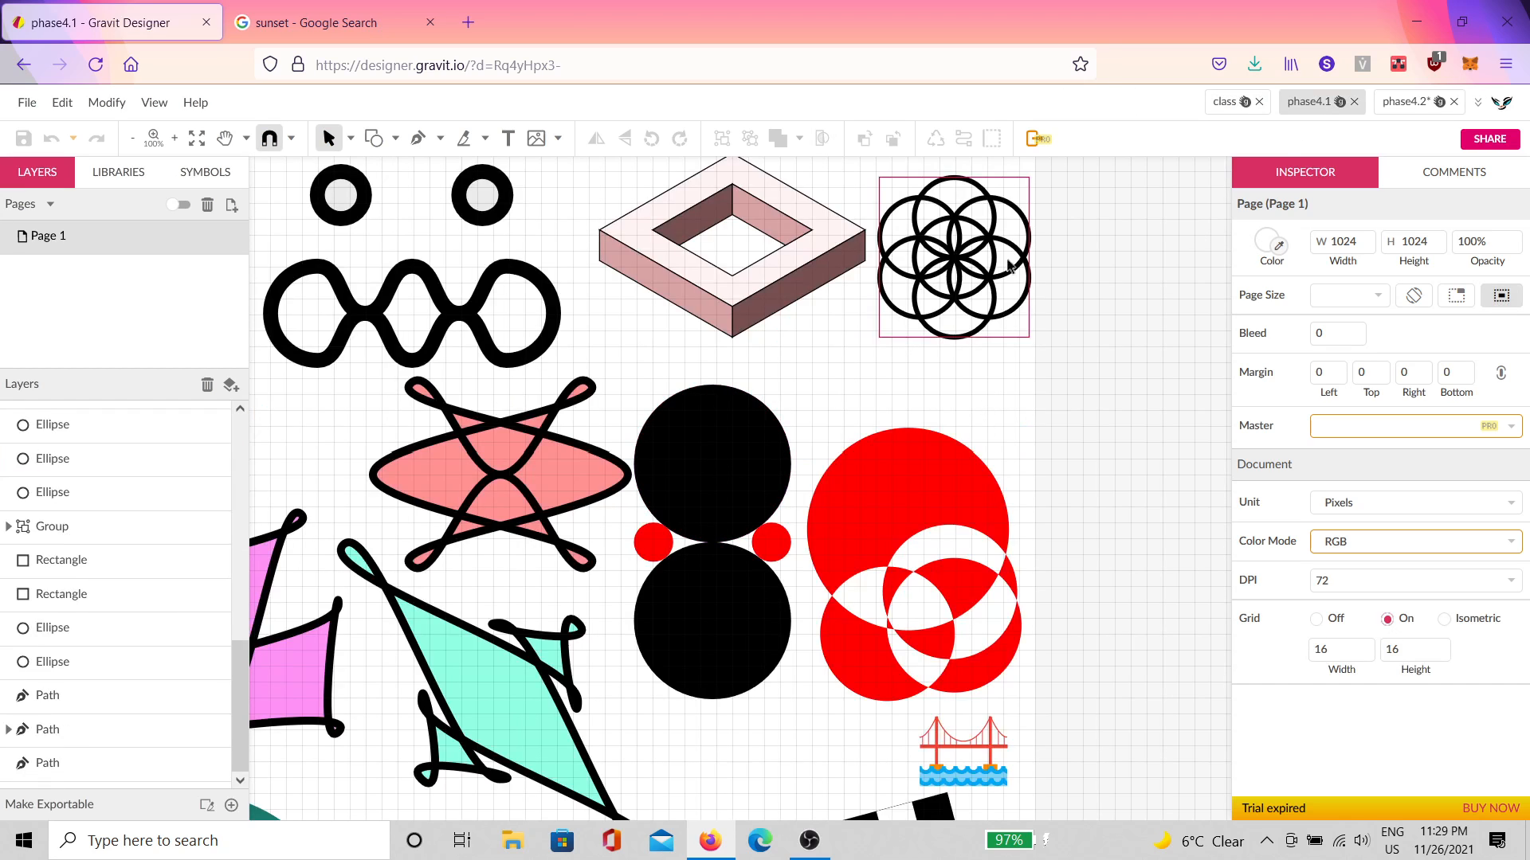
{"action": "left_click_drag", "start_coordinate": [784, 568], "coordinate": [1032, 275]}
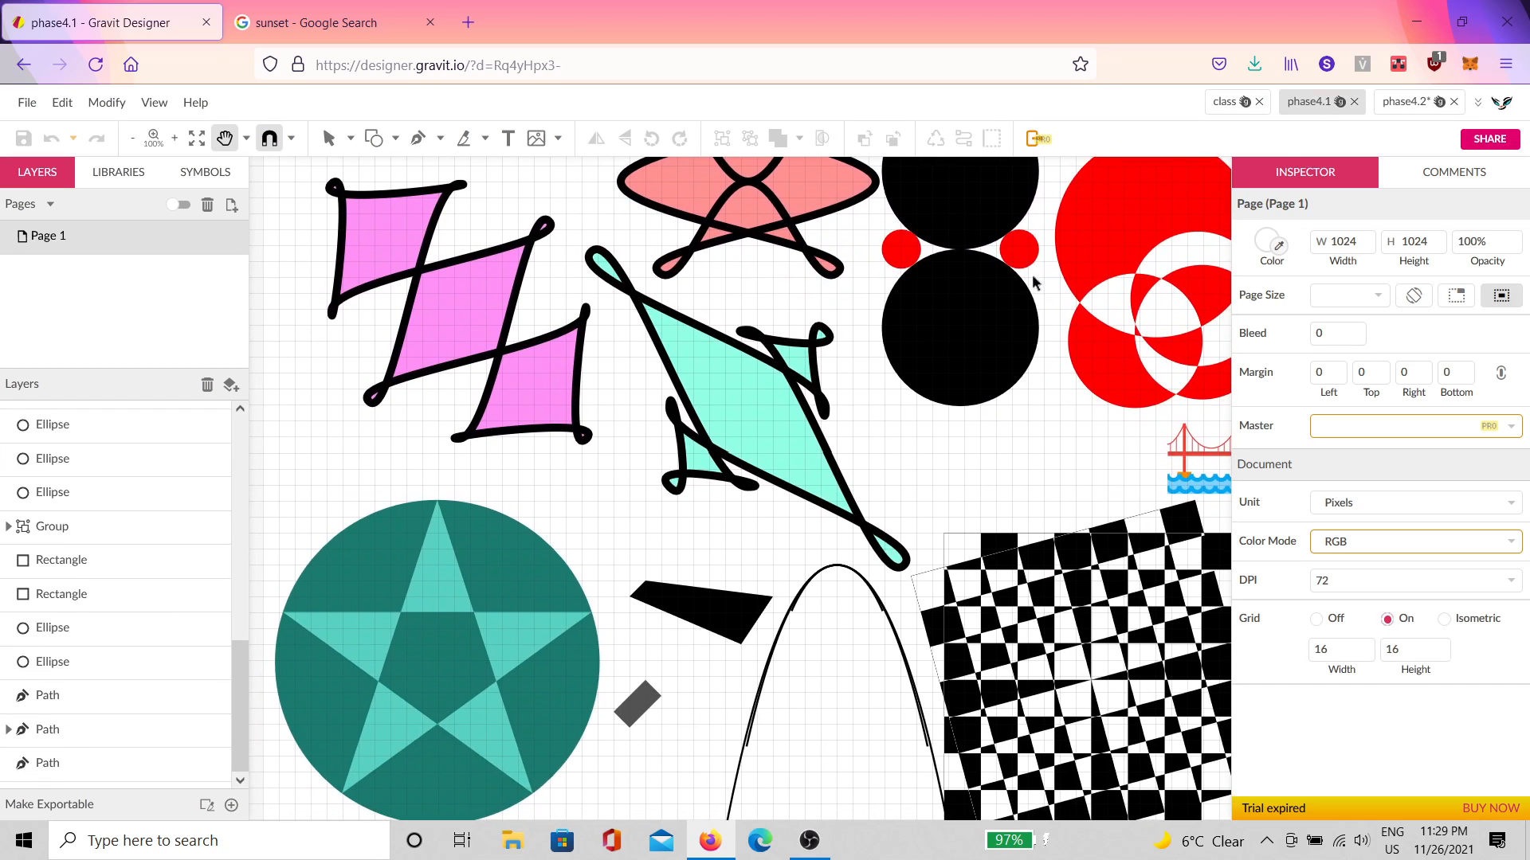
{"action": "scroll", "coordinate": [864, 506], "scroll_direction": "down", "scroll_amount": 3}
{"action": "left_click_drag", "start_coordinate": [864, 506], "coordinate": [842, 523]}
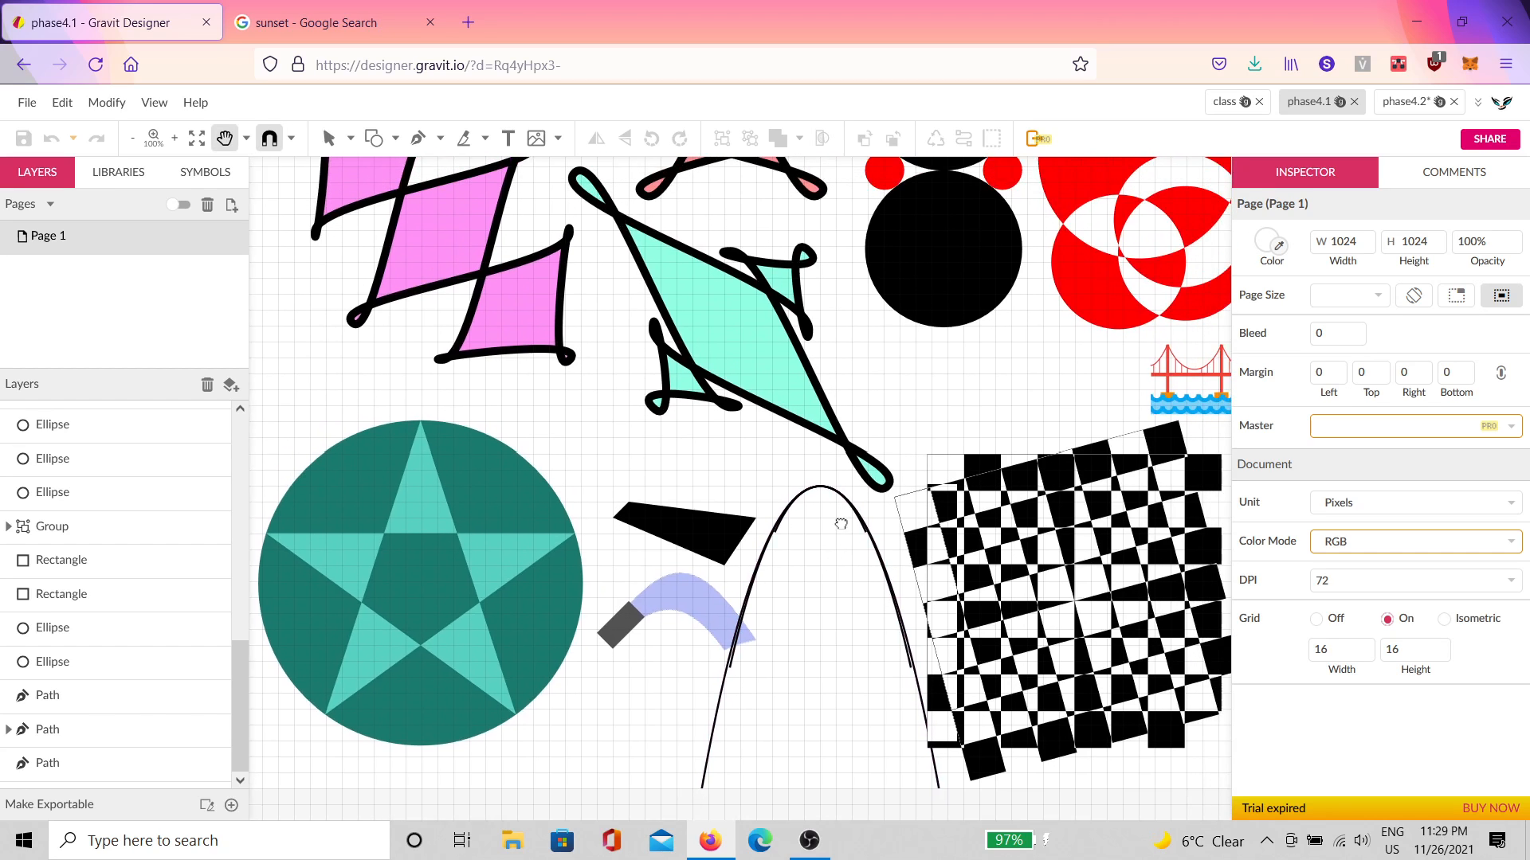
{"action": "scroll", "coordinate": [842, 524], "scroll_direction": "up", "scroll_amount": 5}
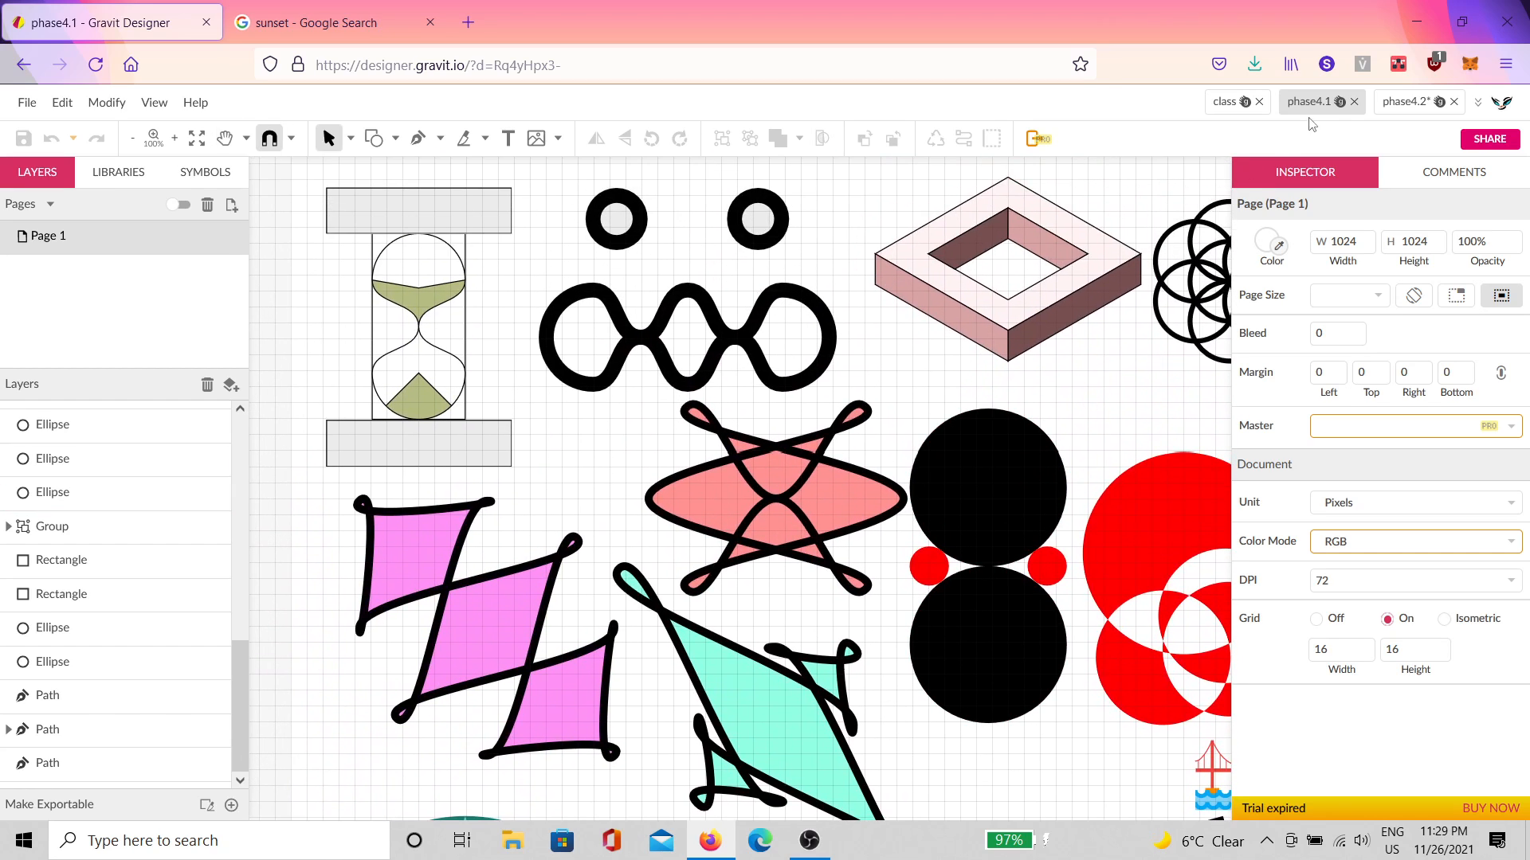
{"action": "left_click", "coordinate": [1403, 108]}
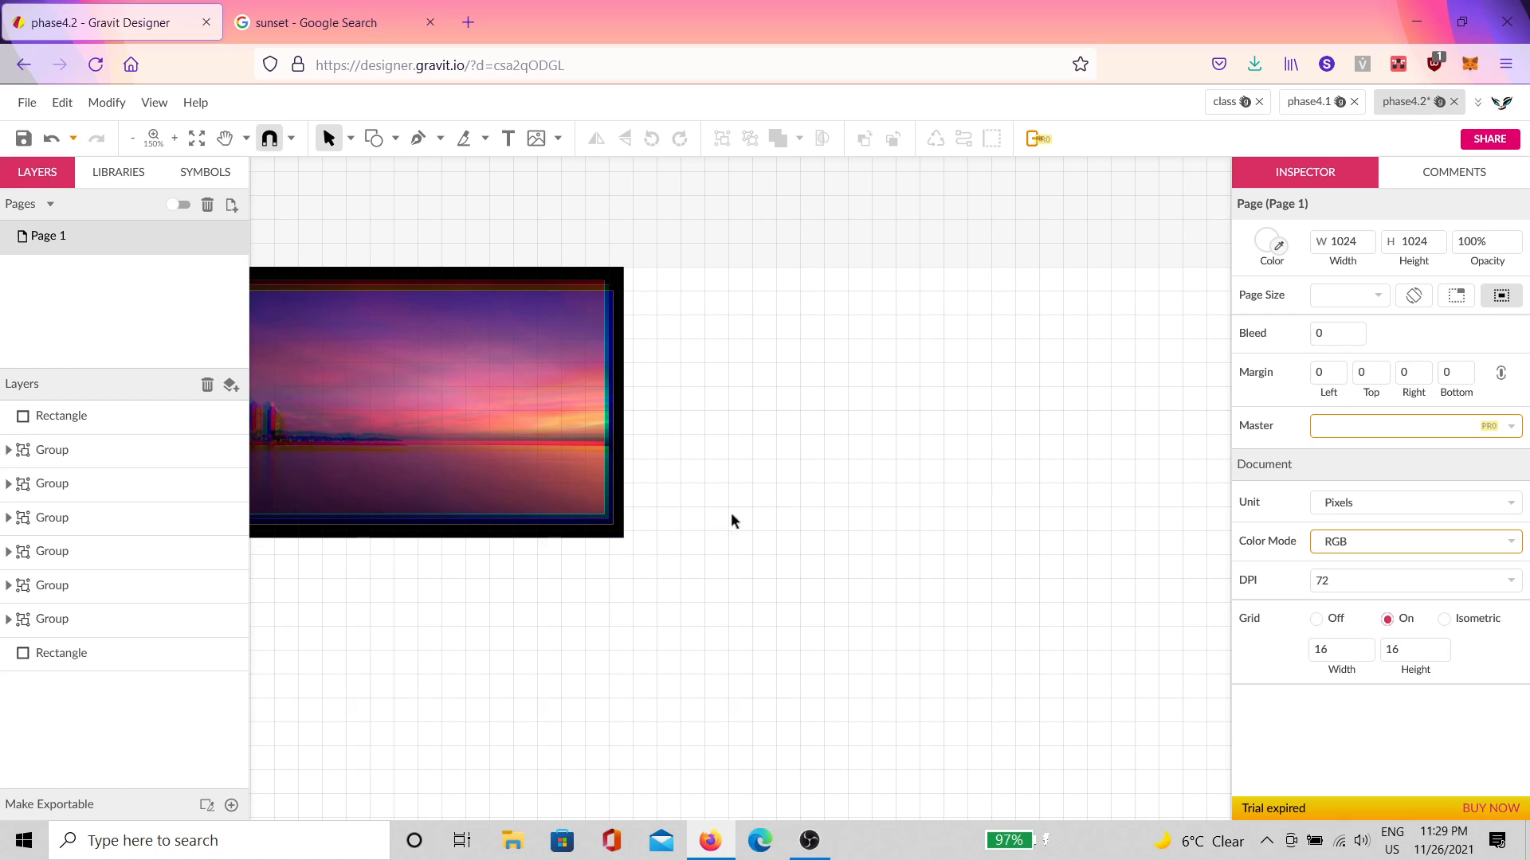
Step: Pan over the sunset and select the black backing rectangle
{"action": "key", "text": "space"}
{"action": "left_click_drag", "start_coordinate": [730, 513], "coordinate": [691, 486]}
{"action": "scroll", "coordinate": [679, 375], "scroll_direction": "up", "scroll_amount": 3}
{"action": "left_click", "coordinate": [445, 172]}
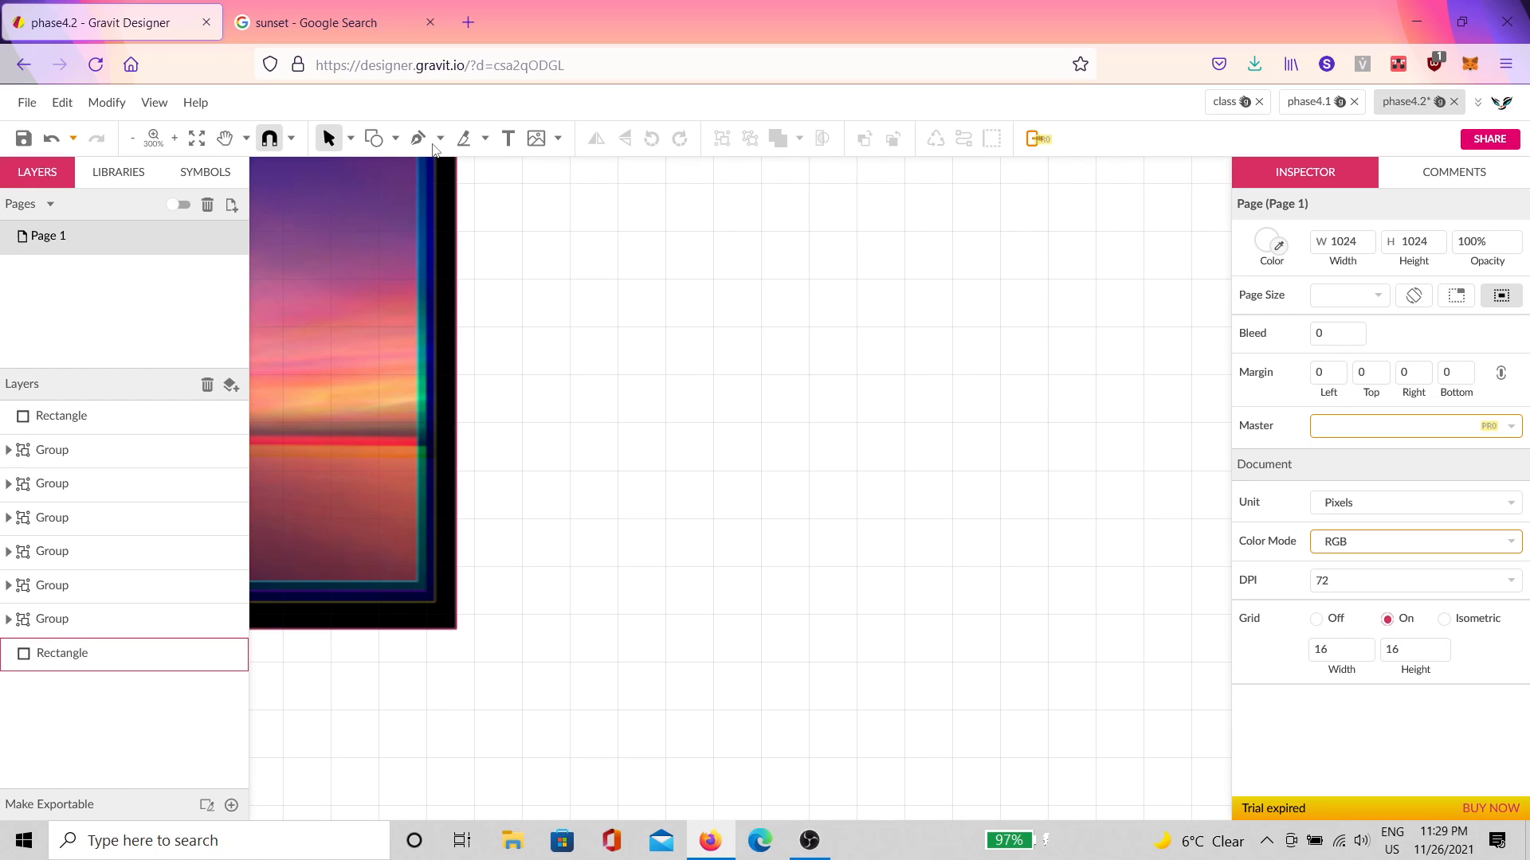
Step: Draw a closed nine-point zigzag path with the Pen tool
{"action": "left_click", "coordinate": [418, 138]}
{"action": "scroll", "coordinate": [666, 438], "scroll_direction": "up", "scroll_amount": 1}
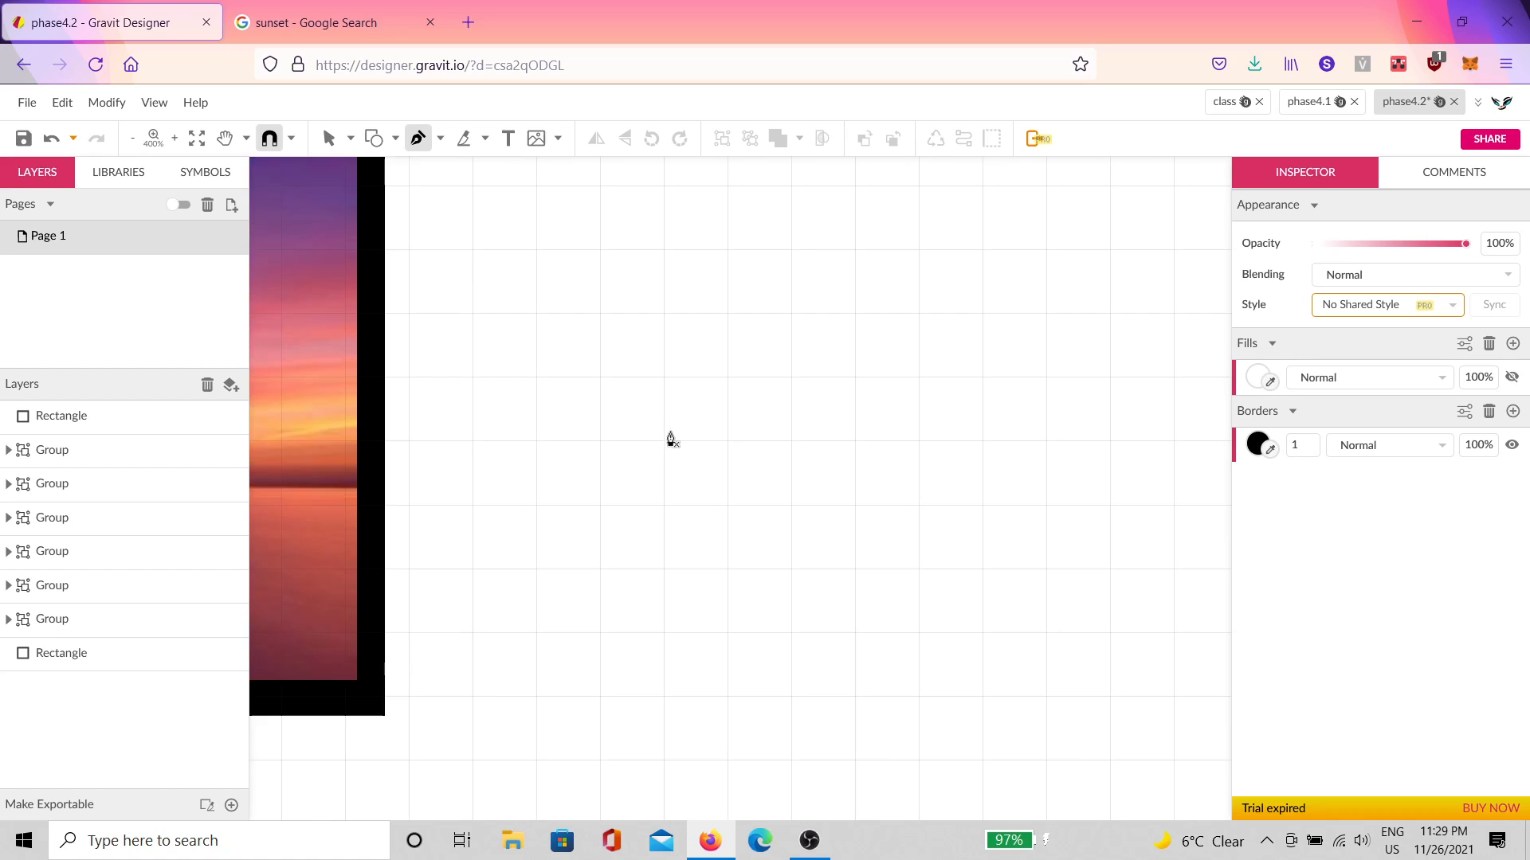
{"action": "left_click", "coordinate": [600, 441]}
{"action": "left_click", "coordinate": [664, 376]}
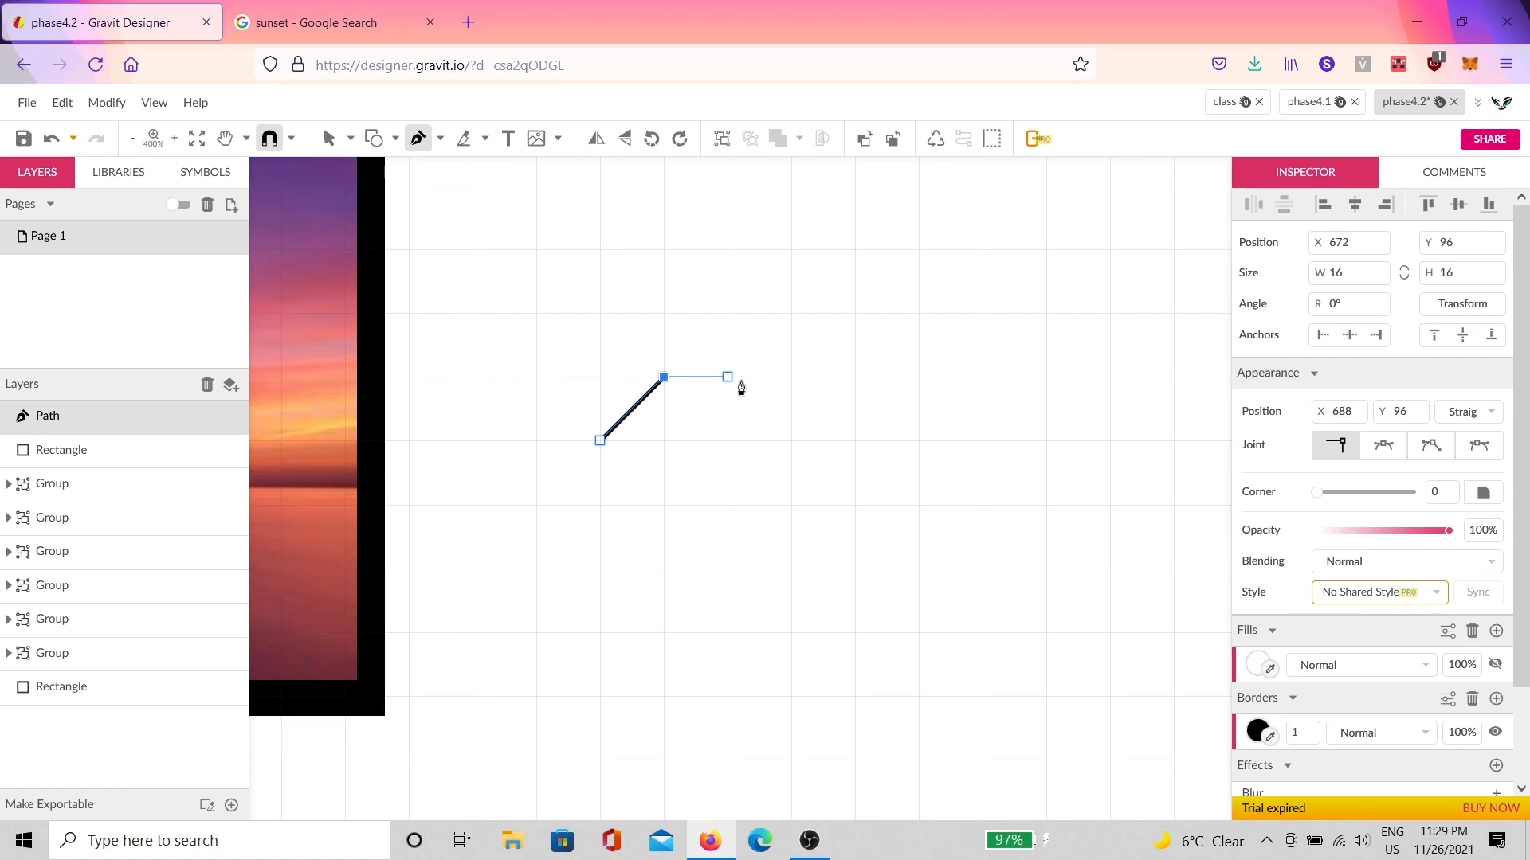
{"action": "left_click", "coordinate": [728, 376]}
{"action": "left_click", "coordinate": [787, 380]}
{"action": "left_click", "coordinate": [852, 440]}
{"action": "left_click", "coordinate": [792, 504]}
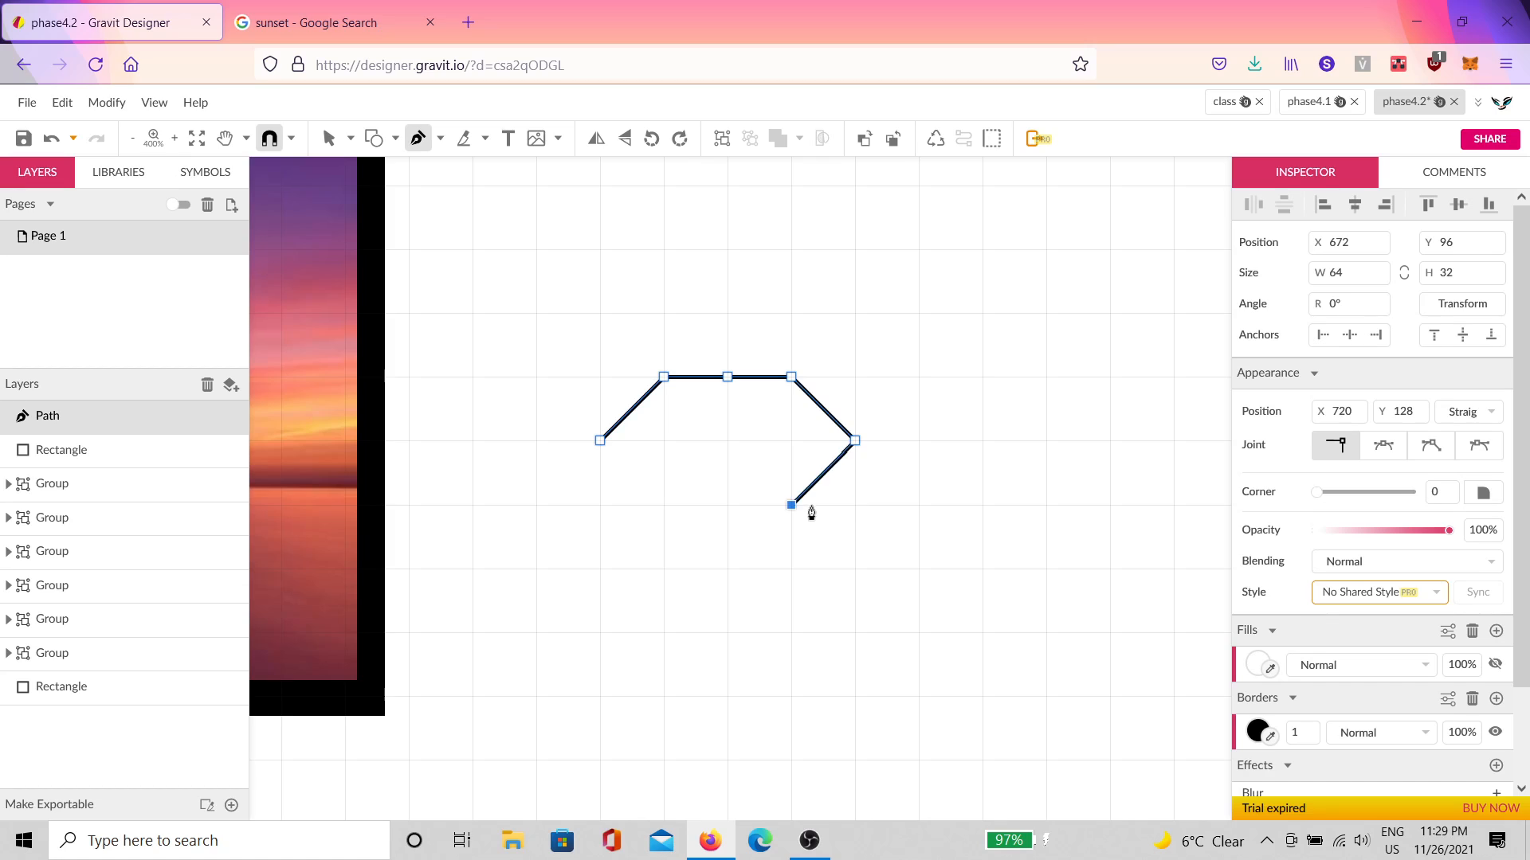
{"action": "left_click", "coordinate": [737, 458]}
{"action": "left_click", "coordinate": [666, 505]}
{"action": "left_click", "coordinate": [601, 444]}
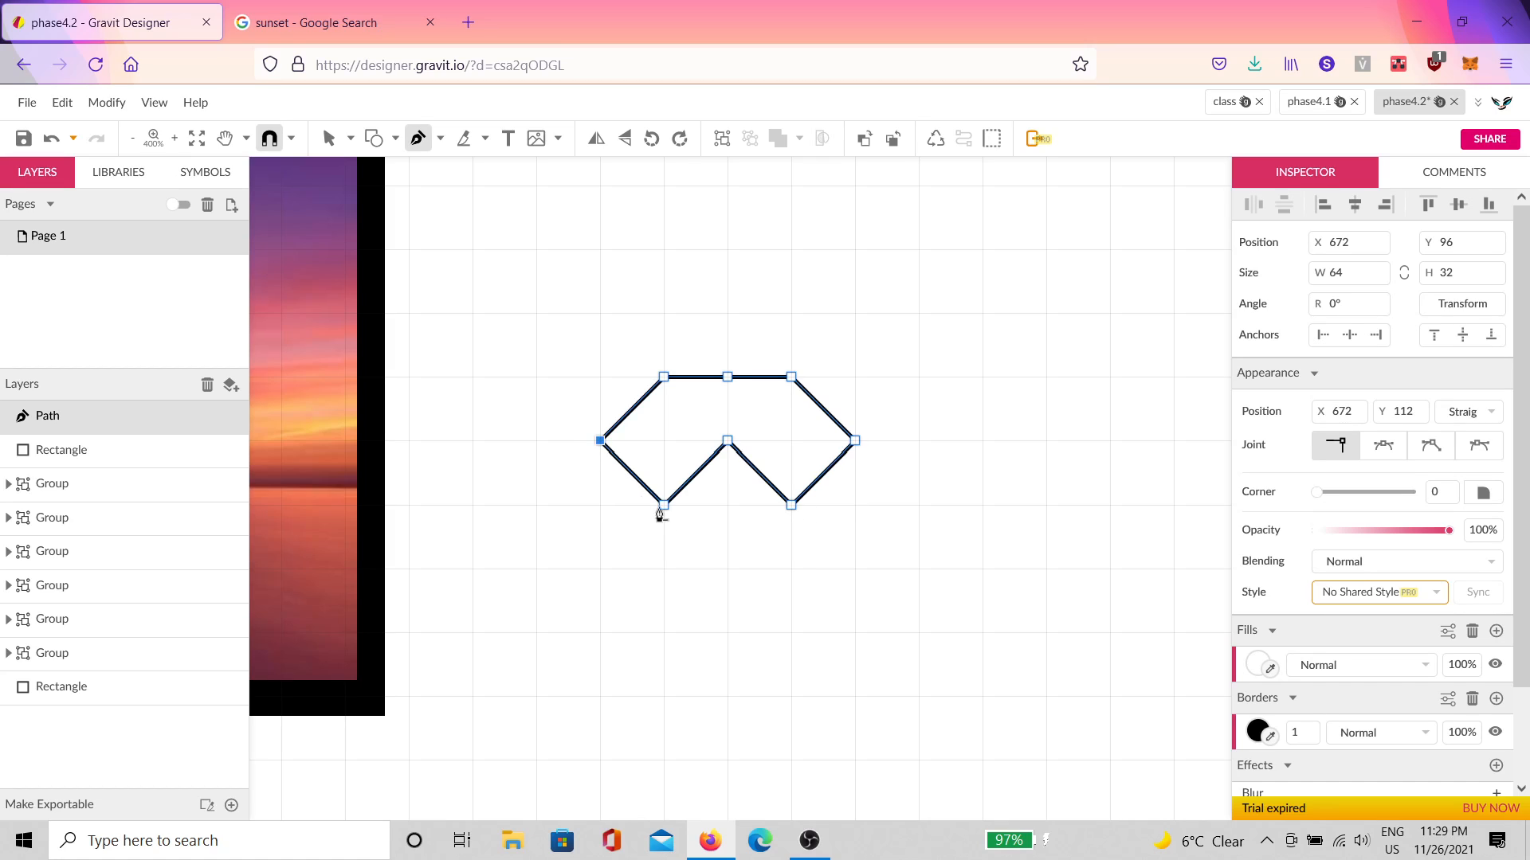
Step: Drag the top-middle point down into two diamonds and set all anchors to Mirror
{"action": "key", "text": "v"}
{"action": "left_click", "coordinate": [727, 377]}
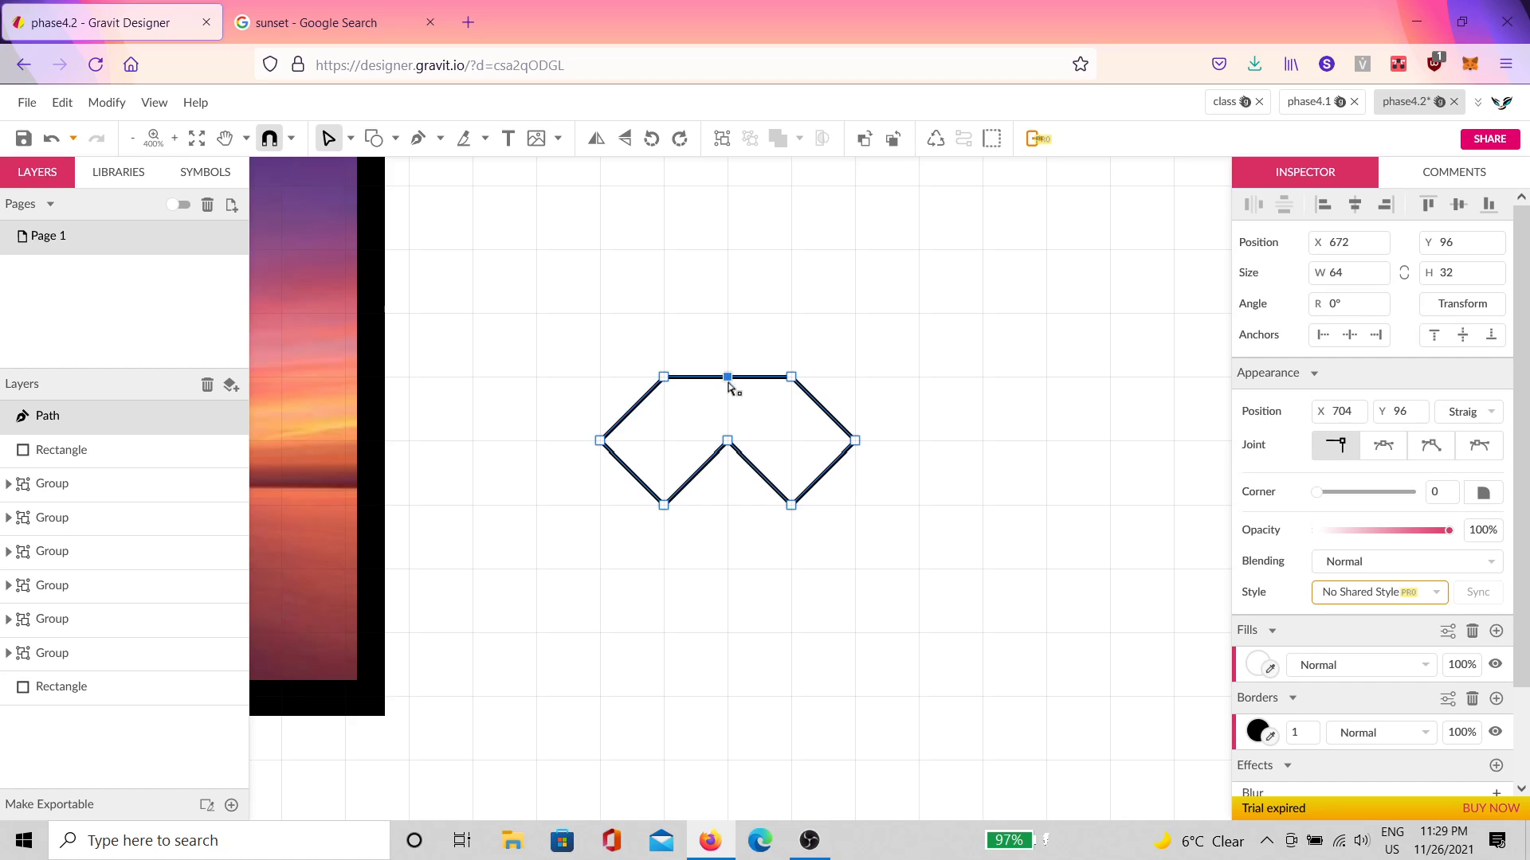
{"action": "left_click_drag", "start_coordinate": [727, 377], "coordinate": [727, 439]}
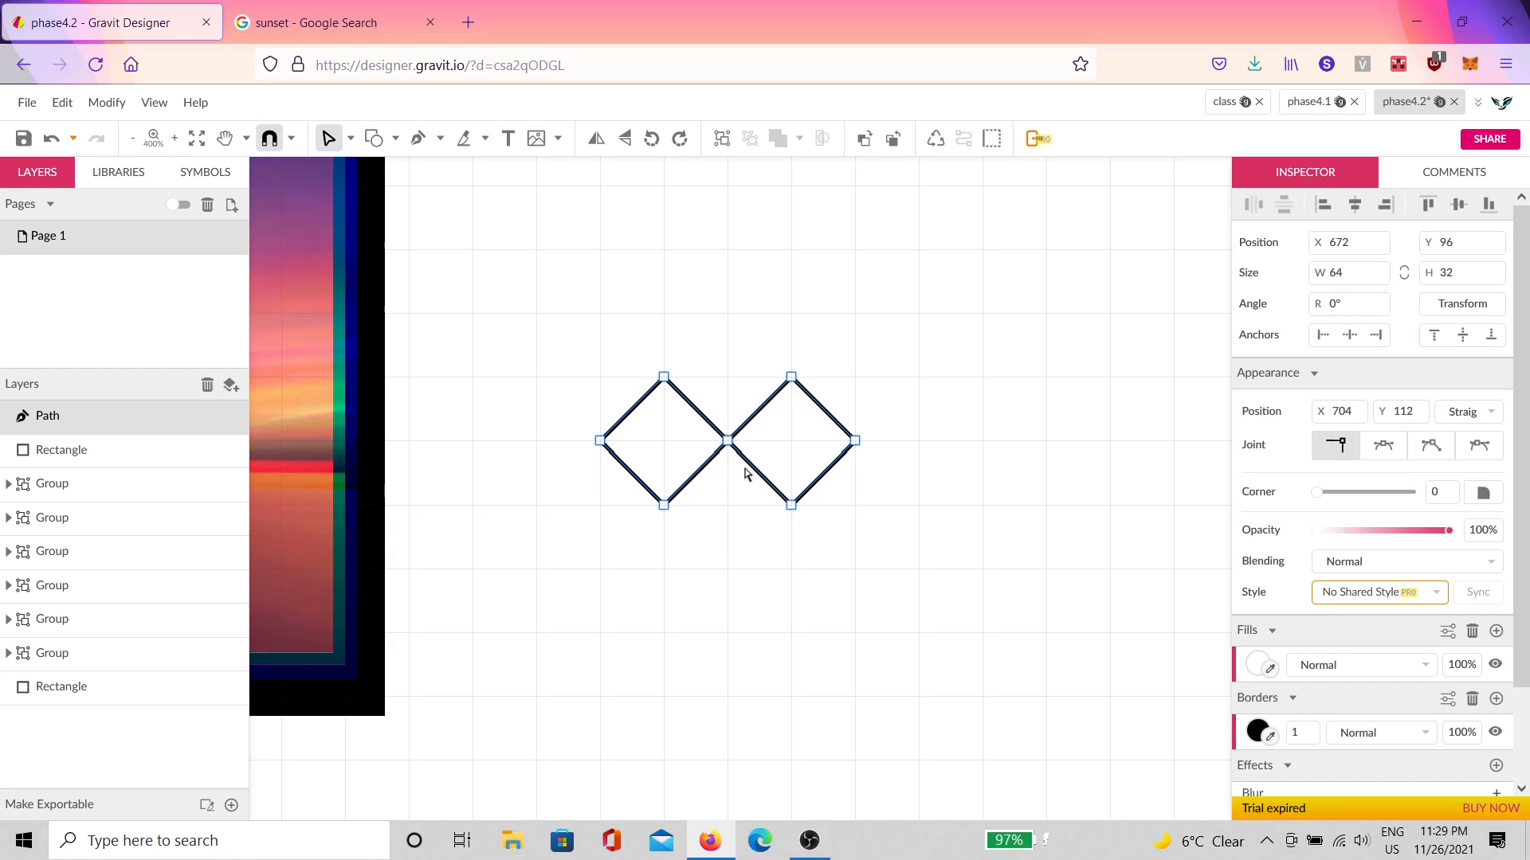
{"action": "left_click_drag", "start_coordinate": [927, 313], "coordinate": [510, 564]}
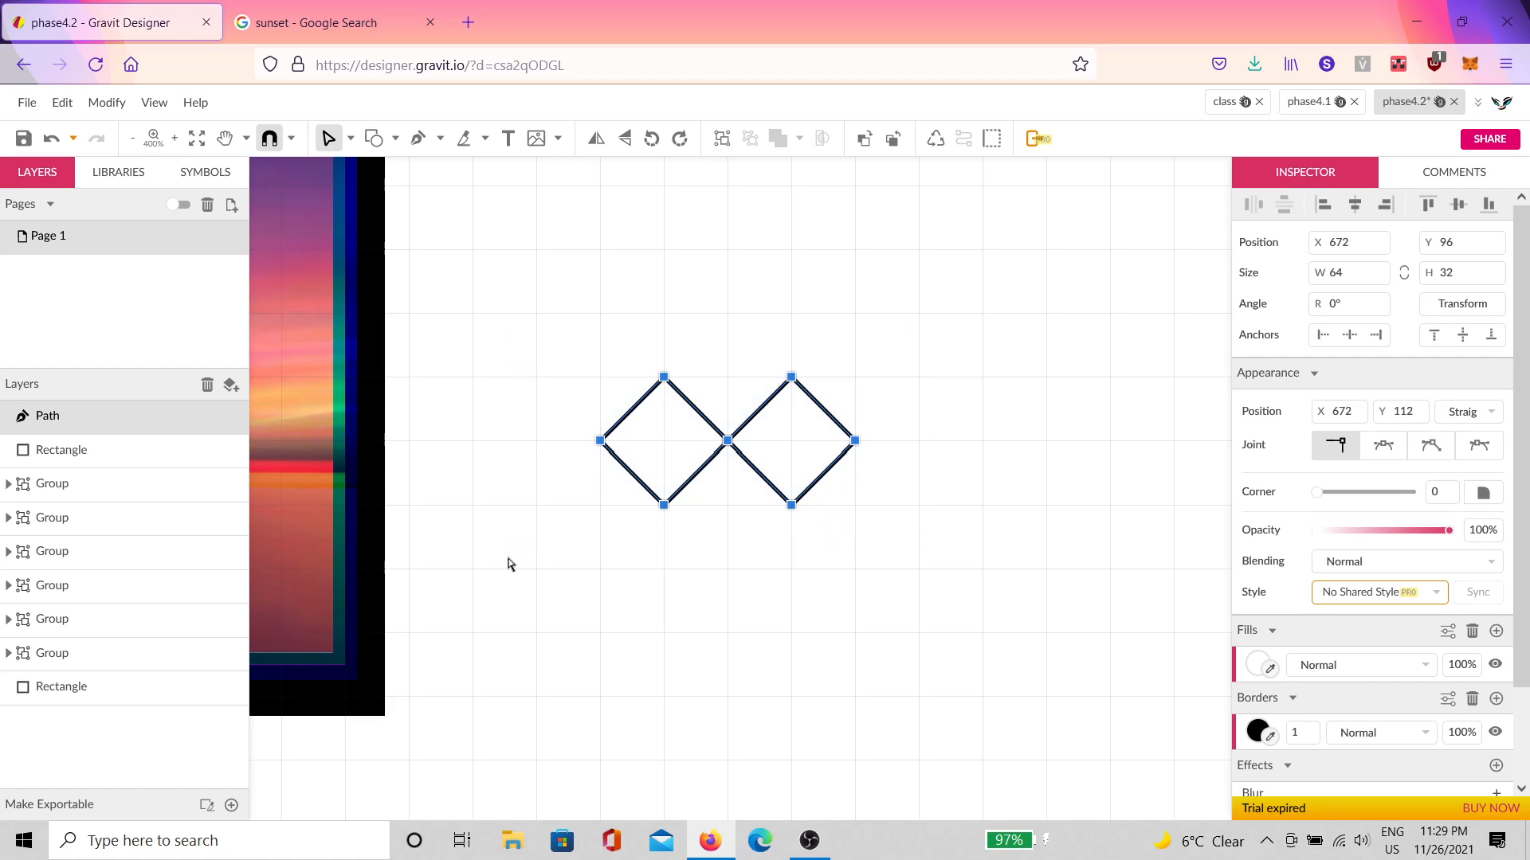
{"action": "left_click", "coordinate": [1383, 446]}
Step: Rotate the curved figure-eight path -90° to stand upright
{"action": "left_click", "coordinate": [879, 540]}
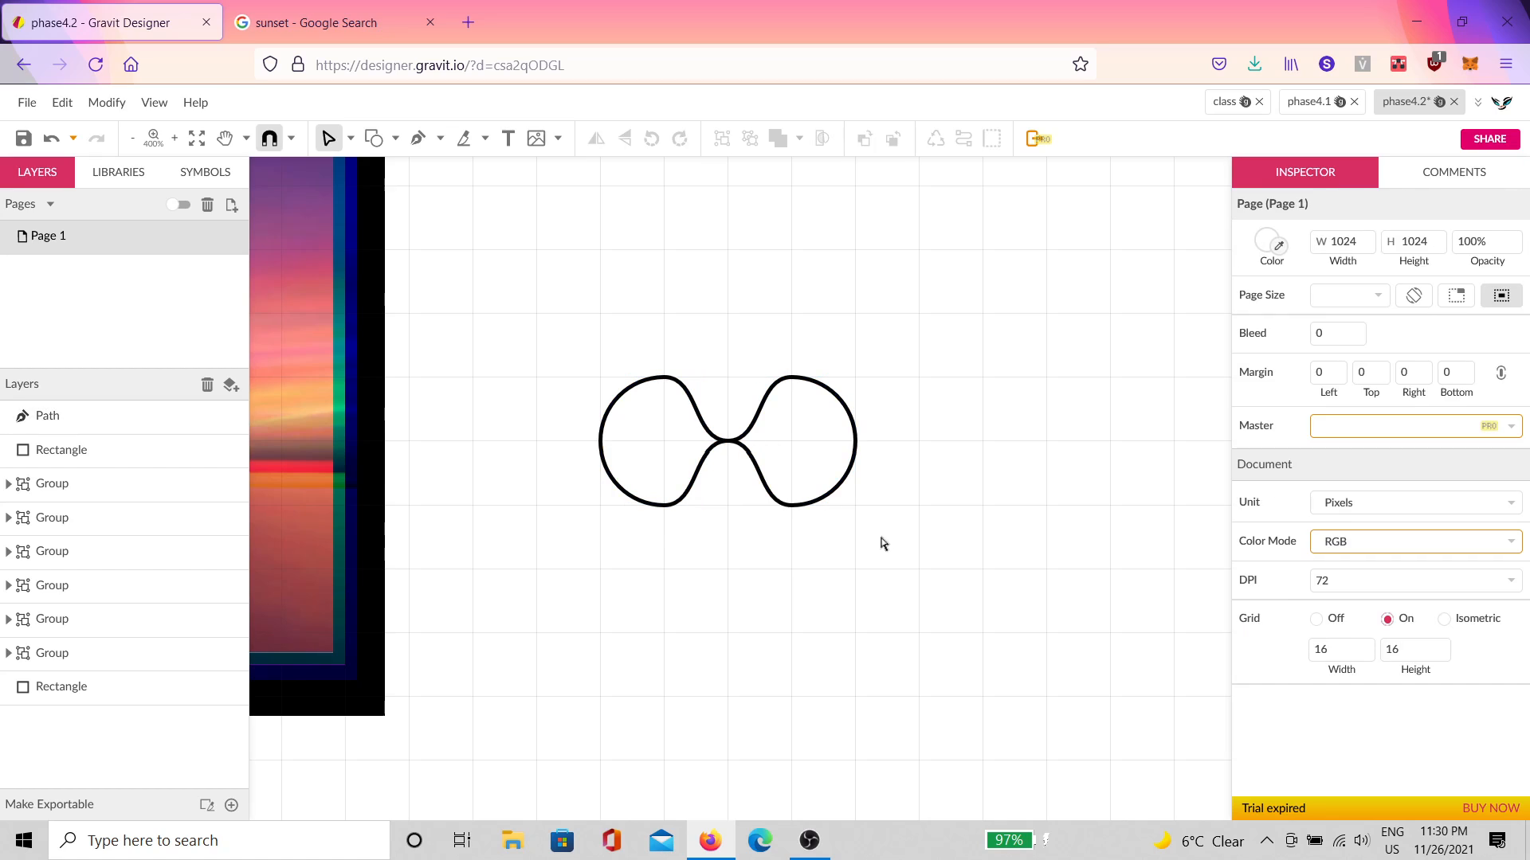
{"action": "left_click", "coordinate": [802, 490]}
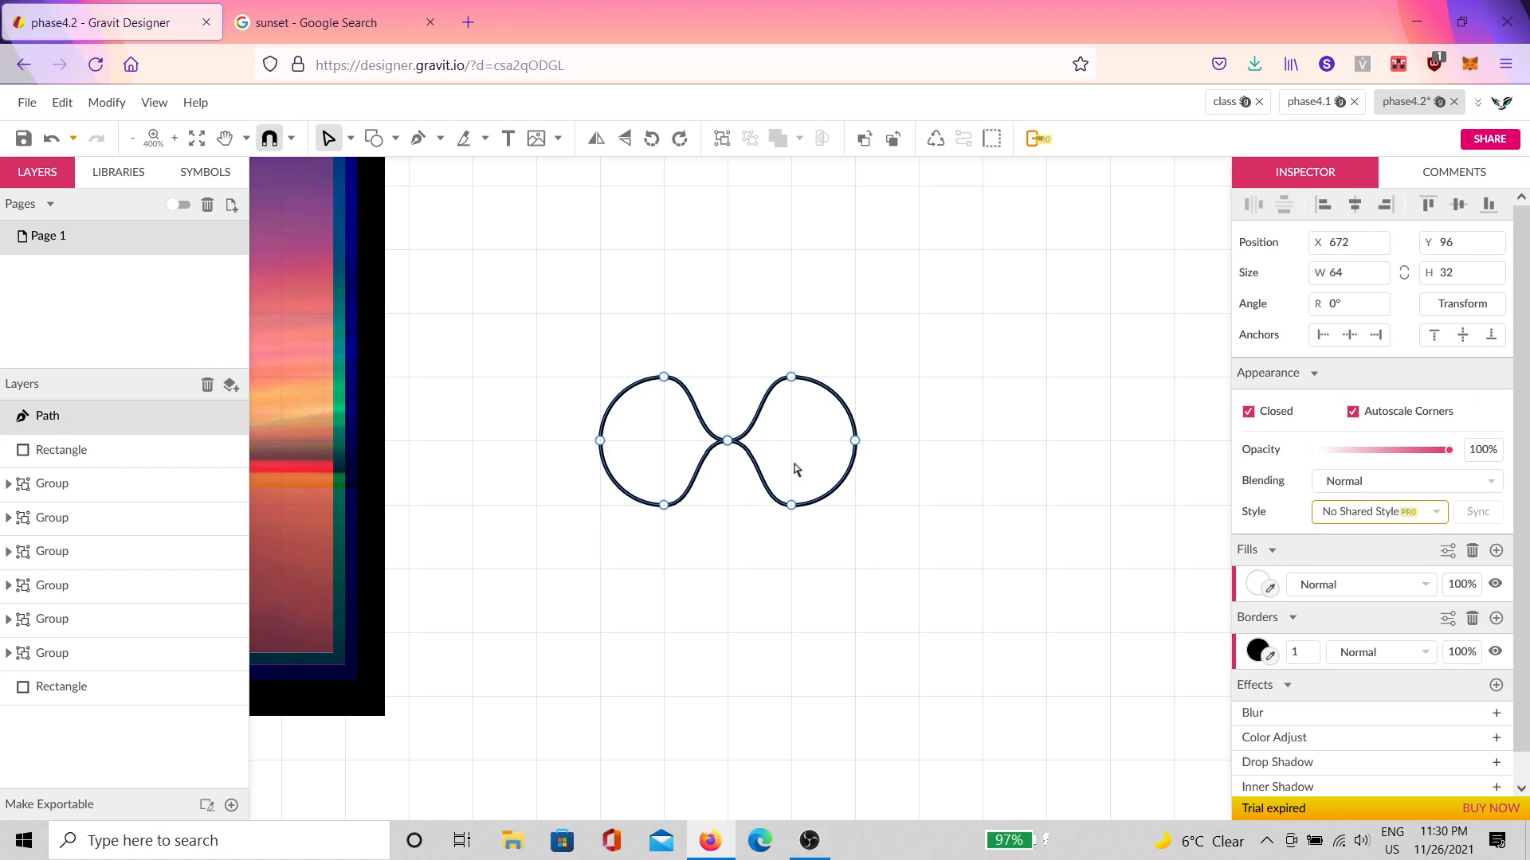
{"action": "left_click", "coordinate": [828, 396]}
{"action": "left_click_drag", "start_coordinate": [727, 362], "coordinate": [849, 454]}
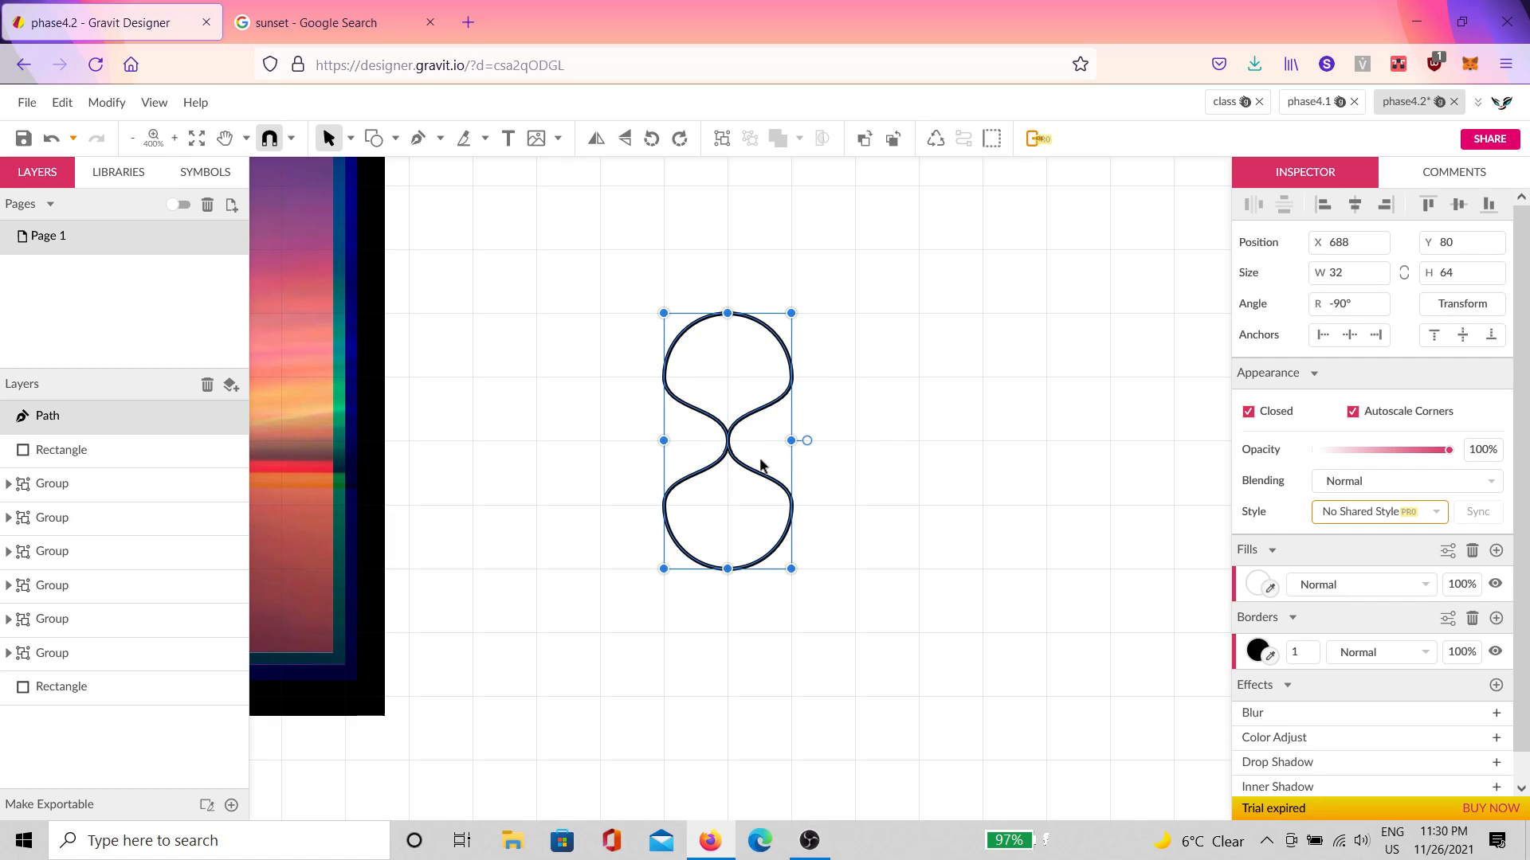
{"action": "left_click", "coordinate": [898, 404]}
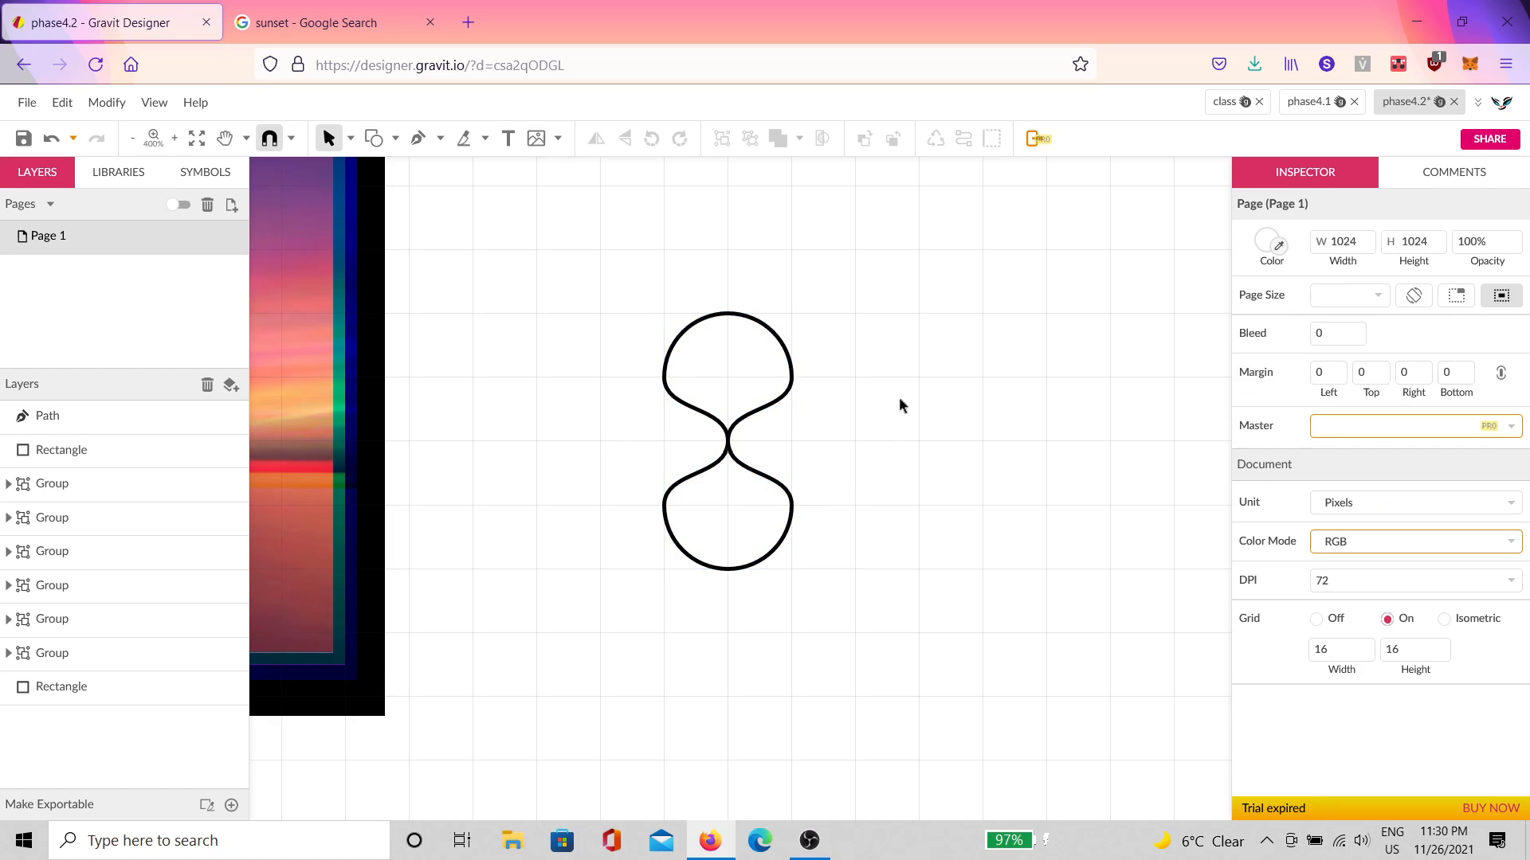
Step: Draw a closed 32×64 rectangular frame around the hourglass with the Pen
{"action": "left_click", "coordinate": [738, 481]}
{"action": "scroll", "coordinate": [752, 452], "scroll_direction": "up", "scroll_amount": 1}
{"action": "scroll", "coordinate": [752, 443], "scroll_direction": "up", "scroll_amount": 1}
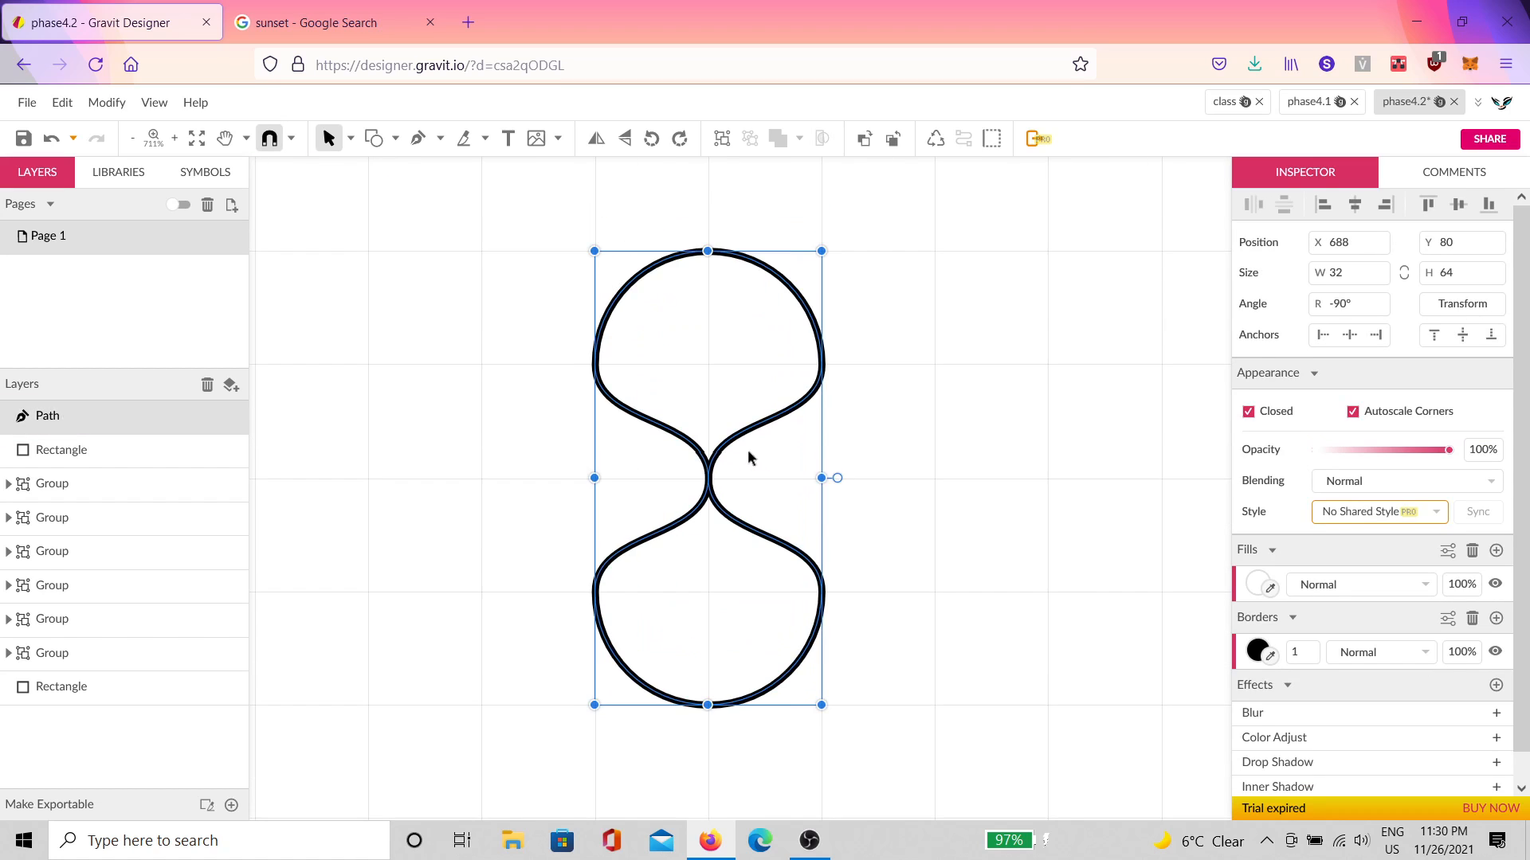
{"action": "scroll", "coordinate": [760, 439], "scroll_direction": "down", "scroll_amount": 1}
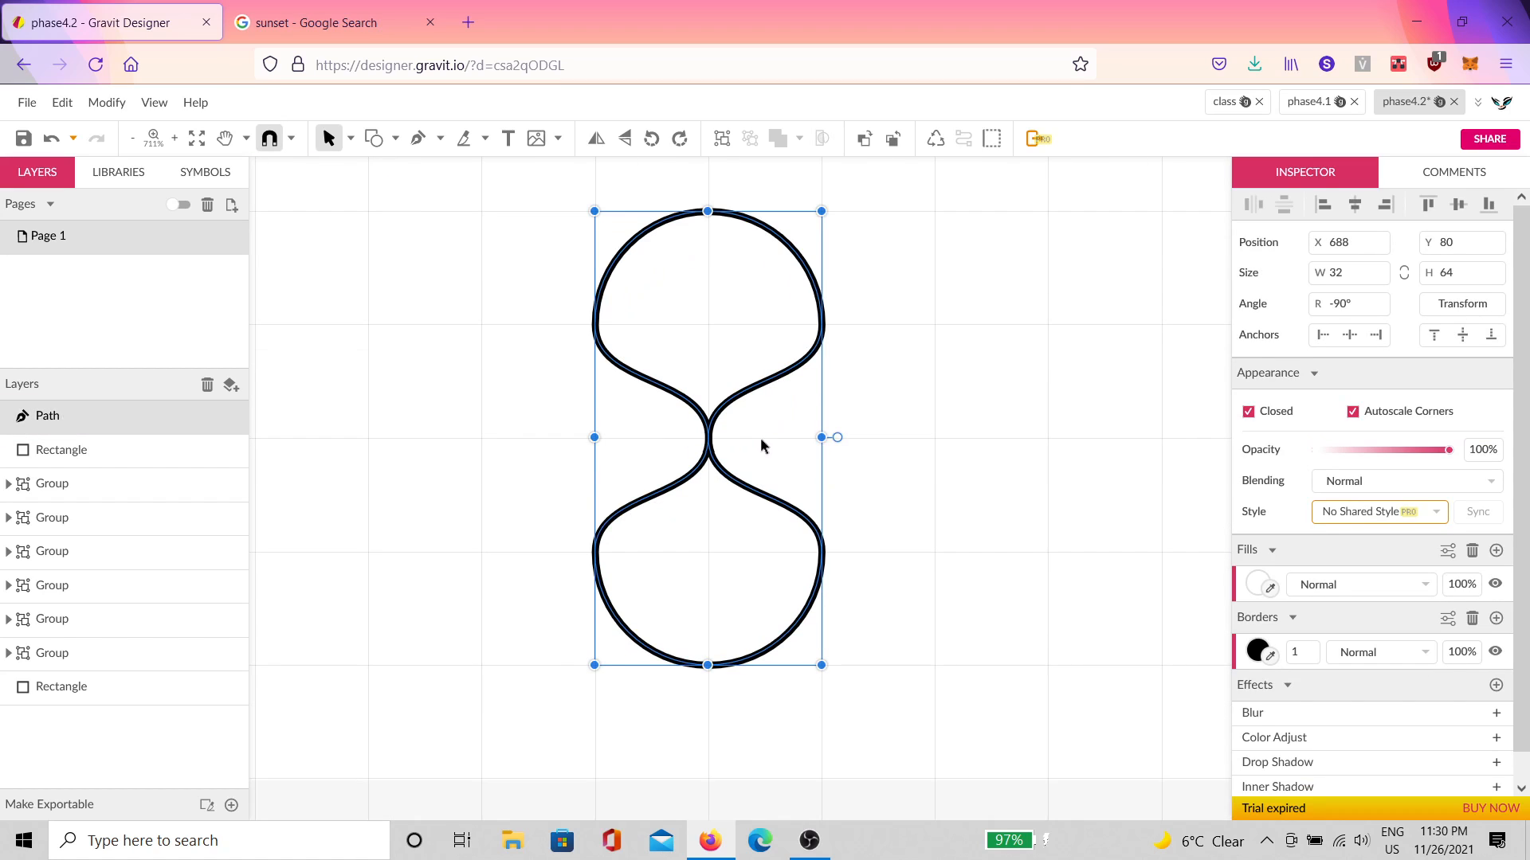
{"action": "left_click", "coordinate": [909, 408]}
{"action": "left_click", "coordinate": [417, 137]}
{"action": "scroll", "coordinate": [812, 242], "scroll_direction": "up", "scroll_amount": 1}
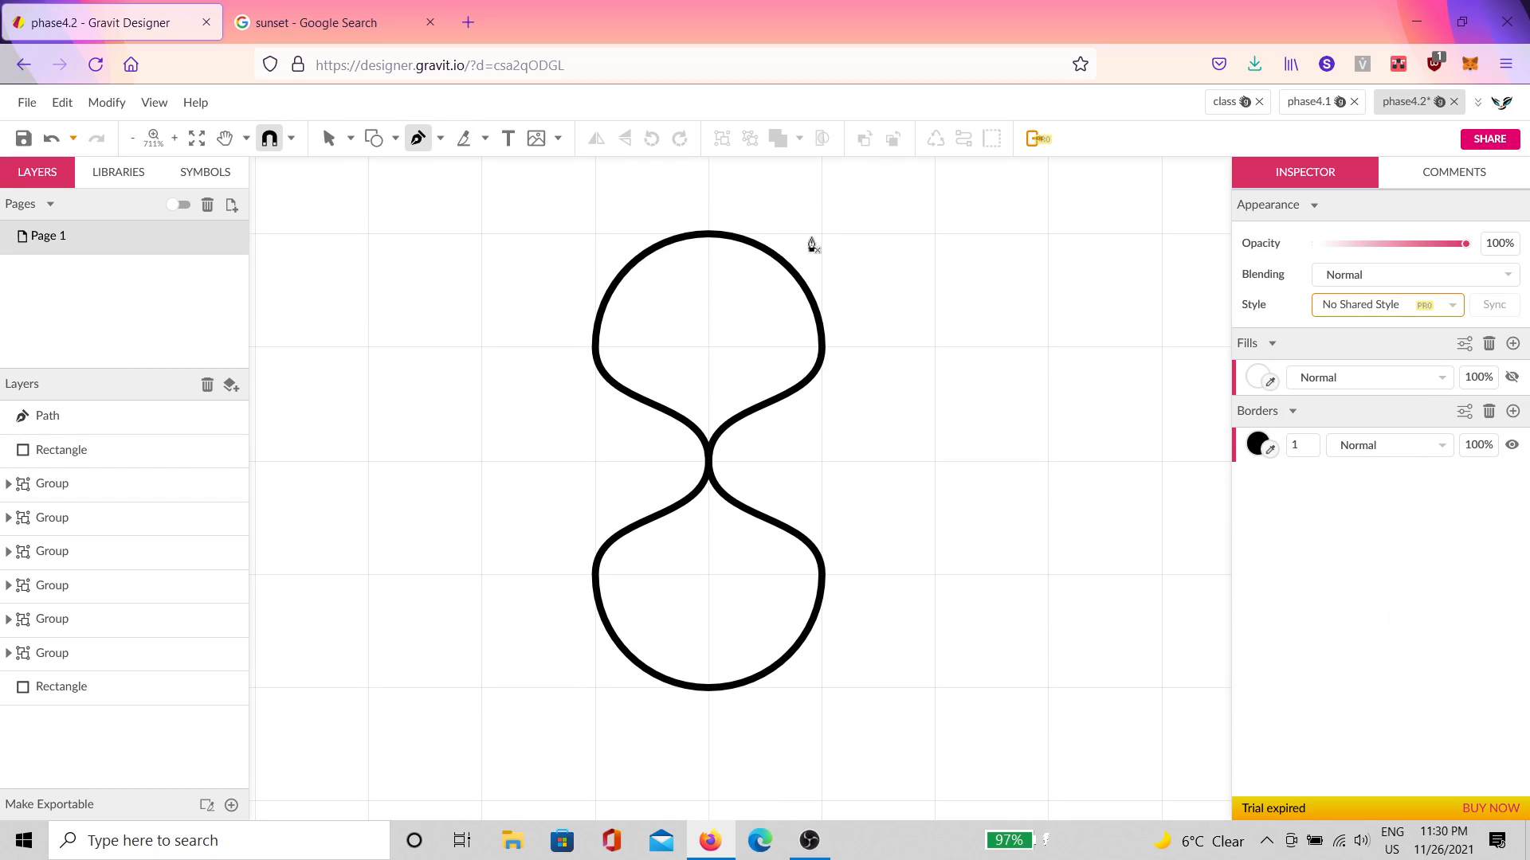
{"action": "left_click", "coordinate": [821, 233]}
{"action": "left_click", "coordinate": [625, 239]}
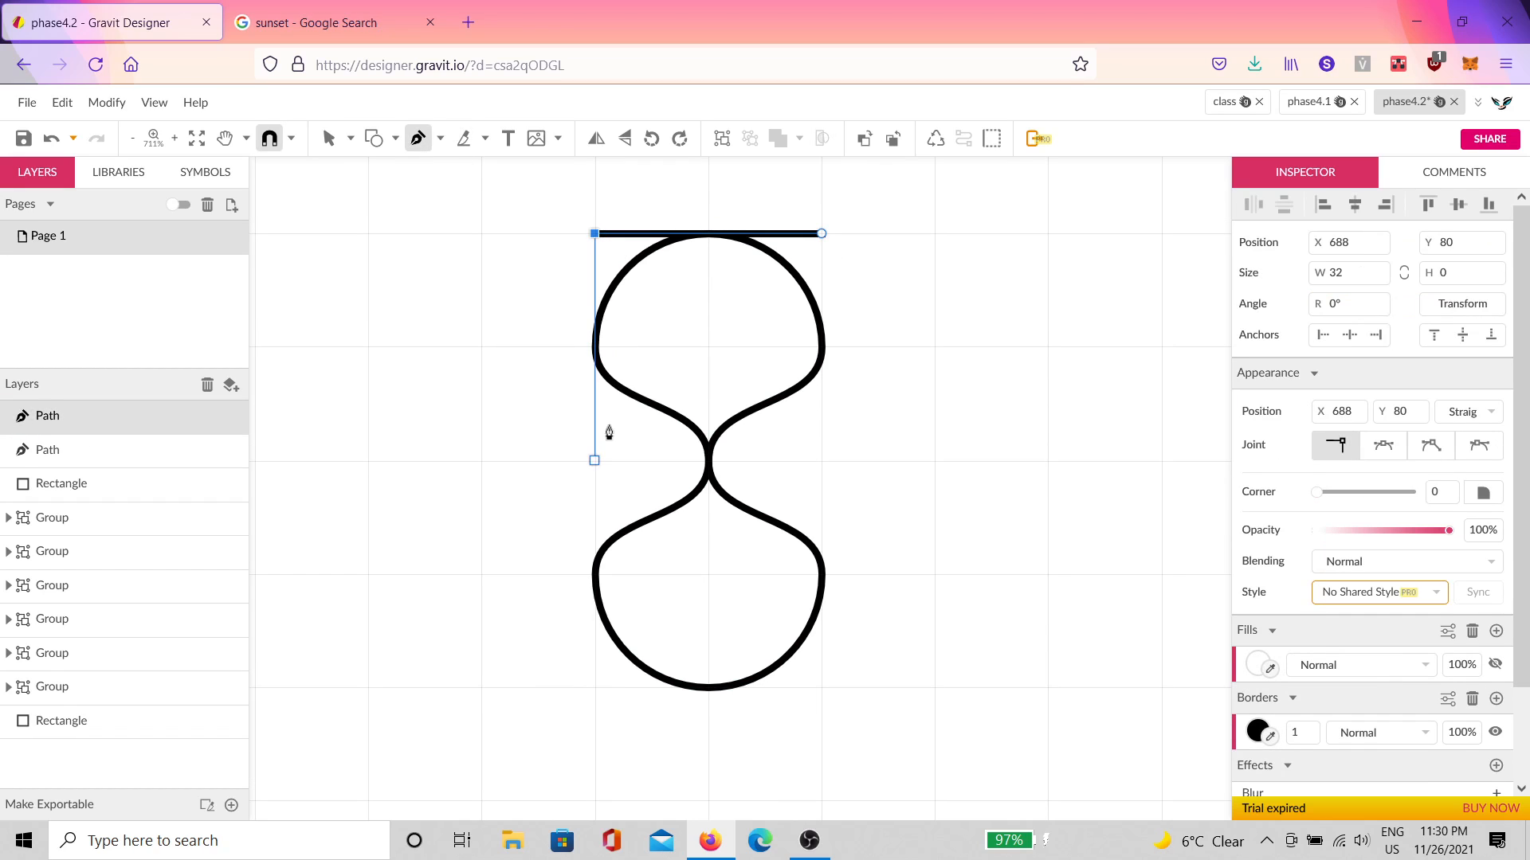
{"action": "left_click", "coordinate": [598, 460]}
{"action": "left_click", "coordinate": [595, 686]}
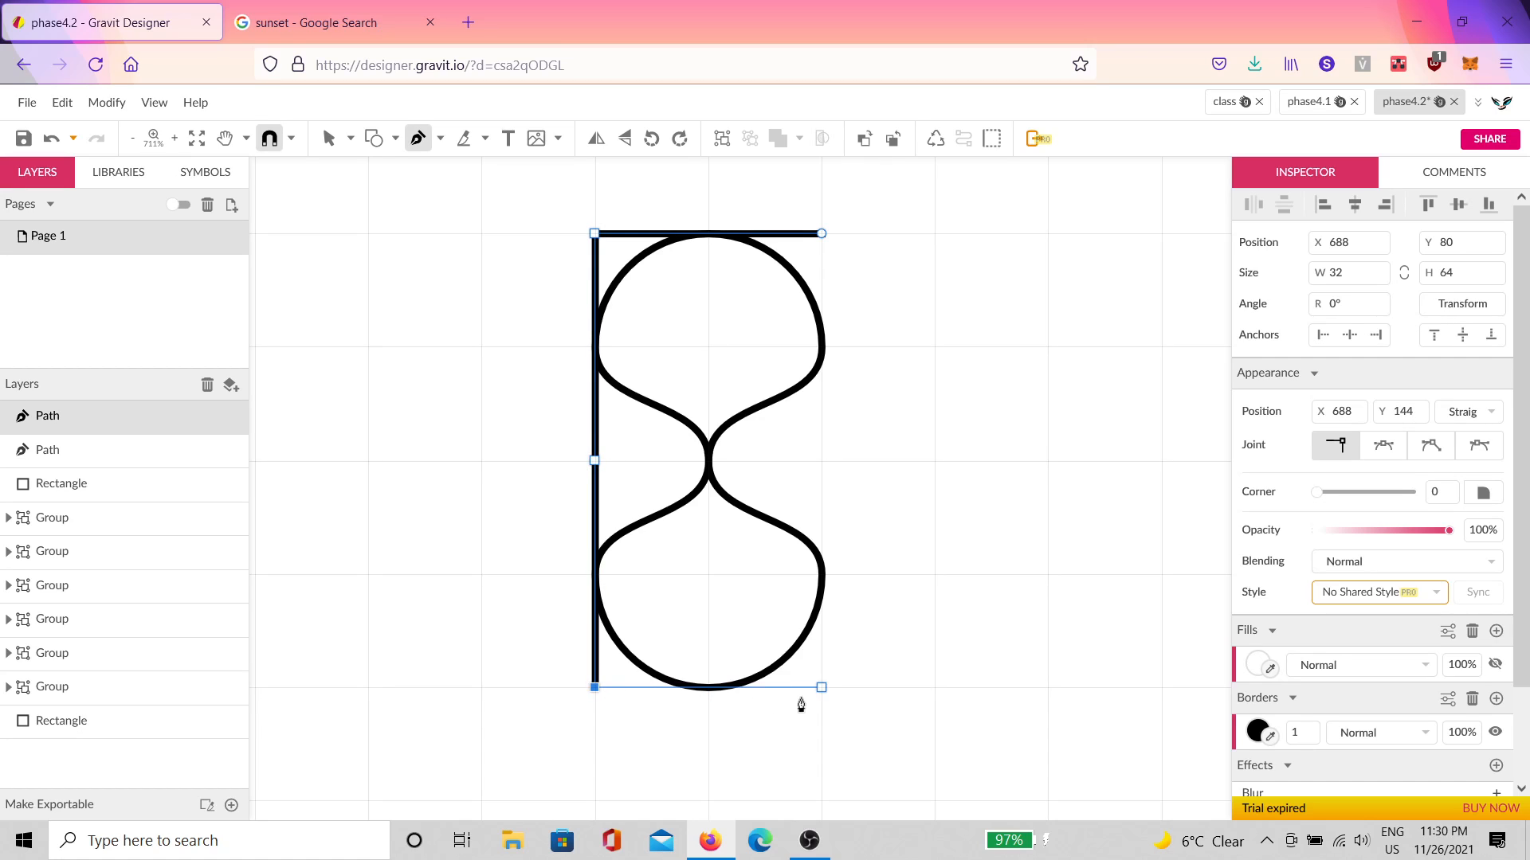
{"action": "left_click", "coordinate": [822, 686]}
{"action": "left_click", "coordinate": [821, 233]}
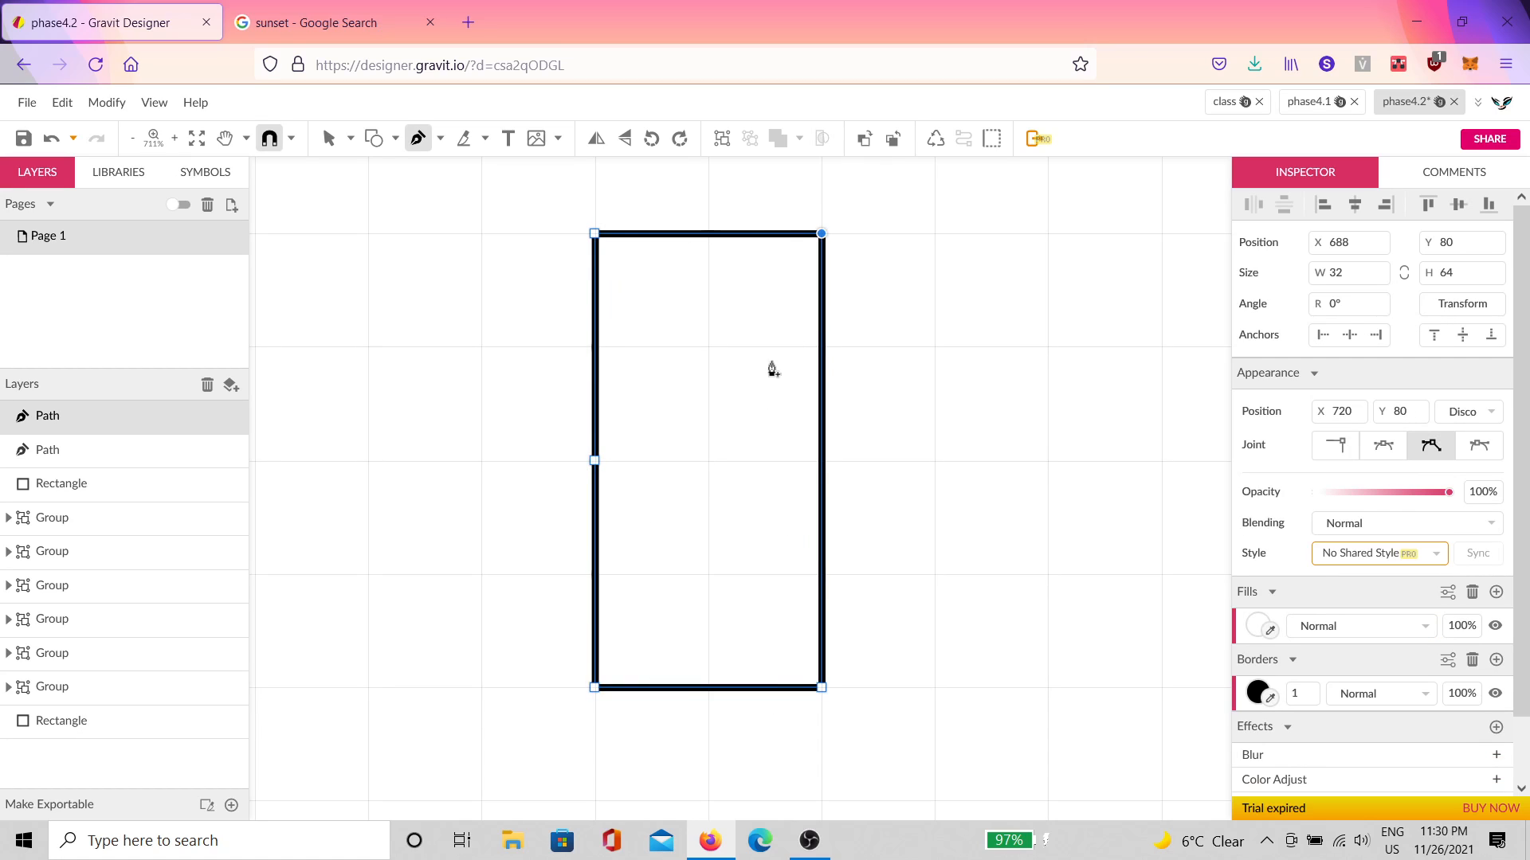
{"action": "key", "text": "v"}
Step: Move the hourglass path above the frame in the layer order
{"action": "left_click", "coordinate": [594, 461]}
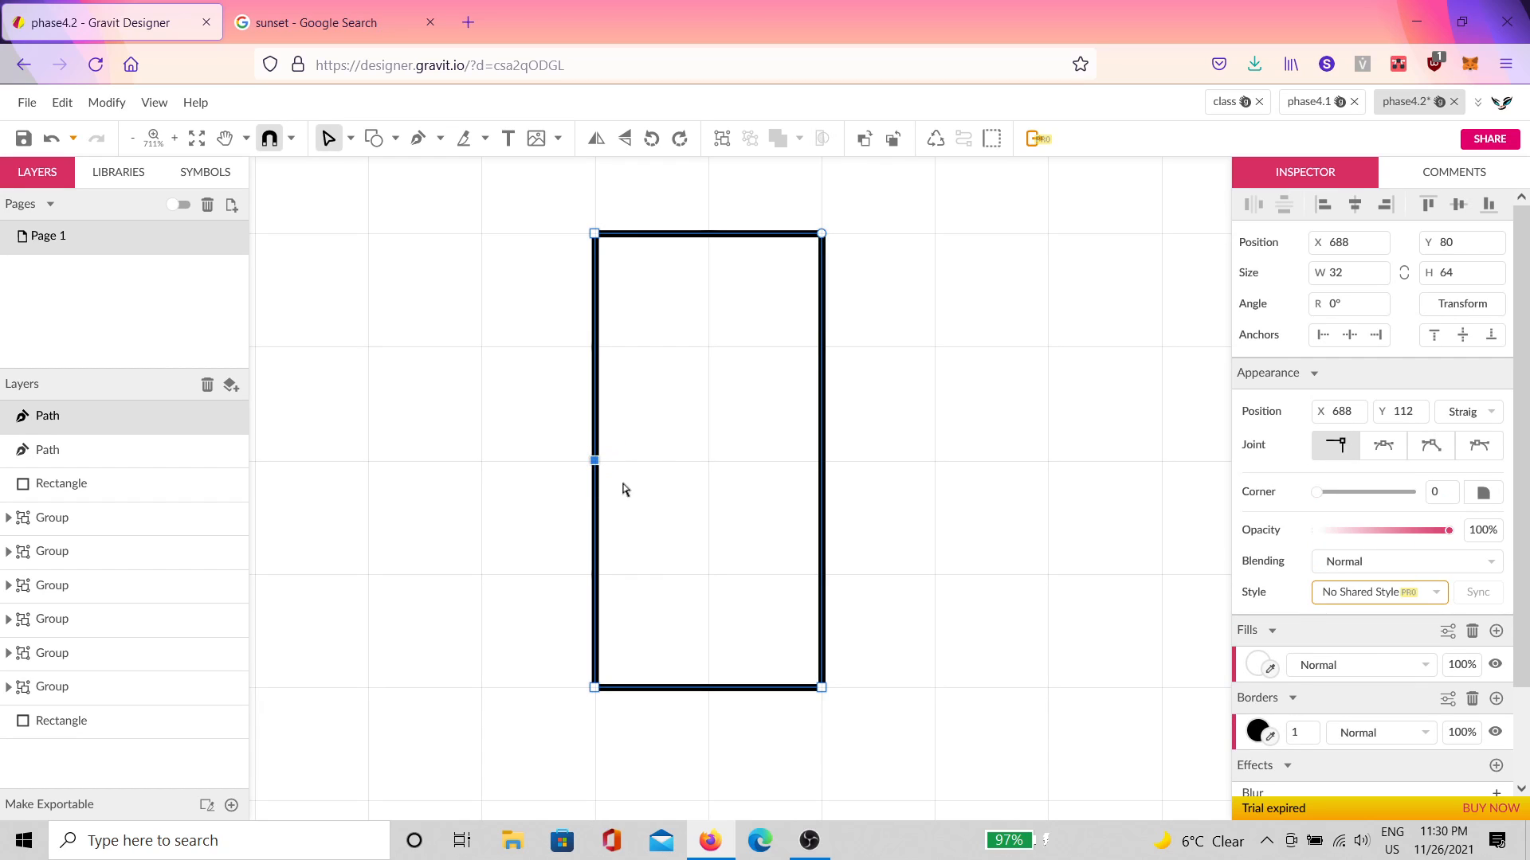
{"action": "key", "text": "Escape"}
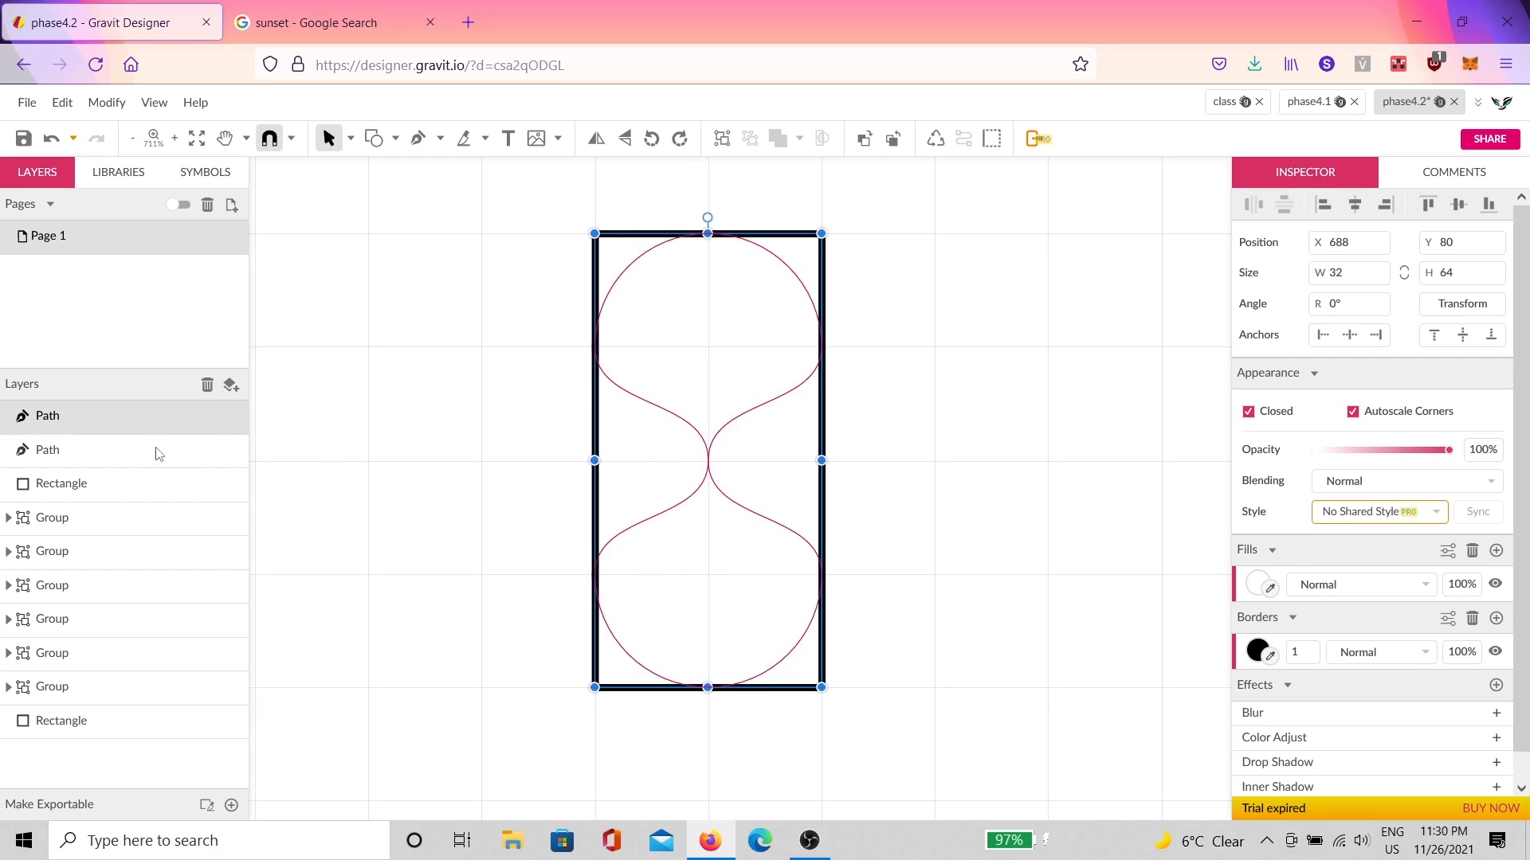
{"action": "mouse_move", "coordinate": [158, 454]}
{"action": "left_mouse_down"}
{"action": "mouse_move", "coordinate": [133, 481]}
{"action": "mouse_move", "coordinate": [166, 462]}
{"action": "left_mouse_up"}
{"action": "left_click", "coordinate": [941, 369]}
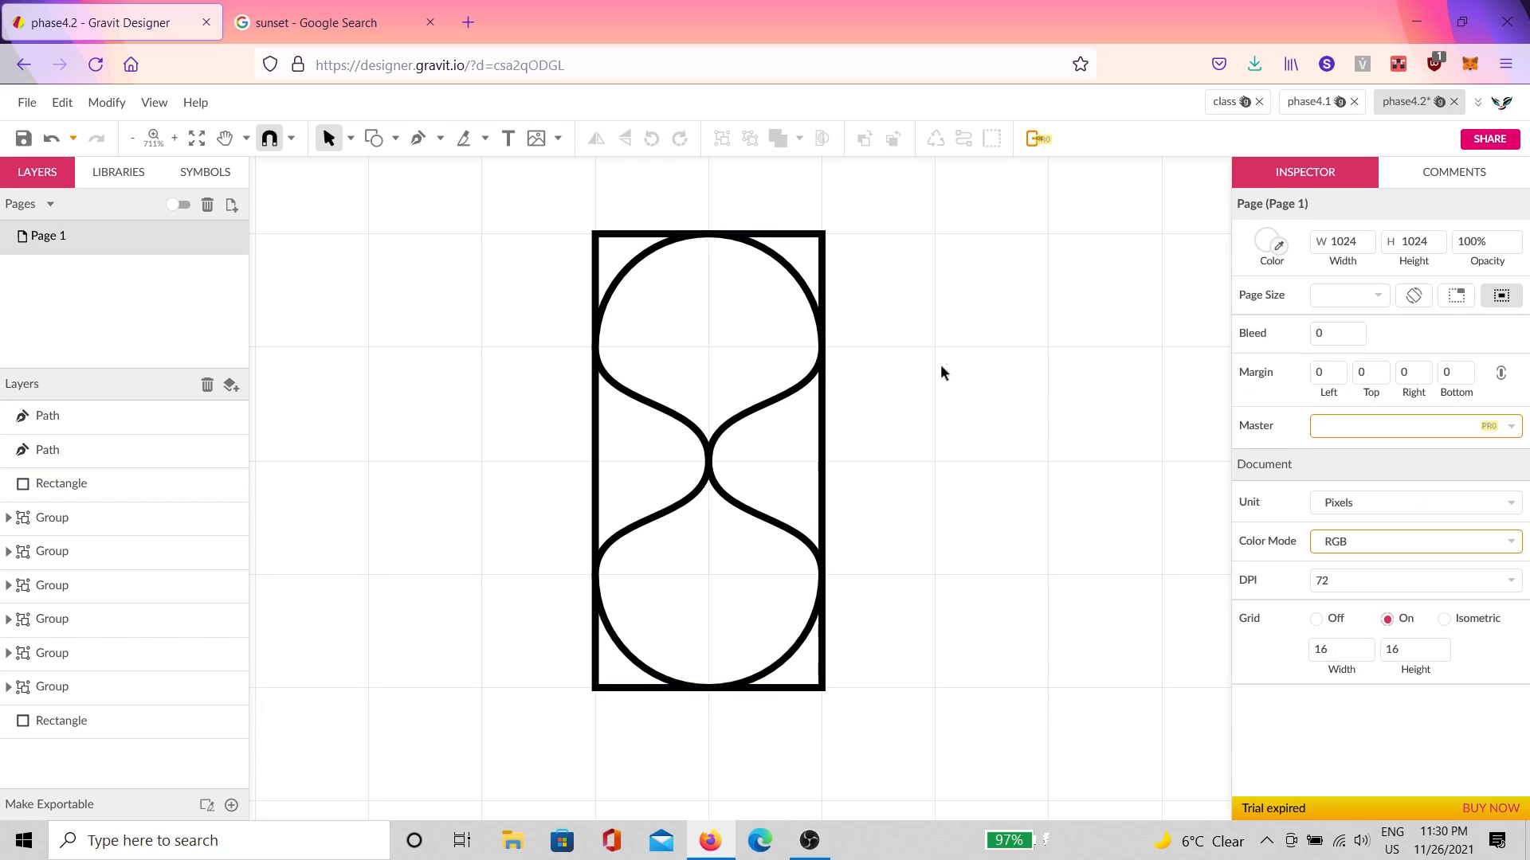
Step: Draw a closed rectangle across the hourglass's upper half with the Pen
{"action": "left_click", "coordinate": [708, 438]}
{"action": "left_click", "coordinate": [519, 253]}
{"action": "left_click", "coordinate": [417, 138]}
{"action": "scroll", "coordinate": [755, 375], "scroll_direction": "up", "scroll_amount": 1}
{"action": "left_click", "coordinate": [821, 362]}
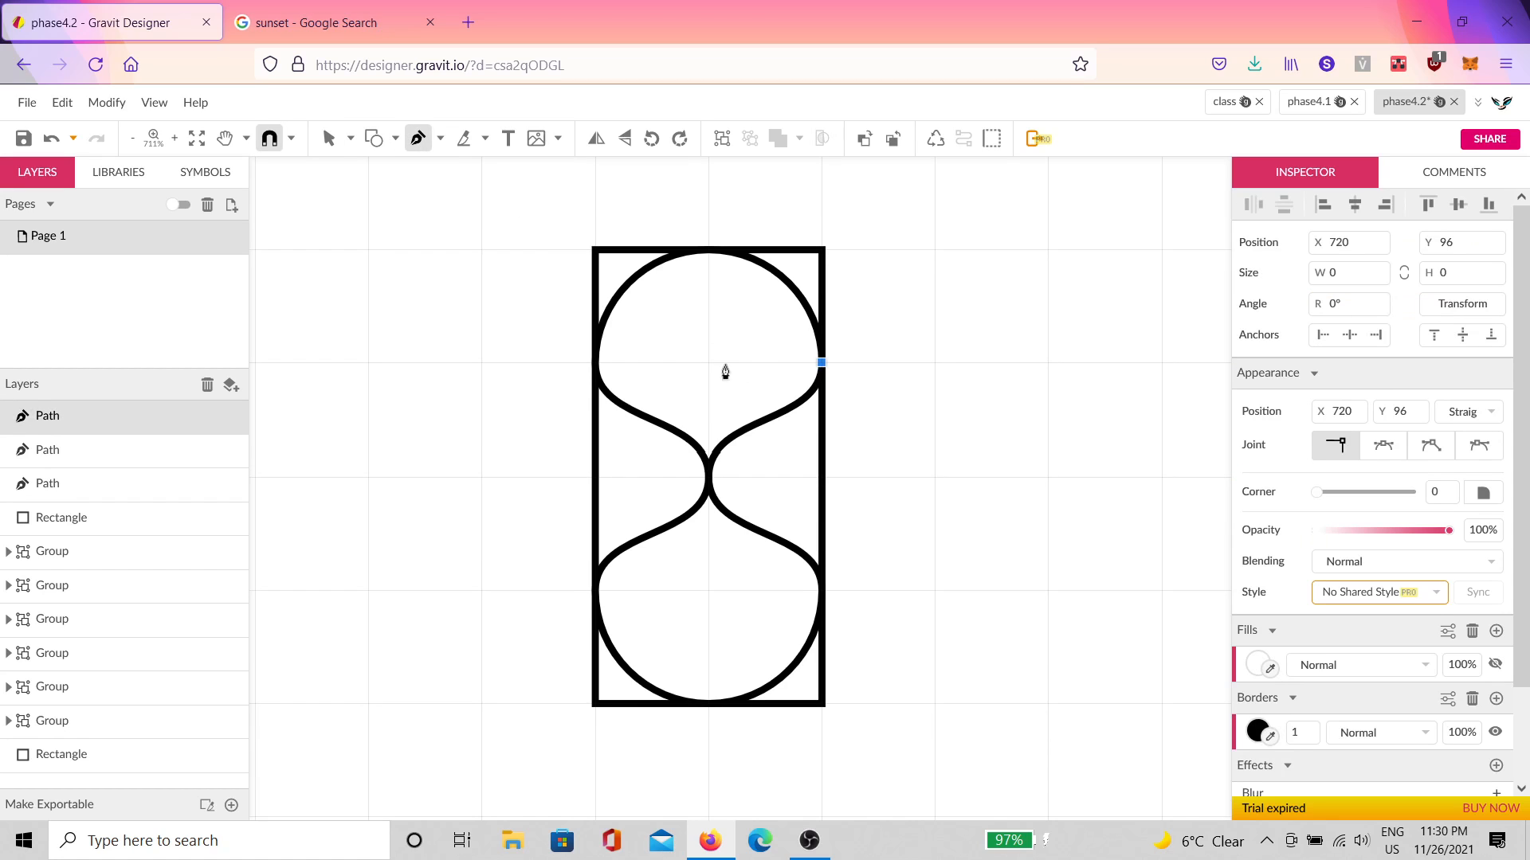
{"action": "left_click", "coordinate": [594, 363]}
{"action": "left_click", "coordinate": [595, 476]}
{"action": "left_click", "coordinate": [821, 476]}
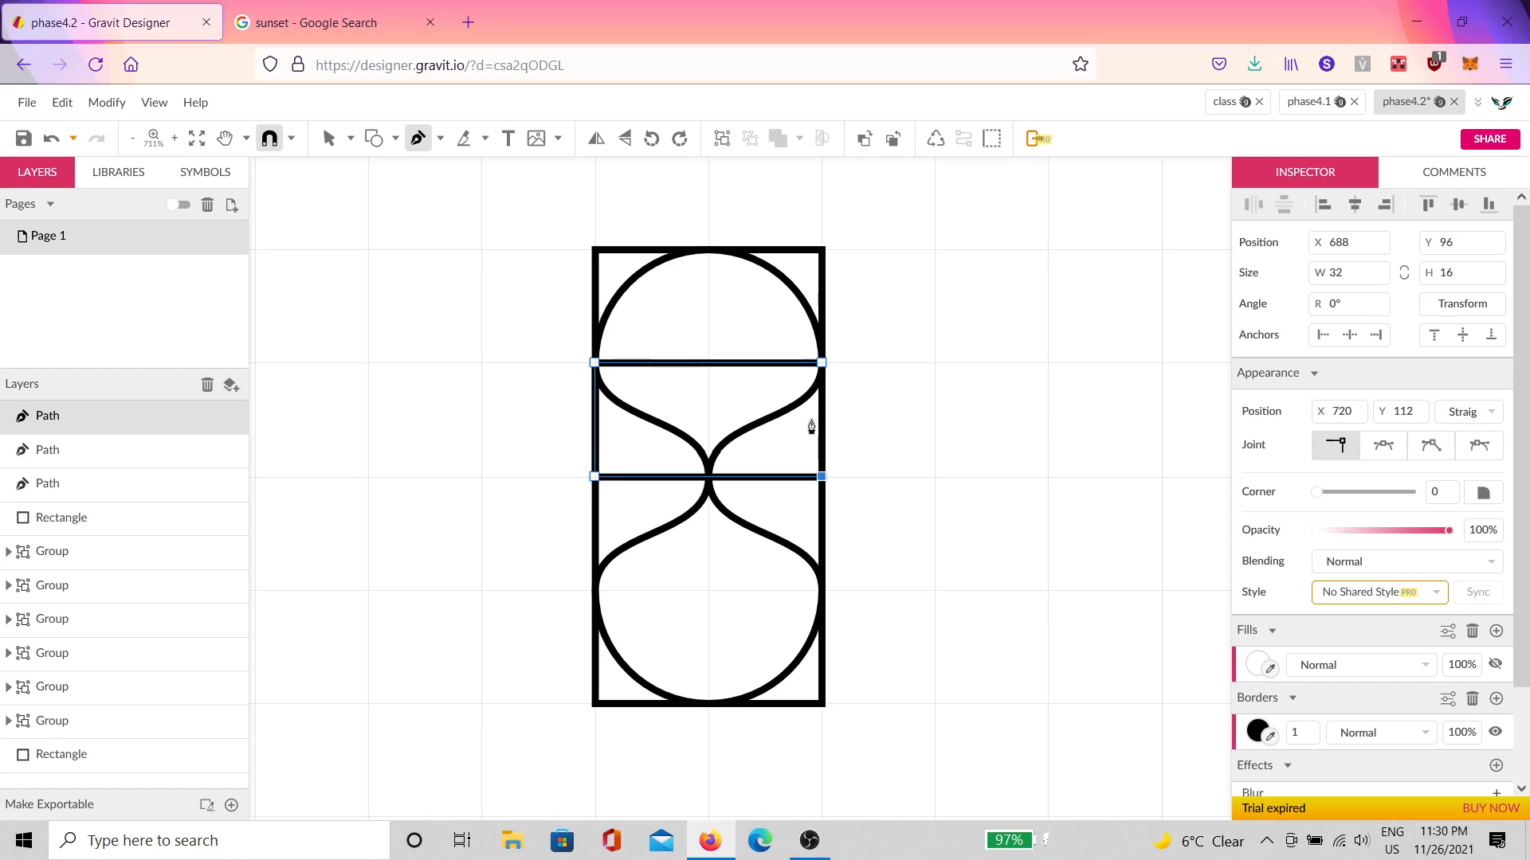
{"action": "left_click", "coordinate": [822, 362]}
Step: Add a sharp mid-top point, nudge it down into a V, and clip it to the hourglass
{"action": "left_click", "coordinate": [731, 364]}
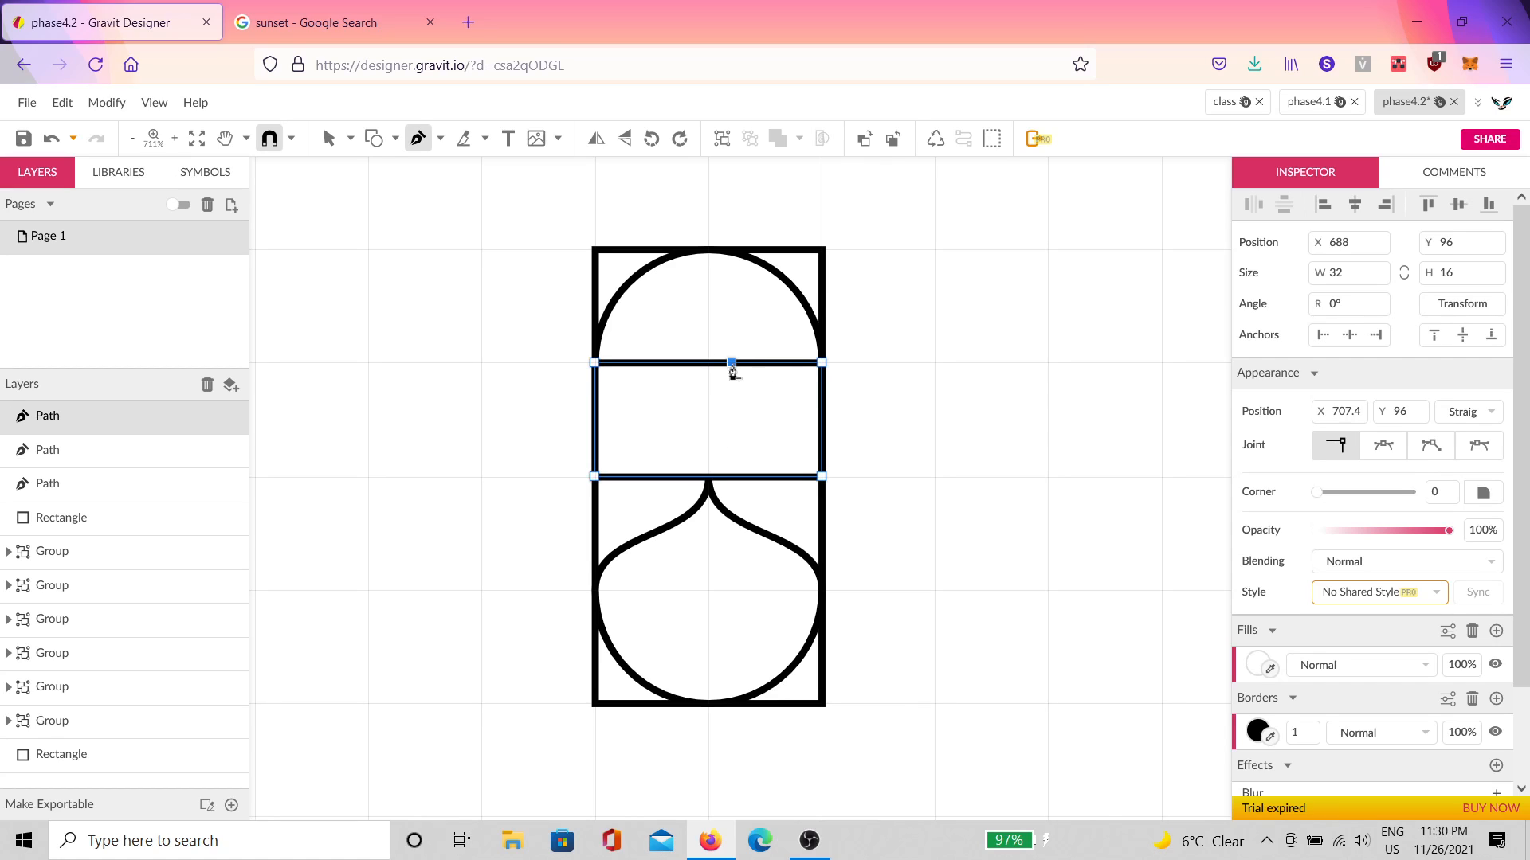
{"action": "left_click_drag", "start_coordinate": [725, 370], "coordinate": [755, 419]}
{"action": "left_click_drag", "start_coordinate": [731, 362], "coordinate": [707, 363]}
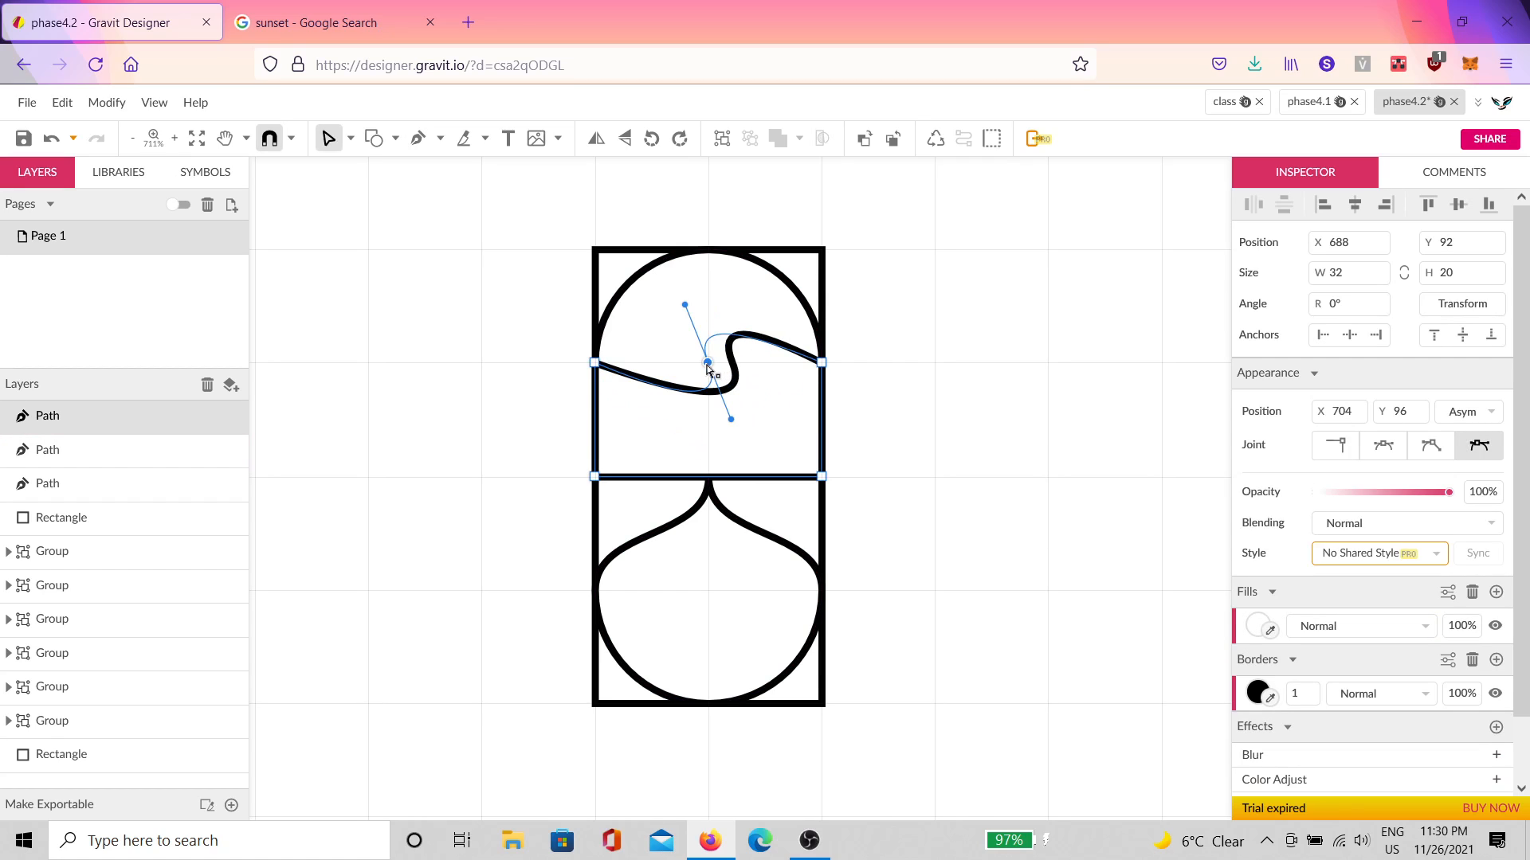
{"action": "key", "text": "v"}
{"action": "left_click", "coordinate": [1332, 446]}
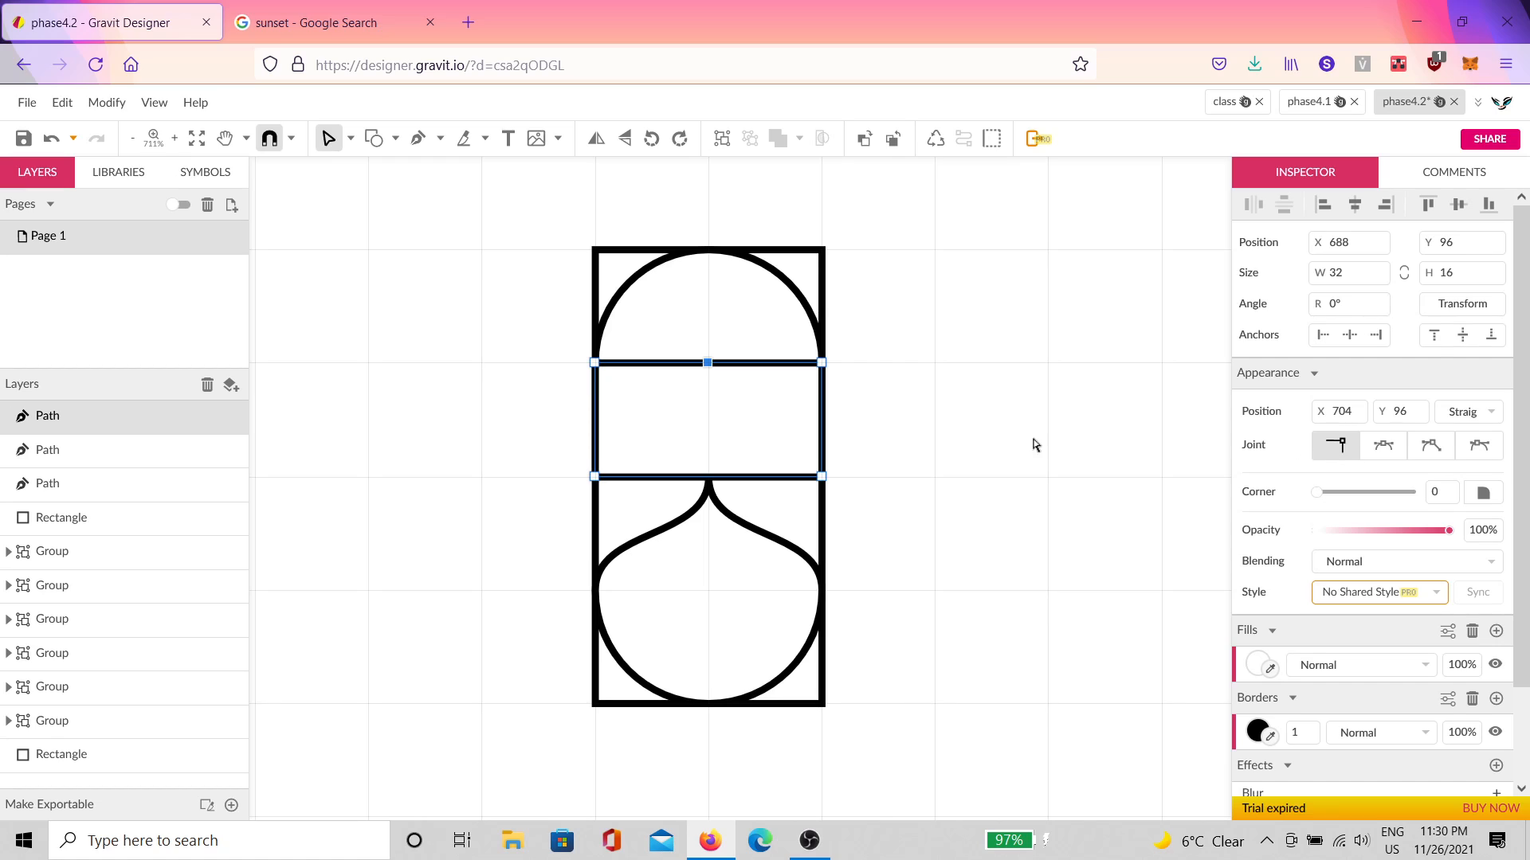
{"action": "key", "text": "shift+Down"}
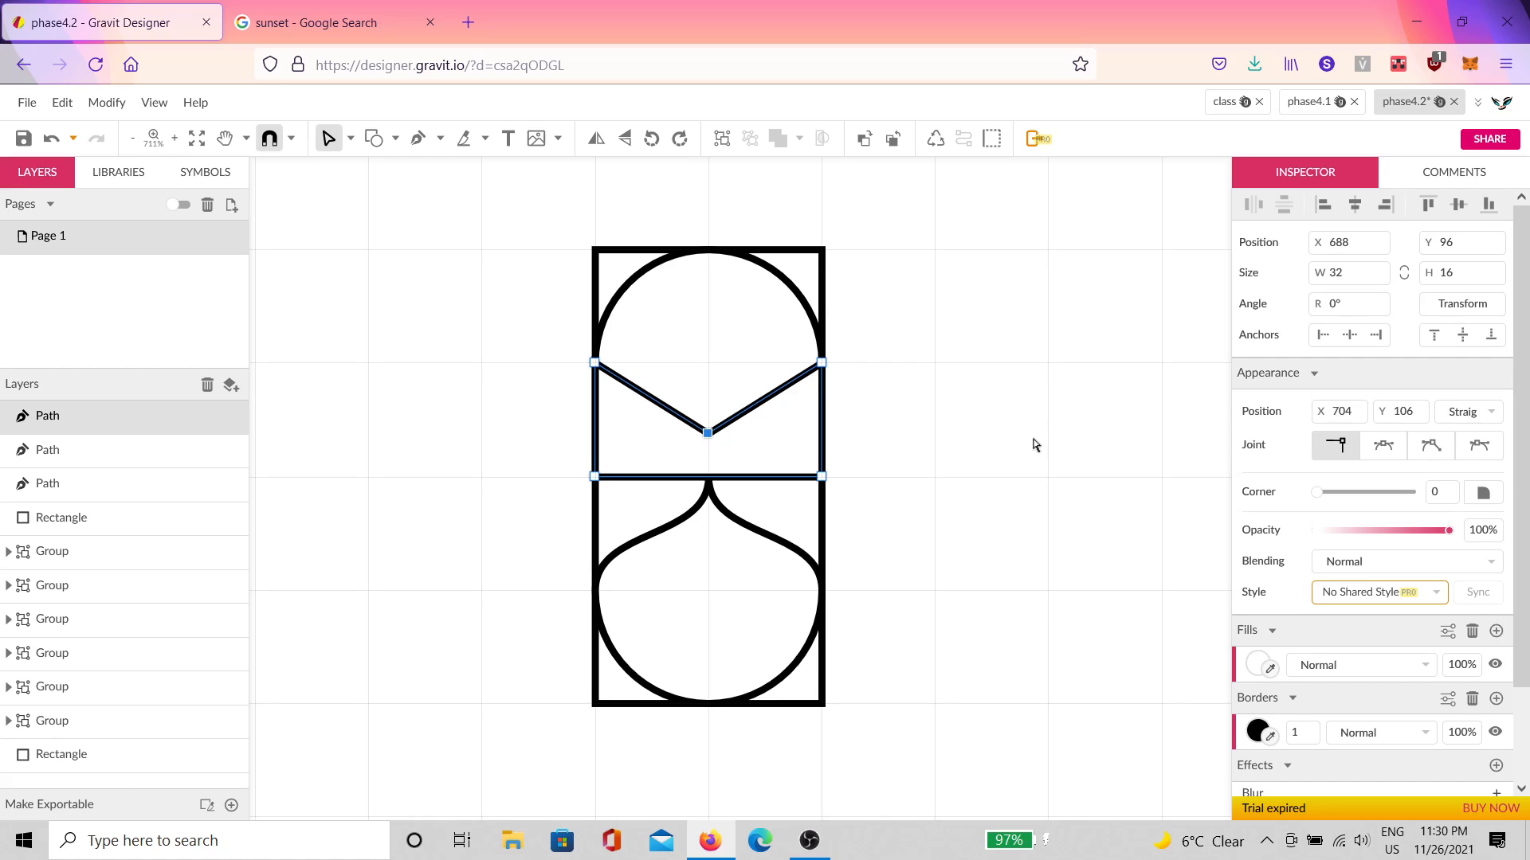
{"action": "key", "text": "Up"}
{"action": "key", "text": "Up"}
{"action": "key", "text": "Up"}
{"action": "key", "text": "Up"}
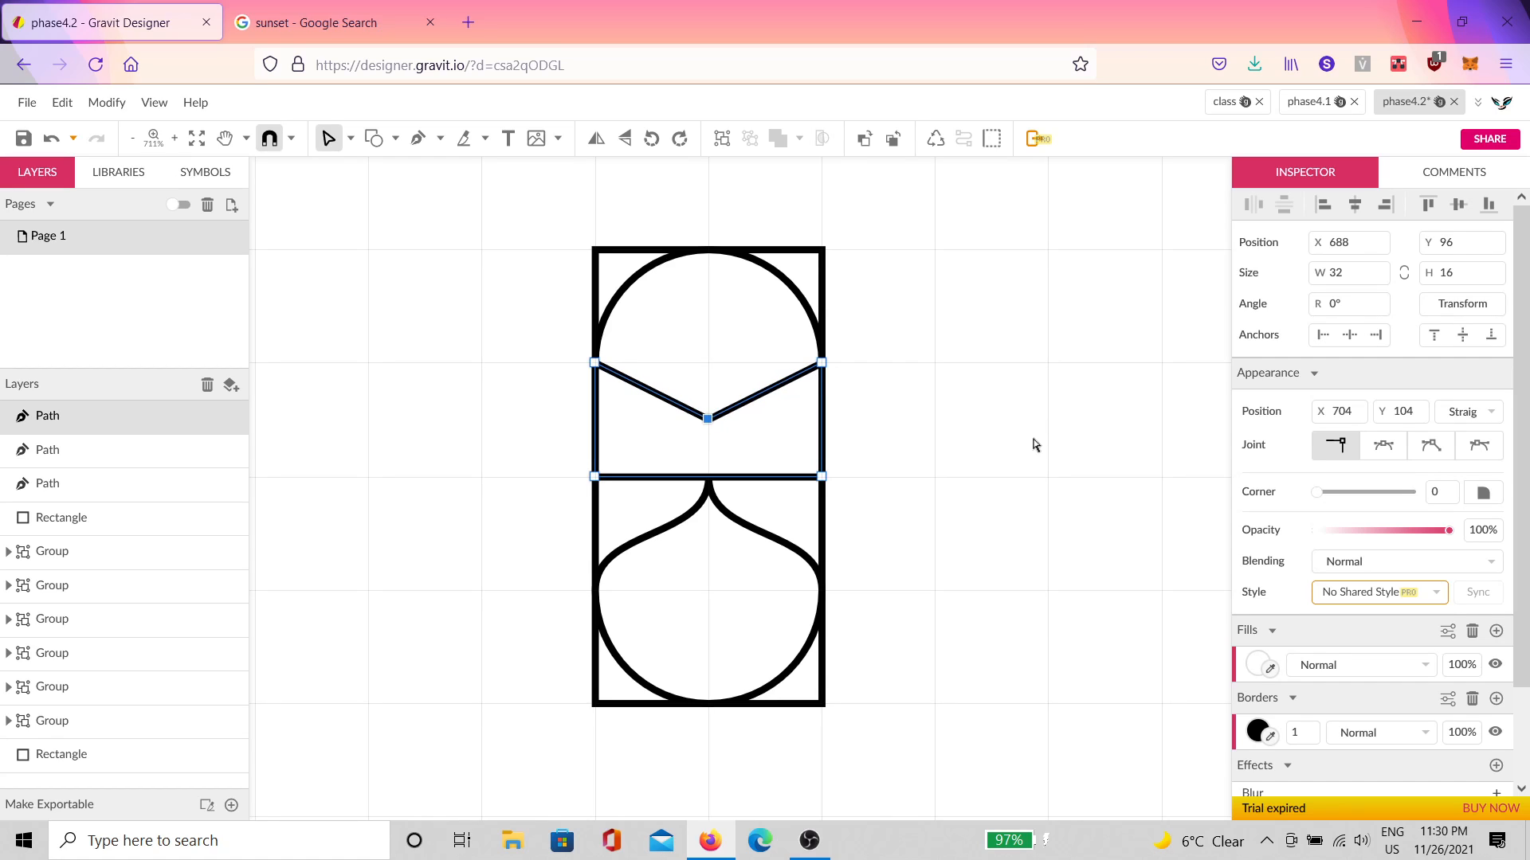
{"action": "left_click", "coordinate": [682, 333], "text": "shift"}
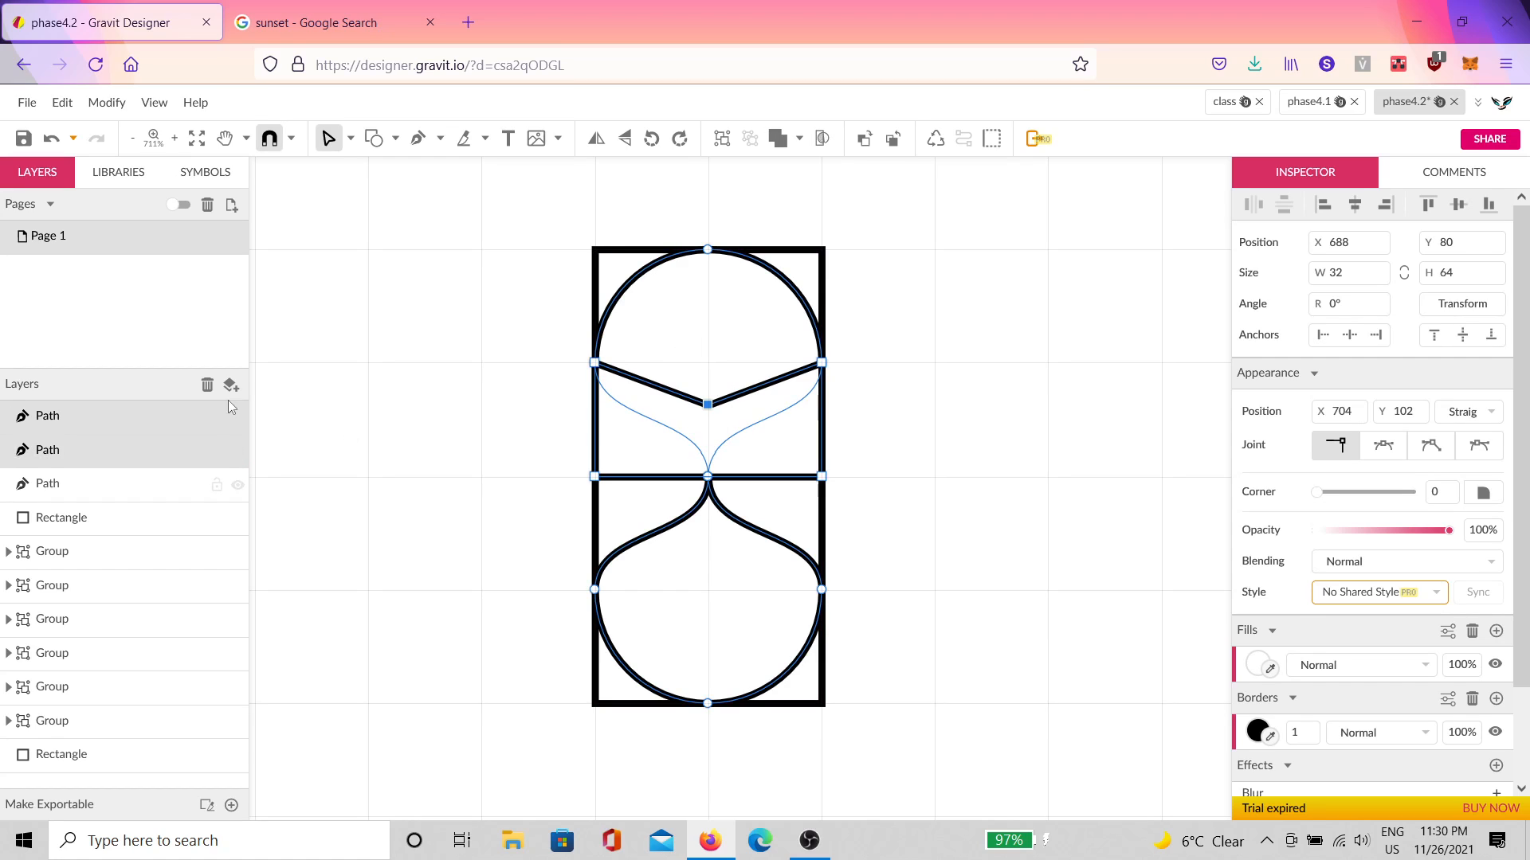
{"action": "left_click", "coordinate": [827, 140]}
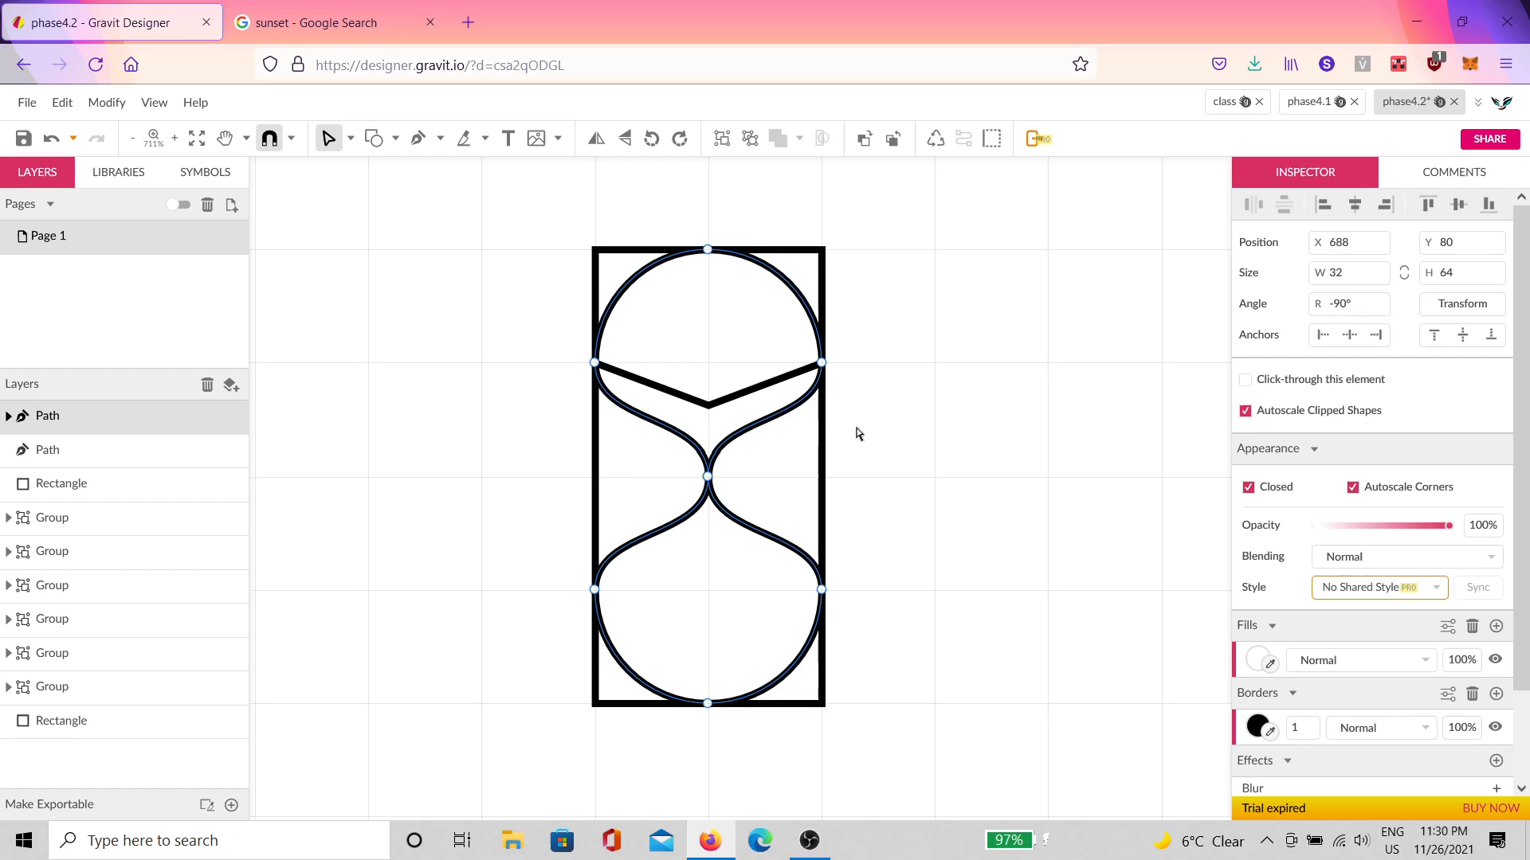
Step: Fill the V-shaped upper sand pale yellow #F9FFB5
{"action": "double_click", "coordinate": [747, 418]}
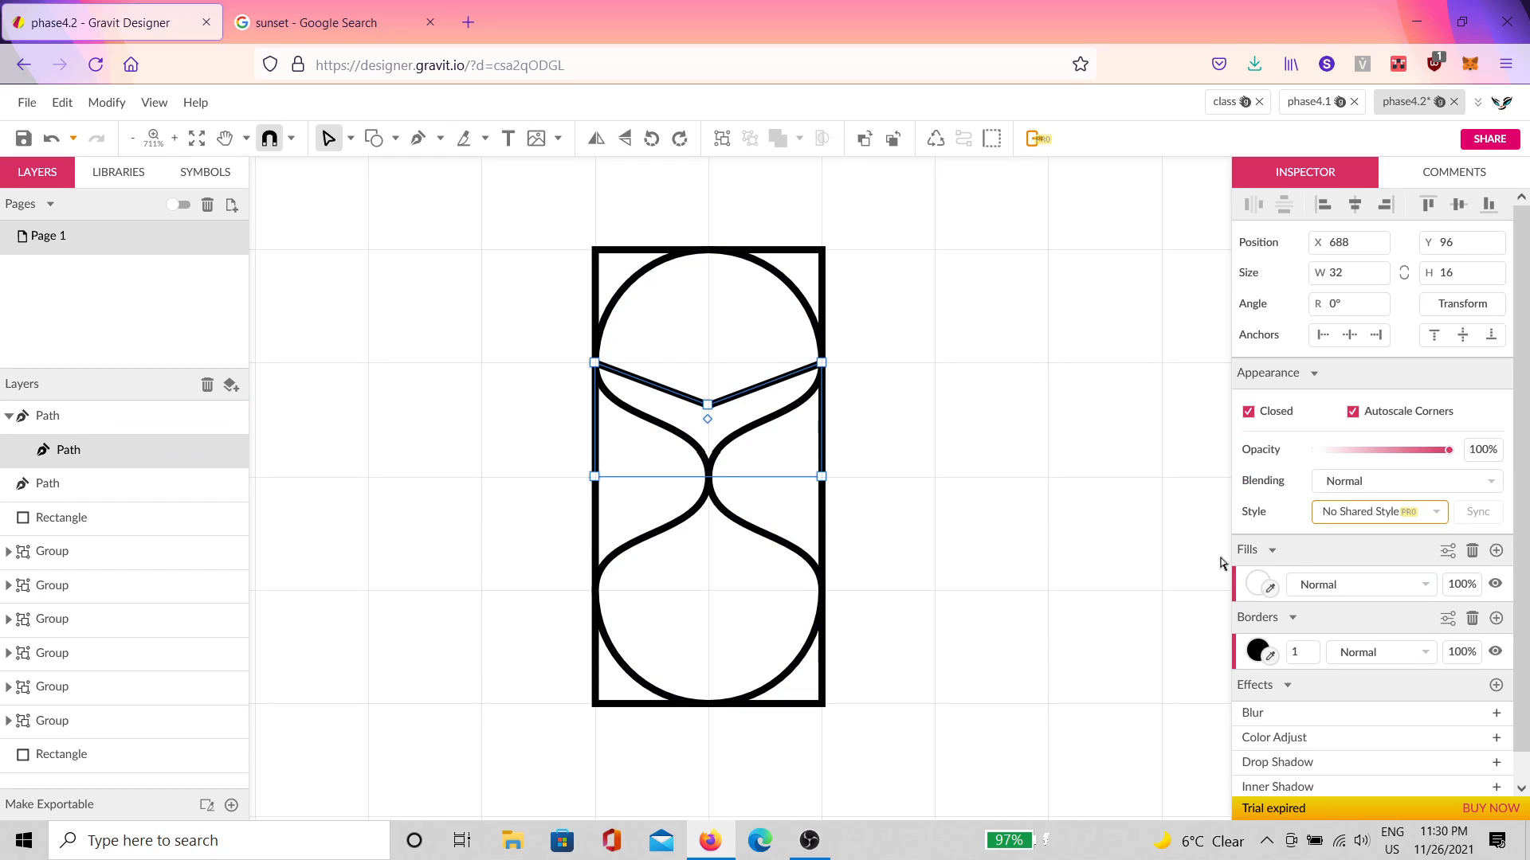
{"action": "left_click", "coordinate": [1256, 584]}
{"action": "left_click", "coordinate": [1323, 177]}
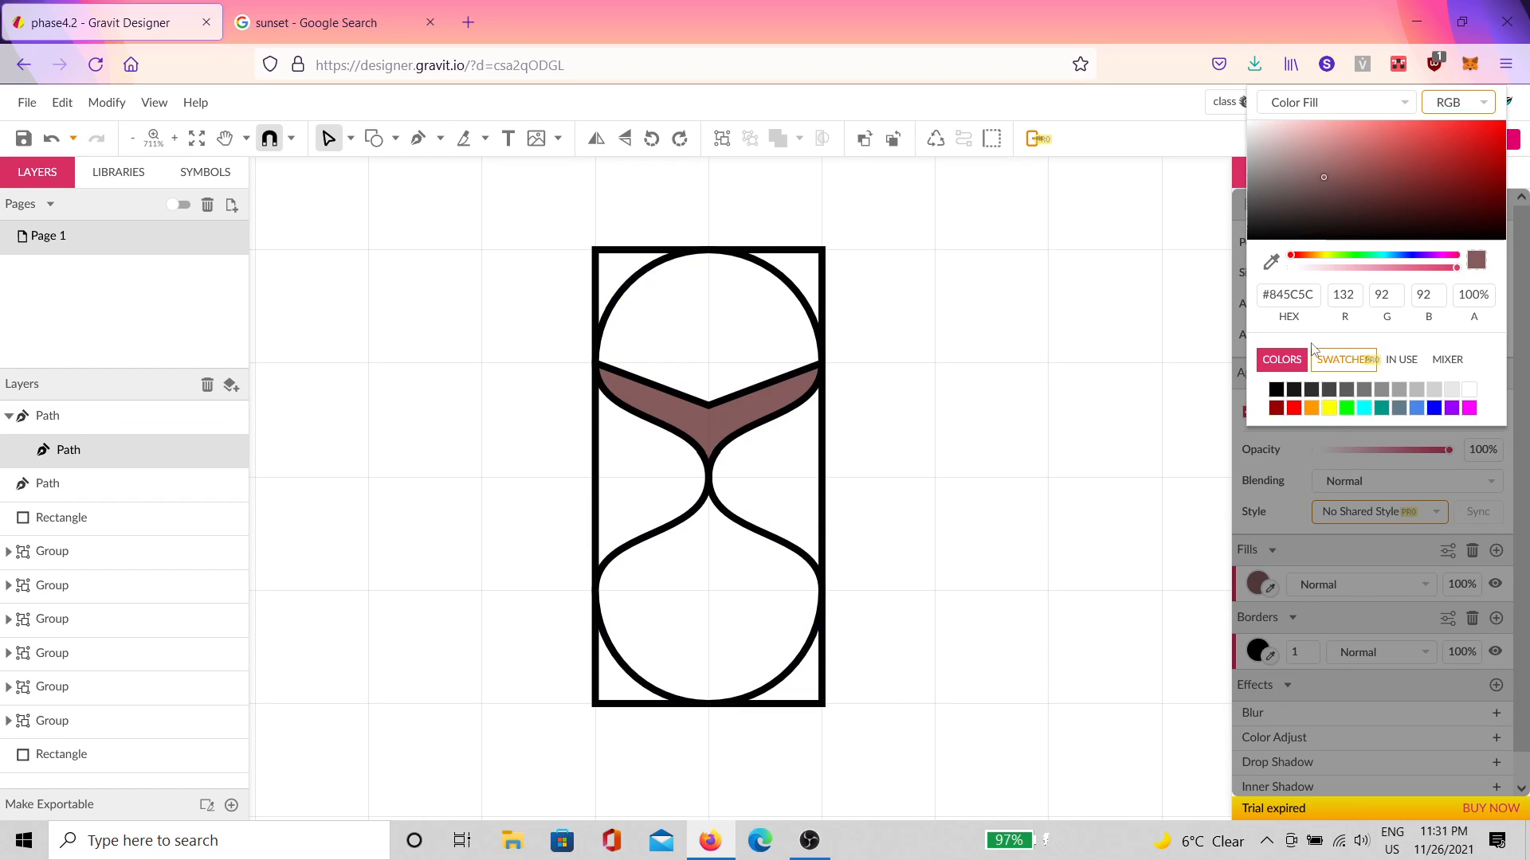
{"action": "left_click", "coordinate": [1320, 256]}
{"action": "left_click_drag", "start_coordinate": [1339, 170], "coordinate": [1322, 119]}
{"action": "left_click", "coordinate": [853, 478]}
Step: Duplicate the yellow V shape and move the copy into the lower bulb
{"action": "scroll", "coordinate": [830, 536], "scroll_direction": "down", "scroll_amount": 2}
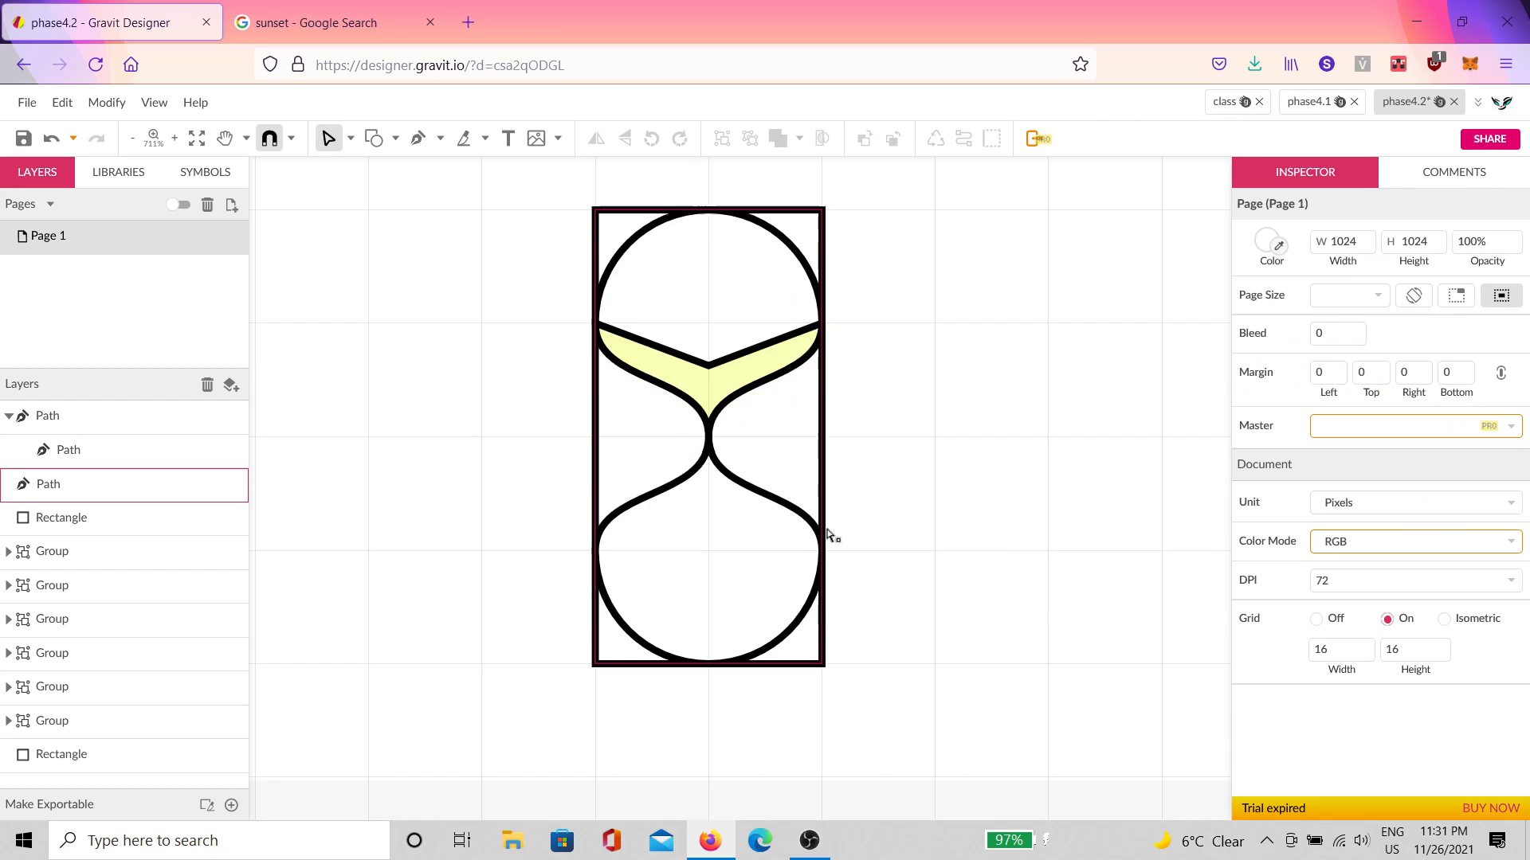
{"action": "left_click", "coordinate": [728, 343]}
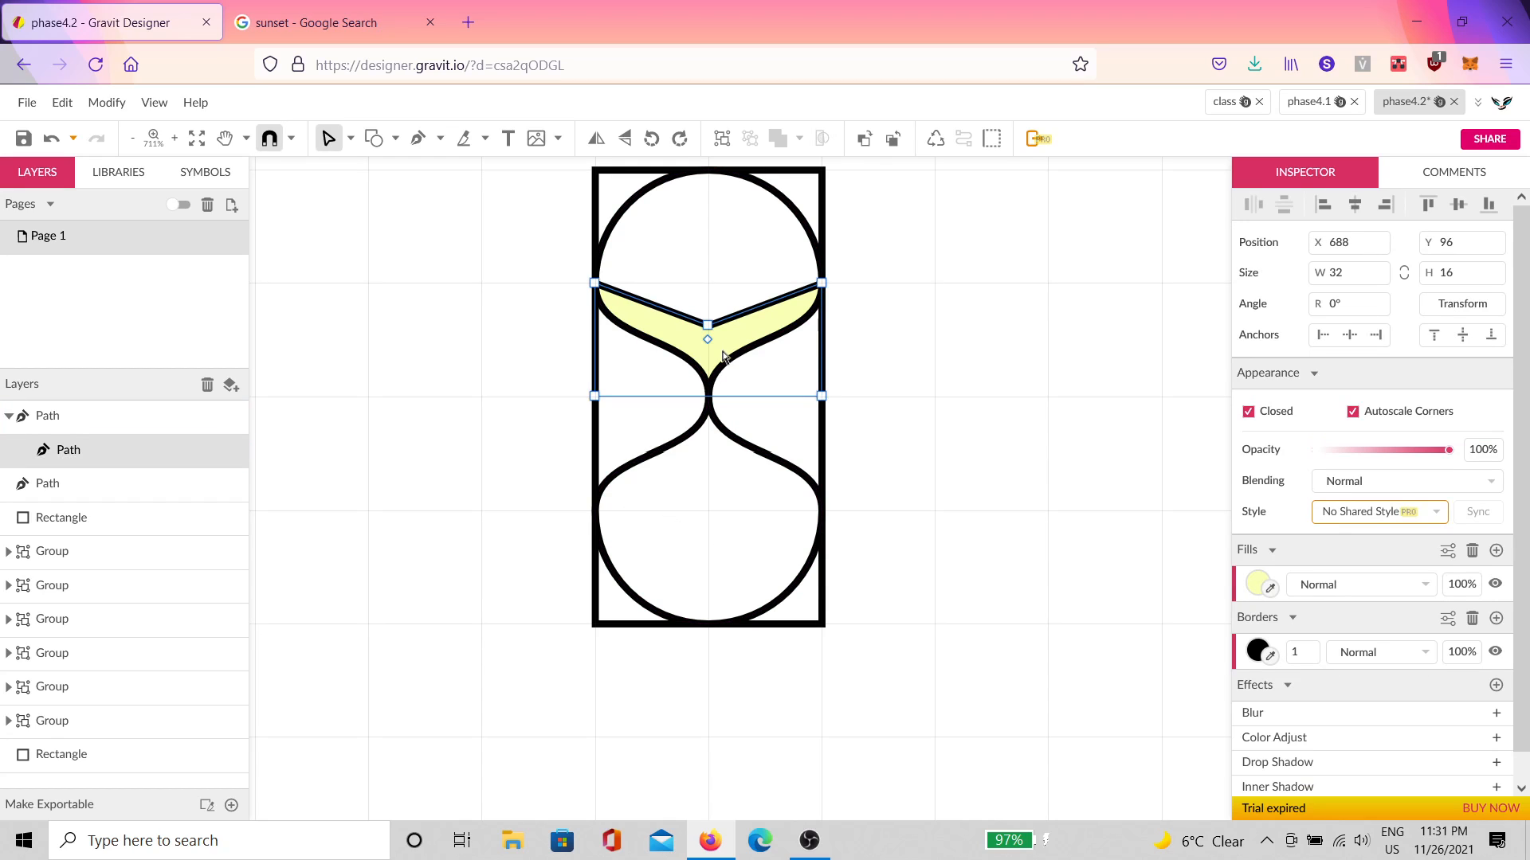
{"action": "key", "text": "ctrl+d"}
{"action": "left_click_drag", "start_coordinate": [708, 341], "coordinate": [721, 472]}
{"action": "key", "text": "v"}
{"action": "left_click_drag", "start_coordinate": [800, 349], "coordinate": [747, 550]}
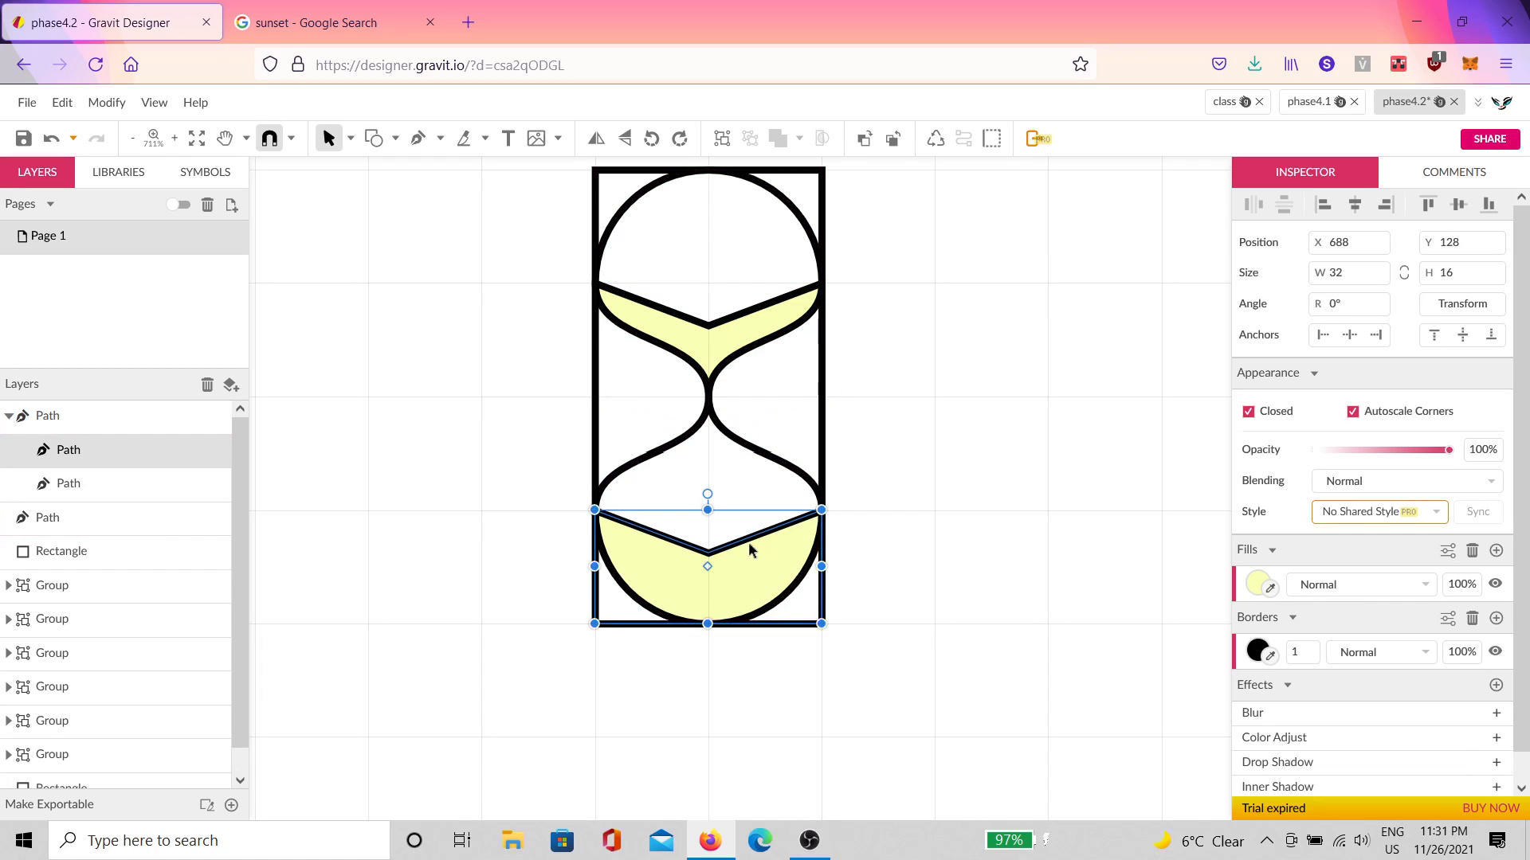
Step: Raise the lower sand's middle top point into a peak, then shift the hourglass left
{"action": "double_click", "coordinate": [707, 553]}
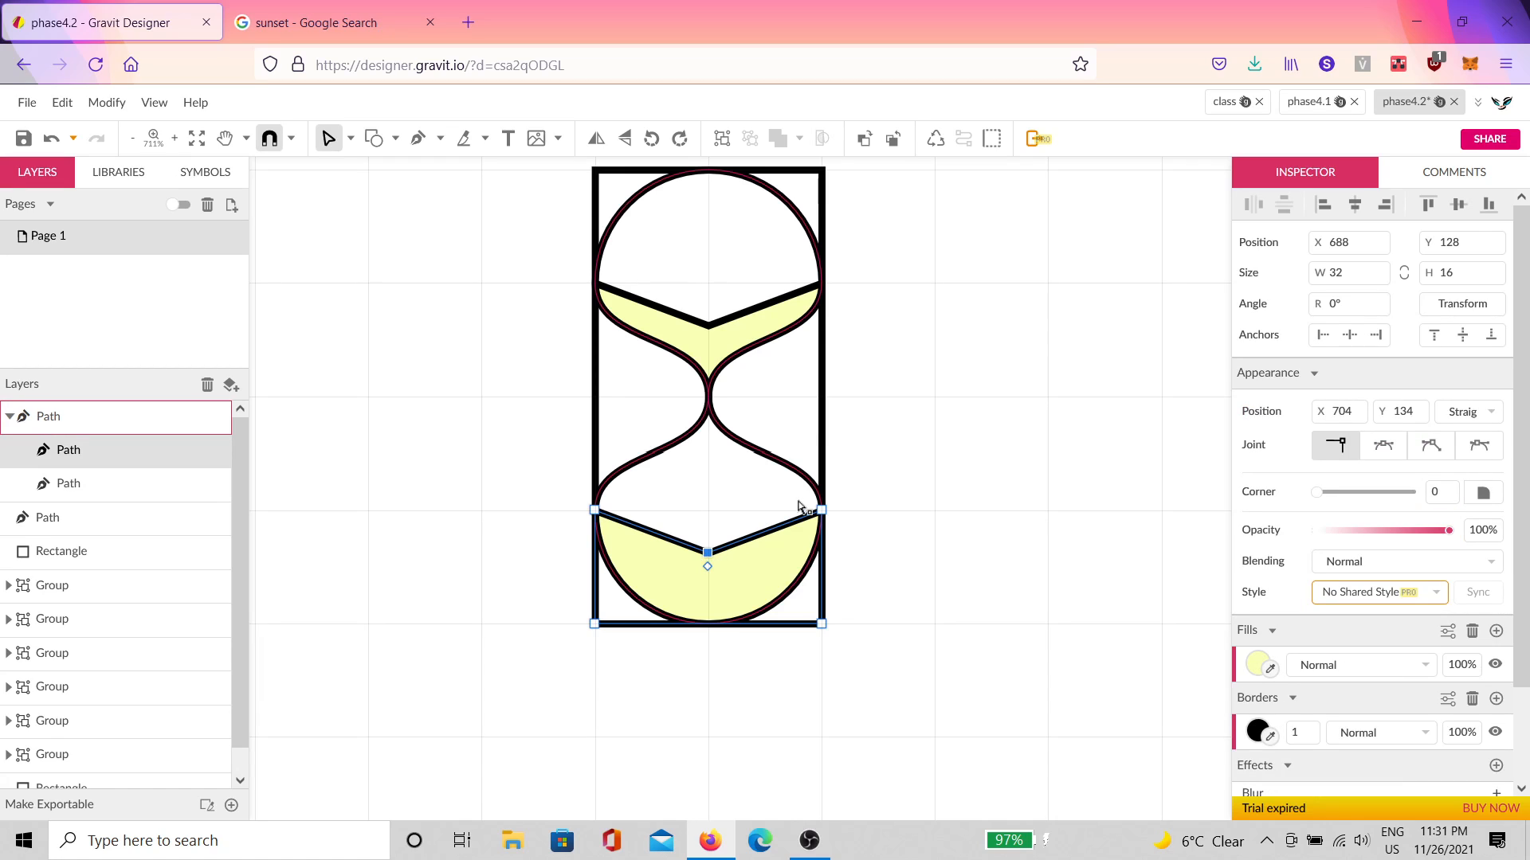
{"action": "key", "text": "shift+Up"}
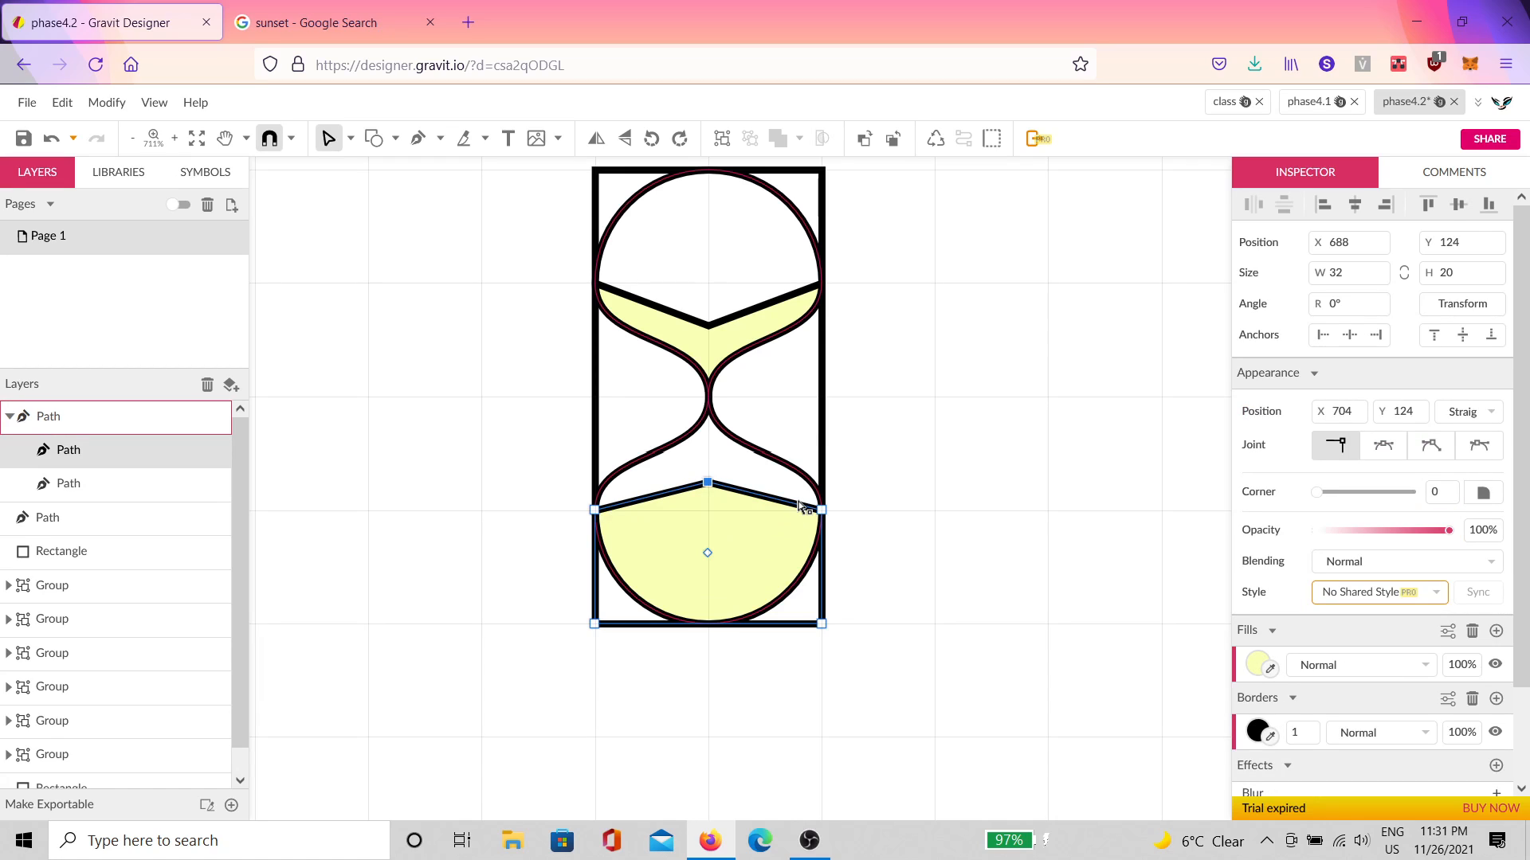
{"action": "key", "text": "Escape"}
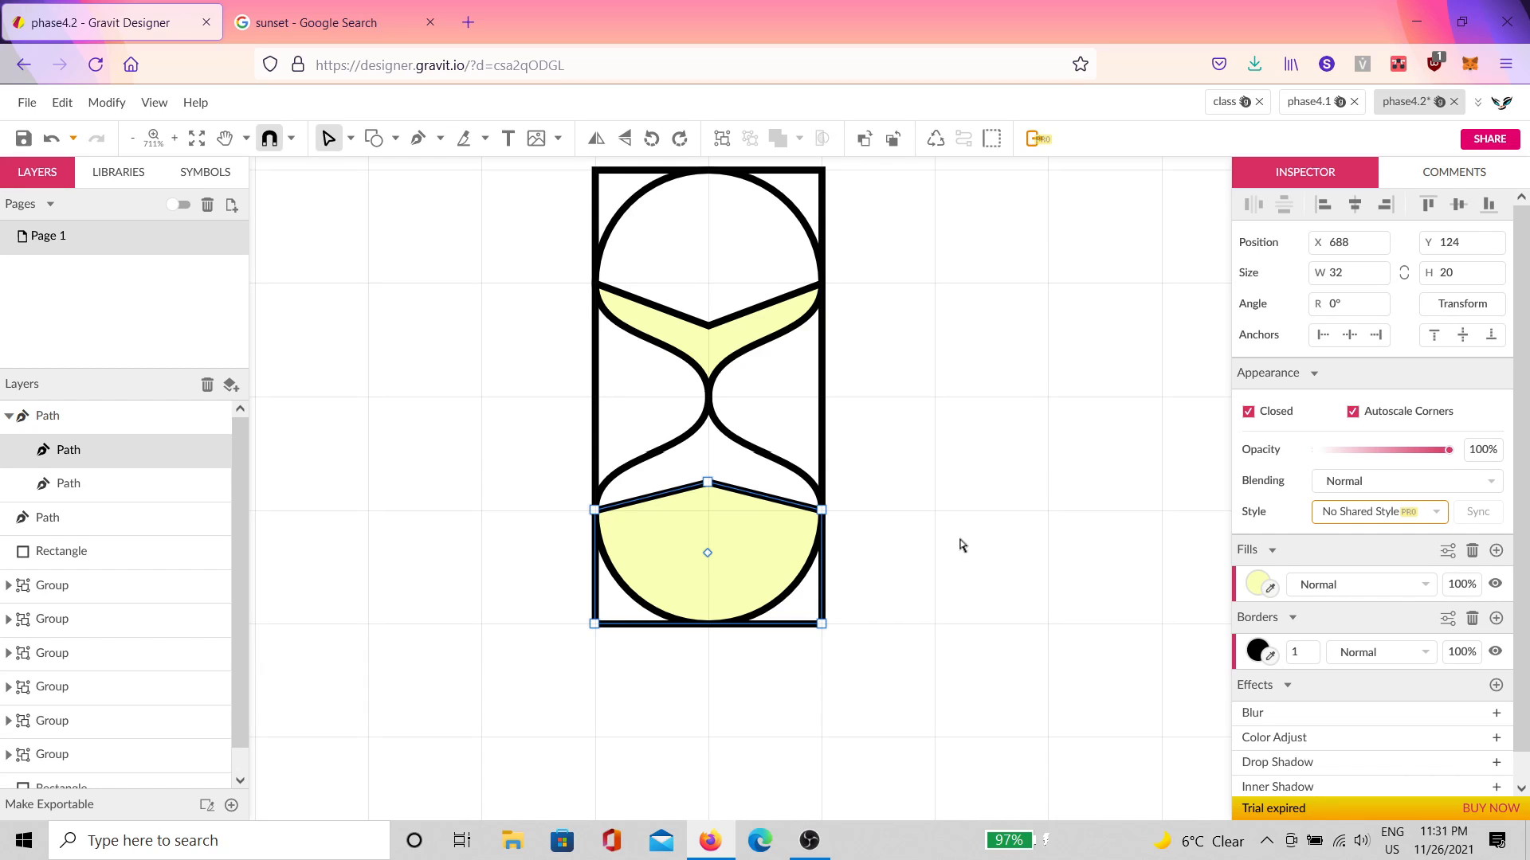
{"action": "scroll", "coordinate": [998, 540], "scroll_direction": "down", "scroll_amount": 2}
{"action": "left_click", "coordinate": [1027, 503]}
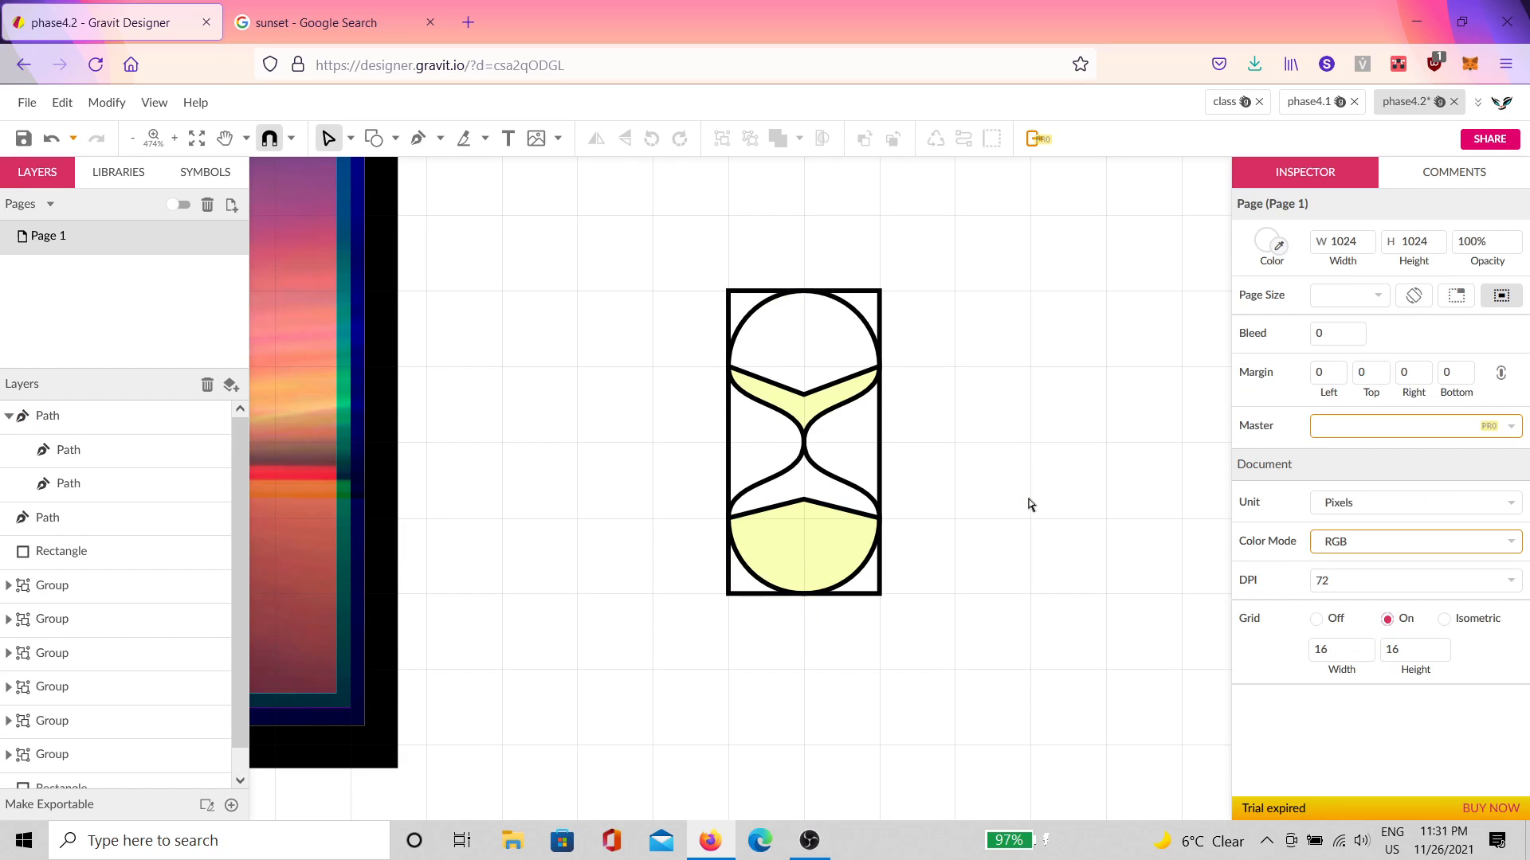
{"action": "left_click_drag", "start_coordinate": [1062, 494], "coordinate": [814, 499]}
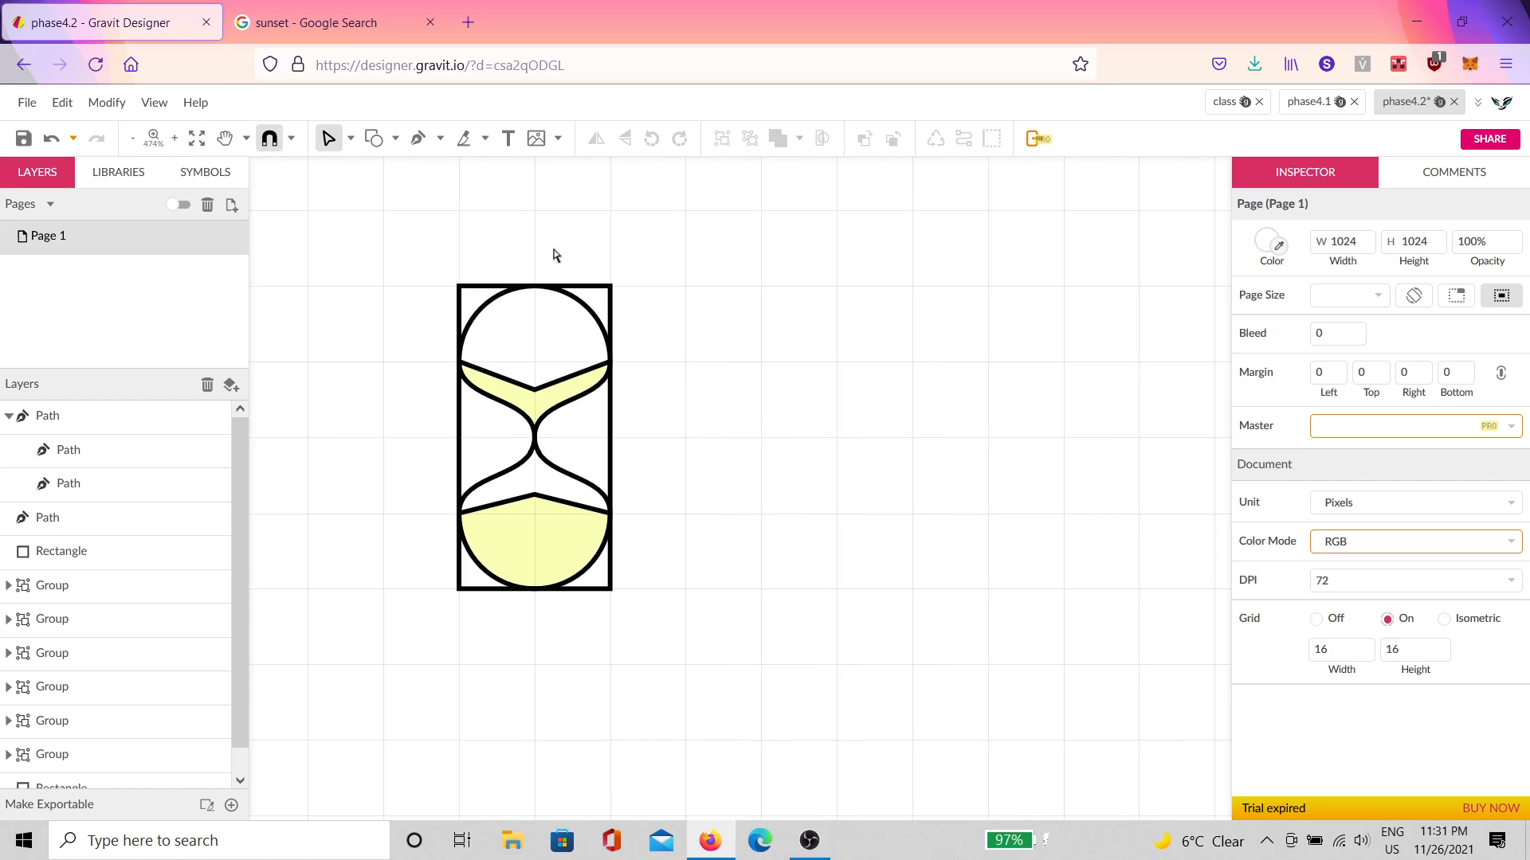
Step: With the Pen tool, draw the outline's left point, flat top edge and right corner
{"action": "left_click", "coordinate": [418, 138]}
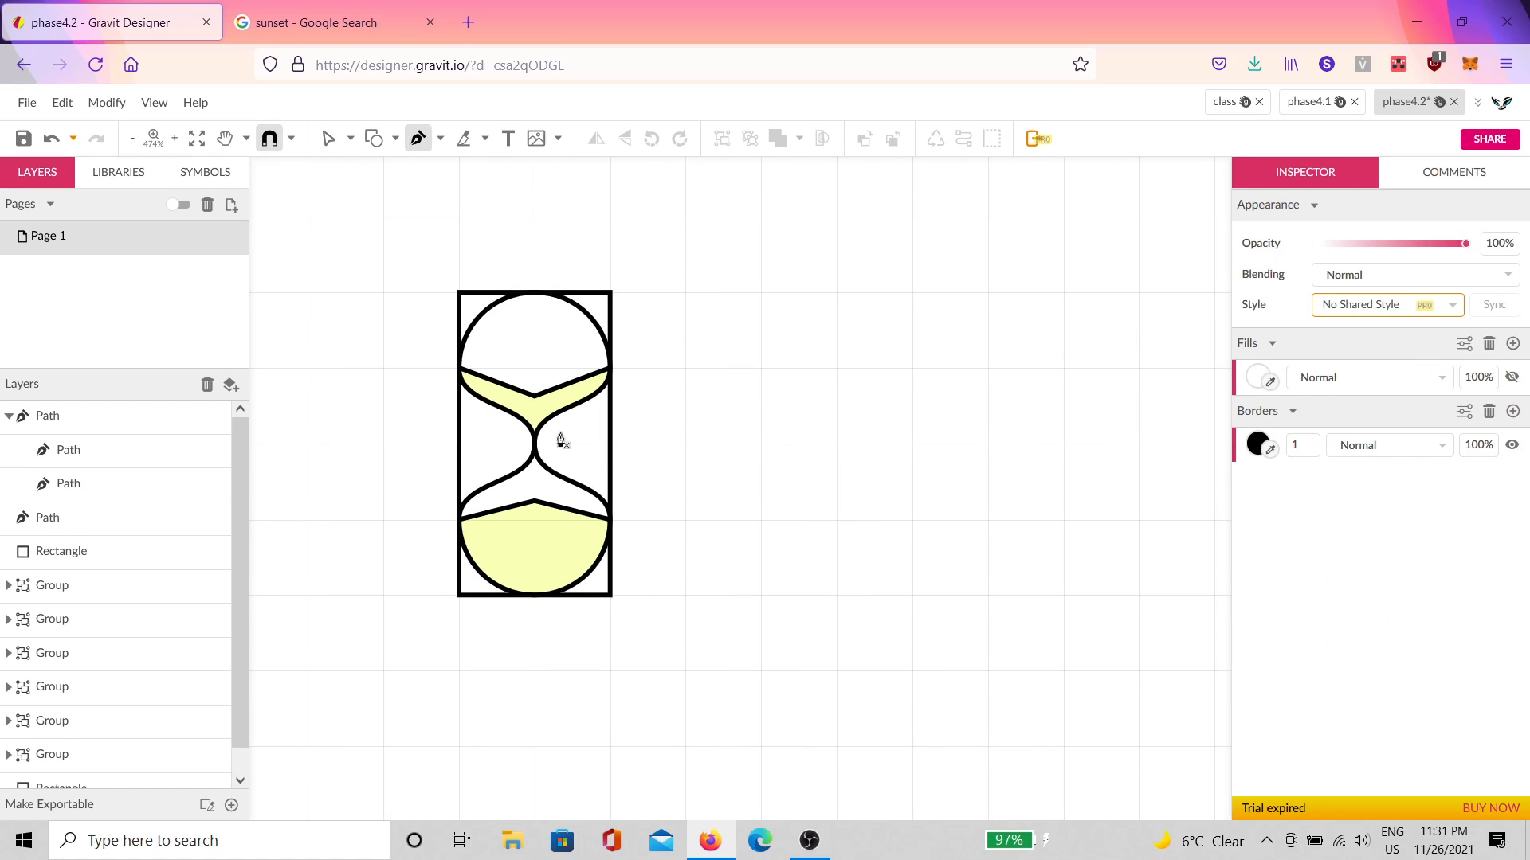
{"action": "left_click", "coordinate": [761, 443]}
{"action": "left_click", "coordinate": [836, 367]}
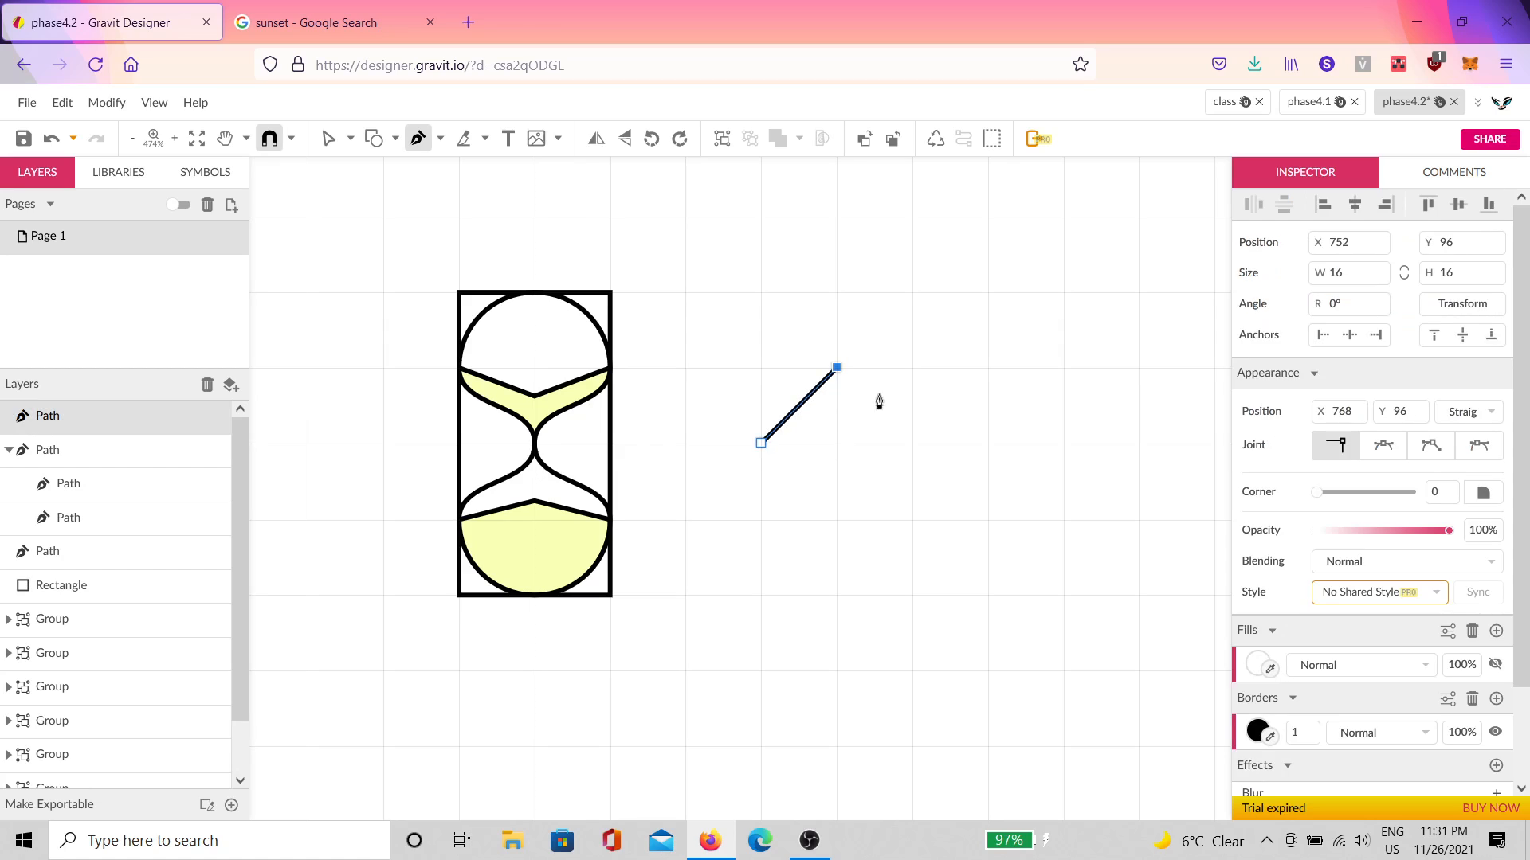
{"action": "left_click", "coordinate": [911, 368]}
{"action": "left_click_drag", "start_coordinate": [987, 367], "coordinate": [978, 390]}
{"action": "left_click", "coordinate": [1063, 367]}
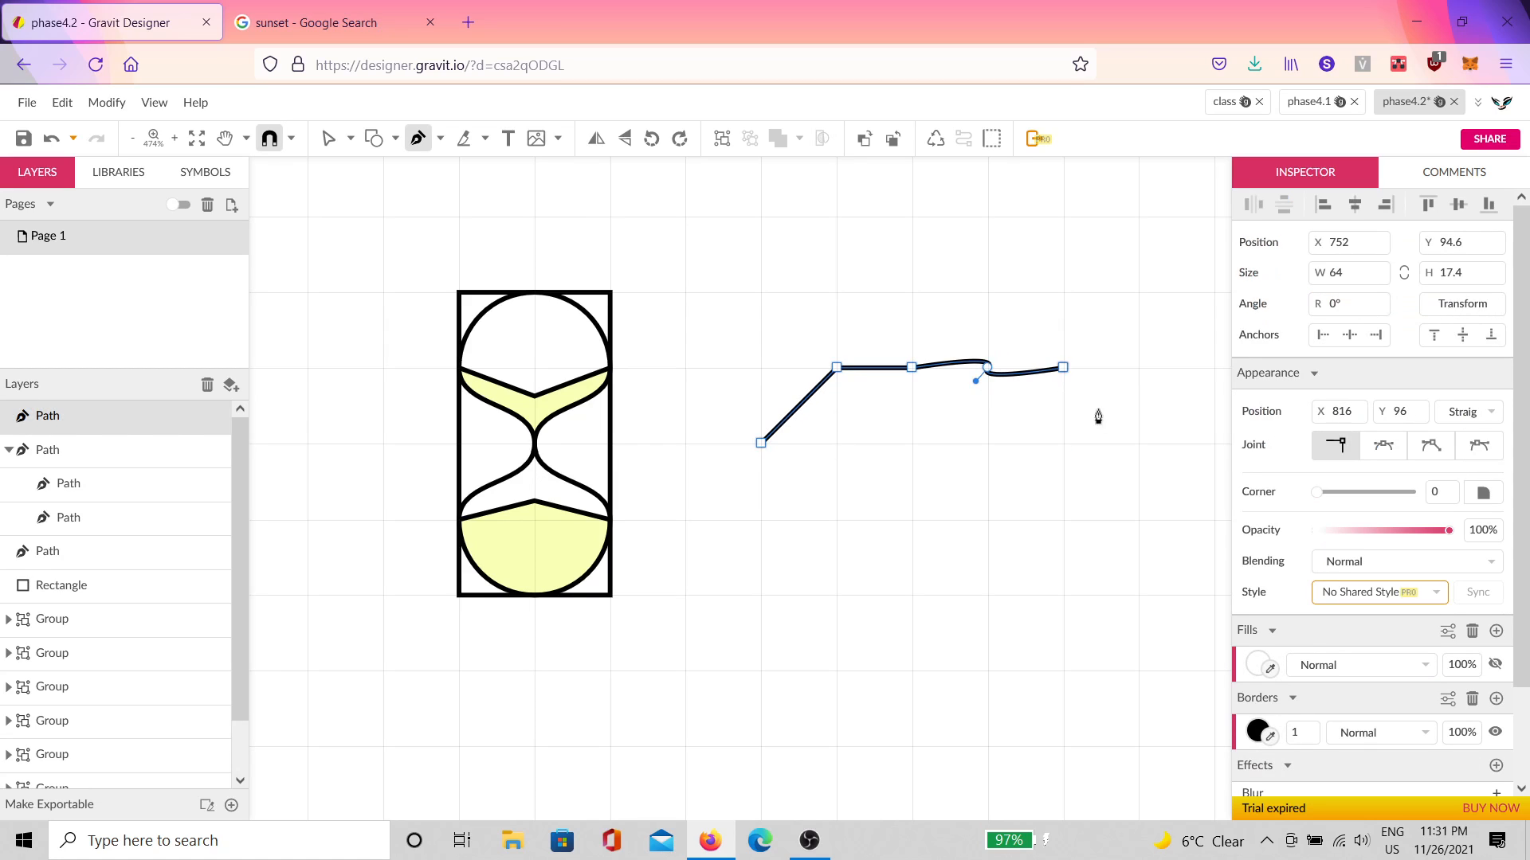
{"action": "left_click", "coordinate": [1138, 443]}
Step: Draw the three-dip zigzag lower edge and close the outline at its start
{"action": "left_click", "coordinate": [1063, 519]}
{"action": "left_click", "coordinate": [987, 443]}
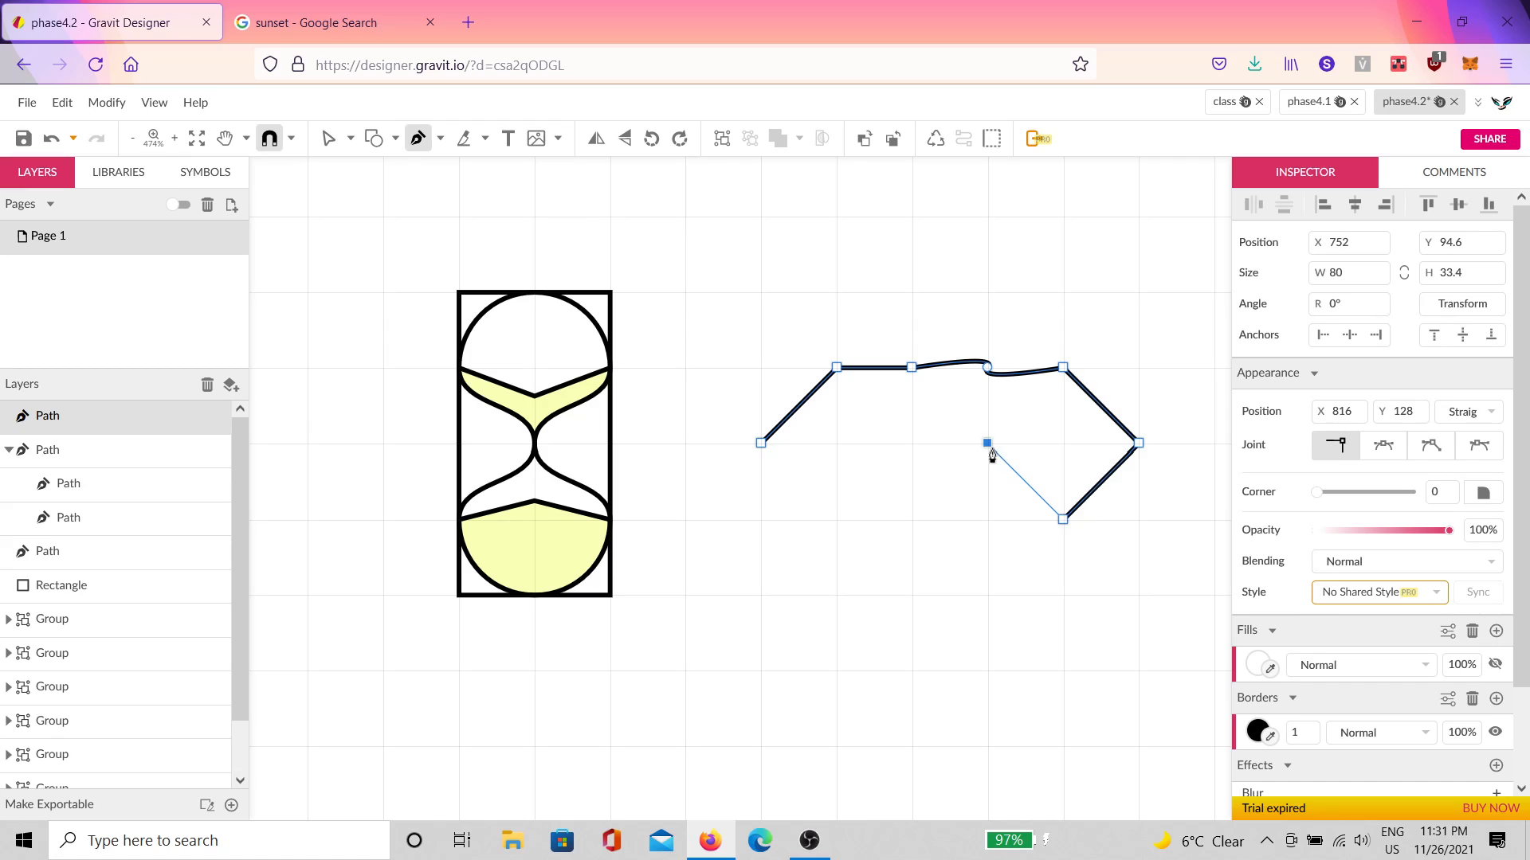
{"action": "left_click", "coordinate": [912, 519]}
{"action": "left_click_drag", "start_coordinate": [912, 518], "coordinate": [864, 464]}
{"action": "left_click", "coordinate": [837, 445]}
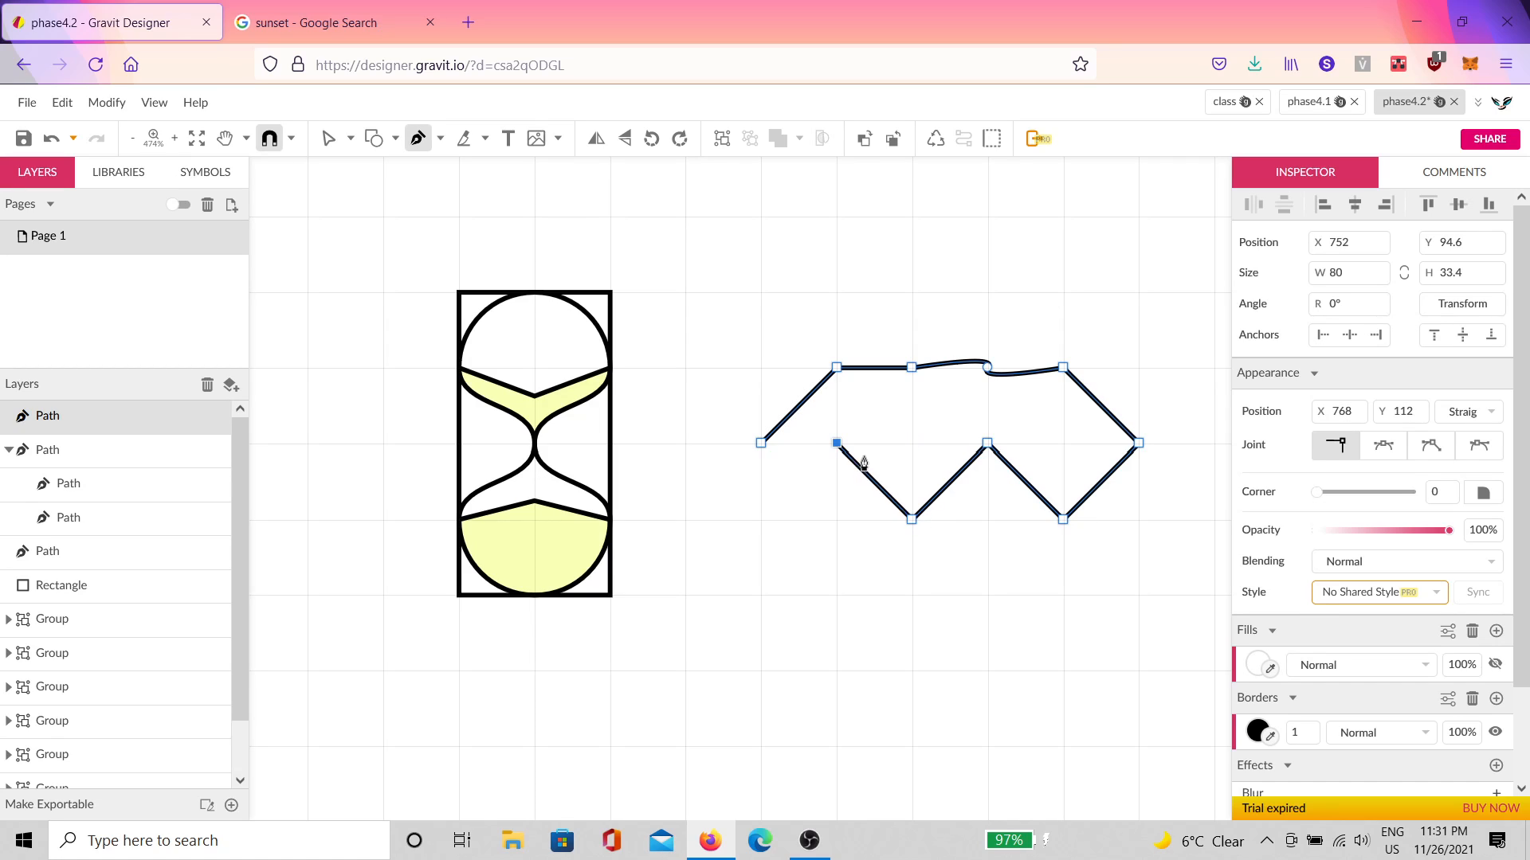
{"action": "left_click", "coordinate": [760, 519]}
{"action": "left_click", "coordinate": [767, 473]}
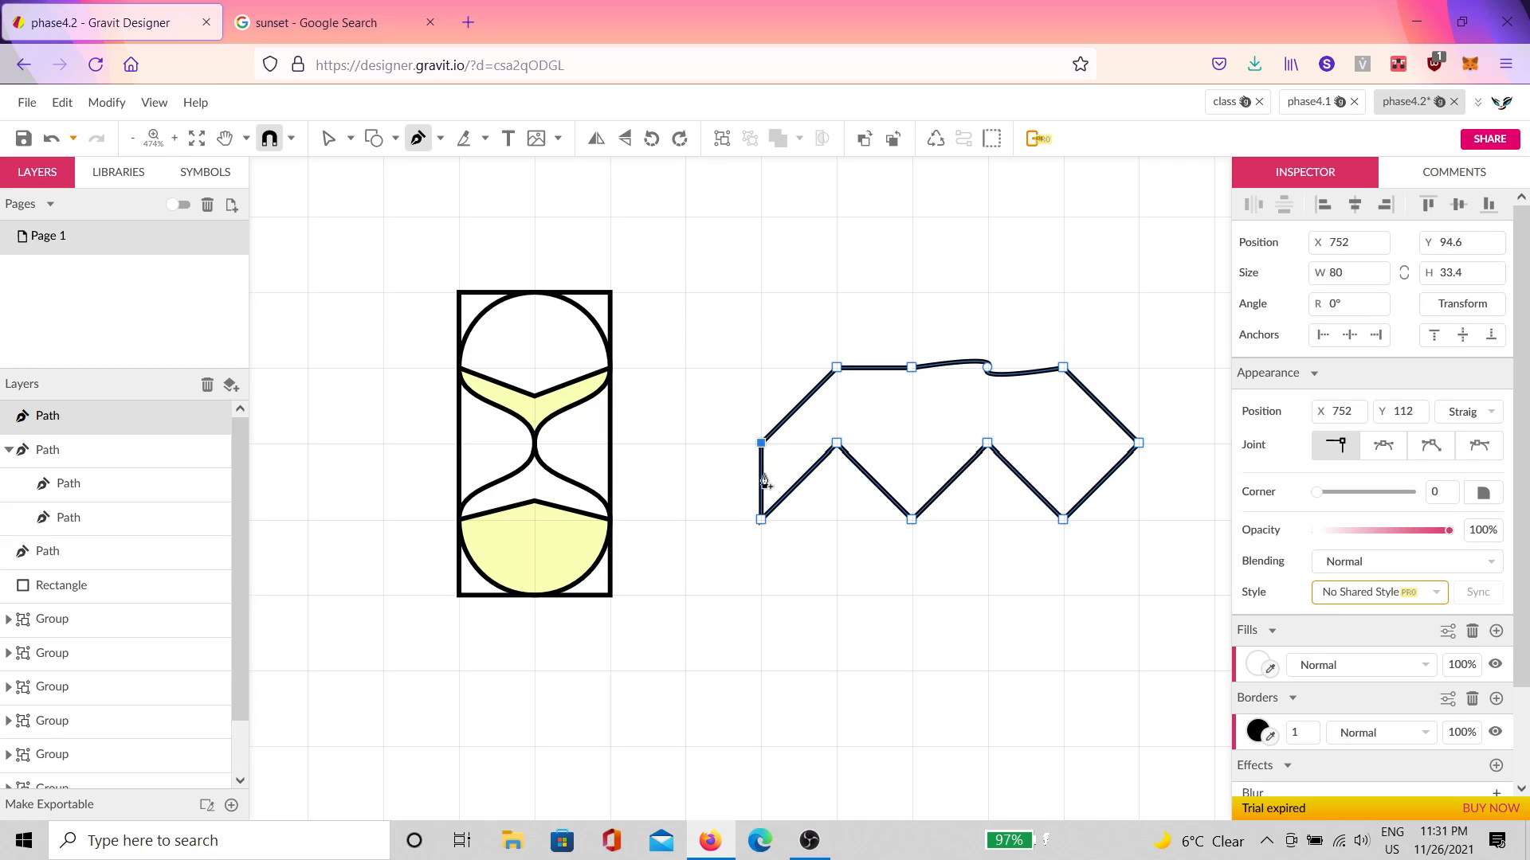
Step: Move five zigzag points one grid step right, then select the lower-left point
{"action": "key", "text": "v"}
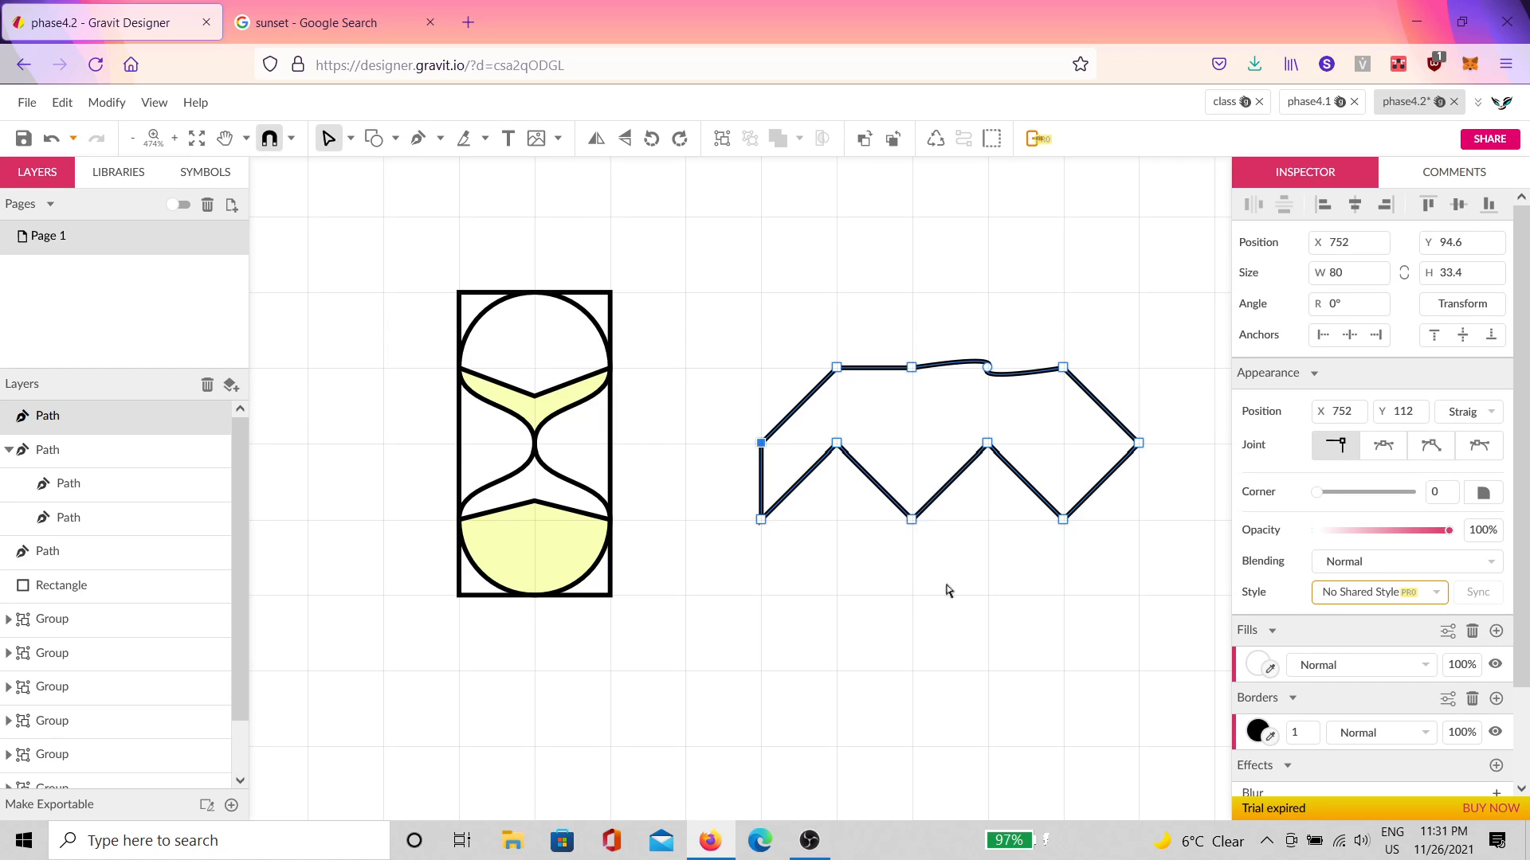
{"action": "left_click_drag", "start_coordinate": [1145, 626], "coordinate": [805, 424]}
{"action": "left_click_drag", "start_coordinate": [991, 446], "coordinate": [1029, 451]}
{"action": "left_click", "coordinate": [857, 543]}
{"action": "left_click_drag", "start_coordinate": [801, 548], "coordinate": [836, 519]}
Step: Make the lower-left and four top points sharp corners to straighten the top edge
{"action": "left_click", "coordinate": [1316, 451]}
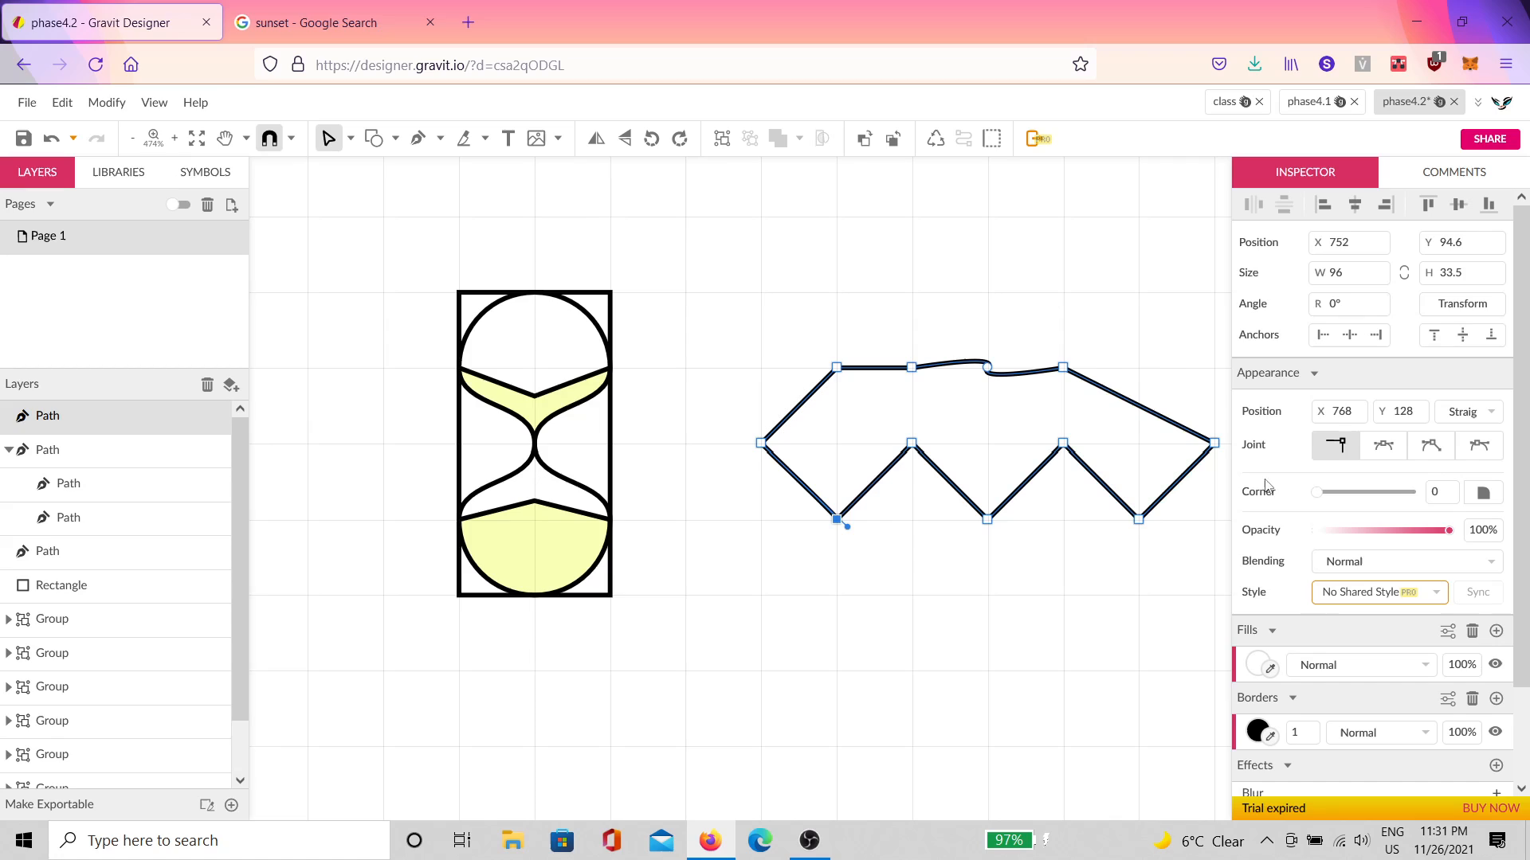
{"action": "left_click_drag", "start_coordinate": [793, 309], "coordinate": [1125, 416]}
{"action": "left_click", "coordinate": [1339, 446]}
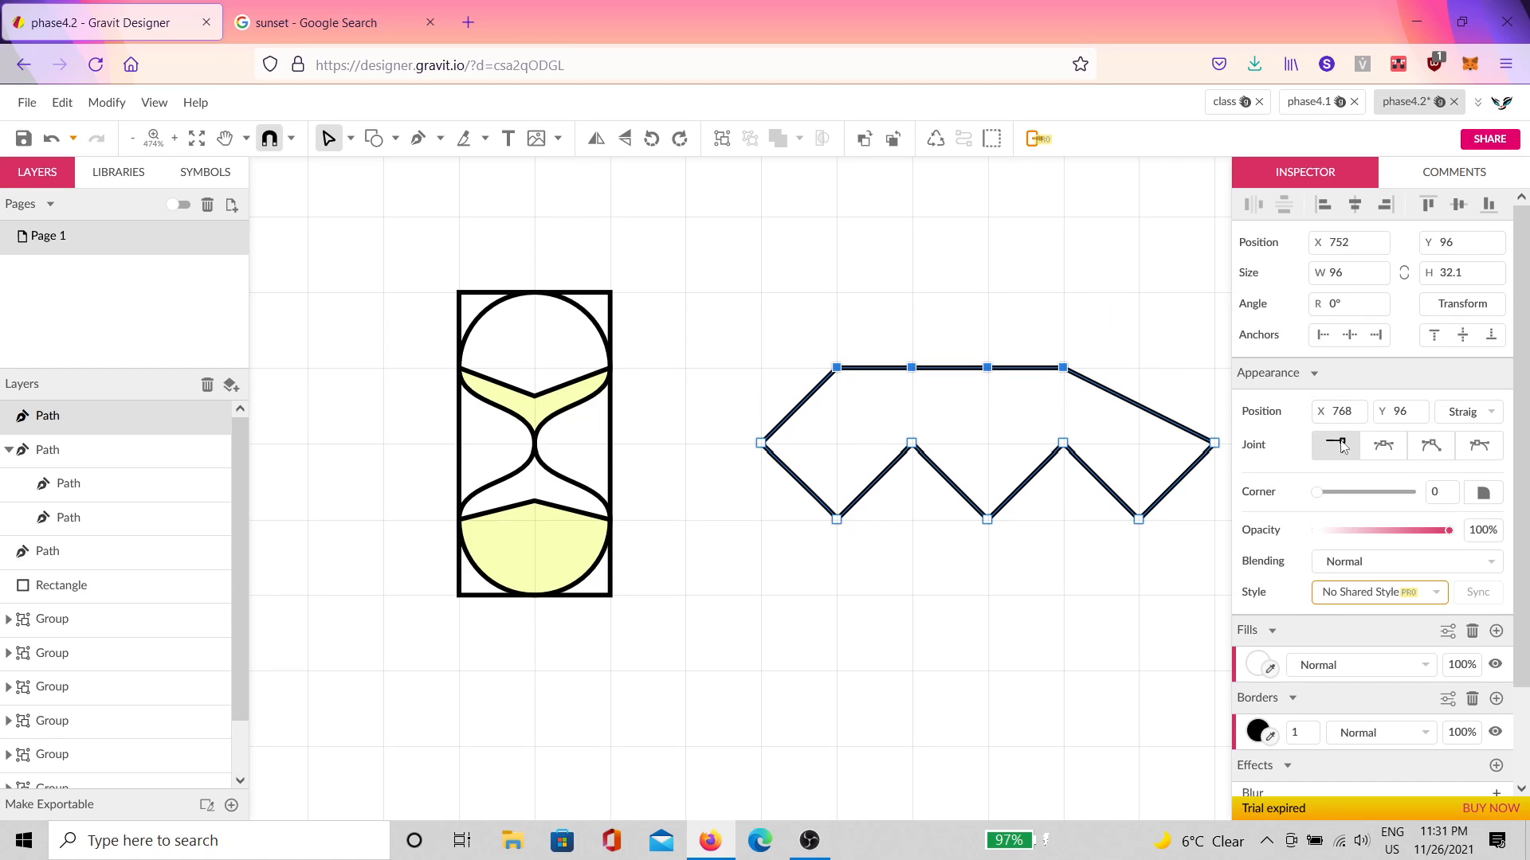
Step: Add a top-right point and reposition top-edge points to form three joined diamonds
{"action": "left_click", "coordinate": [1145, 412]}
{"action": "left_click_drag", "start_coordinate": [1145, 410], "coordinate": [1145, 380]}
{"action": "key", "text": "space"}
{"action": "left_click_drag", "start_coordinate": [1103, 559], "coordinate": [942, 537]}
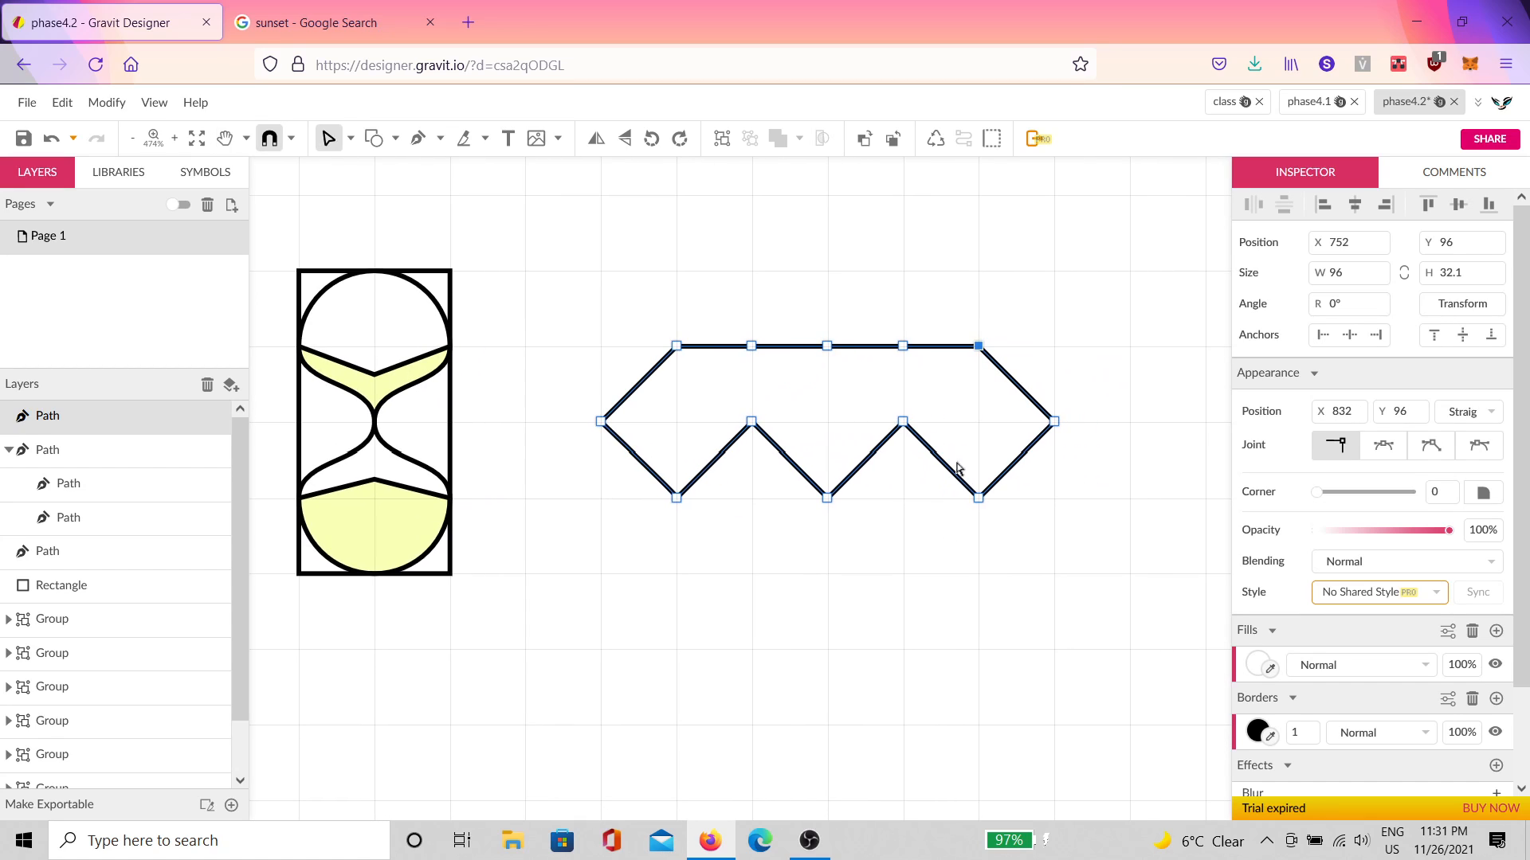
{"action": "left_click", "coordinate": [903, 346]}
{"action": "mouse_move", "coordinate": [782, 317]}
{"action": "left_mouse_down"}
{"action": "mouse_move", "coordinate": [729, 351]}
{"action": "mouse_move", "coordinate": [758, 414]}
{"action": "left_mouse_up"}
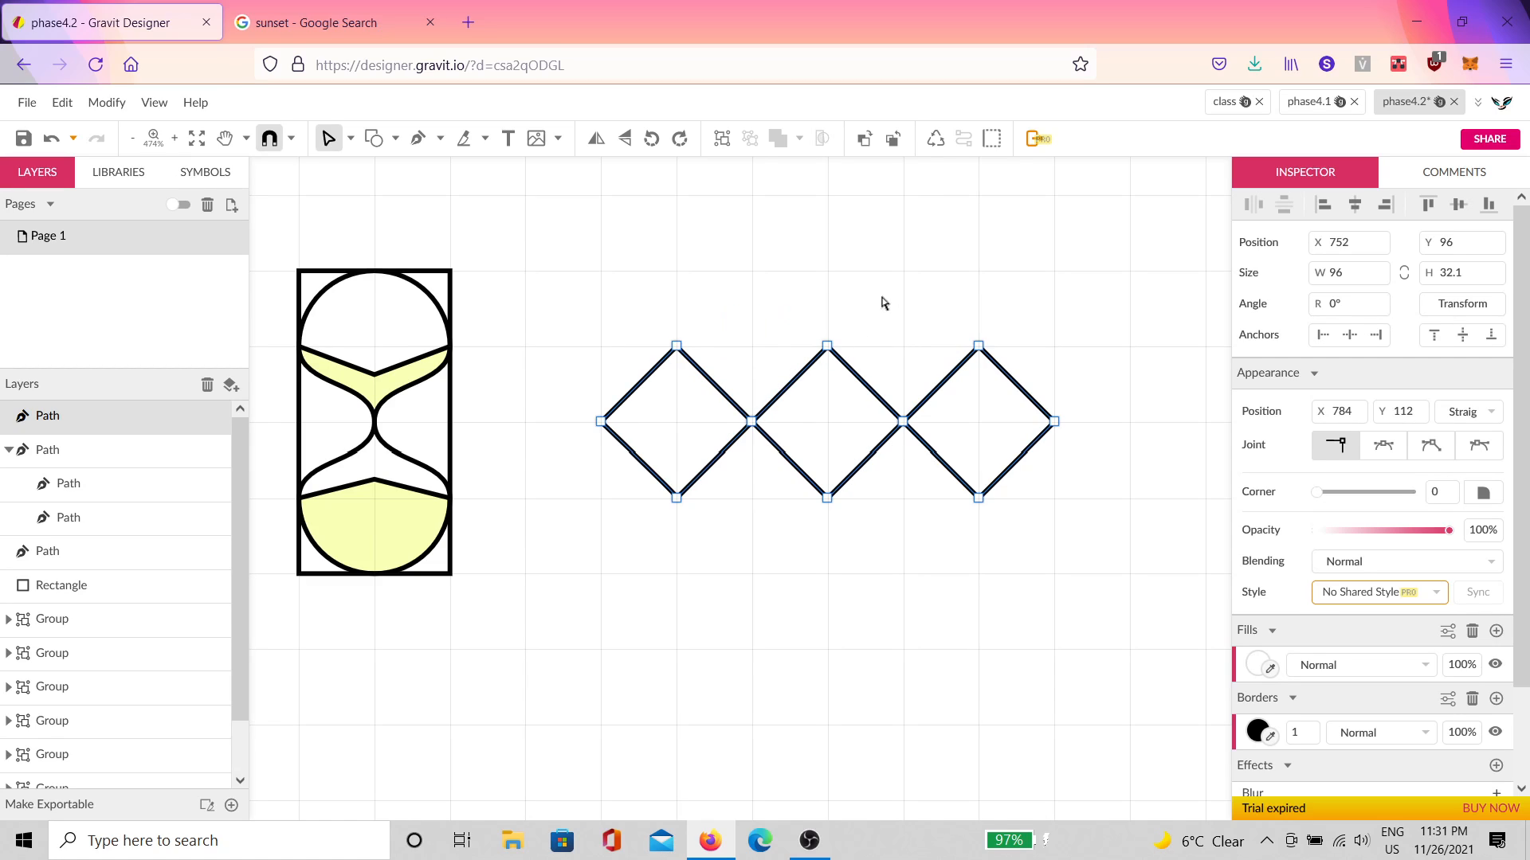
{"action": "left_click", "coordinate": [900, 298]}
Step: Select all the diamond outline's points and round them into smooth mirrored curves
{"action": "mouse_move", "coordinate": [1109, 280]}
{"action": "left_mouse_down"}
{"action": "mouse_move", "coordinate": [437, 482]}
{"action": "mouse_move", "coordinate": [478, 576]}
{"action": "left_mouse_up"}
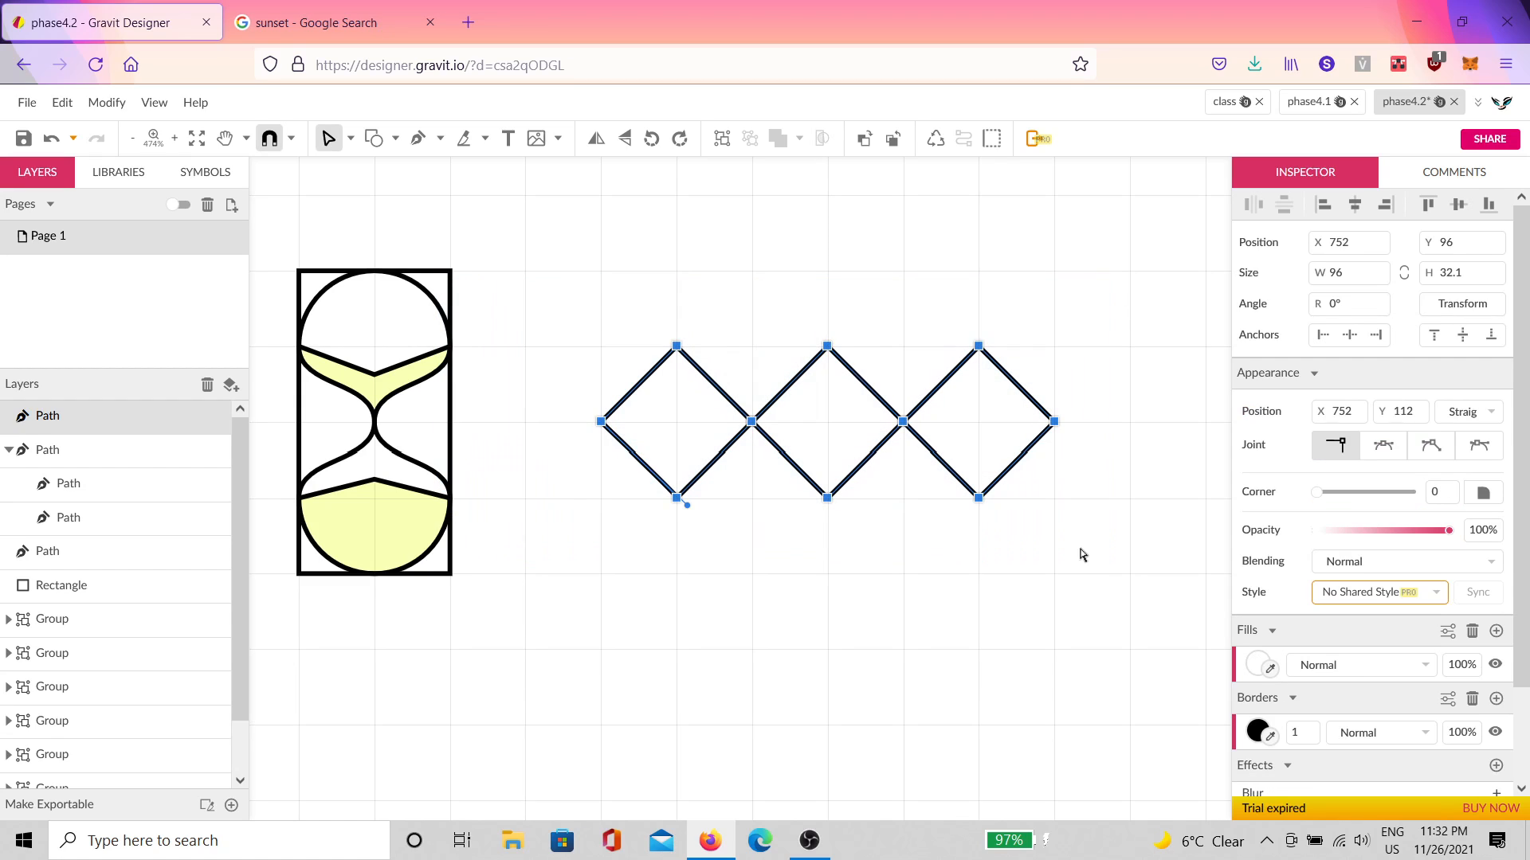
{"action": "left_click", "coordinate": [1379, 462]}
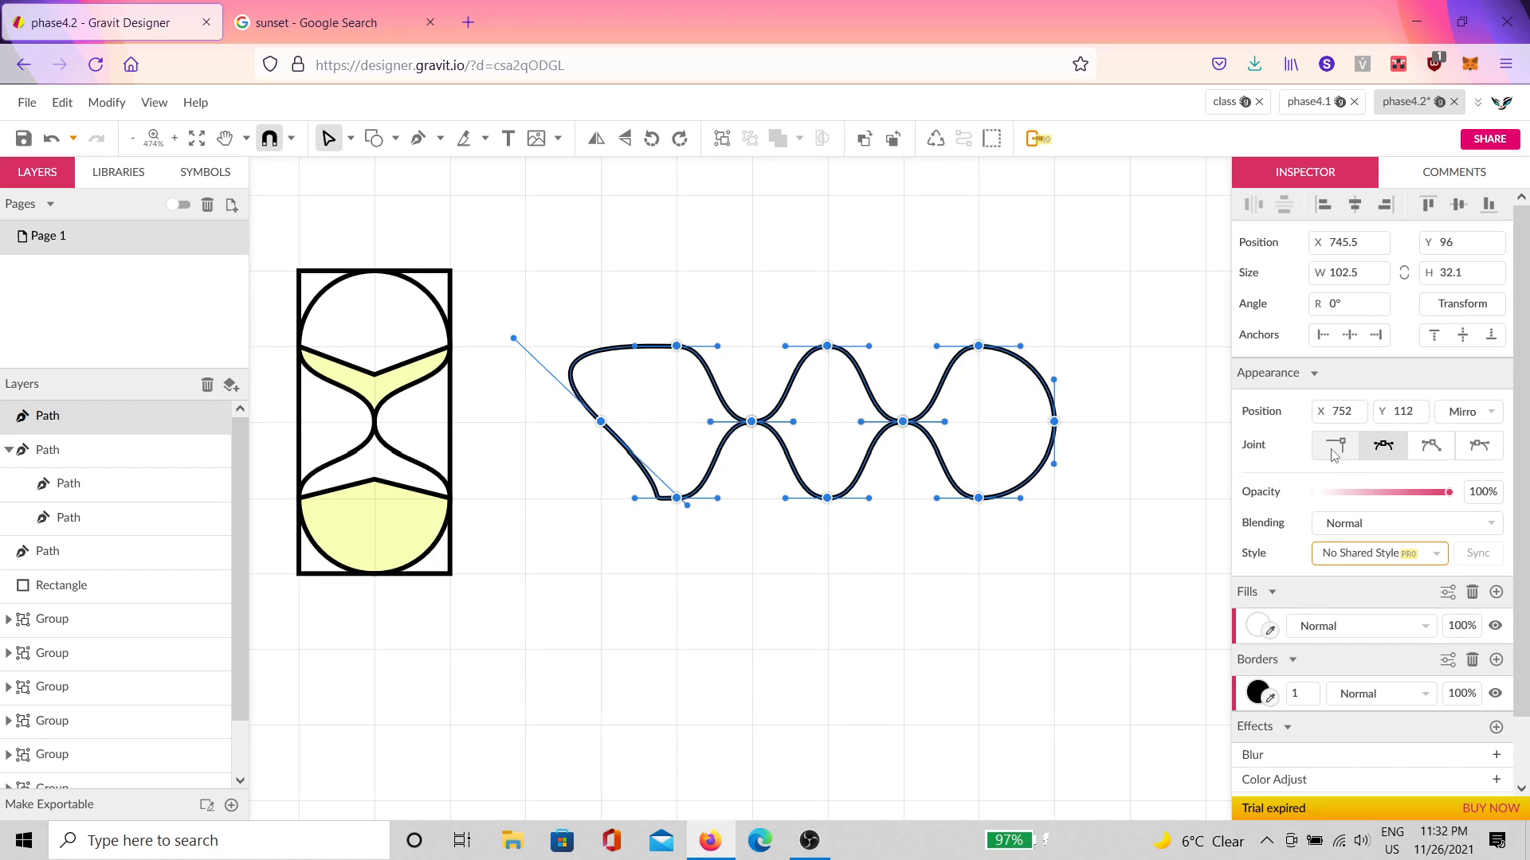
{"action": "left_click", "coordinate": [1332, 451]}
{"action": "left_click", "coordinate": [1144, 311]}
{"action": "left_click_drag", "start_coordinate": [1155, 273], "coordinate": [566, 612]}
{"action": "left_click", "coordinate": [1383, 446]}
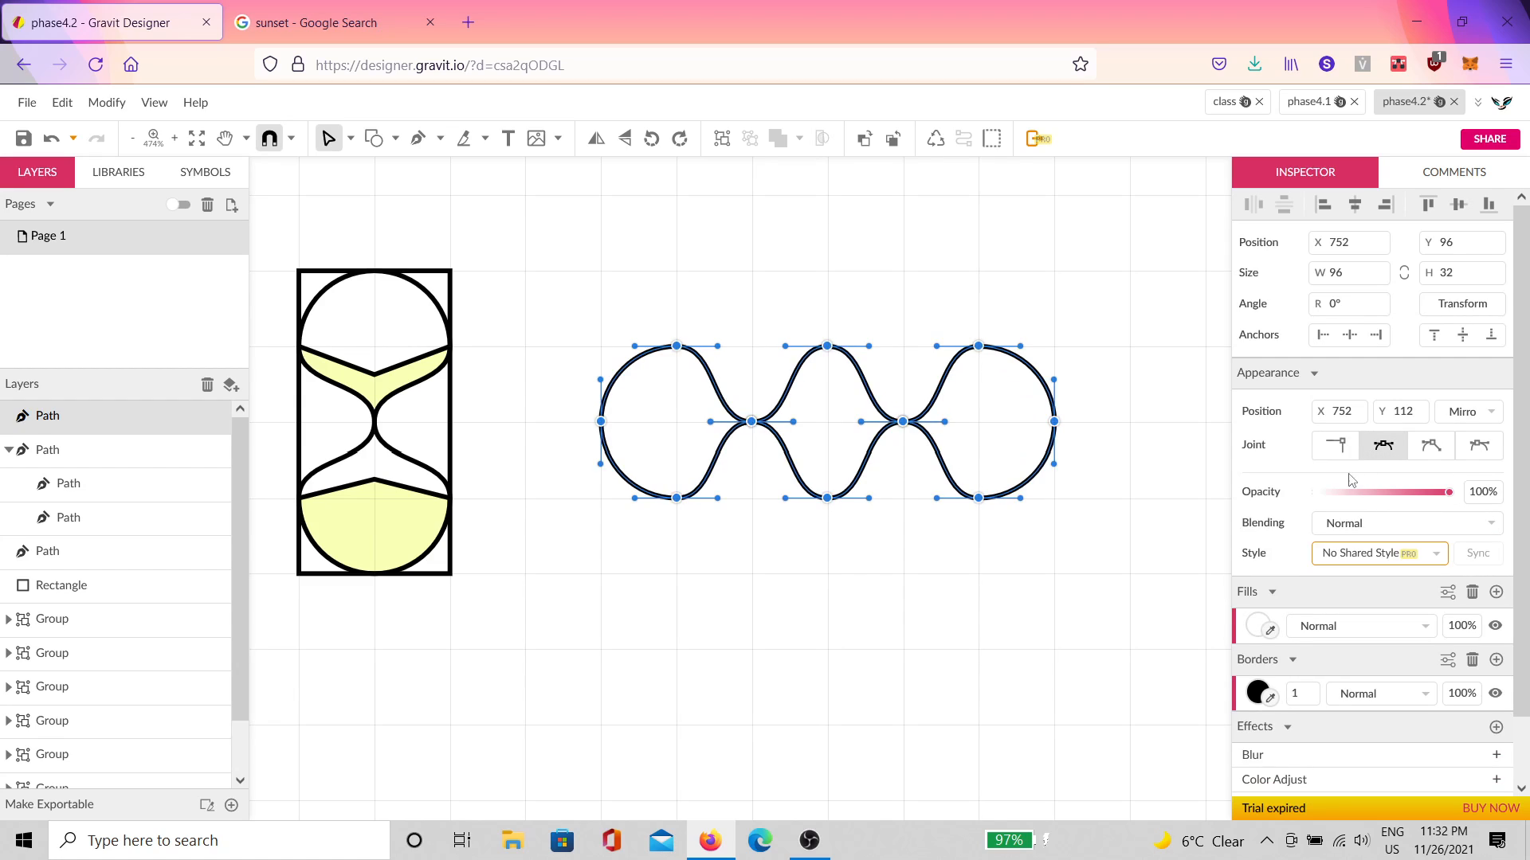
{"action": "left_click", "coordinate": [995, 550]}
{"action": "scroll", "coordinate": [924, 438], "scroll_direction": "up", "scroll_amount": 2}
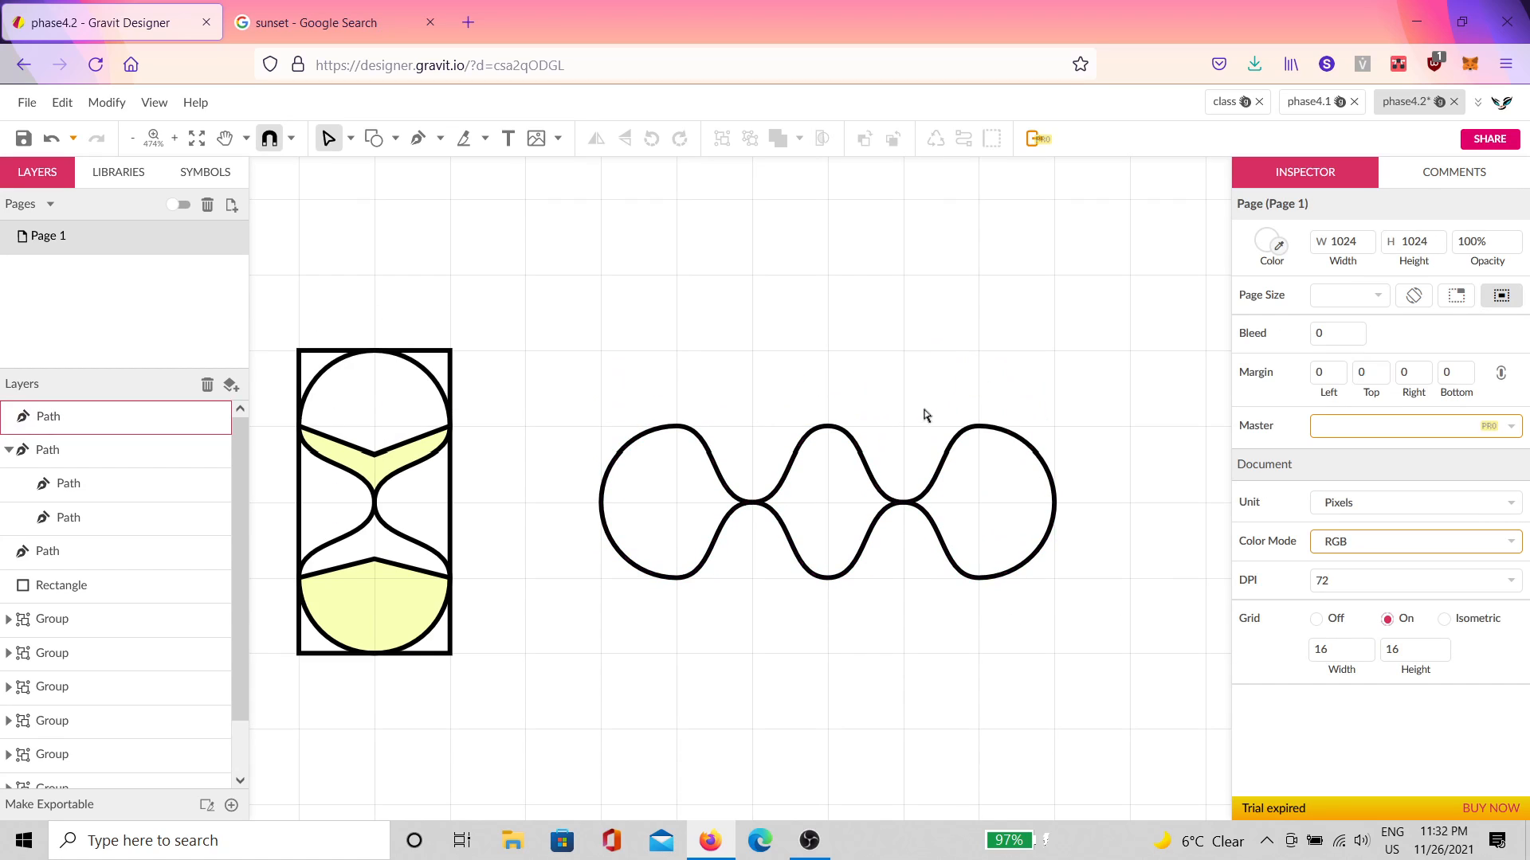
Step: Draw two small circles above the wavy shape's left and right lobes with black outlines
{"action": "left_click", "coordinate": [395, 140]}
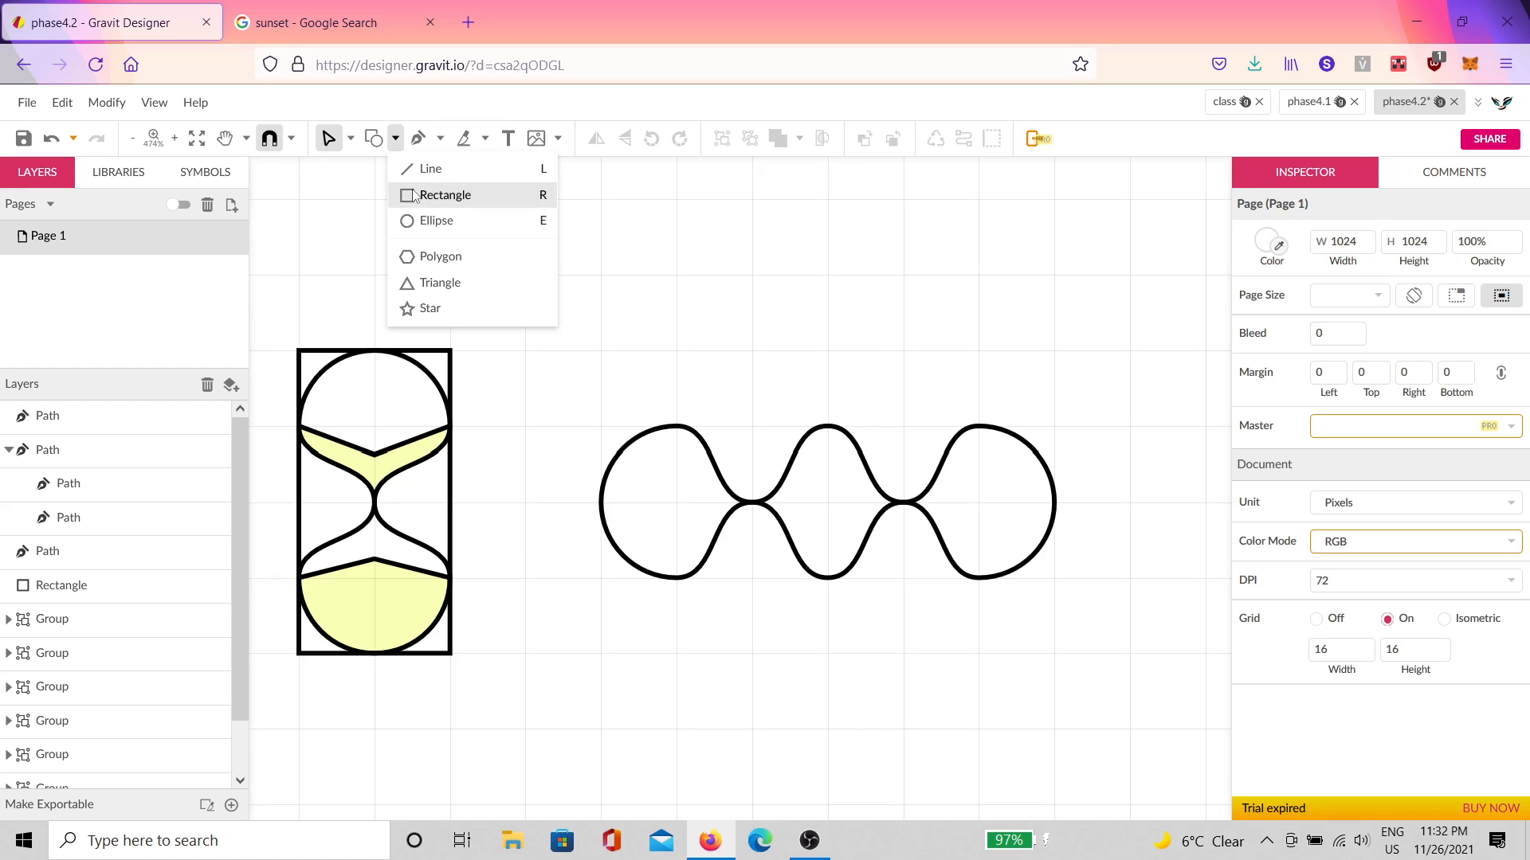
{"action": "left_click", "coordinate": [436, 218]}
{"action": "mouse_move", "coordinate": [683, 284]}
{"action": "left_mouse_down"}
{"action": "mouse_move", "coordinate": [751, 351]}
{"action": "mouse_move", "coordinate": [984, 333]}
{"action": "left_mouse_up"}
{"action": "key", "text": "ctrl+d"}
{"action": "left_click_drag", "start_coordinate": [1041, 273], "coordinate": [597, 322]}
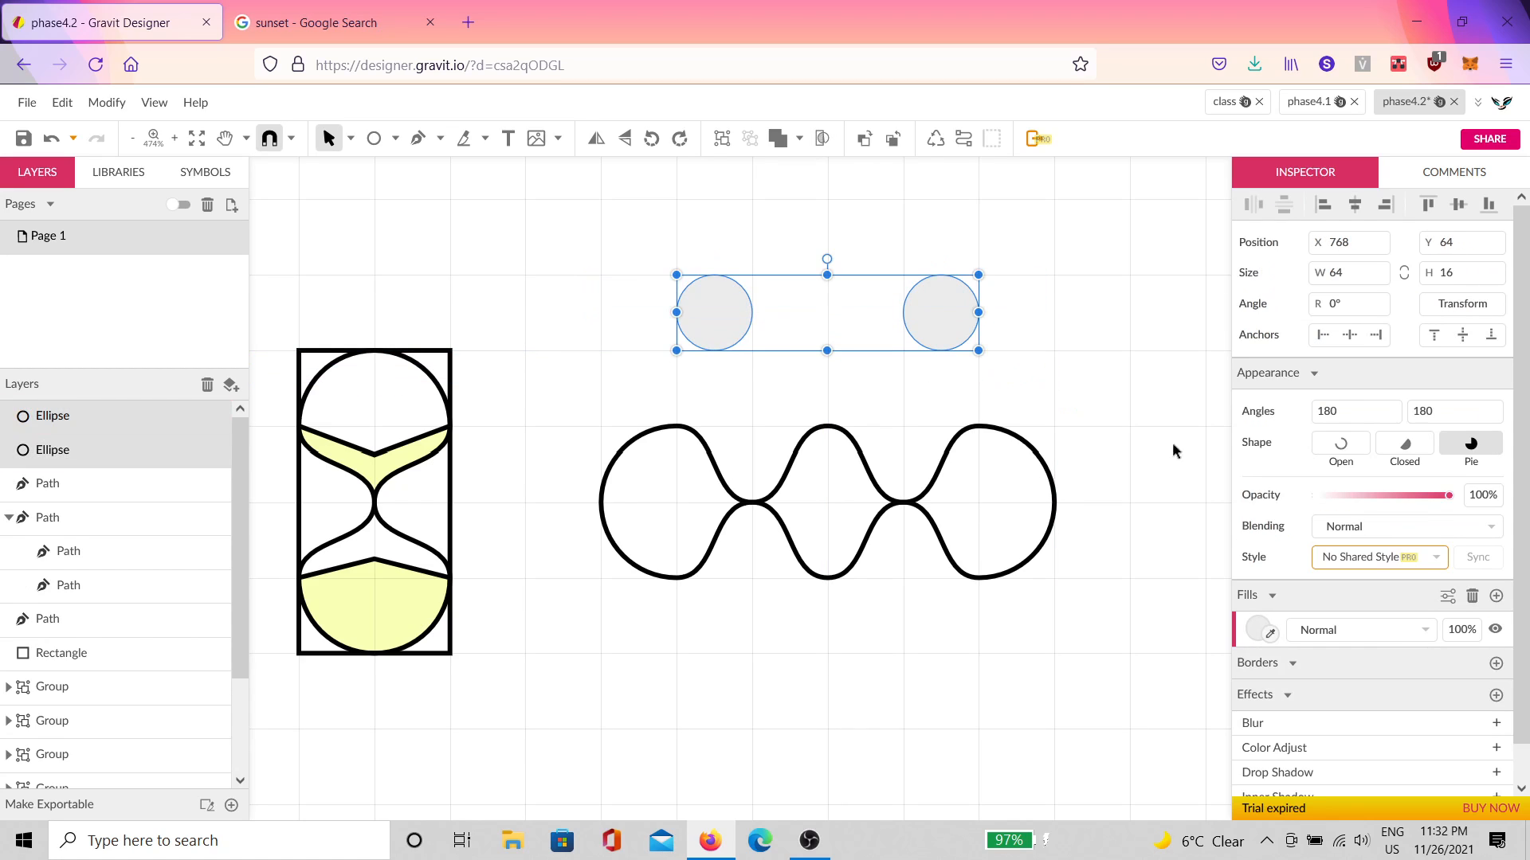
{"action": "left_click", "coordinate": [1497, 664]}
{"action": "left_click", "coordinate": [1447, 664]}
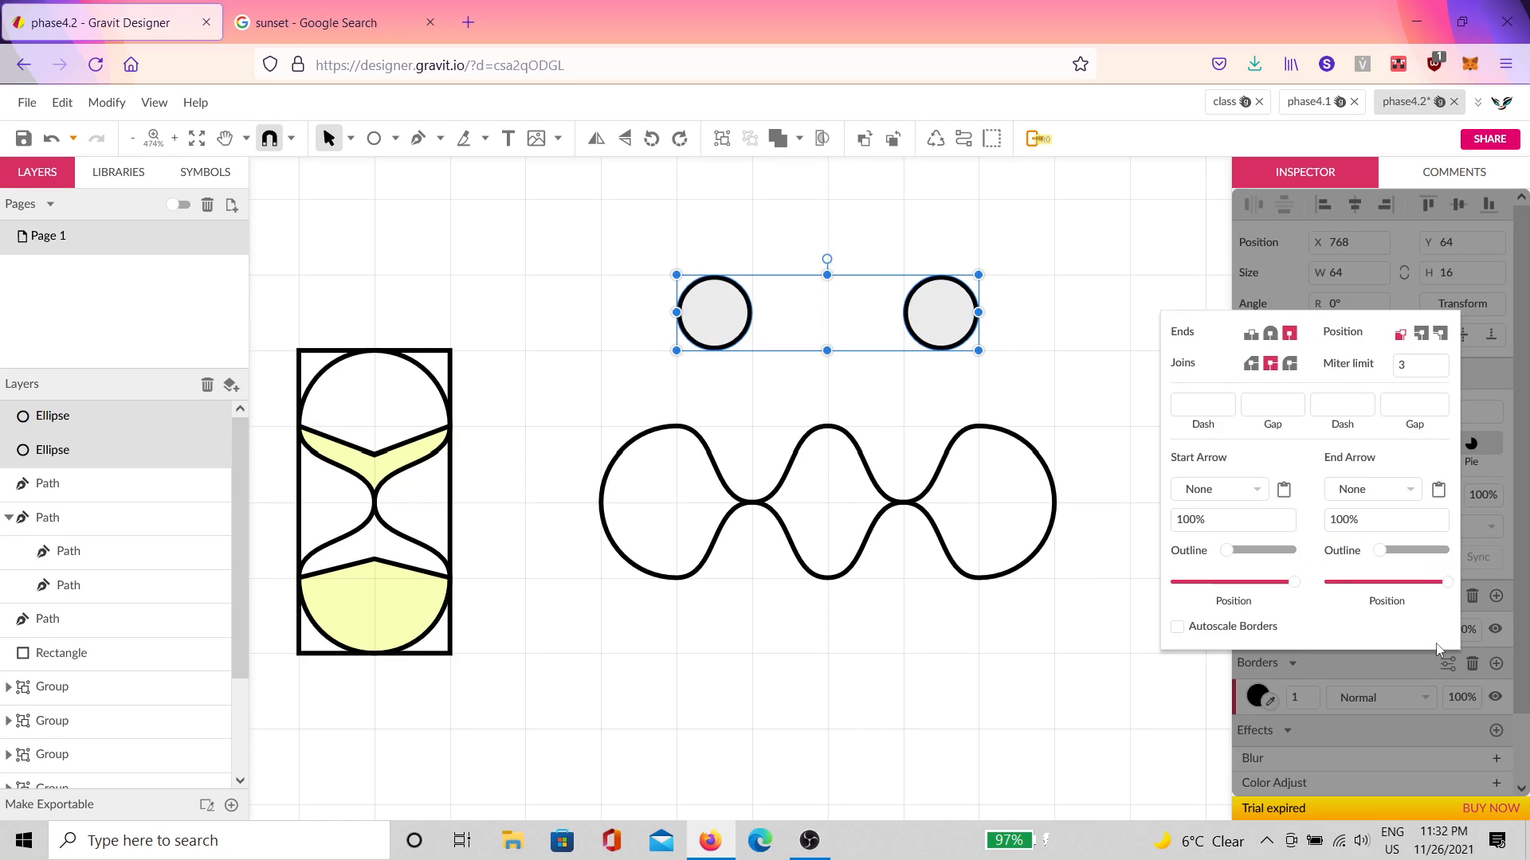
{"action": "left_click", "coordinate": [1054, 319]}
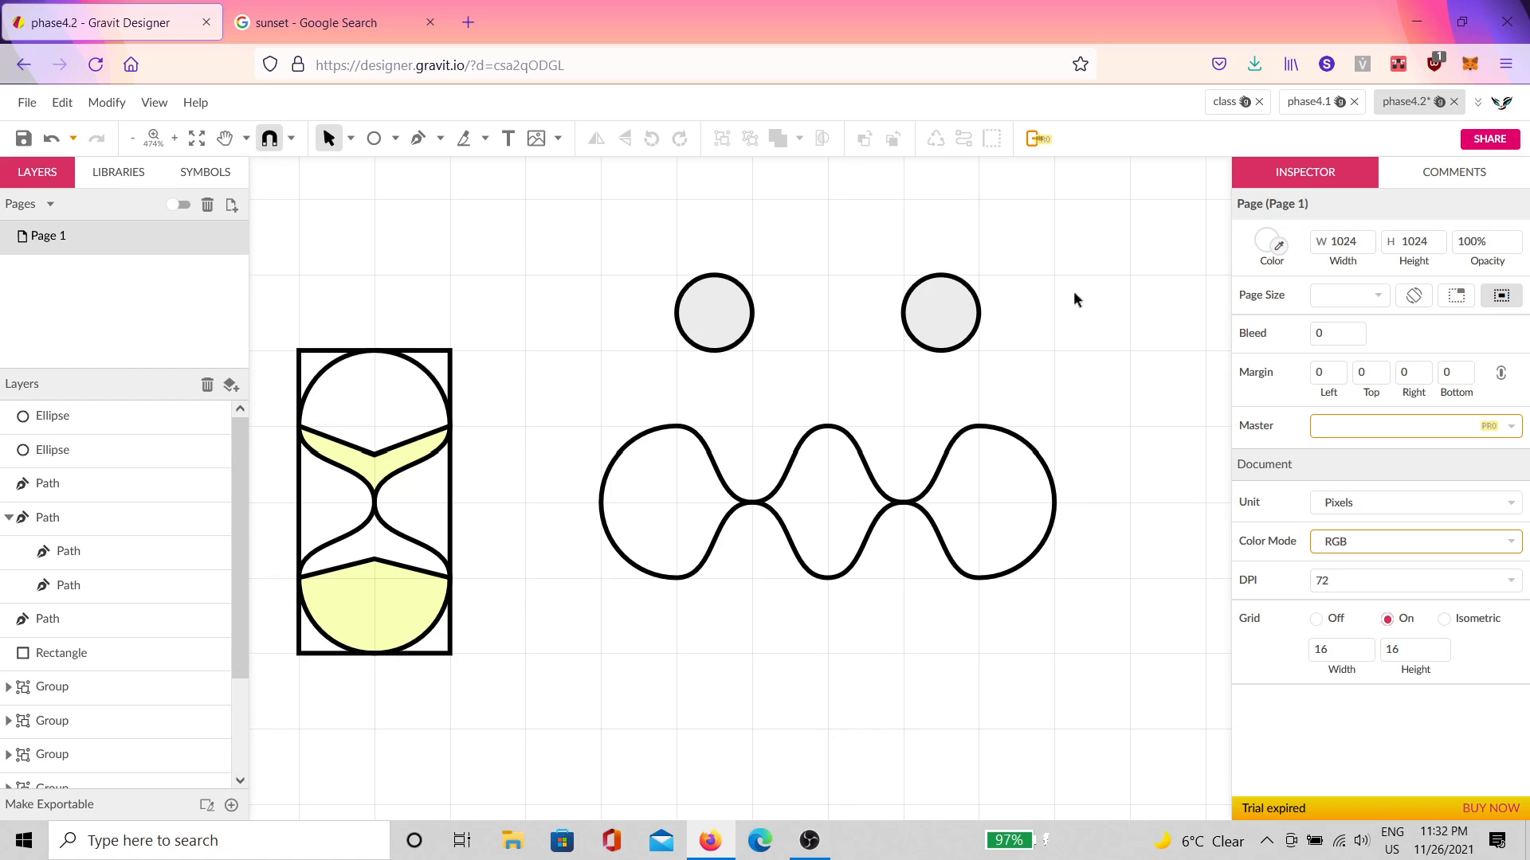
Step: Fill both circles and the wavy shape red #FD5B5B
{"action": "mouse_move", "coordinate": [1121, 256]}
{"action": "left_mouse_down"}
{"action": "mouse_move", "coordinate": [908, 427]}
{"action": "mouse_move", "coordinate": [804, 606]}
{"action": "left_mouse_up"}
{"action": "left_click", "coordinate": [1259, 550]}
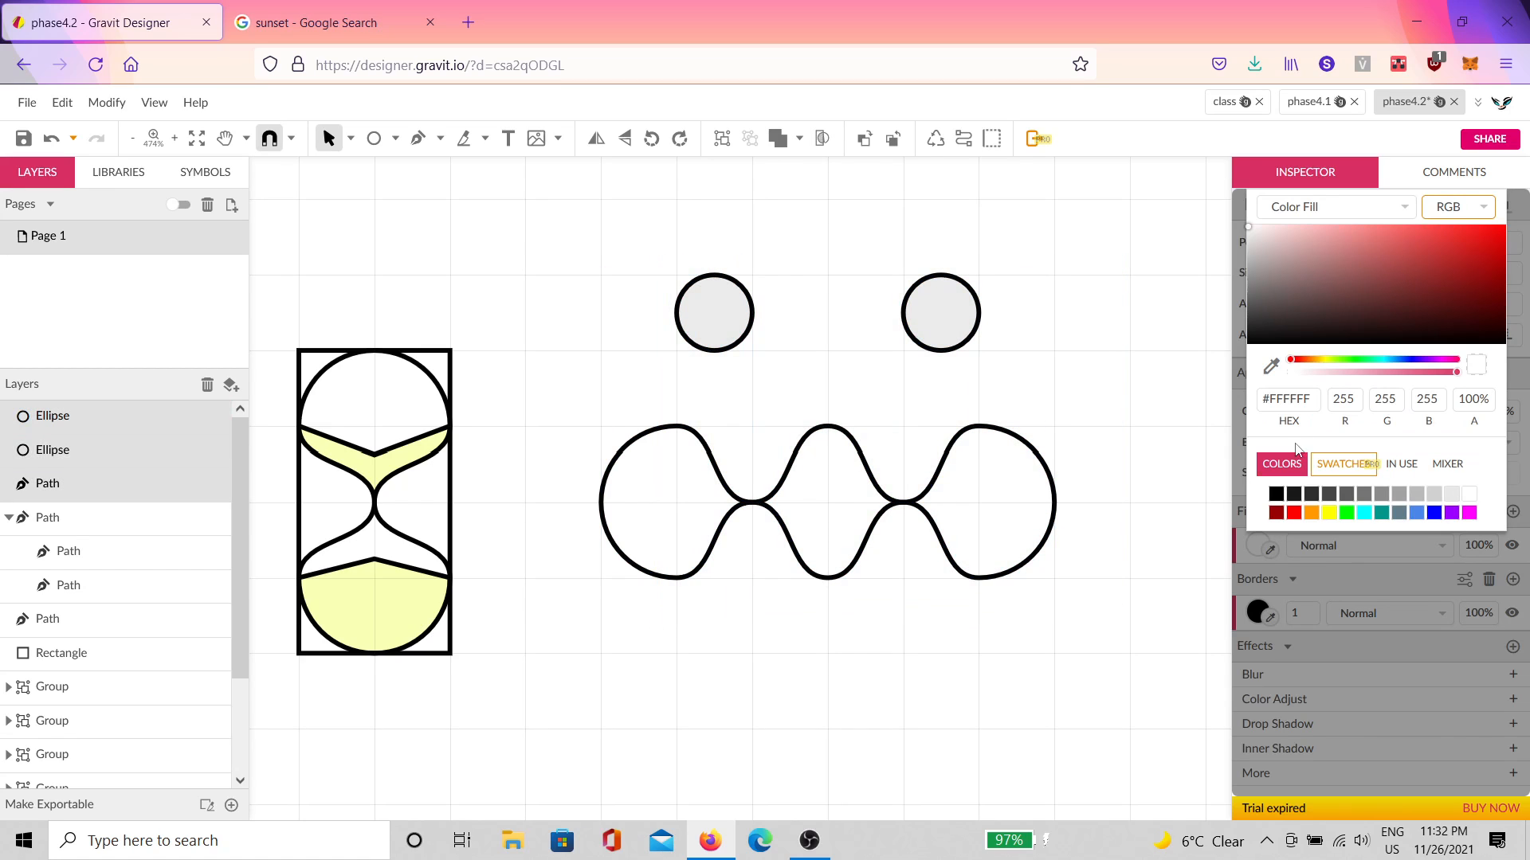
{"action": "left_click_drag", "start_coordinate": [1344, 239], "coordinate": [1412, 226]}
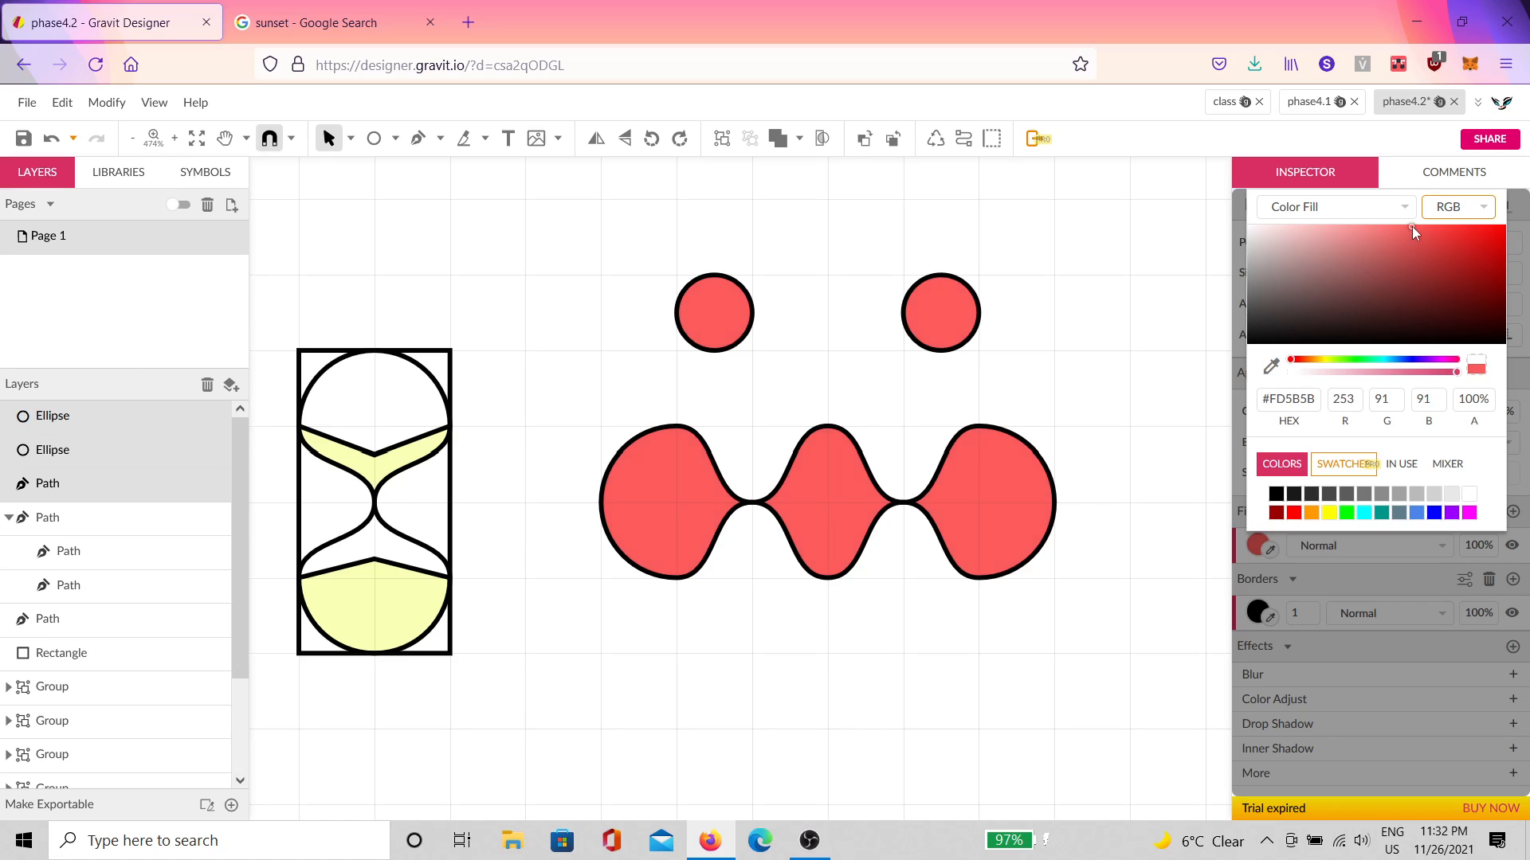
{"action": "left_click", "coordinate": [1058, 244]}
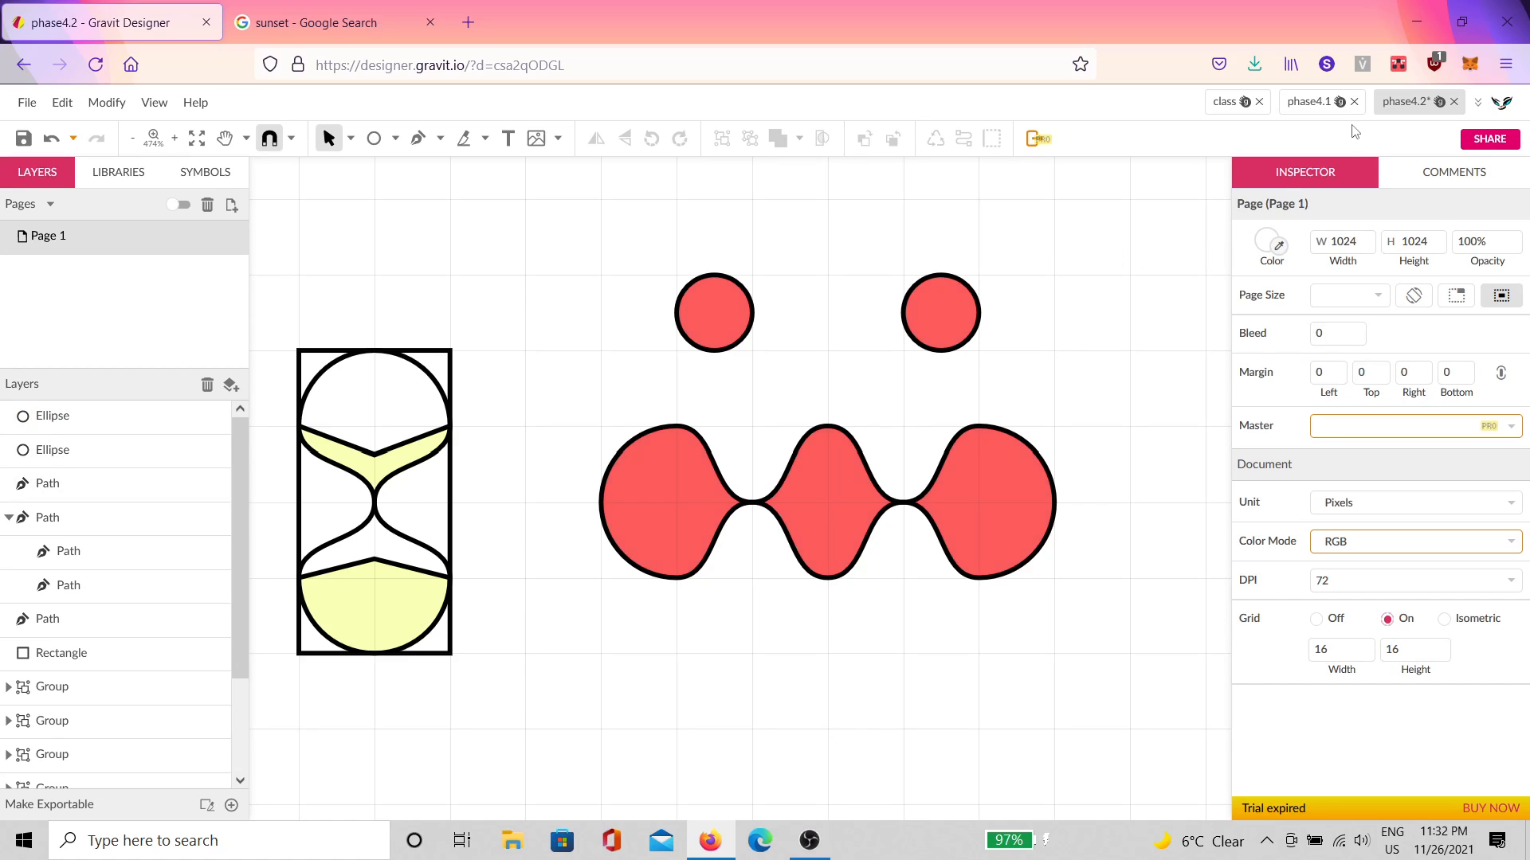
Step: Switch between the phase4.1 and phase4.2 documents, ending on phase4.1
{"action": "left_click", "coordinate": [1309, 108]}
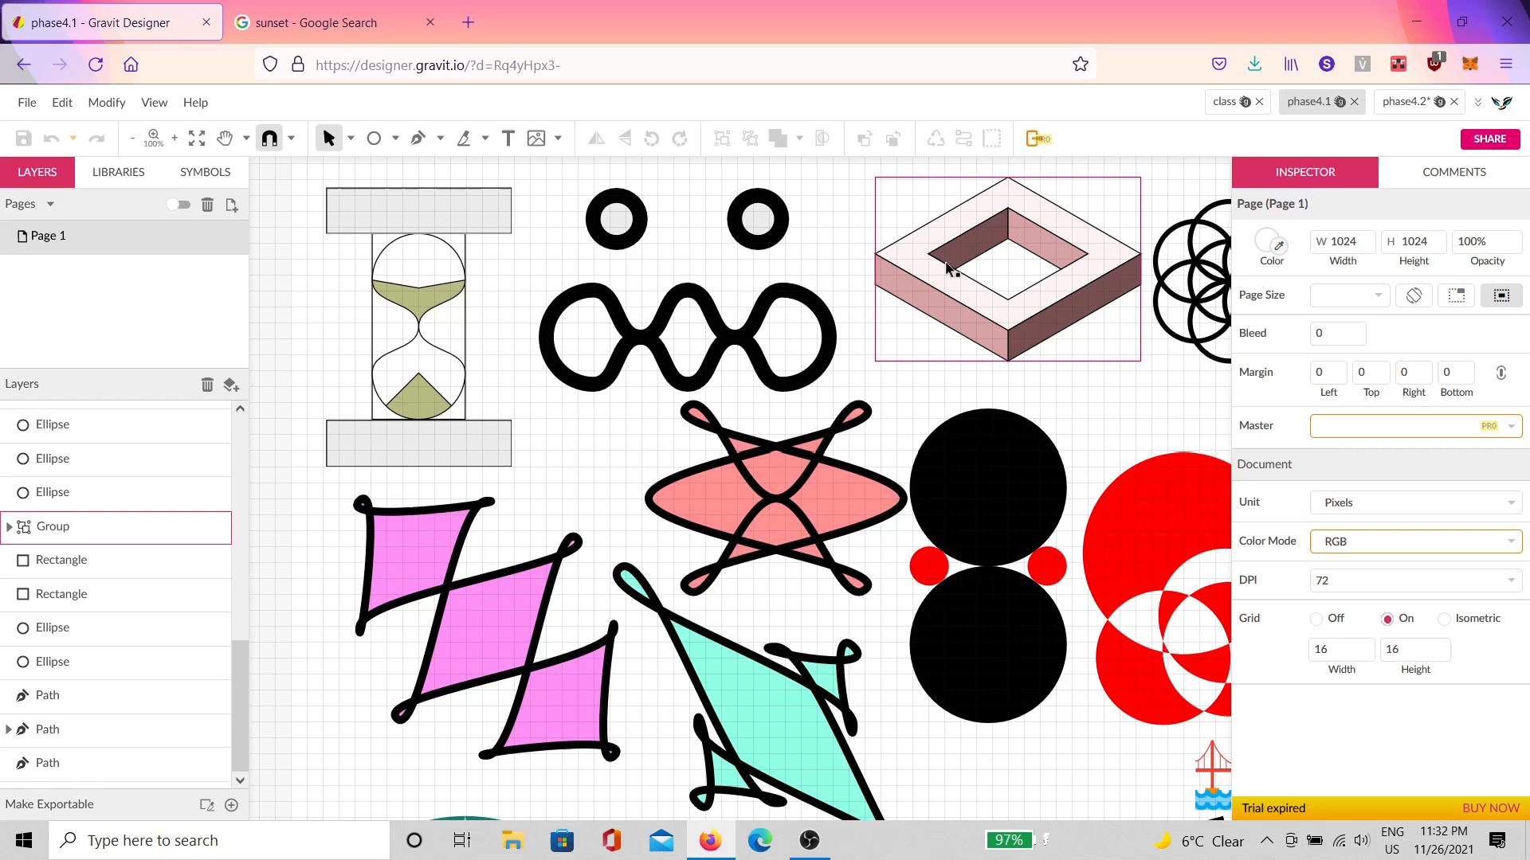
{"action": "left_click", "coordinate": [1408, 107]}
{"action": "left_click", "coordinate": [1318, 111]}
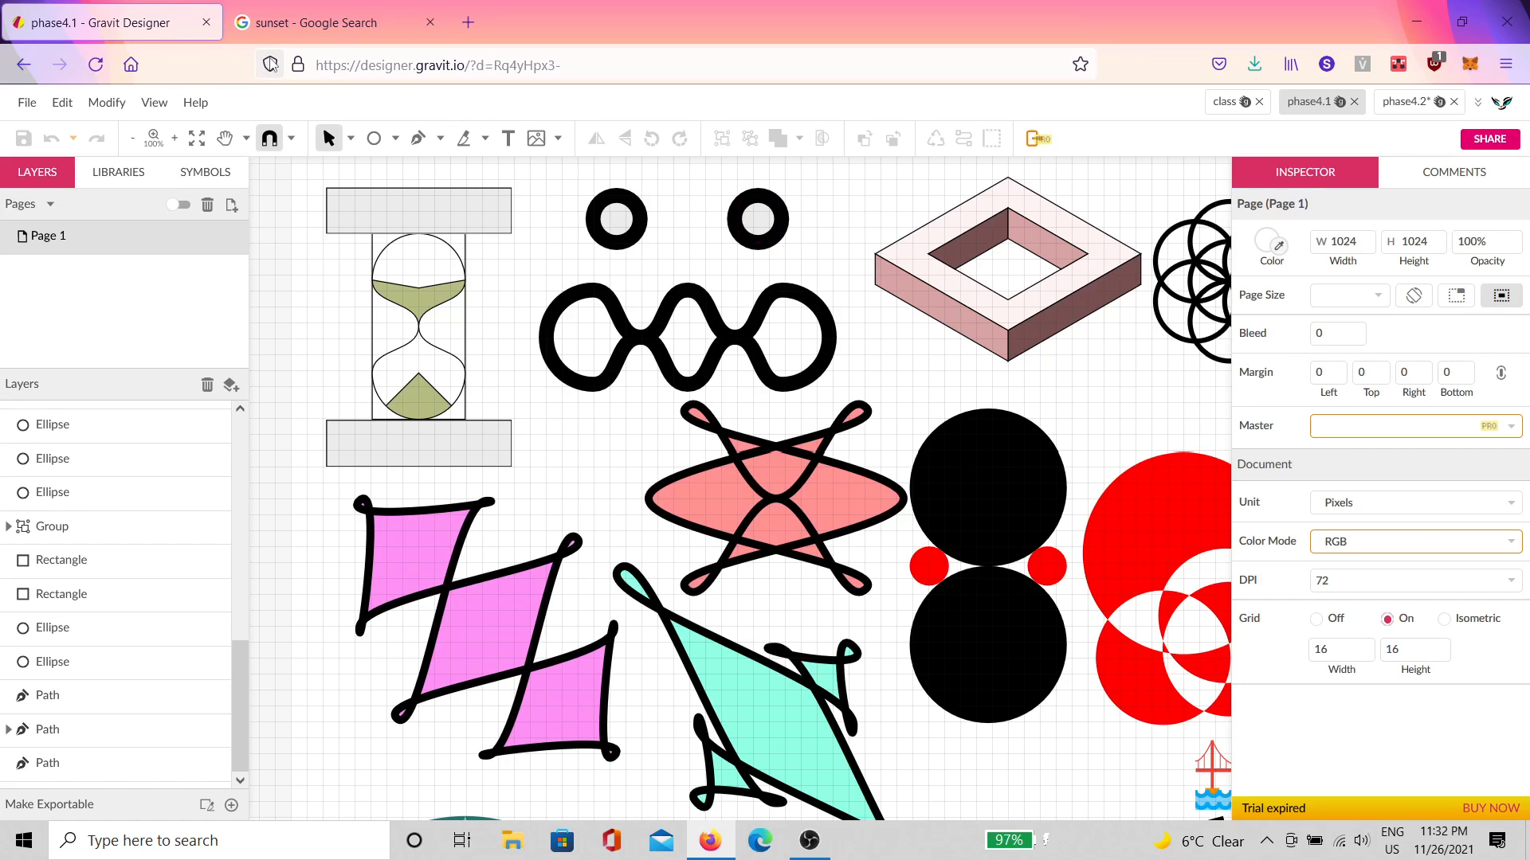
Step: Close the sunset image search tab, re-maximize Firefox, and return to the phase4.2 document
{"action": "right_click", "coordinate": [155, 24]}
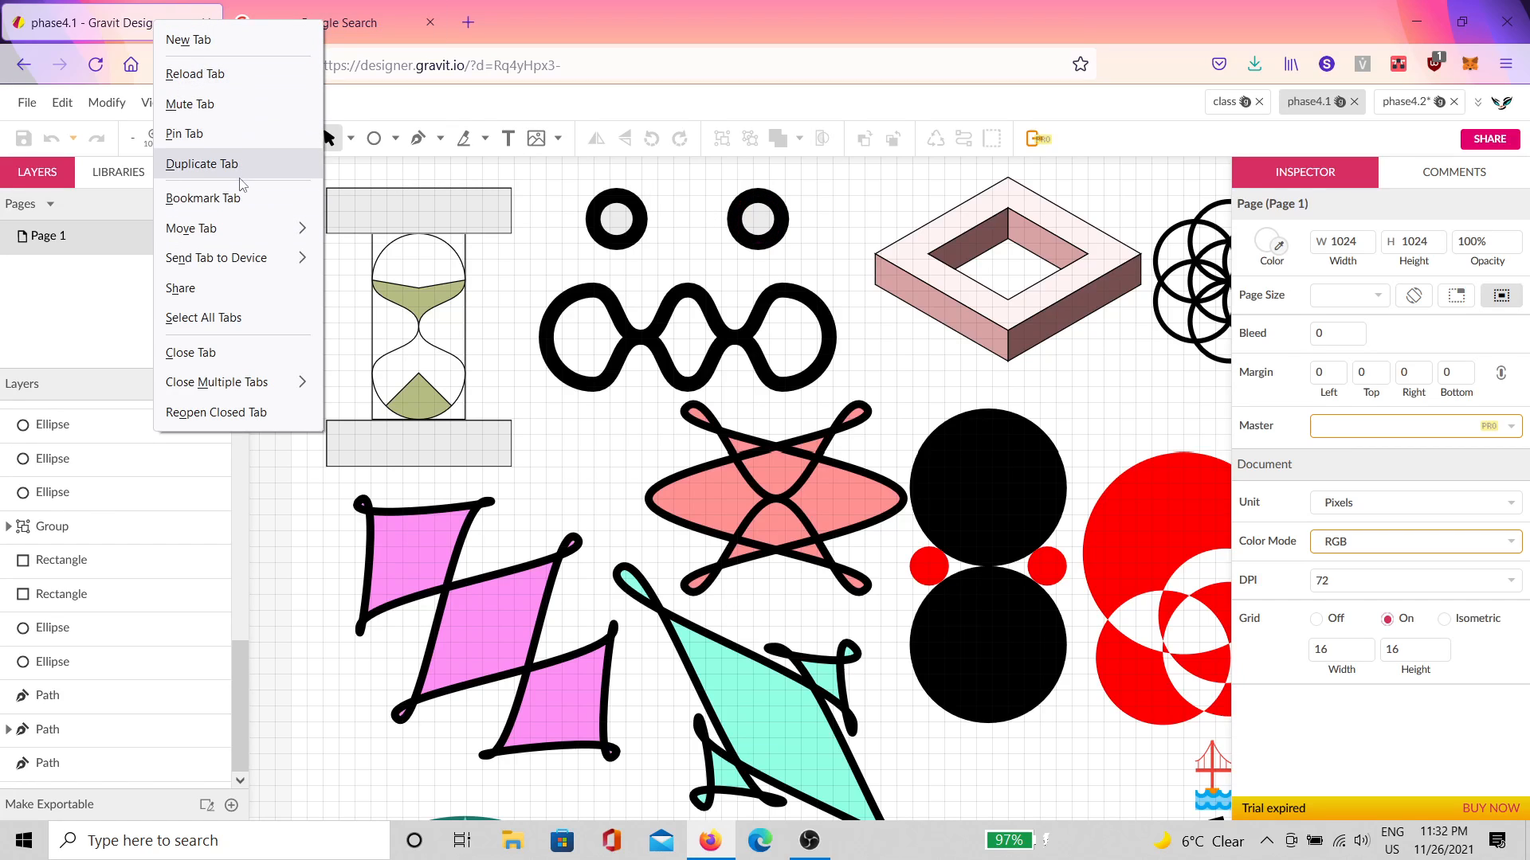
{"action": "left_click", "coordinate": [202, 163]}
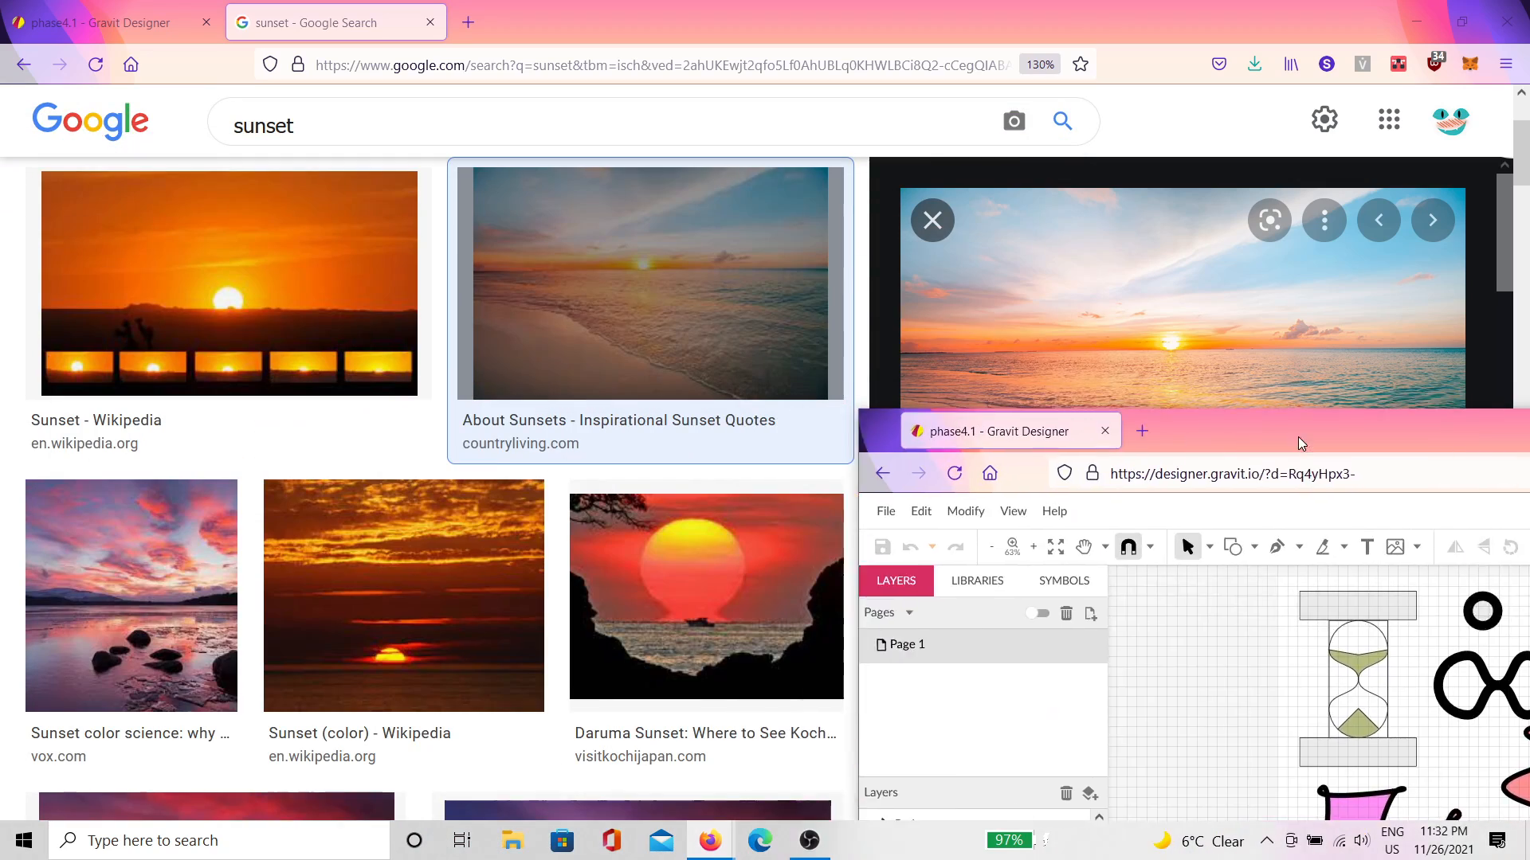
{"action": "left_click_drag", "start_coordinate": [917, 430], "coordinate": [545, 205]}
{"action": "left_click", "coordinate": [430, 23]}
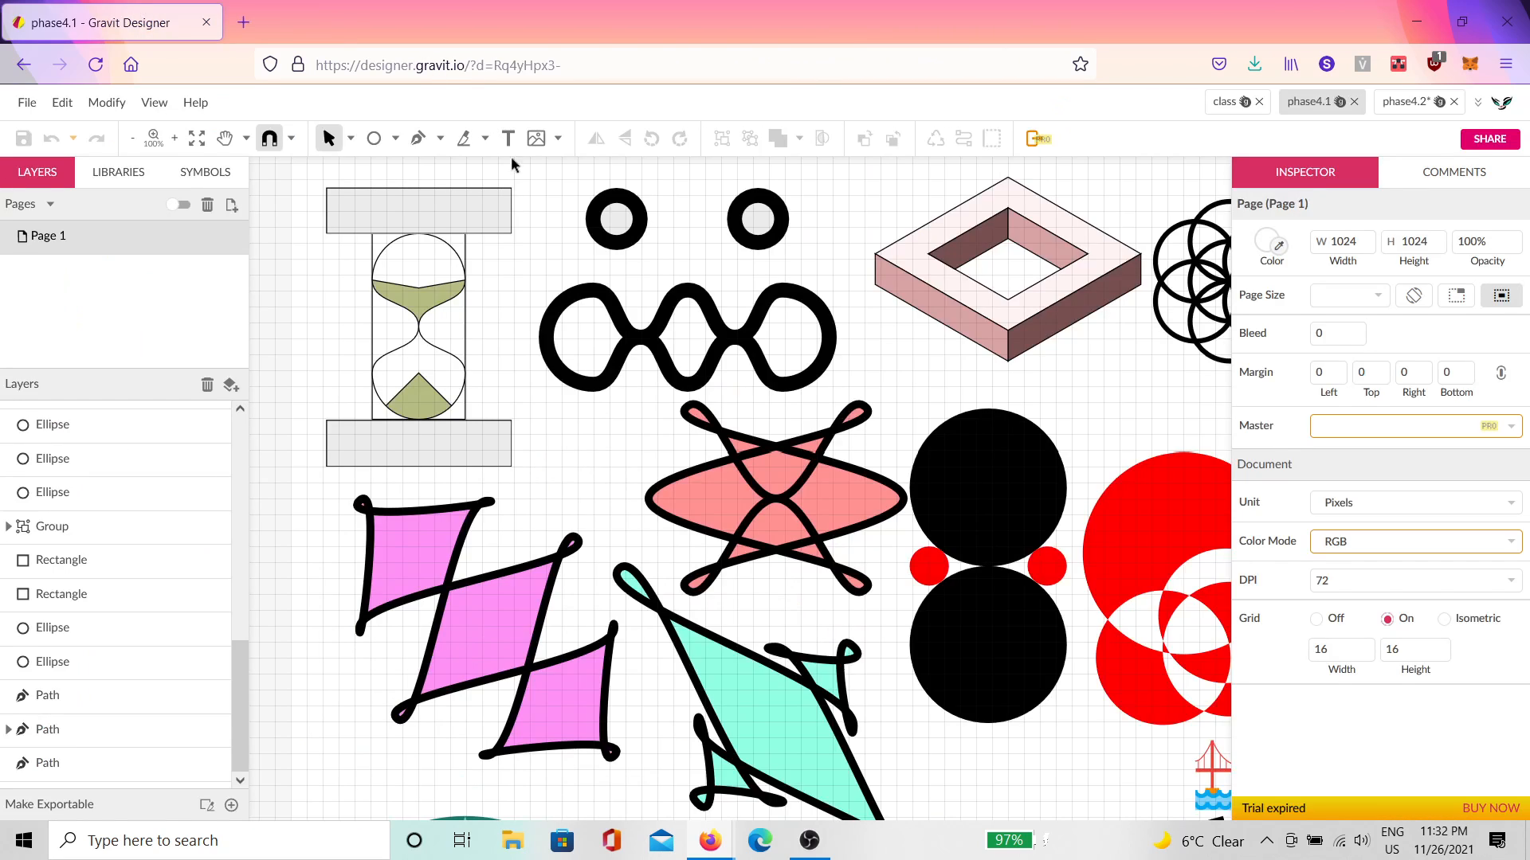
{"action": "left_click_drag", "start_coordinate": [671, 19], "coordinate": [519, 384]}
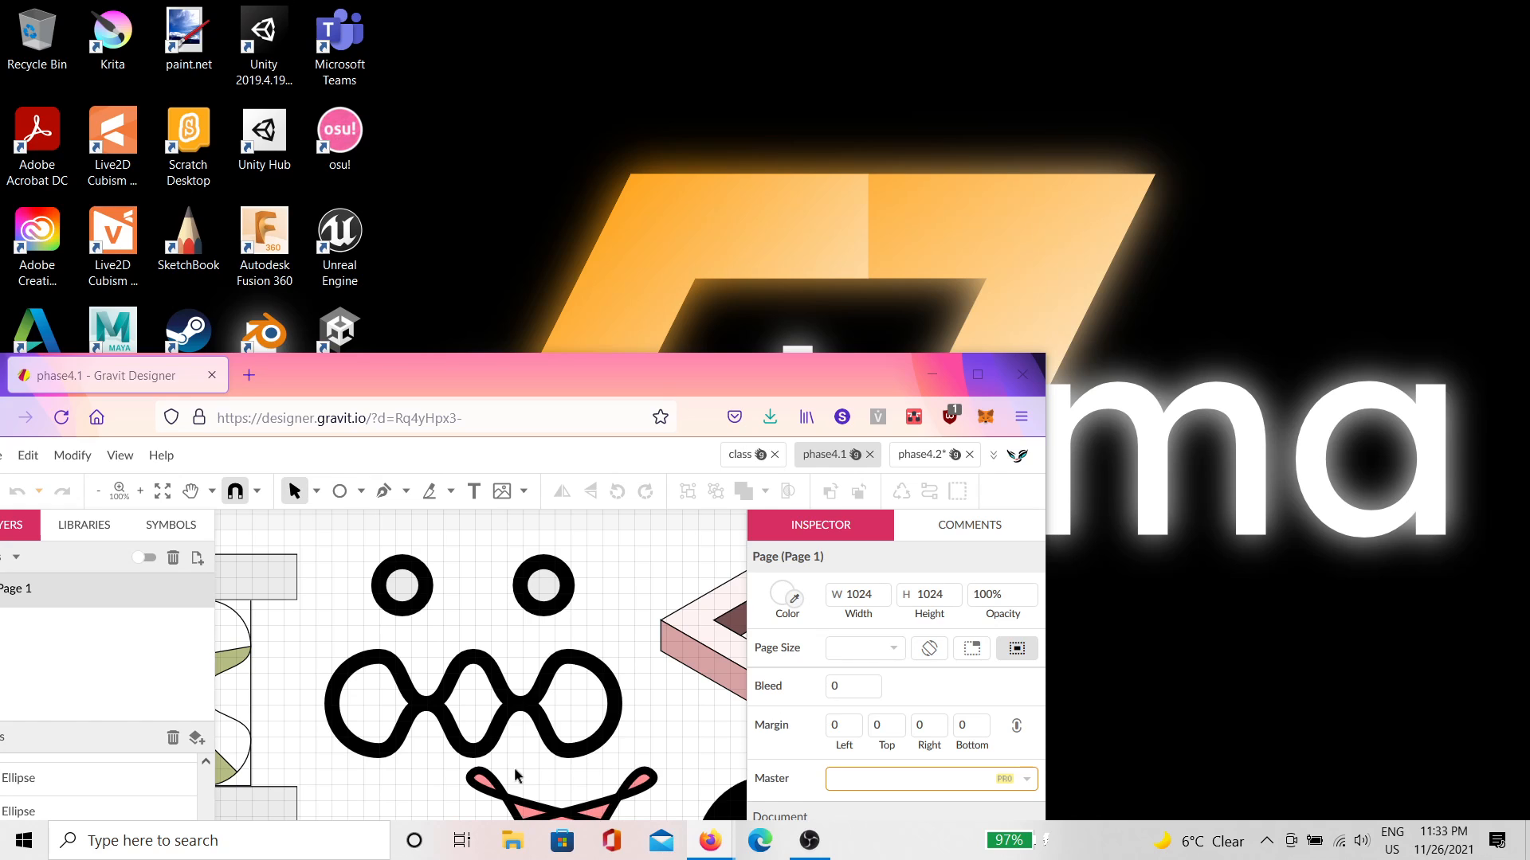
{"action": "left_click_drag", "start_coordinate": [519, 375], "coordinate": [521, 7]}
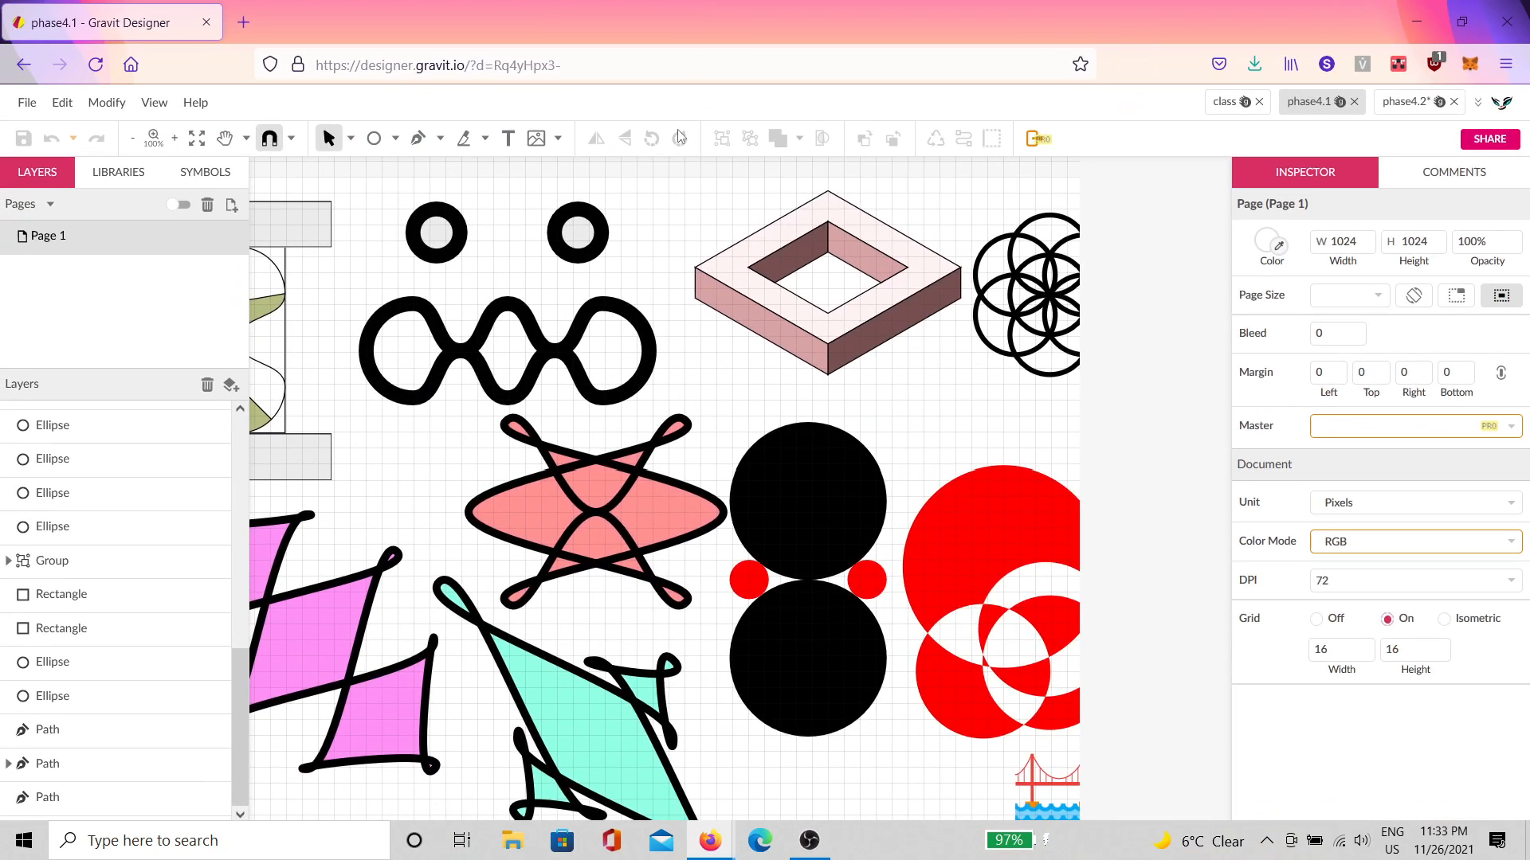
{"action": "left_click", "coordinate": [1391, 105]}
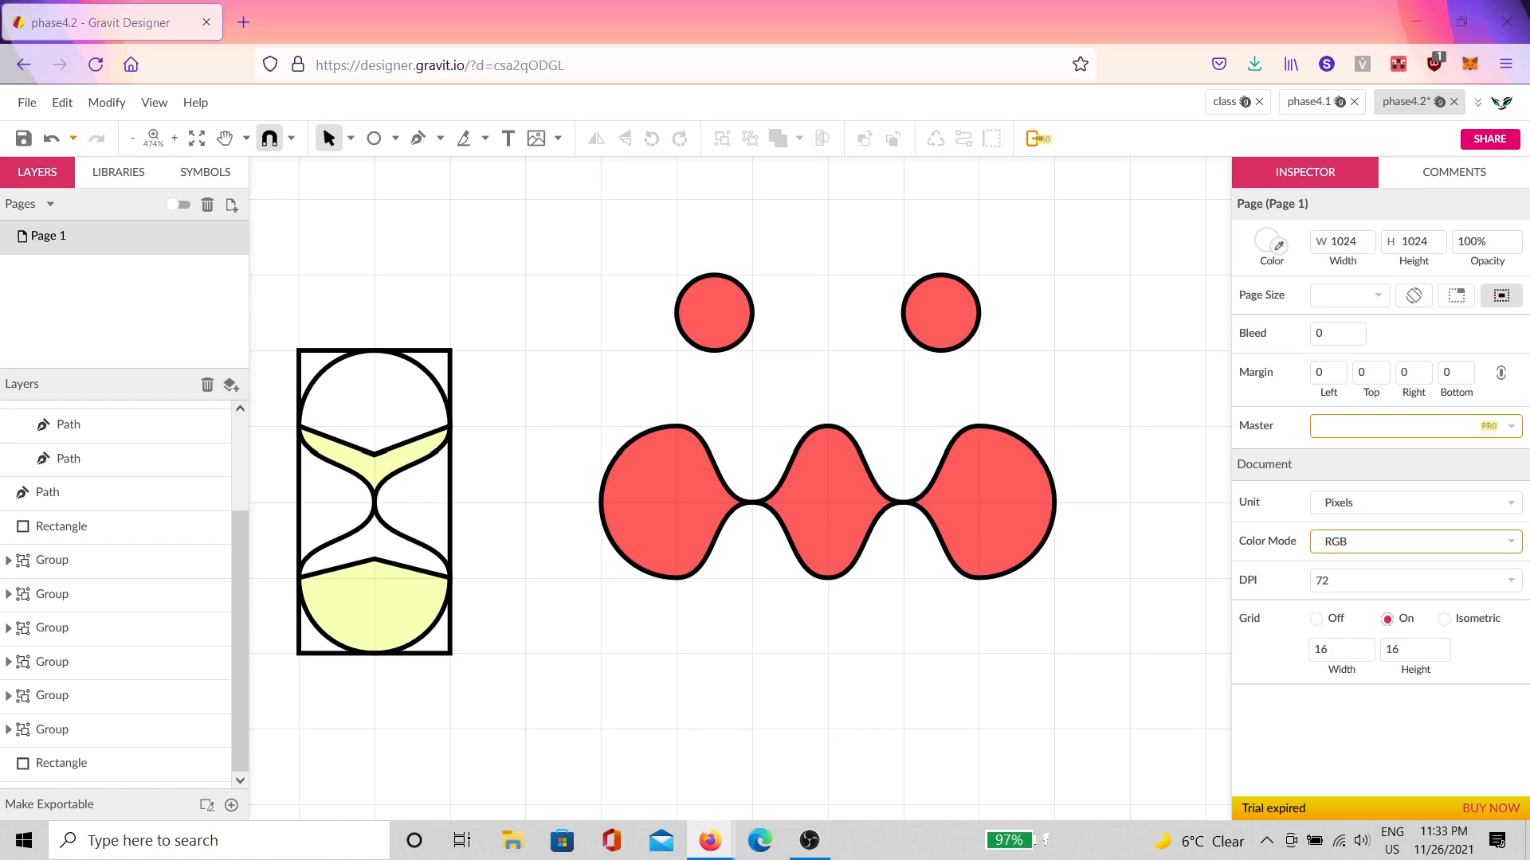
{"action": "key", "text": "alt+Tab"}
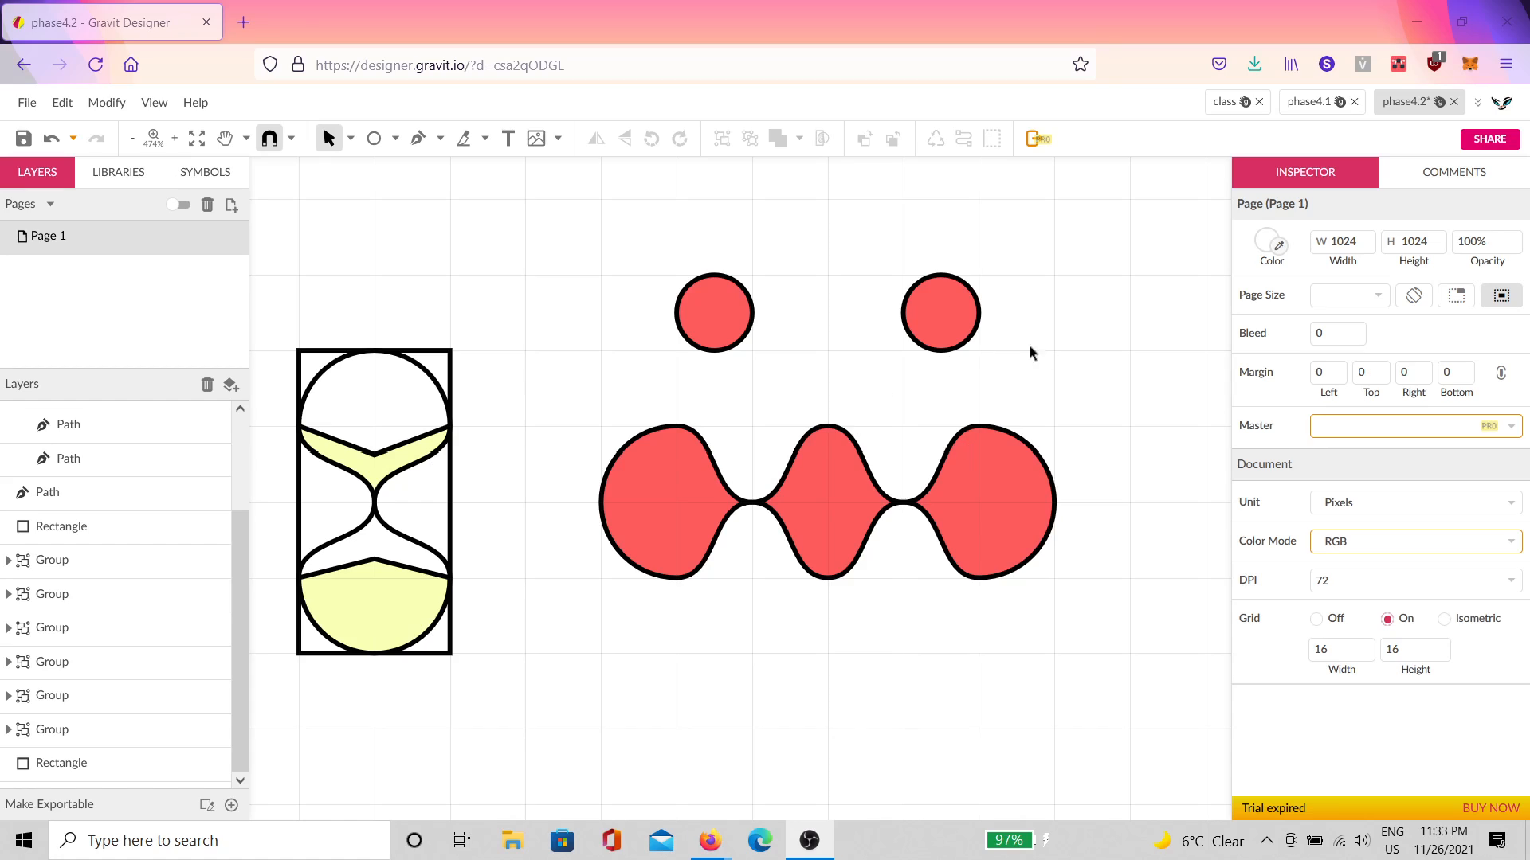
{"action": "key", "text": "alt+Tab"}
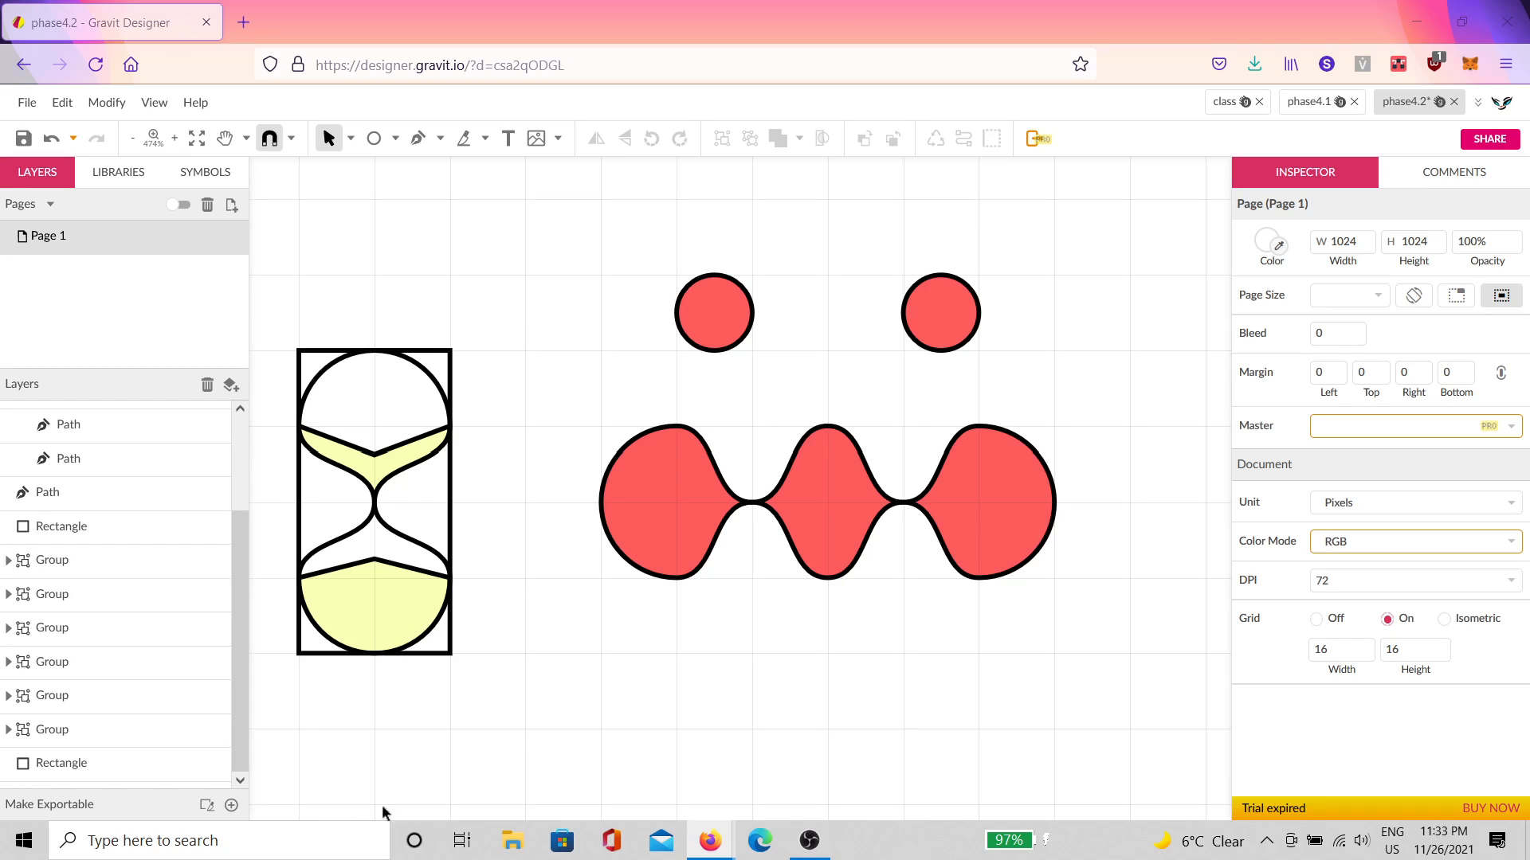
Step: Draw a 32-pixel grey circle on the empty canvas right of the wavy shape
{"action": "left_click_drag", "start_coordinate": [1080, 466], "coordinate": [489, 466]}
{"action": "left_click", "coordinate": [374, 138]}
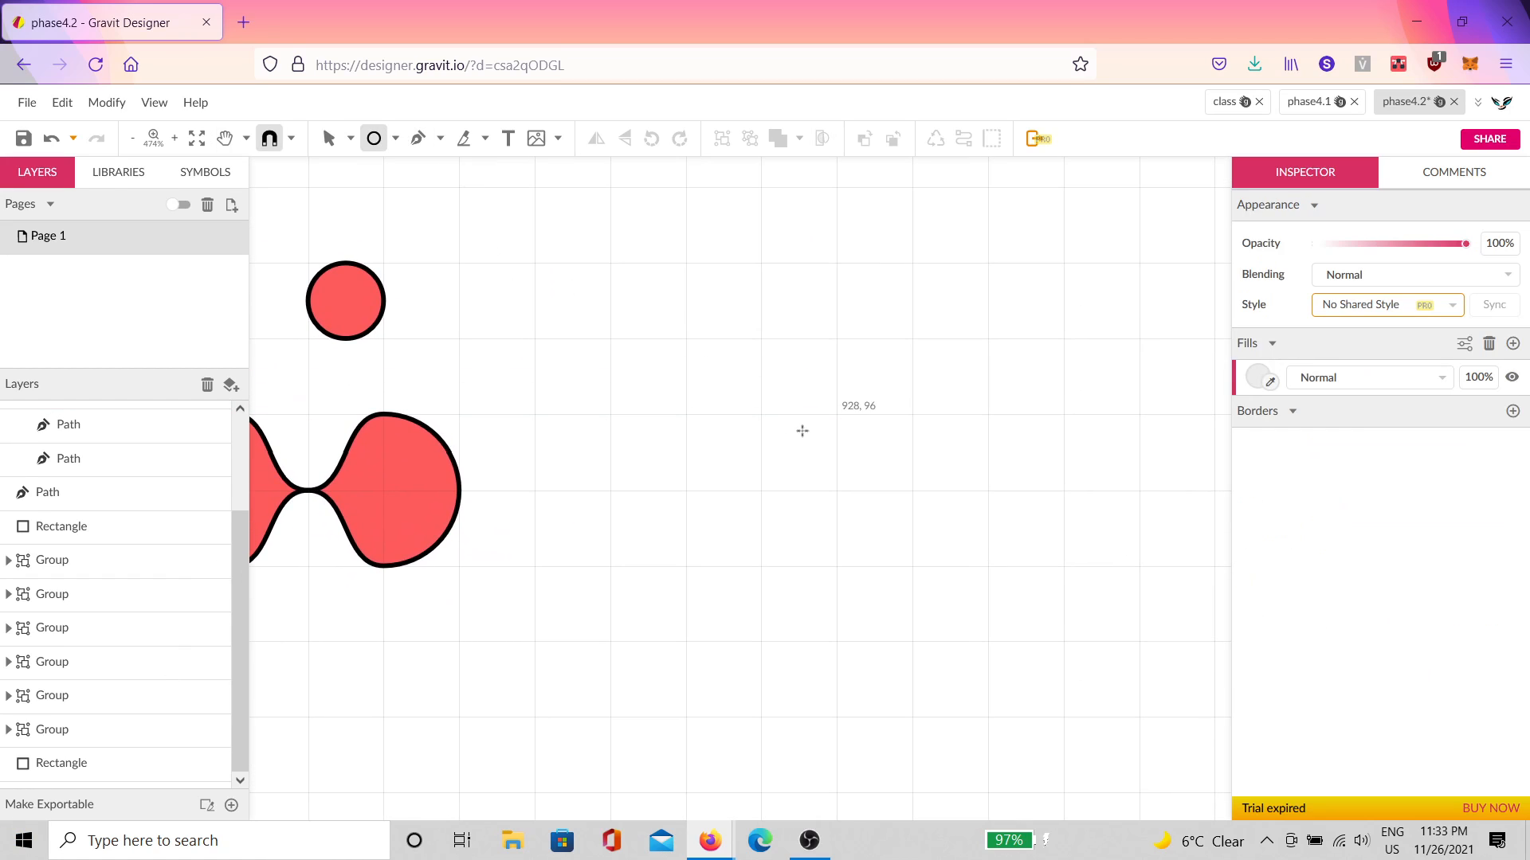
{"action": "left_click_drag", "start_coordinate": [611, 268], "coordinate": [761, 414]}
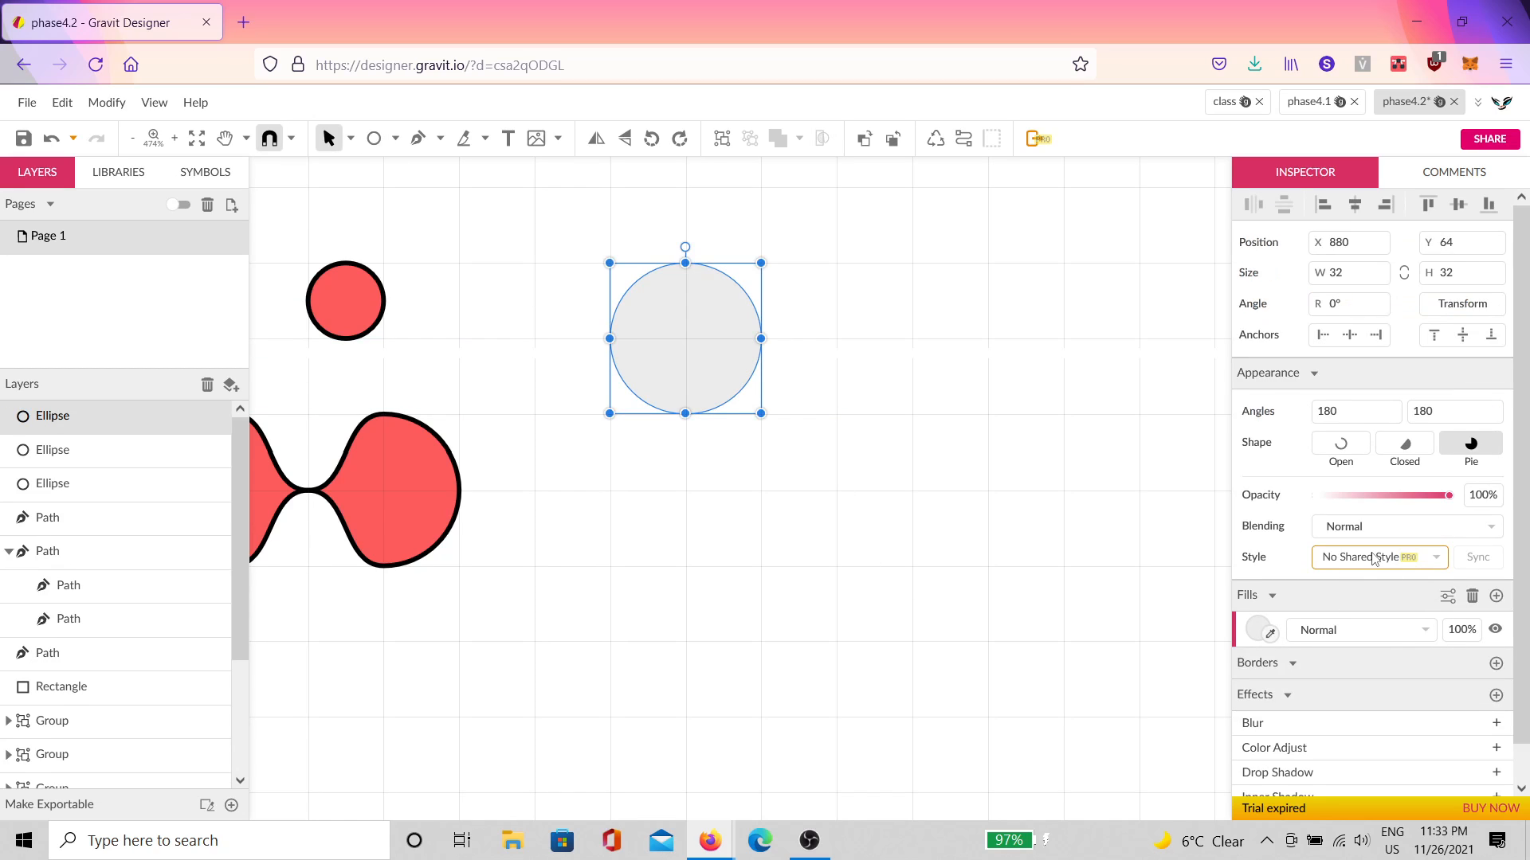
{"action": "scroll", "coordinate": [840, 411], "scroll_direction": "up", "scroll_amount": 1}
{"action": "left_click", "coordinate": [878, 414]}
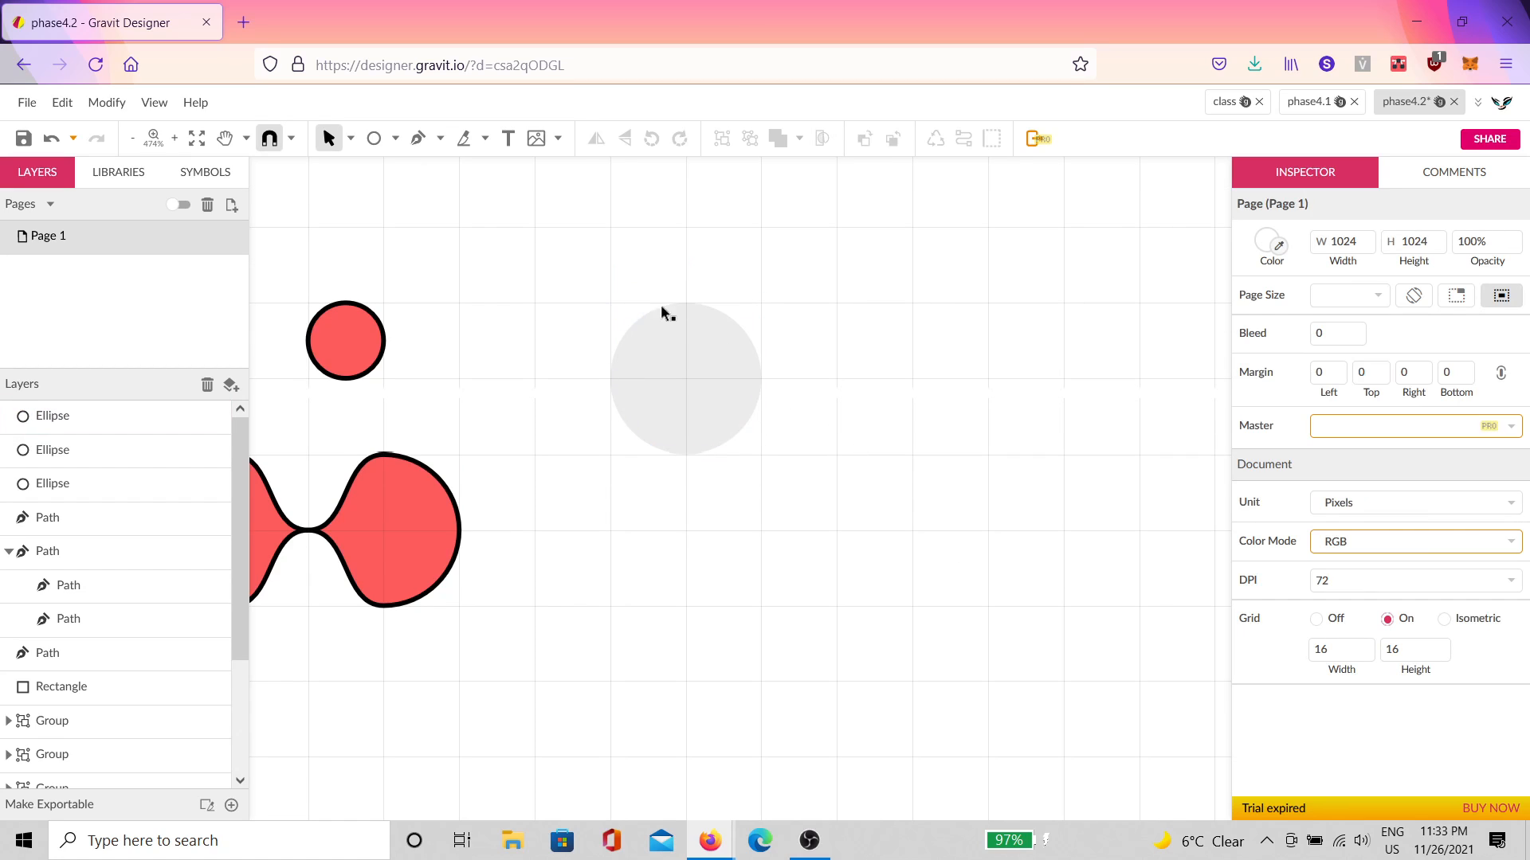
Step: Duplicate the small circle, enlarge the copy to 128 pixels, fill it black, and move it down
{"action": "left_click", "coordinate": [662, 311]}
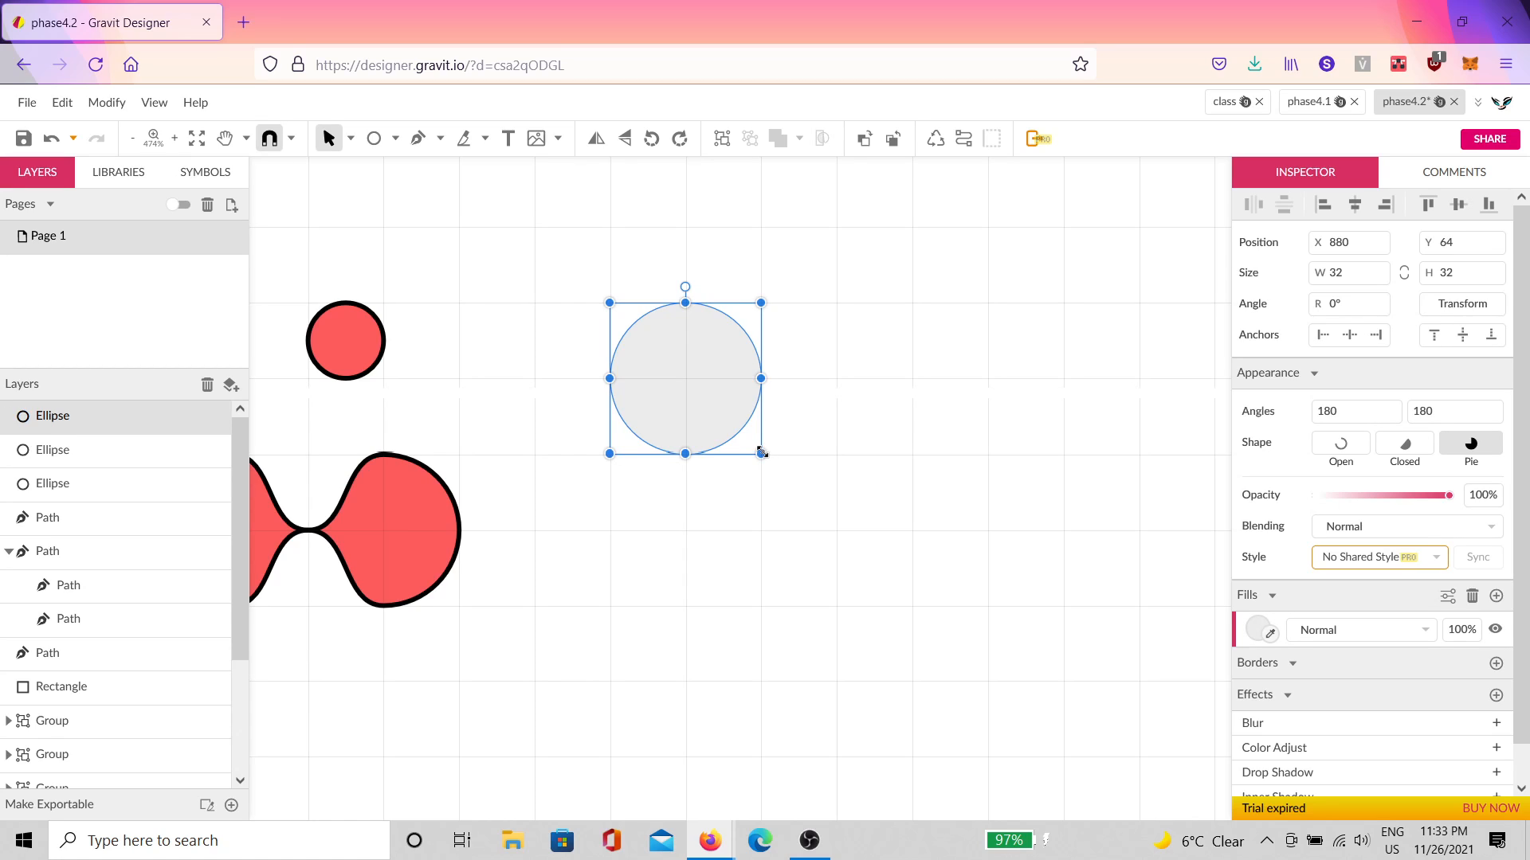
{"action": "key", "text": "ctrl+d"}
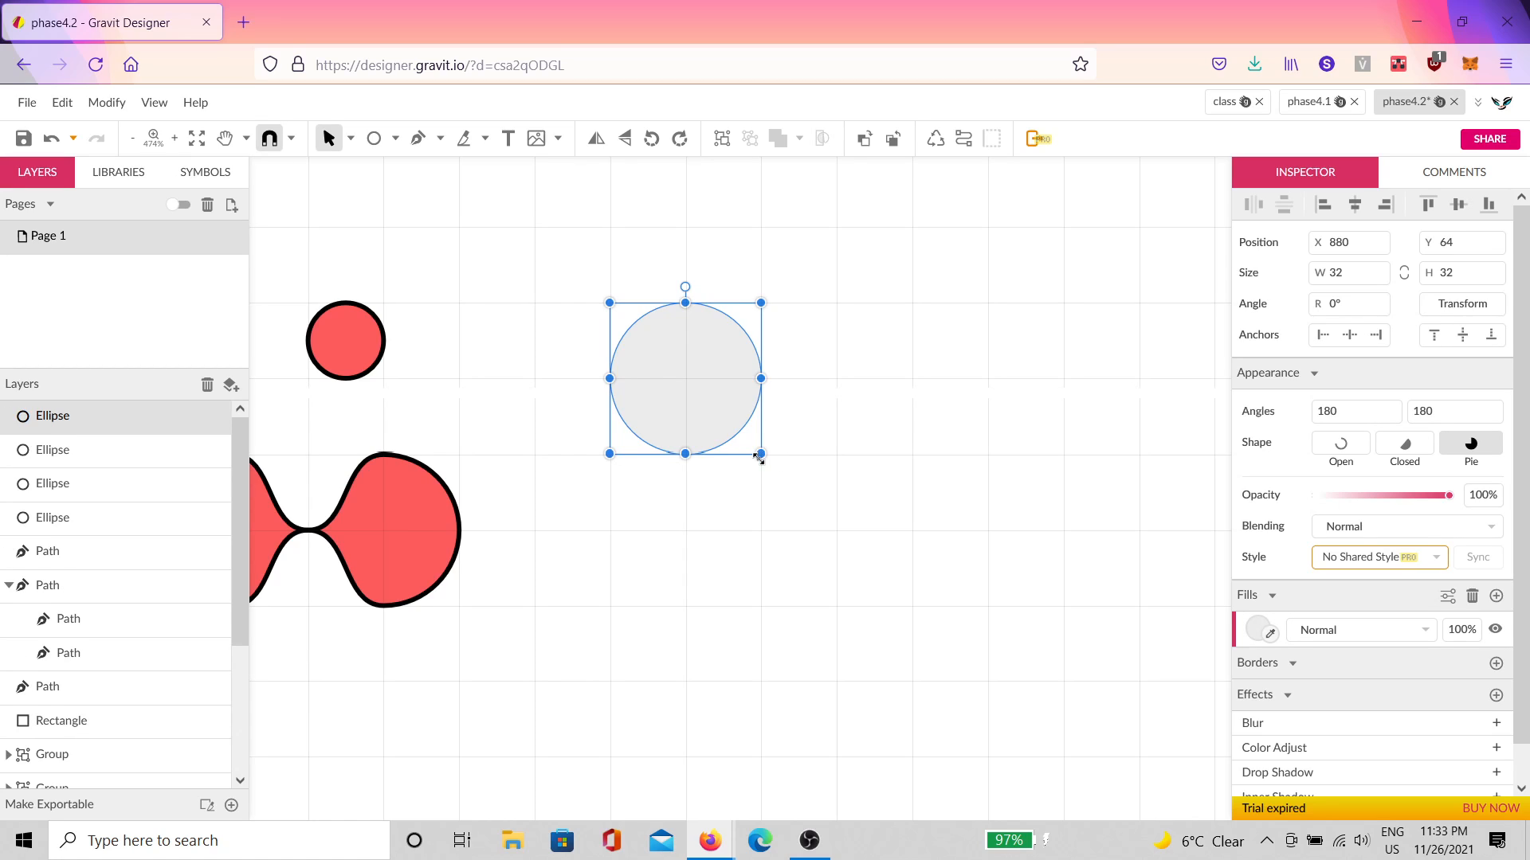
{"action": "left_click_drag", "start_coordinate": [759, 456], "coordinate": [1143, 802]}
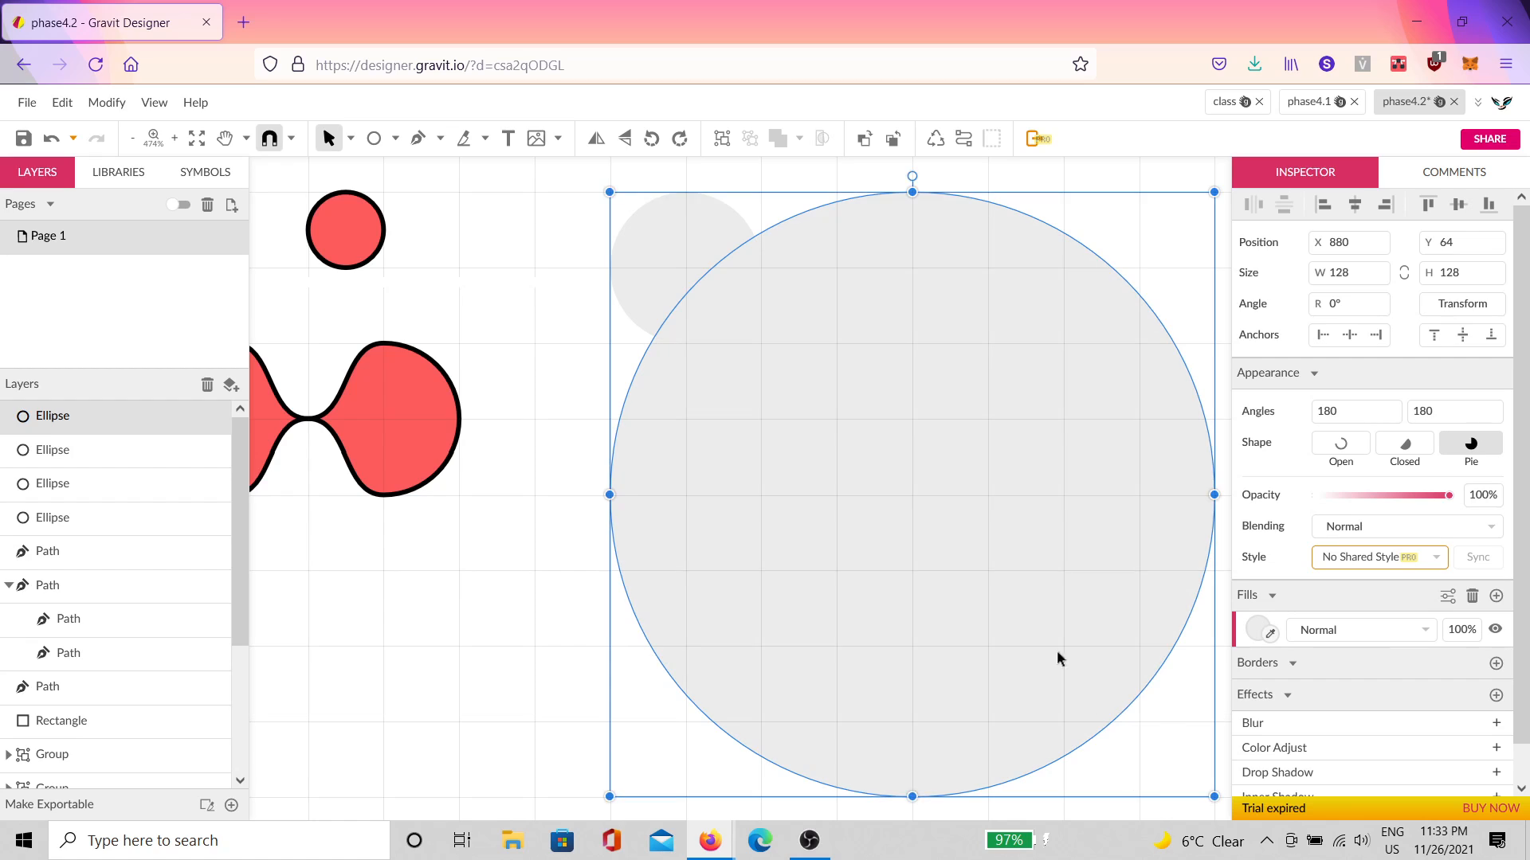
{"action": "scroll", "coordinate": [1074, 488], "scroll_direction": "down", "scroll_amount": 2}
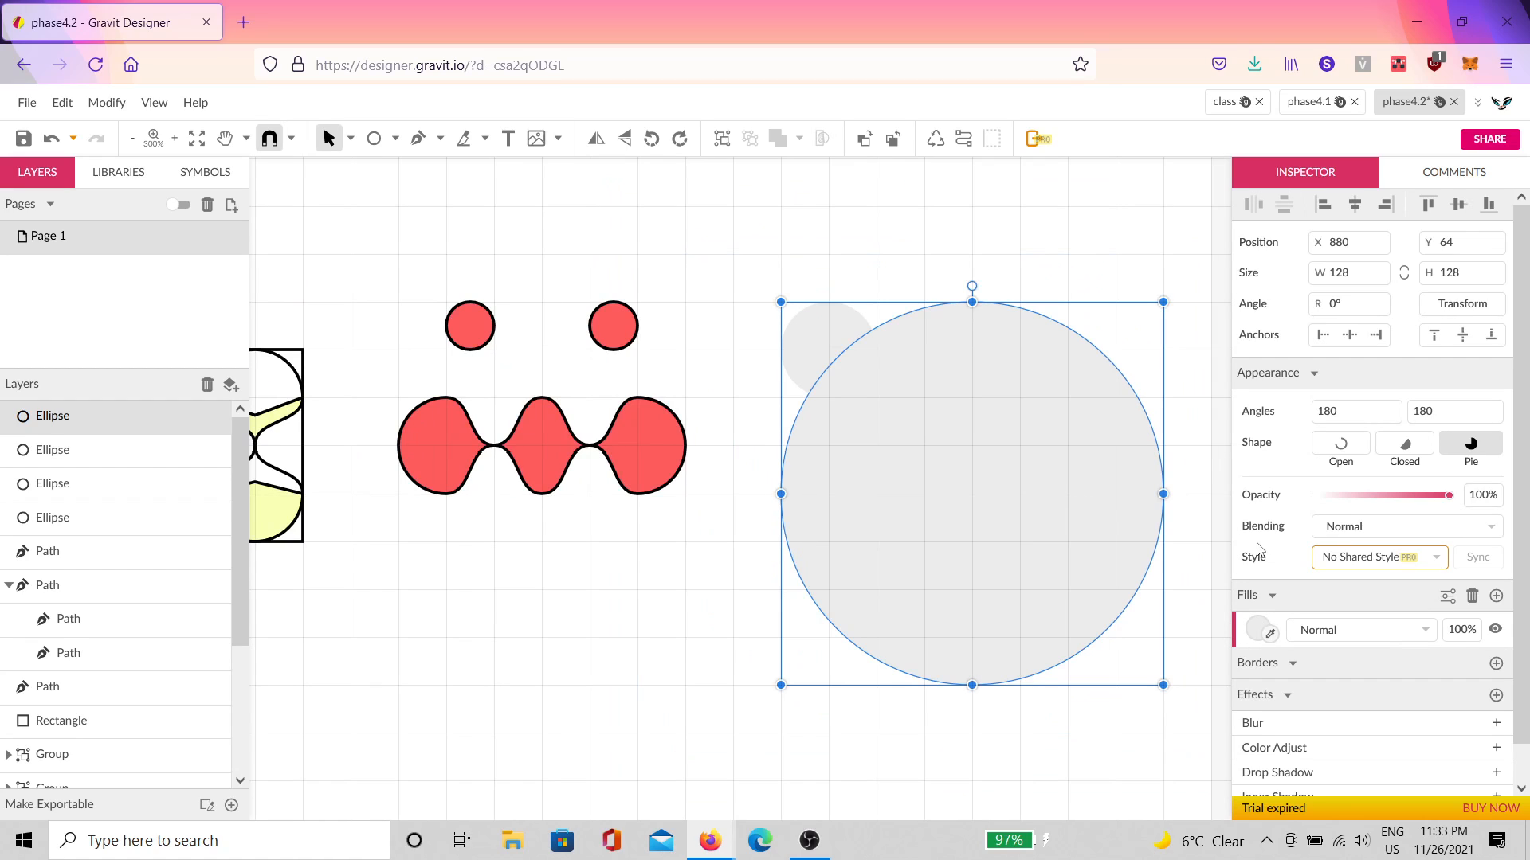
{"action": "left_click", "coordinate": [1254, 627]}
{"action": "left_click", "coordinate": [1275, 578]}
{"action": "left_click", "coordinate": [1011, 502]}
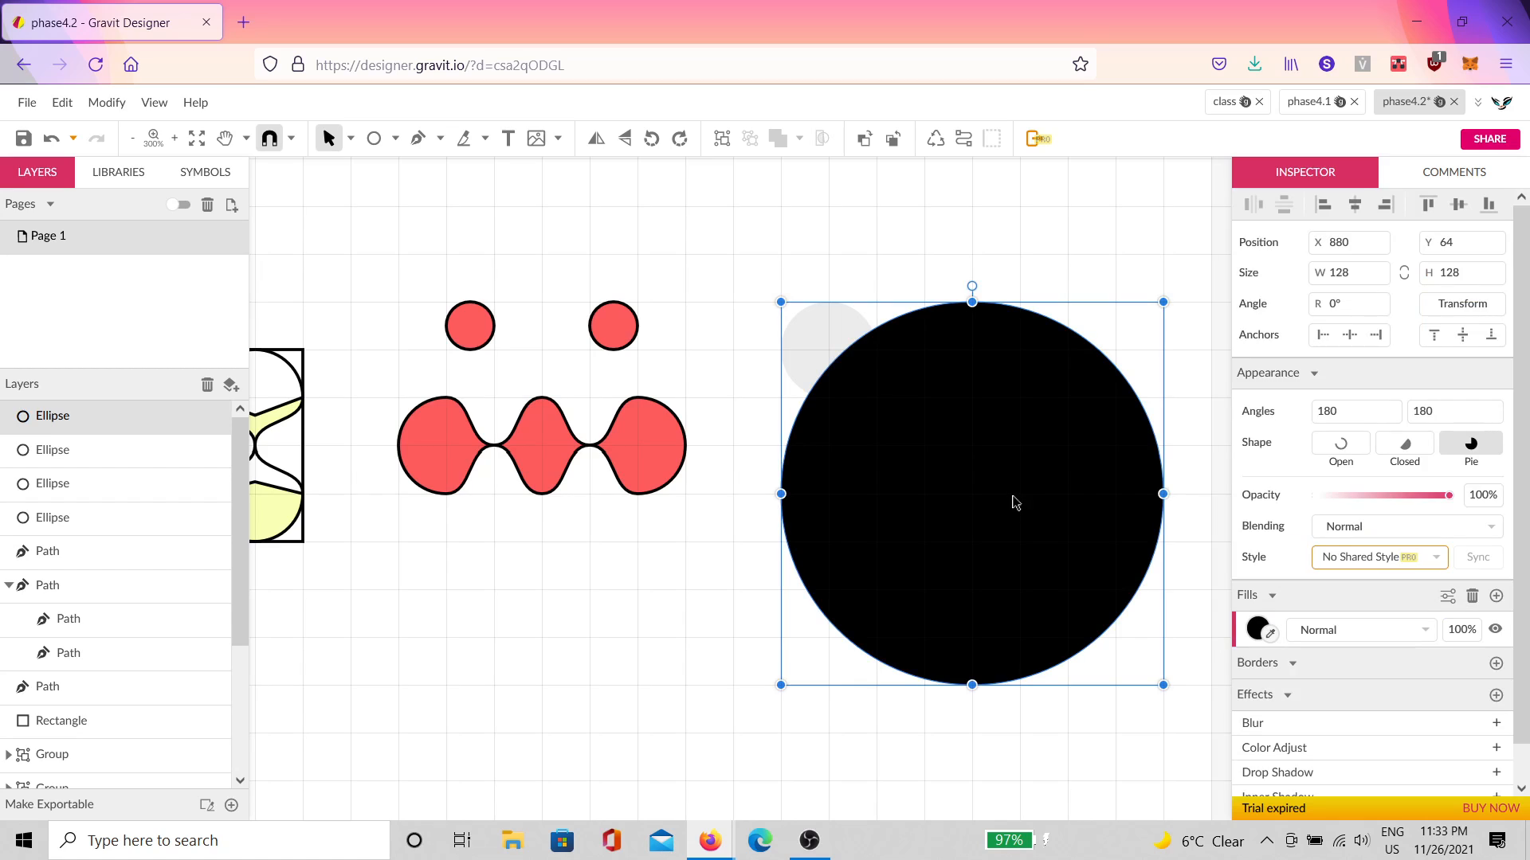
{"action": "left_click_drag", "start_coordinate": [1011, 502], "coordinate": [980, 660]}
{"action": "left_click", "coordinate": [1036, 282]}
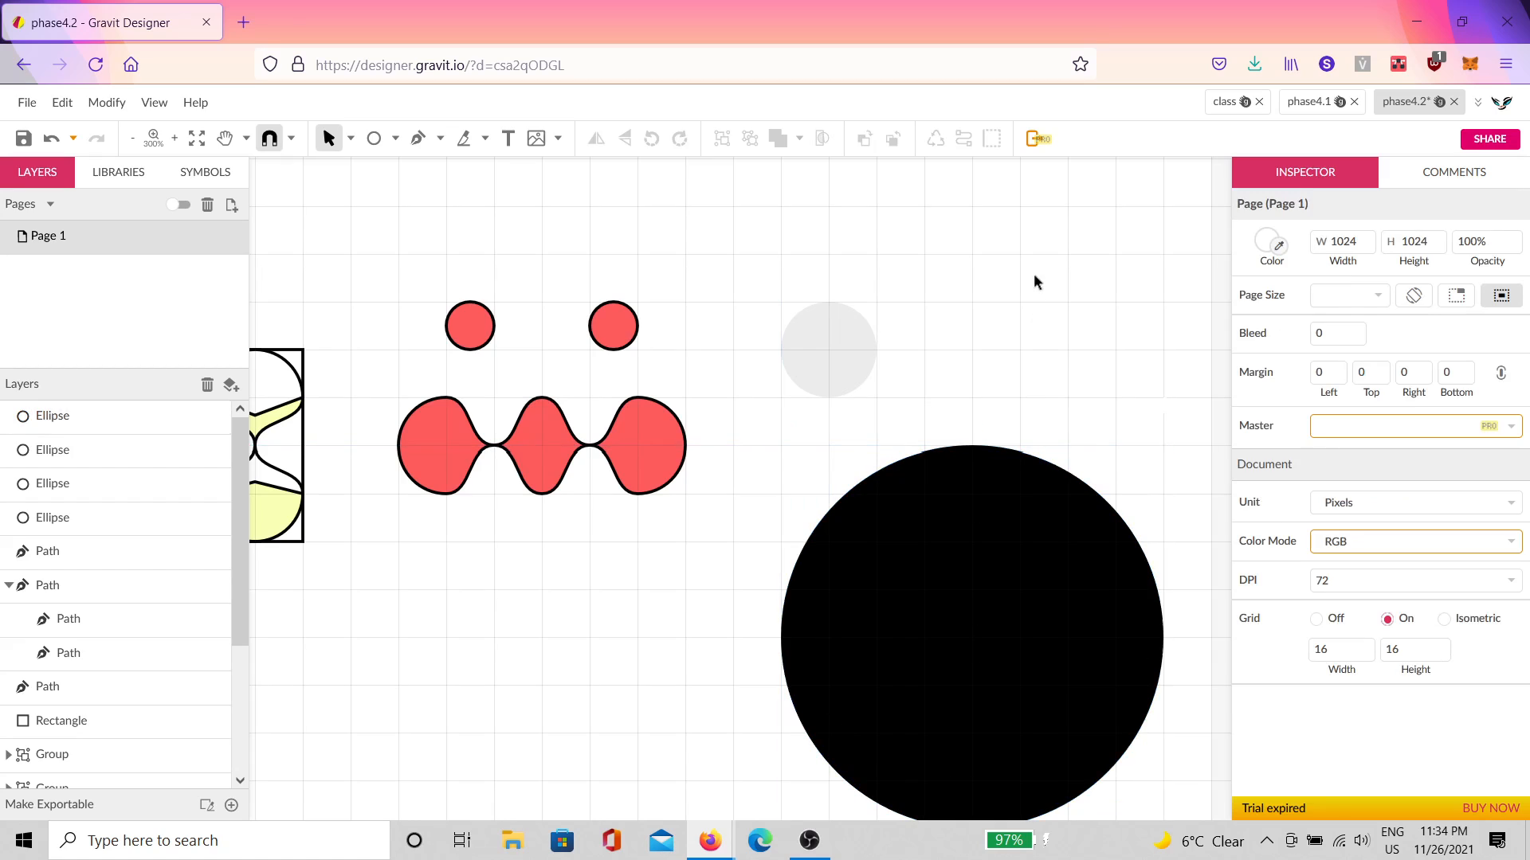
Step: Duplicate the black circle and stack the copy directly above it
{"action": "left_click", "coordinate": [967, 563]}
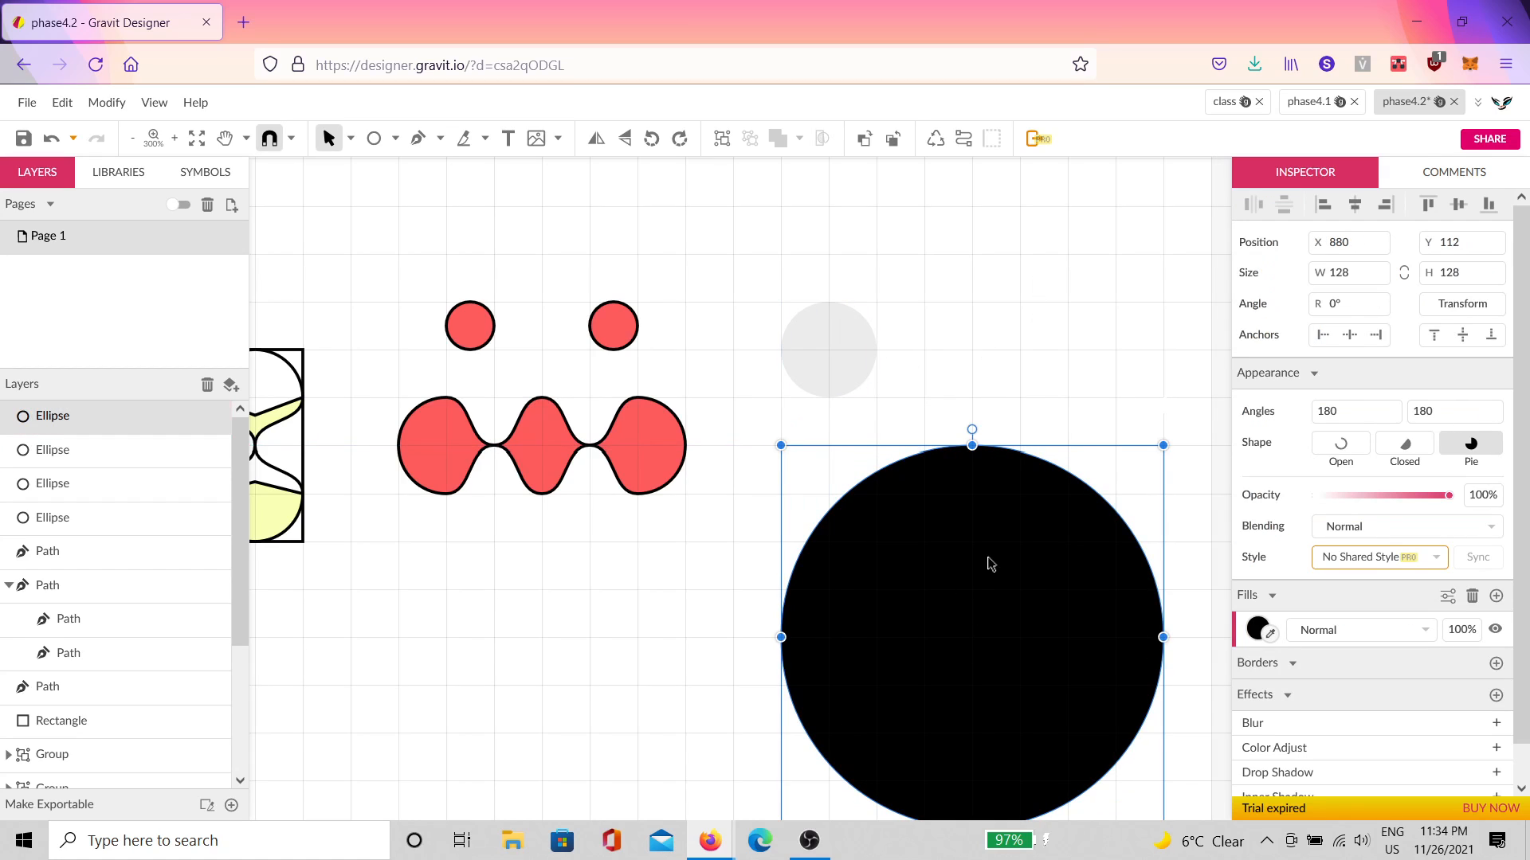
{"action": "key", "text": "ctrl+d"}
{"action": "left_click_drag", "start_coordinate": [976, 649], "coordinate": [987, 259]}
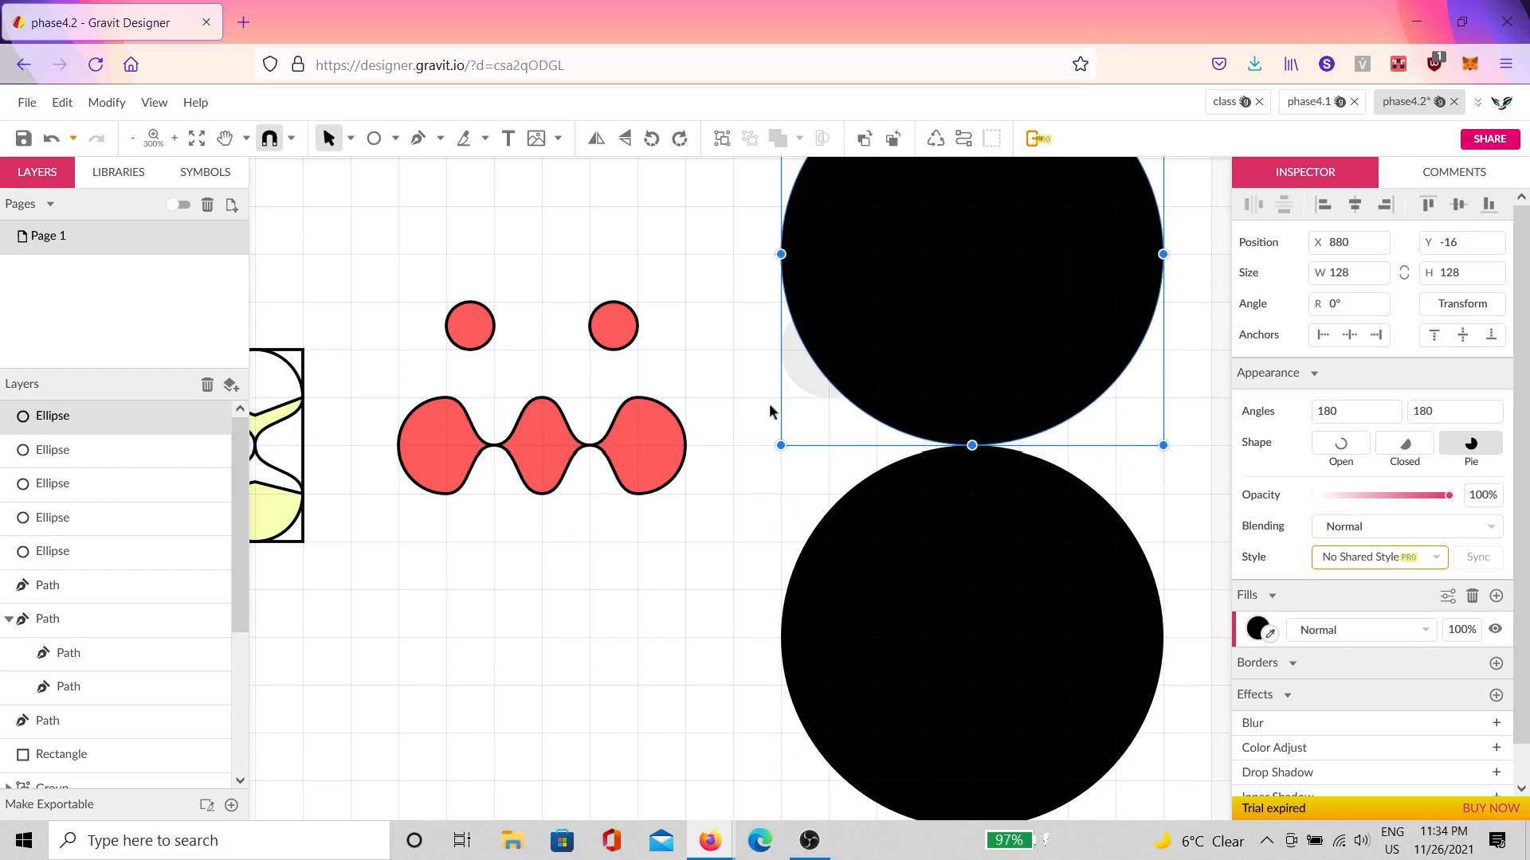
{"action": "scroll", "coordinate": [761, 408], "scroll_direction": "up", "scroll_amount": 1}
{"action": "left_click", "coordinate": [734, 641]}
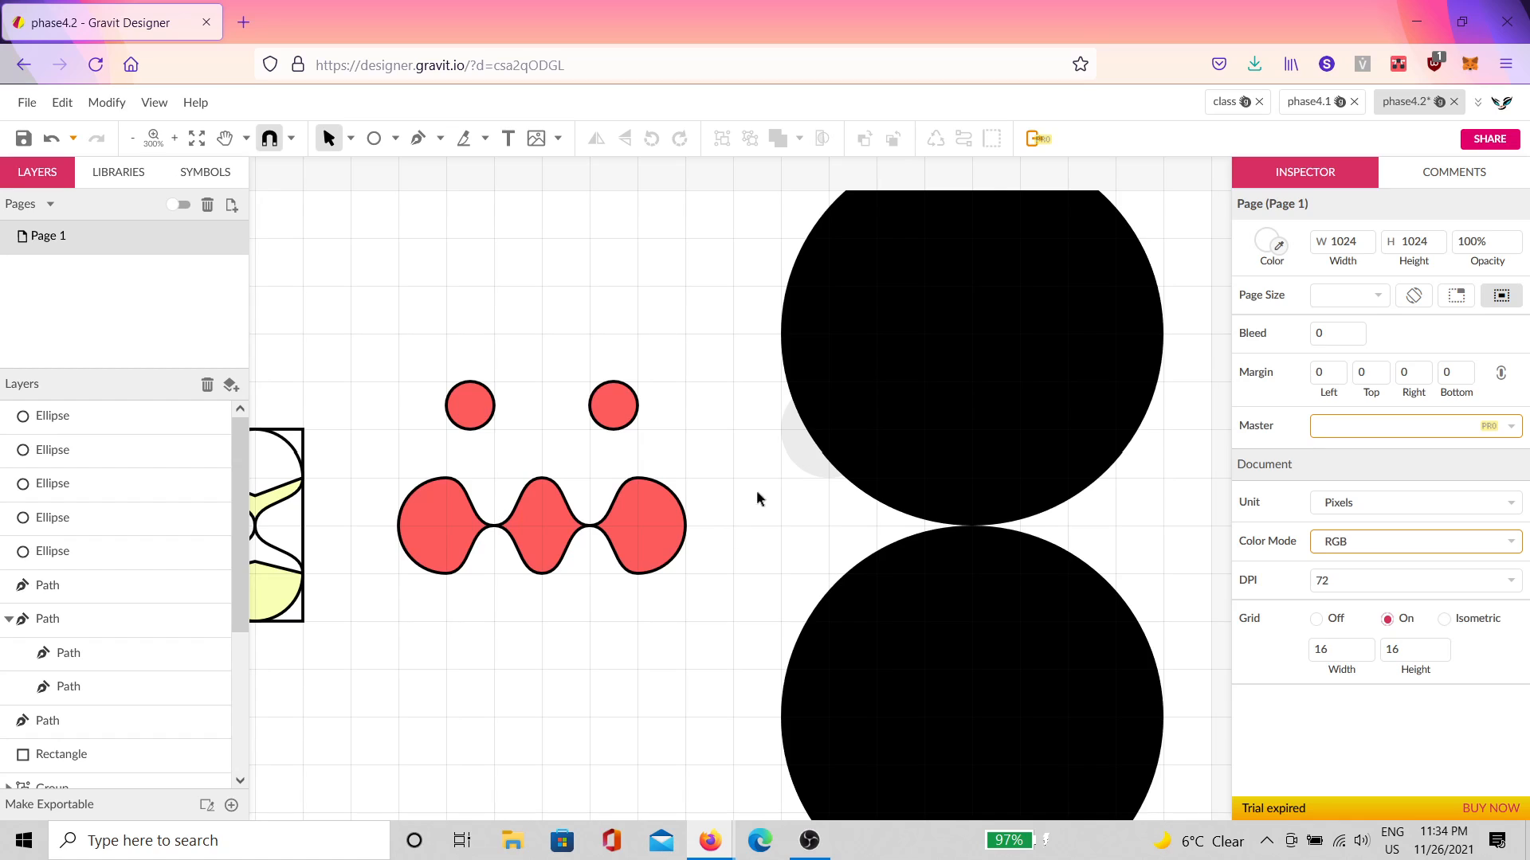
Step: Move the small grey circle left and down toward the circles' left junction
{"action": "scroll", "coordinate": [757, 498], "scroll_direction": "up", "scroll_amount": 3}
{"action": "left_click", "coordinate": [886, 439]}
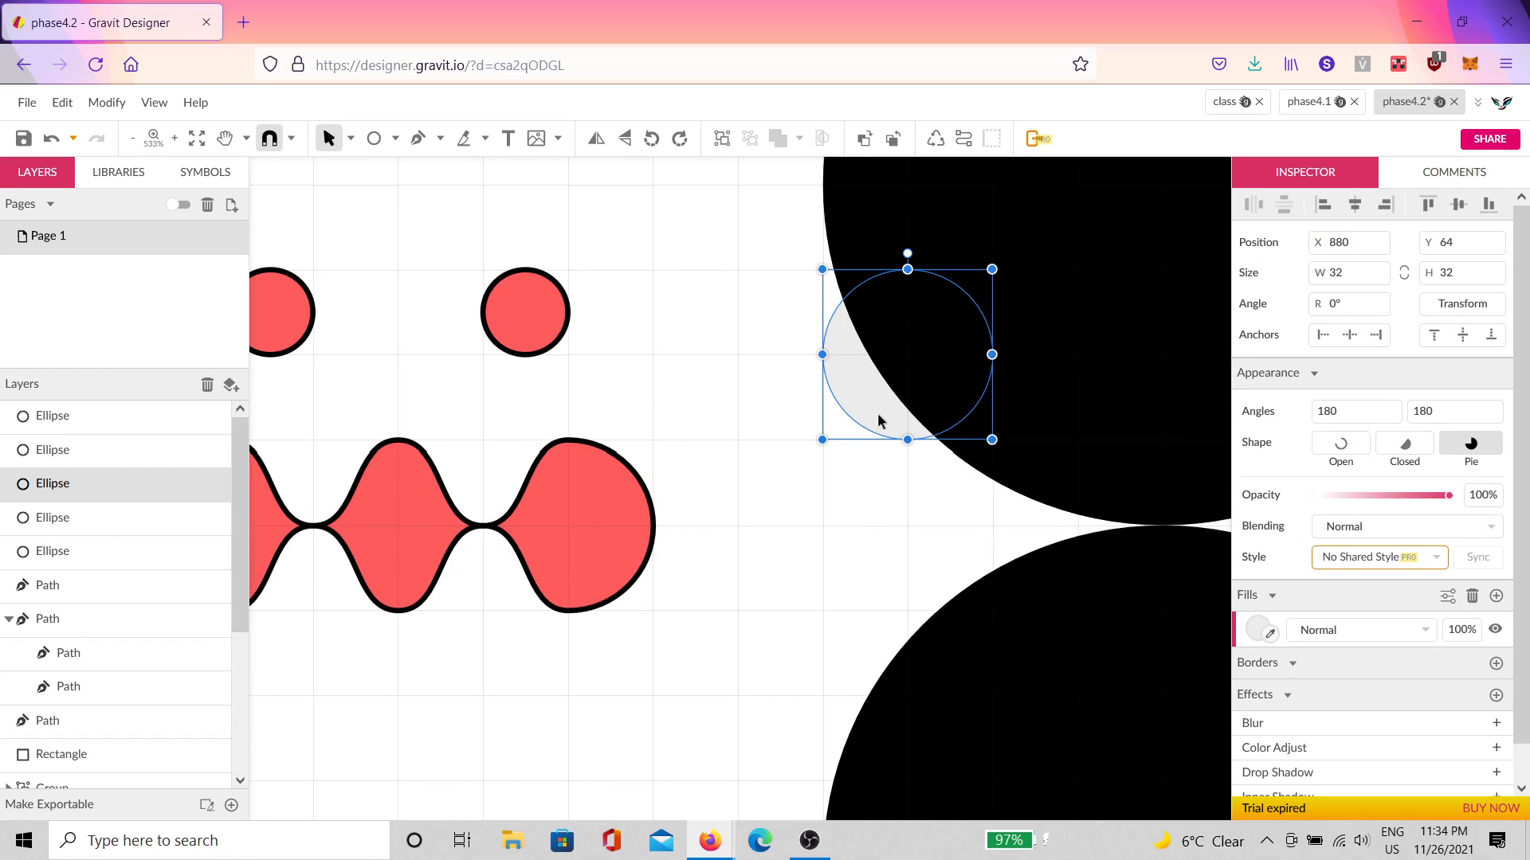
{"action": "left_click_drag", "start_coordinate": [878, 421], "coordinate": [717, 468]}
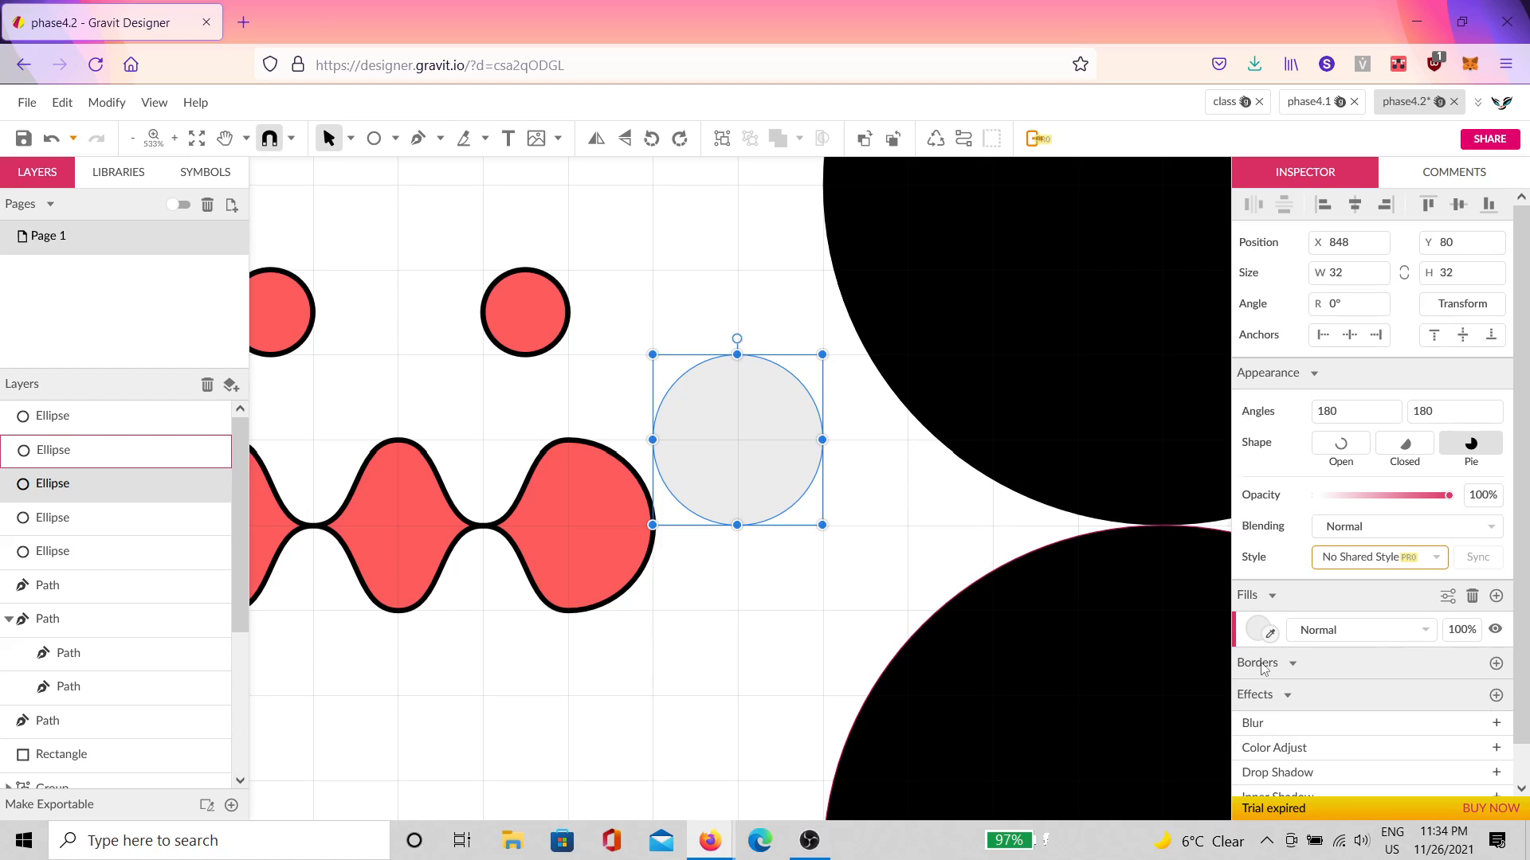
{"action": "left_click", "coordinate": [1257, 633]}
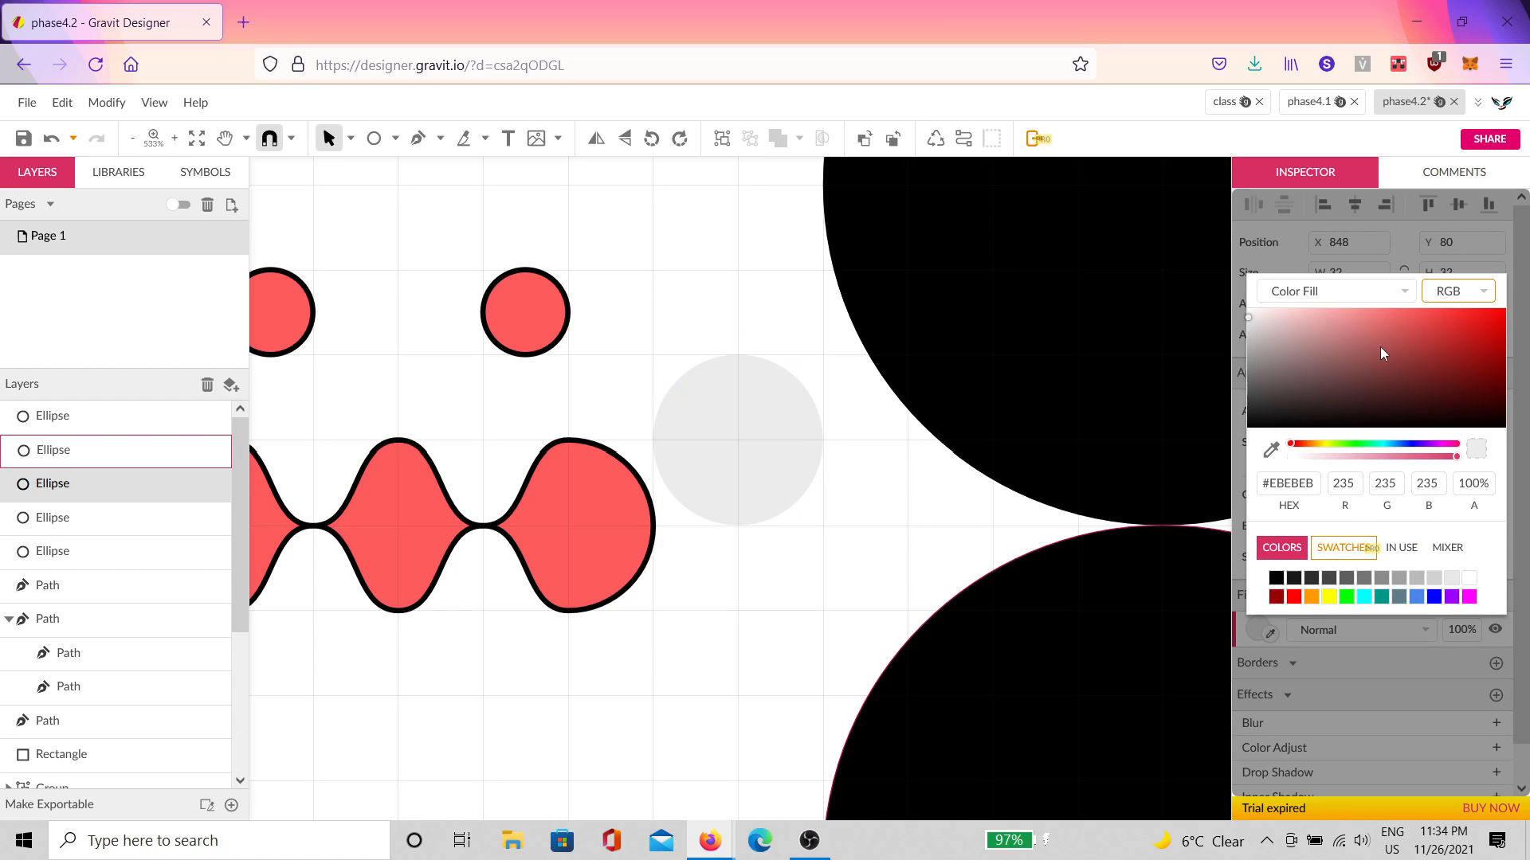
Step: Fill the small circle navy #2F2F9D and move it to the black circles' left junction
{"action": "left_click", "coordinate": [1382, 353]}
{"action": "left_click", "coordinate": [1433, 596]}
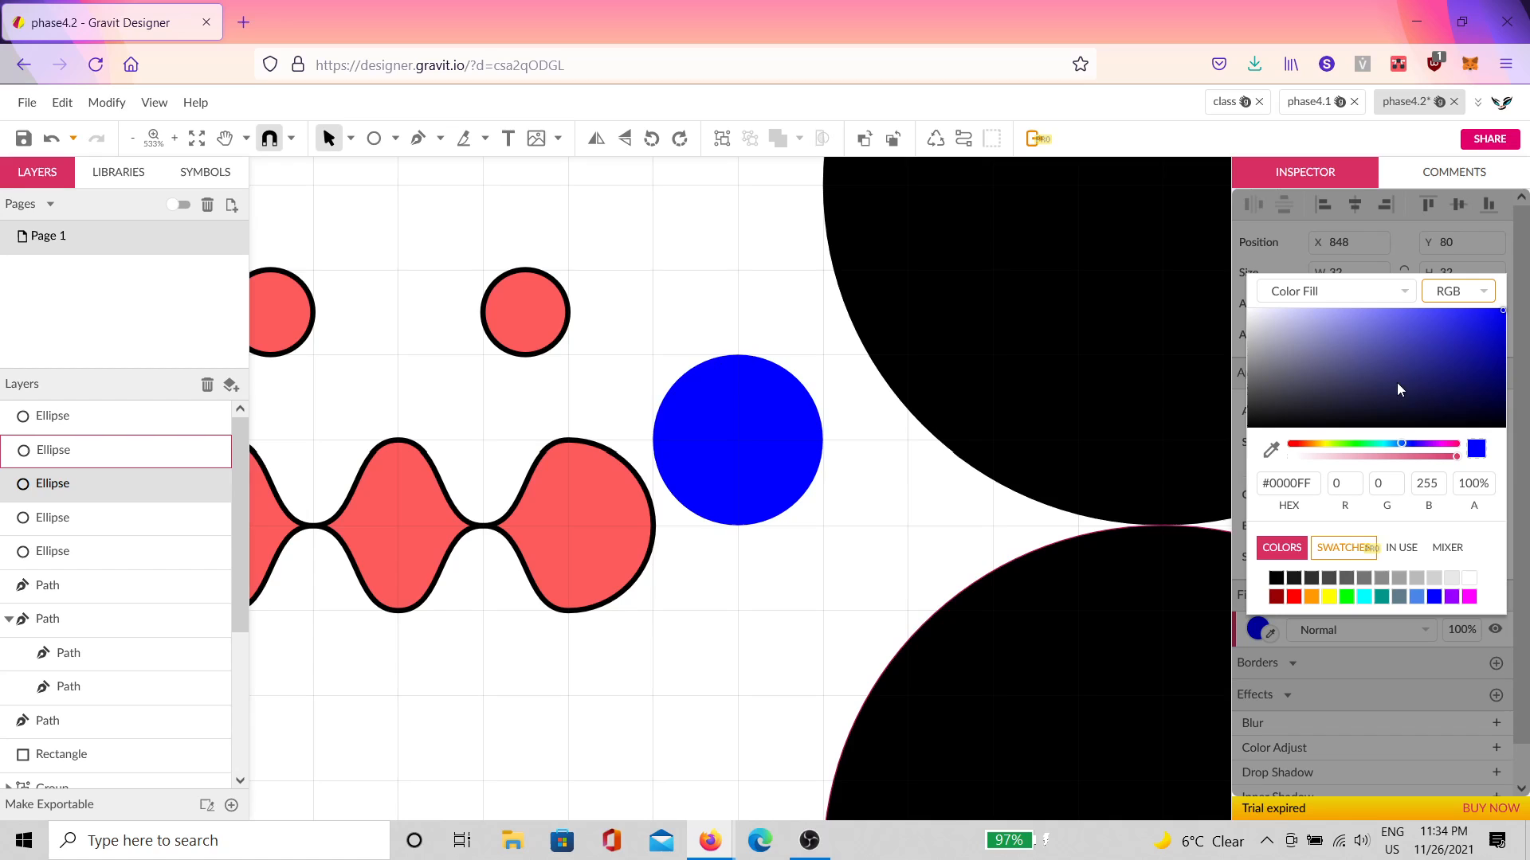
{"action": "left_click_drag", "start_coordinate": [1400, 368], "coordinate": [1428, 355]}
{"action": "left_click", "coordinate": [749, 448]}
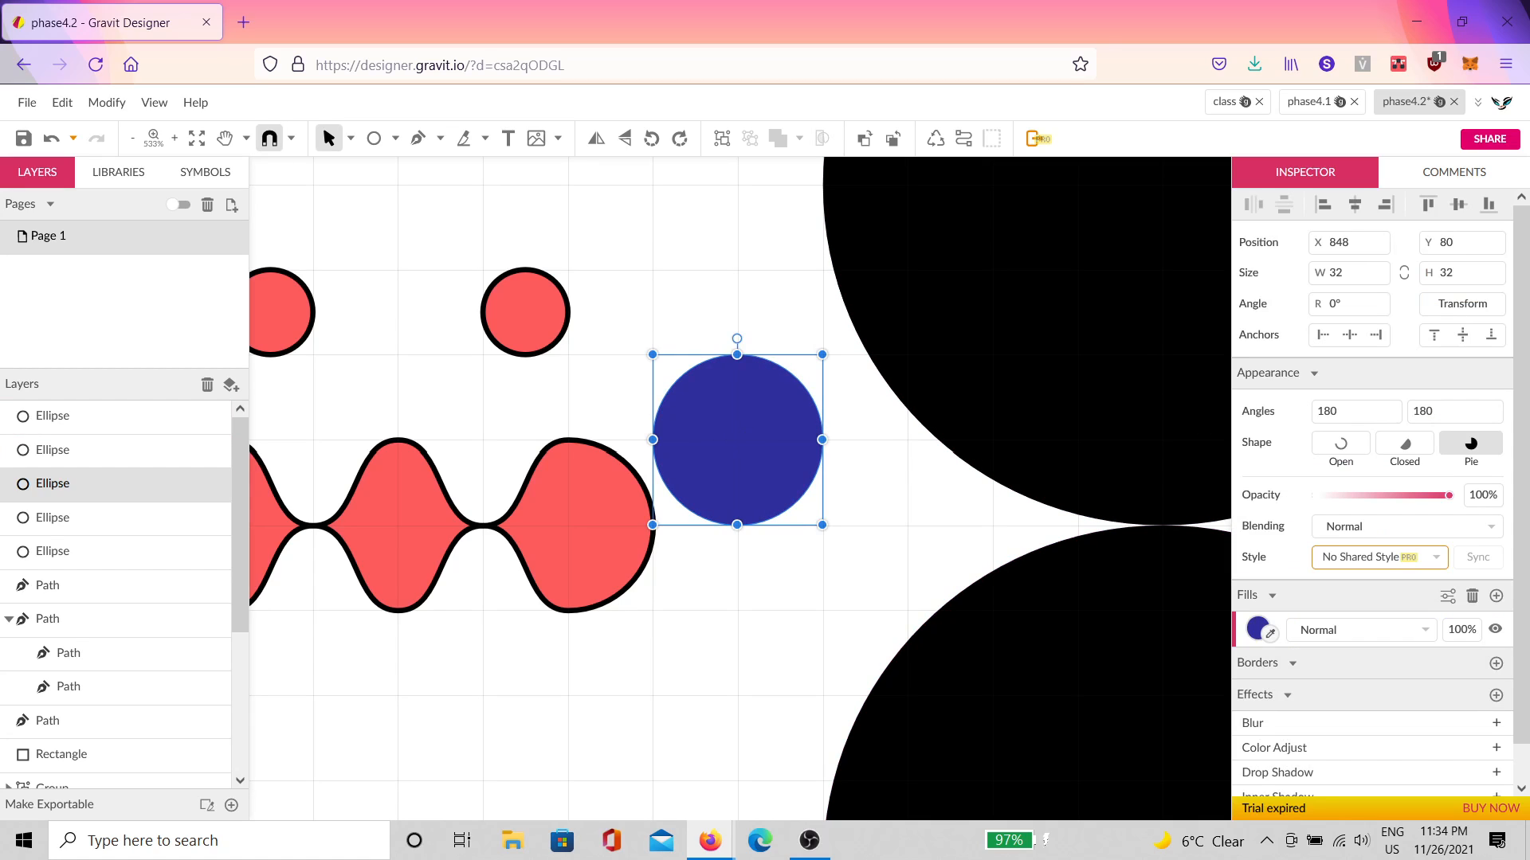
{"action": "left_click_drag", "start_coordinate": [747, 446], "coordinate": [921, 539]}
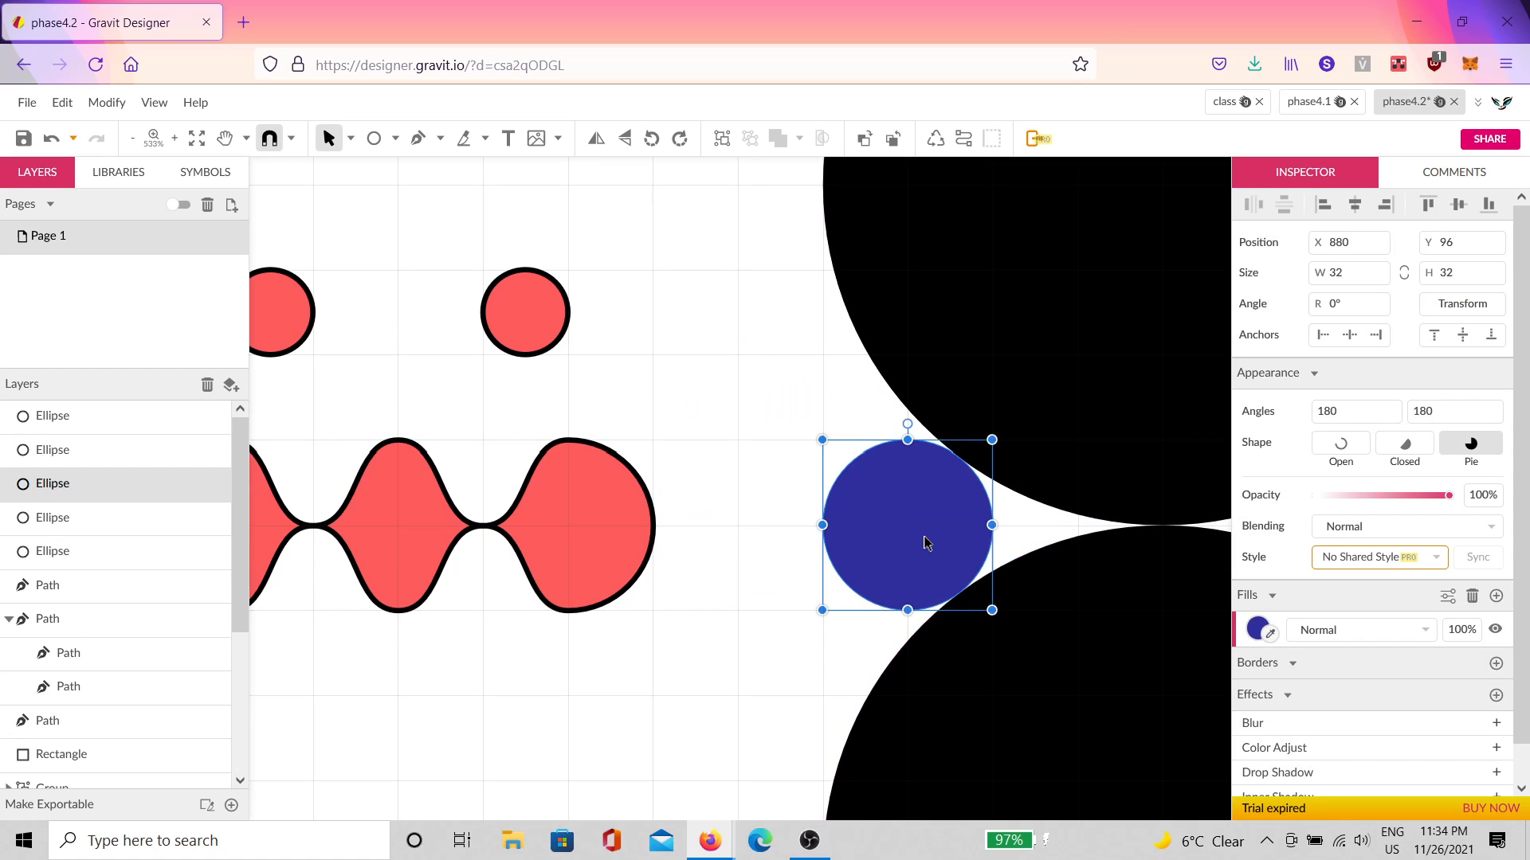
{"action": "left_click", "coordinate": [738, 497]}
Step: Duplicate the navy circle onto the right junction, then select all four circles
{"action": "scroll", "coordinate": [927, 550], "scroll_direction": "down", "scroll_amount": 5}
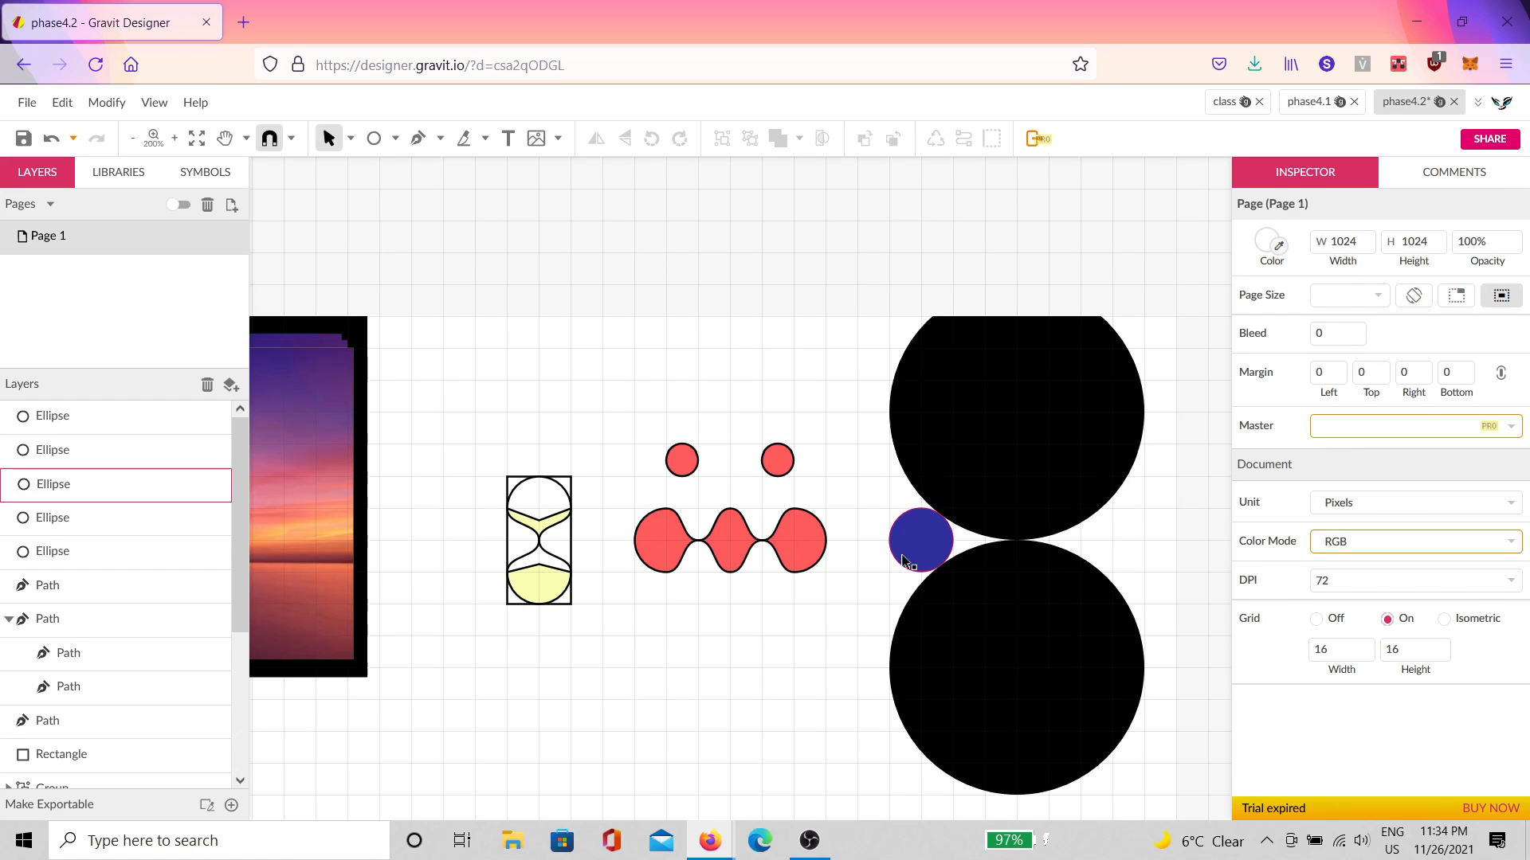
{"action": "left_click", "coordinate": [927, 554]}
{"action": "key", "text": "ctrl+d"}
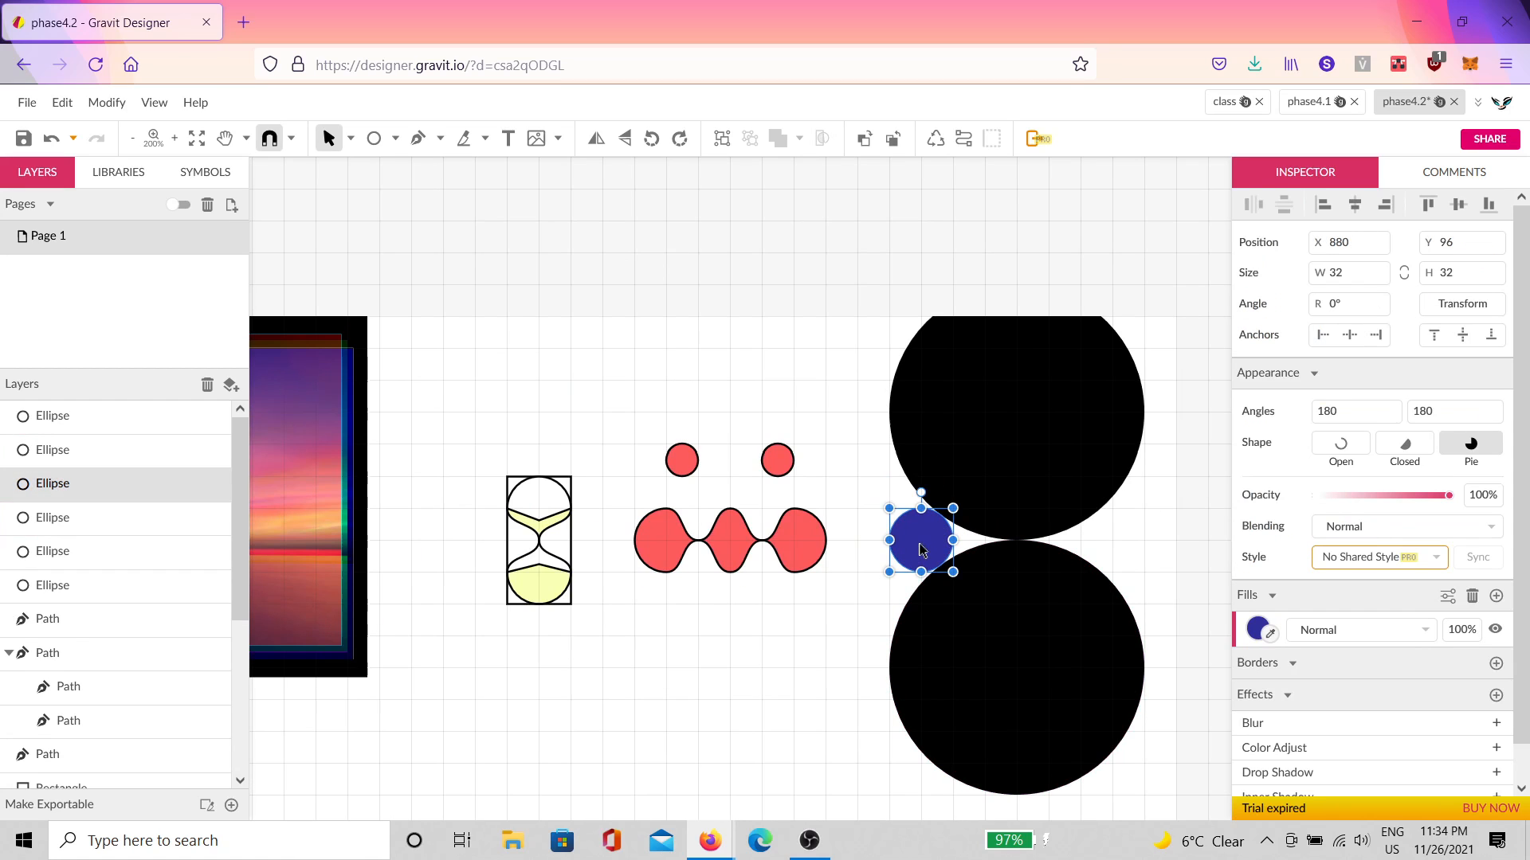
{"action": "left_click_drag", "start_coordinate": [947, 532], "coordinate": [1126, 564]}
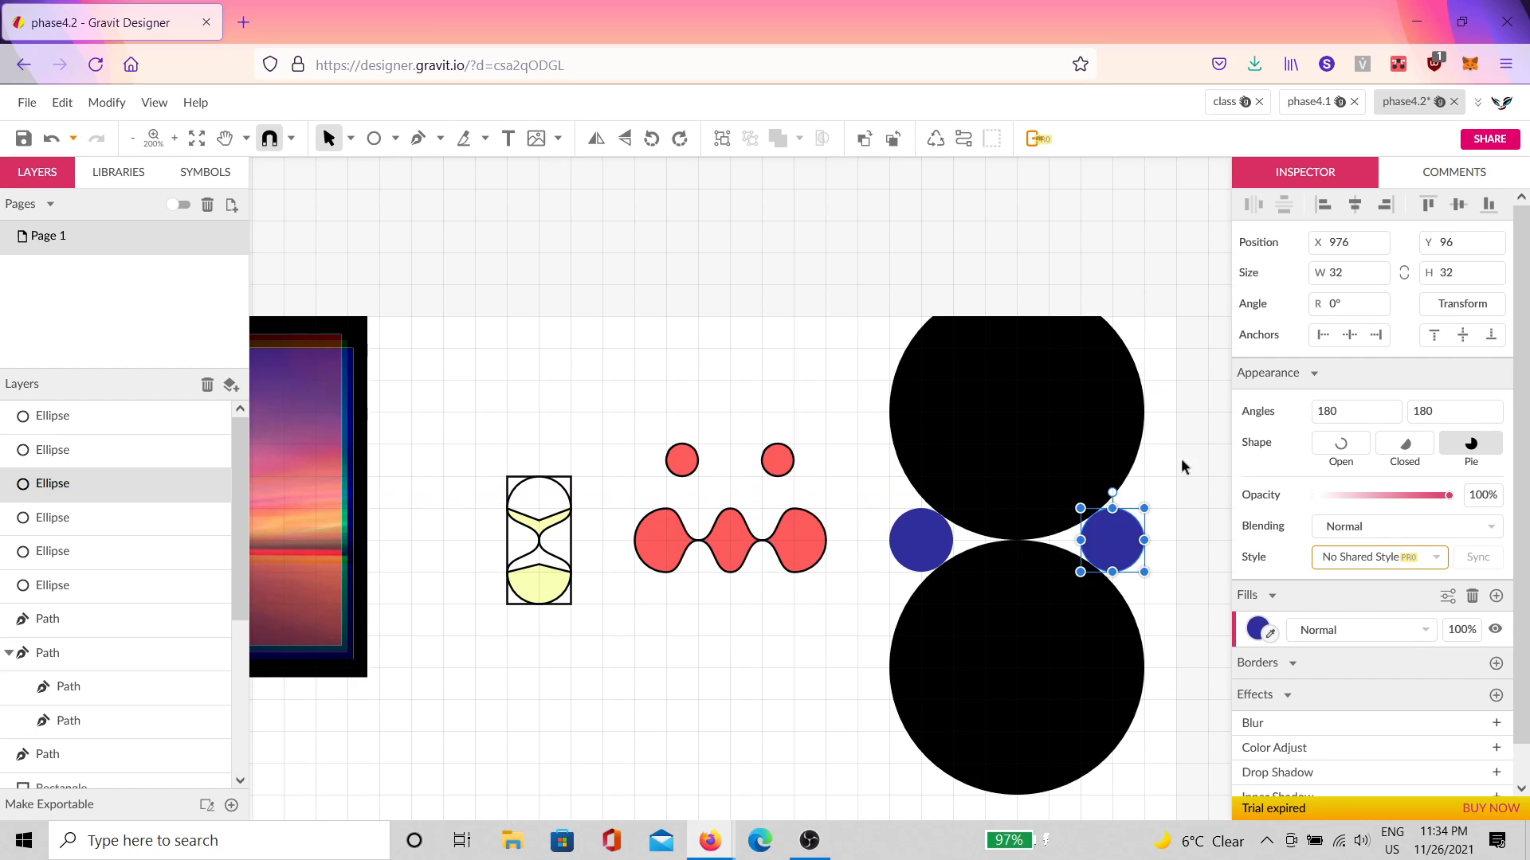
{"action": "left_click", "coordinate": [1183, 468]}
{"action": "scroll", "coordinate": [1115, 446], "scroll_direction": "down", "scroll_amount": 5}
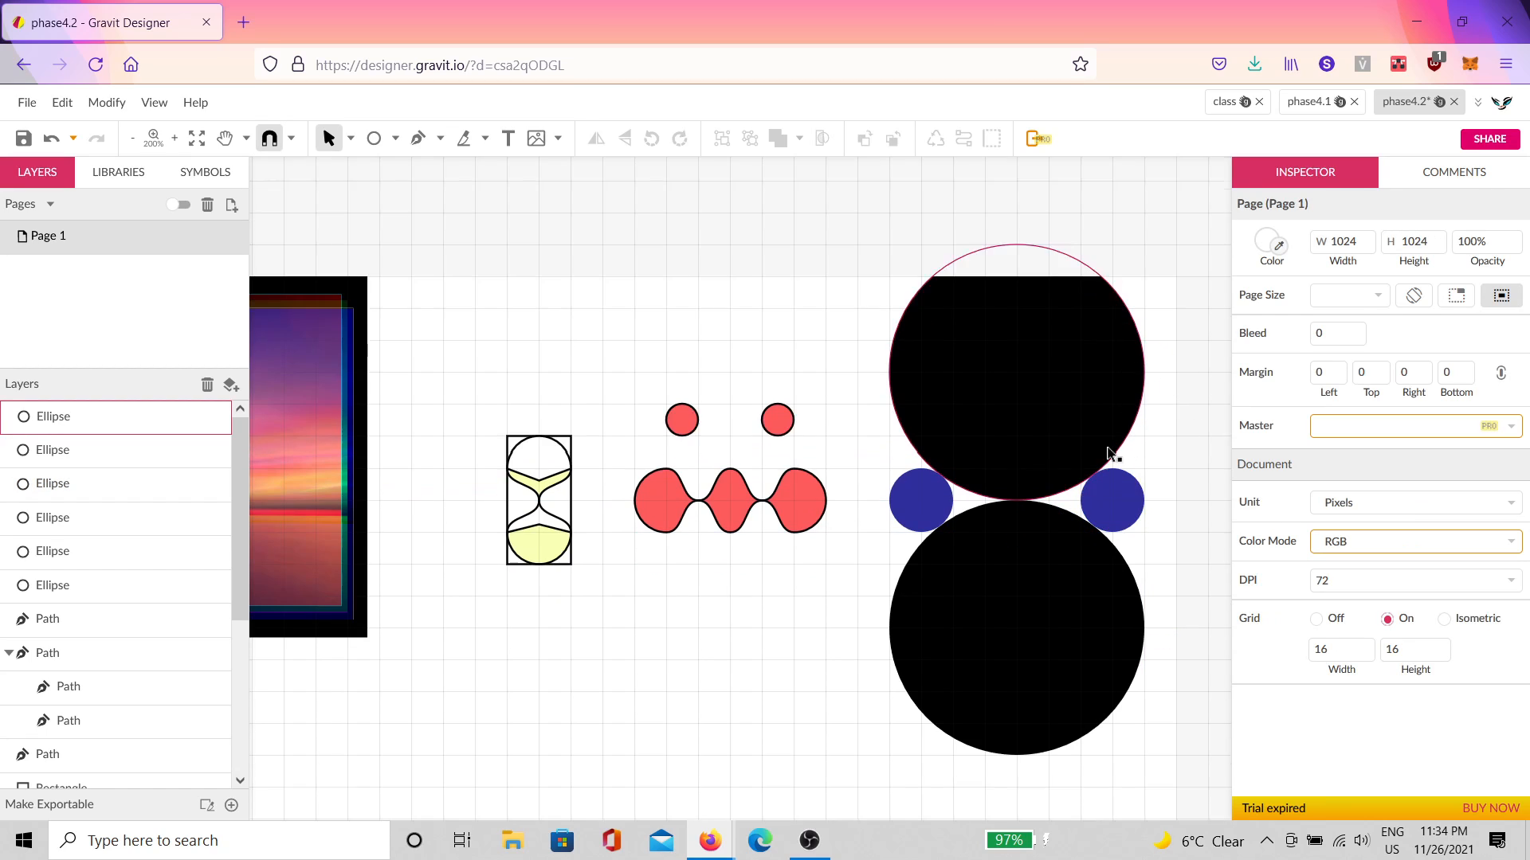
{"action": "scroll", "coordinate": [1137, 446], "scroll_direction": "up", "scroll_amount": 2}
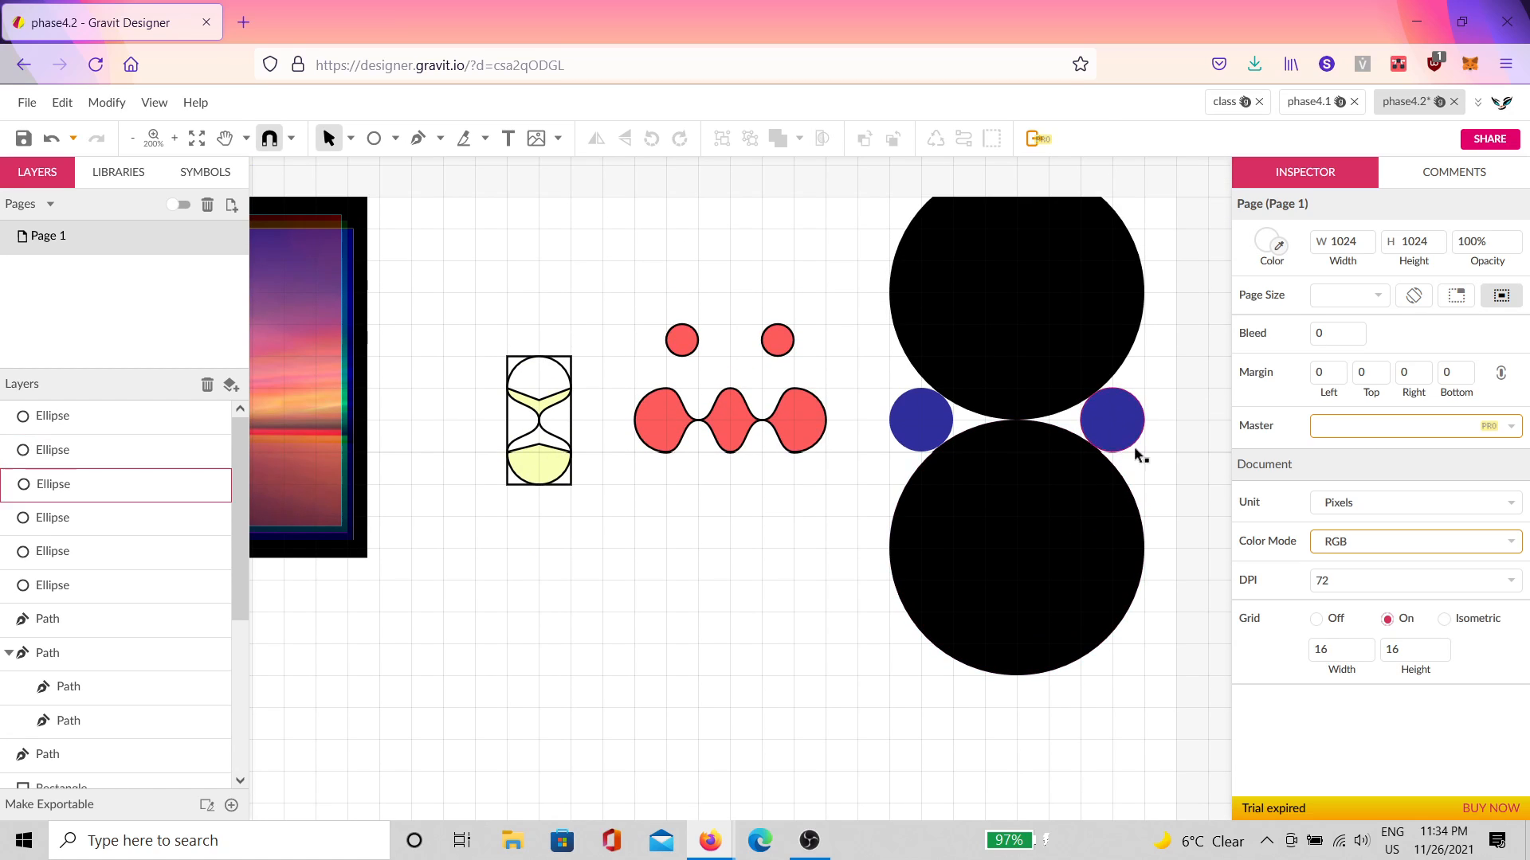
{"action": "left_click_drag", "start_coordinate": [1157, 319], "coordinate": [864, 547]}
Step: Nudge the circles down, then draw a 128×256 rectangle over them and send it to back
{"action": "left_click_drag", "start_coordinate": [1034, 361], "coordinate": [1027, 426]}
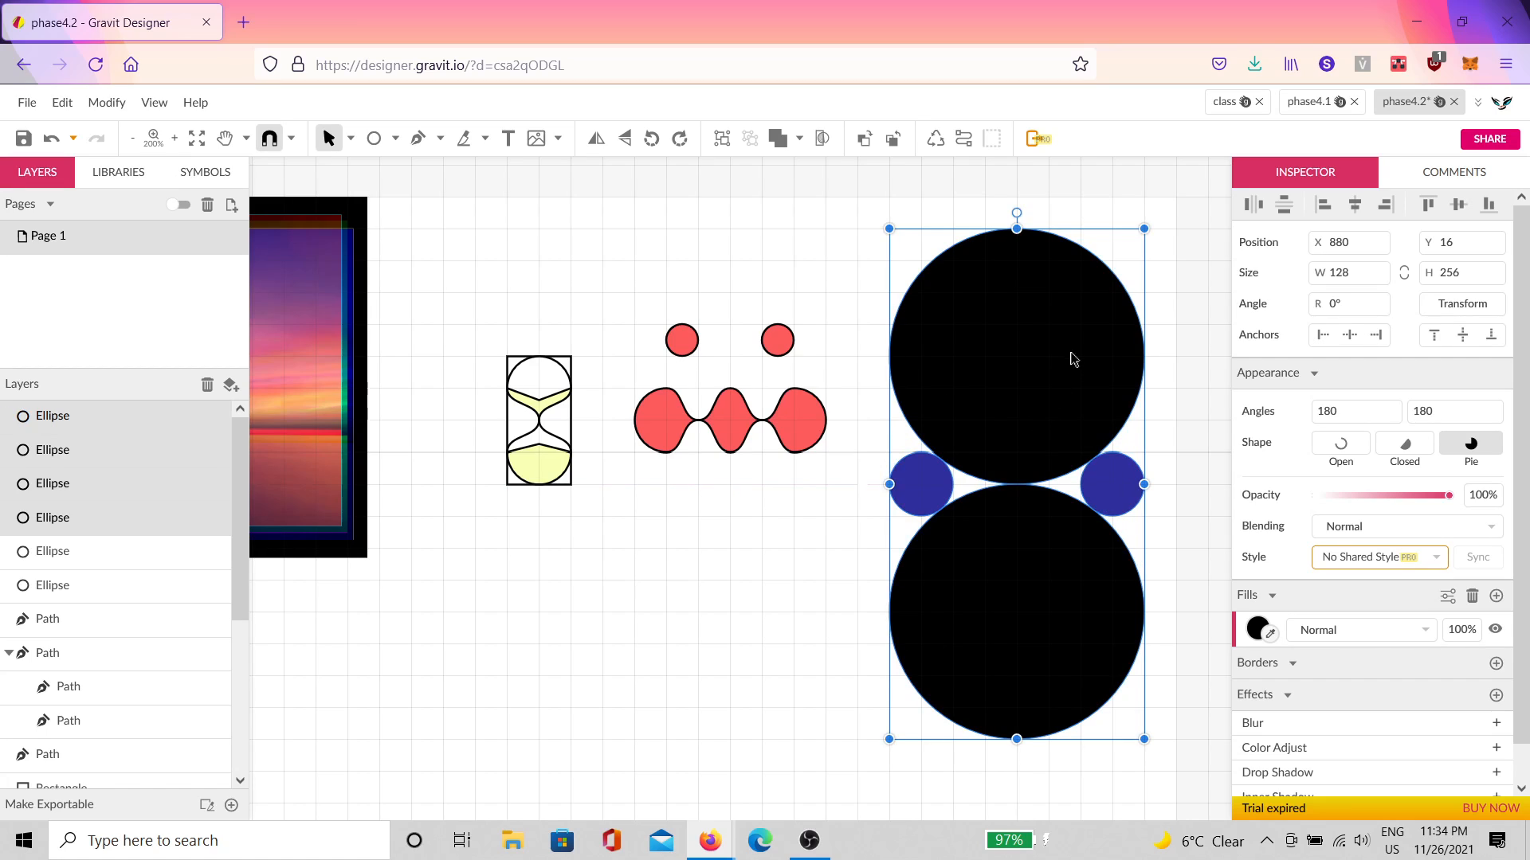
{"action": "left_click", "coordinate": [875, 400]}
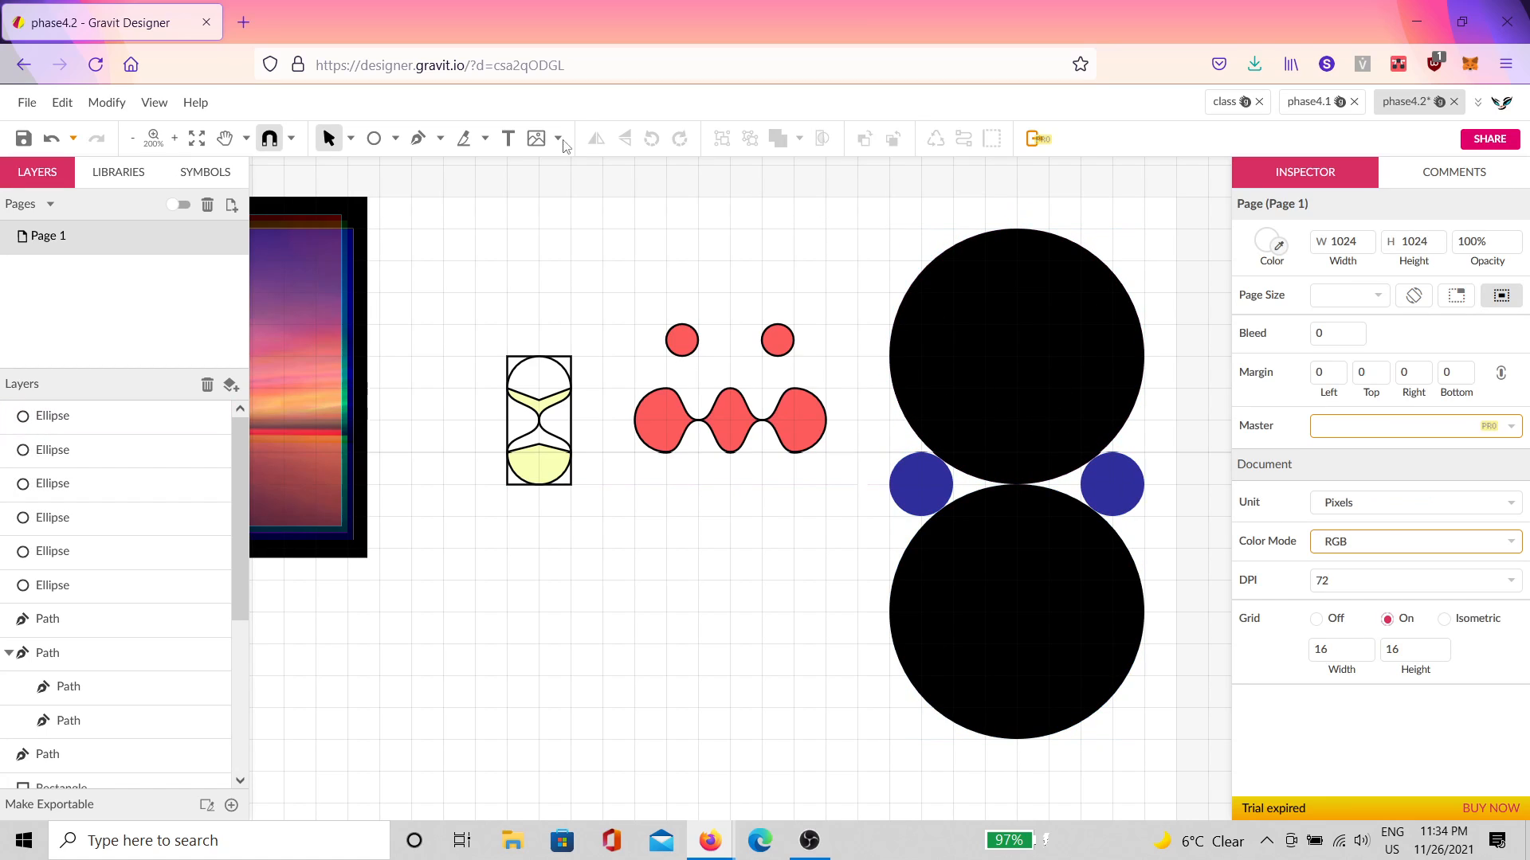
{"action": "left_click", "coordinate": [396, 140]}
{"action": "left_click", "coordinate": [409, 192]}
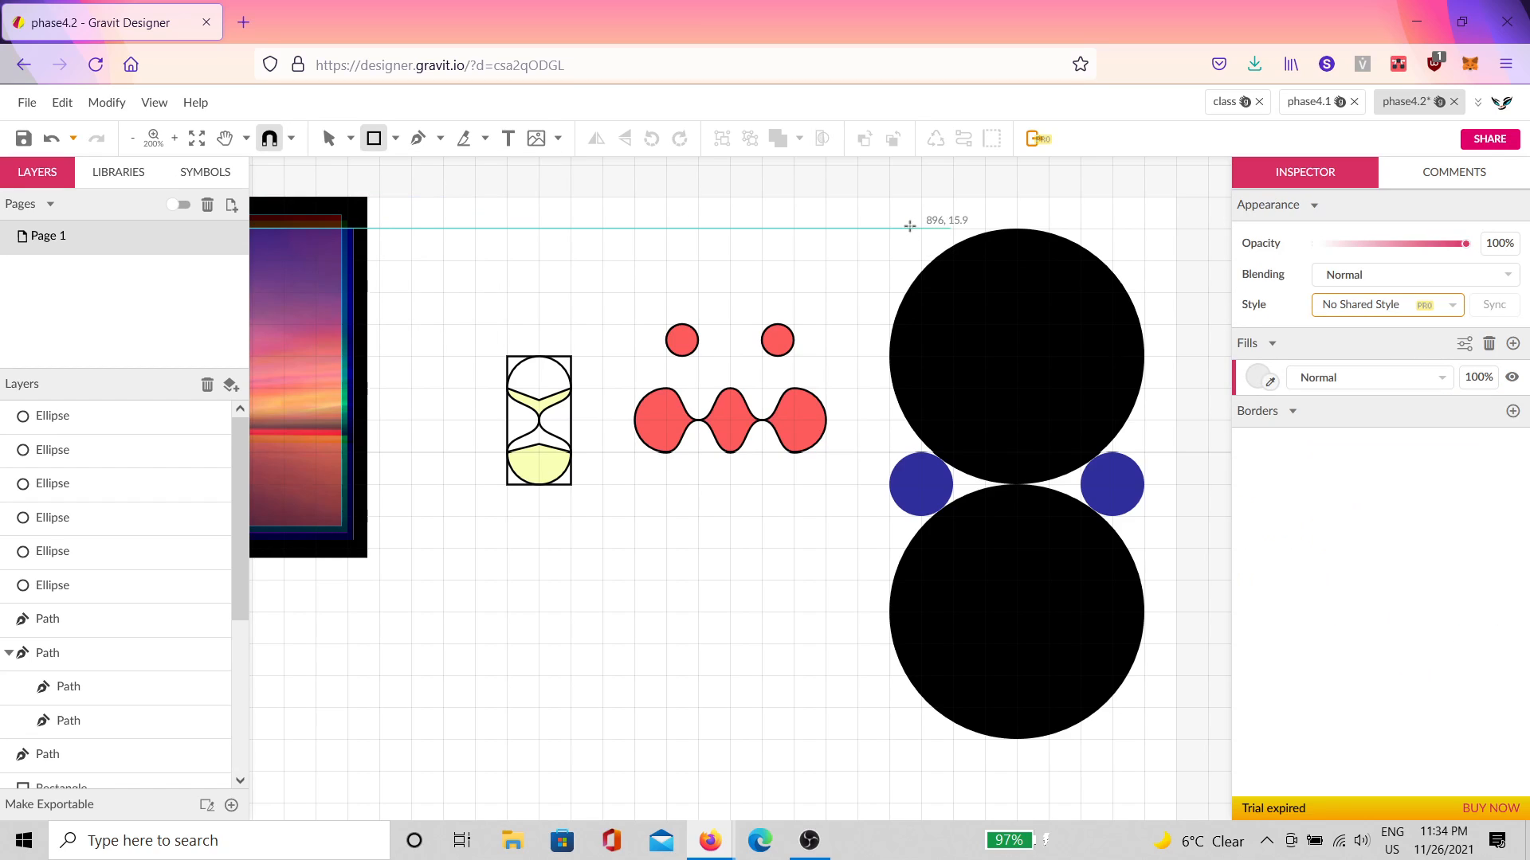
{"action": "left_click_drag", "start_coordinate": [890, 227], "coordinate": [1145, 727]}
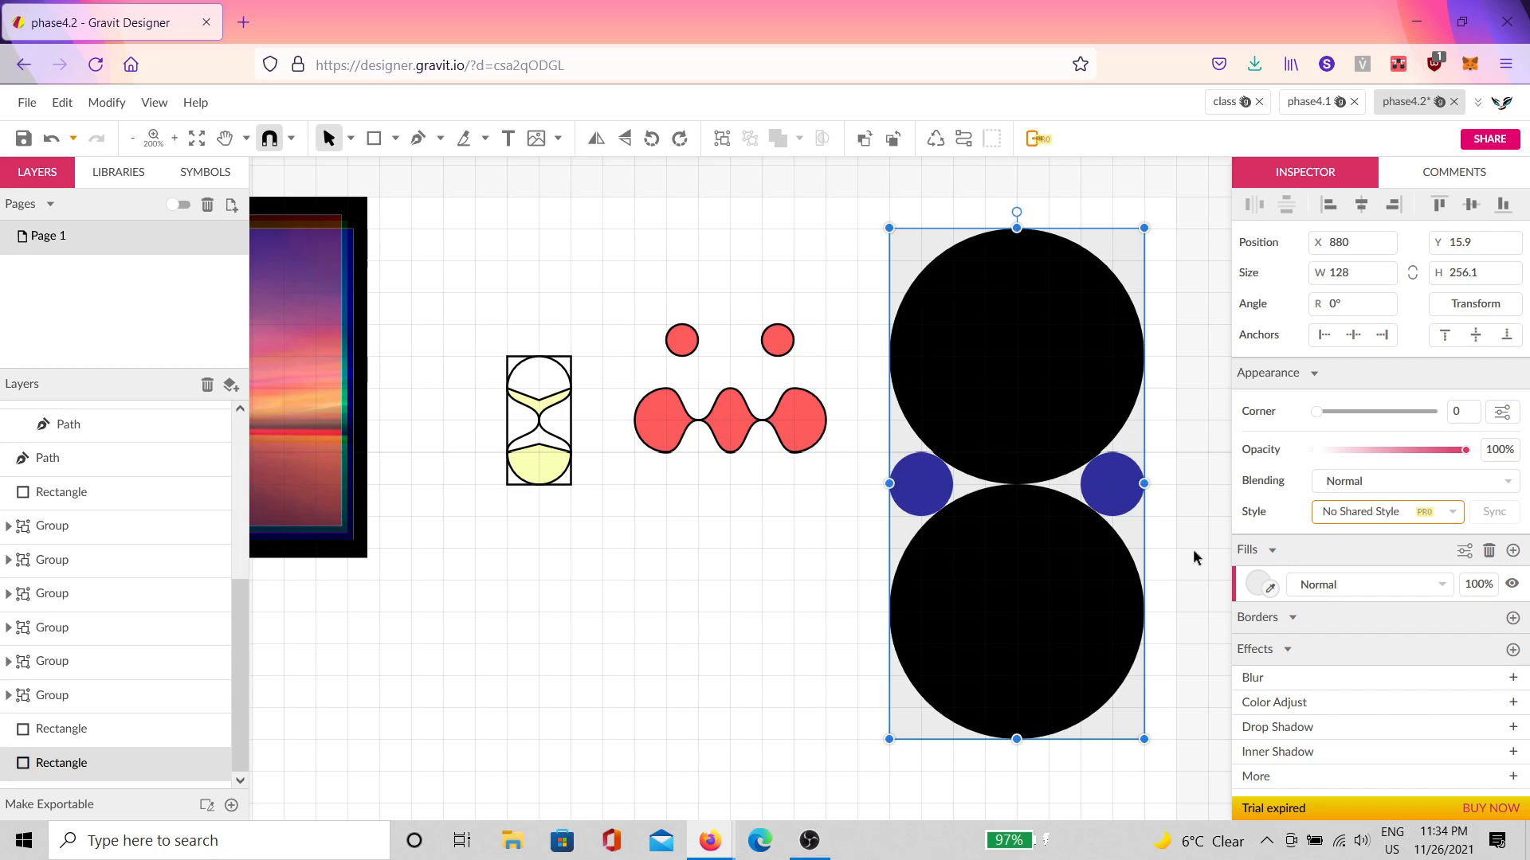
{"action": "key", "text": "ctrl+shift+bracketleft"}
Step: Fill the backing rectangle with a muted grey
{"action": "left_click", "coordinate": [1258, 584]}
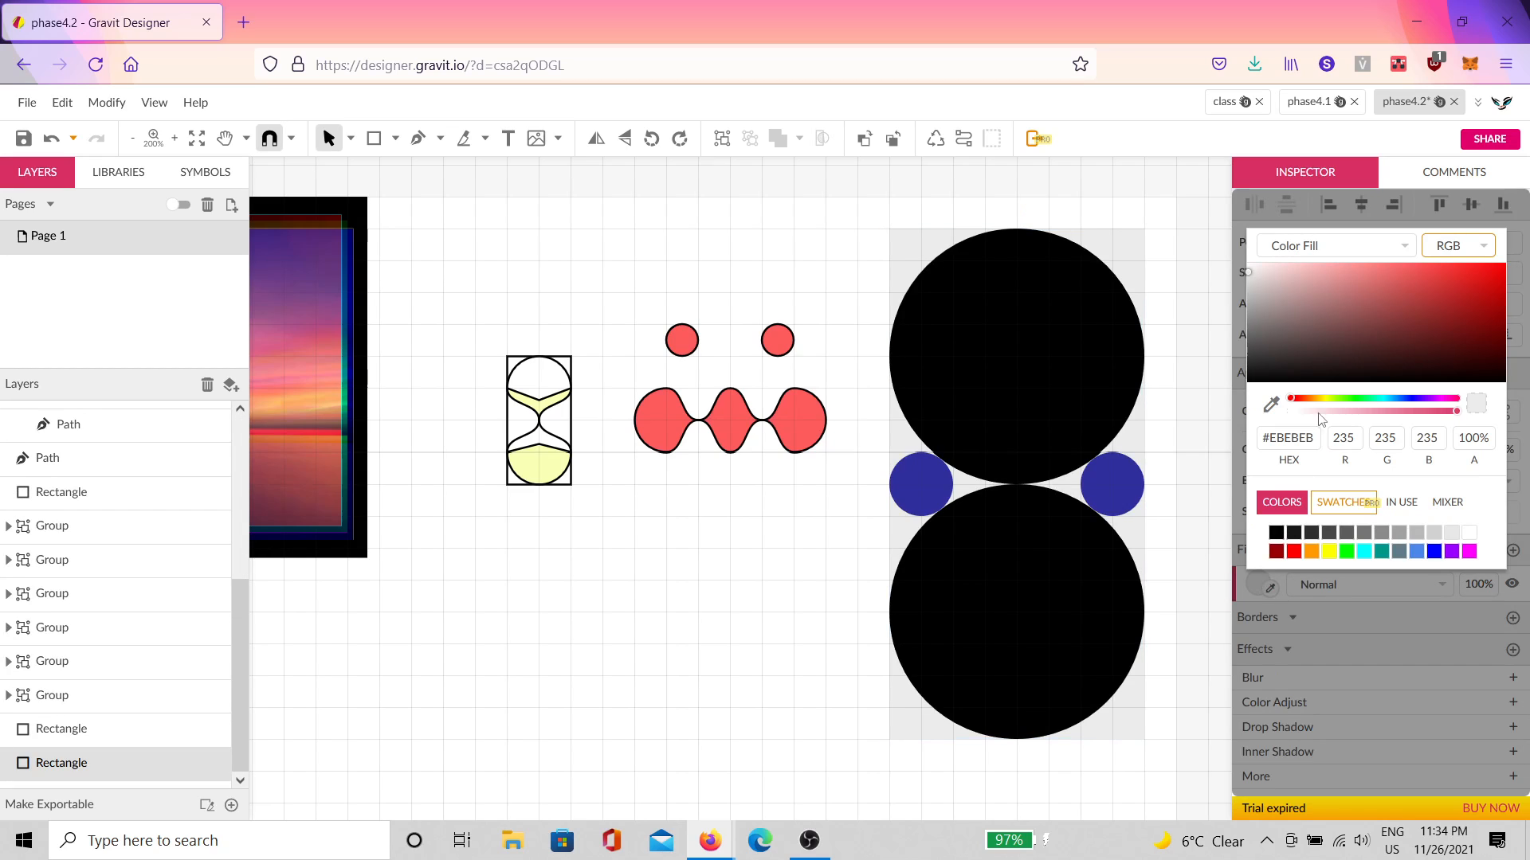
{"action": "left_click", "coordinate": [1358, 310]}
{"action": "mouse_move", "coordinate": [1359, 304]}
{"action": "left_mouse_down"}
{"action": "mouse_move", "coordinate": [1327, 265]}
{"action": "mouse_move", "coordinate": [1354, 286]}
{"action": "mouse_move", "coordinate": [1221, 304]}
{"action": "left_mouse_up"}
{"action": "left_click", "coordinate": [1151, 317]}
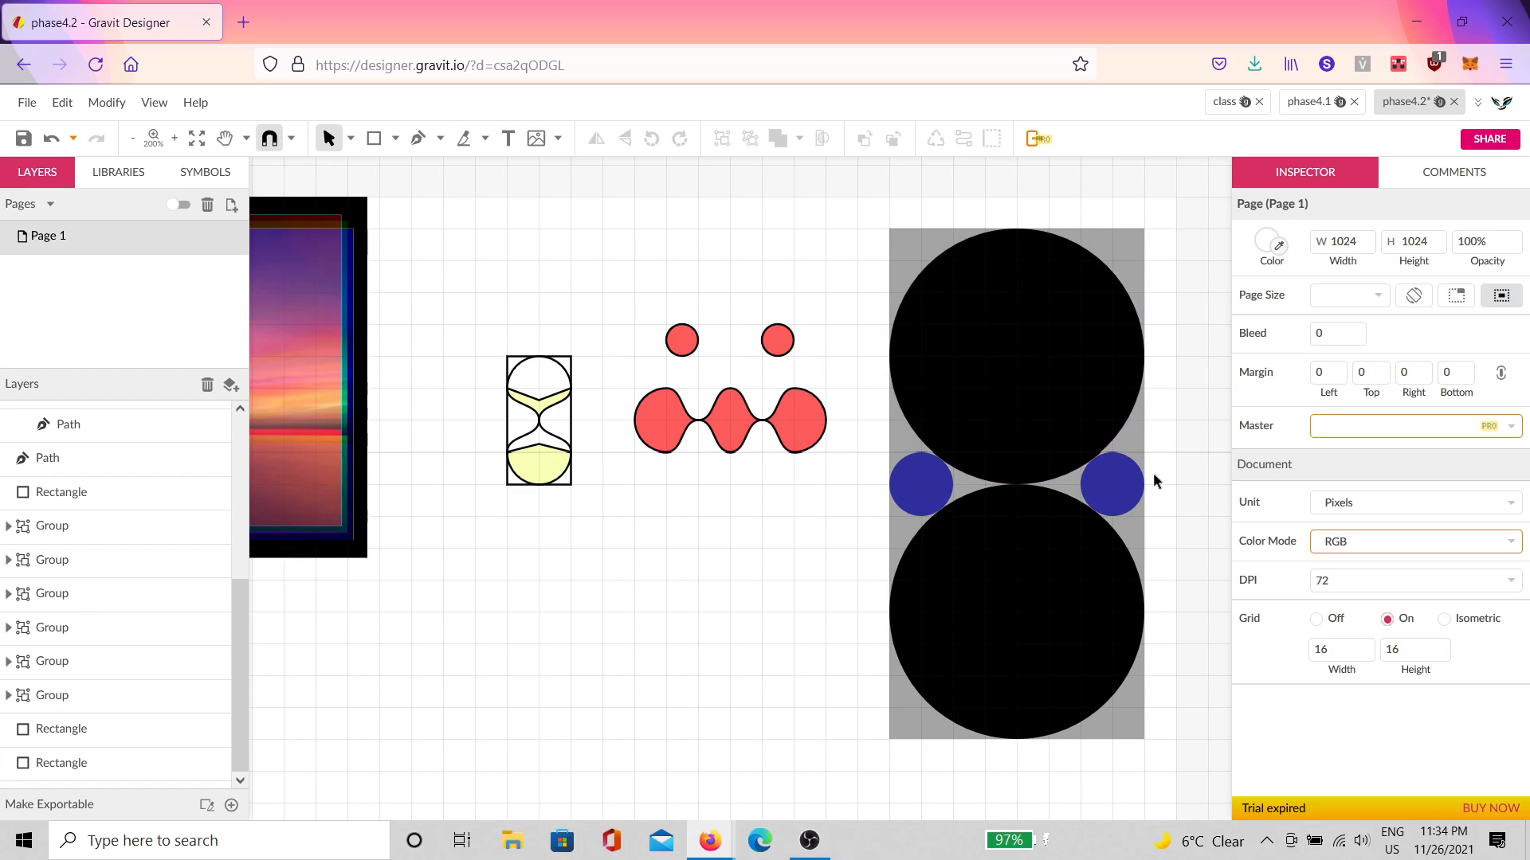
{"action": "scroll", "coordinate": [1150, 472], "scroll_direction": "up", "scroll_amount": 5}
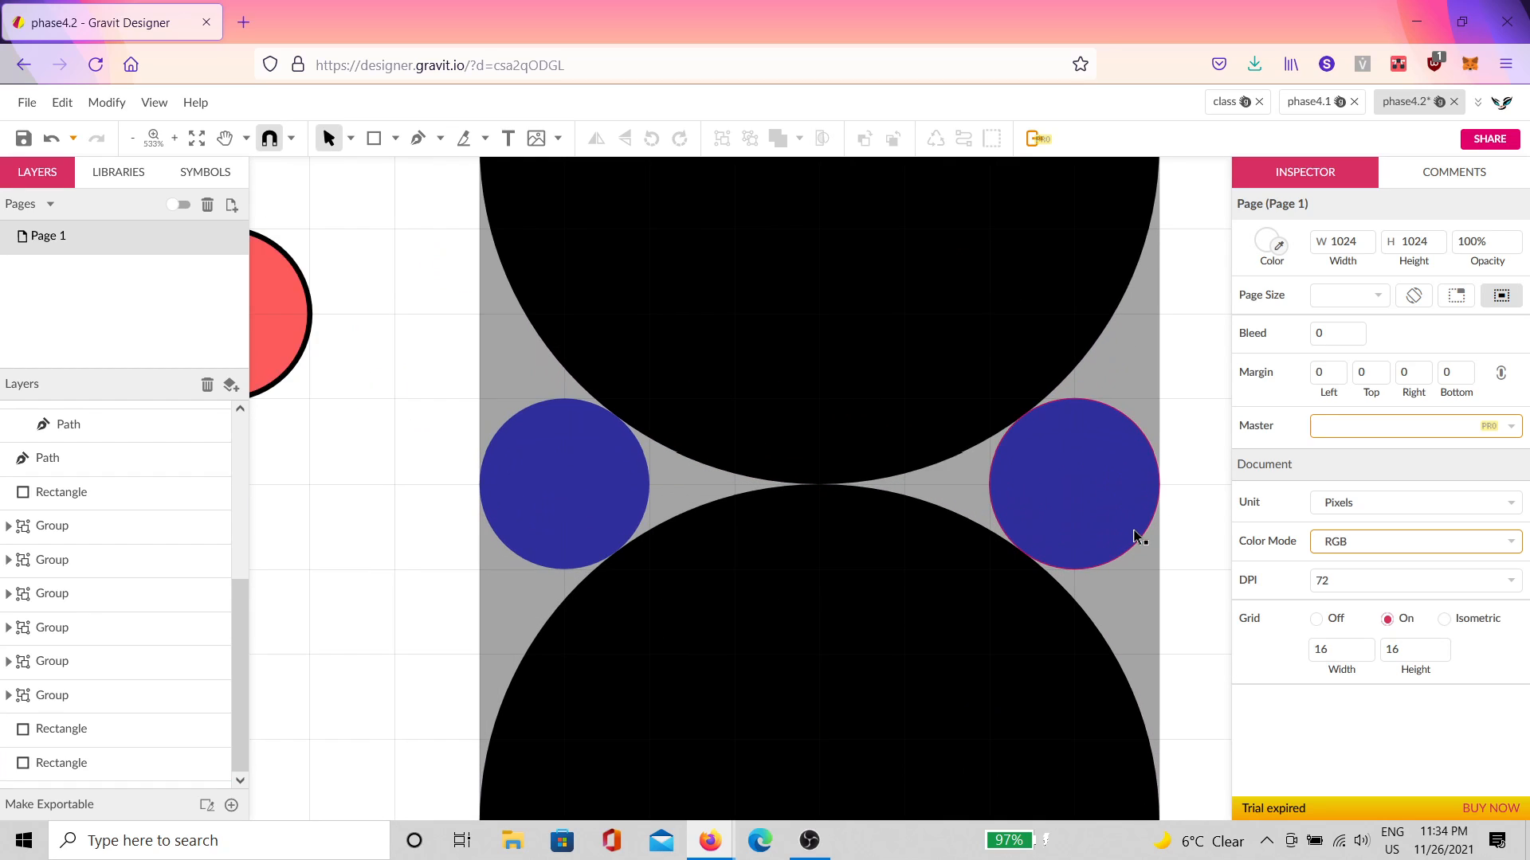
{"action": "scroll", "coordinate": [1135, 530], "scroll_direction": "down", "scroll_amount": 6}
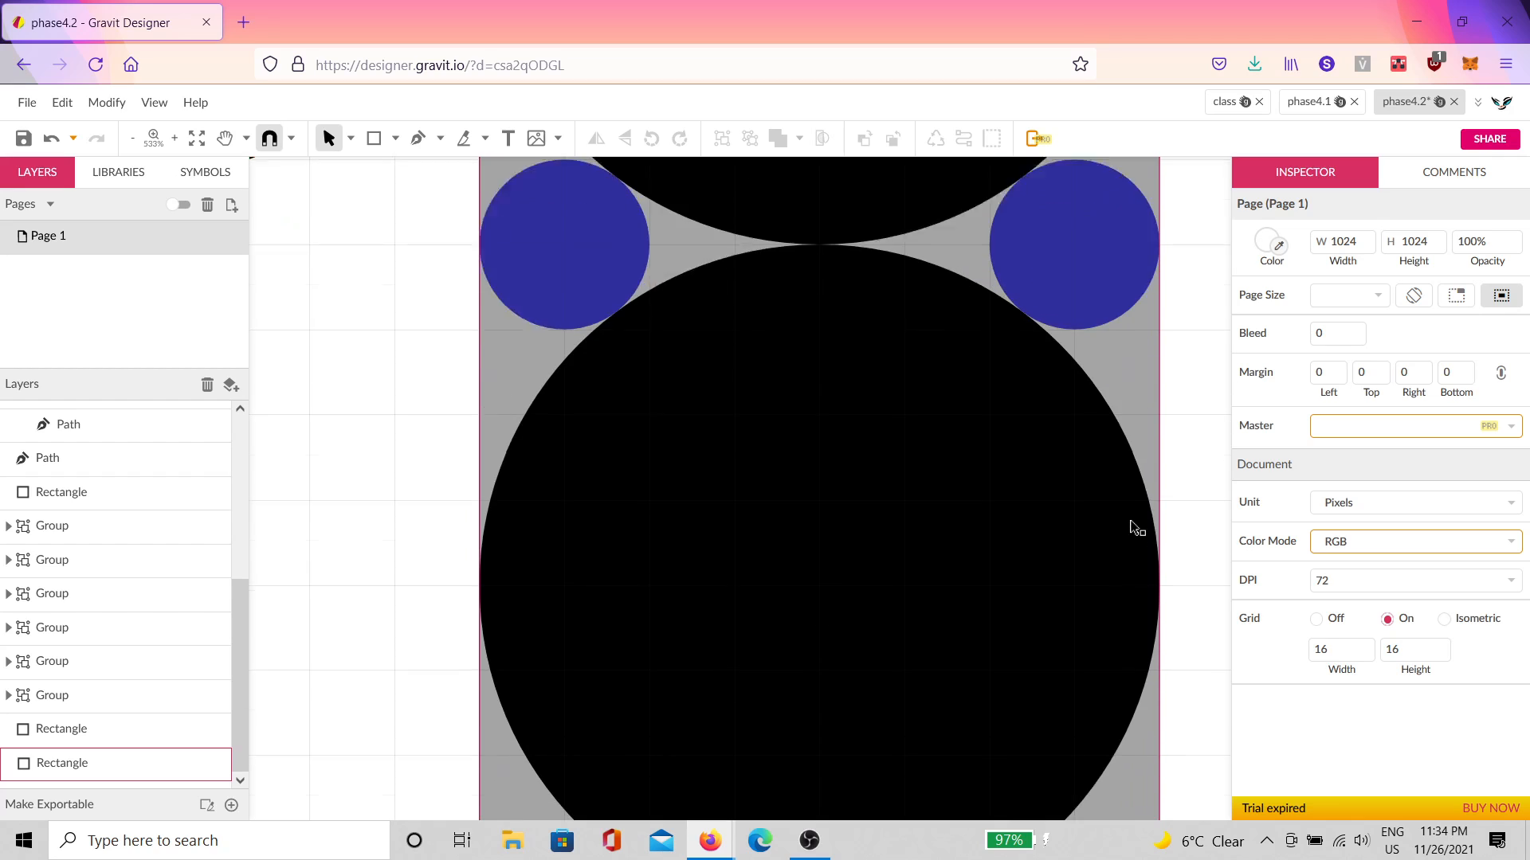
{"action": "scroll", "coordinate": [1160, 339], "scroll_direction": "up", "scroll_amount": 5}
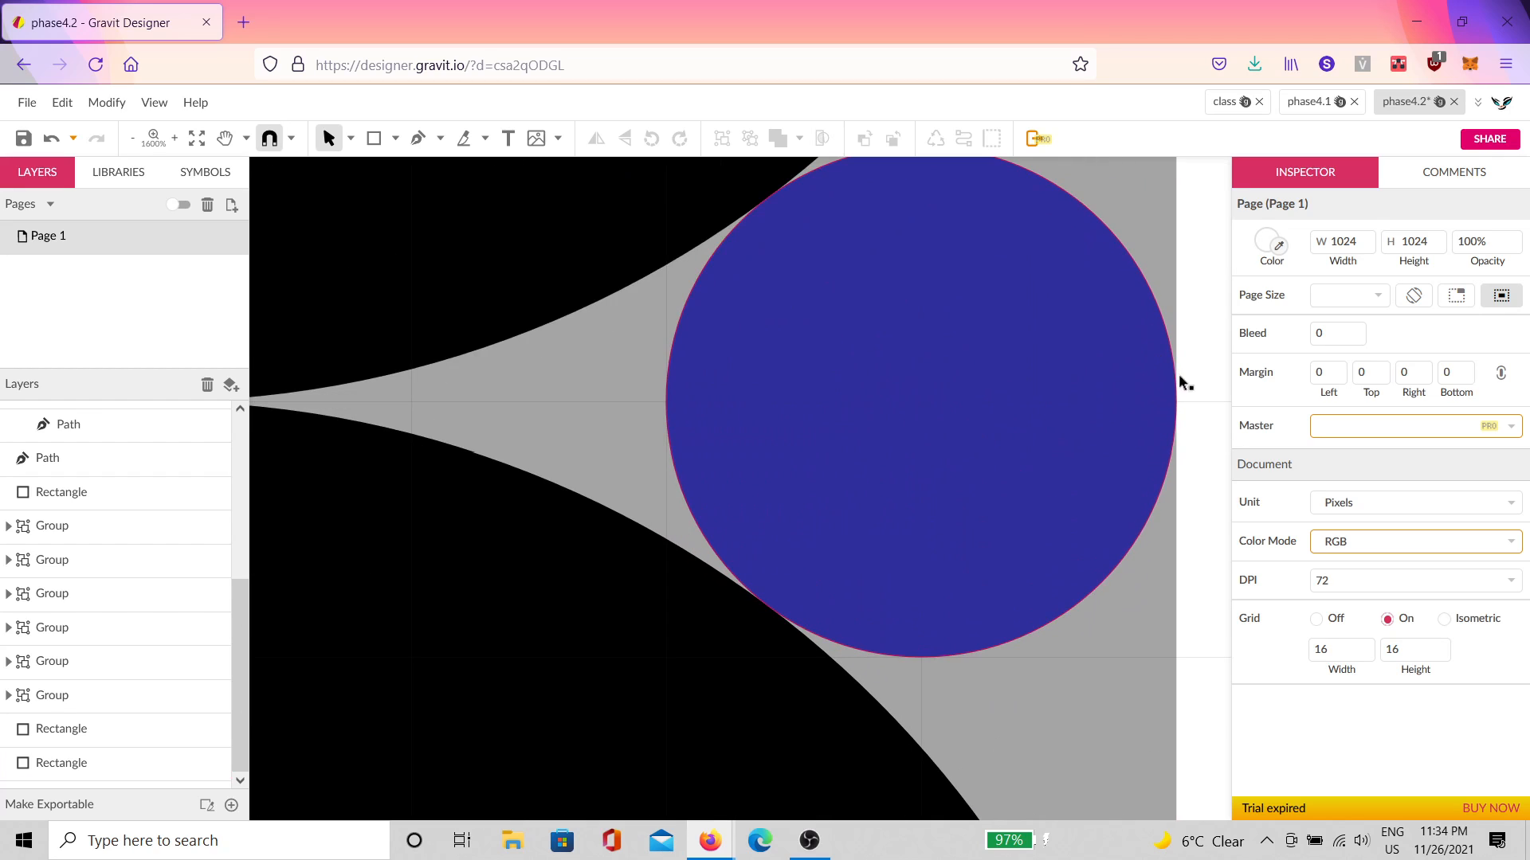
{"action": "scroll", "coordinate": [1104, 402], "scroll_direction": "down", "scroll_amount": 8}
{"action": "scroll", "coordinate": [956, 462], "scroll_direction": "up", "scroll_amount": 3}
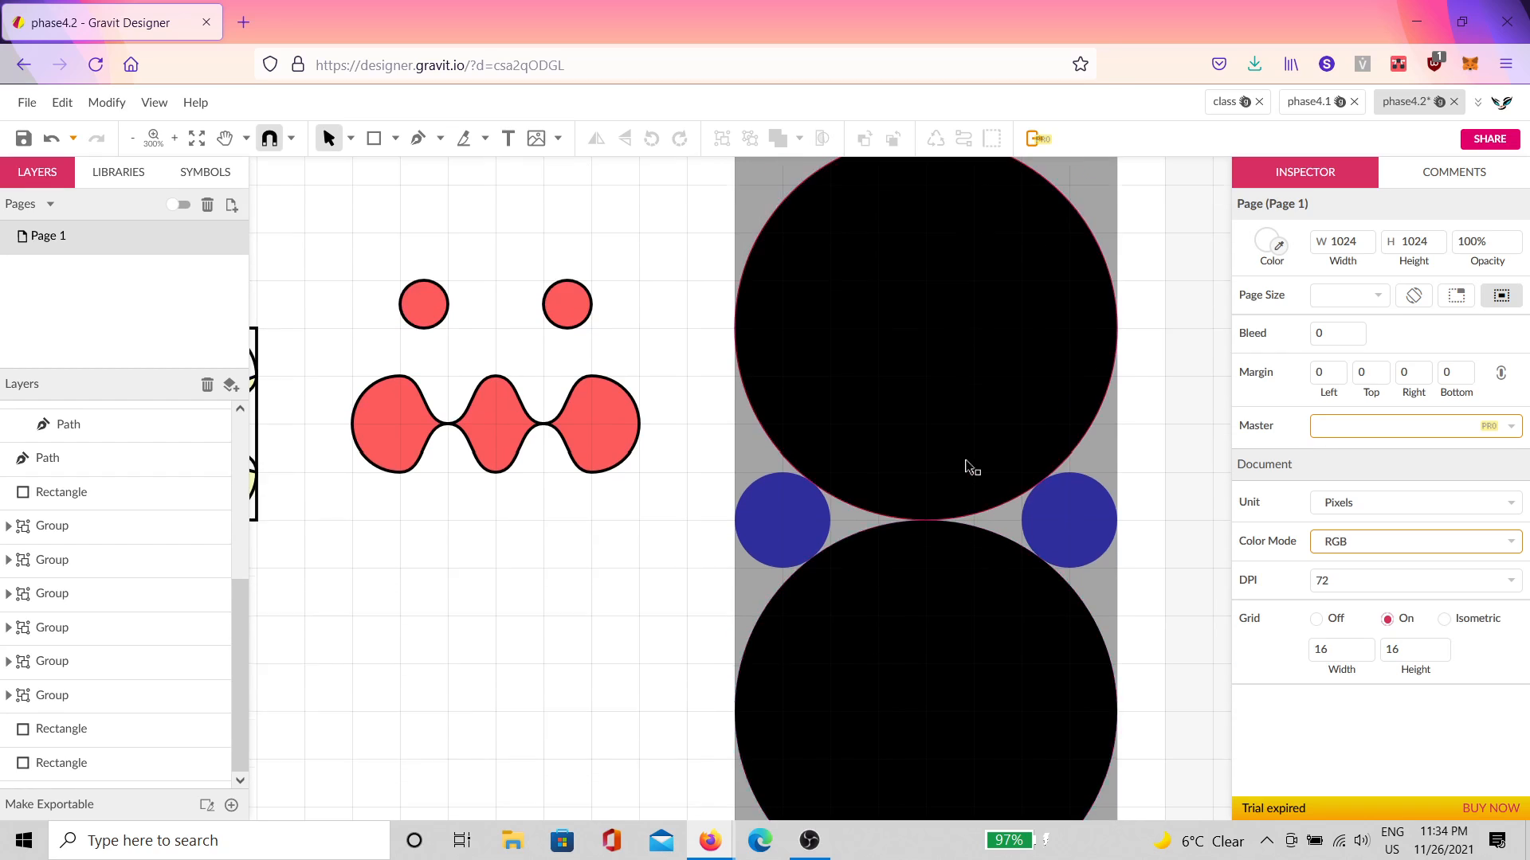
{"action": "left_click", "coordinate": [1000, 488]}
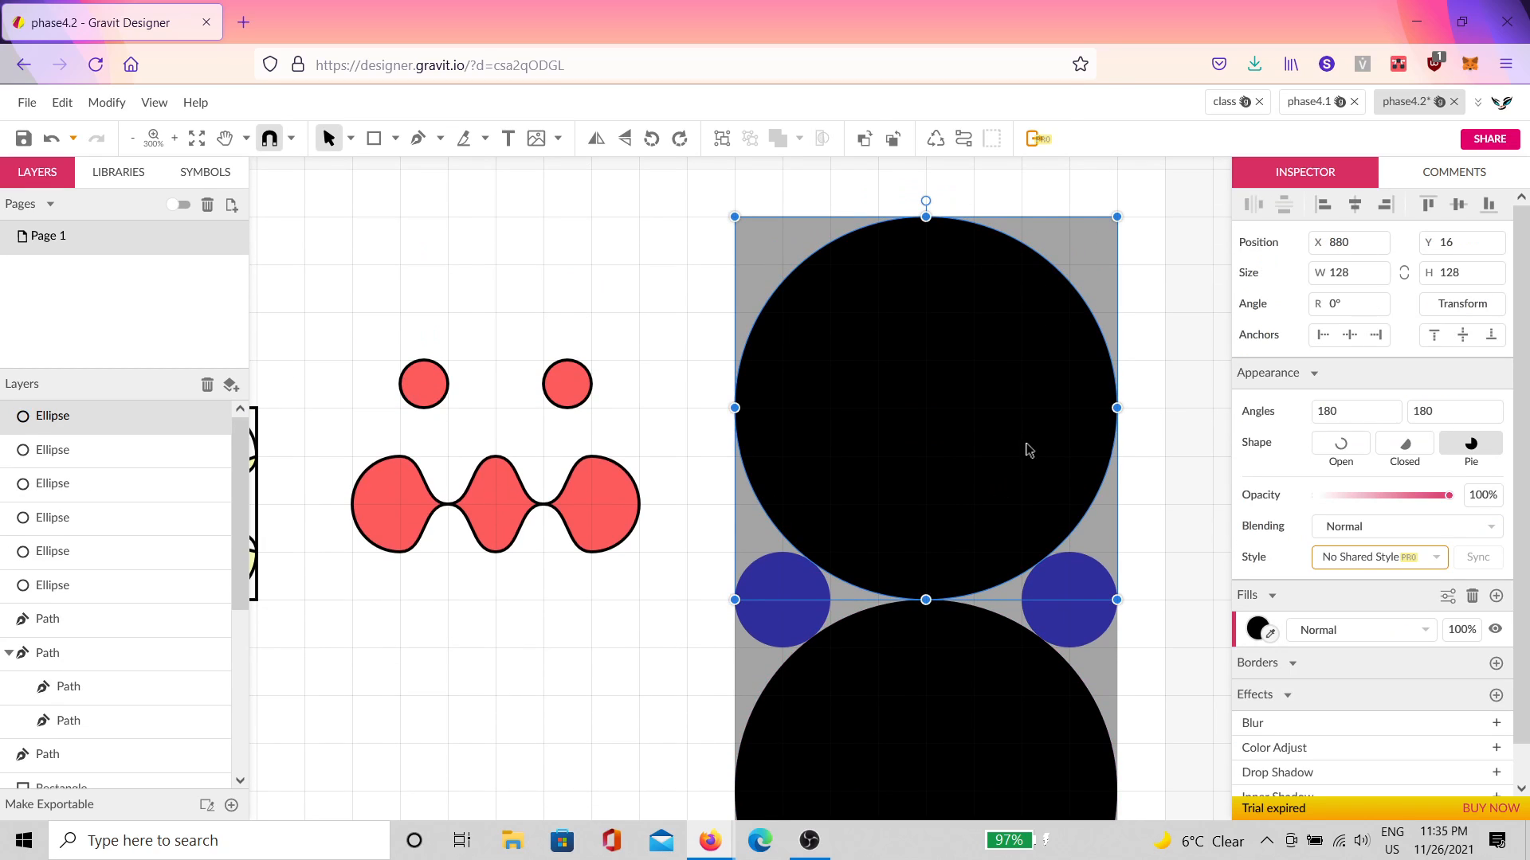
{"action": "scroll", "coordinate": [1040, 432], "scroll_direction": "down", "scroll_amount": 3}
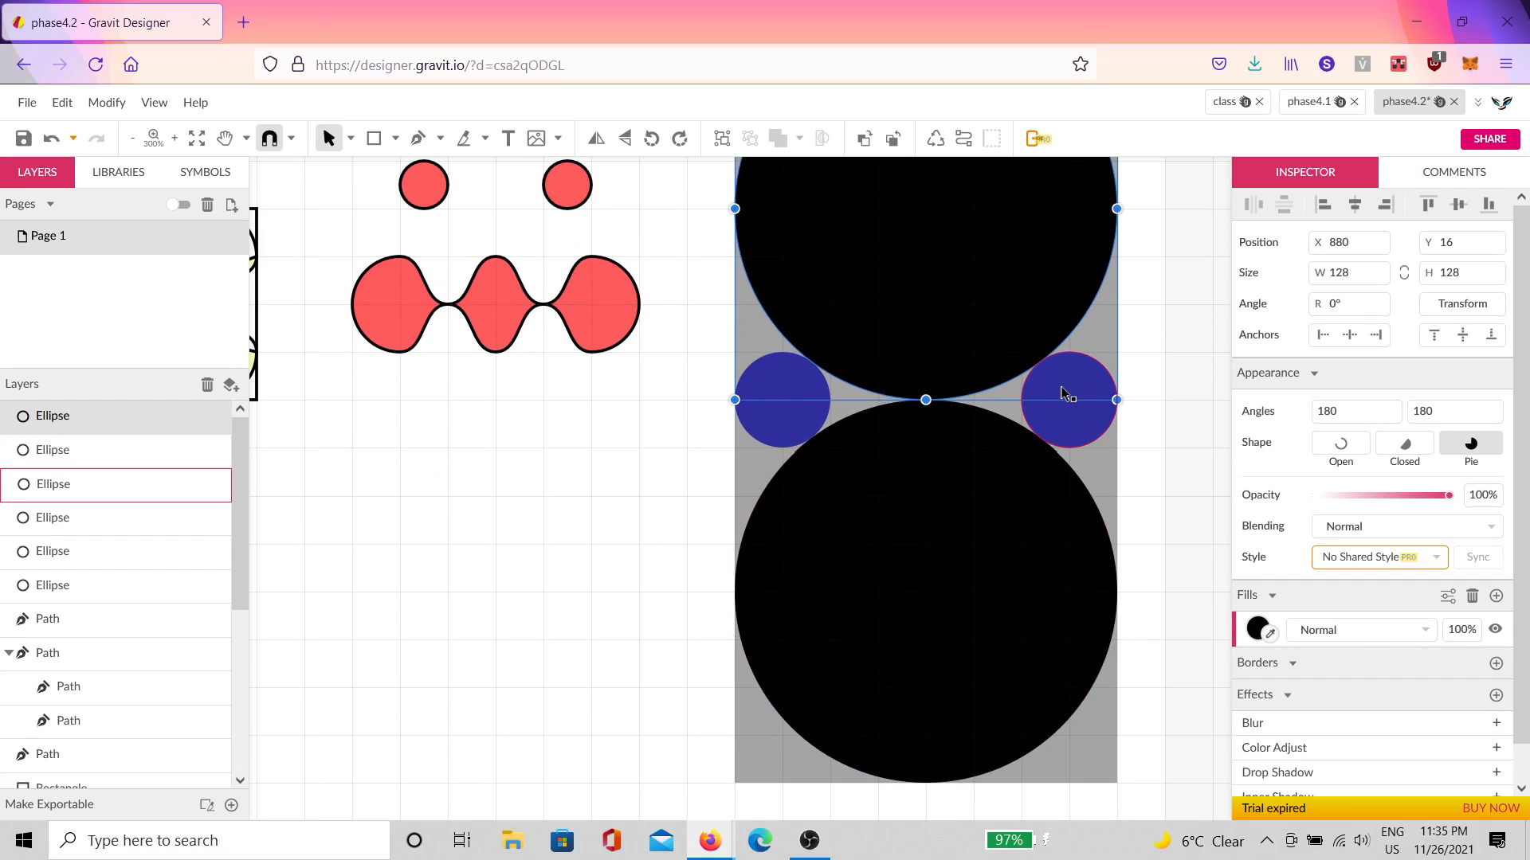
{"action": "left_click", "coordinate": [1063, 399]}
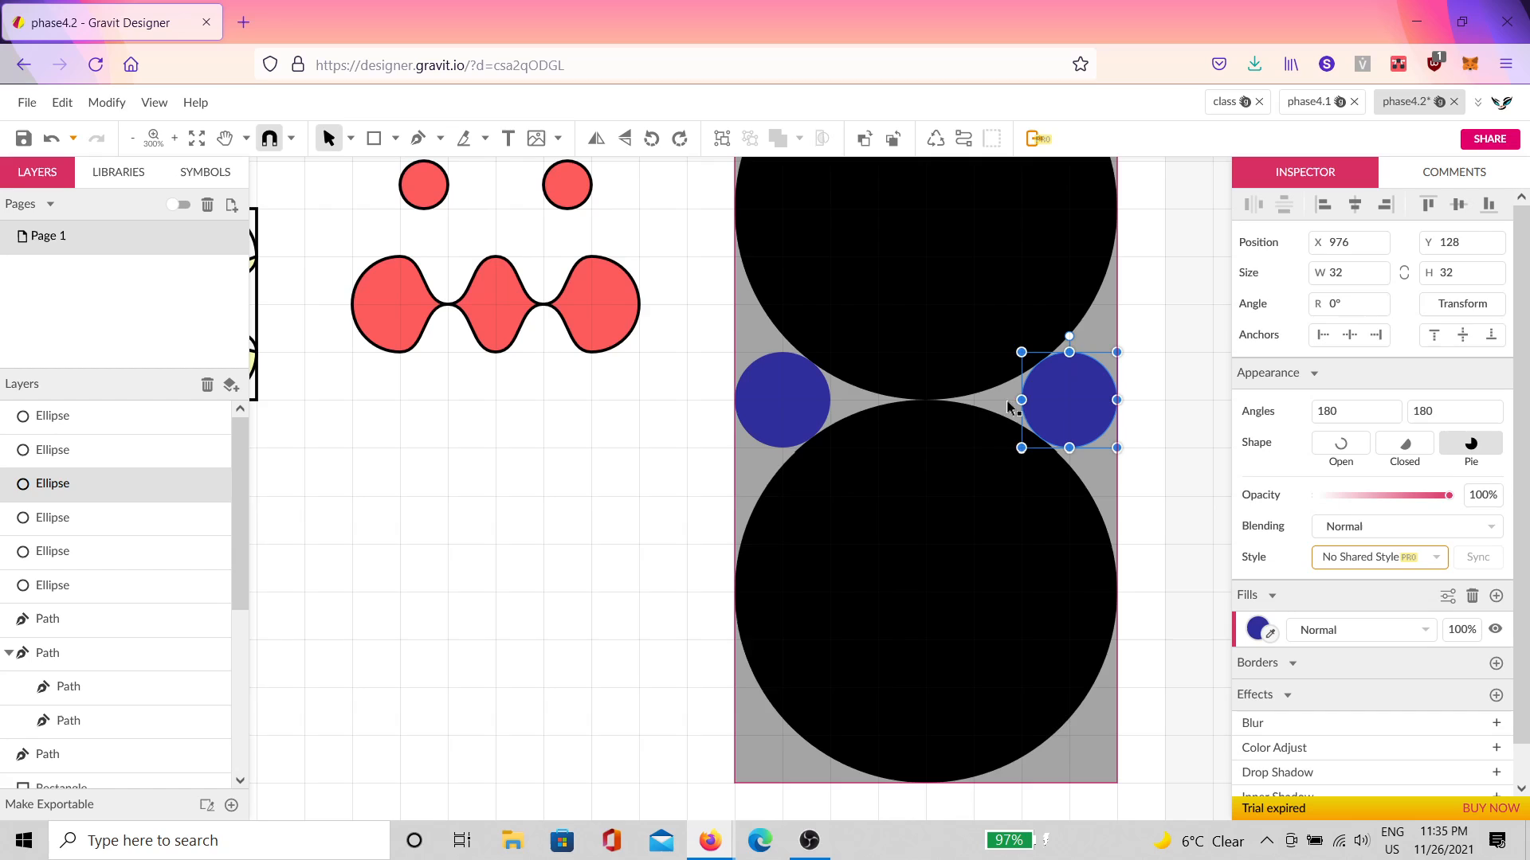
{"action": "scroll", "coordinate": [1035, 354], "scroll_direction": "up", "scroll_amount": 1}
{"action": "left_click", "coordinate": [1144, 505]}
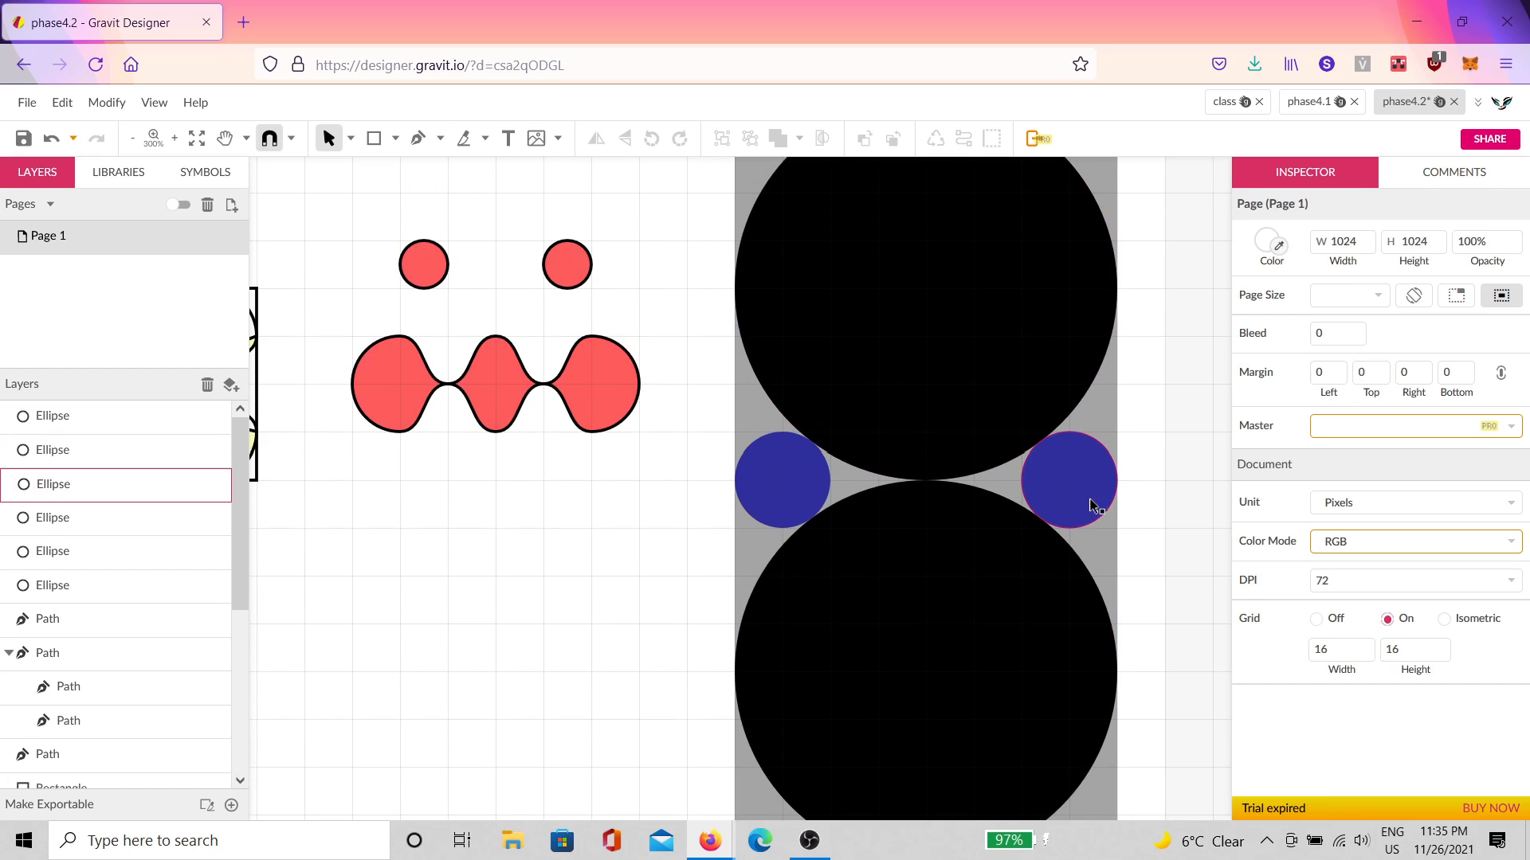
{"action": "left_click", "coordinate": [1098, 492]}
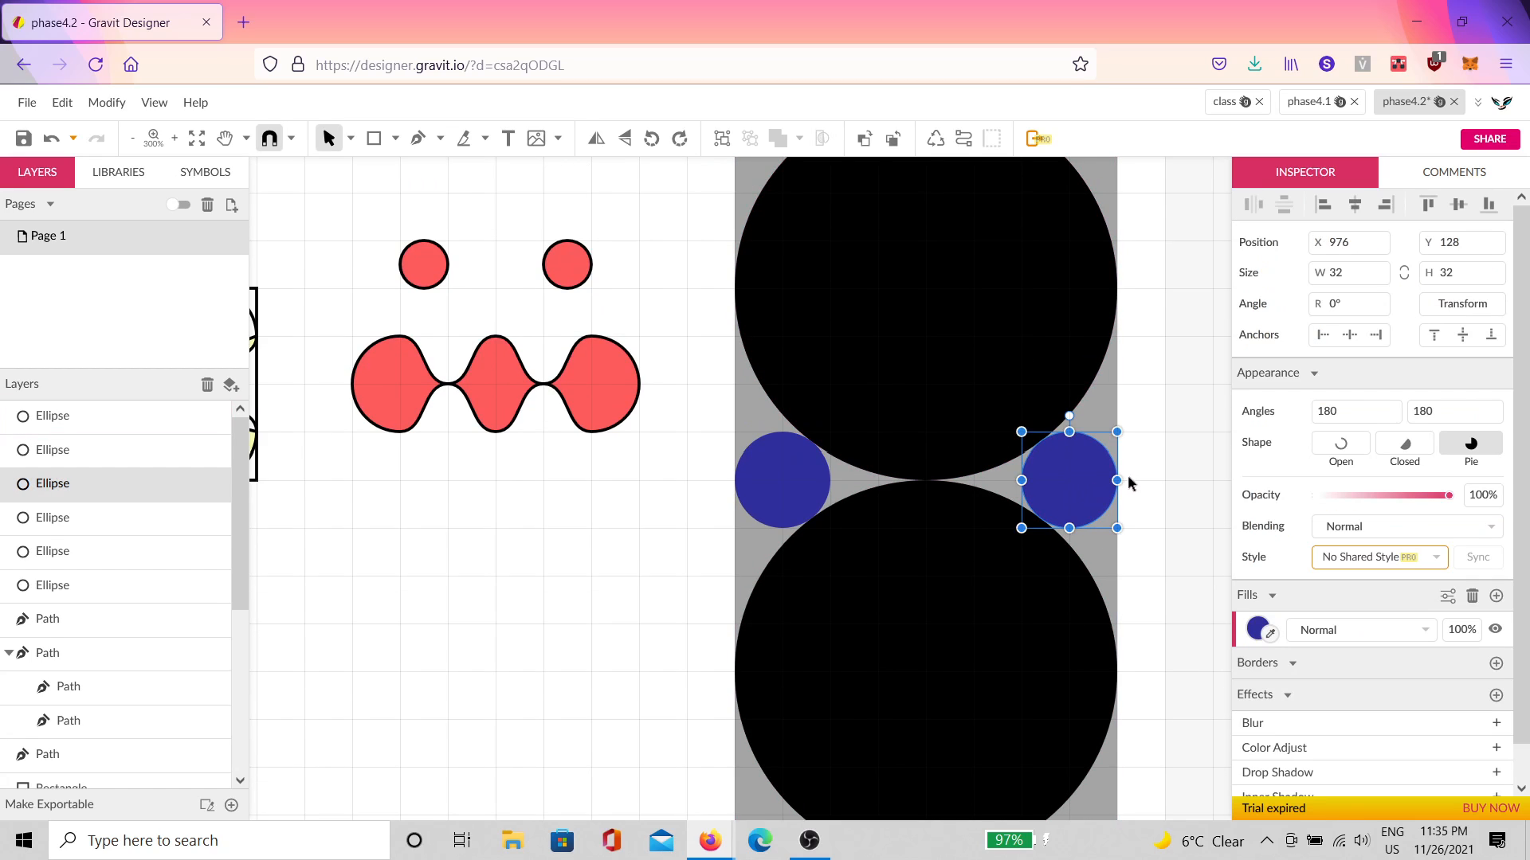
{"action": "scroll", "coordinate": [1126, 474], "scroll_direction": "up", "scroll_amount": 8}
{"action": "scroll", "coordinate": [1086, 485], "scroll_direction": "up", "scroll_amount": 1}
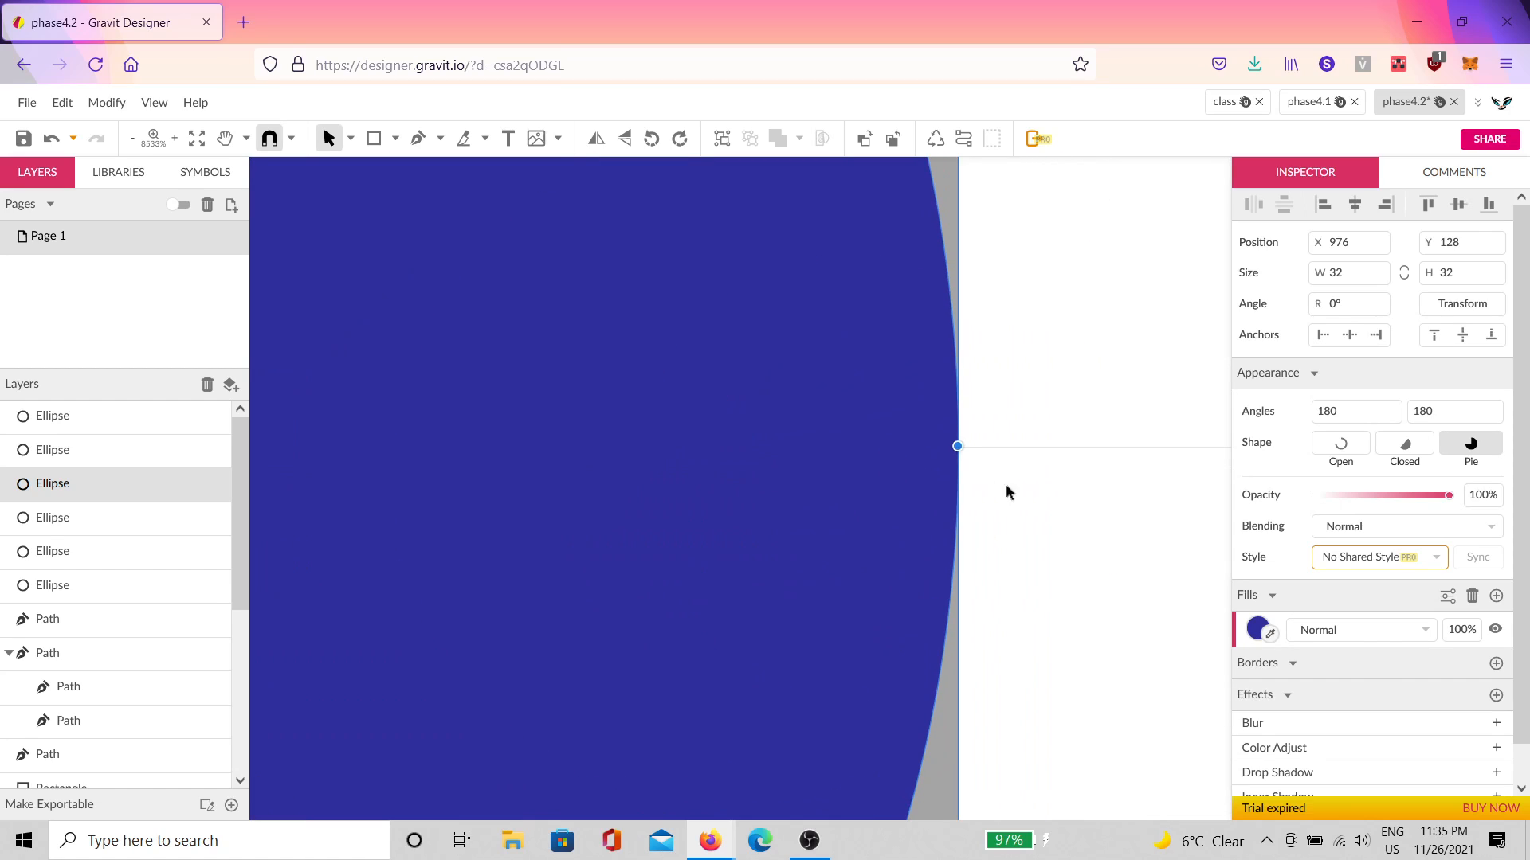
{"action": "scroll", "coordinate": [1006, 647], "scroll_direction": "down", "scroll_amount": 6}
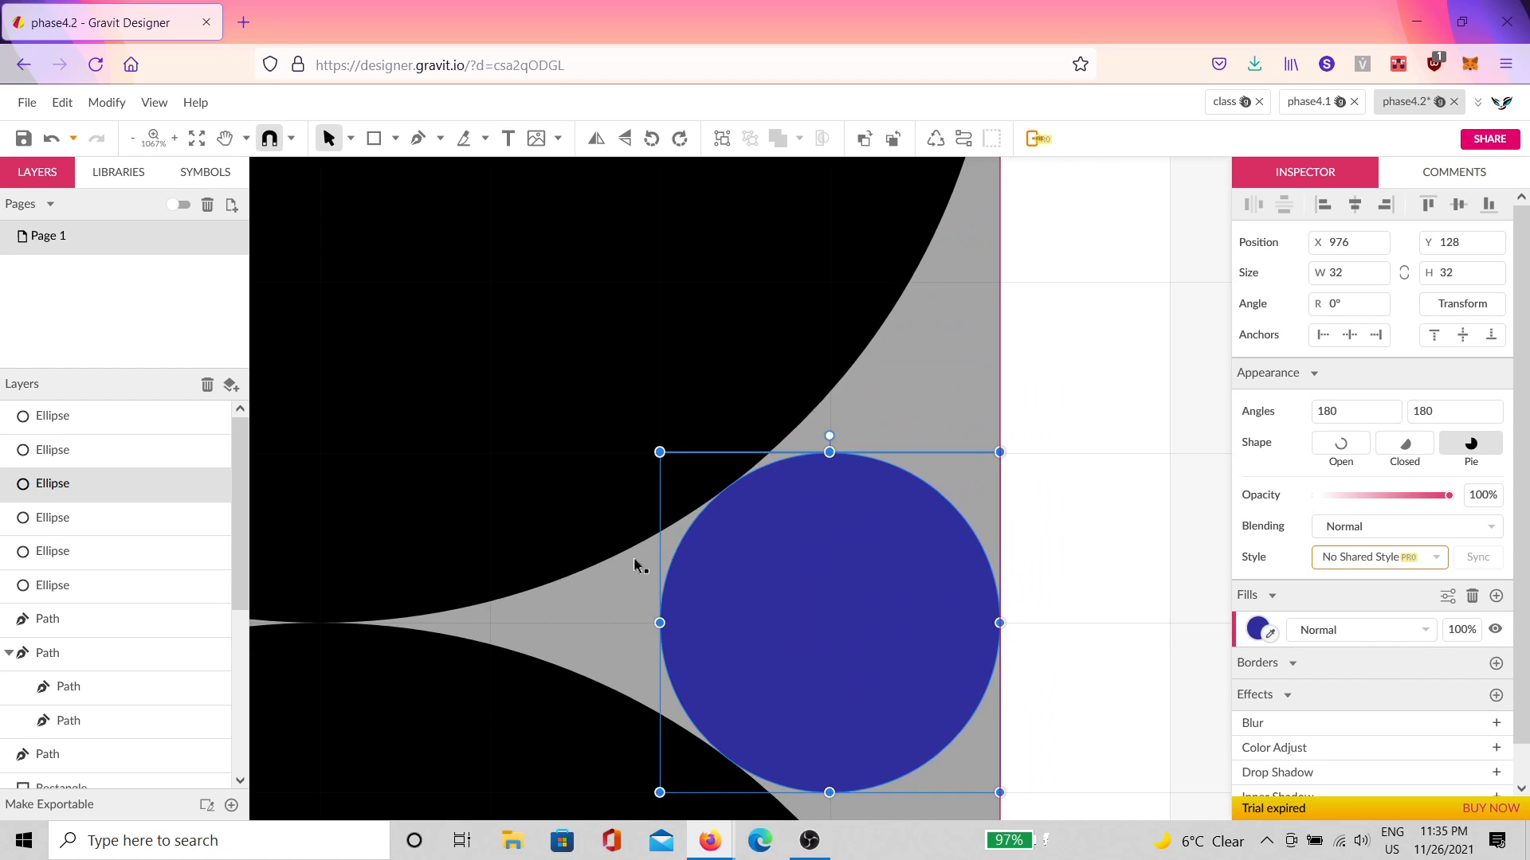
{"action": "scroll", "coordinate": [658, 510], "scroll_direction": "up", "scroll_amount": 1}
{"action": "scroll", "coordinate": [922, 505], "scroll_direction": "down", "scroll_amount": 3}
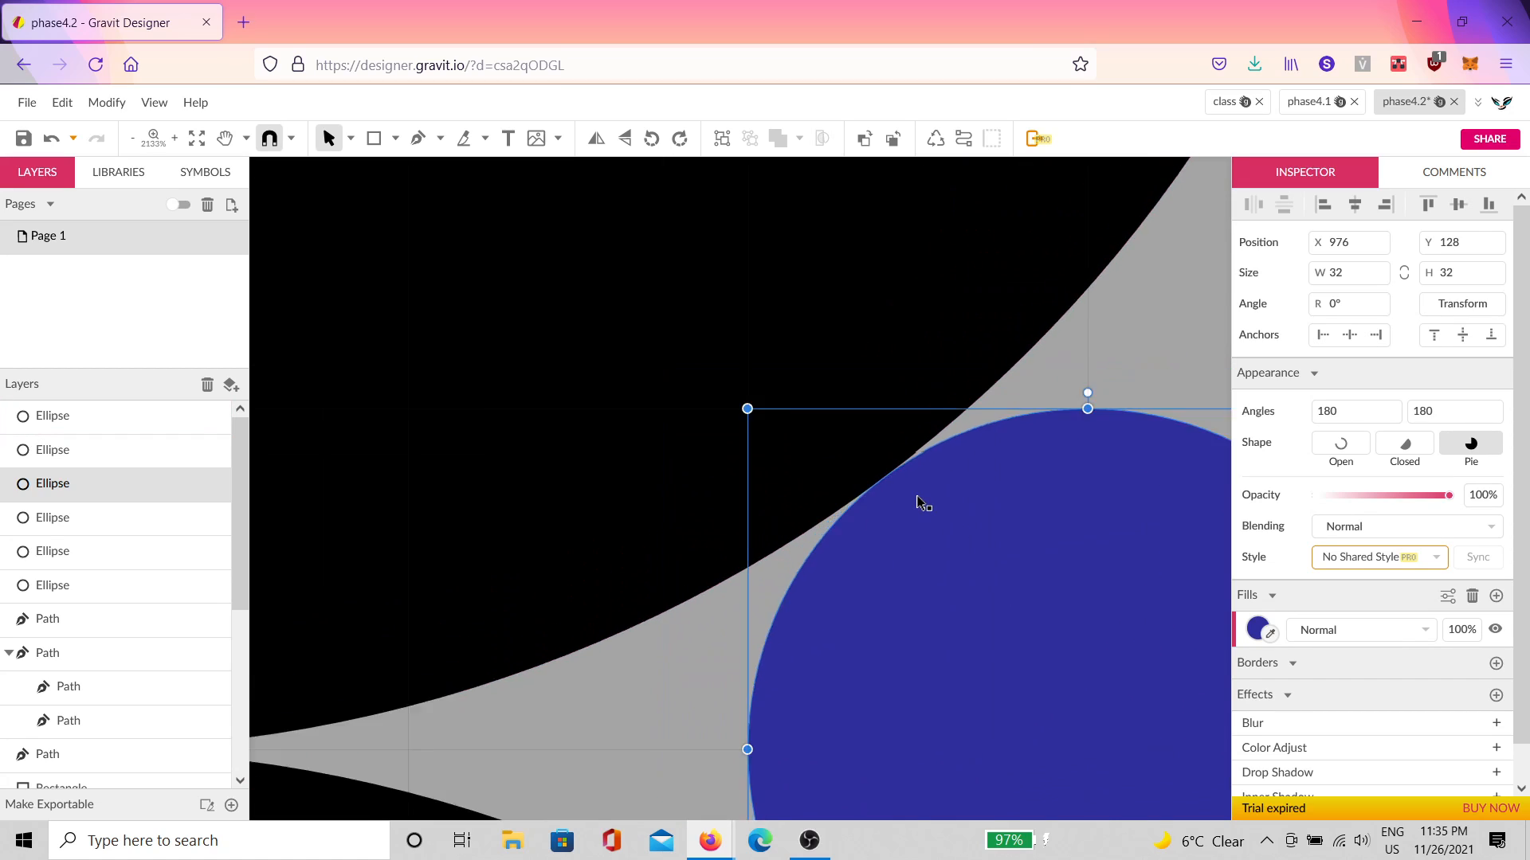
{"action": "left_click", "coordinate": [1061, 446]}
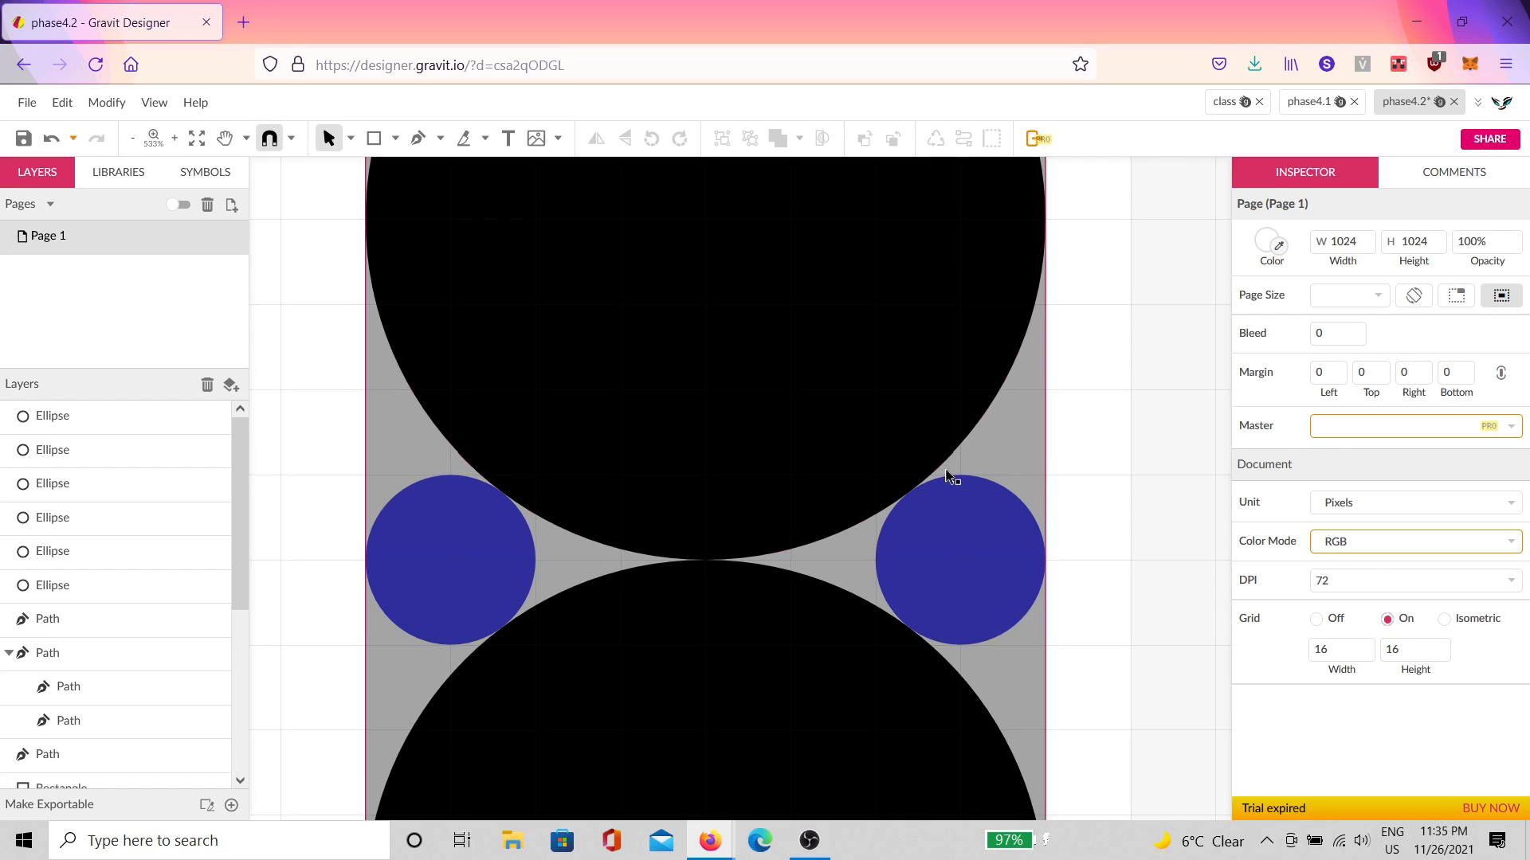
{"action": "scroll", "coordinate": [912, 502], "scroll_direction": "up", "scroll_amount": 10}
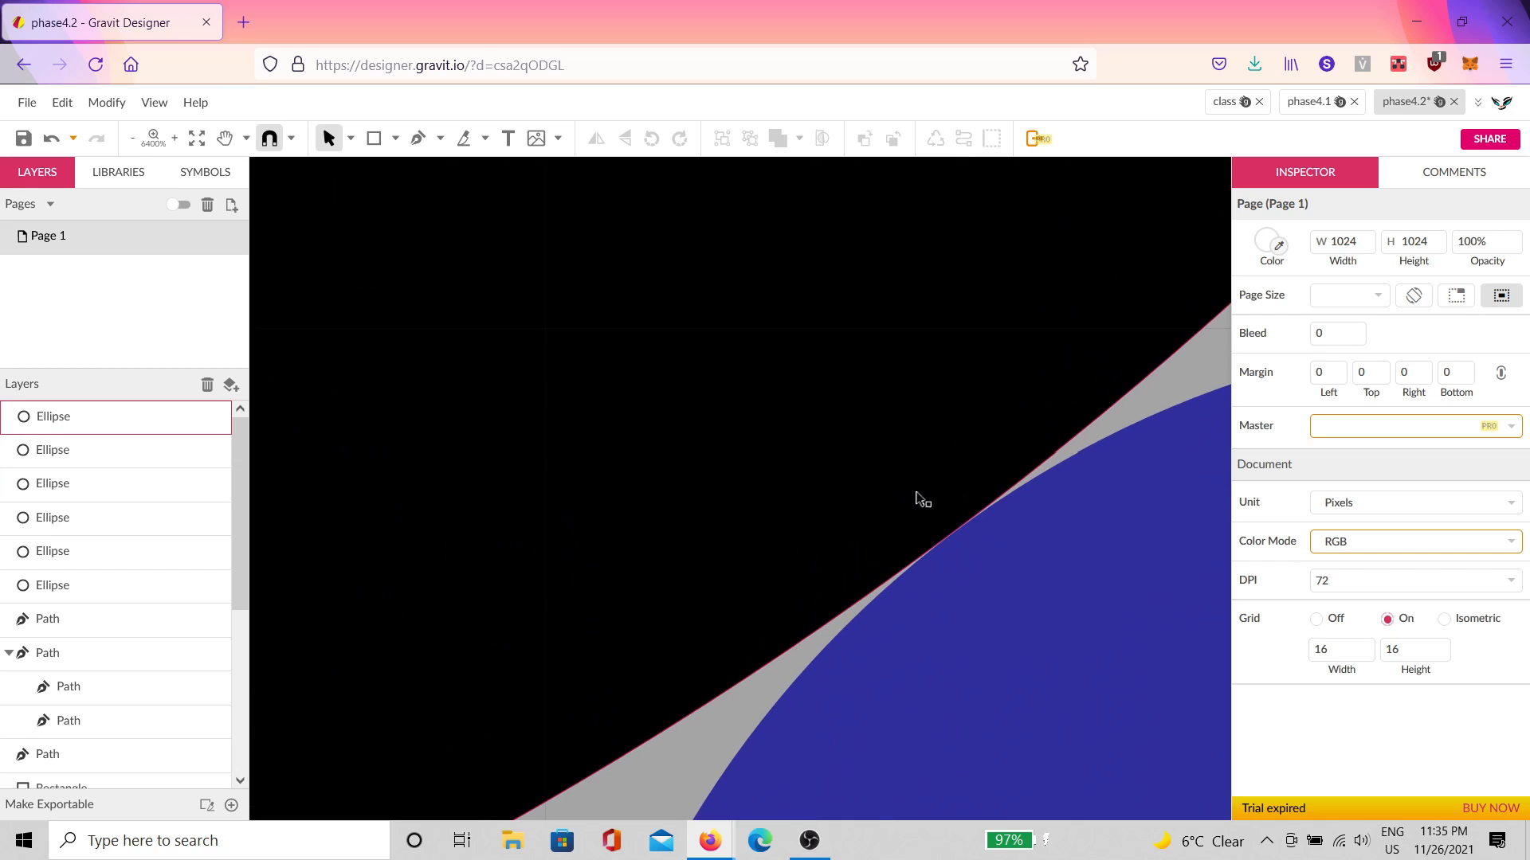
{"action": "scroll", "coordinate": [939, 530], "scroll_direction": "up", "scroll_amount": 5}
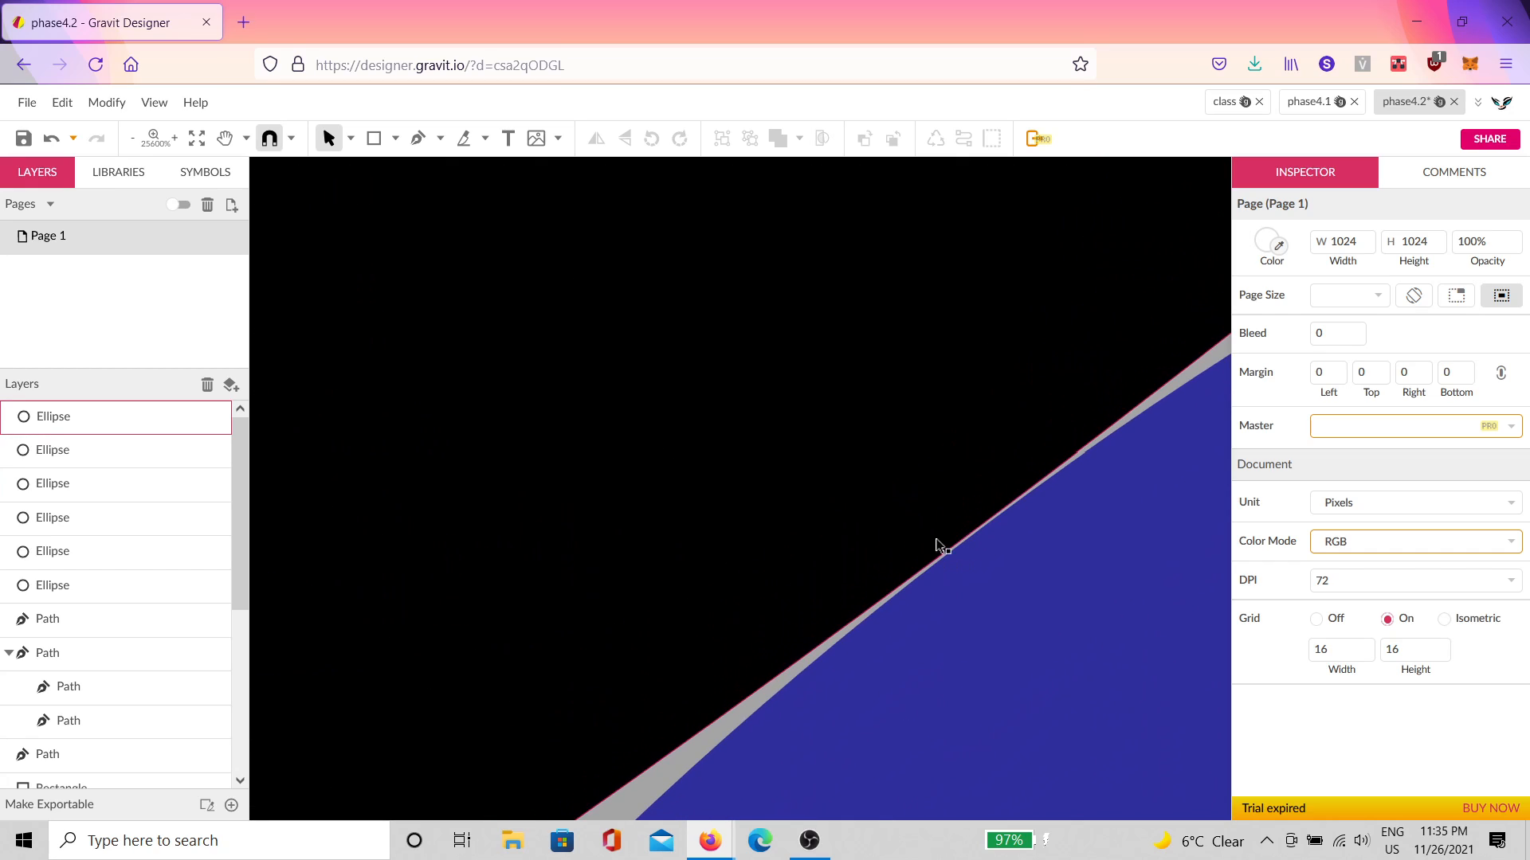
{"action": "left_click", "coordinate": [1027, 645]}
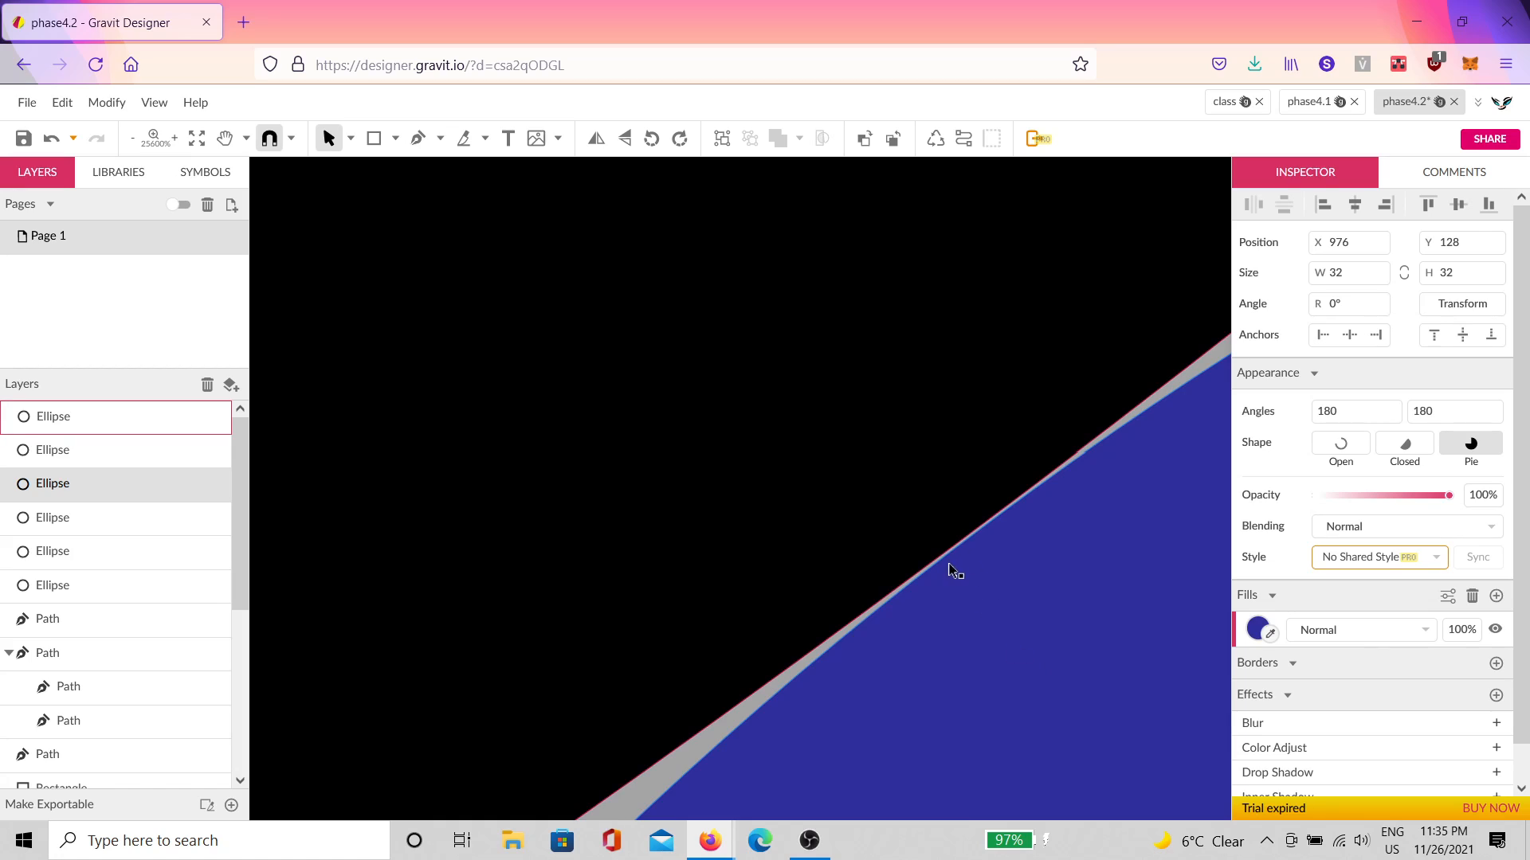
{"action": "left_click", "coordinate": [1176, 391]}
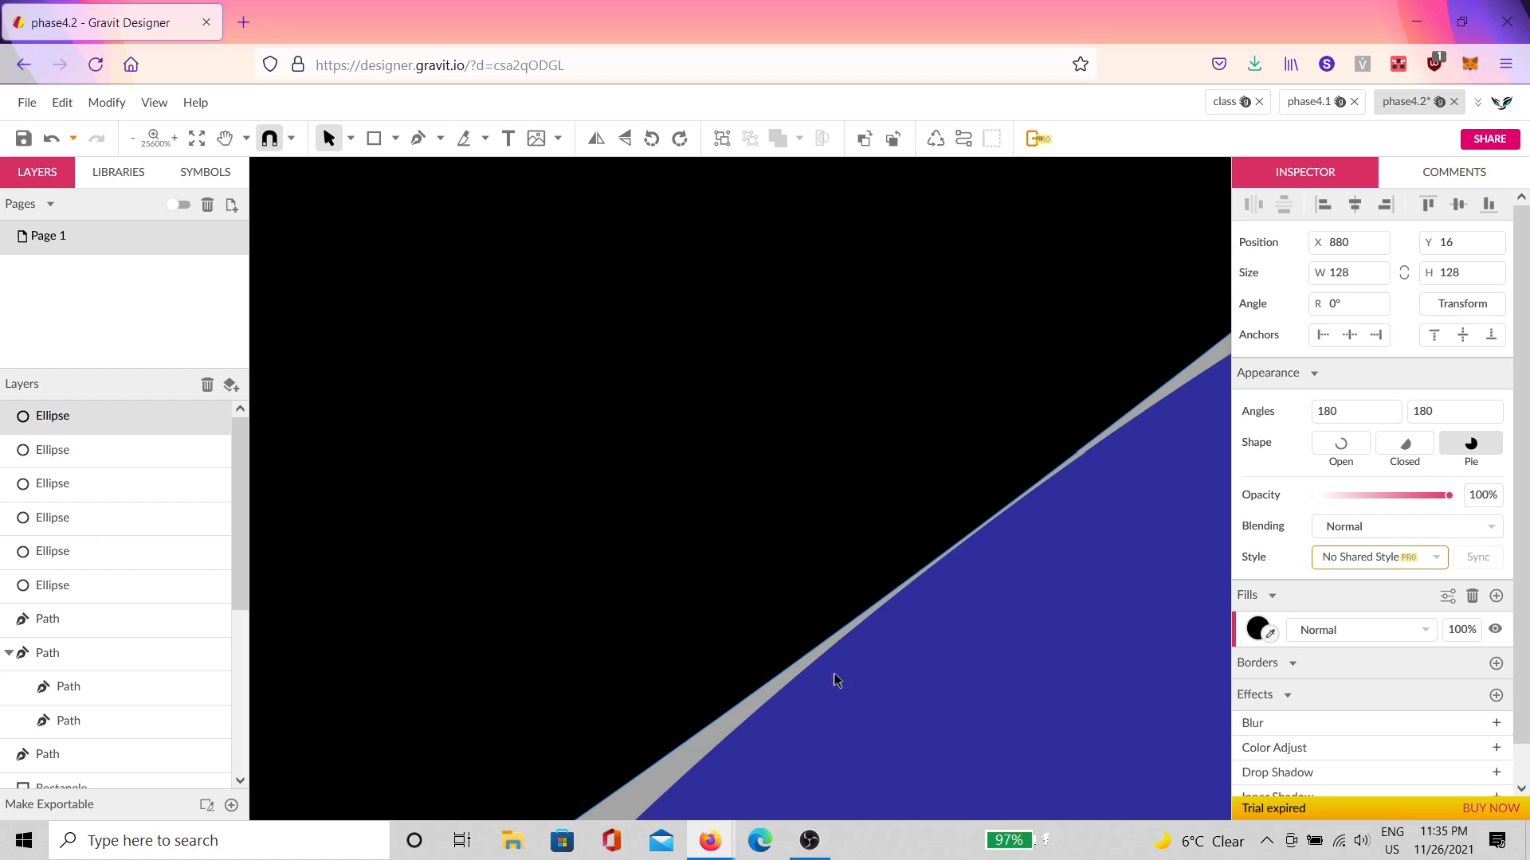
{"action": "scroll", "coordinate": [836, 680], "scroll_direction": "down", "scroll_amount": 8}
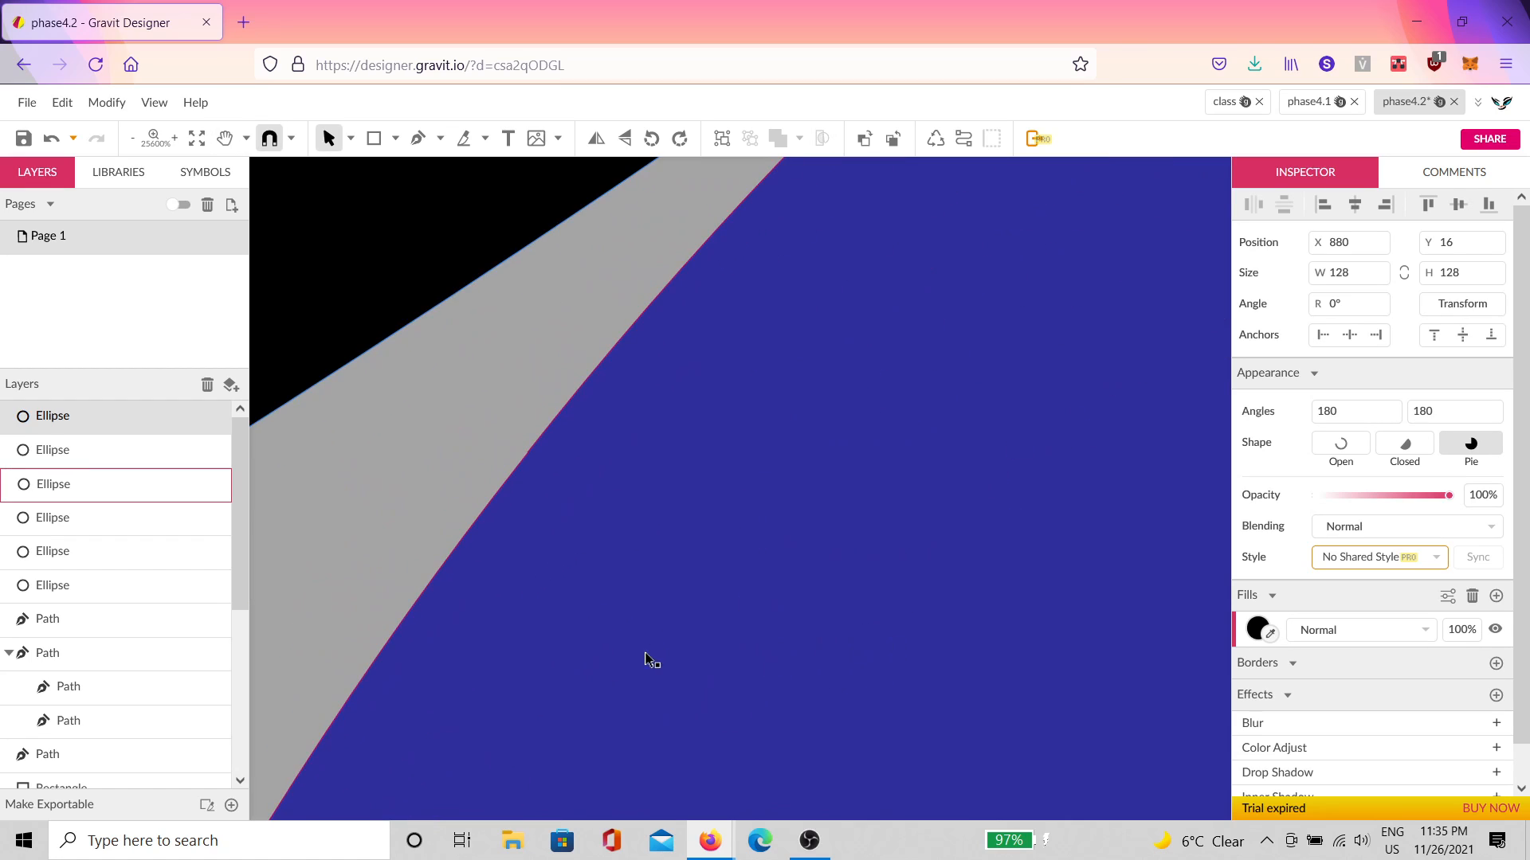
{"action": "scroll", "coordinate": [841, 483], "scroll_direction": "down", "scroll_amount": 3}
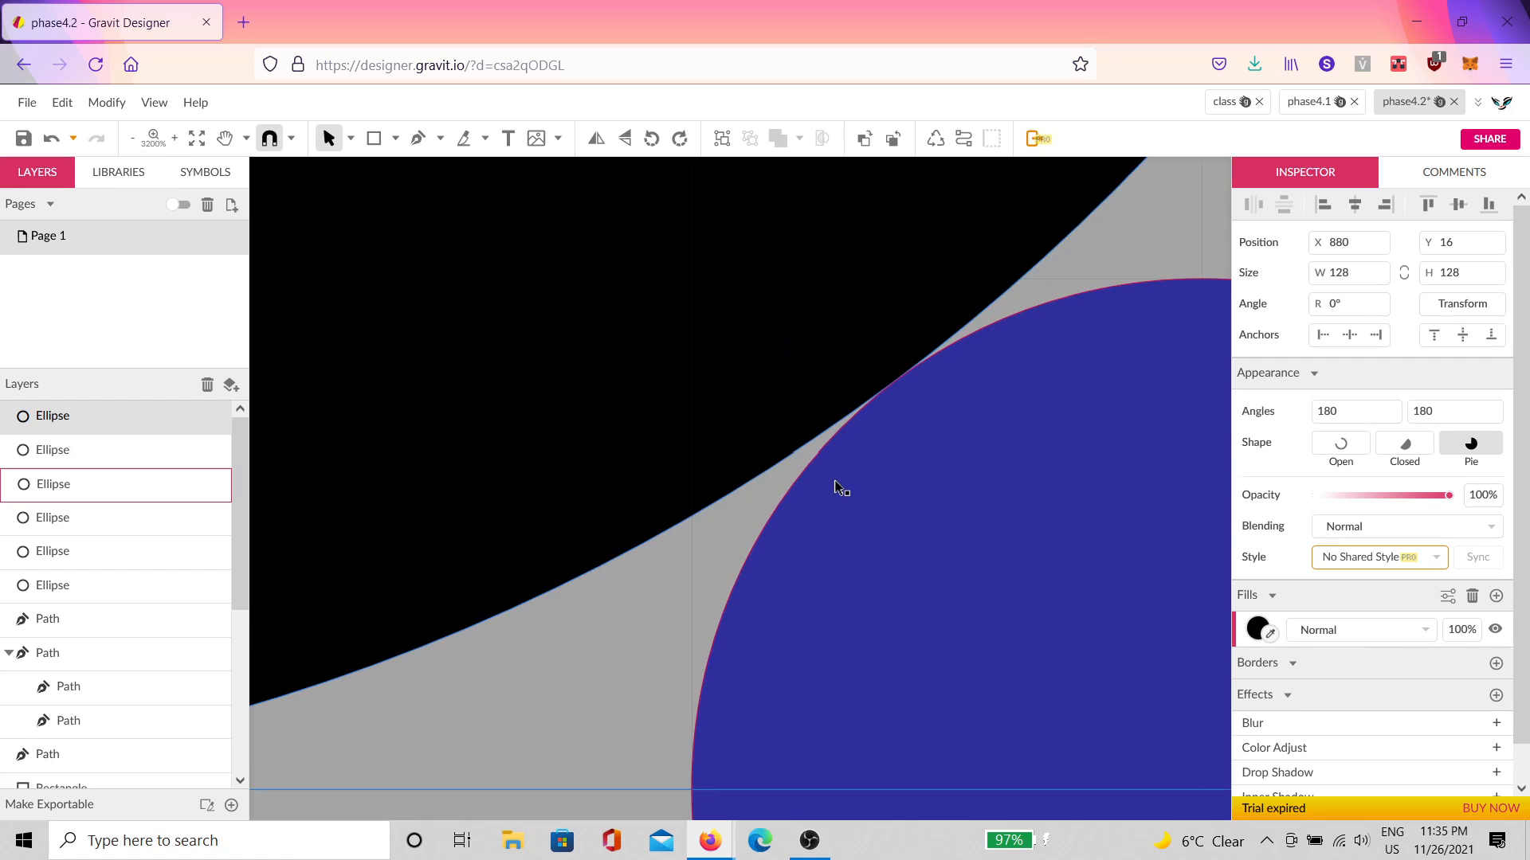
{"action": "scroll", "coordinate": [820, 542], "scroll_direction": "up", "scroll_amount": 4}
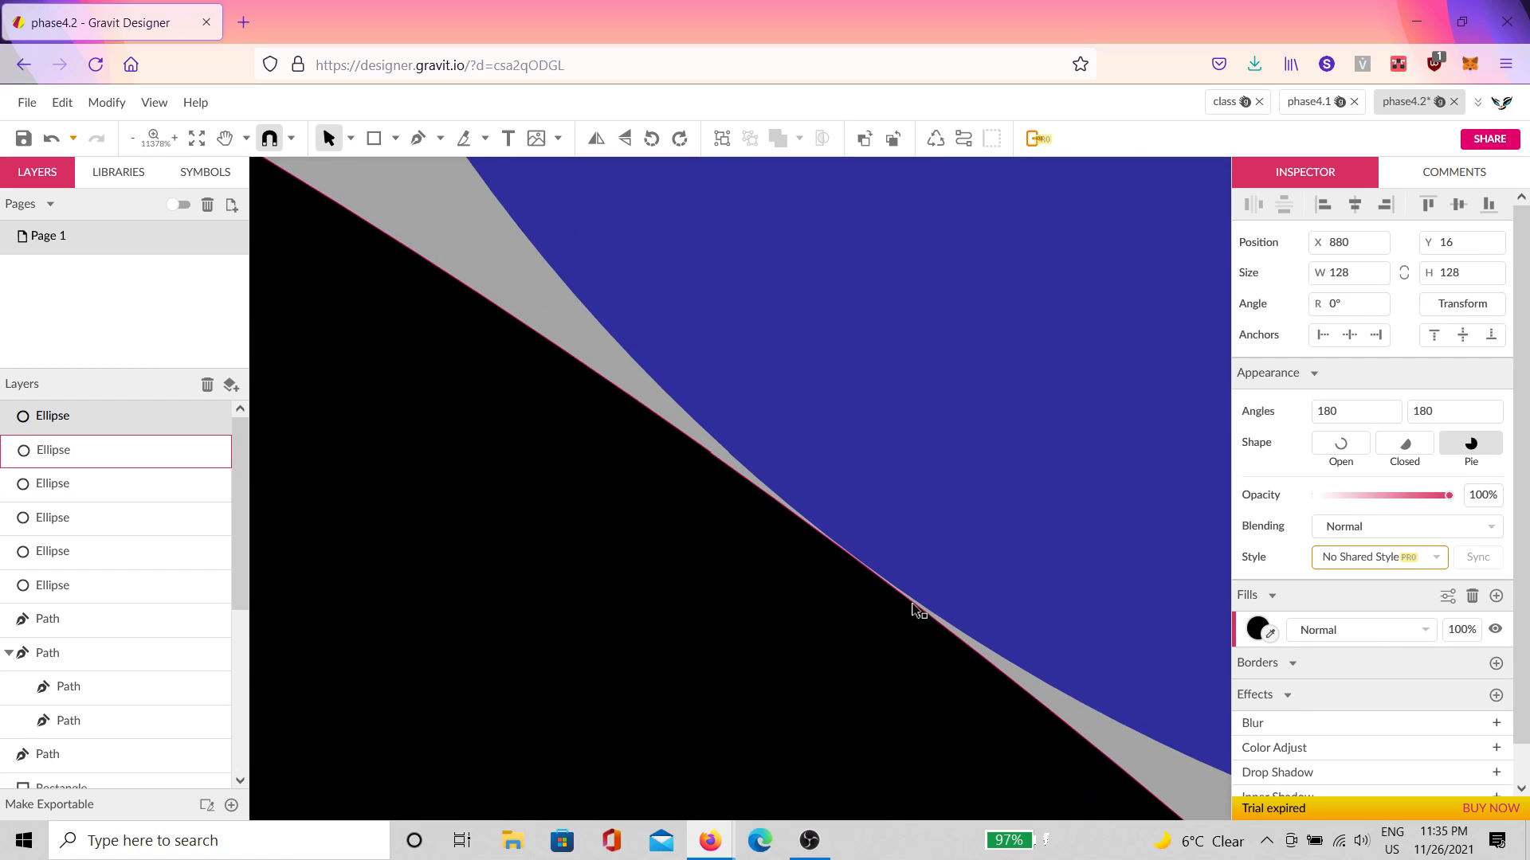
{"action": "scroll", "coordinate": [915, 609], "scroll_direction": "up", "scroll_amount": 2}
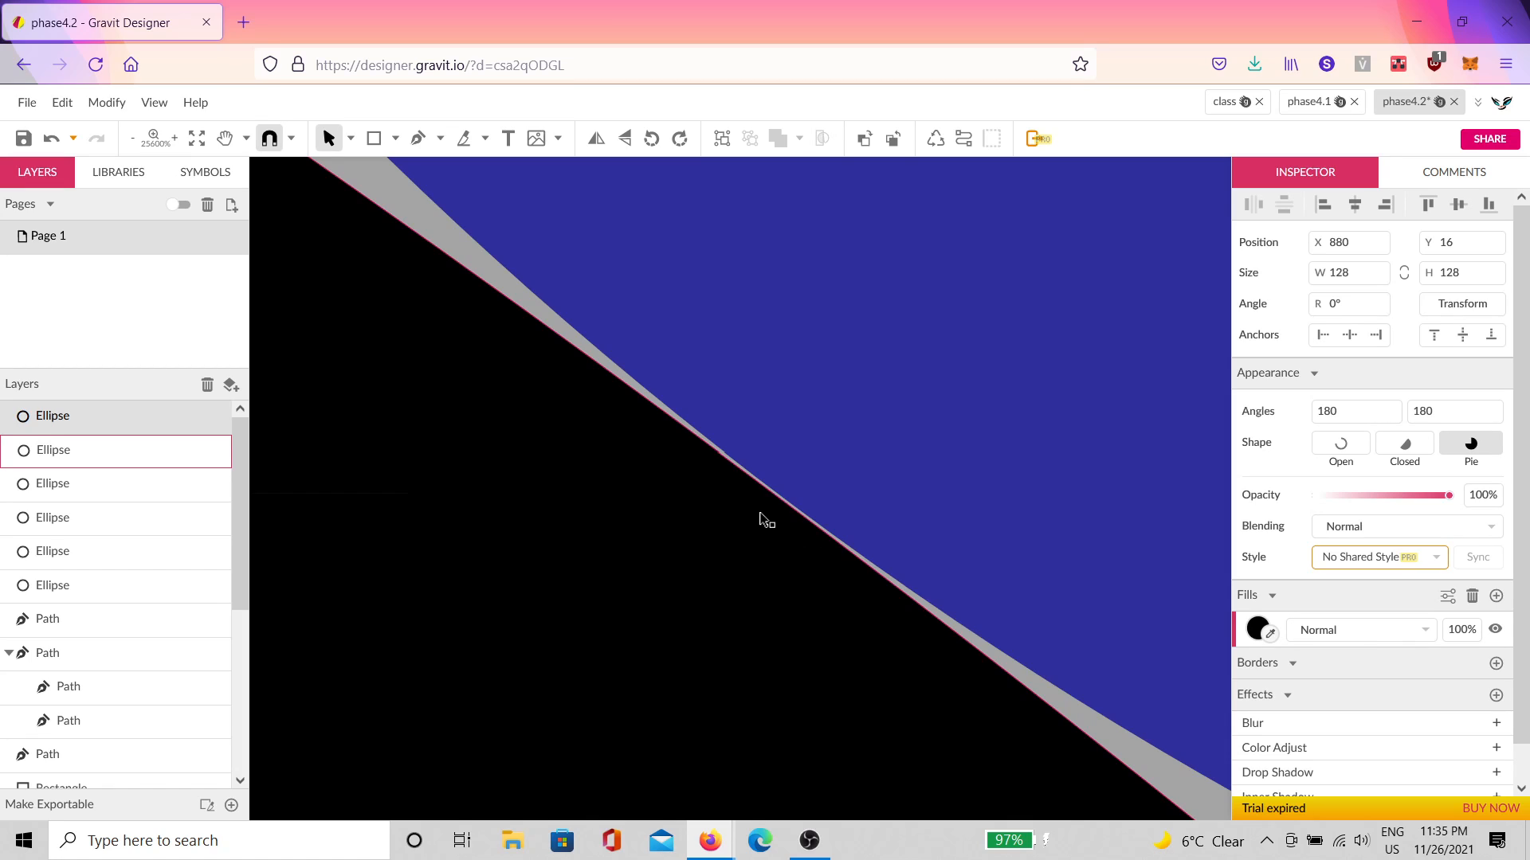
{"action": "scroll", "coordinate": [682, 662], "scroll_direction": "down", "scroll_amount": 10}
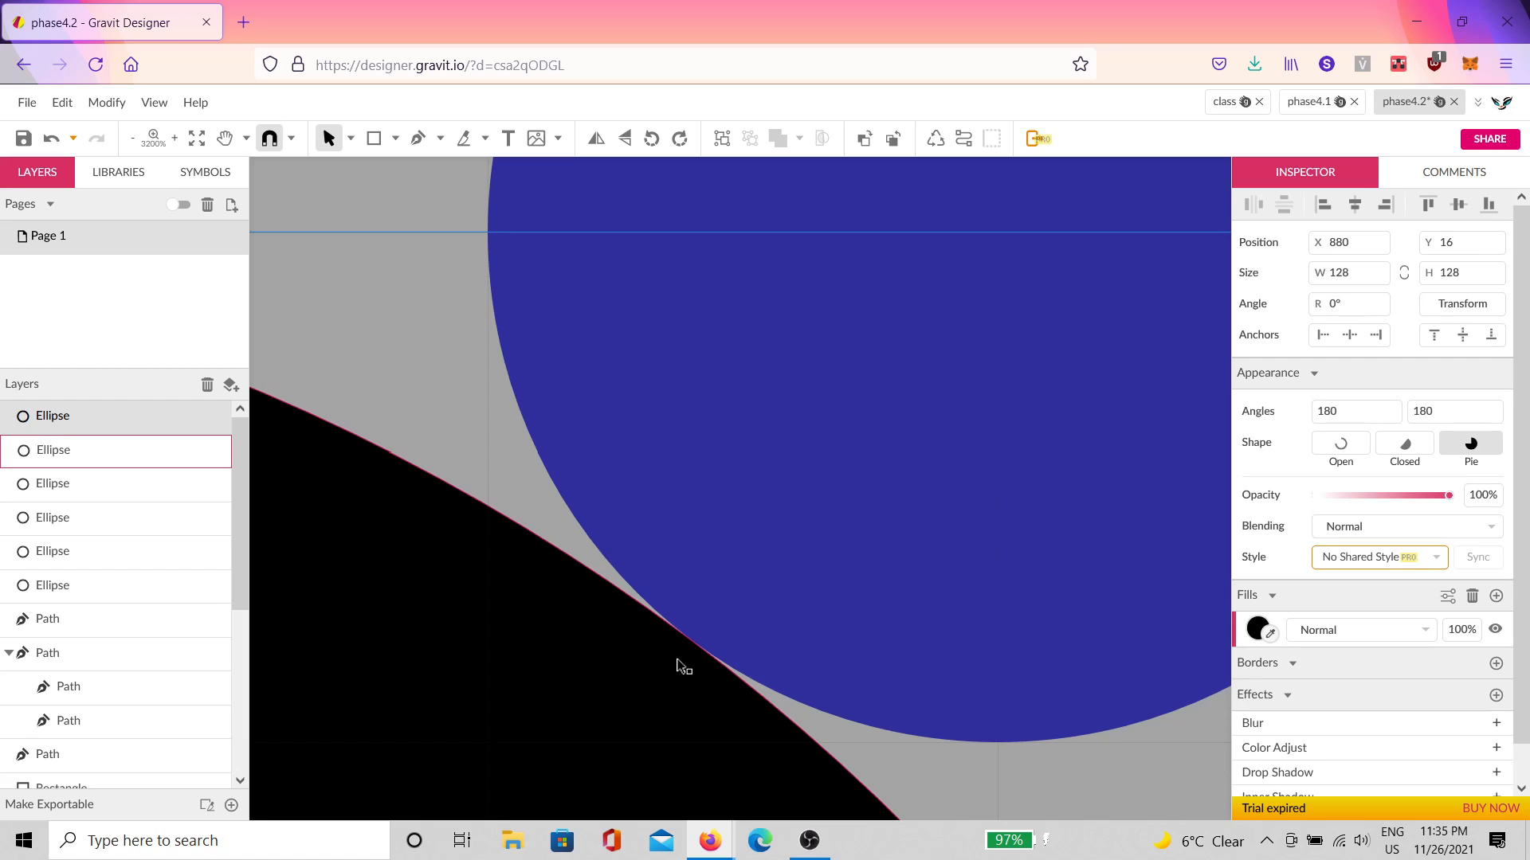
Step: Try rotating the top black circle to -45°, then cancel the extra rotation
{"action": "key", "text": "Escape"}
{"action": "left_click", "coordinate": [676, 431]}
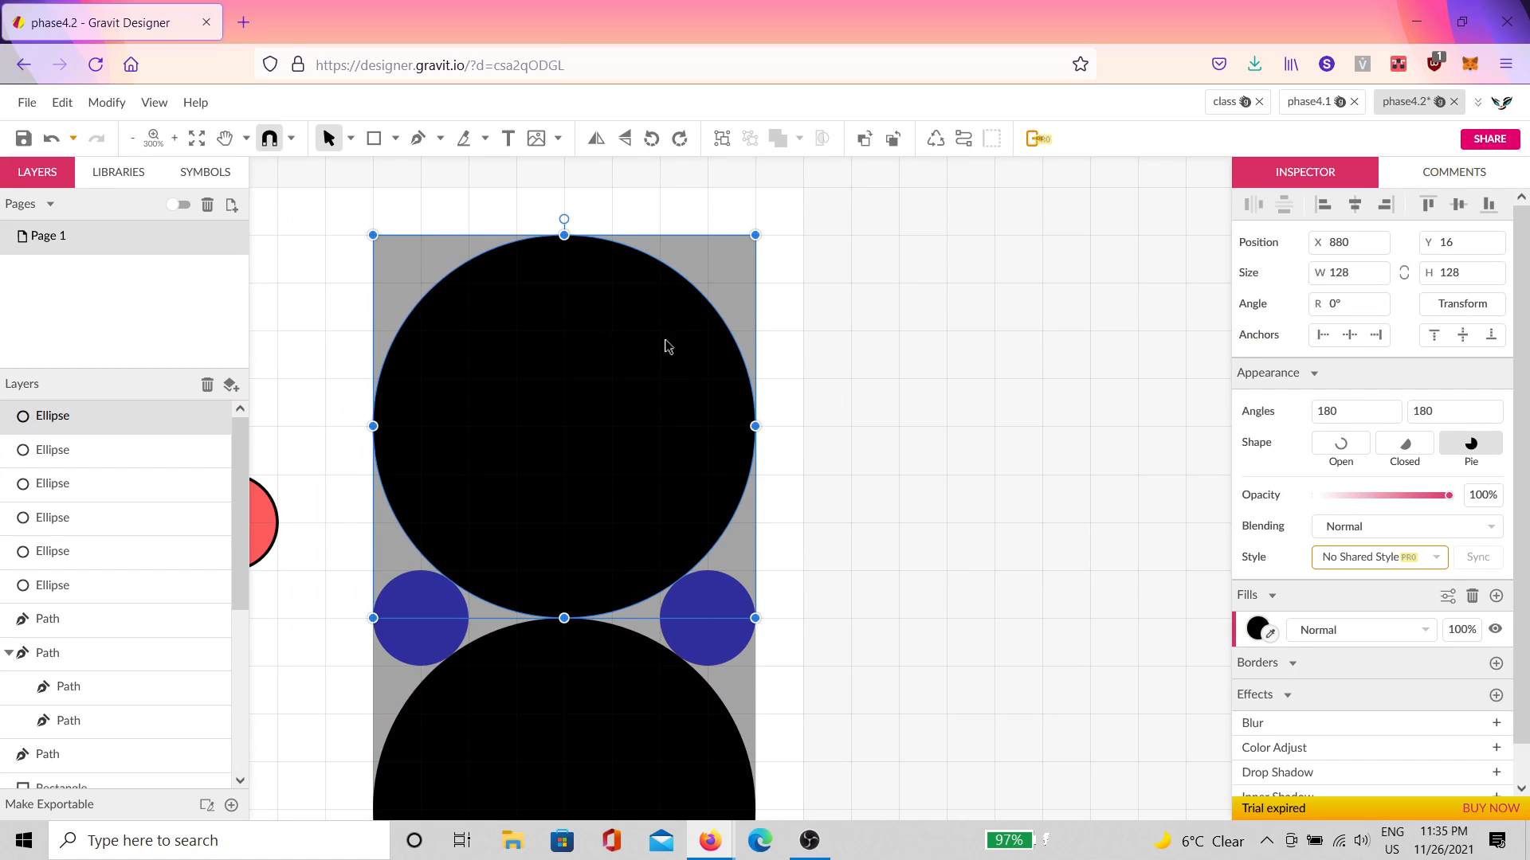
{"action": "left_click_drag", "start_coordinate": [566, 217], "coordinate": [768, 263]}
{"action": "left_click_drag", "start_coordinate": [741, 322], "coordinate": [711, 279]}
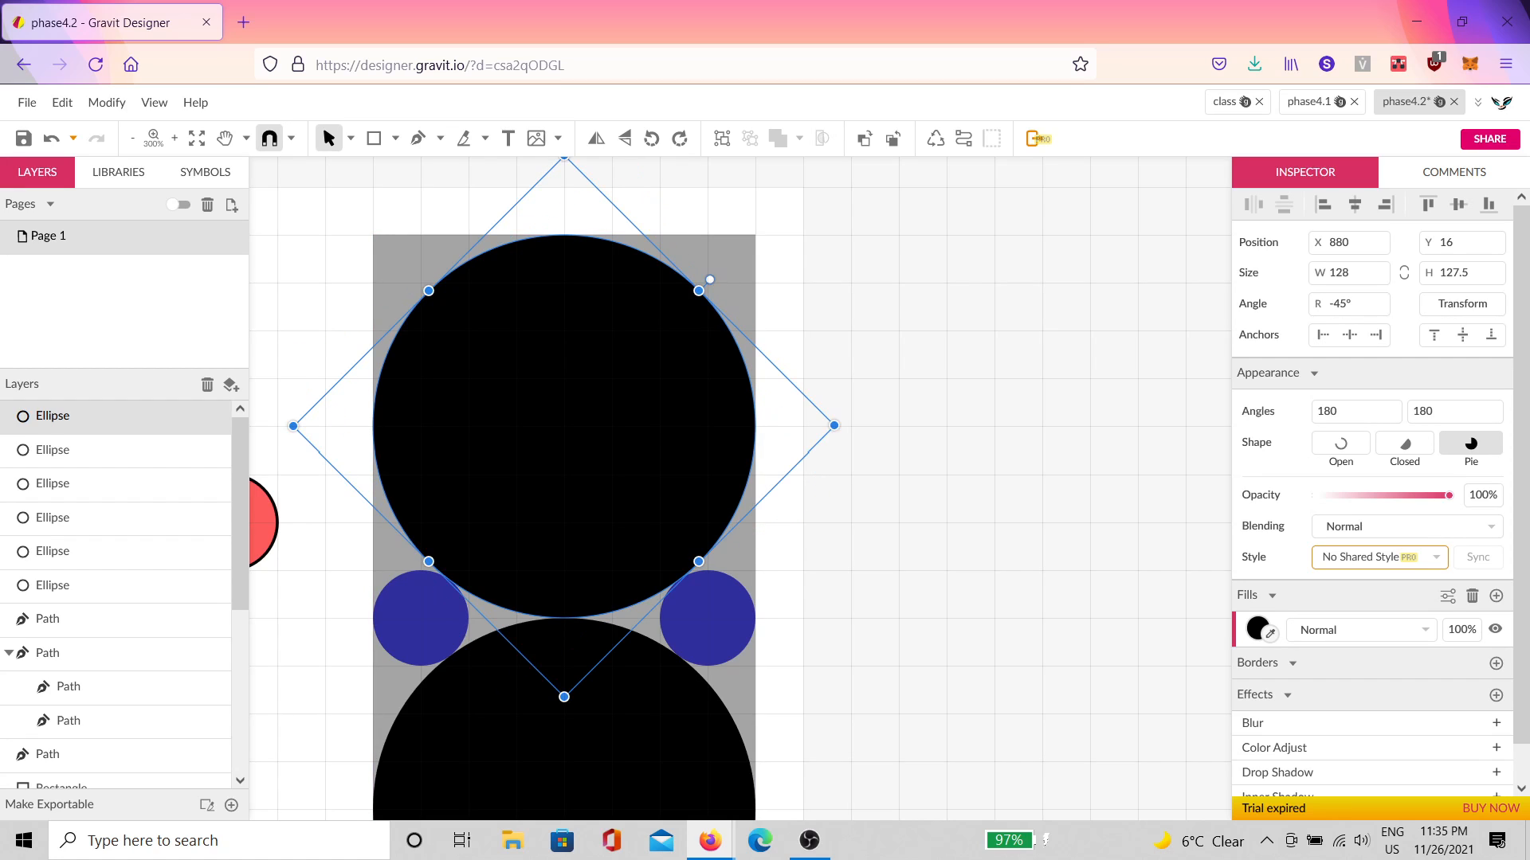
{"action": "key", "text": "Escape"}
Step: Zoom in and compare the big black circle's position against the blue circles
{"action": "scroll", "coordinate": [741, 653], "scroll_direction": "up", "scroll_amount": 15}
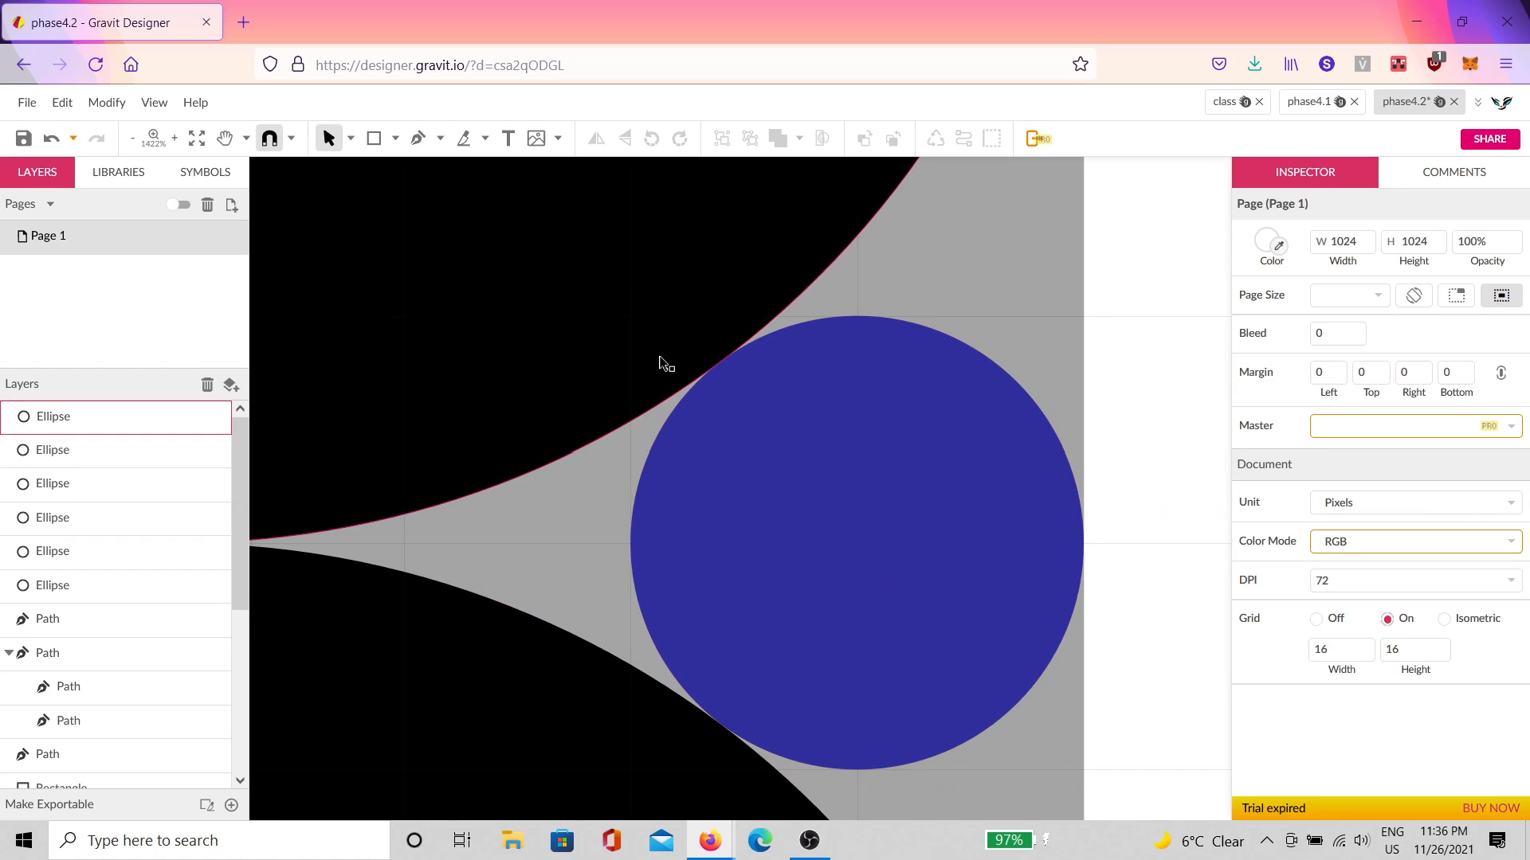
{"action": "scroll", "coordinate": [857, 427], "scroll_direction": "up", "scroll_amount": 1}
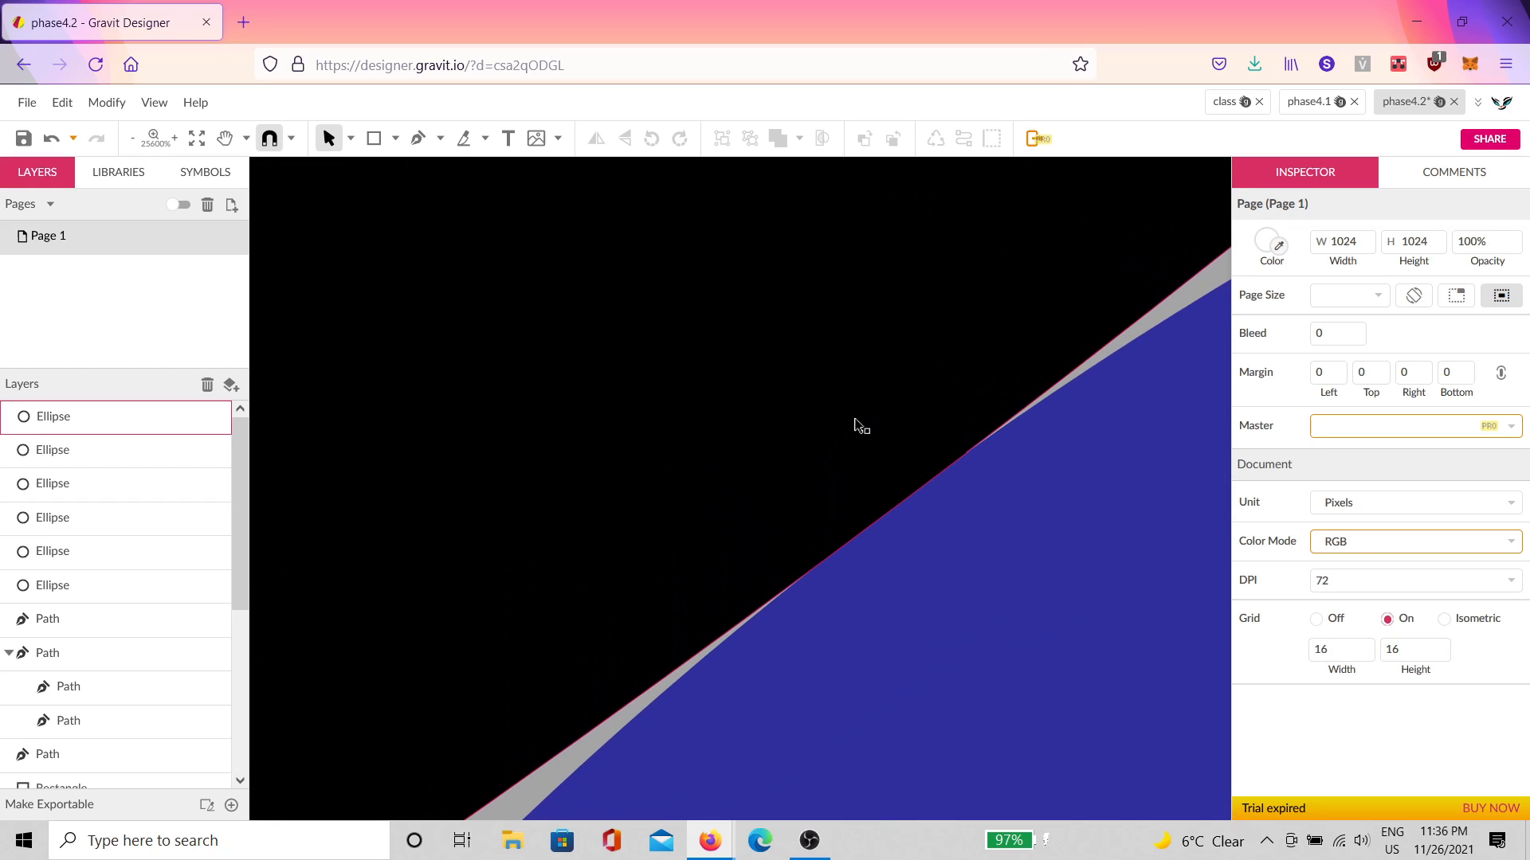
{"action": "left_click", "coordinate": [1120, 360]}
{"action": "left_click", "coordinate": [1109, 534]}
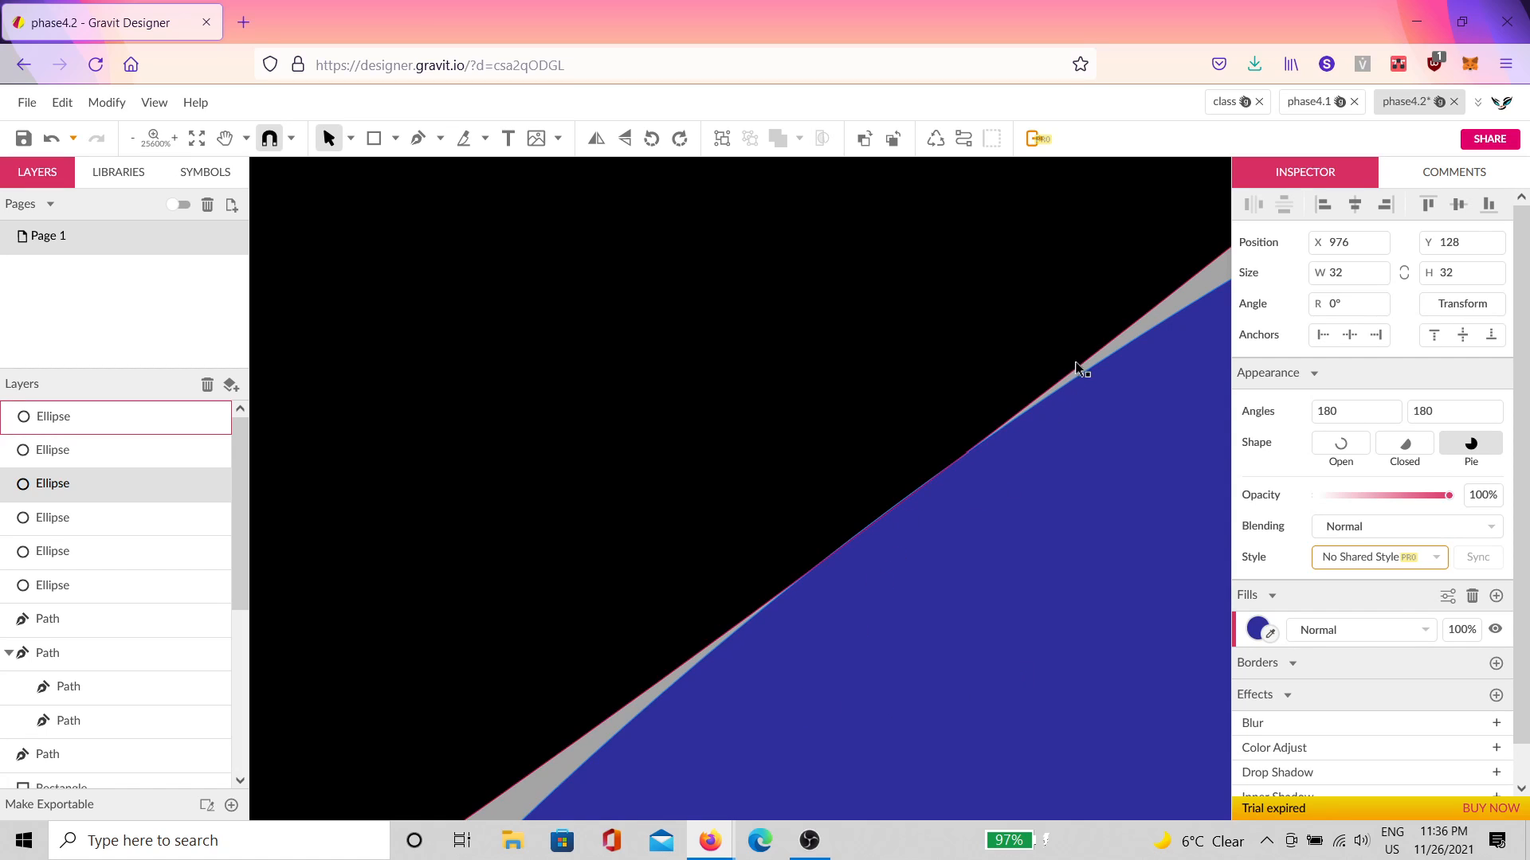
{"action": "left_click", "coordinate": [1109, 360]}
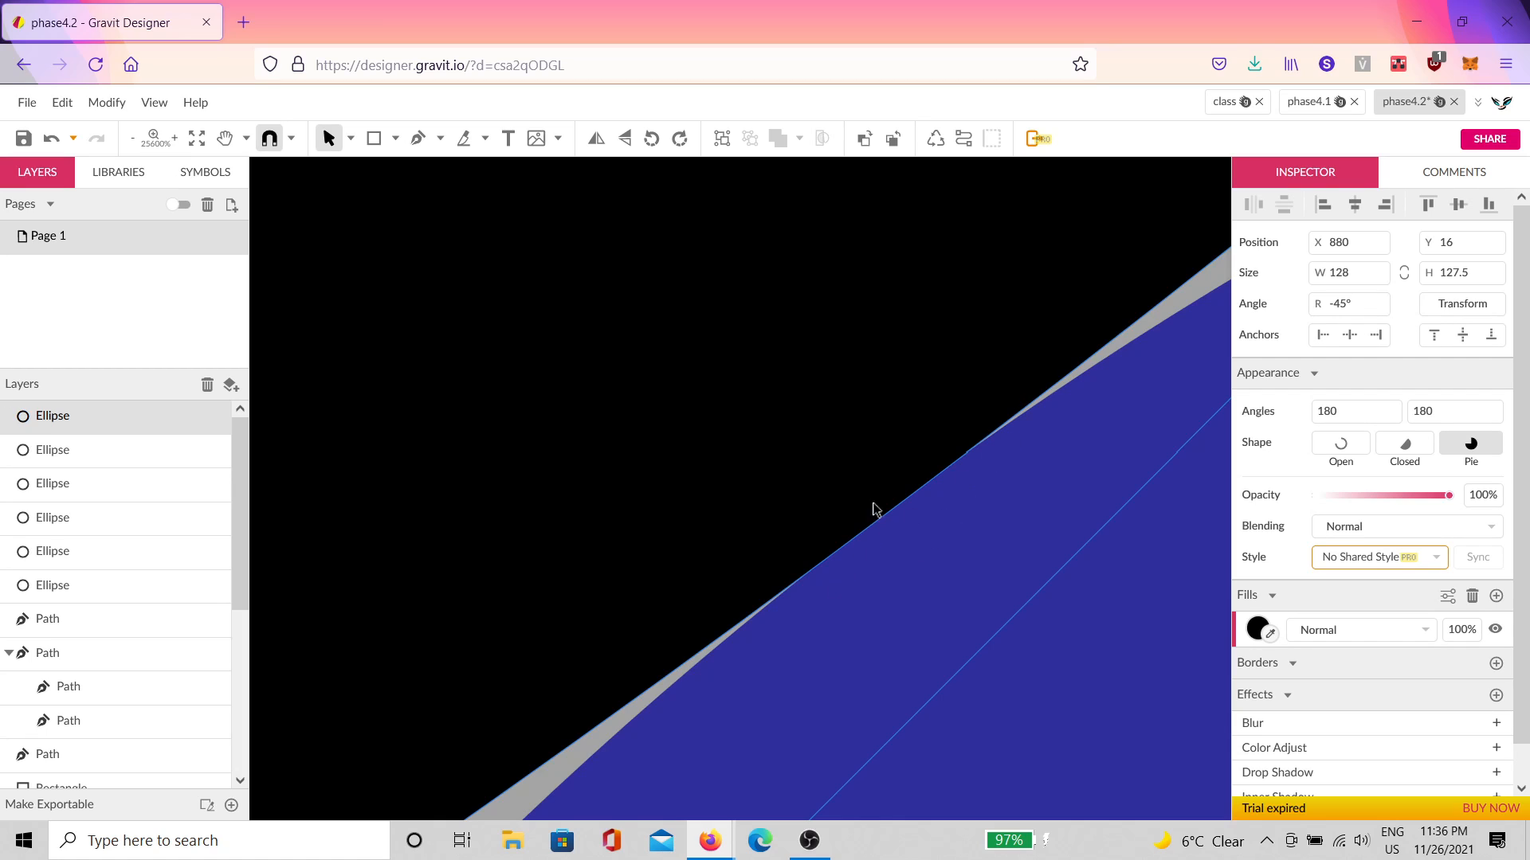
{"action": "left_click", "coordinate": [987, 550]}
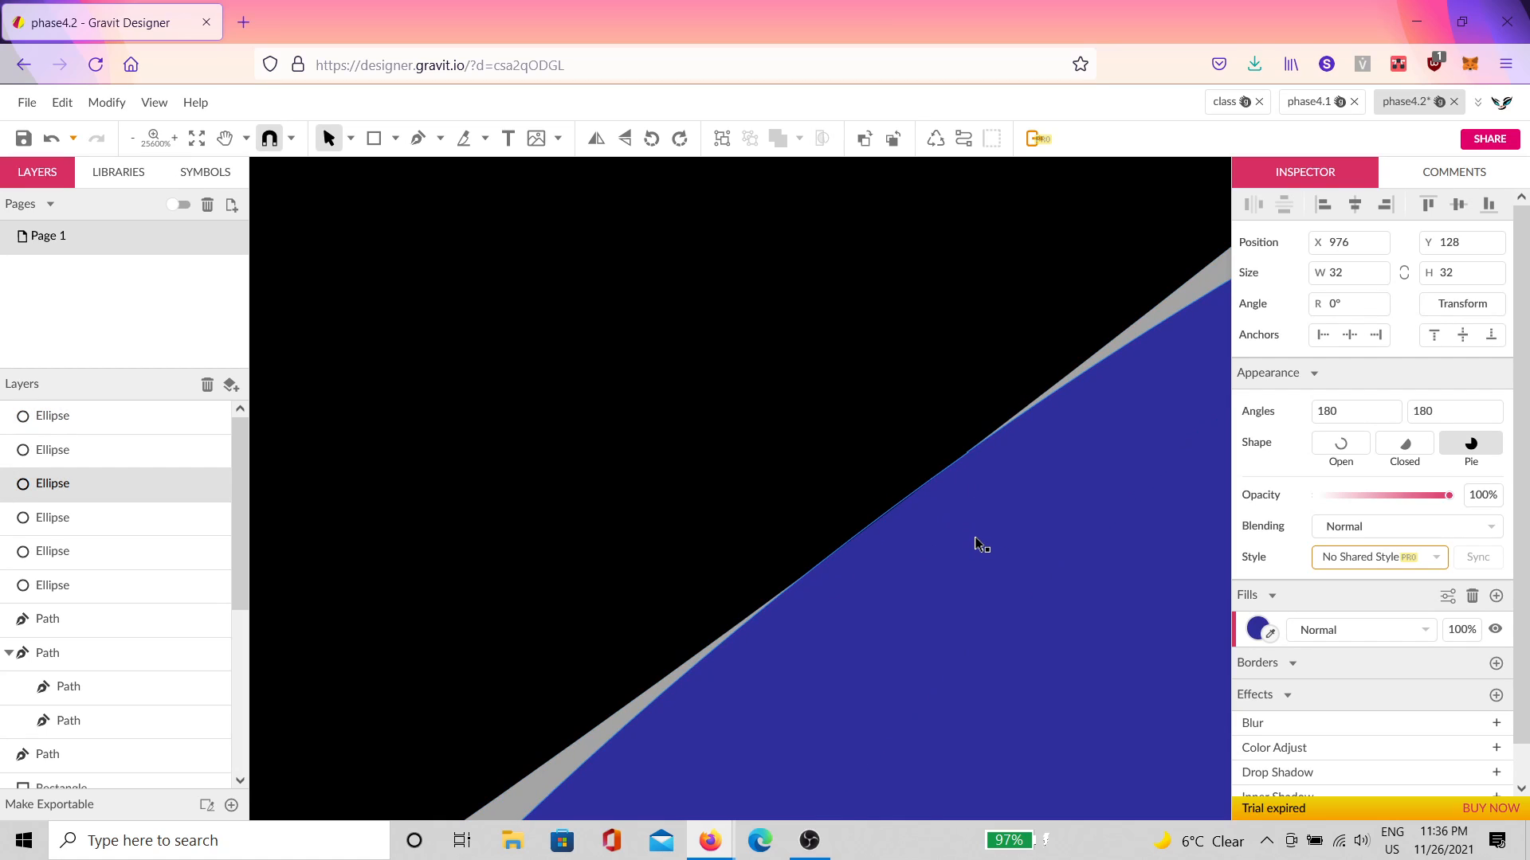
{"action": "scroll", "coordinate": [948, 567], "scroll_direction": "down", "scroll_amount": 3}
{"action": "scroll", "coordinate": [948, 567], "scroll_direction": "down", "scroll_amount": 2}
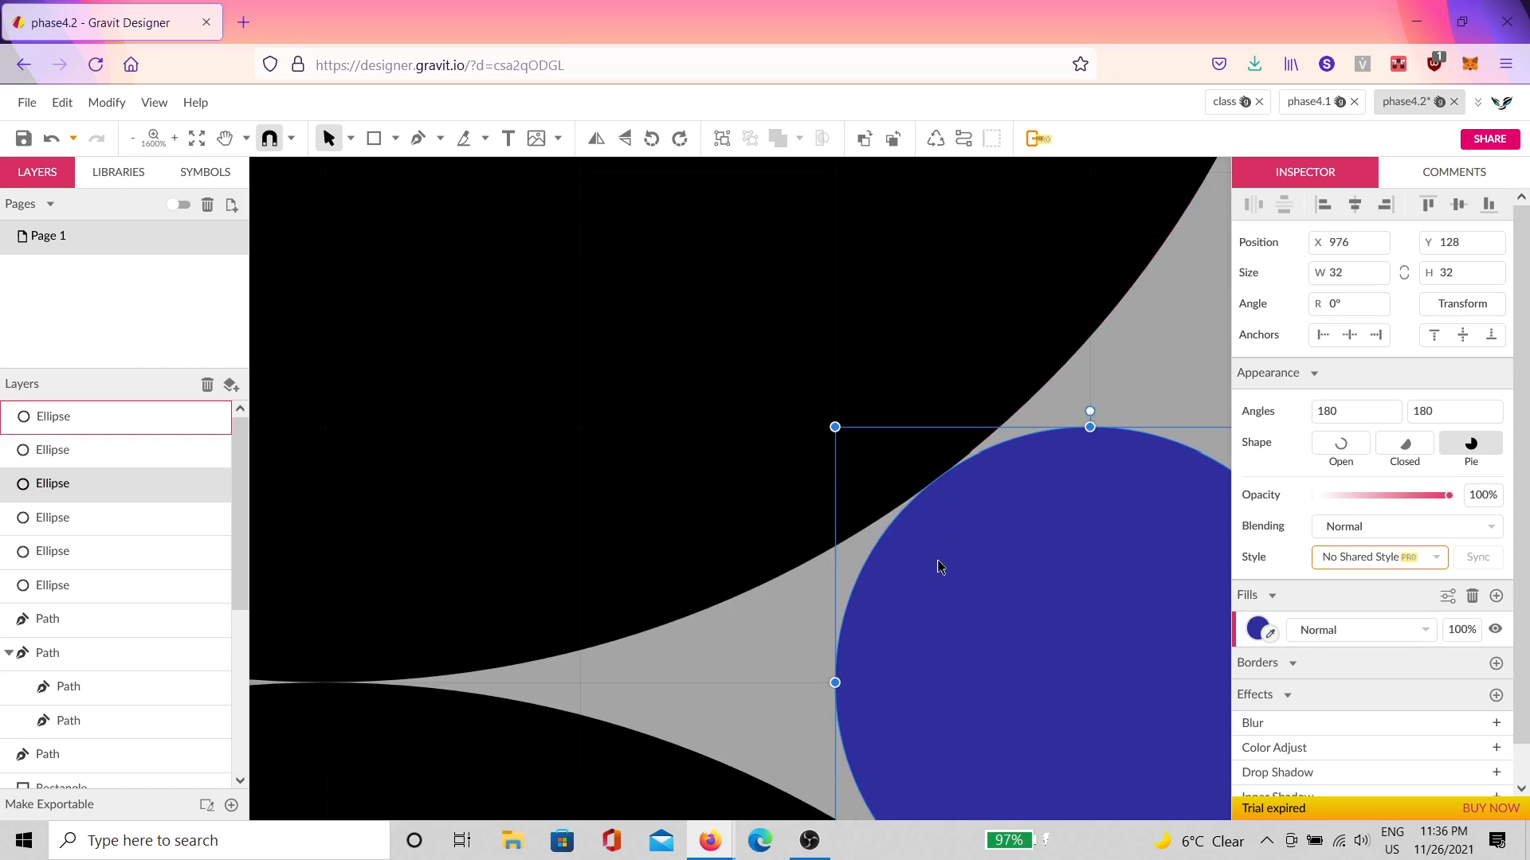
{"action": "scroll", "coordinate": [963, 574], "scroll_direction": "down", "scroll_amount": 1}
{"action": "scroll", "coordinate": [946, 581], "scroll_direction": "down", "scroll_amount": 1}
{"action": "left_click", "coordinate": [1087, 543]}
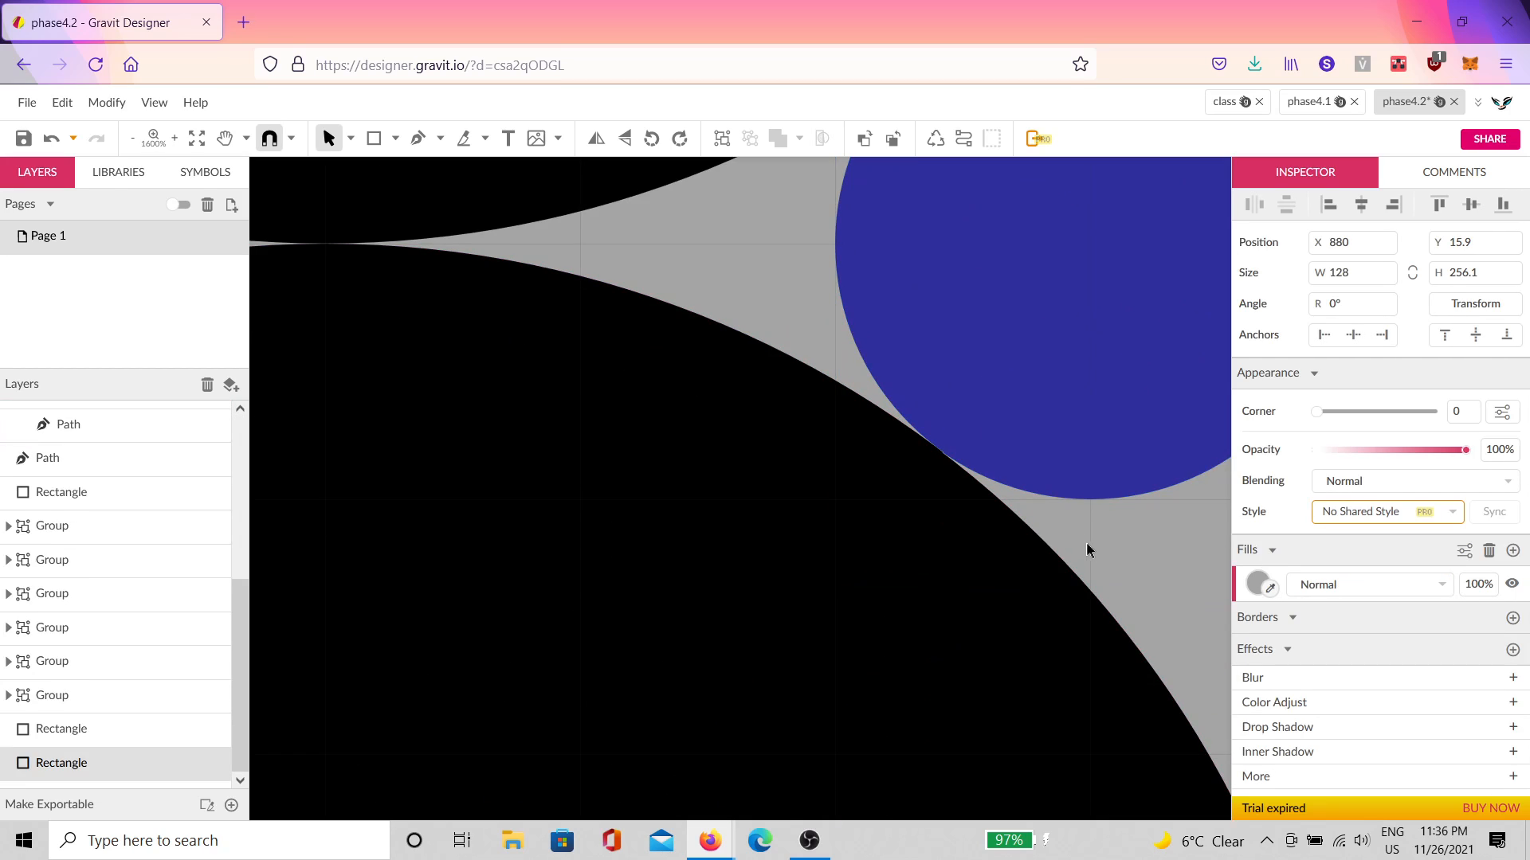
{"action": "scroll", "coordinate": [952, 465], "scroll_direction": "up", "scroll_amount": 4}
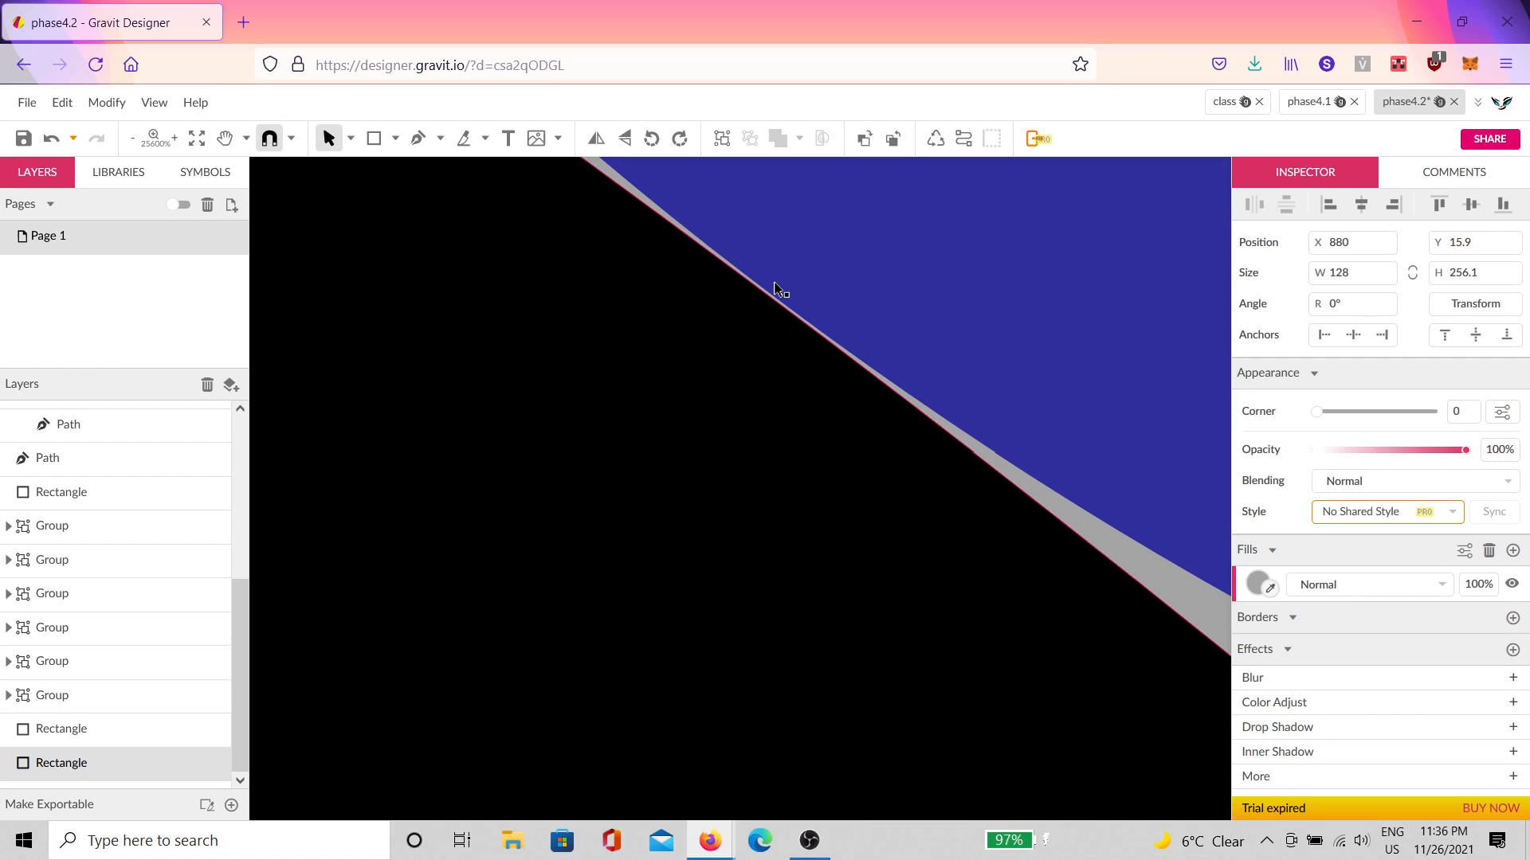
{"action": "scroll", "coordinate": [781, 307], "scroll_direction": "down", "scroll_amount": 6}
Step: Rotate the lower black circle to -60° and inspect where it meets the blue circles
{"action": "left_click", "coordinate": [757, 368]}
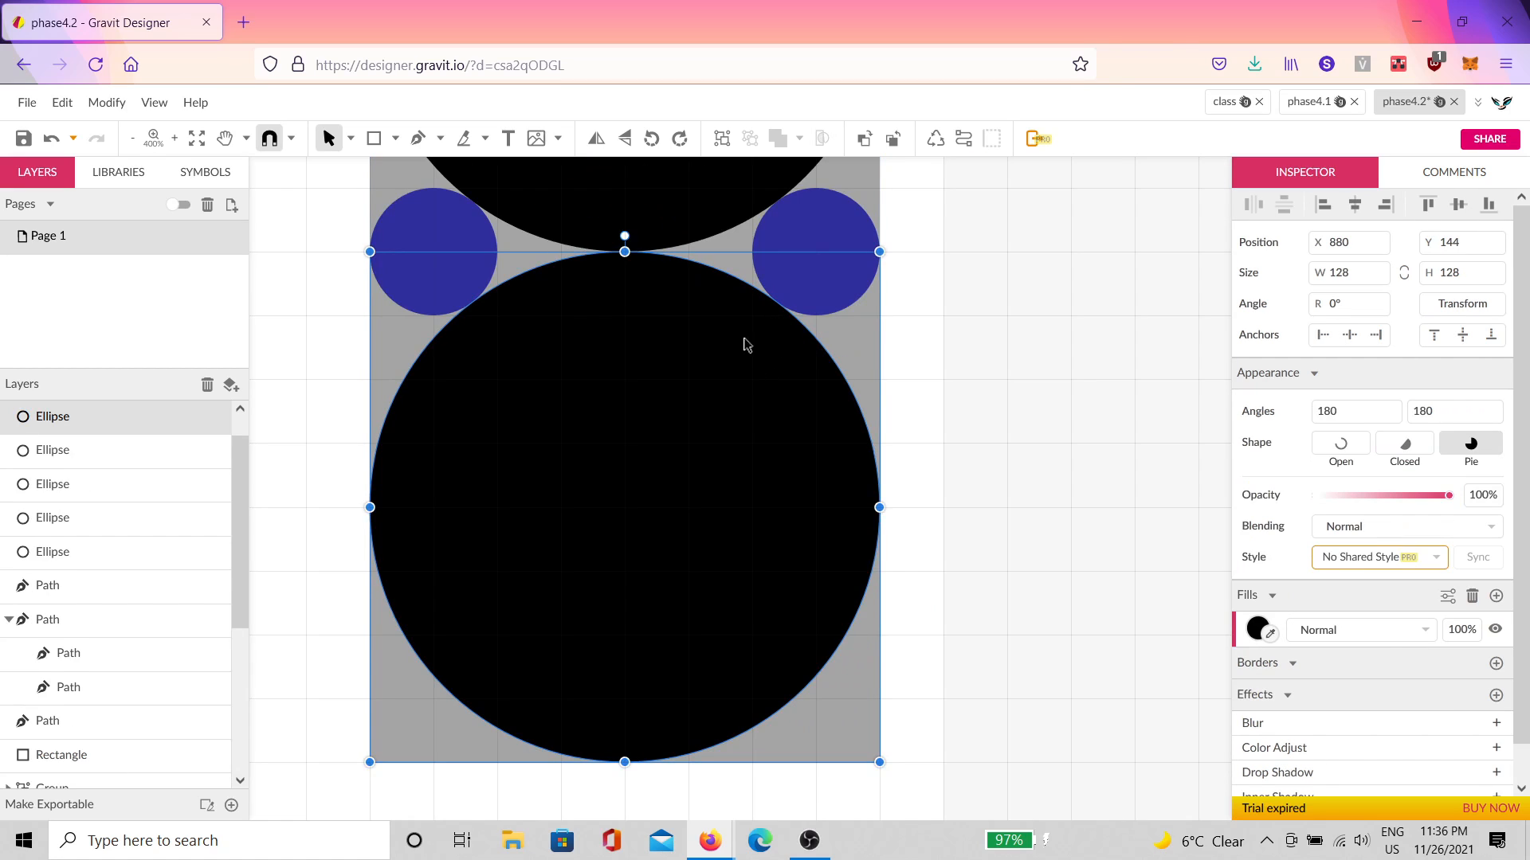
{"action": "left_click_drag", "start_coordinate": [921, 309], "coordinate": [832, 328]}
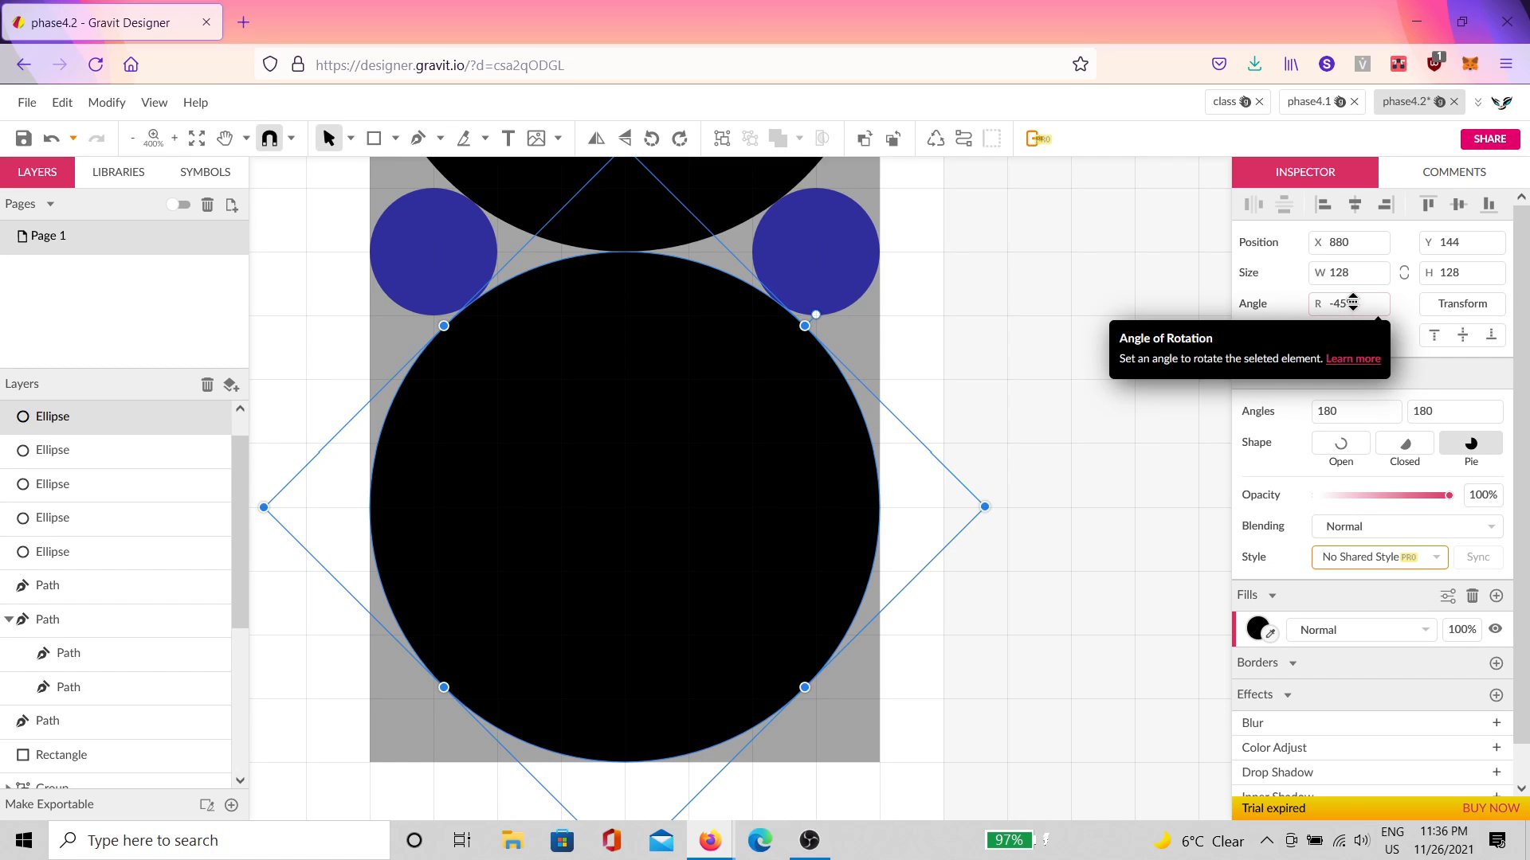
{"action": "left_click", "coordinate": [1028, 311]}
{"action": "scroll", "coordinate": [796, 283], "scroll_direction": "up", "scroll_amount": 10}
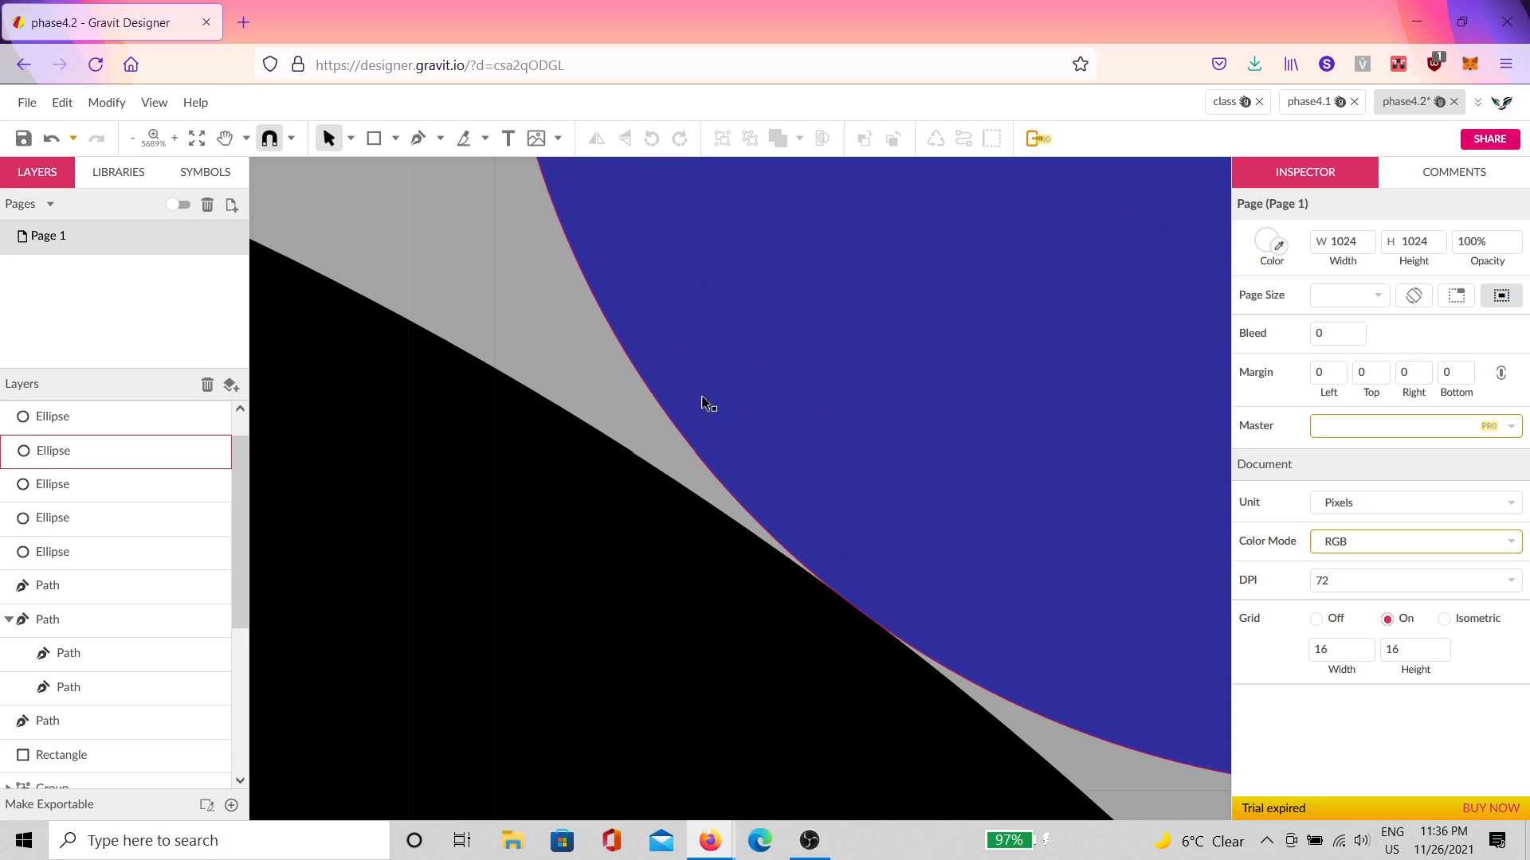
{"action": "scroll", "coordinate": [864, 591], "scroll_direction": "up", "scroll_amount": 5}
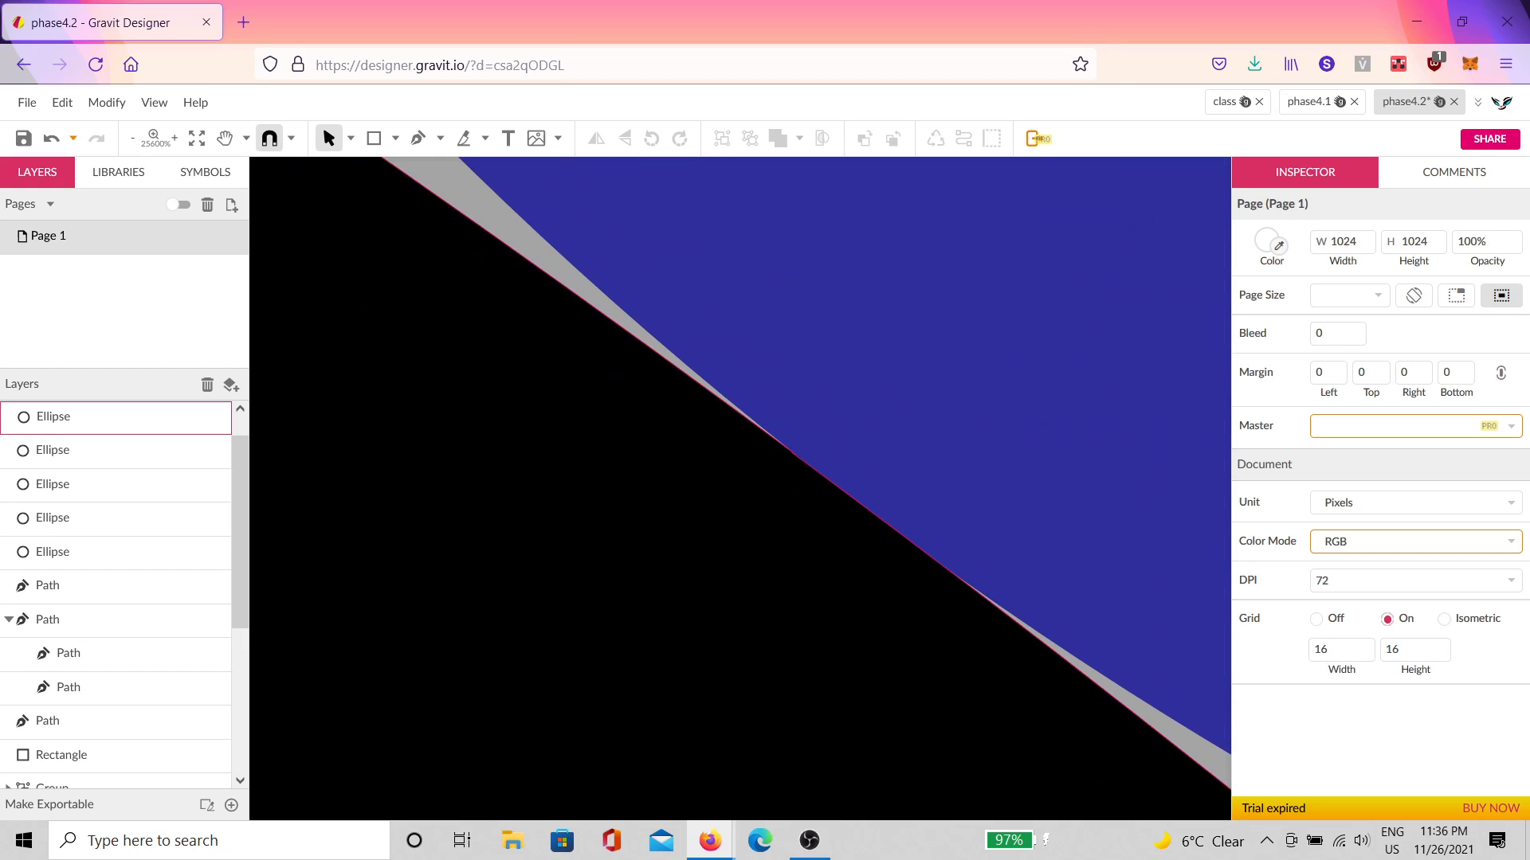
{"action": "scroll", "coordinate": [1073, 668], "scroll_direction": "down", "scroll_amount": 10}
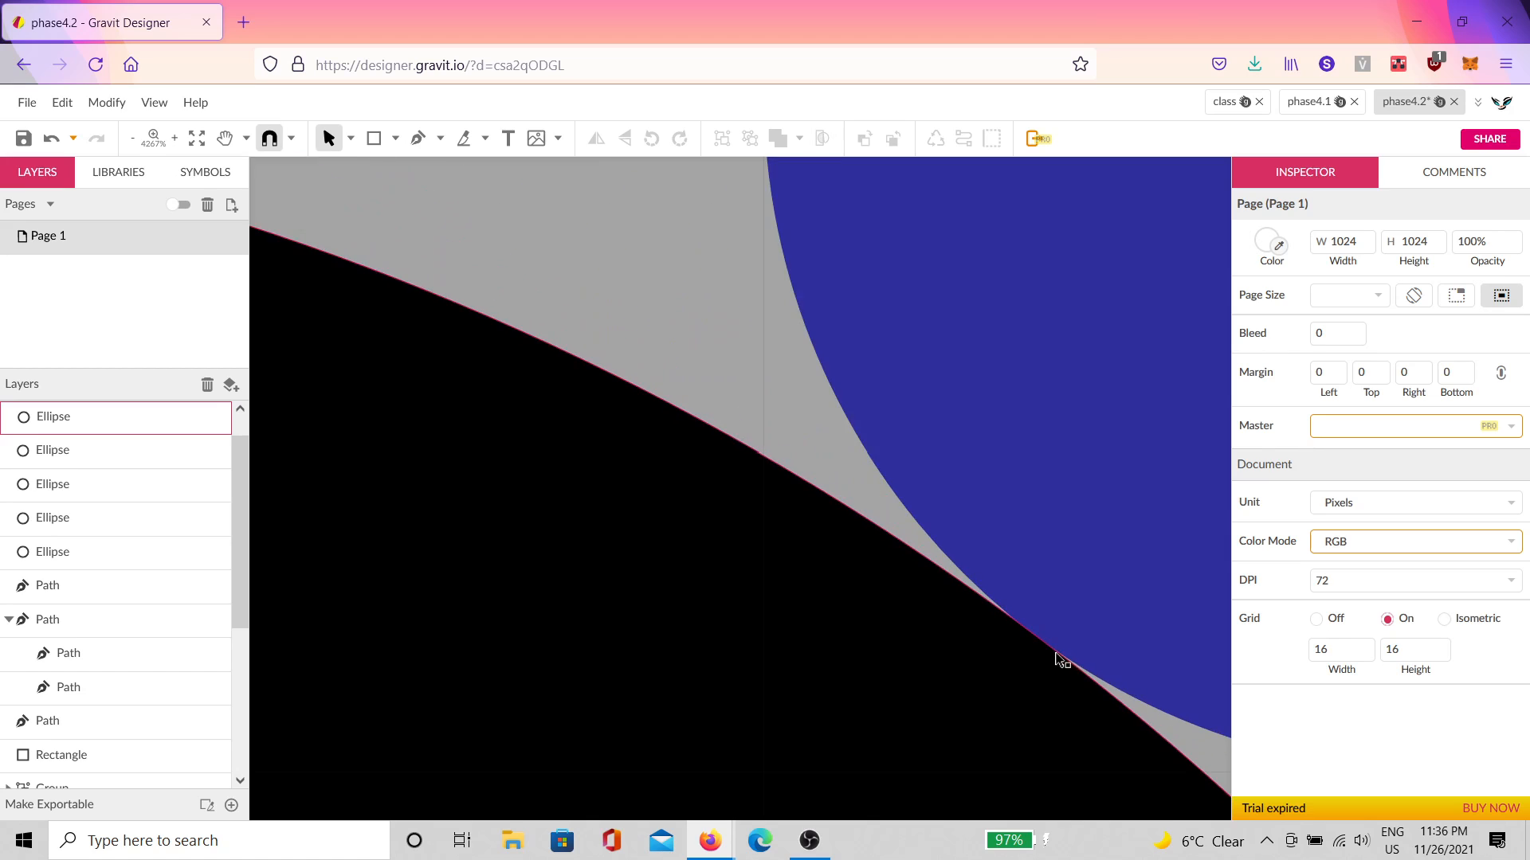
{"action": "scroll", "coordinate": [704, 659], "scroll_direction": "up", "scroll_amount": 6}
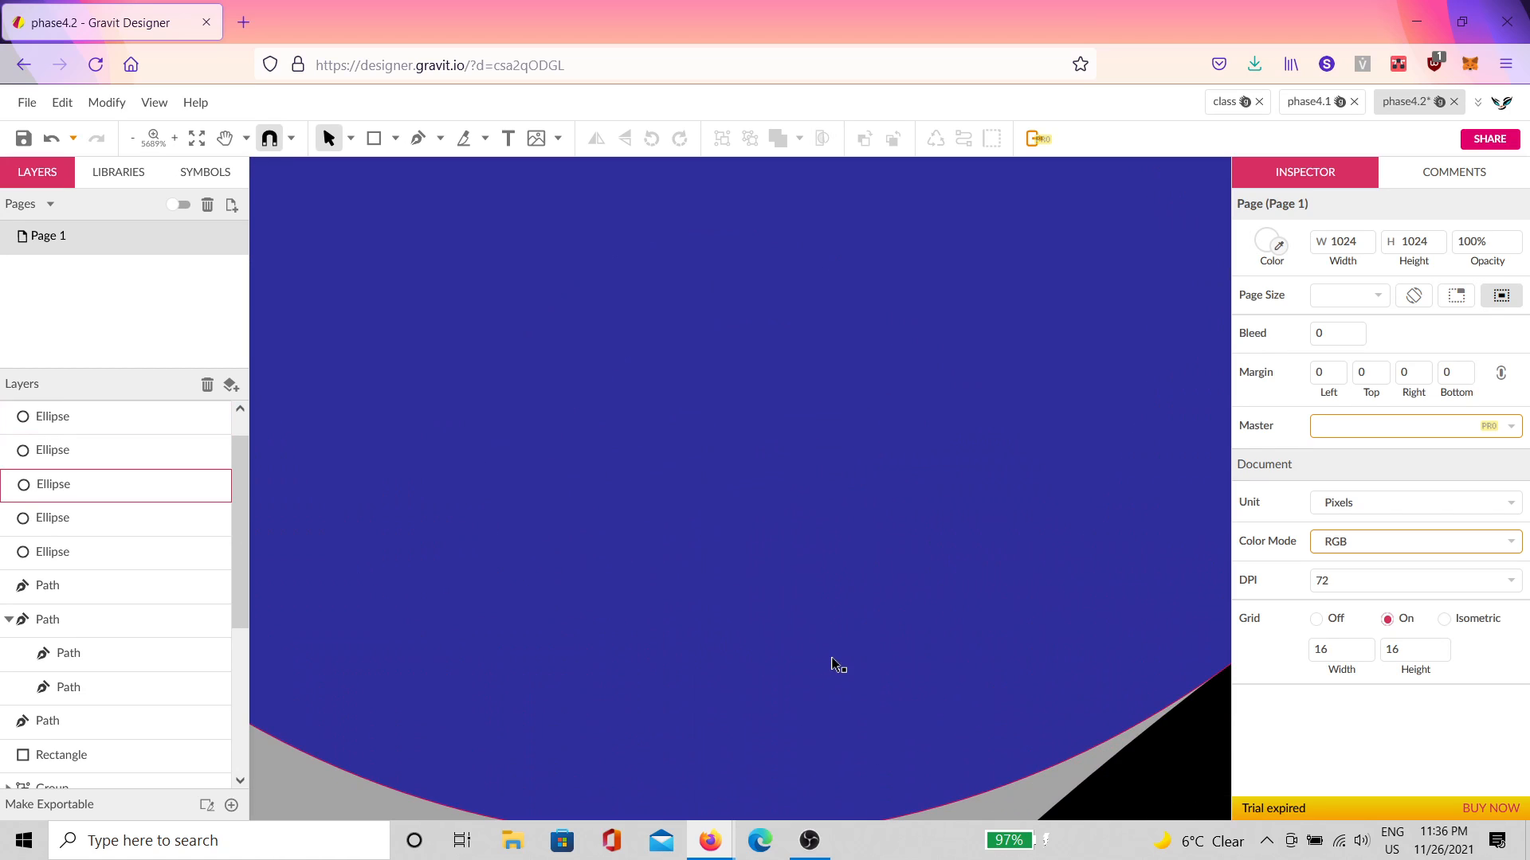
{"action": "scroll", "coordinate": [895, 629], "scroll_direction": "down", "scroll_amount": 6}
Step: Set the lower black circle's Angle to 0 in the Inspector
{"action": "left_click", "coordinate": [991, 604]}
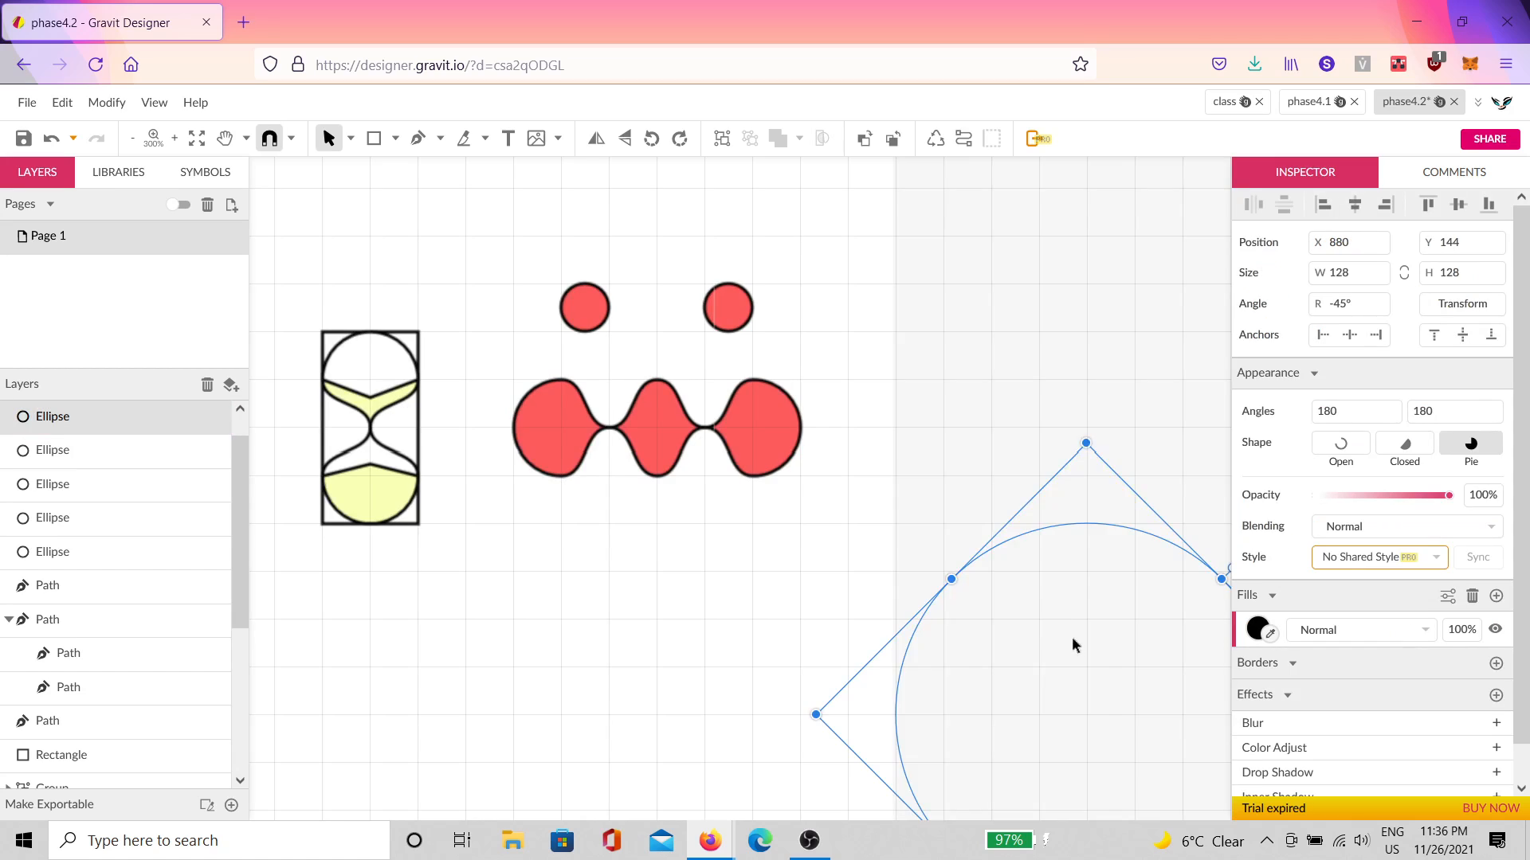
{"action": "scroll", "coordinate": [1155, 557], "scroll_direction": "down", "scroll_amount": 2}
{"action": "scroll", "coordinate": [1155, 558], "scroll_direction": "right", "scroll_amount": 3}
{"action": "left_click", "coordinate": [1359, 304]}
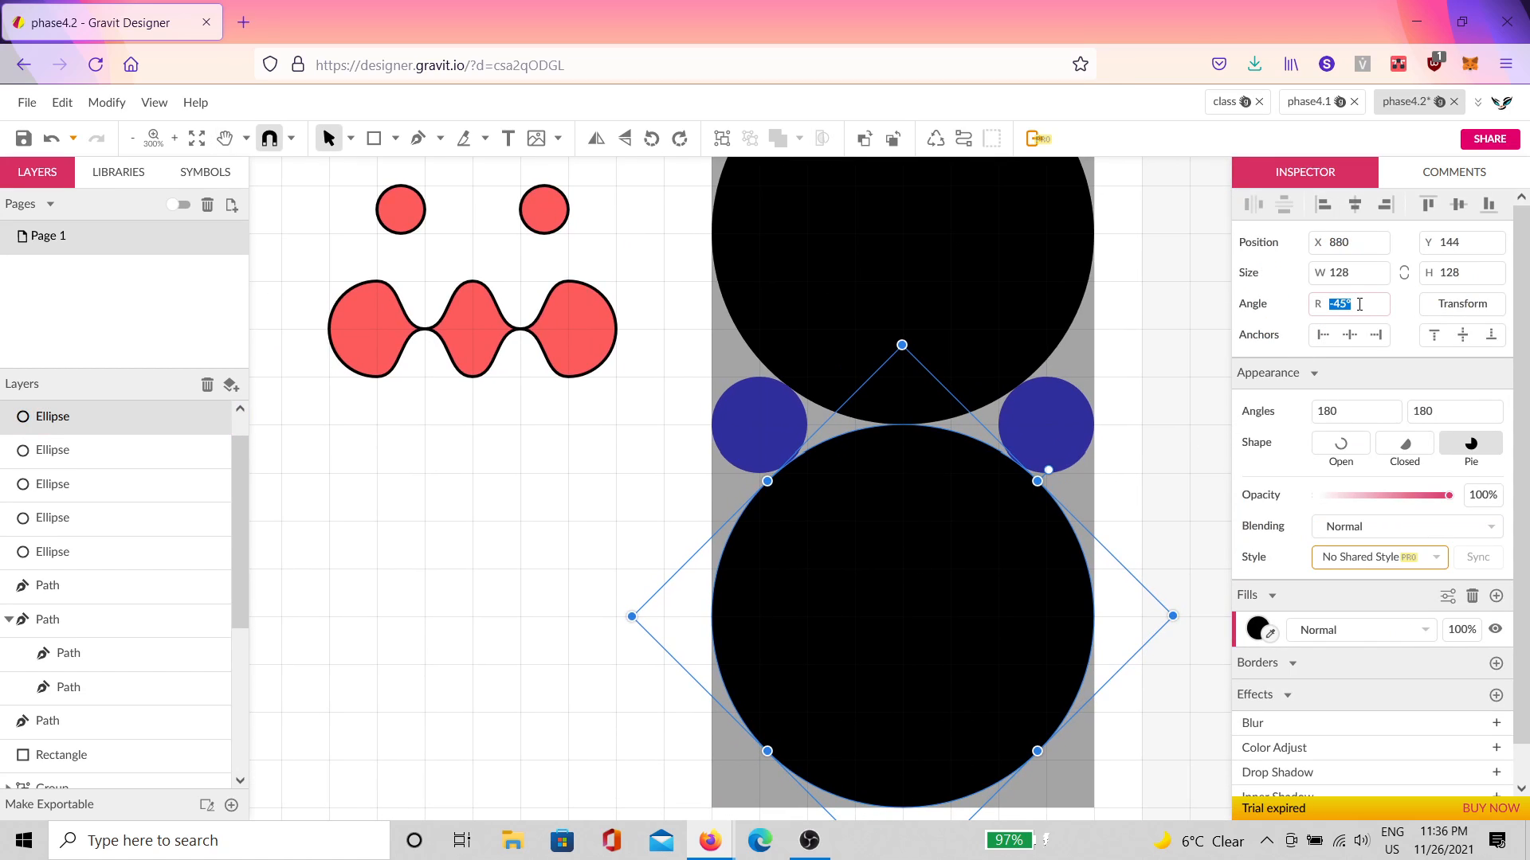
{"action": "type", "text": "0"}
{"action": "key", "text": "Return"}
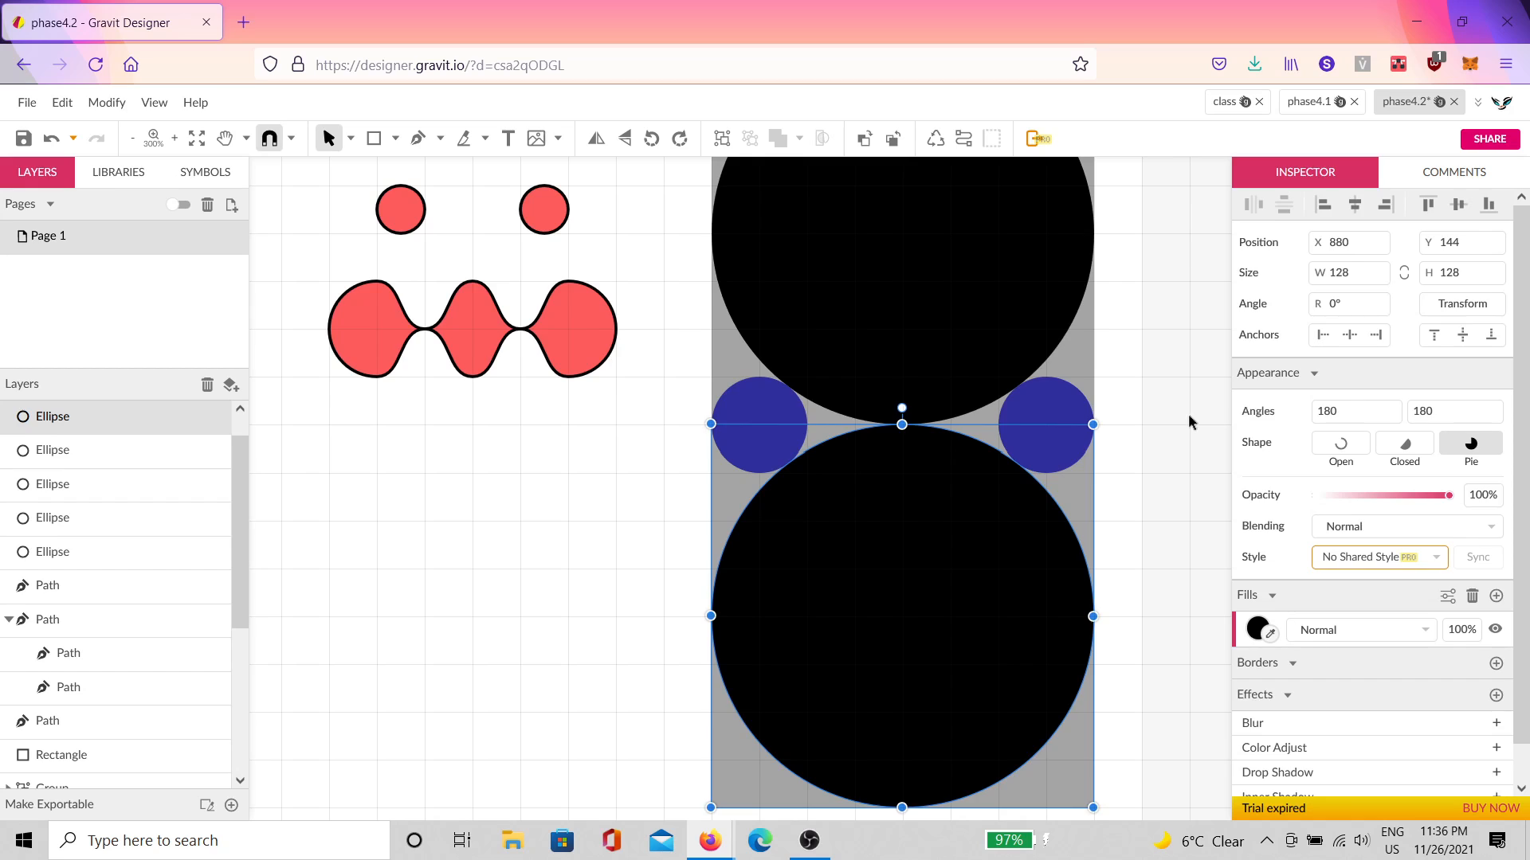
{"action": "left_click", "coordinate": [1190, 421]}
{"action": "key", "text": "space"}
{"action": "left_click_drag", "start_coordinate": [1122, 537], "coordinate": [835, 618]}
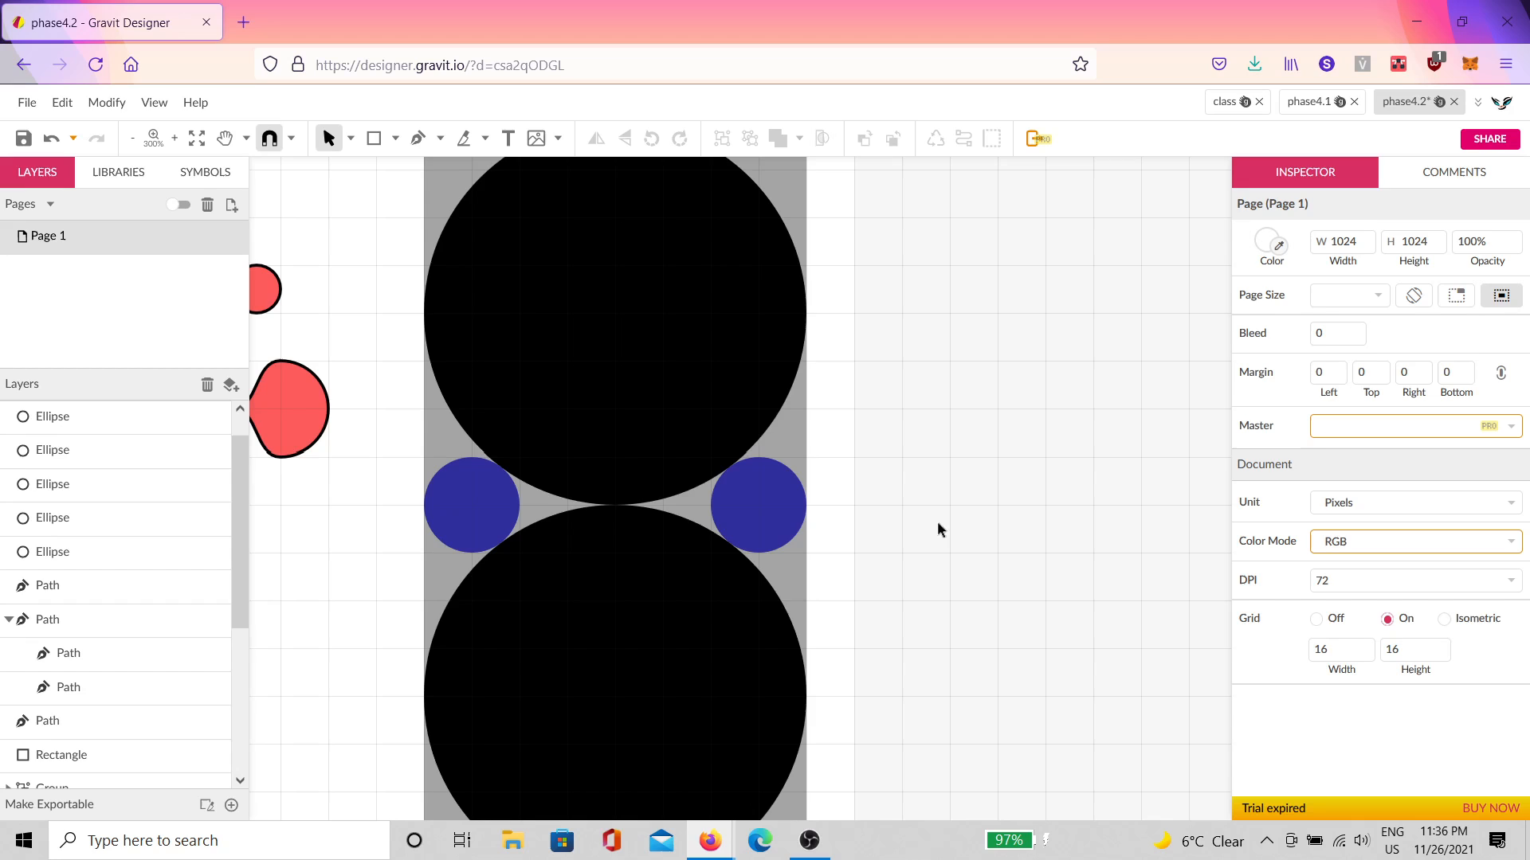
{"action": "key", "text": "space"}
{"action": "left_click_drag", "start_coordinate": [952, 597], "coordinate": [1168, 657]}
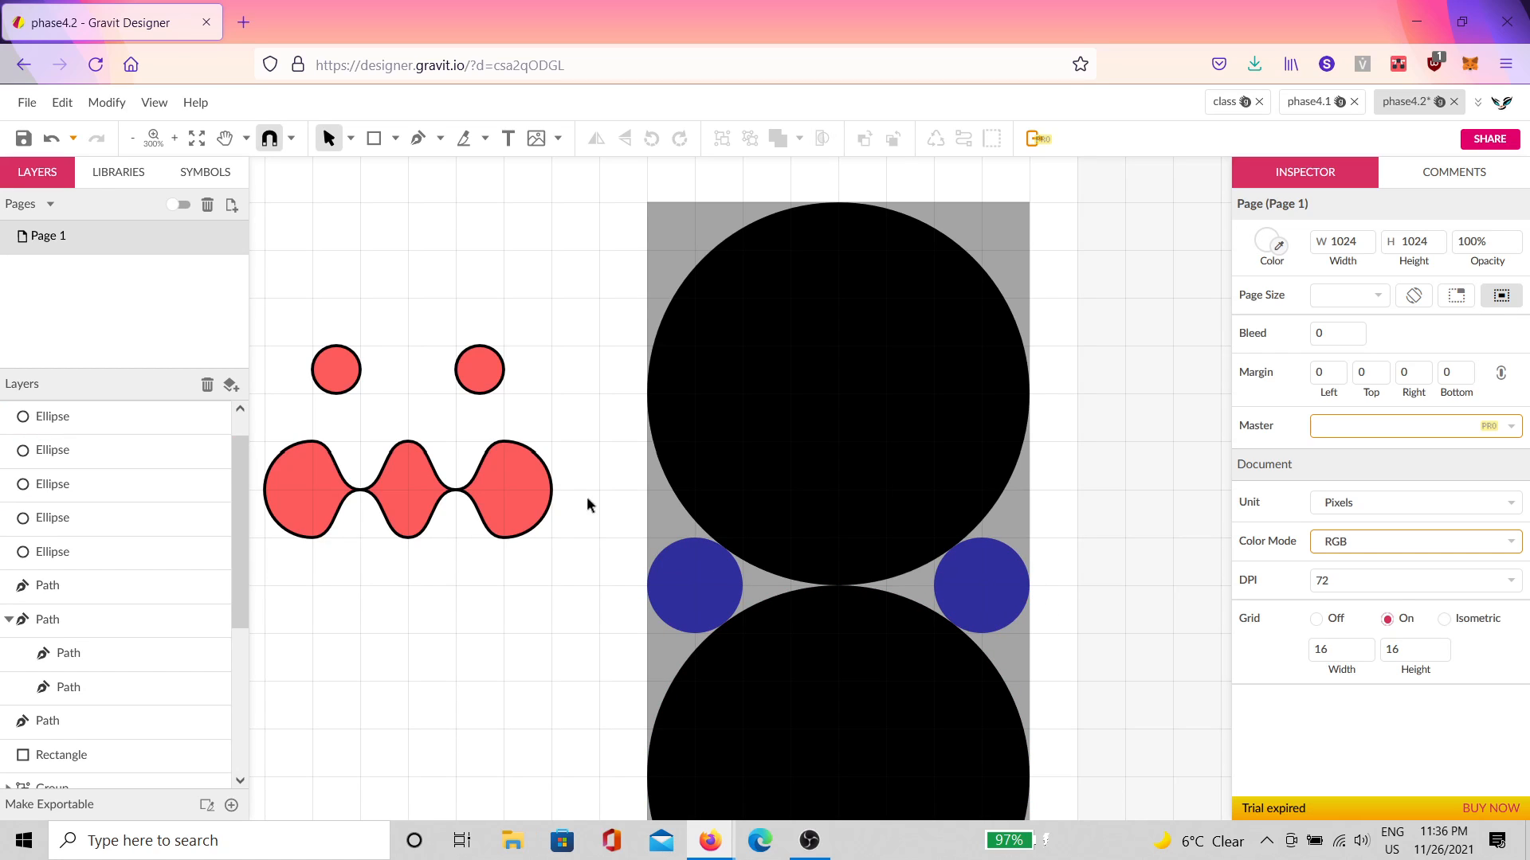
{"action": "key", "text": "space"}
{"action": "left_click_drag", "start_coordinate": [632, 518], "coordinate": [787, 495]}
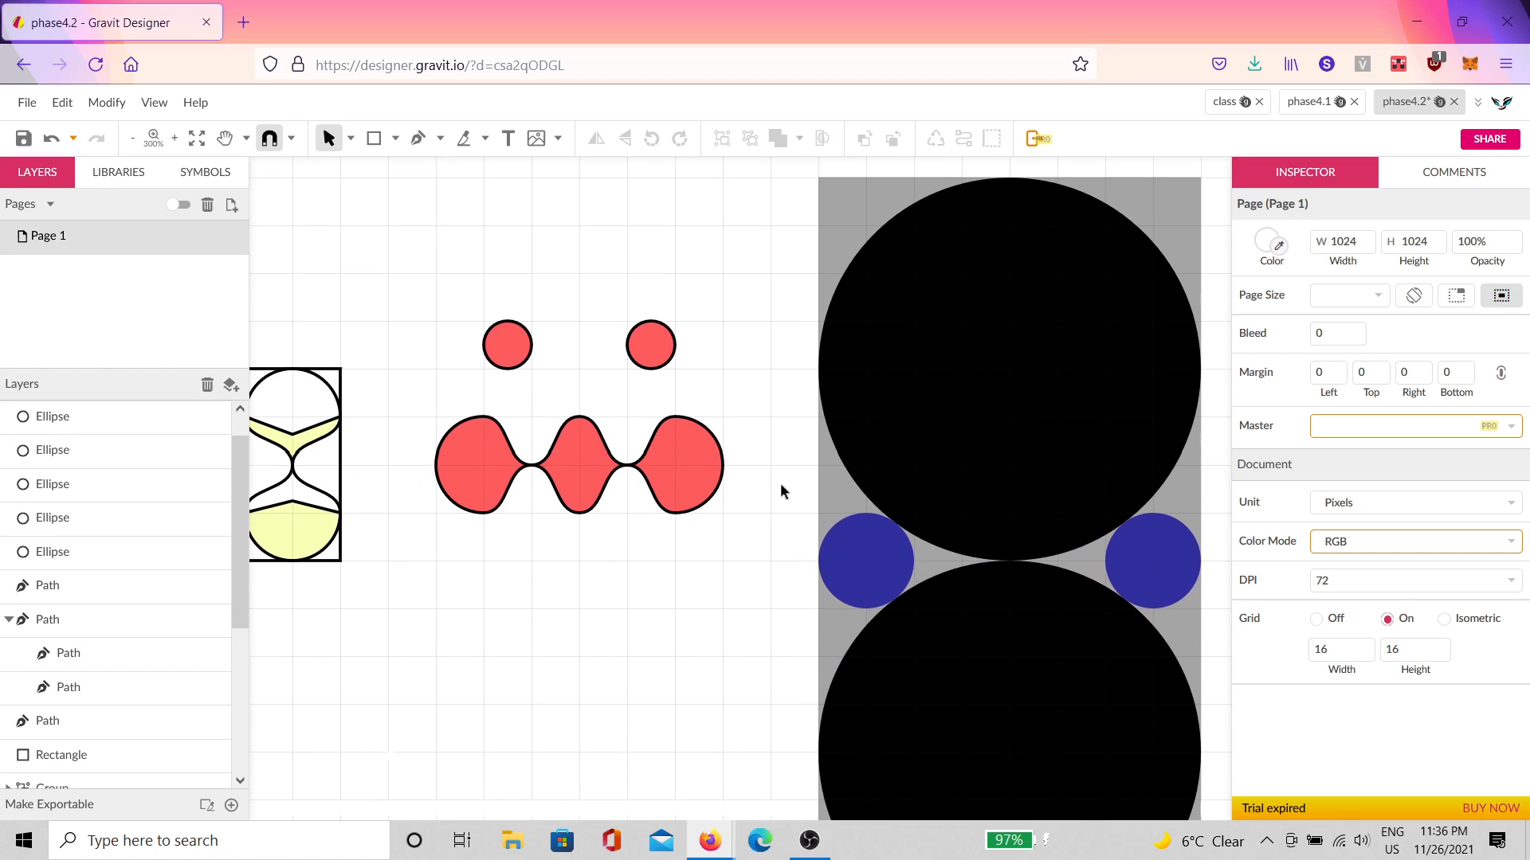
{"action": "scroll", "coordinate": [781, 483], "scroll_direction": "up", "scroll_amount": 1}
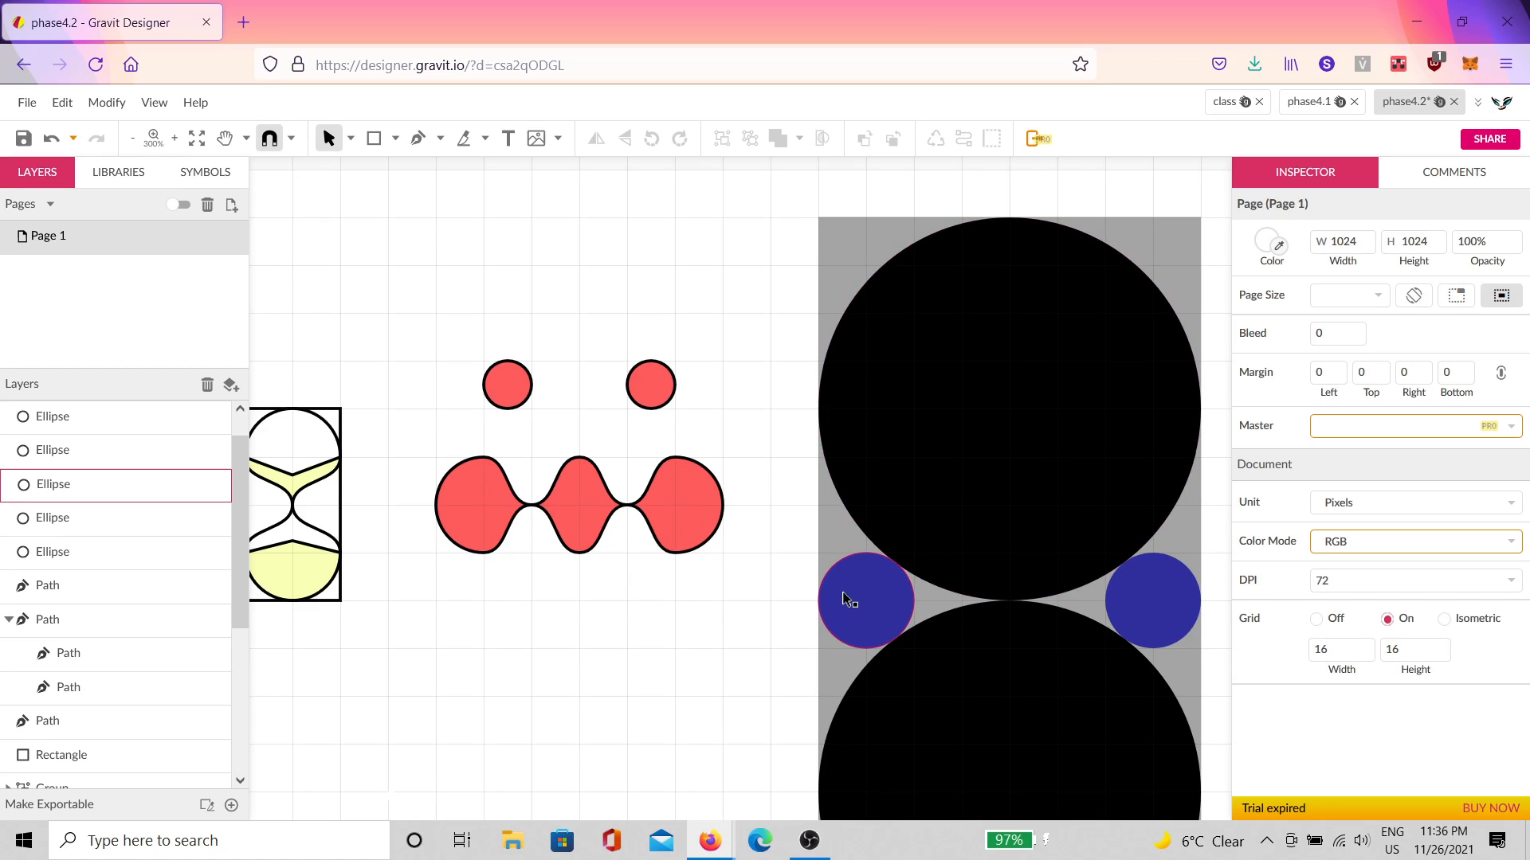
{"action": "key", "text": "space"}
{"action": "left_click_drag", "start_coordinate": [987, 608], "coordinate": [857, 524]}
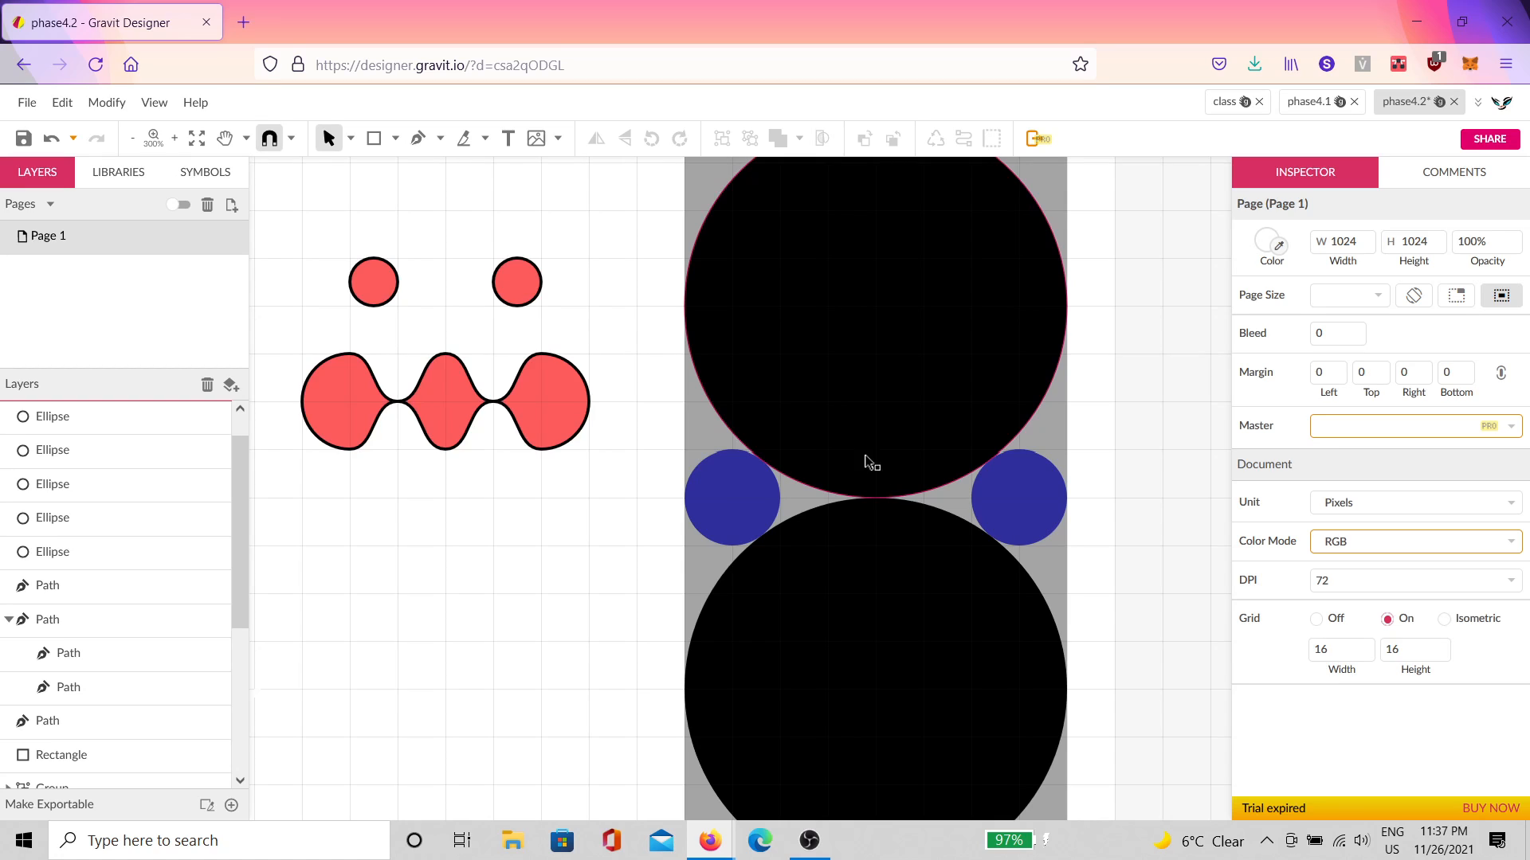
{"action": "scroll", "coordinate": [1006, 394], "scroll_direction": "down", "scroll_amount": 2}
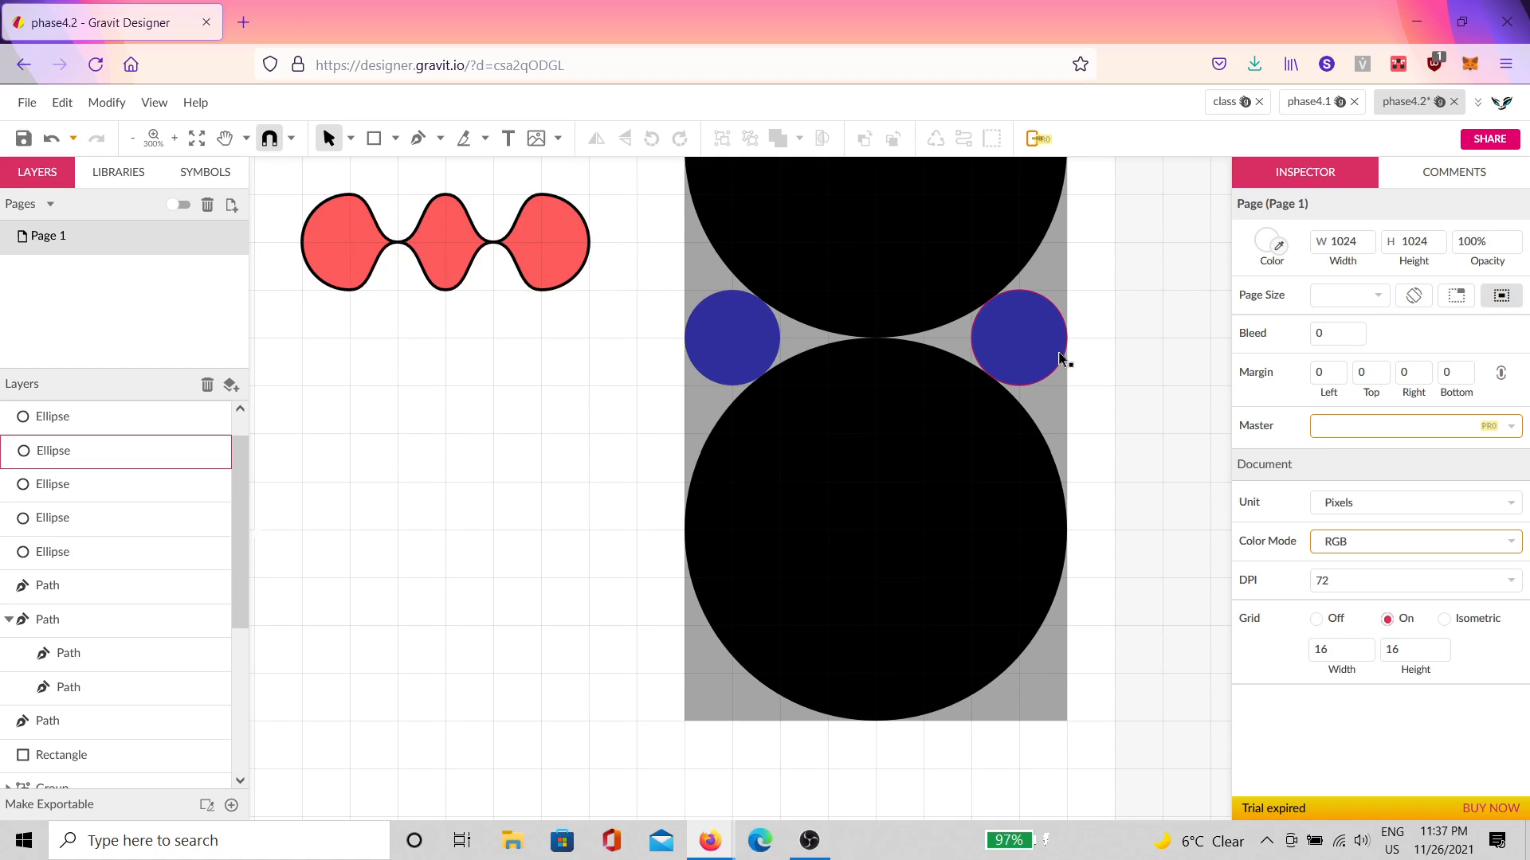
{"action": "scroll", "coordinate": [710, 565], "scroll_direction": "down", "scroll_amount": 5}
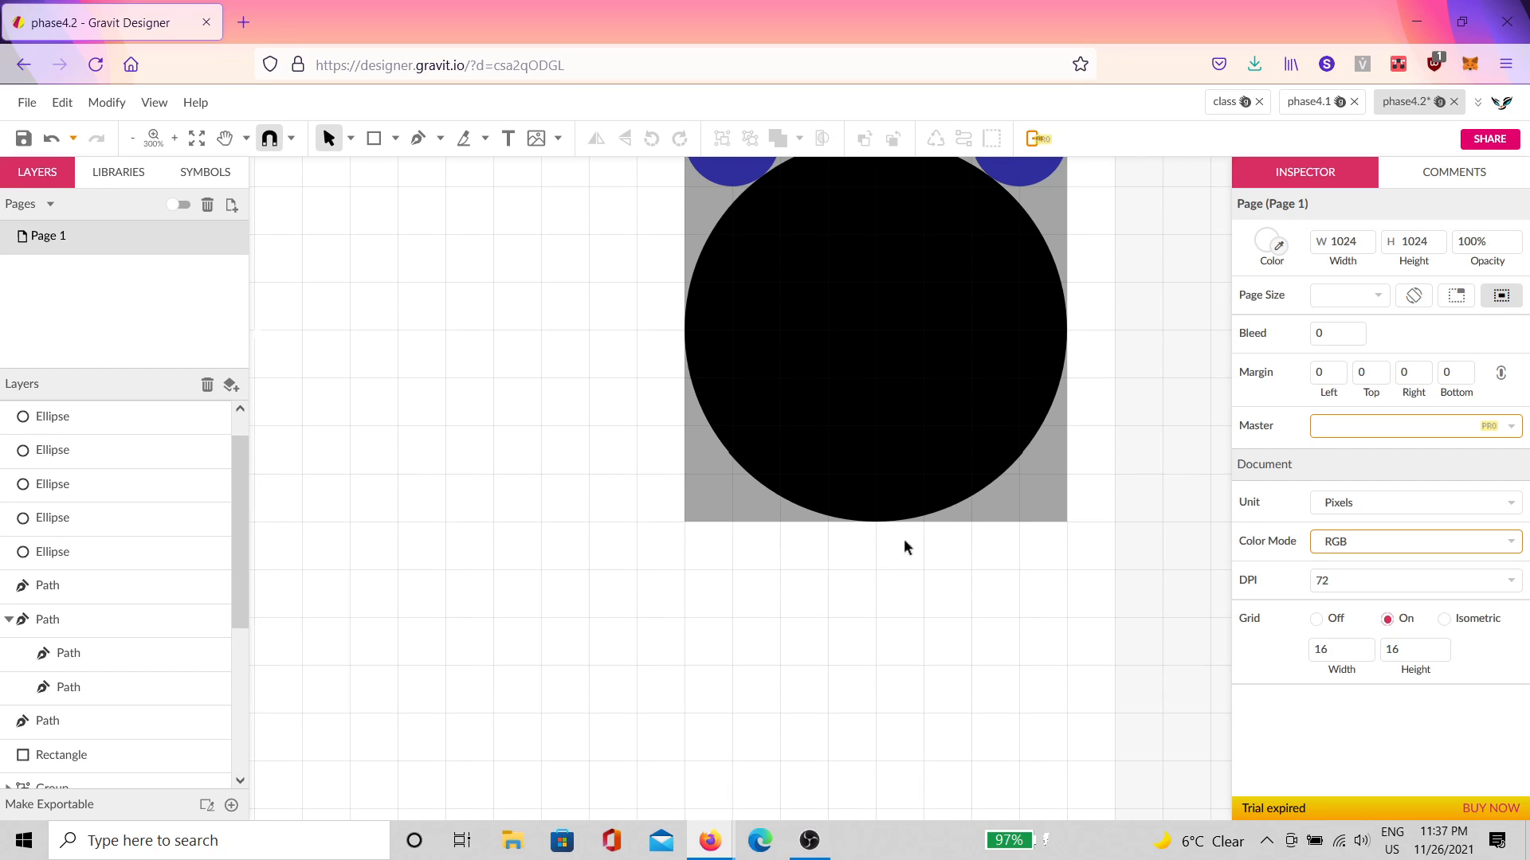
{"action": "scroll", "coordinate": [900, 549], "scroll_direction": "up", "scroll_amount": 4}
{"action": "scroll", "coordinate": [892, 557], "scroll_direction": "down", "scroll_amount": 10}
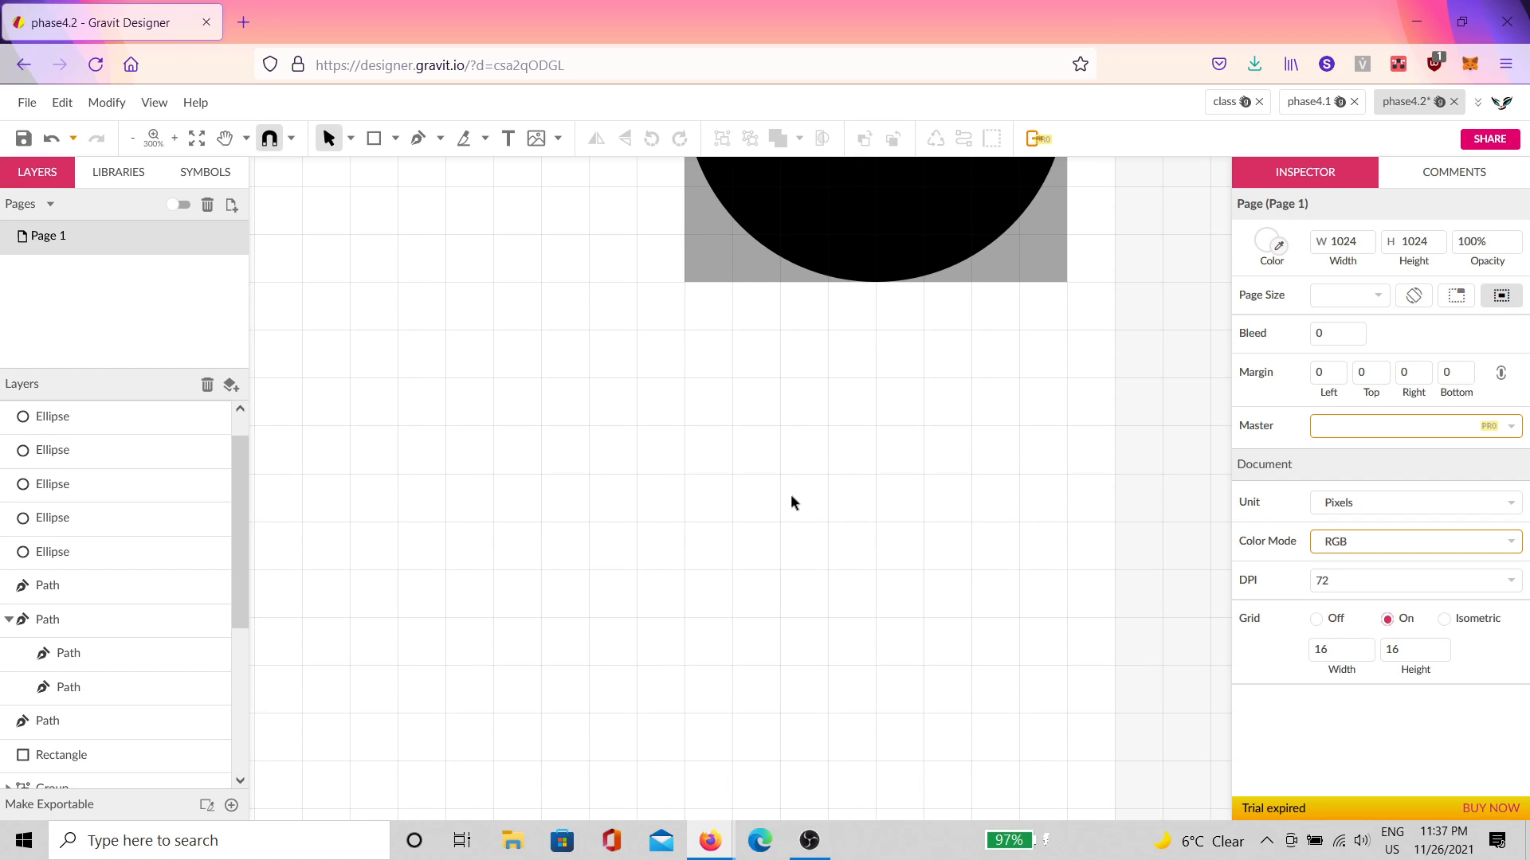
{"action": "scroll", "coordinate": [786, 567], "scroll_direction": "down", "scroll_amount": 3}
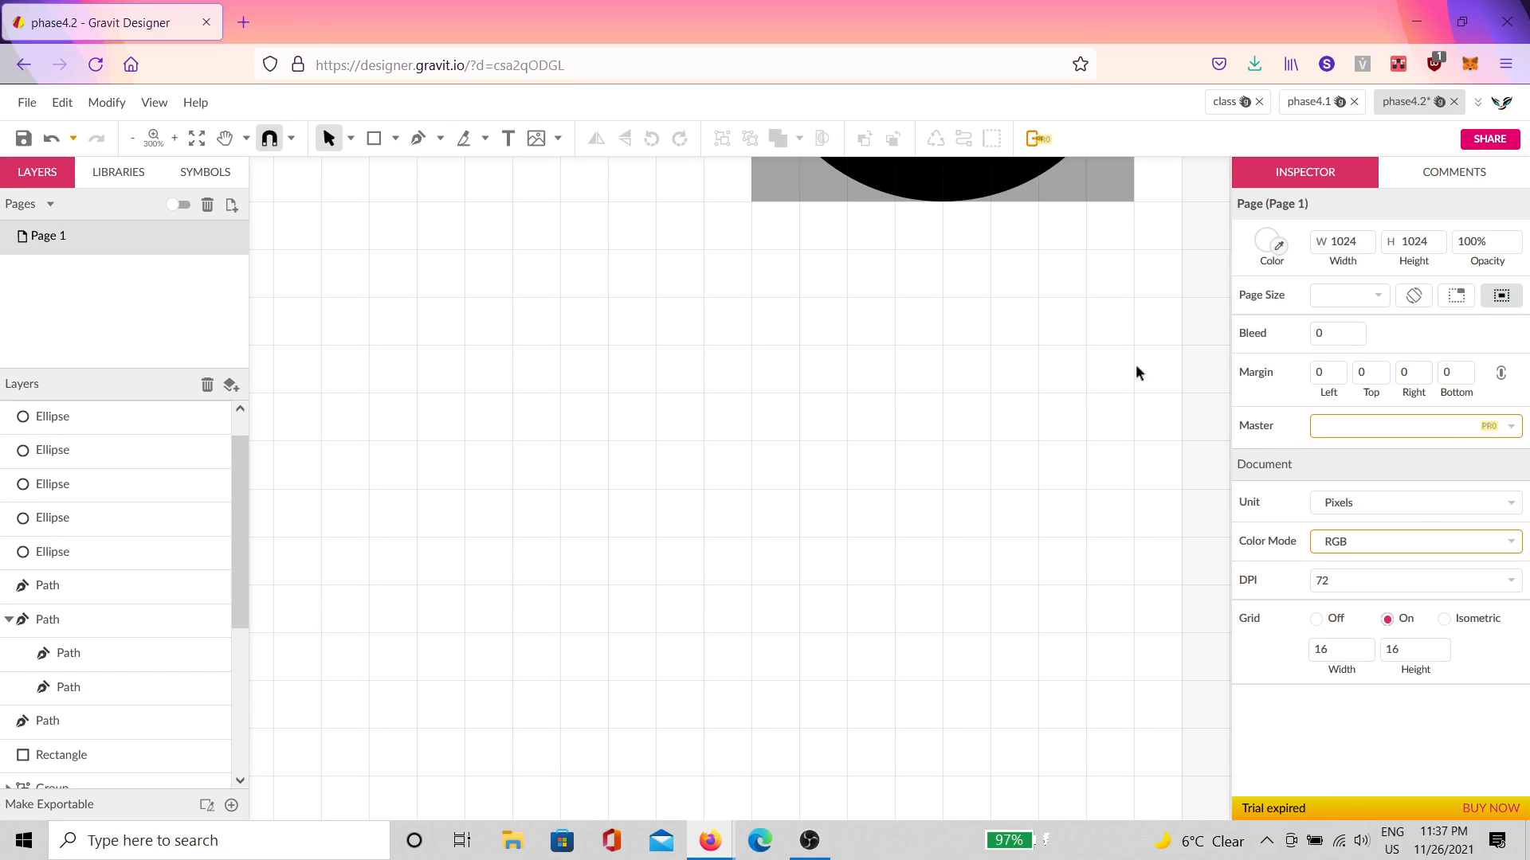
Step: Draw a small triangle below the artwork and duplicate it into a row, deleting the extra copy
{"action": "left_click", "coordinate": [393, 139]}
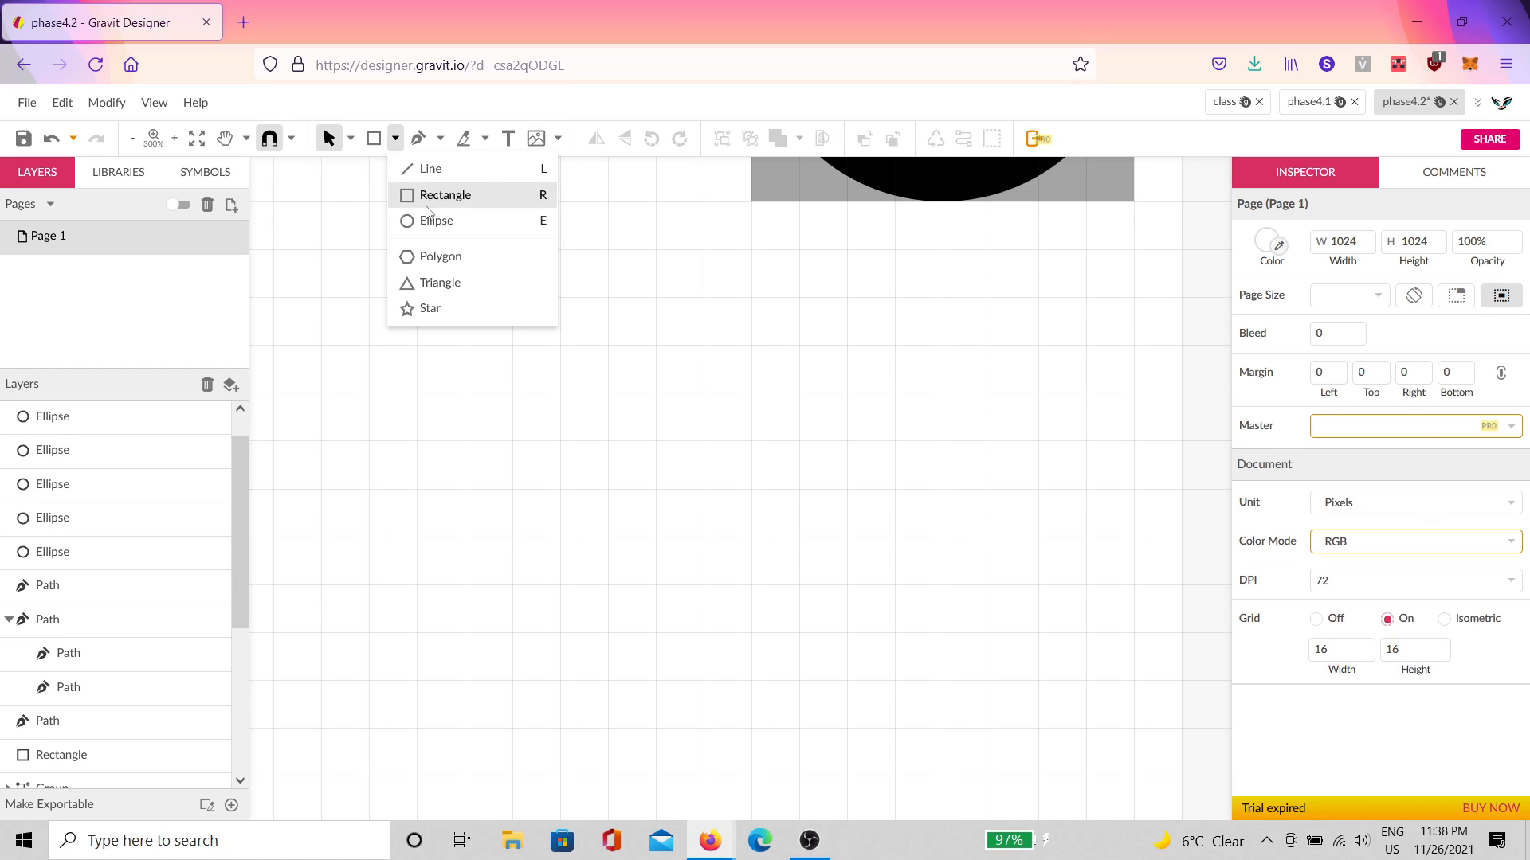
{"action": "left_click", "coordinate": [430, 280]}
{"action": "left_click_drag", "start_coordinate": [750, 393], "coordinate": [750, 345]}
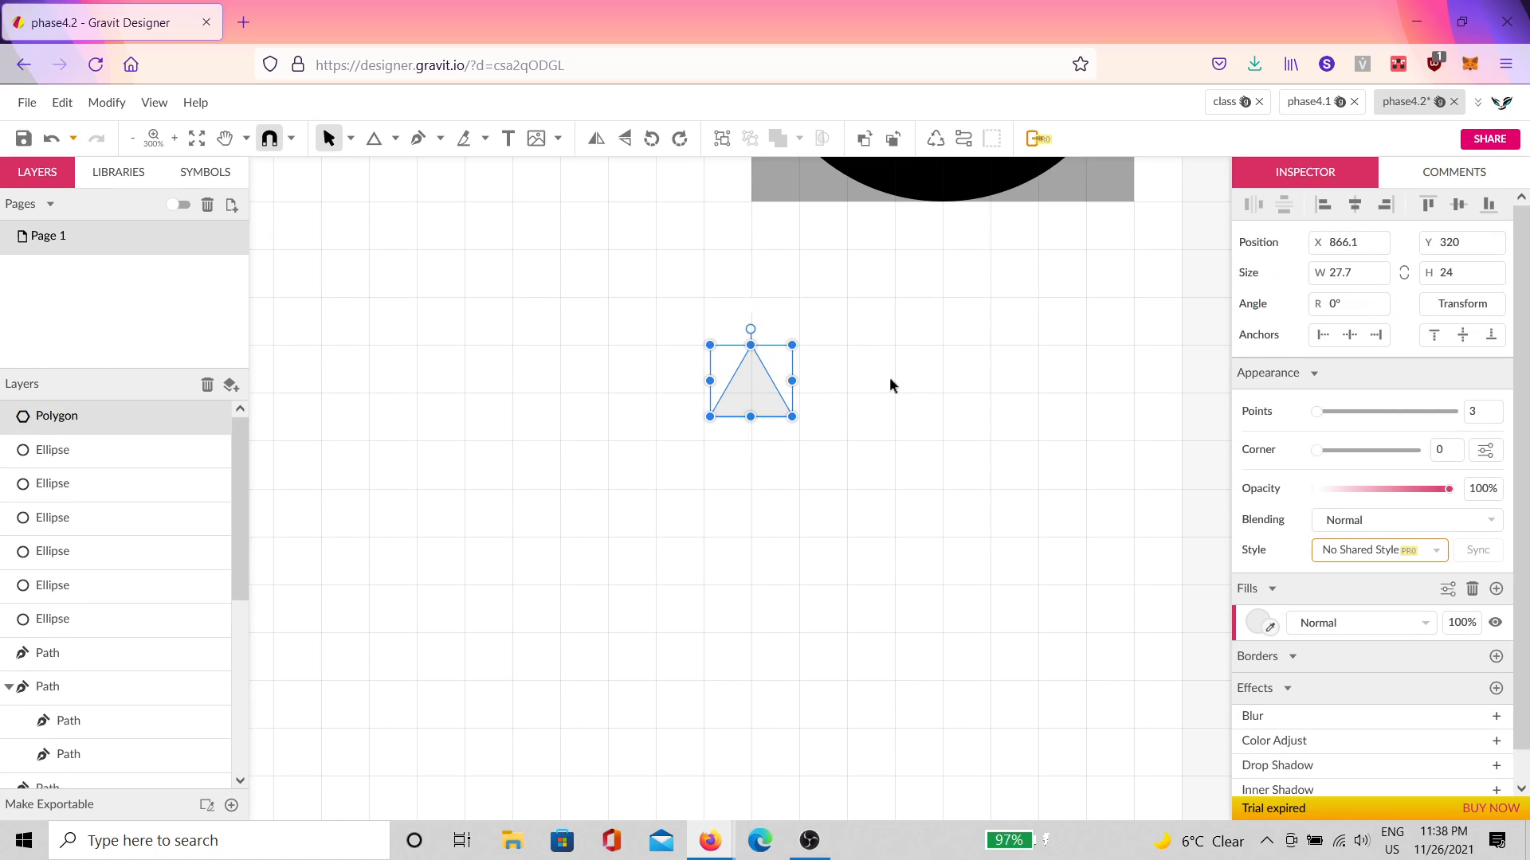
{"action": "key", "text": "ctrl+d"}
{"action": "left_click_drag", "start_coordinate": [758, 399], "coordinate": [852, 387]}
{"action": "key", "text": "ctrl+d"}
{"action": "key", "text": "ctrl+d"}
{"action": "key", "text": "ctrl+d"}
{"action": "key", "text": "ctrl+d"}
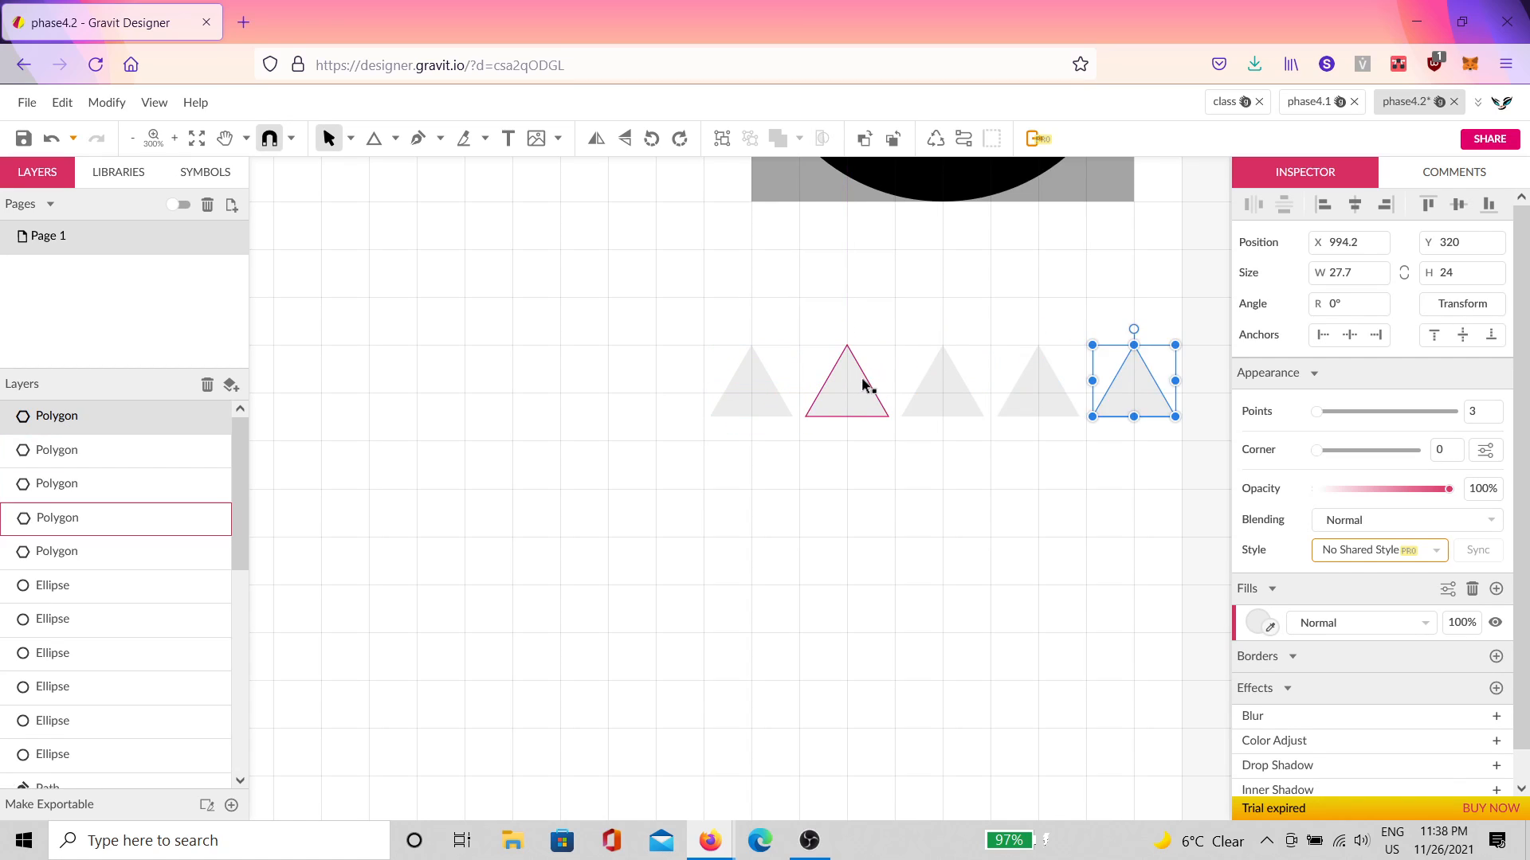
{"action": "key", "text": "Delete"}
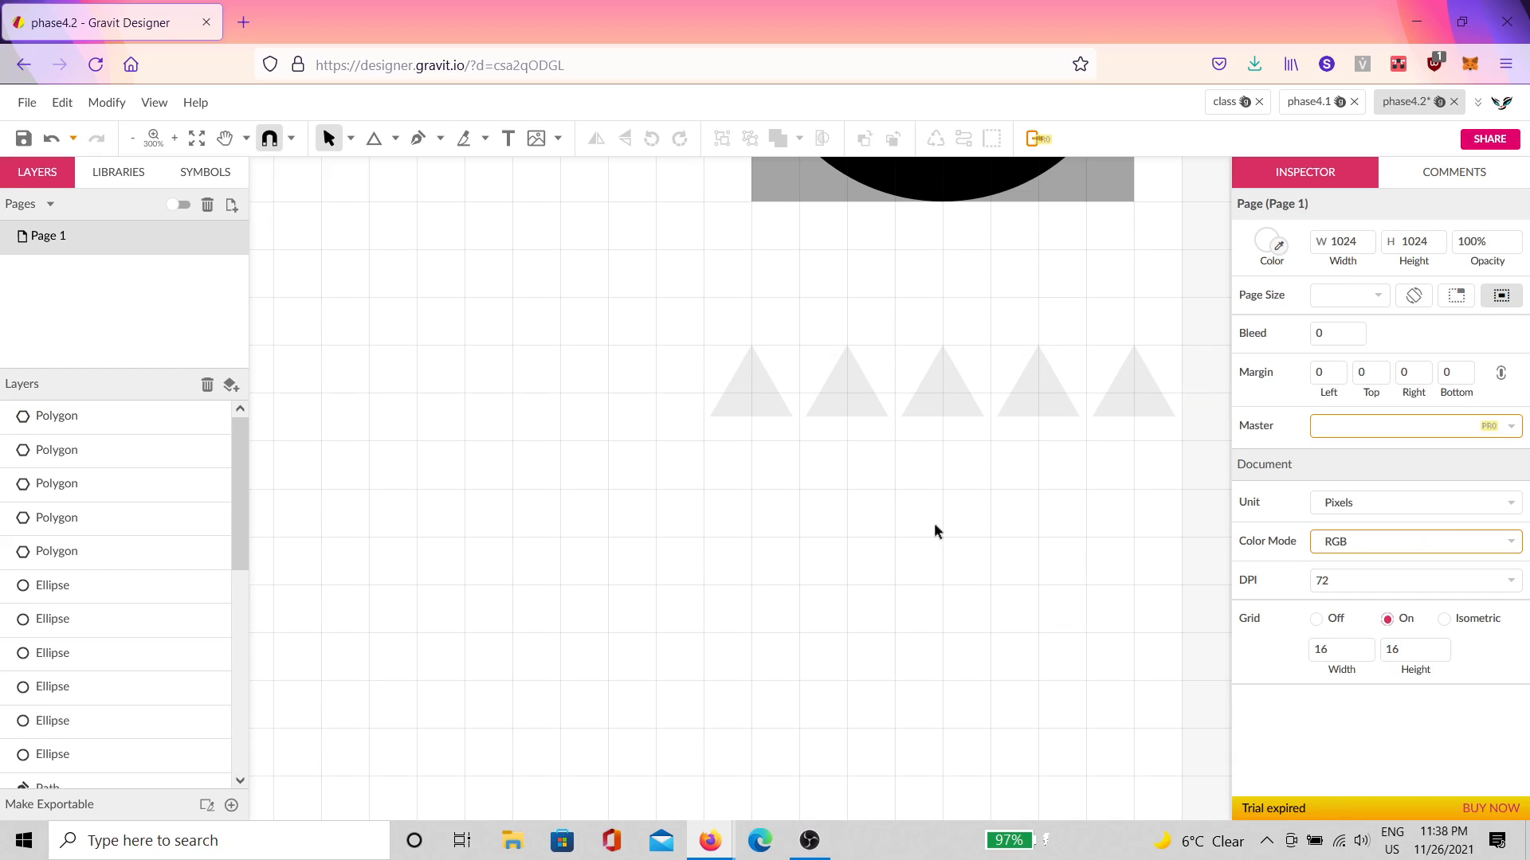
Step: Give the second, third and fourth triangles 4, 5 and 6 points, then select all five
{"action": "left_click", "coordinate": [867, 408]}
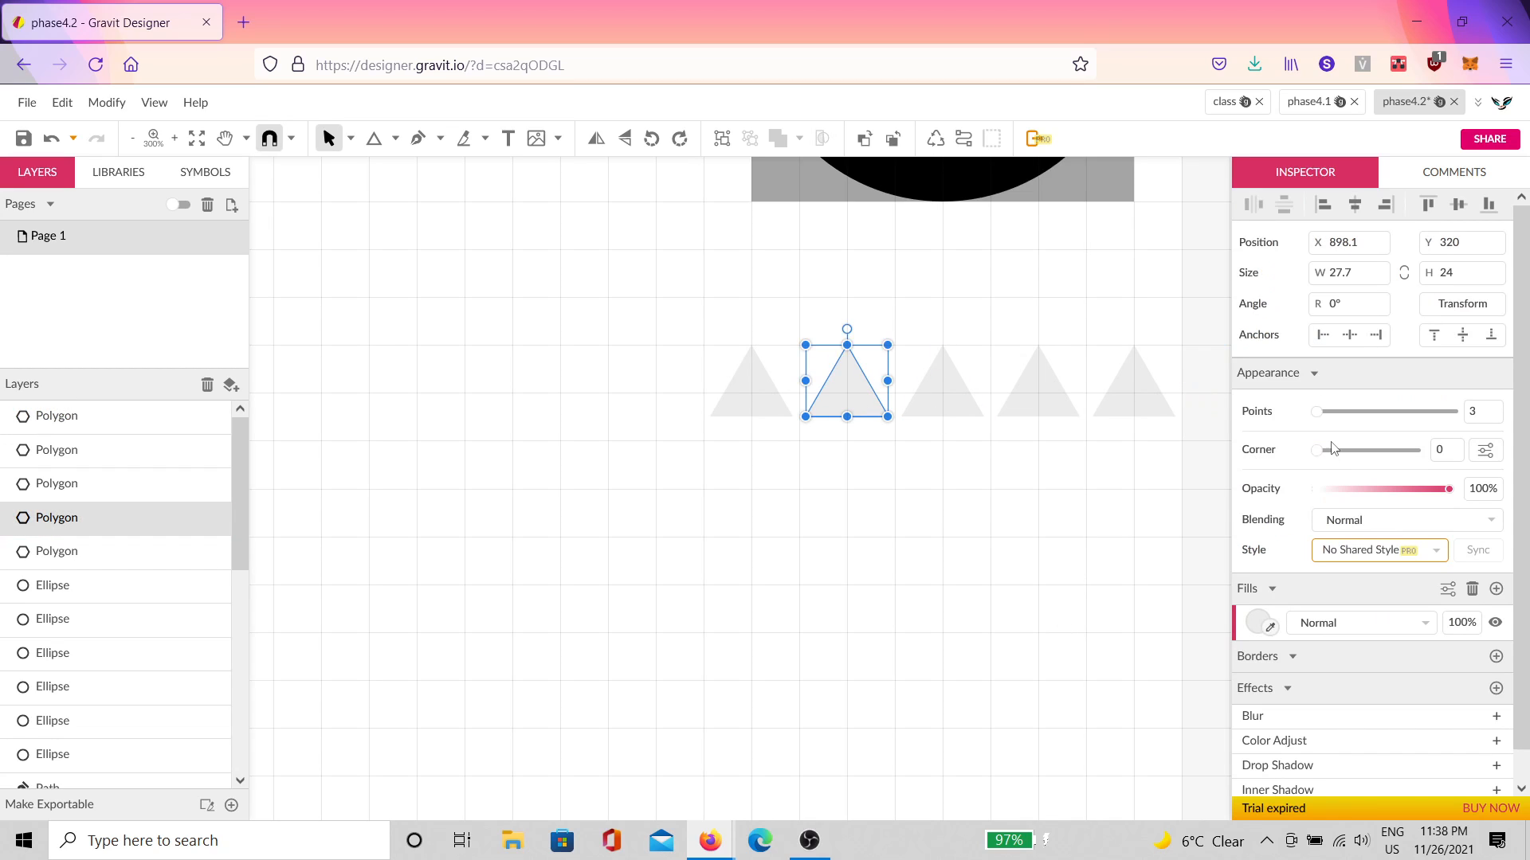
{"action": "left_click_drag", "start_coordinate": [1326, 420], "coordinate": [1322, 415]}
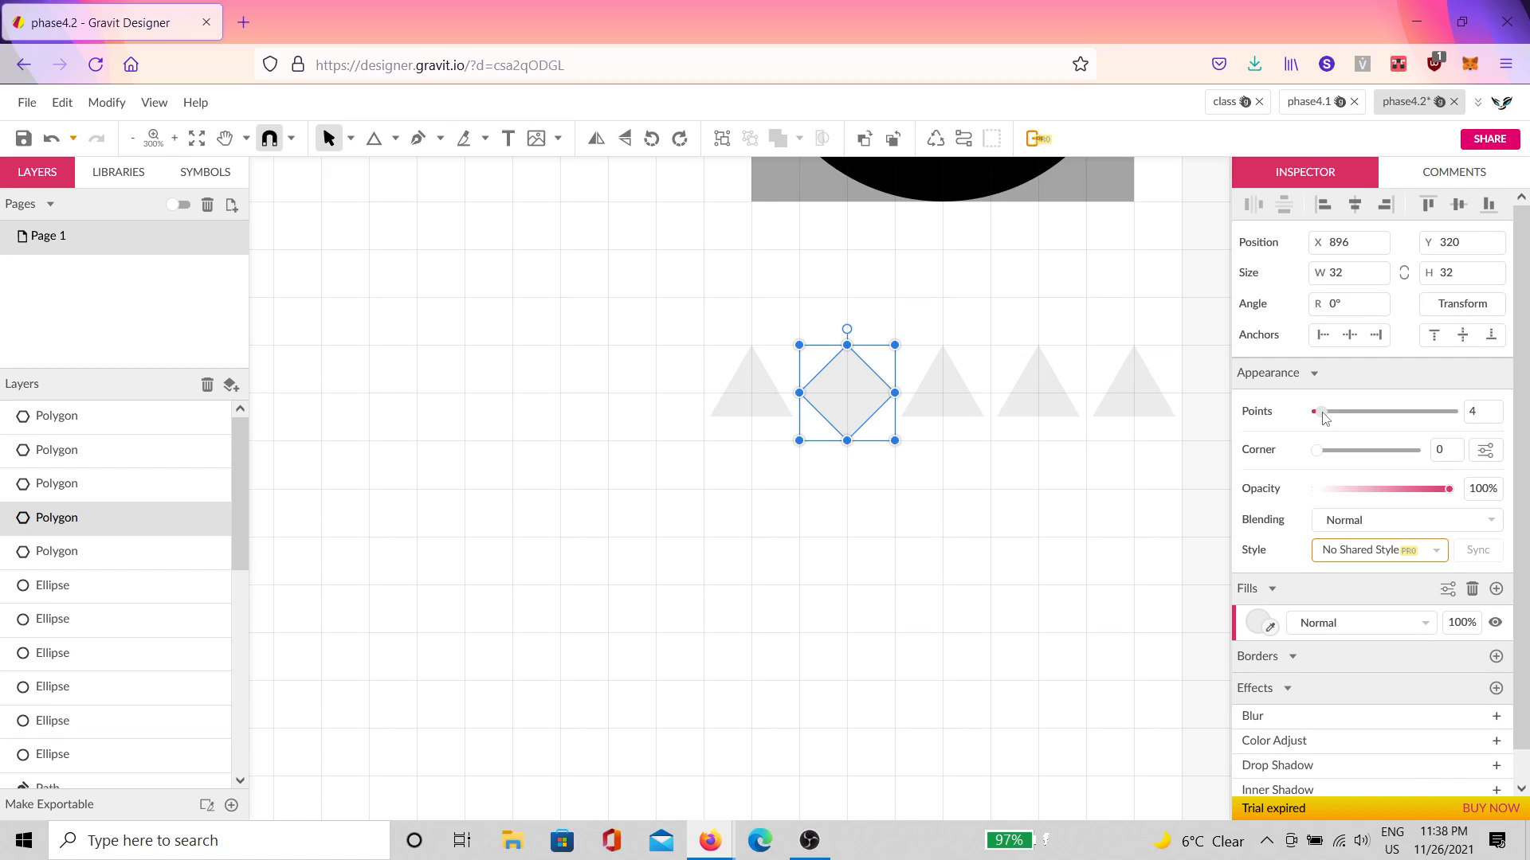
{"action": "left_click", "coordinate": [952, 391]}
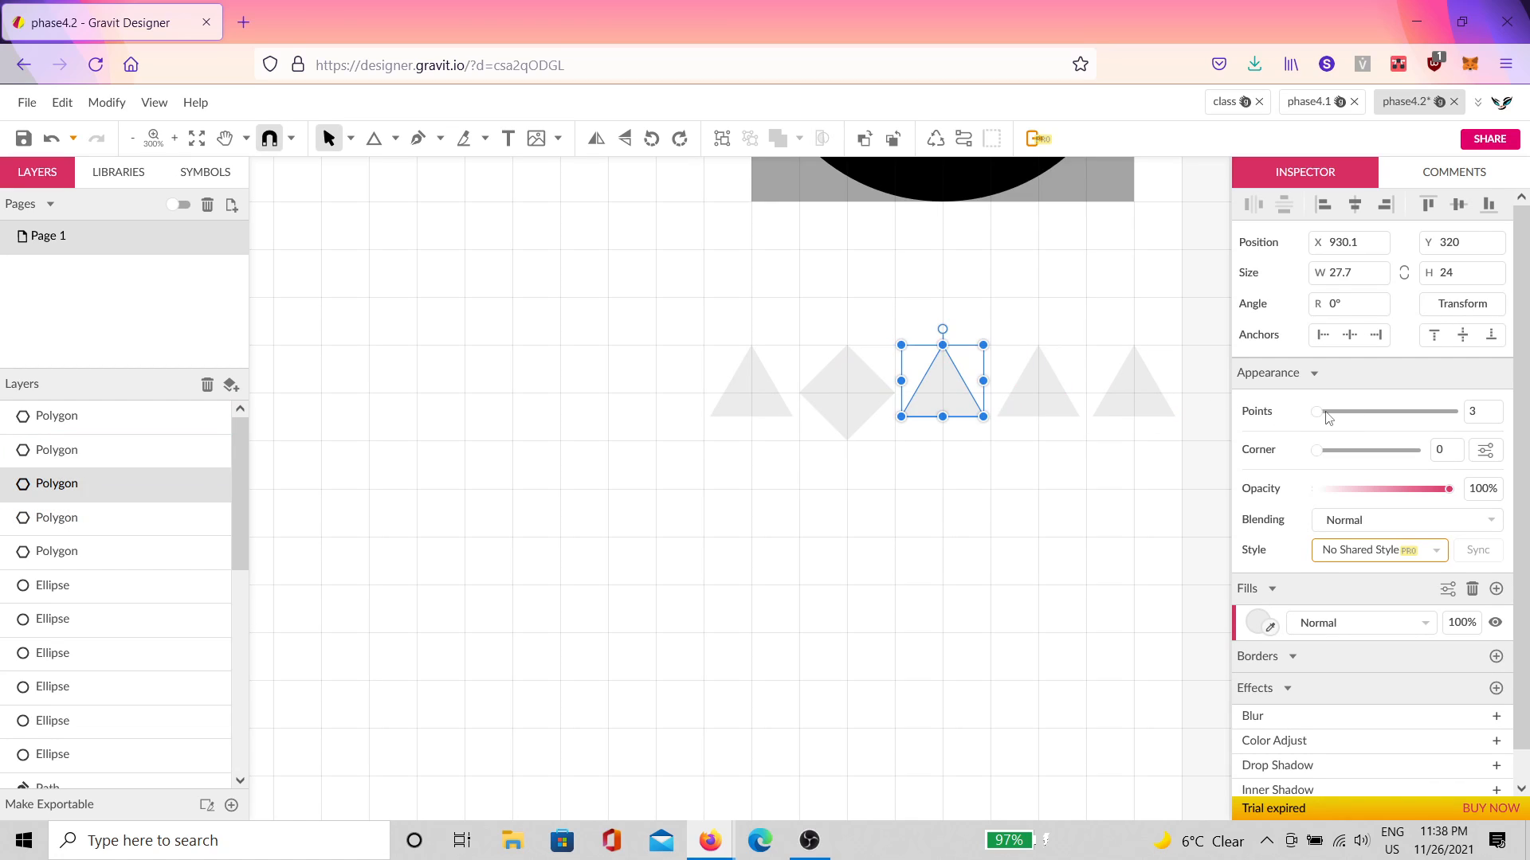
{"action": "left_click_drag", "start_coordinate": [1326, 418], "coordinate": [1344, 418]}
{"action": "left_click", "coordinate": [1050, 401]}
{"action": "left_click", "coordinate": [1140, 411]}
{"action": "left_click_drag", "start_coordinate": [1177, 518], "coordinate": [765, 402]}
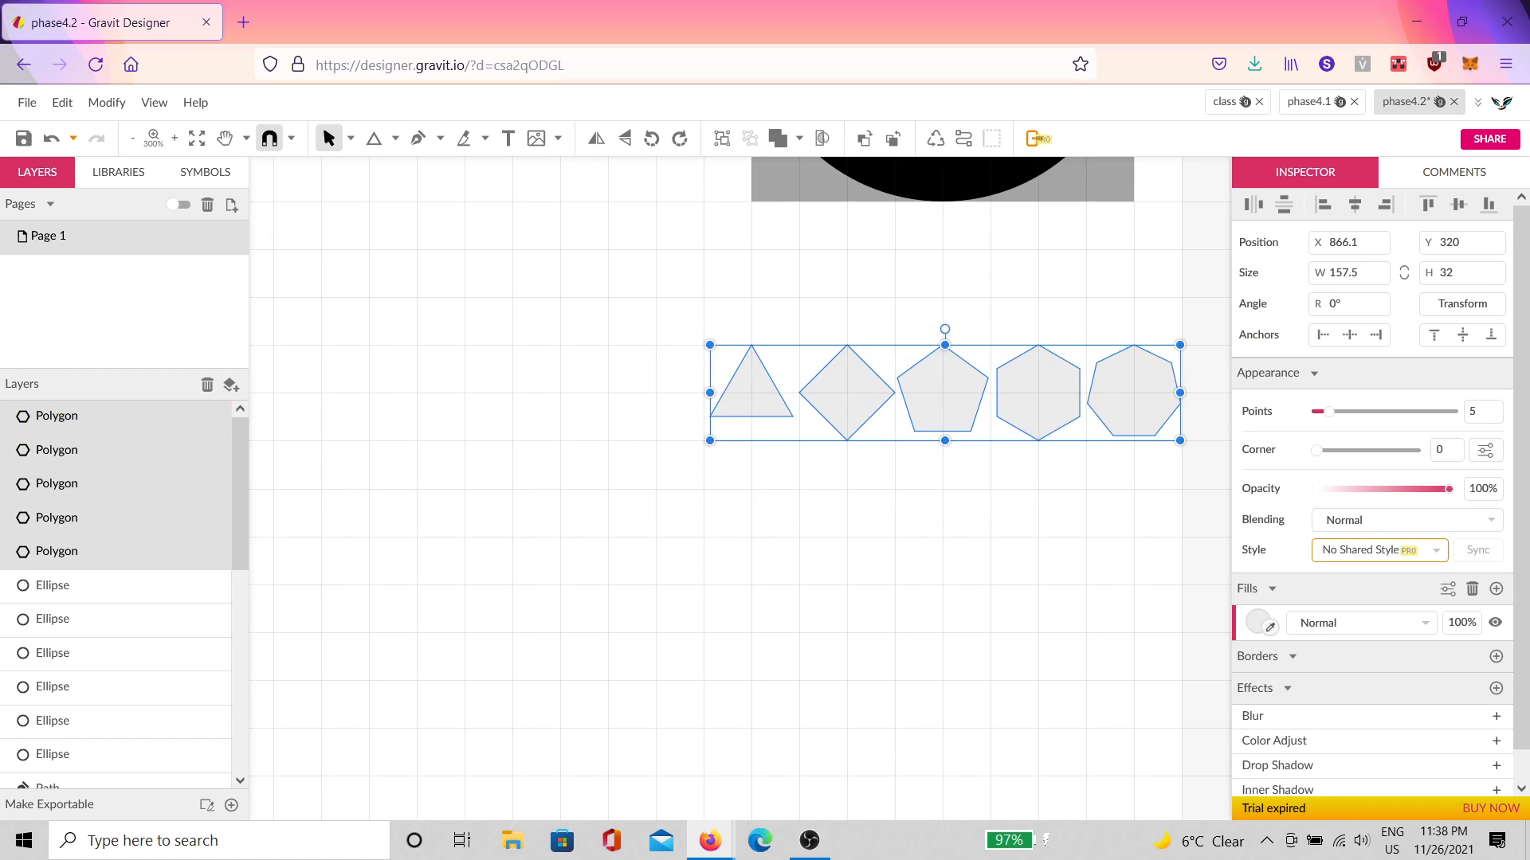
Step: Fill the five selected polygons solid black (#000000)
{"action": "left_click", "coordinate": [1256, 623]}
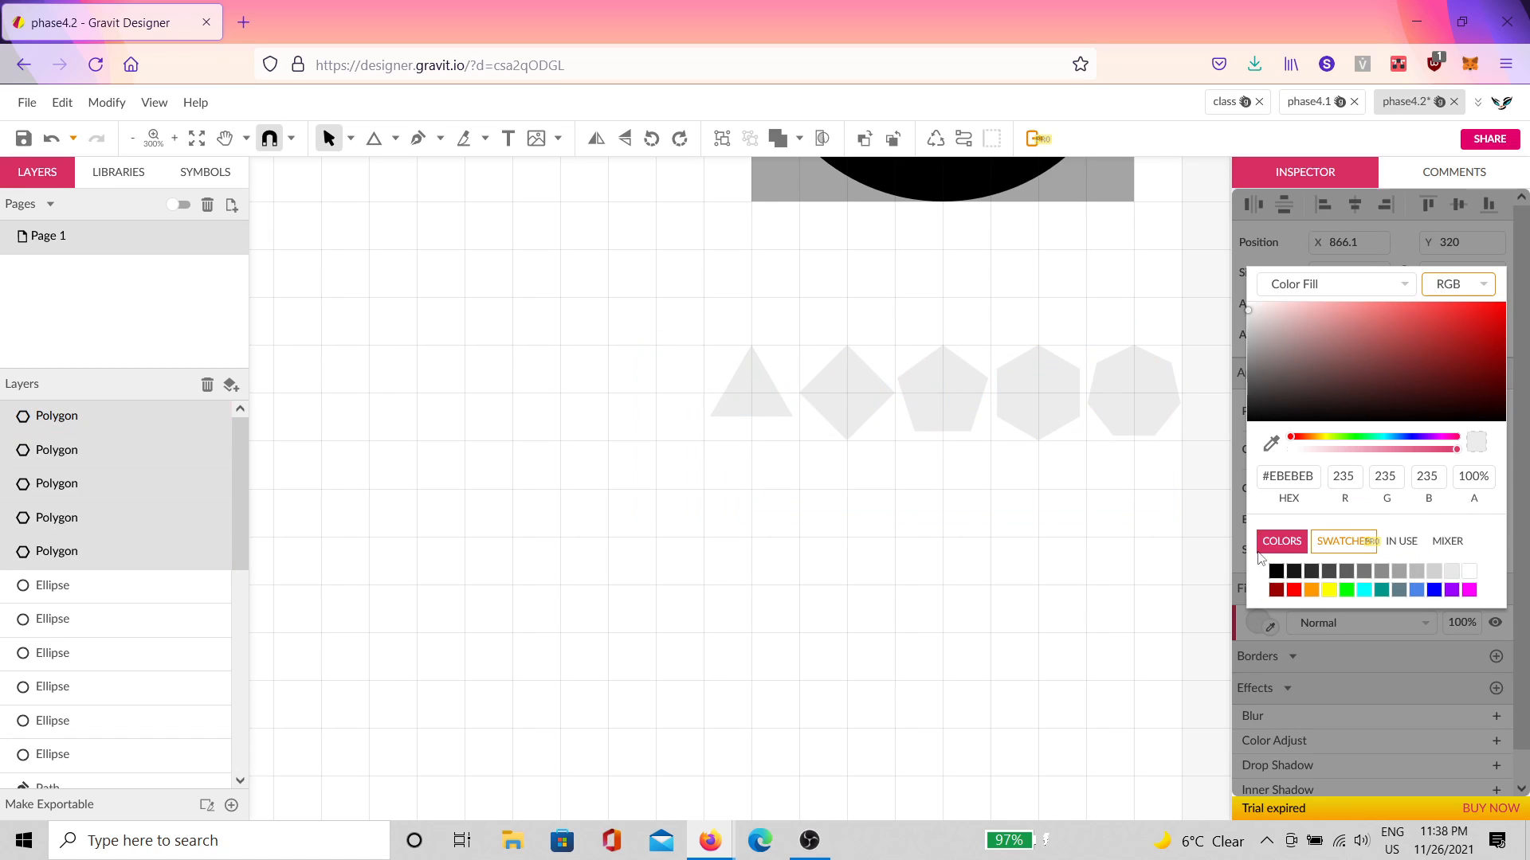
{"action": "left_click", "coordinate": [1109, 634]}
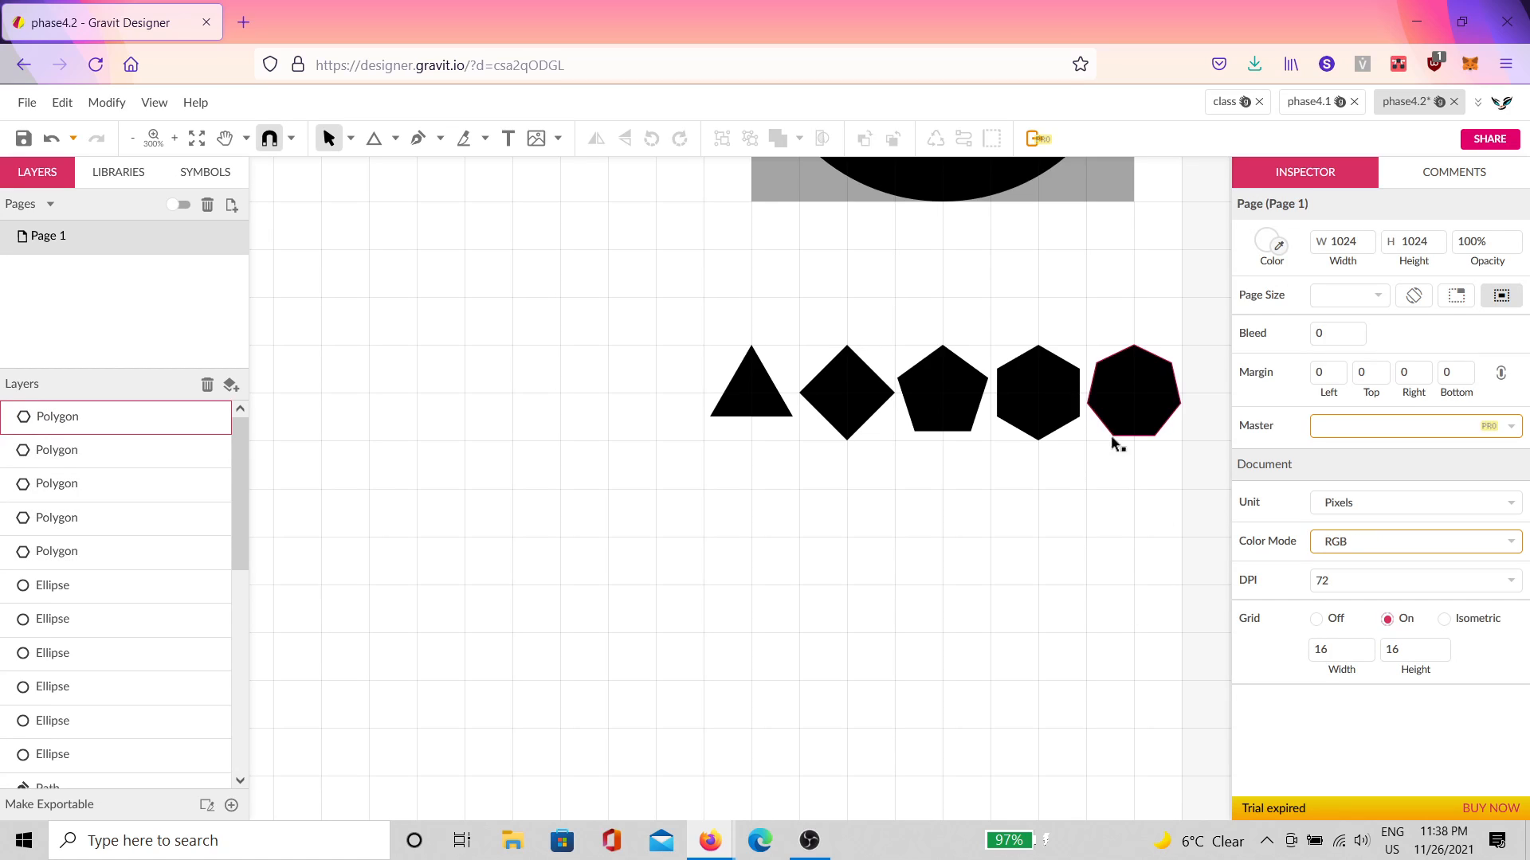
{"action": "scroll", "coordinate": [1137, 443], "scroll_direction": "up", "scroll_amount": 3}
{"action": "scroll", "coordinate": [1105, 465], "scroll_direction": "down", "scroll_amount": 1}
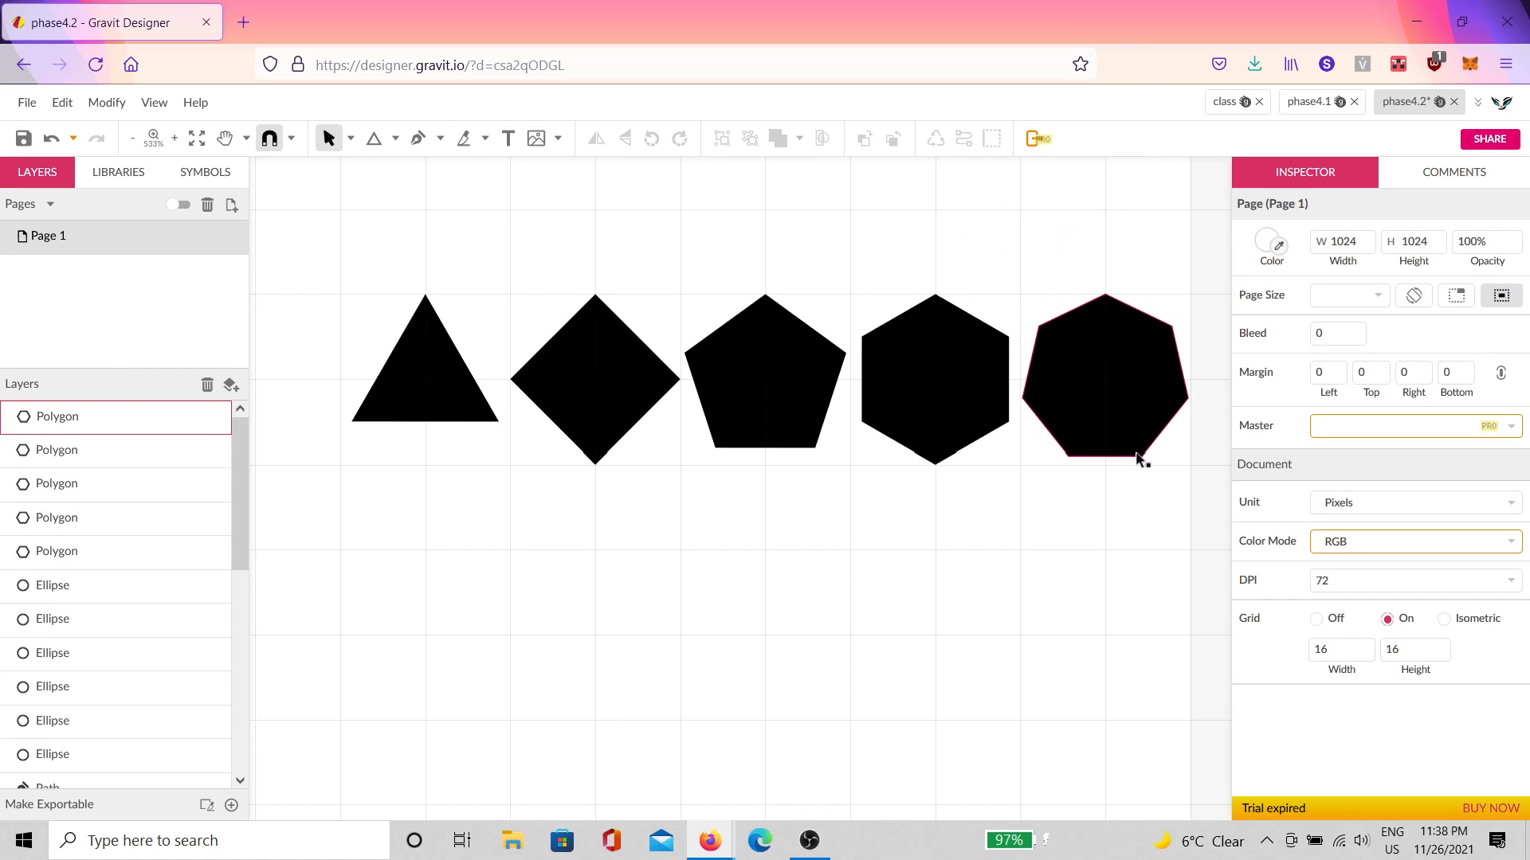
Step: Convert all five polygons to paths, undoing an accidental anchor deletion
{"action": "left_click", "coordinate": [1140, 452]}
{"action": "left_click_drag", "start_coordinate": [1169, 573], "coordinate": [319, 240]}
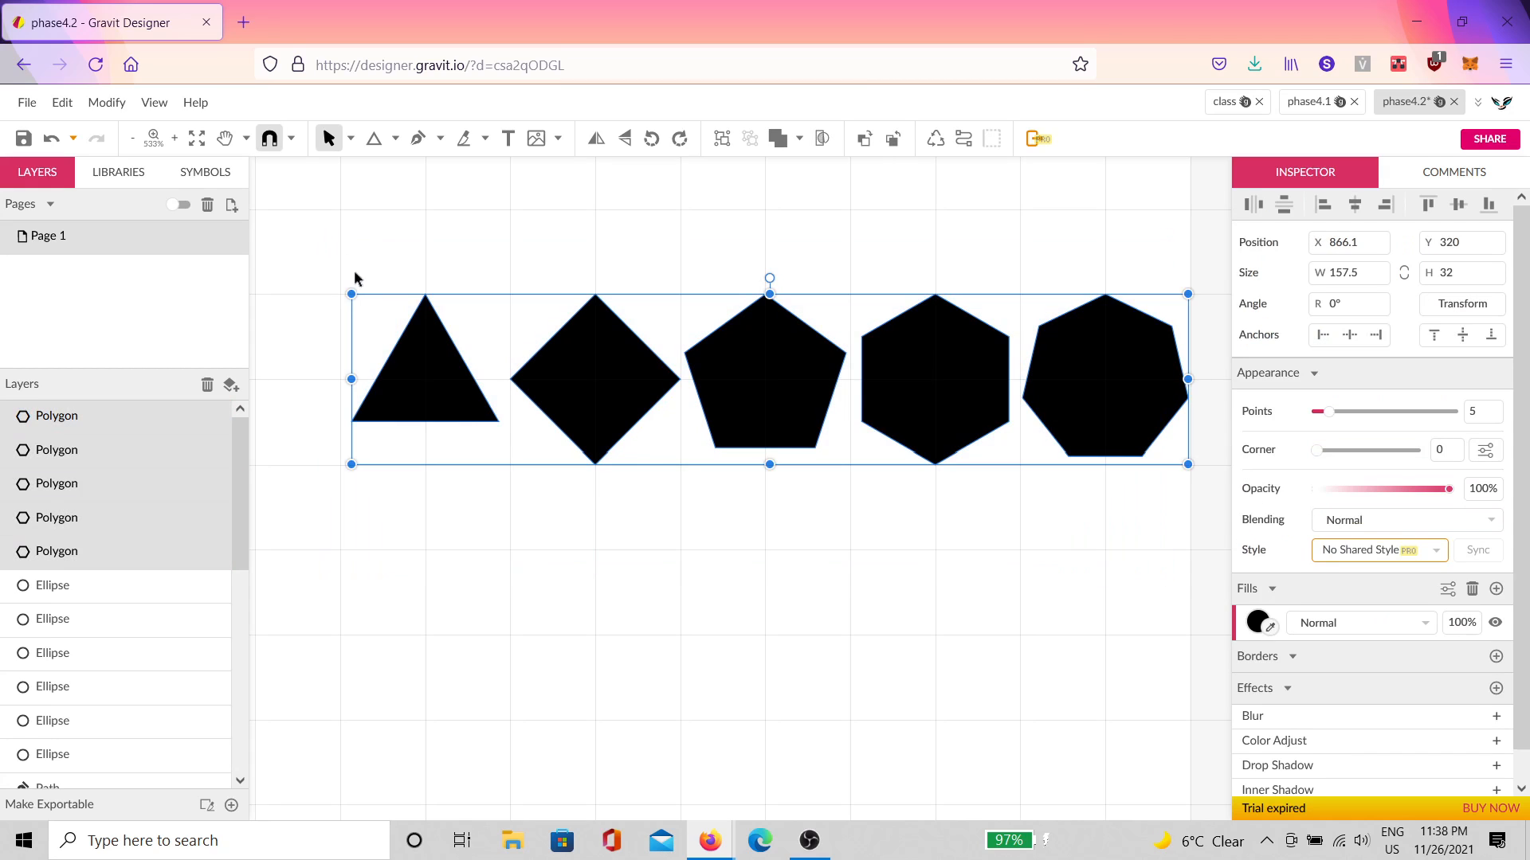
{"action": "left_click", "coordinate": [964, 139]}
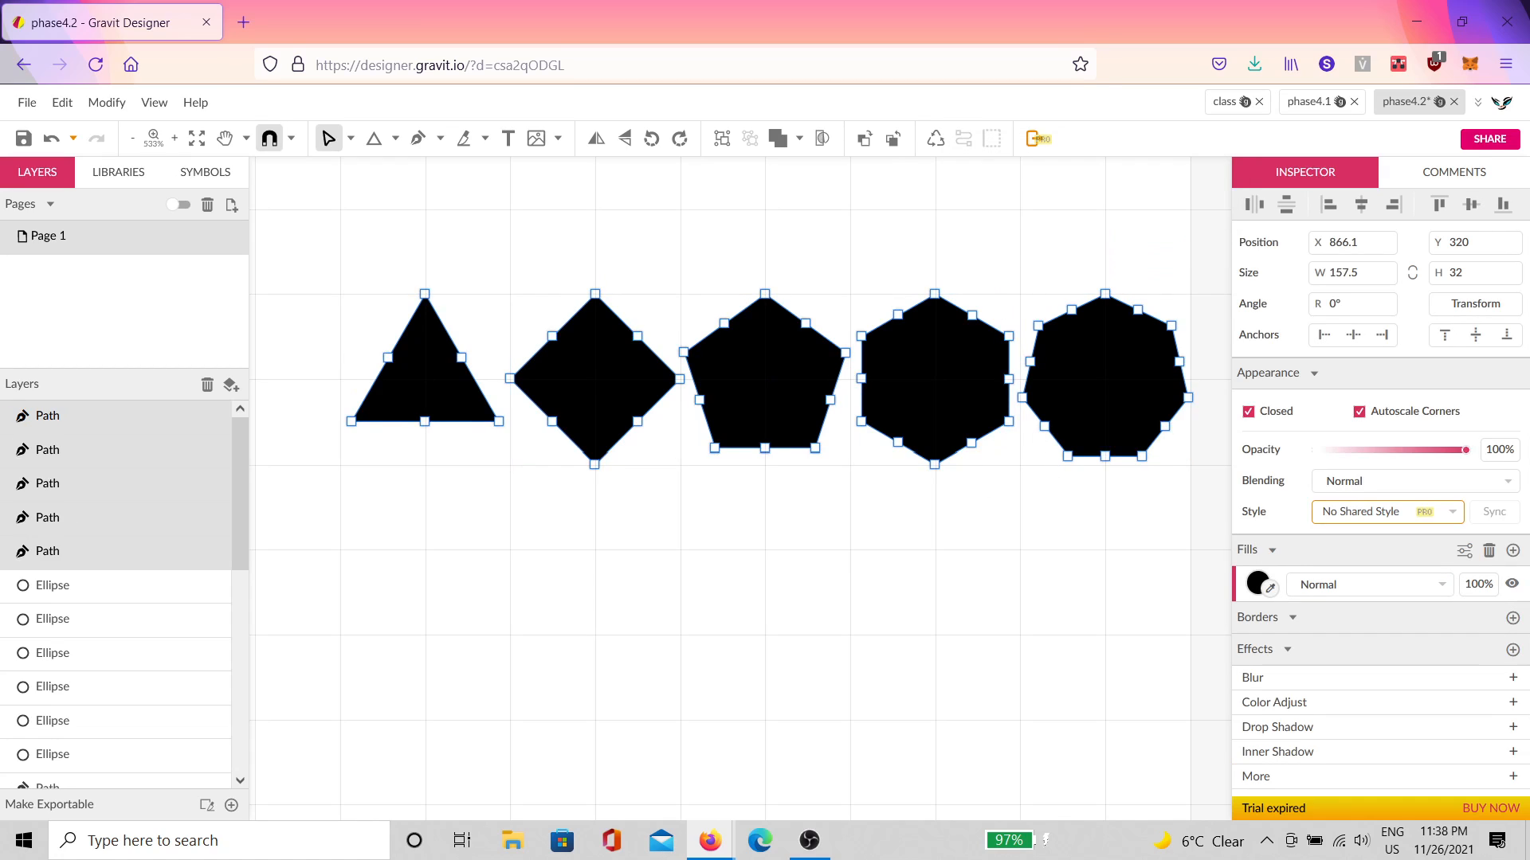
{"action": "left_click_drag", "start_coordinate": [375, 328], "coordinate": [460, 454]}
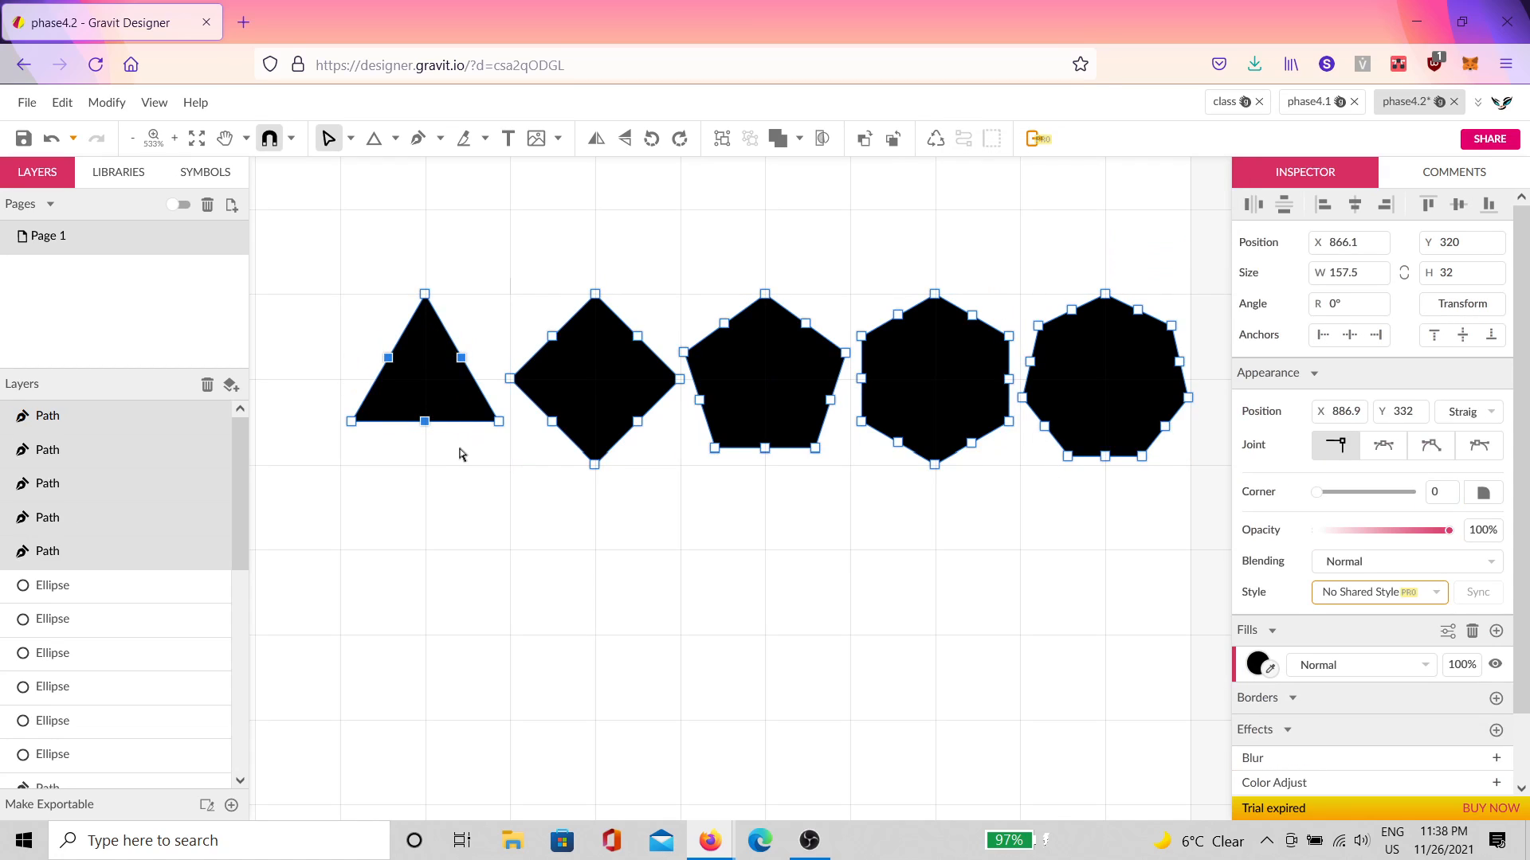
{"action": "key", "text": "Delete"}
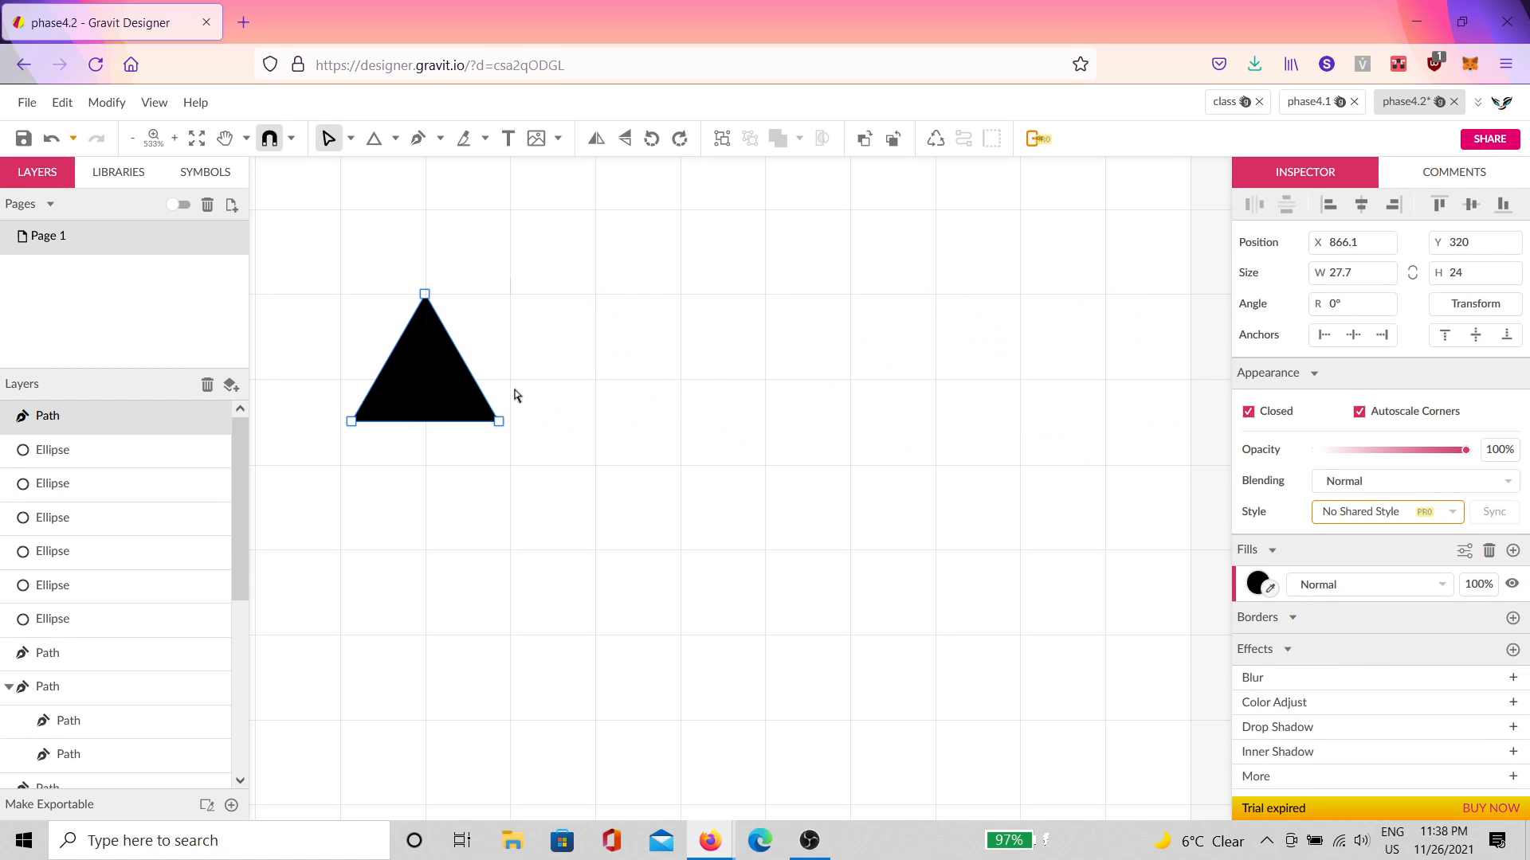
{"action": "key", "text": "ctrl+z"}
{"action": "left_click", "coordinate": [403, 437]}
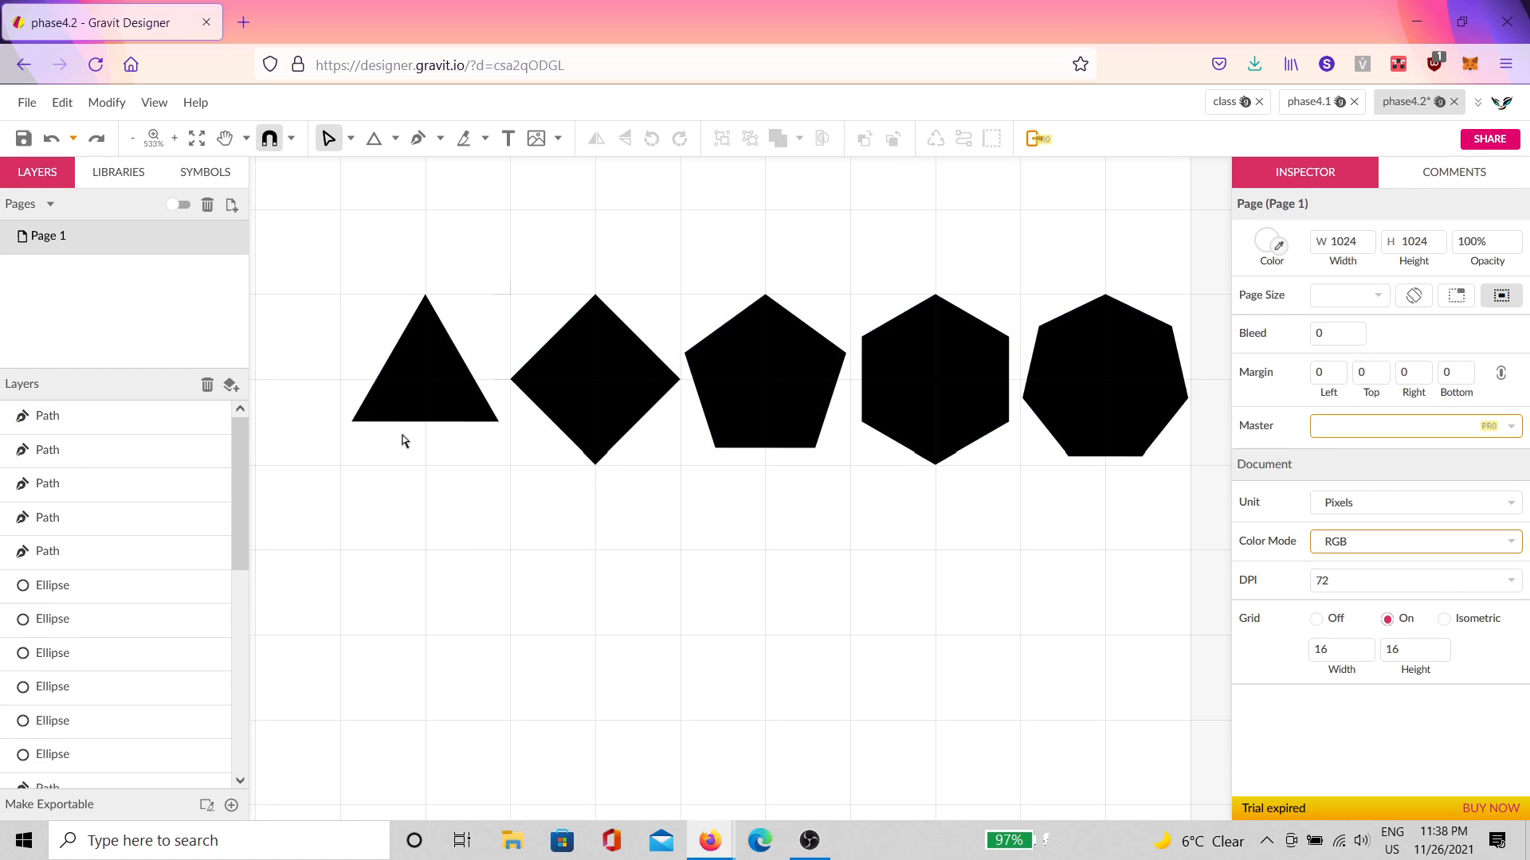
Step: Remove the extra midpoint anchors from the triangle, diamond and pentagon paths
{"action": "left_click", "coordinate": [417, 388]}
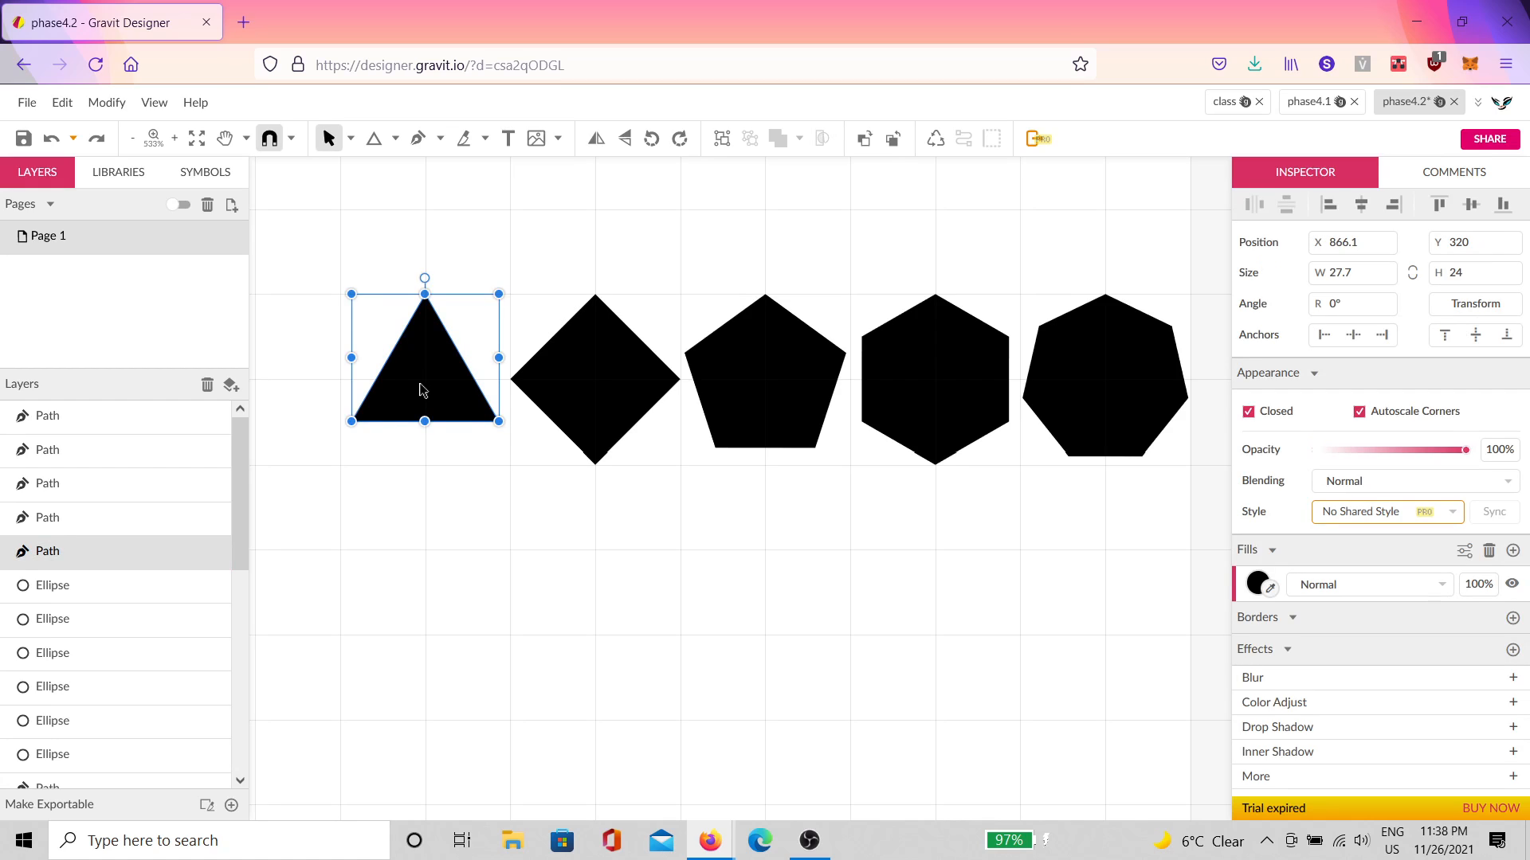
{"action": "double_click", "coordinate": [422, 390]}
{"action": "left_click_drag", "start_coordinate": [372, 337], "coordinate": [476, 468]}
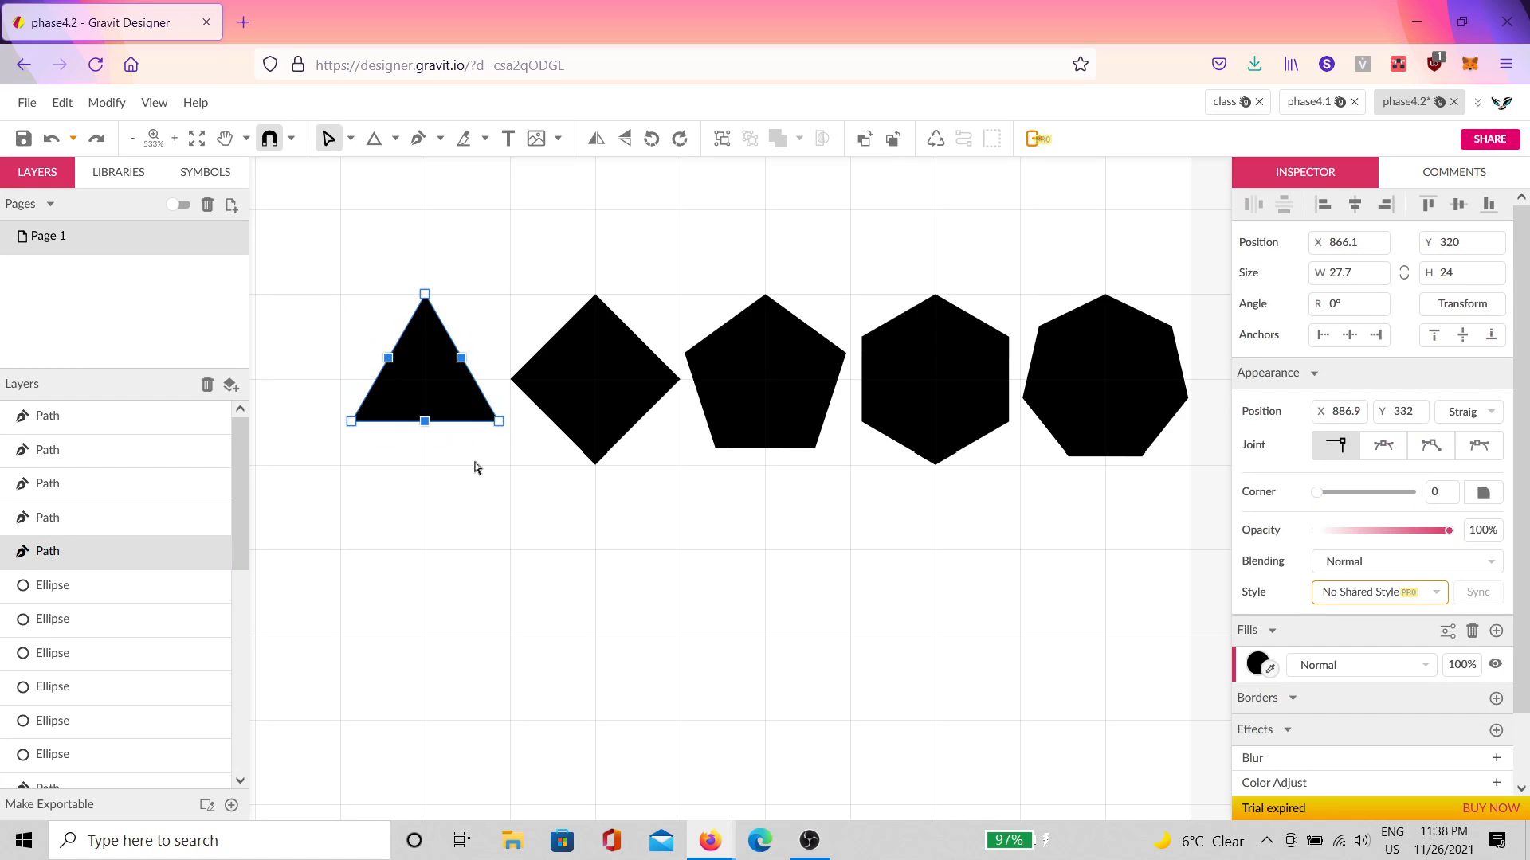
{"action": "key", "text": "Escape"}
{"action": "left_click", "coordinate": [572, 410]}
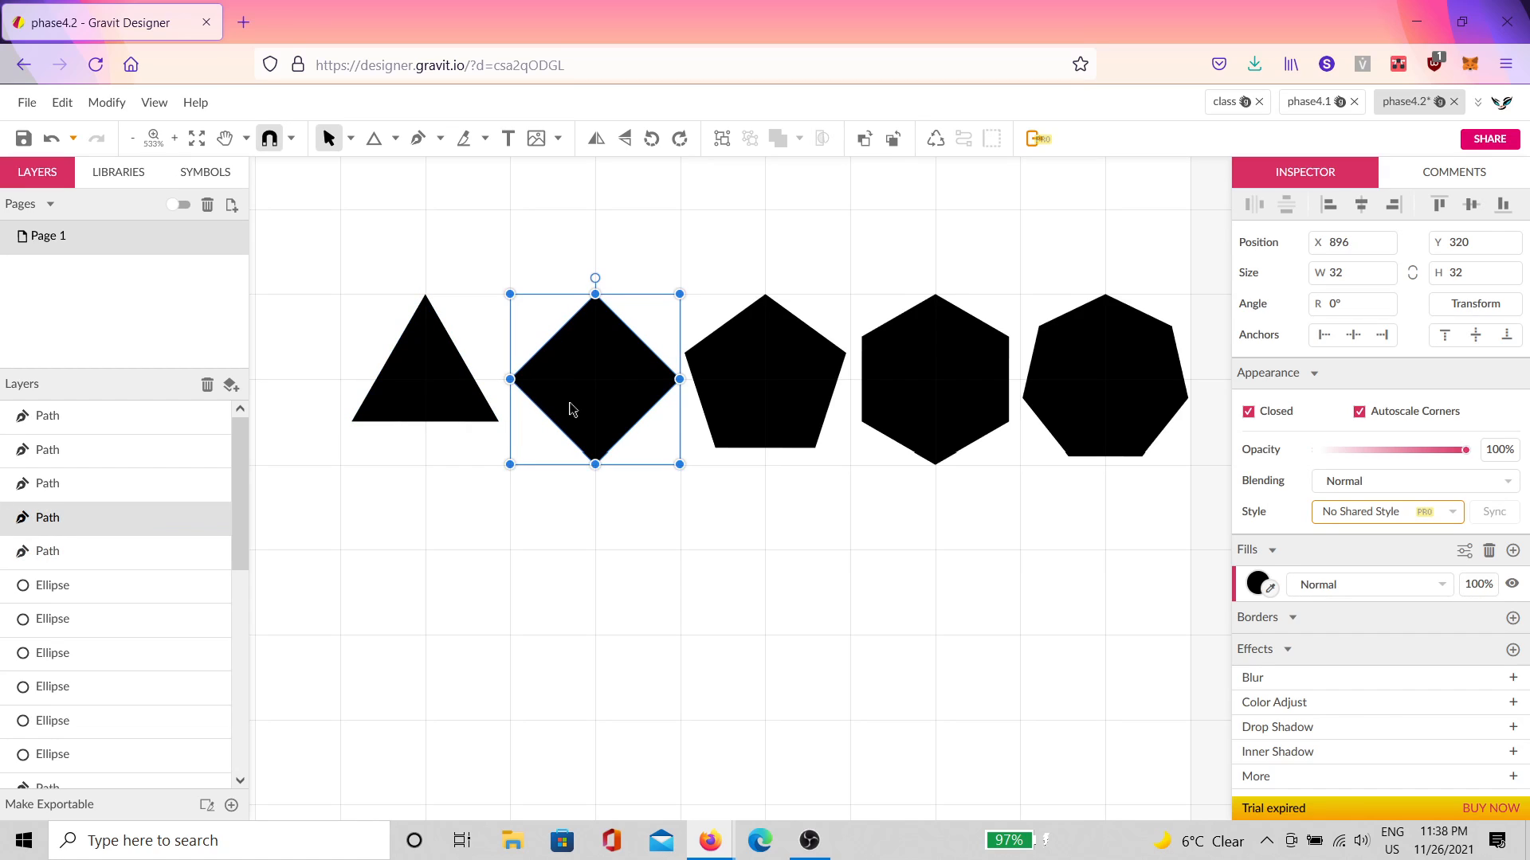
{"action": "double_click", "coordinate": [581, 410]}
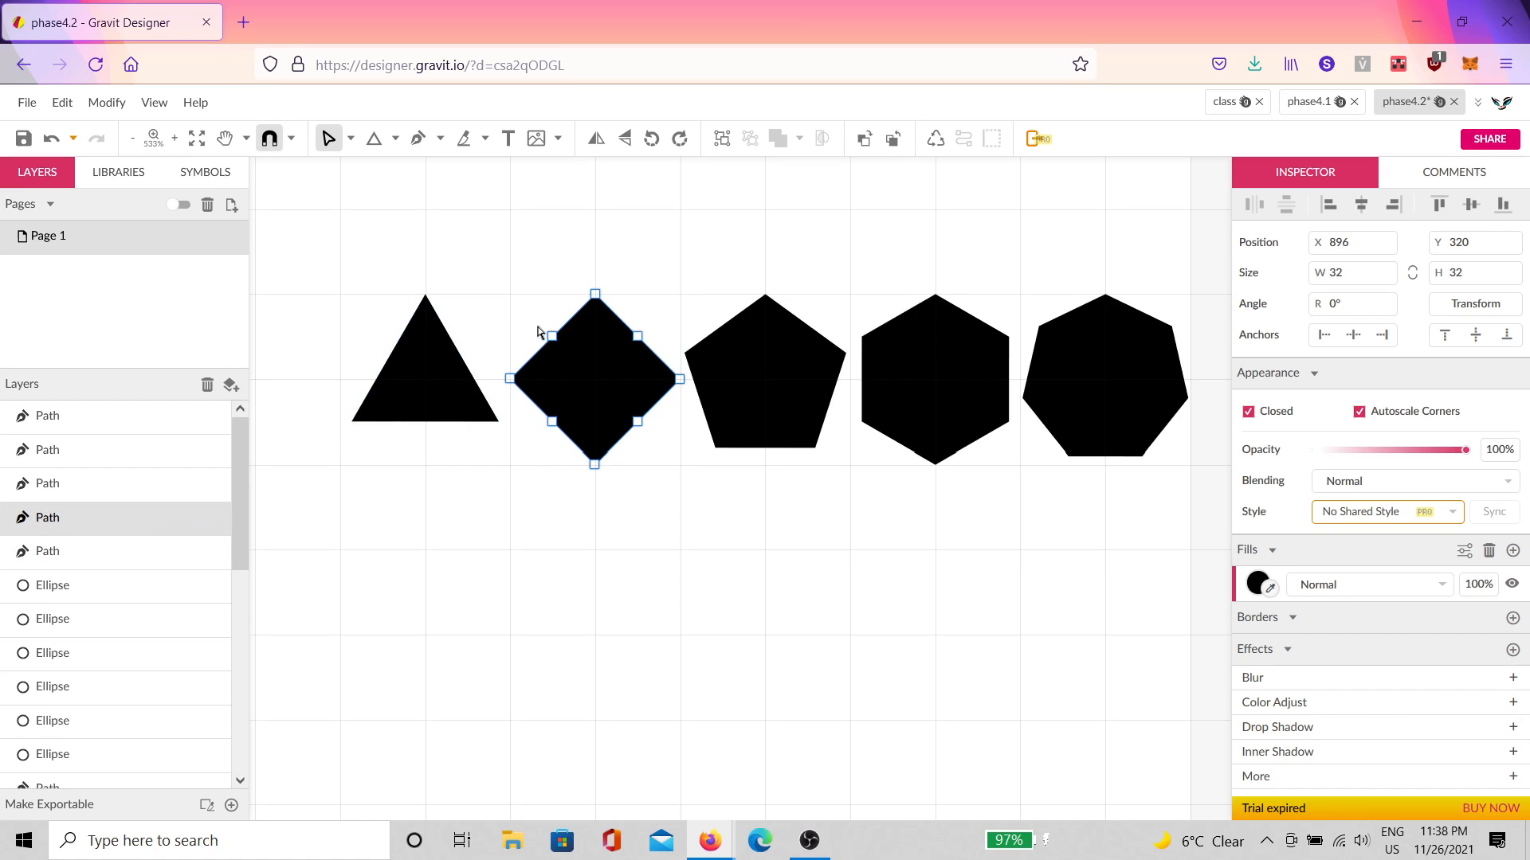
{"action": "left_click_drag", "start_coordinate": [536, 321], "coordinate": [660, 446]}
{"action": "key", "text": "Escape"}
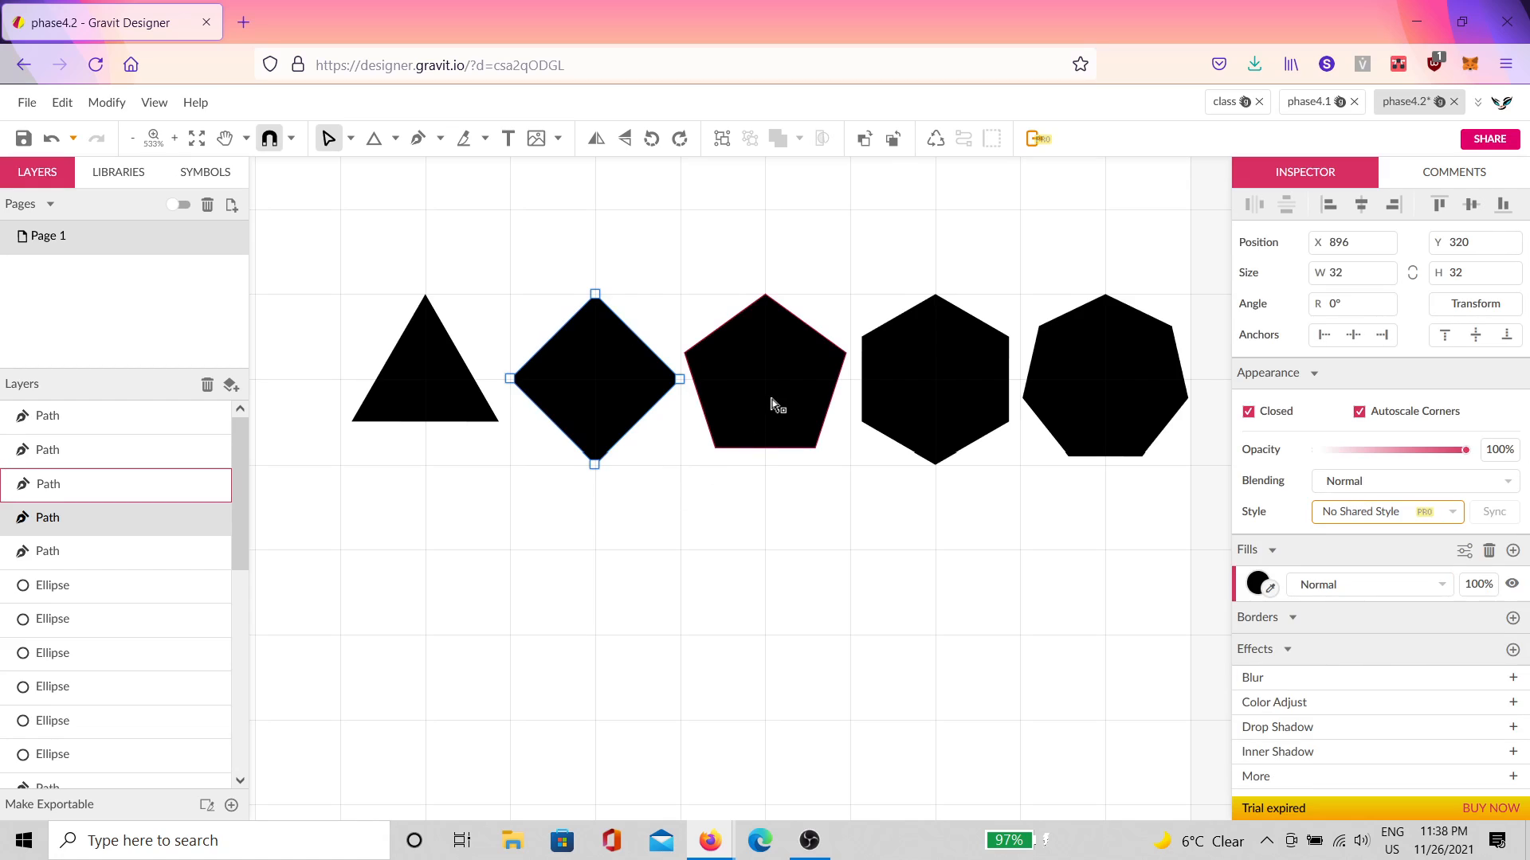
{"action": "left_click", "coordinate": [774, 403]}
{"action": "left_click_drag", "start_coordinate": [709, 309], "coordinate": [694, 417]}
{"action": "key", "text": "Delete"}
{"action": "key", "text": "Escape"}
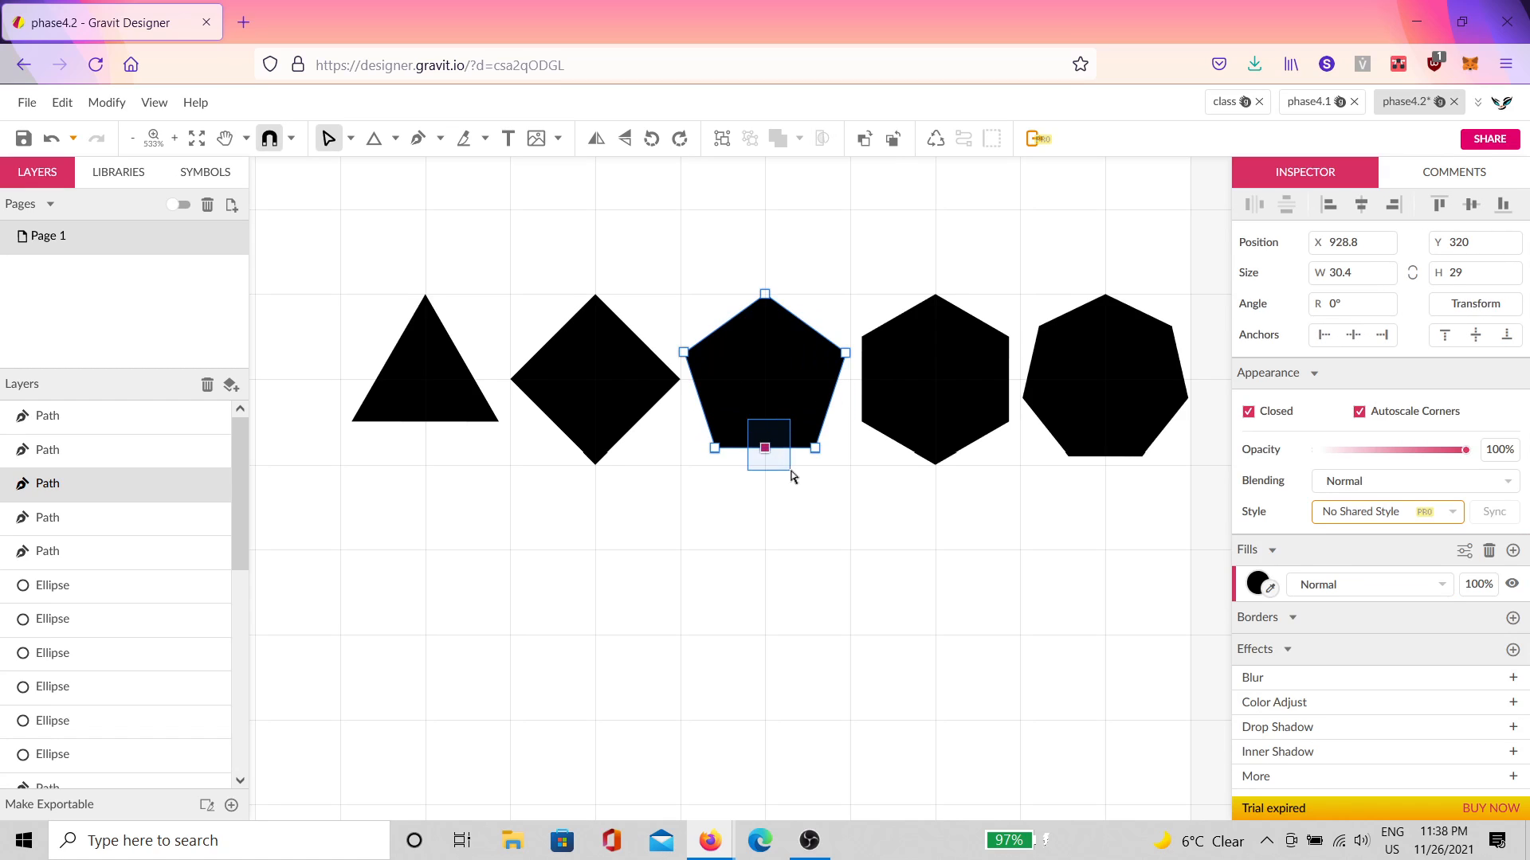
Step: Remove the extra midpoint anchors from the hexagon and heptagon paths
{"action": "left_click", "coordinate": [925, 403]}
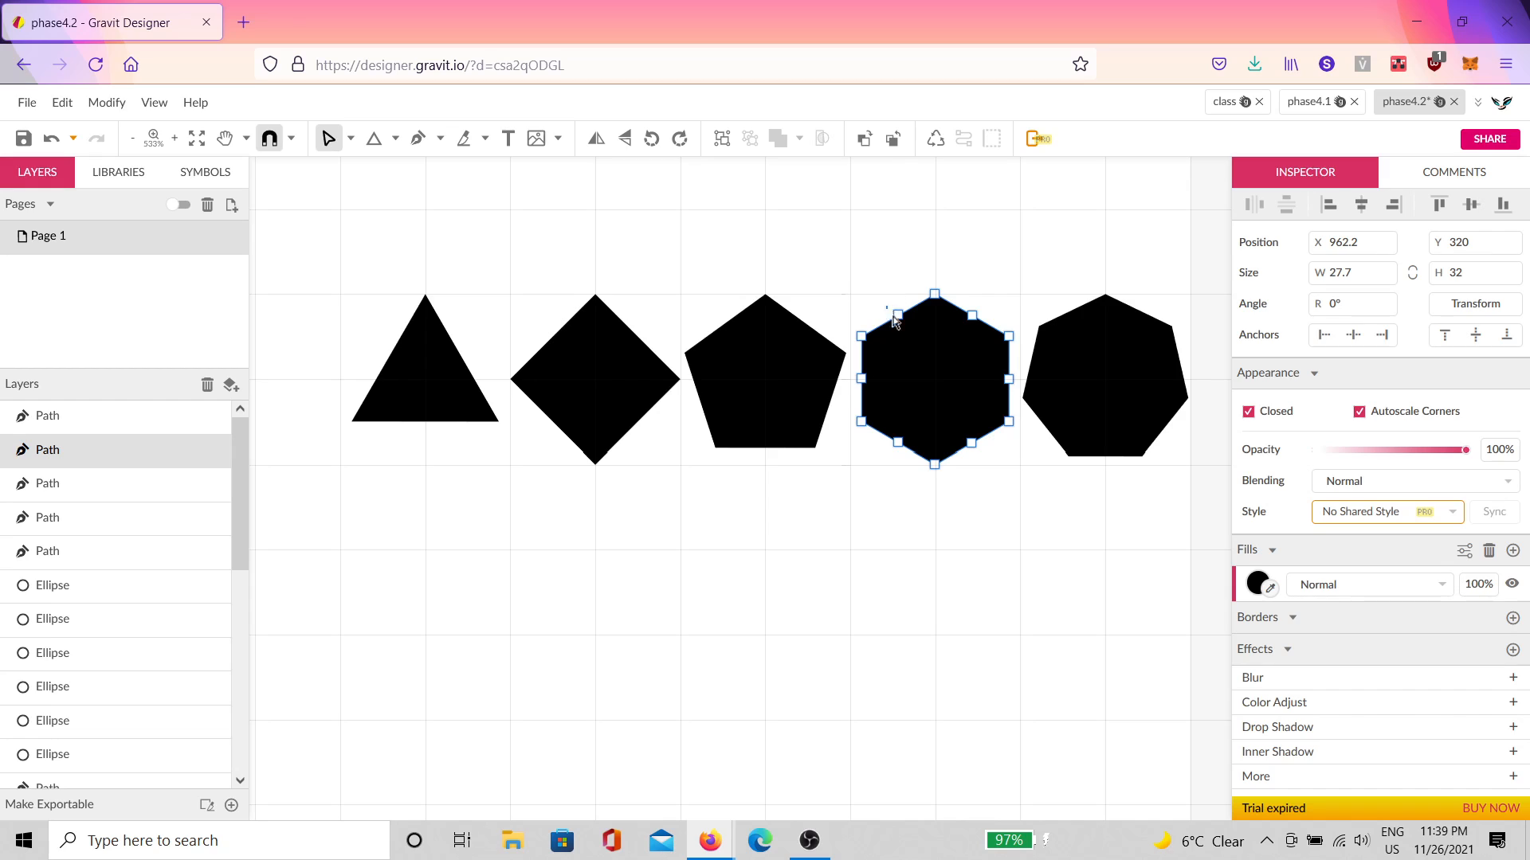
{"action": "left_click_drag", "start_coordinate": [884, 306], "coordinate": [989, 460]}
{"action": "key", "text": "Delete"}
{"action": "left_click", "coordinate": [1104, 341]}
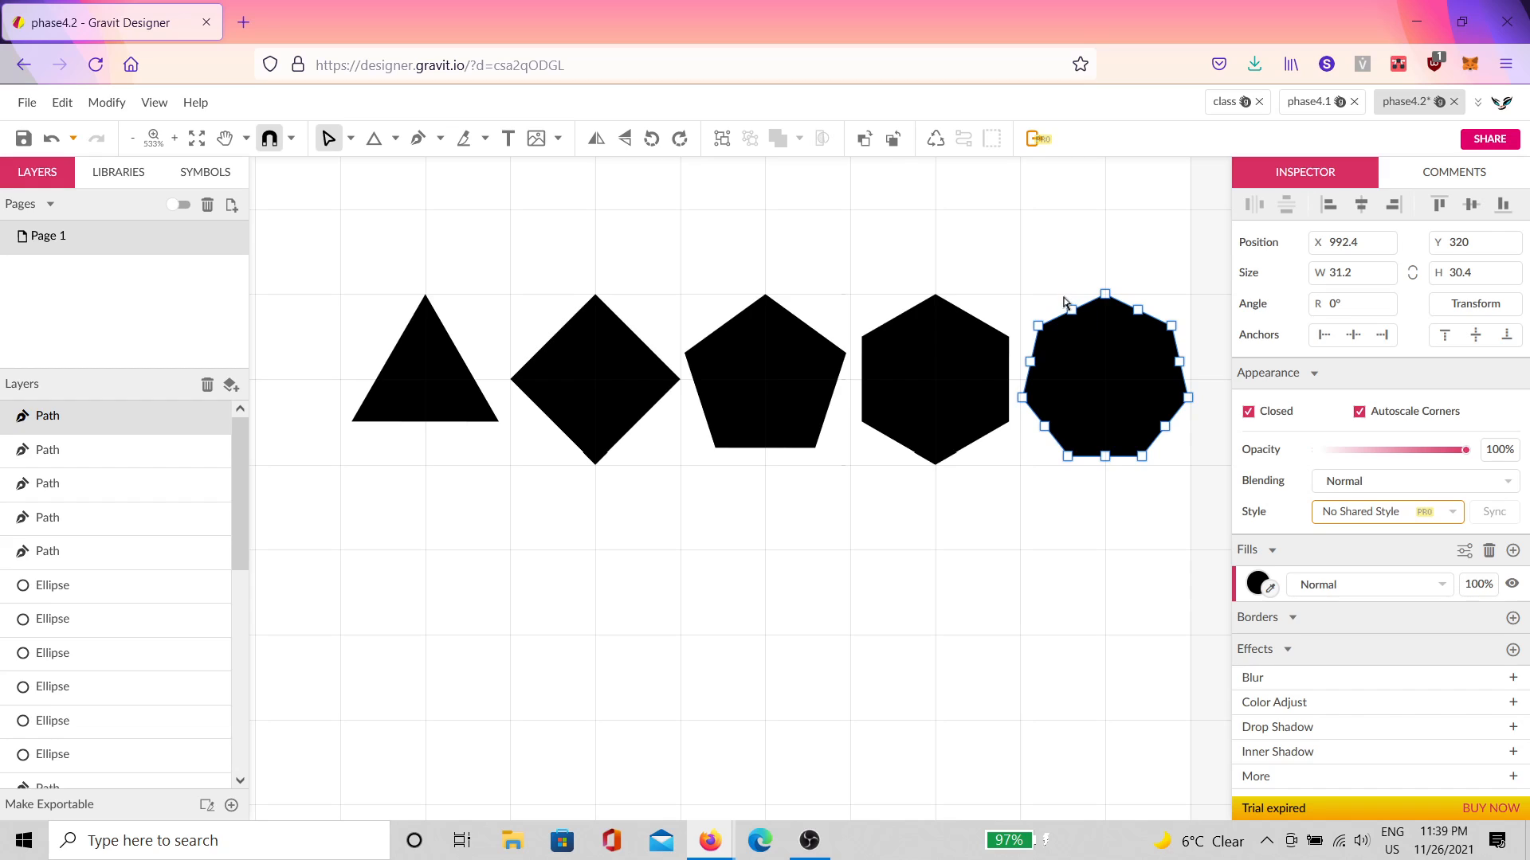
{"action": "left_click_drag", "start_coordinate": [1064, 303], "coordinate": [1034, 441]}
{"action": "key", "text": "Delete"}
{"action": "key", "text": "Delete"}
{"action": "key", "text": "Delete"}
{"action": "left_click_drag", "start_coordinate": [1123, 406], "coordinate": [1093, 475]}
{"action": "key", "text": "Delete"}
{"action": "key", "text": "Escape"}
Step: Set every anchor of the five paths to Mirrored joints, rounding them into circles
{"action": "left_click_drag", "start_coordinate": [1154, 536], "coordinate": [375, 289]}
{"action": "key", "text": "Return"}
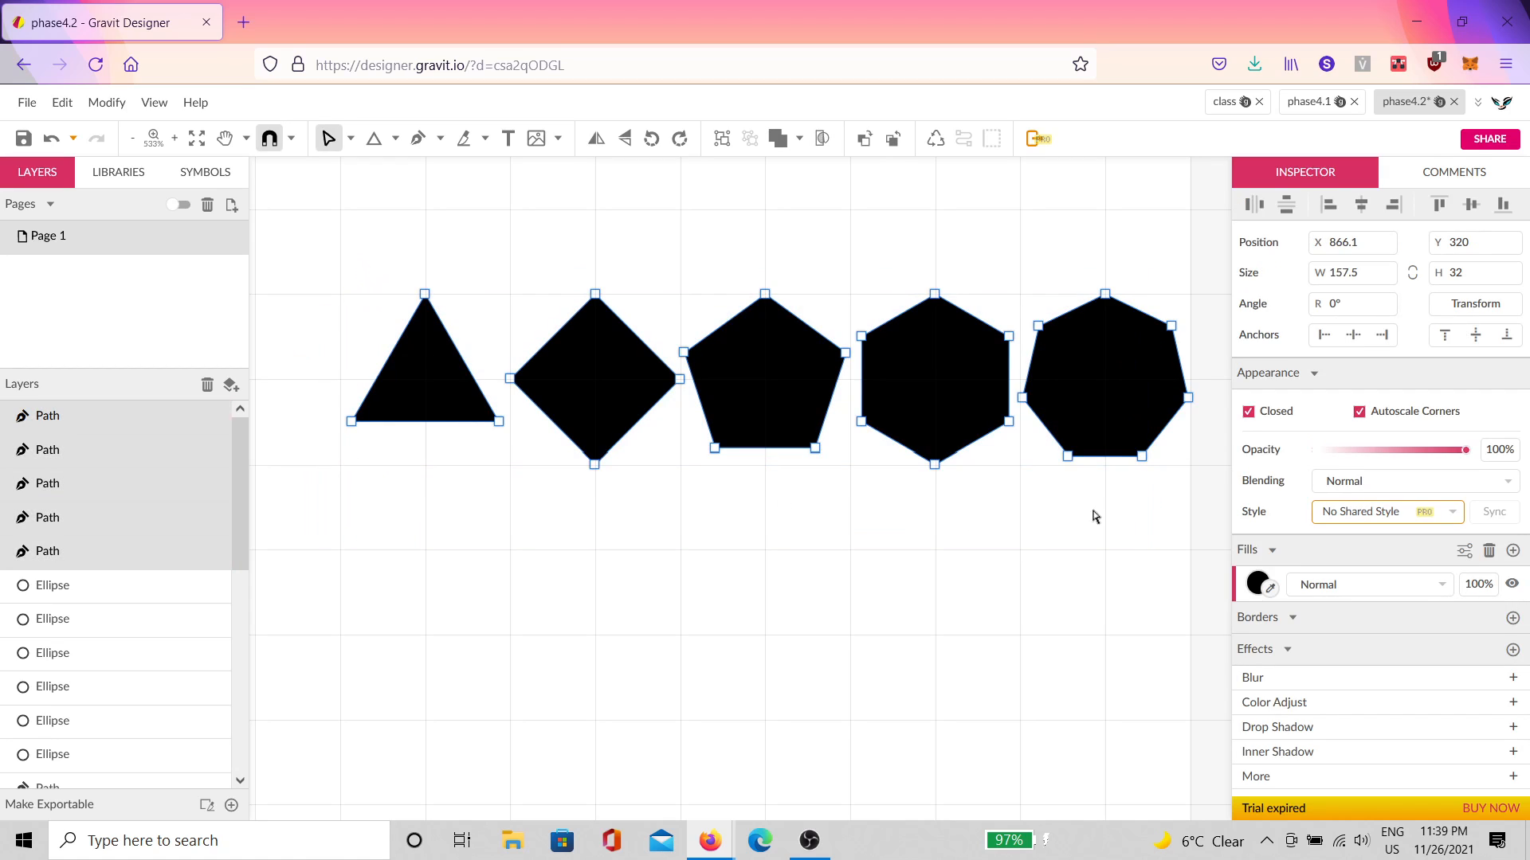
{"action": "left_click_drag", "start_coordinate": [1224, 487], "coordinate": [312, 193]}
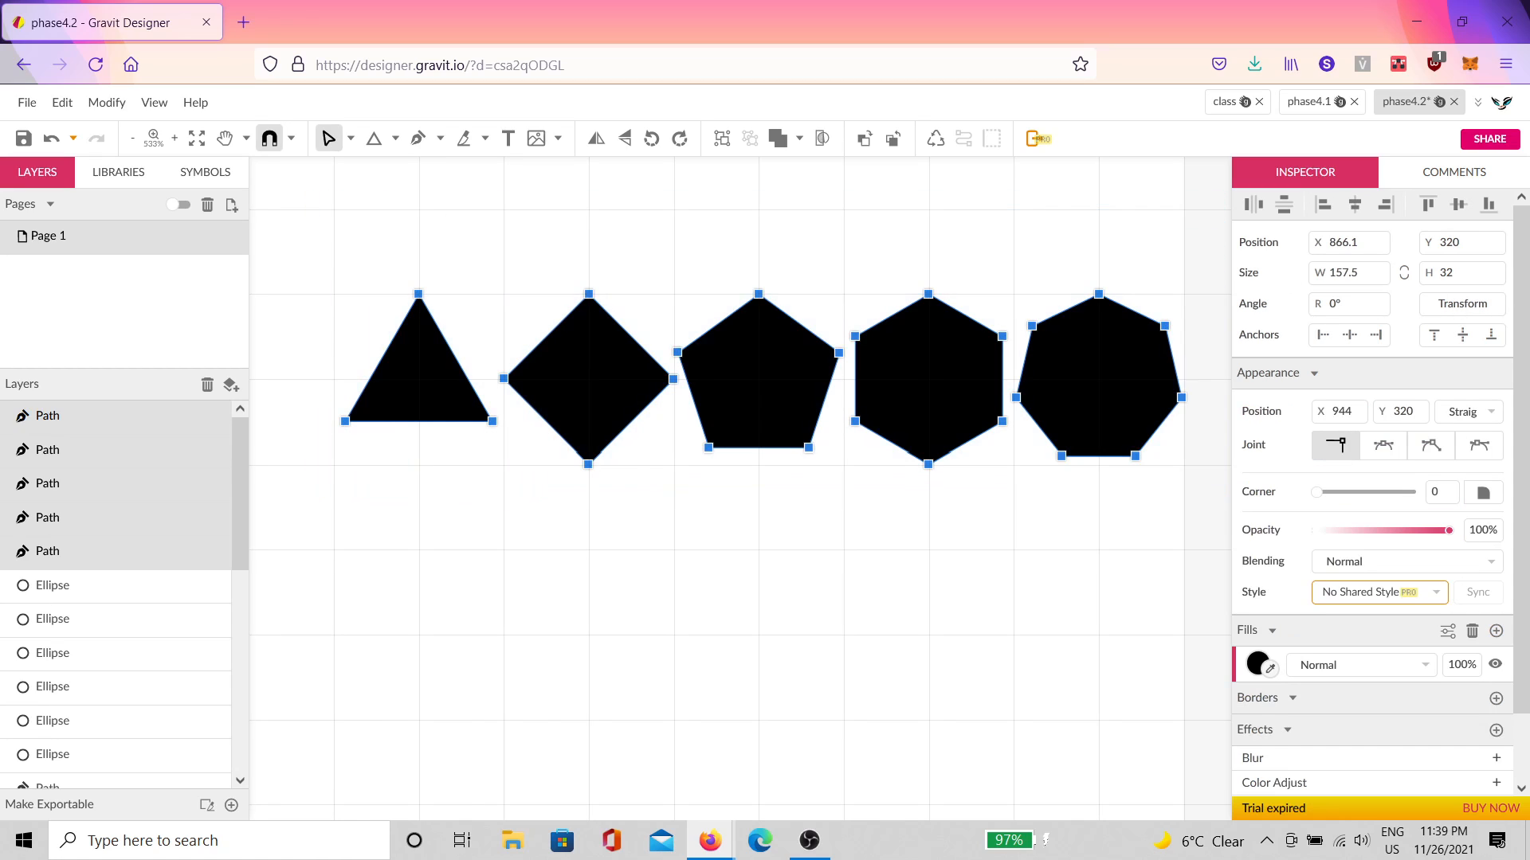
{"action": "left_click", "coordinate": [1384, 446]}
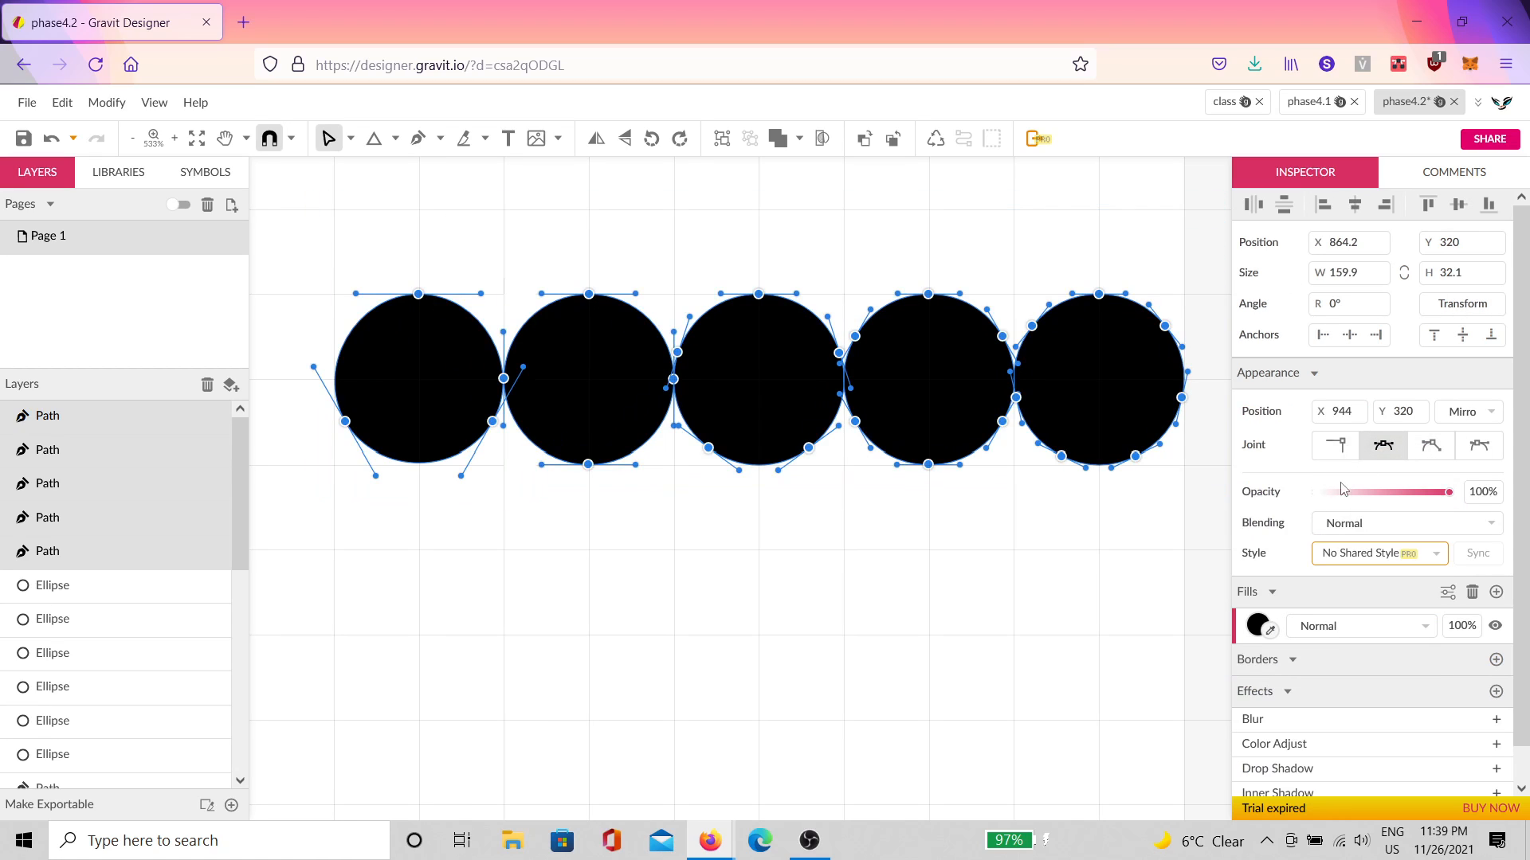
{"action": "left_click", "coordinate": [938, 603]}
{"action": "left_click", "coordinate": [861, 603]}
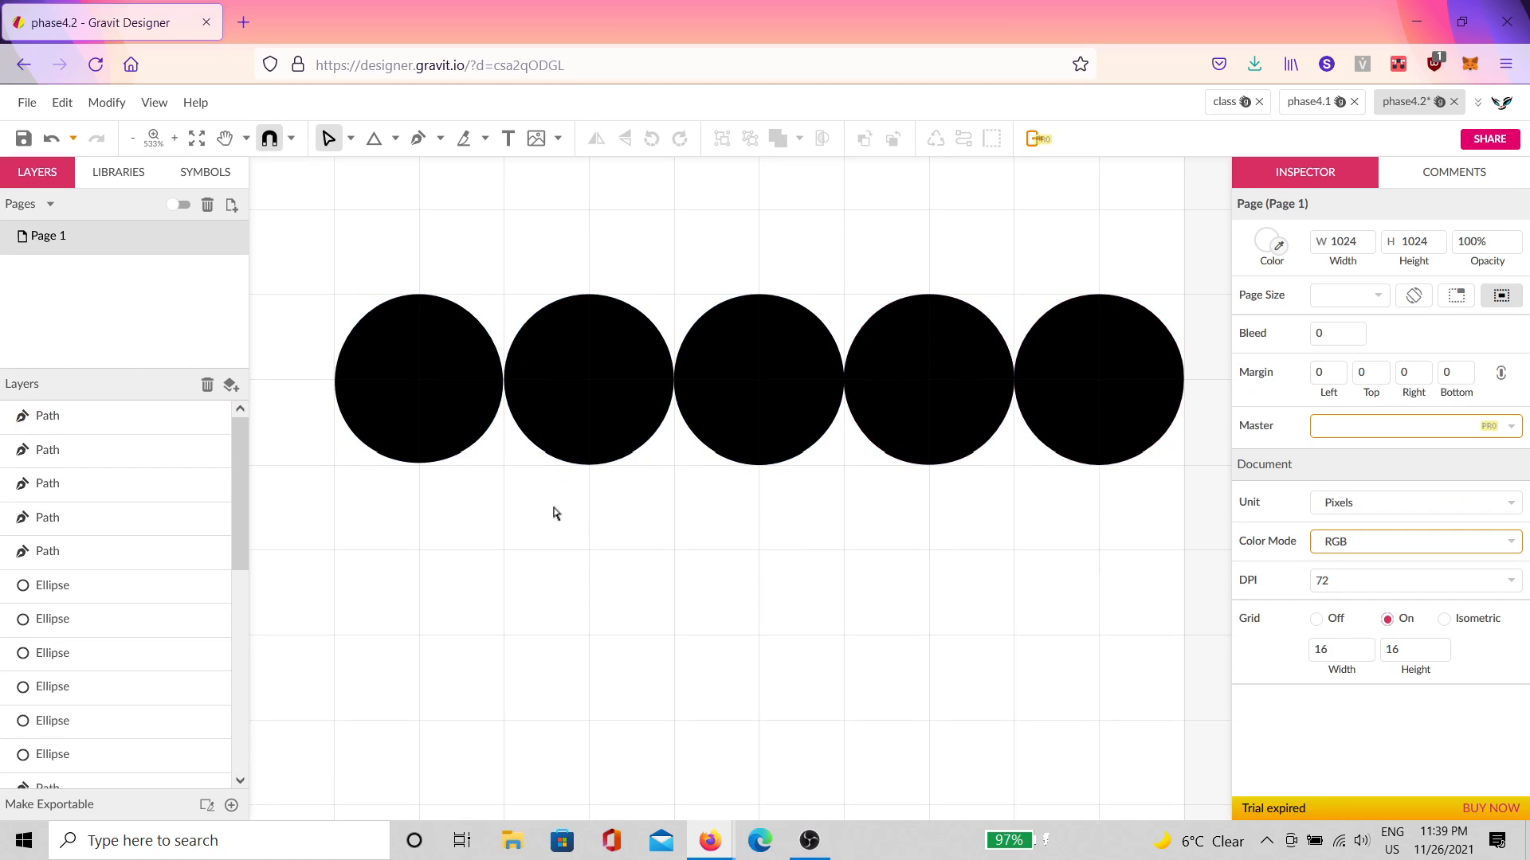
Step: Pan to the leftmost circles and select the leftmost and middle circles
{"action": "left_click_drag", "start_coordinate": [553, 507], "coordinate": [767, 499]}
{"action": "scroll", "coordinate": [685, 281], "scroll_direction": "up", "scroll_amount": 2}
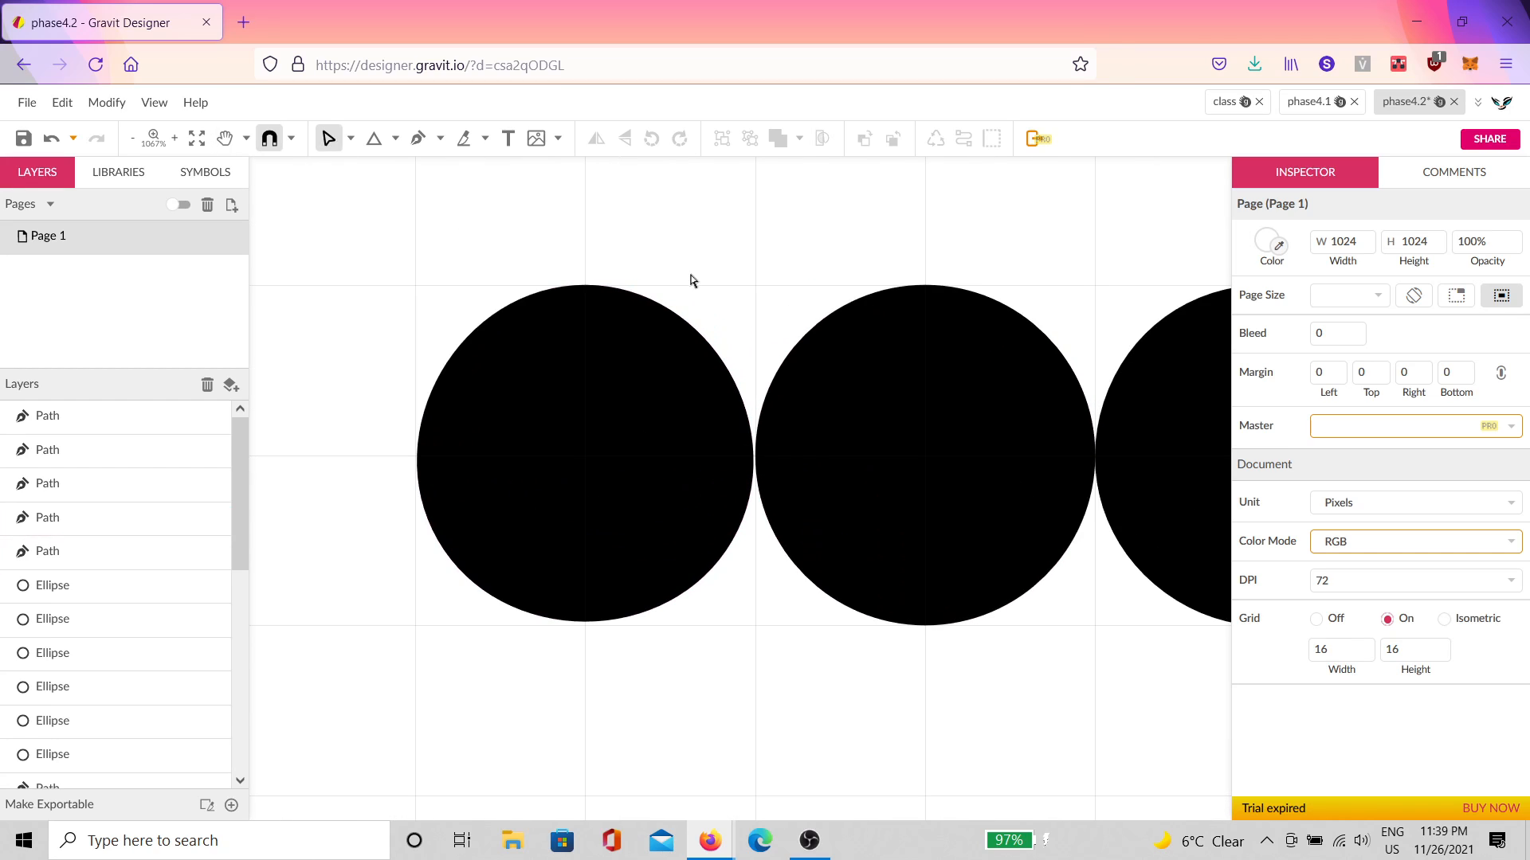
{"action": "left_click", "coordinate": [584, 383]}
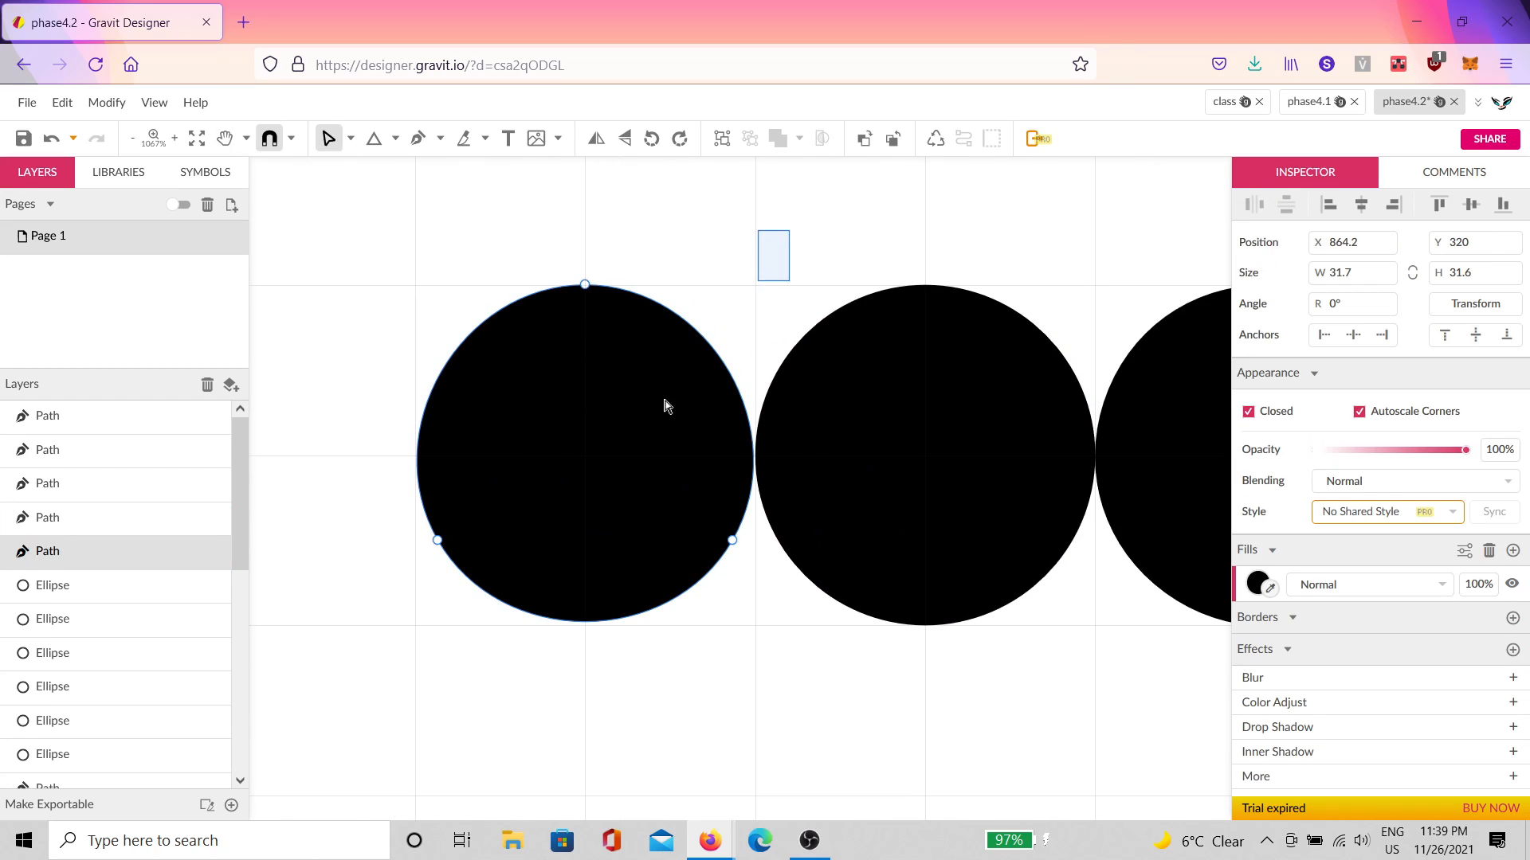
{"action": "left_click_drag", "start_coordinate": [789, 230], "coordinate": [365, 638]}
{"action": "scroll", "coordinate": [407, 530], "scroll_direction": "up", "scroll_amount": 1}
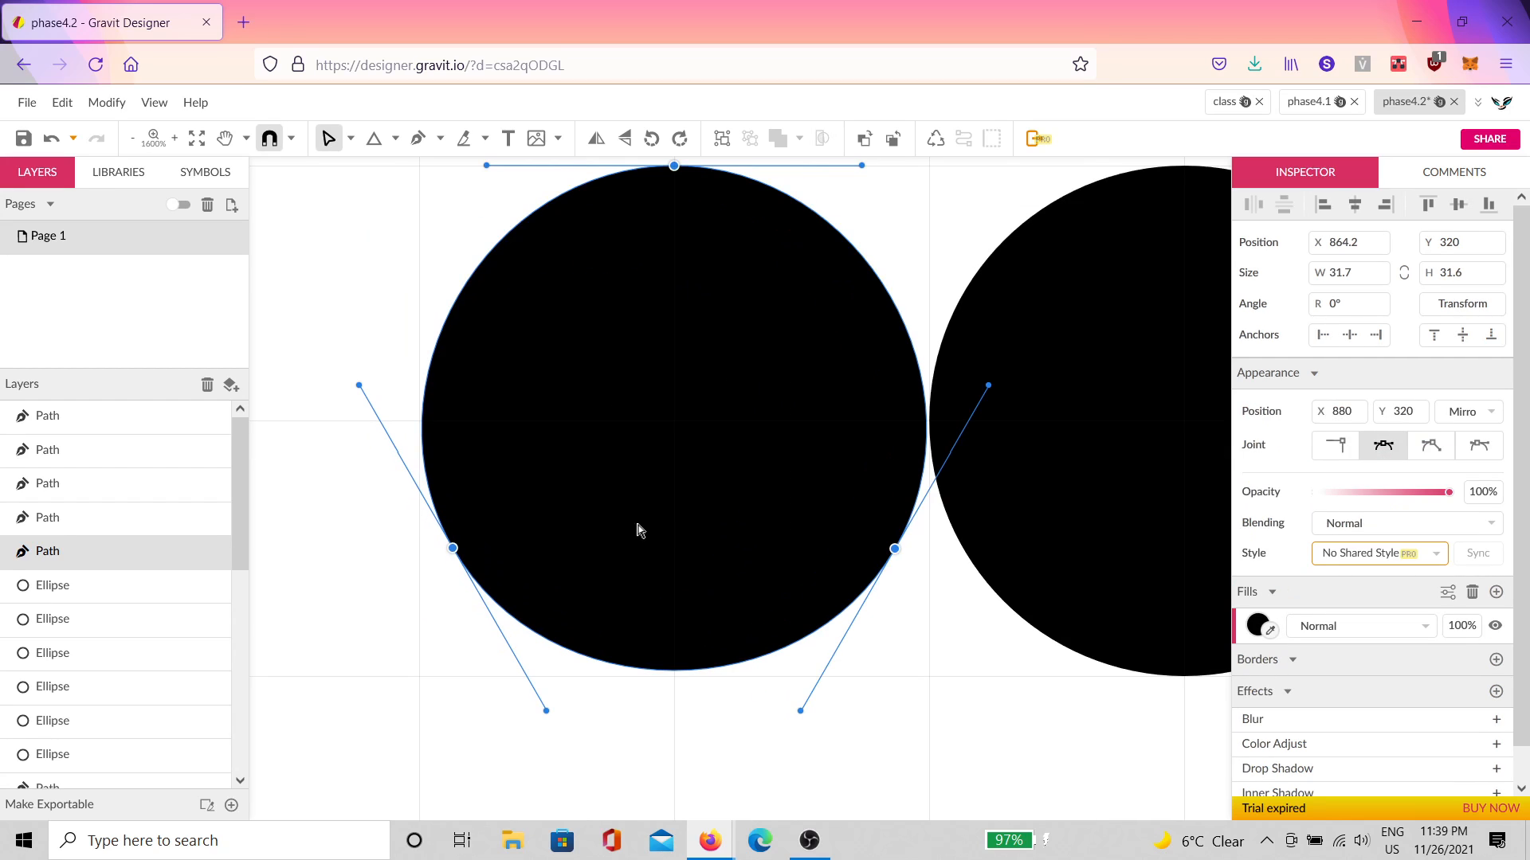
{"action": "scroll", "coordinate": [782, 492], "scroll_direction": "right", "scroll_amount": 5}
{"action": "scroll", "coordinate": [782, 492], "scroll_direction": "up", "scroll_amount": 2}
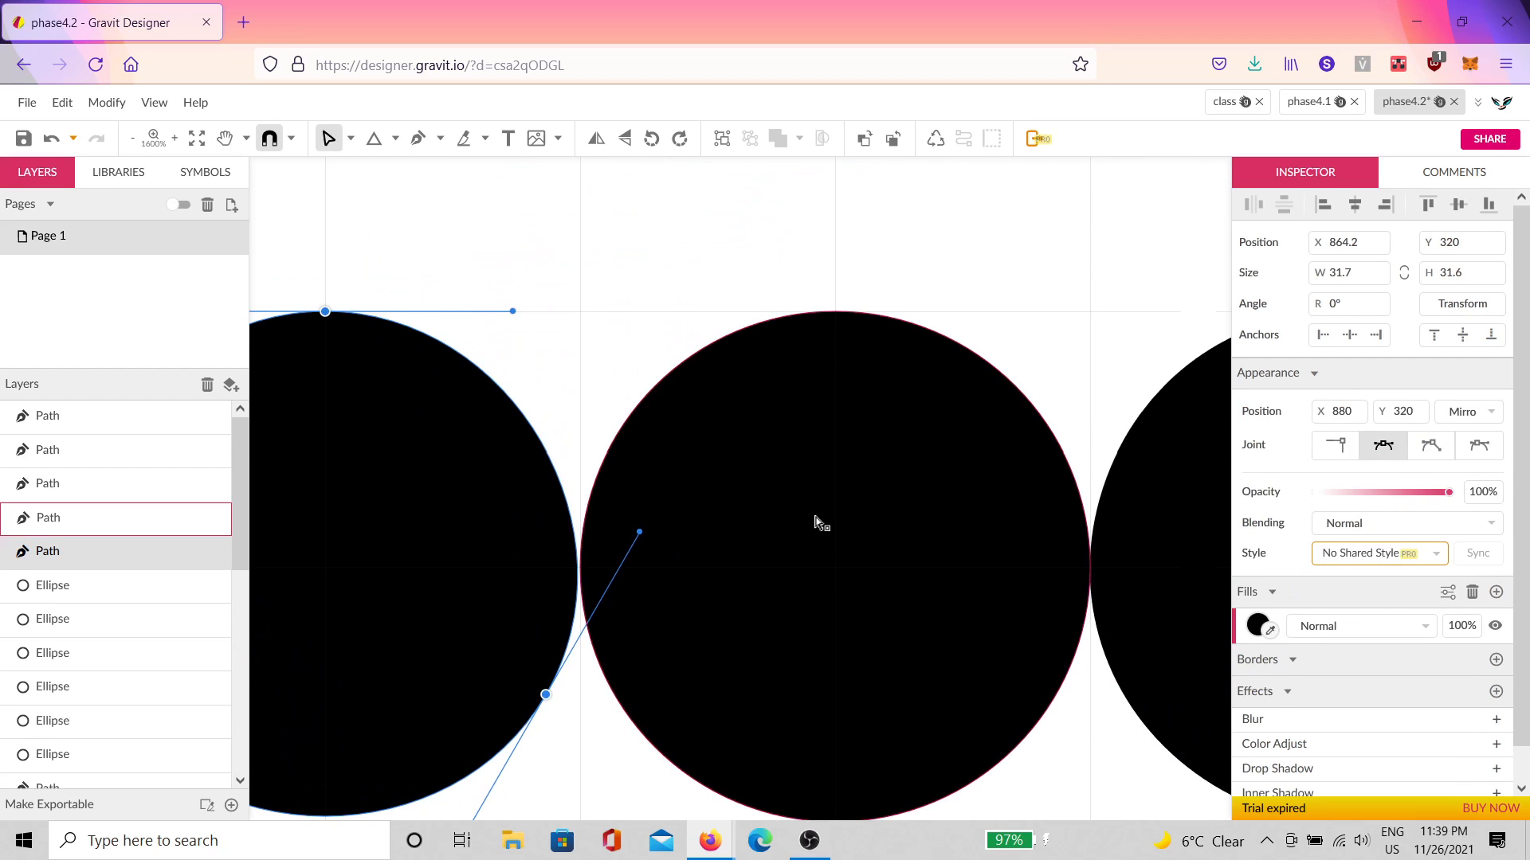
{"action": "left_click", "coordinate": [815, 522]}
{"action": "scroll", "coordinate": [1083, 510], "scroll_direction": "down", "scroll_amount": 4}
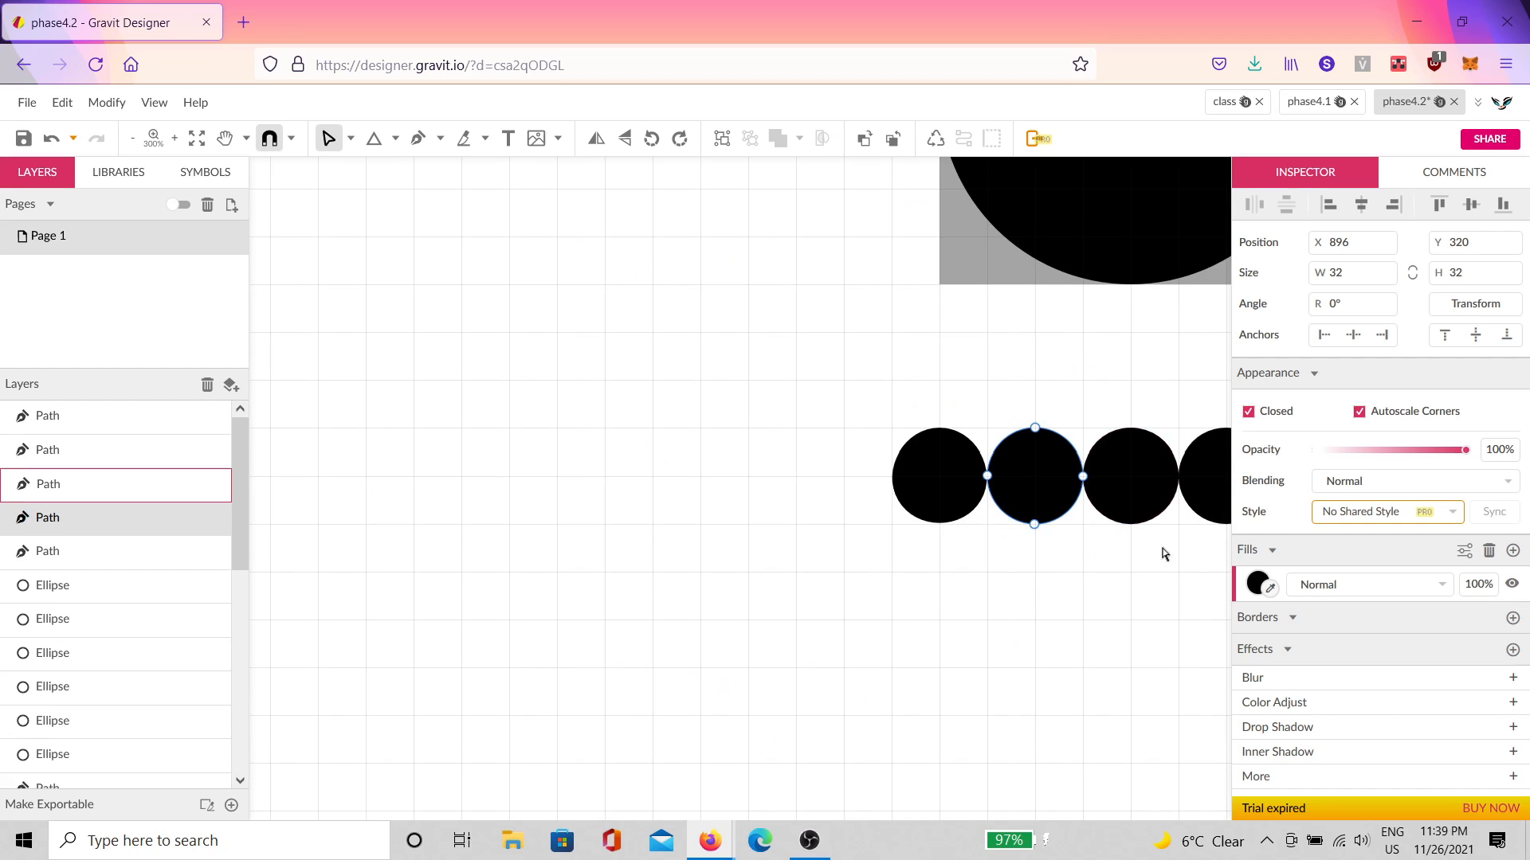
{"action": "scroll", "coordinate": [682, 547], "scroll_direction": "up", "scroll_amount": 2}
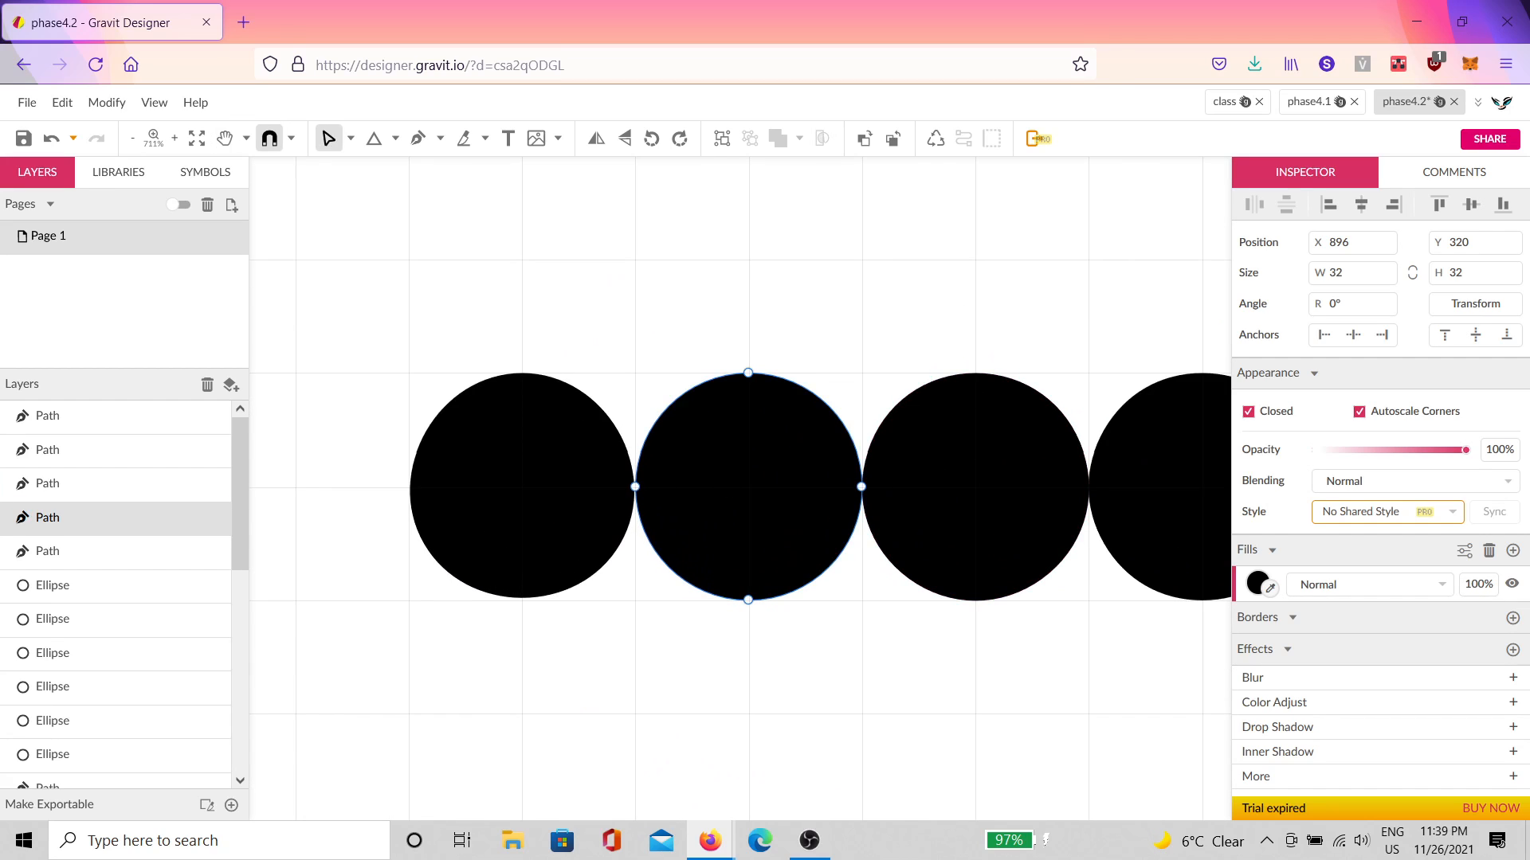
Step: Select all anchor points of the first three circles in point-editing mode
{"action": "double_click", "coordinate": [468, 529]}
{"action": "left_click_drag", "start_coordinate": [743, 314], "coordinate": [422, 617]}
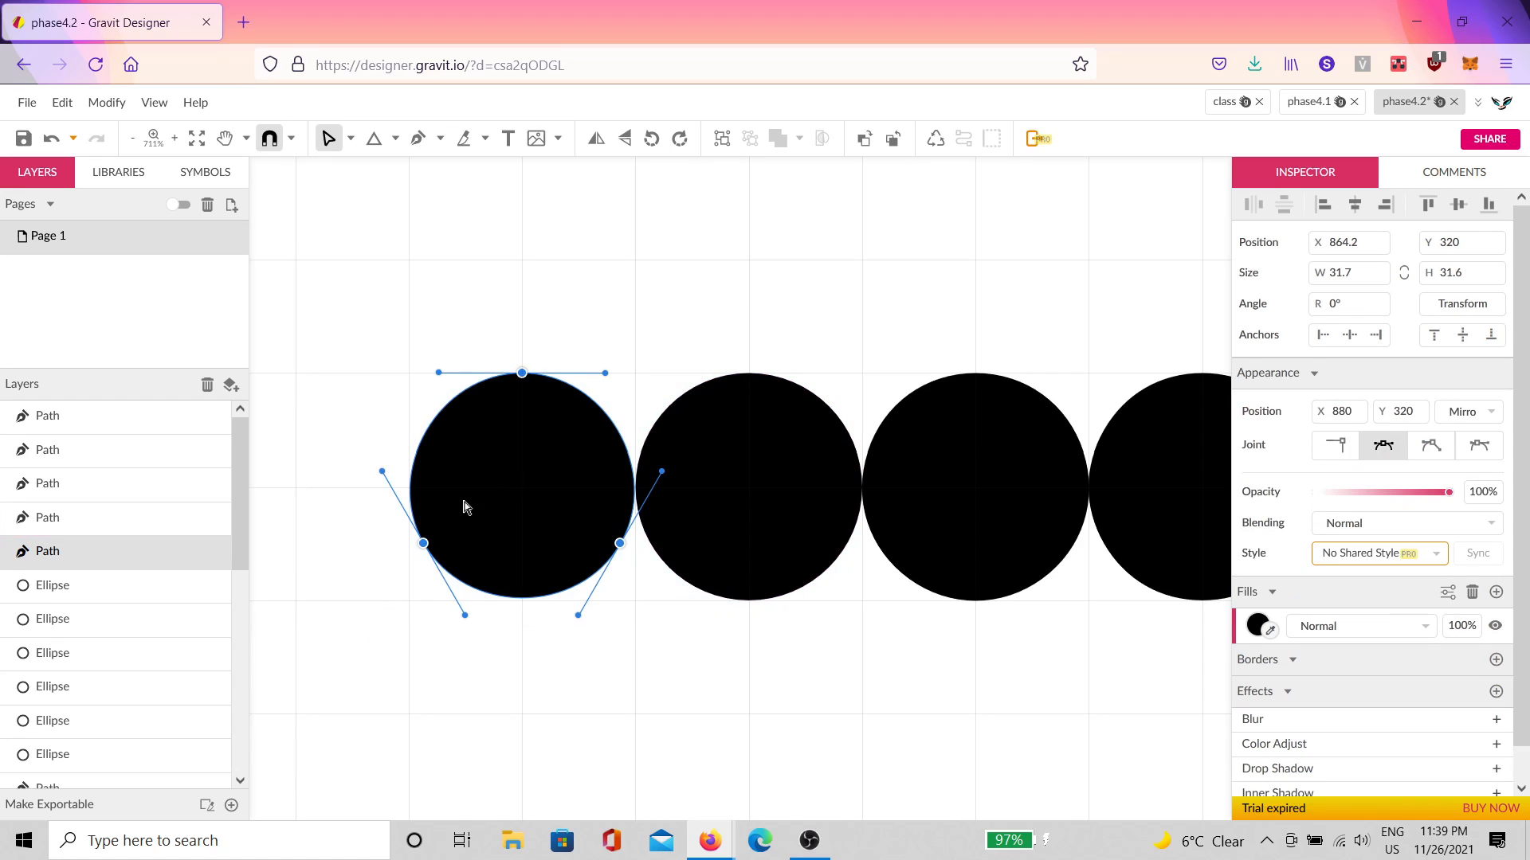
{"action": "double_click", "coordinate": [754, 522]}
{"action": "left_click_drag", "start_coordinate": [956, 324], "coordinate": [568, 667]}
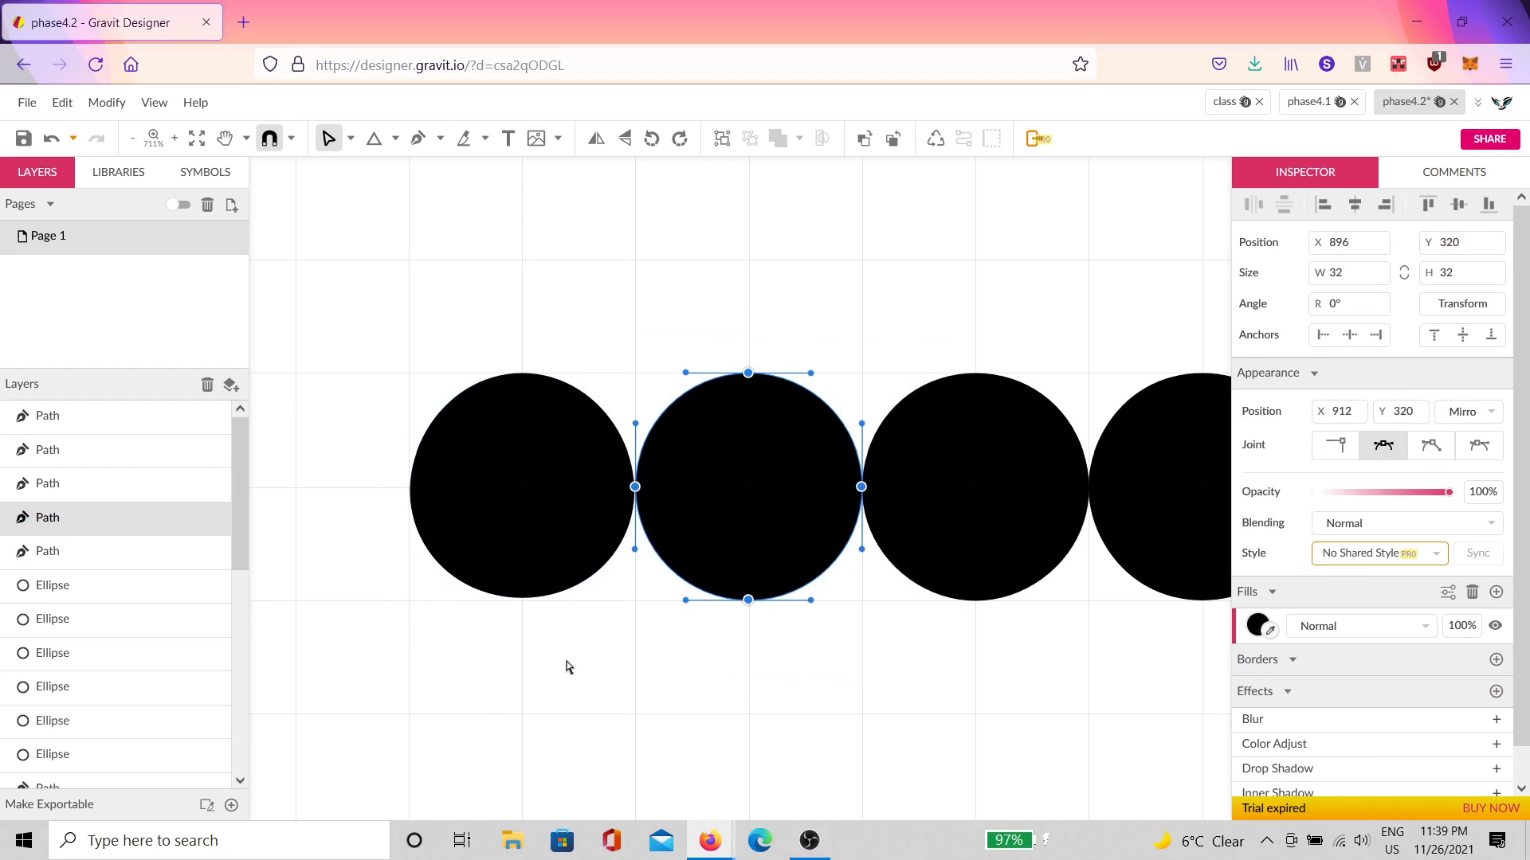
{"action": "double_click", "coordinate": [1034, 443]}
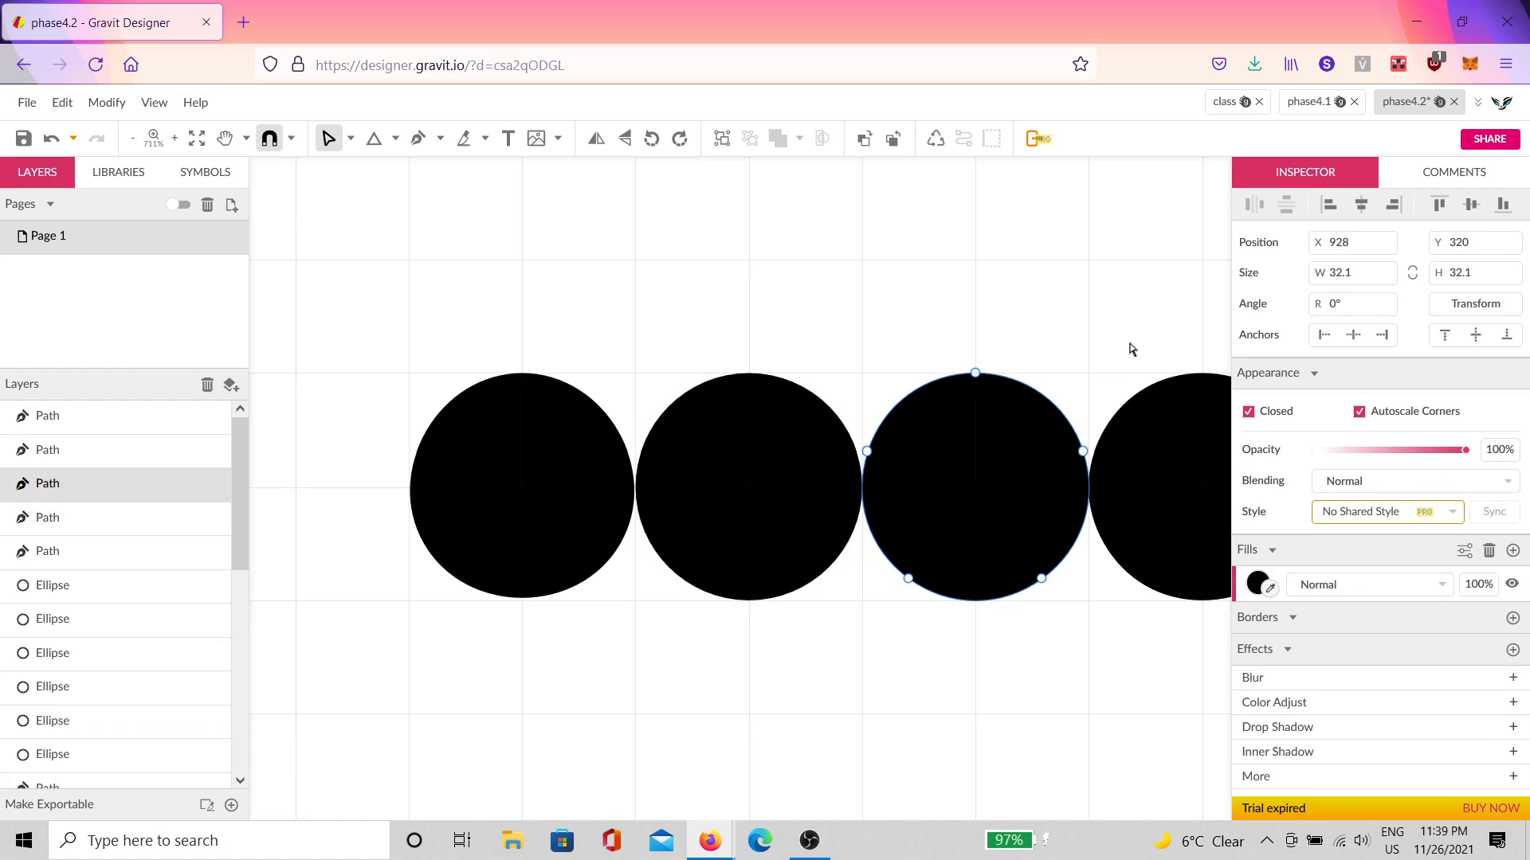
{"action": "left_click_drag", "start_coordinate": [1130, 345], "coordinate": [727, 721]}
{"action": "left_click", "coordinate": [920, 718]}
{"action": "left_click", "coordinate": [793, 530]}
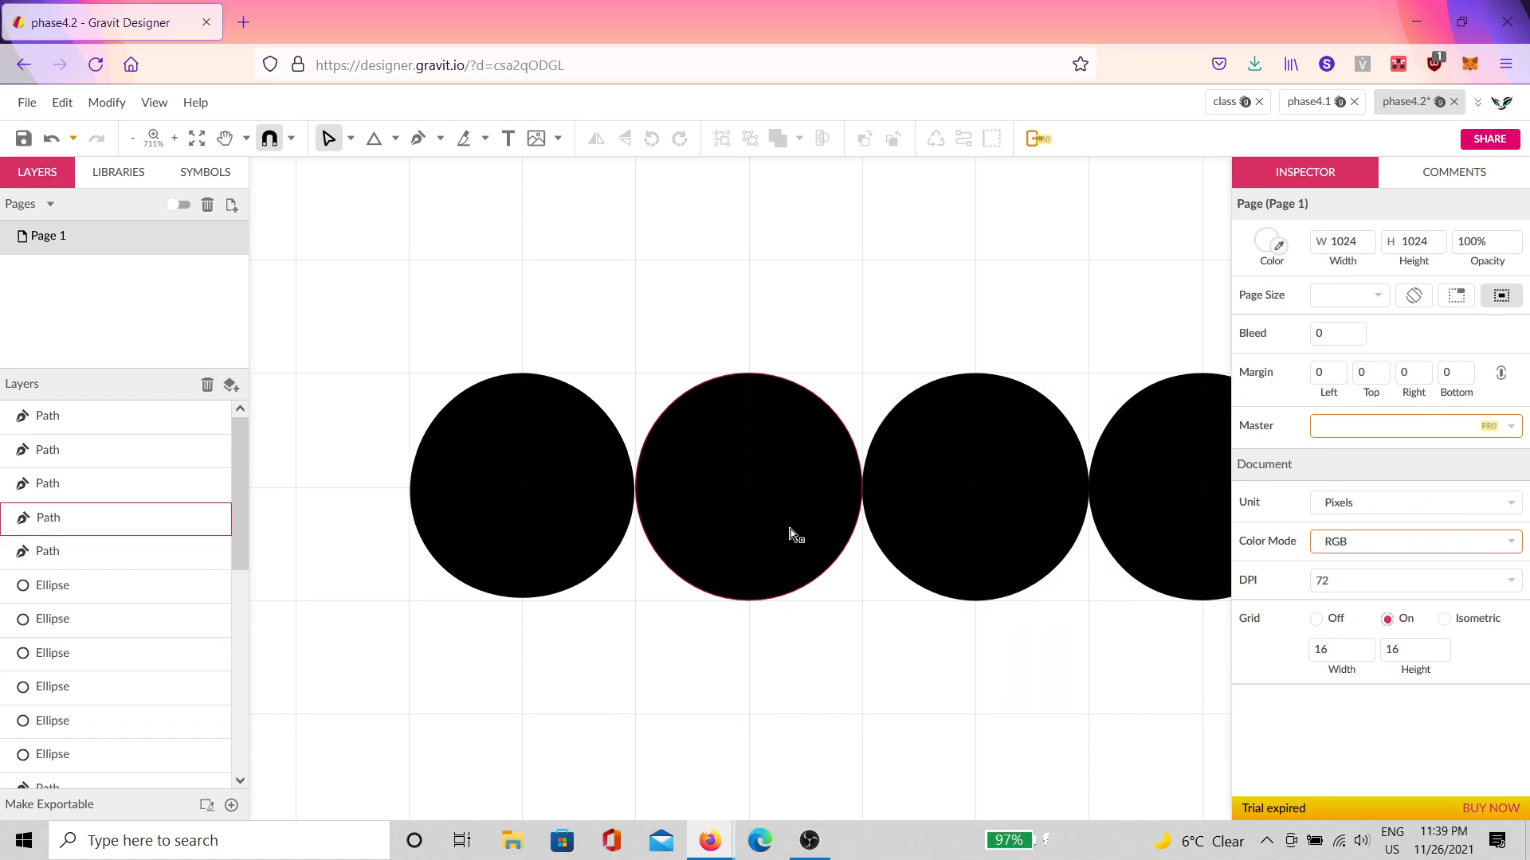
Step: Change the leftmost circle's fill from black to red
{"action": "left_click", "coordinate": [489, 547]}
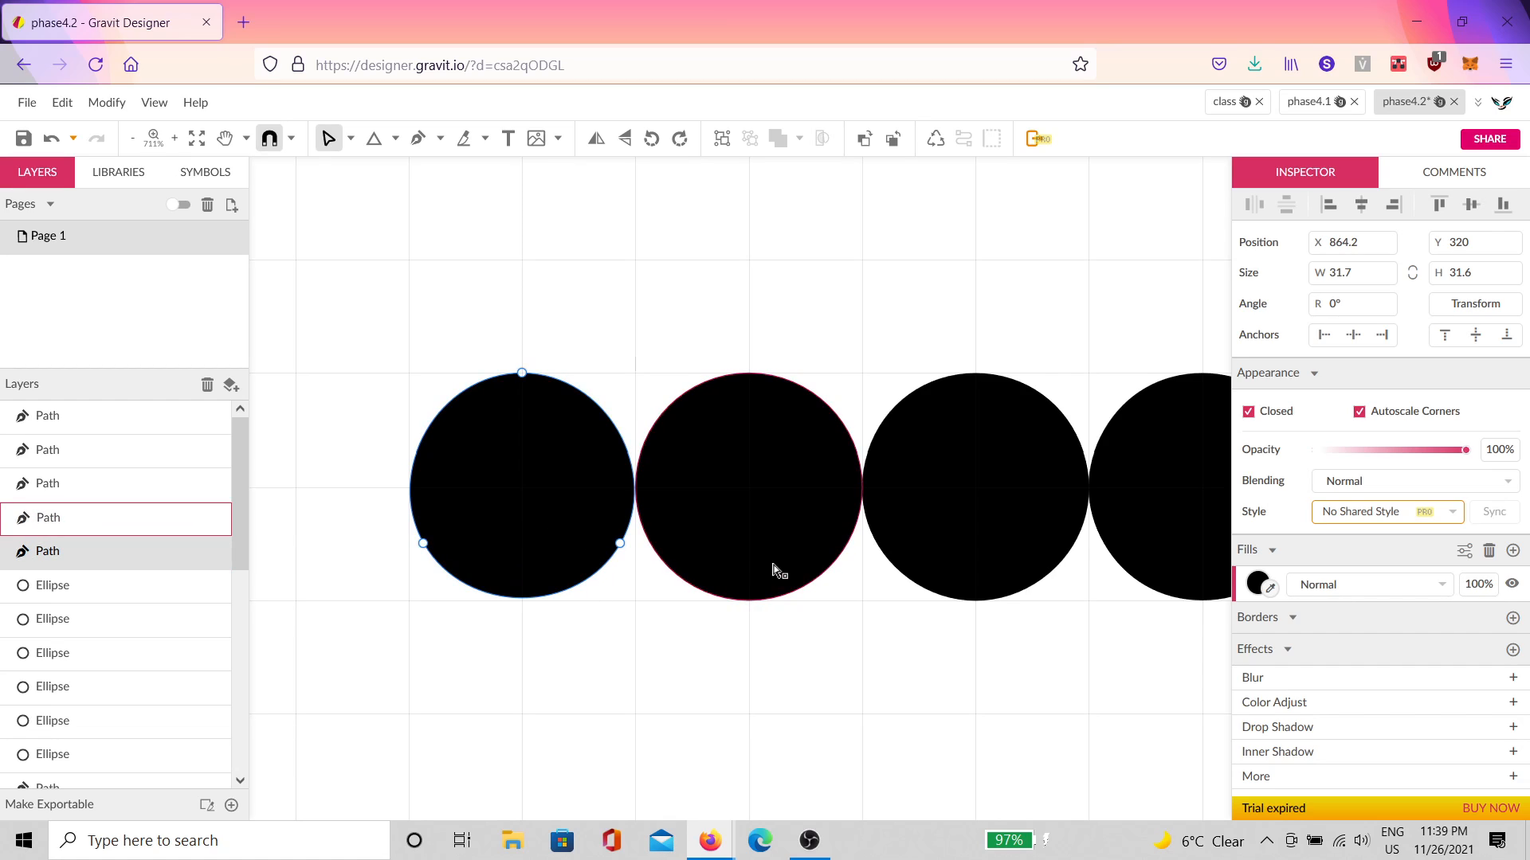
{"action": "left_click_drag", "start_coordinate": [659, 625], "coordinate": [309, 343]}
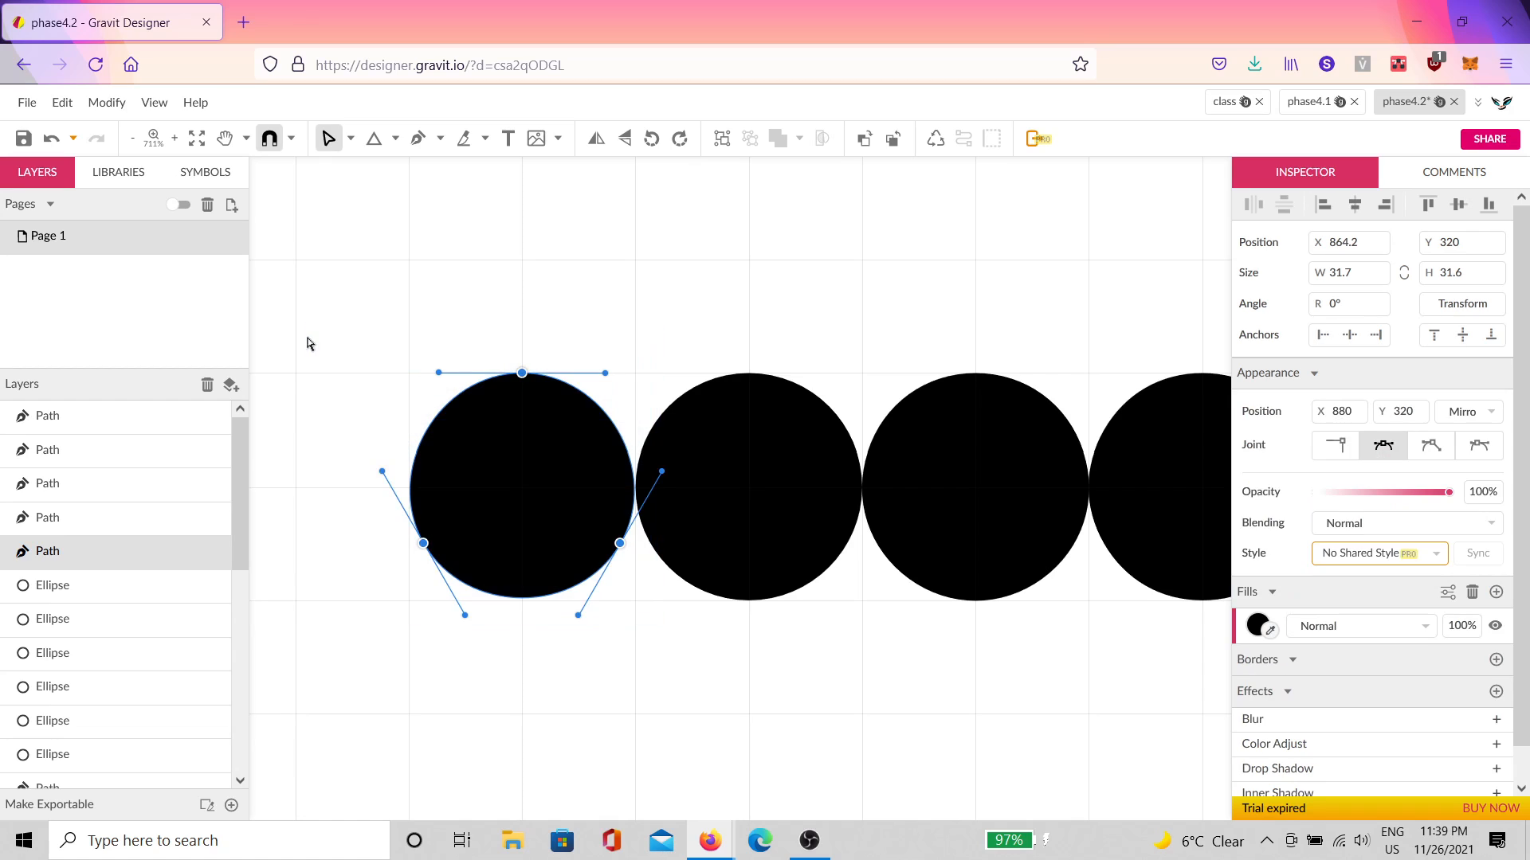
{"action": "left_click", "coordinate": [1258, 625]}
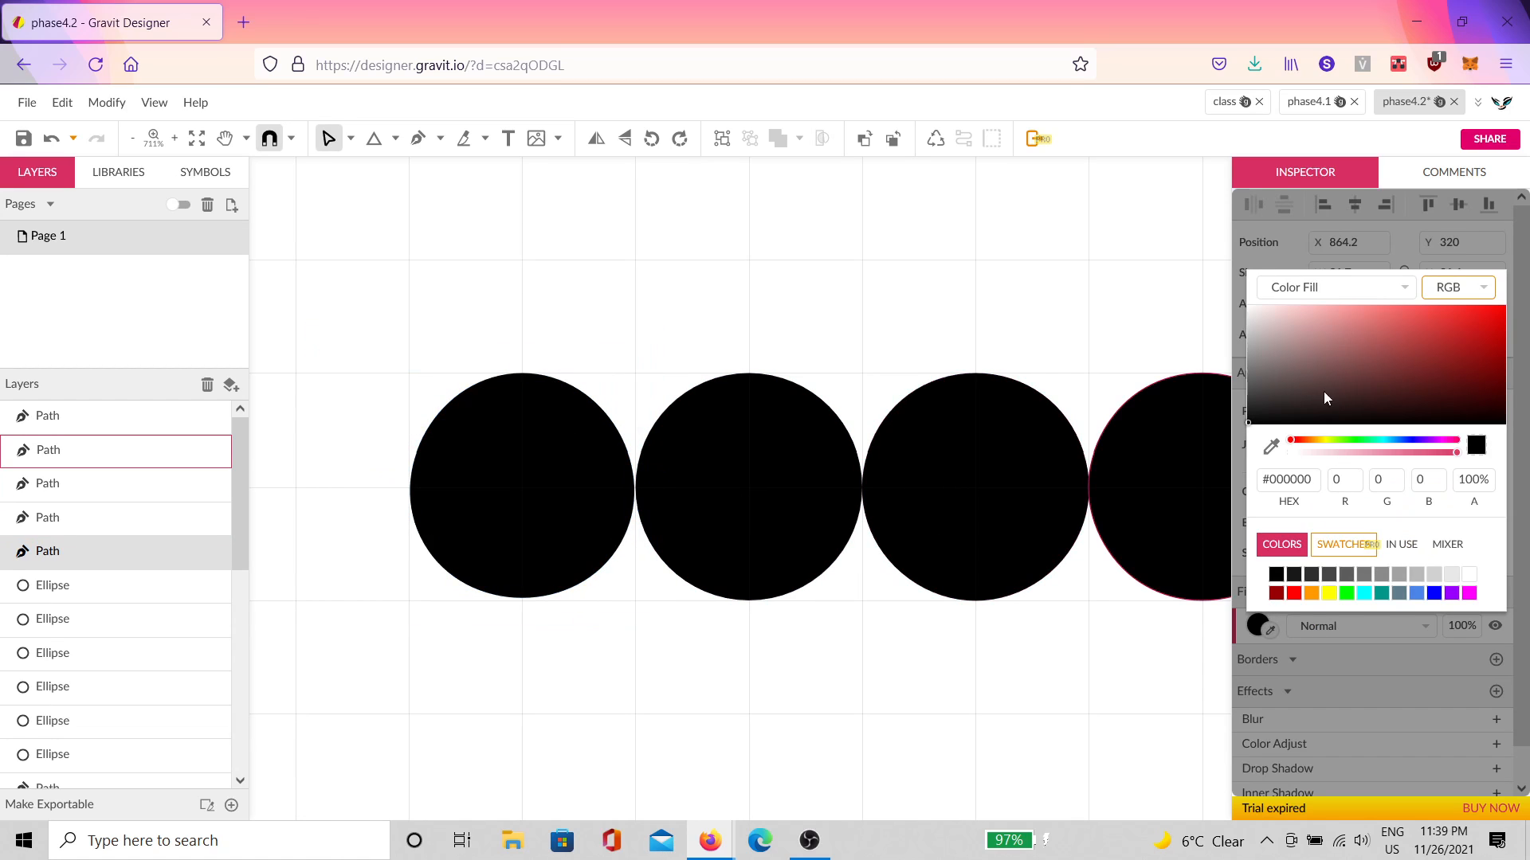
{"action": "left_click_drag", "start_coordinate": [1326, 399], "coordinate": [1502, 306]}
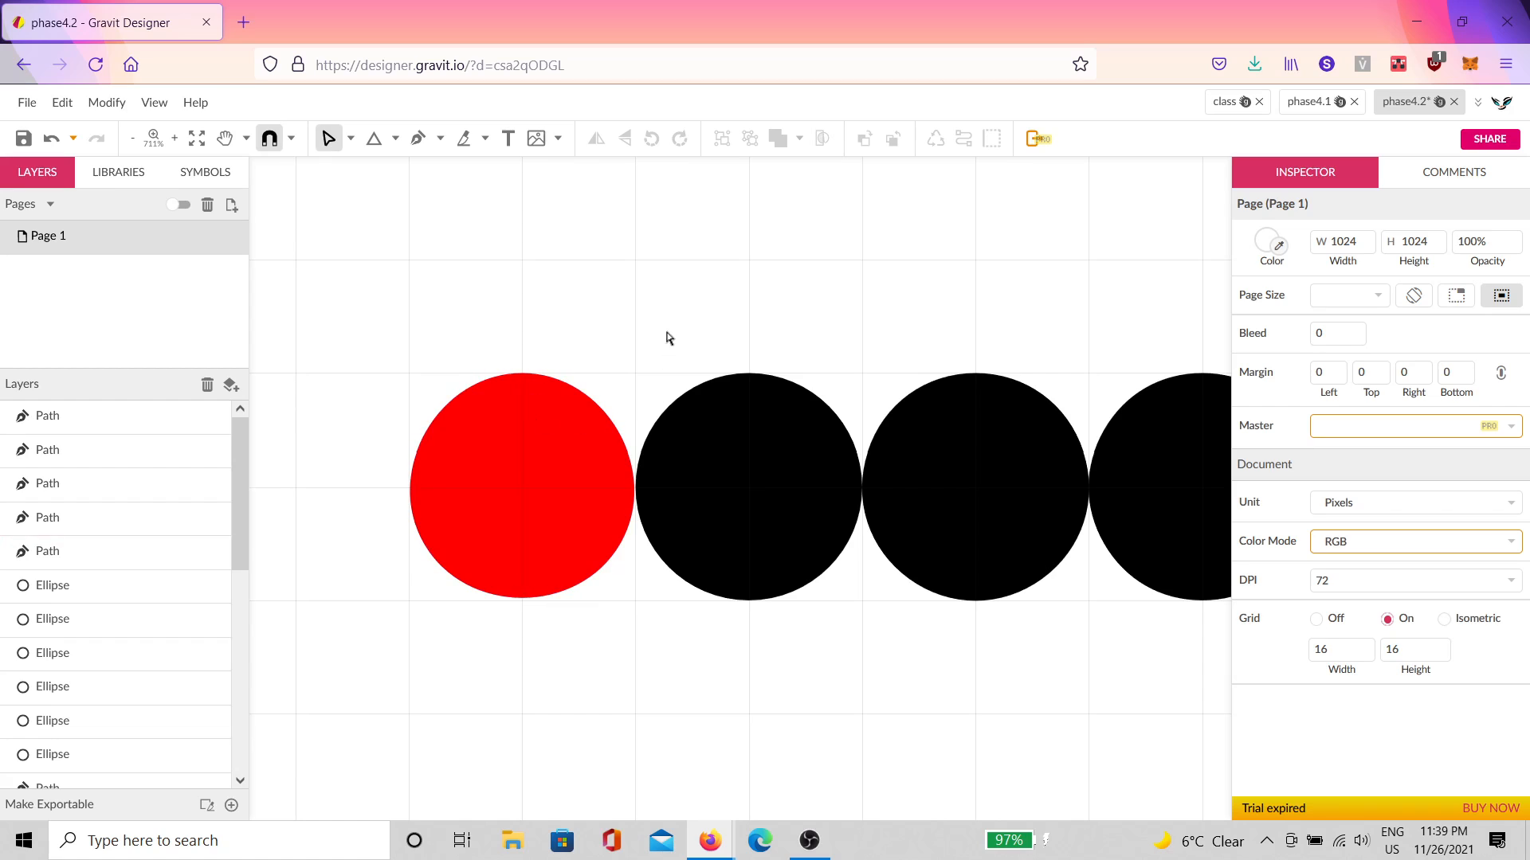
Step: Test-move the red circle's top anchor, then select the whole red circle
{"action": "left_click_drag", "start_coordinate": [669, 334], "coordinate": [348, 660]}
{"action": "left_click", "coordinate": [542, 367]}
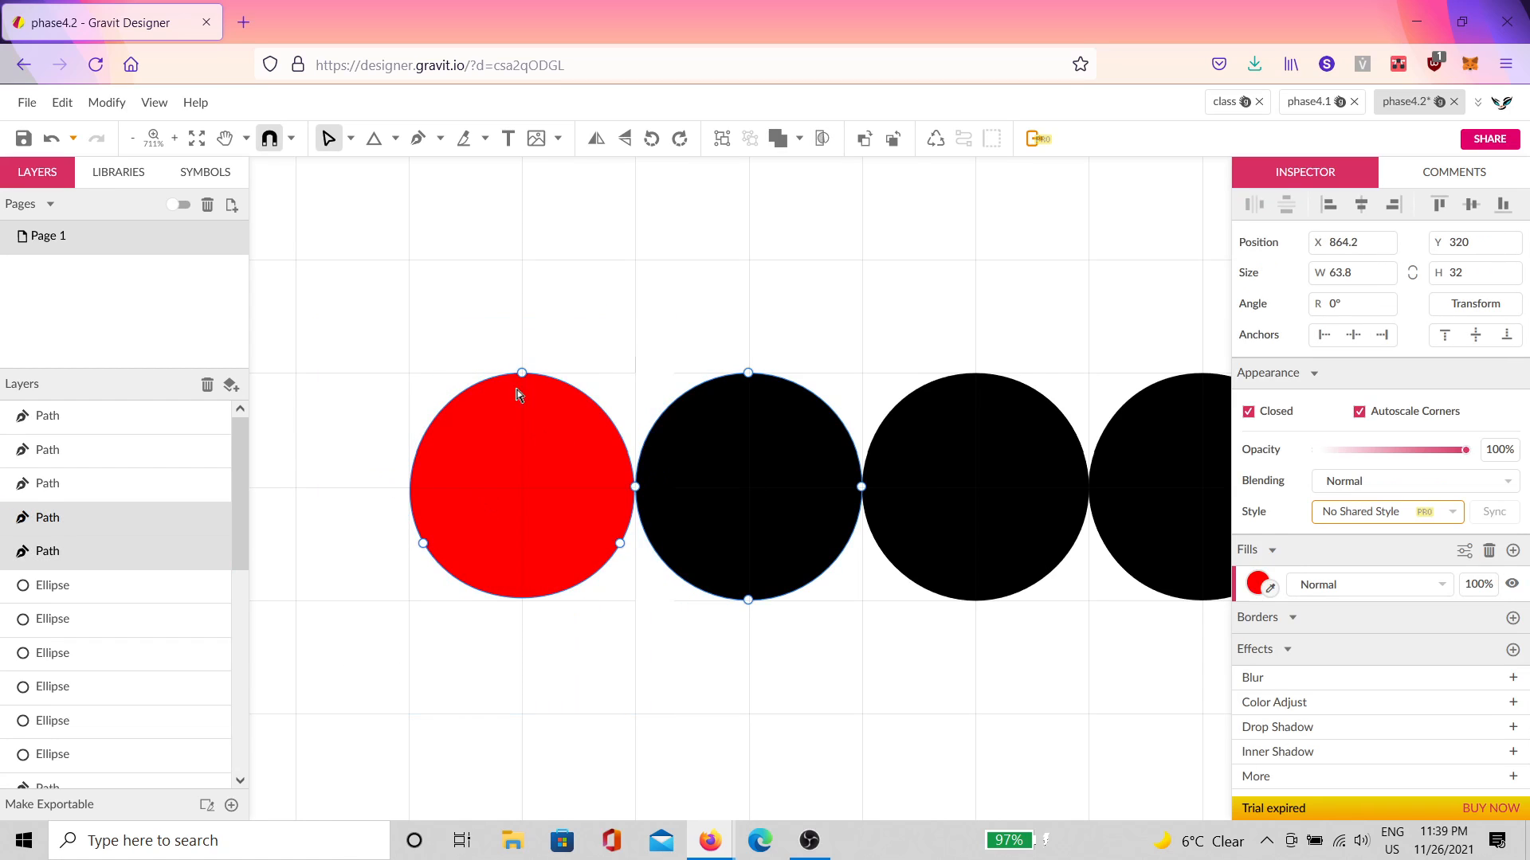
{"action": "left_click_drag", "start_coordinate": [352, 363], "coordinate": [621, 608]}
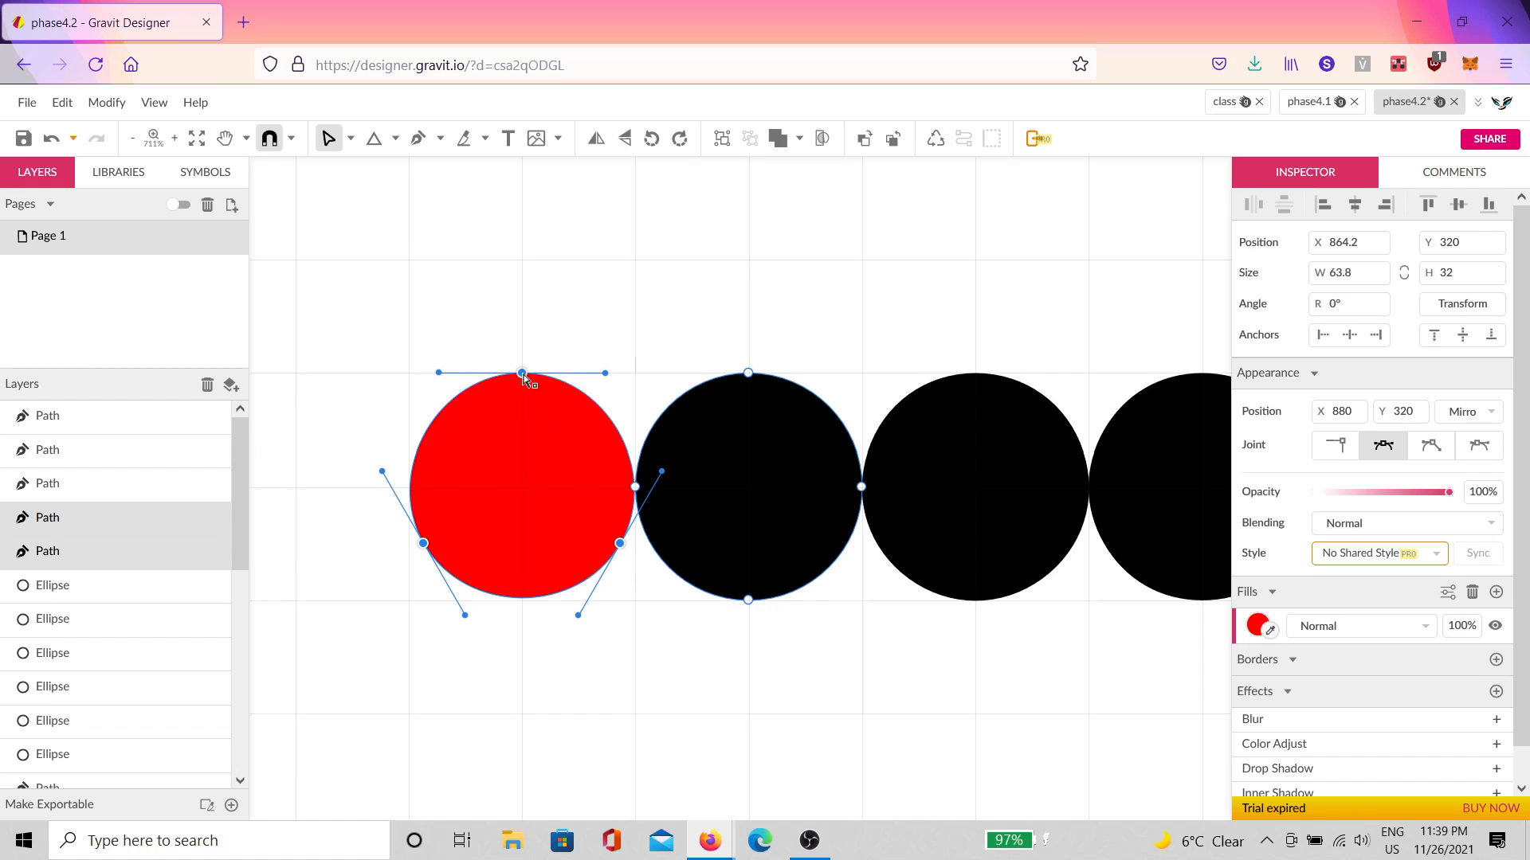
{"action": "left_click_drag", "start_coordinate": [523, 375], "coordinate": [548, 420]}
{"action": "left_click", "coordinate": [689, 339]}
{"action": "left_click", "coordinate": [652, 321]}
{"action": "left_click", "coordinate": [509, 433]}
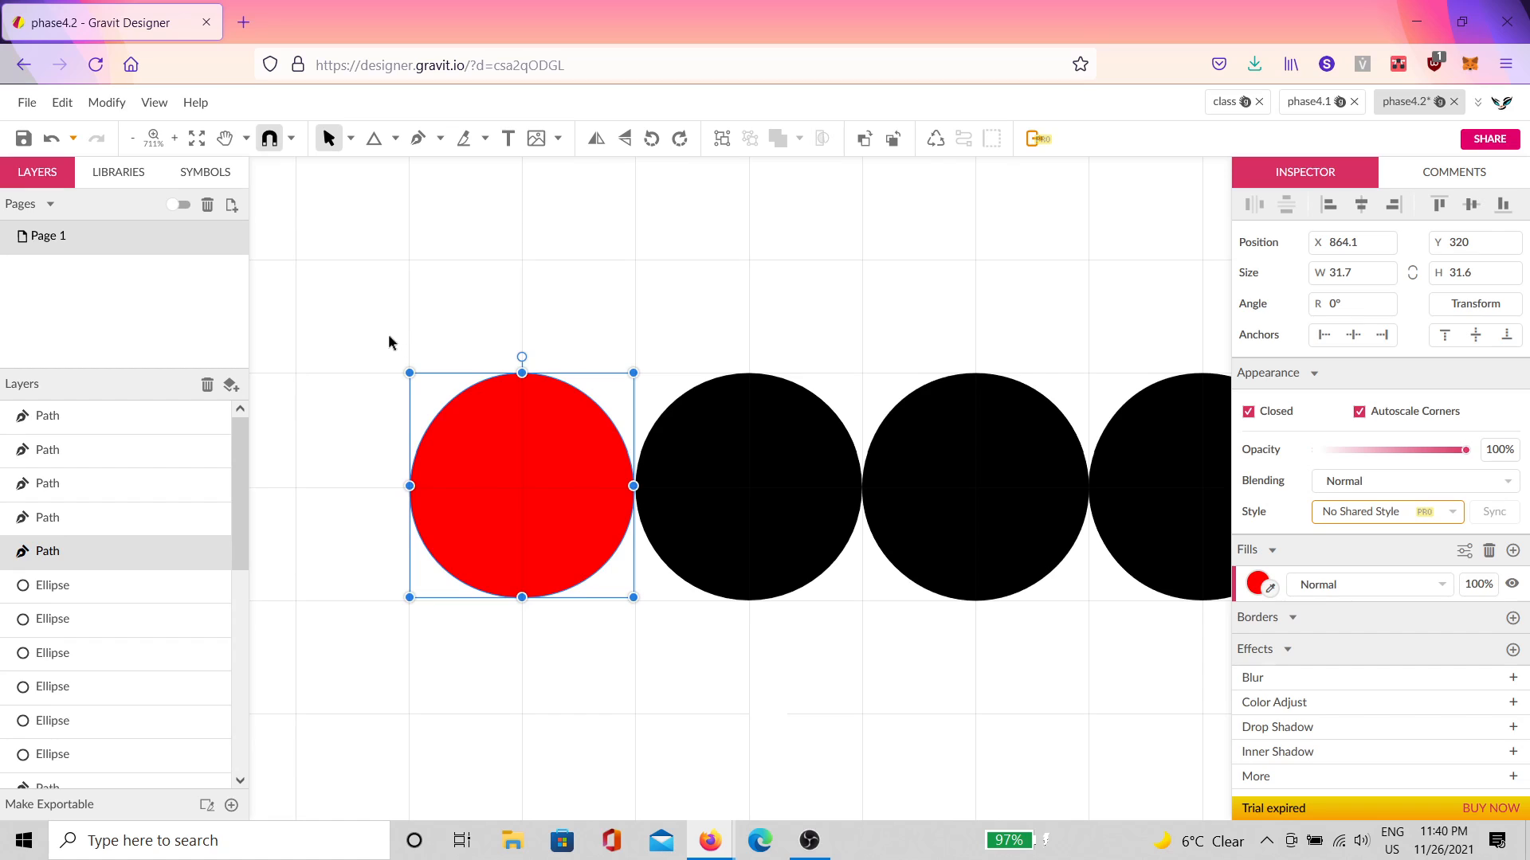
Step: Move the red circle right onto a black circle and bring it to front with Ctrl+Shift+Up
{"action": "left_click_drag", "start_coordinate": [518, 481], "coordinate": [996, 489]}
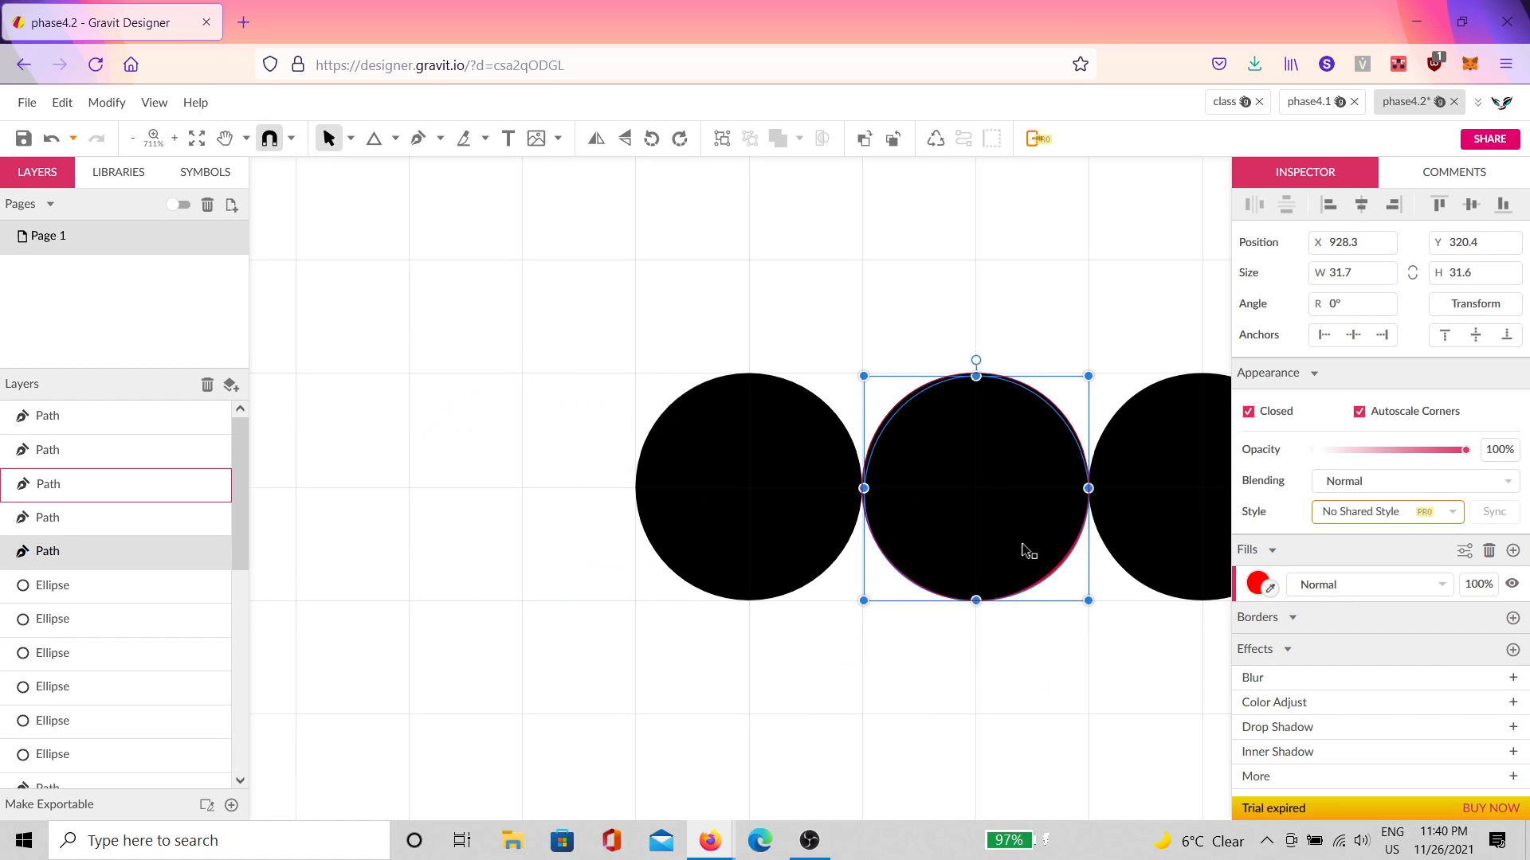
{"action": "left_click_drag", "start_coordinate": [1063, 647], "coordinate": [644, 649]}
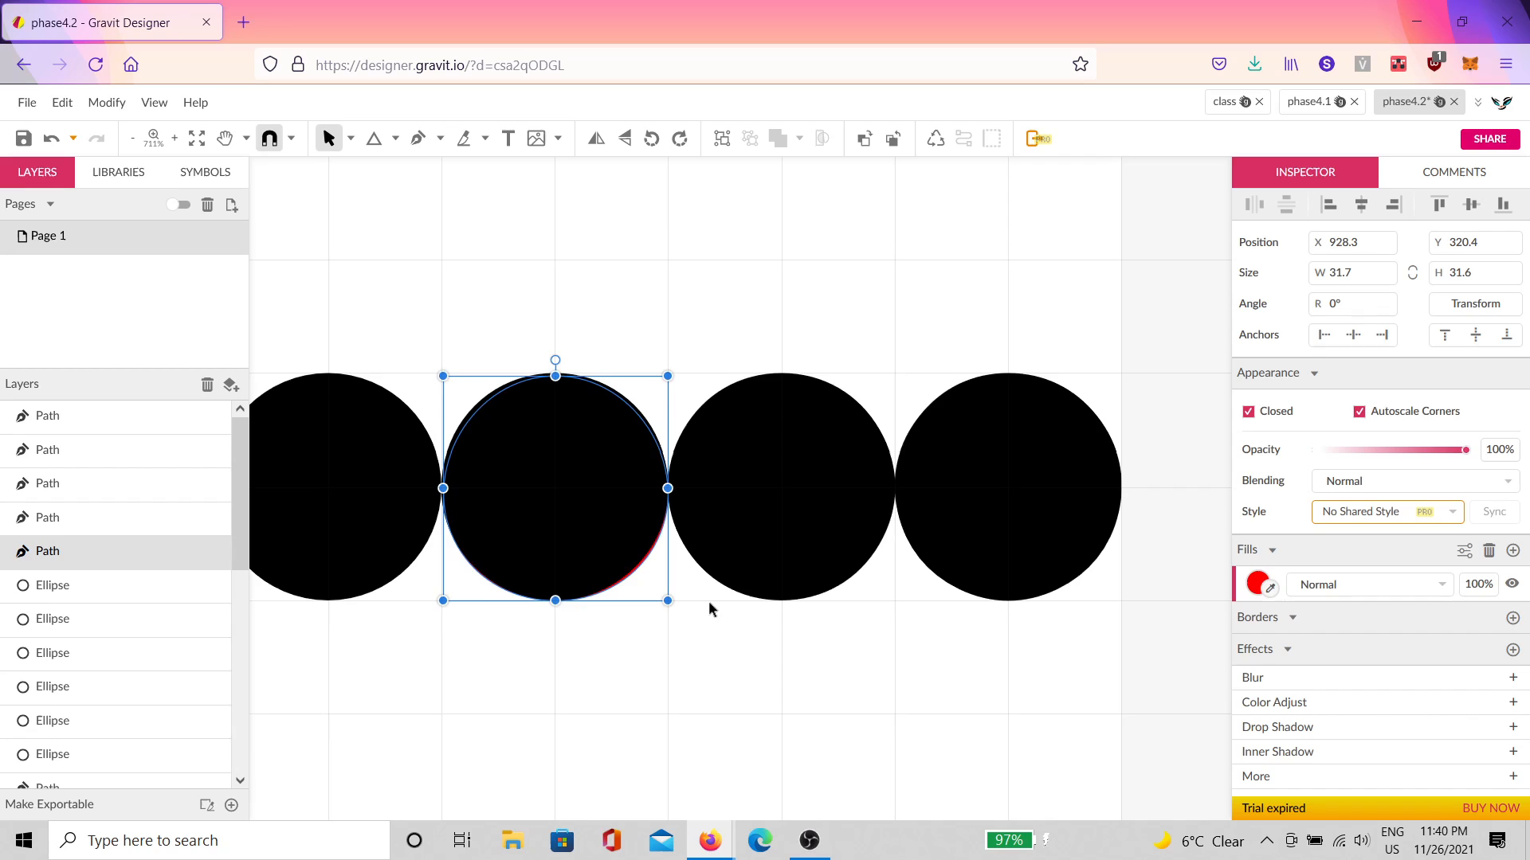
{"action": "key", "text": "ctrl+shift+Up"}
{"action": "left_click_drag", "start_coordinate": [537, 490], "coordinate": [1037, 498]}
{"action": "scroll", "coordinate": [1044, 499], "scroll_direction": "up", "scroll_amount": 5}
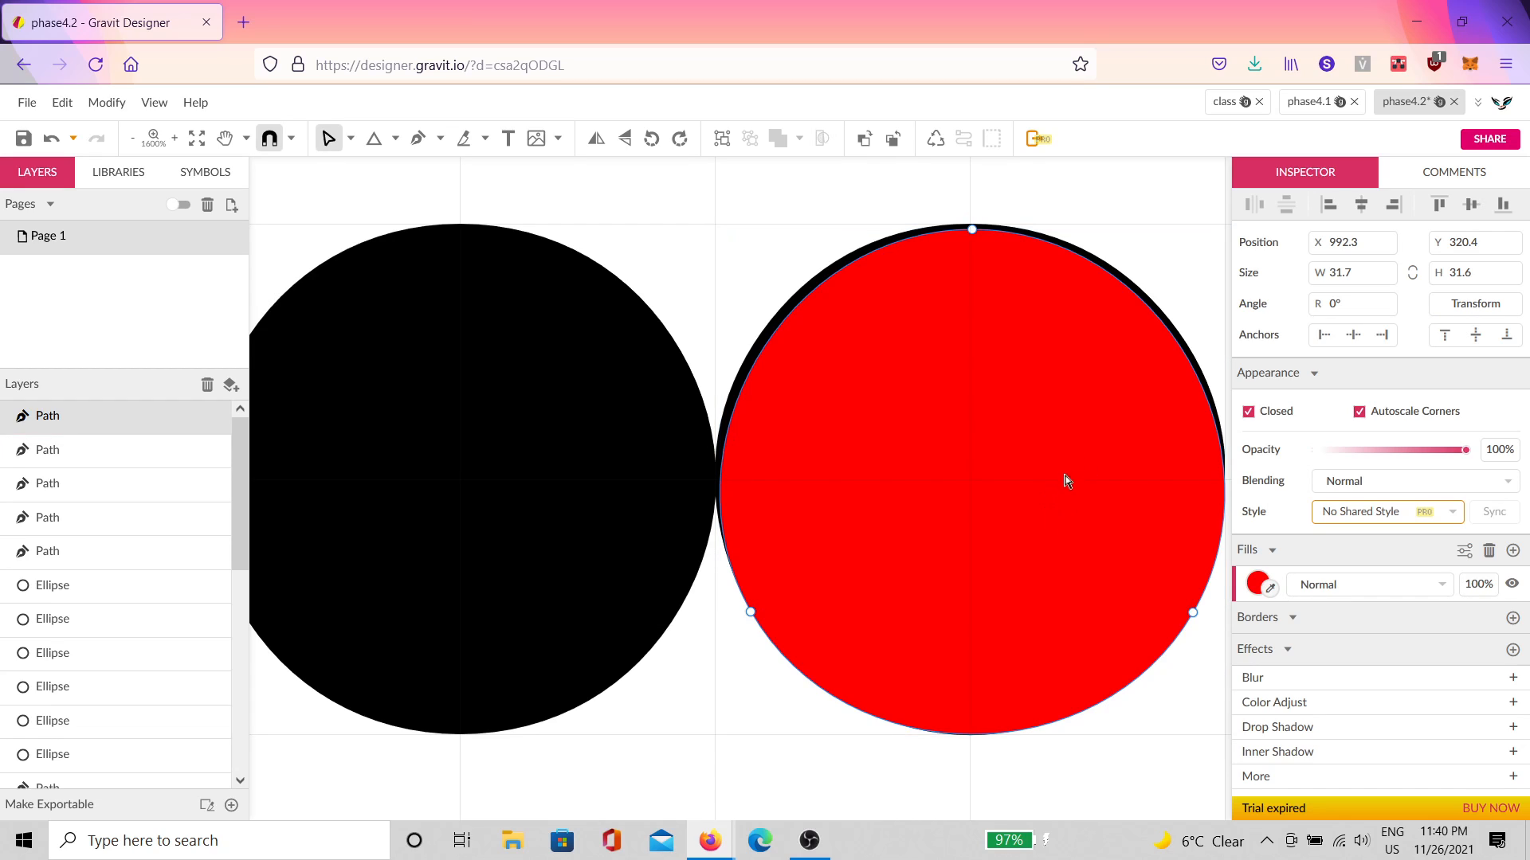
{"action": "scroll", "coordinate": [1104, 400], "scroll_direction": "down", "scroll_amount": 2}
{"action": "left_click_drag", "start_coordinate": [1112, 432], "coordinate": [834, 656]}
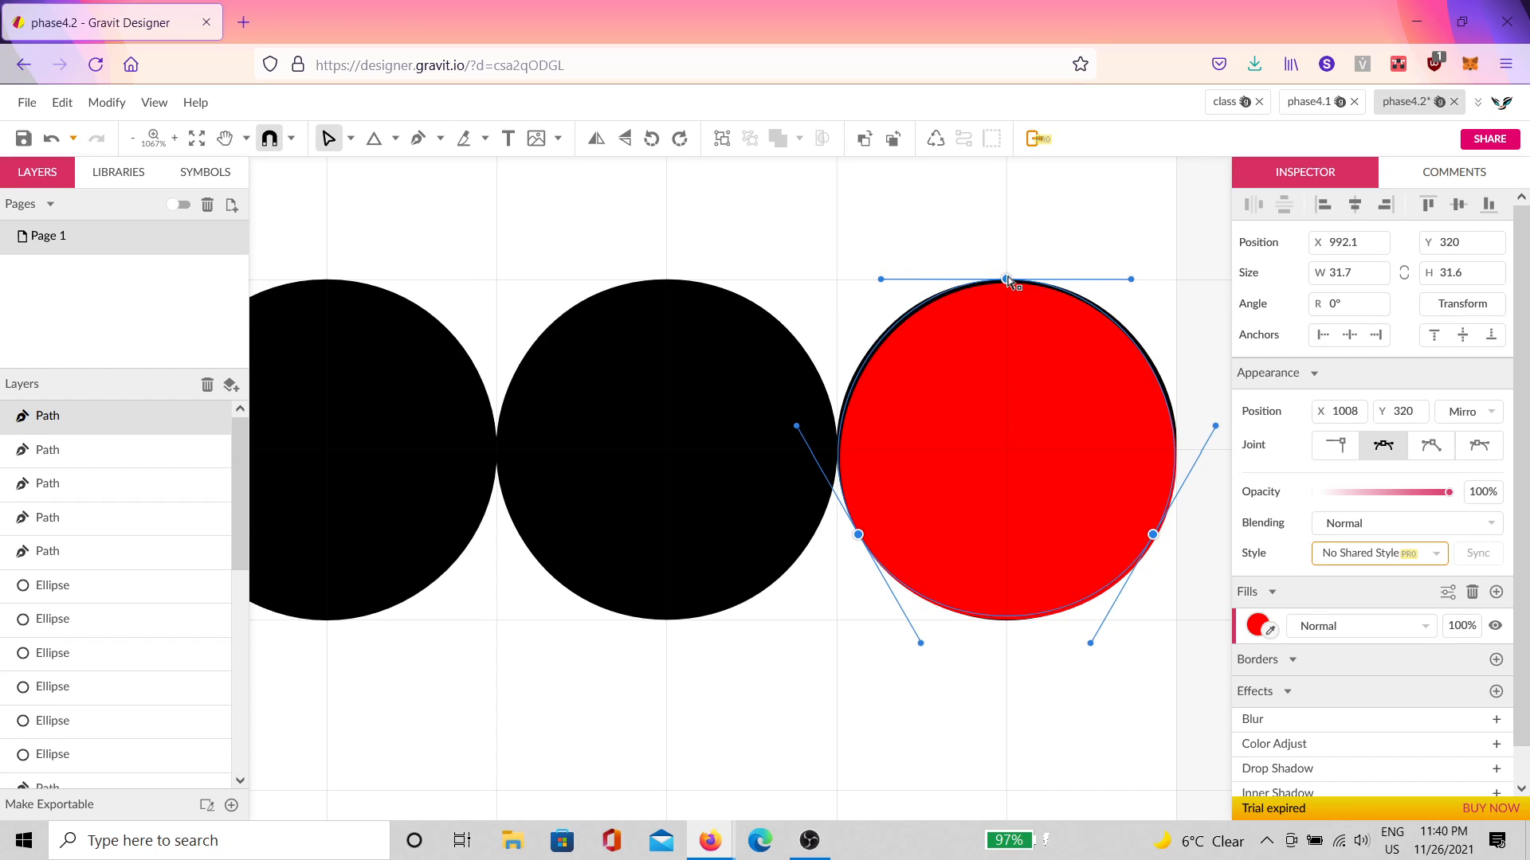
{"action": "left_click", "coordinate": [1100, 235]}
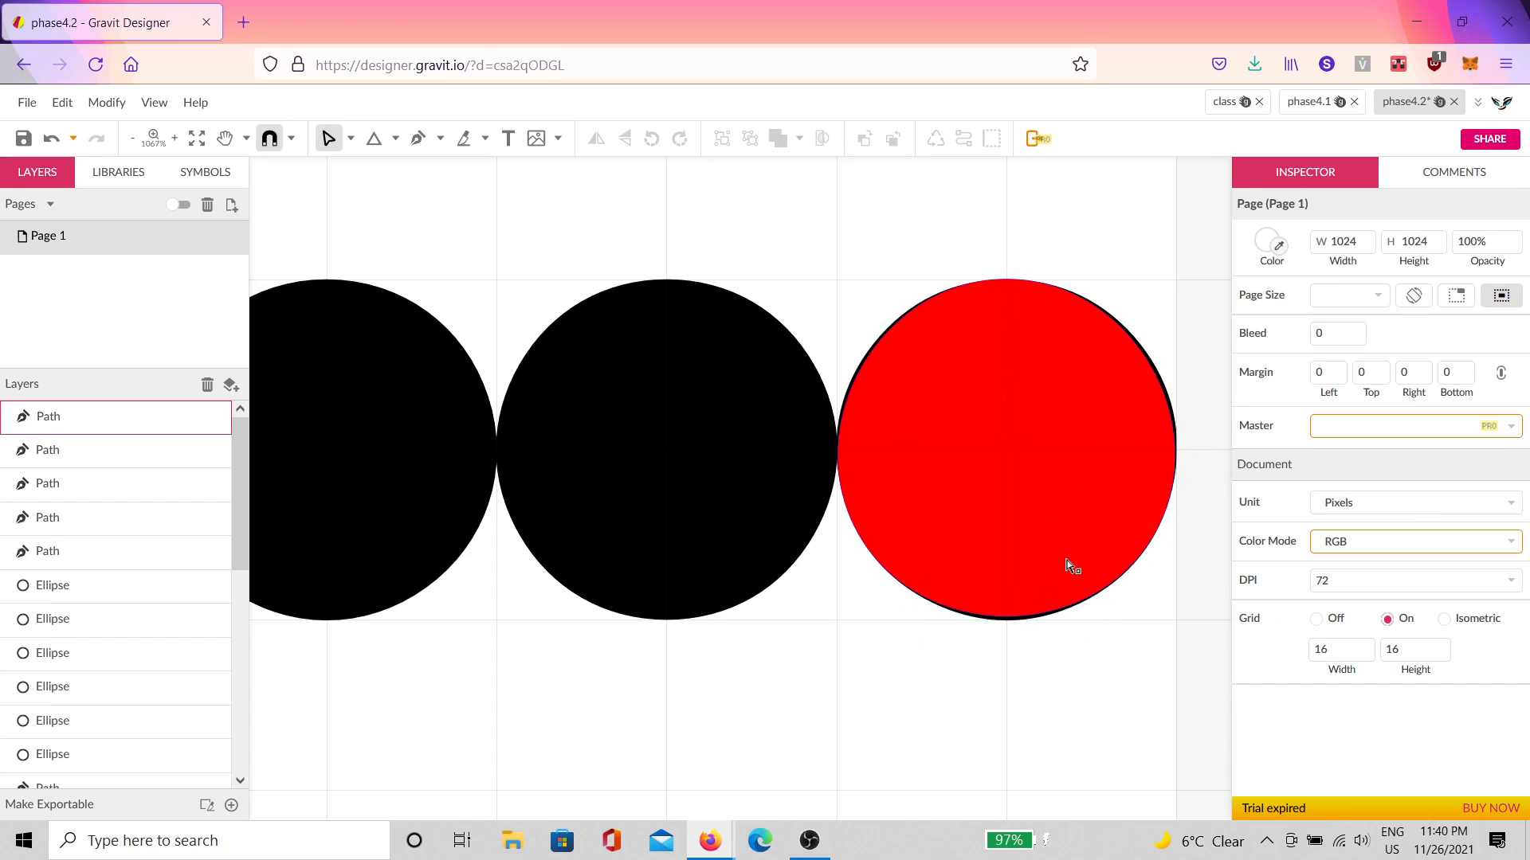
Step: Hide the black circle beside the red one using its Layers eye icon
{"action": "scroll", "coordinate": [1065, 563], "scroll_direction": "up", "scroll_amount": 2}
{"action": "scroll", "coordinate": [558, 395], "scroll_direction": "up", "scroll_amount": 3}
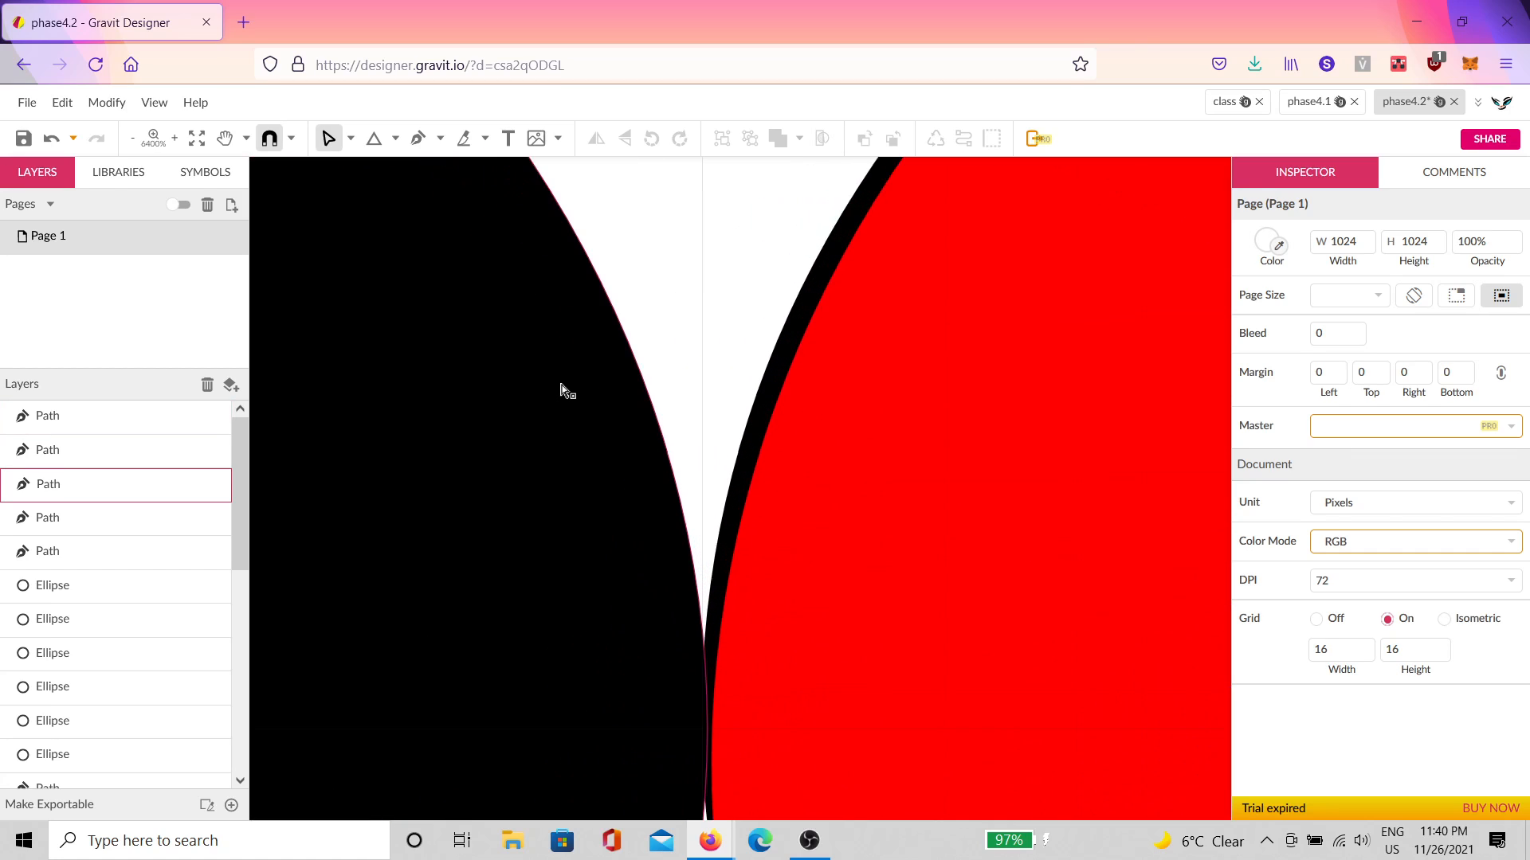
{"action": "left_click", "coordinate": [551, 438]}
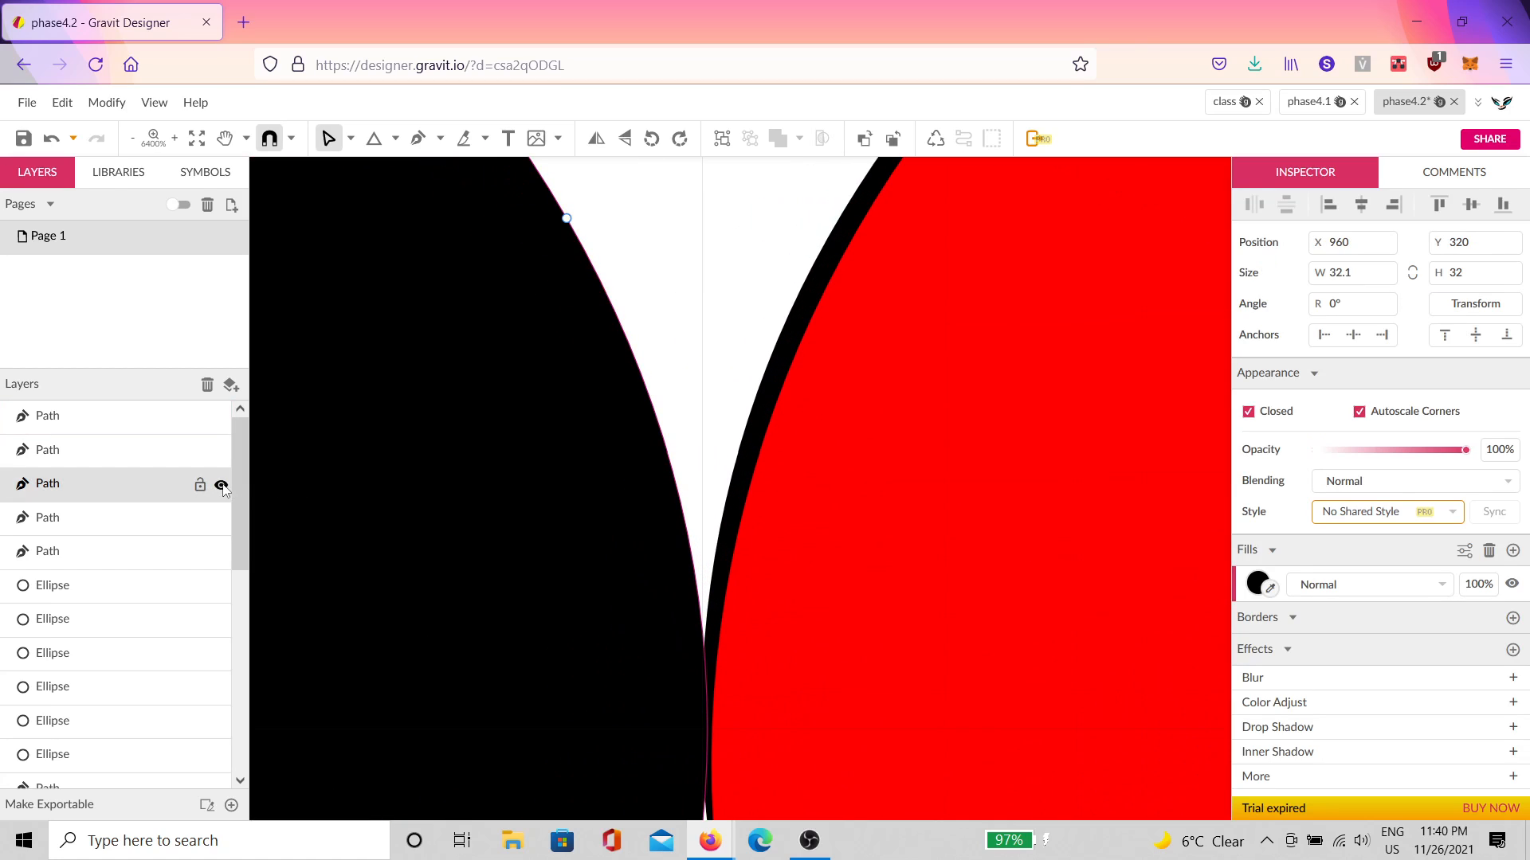
{"action": "left_click", "coordinate": [221, 485]}
Step: Zoom in to inspect the red circle's edge and select the red circle
{"action": "scroll", "coordinate": [825, 438], "scroll_direction": "up", "scroll_amount": 3}
{"action": "scroll", "coordinate": [940, 461], "scroll_direction": "down", "scroll_amount": 4}
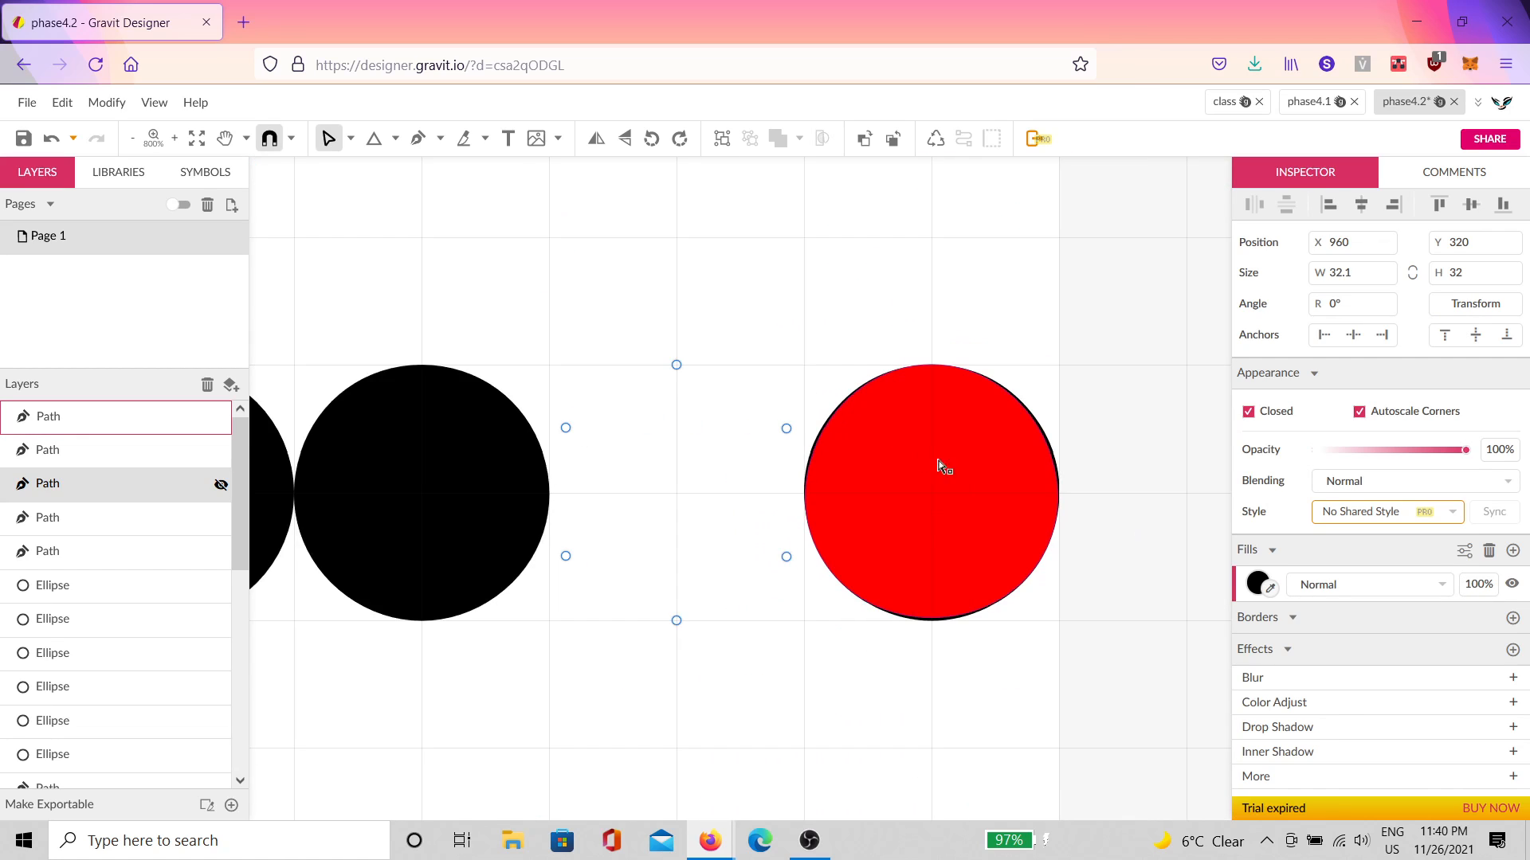
{"action": "scroll", "coordinate": [994, 447], "scroll_direction": "up", "scroll_amount": 3}
{"action": "scroll", "coordinate": [796, 413], "scroll_direction": "up", "scroll_amount": 3}
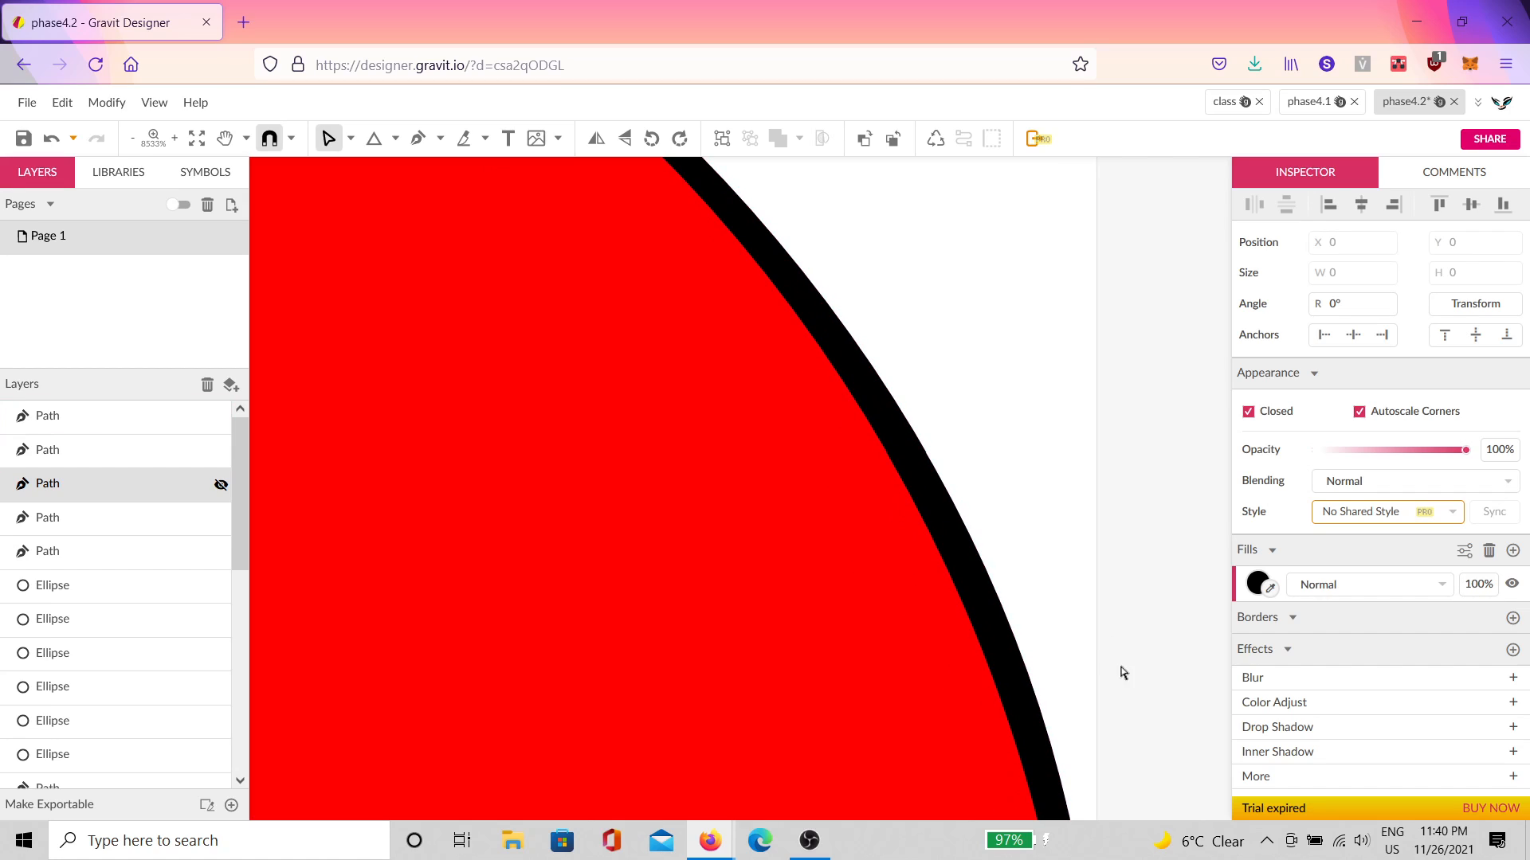
{"action": "scroll", "coordinate": [990, 478], "scroll_direction": "down", "scroll_amount": 5}
{"action": "scroll", "coordinate": [934, 666], "scroll_direction": "down", "scroll_amount": 6}
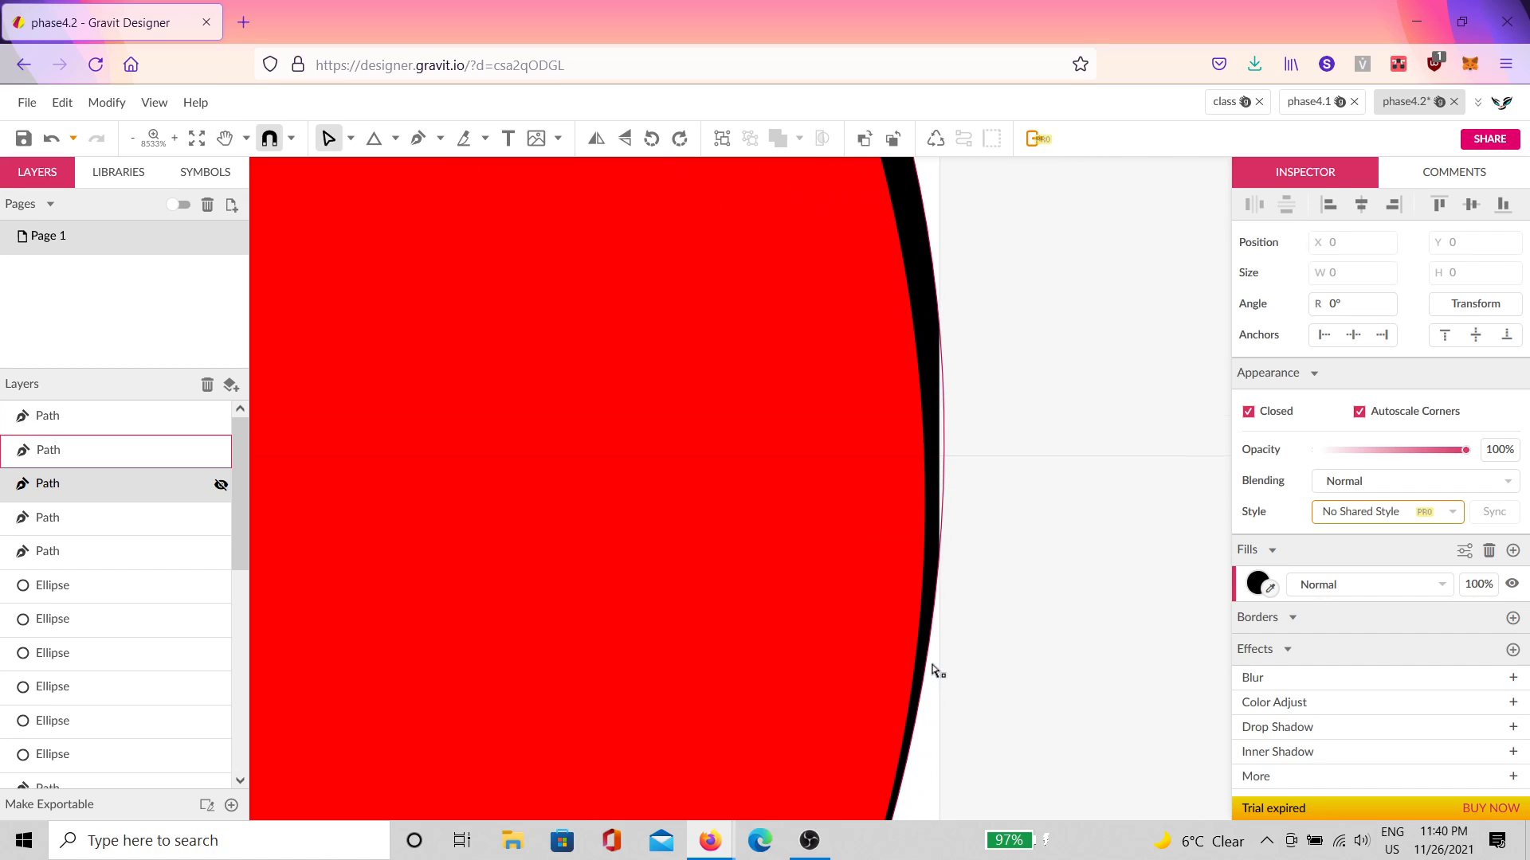
{"action": "scroll", "coordinate": [840, 601], "scroll_direction": "down", "scroll_amount": 6}
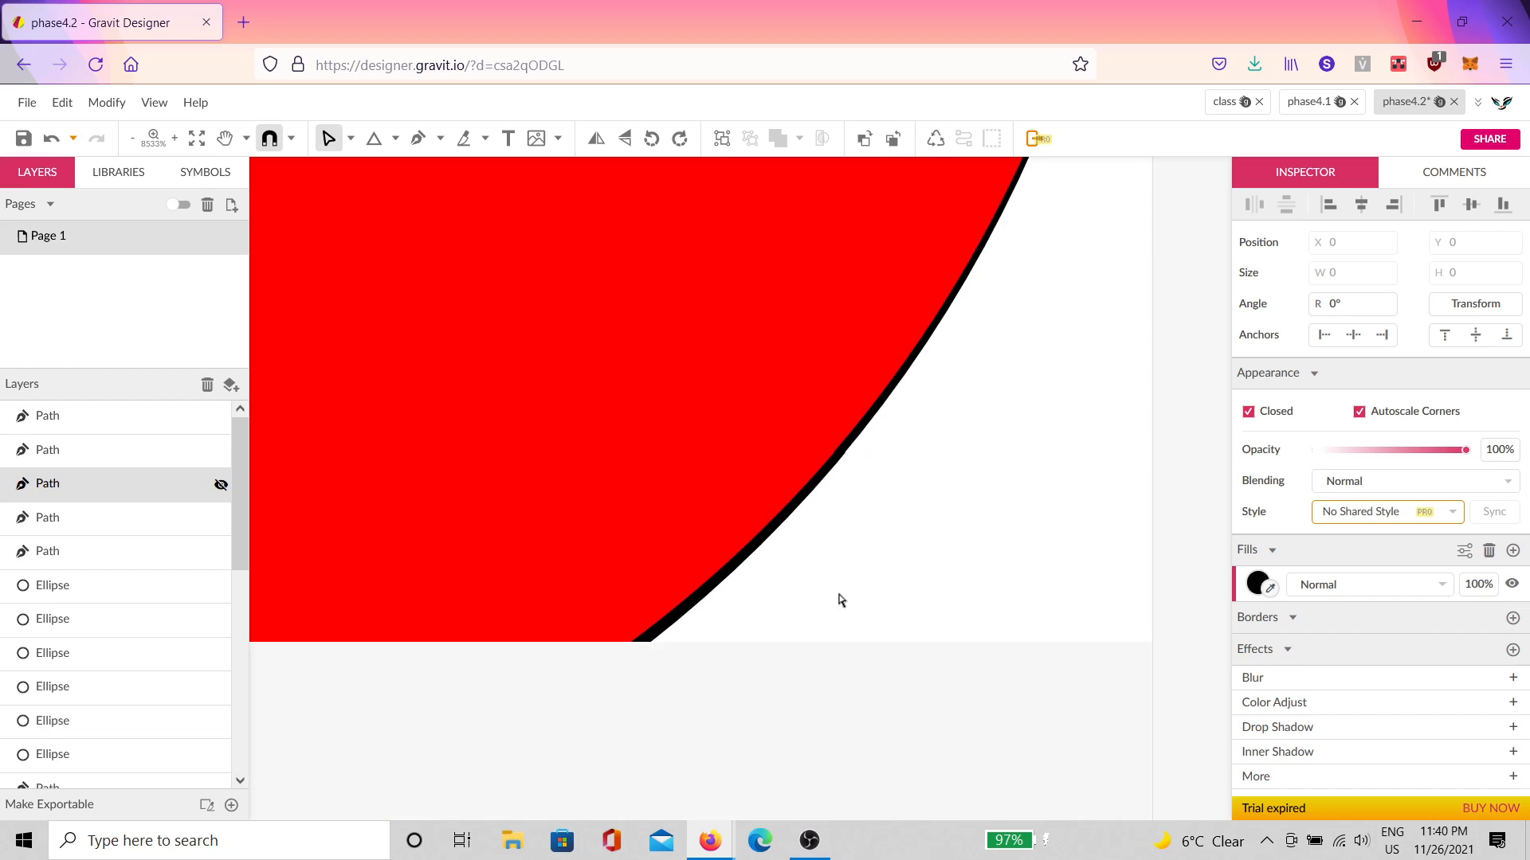
{"action": "scroll", "coordinate": [910, 553], "scroll_direction": "down", "scroll_amount": 10}
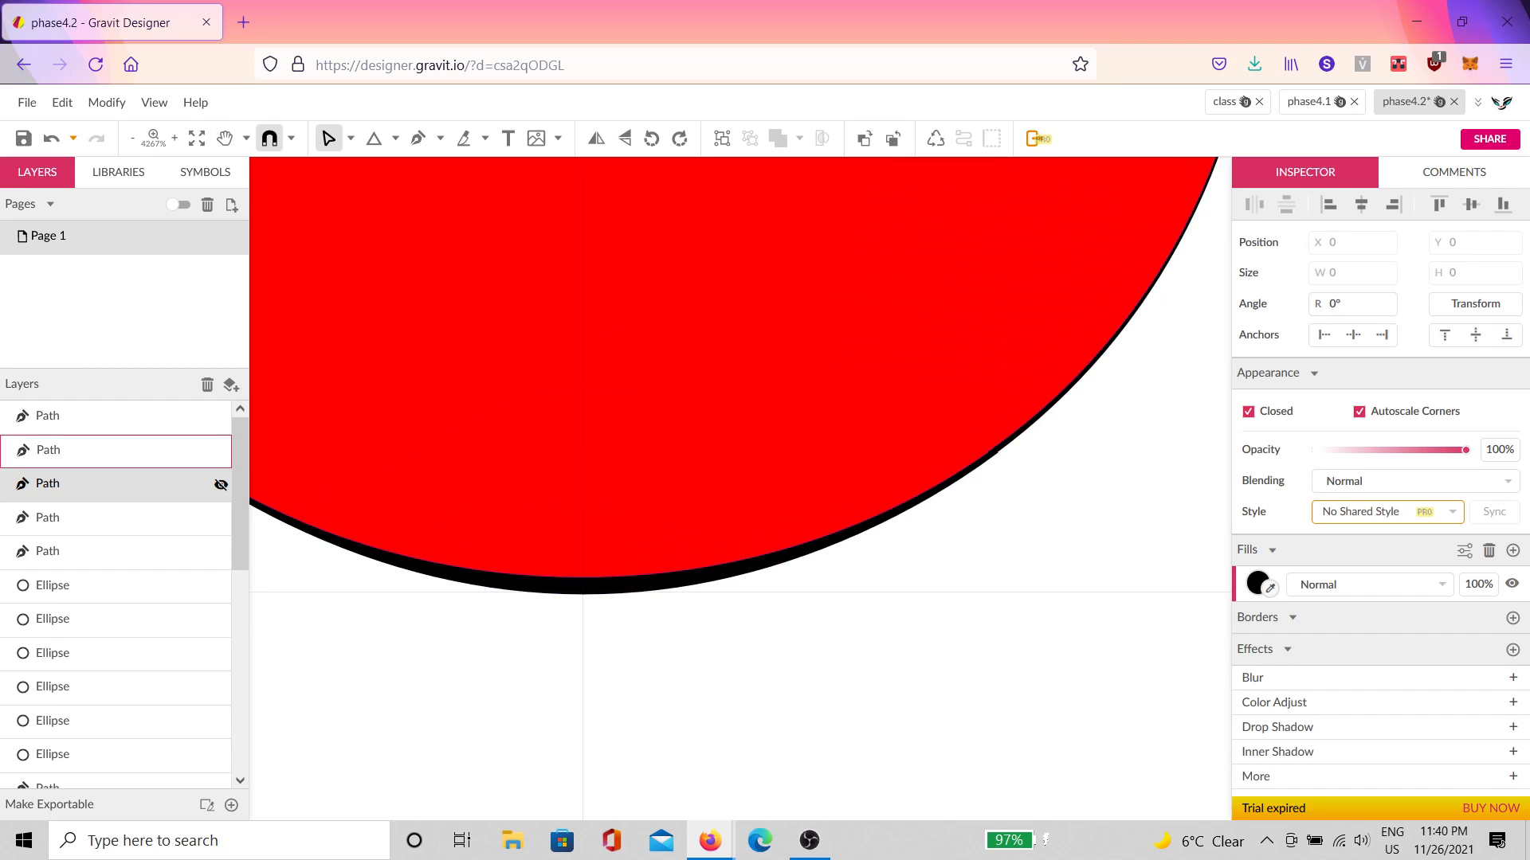
{"action": "scroll", "coordinate": [799, 444], "scroll_direction": "up", "scroll_amount": 6}
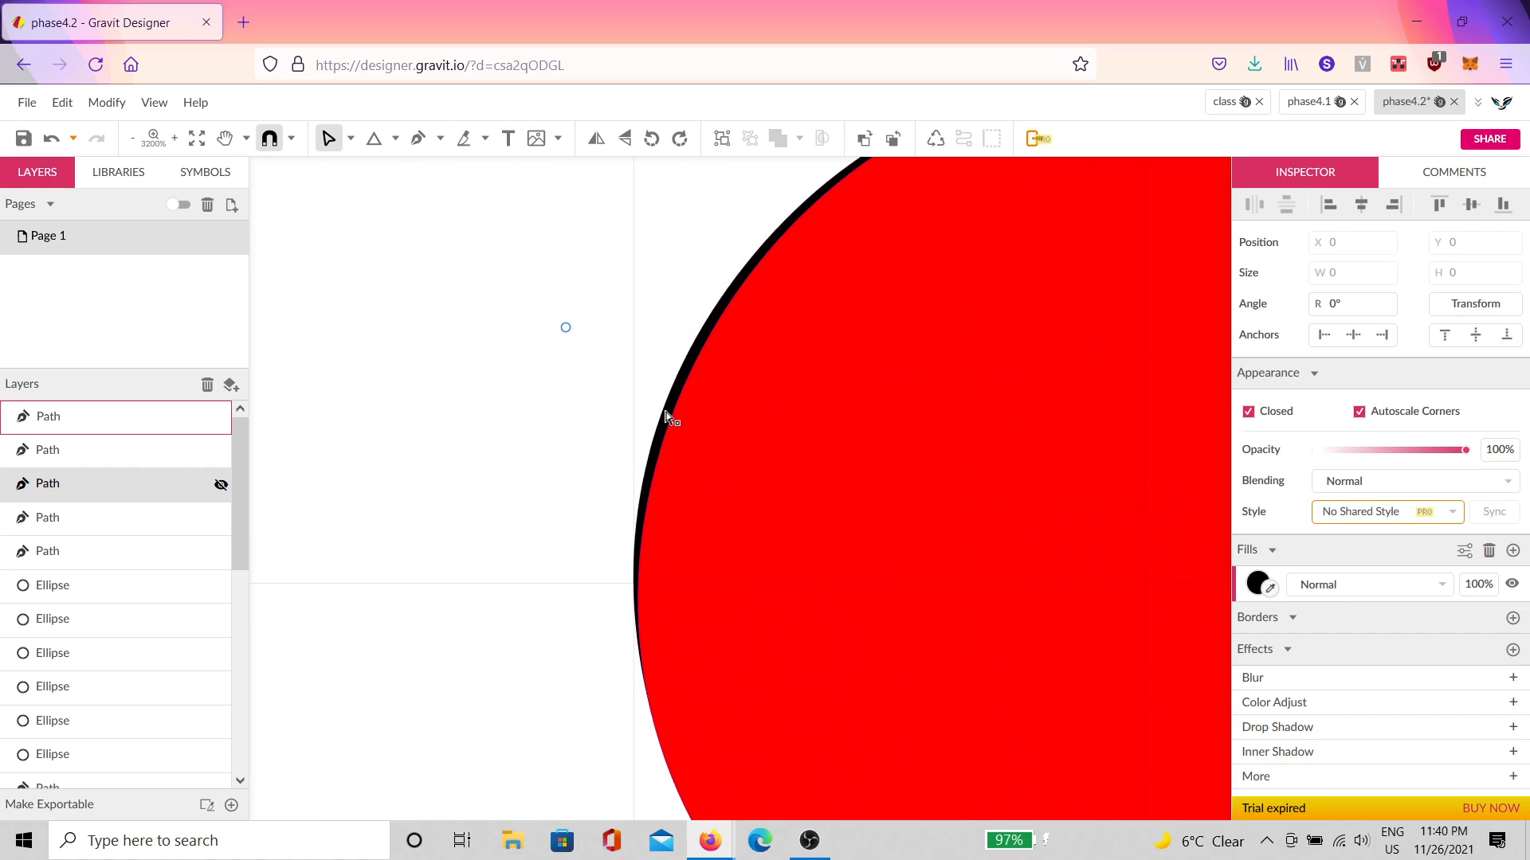
{"action": "left_click", "coordinate": [665, 415]}
{"action": "scroll", "coordinate": [558, 440], "scroll_direction": "down", "scroll_amount": 3}
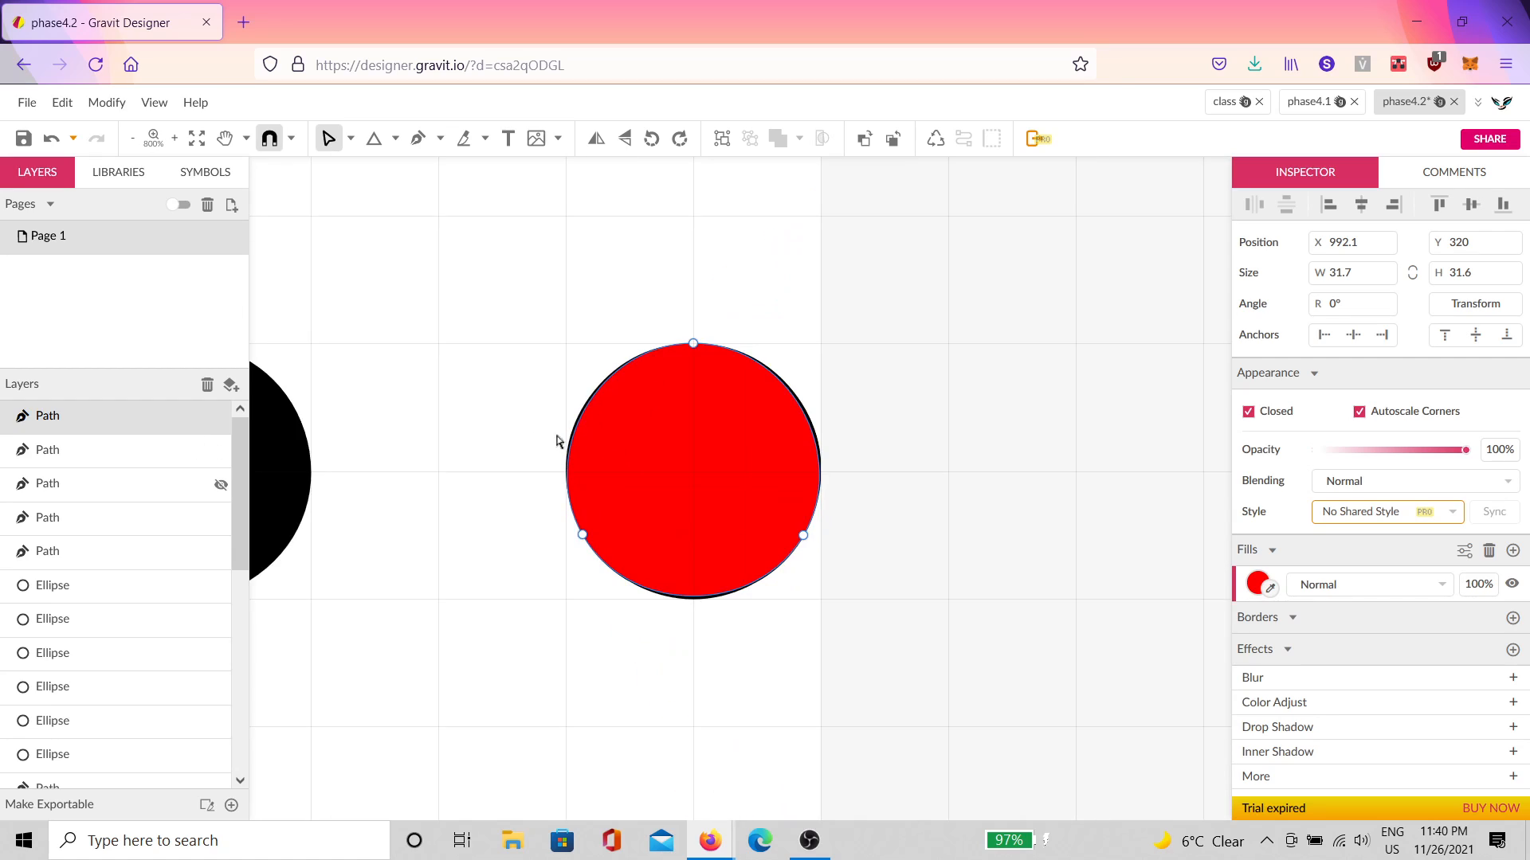
Step: Toggle the red and black shapes' anchors between Straight and Mirror, leaving the red shape round
{"action": "left_click_drag", "start_coordinate": [877, 298], "coordinate": [522, 610]}
{"action": "left_click", "coordinate": [1336, 445]}
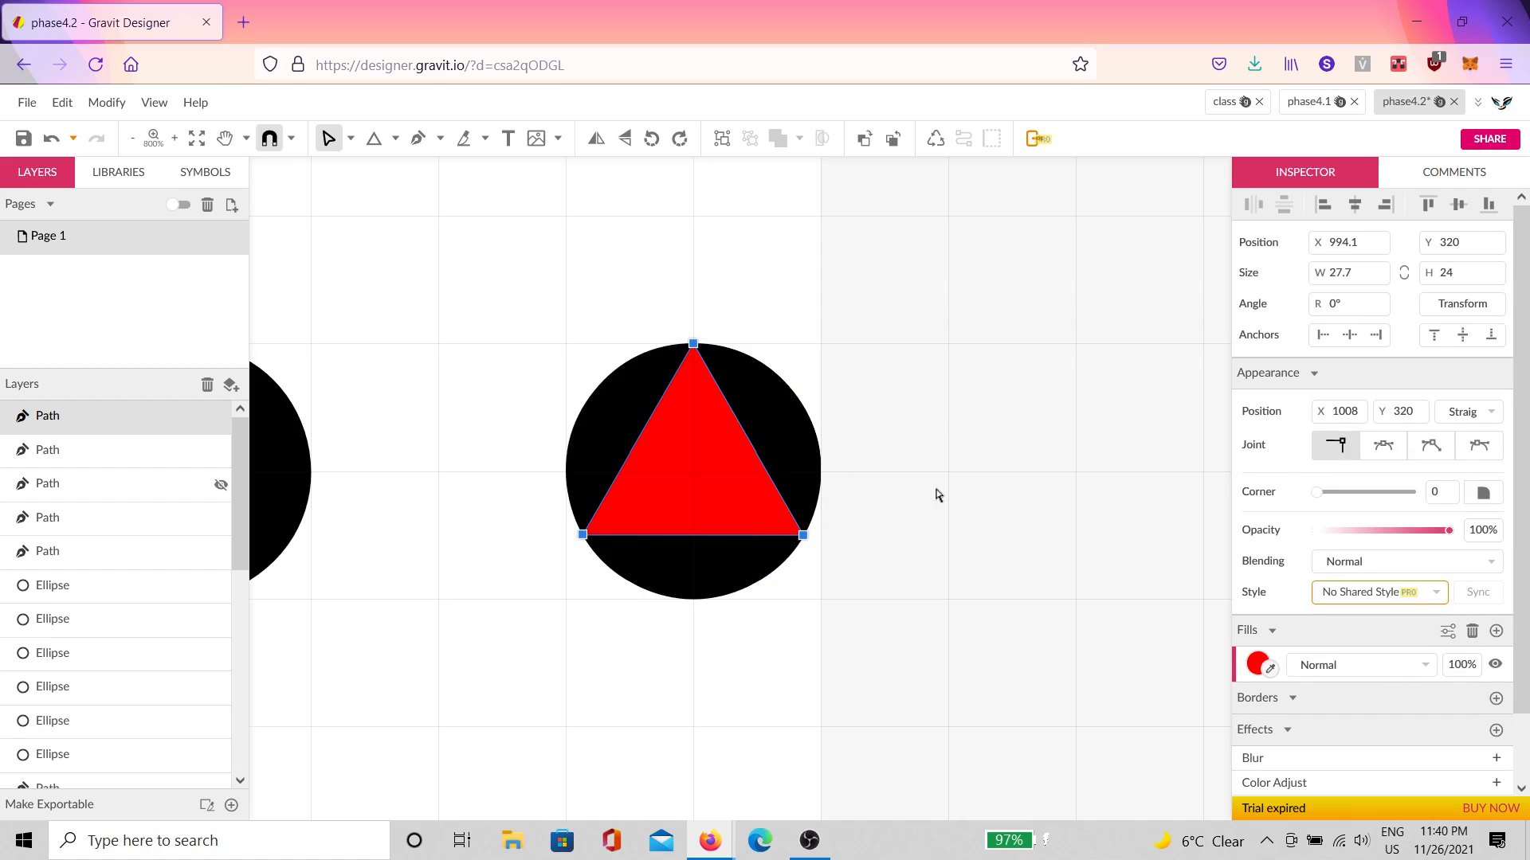
{"action": "left_click", "coordinate": [784, 448]}
{"action": "left_click_drag", "start_coordinate": [939, 319], "coordinate": [471, 683]}
{"action": "left_click", "coordinate": [1336, 445]}
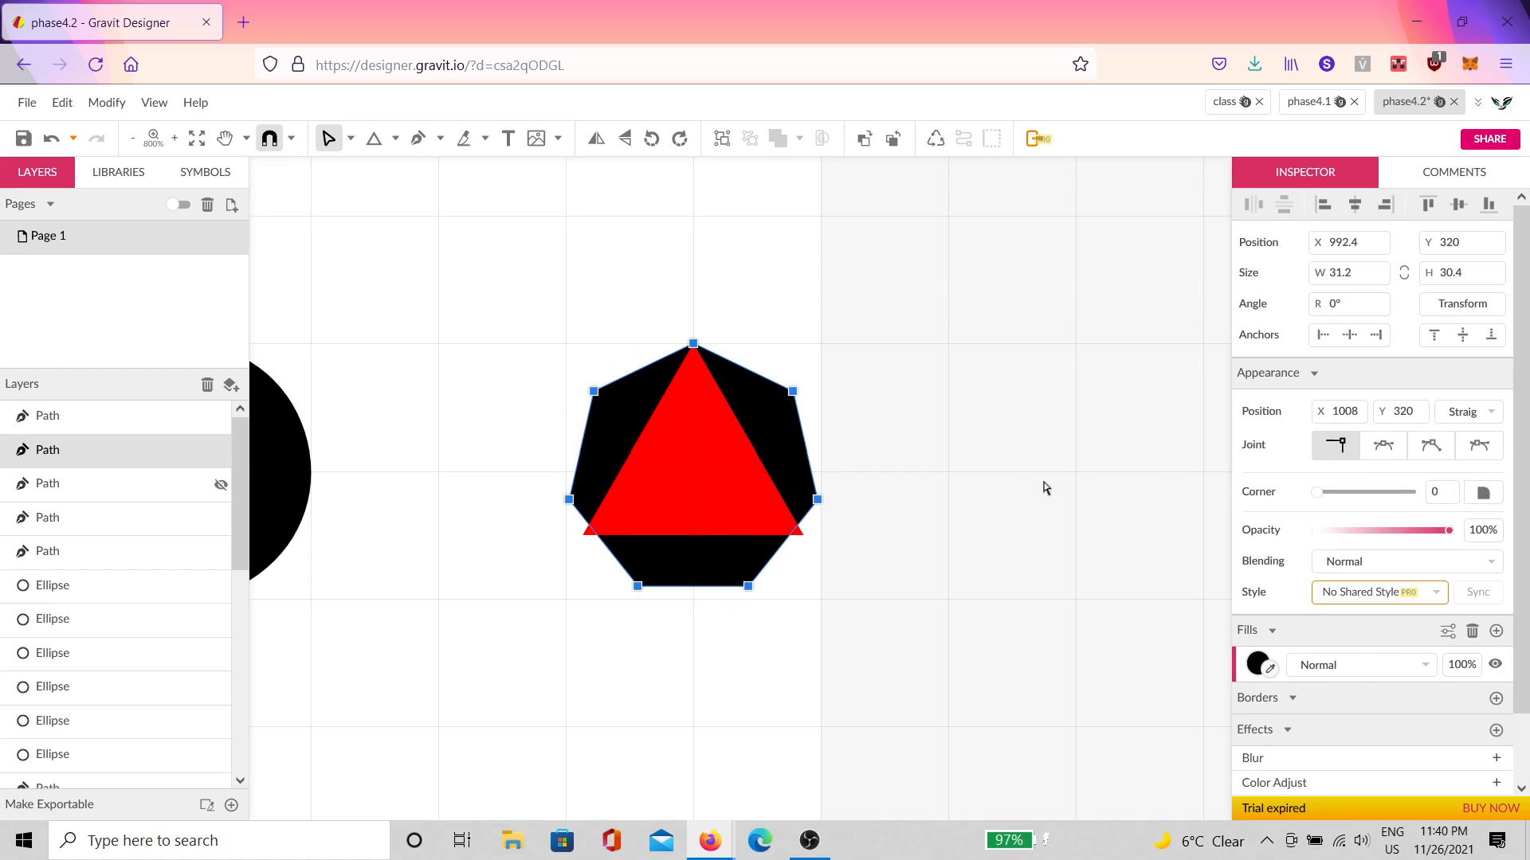
{"action": "left_click", "coordinate": [1383, 445]}
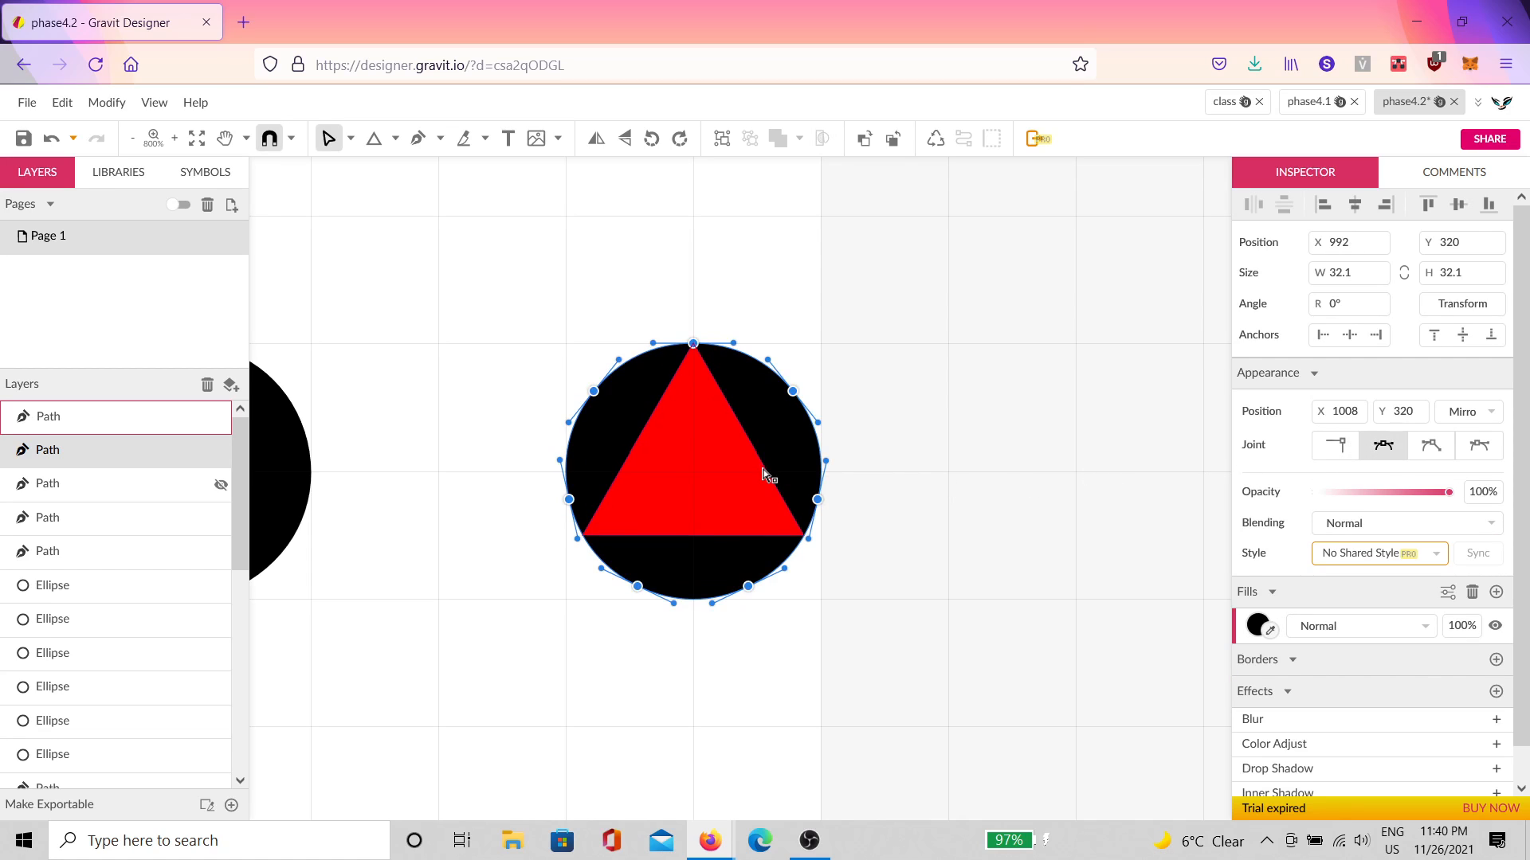
{"action": "left_click", "coordinate": [784, 458]}
{"action": "left_click_drag", "start_coordinate": [913, 290], "coordinate": [523, 649]}
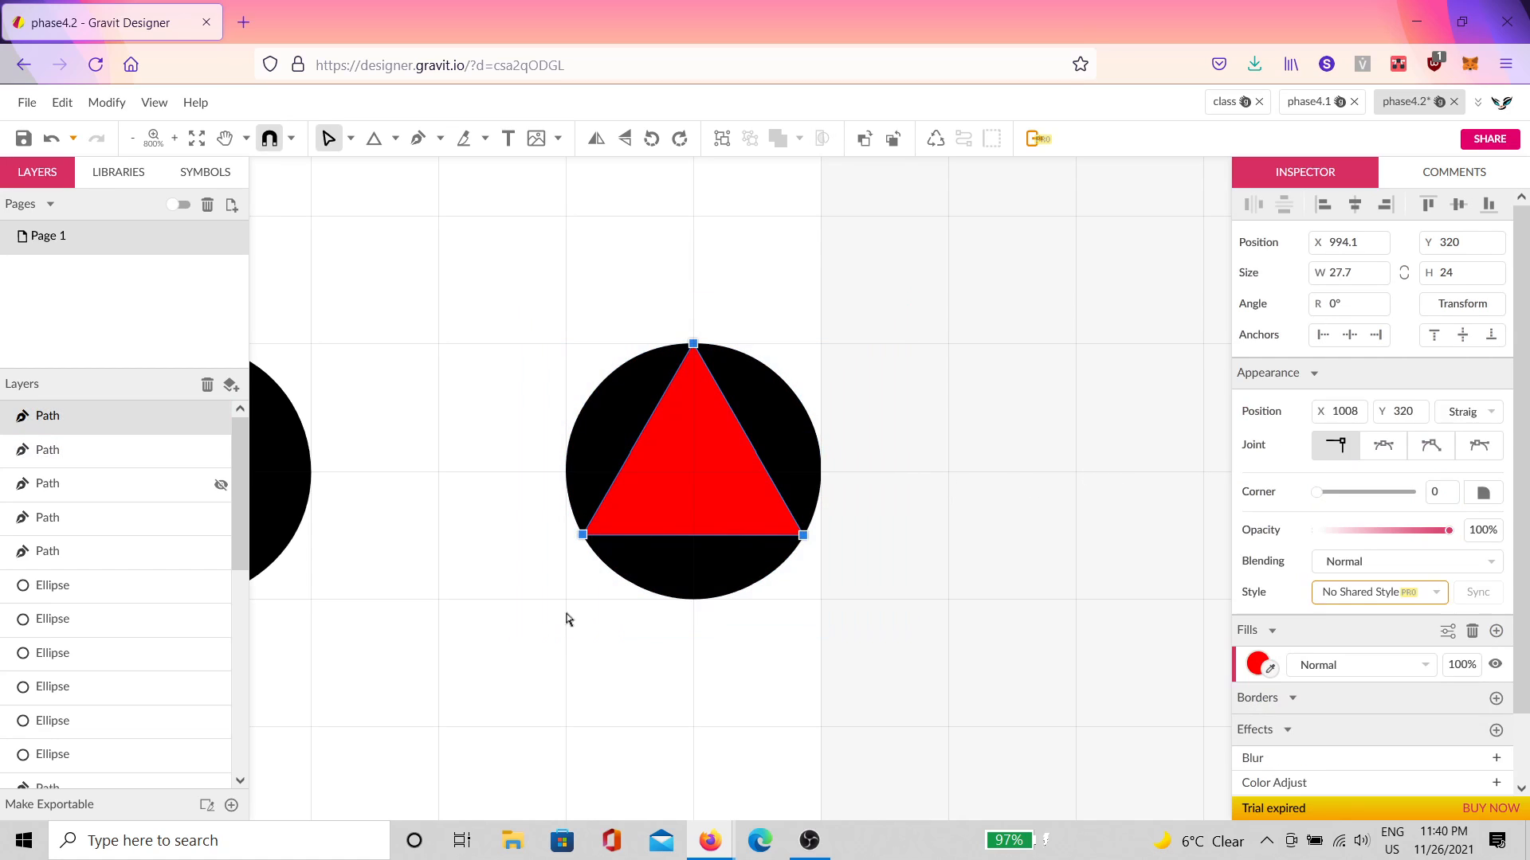
{"action": "left_click", "coordinate": [1383, 445]}
{"action": "scroll", "coordinate": [510, 363], "scroll_direction": "up", "scroll_amount": 2}
{"action": "left_click", "coordinate": [883, 291]}
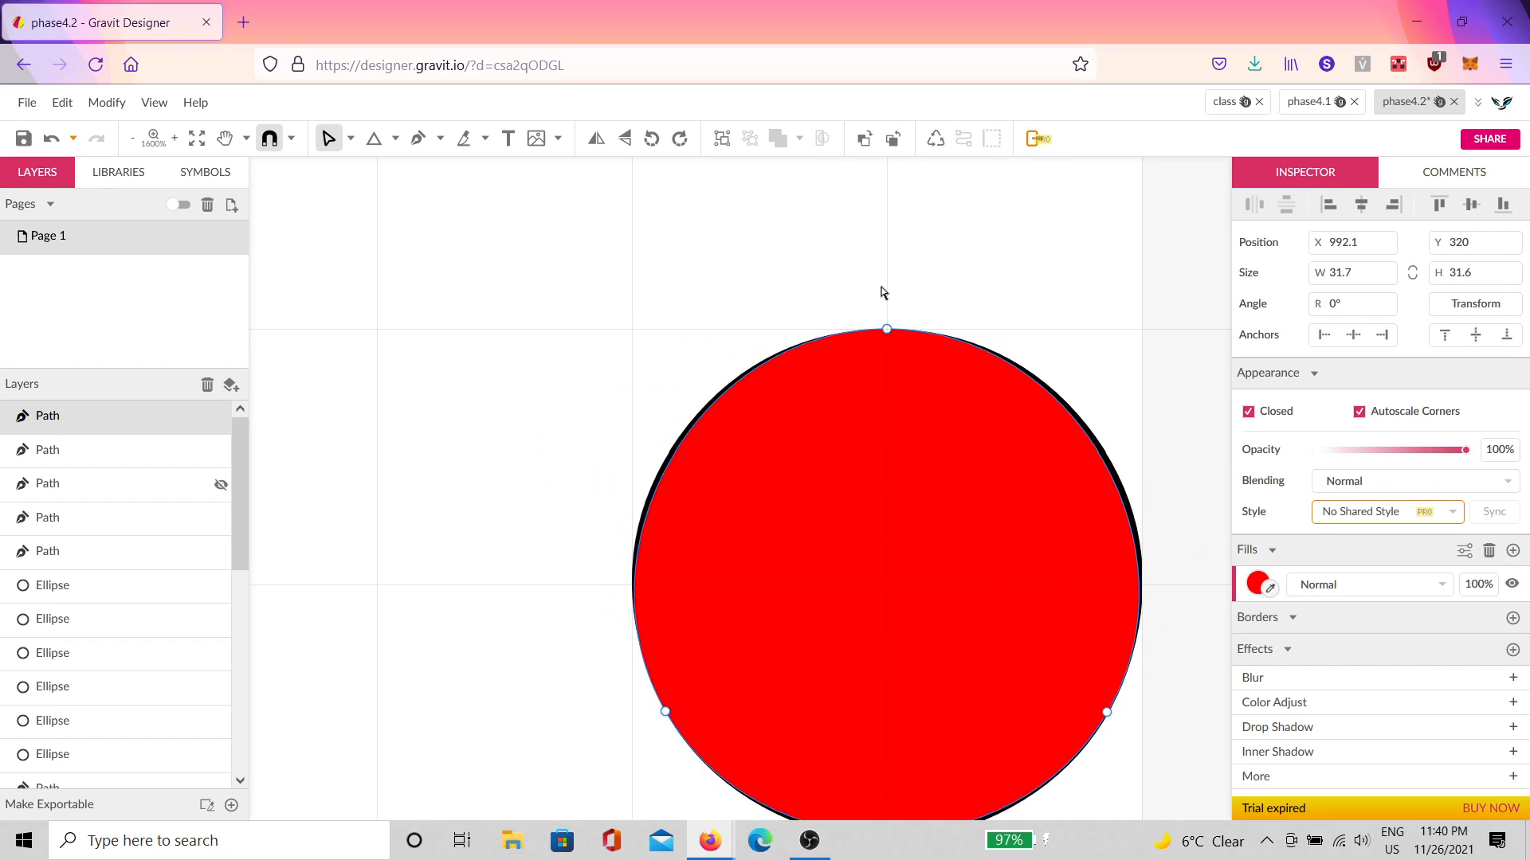
Step: Pan around the red circle to inspect its bottom, right and top edges
{"action": "scroll", "coordinate": [882, 292], "scroll_direction": "up", "scroll_amount": 2}
{"action": "scroll", "coordinate": [847, 430], "scroll_direction": "up", "scroll_amount": 2}
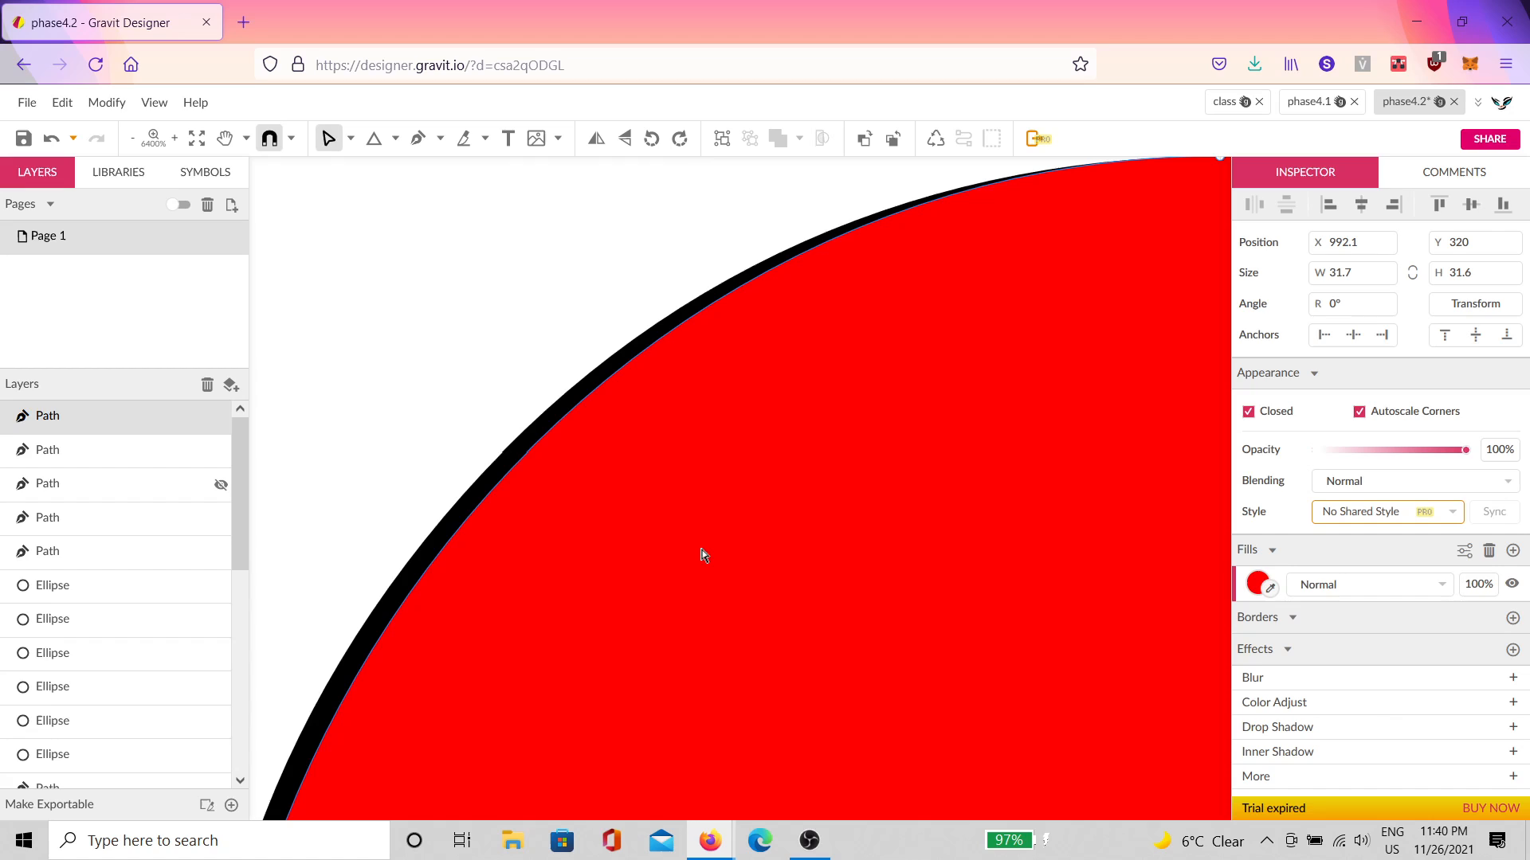
{"action": "left_click_drag", "start_coordinate": [701, 549], "coordinate": [829, 307]}
{"action": "left_click_drag", "start_coordinate": [679, 628], "coordinate": [785, 314]}
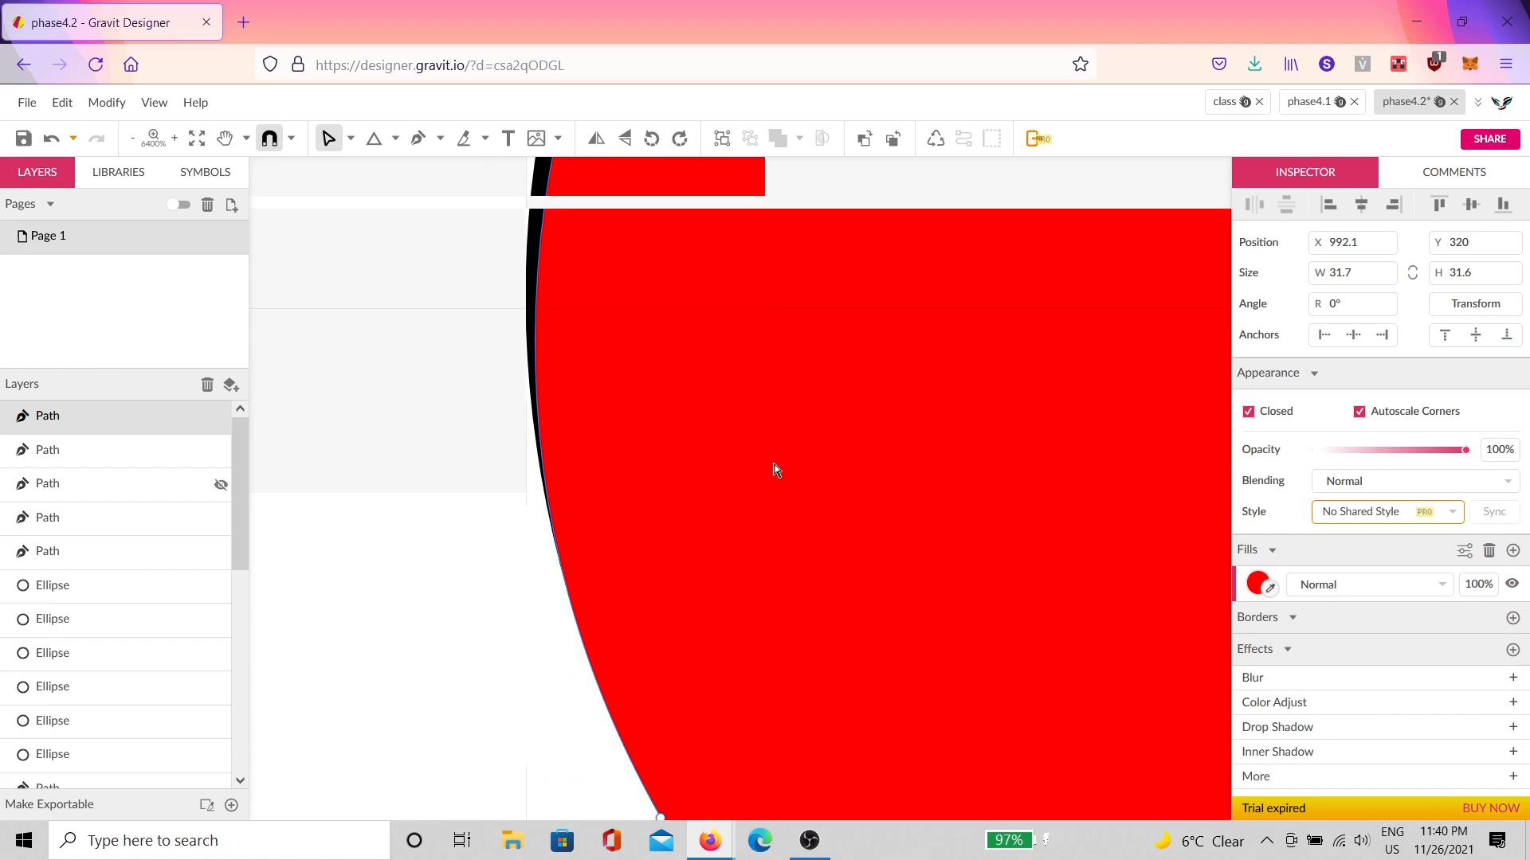
{"action": "left_click_drag", "start_coordinate": [796, 641], "coordinate": [627, 239]}
{"action": "left_click_drag", "start_coordinate": [811, 518], "coordinate": [629, 181]}
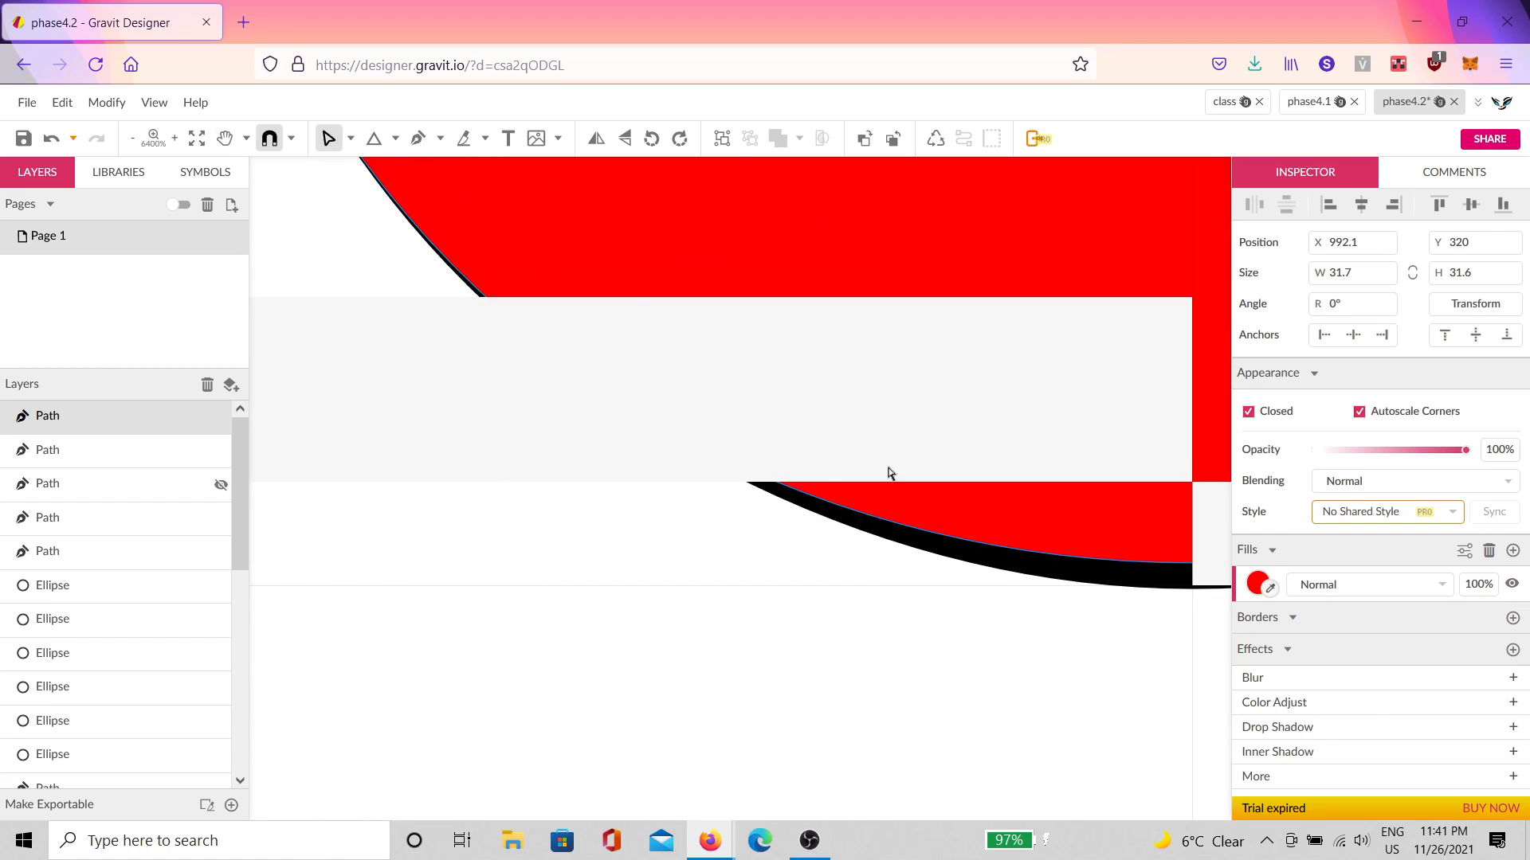
{"action": "left_click_drag", "start_coordinate": [890, 473], "coordinate": [496, 485]}
{"action": "left_click_drag", "start_coordinate": [920, 498], "coordinate": [452, 669]}
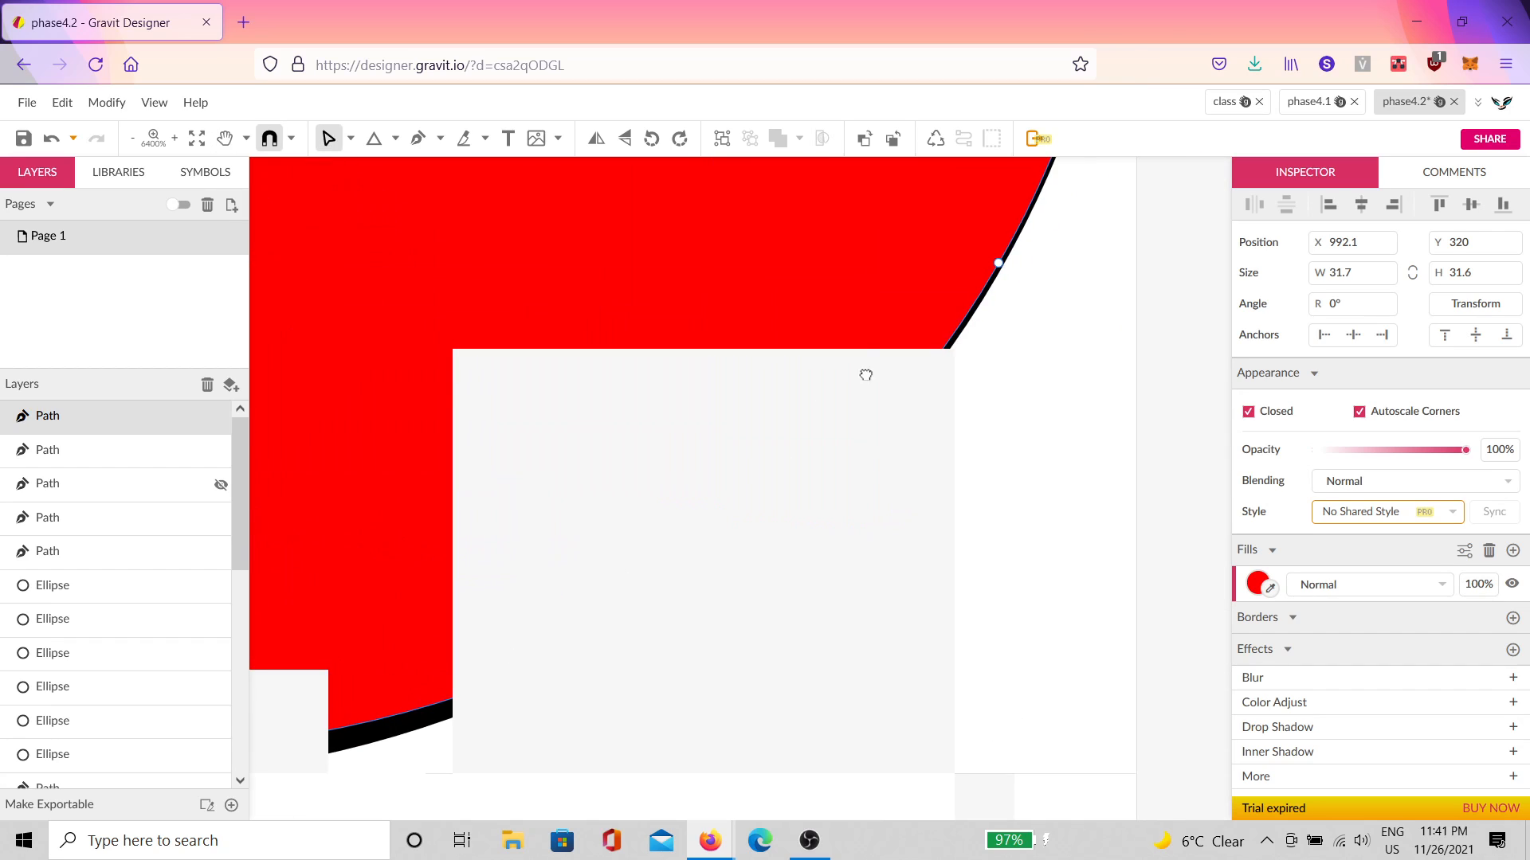
{"action": "left_click_drag", "start_coordinate": [866, 374], "coordinate": [1010, 777]}
{"action": "left_click_drag", "start_coordinate": [734, 537], "coordinate": [1023, 656]}
{"action": "left_click_drag", "start_coordinate": [595, 494], "coordinate": [802, 563]}
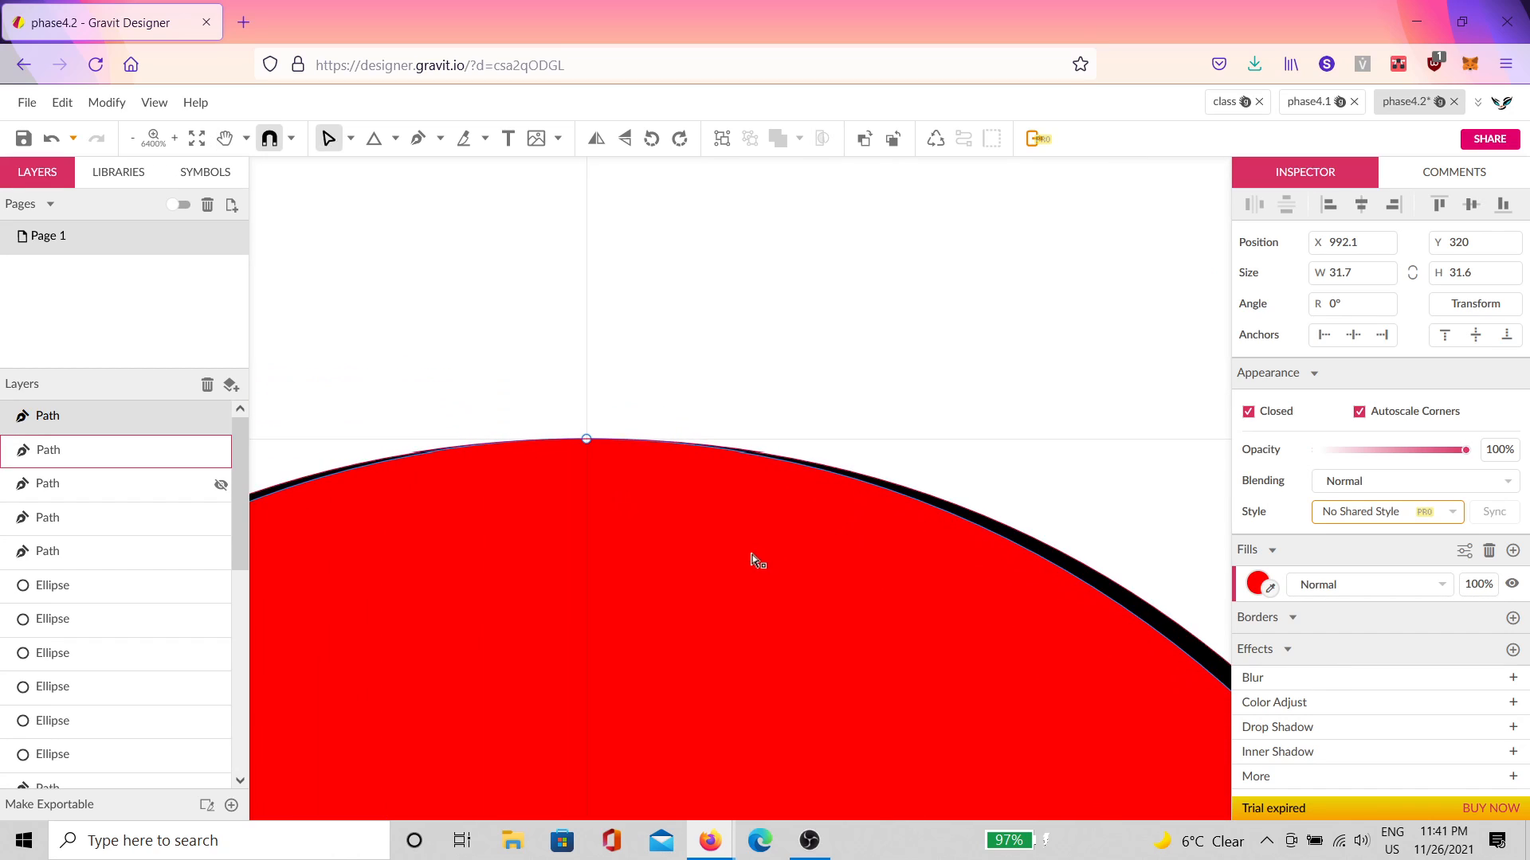
{"action": "scroll", "coordinate": [757, 562], "scroll_direction": "down", "scroll_amount": 3}
{"action": "scroll", "coordinate": [948, 454], "scroll_direction": "down", "scroll_amount": 2}
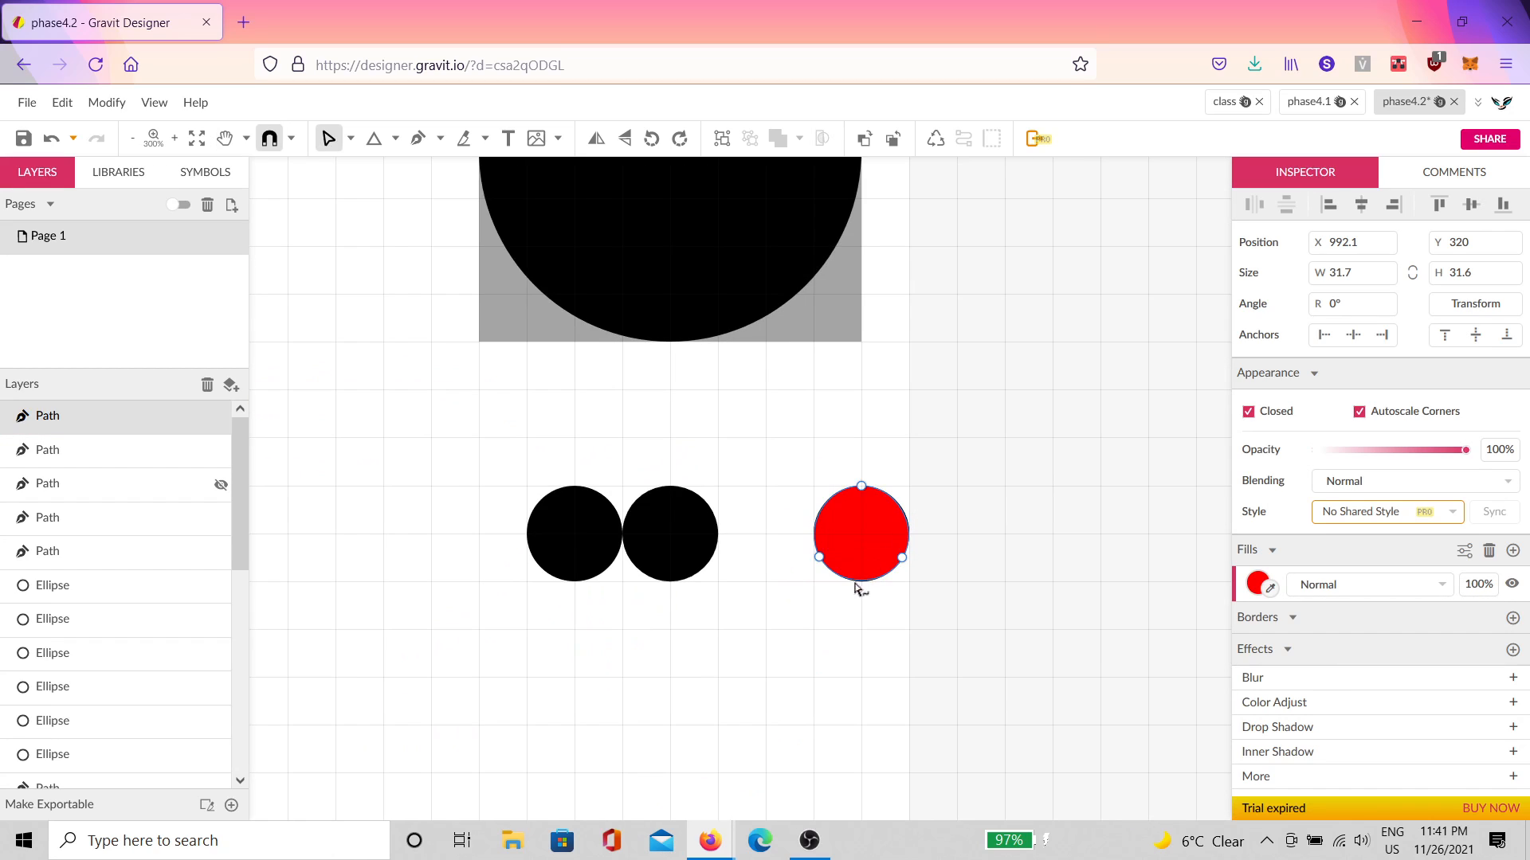
Step: Delete the two small black circles, then unhide the hidden black circle and delete it too
{"action": "left_click", "coordinate": [693, 560]}
{"action": "key", "text": "Delete"}
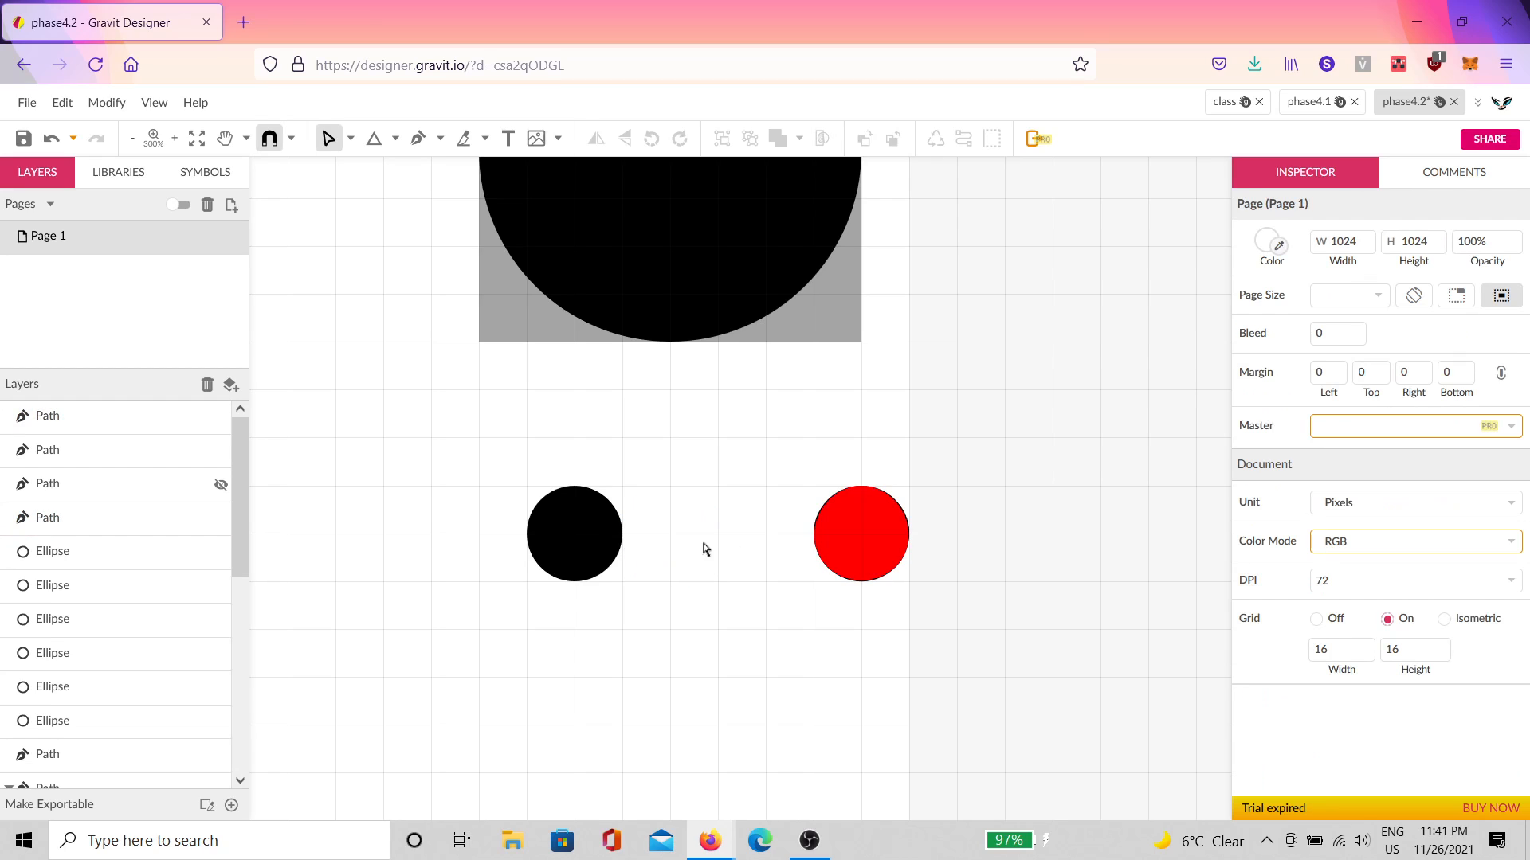
{"action": "left_click", "coordinate": [587, 554]}
{"action": "key", "text": "Delete"}
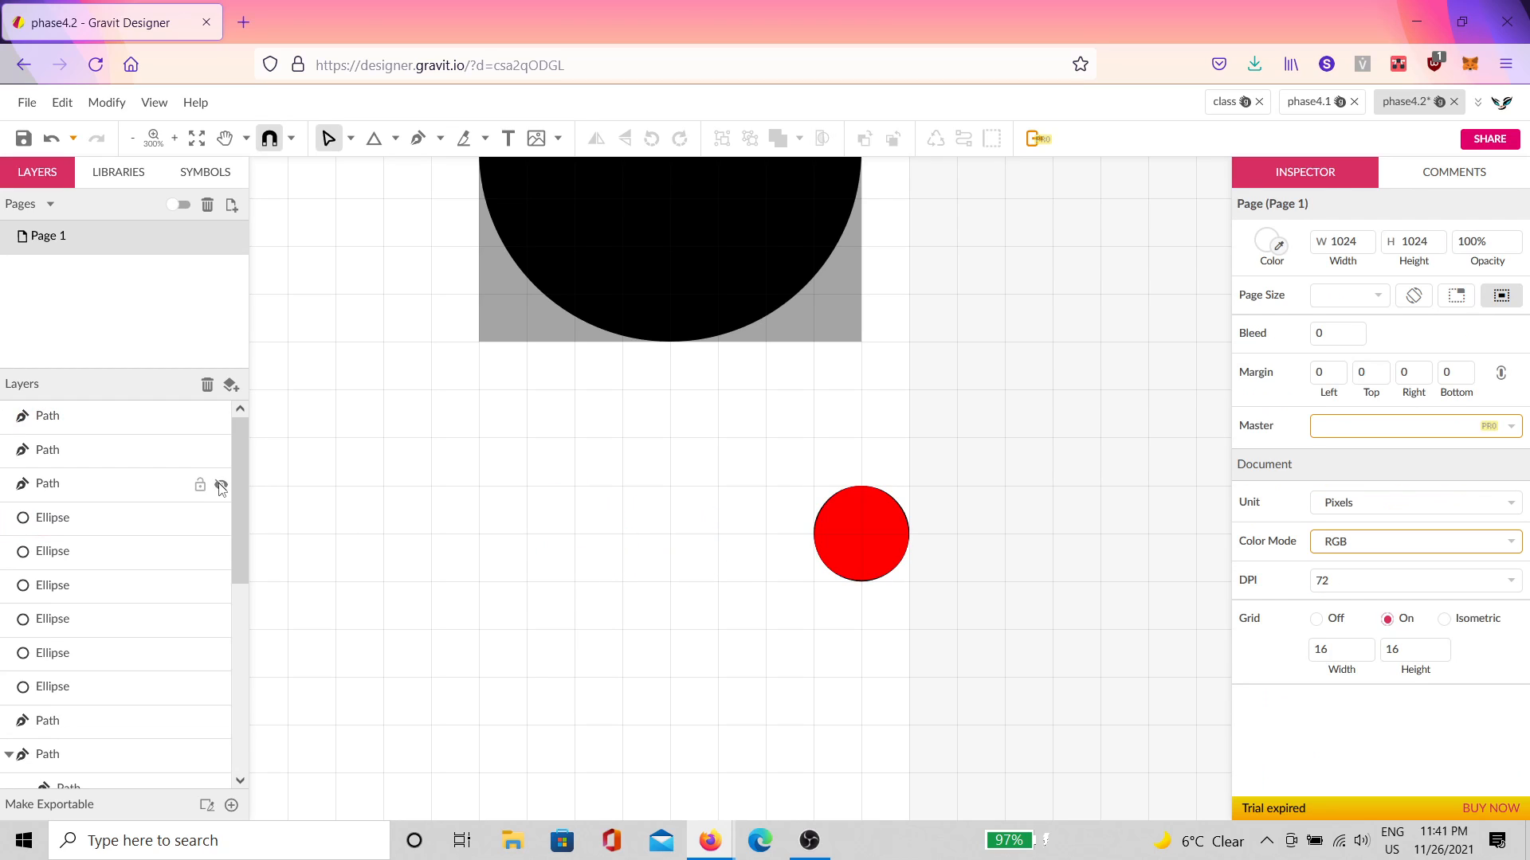
{"action": "left_click", "coordinate": [220, 484]}
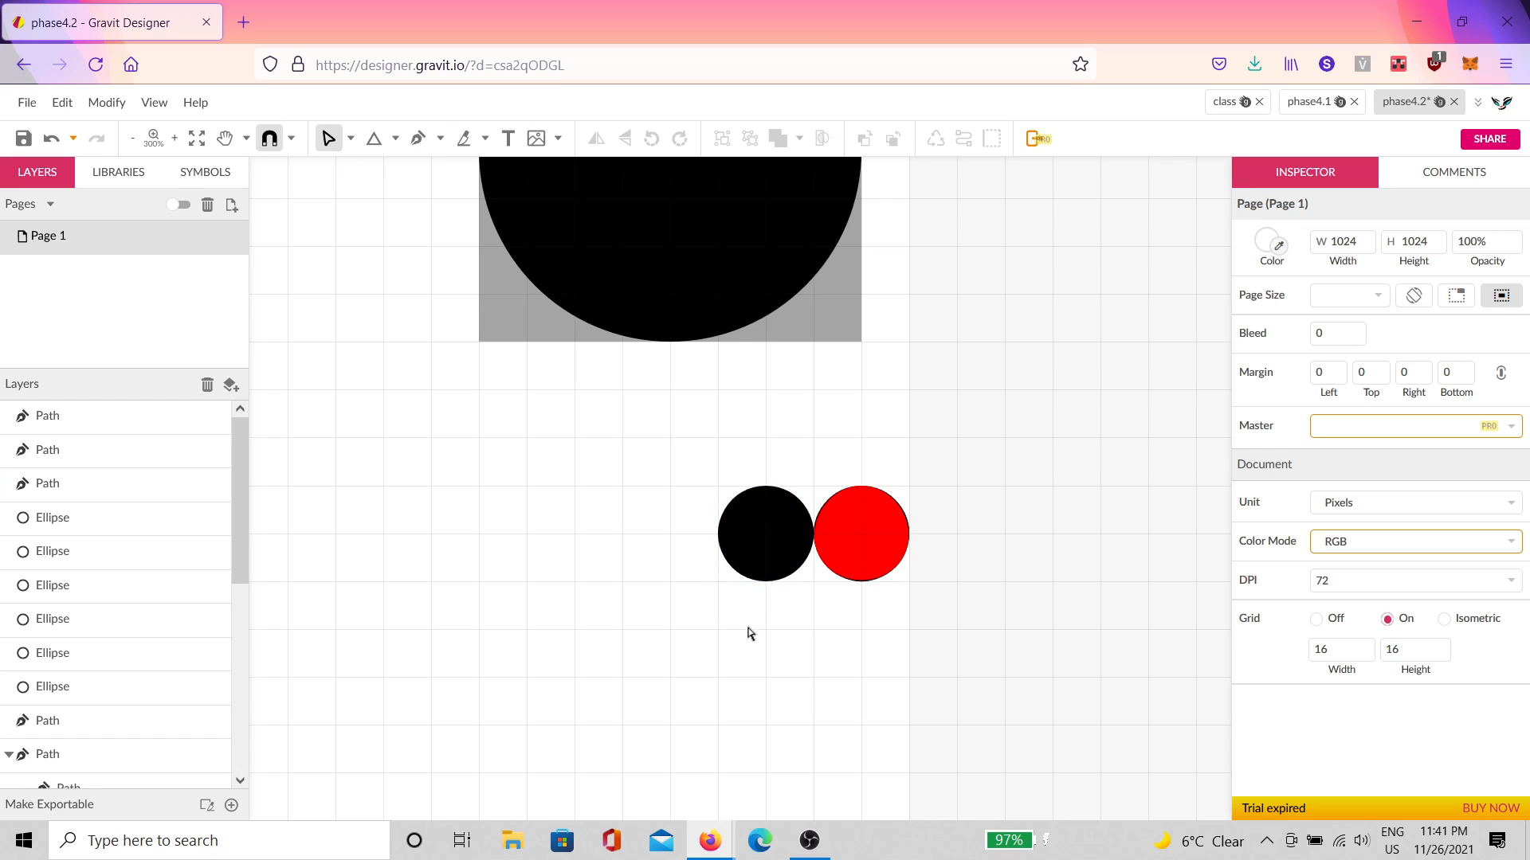
{"action": "left_click", "coordinate": [774, 540]}
{"action": "key", "text": "Delete"}
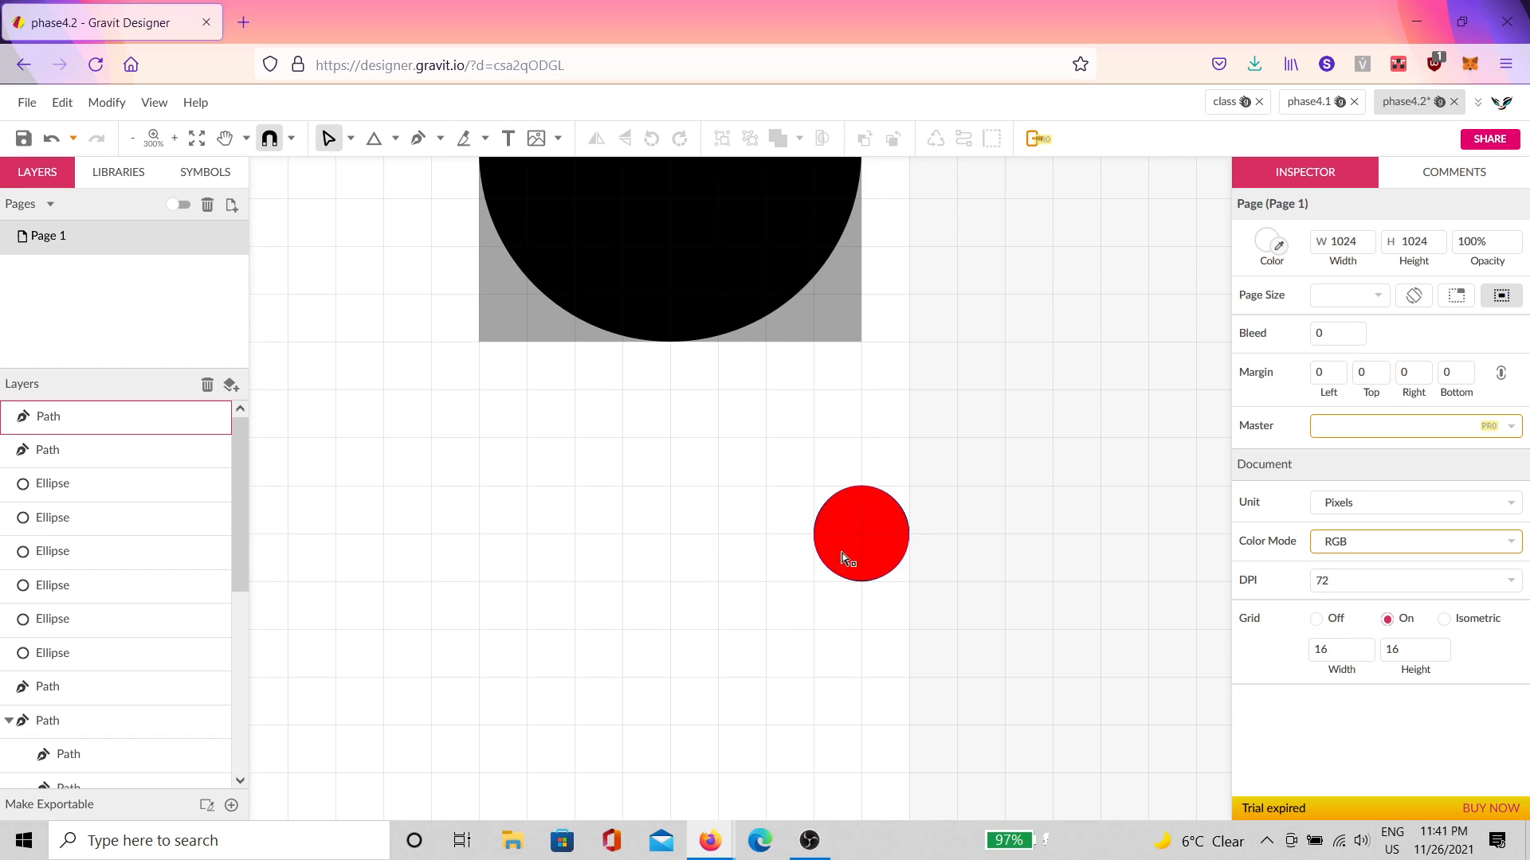
Step: Scale the red circle's paths up to 64 × 64 px by a corner handle
{"action": "left_click_drag", "start_coordinate": [968, 475], "coordinate": [701, 653]}
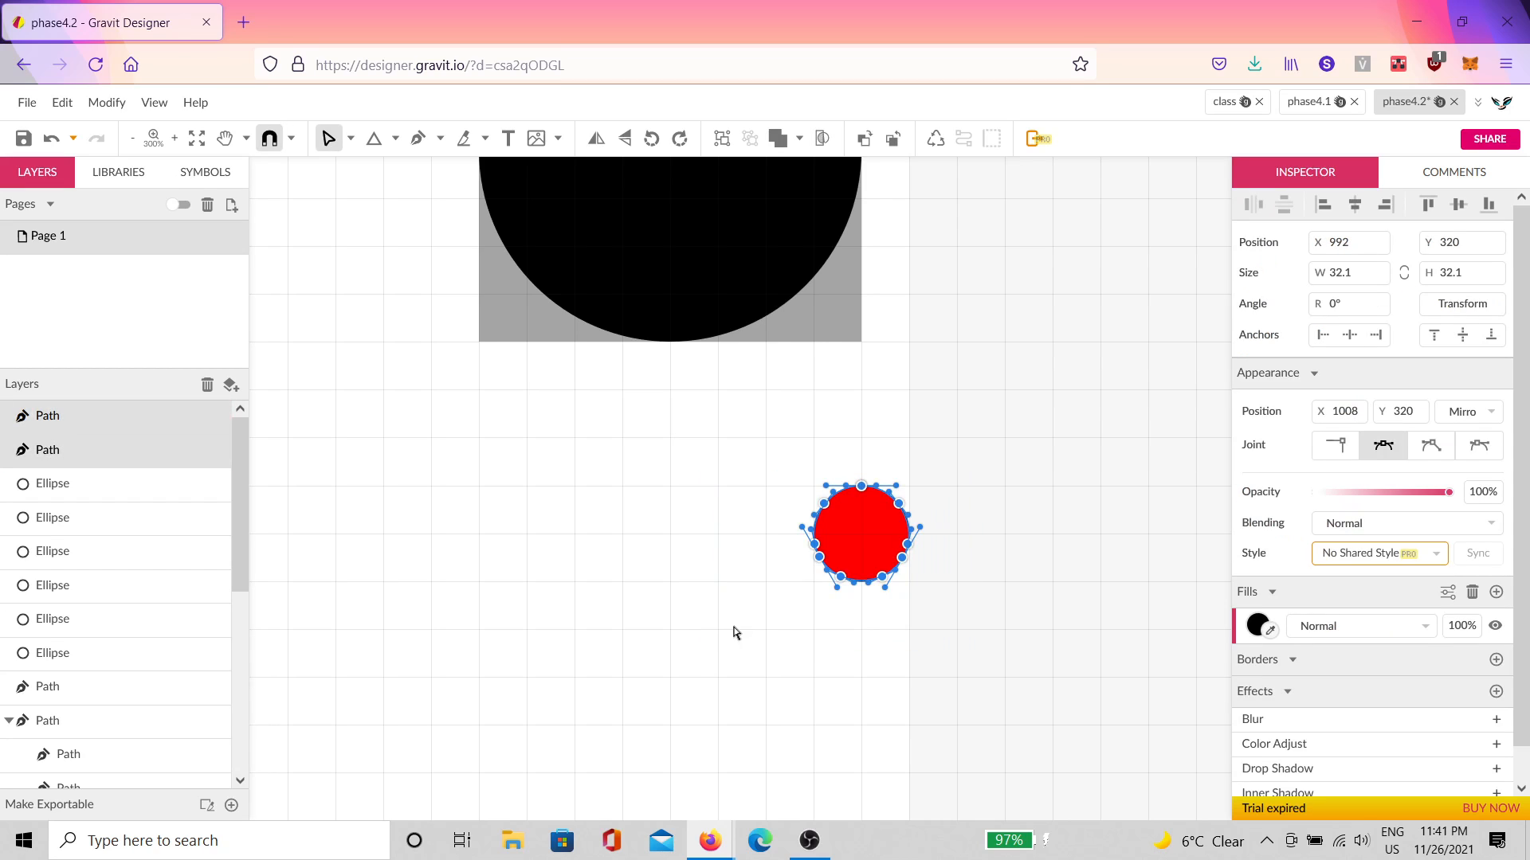
{"action": "scroll", "coordinate": [884, 556], "scroll_direction": "up", "scroll_amount": 4}
{"action": "left_click", "coordinate": [1082, 266]}
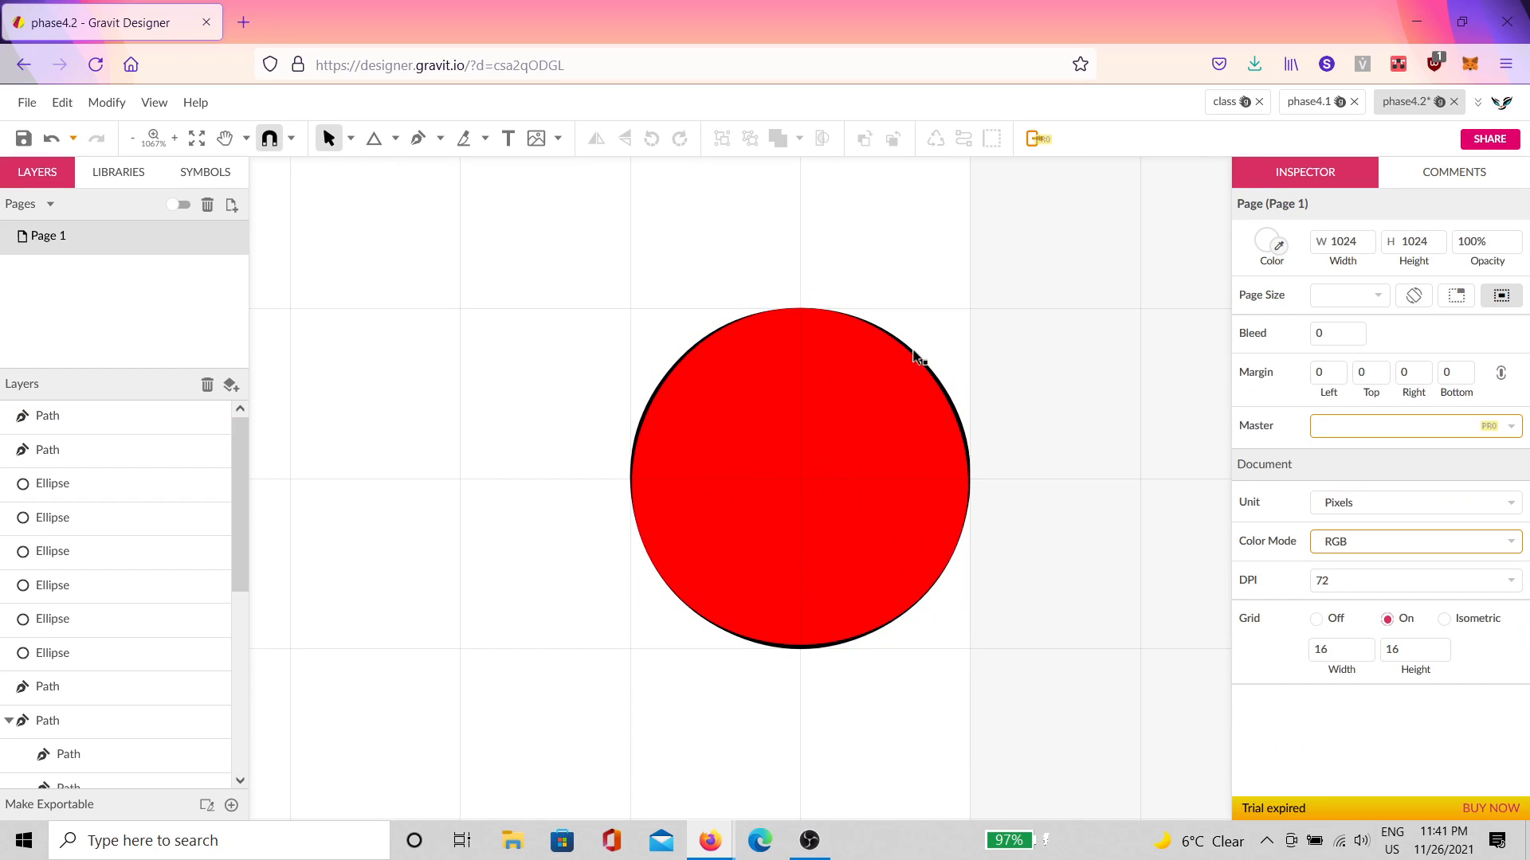
{"action": "left_click_drag", "start_coordinate": [1024, 265], "coordinate": [547, 728]}
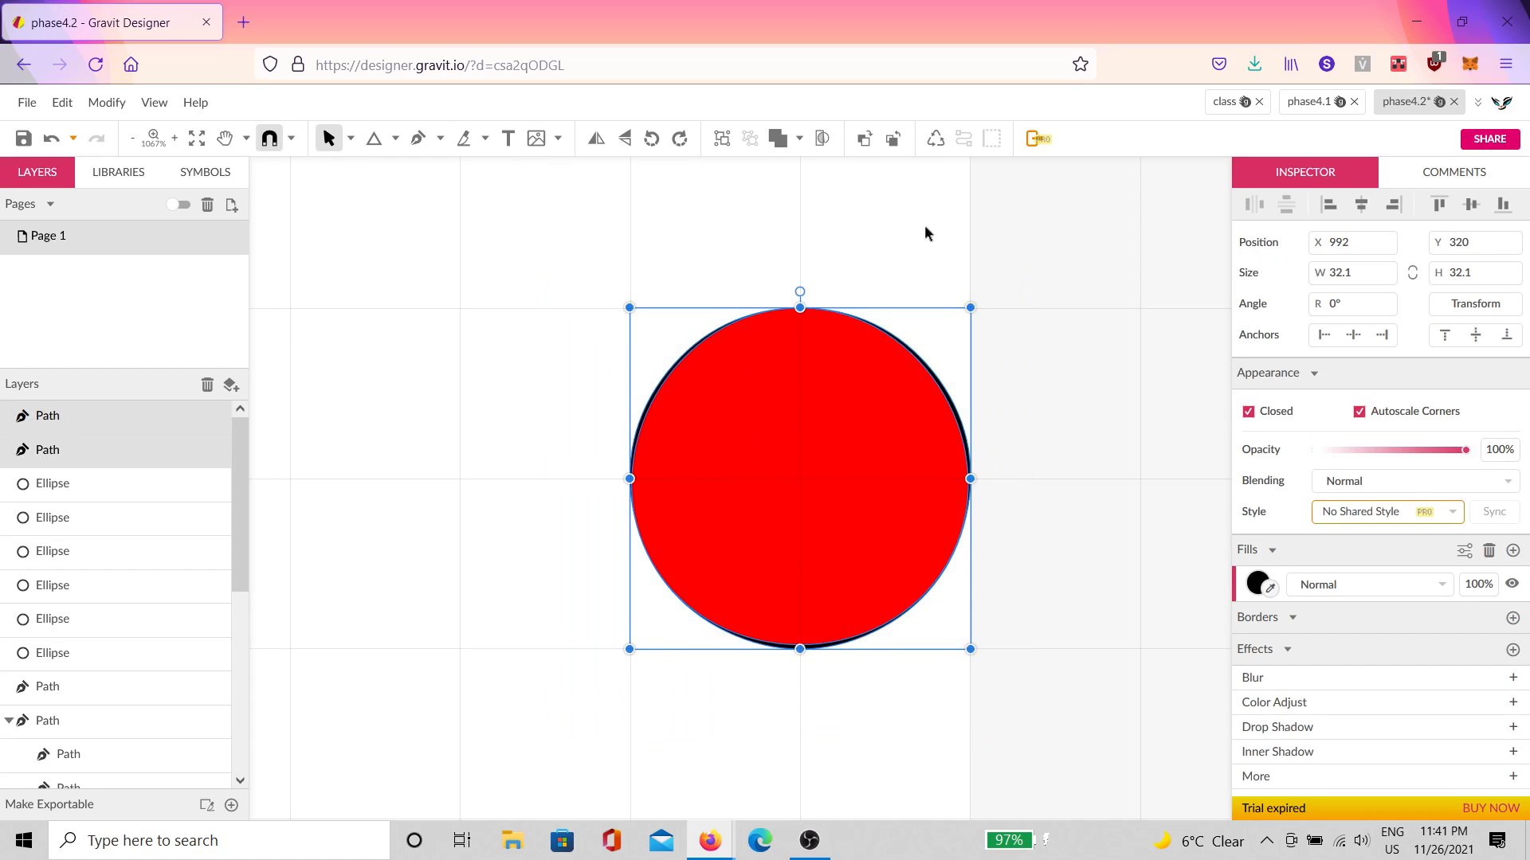
{"action": "scroll", "coordinate": [824, 422], "scroll_direction": "down", "scroll_amount": 6}
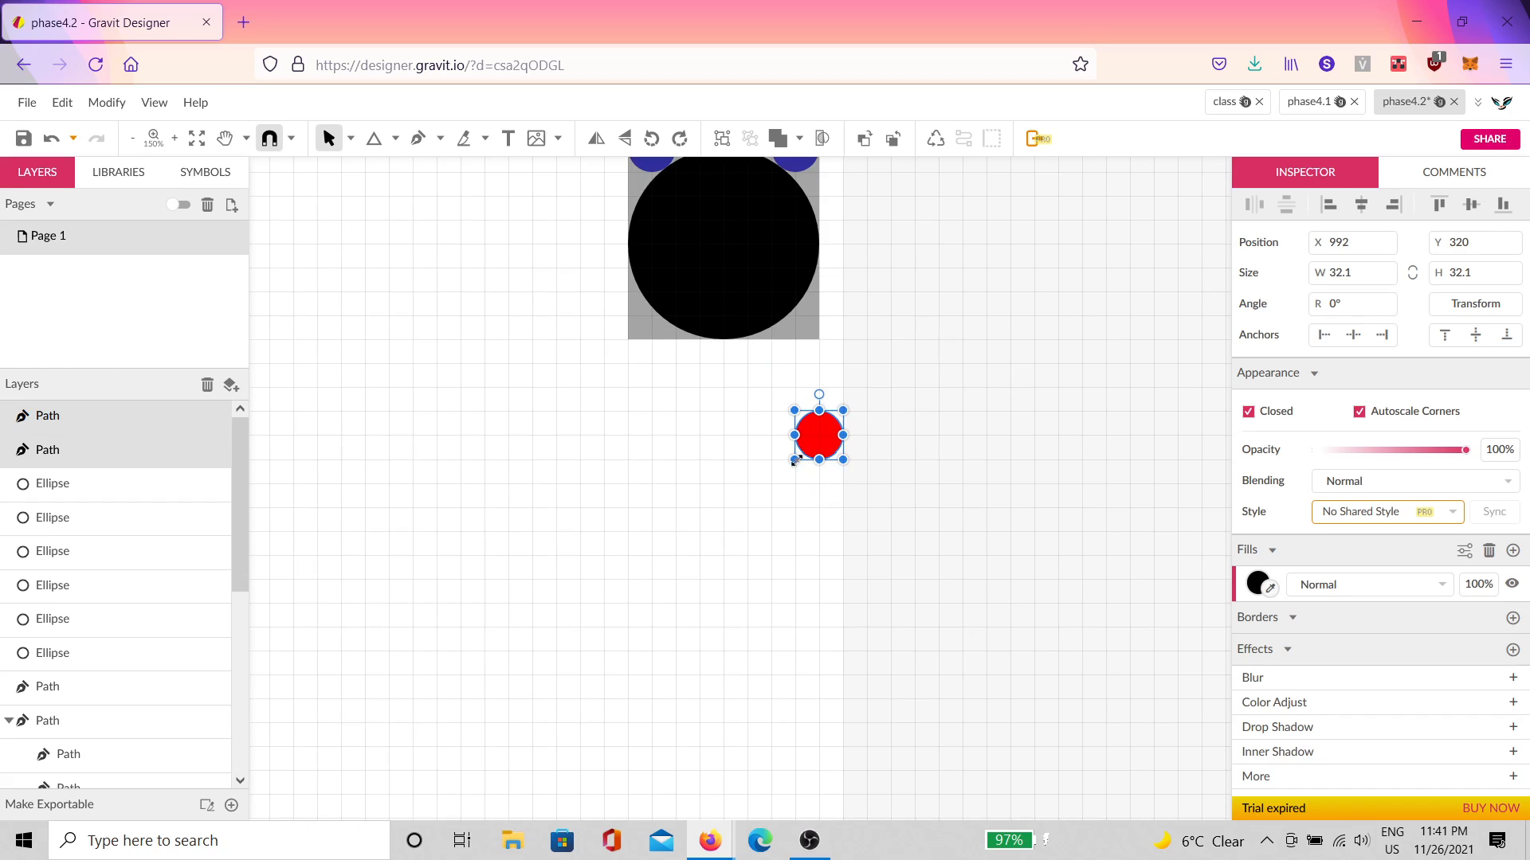
{"action": "left_click_drag", "start_coordinate": [795, 460], "coordinate": [742, 512]}
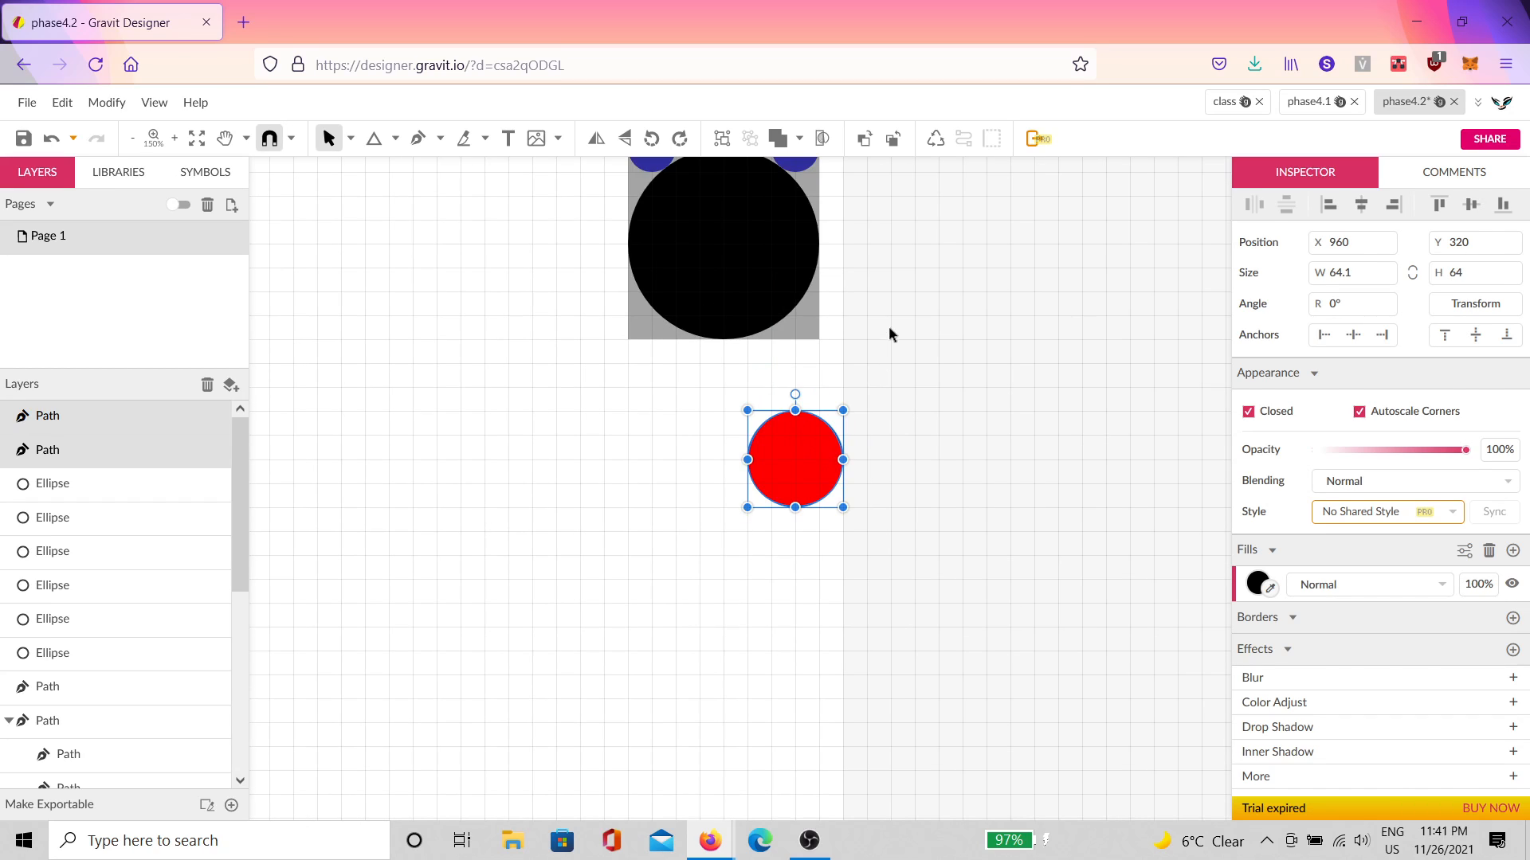
{"action": "left_click", "coordinate": [891, 331]}
Step: Pan the view to bring the large black circles and other shapes into view
{"action": "scroll", "coordinate": [781, 473], "scroll_direction": "up", "scroll_amount": 5}
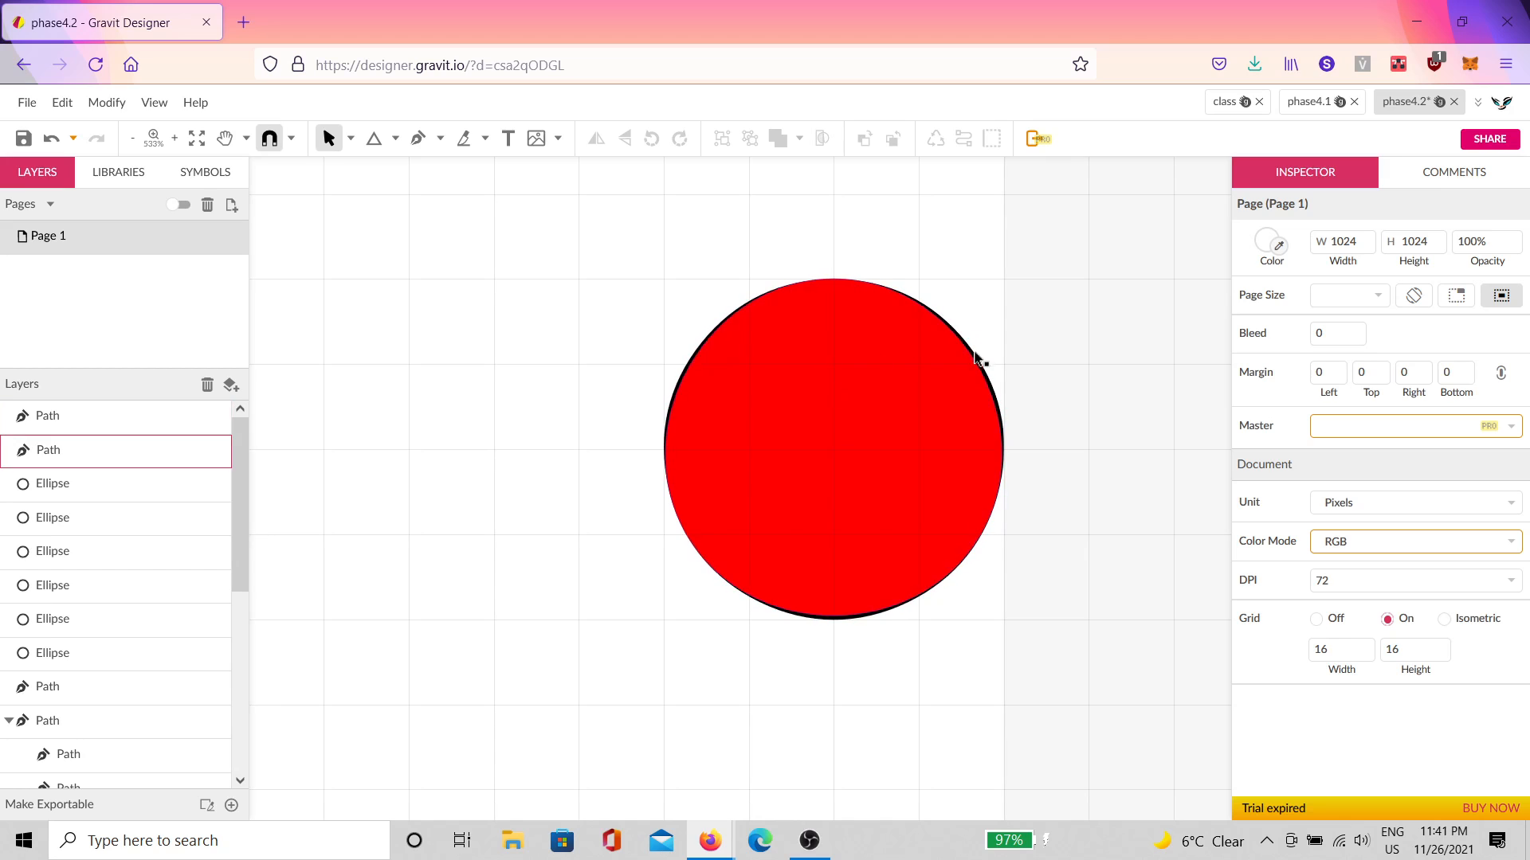
{"action": "left_click_drag", "start_coordinate": [705, 451], "coordinate": [983, 708]}
{"action": "scroll", "coordinate": [811, 531], "scroll_direction": "down", "scroll_amount": 5}
{"action": "key", "text": "space"}
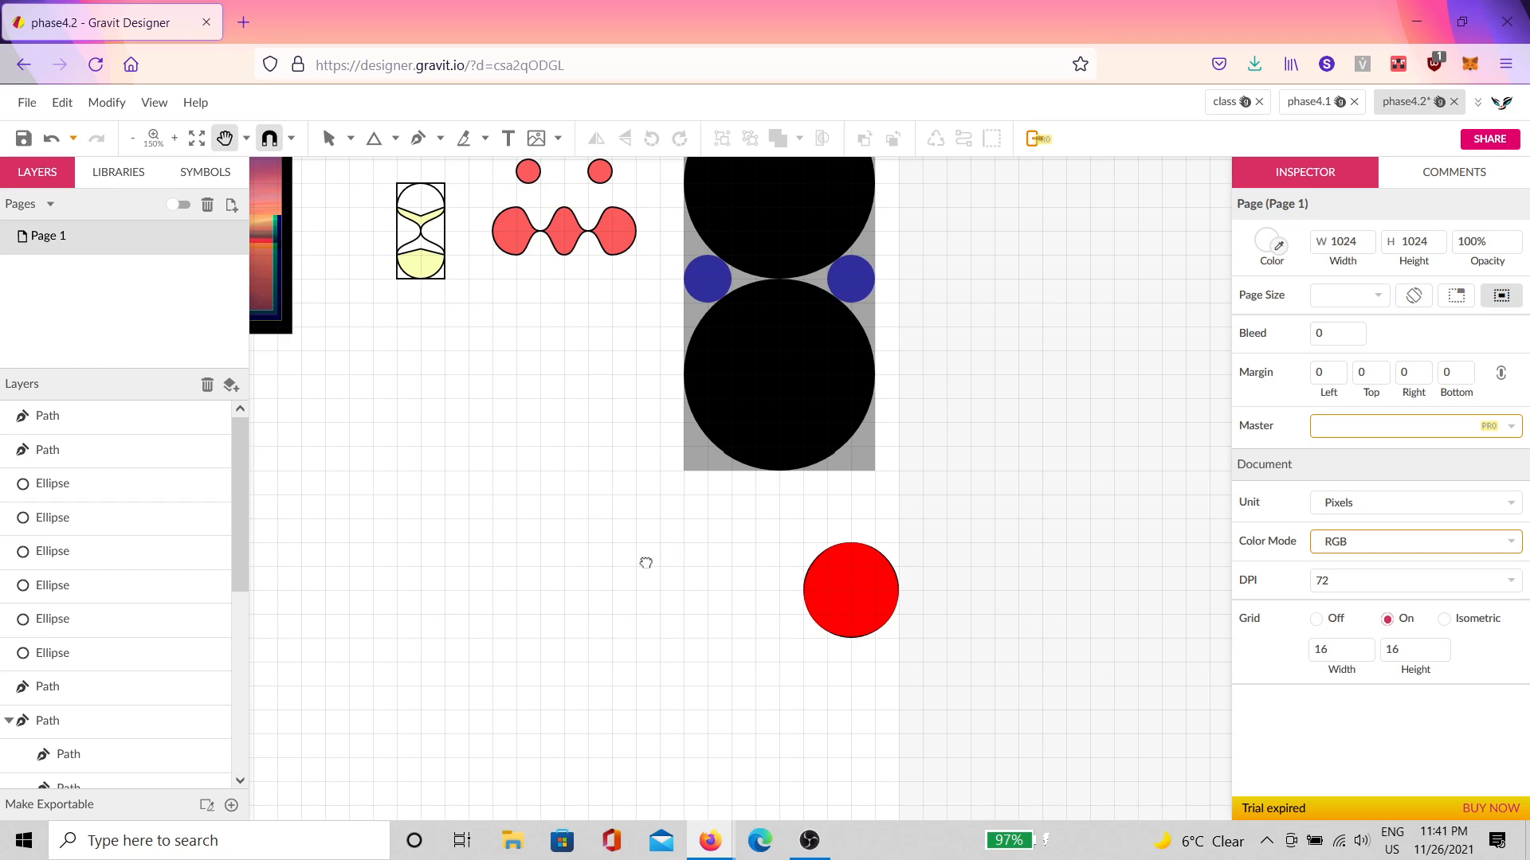
{"action": "left_click_drag", "start_coordinate": [645, 560], "coordinate": [890, 670]}
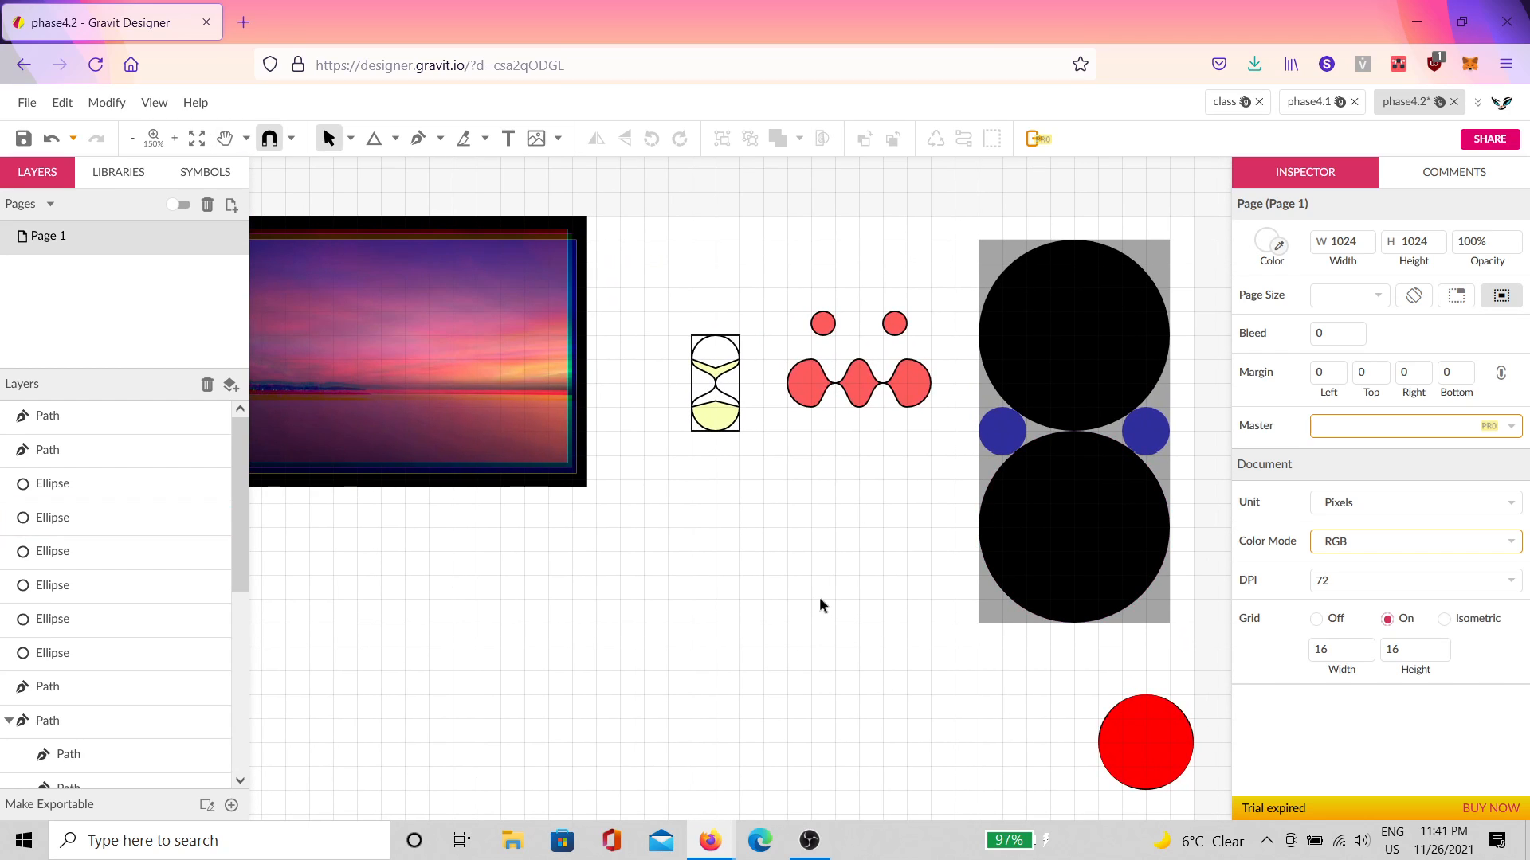
{"action": "scroll", "coordinate": [1085, 554], "scroll_direction": "up", "scroll_amount": 3}
{"action": "scroll", "coordinate": [1062, 567], "scroll_direction": "up", "scroll_amount": 1}
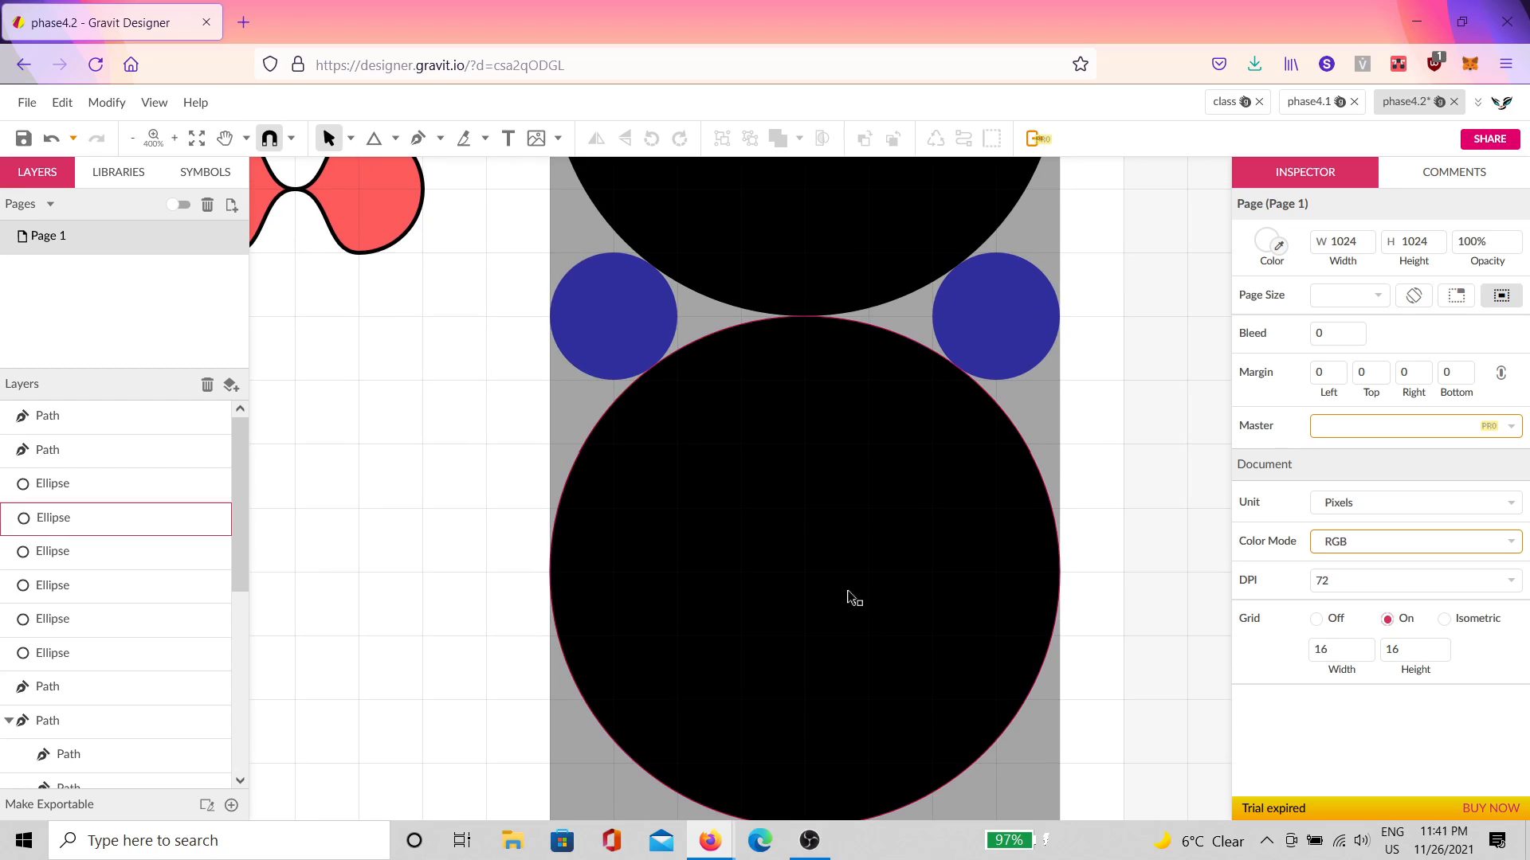
Step: Draw a Pen line from the black circle's upper left to its lower centre, with a 16 px white border
{"action": "left_click", "coordinate": [418, 137]}
{"action": "left_click", "coordinate": [677, 456]}
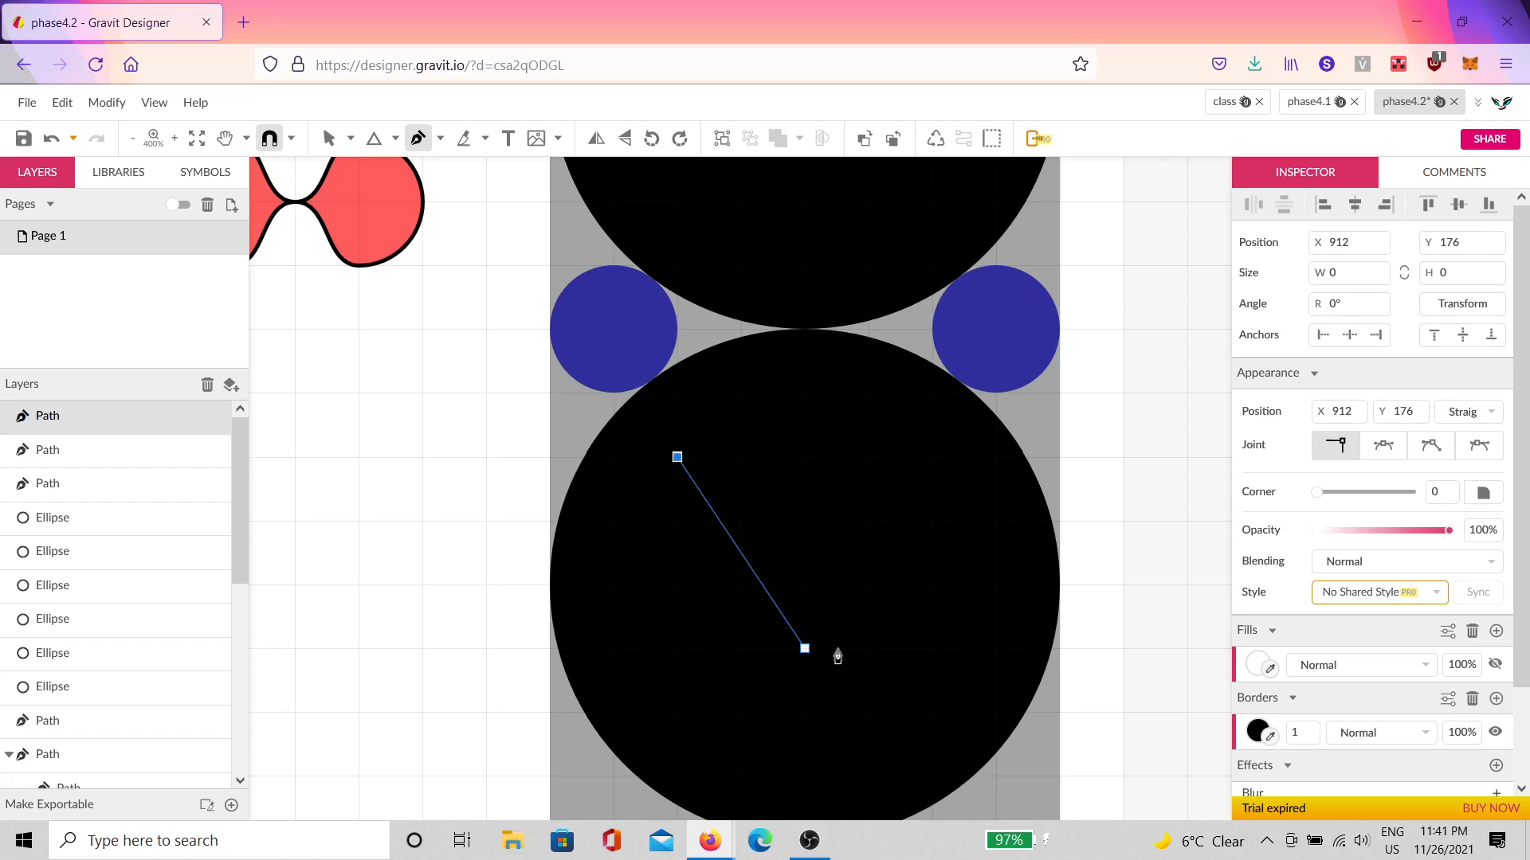
{"action": "left_click", "coordinate": [950, 727]}
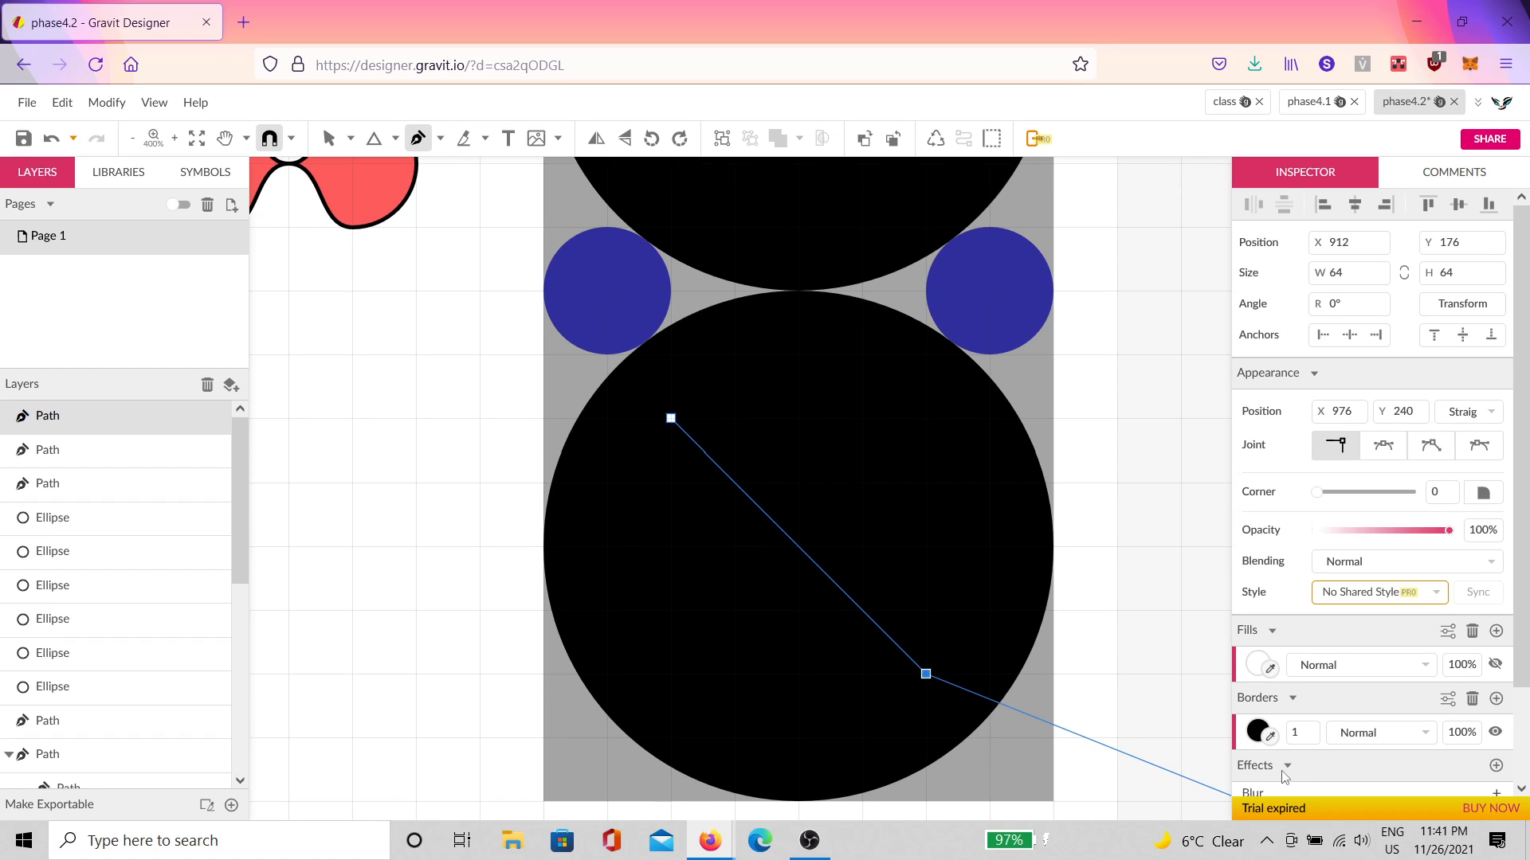
{"action": "left_click", "coordinate": [1261, 732]}
{"action": "left_click_drag", "start_coordinate": [1288, 463], "coordinate": [1174, 297]}
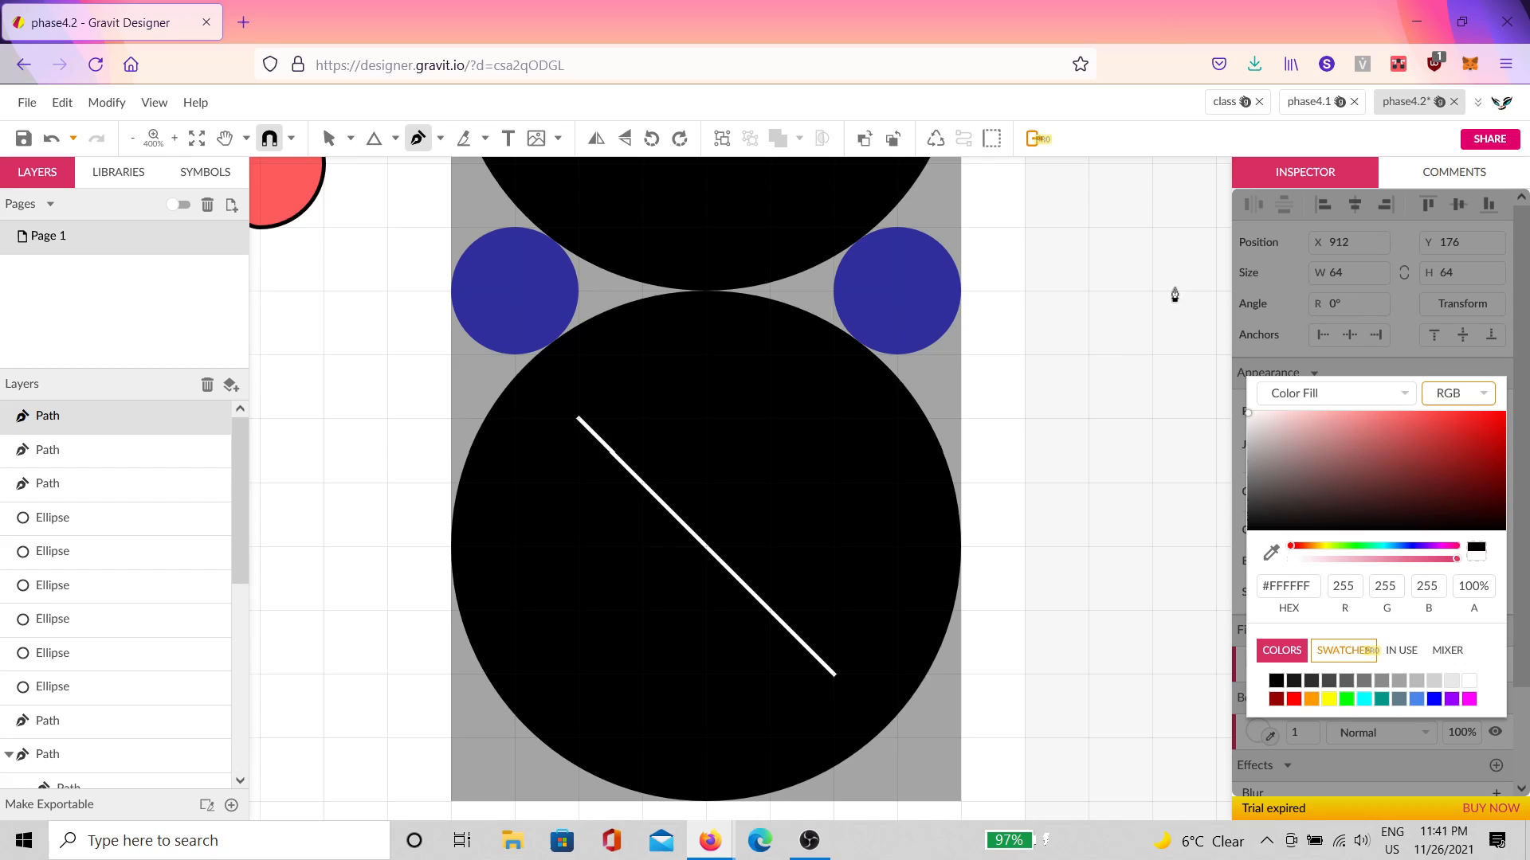
{"action": "left_click", "coordinate": [1296, 733]}
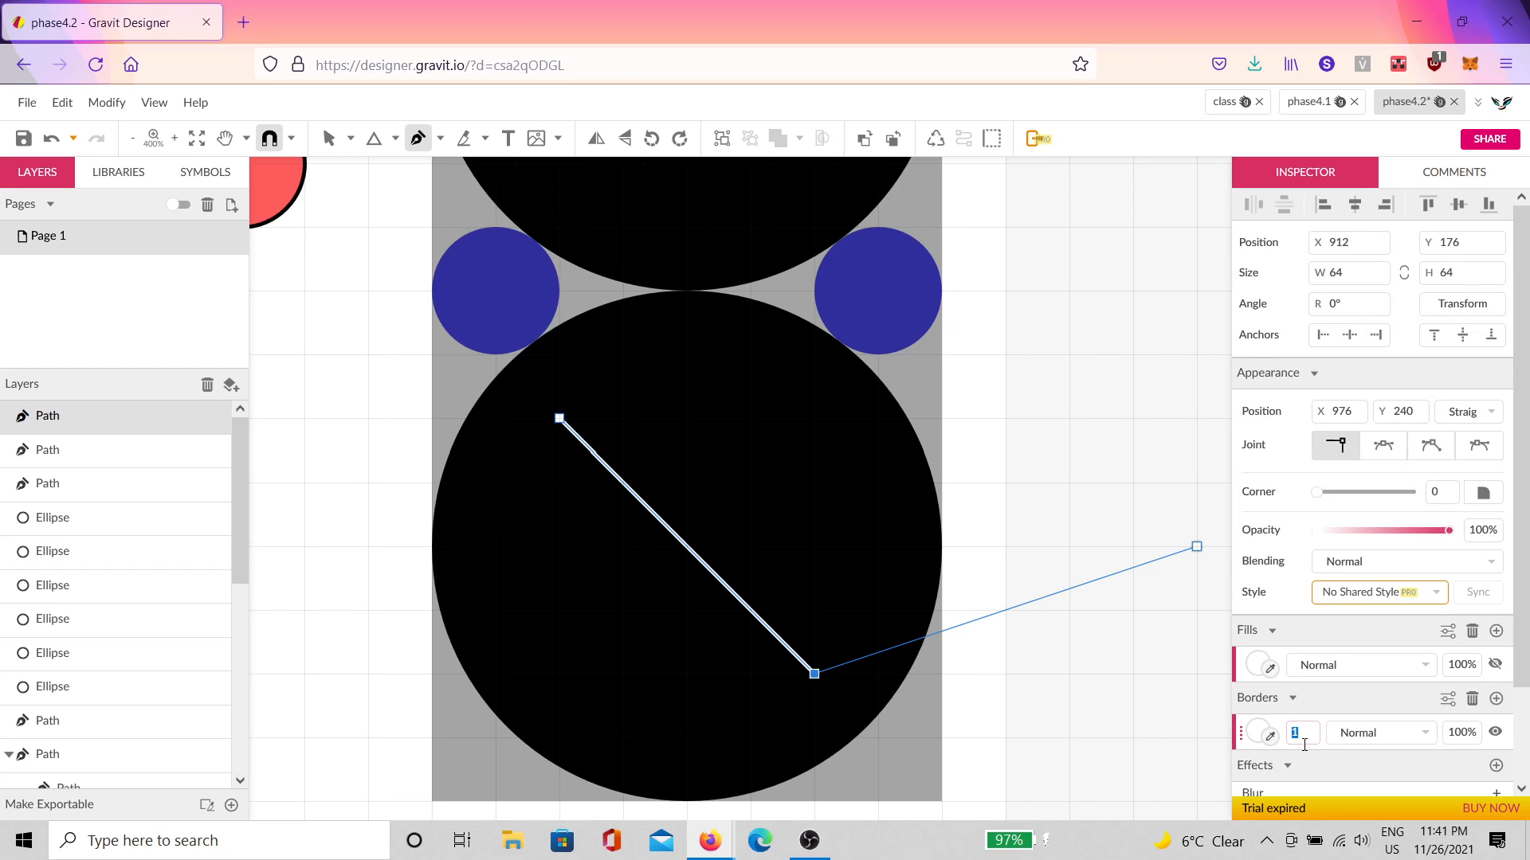
{"action": "type", "text": "64"}
{"action": "key", "text": "Return"}
{"action": "left_click_drag", "start_coordinate": [1304, 734], "coordinate": [1306, 771]}
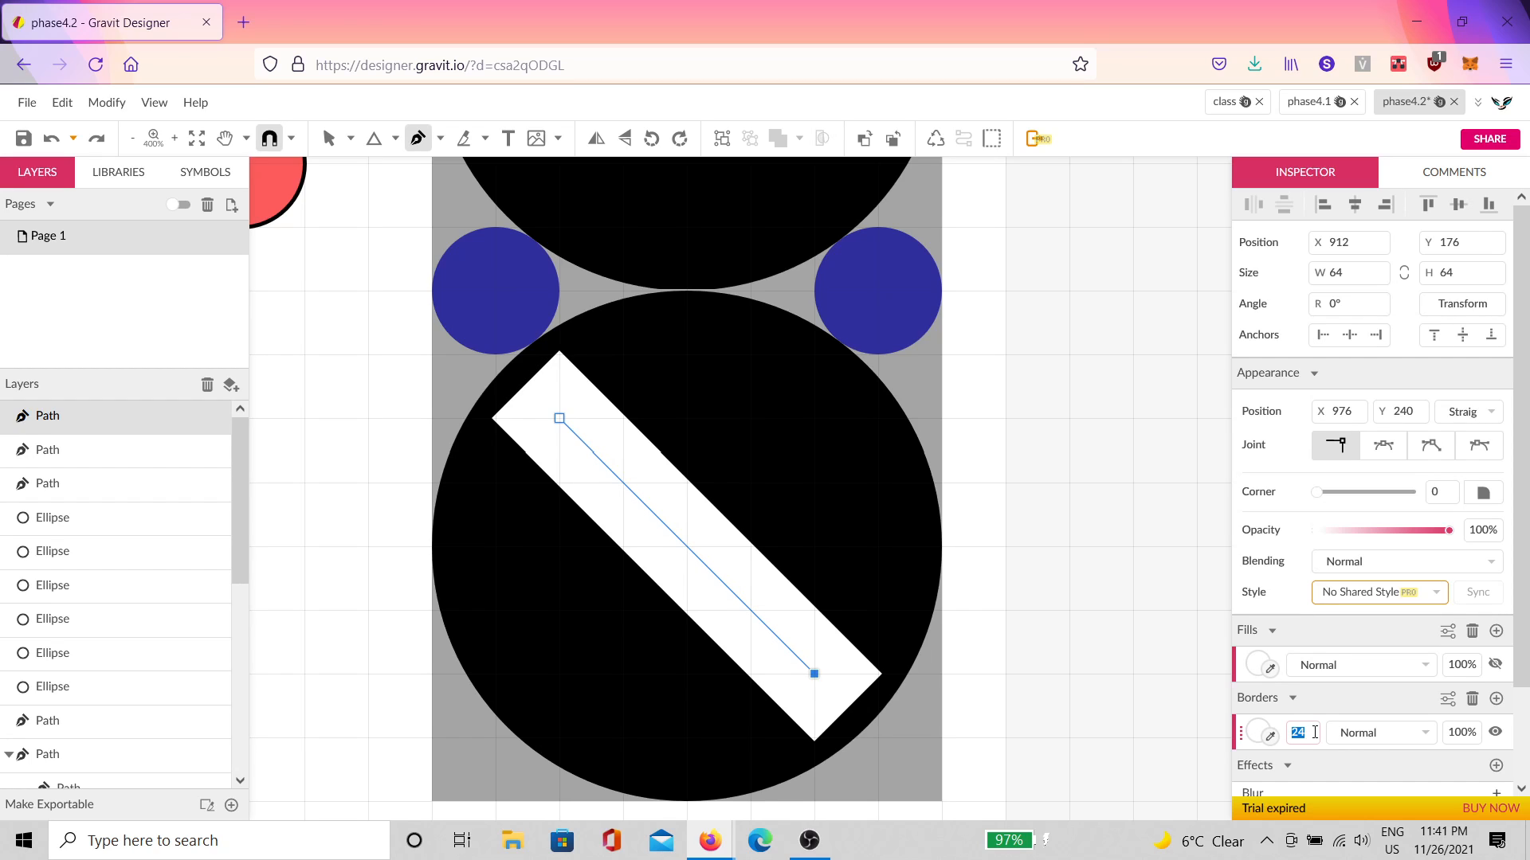
{"action": "key", "text": "Return"}
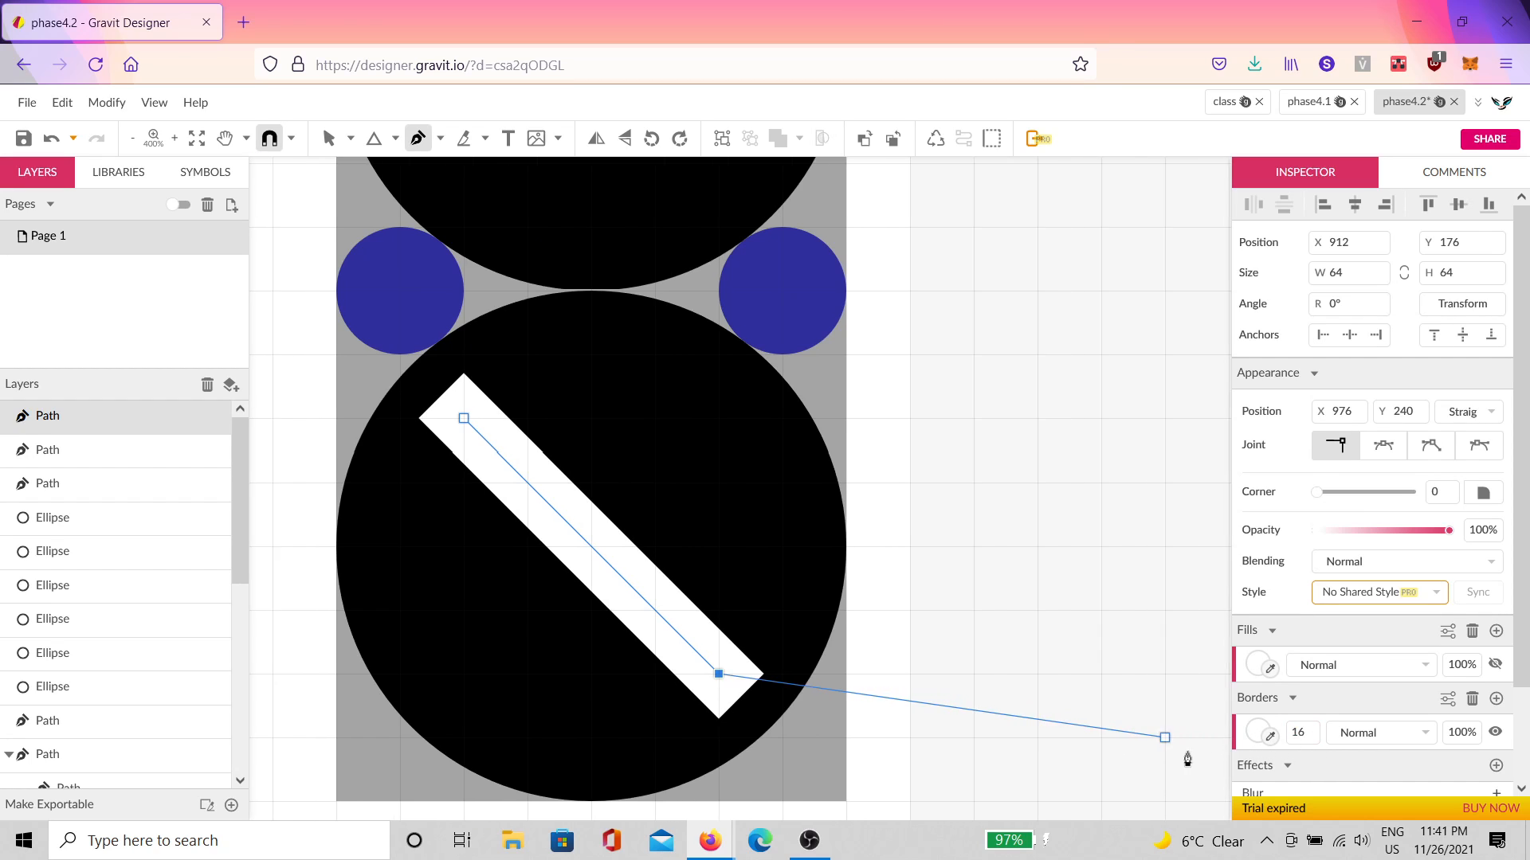
{"action": "key", "text": "Escape"}
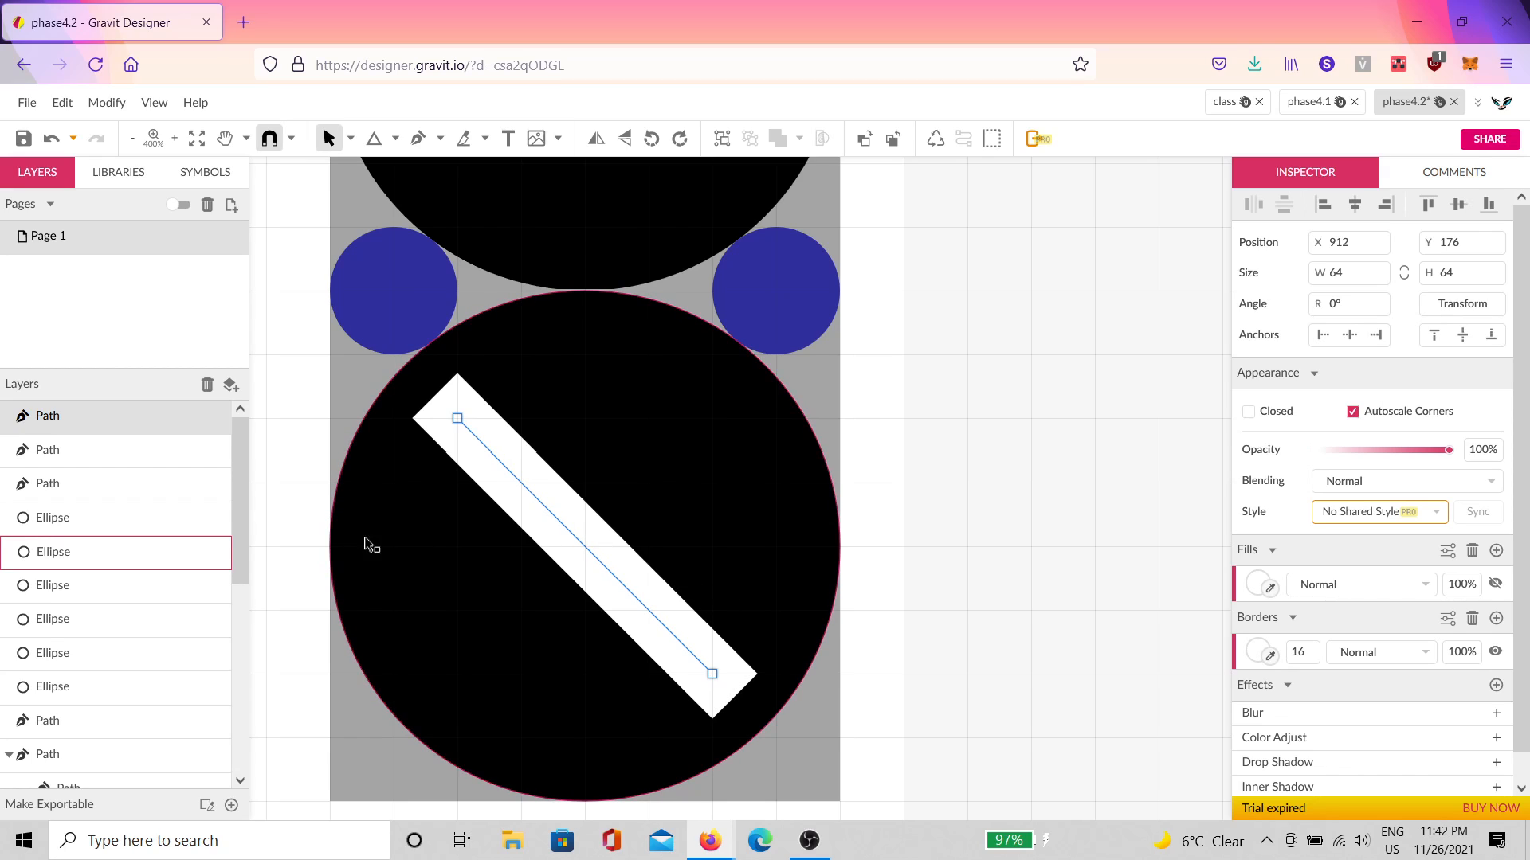
Step: Add a second border to the bar, making the black band 8 px wide and centred on the path
{"action": "scroll", "coordinate": [406, 555], "scroll_direction": "up", "scroll_amount": 3}
{"action": "scroll", "coordinate": [614, 556], "scroll_direction": "down", "scroll_amount": 2}
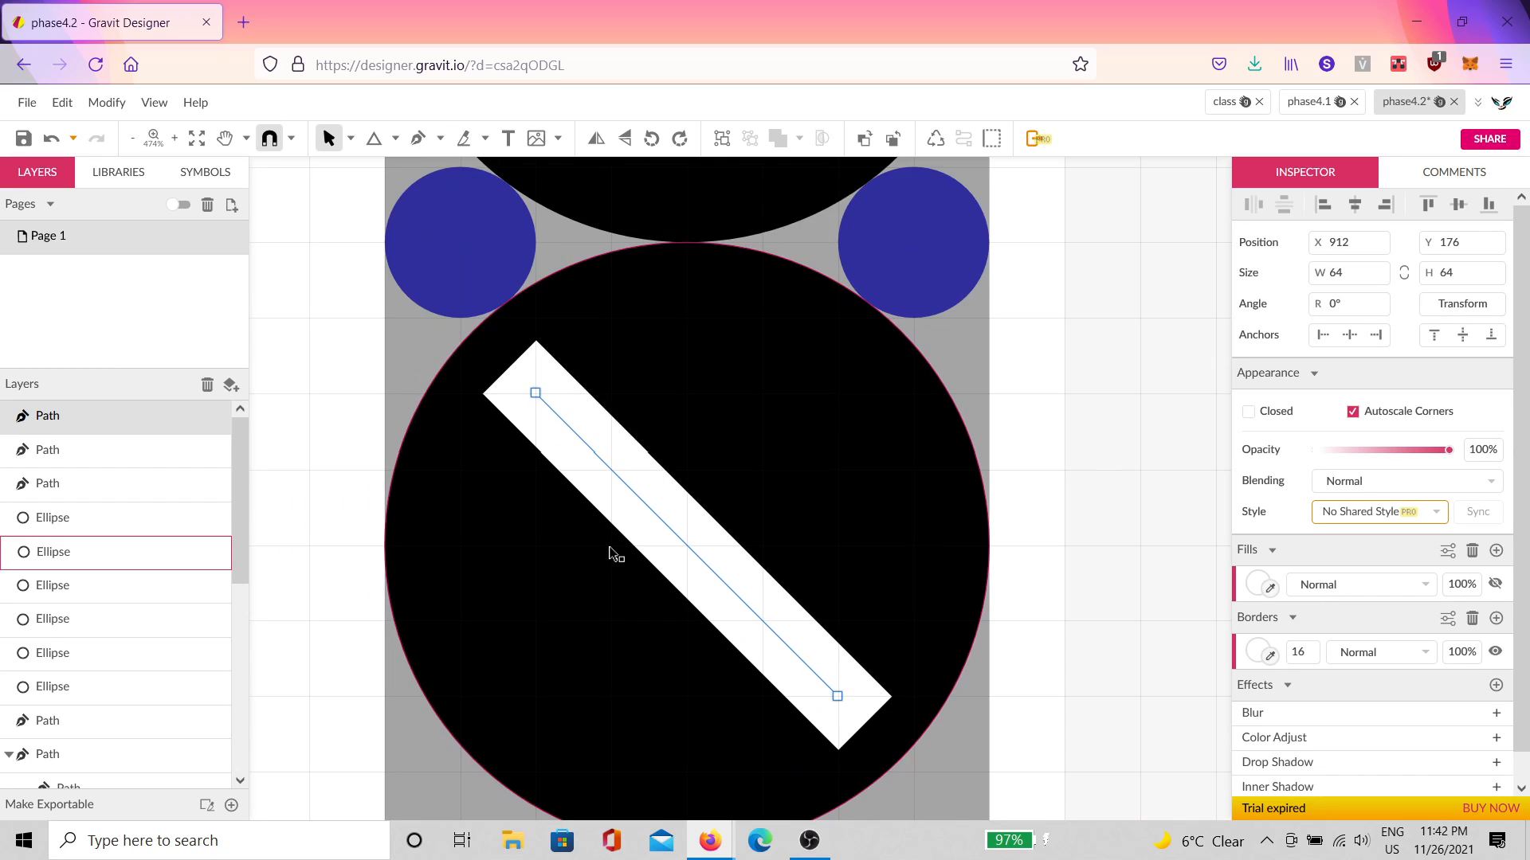
{"action": "scroll", "coordinate": [613, 551], "scroll_direction": "down", "scroll_amount": 2}
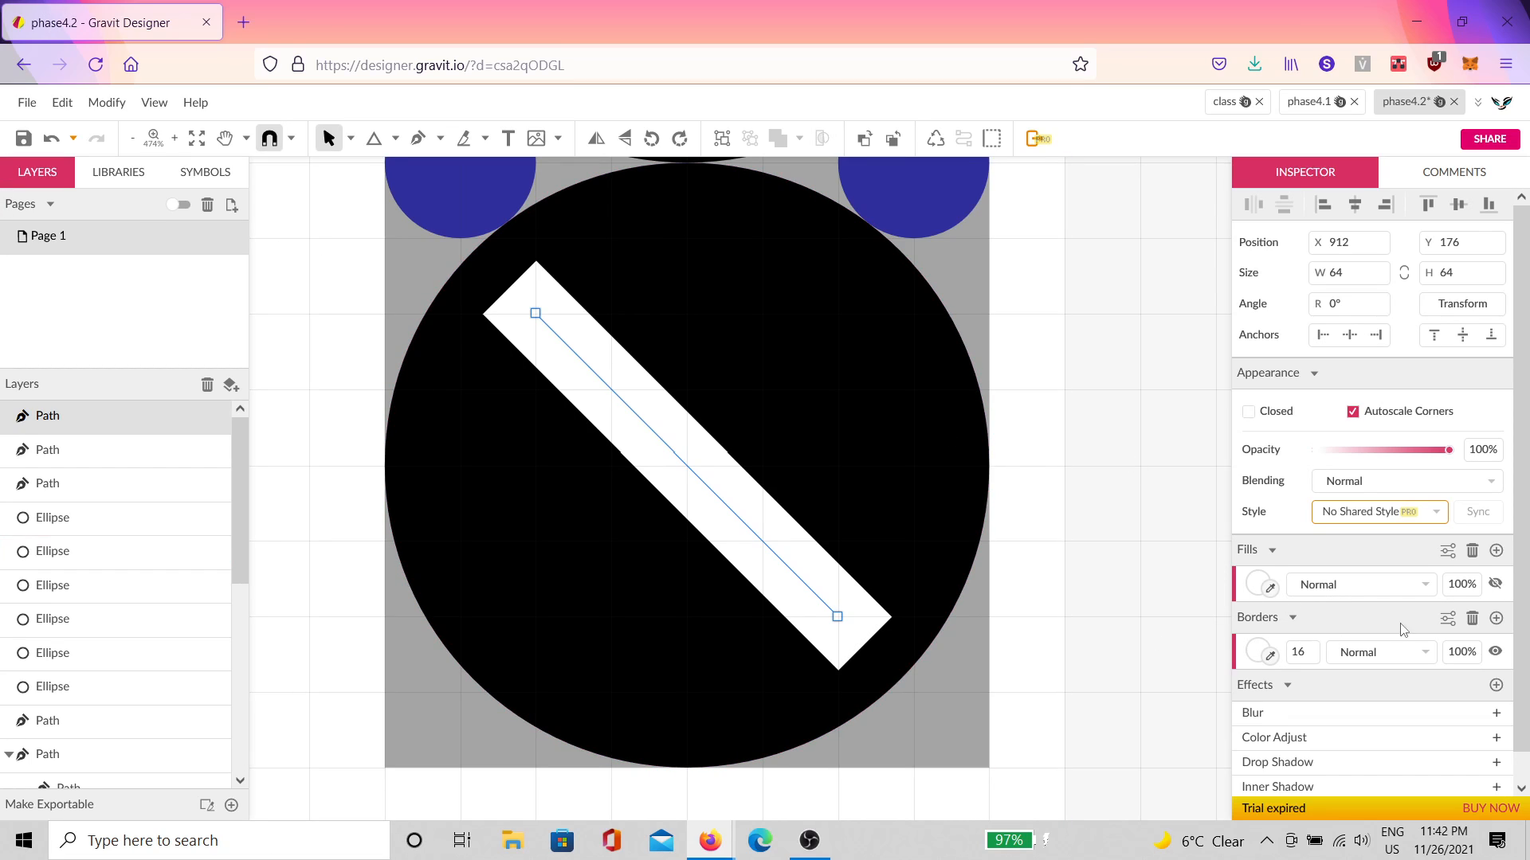
{"action": "left_click", "coordinate": [1497, 619]}
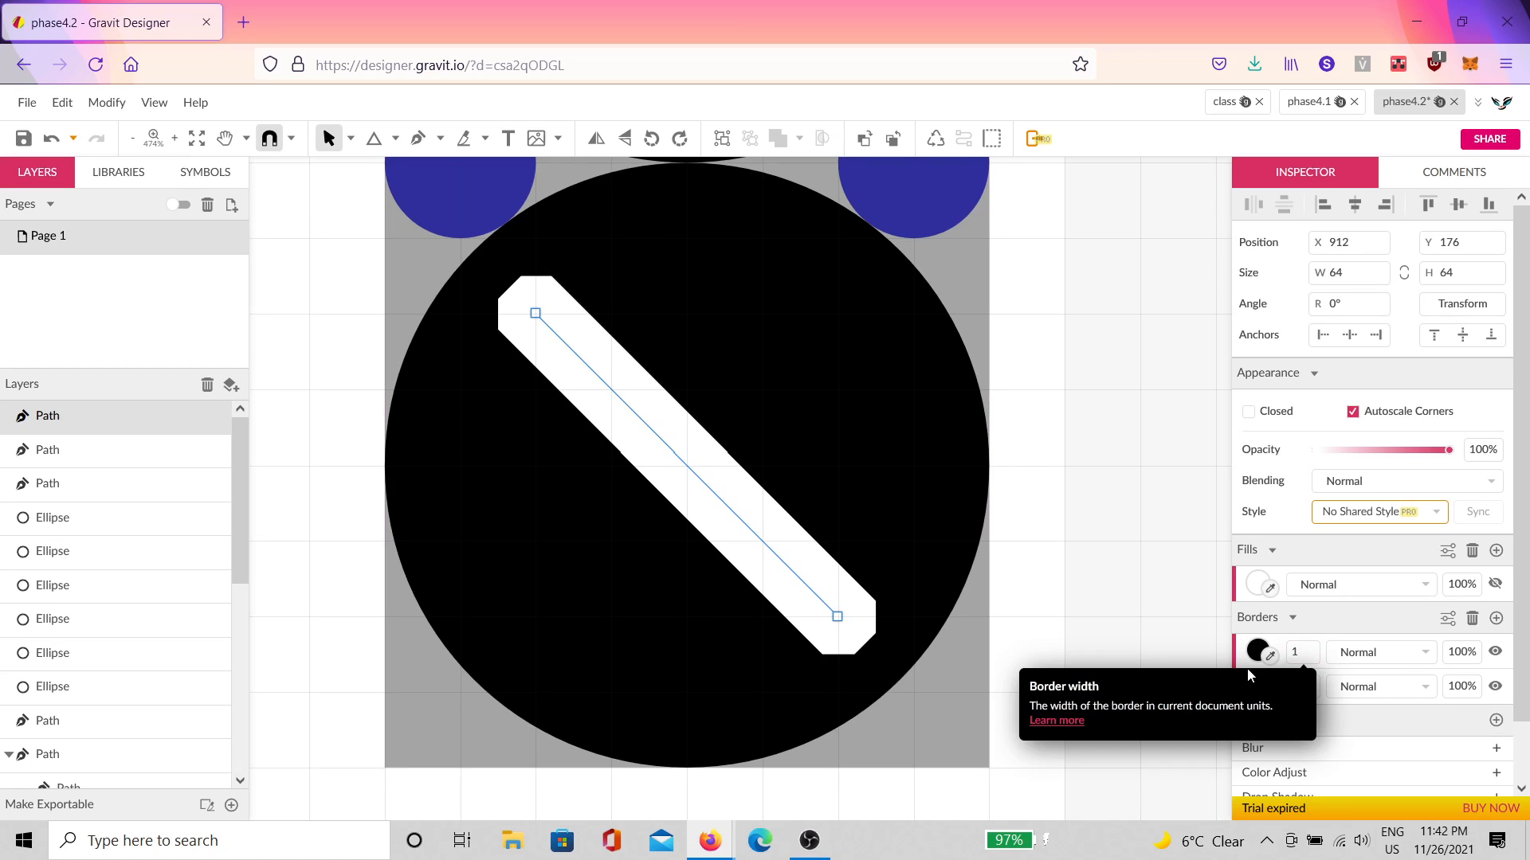
{"action": "left_click_drag", "start_coordinate": [1301, 650], "coordinate": [1324, 675]}
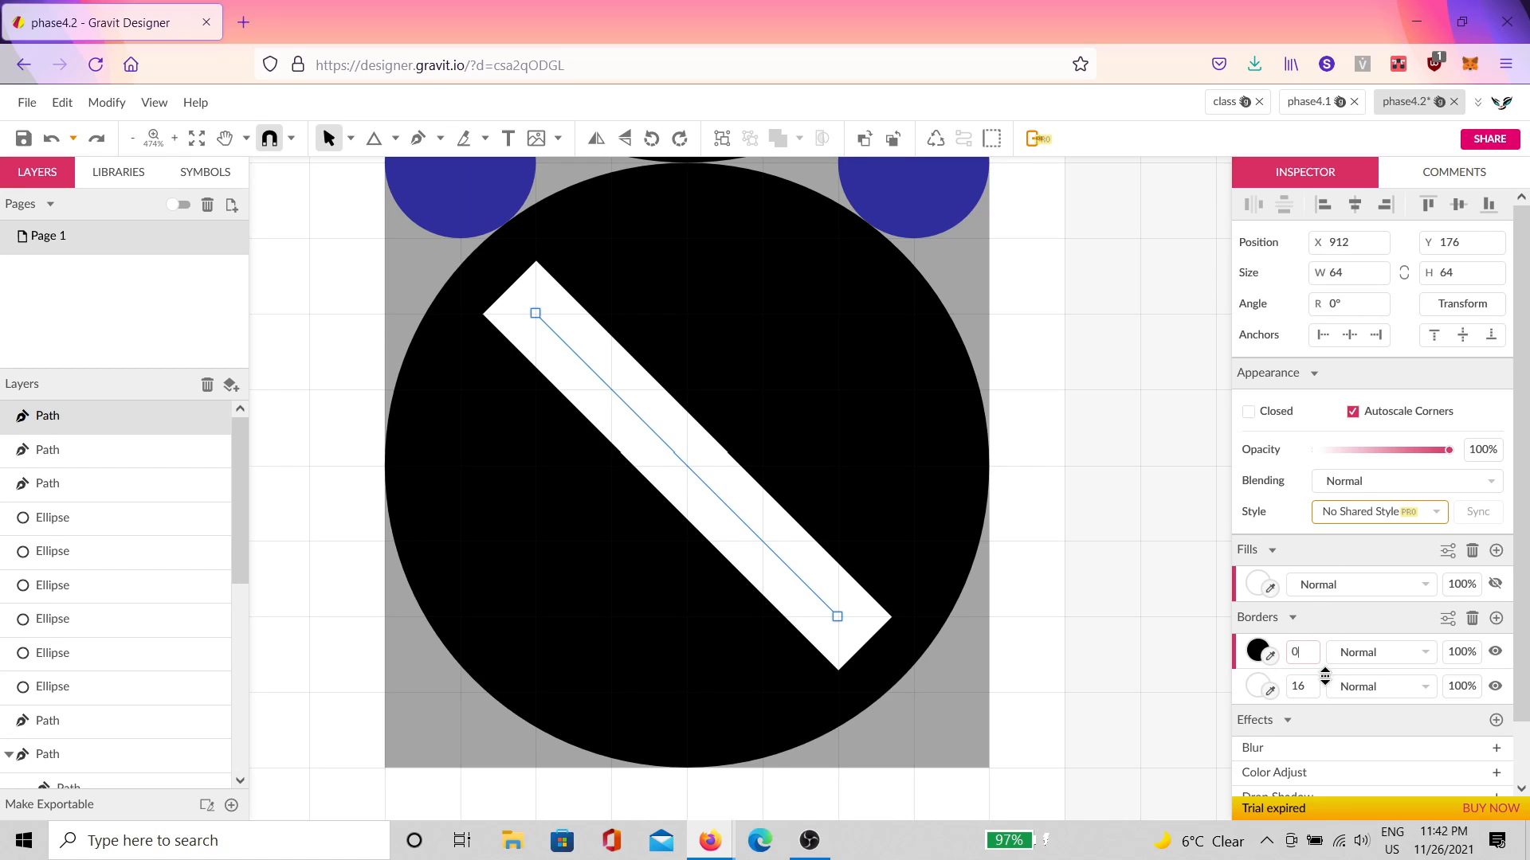
{"action": "left_click", "coordinate": [1449, 619]}
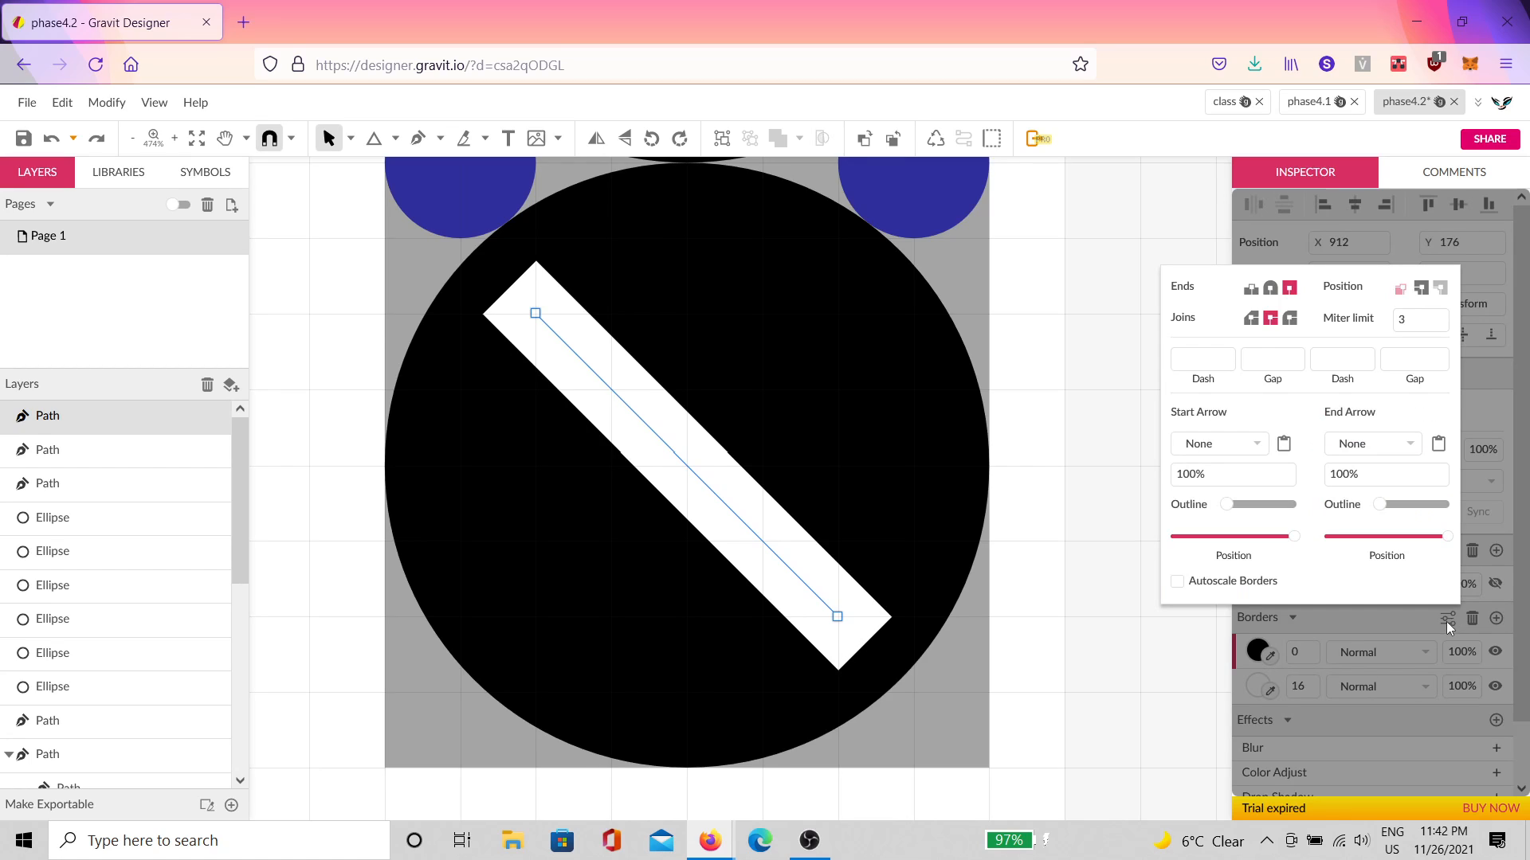
{"action": "left_click", "coordinate": [1421, 290]}
{"action": "left_click_drag", "start_coordinate": [1306, 644], "coordinate": [1304, 639]}
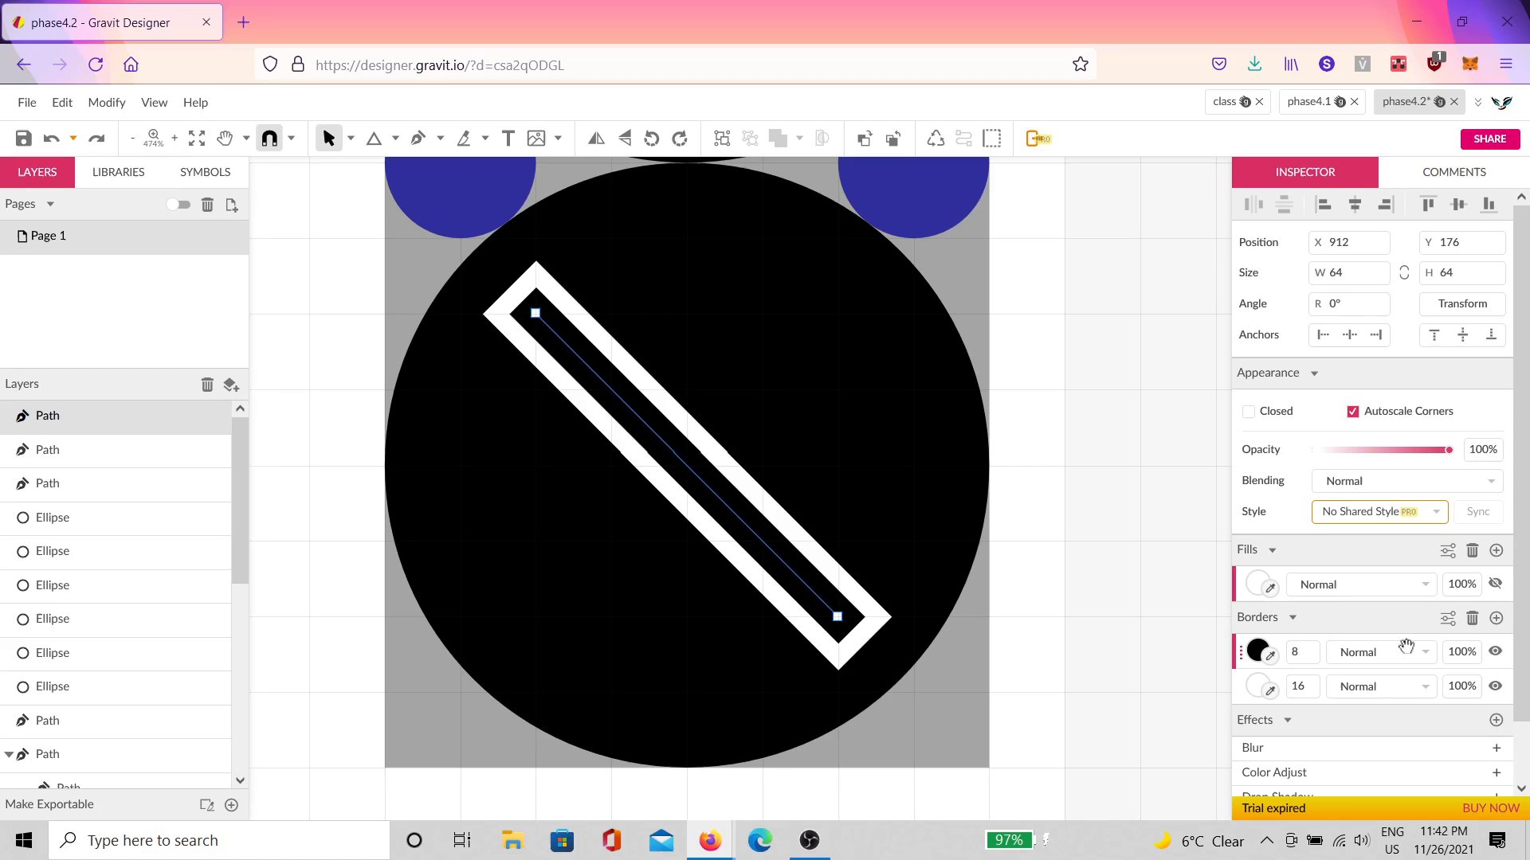
Step: Review the white and black borders' stroke options and set the black border width to 8 px
{"action": "left_click", "coordinate": [1240, 700]}
{"action": "left_click", "coordinate": [1448, 620]}
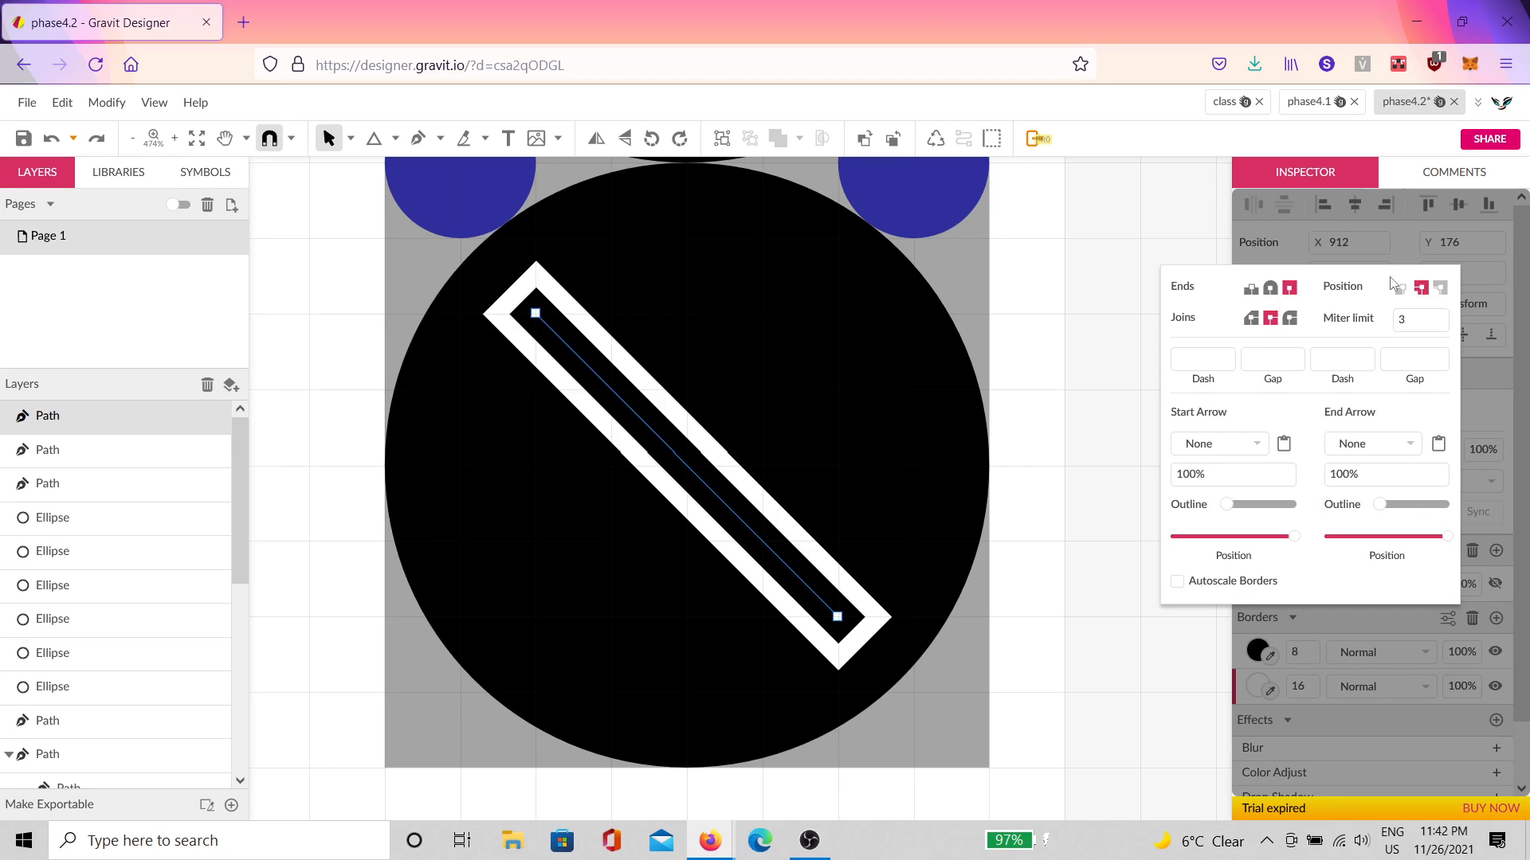
{"action": "left_click", "coordinate": [1249, 668]}
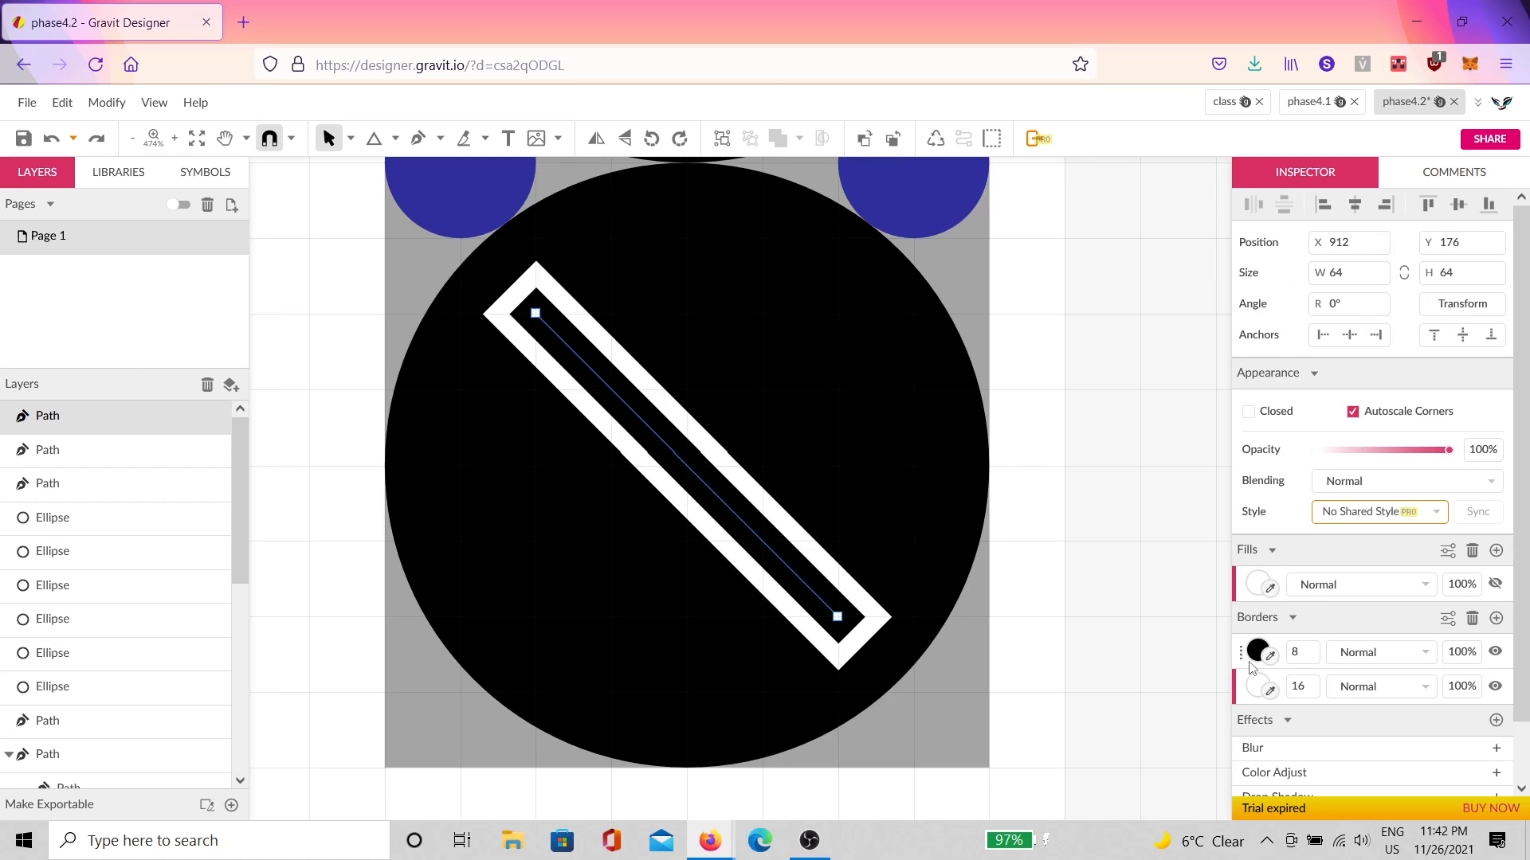
{"action": "left_click", "coordinate": [1241, 660]}
{"action": "left_click", "coordinate": [1448, 621]}
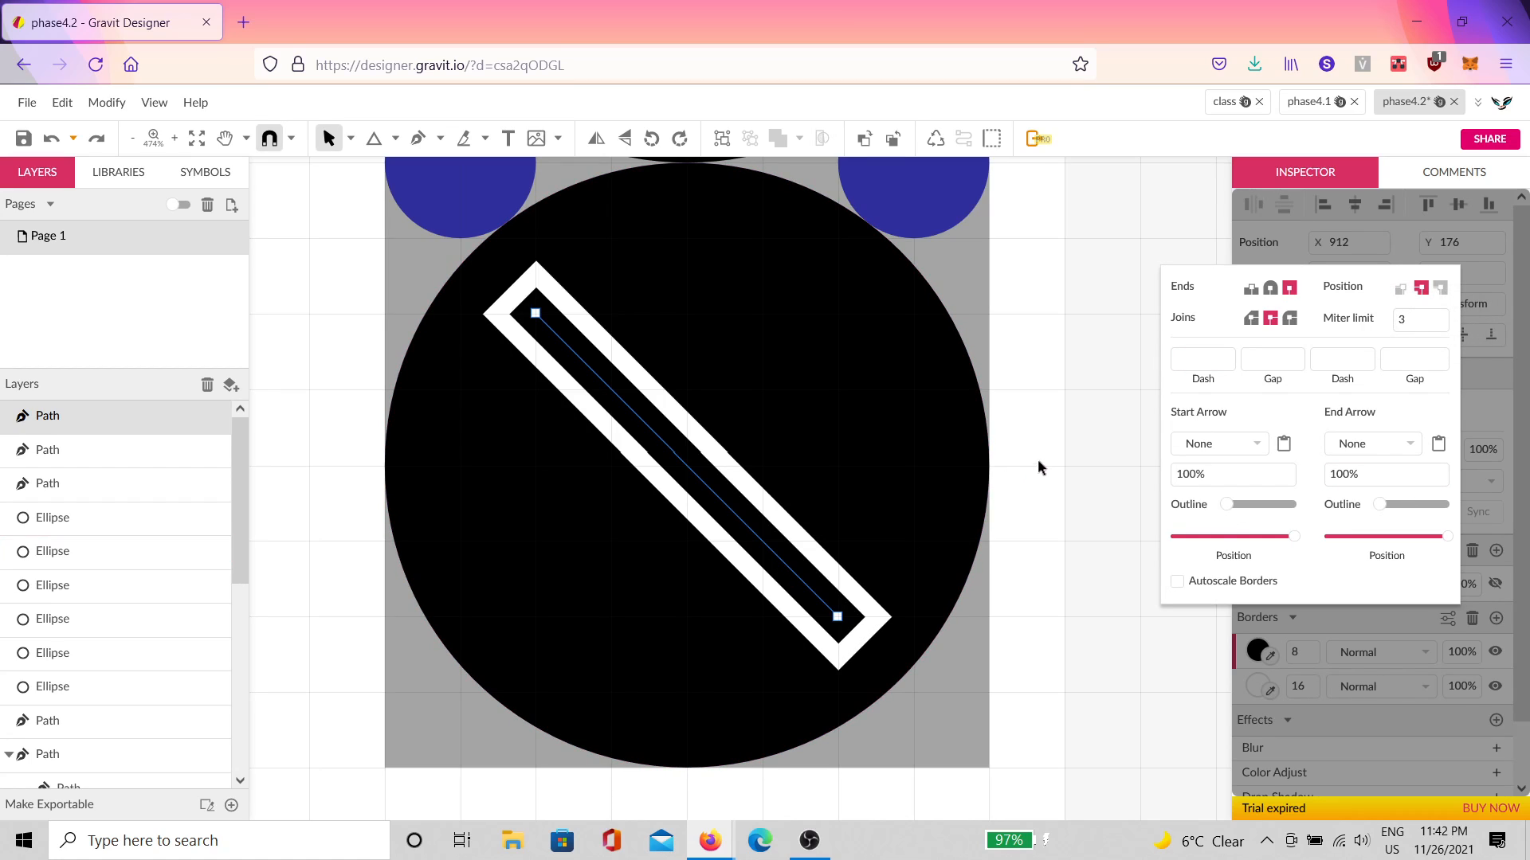
{"action": "left_click", "coordinate": [1058, 464]}
{"action": "left_click", "coordinate": [784, 572]}
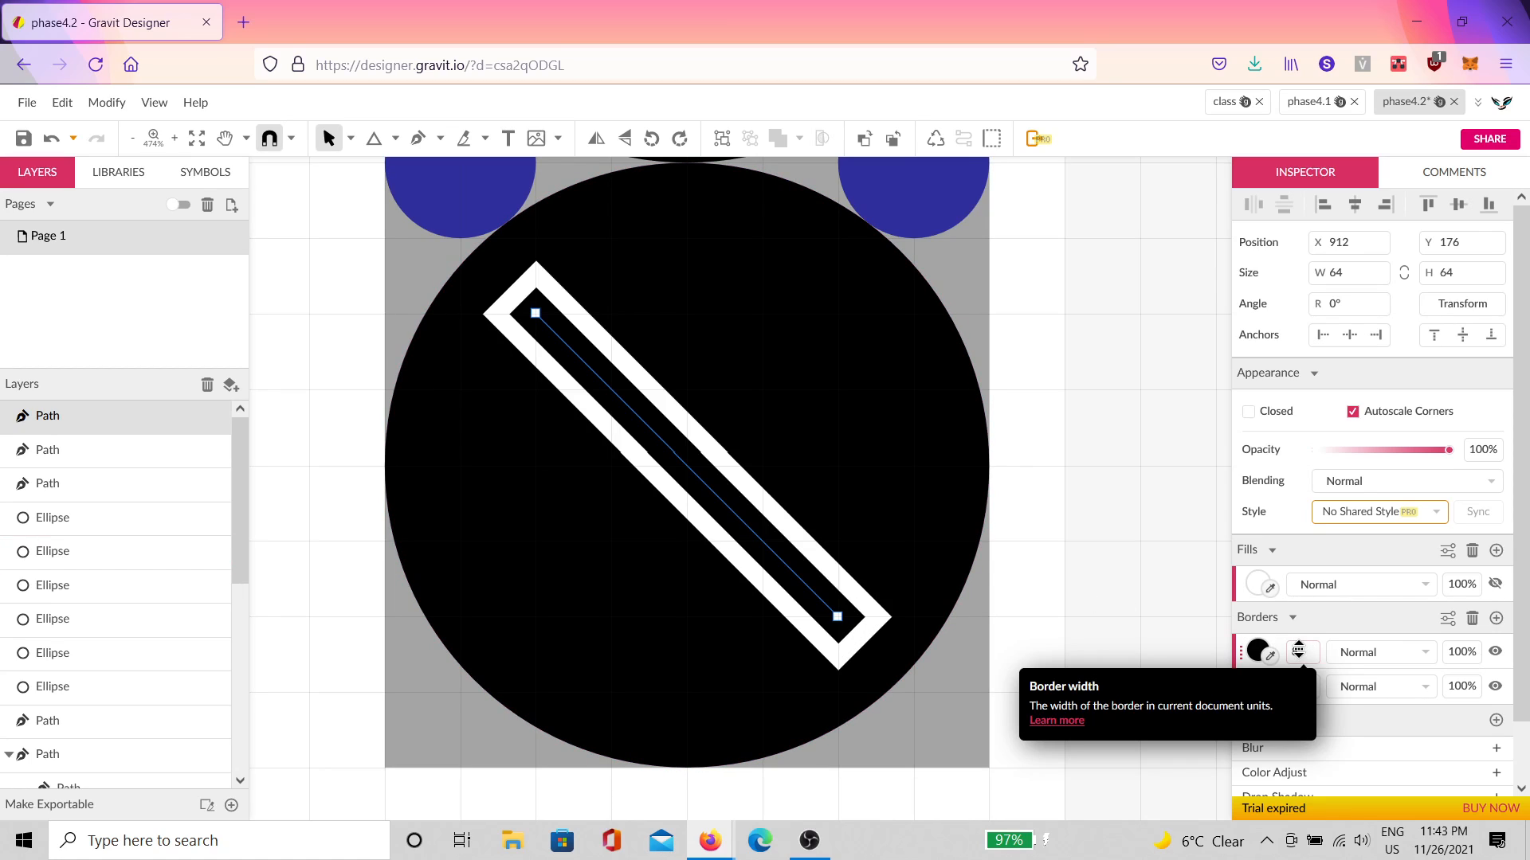
{"action": "left_click_drag", "start_coordinate": [1303, 652], "coordinate": [1307, 646]}
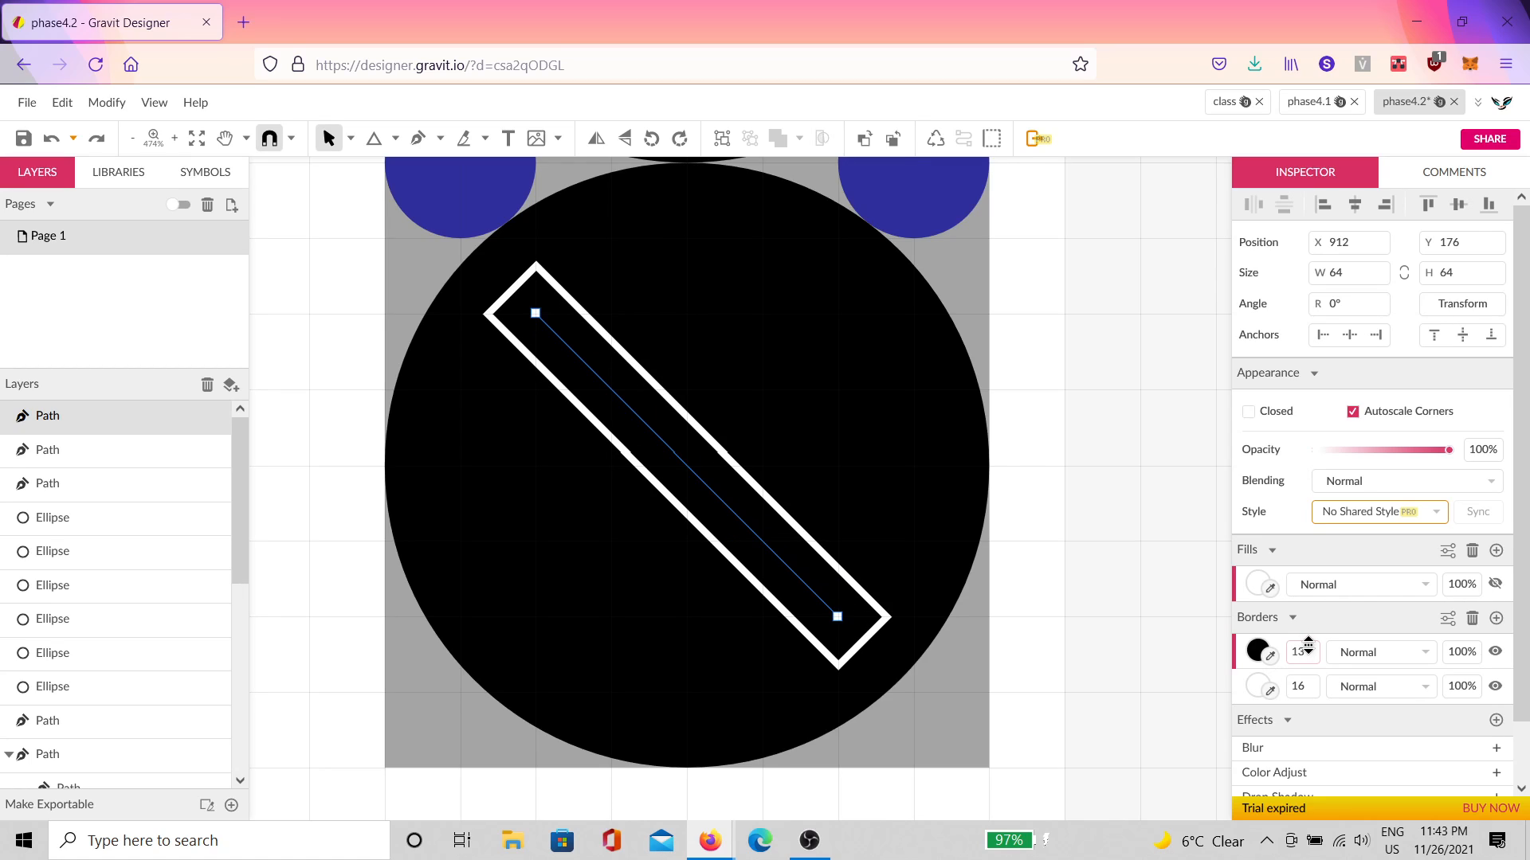
{"action": "mouse_move", "coordinate": [1307, 651]}
{"action": "left_mouse_down"}
{"action": "mouse_move", "coordinate": [1319, 635]}
{"action": "mouse_move", "coordinate": [1318, 647]}
{"action": "left_mouse_up"}
{"action": "double_click", "coordinate": [1313, 649]}
{"action": "type", "text": "8"}
{"action": "key", "text": "Return"}
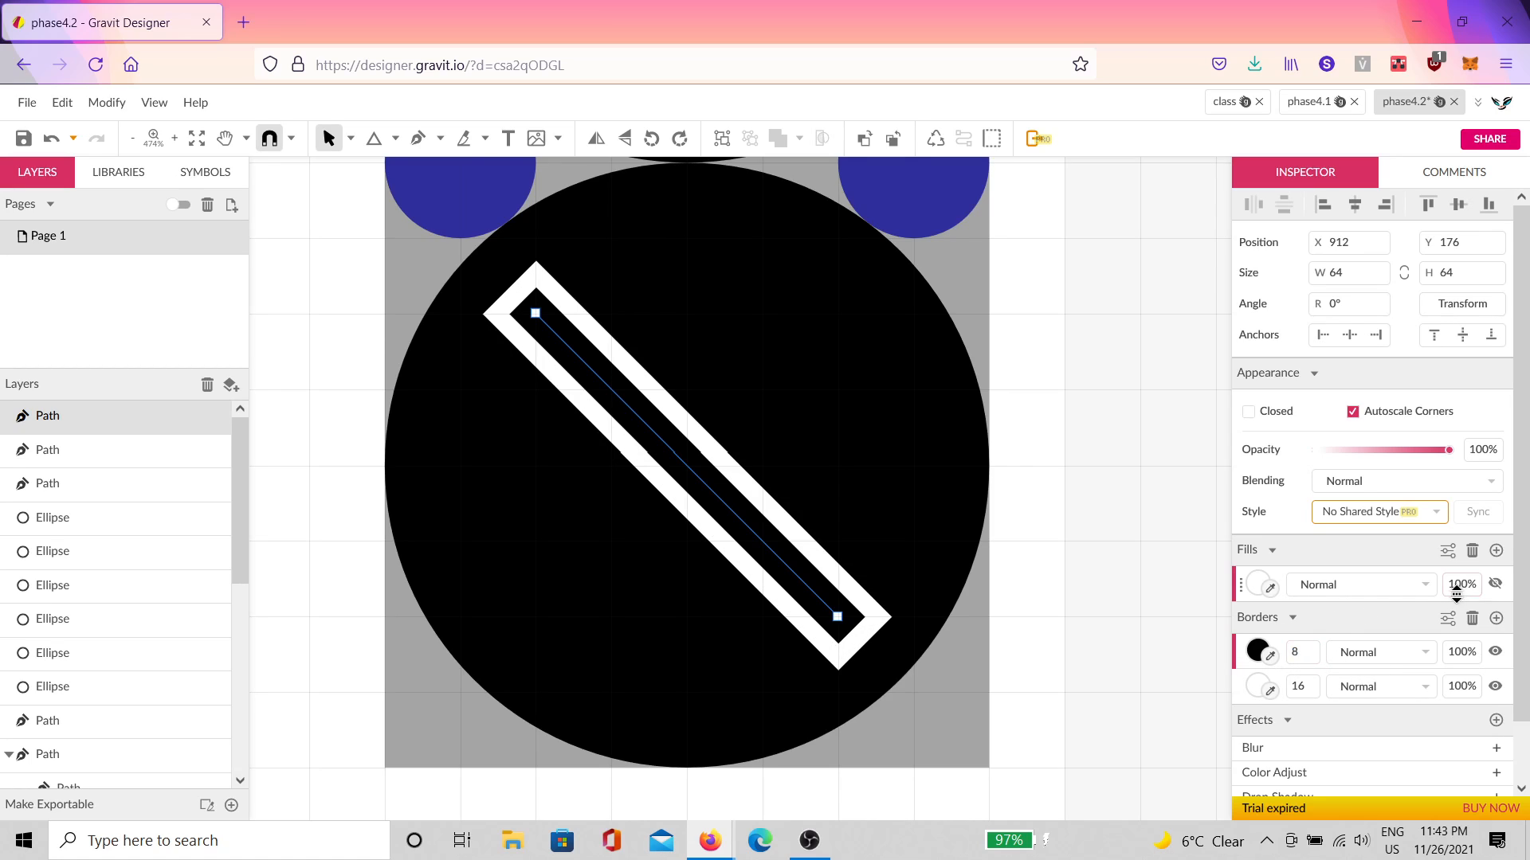
Step: Add a third border, centred on the path, coloured white and 4 px wide
{"action": "left_click", "coordinate": [1496, 619]}
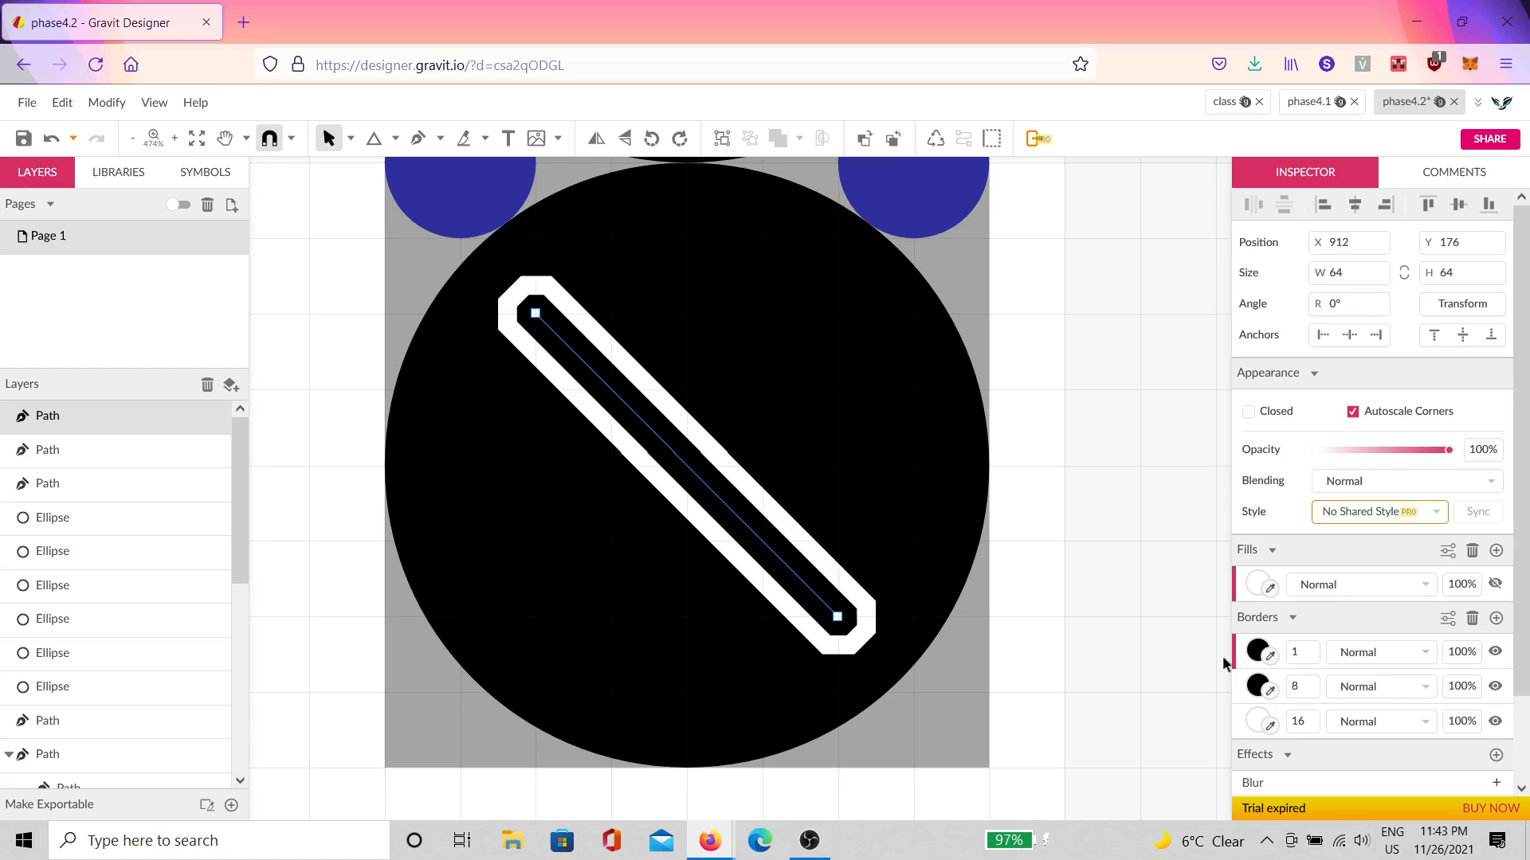
{"action": "left_click", "coordinate": [1447, 619]}
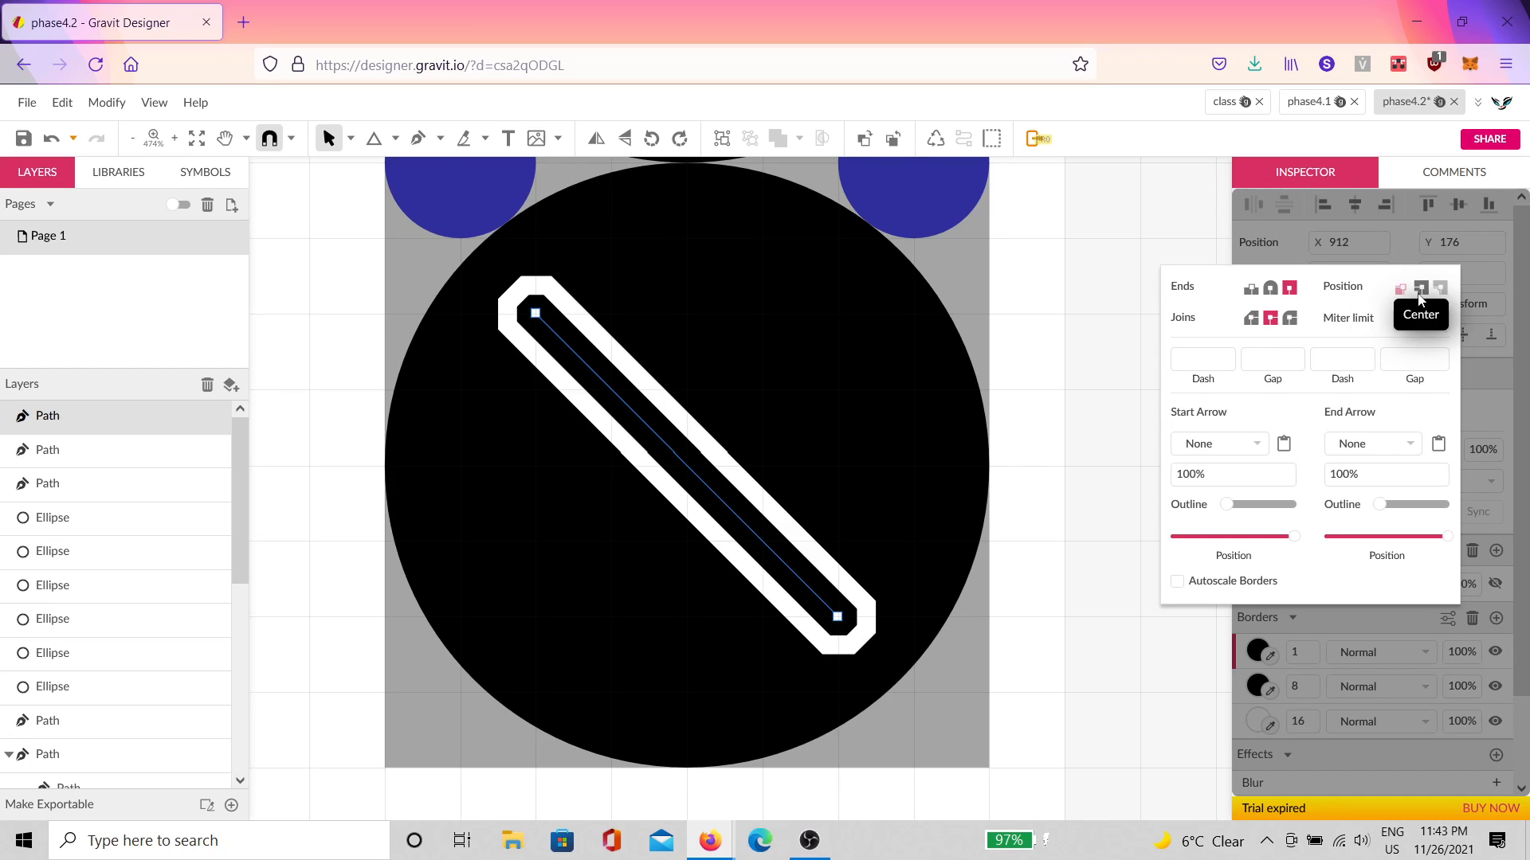
{"action": "left_click", "coordinate": [1419, 294]}
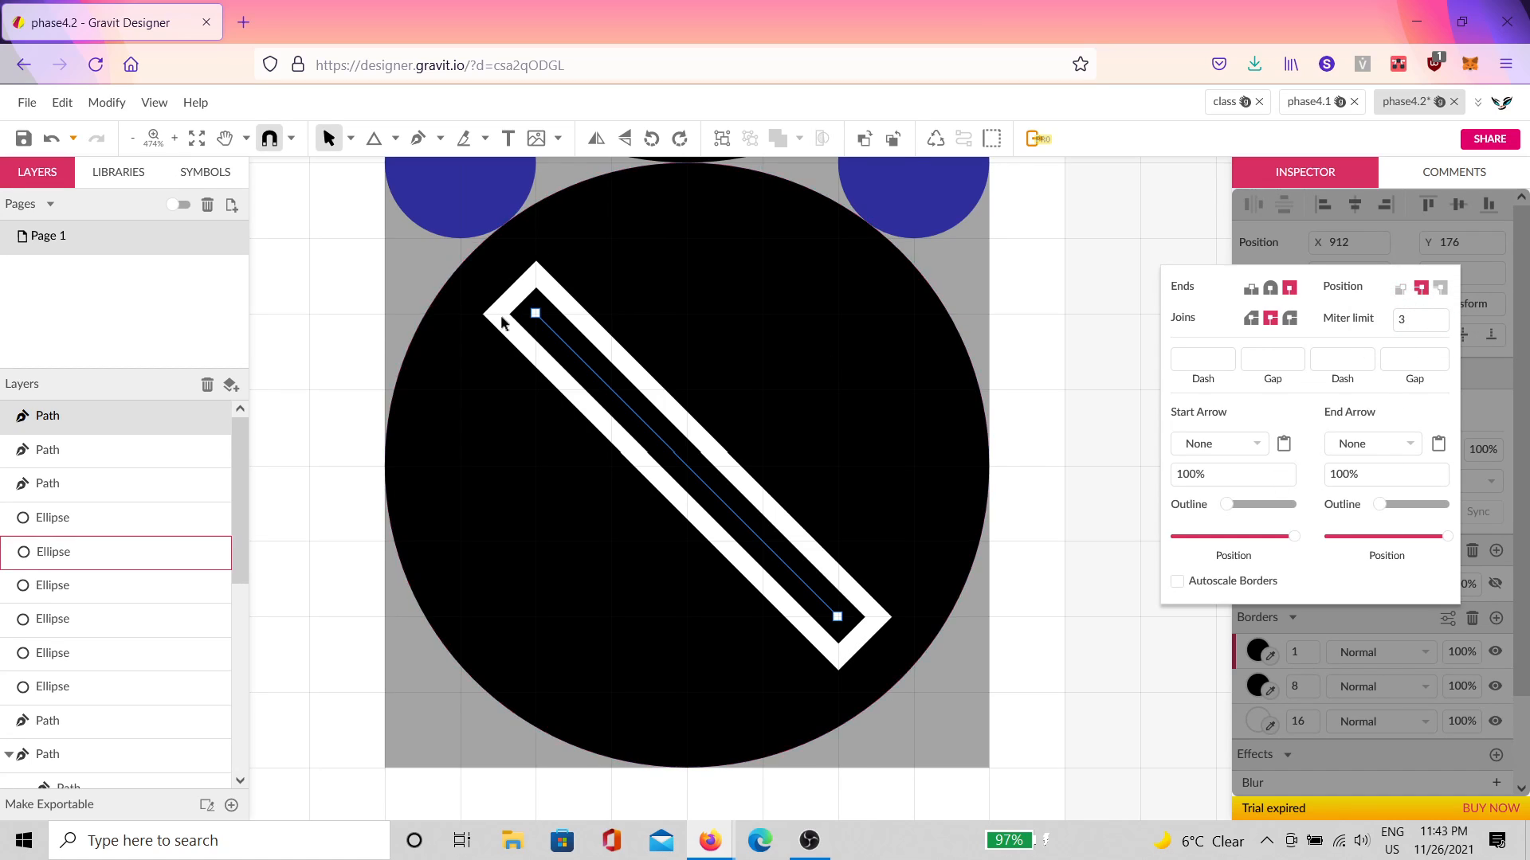
{"action": "left_click", "coordinate": [1261, 654]}
{"action": "left_click", "coordinate": [1259, 652]}
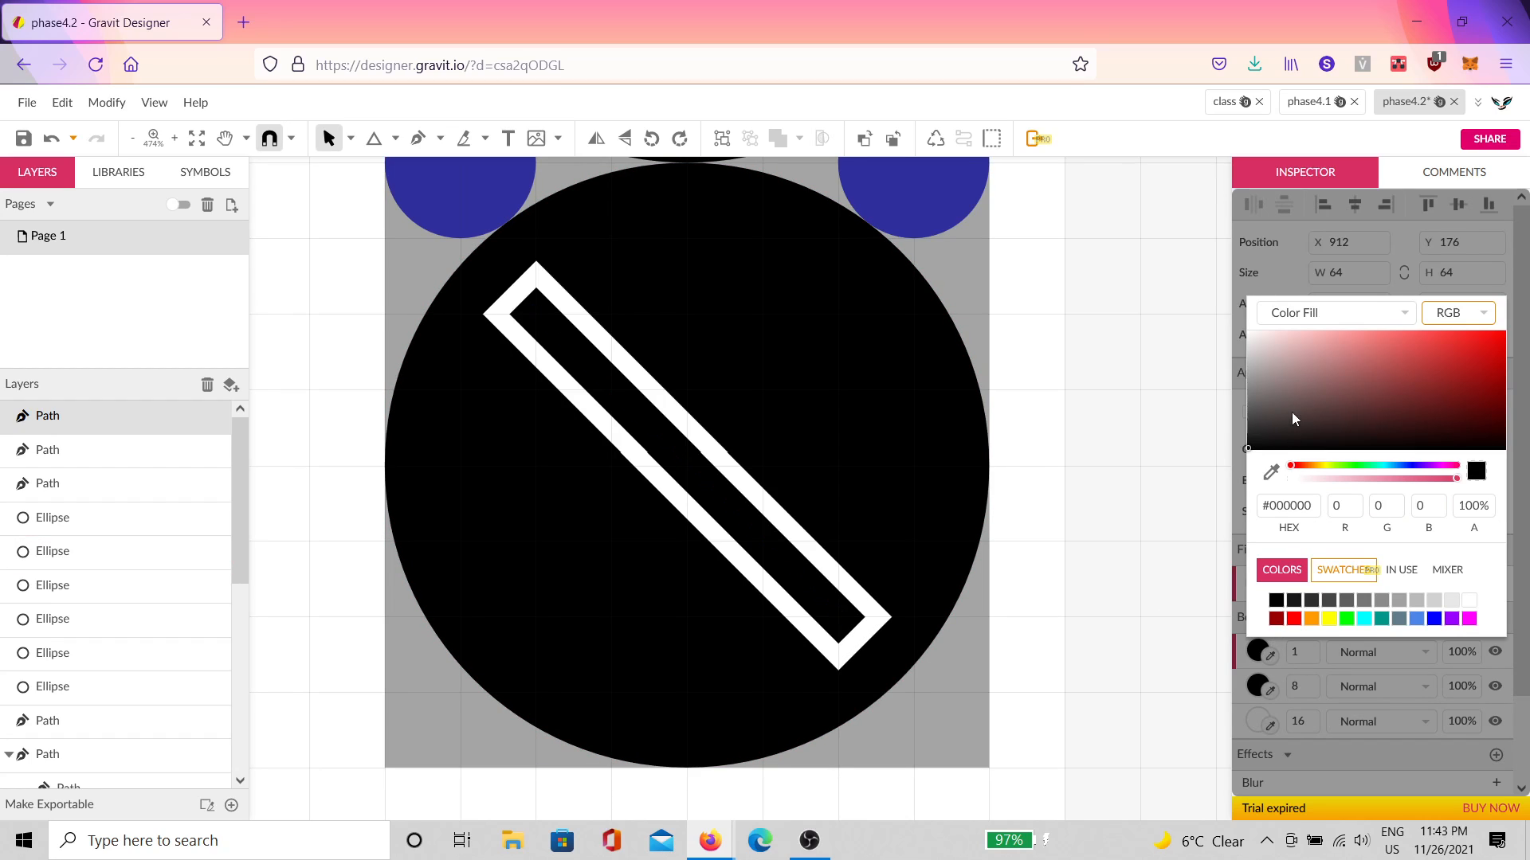
{"action": "left_click_drag", "start_coordinate": [1292, 412], "coordinate": [1181, 231]}
{"action": "left_click", "coordinate": [1263, 658]}
{"action": "left_click", "coordinate": [1298, 652]}
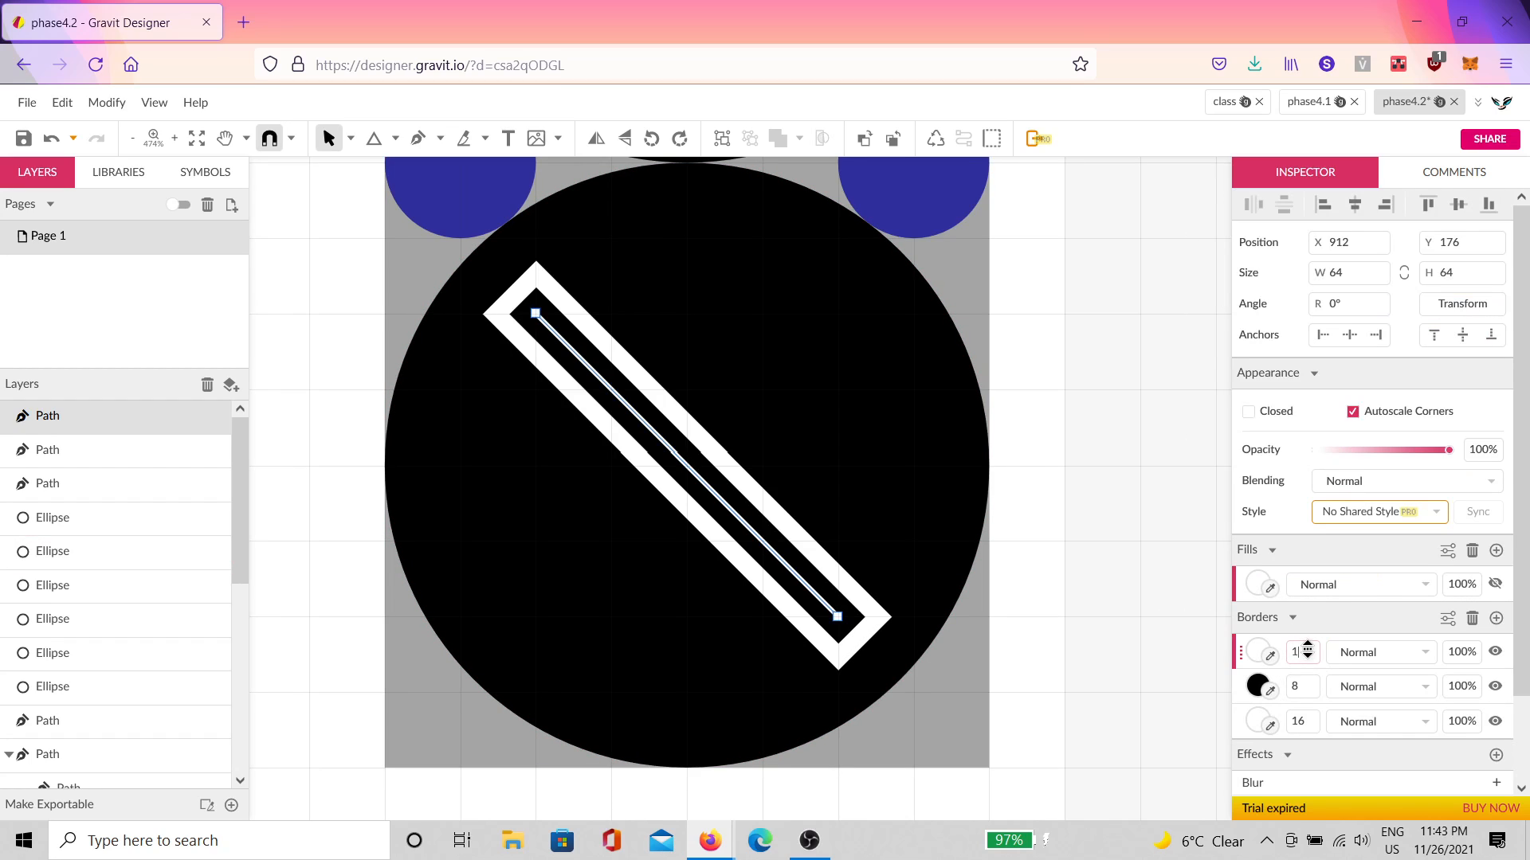
{"action": "type", "text": "4"}
{"action": "left_click", "coordinate": [1060, 646]}
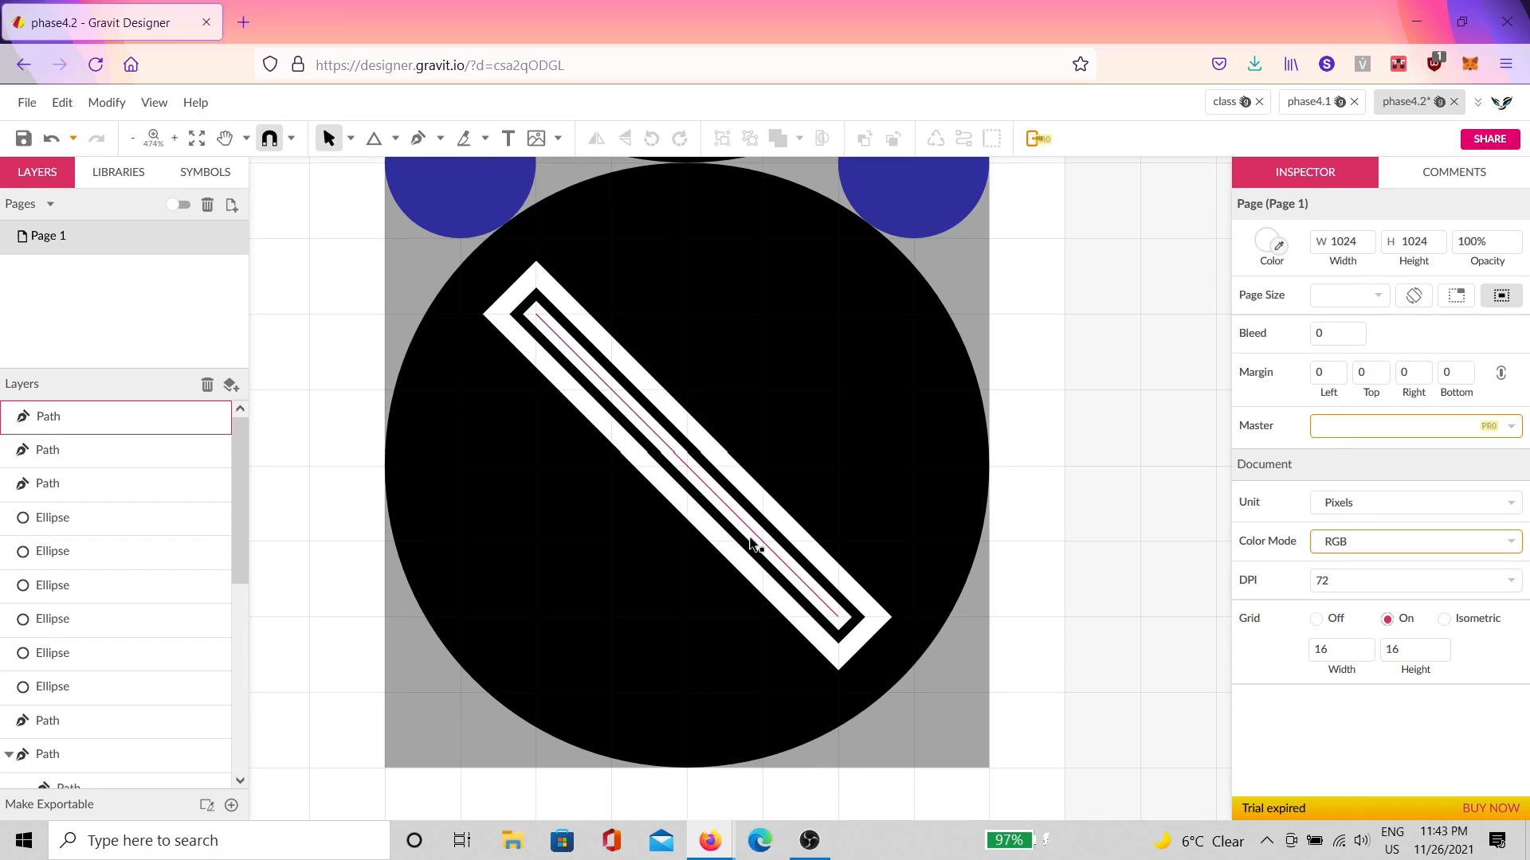
{"action": "left_click", "coordinate": [638, 424]}
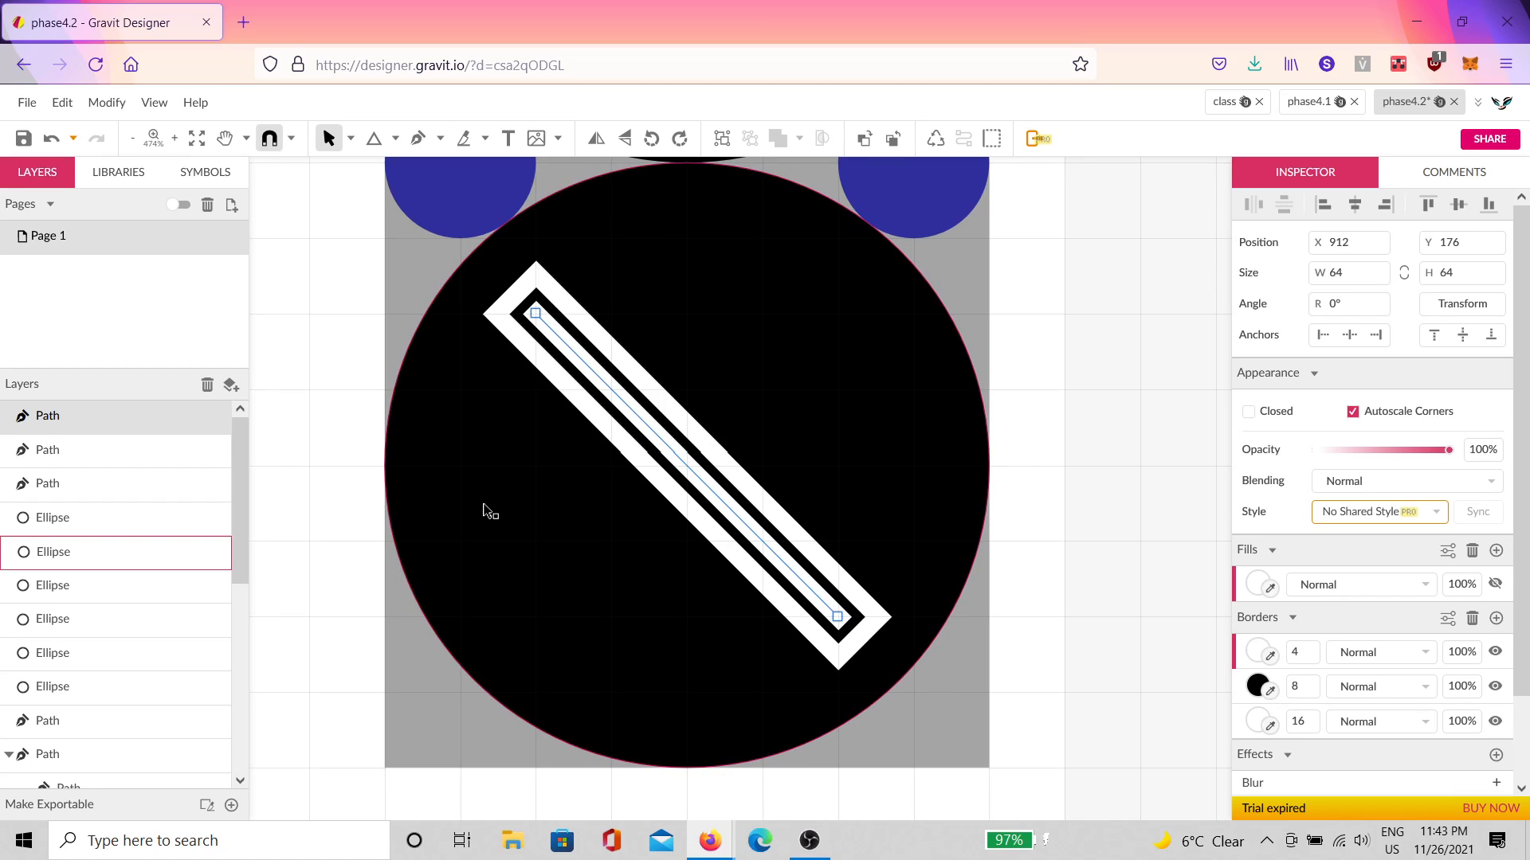
Step: Duplicate the striped bar and move the copy's ends onto the opposite diagonal to form an X
{"action": "key", "text": "ctrl+d"}
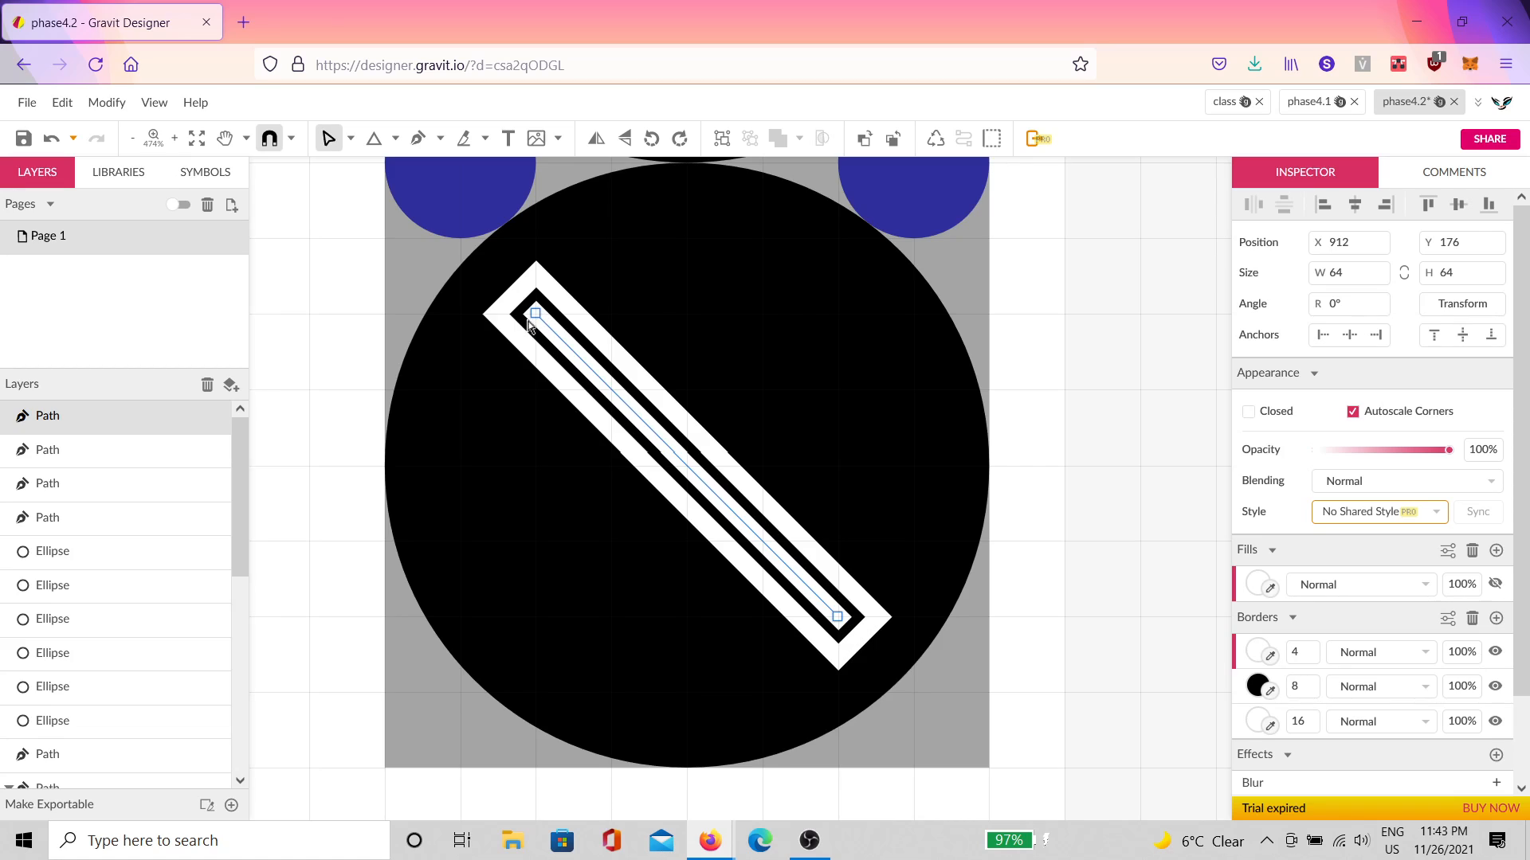
{"action": "left_click_drag", "start_coordinate": [535, 314], "coordinate": [845, 273]}
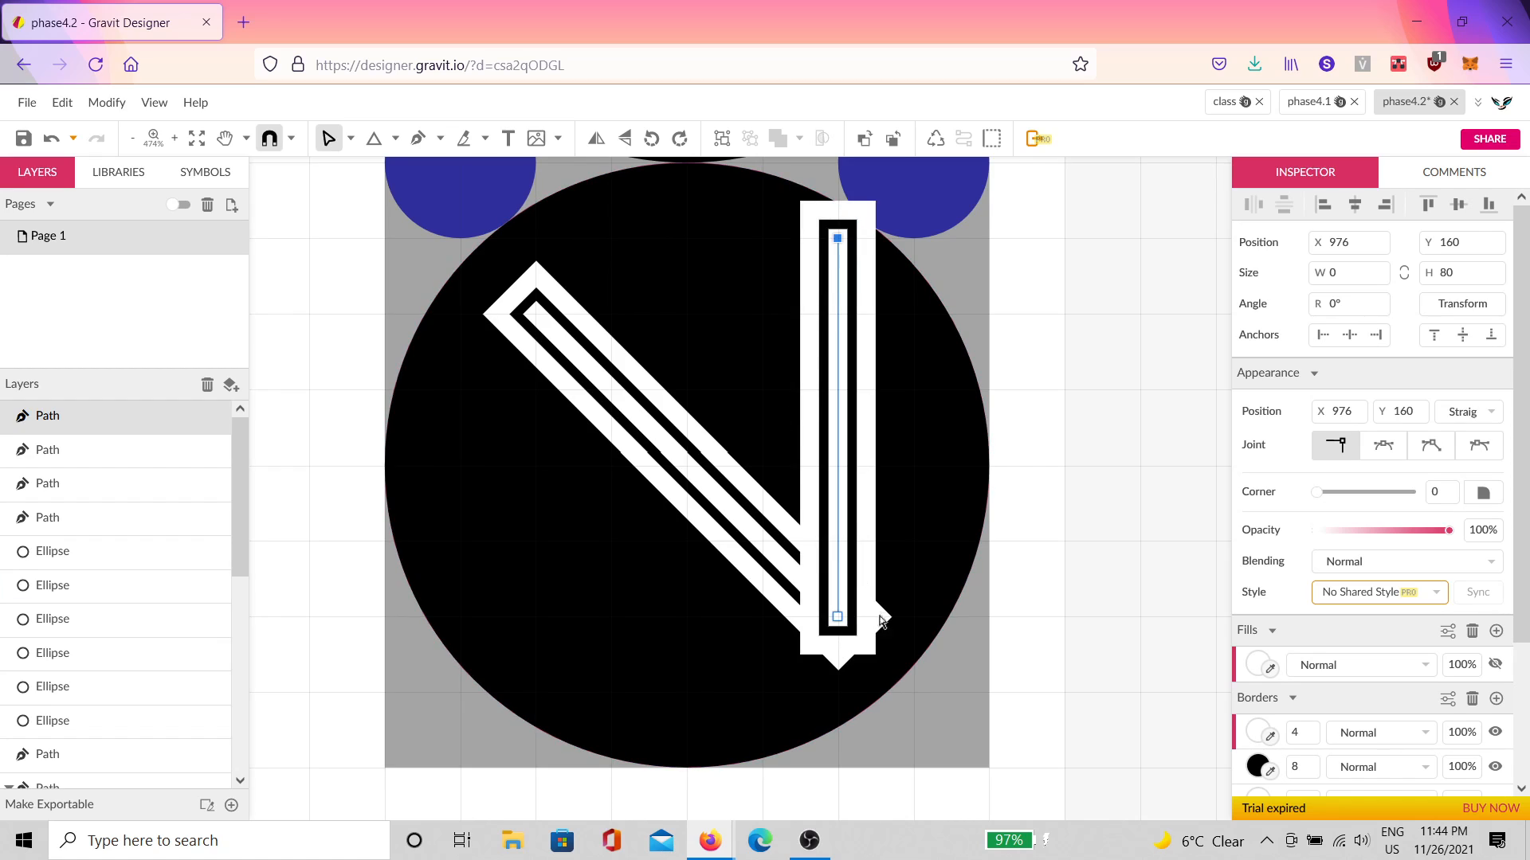
{"action": "left_click_drag", "start_coordinate": [841, 623], "coordinate": [535, 618]}
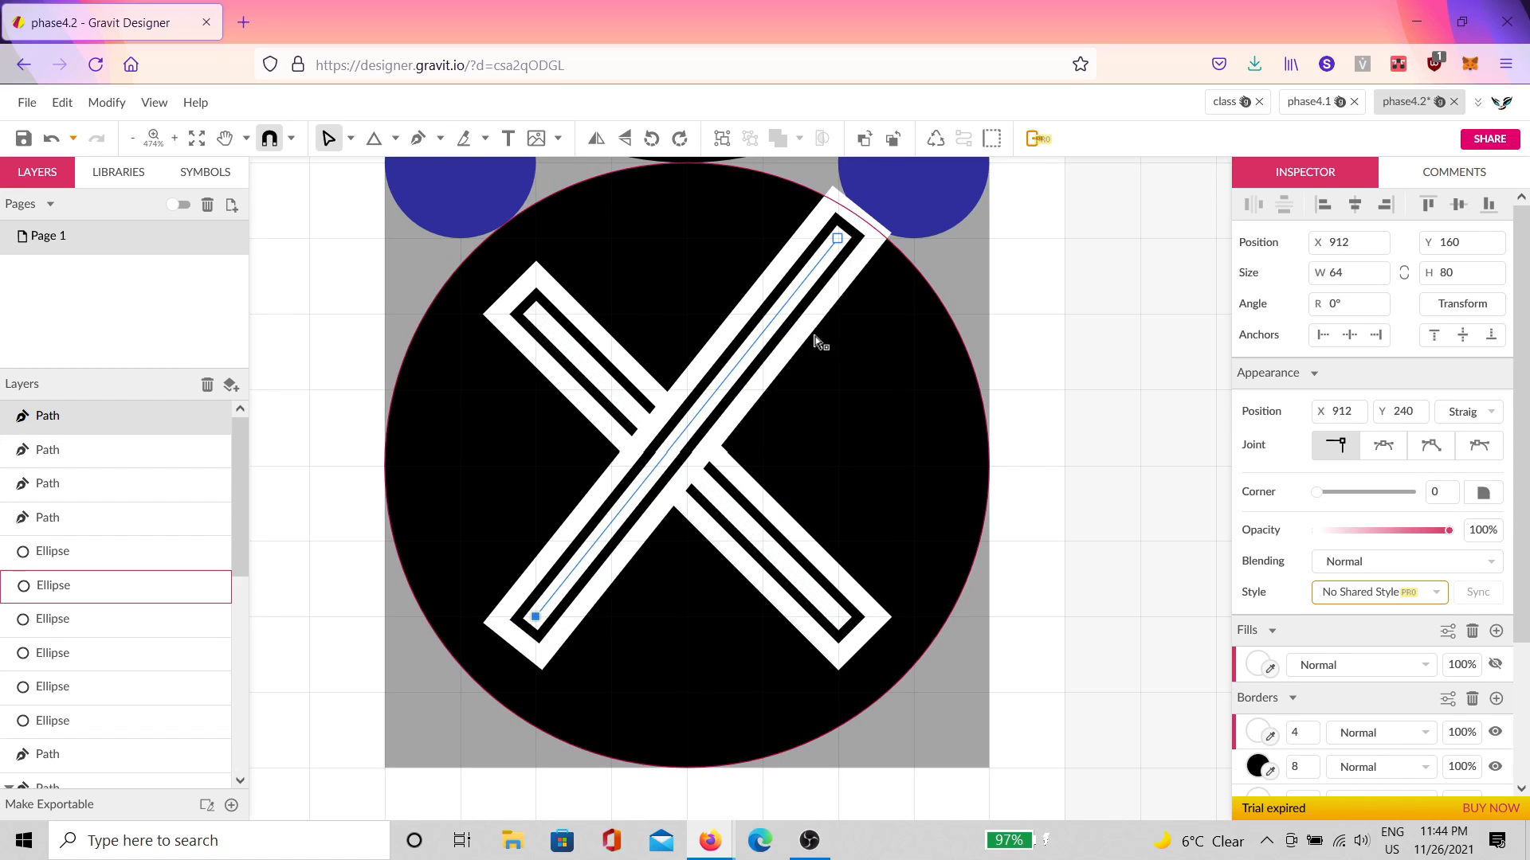
{"action": "left_click_drag", "start_coordinate": [837, 238], "coordinate": [838, 314]}
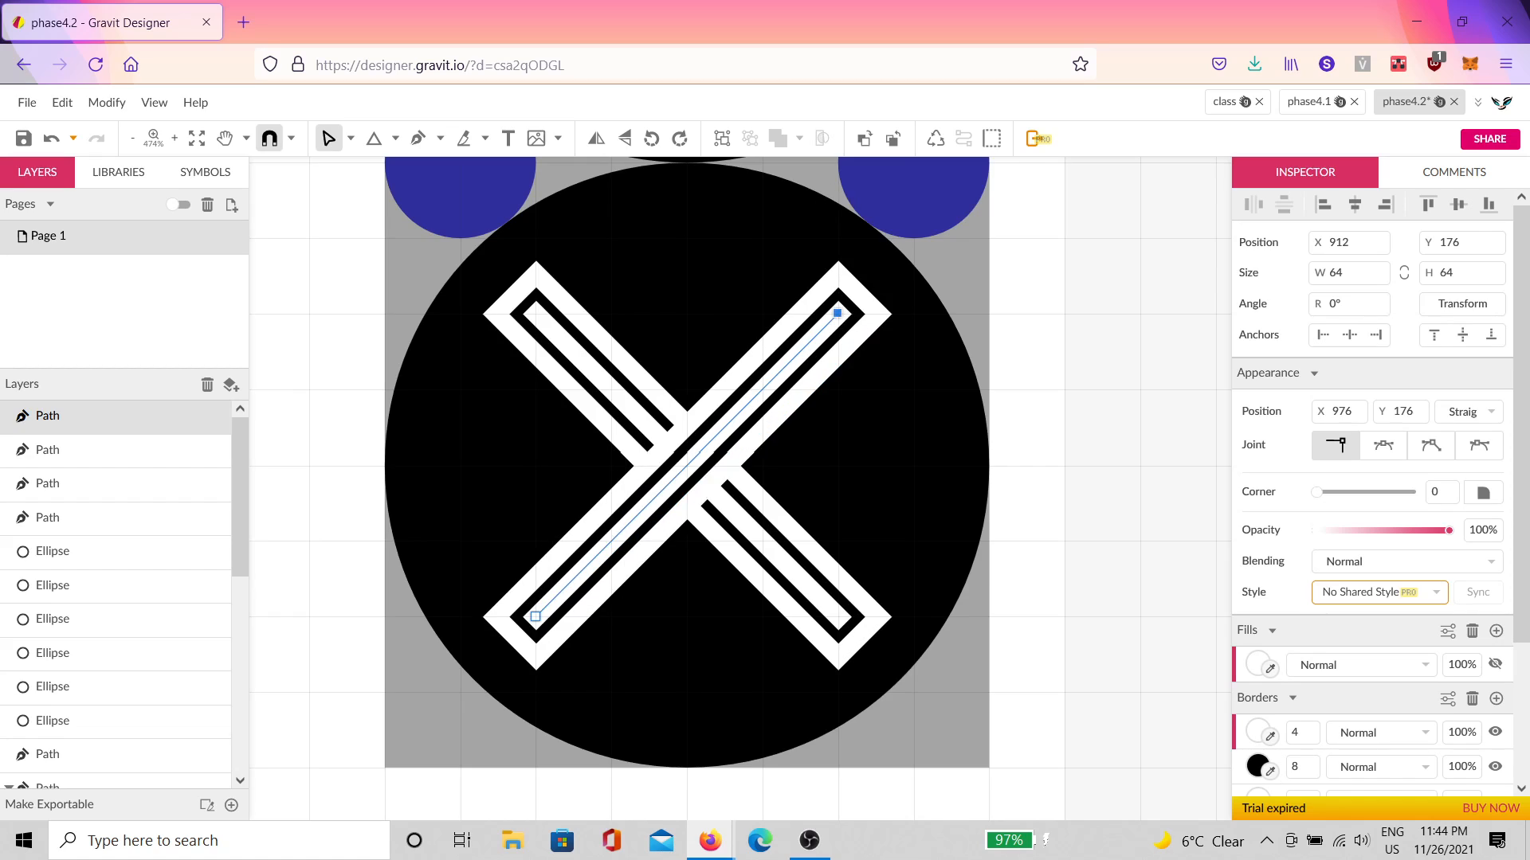
{"action": "left_click", "coordinate": [1082, 387]}
{"action": "left_click", "coordinate": [753, 549]}
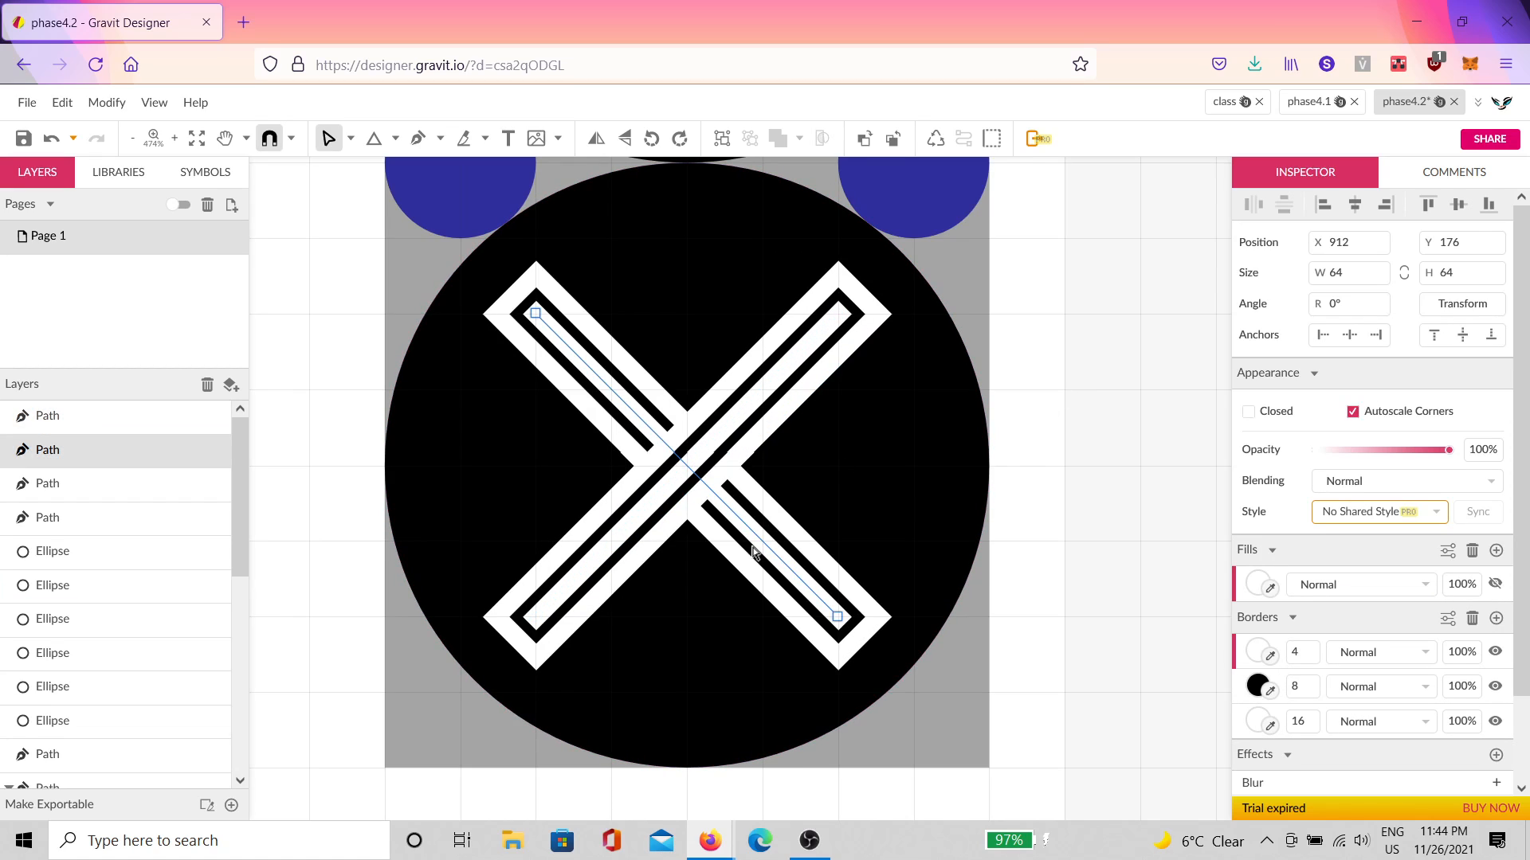
{"action": "scroll", "coordinate": [1021, 449], "scroll_direction": "down", "scroll_amount": 3}
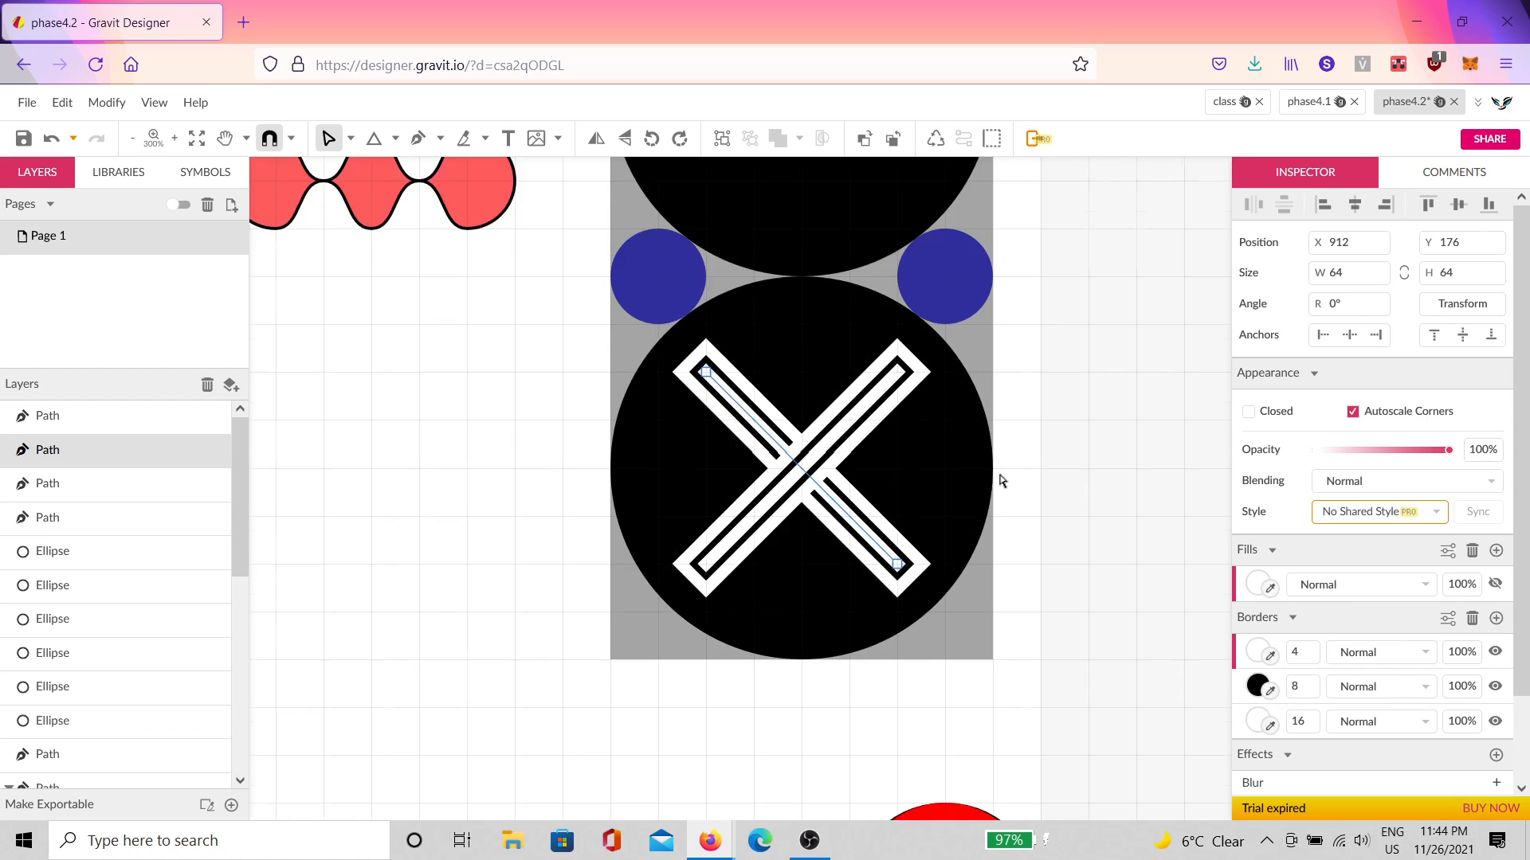
{"action": "left_click", "coordinate": [846, 442]}
{"action": "scroll", "coordinate": [755, 518], "scroll_direction": "up", "scroll_amount": 3}
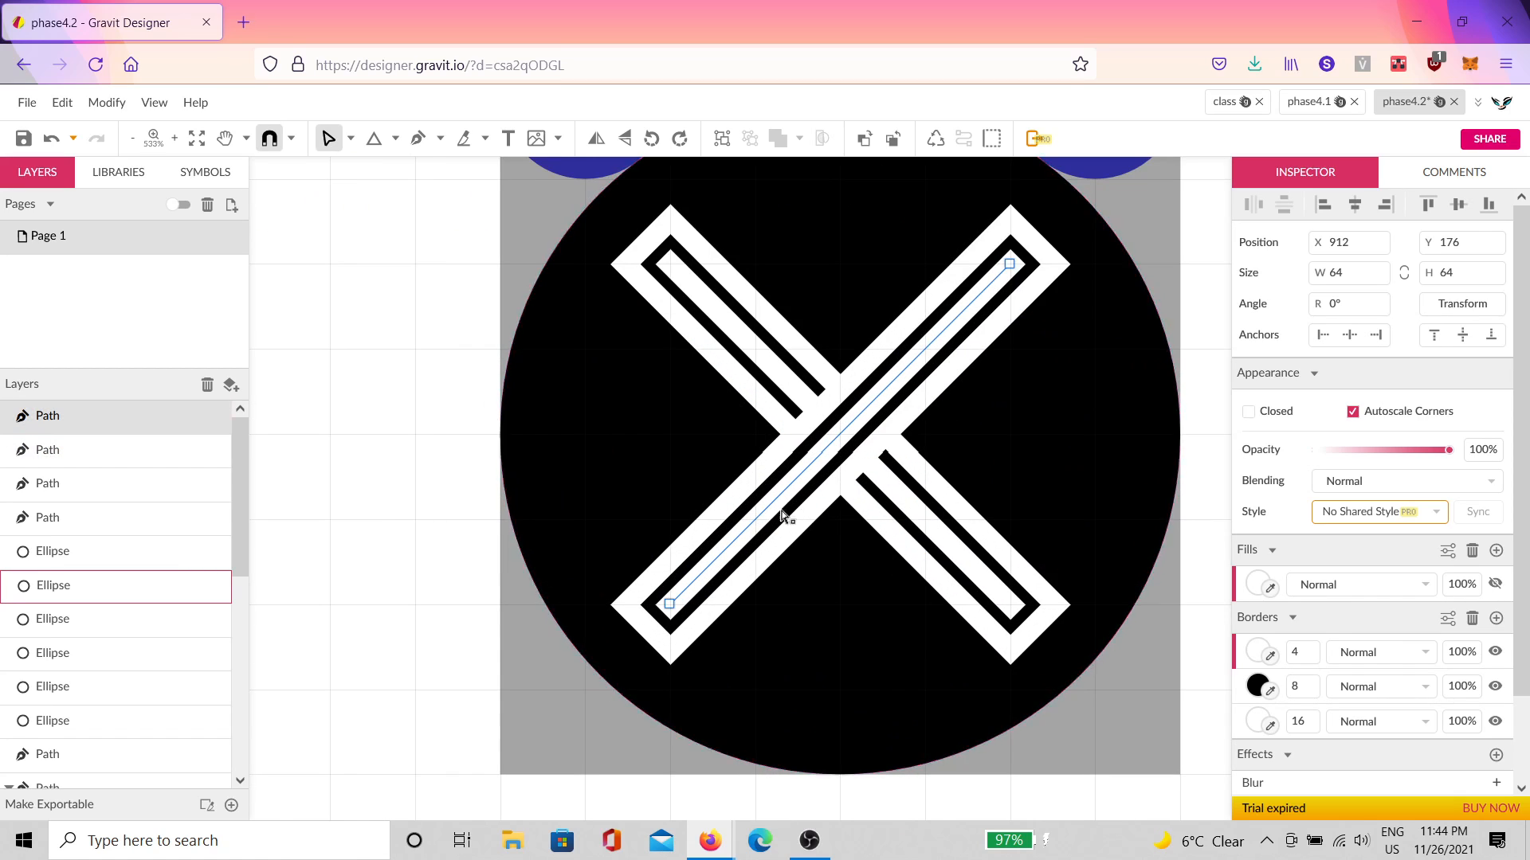
{"action": "left_click", "coordinate": [1258, 585]}
{"action": "left_click_drag", "start_coordinate": [1287, 350], "coordinate": [1509, 257]}
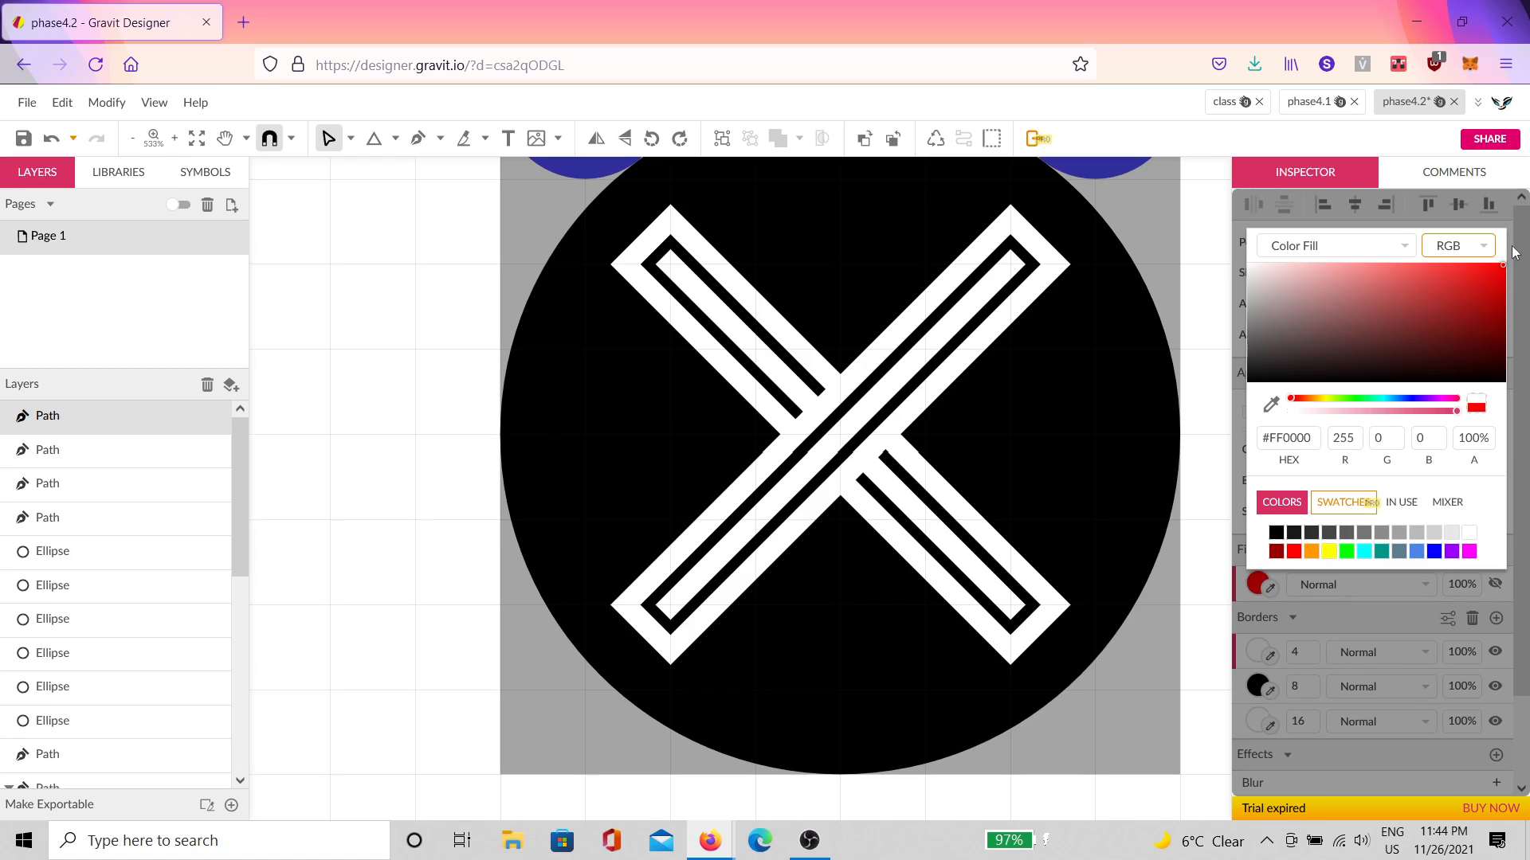
{"action": "left_click", "coordinate": [1254, 599]}
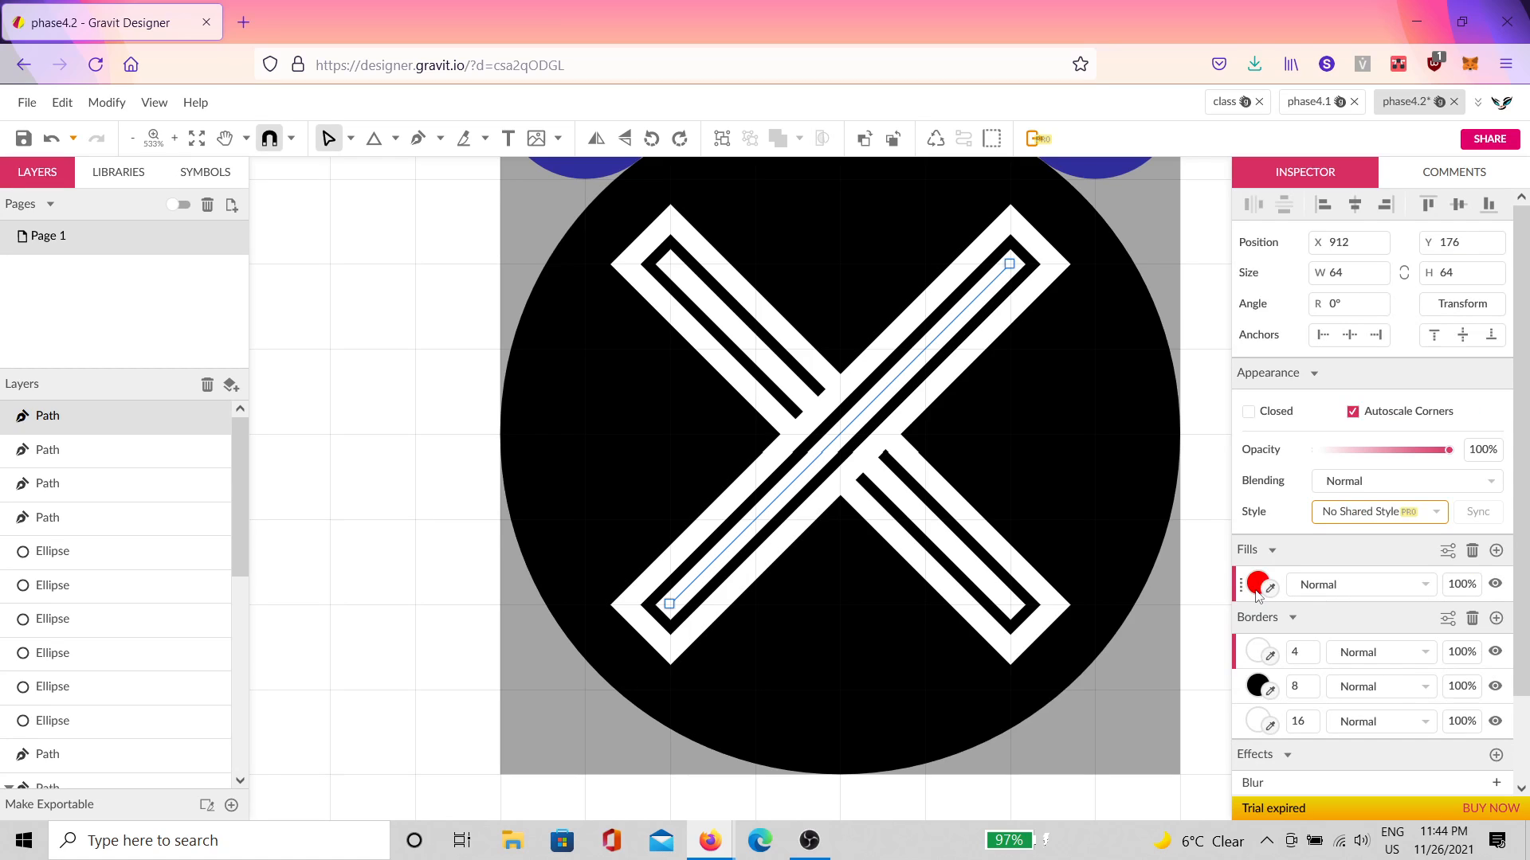
{"action": "left_click", "coordinate": [1472, 554]}
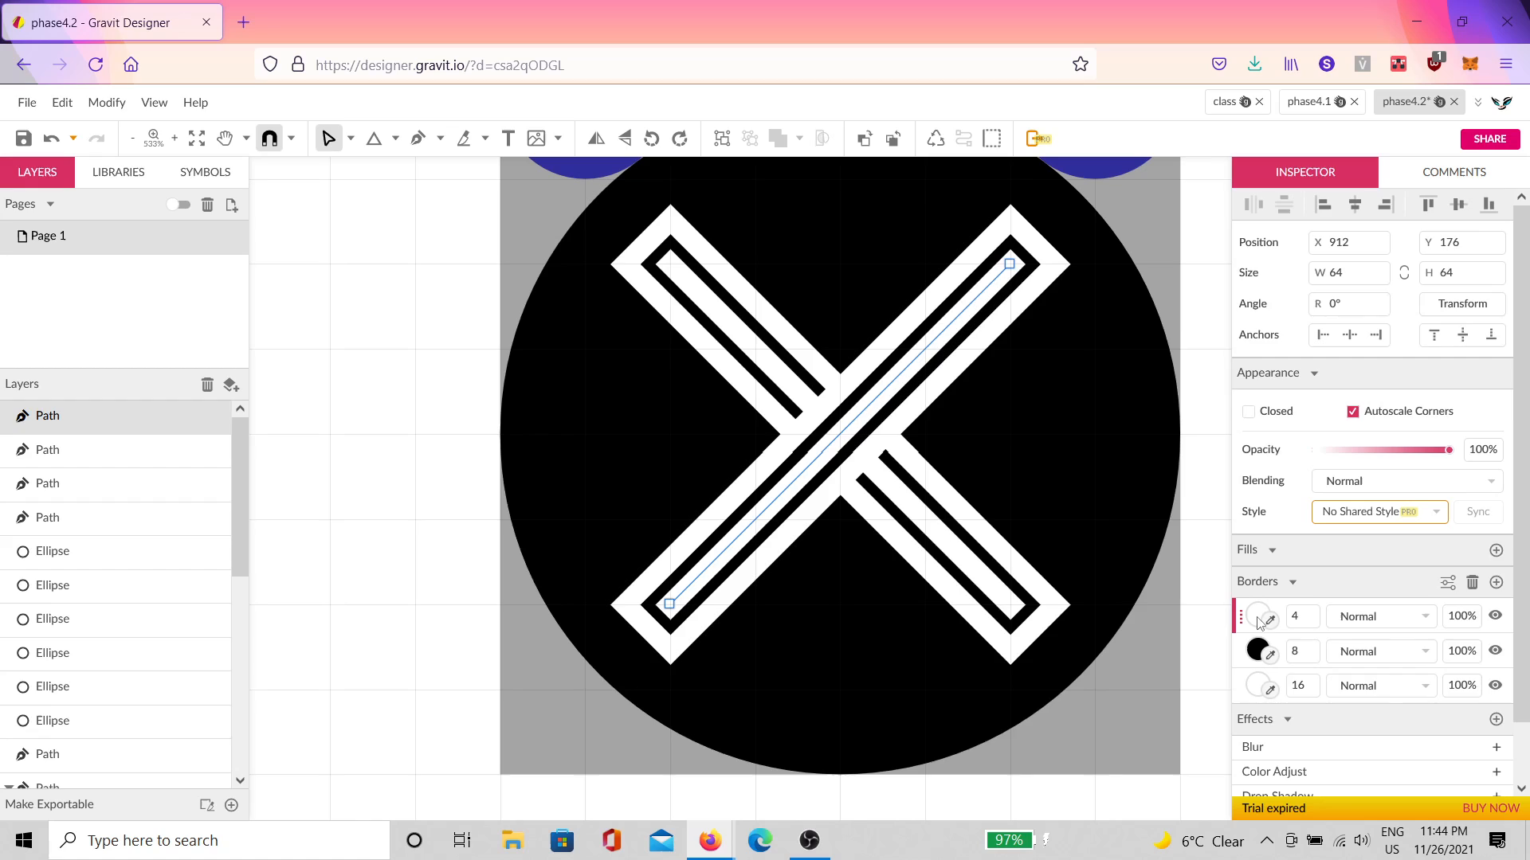
{"action": "left_click", "coordinate": [1259, 613]}
{"action": "left_click_drag", "start_coordinate": [1360, 349], "coordinate": [1518, 249]}
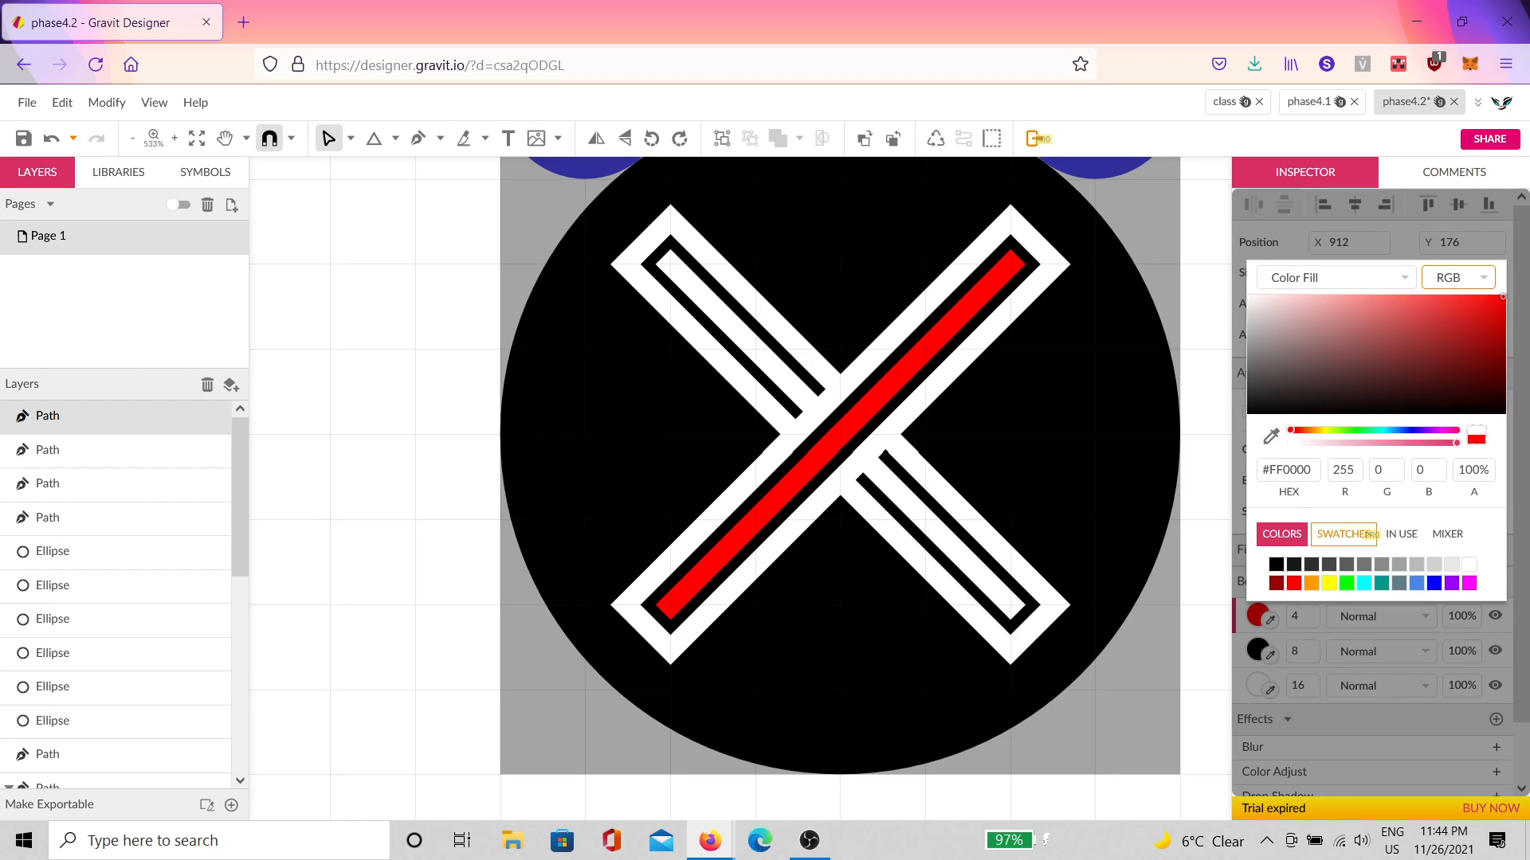
{"action": "left_click", "coordinate": [1005, 629]}
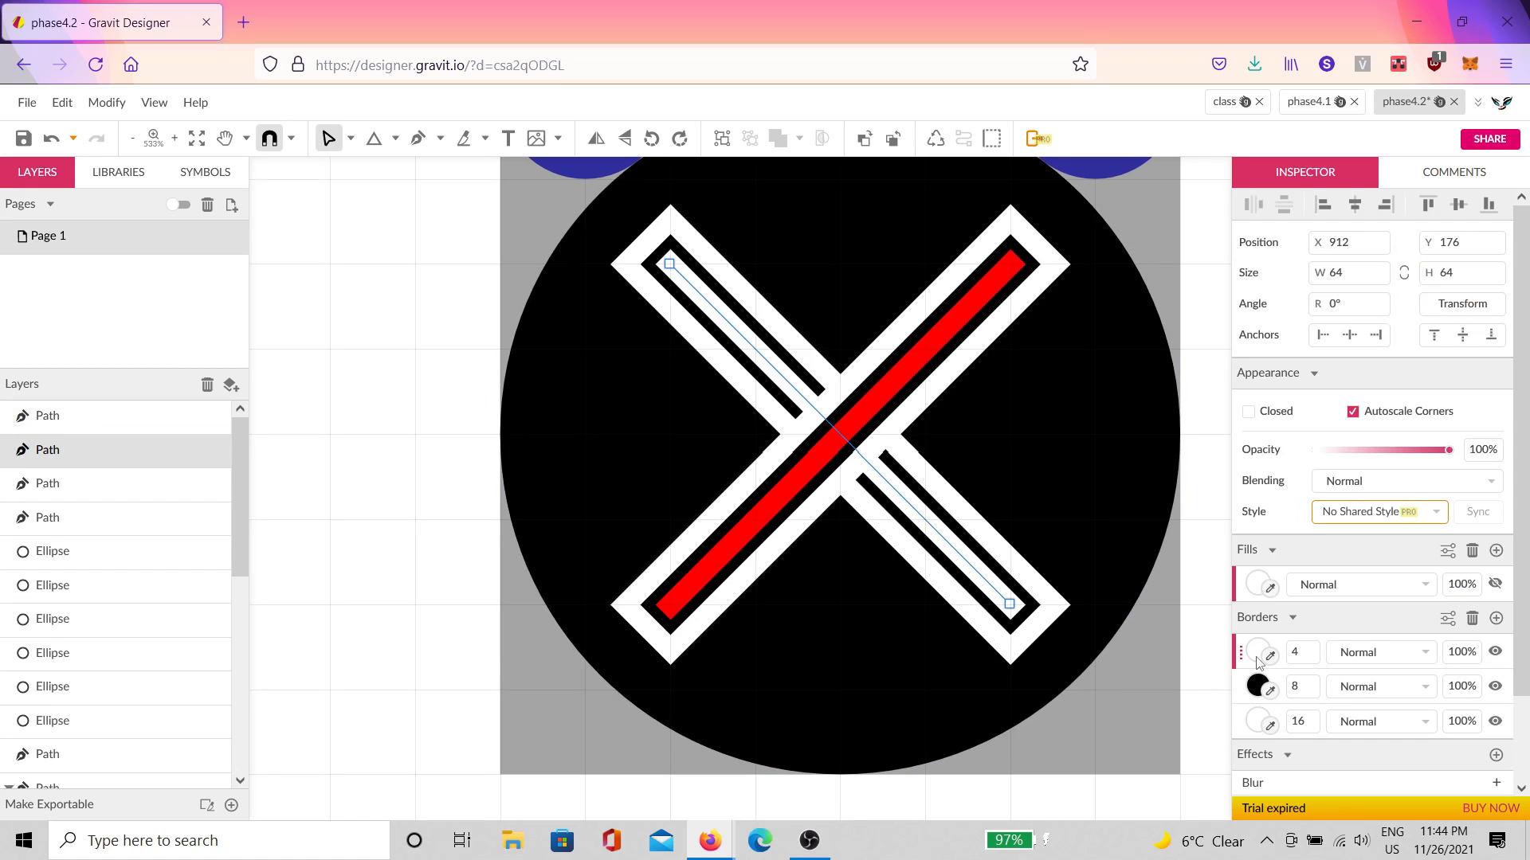
{"action": "left_click", "coordinate": [1257, 723]}
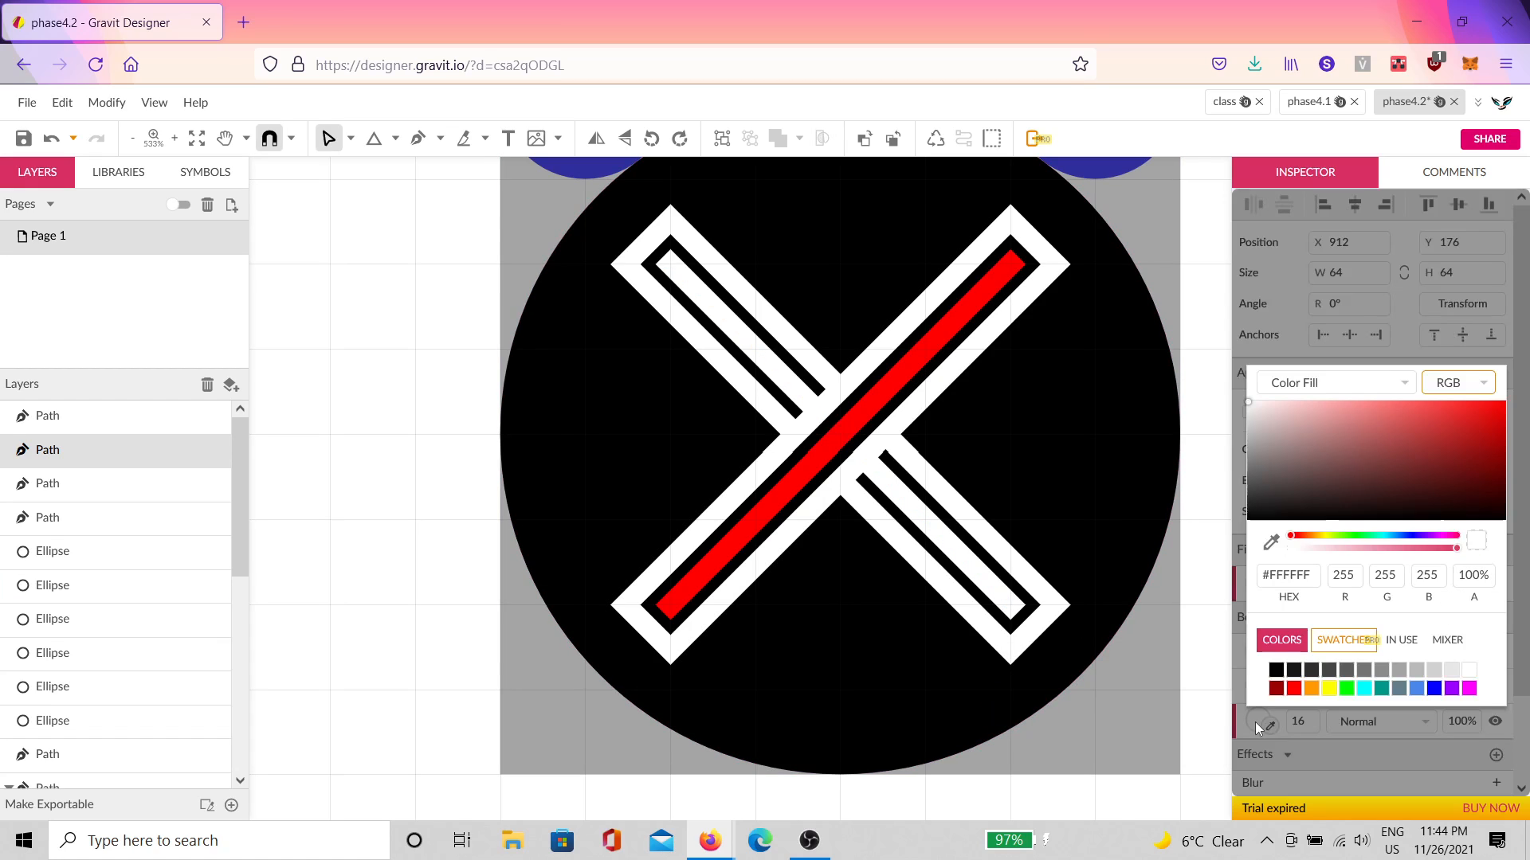
{"action": "left_click_drag", "start_coordinate": [1361, 451], "coordinate": [1510, 397]}
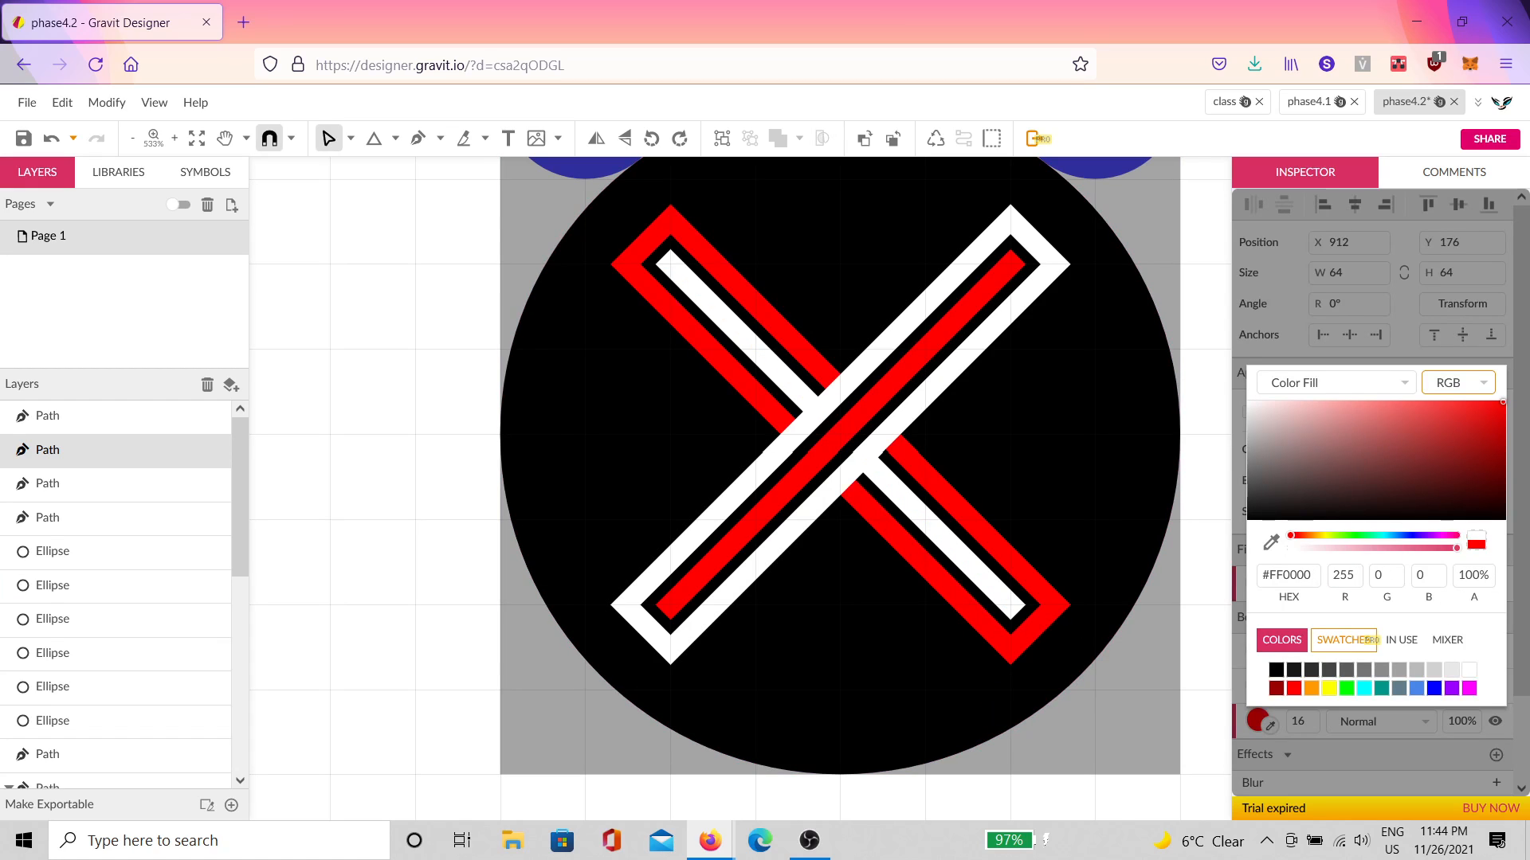
{"action": "left_click", "coordinate": [1095, 580]}
{"action": "scroll", "coordinate": [924, 566], "scroll_direction": "down", "scroll_amount": 2}
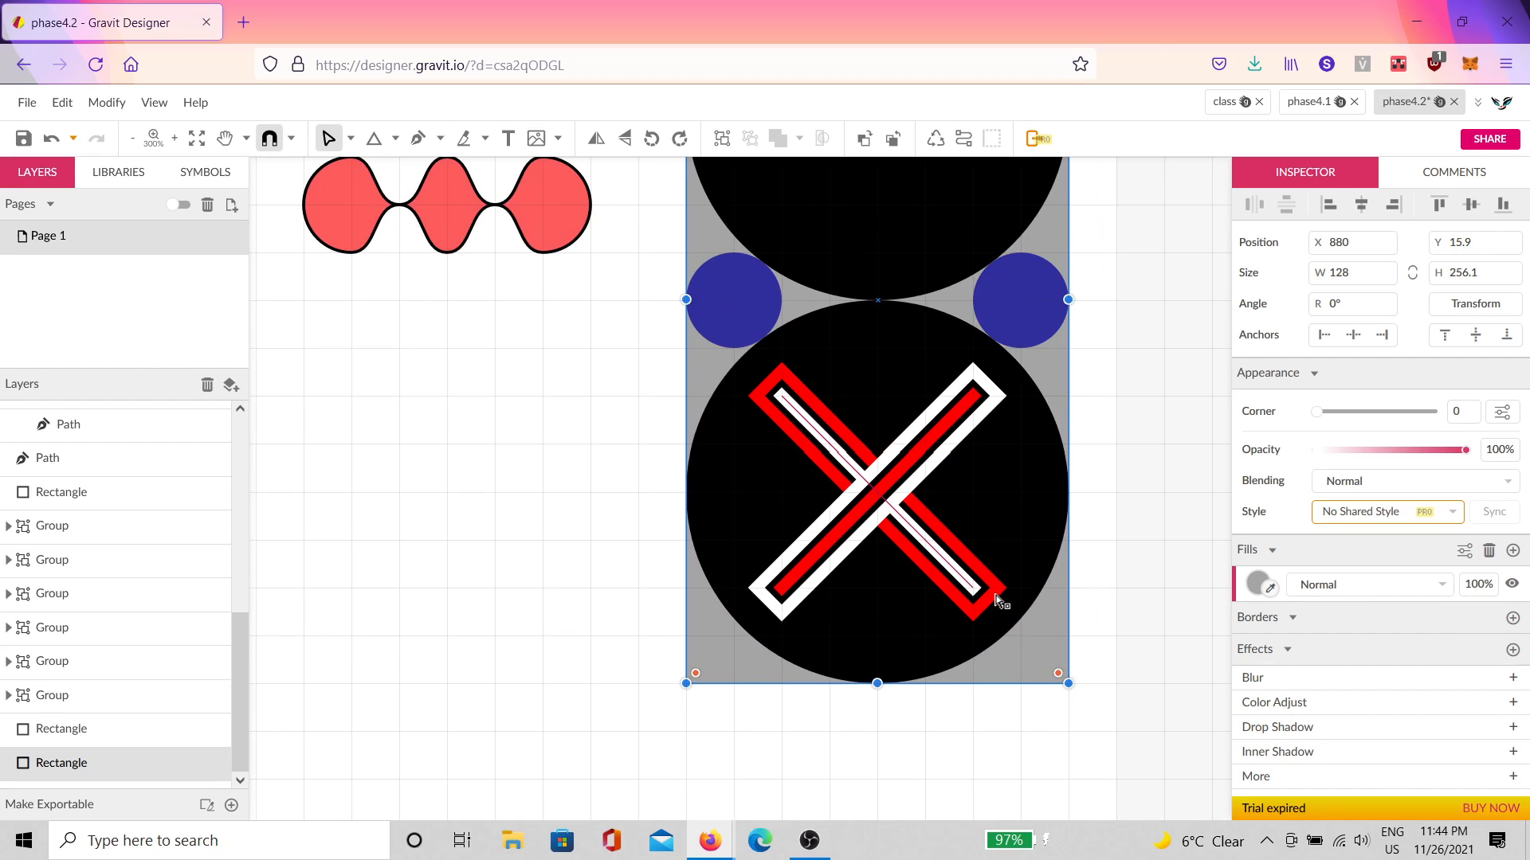
{"action": "scroll", "coordinate": [1004, 601], "scroll_direction": "down", "scroll_amount": 3}
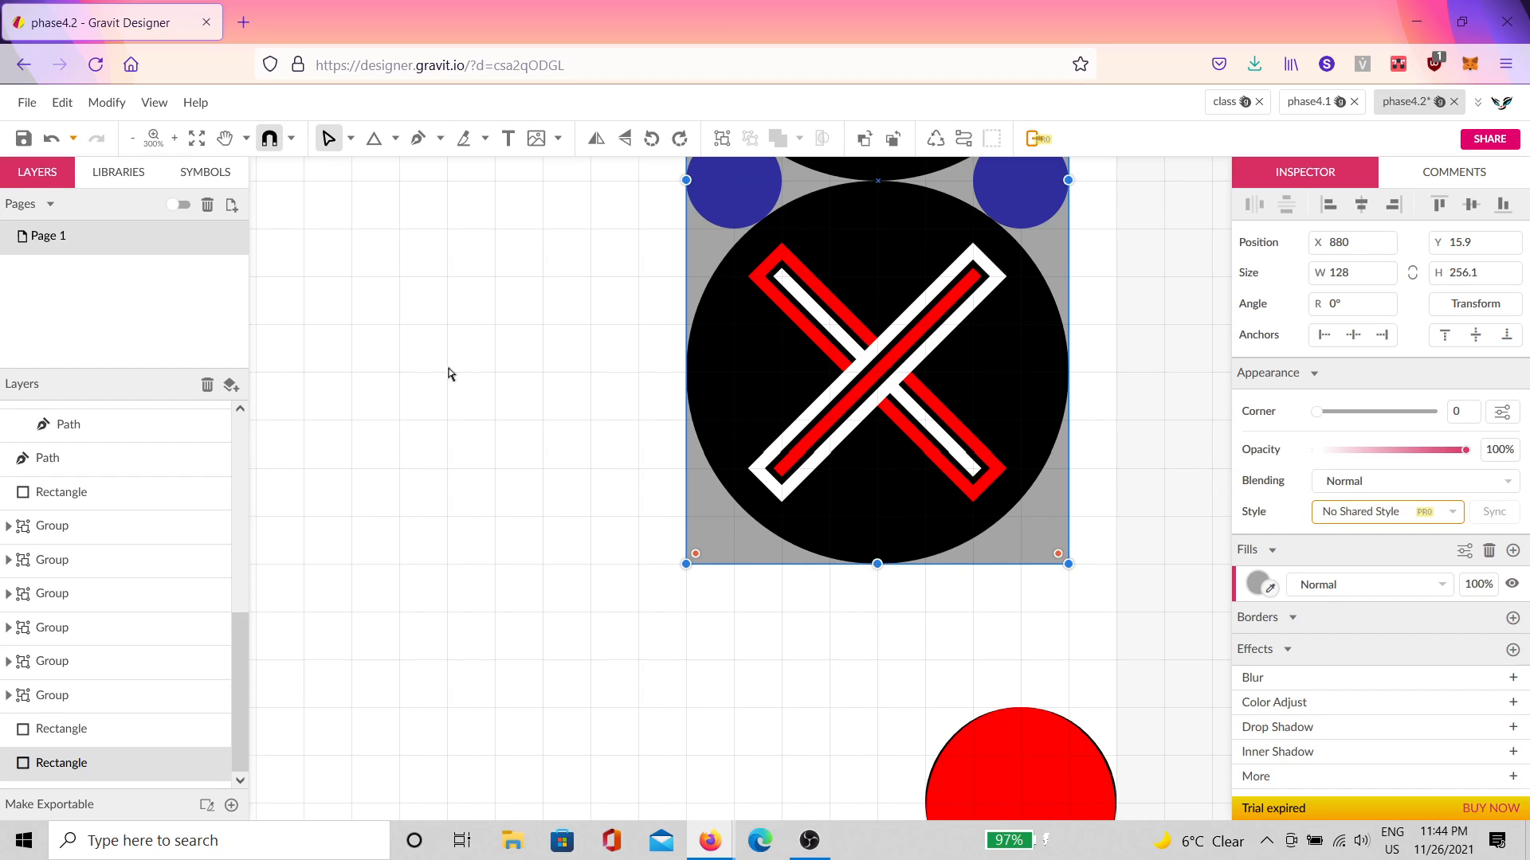
Step: Draw a 32×32 circle and add a copy shifted down by half its height
{"action": "scroll", "coordinate": [447, 373], "scroll_direction": "down", "scroll_amount": 3}
{"action": "left_click", "coordinate": [518, 440]}
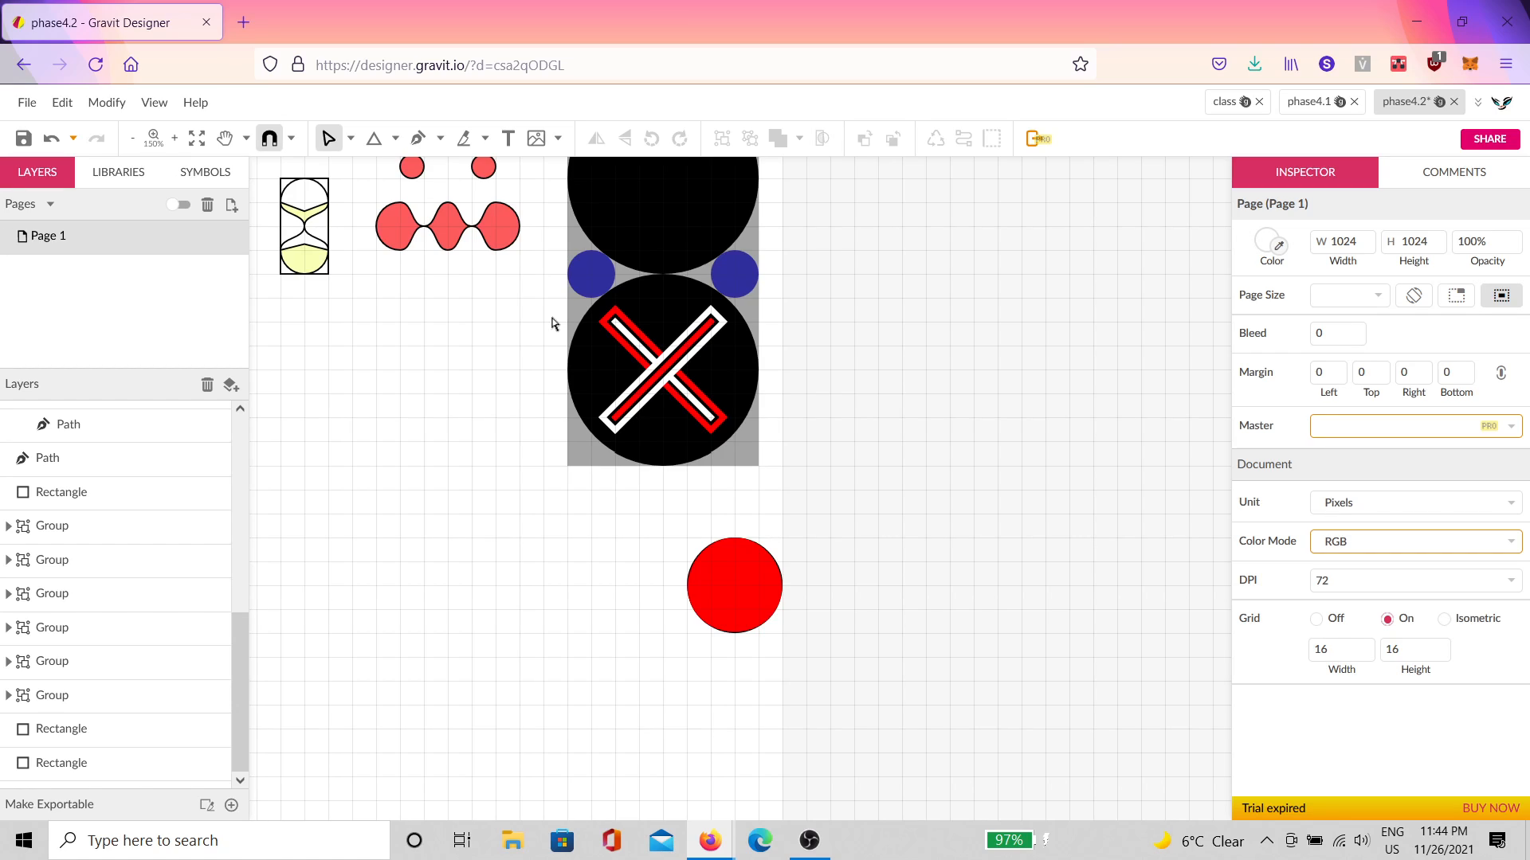
{"action": "scroll", "coordinate": [374, 381], "scroll_direction": "up", "scroll_amount": 5}
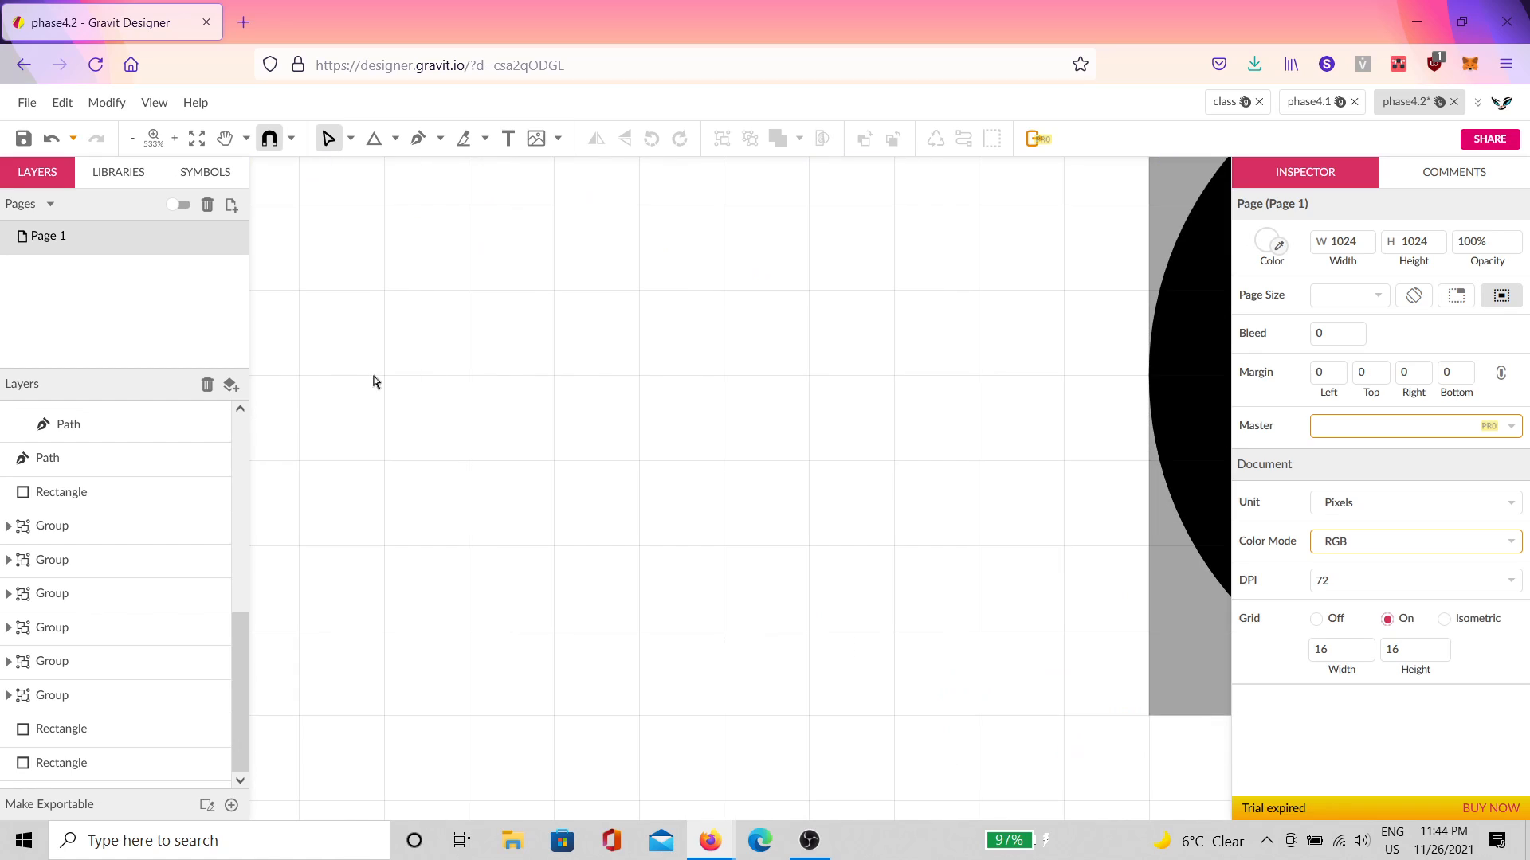
{"action": "left_click", "coordinate": [396, 138]}
{"action": "left_click", "coordinate": [426, 220]}
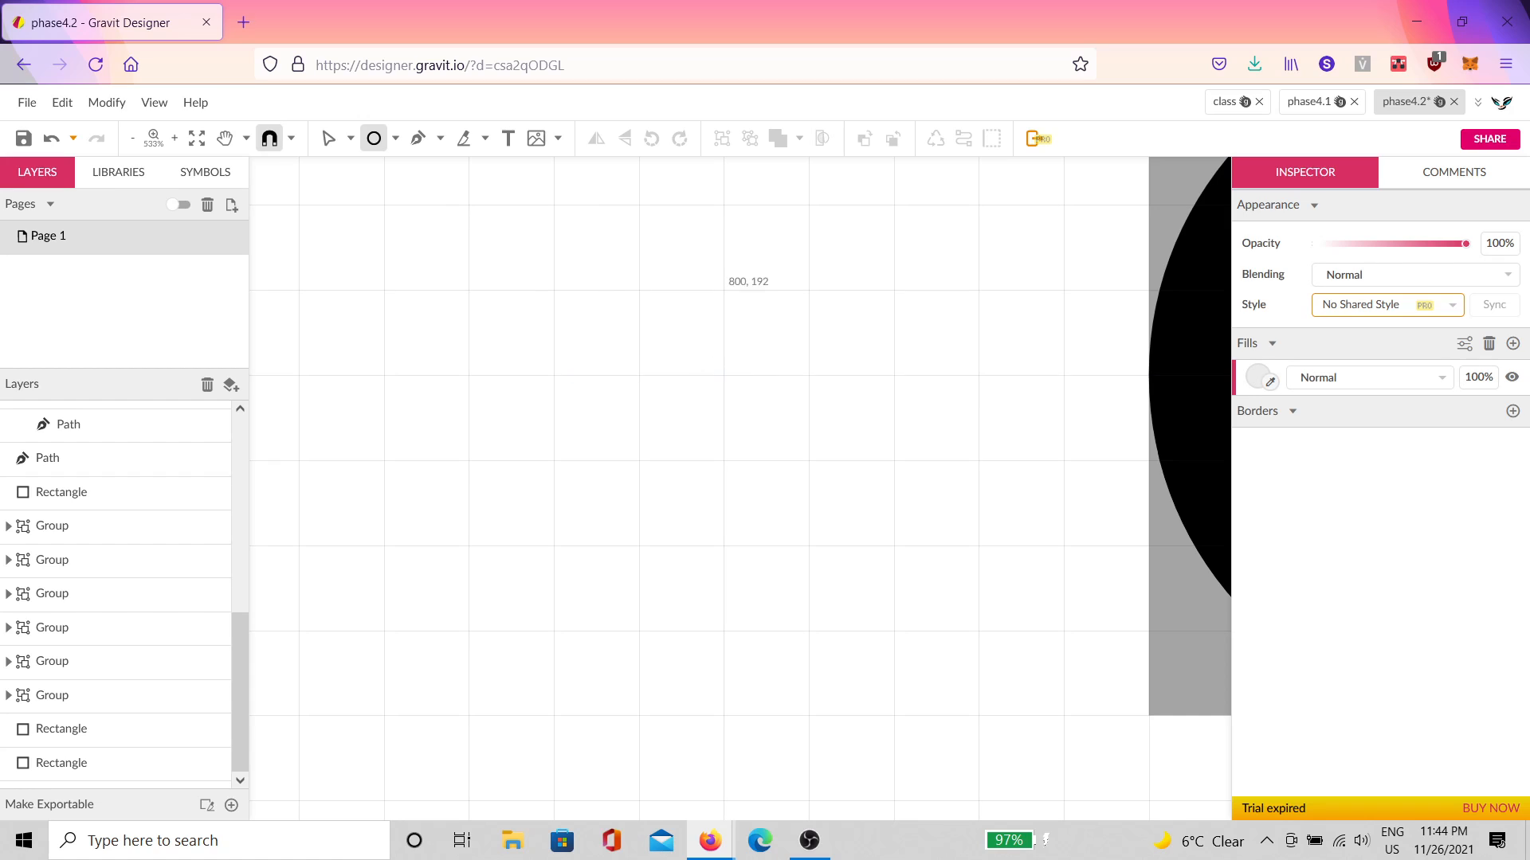
{"action": "left_click_drag", "start_coordinate": [642, 292], "coordinate": [777, 451]}
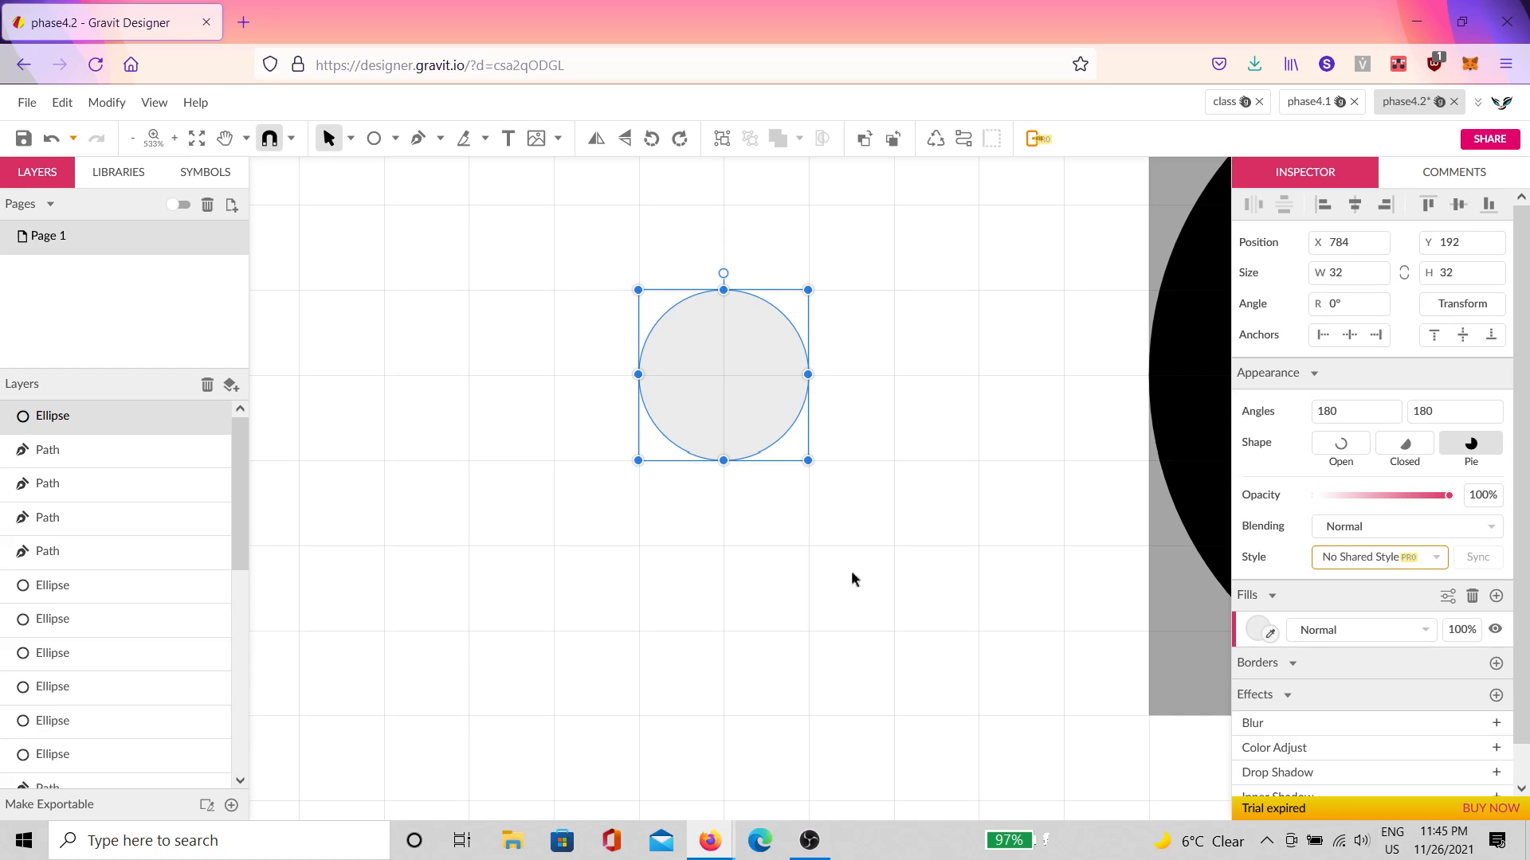
{"action": "key", "text": "ctrl+d"}
{"action": "left_click_drag", "start_coordinate": [728, 377], "coordinate": [709, 498]}
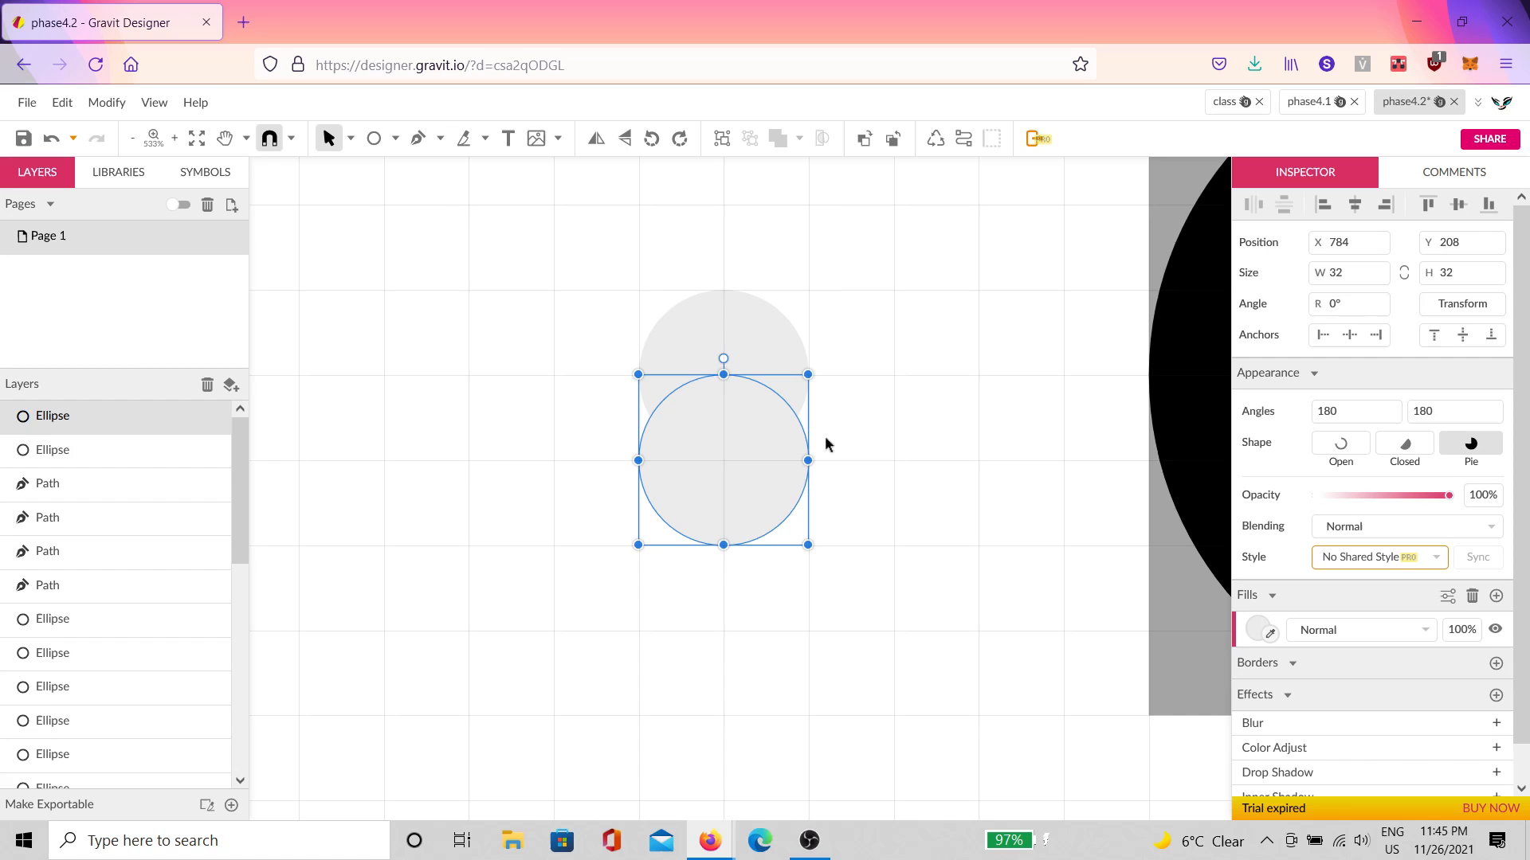
Step: Make a third stacked circle and give all three a centred black outline
{"action": "key", "text": "ctrl+d"}
{"action": "left_click", "coordinate": [876, 438]}
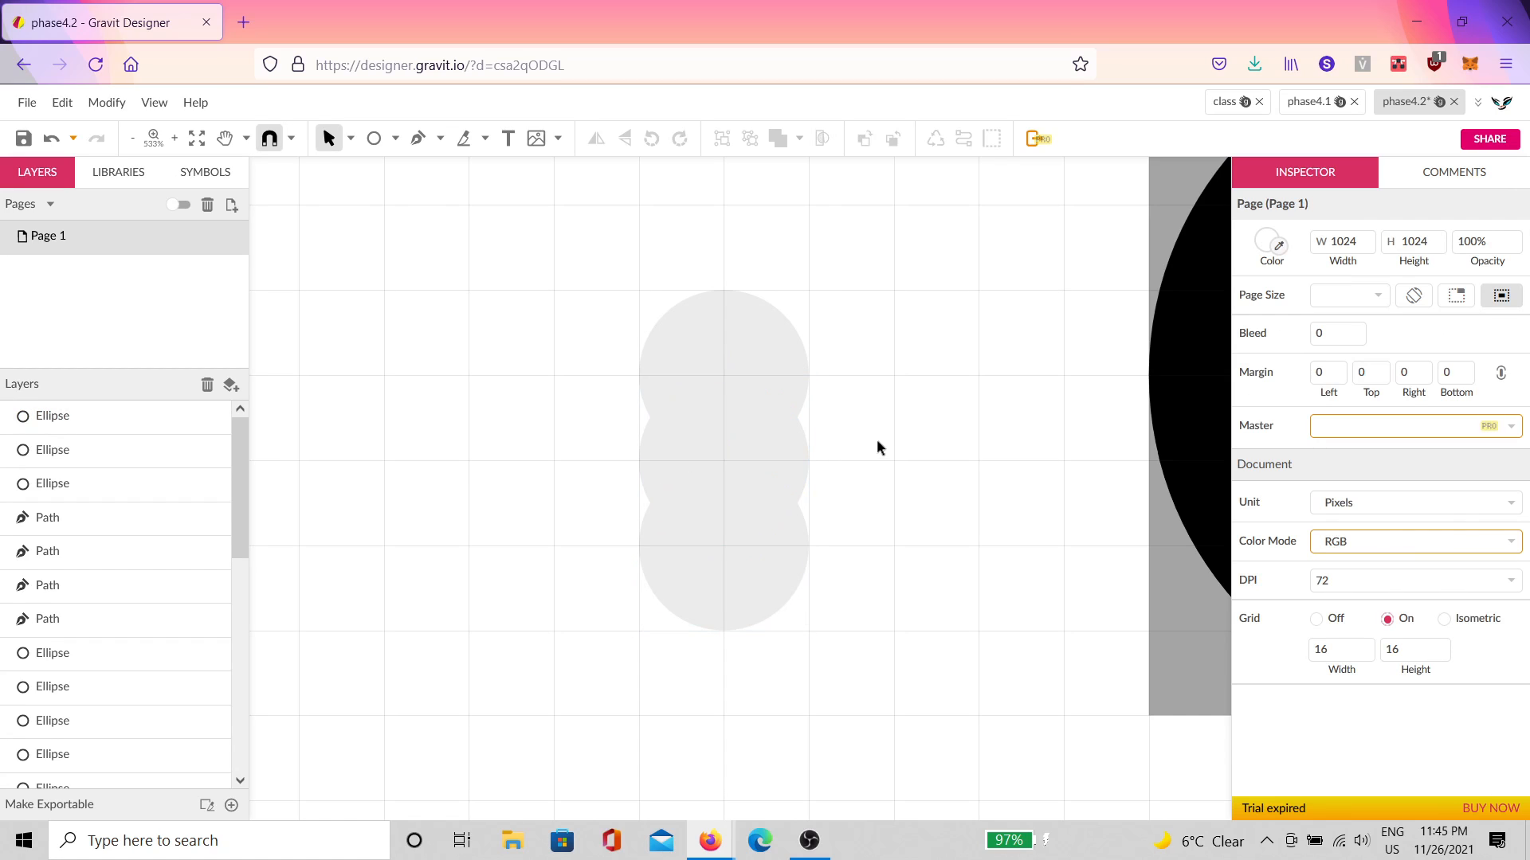
{"action": "left_click_drag", "start_coordinate": [915, 321], "coordinate": [591, 626]}
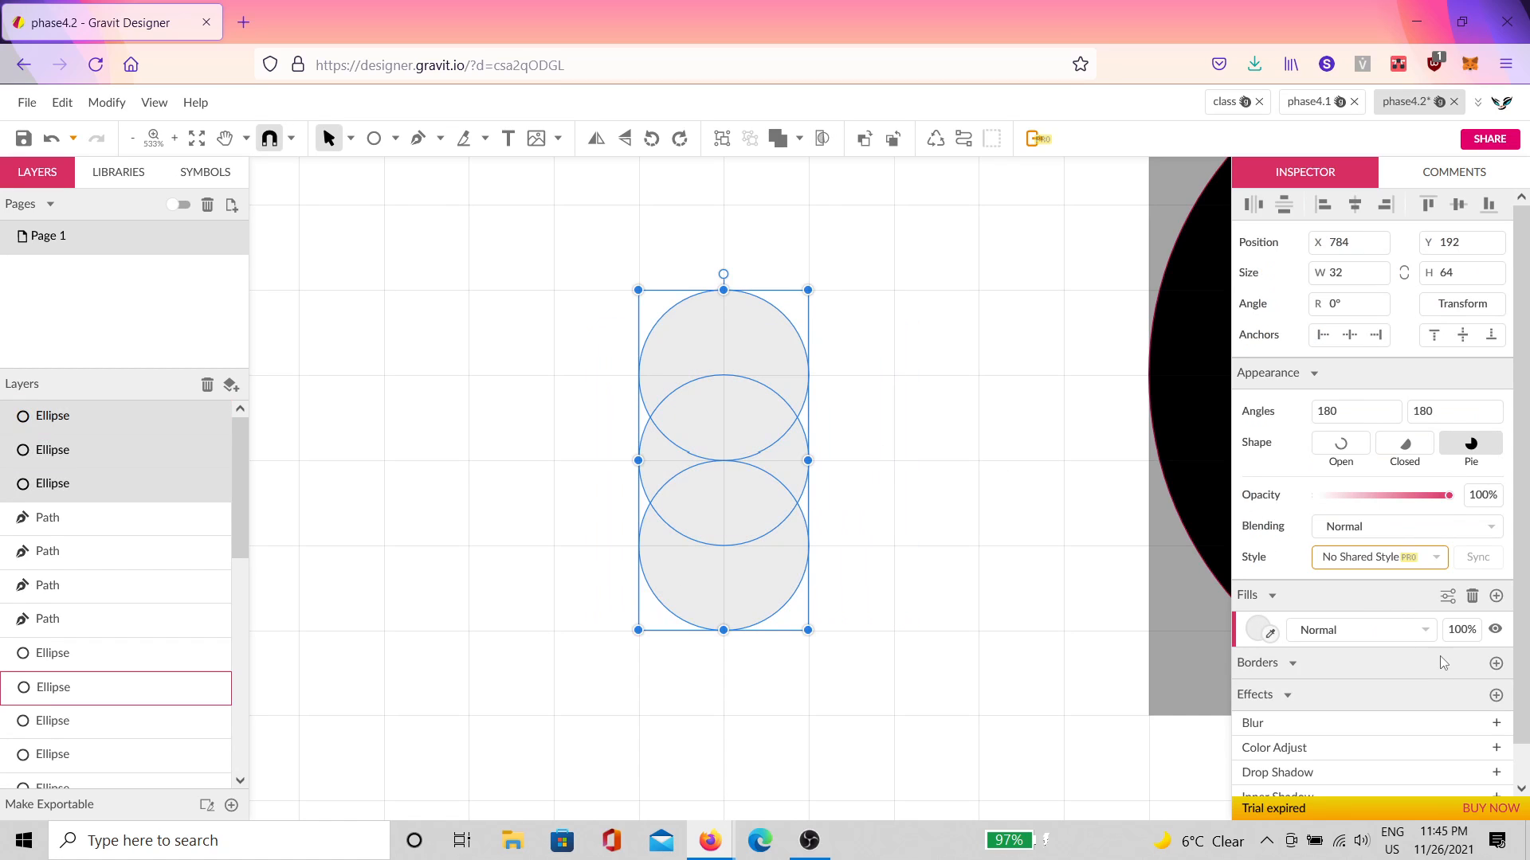
{"action": "left_click", "coordinate": [1495, 664]}
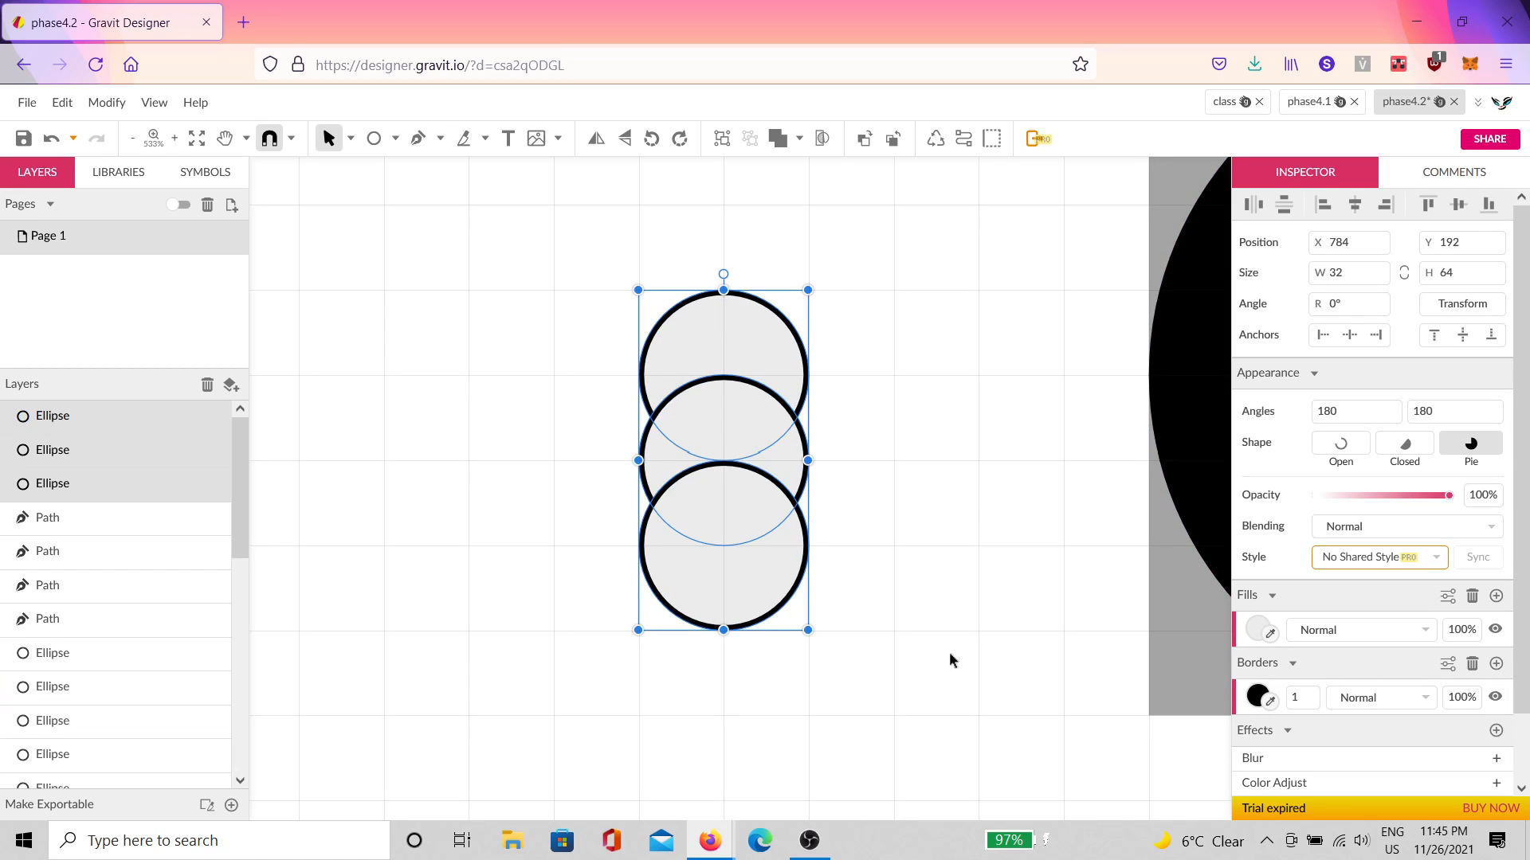
{"action": "left_click", "coordinate": [1447, 664]}
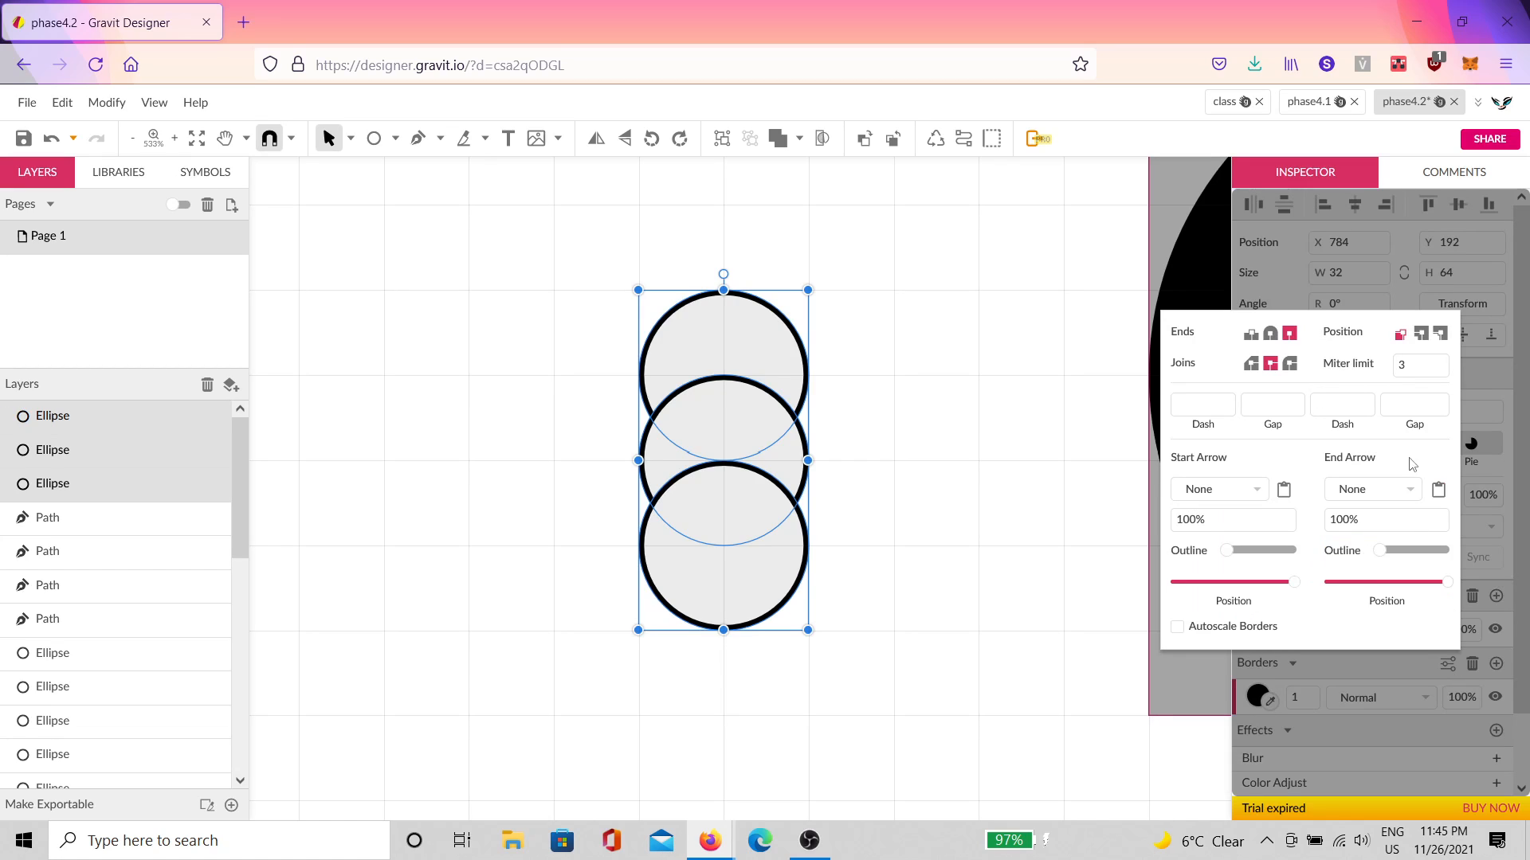
{"action": "left_click", "coordinate": [1426, 335]}
Step: Remove the three circles' fill and set their outline width to 4
{"action": "left_click", "coordinate": [882, 431]}
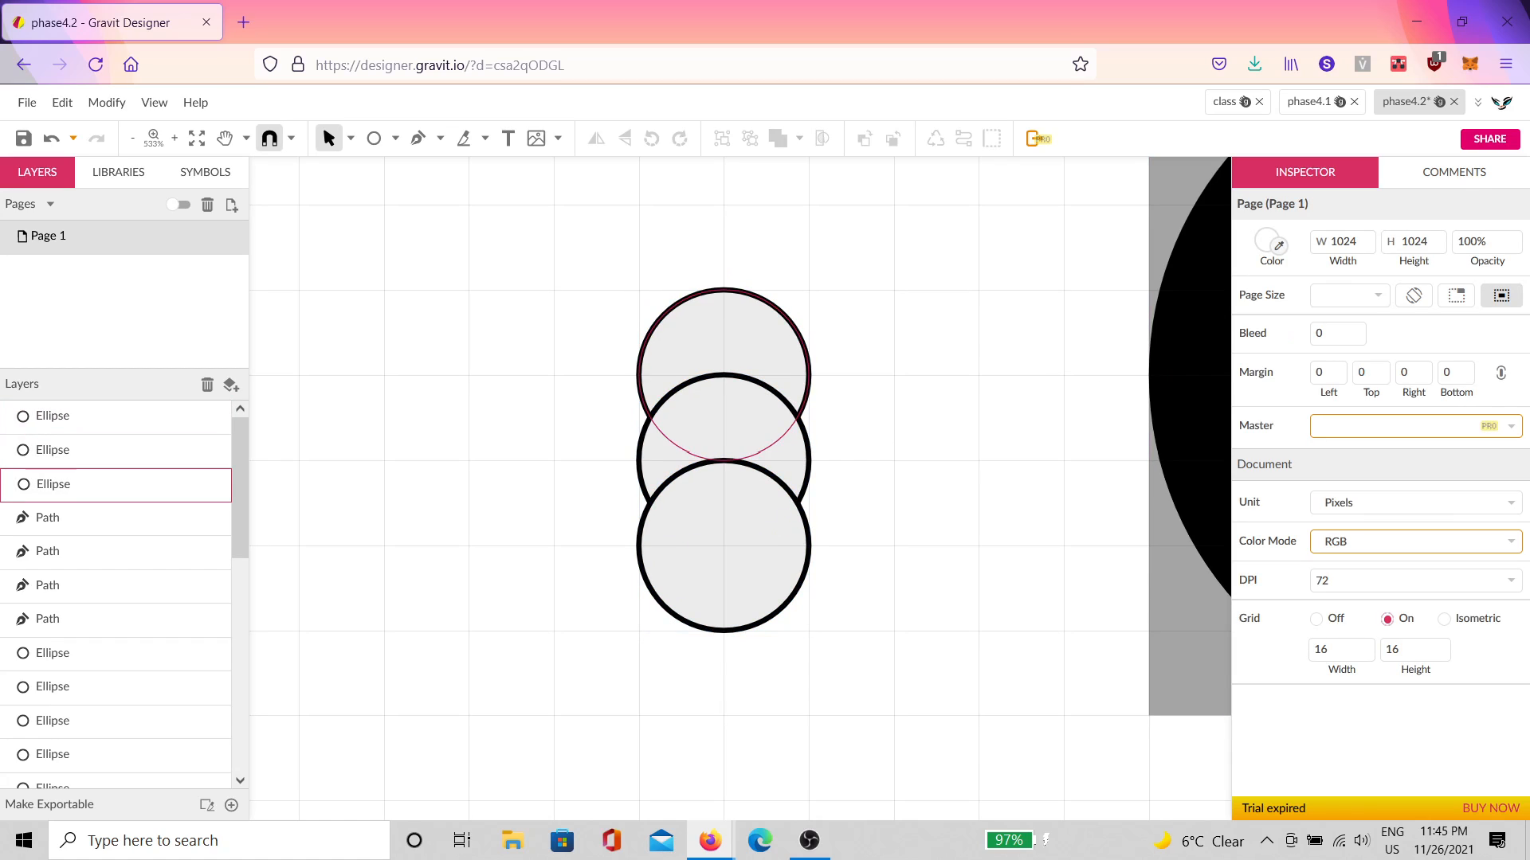
{"action": "left_click_drag", "start_coordinate": [886, 268], "coordinate": [473, 702]}
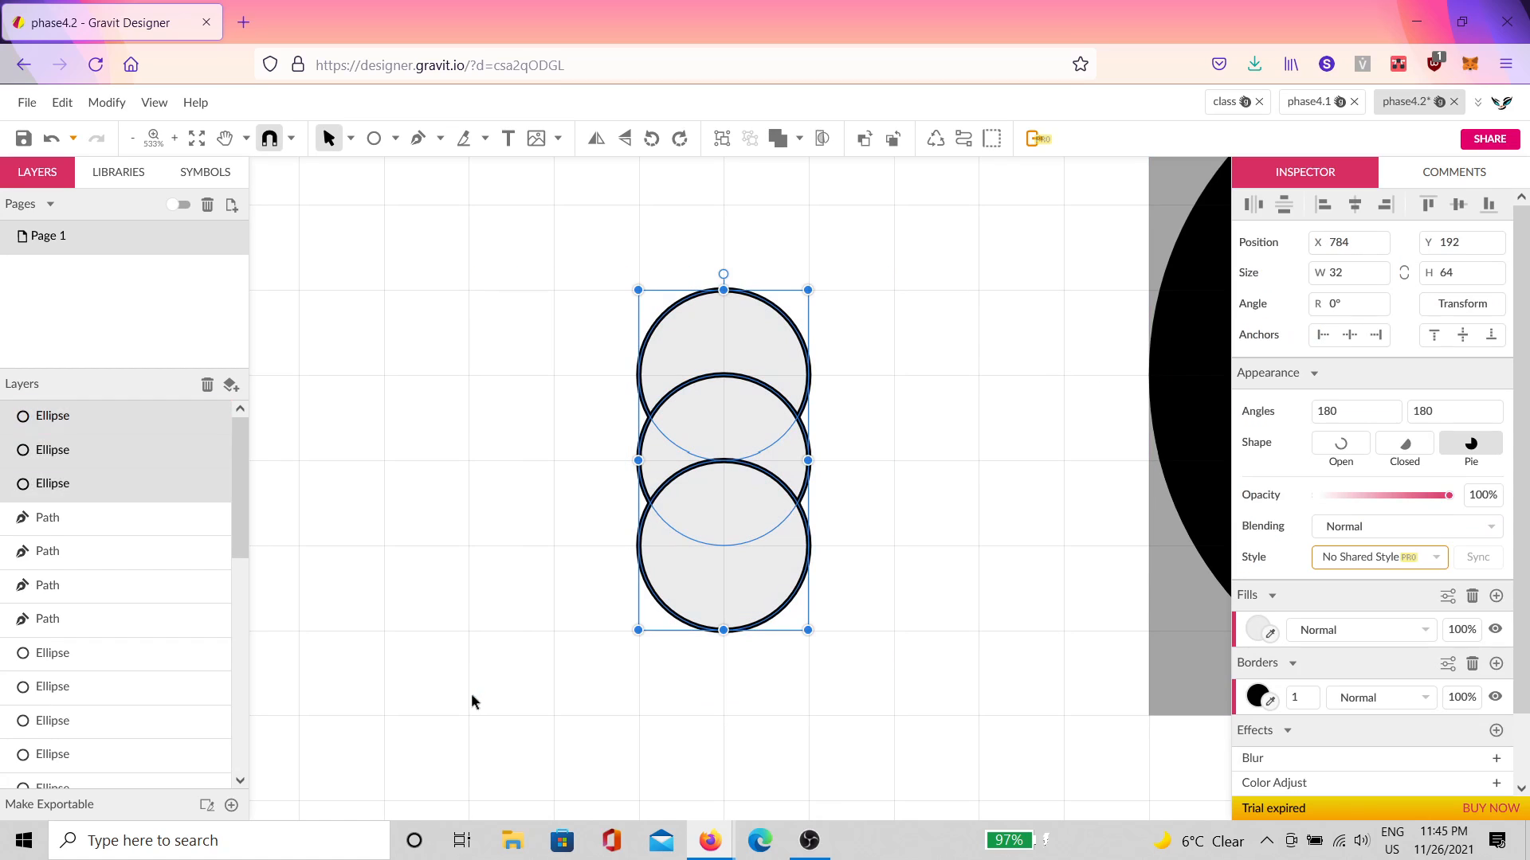
{"action": "left_click", "coordinate": [1472, 597]}
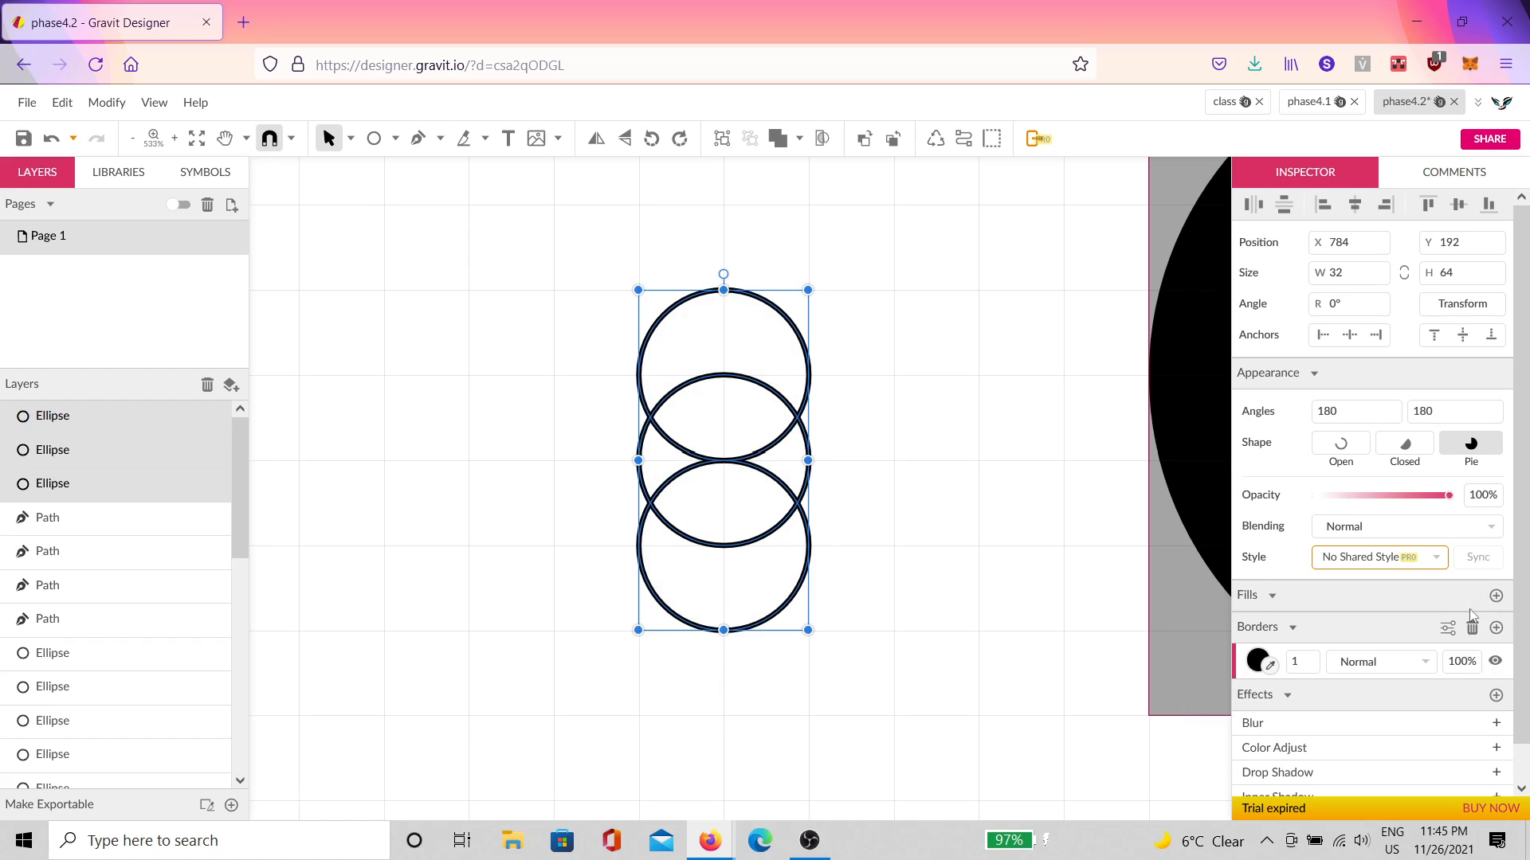
{"action": "left_click", "coordinate": [968, 500]}
{"action": "left_click_drag", "start_coordinate": [881, 239], "coordinate": [566, 625]}
{"action": "left_click_drag", "start_coordinate": [1298, 665], "coordinate": [1298, 662]}
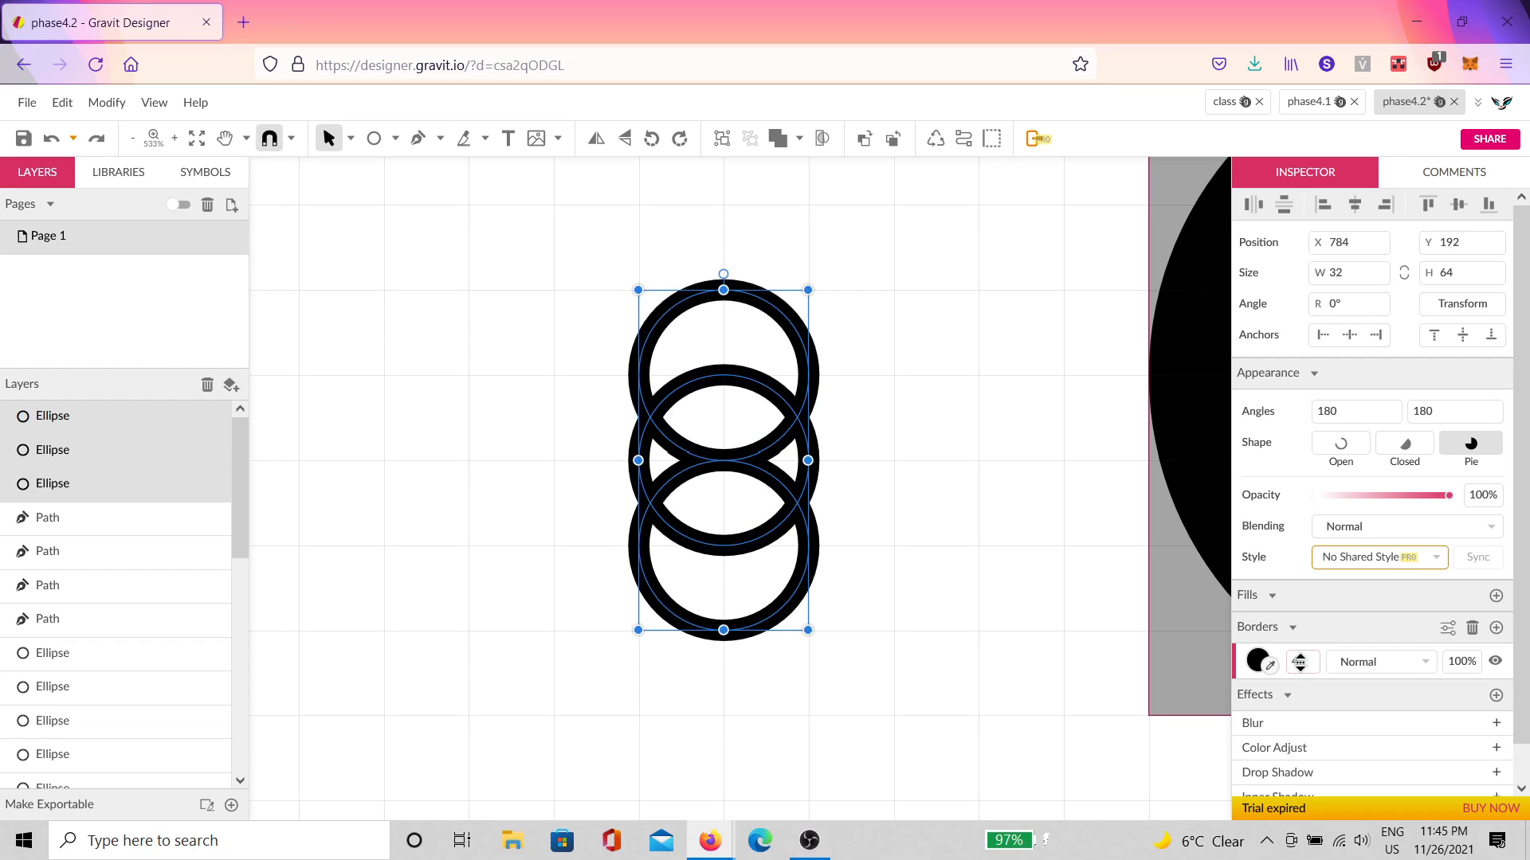
{"action": "left_click", "coordinate": [846, 465]}
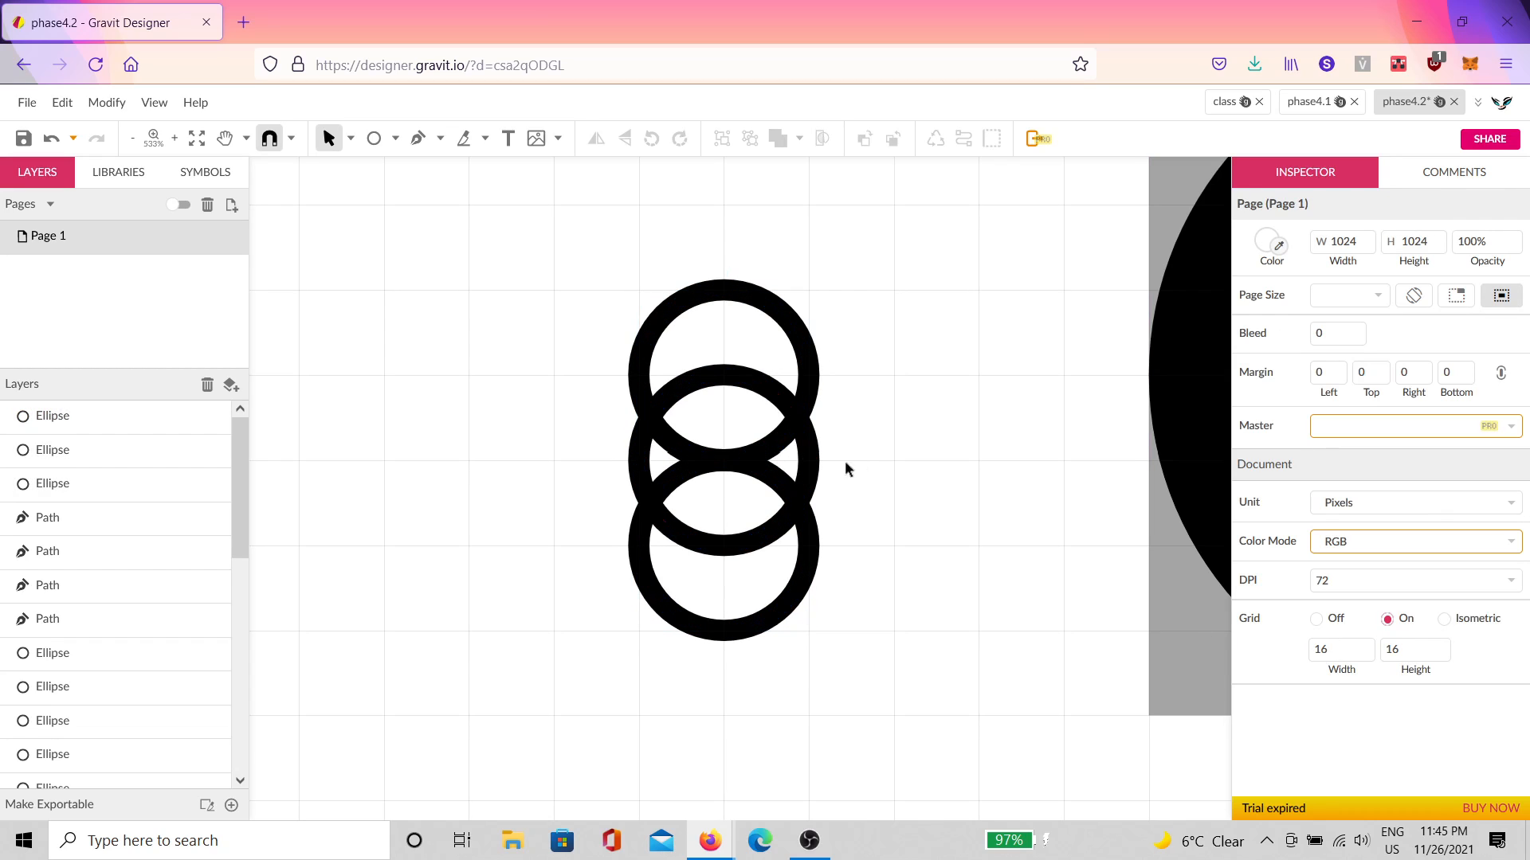
Step: Copy the bottom circle downward repeatedly to extend the ring chain
{"action": "left_click", "coordinate": [807, 562]}
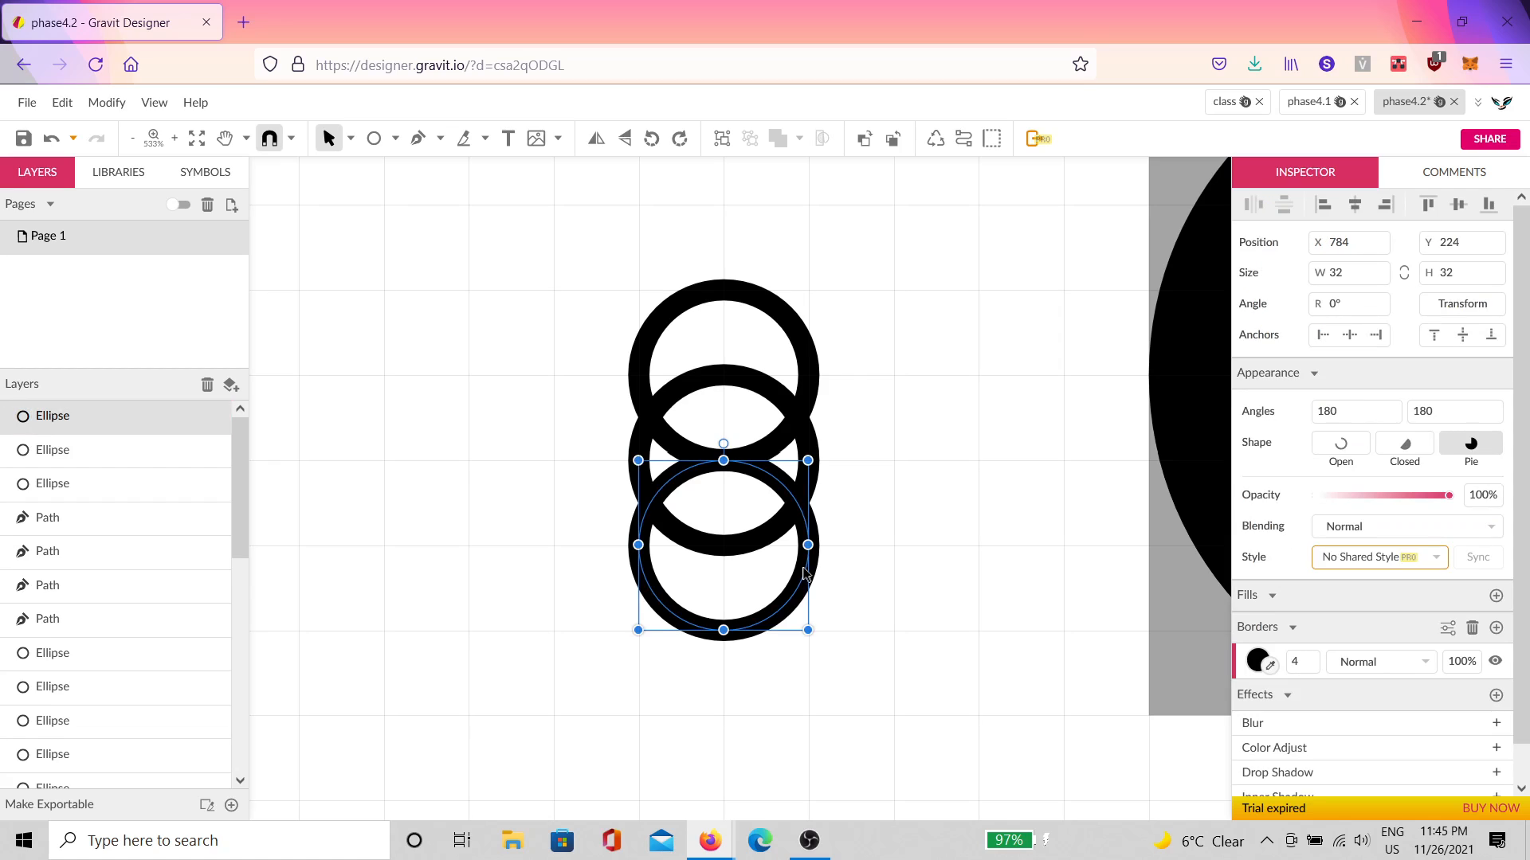
{"action": "left_click_drag", "start_coordinate": [805, 572], "coordinate": [780, 672]}
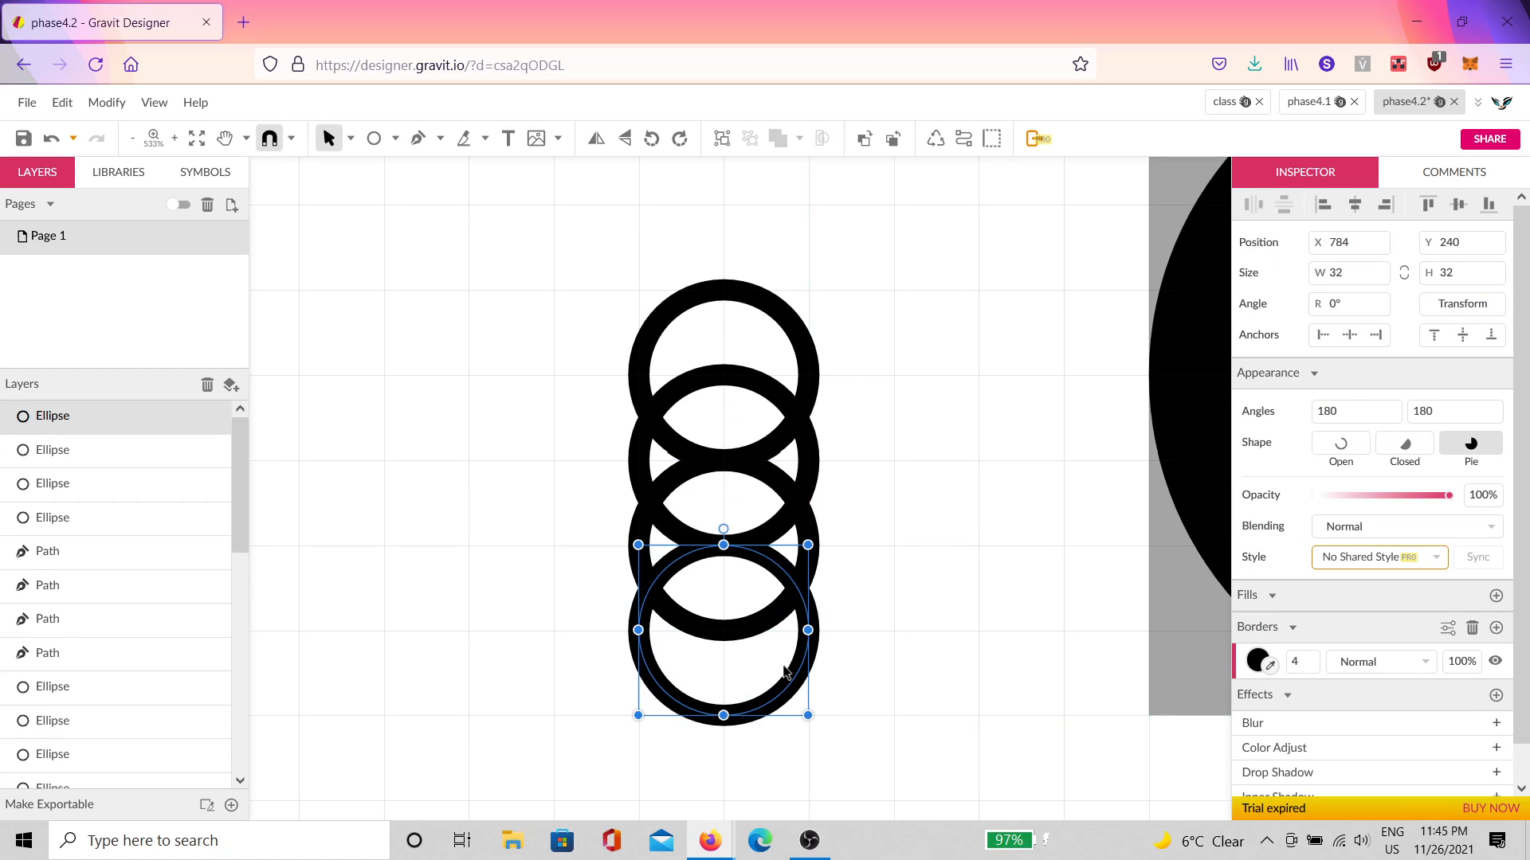
{"action": "key", "text": "ctrl+d"}
{"action": "key", "text": "ctrl+d"}
{"action": "key", "text": "ctrl+d"}
{"action": "key", "text": "ctrl+d"}
{"action": "scroll", "coordinate": [947, 533], "scroll_direction": "down", "scroll_amount": 3}
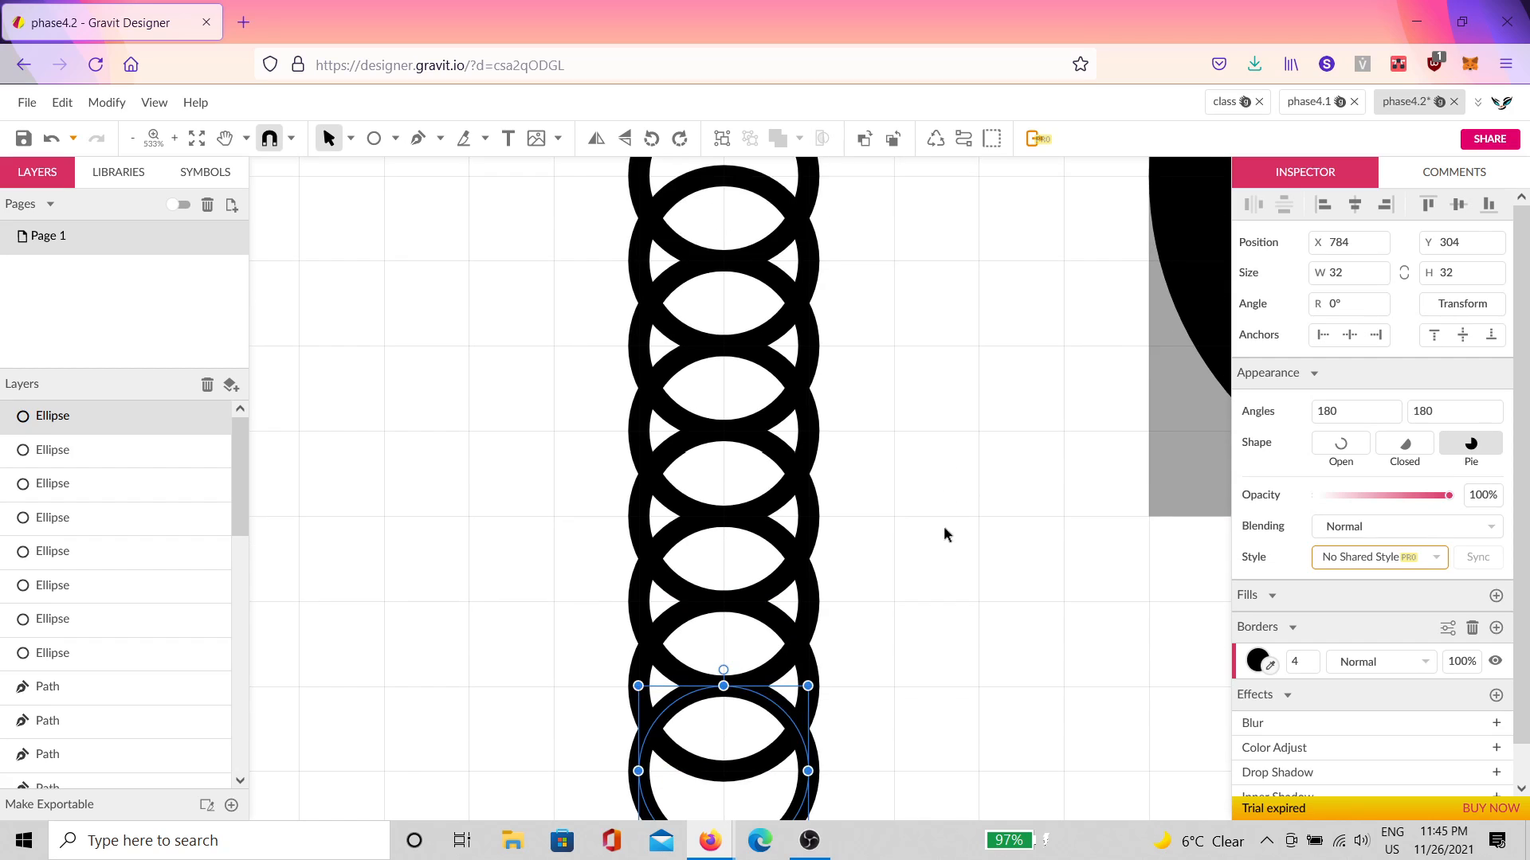
{"action": "scroll", "coordinate": [945, 530], "scroll_direction": "down", "scroll_amount": 5}
{"action": "scroll", "coordinate": [937, 472], "scroll_direction": "up", "scroll_amount": 2}
{"action": "left_click", "coordinate": [947, 425]}
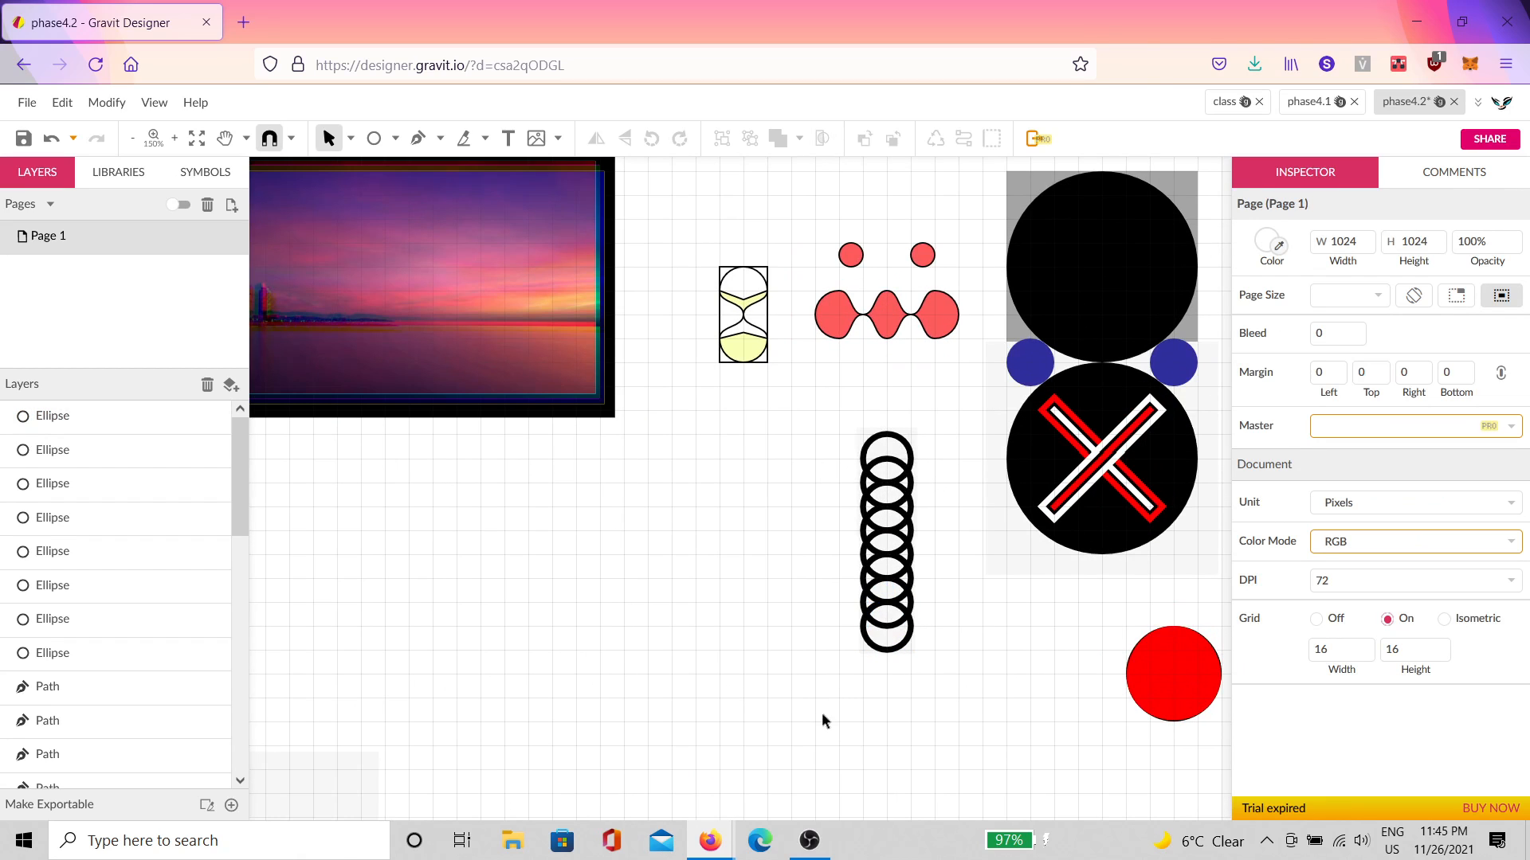
Step: Duplicate the top and bottom ring pair and rotate the copies diagonally into a flower
{"action": "mouse_move", "coordinate": [823, 720]}
{"action": "left_mouse_down"}
{"action": "mouse_move", "coordinate": [948, 428]}
{"action": "mouse_move", "coordinate": [972, 446]}
{"action": "mouse_move", "coordinate": [992, 405]}
{"action": "mouse_move", "coordinate": [968, 391]}
{"action": "mouse_move", "coordinate": [948, 410]}
{"action": "mouse_move", "coordinate": [966, 425]}
{"action": "mouse_move", "coordinate": [823, 399]}
{"action": "left_mouse_up"}
{"action": "left_click", "coordinate": [900, 616]}
{"action": "scroll", "coordinate": [889, 408], "scroll_direction": "up", "scroll_amount": 5}
{"action": "left_click", "coordinate": [916, 410]}
{"action": "left_click", "coordinate": [906, 386]}
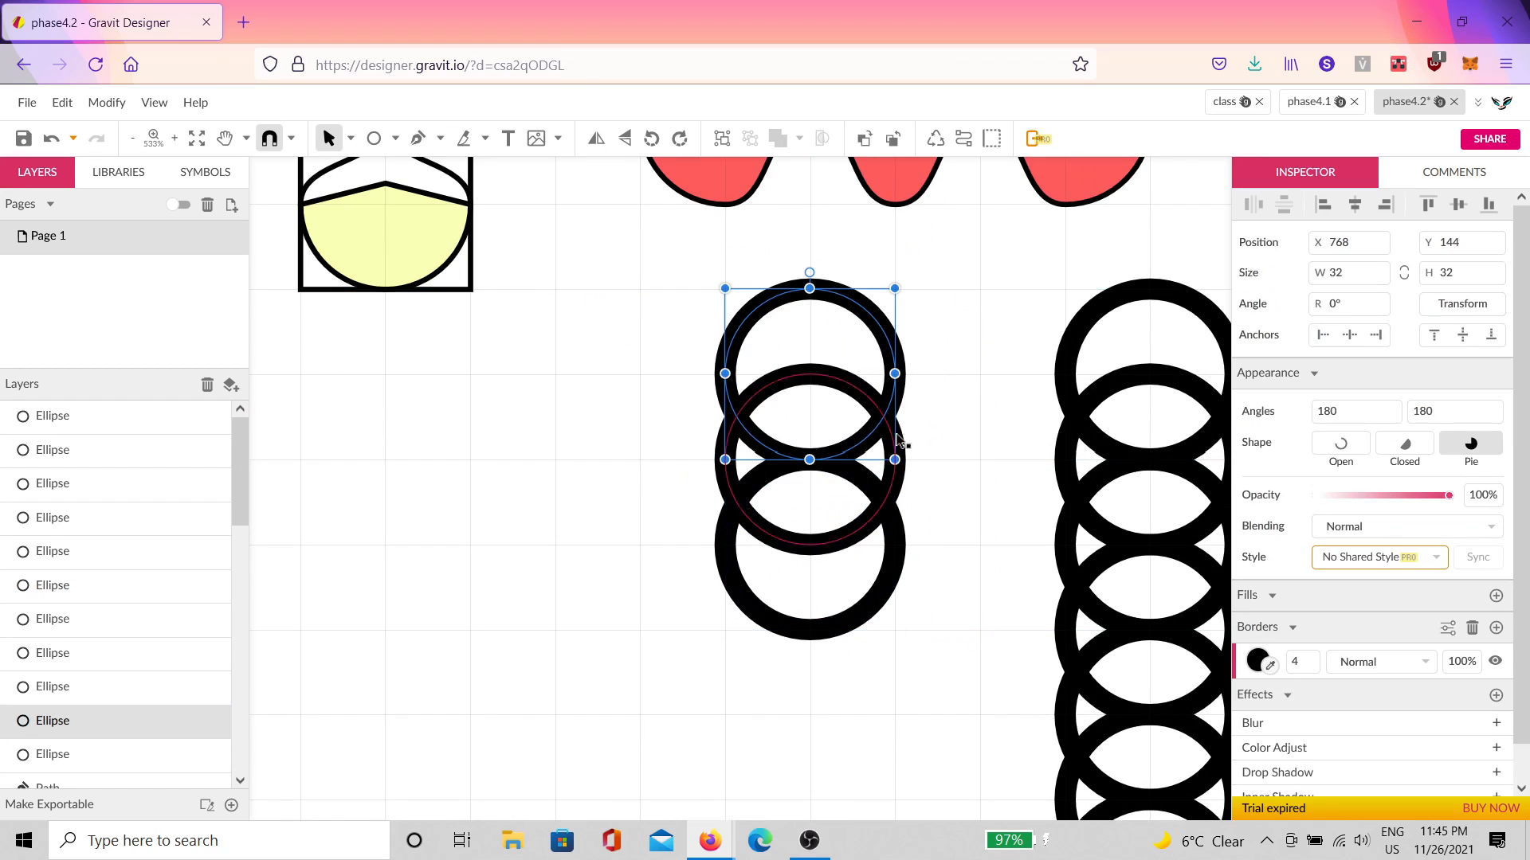
{"action": "left_click", "coordinate": [893, 577], "text": "shift"}
{"action": "key", "text": "ctrl+d"}
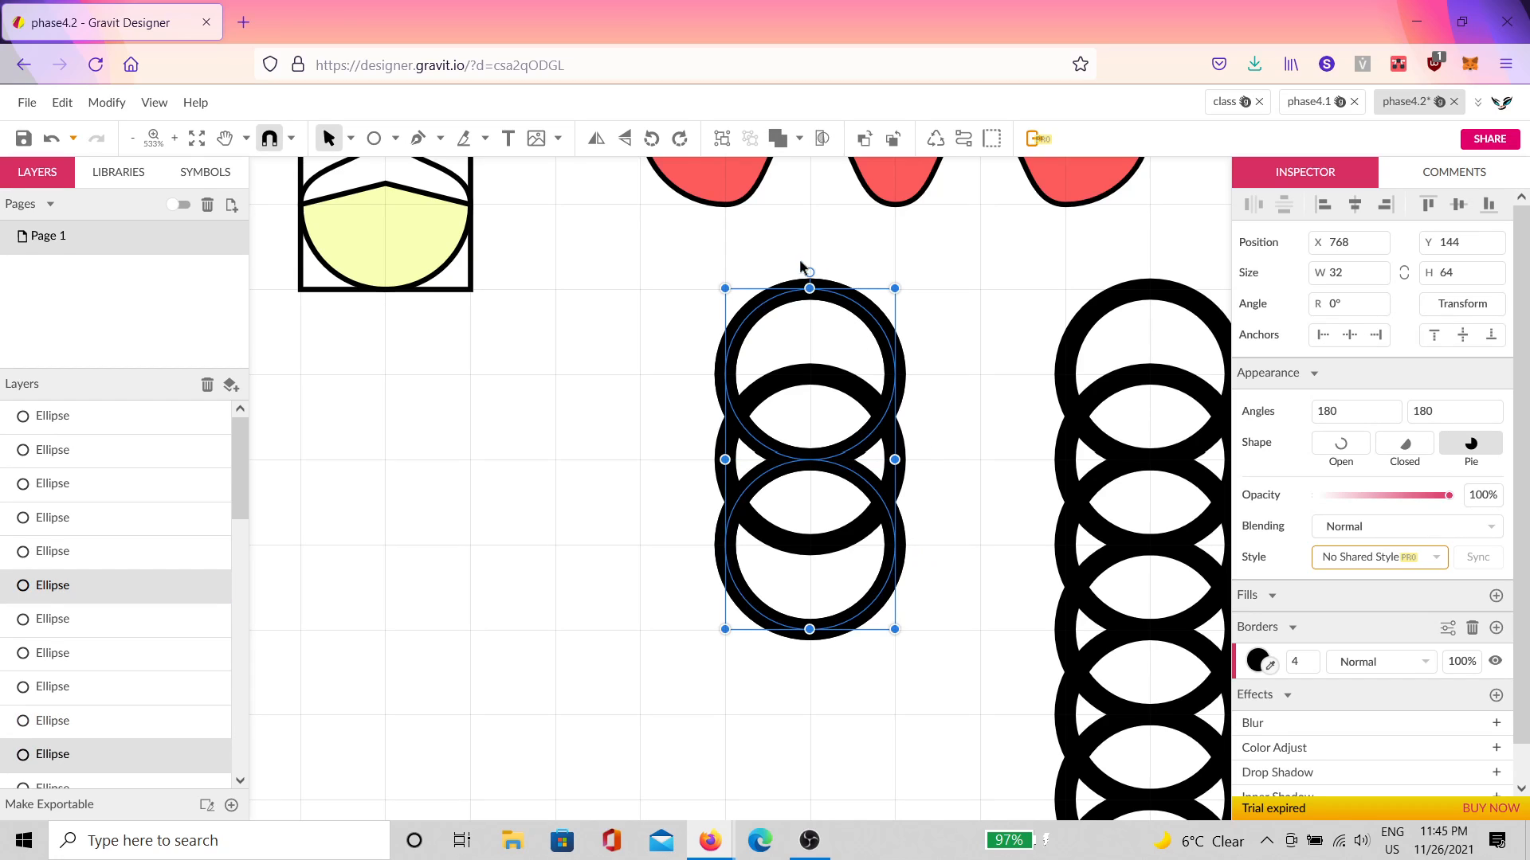
{"action": "left_click_drag", "start_coordinate": [800, 267], "coordinate": [985, 351]}
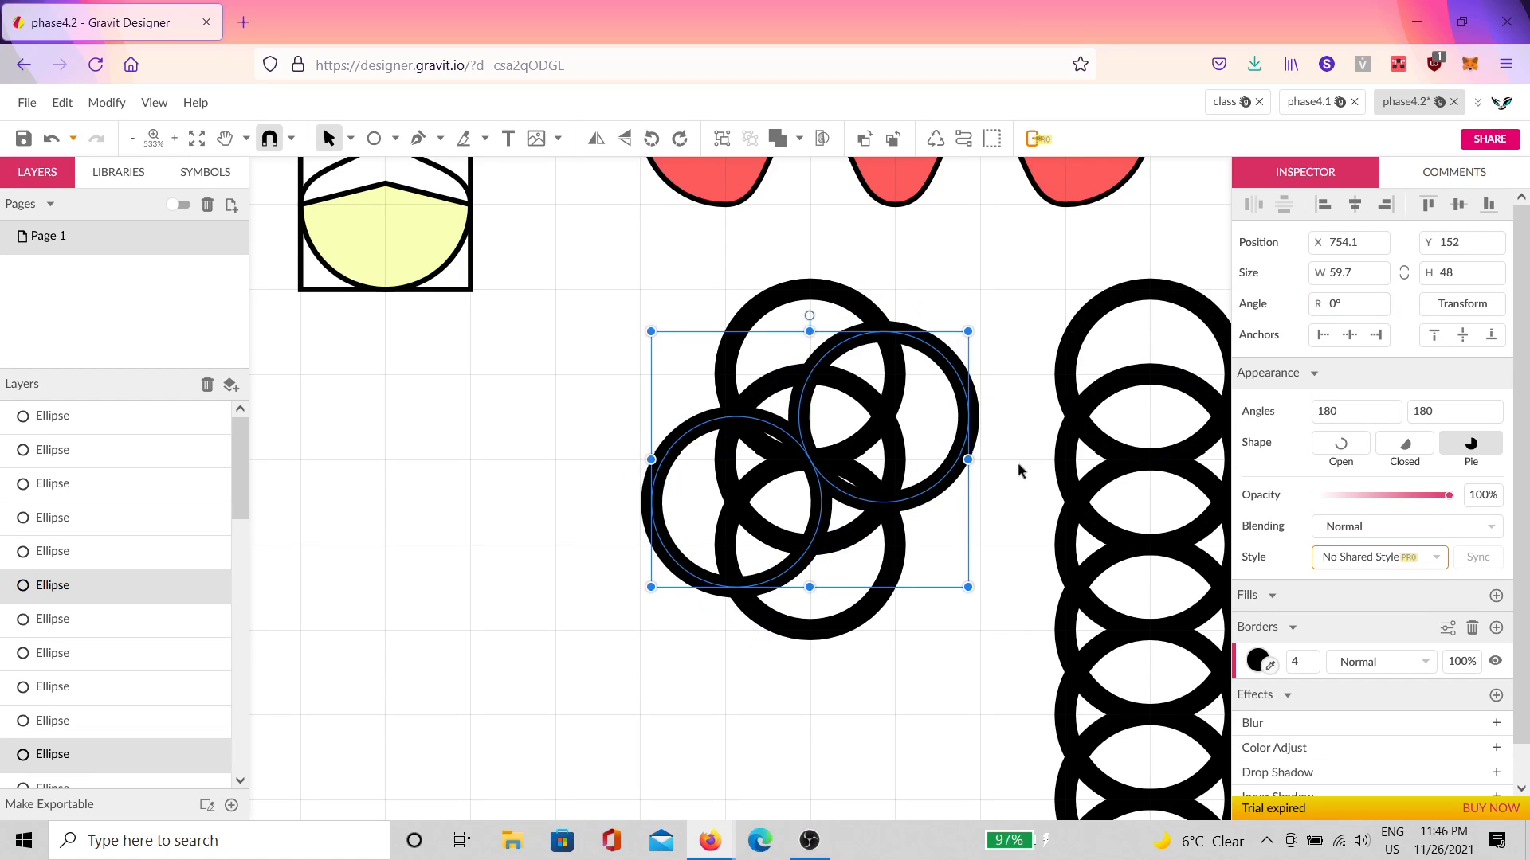
{"action": "key", "text": "ctrl+d"}
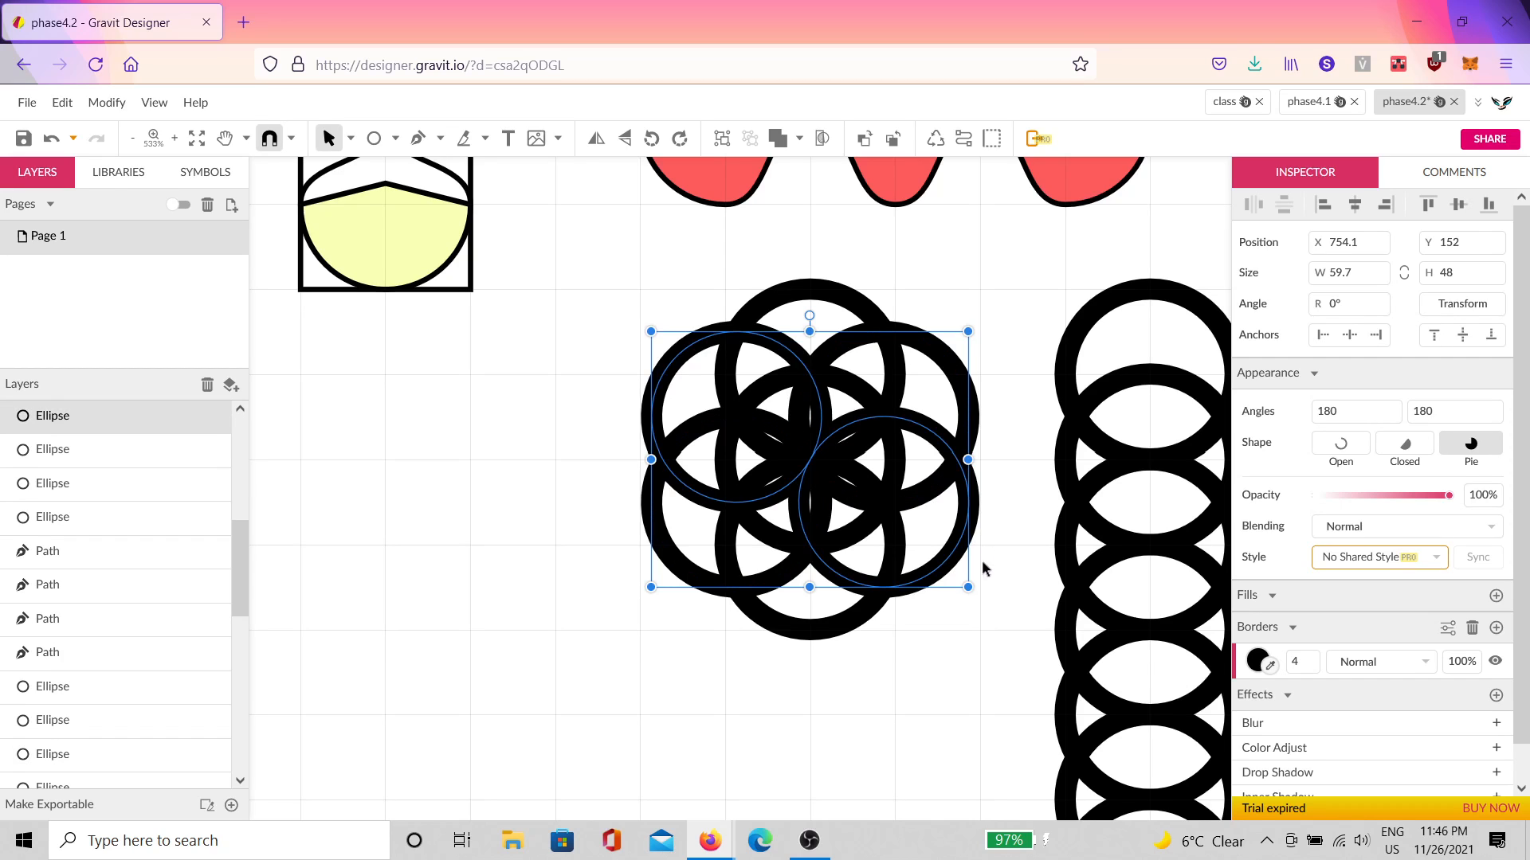
Step: Select all the flower's rings and thin their outlines to width 2
{"action": "left_click", "coordinate": [961, 612]}
{"action": "scroll", "coordinate": [772, 482], "scroll_direction": "up", "scroll_amount": 1}
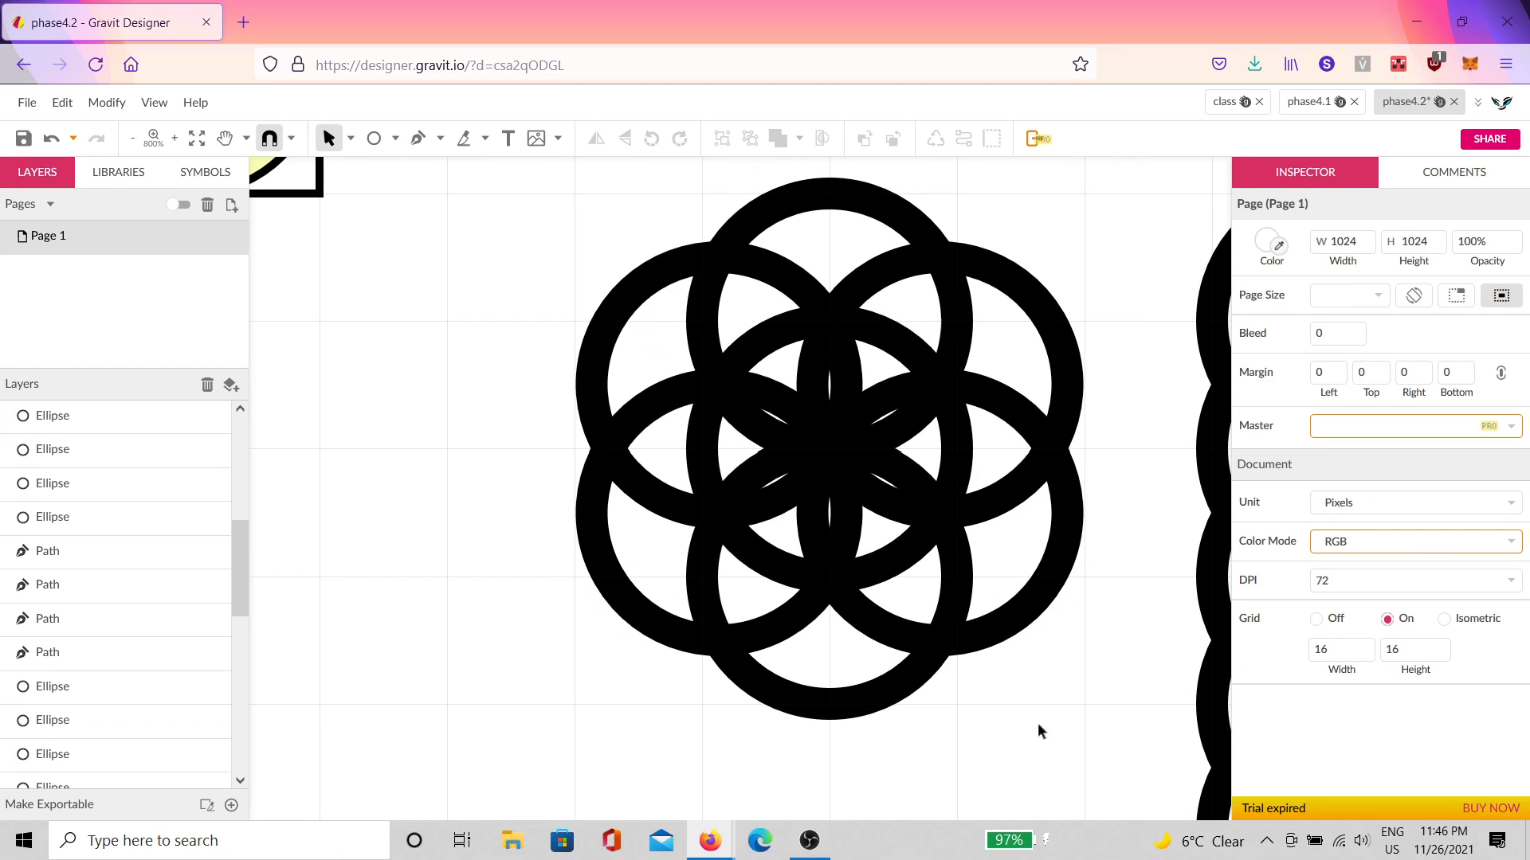
{"action": "left_click_drag", "start_coordinate": [1042, 727], "coordinate": [599, 241]}
{"action": "left_click_drag", "start_coordinate": [1303, 662], "coordinate": [1313, 666]}
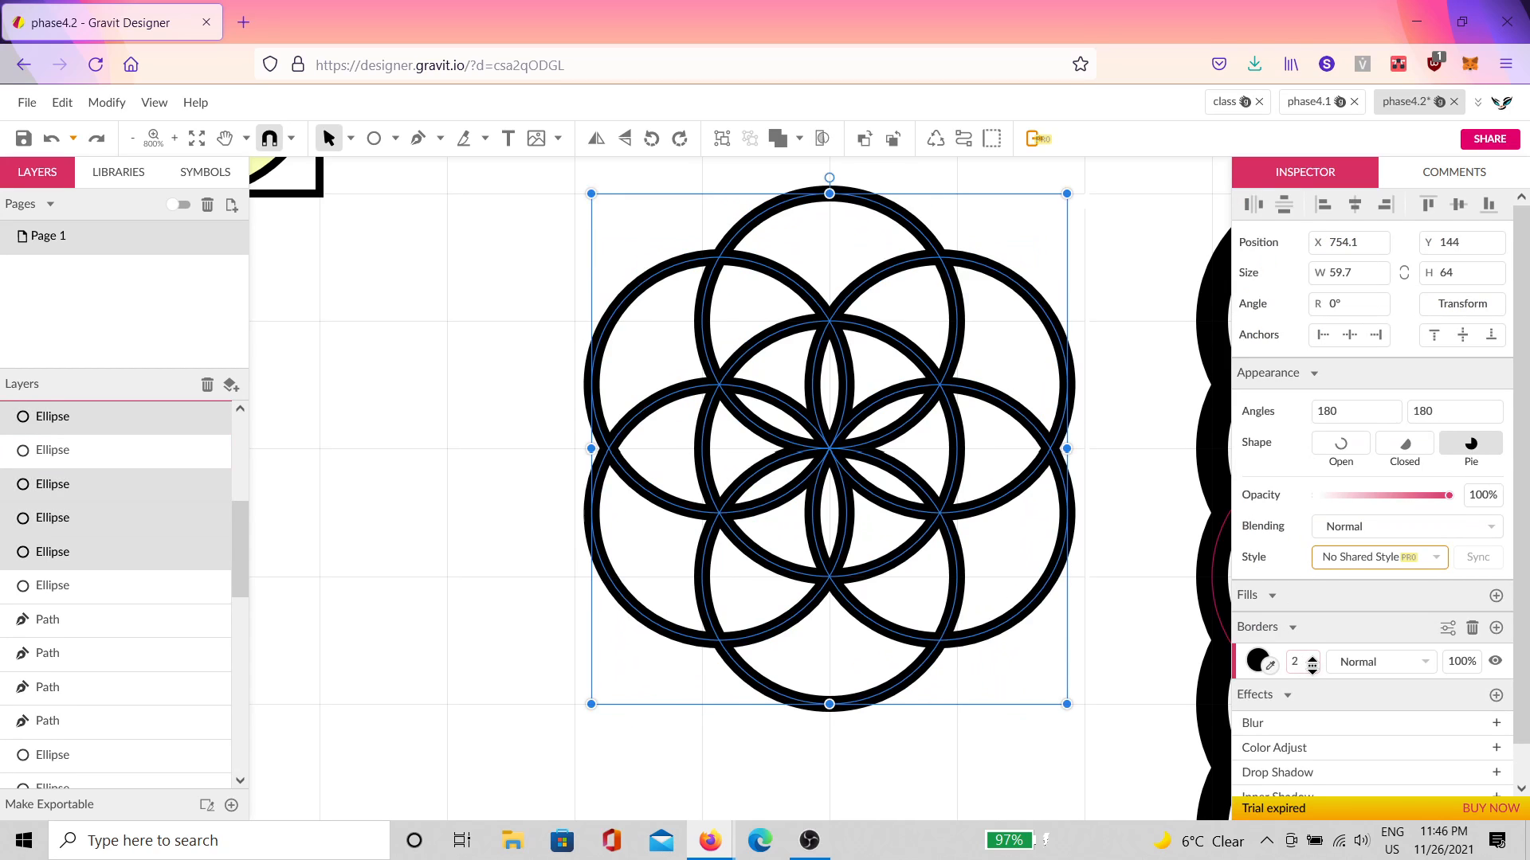
{"action": "left_click", "coordinate": [1159, 564]}
{"action": "scroll", "coordinate": [886, 422], "scroll_direction": "up", "scroll_amount": 10}
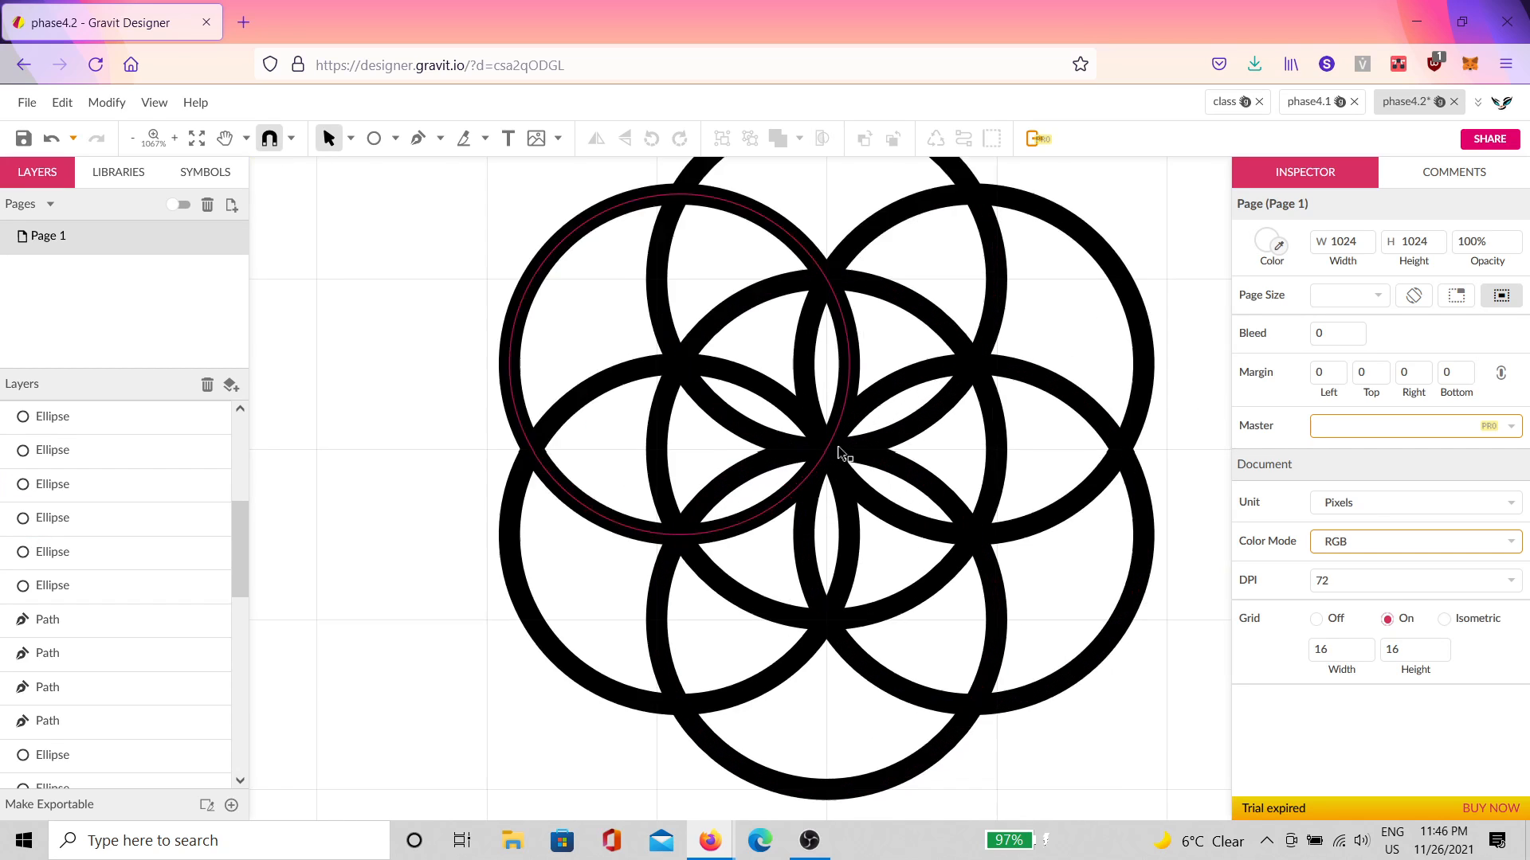
{"action": "scroll", "coordinate": [845, 436], "scroll_direction": "down", "scroll_amount": 10}
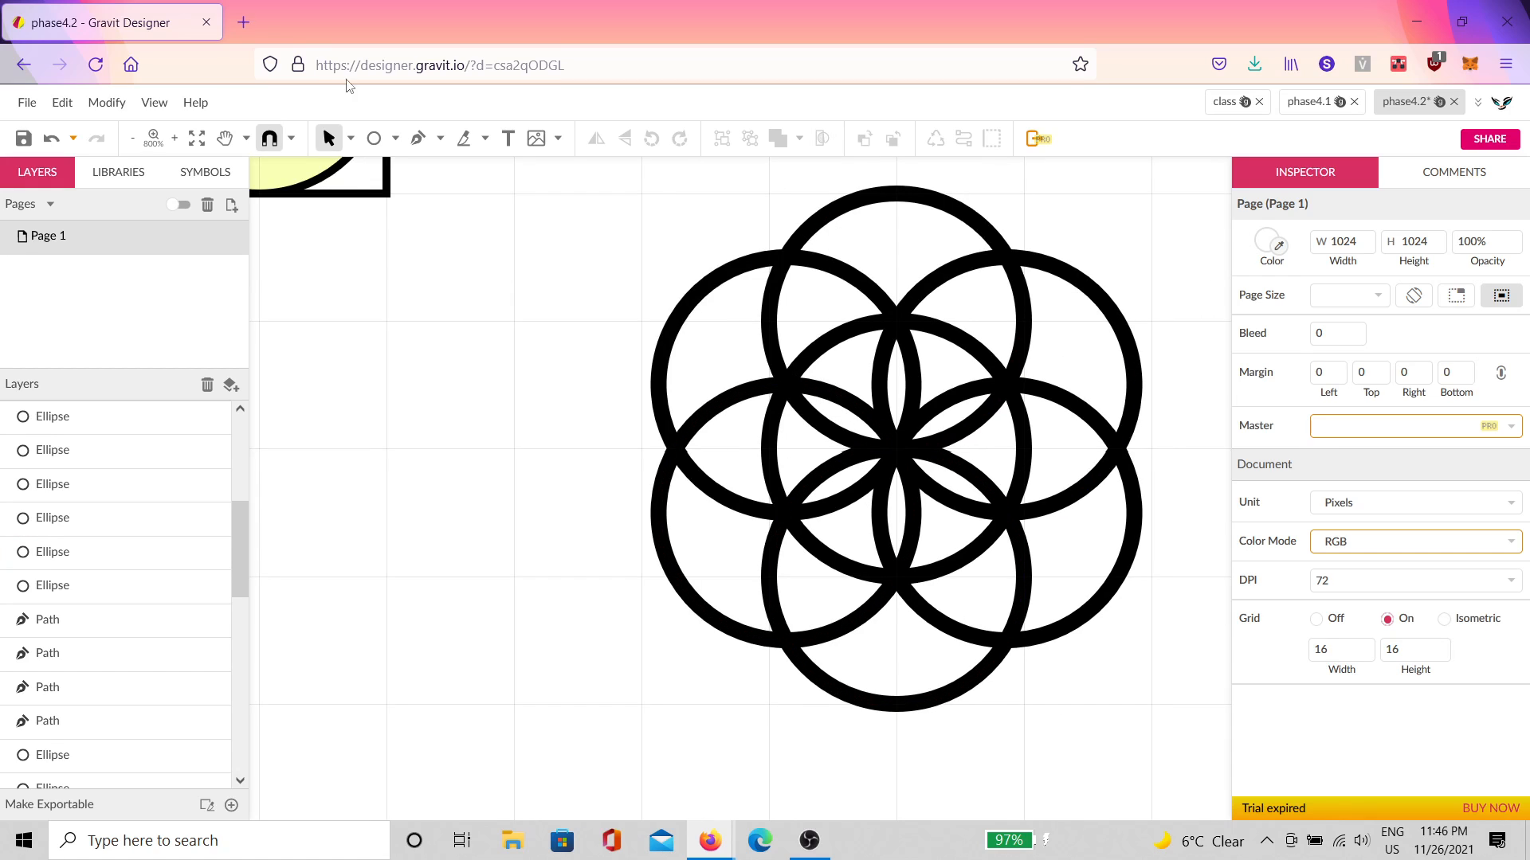
Step: Search Google Images for 'flower of life' in a new tab and browse the results
{"action": "left_click", "coordinate": [244, 22]}
{"action": "type", "text": "f"}
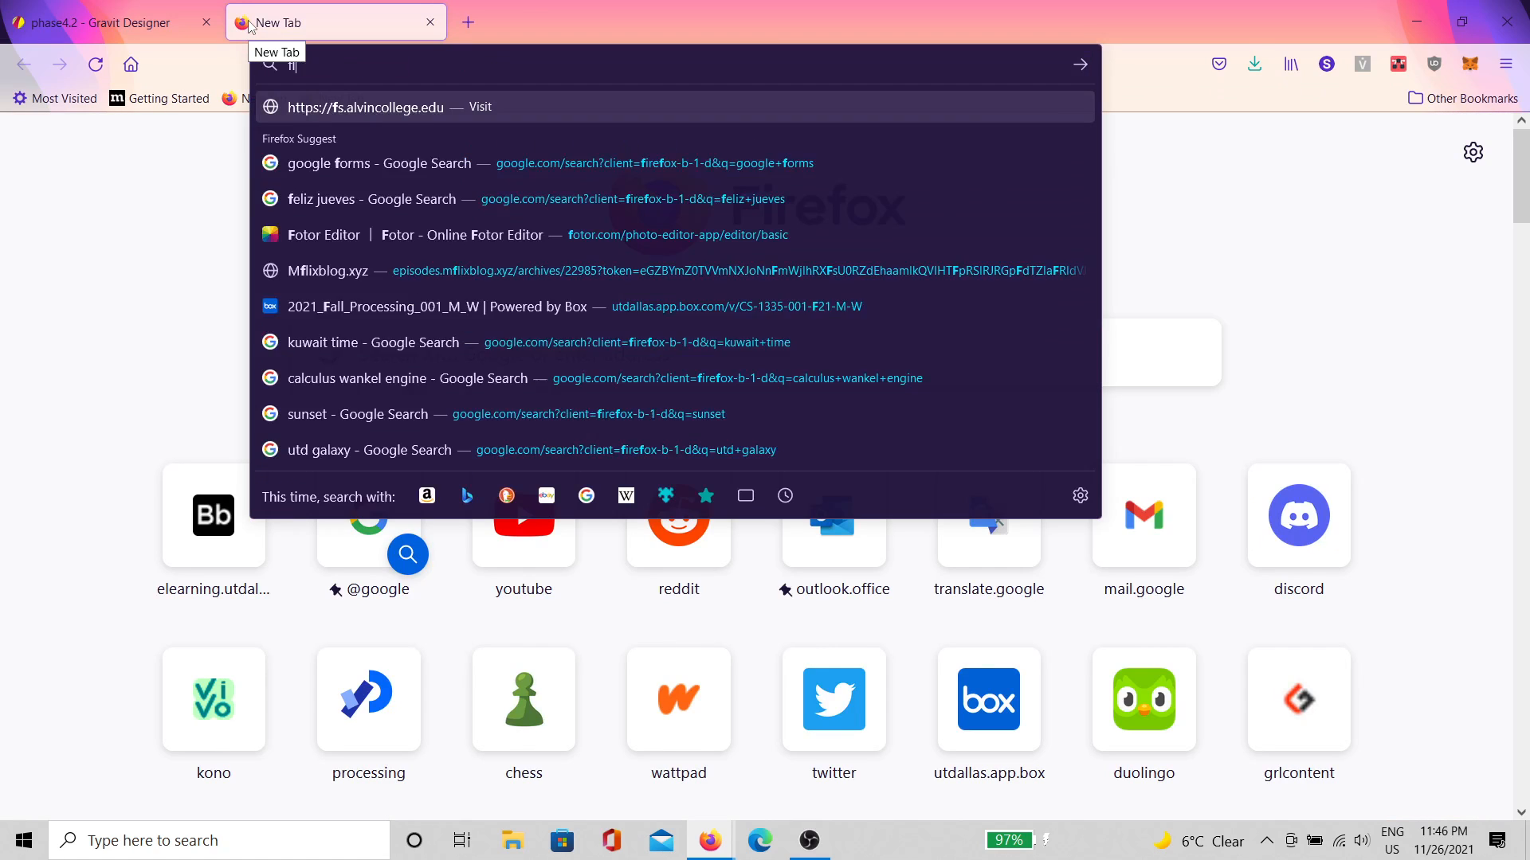
{"action": "type", "text": "lower "}
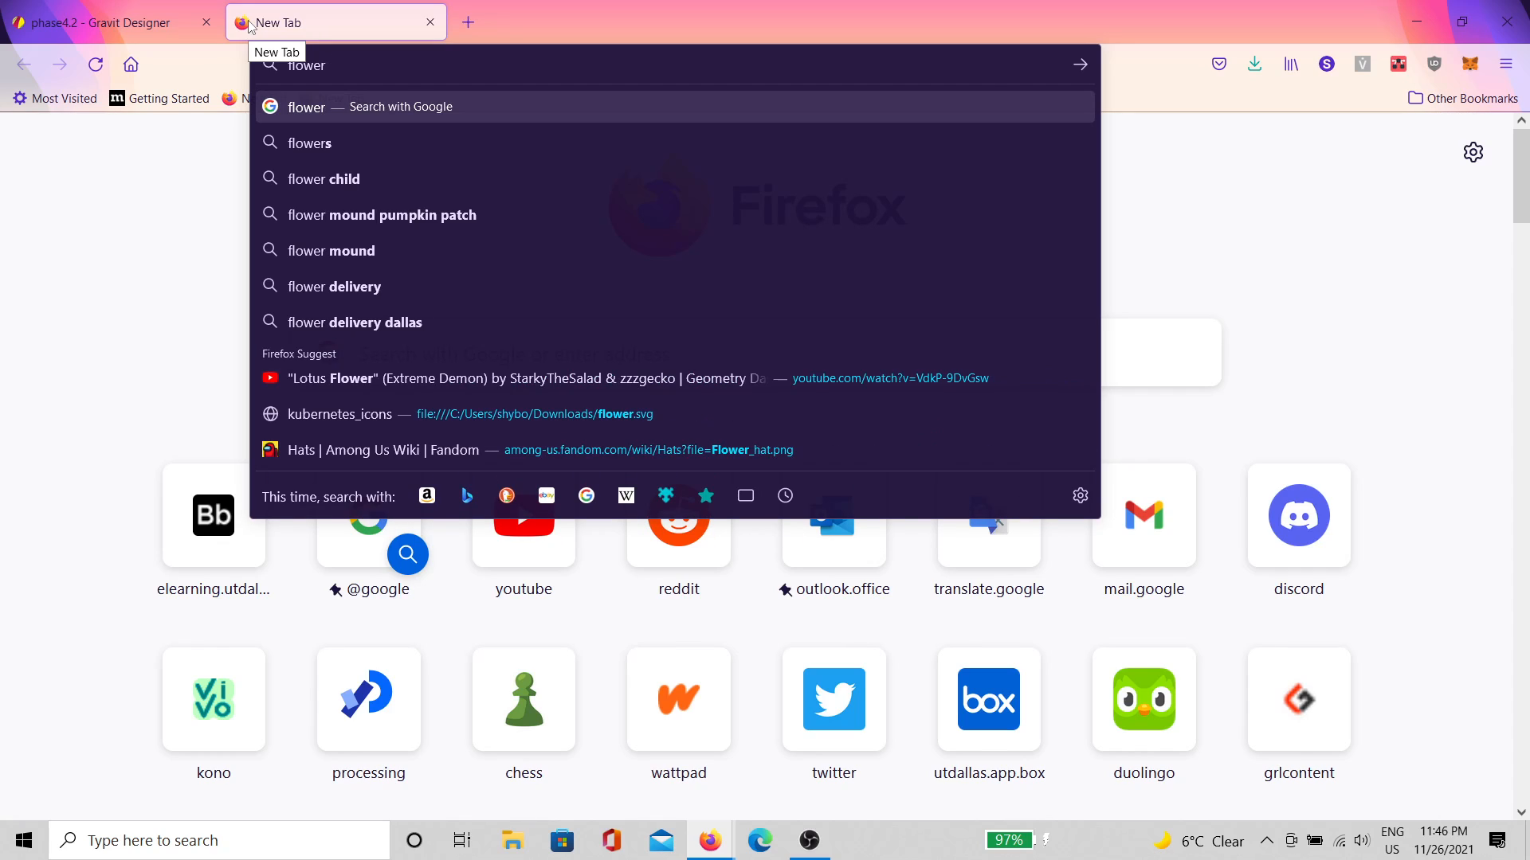
{"action": "type", "text": "of ly"}
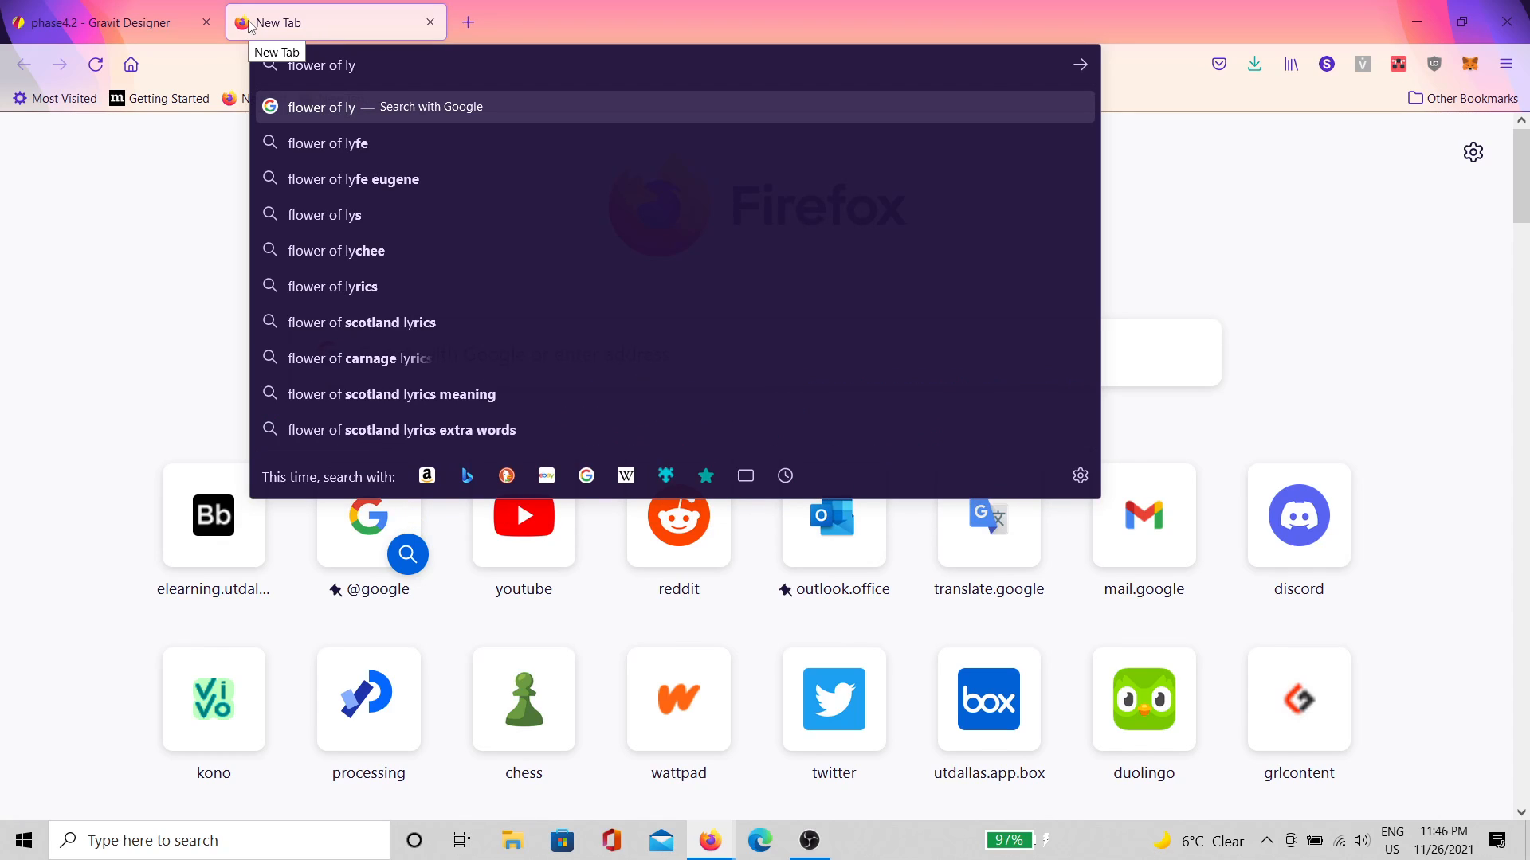
{"action": "key", "text": "BackSpace"}
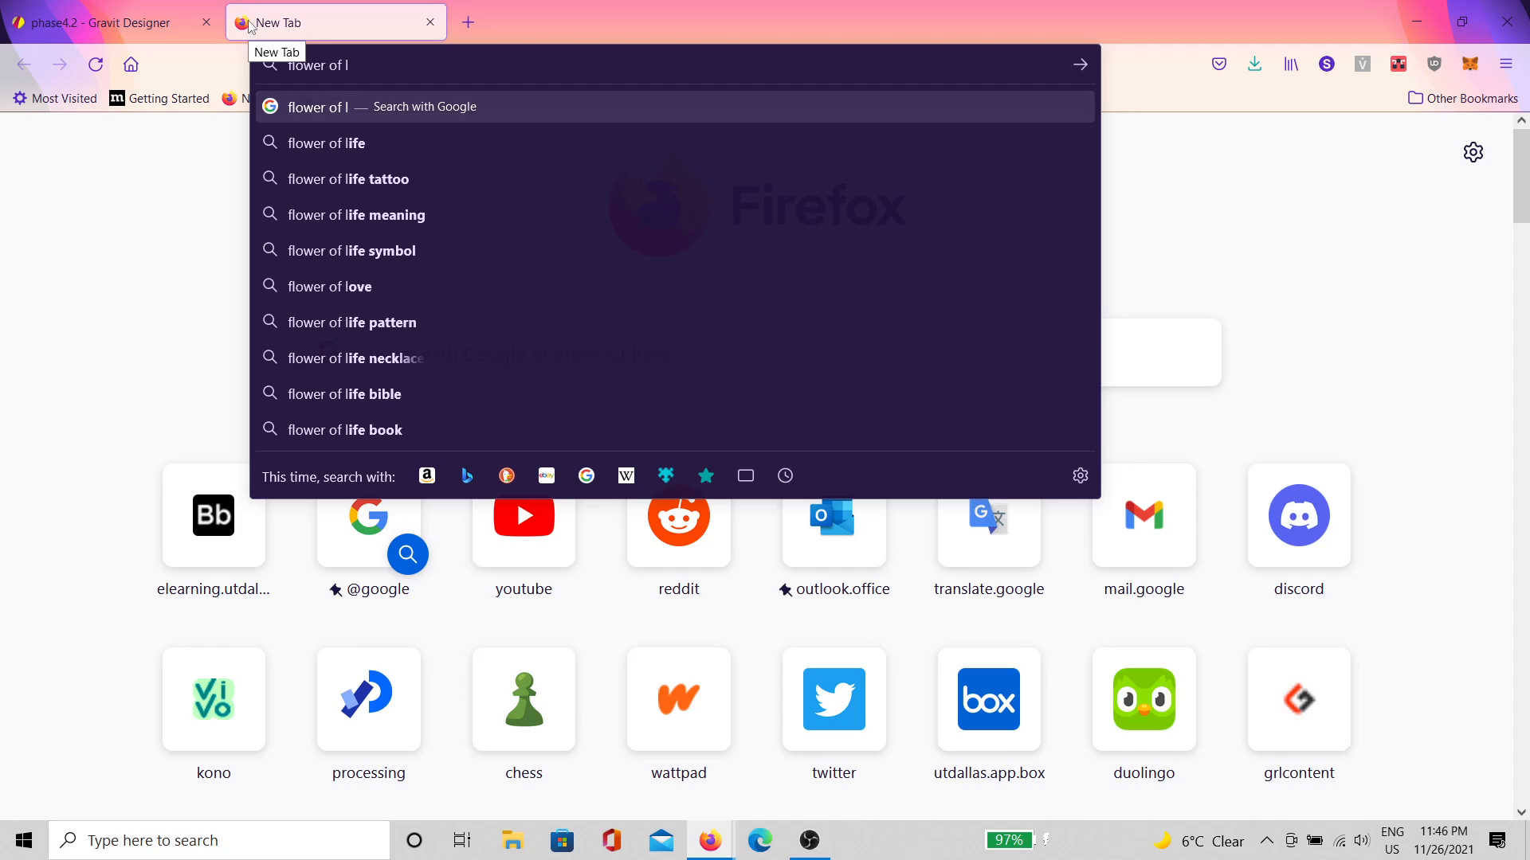
{"action": "type", "text": "ife"}
{"action": "key", "text": "Return"}
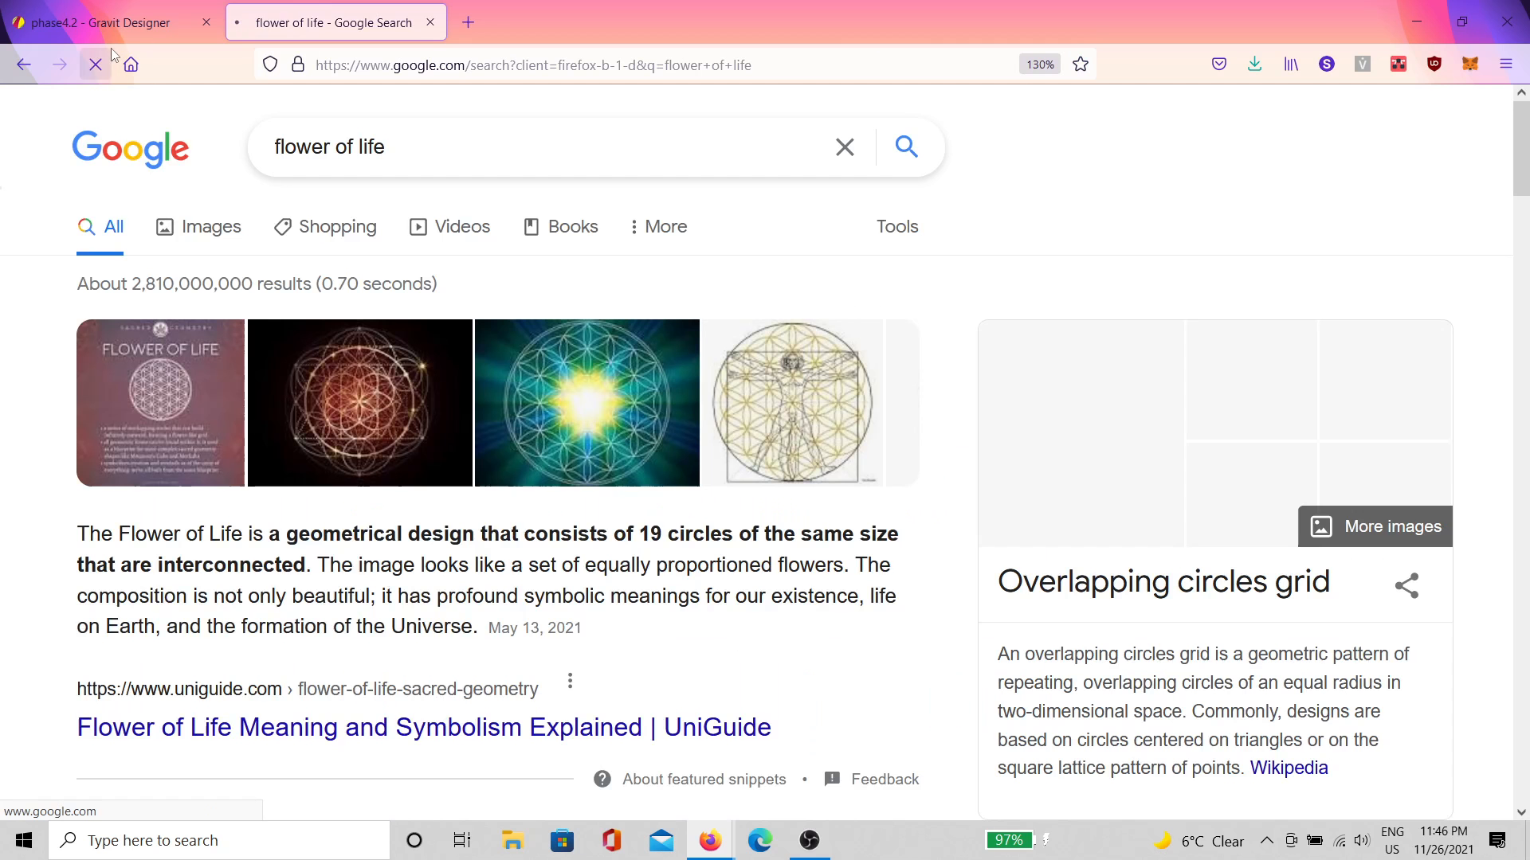
{"action": "left_click", "coordinate": [196, 240]}
{"action": "scroll", "coordinate": [400, 348], "scroll_direction": "down", "scroll_amount": 1}
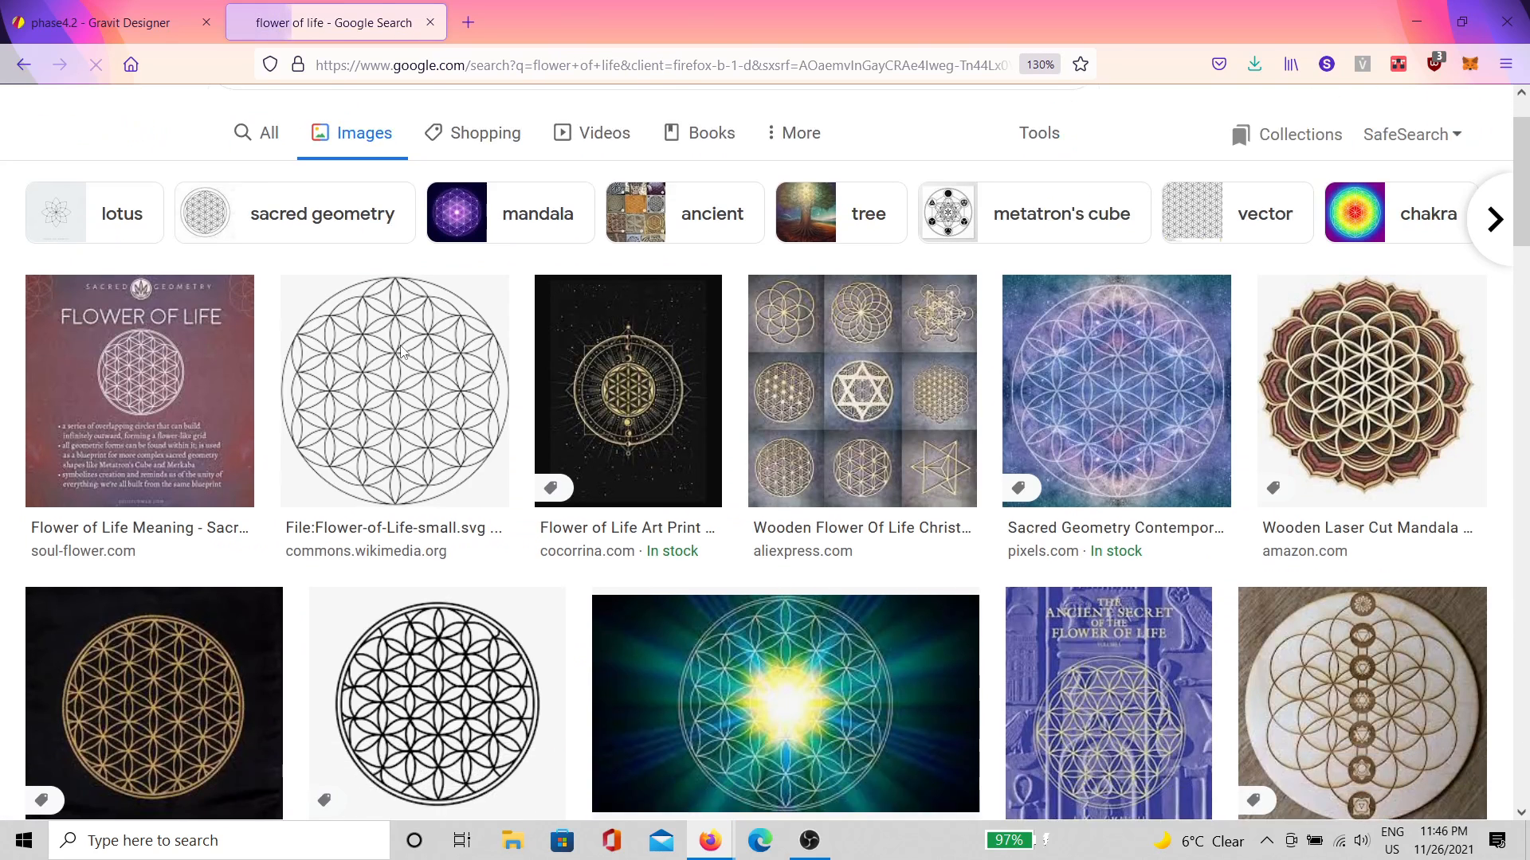
{"action": "scroll", "coordinate": [401, 352], "scroll_direction": "down", "scroll_amount": 2}
{"action": "scroll", "coordinate": [393, 382], "scroll_direction": "up", "scroll_amount": 2}
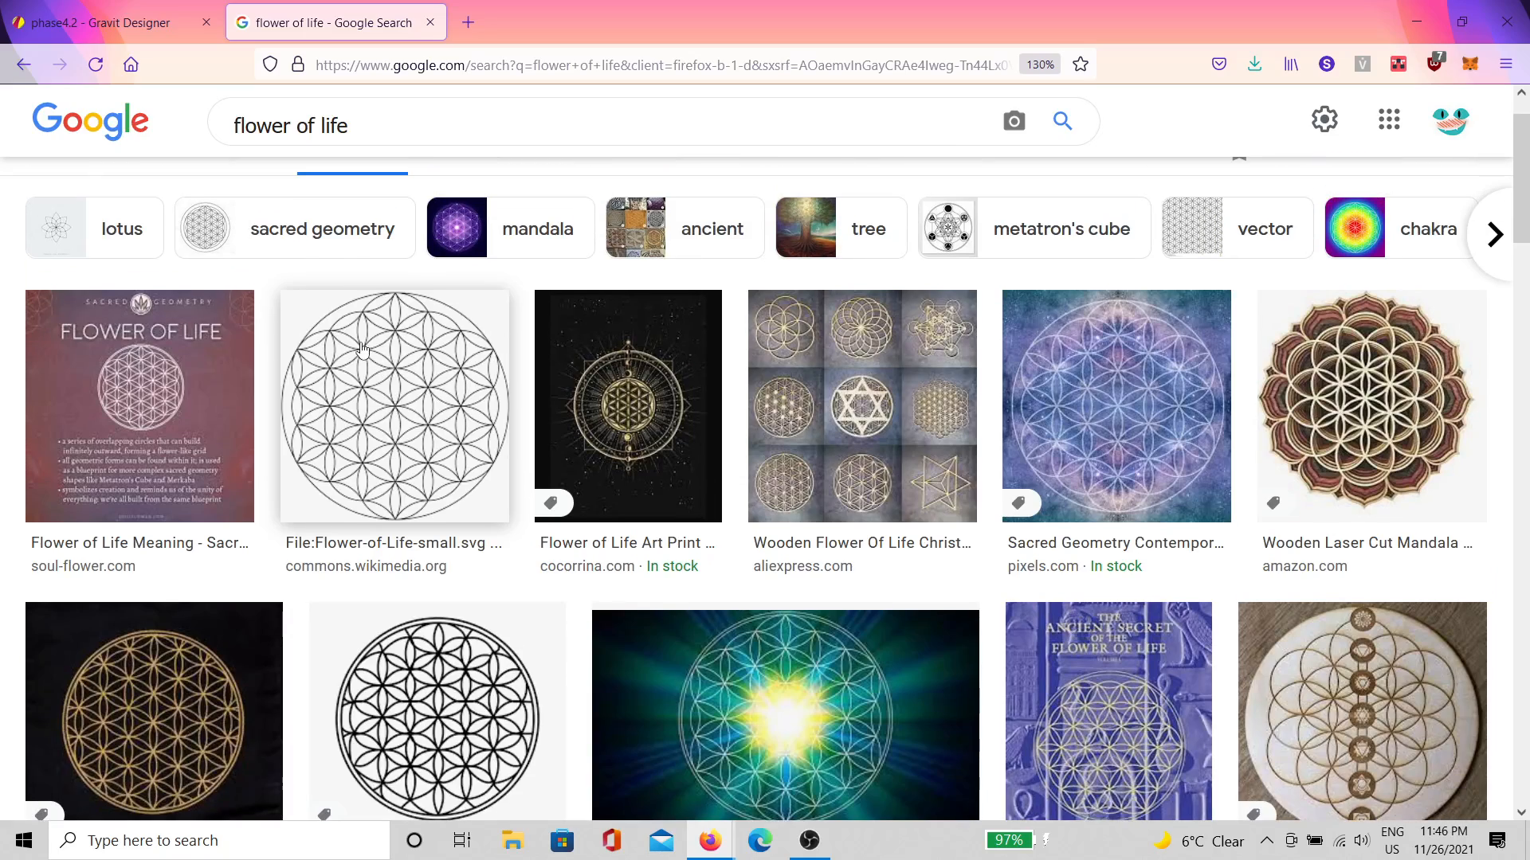
{"action": "scroll", "coordinate": [422, 351], "scroll_direction": "down", "scroll_amount": 10}
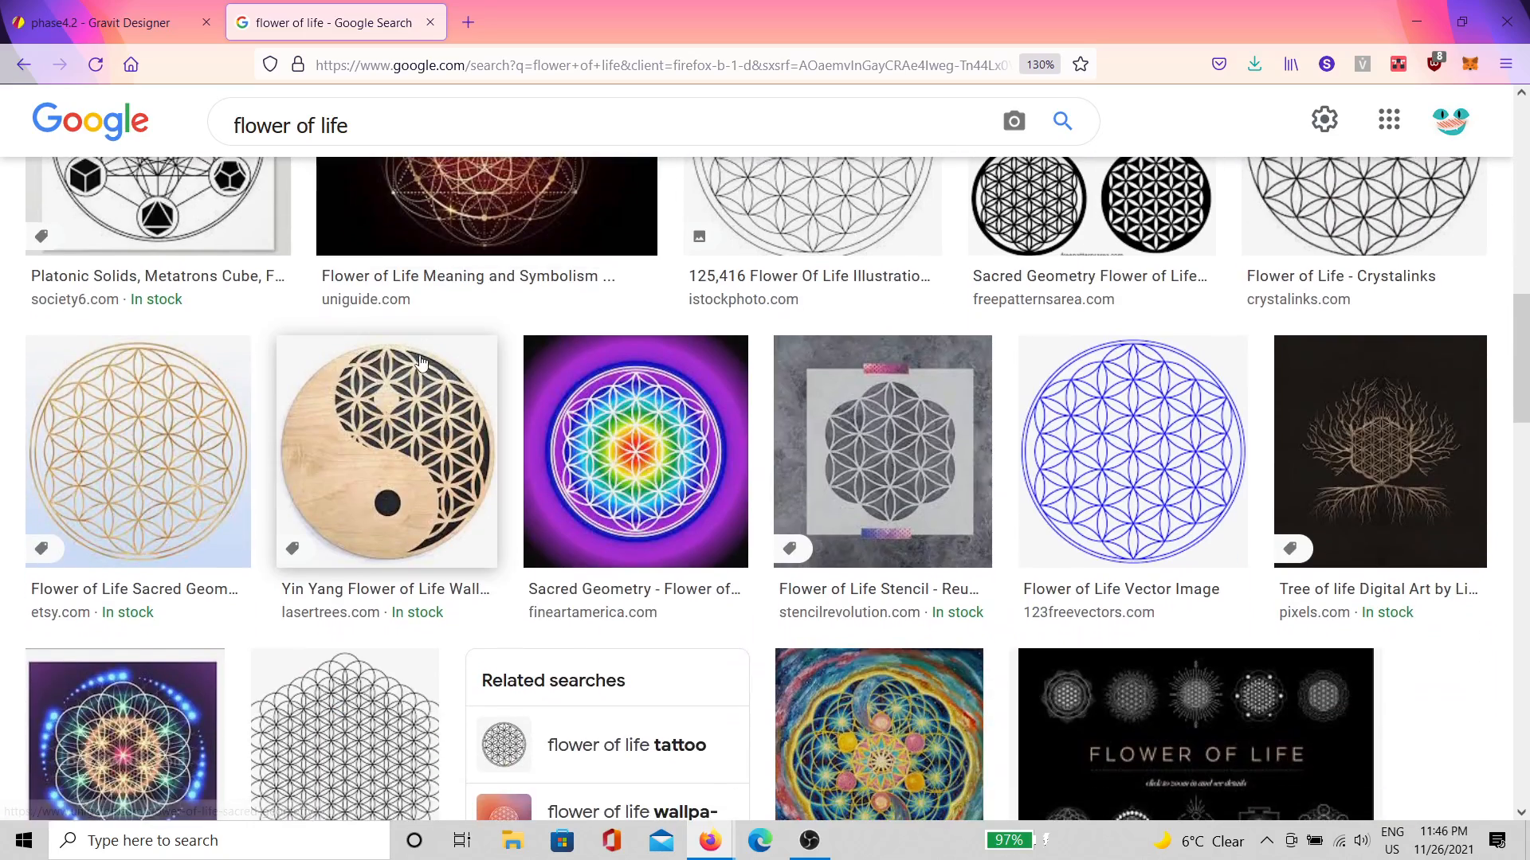
{"action": "scroll", "coordinate": [421, 361], "scroll_direction": "down", "scroll_amount": 5}
{"action": "scroll", "coordinate": [392, 374], "scroll_direction": "up", "scroll_amount": 10}
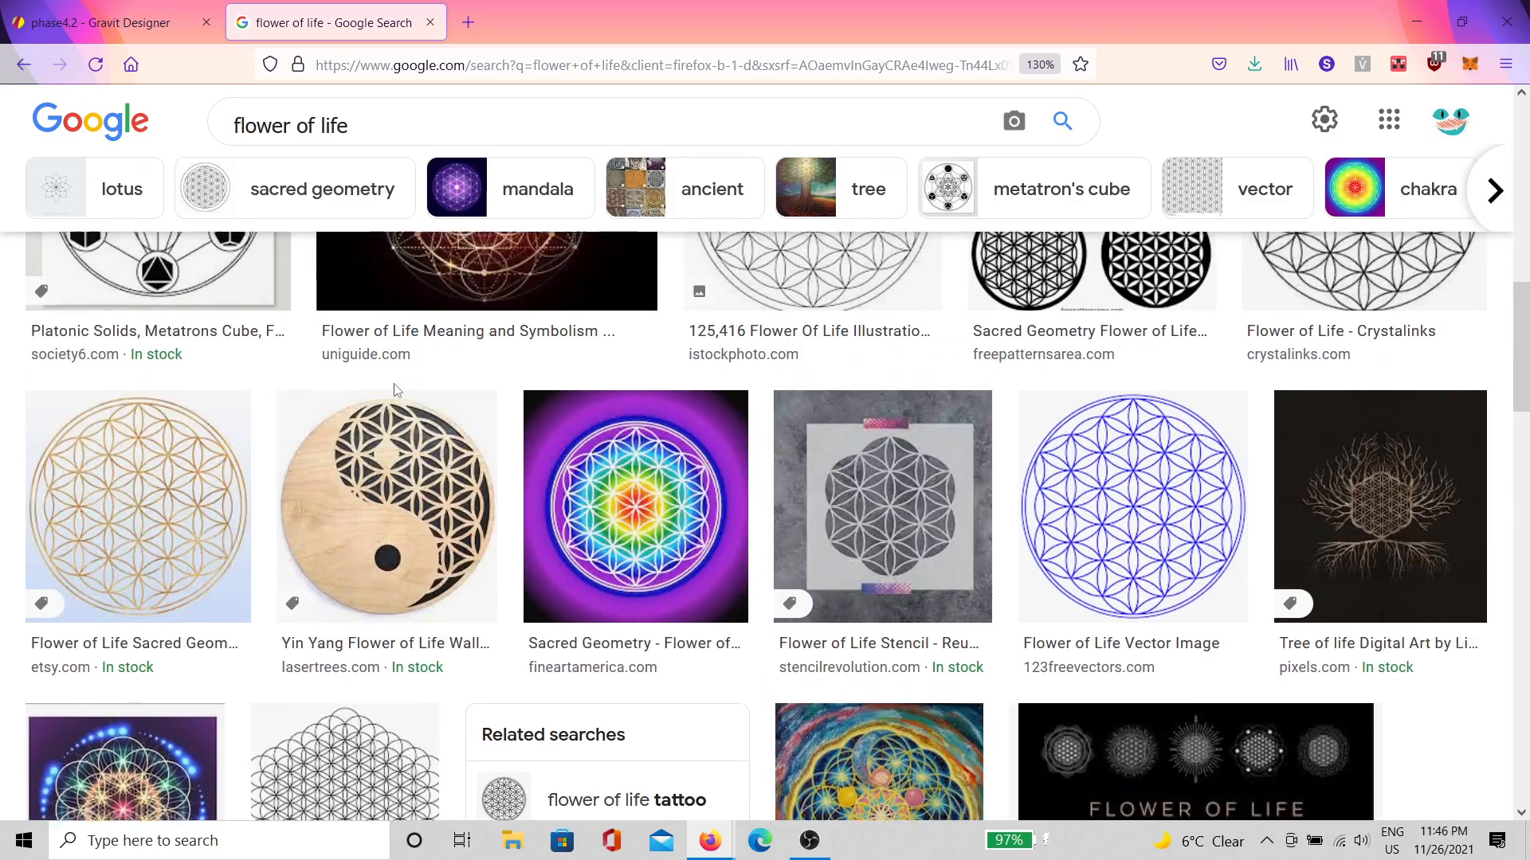
Step: Change the search to 'seed of life', preview a result, then close the tab
{"action": "left_click", "coordinate": [374, 144]}
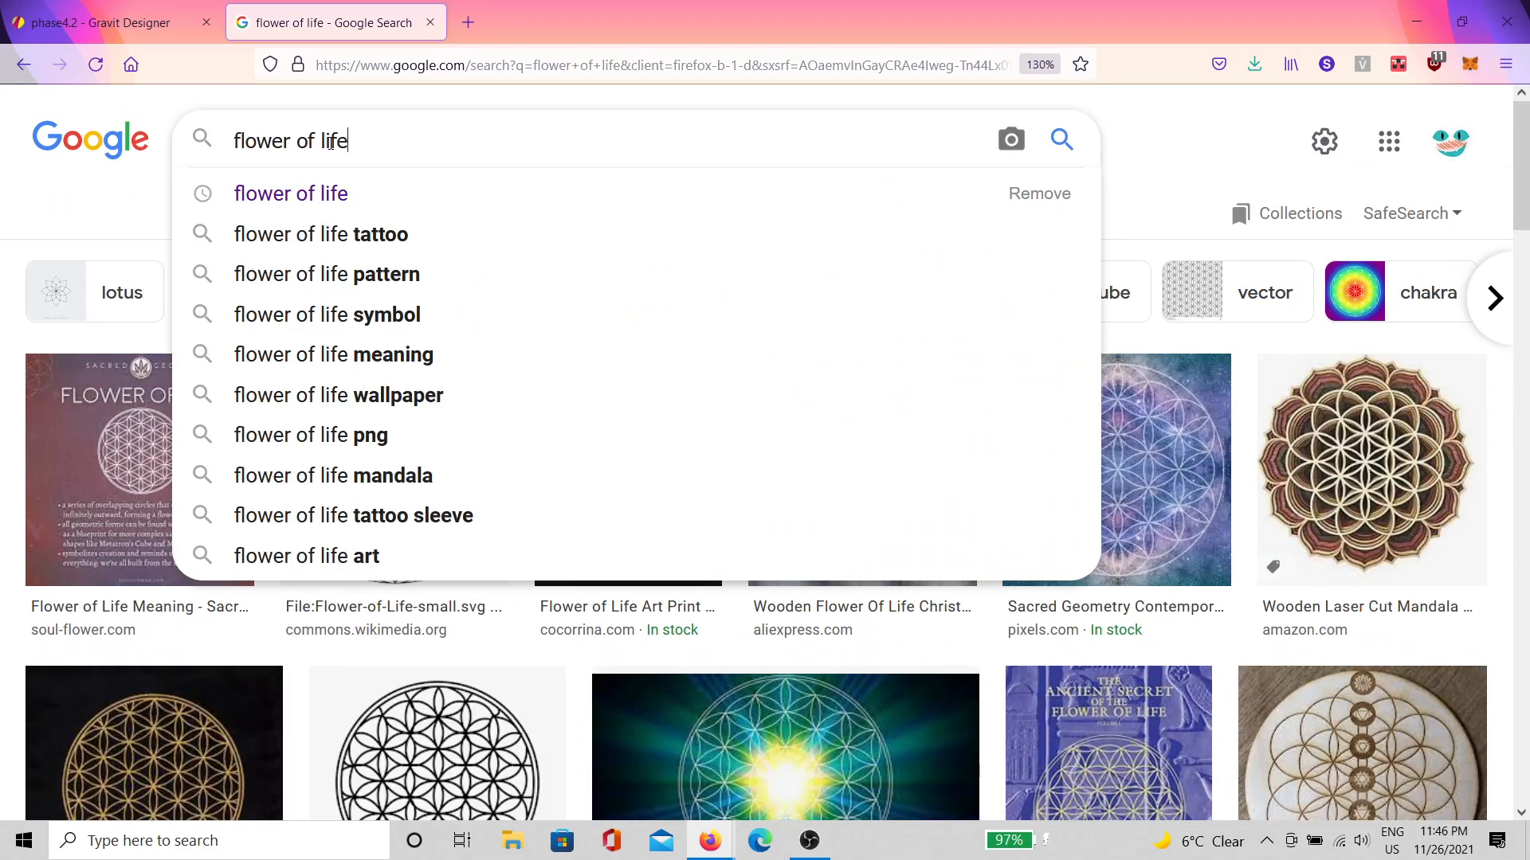
{"action": "double_click", "coordinate": [295, 140]}
{"action": "type", "text": "seed"}
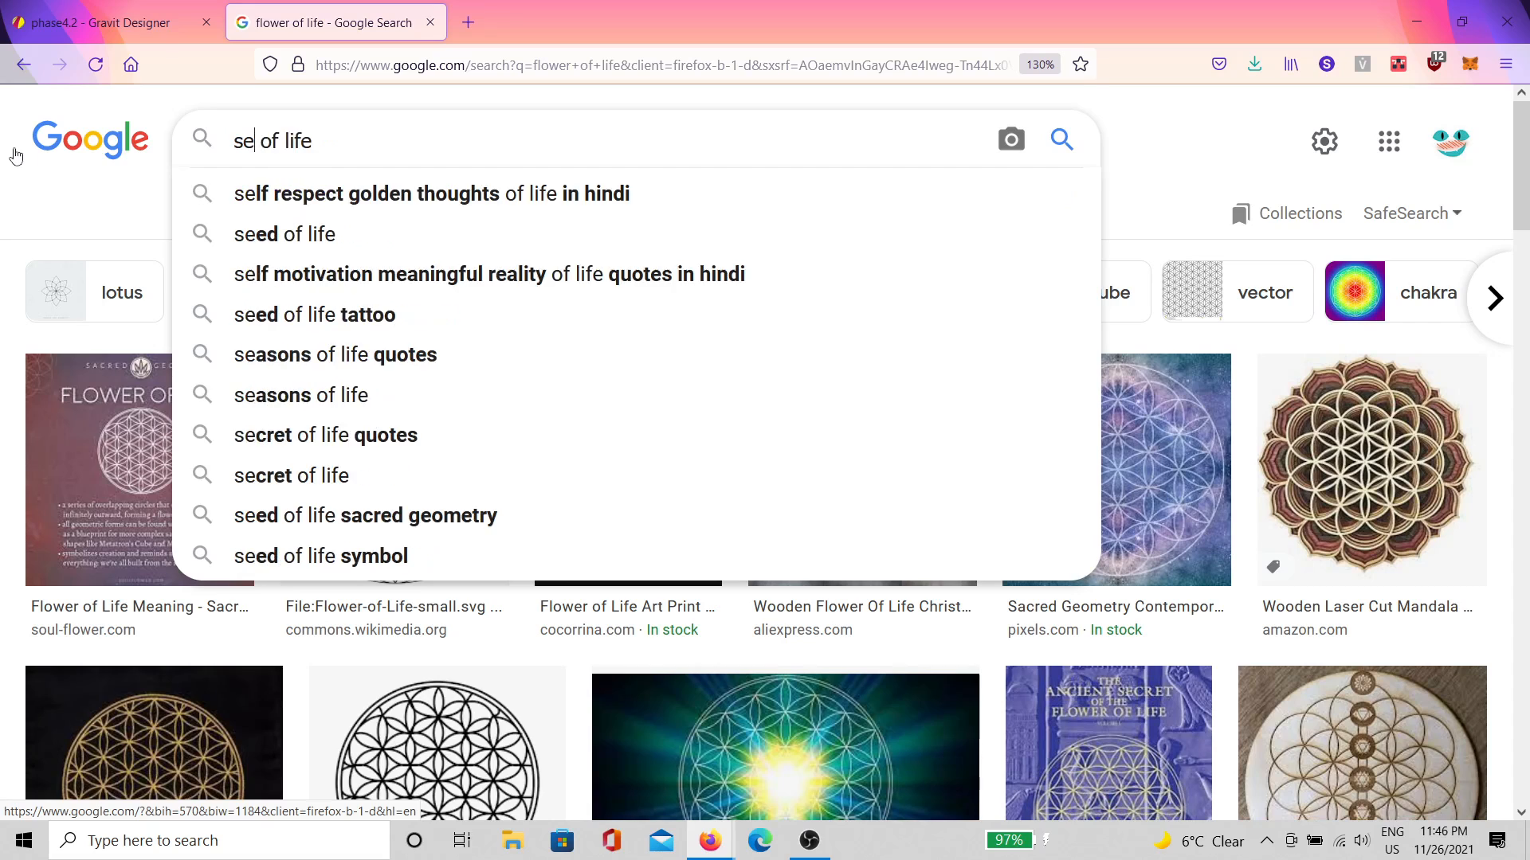
{"action": "key", "text": "Return"}
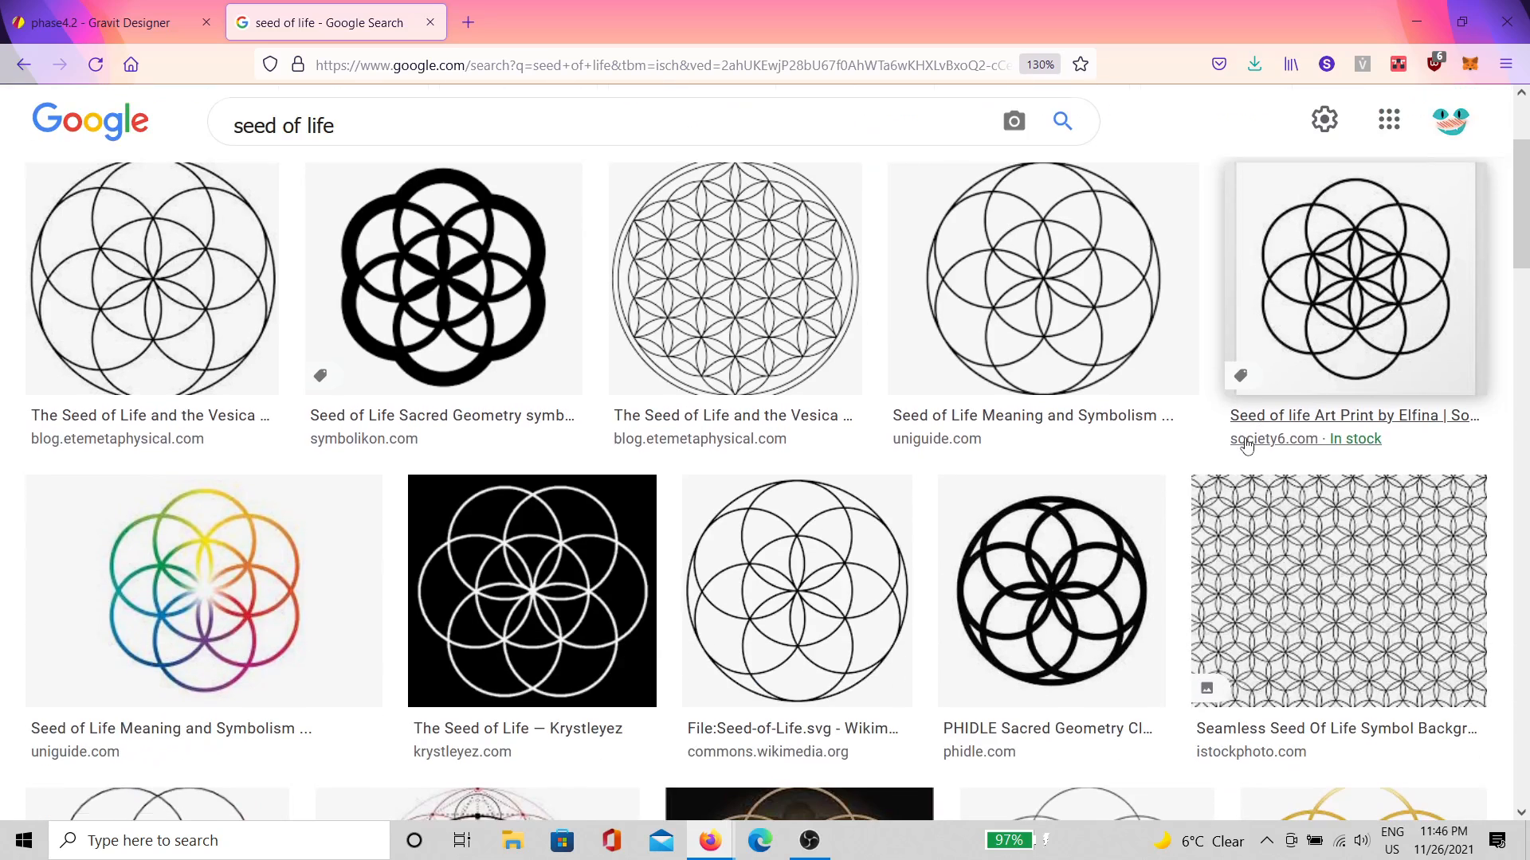
{"action": "scroll", "coordinate": [1139, 348], "scroll_direction": "down", "scroll_amount": 3}
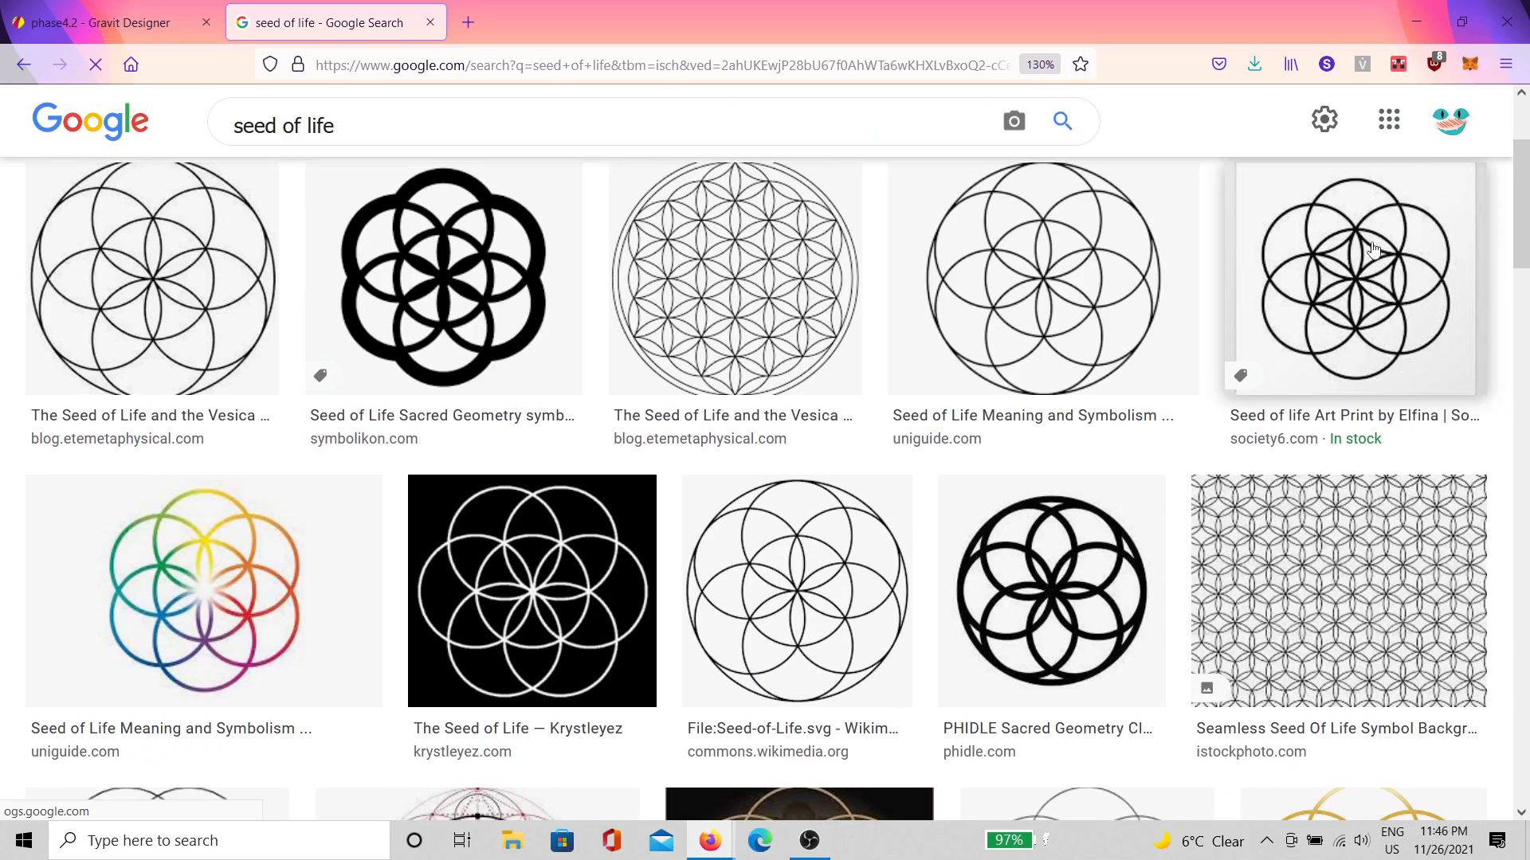
{"action": "left_click", "coordinate": [1348, 263]}
{"action": "scroll", "coordinate": [1160, 460], "scroll_direction": "down", "scroll_amount": 2}
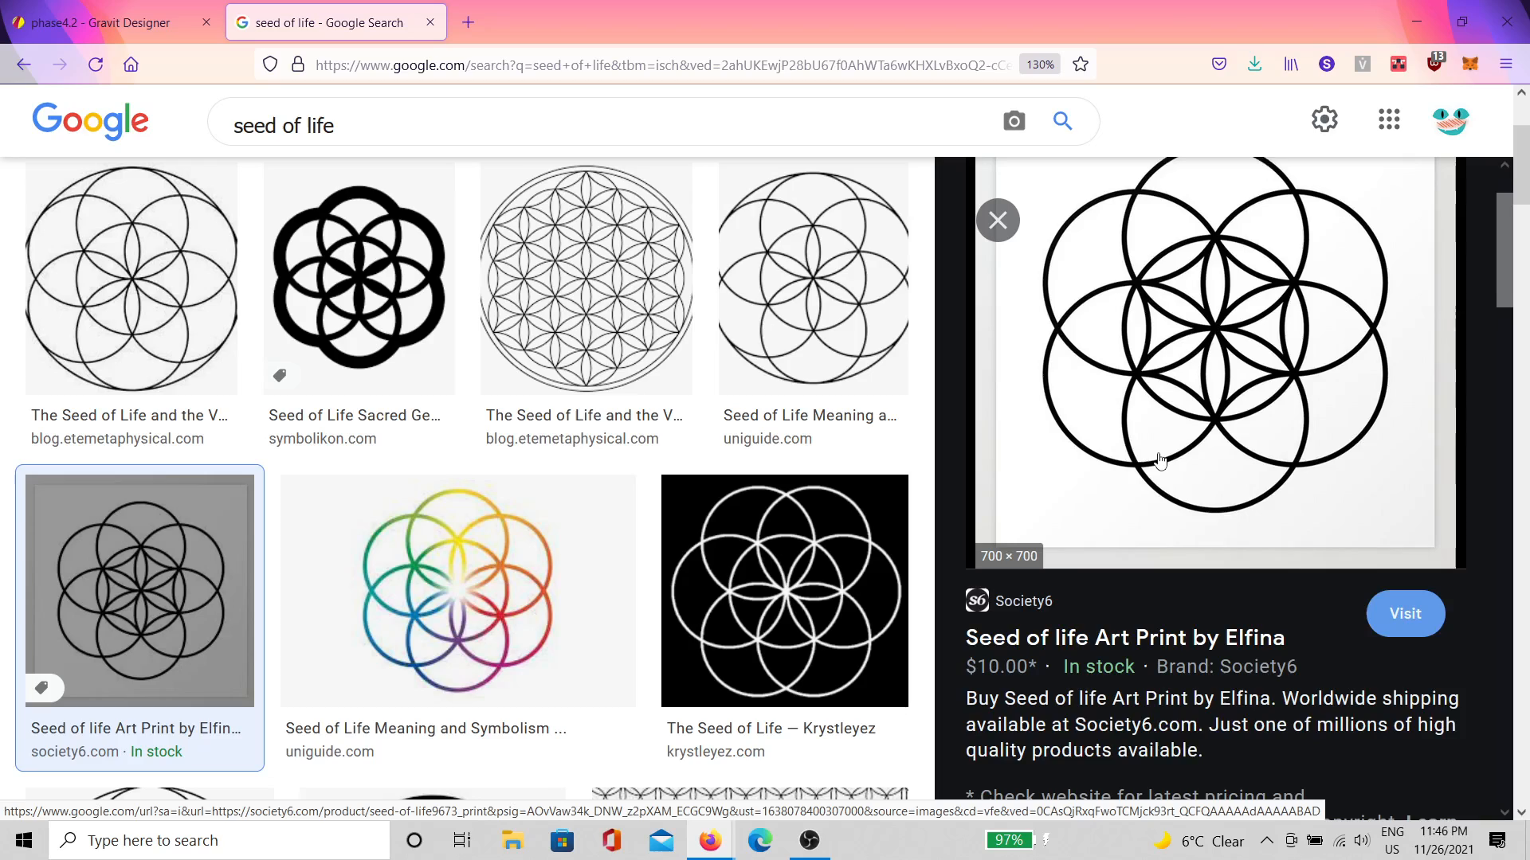
{"action": "scroll", "coordinate": [1227, 606], "scroll_direction": "down", "scroll_amount": 2}
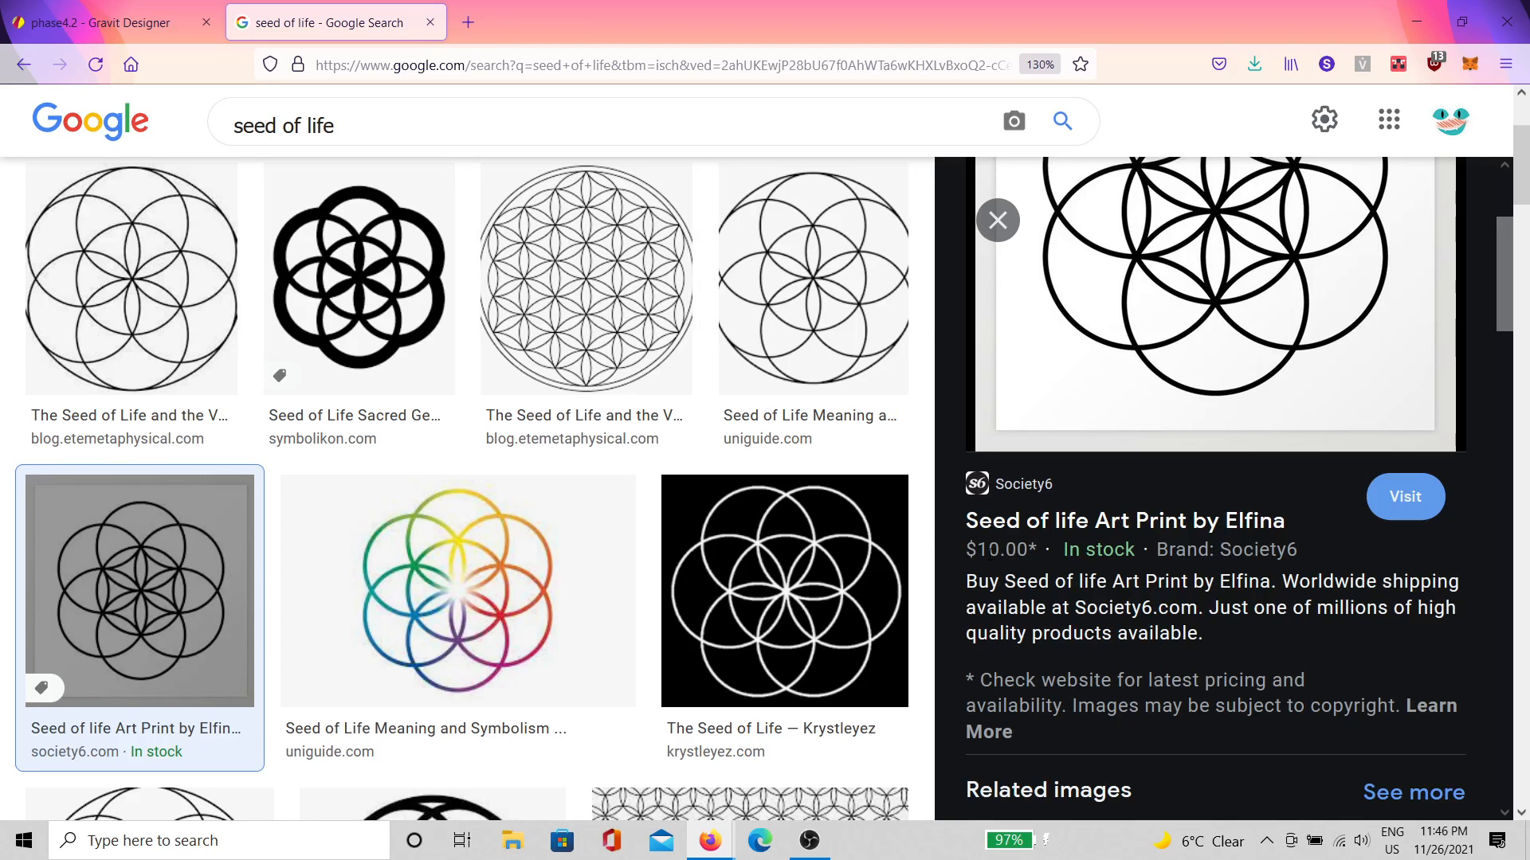
{"action": "scroll", "coordinate": [988, 551], "scroll_direction": "down", "scroll_amount": 2}
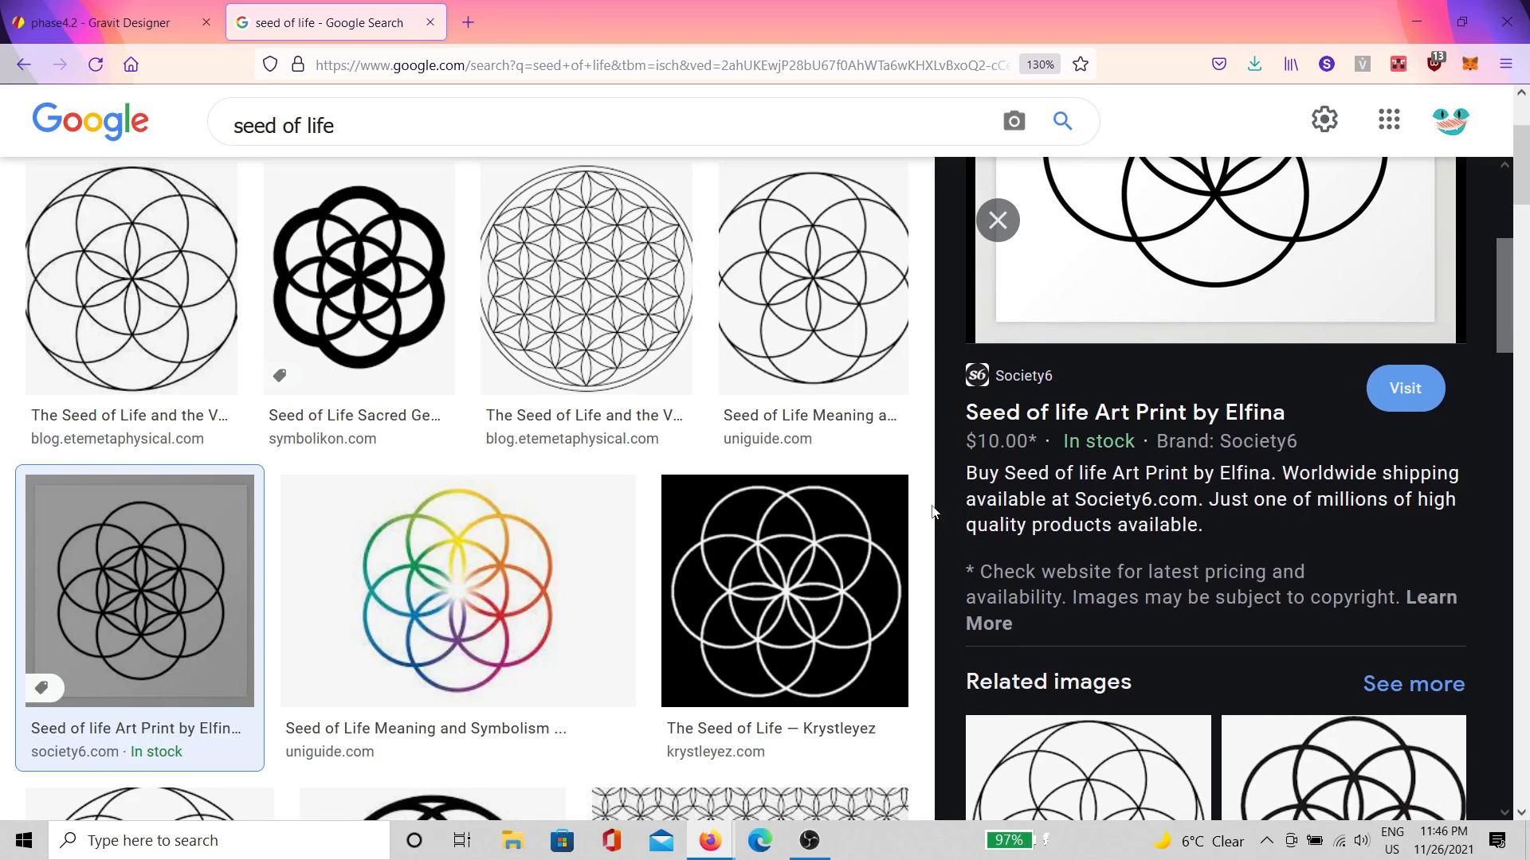
{"action": "left_click", "coordinate": [433, 22]}
{"action": "left_click_drag", "start_coordinate": [980, 495], "coordinate": [720, 437]}
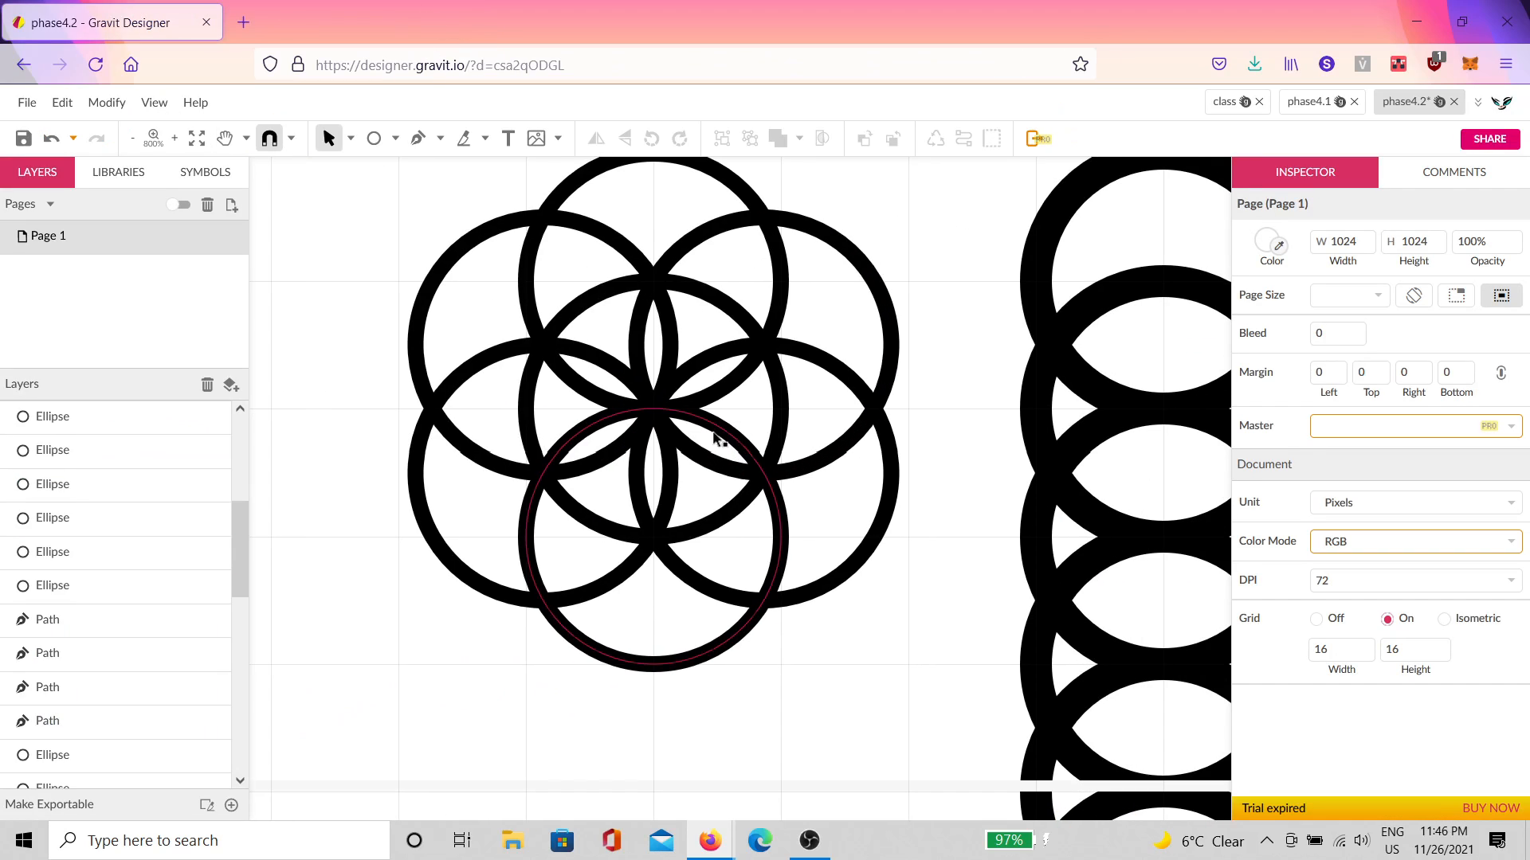
{"action": "scroll", "coordinate": [796, 452], "scroll_direction": "down", "scroll_amount": 1}
{"action": "left_click_drag", "start_coordinate": [883, 635], "coordinate": [413, 239]}
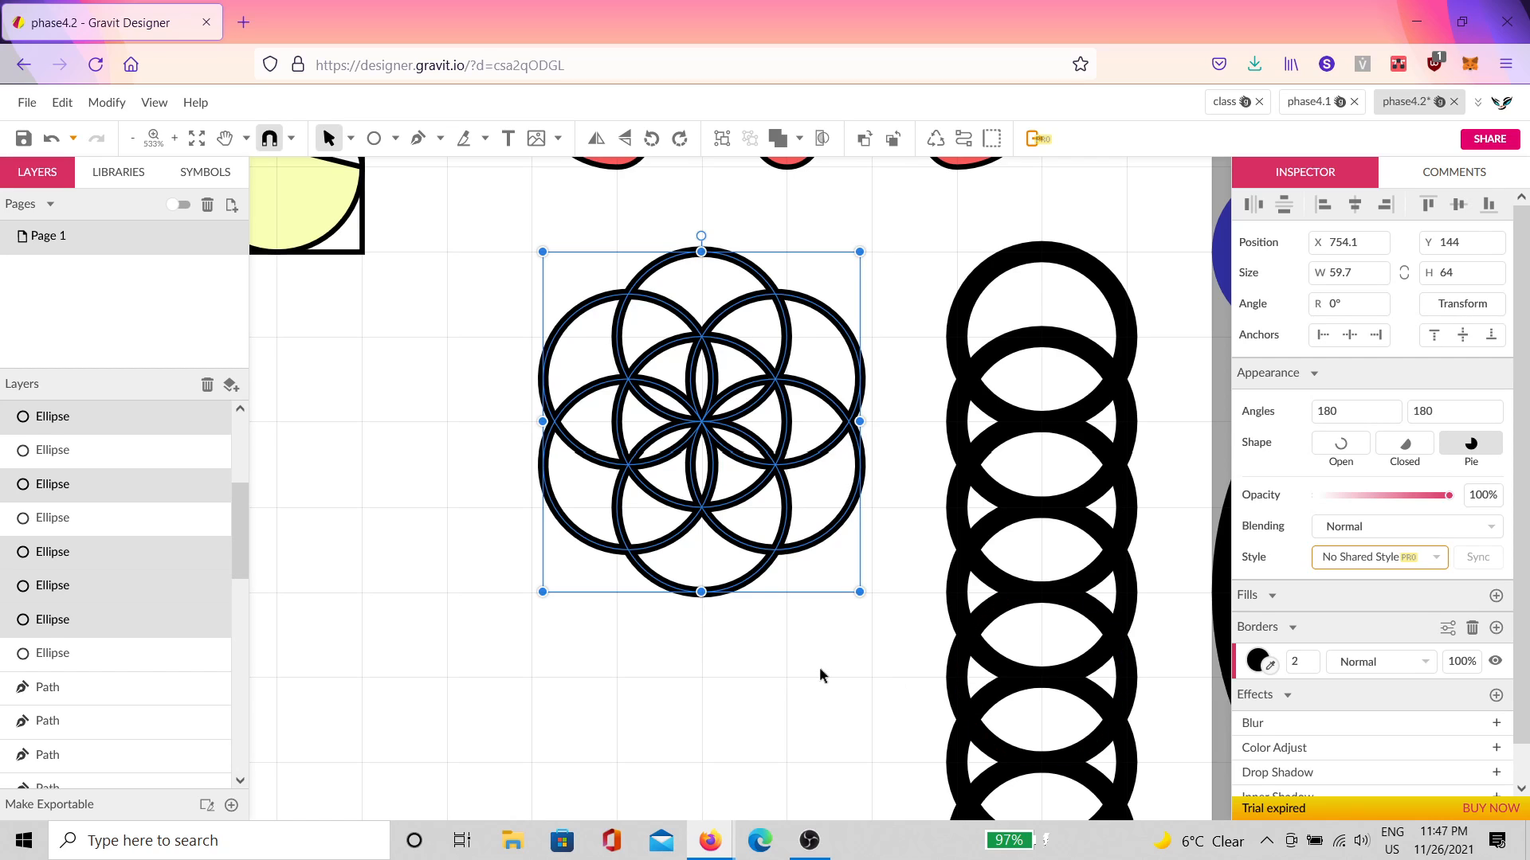
{"action": "scroll", "coordinate": [823, 663], "scroll_direction": "down", "scroll_amount": 3}
{"action": "left_click", "coordinate": [837, 635]}
{"action": "scroll", "coordinate": [859, 561], "scroll_direction": "down", "scroll_amount": 4}
{"action": "scroll", "coordinate": [862, 552], "scroll_direction": "down", "scroll_amount": 2}
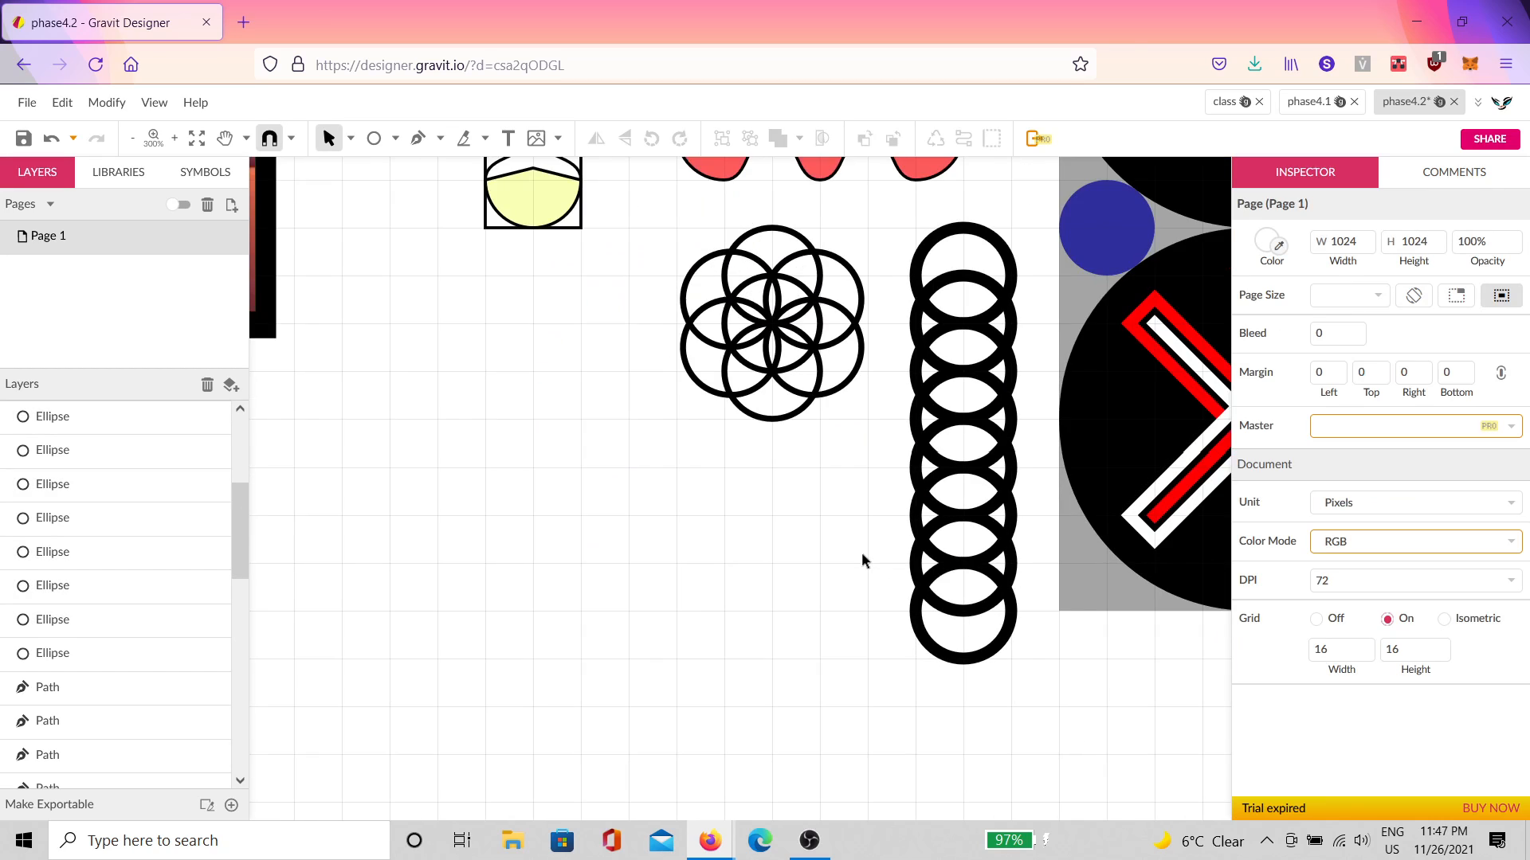
{"action": "scroll", "coordinate": [865, 548], "scroll_direction": "down", "scroll_amount": 3}
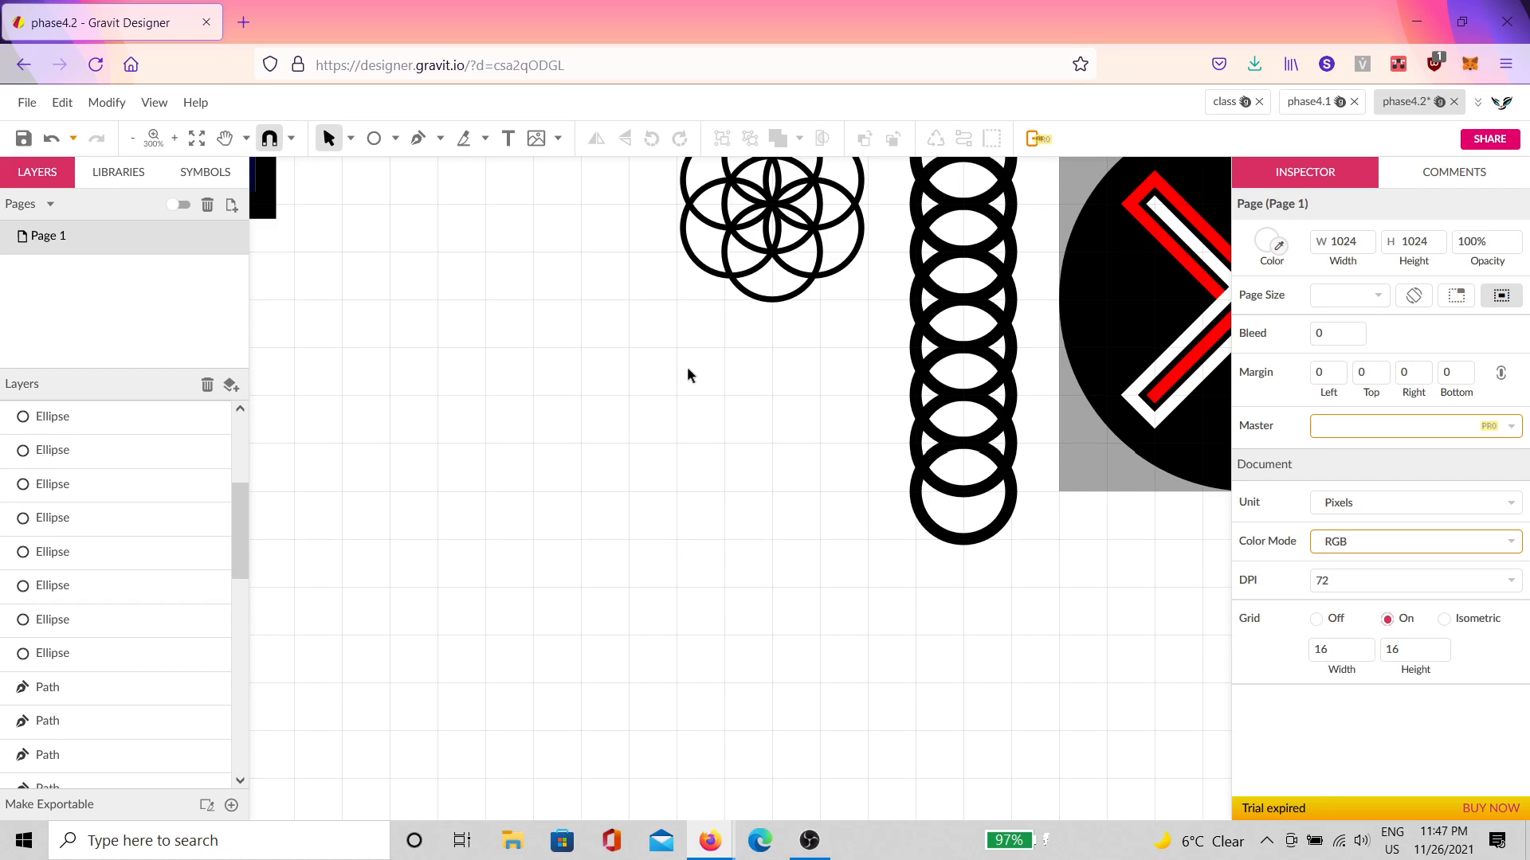
{"action": "scroll", "coordinate": [688, 374], "scroll_direction": "down", "scroll_amount": 2}
{"action": "left_click", "coordinate": [1150, 635]}
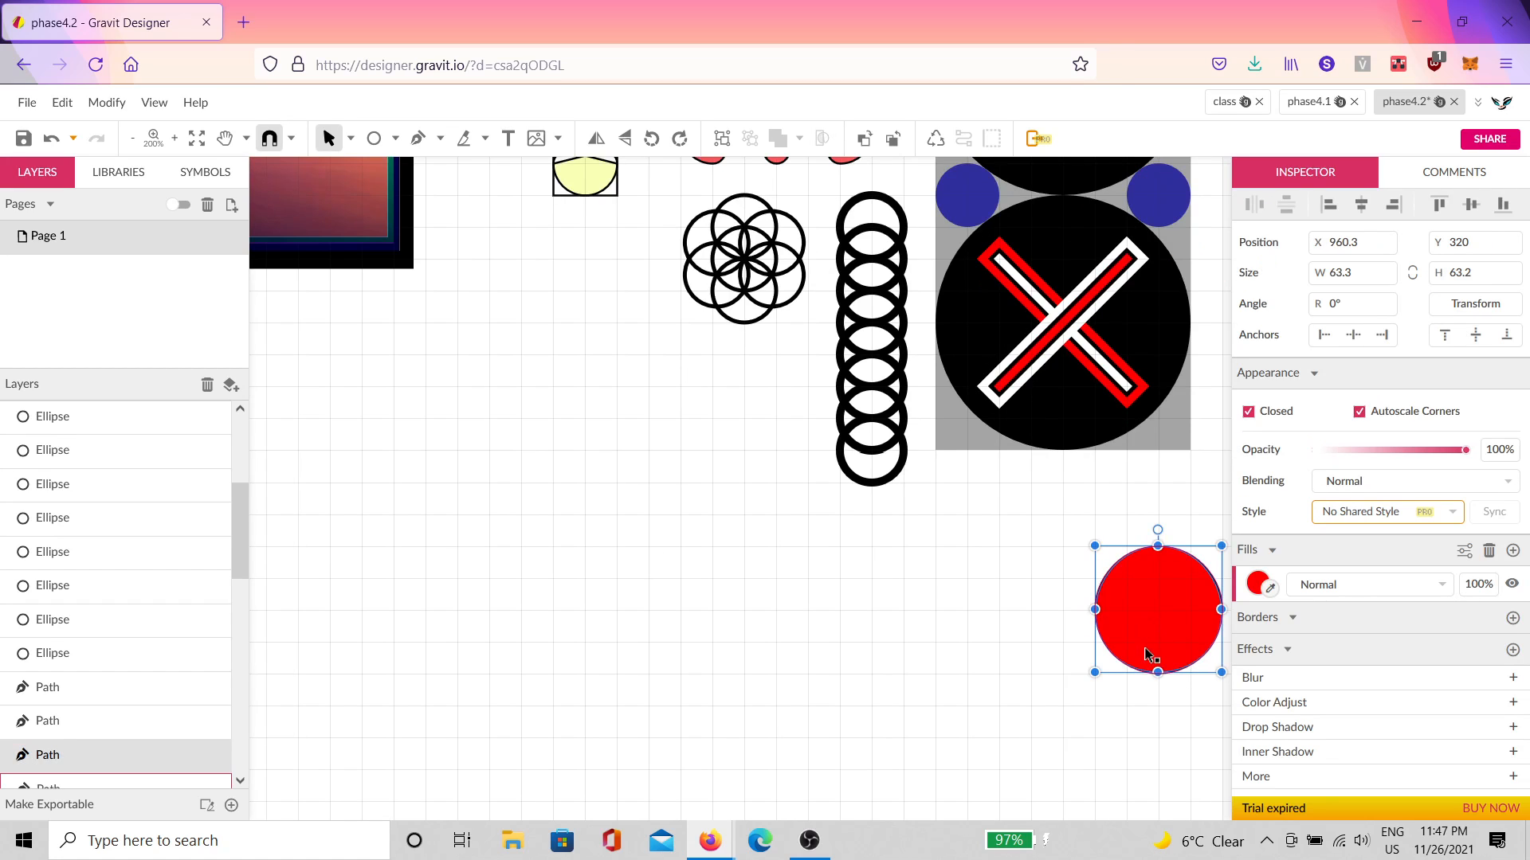
{"action": "scroll", "coordinate": [1148, 649], "scroll_direction": "up", "scroll_amount": 2}
{"action": "scroll", "coordinate": [1069, 634], "scroll_direction": "down", "scroll_amount": 2}
{"action": "left_click", "coordinate": [868, 613]}
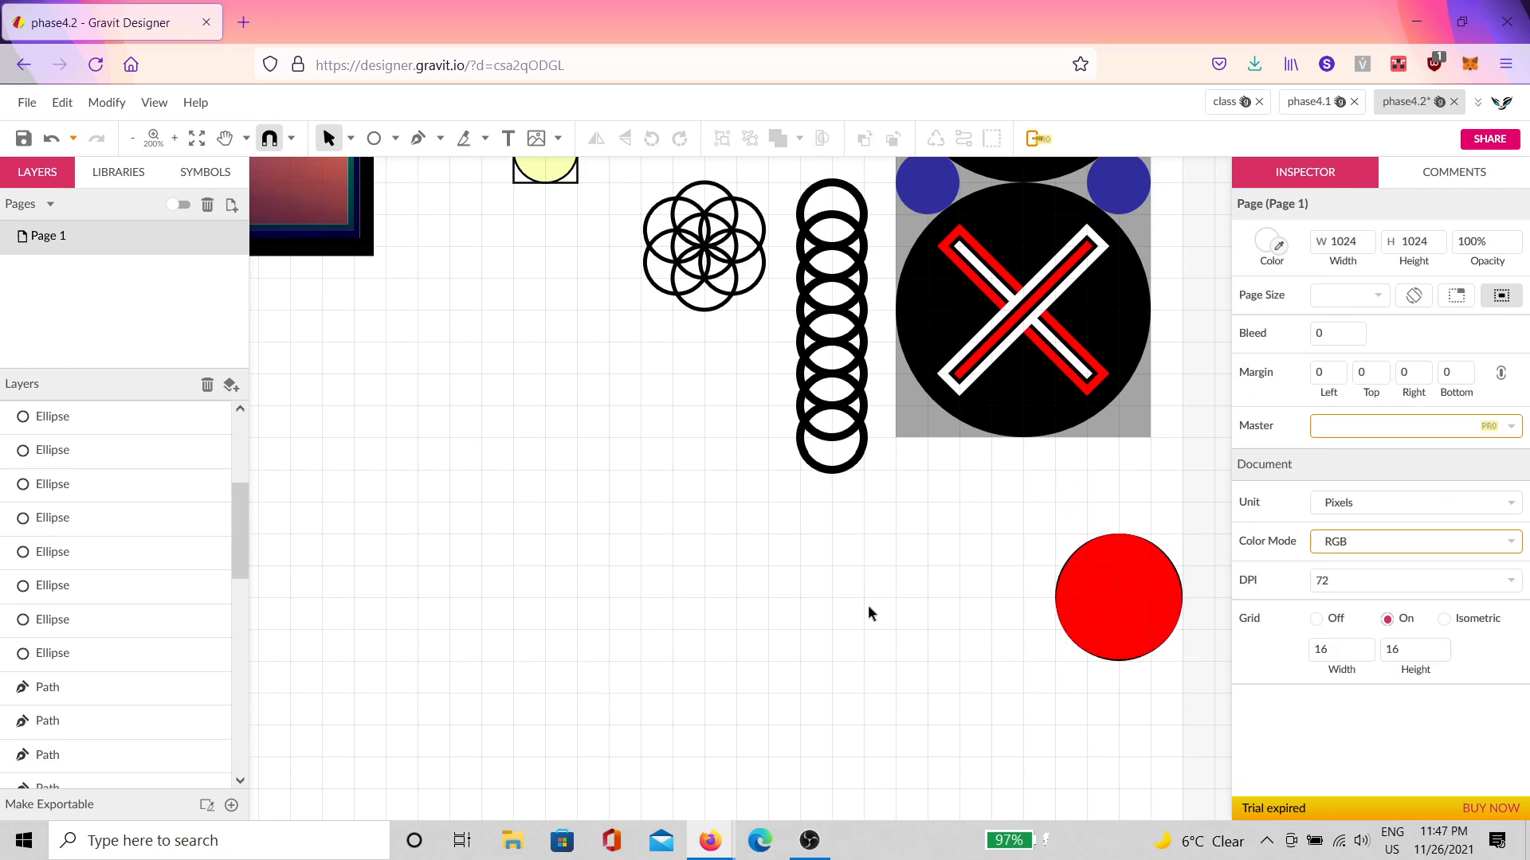
{"action": "left_click_drag", "start_coordinate": [770, 626], "coordinate": [968, 680]}
{"action": "left_click", "coordinate": [418, 138]}
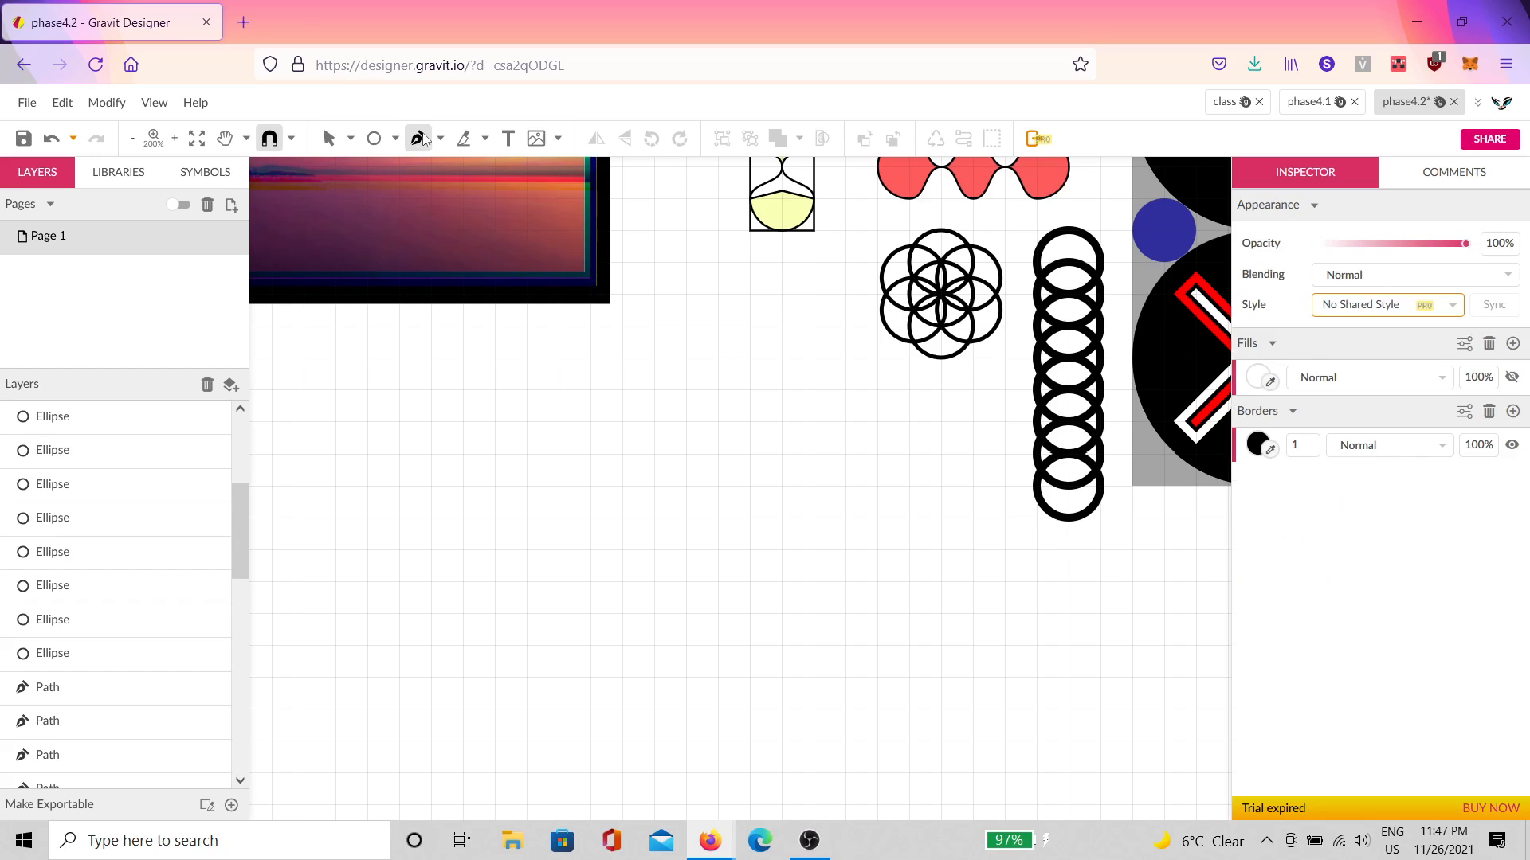
Step: Draw a polygon below the circles, set it to 8 points, and enlarge it to 64×64
{"action": "scroll", "coordinate": [761, 317], "scroll_direction": "up", "scroll_amount": 1}
{"action": "left_click", "coordinate": [395, 139]}
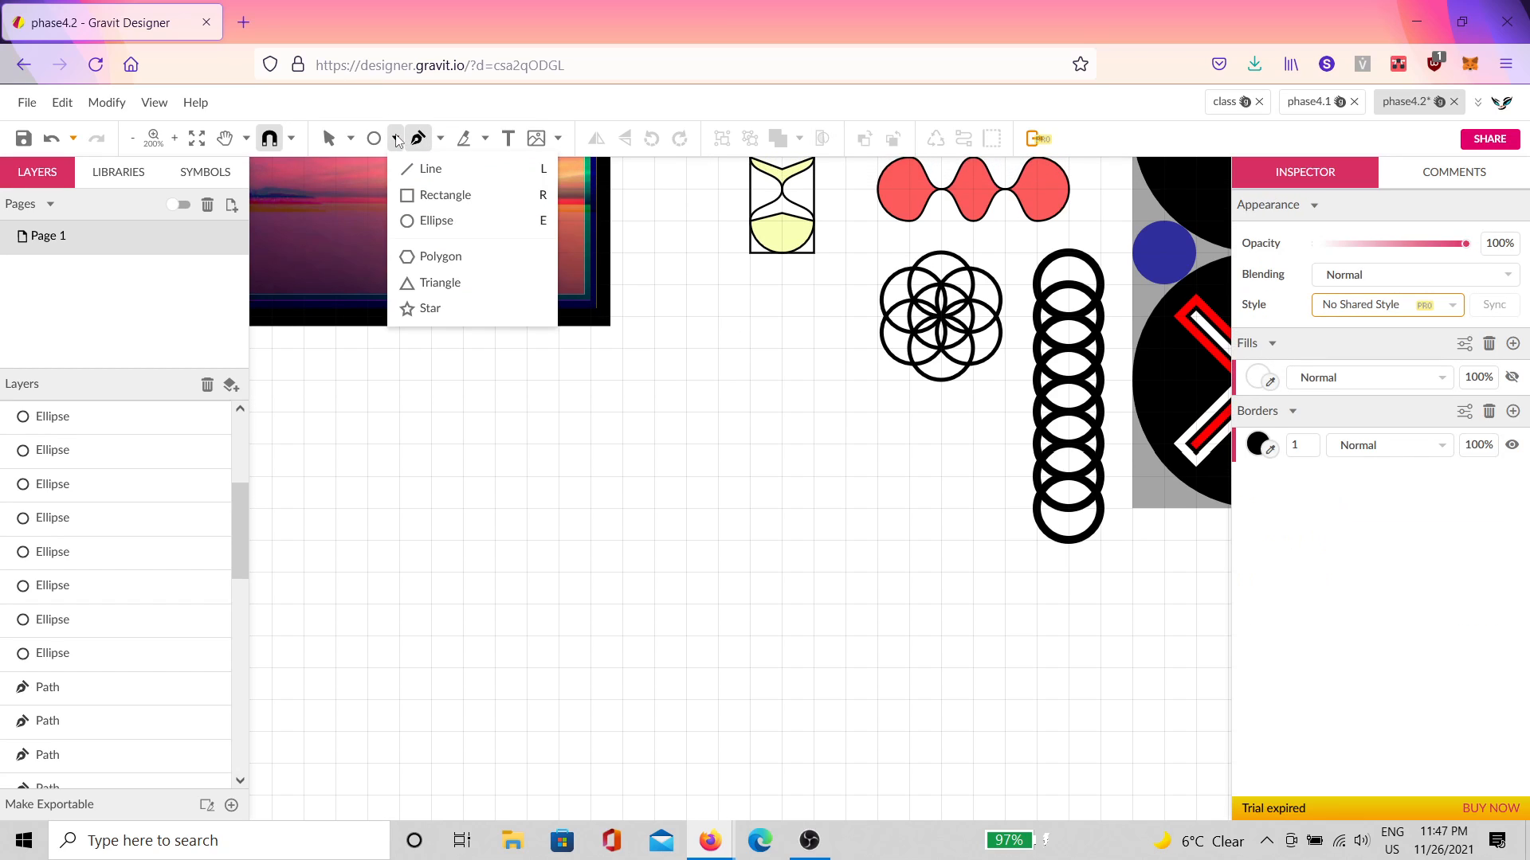
{"action": "left_click", "coordinate": [458, 256]}
{"action": "scroll", "coordinate": [888, 454], "scroll_direction": "up", "scroll_amount": 5}
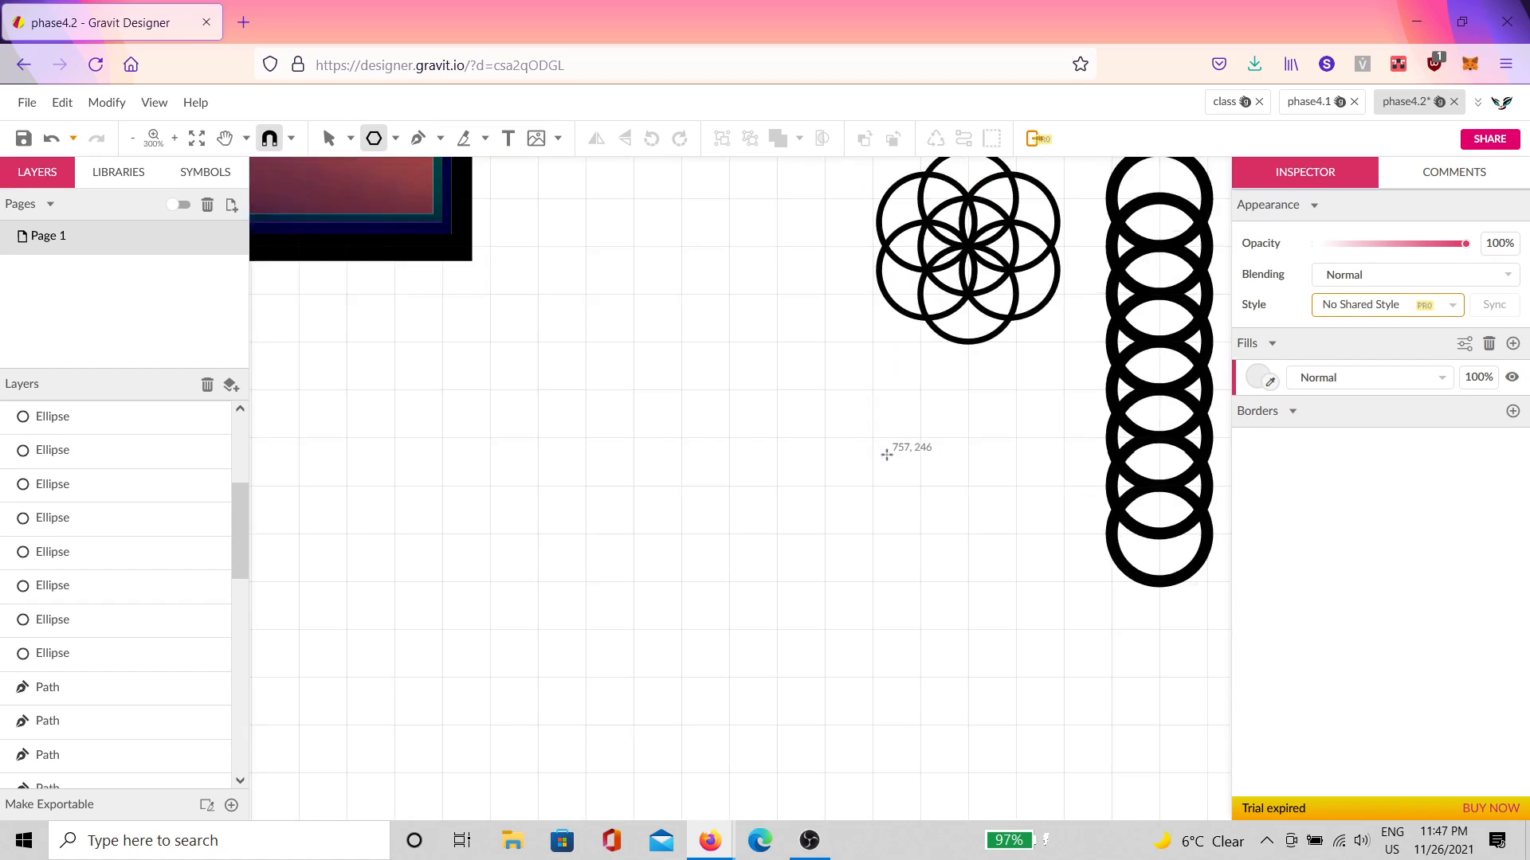
{"action": "left_click_drag", "start_coordinate": [947, 426], "coordinate": [945, 330]}
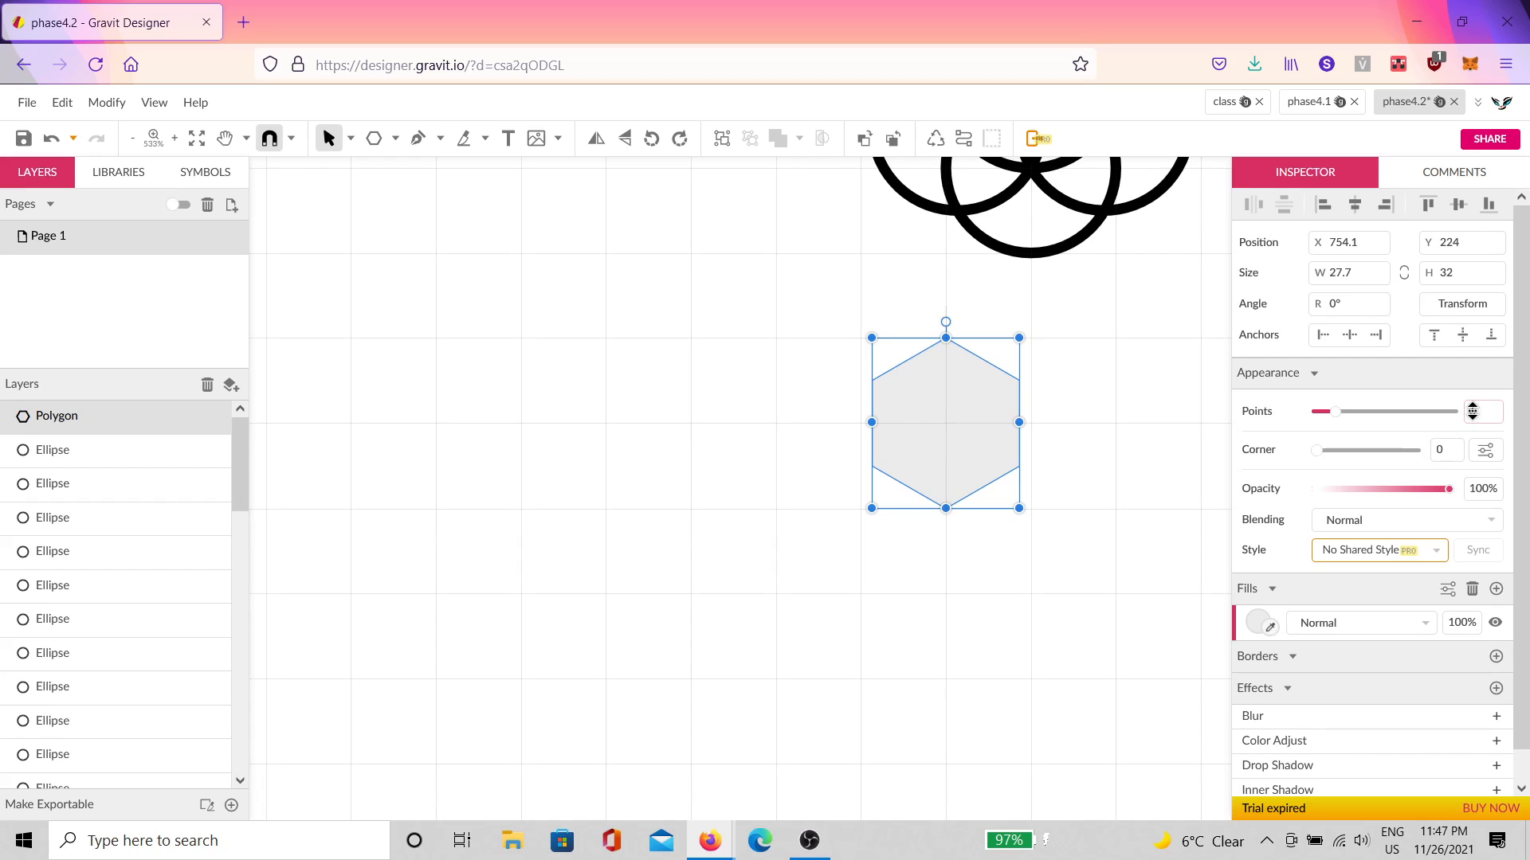
{"action": "type", "text": "8"}
{"action": "key", "text": "Return"}
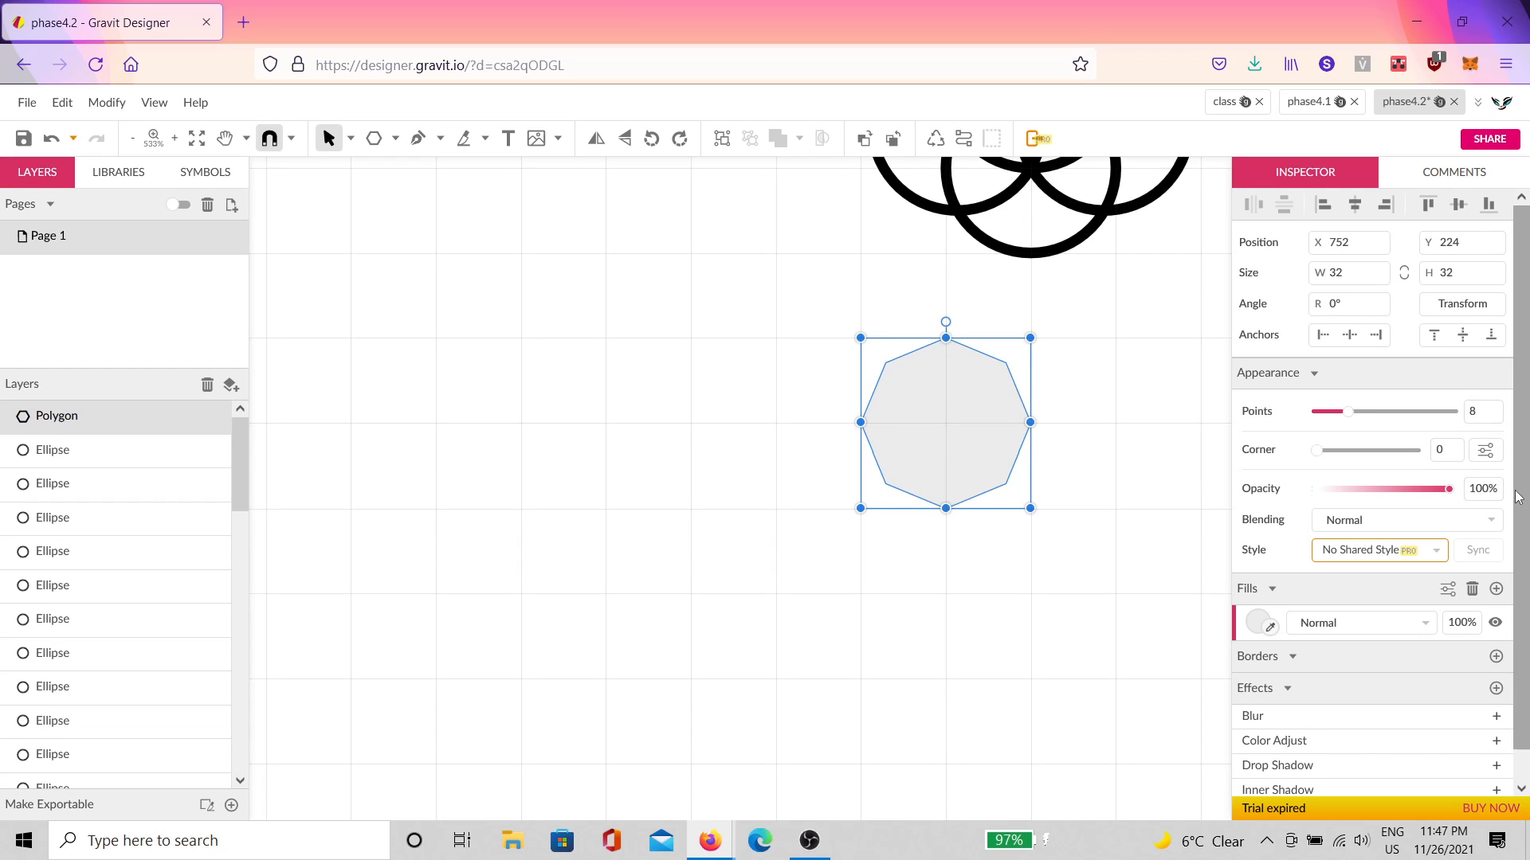
{"action": "left_click", "coordinate": [1138, 564]}
{"action": "left_click", "coordinate": [949, 433]}
{"action": "scroll", "coordinate": [949, 434], "scroll_direction": "down", "scroll_amount": 3}
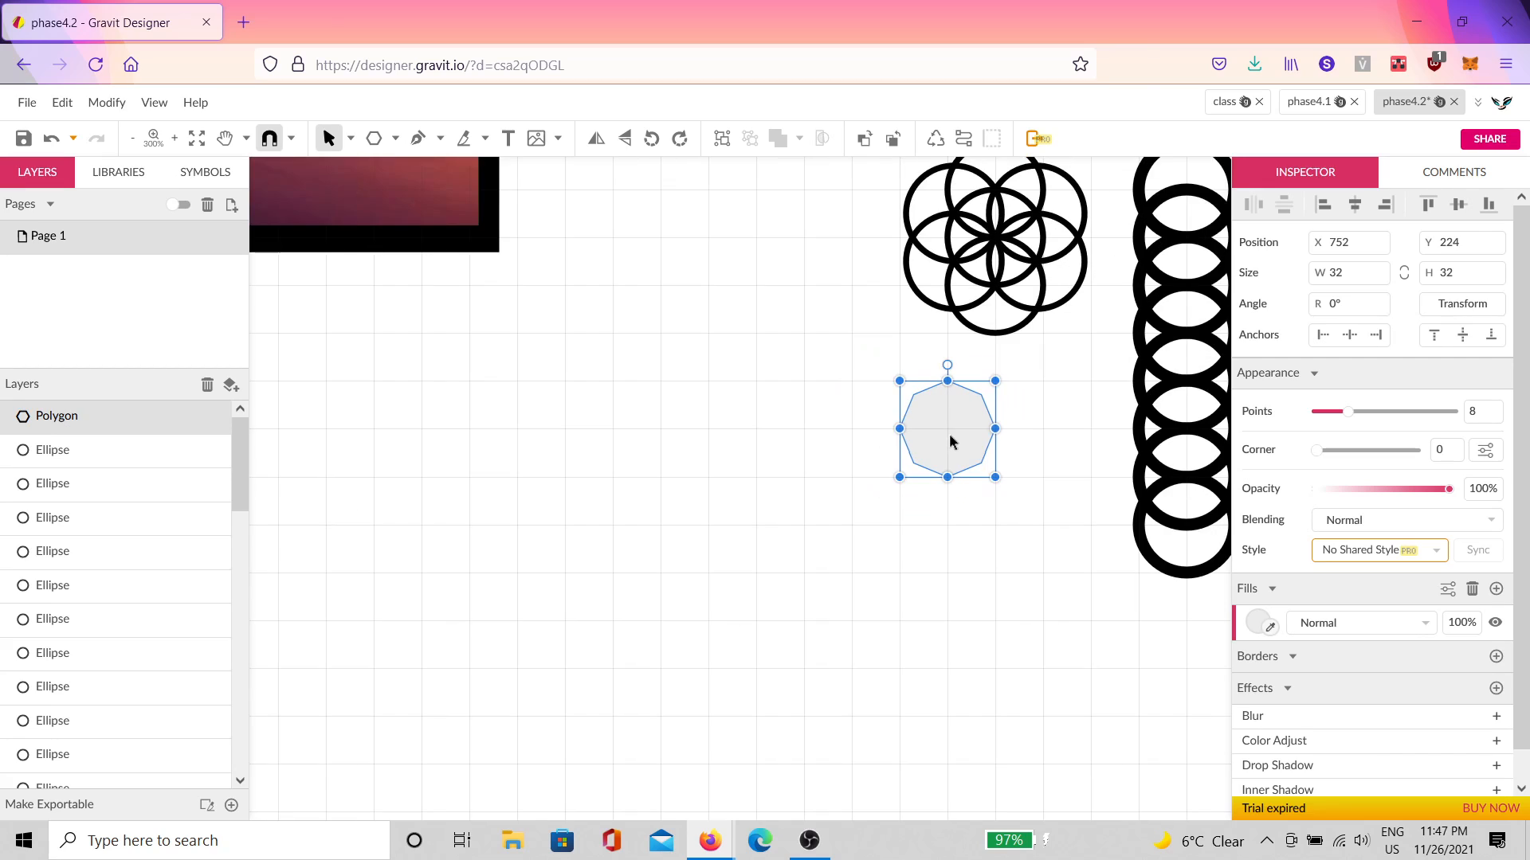
{"action": "left_click_drag", "start_coordinate": [956, 444], "coordinate": [757, 572]}
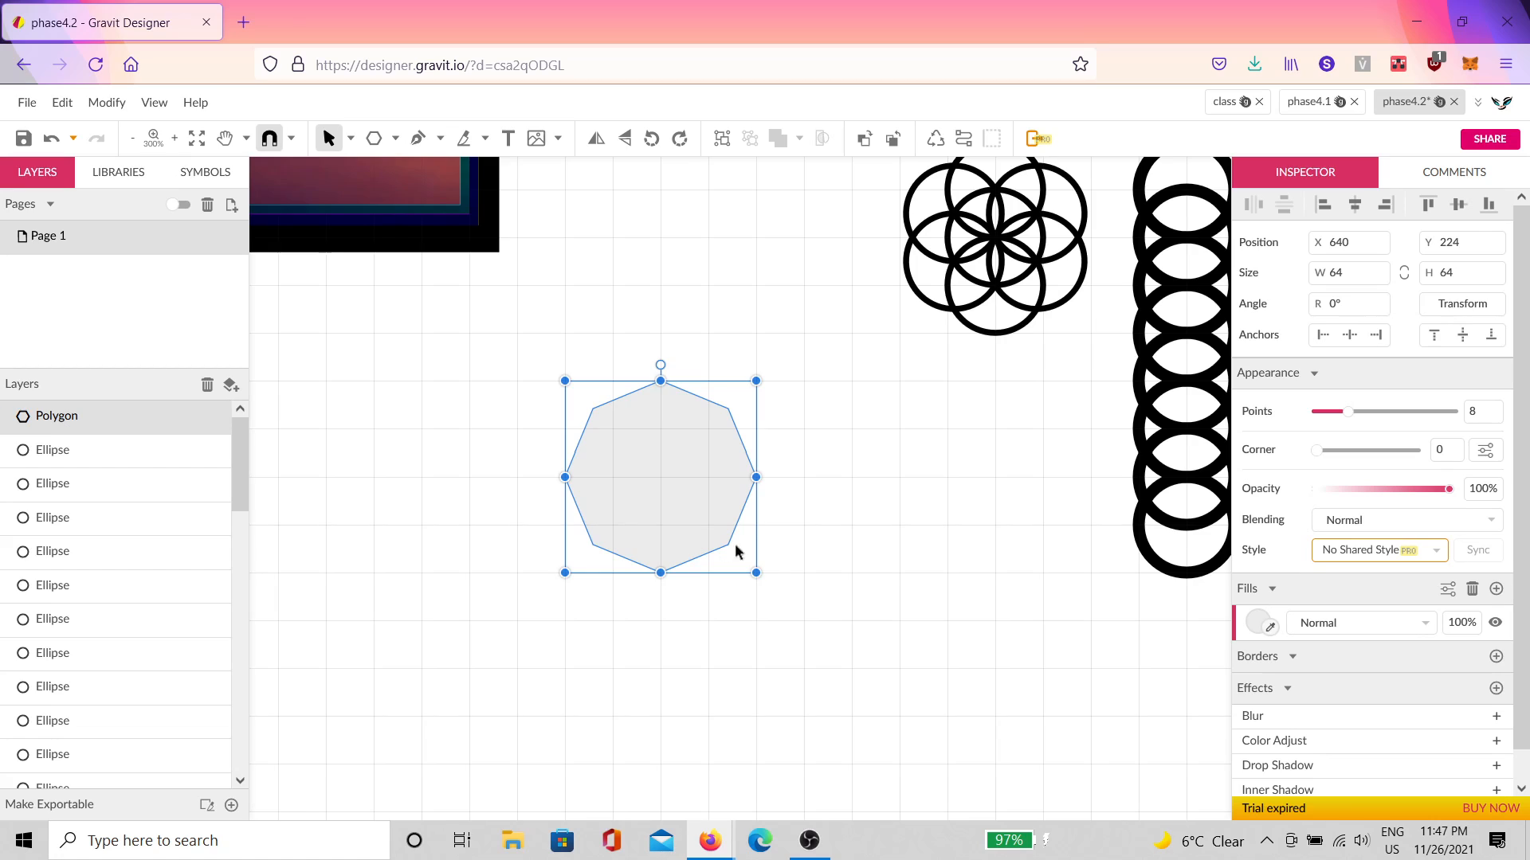
Step: Duplicate the octagon into a row of three and select them all
{"action": "left_click_drag", "start_coordinate": [713, 506], "coordinate": [951, 505]}
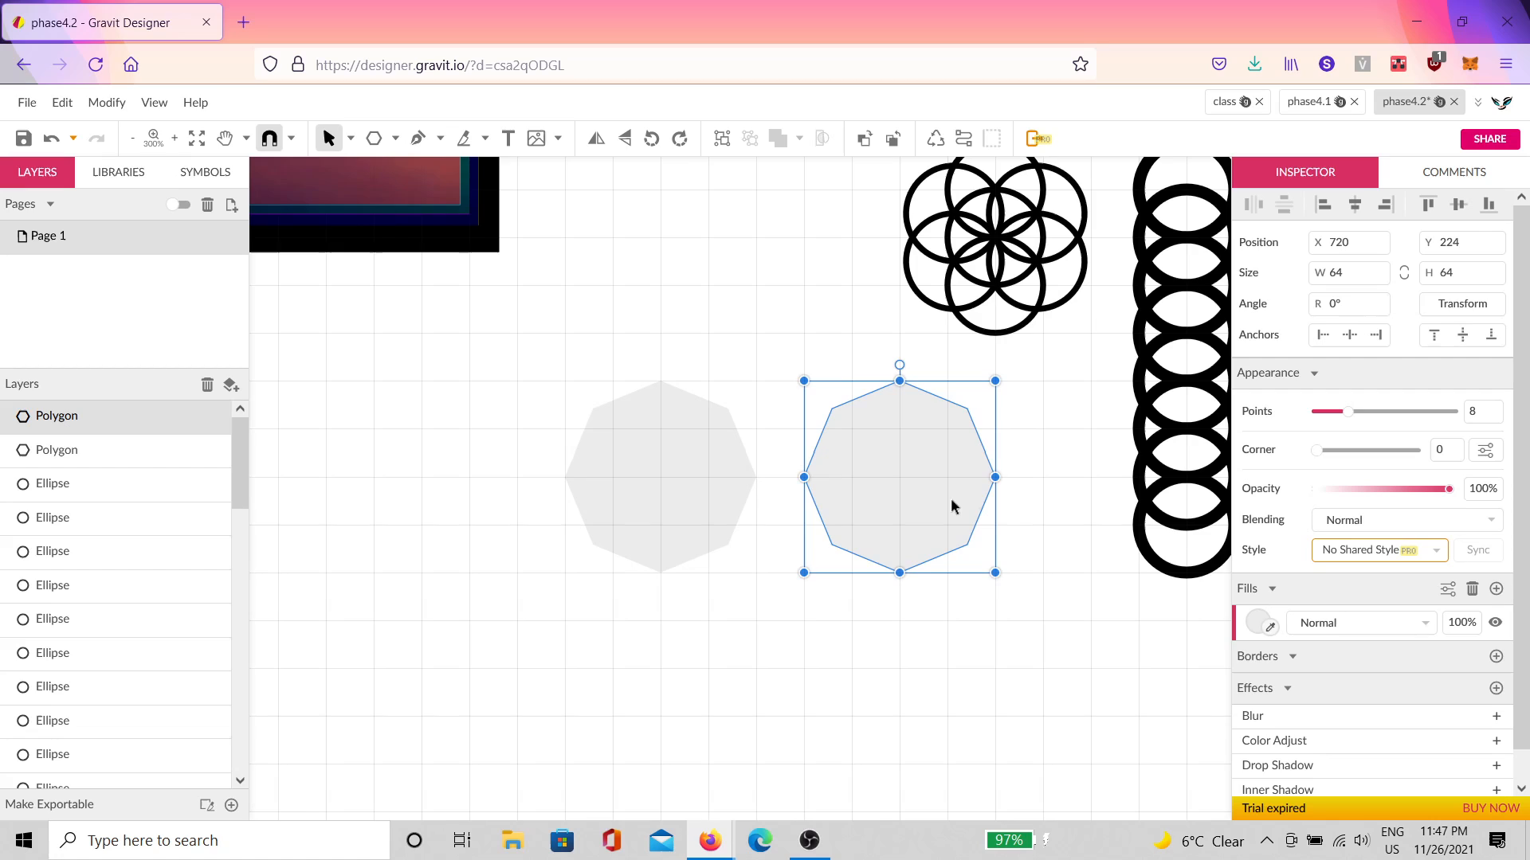
{"action": "key", "text": "ctrl+d"}
{"action": "left_click", "coordinate": [1068, 568]}
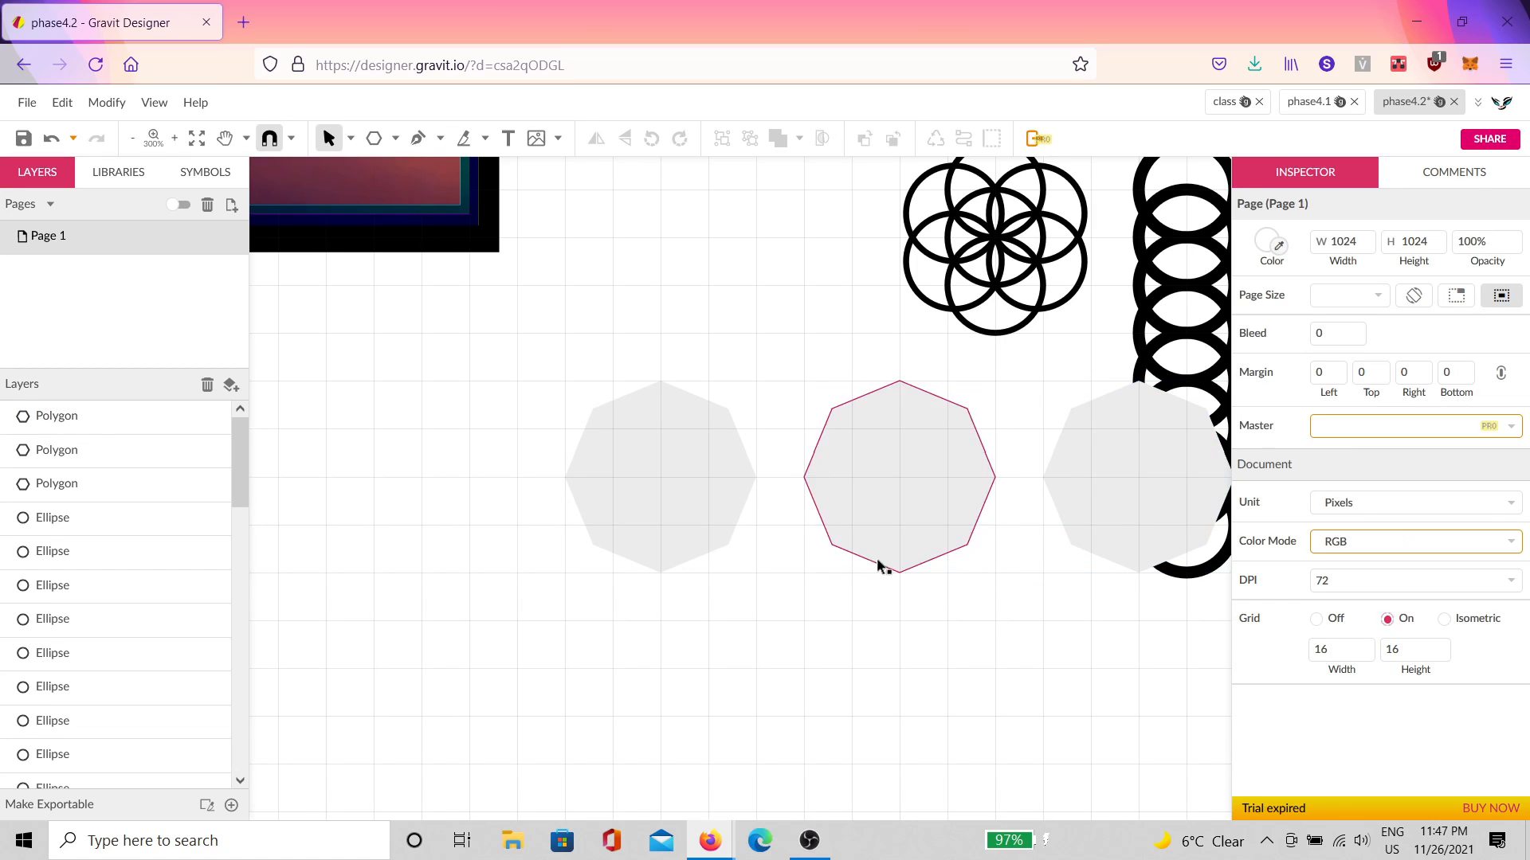
{"action": "left_click", "coordinate": [1084, 507]}
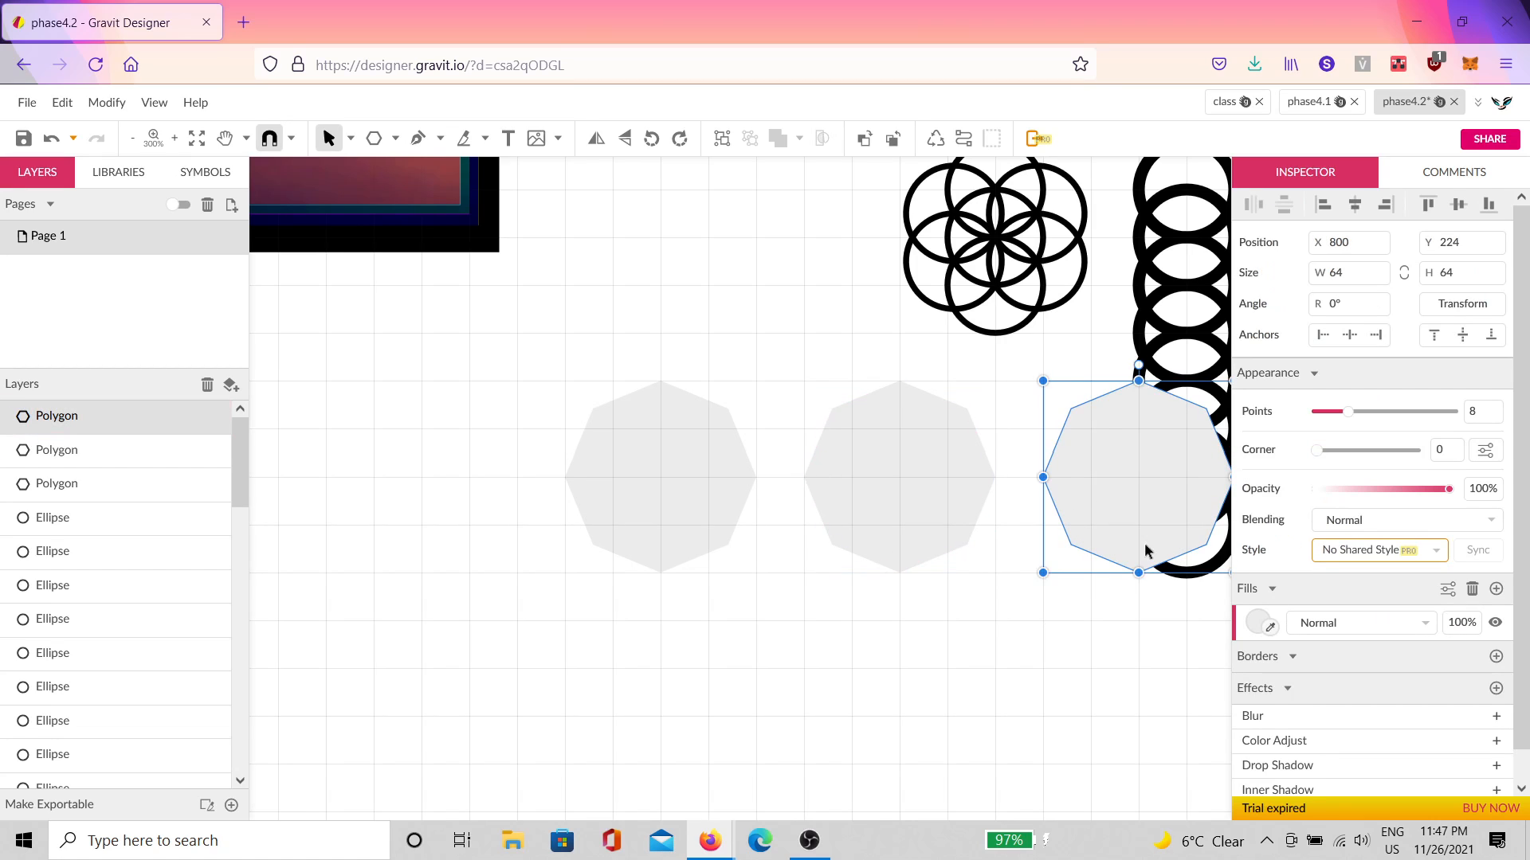
{"action": "left_click", "coordinate": [908, 518], "text": "shift"}
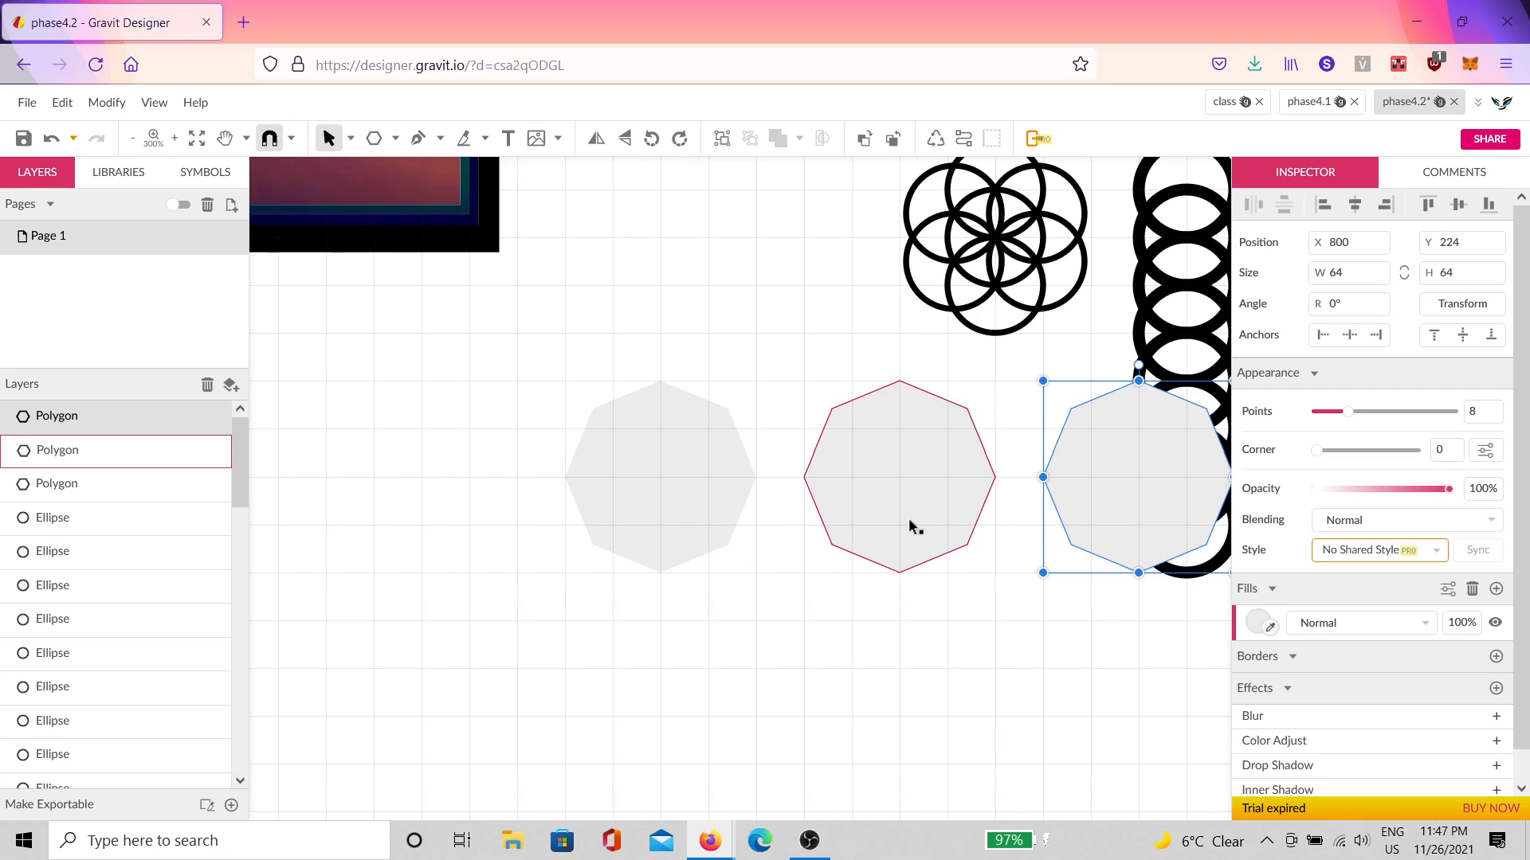
{"action": "left_click", "coordinate": [674, 499], "text": "shift"}
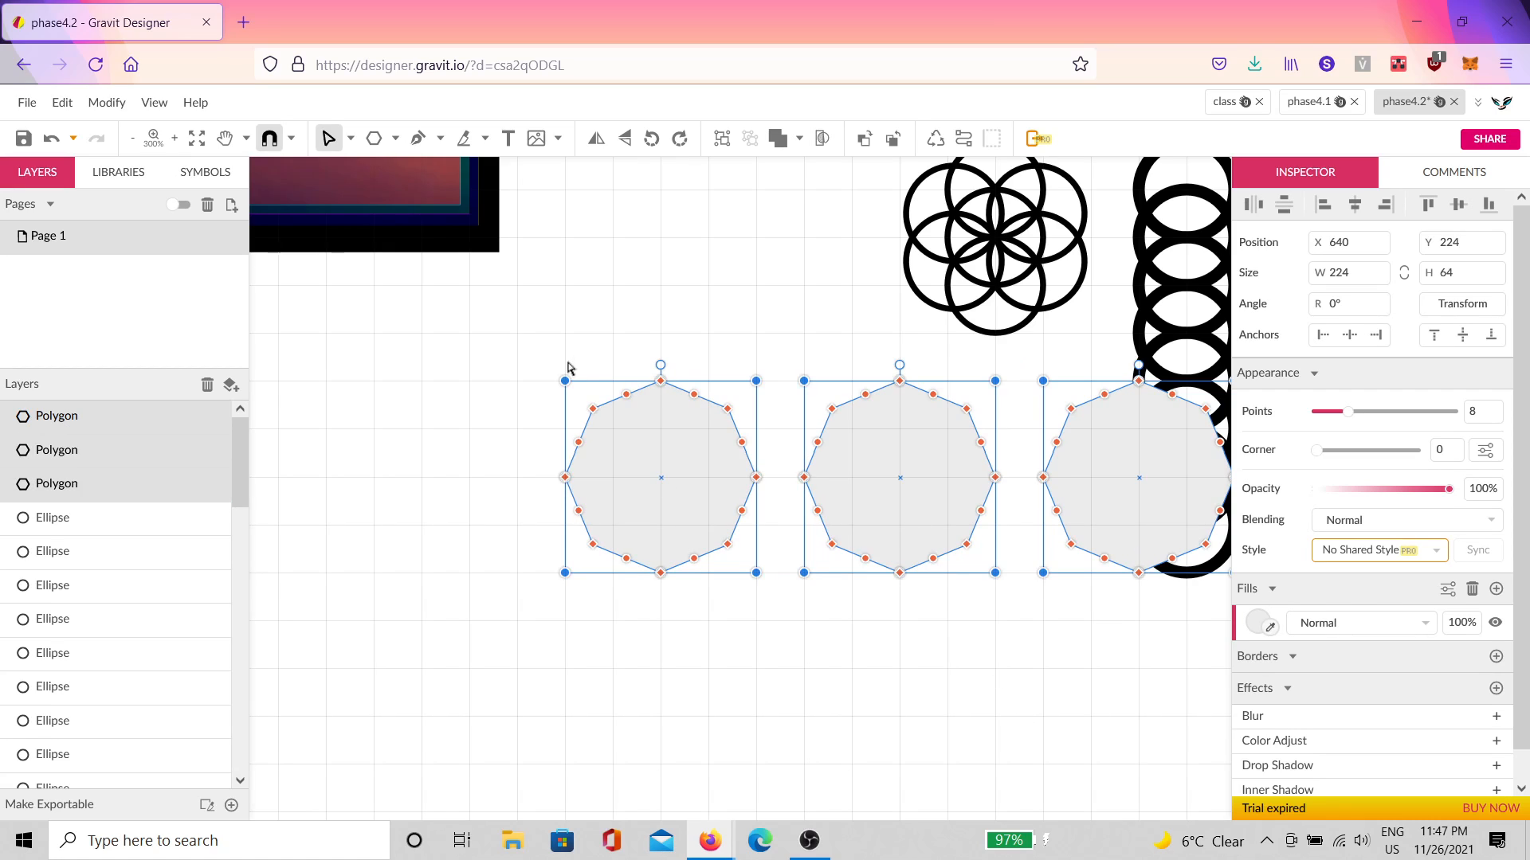
Step: Delete the right and middle octagon copies, keeping only the left octagon
{"action": "left_click", "coordinate": [763, 596]}
{"action": "left_click", "coordinate": [1130, 535]}
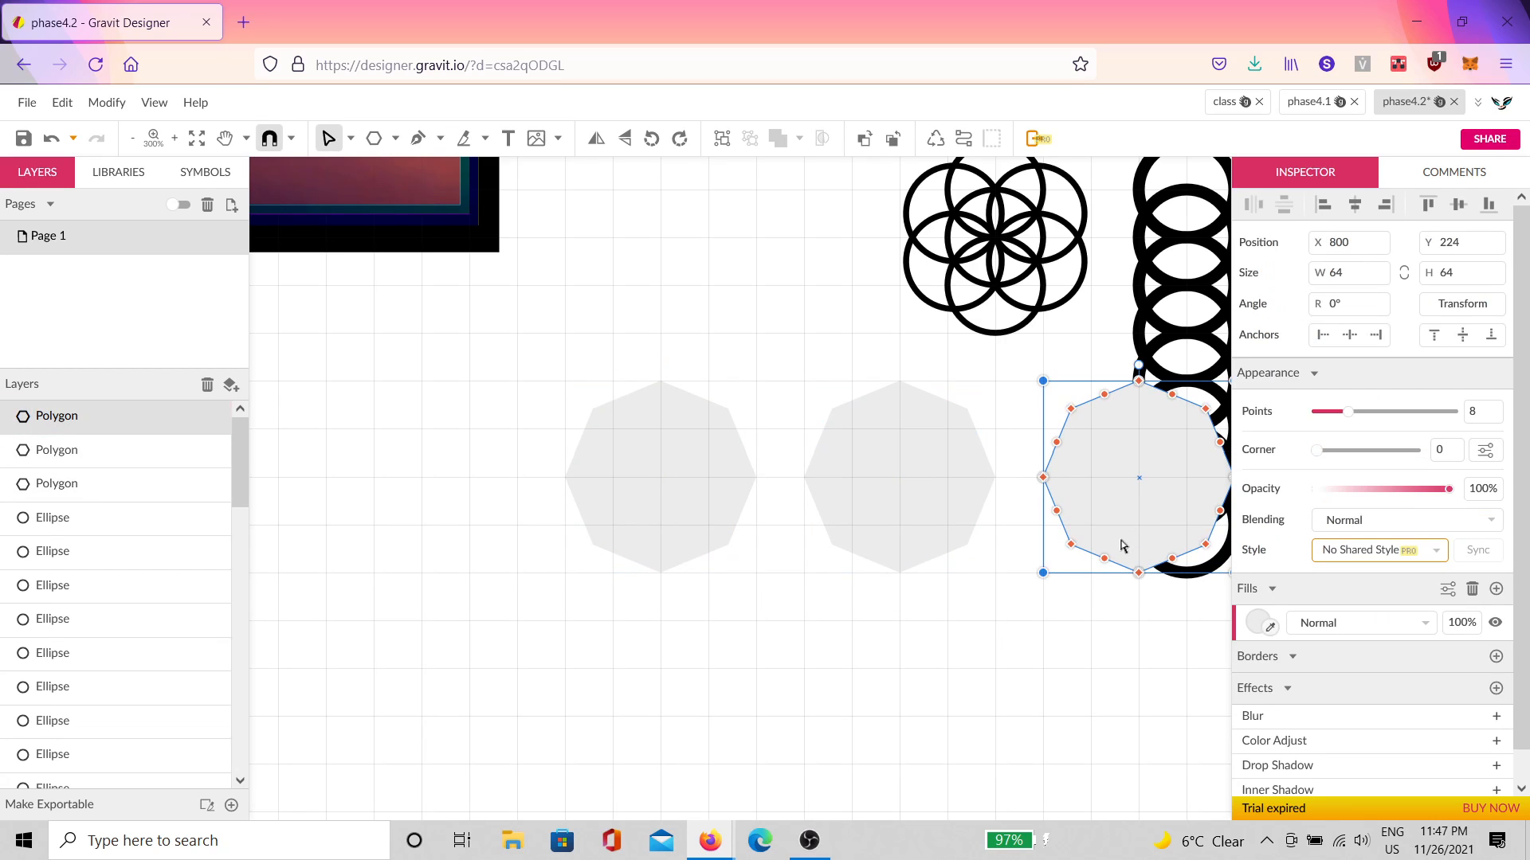
{"action": "key", "text": "Delete"}
{"action": "left_click", "coordinate": [909, 536]}
{"action": "key", "text": "Delete"}
{"action": "left_click", "coordinate": [724, 529]}
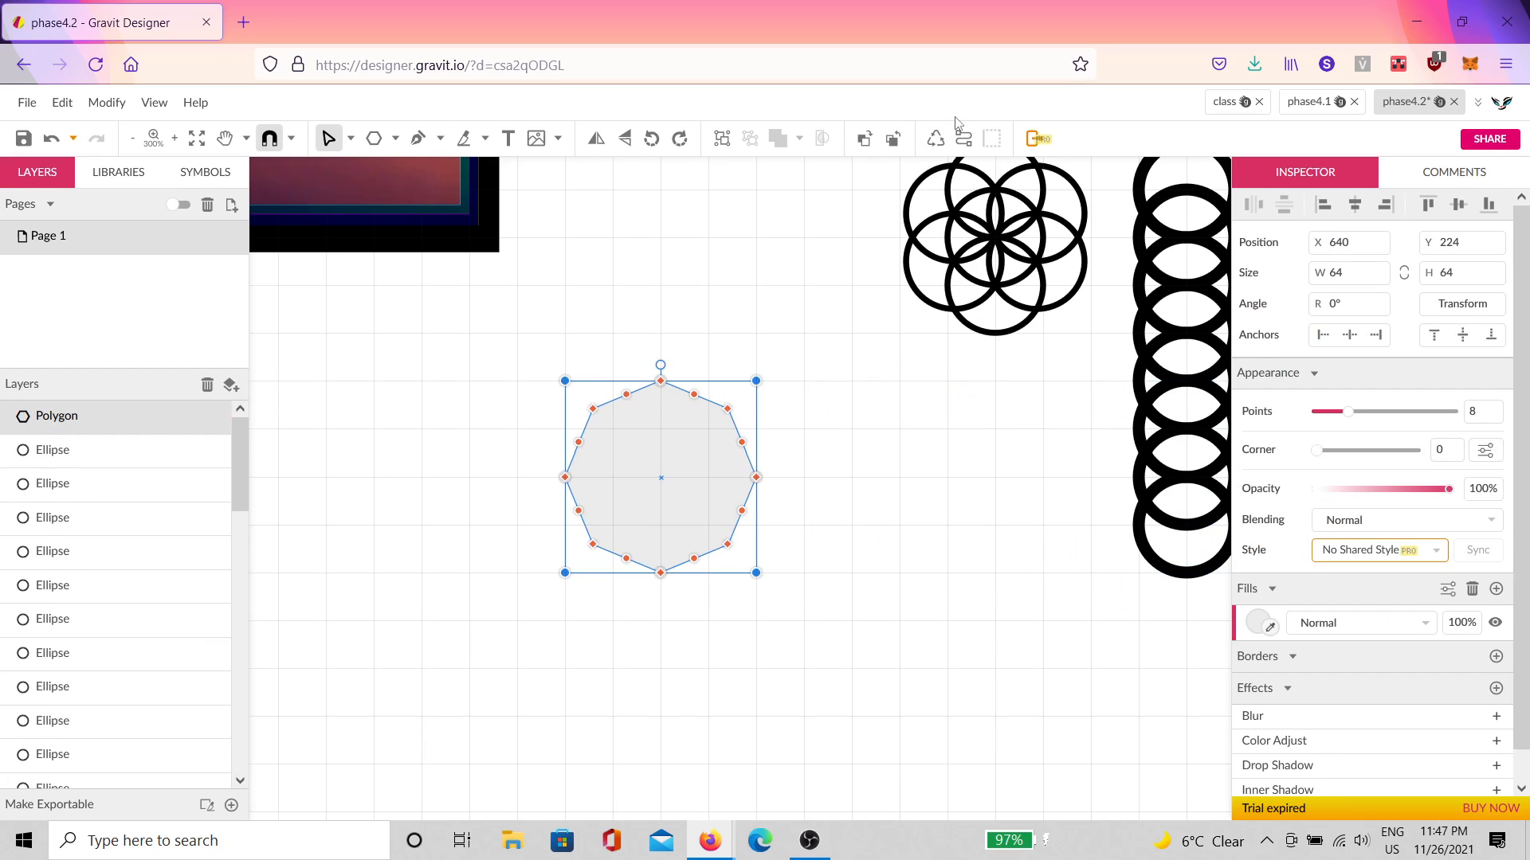
Step: Convert the octagon to a path and delete its extra side anchor points
{"action": "left_click", "coordinate": [964, 137]}
{"action": "scroll", "coordinate": [638, 544], "scroll_direction": "up", "scroll_amount": 4}
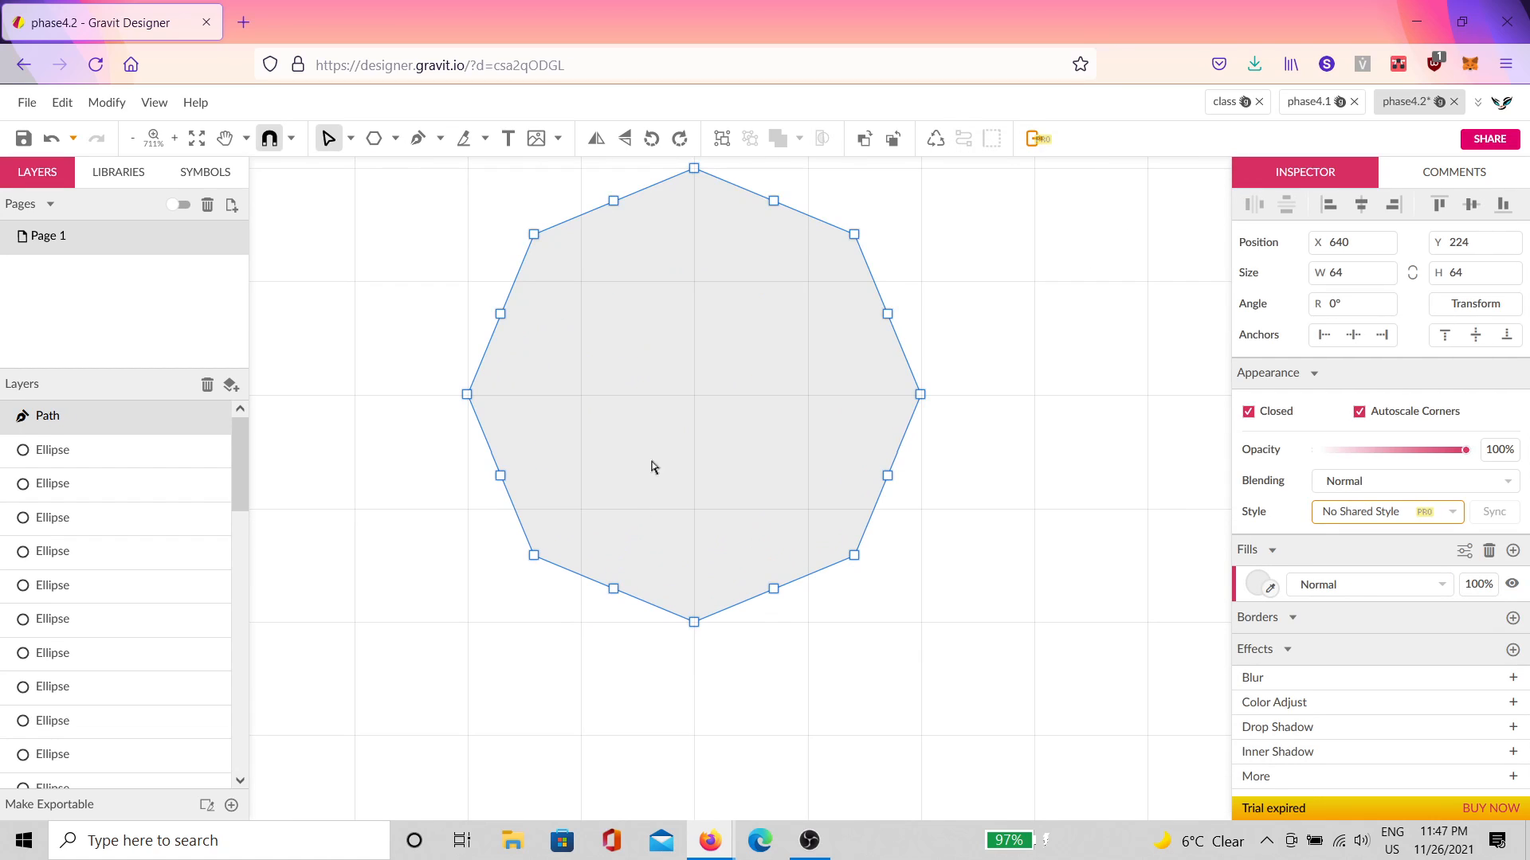
{"action": "scroll", "coordinate": [779, 232], "scroll_direction": "up", "scroll_amount": 2}
{"action": "left_click_drag", "start_coordinate": [807, 262], "coordinate": [585, 683]}
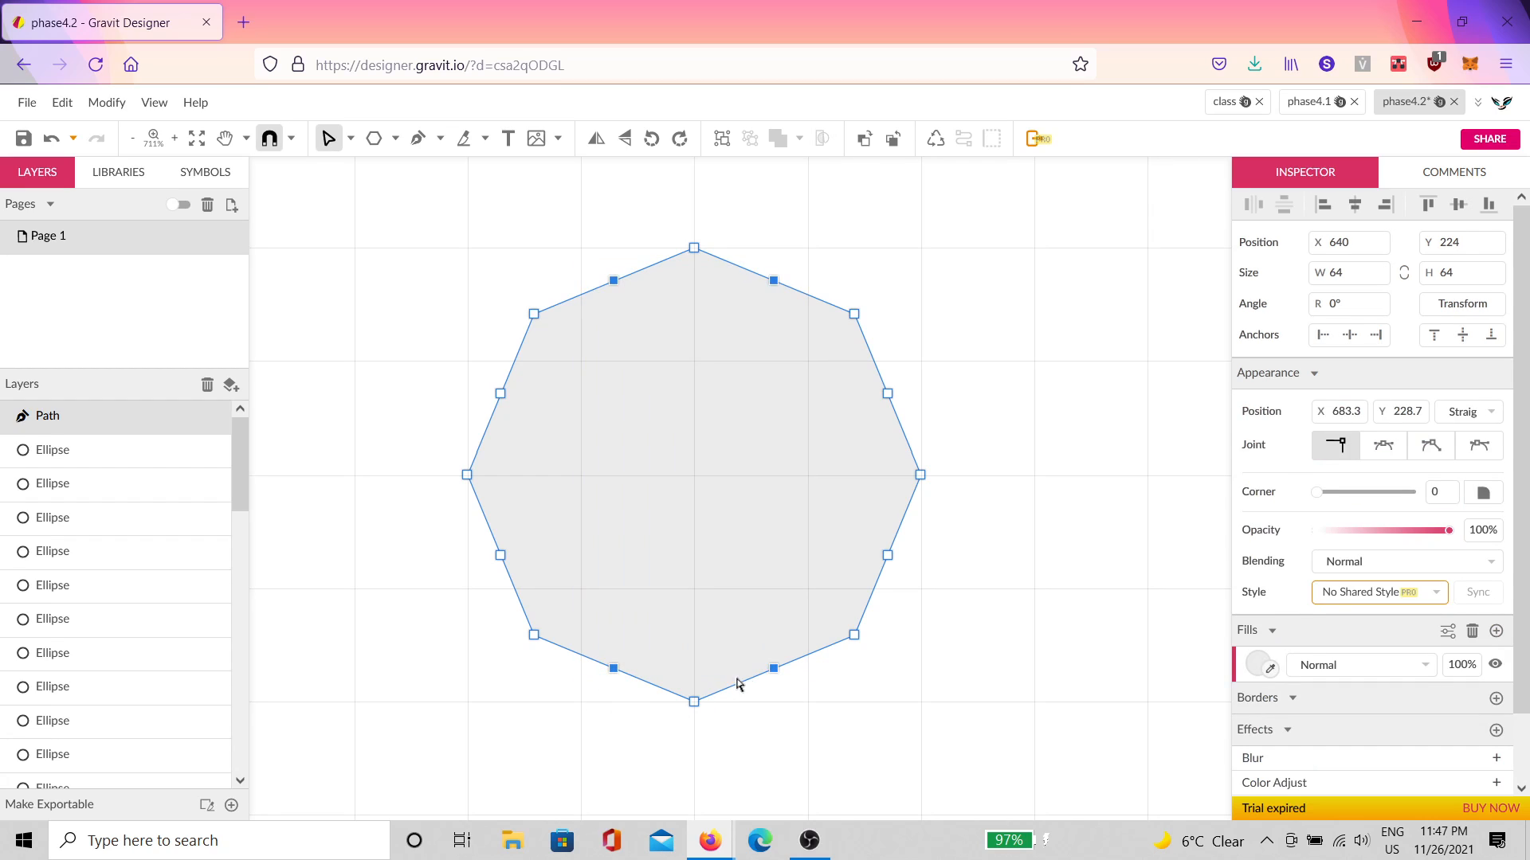
{"action": "left_click", "coordinate": [737, 684]}
{"action": "left_click_drag", "start_coordinate": [913, 376], "coordinate": [488, 595]}
{"action": "key", "text": "Delete"}
{"action": "key", "text": "Escape"}
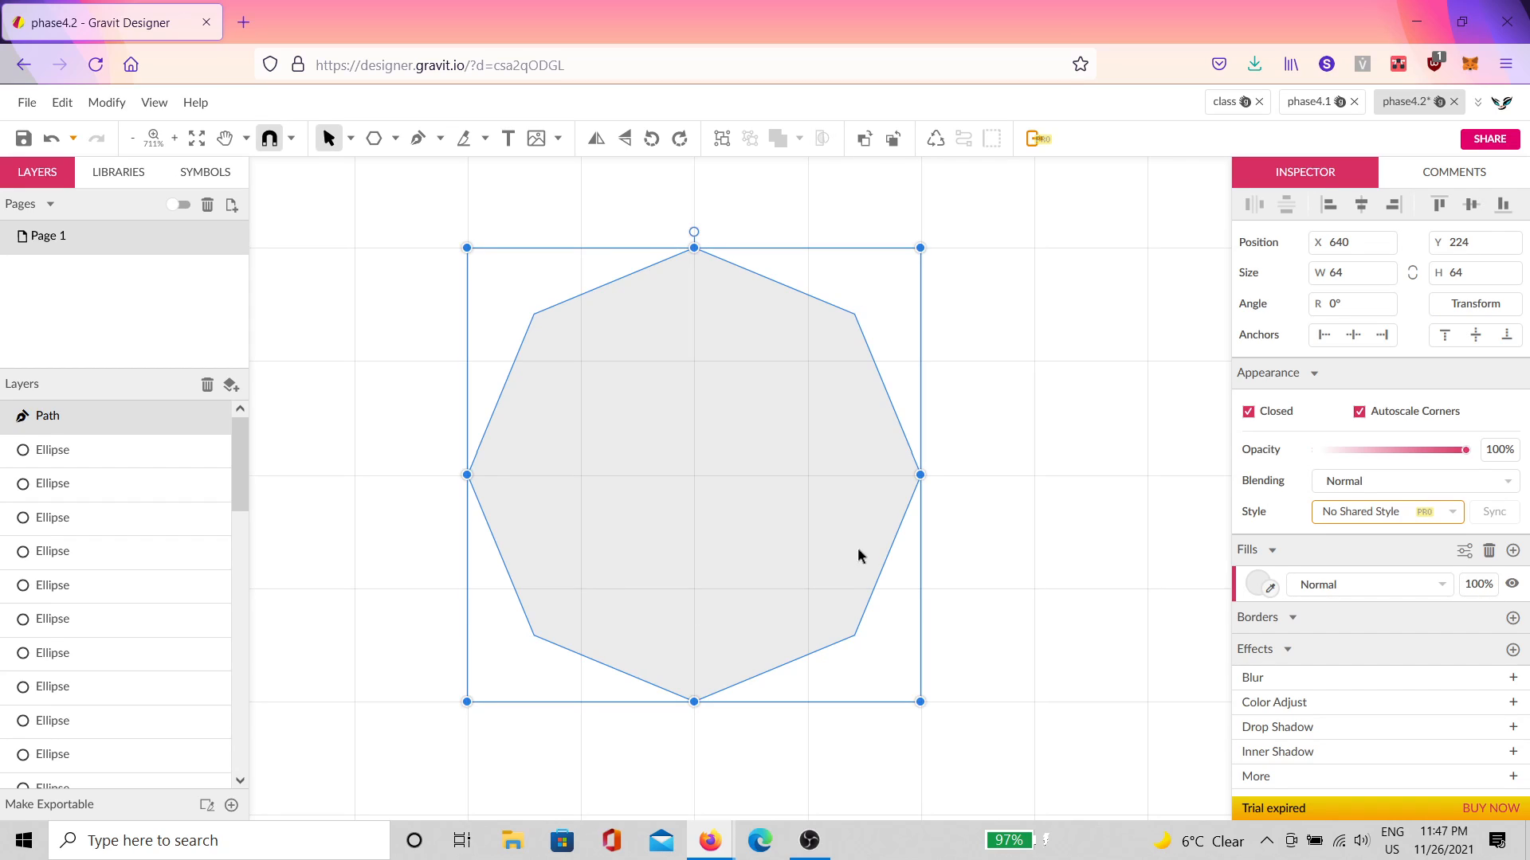
Step: Duplicate the path twice to make a row of three octagons to the right
{"action": "scroll", "coordinate": [860, 551], "scroll_direction": "down", "scroll_amount": 5}
{"action": "key", "text": "ctrl+d"}
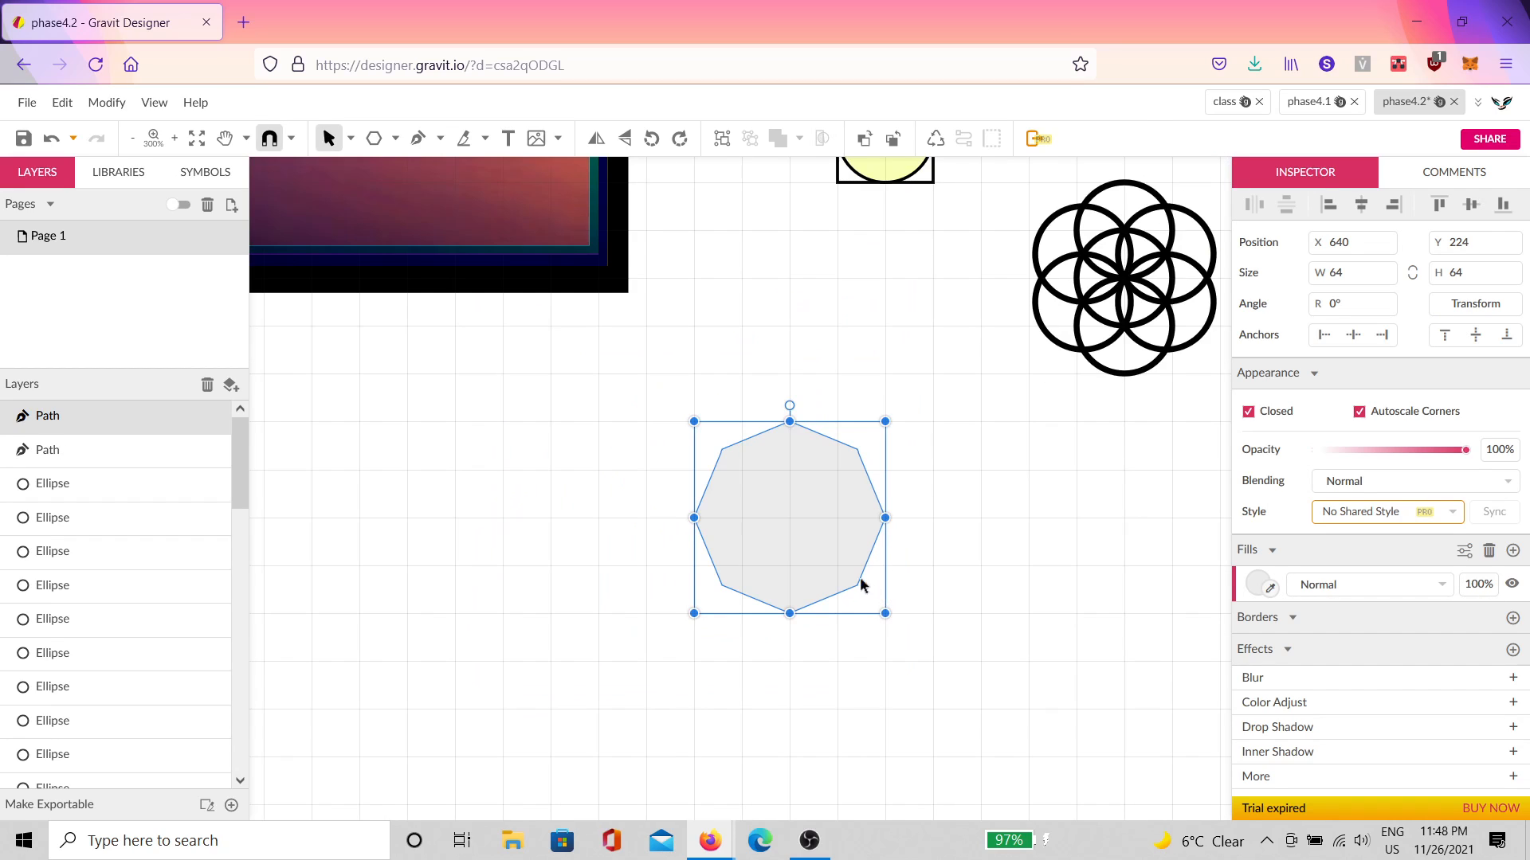
{"action": "left_click_drag", "start_coordinate": [859, 577], "coordinate": [1007, 558]}
{"action": "key", "text": "ctrl+d"}
{"action": "left_click", "coordinate": [968, 646]}
{"action": "key", "text": "space"}
{"action": "left_click_drag", "start_coordinate": [1054, 664], "coordinate": [790, 629]}
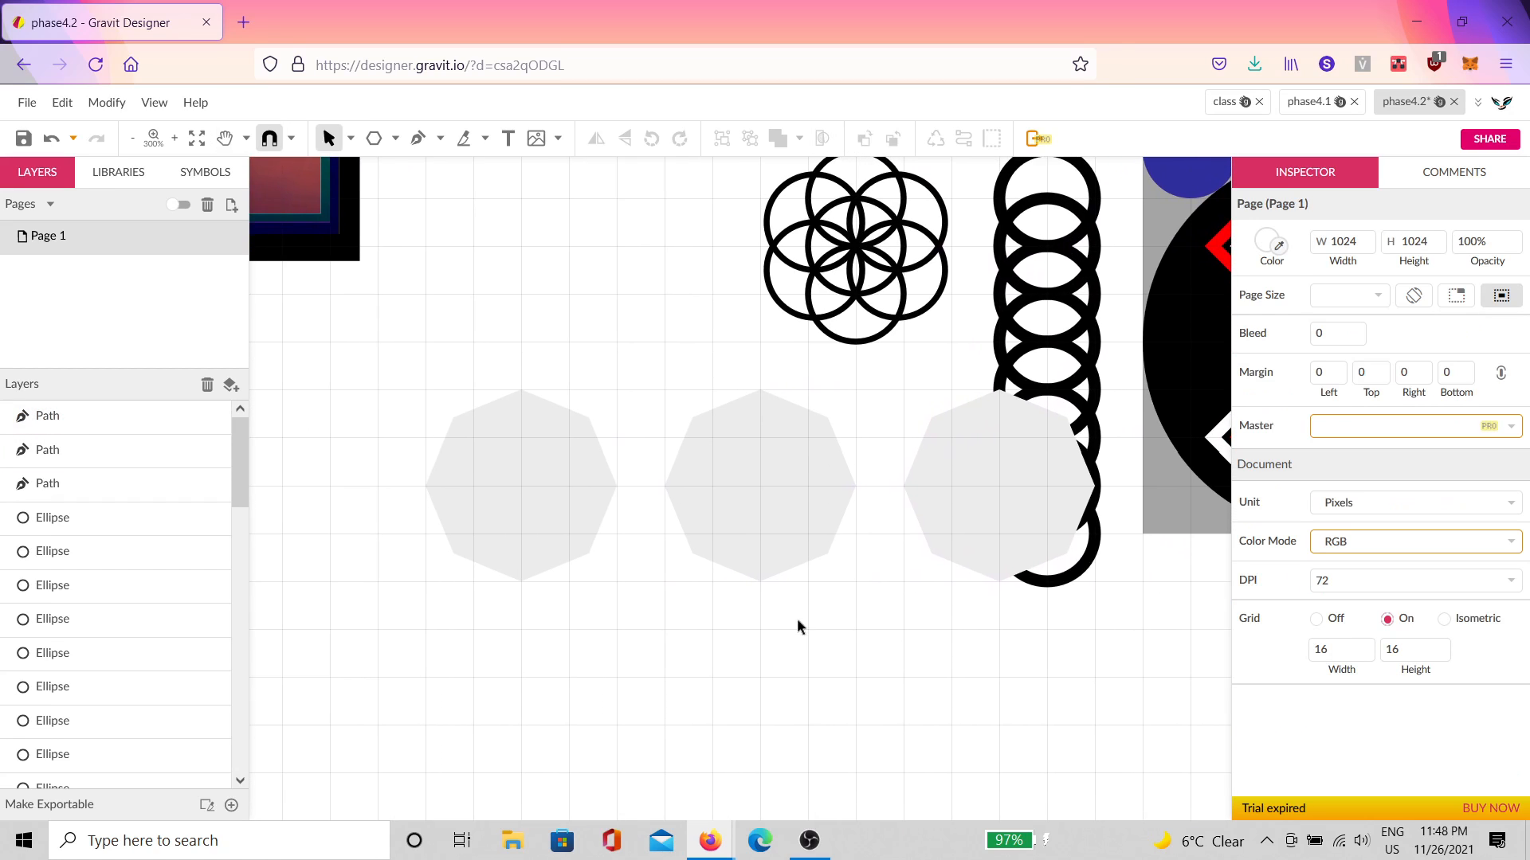
Step: Select every anchor of the three octagons and make them smooth, turning them into circles
{"action": "left_click", "coordinate": [557, 529]}
{"action": "left_click", "coordinate": [788, 517], "text": "shift"}
{"action": "left_click", "coordinate": [924, 510], "text": "shift"}
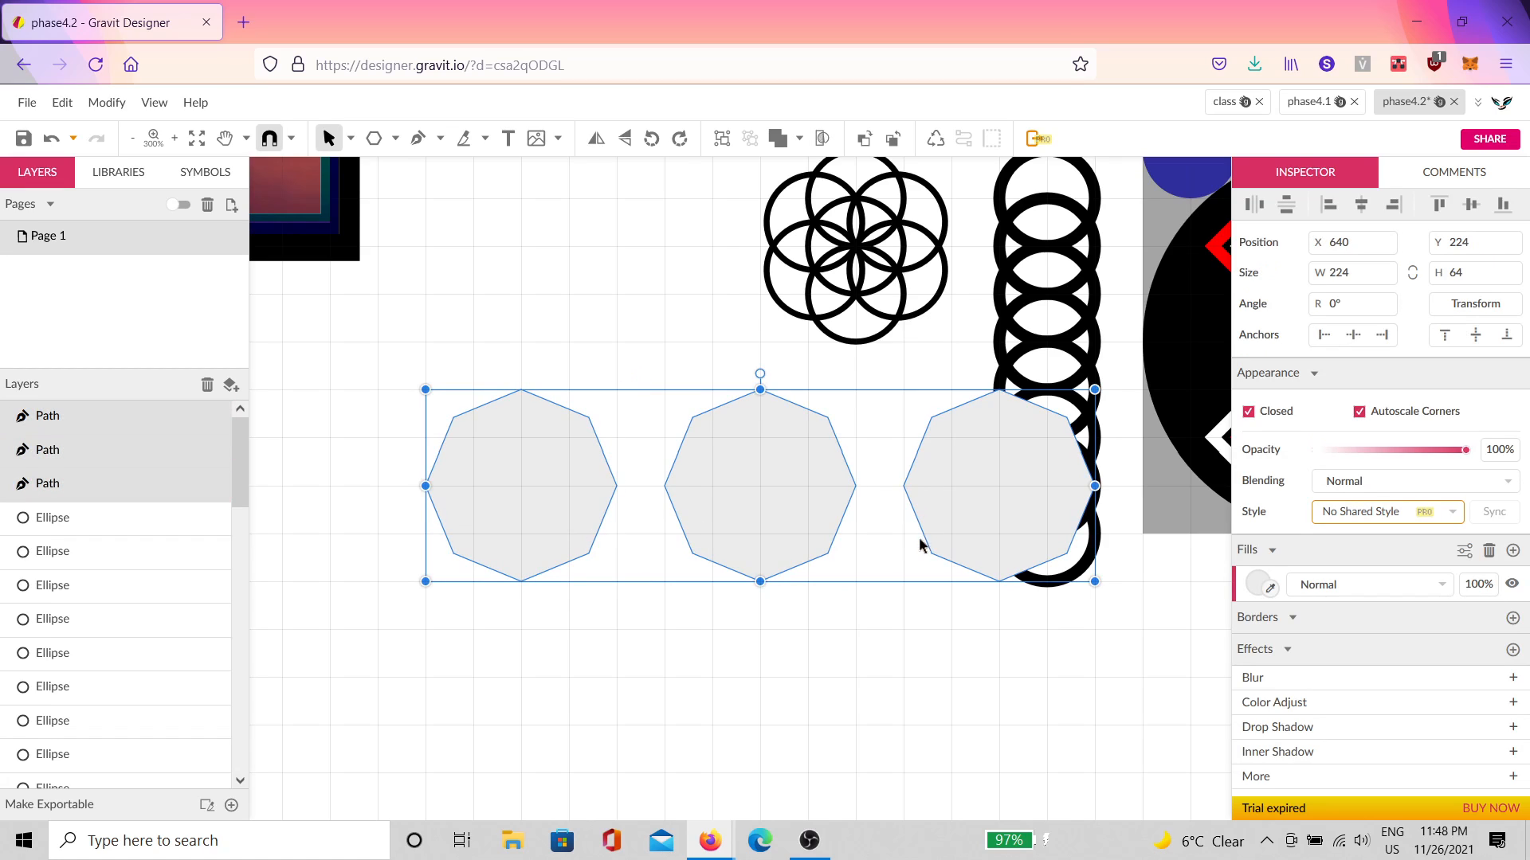
{"action": "key", "text": "Return"}
{"action": "left_click_drag", "start_coordinate": [1127, 666], "coordinate": [290, 403]}
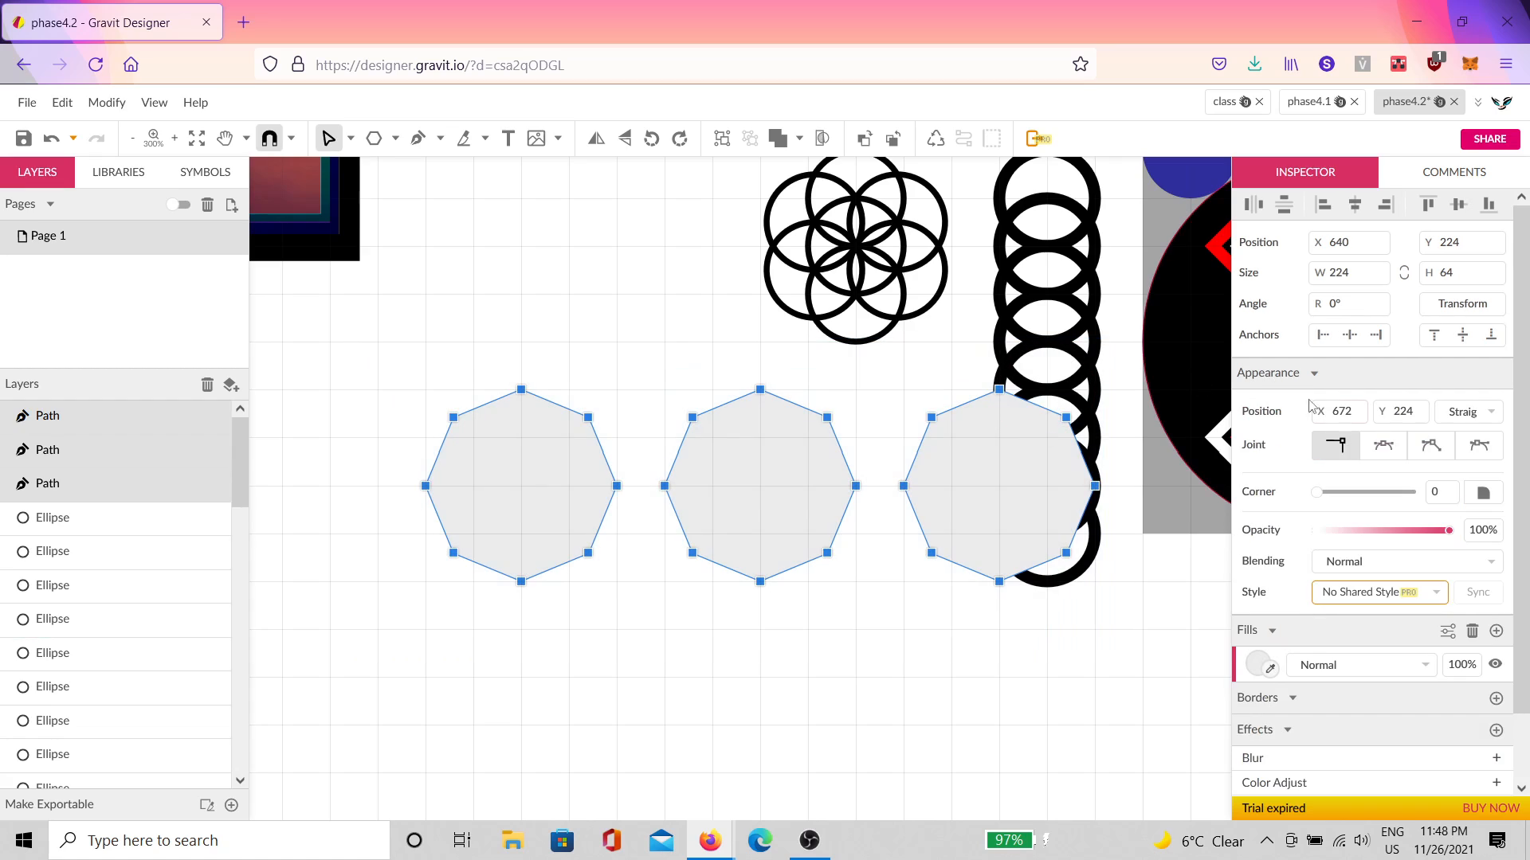
{"action": "left_click", "coordinate": [1383, 445]}
Step: Check each of the three circles and select all the left circle's anchor points
{"action": "left_click", "coordinate": [1011, 641]}
{"action": "left_click", "coordinate": [987, 533]}
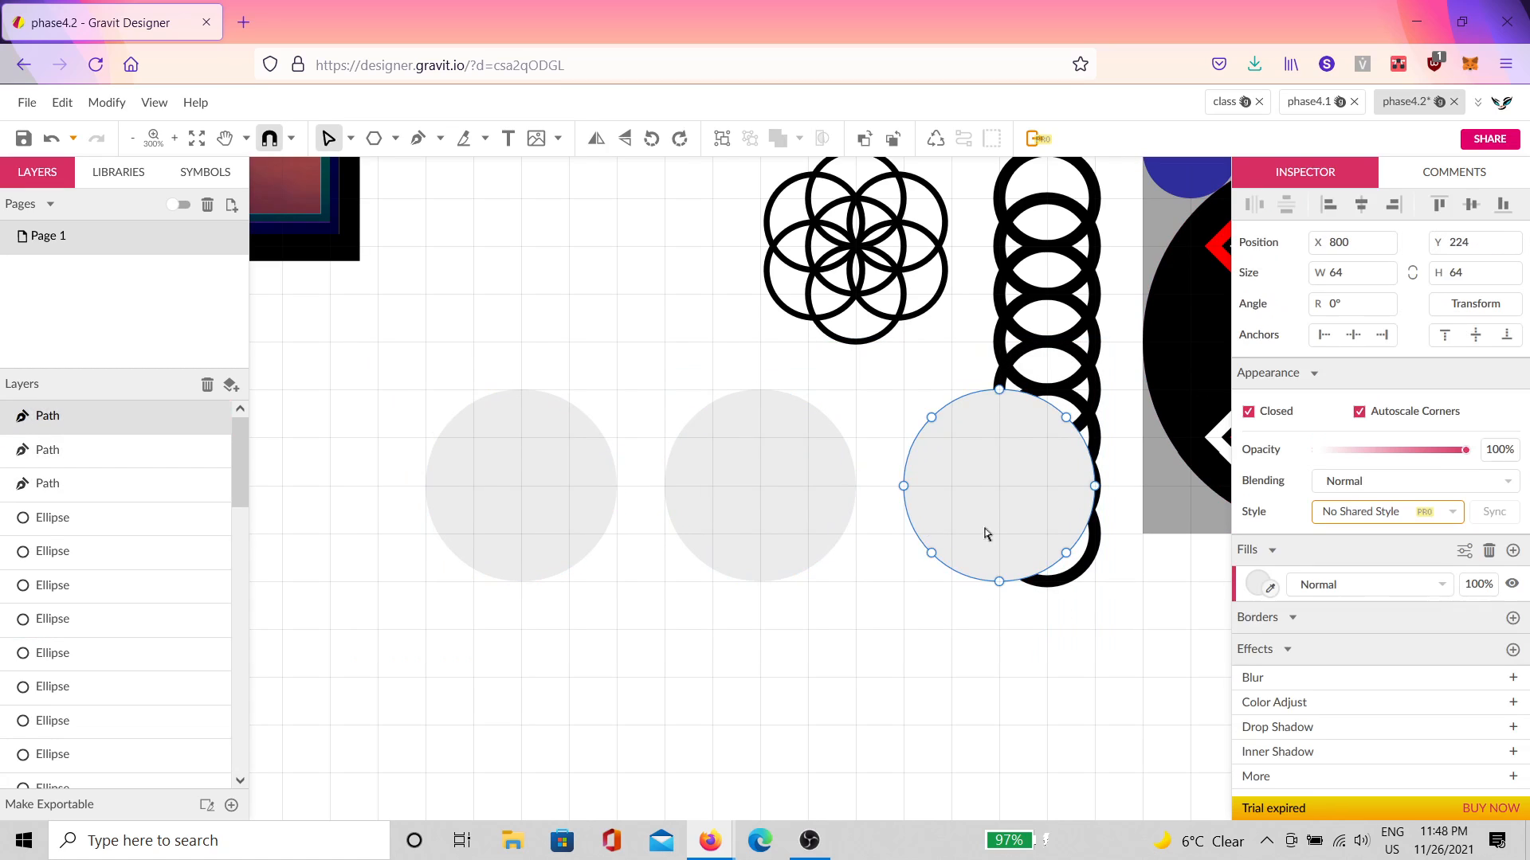
{"action": "left_click", "coordinate": [696, 505]}
{"action": "left_click", "coordinate": [550, 505]}
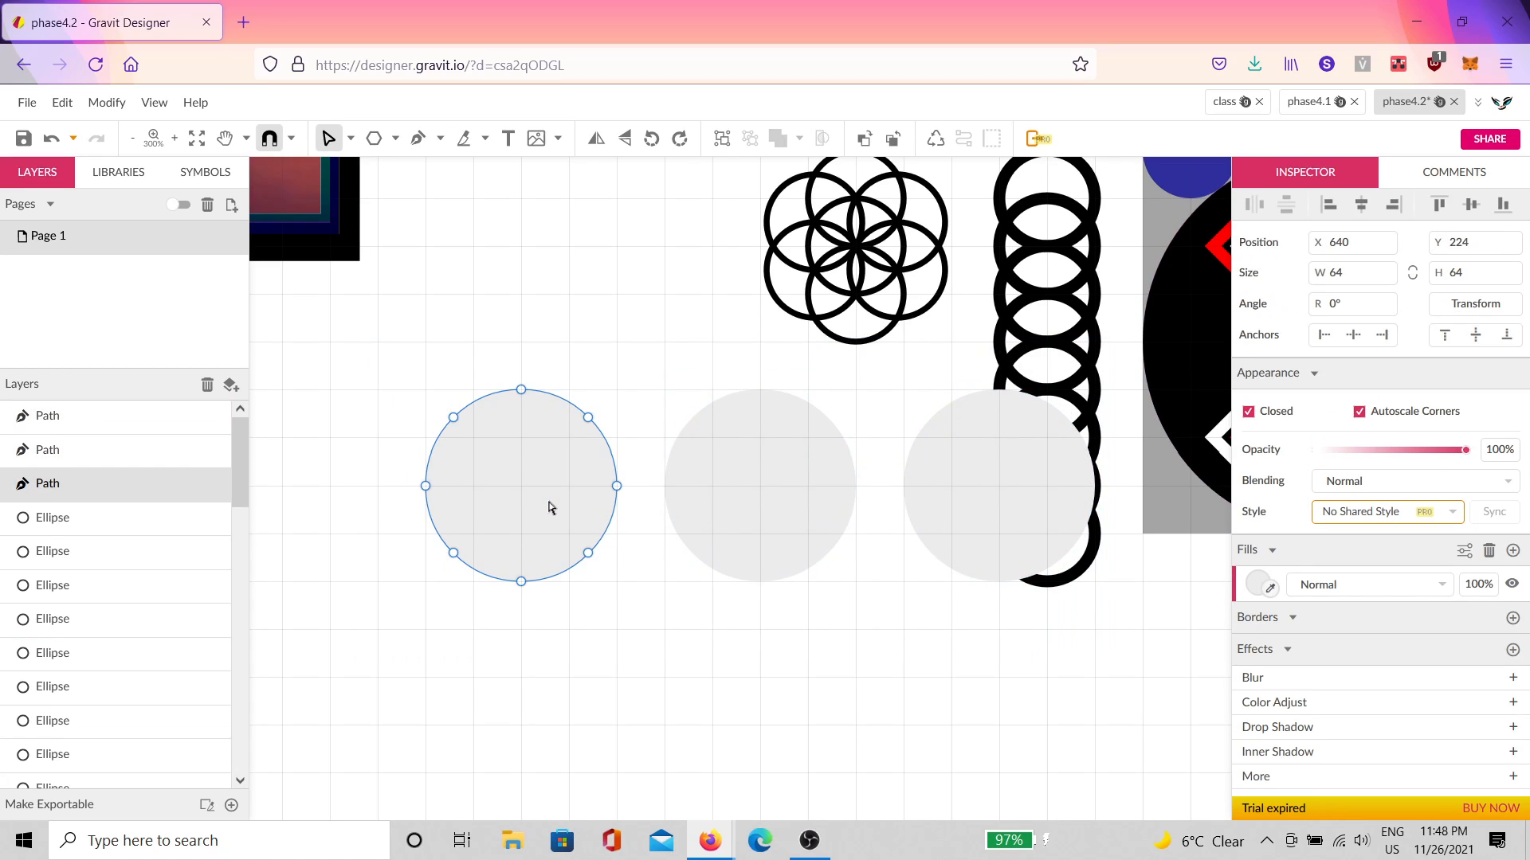
{"action": "left_click", "coordinate": [999, 456]}
{"action": "left_click", "coordinate": [717, 505]}
{"action": "left_click", "coordinate": [529, 528]}
{"action": "left_click", "coordinate": [1034, 524]}
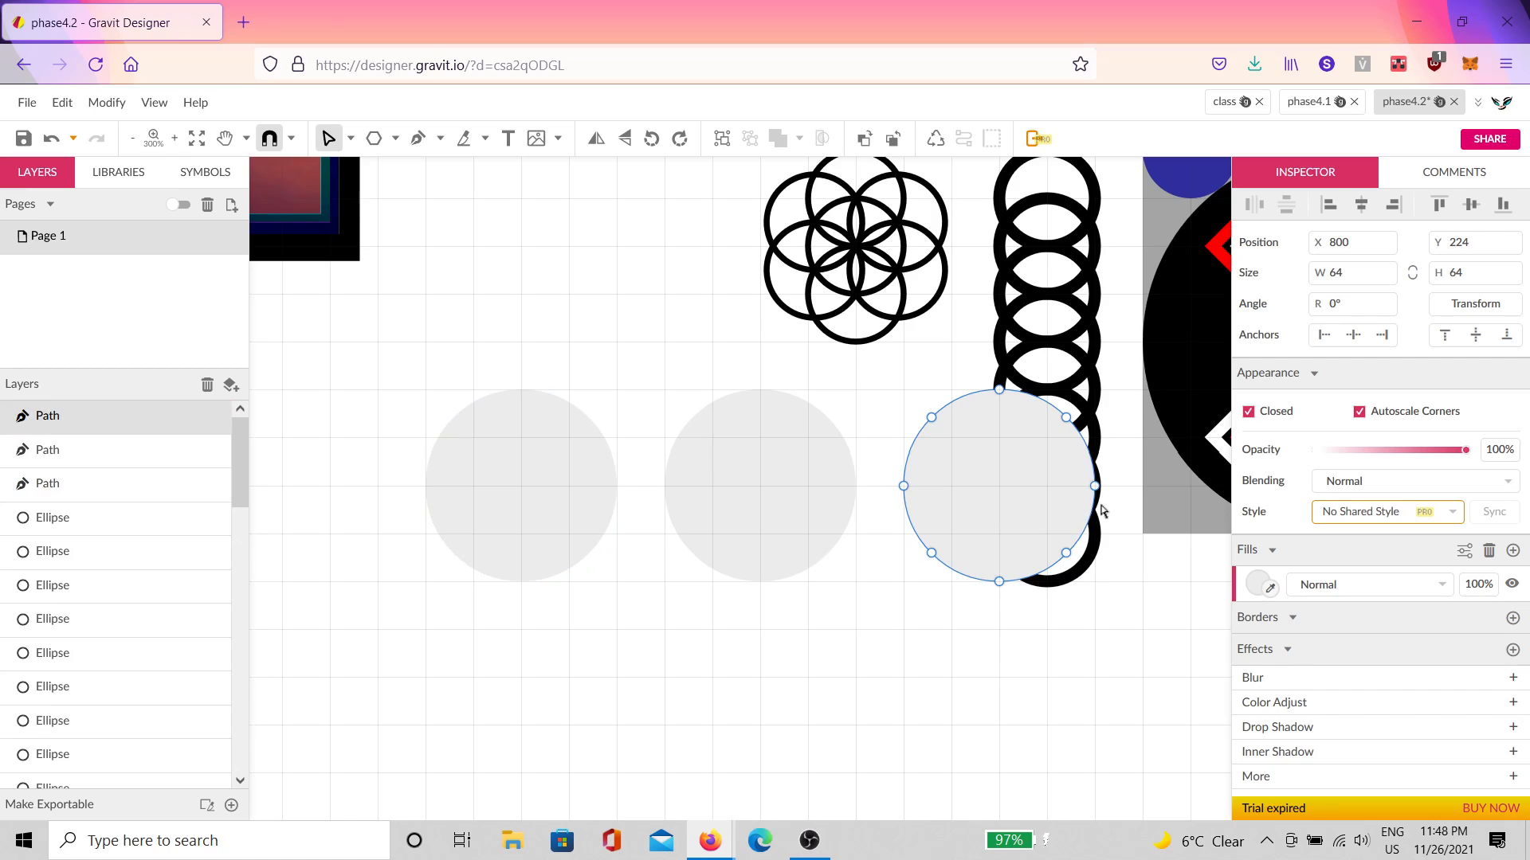
{"action": "left_click", "coordinate": [571, 539]}
{"action": "left_click_drag", "start_coordinate": [630, 620], "coordinate": [360, 354]}
{"action": "scroll", "coordinate": [368, 405], "scroll_direction": "up", "scroll_amount": 1}
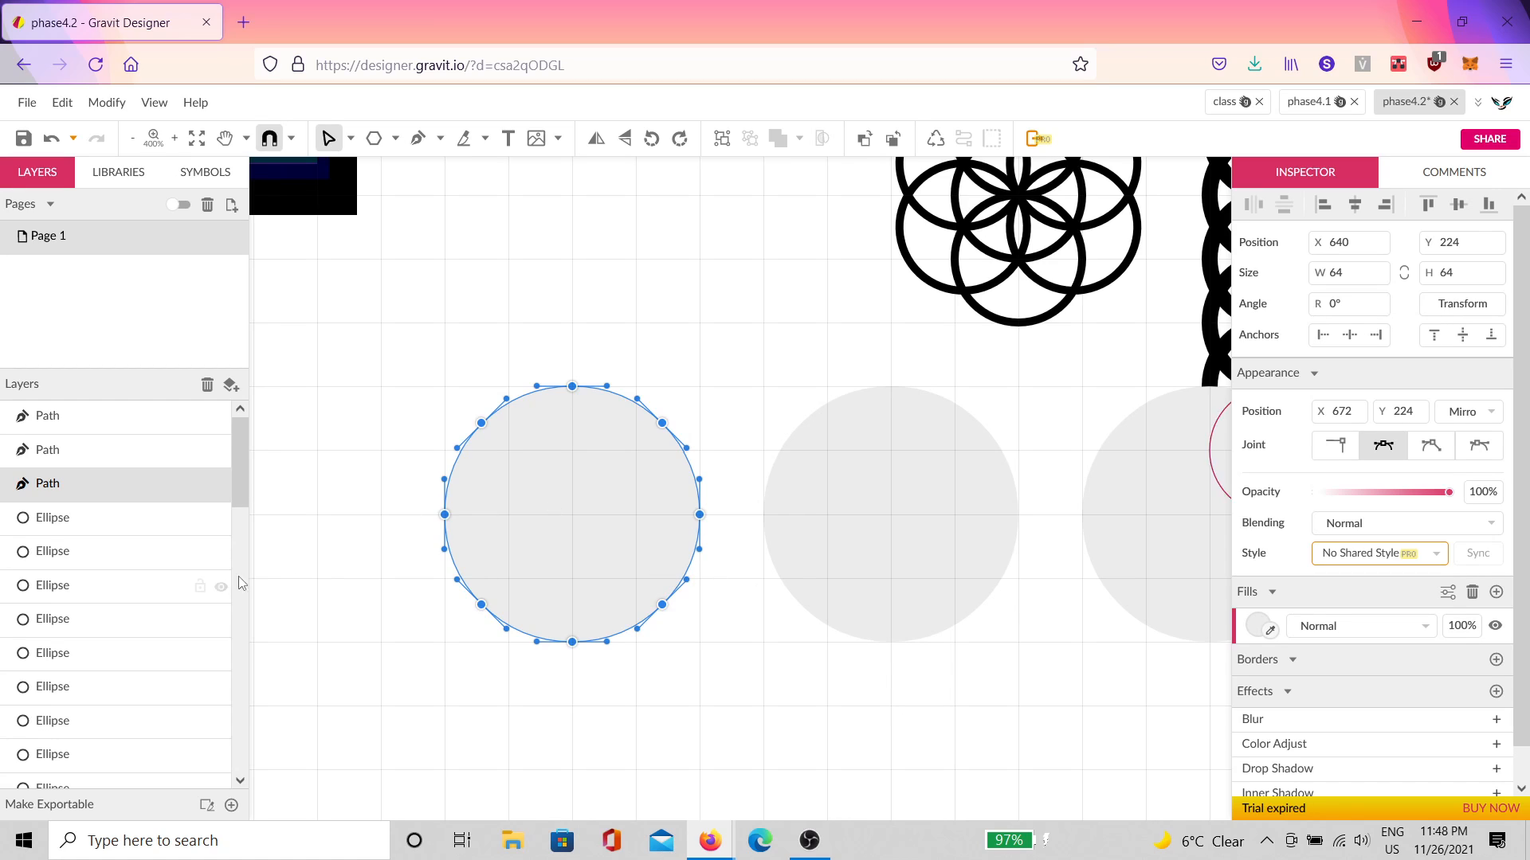
{"action": "scroll", "coordinate": [423, 555], "scroll_direction": "up", "scroll_amount": 1}
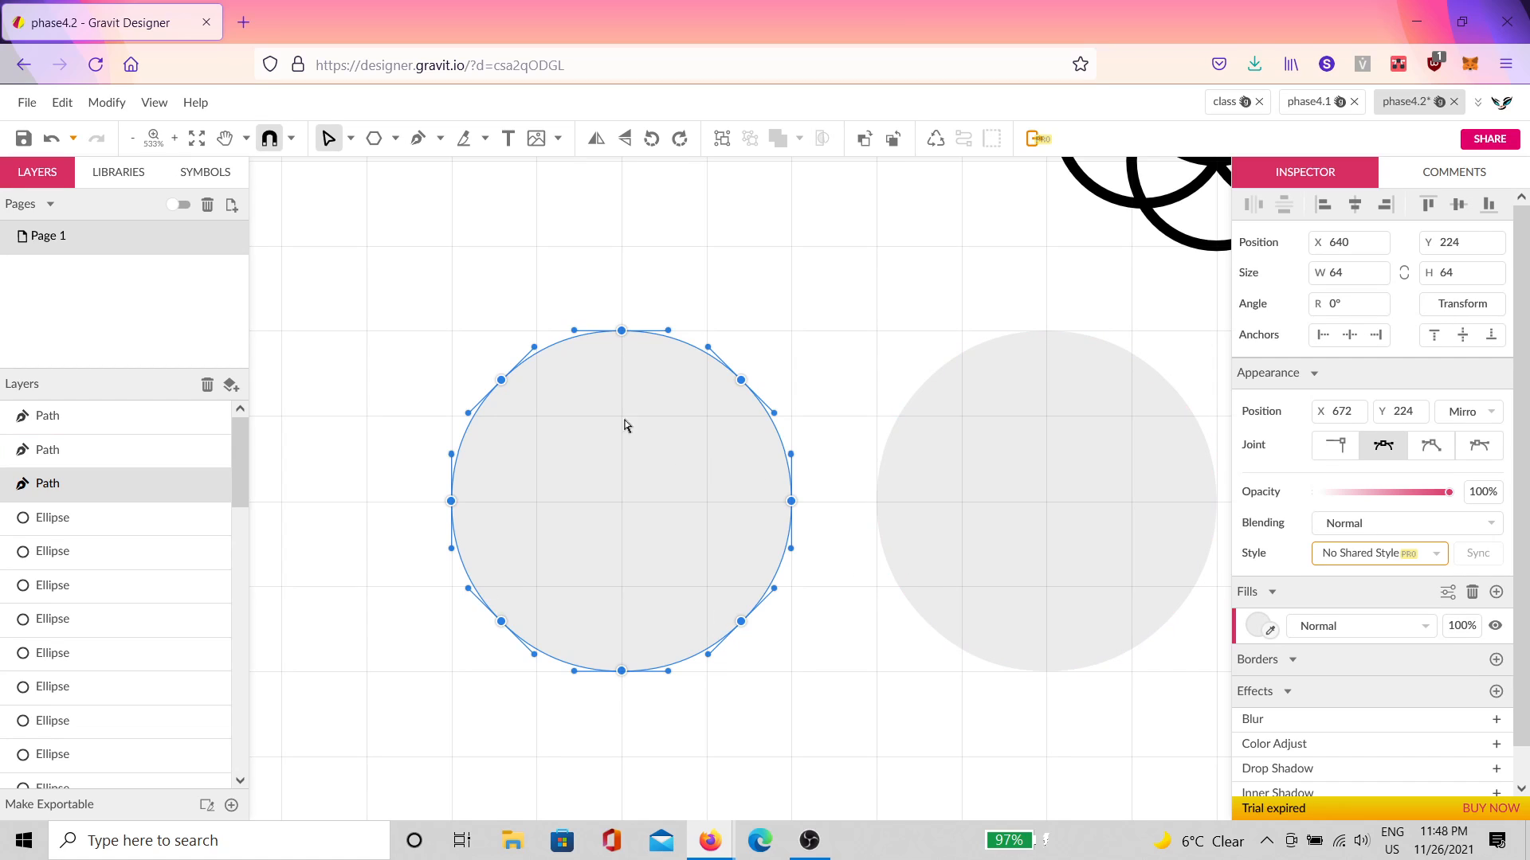
{"action": "left_click", "coordinate": [735, 297]}
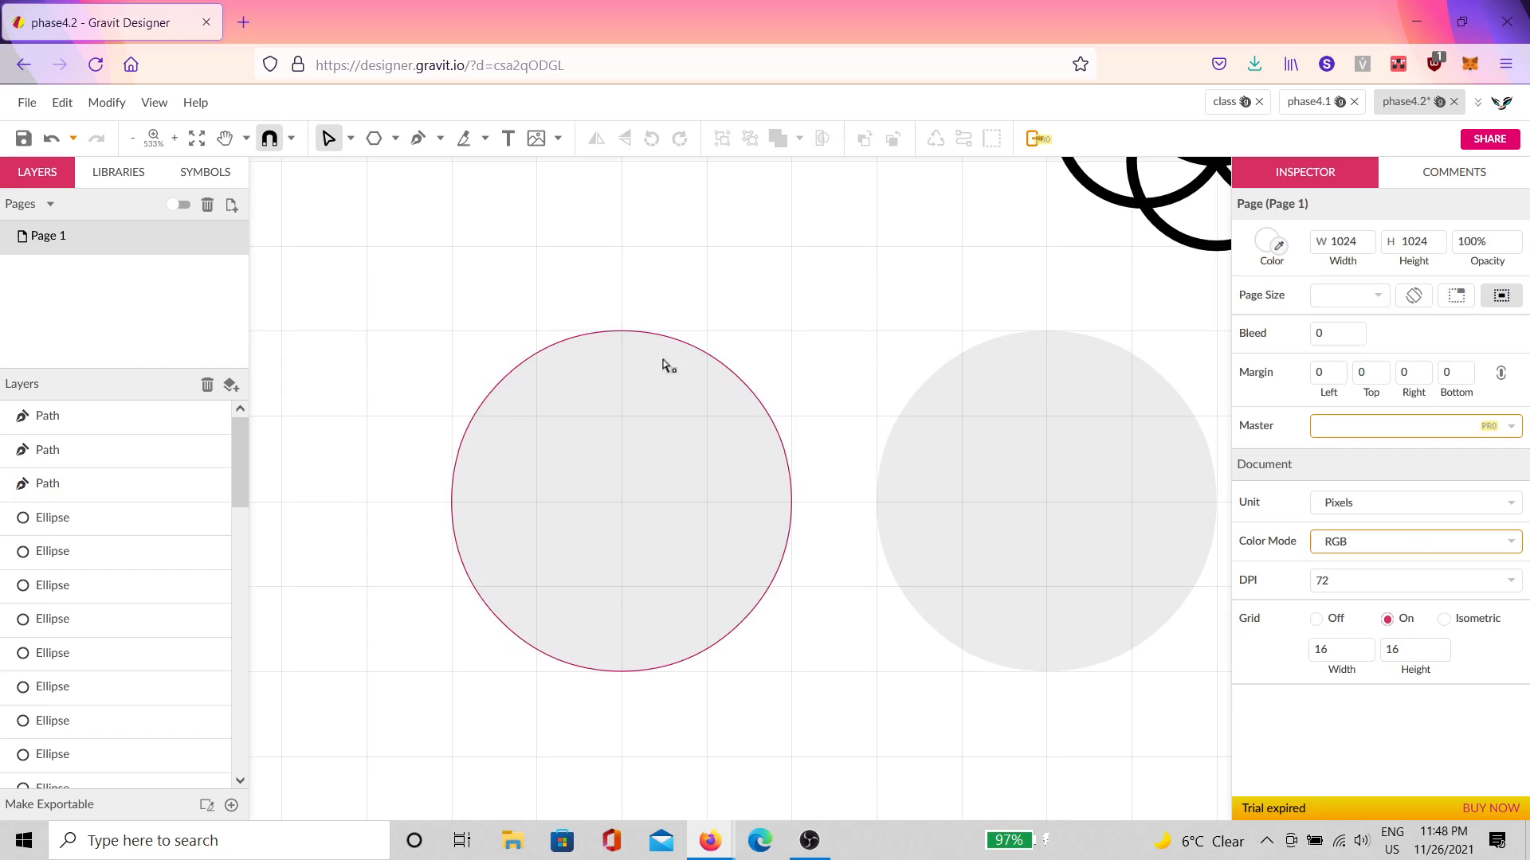
Step: Pull the left circle's top node down and its right node inward so the path crosses
{"action": "left_click", "coordinate": [628, 332]}
{"action": "left_click_drag", "start_coordinate": [628, 331], "coordinate": [647, 594]}
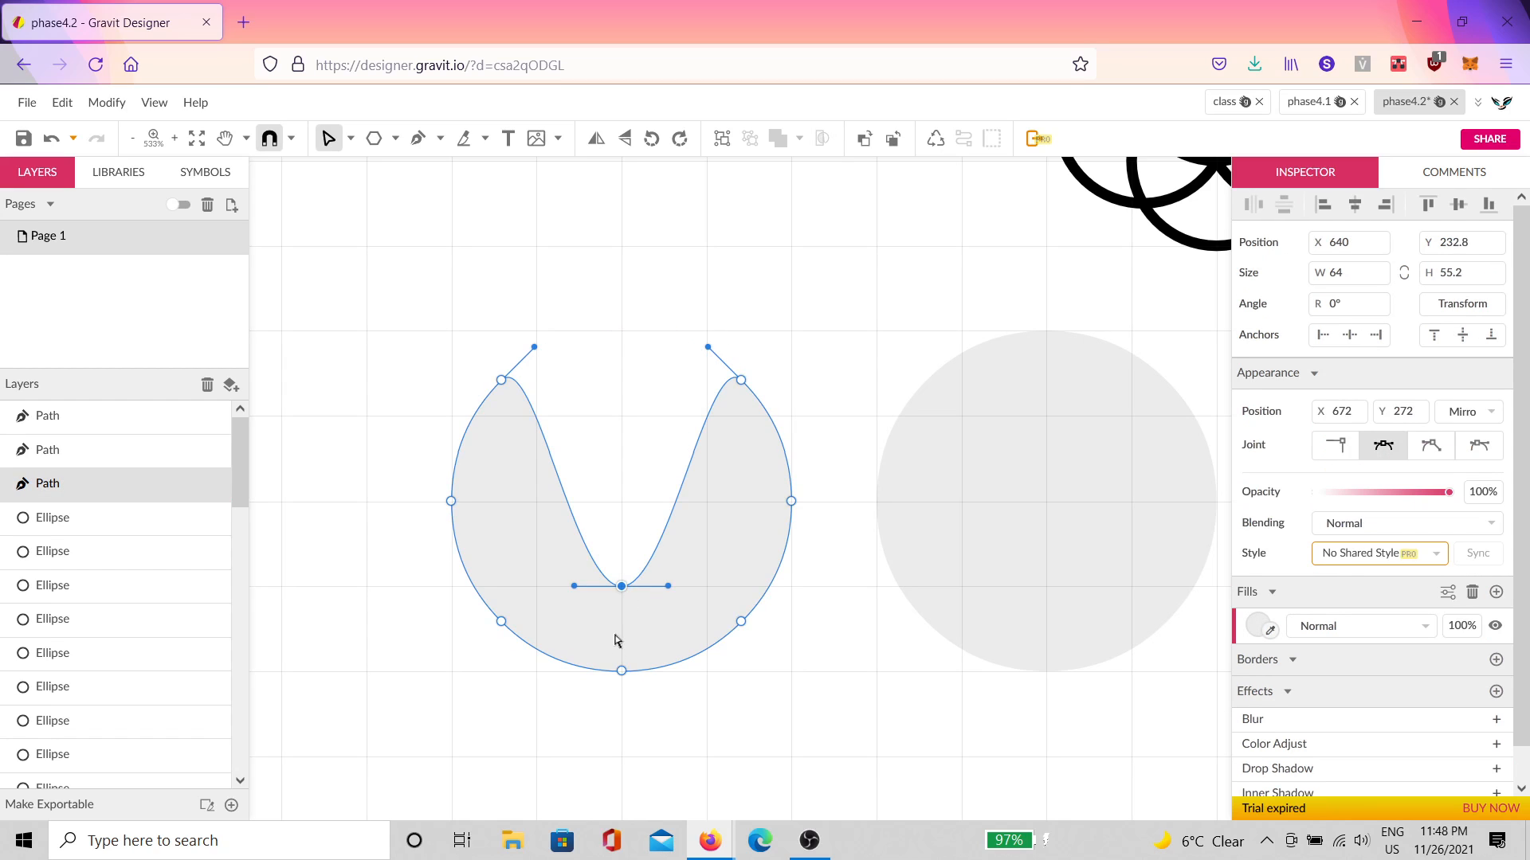
{"action": "left_click_drag", "start_coordinate": [622, 678], "coordinate": [622, 331]}
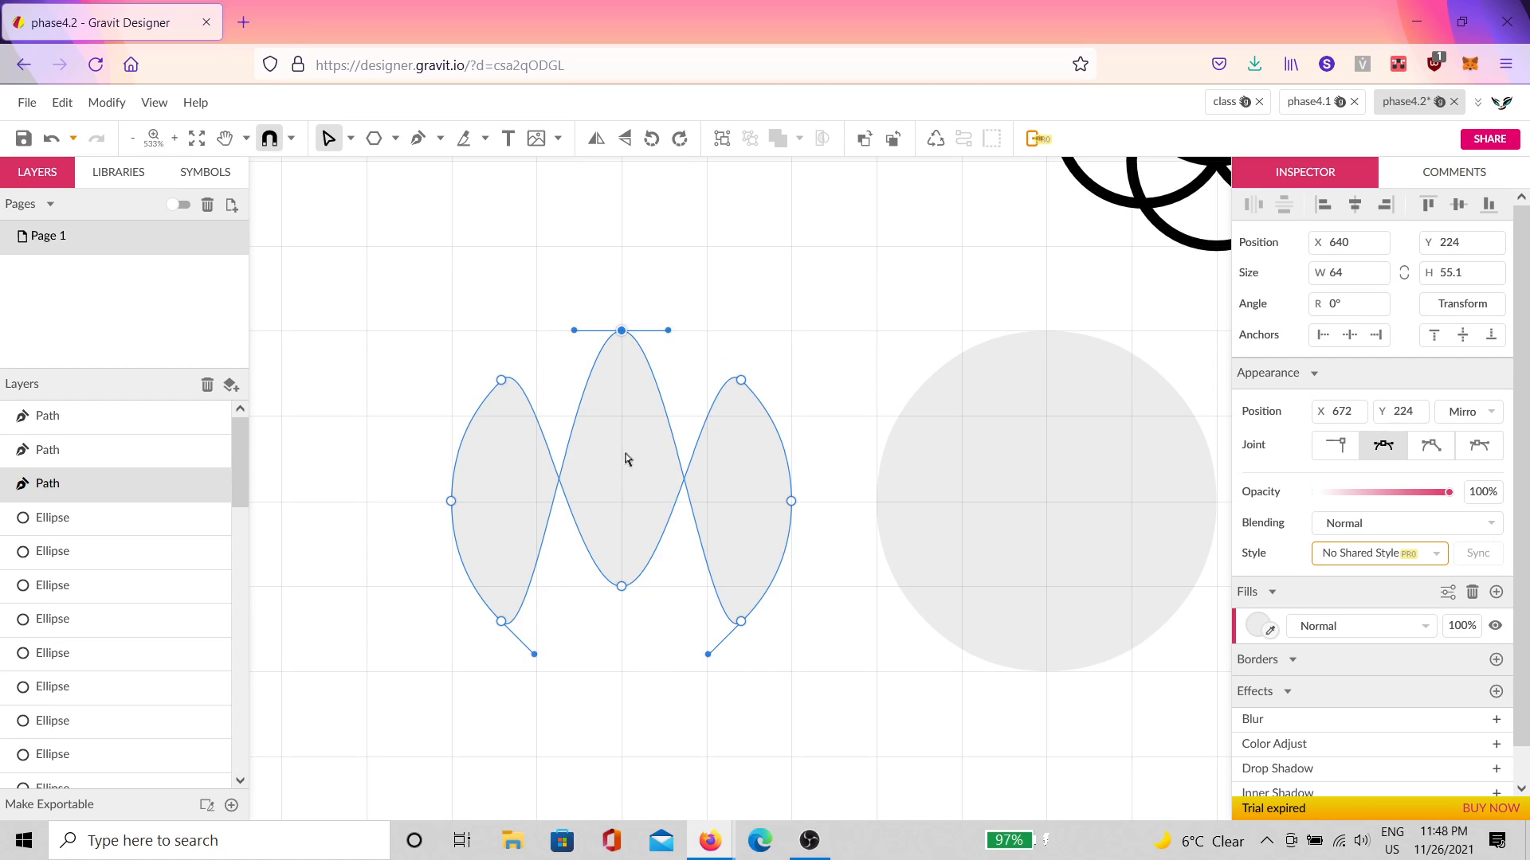
{"action": "left_click_drag", "start_coordinate": [627, 587], "coordinate": [622, 671]}
{"action": "left_click_drag", "start_coordinate": [791, 501], "coordinate": [714, 461]}
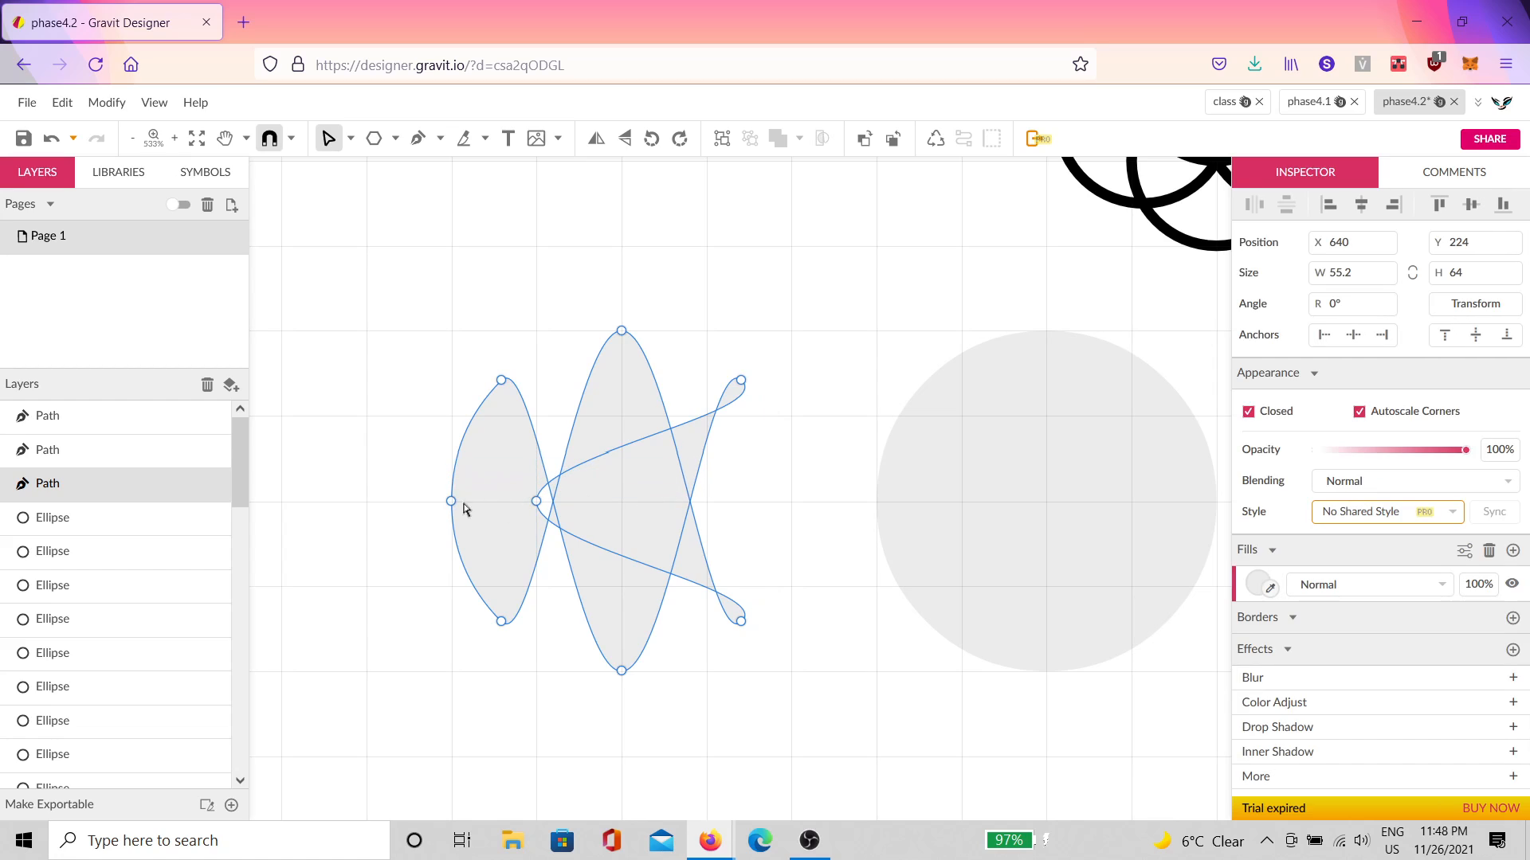
Step: Swap the side nodes across, bring top and bottom nodes to centre, and add a black border
{"action": "left_click", "coordinate": [451, 501]}
{"action": "left_click_drag", "start_coordinate": [451, 501], "coordinate": [791, 501]}
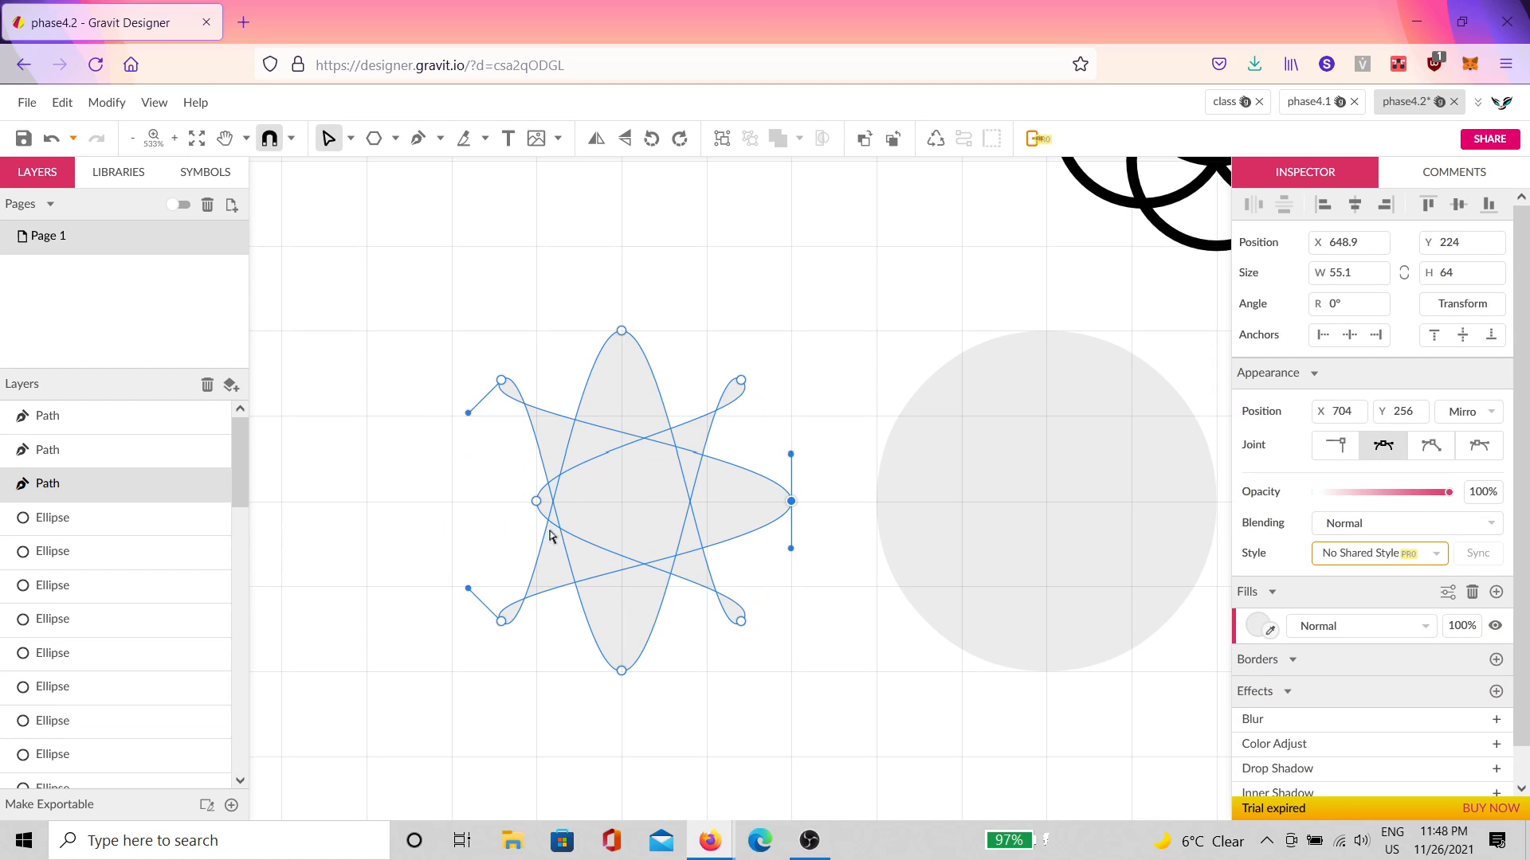
{"action": "left_click_drag", "start_coordinate": [536, 508], "coordinate": [451, 502]}
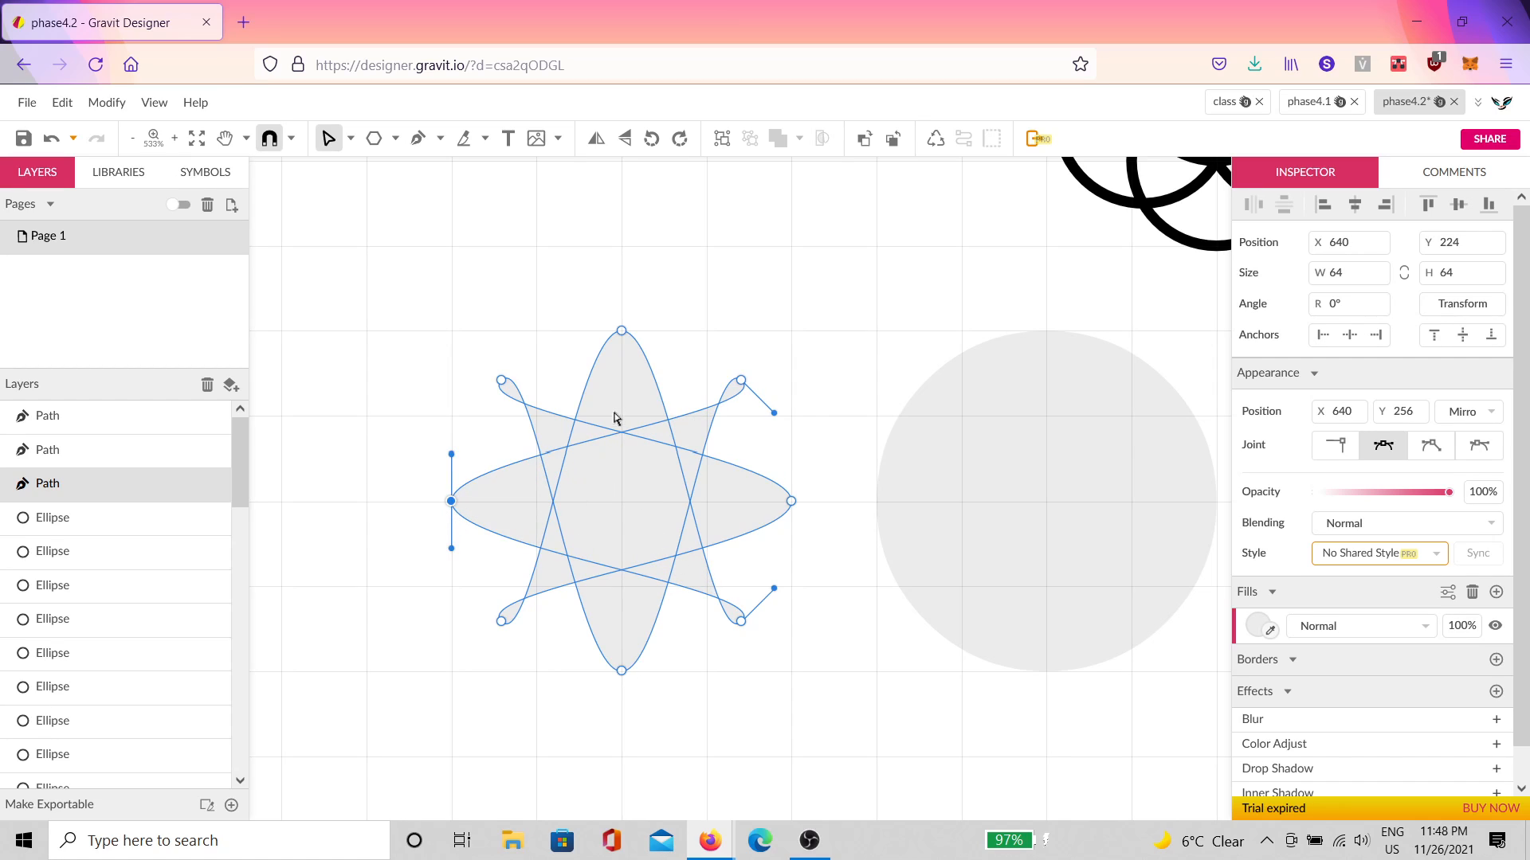
{"action": "left_click_drag", "start_coordinate": [624, 341], "coordinate": [622, 501]}
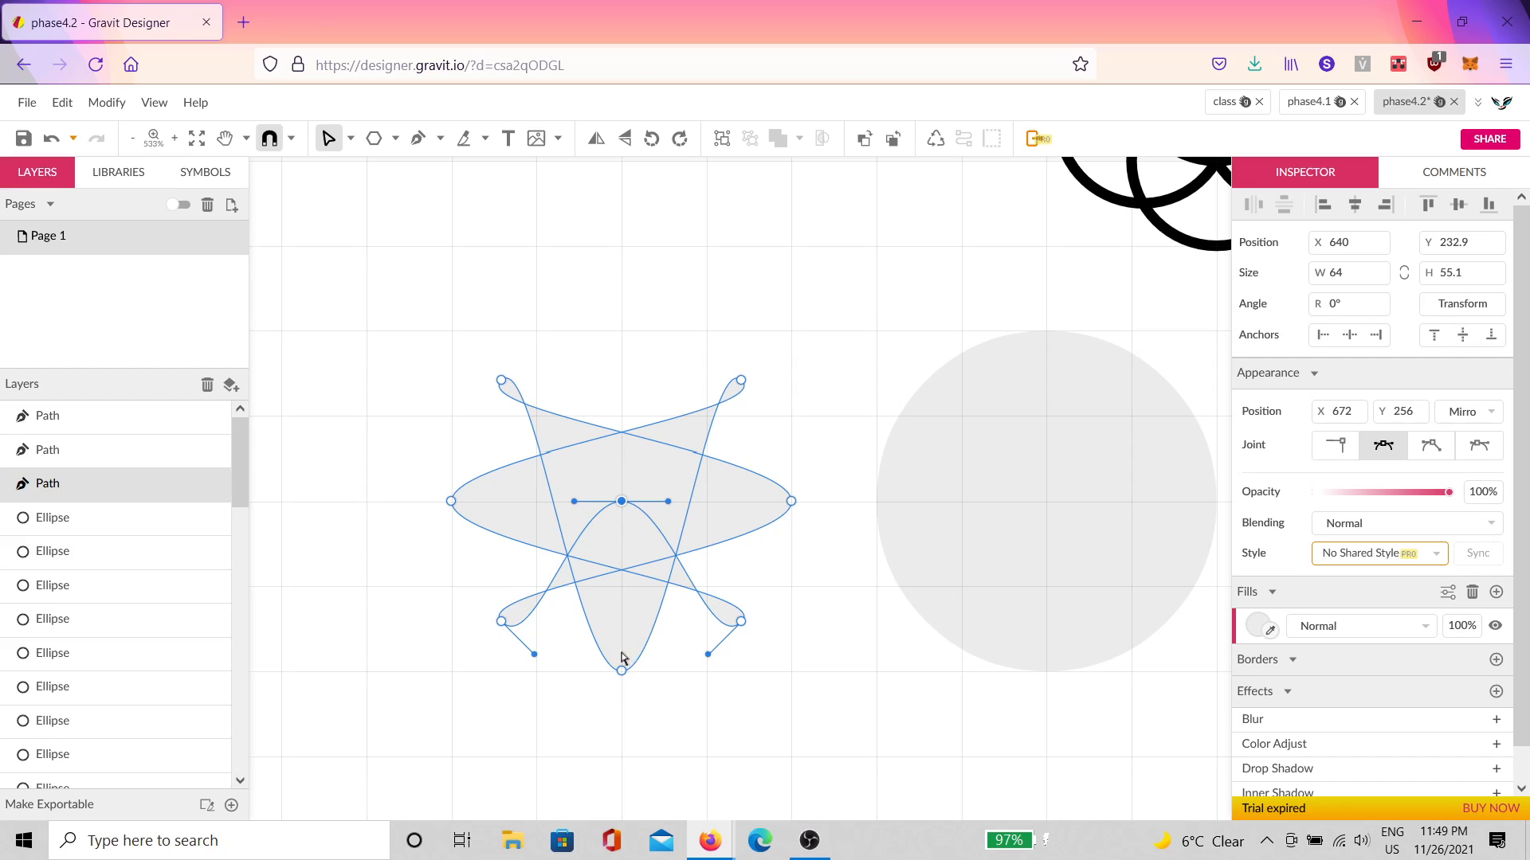
{"action": "left_click_drag", "start_coordinate": [624, 674], "coordinate": [622, 502]}
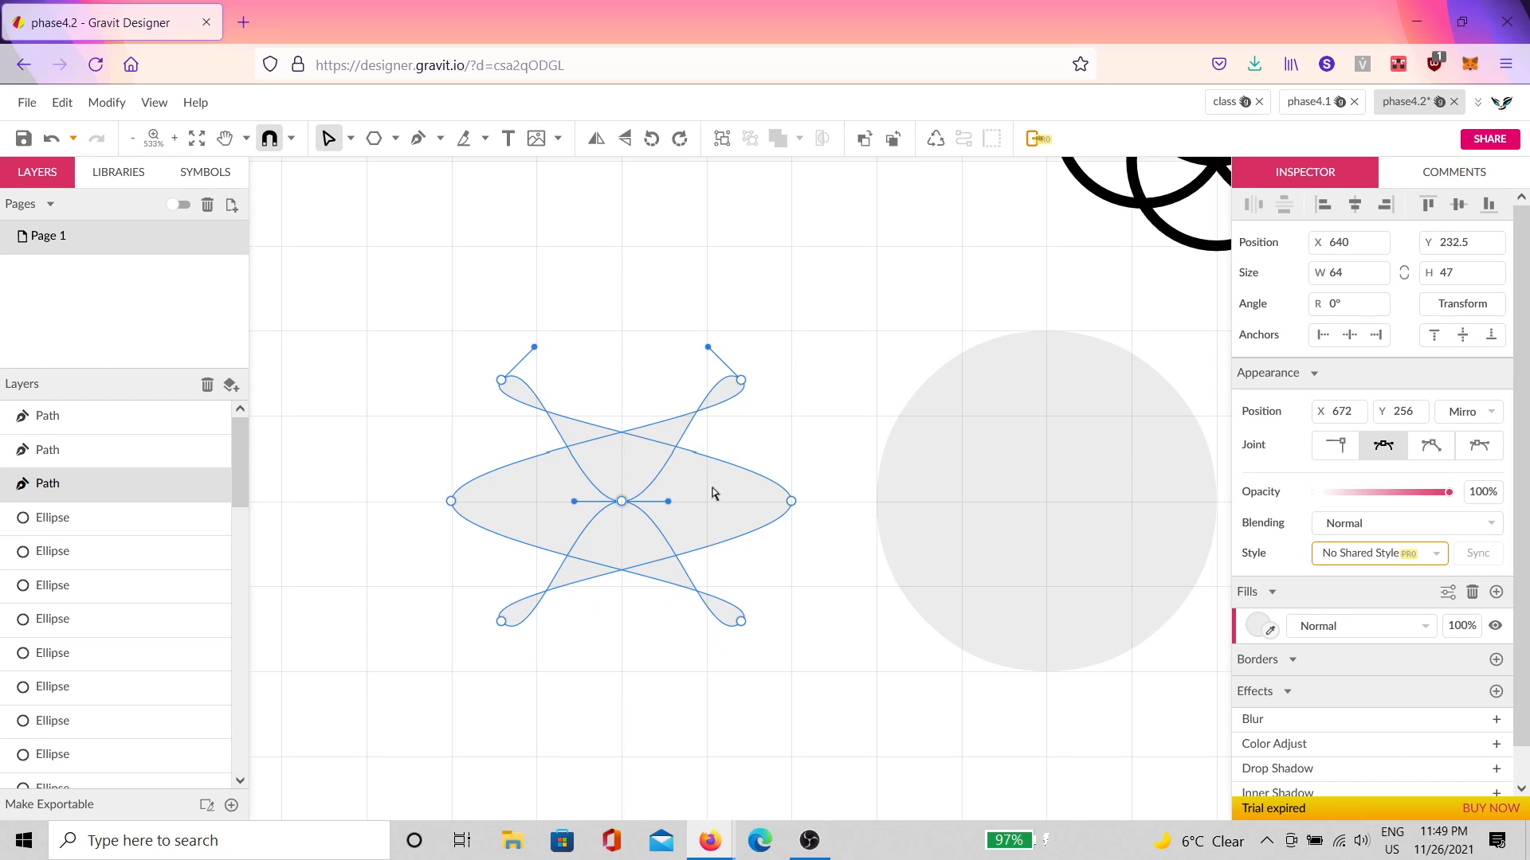
{"action": "left_click", "coordinate": [1495, 660]}
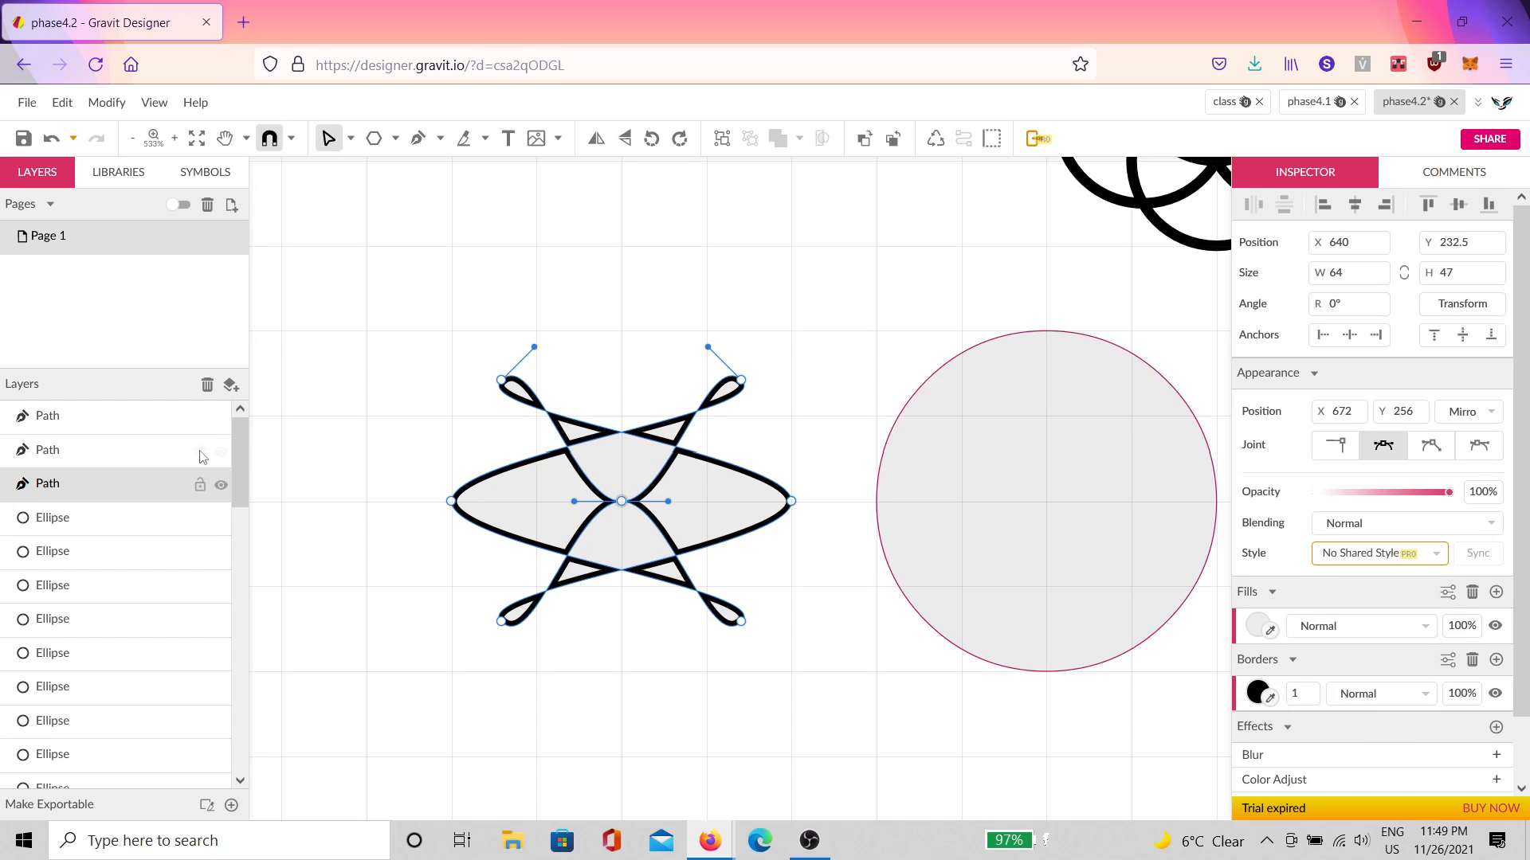
Step: Set the looped shape's border position to Center on its path
{"action": "scroll", "coordinate": [428, 458], "scroll_direction": "up", "scroll_amount": 2}
{"action": "left_click", "coordinate": [1448, 660]}
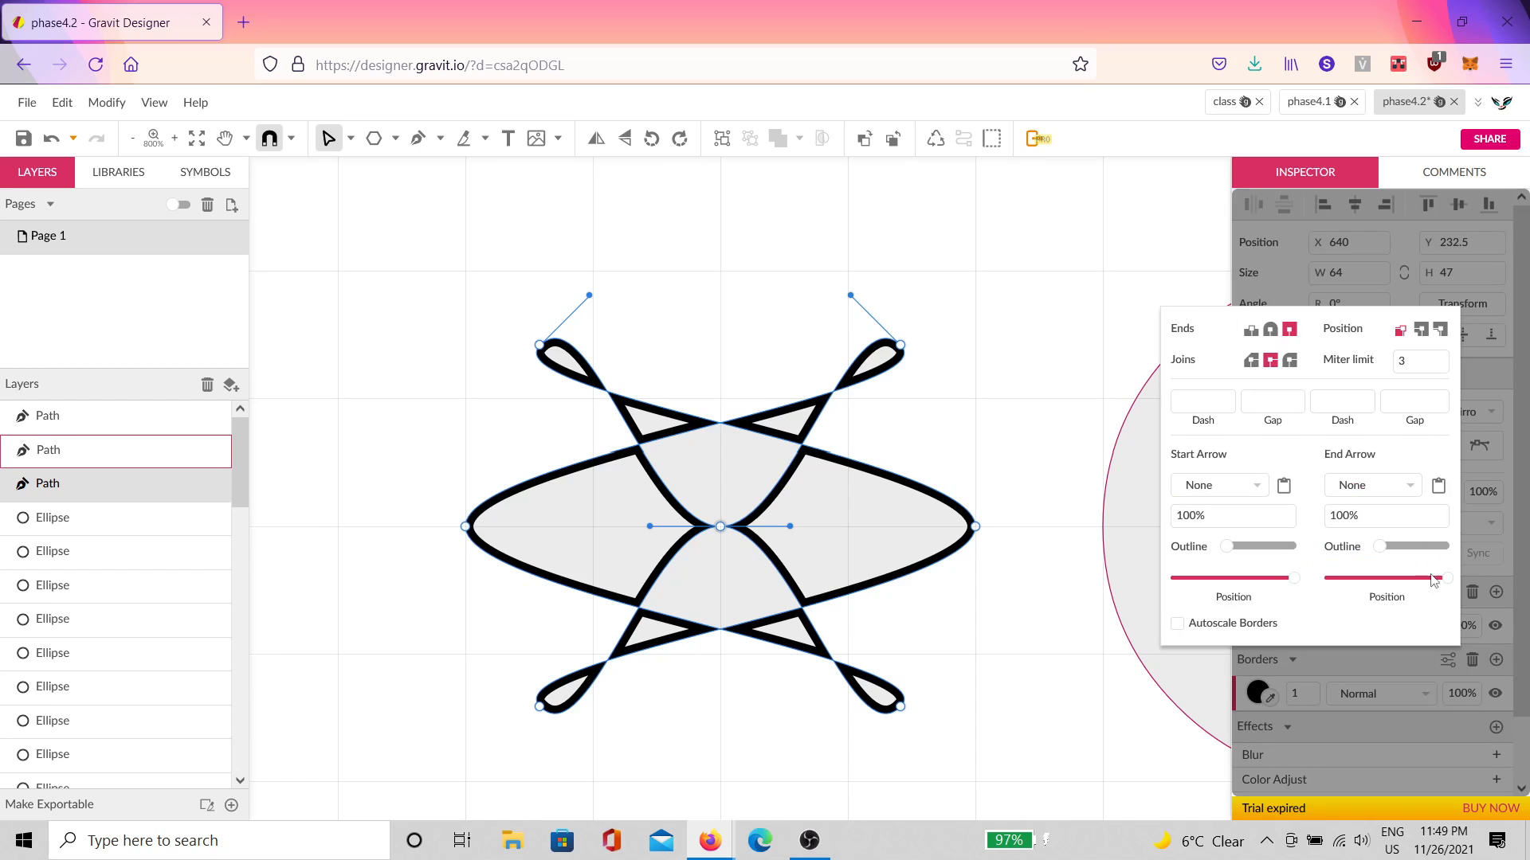
{"action": "scroll", "coordinate": [782, 533], "scroll_direction": "up", "scroll_amount": 1}
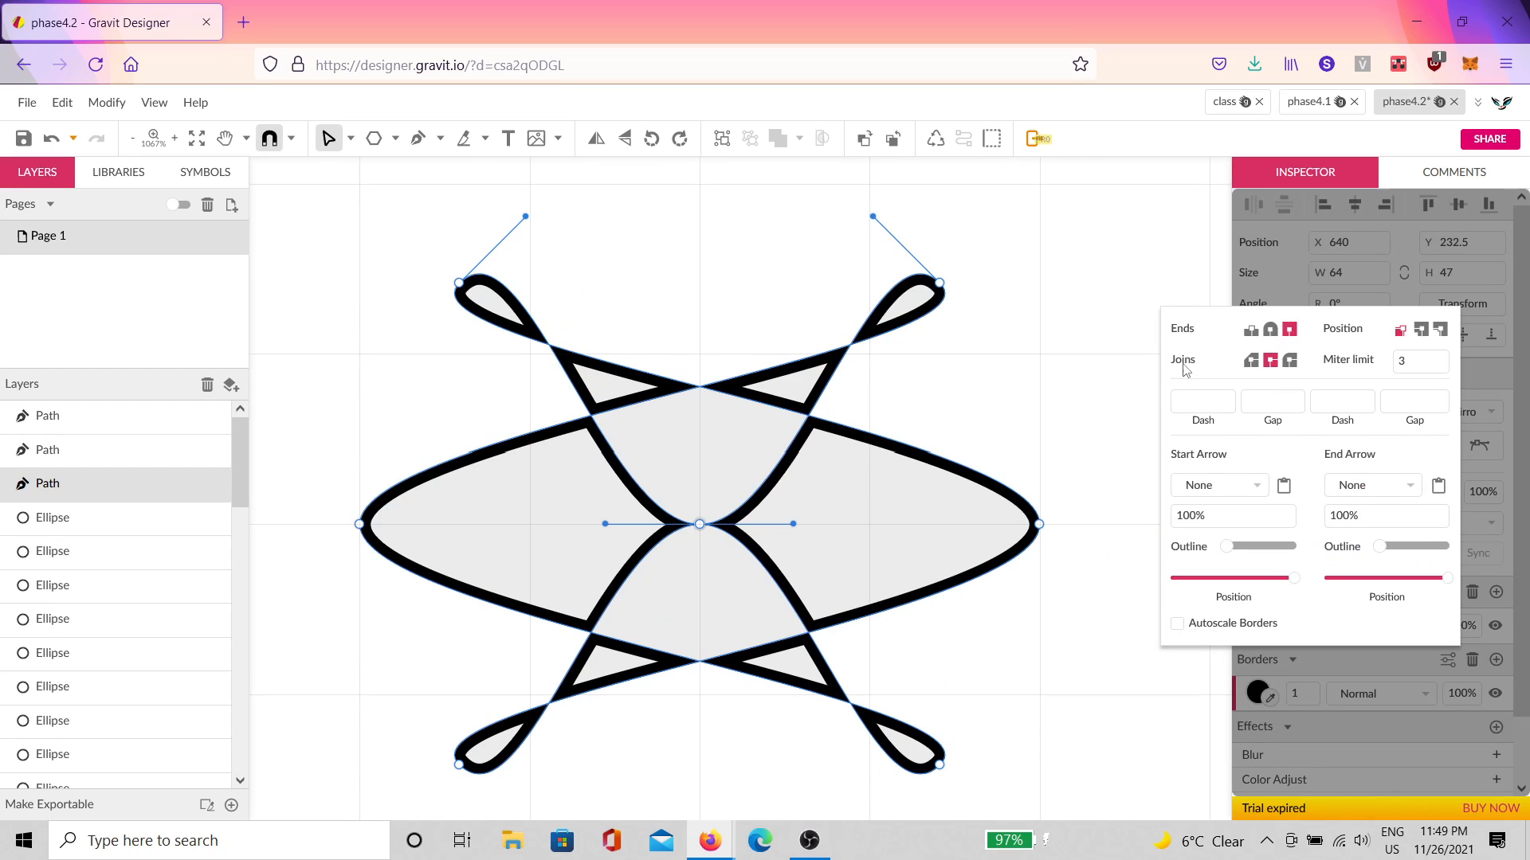
{"action": "left_click", "coordinate": [1421, 330]}
{"action": "left_click", "coordinate": [1346, 654]}
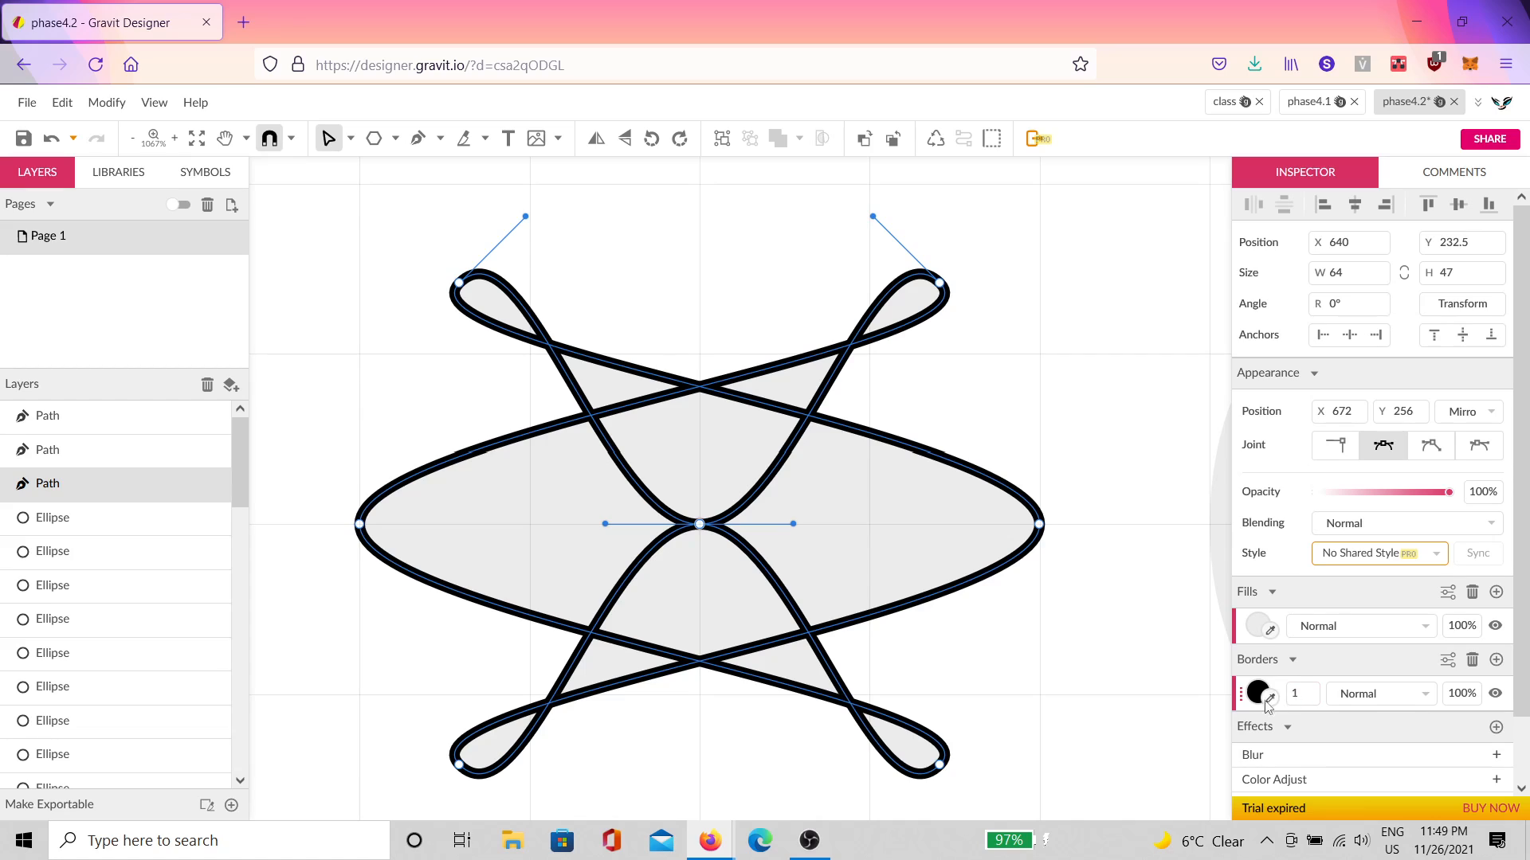
Step: Try a thicker outline and undo it, then leave node editing and reselect the looped shape
{"action": "scroll", "coordinate": [808, 565], "scroll_direction": "down", "scroll_amount": 1}
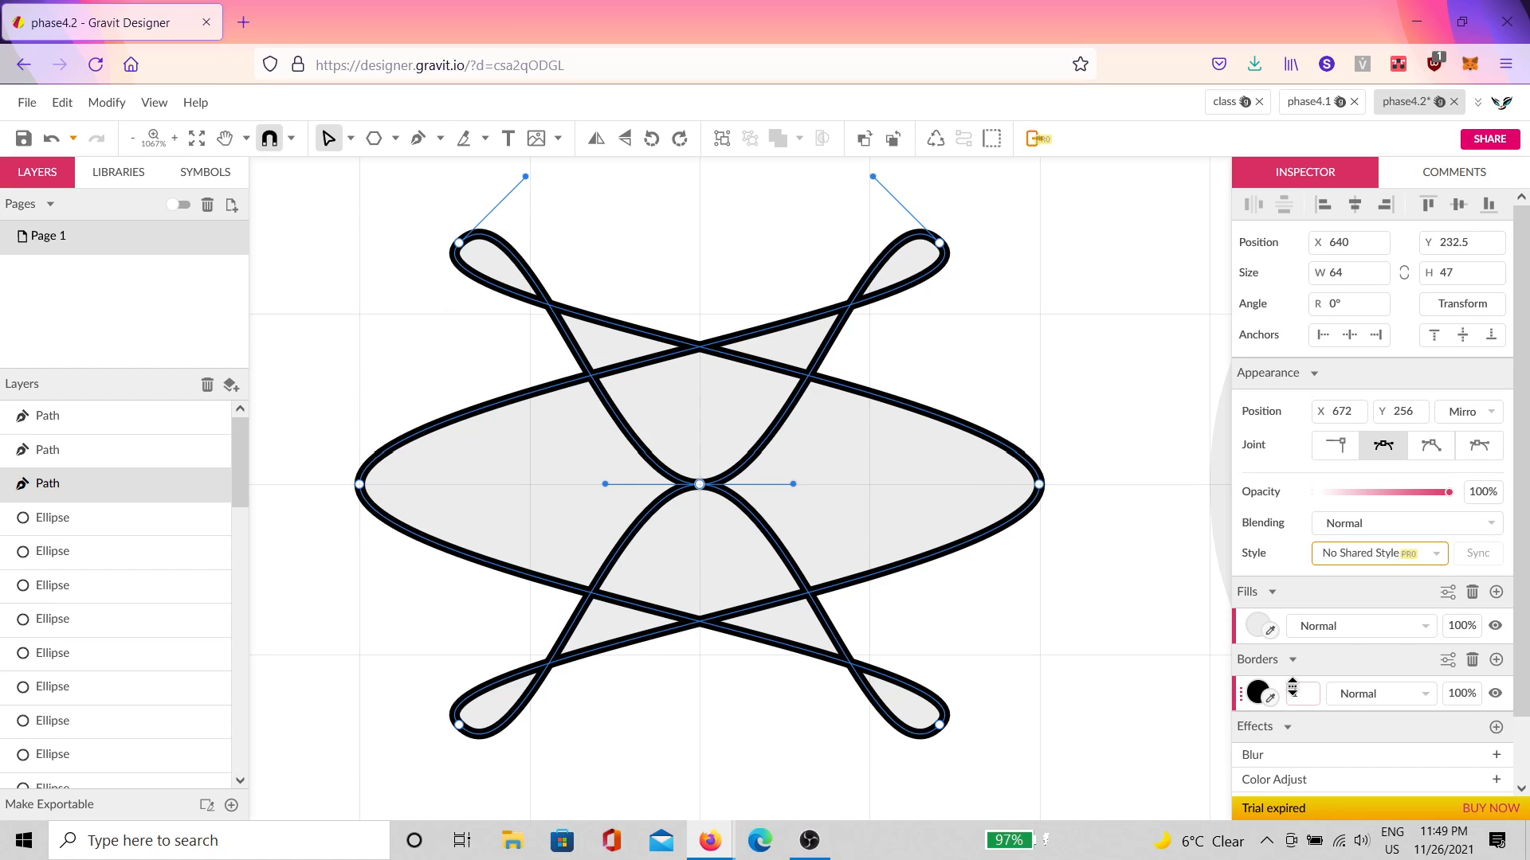
{"action": "left_click_drag", "start_coordinate": [1296, 688], "coordinate": [1297, 684]}
{"action": "key", "text": "ctrl+z"}
{"action": "left_click", "coordinate": [1044, 669]}
{"action": "left_click", "coordinate": [984, 541]}
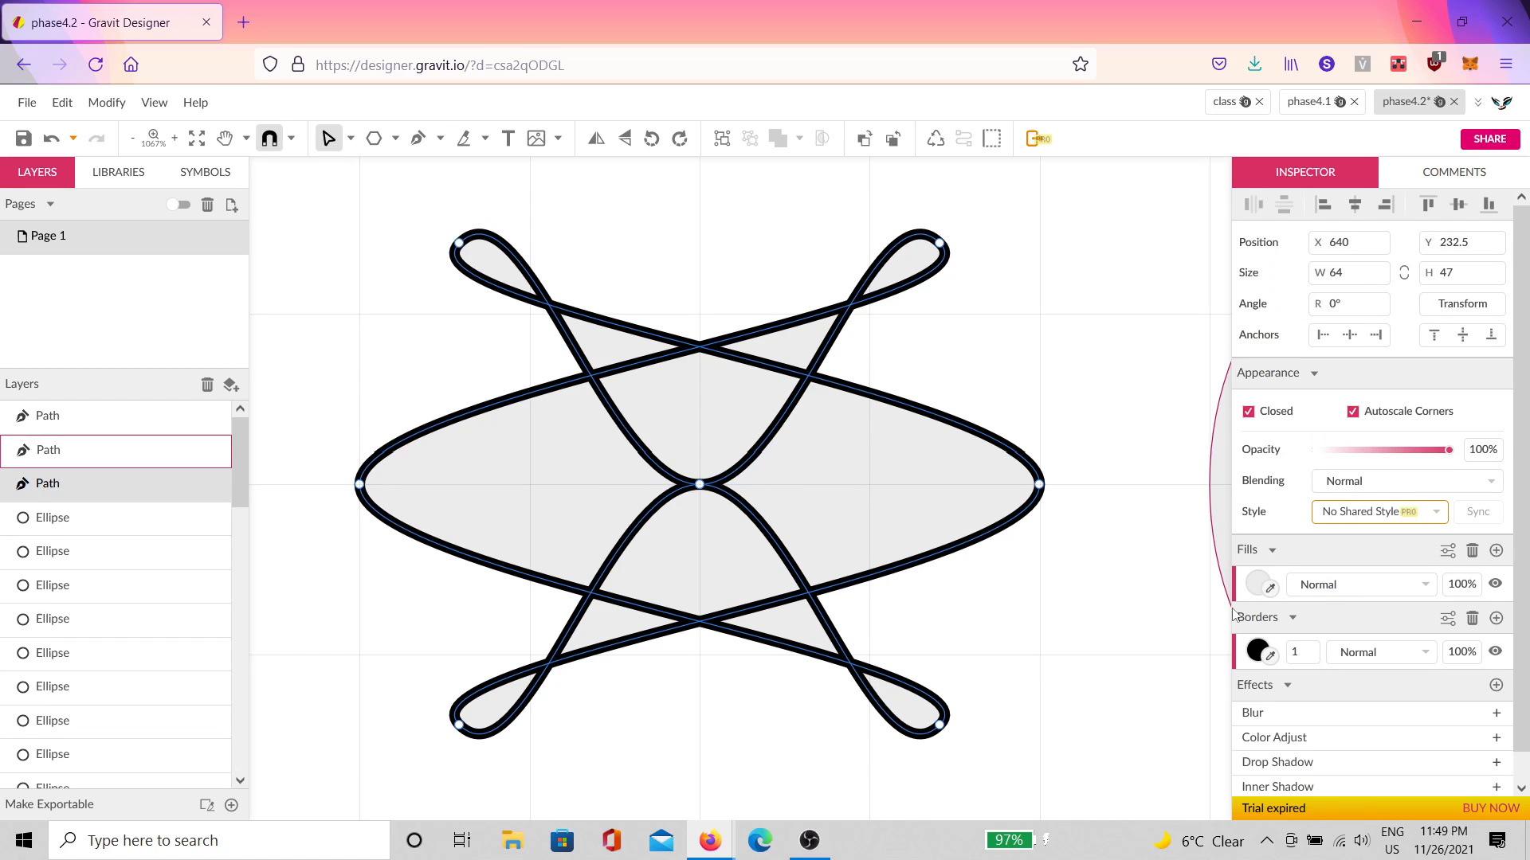
Step: Change the looped shape's fill to a slightly darker light pink
{"action": "left_click", "coordinate": [1258, 584]}
{"action": "left_click", "coordinate": [1310, 279]}
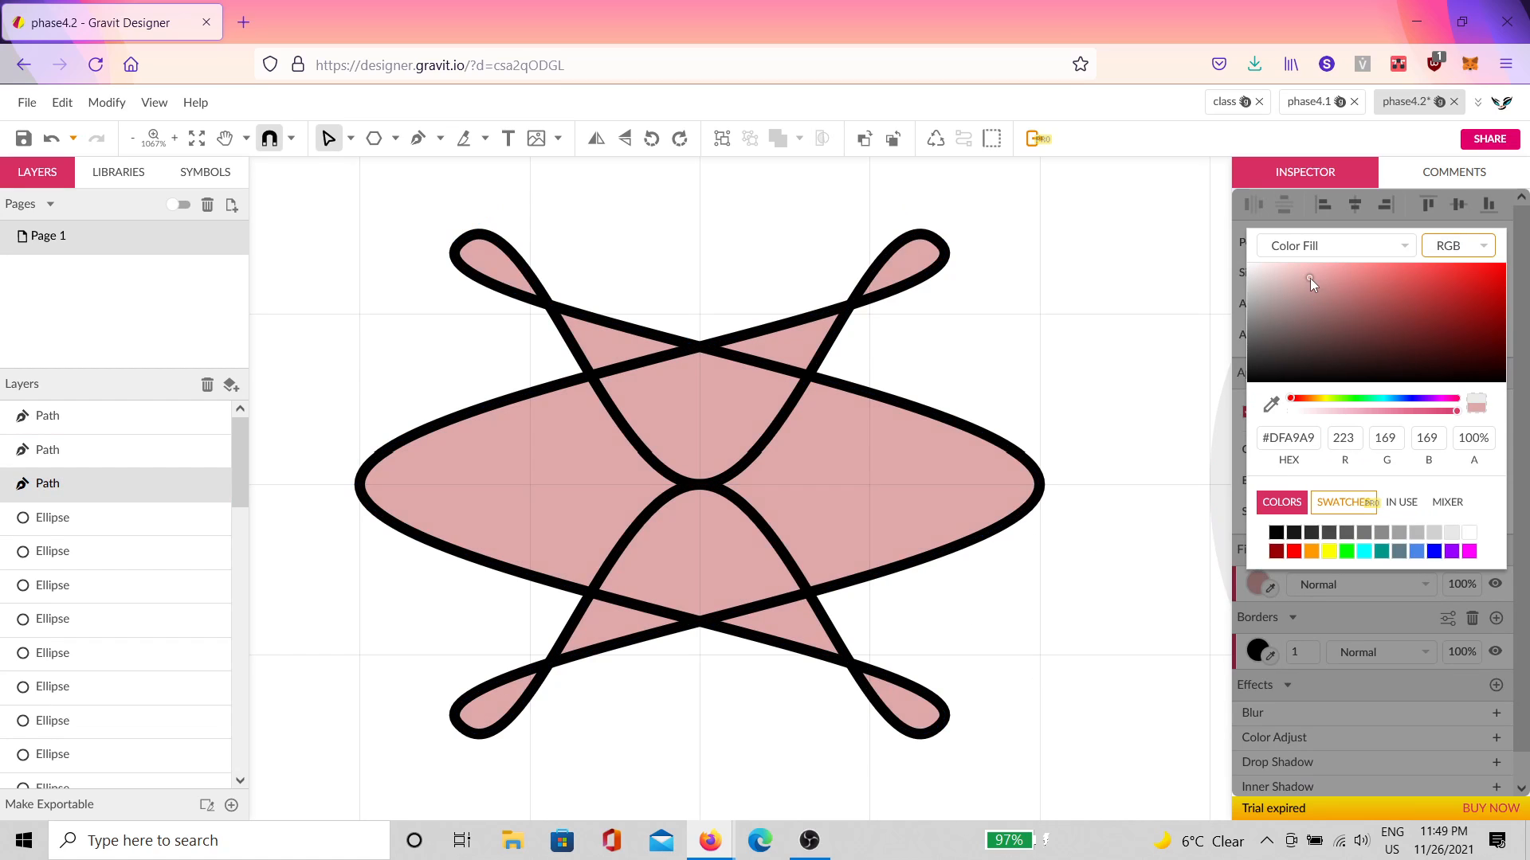
{"action": "left_click_drag", "start_coordinate": [1309, 279], "coordinate": [1318, 280]}
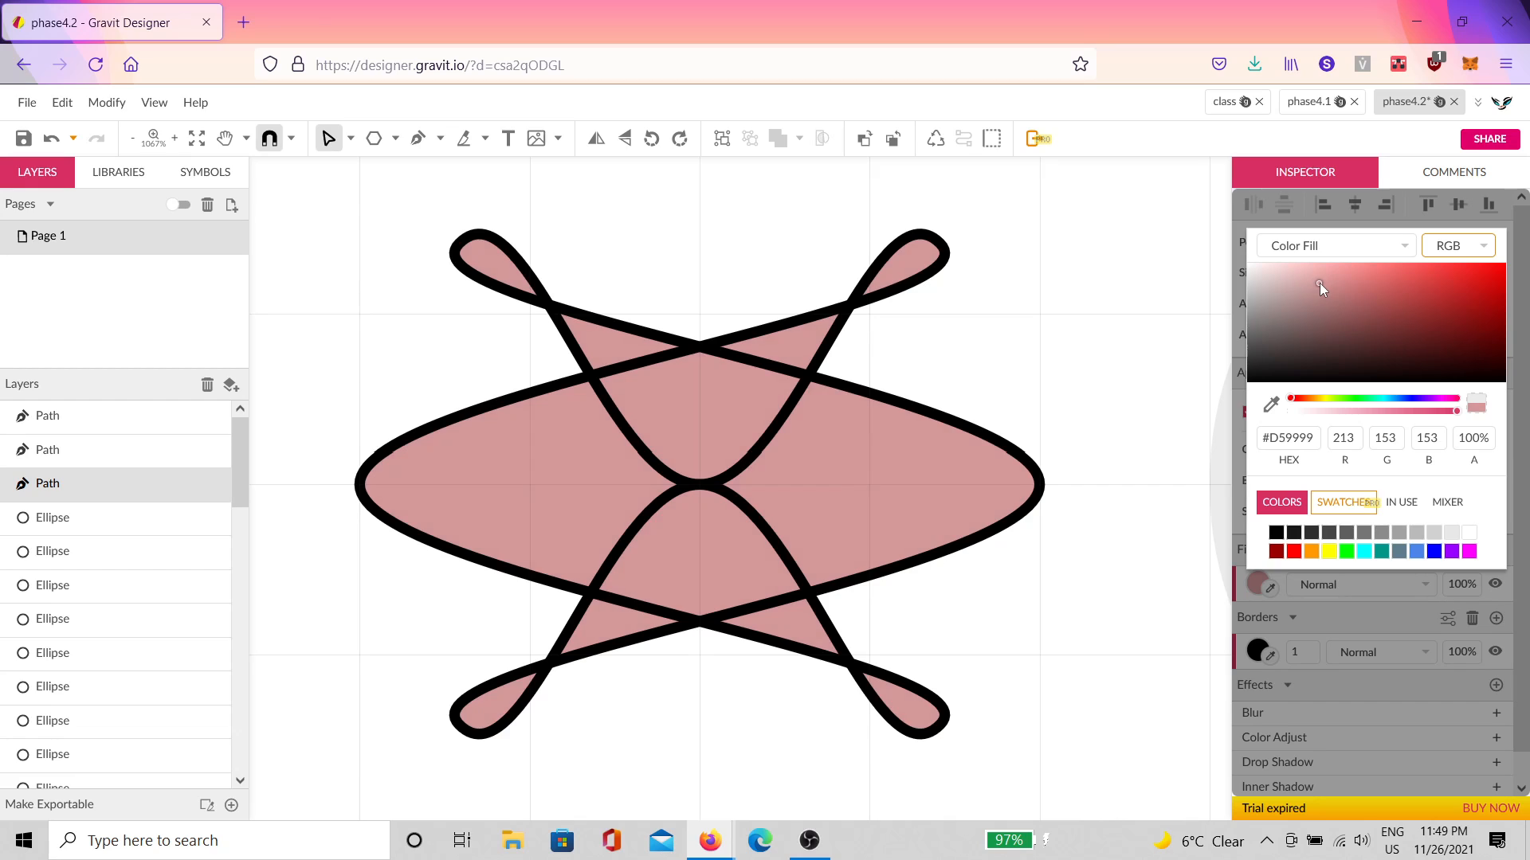
{"action": "left_click", "coordinate": [1258, 590]}
Step: Change the fill rule so overlapping areas are left unfilled as holes
{"action": "left_click", "coordinate": [1447, 550]}
{"action": "left_click", "coordinate": [1389, 586]}
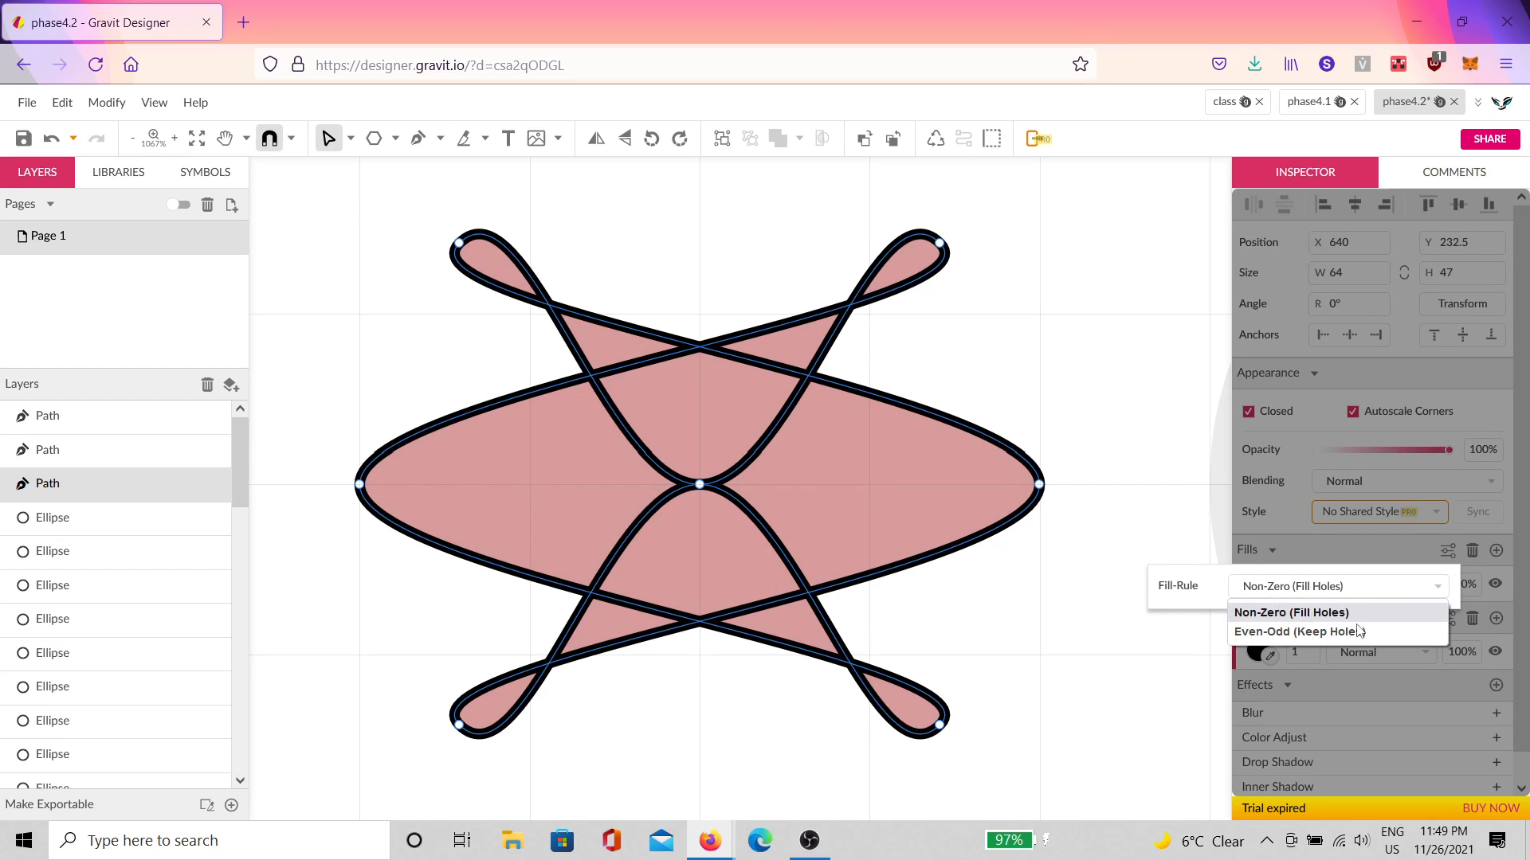
{"action": "left_click", "coordinate": [1360, 631]}
{"action": "left_click", "coordinate": [1014, 334]}
Step: Brighten the crossing-loops shape's fill to a salmon pink
{"action": "left_click", "coordinate": [1014, 335]}
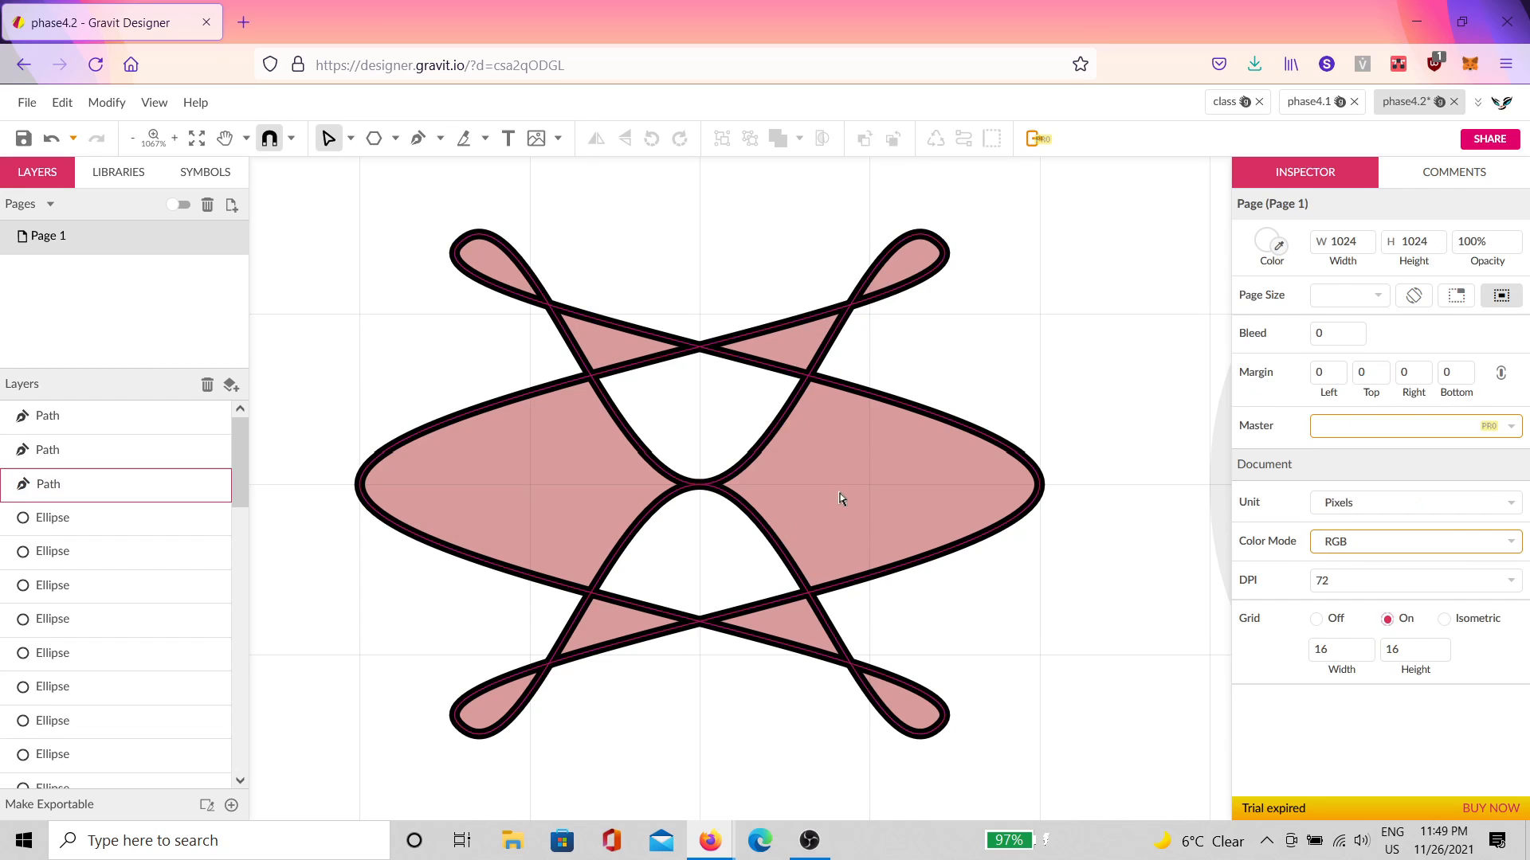
{"action": "left_click", "coordinate": [843, 496]}
{"action": "left_click", "coordinate": [1258, 580]}
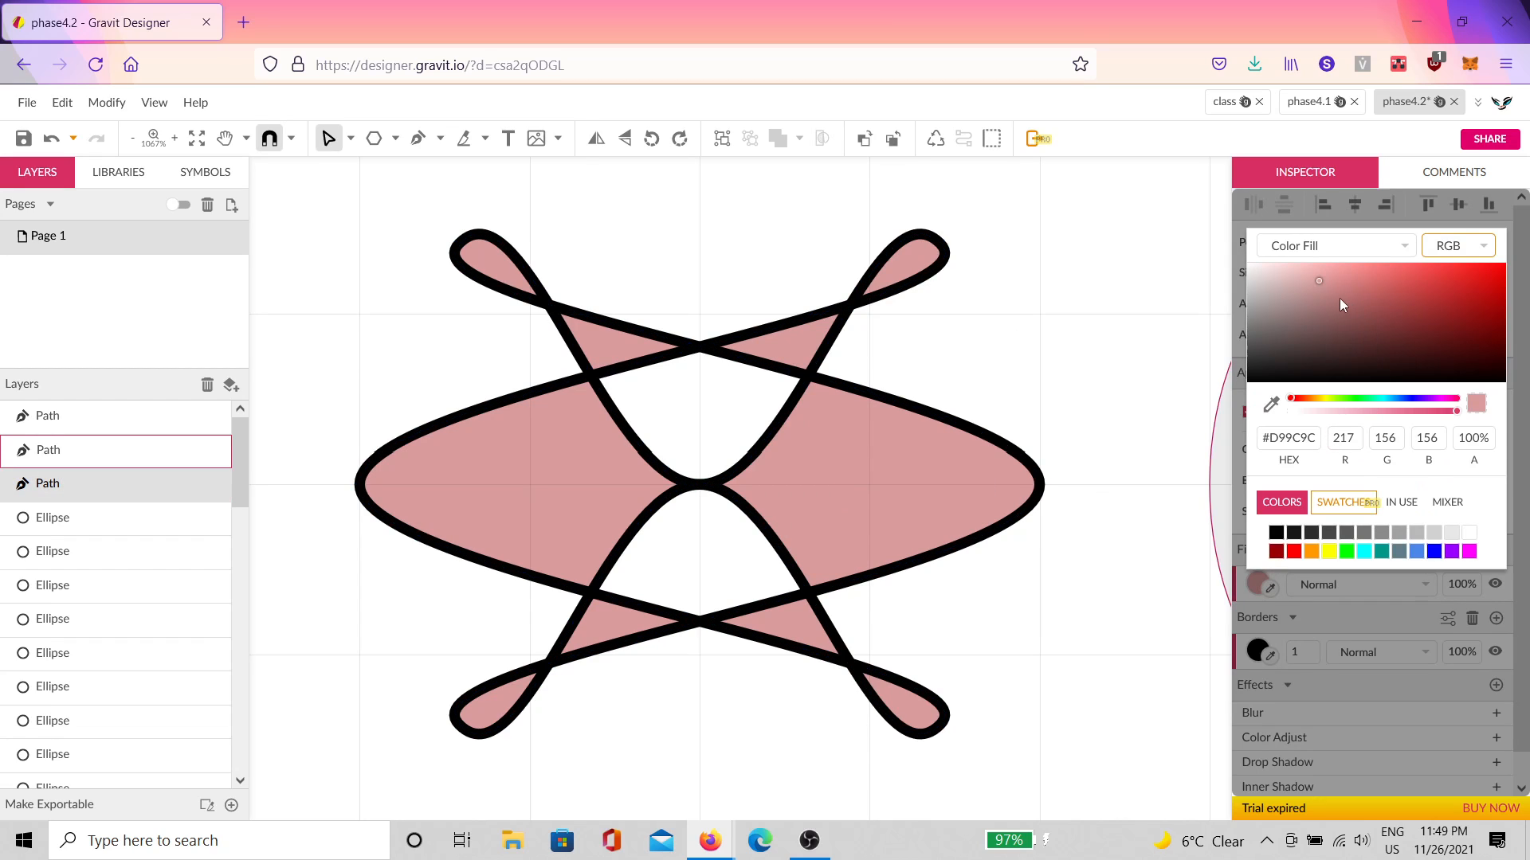
{"action": "left_click_drag", "start_coordinate": [1339, 313], "coordinate": [1345, 252]}
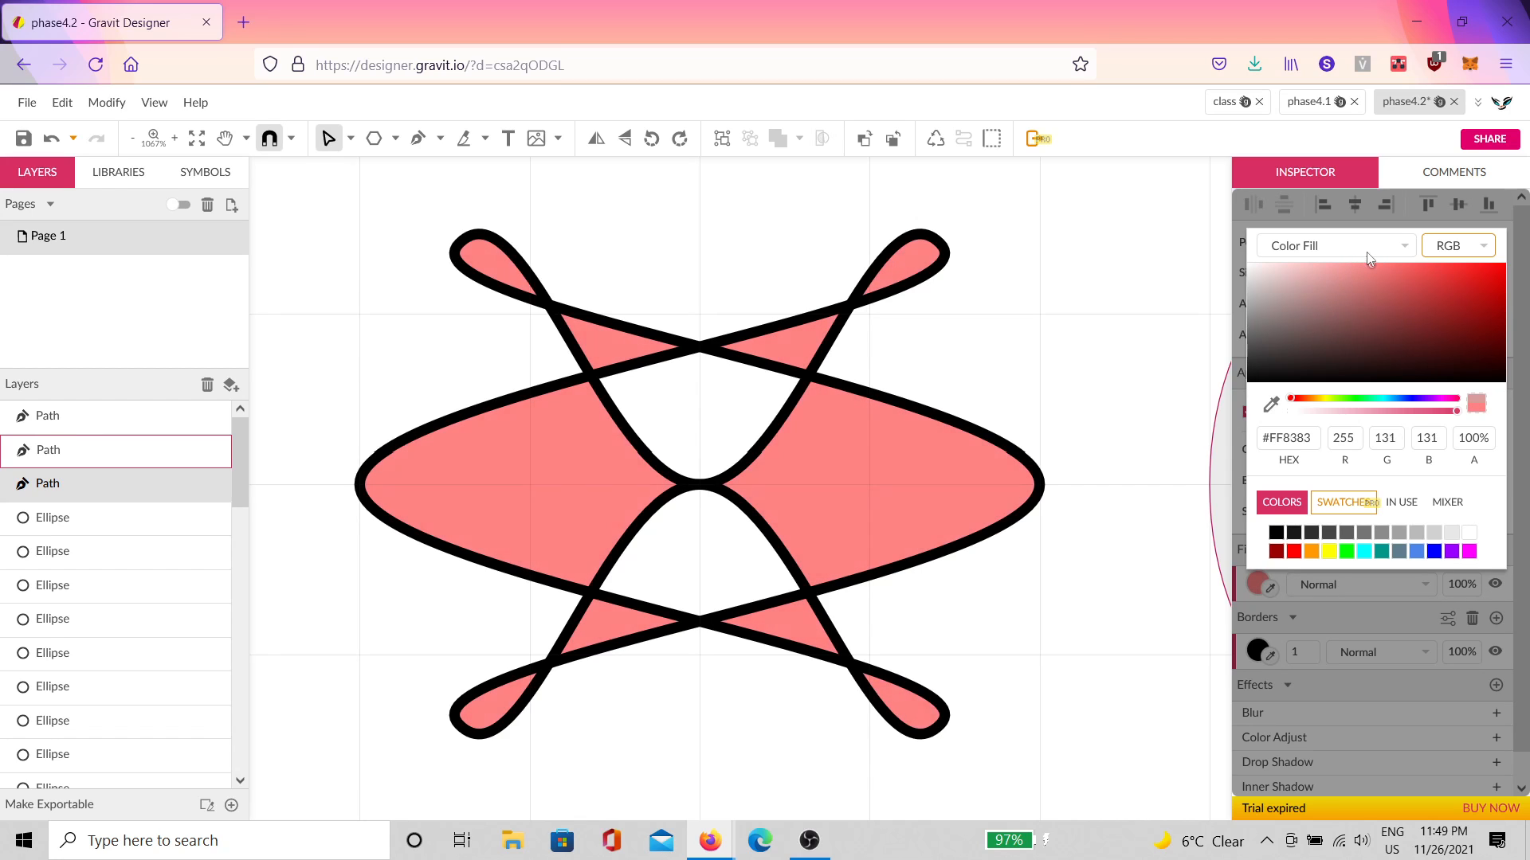
{"action": "left_click", "coordinate": [1180, 303]}
{"action": "left_click", "coordinate": [1180, 302]}
Step: Select the plain grey circle to reshape next
{"action": "scroll", "coordinate": [1110, 393], "scroll_direction": "down", "scroll_amount": 5, "text": "ctrl"}
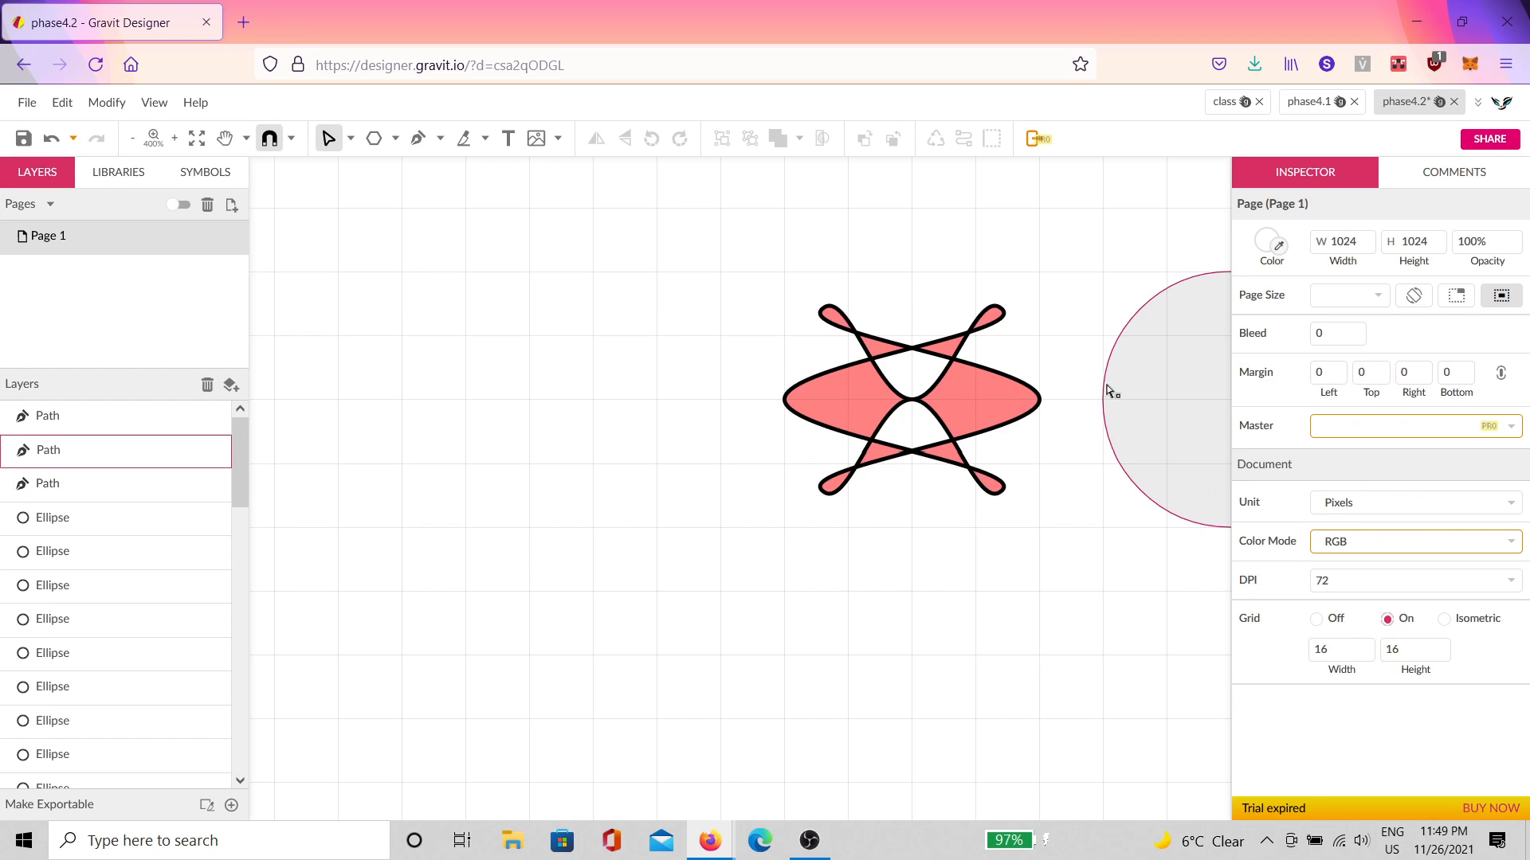
{"action": "scroll", "coordinate": [864, 392], "scroll_direction": "up", "scroll_amount": 3, "text": "ctrl"}
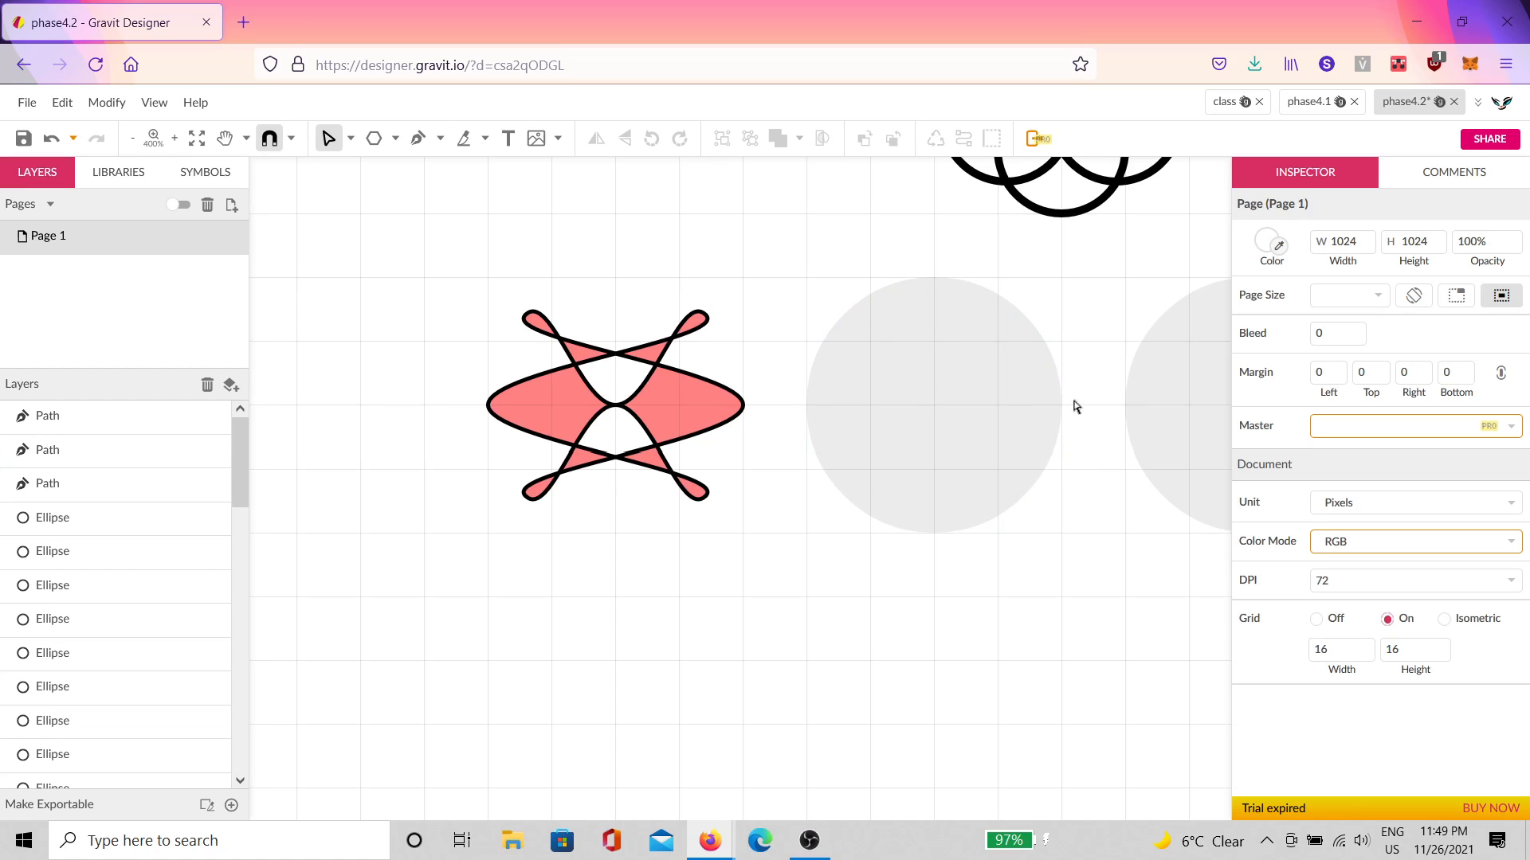
{"action": "left_click", "coordinate": [1011, 405]}
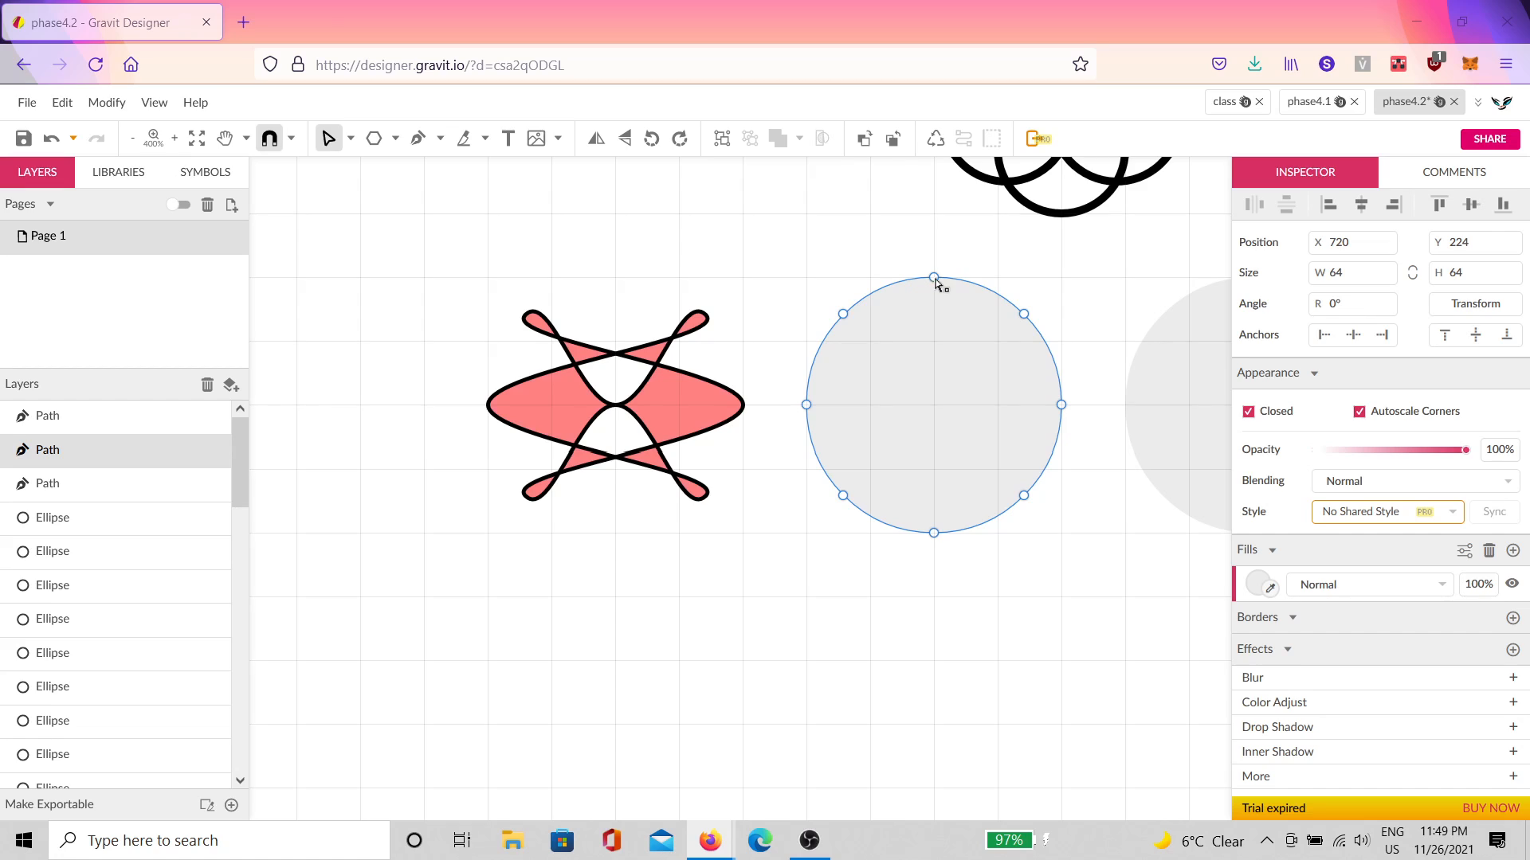
Step: Drag the grey circle's top, side and lower-right nodes across it into slanted angular lobes
{"action": "mouse_move", "coordinate": [935, 279]}
{"action": "left_mouse_down"}
{"action": "mouse_move", "coordinate": [949, 479]}
{"action": "mouse_move", "coordinate": [934, 278]}
{"action": "left_mouse_up"}
{"action": "left_click", "coordinate": [934, 533]}
{"action": "left_click", "coordinate": [1062, 405]}
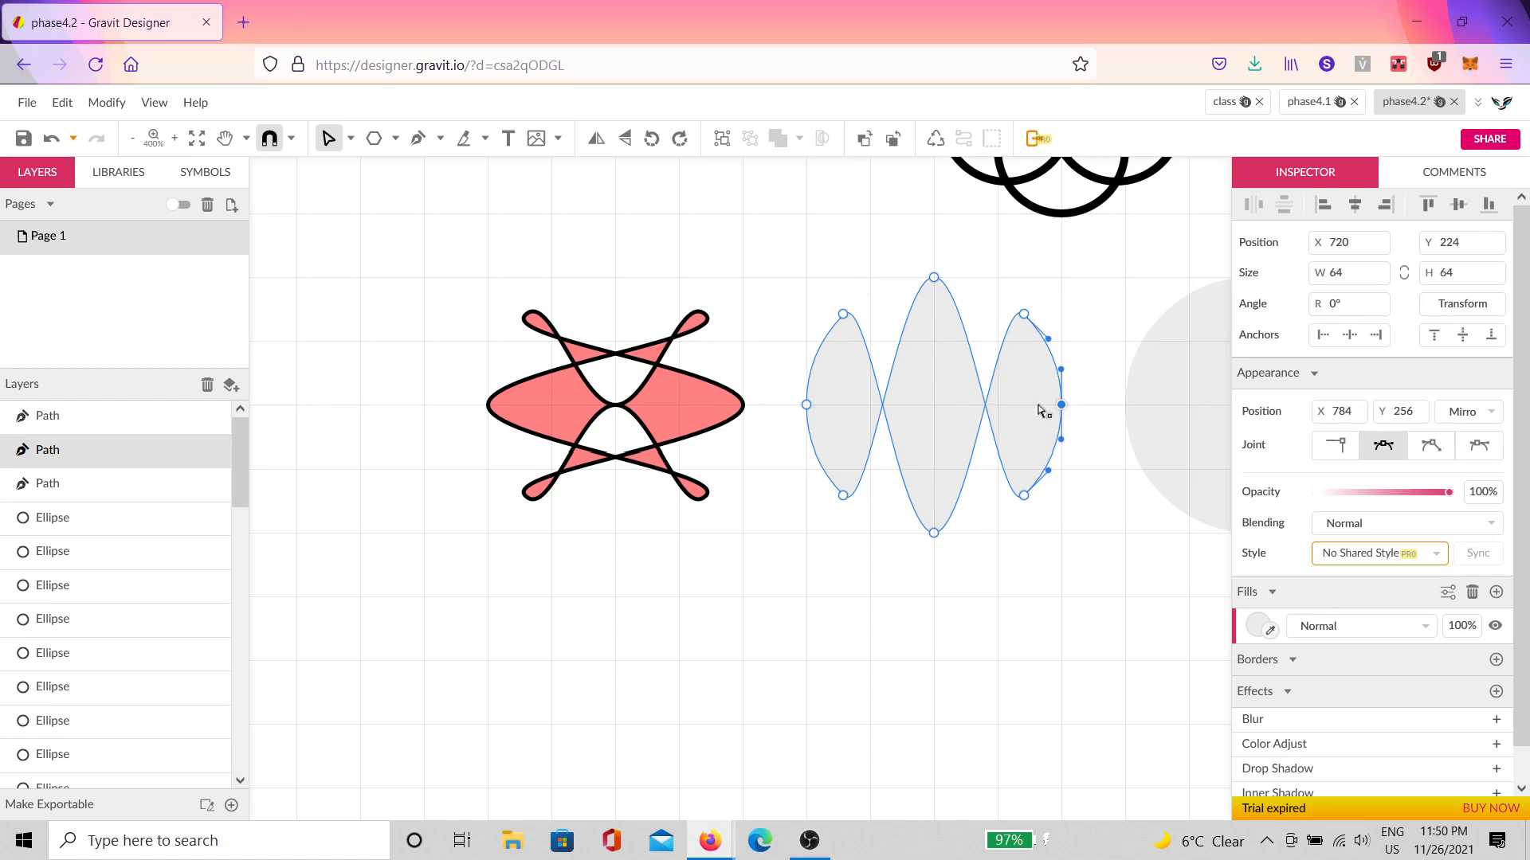
{"action": "left_click_drag", "start_coordinate": [1039, 411], "coordinate": [998, 405]}
{"action": "left_click", "coordinate": [795, 393]}
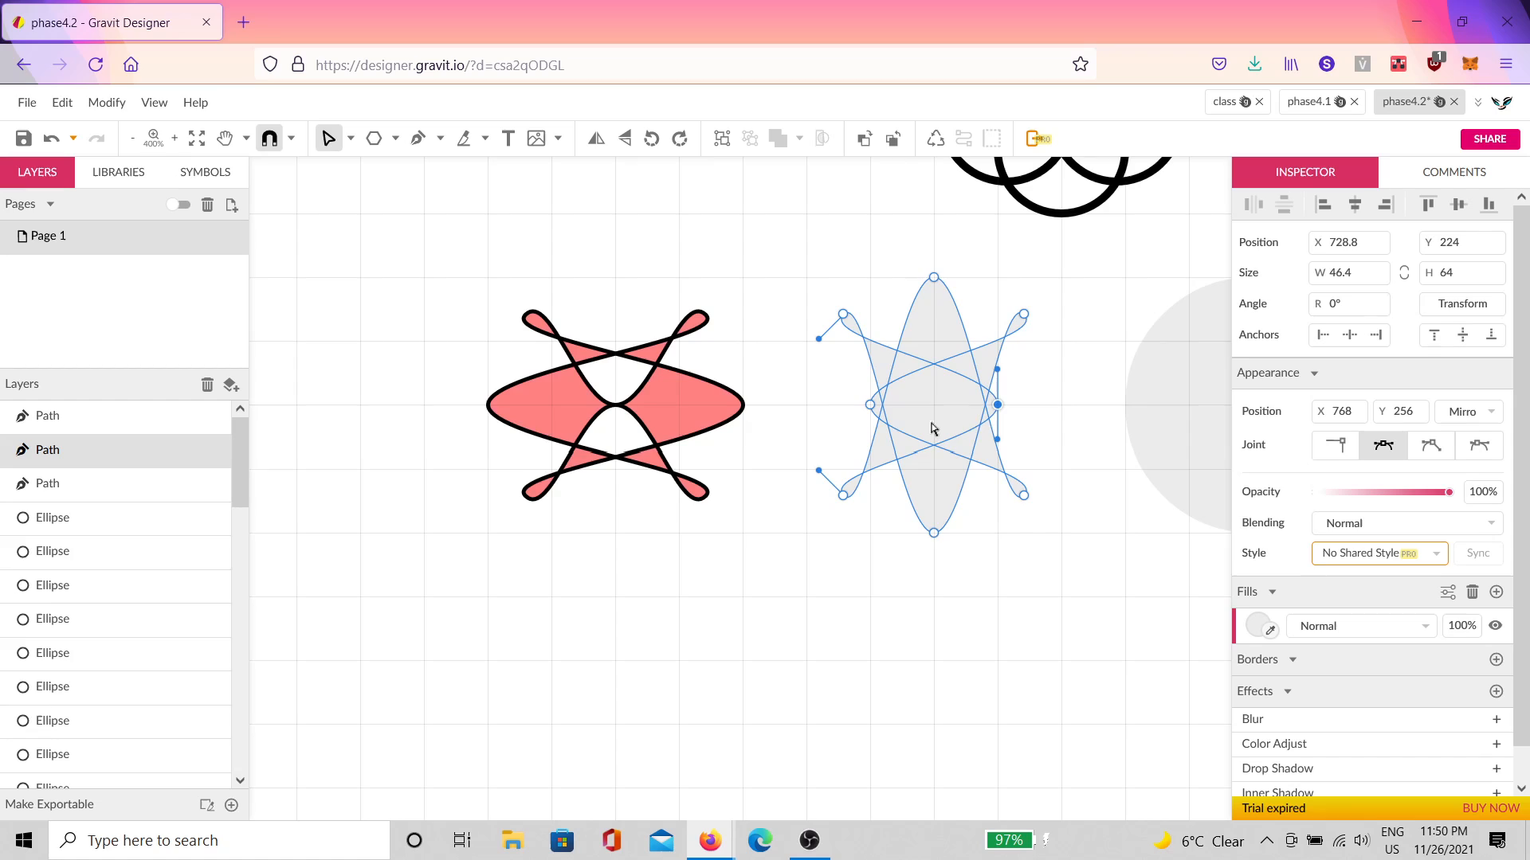
{"action": "left_click_drag", "start_coordinate": [872, 408], "coordinate": [820, 413]}
{"action": "left_click_drag", "start_coordinate": [997, 406], "coordinate": [1049, 410]}
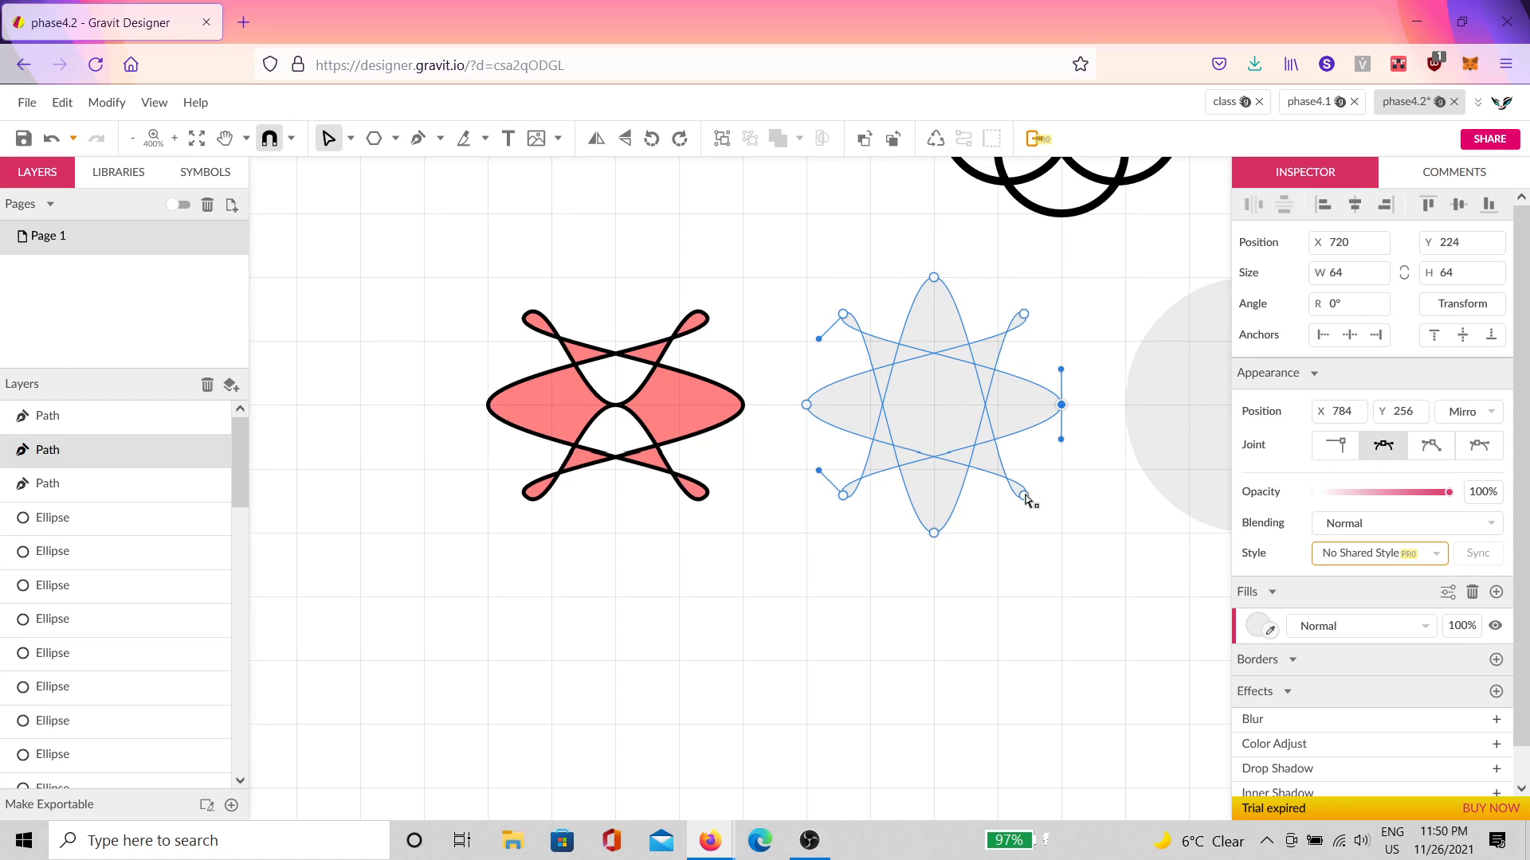
{"action": "left_click_drag", "start_coordinate": [1025, 495], "coordinate": [1062, 525]}
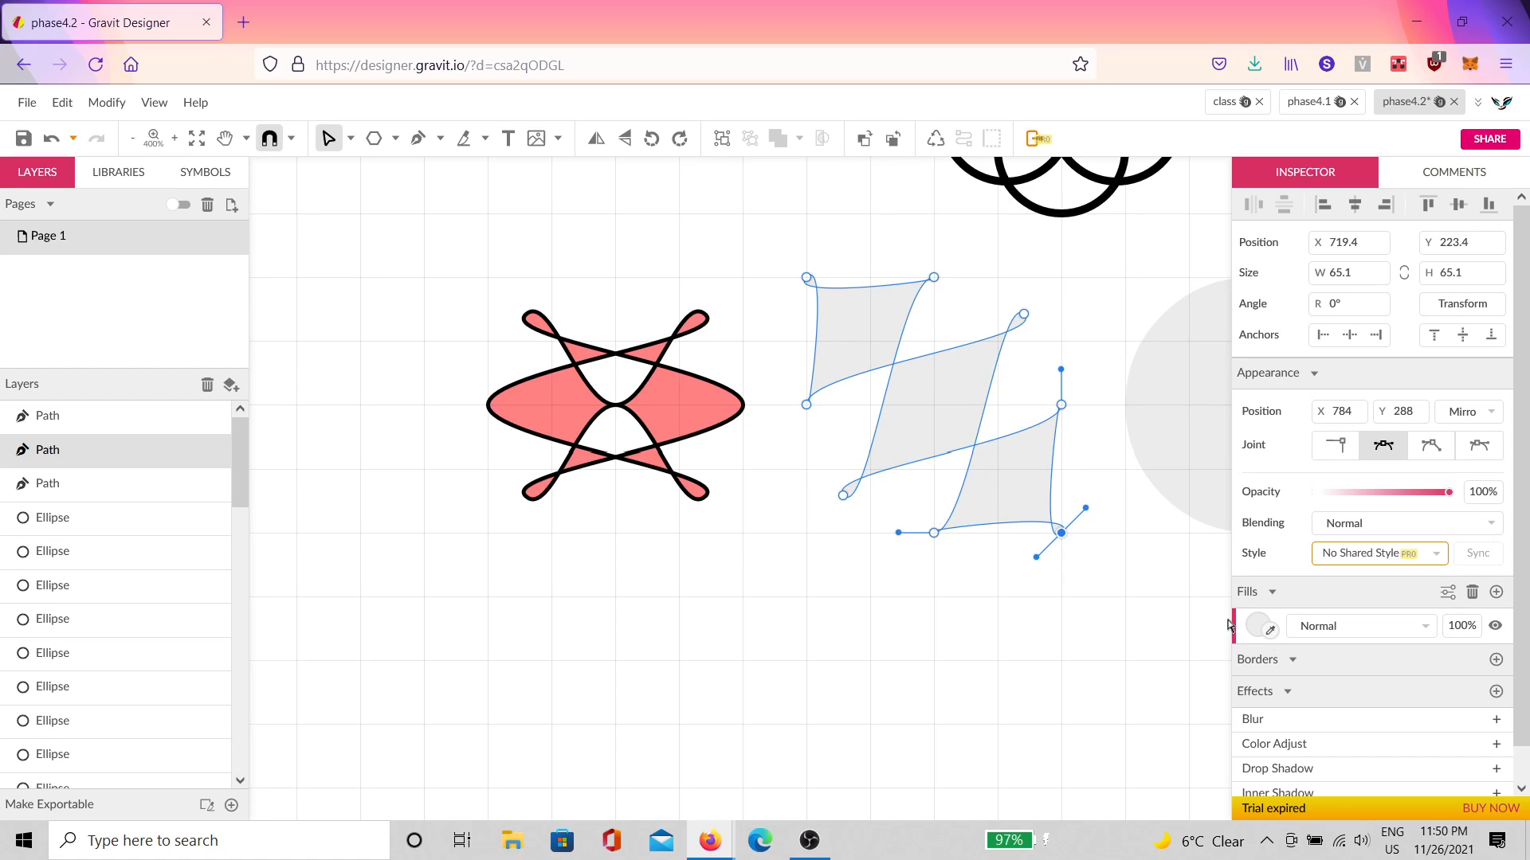
Step: Add a black border to the zigzag shape, centred on its path
{"action": "left_click", "coordinate": [1497, 660]}
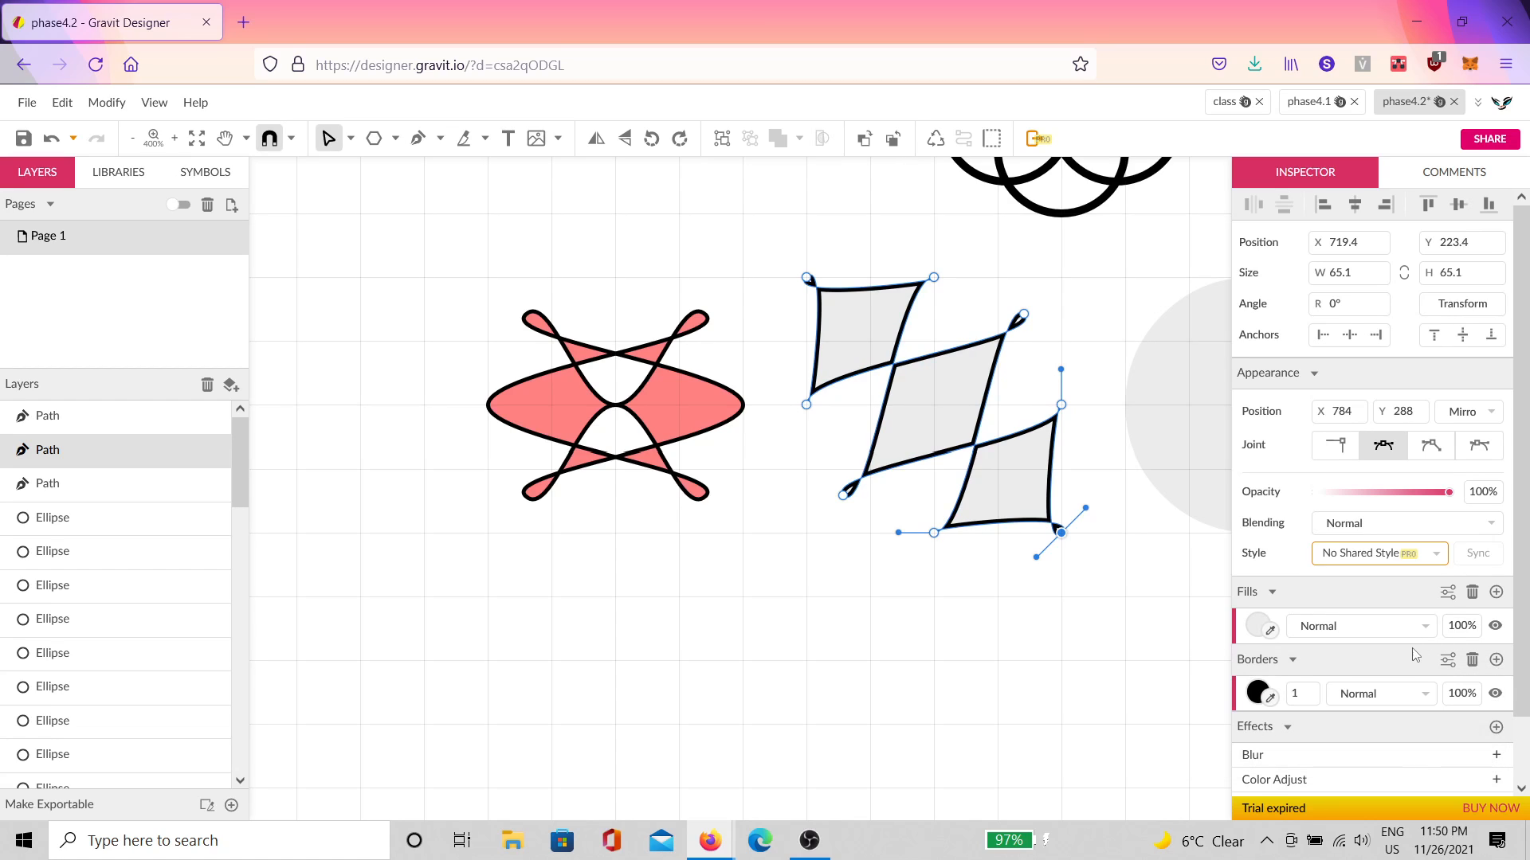
{"action": "left_click", "coordinate": [1448, 661]}
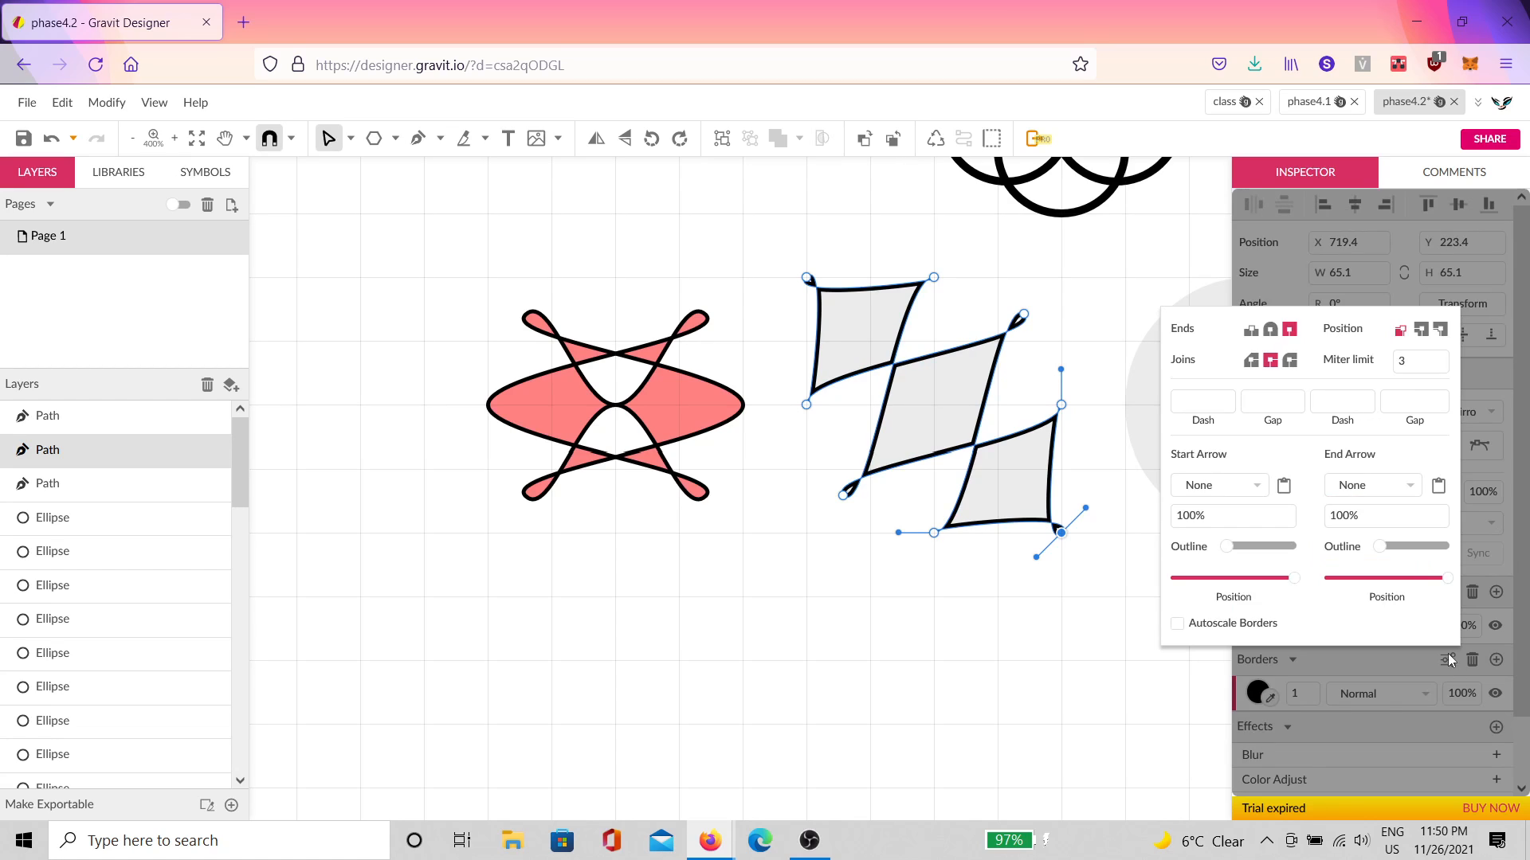
{"action": "left_click", "coordinate": [1421, 332]}
{"action": "left_click", "coordinate": [1115, 591]}
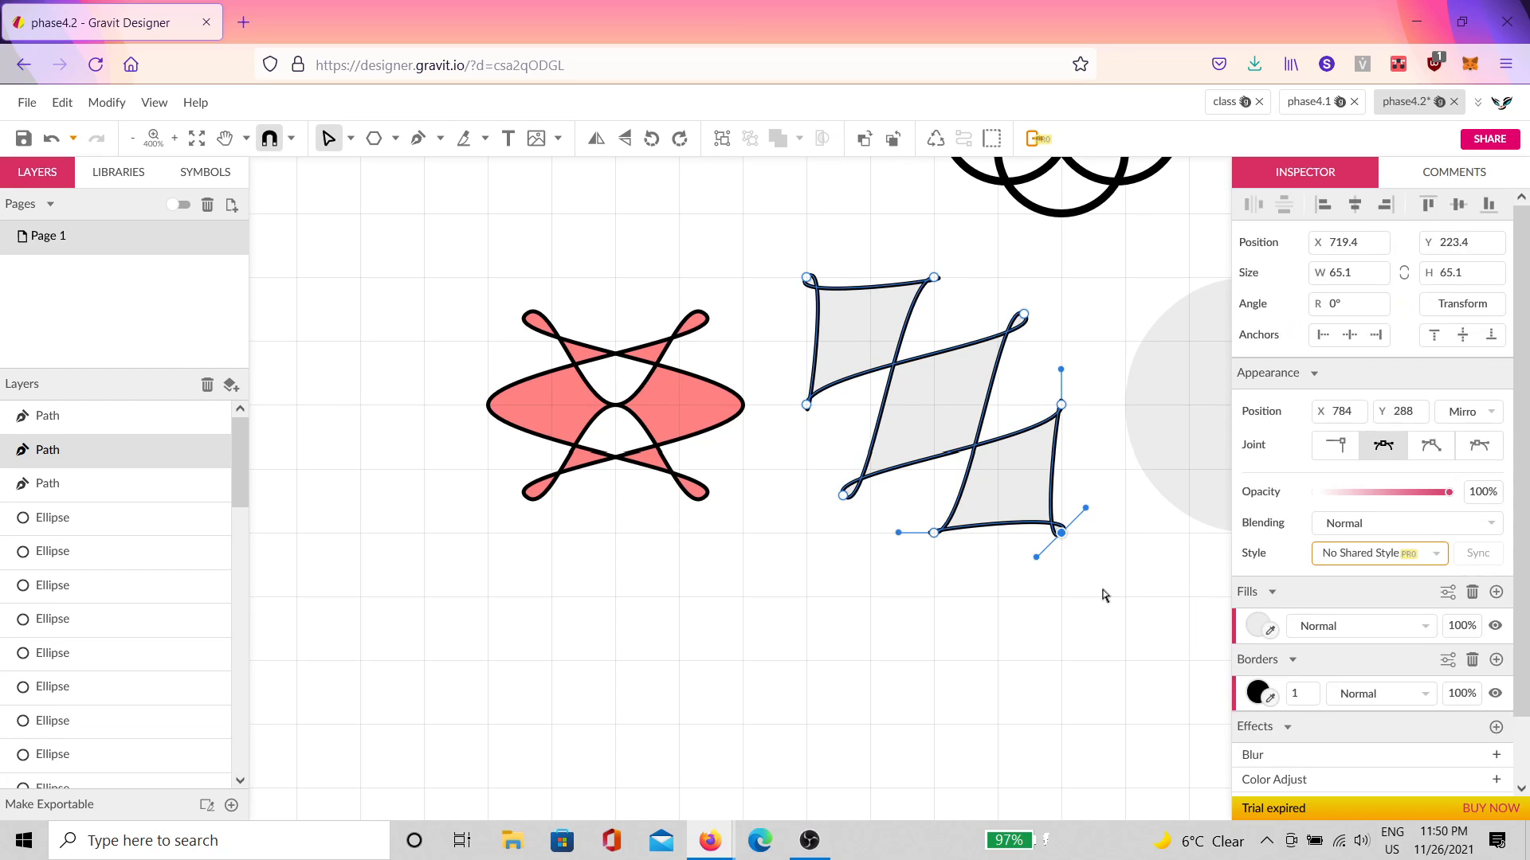
{"action": "left_click", "coordinate": [1102, 595]}
{"action": "left_click", "coordinate": [1022, 501]}
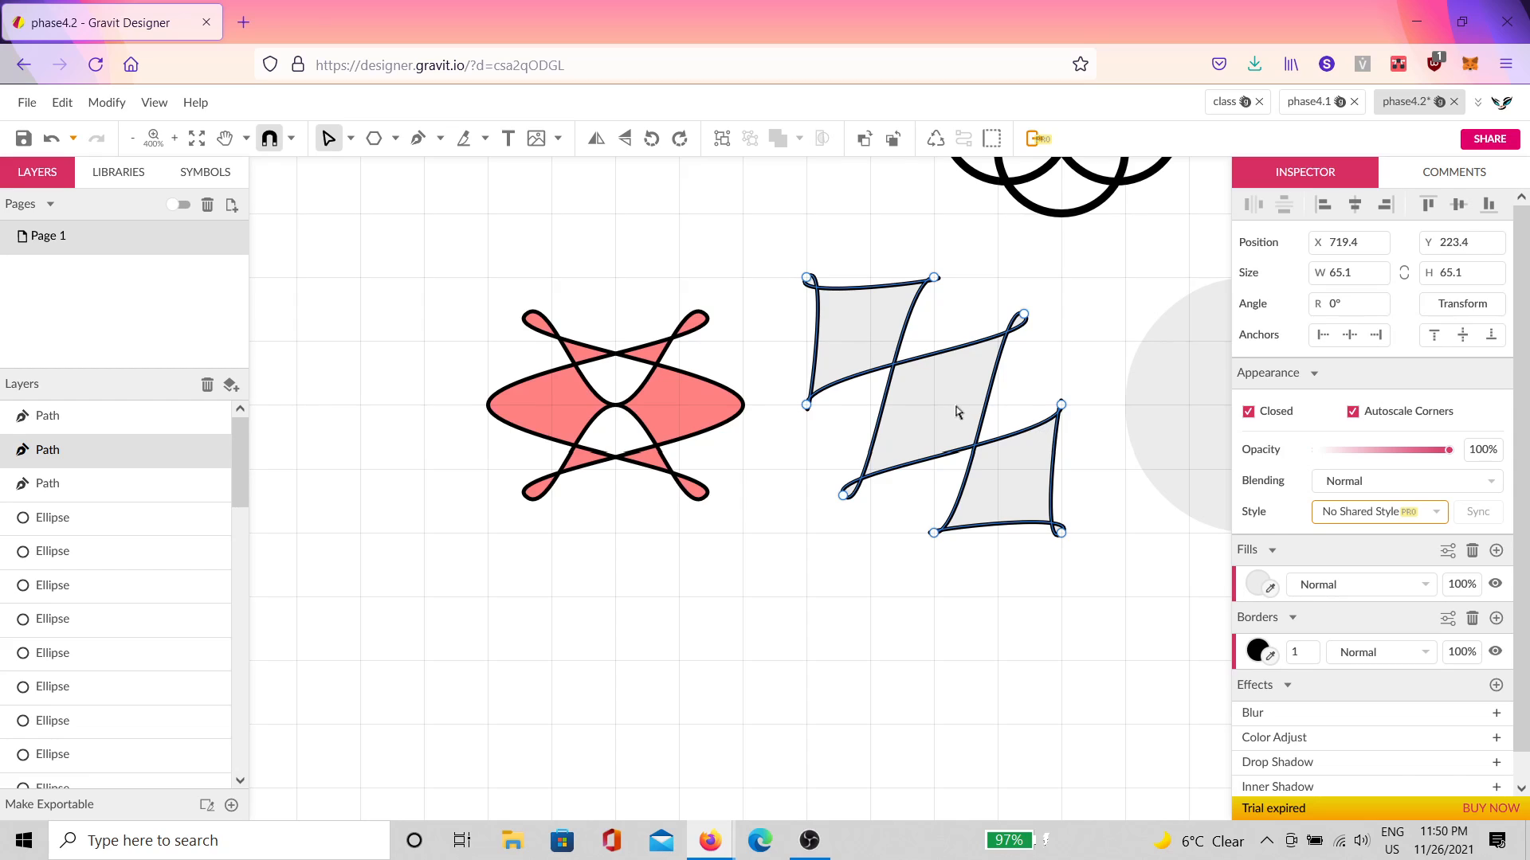
Step: Copy the crossing-loops shape's salmon pink fill onto the zigzag shape
{"action": "scroll", "coordinate": [956, 412], "scroll_direction": "up", "scroll_amount": 3}
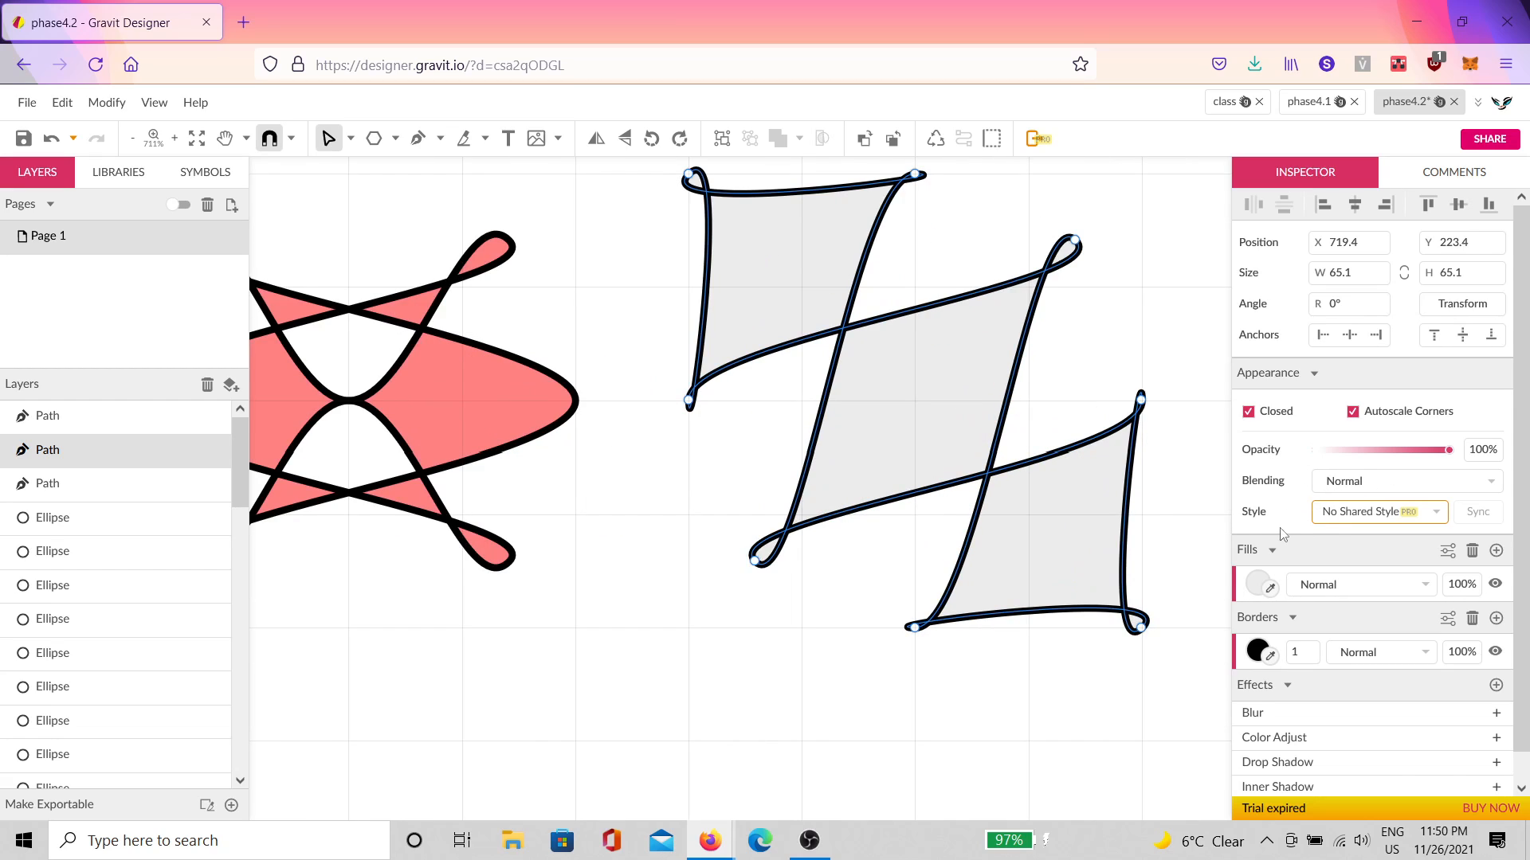
{"action": "left_click", "coordinate": [1268, 589]}
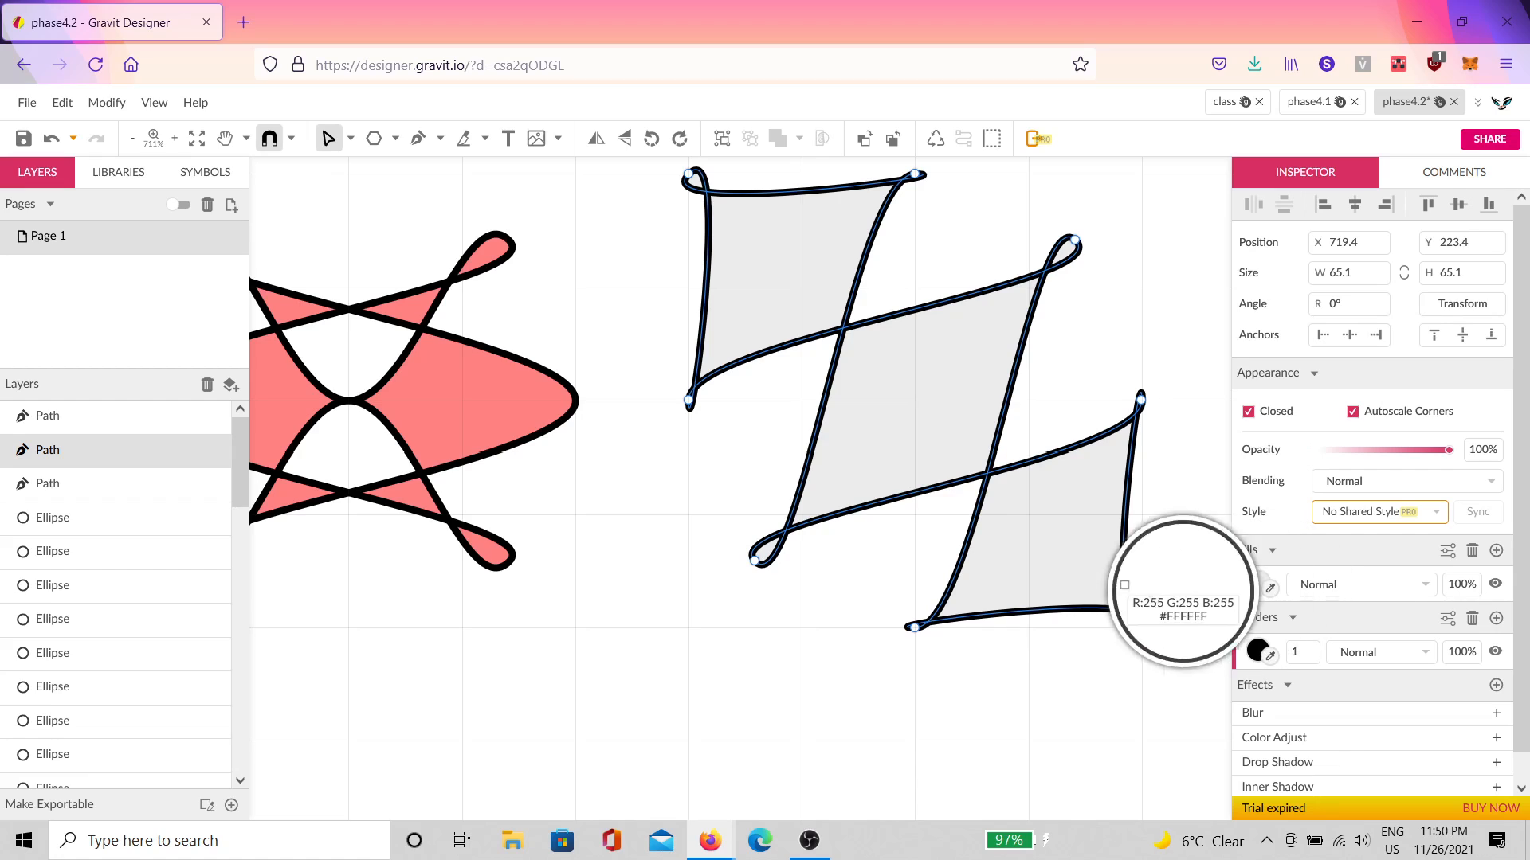
{"action": "left_click", "coordinate": [769, 647]}
{"action": "left_click", "coordinate": [558, 430]}
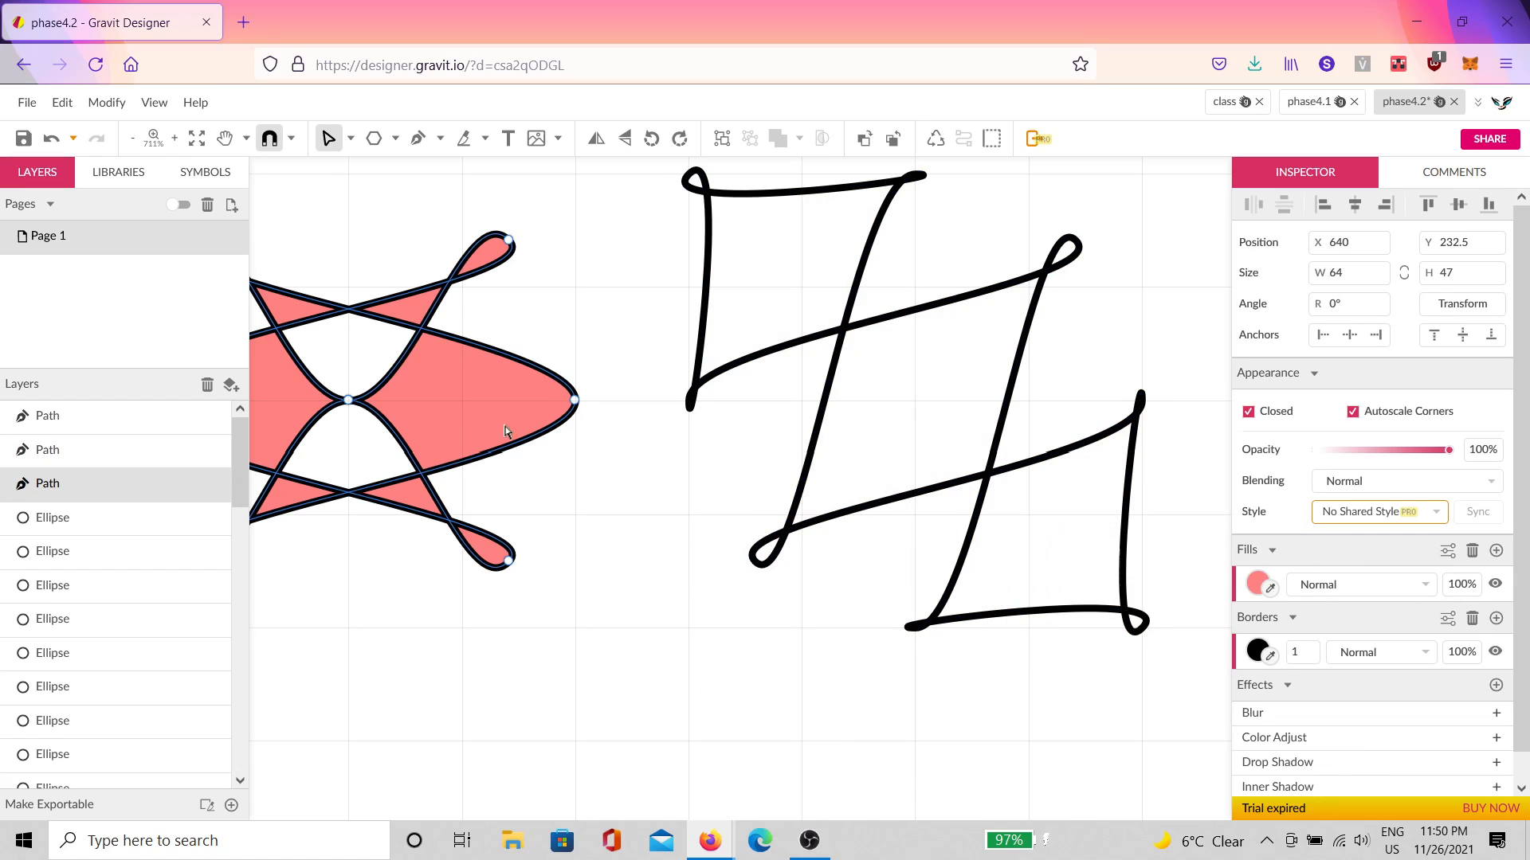
{"action": "left_click_drag", "start_coordinate": [1255, 575], "coordinate": [1044, 537]}
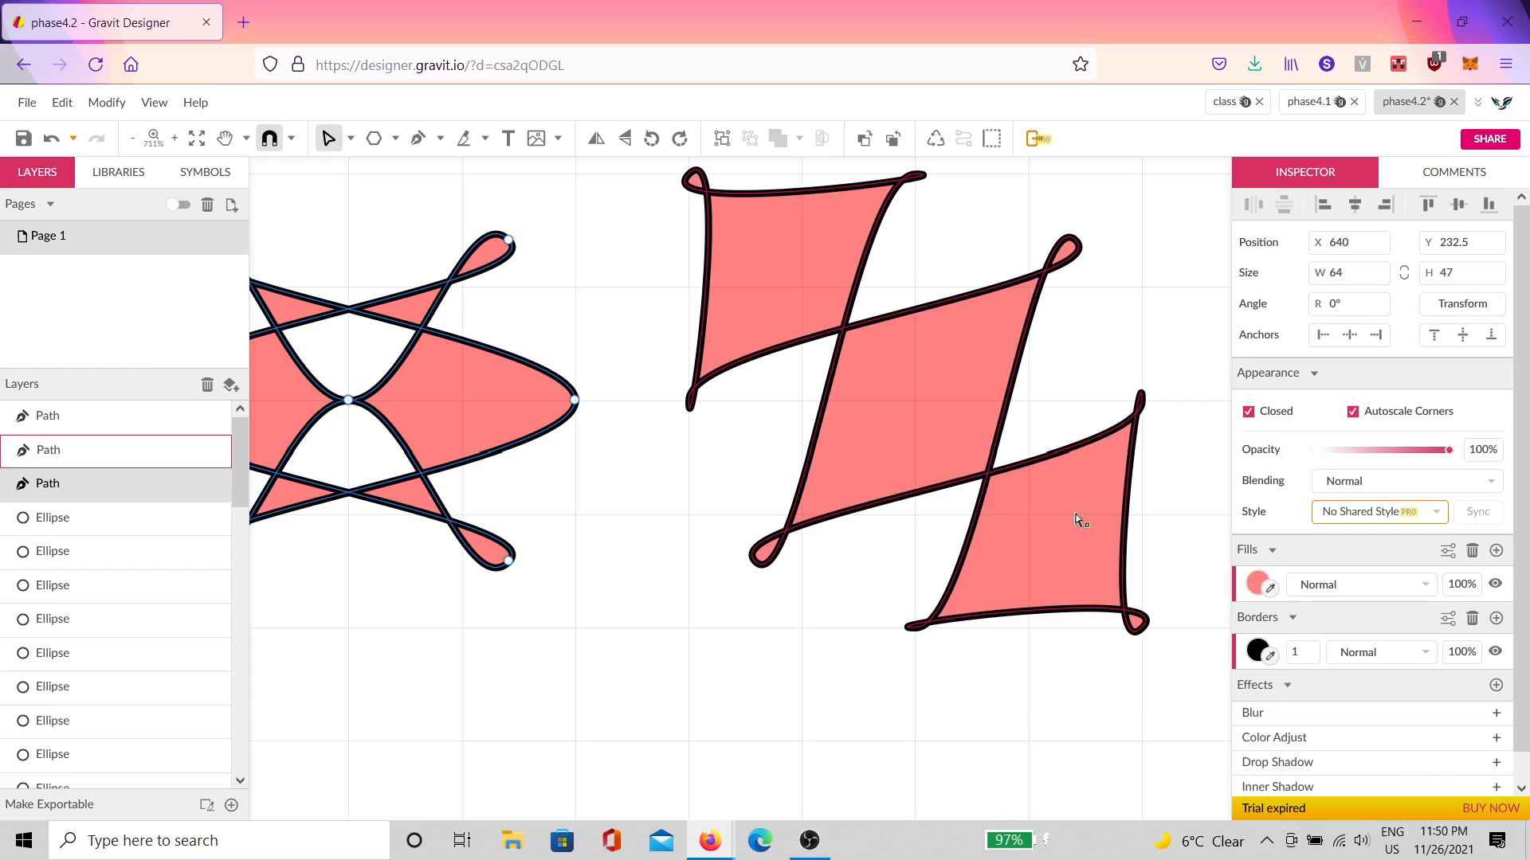
{"action": "left_click", "coordinate": [1102, 404]}
{"action": "scroll", "coordinate": [1102, 404], "scroll_direction": "down", "scroll_amount": 5}
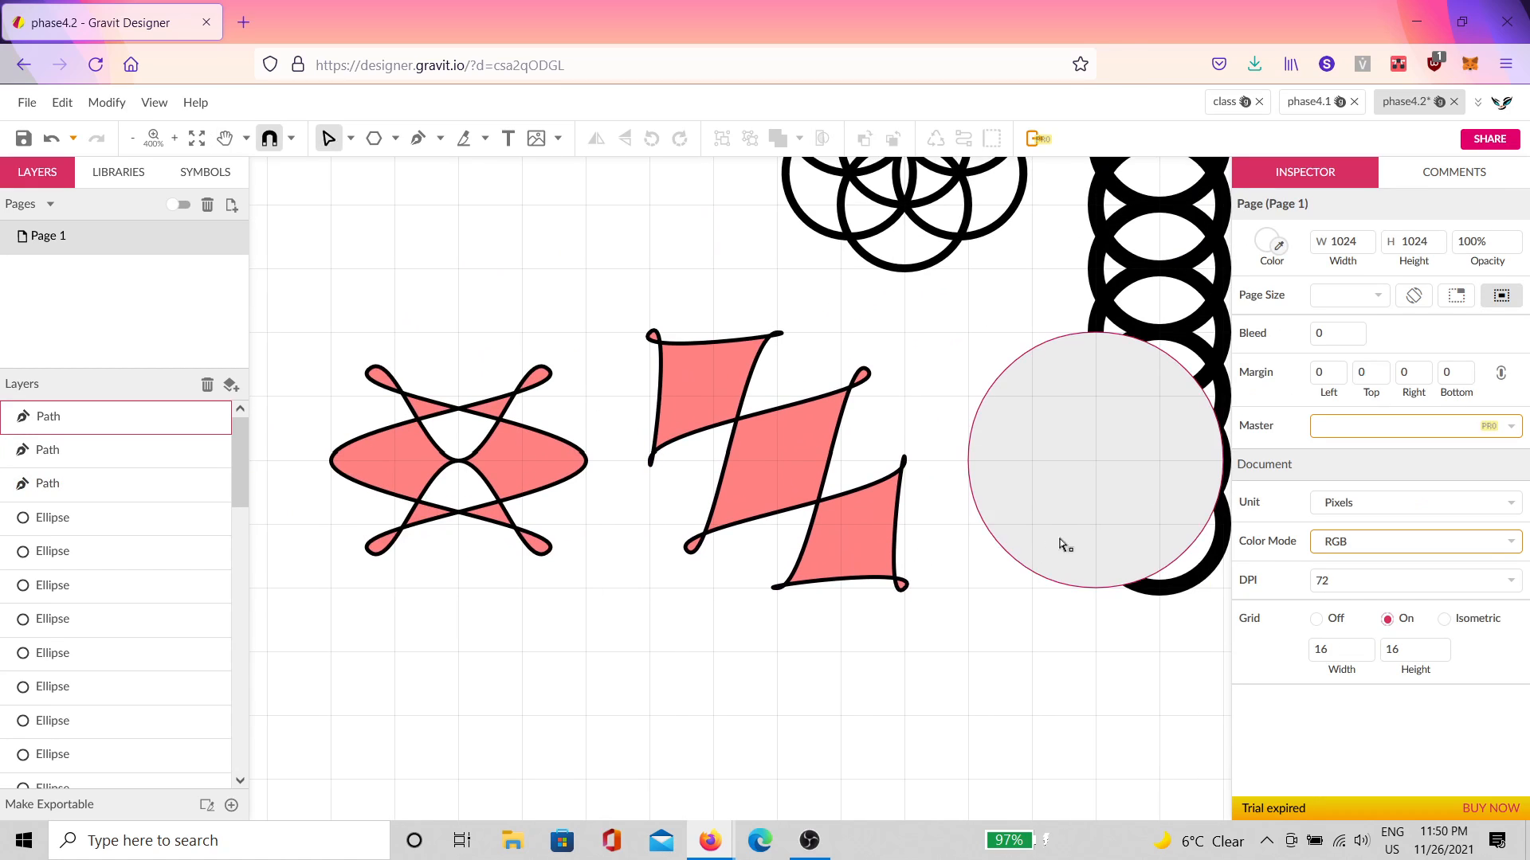
Step: Move the next grey circle below the finished shapes and duplicate it beside the original
{"action": "left_click", "coordinate": [1075, 545]}
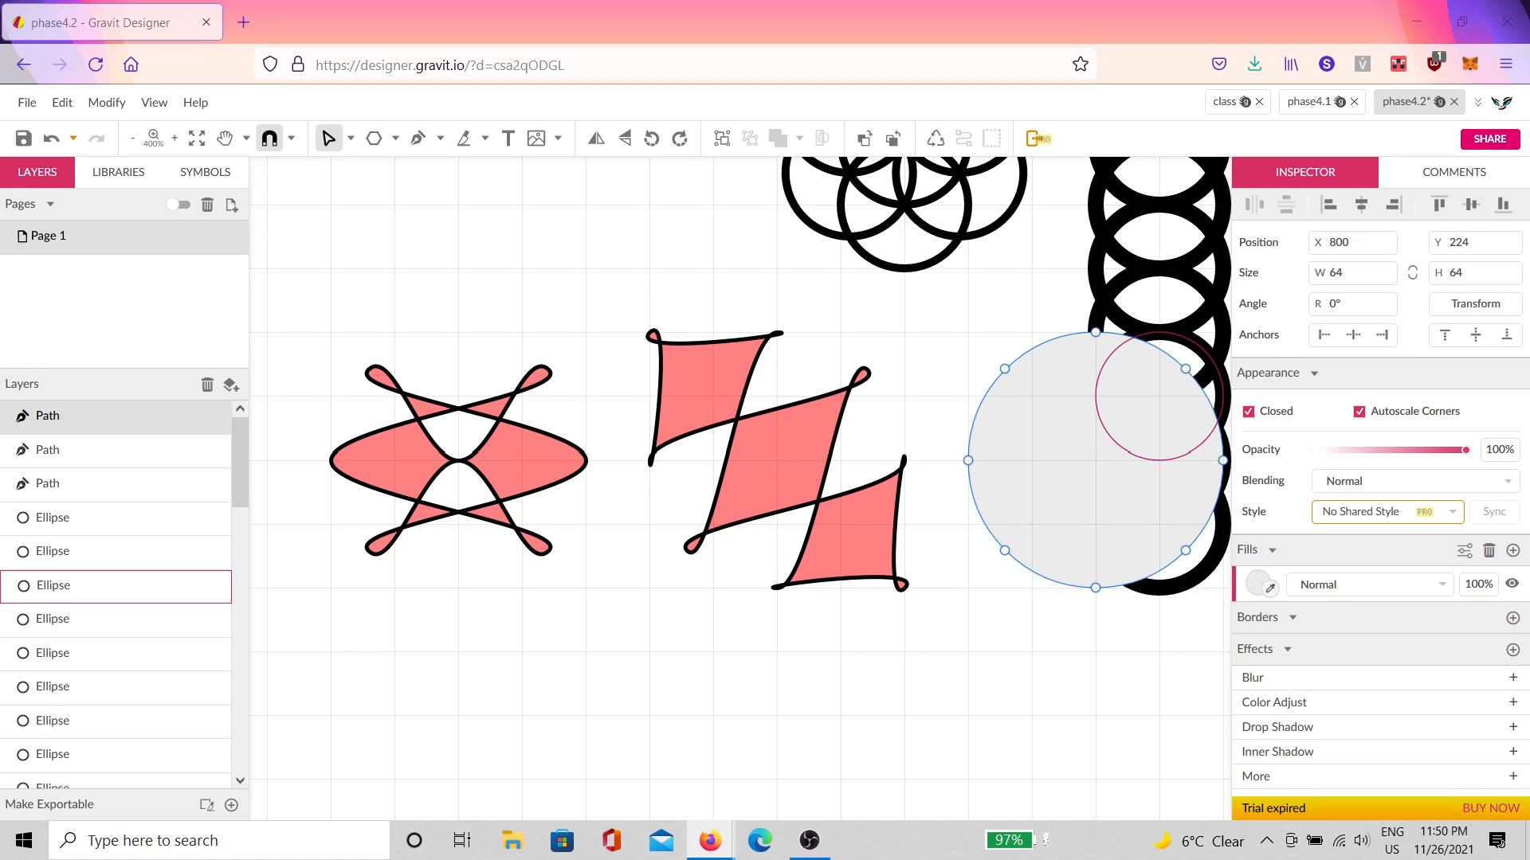
{"action": "left_click_drag", "start_coordinate": [1097, 636], "coordinate": [977, 628]}
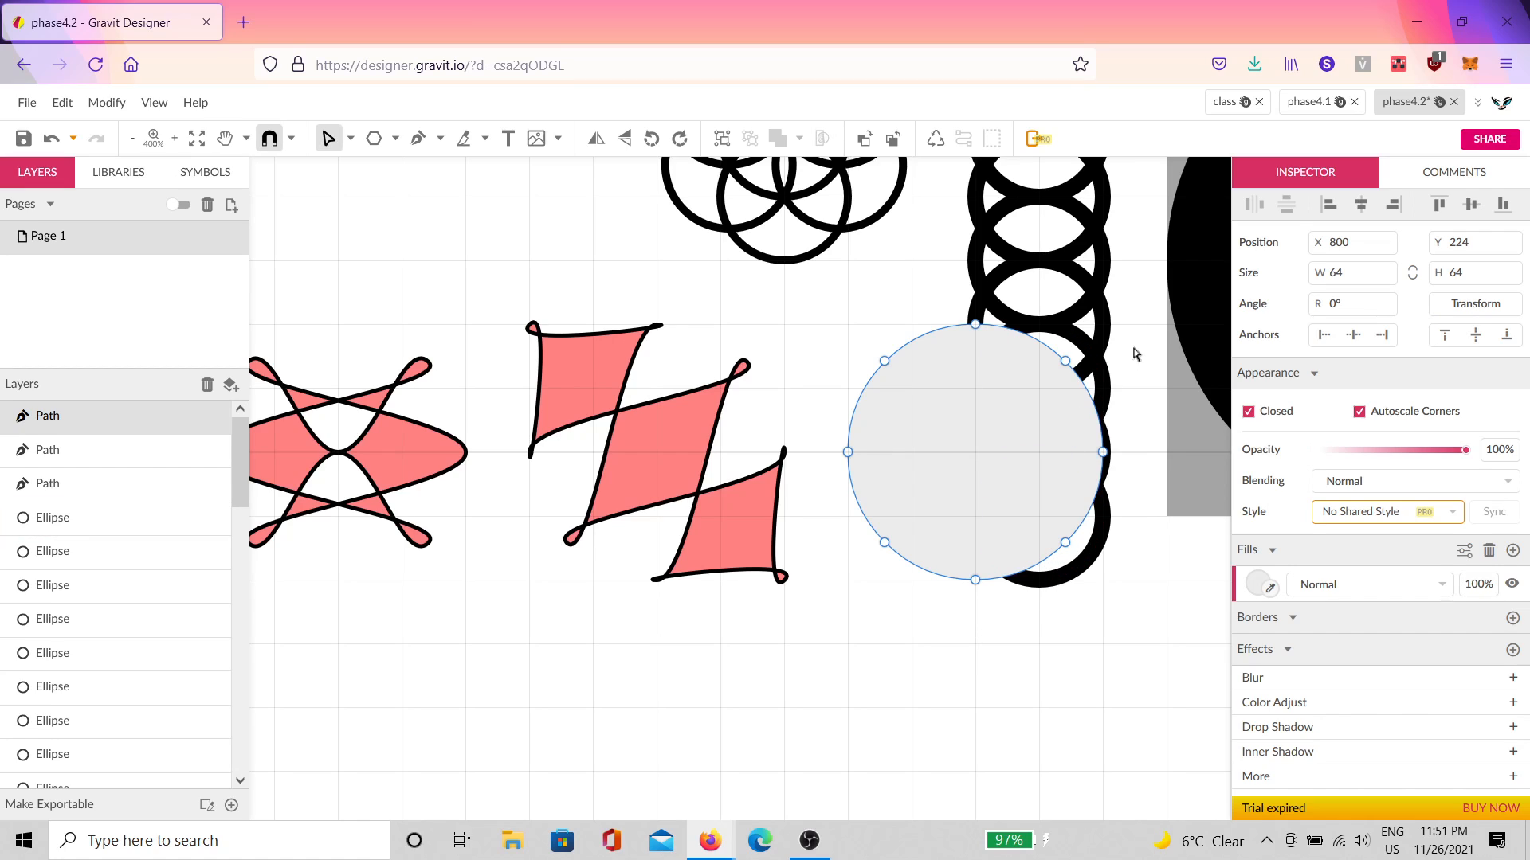
{"action": "left_click_drag", "start_coordinate": [1135, 643], "coordinate": [827, 274]}
{"action": "left_click_drag", "start_coordinate": [886, 363], "coordinate": [564, 699]}
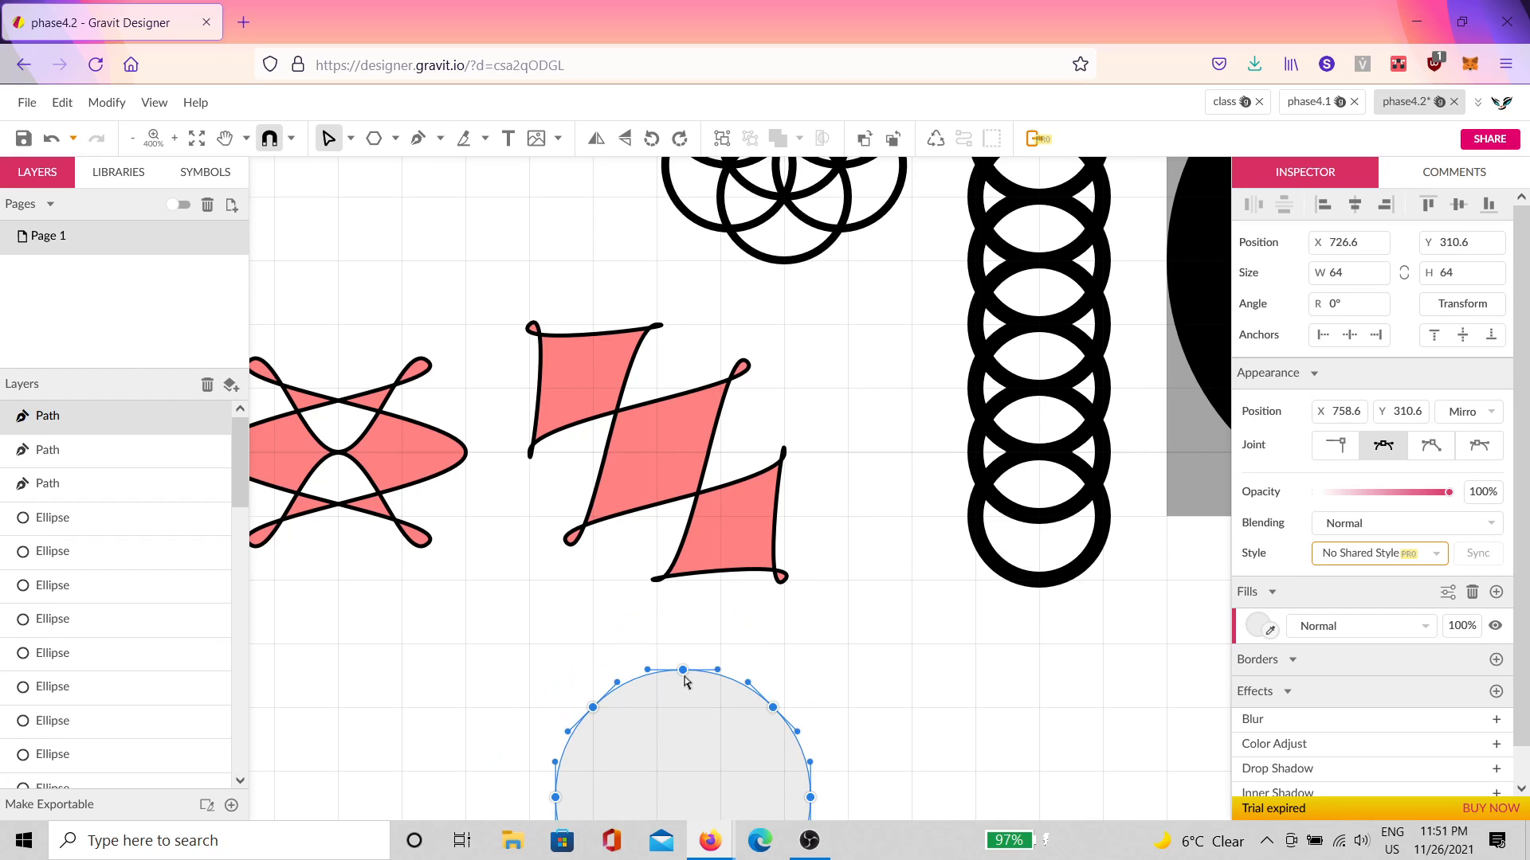
{"action": "left_click_drag", "start_coordinate": [660, 665], "coordinate": [657, 664]}
{"action": "key", "text": "space"}
{"action": "left_click_drag", "start_coordinate": [889, 650], "coordinate": [1138, 499]}
{"action": "left_click_drag", "start_coordinate": [911, 494], "coordinate": [594, 501]}
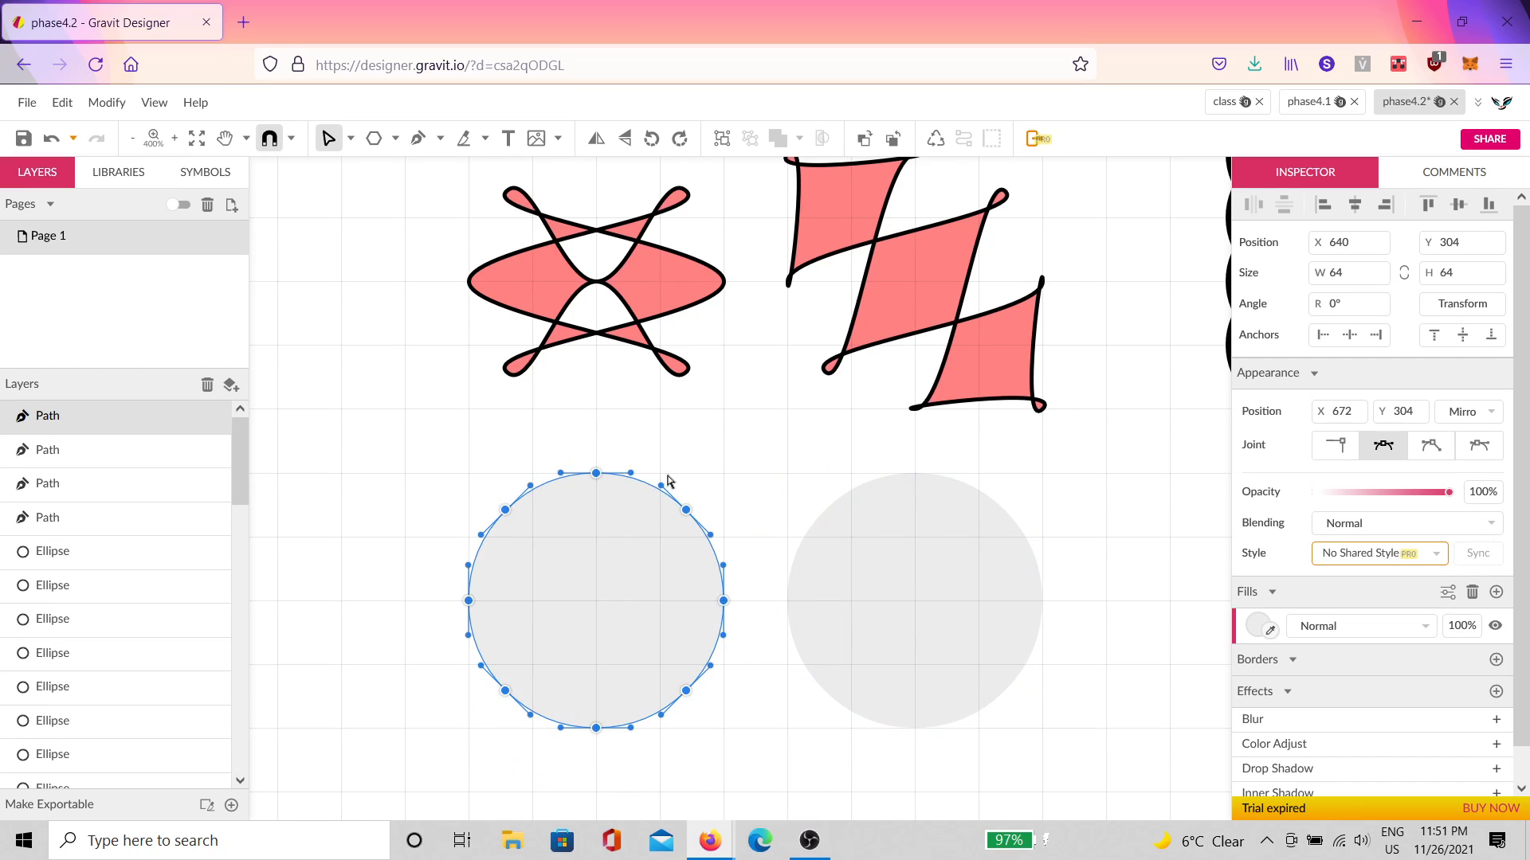
{"action": "left_click", "coordinate": [984, 550]}
{"action": "left_click", "coordinate": [966, 549]}
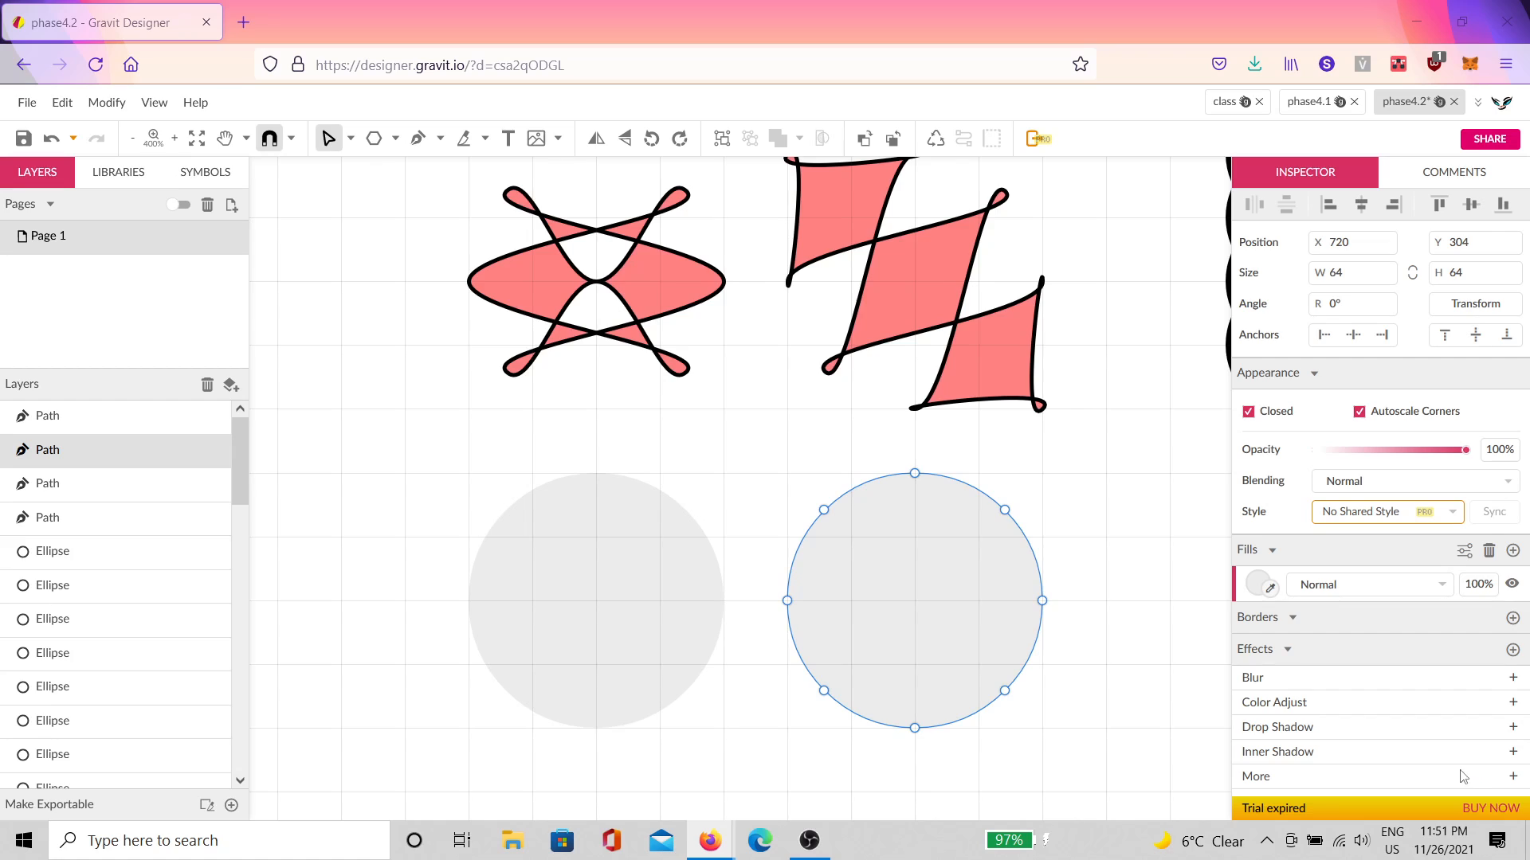
Step: Save the drawing, close the phase4.1 document, and select the circle's eight nodes
{"action": "left_click", "coordinate": [23, 138]}
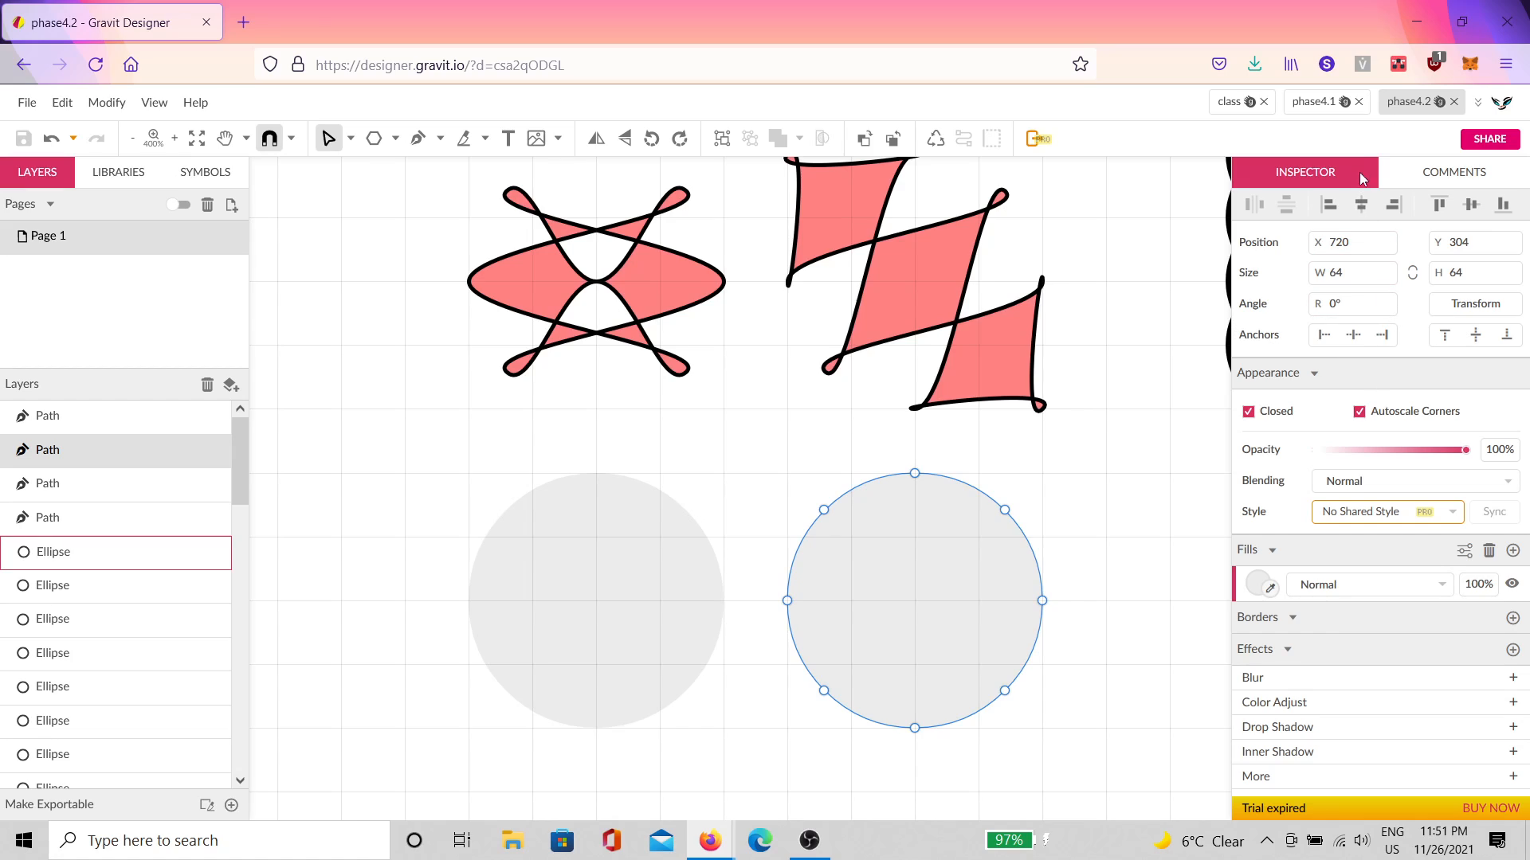
{"action": "left_click", "coordinate": [1359, 101]}
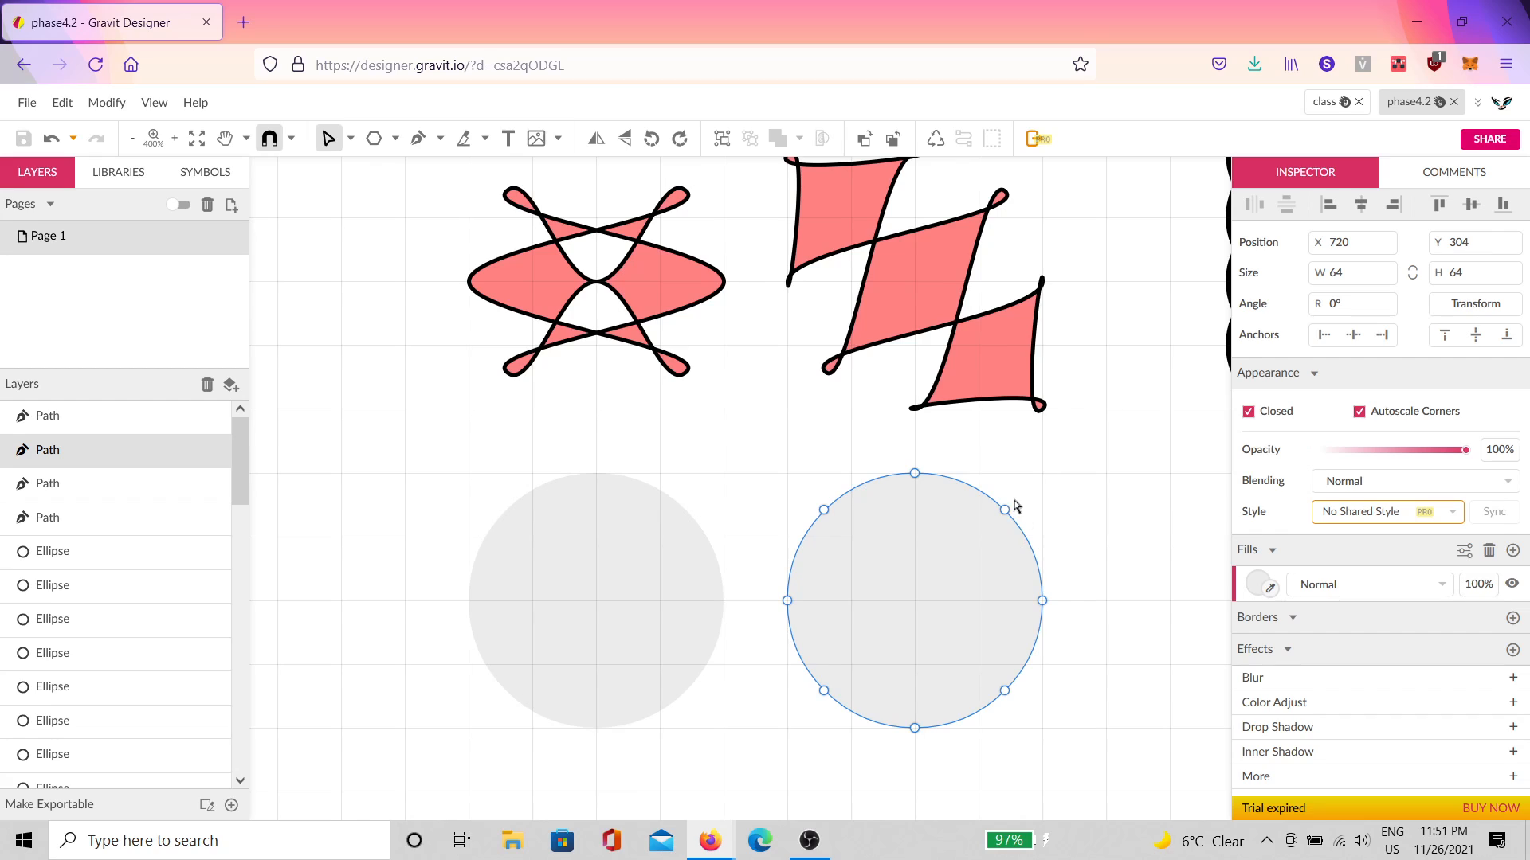
{"action": "left_click_drag", "start_coordinate": [1085, 455], "coordinate": [796, 773]}
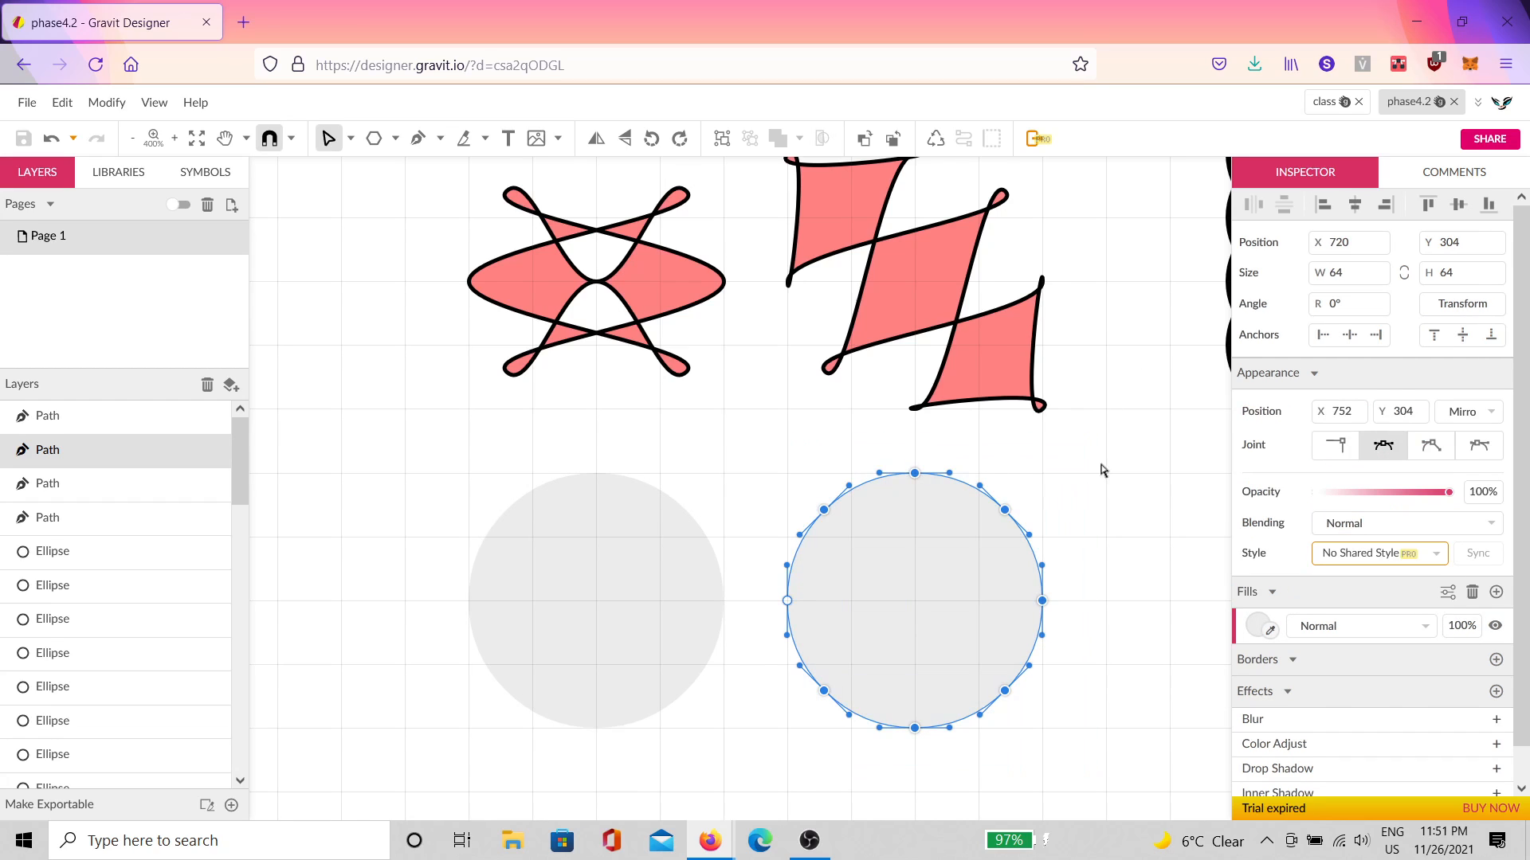
{"action": "left_click_drag", "start_coordinate": [1120, 421], "coordinate": [772, 753]}
{"action": "left_click", "coordinate": [1116, 475]}
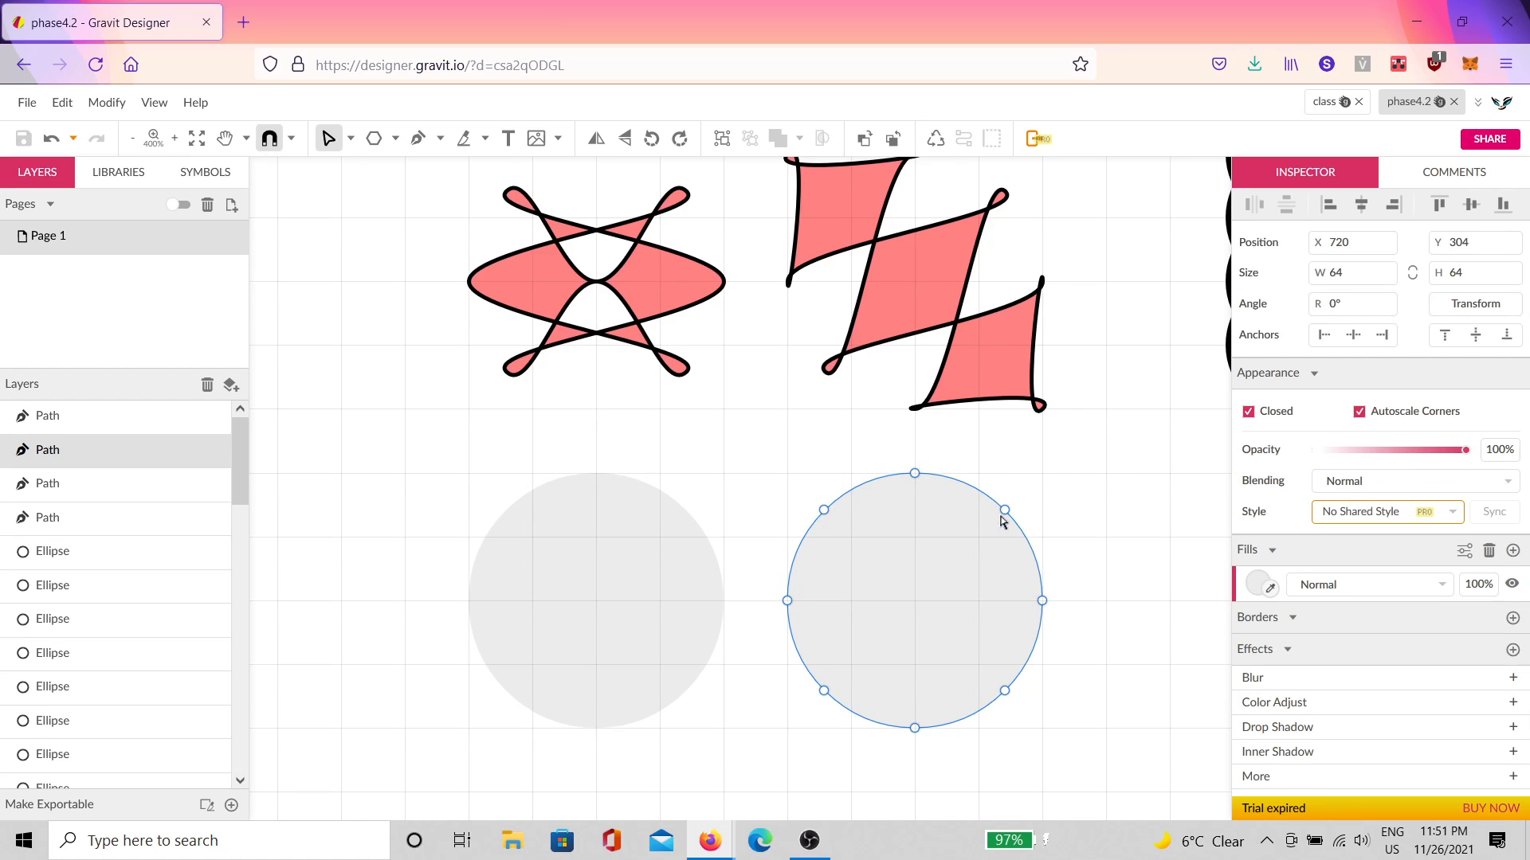
Step: Pull the diagonal corner nodes outward and swap them across the circle into crossing loops
{"action": "left_click", "coordinate": [1005, 511]}
{"action": "left_click_drag", "start_coordinate": [1005, 511], "coordinate": [1042, 473]}
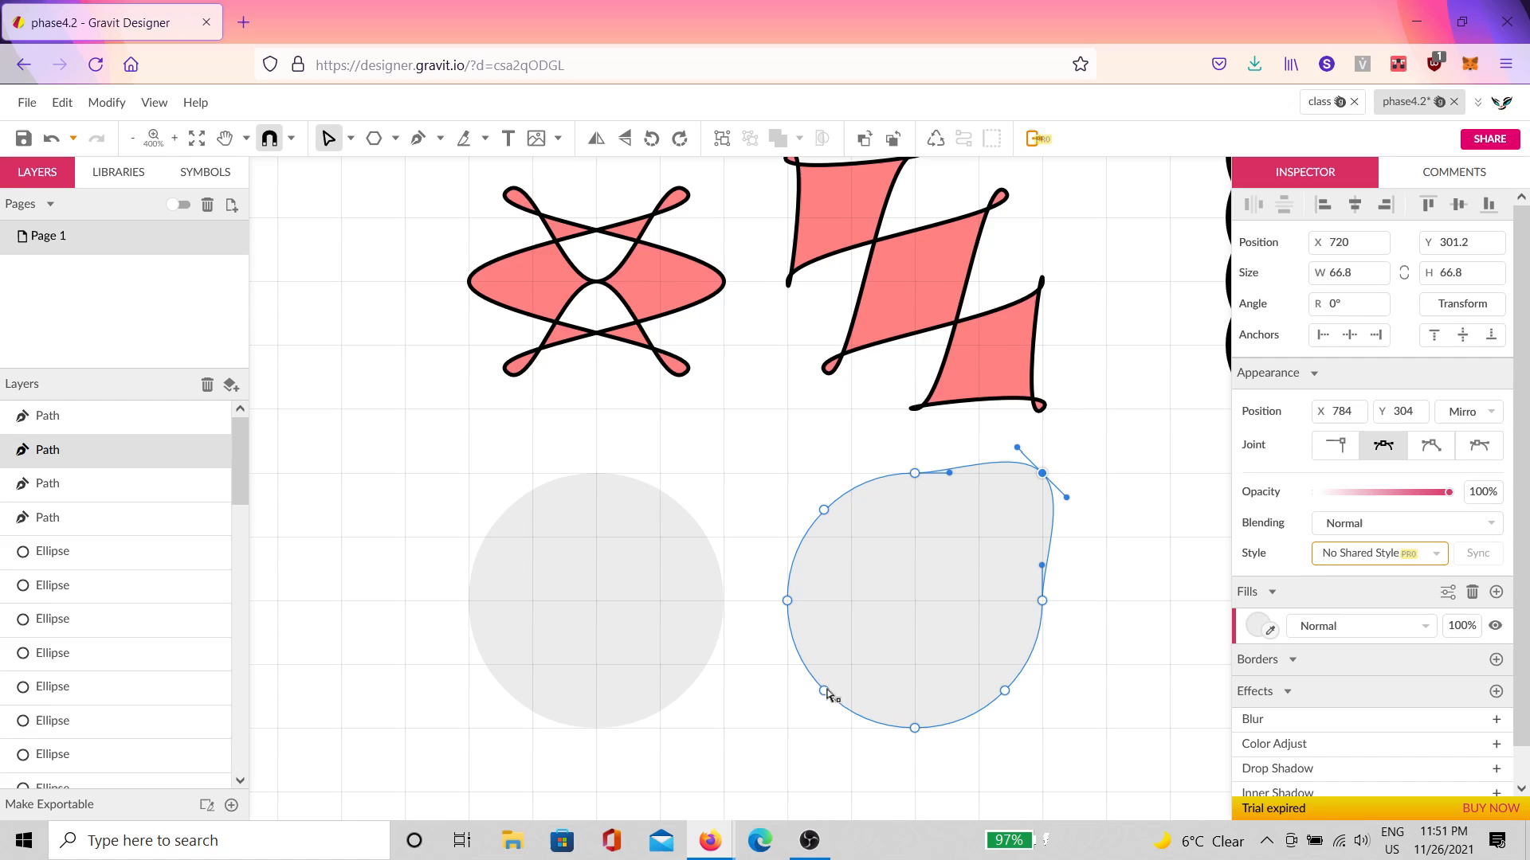
{"action": "left_click", "coordinate": [824, 690]}
{"action": "left_click_drag", "start_coordinate": [828, 695], "coordinate": [792, 733]}
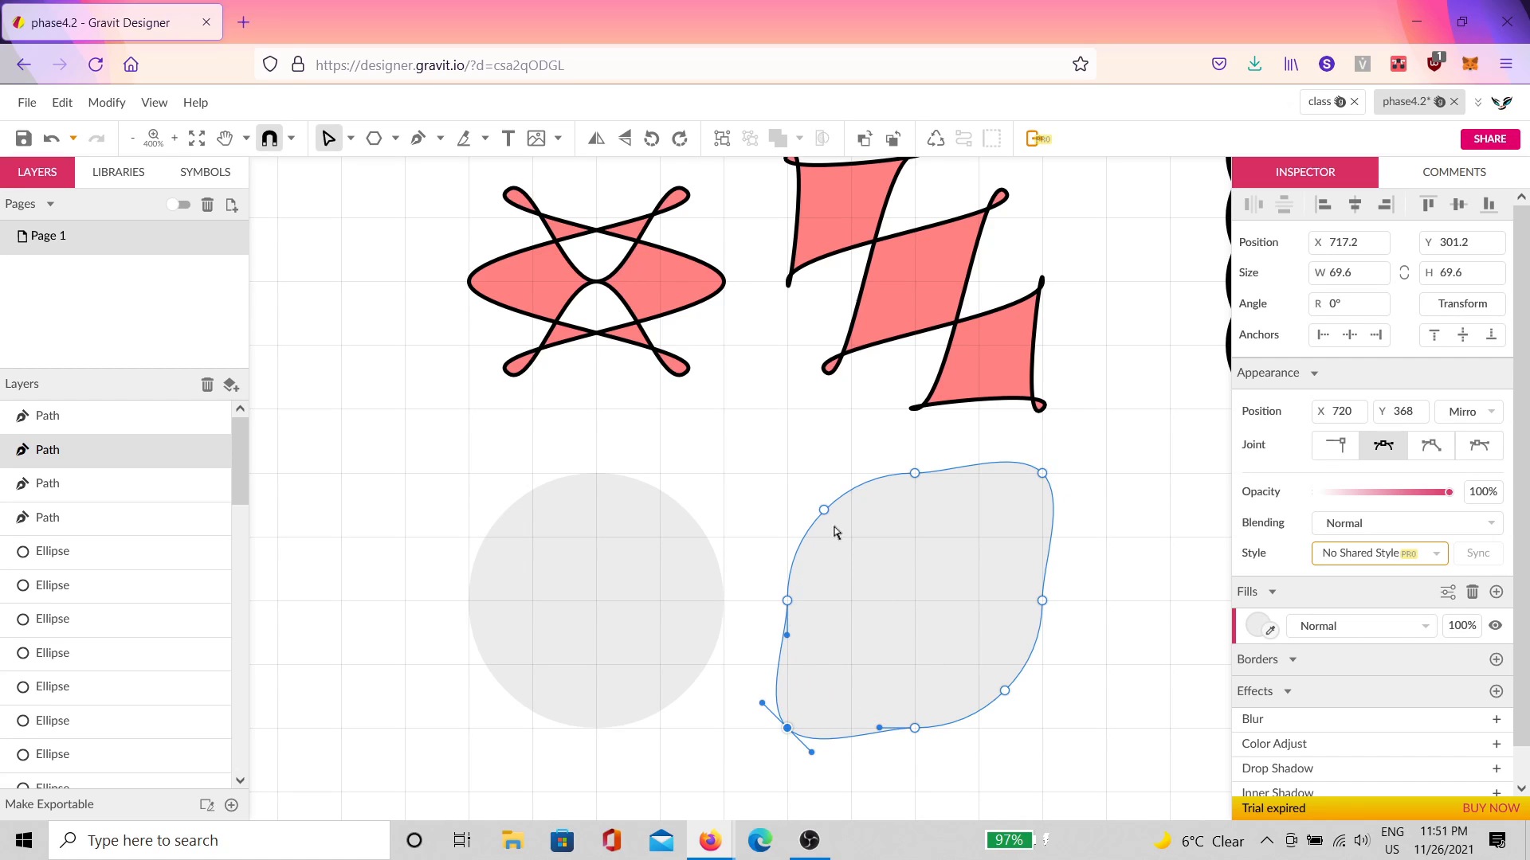
{"action": "left_click_drag", "start_coordinate": [824, 517], "coordinate": [841, 553]}
{"action": "mouse_move", "coordinate": [802, 490]}
{"action": "left_mouse_down"}
{"action": "mouse_move", "coordinate": [1024, 733]}
{"action": "mouse_move", "coordinate": [1007, 693]}
{"action": "mouse_move", "coordinate": [798, 482]}
{"action": "left_mouse_up"}
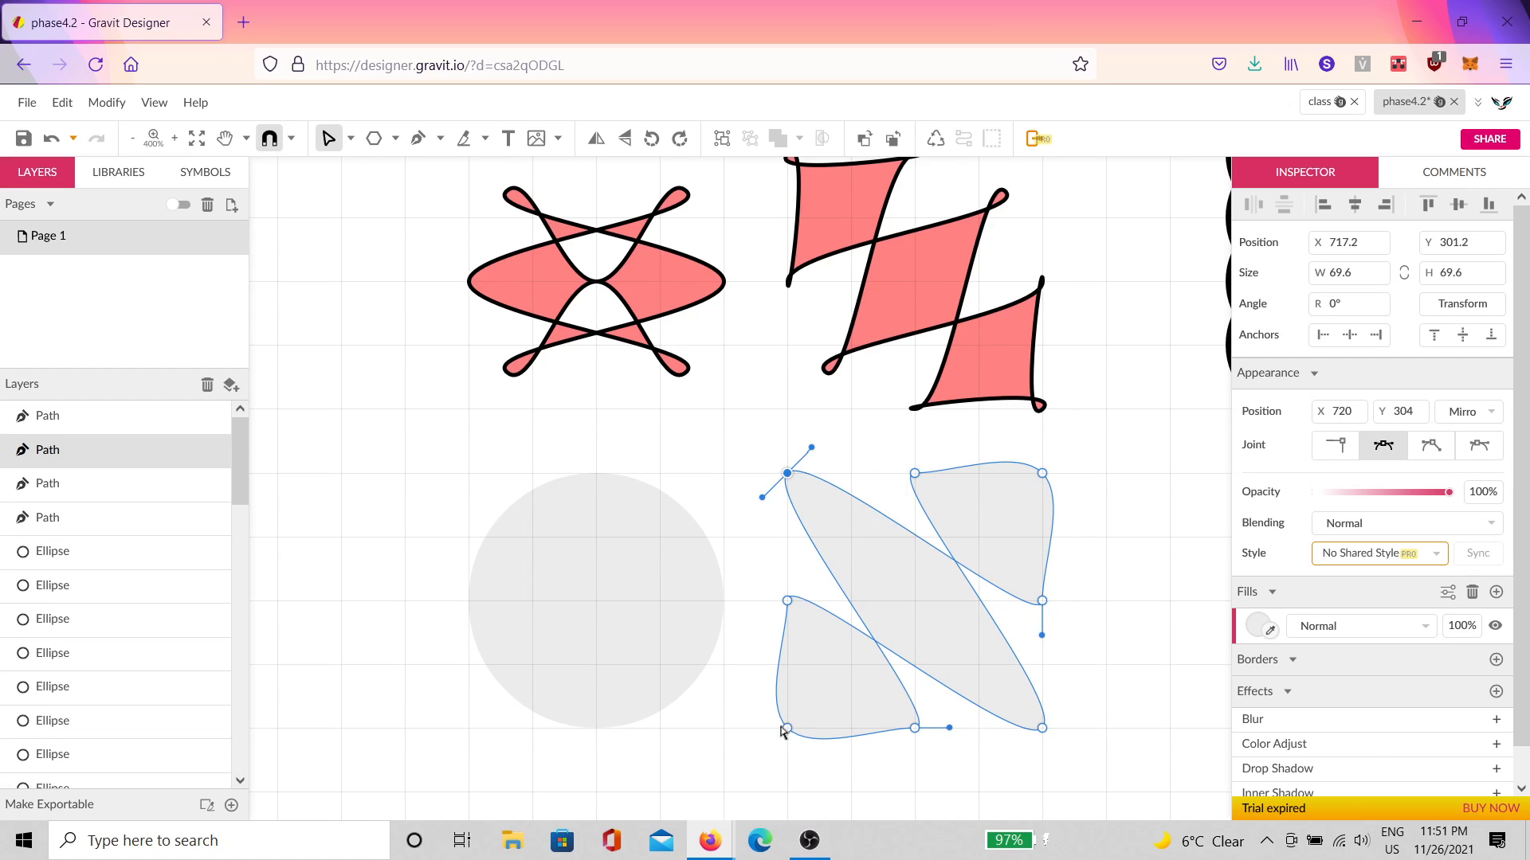
{"action": "left_click_drag", "start_coordinate": [787, 727], "coordinate": [978, 536]}
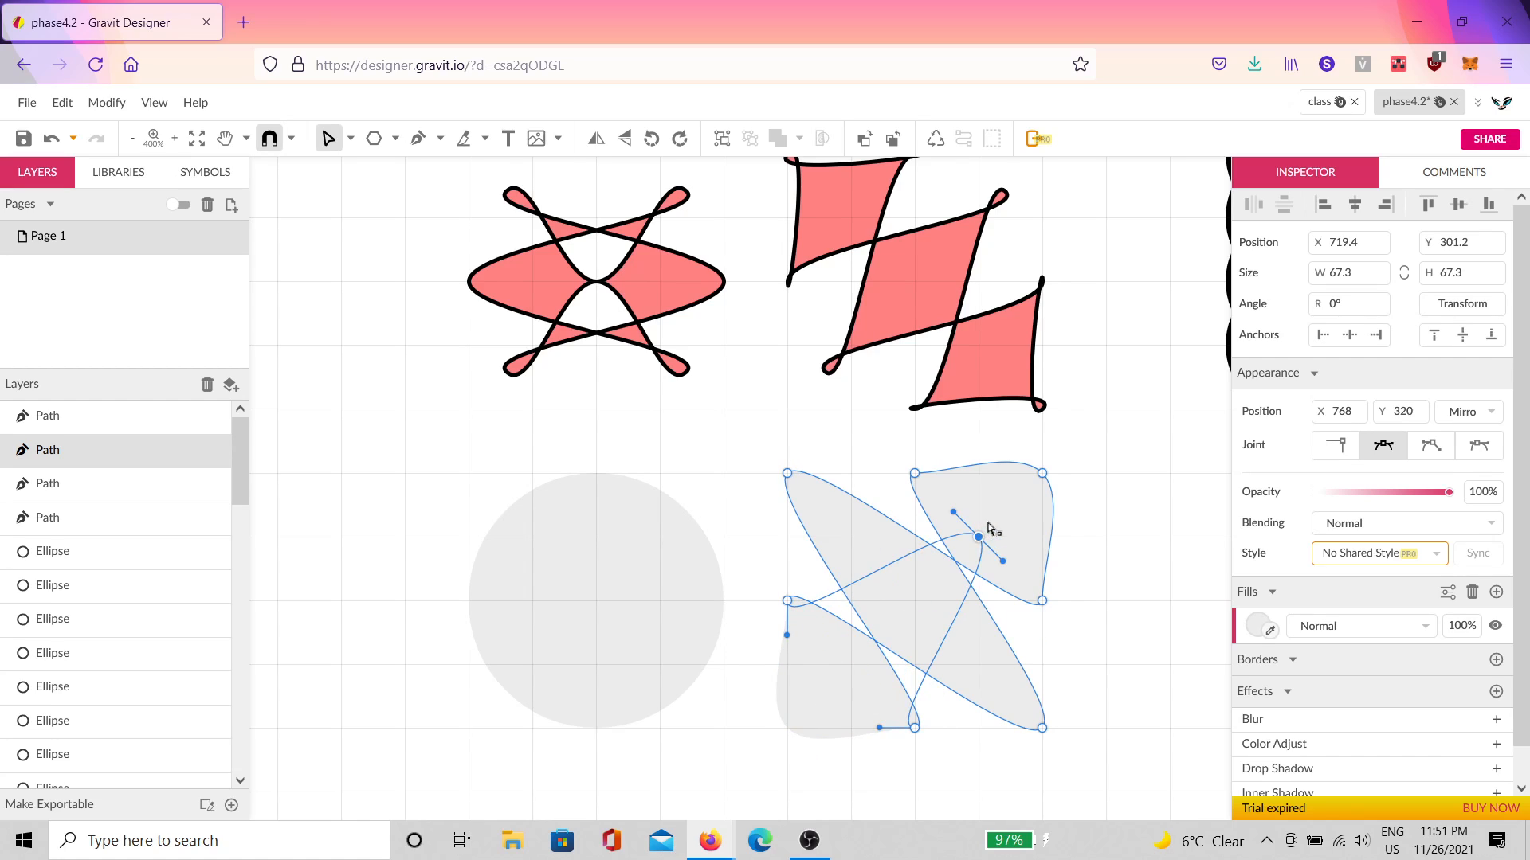
{"action": "left_click", "coordinate": [1043, 475]}
{"action": "left_click_drag", "start_coordinate": [1042, 473], "coordinate": [787, 728]}
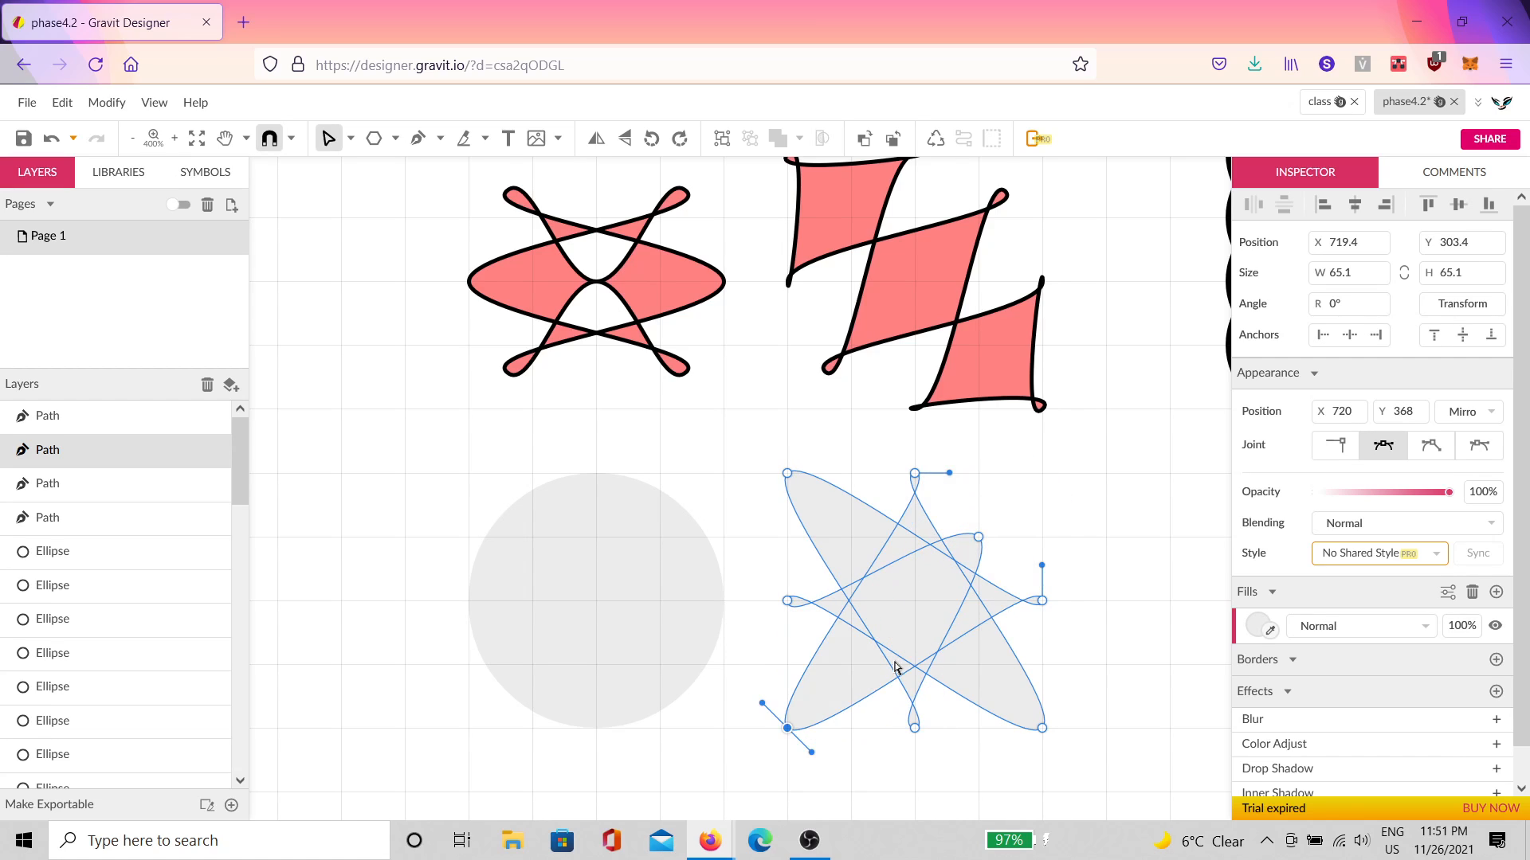
{"action": "left_click", "coordinate": [979, 536]}
{"action": "left_click_drag", "start_coordinate": [985, 540], "coordinate": [1041, 489]}
Step: Rearrange the middle nodes into a notched, folded outline, undoing the long diagonal lobe
{"action": "left_click_drag", "start_coordinate": [1043, 601], "coordinate": [916, 603]}
{"action": "left_click", "coordinate": [800, 598]}
{"action": "left_click_drag", "start_coordinate": [792, 605], "coordinate": [1026, 609]}
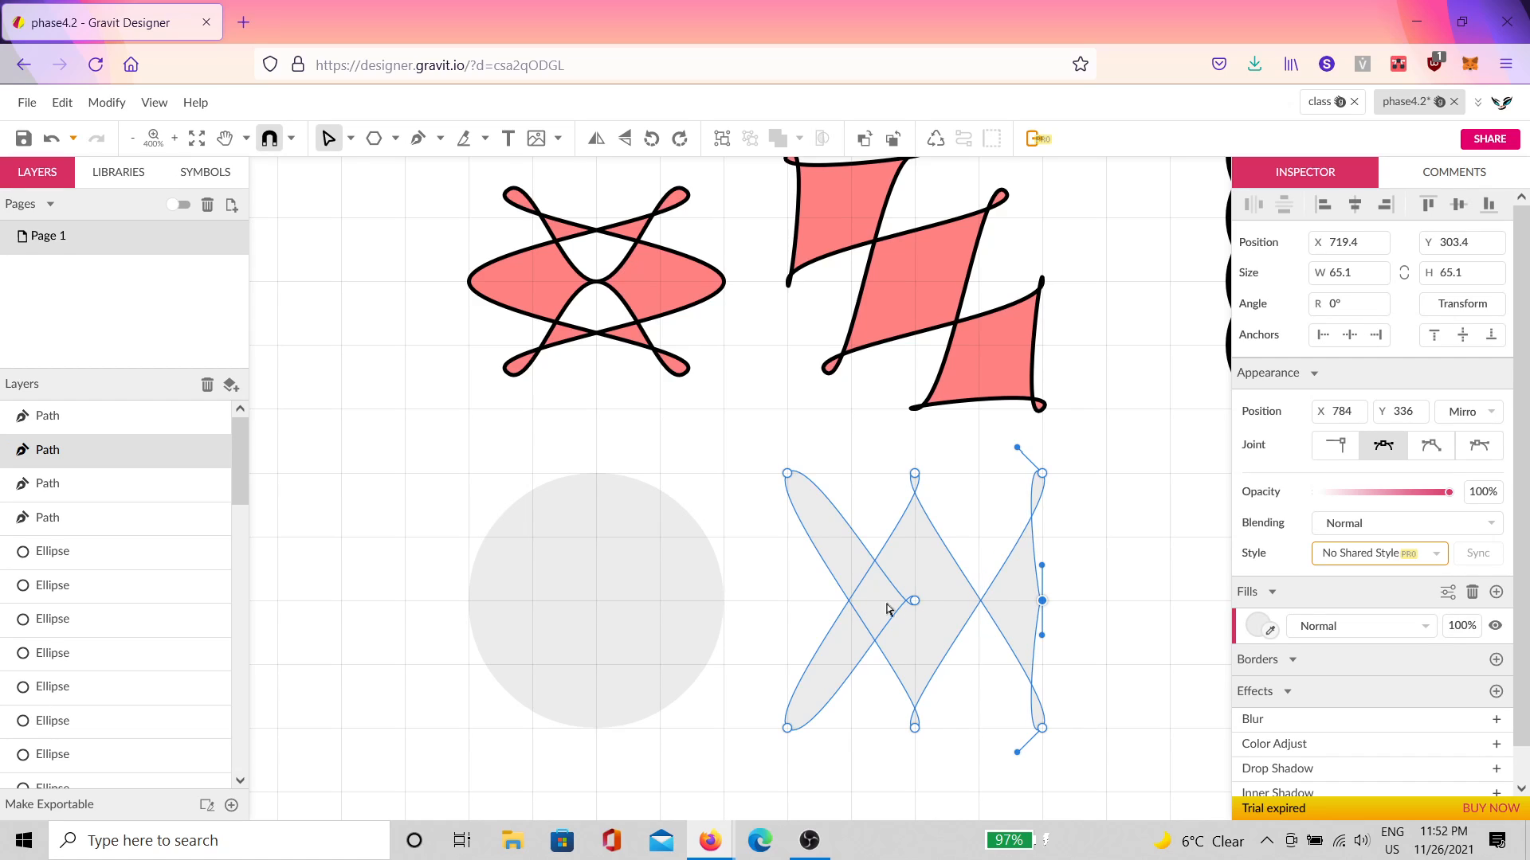
{"action": "left_click_drag", "start_coordinate": [916, 605], "coordinate": [809, 608]}
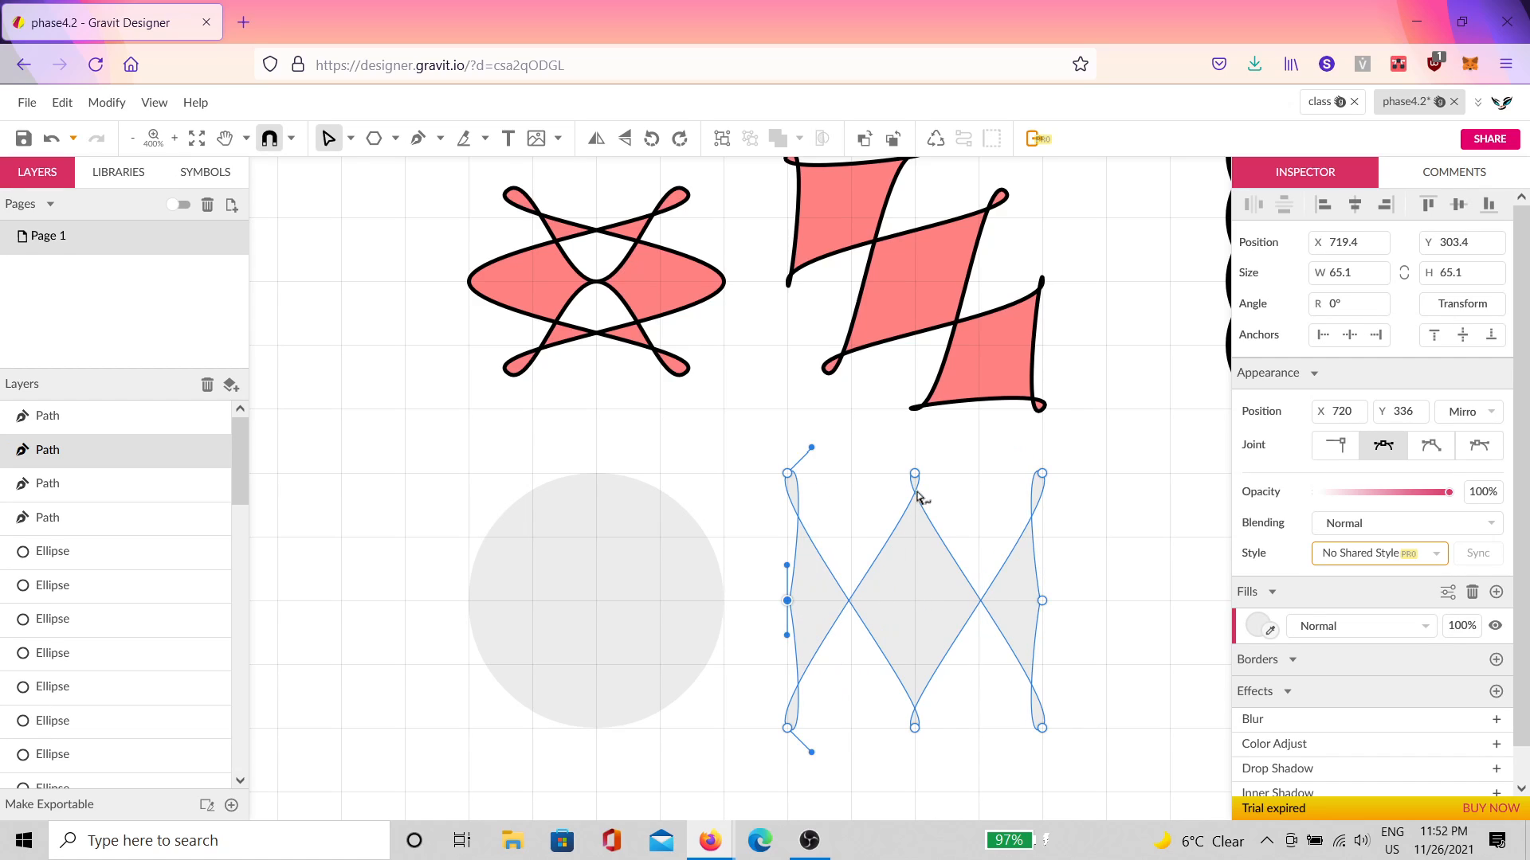
{"action": "left_click_drag", "start_coordinate": [916, 475], "coordinate": [916, 602]}
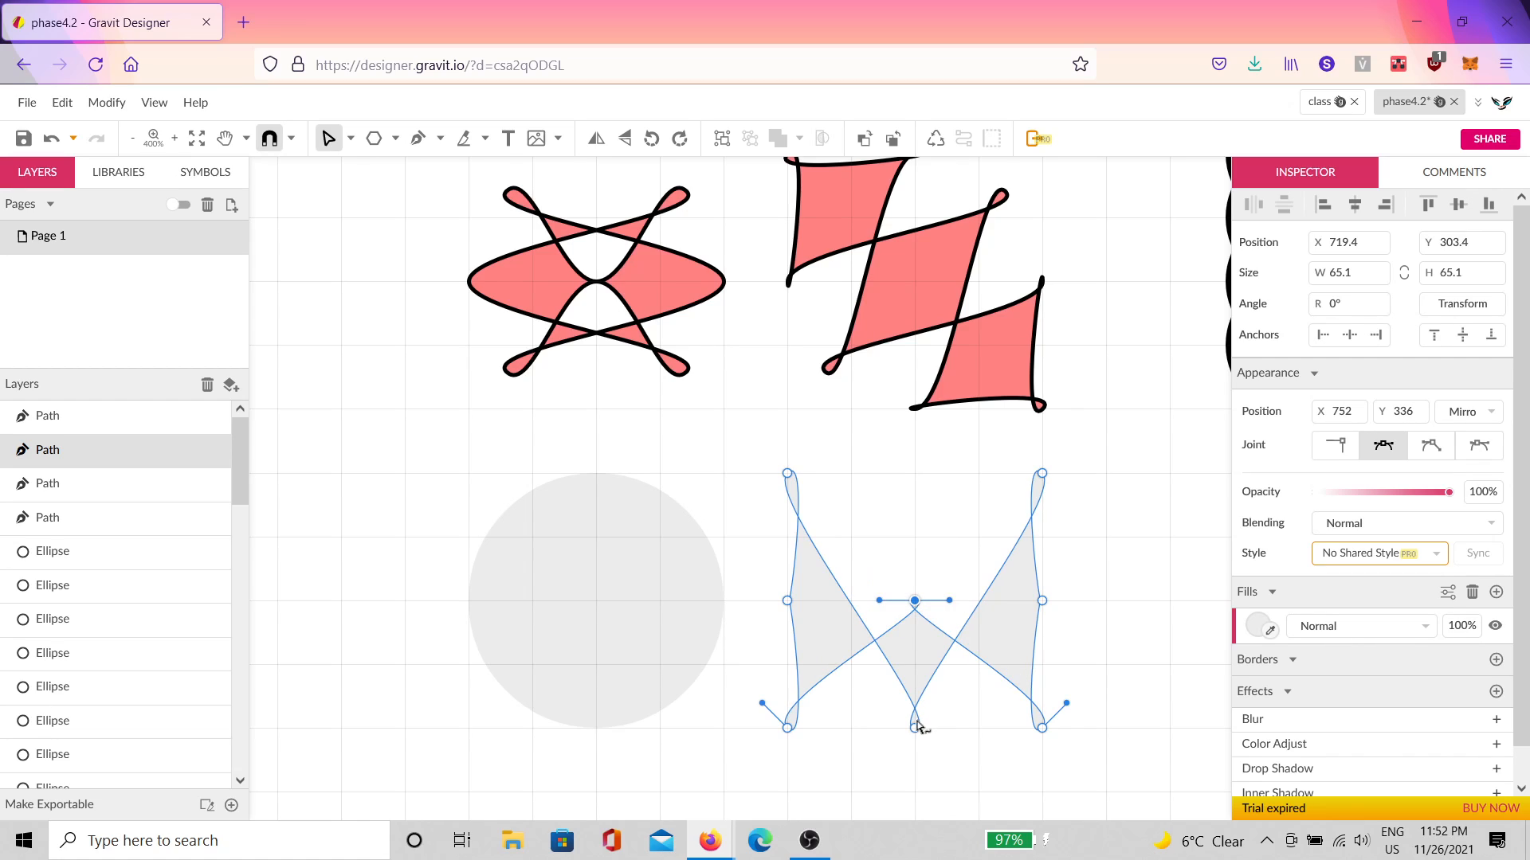
{"action": "left_click_drag", "start_coordinate": [916, 727], "coordinate": [914, 475]}
{"action": "left_click_drag", "start_coordinate": [915, 605], "coordinate": [931, 700]}
{"action": "left_click_drag", "start_coordinate": [1042, 474], "coordinate": [915, 600]}
{"action": "left_click_drag", "start_coordinate": [789, 722], "coordinate": [948, 570]}
{"action": "key", "text": "ctrl+z"}
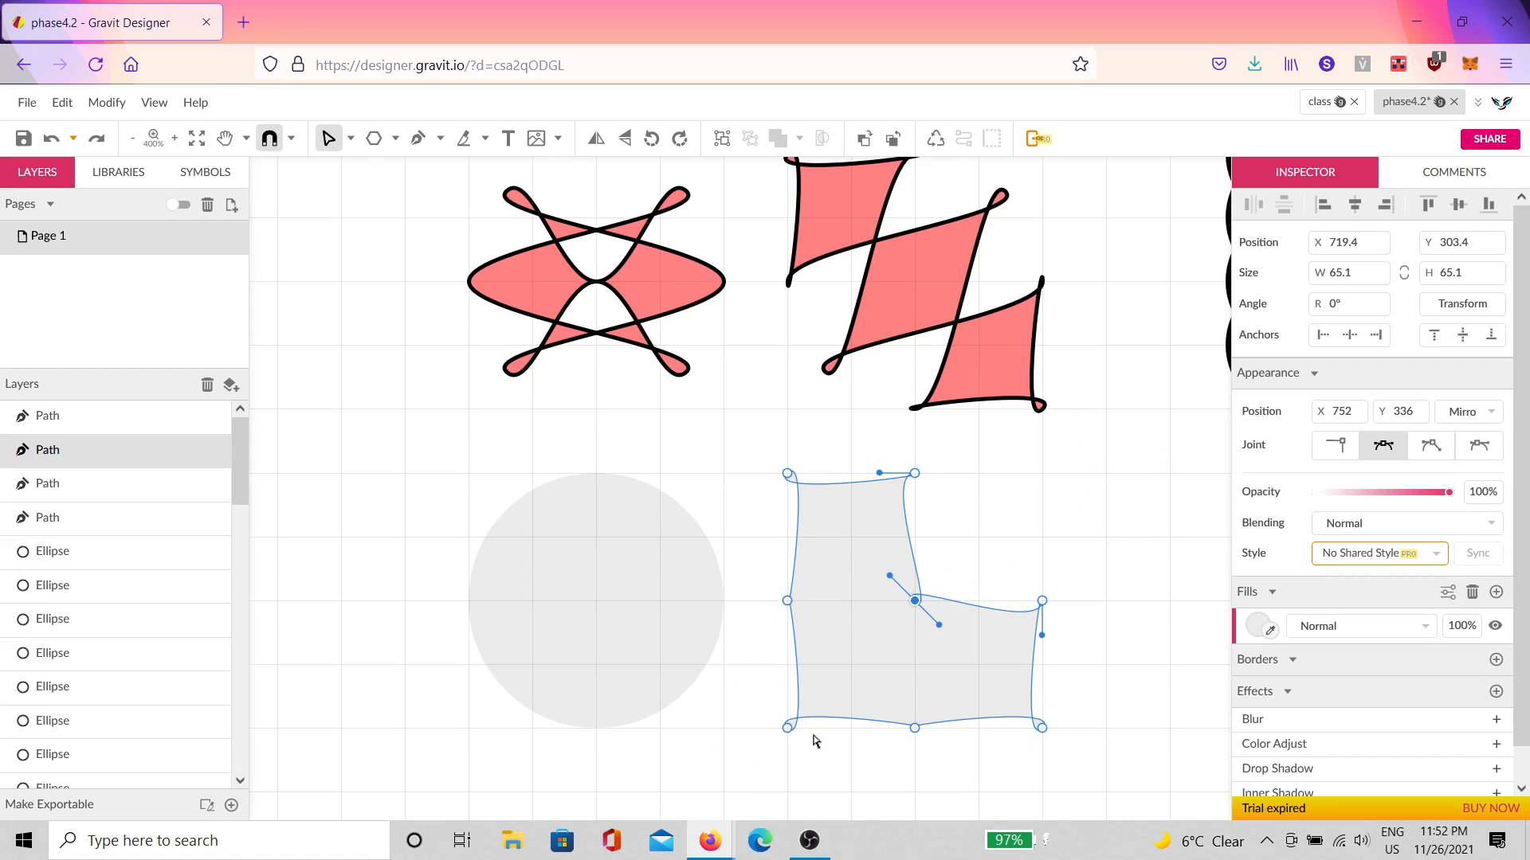
Step: Shuffle the path's corner and middle nodes between grid points, trying zigzag arrangements
{"action": "left_click_drag", "start_coordinate": [789, 722], "coordinate": [1038, 490]}
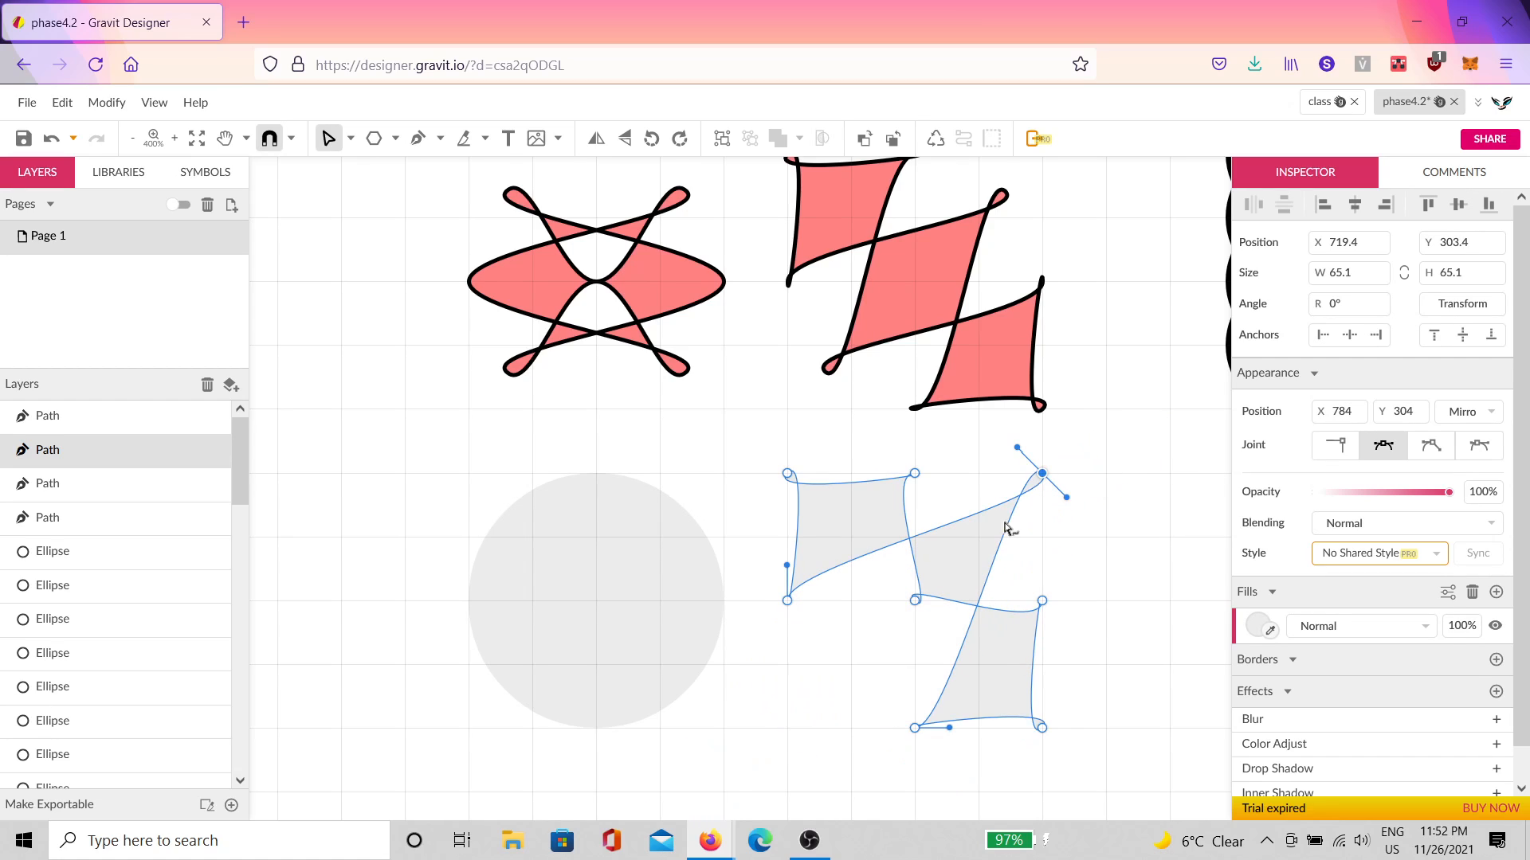
{"action": "left_click_drag", "start_coordinate": [917, 599], "coordinate": [791, 737]}
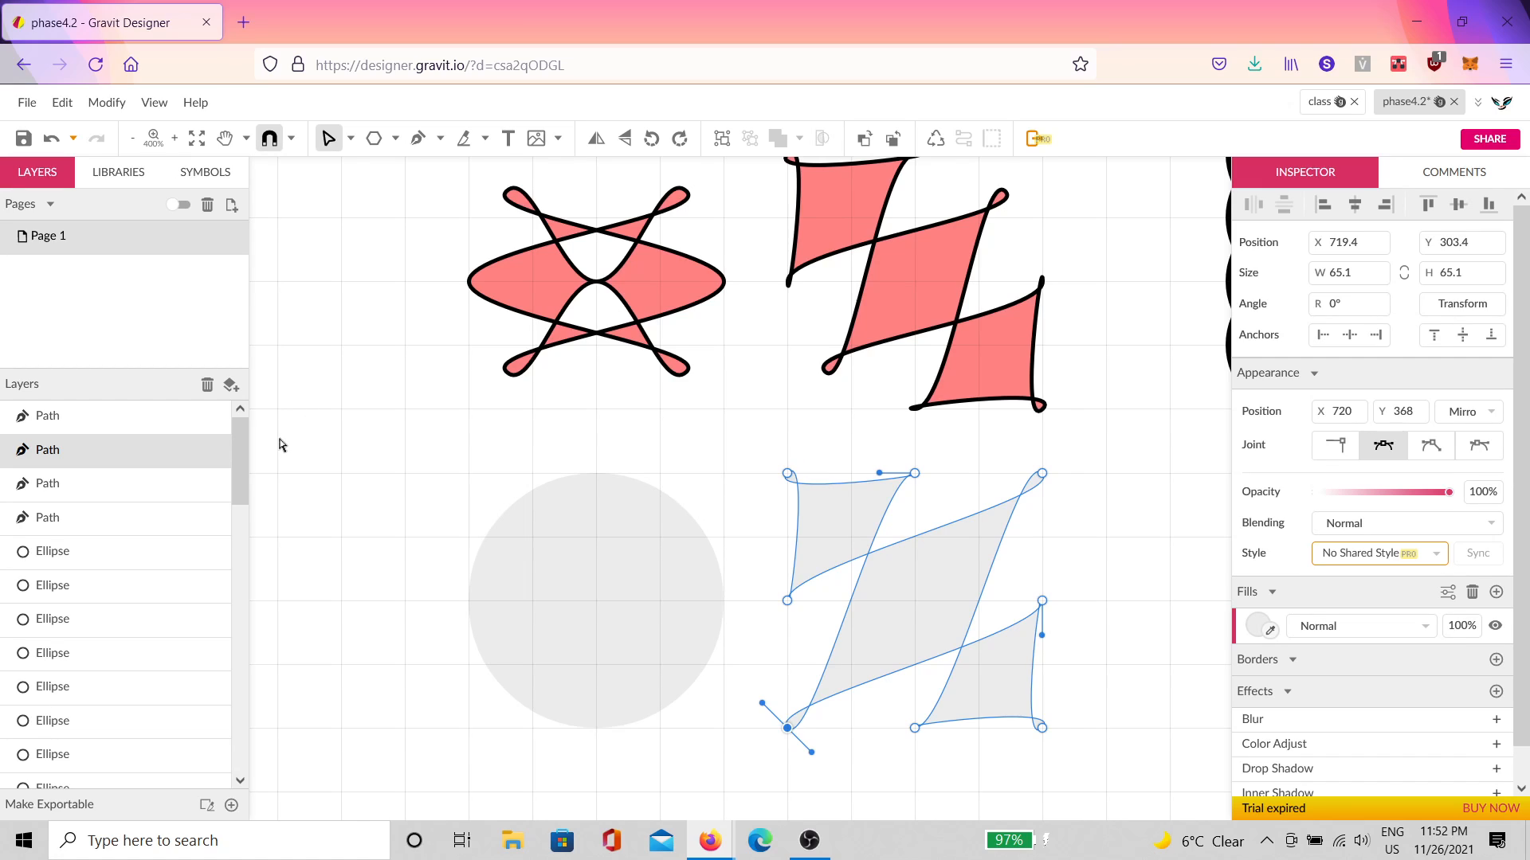
{"action": "left_click", "coordinate": [1042, 473]}
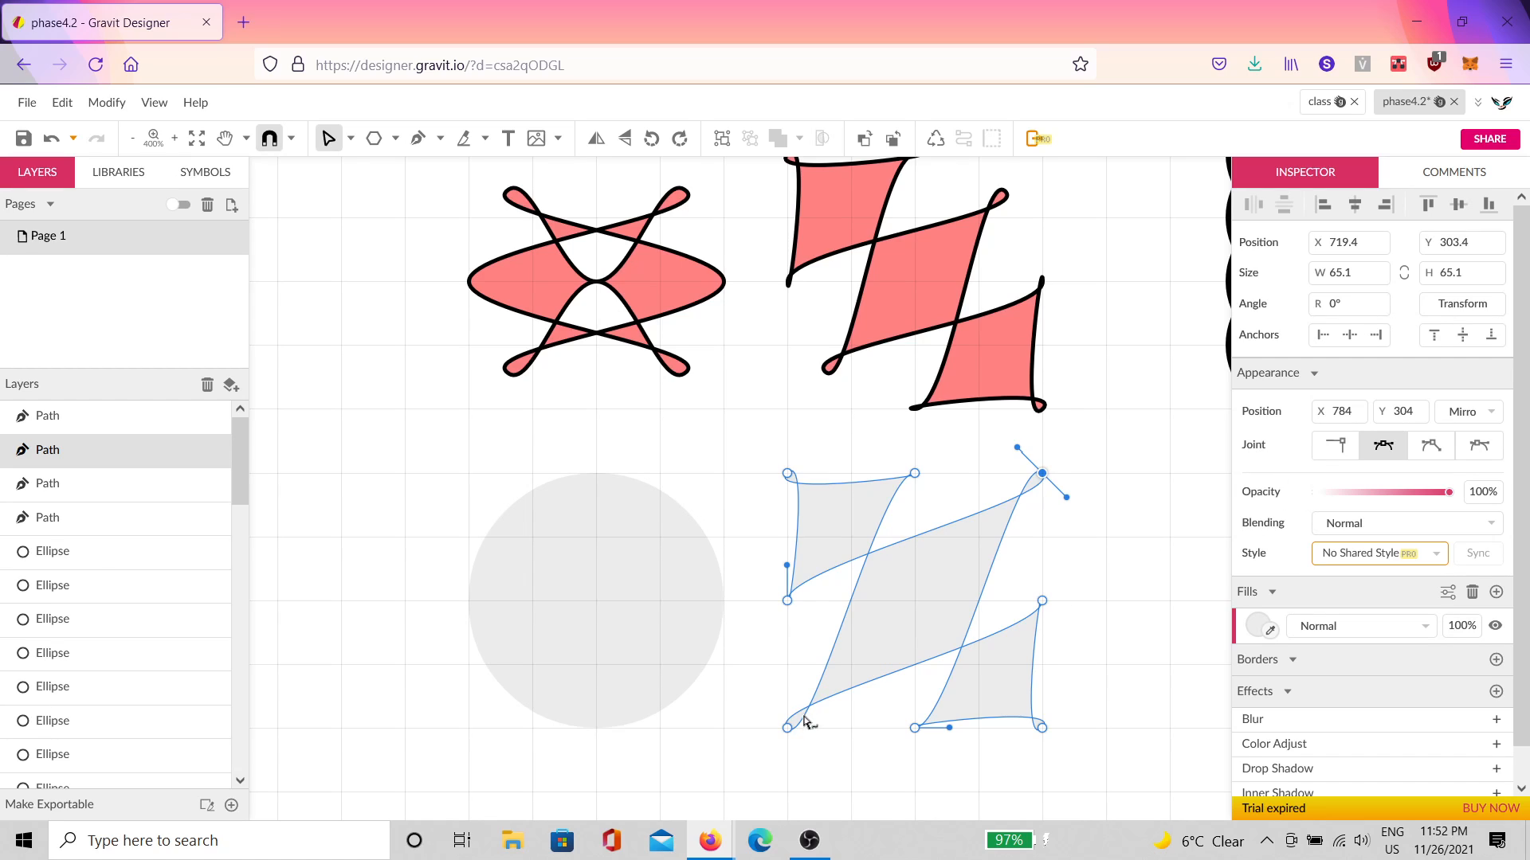
{"action": "mouse_move", "coordinate": [787, 602]}
{"action": "left_mouse_down"}
{"action": "mouse_move", "coordinate": [978, 607]}
{"action": "mouse_move", "coordinate": [1035, 581]}
{"action": "mouse_move", "coordinate": [1042, 560]}
{"action": "mouse_move", "coordinate": [787, 600]}
{"action": "left_mouse_up"}
{"action": "left_click_drag", "start_coordinate": [1044, 542], "coordinate": [1048, 599]}
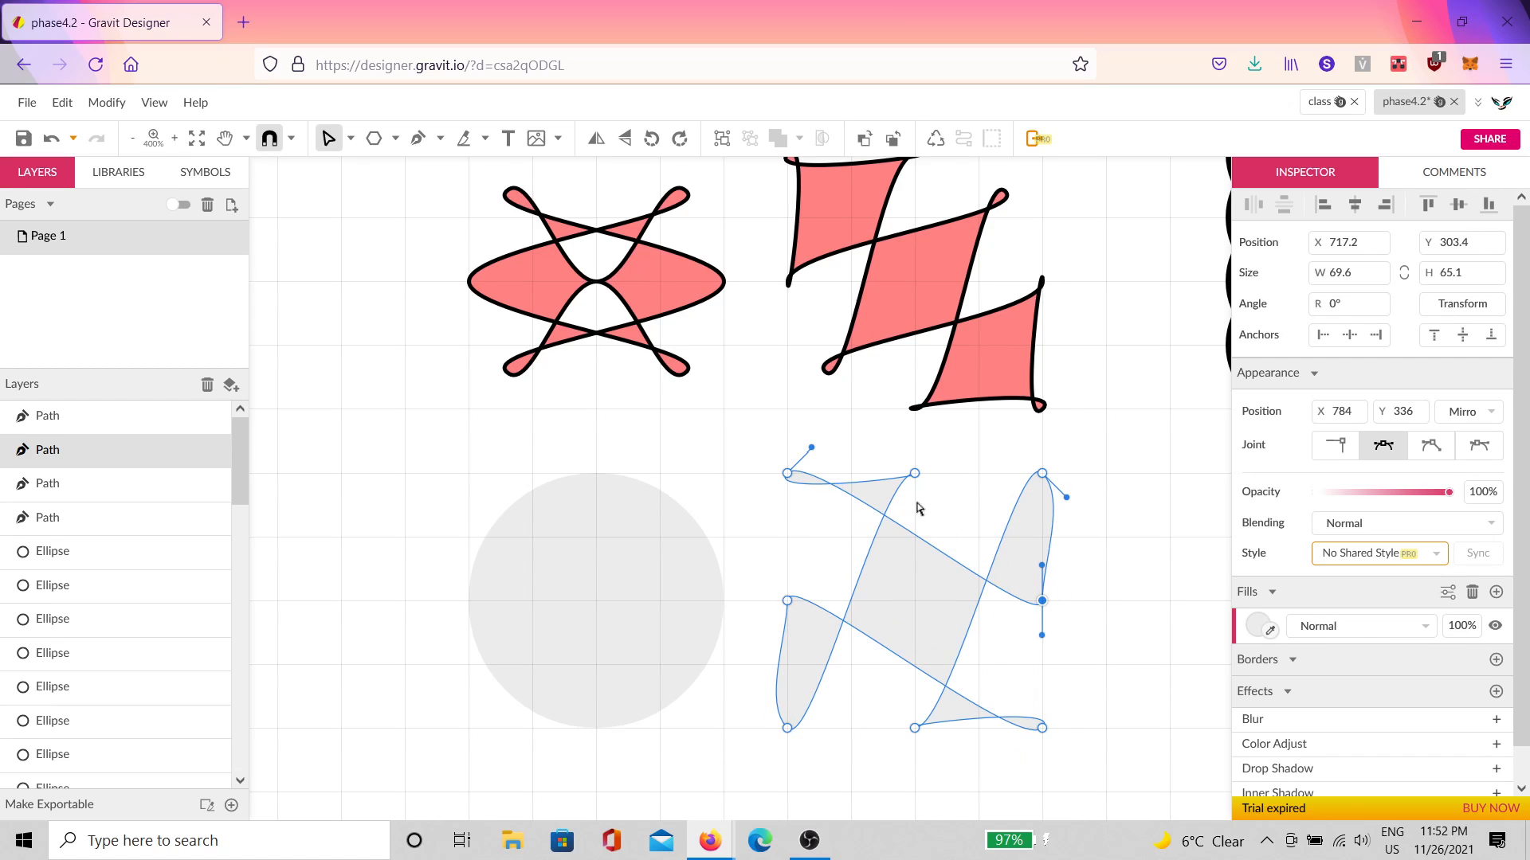
{"action": "left_click_drag", "start_coordinate": [914, 477], "coordinate": [916, 602]}
{"action": "left_click_drag", "start_coordinate": [916, 726], "coordinate": [914, 474]}
{"action": "left_click_drag", "start_coordinate": [918, 604], "coordinate": [918, 729]}
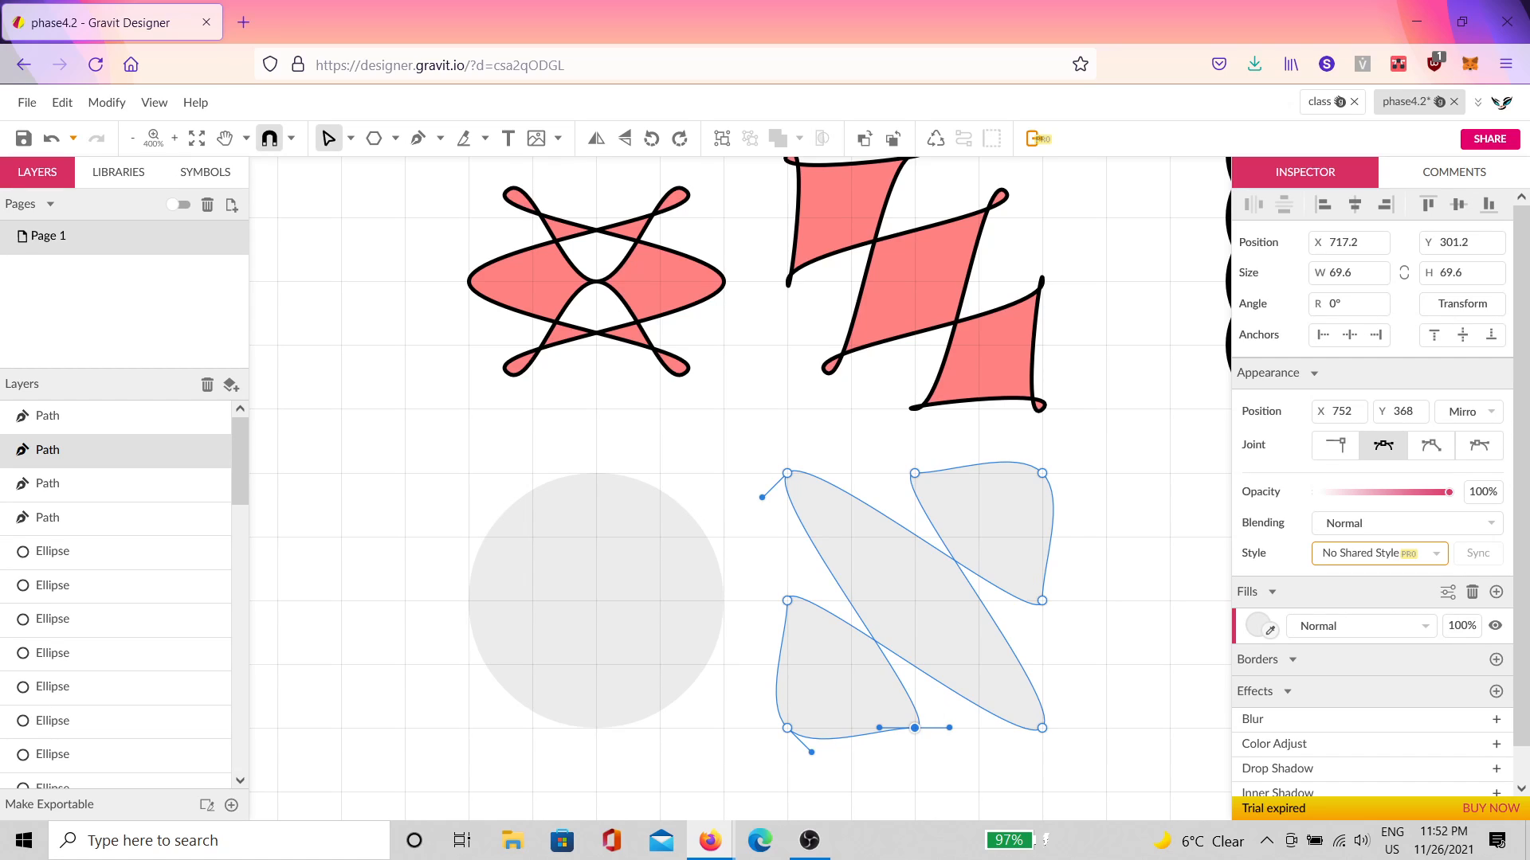
{"action": "left_click_drag", "start_coordinate": [1042, 473], "coordinate": [859, 672]}
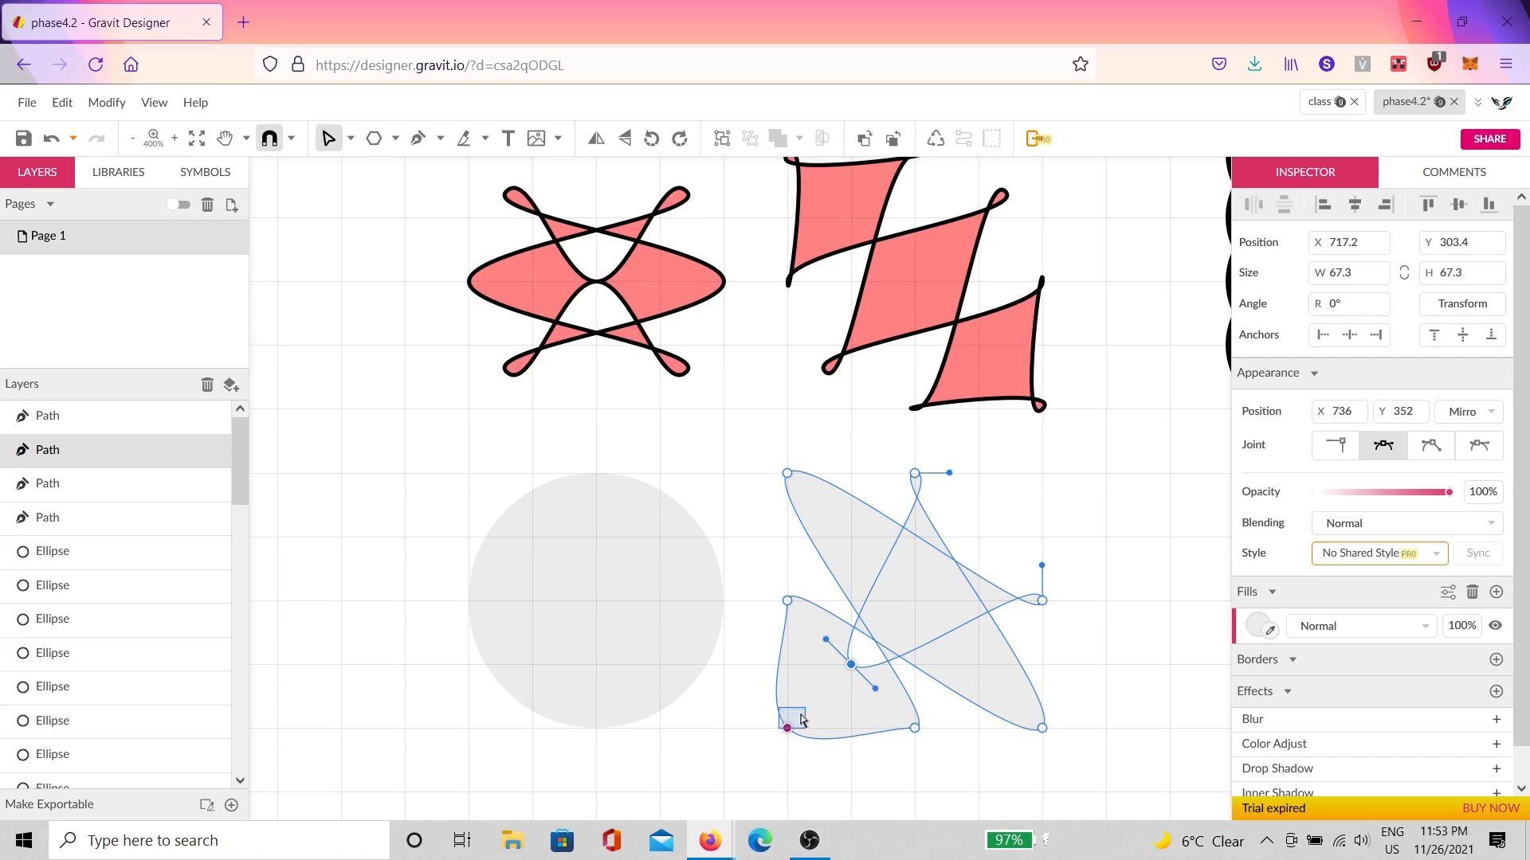
{"action": "left_click_drag", "start_coordinate": [789, 729], "coordinate": [974, 553]}
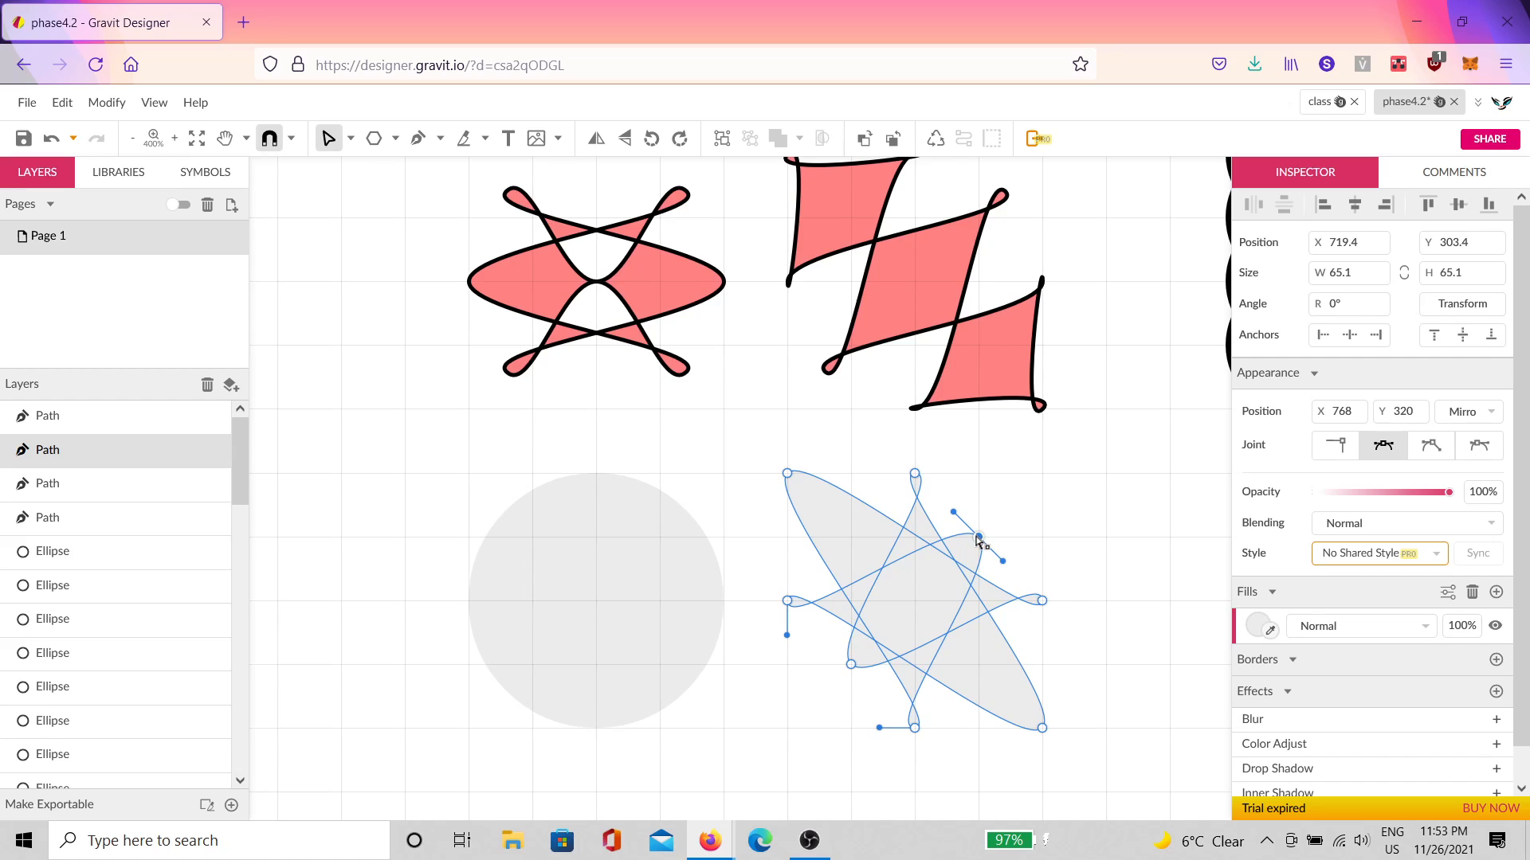
{"action": "left_click_drag", "start_coordinate": [979, 538], "coordinate": [789, 727]}
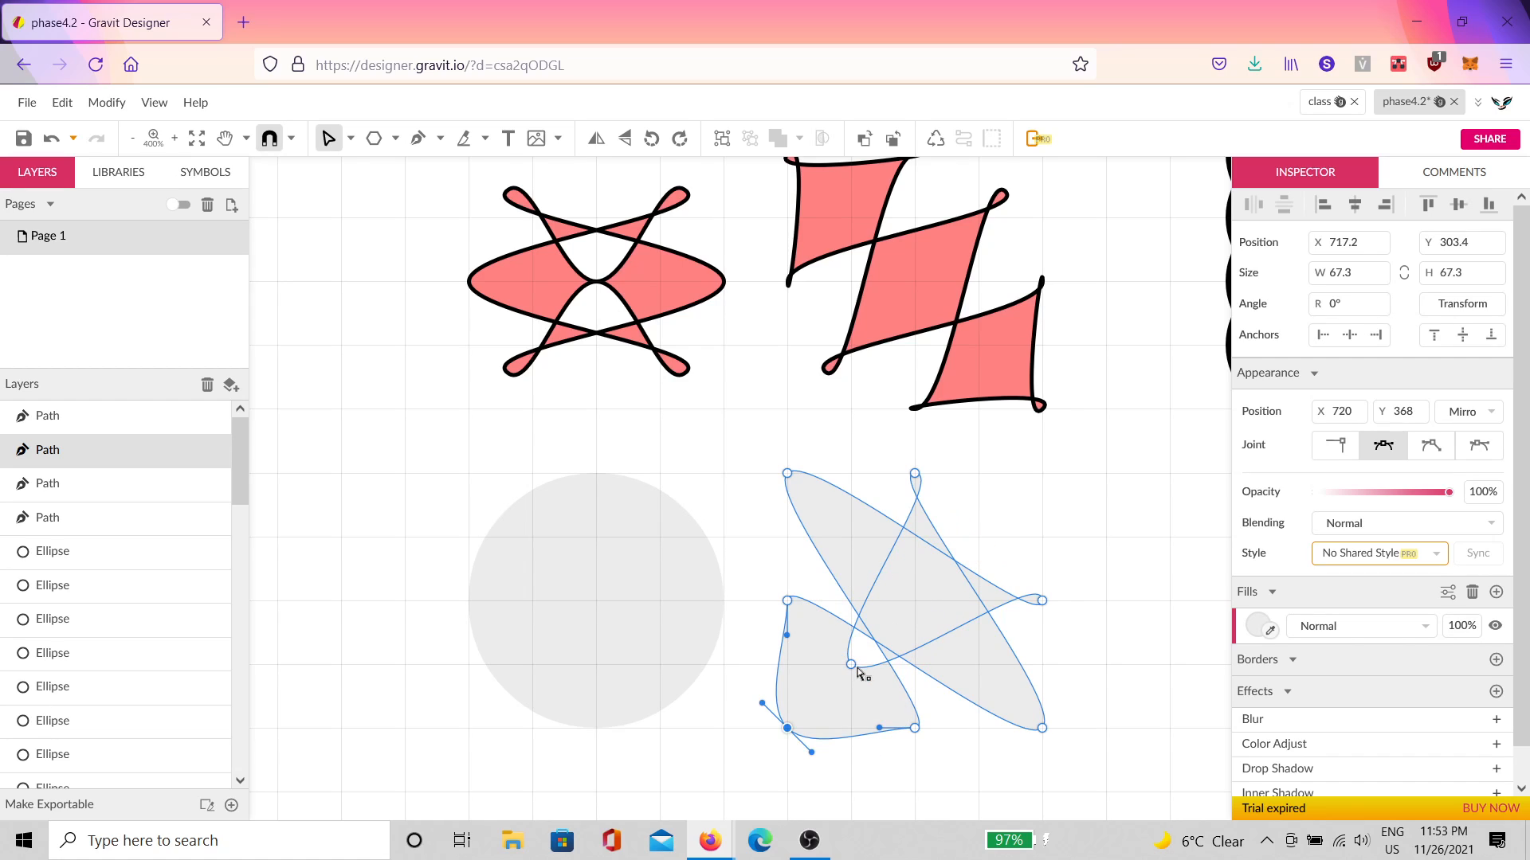
{"action": "left_click_drag", "start_coordinate": [851, 666], "coordinate": [1023, 503]}
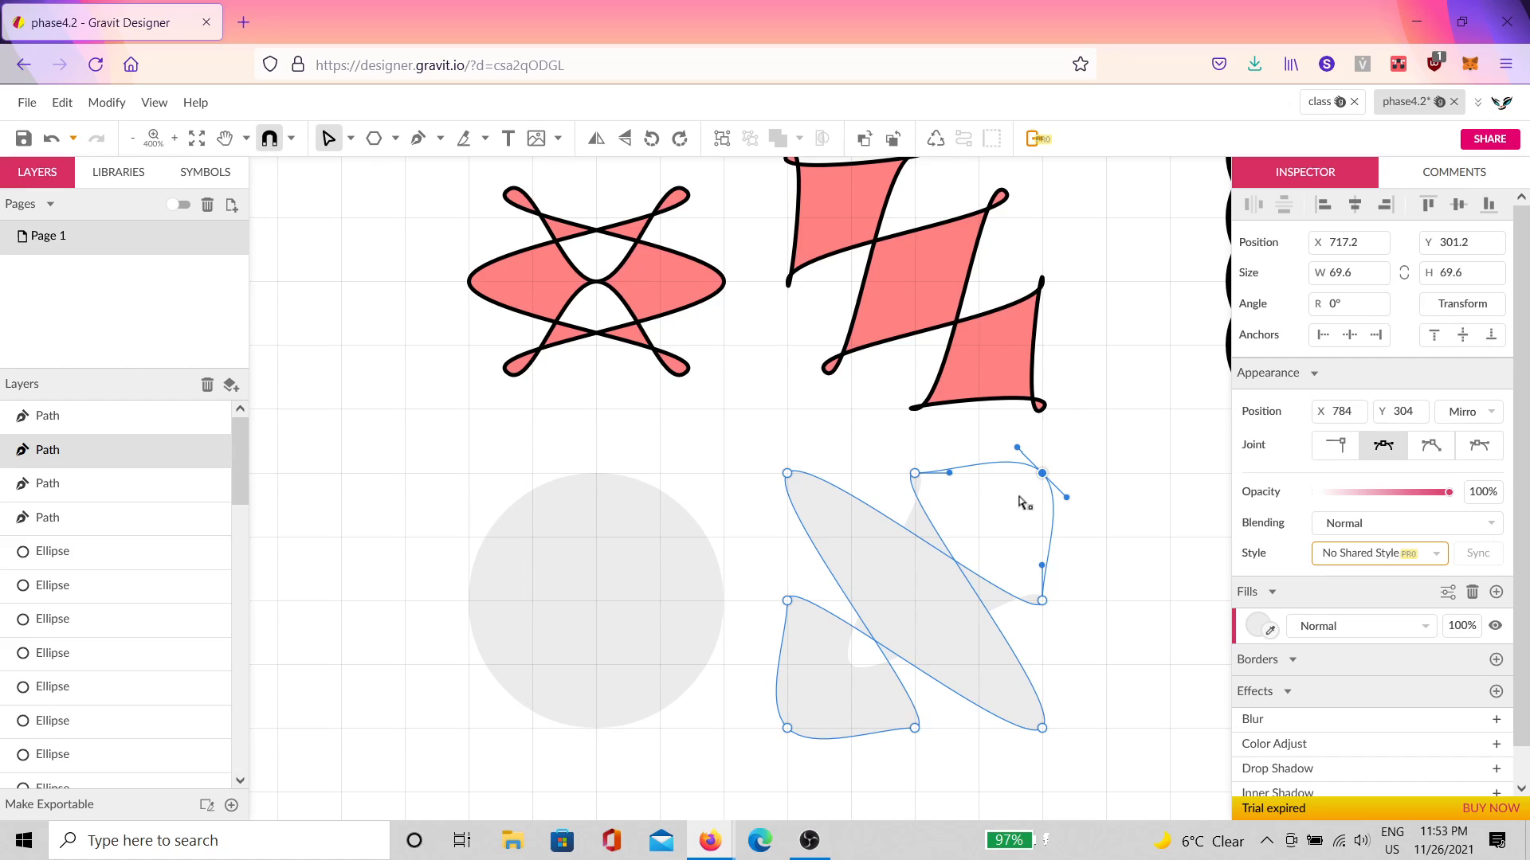
Step: Rotate the middle nodes and swap the diagonal corners to finish the three-diamond zigzag
{"action": "left_click_drag", "start_coordinate": [1042, 601], "coordinate": [915, 601]}
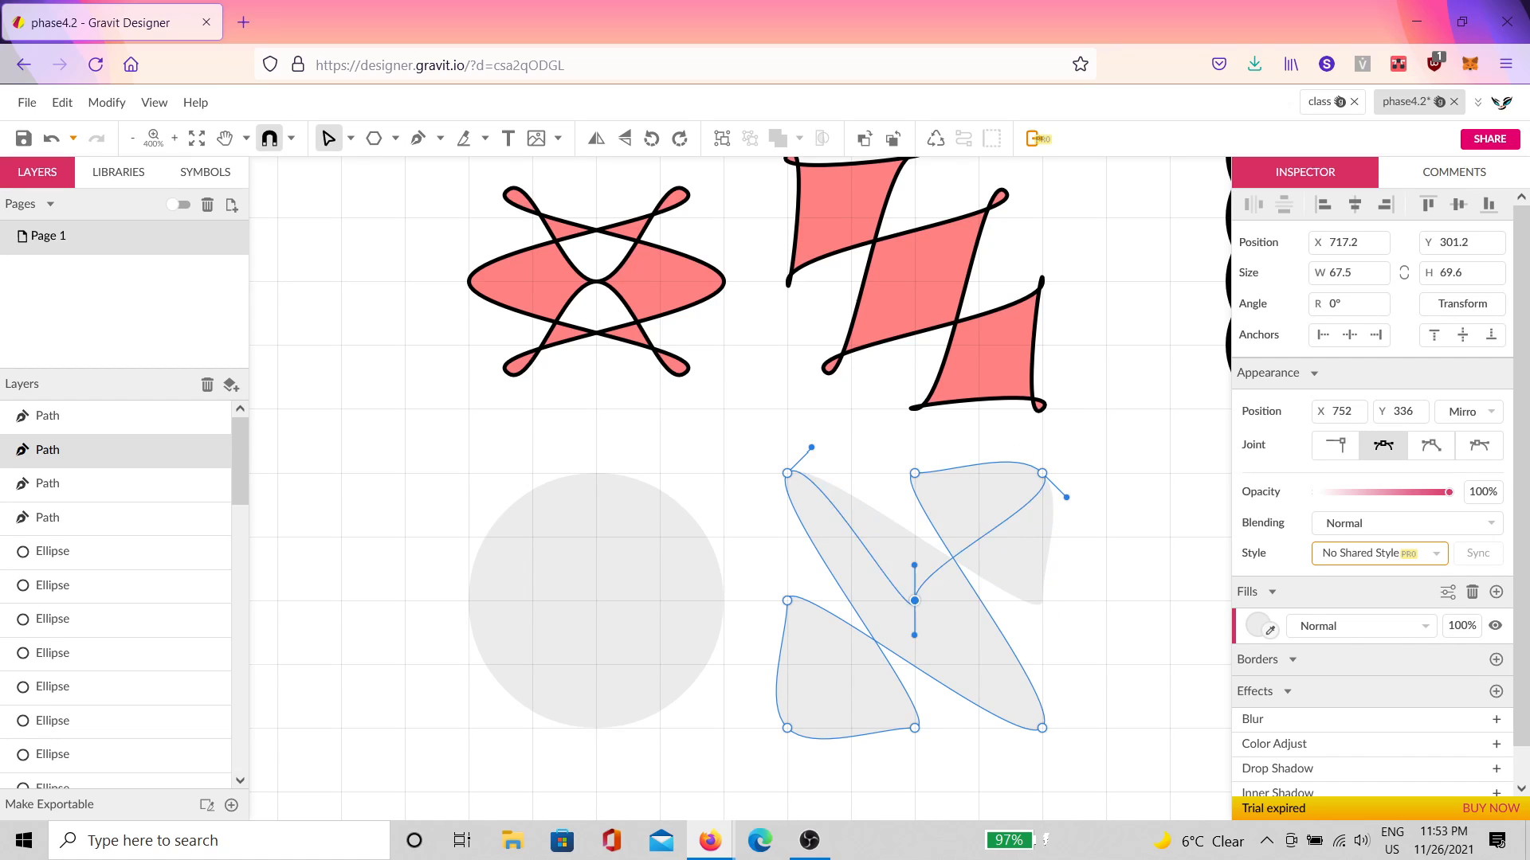
{"action": "left_click_drag", "start_coordinate": [914, 473], "coordinate": [1042, 601]}
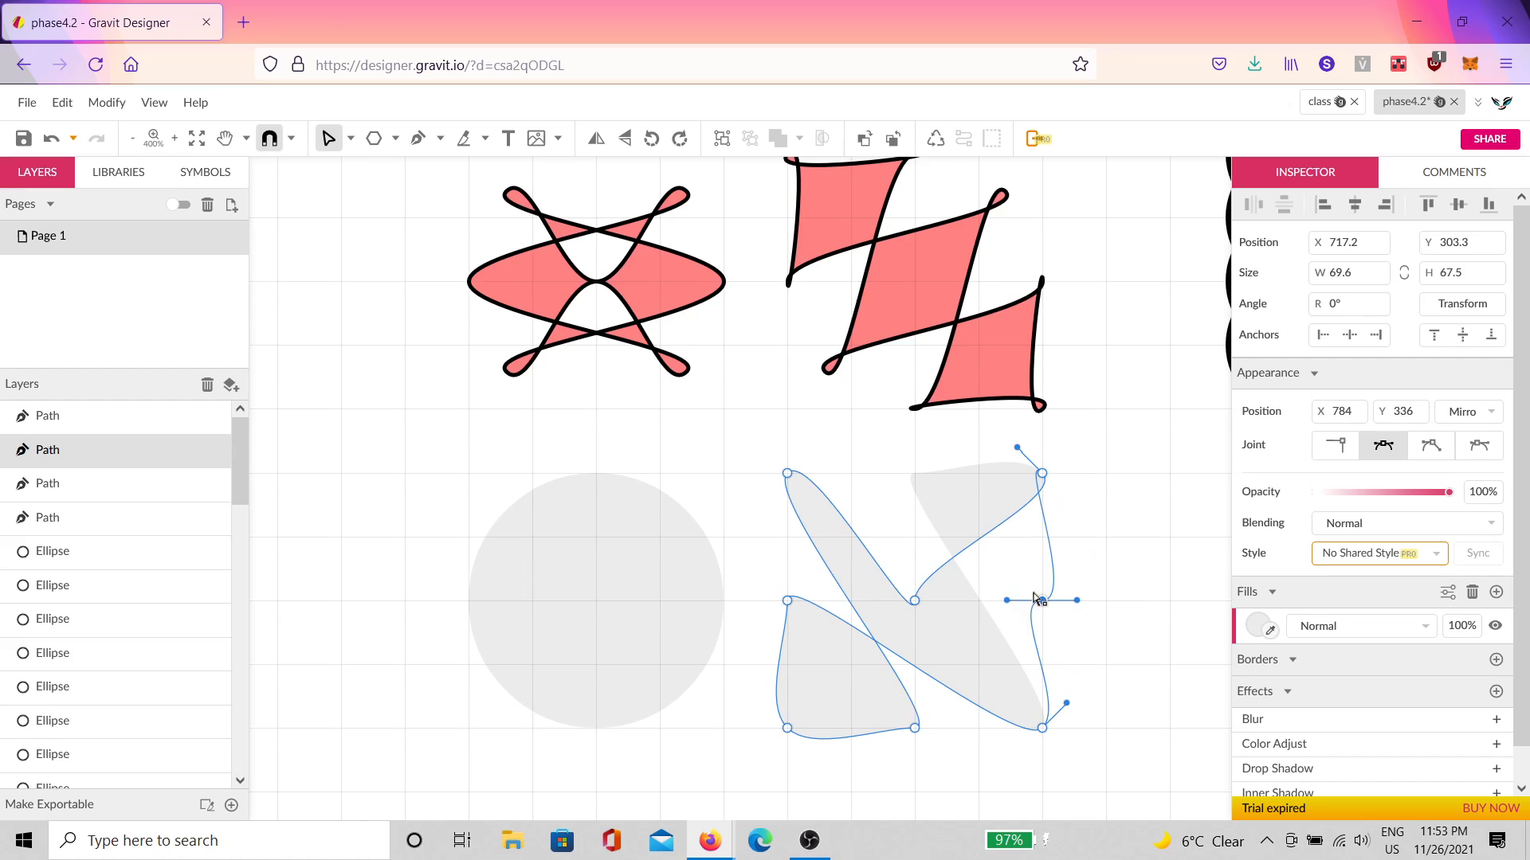
{"action": "left_click_drag", "start_coordinate": [915, 602], "coordinate": [914, 474]}
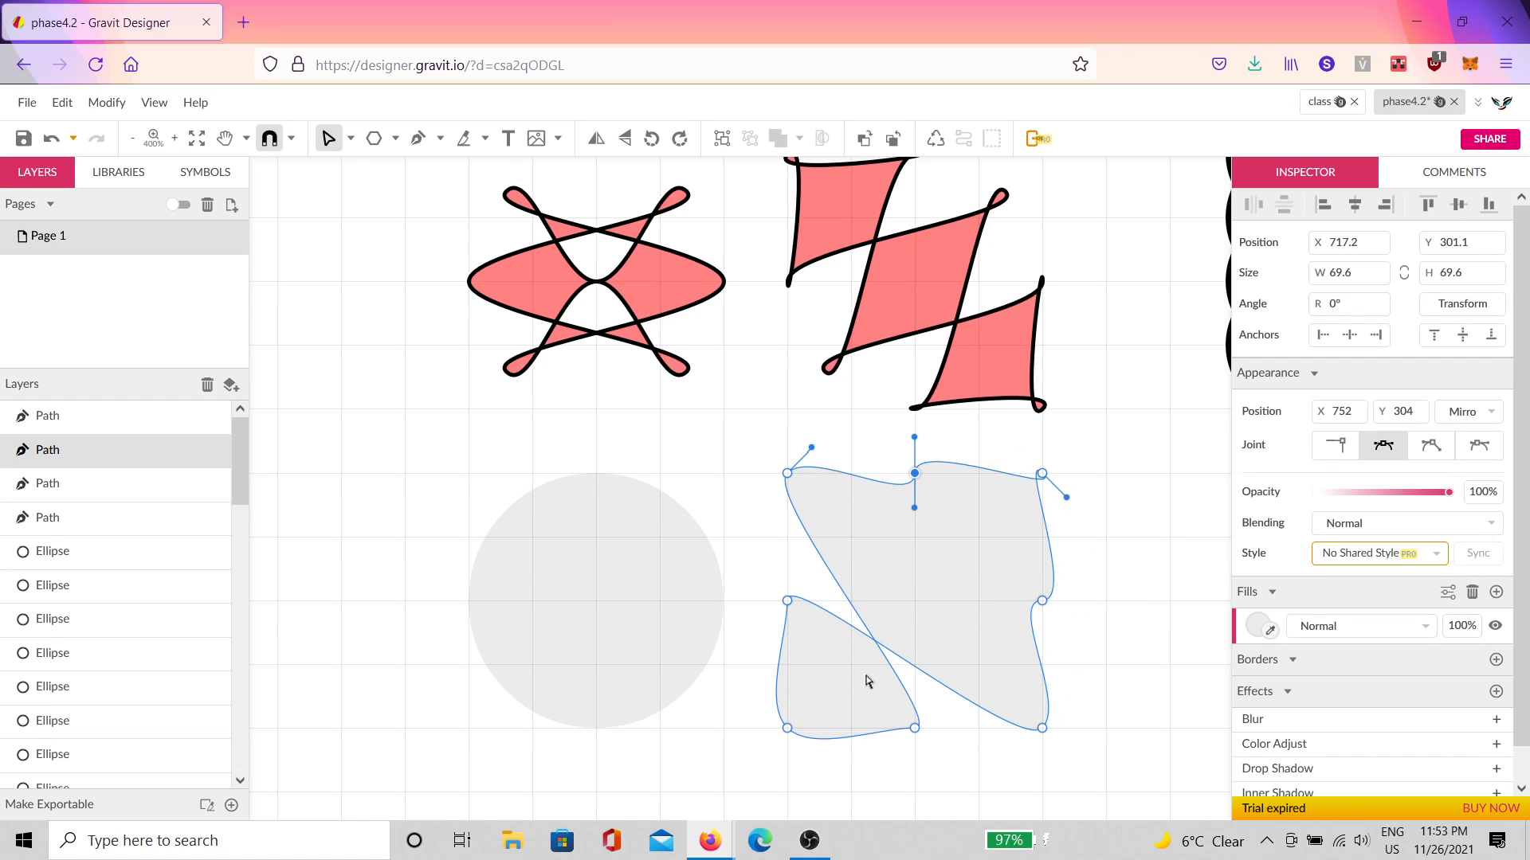
{"action": "left_click_drag", "start_coordinate": [915, 728], "coordinate": [914, 601]}
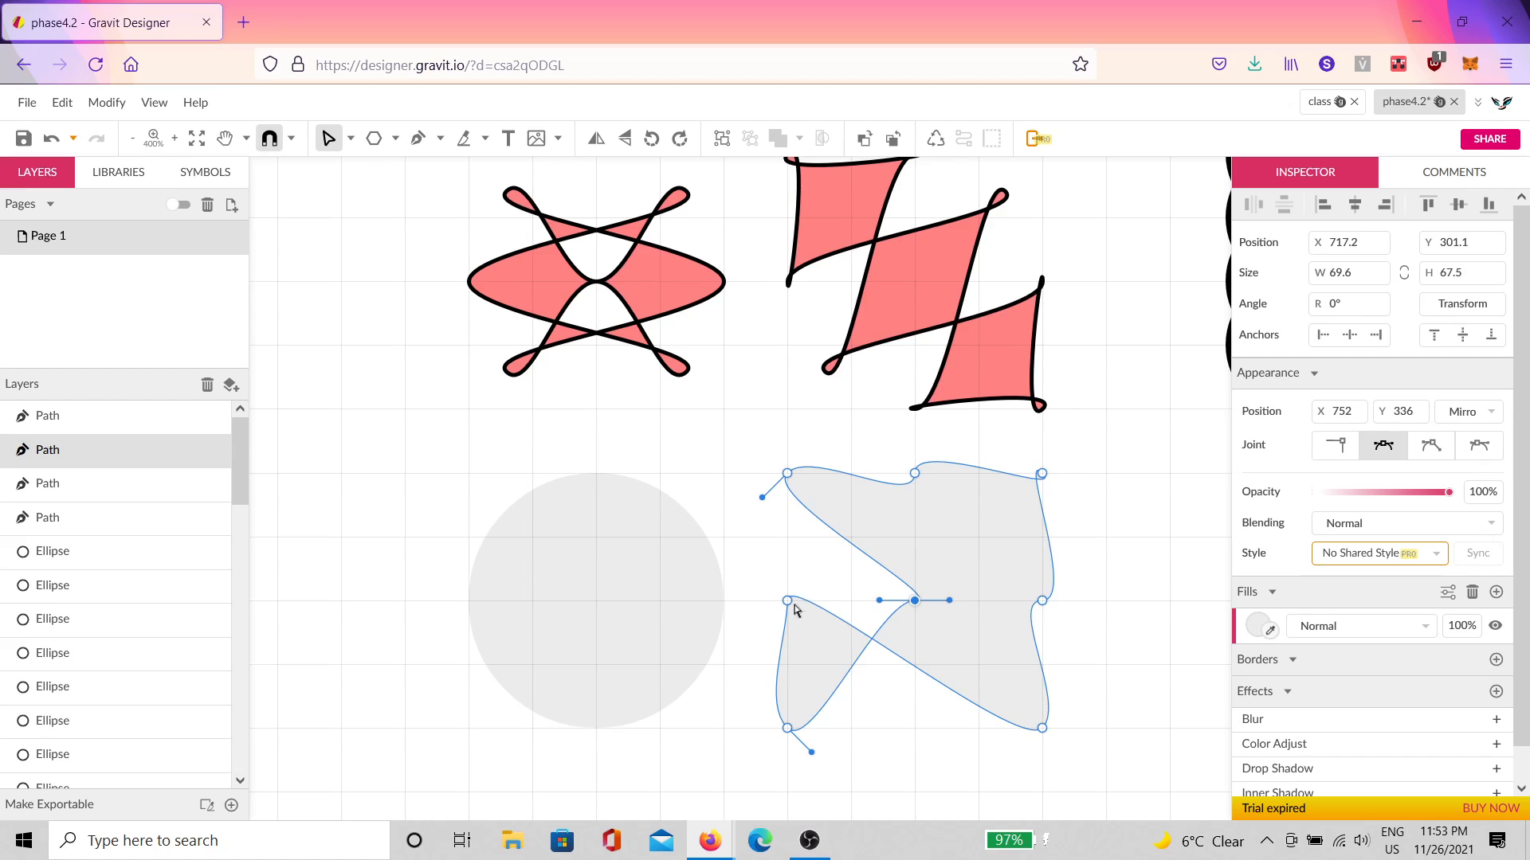
{"action": "left_click_drag", "start_coordinate": [787, 601], "coordinate": [914, 728]}
{"action": "left_click_drag", "start_coordinate": [914, 601], "coordinate": [787, 601]}
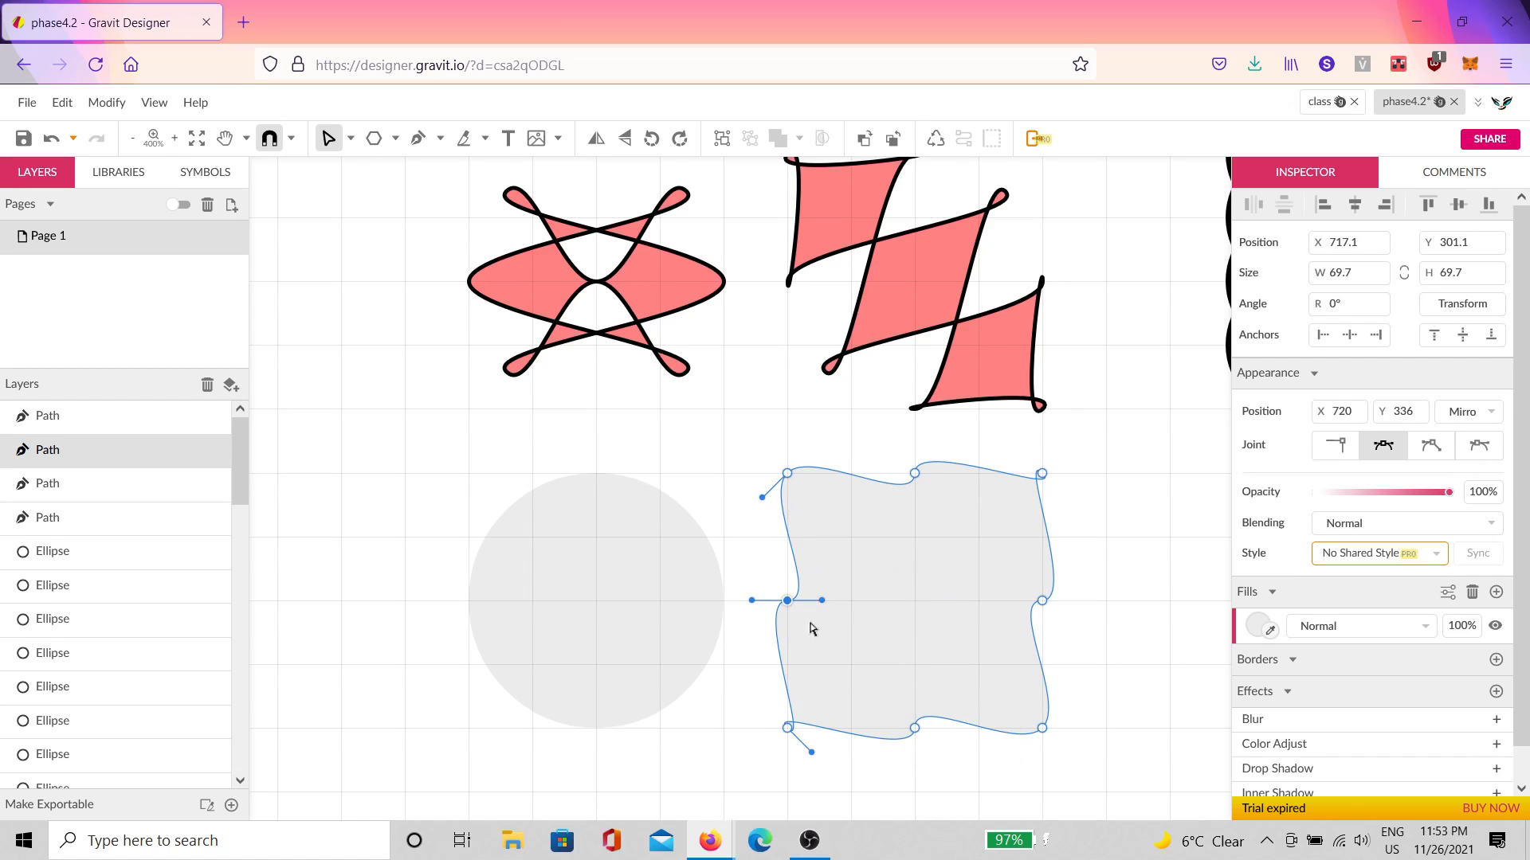
{"action": "left_click_drag", "start_coordinate": [798, 727], "coordinate": [926, 601]}
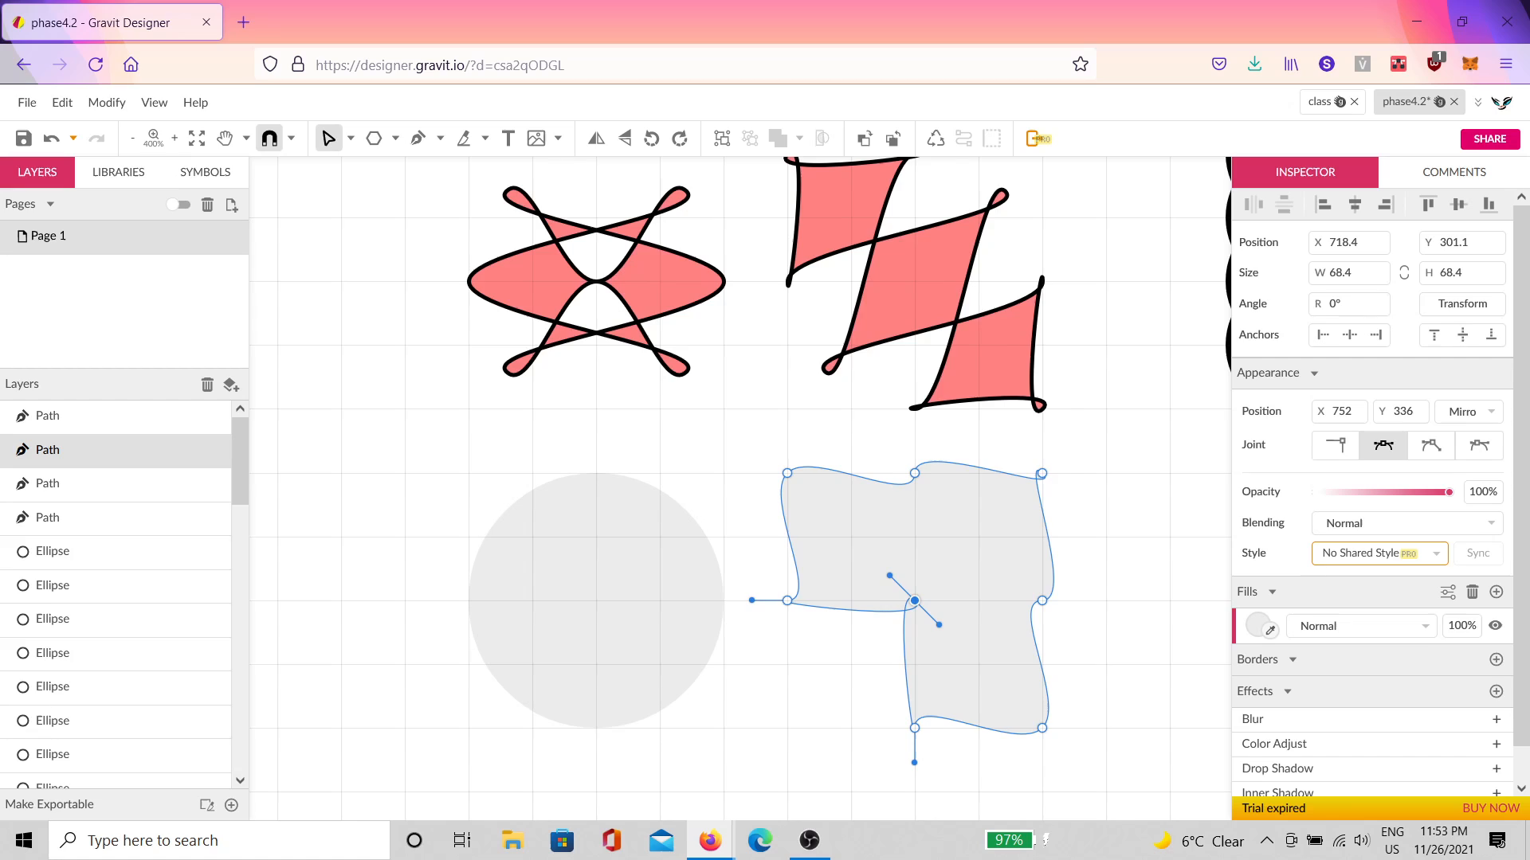
{"action": "left_click_drag", "start_coordinate": [1044, 474], "coordinate": [801, 727]}
{"action": "left_click_drag", "start_coordinate": [915, 602], "coordinate": [1047, 481]}
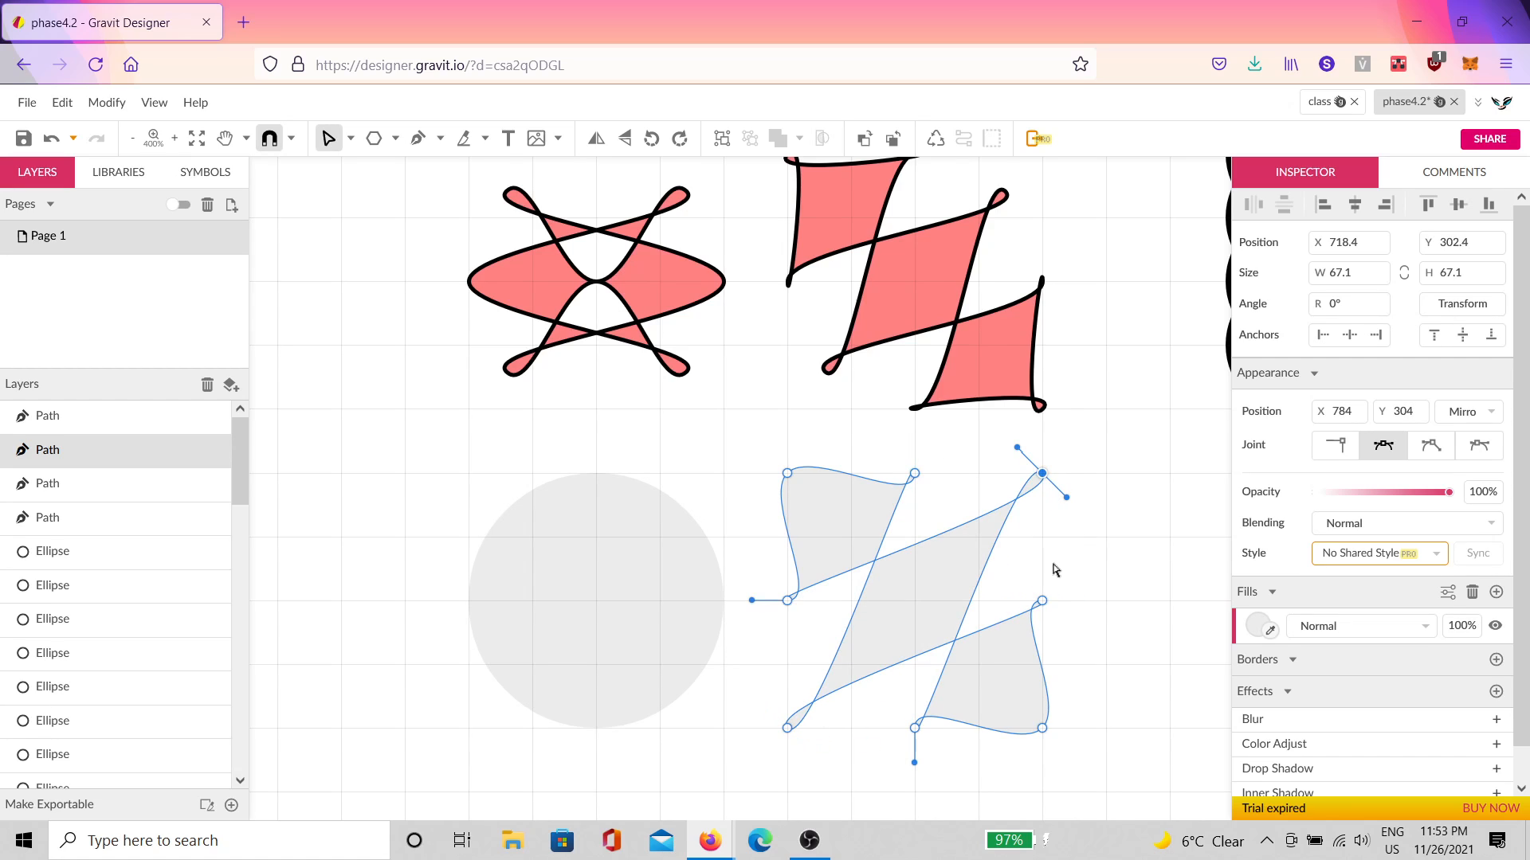
{"action": "left_click", "coordinate": [964, 483]}
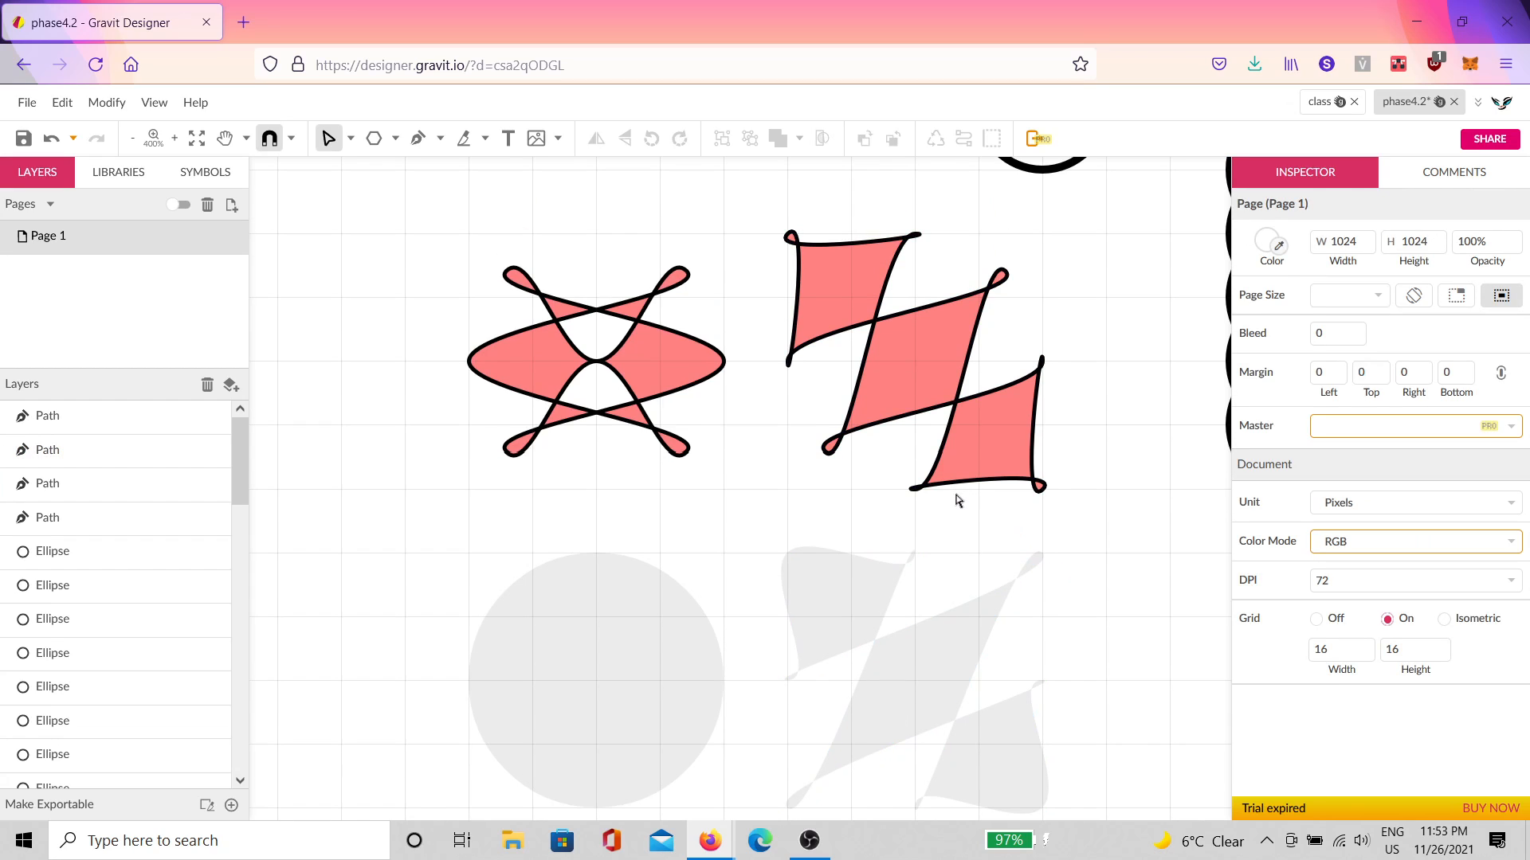
Step: Select the lower-left grey circle and pull its upper-right and lower-left nodes out toward the corners
{"action": "scroll", "coordinate": [946, 526], "scroll_direction": "down", "scroll_amount": 1}
{"action": "left_click", "coordinate": [908, 555]}
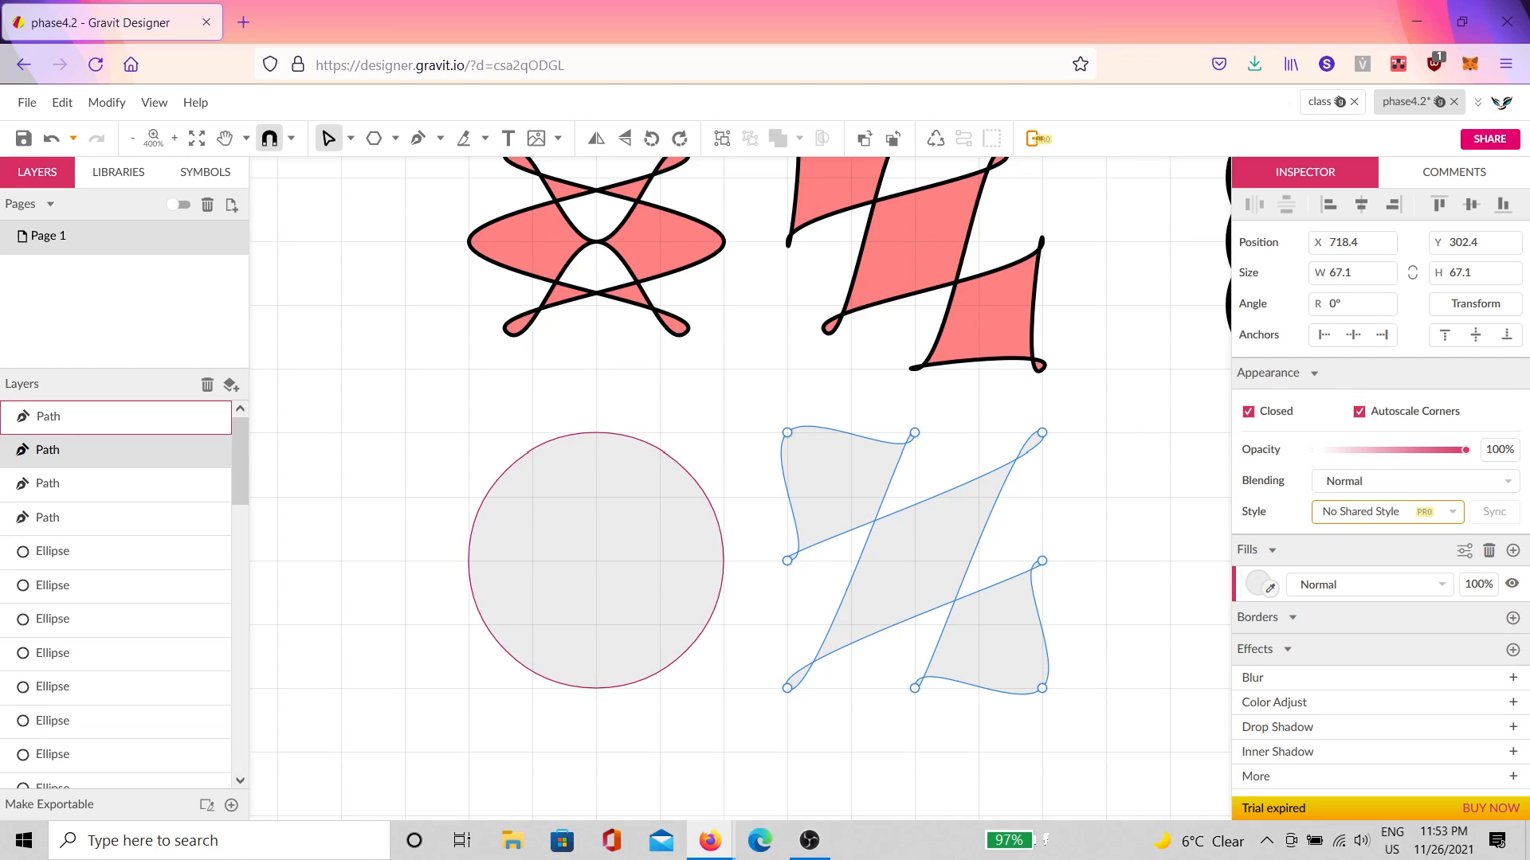
{"action": "left_click", "coordinate": [596, 627]}
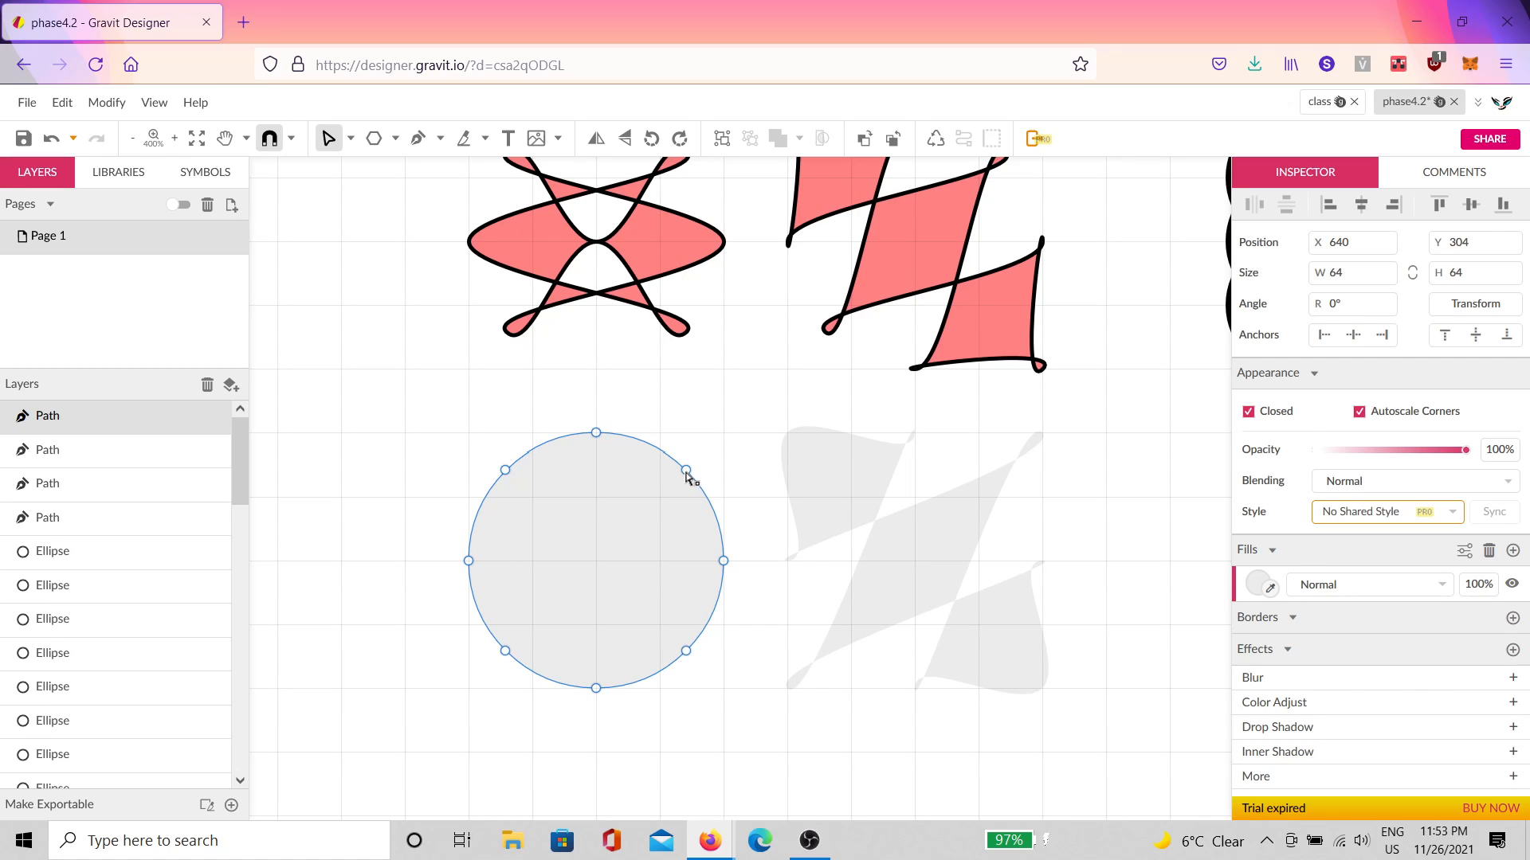
{"action": "left_click", "coordinate": [687, 472]}
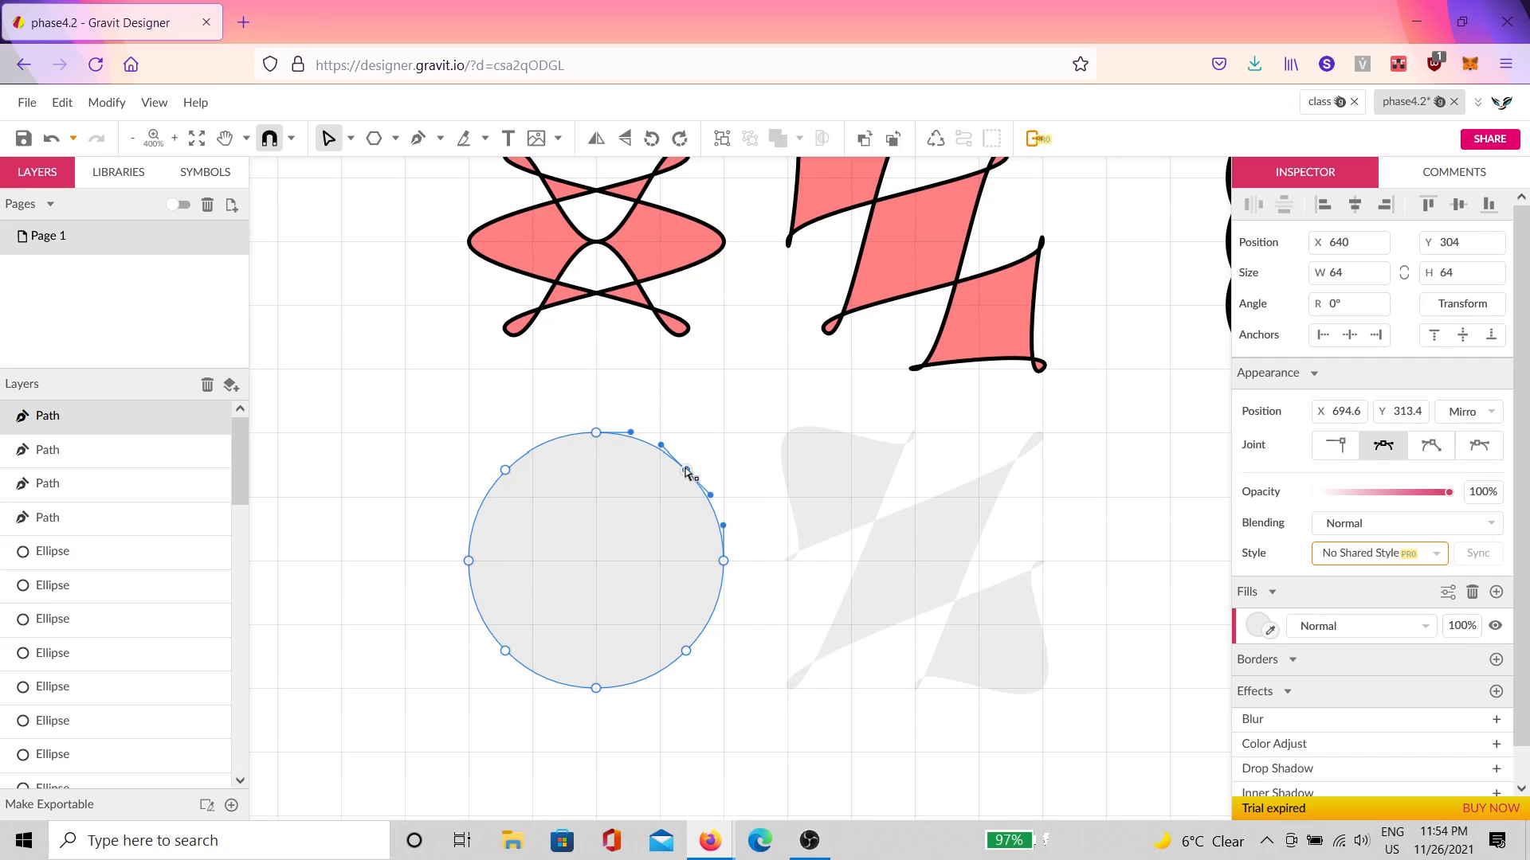
{"action": "left_click_drag", "start_coordinate": [690, 480], "coordinate": [727, 440]}
{"action": "left_click", "coordinate": [505, 653]}
{"action": "left_click_drag", "start_coordinate": [500, 660], "coordinate": [463, 698]}
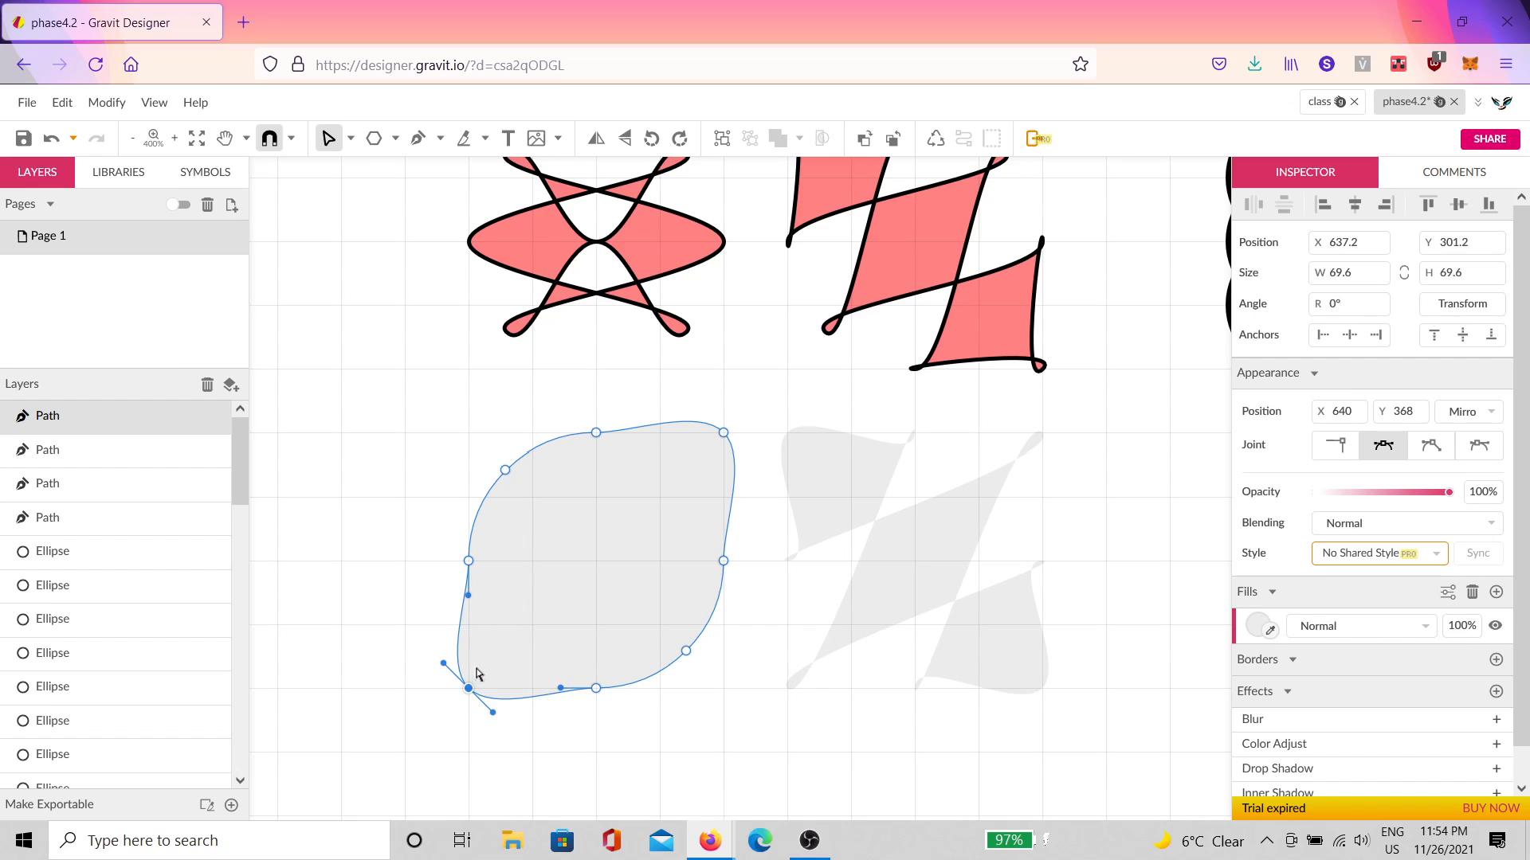
{"action": "left_click_drag", "start_coordinate": [597, 573], "coordinate": [725, 516]}
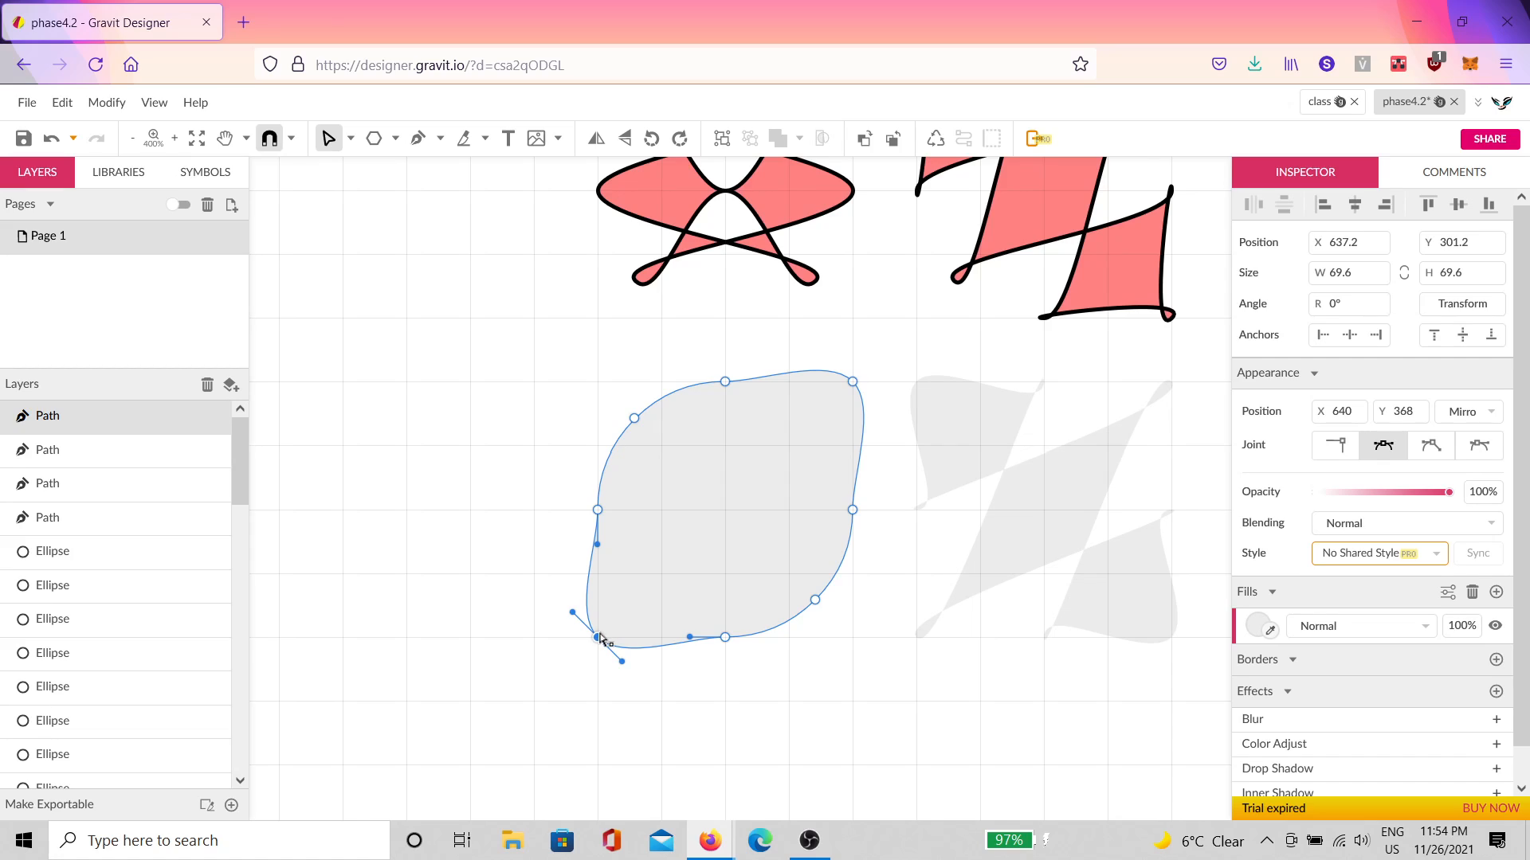
Step: Swap the top, bottom, side and centre nodes across the circle into crossing pointed lobes
{"action": "left_click", "coordinate": [724, 638]}
{"action": "left_click_drag", "start_coordinate": [725, 382], "coordinate": [726, 509]}
{"action": "left_click_drag", "start_coordinate": [725, 637], "coordinate": [736, 377]}
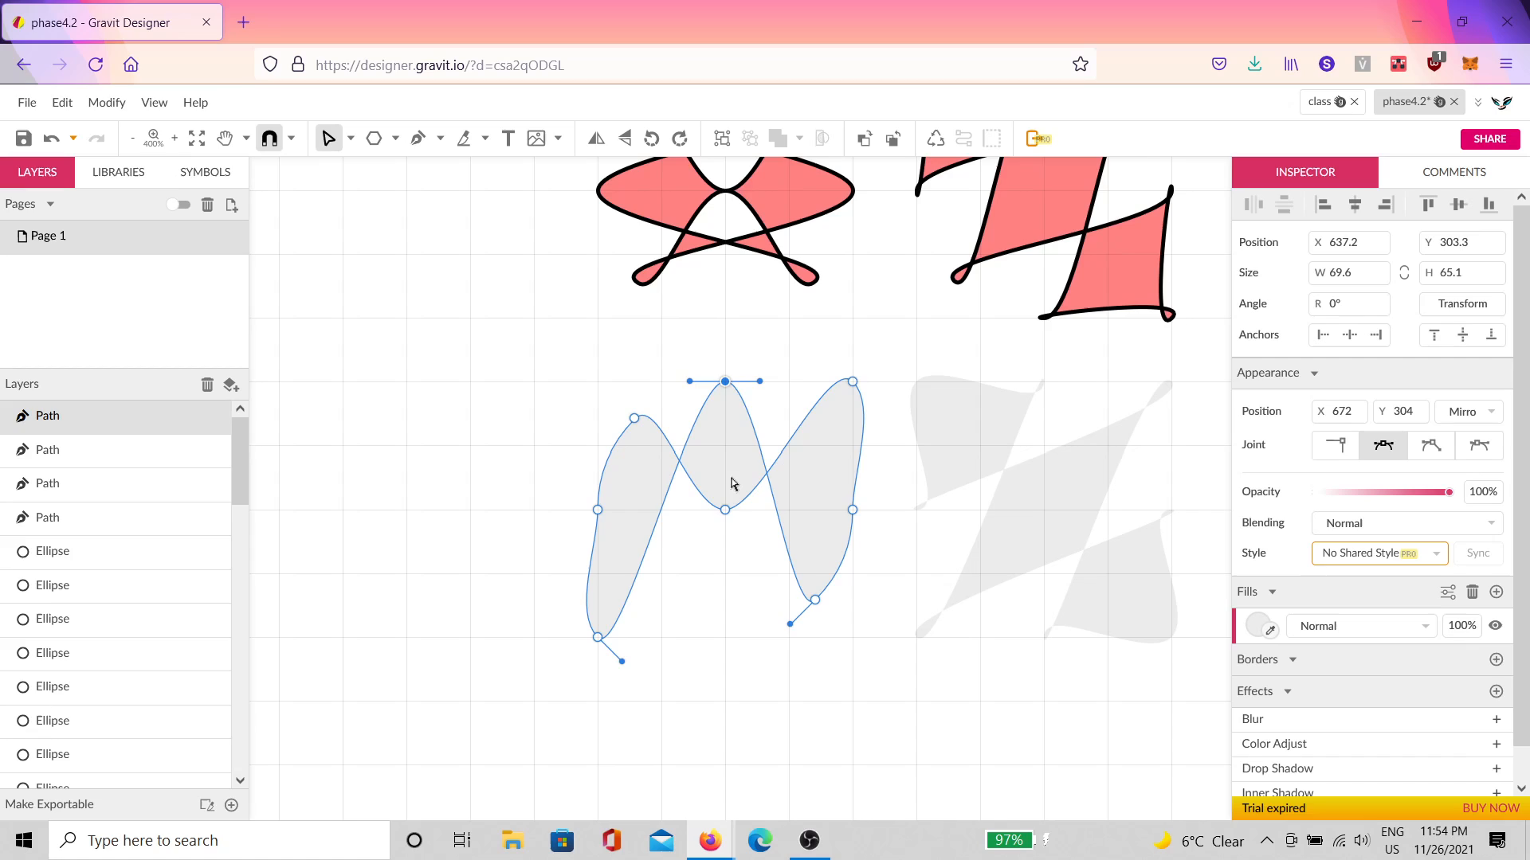
{"action": "left_click_drag", "start_coordinate": [725, 511], "coordinate": [722, 634]}
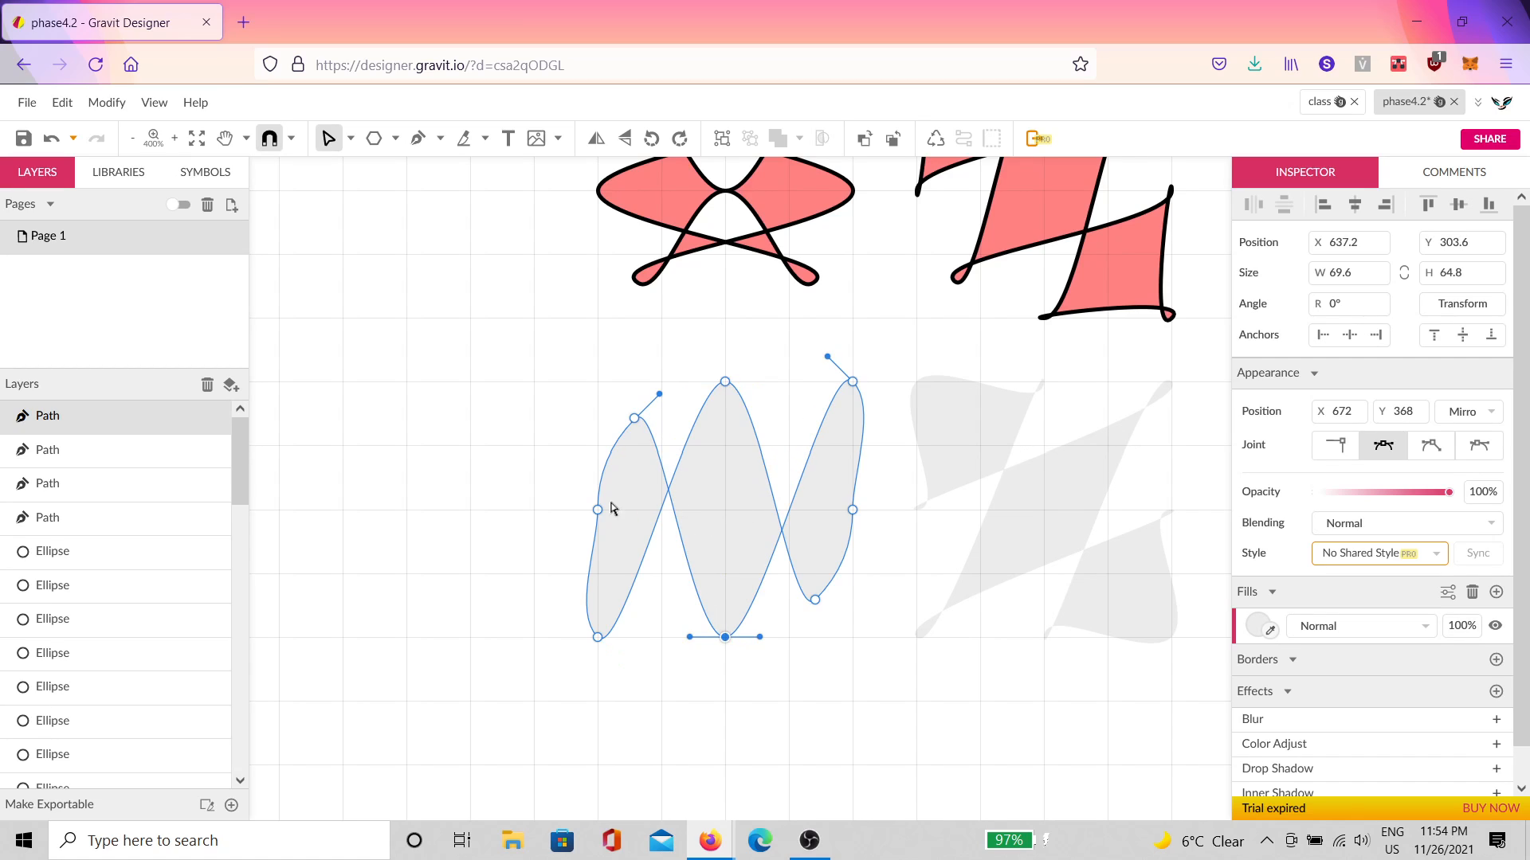
{"action": "left_click_drag", "start_coordinate": [599, 510], "coordinate": [725, 510]}
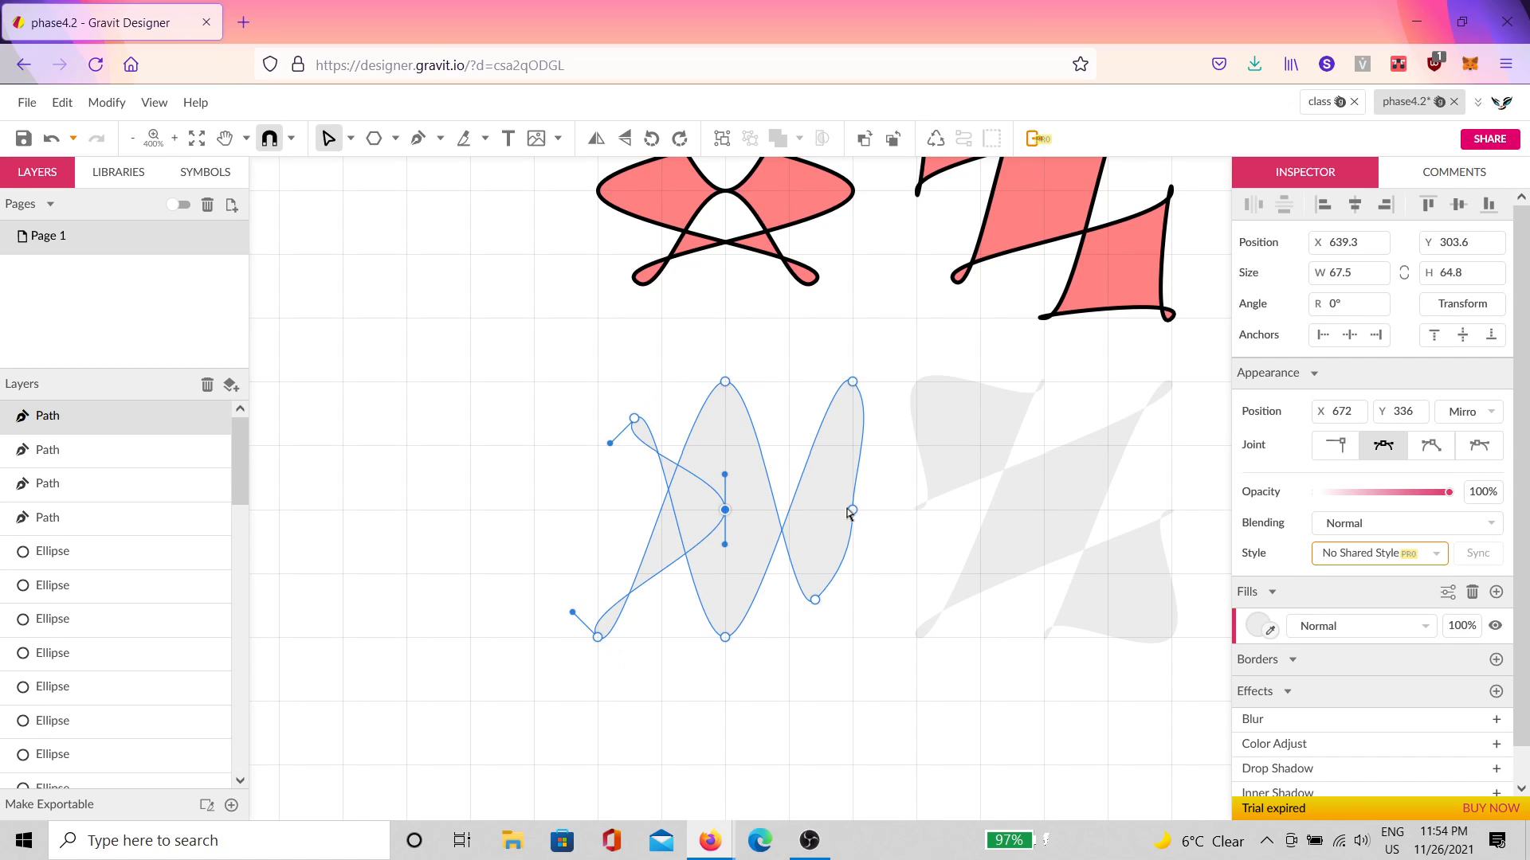
{"action": "left_click_drag", "start_coordinate": [852, 510], "coordinate": [598, 511]}
{"action": "left_click", "coordinate": [724, 511]}
{"action": "left_click_drag", "start_coordinate": [749, 519], "coordinate": [851, 519]}
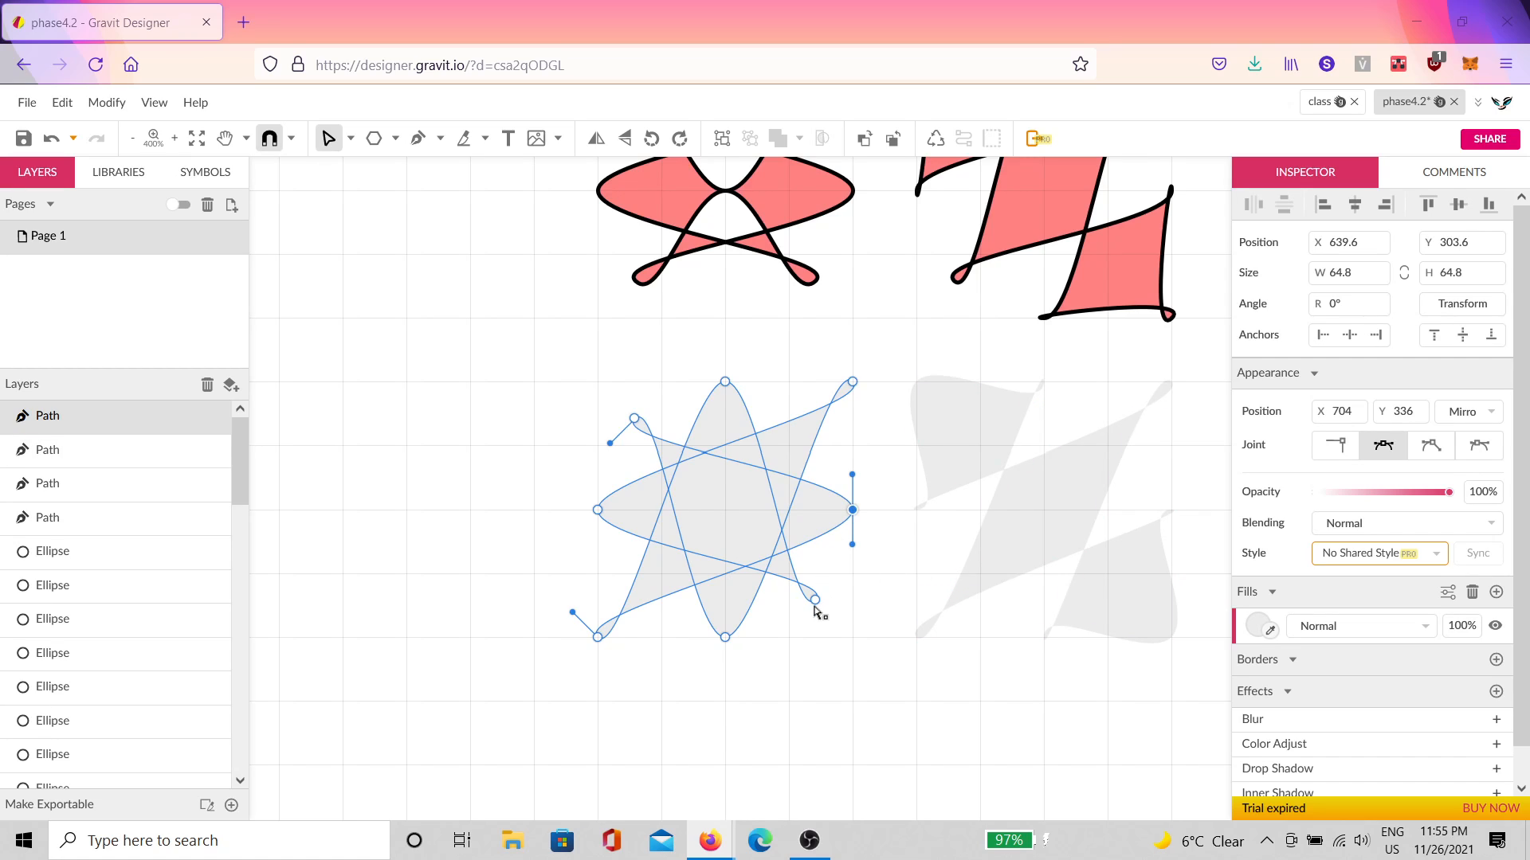
Step: Pull the star's lower-right and upper-left loop ends out to the grid corners, then rotate it 45°
{"action": "left_click_drag", "start_coordinate": [814, 600], "coordinate": [853, 637]}
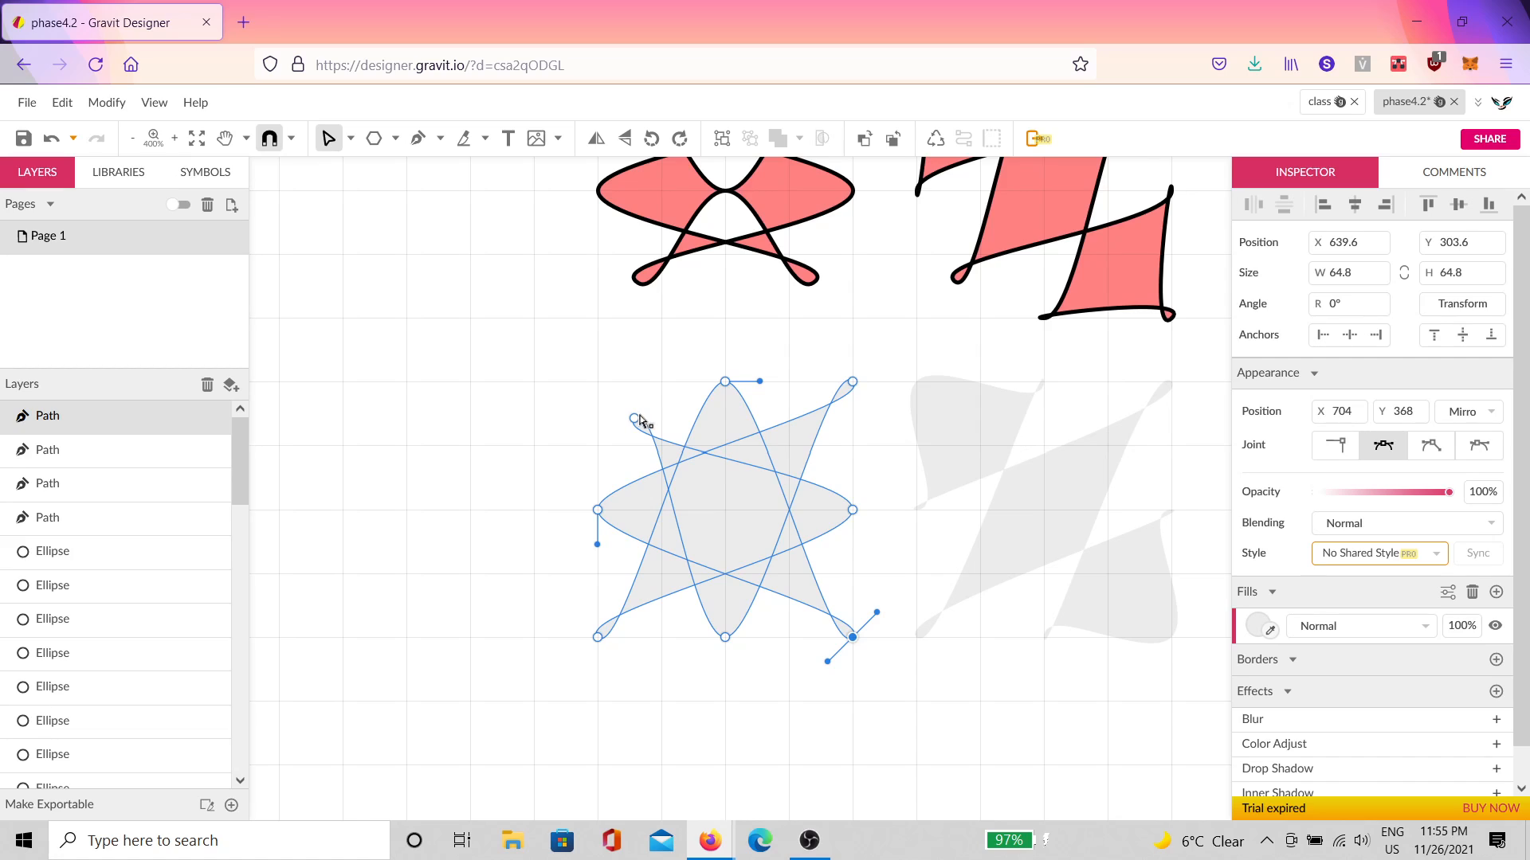
{"action": "left_click_drag", "start_coordinate": [636, 420], "coordinate": [597, 388]}
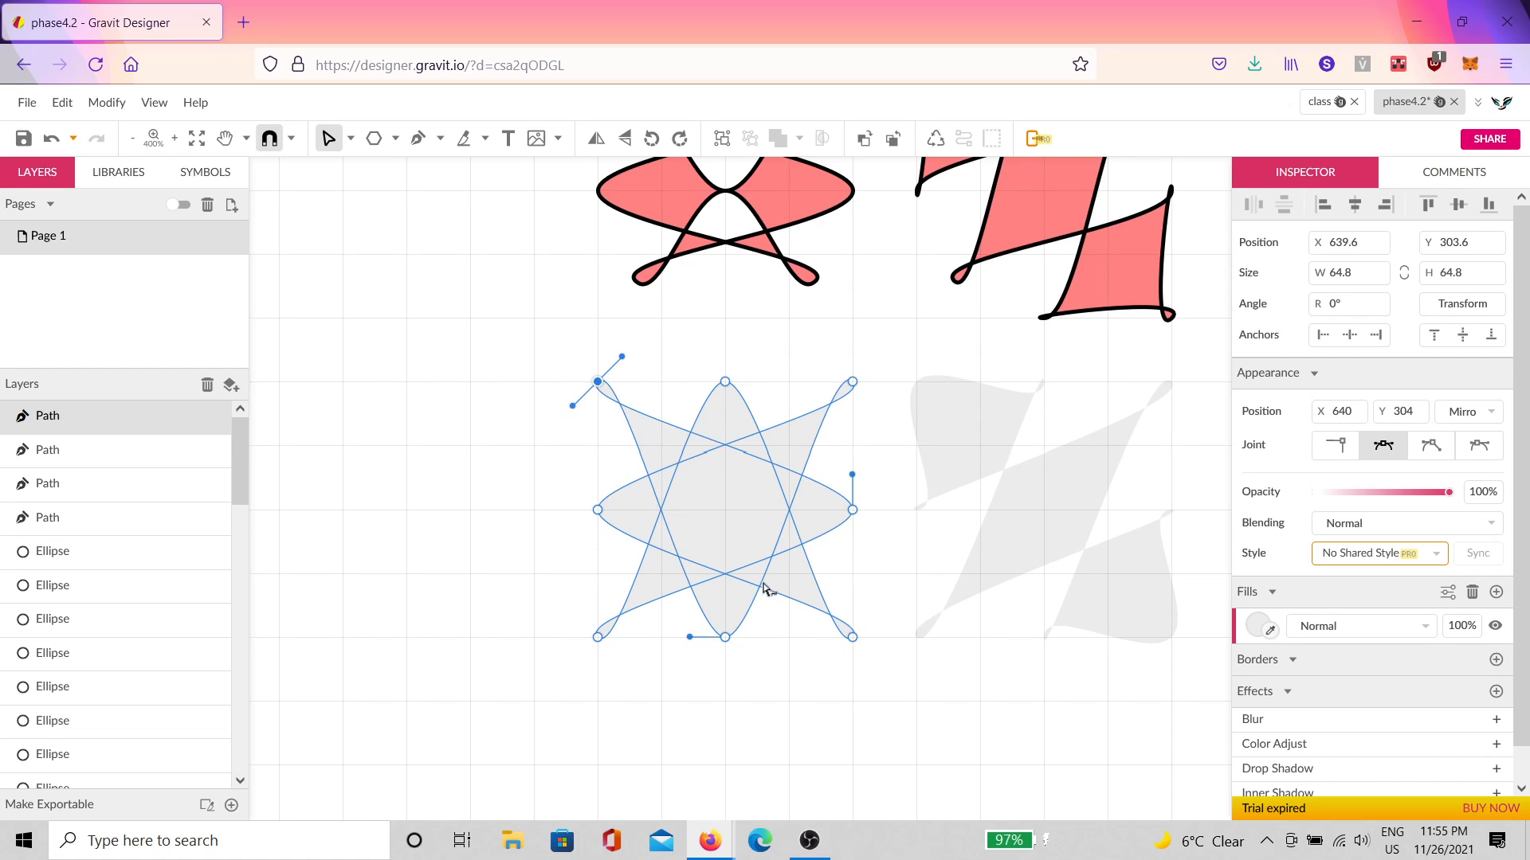
{"action": "key", "text": "Escape"}
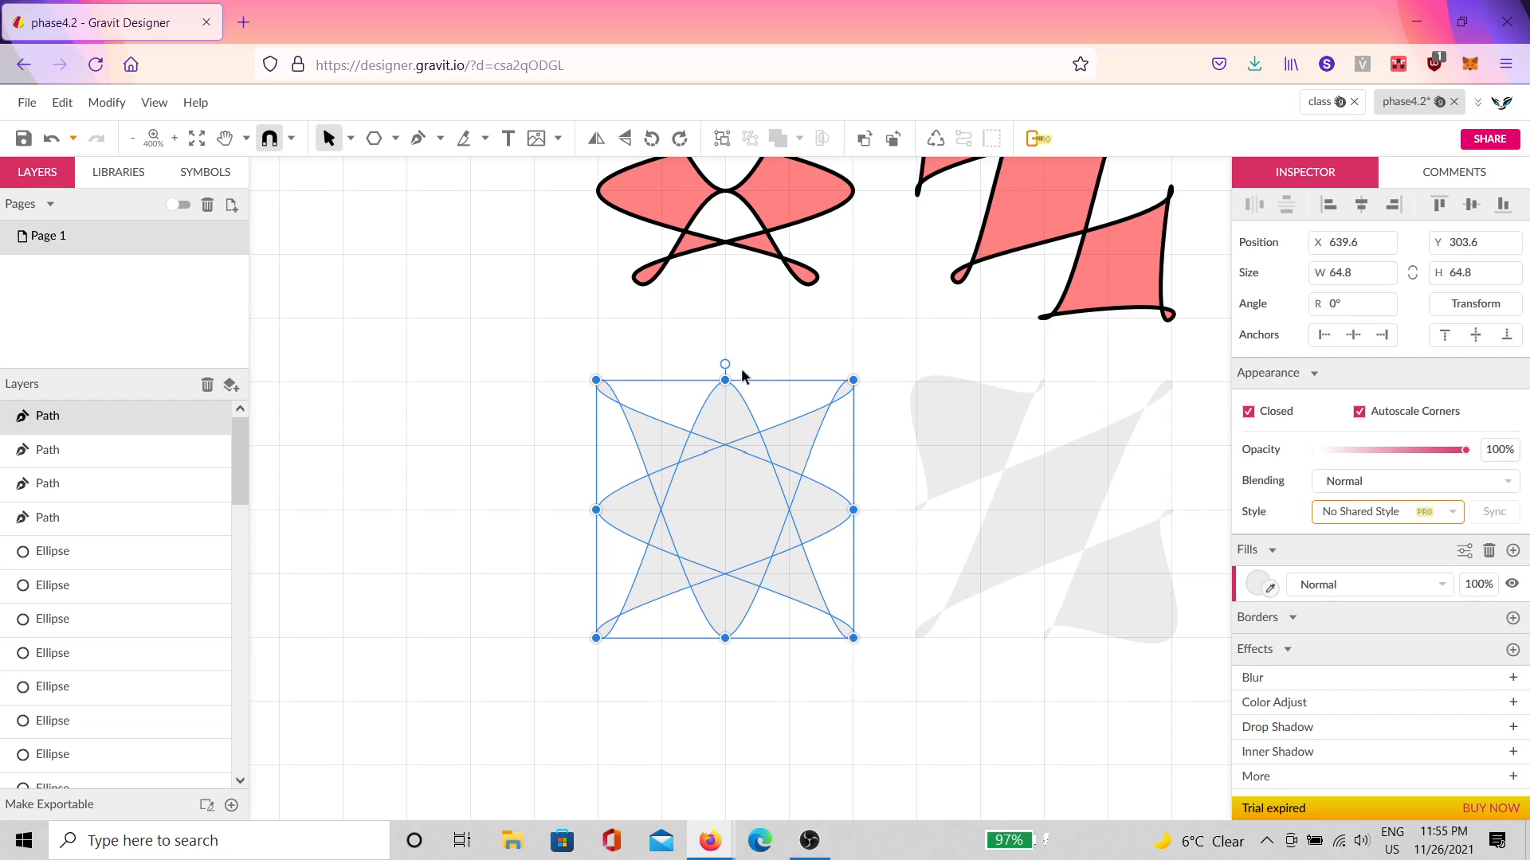
{"action": "left_click_drag", "start_coordinate": [725, 358], "coordinate": [566, 380]}
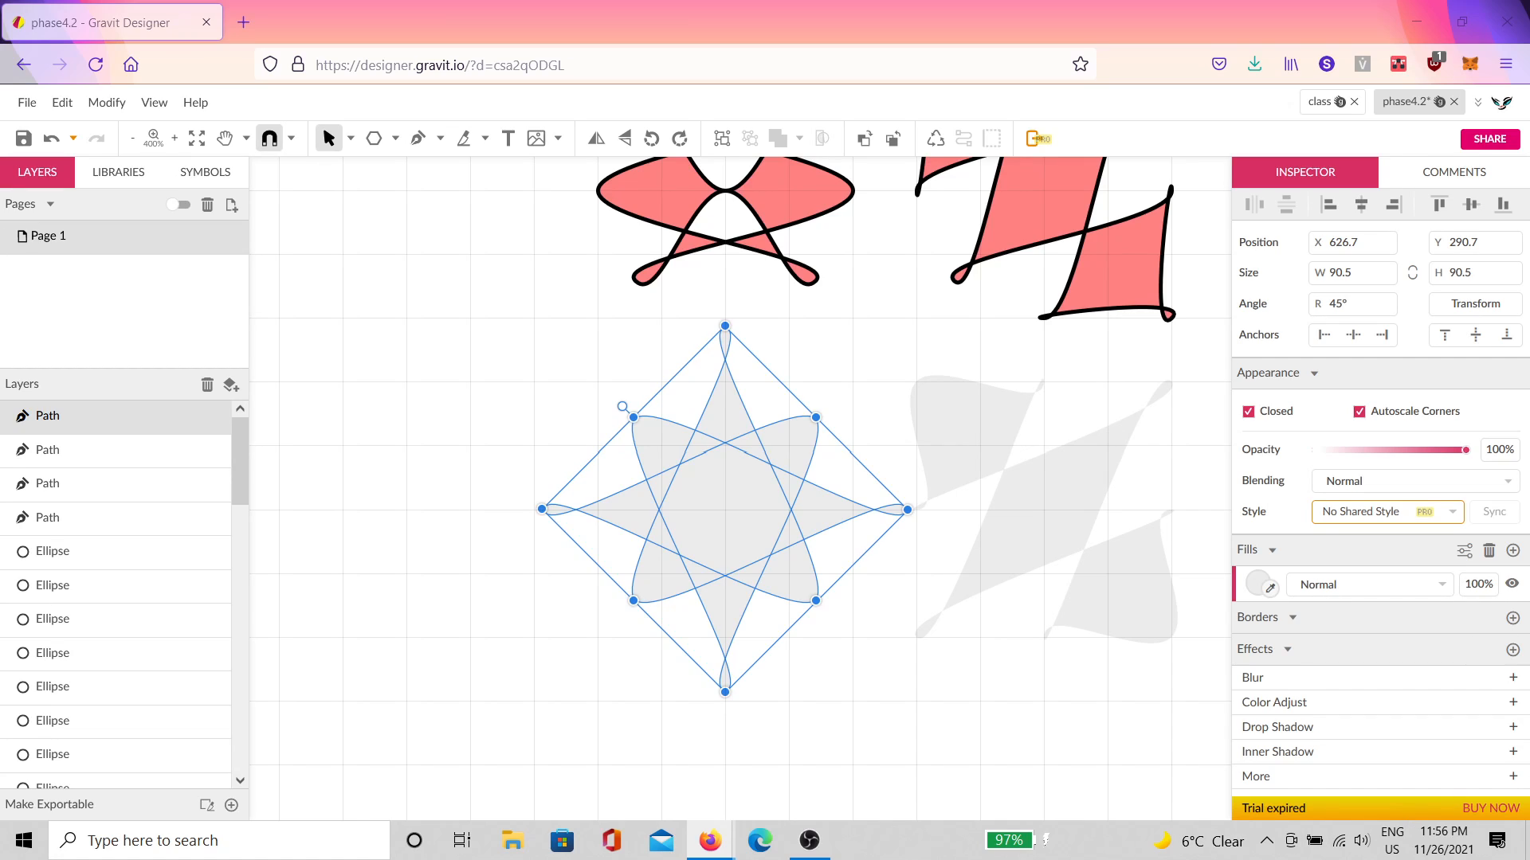
{"action": "left_click", "coordinate": [881, 623]}
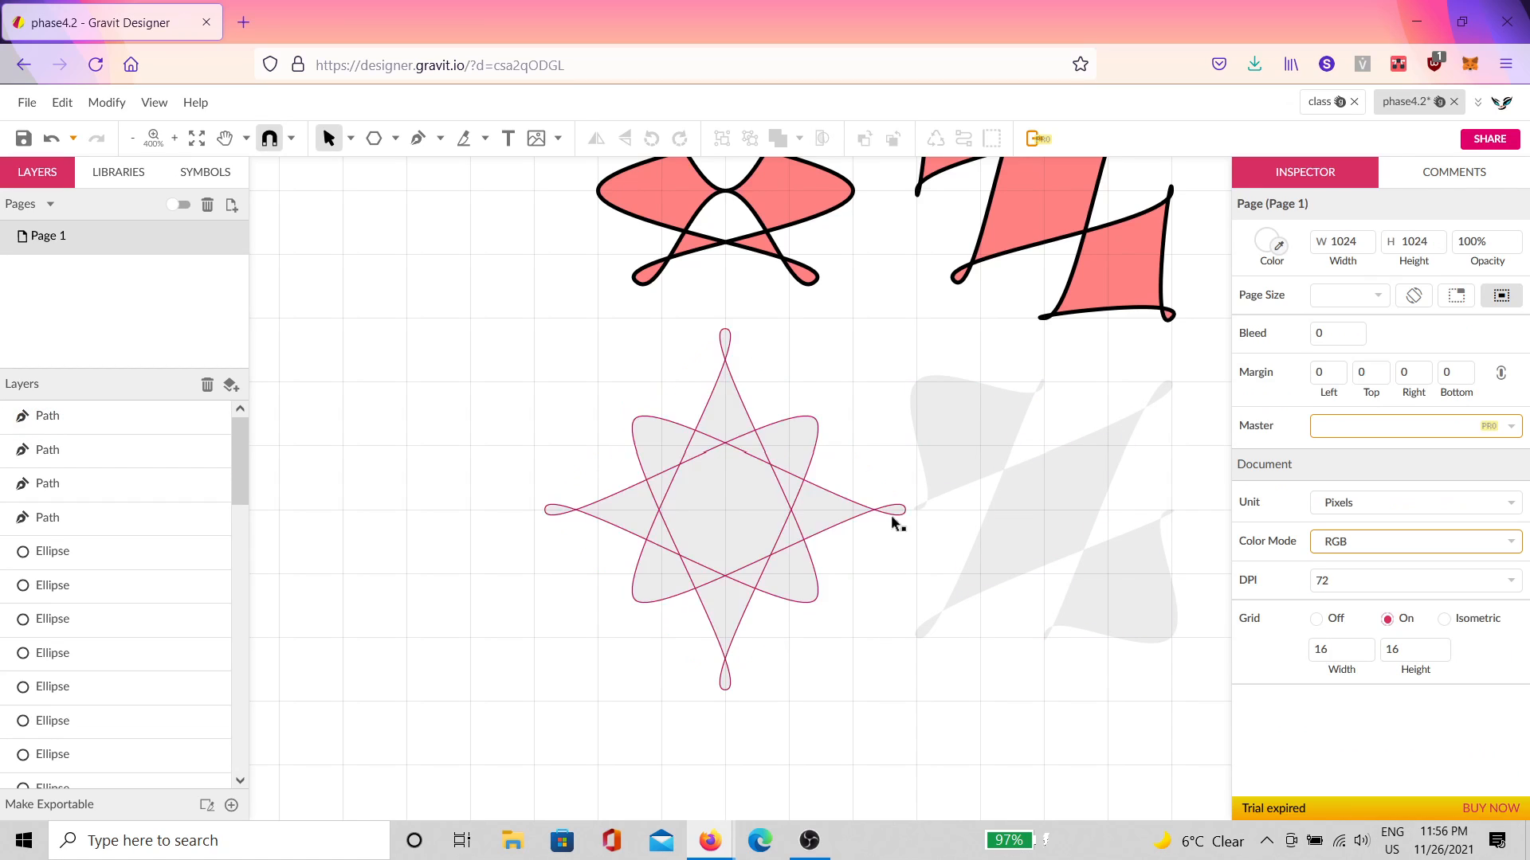
Step: Move the star's right, top, bottom and lower-right anchors into a slanted parallelogram with two small lobes
{"action": "left_click", "coordinate": [901, 509]}
{"action": "double_click", "coordinate": [915, 522]}
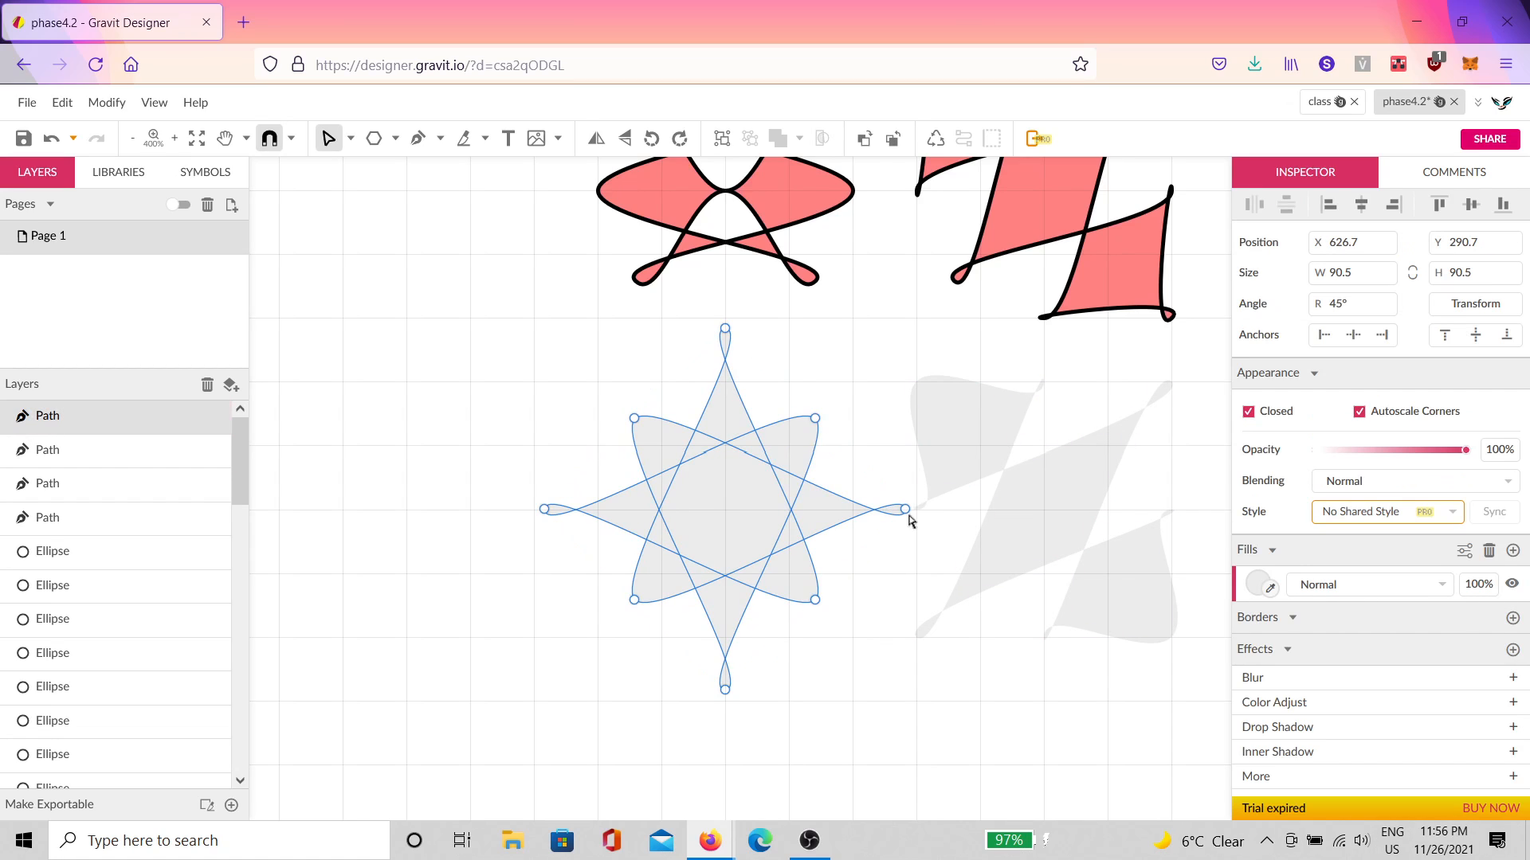
{"action": "left_click_drag", "start_coordinate": [909, 513], "coordinate": [842, 500]}
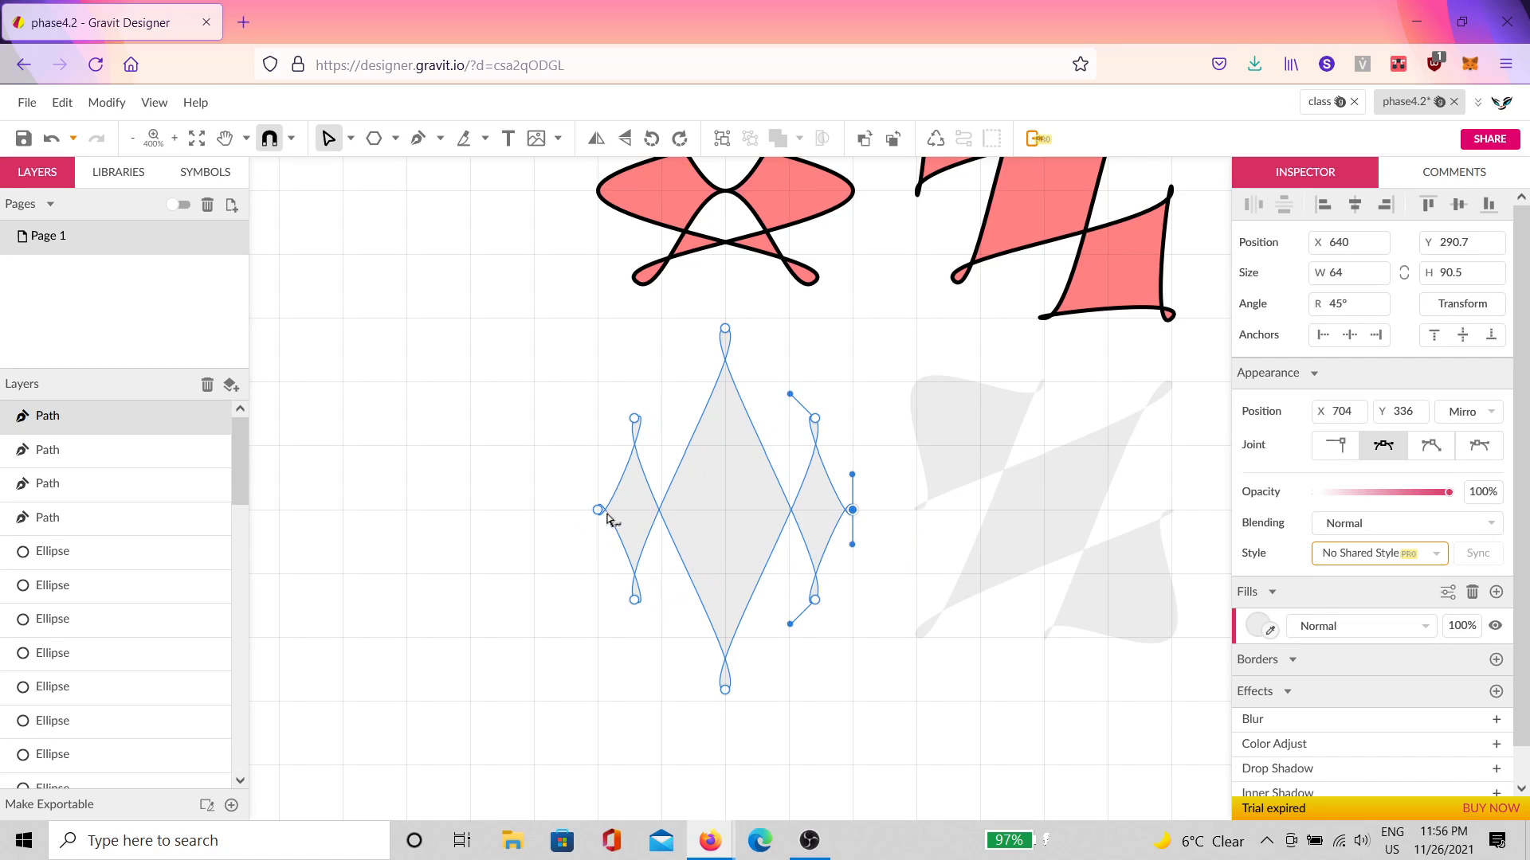
{"action": "left_click_drag", "start_coordinate": [727, 337], "coordinate": [727, 582]}
{"action": "left_click_drag", "start_coordinate": [730, 694], "coordinate": [742, 360]}
{"action": "left_click_drag", "start_coordinate": [723, 584], "coordinate": [733, 623]}
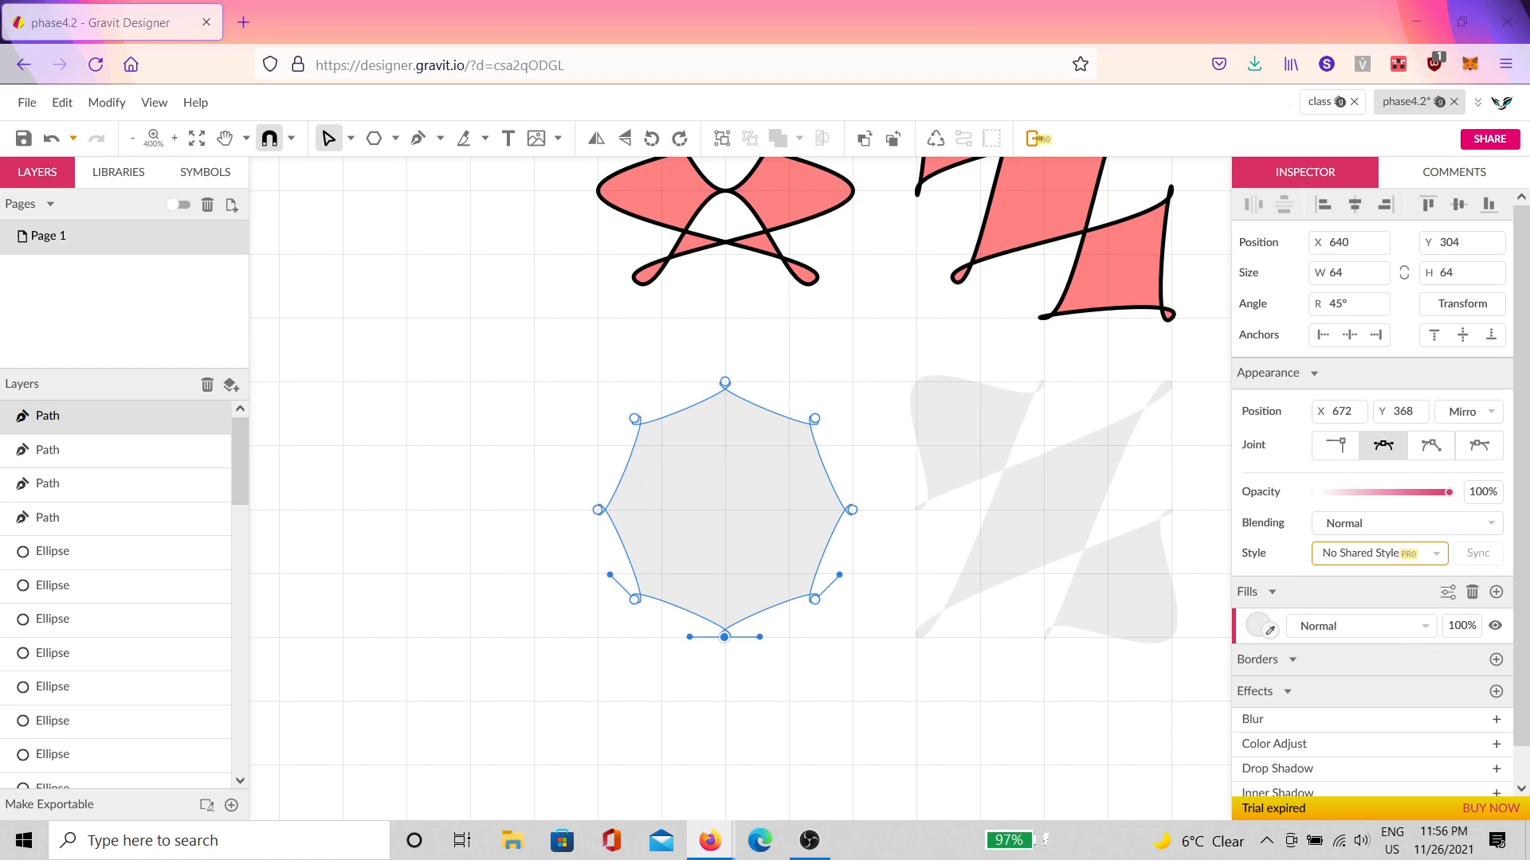
{"action": "left_click_drag", "start_coordinate": [815, 599], "coordinate": [852, 638]}
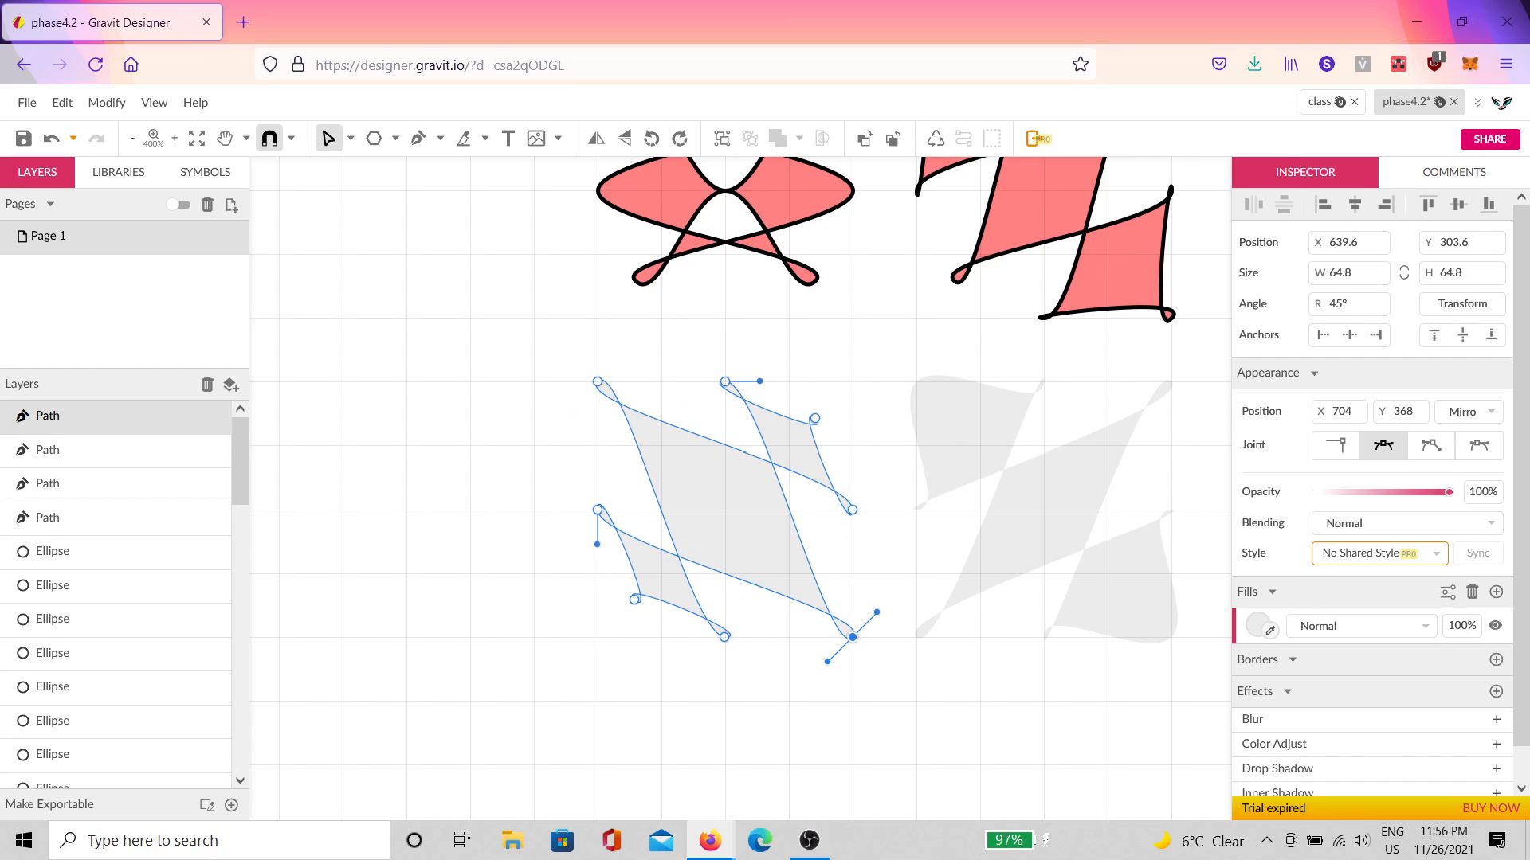
{"action": "left_click", "coordinate": [864, 575]}
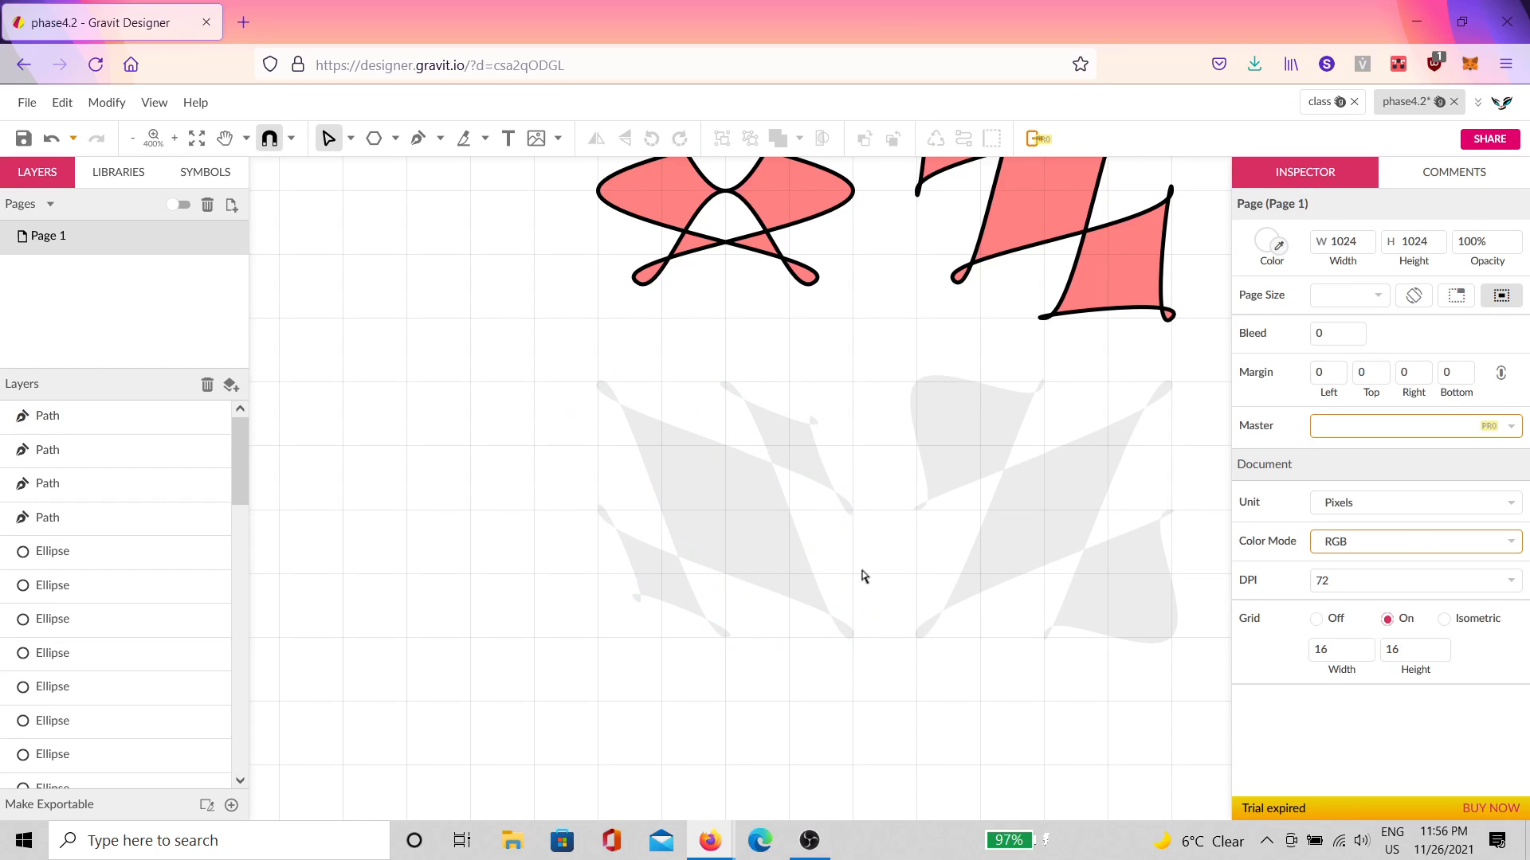
{"action": "left_click", "coordinate": [801, 576]}
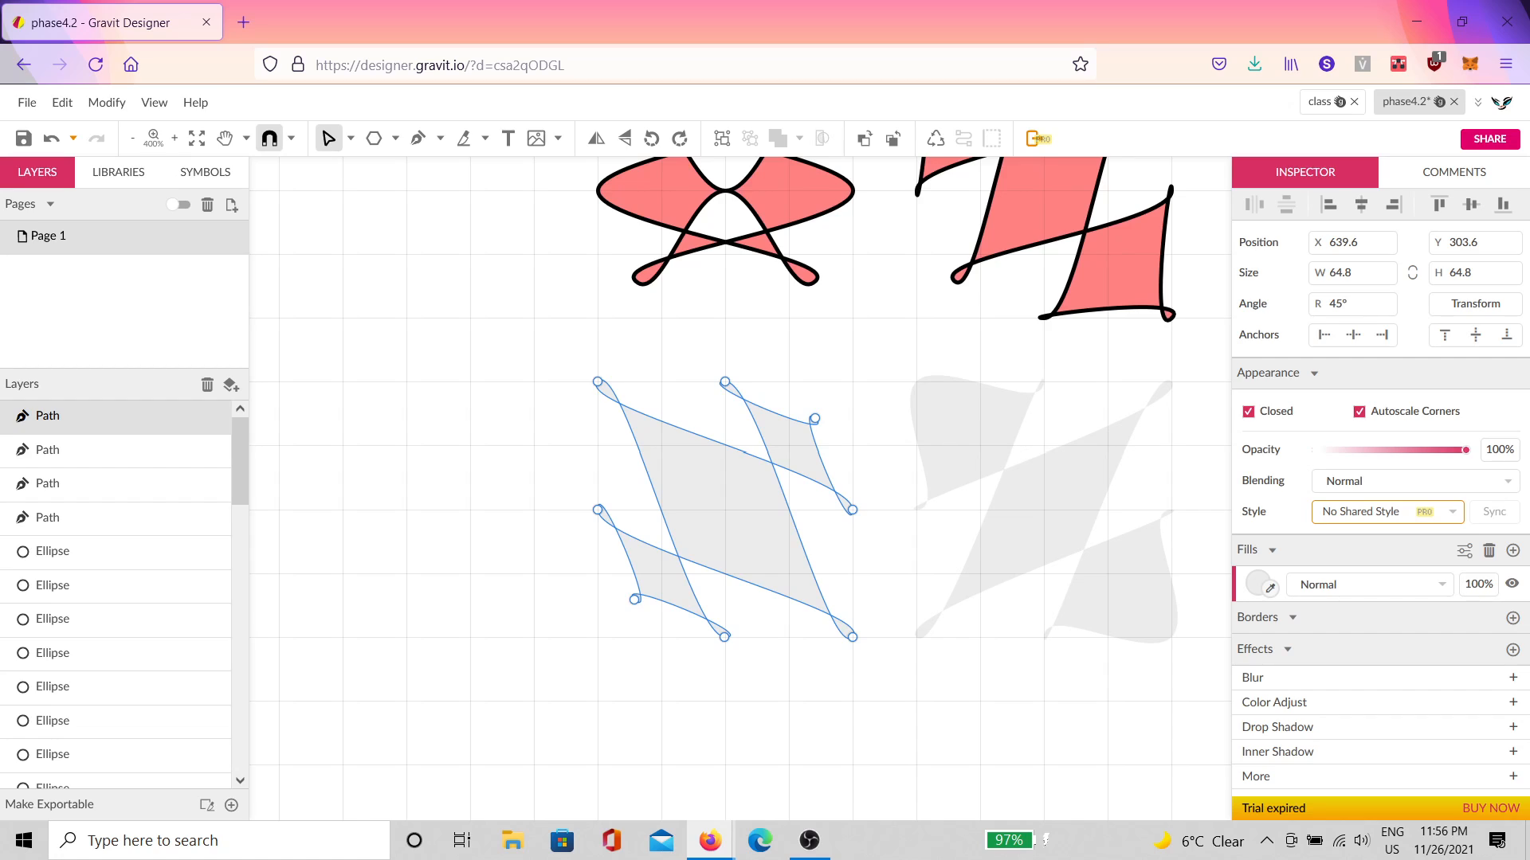
{"action": "left_click", "coordinate": [843, 698]}
{"action": "left_click", "coordinate": [765, 535]}
Step: Add a black border to the slanted grey path and change the border's position
{"action": "left_click", "coordinate": [1513, 619]}
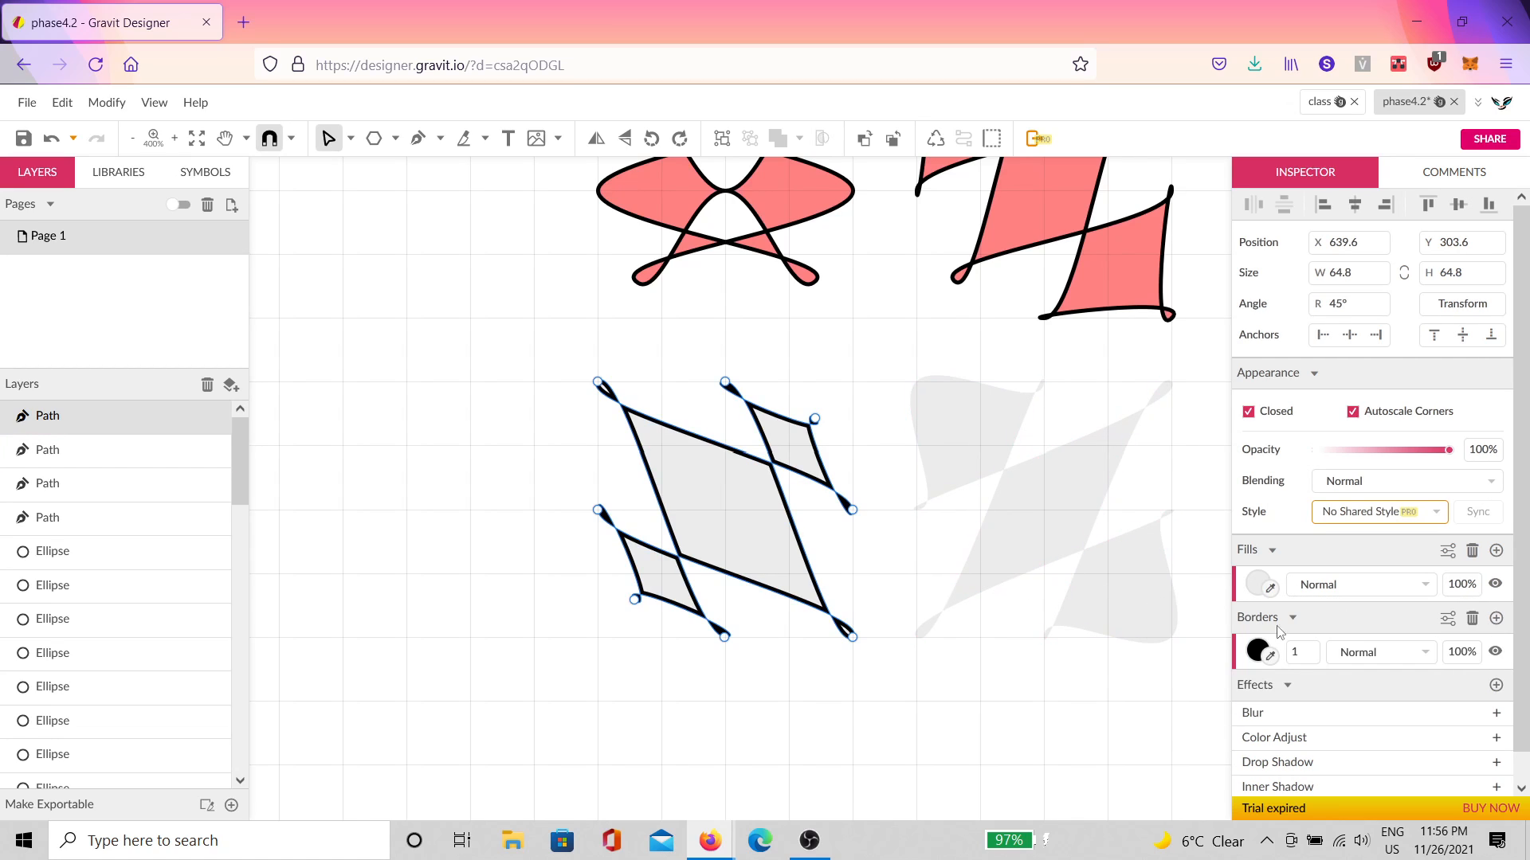
{"action": "left_click", "coordinate": [1449, 619]}
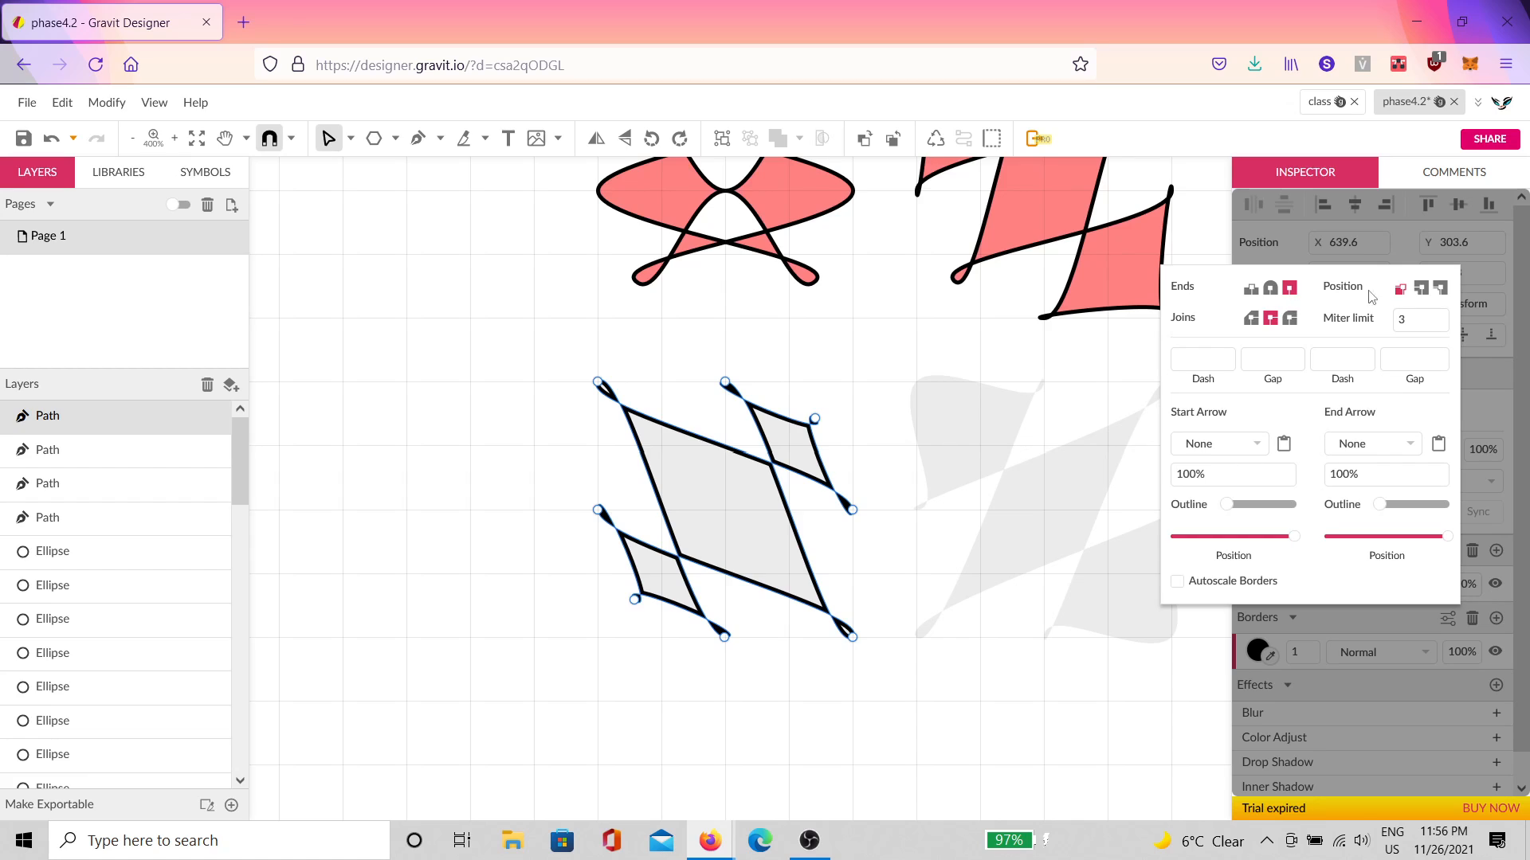
{"action": "left_click", "coordinate": [1421, 287]}
{"action": "left_click", "coordinate": [848, 573]}
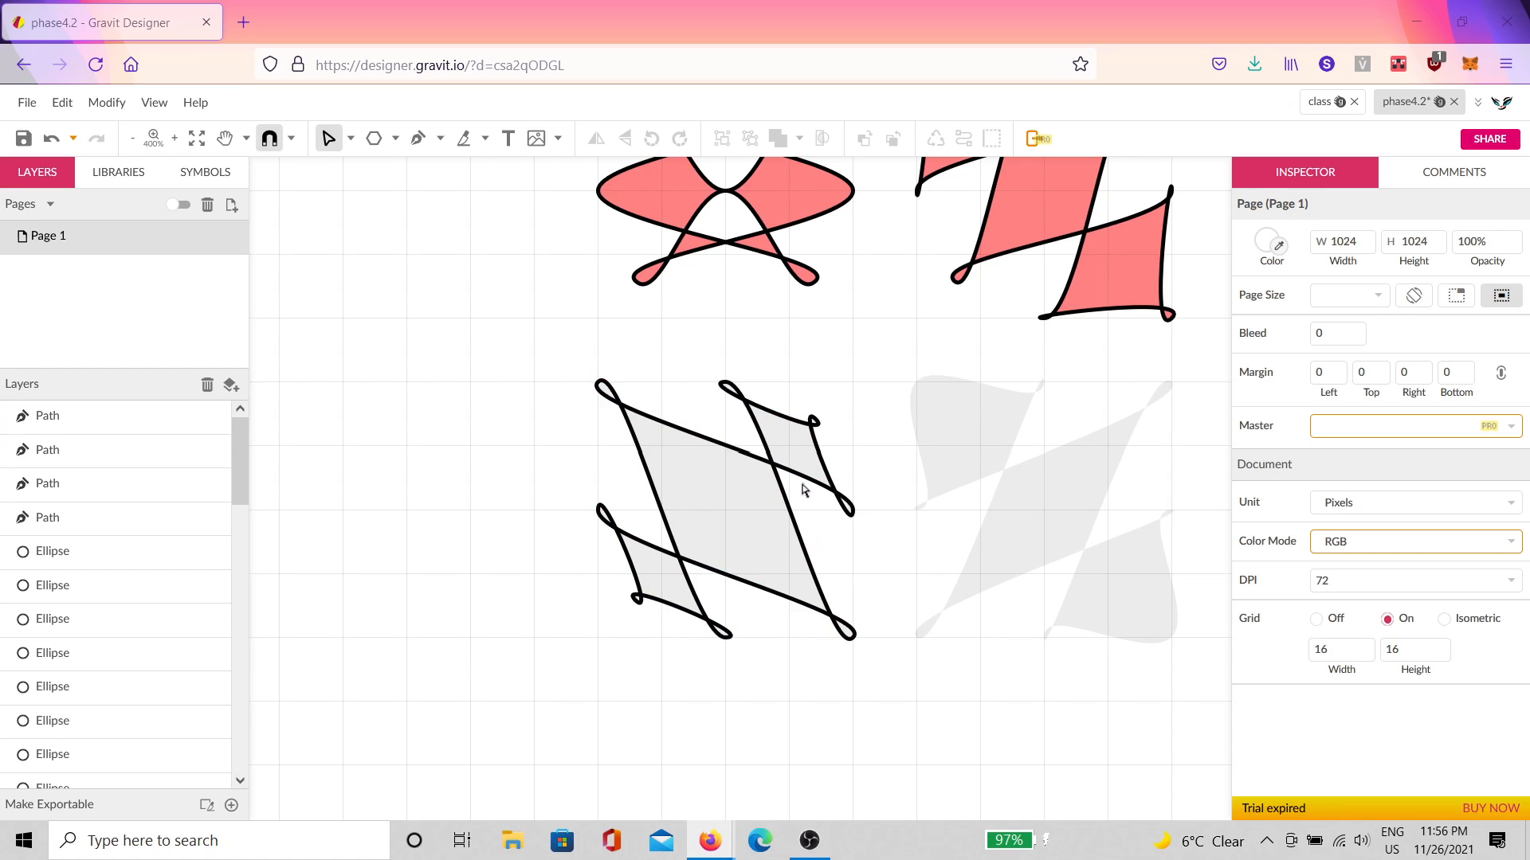
{"action": "left_click", "coordinate": [812, 428]}
Step: Move the lower-left, bottom-middle and left anchors, then slide the bottom anchor back left
{"action": "double_click", "coordinate": [844, 395]}
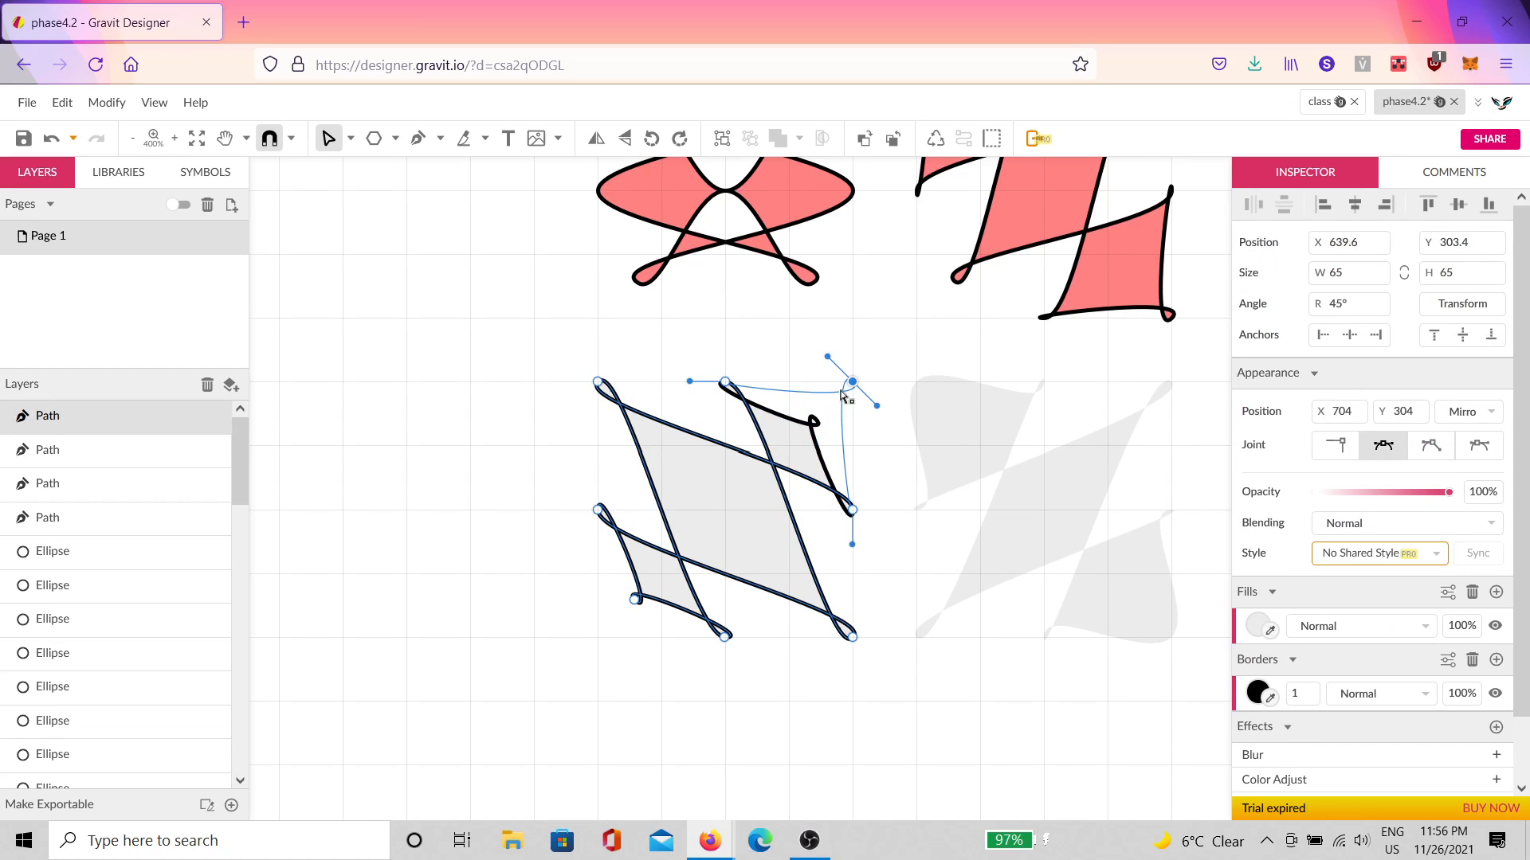
{"action": "left_click_drag", "start_coordinate": [636, 599], "coordinate": [627, 624]}
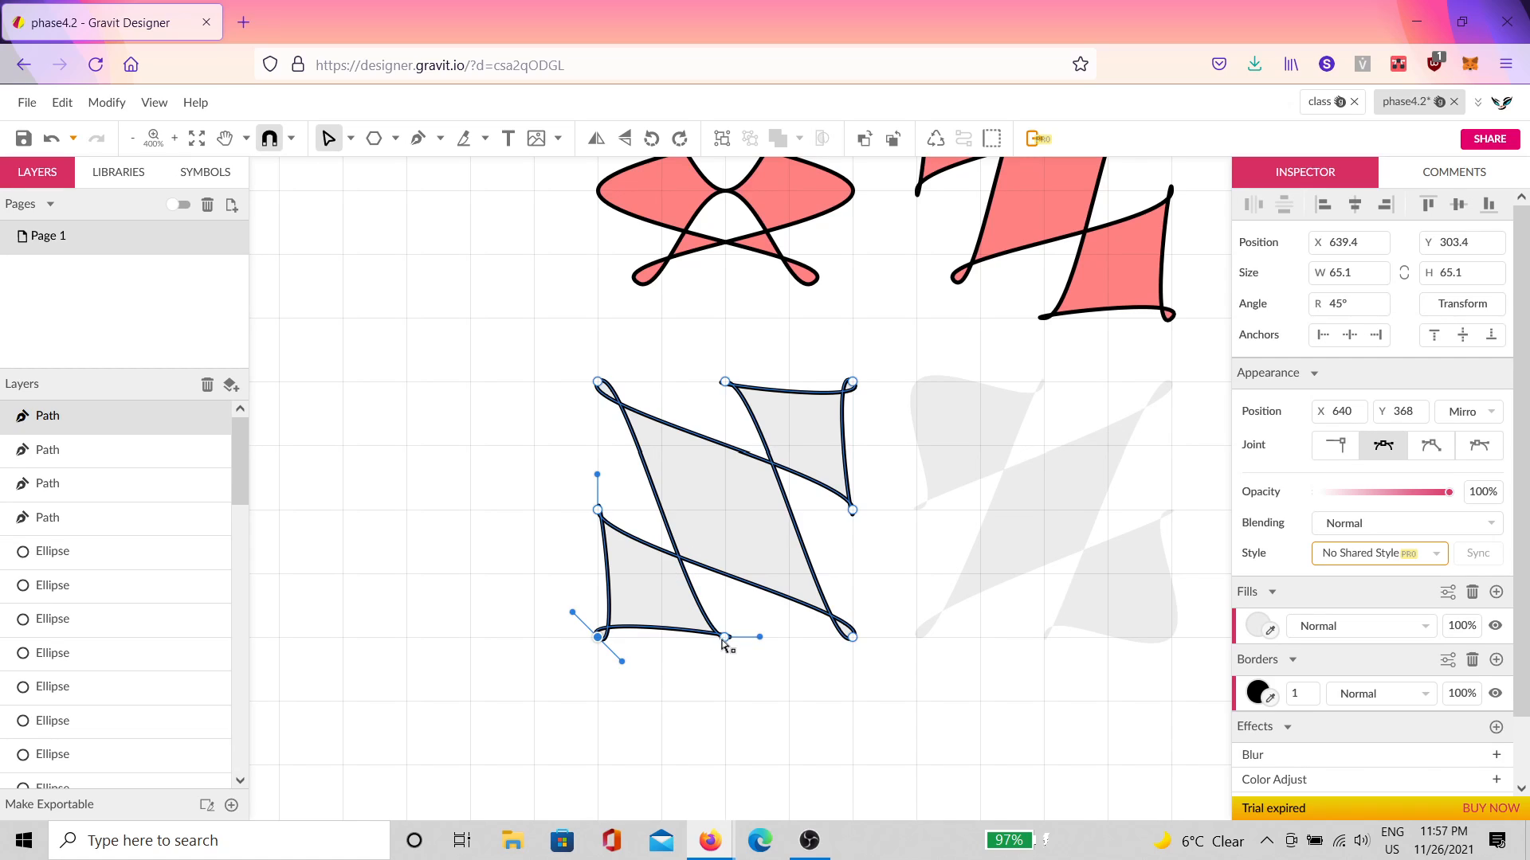
{"action": "left_click_drag", "start_coordinate": [723, 637], "coordinate": [788, 636]}
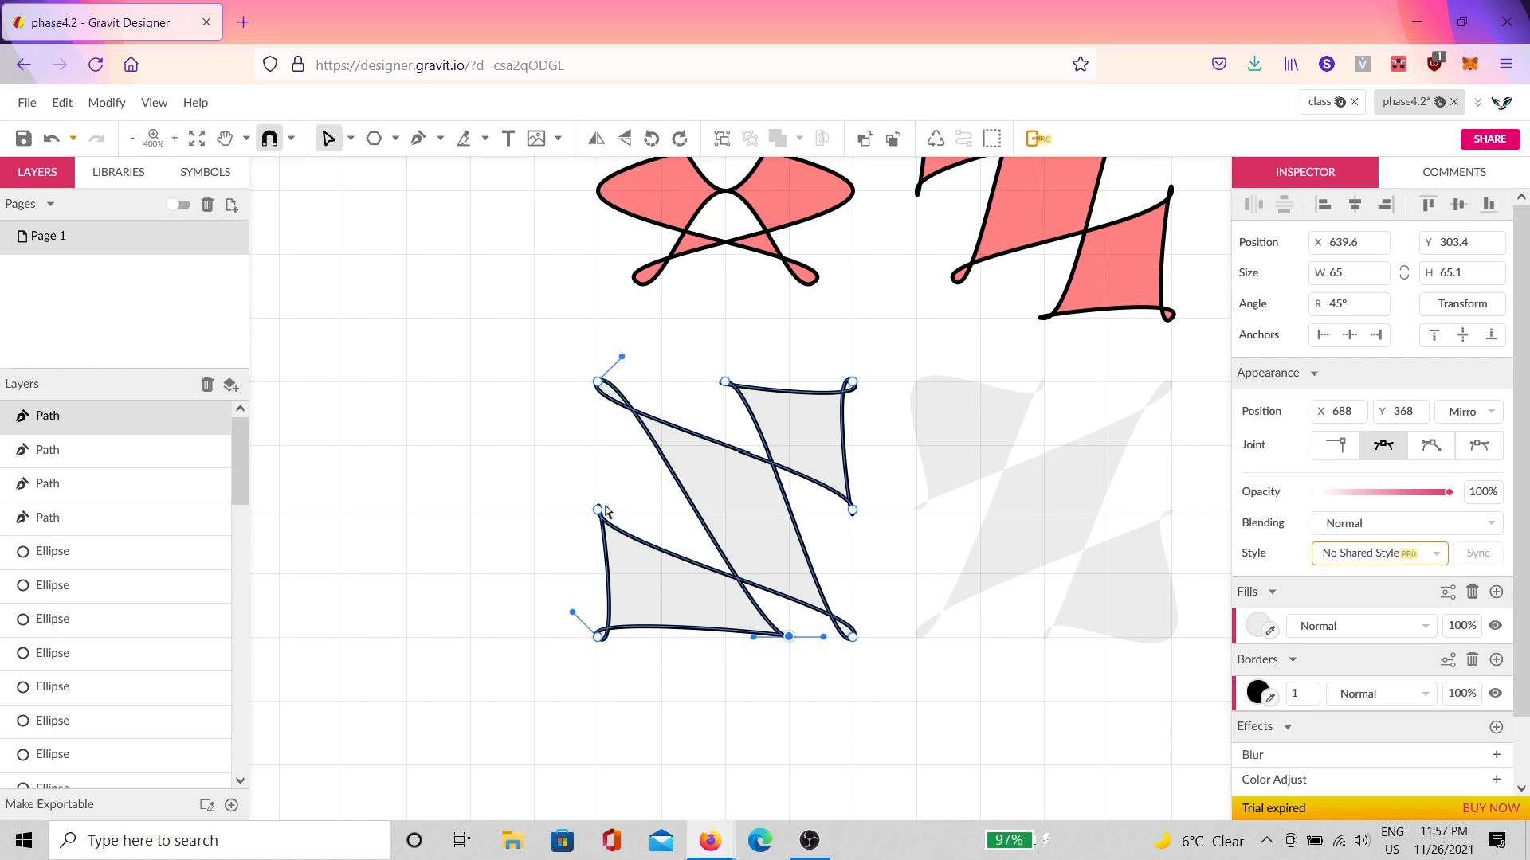
{"action": "left_click_drag", "start_coordinate": [599, 510], "coordinate": [599, 573]}
{"action": "left_click", "coordinate": [564, 548]}
{"action": "left_click", "coordinate": [604, 476]}
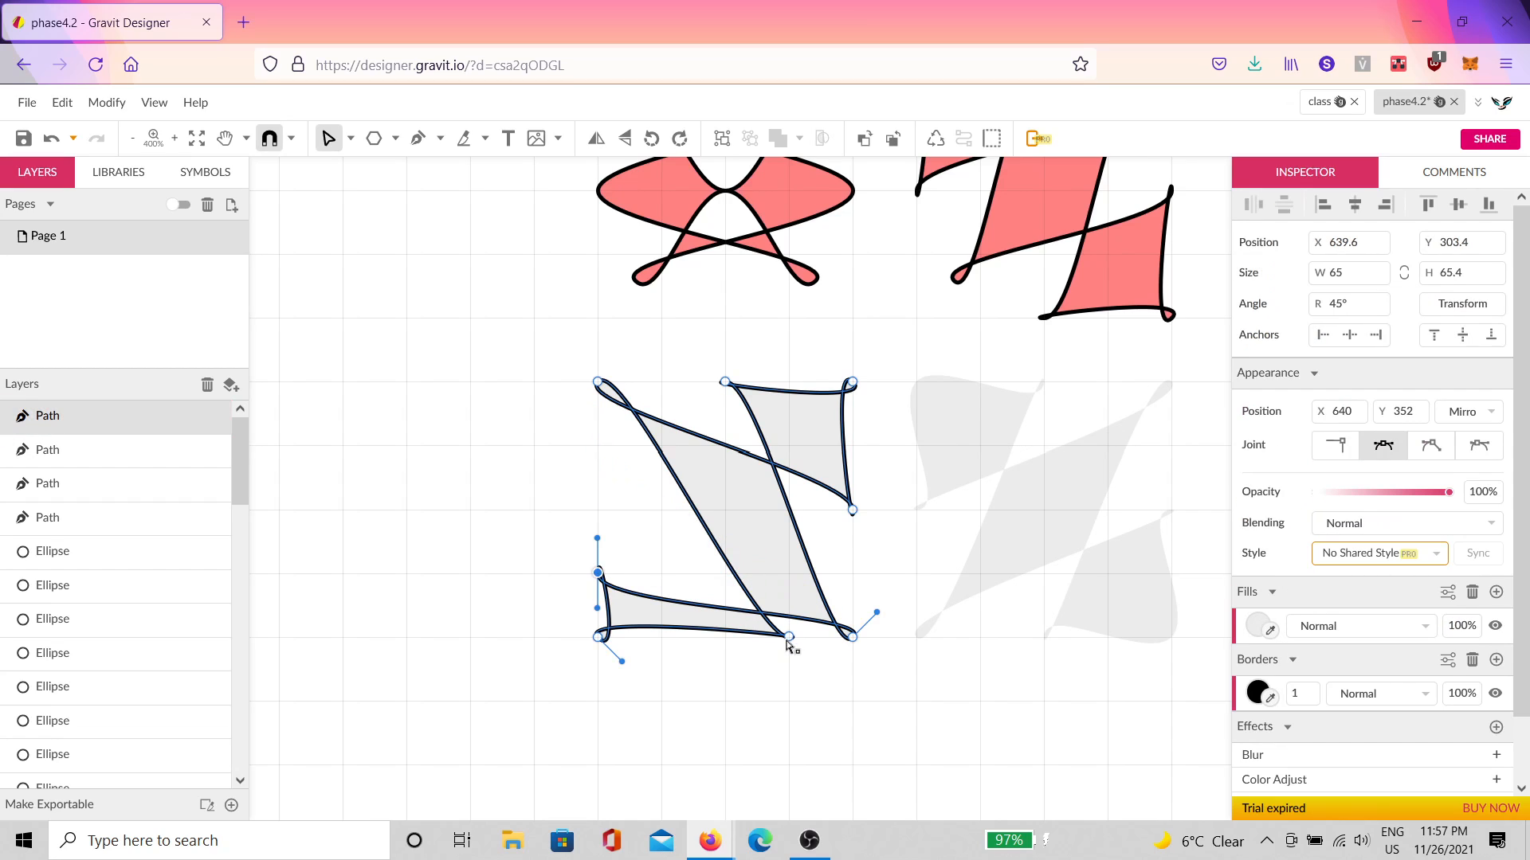
{"action": "left_click_drag", "start_coordinate": [787, 642], "coordinate": [666, 646]}
{"action": "left_click", "coordinate": [652, 672]}
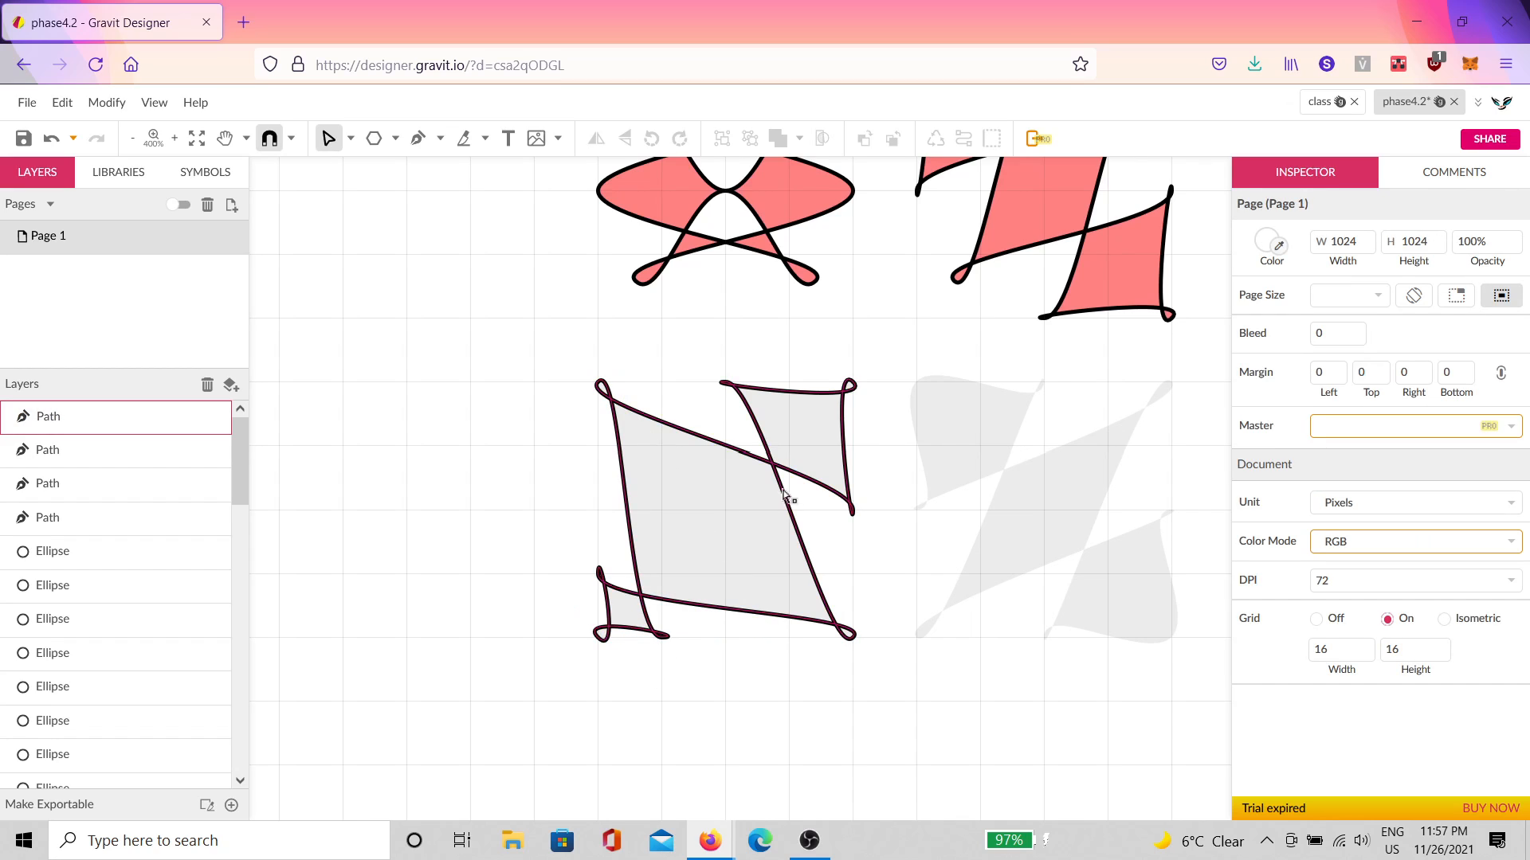
Step: Pull the upper-left and bottom-left anchors outward, then draw the bottom-left anchor back inward
{"action": "scroll", "coordinate": [656, 581], "scroll_direction": "up", "scroll_amount": 5}
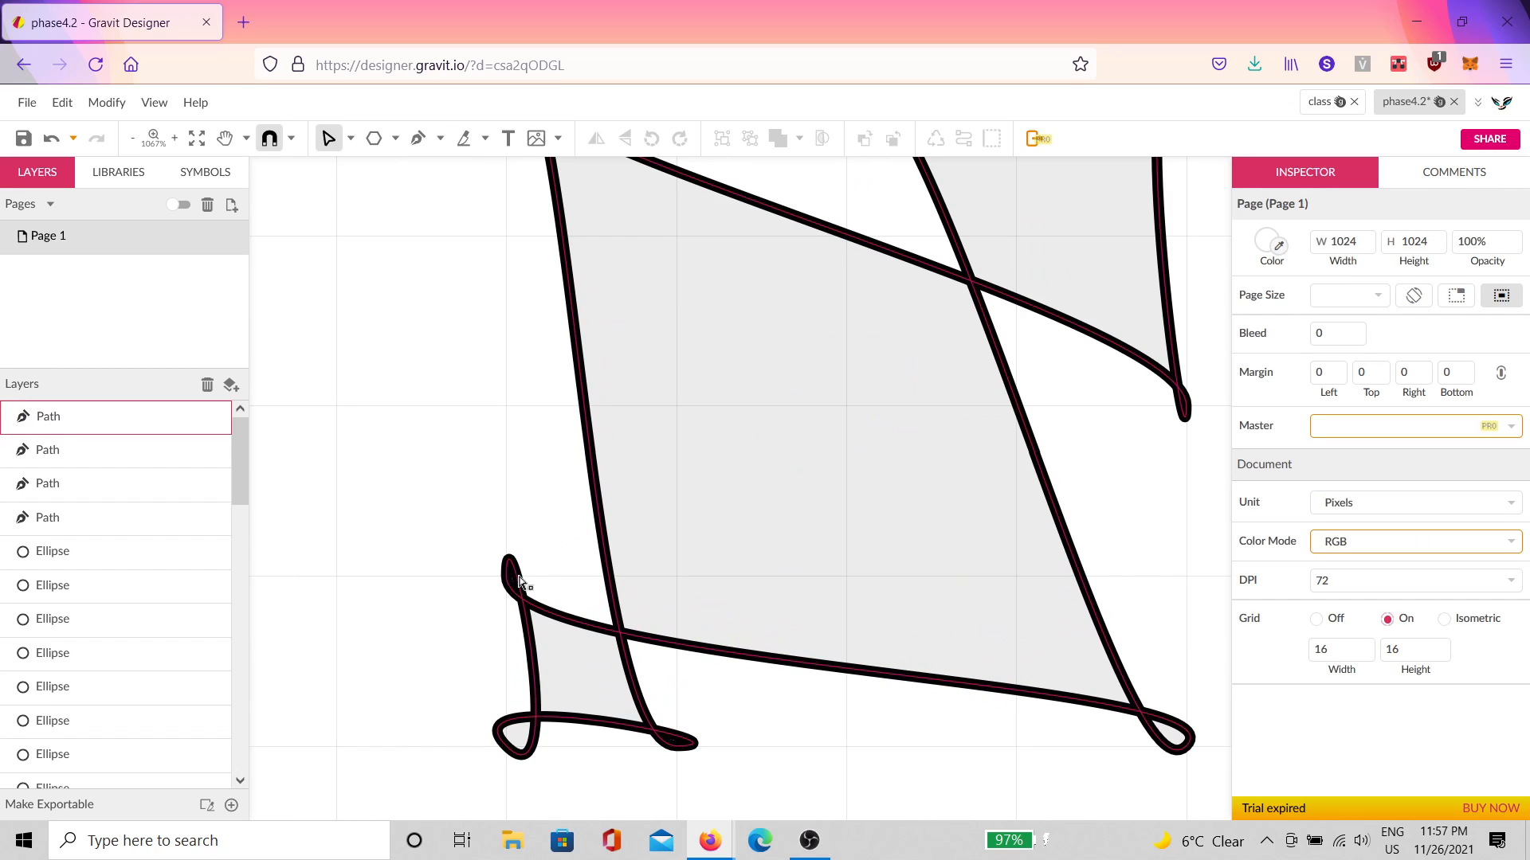
{"action": "left_click", "coordinate": [539, 621]}
{"action": "left_click_drag", "start_coordinate": [512, 576], "coordinate": [384, 564]}
{"action": "left_click_drag", "start_coordinate": [679, 748], "coordinate": [638, 821]}
{"action": "scroll", "coordinate": [544, 705], "scroll_direction": "down", "scroll_amount": 5}
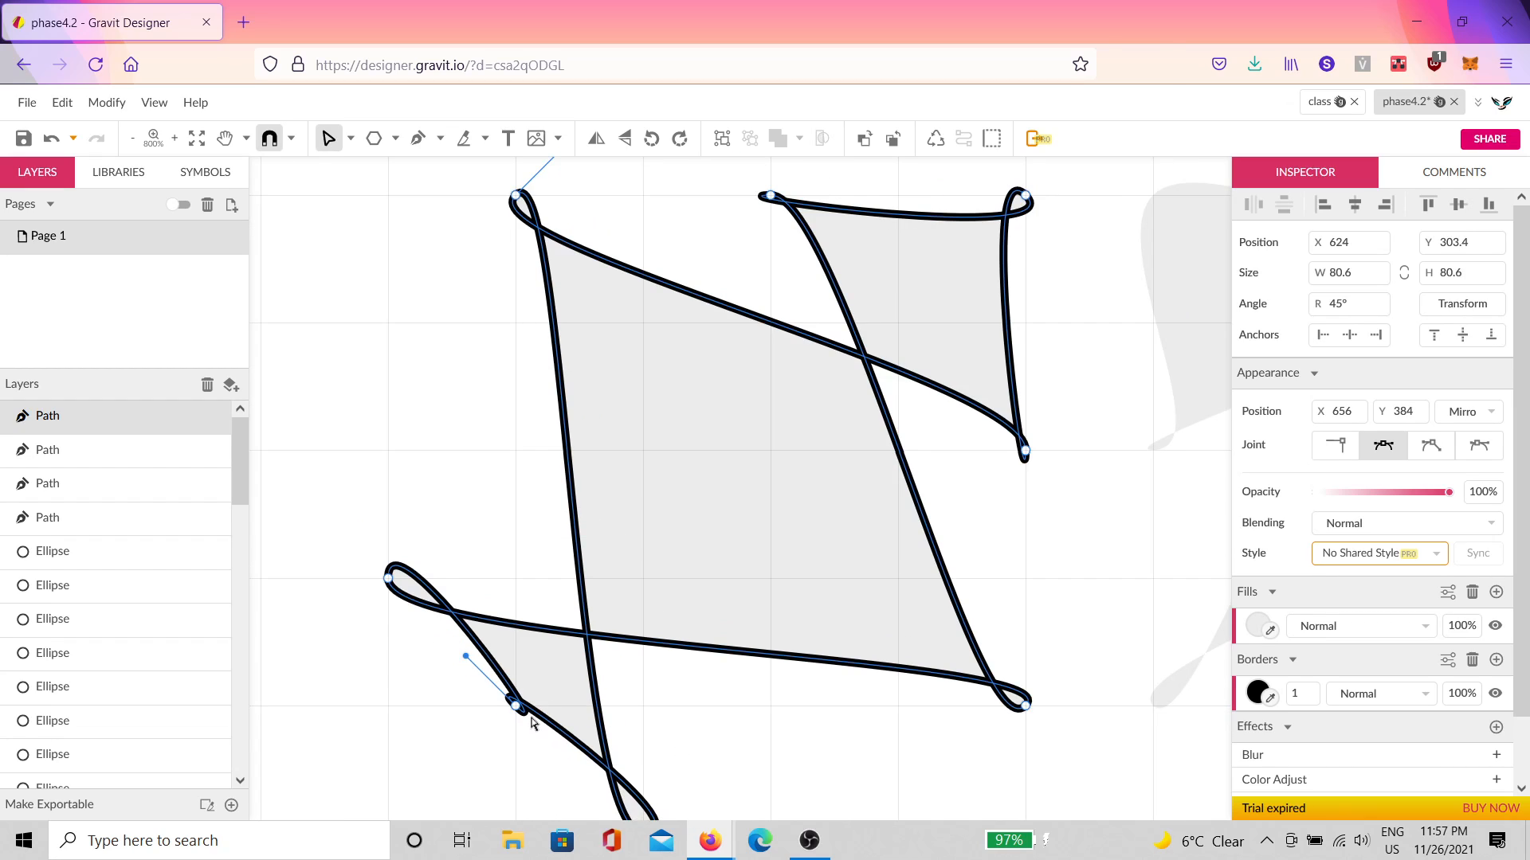
{"action": "left_click_drag", "start_coordinate": [526, 720], "coordinate": [462, 783]}
{"action": "scroll", "coordinate": [445, 671], "scroll_direction": "up", "scroll_amount": 2}
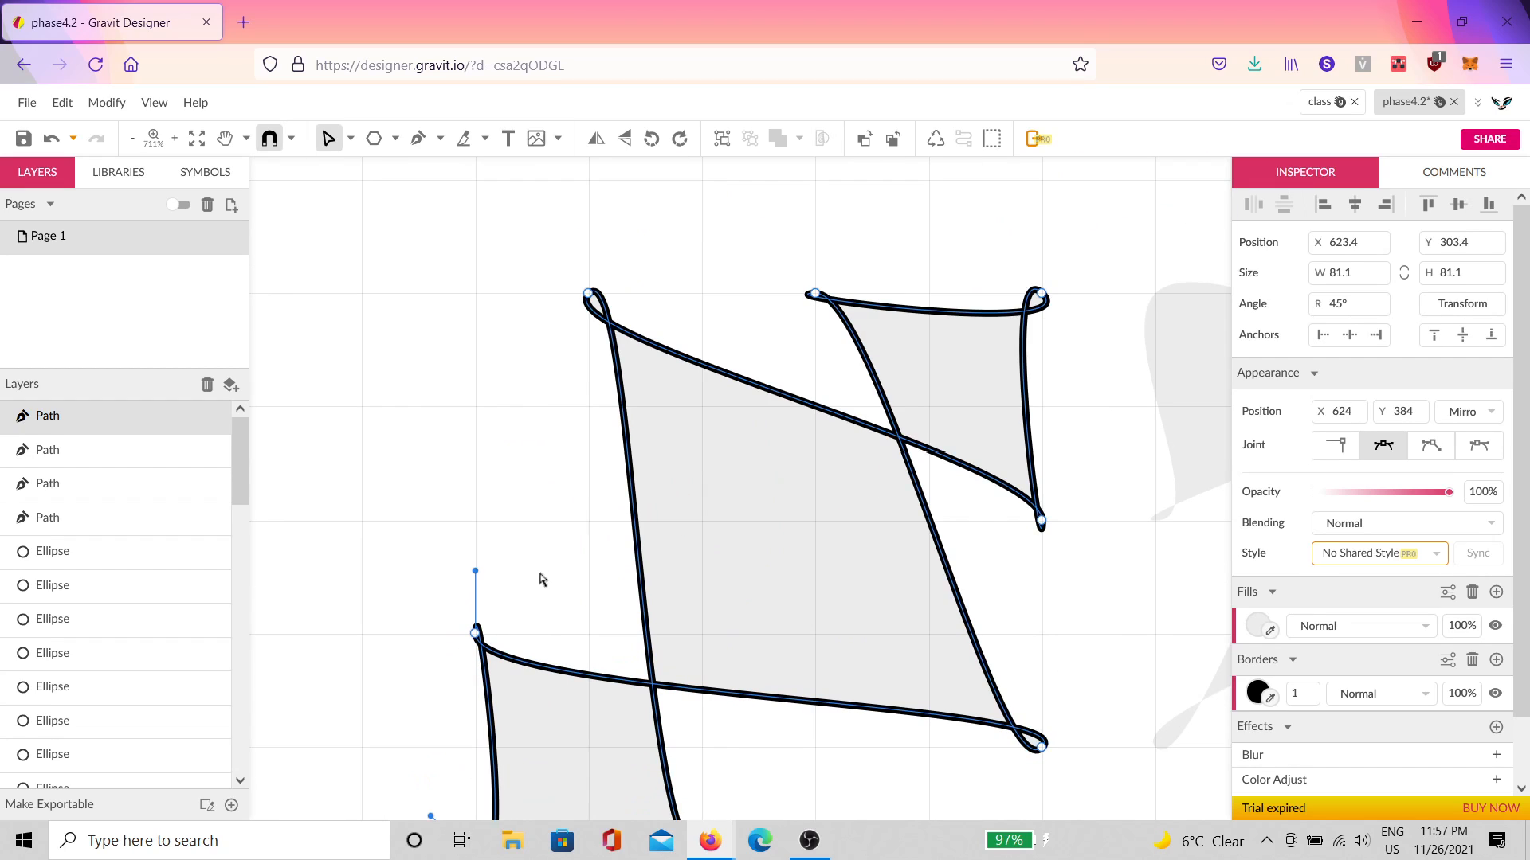
{"action": "left_click", "coordinate": [539, 577]}
{"action": "scroll", "coordinate": [527, 641], "scroll_direction": "down", "scroll_amount": 2}
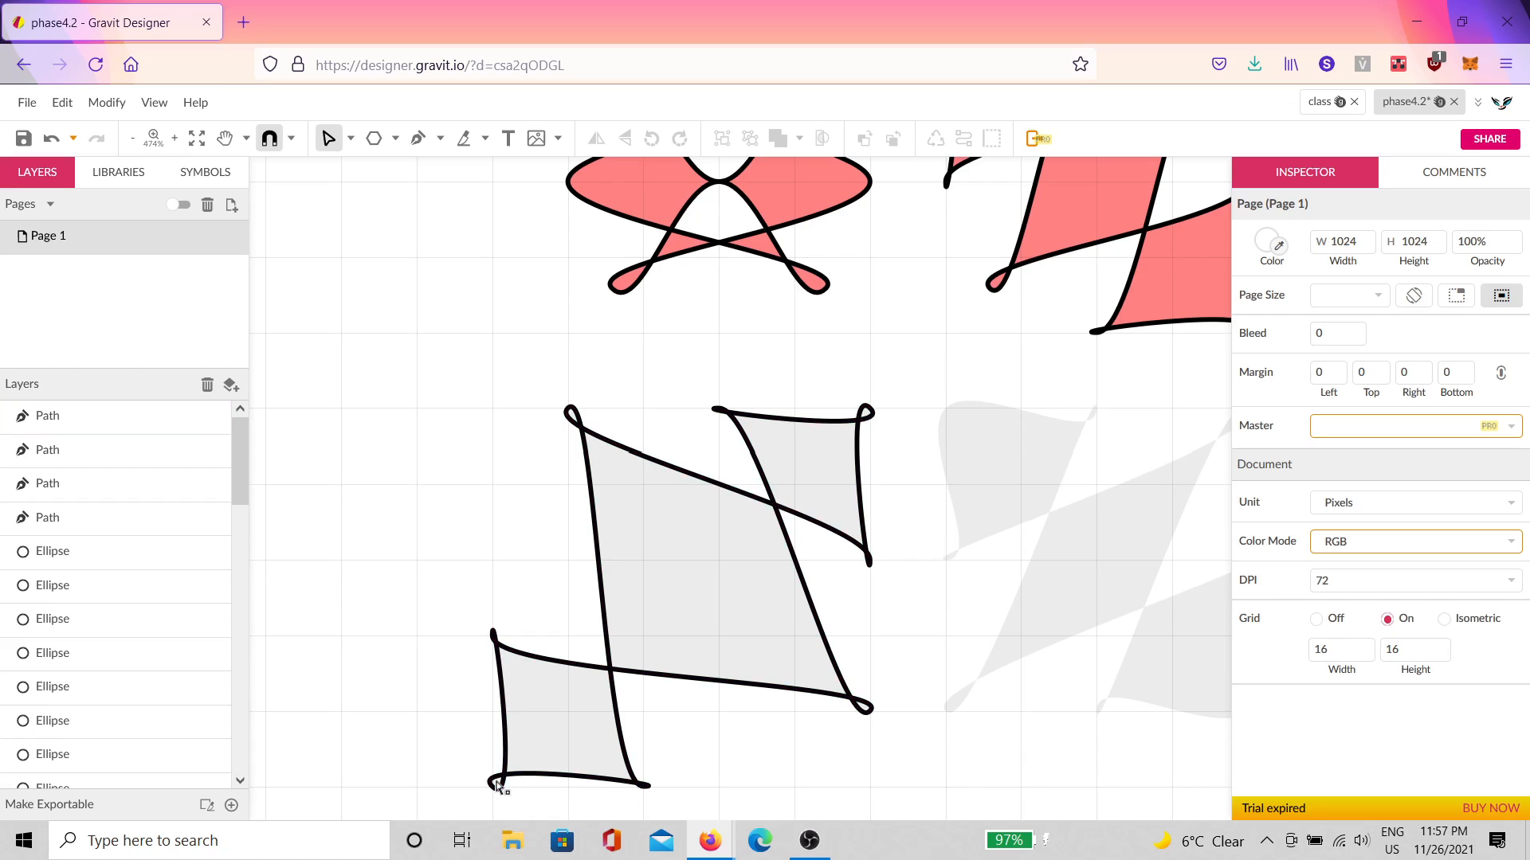
{"action": "left_click", "coordinate": [497, 782]}
{"action": "left_click_drag", "start_coordinate": [496, 784], "coordinate": [653, 622]}
Step: Rework the upper-right lobe and square the lower-left corner, then undo twice to the preferred shape
{"action": "left_click_drag", "start_coordinate": [869, 410], "coordinate": [728, 565]}
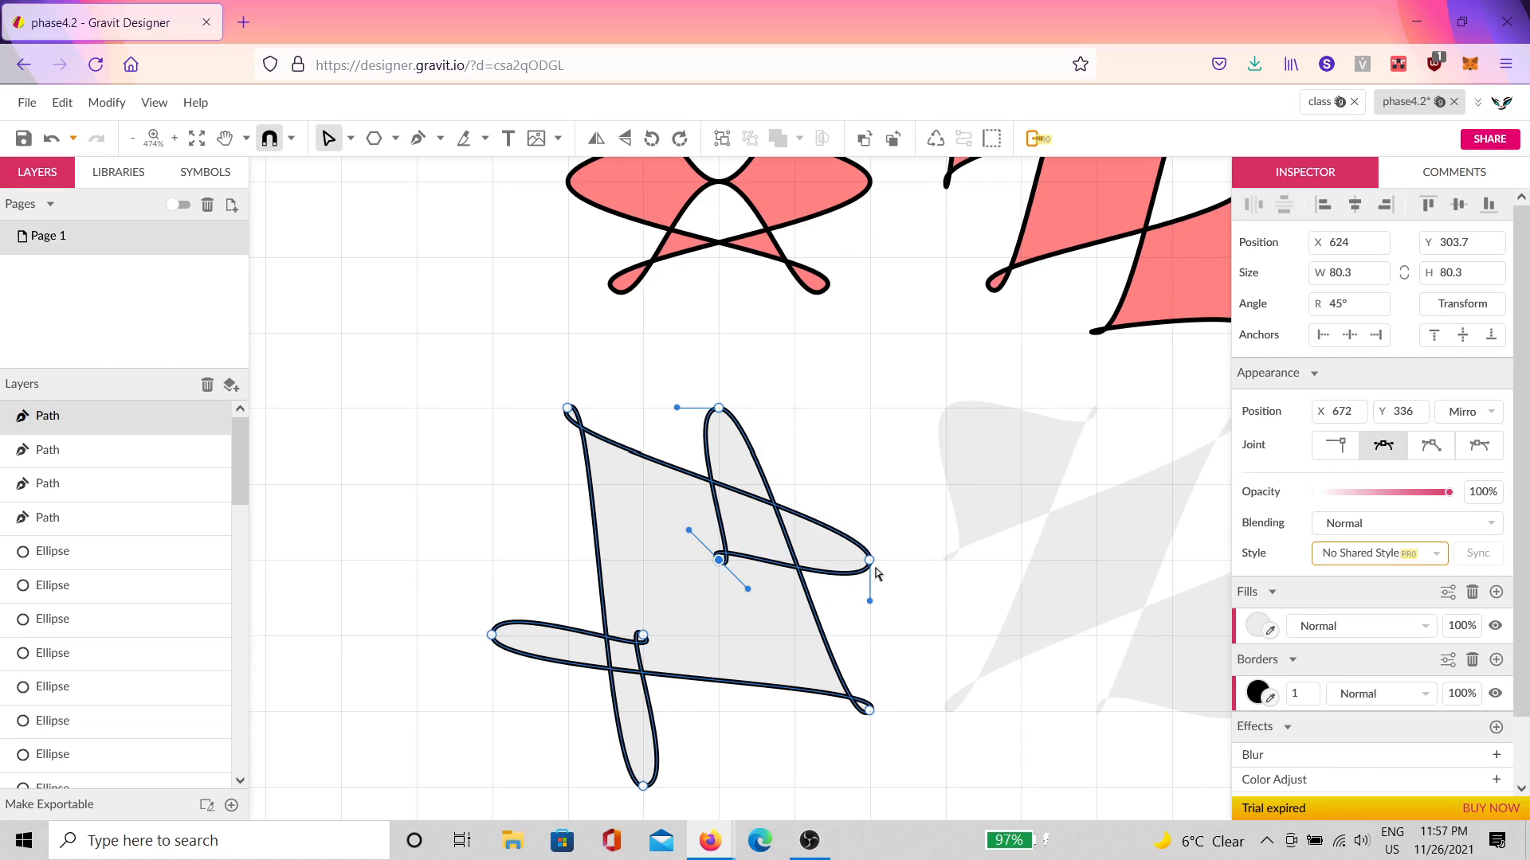
{"action": "scroll", "coordinate": [789, 605], "scroll_direction": "down", "scroll_amount": 1}
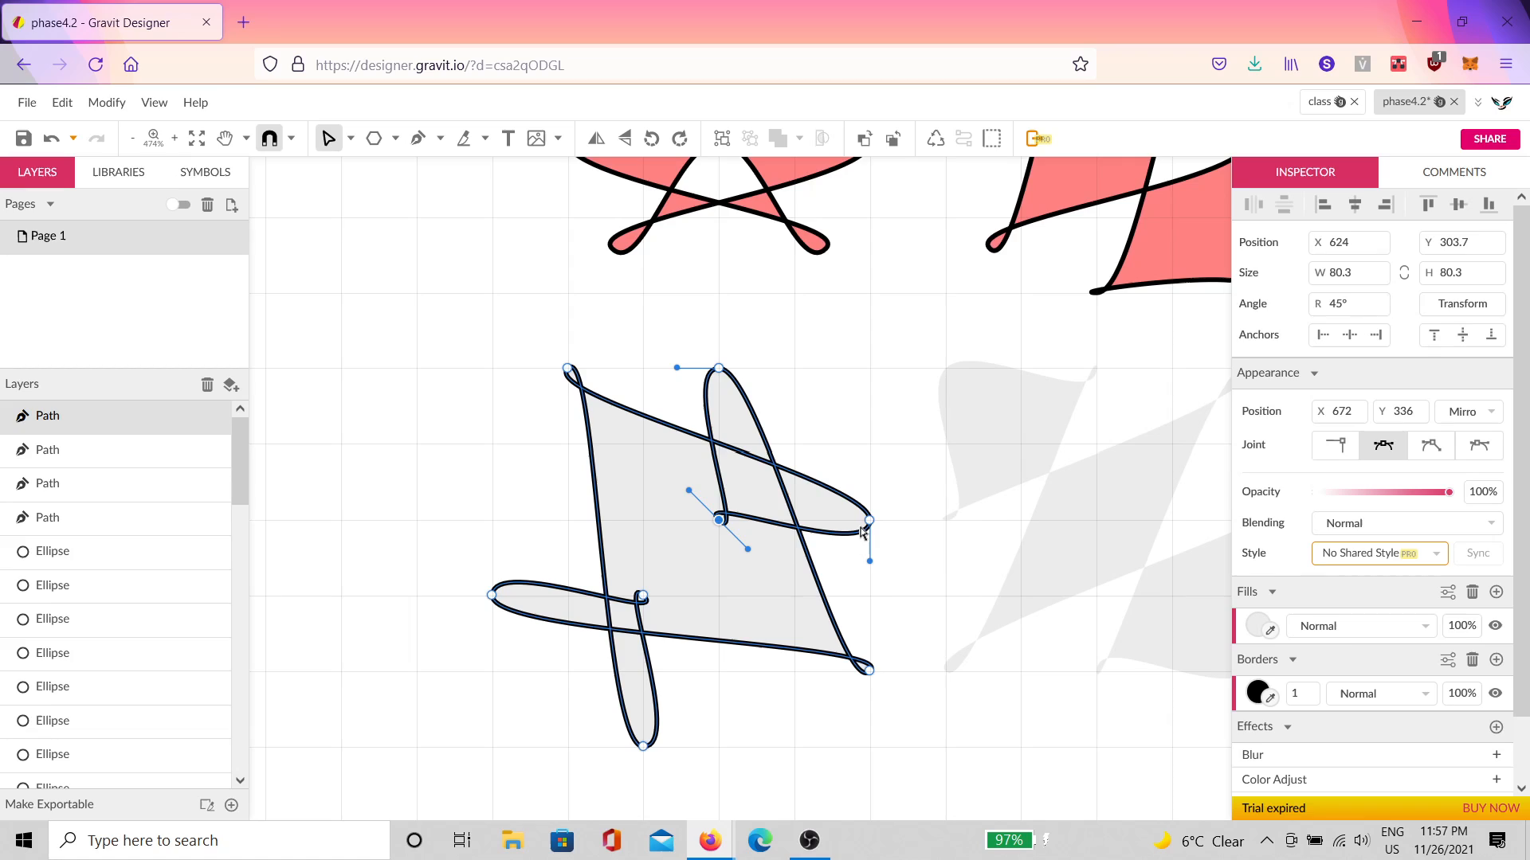
{"action": "left_click_drag", "start_coordinate": [869, 526], "coordinate": [945, 444]}
{"action": "left_click_drag", "start_coordinate": [719, 369], "coordinate": [815, 334]}
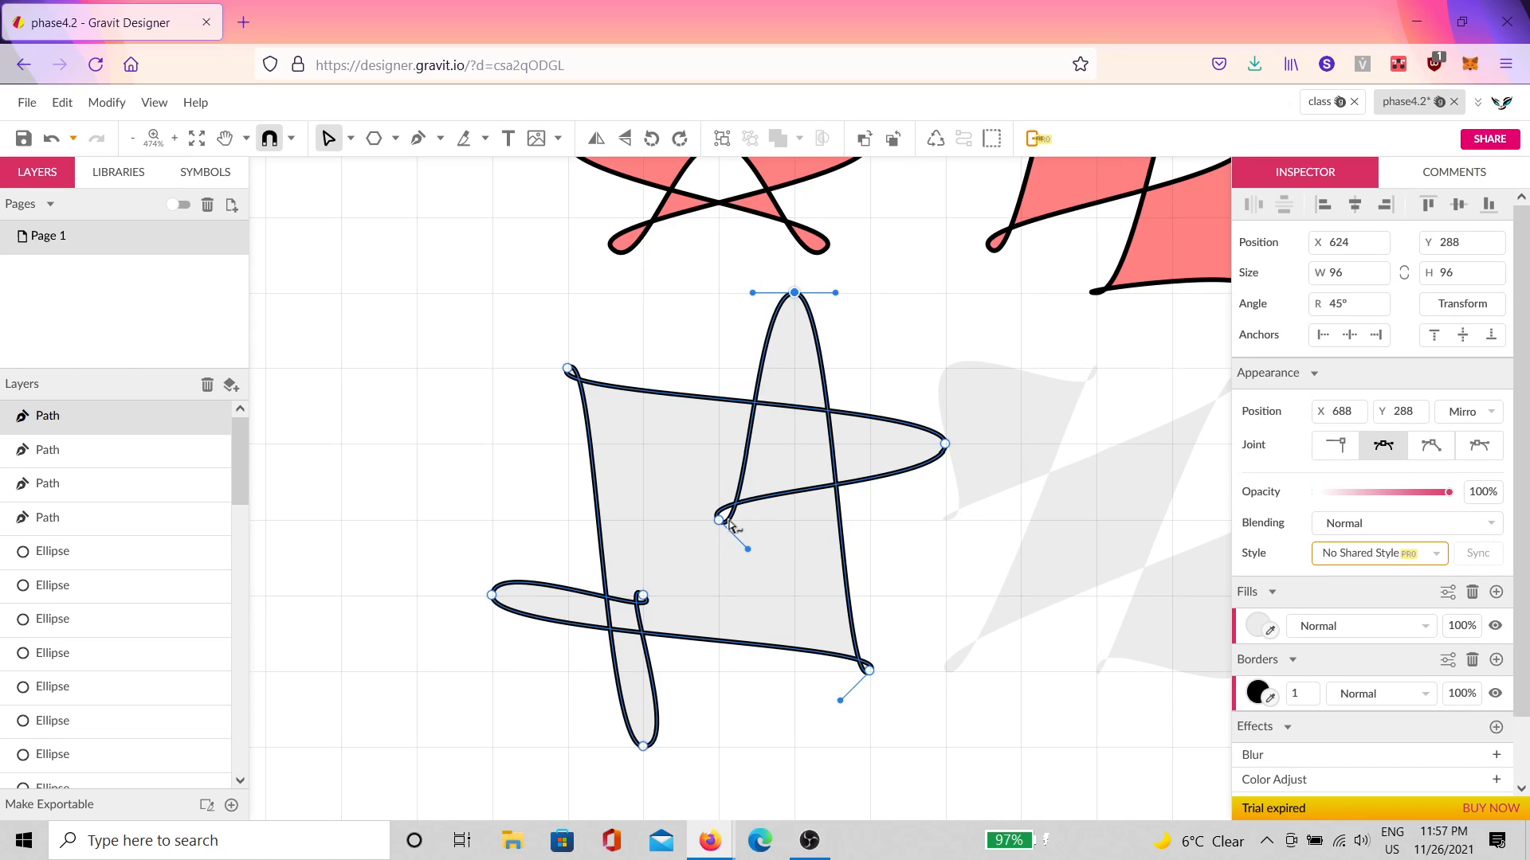
{"action": "left_click_drag", "start_coordinate": [718, 519], "coordinate": [945, 293]}
{"action": "left_click_drag", "start_coordinate": [642, 596], "coordinate": [495, 733]}
{"action": "left_click", "coordinate": [557, 604]}
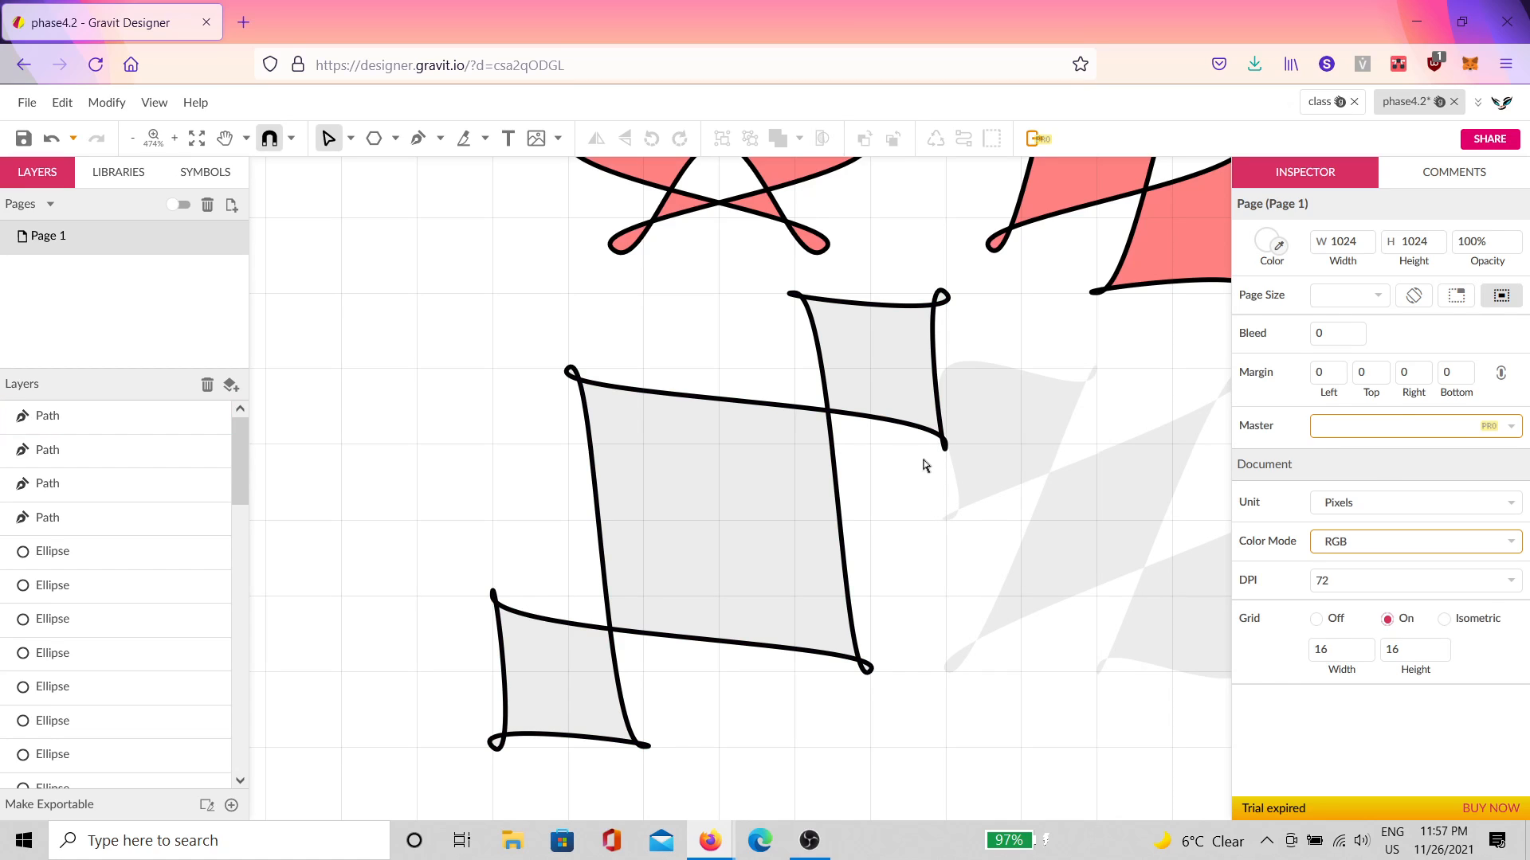
{"action": "key", "text": "ctrl+z"}
{"action": "key", "text": "ctrl+z"}
{"action": "key", "text": "ctrl+z"}
{"action": "key", "text": "ctrl+z"}
{"action": "key", "text": "ctrl+z"}
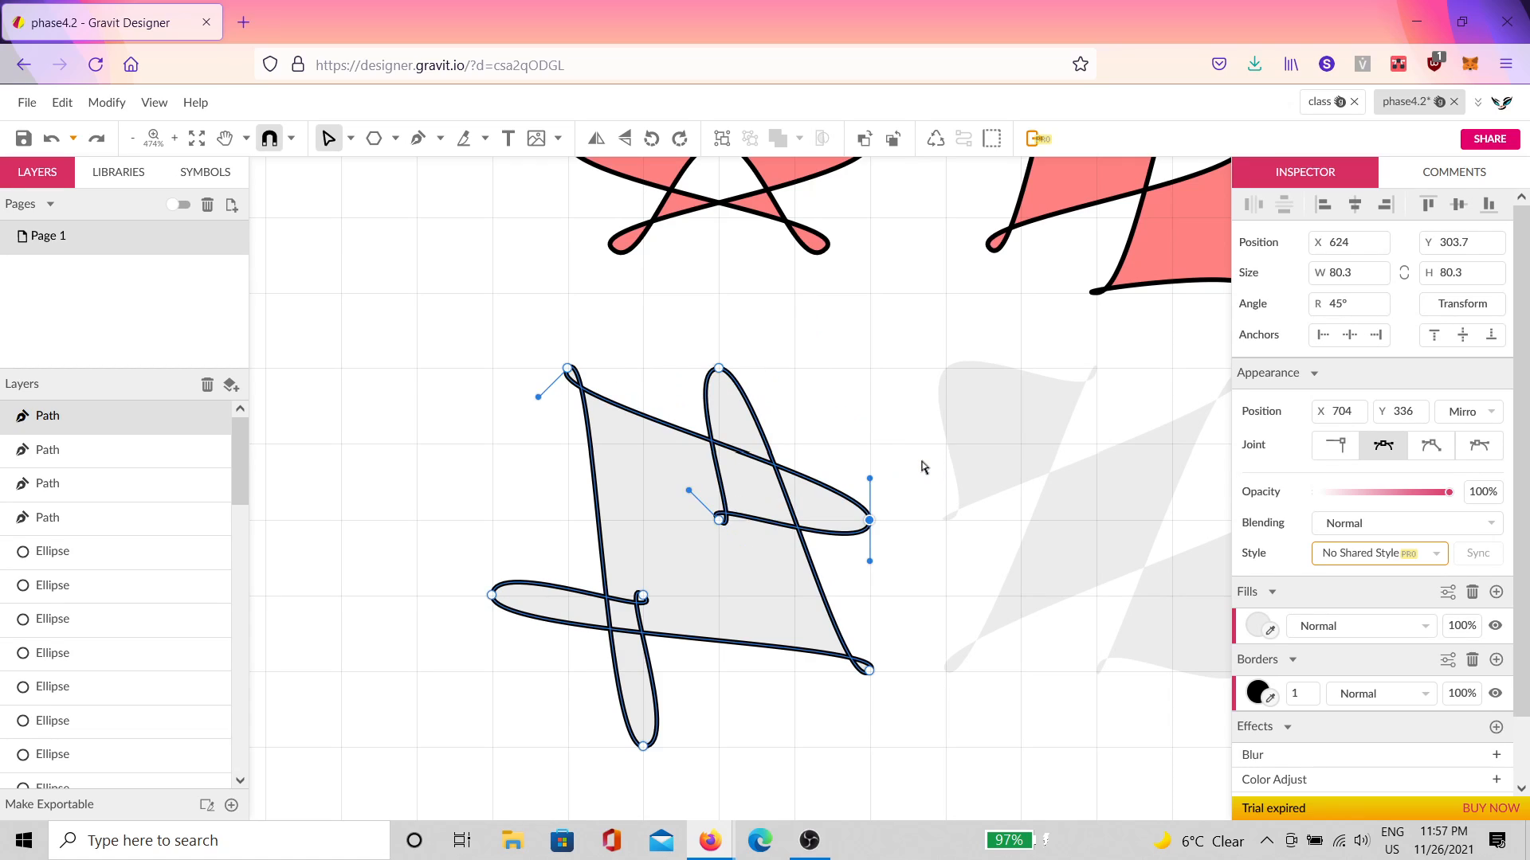
{"action": "key", "text": "ctrl+z"}
{"action": "key", "text": "ctrl+z"}
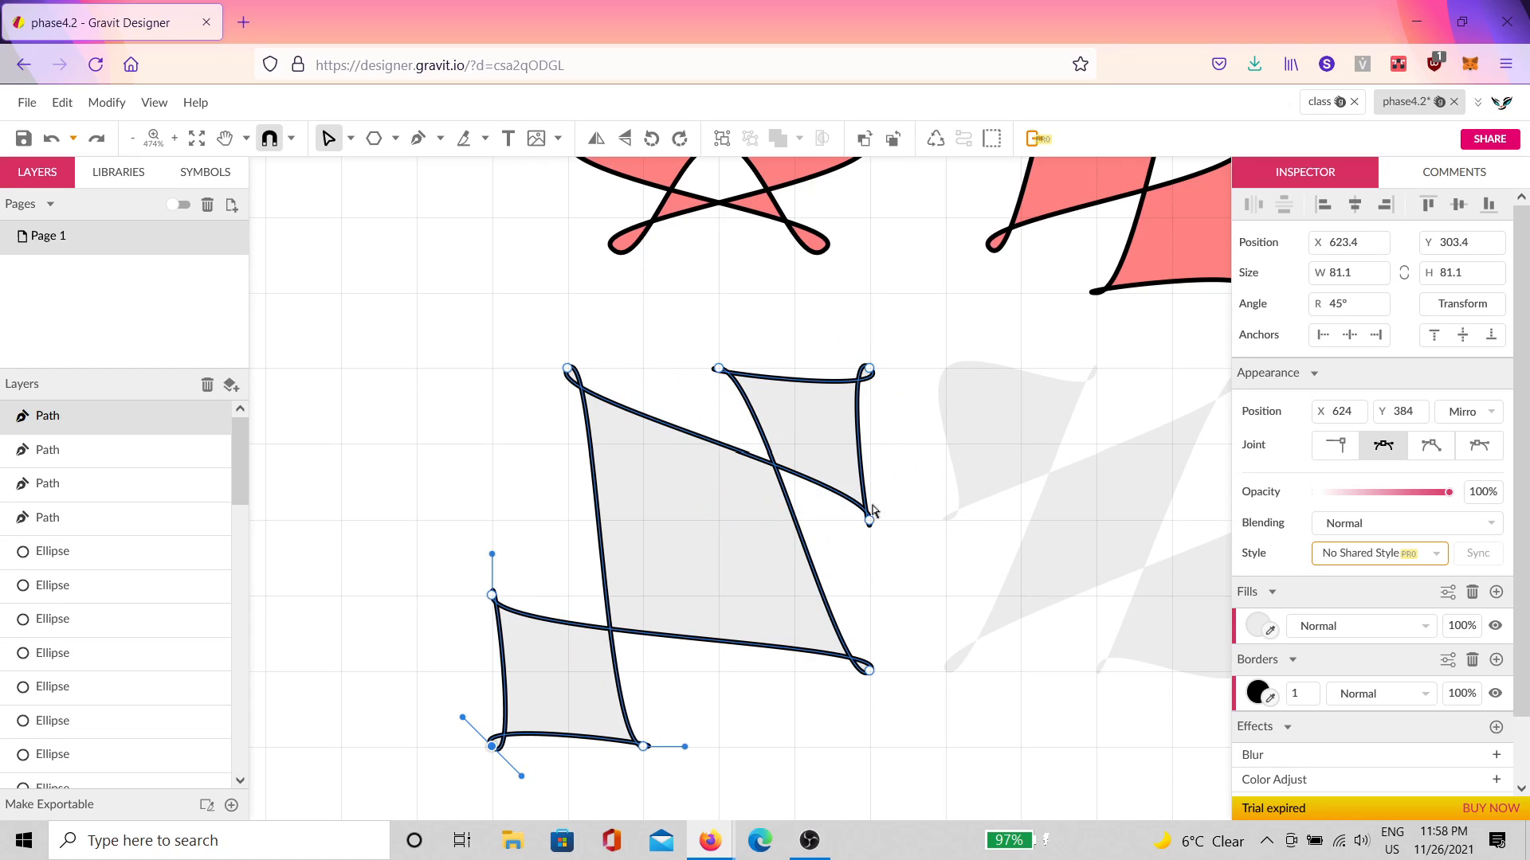
{"action": "left_click", "coordinate": [934, 598]}
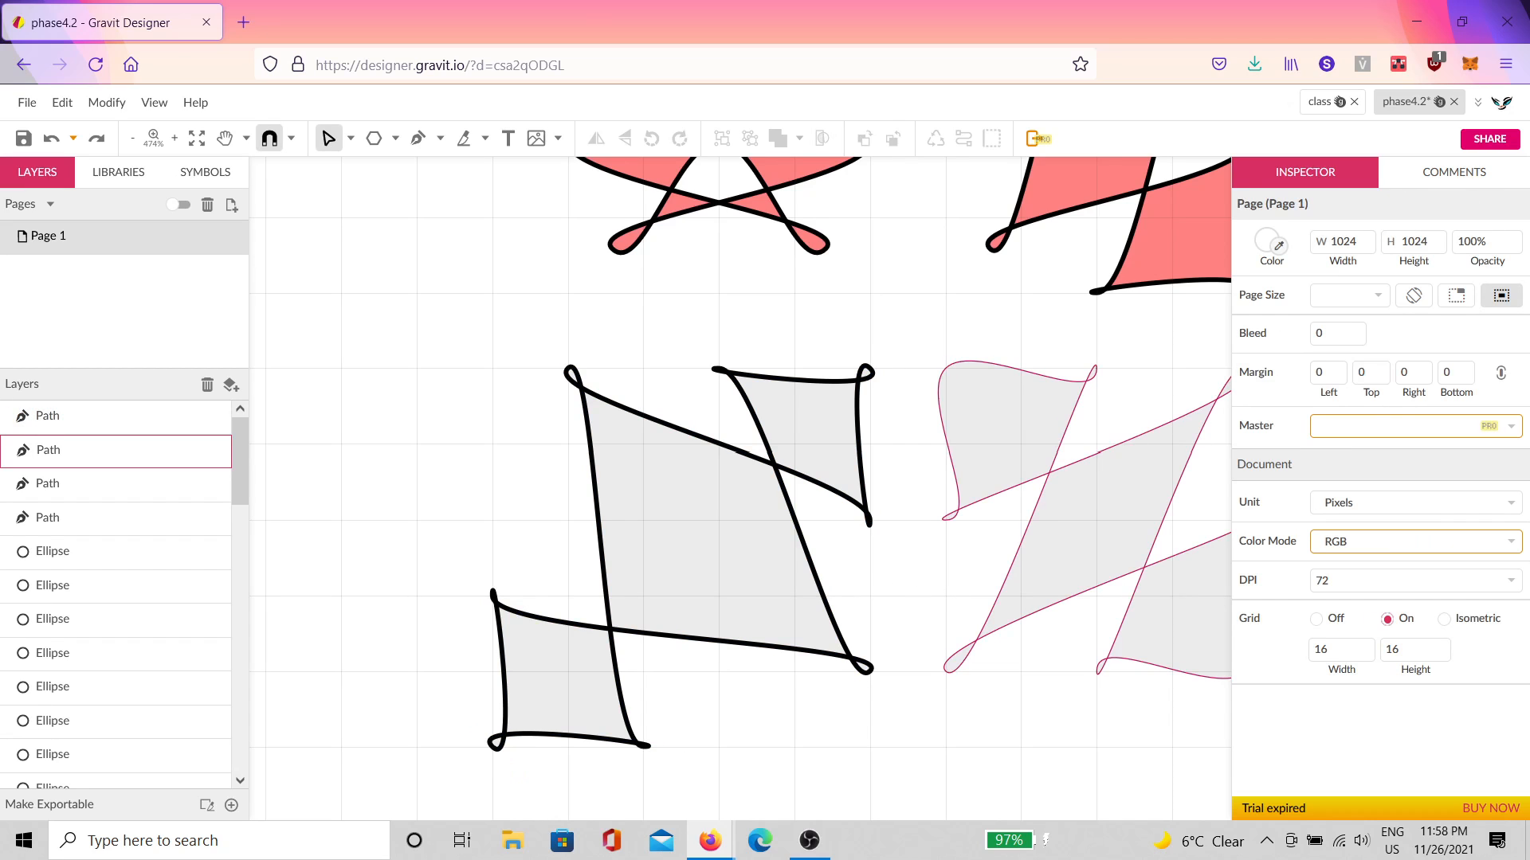
Step: Bring in the phase4.1 window, shift the view, then move the window off-screen
{"action": "left_click_drag", "start_coordinate": [1147, 859], "coordinate": [641, 32]}
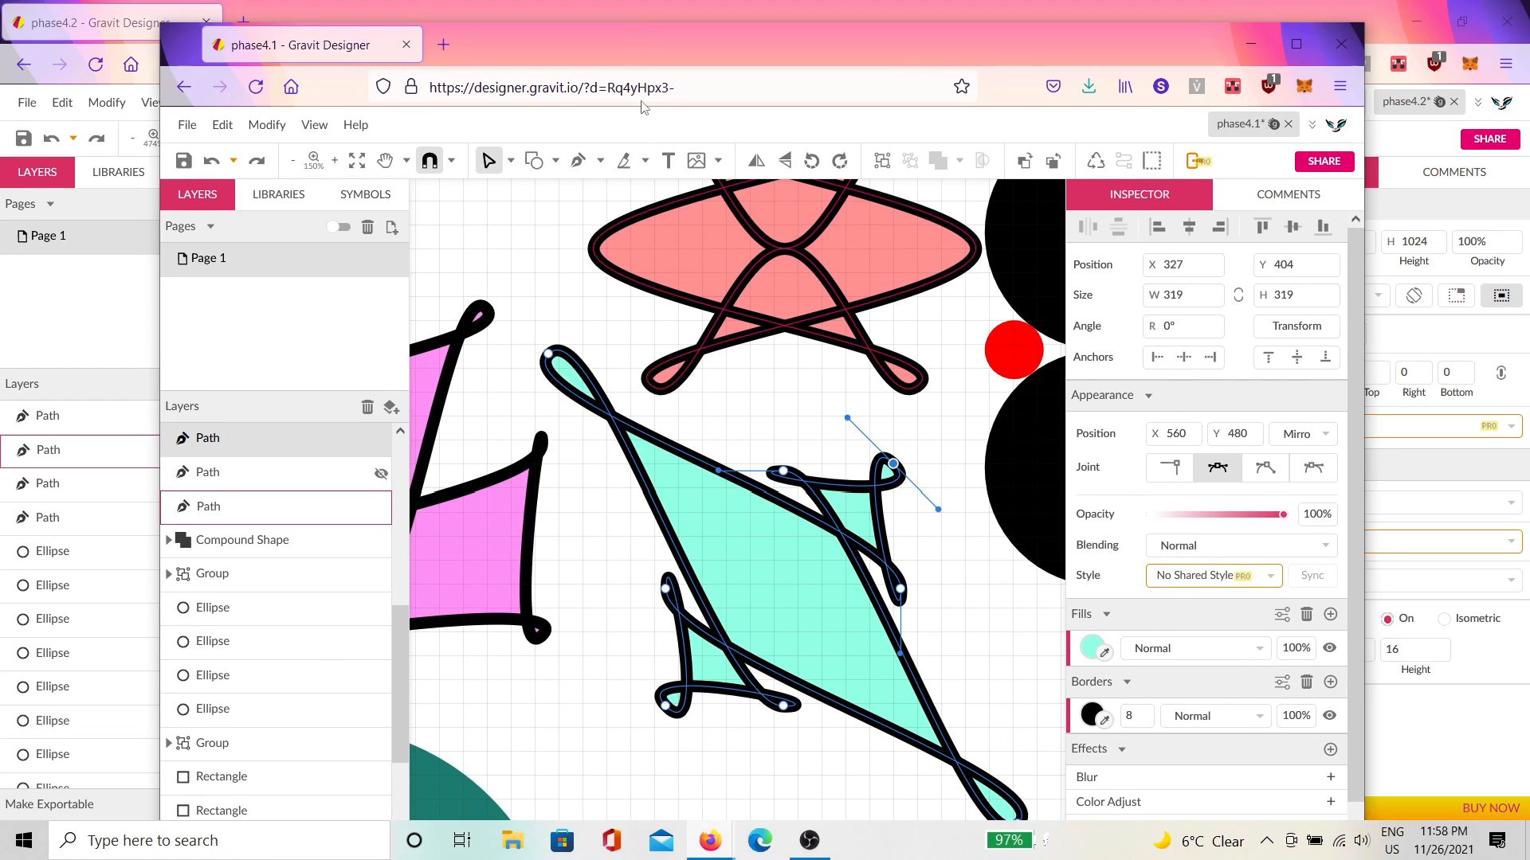
{"action": "left_click", "coordinate": [925, 659]}
{"action": "left_click_drag", "start_coordinate": [944, 672], "coordinate": [831, 540]}
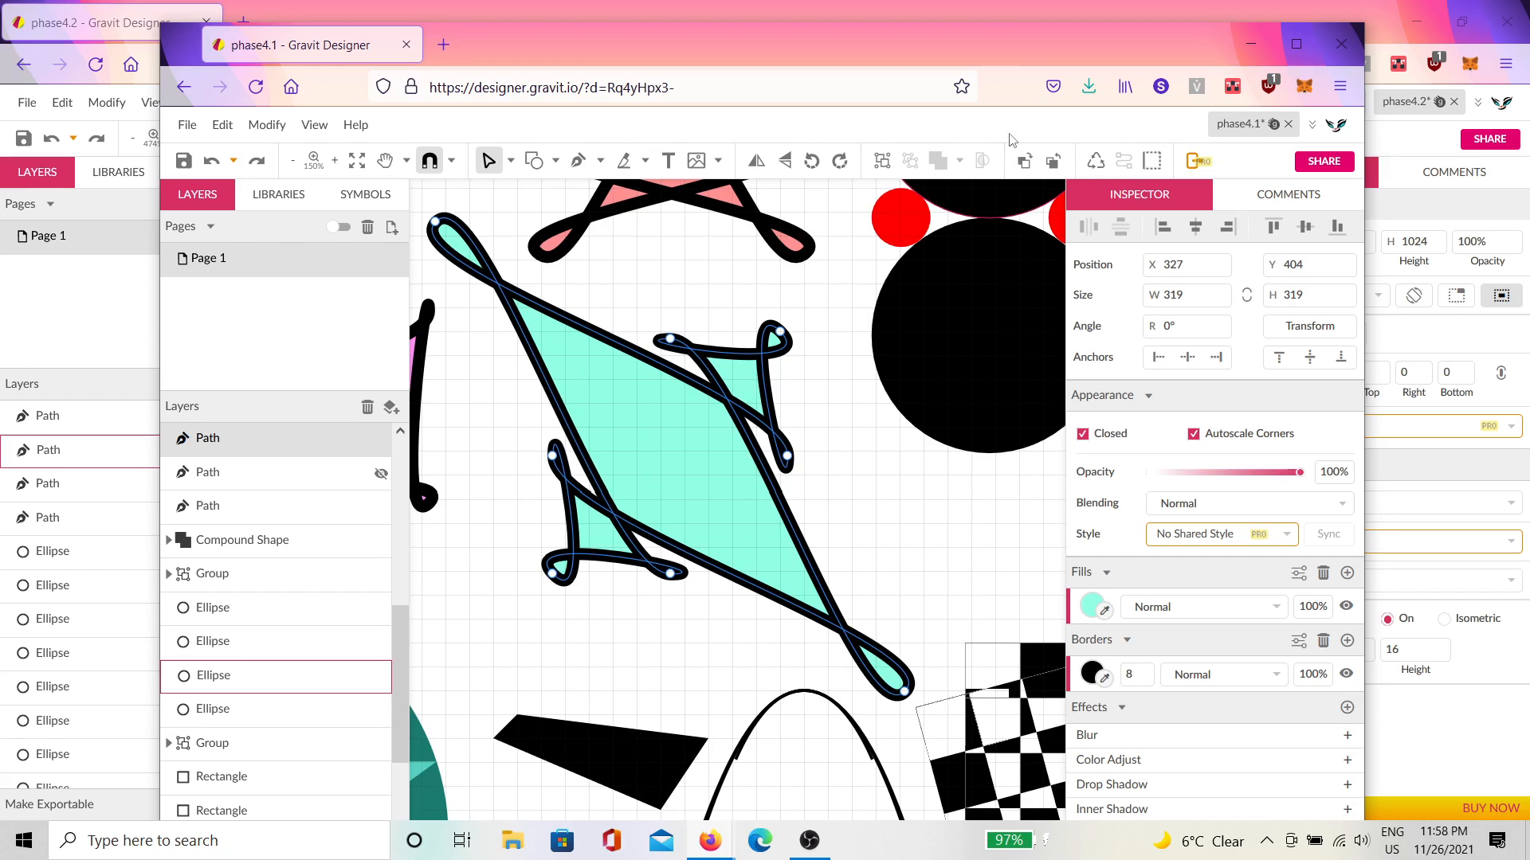
{"action": "left_click_drag", "start_coordinate": [1005, 35], "coordinate": [1528, 131]}
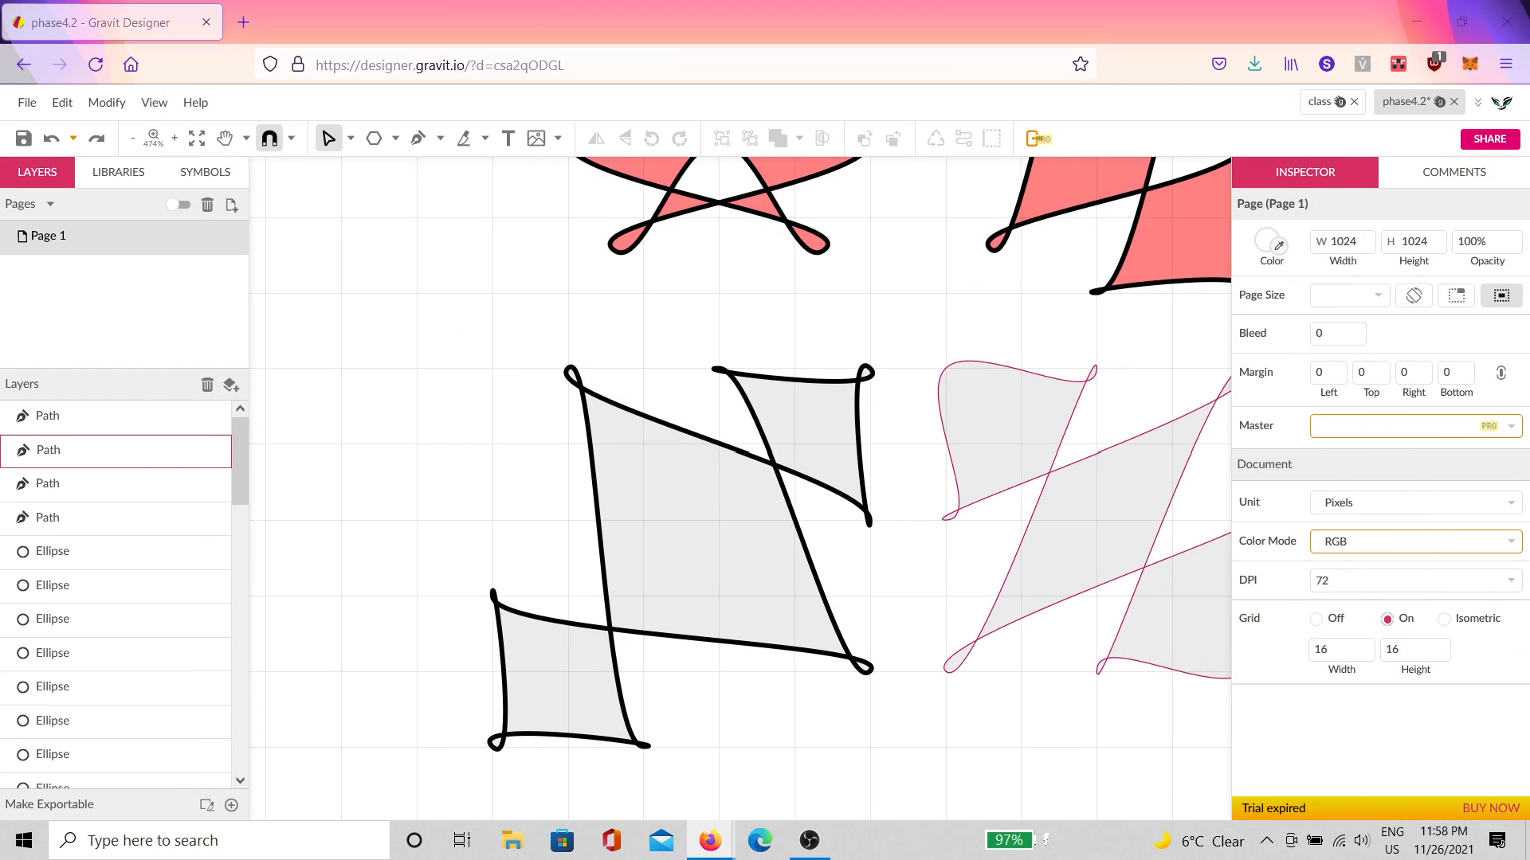
Step: Select the diagonal curvy reference shape in the class drawing, then return to phase4.2
{"action": "left_click", "coordinate": [1312, 103]}
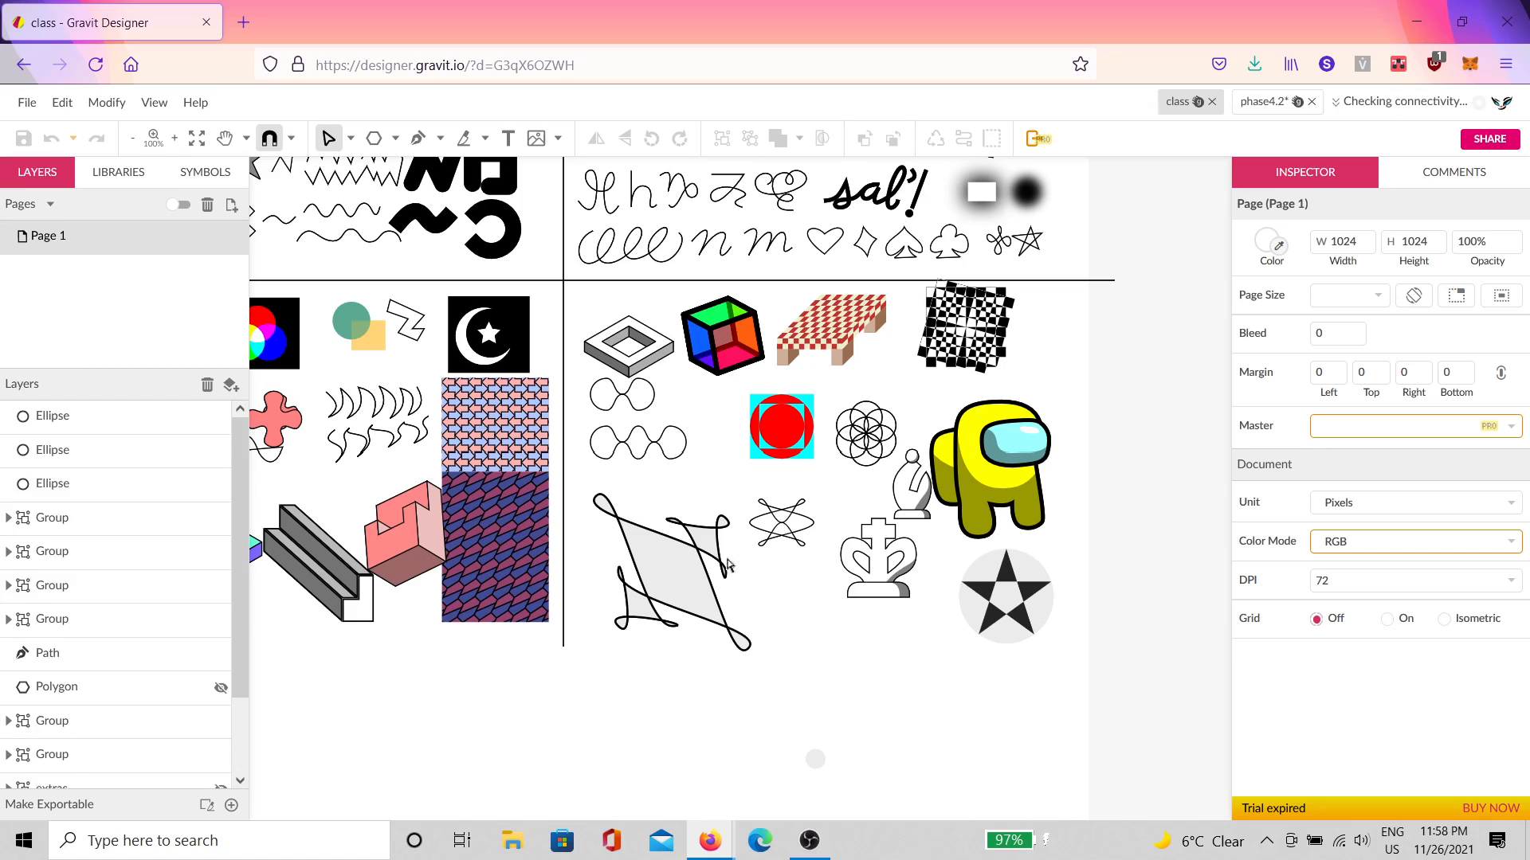
{"action": "left_click", "coordinate": [658, 600]}
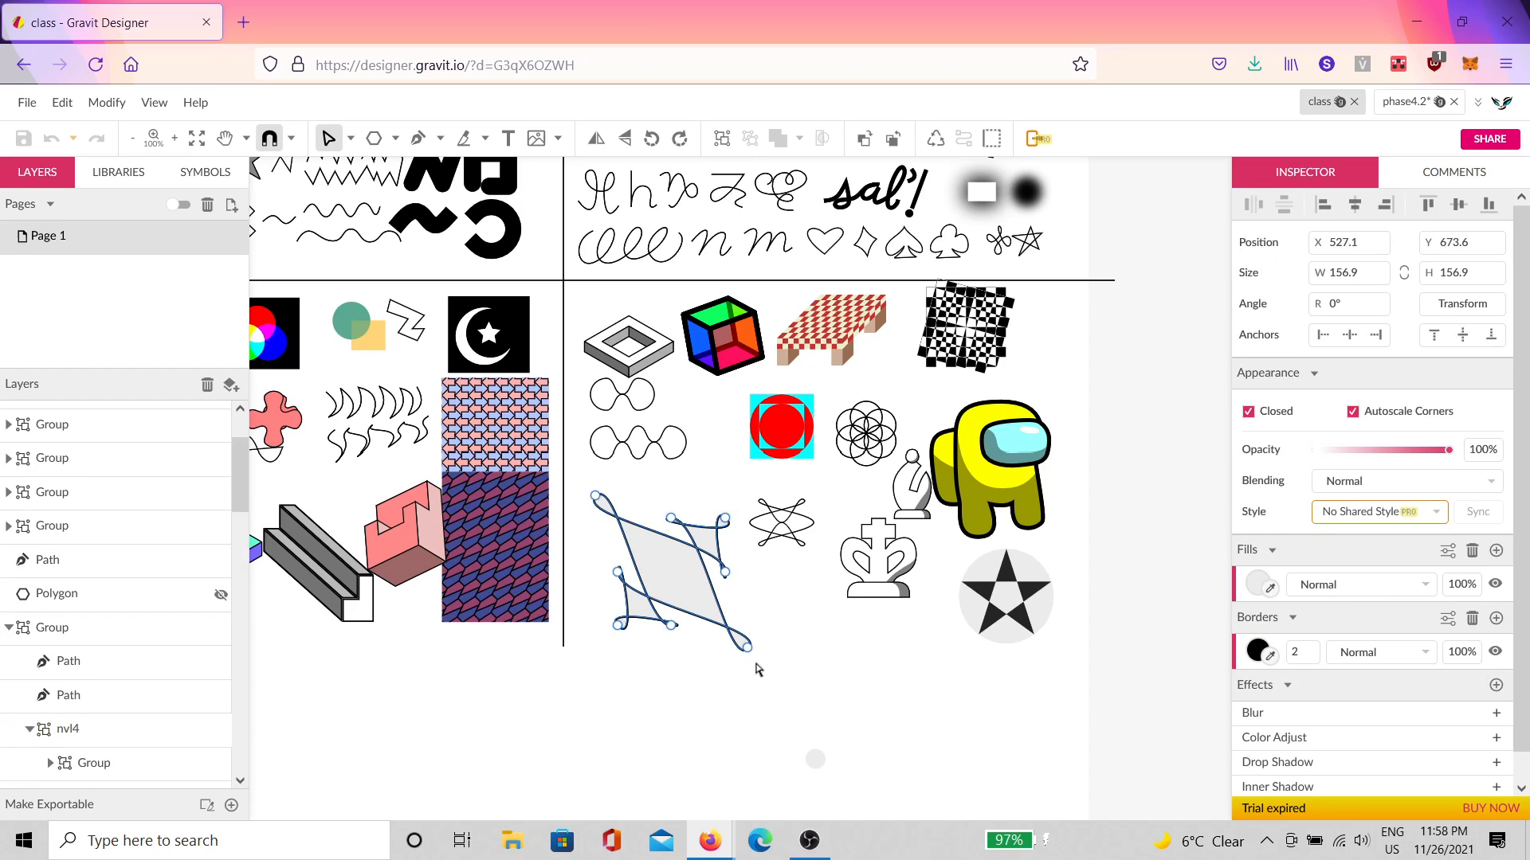
{"action": "left_click", "coordinate": [1407, 101]}
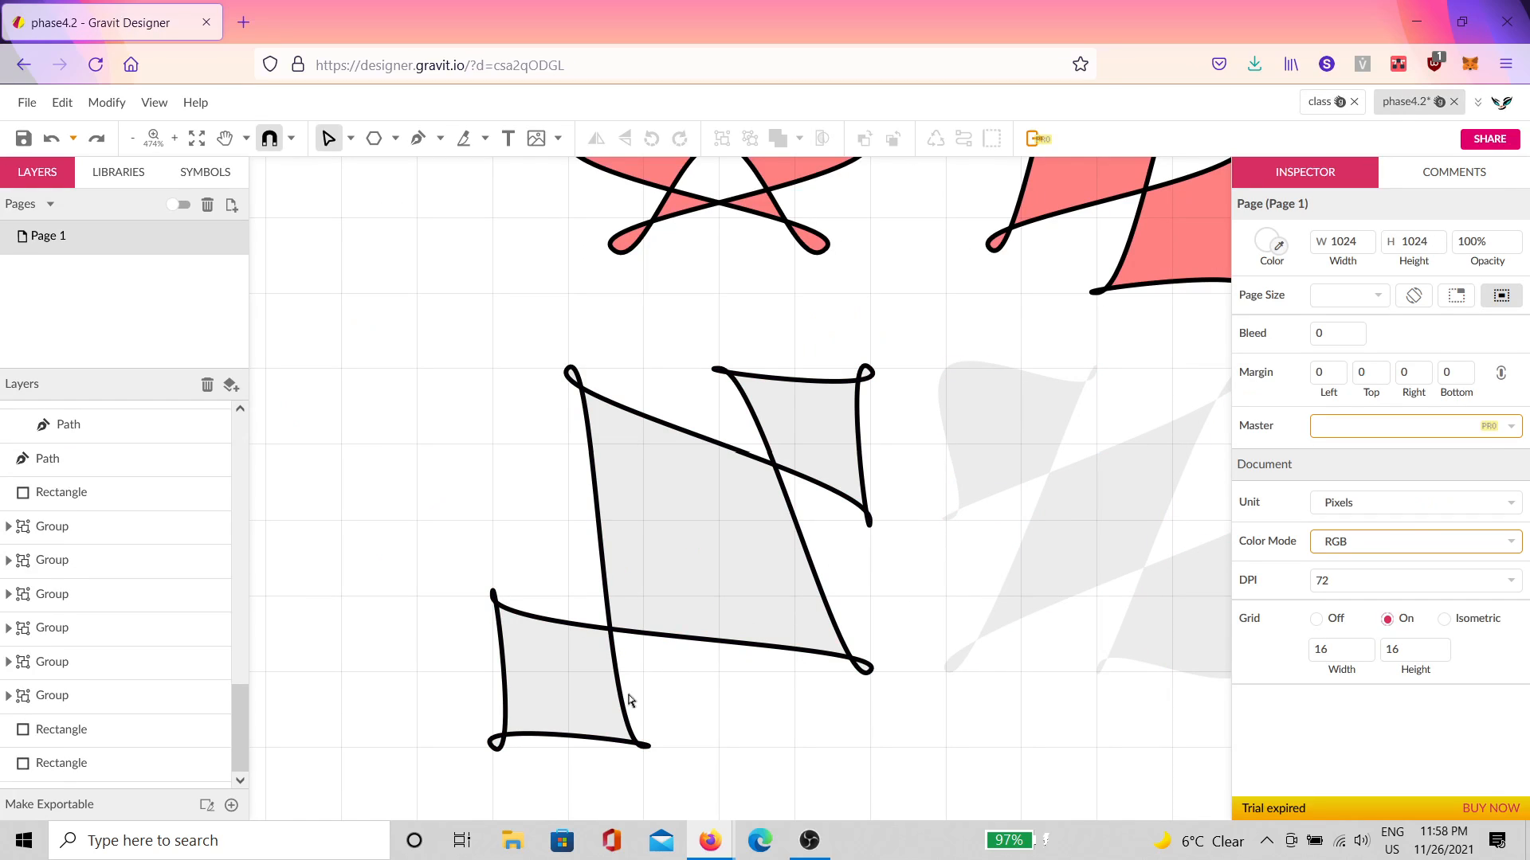
Step: Pull the grey path's lower-right corner downward and its upper-left corner to the left
{"action": "left_click", "coordinate": [849, 512]}
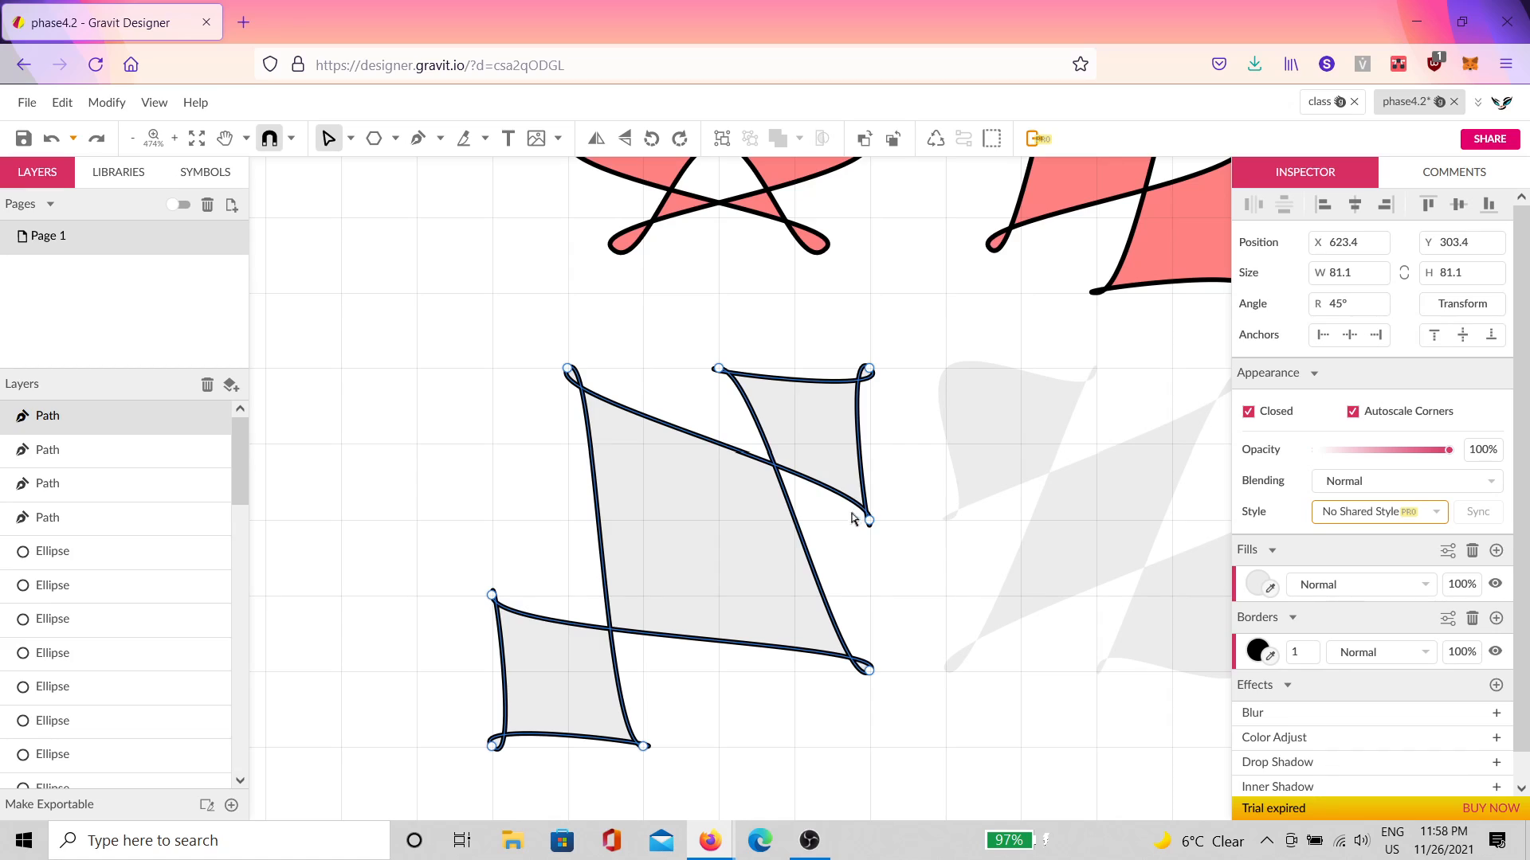
{"action": "left_click", "coordinate": [868, 672]}
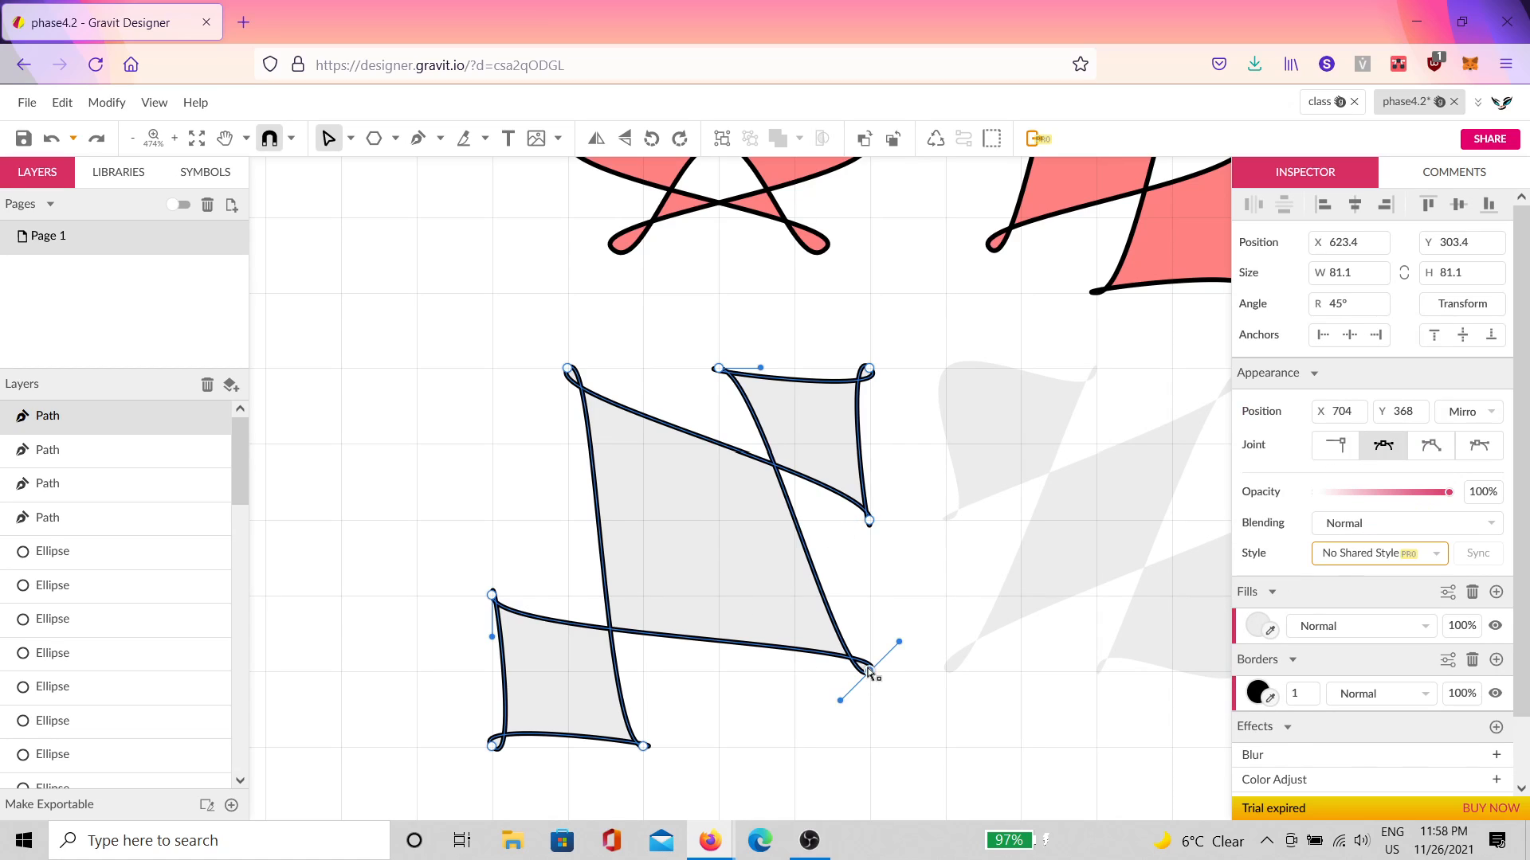
{"action": "left_click", "coordinate": [868, 724]}
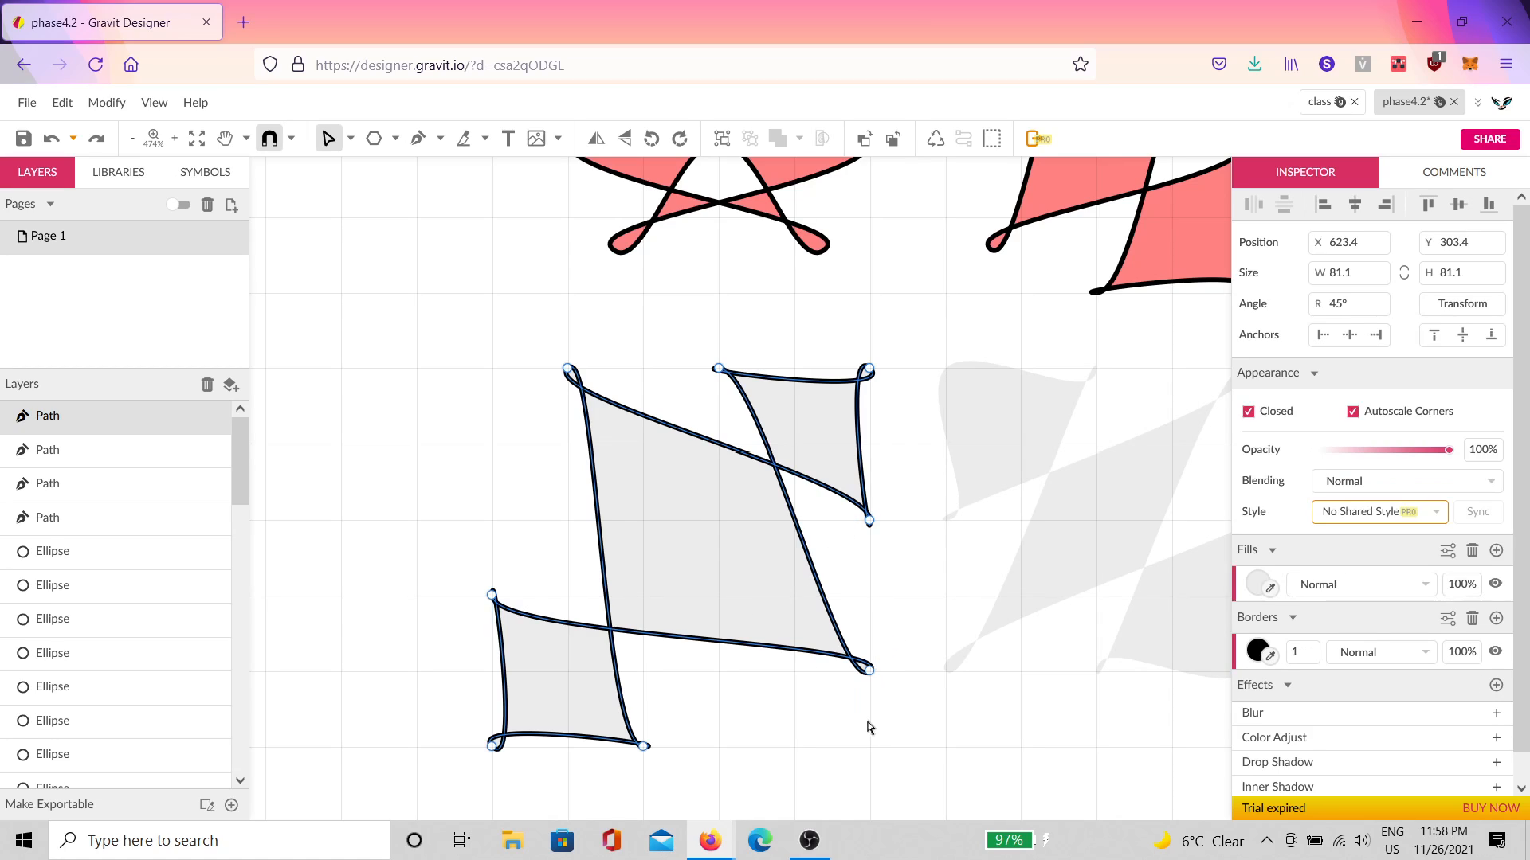
{"action": "left_click", "coordinate": [870, 675]}
{"action": "left_click_drag", "start_coordinate": [871, 684], "coordinate": [871, 757]}
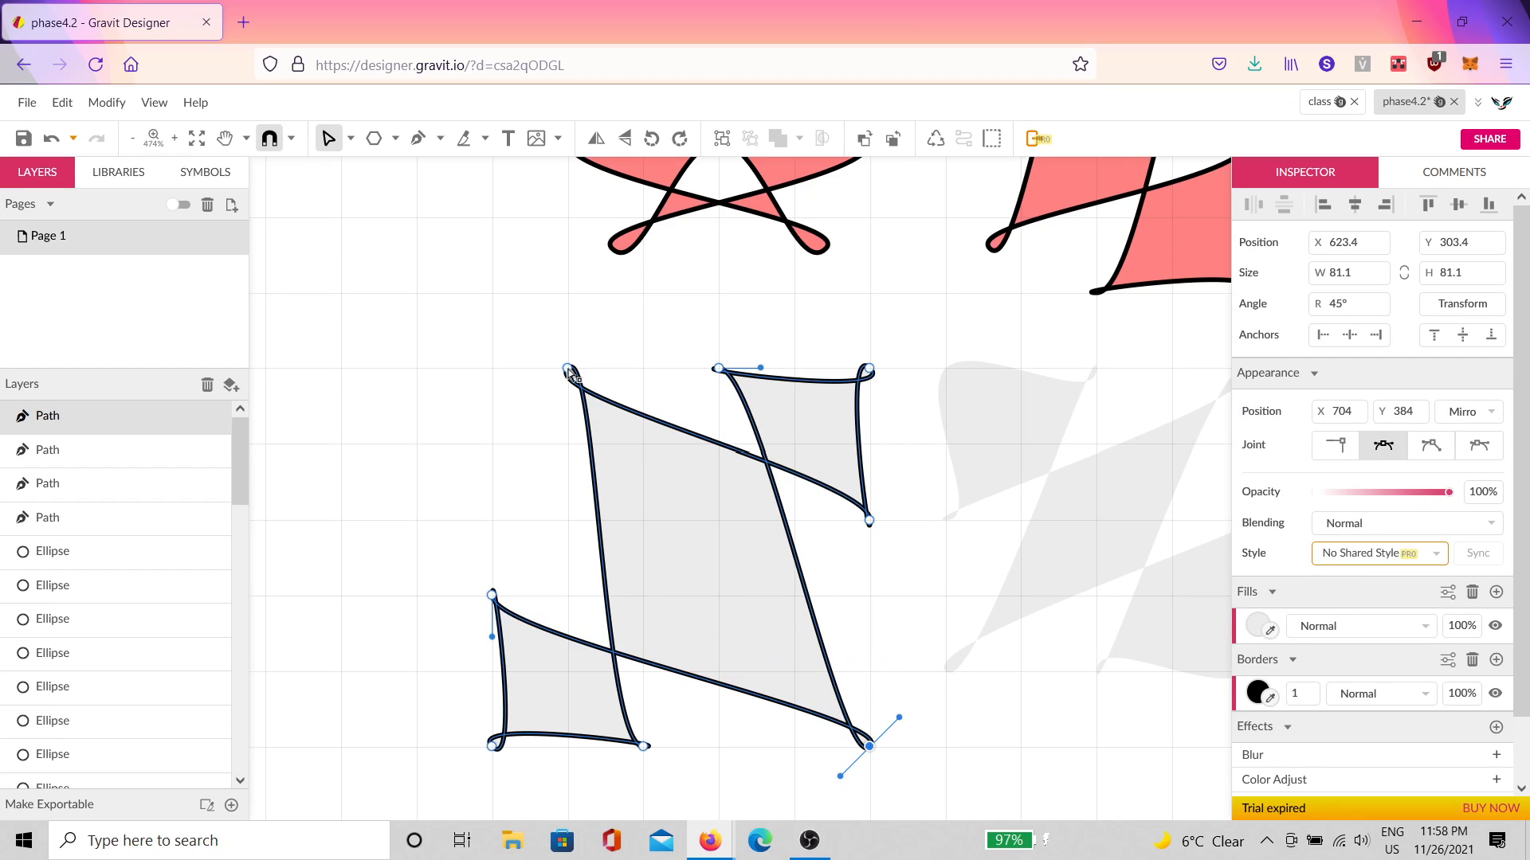
{"action": "left_click_drag", "start_coordinate": [568, 369], "coordinate": [494, 365]}
{"action": "left_click", "coordinate": [573, 338]}
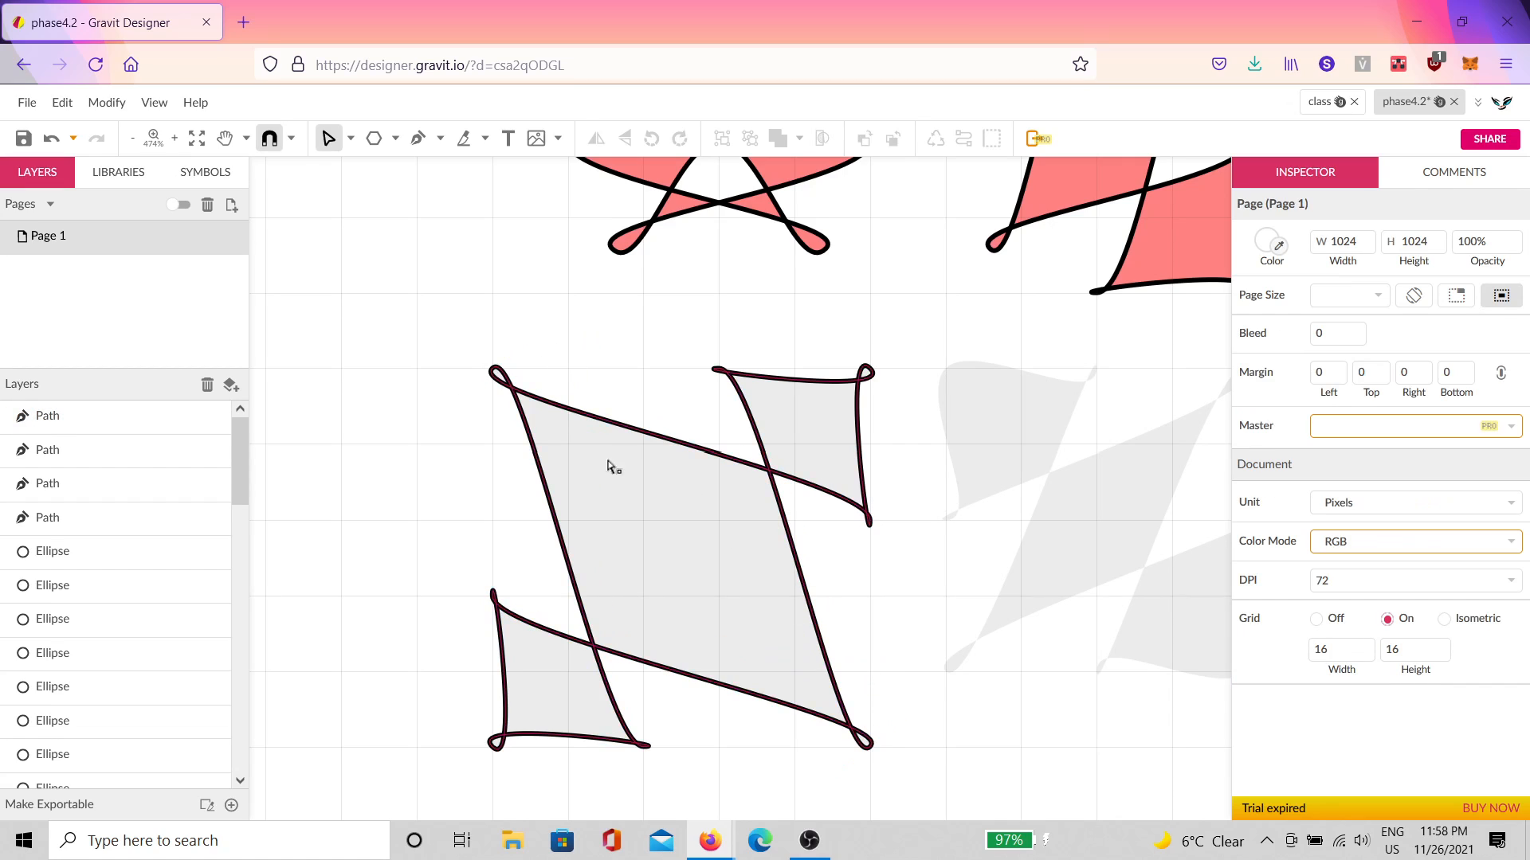
{"action": "left_click", "coordinate": [689, 562]}
{"action": "left_click", "coordinate": [858, 609]}
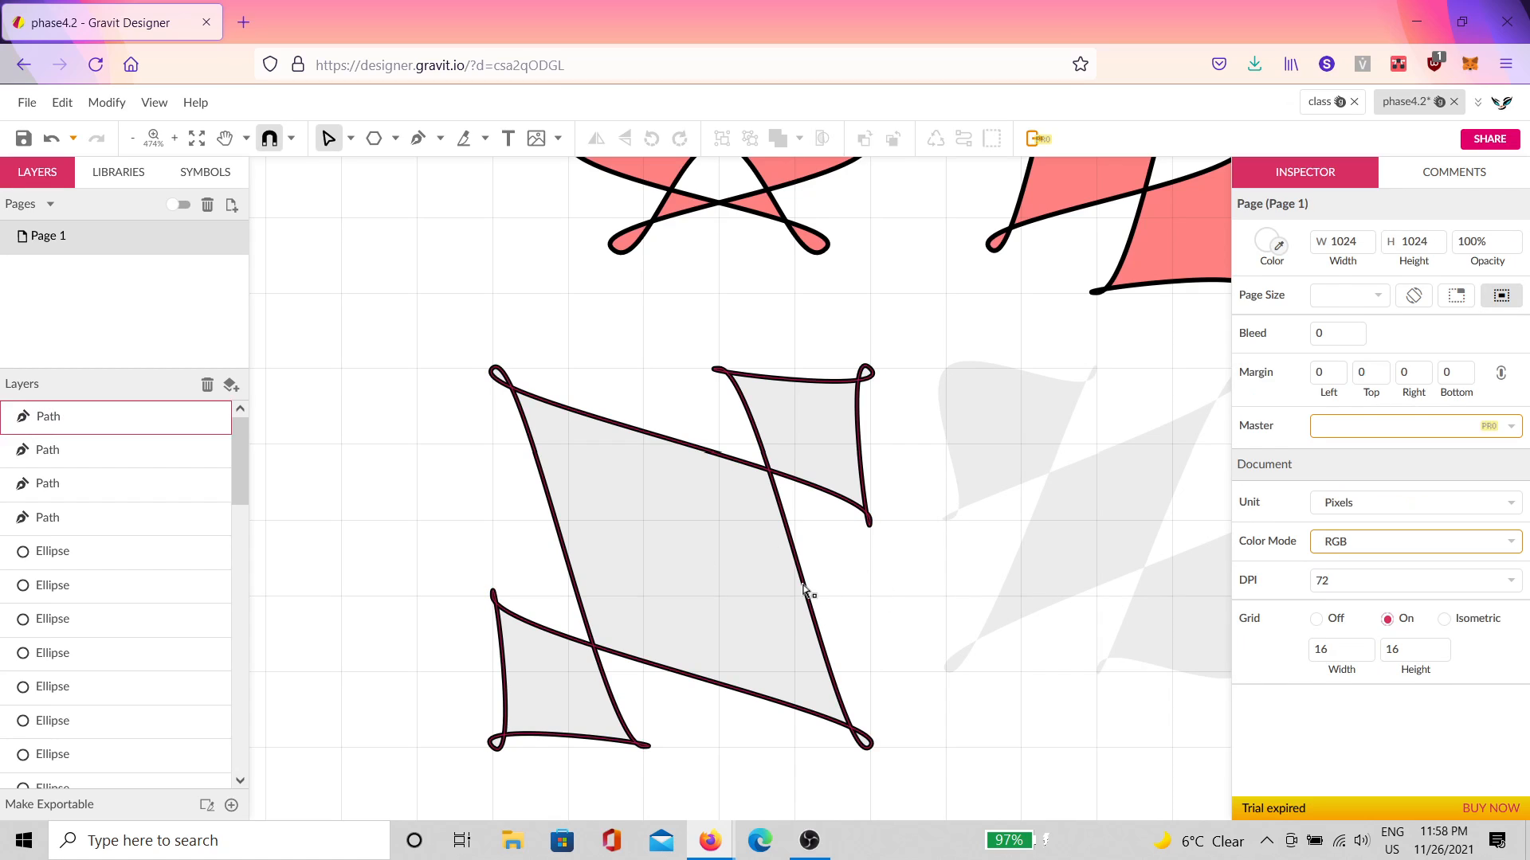
{"action": "left_click", "coordinate": [866, 521]}
Step: Move the upper-right and lower-left anchor groups inward, comparing against the phase4.1 window
{"action": "left_click_drag", "start_coordinate": [926, 323], "coordinate": [671, 562]}
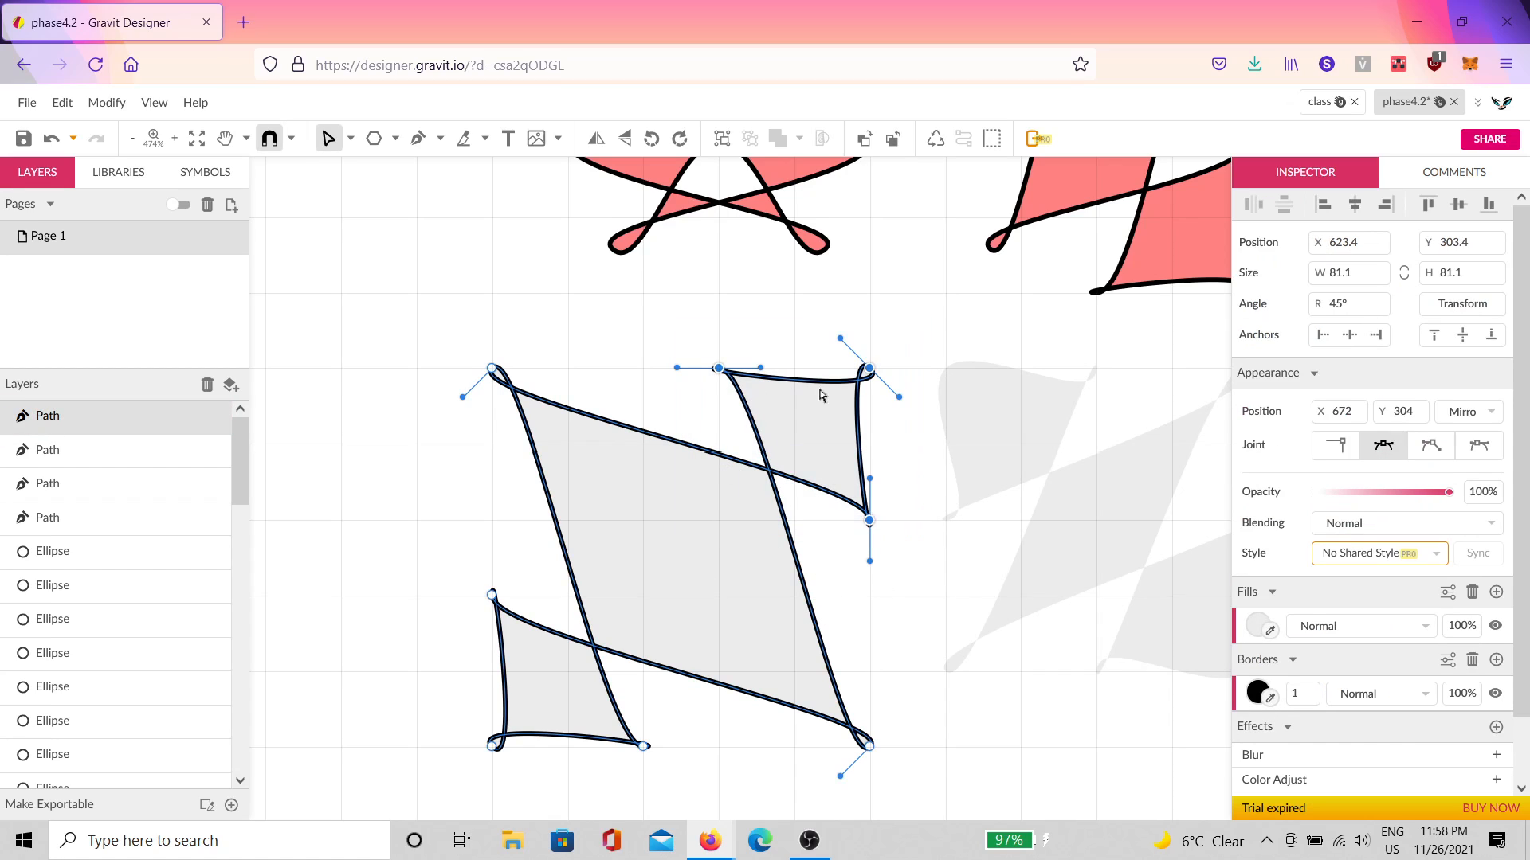
{"action": "left_click_drag", "start_coordinate": [880, 368], "coordinate": [807, 434]}
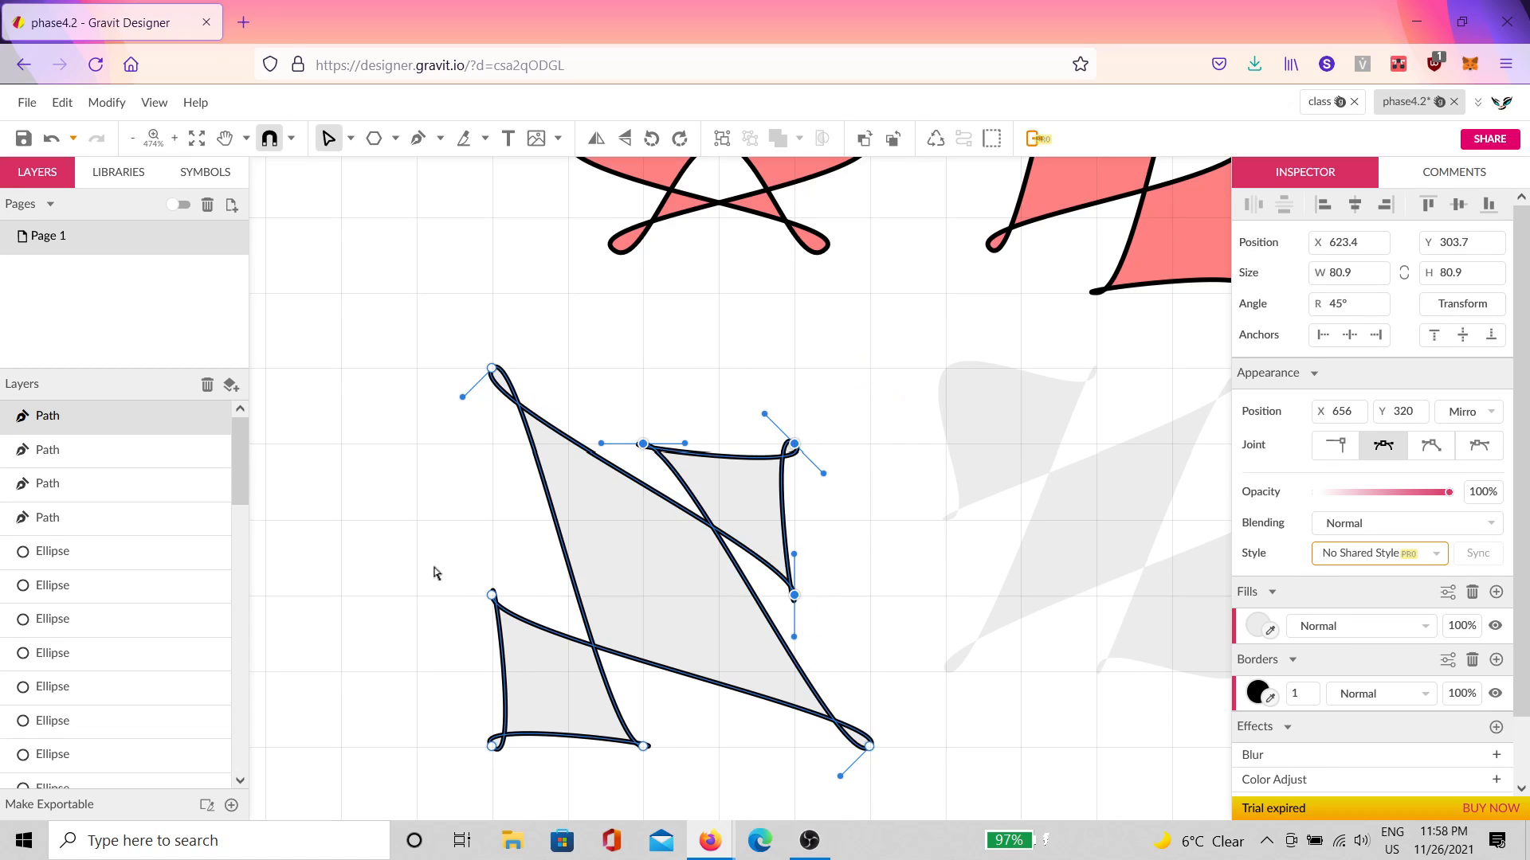
{"action": "left_click_drag", "start_coordinate": [434, 573], "coordinate": [664, 815]}
{"action": "left_click_drag", "start_coordinate": [493, 751], "coordinate": [569, 677]}
{"action": "left_click", "coordinate": [908, 587]}
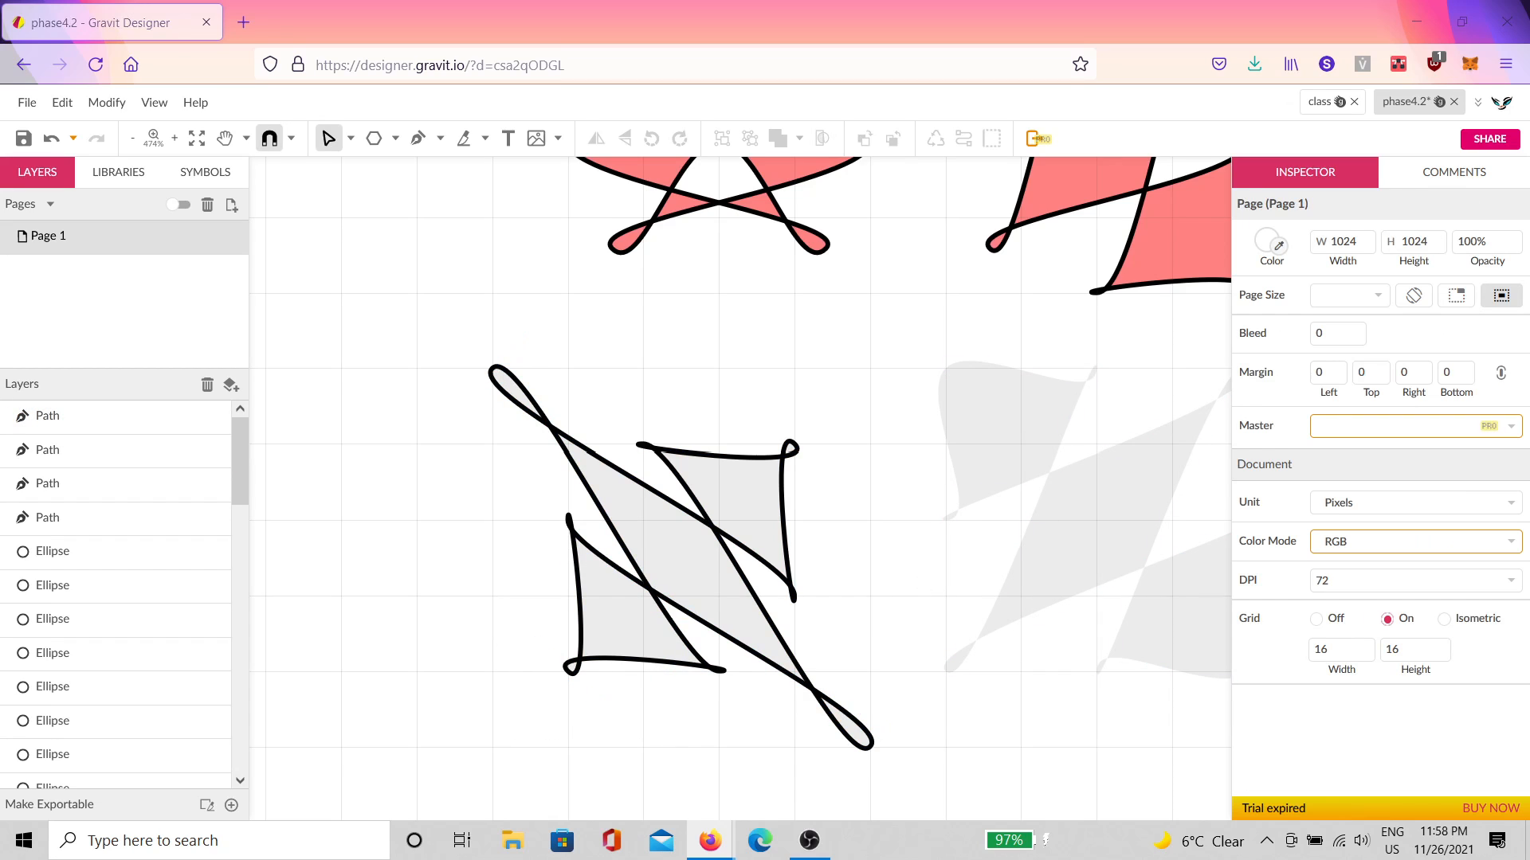
{"action": "left_click_drag", "start_coordinate": [1528, 315], "coordinate": [1529, 78]}
{"action": "left_click", "coordinate": [808, 468]}
Step: Apply the red fill to the crossed path; try a green on the upper-right shape, then undo
{"action": "left_click", "coordinate": [717, 556]}
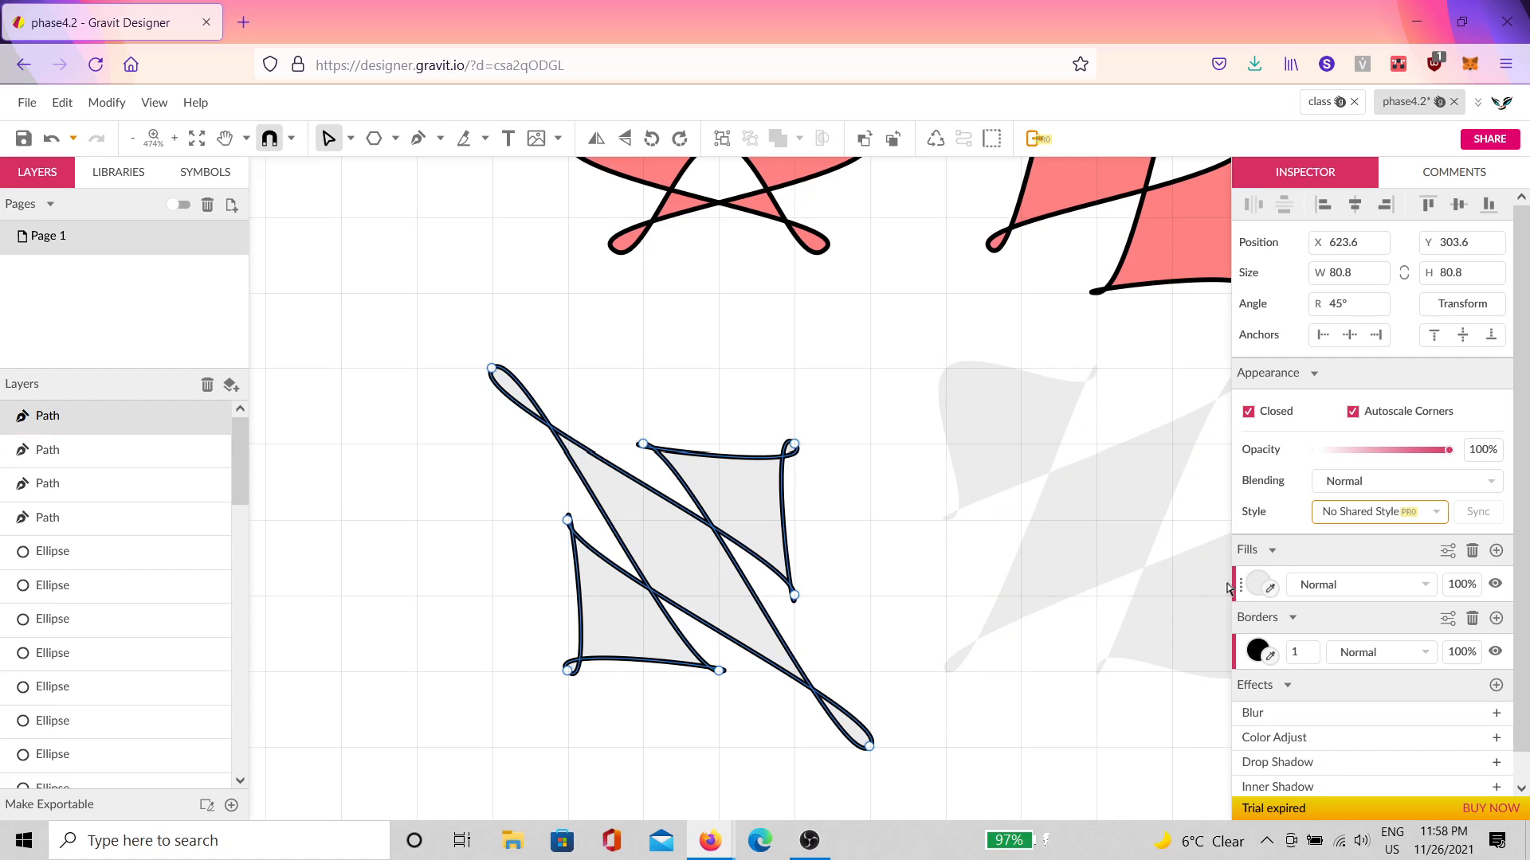
{"action": "left_click", "coordinate": [1258, 586]}
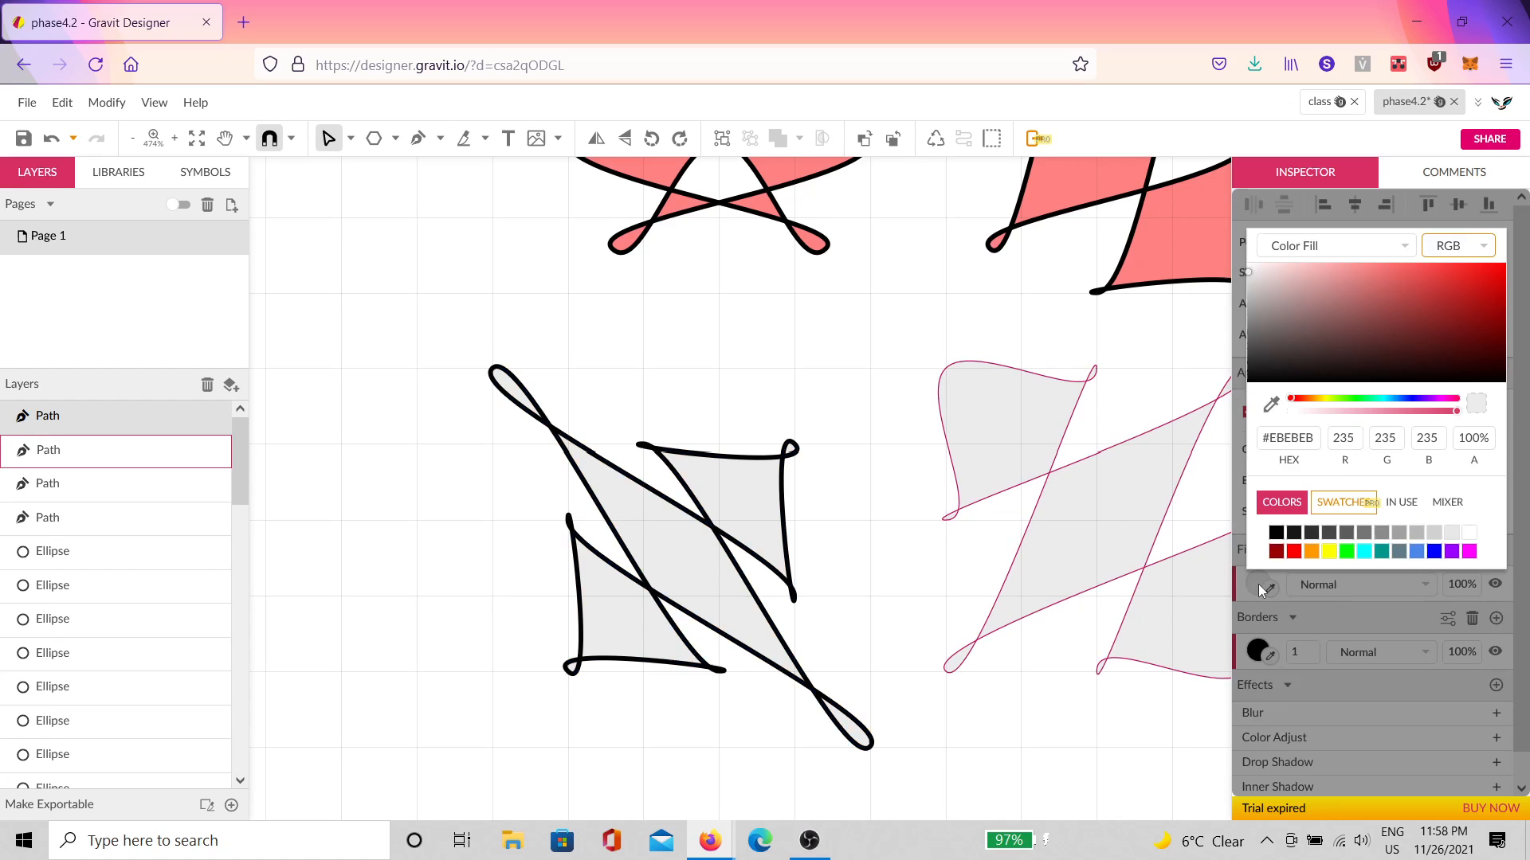
{"action": "left_click", "coordinate": [1273, 404]}
{"action": "left_click", "coordinate": [1161, 277]}
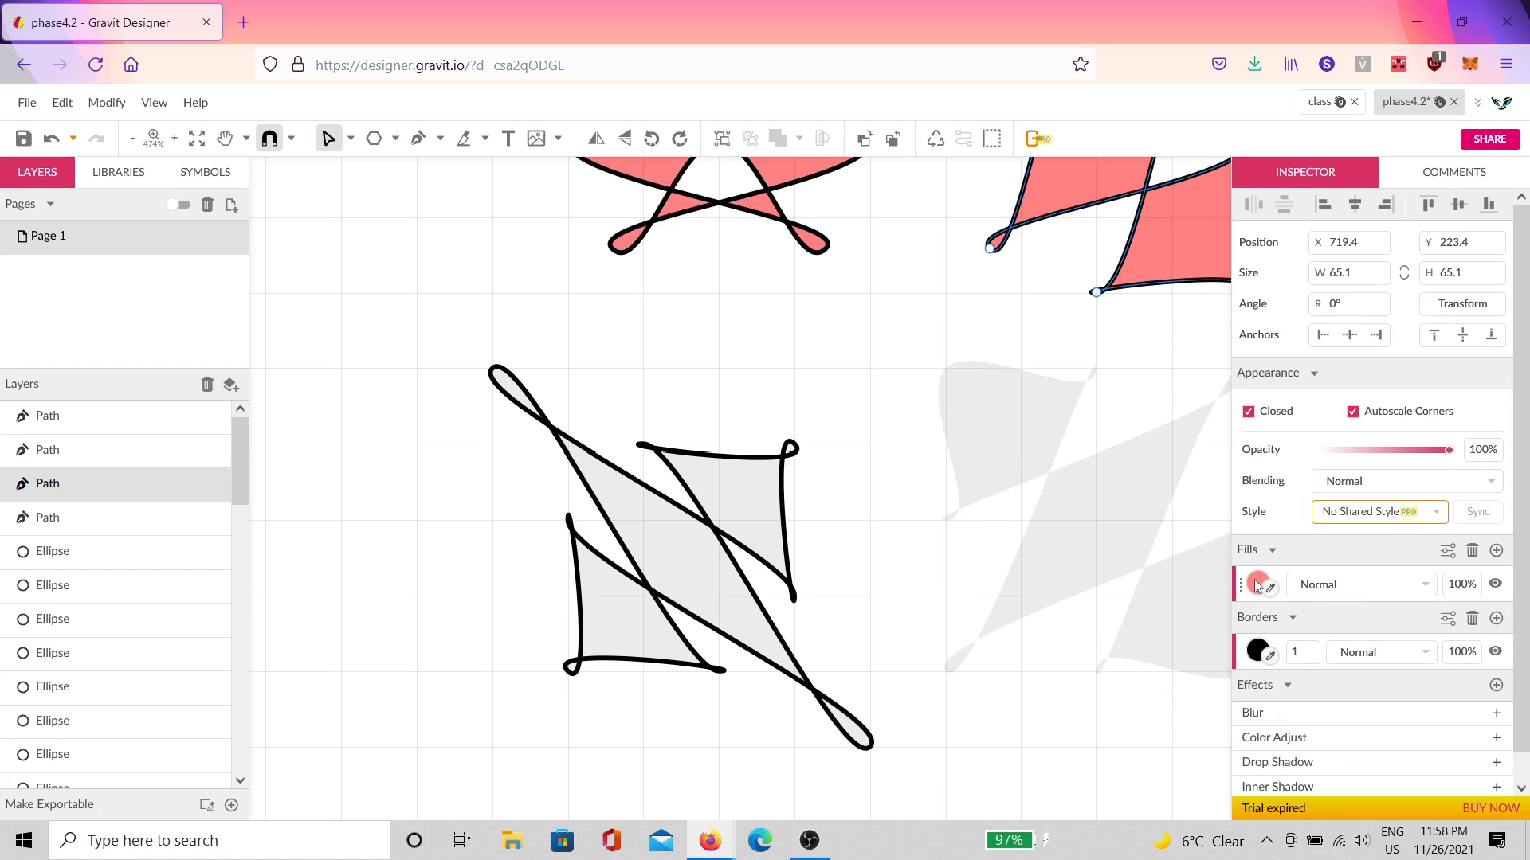
{"action": "left_click_drag", "start_coordinate": [1257, 584], "coordinate": [660, 533]}
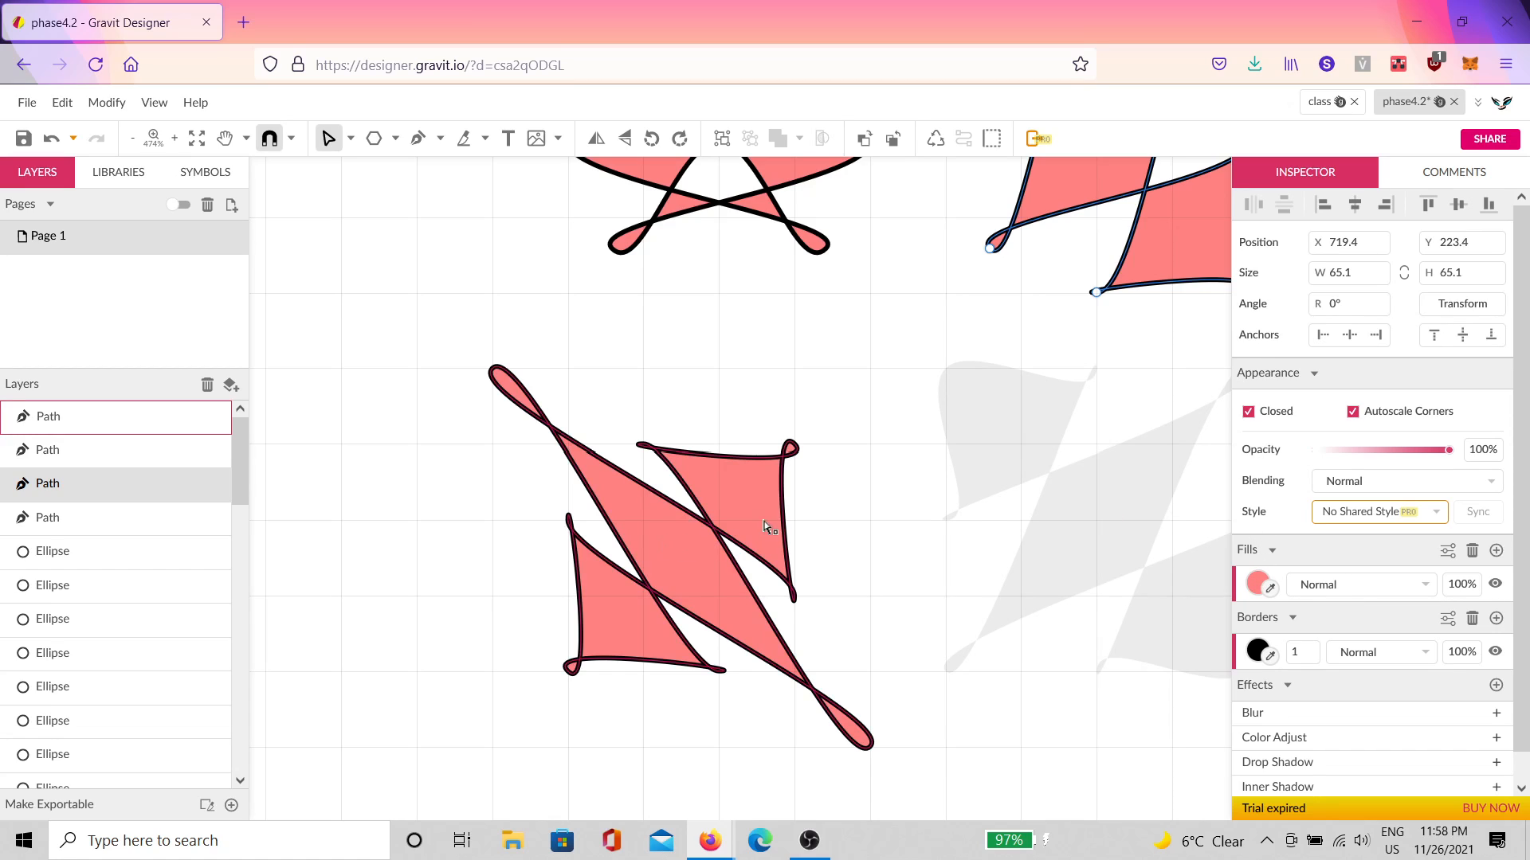
{"action": "left_click", "coordinate": [1259, 587]}
{"action": "left_click", "coordinate": [1356, 398]}
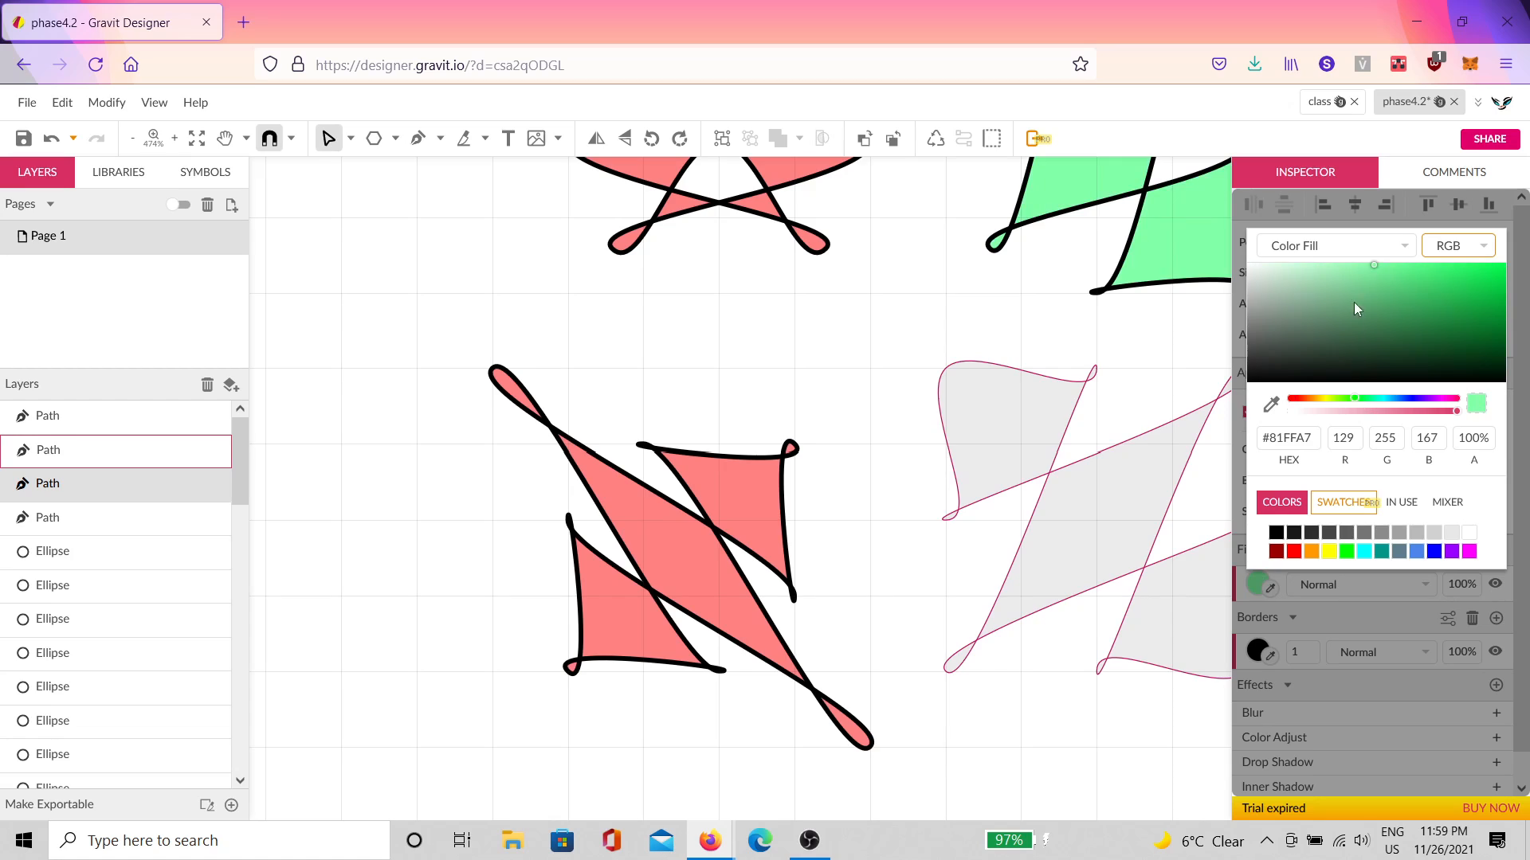
{"action": "left_click", "coordinate": [1349, 282]}
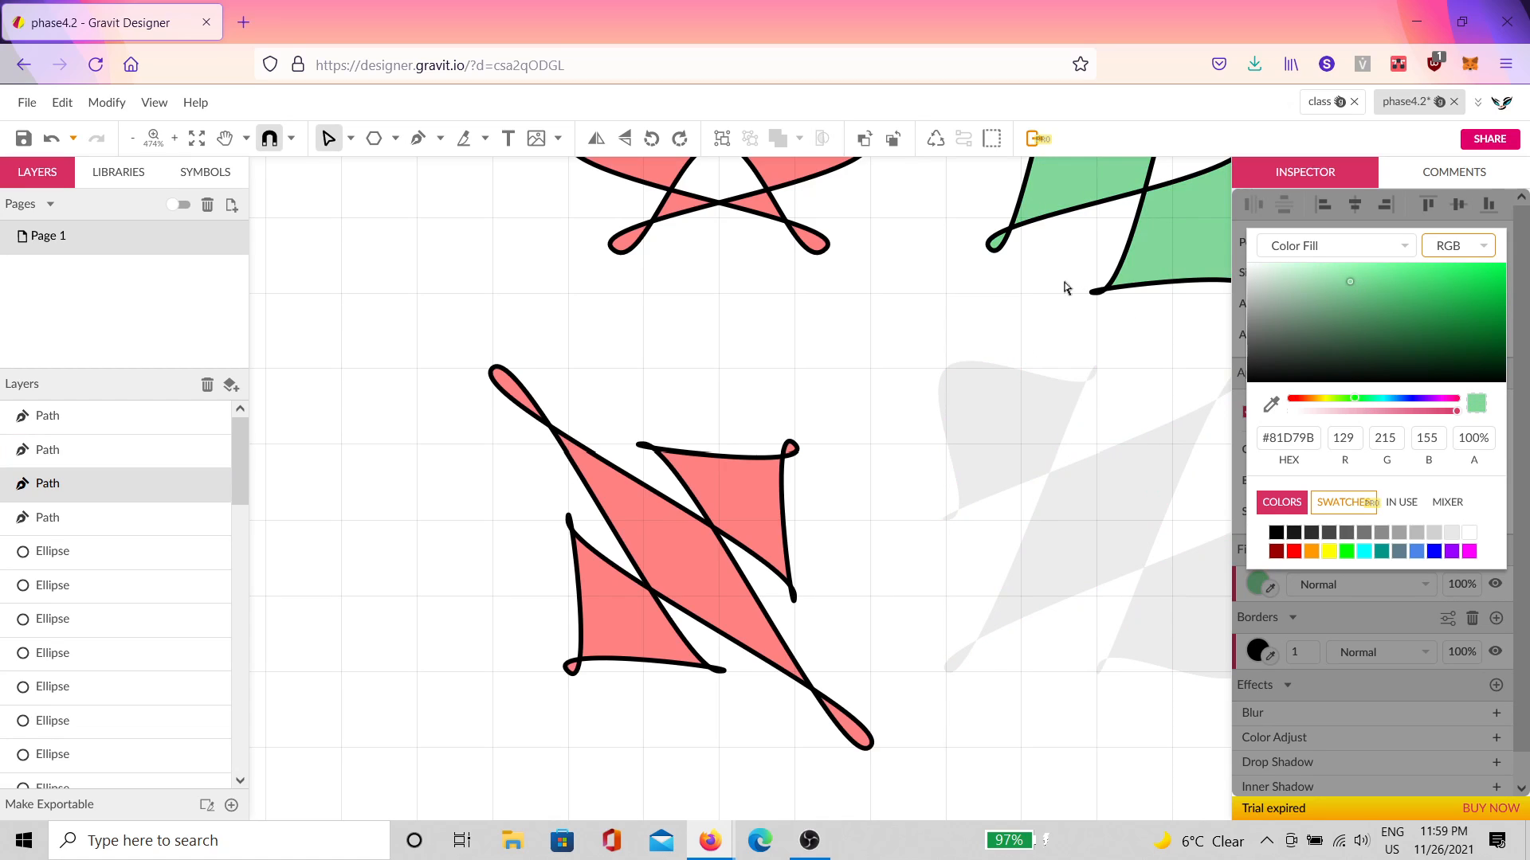
{"action": "left_click", "coordinate": [1176, 275]}
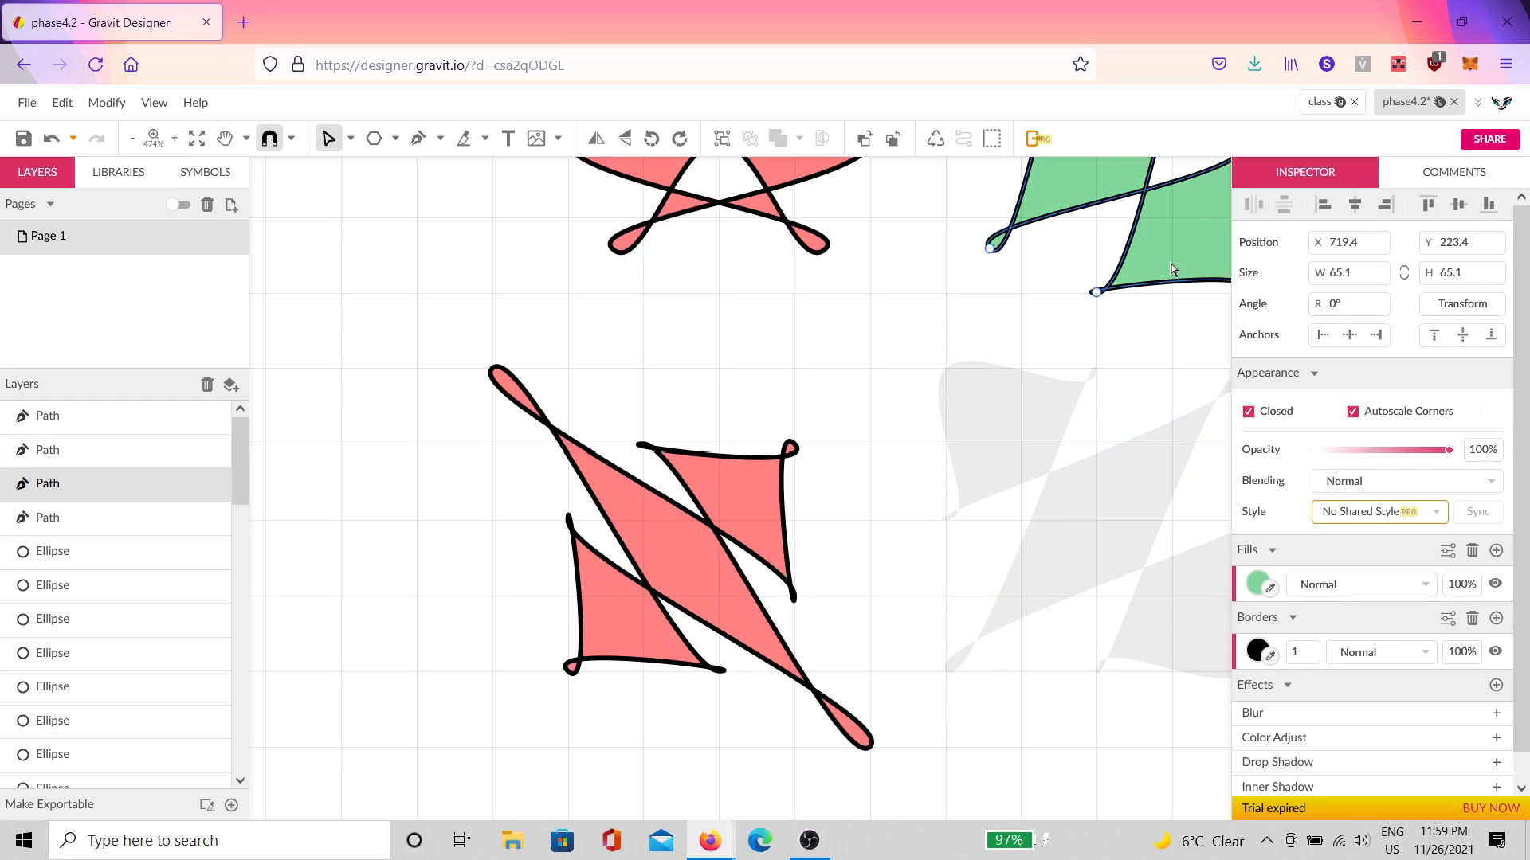
{"action": "left_click", "coordinate": [52, 142]}
{"action": "left_click", "coordinate": [52, 142]}
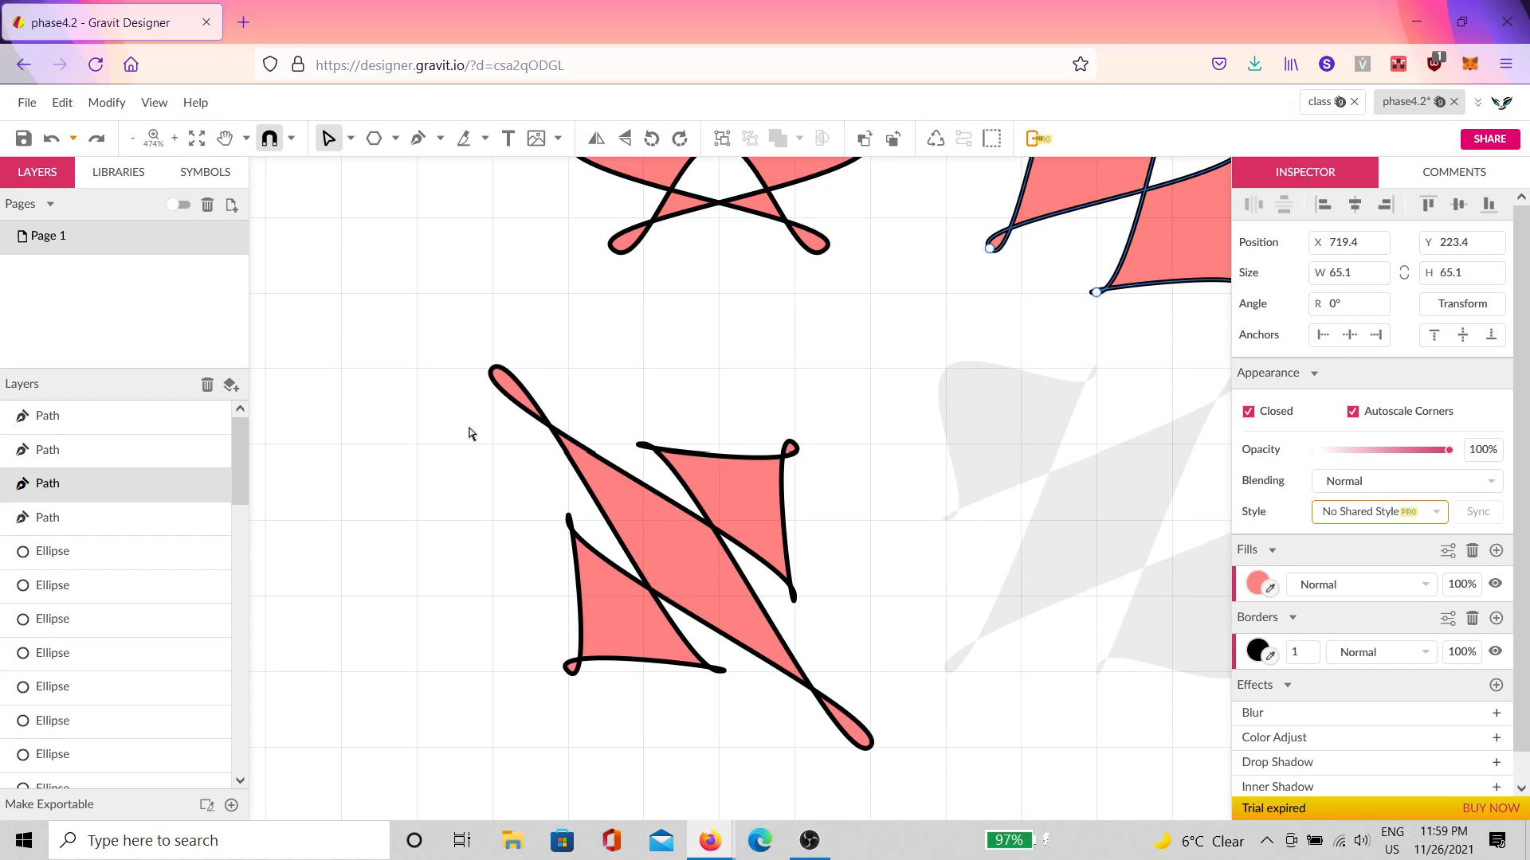
Step: Change the crossed path's fill from red to mint green
{"action": "left_click", "coordinate": [664, 565]}
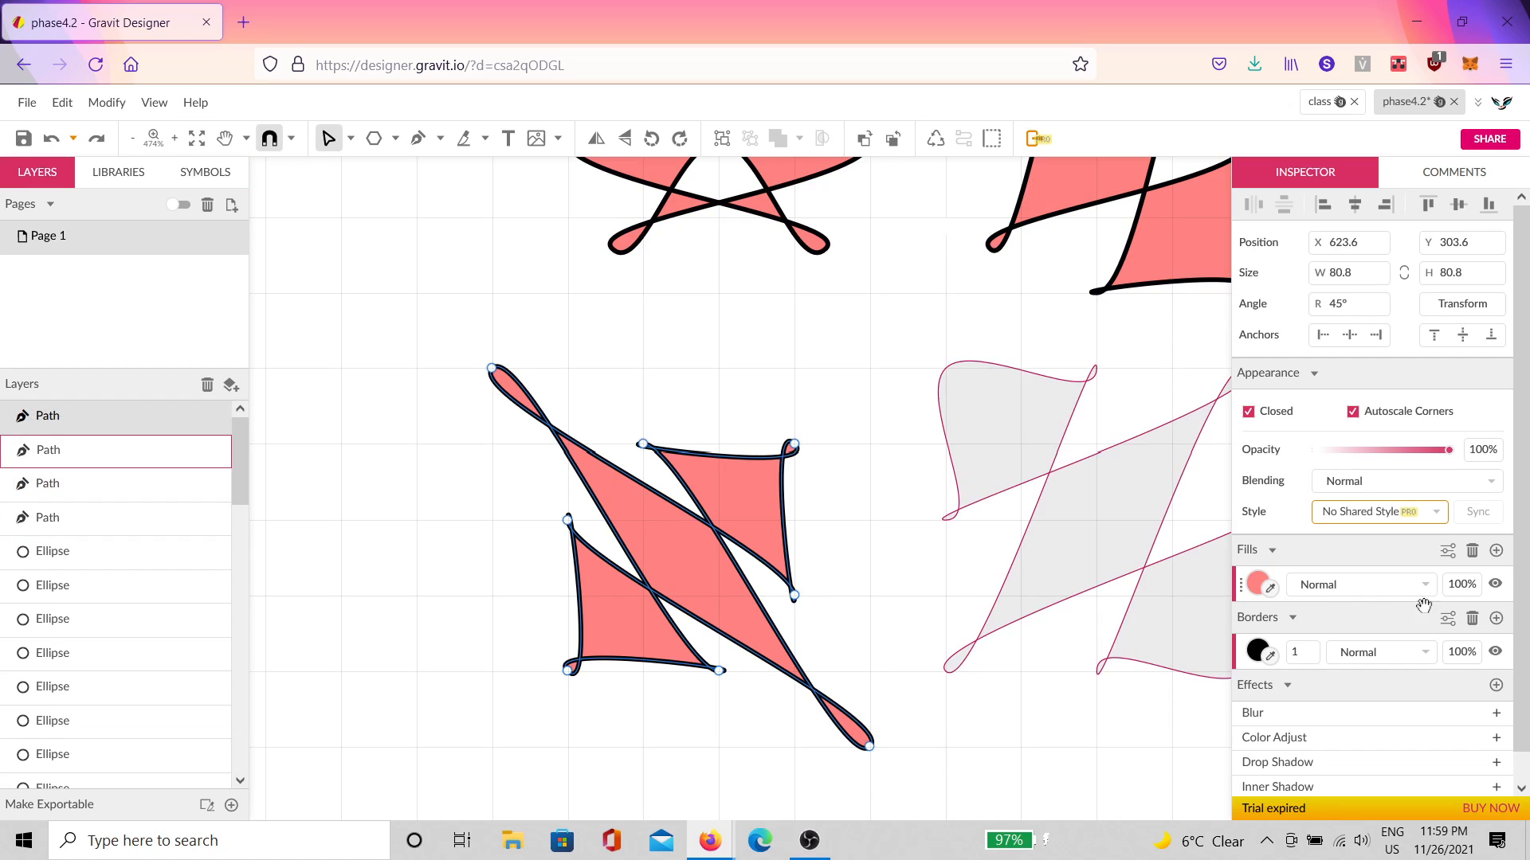
{"action": "left_click", "coordinate": [1255, 585]}
{"action": "left_click", "coordinate": [1354, 399]}
{"action": "left_click", "coordinate": [930, 404]}
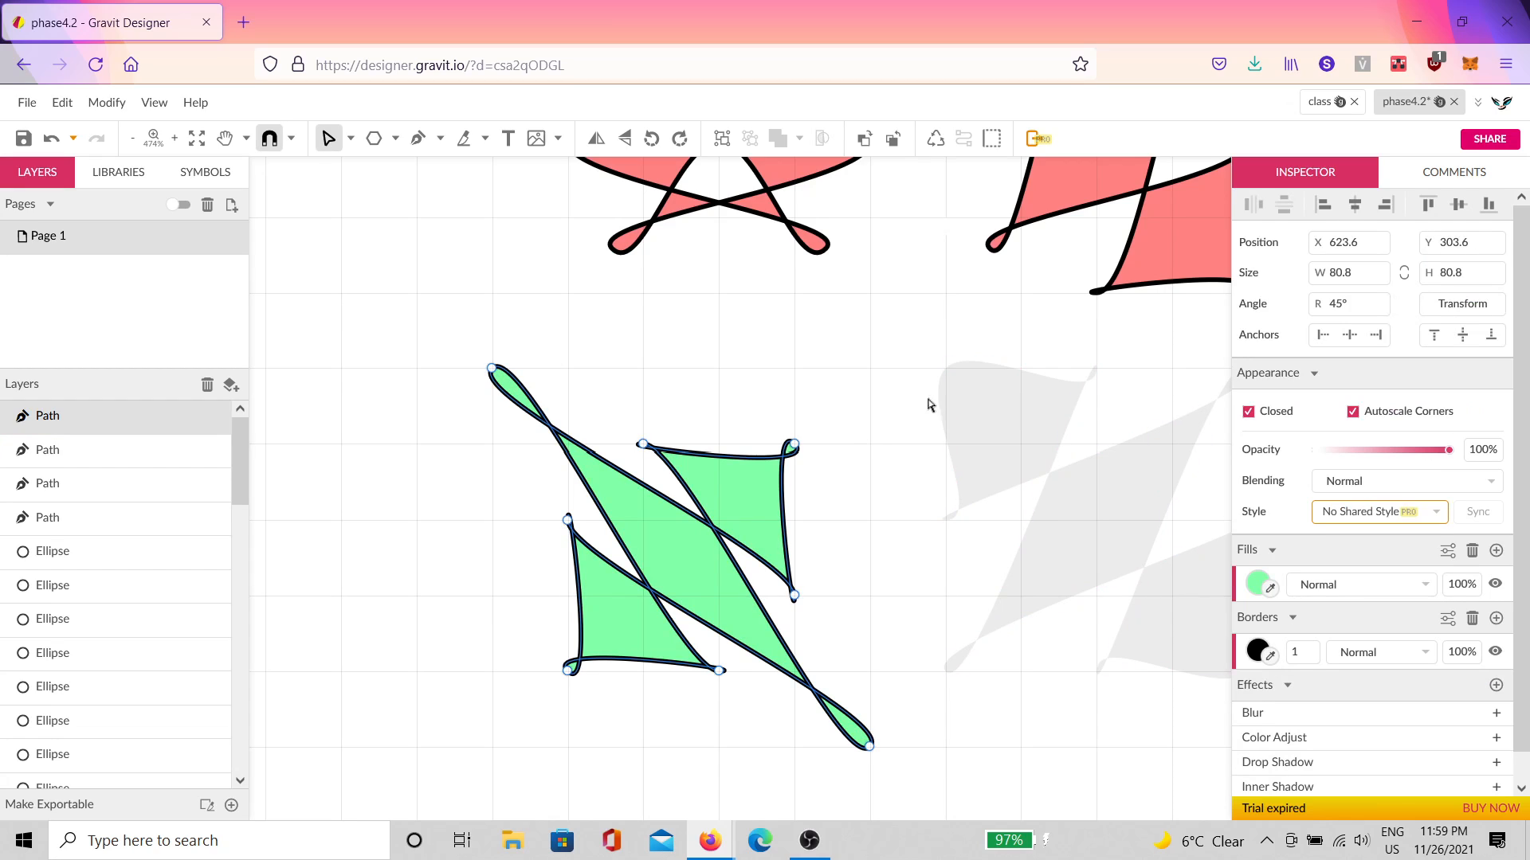
{"action": "left_click", "coordinate": [1258, 587]}
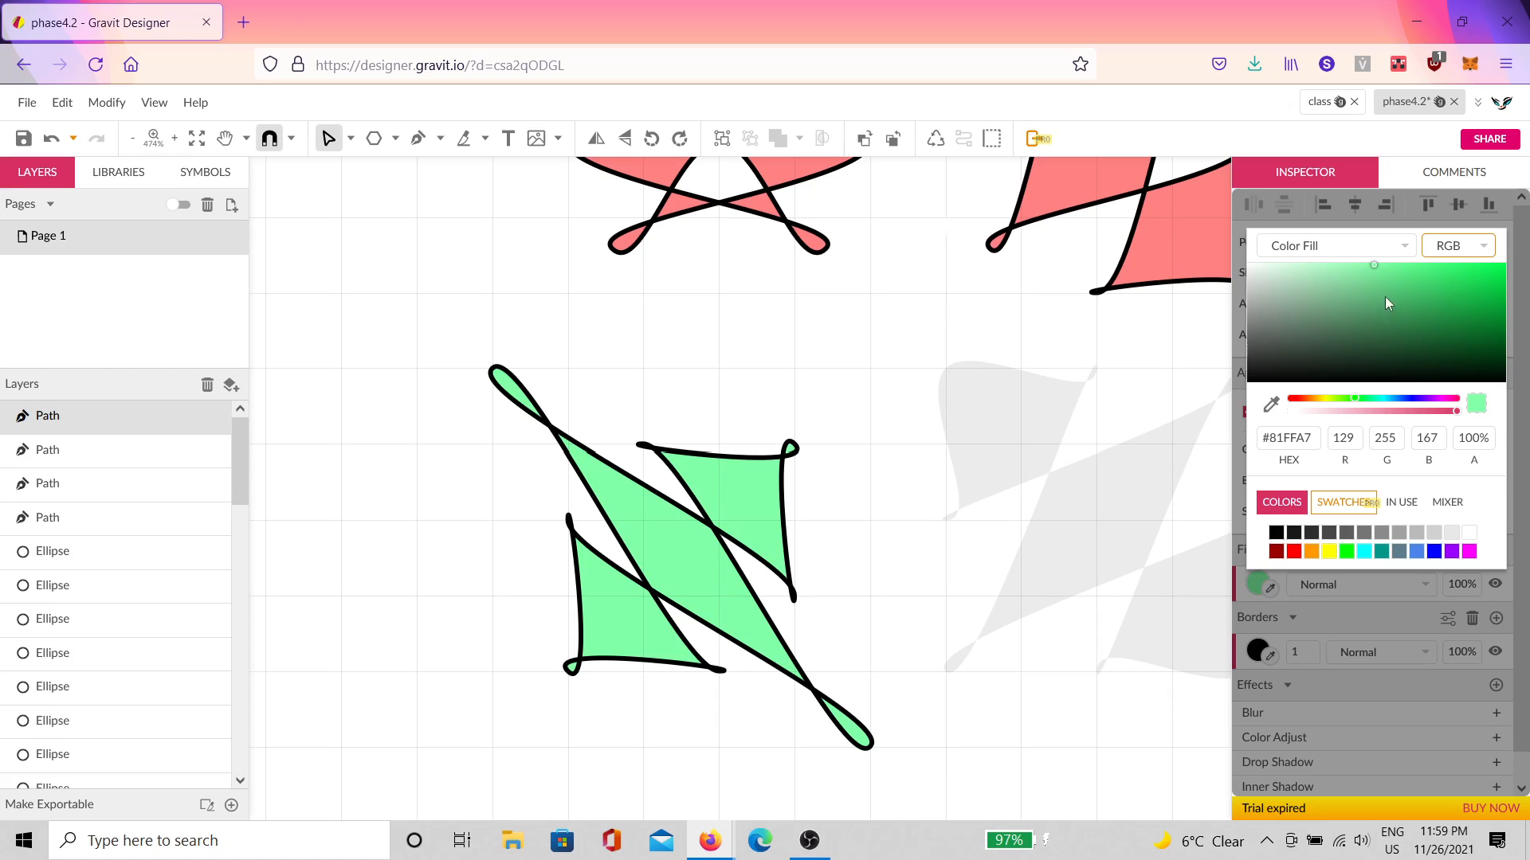
{"action": "left_click_drag", "start_coordinate": [1345, 400], "coordinate": [1365, 407]}
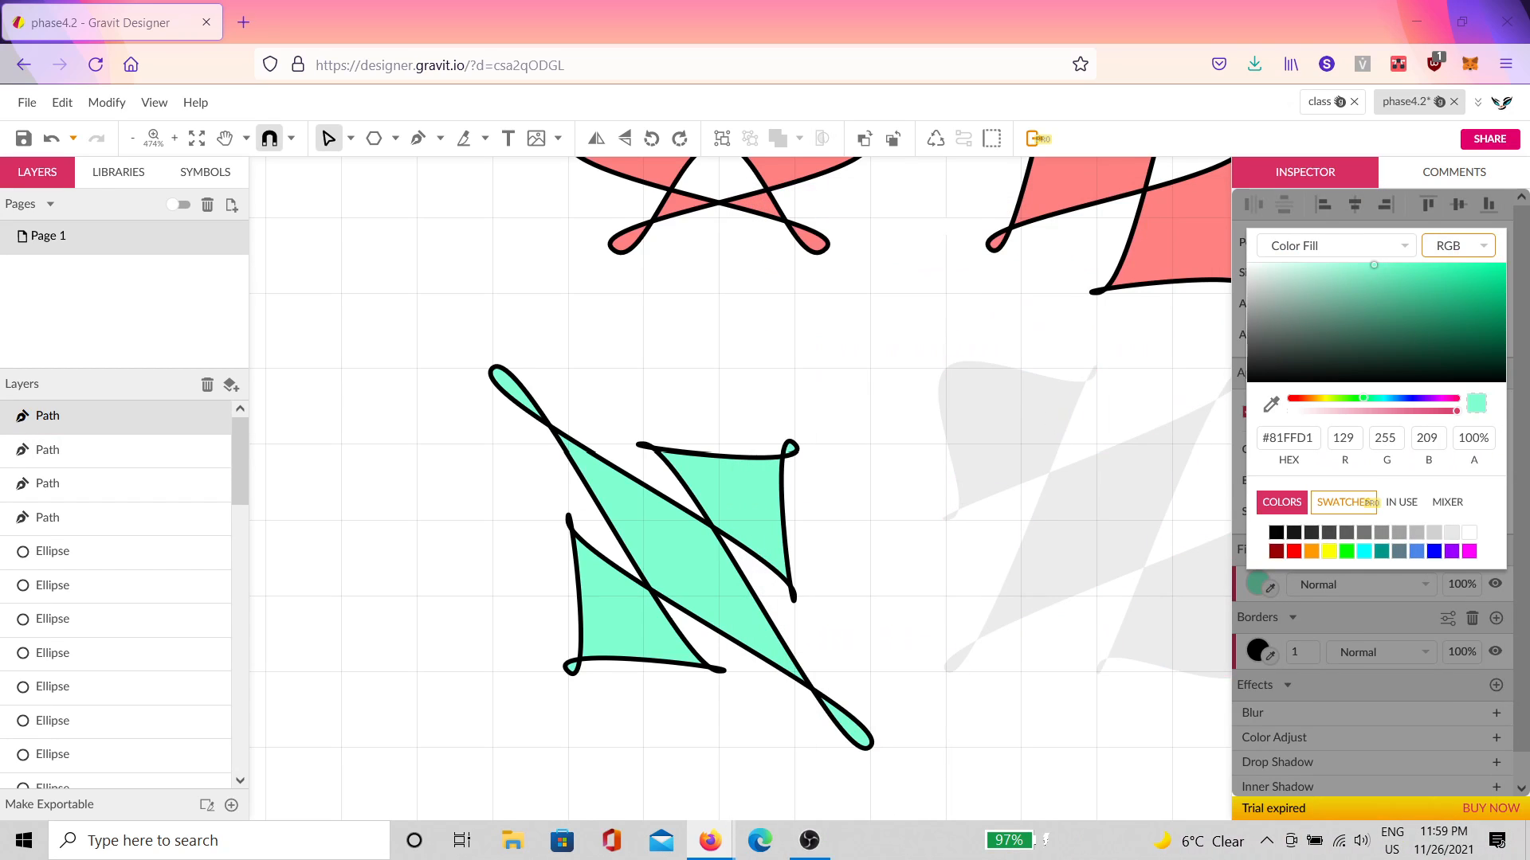
{"action": "scroll", "coordinate": [1025, 478], "scroll_direction": "up", "scroll_amount": 3}
Step: Recolour the upper-right shape's fill from red to pink-magenta #FF81FF
{"action": "left_click", "coordinate": [1024, 454]}
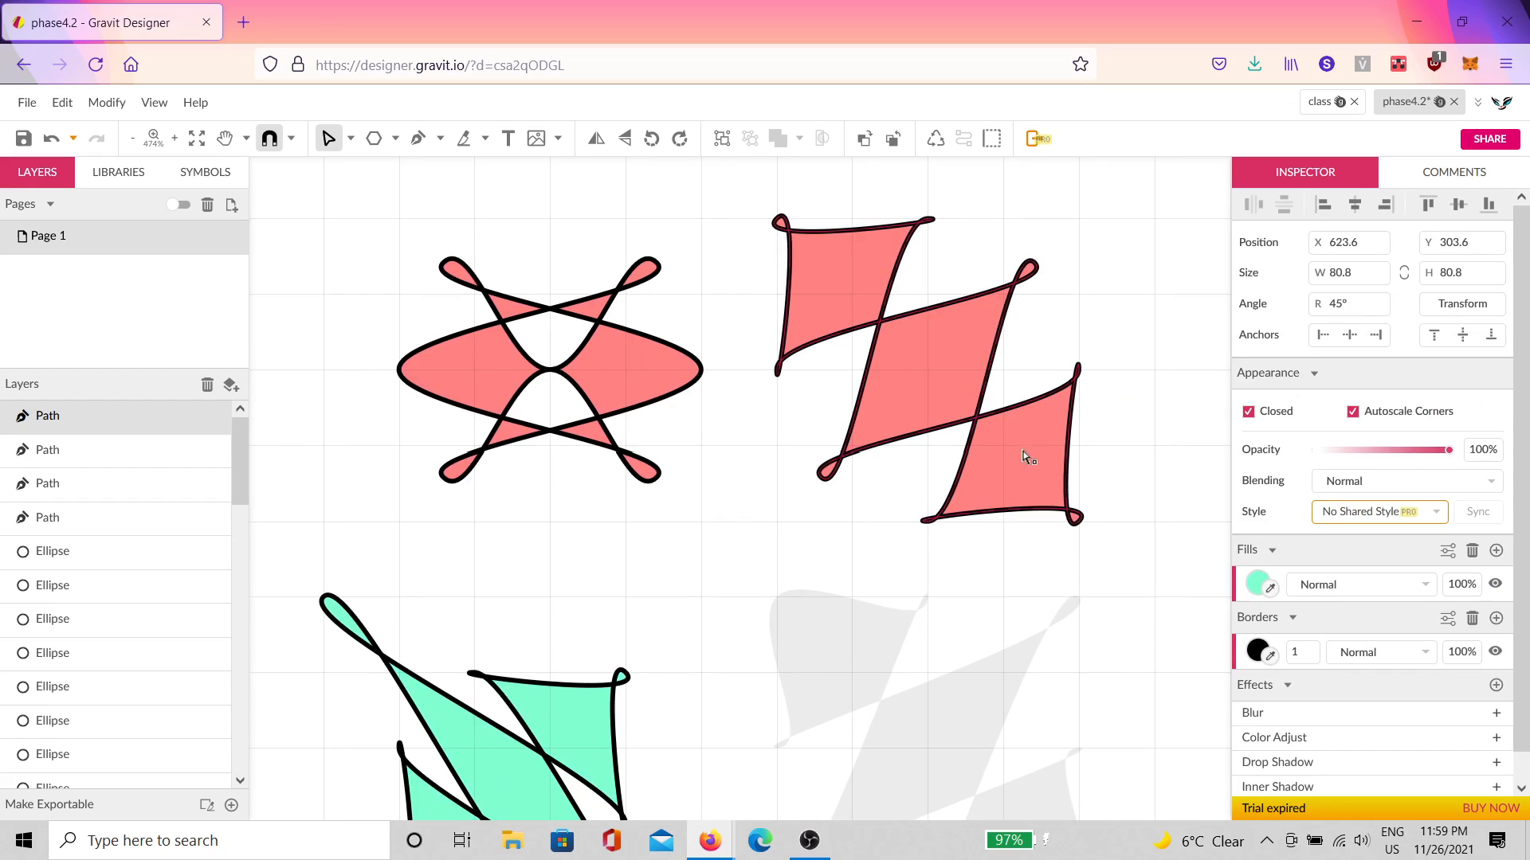
{"action": "left_click", "coordinate": [1258, 584]}
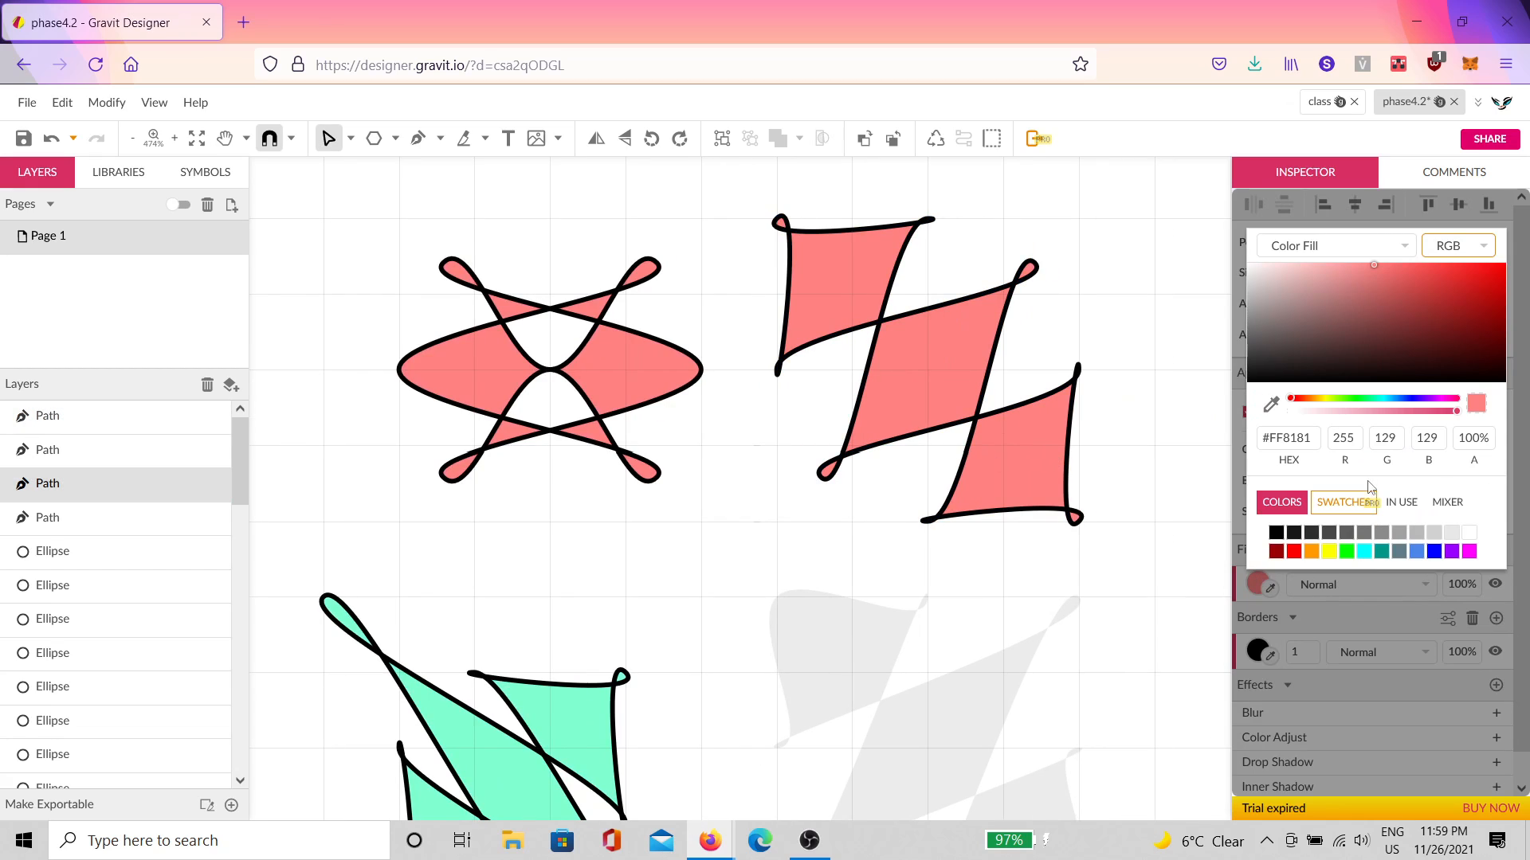
{"action": "left_click", "coordinate": [1418, 400]}
{"action": "left_click_drag", "start_coordinate": [1424, 406], "coordinate": [1431, 406]}
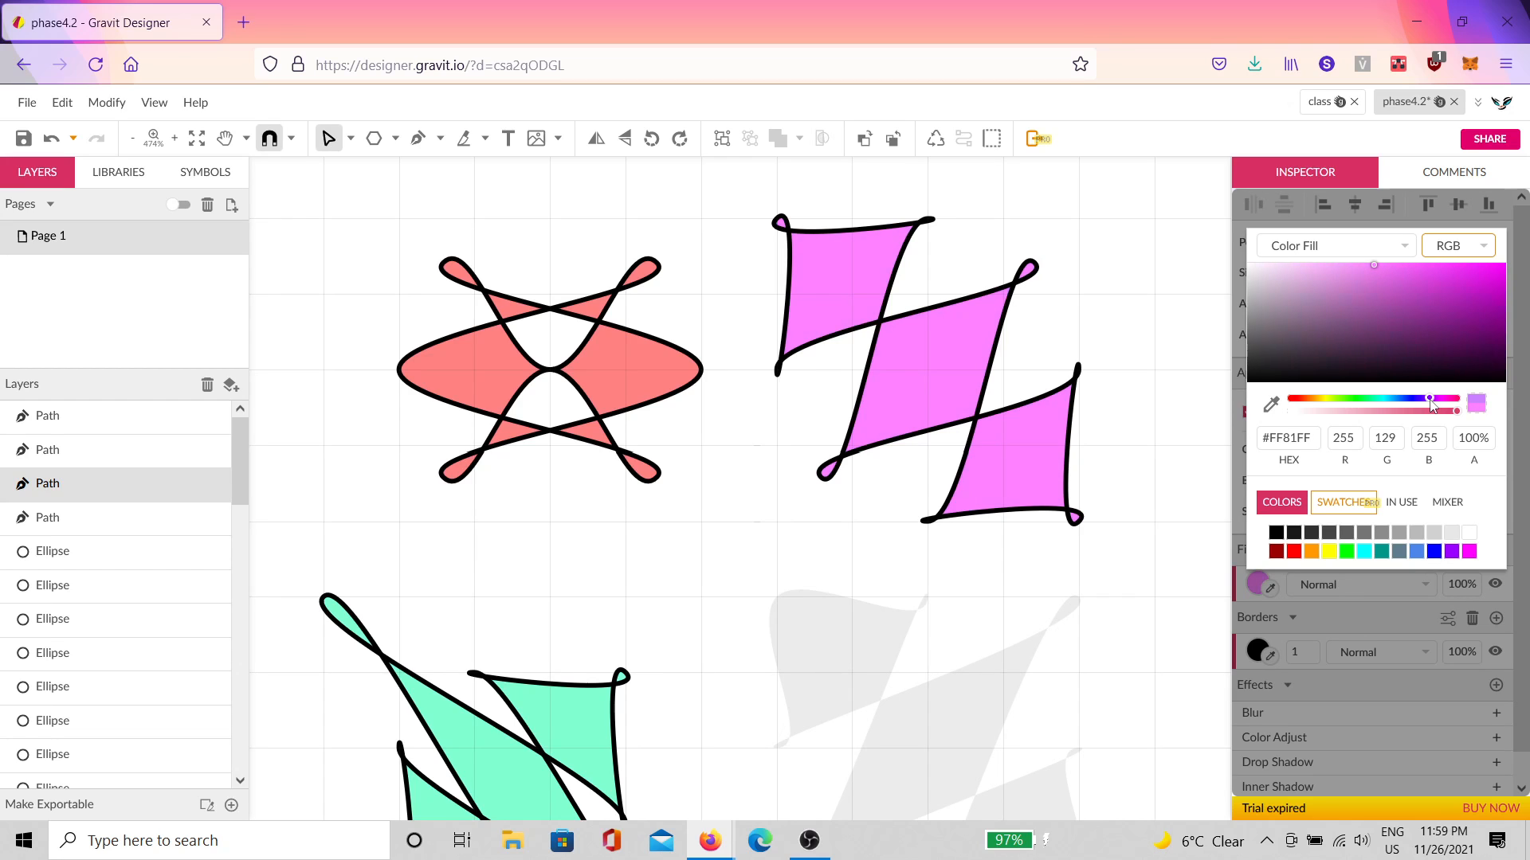
{"action": "left_click_drag", "start_coordinate": [1219, 859], "coordinate": [1047, 859]}
{"action": "left_click", "coordinate": [924, 727]}
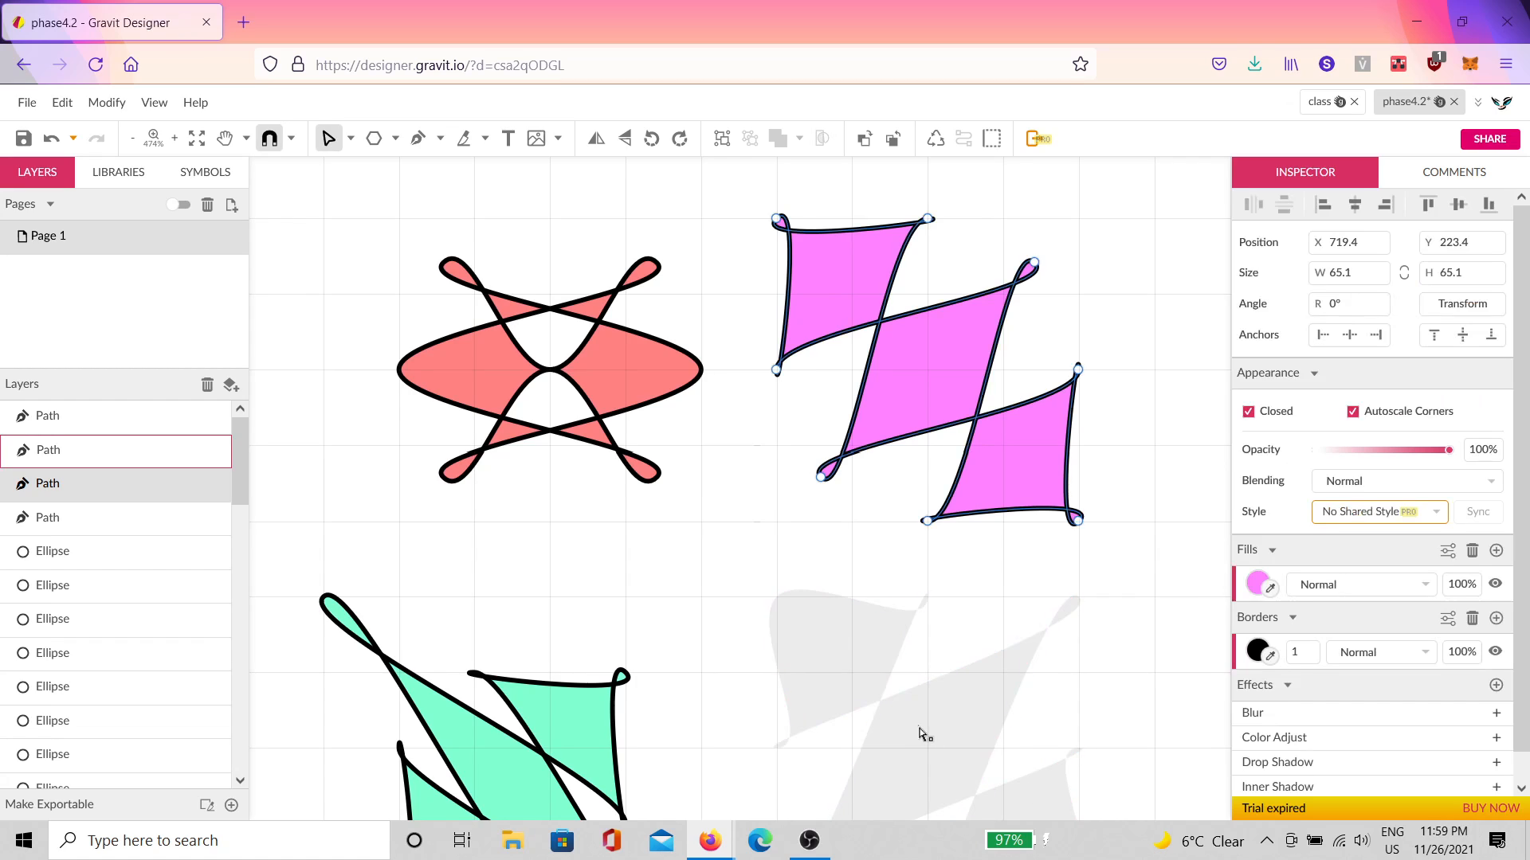
{"action": "scroll", "coordinate": [929, 727], "scroll_direction": "down", "scroll_amount": 4}
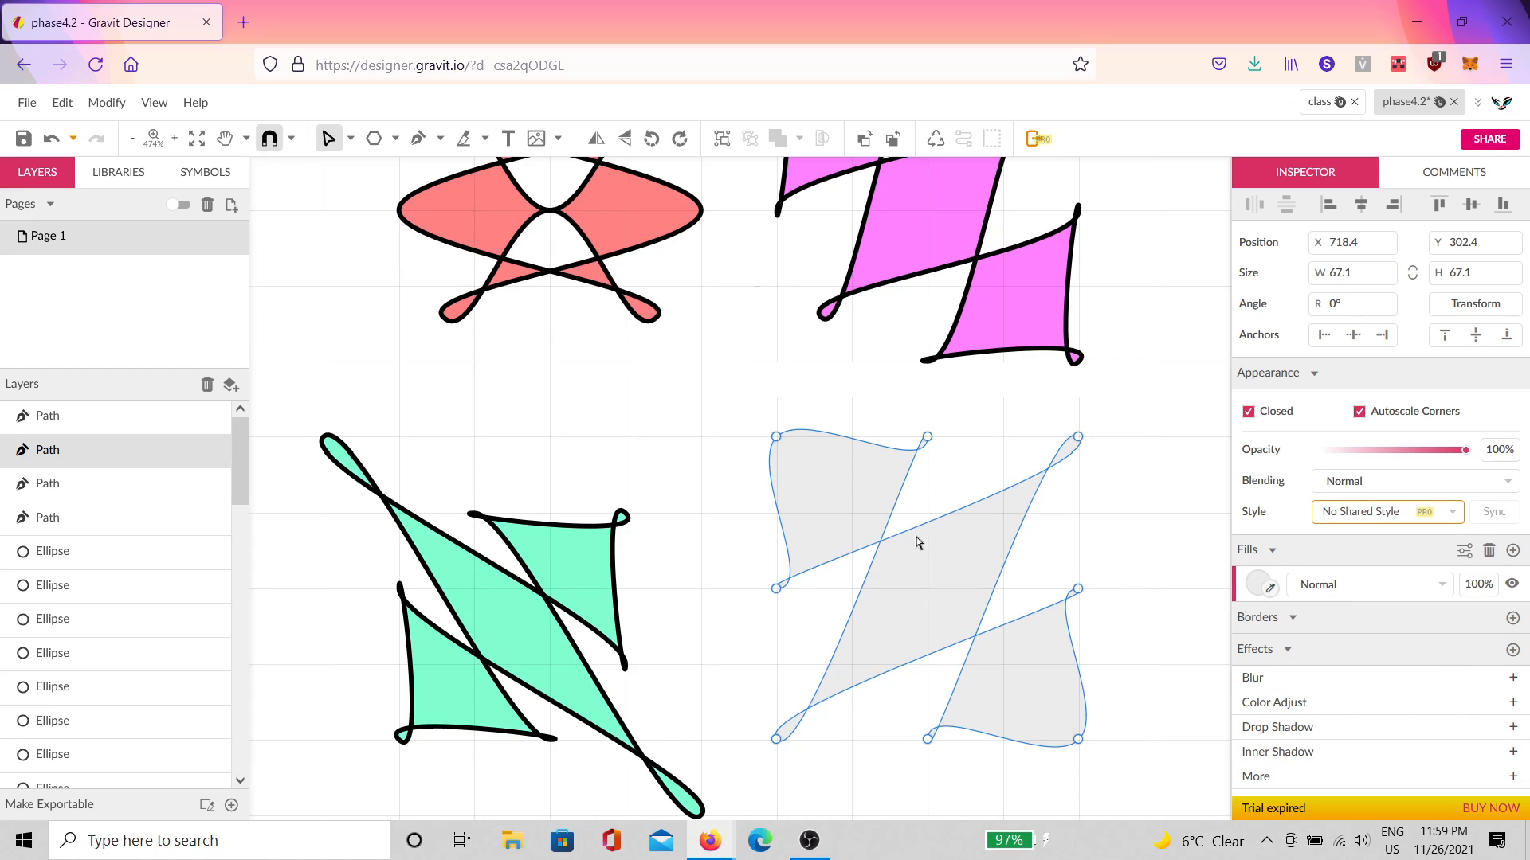
Step: Fill the grey curvy shape with the black swatch and deselect it
{"action": "scroll", "coordinate": [793, 515], "scroll_direction": "down", "scroll_amount": 5}
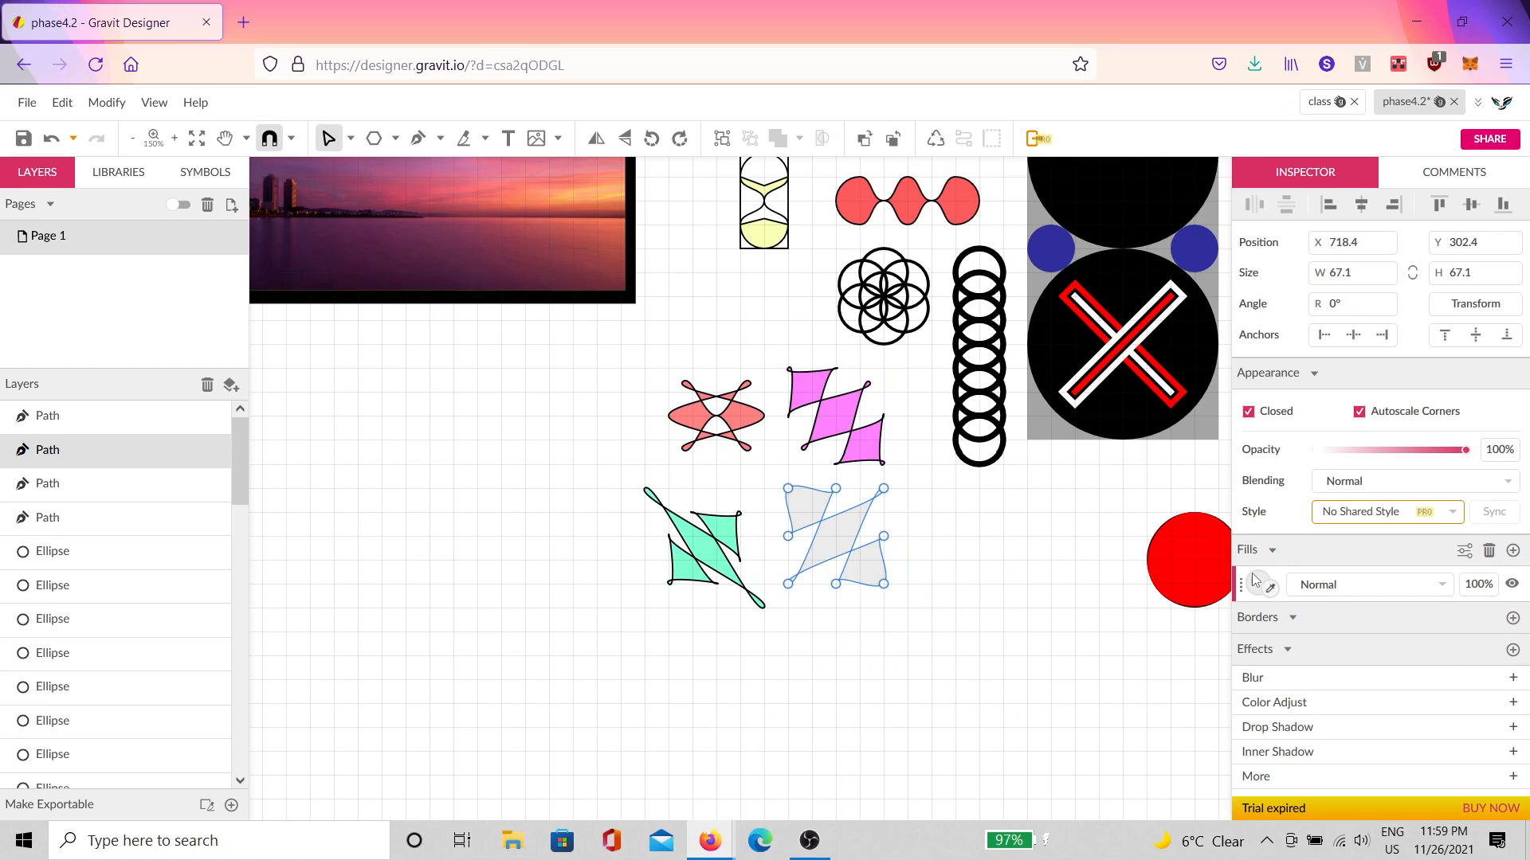
{"action": "left_click", "coordinate": [1262, 586]}
{"action": "left_click", "coordinate": [1275, 535]}
{"action": "left_click", "coordinate": [954, 569]}
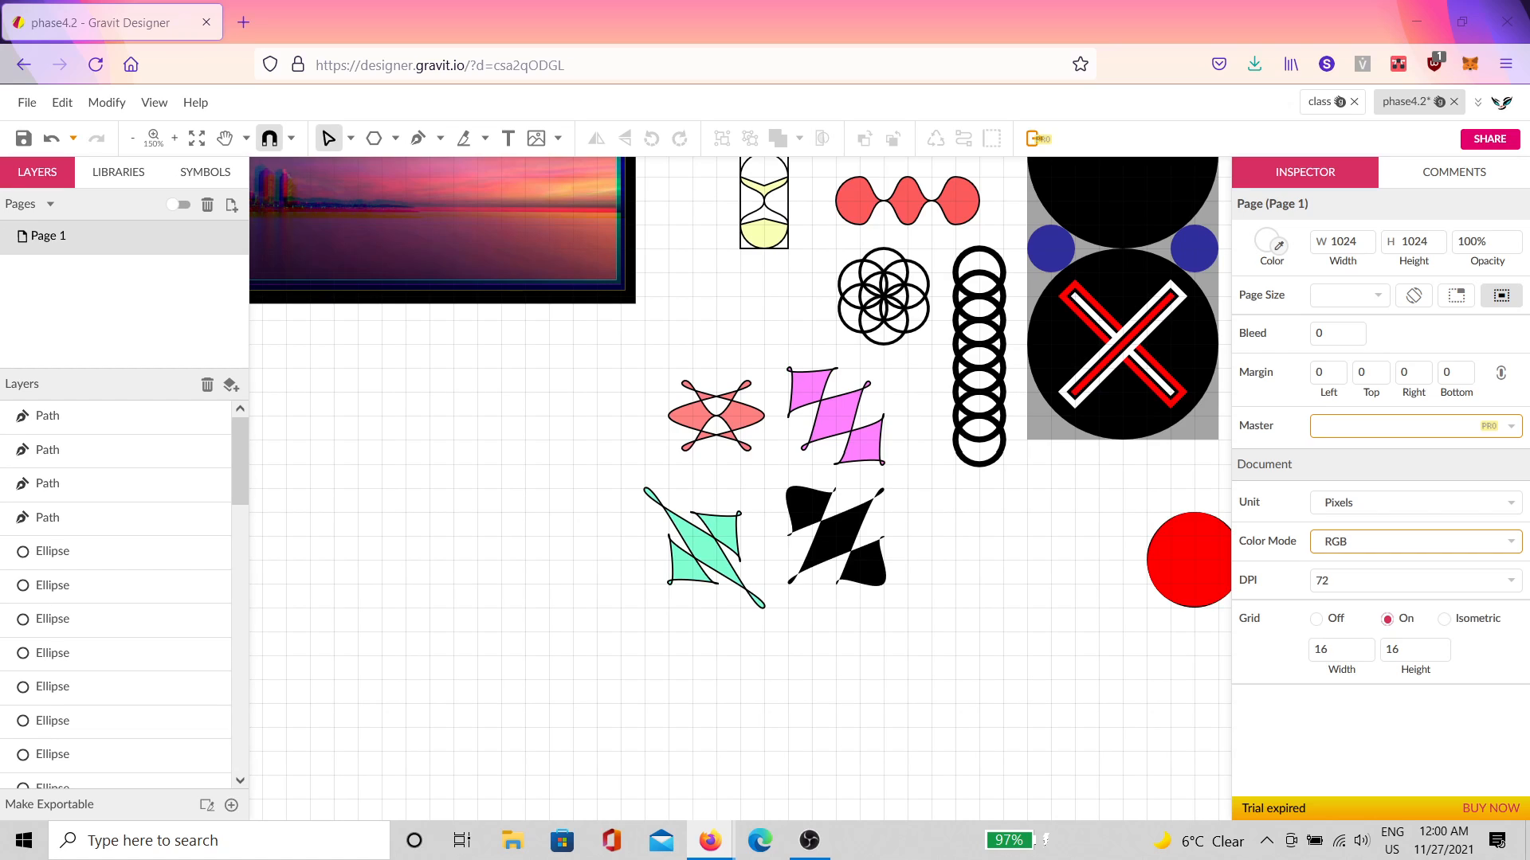
Step: Close the 'class' document tab and save the phase4.2 drawing
{"action": "left_click", "coordinate": [1353, 101]}
{"action": "left_click", "coordinate": [23, 138]}
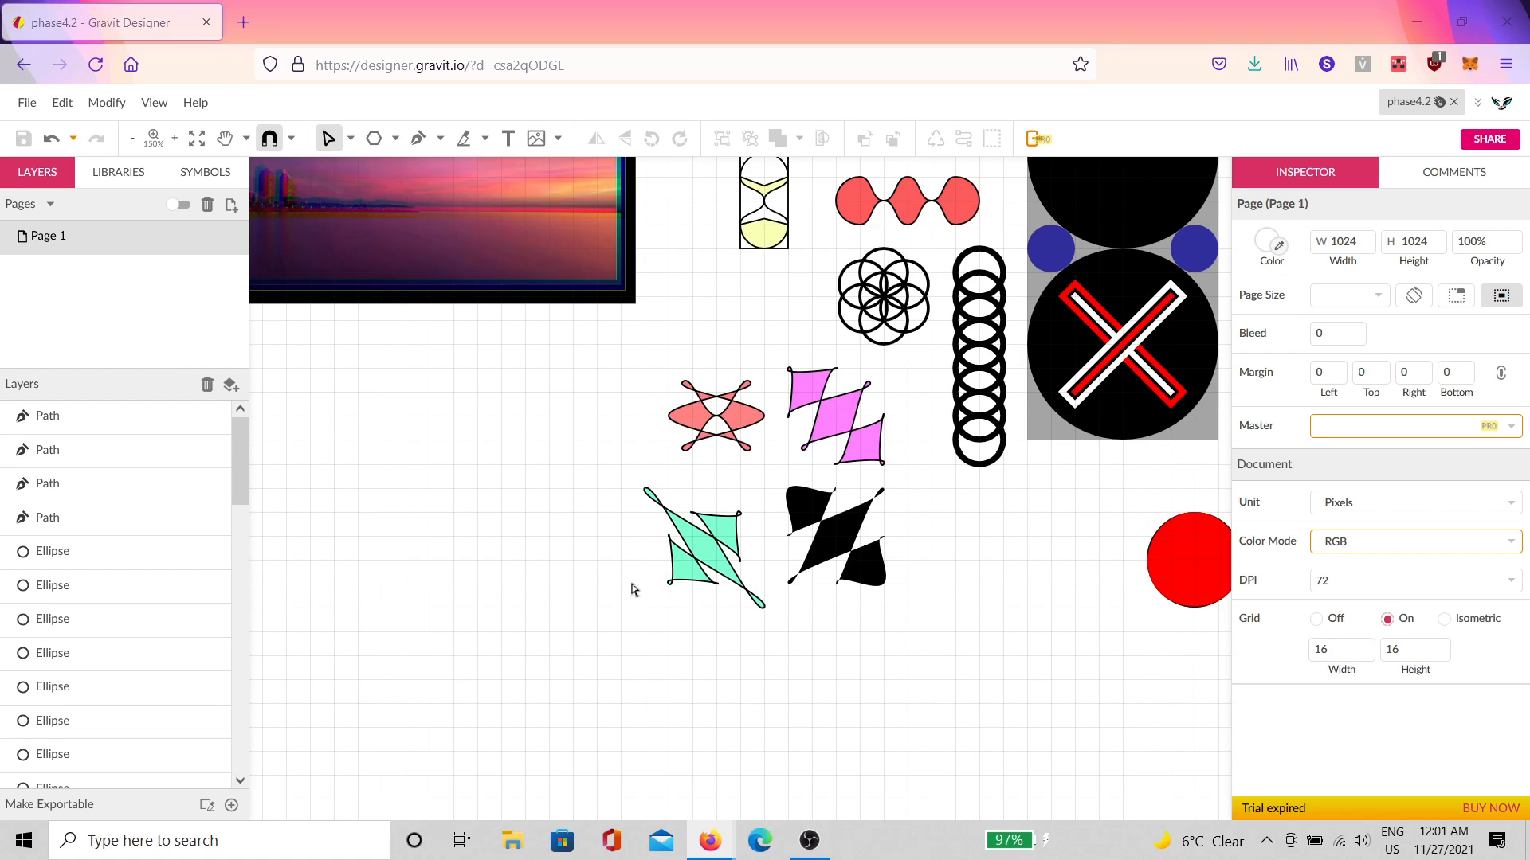
Step: Pan to blank canvas and set the page grid to Isometric, size 64 then 32
{"action": "left_click_drag", "start_coordinate": [799, 584], "coordinate": [1049, 573]}
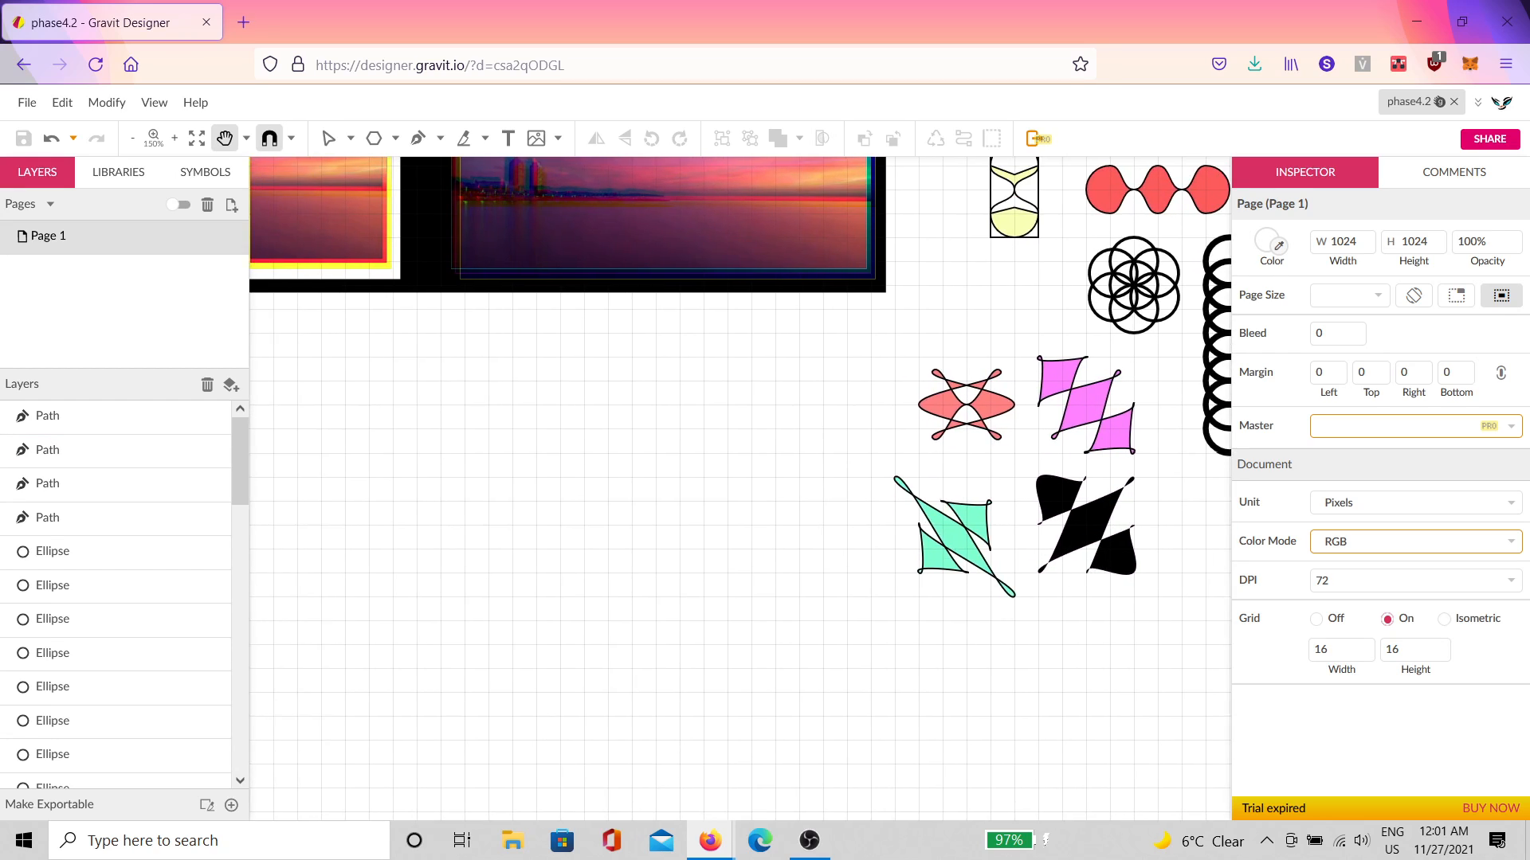
{"action": "left_click_drag", "start_coordinate": [512, 485], "coordinate": [867, 417]}
{"action": "key", "text": "v"}
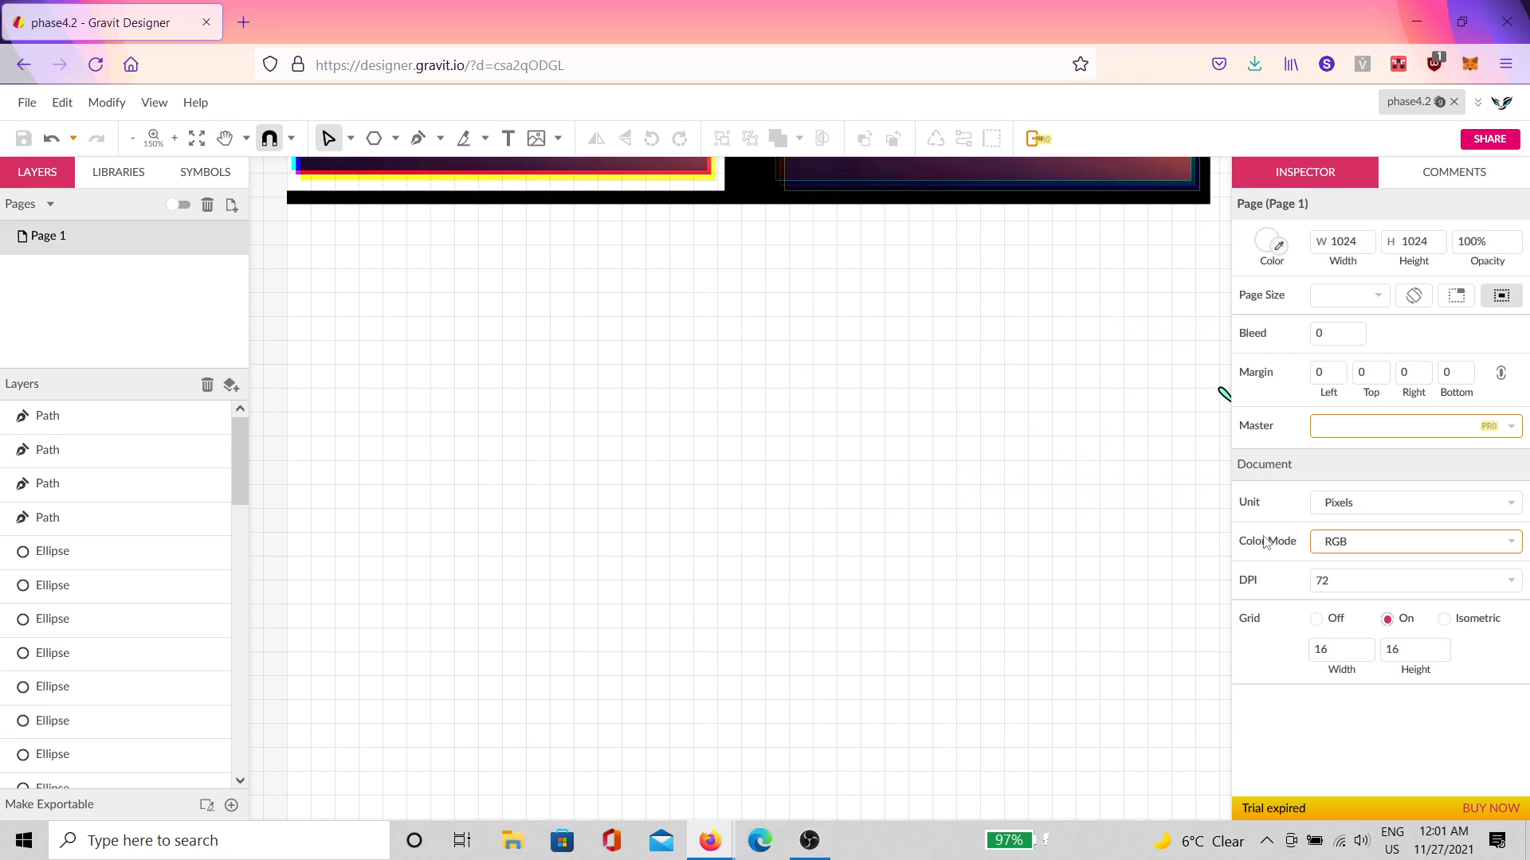
{"action": "left_click", "coordinate": [1444, 621]}
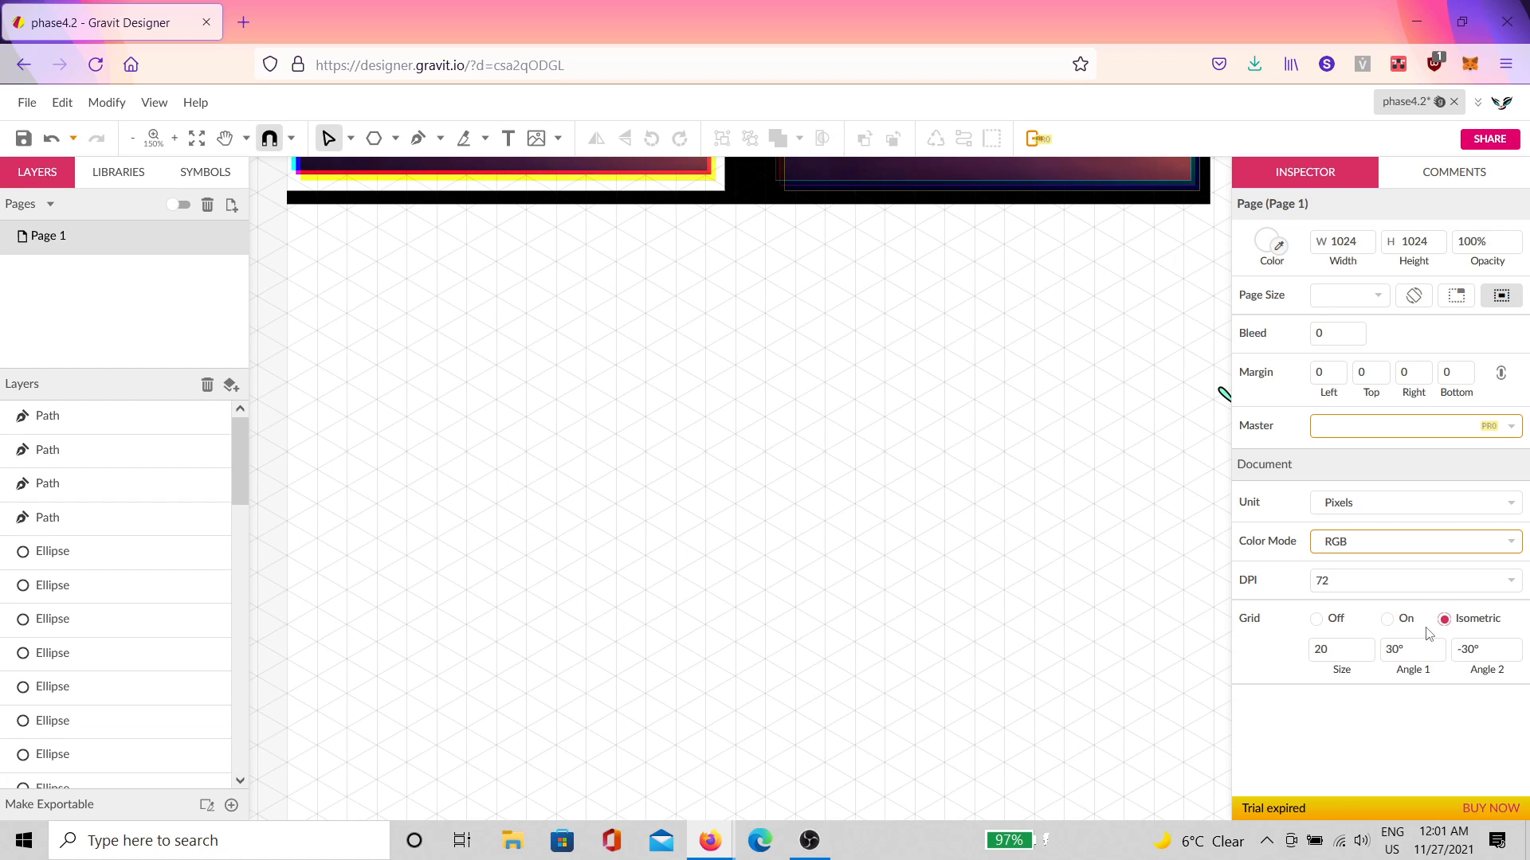
{"action": "double_click", "coordinate": [1352, 651]}
{"action": "type", "text": "64"}
{"action": "key", "text": "Return"}
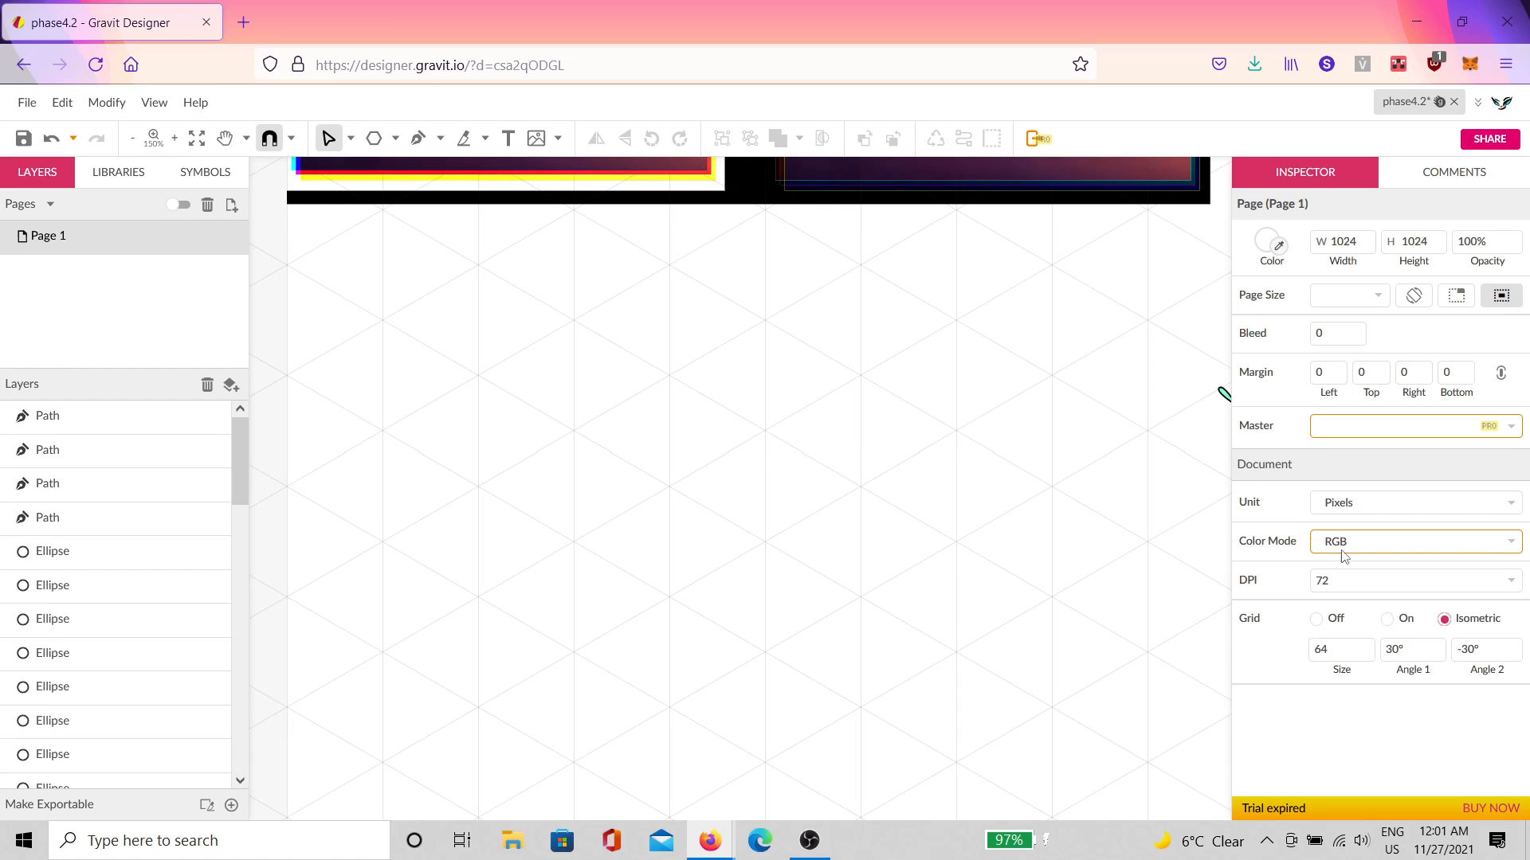
{"action": "double_click", "coordinate": [1331, 654]}
{"action": "type", "text": "32"}
{"action": "key", "text": "Return"}
{"action": "left_click", "coordinate": [417, 137]}
{"action": "scroll", "coordinate": [393, 252], "scroll_direction": "up", "scroll_amount": 1}
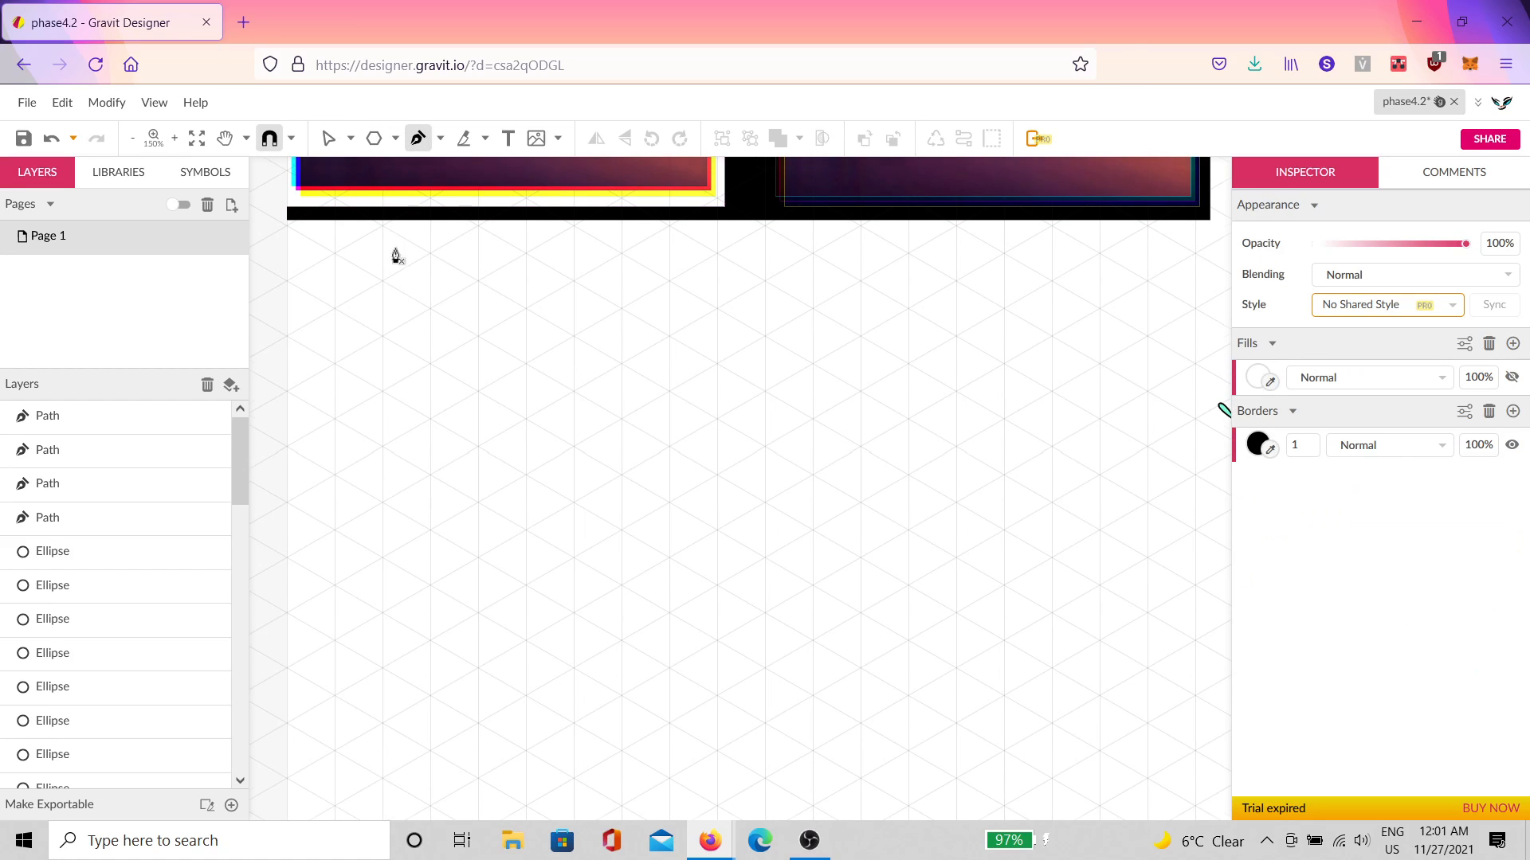
Step: Draw the outer top diamond with the Pen tool and make all its corners straight
{"action": "left_click", "coordinate": [346, 476]}
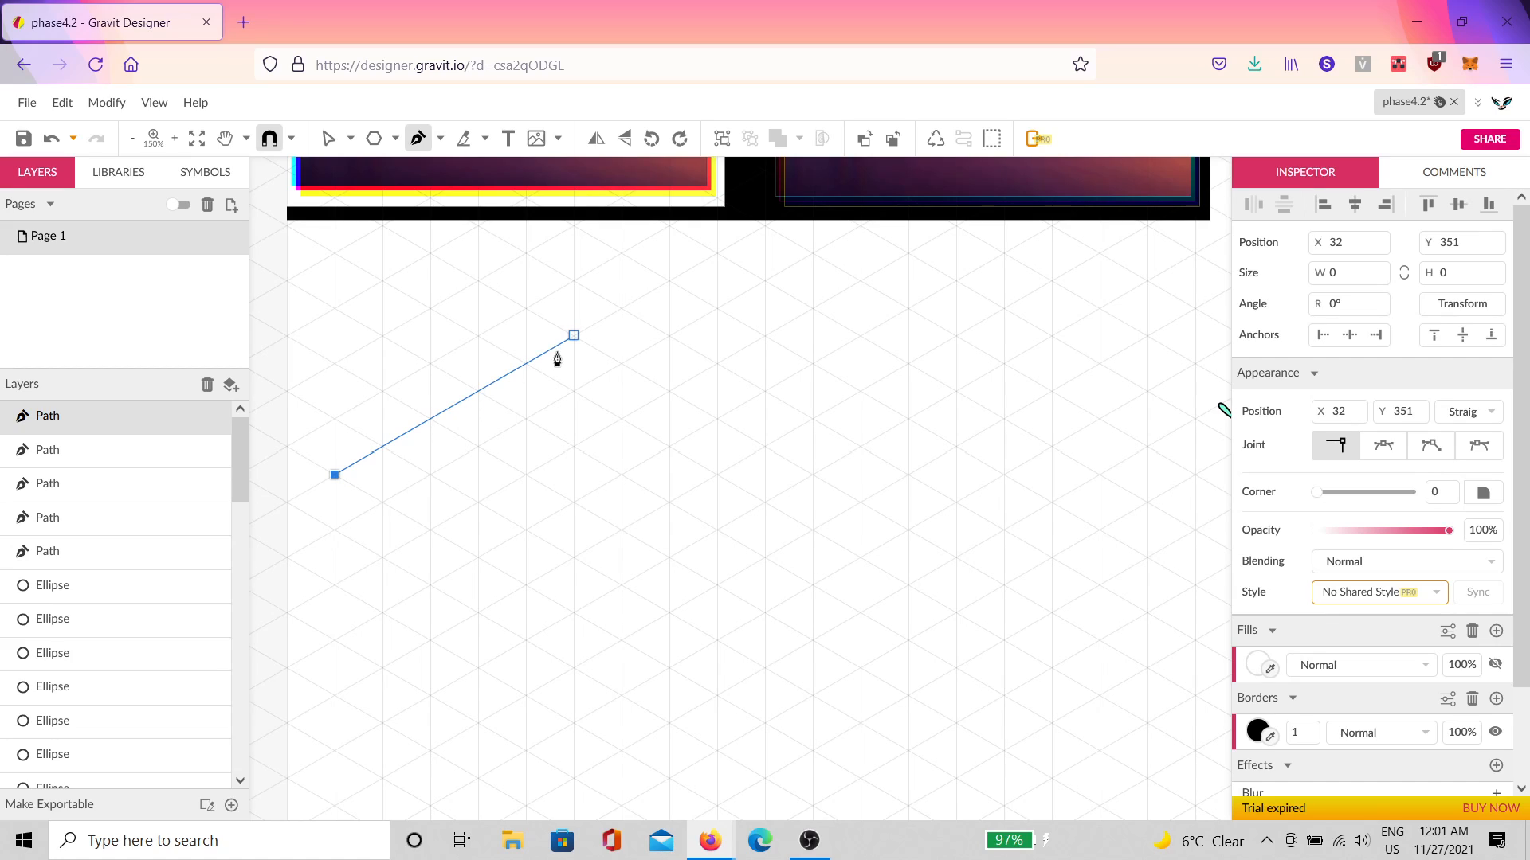
{"action": "left_click_drag", "start_coordinate": [574, 336], "coordinate": [561, 352]}
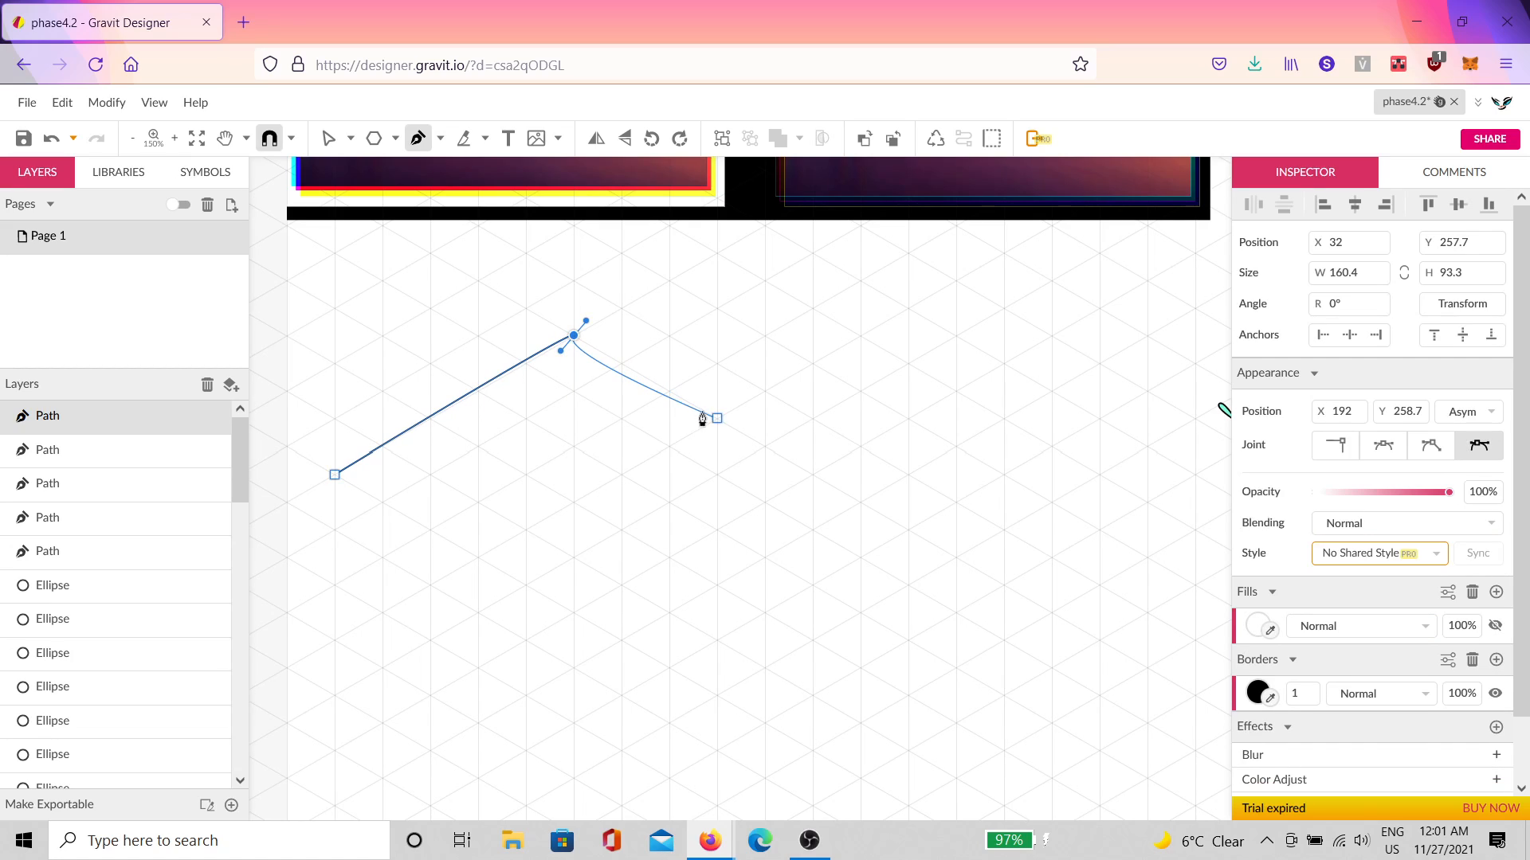
{"action": "left_click", "coordinate": [813, 475]}
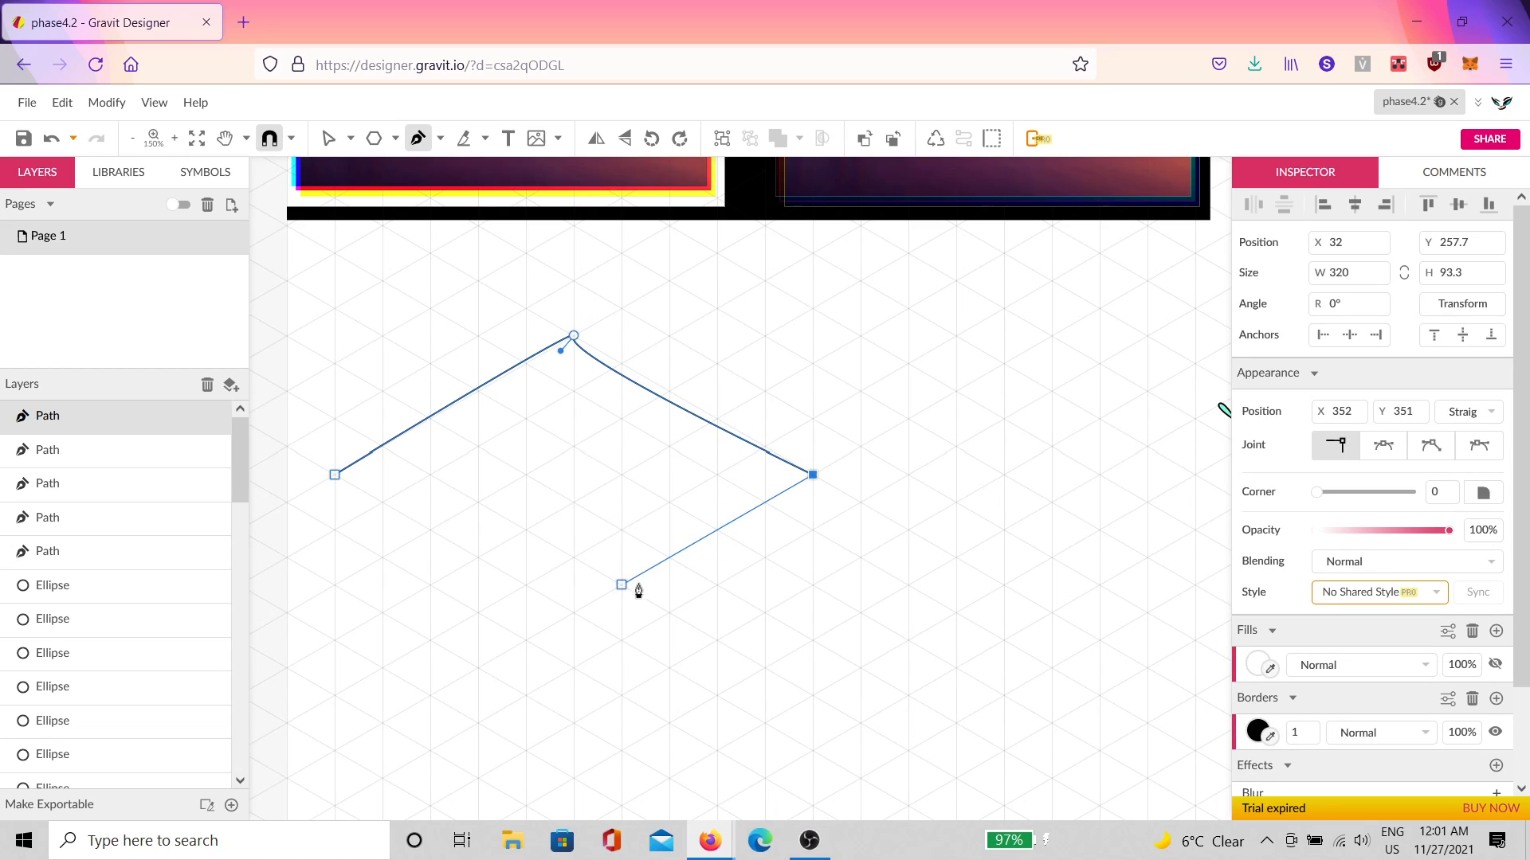
{"action": "left_click", "coordinate": [580, 625]}
{"action": "left_click_drag", "start_coordinate": [580, 625], "coordinate": [867, 707]}
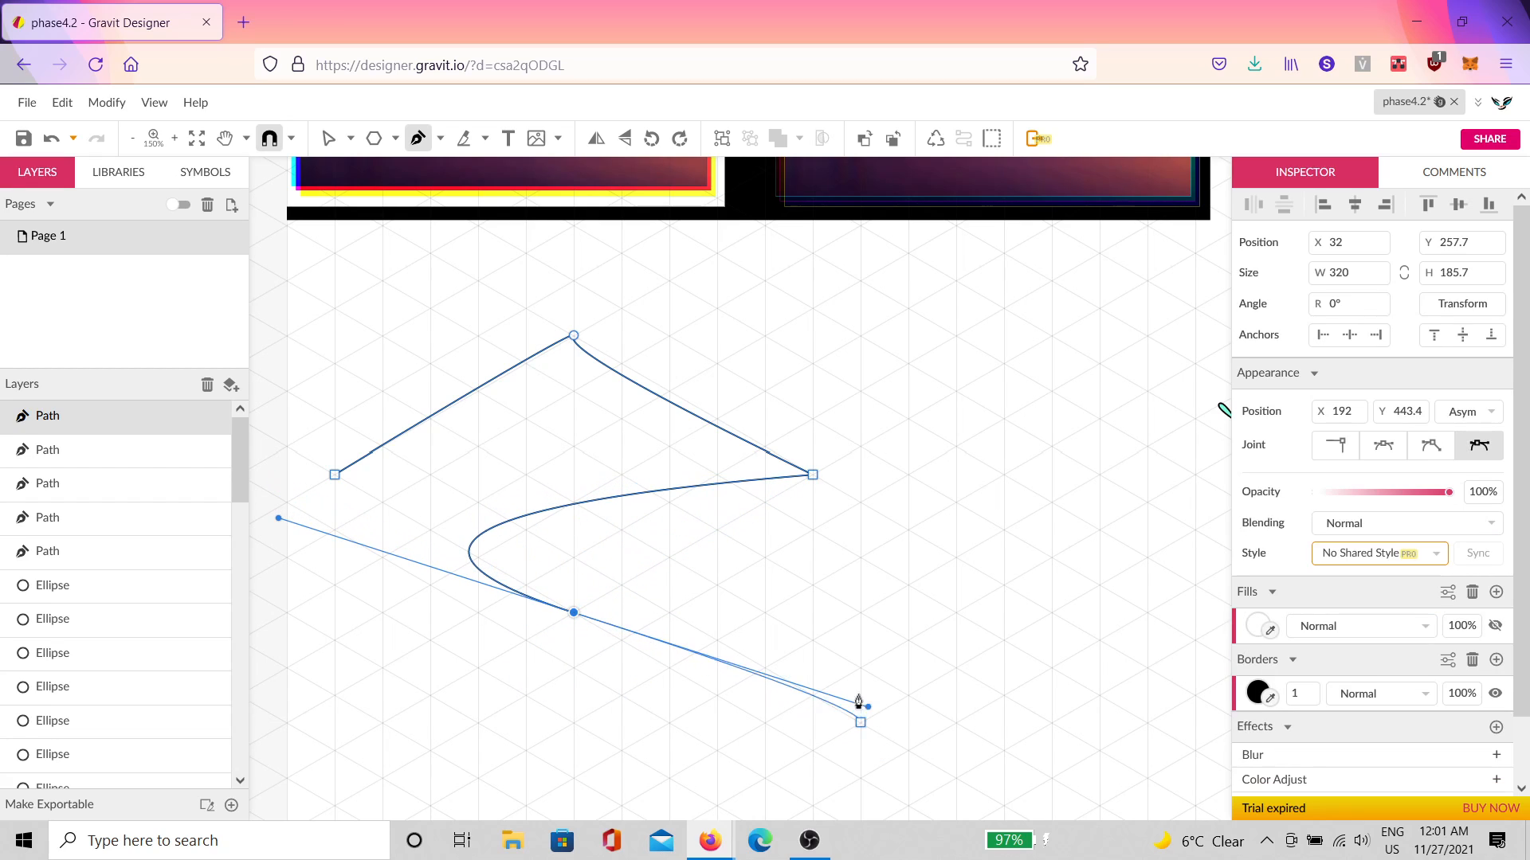
{"action": "left_click", "coordinate": [369, 487]}
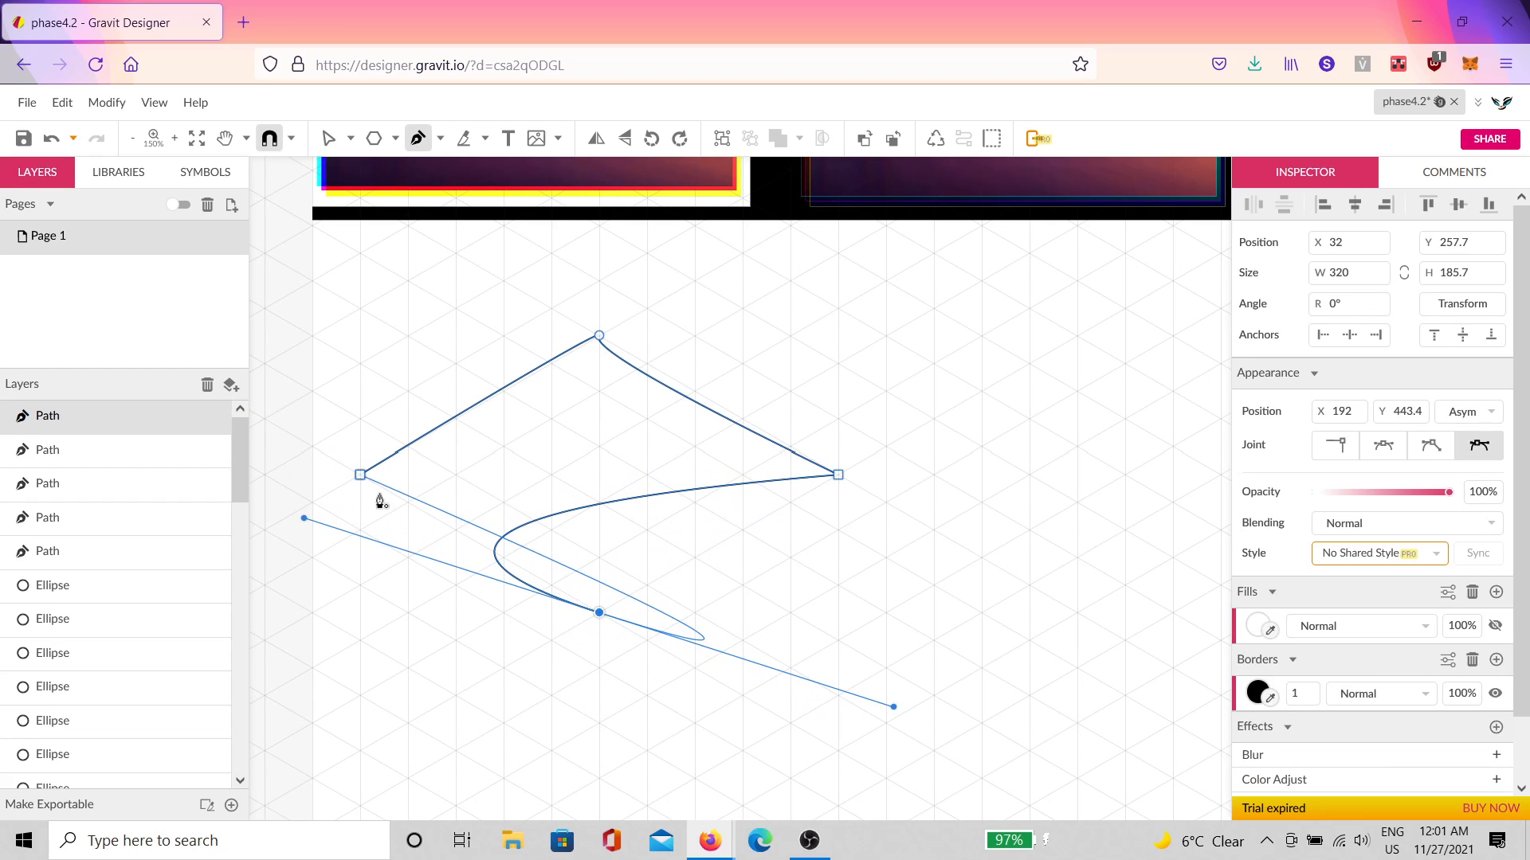
{"action": "key", "text": "v"}
{"action": "left_click_drag", "start_coordinate": [920, 267], "coordinate": [367, 662]}
{"action": "left_click", "coordinate": [1336, 448]}
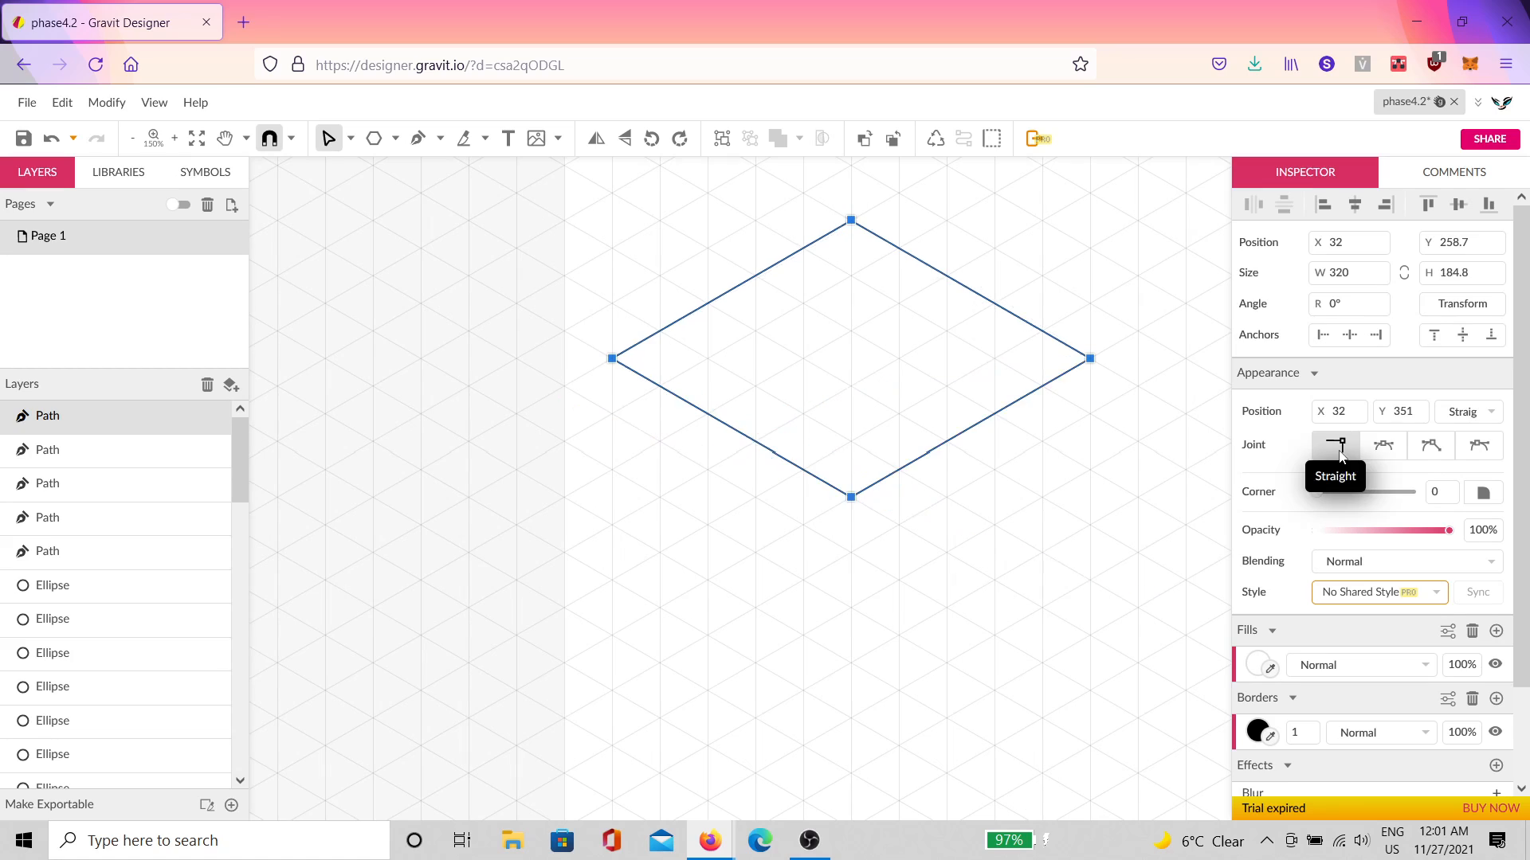
{"action": "left_click", "coordinate": [1075, 516]}
Step: Draw a smaller inner diamond inside the outer one
{"action": "left_click", "coordinate": [975, 376]}
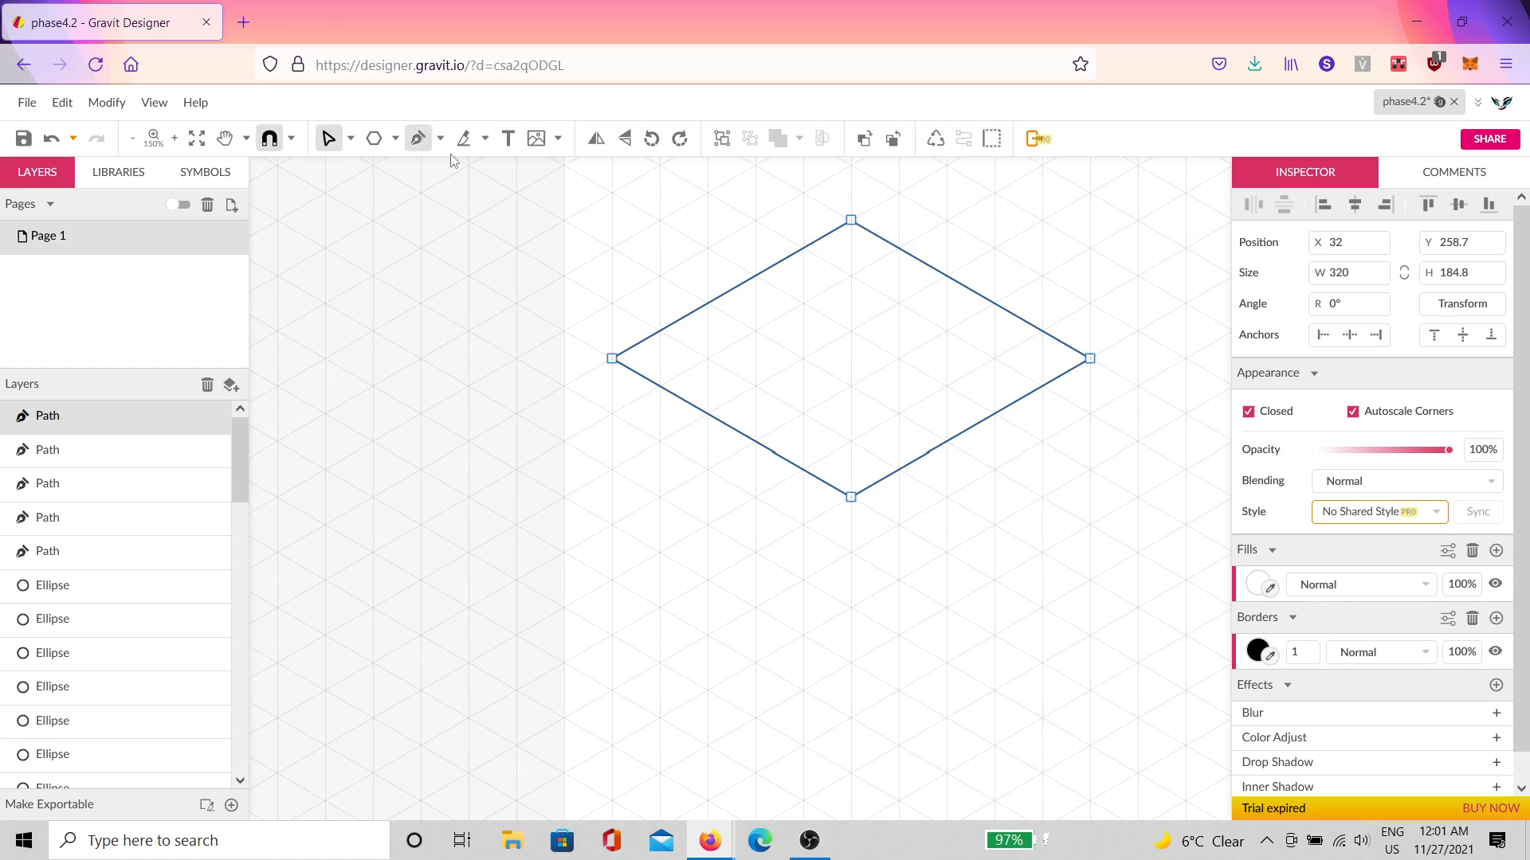
{"action": "left_click", "coordinate": [420, 138]}
{"action": "left_click", "coordinate": [851, 458]}
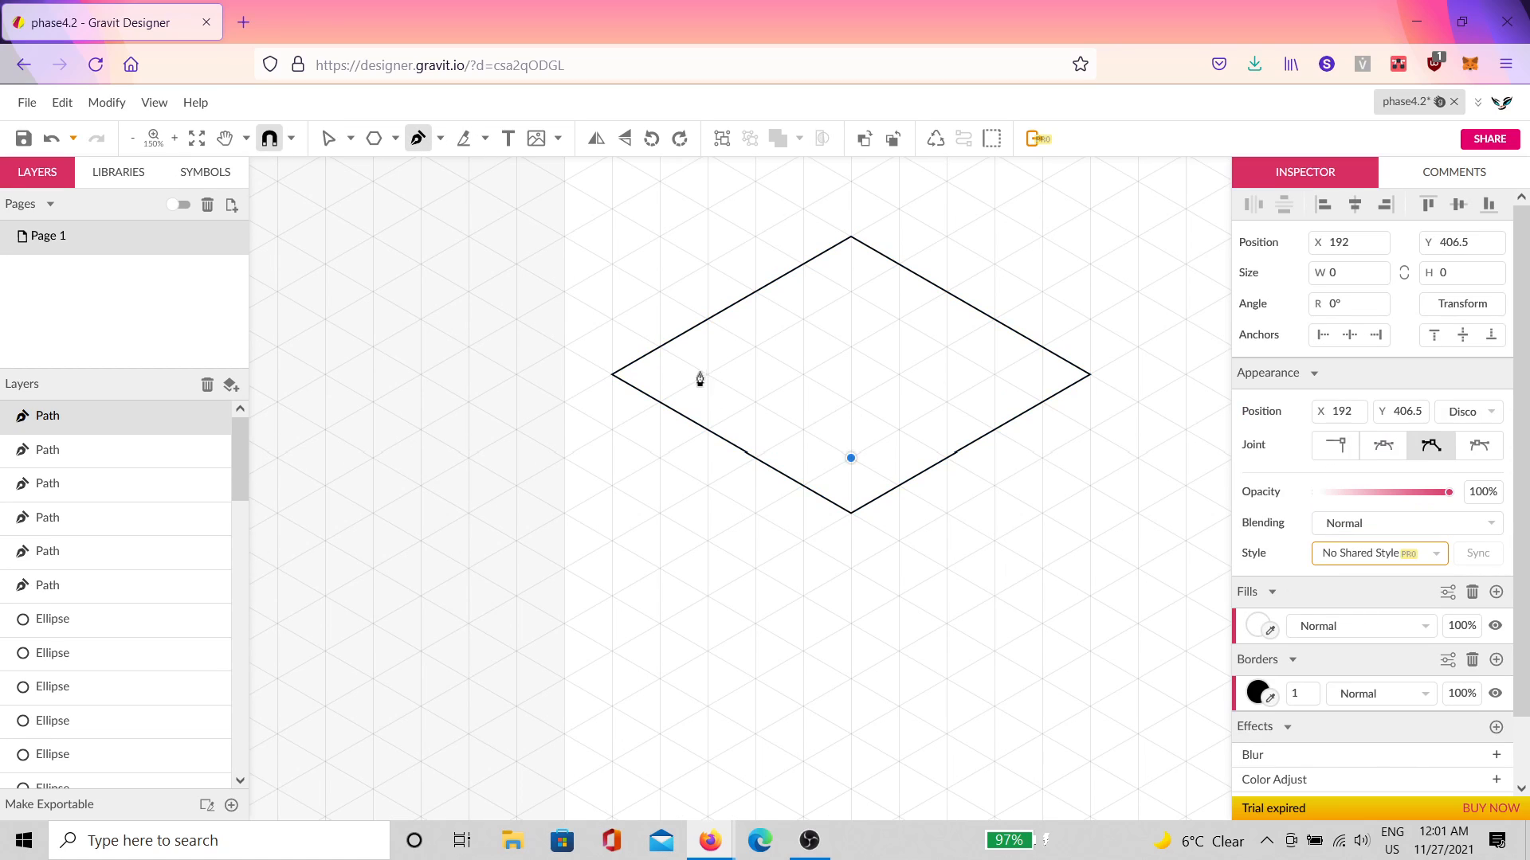
{"action": "left_click", "coordinate": [707, 374]}
{"action": "left_click", "coordinate": [851, 292]}
{"action": "left_click", "coordinate": [994, 374]}
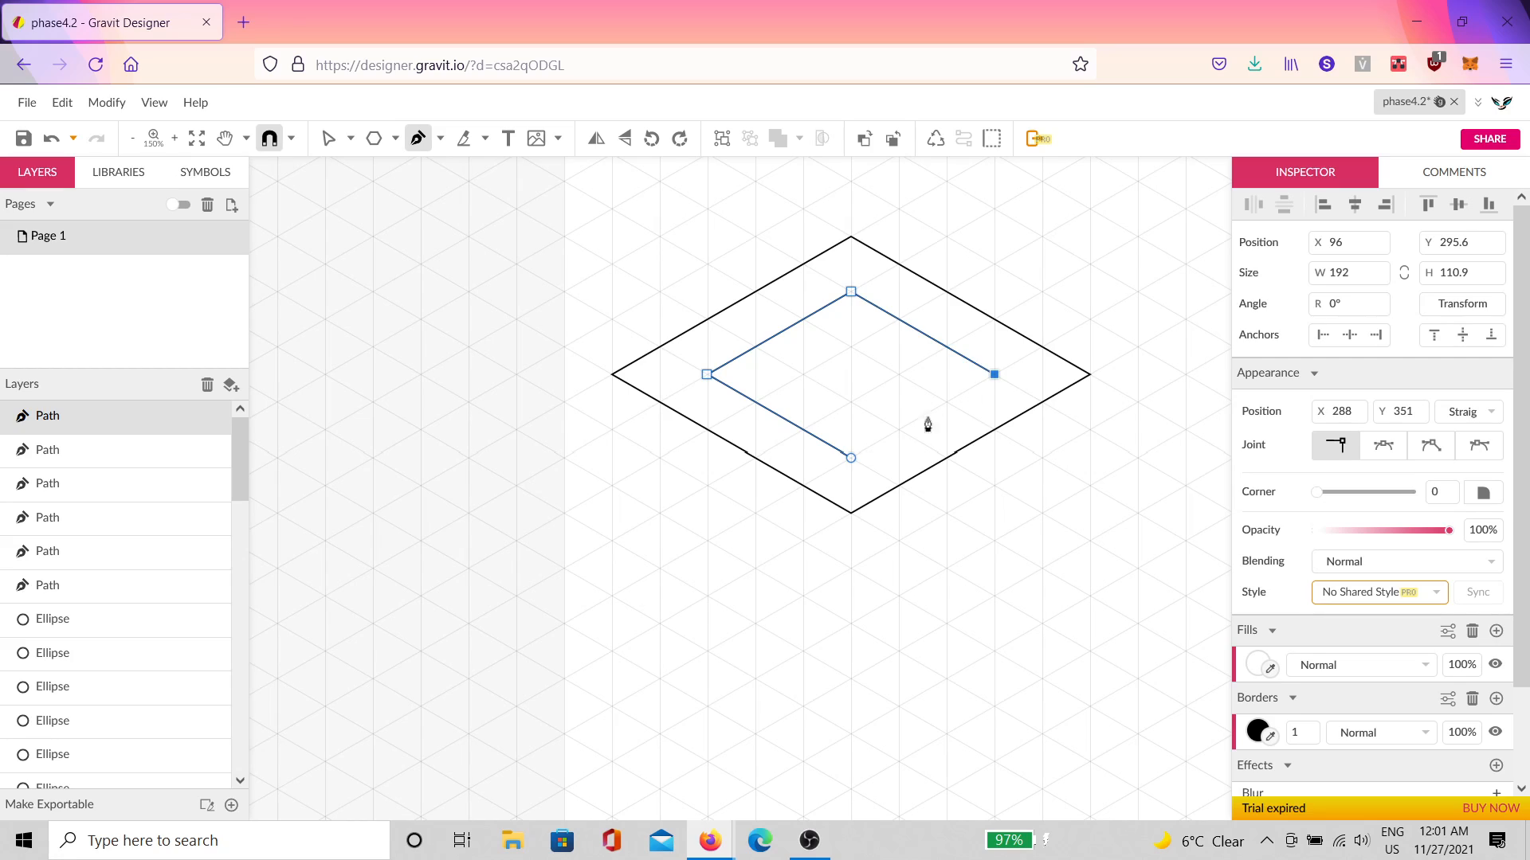
{"action": "left_click", "coordinate": [851, 458]}
Step: Draw the right and left side faces hanging below the top diamond
{"action": "left_click", "coordinate": [851, 568]}
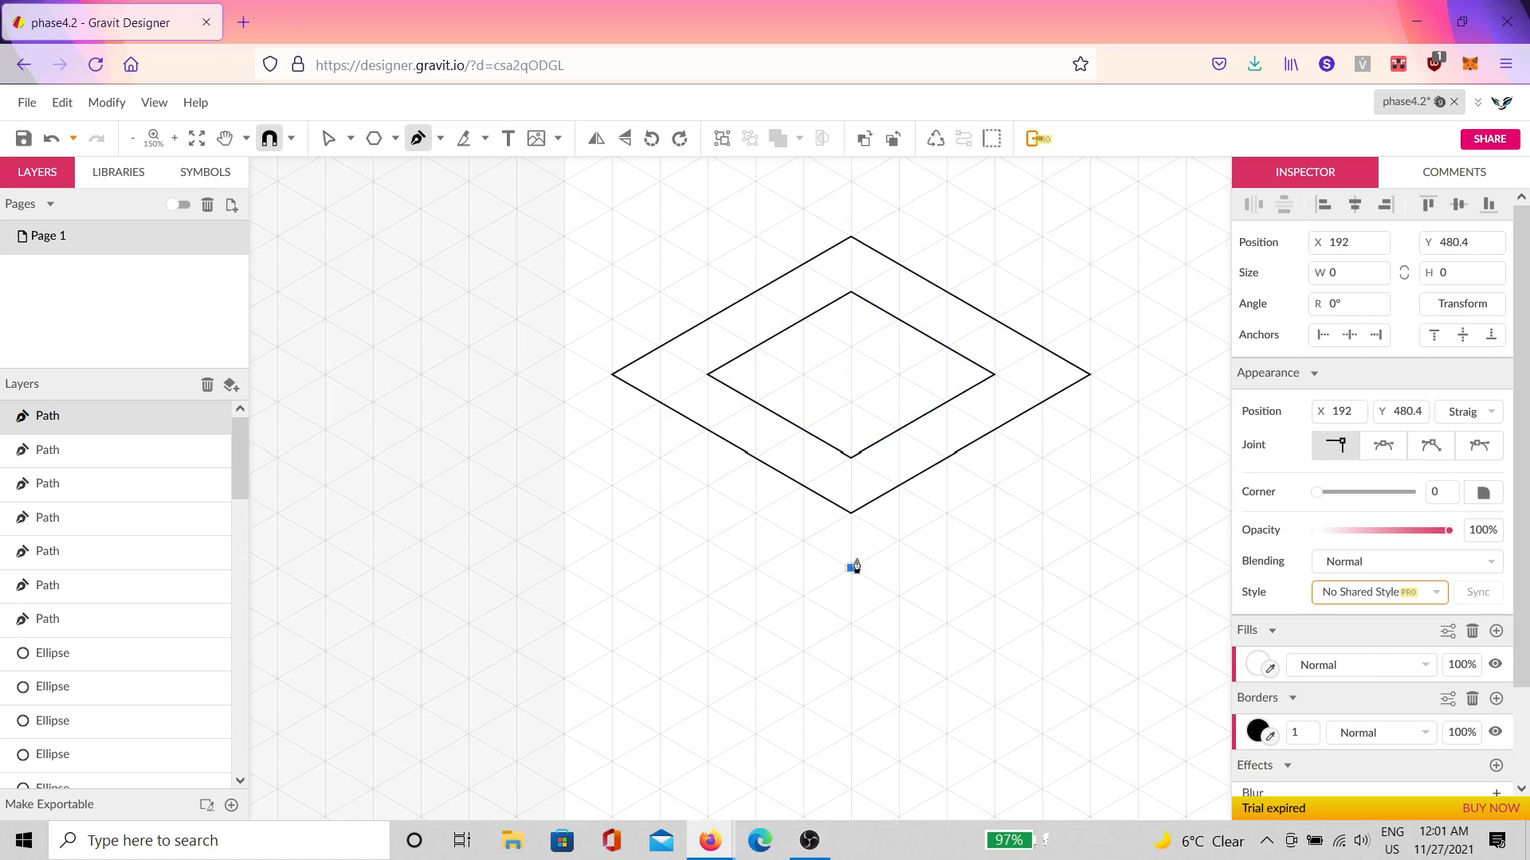
{"action": "left_click", "coordinate": [851, 513]}
{"action": "left_click", "coordinate": [1090, 375]}
{"action": "left_click", "coordinate": [1090, 430]}
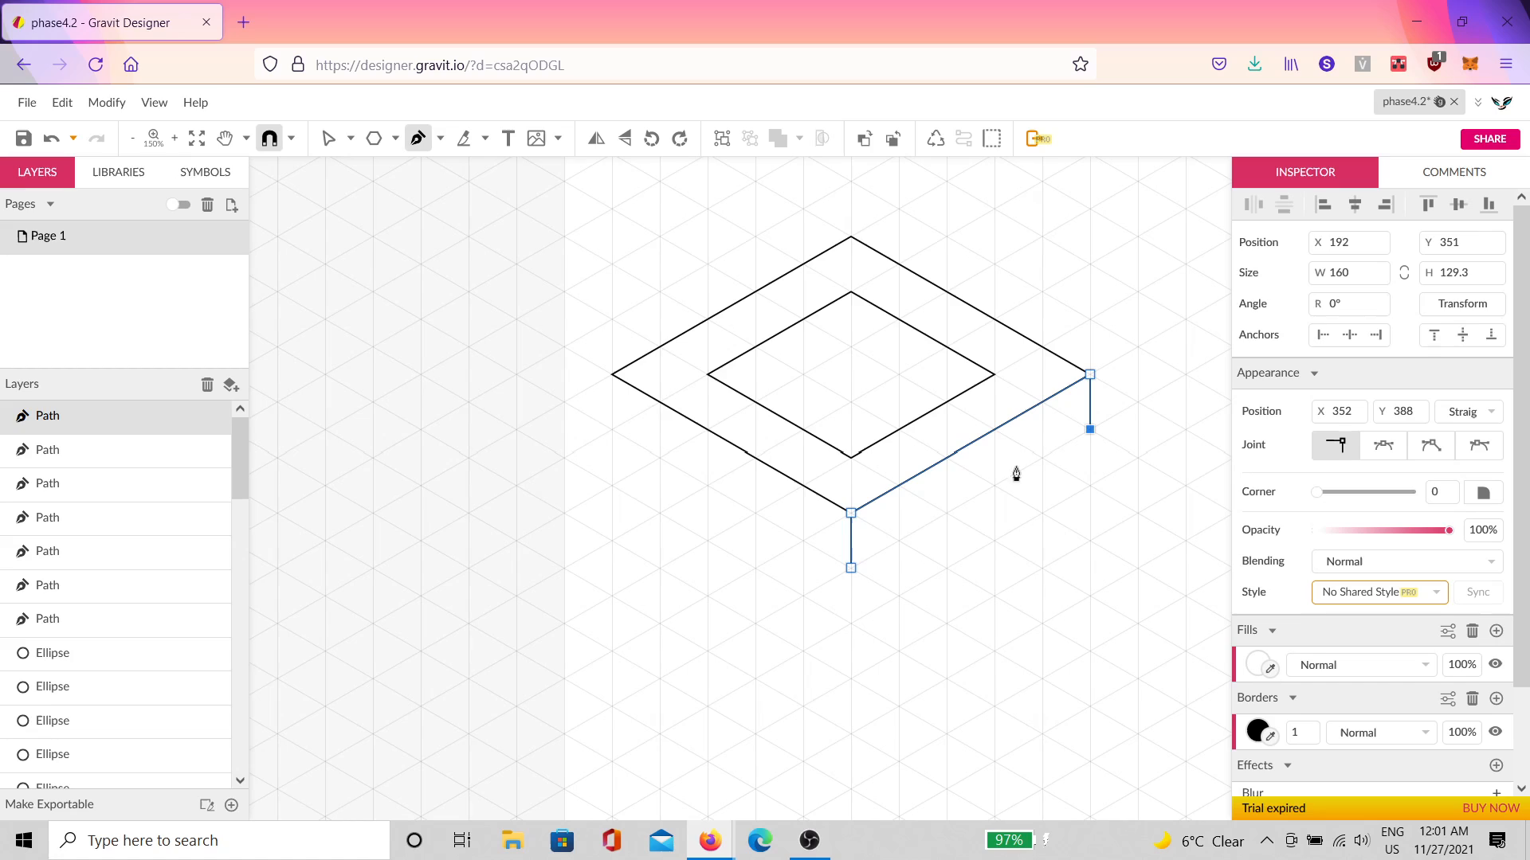
{"action": "left_click", "coordinate": [851, 568]}
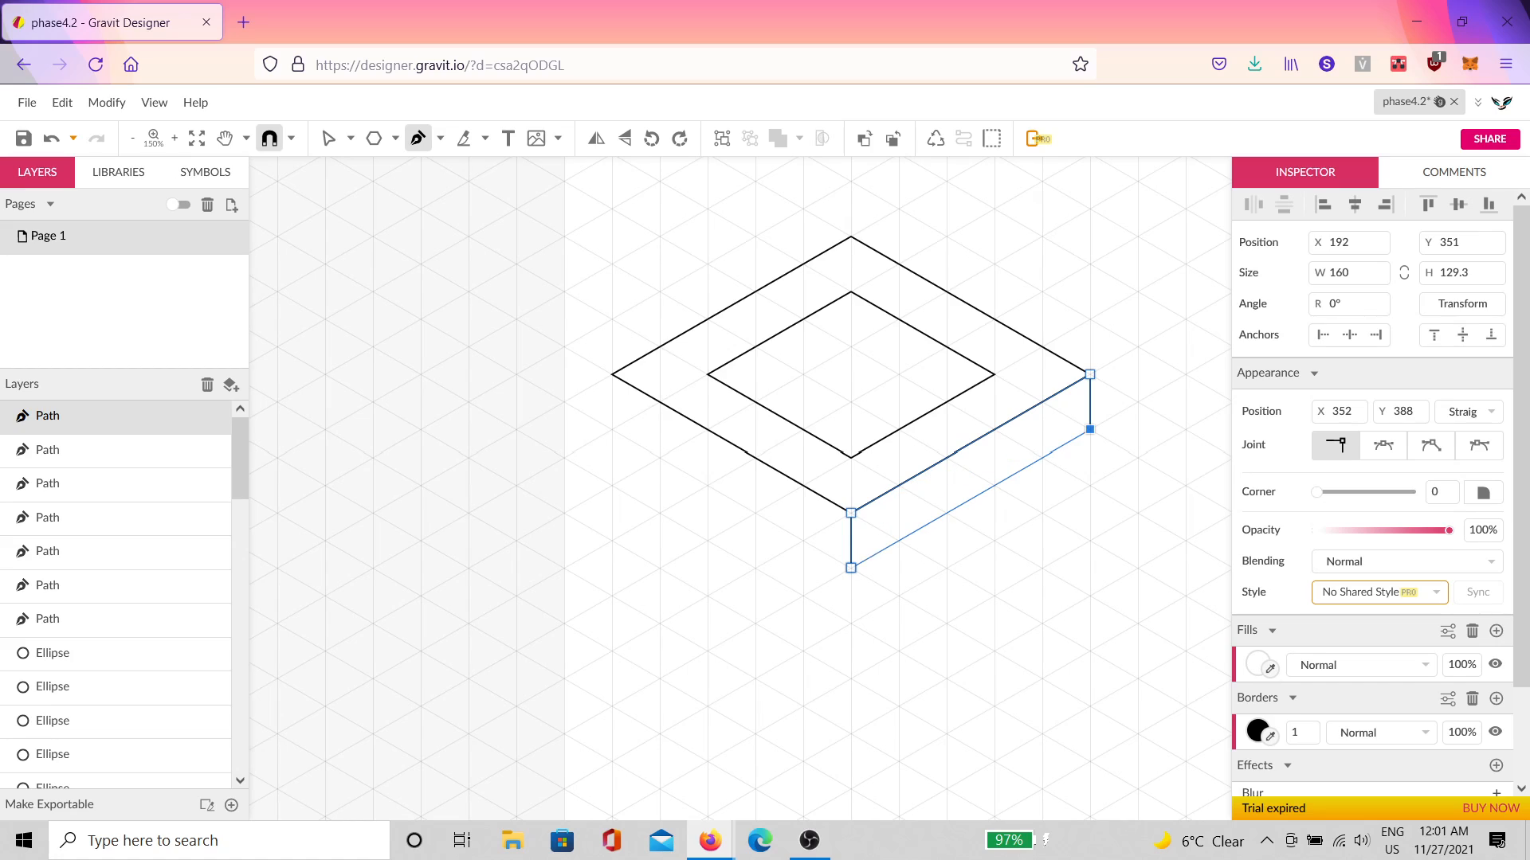
{"action": "left_click", "coordinate": [612, 375]}
{"action": "left_click", "coordinate": [612, 428]}
{"action": "left_click", "coordinate": [851, 568]}
{"action": "left_click", "coordinate": [850, 513]}
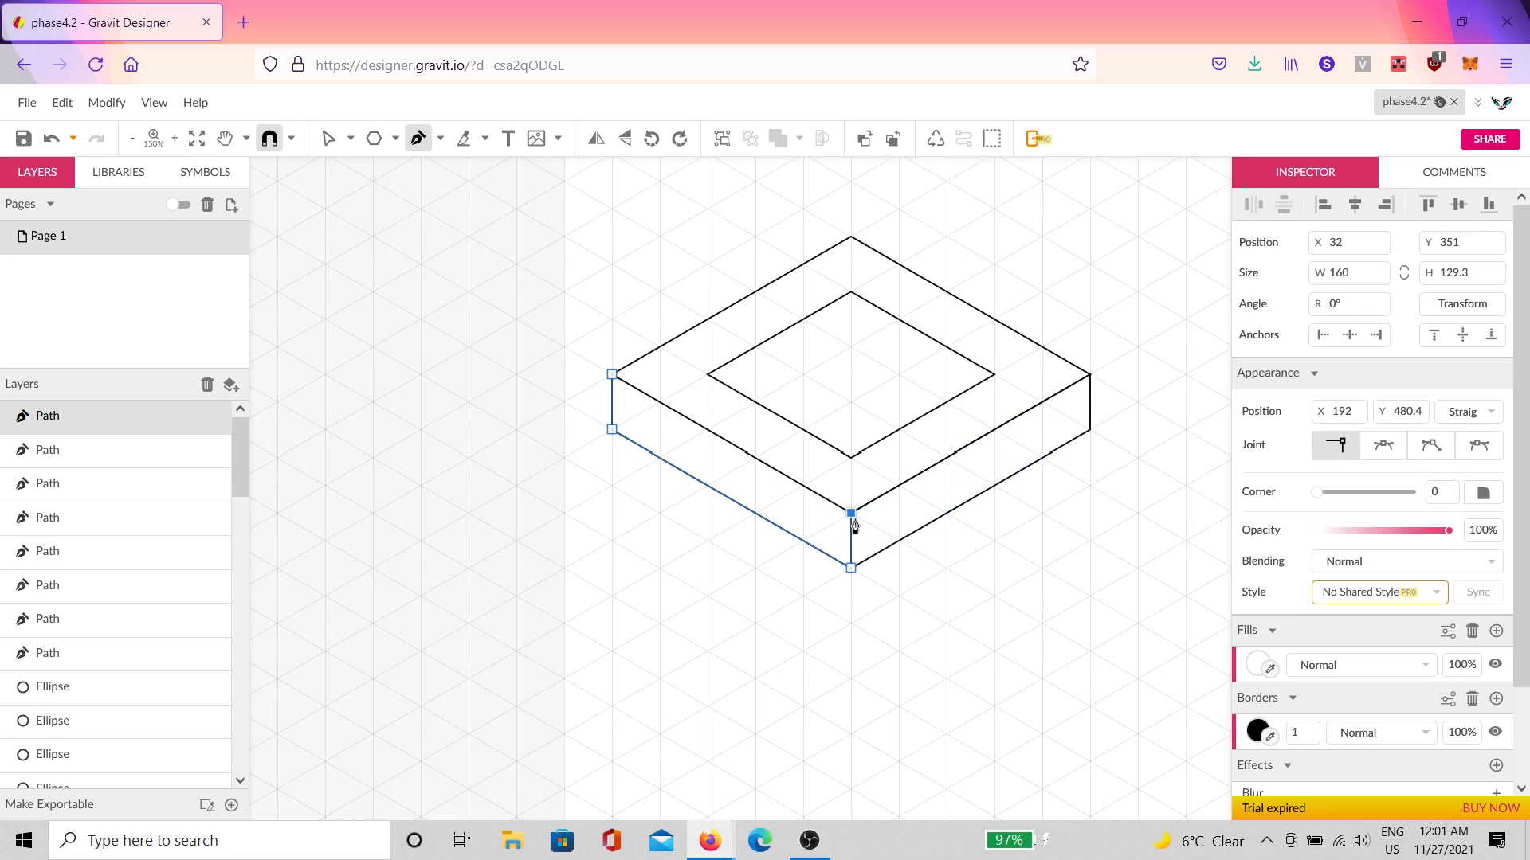
{"action": "left_click", "coordinate": [612, 374]}
Step: Subtract the inner diamond from the outer one to form a compound top
{"action": "key", "text": "v"}
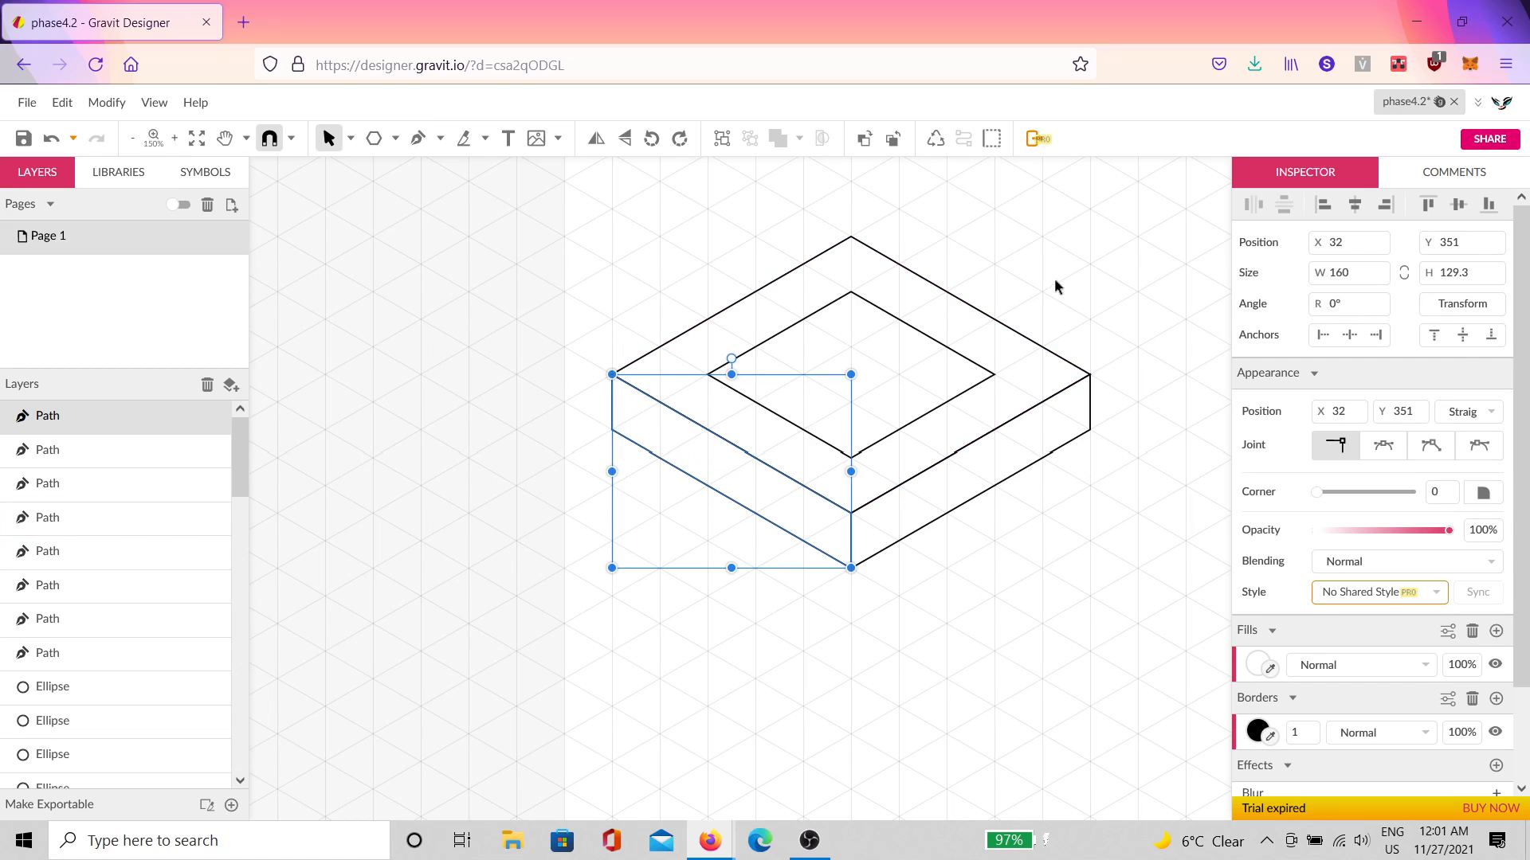
{"action": "left_click", "coordinate": [1054, 287]}
{"action": "left_click", "coordinate": [1269, 241]}
{"action": "left_click_drag", "start_coordinate": [1279, 306], "coordinate": [1279, 334]}
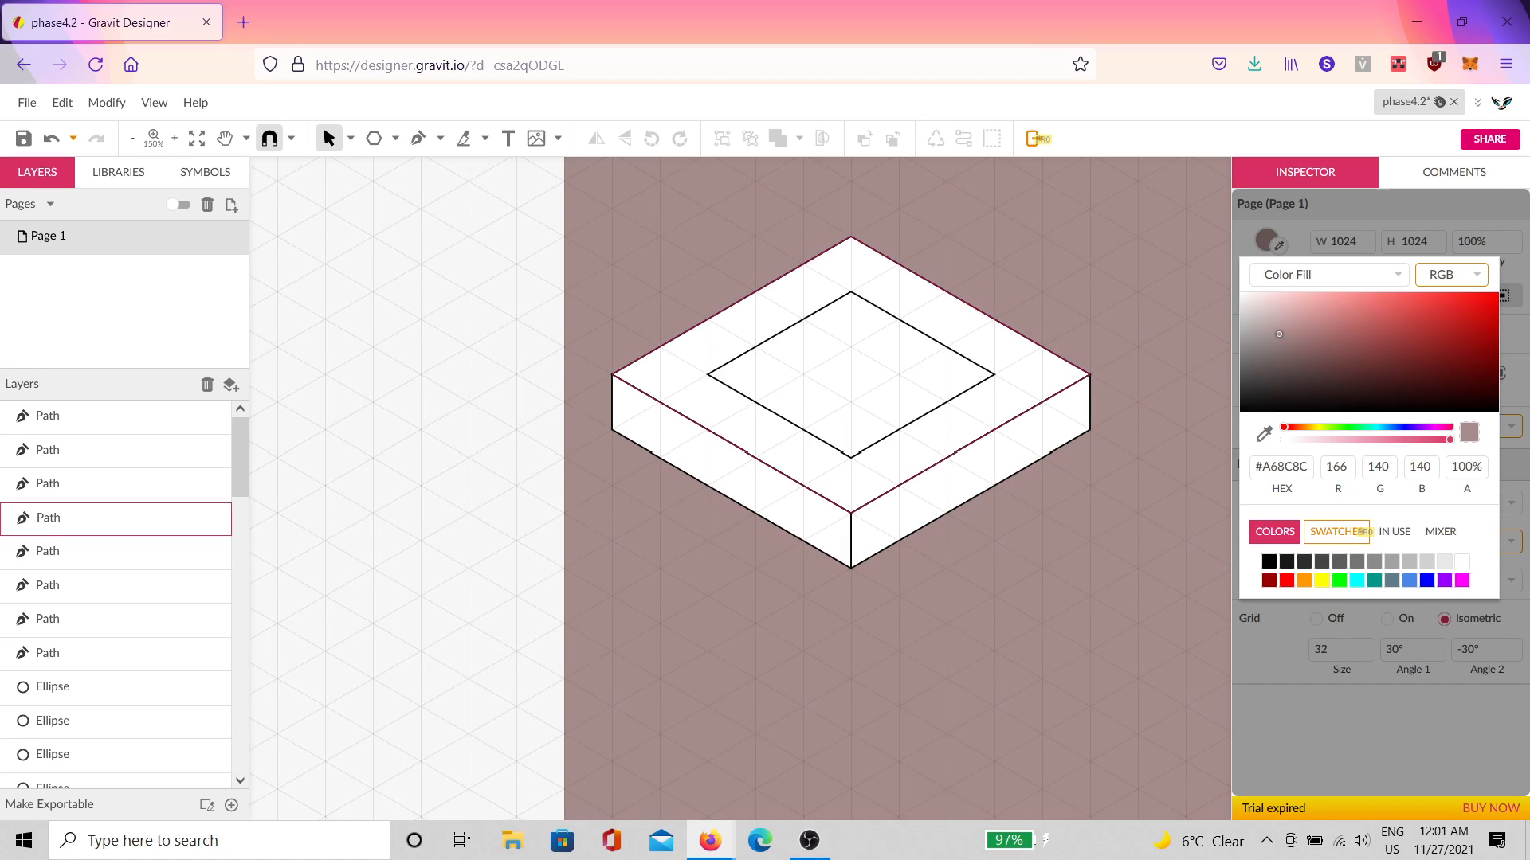
{"action": "key", "text": "ctrl+z"}
{"action": "key", "text": "ctrl+z"}
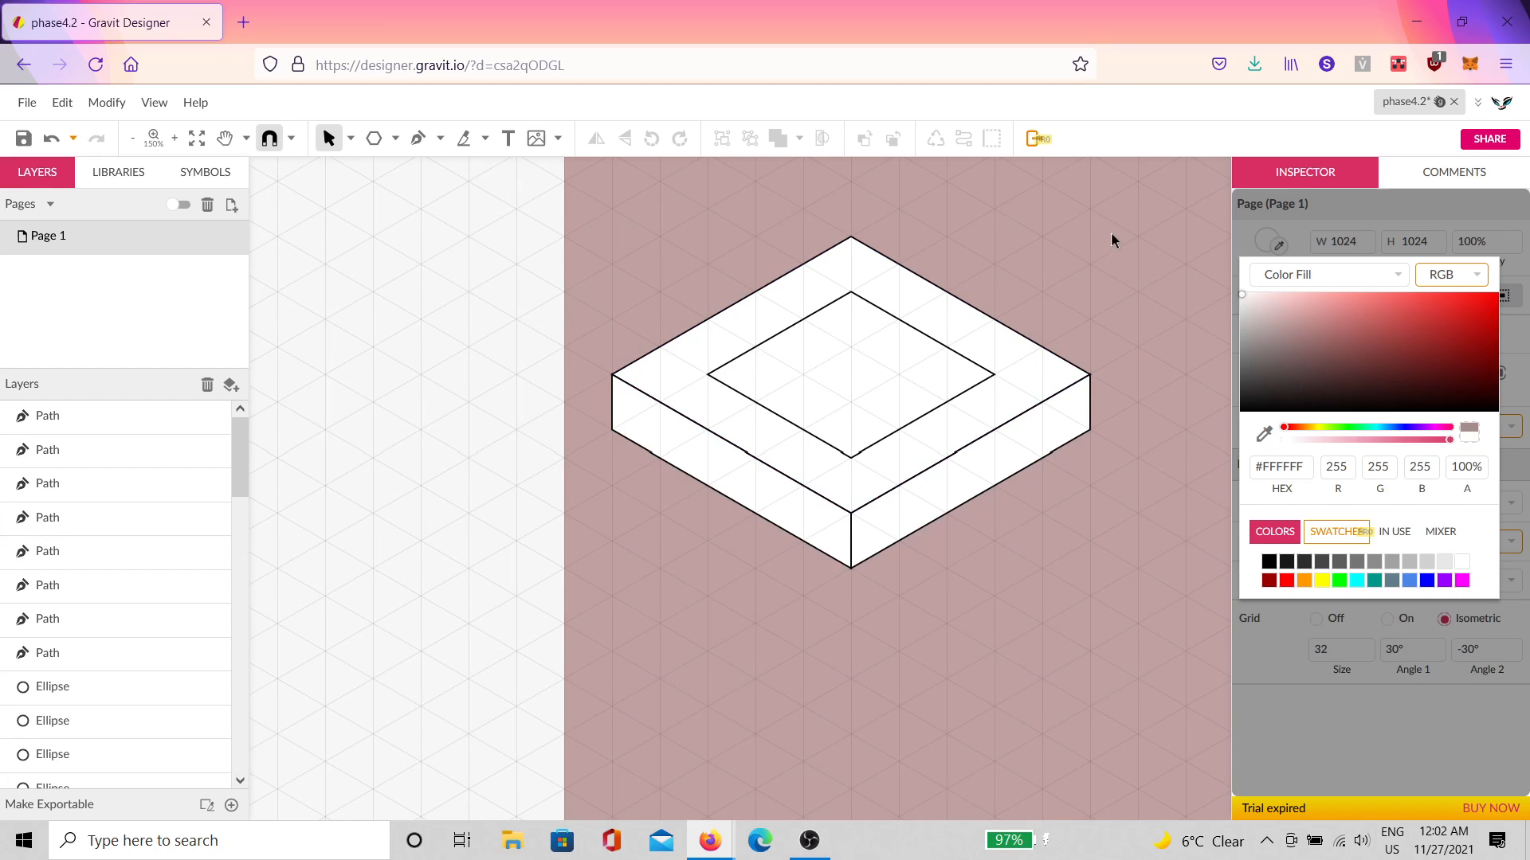
{"action": "left_click_drag", "start_coordinate": [971, 255], "coordinate": [877, 354]}
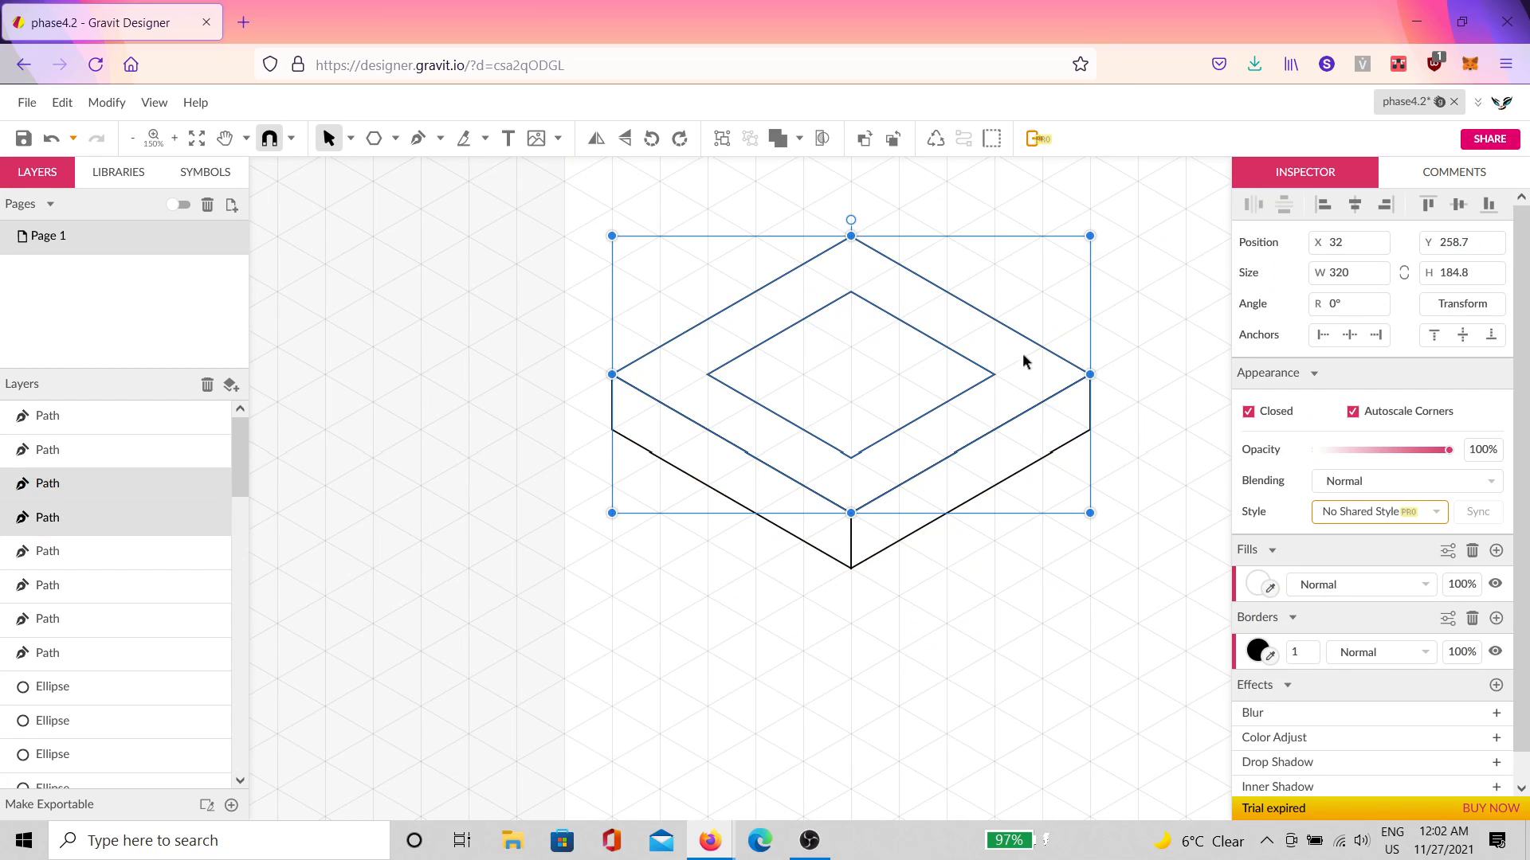
{"action": "left_click", "coordinate": [799, 139]}
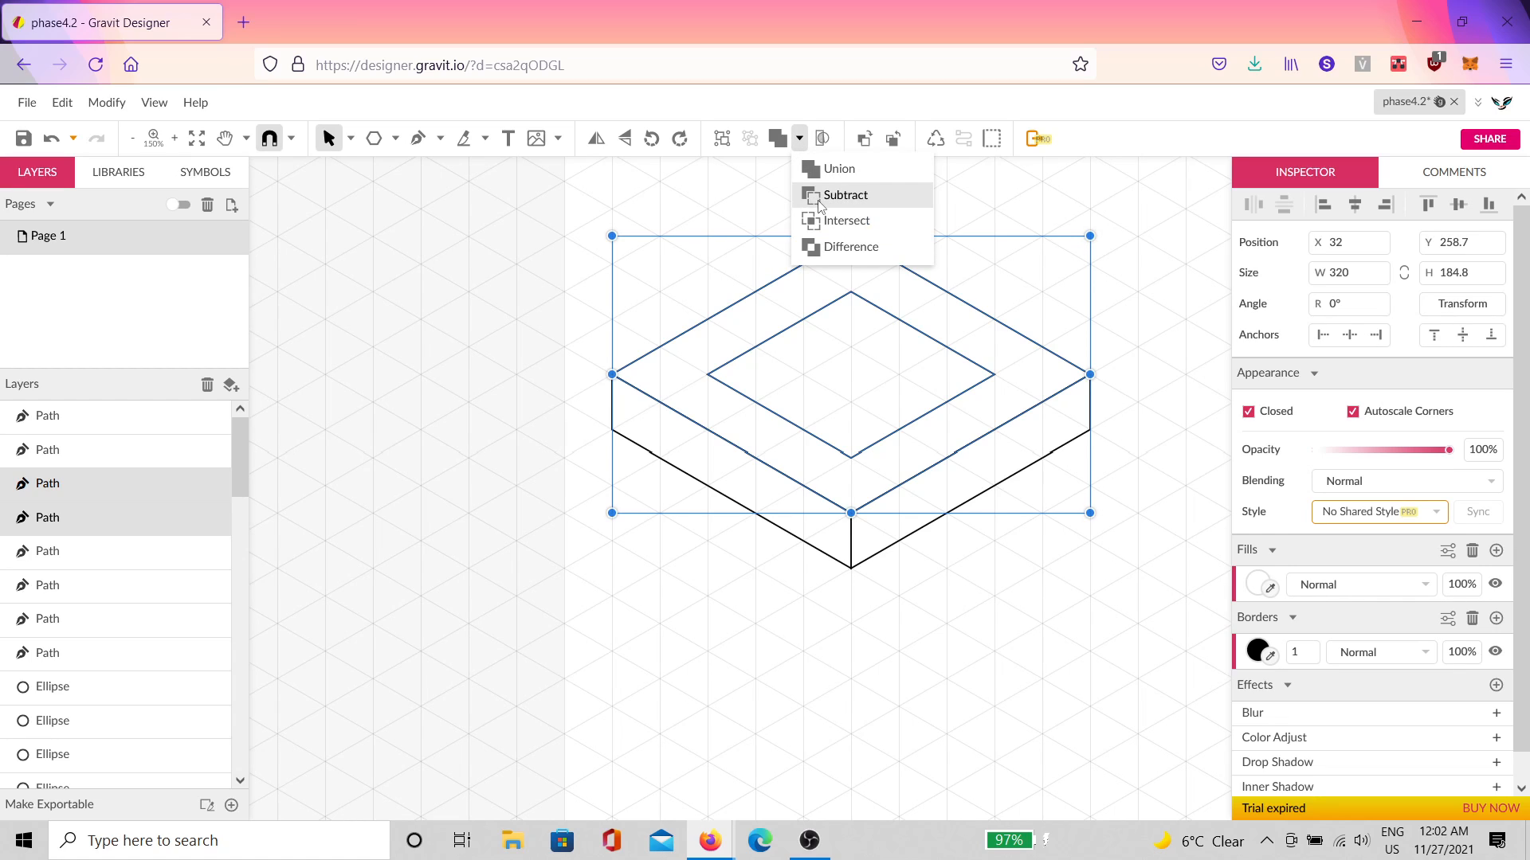
{"action": "left_click", "coordinate": [820, 198]}
{"action": "left_click", "coordinate": [1205, 293]}
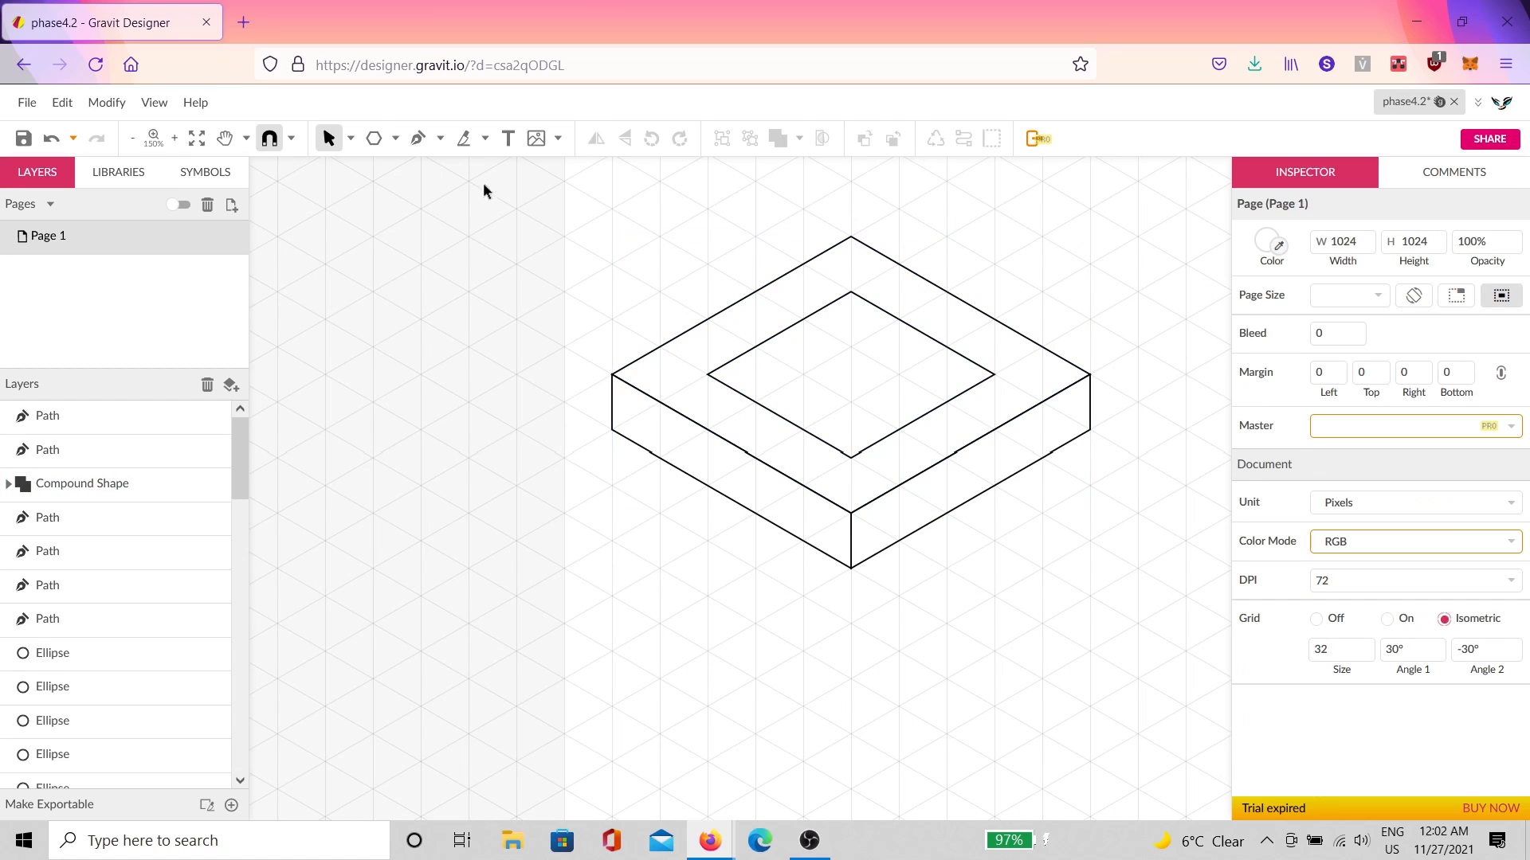
Step: Place a rectangle behind the whole box and lock it in place
{"action": "left_click", "coordinate": [395, 138]}
{"action": "left_click", "coordinate": [444, 194]}
{"action": "left_click_drag", "start_coordinate": [1089, 237], "coordinate": [612, 568]}
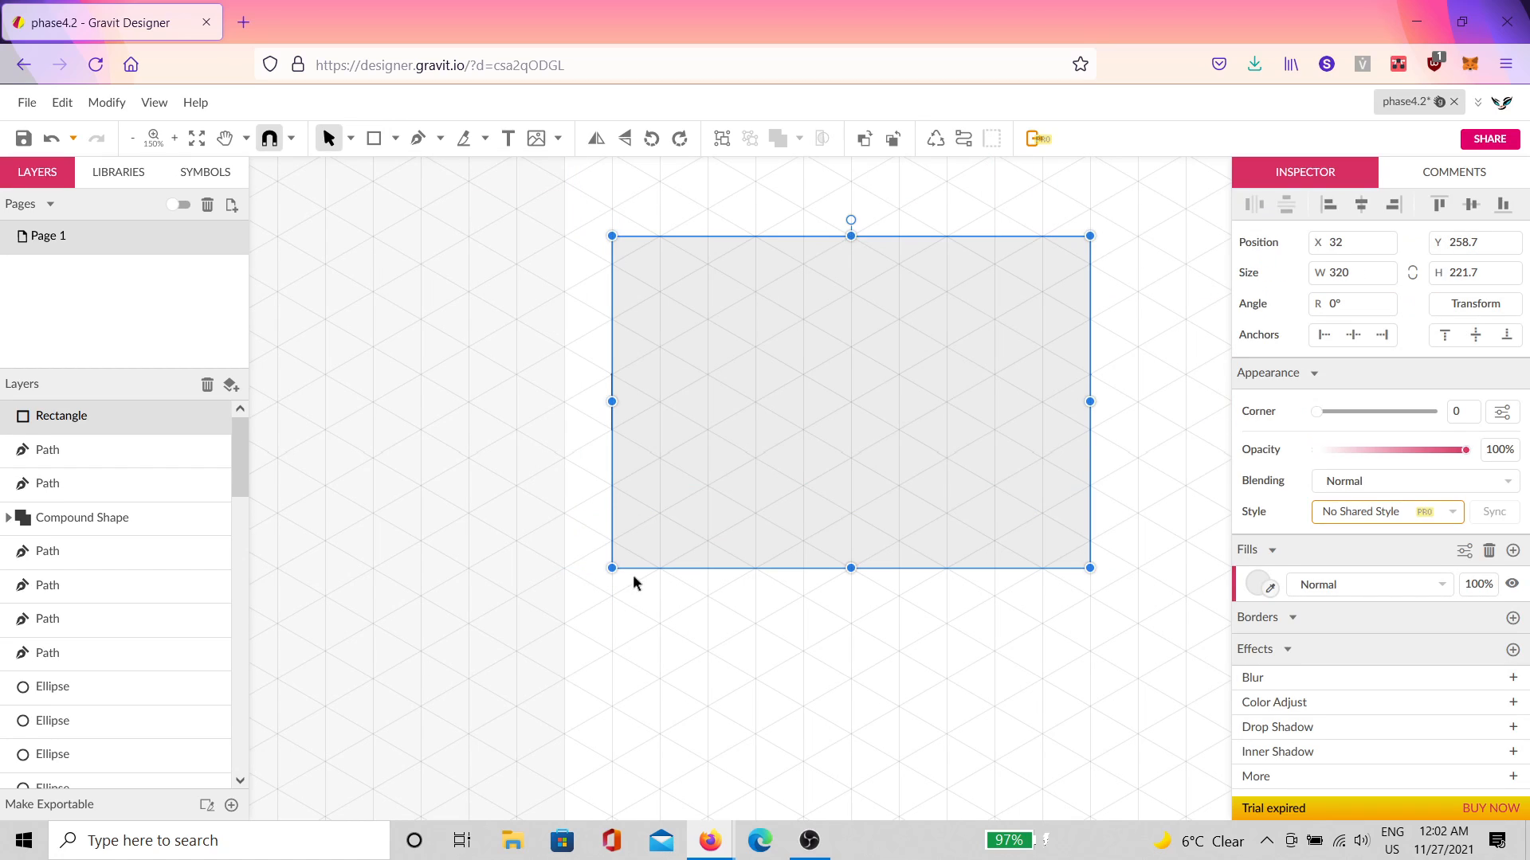
{"action": "key", "text": "ctrl+shift+Down"}
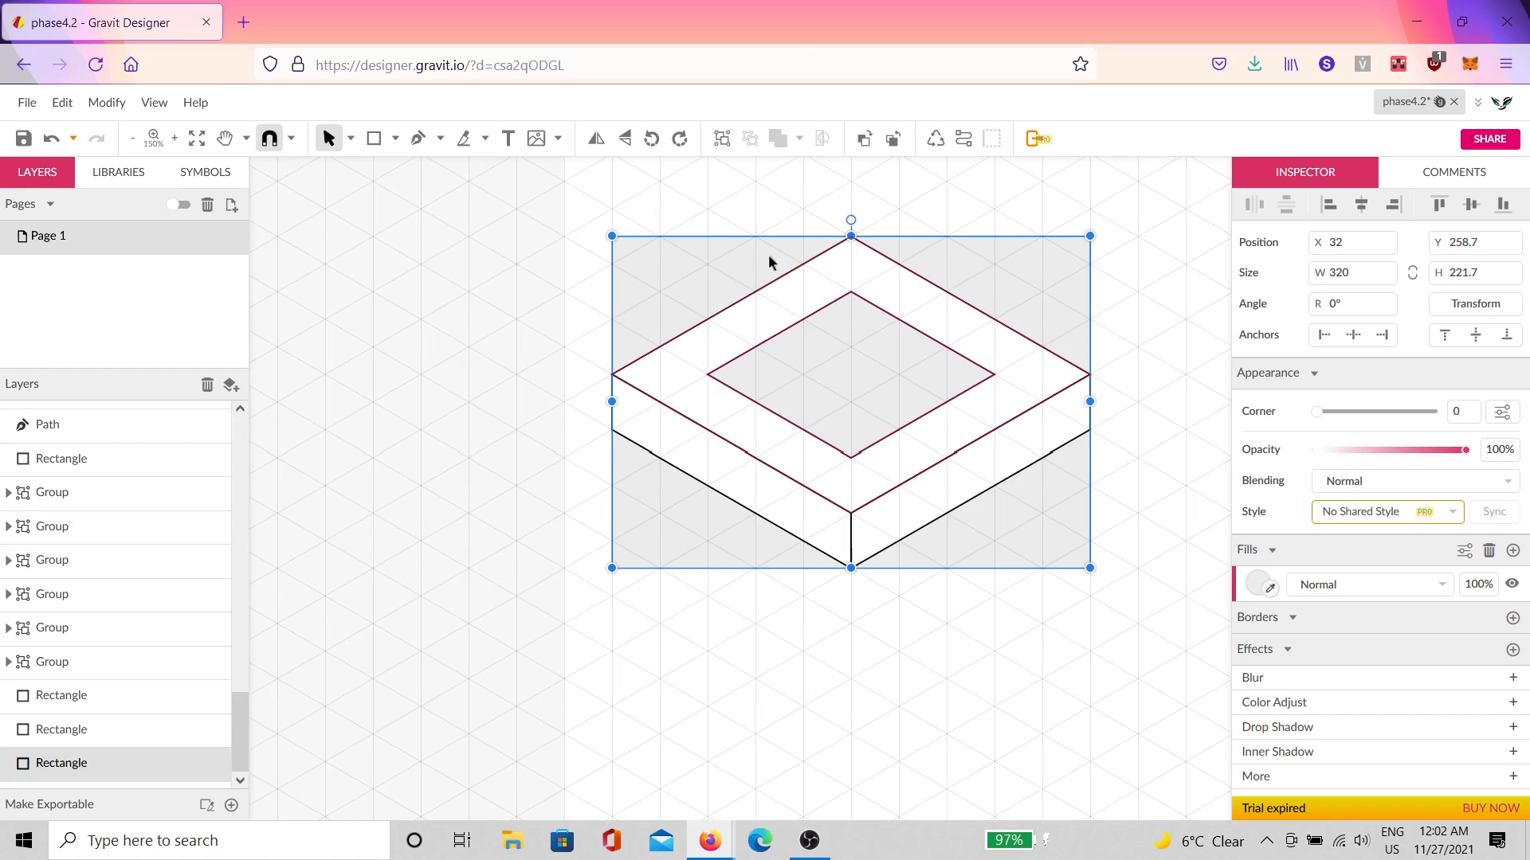
{"action": "left_click", "coordinate": [1113, 291]}
{"action": "left_click", "coordinate": [985, 294]}
{"action": "left_click", "coordinate": [201, 764]}
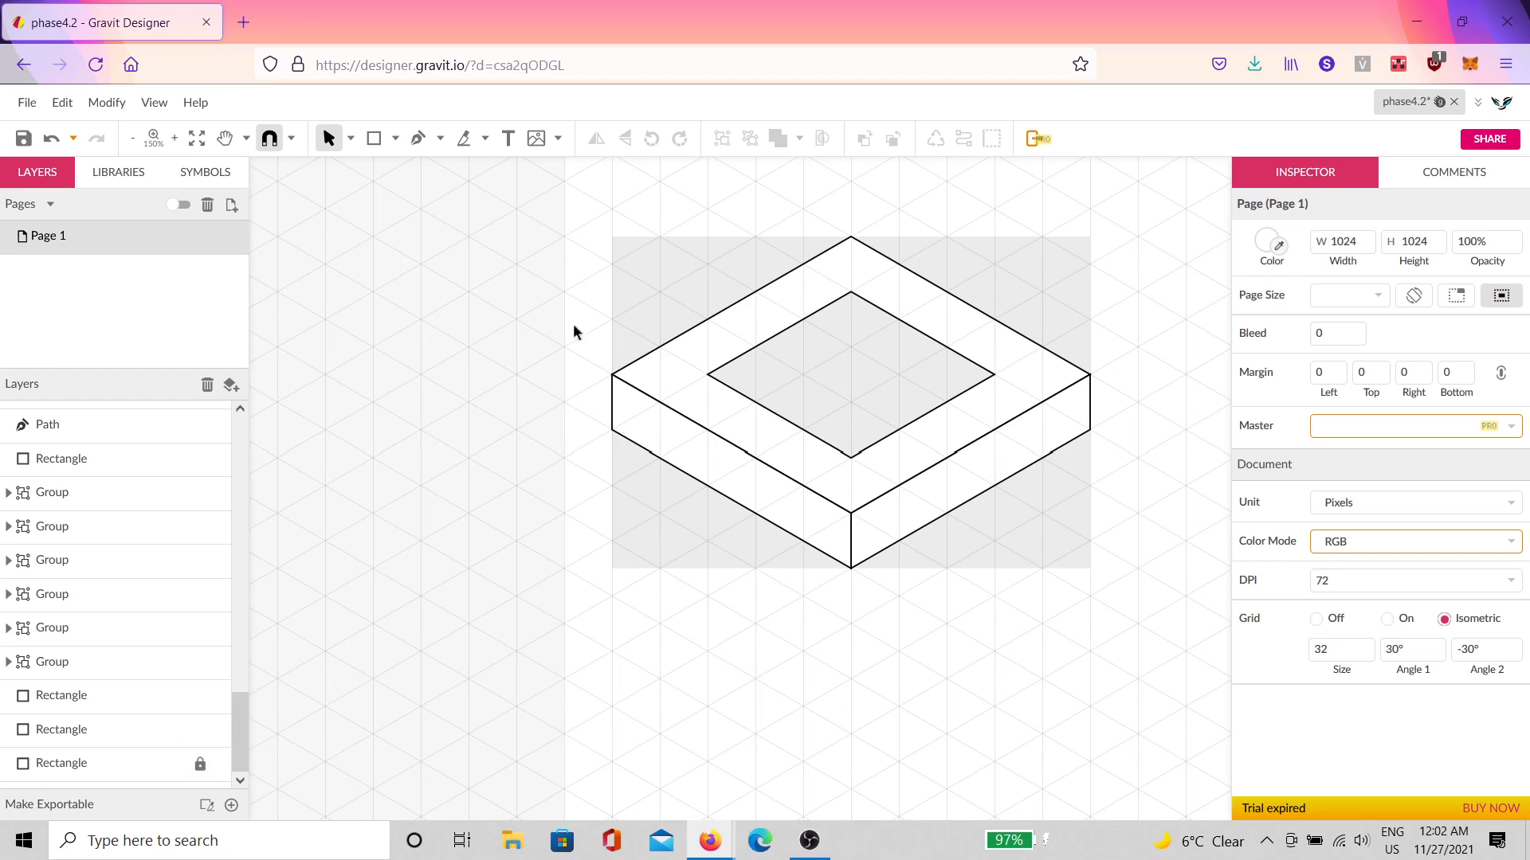
Step: Outline the inner left and inner right wall faces with the Pen tool
{"action": "left_click", "coordinate": [418, 139]}
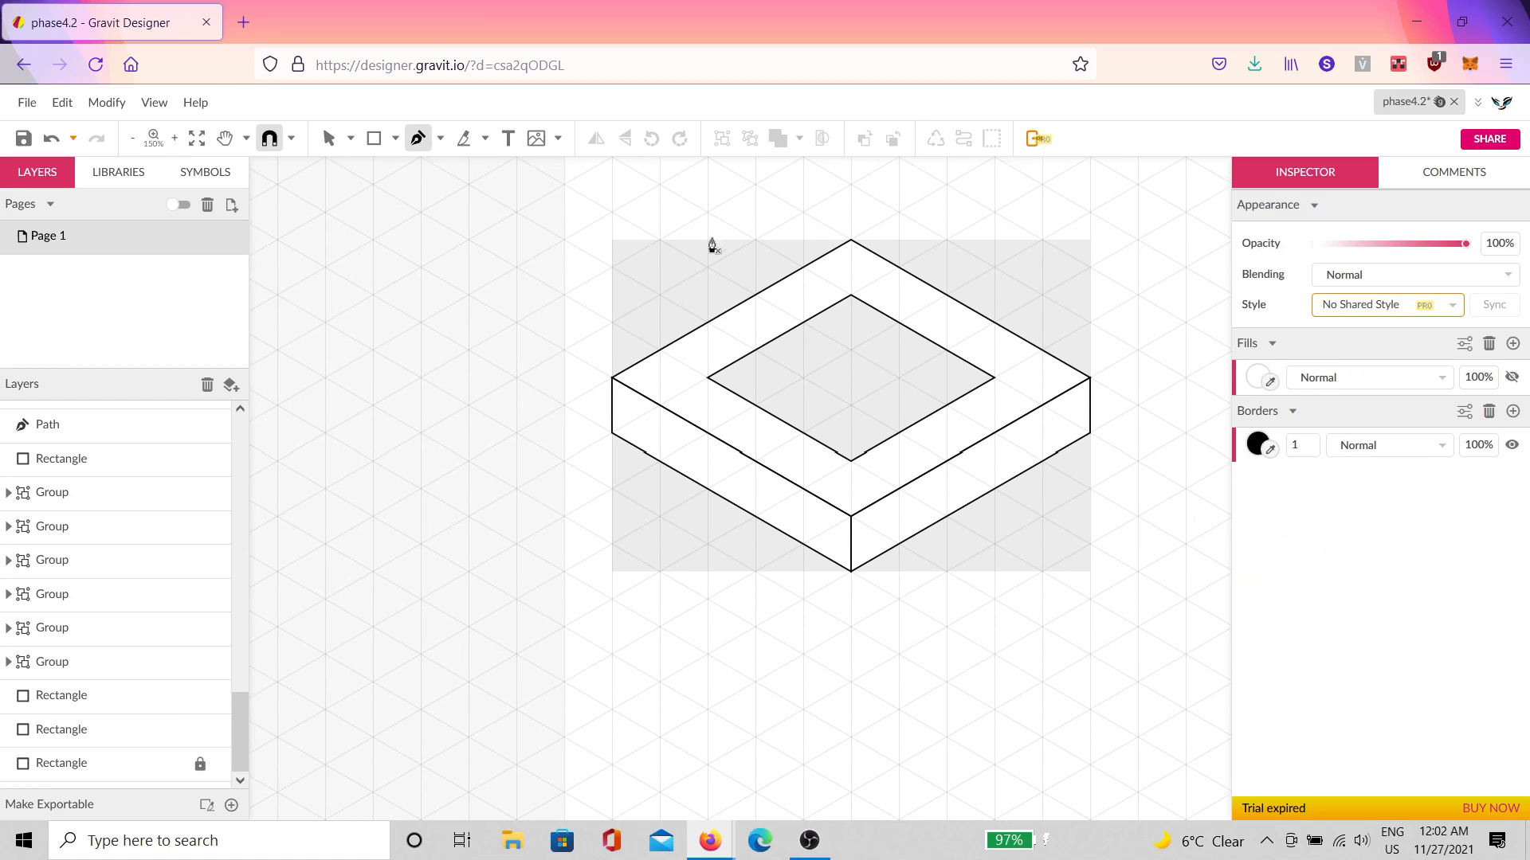
{"action": "left_click", "coordinate": [850, 350]}
{"action": "left_click", "coordinate": [707, 378]}
{"action": "left_click", "coordinate": [755, 405]}
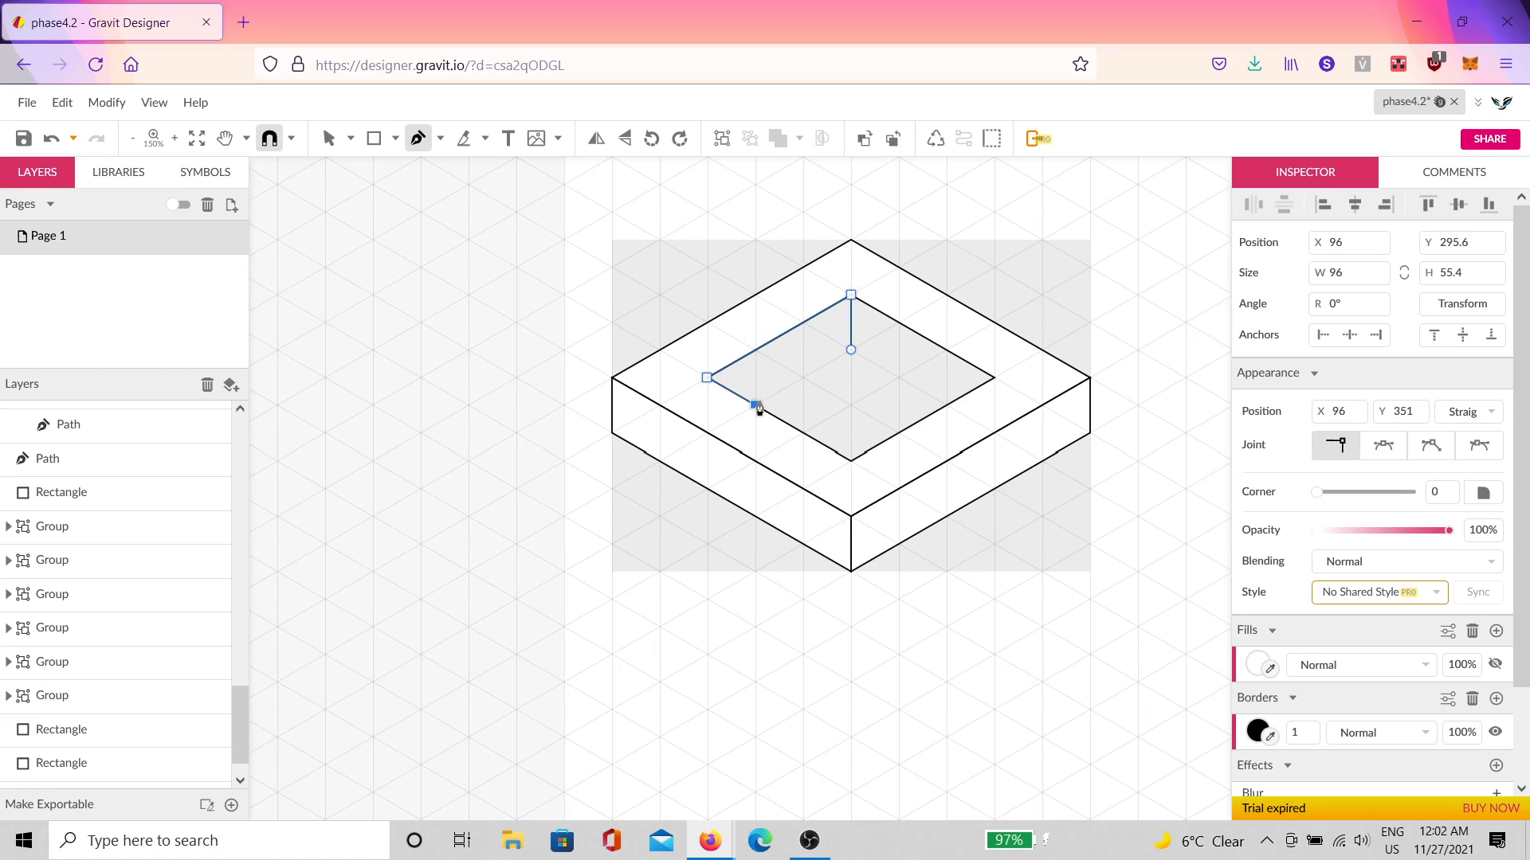
{"action": "left_click", "coordinate": [851, 350]}
{"action": "left_click", "coordinate": [947, 405]}
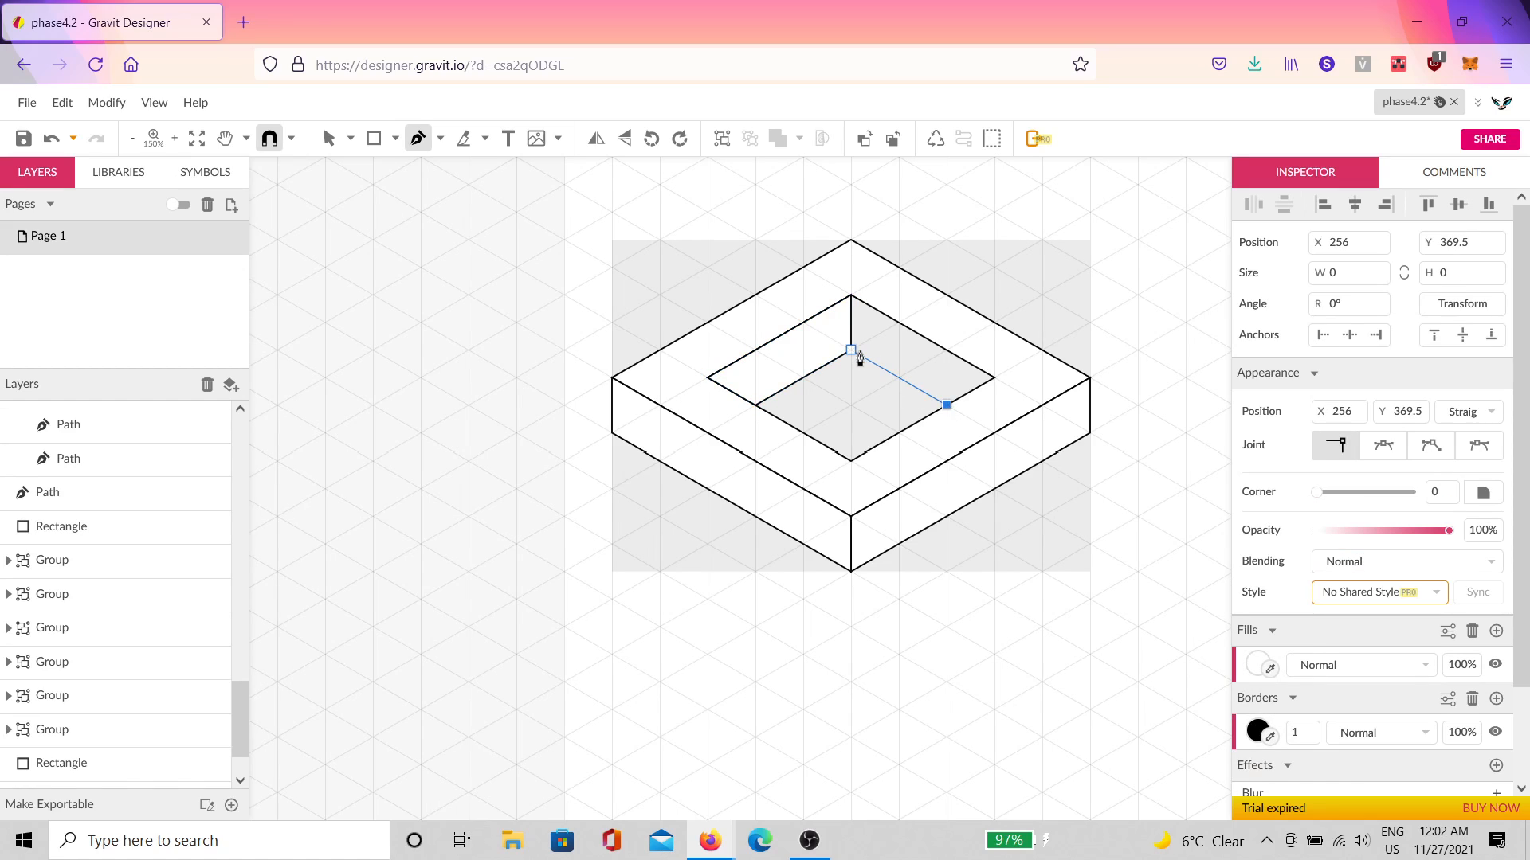
{"action": "left_click", "coordinate": [850, 350]}
{"action": "left_click", "coordinate": [851, 295]}
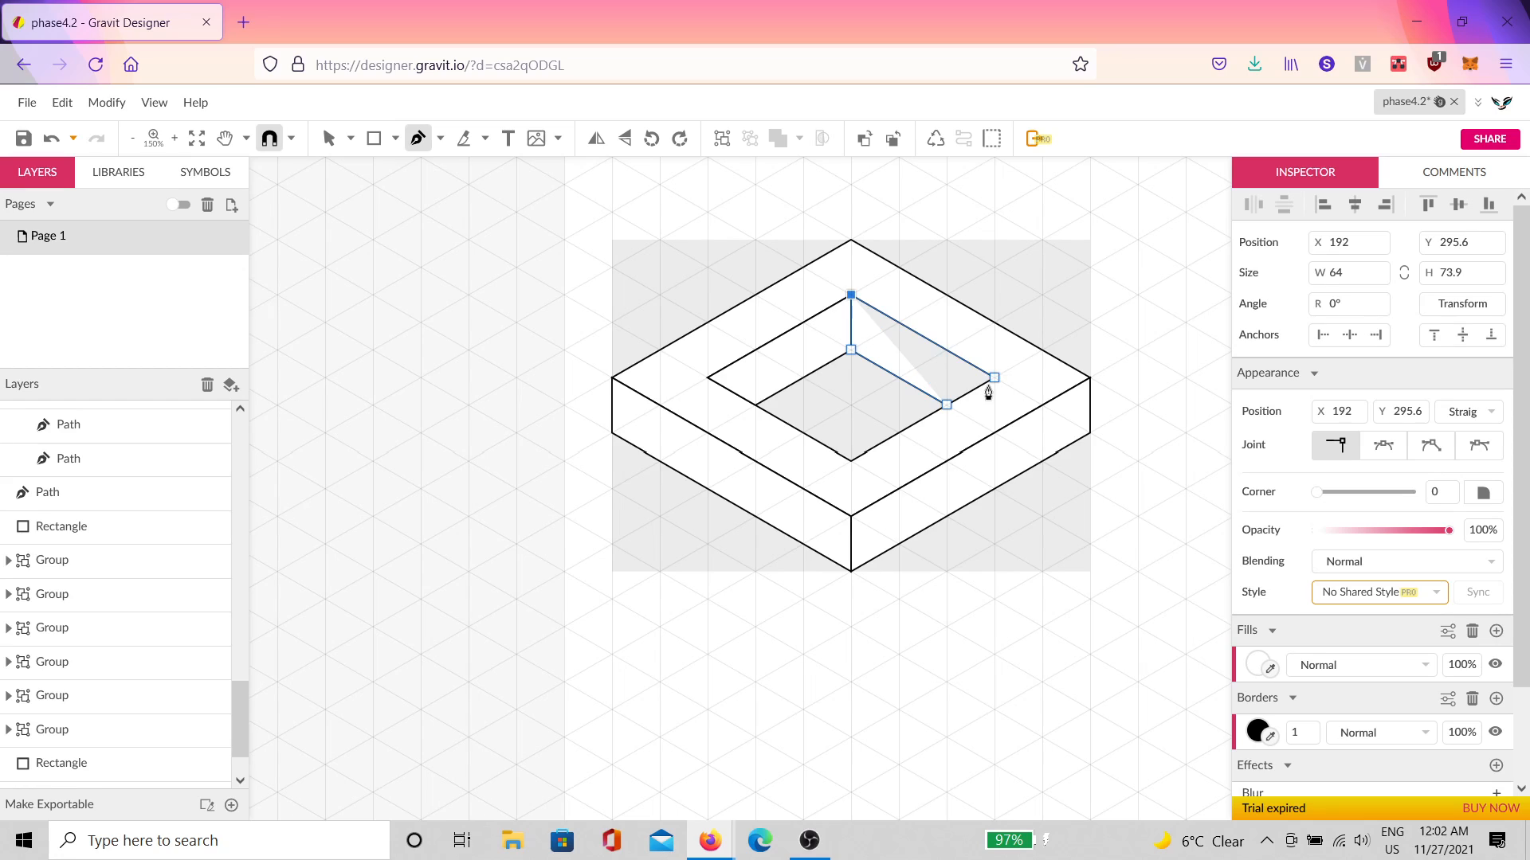
{"action": "left_click", "coordinate": [995, 378]}
{"action": "left_click", "coordinate": [952, 414]}
{"action": "key", "text": "v"}
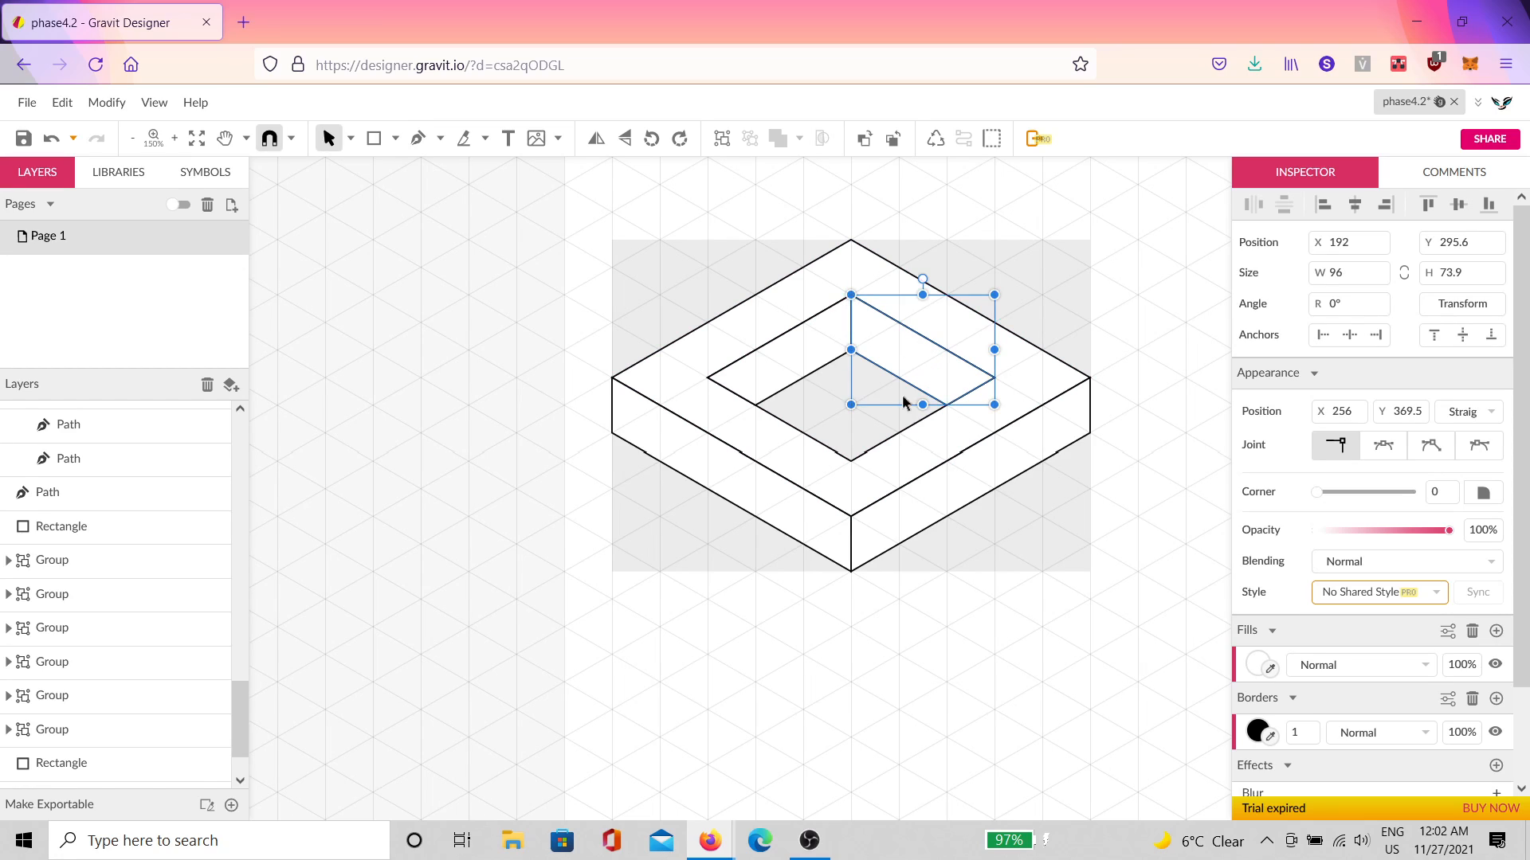
Step: Fill the left-side faces light grey #959595 and the right-side faces dark grey #5B5B5B
{"action": "left_click", "coordinate": [749, 496]}
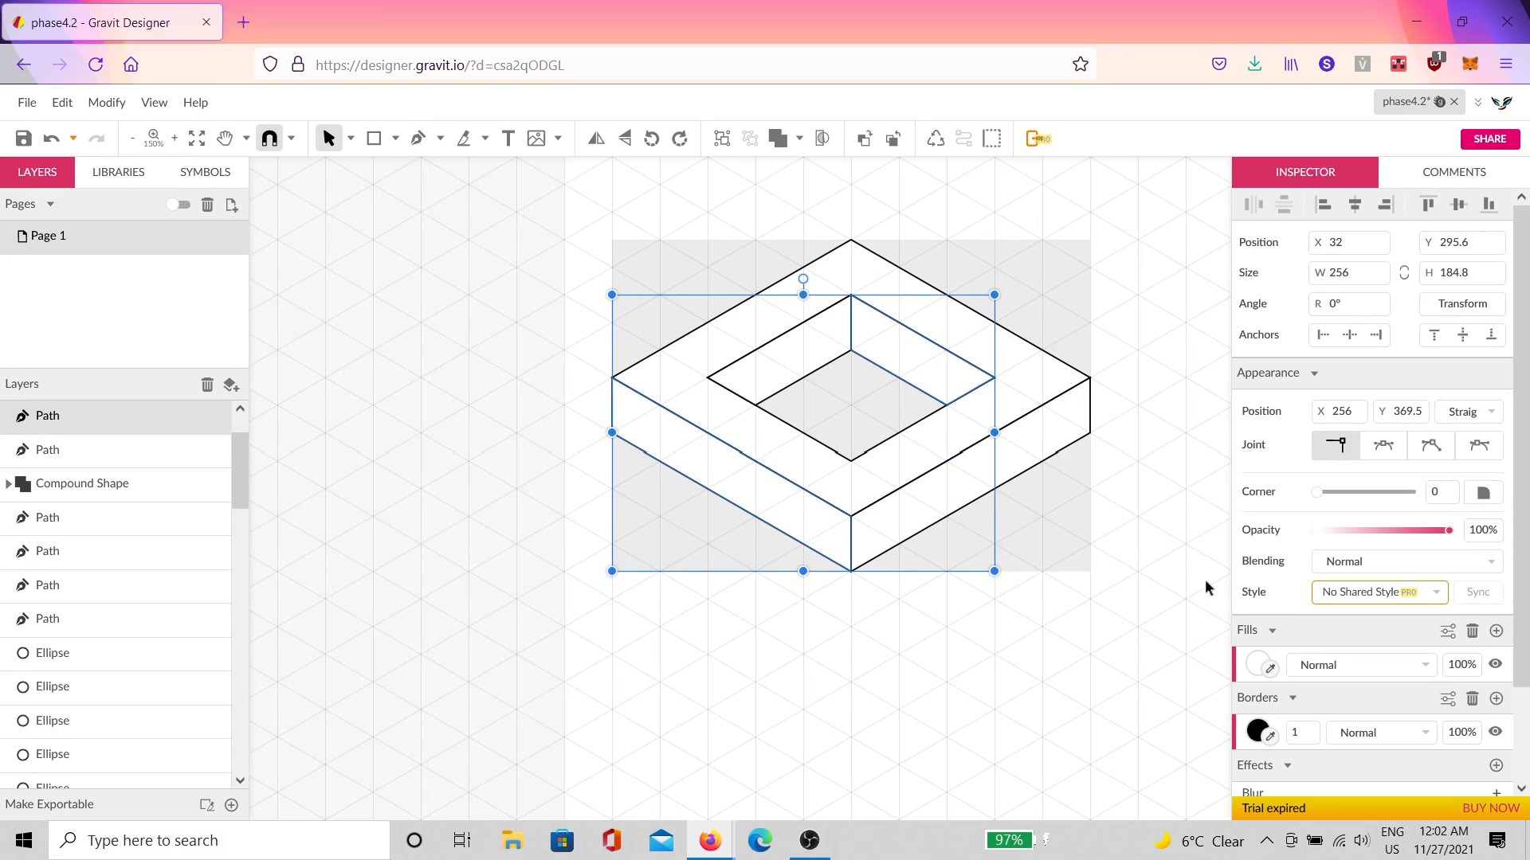
{"action": "left_click", "coordinate": [1257, 664]}
{"action": "left_click_drag", "start_coordinate": [1279, 437], "coordinate": [1243, 385]}
{"action": "left_click", "coordinate": [1003, 452]}
{"action": "left_click", "coordinate": [799, 364]}
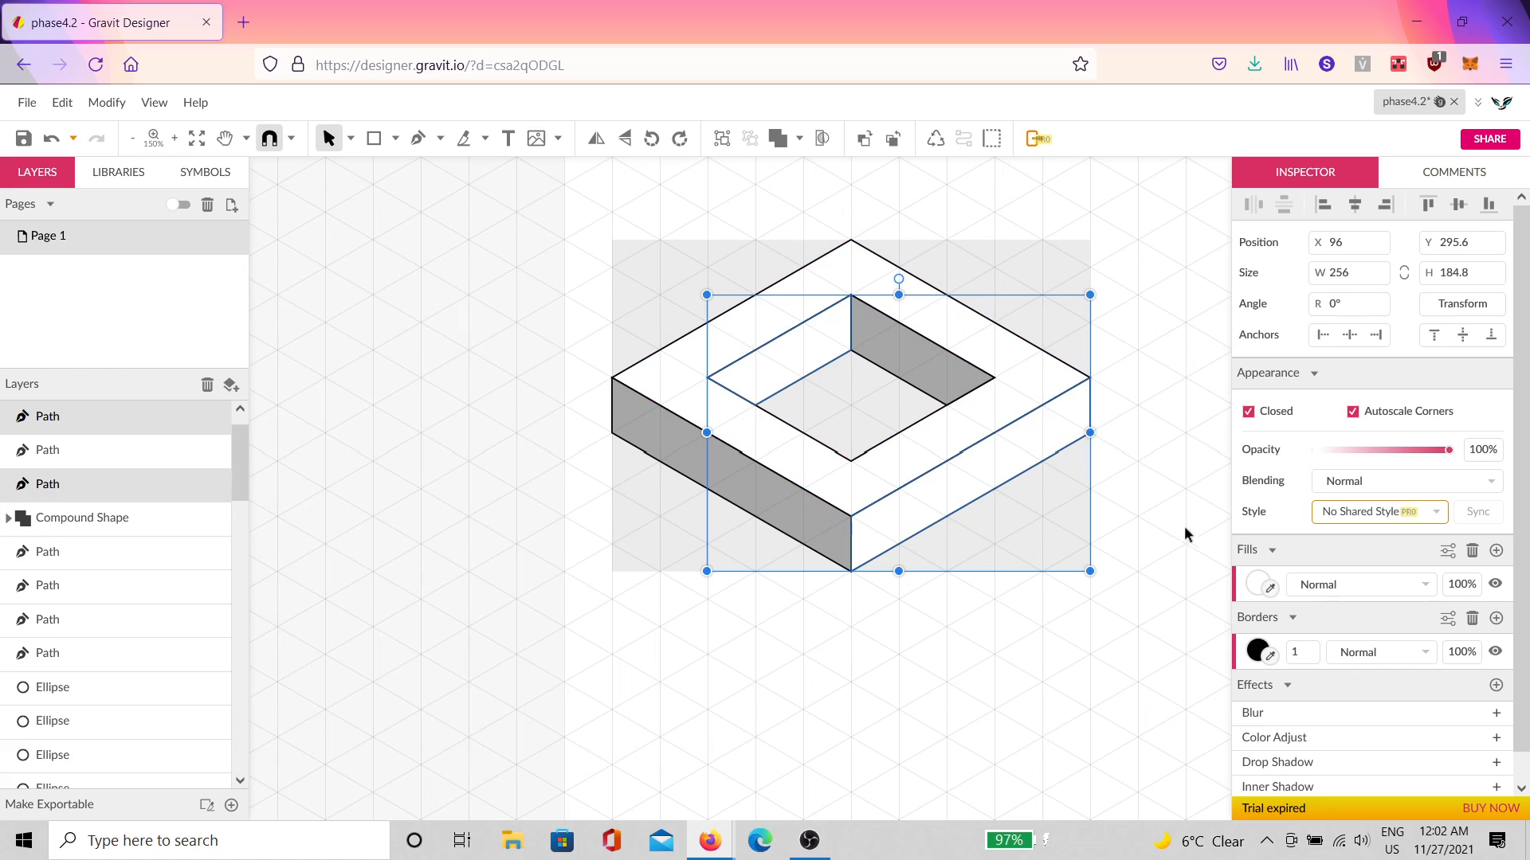
{"action": "left_click", "coordinate": [1258, 583]}
{"action": "left_click_drag", "start_coordinate": [1282, 349], "coordinate": [1176, 341]}
{"action": "left_click", "coordinate": [1138, 341]}
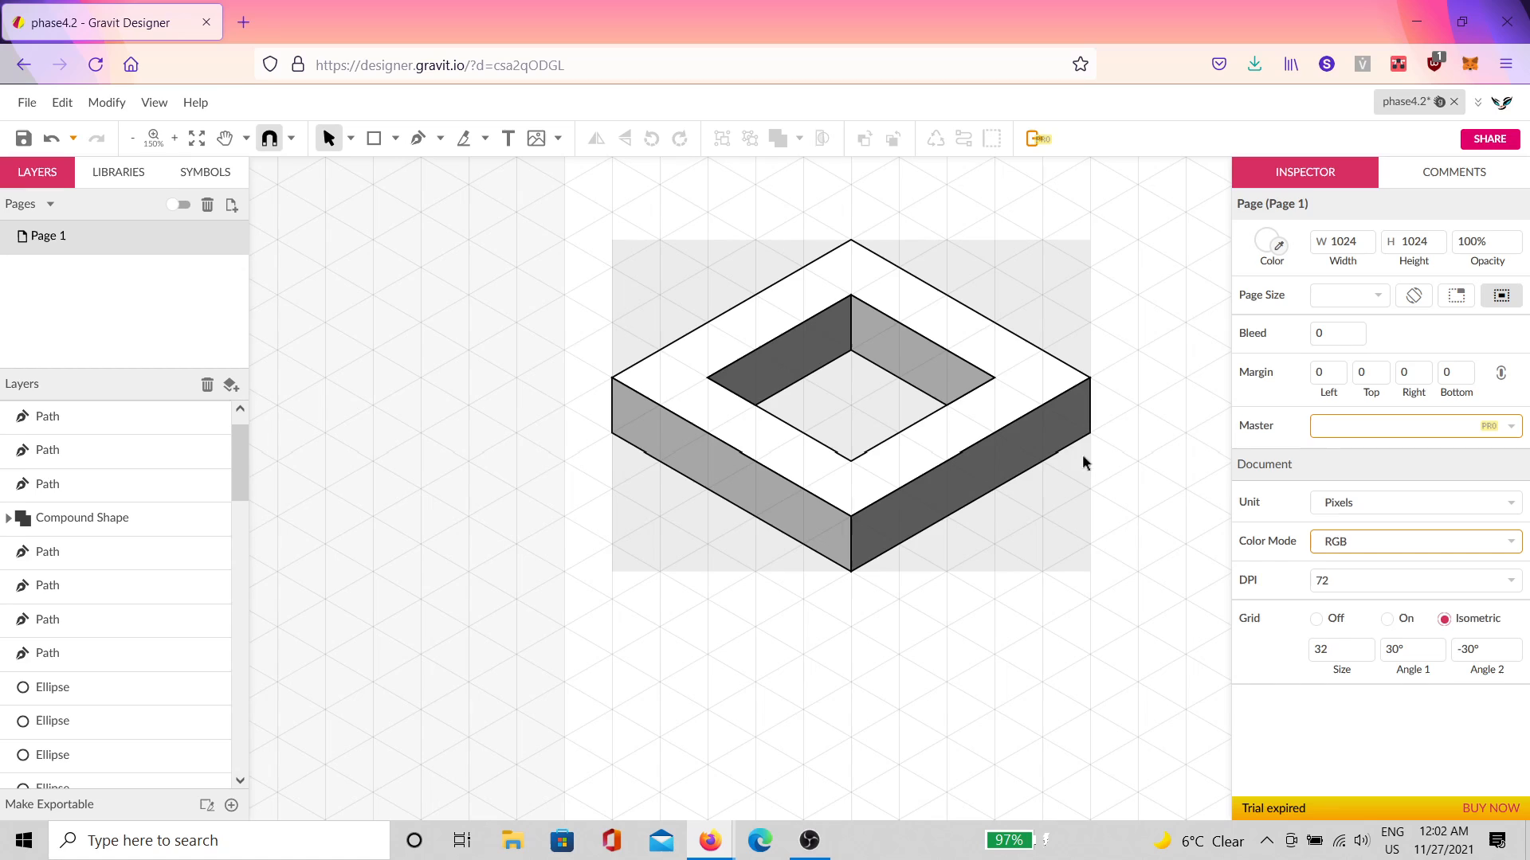
Step: Try pink and red fills on the paired side and inner wall faces
{"action": "left_click", "coordinate": [1003, 462]}
{"action": "left_click", "coordinate": [803, 520], "text": "shift"}
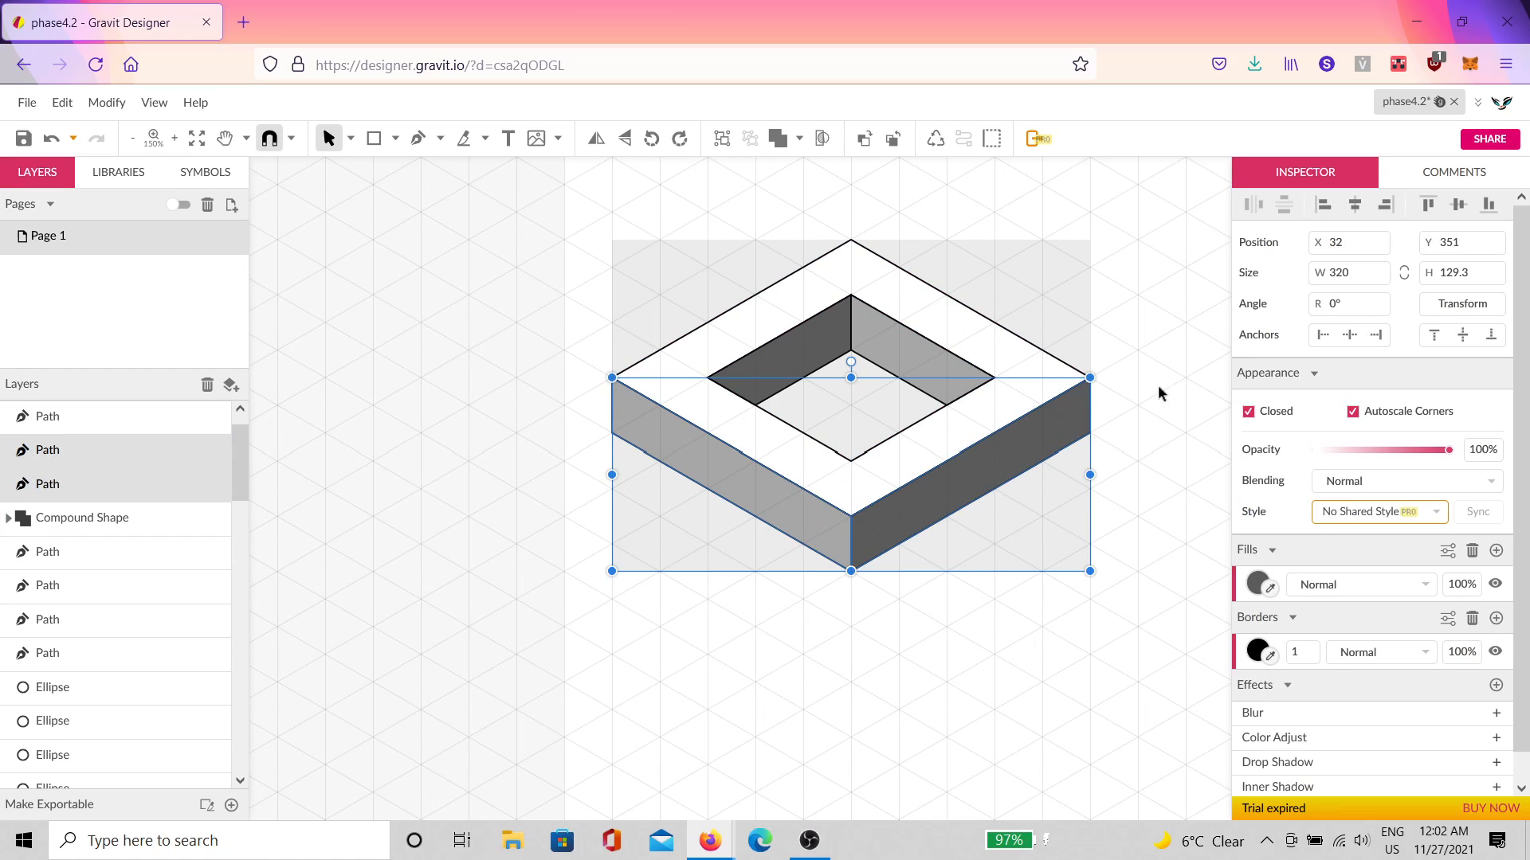
{"action": "left_click", "coordinate": [1158, 385]}
{"action": "left_click", "coordinate": [967, 386]}
{"action": "left_click", "coordinate": [803, 495], "text": "shift"}
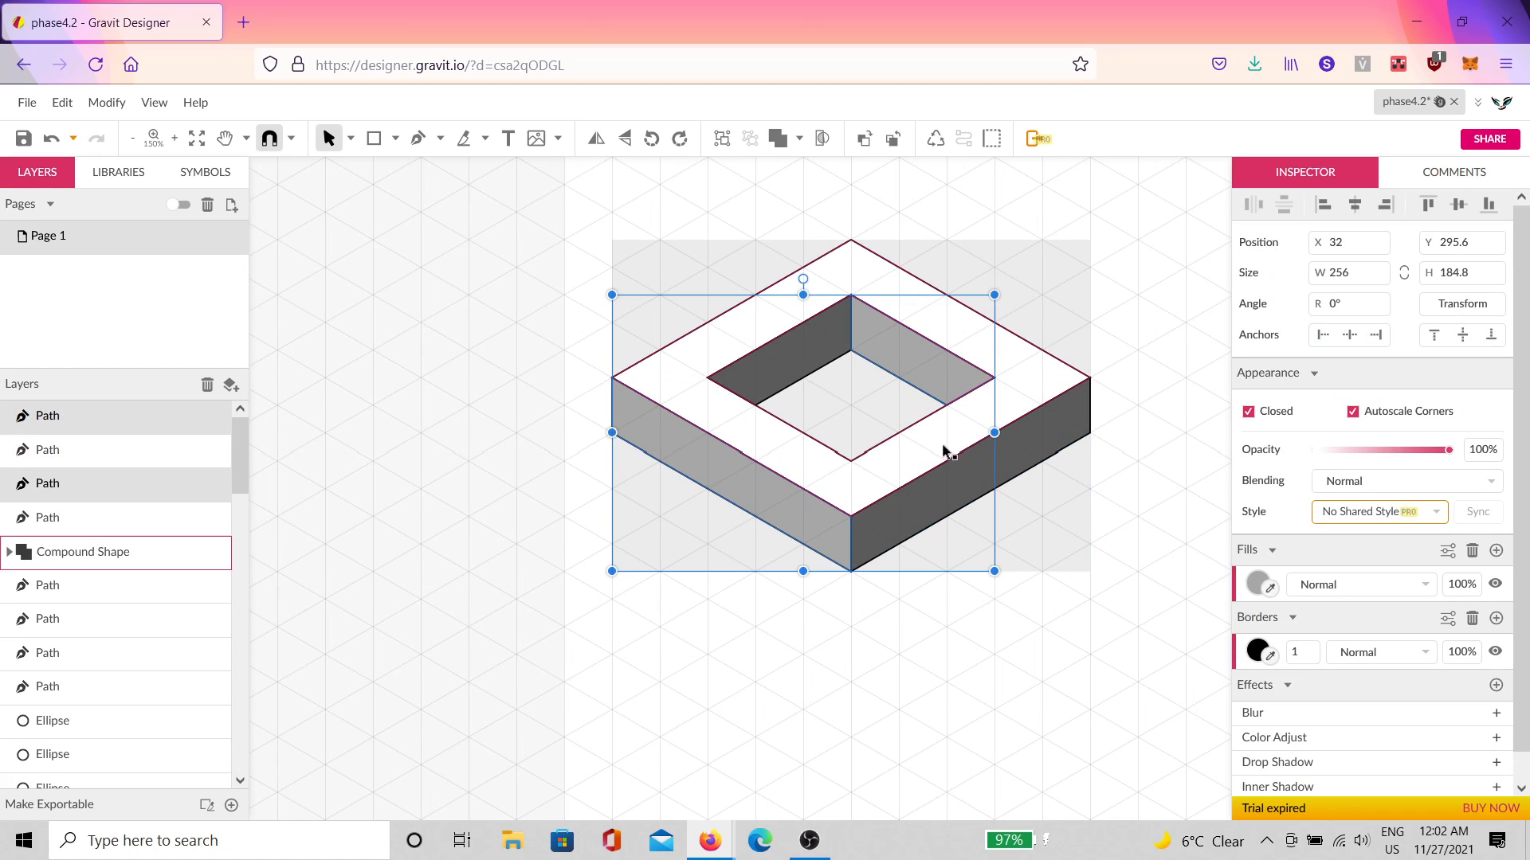
{"action": "left_click", "coordinate": [1257, 584]}
{"action": "left_click", "coordinate": [1316, 298]}
{"action": "mouse_move", "coordinate": [1317, 298]}
{"action": "left_mouse_down"}
{"action": "mouse_move", "coordinate": [1294, 304]}
{"action": "mouse_move", "coordinate": [1298, 289]}
{"action": "left_mouse_up"}
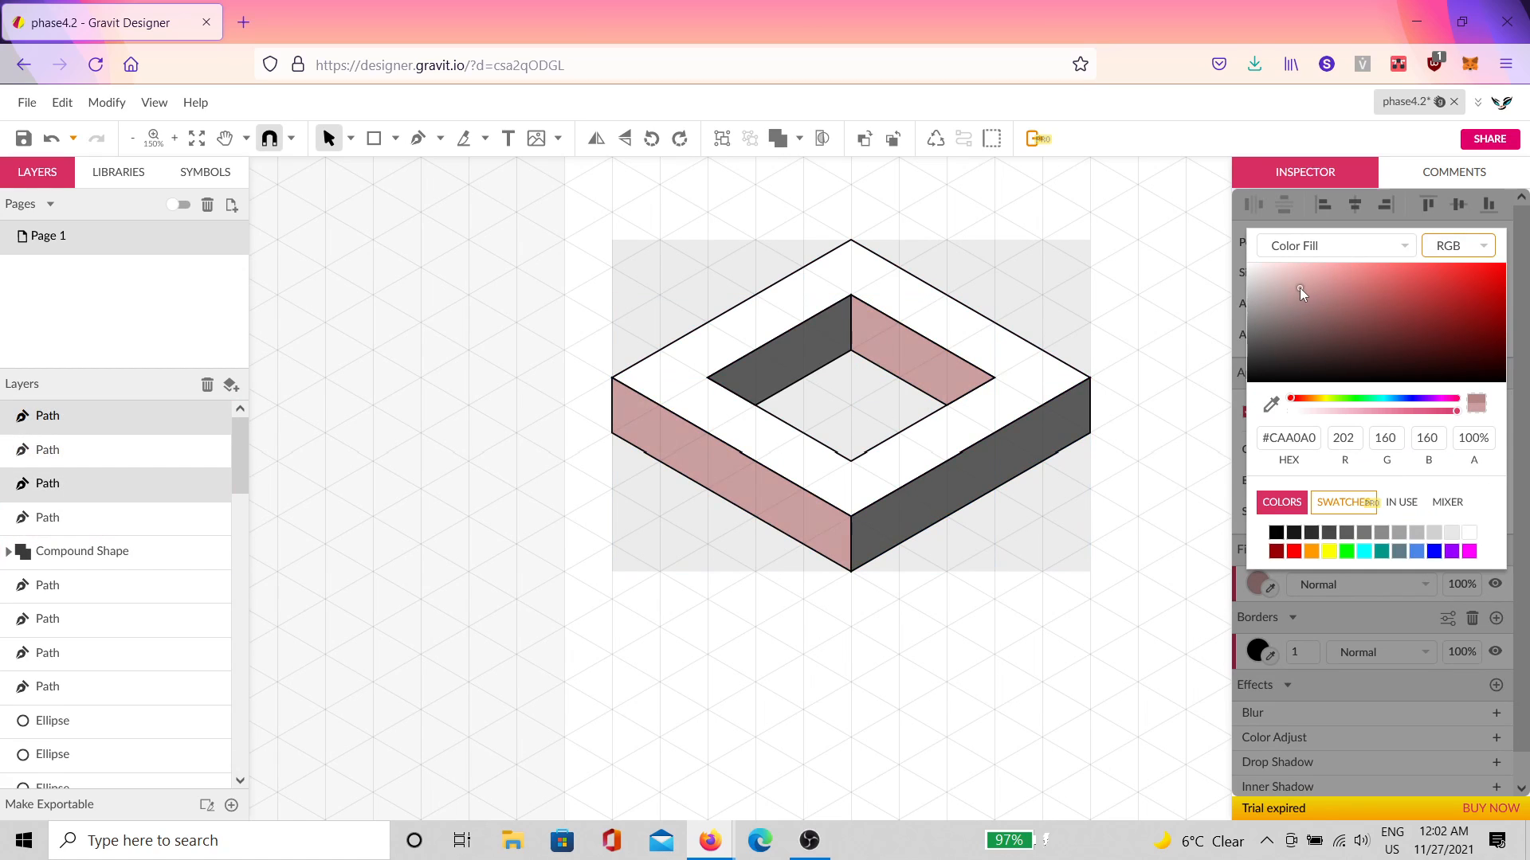
{"action": "left_click", "coordinate": [1024, 464]}
{"action": "left_click", "coordinate": [812, 363], "text": "shift"}
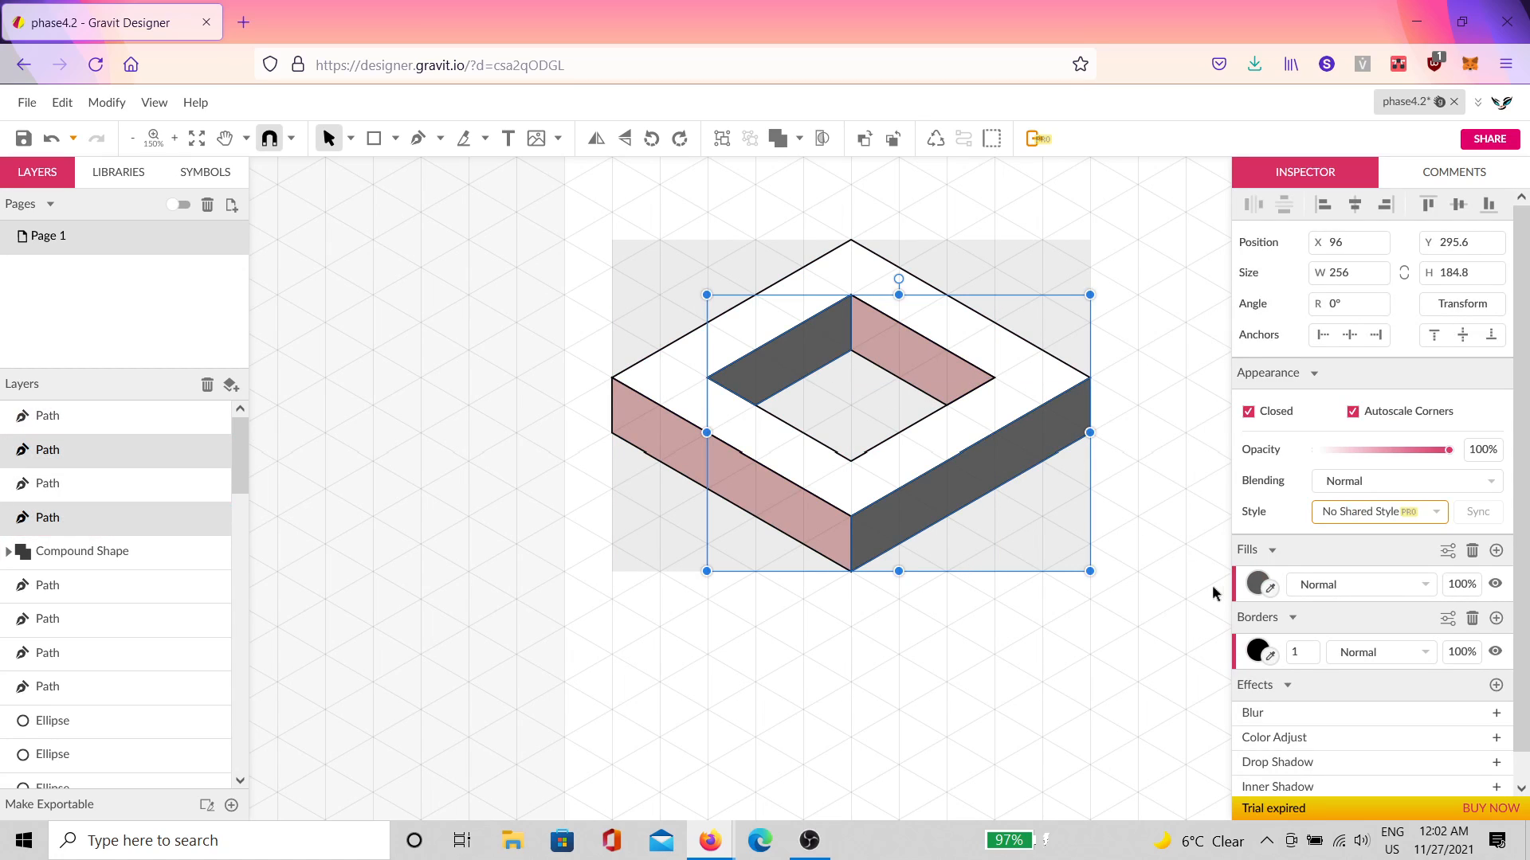
{"action": "left_click", "coordinate": [1257, 584]}
{"action": "left_click_drag", "start_coordinate": [1361, 292], "coordinate": [1388, 301]}
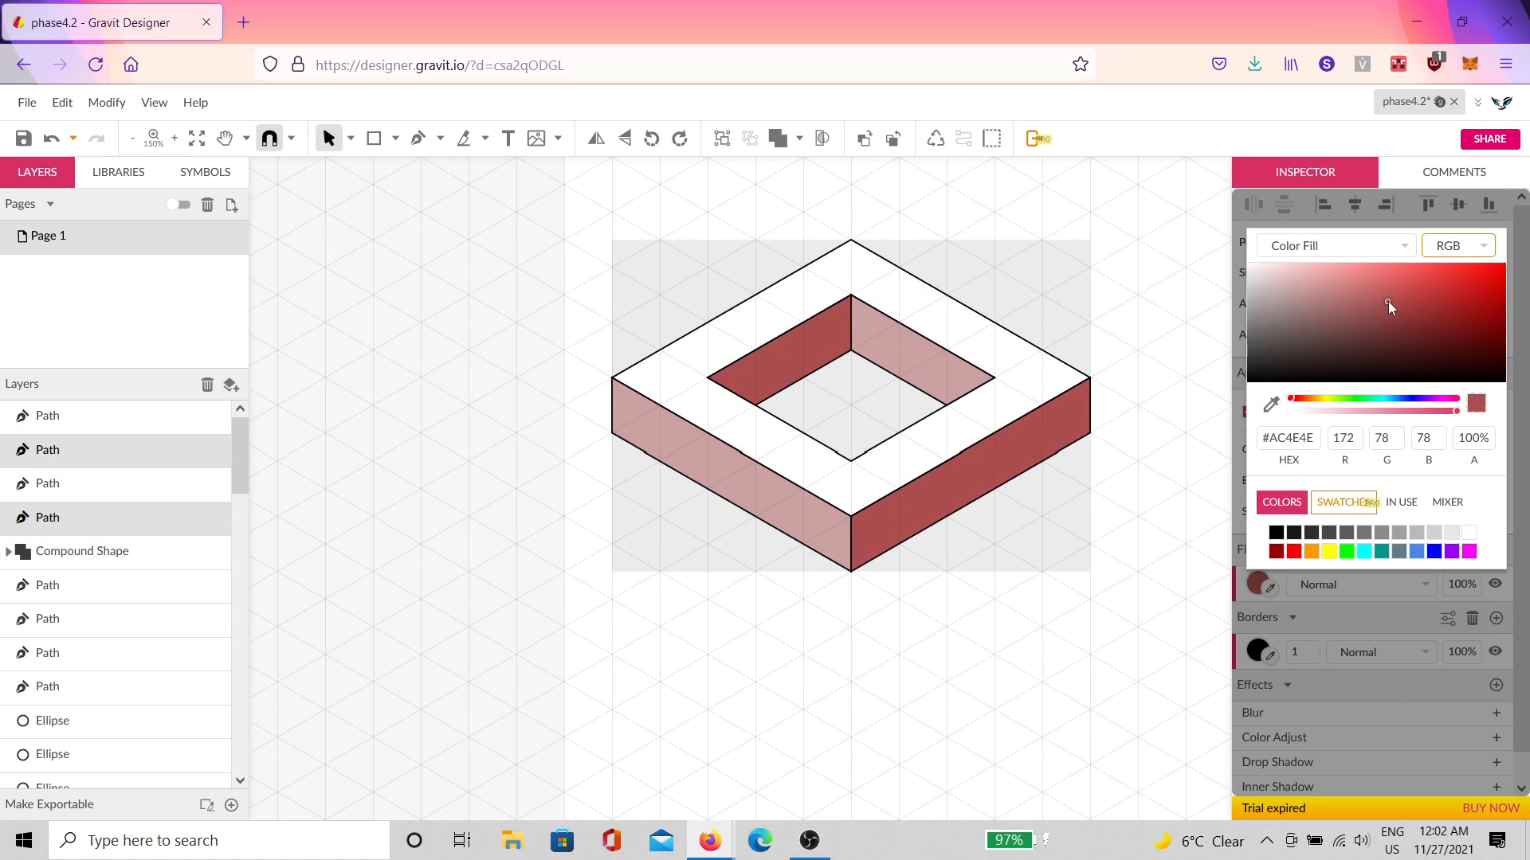
Step: Fill the top face light pink #FFC3C3
{"action": "left_click", "coordinate": [1011, 380]}
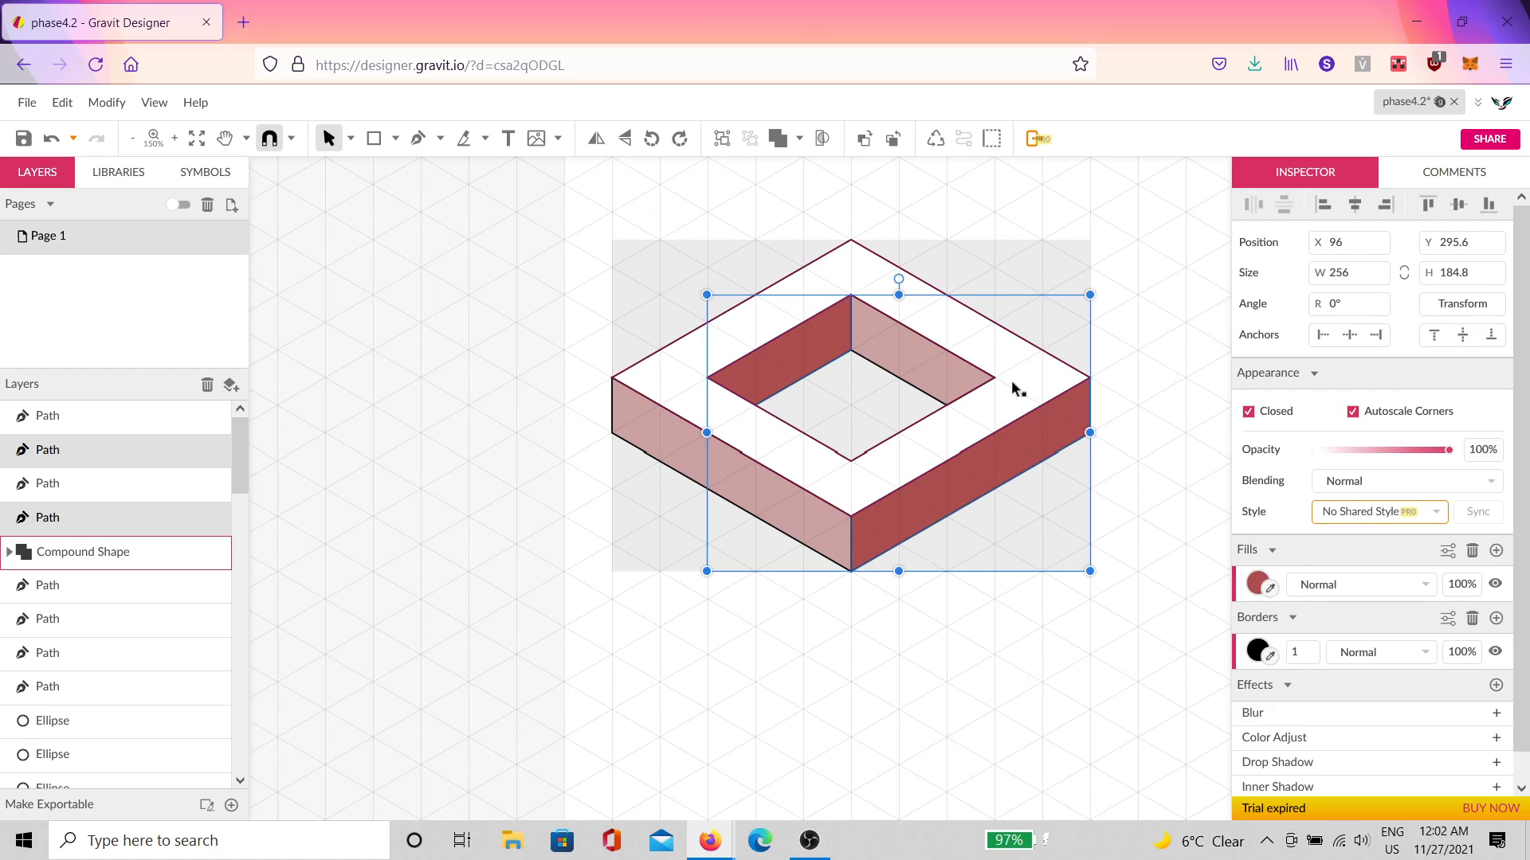
{"action": "left_click", "coordinate": [1260, 666]}
{"action": "left_click", "coordinate": [1307, 319]}
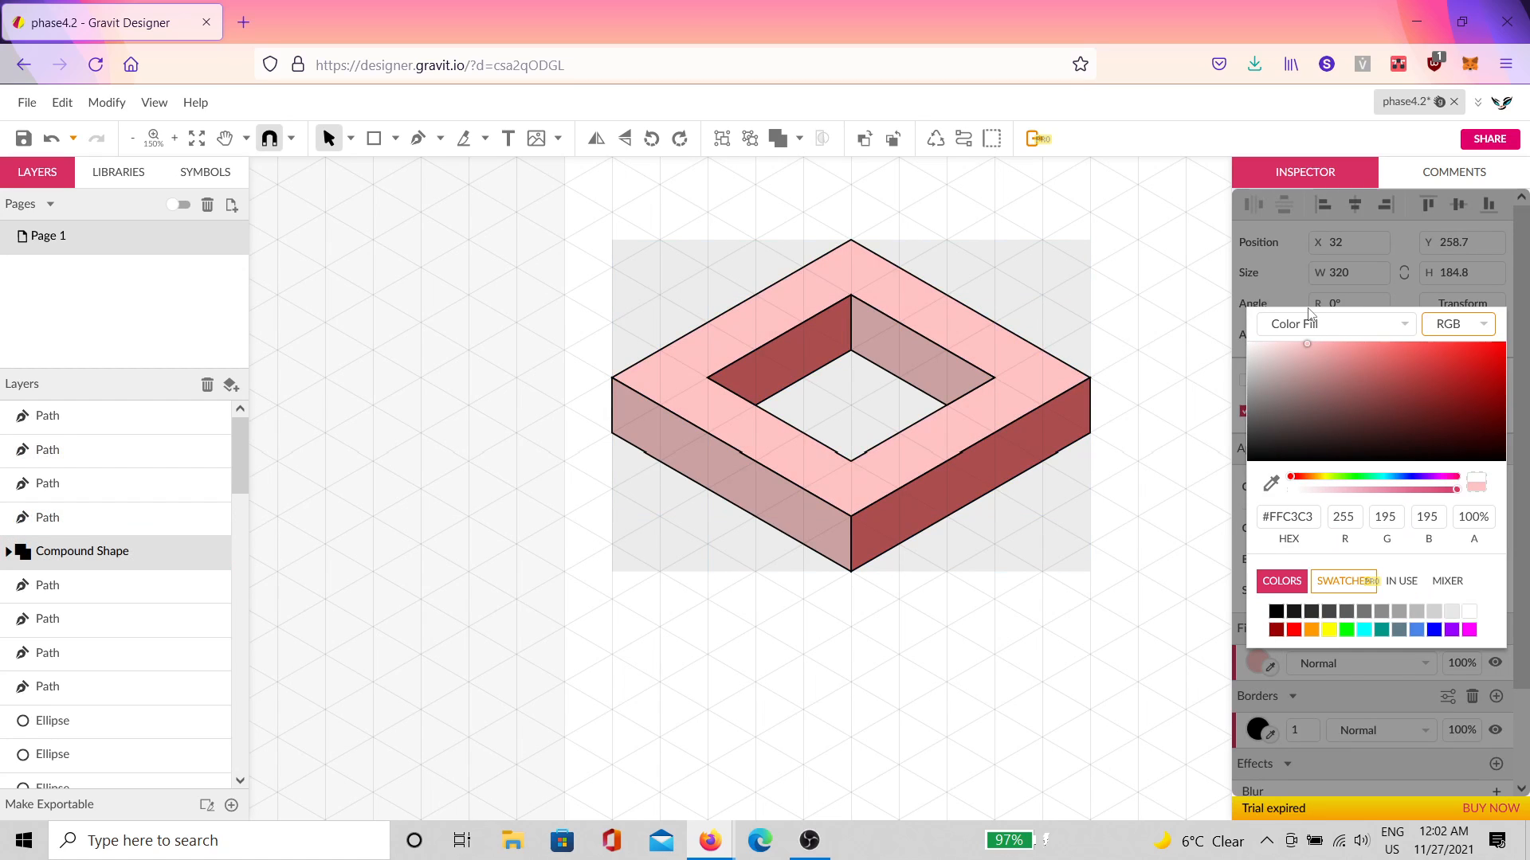
{"action": "left_click", "coordinate": [1042, 388]}
Step: Fill the outer right face and inner left wall dark maroon #7B3B3B
{"action": "left_click", "coordinate": [987, 433]}
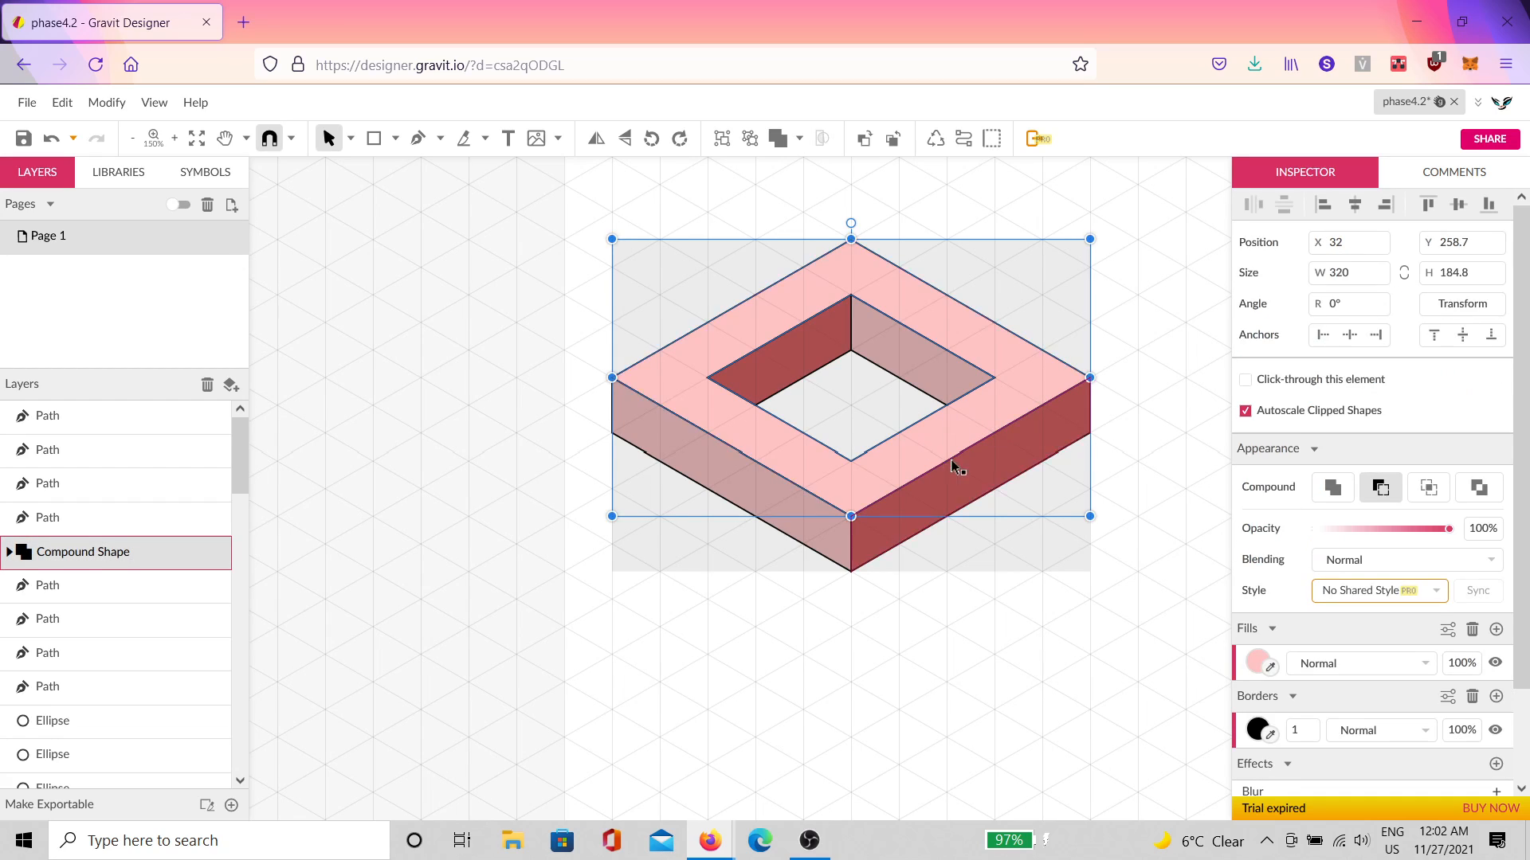
{"action": "left_click", "coordinate": [910, 447]}
{"action": "left_click", "coordinate": [765, 367], "text": "shift"}
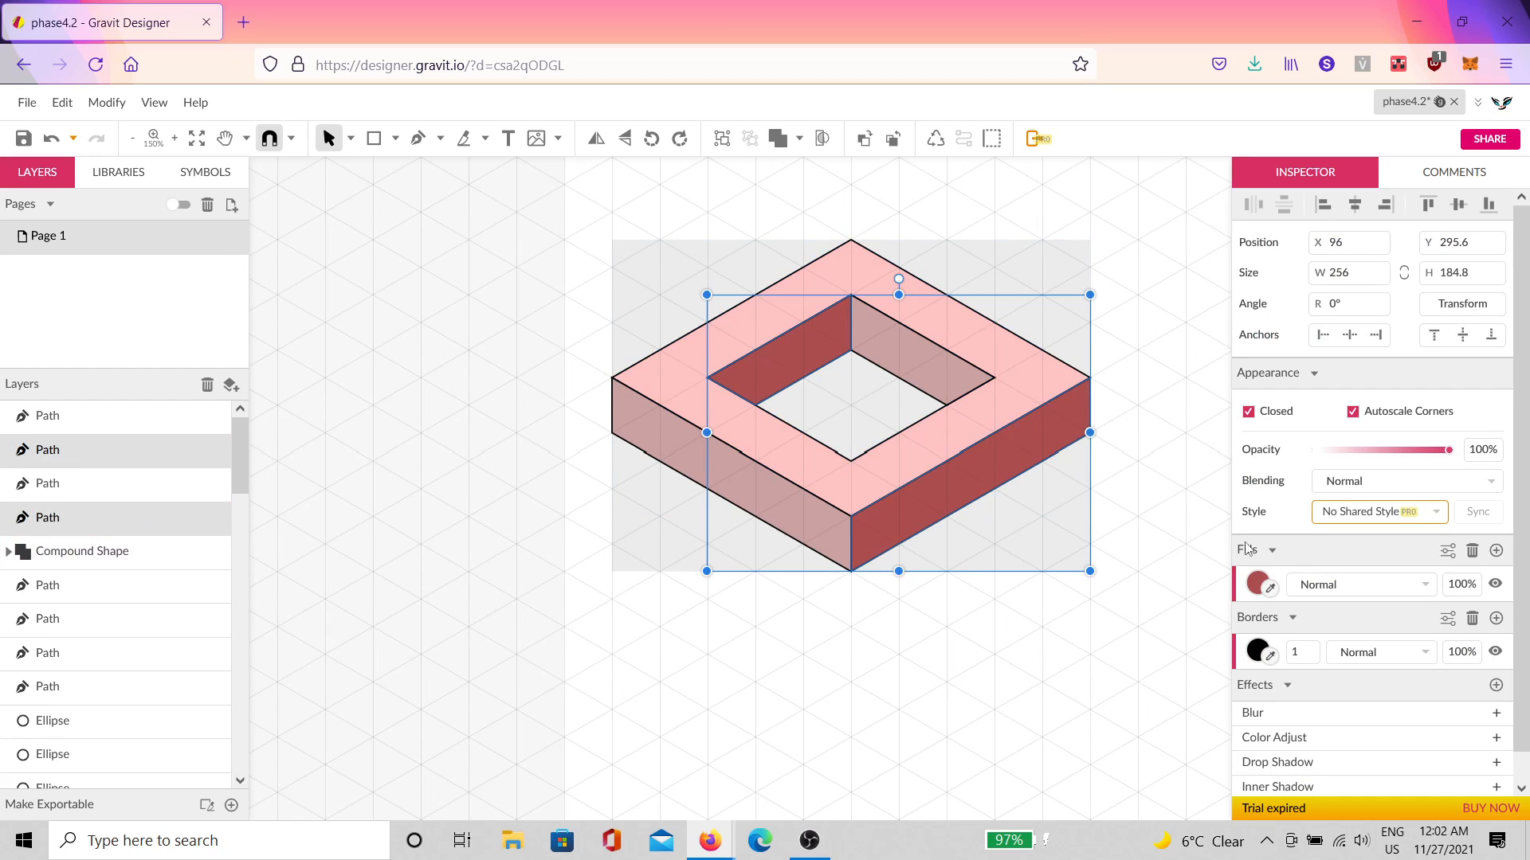
{"action": "left_click", "coordinate": [1259, 584]}
{"action": "left_click_drag", "start_coordinate": [1370, 294], "coordinate": [1381, 323]}
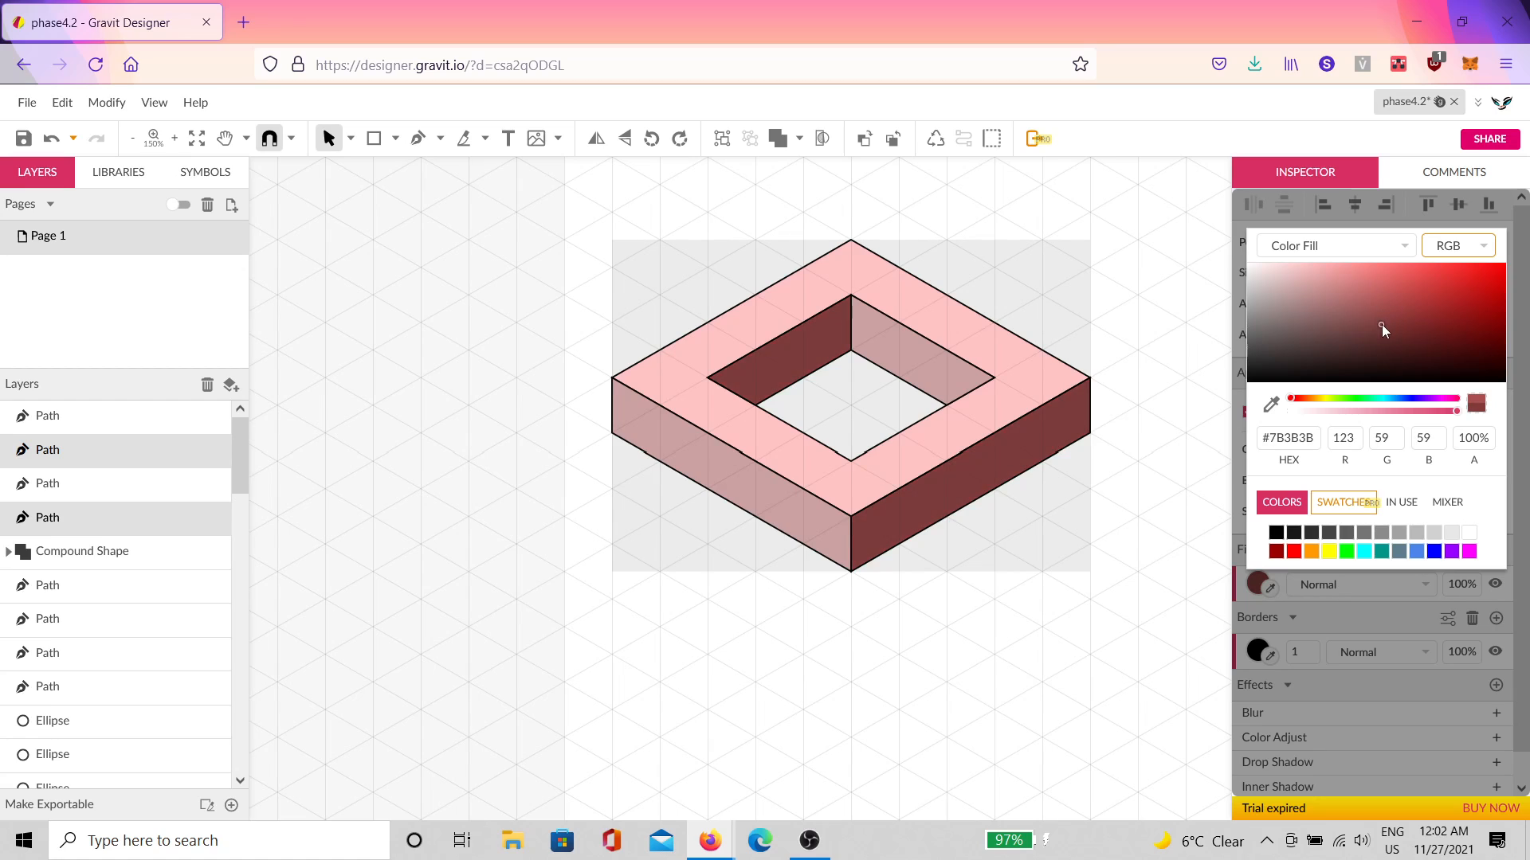
{"action": "left_click", "coordinate": [1151, 326]}
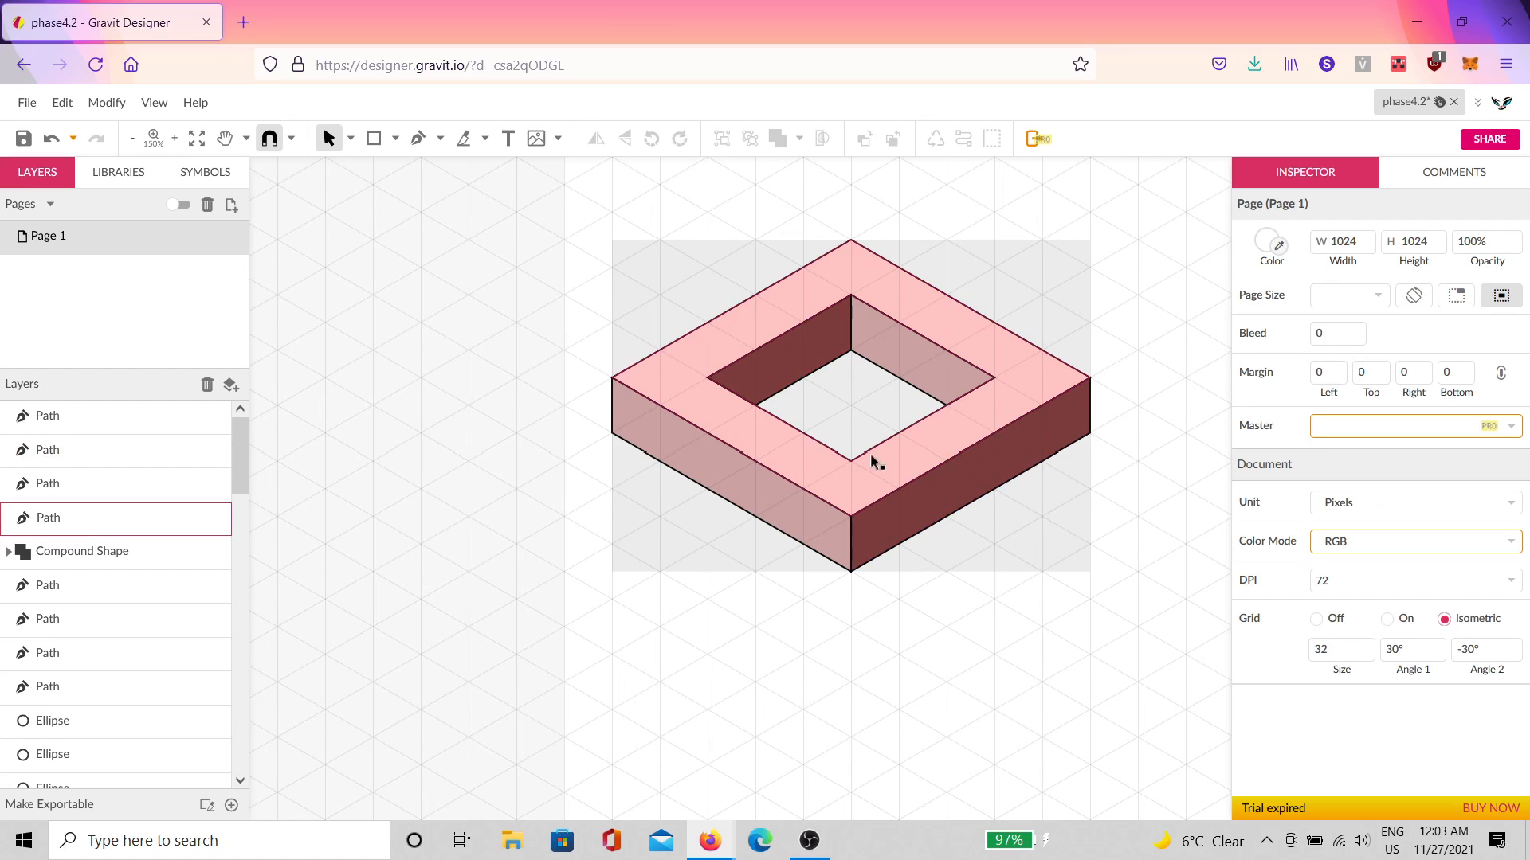
Step: Fill the left front face and inner right wall muted rose #A67878
{"action": "left_click", "coordinate": [729, 501]}
{"action": "left_click", "coordinate": [923, 386], "text": "shift"}
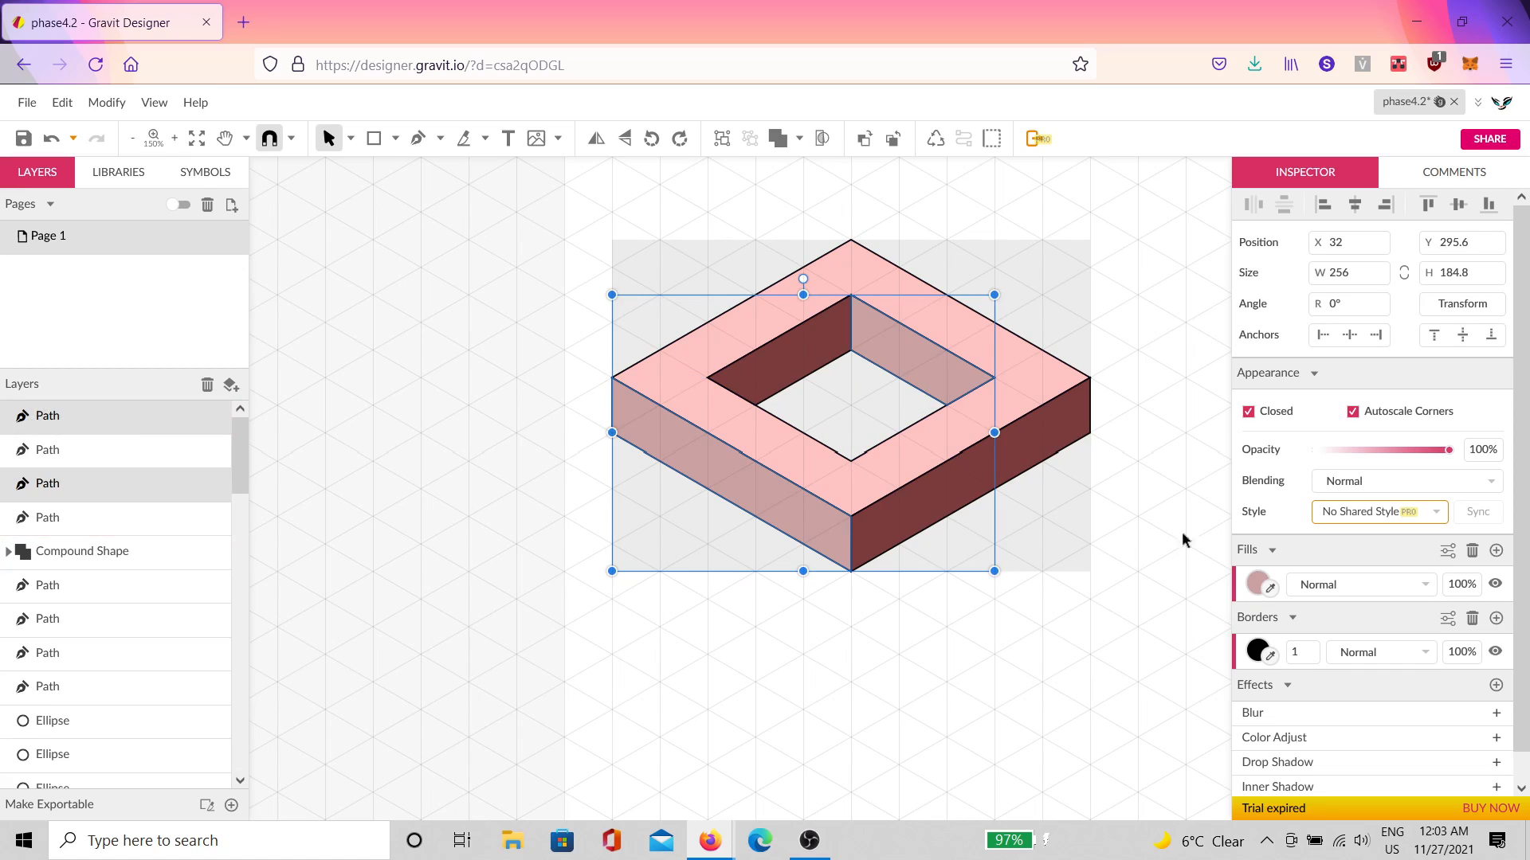
{"action": "left_click", "coordinate": [1258, 584]}
{"action": "left_click_drag", "start_coordinate": [1317, 304], "coordinate": [1318, 309]}
Step: Hide and delete the bottom Rectangle layer in the Layers panel
{"action": "left_click", "coordinate": [1102, 342]}
{"action": "scroll", "coordinate": [1059, 363], "scroll_direction": "down", "scroll_amount": 2}
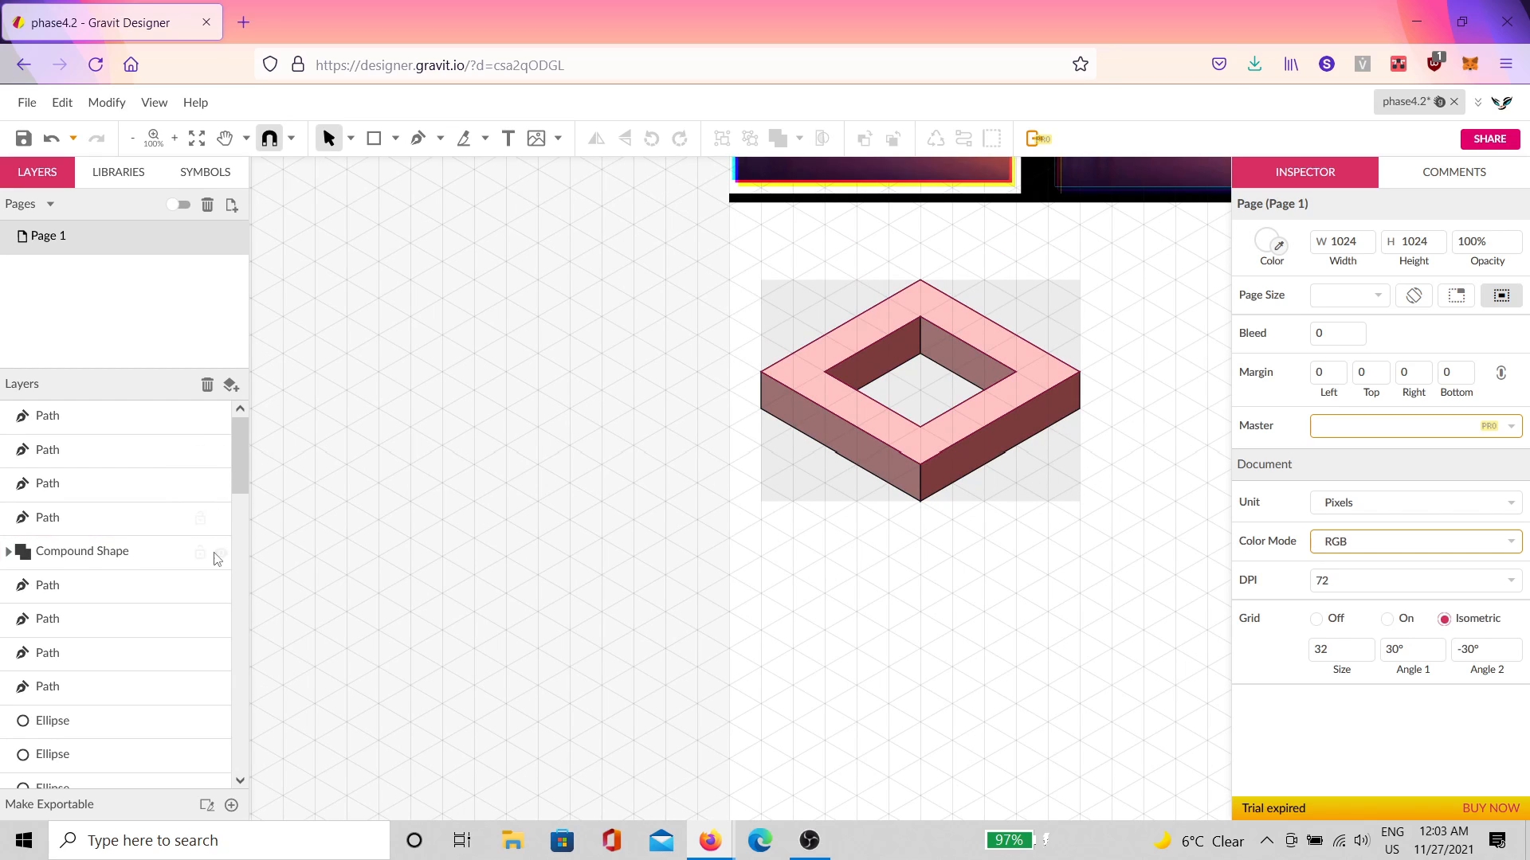
{"action": "scroll", "coordinate": [203, 573], "scroll_direction": "down", "scroll_amount": 10}
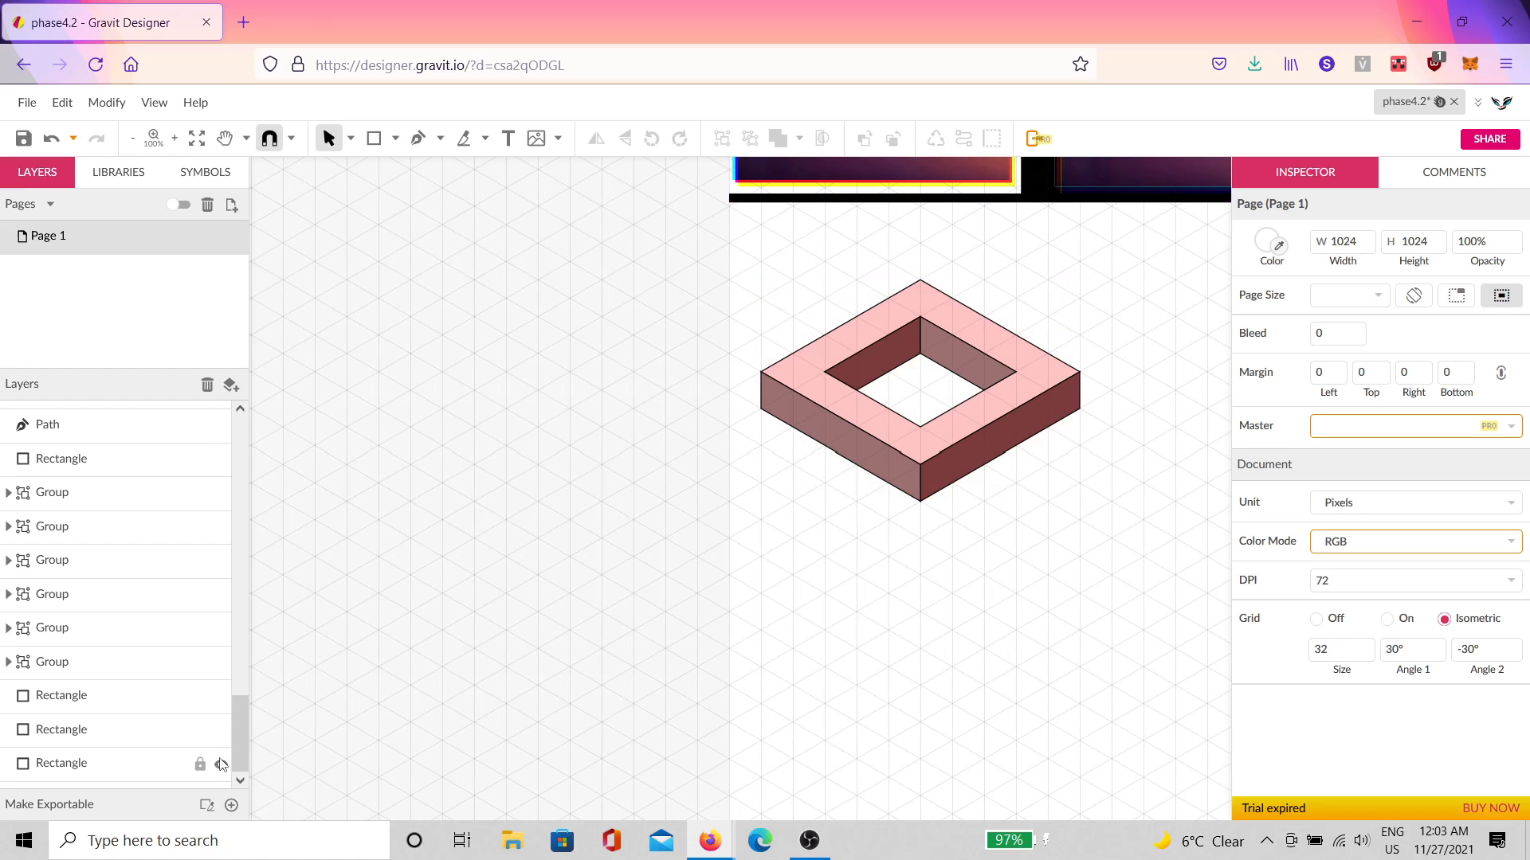
{"action": "left_click", "coordinate": [221, 765]}
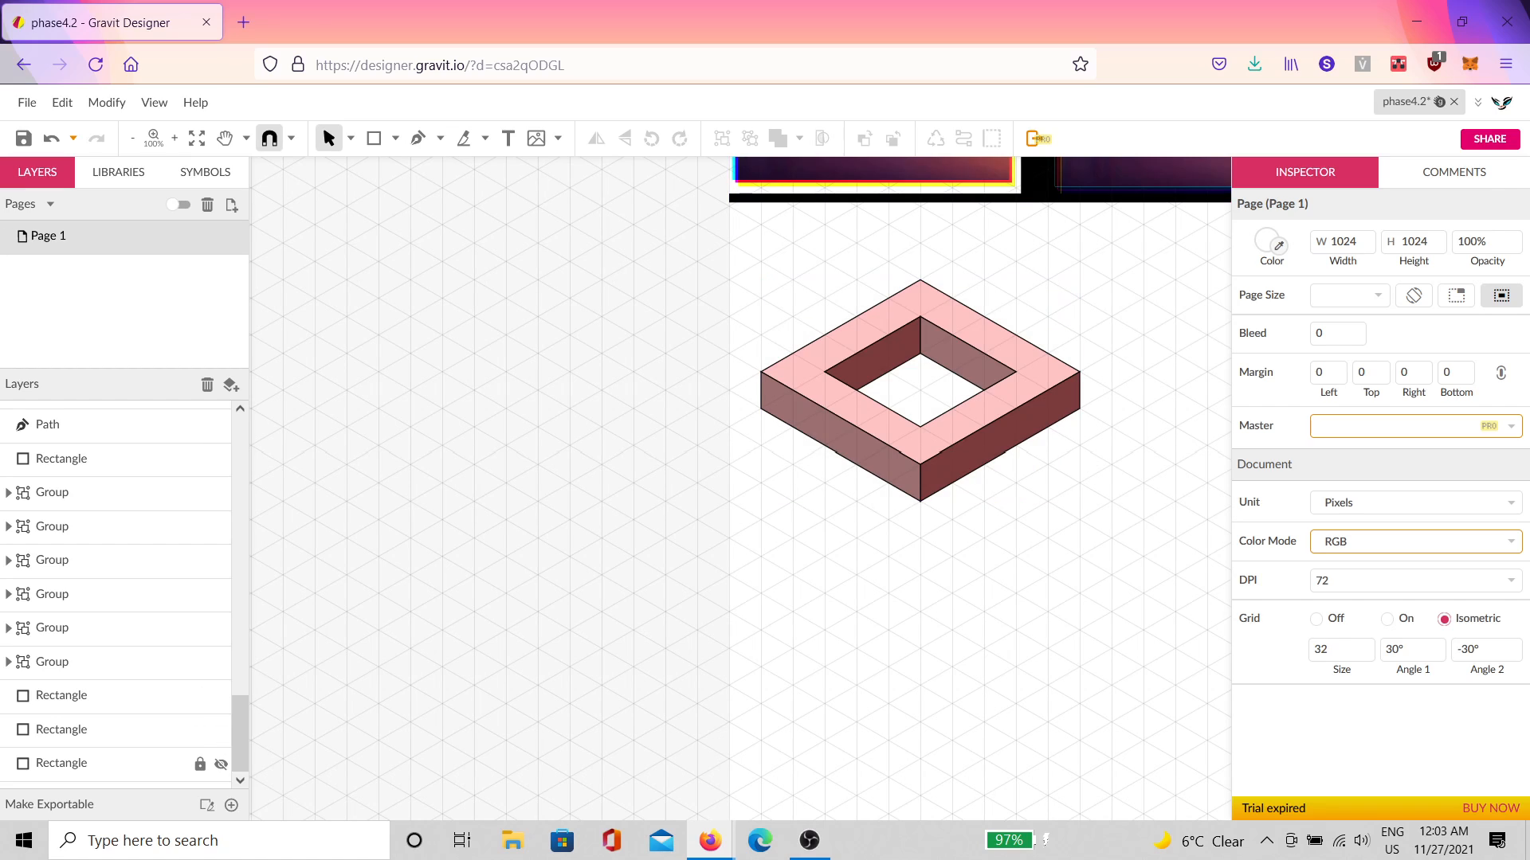
{"action": "left_click", "coordinate": [180, 766]}
{"action": "key", "text": "Delete"}
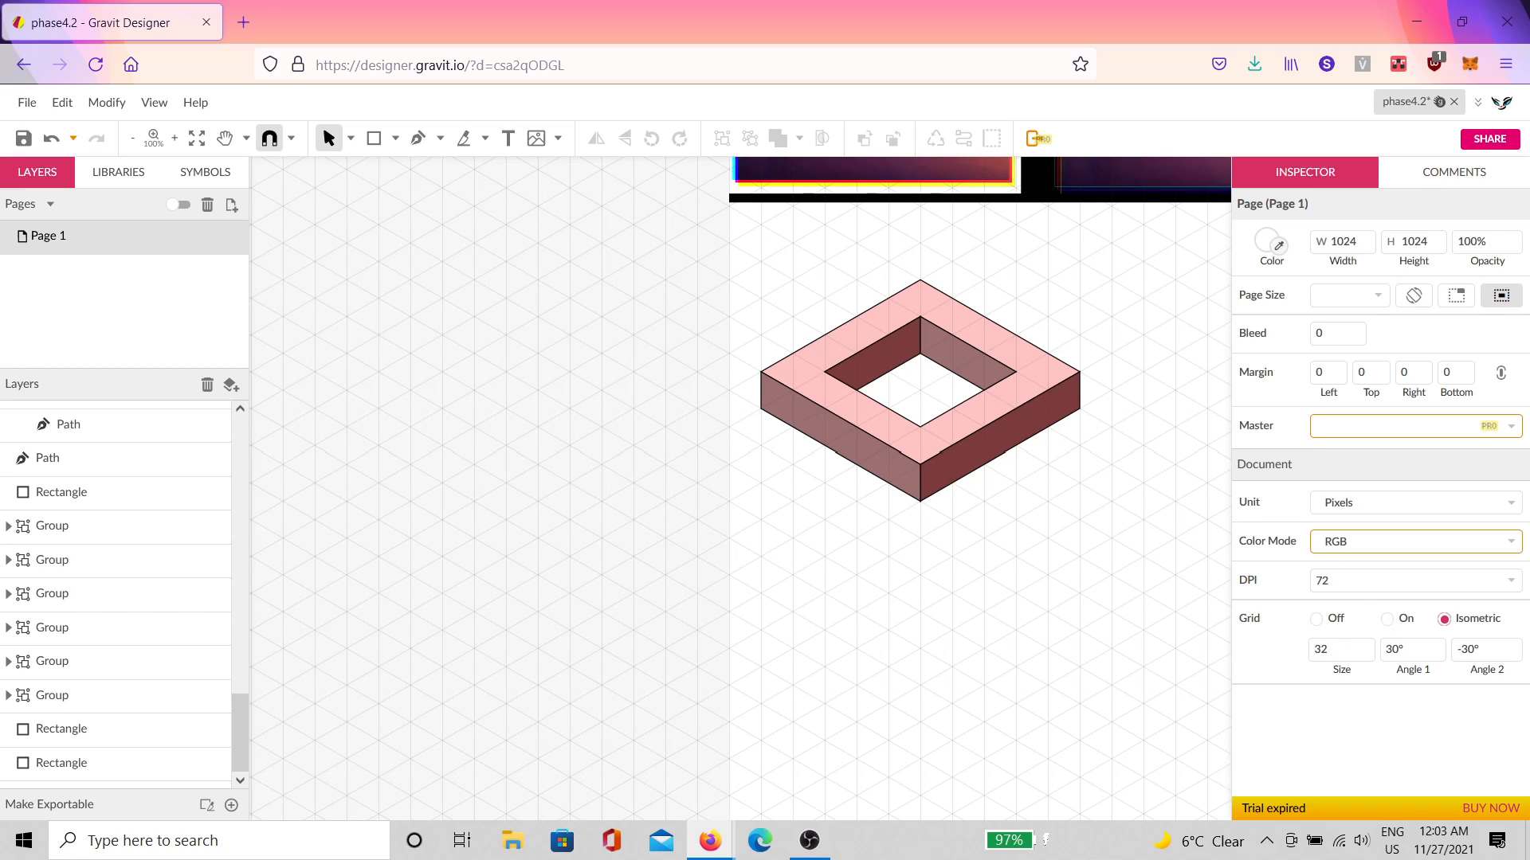
Step: Switch the page grid from isometric to a square 16 × 16 grid, zooming in on the box
{"action": "left_click", "coordinate": [1323, 621]}
{"action": "left_click", "coordinate": [1402, 627]}
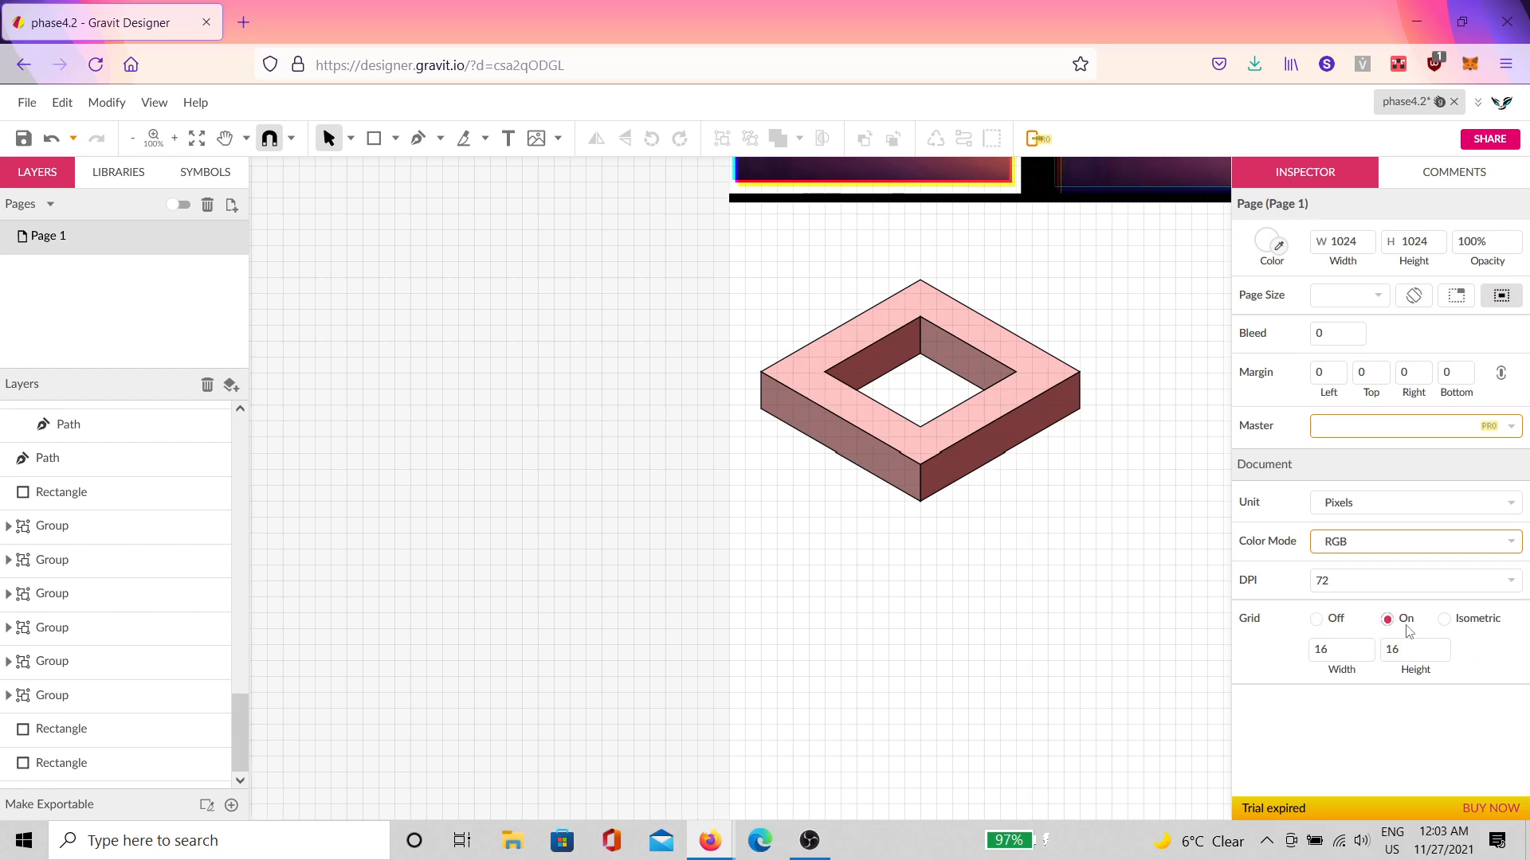
{"action": "scroll", "coordinate": [966, 587], "scroll_direction": "right", "scroll_amount": 5}
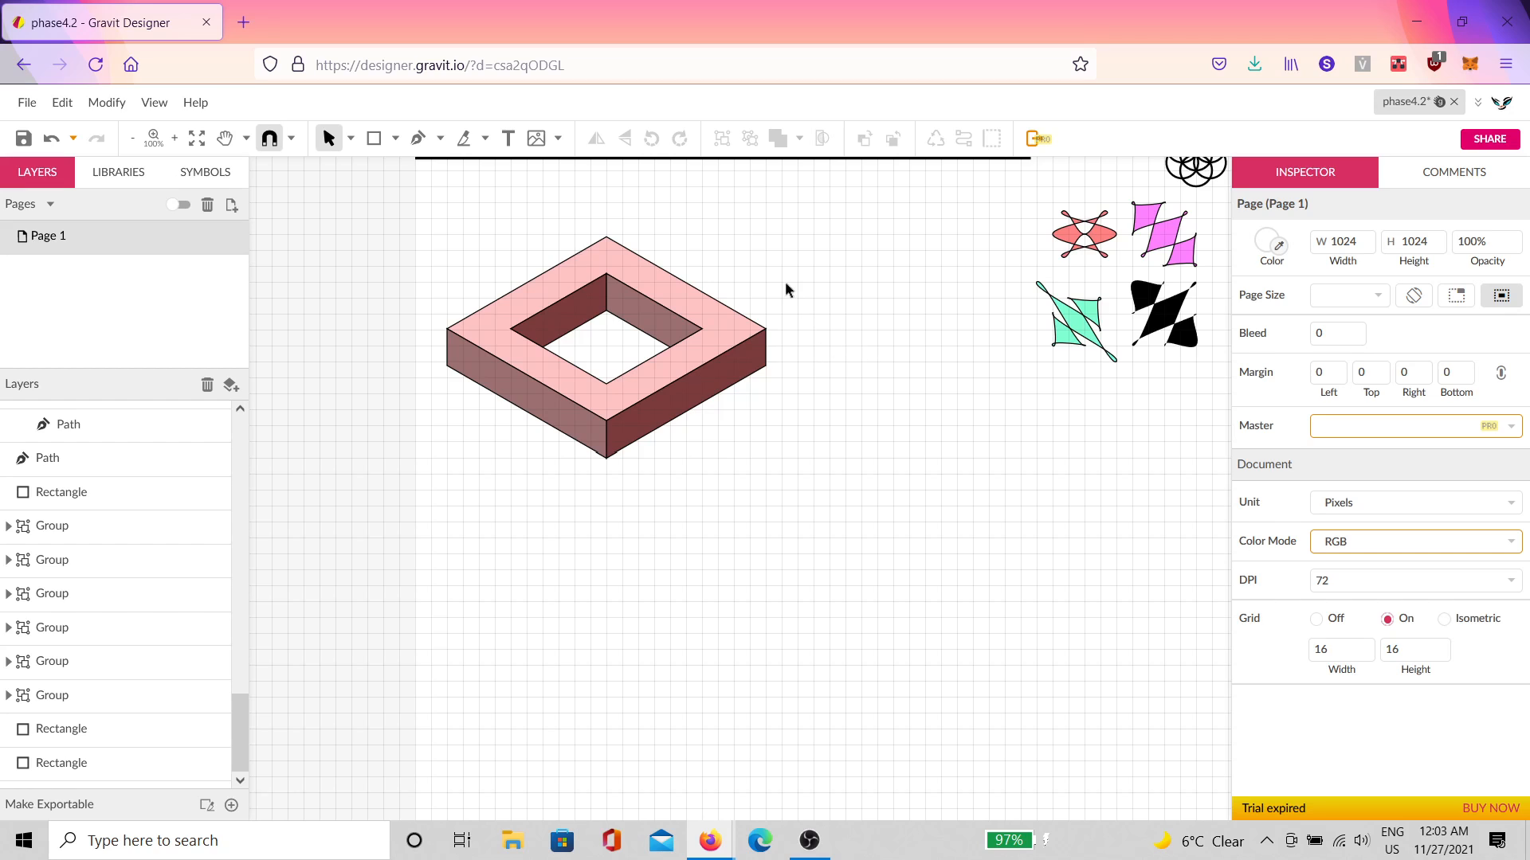
{"action": "scroll", "coordinate": [785, 283], "scroll_direction": "up", "scroll_amount": 4}
{"action": "scroll", "coordinate": [884, 367], "scroll_direction": "up", "scroll_amount": 2}
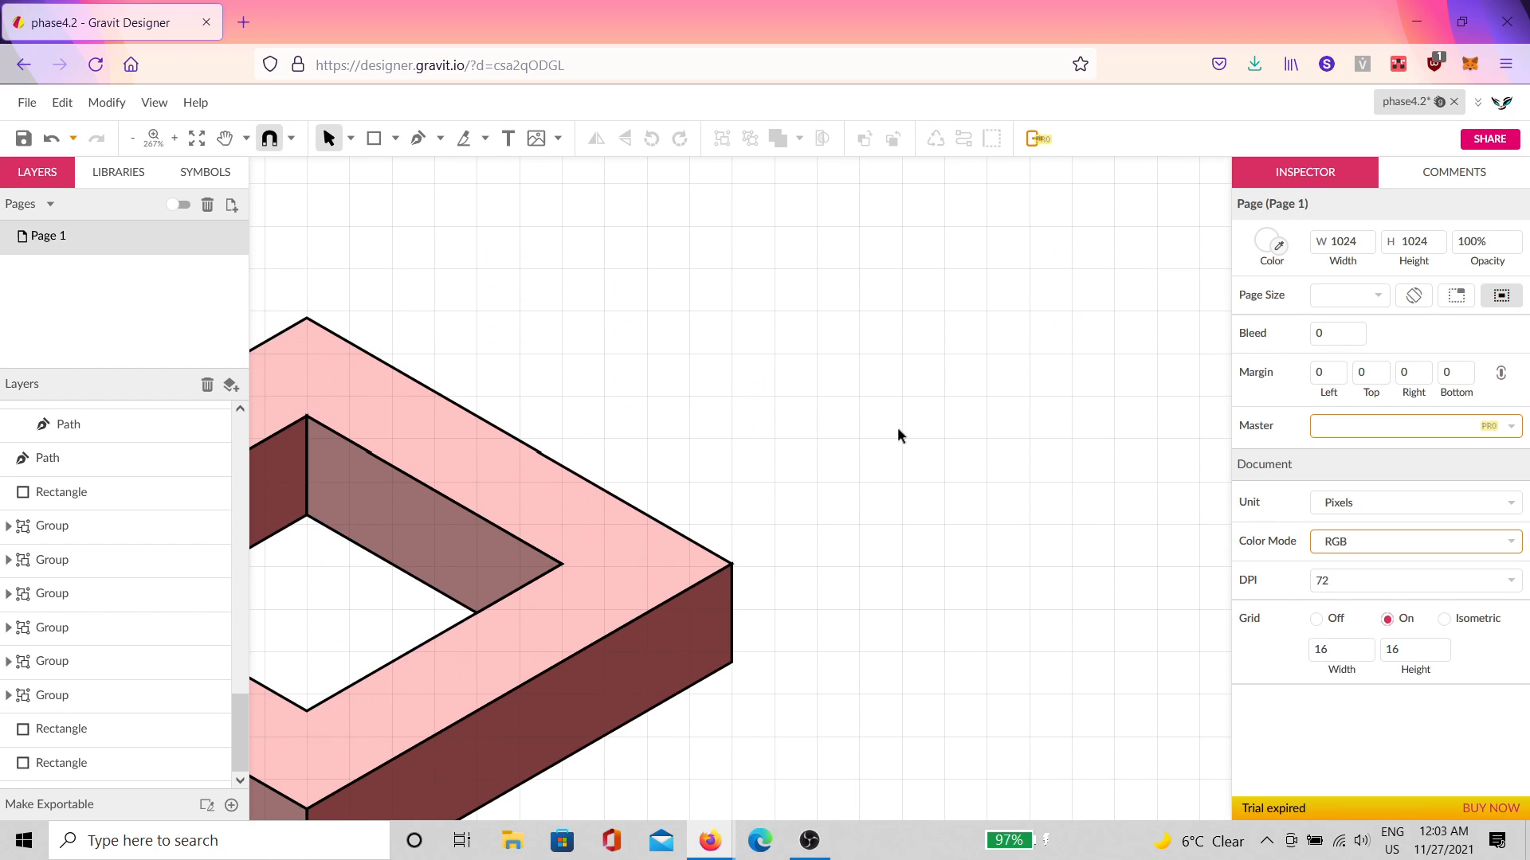
{"action": "scroll", "coordinate": [897, 427], "scroll_direction": "down", "scroll_amount": 6}
{"action": "scroll", "coordinate": [840, 424], "scroll_direction": "up", "scroll_amount": 6}
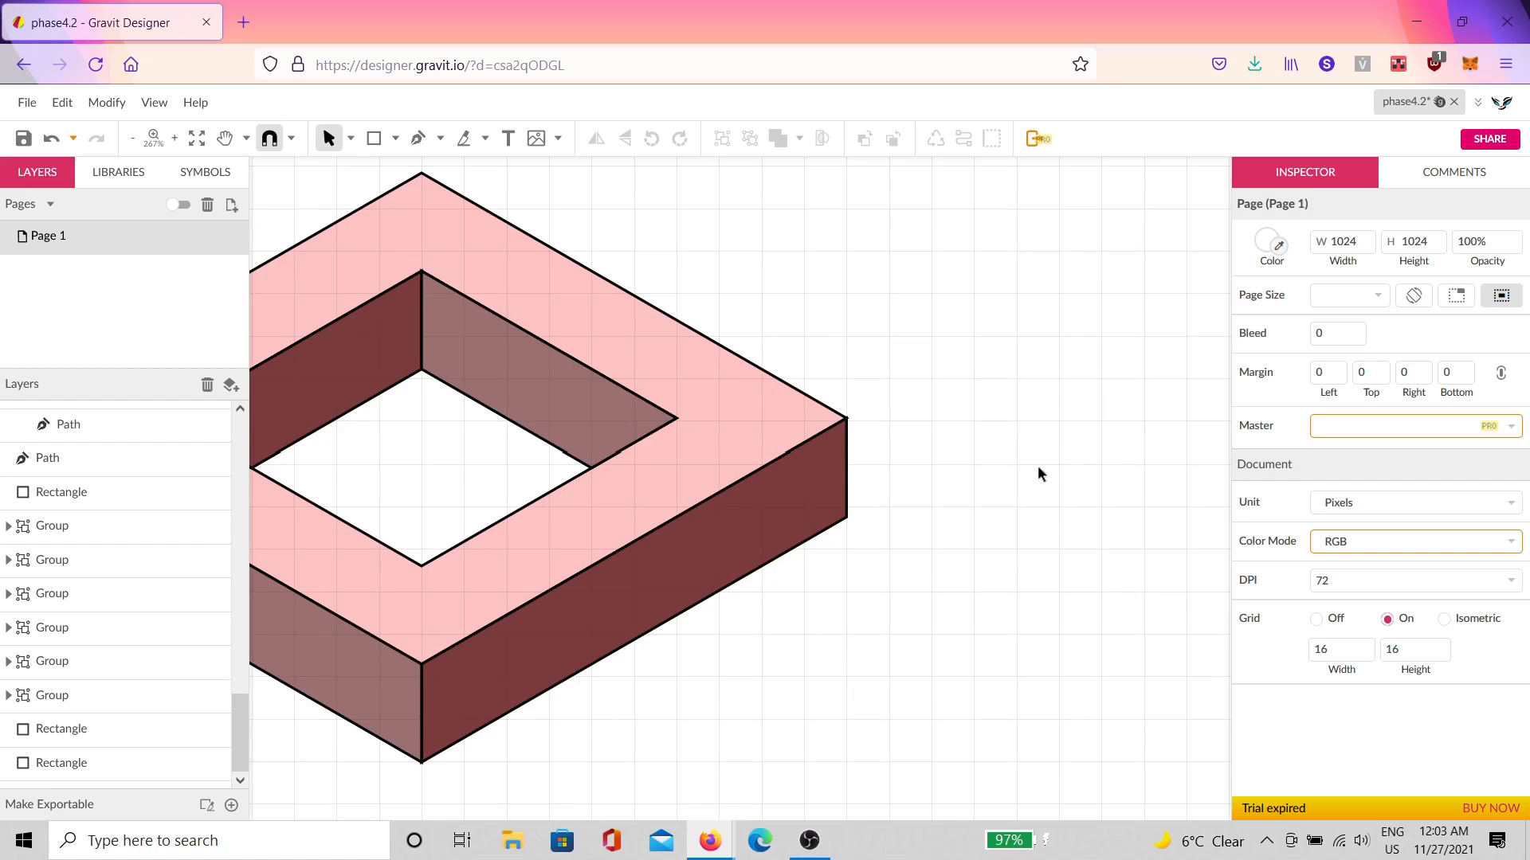
Step: Draw a 128 × 128 grey square beside the ring box, duplicate it twice, and move one copy below the first
{"action": "left_click_drag", "start_coordinate": [1042, 474], "coordinate": [739, 379]}
{"action": "left_click", "coordinate": [375, 139]}
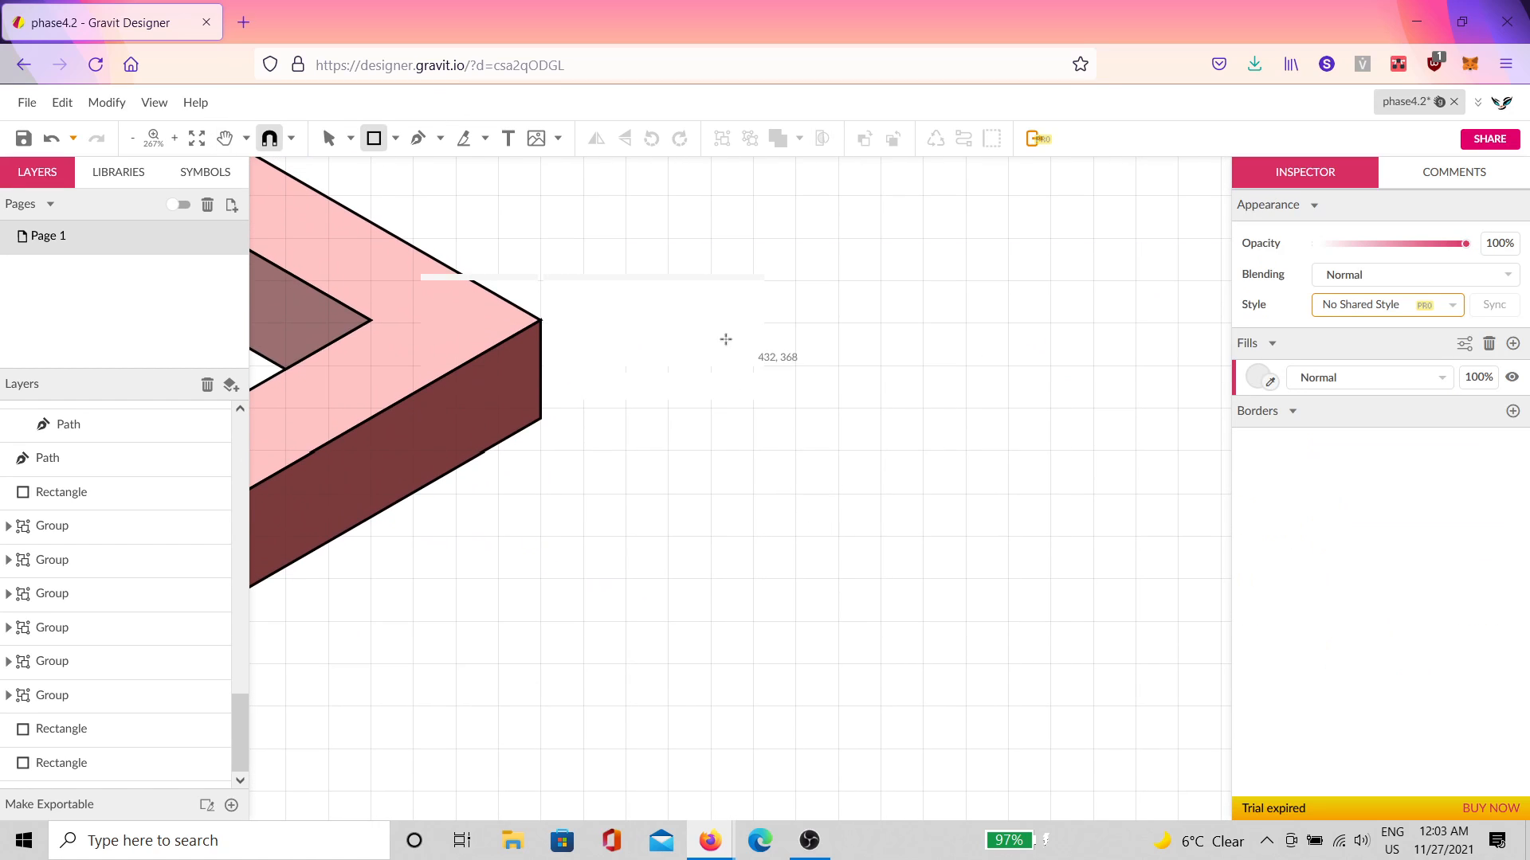
{"action": "left_click_drag", "start_coordinate": [674, 333], "coordinate": [1001, 647]}
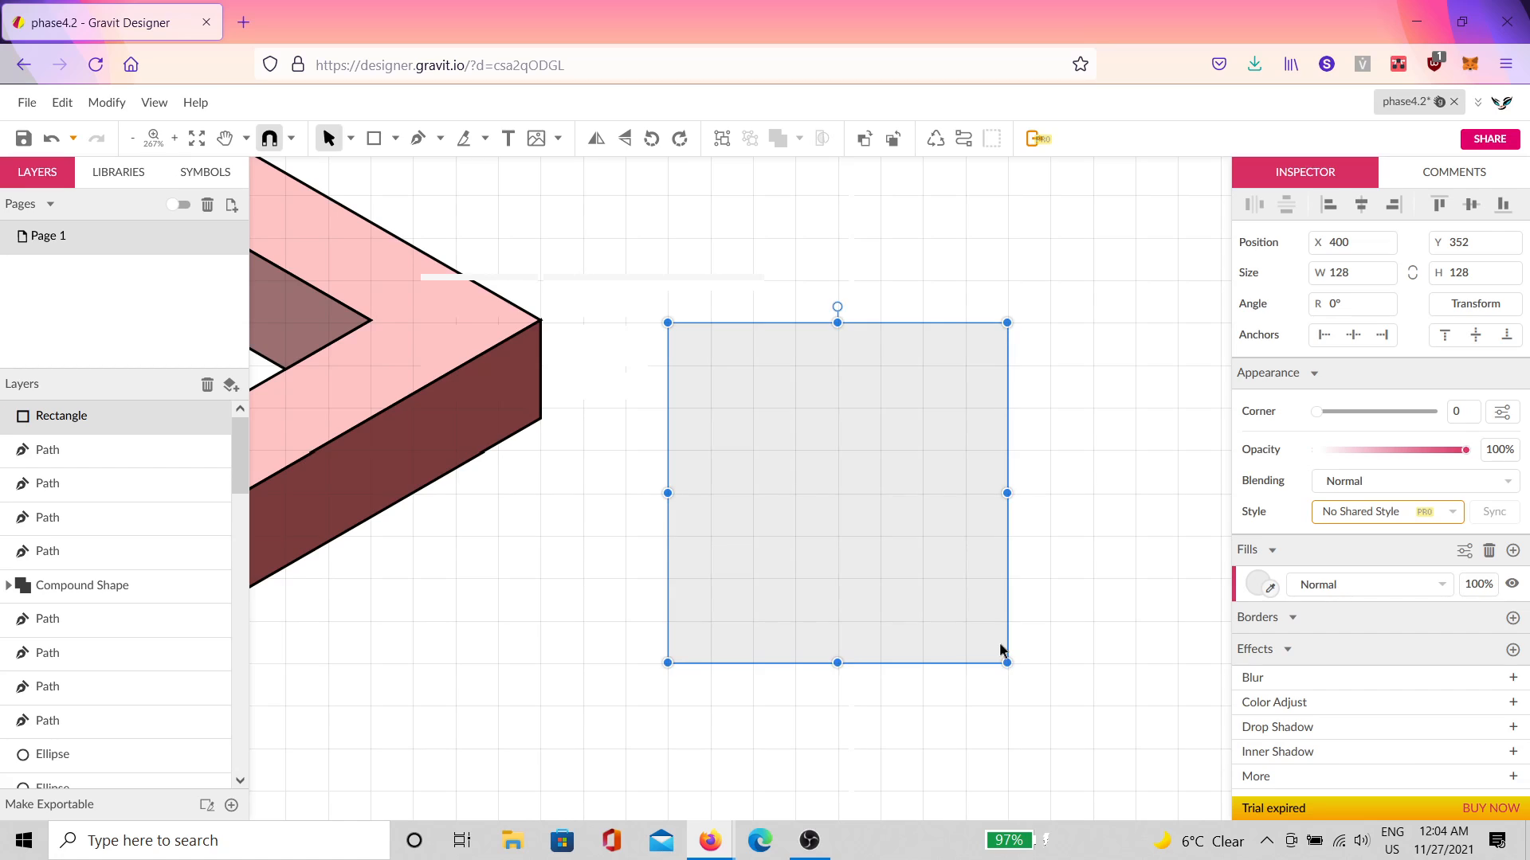
{"action": "key", "text": "ctrl+d"}
{"action": "left_click_drag", "start_coordinate": [983, 594], "coordinate": [1203, 555]}
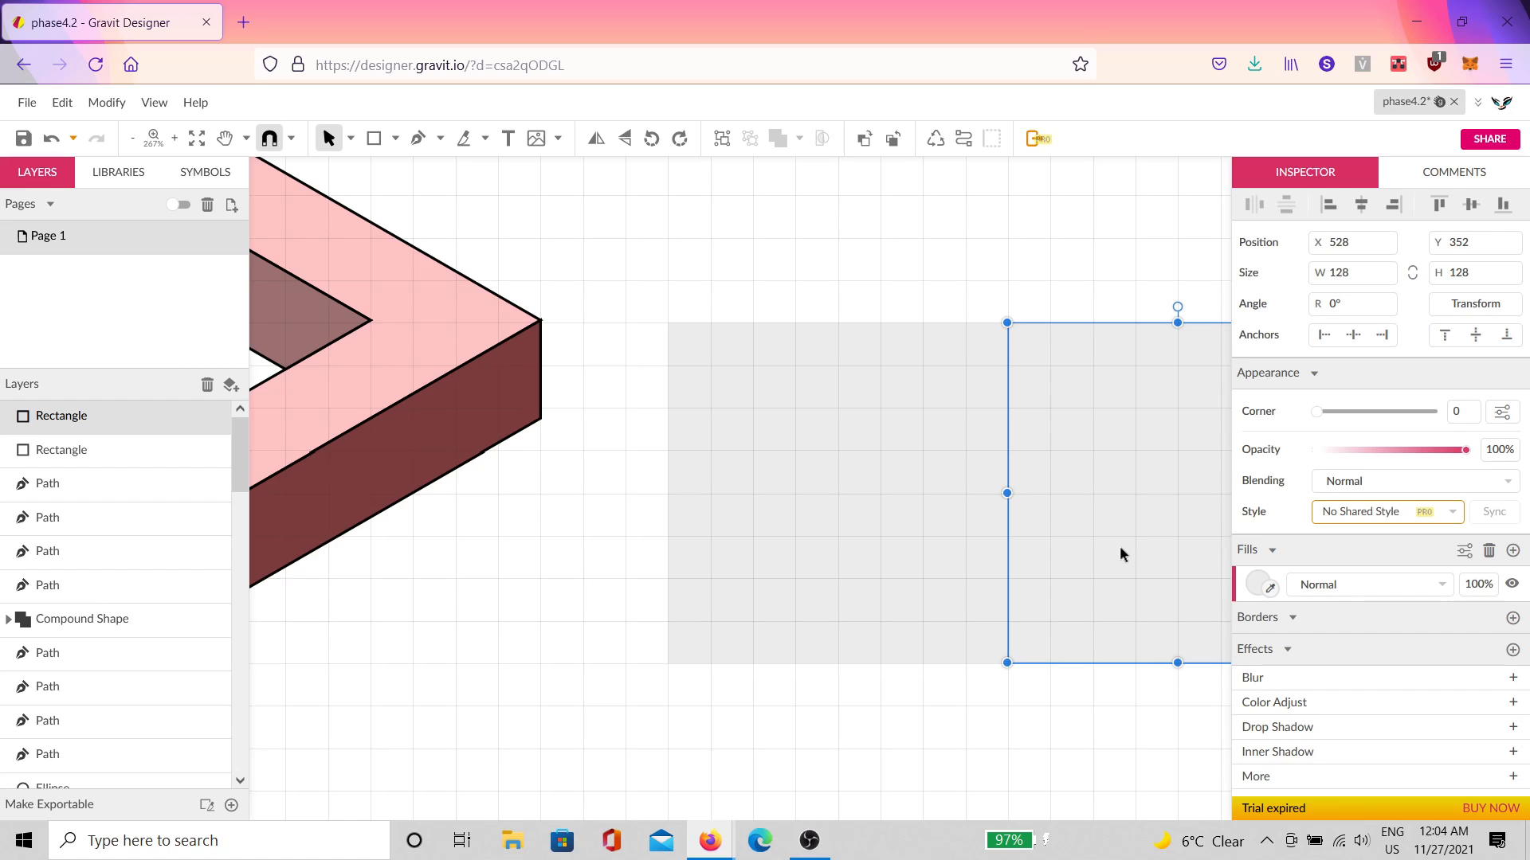
{"action": "key", "text": "ctrl+d"}
{"action": "scroll", "coordinate": [1097, 529], "scroll_direction": "down", "scroll_amount": 5}
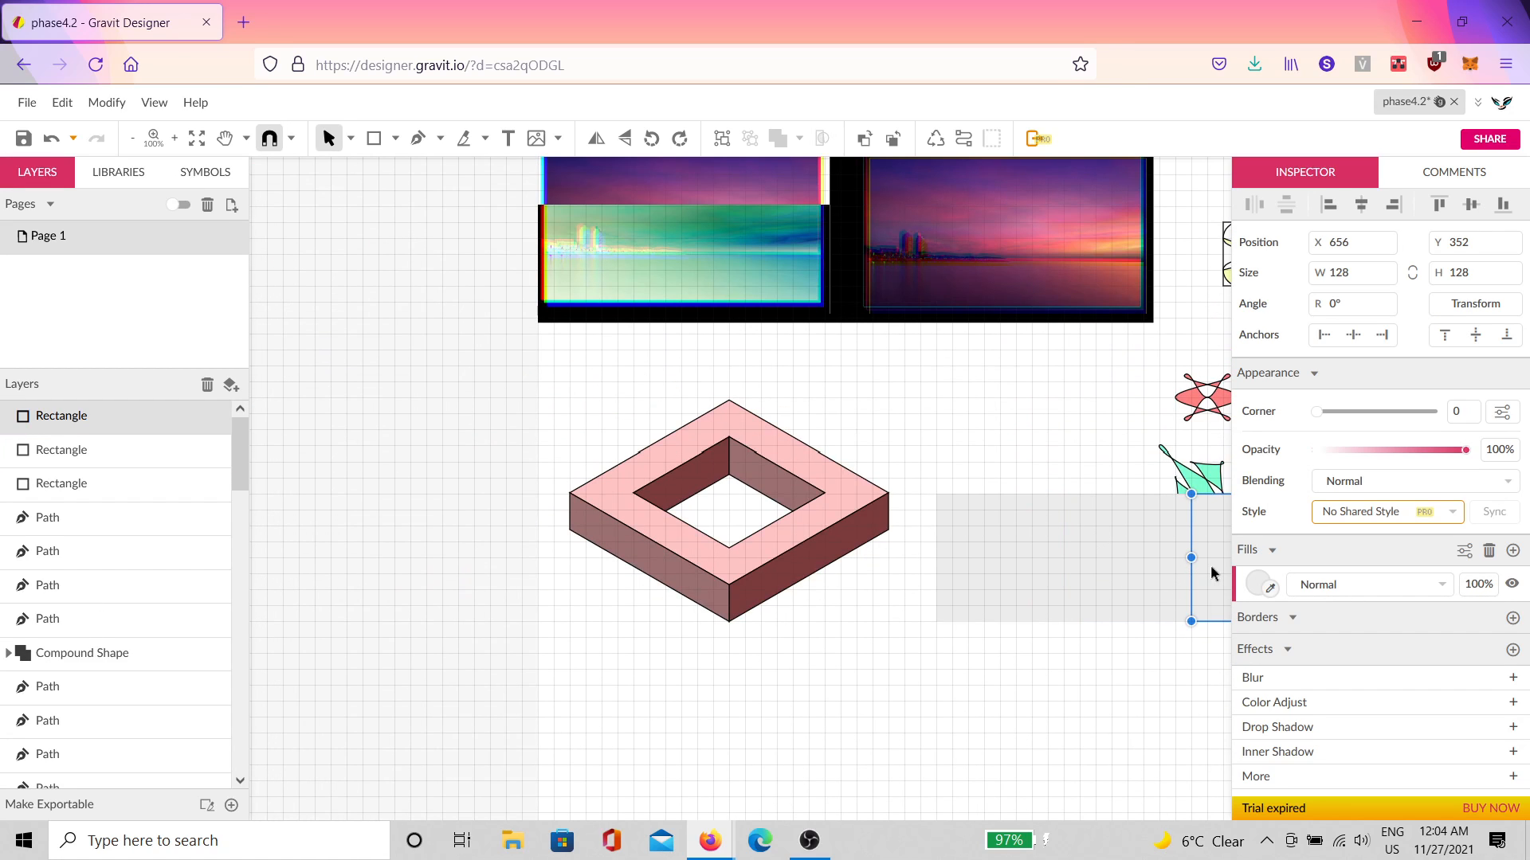
{"action": "left_click_drag", "start_coordinate": [1210, 576], "coordinate": [949, 707]}
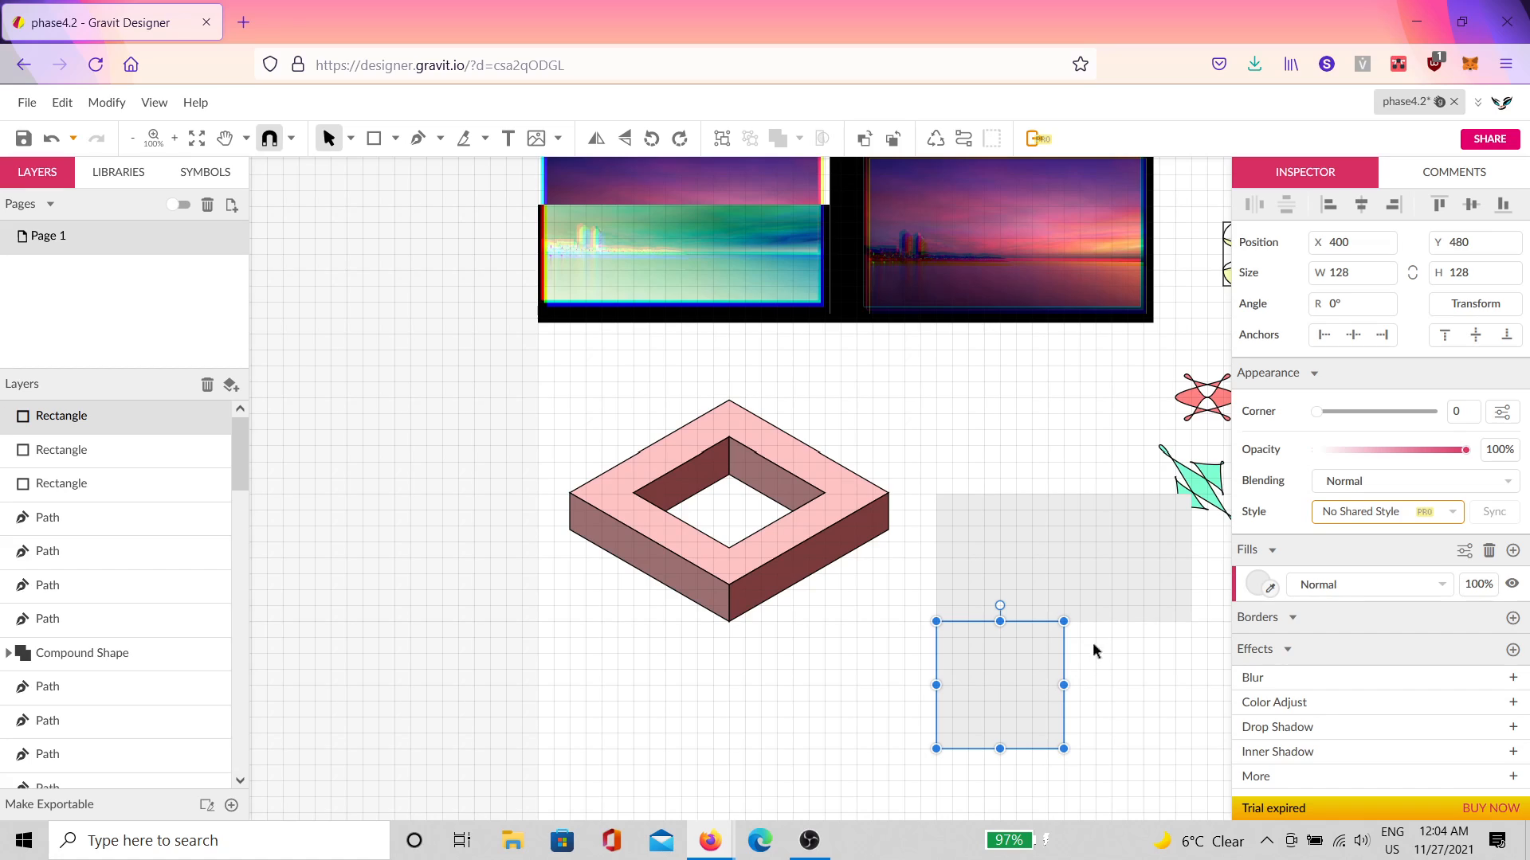
Step: Skew the lower square 45° horizontally from its top-right anchor
{"action": "left_click", "coordinate": [1475, 304]}
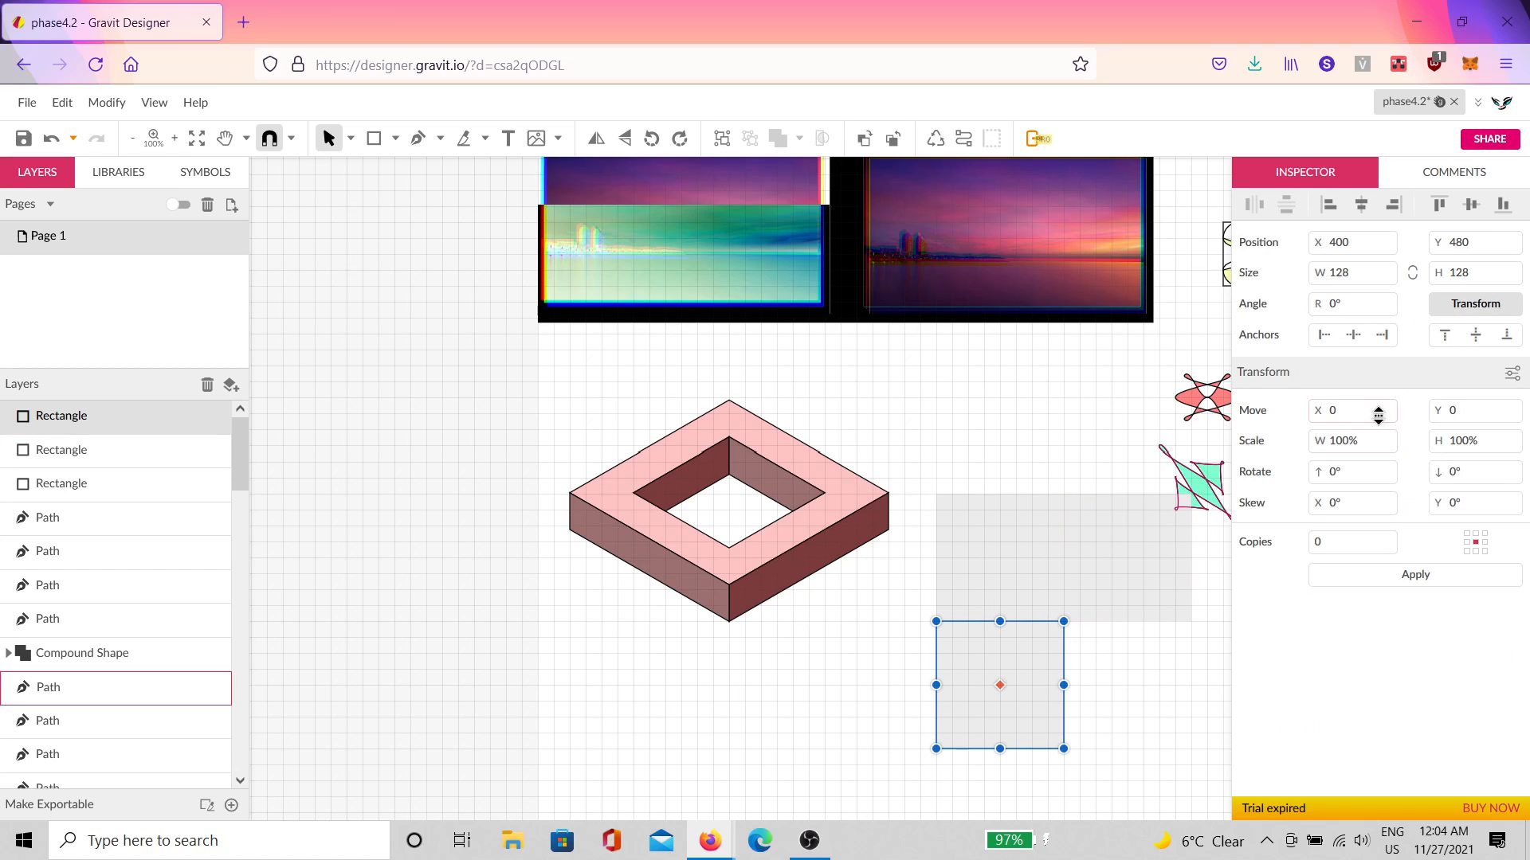
{"action": "left_click", "coordinate": [1485, 533]}
{"action": "left_click", "coordinate": [1391, 502]}
{"action": "left_click", "coordinate": [1416, 574]}
{"action": "left_click", "coordinate": [1373, 504]}
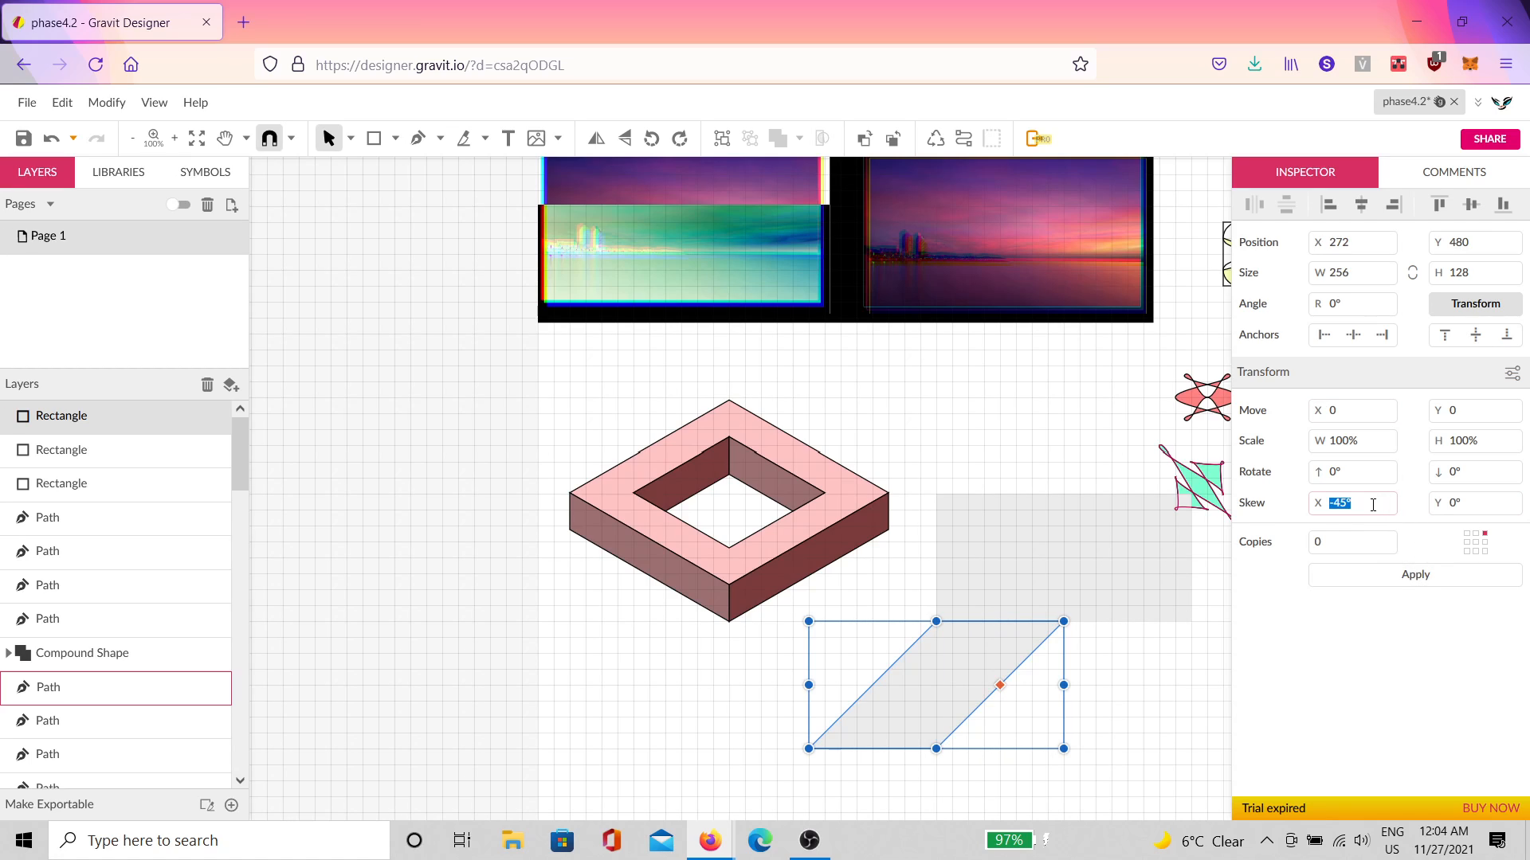
{"action": "type", "text": "45"}
{"action": "left_click", "coordinate": [1366, 574]}
{"action": "left_click", "coordinate": [1384, 575]}
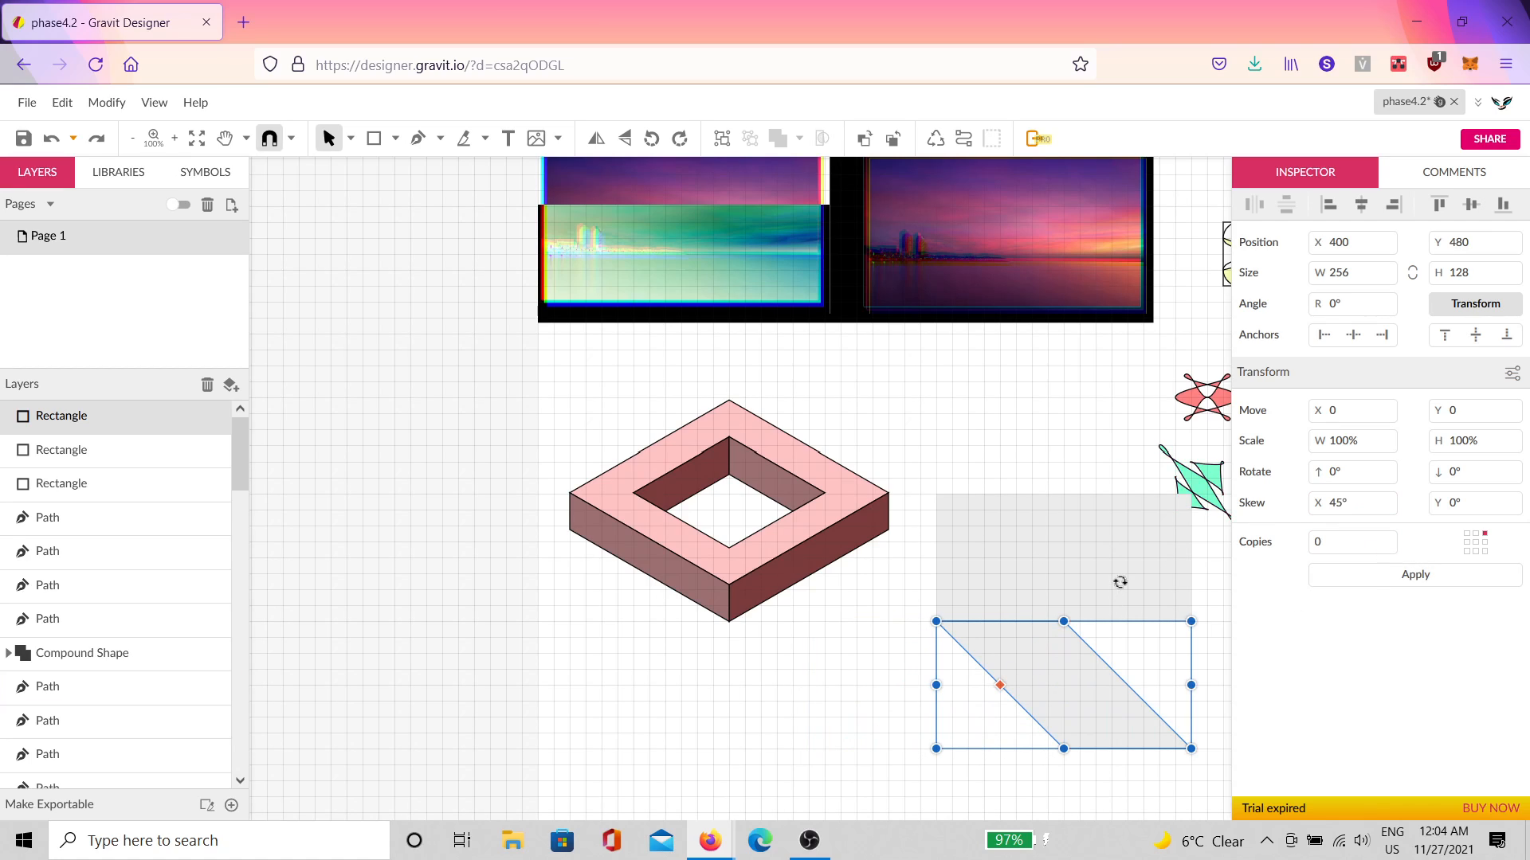
Step: Skew the upper square 45° vertically into a side face and select all three shapes
{"action": "left_click", "coordinate": [1123, 514]}
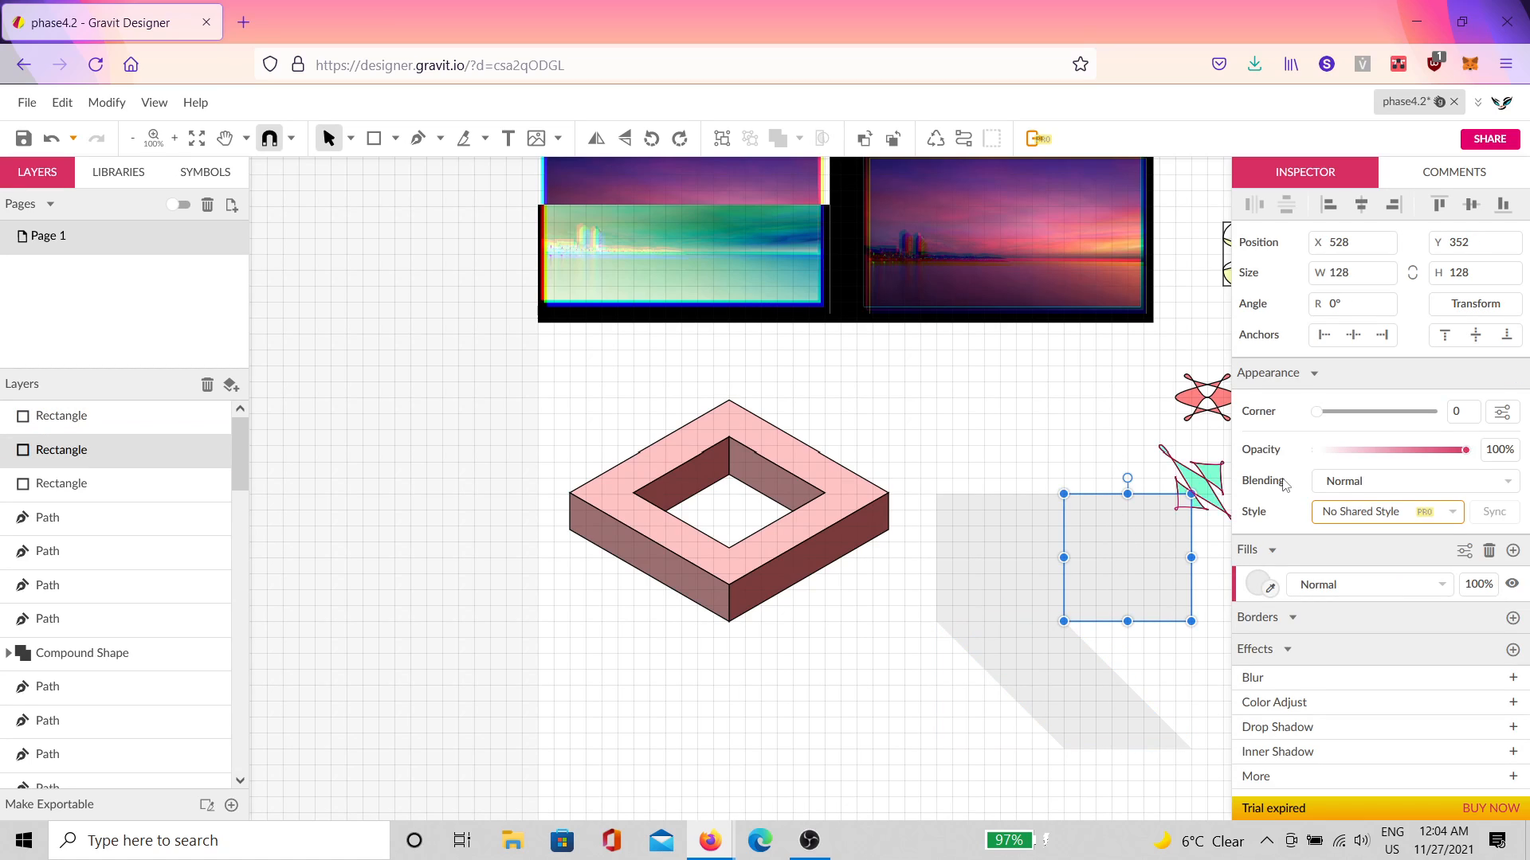
{"action": "left_click", "coordinate": [1473, 307]}
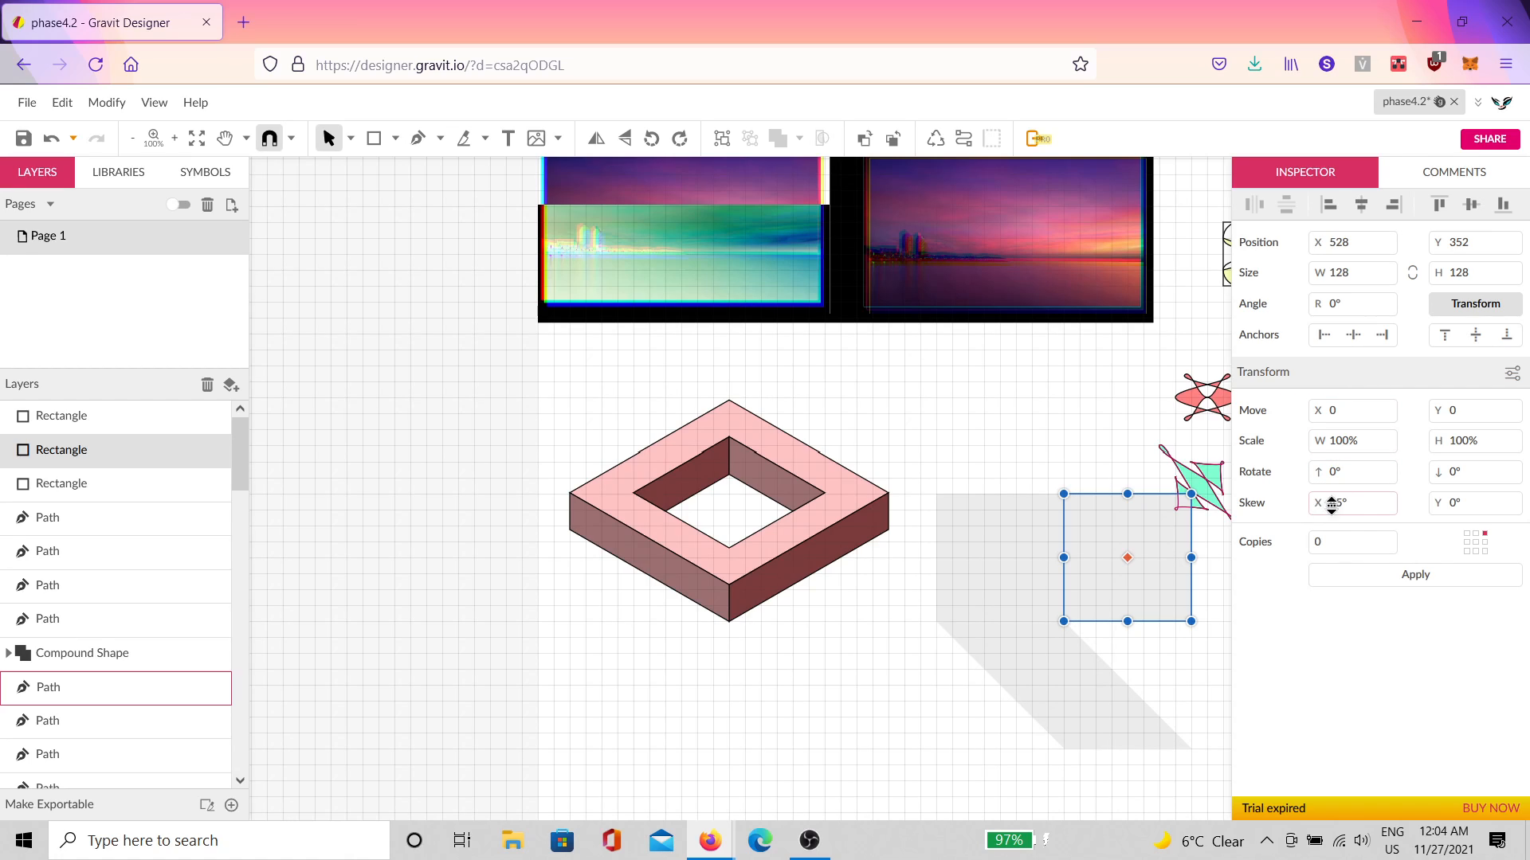
{"action": "left_click", "coordinate": [1377, 505]}
{"action": "type", "text": "0"}
{"action": "left_click", "coordinate": [1464, 503]}
{"action": "type", "text": "45"}
{"action": "left_click", "coordinate": [1463, 575]}
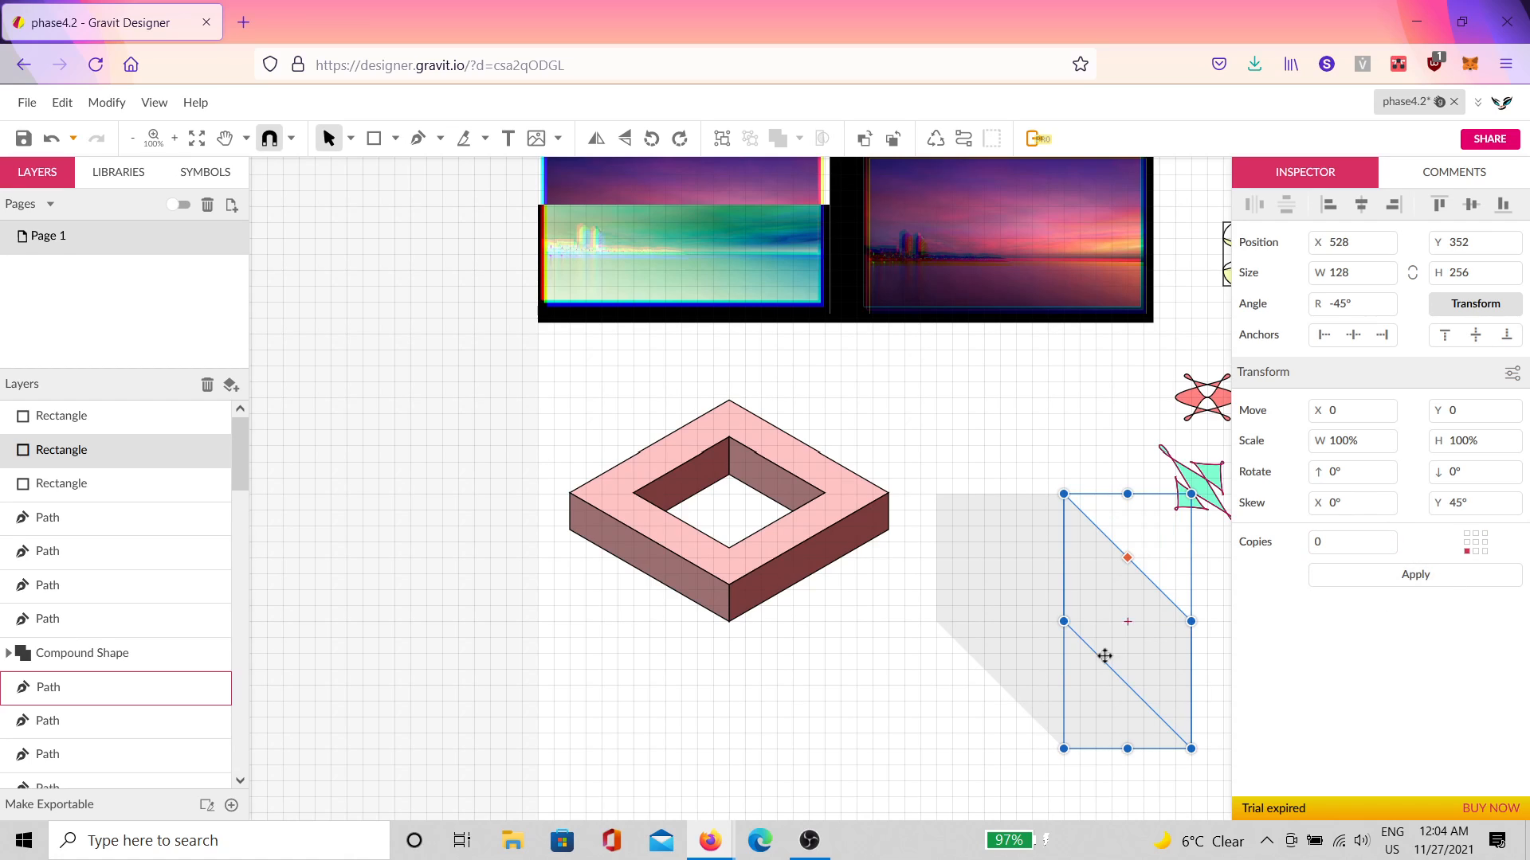
{"action": "left_click", "coordinate": [932, 711]}
{"action": "left_click_drag", "start_coordinate": [930, 693], "coordinate": [764, 634]}
{"action": "left_click_drag", "start_coordinate": [999, 741], "coordinate": [811, 502]}
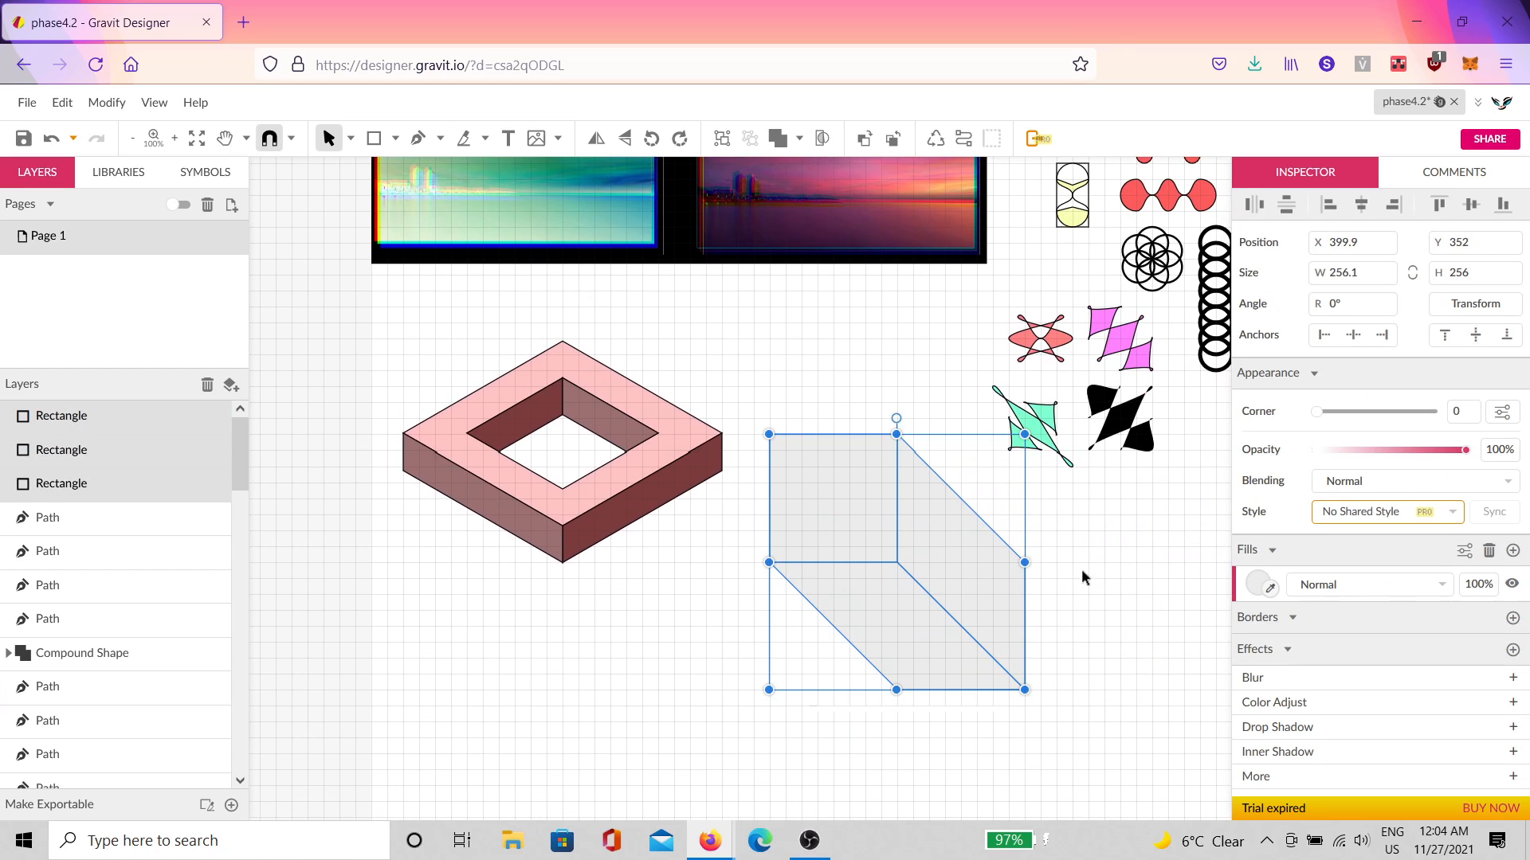
Step: Give the selected faces a 10 px black outline, centred on the edges, with rounded joins
{"action": "left_click", "coordinate": [1512, 618]}
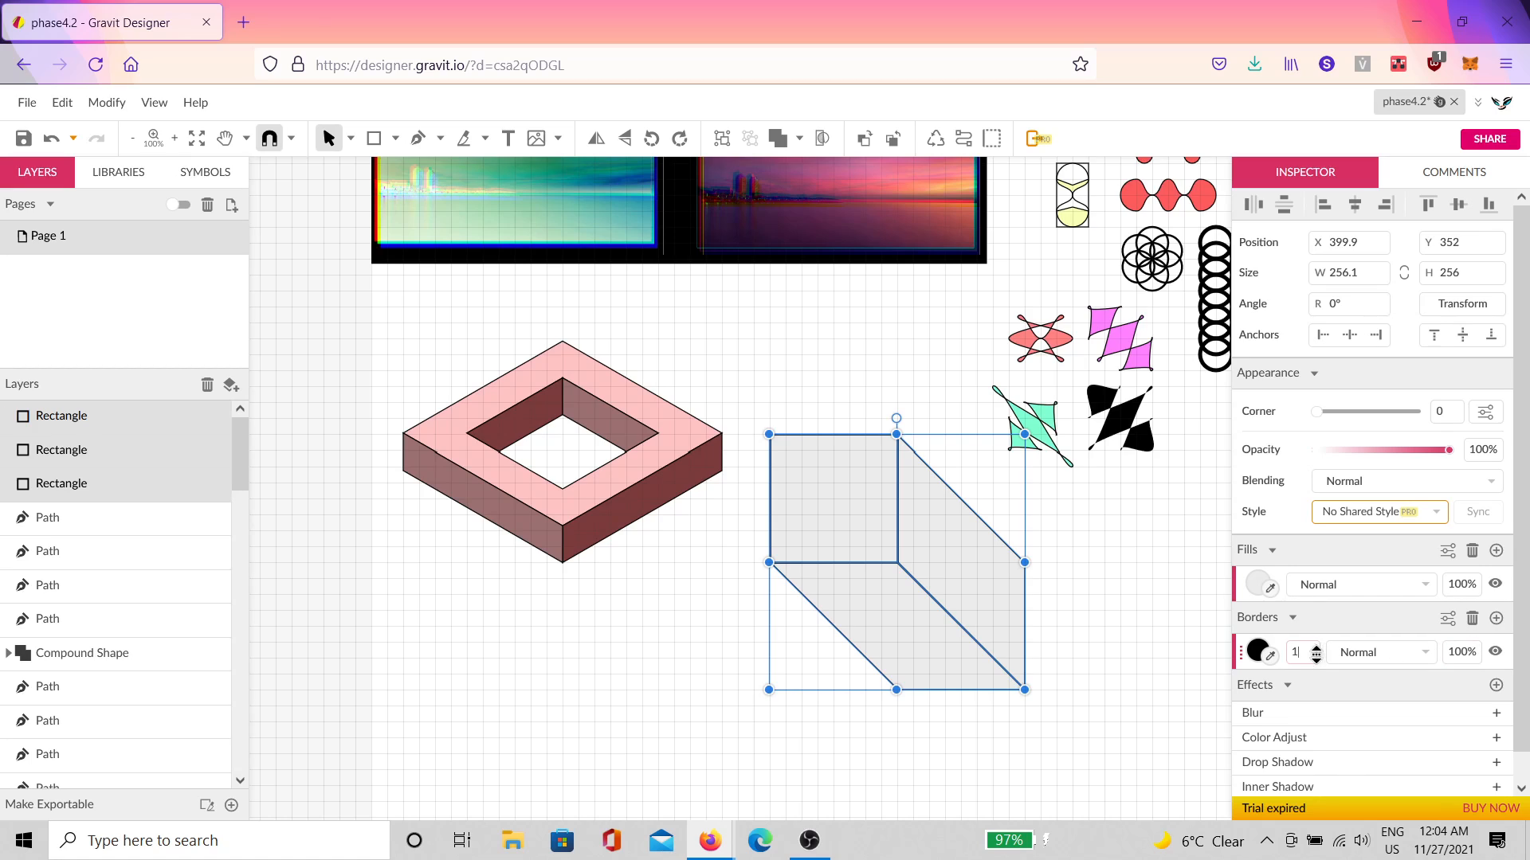
{"action": "type", "text": "0"}
{"action": "left_click", "coordinate": [1447, 618]}
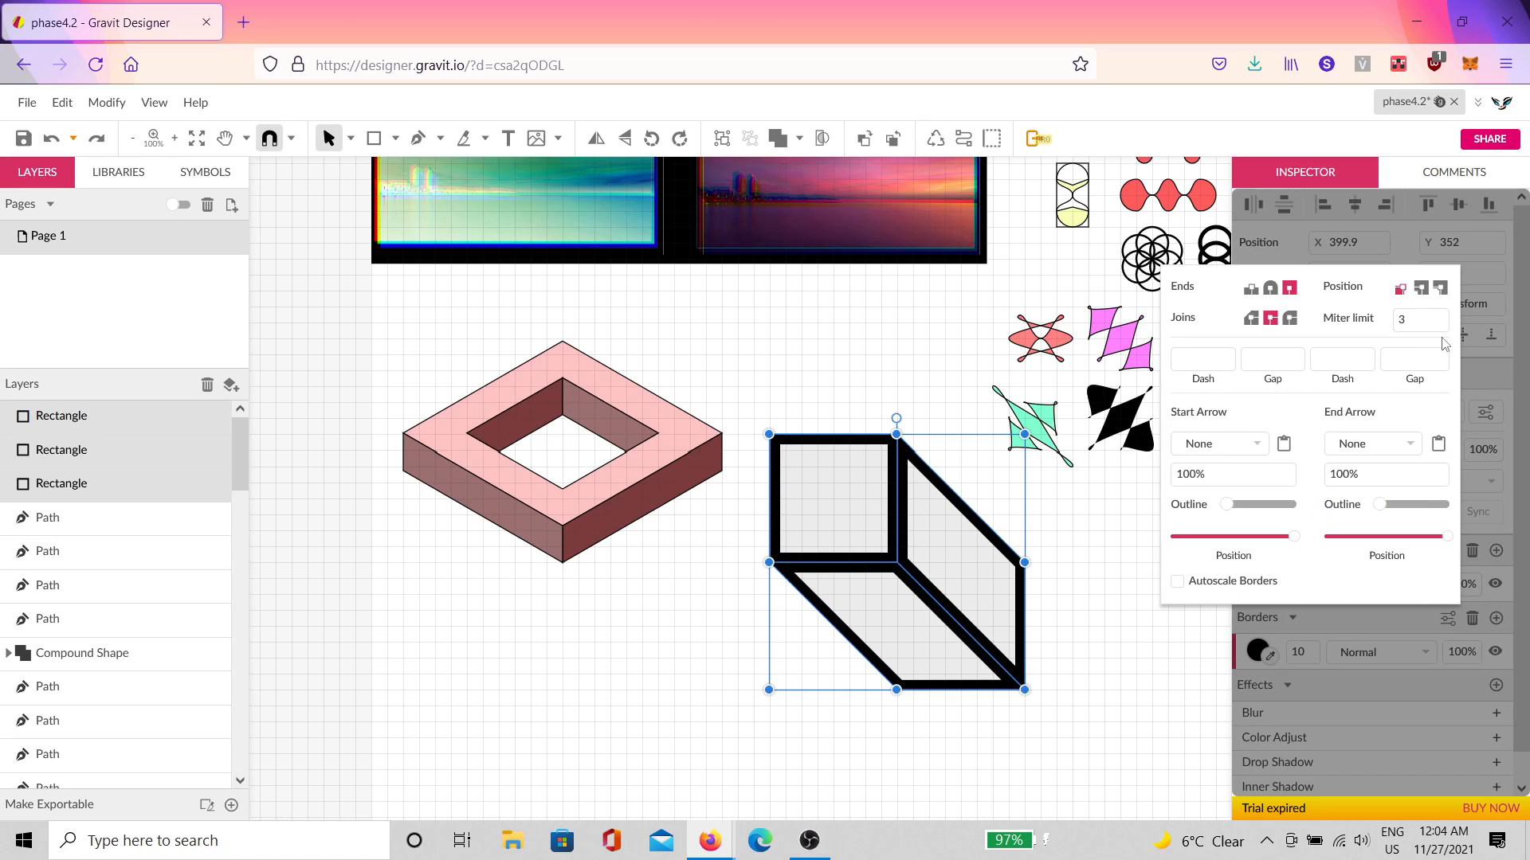
{"action": "left_click", "coordinate": [1421, 287]}
{"action": "left_click", "coordinate": [1262, 663]}
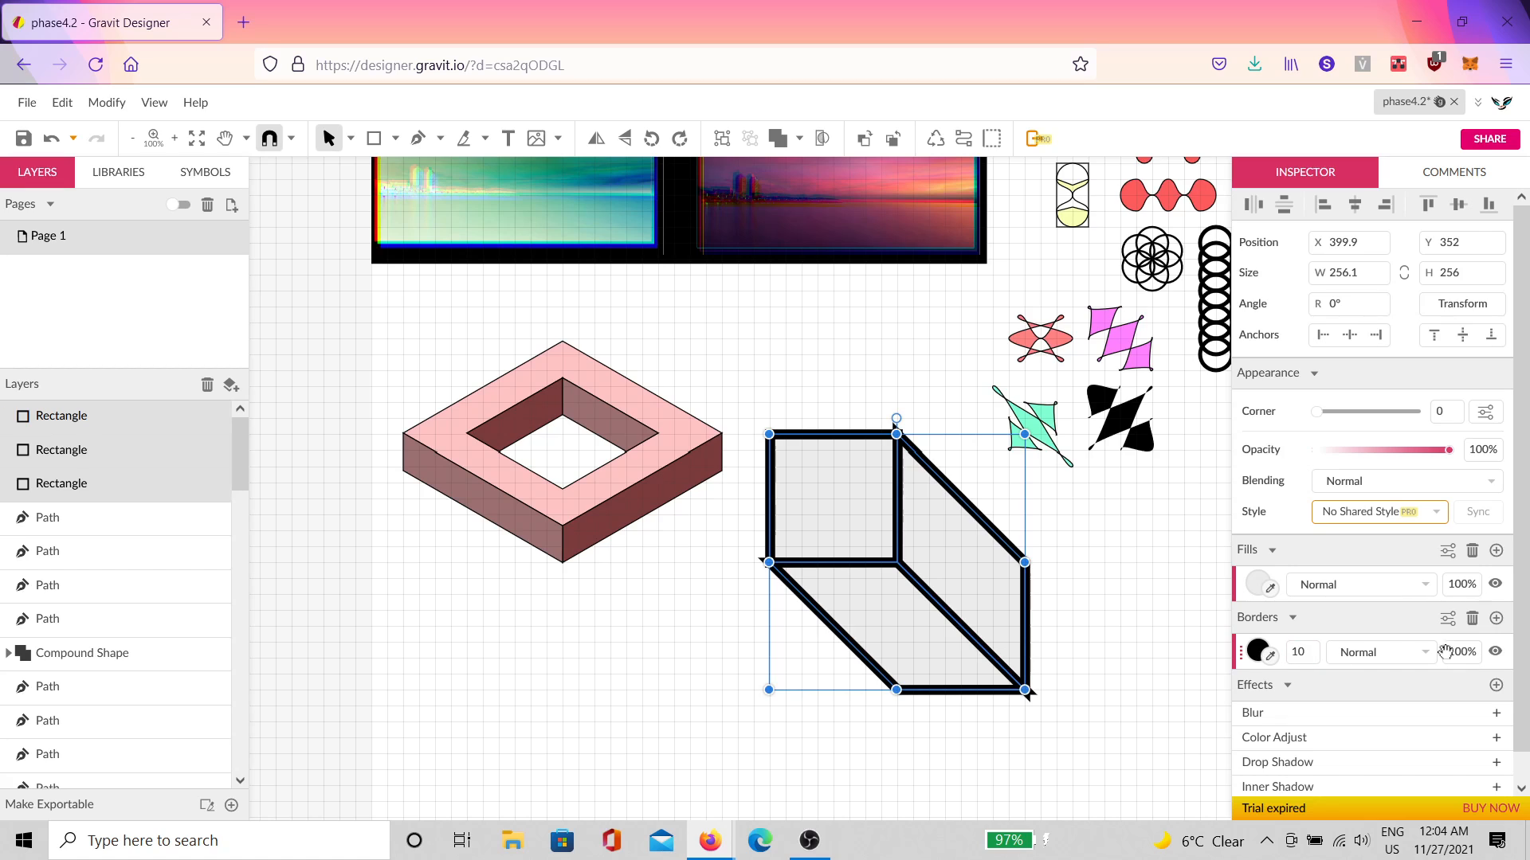
{"action": "scroll", "coordinate": [883, 417], "scroll_direction": "up", "scroll_amount": 4}
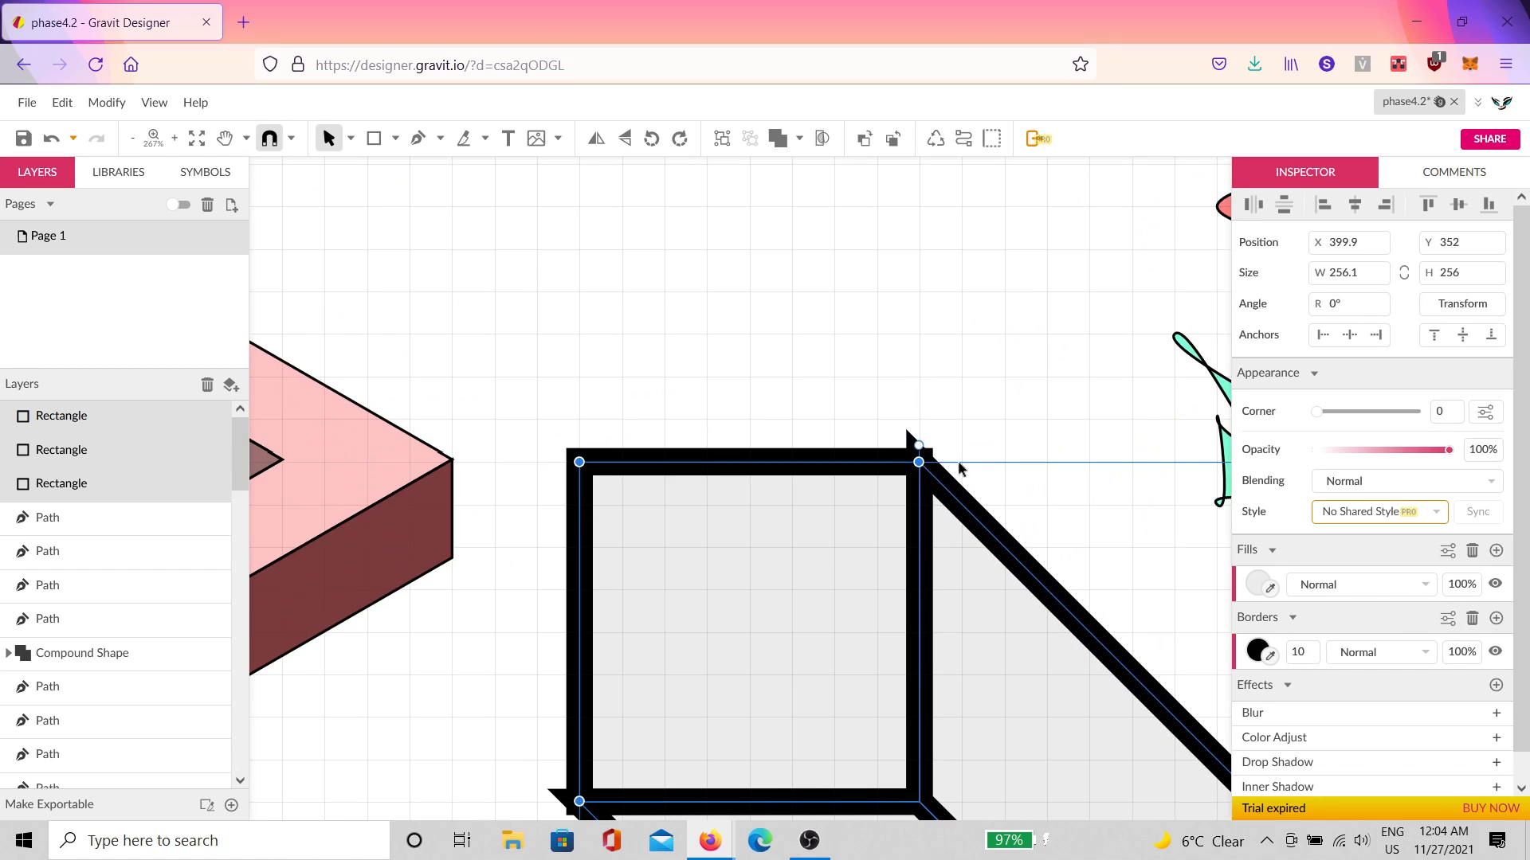
{"action": "left_click", "coordinate": [1448, 618]}
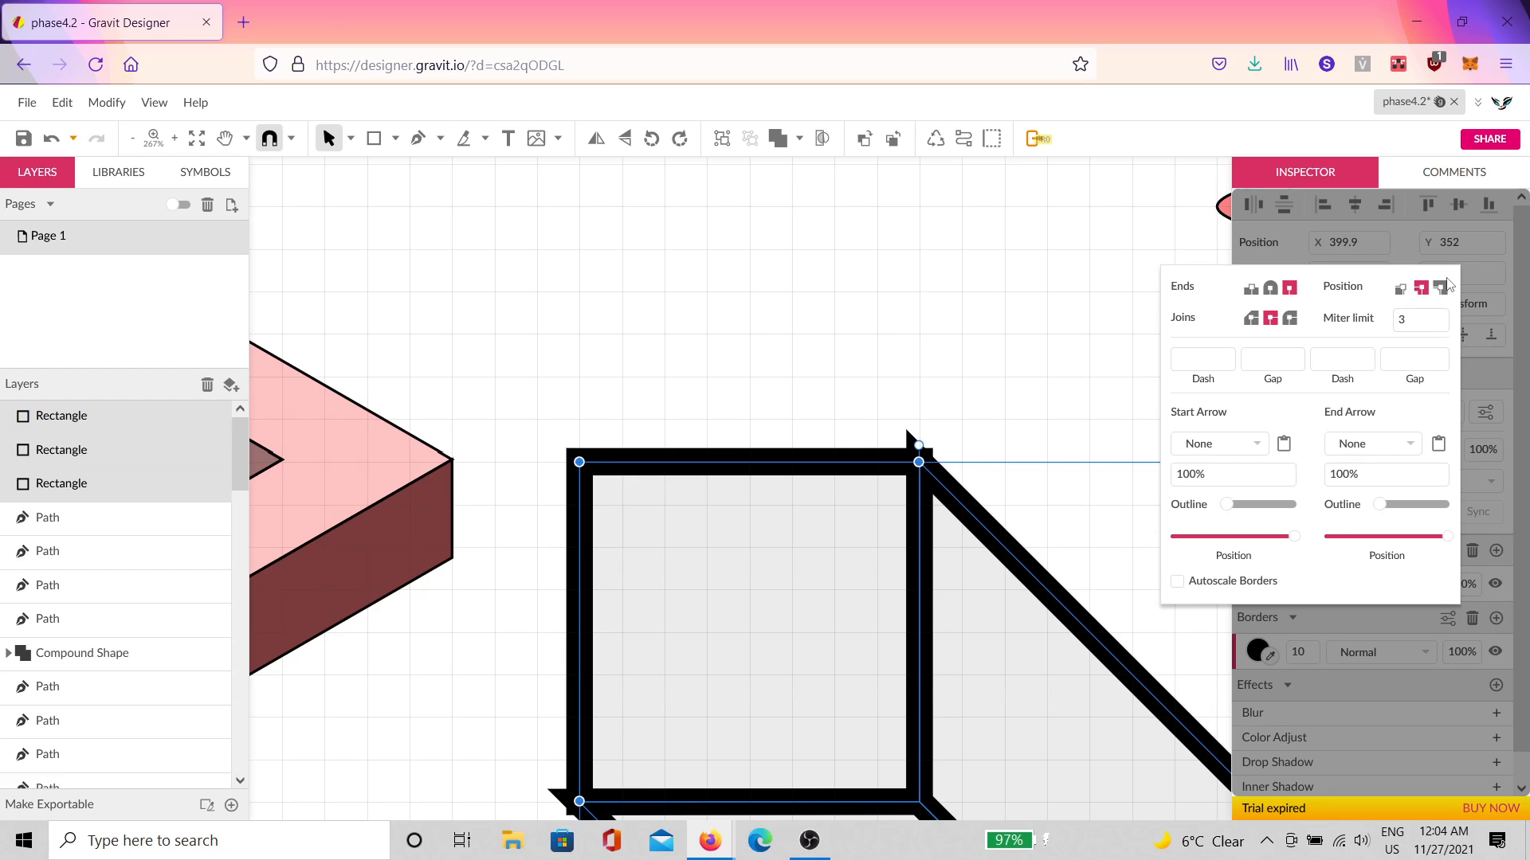
{"action": "left_click", "coordinate": [1288, 320]}
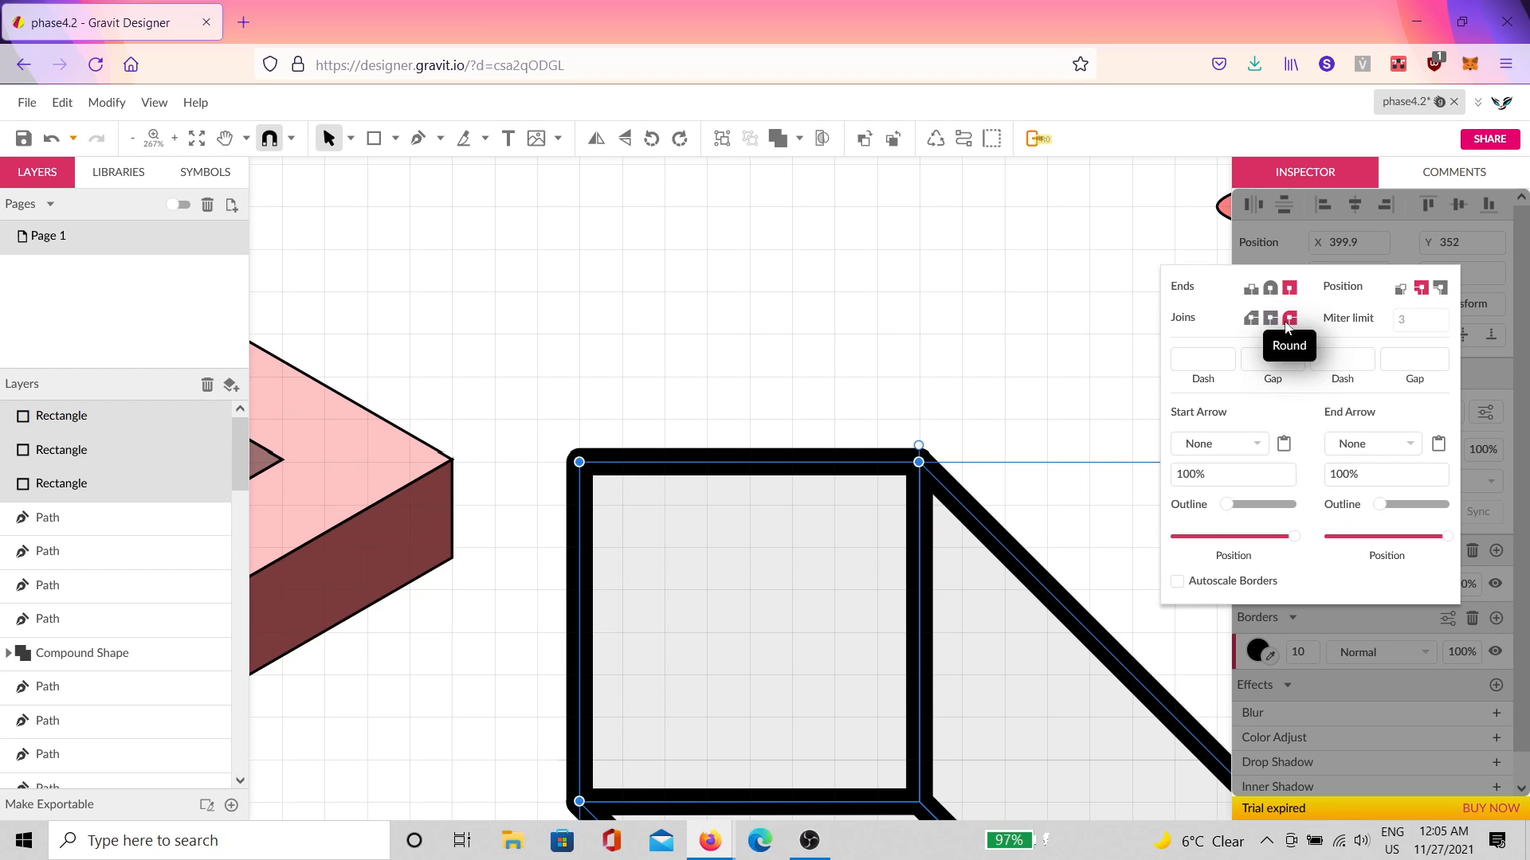
{"action": "left_click", "coordinate": [1005, 408]}
Step: Fill the front square red and the diagonal side face yellow
{"action": "left_click", "coordinate": [820, 514]}
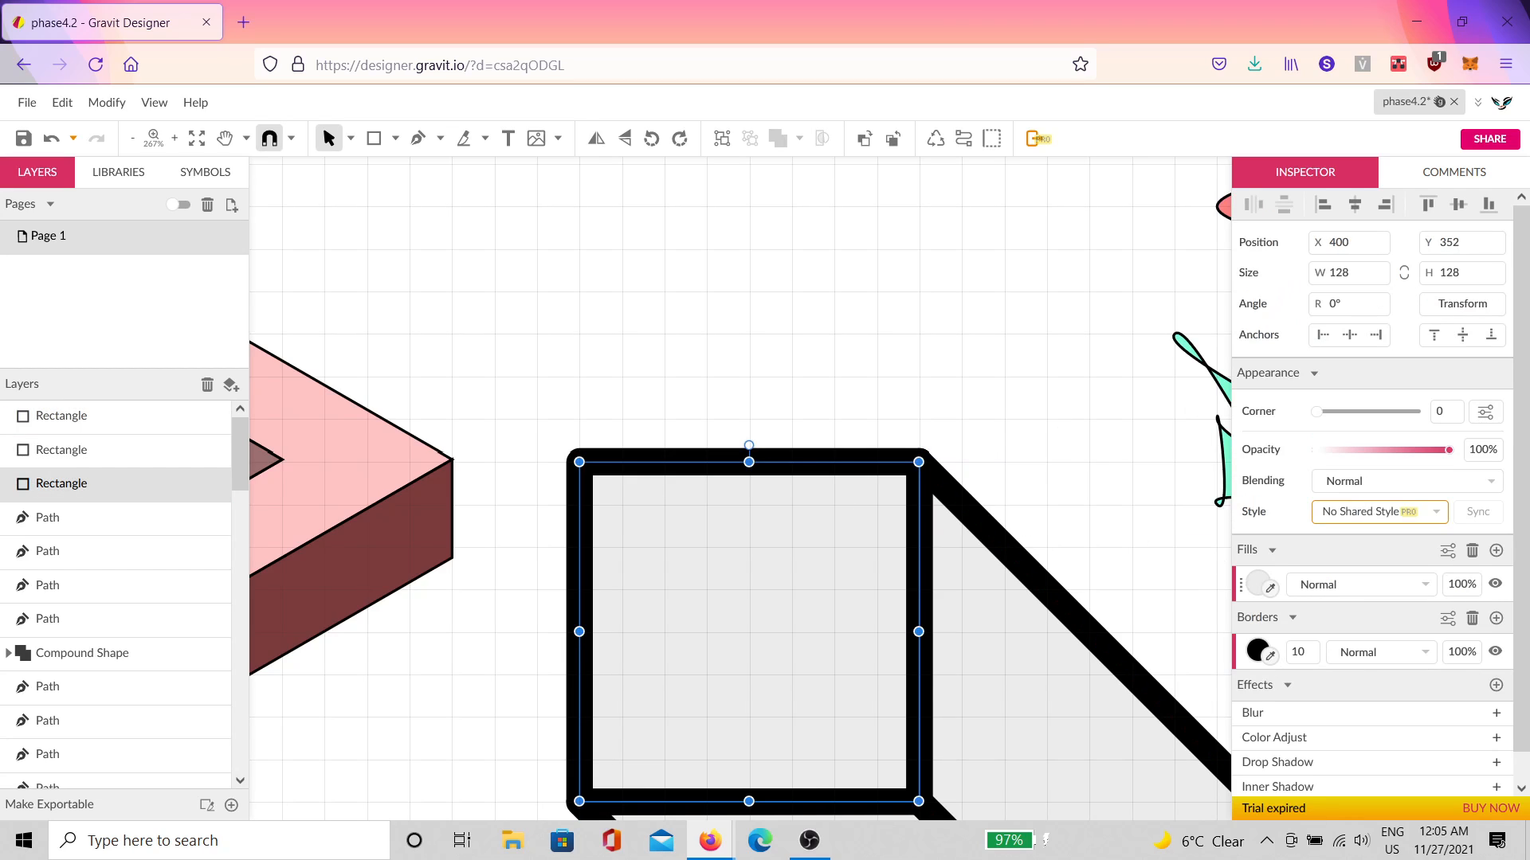
{"action": "left_click", "coordinate": [1256, 587]}
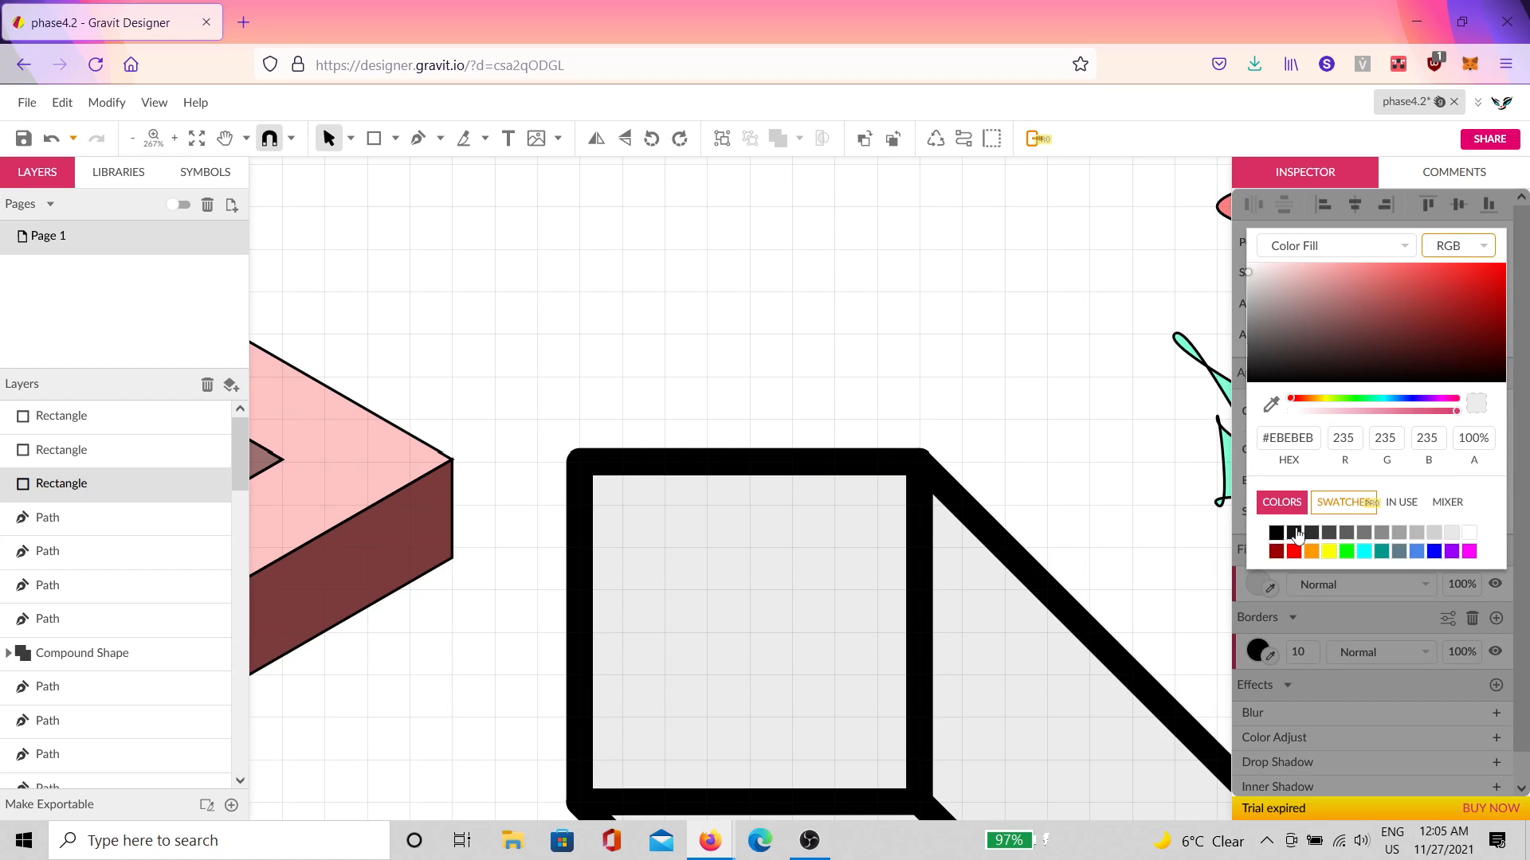
{"action": "left_click", "coordinate": [1294, 551]}
{"action": "scroll", "coordinate": [1015, 505], "scroll_direction": "down", "scroll_amount": 3}
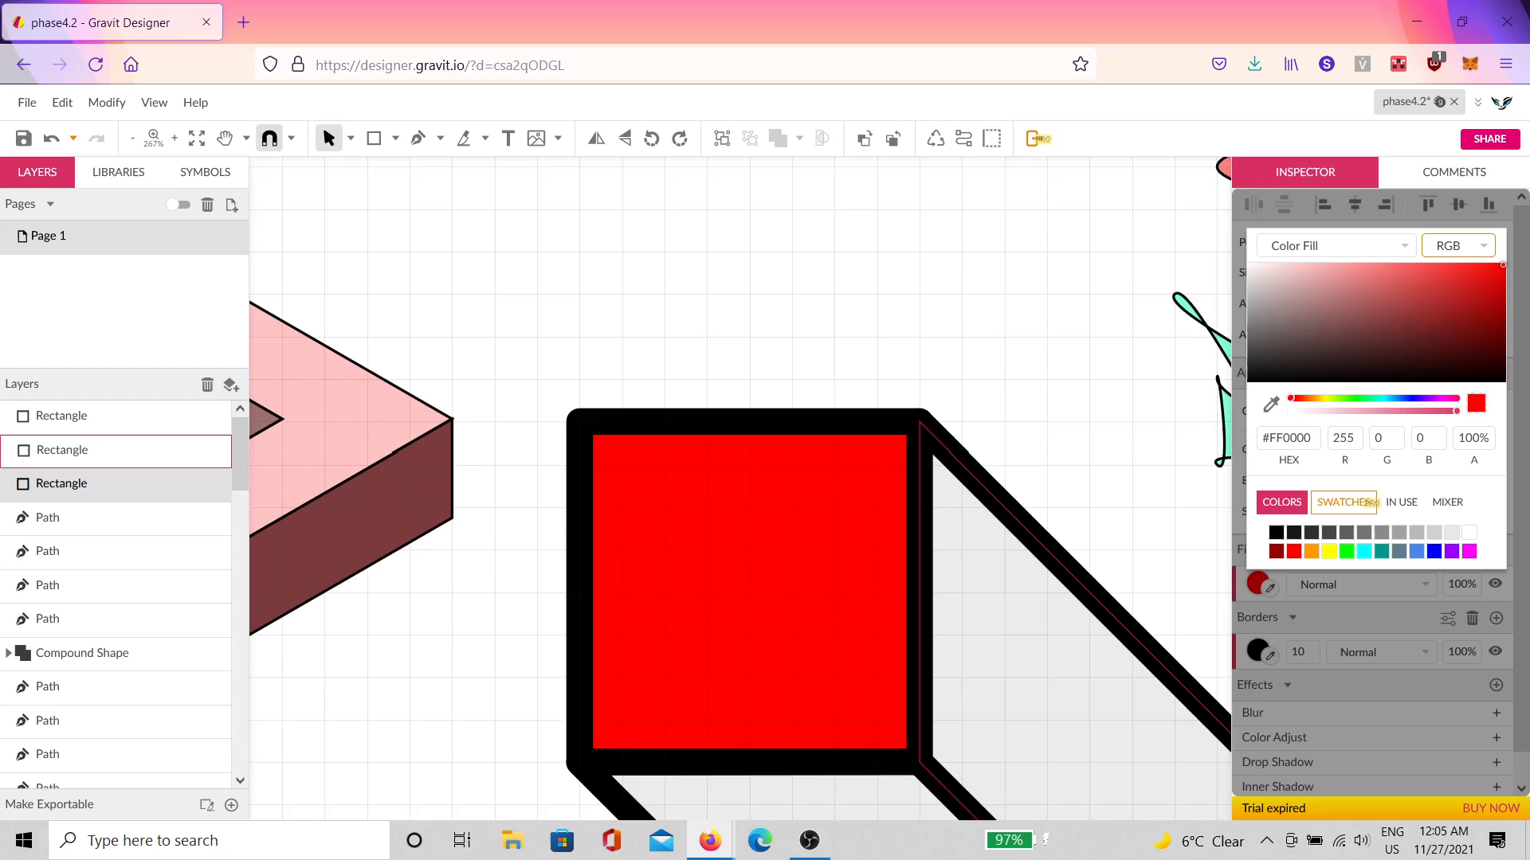
{"action": "left_click", "coordinate": [1015, 505]}
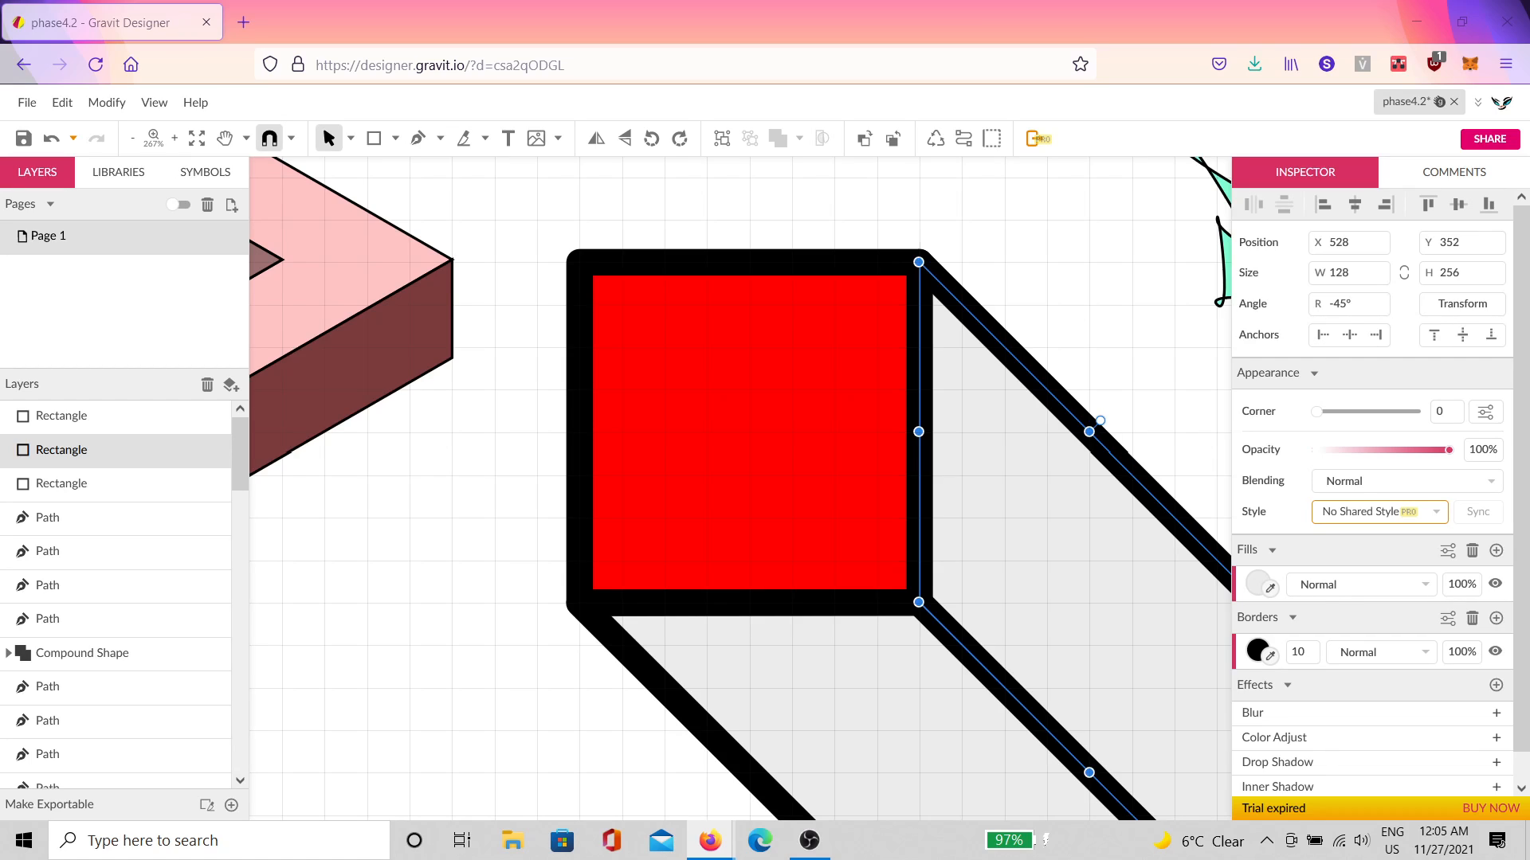
{"action": "left_click", "coordinate": [1259, 585]}
{"action": "left_click", "coordinate": [1311, 545]}
{"action": "left_click", "coordinate": [1071, 304]}
Step: Recolour the front square cyan, fill the bottom face magenta, and zoom back to 100%
{"action": "left_click", "coordinate": [840, 420]}
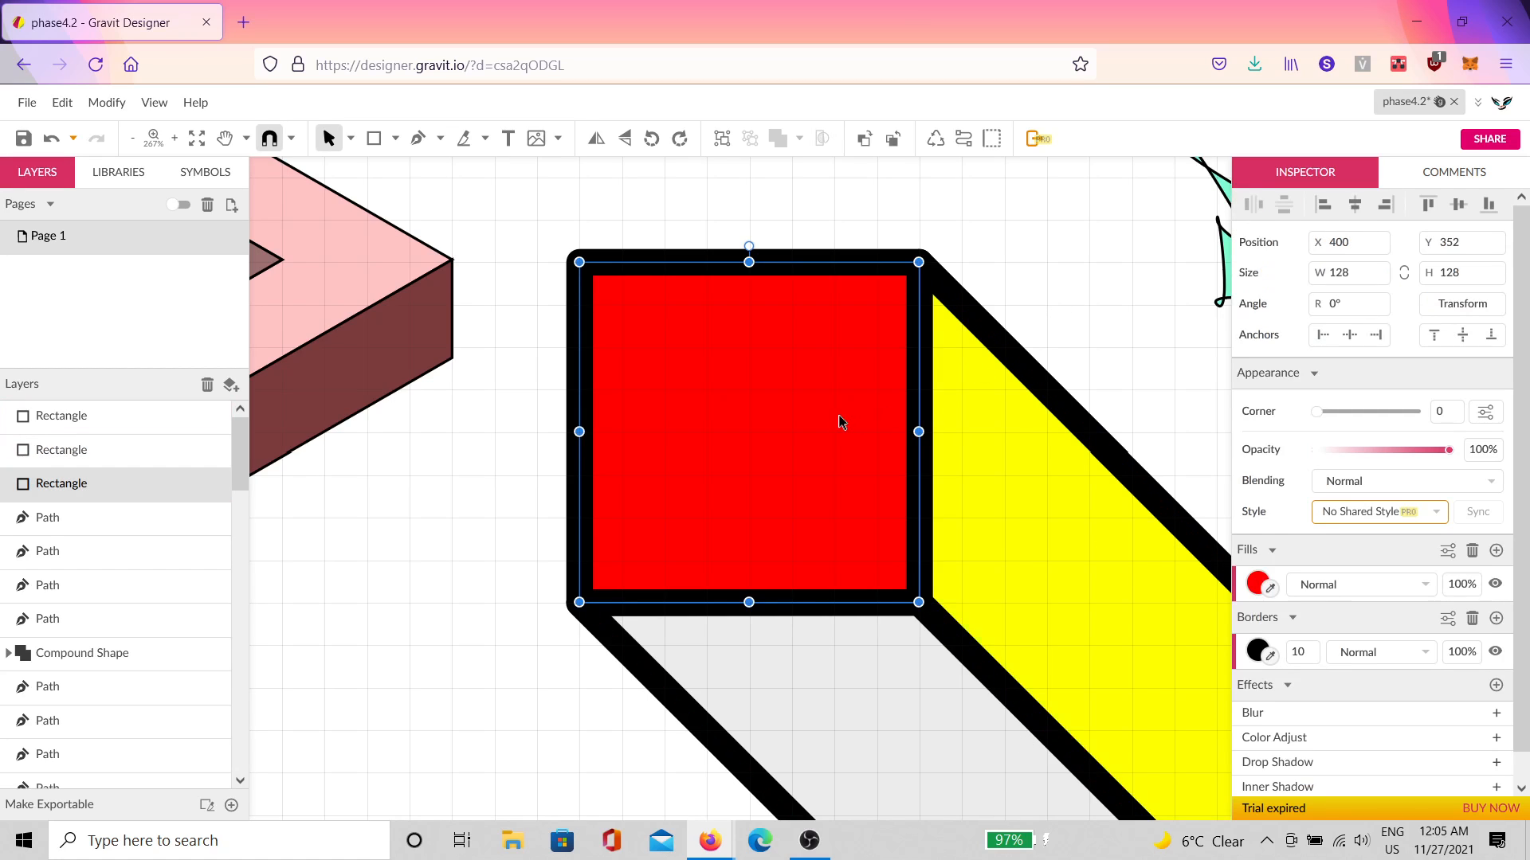
{"action": "left_click", "coordinate": [1257, 584]}
{"action": "left_click", "coordinate": [1364, 551]}
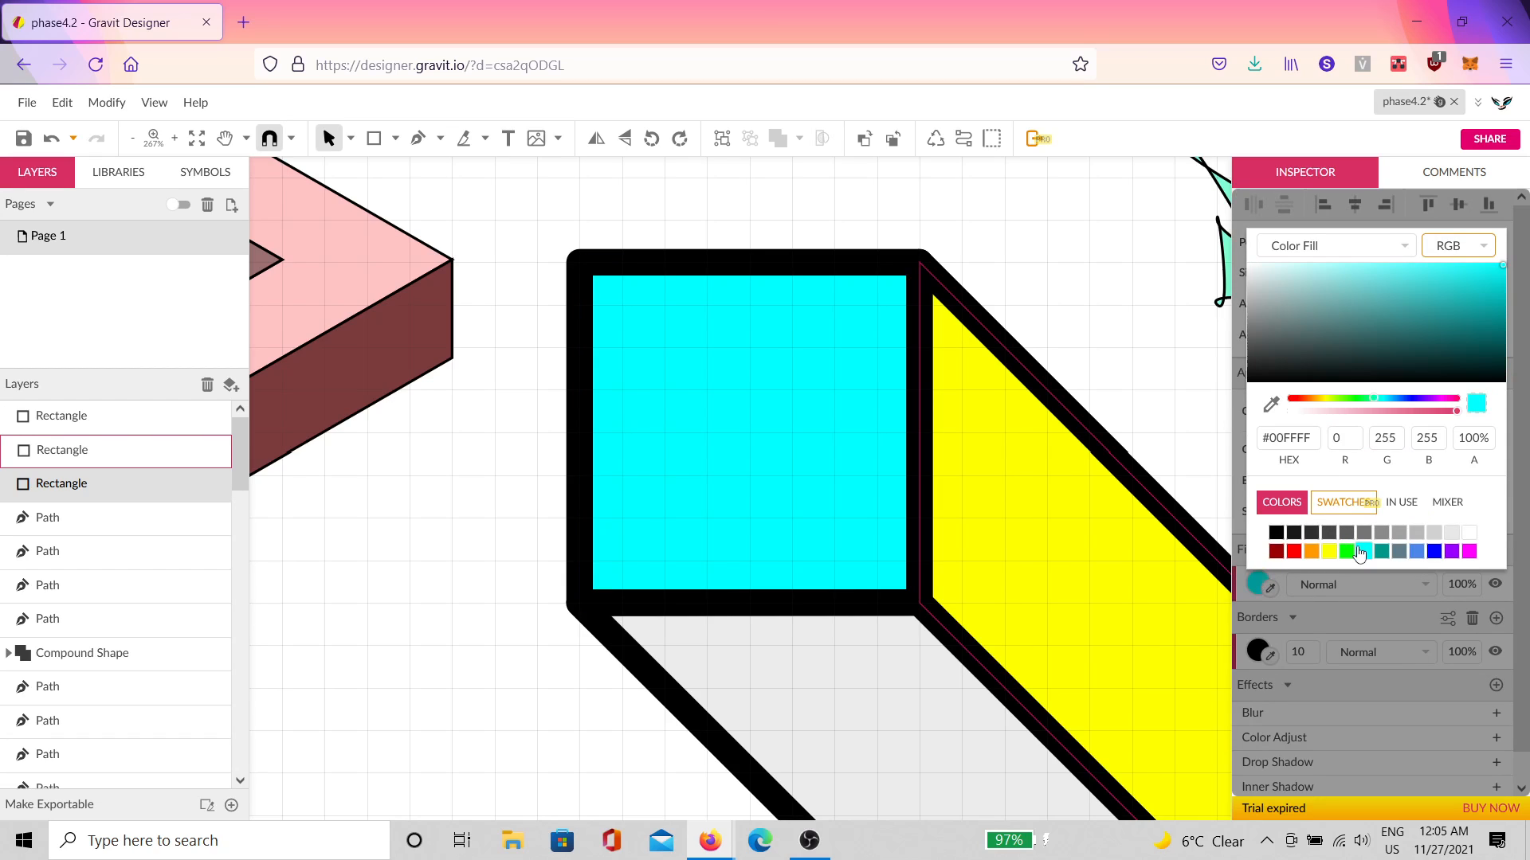
{"action": "left_click", "coordinate": [998, 692]}
{"action": "left_click", "coordinate": [1262, 590]}
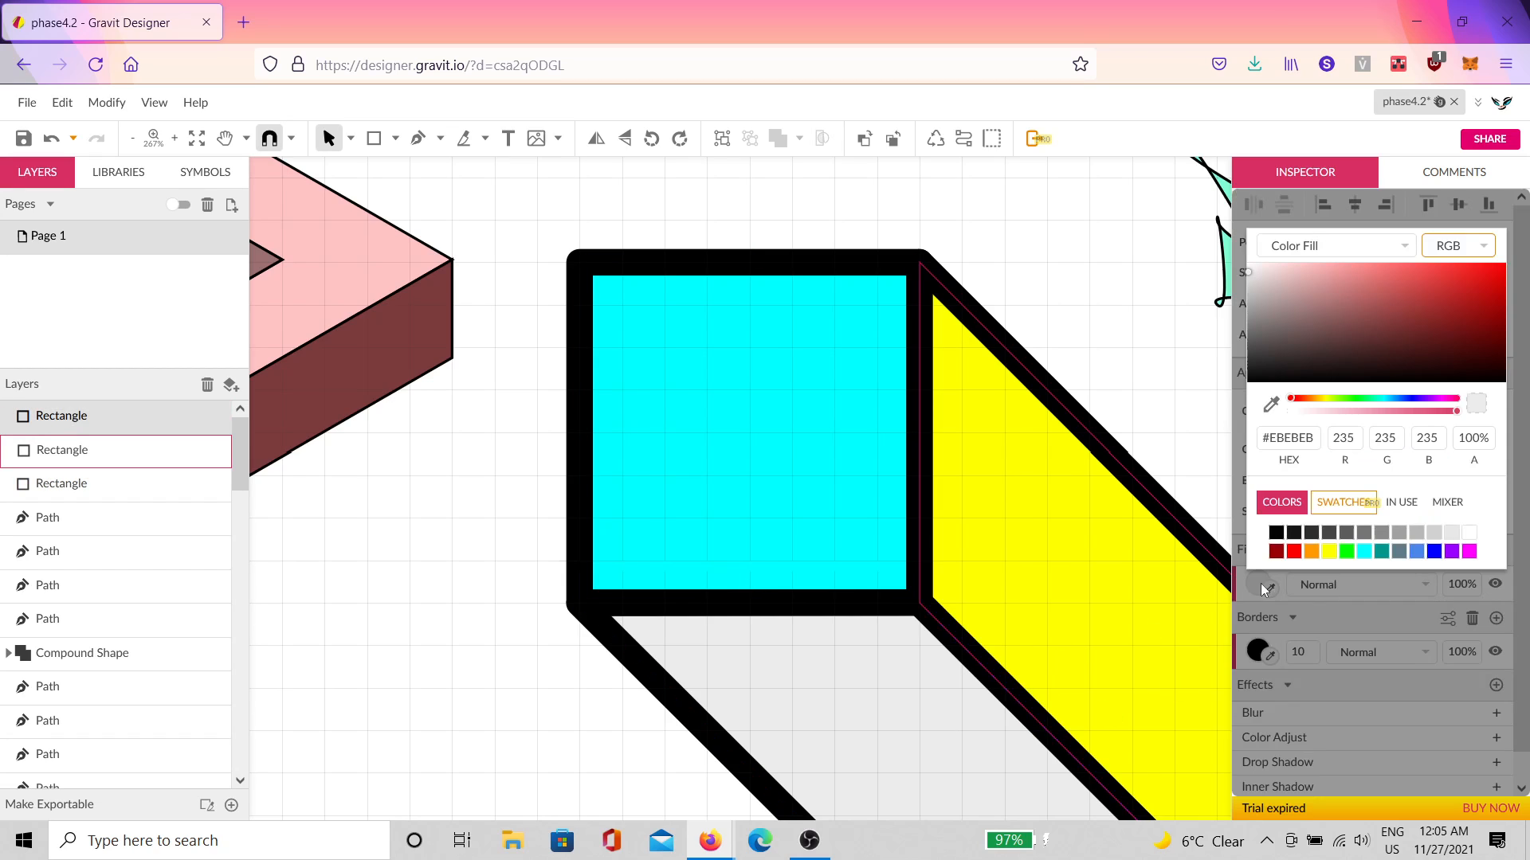
{"action": "left_click", "coordinate": [1468, 551]}
{"action": "left_click", "coordinate": [1069, 341]}
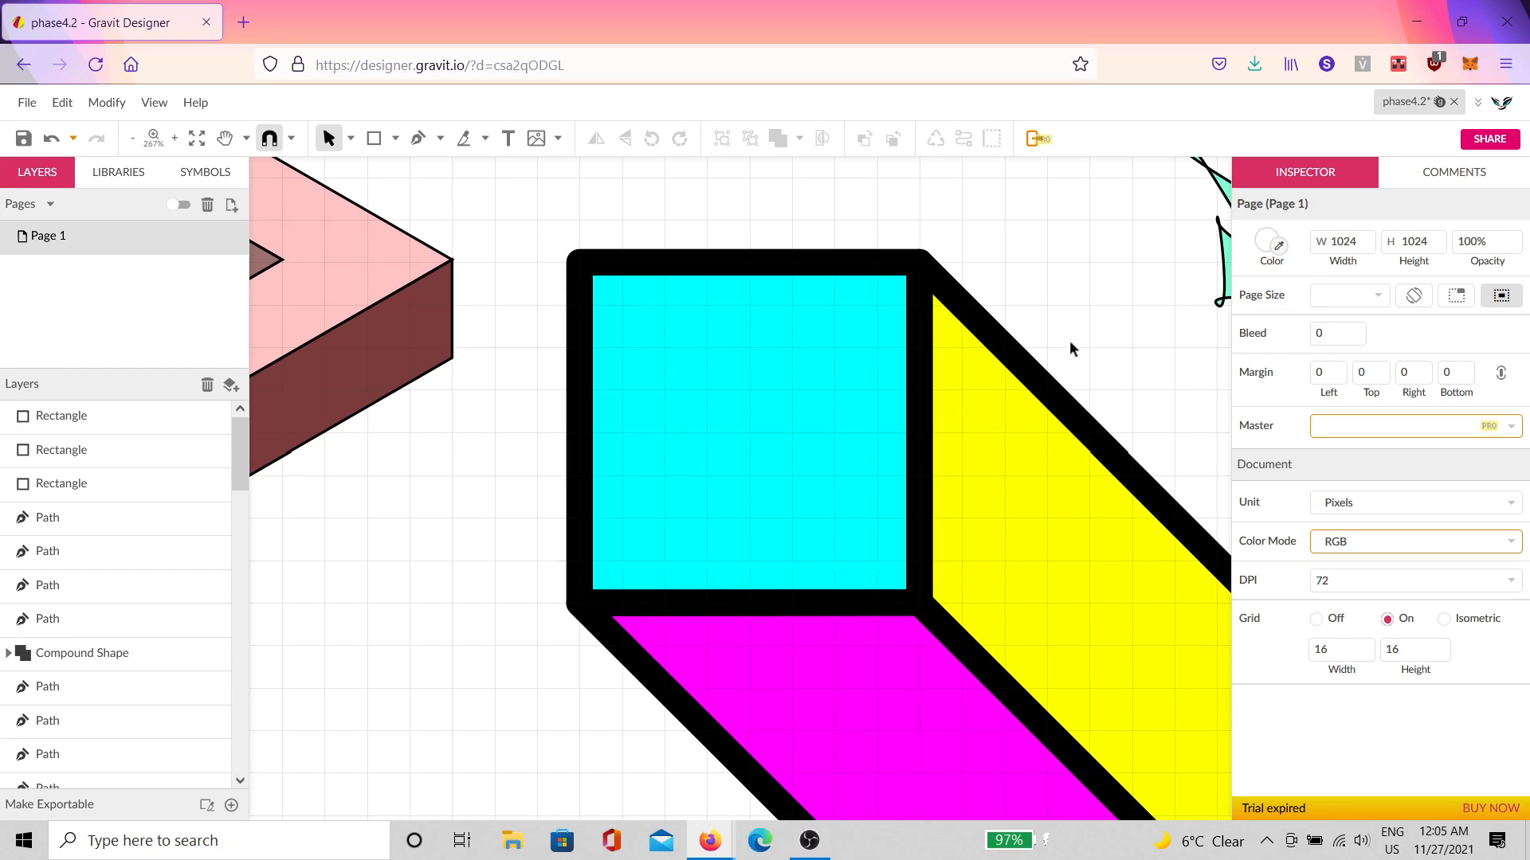
{"action": "key", "text": "ctrl+1"}
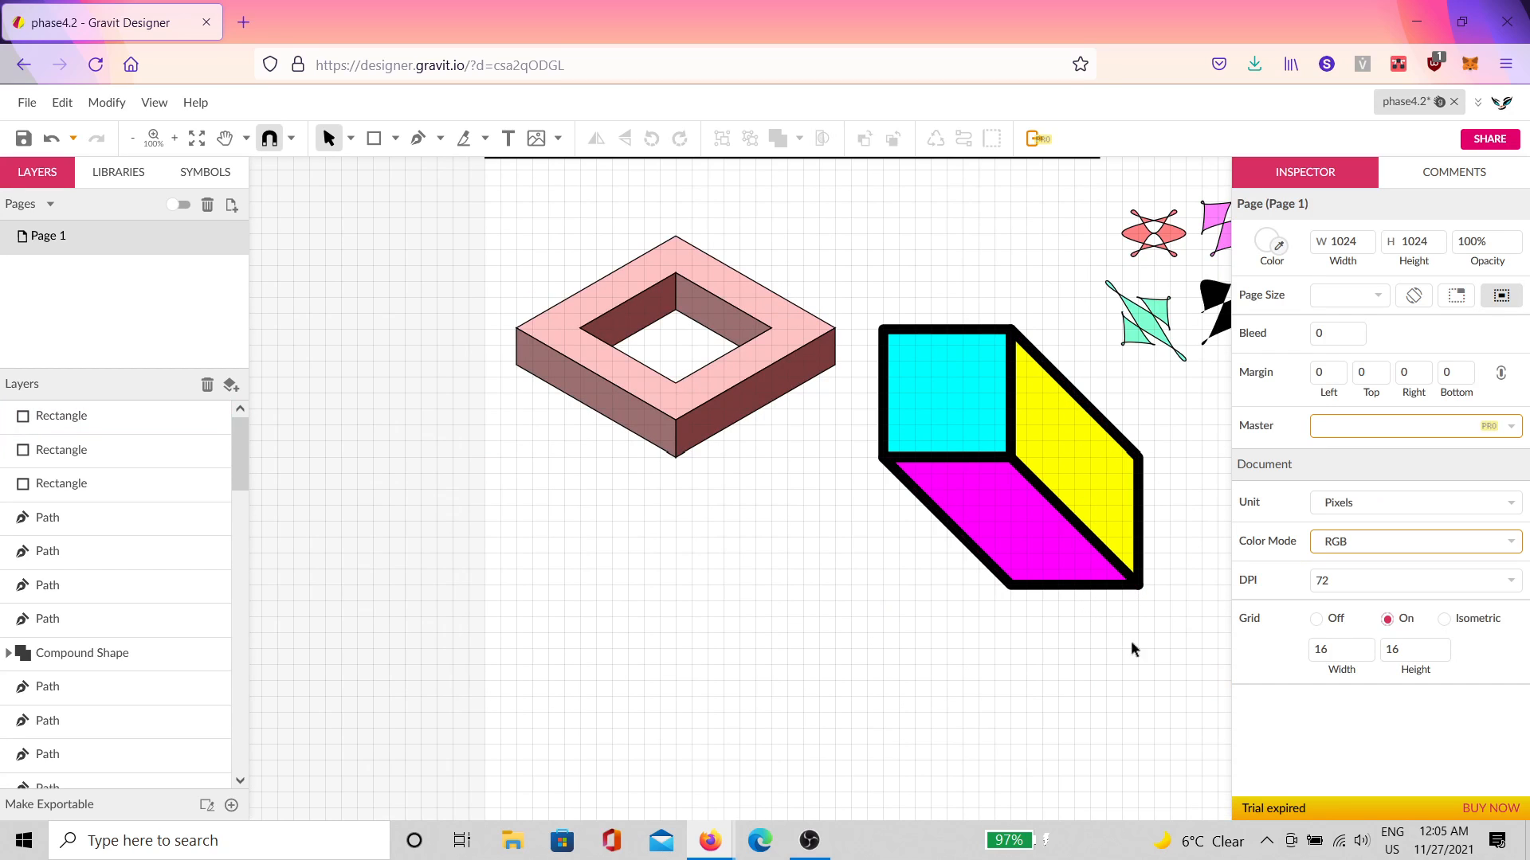
Step: Duplicate the three cube faces with Ctrl+D, rotate the copy around, and bring it to the front
{"action": "left_click_drag", "start_coordinate": [1132, 643], "coordinate": [962, 402]}
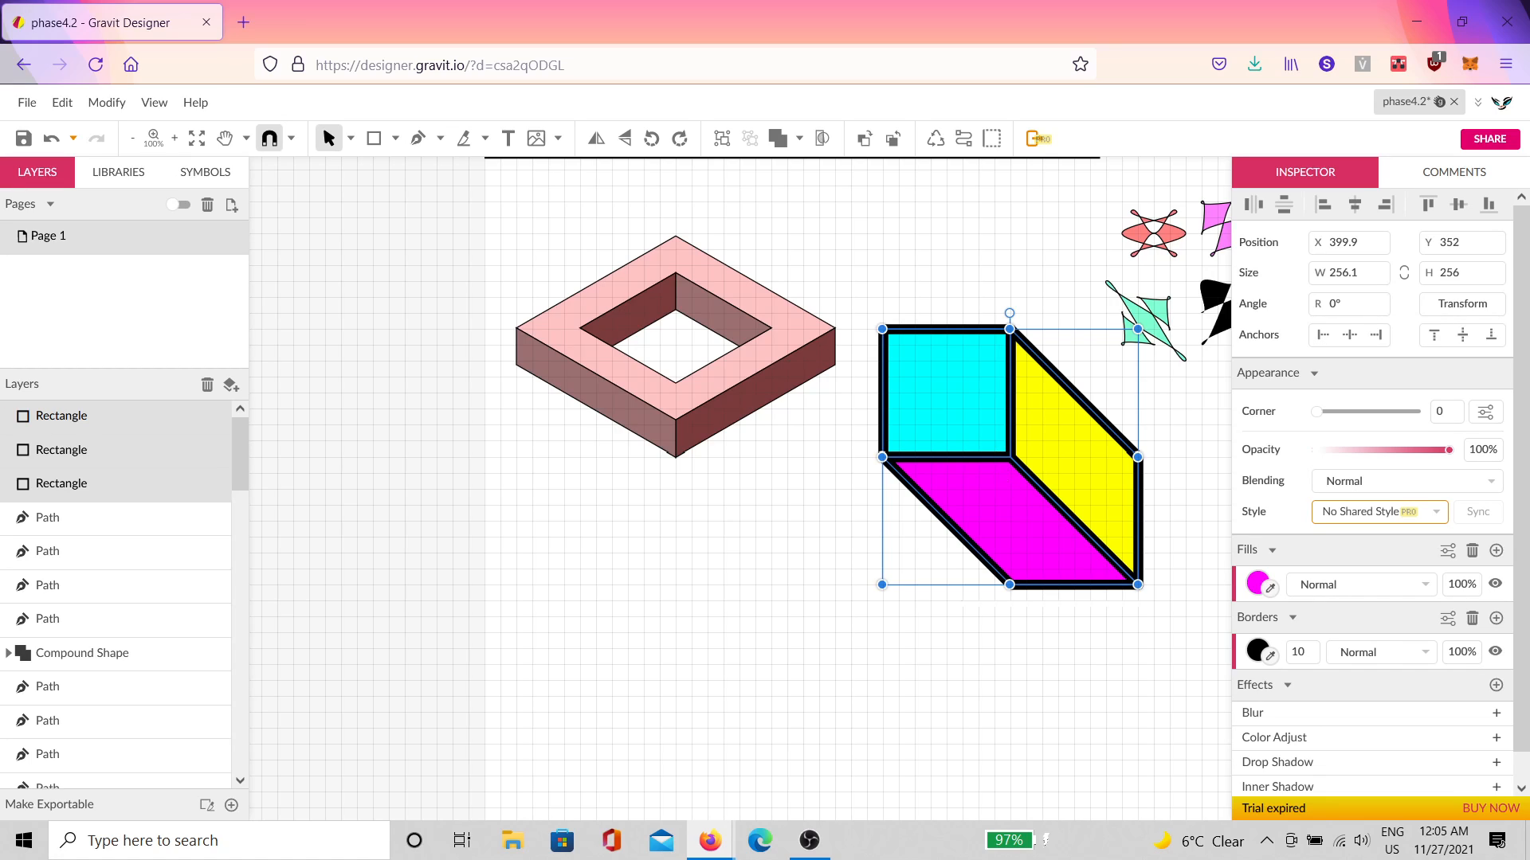
{"action": "key", "text": "ctrl+d"}
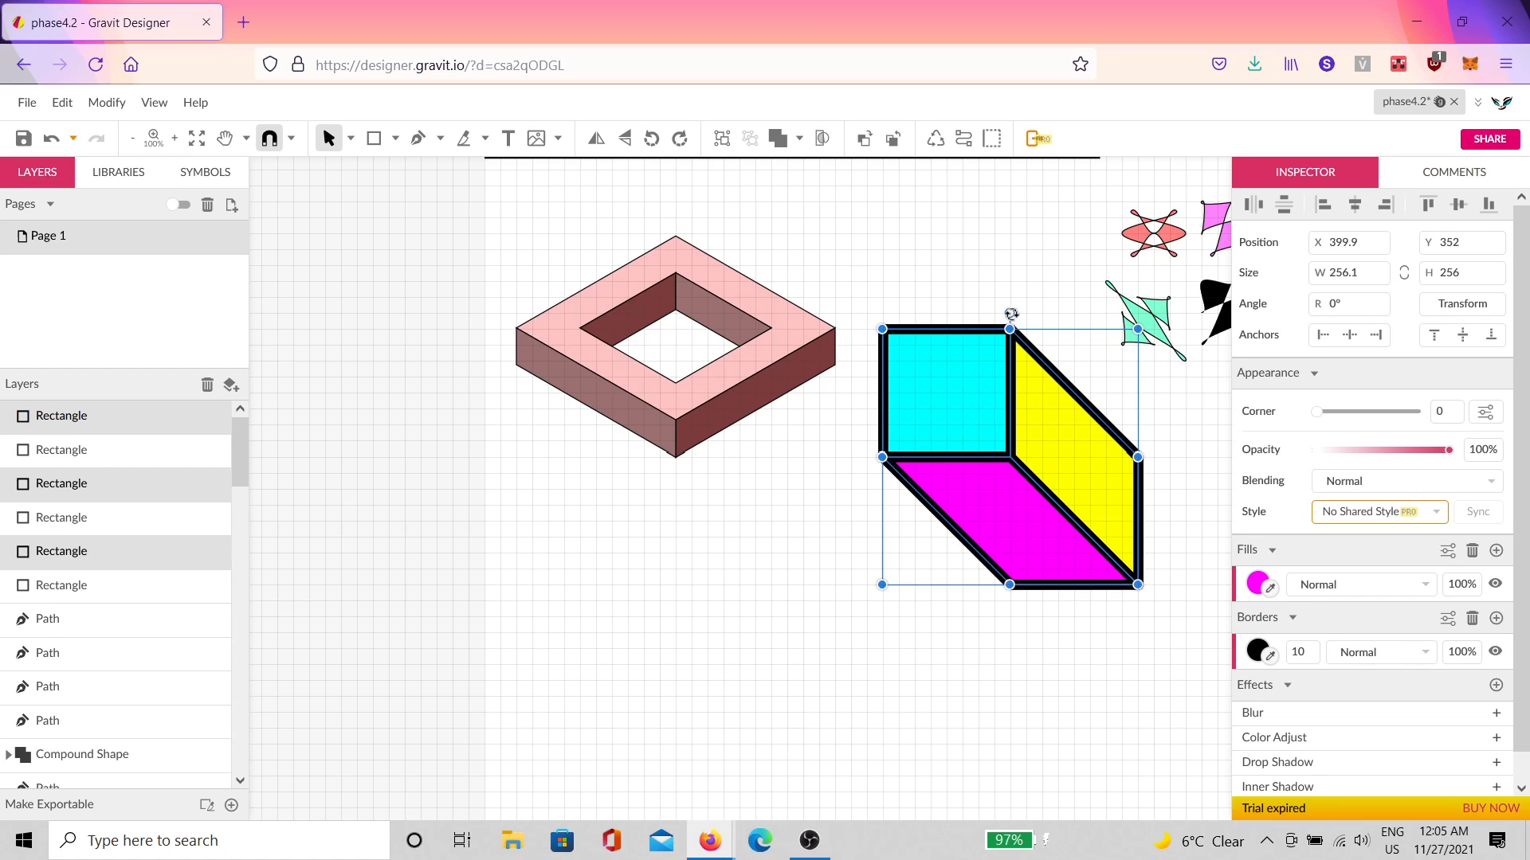
{"action": "left_click_drag", "start_coordinate": [1011, 314], "coordinate": [1007, 701]}
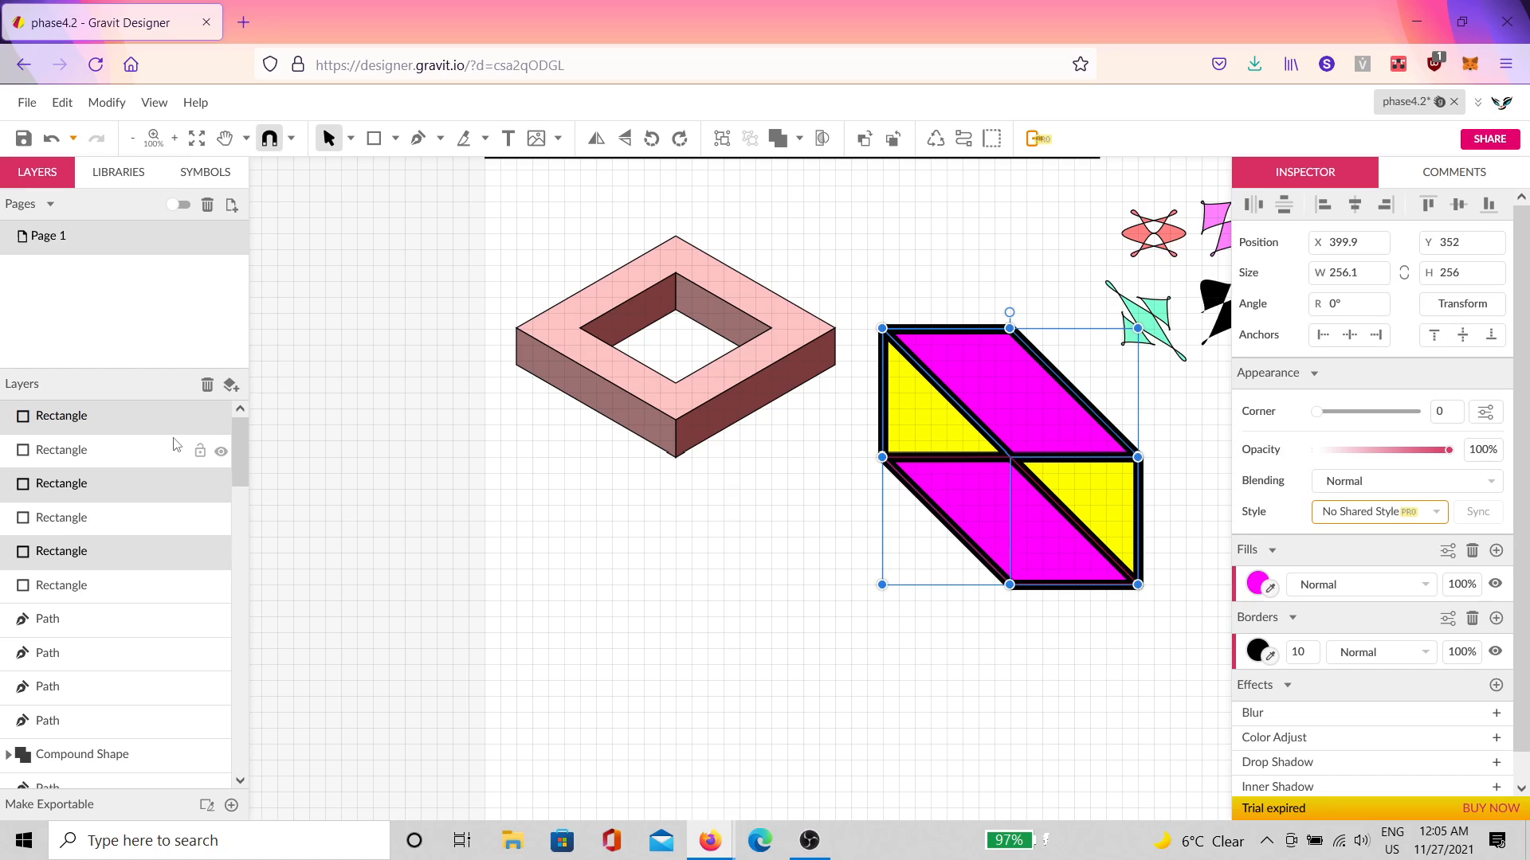
{"action": "key", "text": "ctrl+shift+Up"}
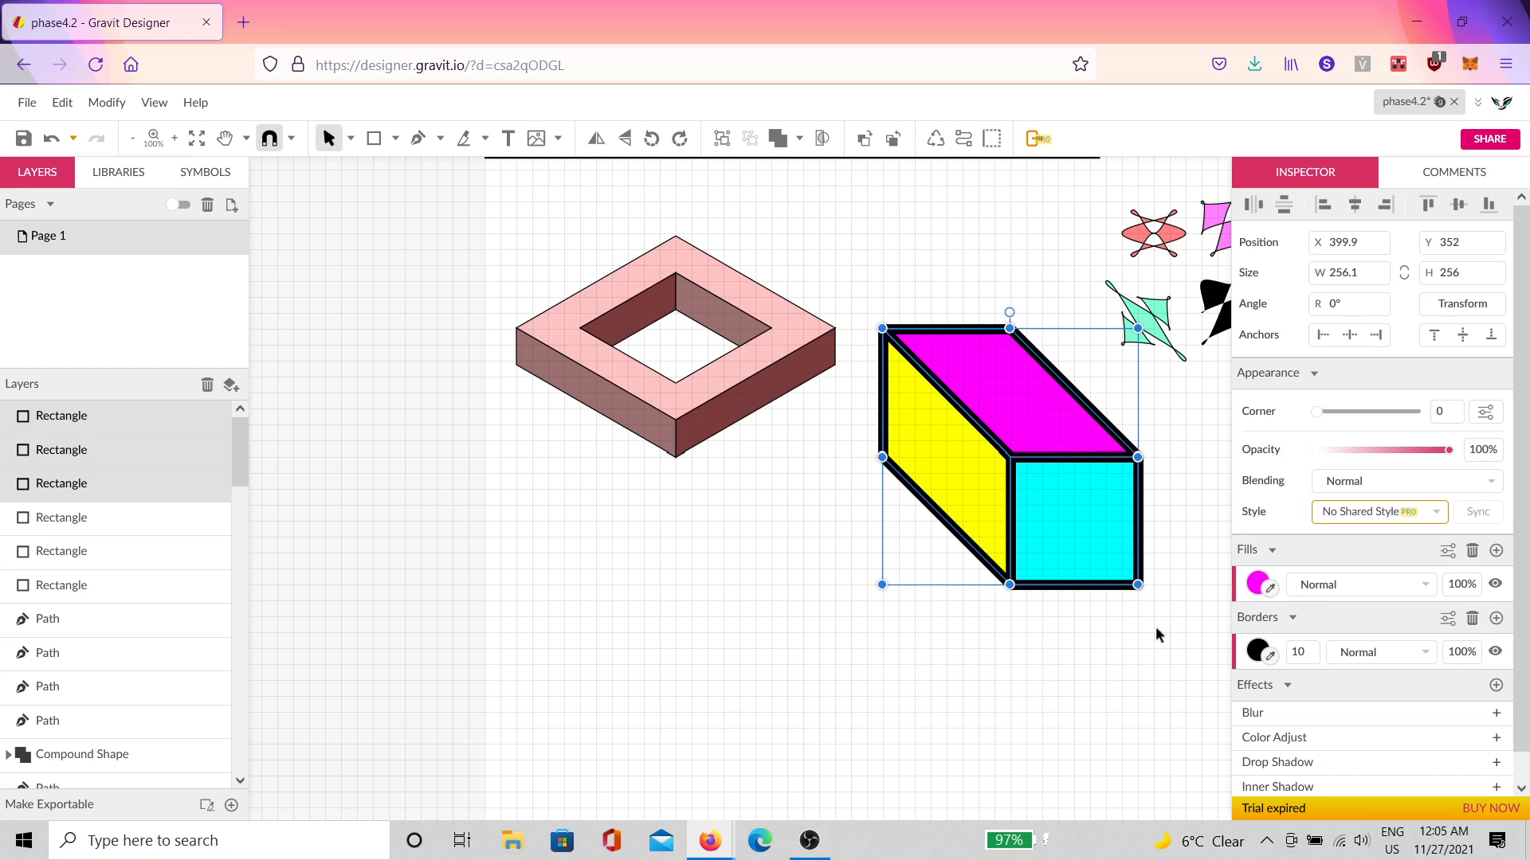
{"action": "left_click", "coordinate": [797, 667]}
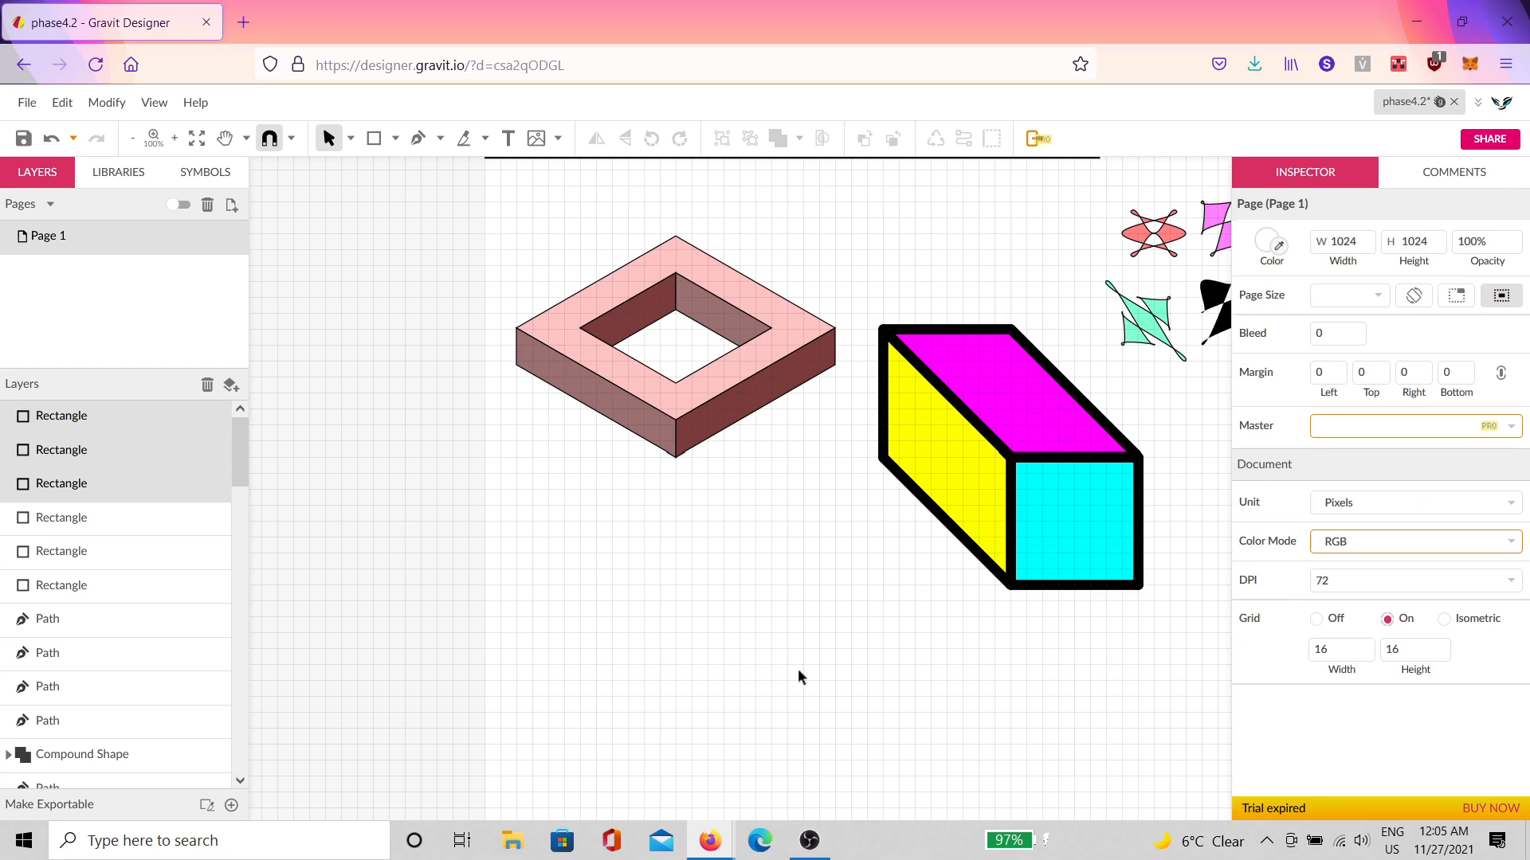
Step: Turn the cyan front face red and the magenta top face green
{"action": "left_click", "coordinate": [1028, 550]}
{"action": "left_click", "coordinate": [1259, 584]}
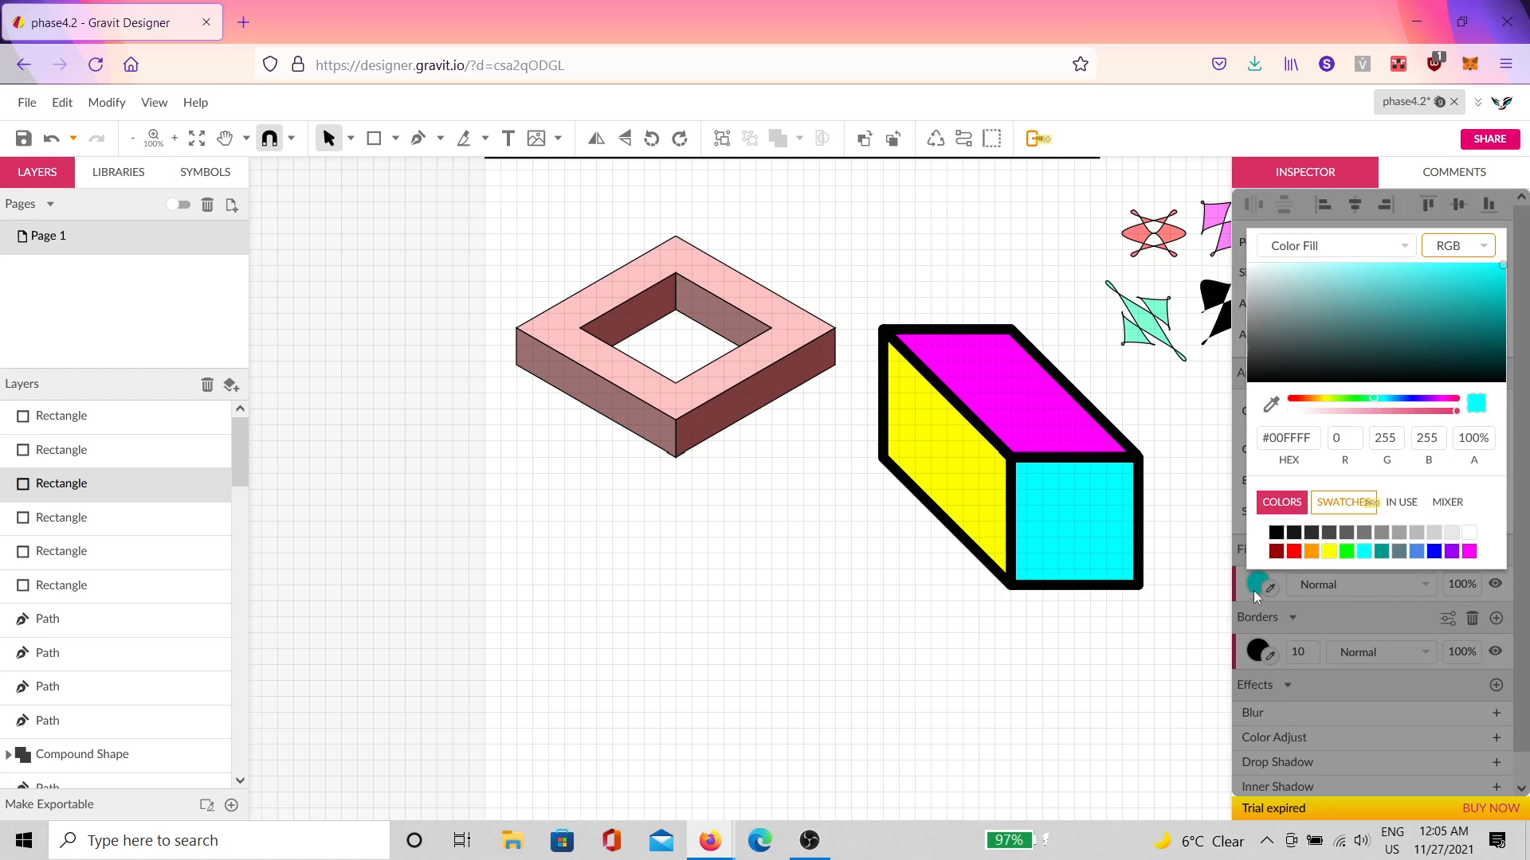
{"action": "left_click", "coordinate": [1293, 550]}
{"action": "left_click", "coordinate": [1043, 446]}
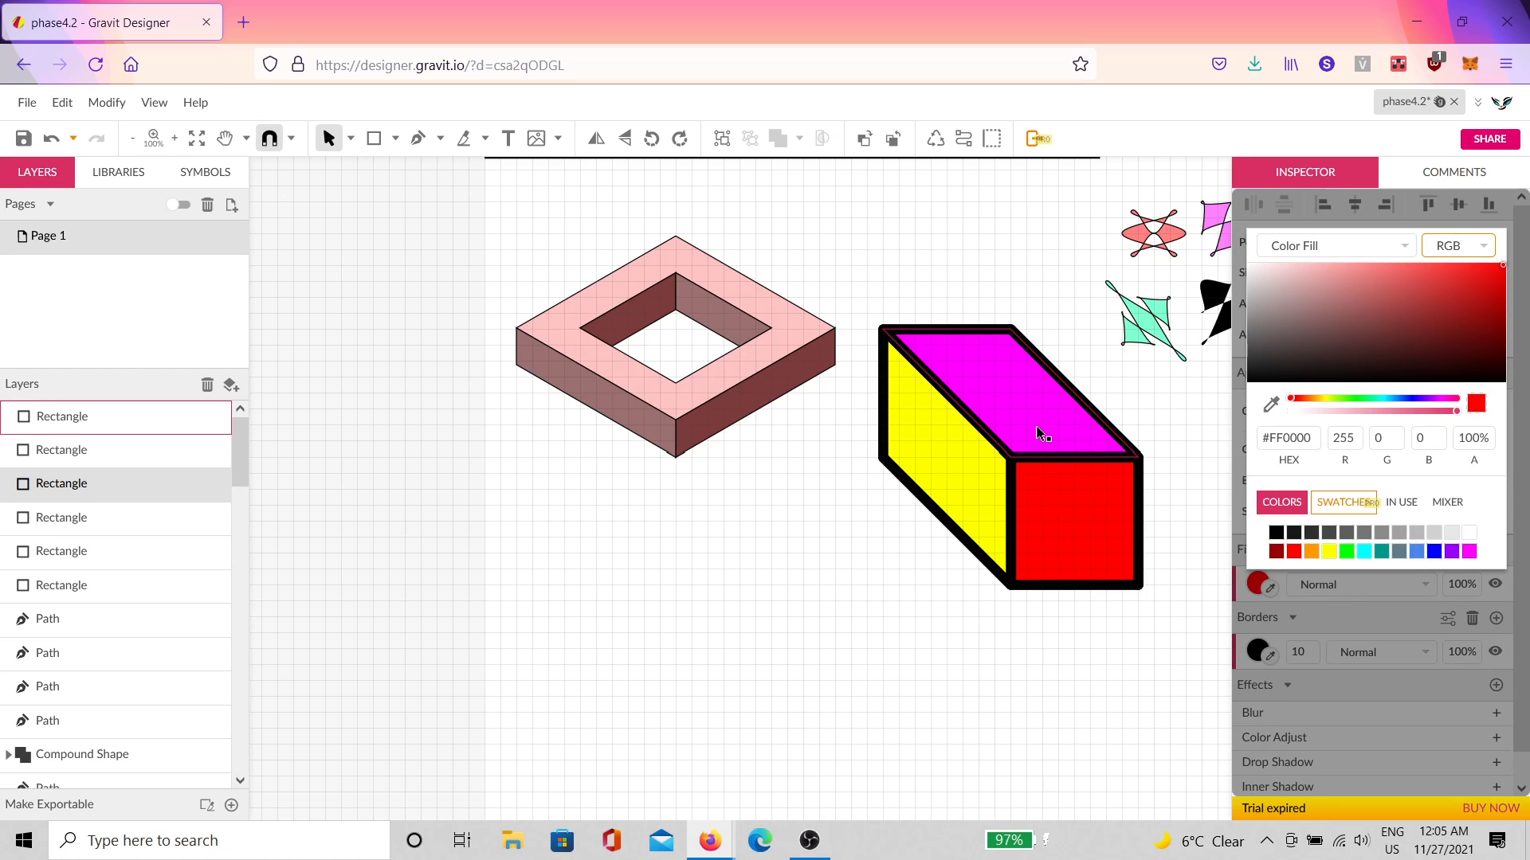
{"action": "left_click", "coordinate": [1263, 587]}
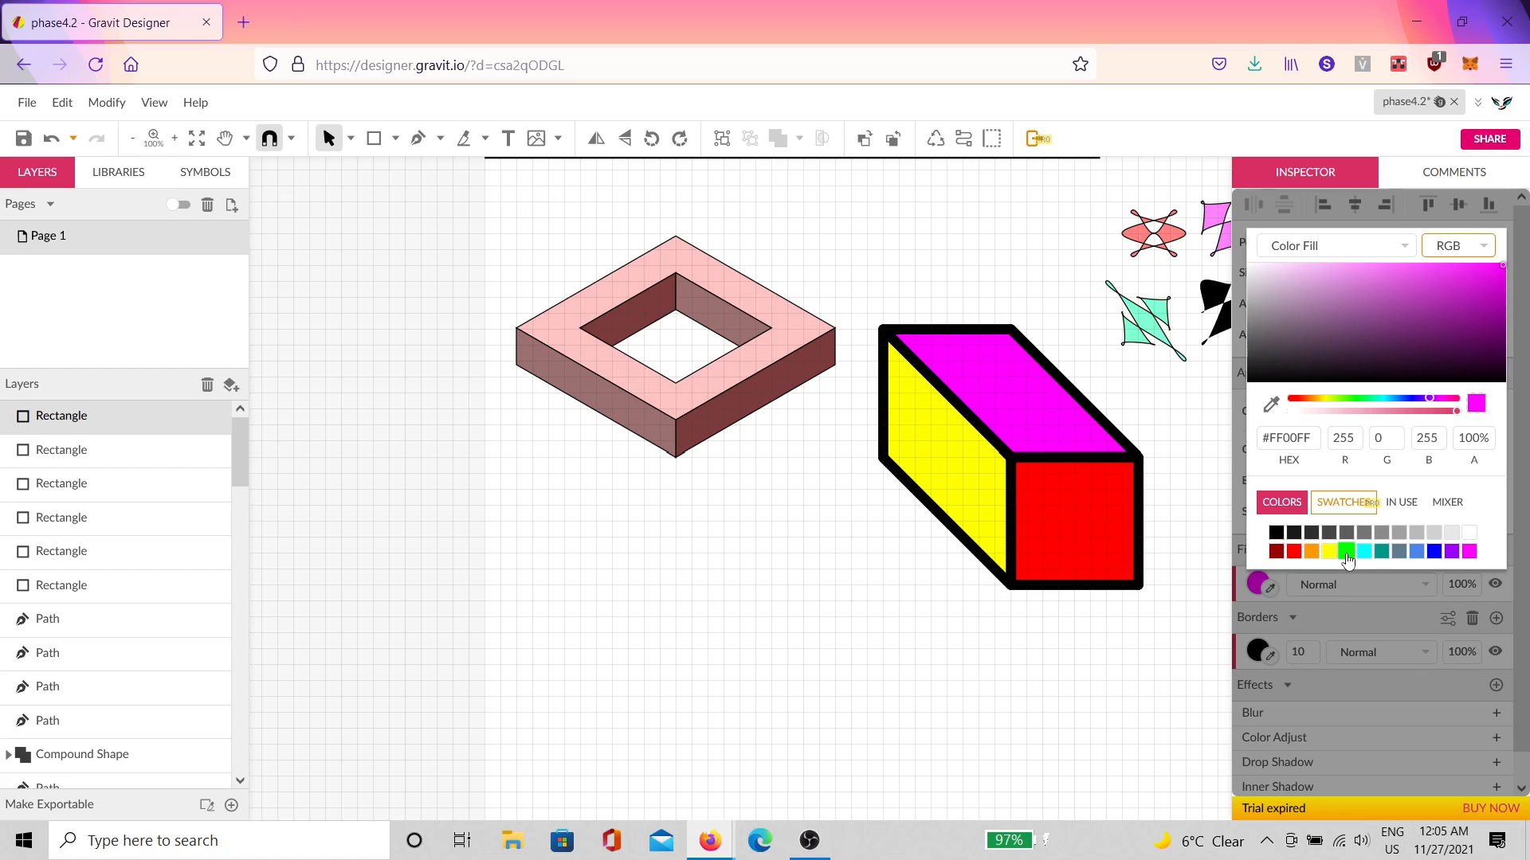
{"action": "left_click", "coordinate": [1346, 551]}
Step: Make the yellow left face pure blue (#0000FF)
{"action": "left_click", "coordinate": [938, 546]}
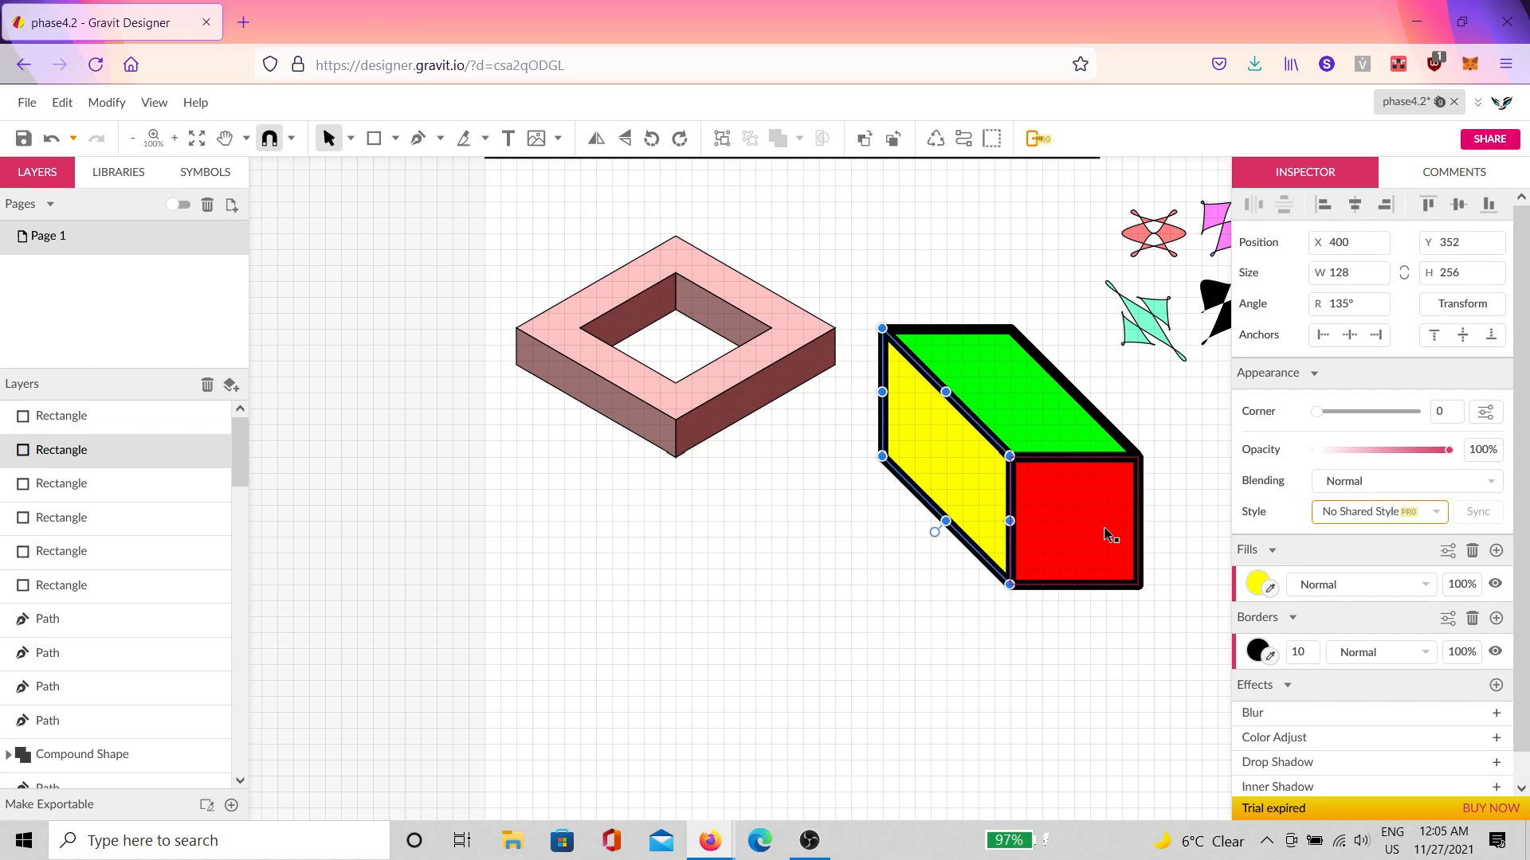
{"action": "left_click", "coordinate": [1257, 584]}
{"action": "left_click", "coordinate": [1416, 551]}
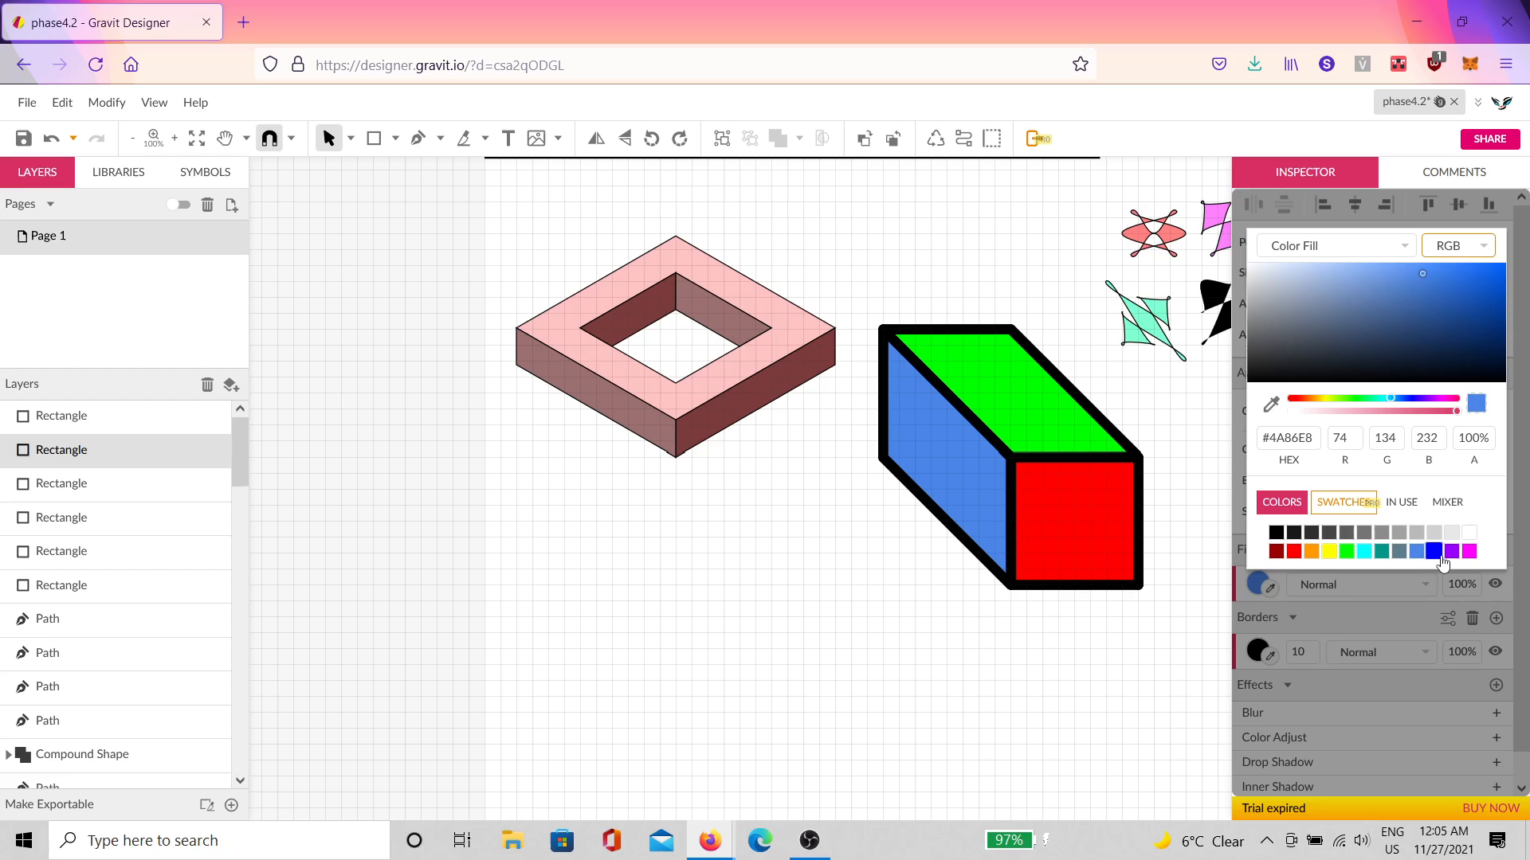
{"action": "left_click", "coordinate": [1433, 551]}
{"action": "left_click", "coordinate": [1141, 680]}
{"action": "left_click_drag", "start_coordinate": [1141, 680], "coordinate": [876, 319]}
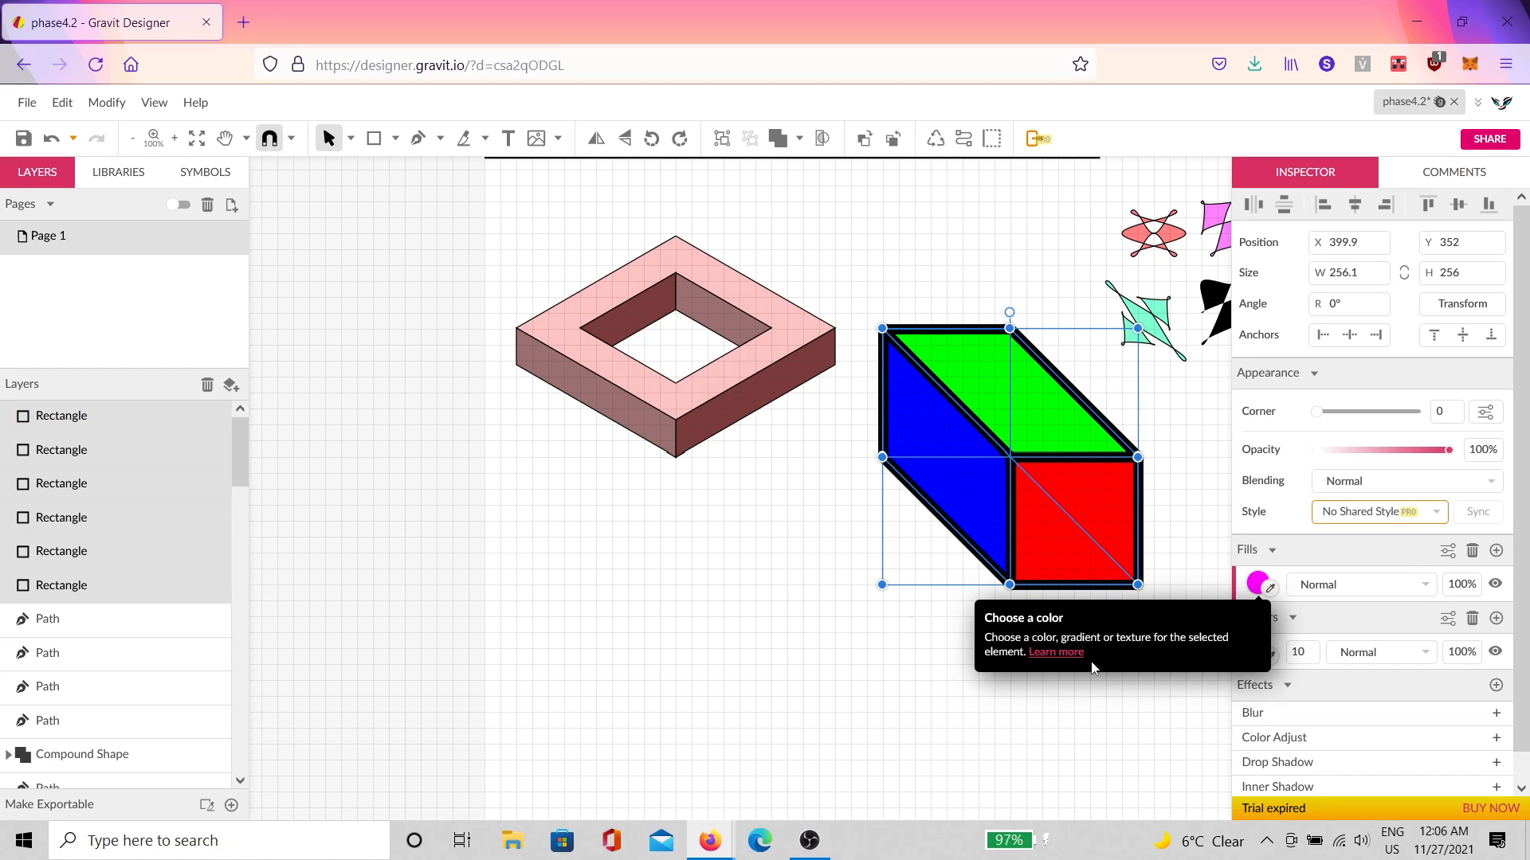
{"action": "left_click", "coordinate": [1021, 707]}
Step: Inspect the fill opacity of the inner cyan rectangle
{"action": "left_click", "coordinate": [80, 588]}
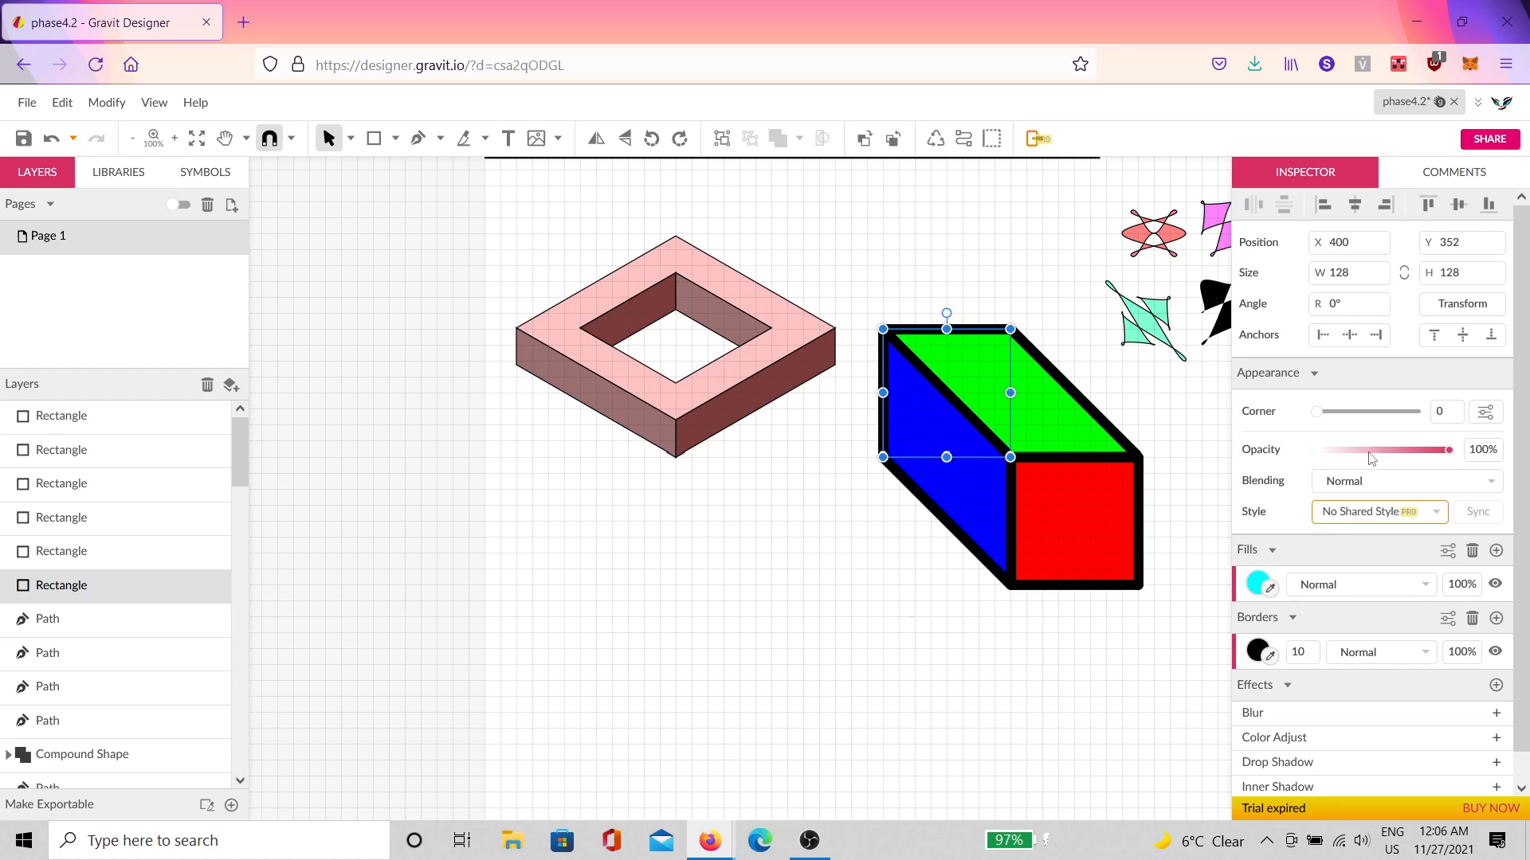
{"action": "left_click", "coordinate": [1257, 586]}
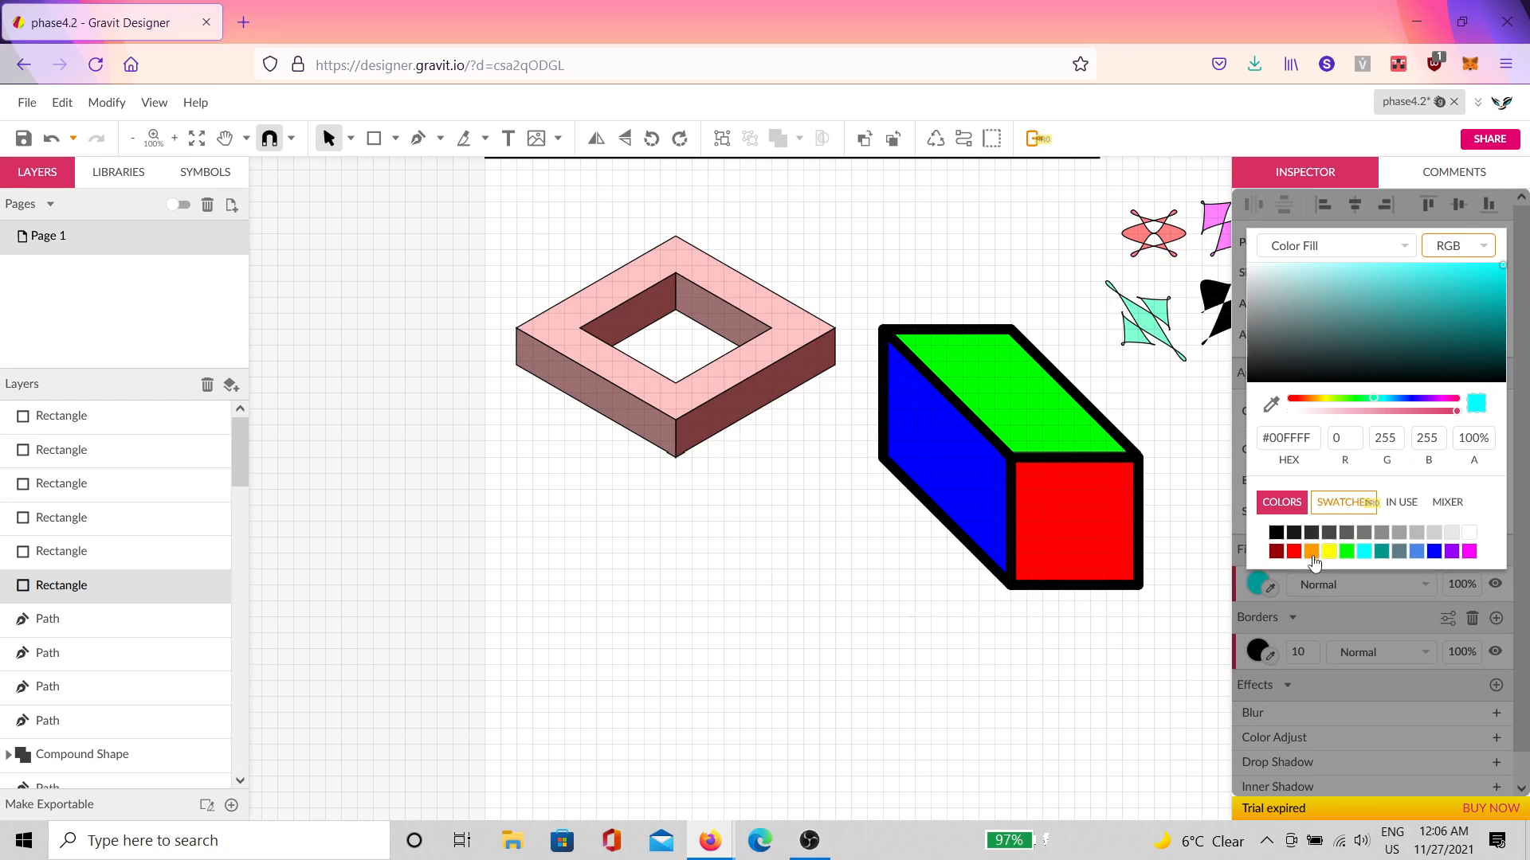
{"action": "left_click", "coordinate": [1477, 443]}
{"action": "left_click", "coordinate": [1192, 560]}
Step: Set the inner yellow rectangle to 50% fill opacity and select the magenta rectangle
{"action": "left_click", "coordinate": [132, 550]}
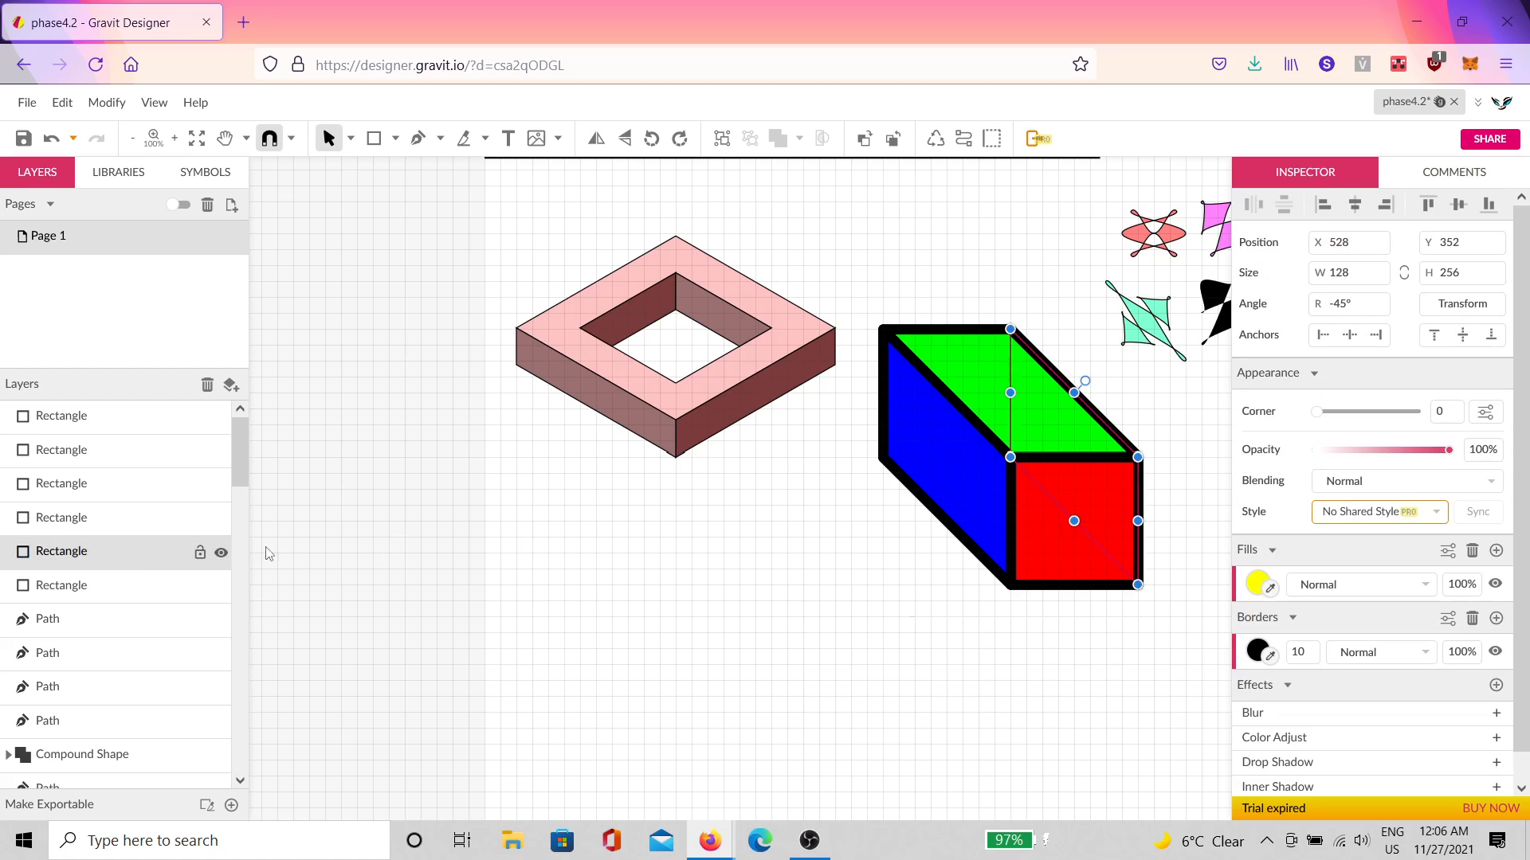
{"action": "left_click", "coordinate": [1256, 584]}
{"action": "left_click", "coordinate": [1473, 439]}
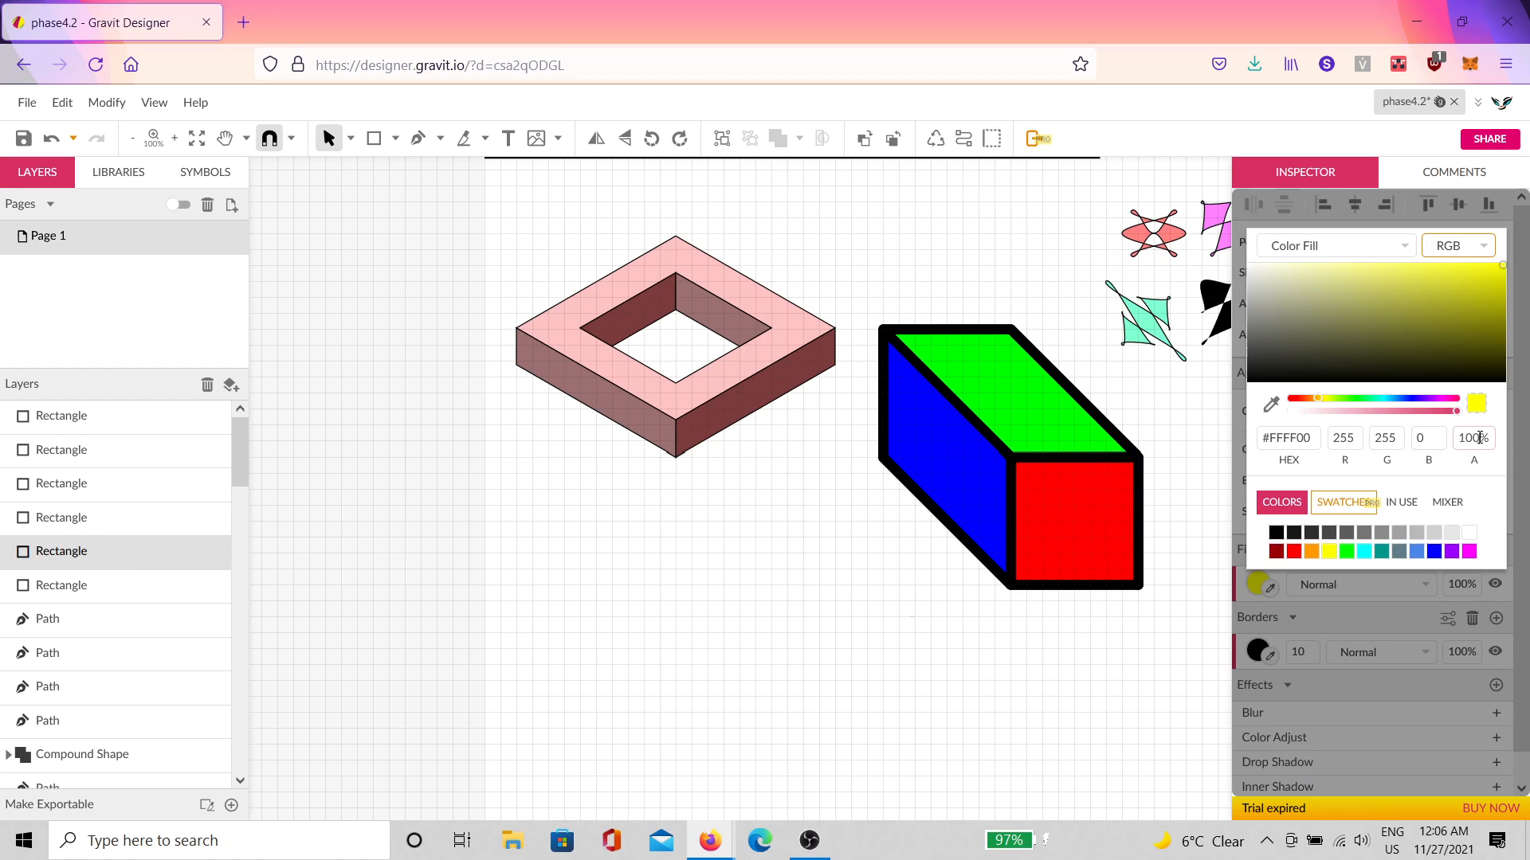
{"action": "type", "text": "50"}
{"action": "key", "text": "Return"}
{"action": "left_click", "coordinate": [999, 712]}
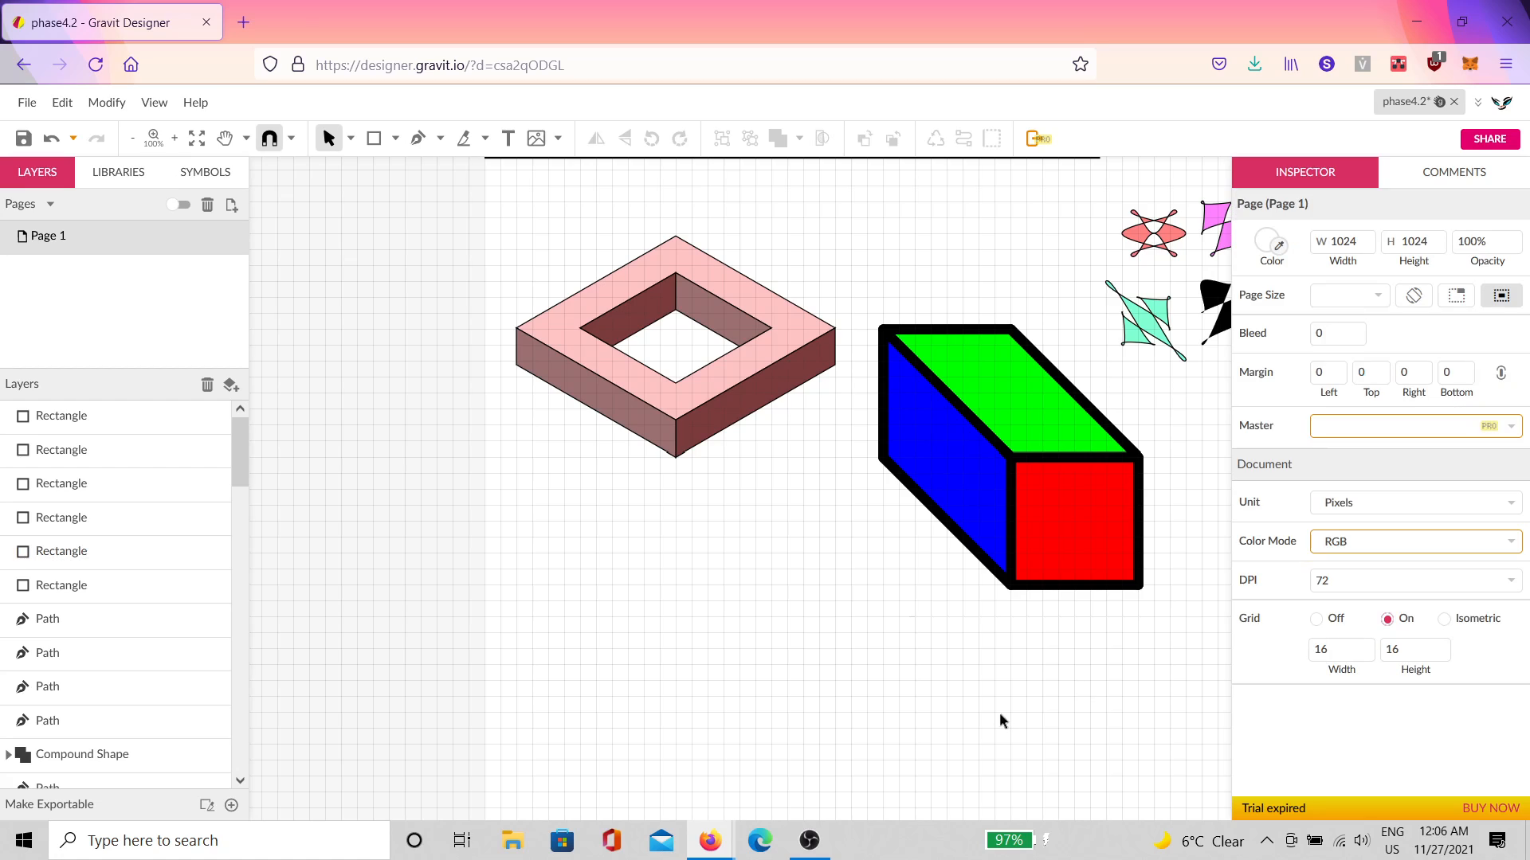
{"action": "left_click", "coordinate": [123, 519]}
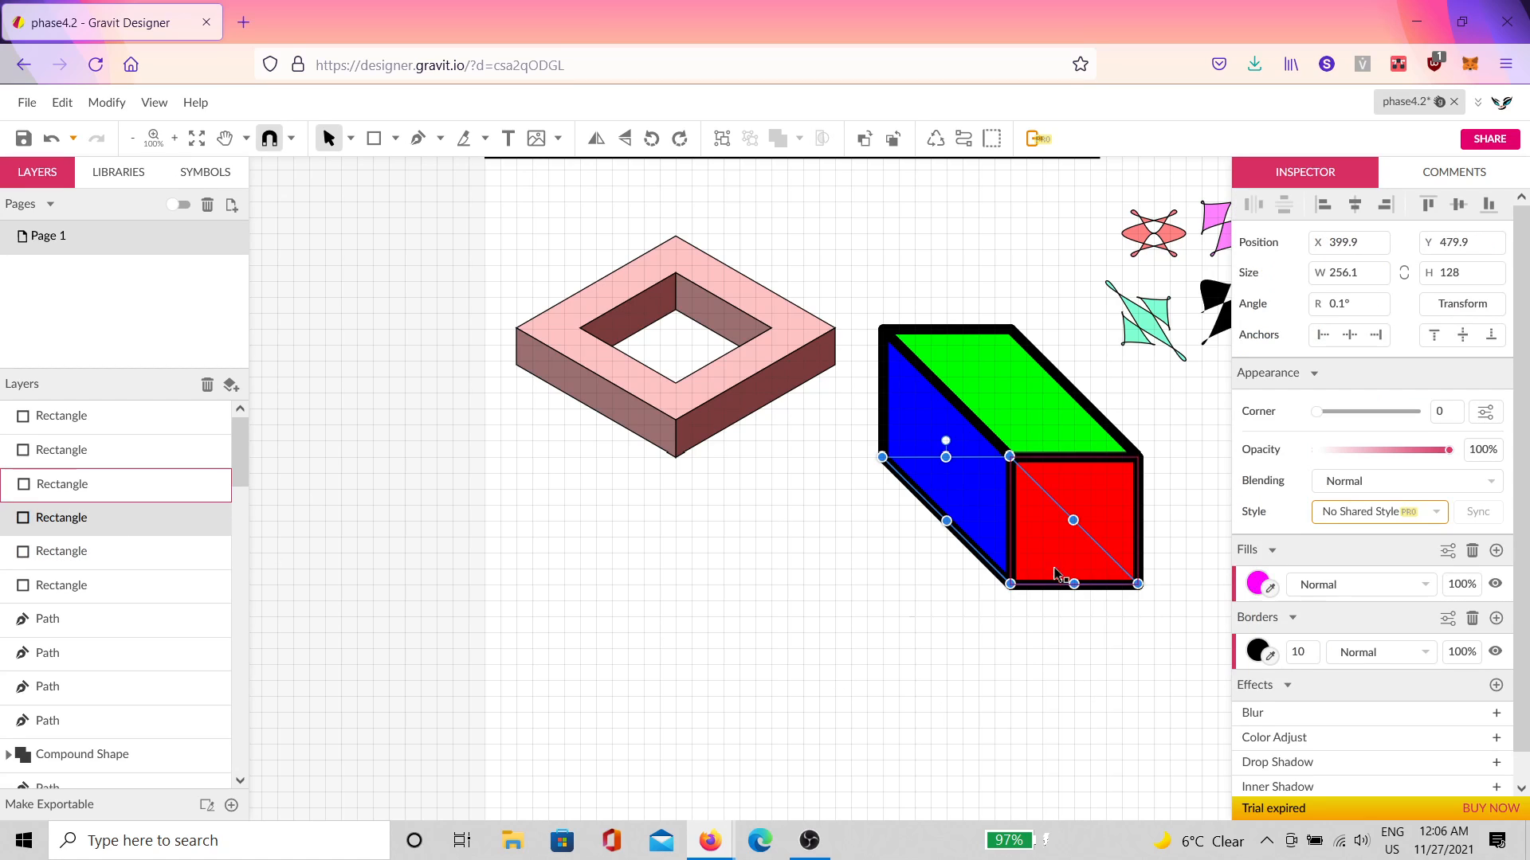
{"action": "left_click", "coordinate": [1257, 584]}
Step: Give the red front face and blue left face 50% fill opacity
{"action": "left_click", "coordinate": [1473, 438]}
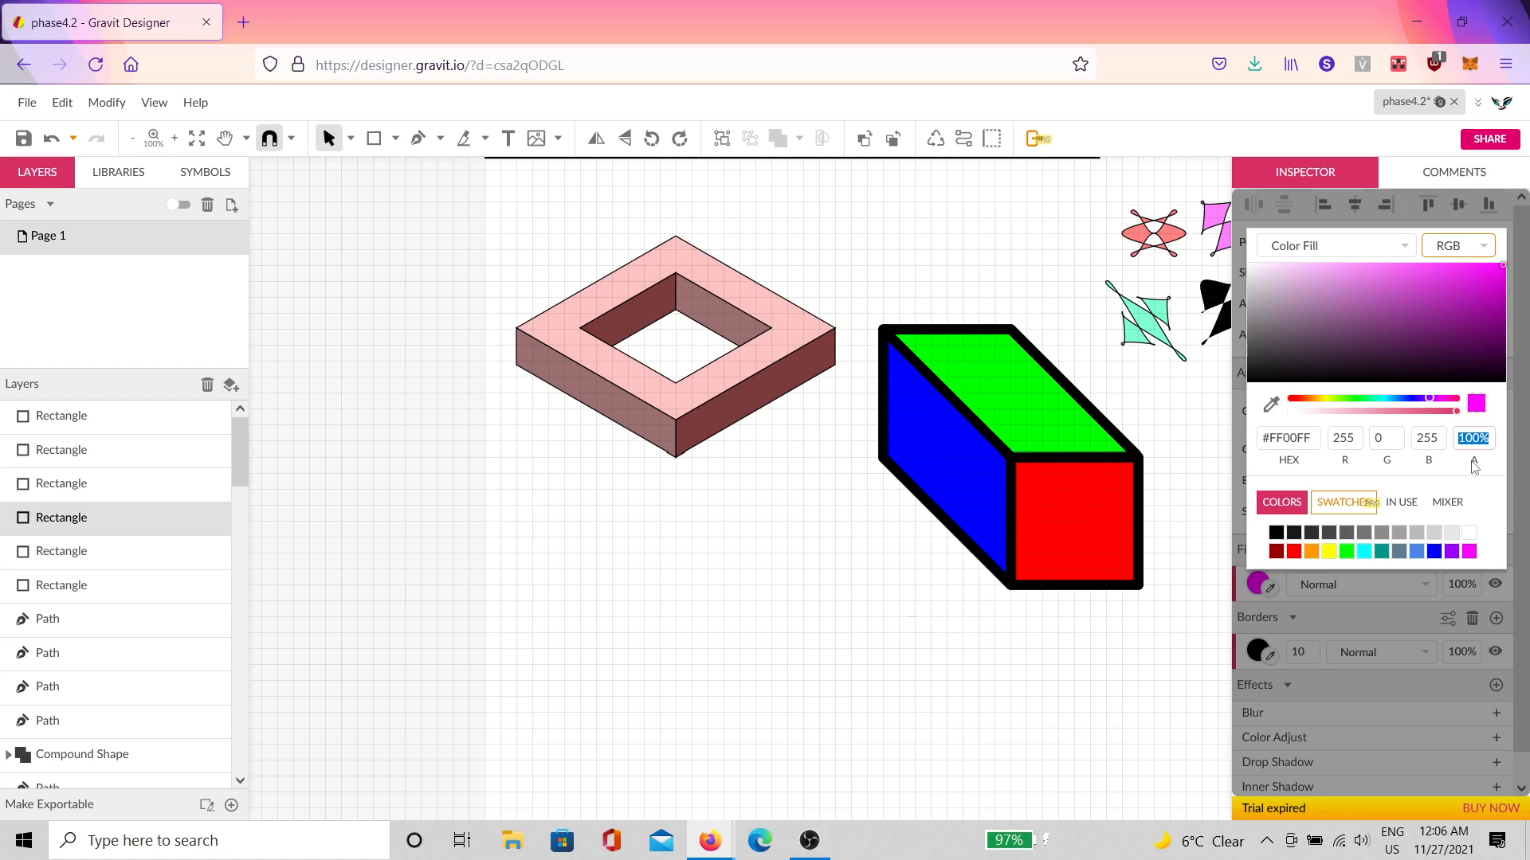
{"action": "left_click", "coordinate": [106, 488]}
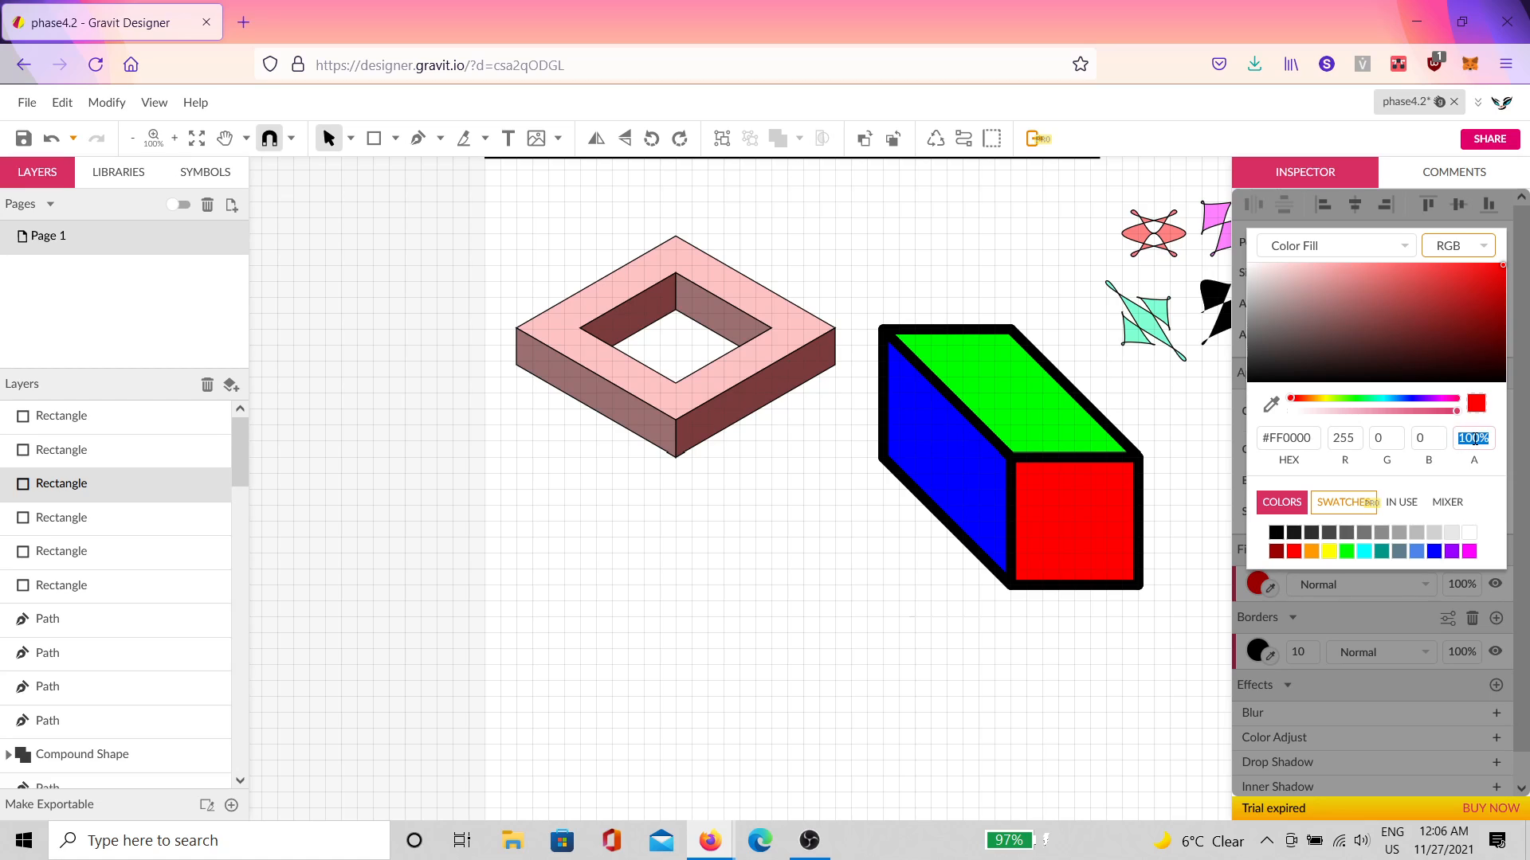
{"action": "key", "text": "Return"}
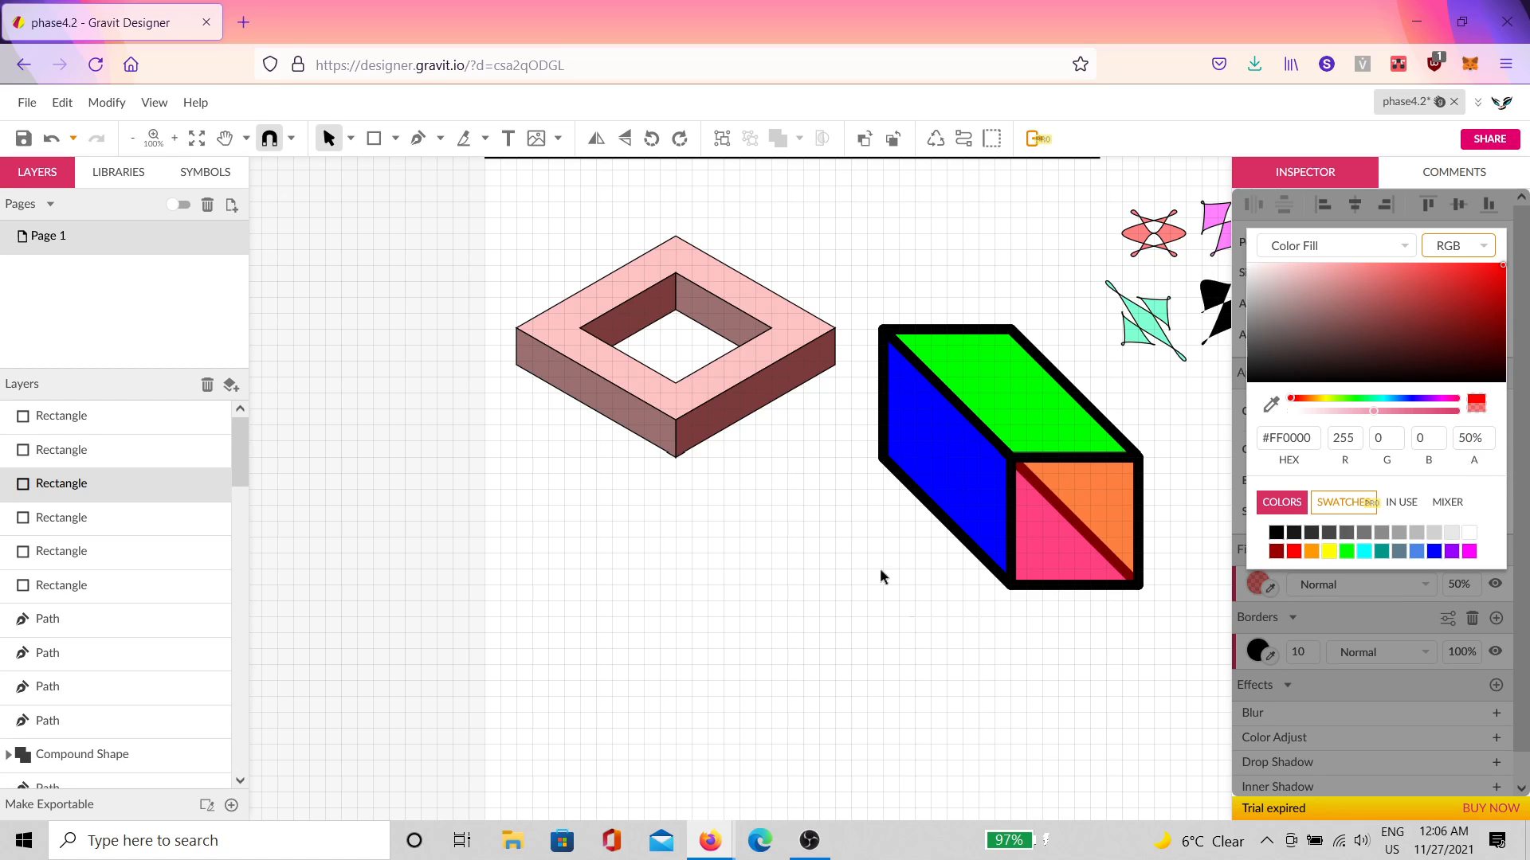
{"action": "left_click", "coordinate": [637, 642]}
{"action": "left_click", "coordinate": [993, 502]}
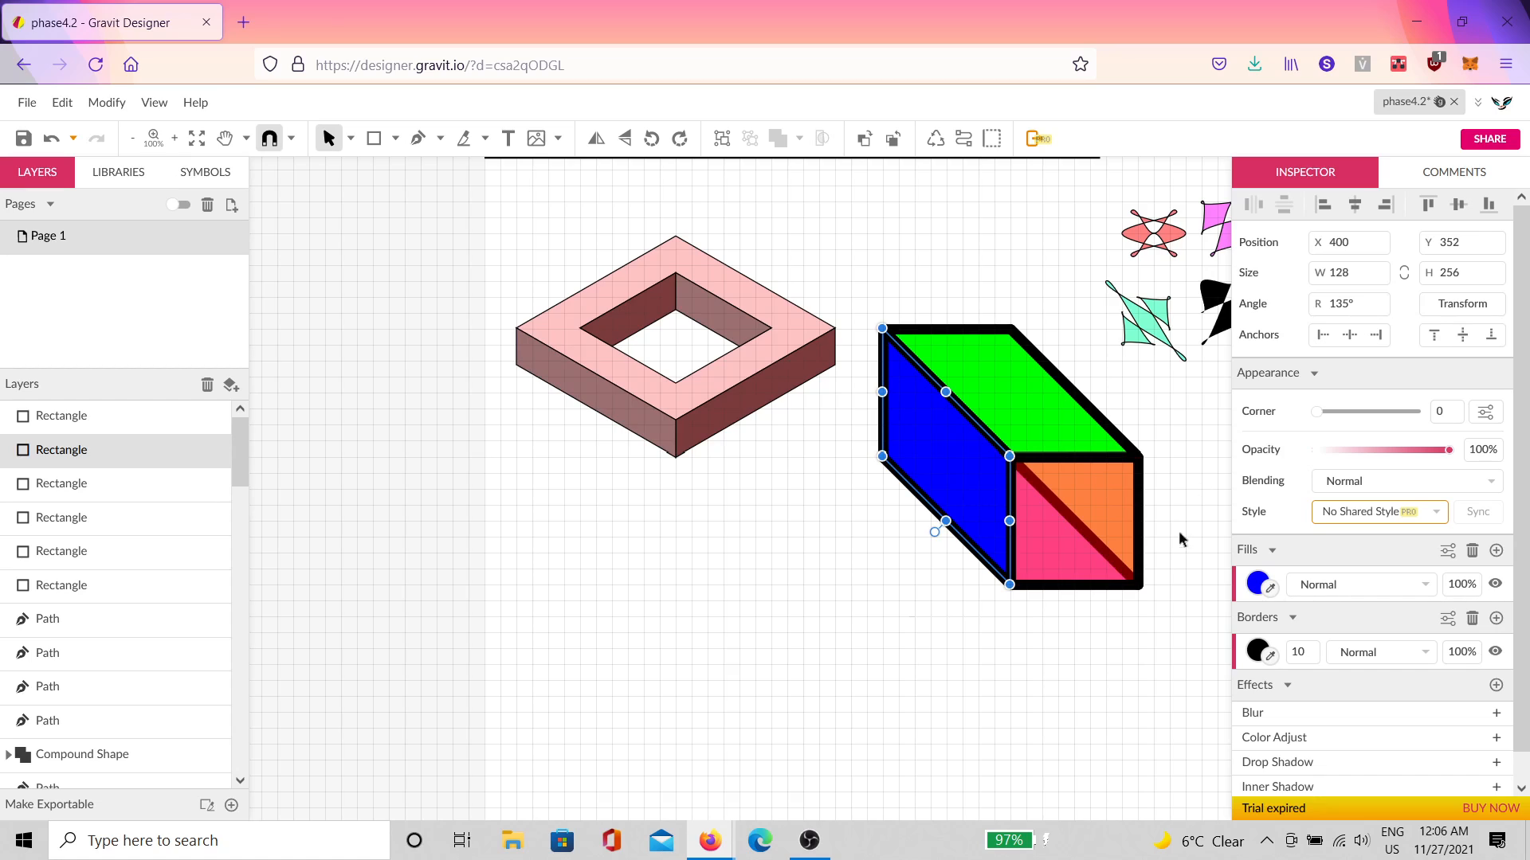
{"action": "left_click", "coordinate": [1258, 582]}
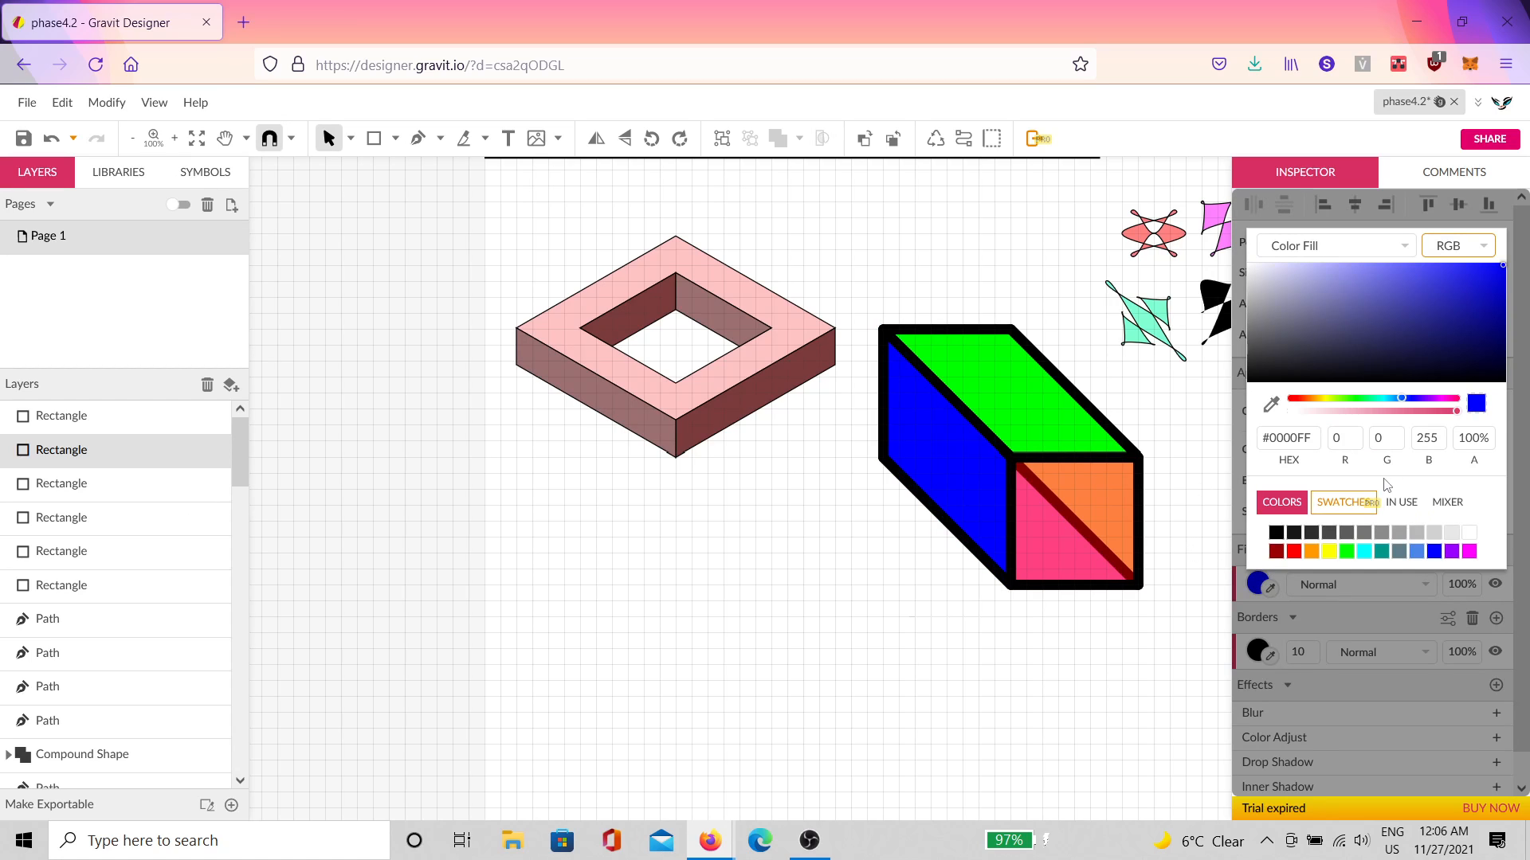
{"action": "double_click", "coordinate": [1472, 437]}
{"action": "type", "text": "50"}
{"action": "key", "text": "Return"}
Step: Make the green top face 50% opaque and select all six box faces
{"action": "left_click", "coordinate": [1053, 434]}
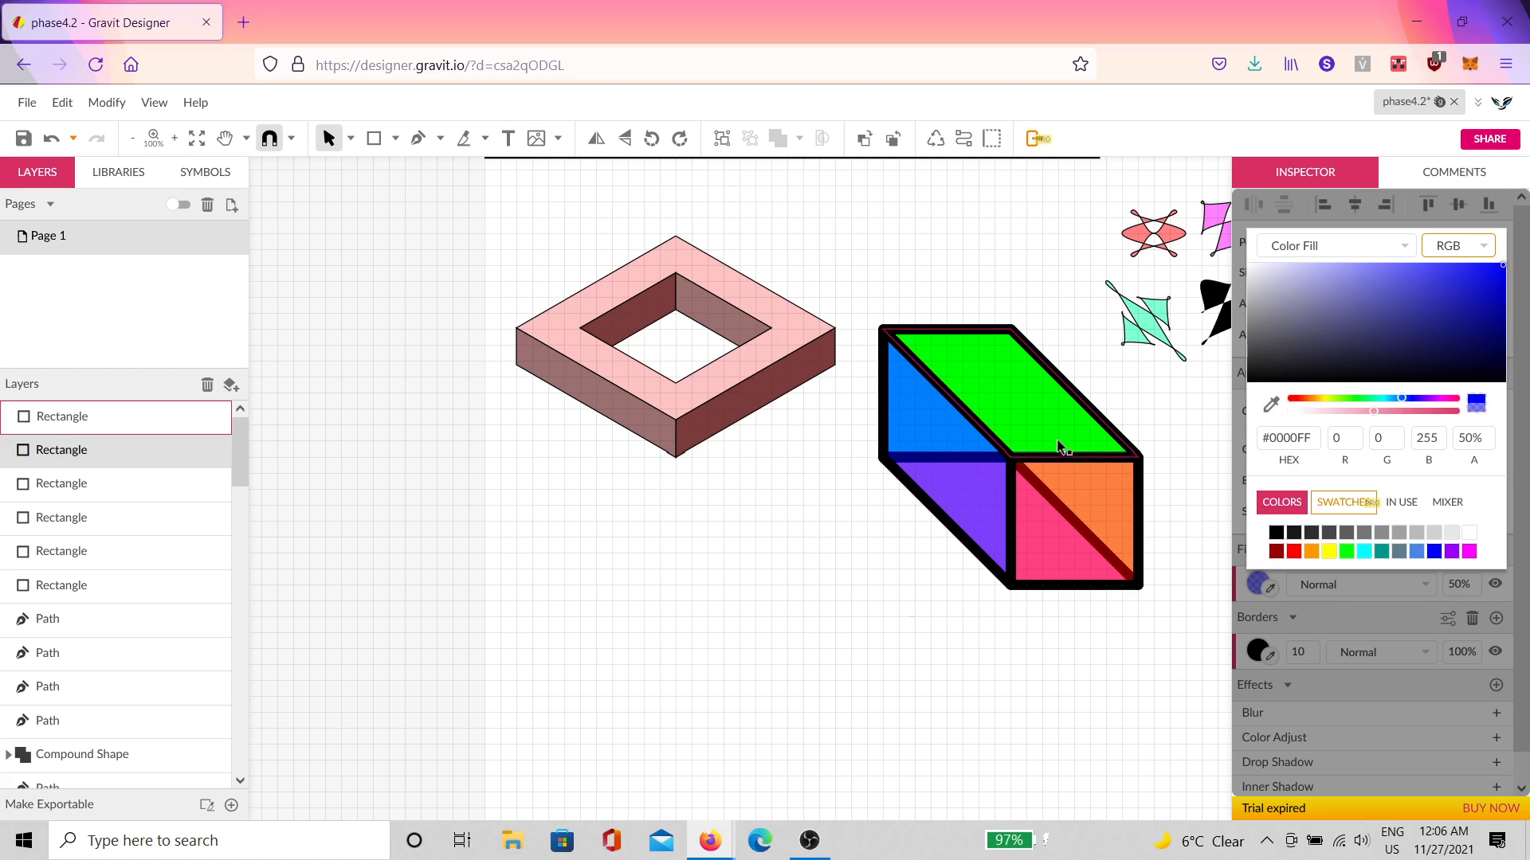
{"action": "left_click", "coordinate": [1257, 583]}
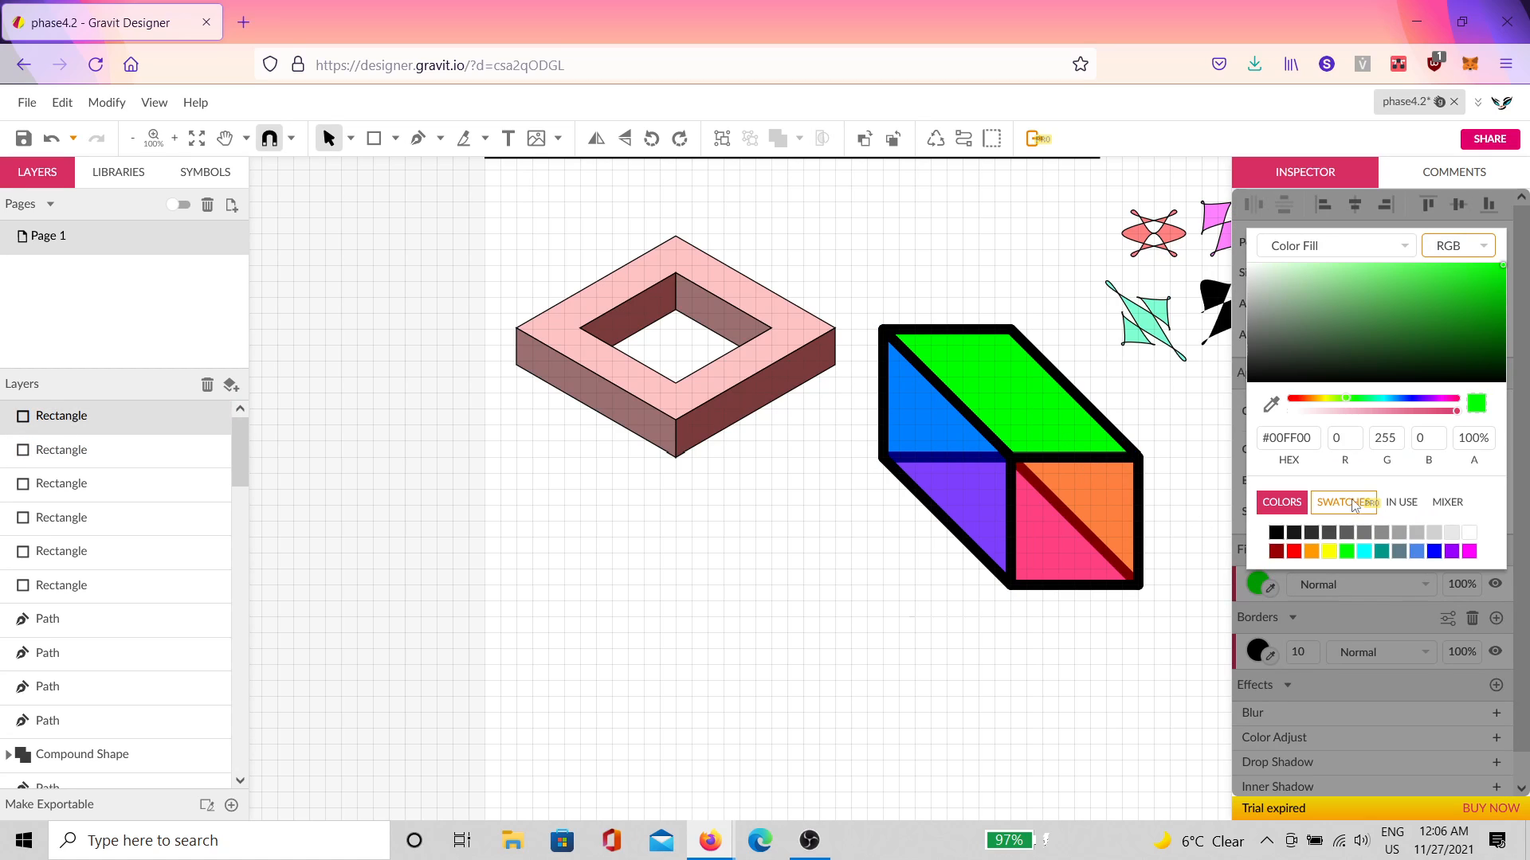
{"action": "double_click", "coordinate": [1473, 437]}
{"action": "type", "text": "50"}
{"action": "key", "text": "Return"}
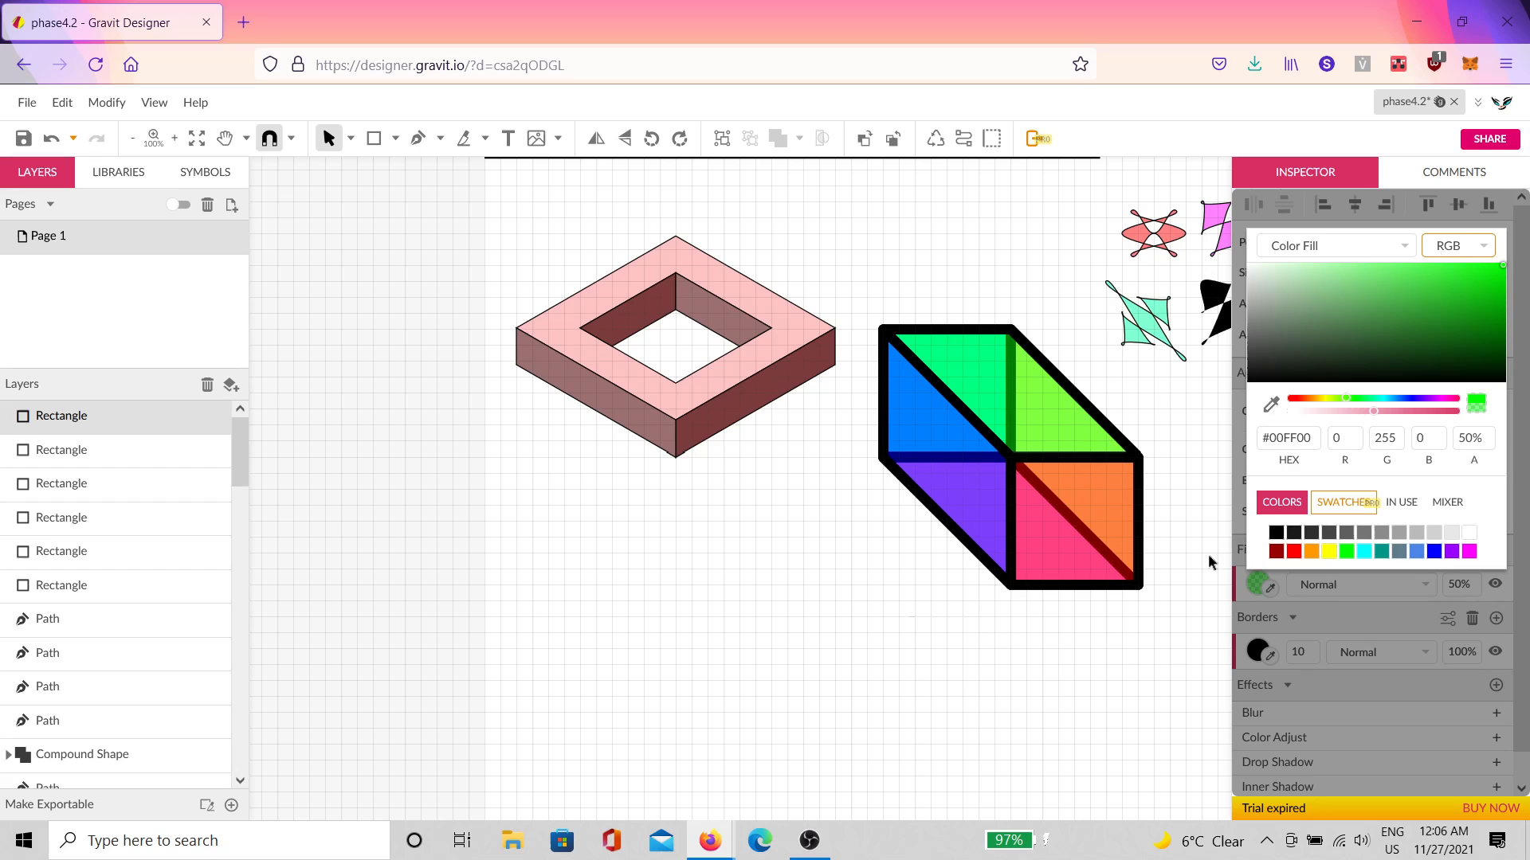
{"action": "left_click", "coordinate": [1010, 652]}
{"action": "left_click_drag", "start_coordinate": [1140, 607], "coordinate": [898, 377]}
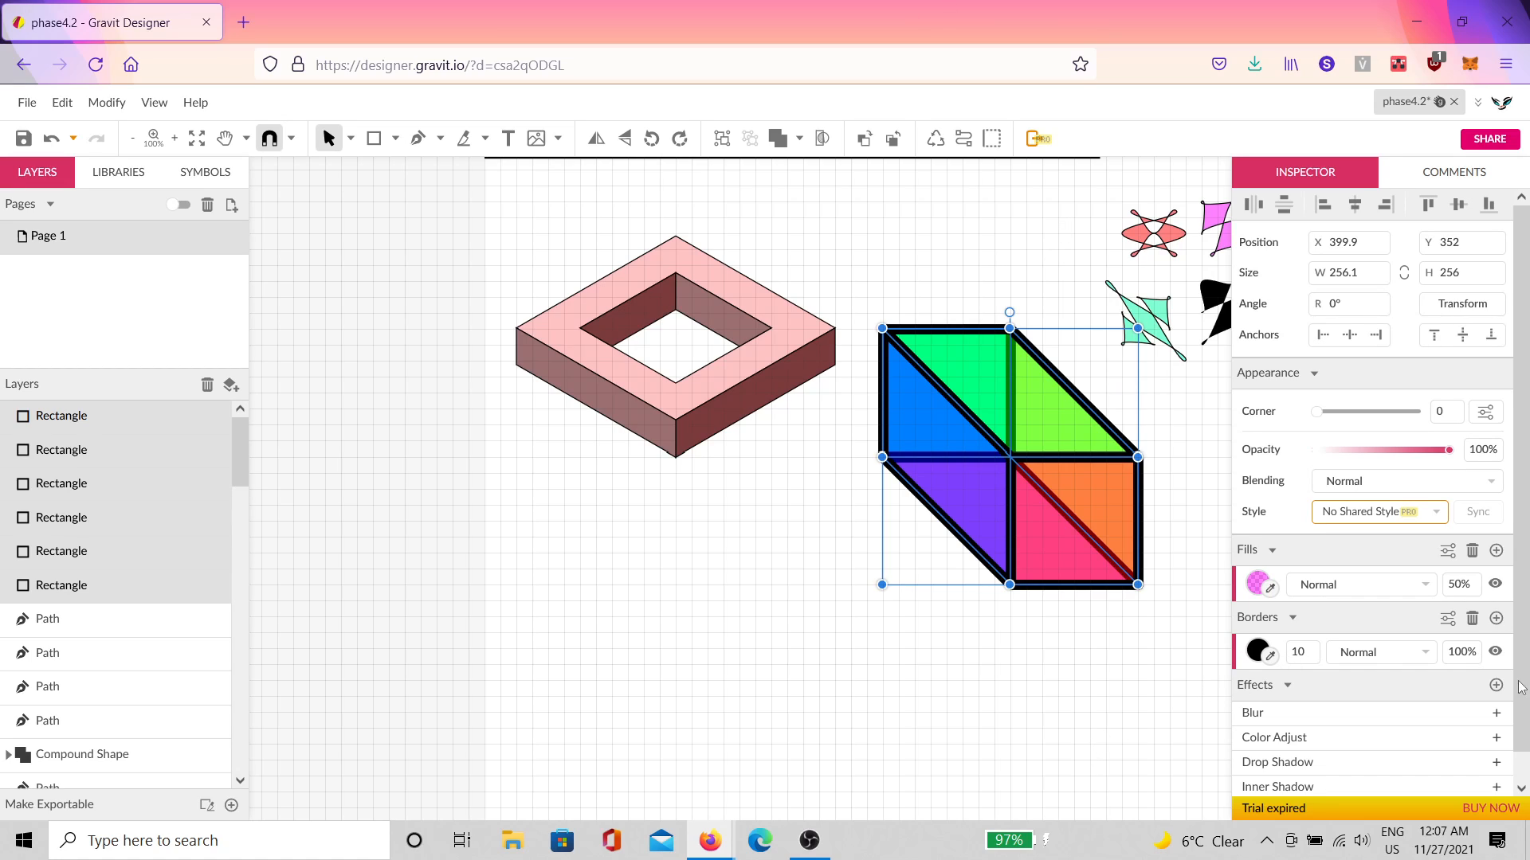
{"action": "left_click", "coordinate": [1463, 303]}
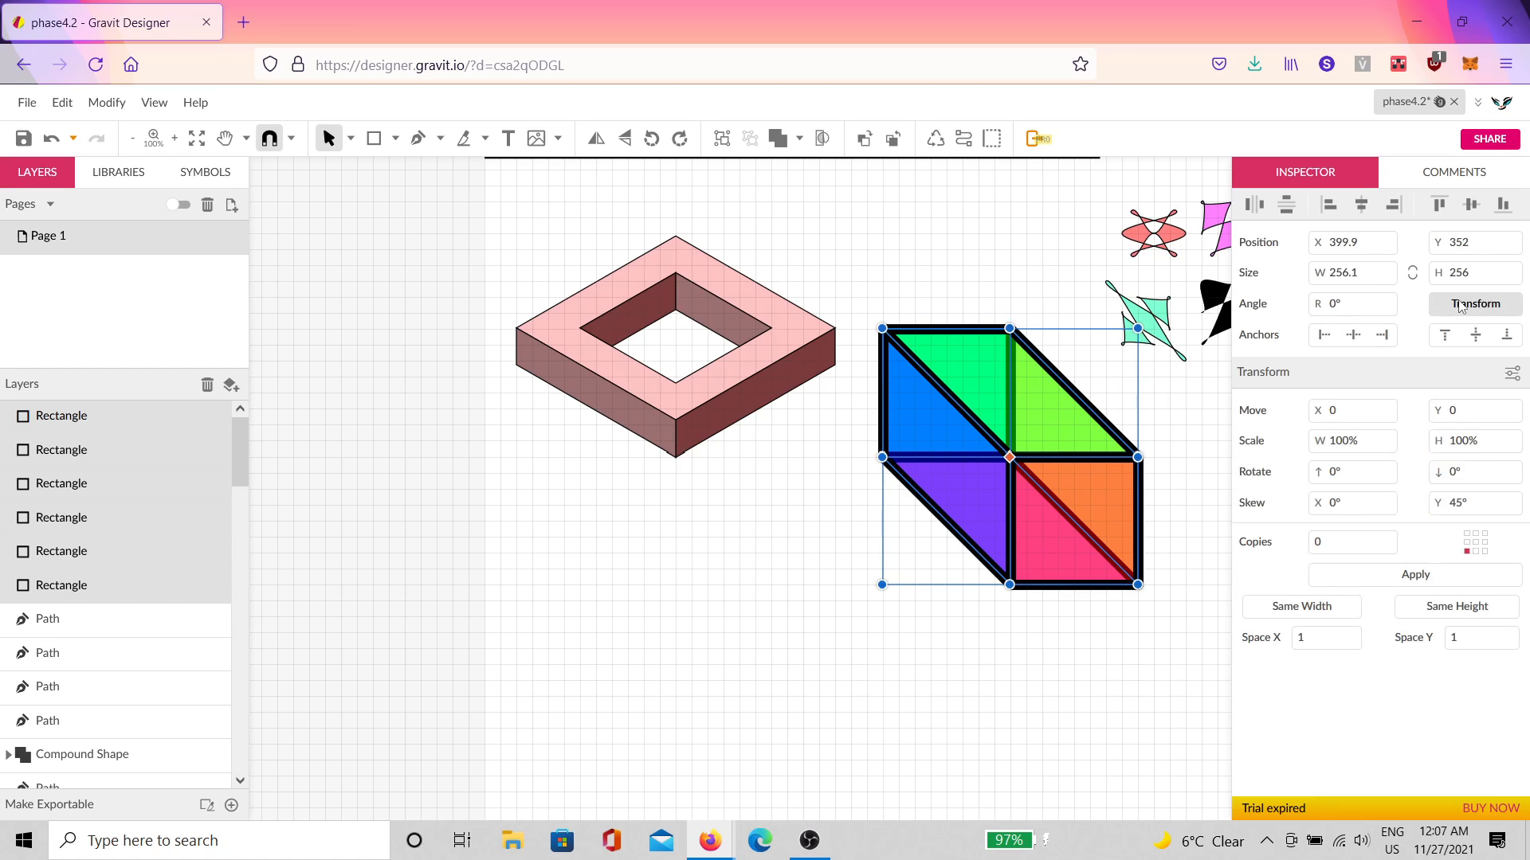
{"action": "left_click", "coordinate": [1350, 508]}
{"action": "left_click", "coordinate": [1456, 577]}
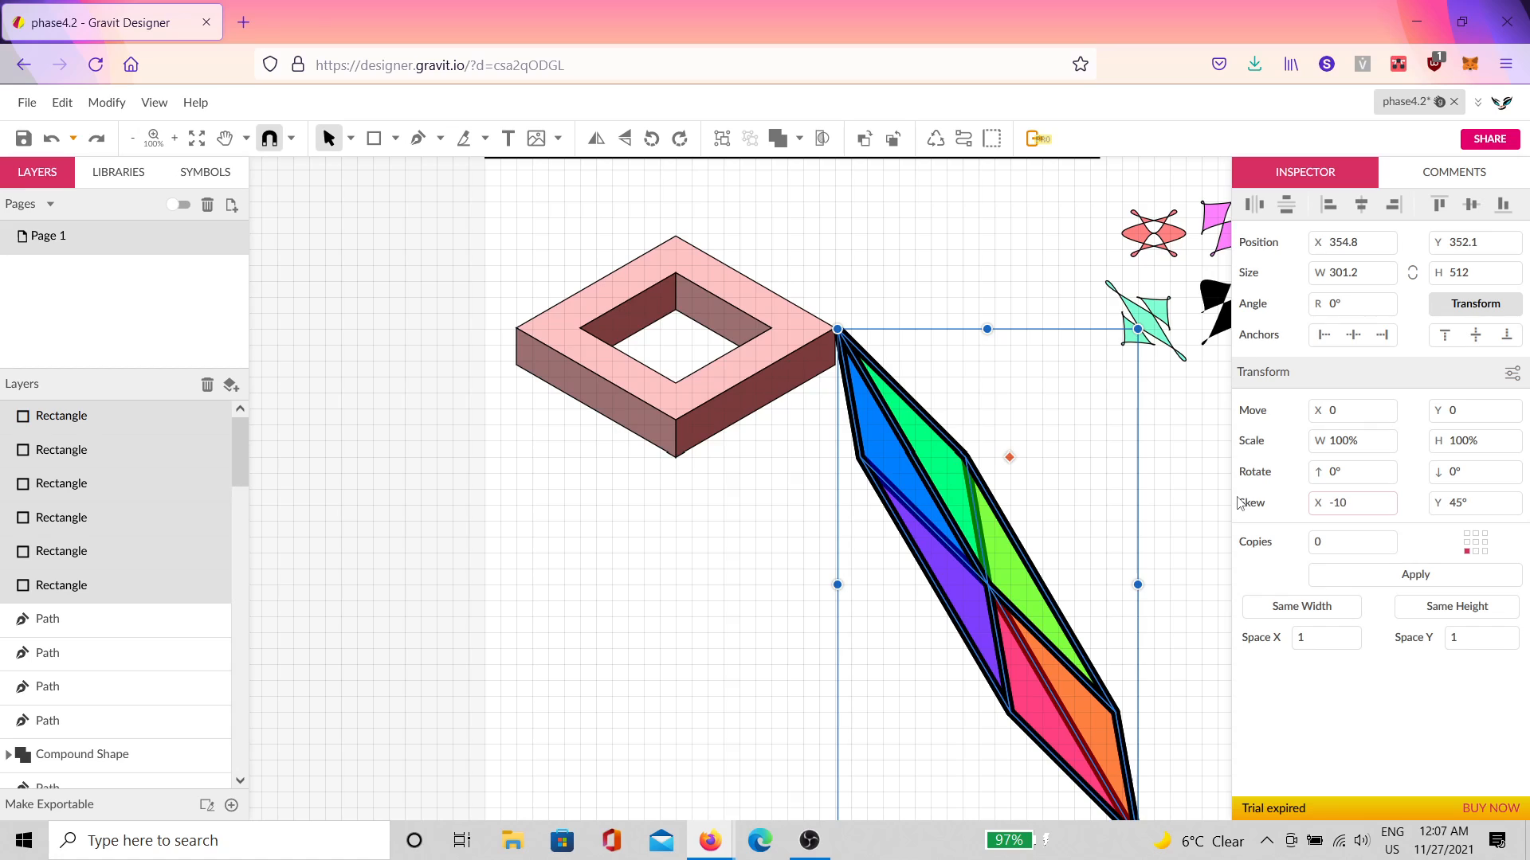
{"action": "left_click", "coordinate": [1462, 577]}
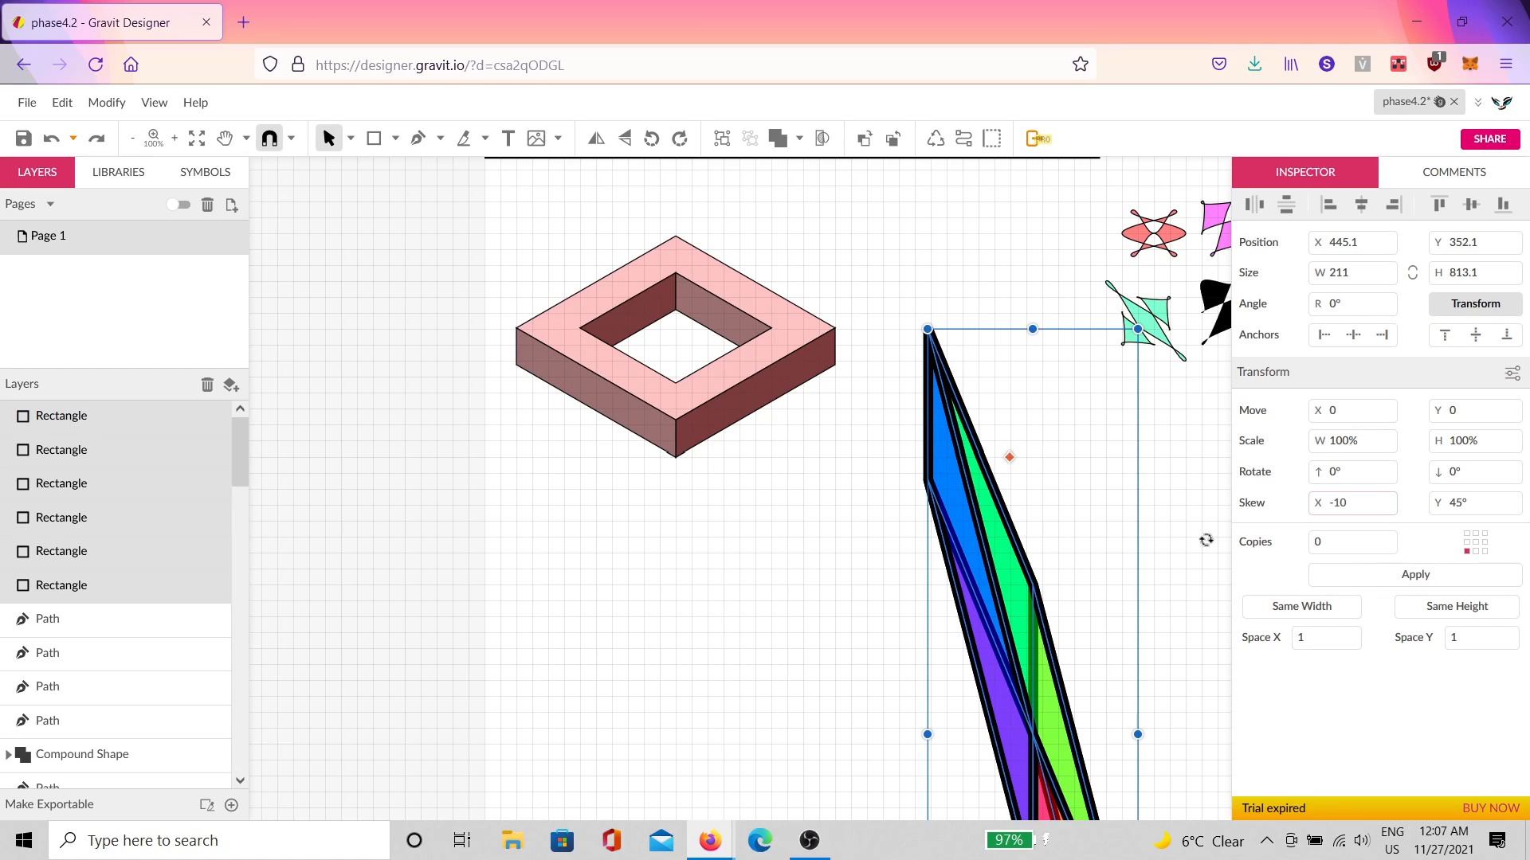
{"action": "key", "text": "Return"}
{"action": "left_click_drag", "start_coordinate": [1183, 490], "coordinate": [1179, 497]}
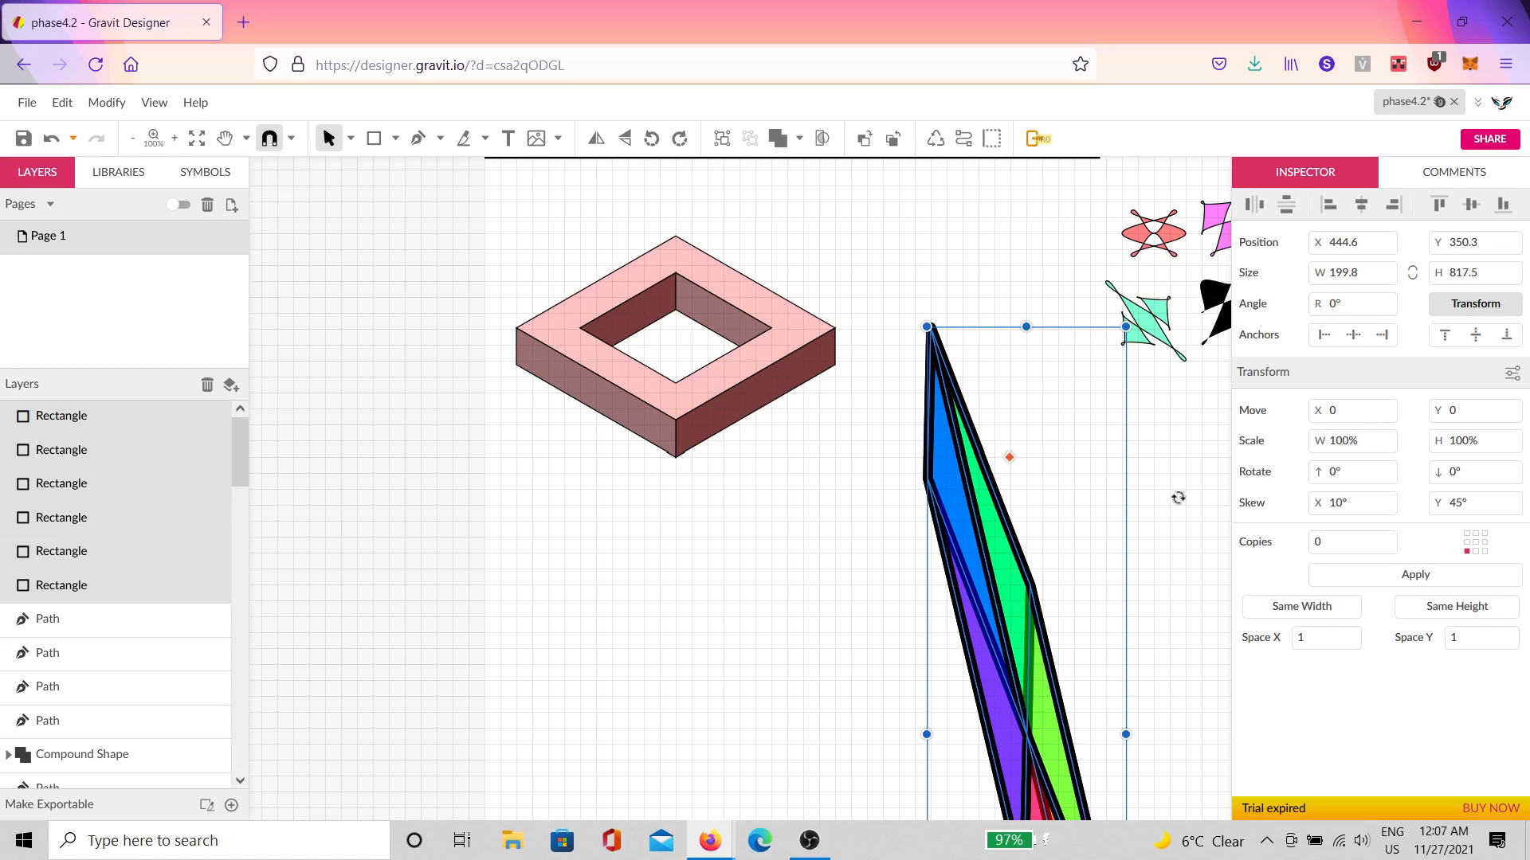
{"action": "left_click", "coordinate": [584, 200]}
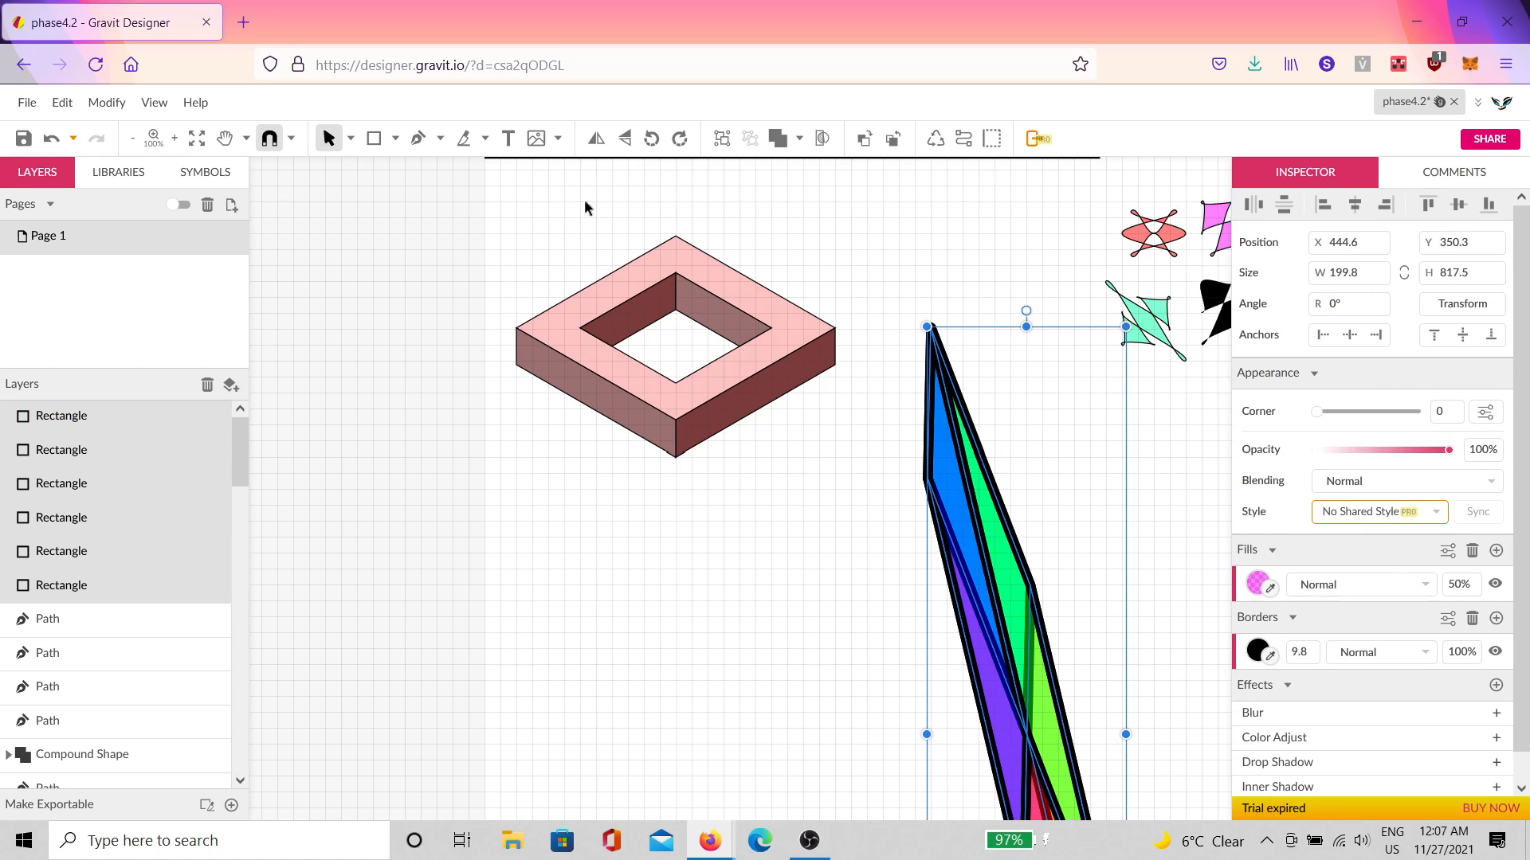
{"action": "left_click", "coordinate": [877, 284]}
{"action": "key", "text": "ctrl+z"}
{"action": "key", "text": "ctrl+z"}
{"action": "key", "text": "ctrl+z"}
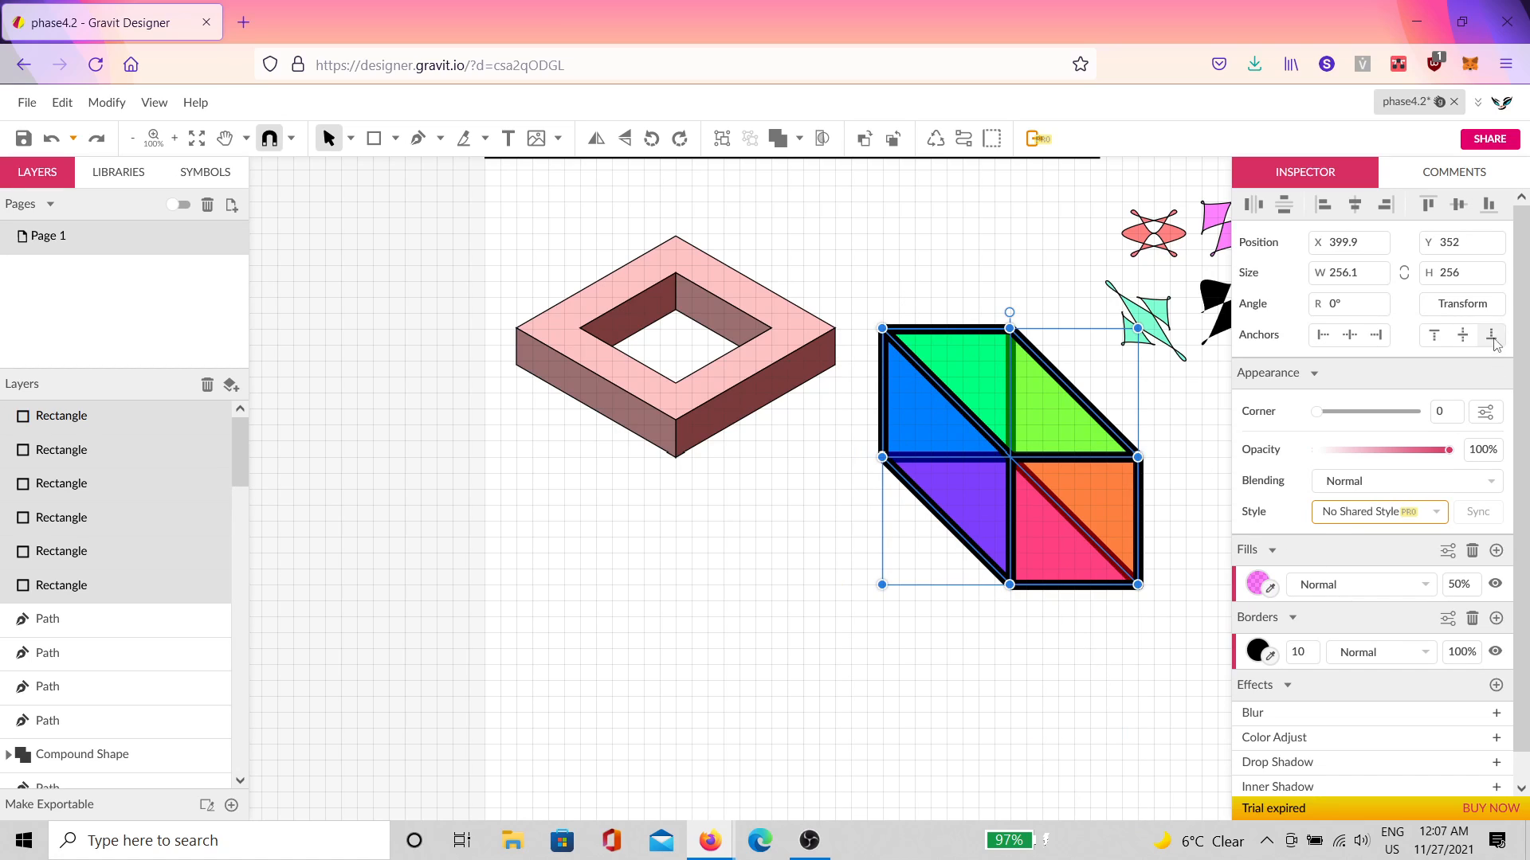
{"action": "left_click", "coordinate": [1476, 305]}
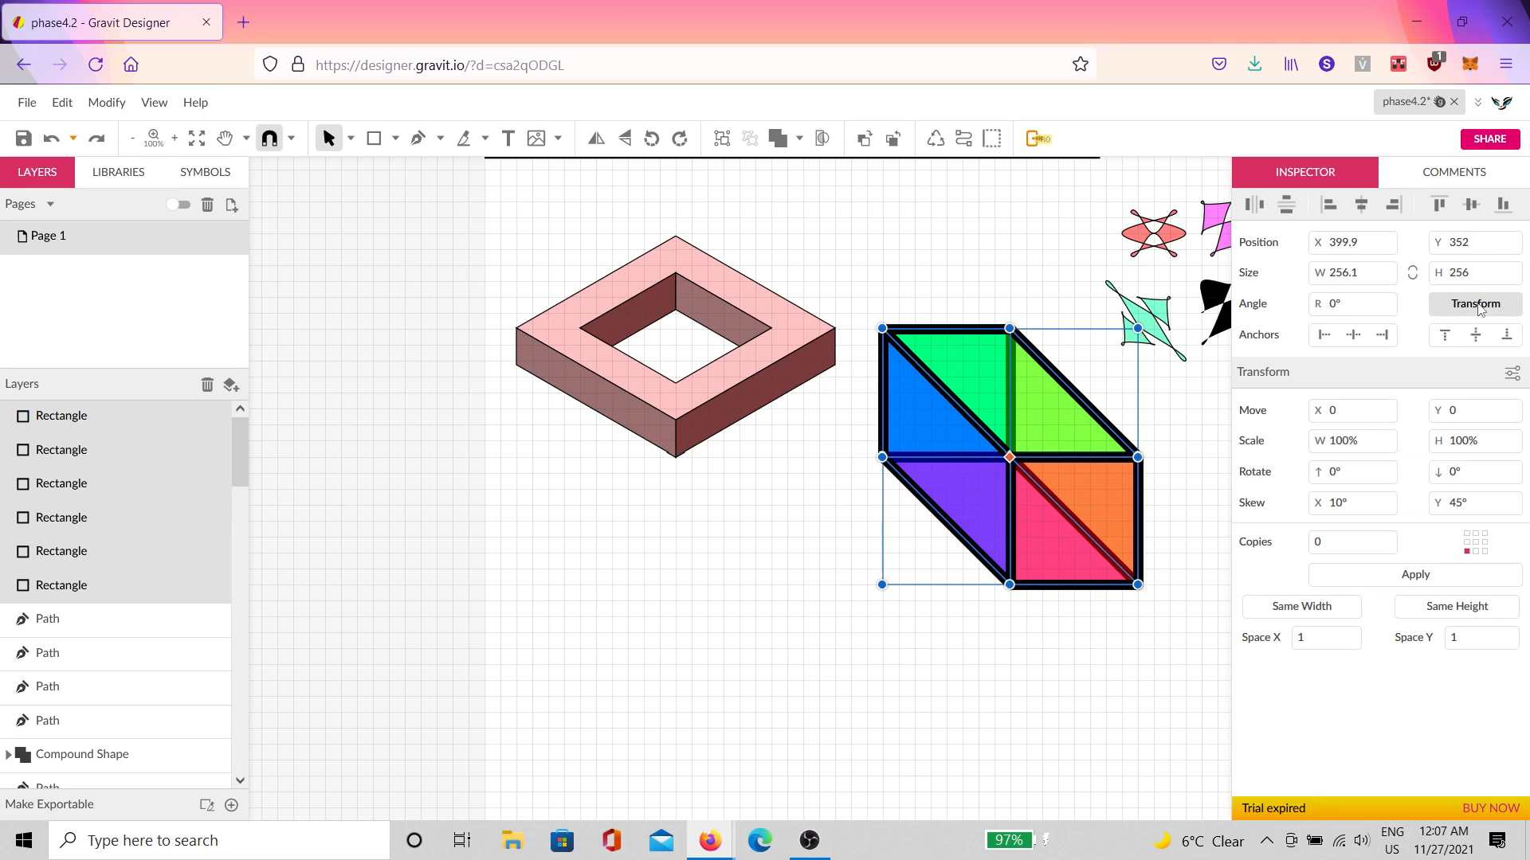
{"action": "left_click", "coordinate": [1476, 543]}
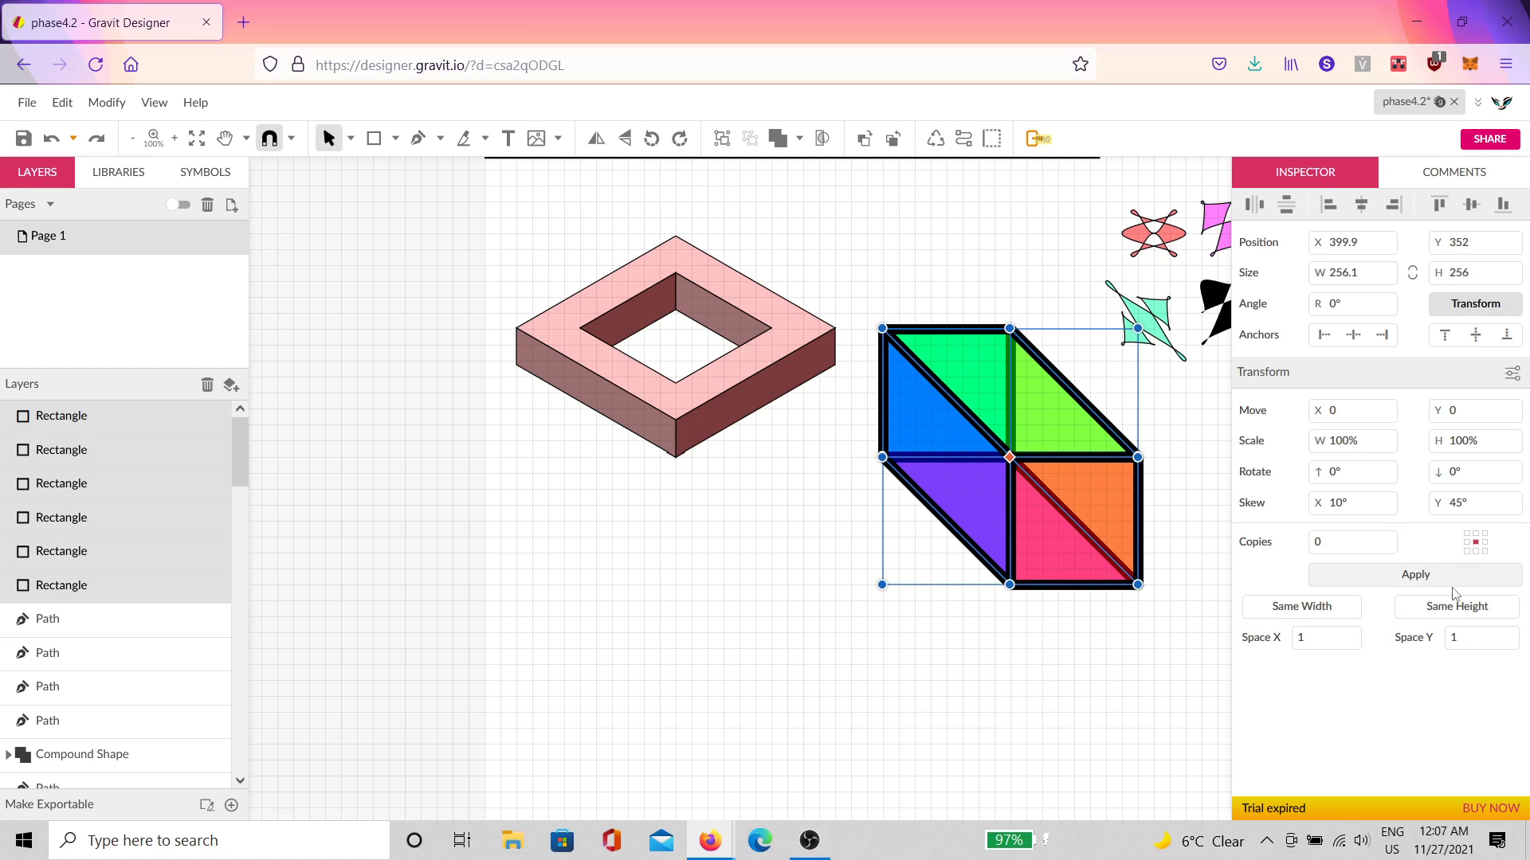
{"action": "left_click", "coordinate": [1450, 582]}
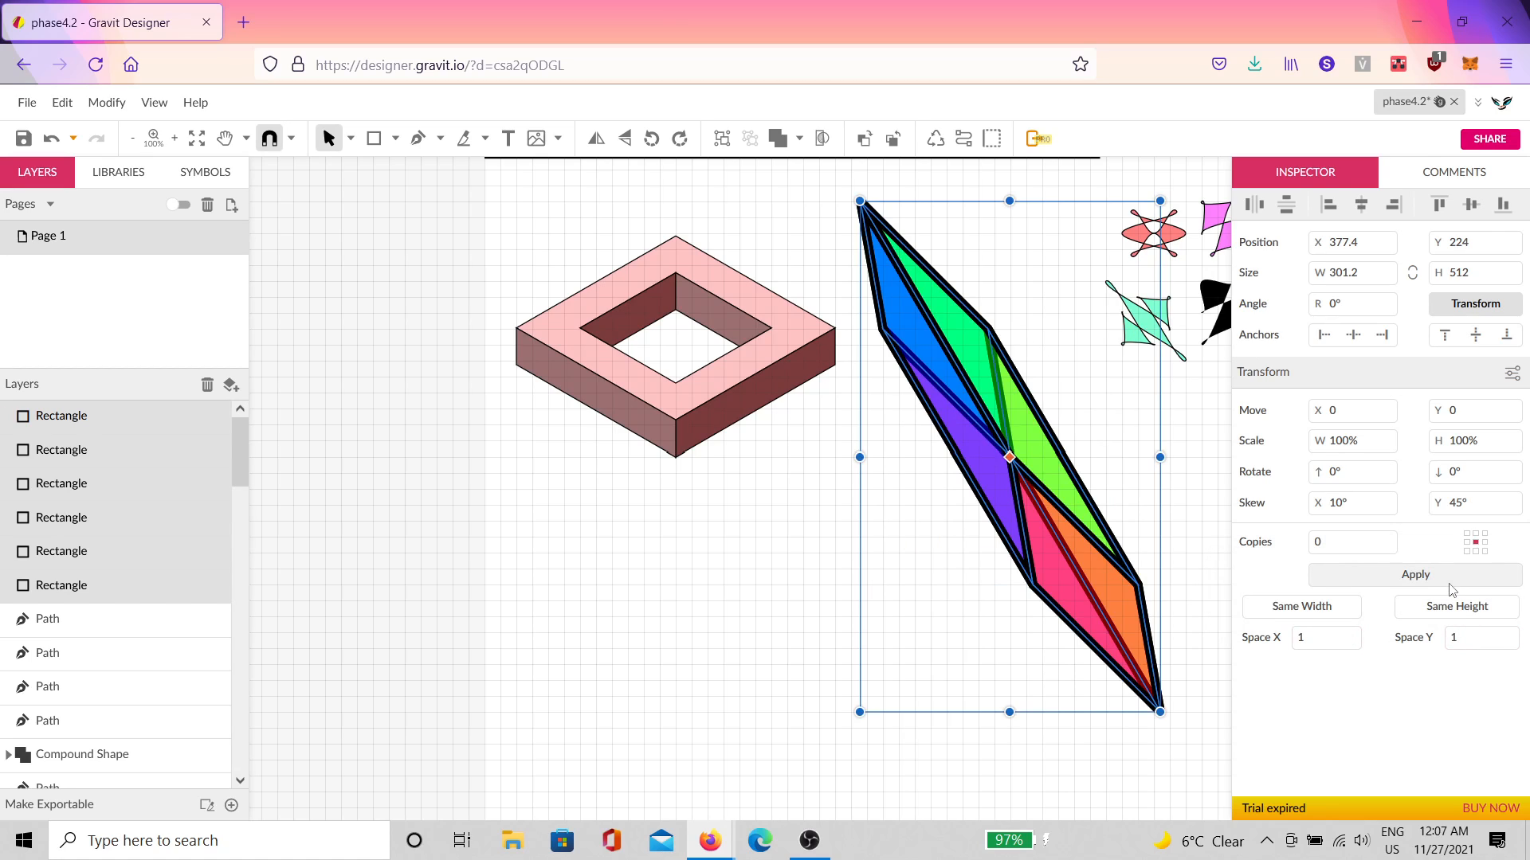
{"action": "left_click", "coordinate": [1336, 503]}
{"action": "type", "text": "-10"}
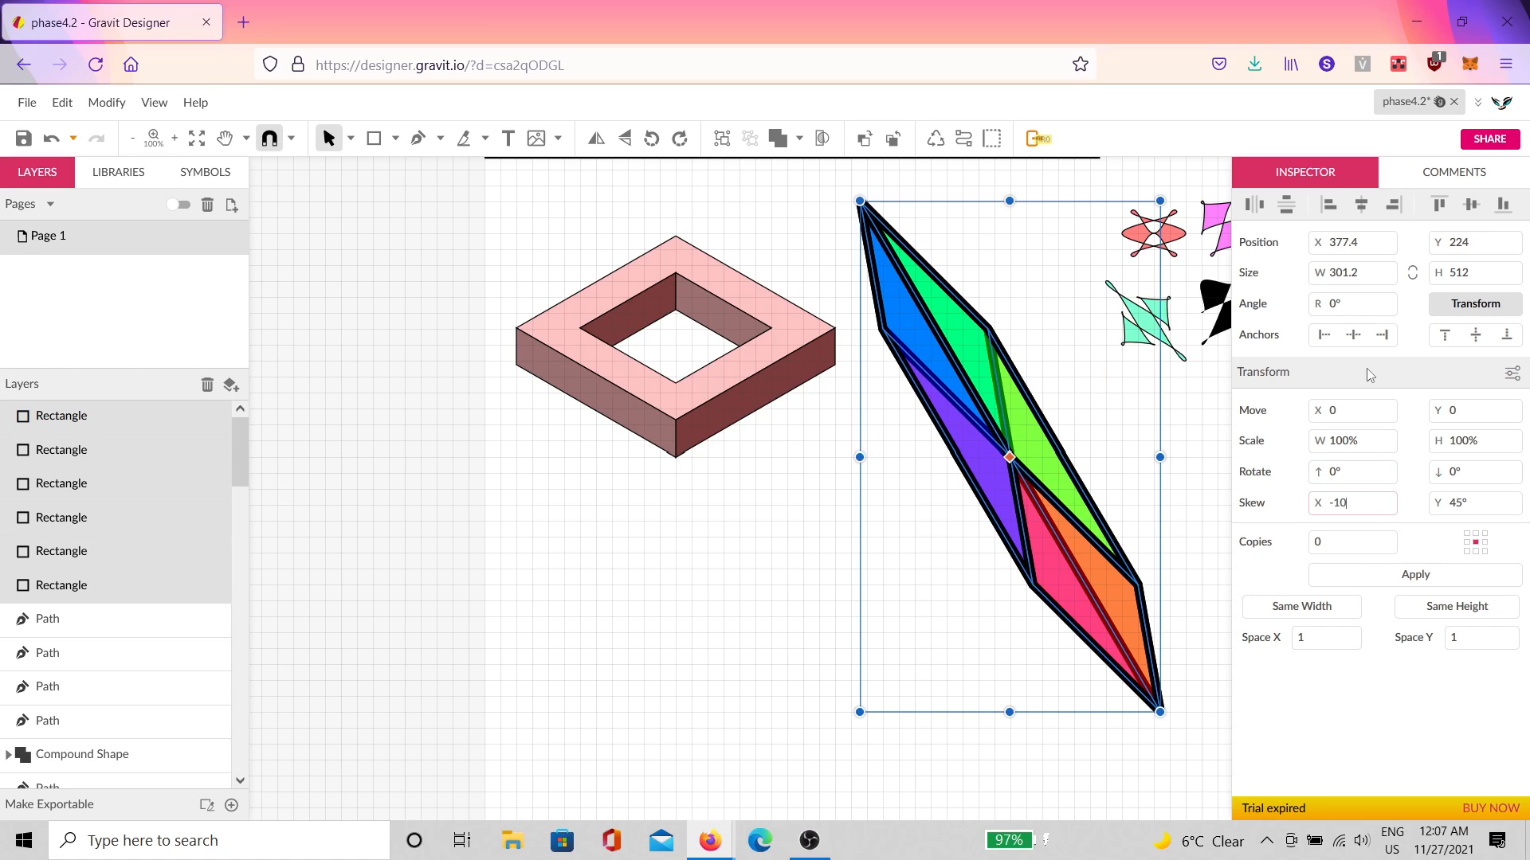
{"action": "left_click", "coordinate": [1391, 584]}
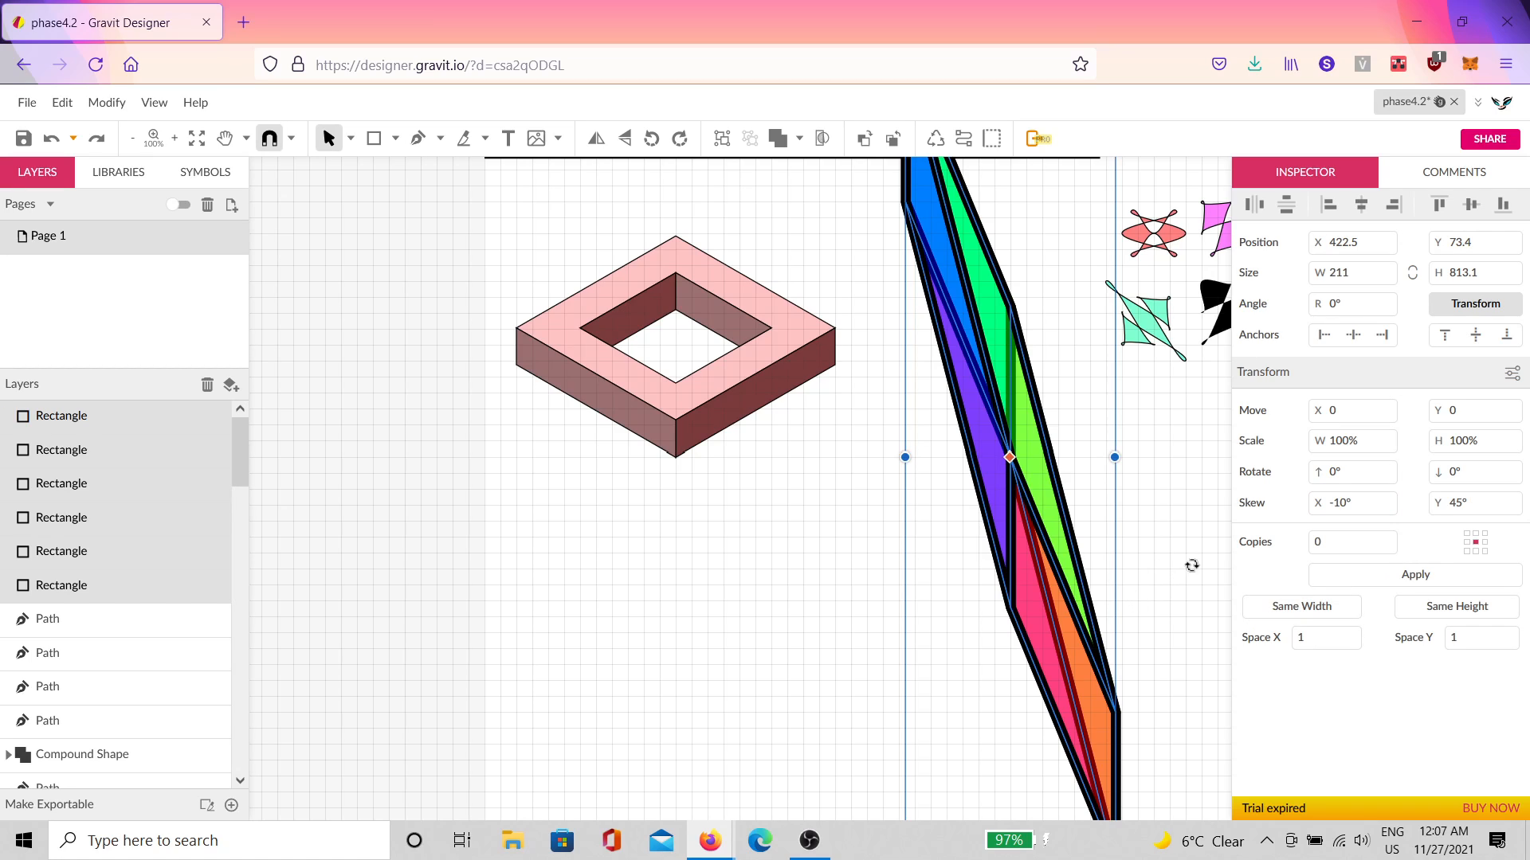
{"action": "left_click_drag", "start_coordinate": [882, 378], "coordinate": [850, 386]}
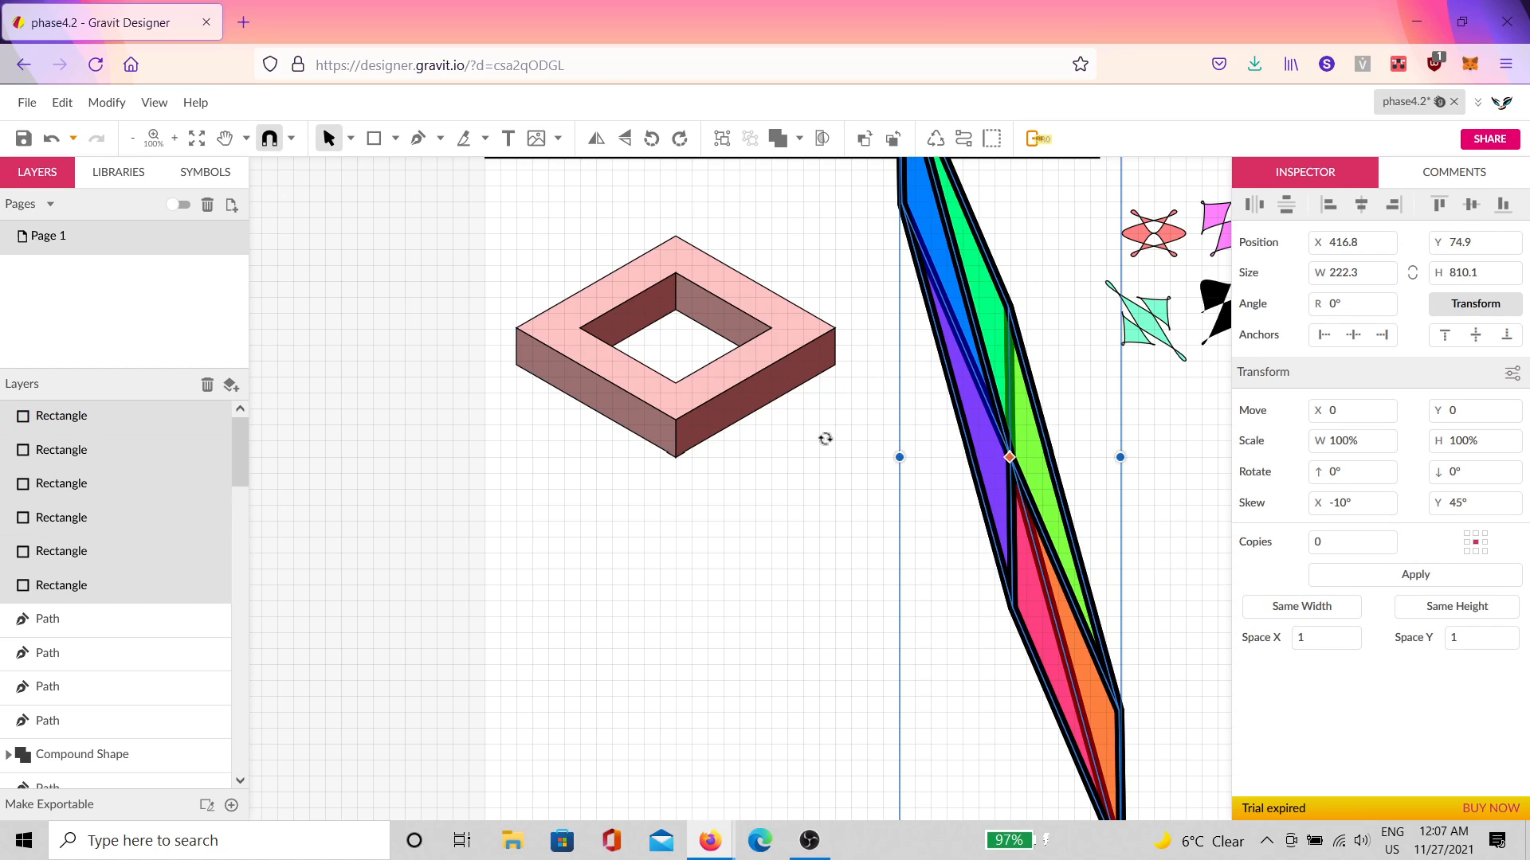
{"action": "left_click", "coordinate": [757, 478]}
{"action": "left_click", "coordinate": [733, 496]}
{"action": "key", "text": "ctrl+z"}
{"action": "key", "text": "ctrl+z"}
{"action": "key", "text": "ctrl+z"}
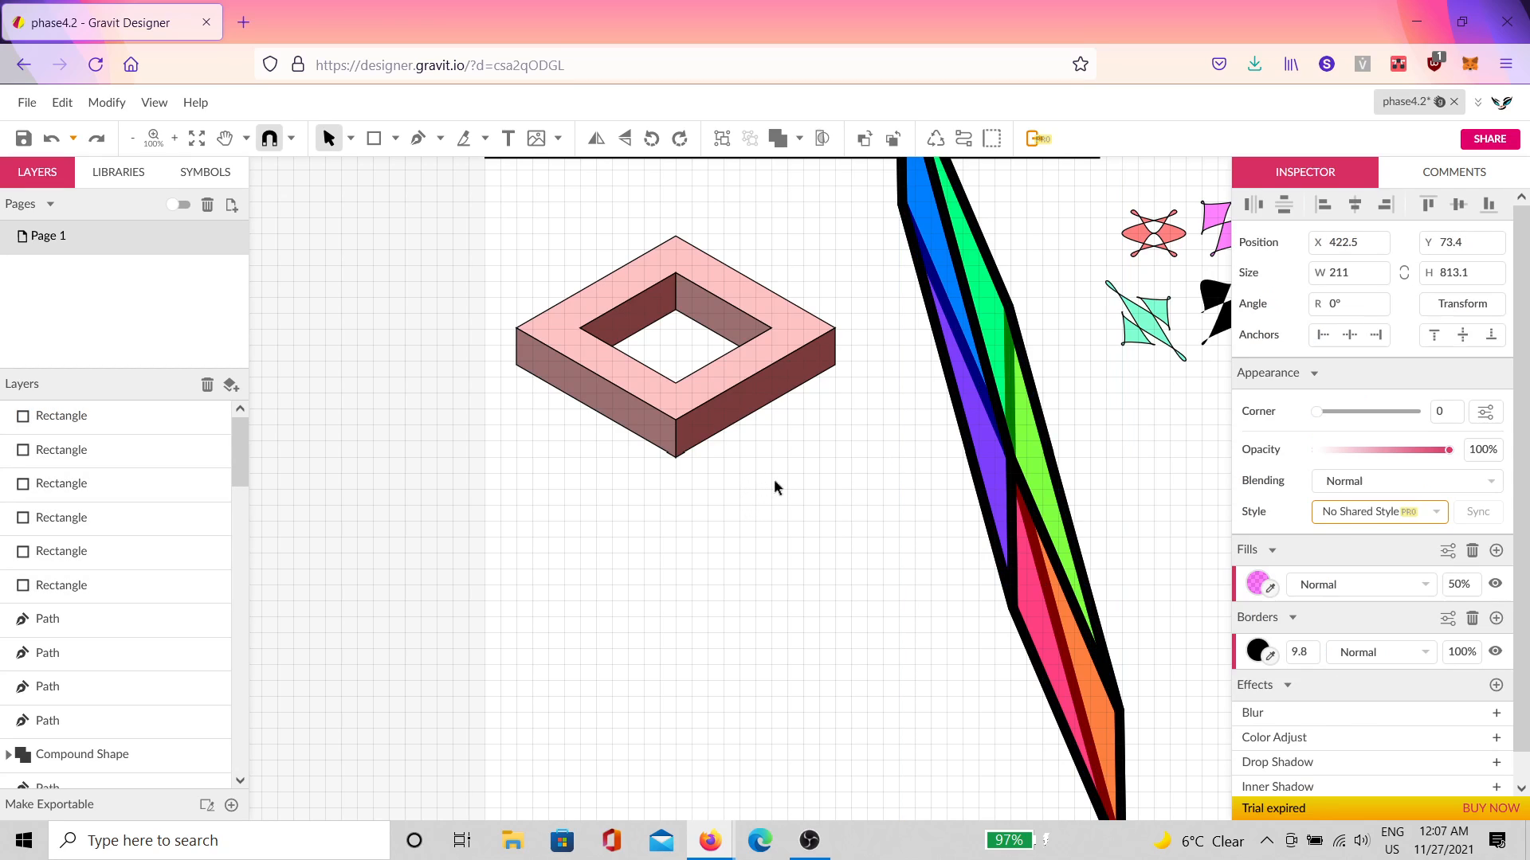
Step: Set the group's vertical skew to 0 and apply the skew repeatedly
{"action": "left_click", "coordinate": [1463, 304]}
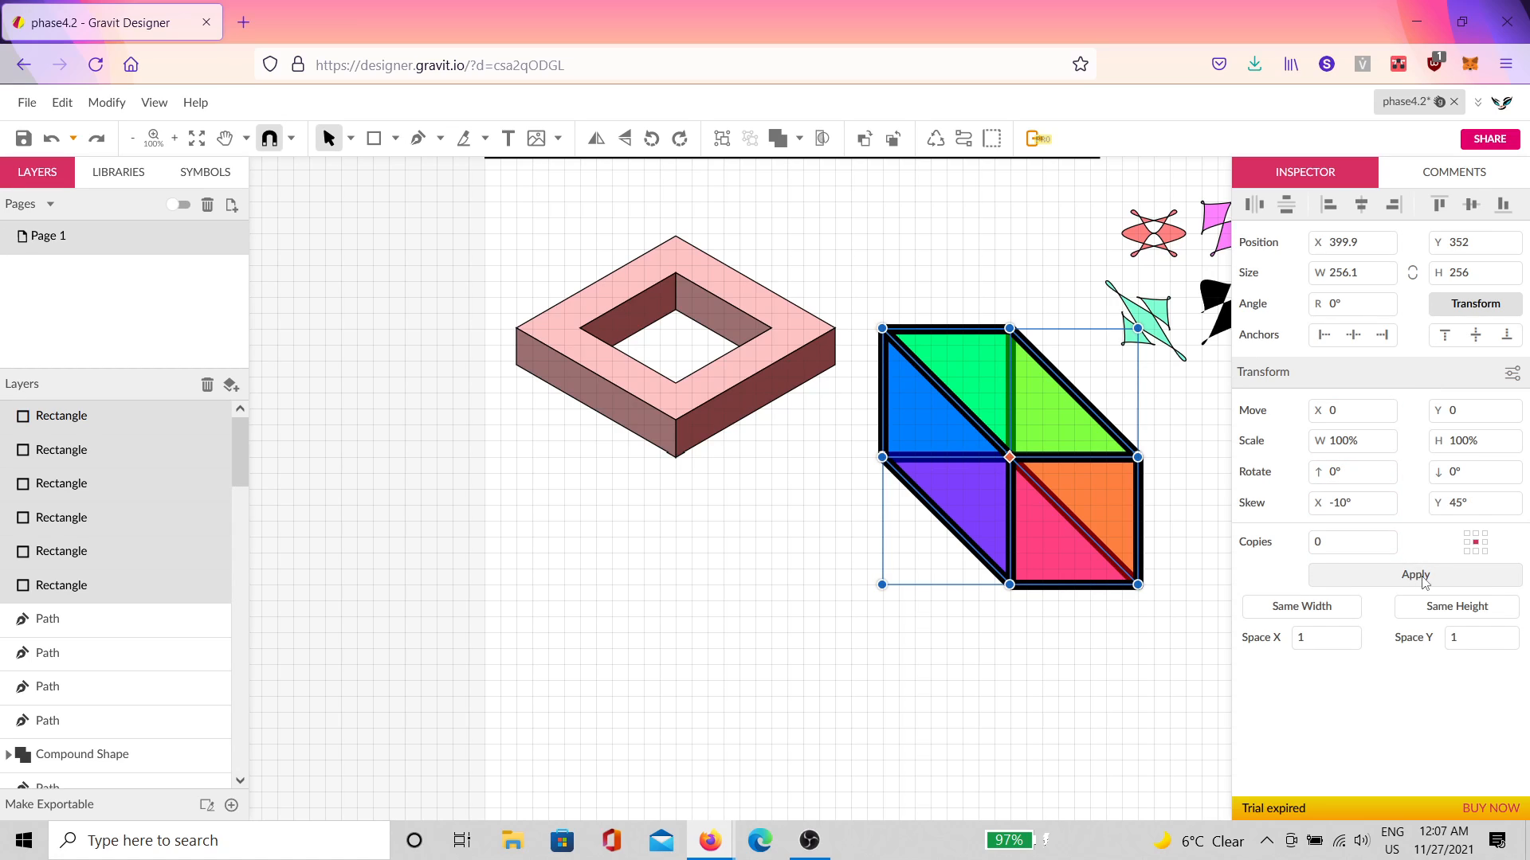
{"action": "left_click", "coordinate": [1484, 507]}
{"action": "type", "text": "0"}
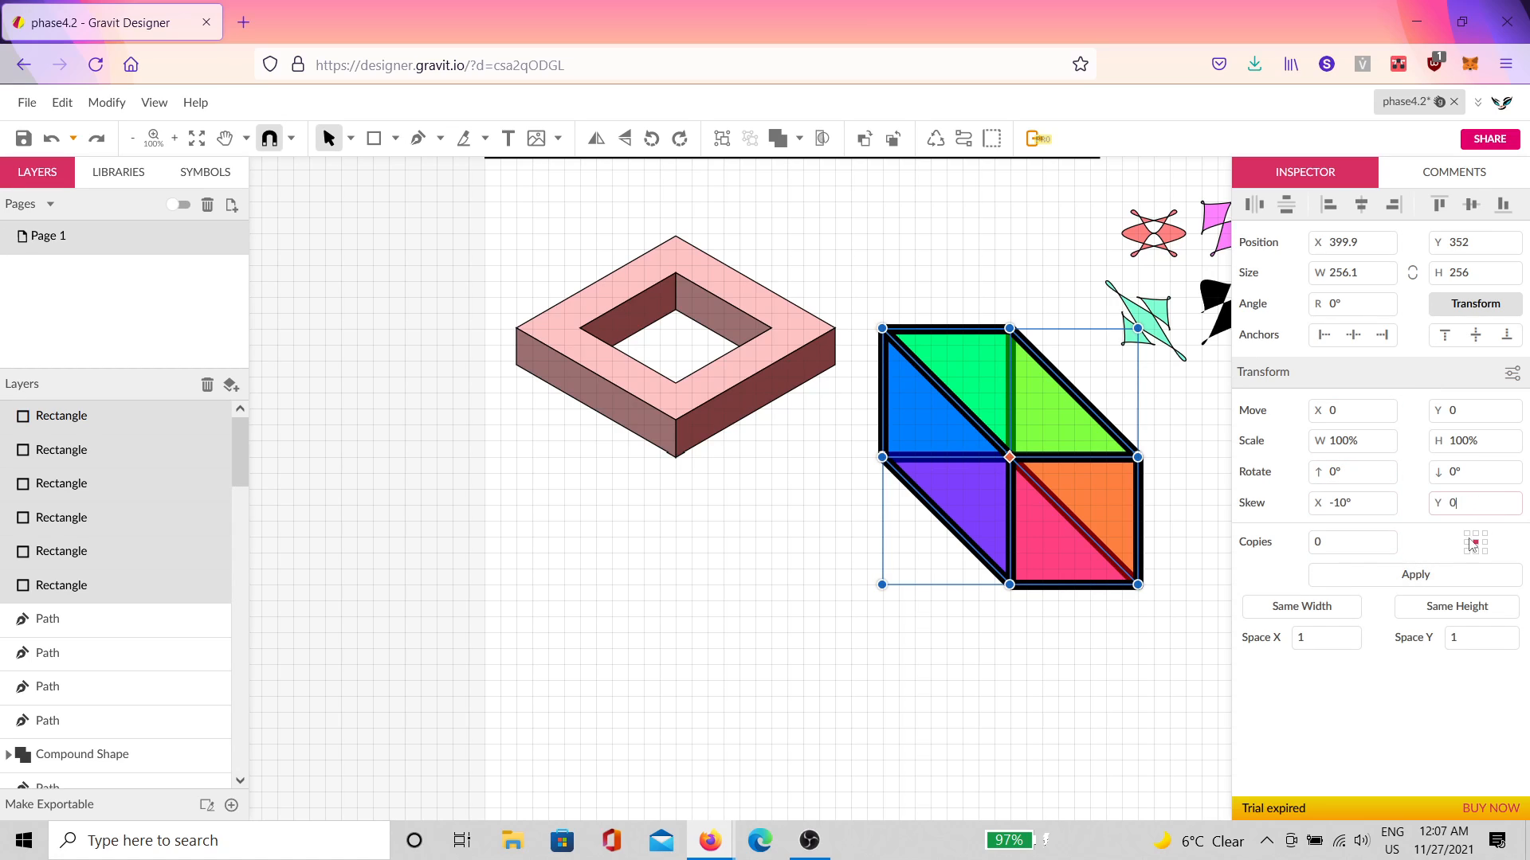
{"action": "left_click", "coordinate": [1405, 575]}
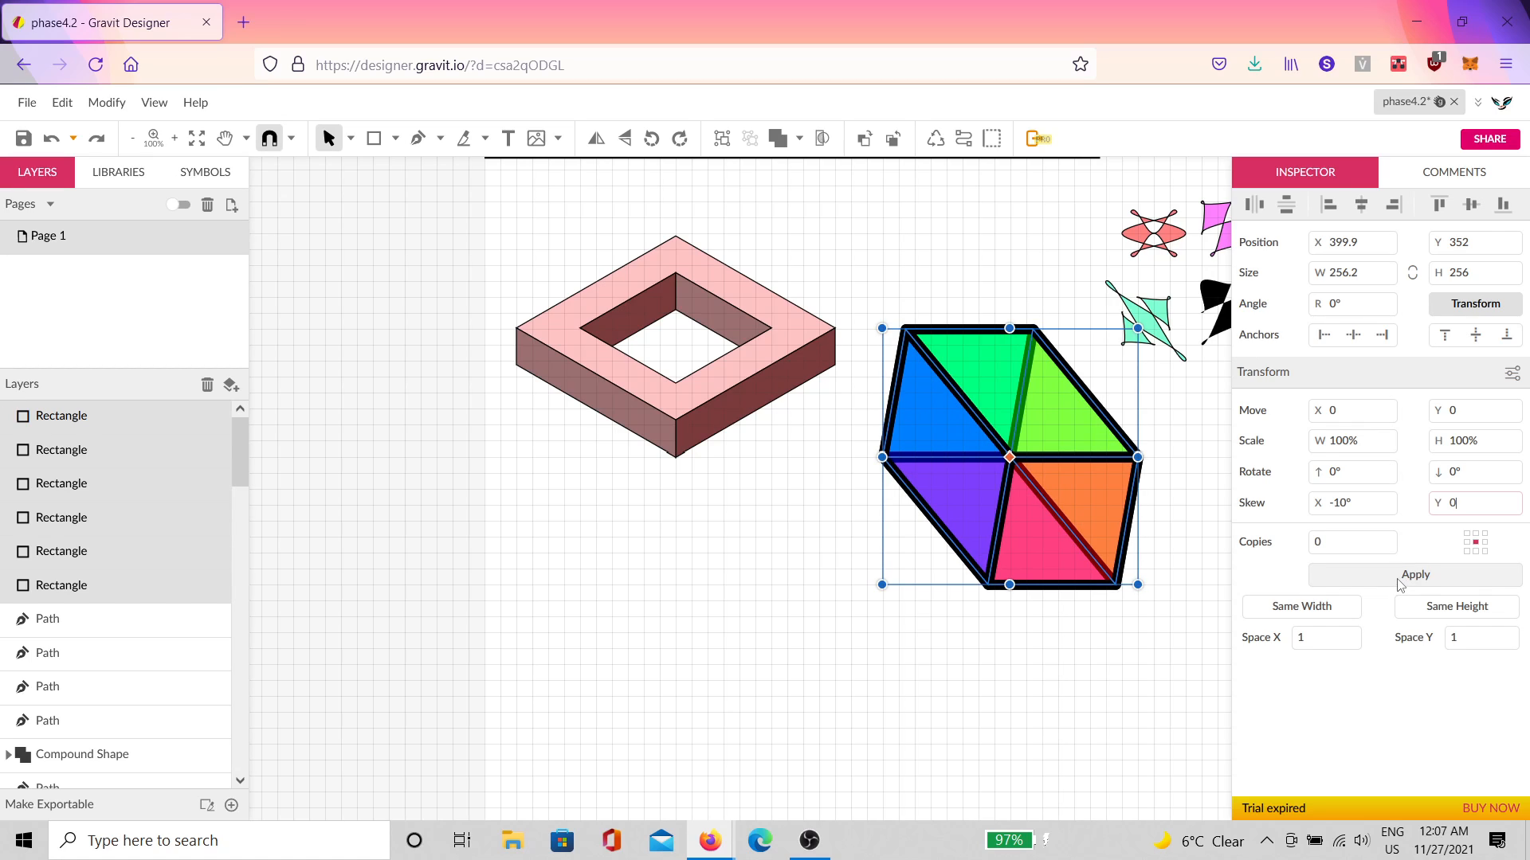
{"action": "left_click", "coordinate": [1398, 582]}
{"action": "left_click", "coordinate": [1392, 583]}
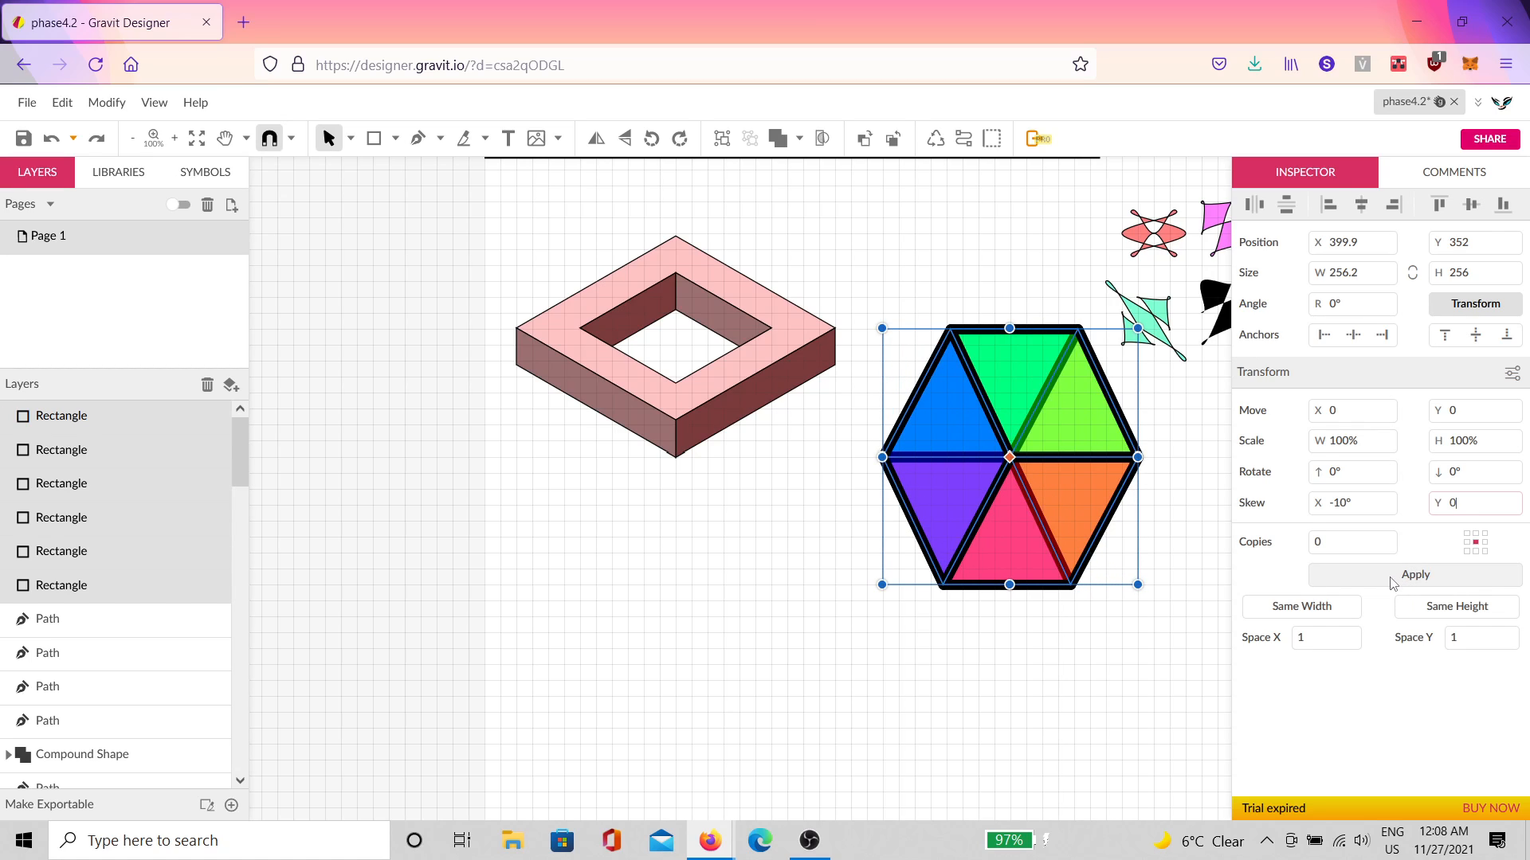
{"action": "left_click", "coordinate": [1393, 584]}
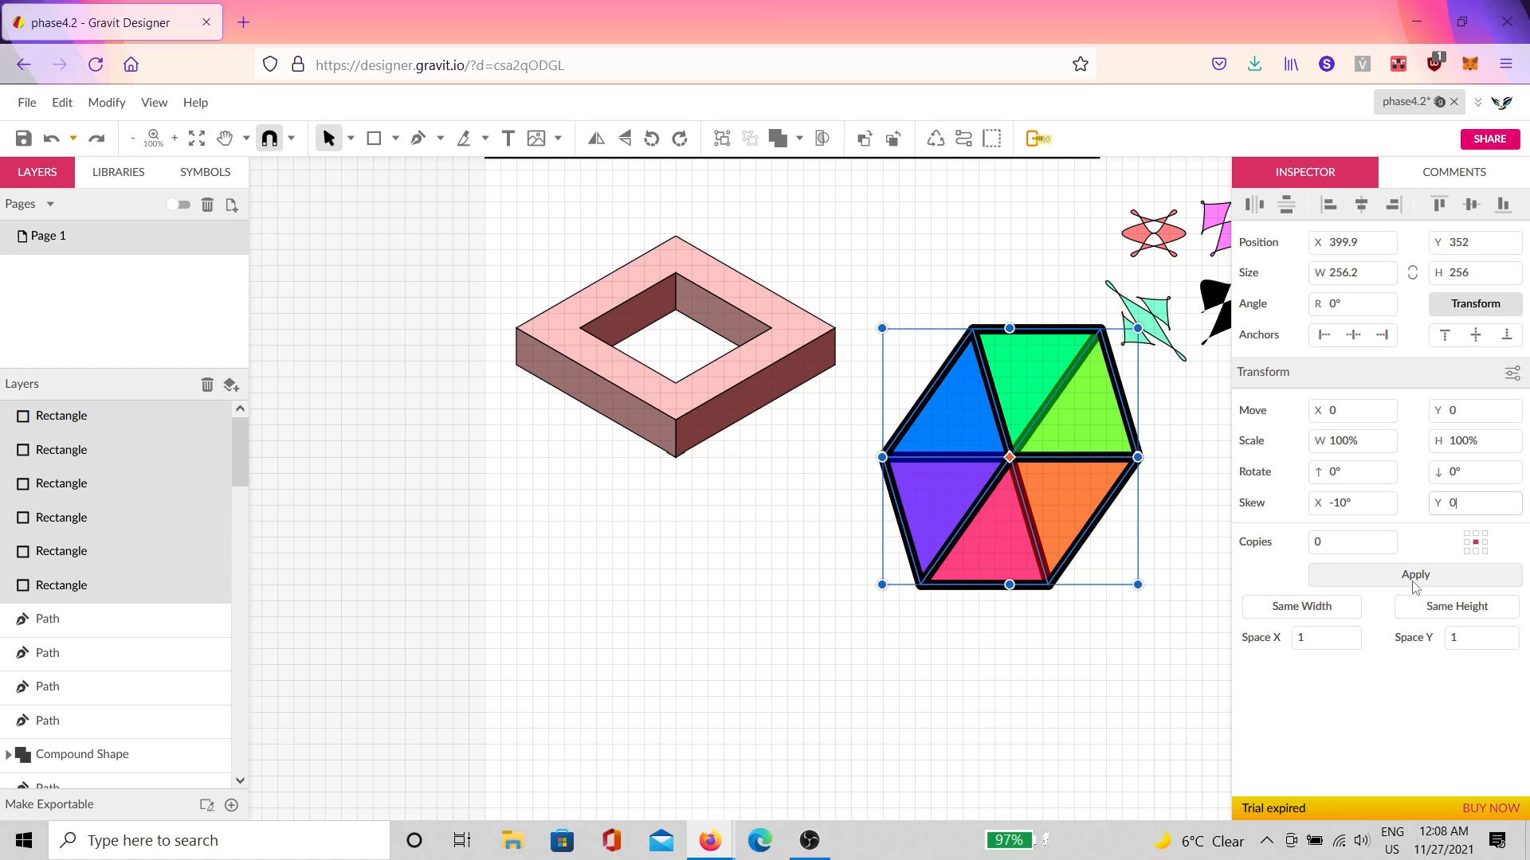
{"action": "left_click", "coordinate": [1408, 576]}
{"action": "left_click", "coordinate": [1407, 576]}
{"action": "left_click", "coordinate": [1408, 575]}
{"action": "left_click", "coordinate": [1408, 575]}
{"action": "left_click", "coordinate": [1408, 576]}
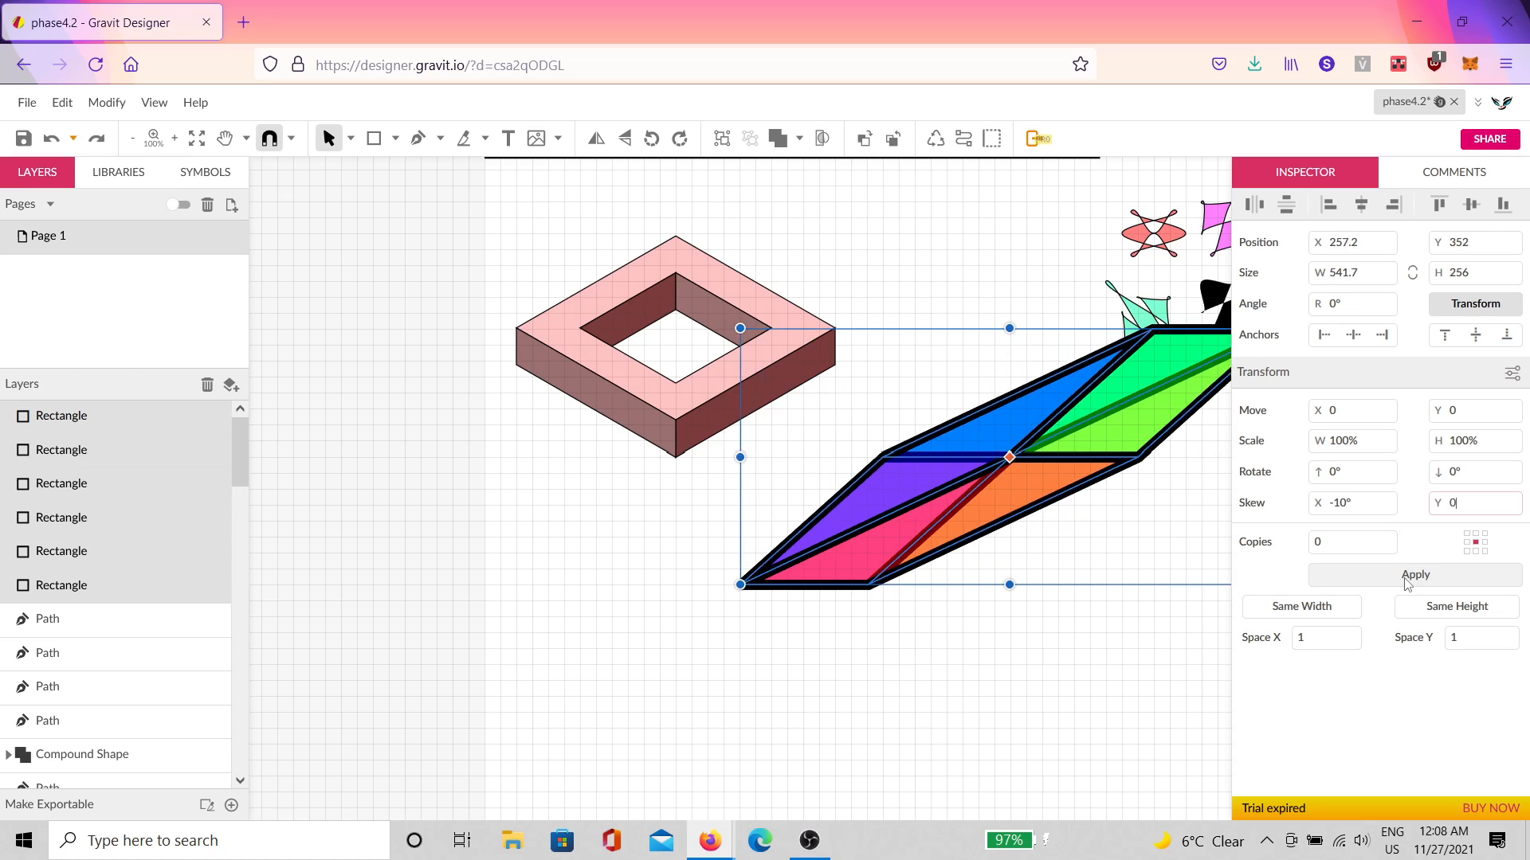
{"action": "left_click", "coordinate": [1408, 576]}
{"action": "left_click", "coordinate": [1408, 575]}
Step: Set horizontal skew to 10° and apply it several times, slanting the group back and forth
{"action": "left_click", "coordinate": [1349, 495]}
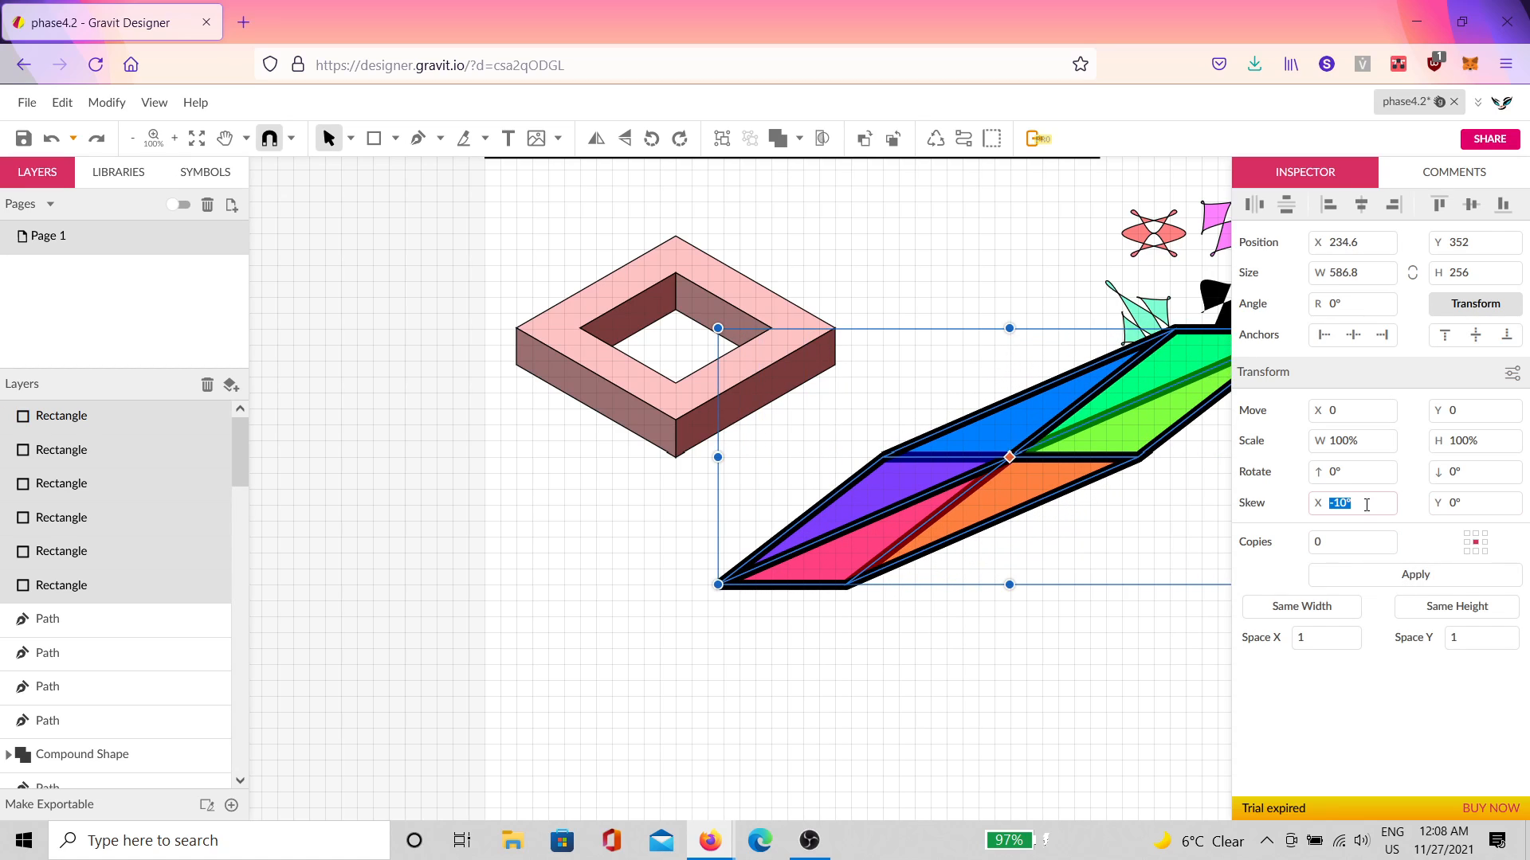
{"action": "type", "text": "10"}
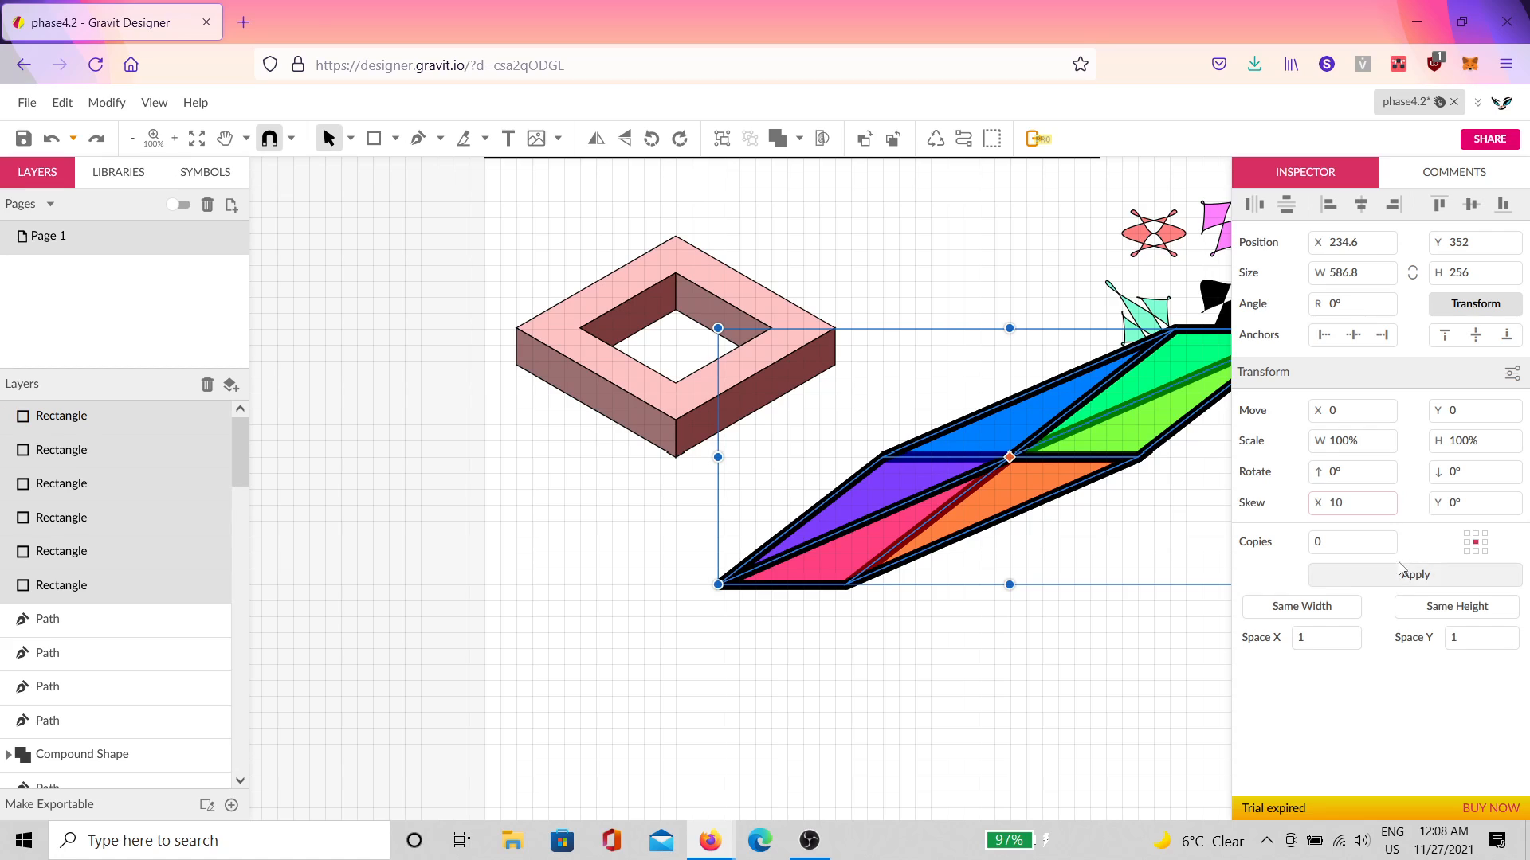
{"action": "left_click", "coordinate": [1400, 571]}
{"action": "left_click", "coordinate": [1400, 571]}
{"action": "left_click", "coordinate": [1400, 570]}
{"action": "left_click", "coordinate": [1399, 574]}
{"action": "left_click", "coordinate": [1399, 573]}
{"action": "left_click", "coordinate": [1397, 578]}
{"action": "left_click", "coordinate": [1397, 577]}
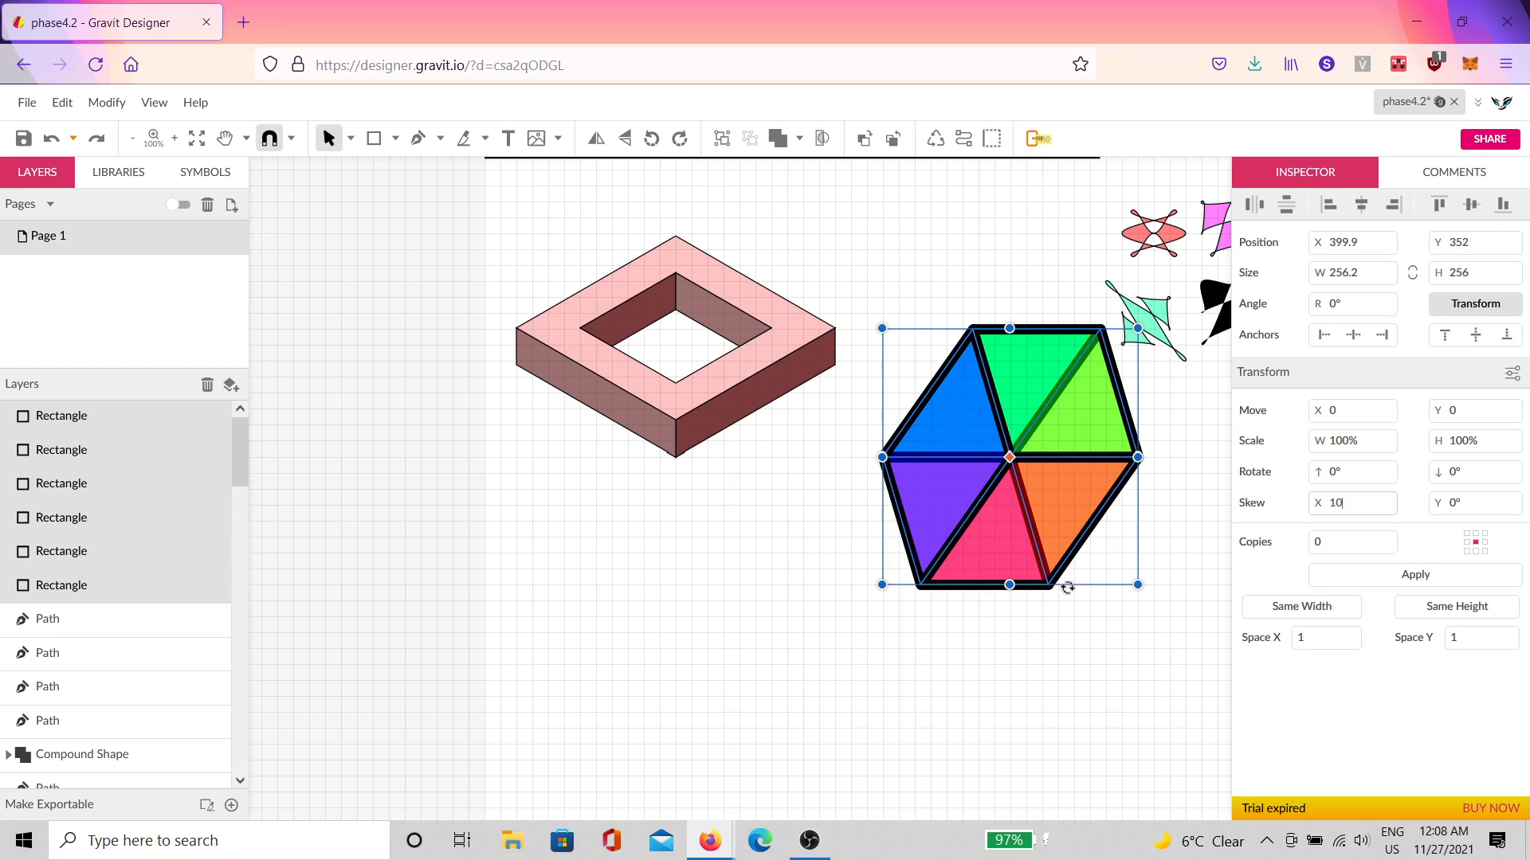
{"action": "left_click", "coordinate": [1379, 575]}
{"action": "left_click", "coordinate": [1377, 577]}
{"action": "left_click", "coordinate": [1375, 580]}
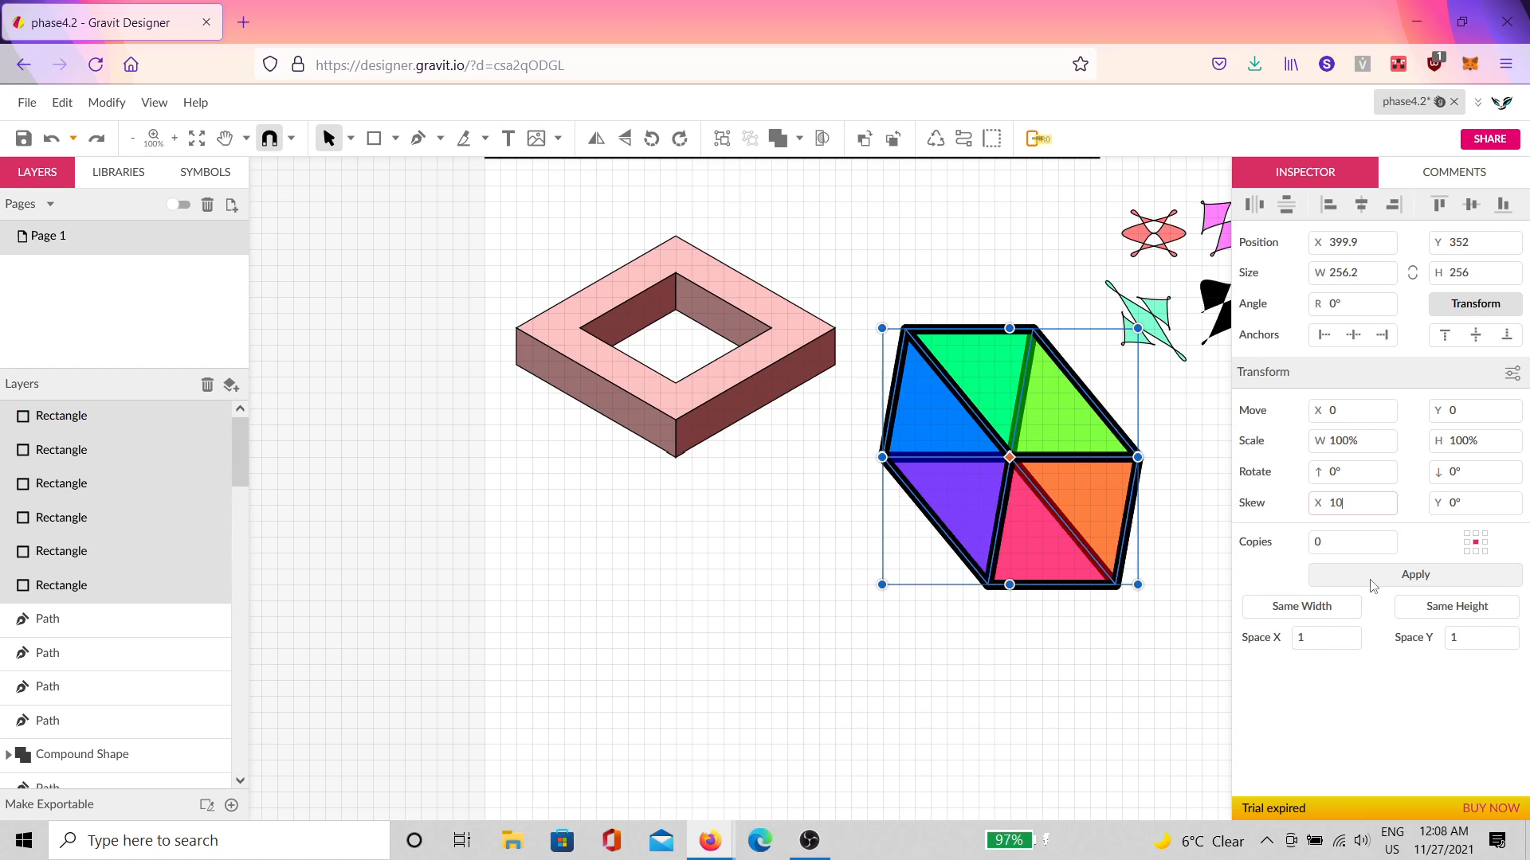
{"action": "left_click", "coordinate": [1372, 584]}
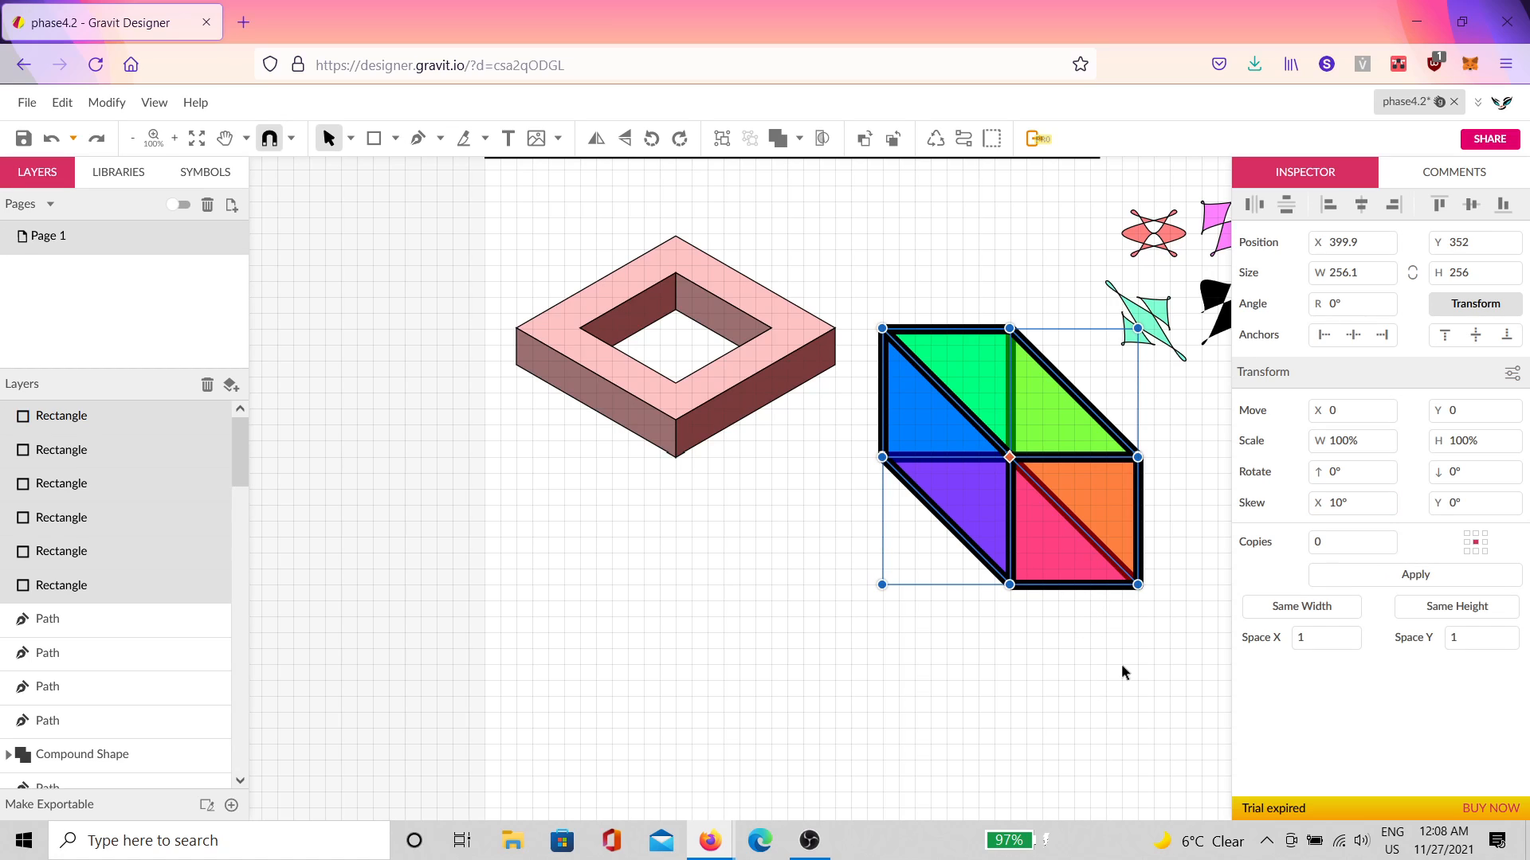
Step: Move the purple, orange and green triangle pieces down and left, off the cube
{"action": "left_click", "coordinate": [1470, 308]}
{"action": "left_click", "coordinate": [1155, 537]}
{"action": "left_click", "coordinate": [994, 478]}
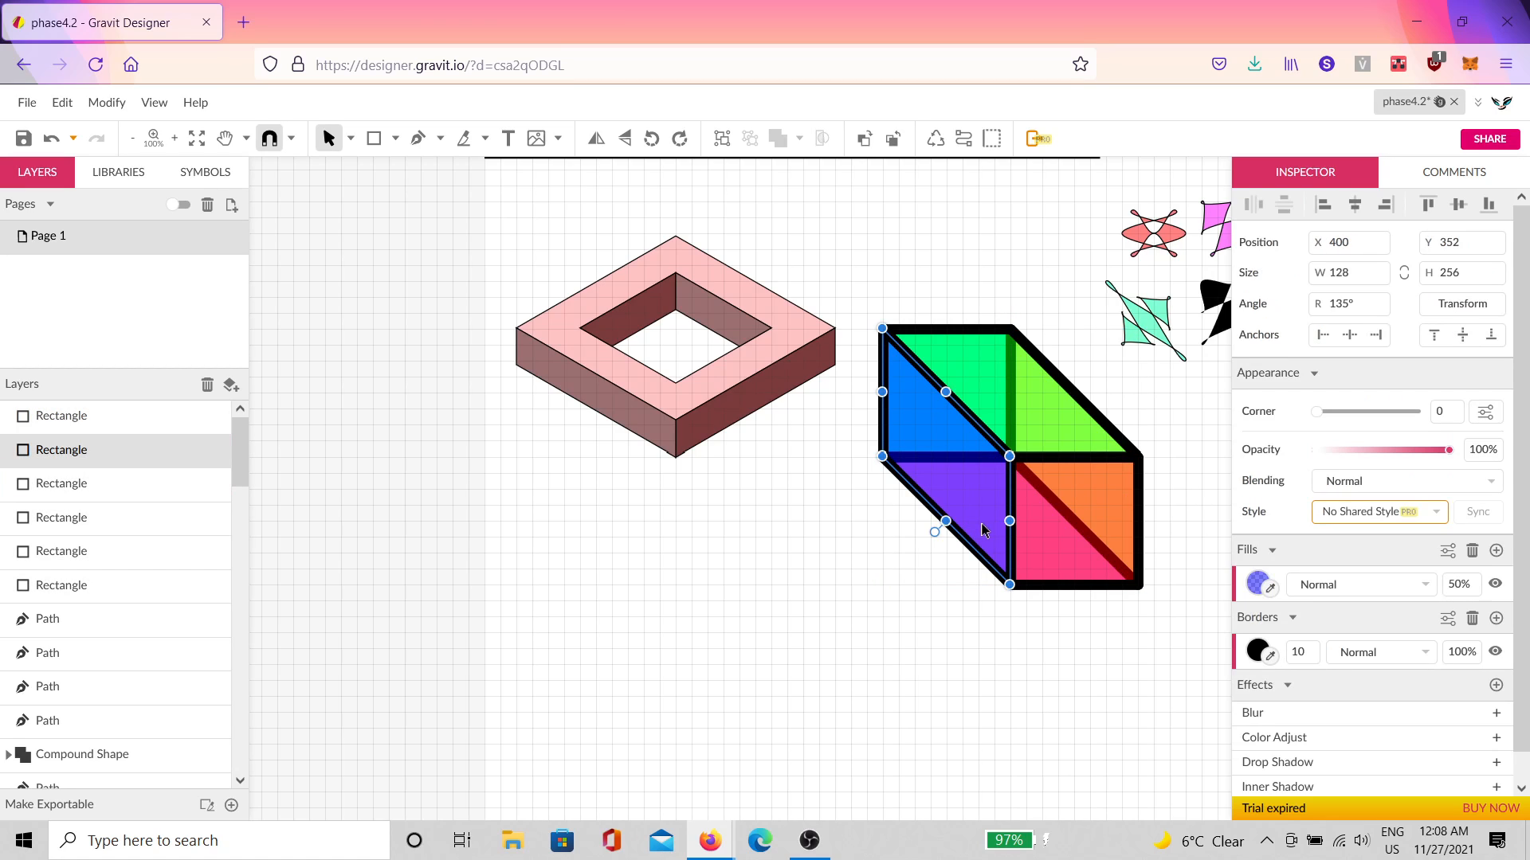
{"action": "left_click", "coordinate": [1095, 533], "text": "shift"}
{"action": "left_click", "coordinate": [1044, 425], "text": "shift"}
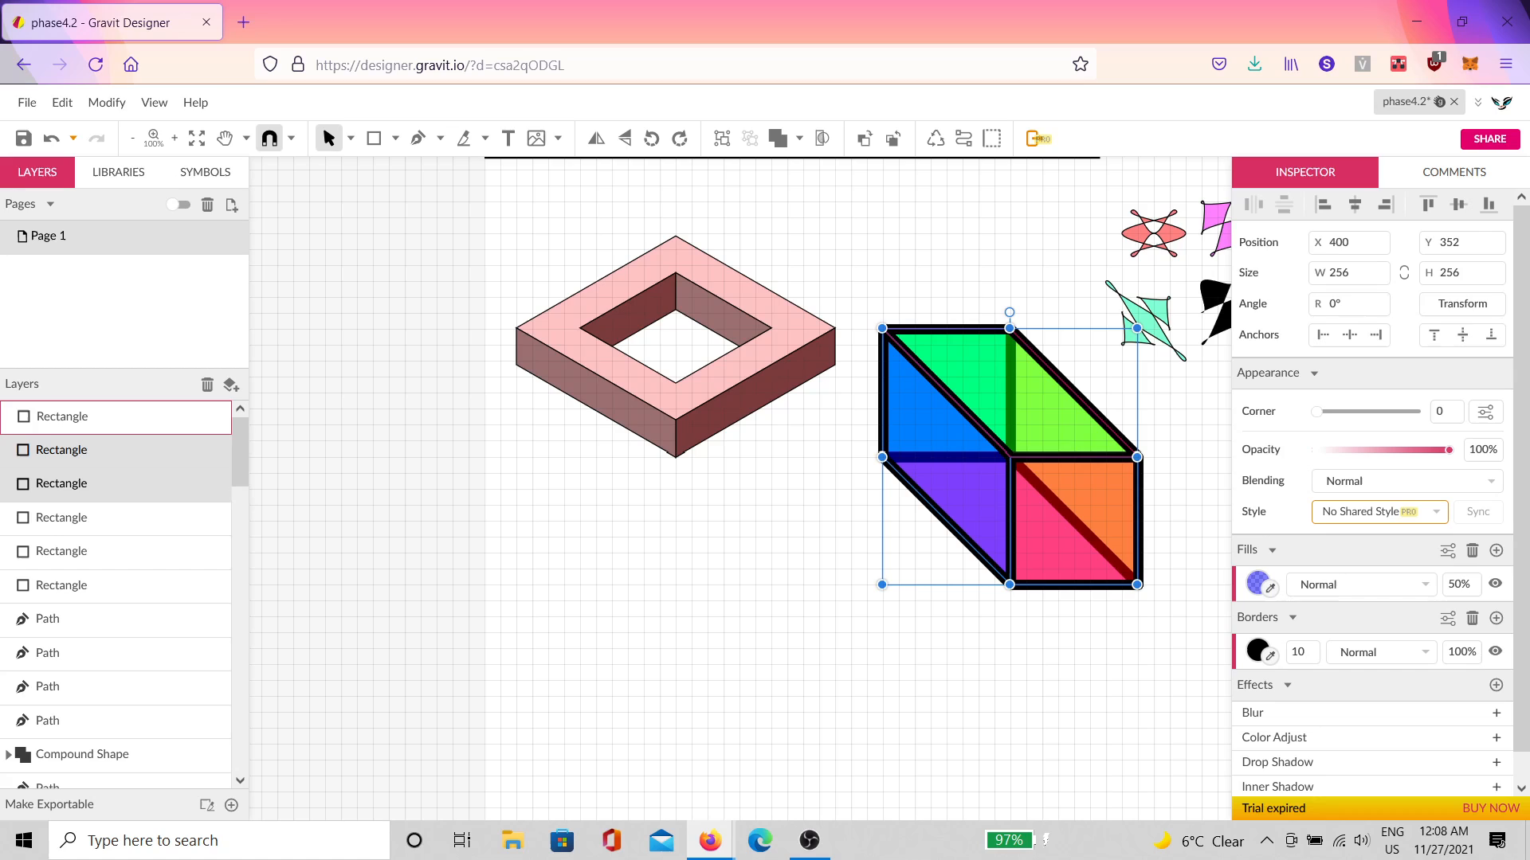
{"action": "left_click_drag", "start_coordinate": [1040, 417], "coordinate": [725, 614]}
{"action": "left_click", "coordinate": [875, 591]}
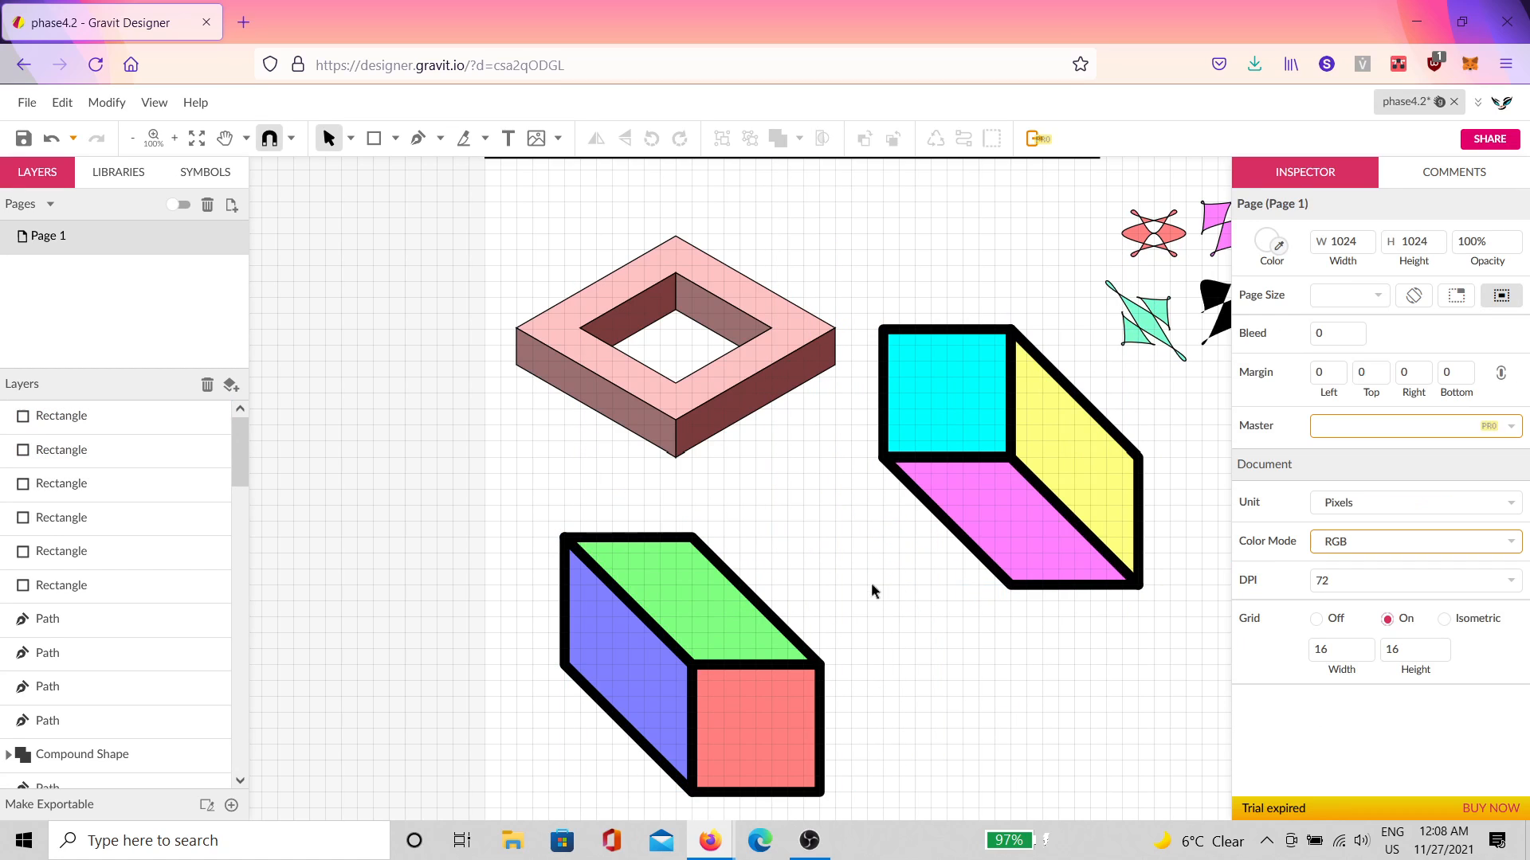
Step: Resize the magenta face and narrow the yellow face
{"action": "scroll", "coordinate": [949, 422], "scroll_direction": "up", "scroll_amount": 2}
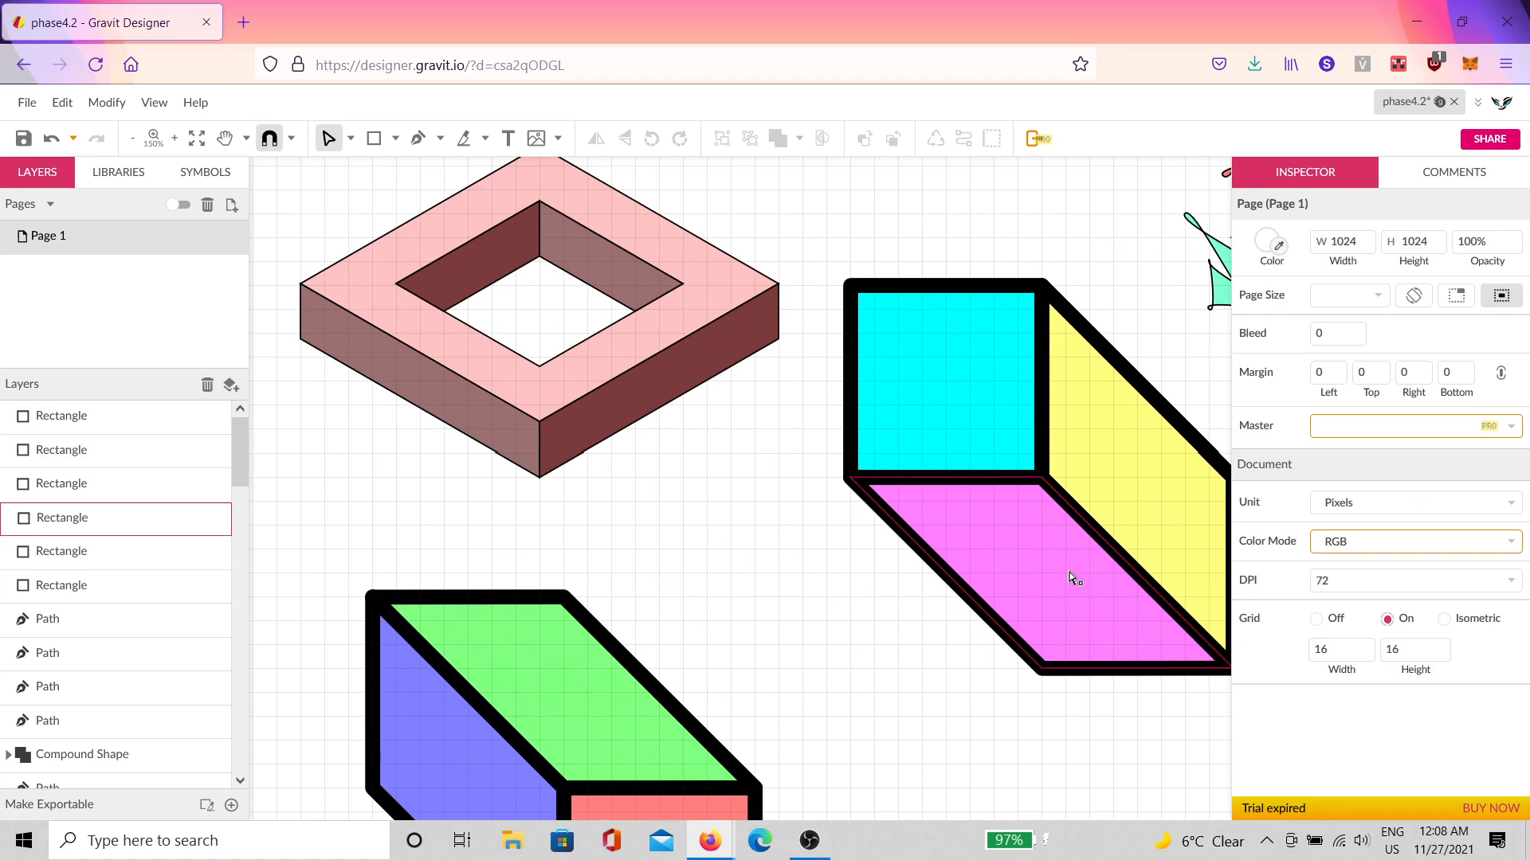
{"action": "left_click", "coordinate": [1108, 601]}
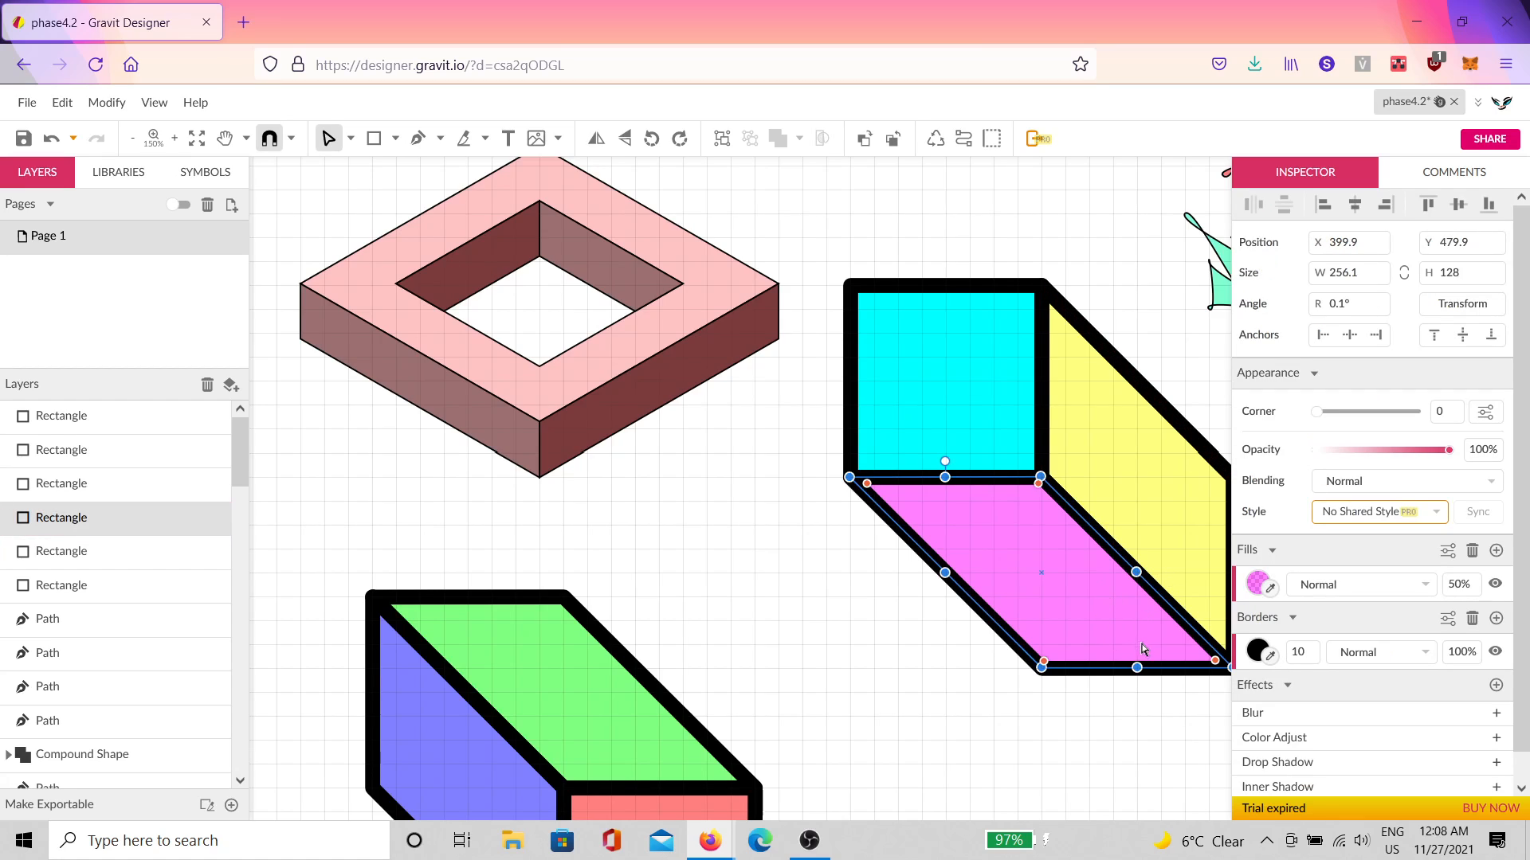
{"action": "left_click_drag", "start_coordinate": [1123, 655], "coordinate": [1054, 567]}
{"action": "left_click", "coordinate": [1160, 527]}
{"action": "left_click_drag", "start_coordinate": [1160, 526], "coordinate": [1050, 523]}
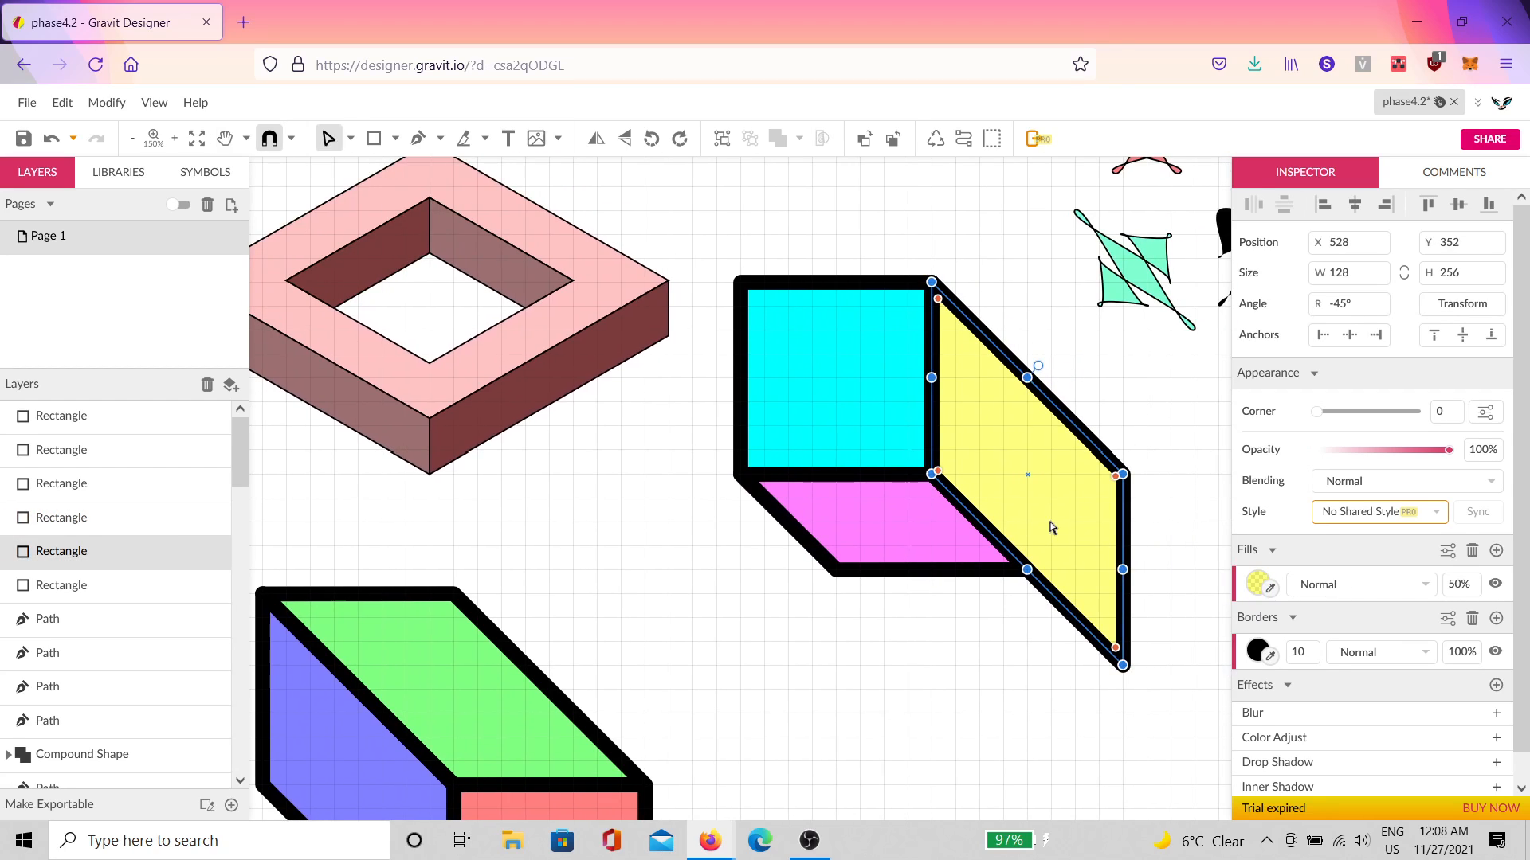
{"action": "left_click_drag", "start_coordinate": [1123, 567], "coordinate": [1030, 495]}
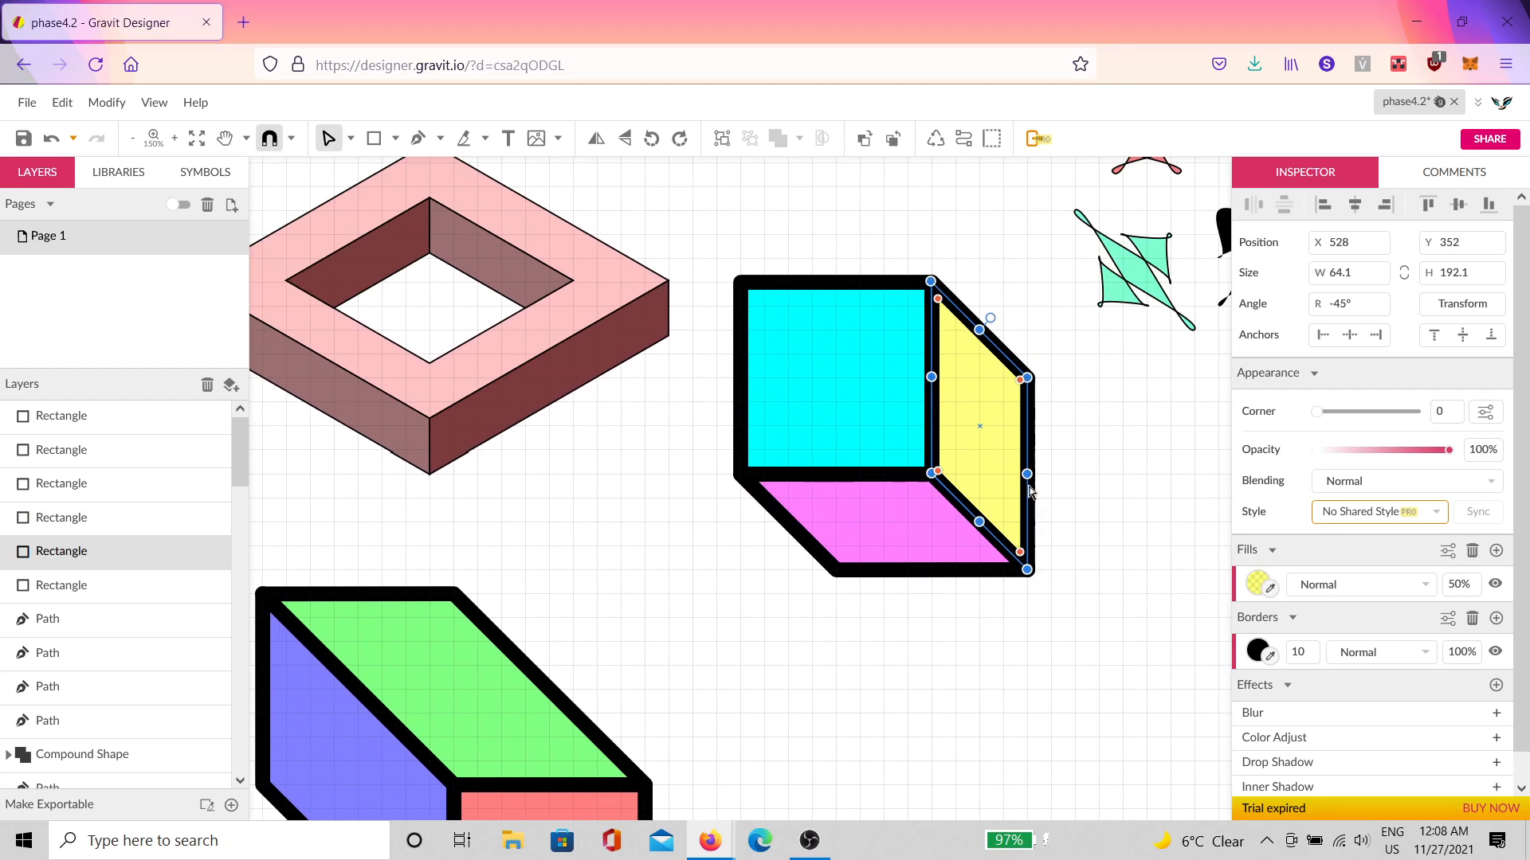
{"action": "left_click", "coordinate": [929, 666]}
Step: Move the lower box's three faces onto the cube, fitting the blue, green and red faces into place
{"action": "left_click_drag", "start_coordinate": [854, 667], "coordinate": [1005, 615]}
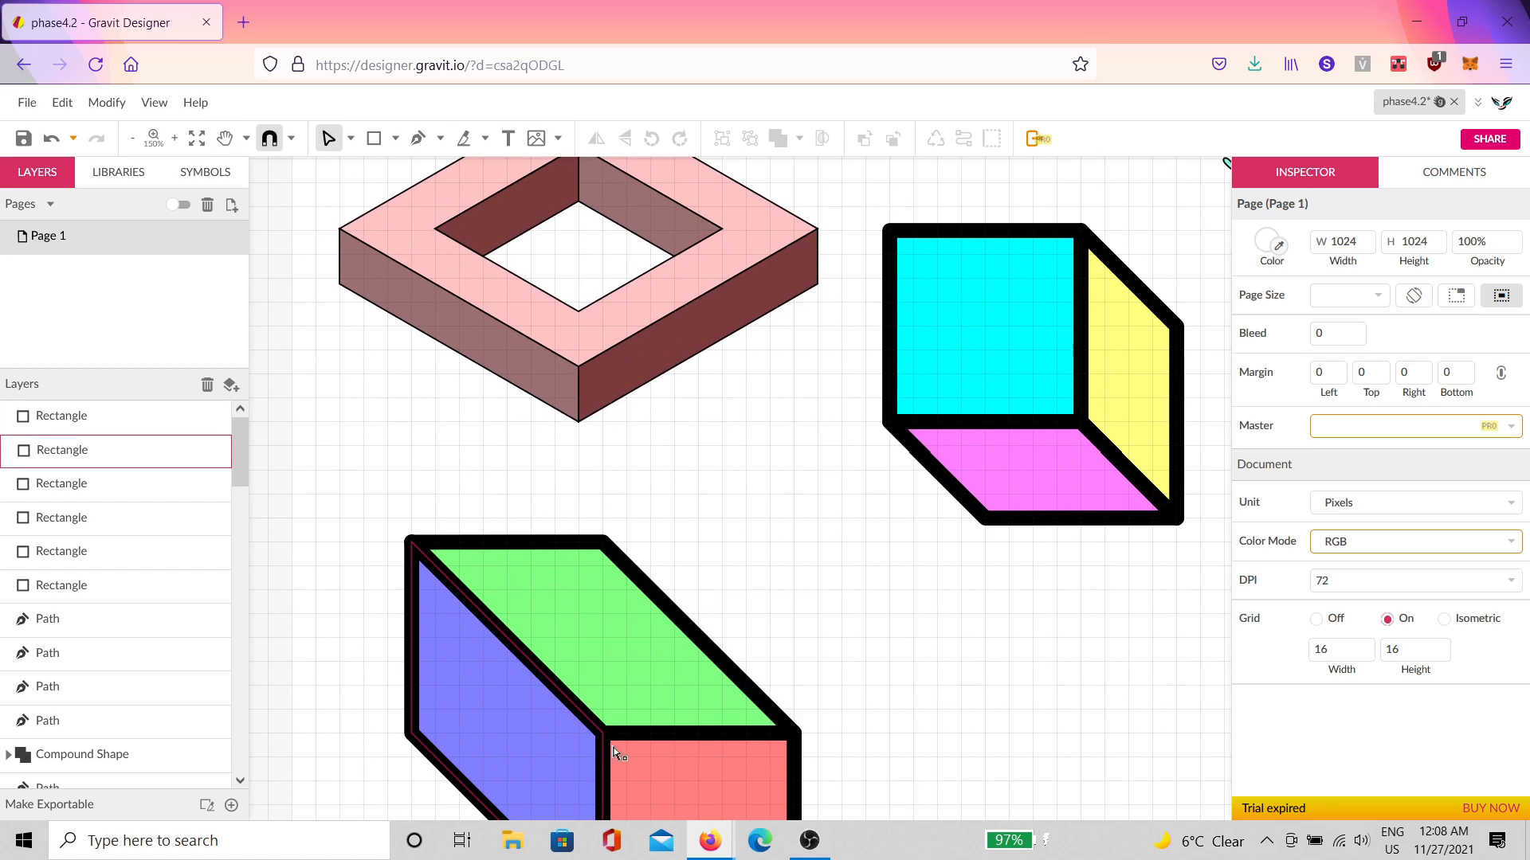
{"action": "left_click_drag", "start_coordinate": [378, 761], "coordinate": [1059, 395]}
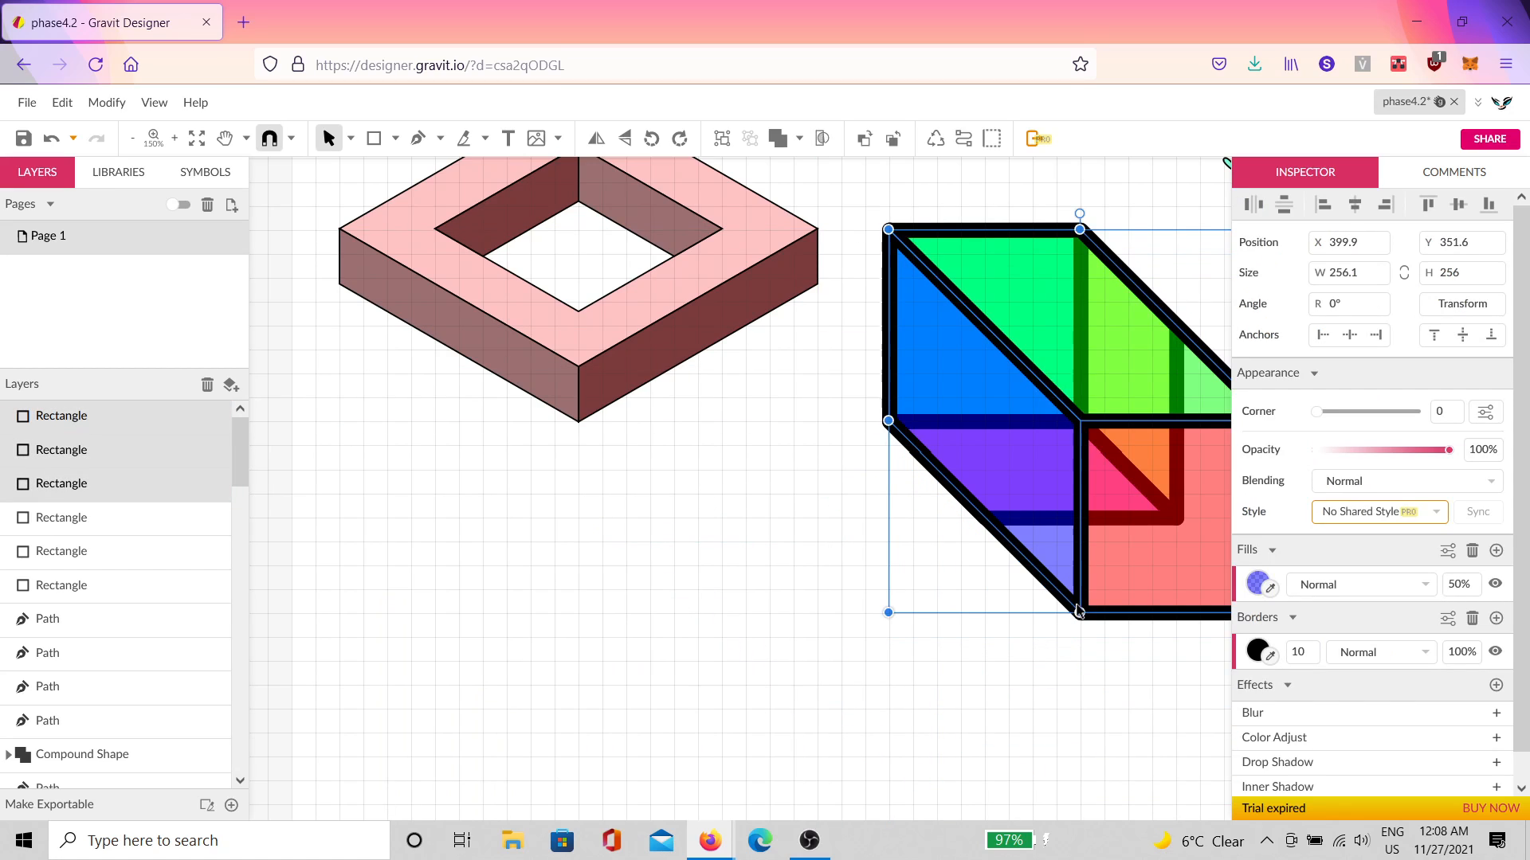
{"action": "left_click", "coordinate": [1069, 518]}
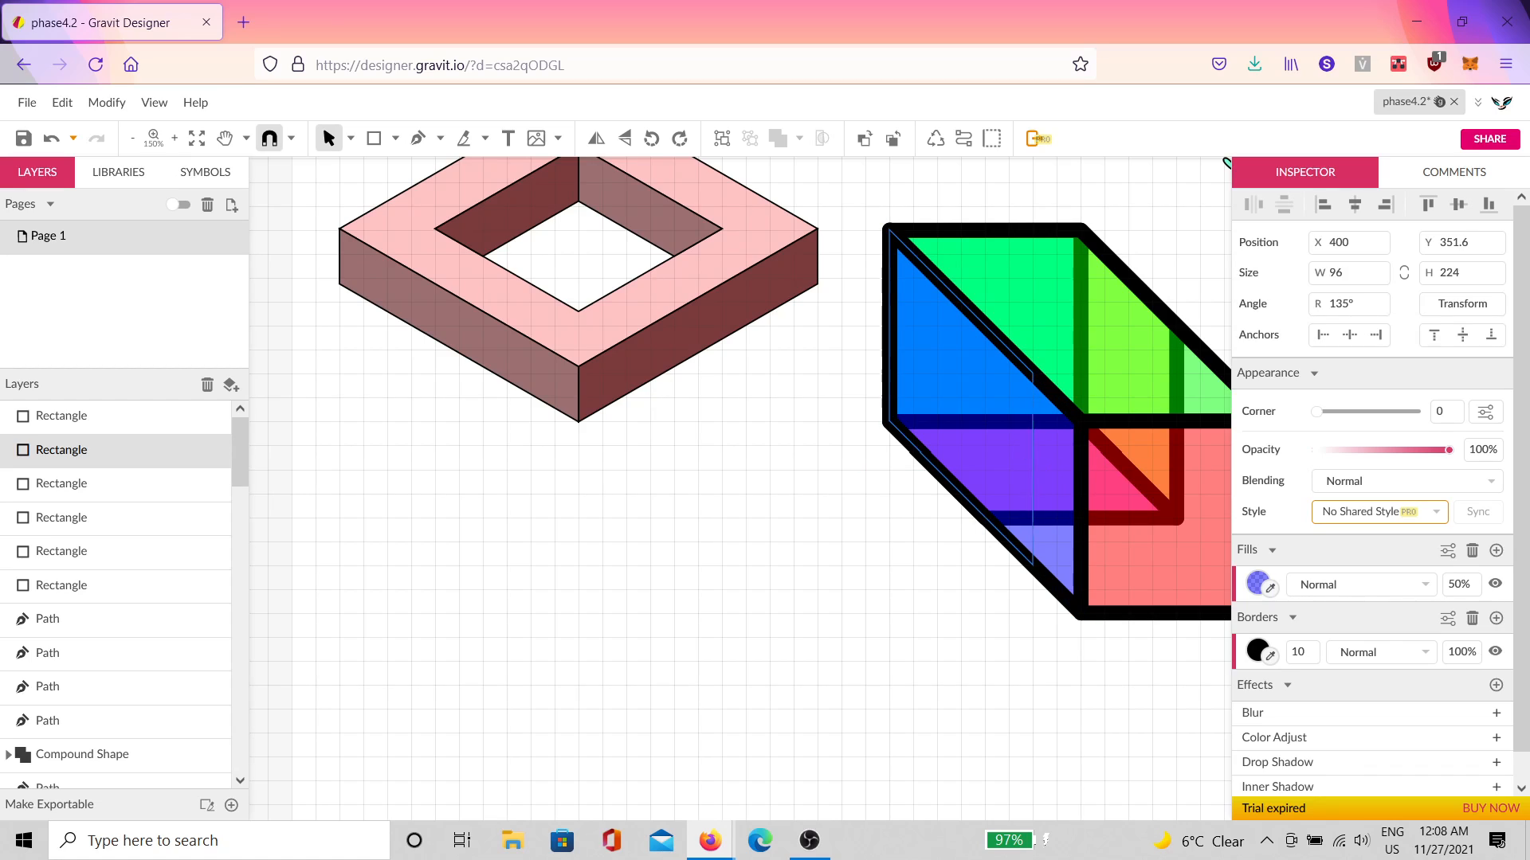
{"action": "left_click_drag", "start_coordinate": [1028, 474], "coordinate": [977, 431]}
{"action": "left_click", "coordinate": [1093, 394]}
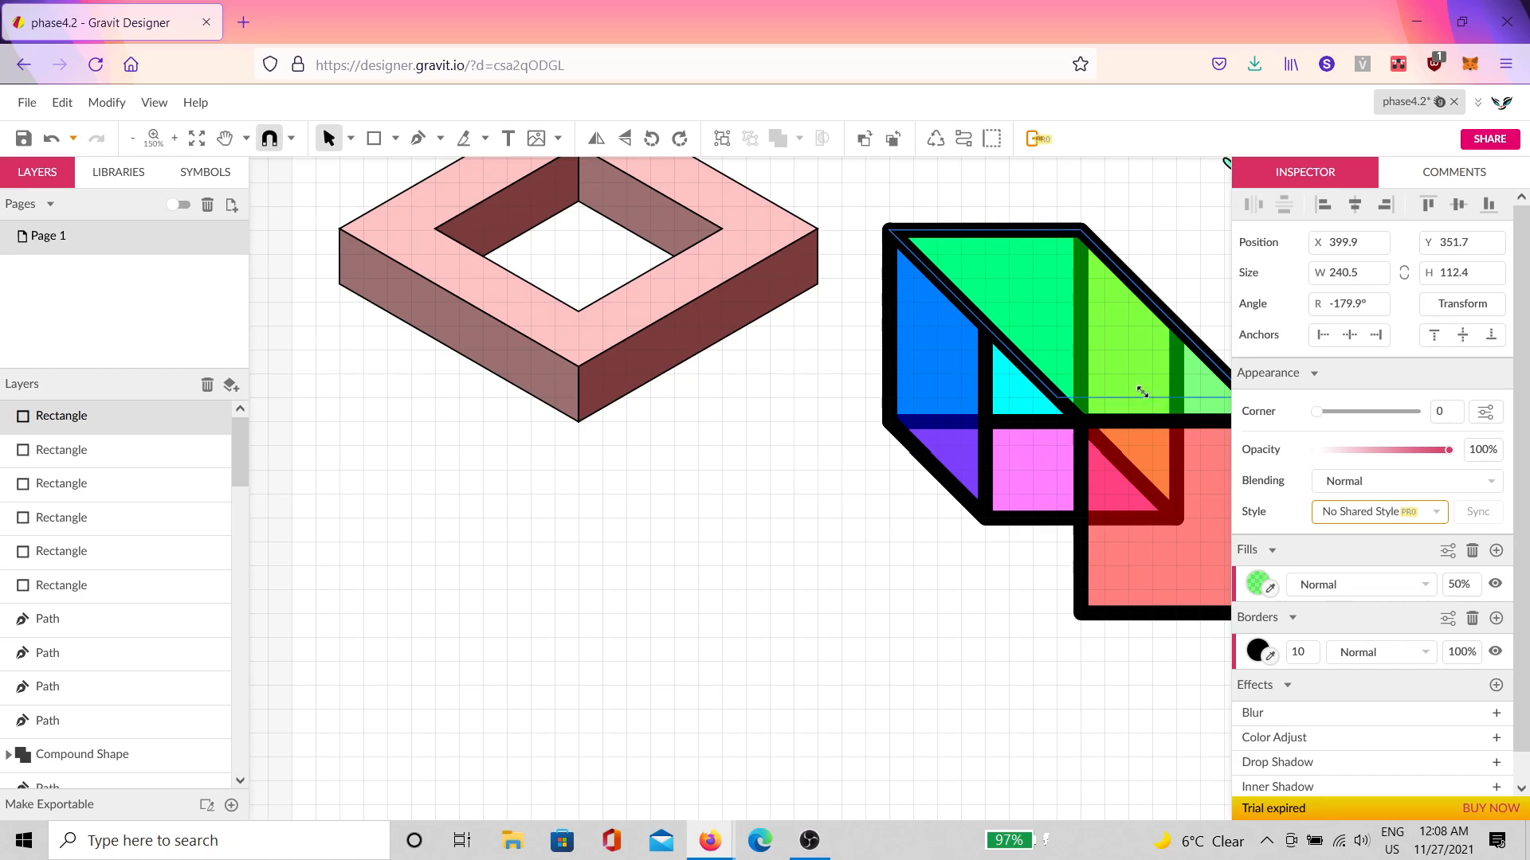
{"action": "left_click_drag", "start_coordinate": [1141, 392], "coordinate": [960, 329]}
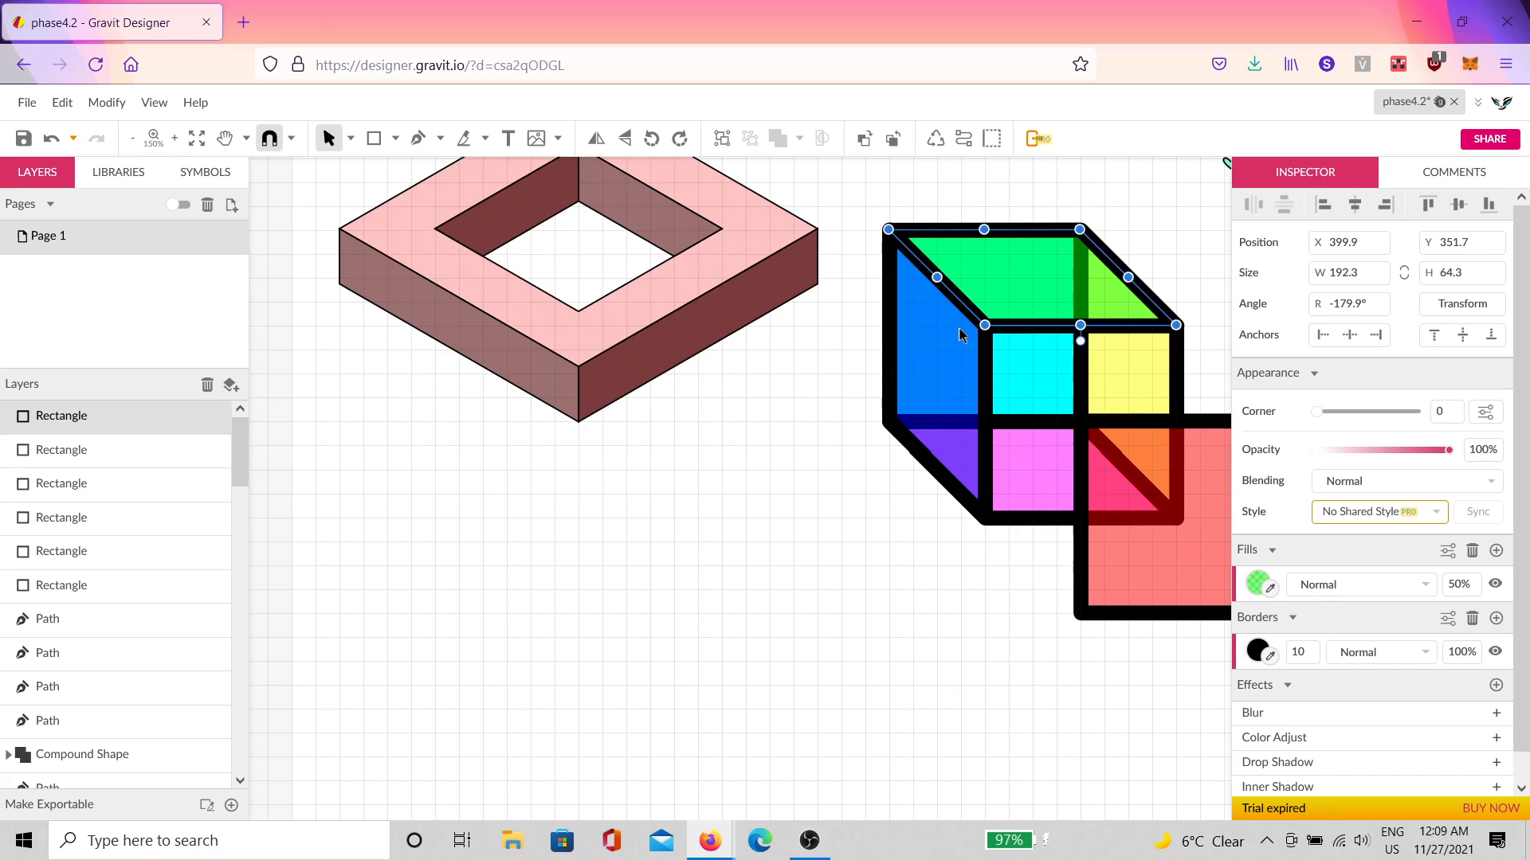
{"action": "left_click", "coordinate": [1113, 458]}
{"action": "left_click_drag", "start_coordinate": [1138, 494], "coordinate": [1041, 413]}
Step: Centre the cube in view and select all six of its rectangles
{"action": "left_click", "coordinate": [1089, 646]}
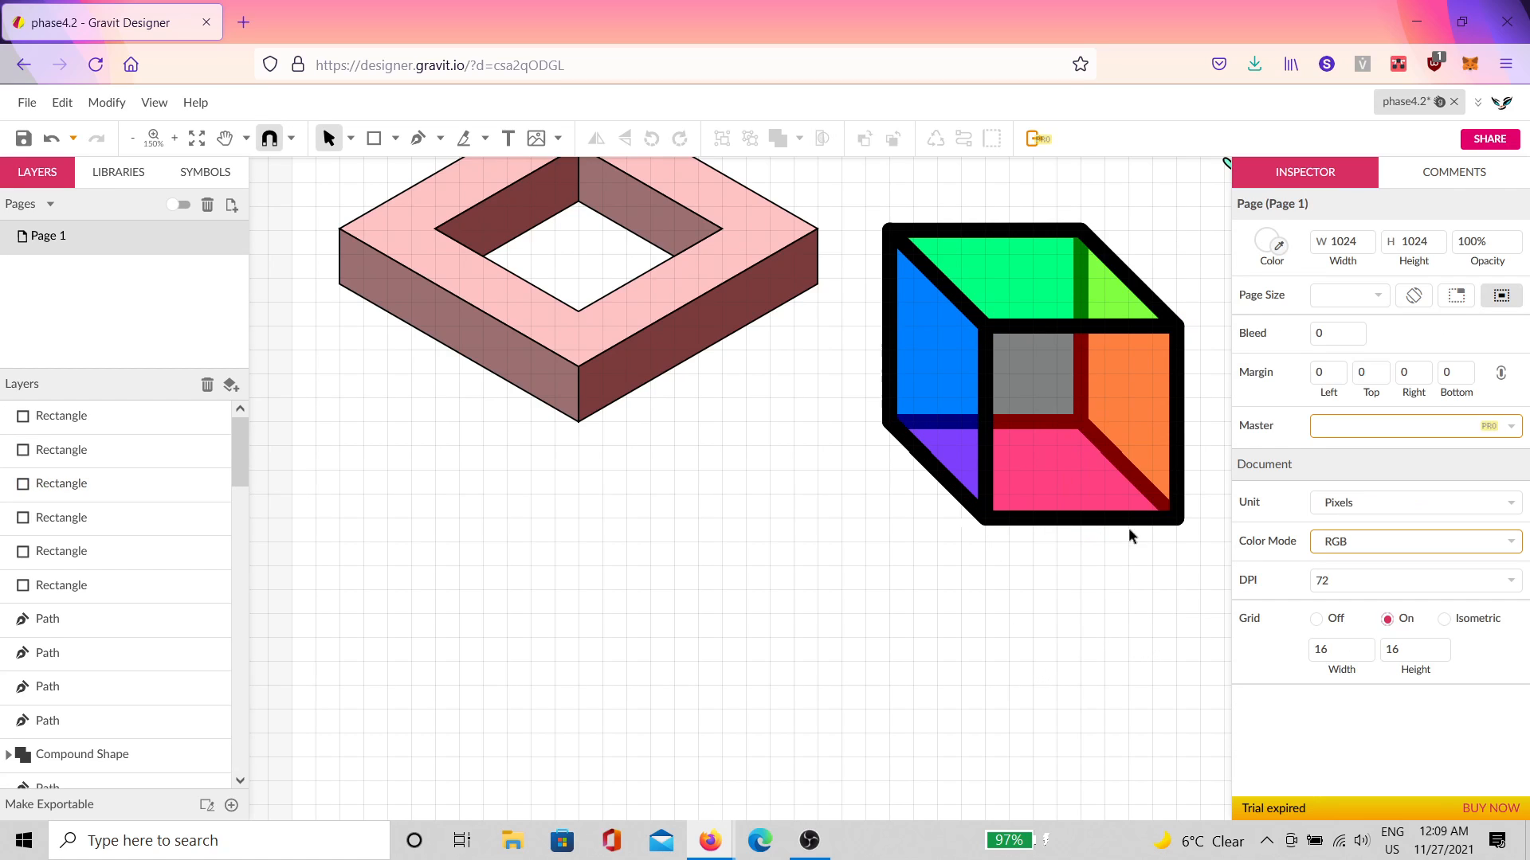
{"action": "scroll", "coordinate": [1139, 531], "scroll_direction": "up", "scroll_amount": 3}
{"action": "left_click_drag", "start_coordinate": [1148, 544], "coordinate": [925, 546]}
{"action": "scroll", "coordinate": [890, 576], "scroll_direction": "up", "scroll_amount": 2}
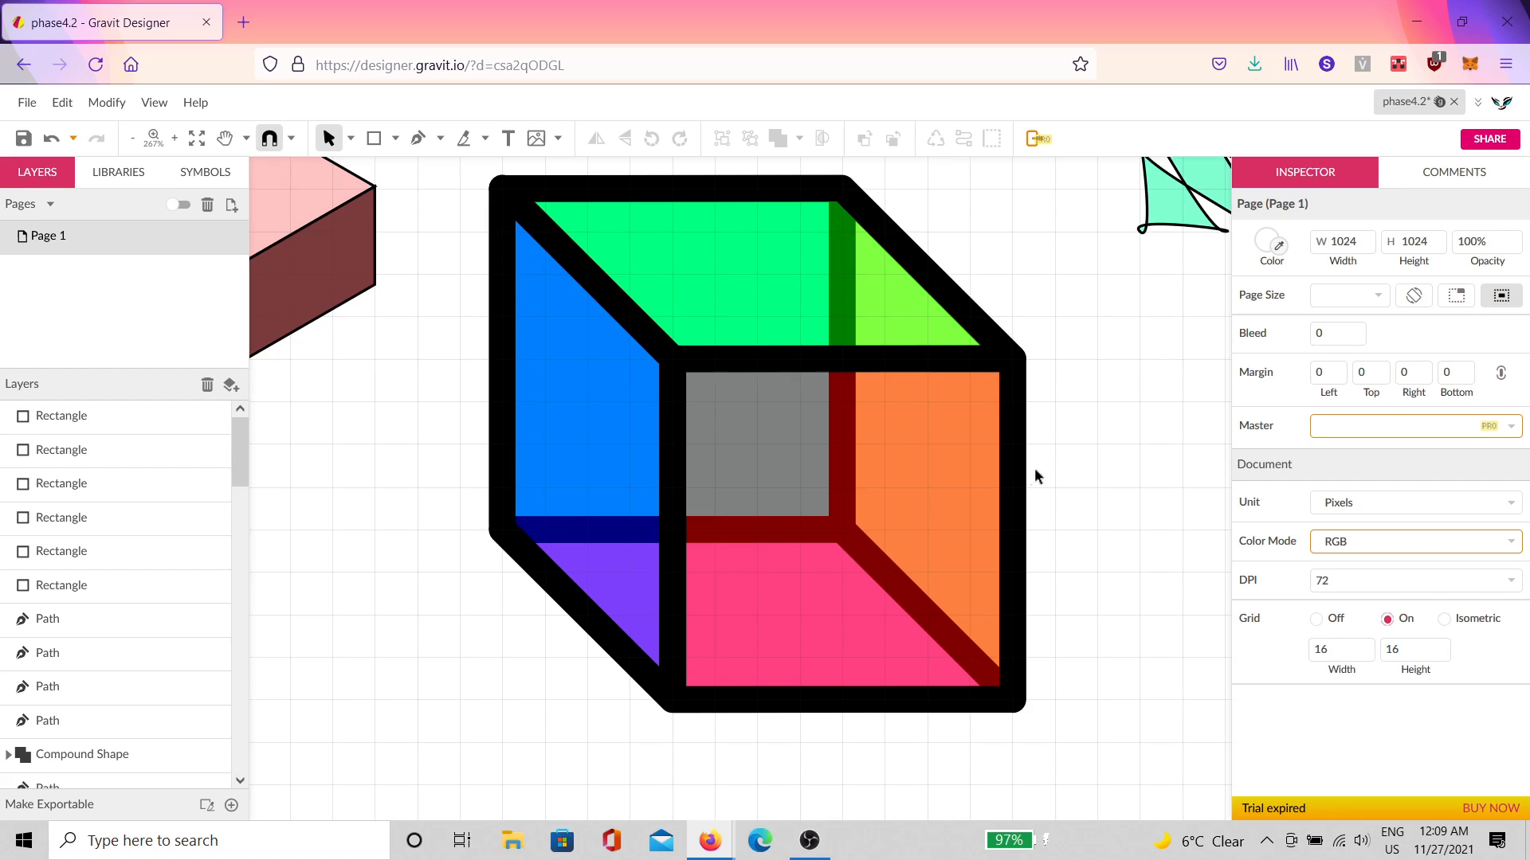
{"action": "scroll", "coordinate": [1036, 466], "scroll_direction": "down", "scroll_amount": 1}
{"action": "scroll", "coordinate": [1036, 466], "scroll_direction": "down", "scroll_amount": 1}
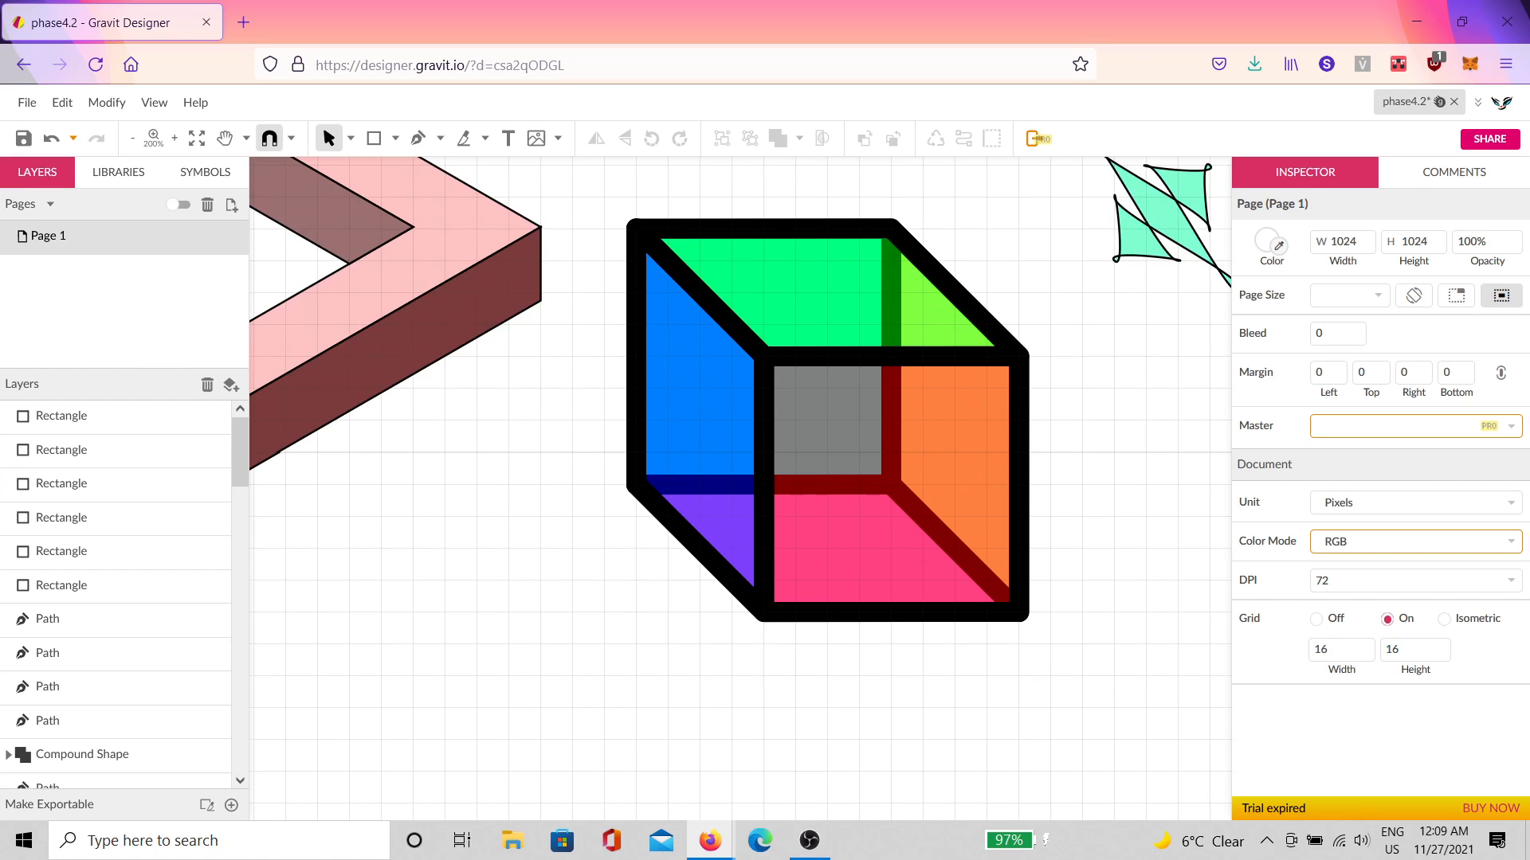
{"action": "left_click_drag", "start_coordinate": [1036, 198], "coordinate": [653, 623]}
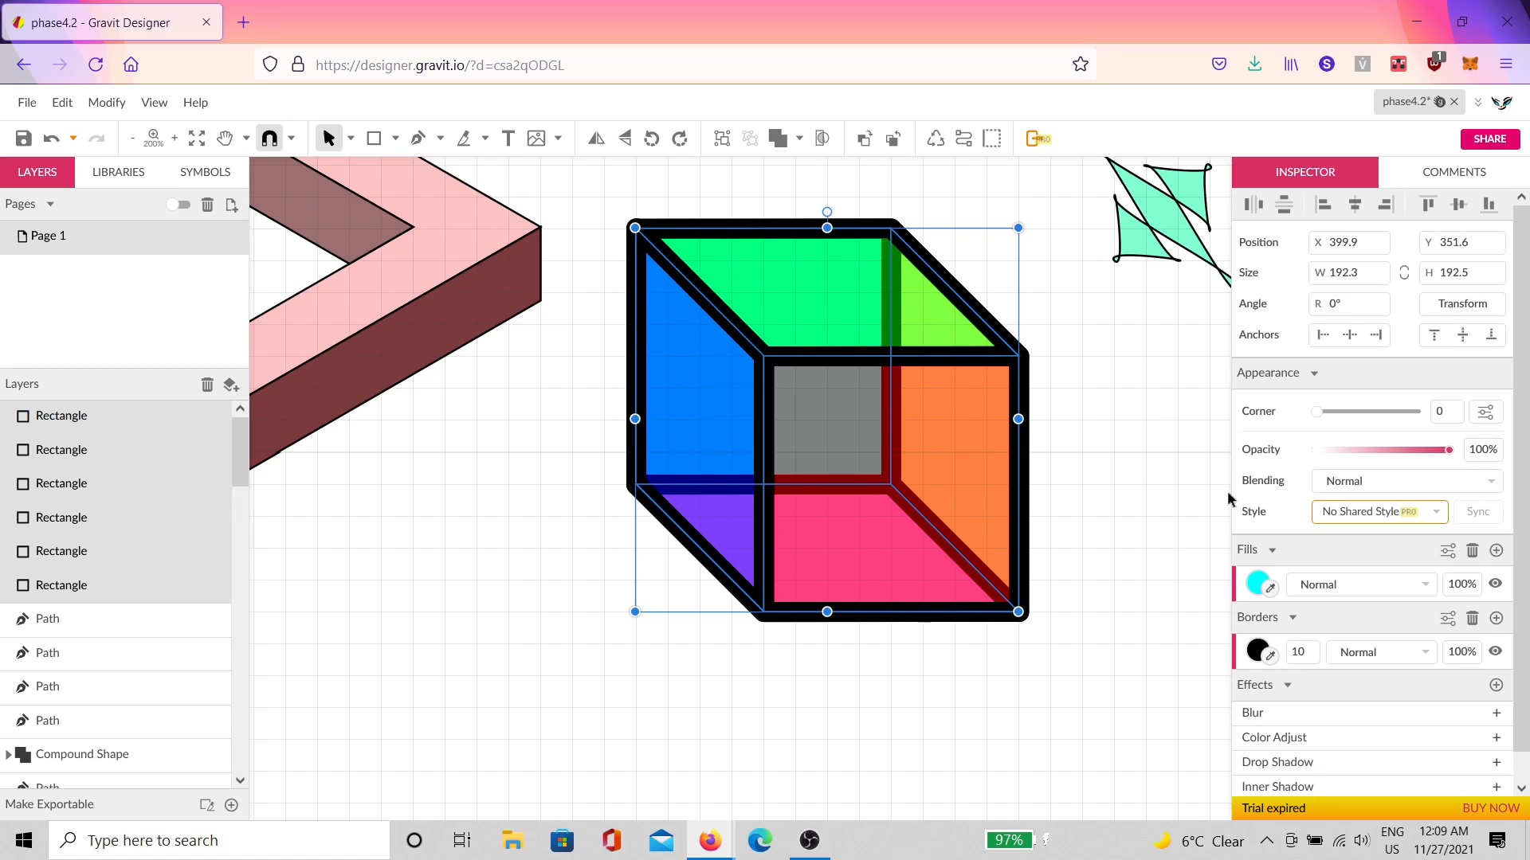
Step: Skew the cube 5° horizontally and tilt it slightly counter-clockwise to about 203.7 × 192.5
{"action": "left_click", "coordinate": [1464, 311]}
{"action": "left_click", "coordinate": [1361, 581]}
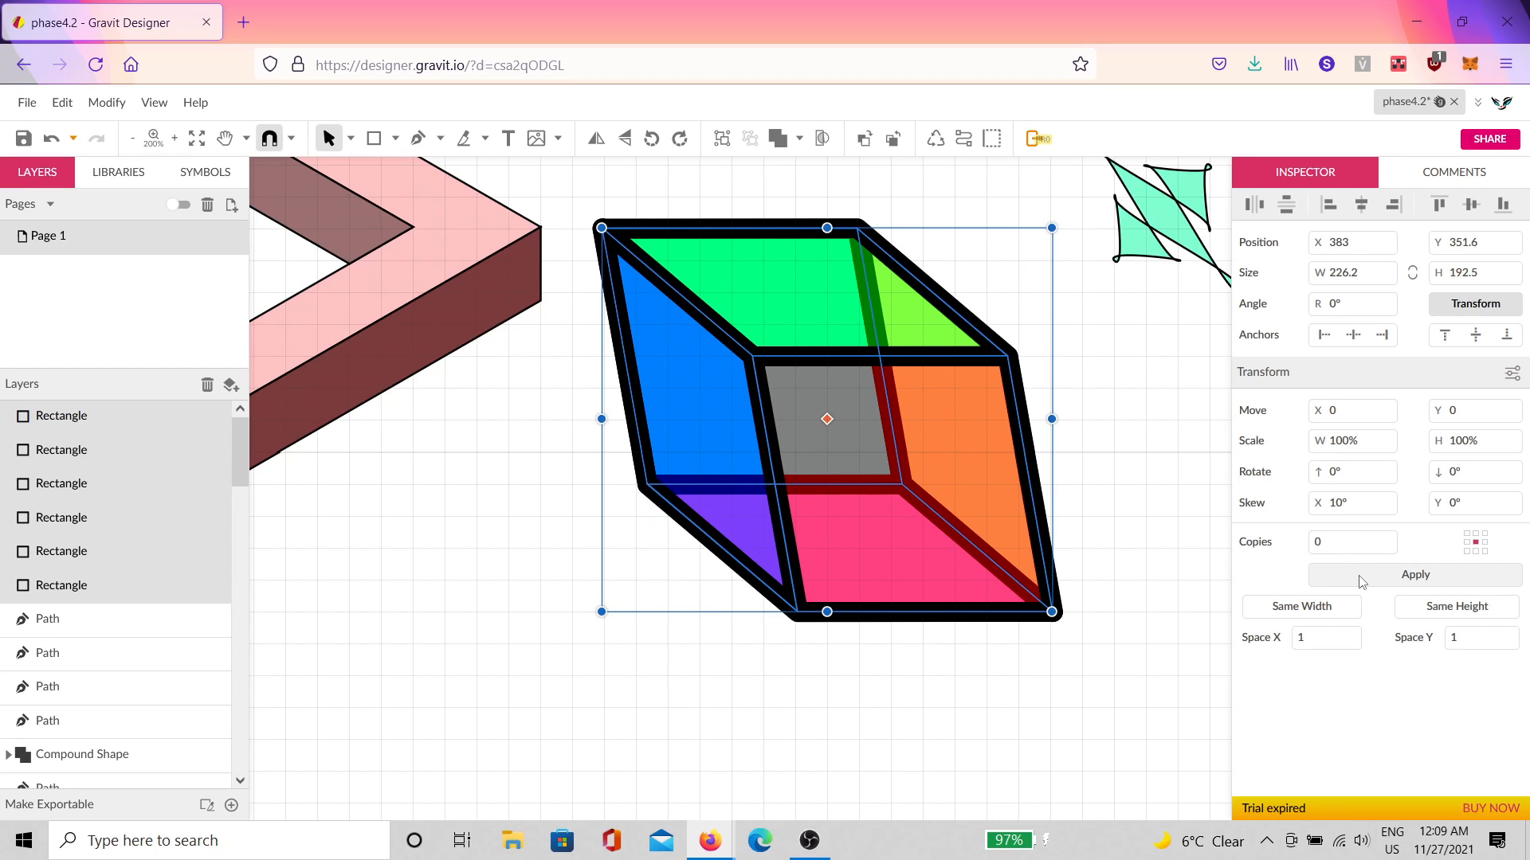
{"action": "left_click", "coordinate": [1361, 579]}
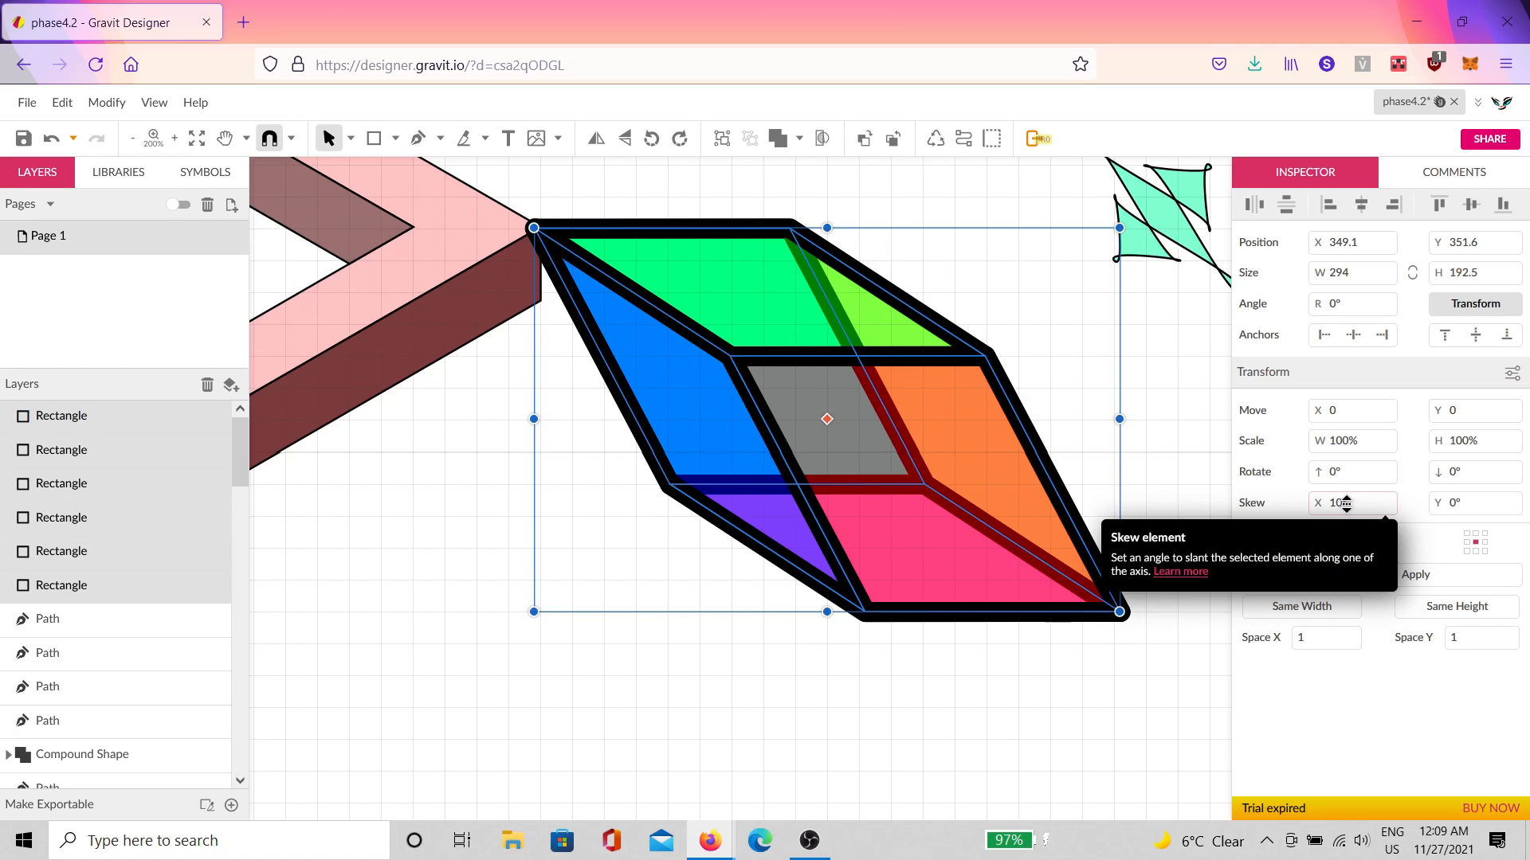
{"action": "left_click", "coordinate": [1344, 503]}
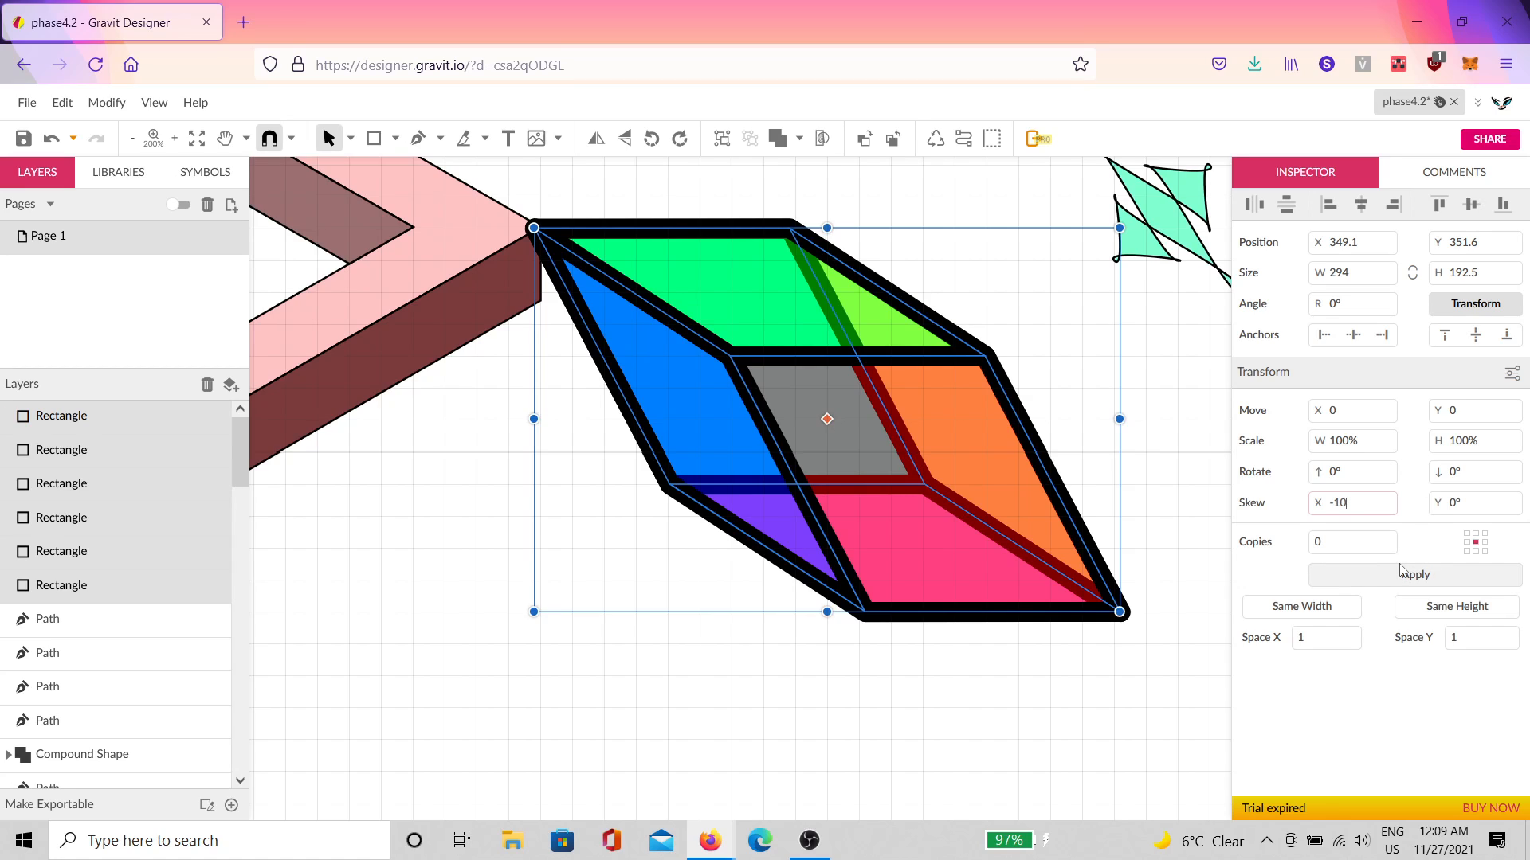
{"action": "key", "text": "ctrl+z"}
{"action": "key", "text": "ctrl+z"}
{"action": "key", "text": "ctrl+z"}
{"action": "key", "text": "ctrl+z"}
{"action": "key", "text": "ctrl+z"}
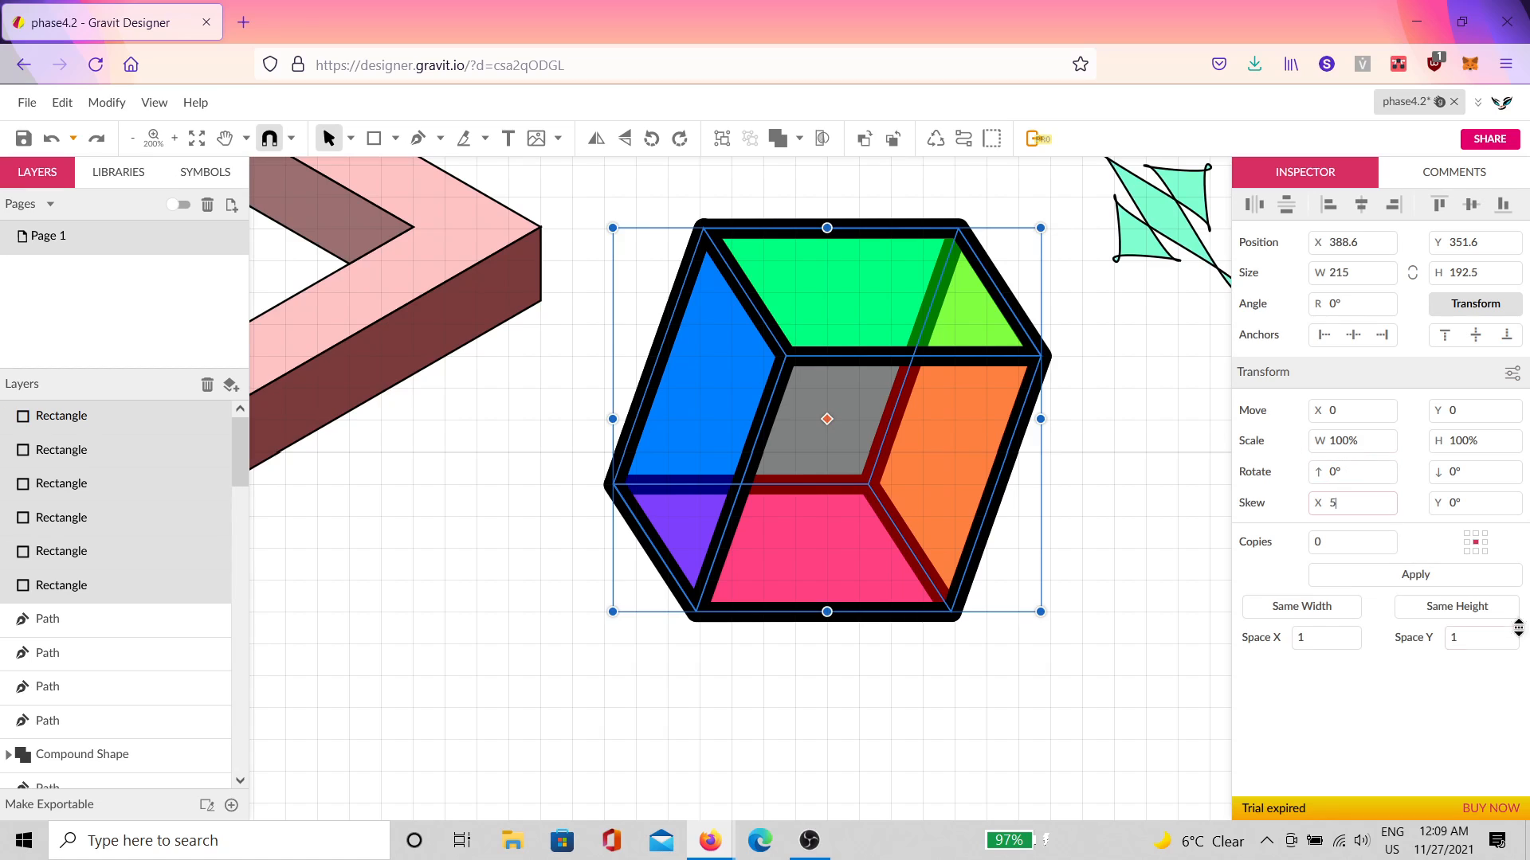
{"action": "left_click", "coordinate": [1468, 580]}
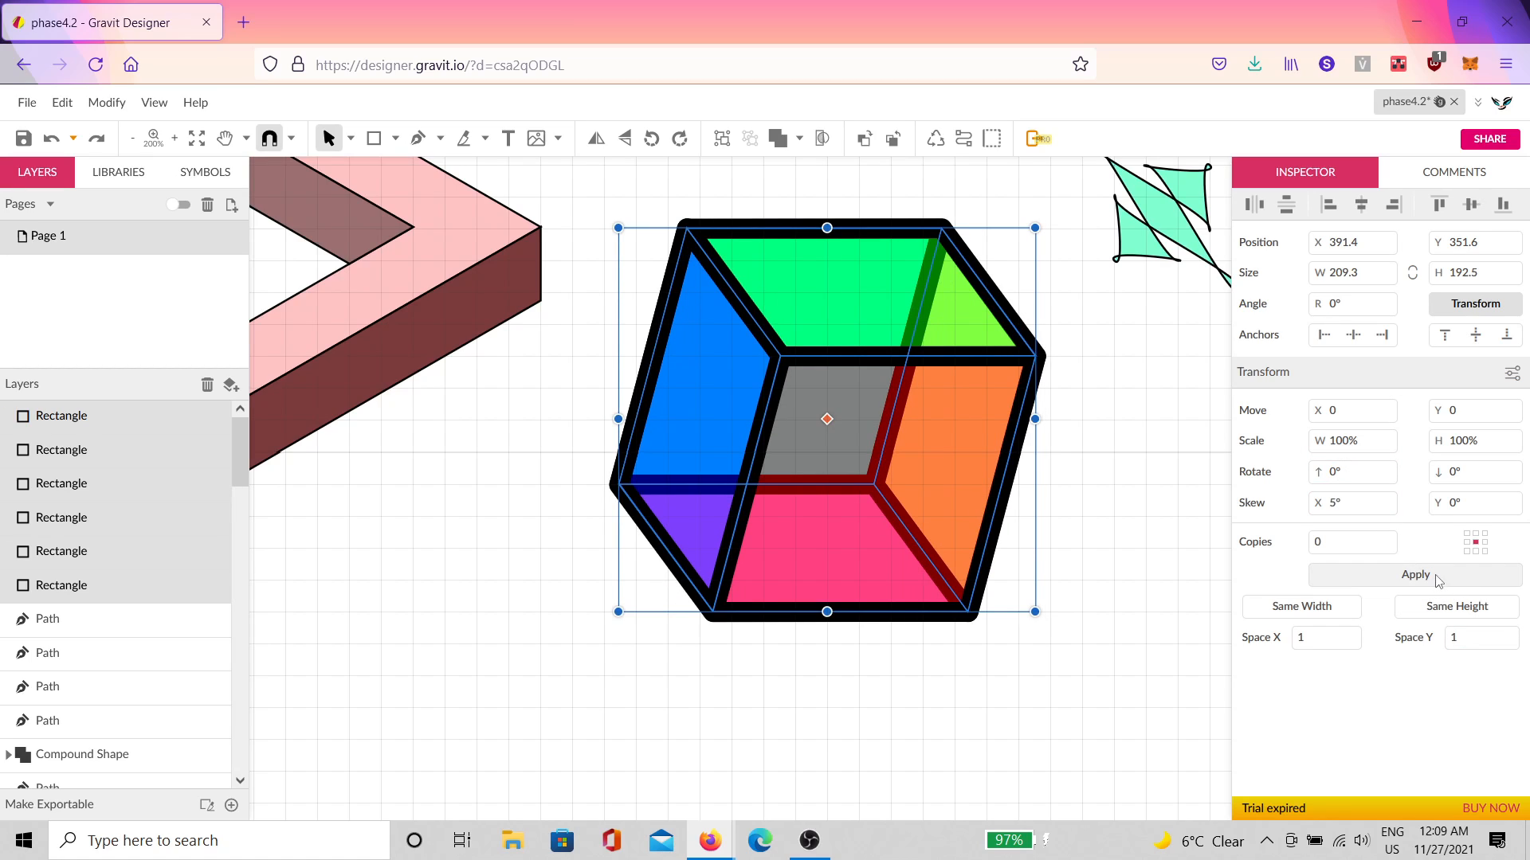
{"action": "left_click", "coordinate": [1442, 578]}
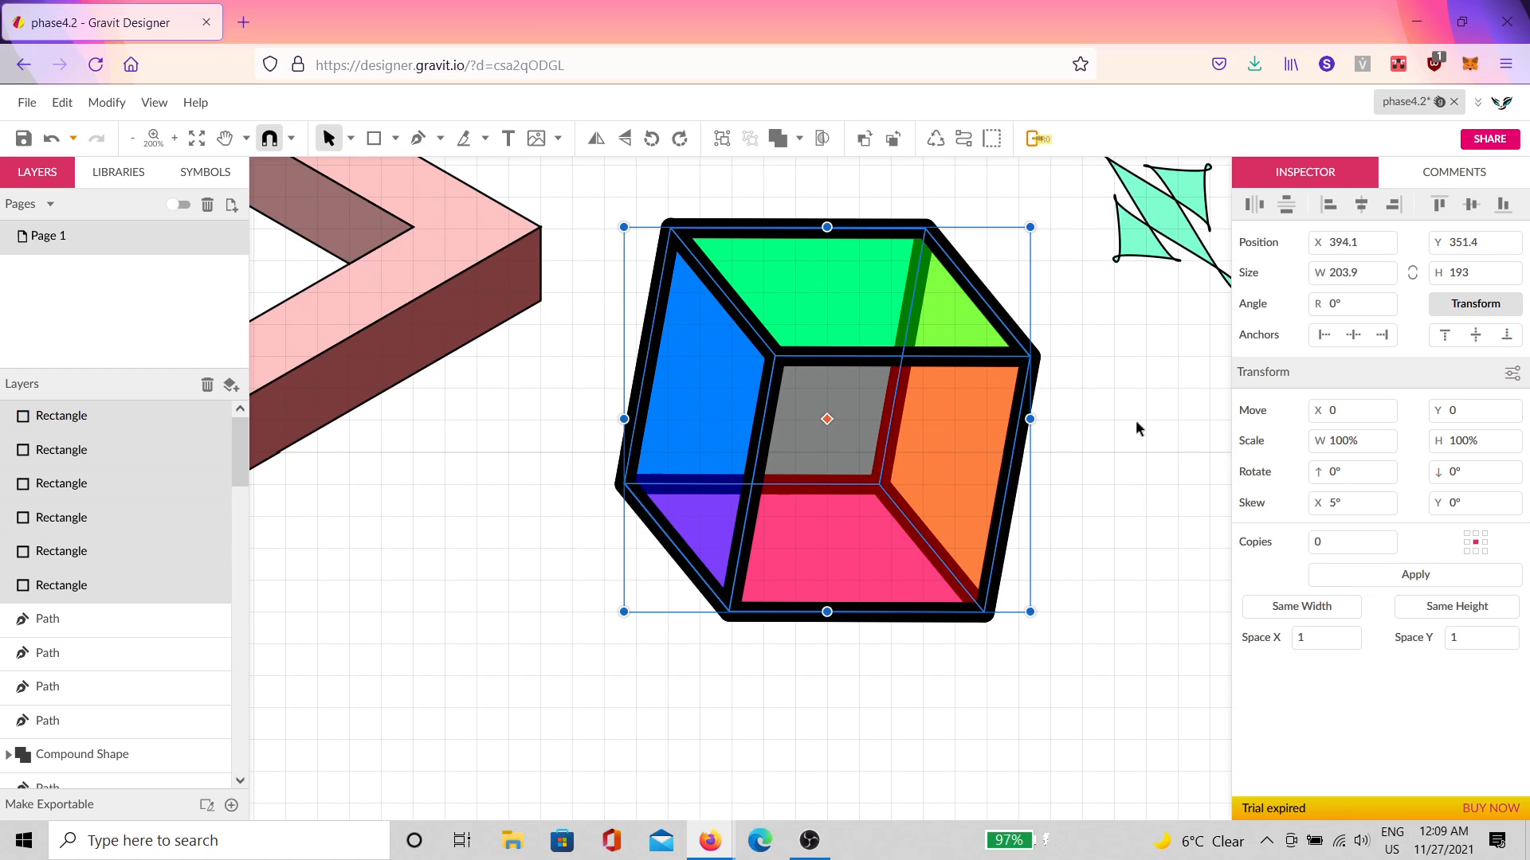
{"action": "left_click_drag", "start_coordinate": [1094, 479], "coordinate": [1059, 481]}
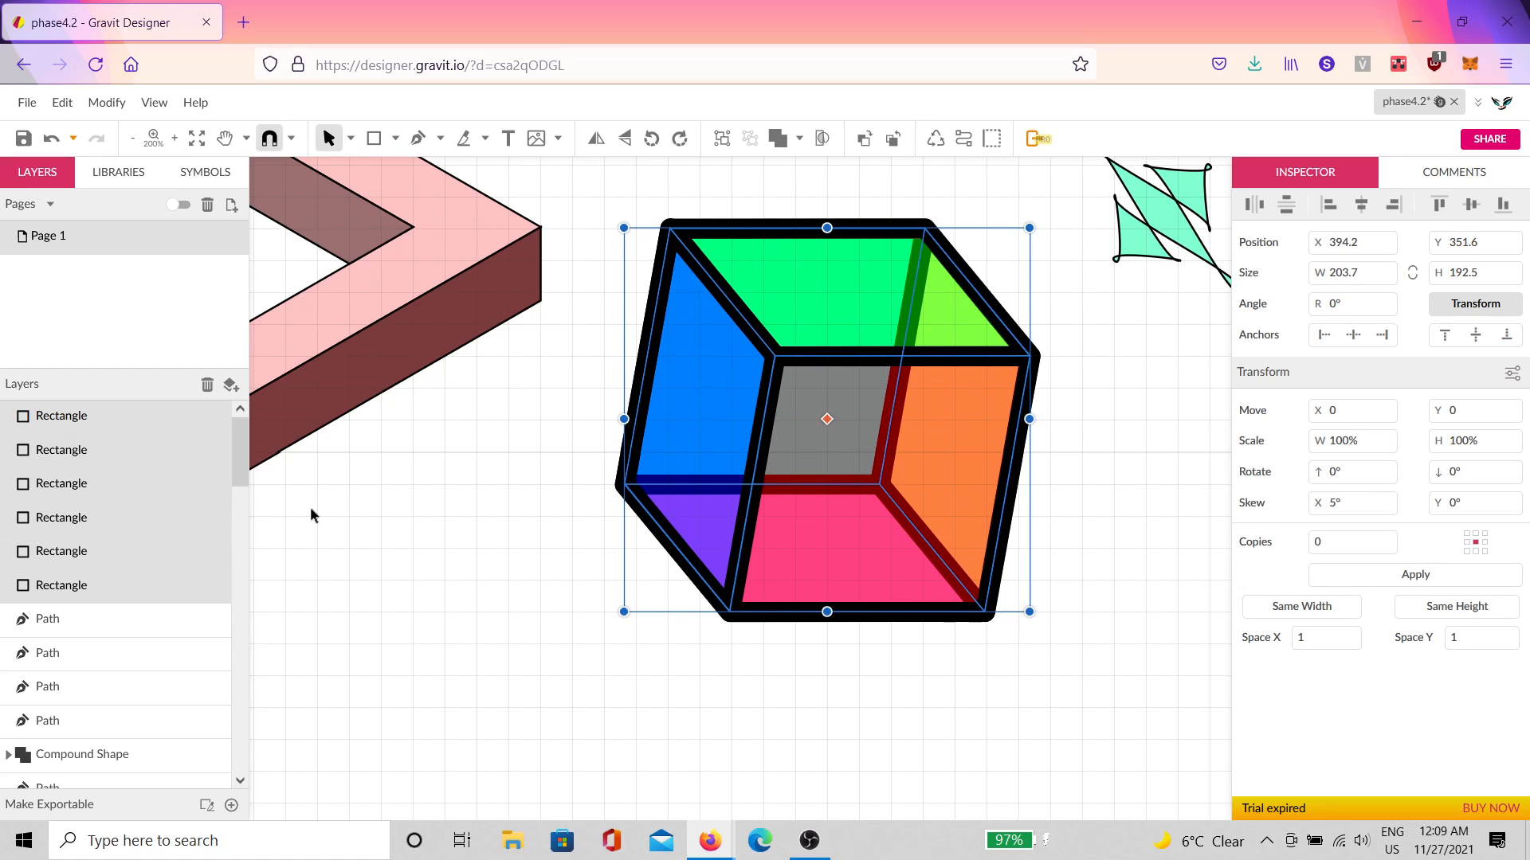
{"action": "left_click", "coordinate": [349, 525]}
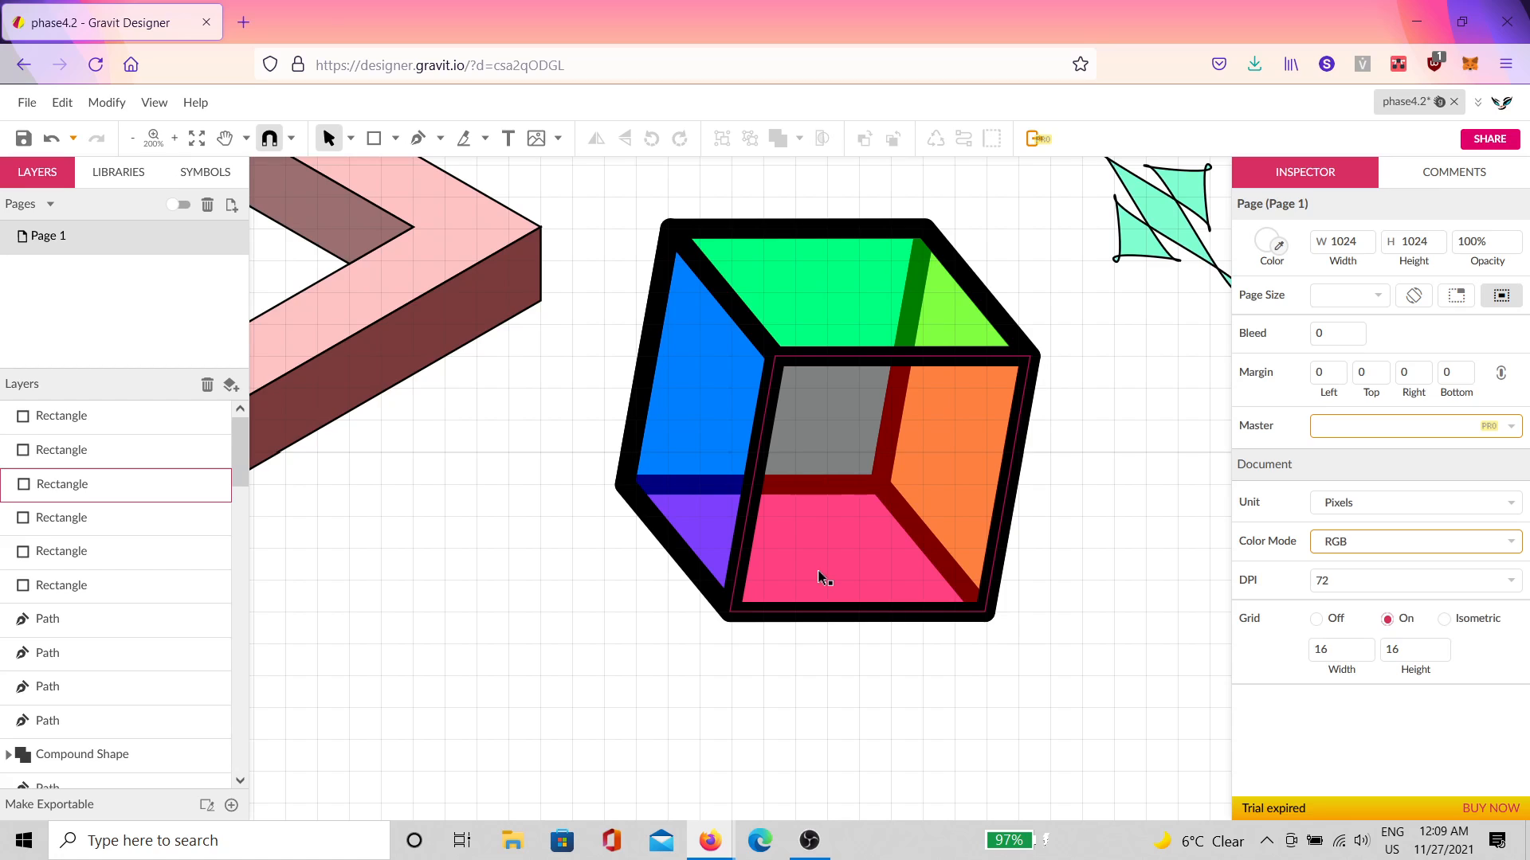
Step: Duplicate the translucent red front-face rectangle and offset the copy down and right of the cube
{"action": "left_click", "coordinate": [851, 516]}
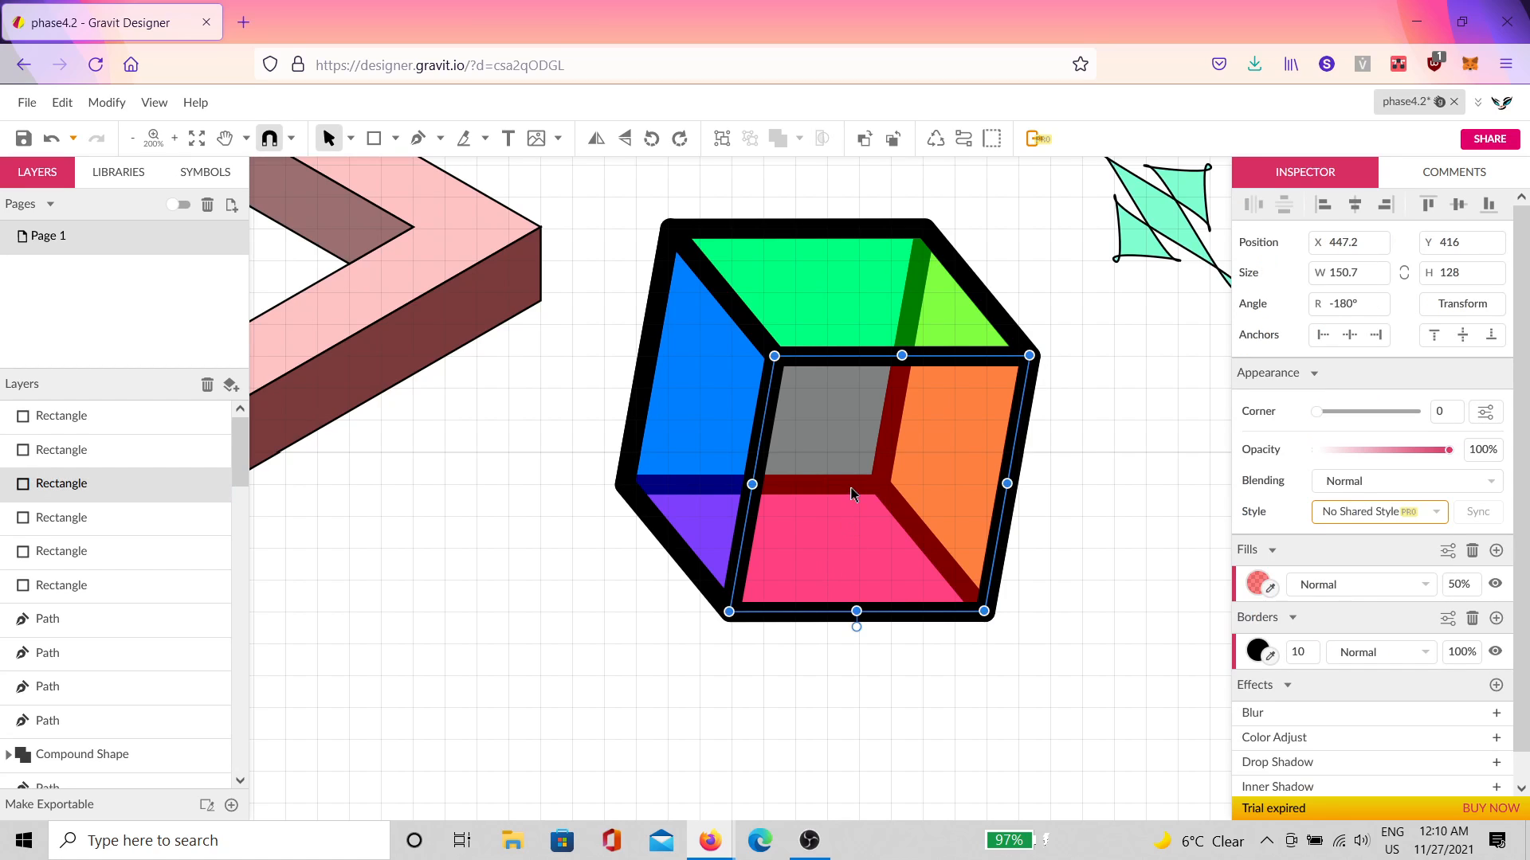
{"action": "left_click_drag", "start_coordinate": [851, 494], "coordinate": [871, 557]}
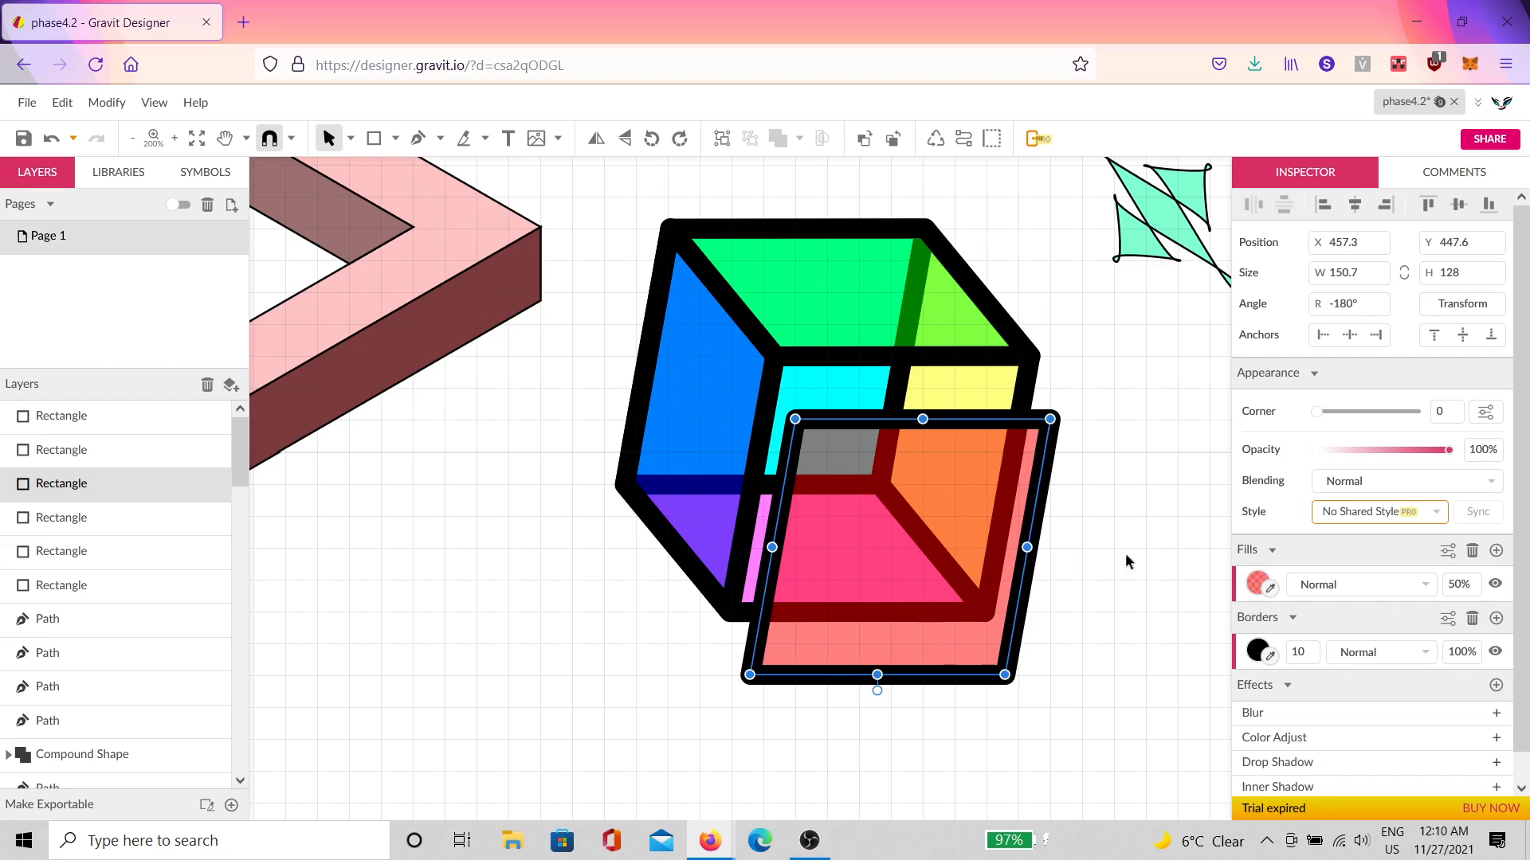
{"action": "left_click", "coordinate": [1114, 540]}
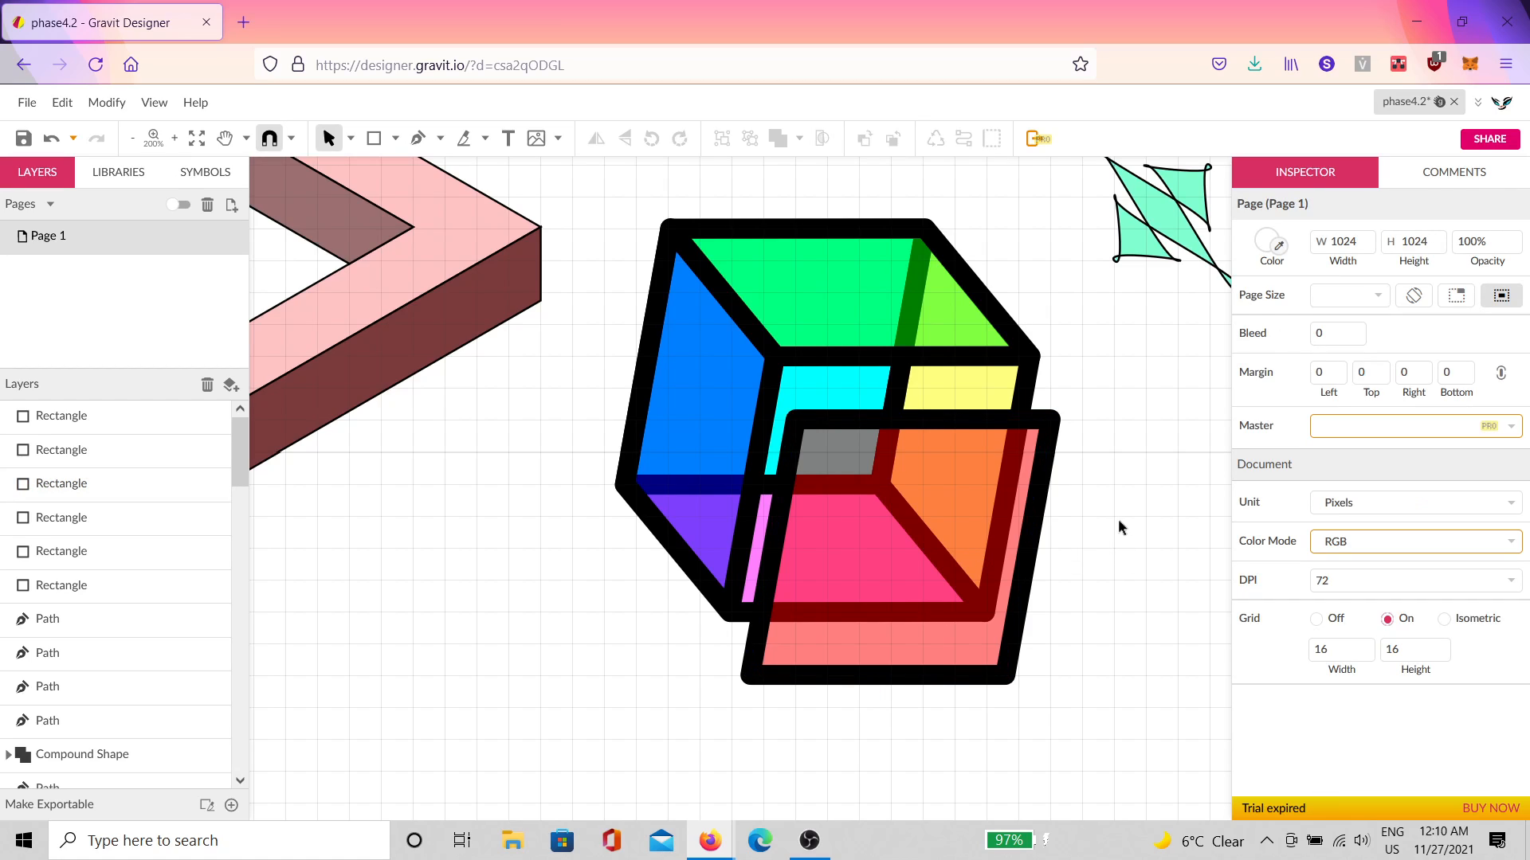
{"action": "left_click", "coordinate": [1010, 522]}
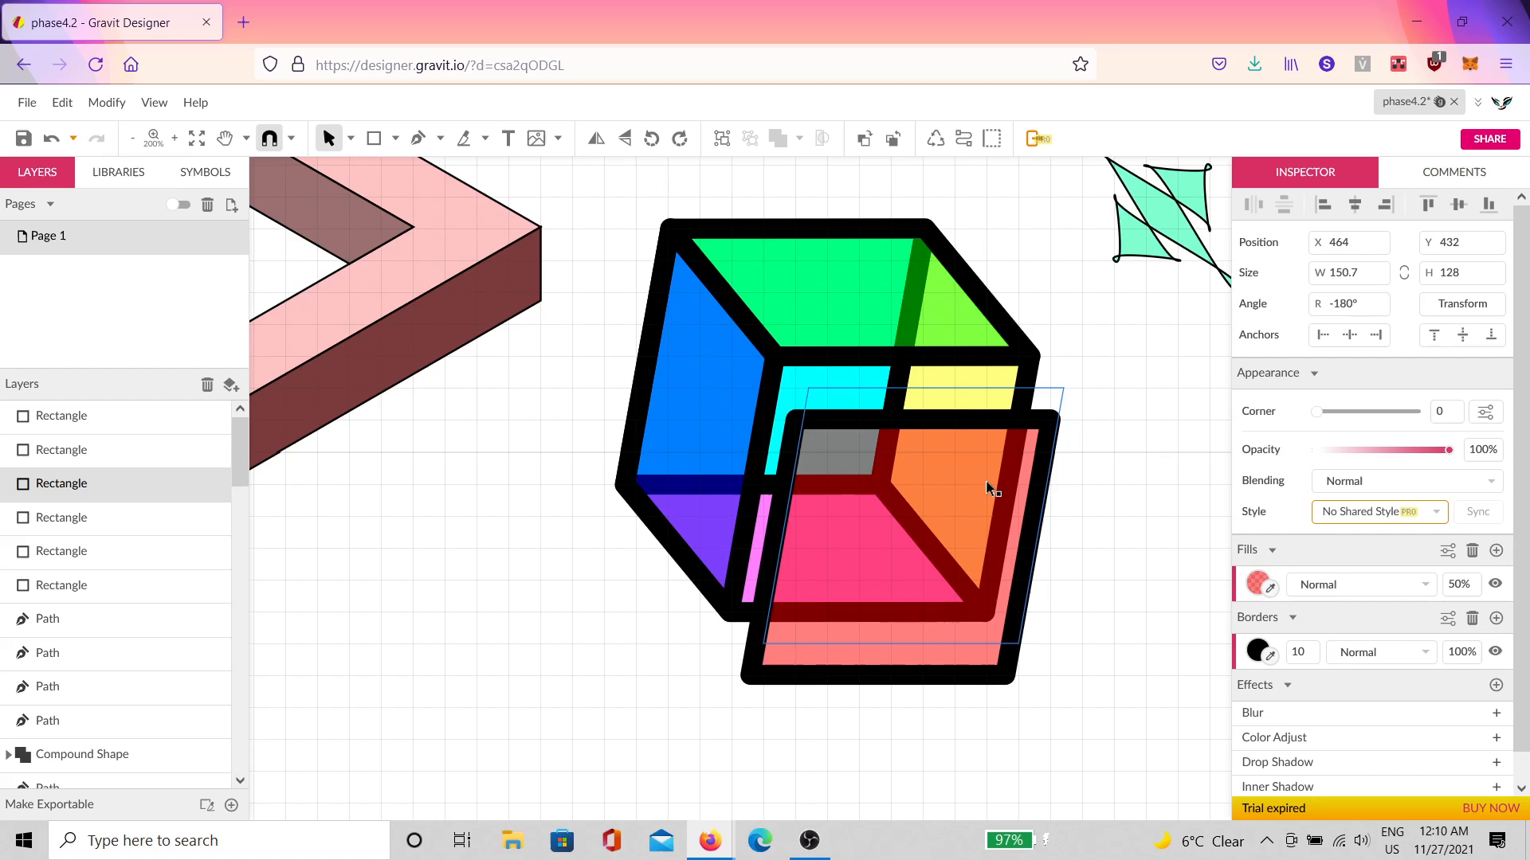
{"action": "left_click_drag", "start_coordinate": [990, 532], "coordinate": [1017, 558]}
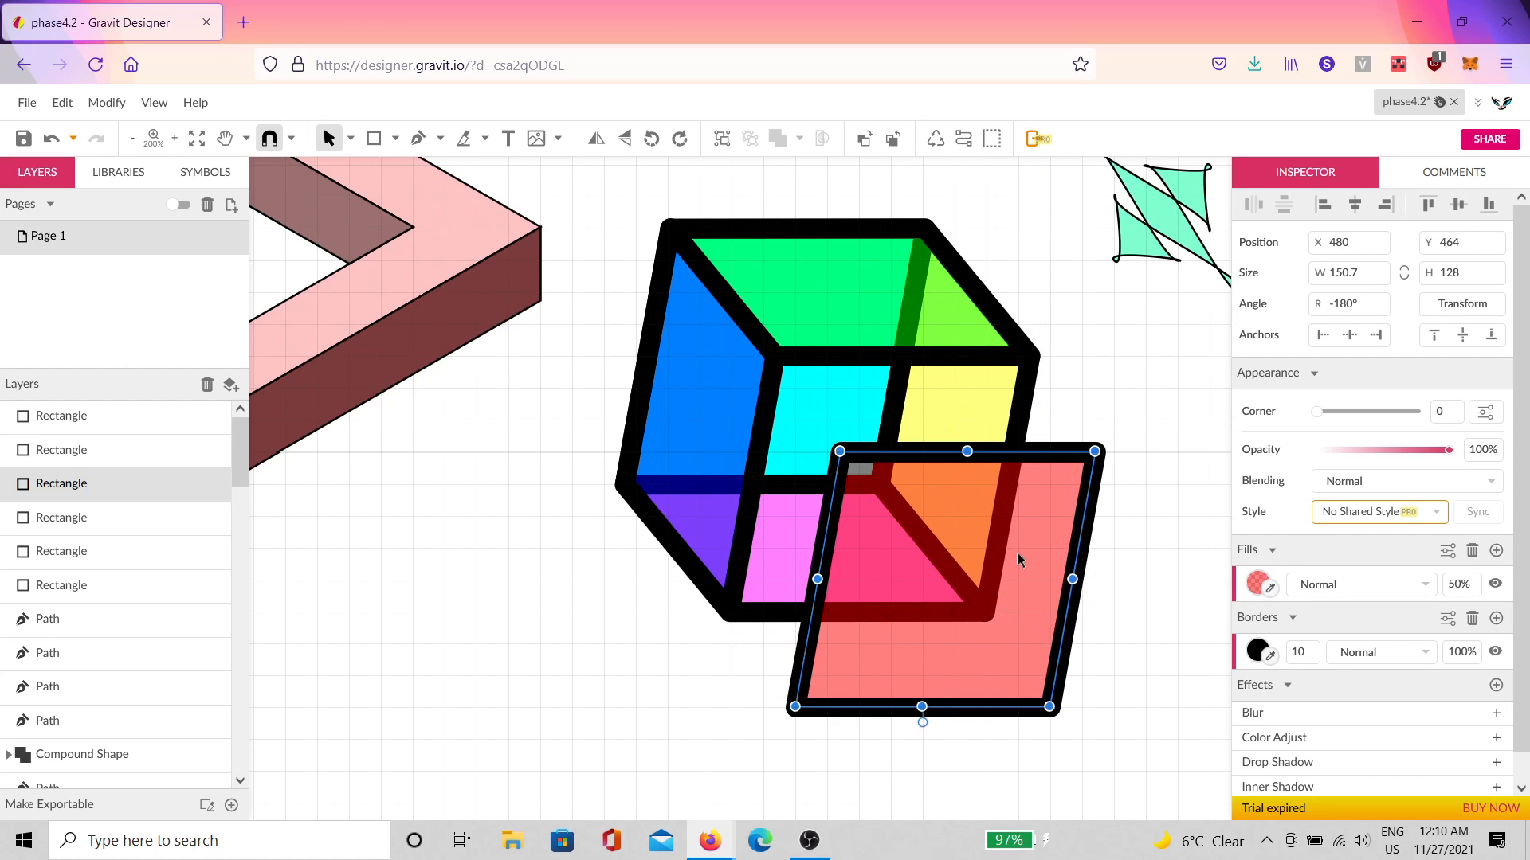
{"action": "key", "text": "ctrl+z"}
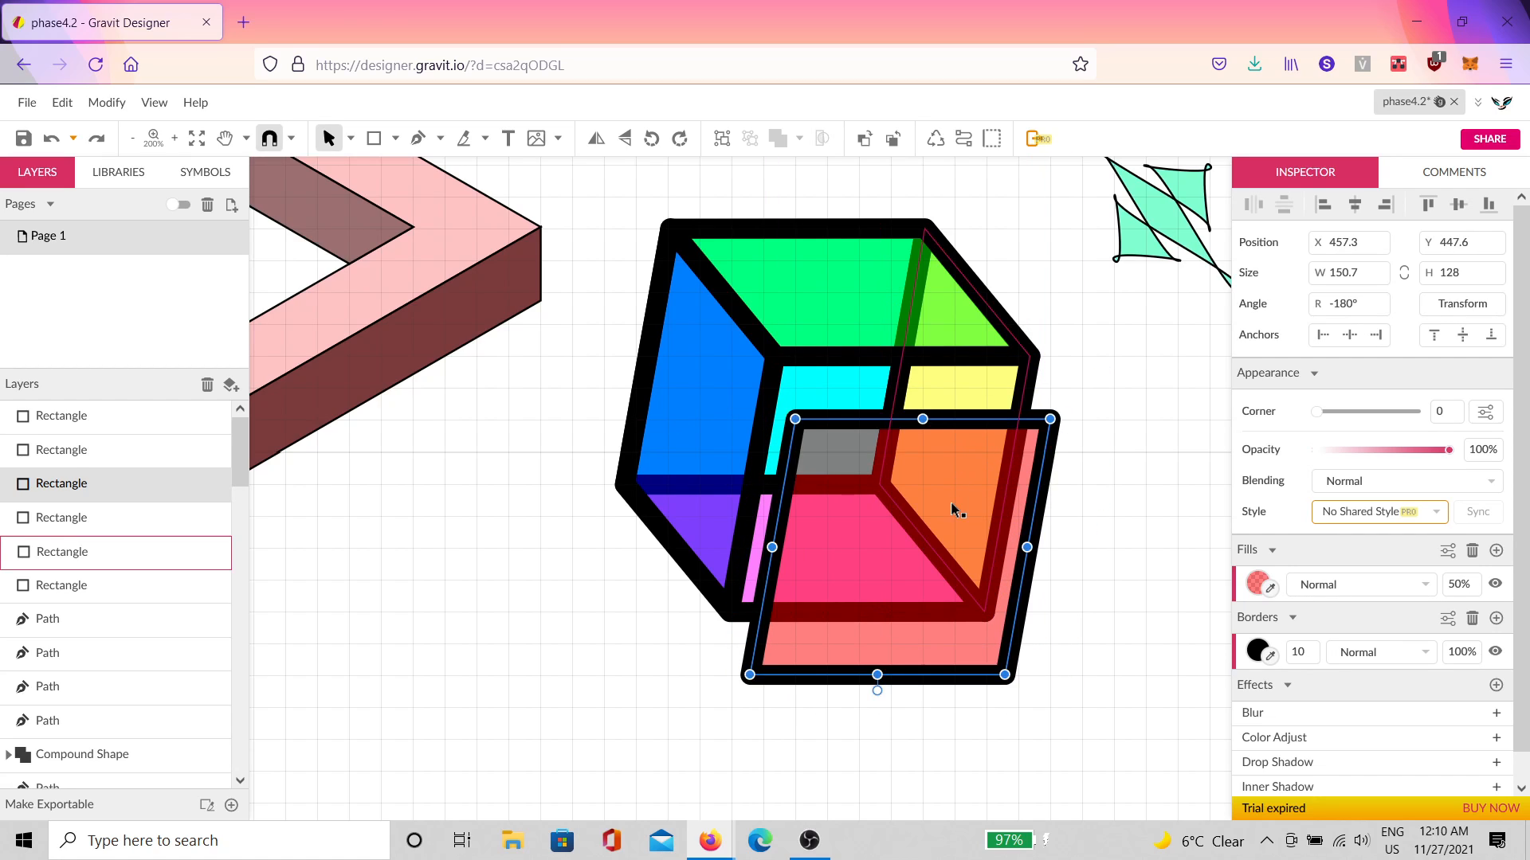
{"action": "key", "text": "ctrl+z"}
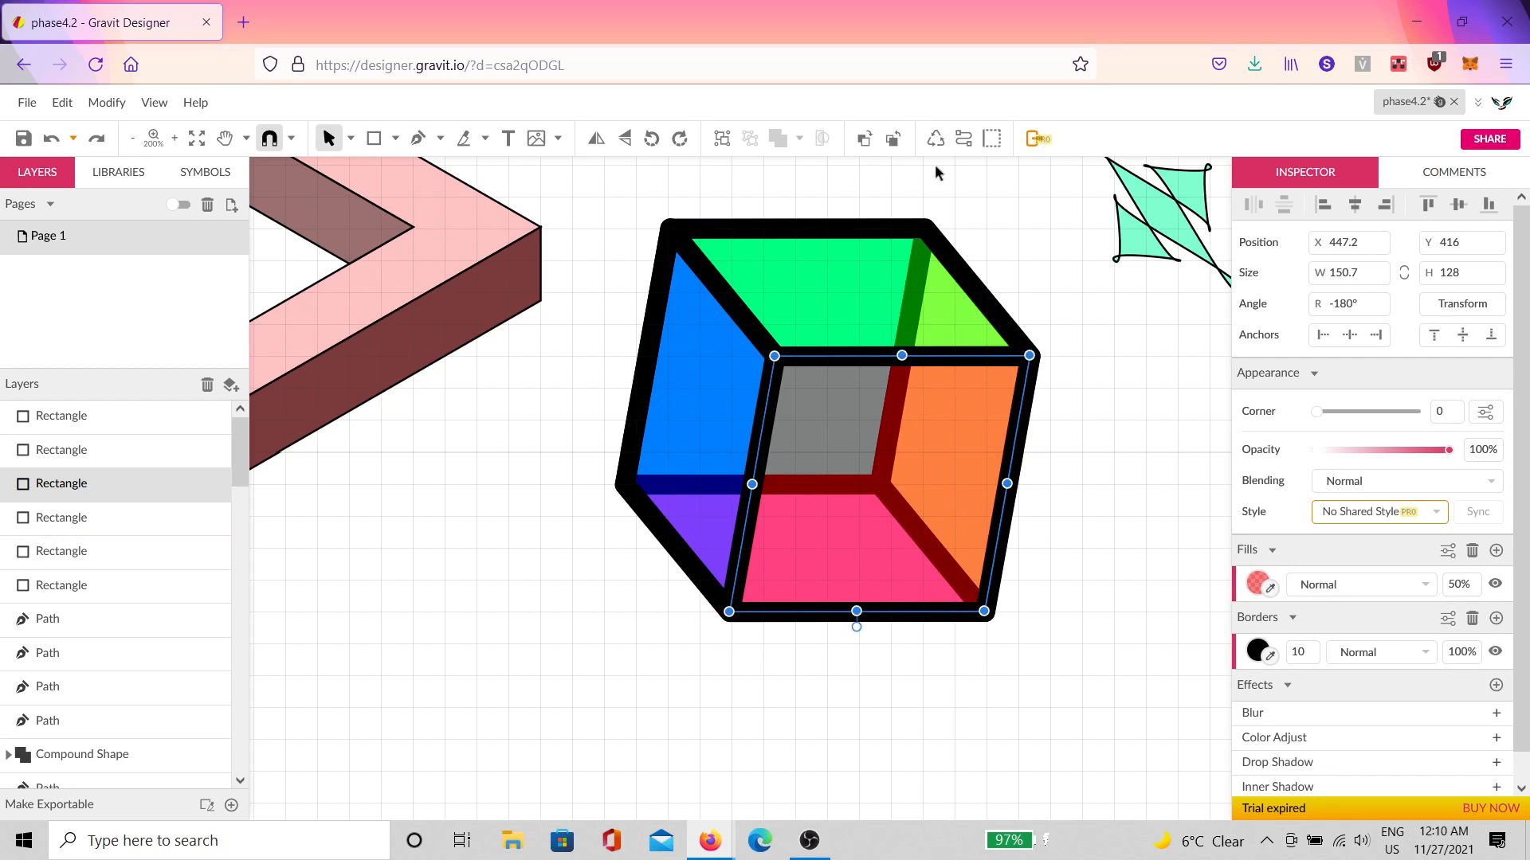
{"action": "key", "text": "ctrl+d"}
{"action": "left_click_drag", "start_coordinate": [908, 500], "coordinate": [929, 556]}
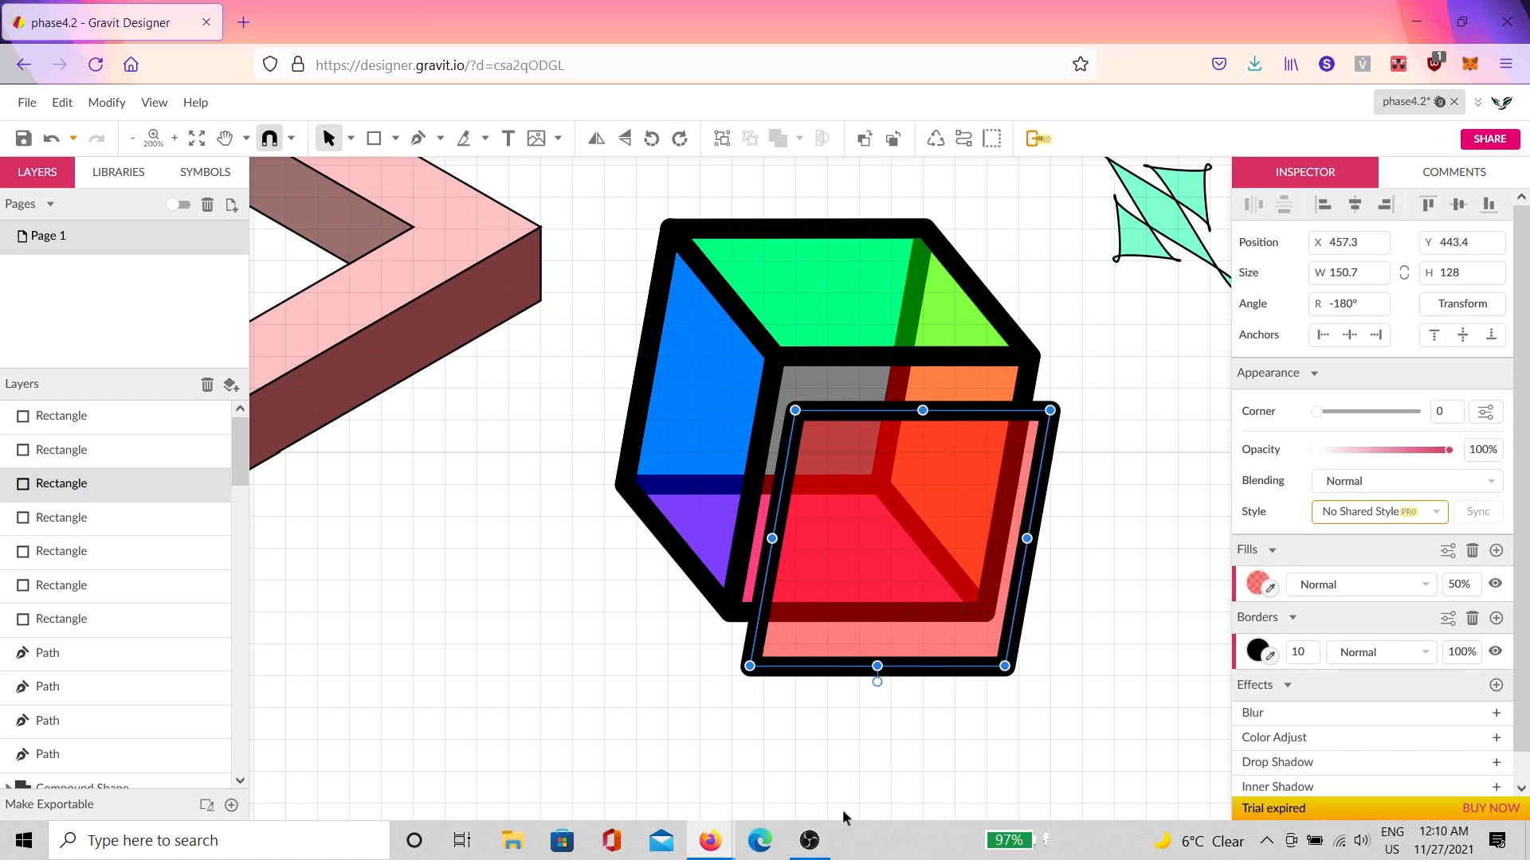
Step: Launch Discord, decline its incoming call, and minimize it to bring the cube drawing back
{"action": "left_click", "coordinate": [219, 841]}
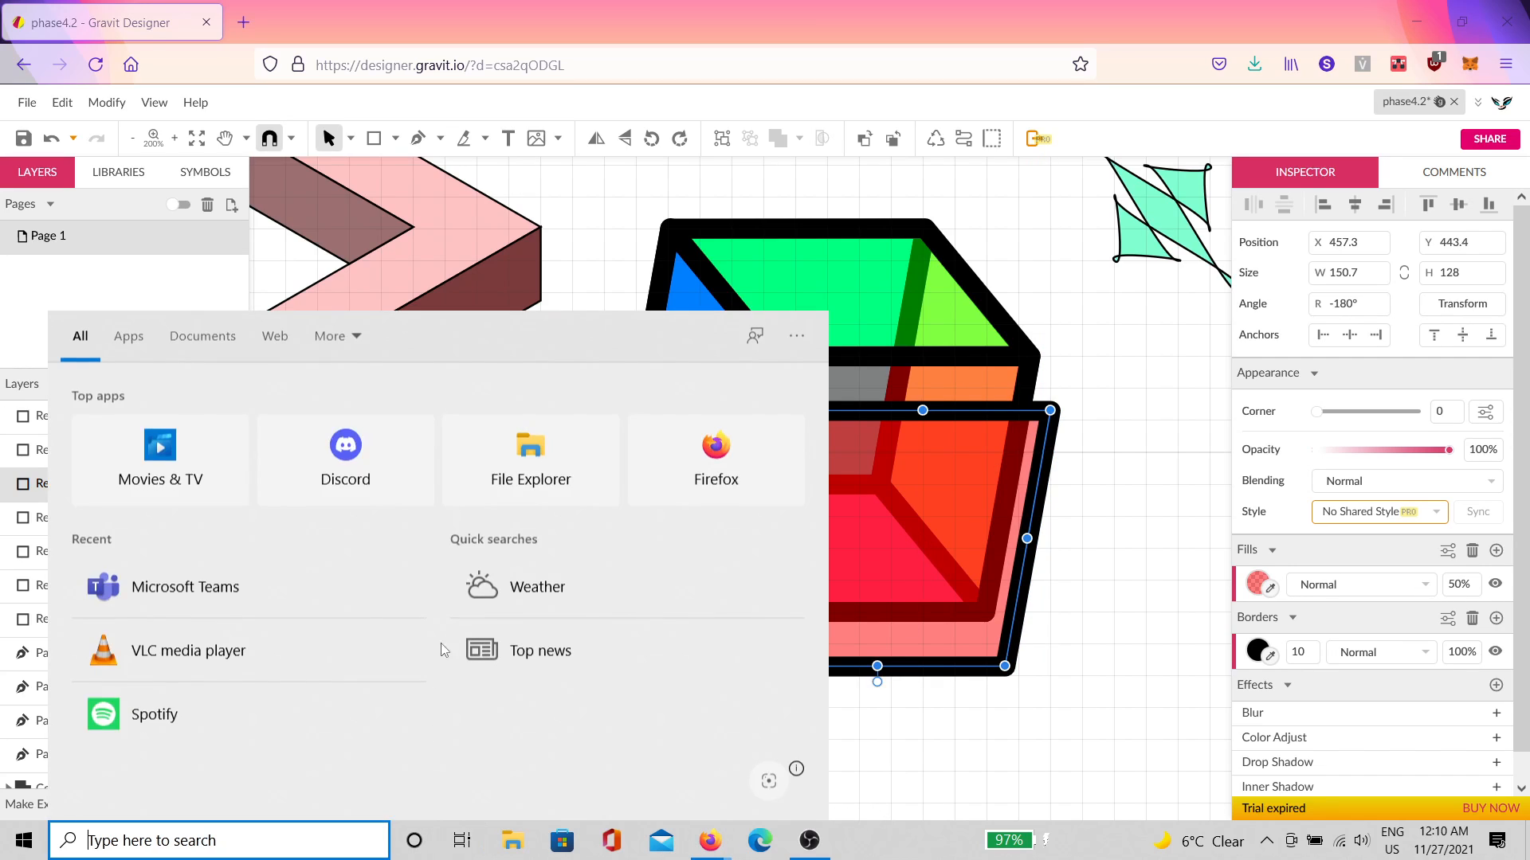
{"action": "left_click", "coordinate": [387, 486]}
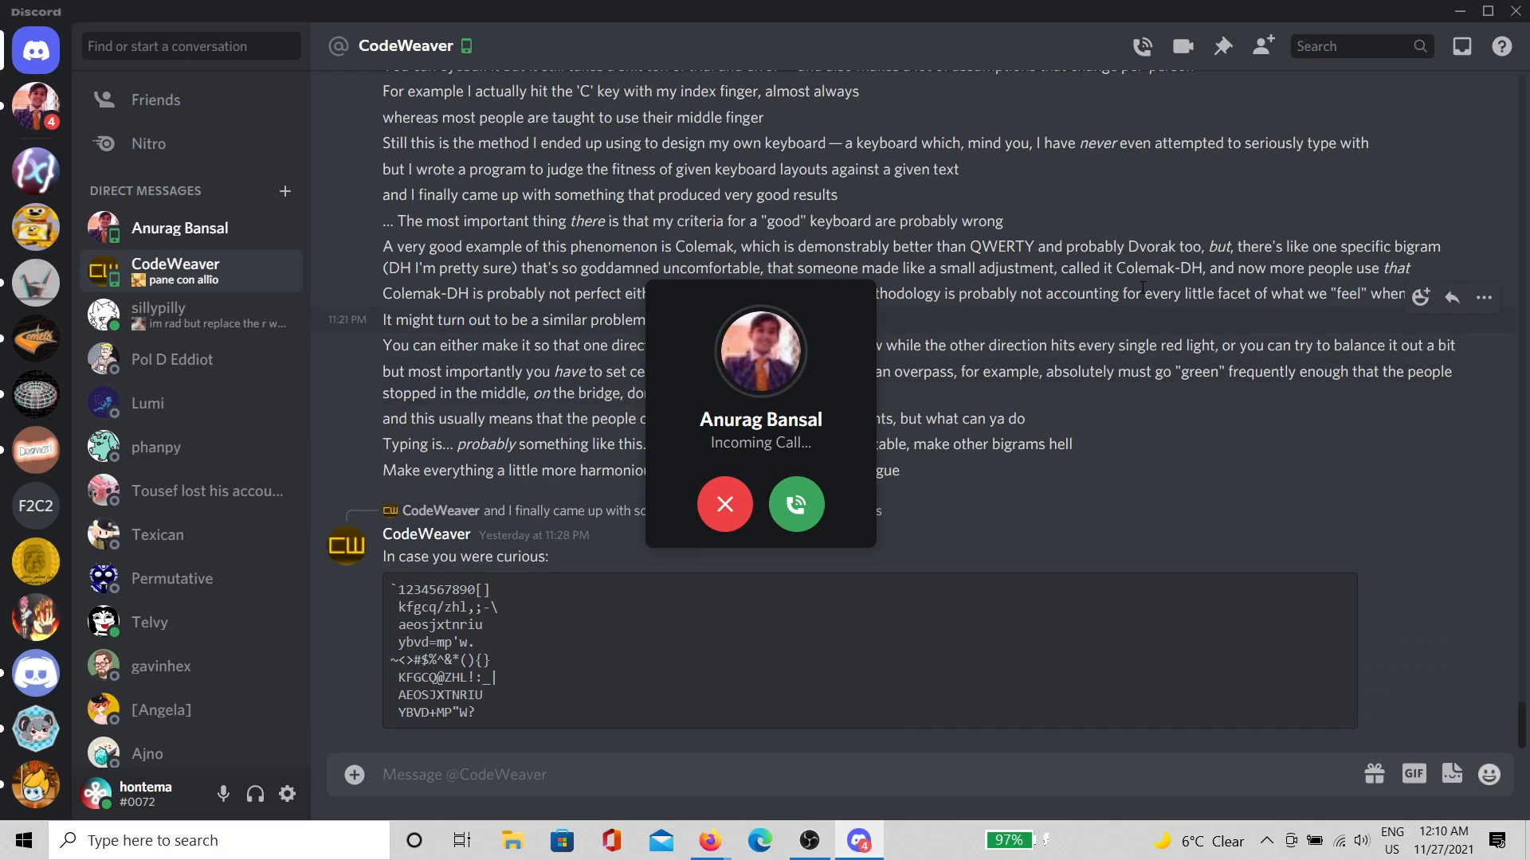
{"action": "left_click", "coordinate": [716, 504]}
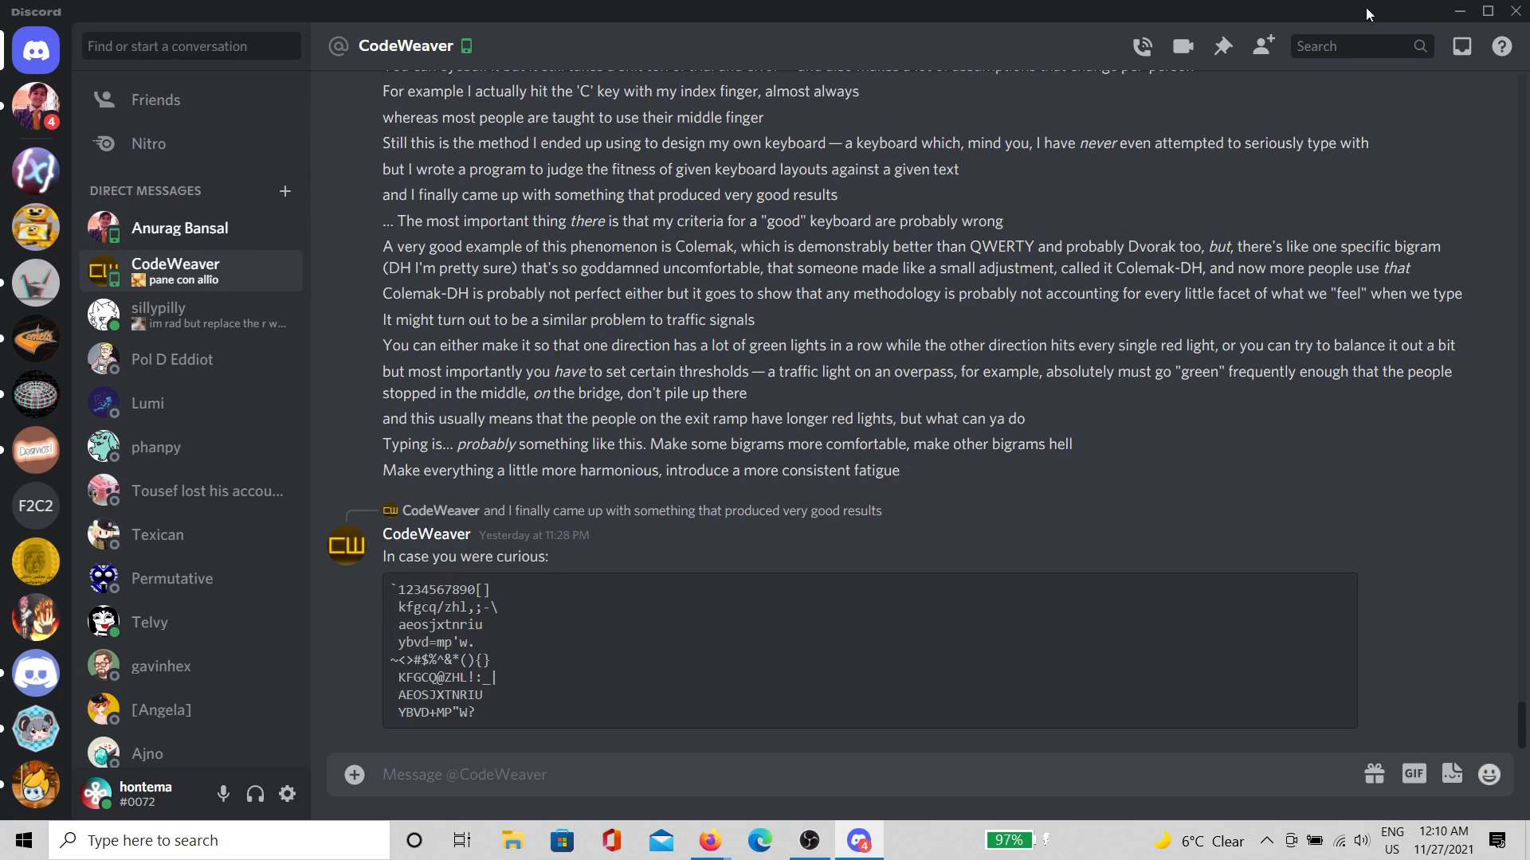
{"action": "left_click", "coordinate": [1460, 12]}
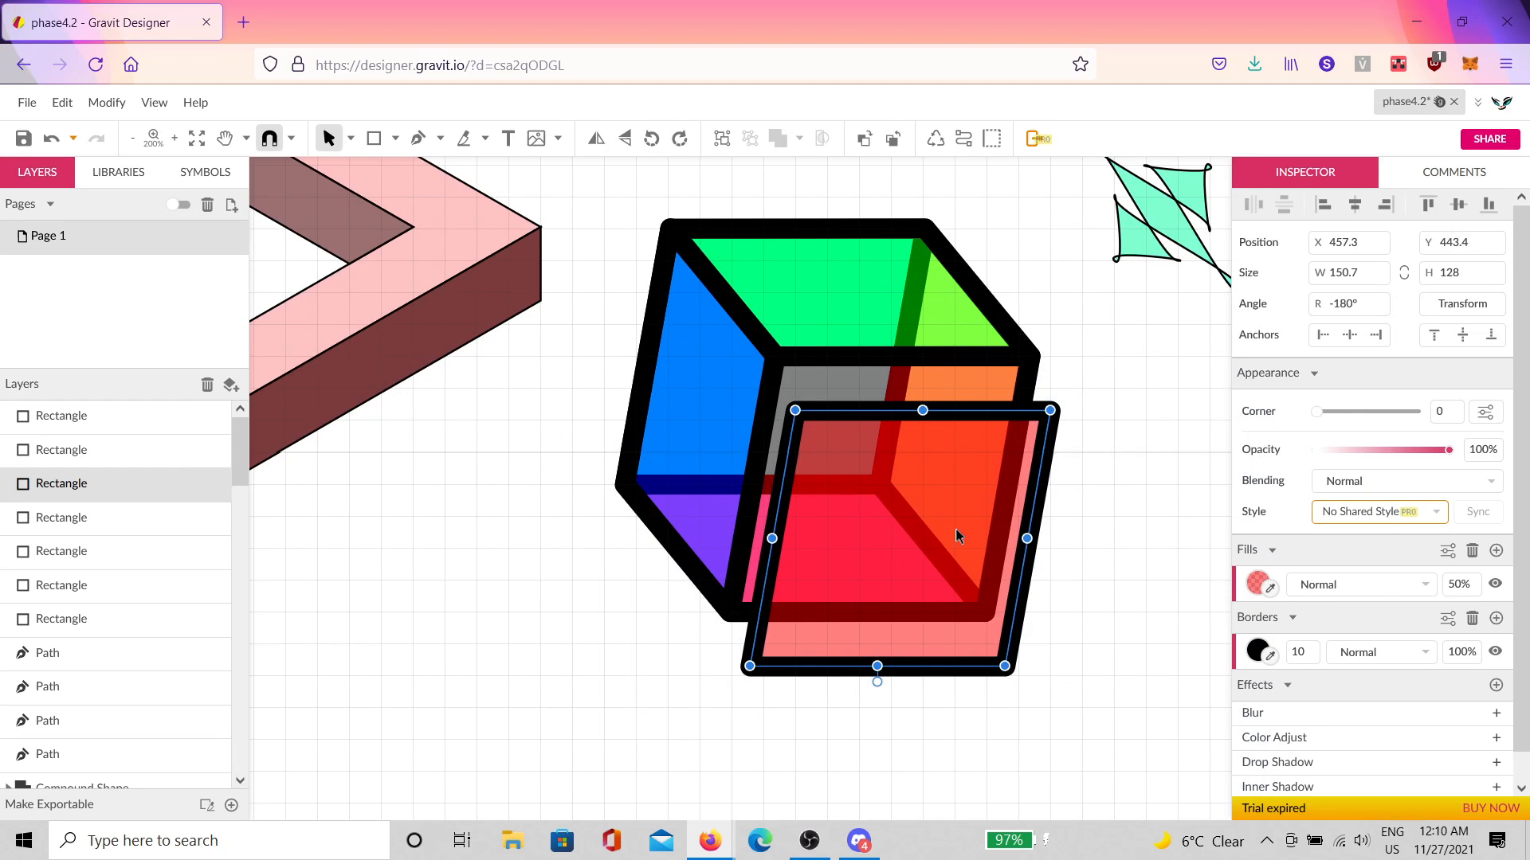
Step: Deselect the rectangle and quit Discord from the system tray's hidden icons
{"action": "left_click", "coordinate": [1140, 546]}
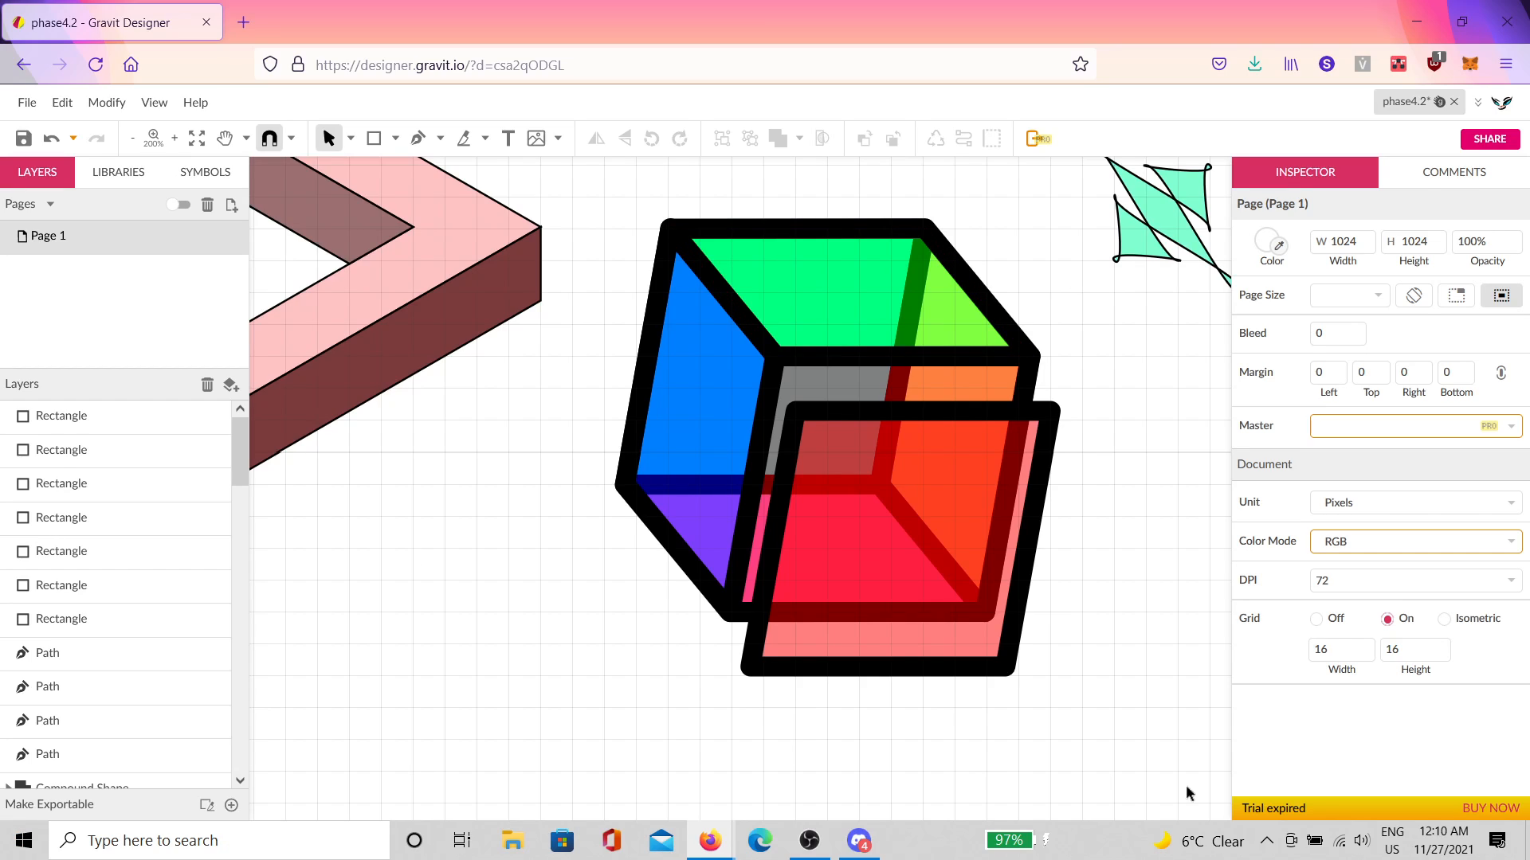
{"action": "left_click", "coordinate": [1268, 842]}
{"action": "right_click", "coordinate": [1211, 810]}
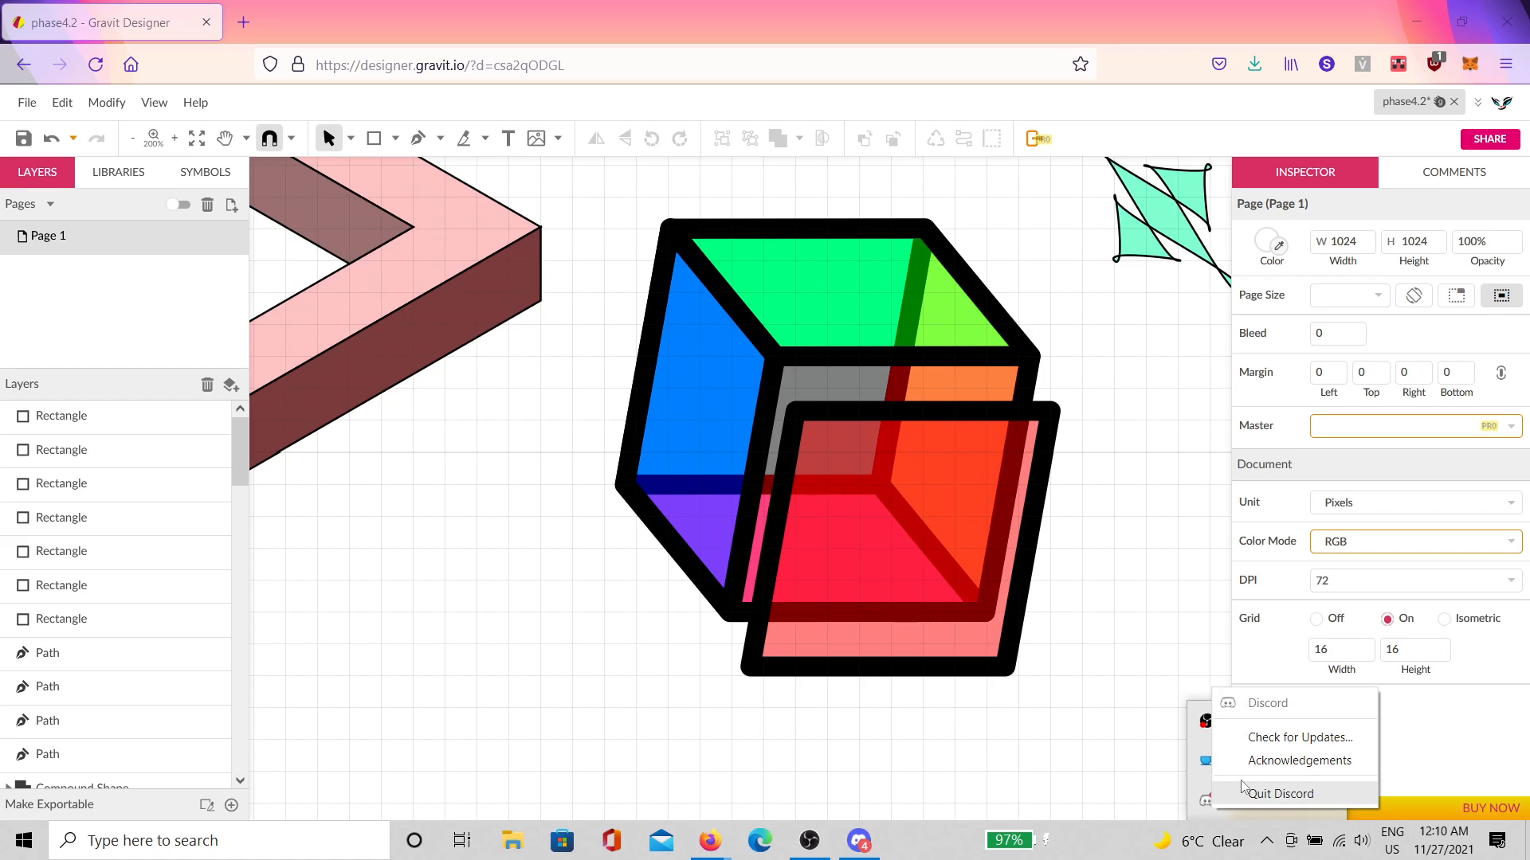
{"action": "left_click", "coordinate": [1252, 792]}
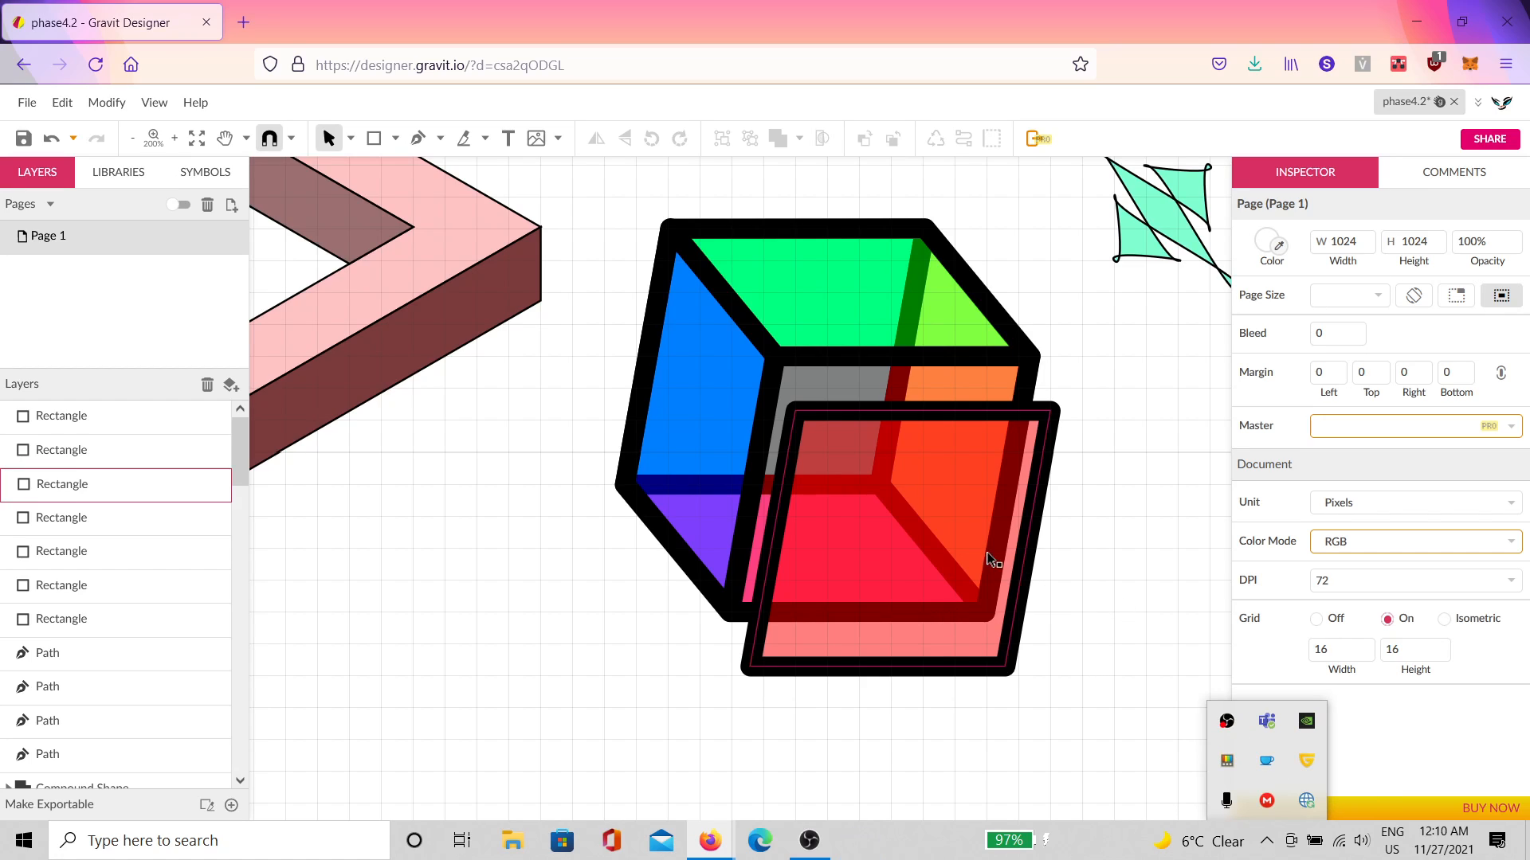
{"action": "left_click", "coordinate": [836, 349]}
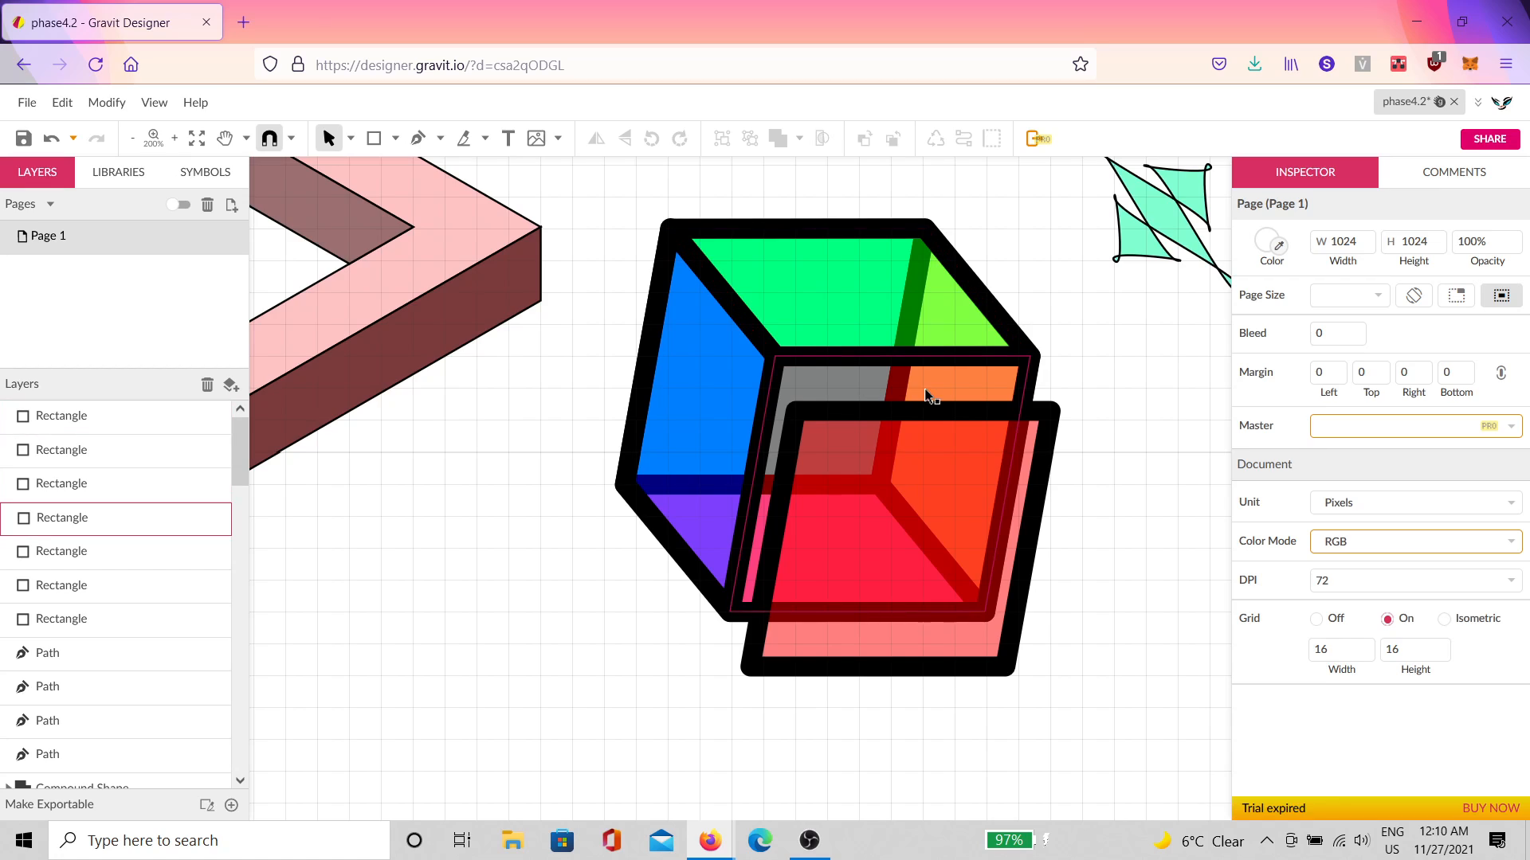
Step: Hide the original front rectangle inside the cube so only its offset copy shows
{"action": "left_click", "coordinate": [956, 402]}
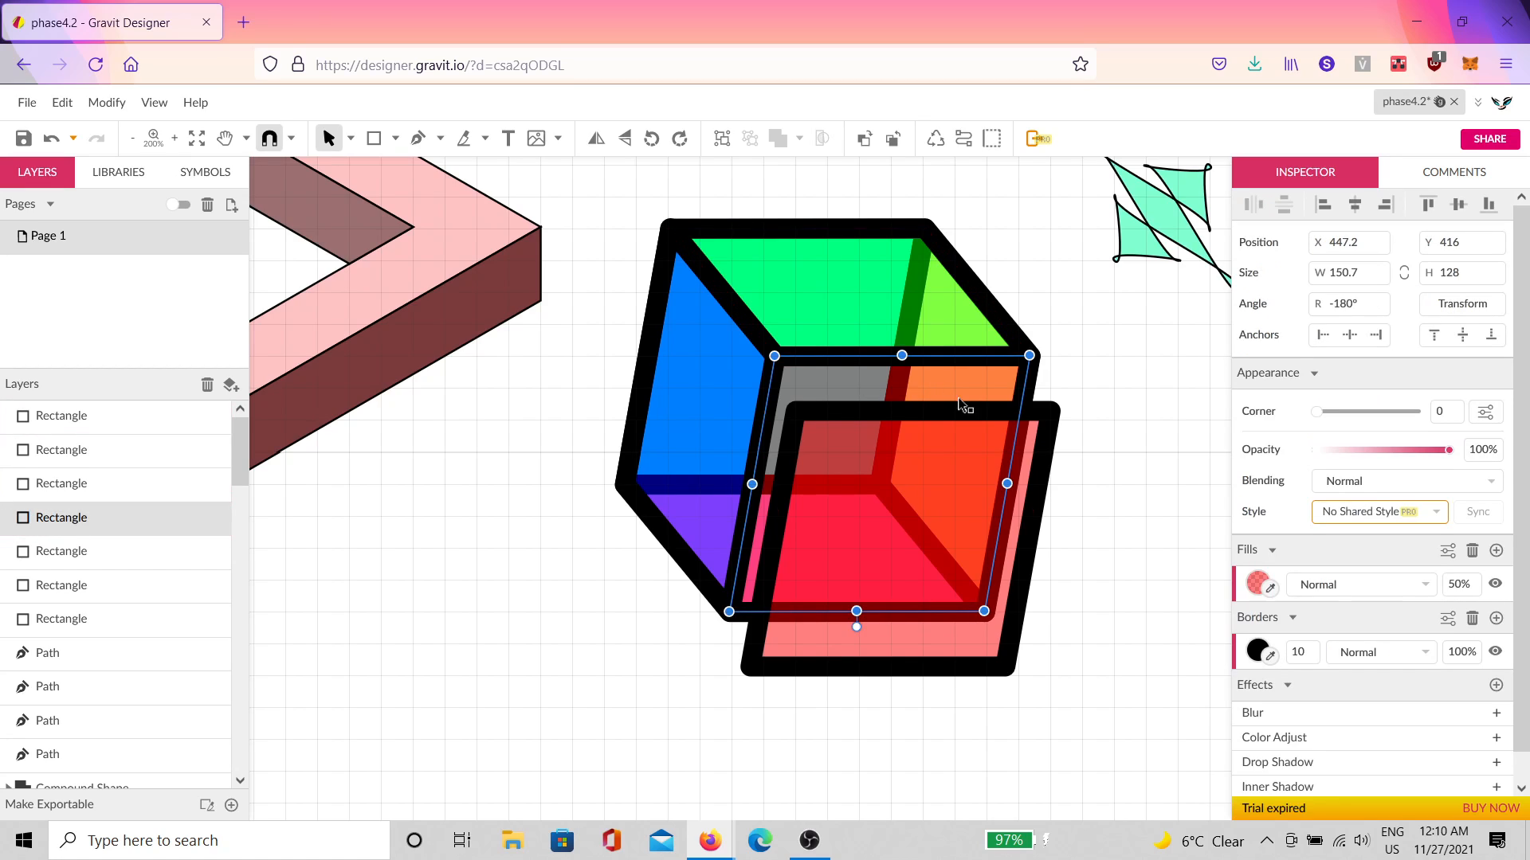
{"action": "left_click", "coordinate": [221, 520]}
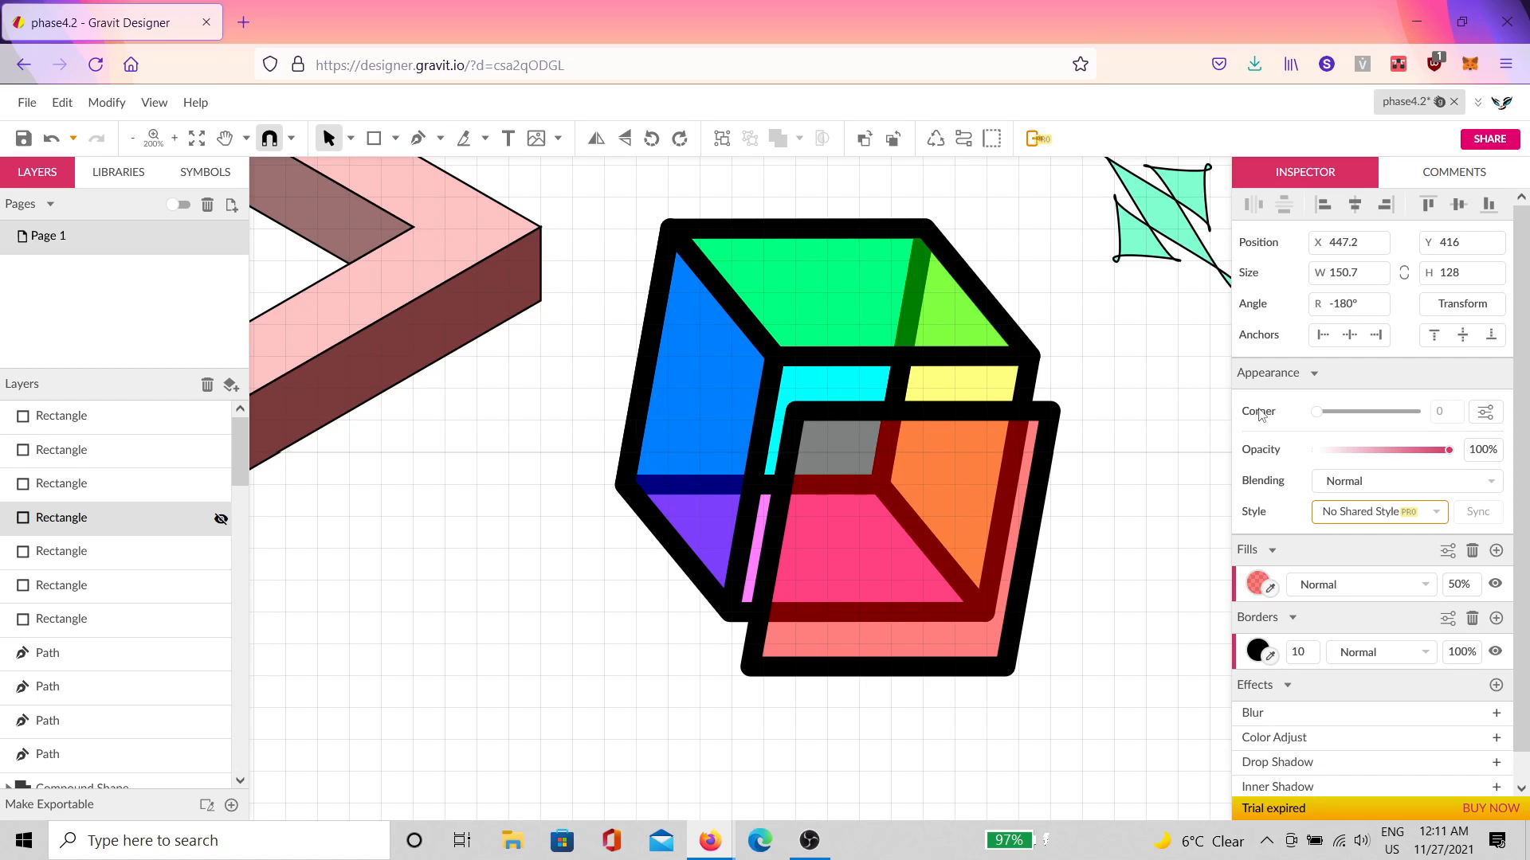
{"action": "left_click", "coordinate": [808, 840]}
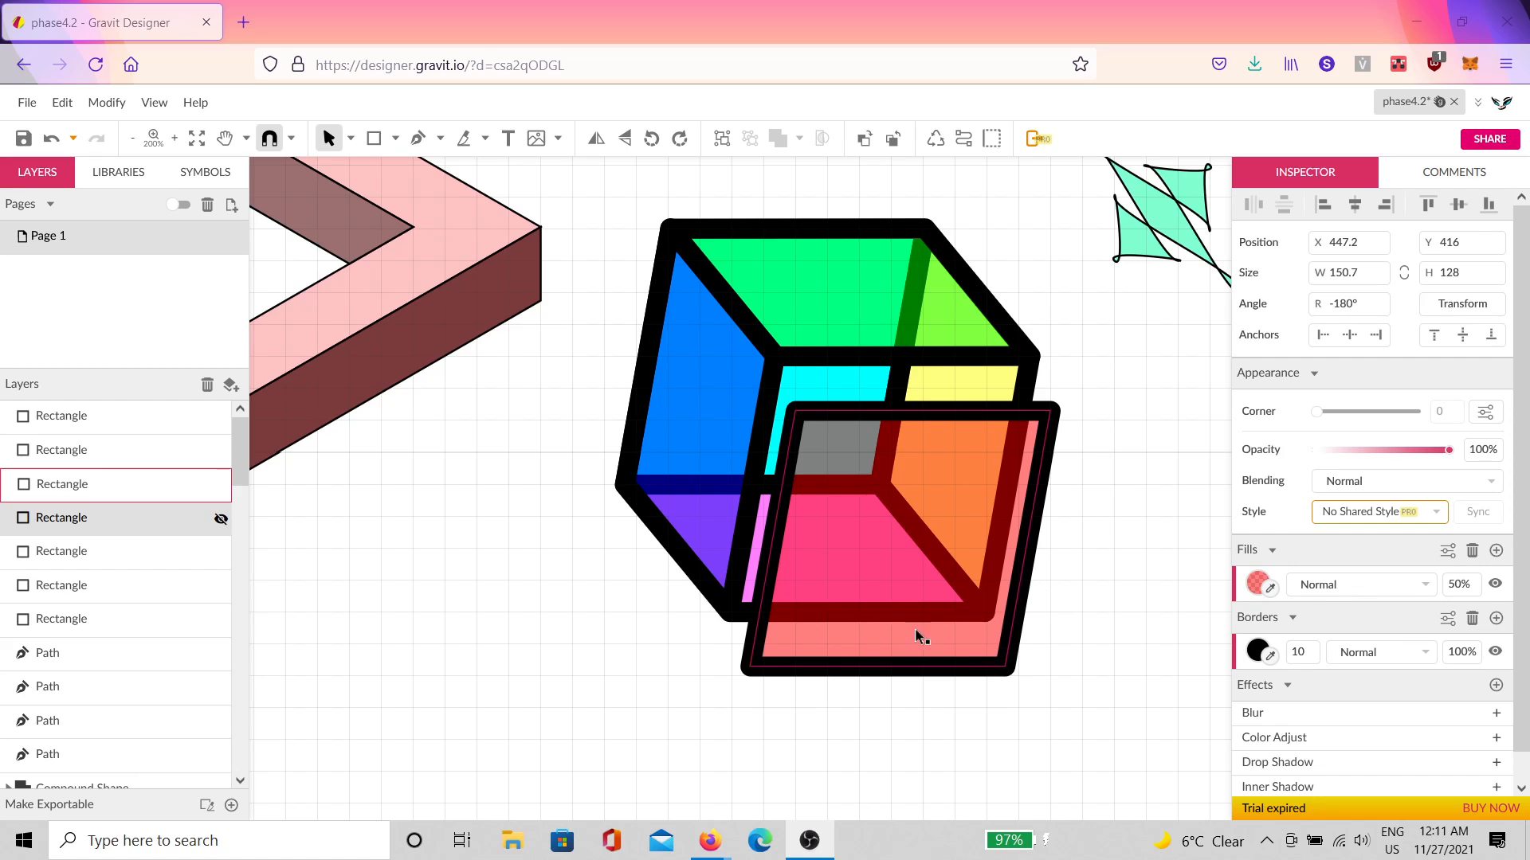
Step: Relaunch Discord from Windows search and select a face rectangle of the cube
{"action": "left_click", "coordinate": [133, 840]}
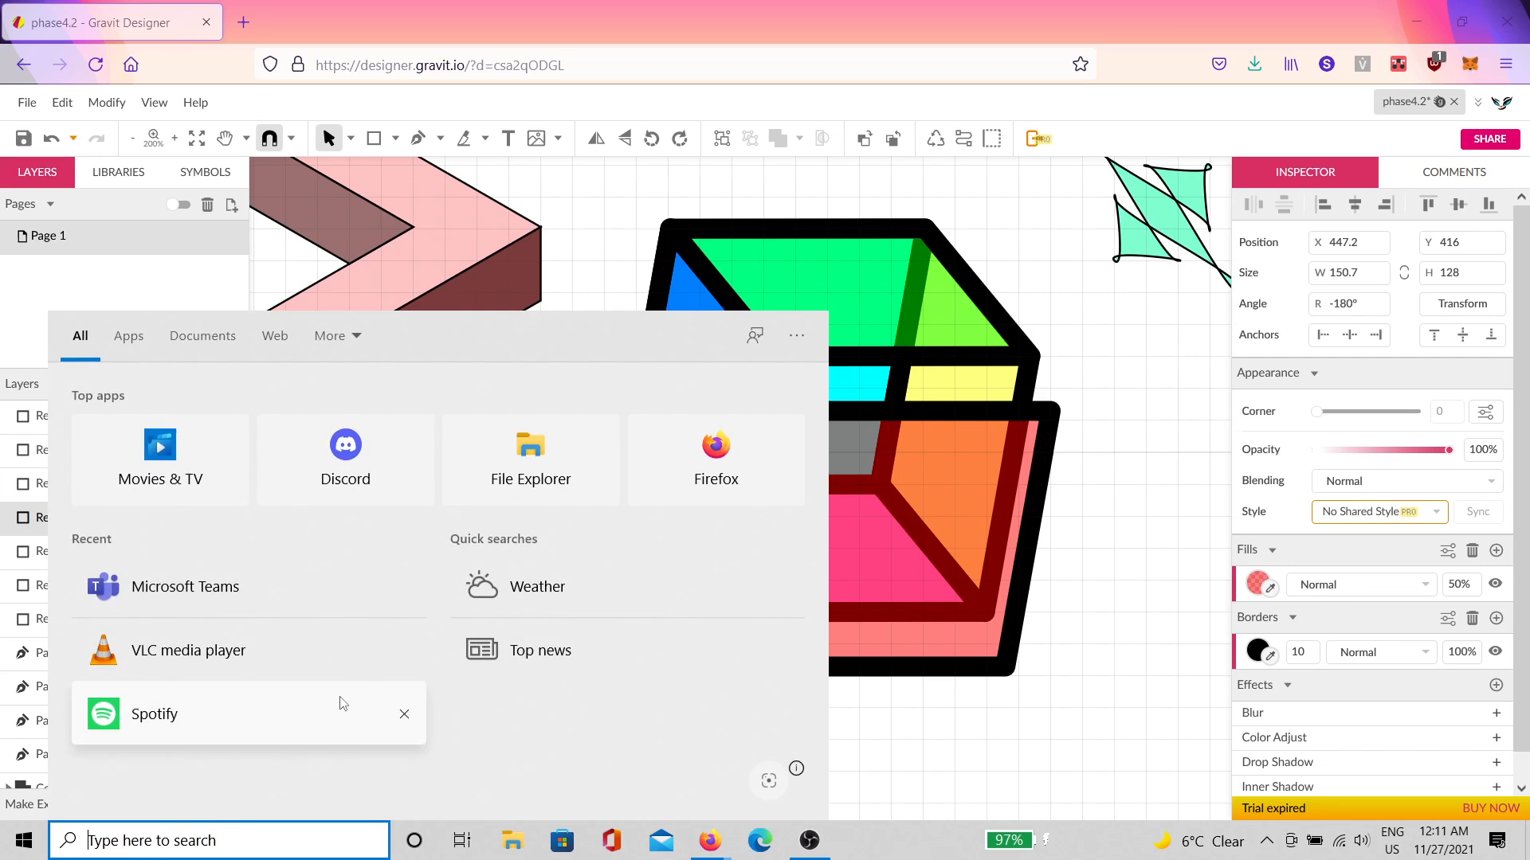
{"action": "left_click", "coordinate": [381, 460]}
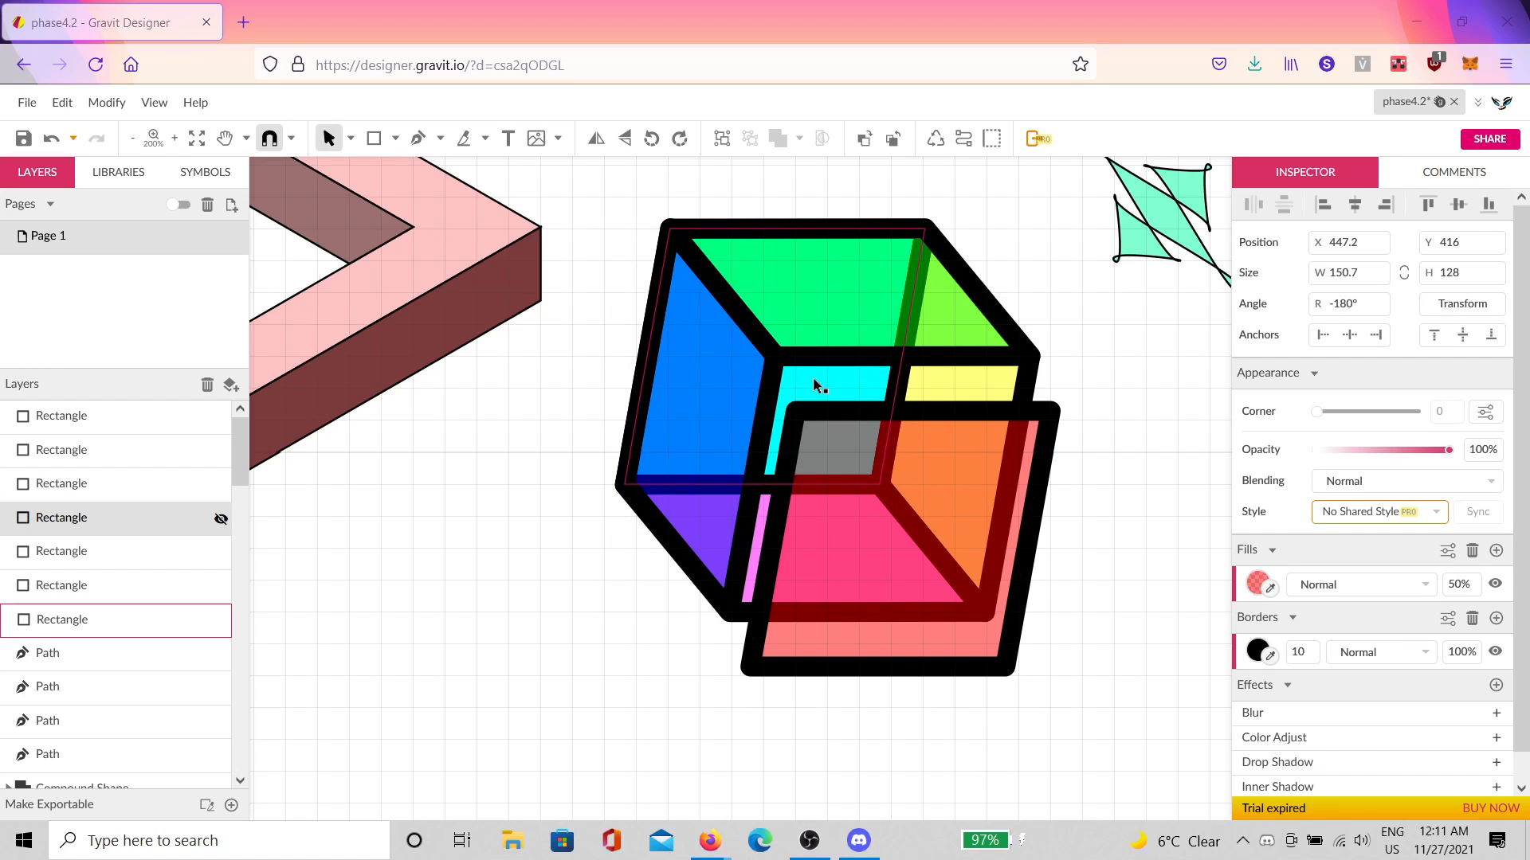
{"action": "left_click", "coordinate": [783, 358]}
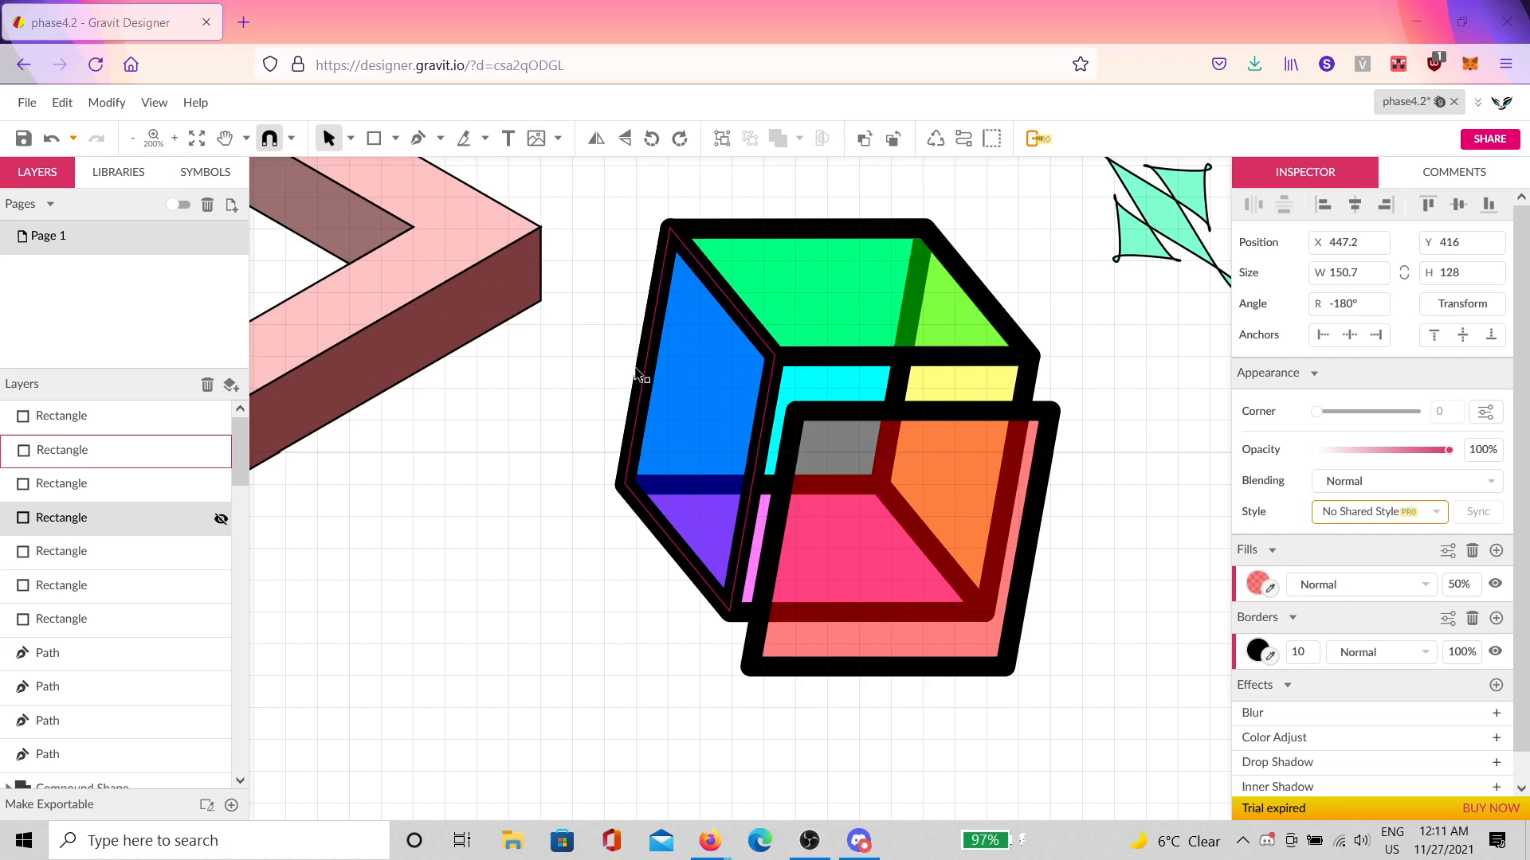
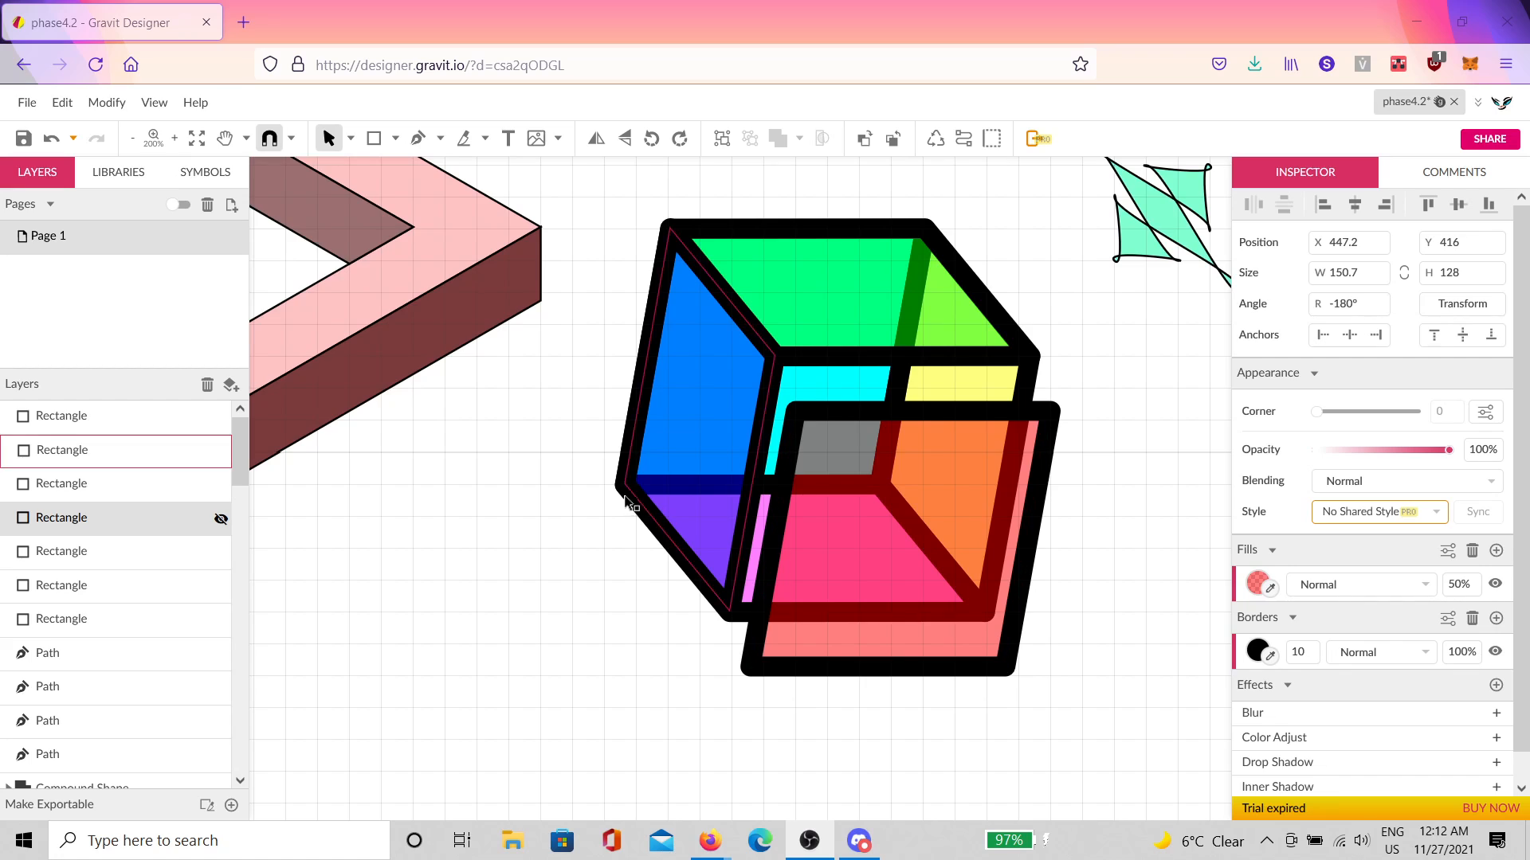
Step: Deselect the cube's front rectangle and drag the 'class' drawing window in from the right edge
{"action": "left_click", "coordinate": [880, 502]}
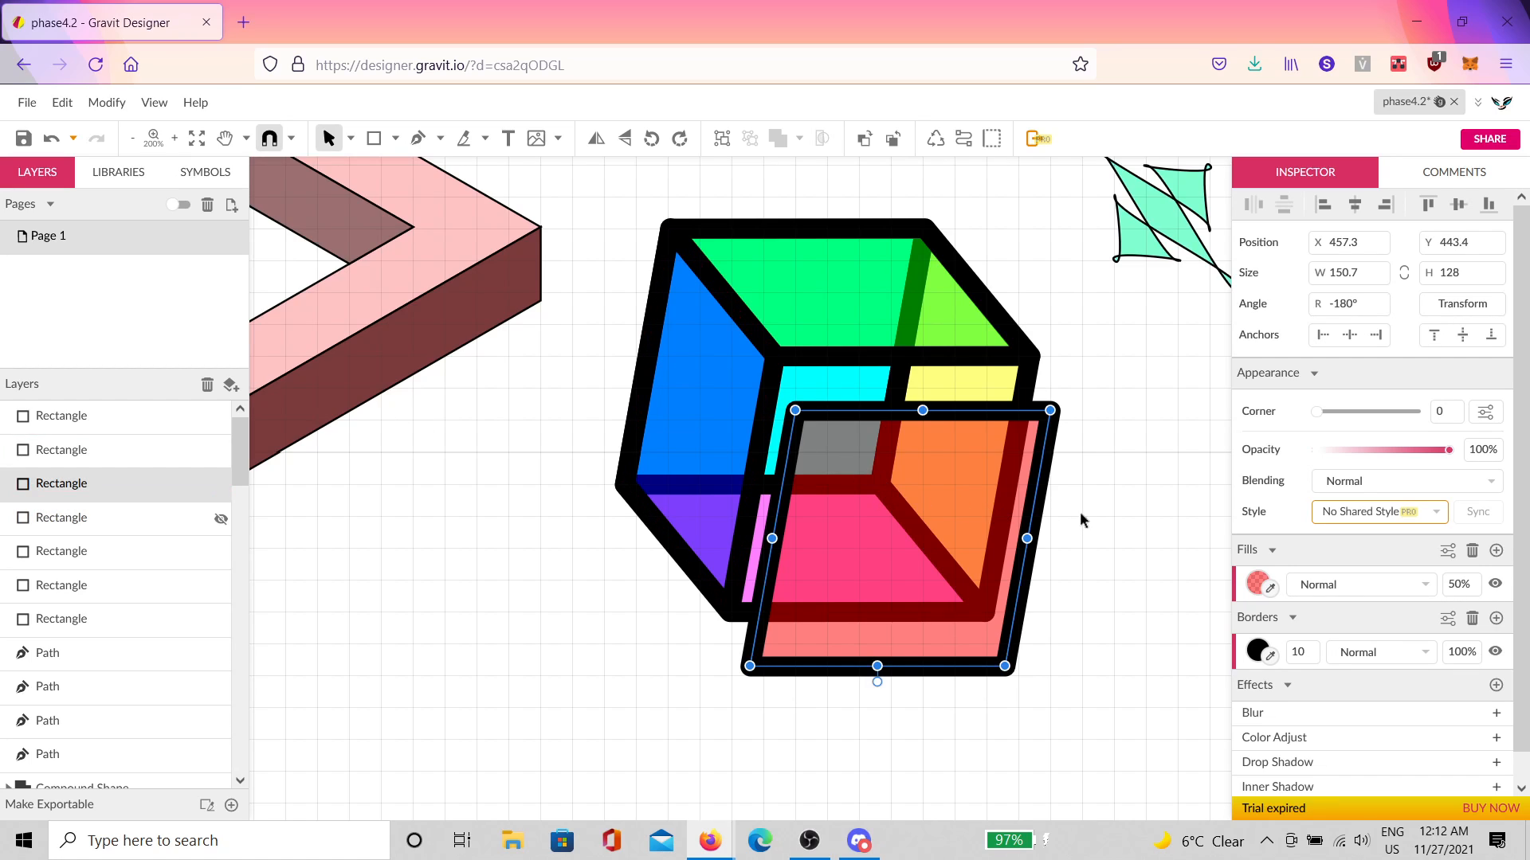
{"action": "left_click", "coordinate": [1105, 531]}
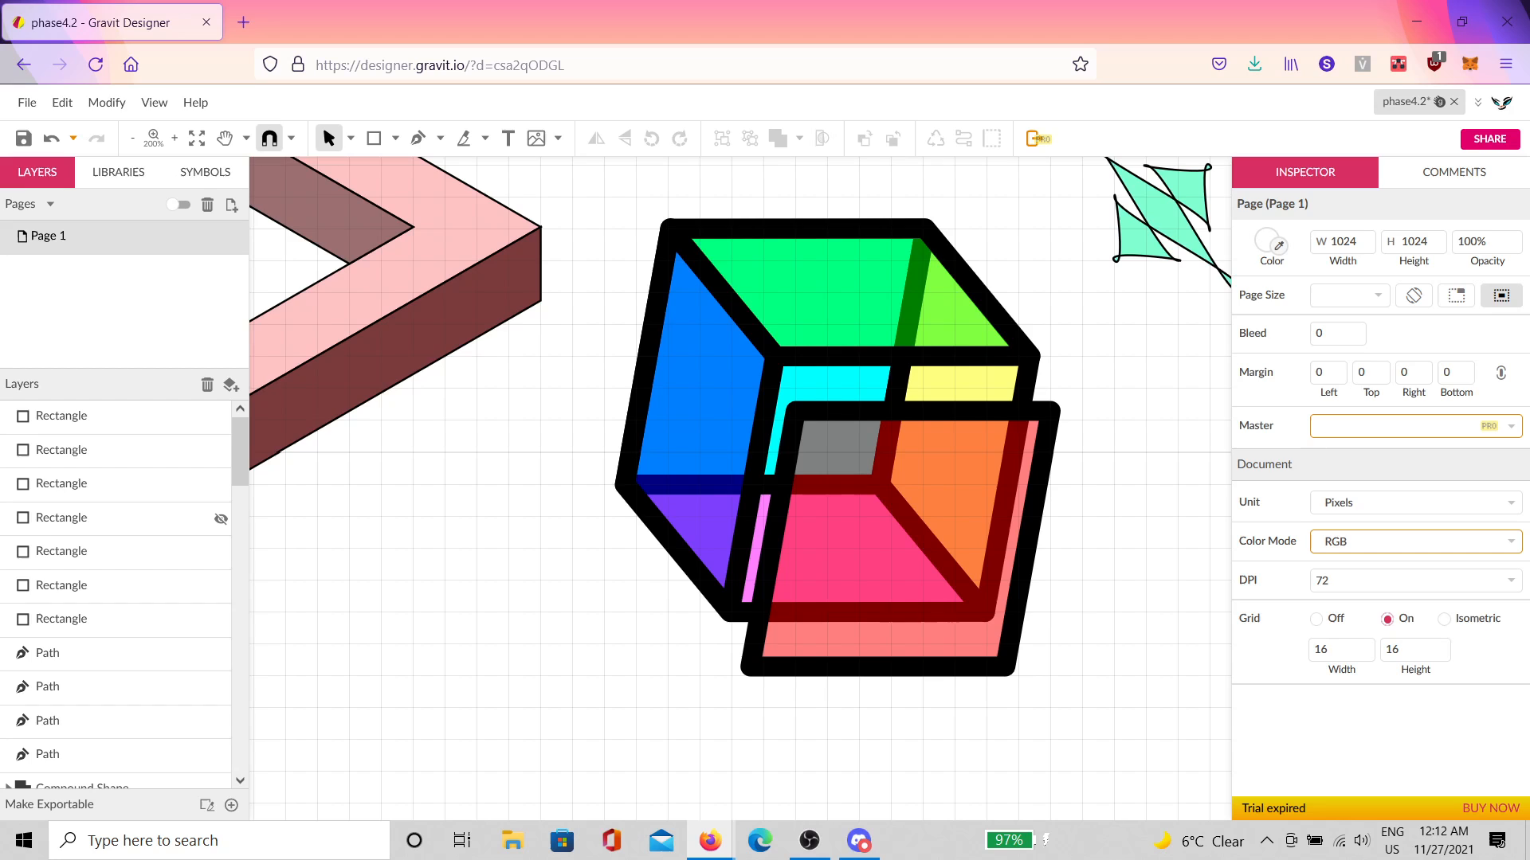
{"action": "left_click_drag", "start_coordinate": [1529, 494], "coordinate": [550, 54]}
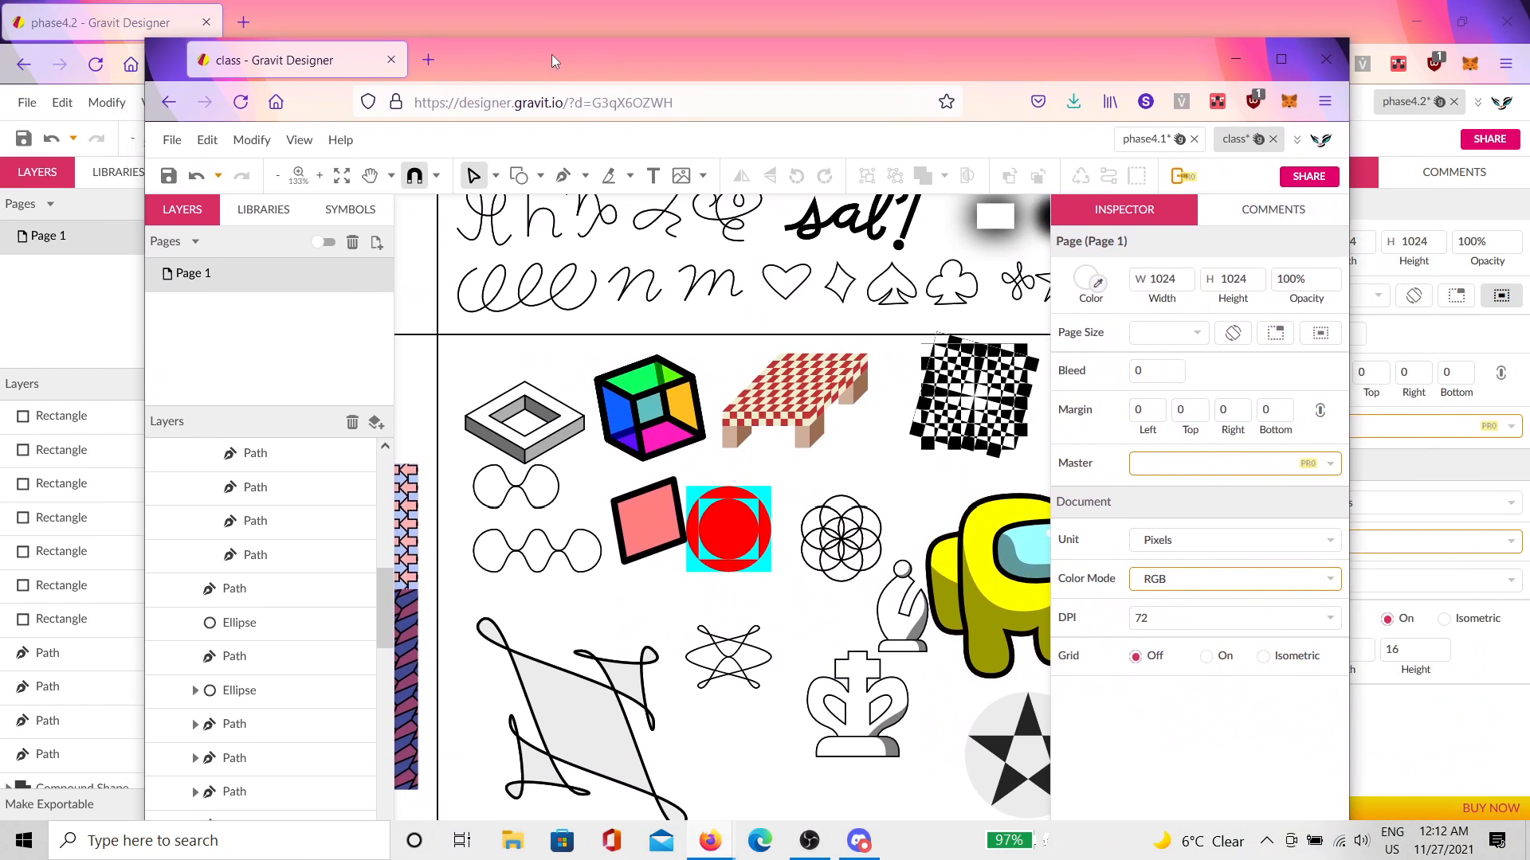
Step: Inspect the class drawing's checkered table and red-and-cyan tile, then move its window off-screen
{"action": "left_click_drag", "start_coordinate": [806, 431], "coordinate": [693, 430]}
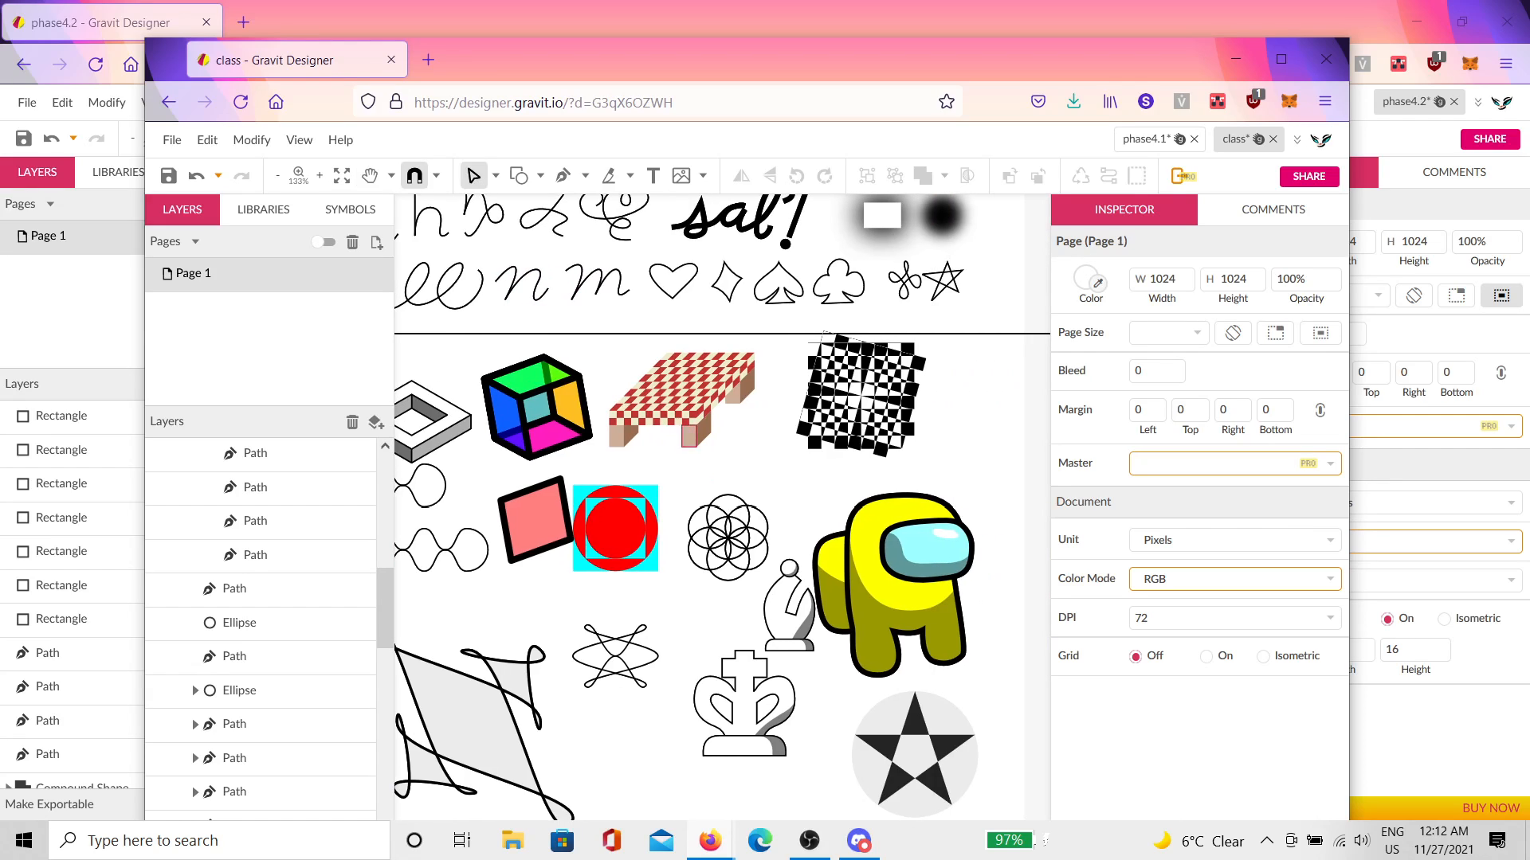
{"action": "scroll", "coordinate": [612, 529], "scroll_direction": "up", "scroll_amount": 1}
{"action": "scroll", "coordinate": [612, 528], "scroll_direction": "up", "scroll_amount": 3}
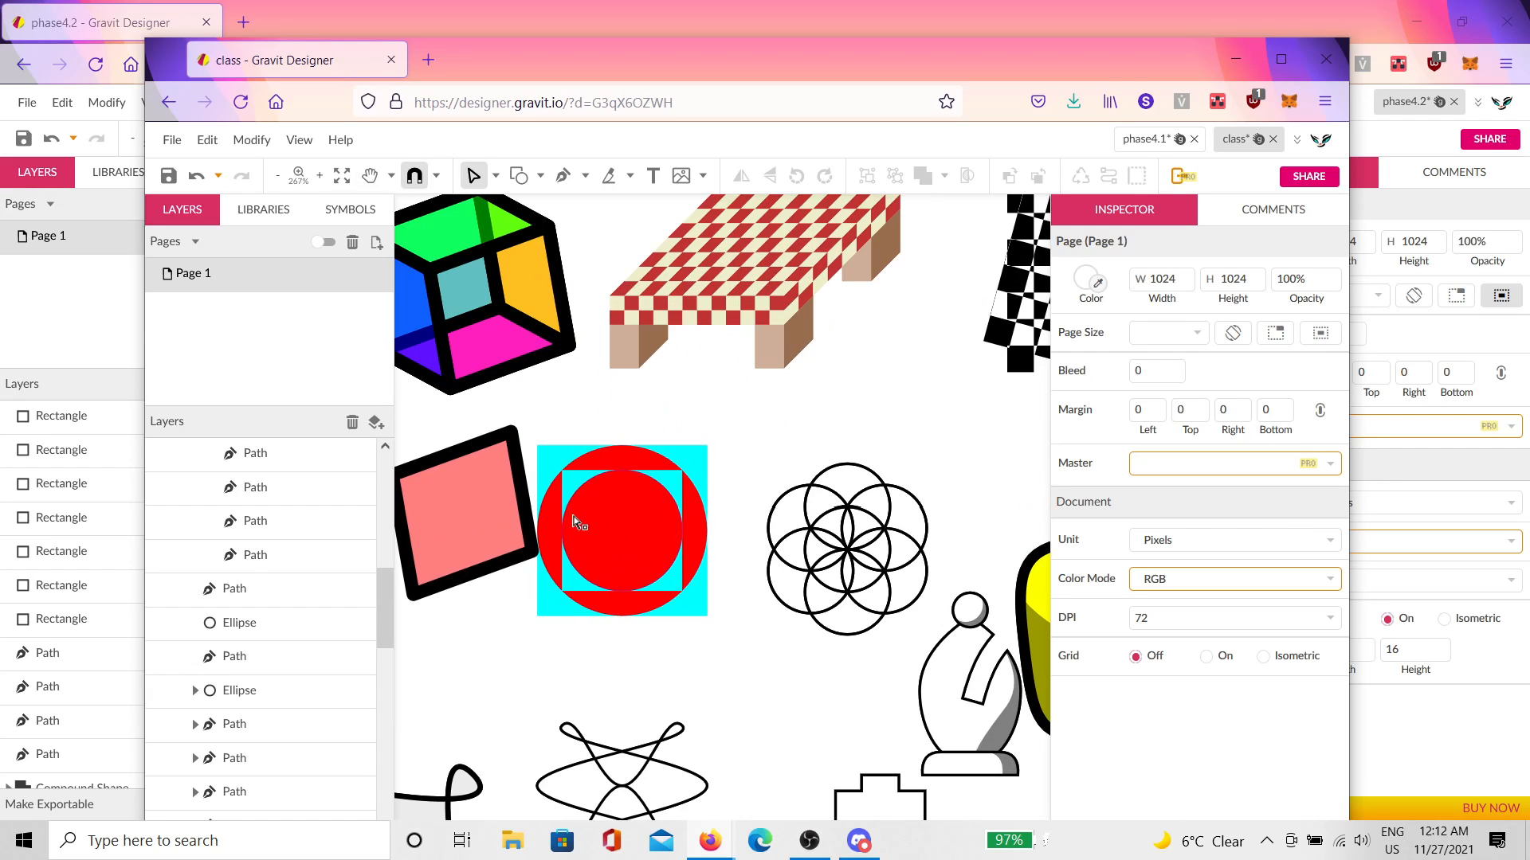
{"action": "left_click_drag", "start_coordinate": [938, 390], "coordinate": [636, 477]}
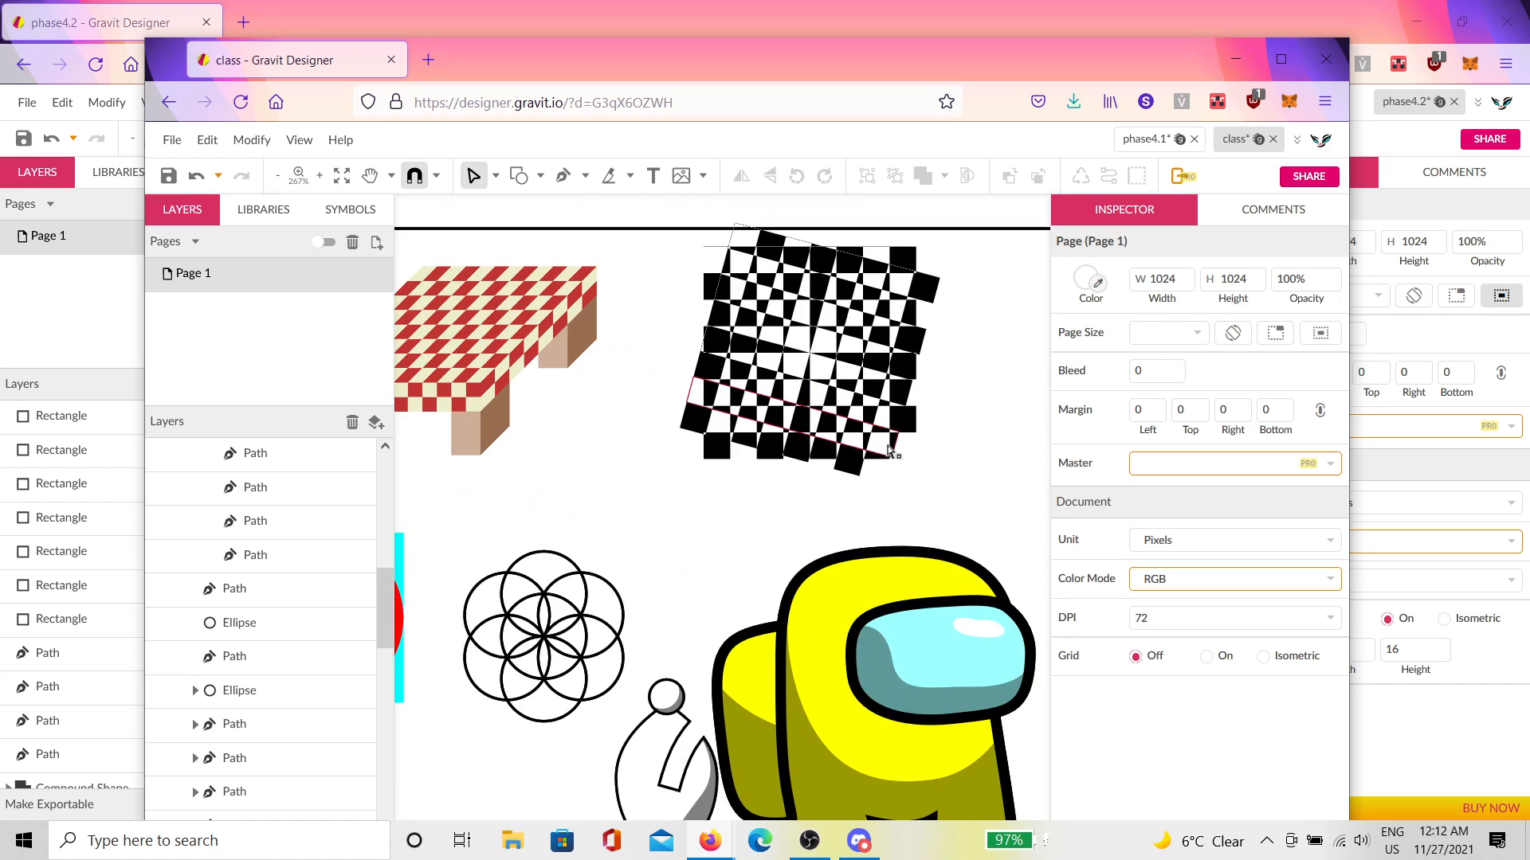
{"action": "scroll", "coordinate": [690, 563], "scroll_direction": "down", "scroll_amount": 1}
{"action": "left_click_drag", "start_coordinate": [588, 589], "coordinate": [894, 422]}
{"action": "scroll", "coordinate": [772, 506], "scroll_direction": "down", "scroll_amount": 1}
{"action": "scroll", "coordinate": [772, 506], "scroll_direction": "down", "scroll_amount": 1}
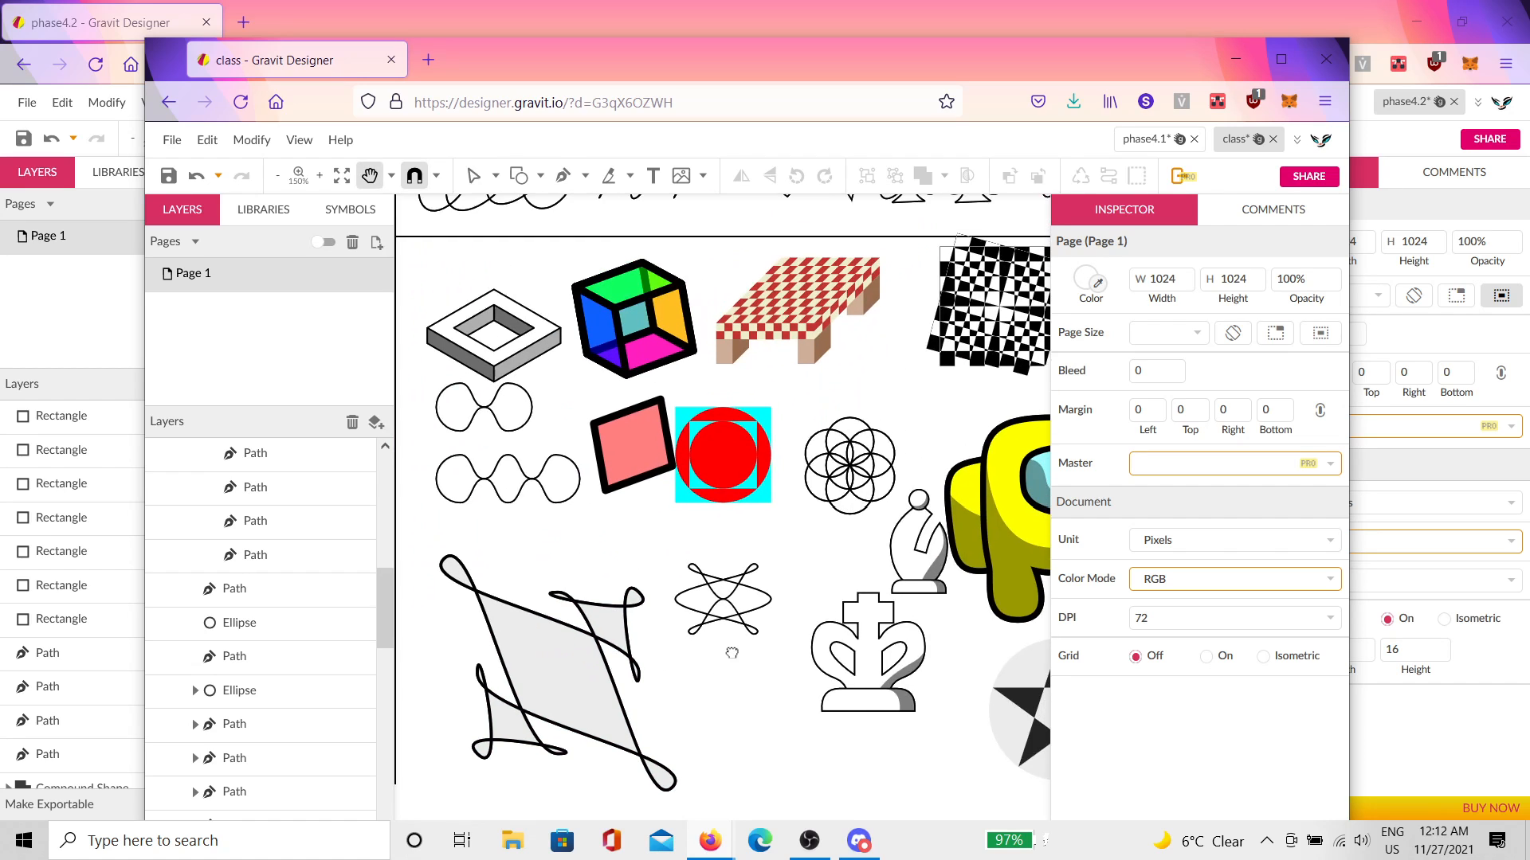
{"action": "left_click_drag", "start_coordinate": [996, 64], "coordinate": [1529, 223]}
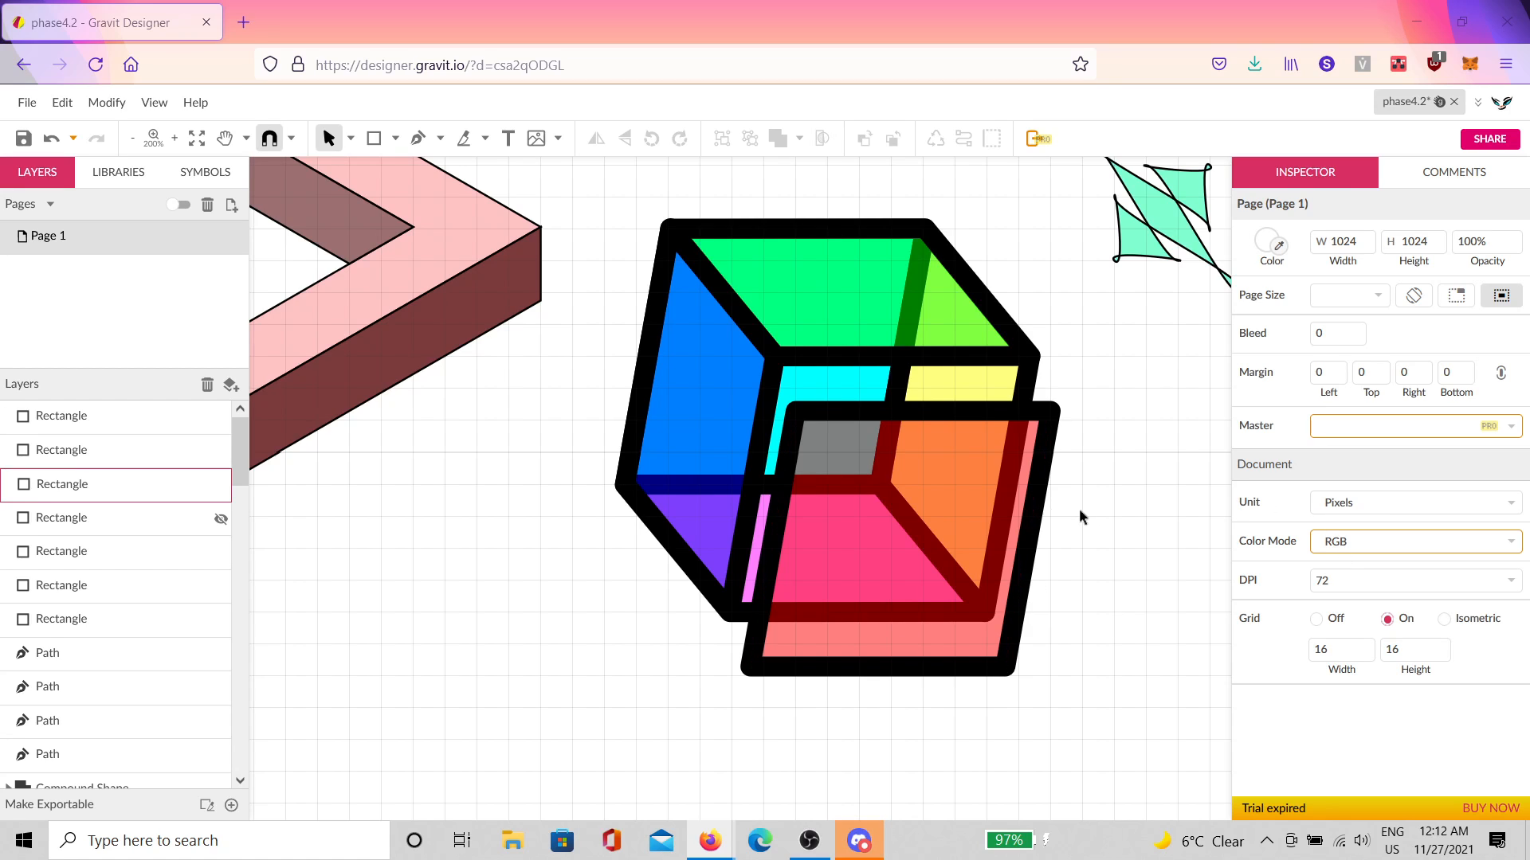
Step: Pan the cube aside and draw a tall narrow rectangle to its right
{"action": "key", "text": "space"}
{"action": "left_click_drag", "start_coordinate": [1080, 516], "coordinate": [803, 439]}
{"action": "scroll", "coordinate": [841, 448], "scroll_direction": "down", "scroll_amount": 2}
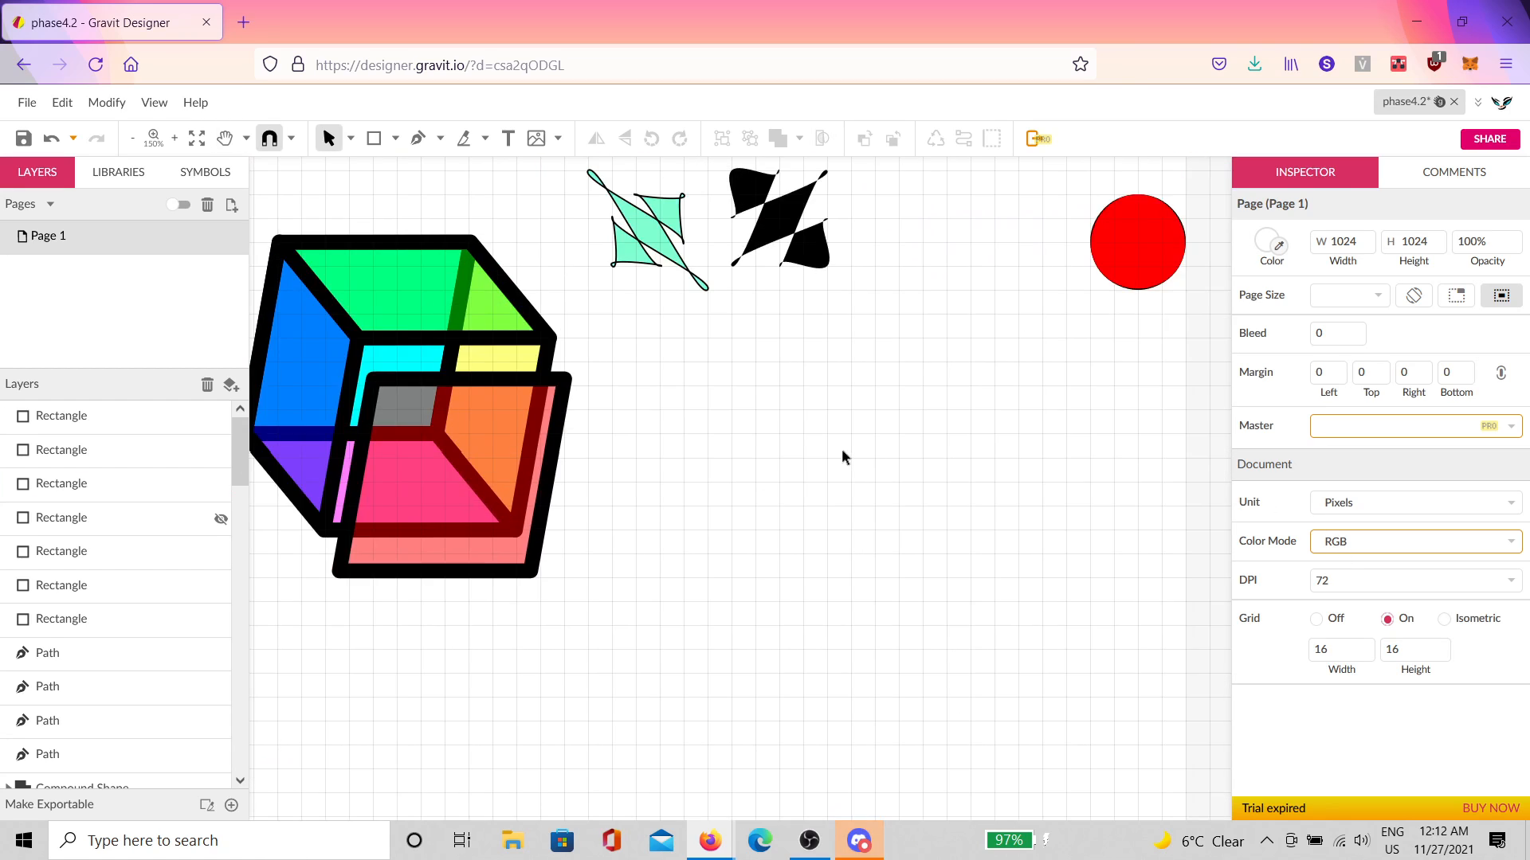
{"action": "scroll", "coordinate": [826, 490], "scroll_direction": "up", "scroll_amount": 1}
{"action": "scroll", "coordinate": [798, 500], "scroll_direction": "up", "scroll_amount": 3}
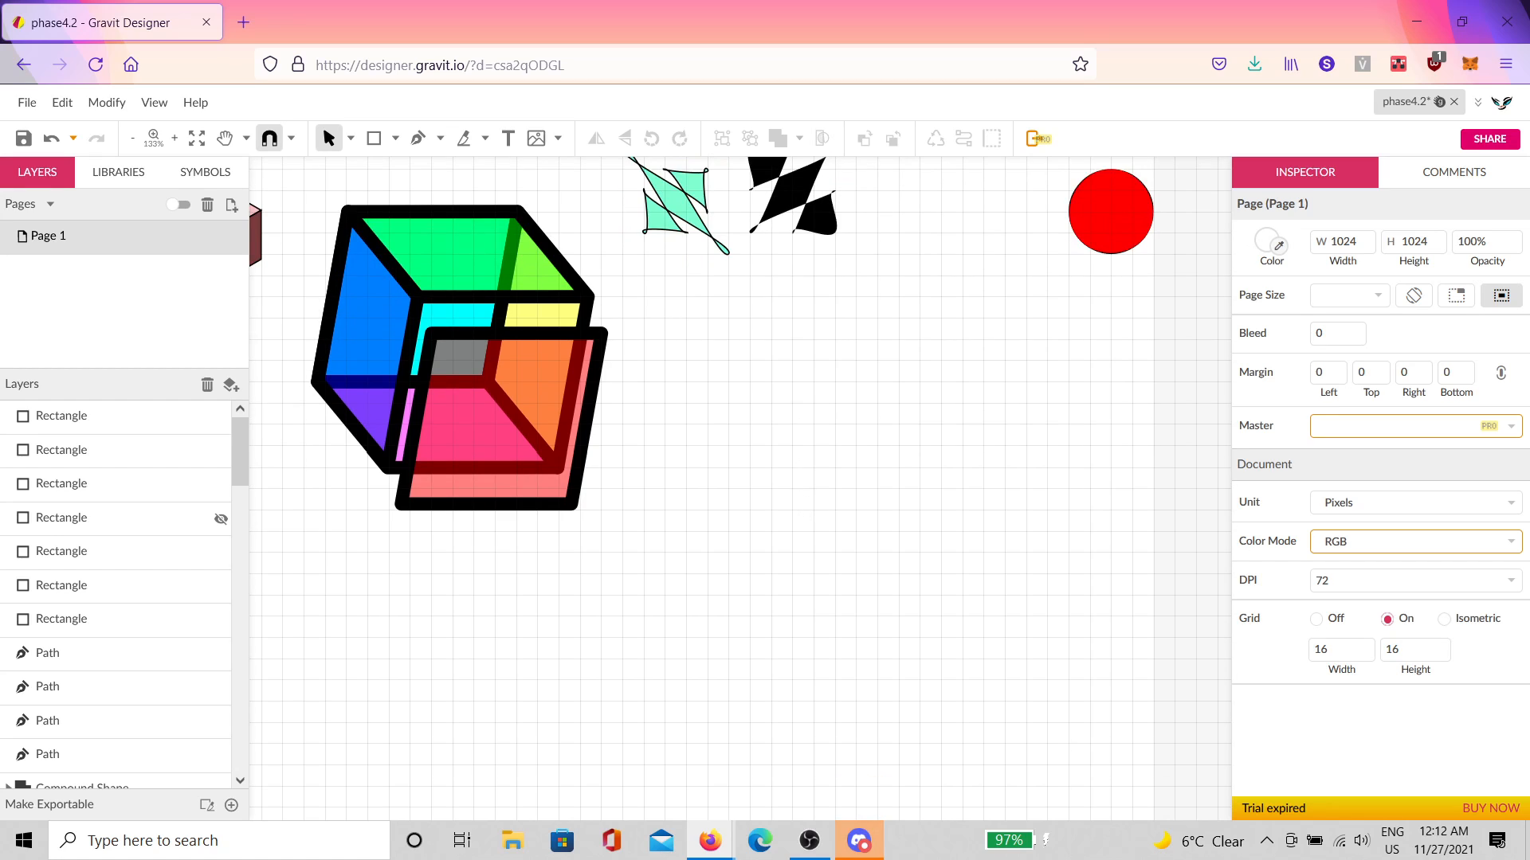
{"action": "left_click", "coordinate": [374, 138]}
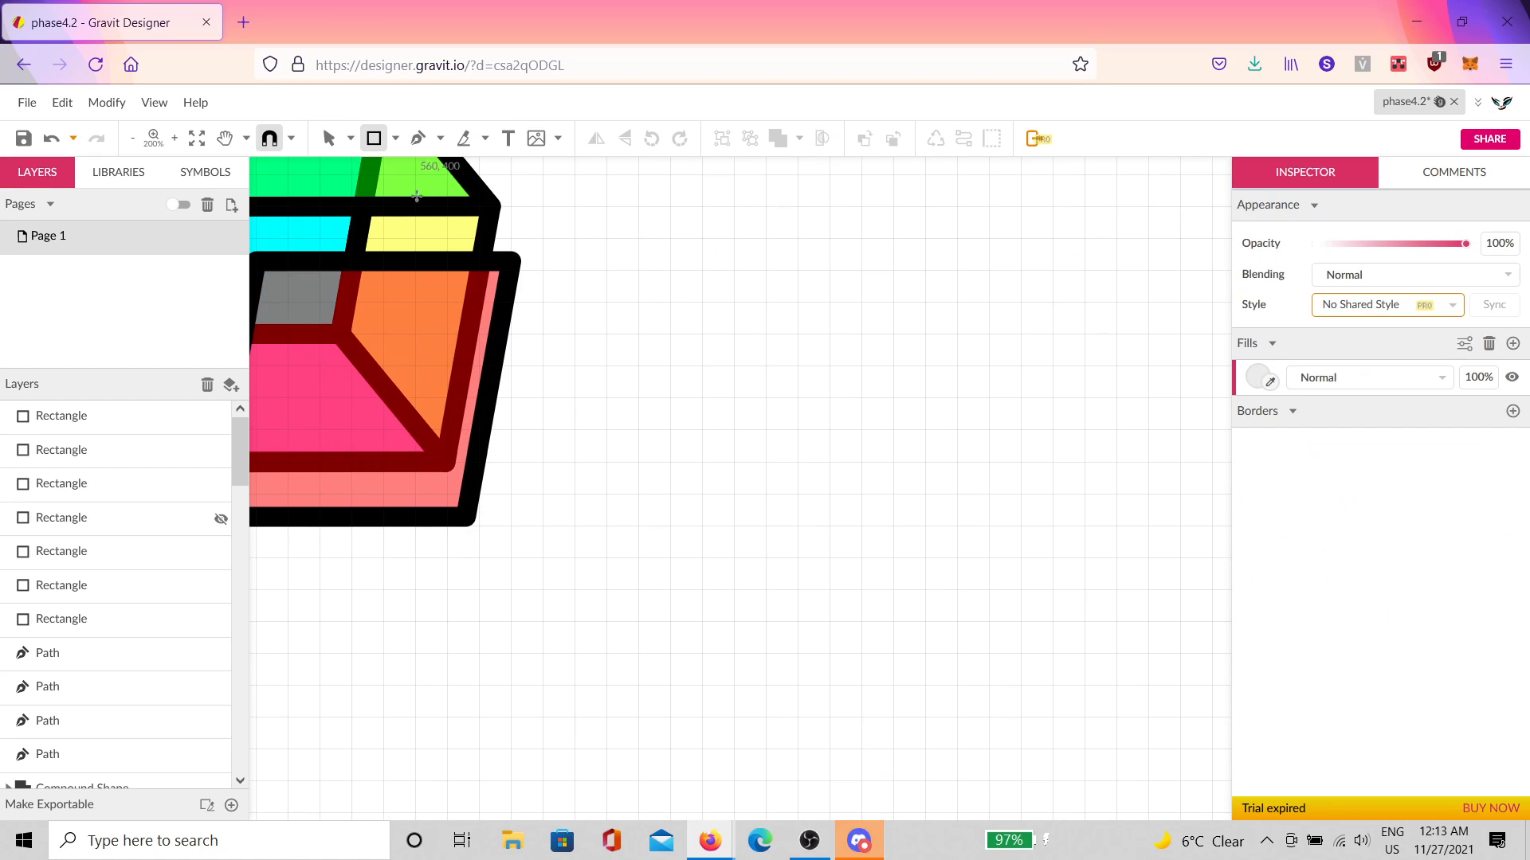
{"action": "left_click_drag", "start_coordinate": [670, 397], "coordinate": [734, 590]}
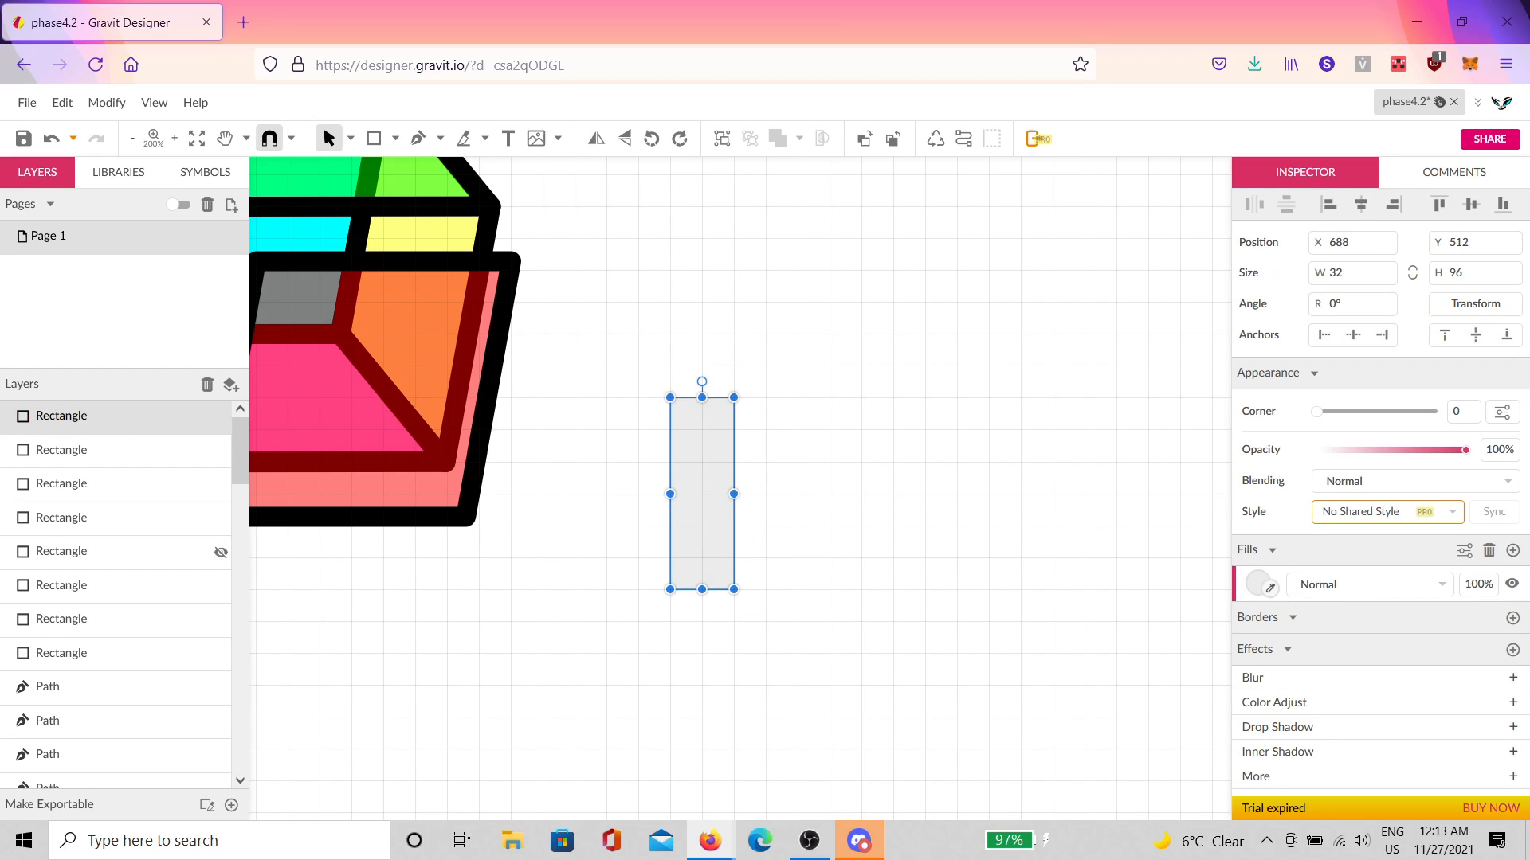
Step: Give the new rectangle a beige fill
{"action": "left_click", "coordinate": [1257, 584]}
{"action": "left_click_drag", "start_coordinate": [1268, 309], "coordinate": [1278, 280]}
{"action": "left_click", "coordinate": [1318, 399]}
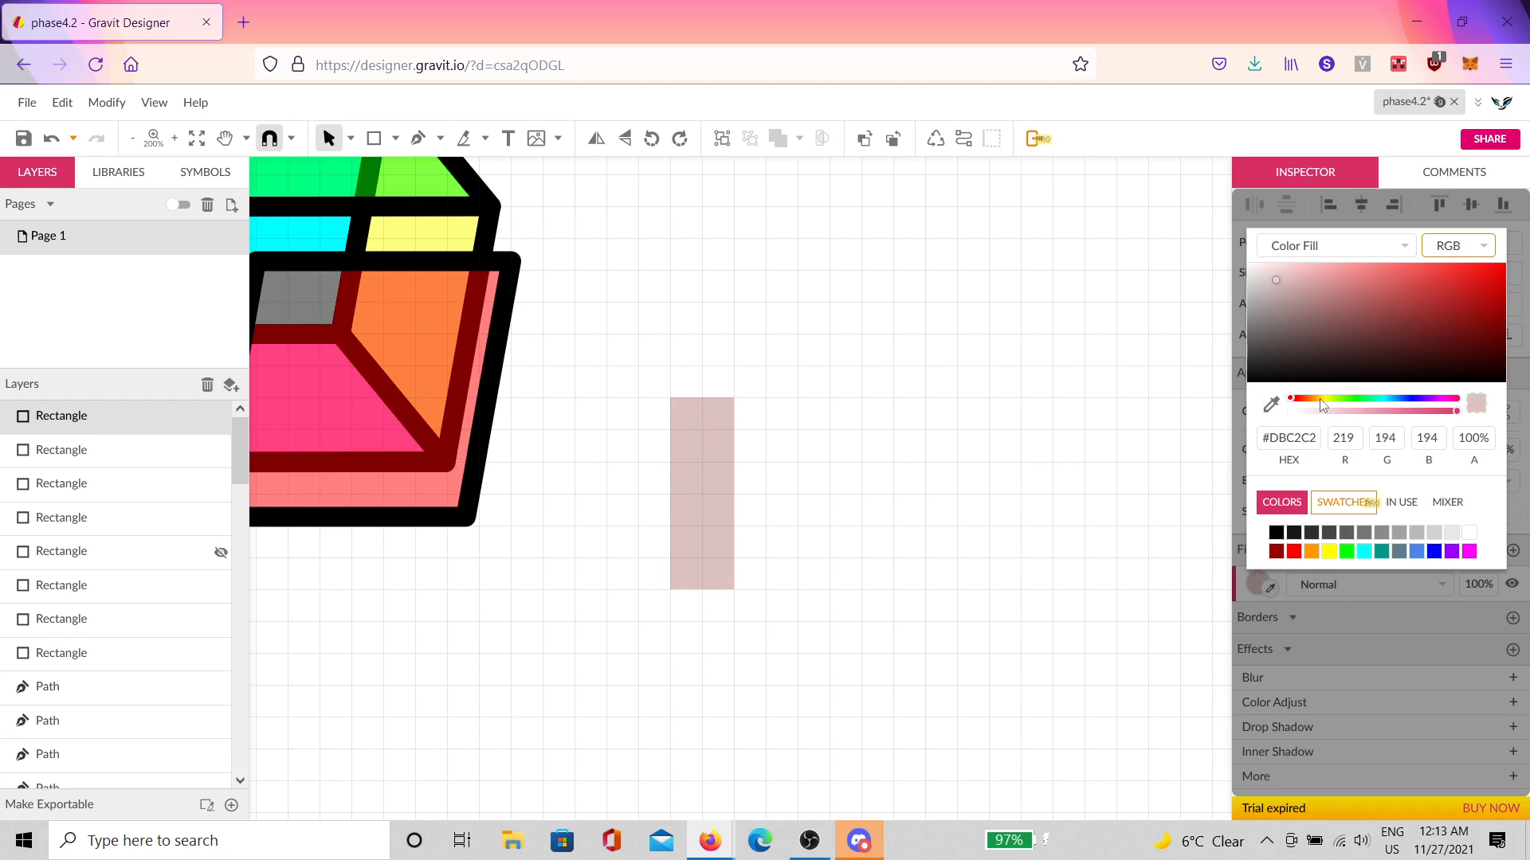
{"action": "left_click", "coordinate": [1216, 445]}
{"action": "left_click", "coordinate": [678, 522]}
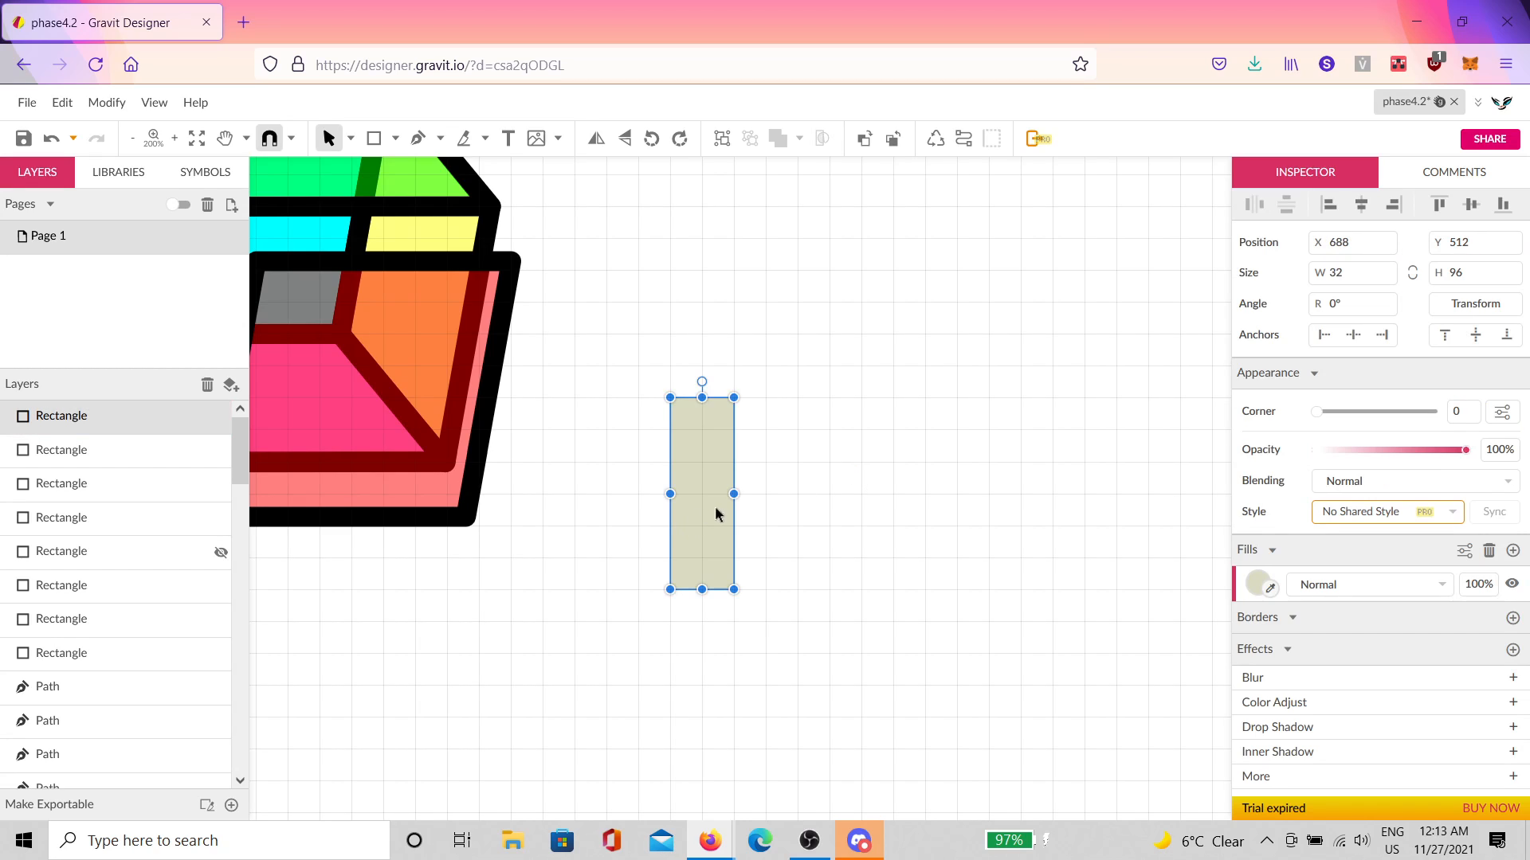
{"action": "left_click", "coordinate": [1257, 584]}
{"action": "left_click", "coordinate": [1311, 398]}
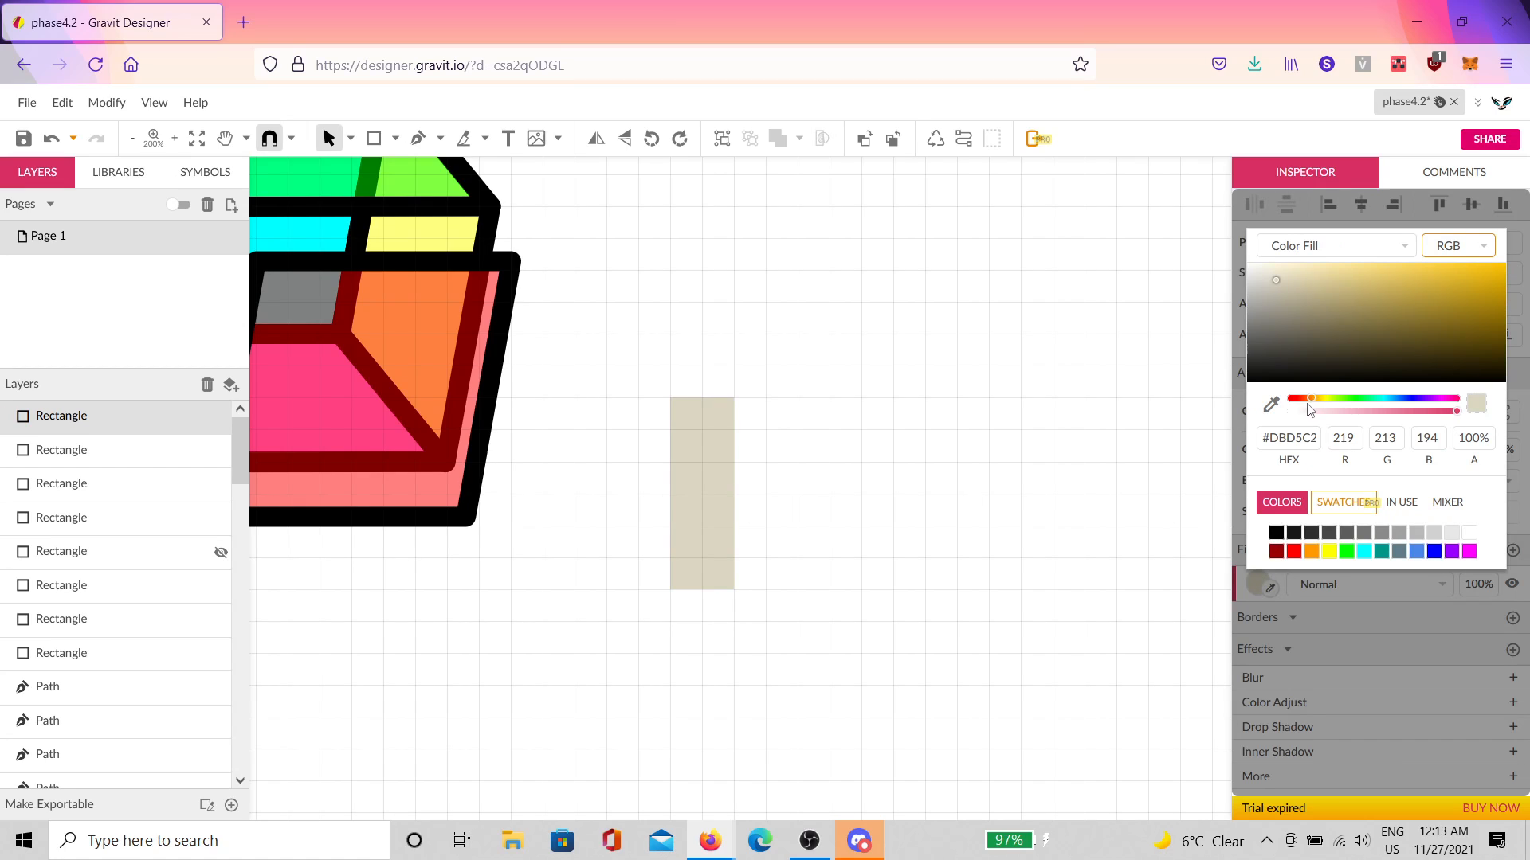
{"action": "left_click", "coordinate": [739, 489]}
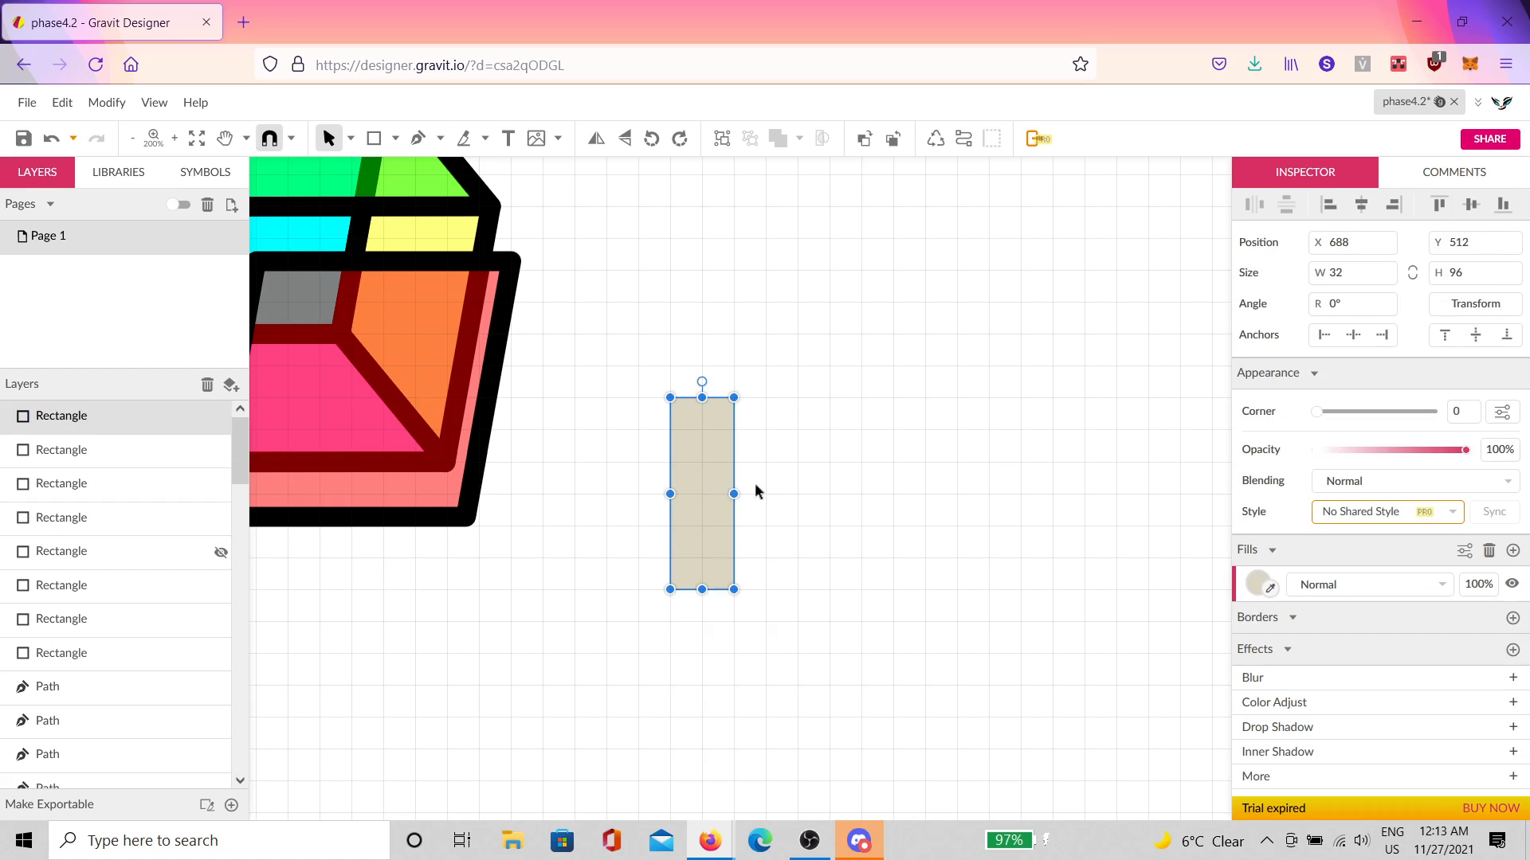
{"action": "left_click", "coordinate": [800, 398]}
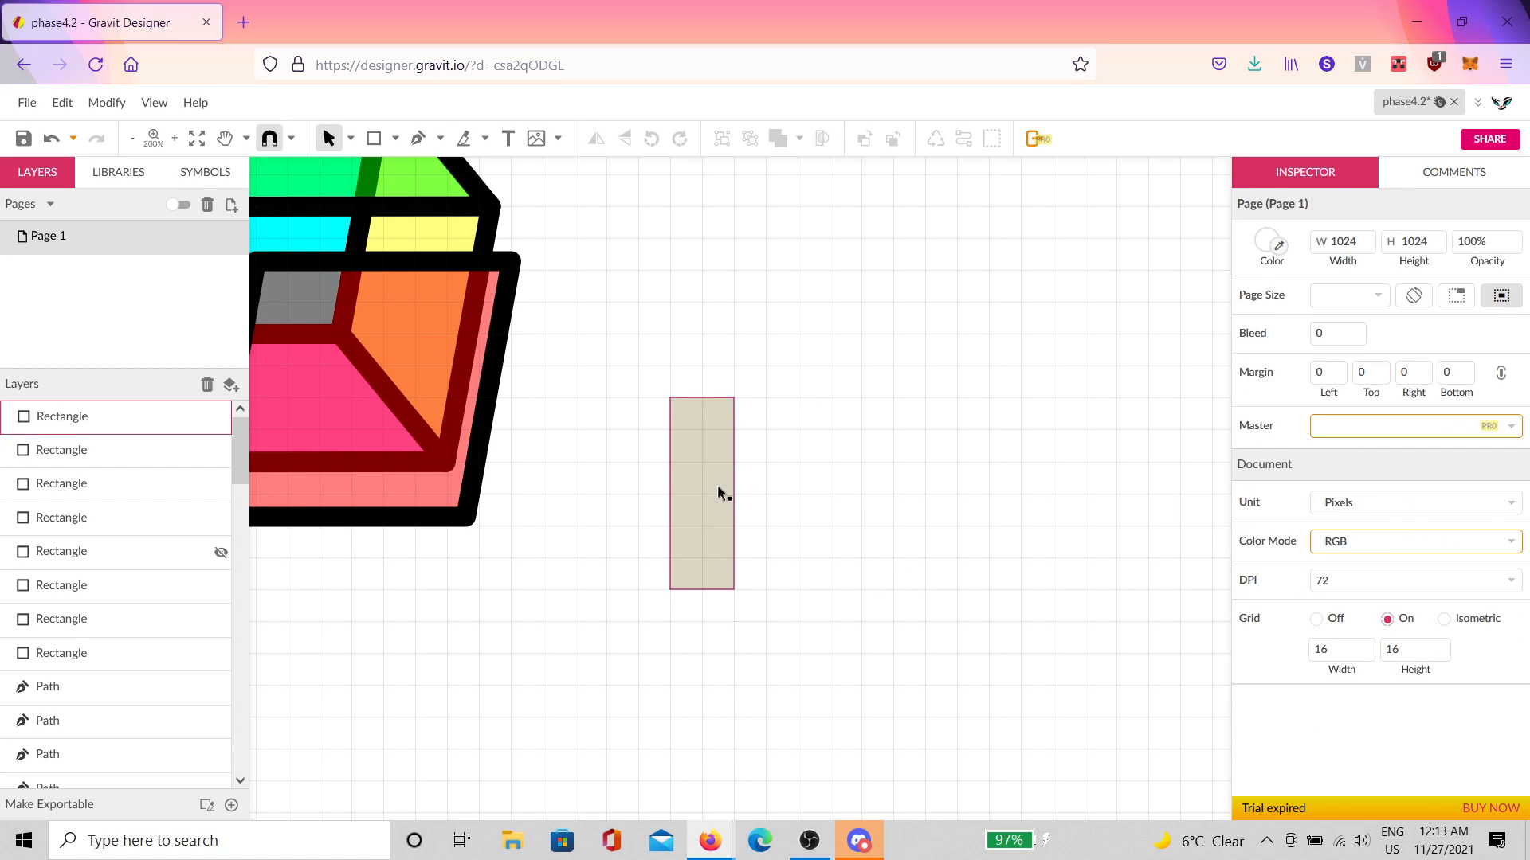
Step: Alt-drag a copy of the rectangle to its right and skew it -45° vertically
{"action": "left_click", "coordinate": [731, 517]}
{"action": "left_click_drag", "start_coordinate": [734, 535], "coordinate": [786, 505]}
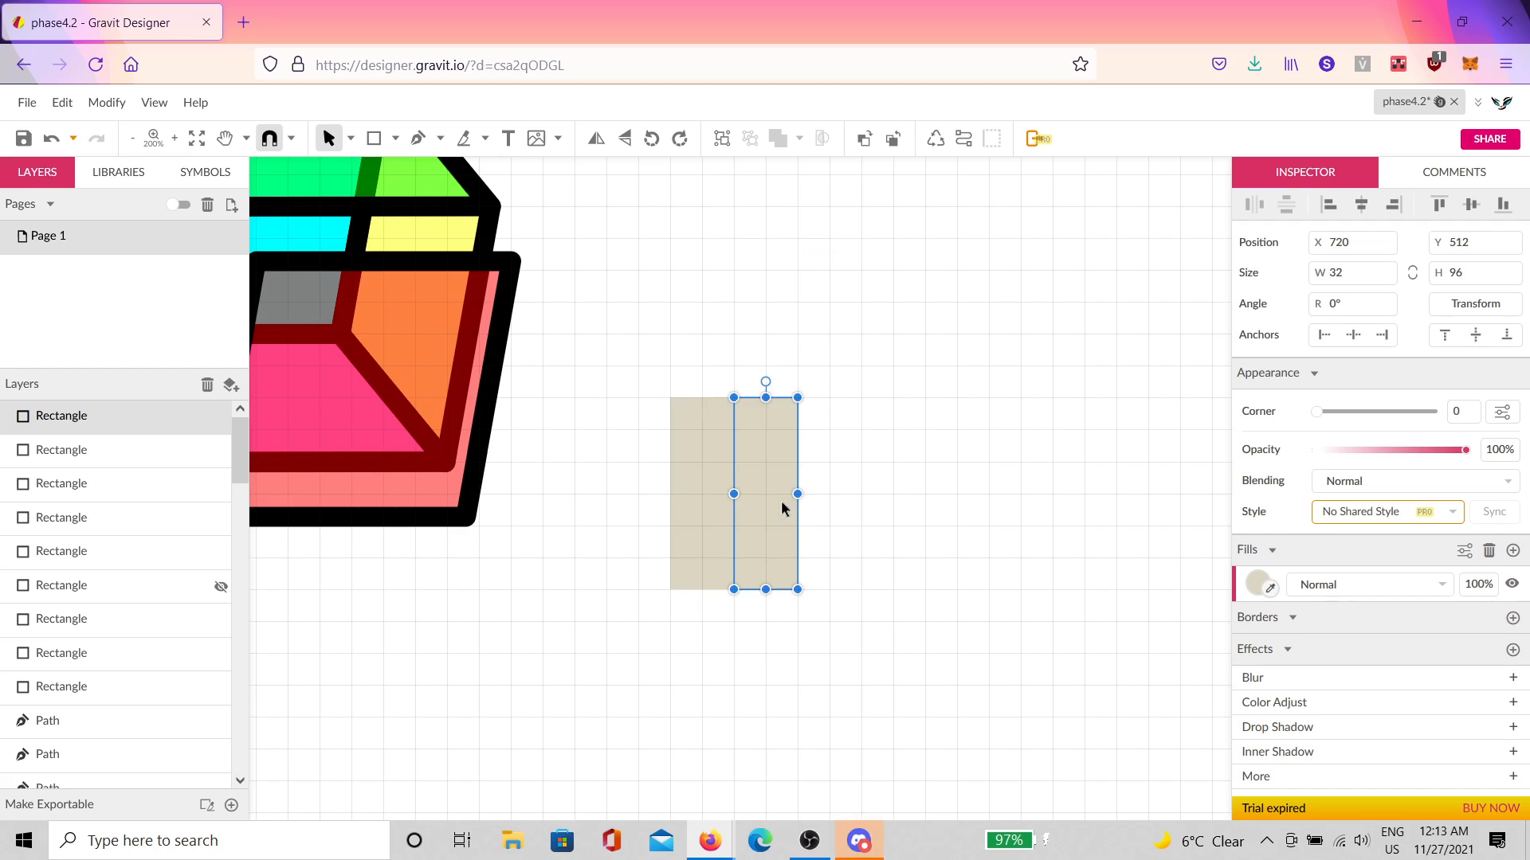
{"action": "left_click", "coordinate": [1464, 307]}
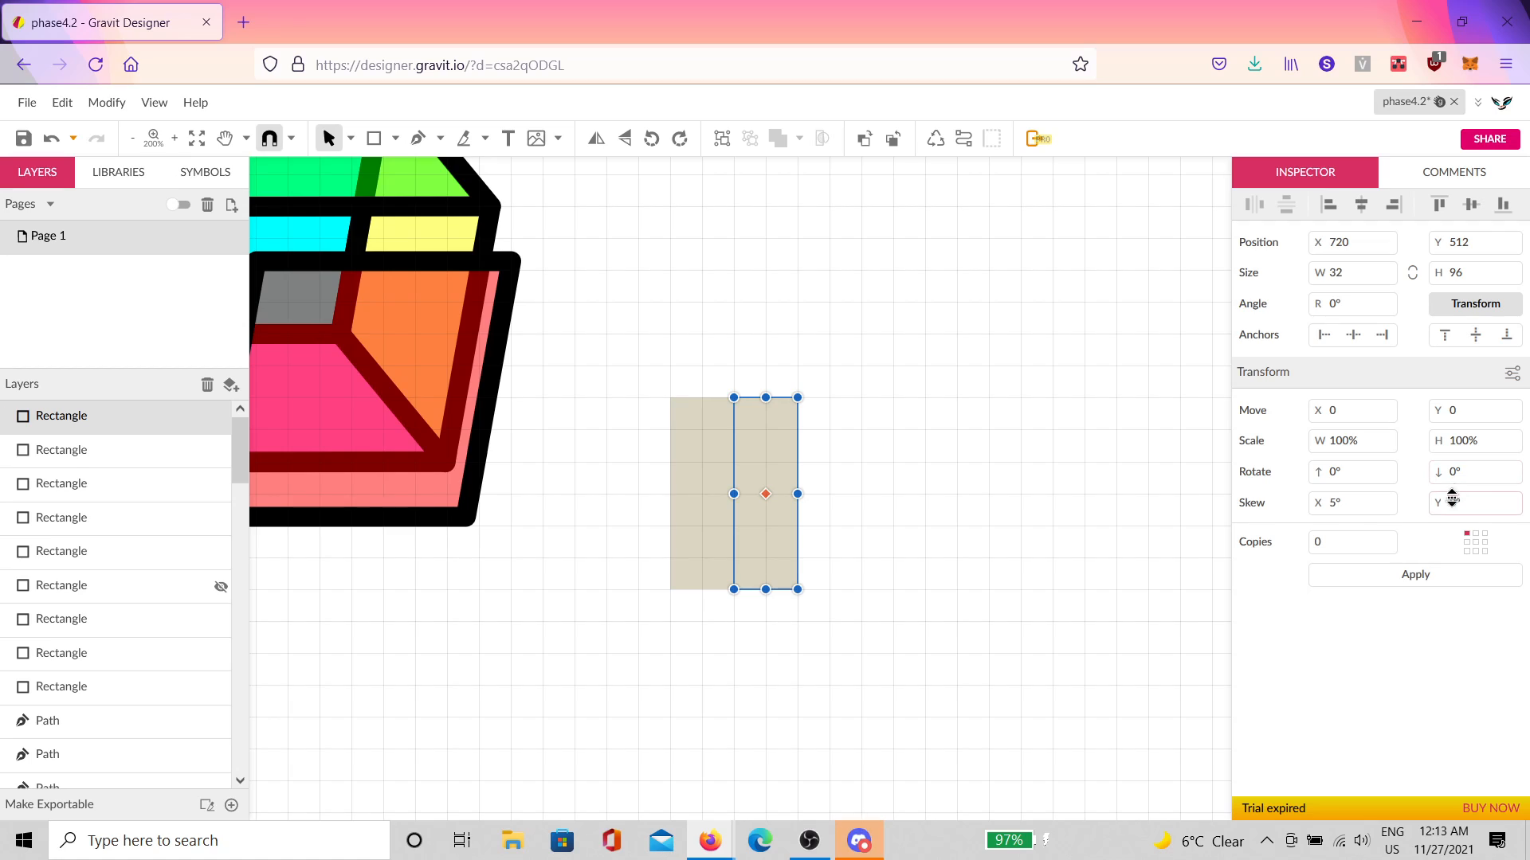
{"action": "left_click", "coordinate": [1332, 502]}
{"action": "left_click", "coordinate": [1434, 574]}
{"action": "left_click", "coordinate": [1468, 502]}
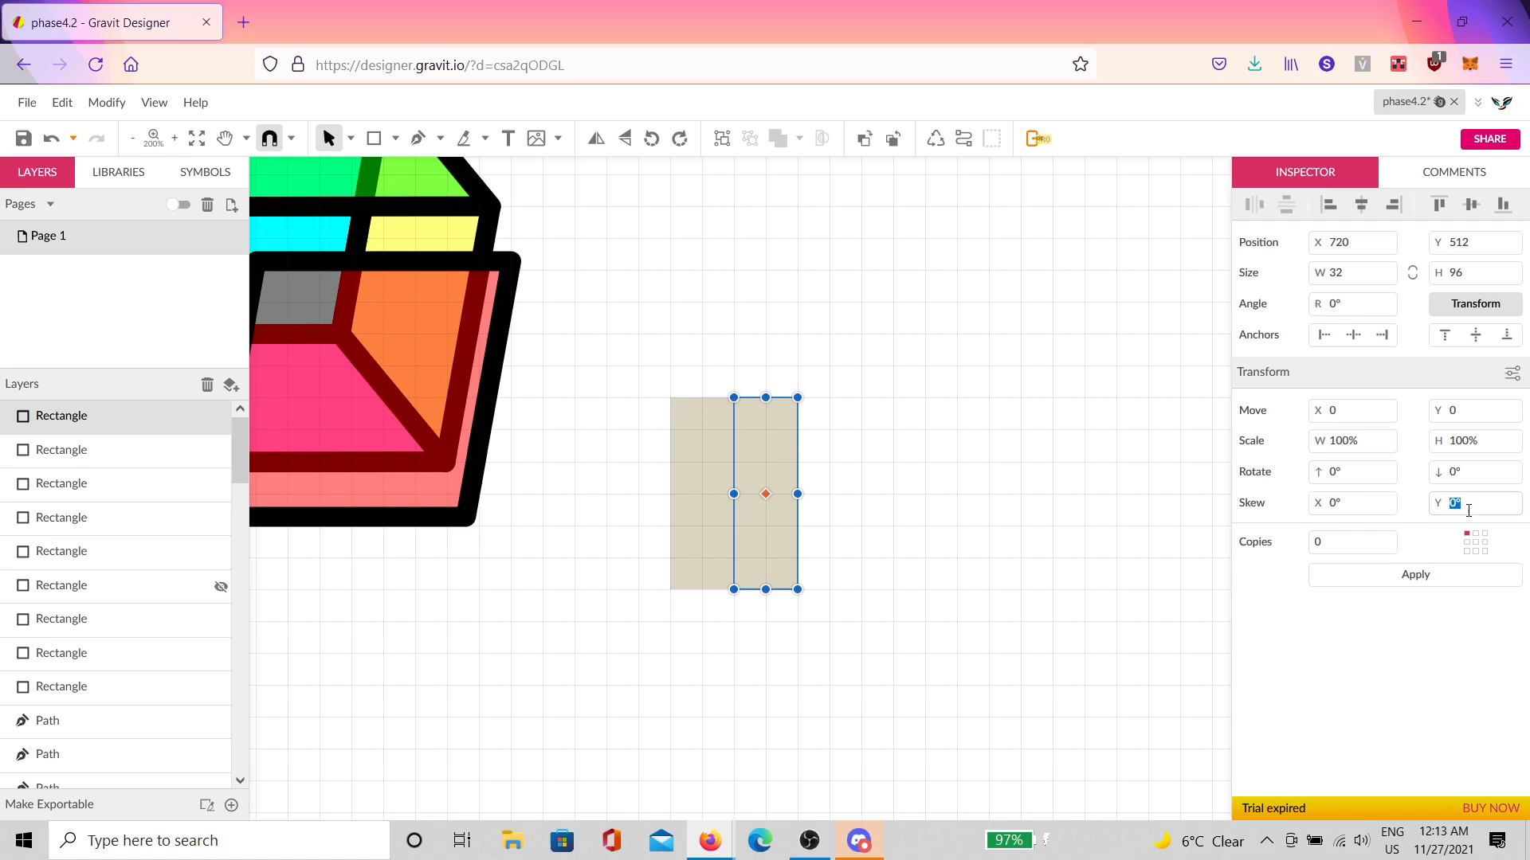
{"action": "type", "text": "-45"}
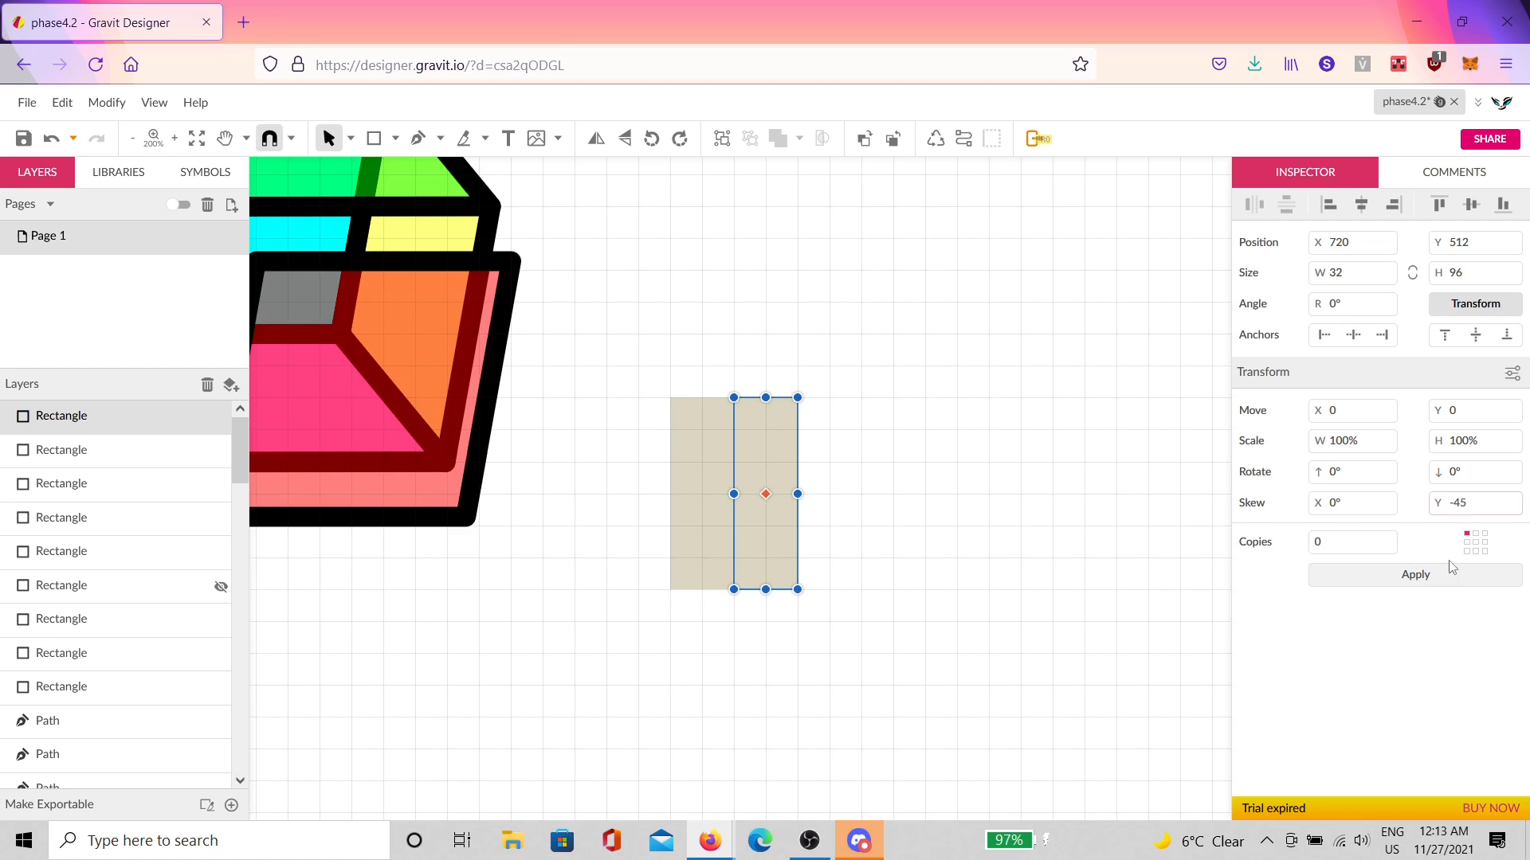
{"action": "left_click", "coordinate": [1441, 575]}
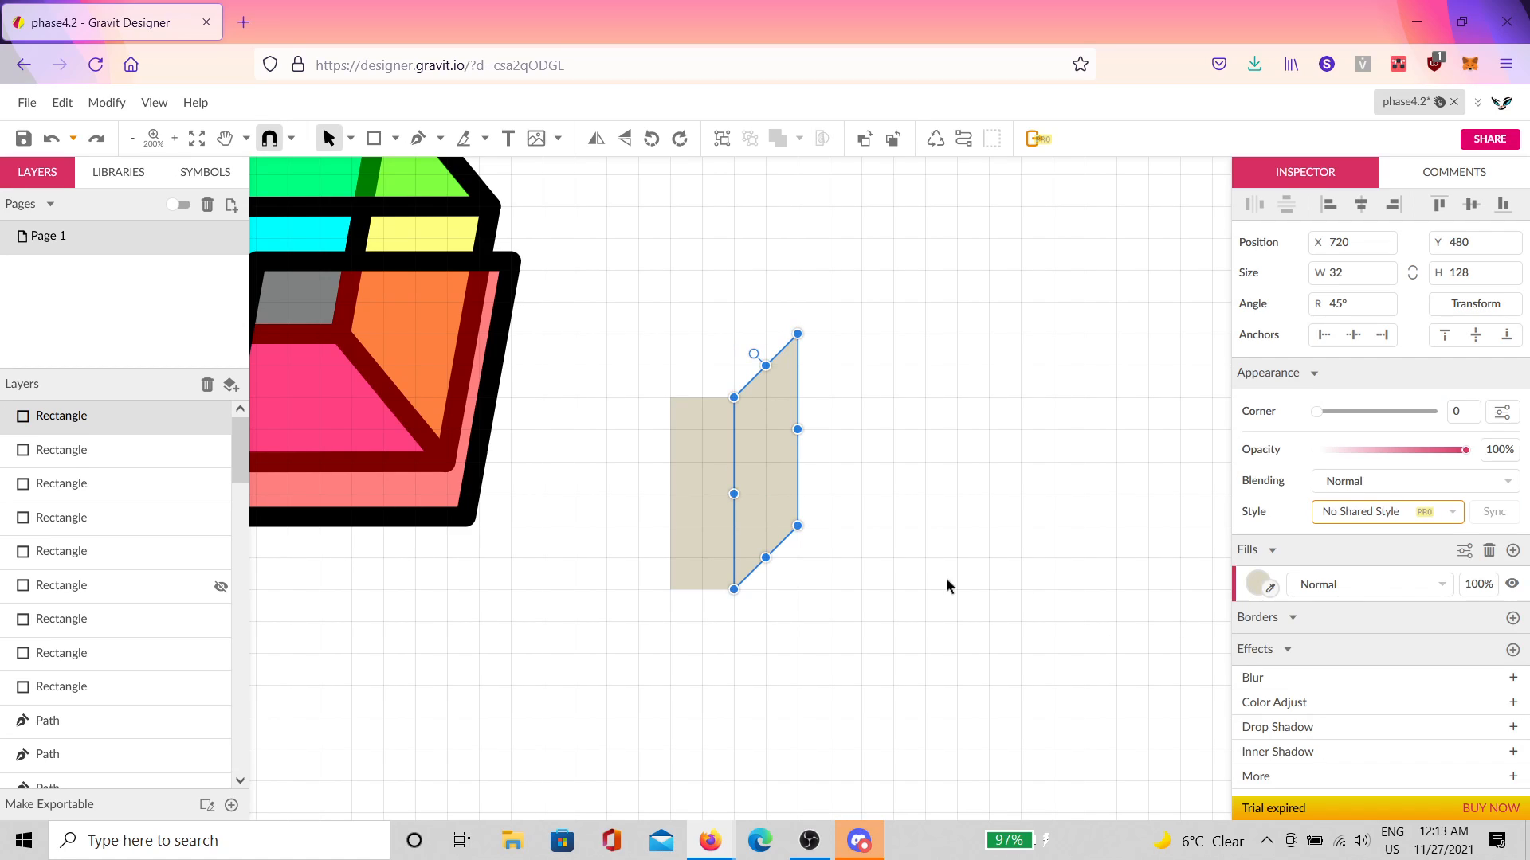
Step: Darken the fill of the skewed side face
{"action": "left_click", "coordinate": [1256, 584]}
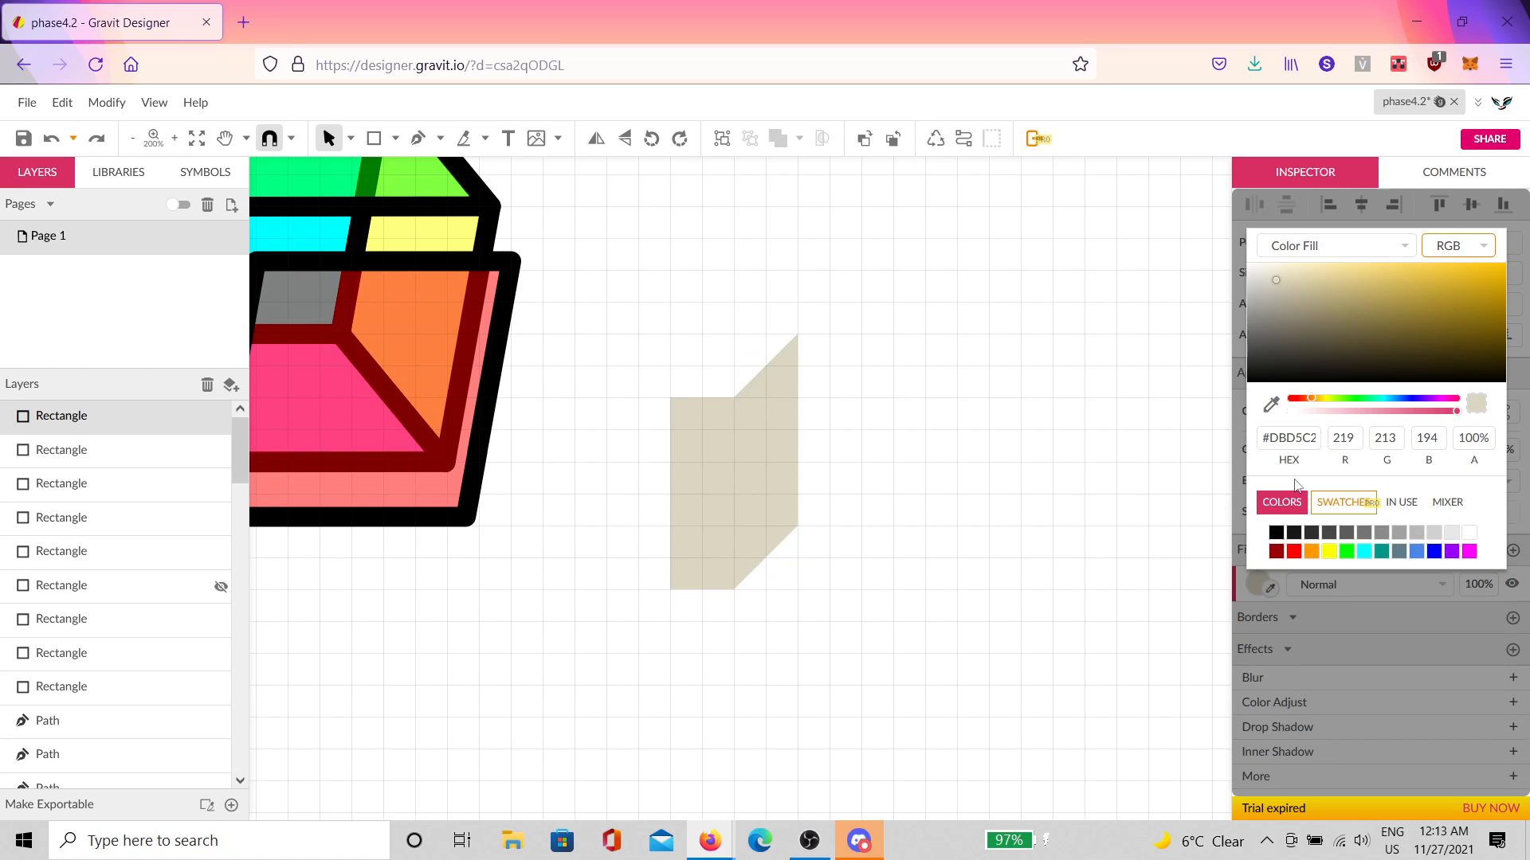
{"action": "left_click", "coordinate": [1275, 308]}
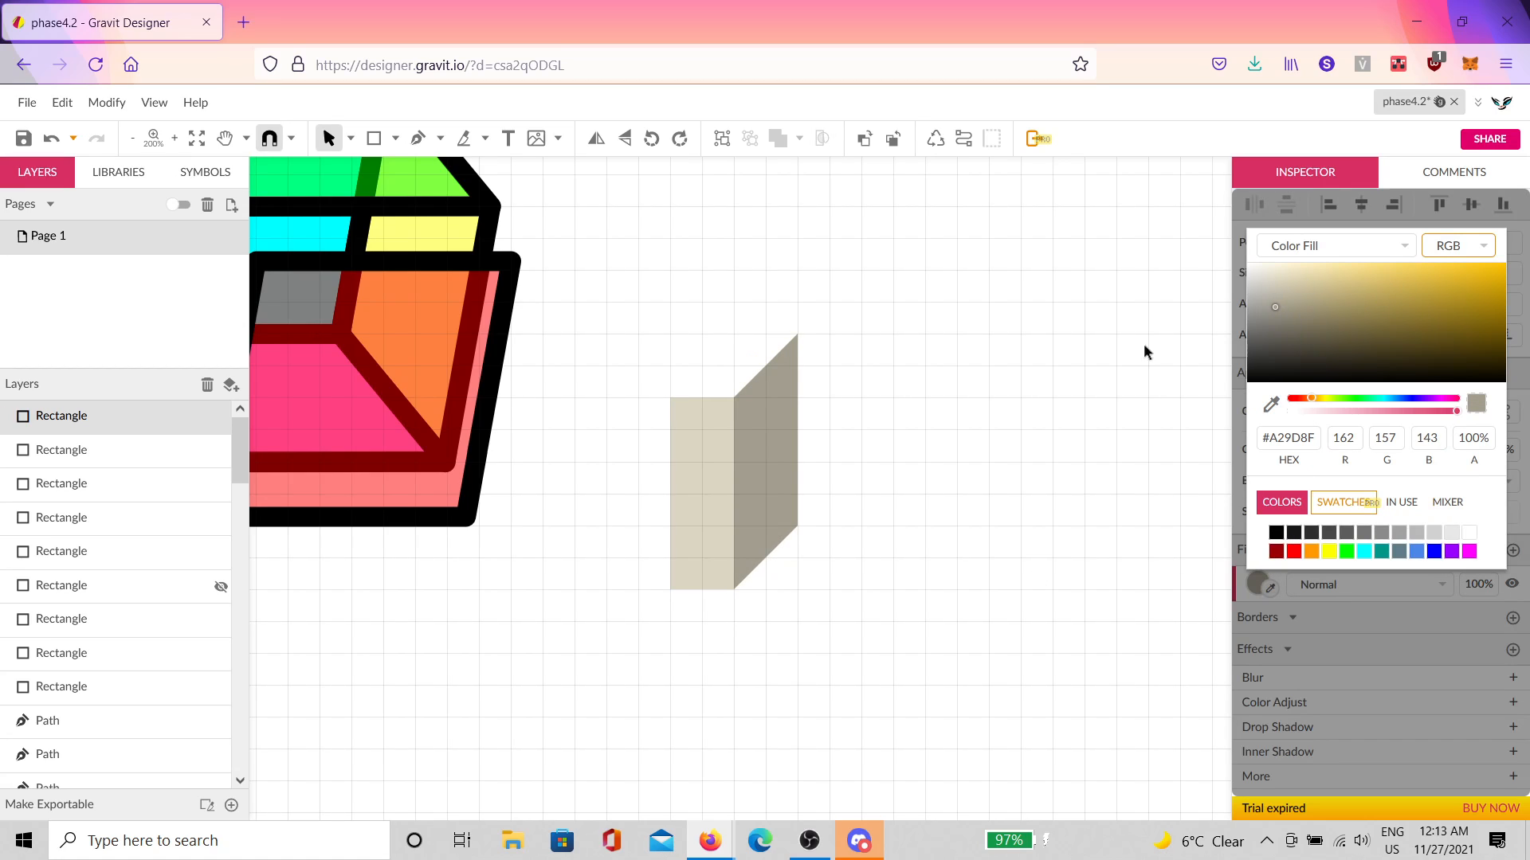
{"action": "left_click", "coordinate": [910, 425]}
{"action": "left_click", "coordinate": [754, 430]}
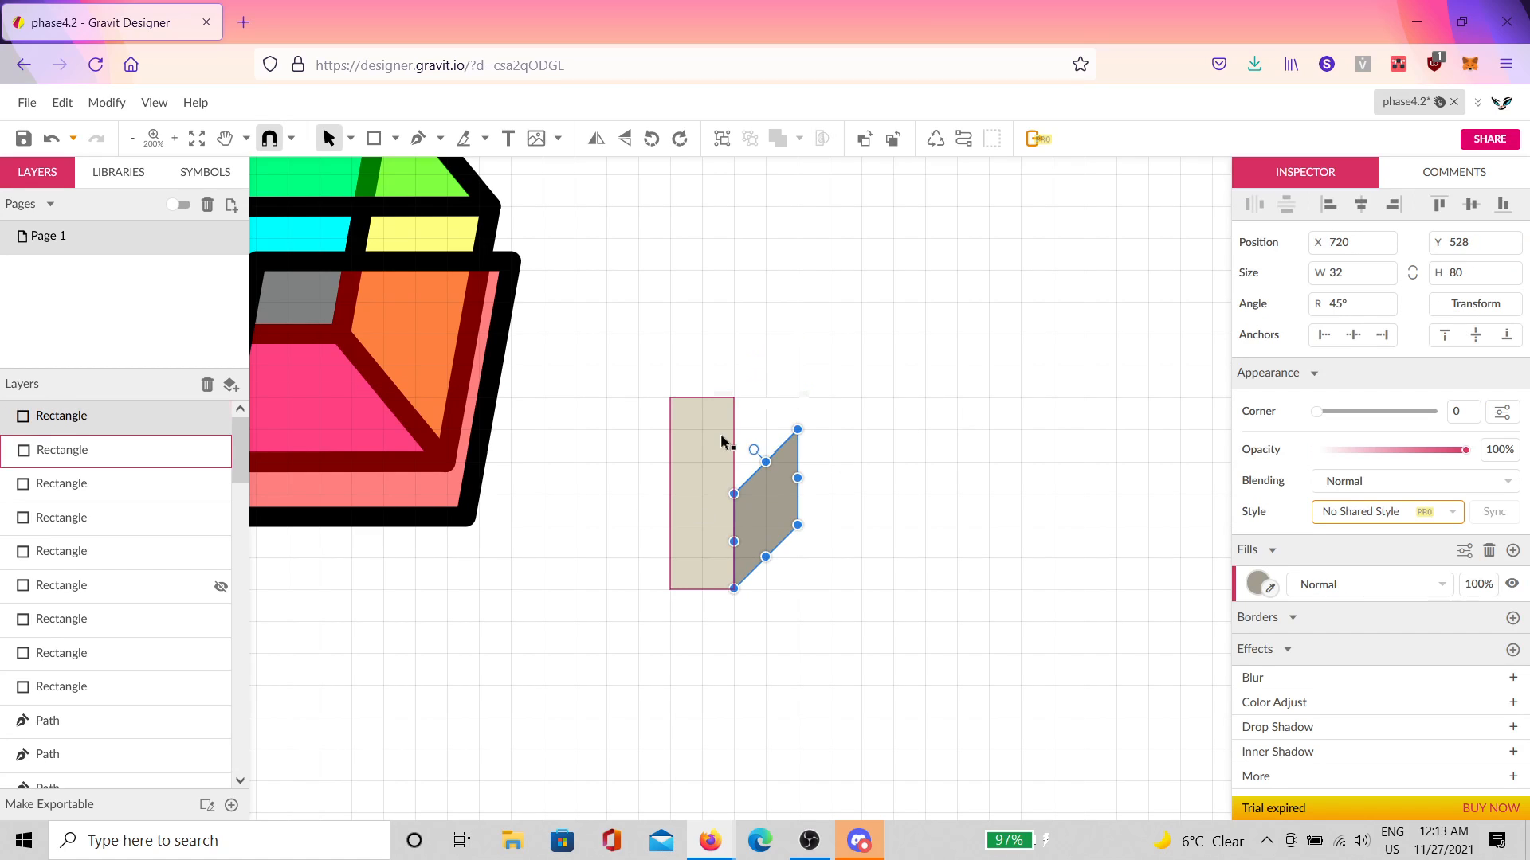
Step: Shorten the front rectangle from the top, then select both faces and move them right
{"action": "left_click", "coordinate": [711, 413]}
{"action": "left_click_drag", "start_coordinate": [700, 426], "coordinate": [700, 494]}
{"action": "left_click", "coordinate": [785, 437]}
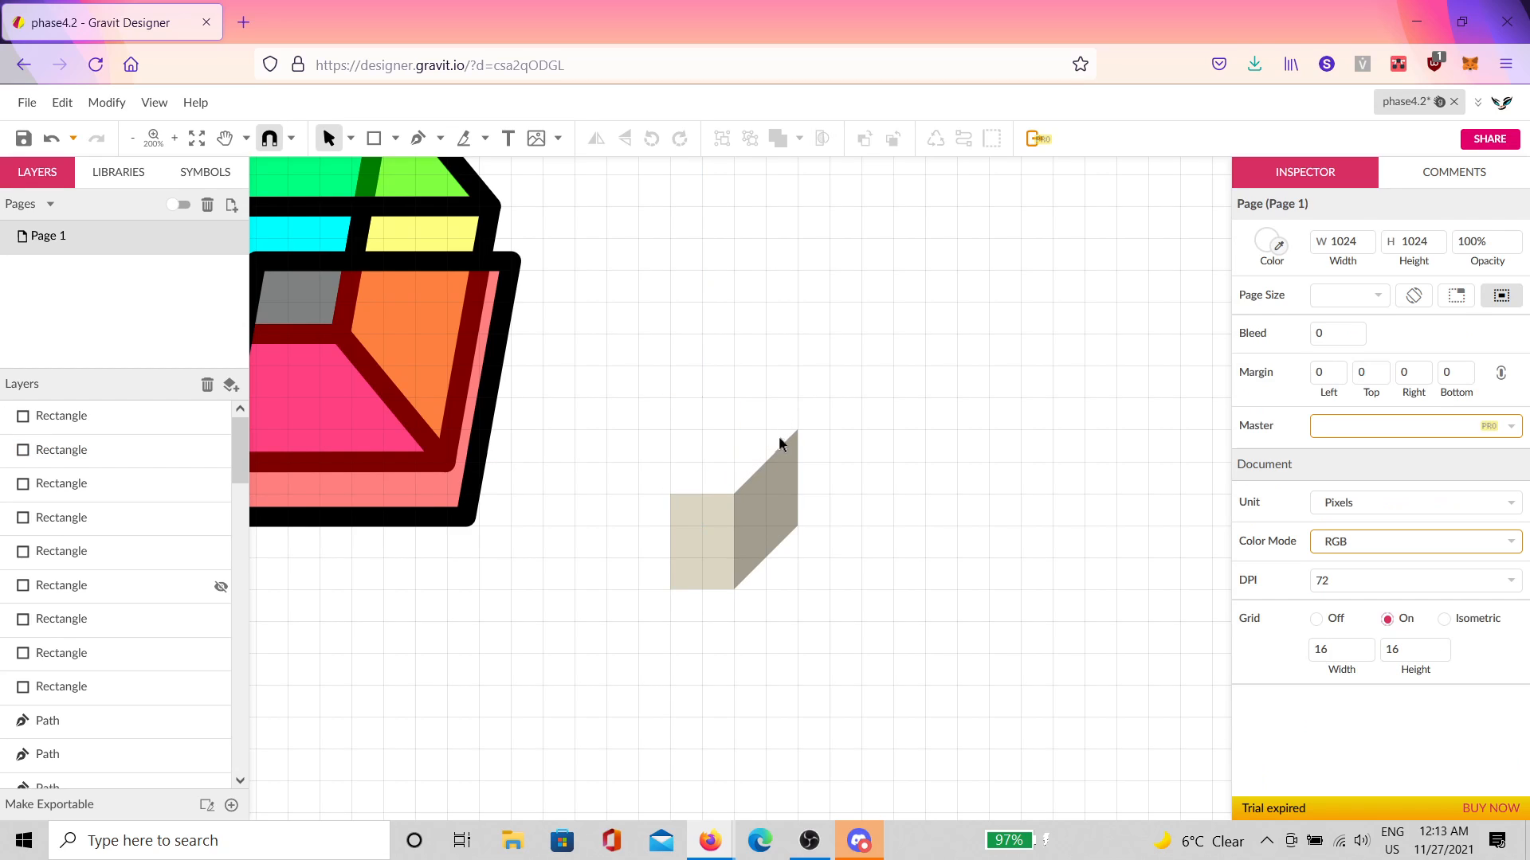
{"action": "left_click_drag", "start_coordinate": [877, 446], "coordinate": [641, 594]}
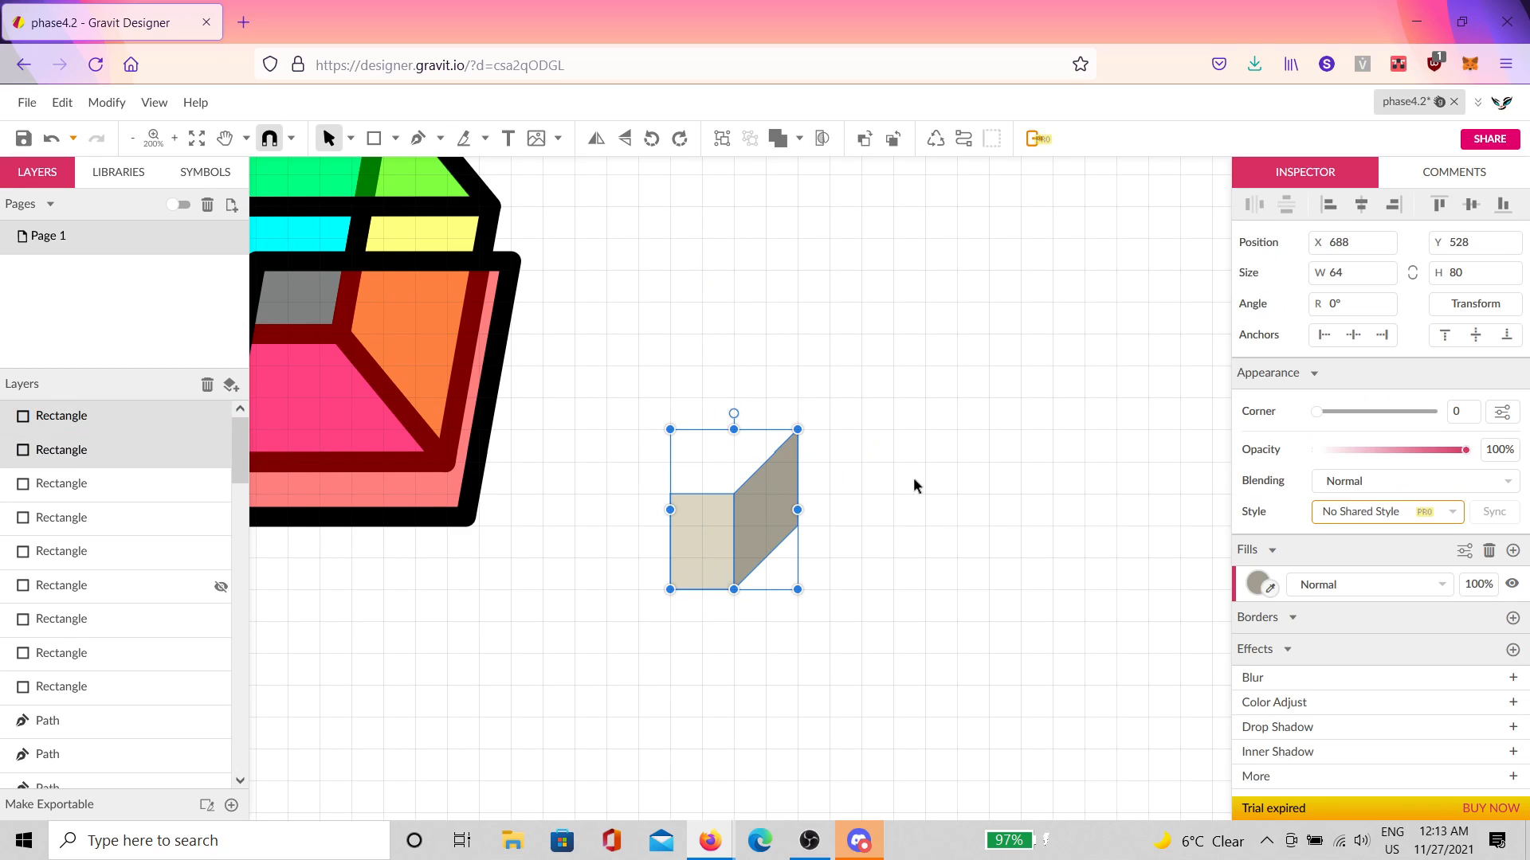
{"action": "left_click_drag", "start_coordinate": [843, 529], "coordinate": [711, 603]}
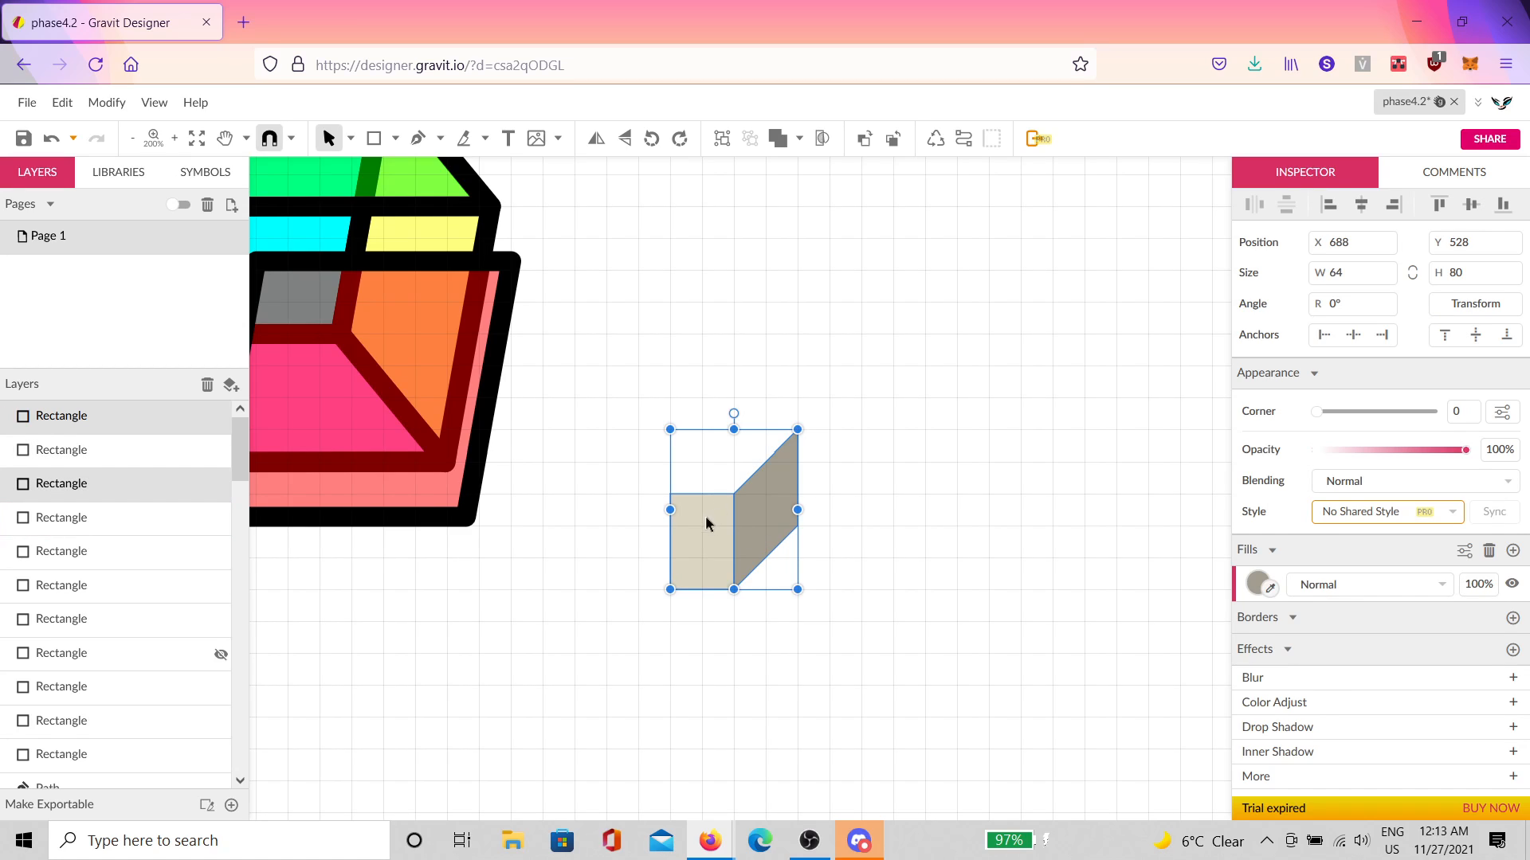
{"action": "left_click_drag", "start_coordinate": [707, 516], "coordinate": [959, 520]}
Step: Select both faces of the block copy and move it up and right into position
{"action": "left_click", "coordinate": [1072, 442]}
{"action": "scroll", "coordinate": [1069, 440], "scroll_direction": "down", "scroll_amount": 2}
{"action": "scroll", "coordinate": [1067, 440], "scroll_direction": "down", "scroll_amount": 2}
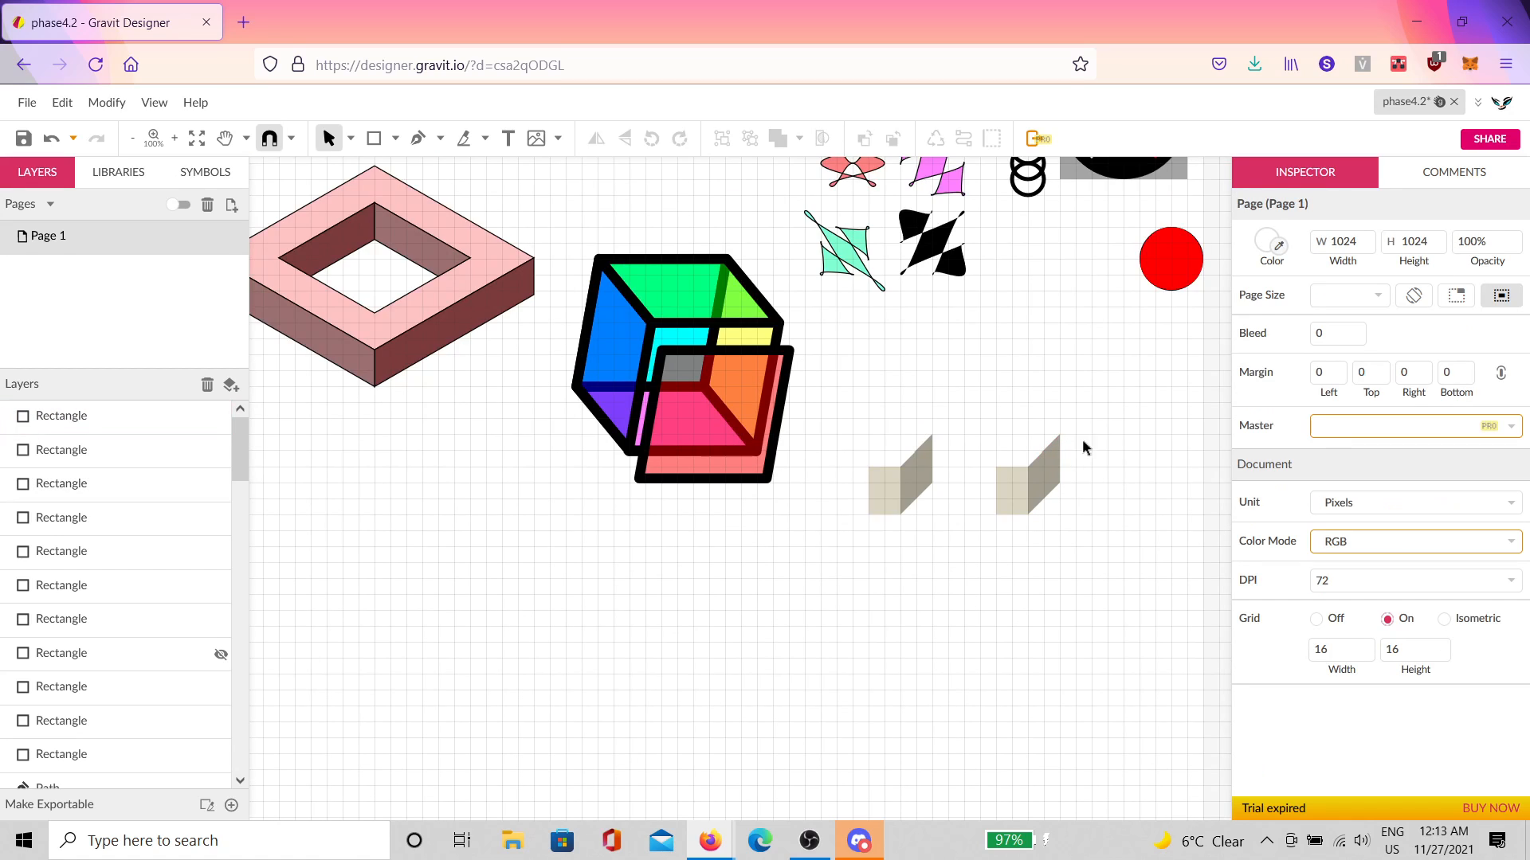
{"action": "left_click_drag", "start_coordinate": [1102, 417], "coordinate": [847, 587]}
{"action": "left_click_drag", "start_coordinate": [1013, 502], "coordinate": [964, 505]}
{"action": "left_click", "coordinate": [1069, 442]}
Step: Undo the accidental shift of the lower-right block's front face
{"action": "scroll", "coordinate": [1069, 441], "scroll_direction": "up", "scroll_amount": 2}
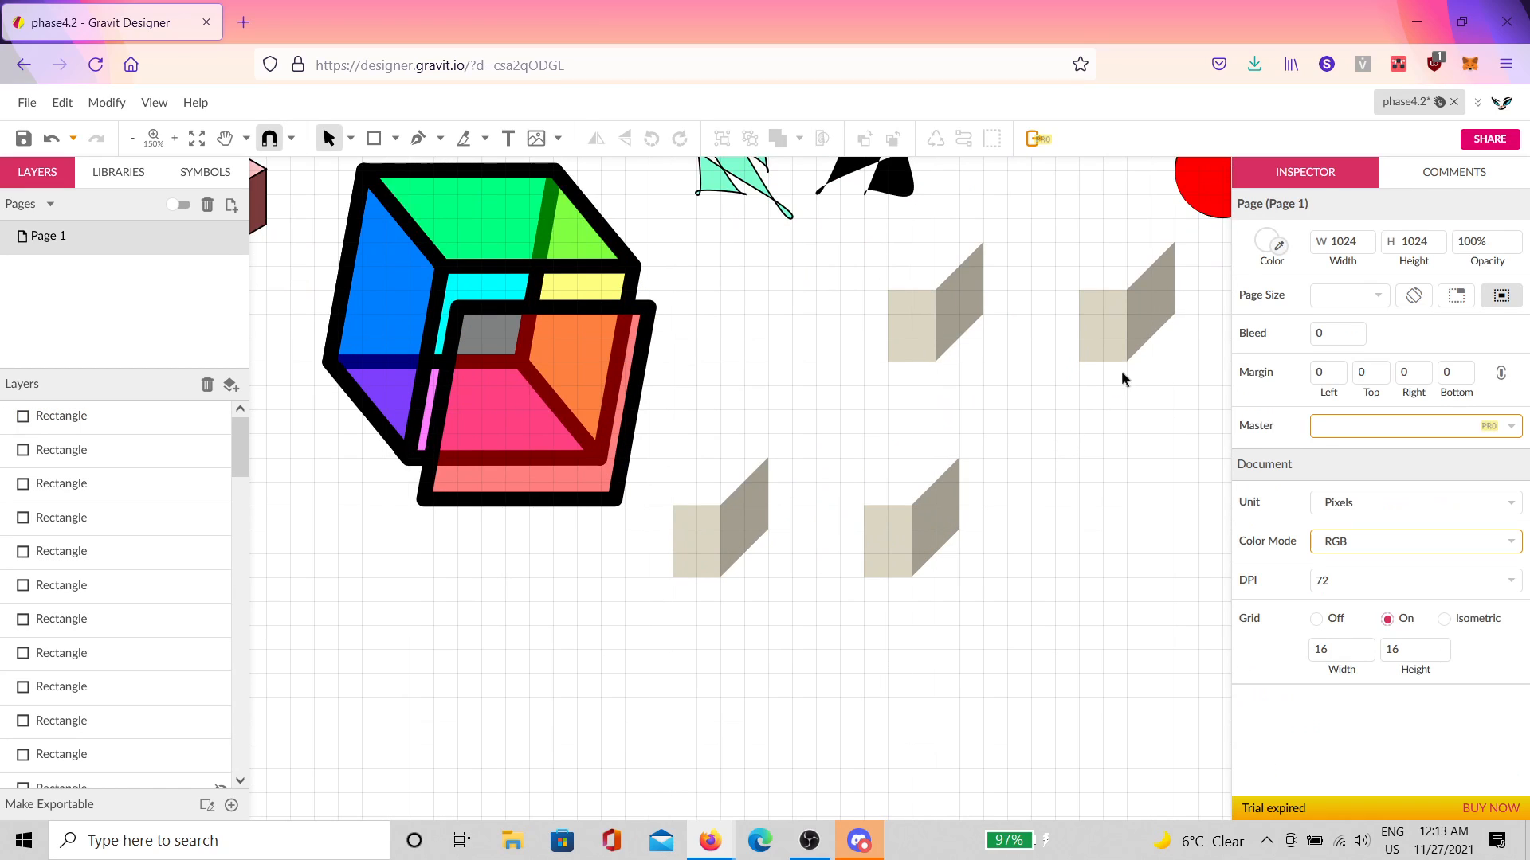
{"action": "left_click", "coordinate": [899, 529]}
{"action": "left_click", "coordinate": [966, 495]}
{"action": "key", "text": "ctrl+z"}
{"action": "left_click", "coordinate": [1050, 492]}
Step: Draw a large test rectangle, rotate it into a diamond, move it, then delete it
{"action": "left_click", "coordinate": [373, 138]}
{"action": "left_click_drag", "start_coordinate": [959, 385], "coordinate": [1174, 697]}
{"action": "left_click_drag", "start_coordinate": [1067, 372], "coordinate": [1184, 431]}
{"action": "left_click_drag", "start_coordinate": [1055, 495], "coordinate": [1136, 440]}
{"action": "scroll", "coordinate": [958, 556], "scroll_direction": "up", "scroll_amount": 2}
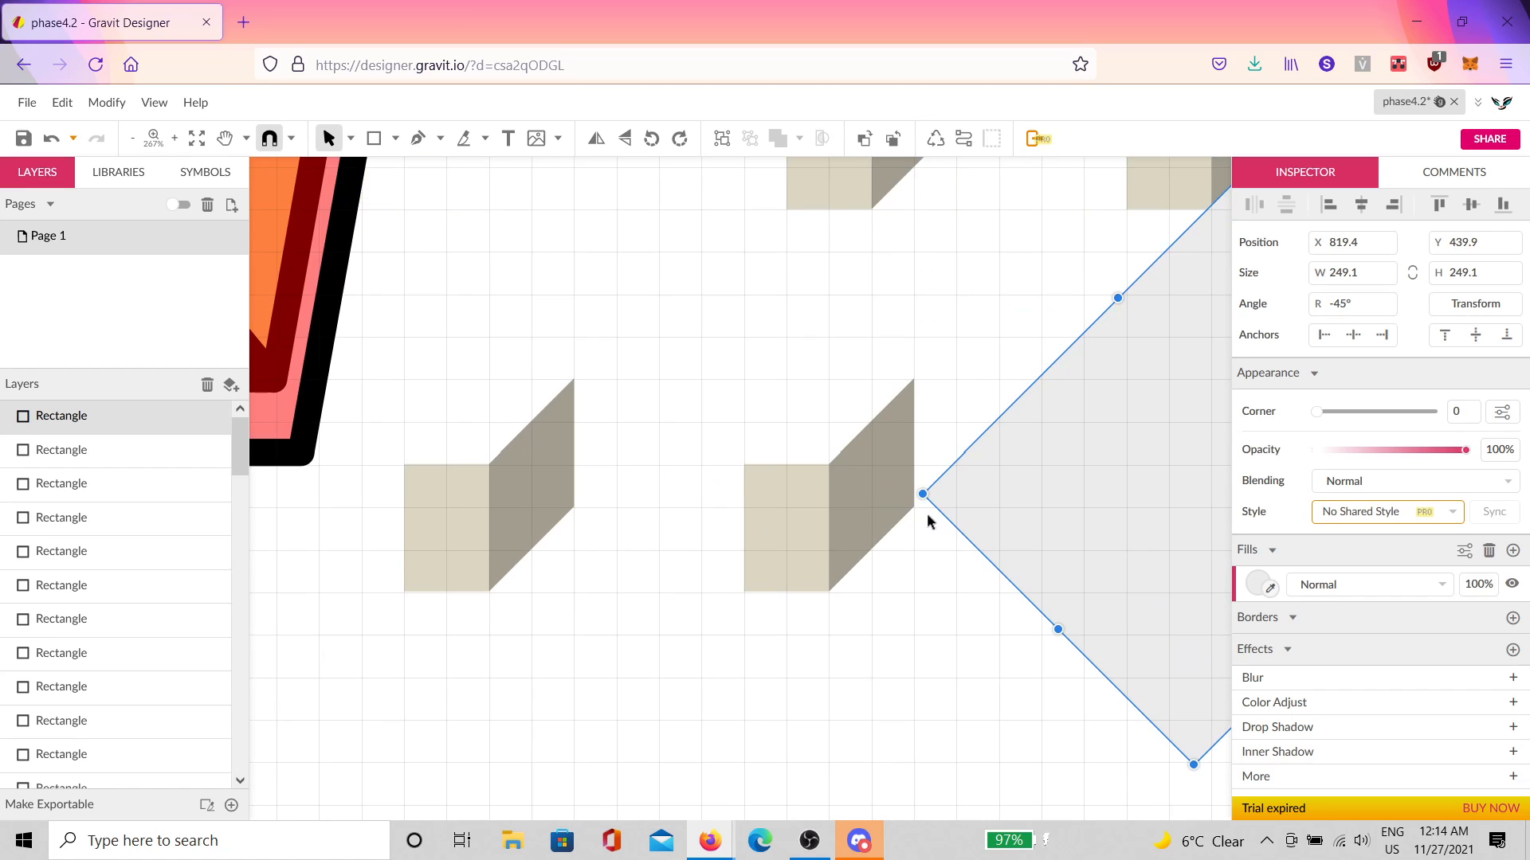
{"action": "scroll", "coordinate": [891, 547], "scroll_direction": "up", "scroll_amount": 2}
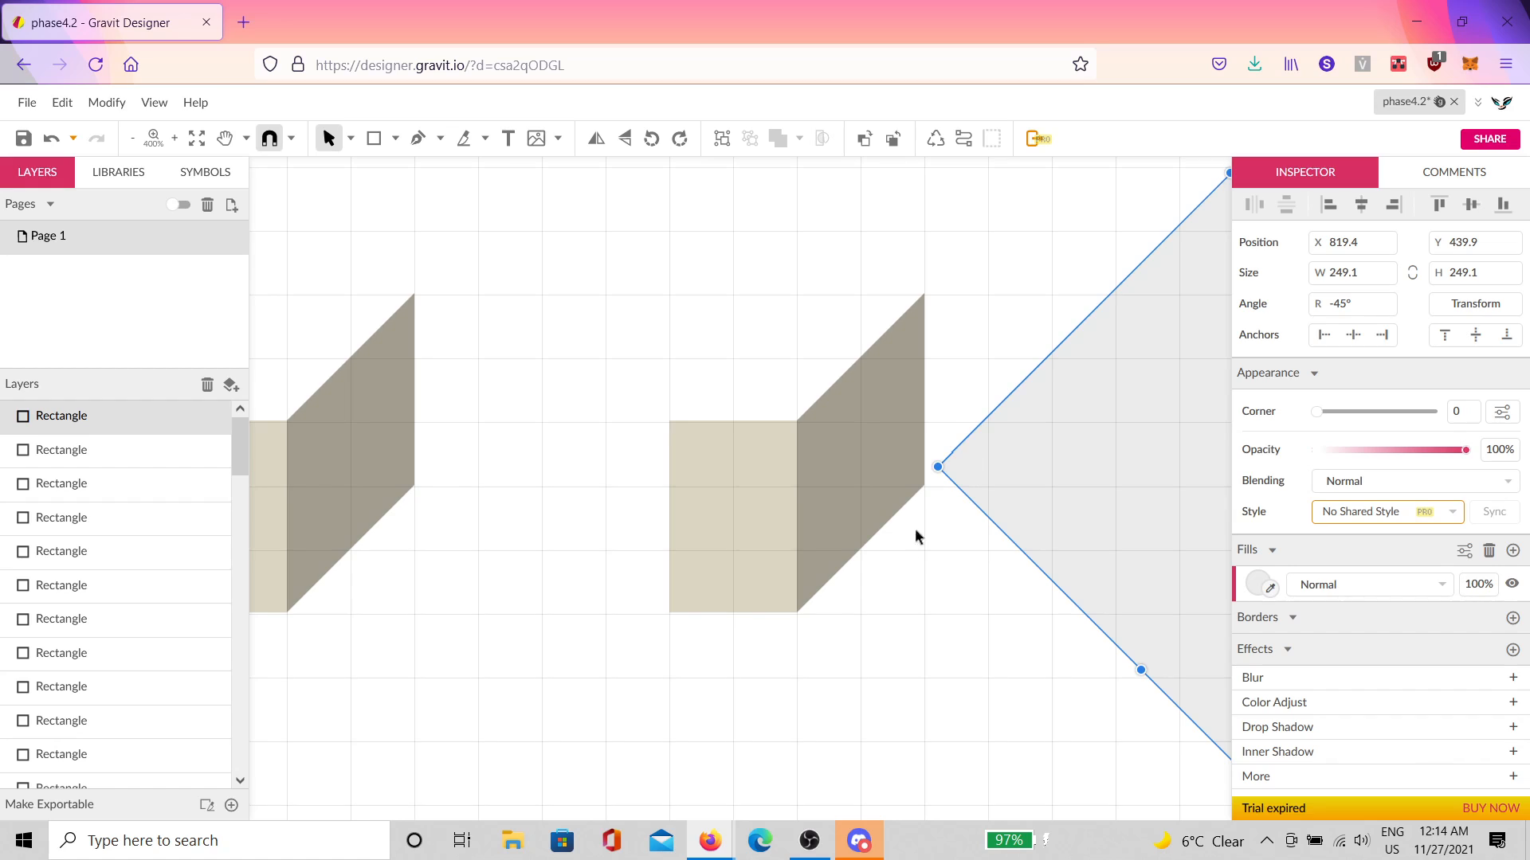
{"action": "scroll", "coordinate": [916, 530], "scroll_direction": "down", "scroll_amount": 3}
{"action": "key", "text": "Delete"}
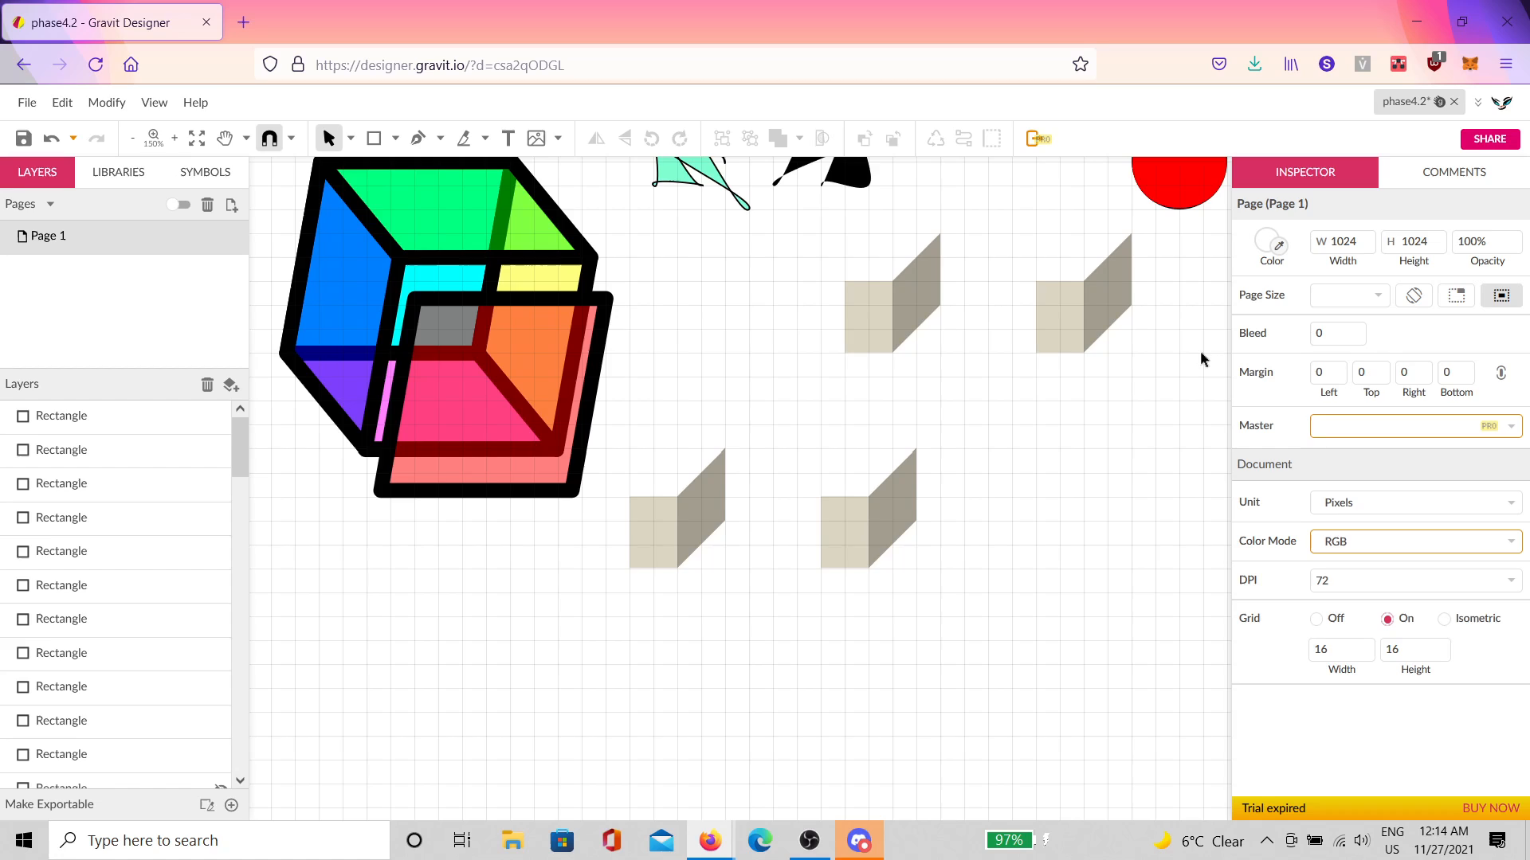
{"action": "scroll", "coordinate": [800, 395], "scroll_direction": "up", "scroll_amount": 2}
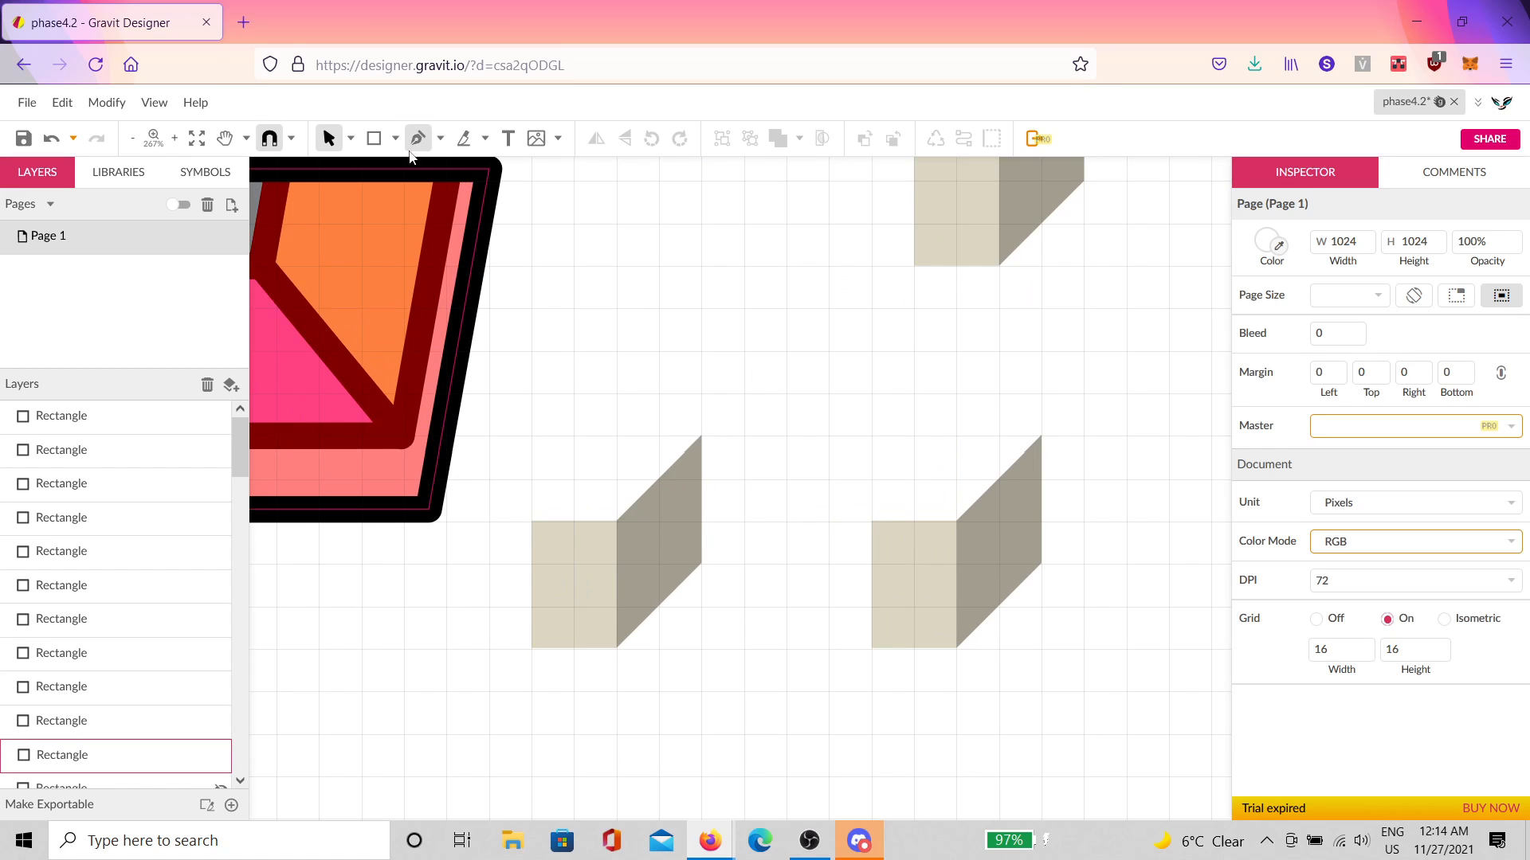
Step: Draw a small square atop the block, copy it diagonally, and duplicate the pair rotated
{"action": "key", "text": "r"}
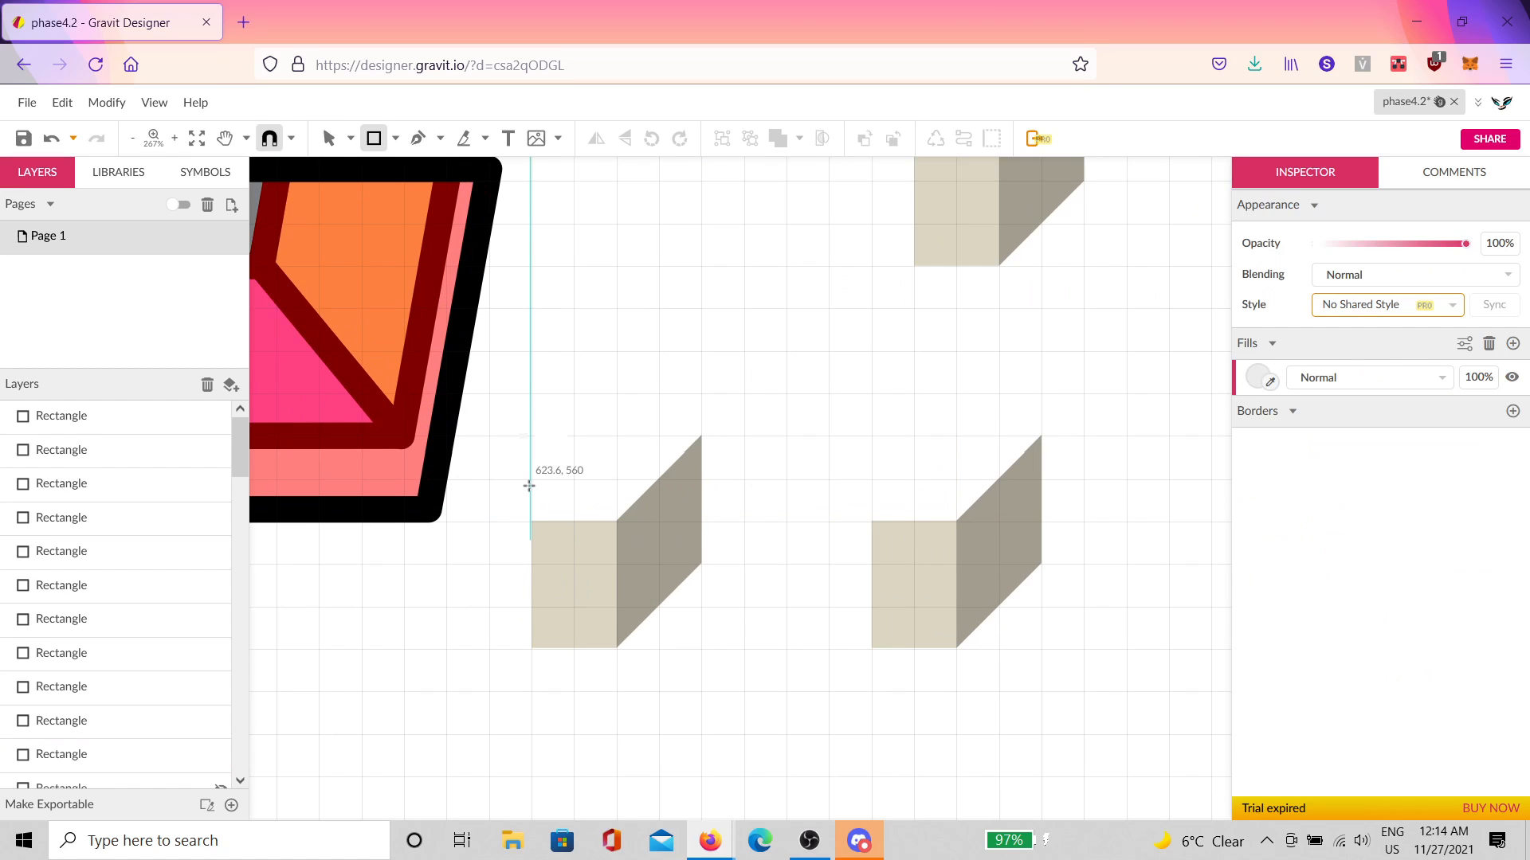
{"action": "left_click_drag", "start_coordinate": [532, 478], "coordinate": [574, 521]}
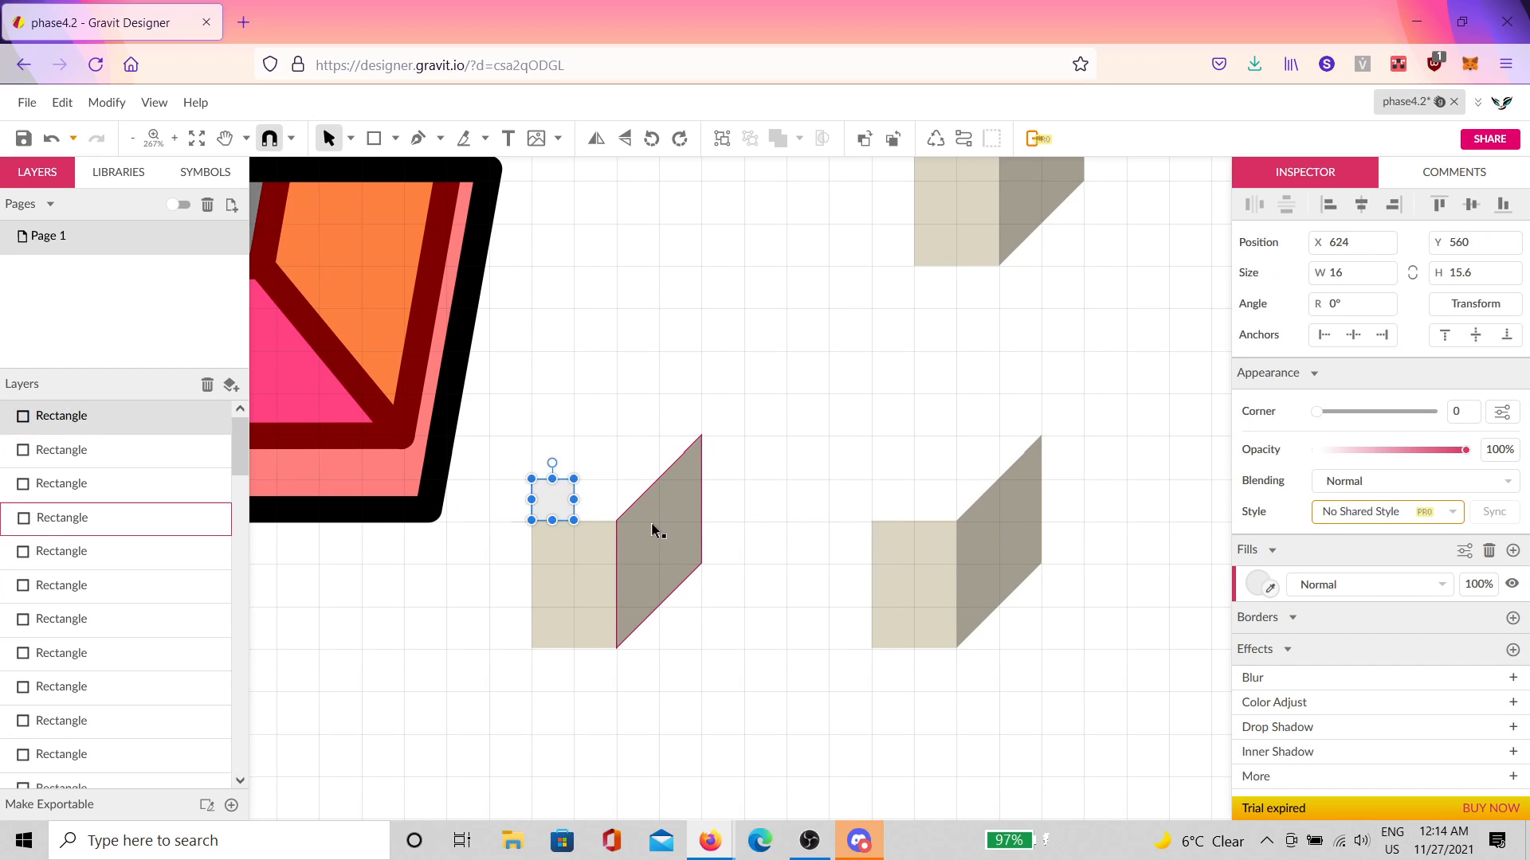
{"action": "left_click_drag", "start_coordinate": [561, 510], "coordinate": [584, 471]}
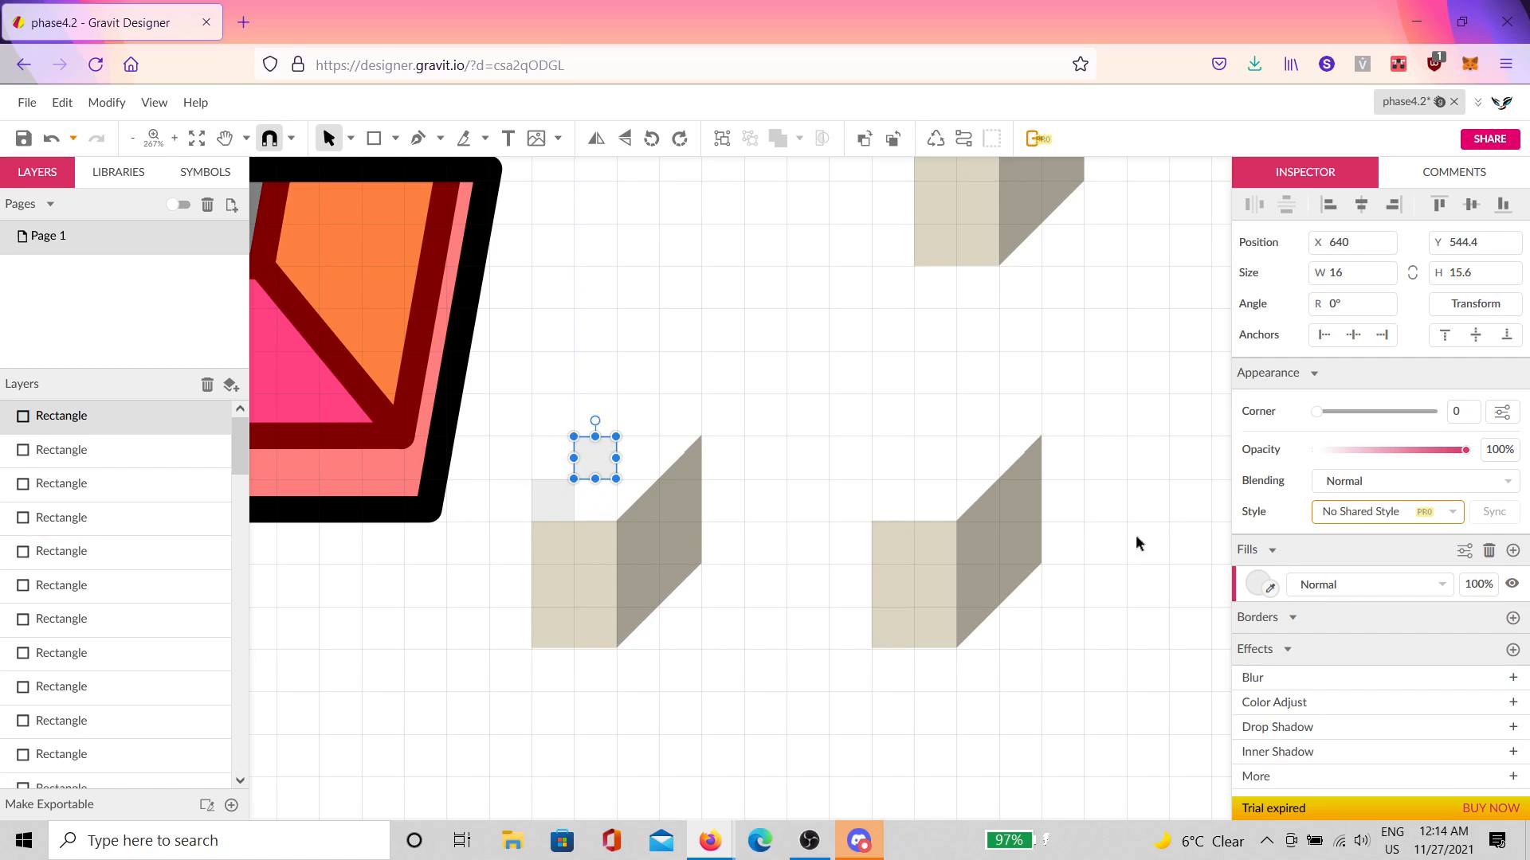
{"action": "left_click", "coordinate": [566, 510], "text": "shift"}
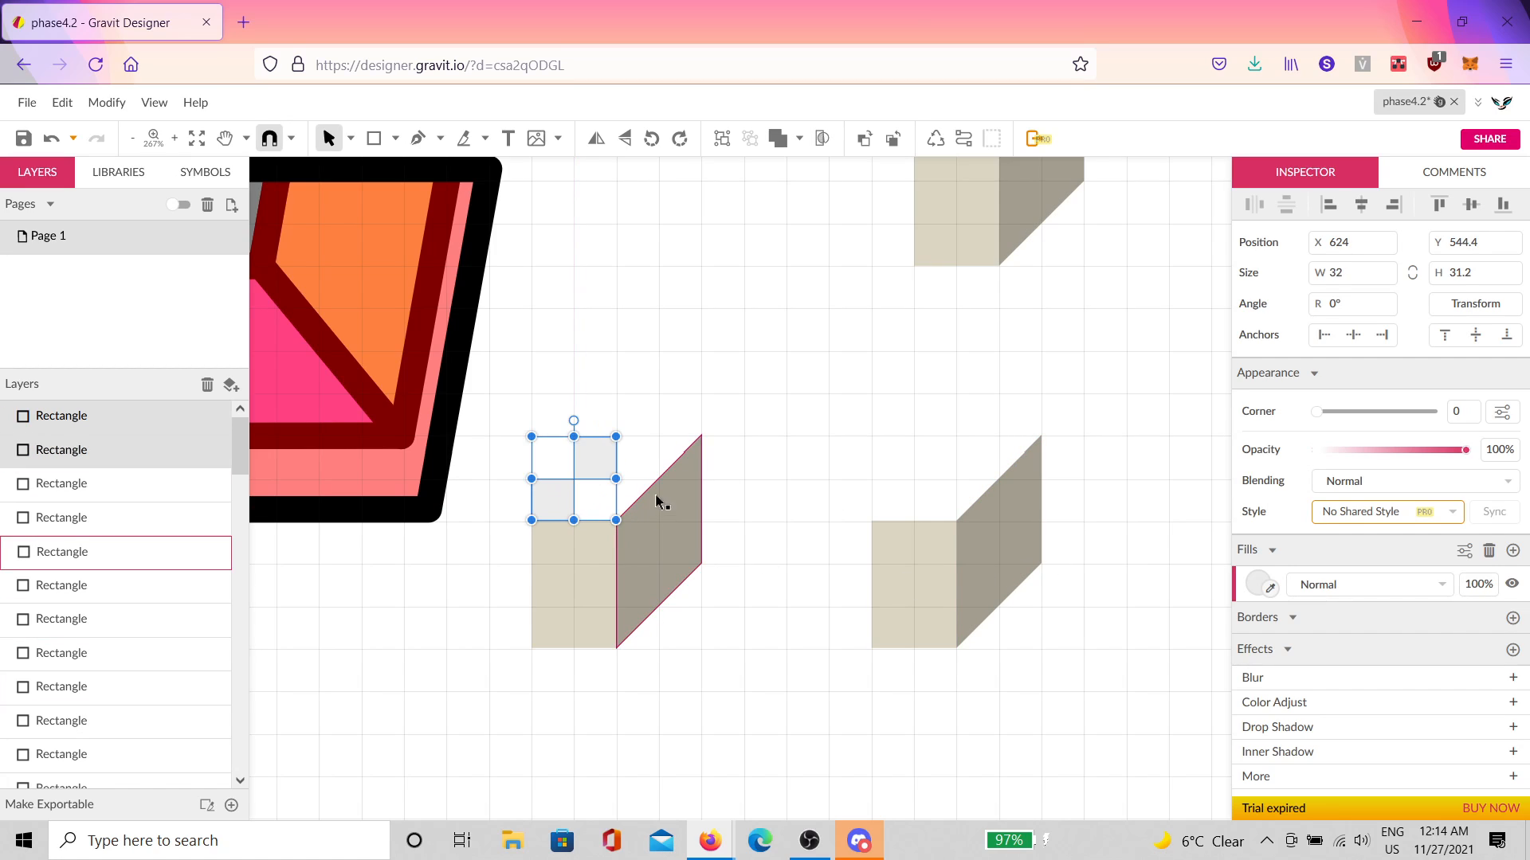
{"action": "key", "text": "ctrl+d"}
{"action": "left_click_drag", "start_coordinate": [575, 423], "coordinate": [642, 478]}
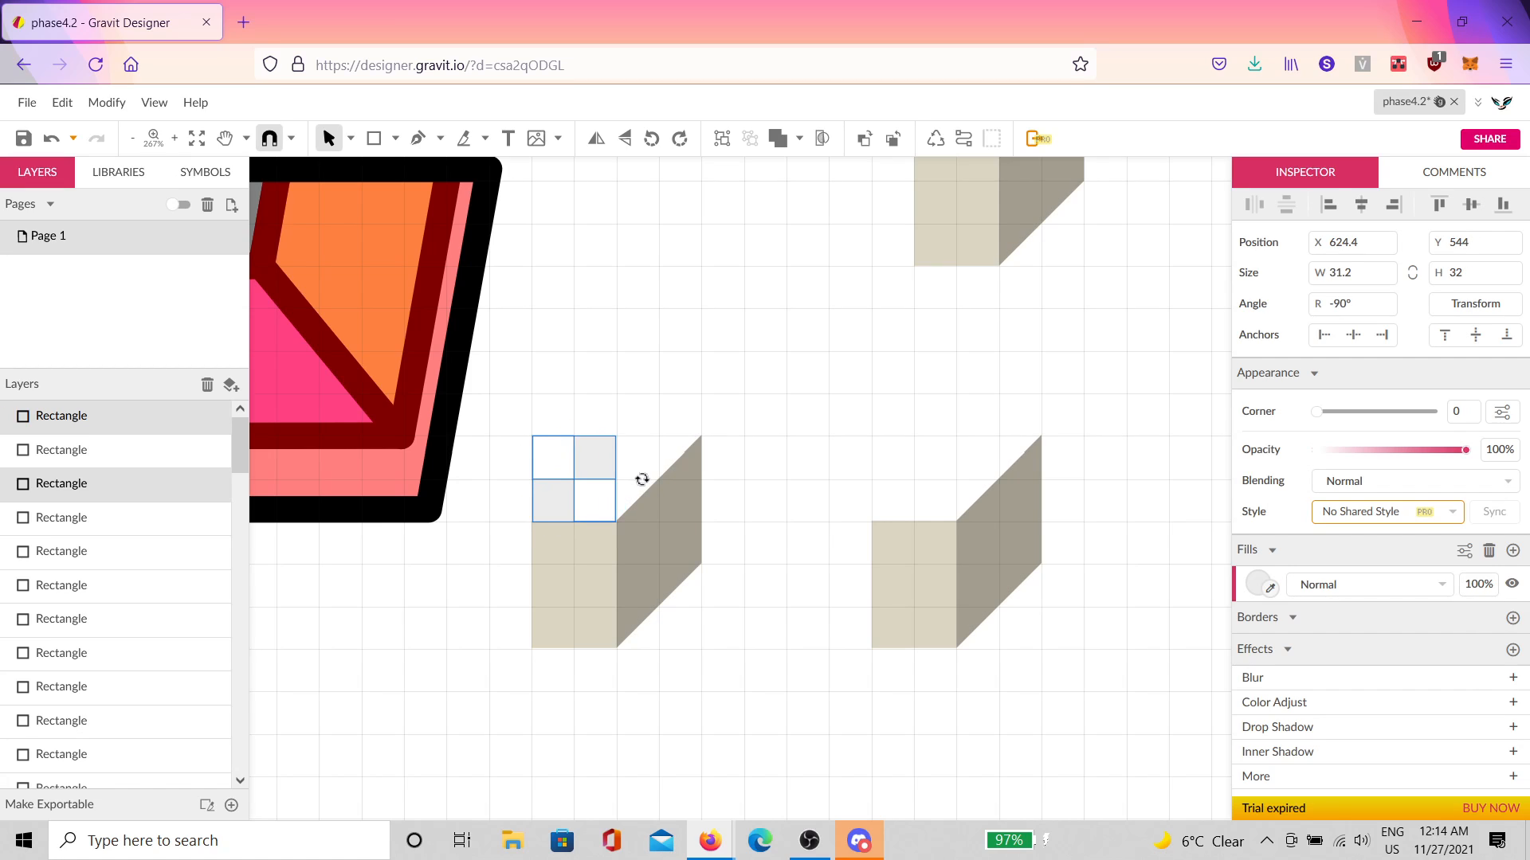
Step: Fill the two duplicated squares red and nudge the lower-right red square right
{"action": "left_click", "coordinate": [1257, 584]}
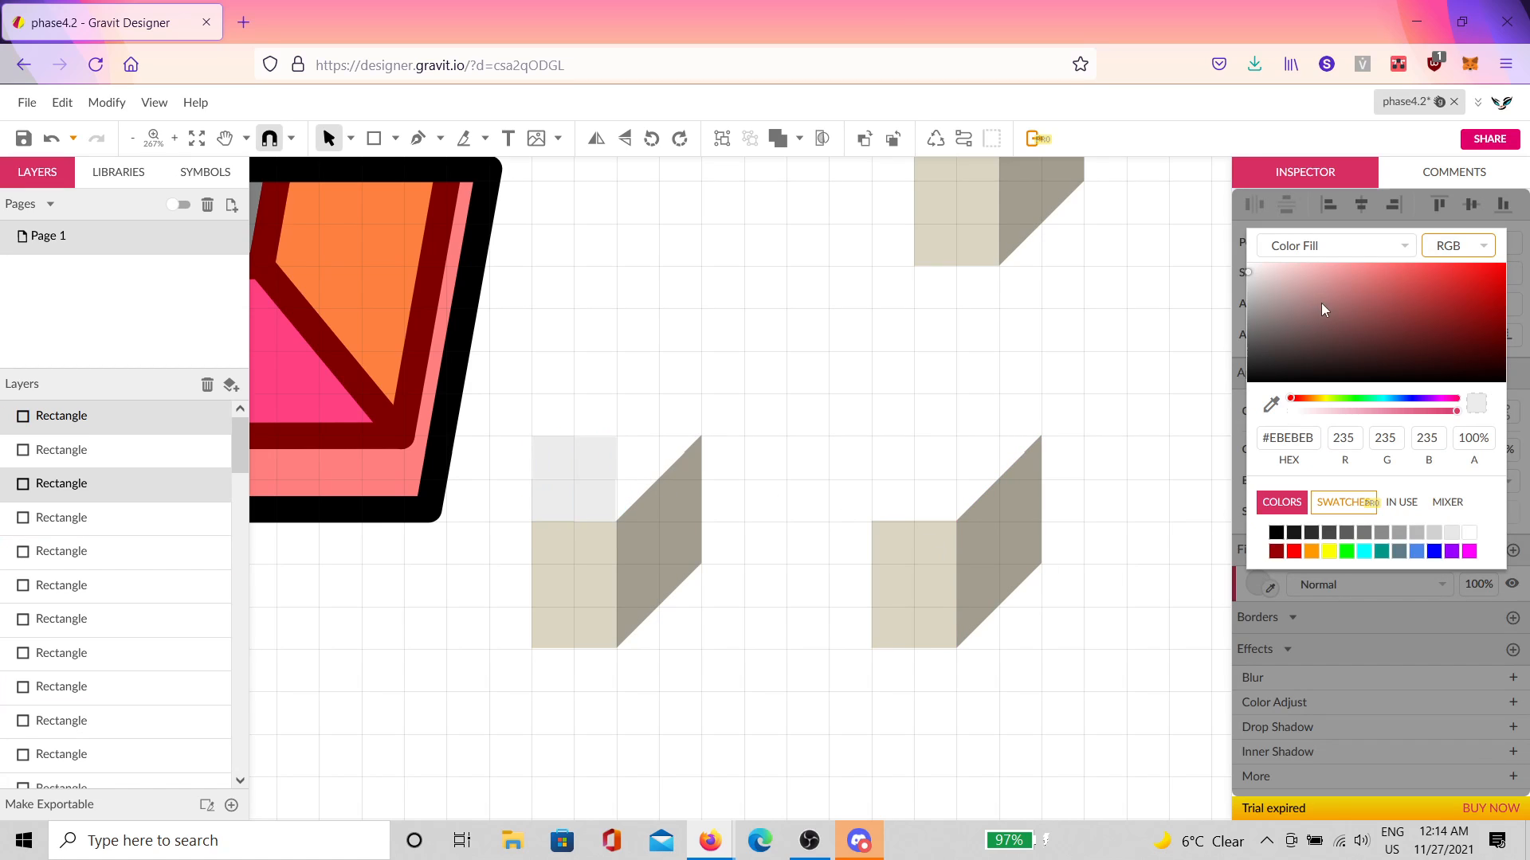
{"action": "left_click_drag", "start_coordinate": [1323, 309], "coordinate": [1389, 296]}
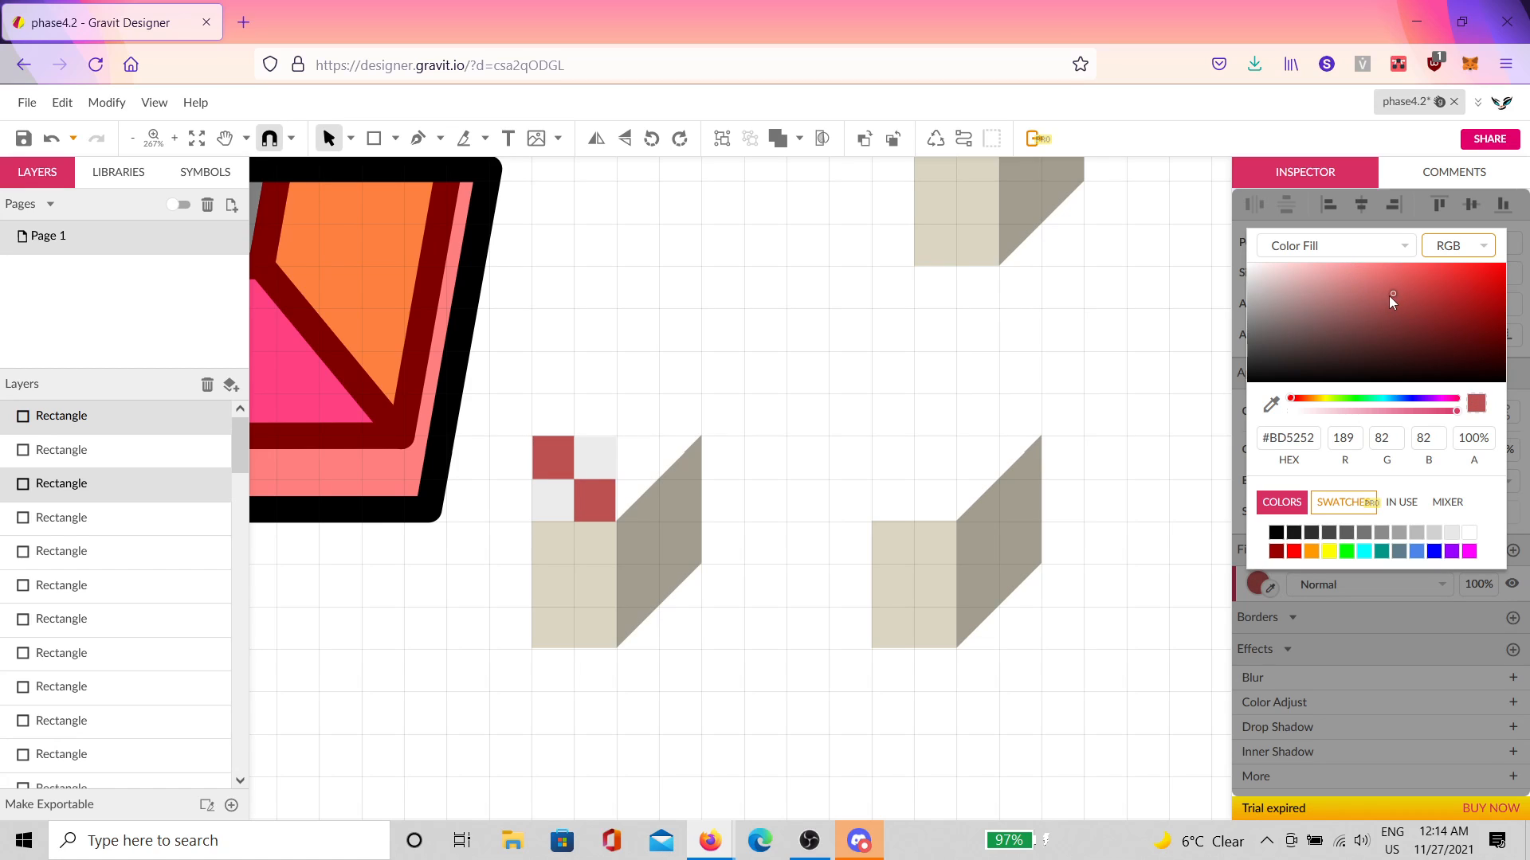
{"action": "left_click", "coordinate": [707, 423]}
{"action": "left_click_drag", "start_coordinate": [634, 400], "coordinate": [539, 512]}
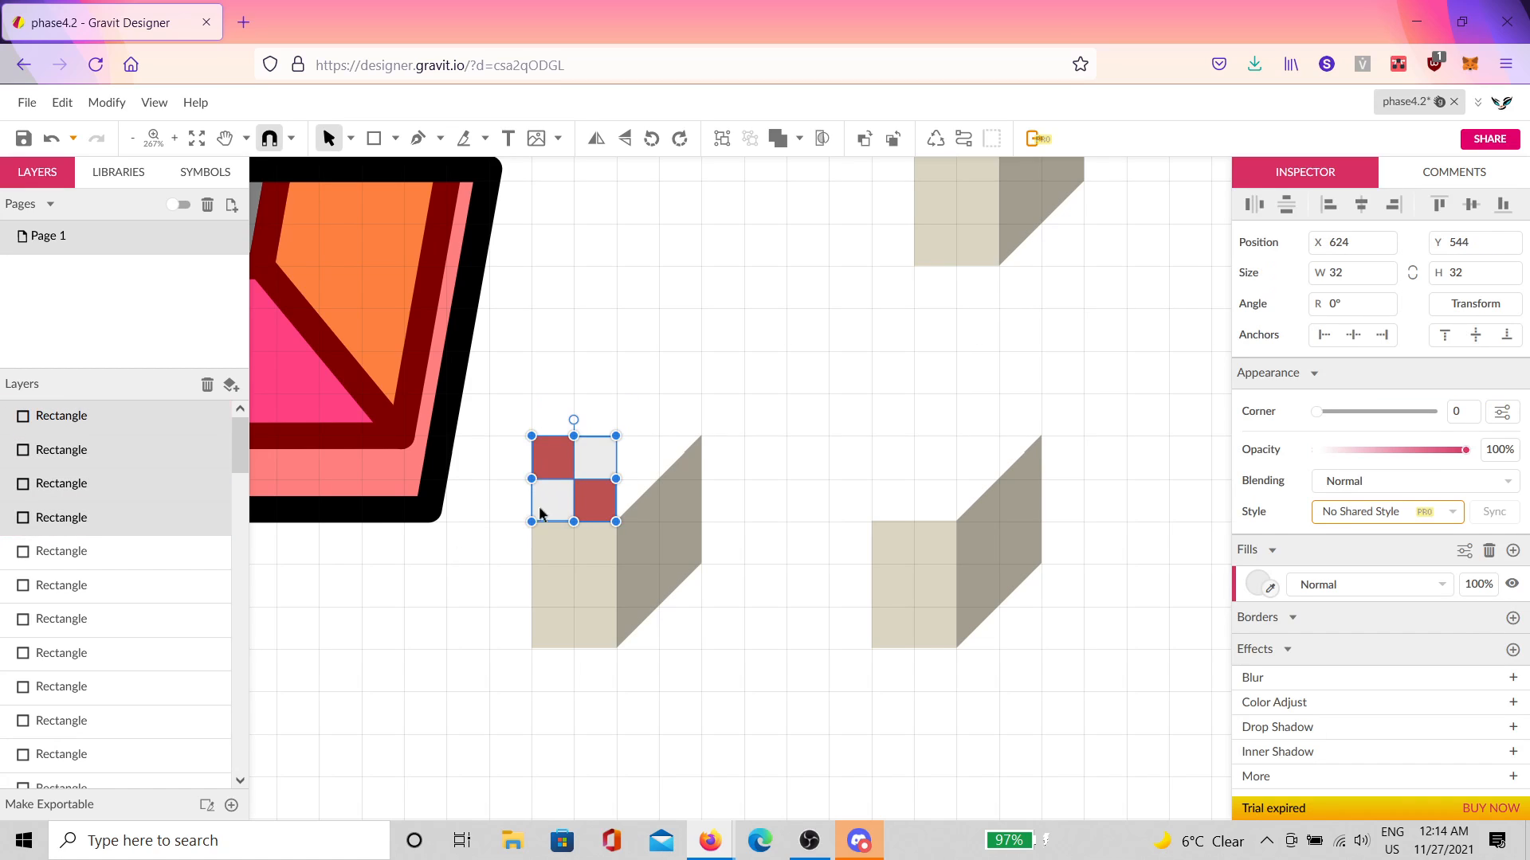
{"action": "scroll", "coordinate": [545, 502], "scroll_direction": "up", "scroll_amount": 3}
{"action": "left_click", "coordinate": [494, 511]}
{"action": "scroll", "coordinate": [593, 469], "scroll_direction": "up", "scroll_amount": 2}
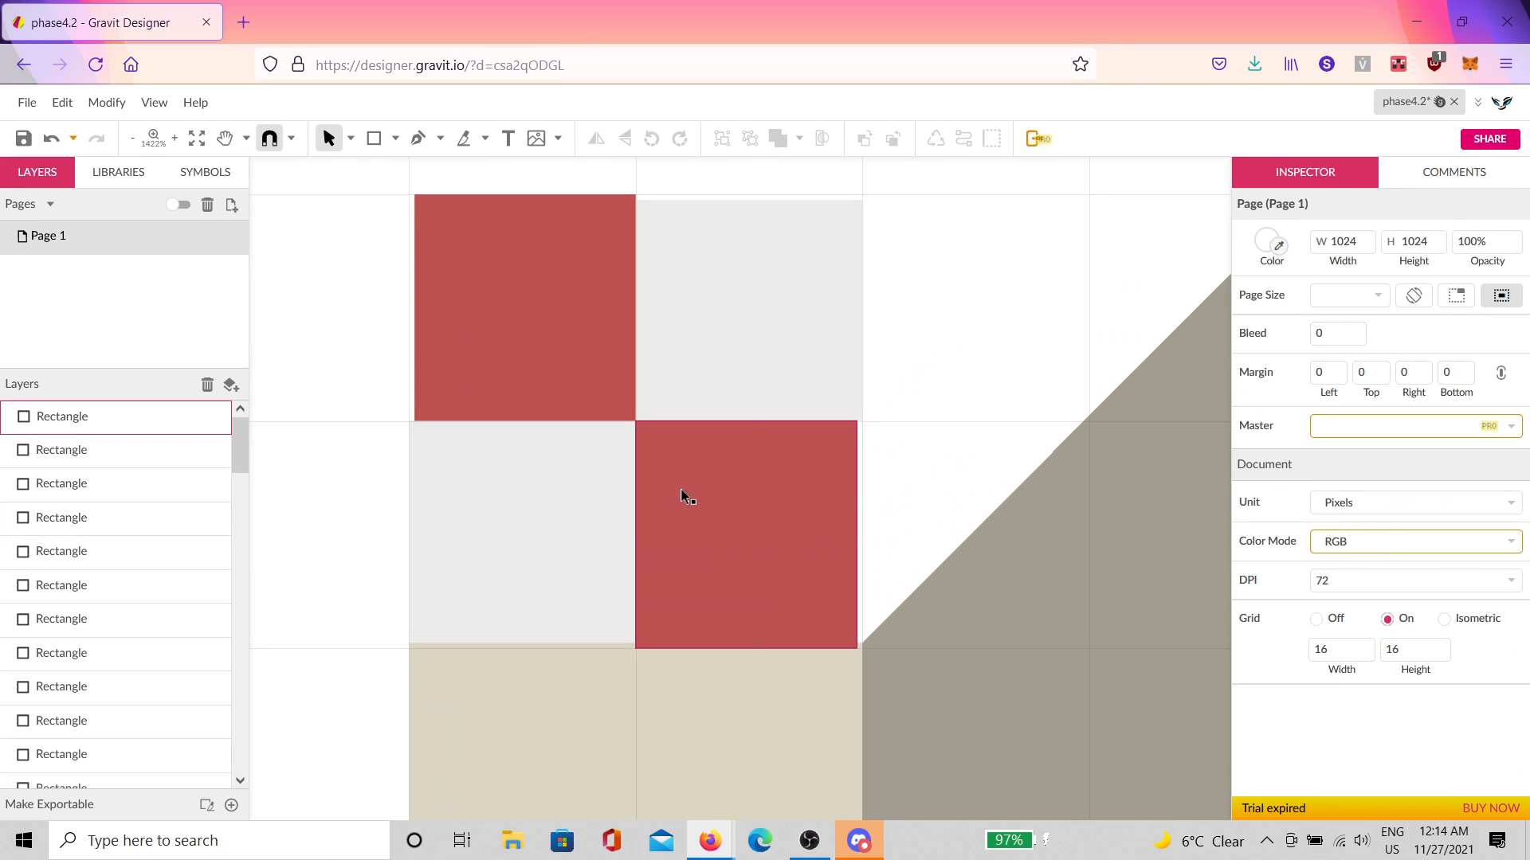
{"action": "left_click_drag", "start_coordinate": [683, 497], "coordinate": [721, 499]}
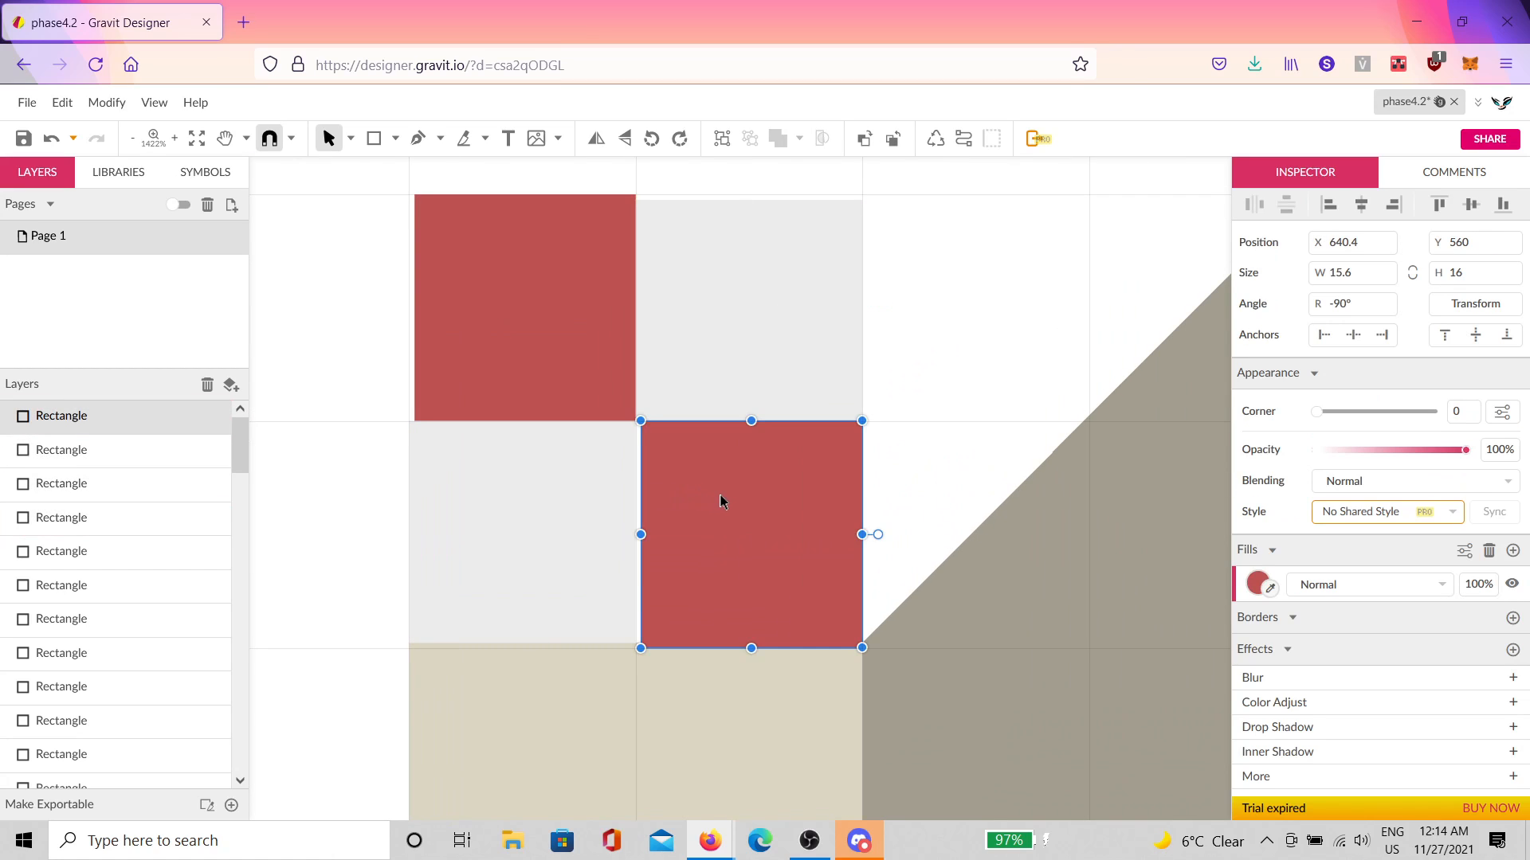
Step: Nudge a grey square, then delete both red squares and the upper-right grey square
{"action": "left_click", "coordinate": [585, 564]}
{"action": "left_click_drag", "start_coordinate": [571, 556], "coordinate": [567, 562]}
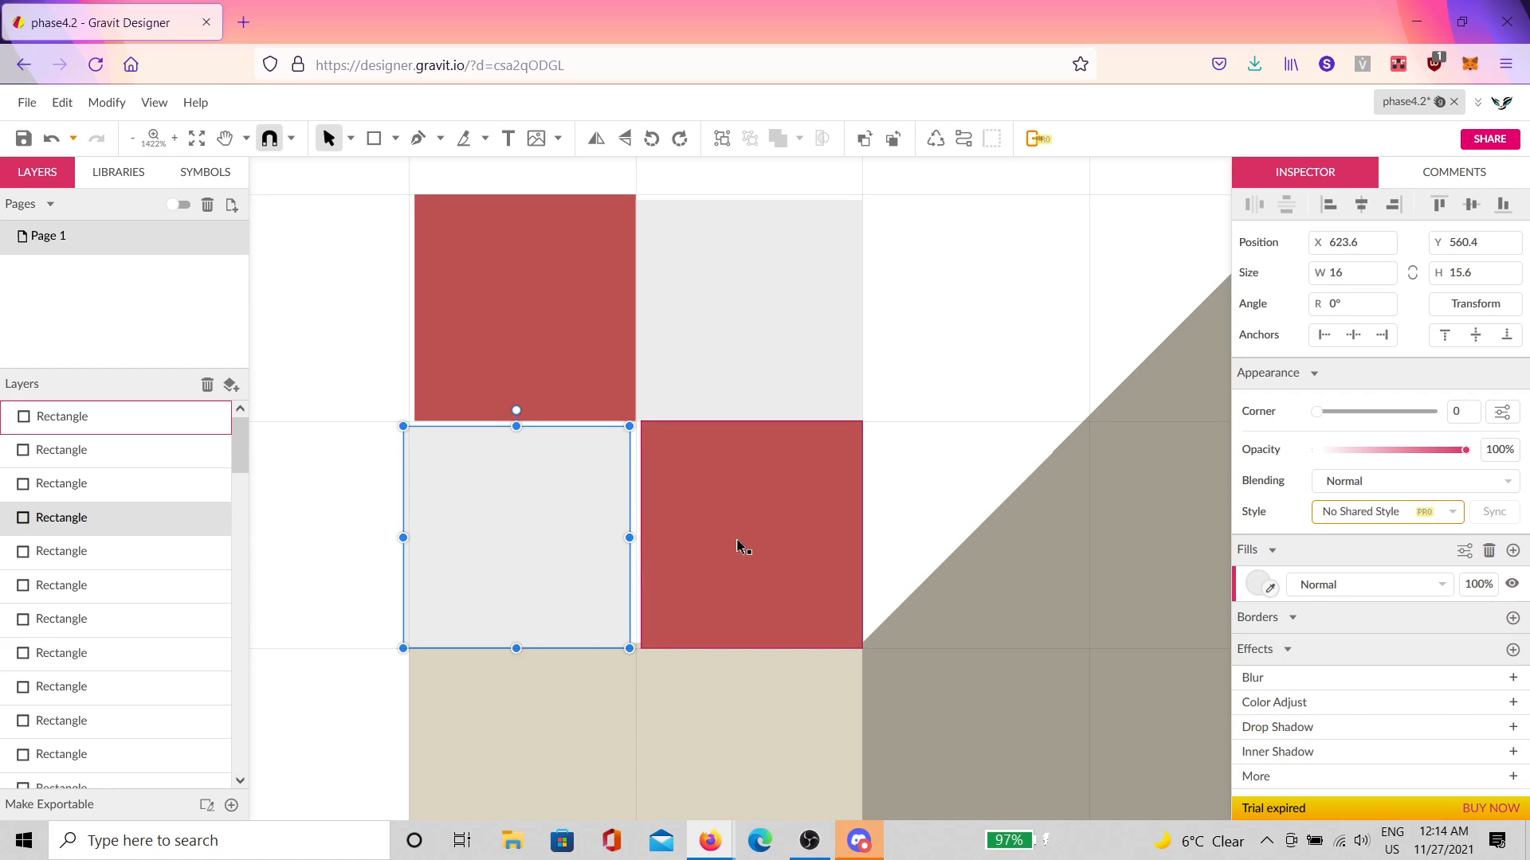
{"action": "left_click", "coordinate": [745, 549]}
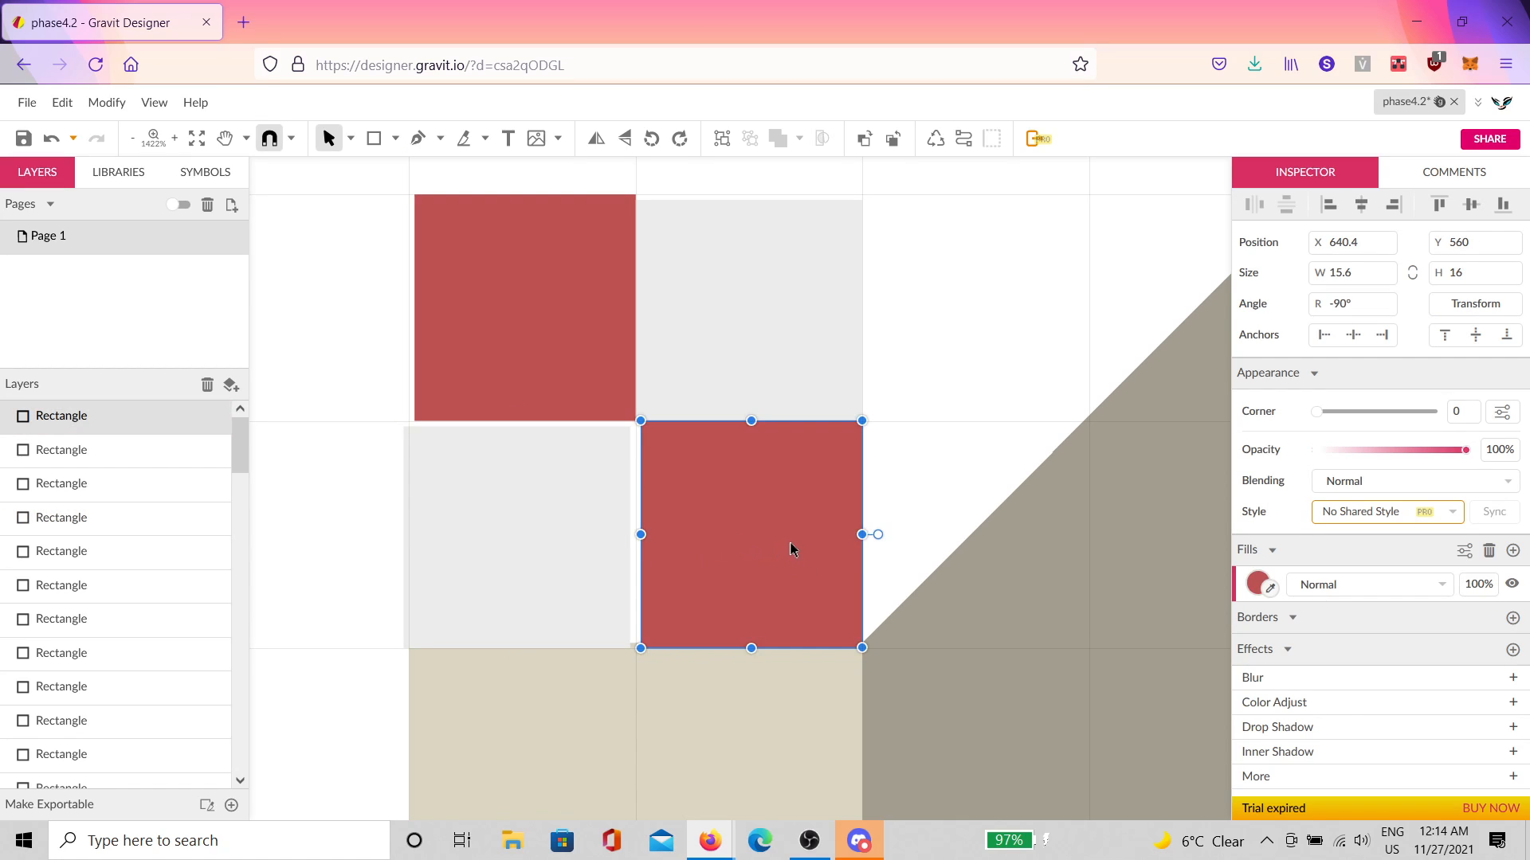
{"action": "key", "text": "Delete"}
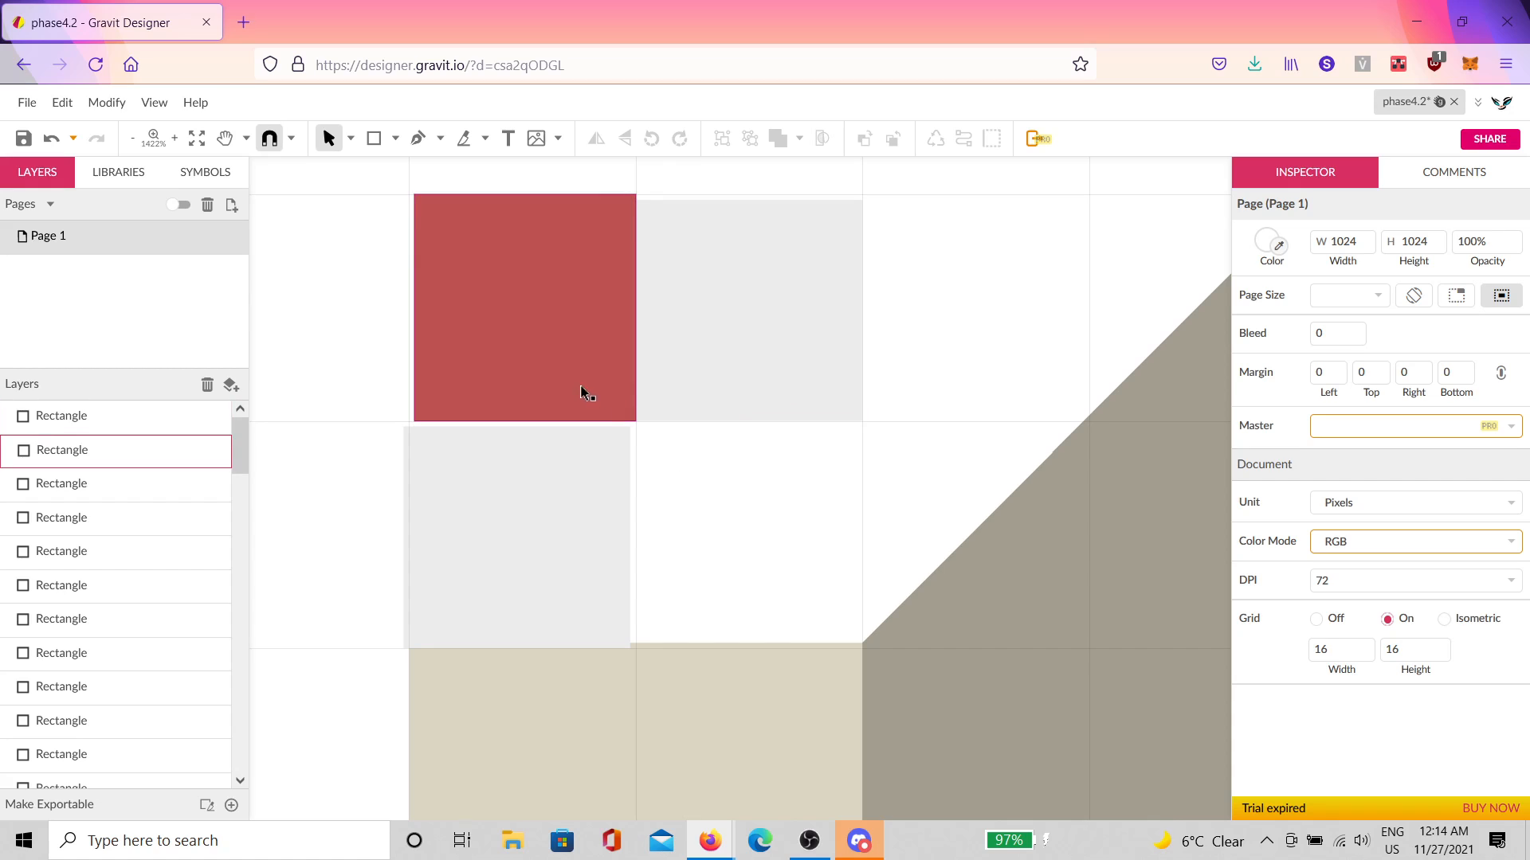
{"action": "left_click", "coordinate": [542, 373]}
{"action": "key", "text": "Delete"}
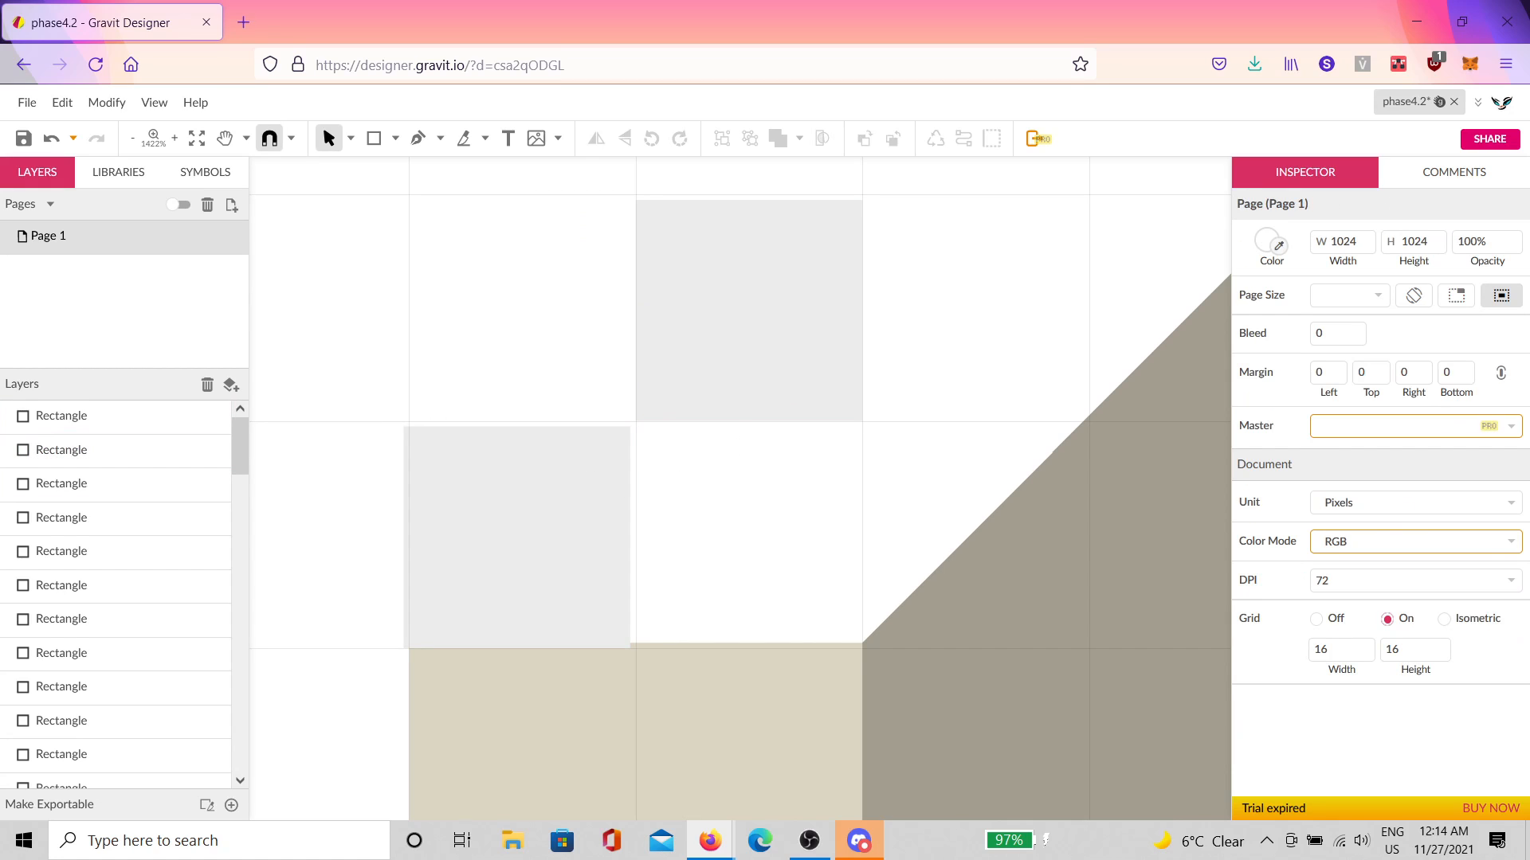
{"action": "left_click", "coordinate": [739, 383]}
{"action": "key", "text": "Delete"}
Step: Move the remaining grey square up a cell, stretch its height, and copy it one cell right
{"action": "left_click_drag", "start_coordinate": [587, 528], "coordinate": [587, 318]}
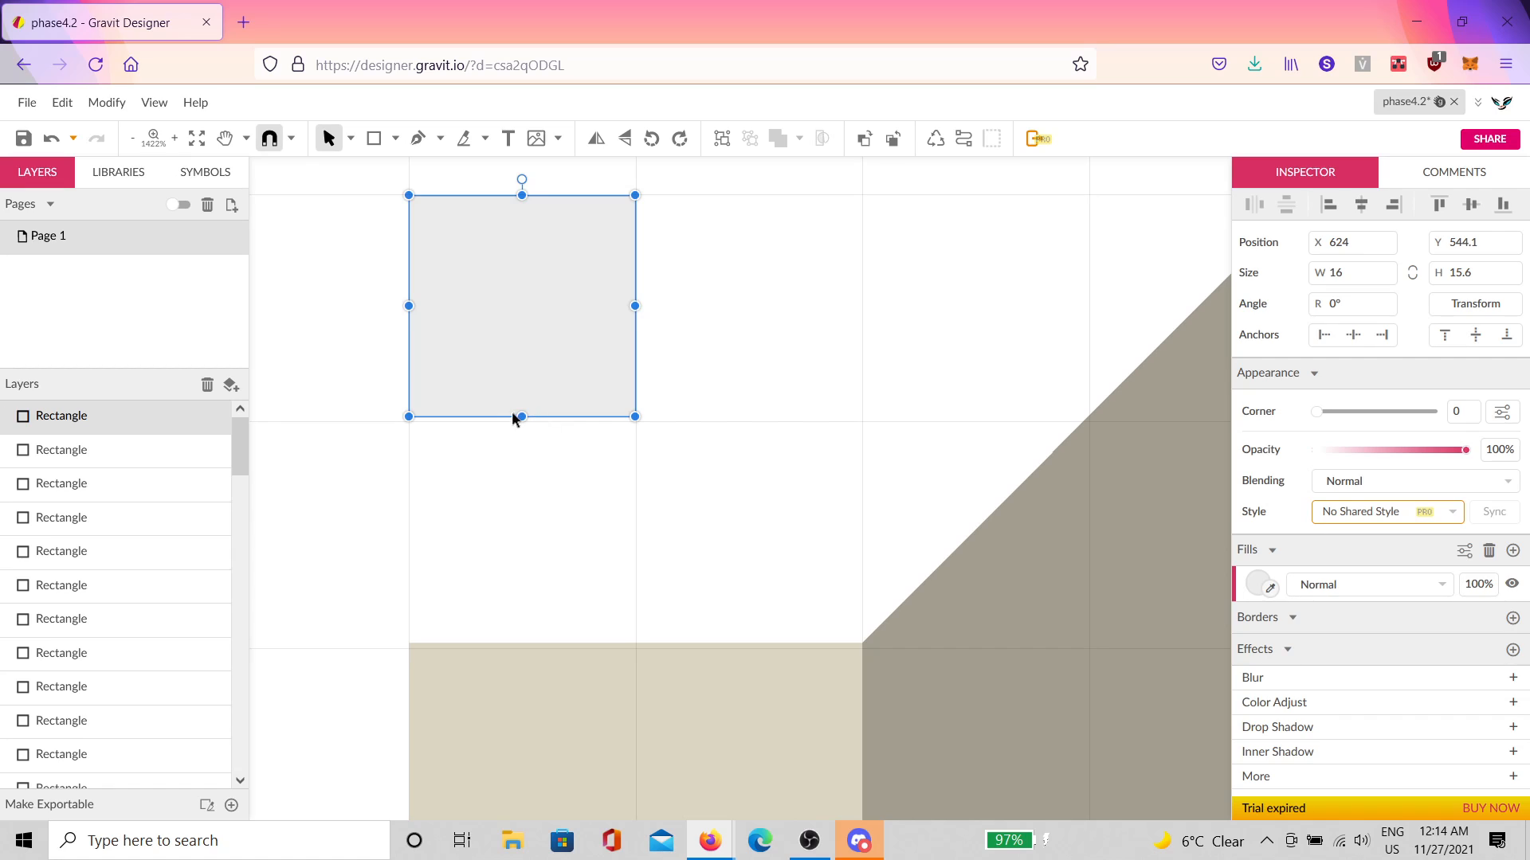
{"action": "left_click_drag", "start_coordinate": [522, 417], "coordinate": [533, 422]}
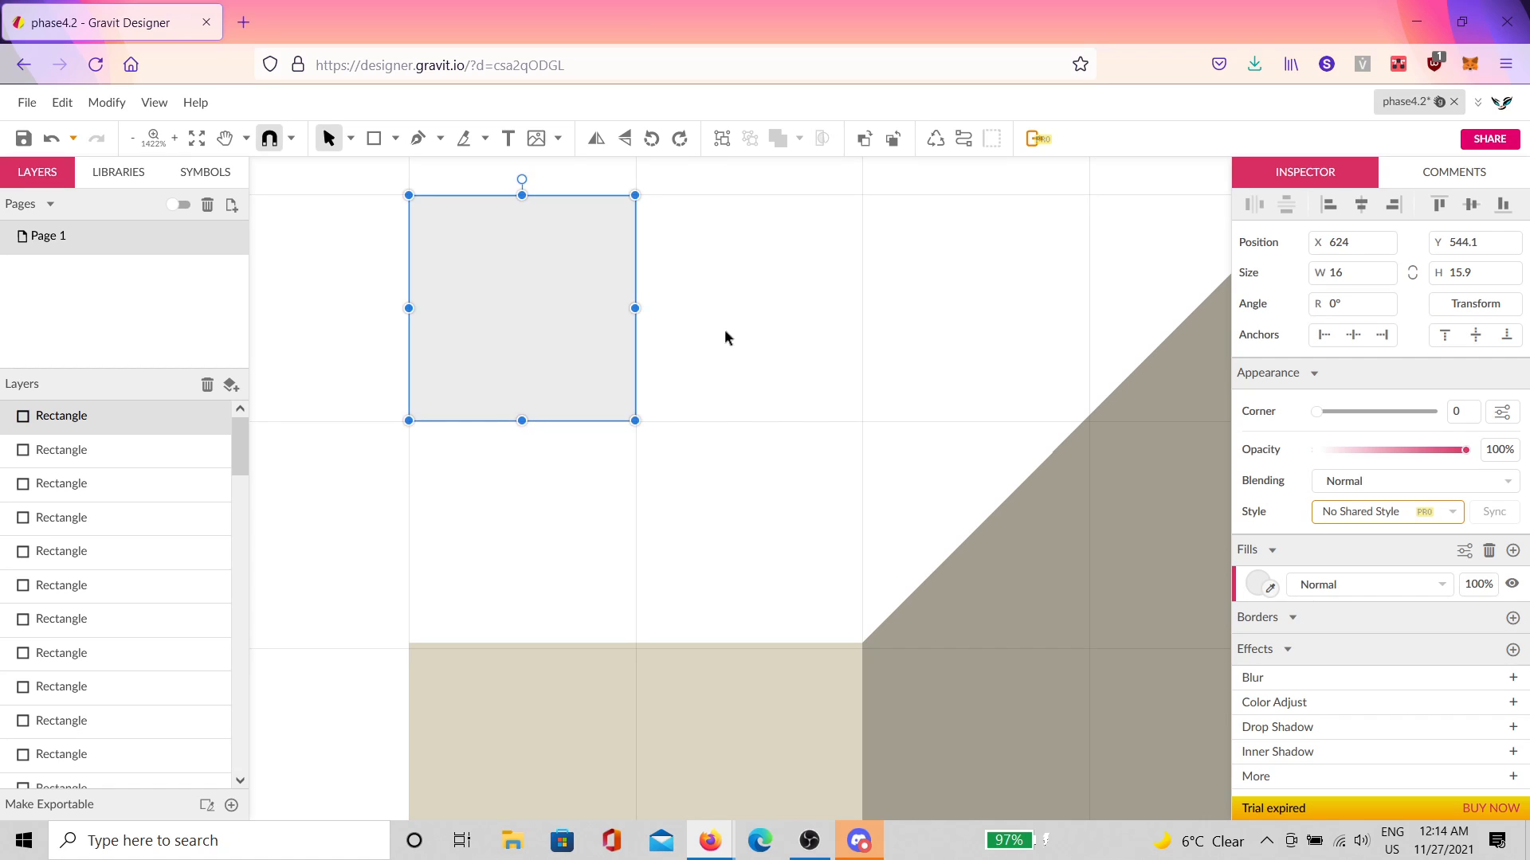
{"action": "left_click_drag", "start_coordinate": [577, 370], "coordinate": [764, 322]}
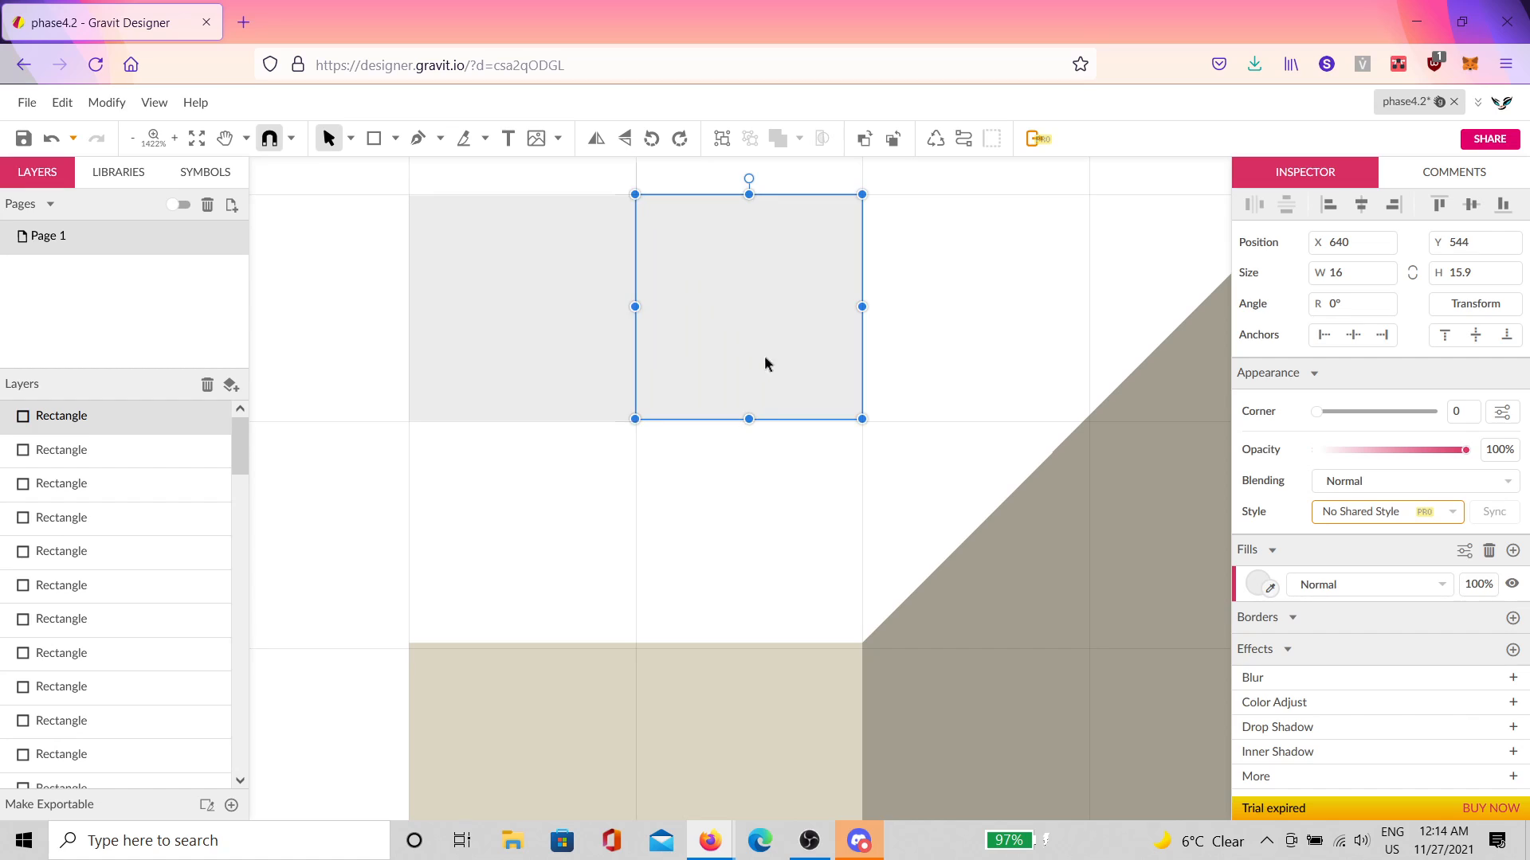
{"action": "left_click", "coordinate": [908, 381]}
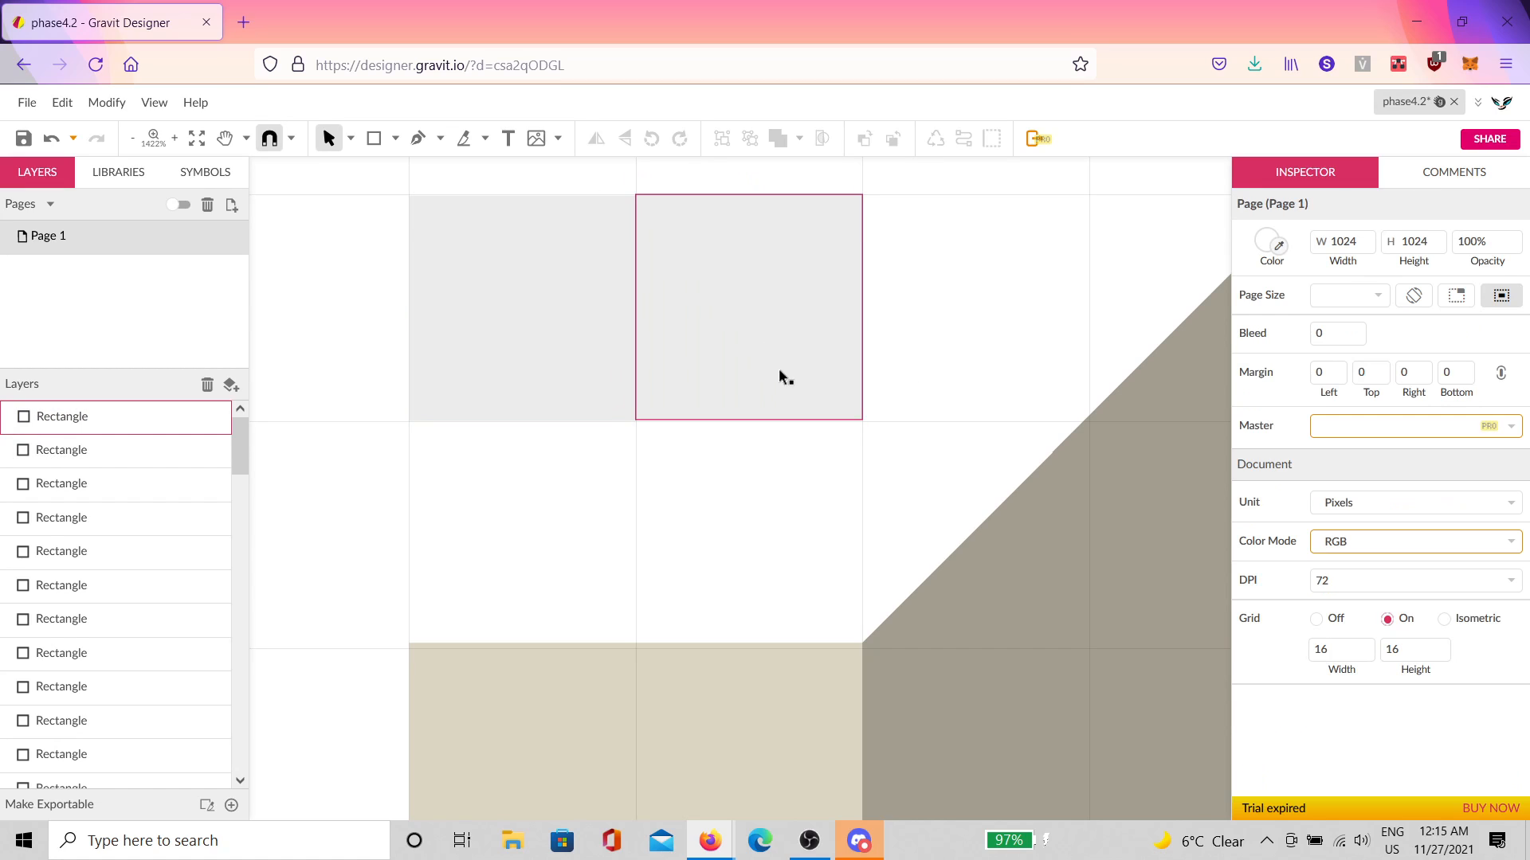
Step: Extend both grey squares to a full height of 16
{"action": "scroll", "coordinate": [668, 401], "scroll_direction": "up", "scroll_amount": 1}
{"action": "scroll", "coordinate": [669, 409], "scroll_direction": "up", "scroll_amount": 3}
{"action": "left_click", "coordinate": [679, 424]}
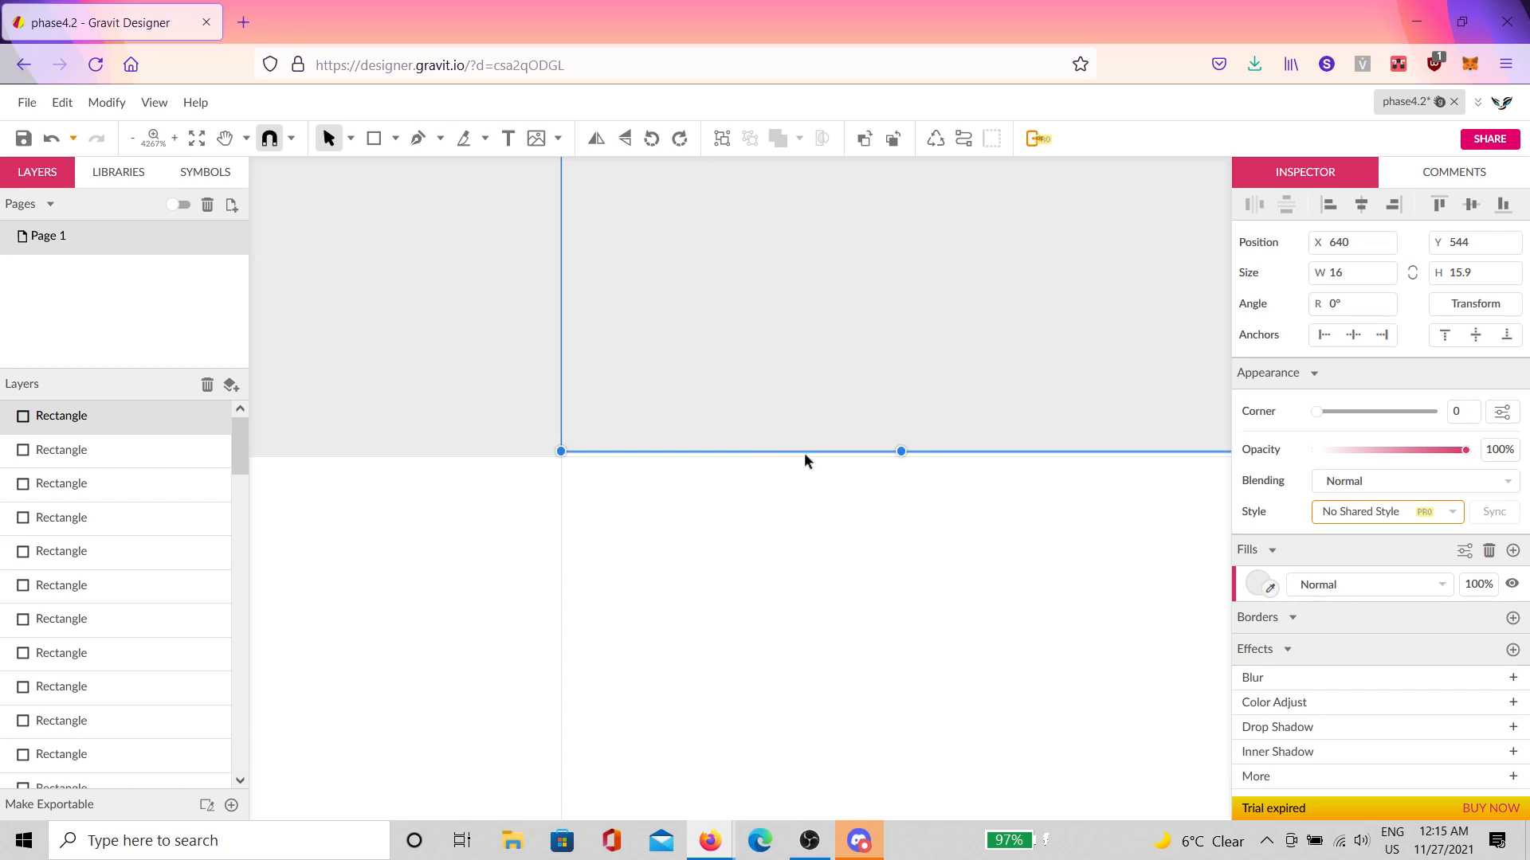
{"action": "left_click_drag", "start_coordinate": [901, 450], "coordinate": [900, 455]}
{"action": "scroll", "coordinate": [876, 454], "scroll_direction": "up", "scroll_amount": 5}
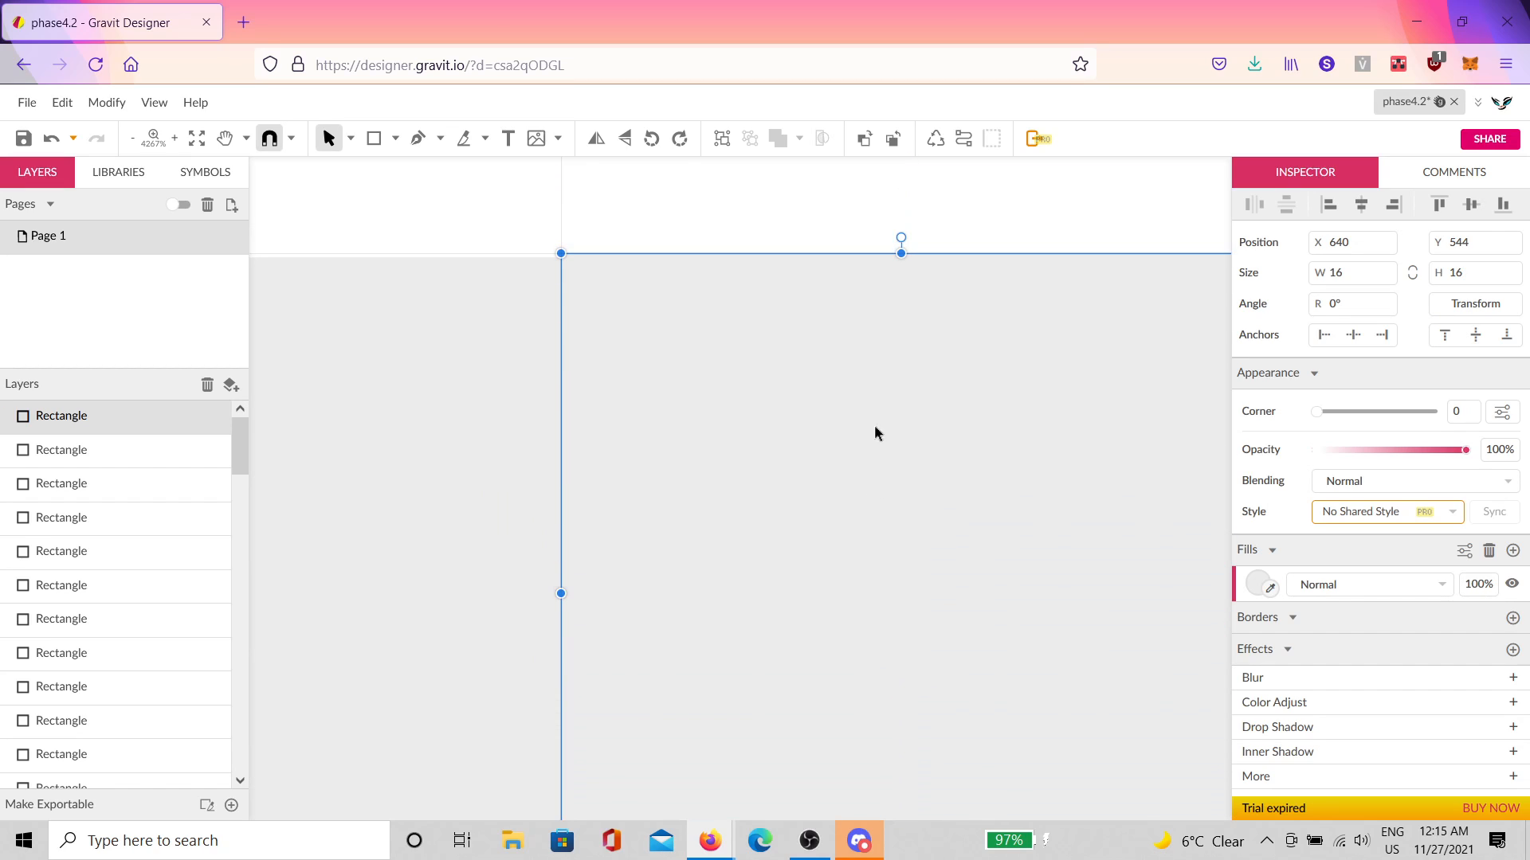
{"action": "left_click_drag", "start_coordinate": [608, 440], "coordinate": [954, 512]}
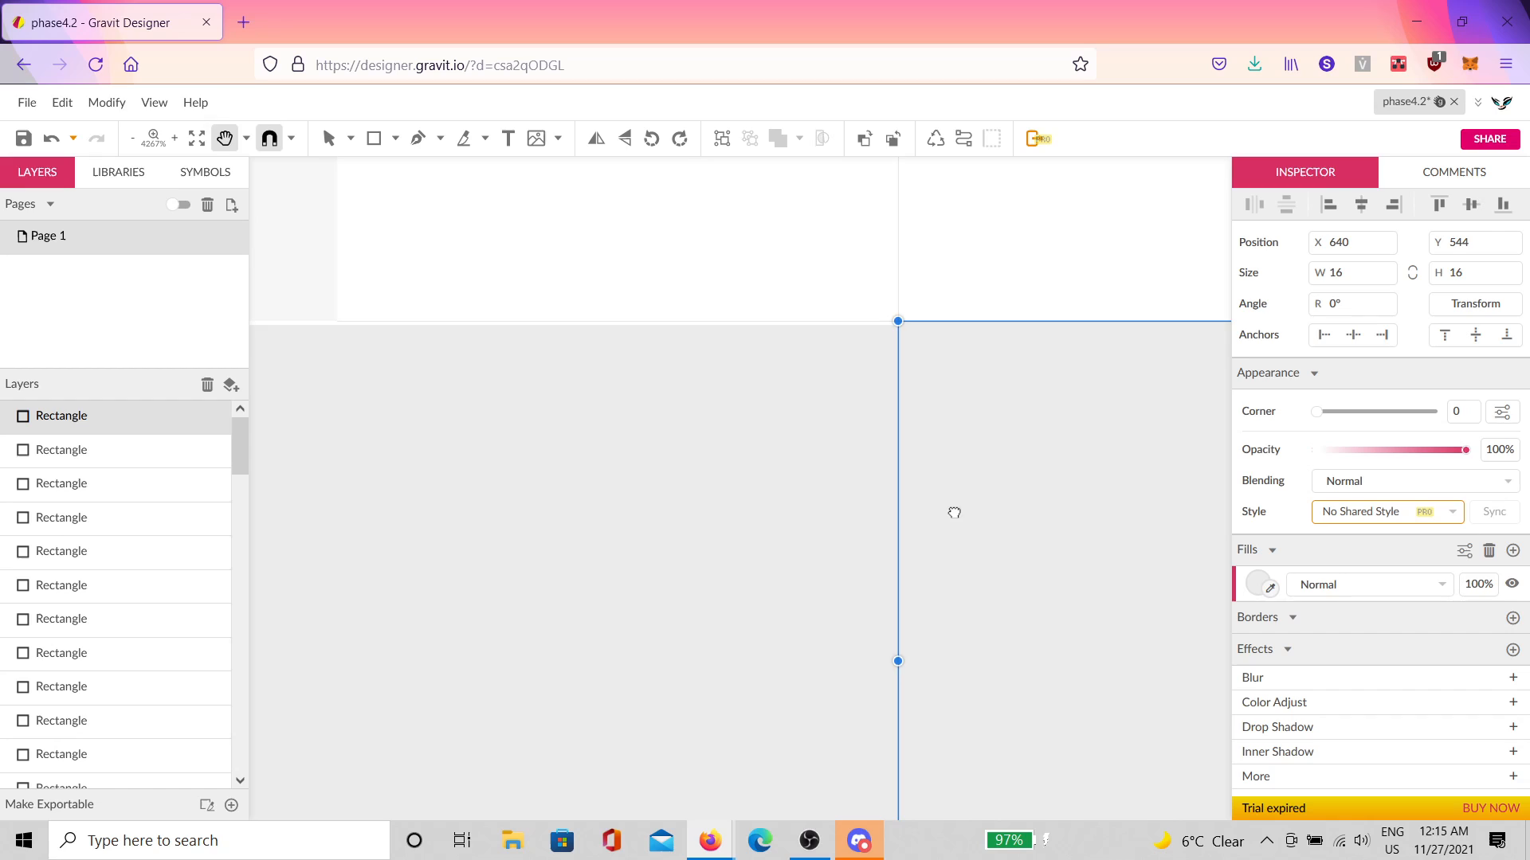
{"action": "left_click", "coordinate": [700, 436]}
{"action": "left_click_drag", "start_coordinate": [557, 323], "coordinate": [557, 319]}
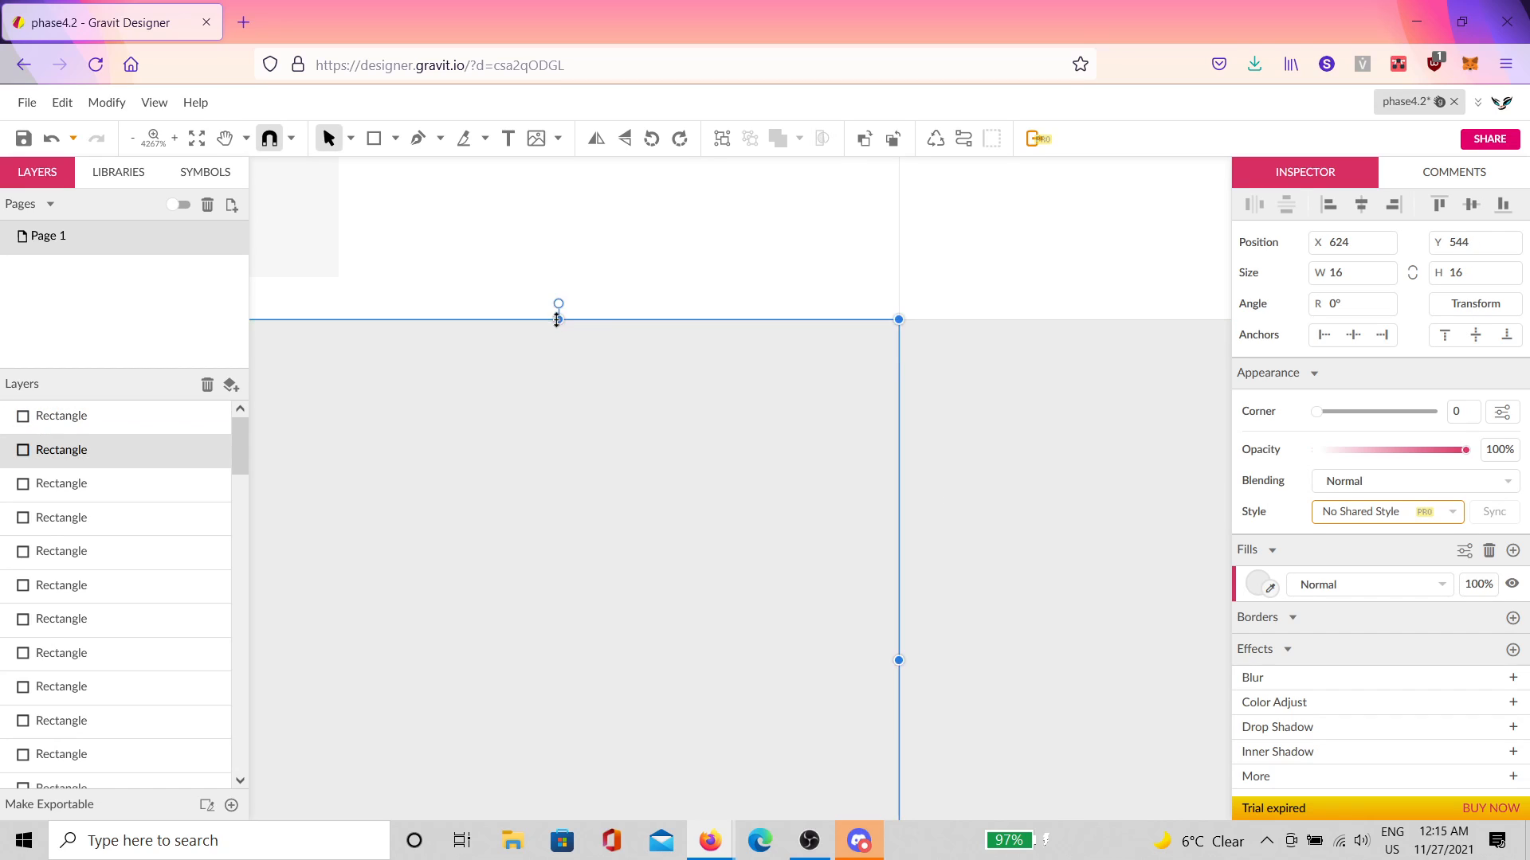
{"action": "left_click", "coordinate": [857, 232]}
Step: Change the right square's fill to dark red #953535
{"action": "left_click_drag", "start_coordinate": [663, 480], "coordinate": [1110, 473]}
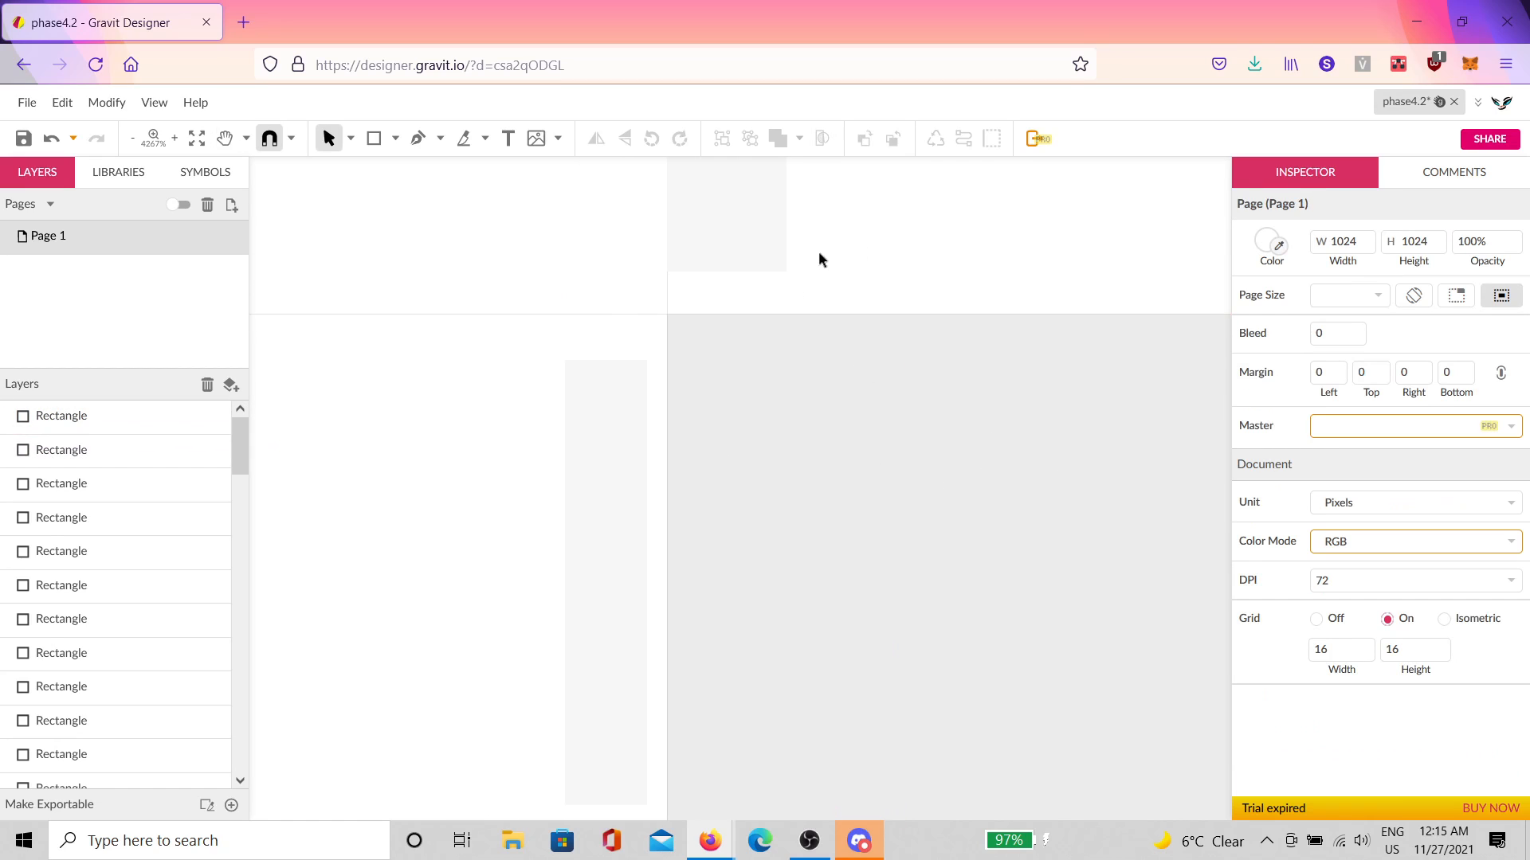
{"action": "scroll", "coordinate": [792, 446], "scroll_direction": "down", "scroll_amount": 2}
{"action": "left_click", "coordinate": [1112, 607]}
{"action": "left_click_drag", "start_coordinate": [1113, 608], "coordinate": [893, 519]}
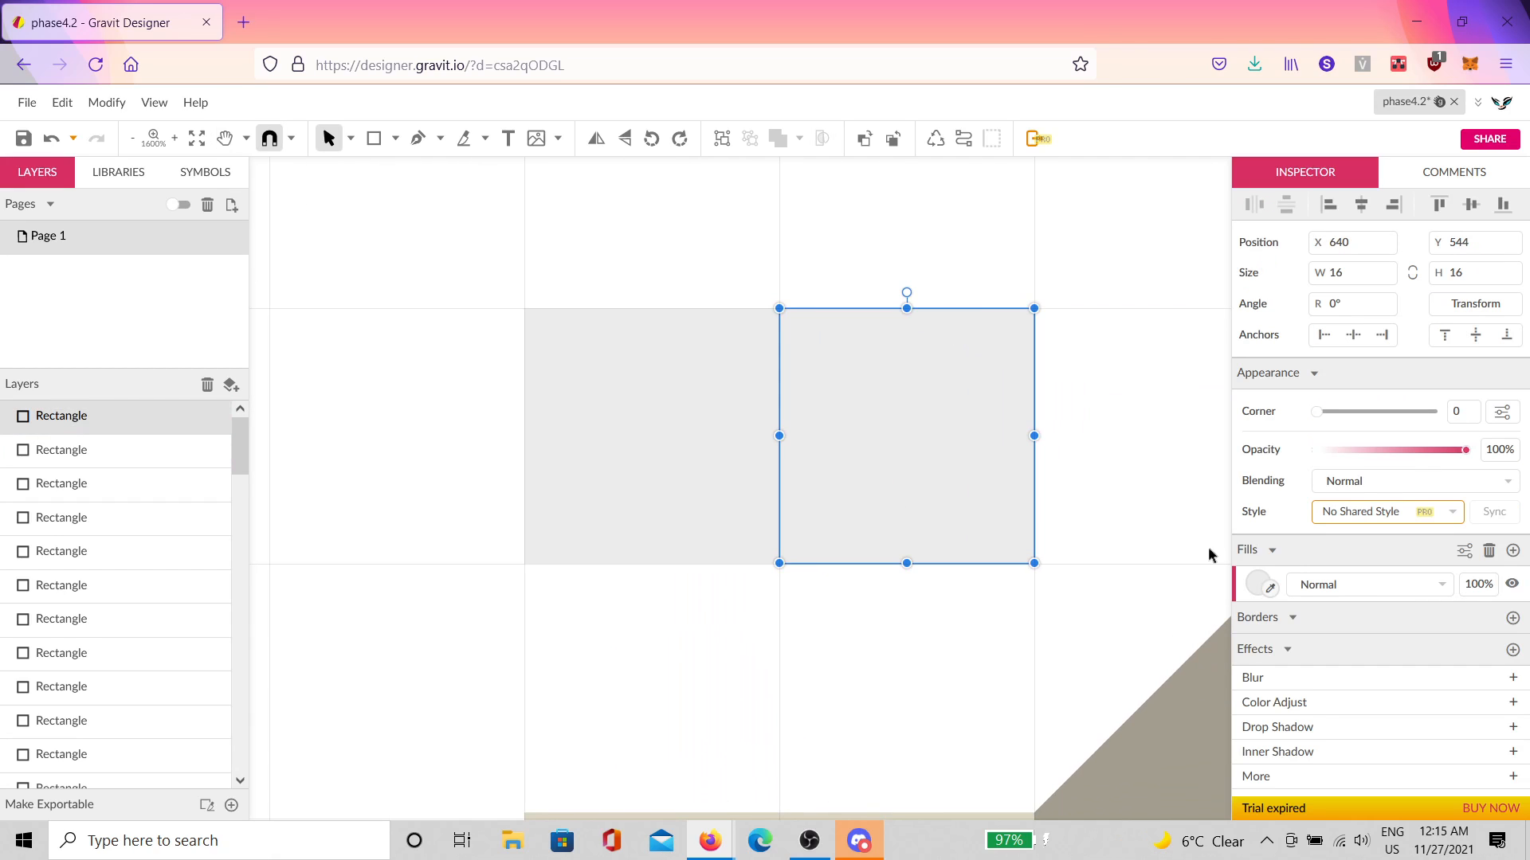
{"action": "left_click", "coordinate": [1257, 584]}
{"action": "mouse_move", "coordinate": [1383, 308]}
{"action": "left_mouse_down"}
{"action": "mouse_move", "coordinate": [1404, 293]}
{"action": "mouse_move", "coordinate": [1413, 325]}
{"action": "mouse_move", "coordinate": [1414, 312]}
{"action": "left_mouse_up"}
{"action": "left_click", "coordinate": [1072, 393]}
Step: Copy the grey-and-red pair one row below, swapped, to complete the 2×2 checker
{"action": "left_click_drag", "start_coordinate": [1117, 366], "coordinate": [552, 512]}
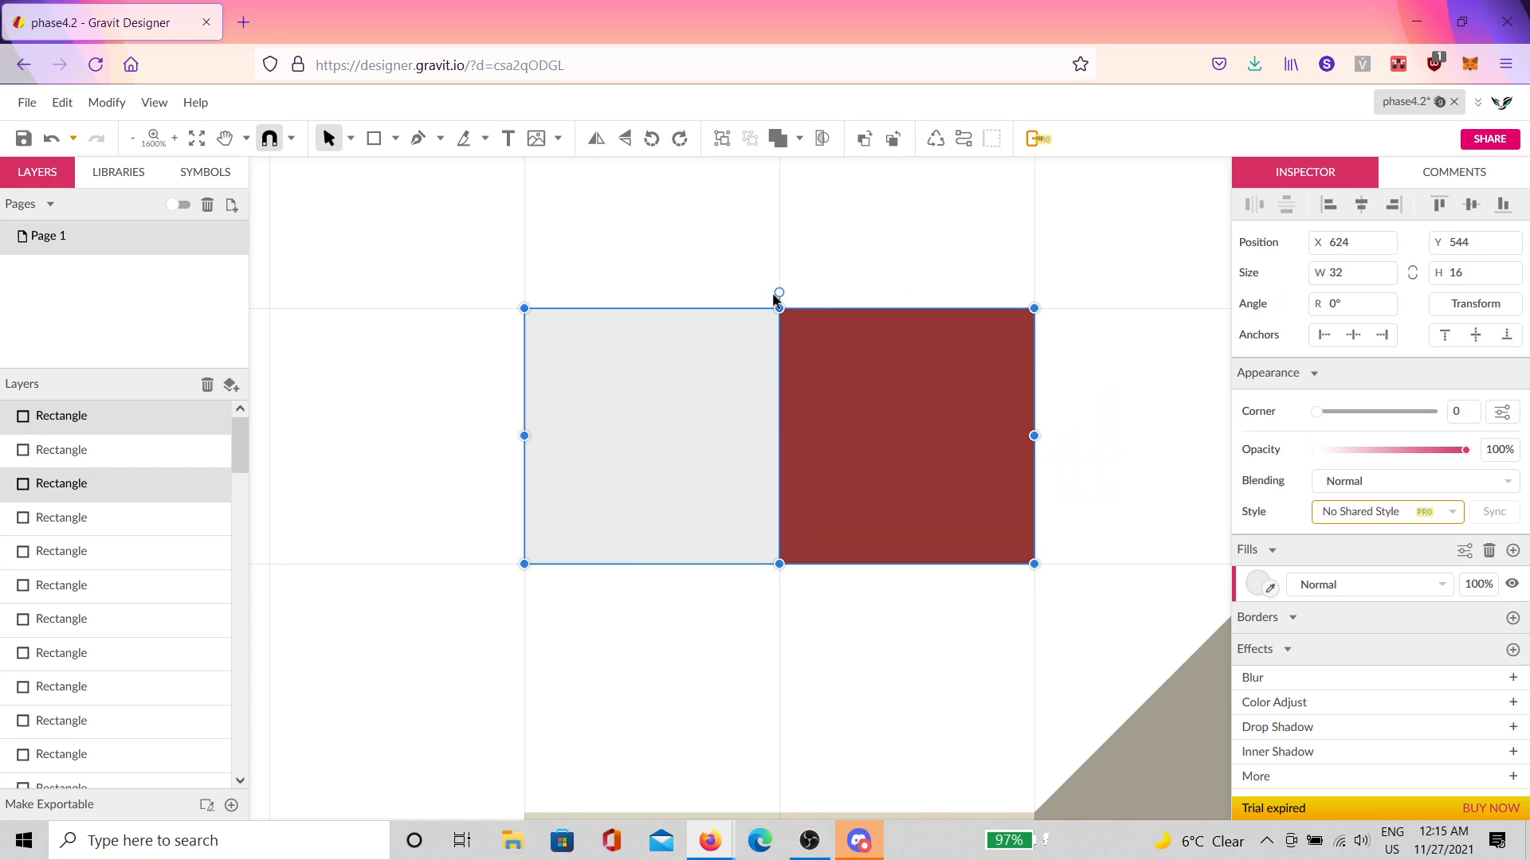
{"action": "left_click_drag", "start_coordinate": [775, 294], "coordinate": [721, 653]}
{"action": "scroll", "coordinate": [982, 580], "scroll_direction": "down", "scroll_amount": 3}
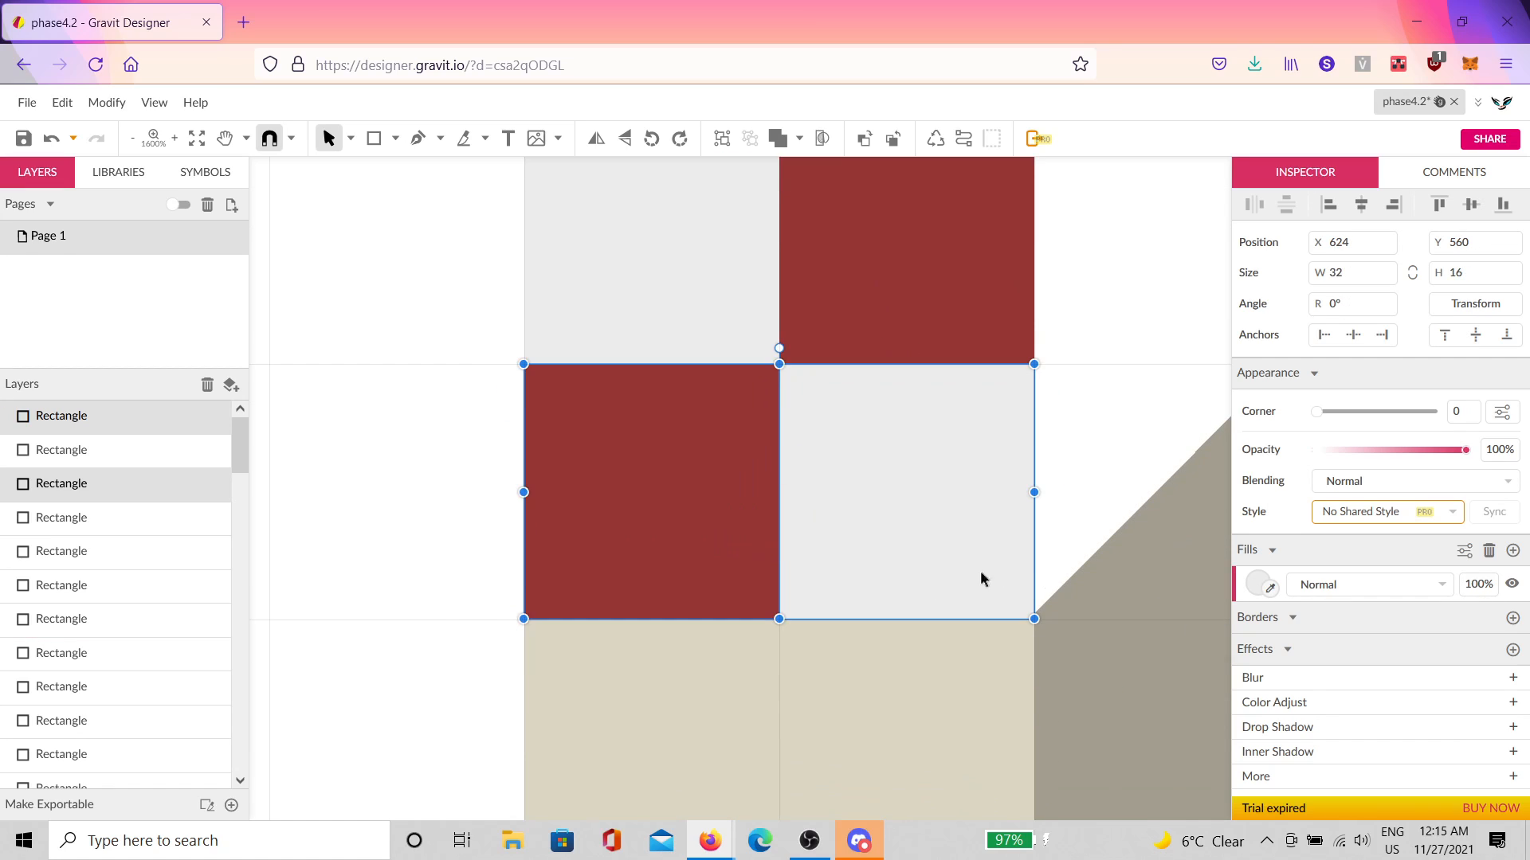
{"action": "scroll", "coordinate": [1038, 581], "scroll_direction": "up", "scroll_amount": 1}
{"action": "left_click", "coordinate": [1055, 577]}
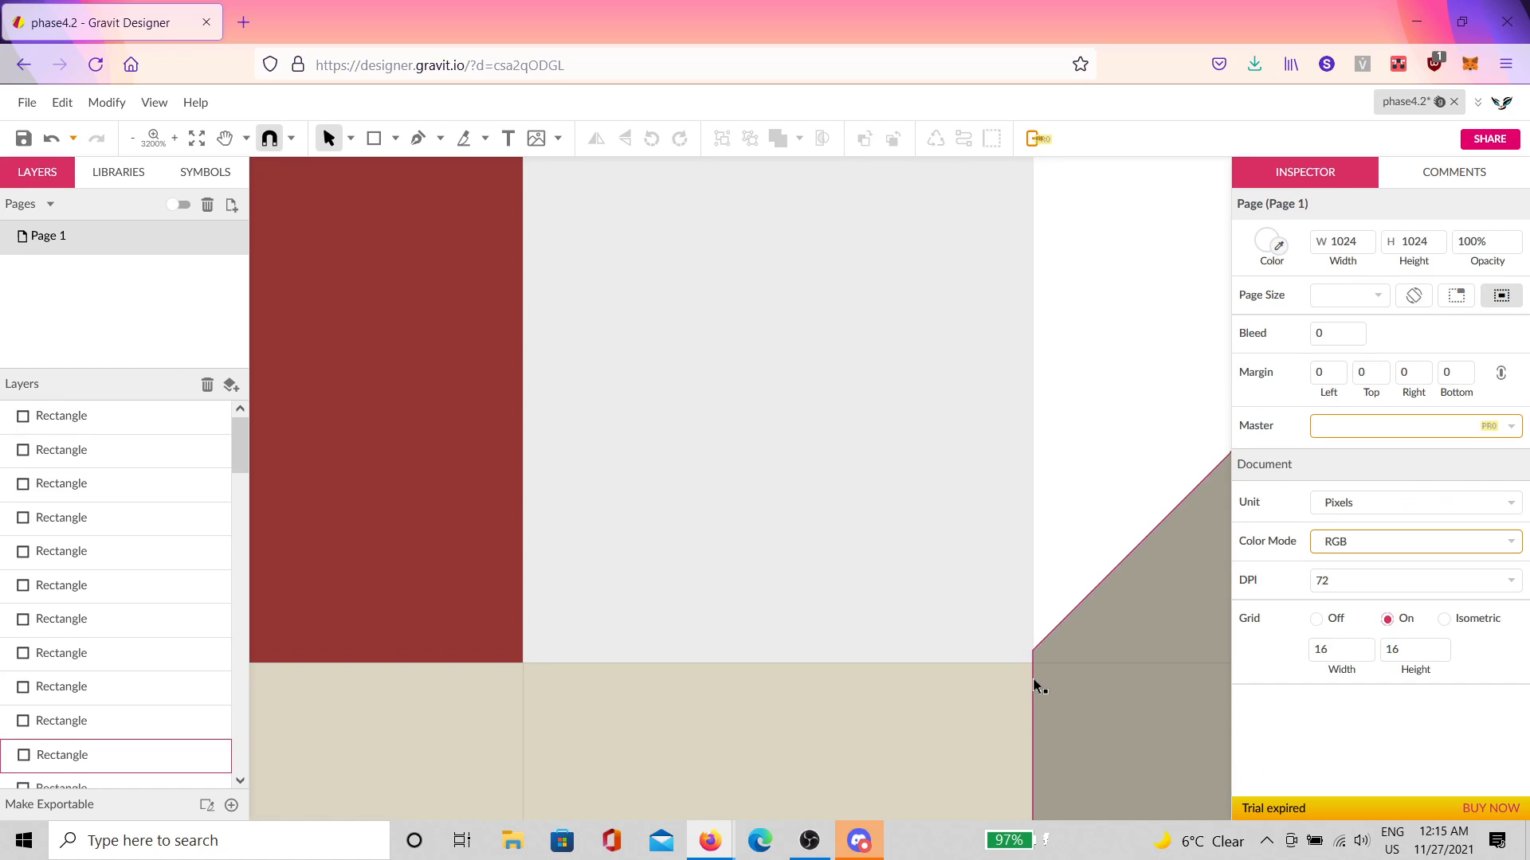
Step: Check the beige table leg and its grey slanted side, then pan to the other leg
{"action": "scroll", "coordinate": [1002, 711], "scroll_direction": "down", "scroll_amount": 2}
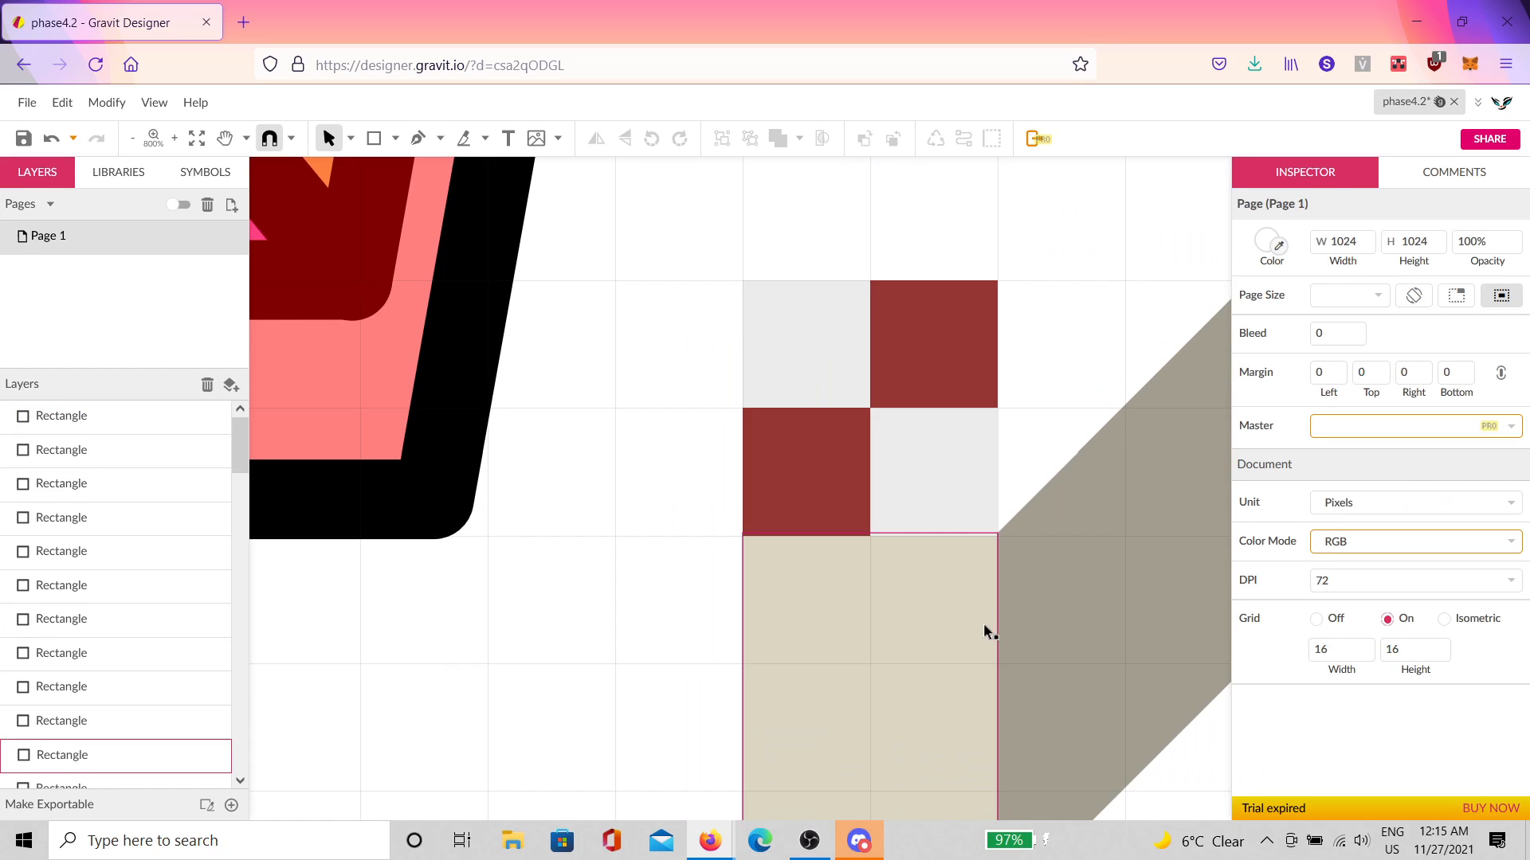
{"action": "scroll", "coordinate": [995, 633], "scroll_direction": "down", "scroll_amount": 3}
{"action": "left_click", "coordinate": [949, 437]}
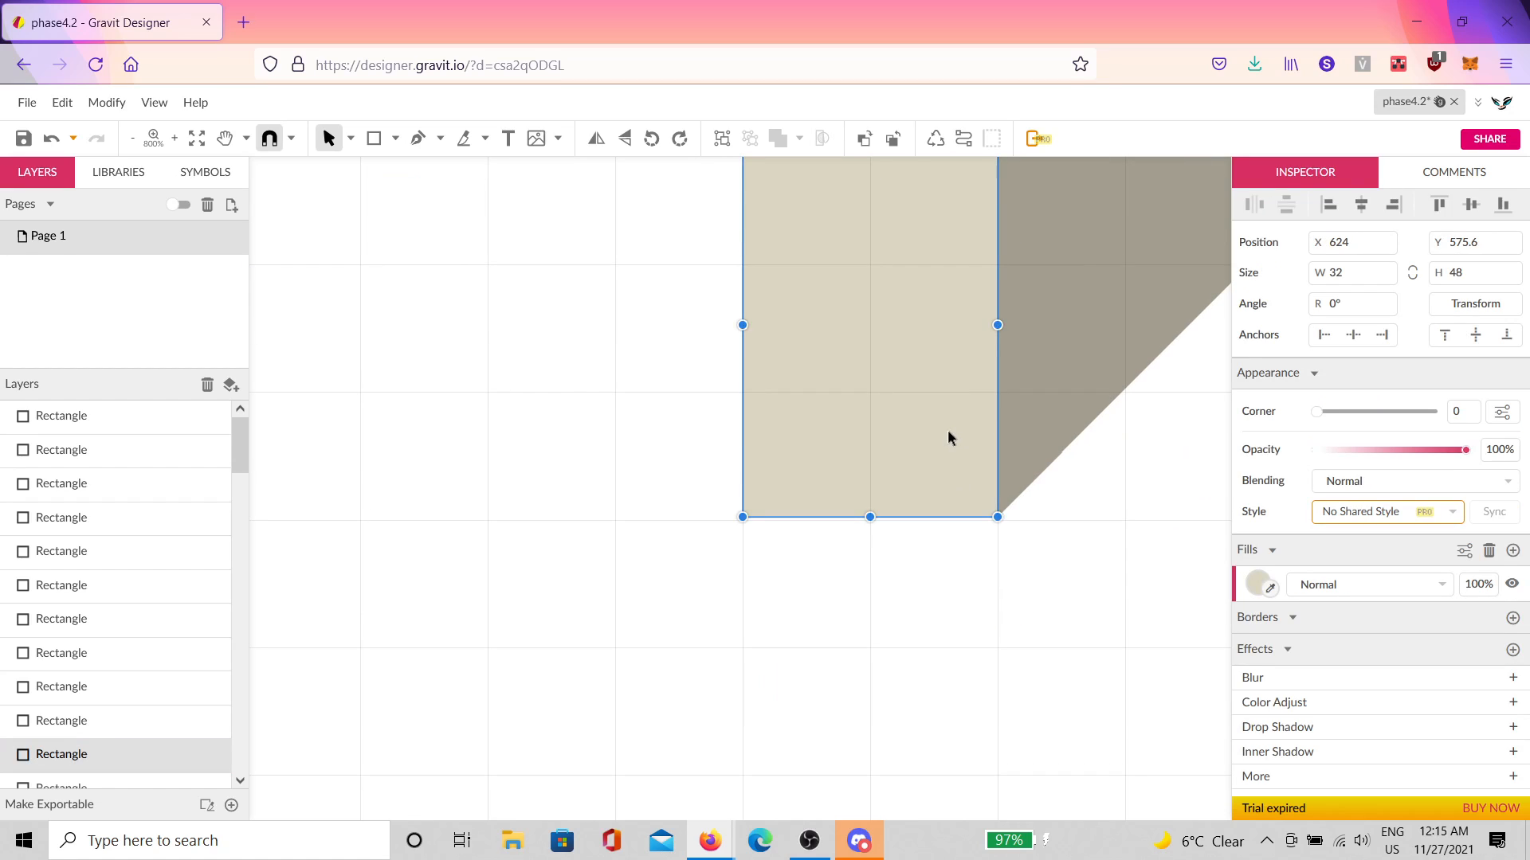
{"action": "left_click", "coordinate": [1053, 427]}
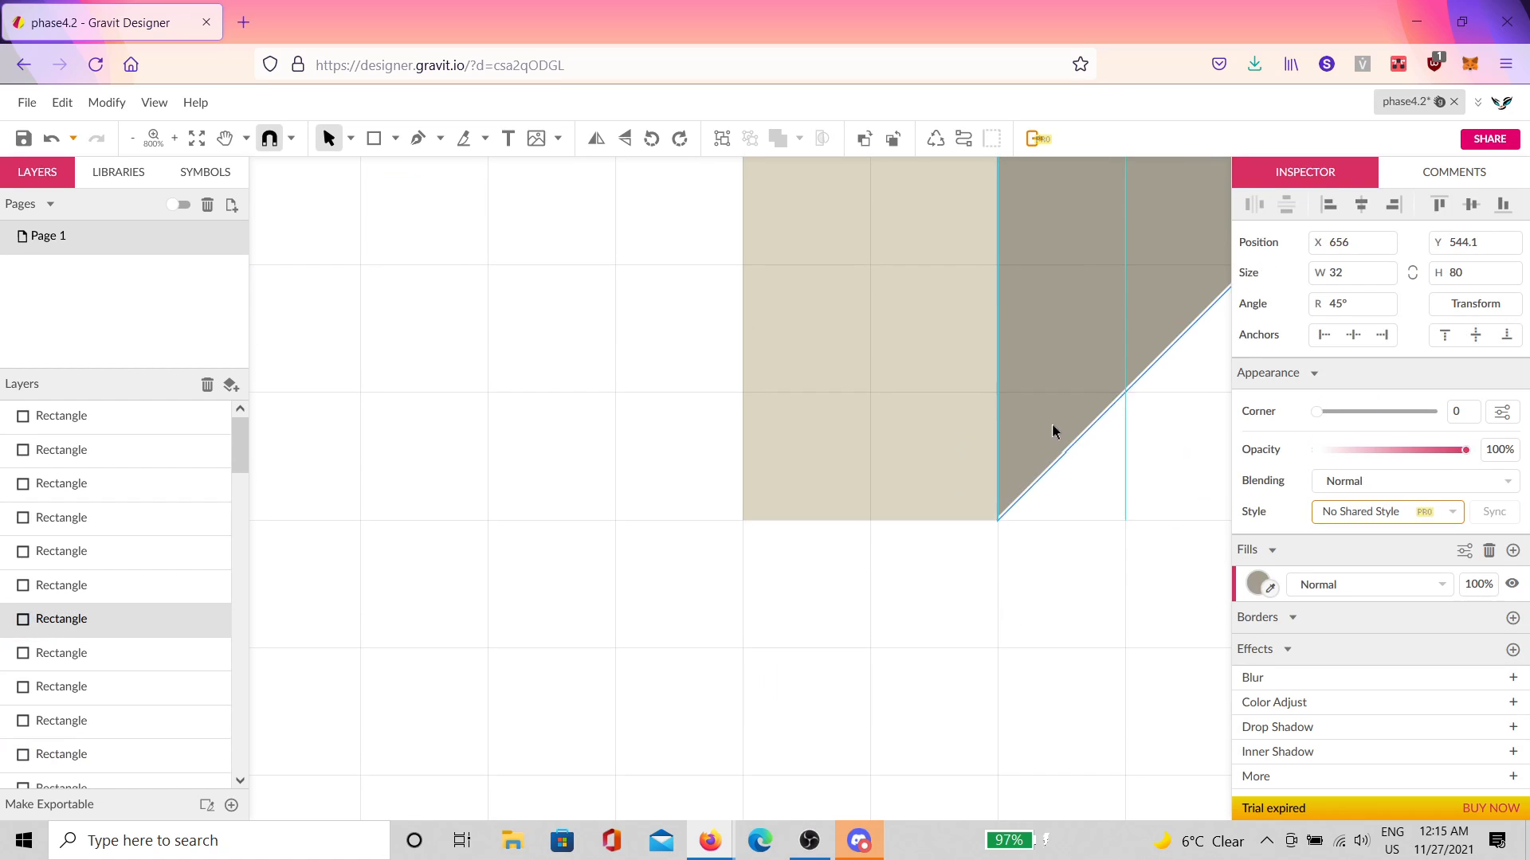
{"action": "left_click", "coordinate": [1096, 495]}
{"action": "left_click_drag", "start_coordinate": [1096, 496], "coordinate": [563, 597]}
{"action": "left_click_drag", "start_coordinate": [1092, 526], "coordinate": [661, 576]}
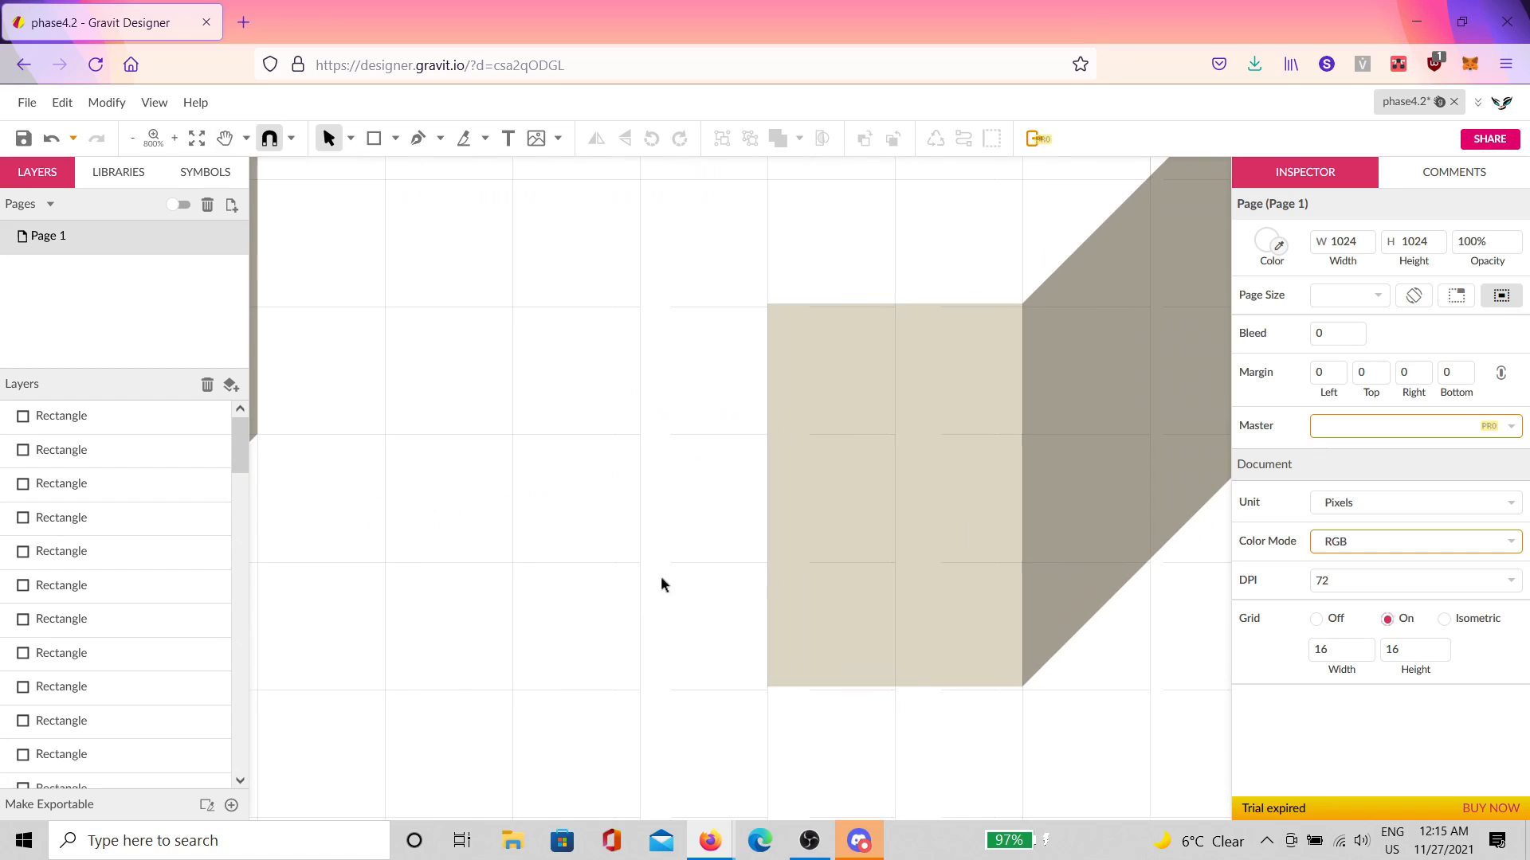
{"action": "left_click_drag", "start_coordinate": [897, 621], "coordinate": [897, 661]}
{"action": "scroll", "coordinate": [948, 678], "scroll_direction": "up", "scroll_amount": 10}
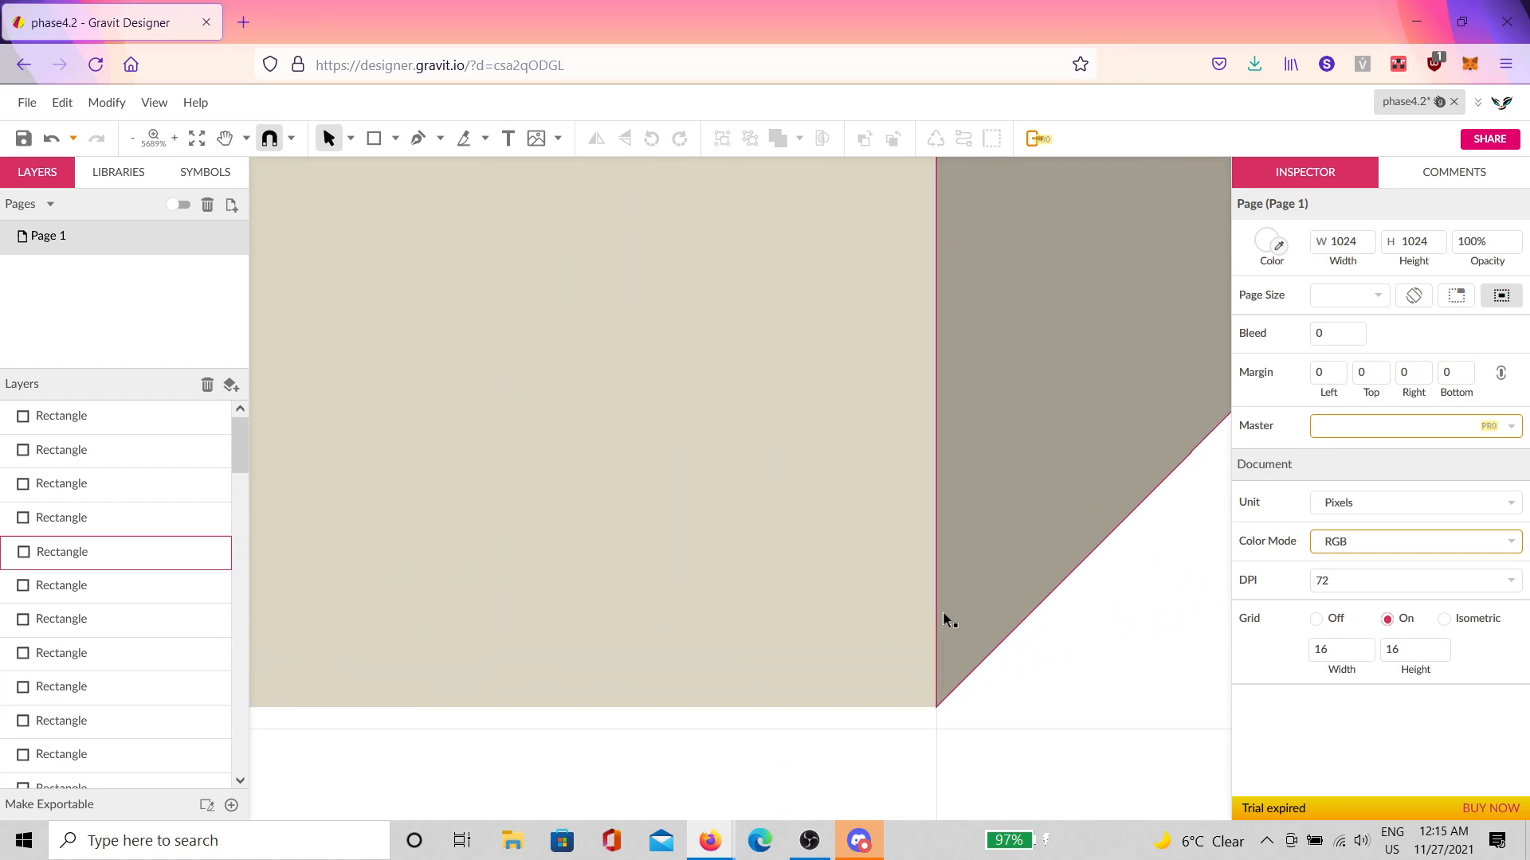
{"action": "scroll", "coordinate": [870, 489], "scroll_direction": "down", "scroll_amount": 3}
Step: Drag the leg's grey 45° side down to align with its top at Y 544
{"action": "left_click", "coordinate": [873, 471]}
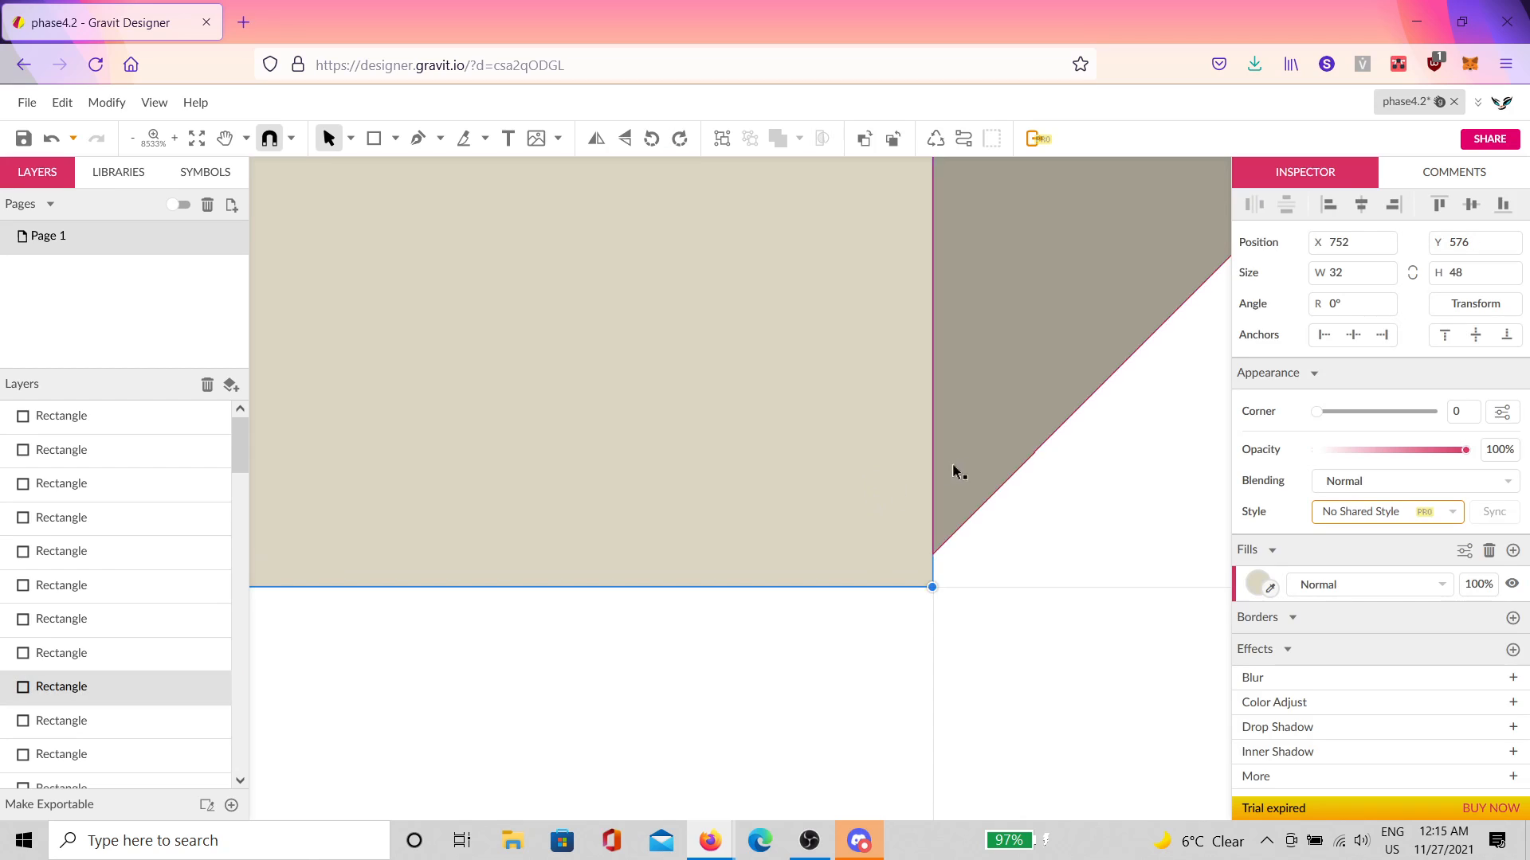
{"action": "left_click_drag", "start_coordinate": [987, 437], "coordinate": [982, 469]}
{"action": "scroll", "coordinate": [952, 551], "scroll_direction": "down", "scroll_amount": 10}
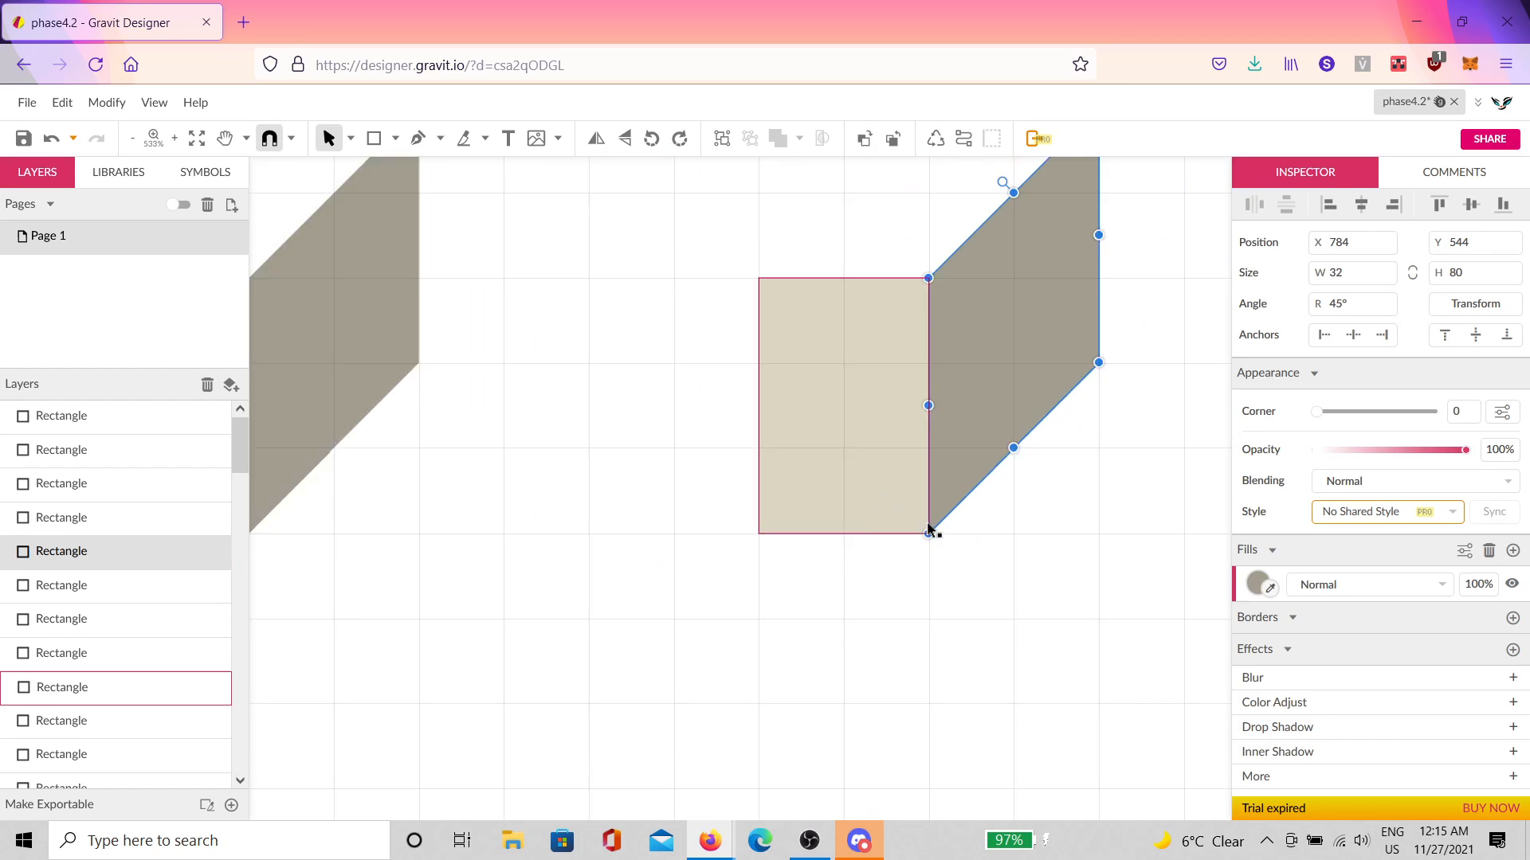
{"action": "left_click", "coordinate": [782, 590]}
{"action": "scroll", "coordinate": [727, 512], "scroll_direction": "up", "scroll_amount": 3}
{"action": "scroll", "coordinate": [800, 590], "scroll_direction": "up", "scroll_amount": 3}
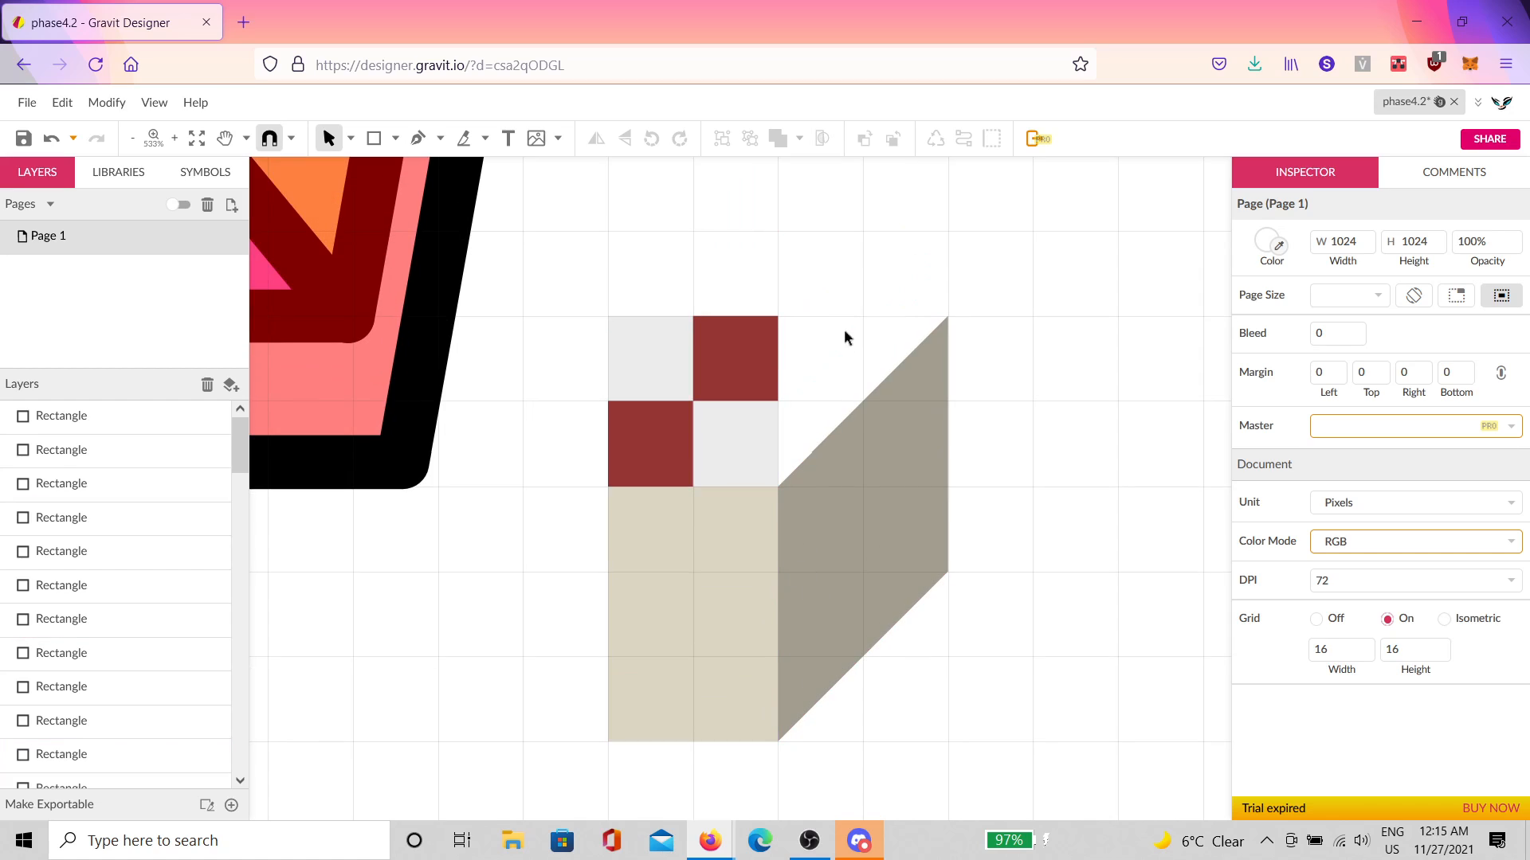
Step: Alt-copy the 2×2 checker block to the right twice, lengthening it into a 160×32 strip
{"action": "left_click_drag", "start_coordinate": [800, 309], "coordinate": [604, 491]}
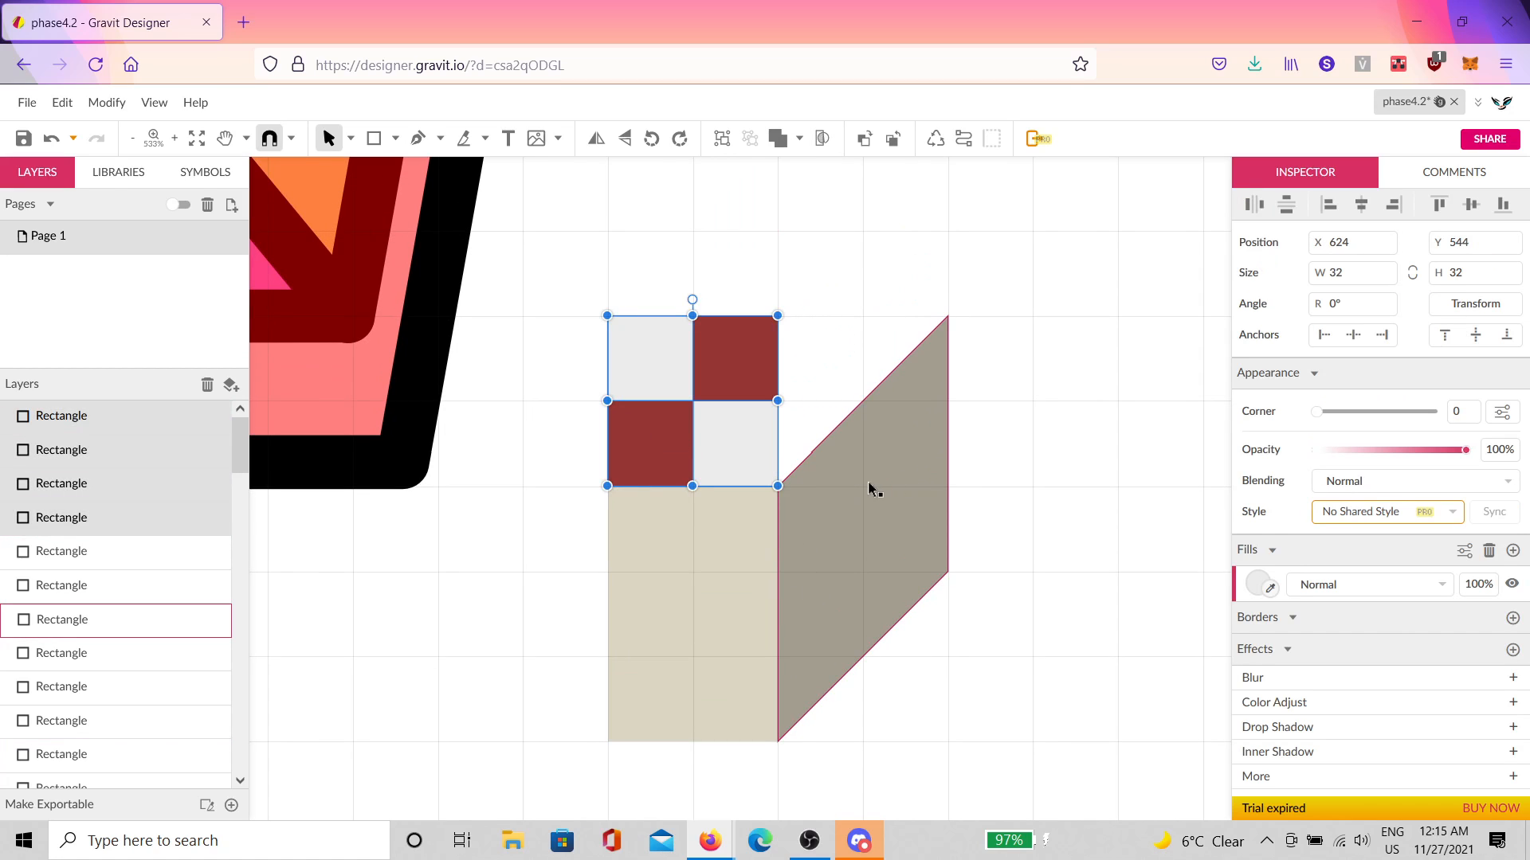
{"action": "left_click_drag", "start_coordinate": [765, 375], "coordinate": [1011, 389]}
{"action": "scroll", "coordinate": [1006, 398], "scroll_direction": "down", "scroll_amount": 5}
{"action": "key", "text": "ctrl+d"}
{"action": "key", "text": "ctrl+d"}
{"action": "key", "text": "ctrl+d"}
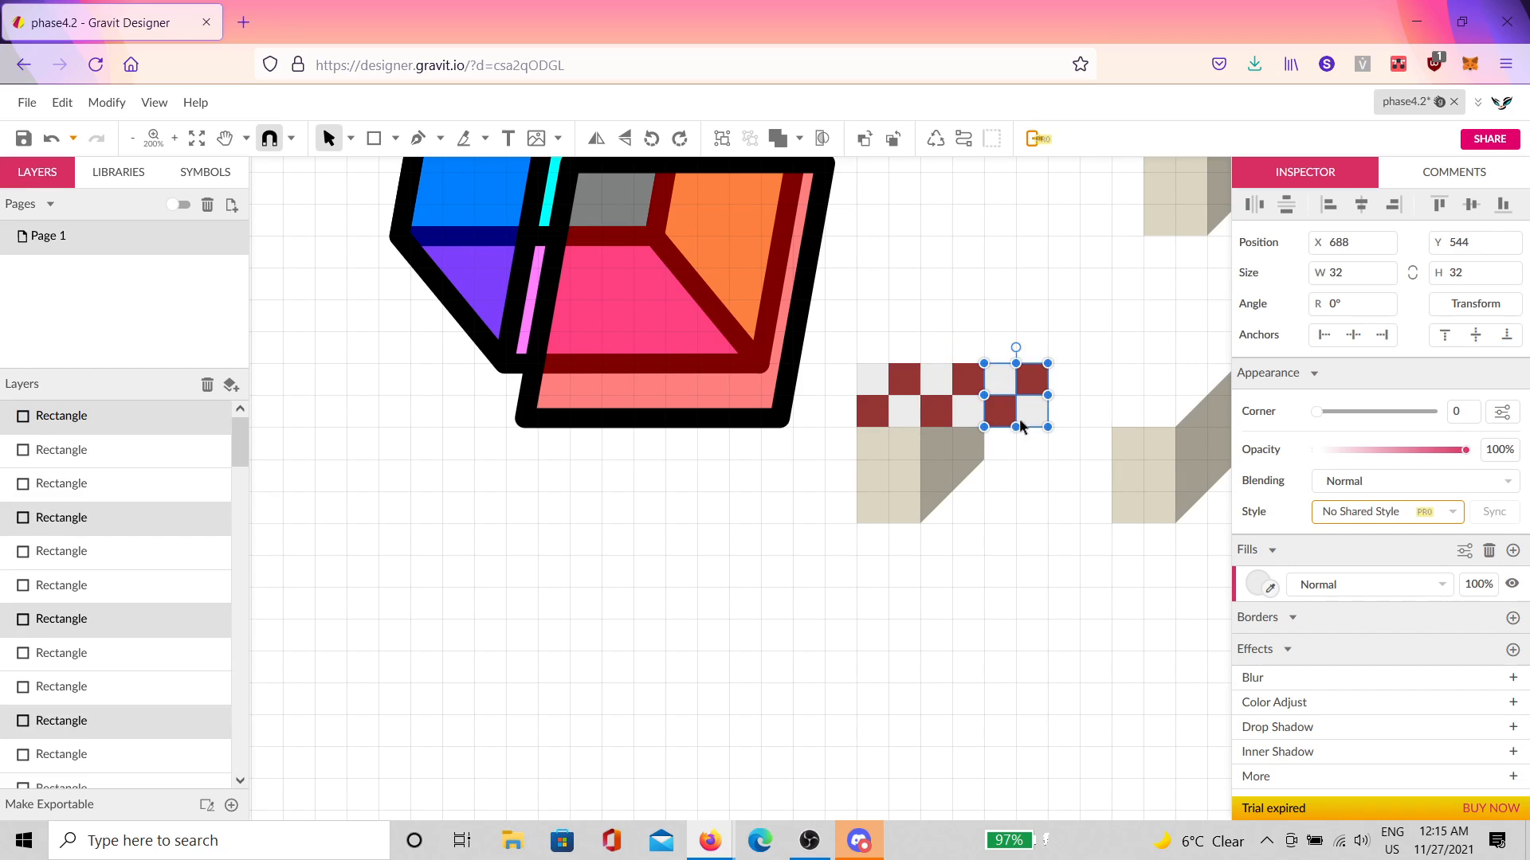
Step: Group the checker row without the grey leg side and duplicate the group in place
{"action": "left_click_drag", "start_coordinate": [1150, 568], "coordinate": [844, 664]}
{"action": "left_click", "coordinate": [860, 437]}
{"action": "left_click_drag", "start_coordinate": [900, 401], "coordinate": [546, 508]}
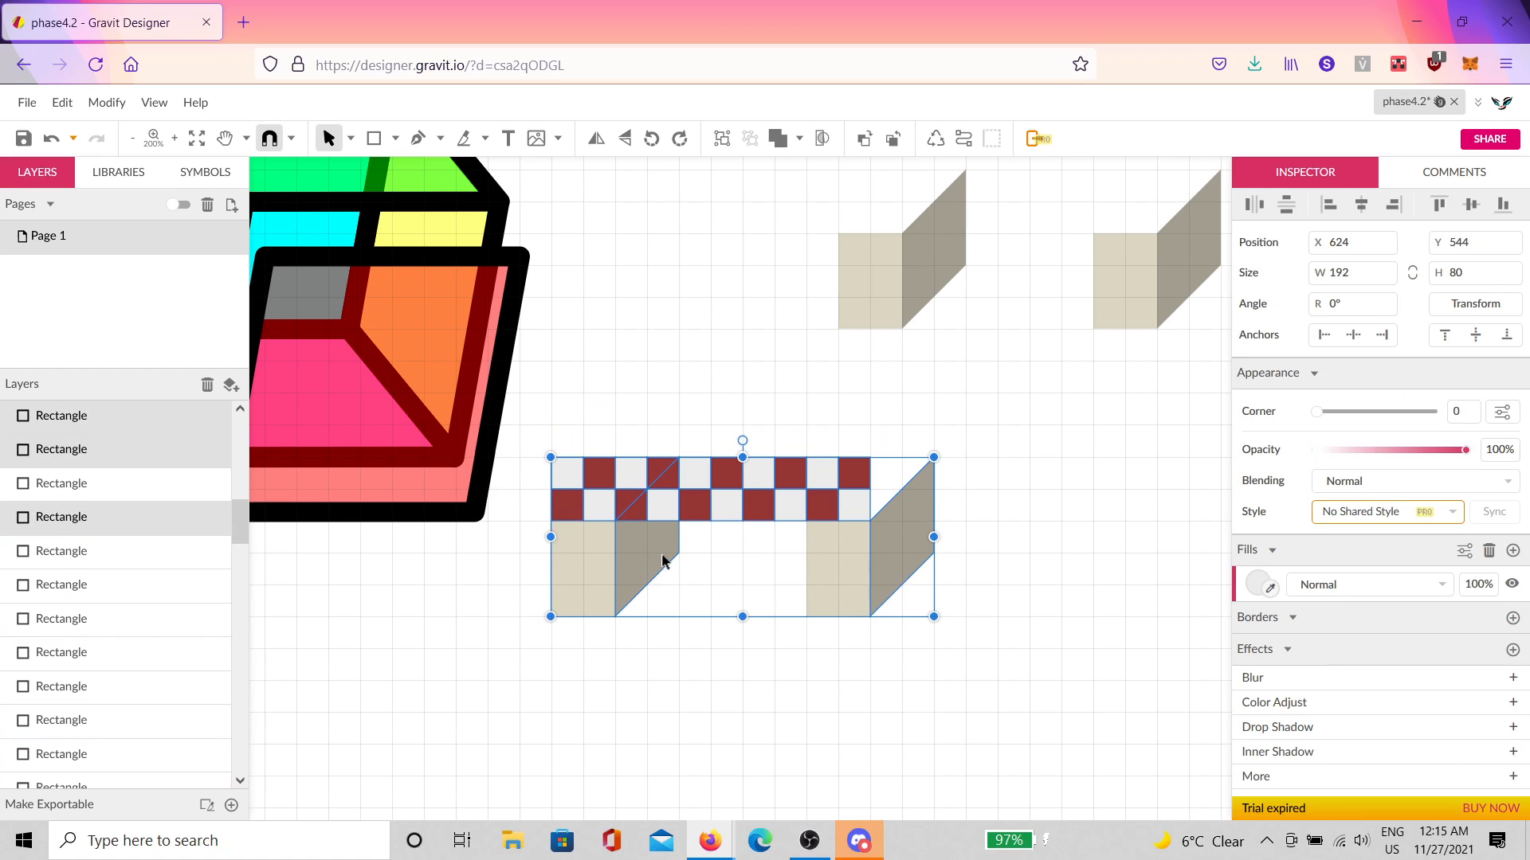
{"action": "left_click", "coordinate": [892, 538], "text": "shift"}
{"action": "scroll", "coordinate": [632, 525], "scroll_direction": "up", "scroll_amount": 1}
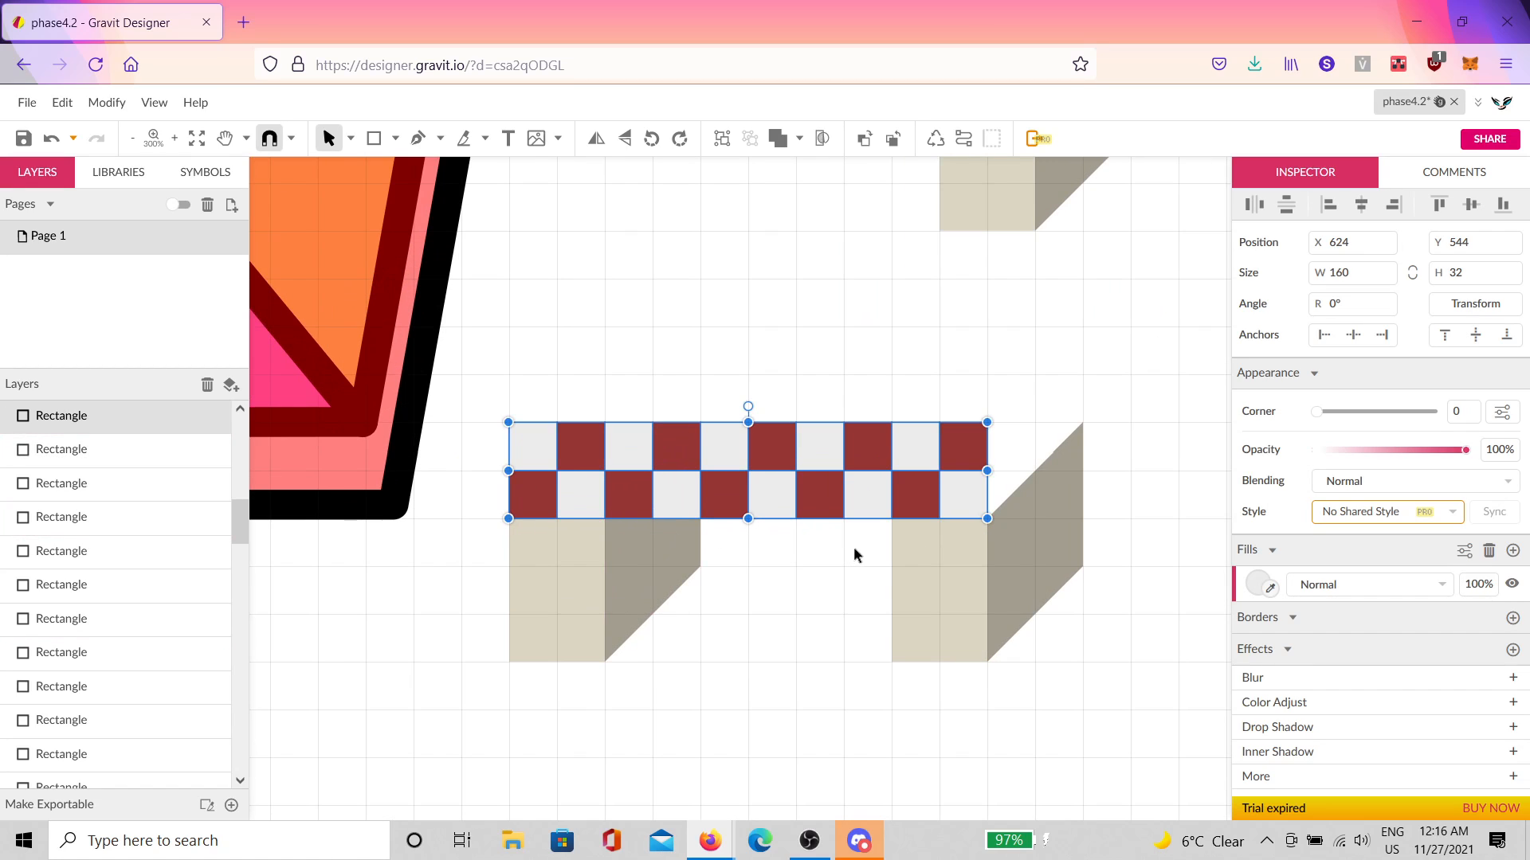
{"action": "key", "text": "ctrl+g"}
{"action": "scroll", "coordinate": [885, 524], "scroll_direction": "down", "scroll_amount": 2}
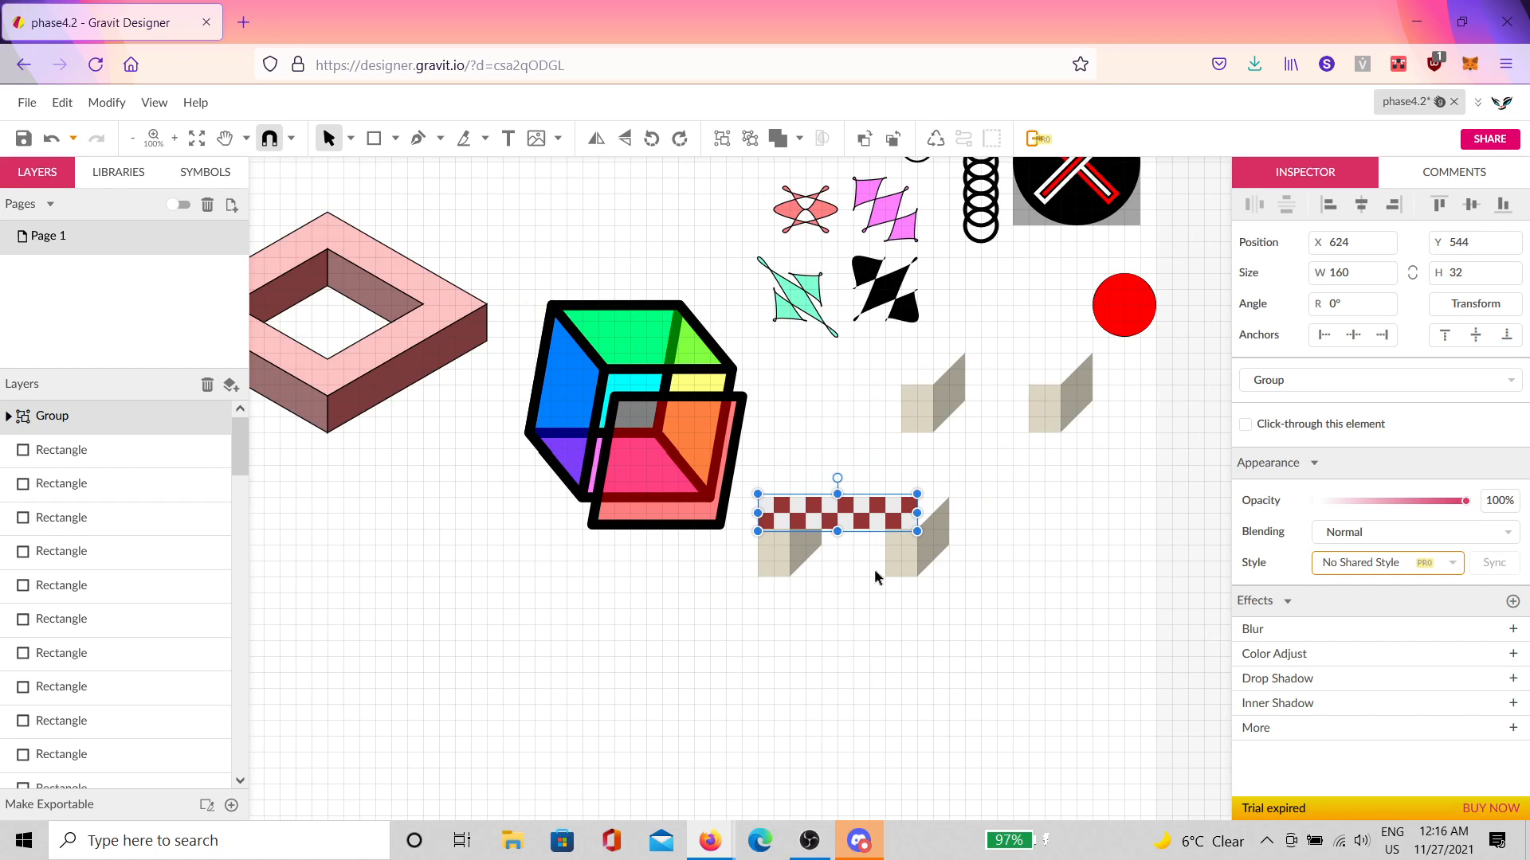
{"action": "scroll", "coordinate": [875, 575], "scroll_direction": "up", "scroll_amount": 1}
{"action": "key", "text": "ctrl+d"}
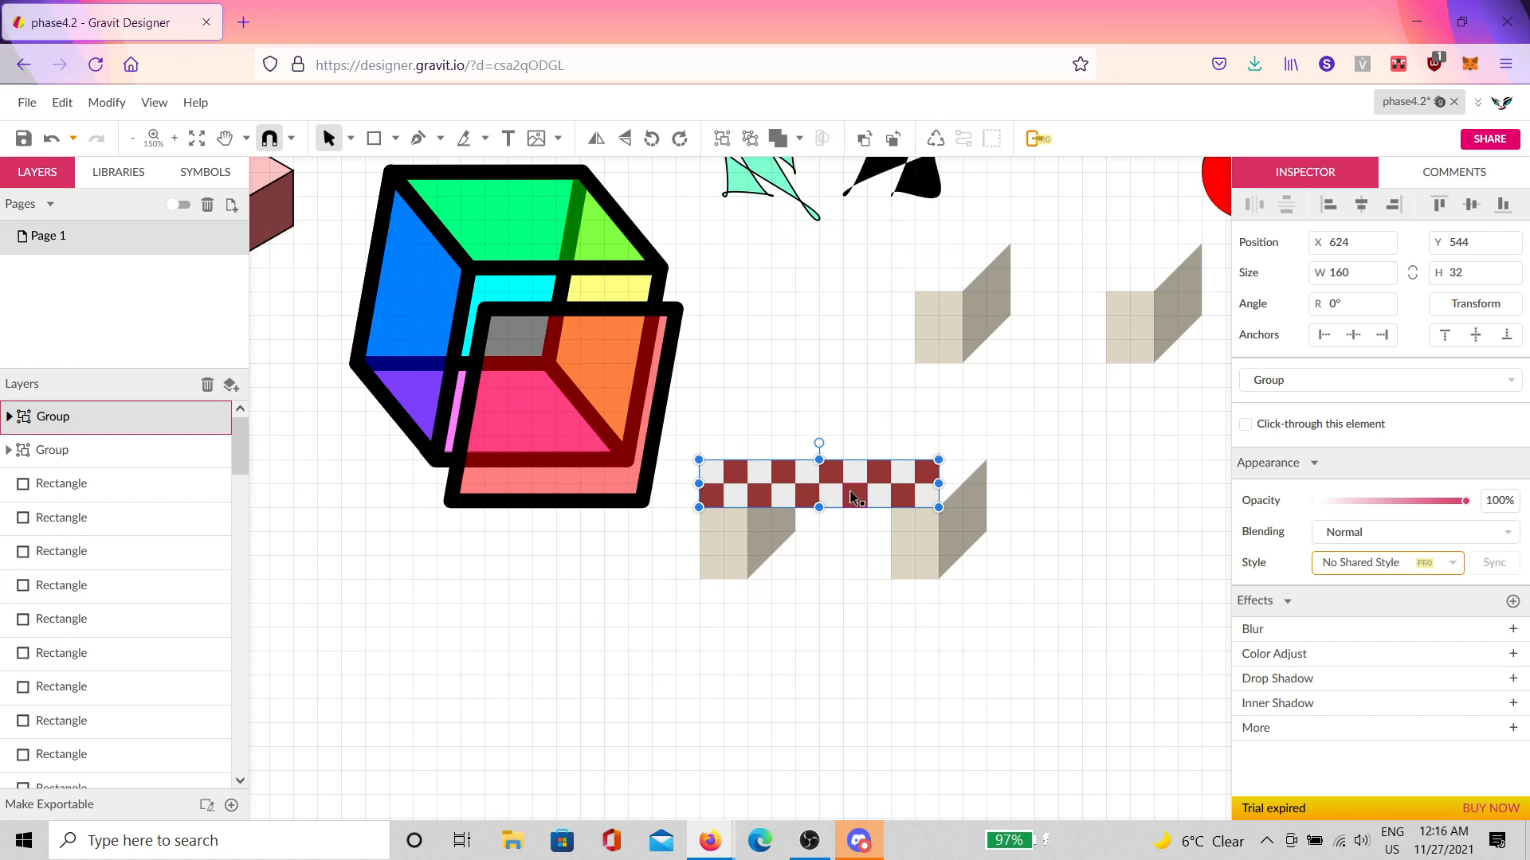
Step: Move the copied checker group to the right and line it up with the left group
{"action": "left_click_drag", "start_coordinate": [824, 486], "coordinate": [1000, 468]}
{"action": "scroll", "coordinate": [1078, 501], "scroll_direction": "up", "scroll_amount": 5}
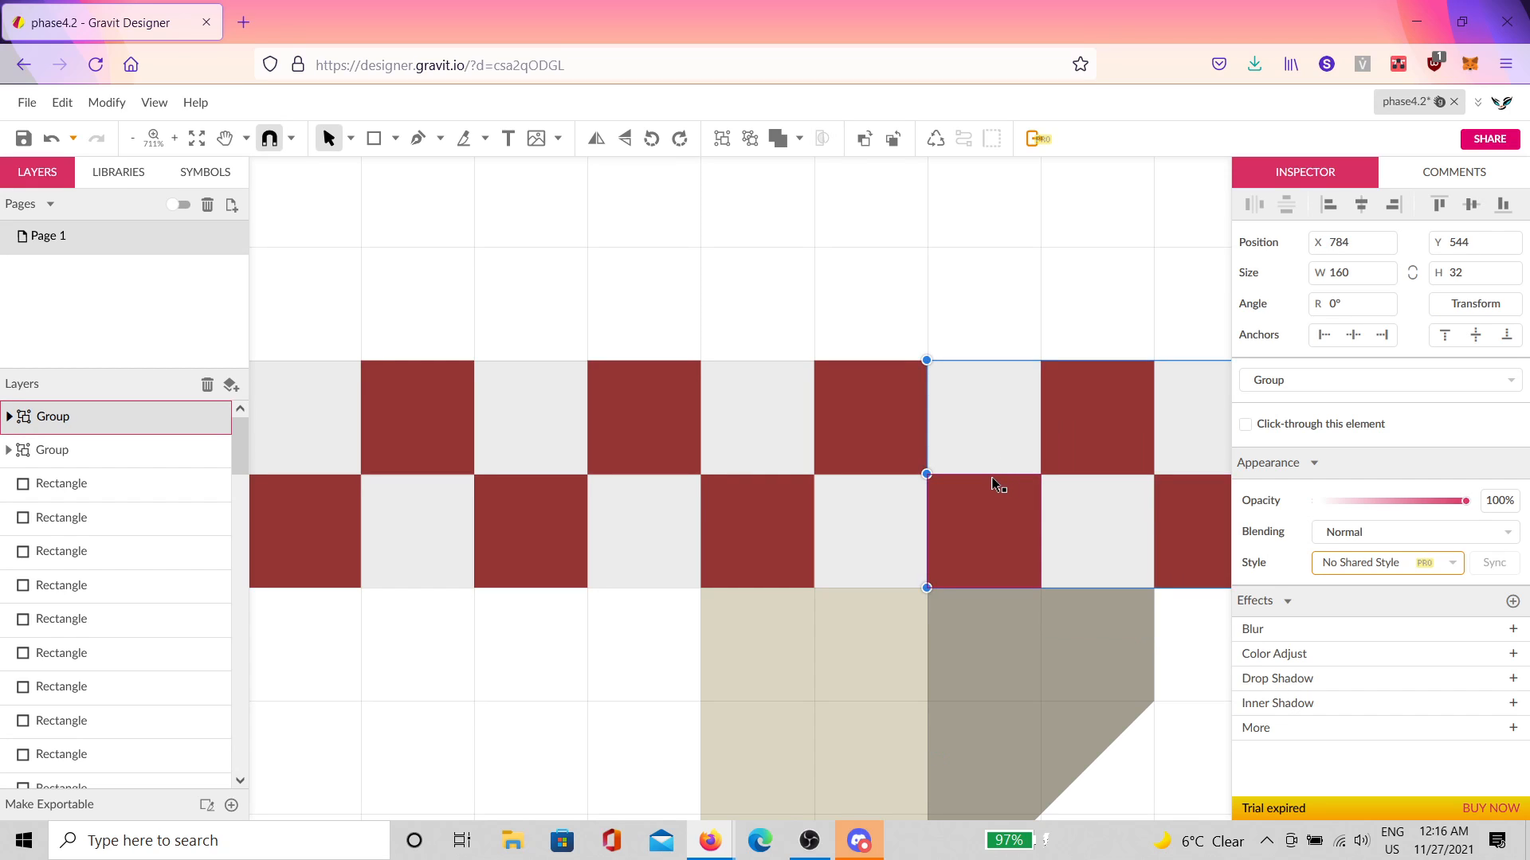
{"action": "scroll", "coordinate": [988, 488], "scroll_direction": "down", "scroll_amount": 6}
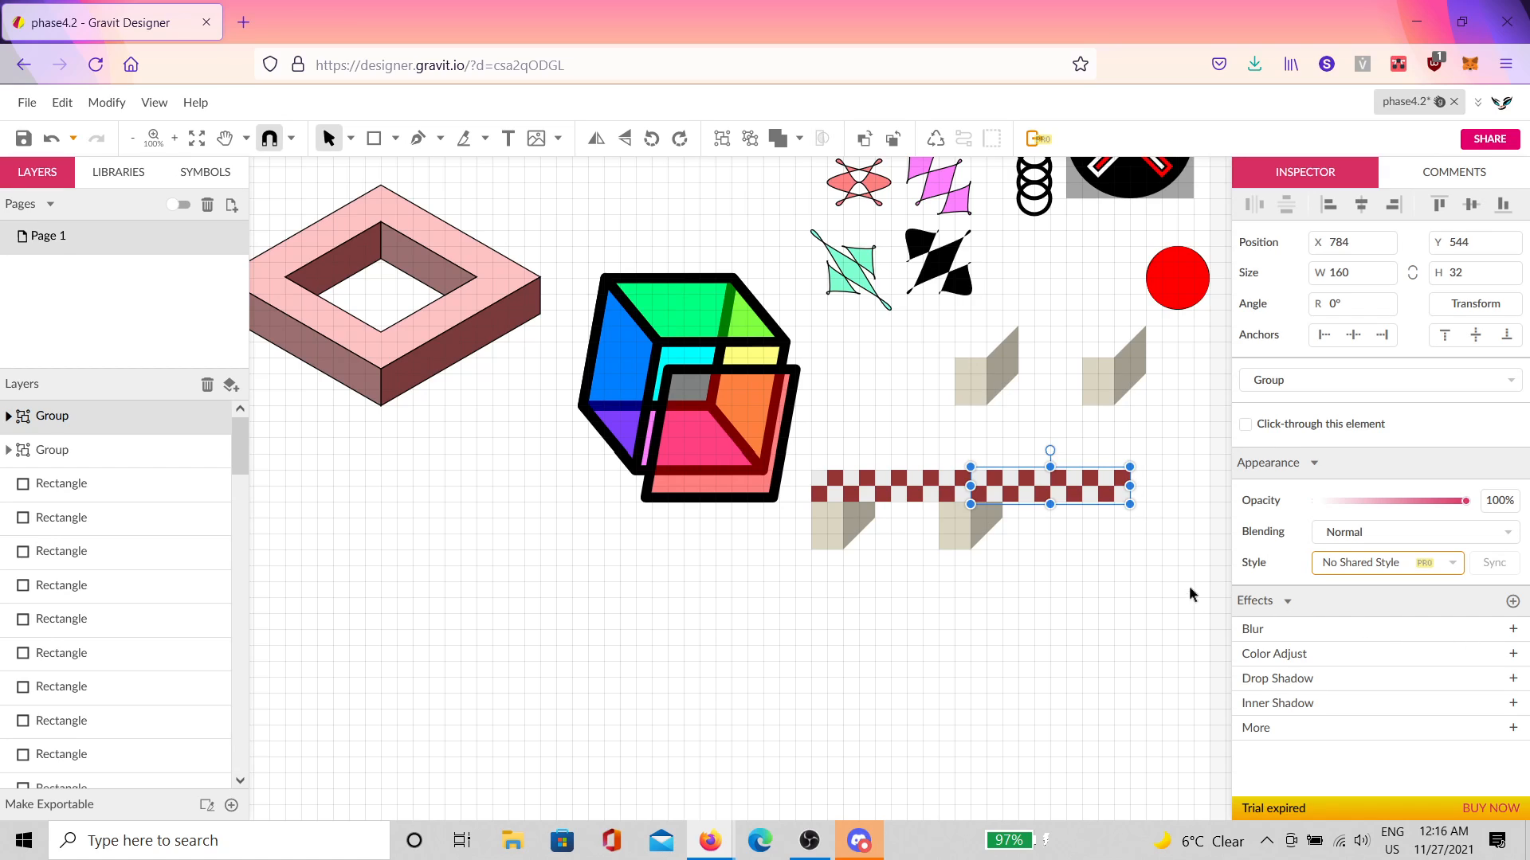
{"action": "left_click", "coordinate": [1167, 572]}
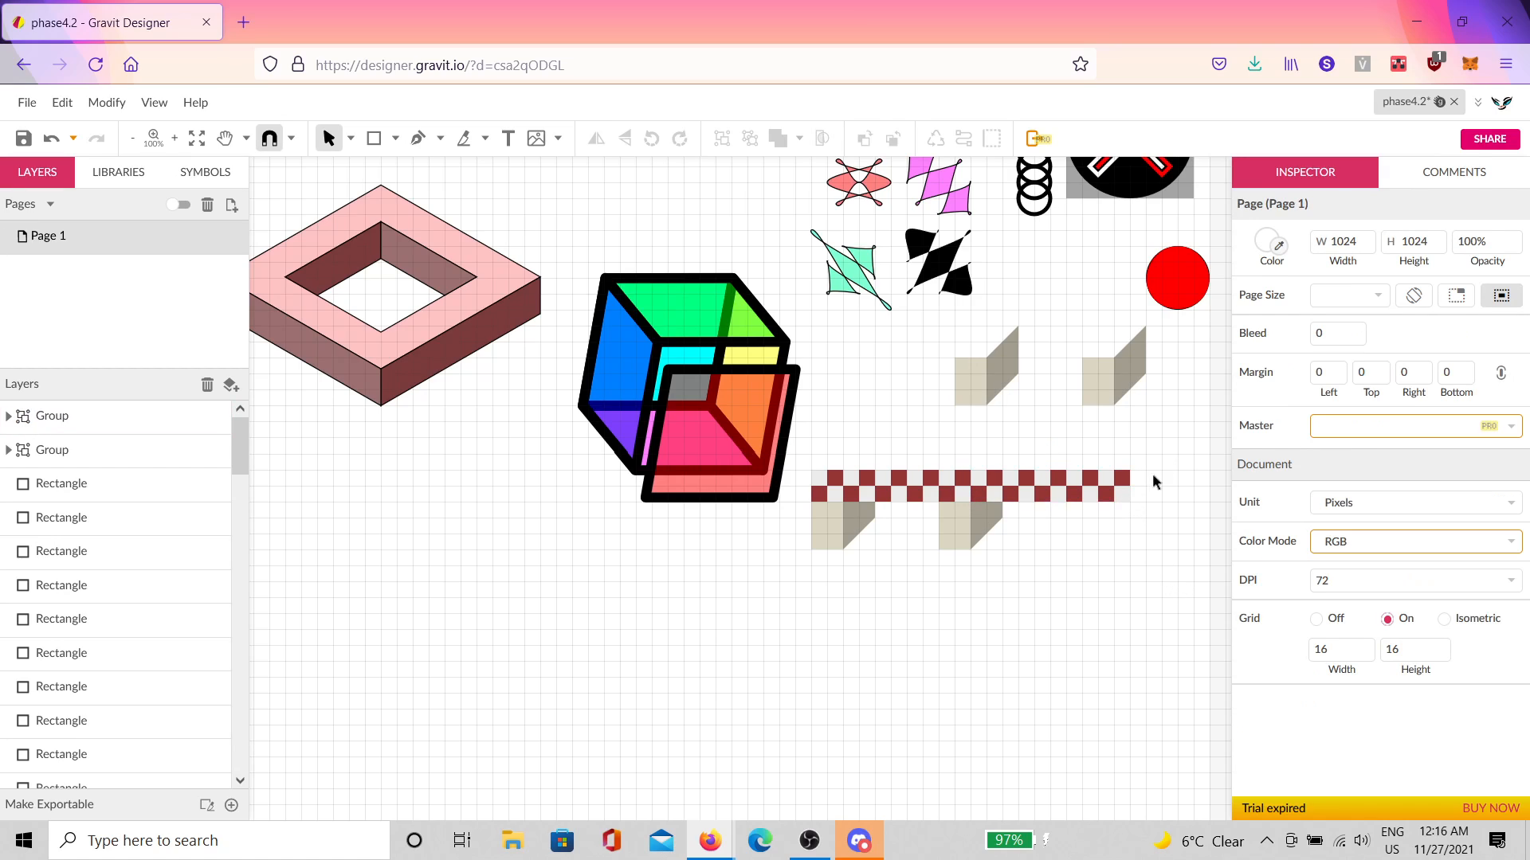
{"action": "left_click", "coordinate": [1125, 486]}
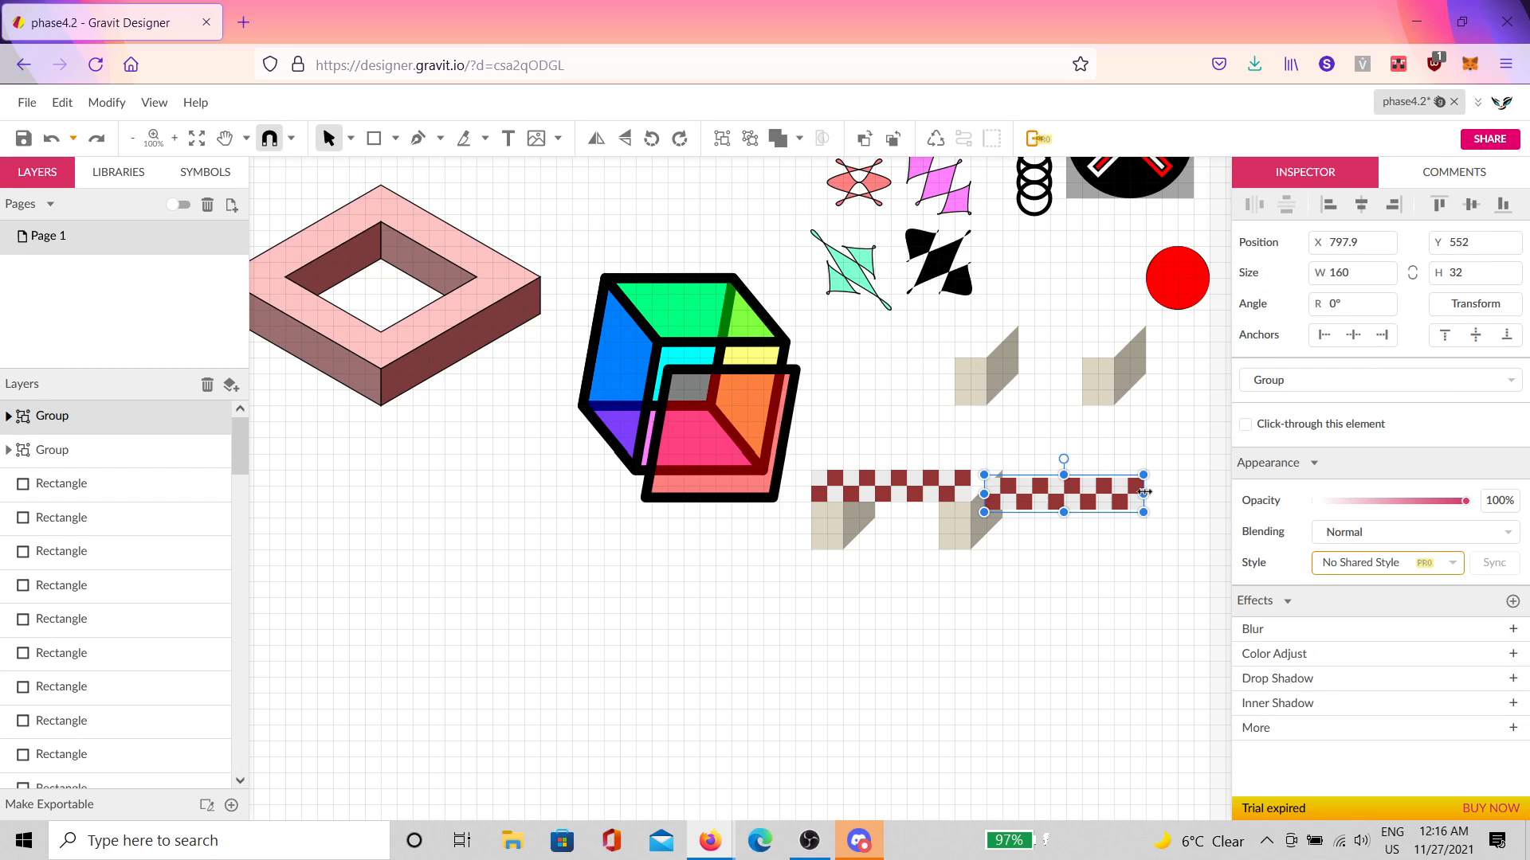
{"action": "scroll", "coordinate": [1039, 484], "scroll_direction": "up", "scroll_amount": 3}
{"action": "left_click_drag", "start_coordinate": [894, 446], "coordinate": [840, 385]}
{"action": "scroll", "coordinate": [867, 426], "scroll_direction": "up", "scroll_amount": 4}
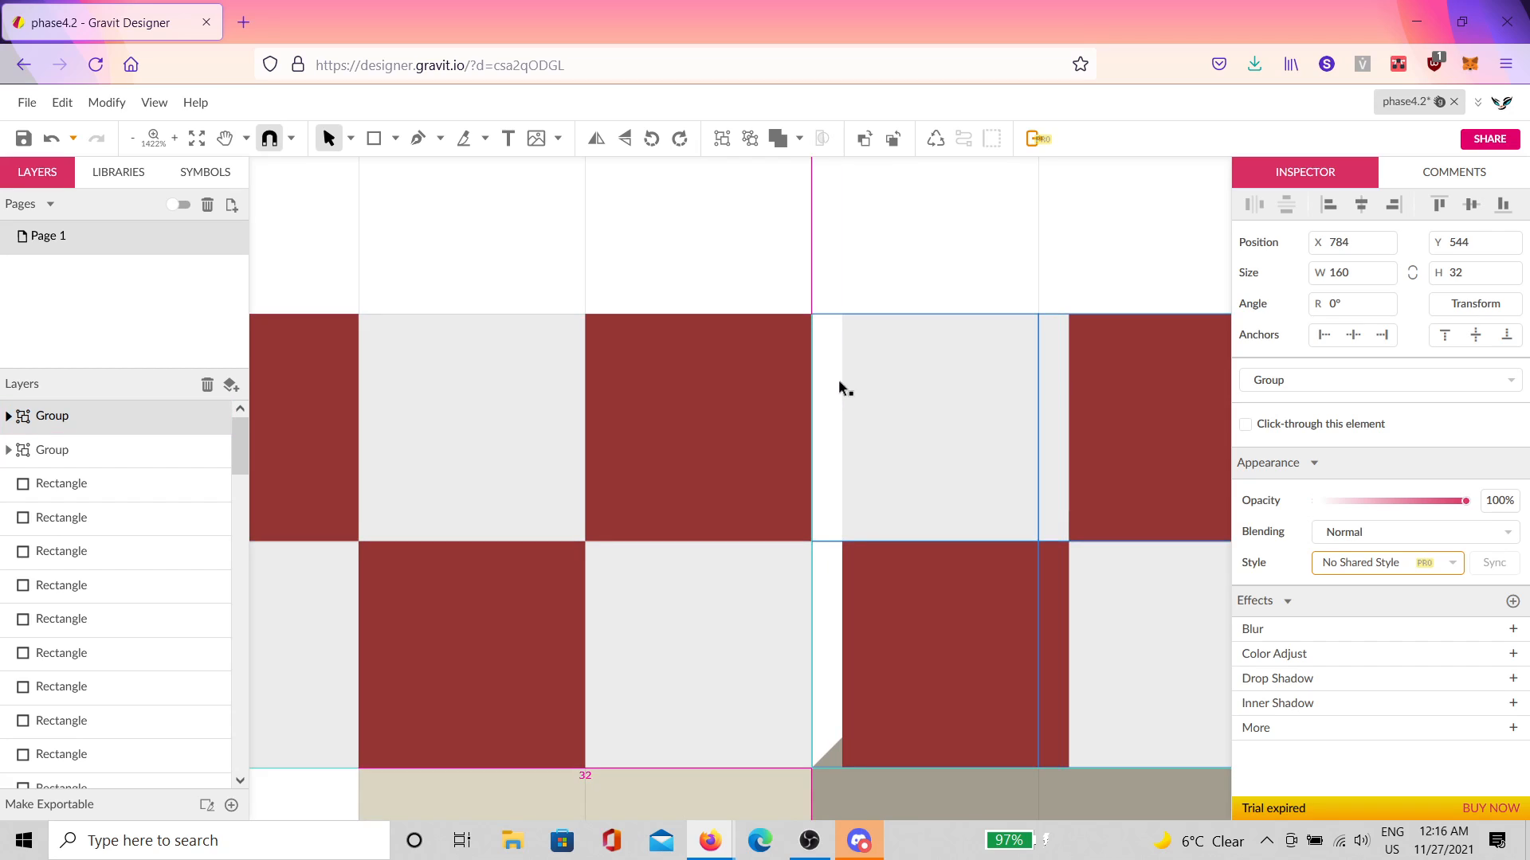
{"action": "scroll", "coordinate": [864, 417], "scroll_direction": "down", "scroll_amount": 5}
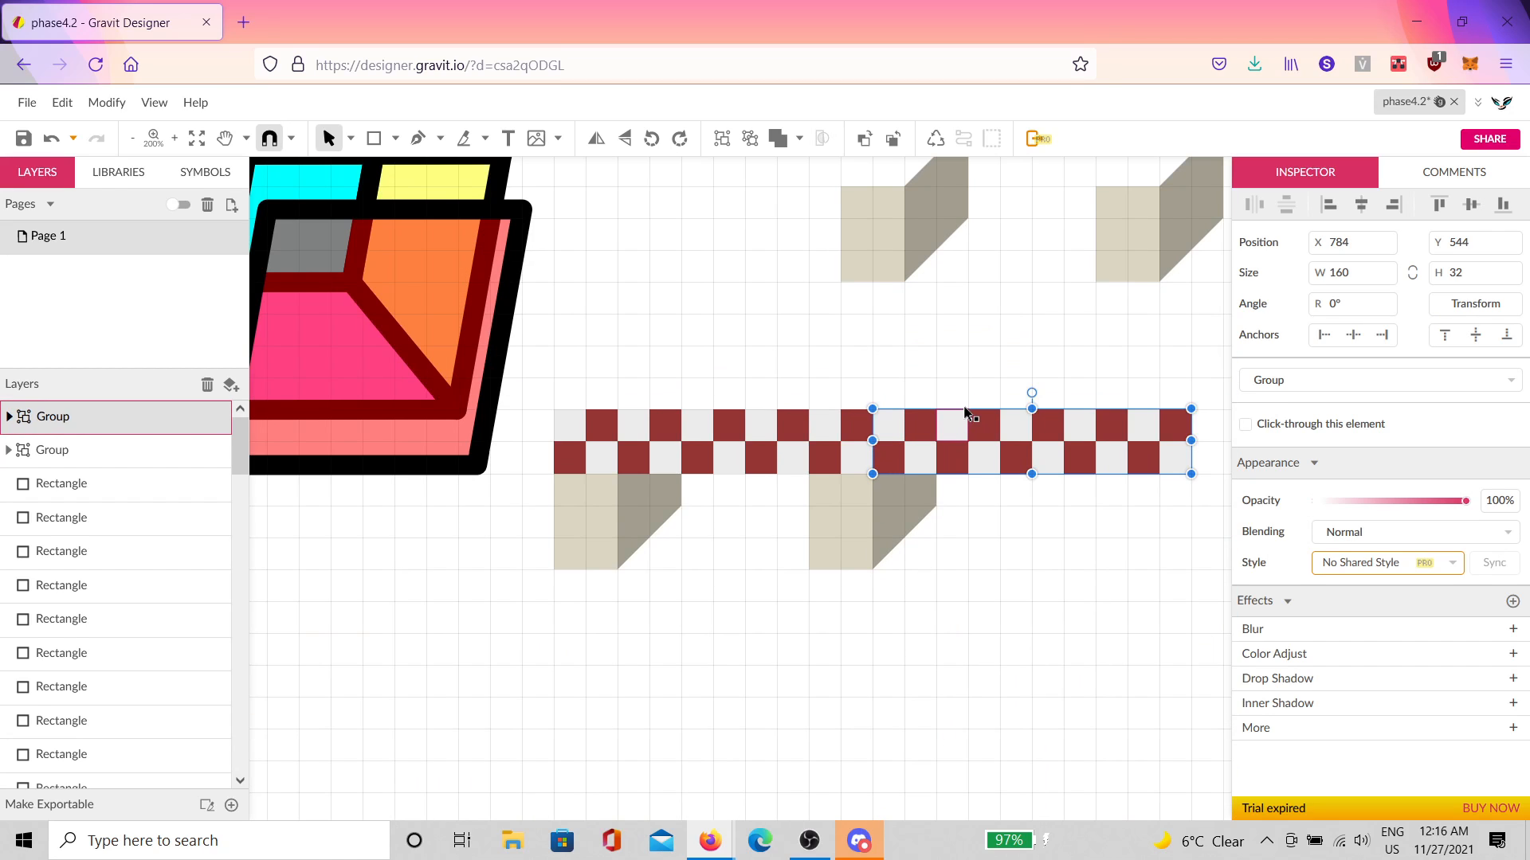
Step: Extend the checker strip further right and pick out the squares at its end
{"action": "left_click", "coordinate": [964, 411]}
{"action": "left_click", "coordinate": [1004, 532]}
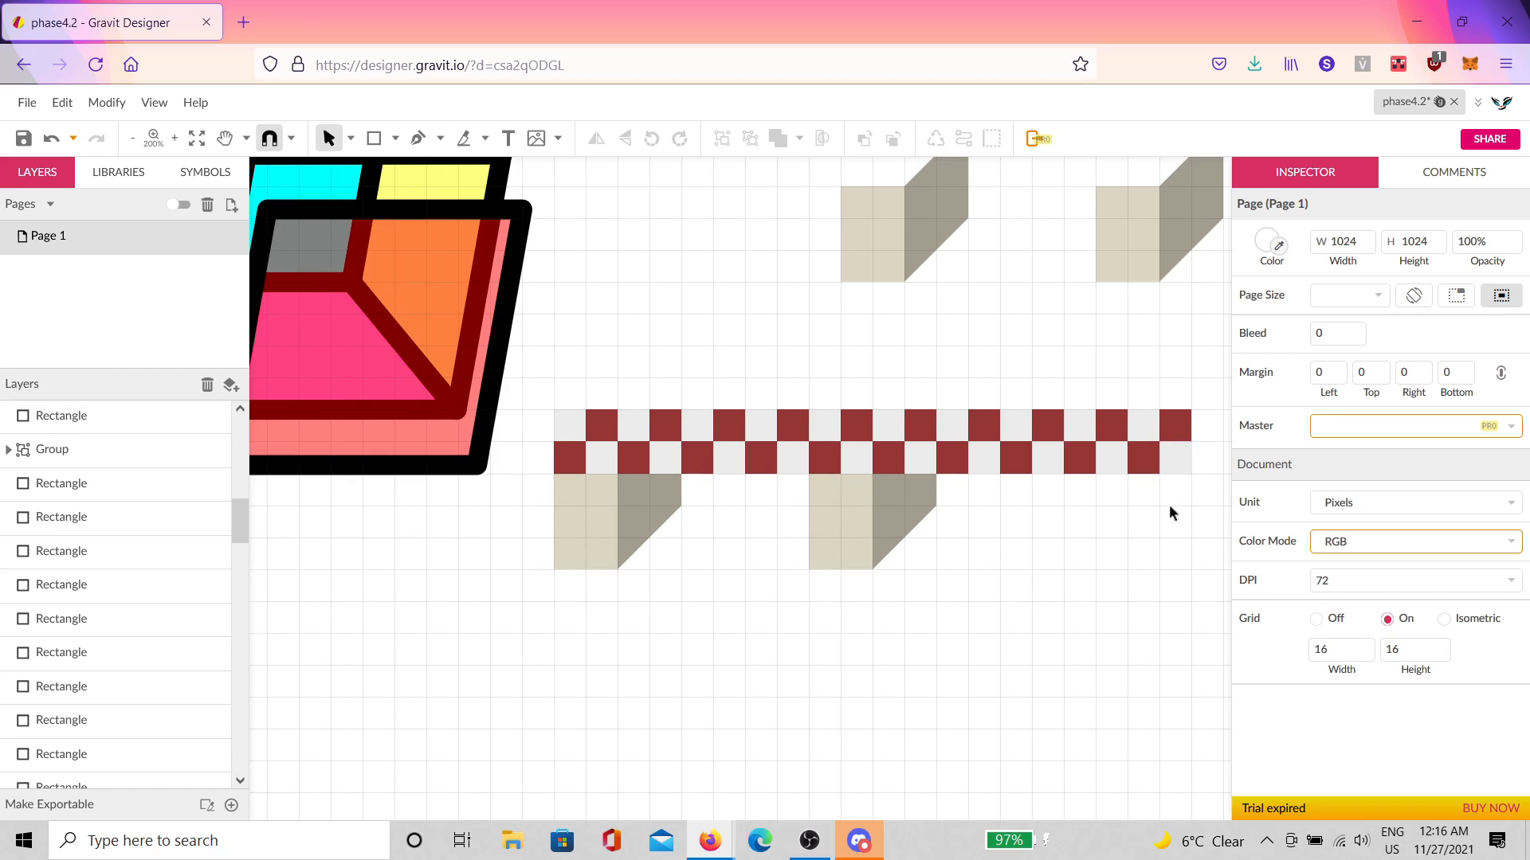
{"action": "left_click_drag", "start_coordinate": [1169, 513], "coordinate": [825, 561]}
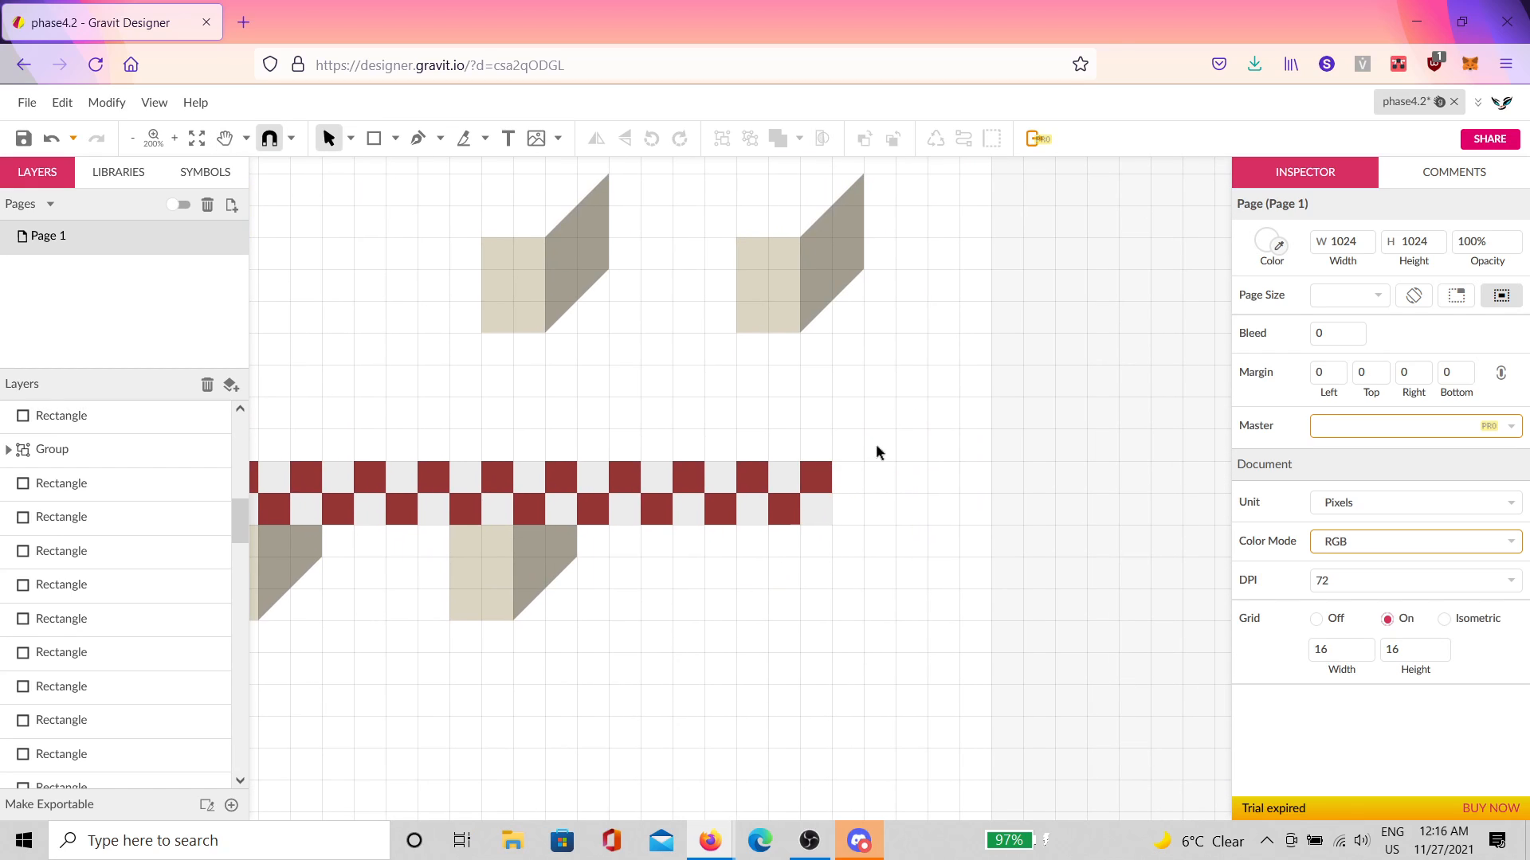
{"action": "left_click_drag", "start_coordinate": [877, 445], "coordinate": [839, 478]}
{"action": "left_click_drag", "start_coordinate": [843, 479], "coordinate": [844, 479]}
{"action": "left_click", "coordinate": [714, 553]}
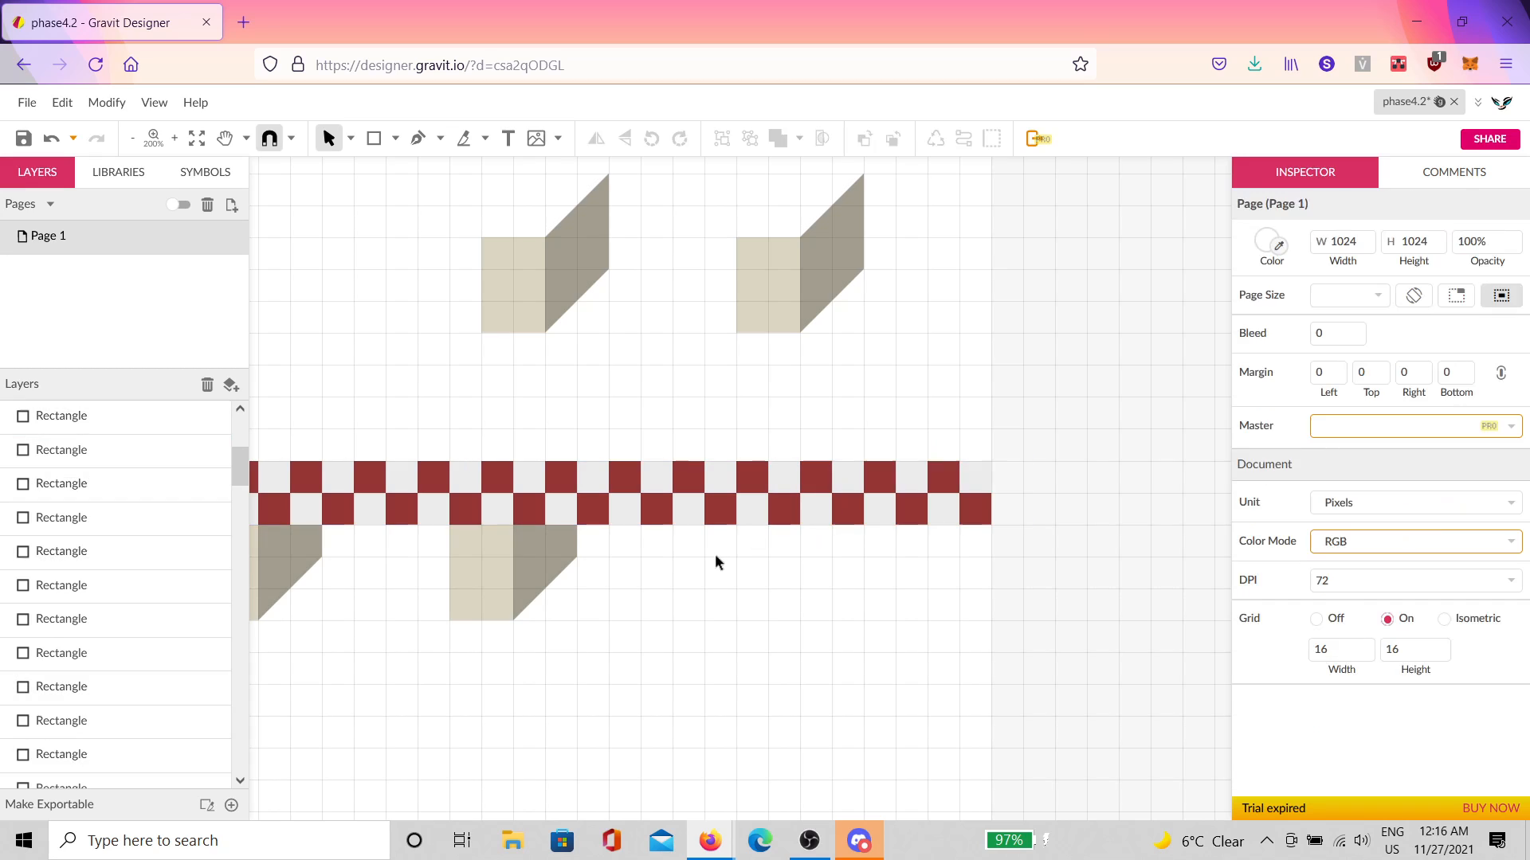
{"action": "left_click", "coordinate": [534, 492]}
{"action": "left_click", "coordinate": [532, 510], "text": "shift"}
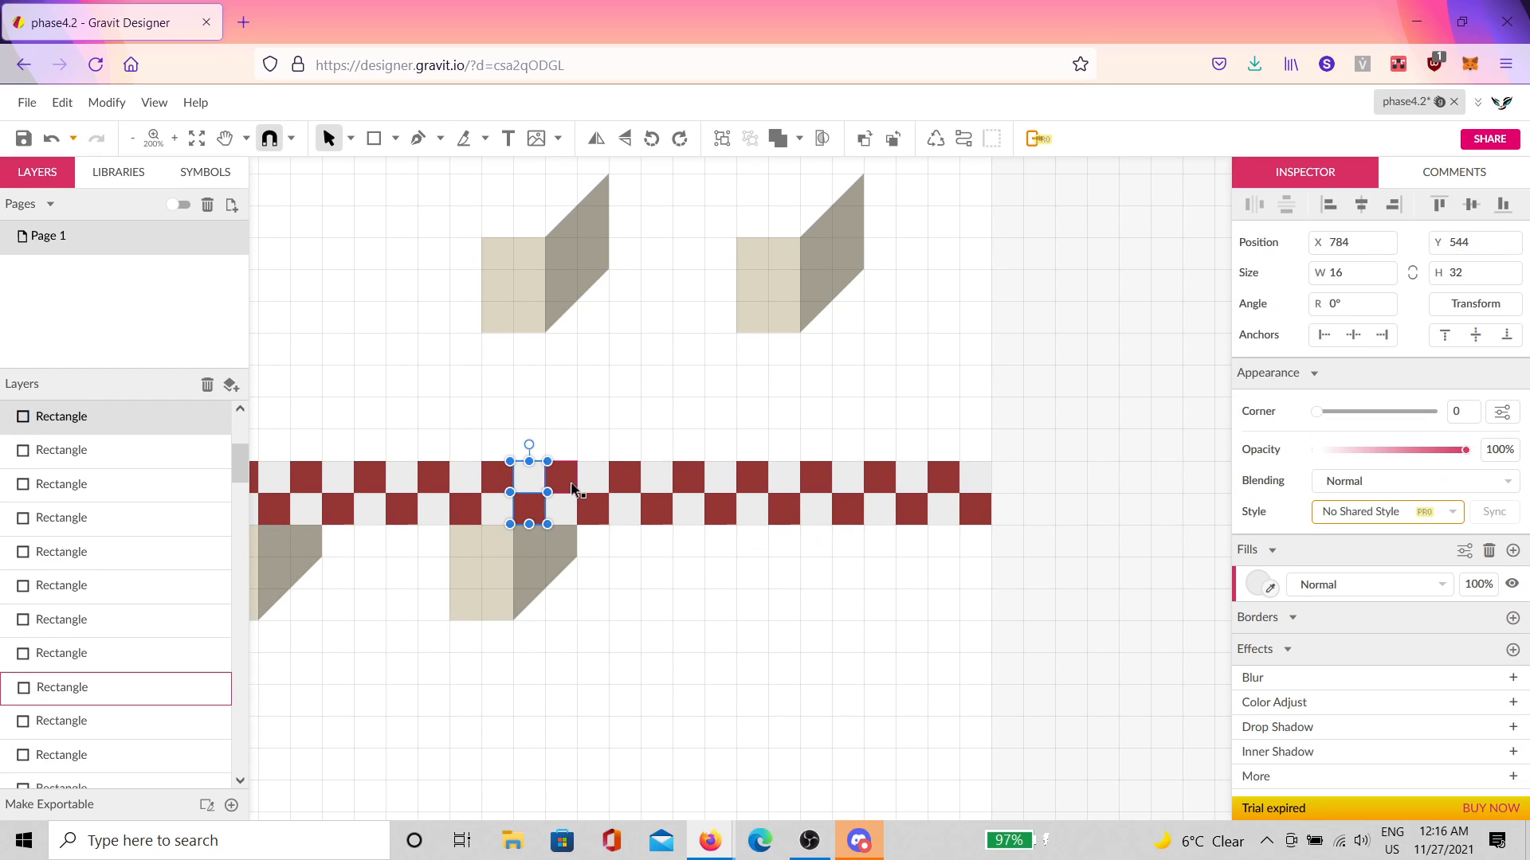
{"action": "left_click", "coordinate": [564, 505], "text": "shift"}
{"action": "left_click", "coordinate": [598, 479], "text": "shift"}
{"action": "left_click", "coordinate": [597, 508], "text": "shift"}
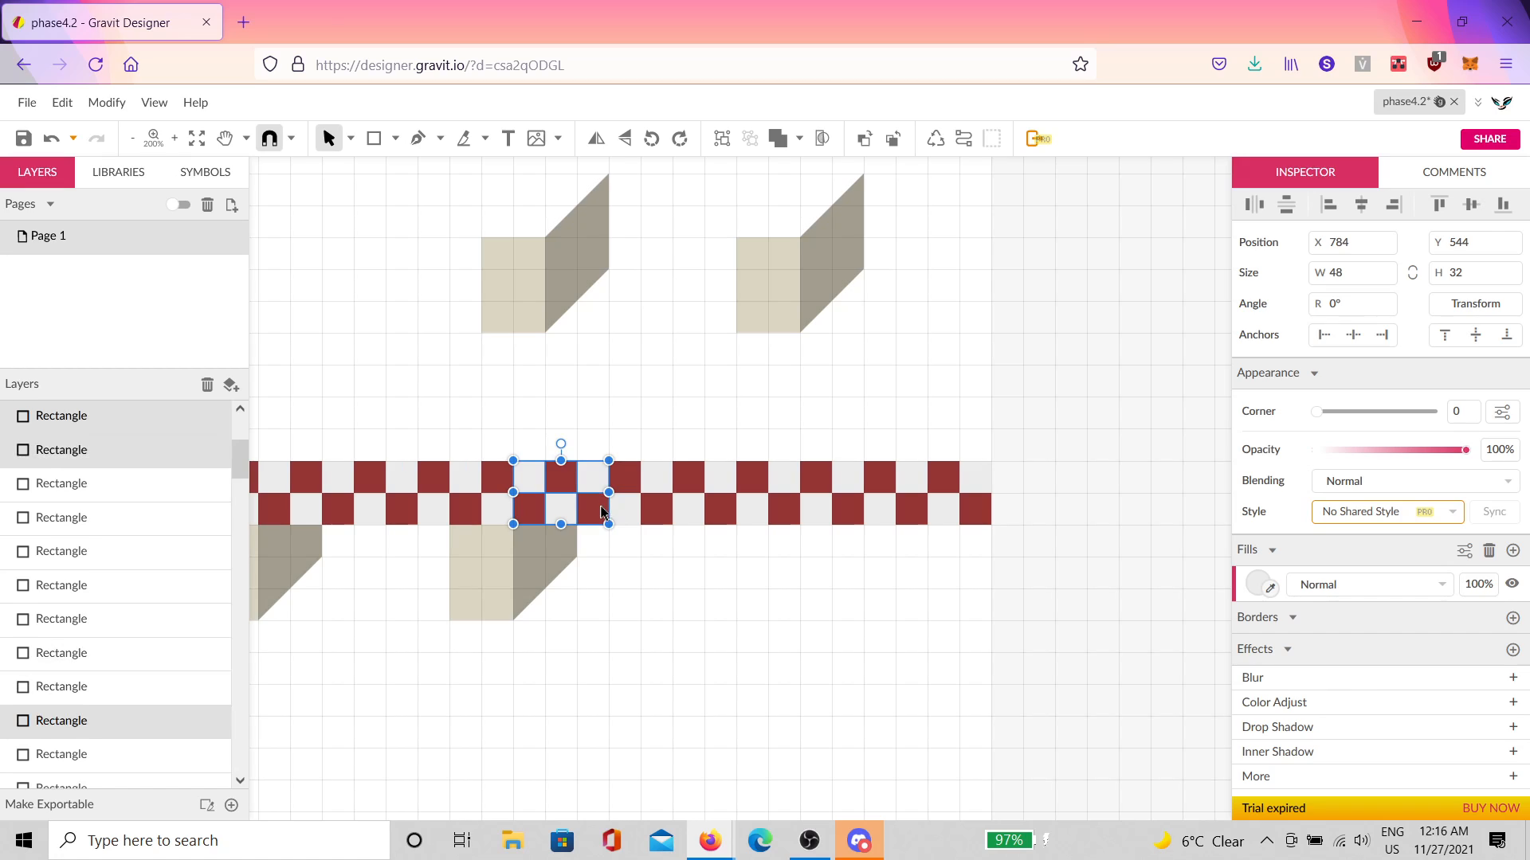
Step: Group the right-hand checker section and skew it -45° vertically
{"action": "left_click_drag", "start_coordinate": [626, 436], "coordinate": [984, 551]}
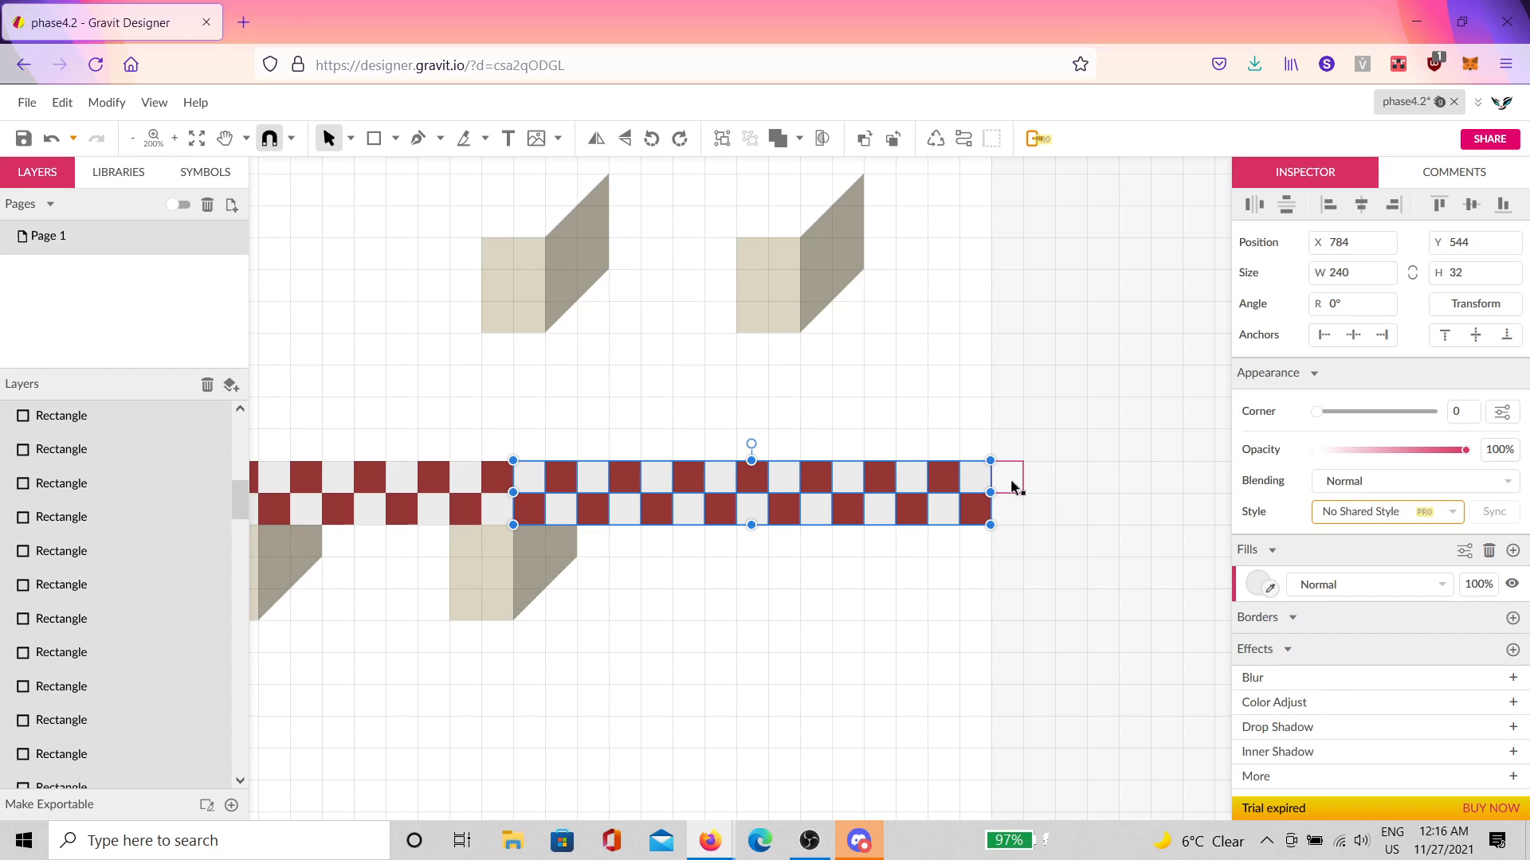
{"action": "key", "text": "ctrl+g"}
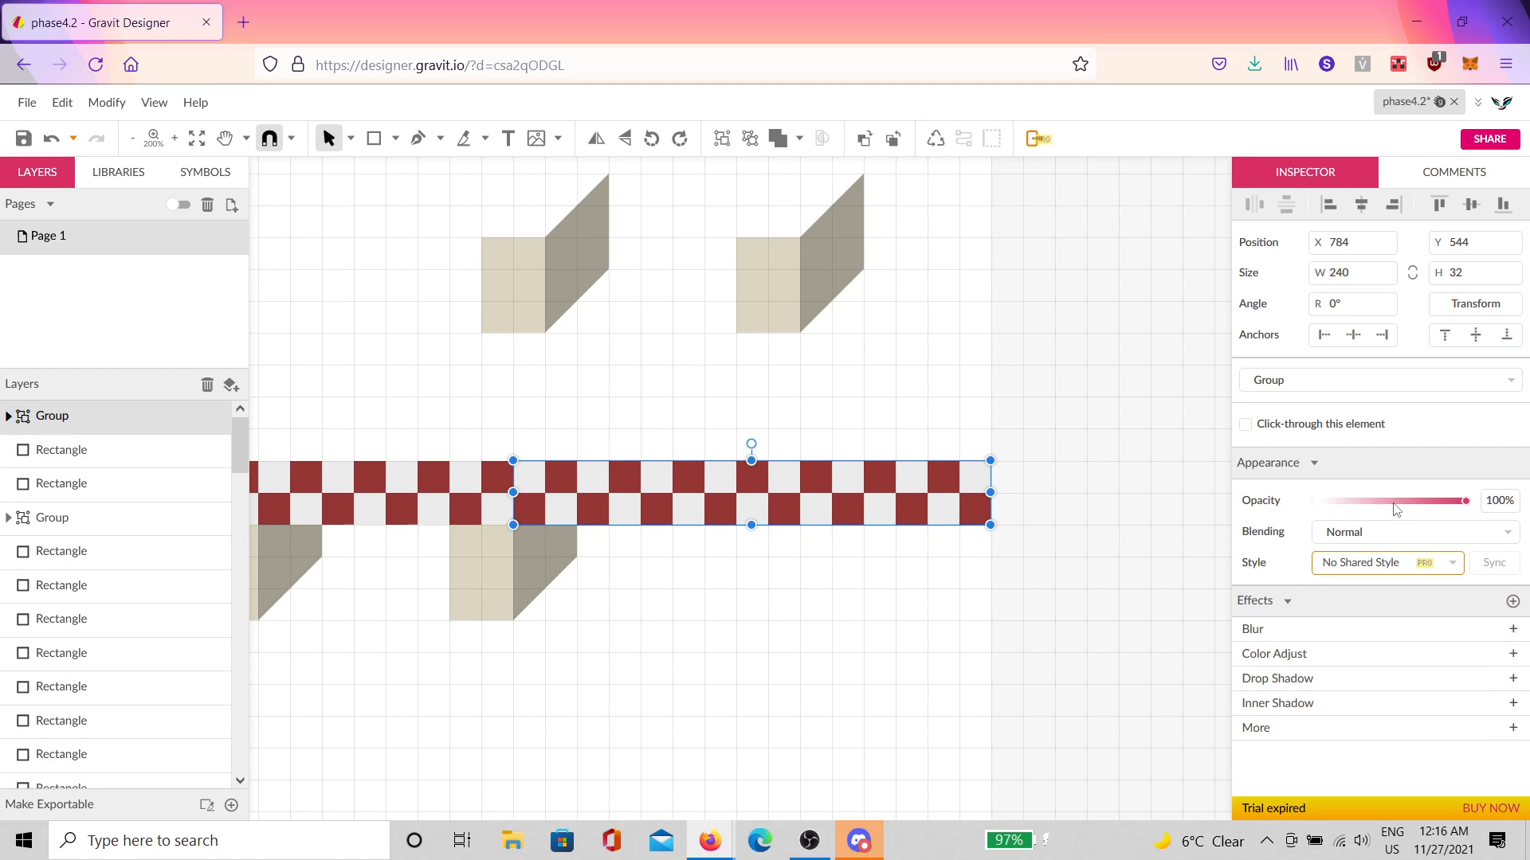
{"action": "left_click", "coordinate": [1464, 315]}
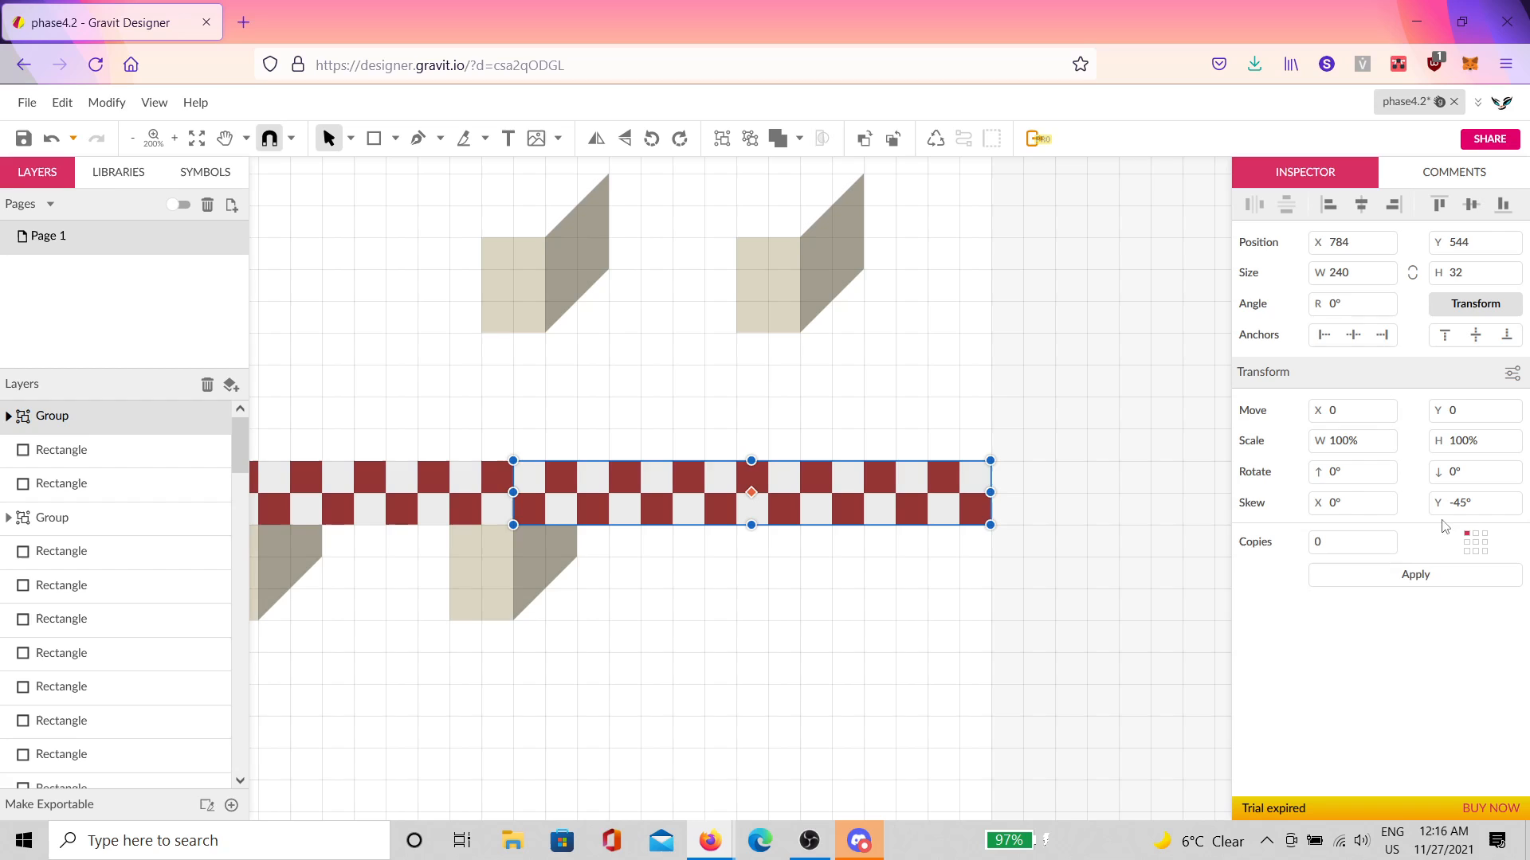
{"action": "left_click", "coordinate": [1390, 580]}
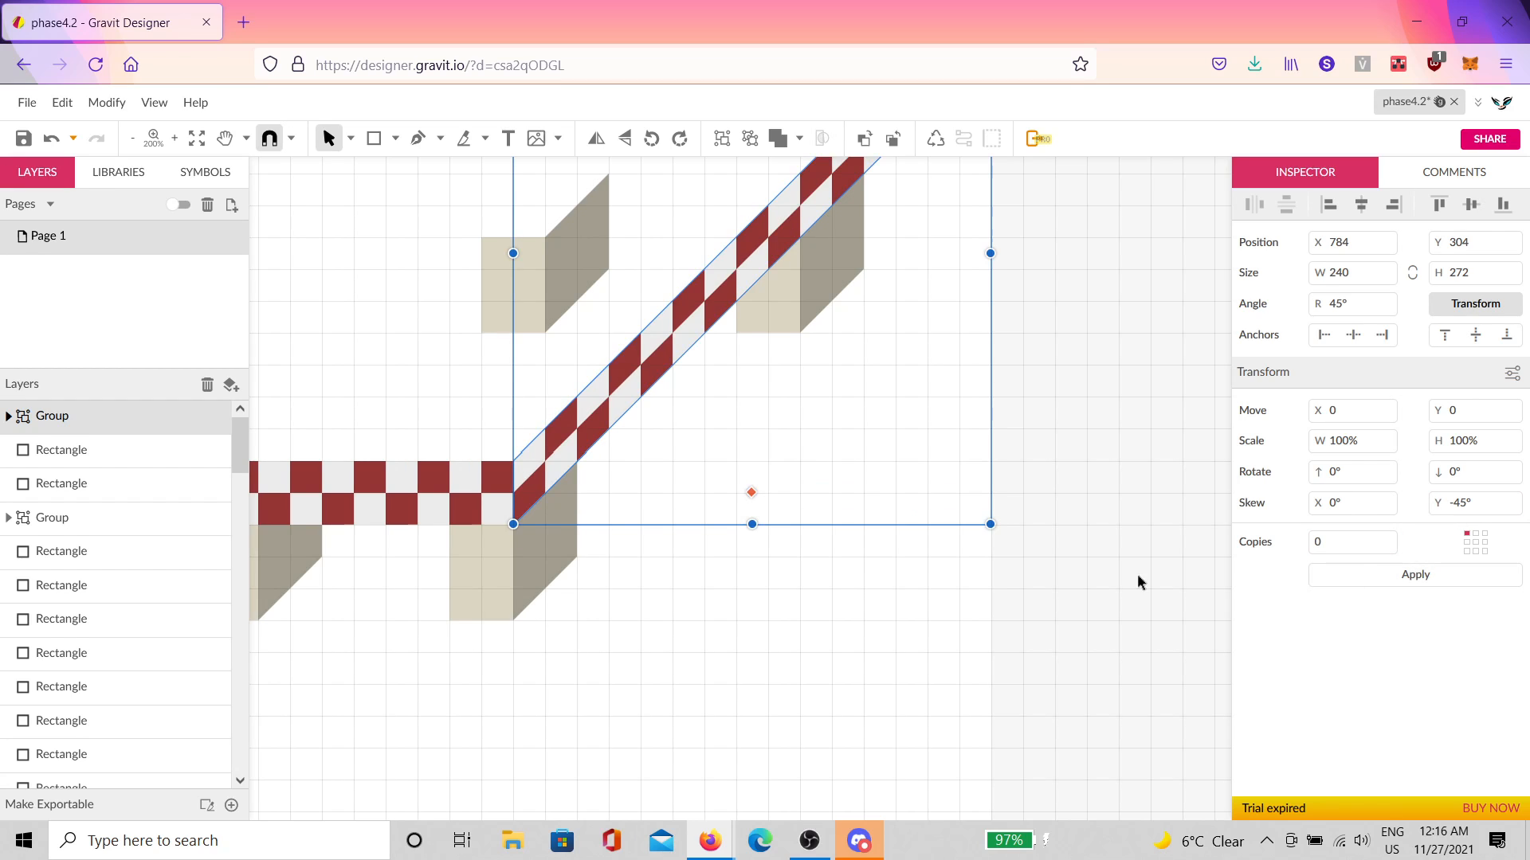
{"action": "scroll", "coordinate": [816, 509], "scroll_direction": "up", "scroll_amount": 3}
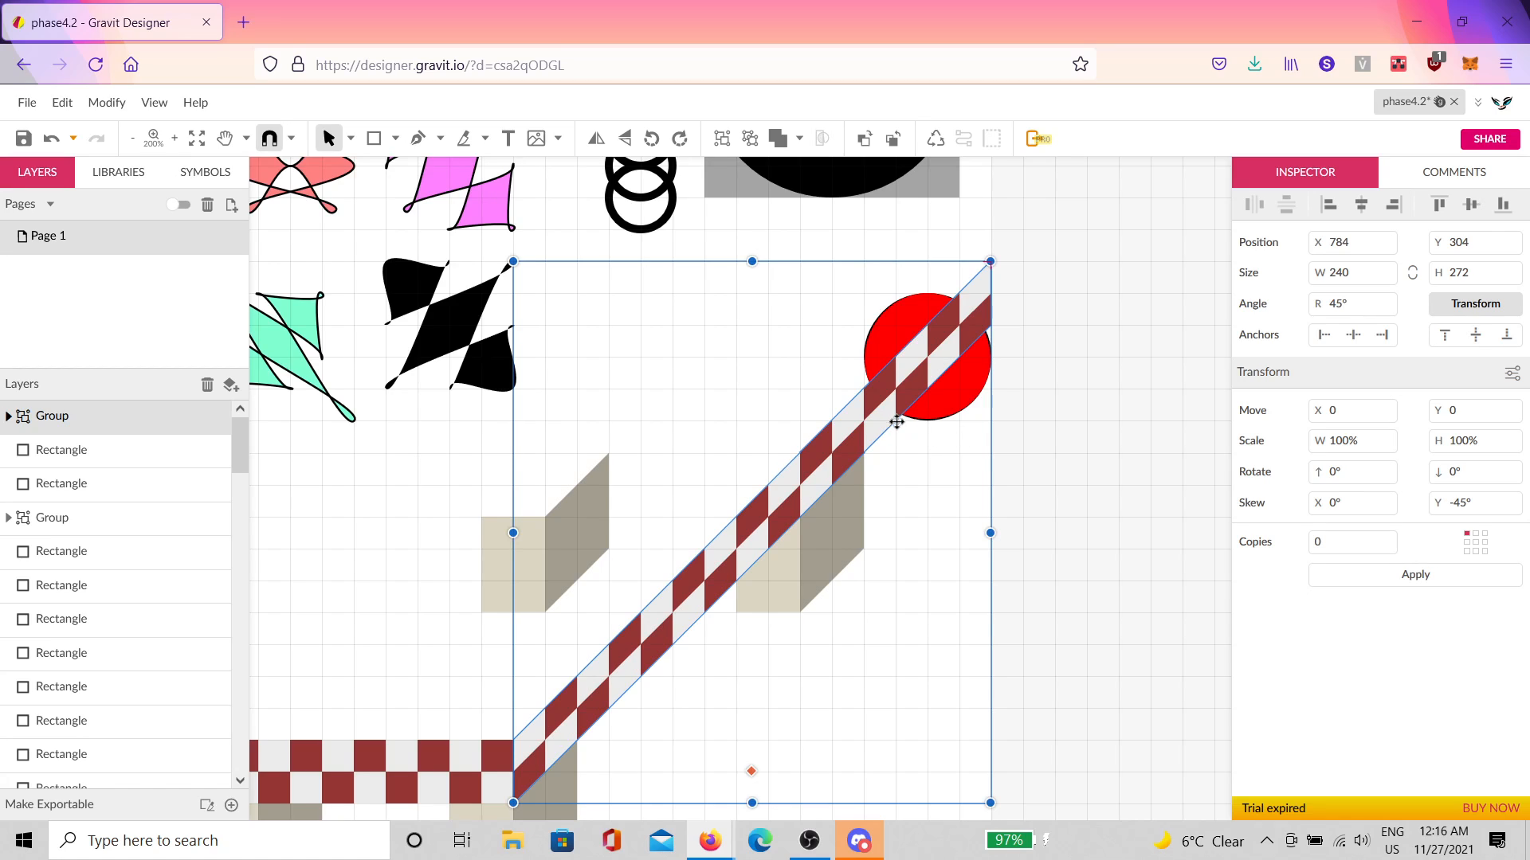
Step: Delete each skewed strip cell lying over the red circle, starting with the white and red cells nearby
{"action": "left_click", "coordinate": [896, 423]}
{"action": "double_click", "coordinate": [816, 475]}
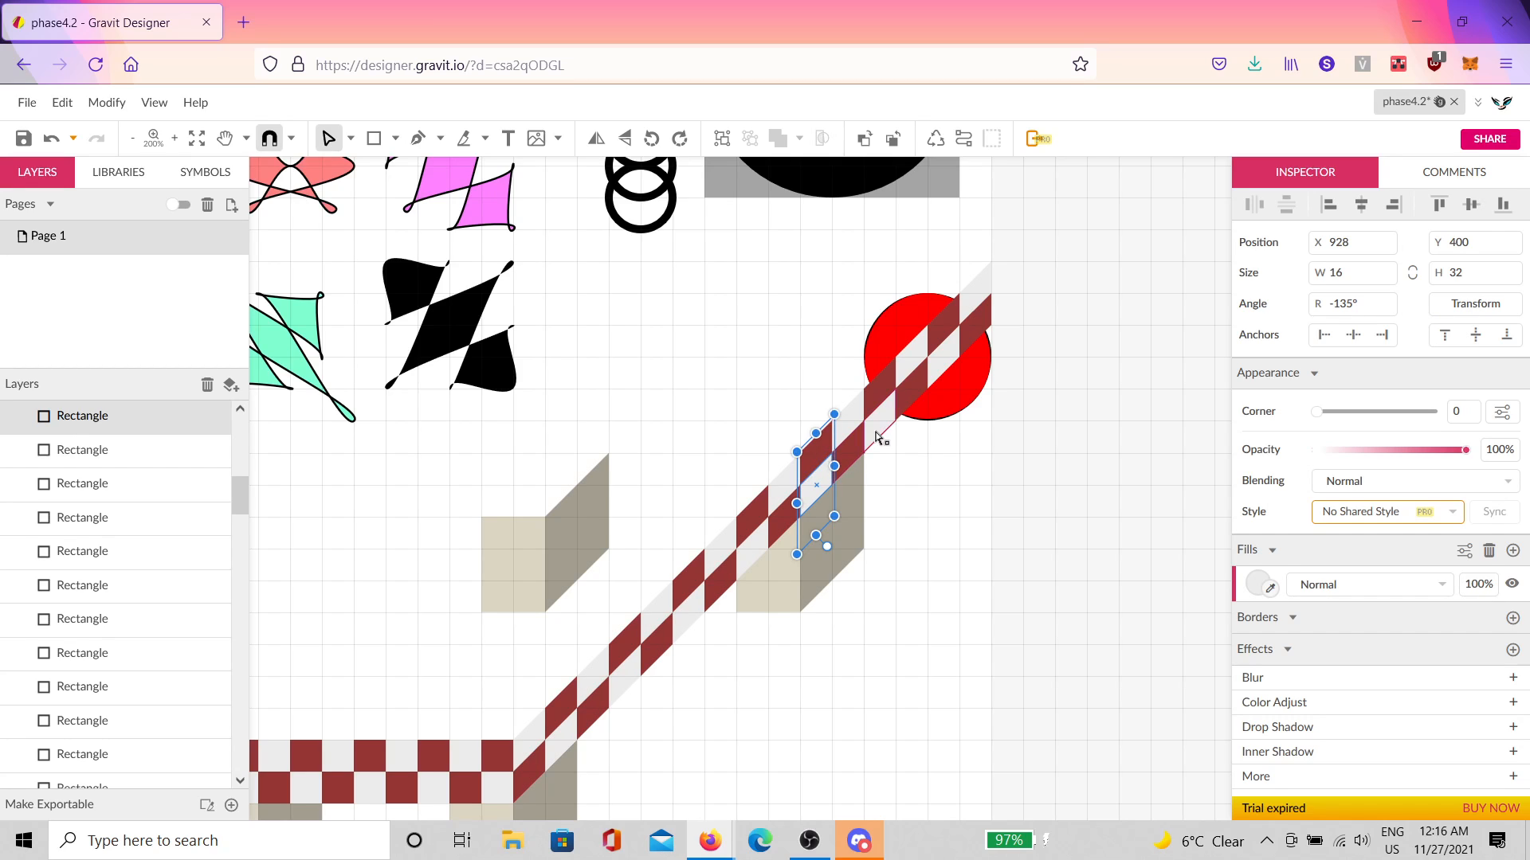
{"action": "left_click", "coordinate": [877, 430]}
{"action": "key", "text": "Delete"}
{"action": "left_click", "coordinate": [877, 400]}
{"action": "key", "text": "Delete"}
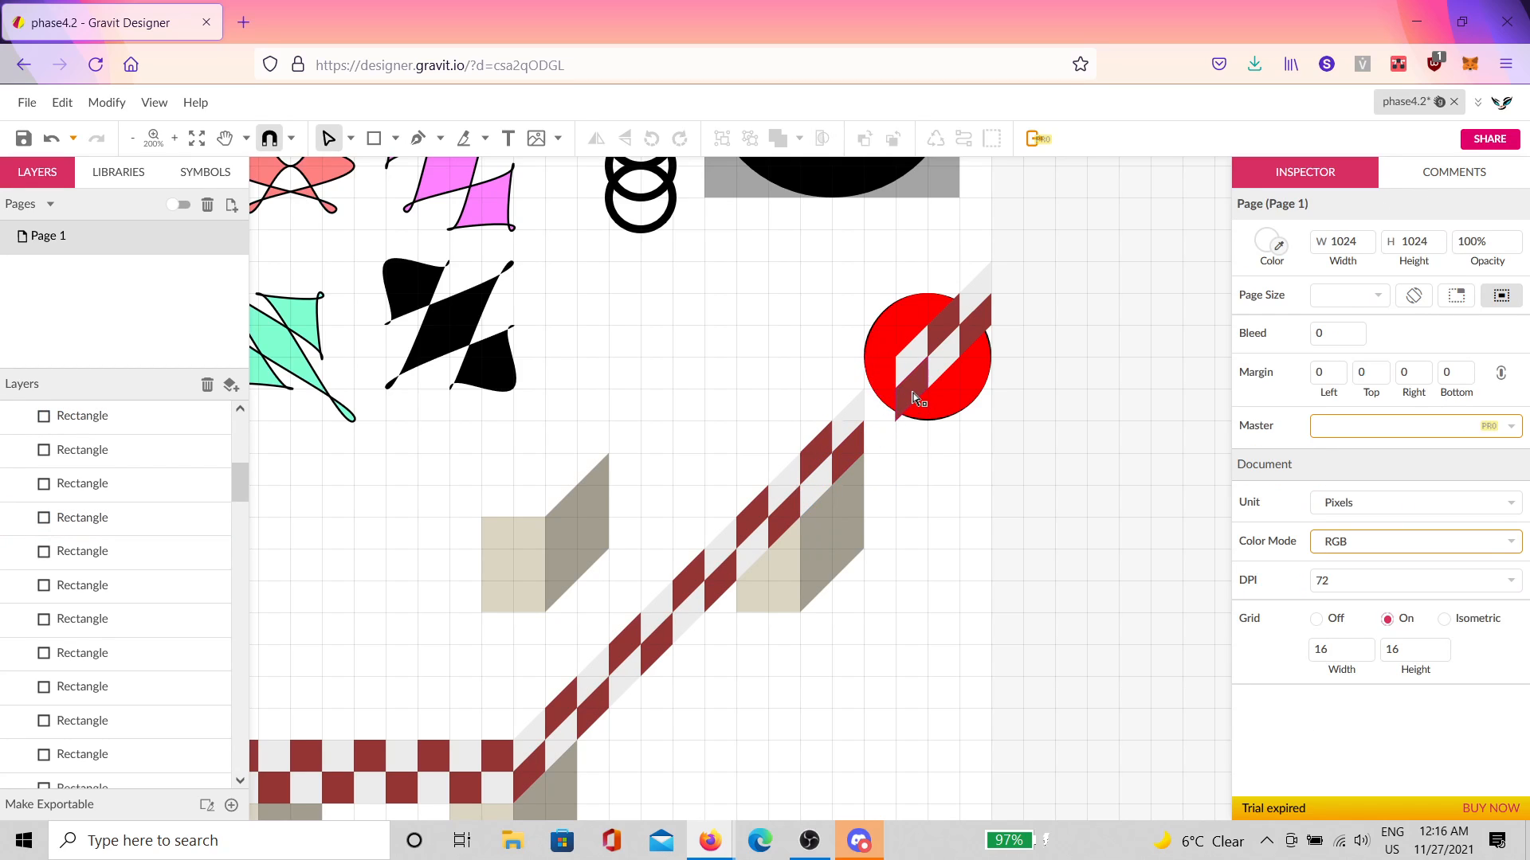
{"action": "left_click", "coordinate": [915, 399]}
{"action": "key", "text": "Delete"}
{"action": "left_click", "coordinate": [908, 359]}
{"action": "key", "text": "Delete"}
{"action": "left_click", "coordinate": [946, 351]}
{"action": "key", "text": "Delete"}
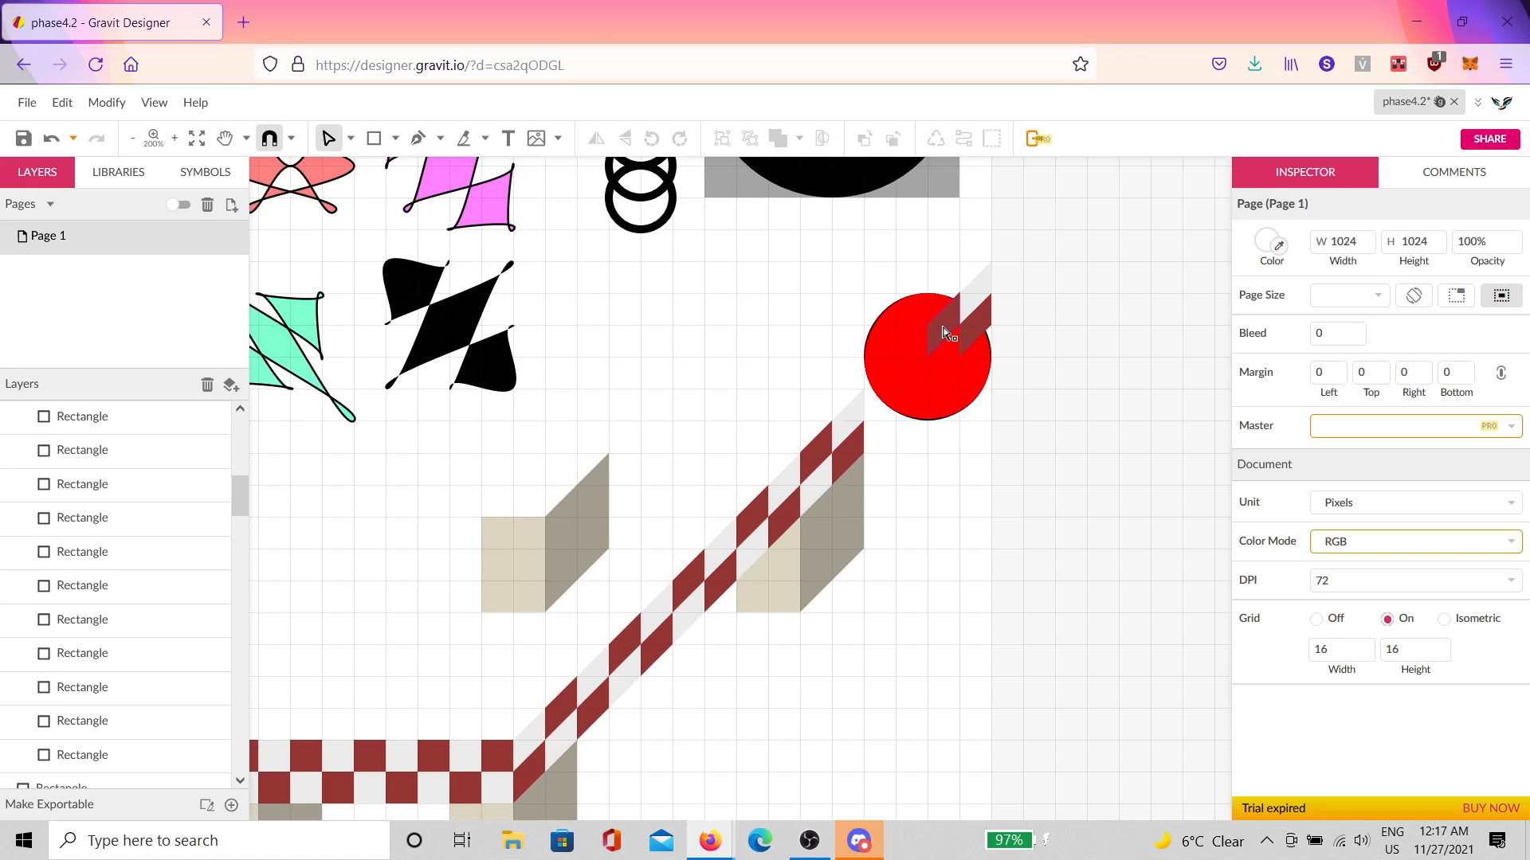
{"action": "left_click", "coordinate": [943, 329]}
{"action": "key", "text": "Delete"}
{"action": "left_click", "coordinate": [976, 327]}
{"action": "key", "text": "Delete"}
{"action": "left_click", "coordinate": [978, 299]}
{"action": "key", "text": "Delete"}
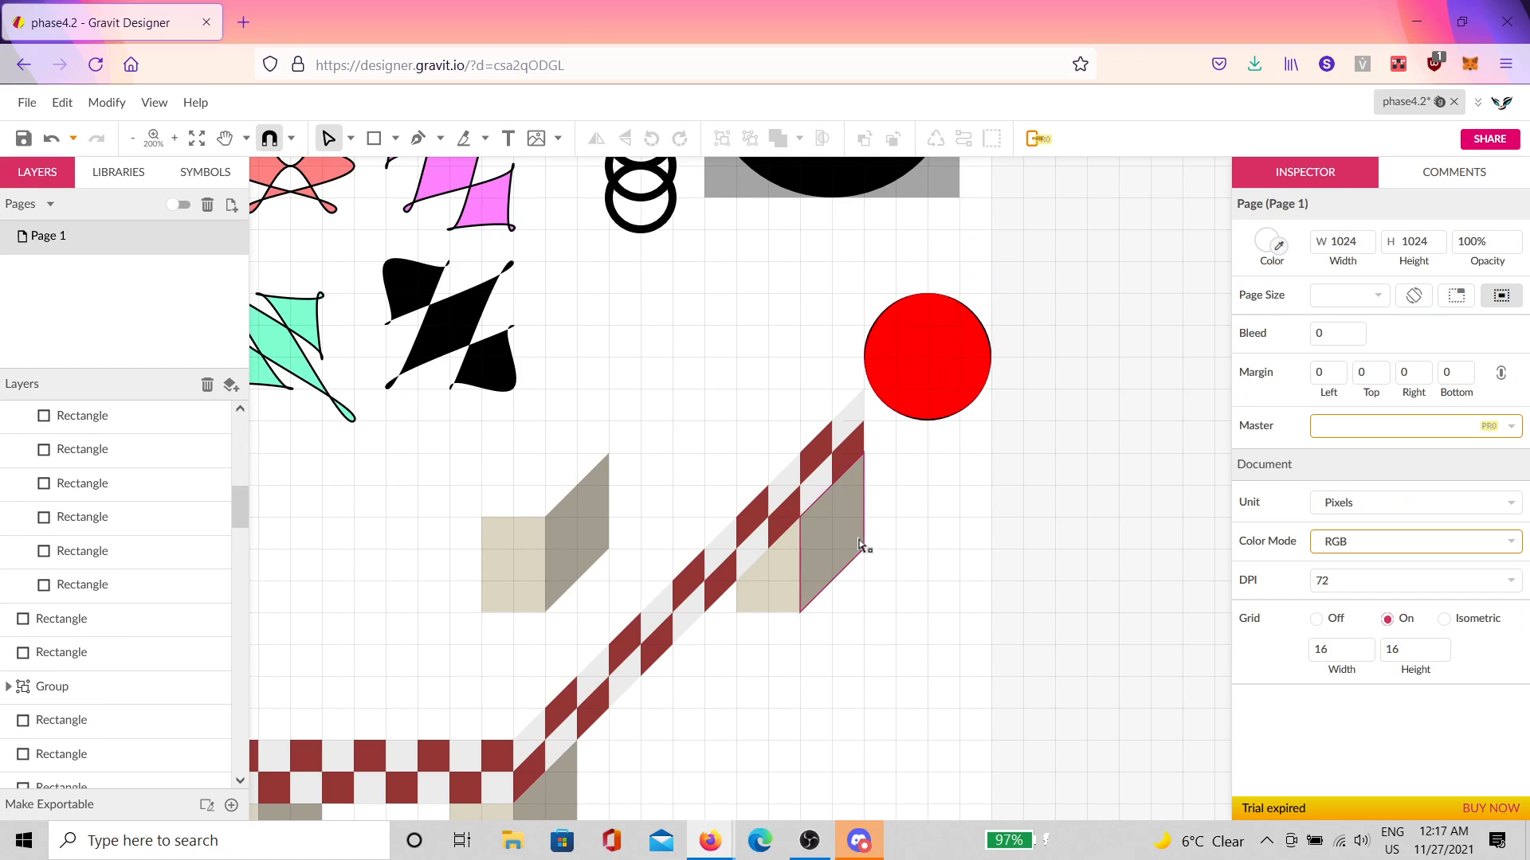
Step: Undo the accidental move of the grey parallelogram and clear the selection
{"action": "left_click_drag", "start_coordinate": [861, 544], "coordinate": [1132, 400]}
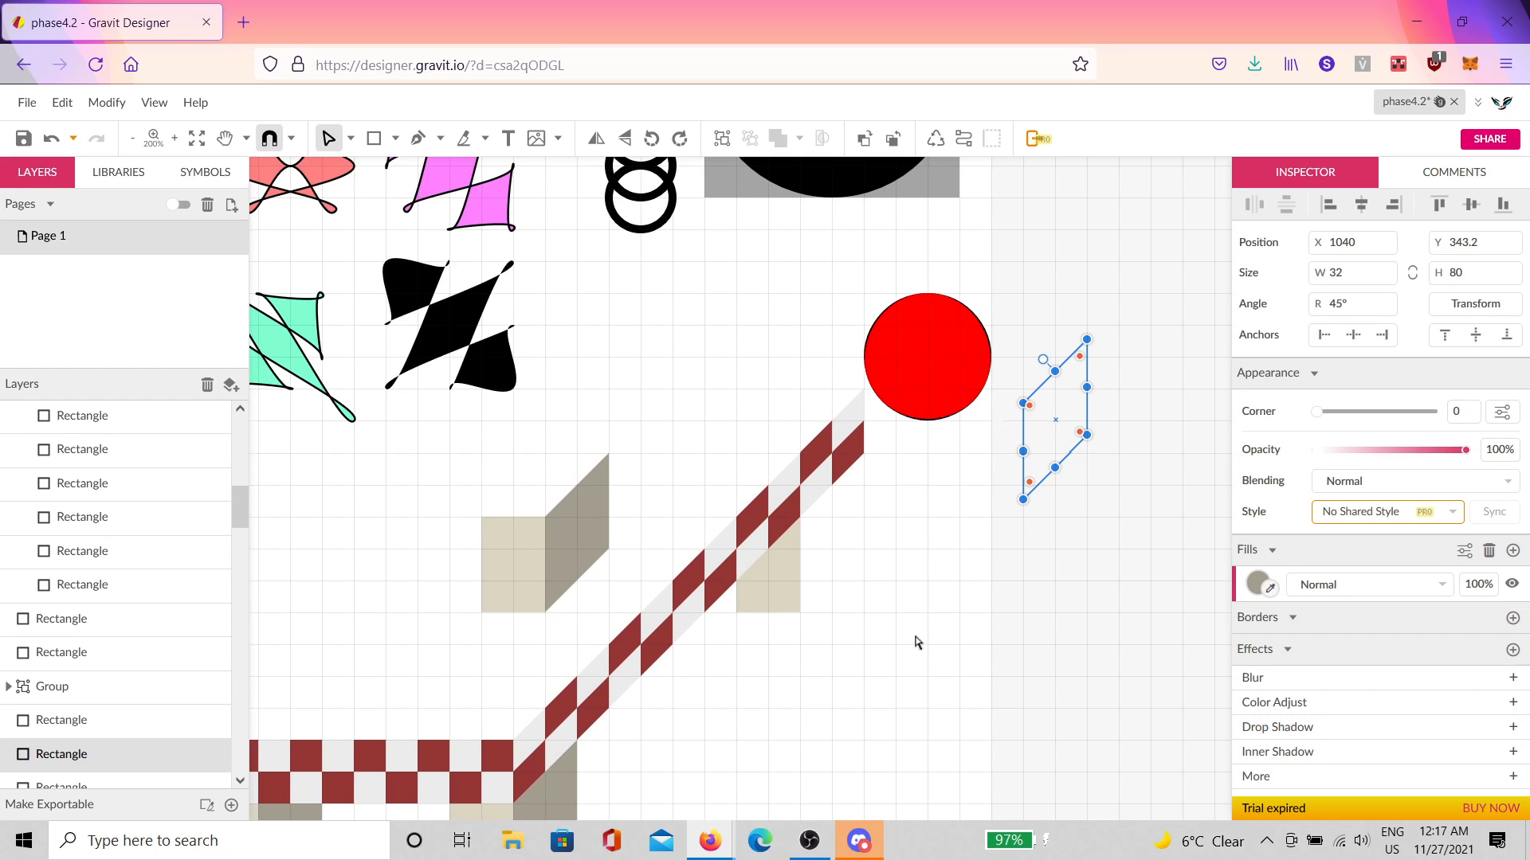
{"action": "key", "text": "ctrl+z"}
{"action": "left_click", "coordinate": [901, 655]}
{"action": "left_click_drag", "start_coordinate": [868, 671], "coordinate": [1087, 494]}
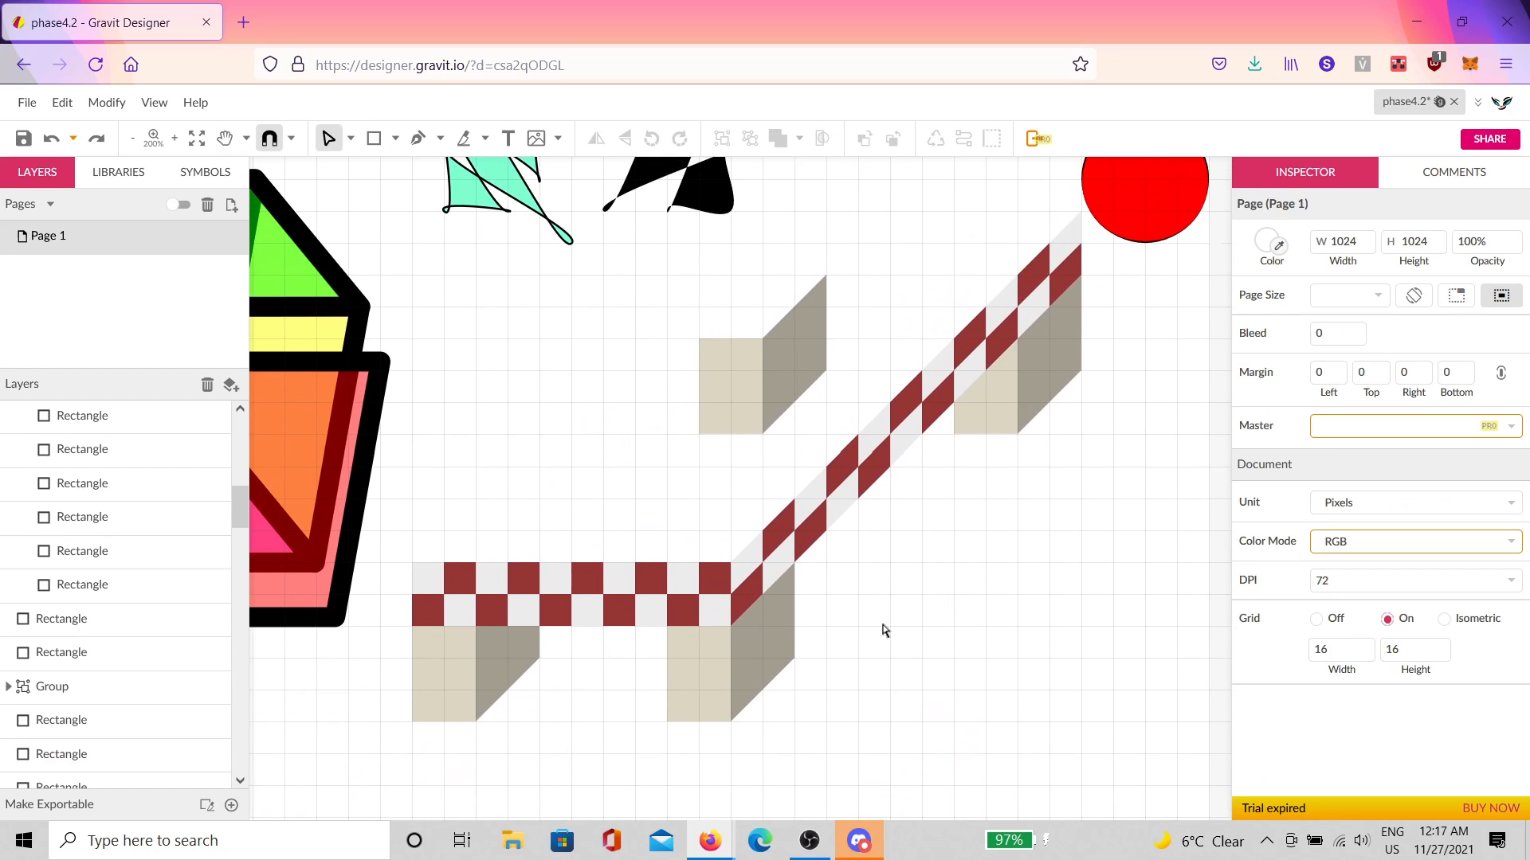
Step: Duplicate the flat checkered strip group and snap the copy one row up at X 624, Y 512
{"action": "left_click_drag", "start_coordinate": [883, 629], "coordinate": [997, 635]}
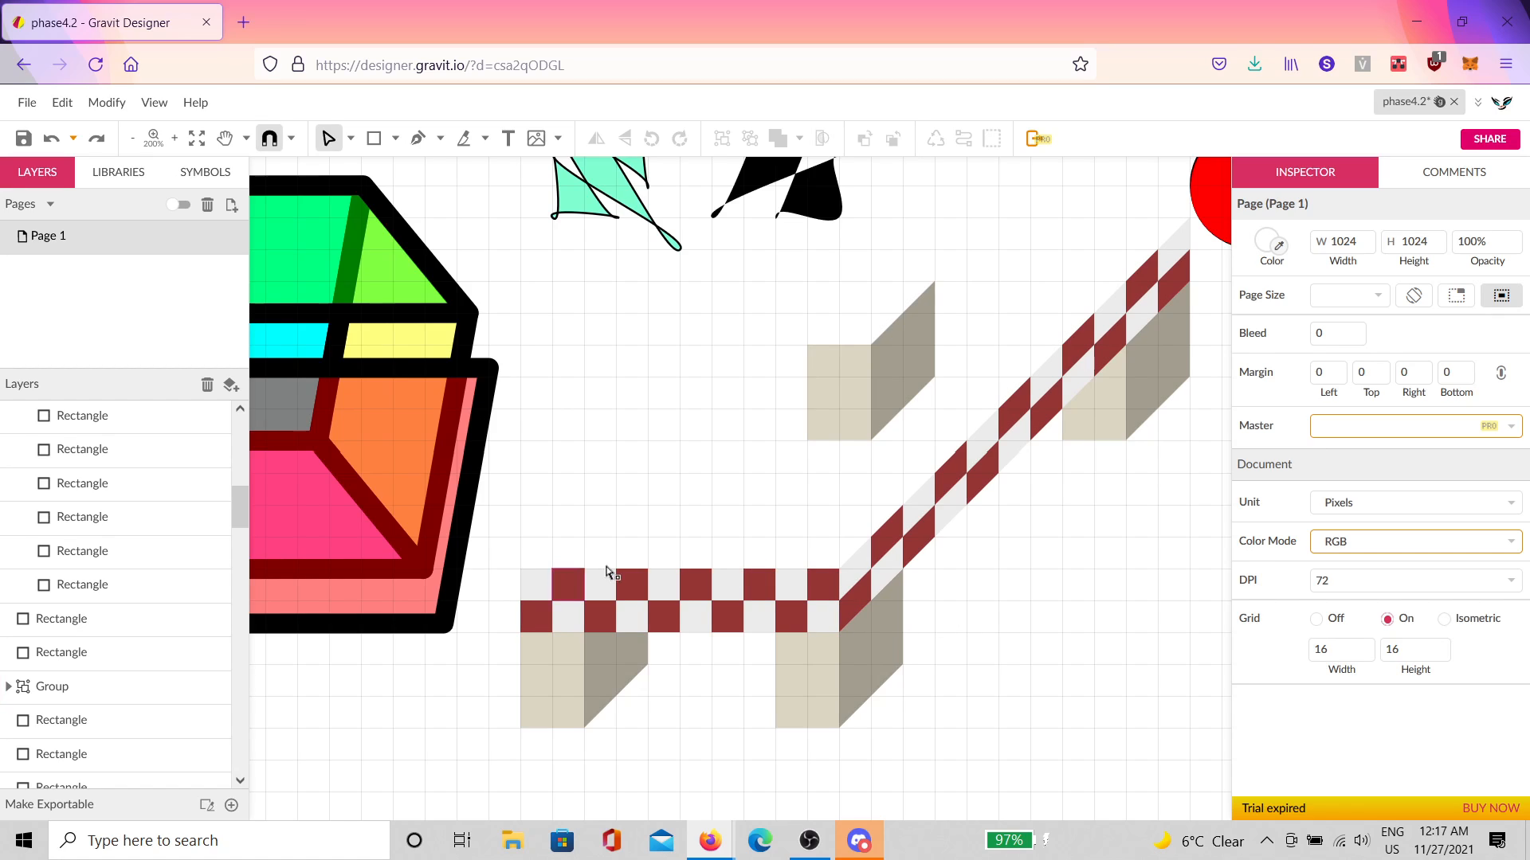
{"action": "left_click", "coordinate": [752, 619]}
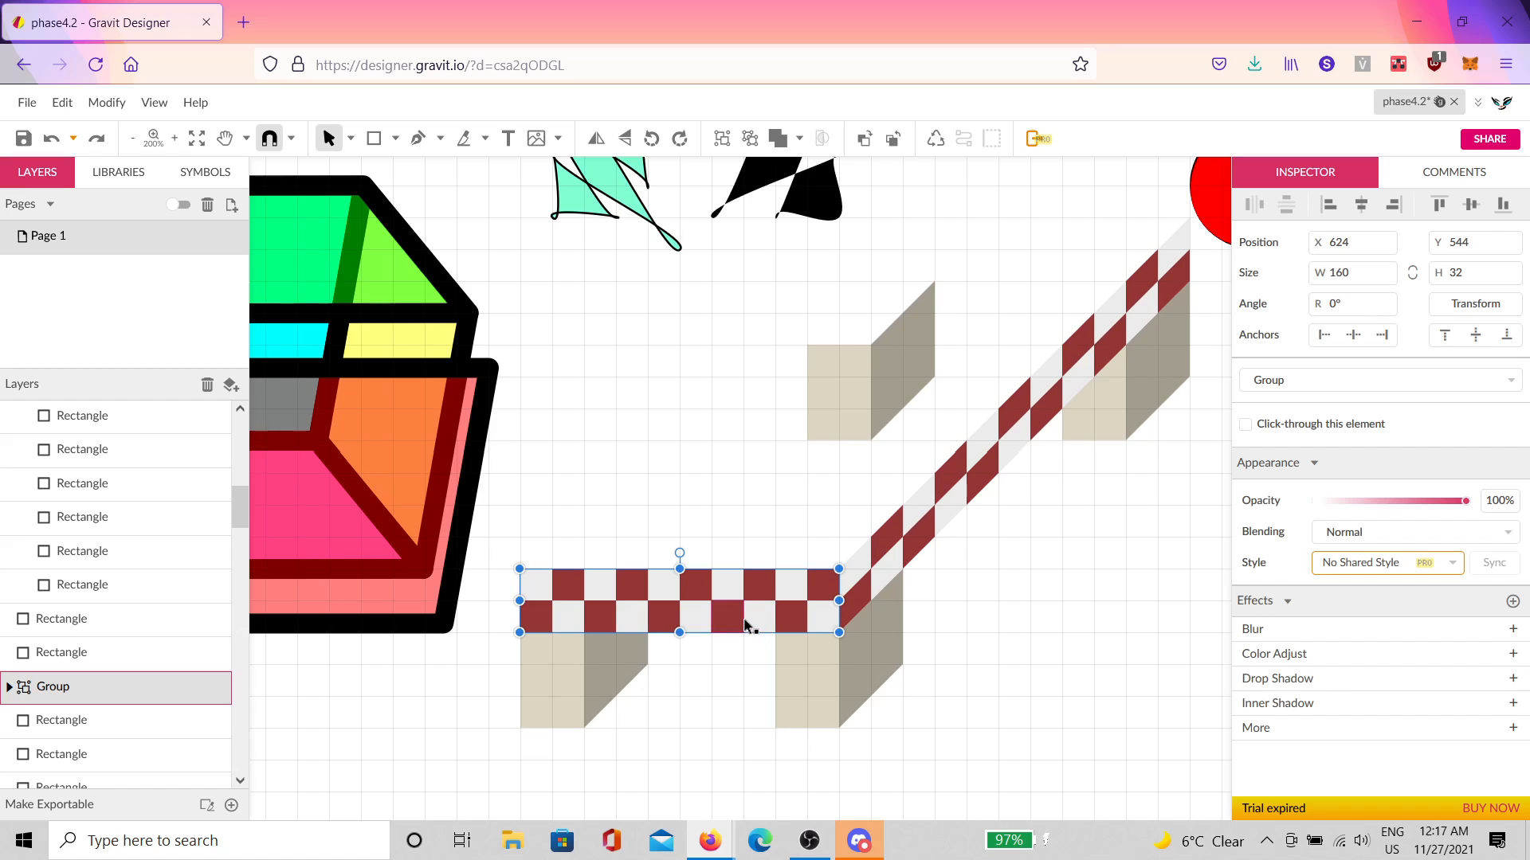
{"action": "key", "text": "ctrl+d"}
{"action": "left_click_drag", "start_coordinate": [723, 590], "coordinate": [723, 527]}
{"action": "scroll", "coordinate": [531, 542], "scroll_direction": "up", "scroll_amount": 10}
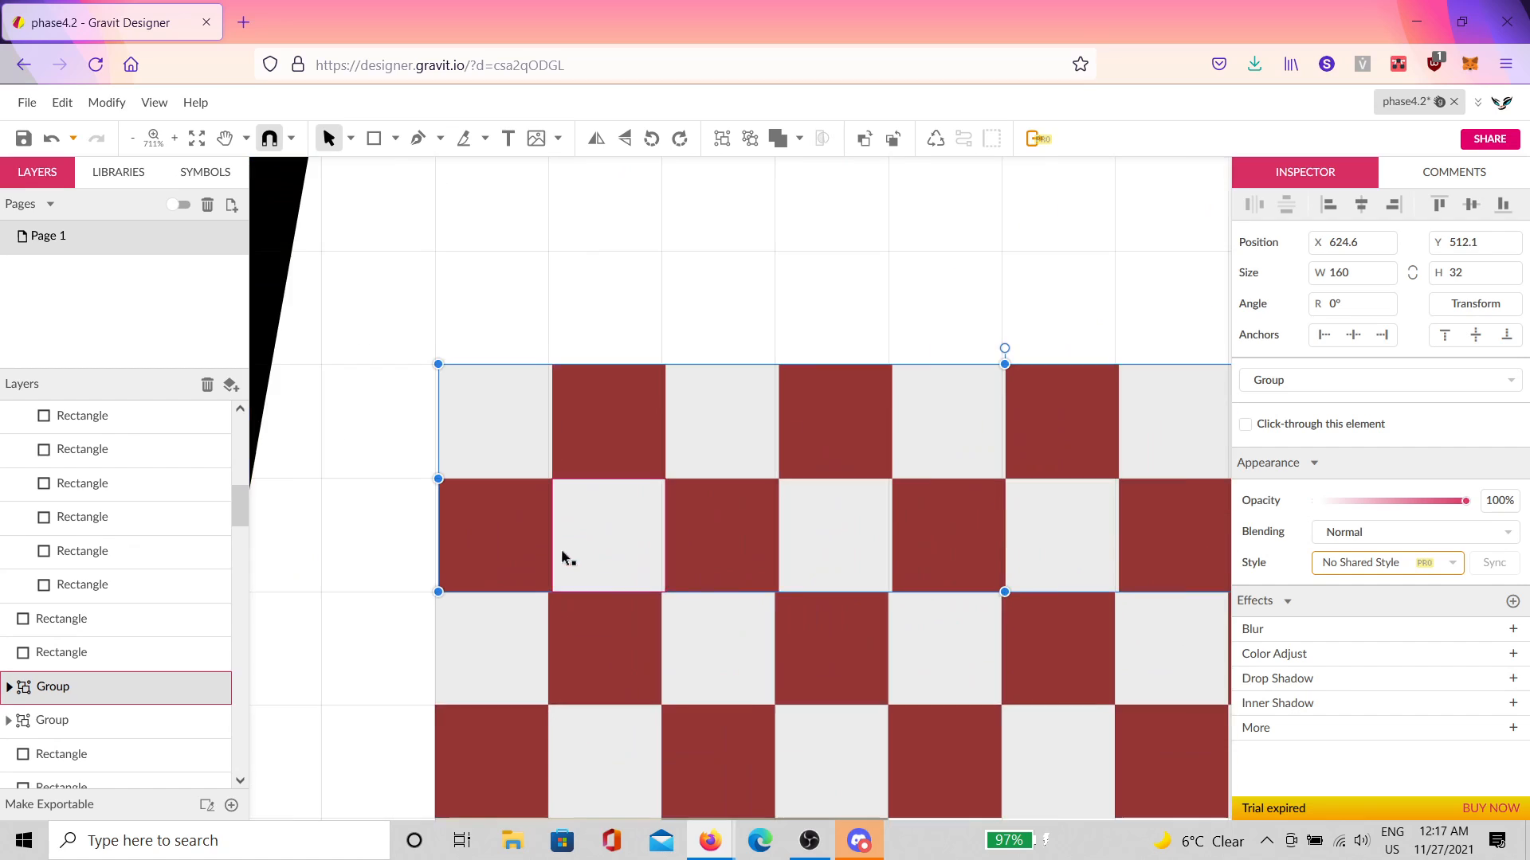
{"action": "scroll", "coordinate": [435, 584], "scroll_direction": "up", "scroll_amount": 3}
{"action": "scroll", "coordinate": [435, 583], "scroll_direction": "left", "scroll_amount": 2}
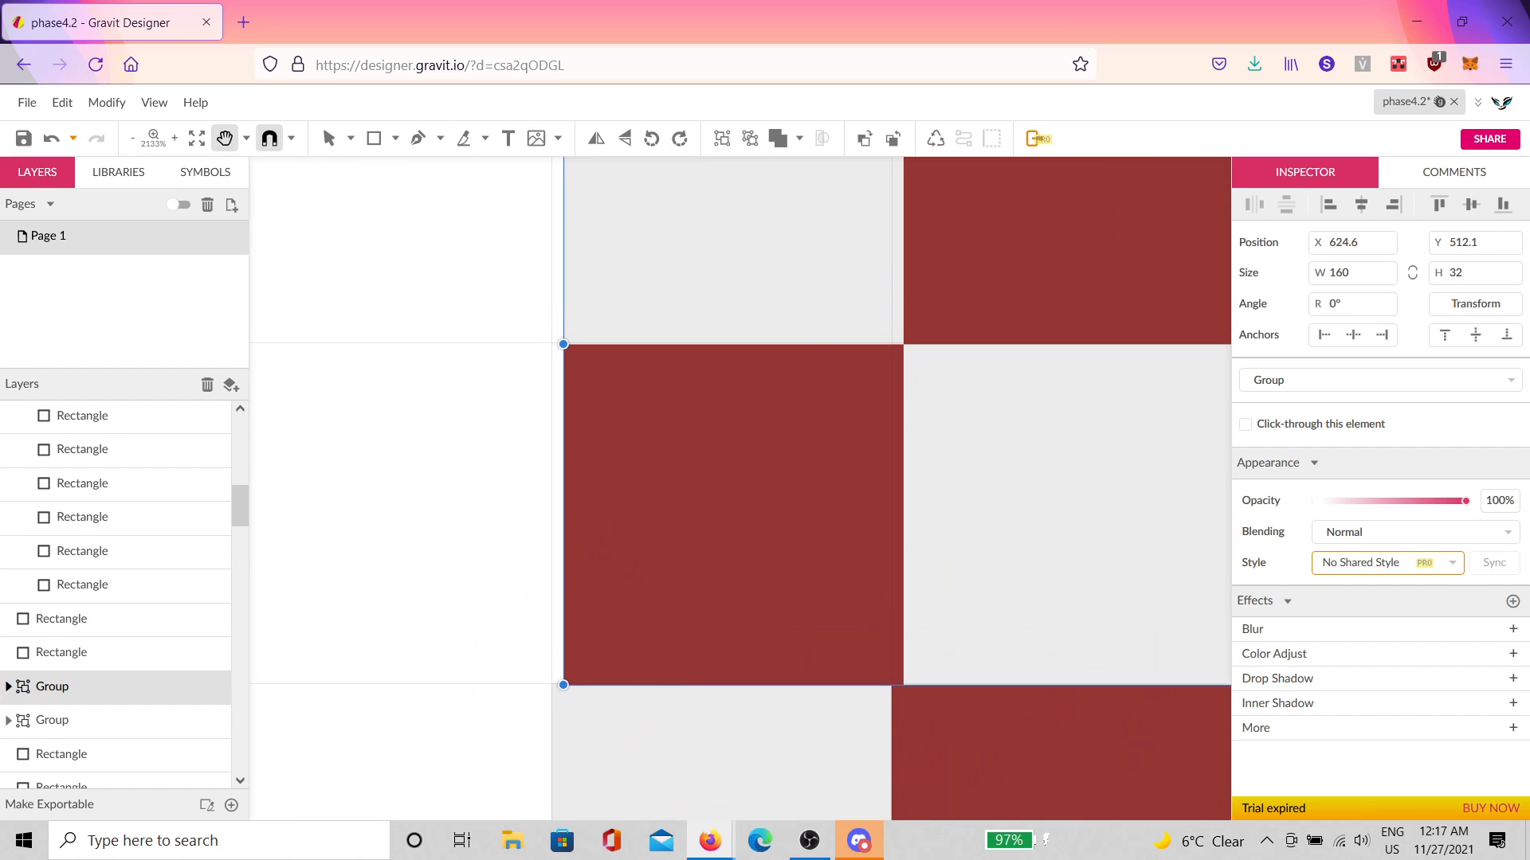
{"action": "left_click_drag", "start_coordinate": [592, 608], "coordinate": [579, 604]}
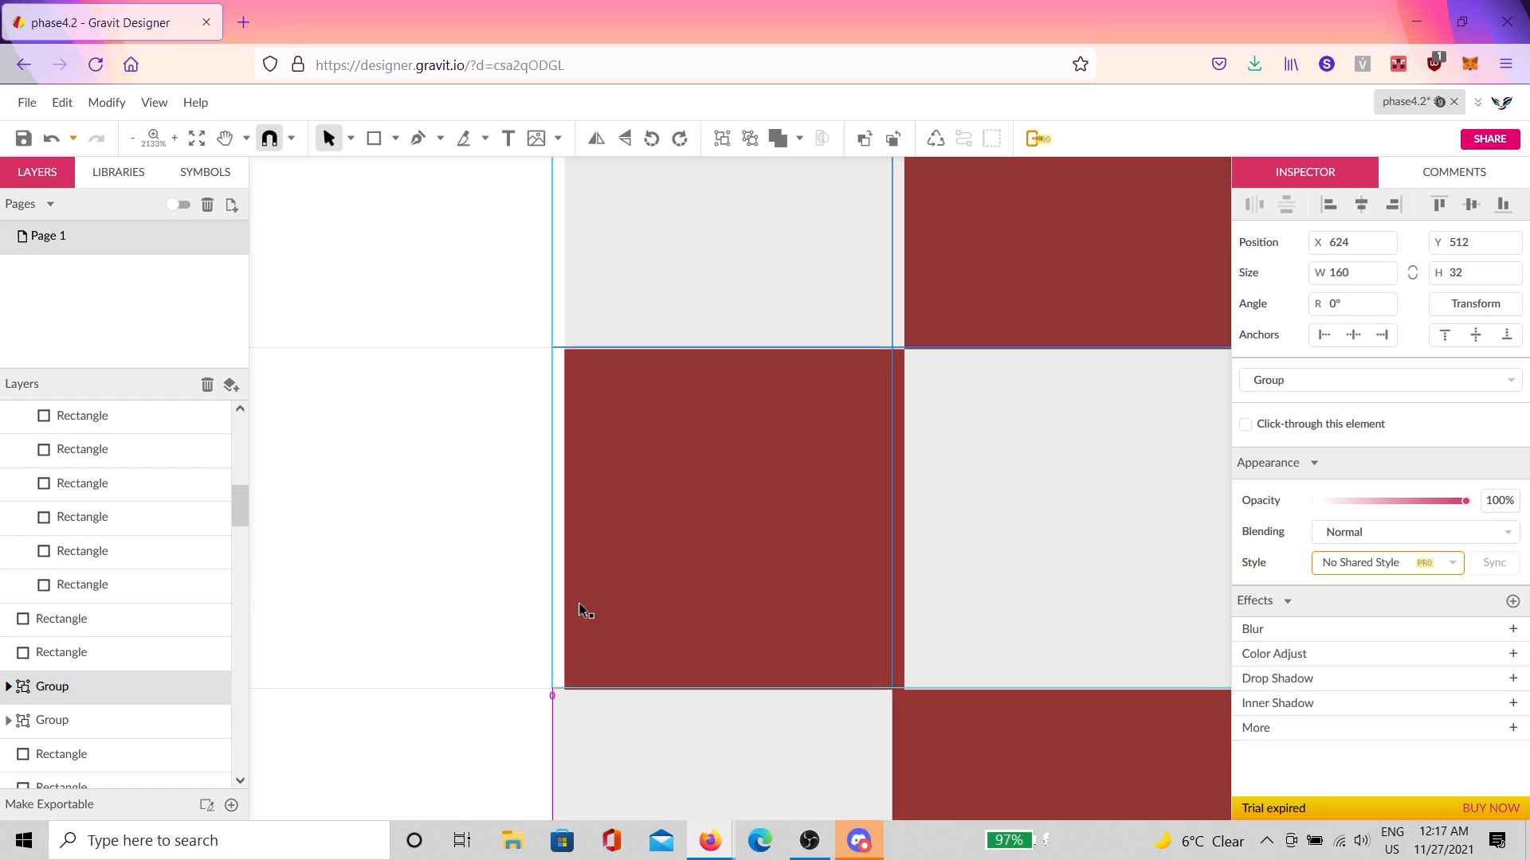
{"action": "scroll", "coordinate": [581, 610], "scroll_direction": "down", "scroll_amount": 10}
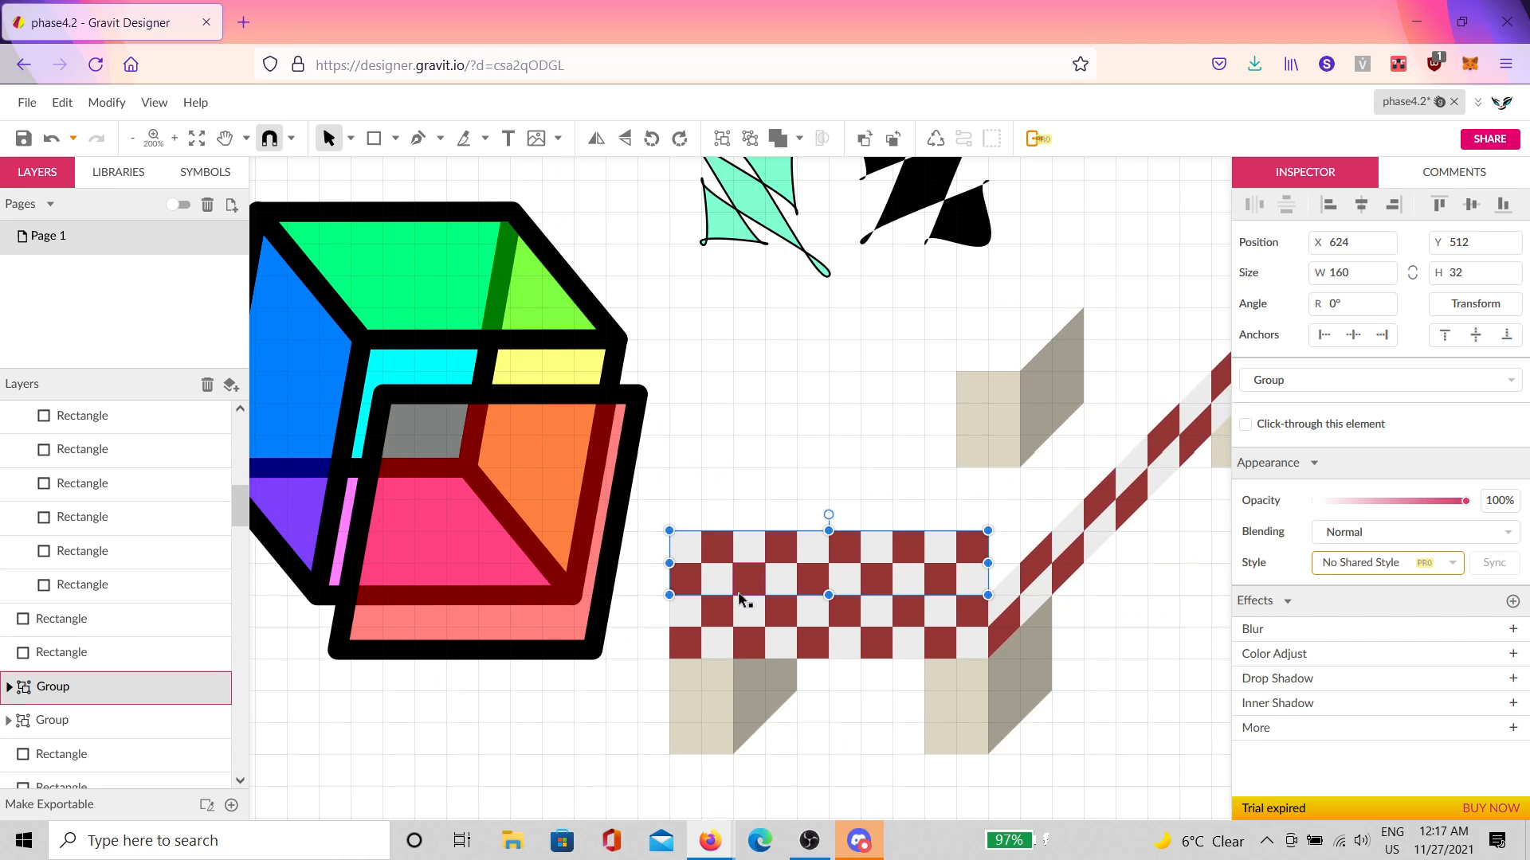
Step: Ungroup the copy and move its top checker rows up another row, aligned to X 624
{"action": "key", "text": "ctrl+shift+g"}
{"action": "left_click", "coordinate": [906, 491]}
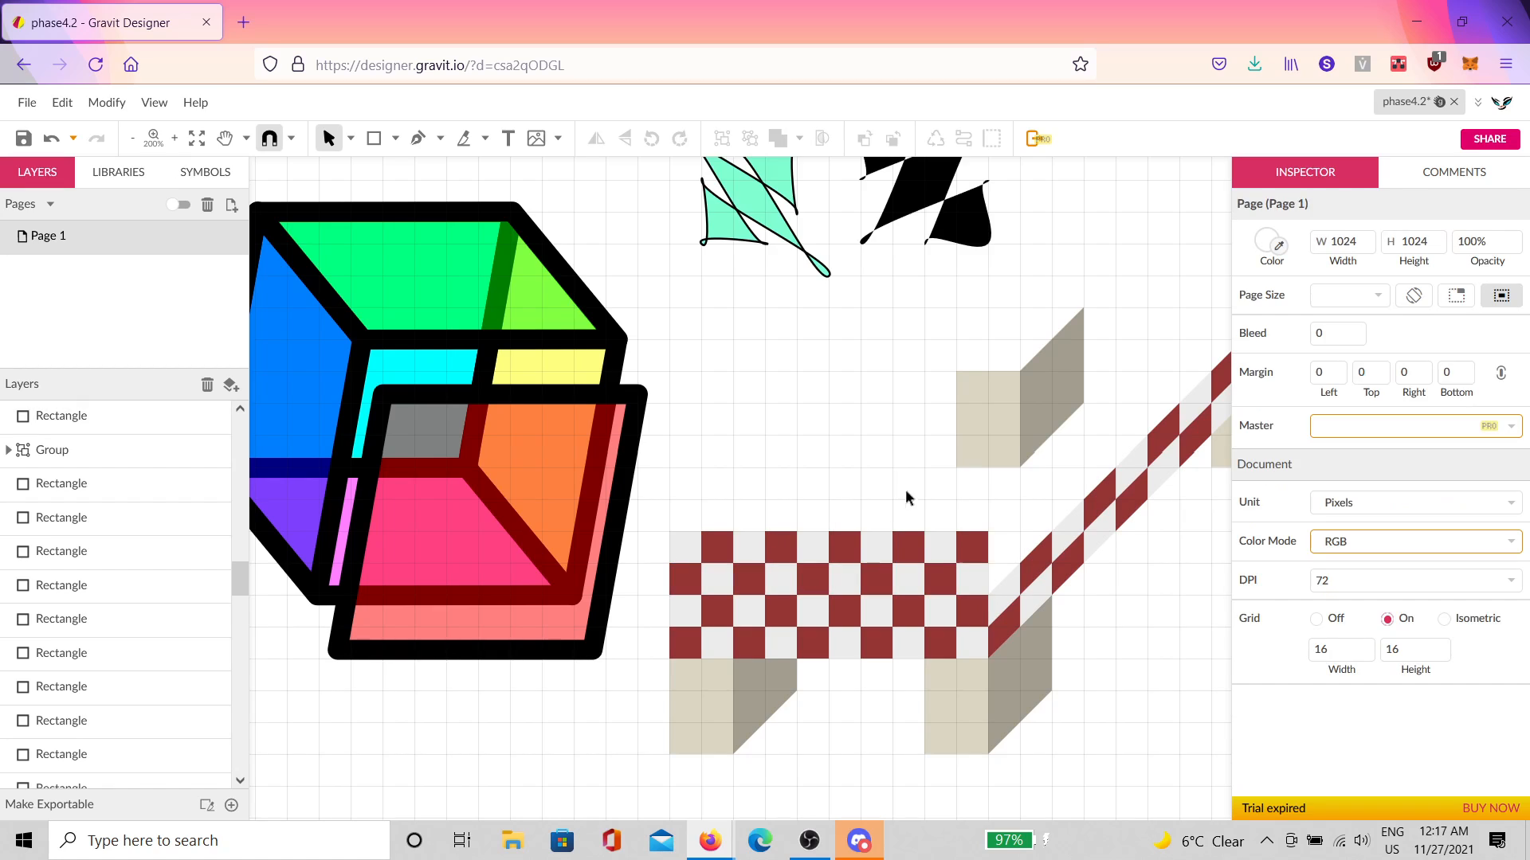
{"action": "left_click_drag", "start_coordinate": [991, 510], "coordinate": [661, 573]}
{"action": "left_click", "coordinate": [1053, 584], "text": "shift"}
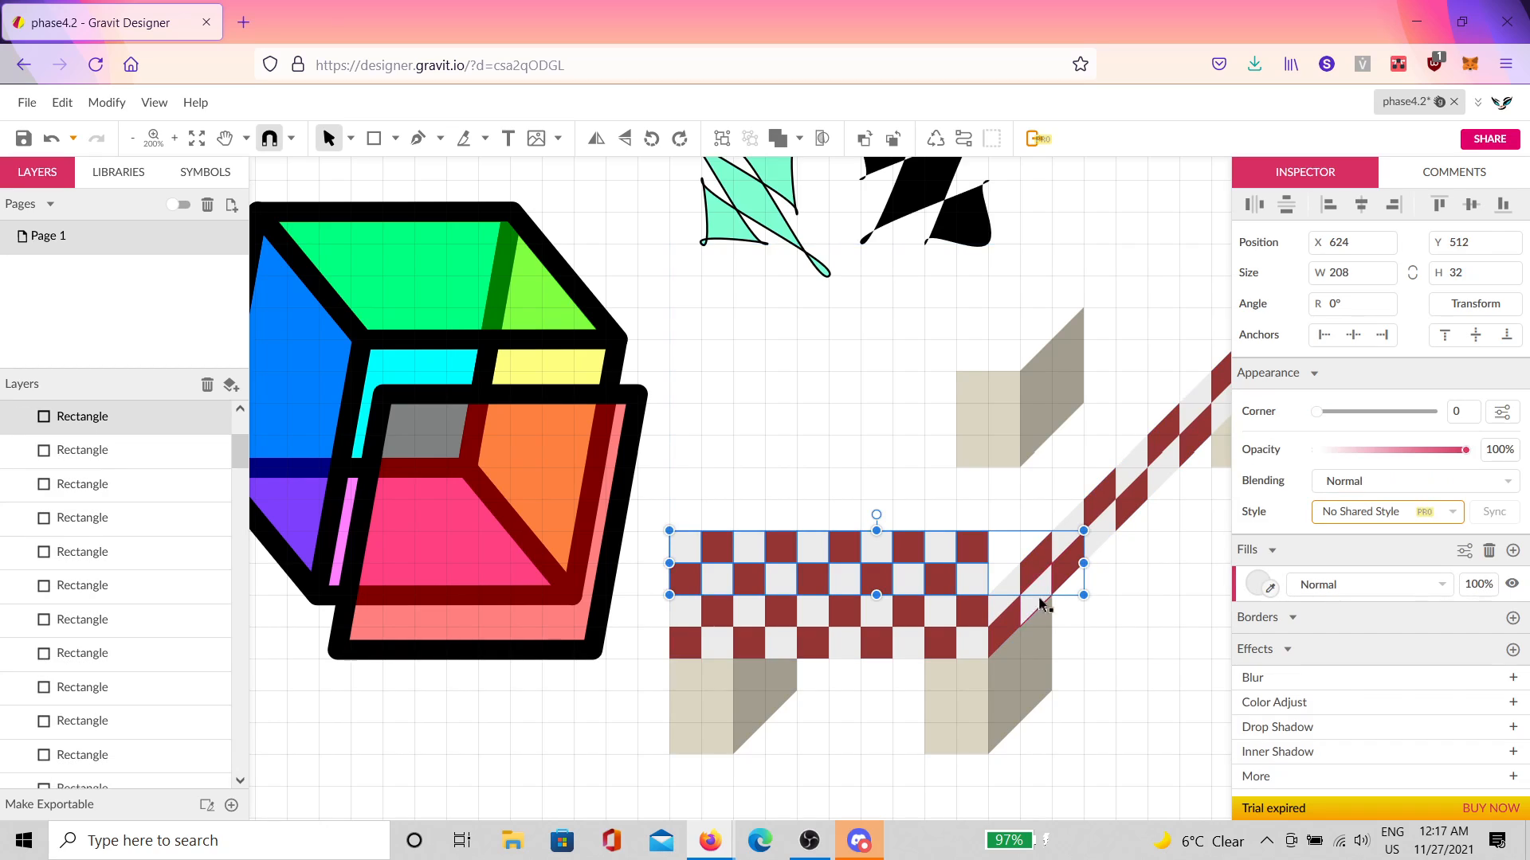
{"action": "scroll", "coordinate": [1052, 571], "scroll_direction": "up", "scroll_amount": 1}
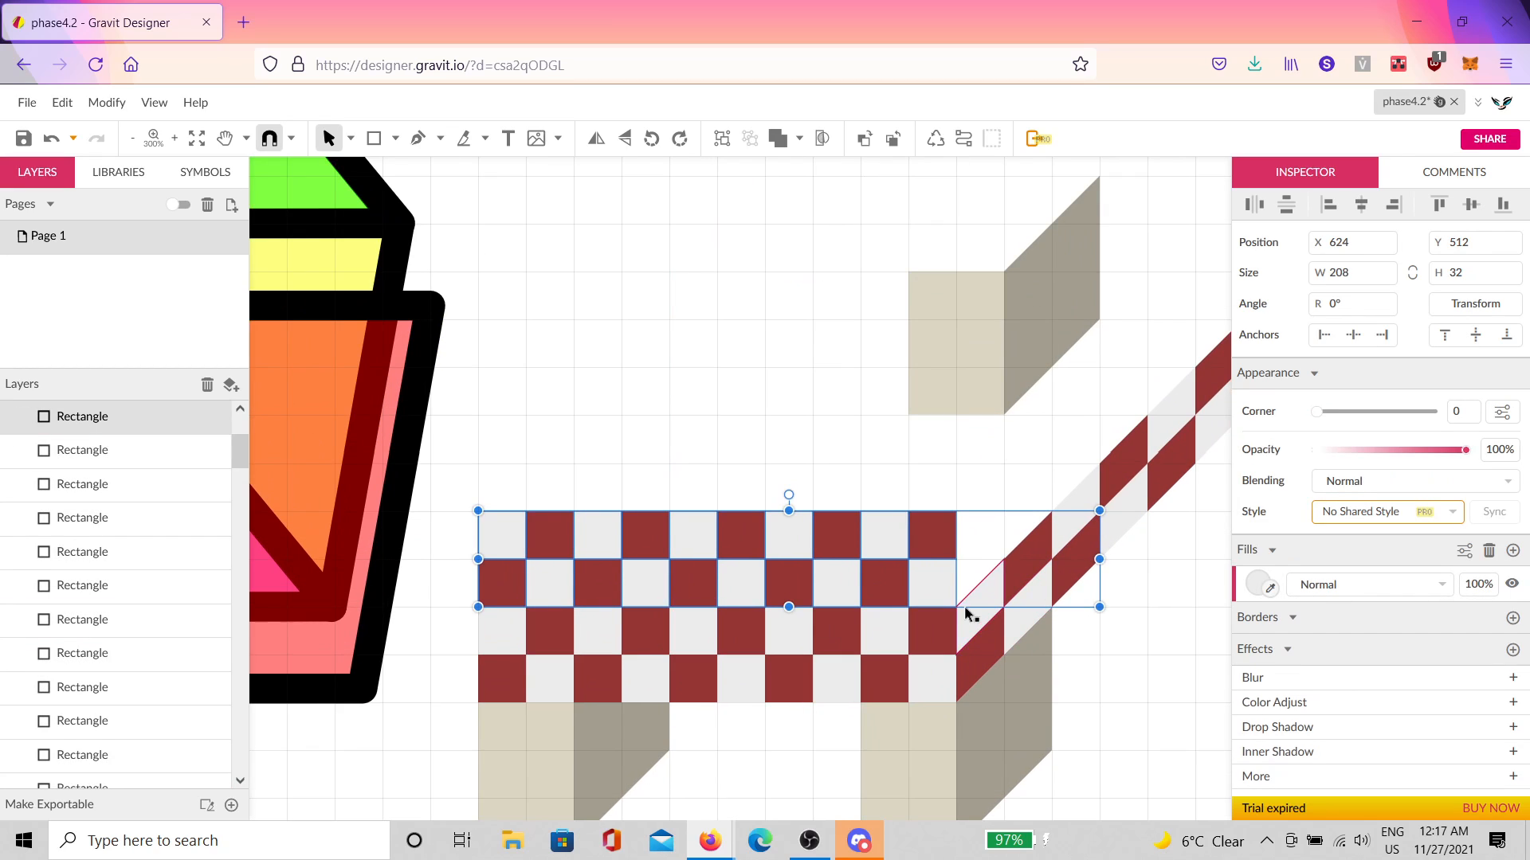
{"action": "left_click", "coordinate": [1075, 562], "text": "shift"}
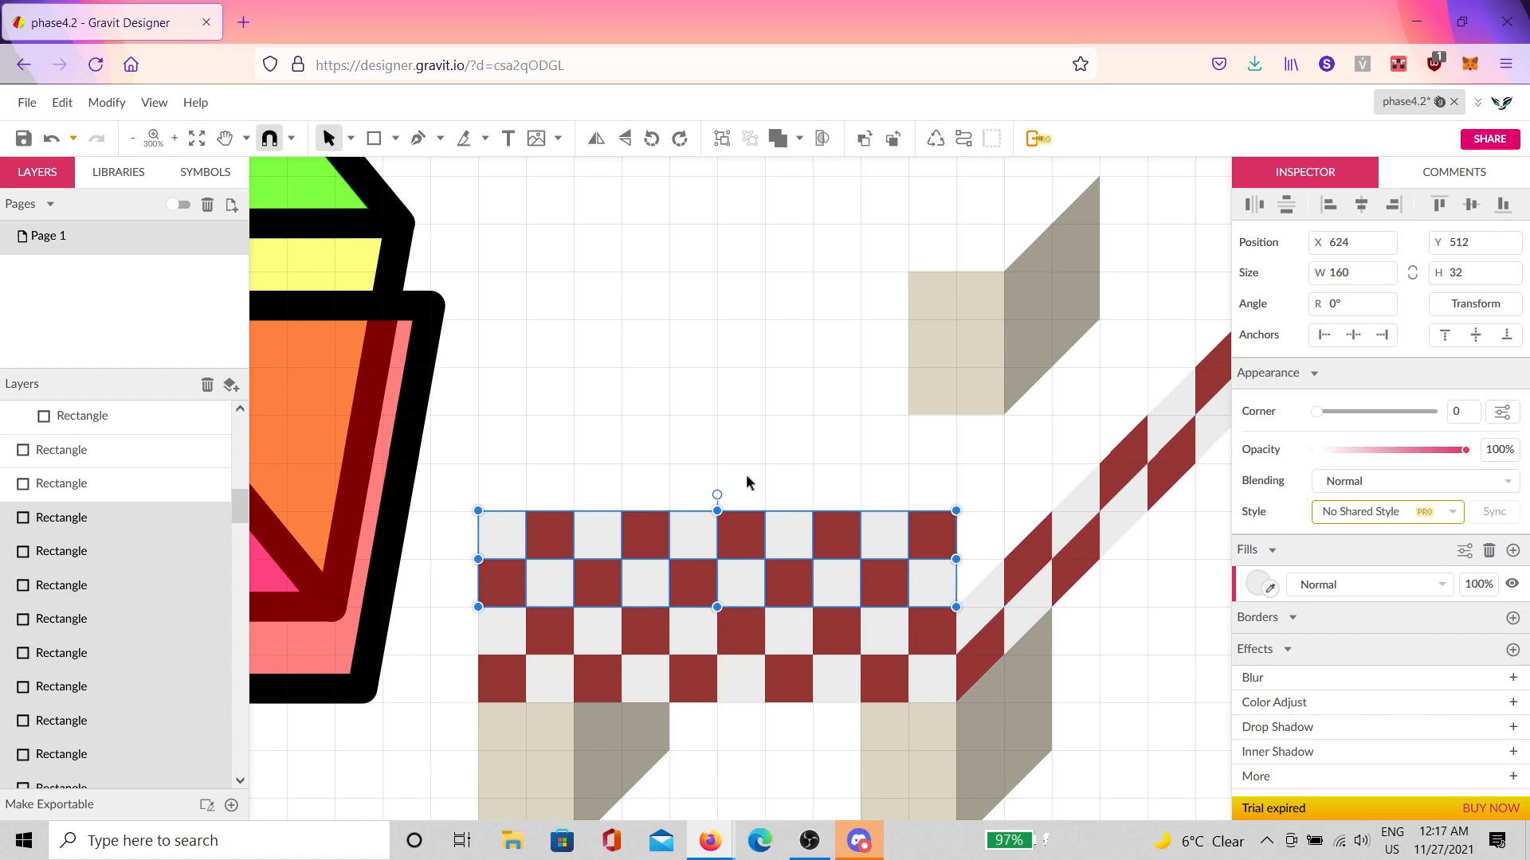
{"action": "scroll", "coordinate": [740, 469], "scroll_direction": "up", "scroll_amount": 1}
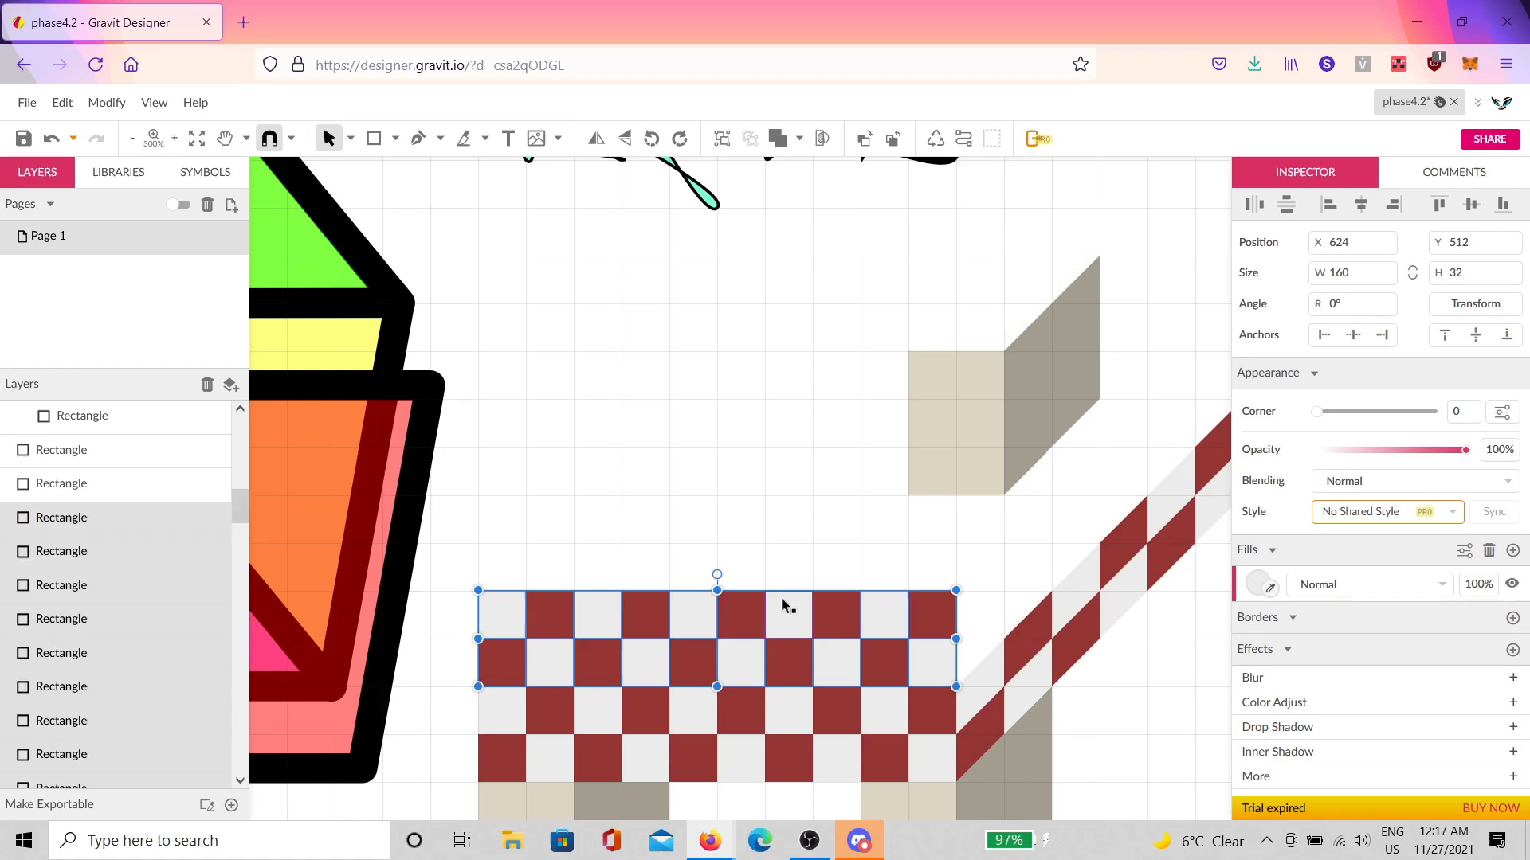
{"action": "left_click_drag", "start_coordinate": [749, 622], "coordinate": [750, 540]}
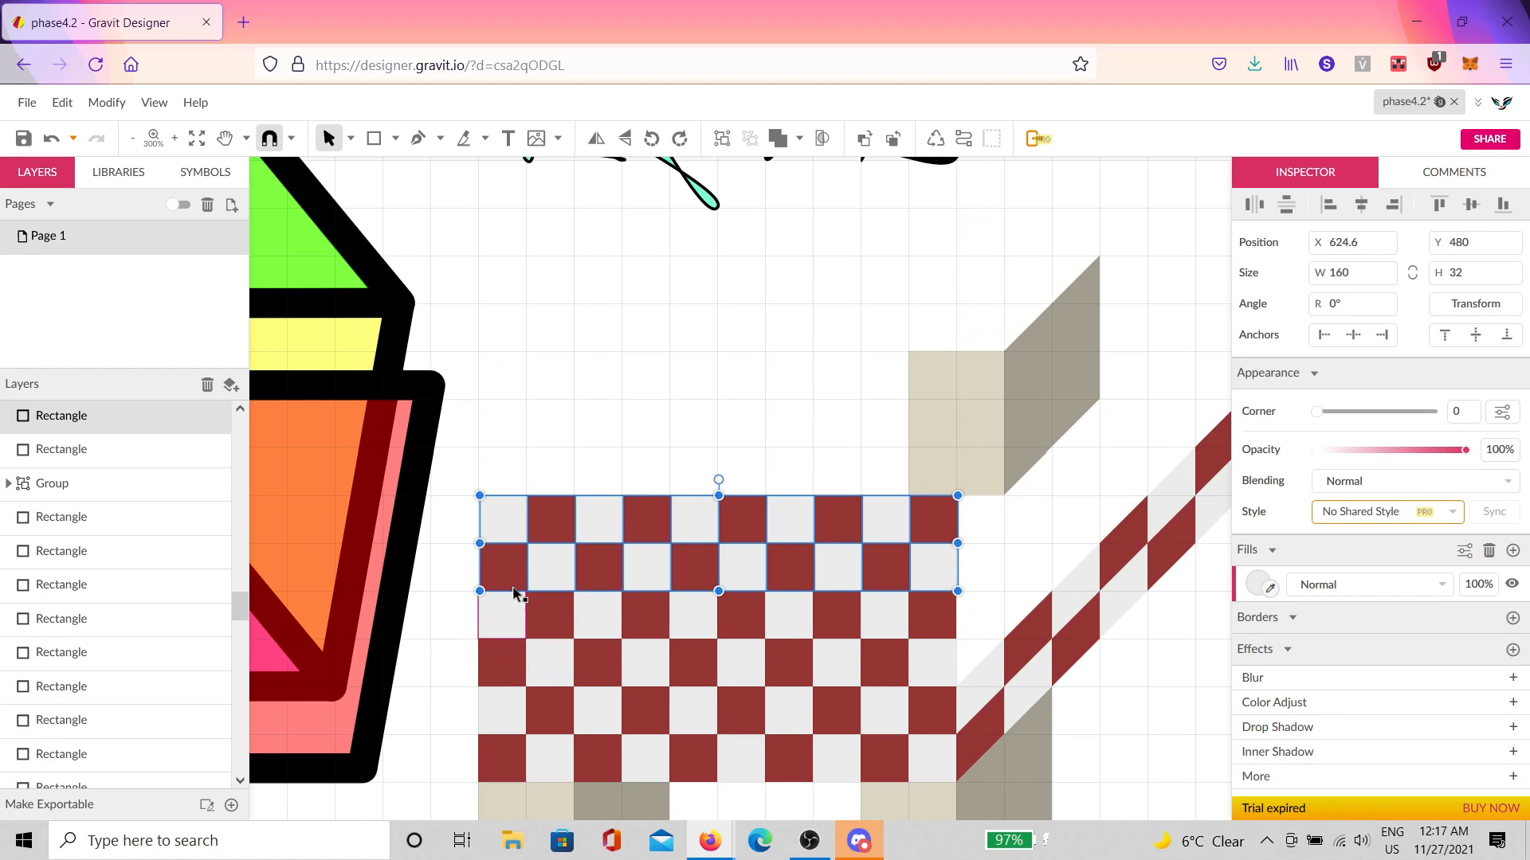
{"action": "scroll", "coordinate": [474, 562], "scroll_direction": "up", "scroll_amount": 5}
{"action": "left_click_drag", "start_coordinate": [542, 613], "coordinate": [533, 602]}
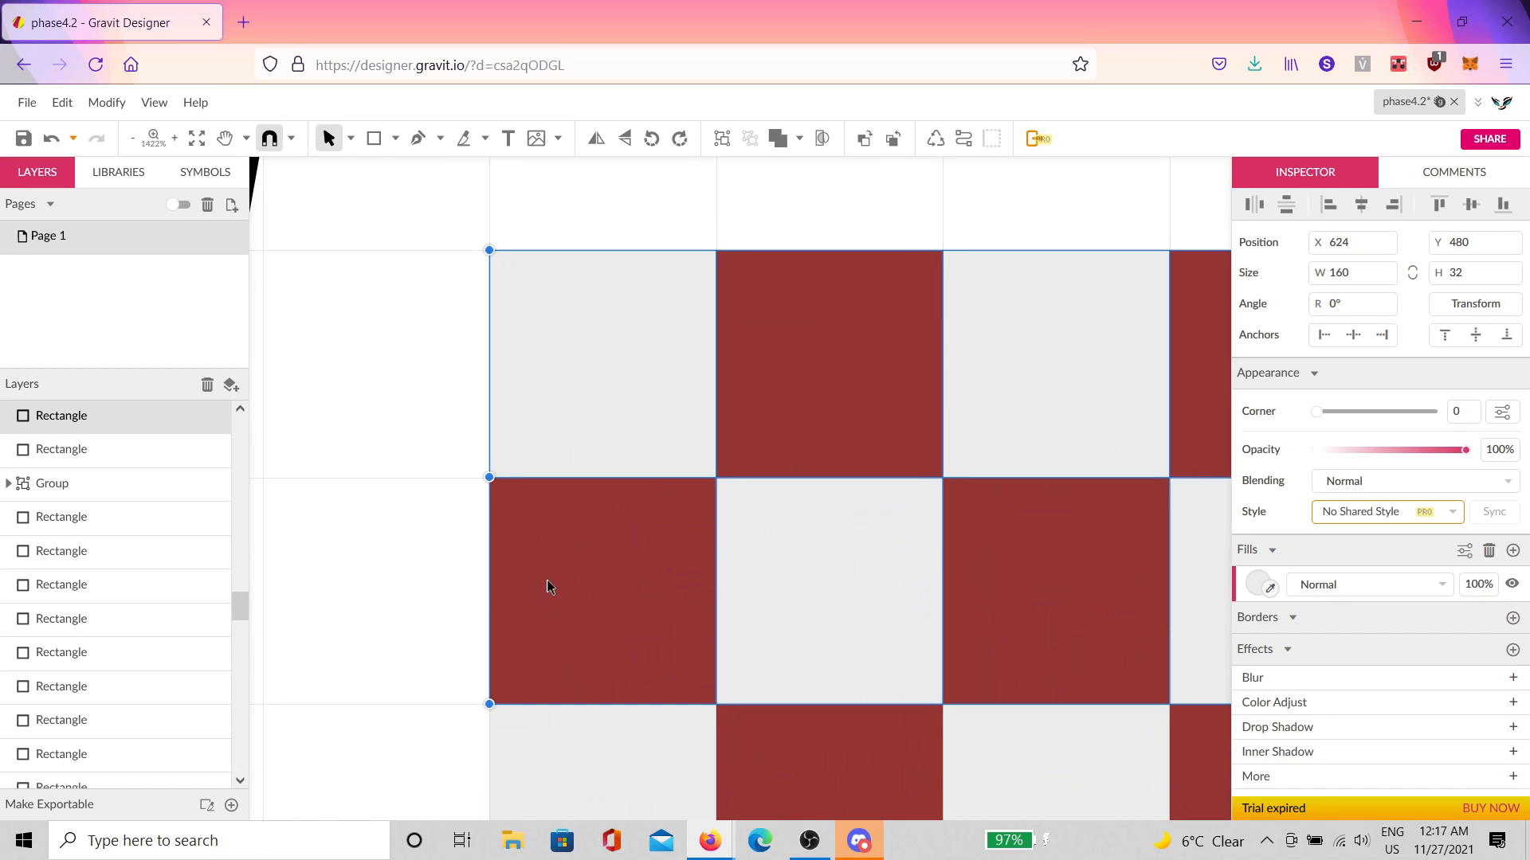
{"action": "scroll", "coordinate": [548, 587], "scroll_direction": "down", "scroll_amount": 6}
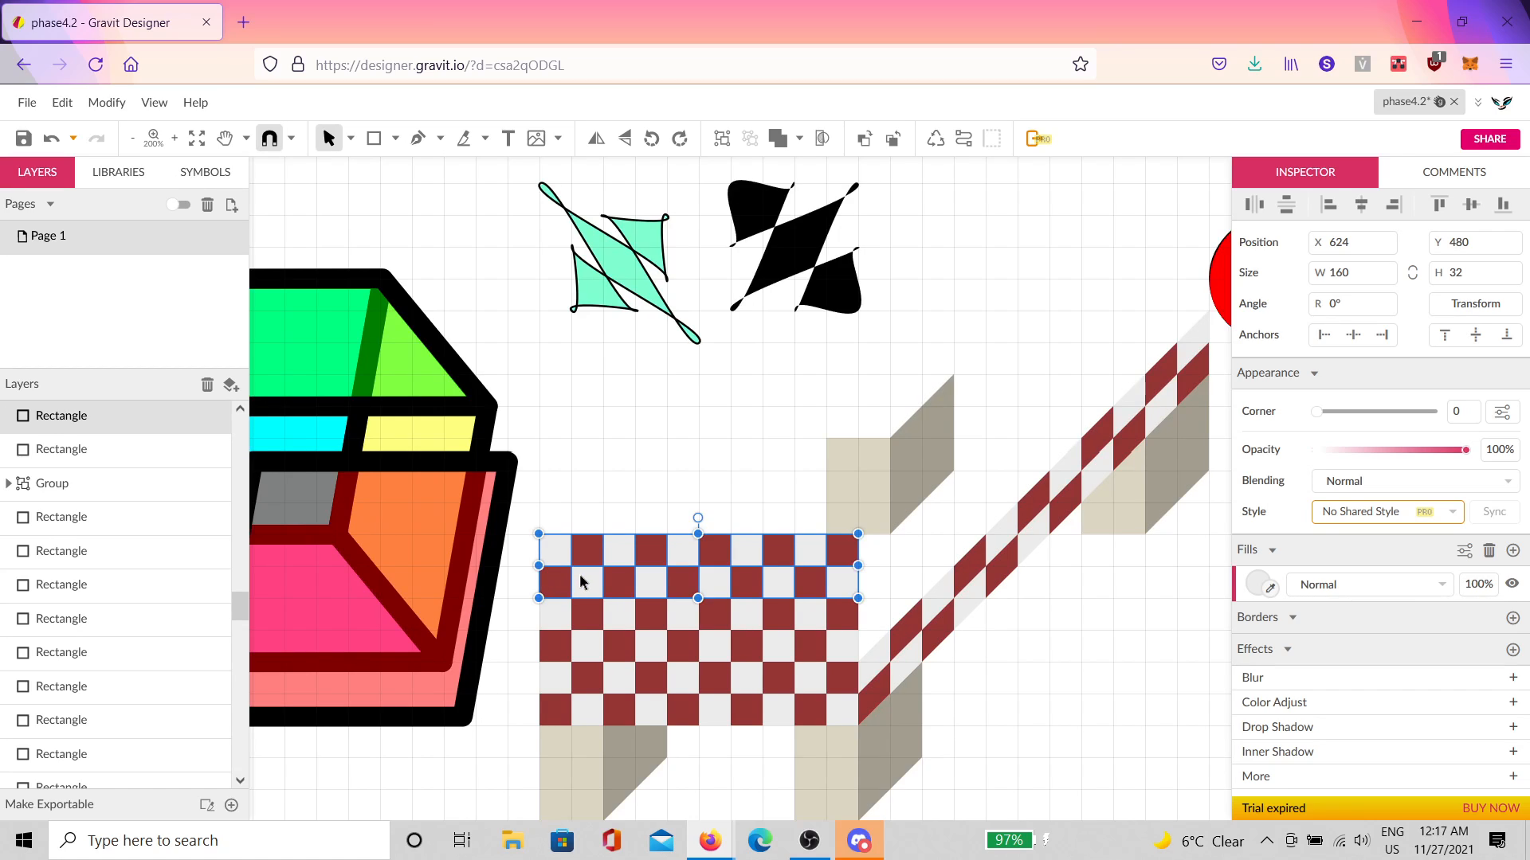
Step: Nudge the rows up to Y 352 and group only the flat checkerboard squares
{"action": "key", "text": "Up"}
{"action": "key", "text": "Up"}
{"action": "key", "text": "Up"}
{"action": "key", "text": "Up"}
{"action": "key", "text": "Up"}
{"action": "key", "text": "Up"}
{"action": "key", "text": "Up"}
{"action": "key", "text": "Up"}
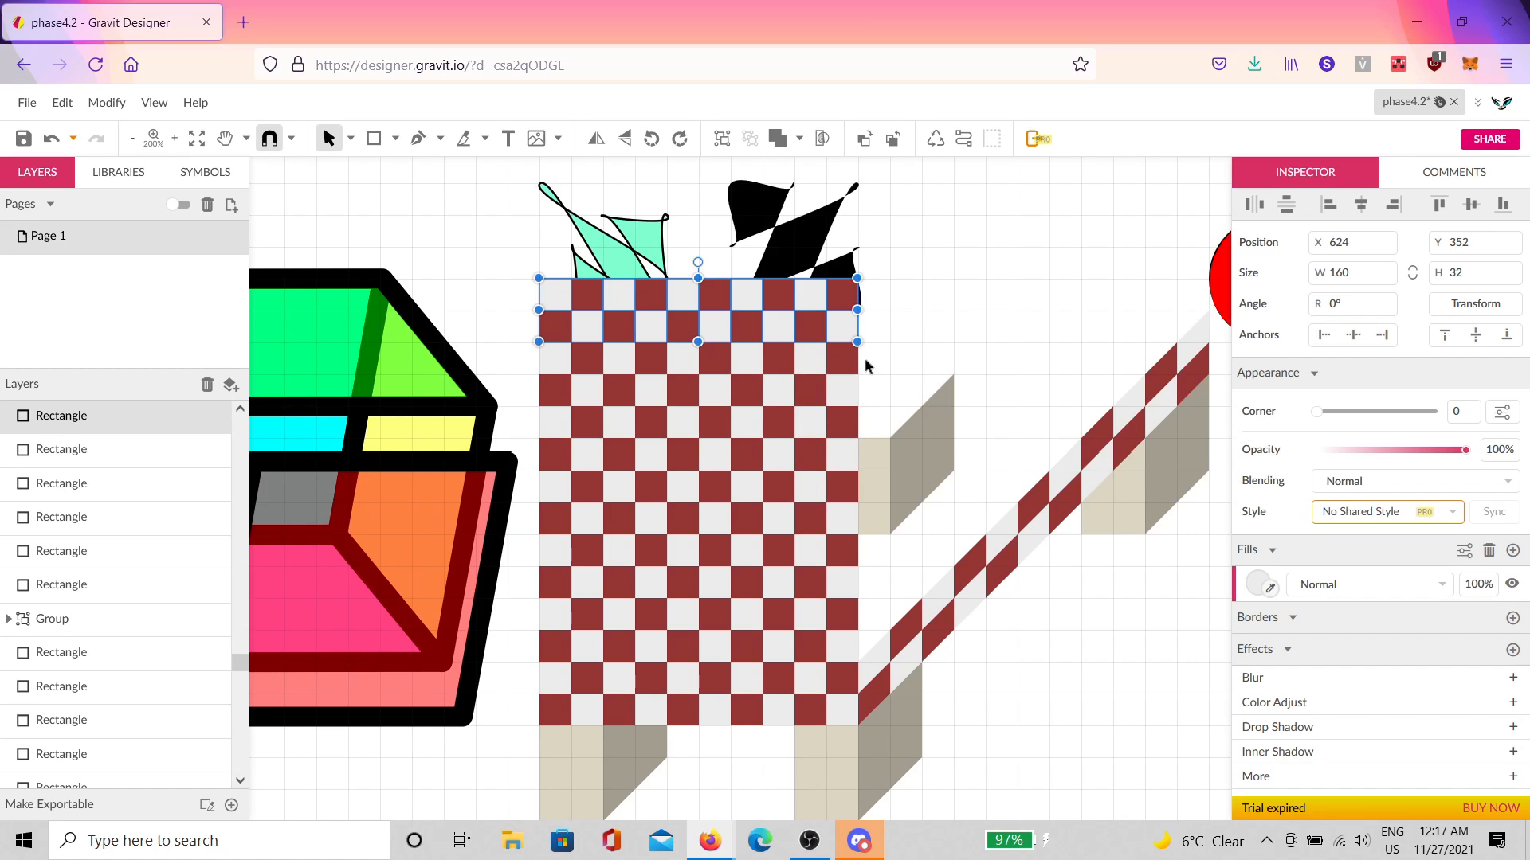
{"action": "left_click_drag", "start_coordinate": [873, 358], "coordinate": [518, 645]}
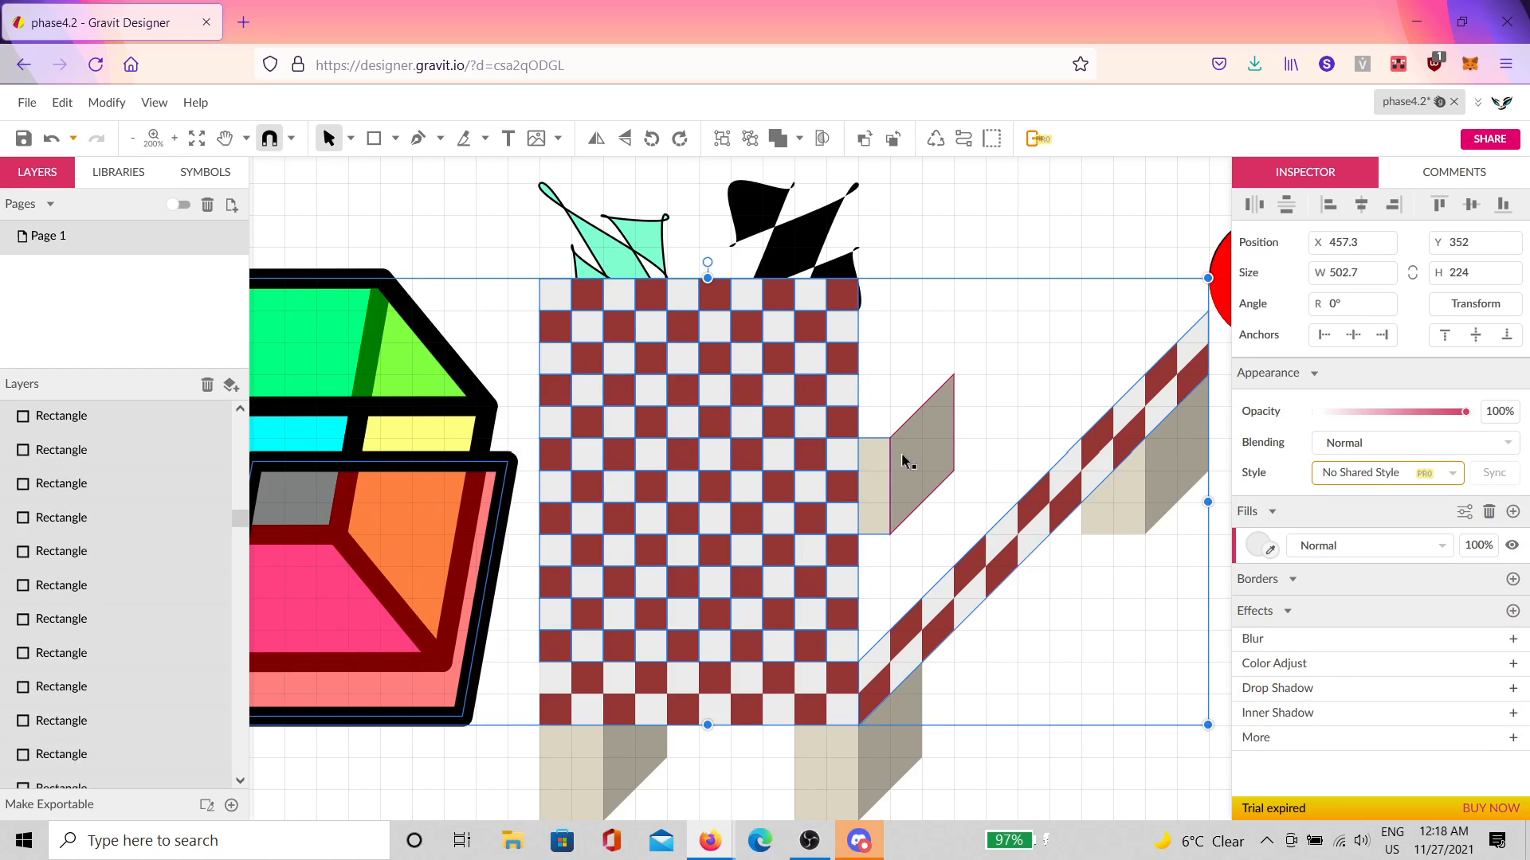
{"action": "left_click", "coordinate": [493, 532], "text": "shift"}
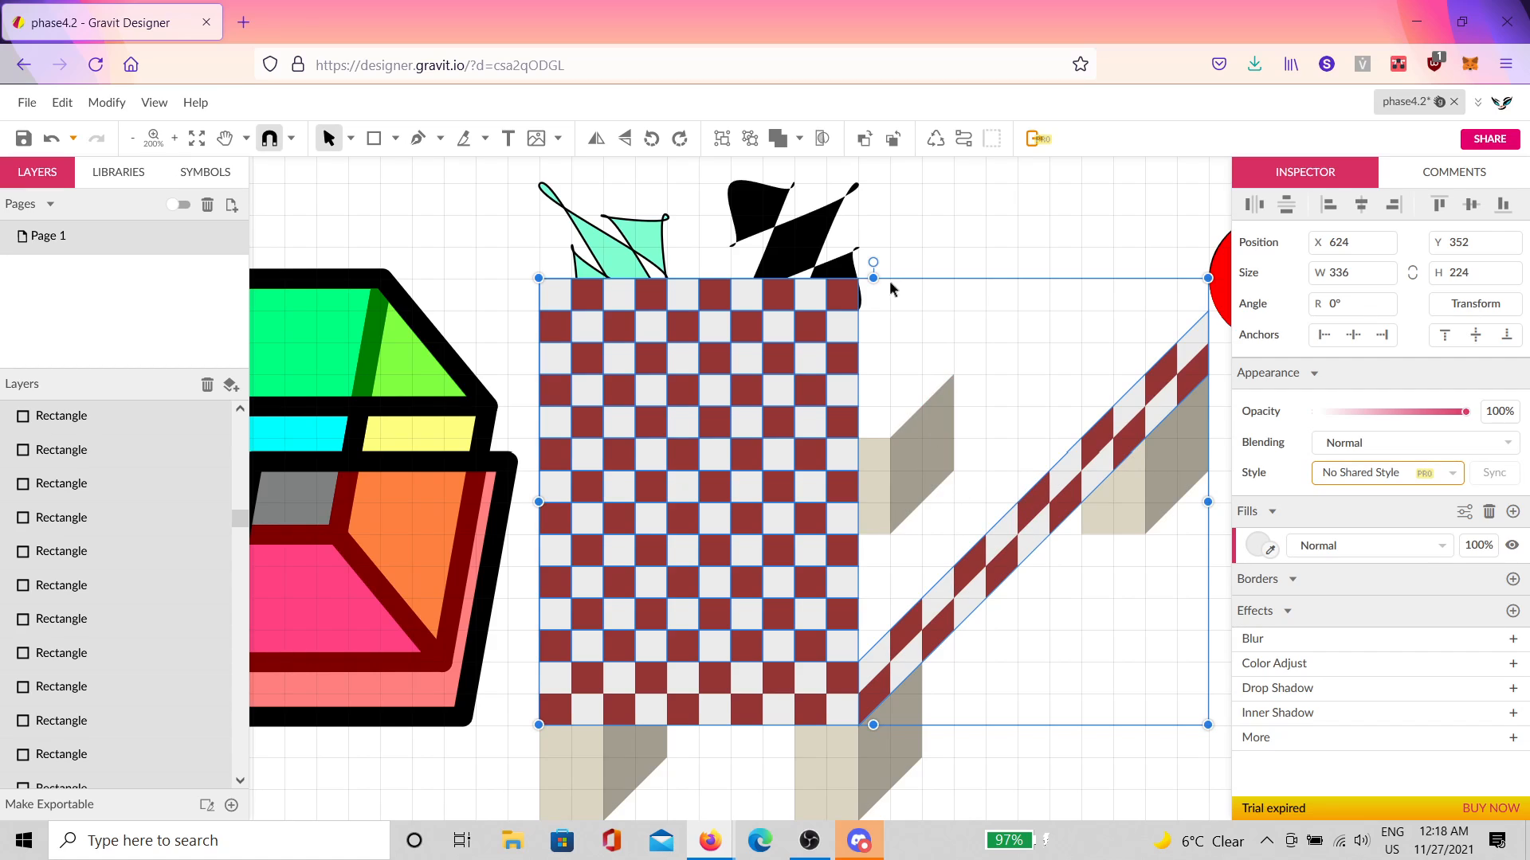
{"action": "left_click", "coordinate": [809, 254], "text": "shift"}
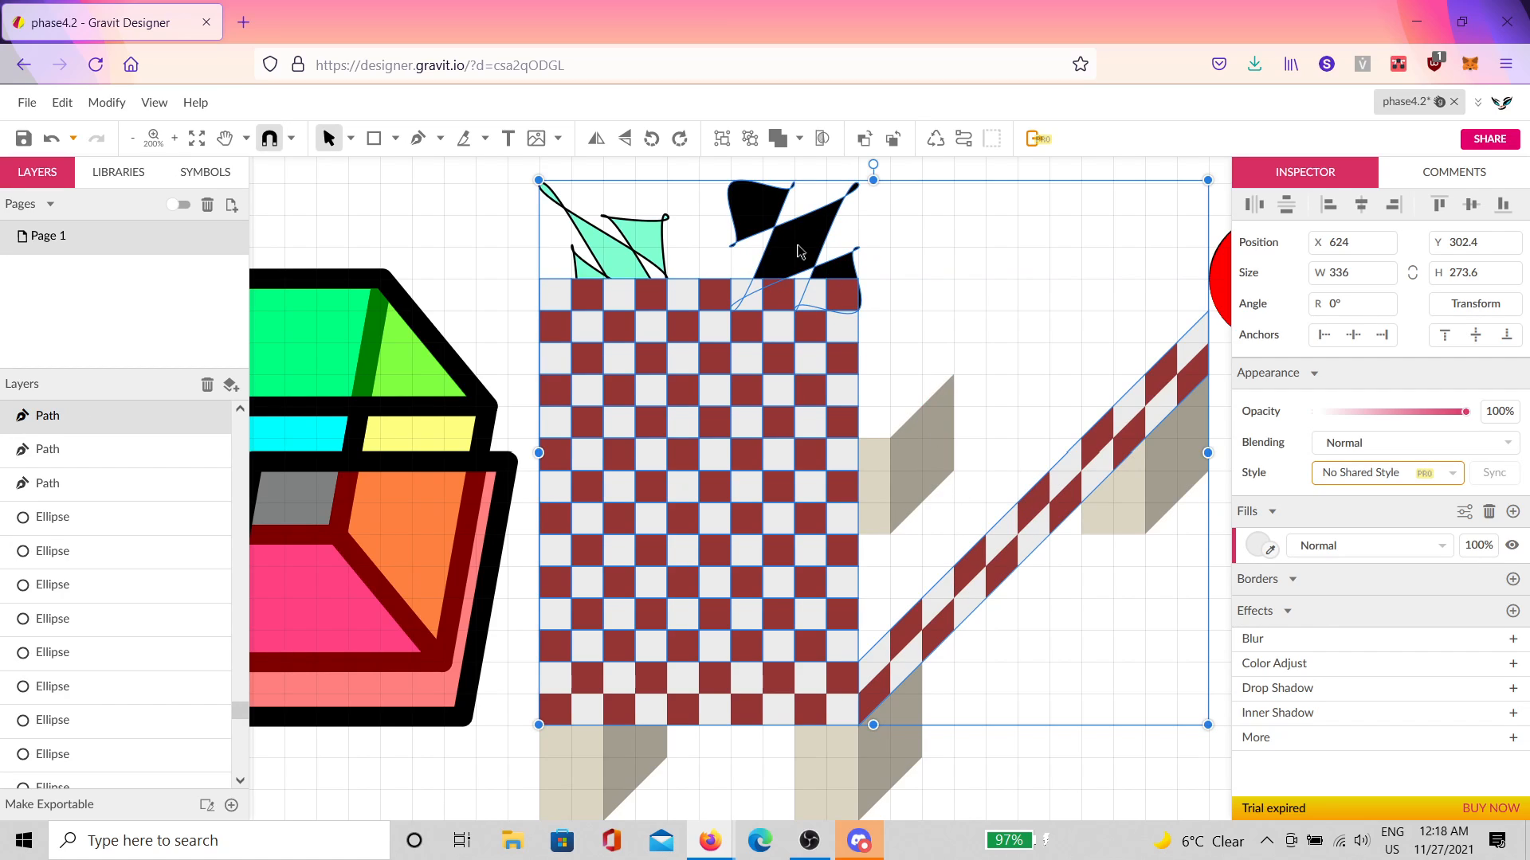
{"action": "left_click", "coordinate": [799, 246], "text": "shift"}
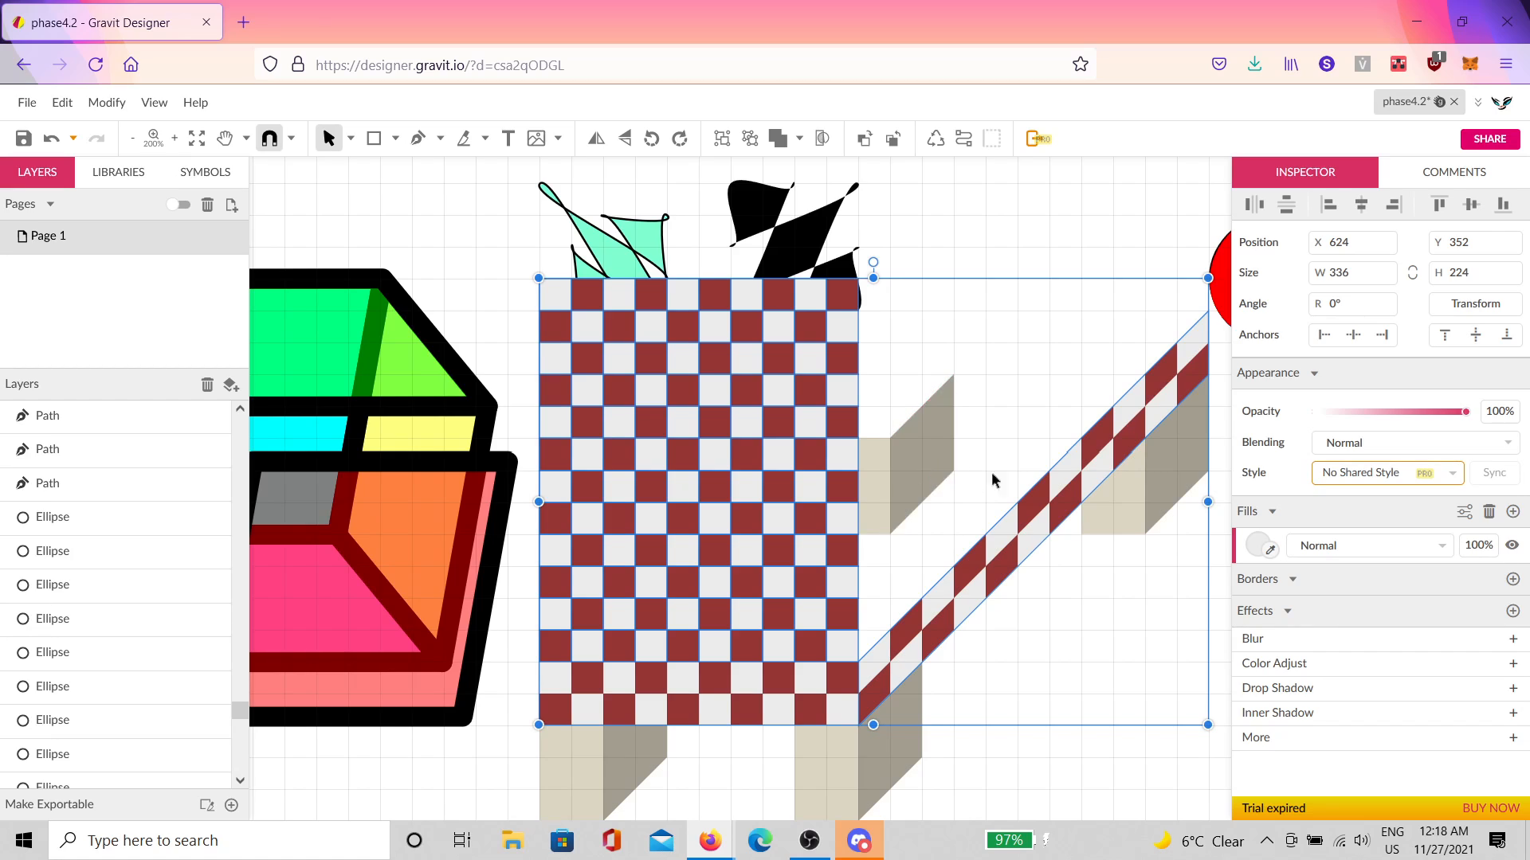
{"action": "left_click", "coordinate": [1195, 363], "text": "shift"}
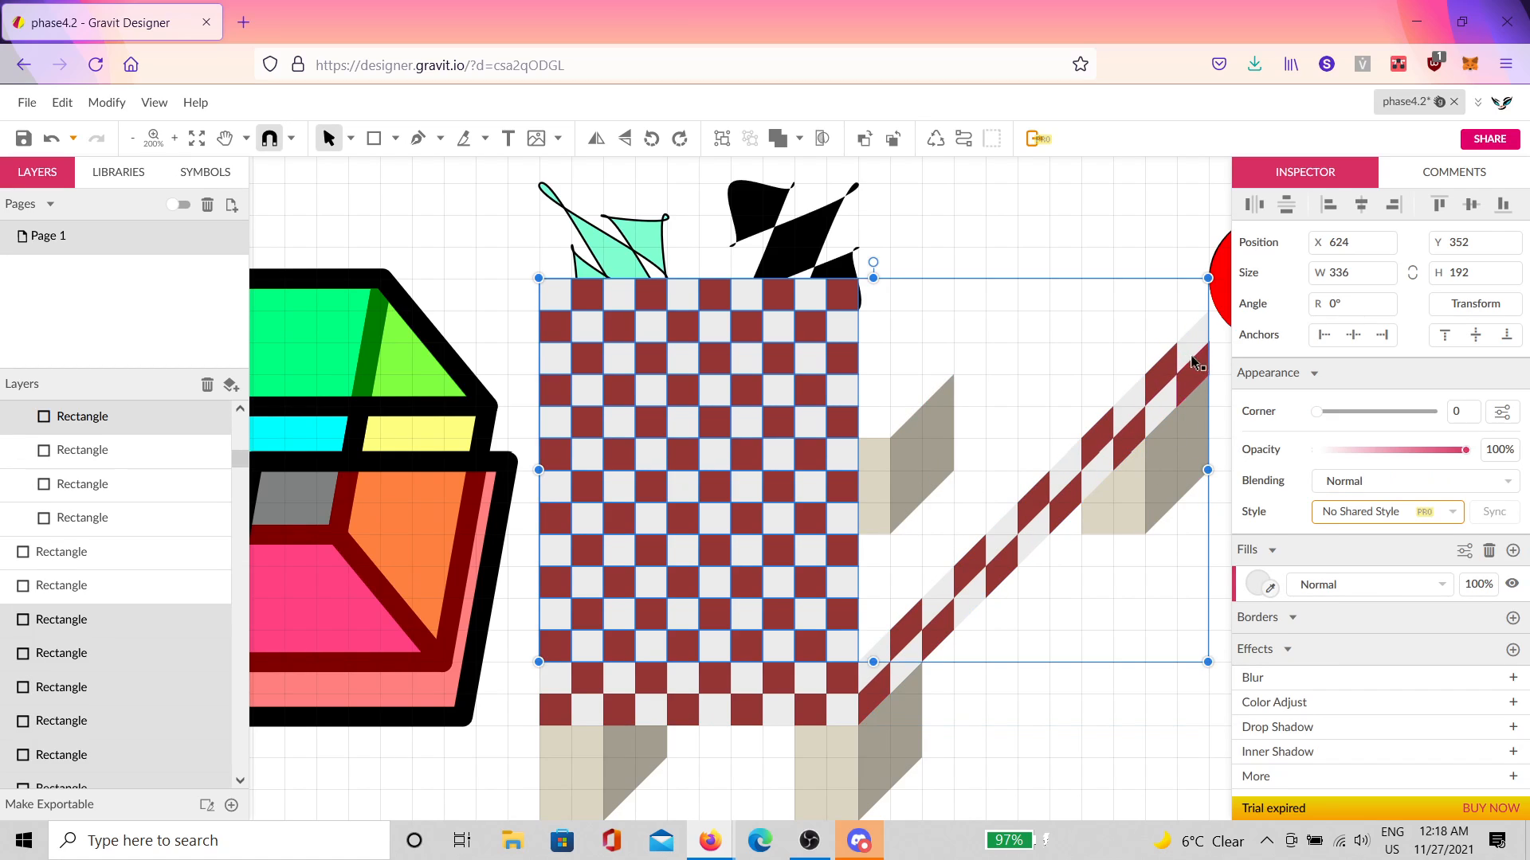
{"action": "left_click", "coordinate": [1197, 353], "text": "shift"}
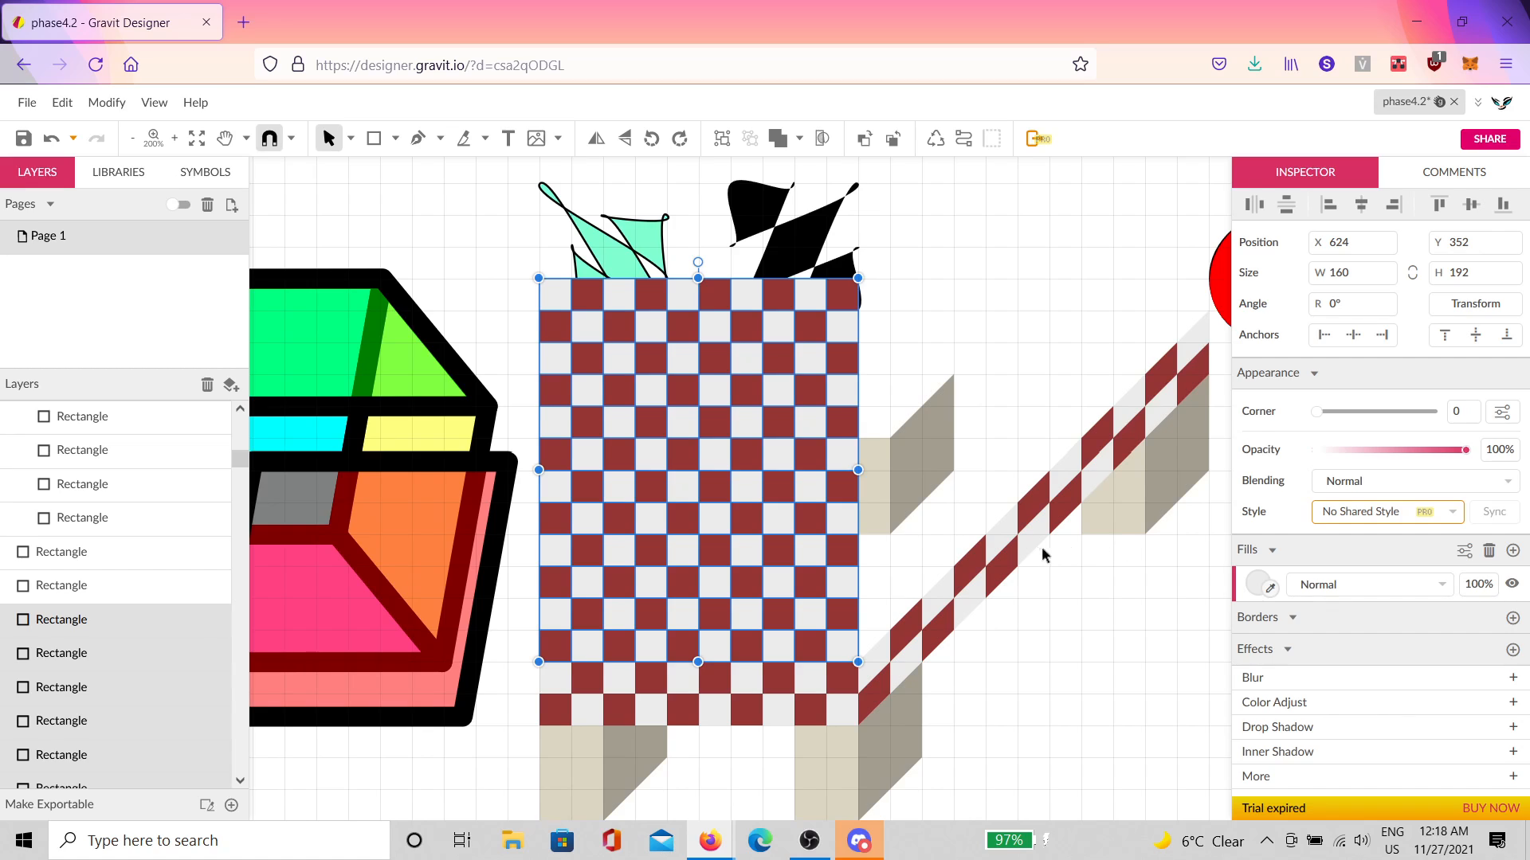
{"action": "key", "text": "ctrl+g"}
Step: Reselect the checkerboard group, undoing an accidental move so it stays at X 624, Y 352
{"action": "left_click", "coordinate": [1015, 350]}
{"action": "left_click", "coordinate": [804, 522]}
{"action": "left_click_drag", "start_coordinate": [805, 522], "coordinate": [1069, 614]}
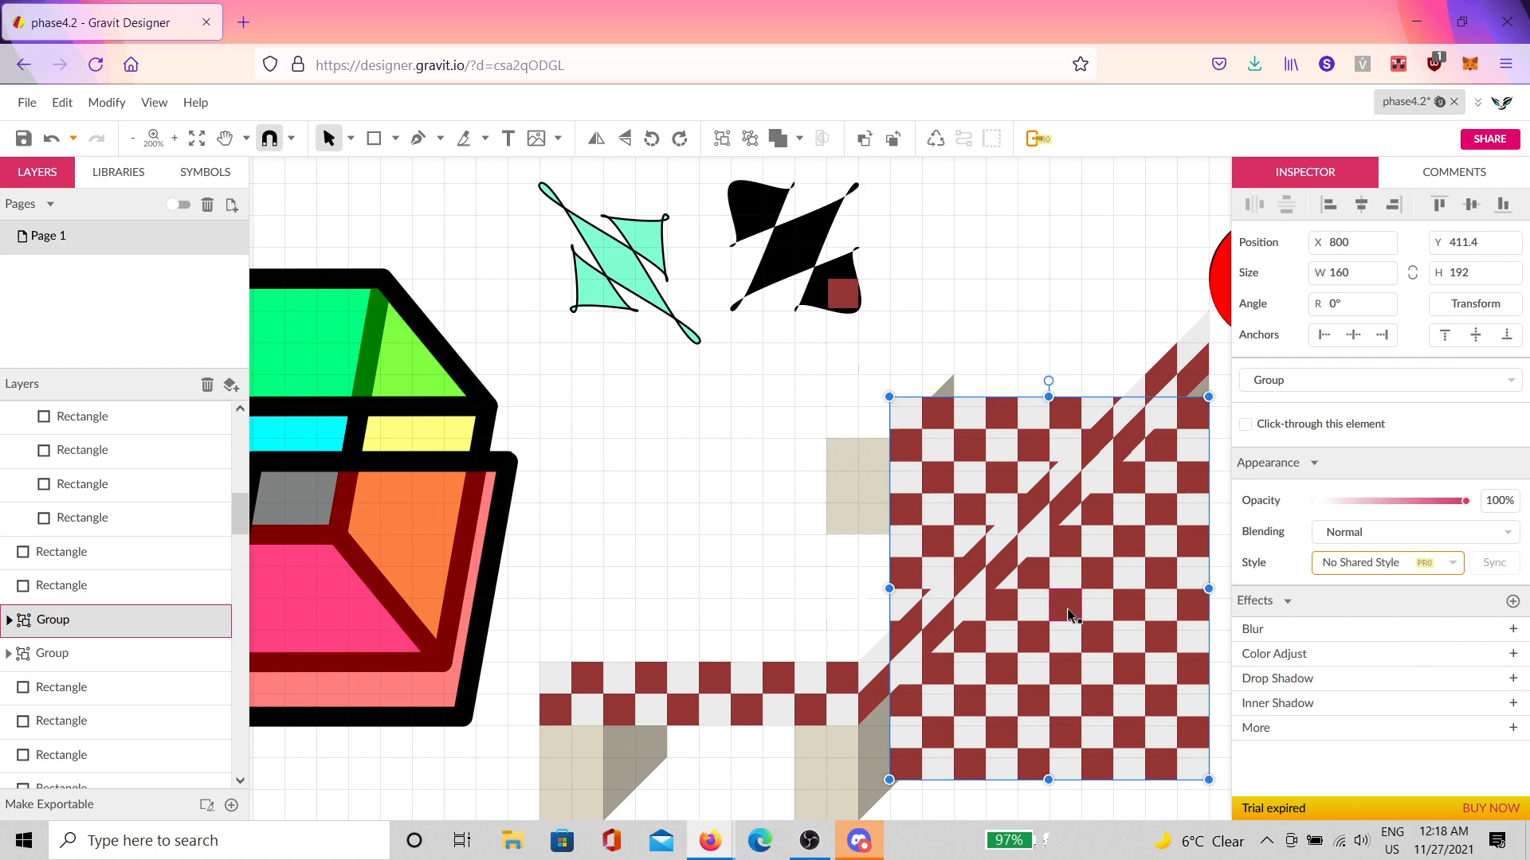
{"action": "key", "text": "ctrl+z"}
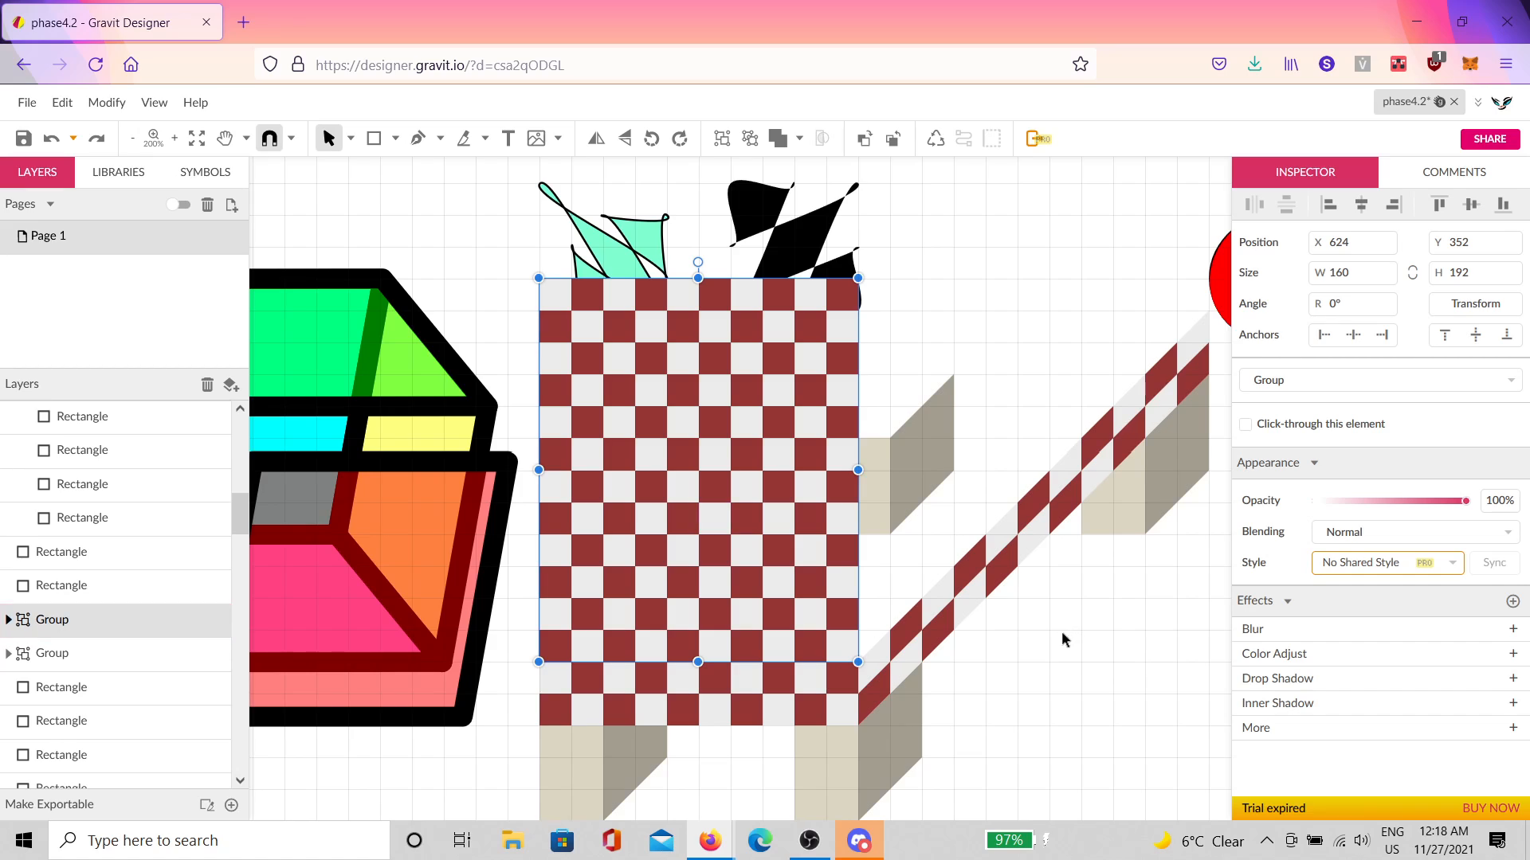
Step: Skew the checkerboard group from its bottom-right anchor with Skew Y 0 and Skew X 45, then -45
{"action": "left_click", "coordinate": [1439, 301]}
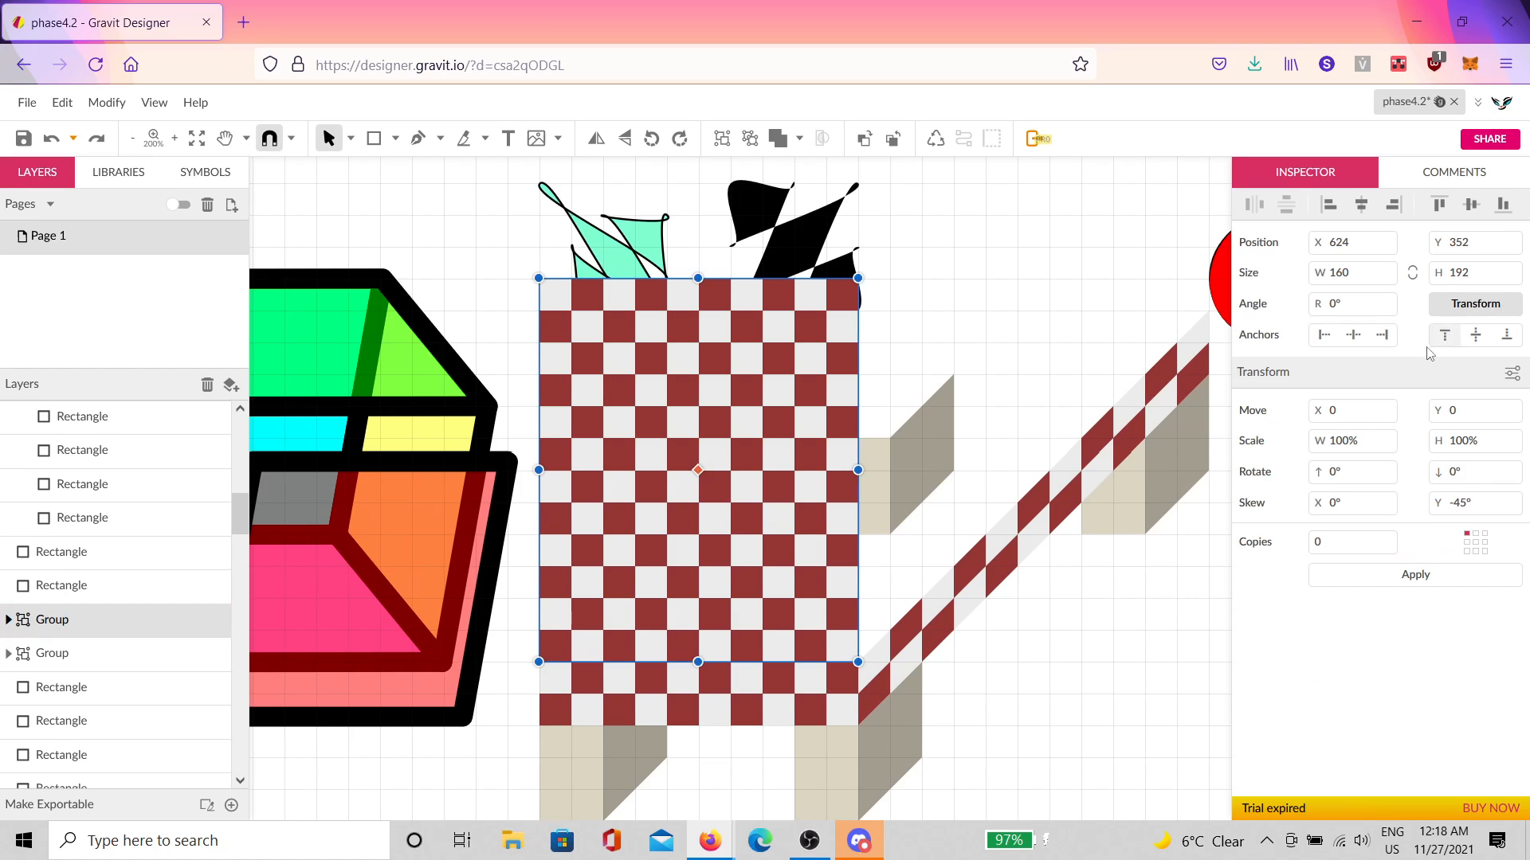
{"action": "left_click", "coordinate": [1484, 551]}
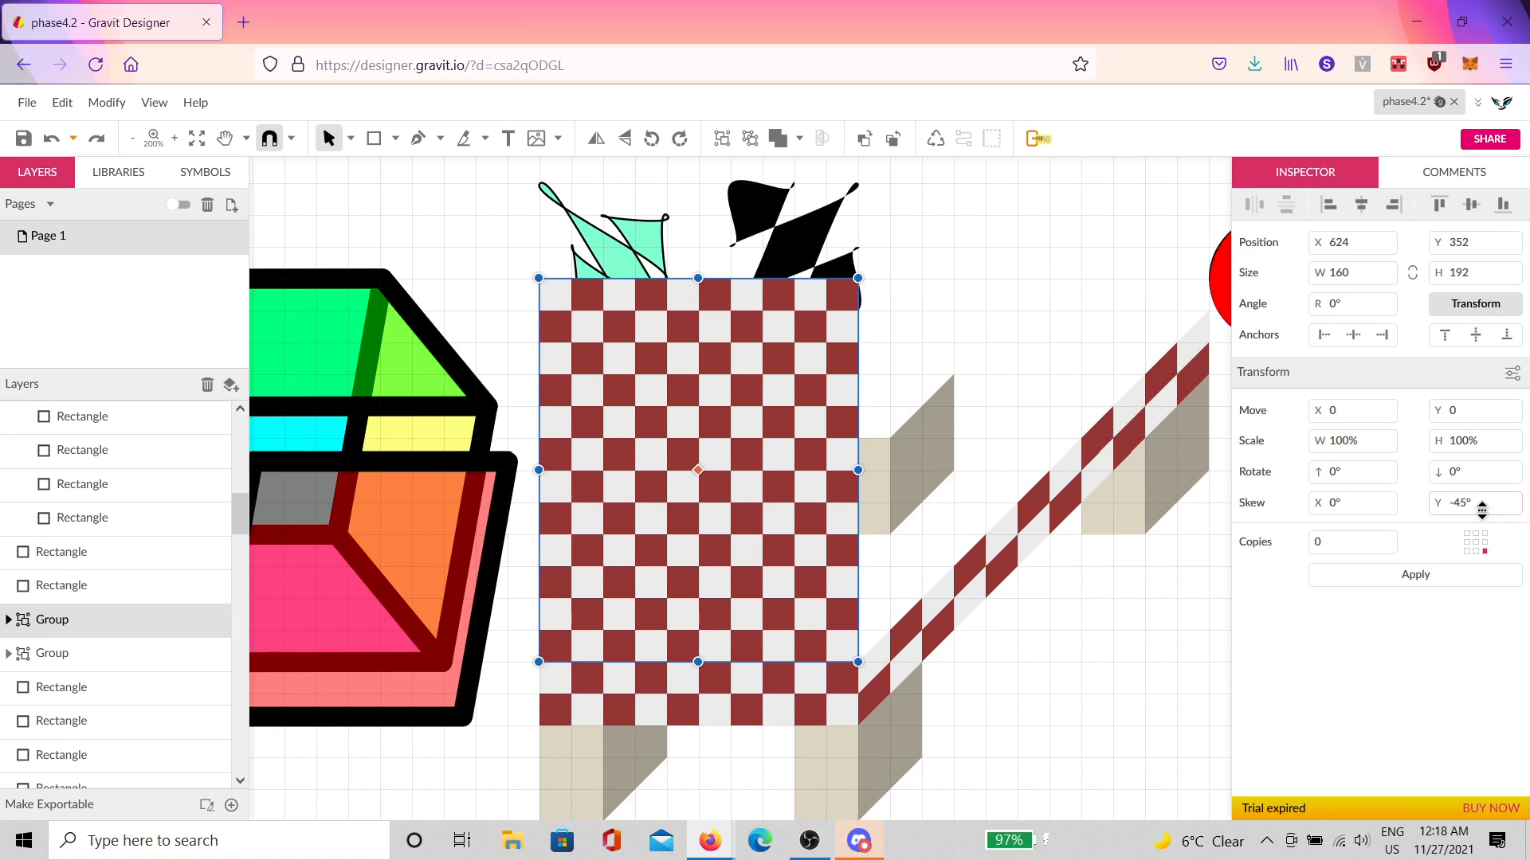
{"action": "left_click", "coordinate": [1488, 503]}
{"action": "type", "text": "0"}
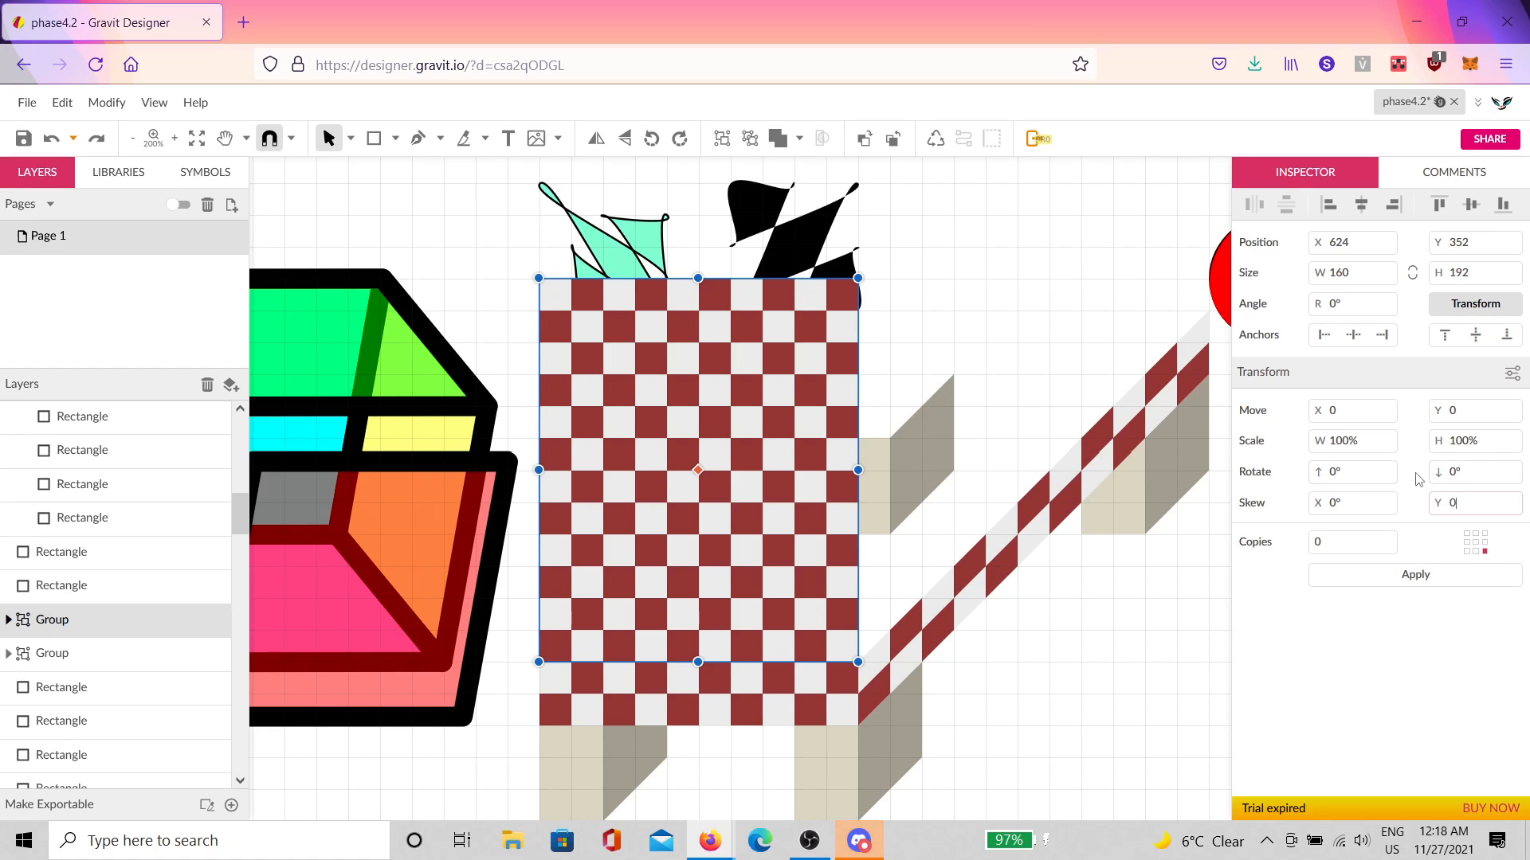
{"action": "left_click", "coordinate": [1372, 506]}
{"action": "type", "text": "45"}
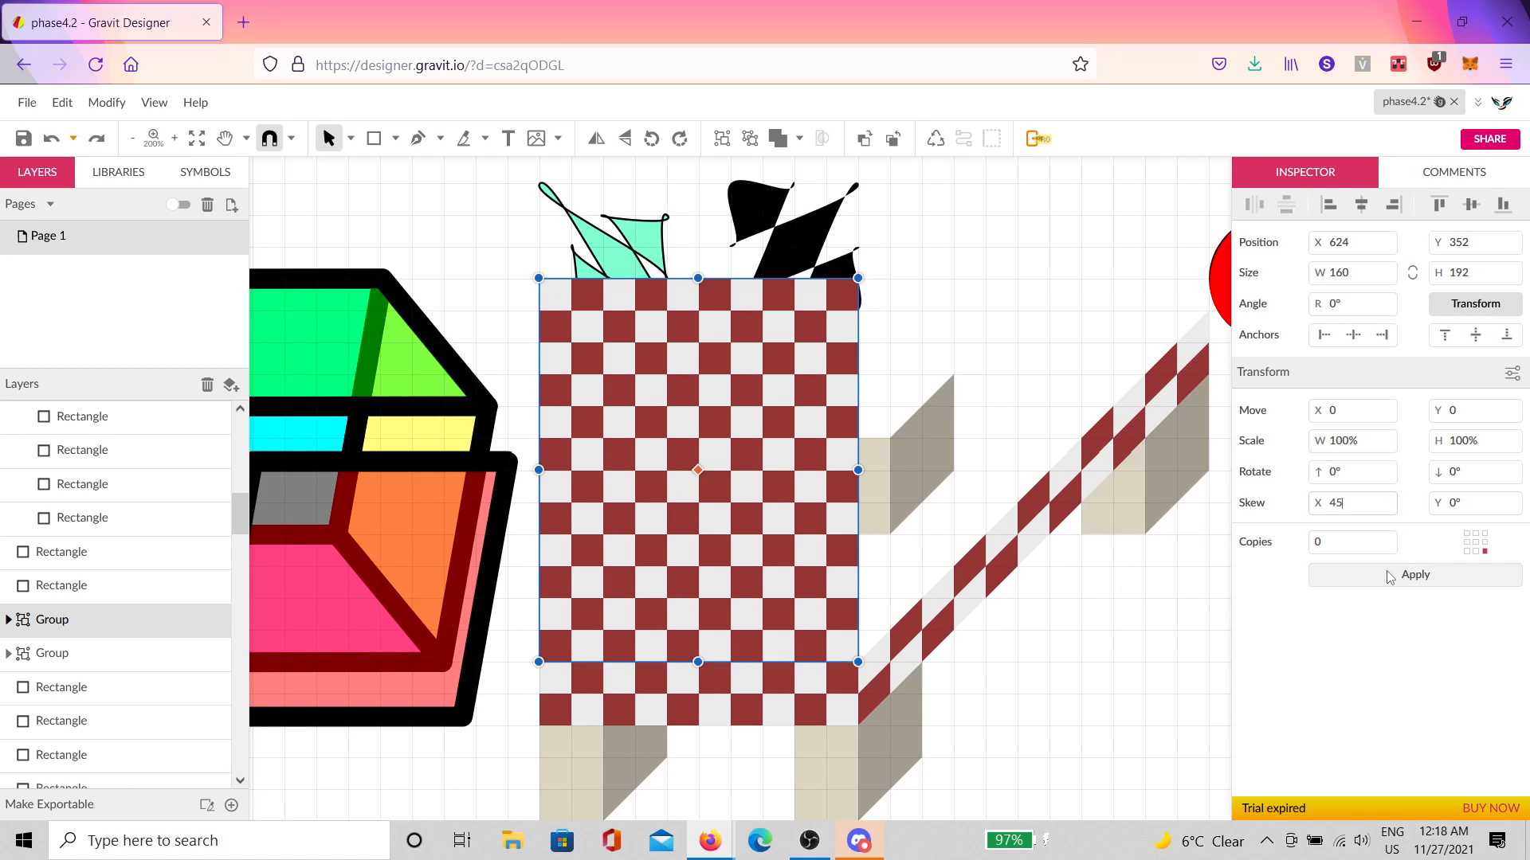
{"action": "left_click", "coordinate": [1385, 585]}
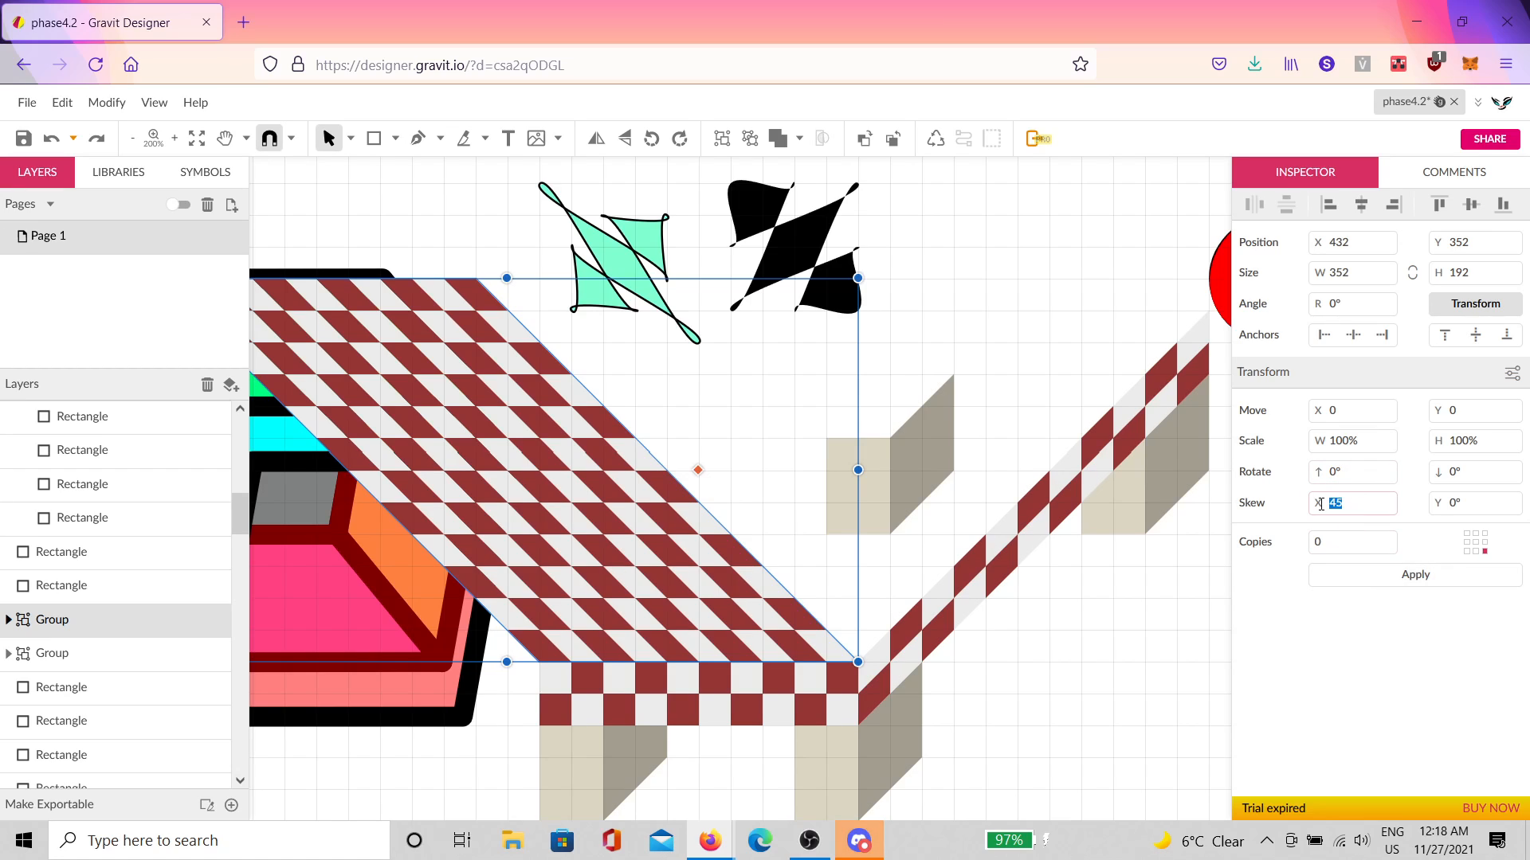
{"action": "type", "text": "-45"}
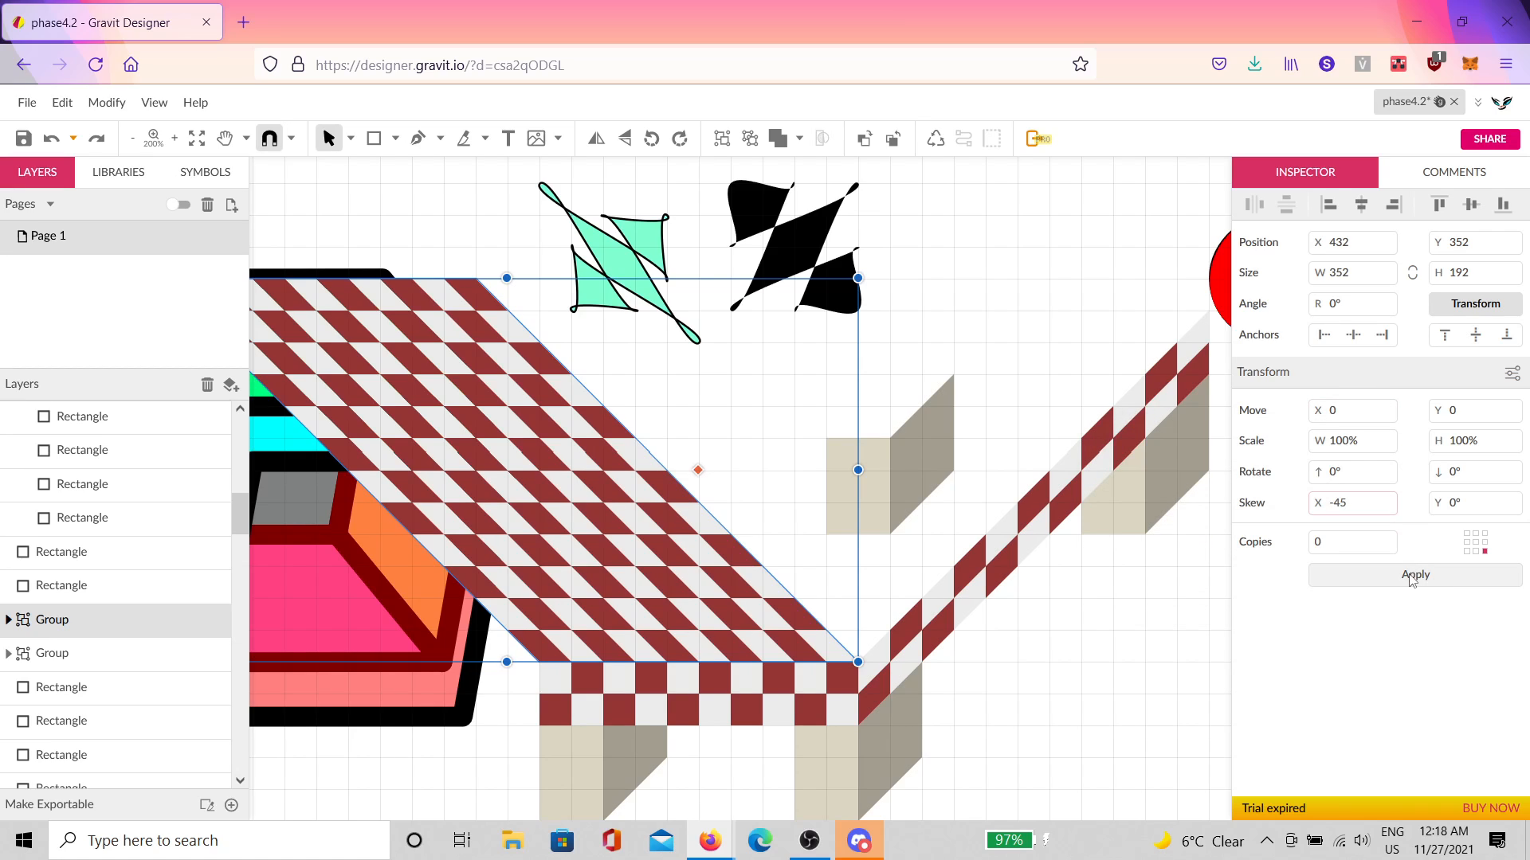
{"action": "left_click", "coordinate": [1411, 576]}
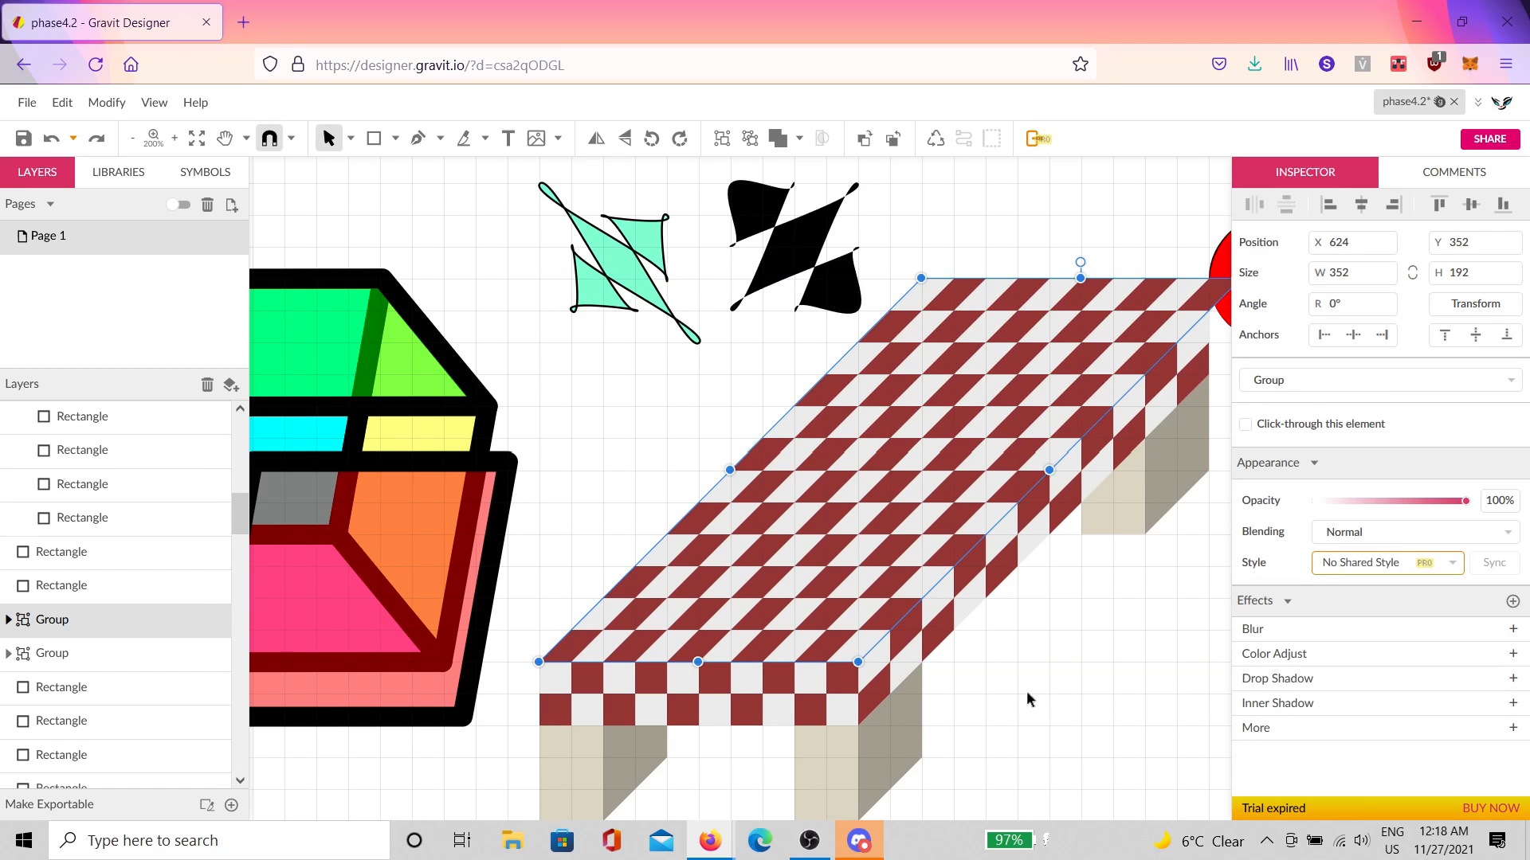
Step: Delete the stray parallelograms overhanging the right end of the tabletop's far edge one at a time
{"action": "scroll", "coordinate": [1028, 693], "scroll_direction": "down", "scroll_amount": 3}
{"action": "left_click", "coordinate": [1084, 706]}
{"action": "scroll", "coordinate": [1068, 494], "scroll_direction": "up", "scroll_amount": 5}
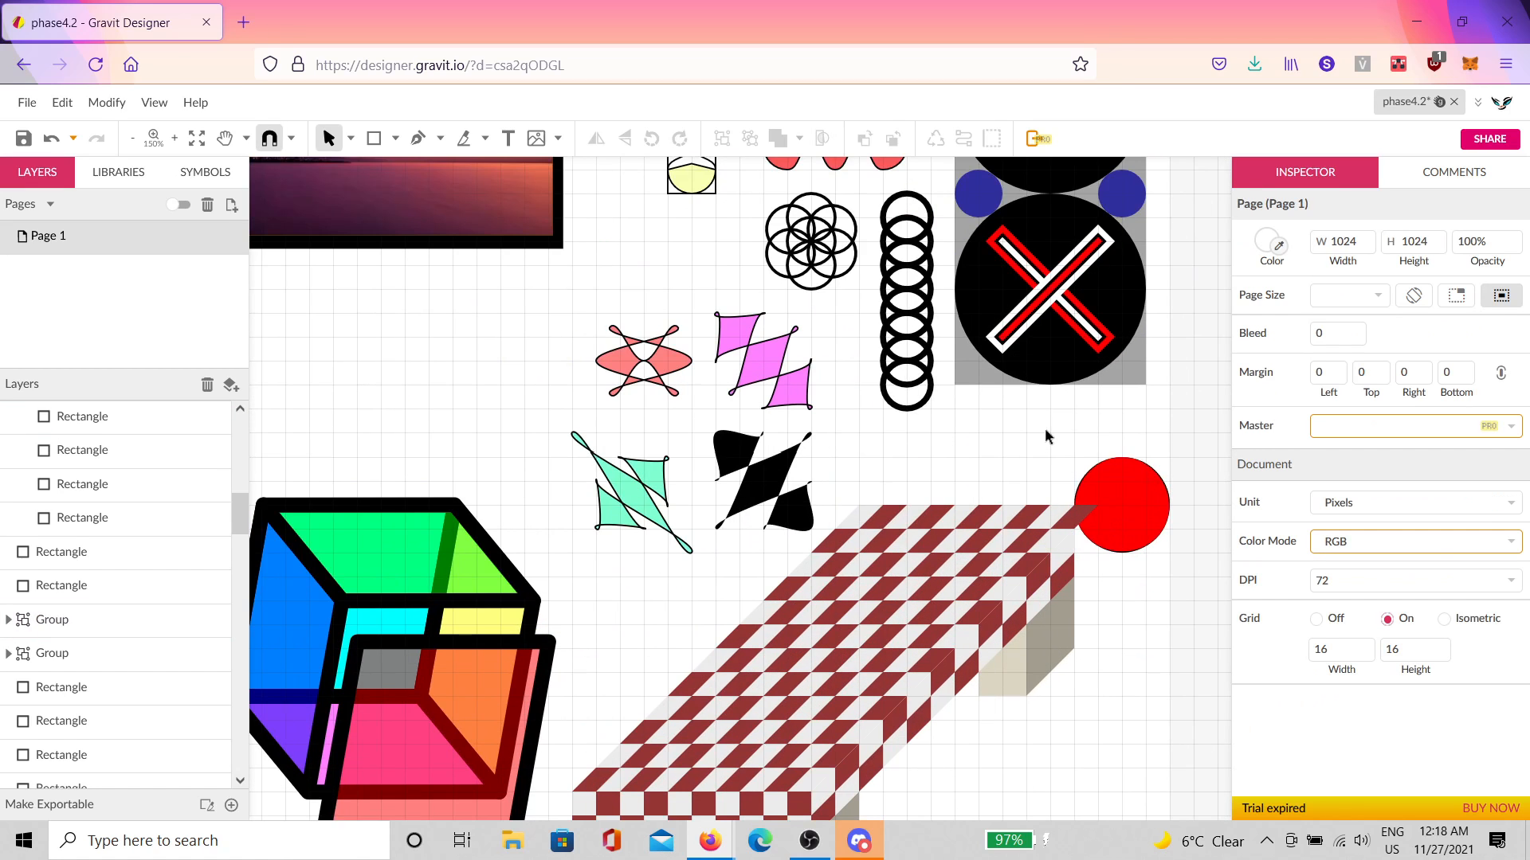
{"action": "left_click", "coordinate": [1131, 626]}
{"action": "double_click", "coordinate": [1130, 624]}
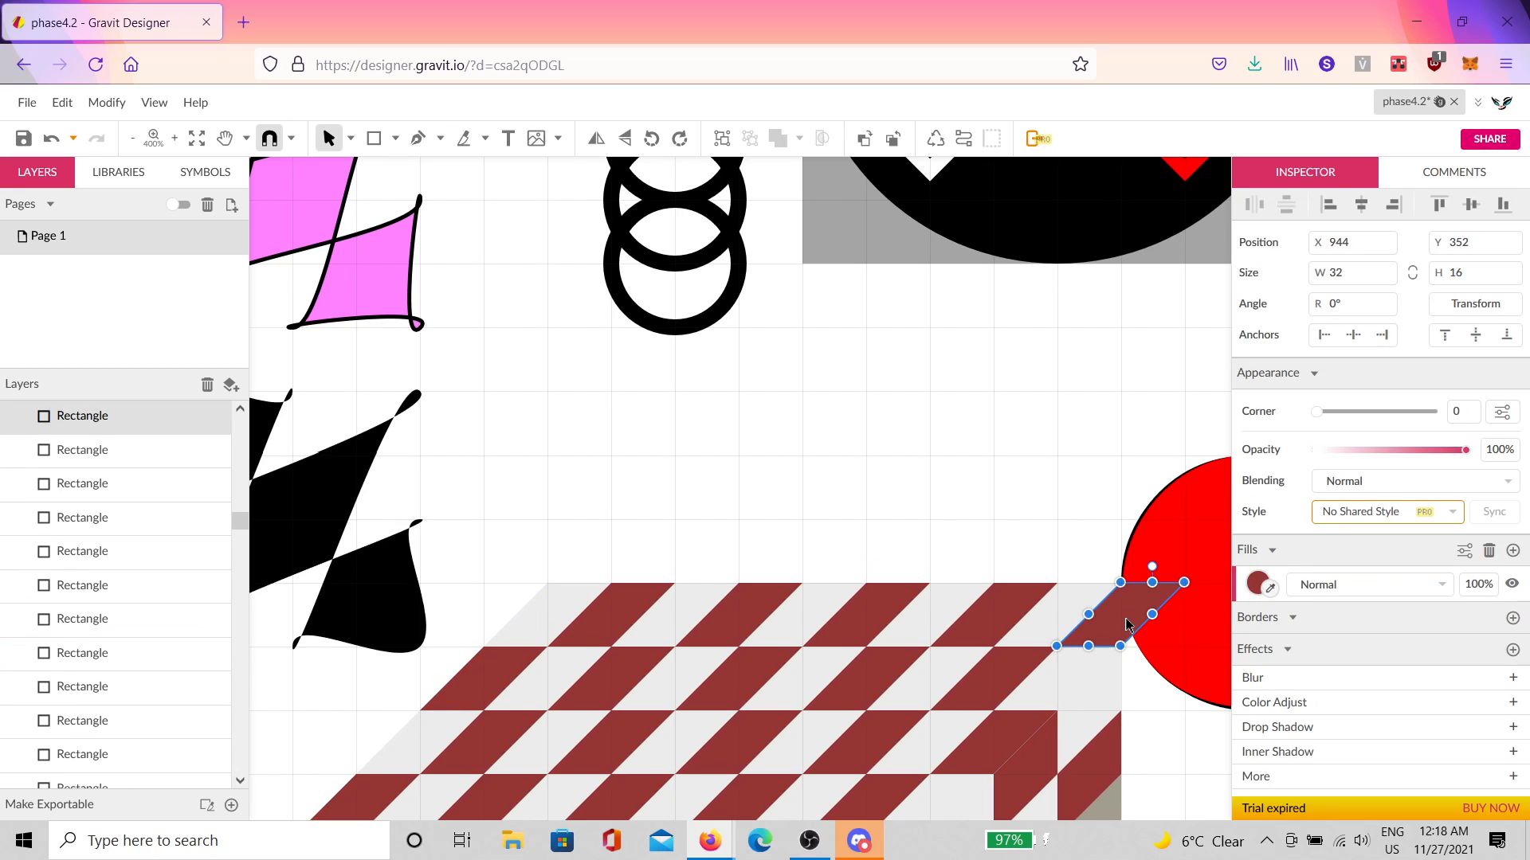
{"action": "key", "text": "Delete"}
{"action": "left_click", "coordinate": [1054, 610]}
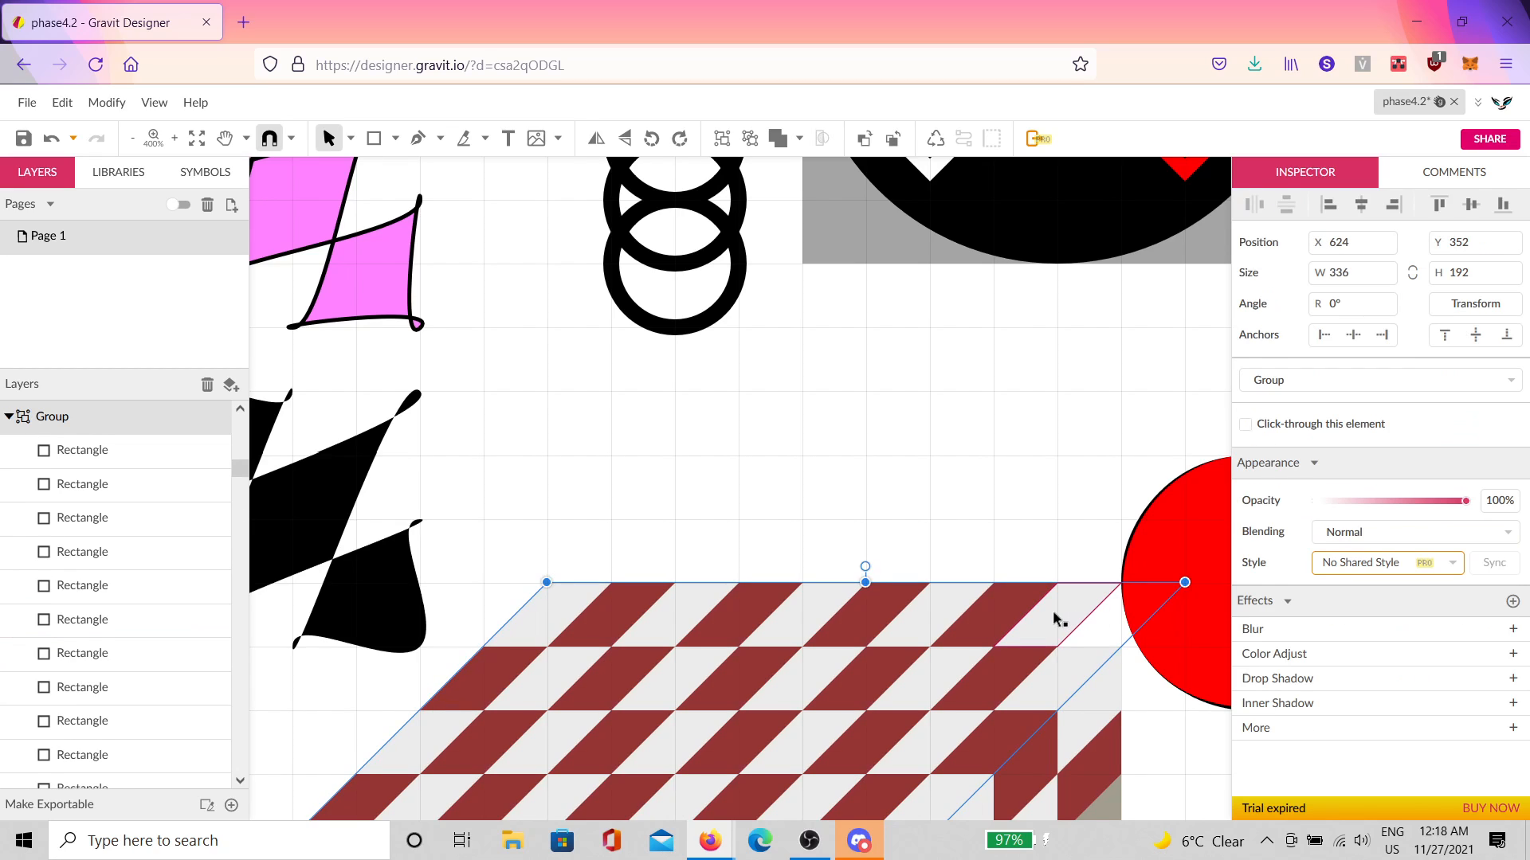
{"action": "double_click", "coordinate": [1044, 613]}
{"action": "key", "text": "Delete"}
{"action": "left_click", "coordinate": [975, 630]}
{"action": "double_click", "coordinate": [976, 630]}
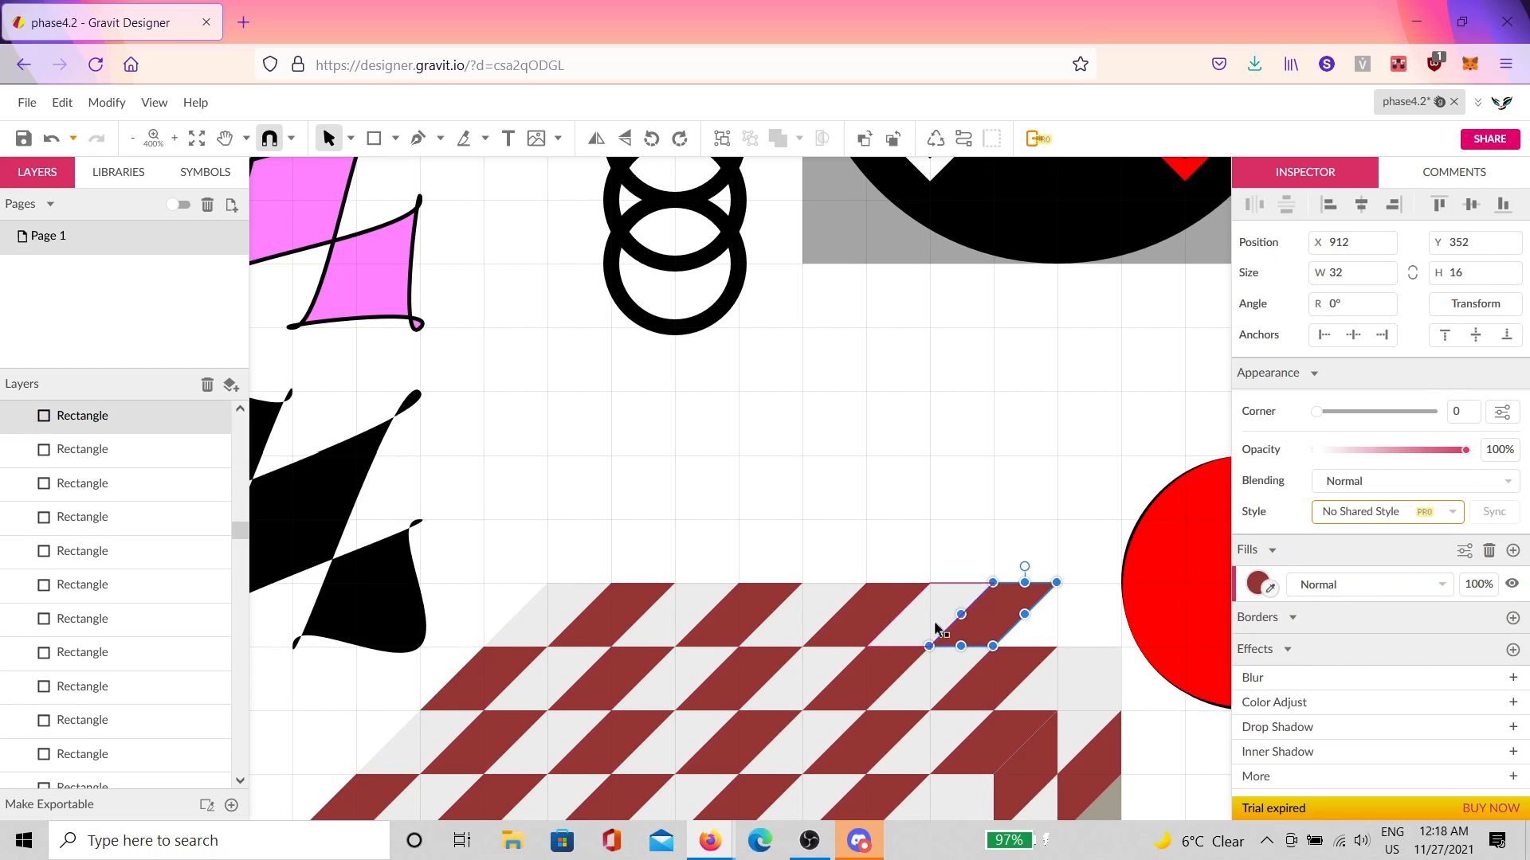
{"action": "key", "text": "Delete"}
{"action": "left_click", "coordinate": [922, 625]}
{"action": "double_click", "coordinate": [882, 635]}
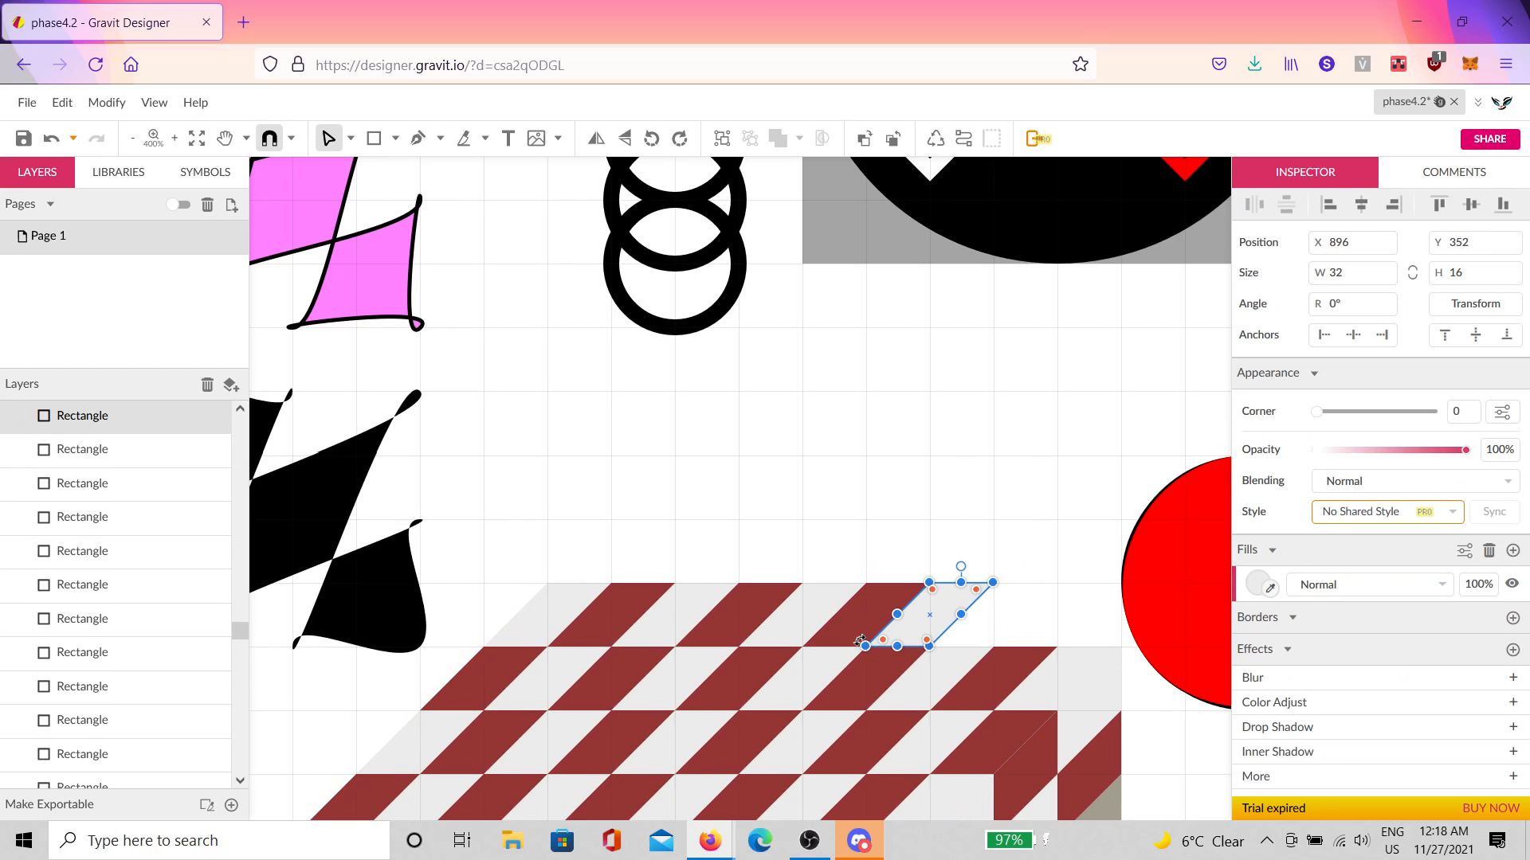
Step: Delete the remaining far-edge parallelograms, working leftward, to remove the top row
{"action": "left_click", "coordinate": [857, 634], "text": "shift"}
{"action": "left_click", "coordinate": [789, 630], "text": "shift"}
{"action": "left_click", "coordinate": [741, 627], "text": "shift"}
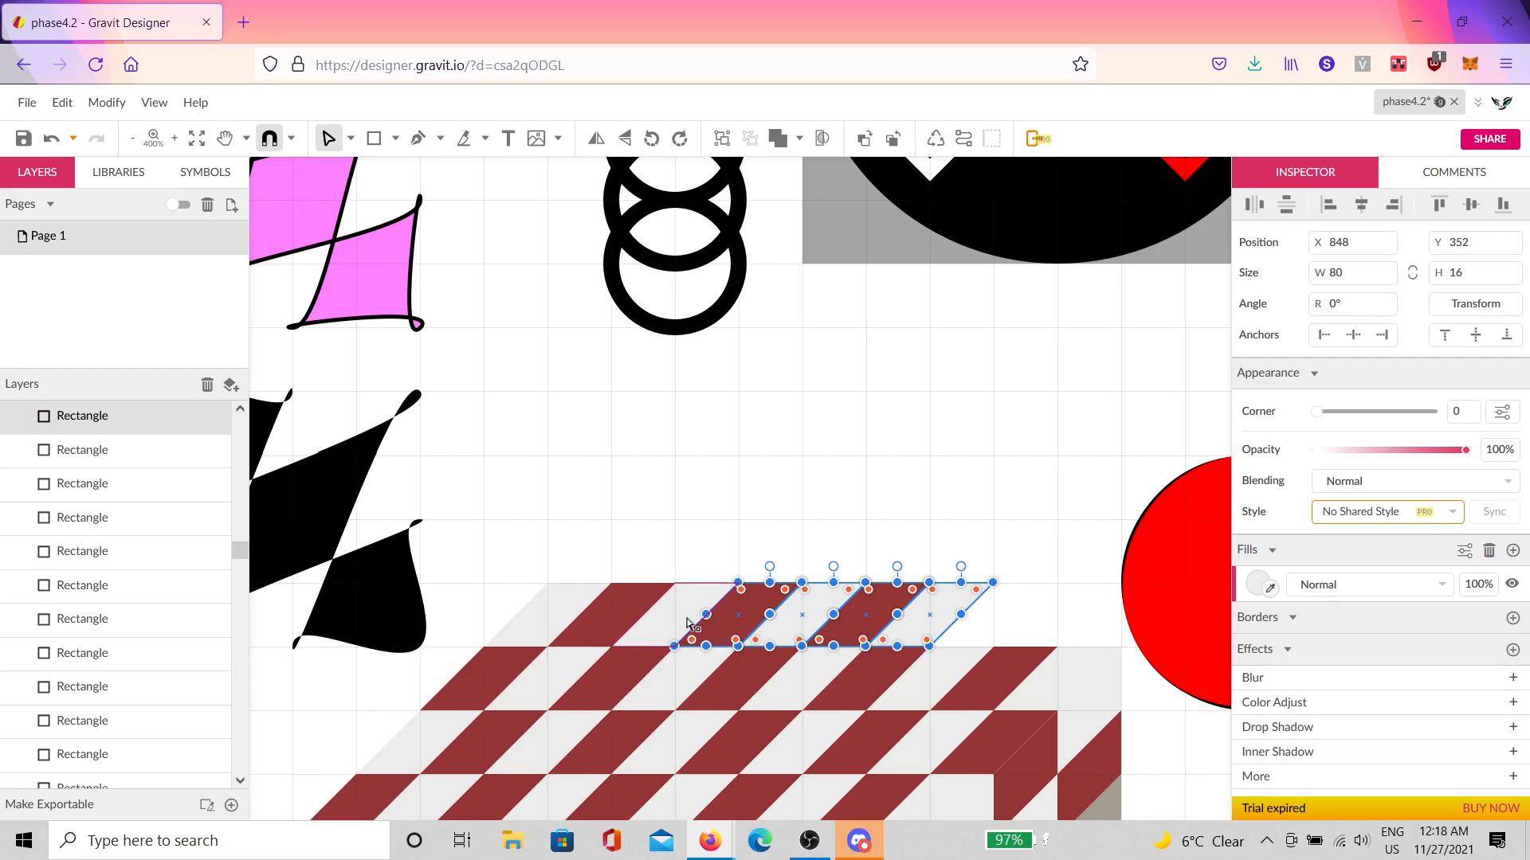
{"action": "left_click", "coordinate": [649, 627], "text": "shift"}
{"action": "left_click", "coordinate": [589, 627], "text": "shift"}
{"action": "left_click", "coordinate": [556, 621]}
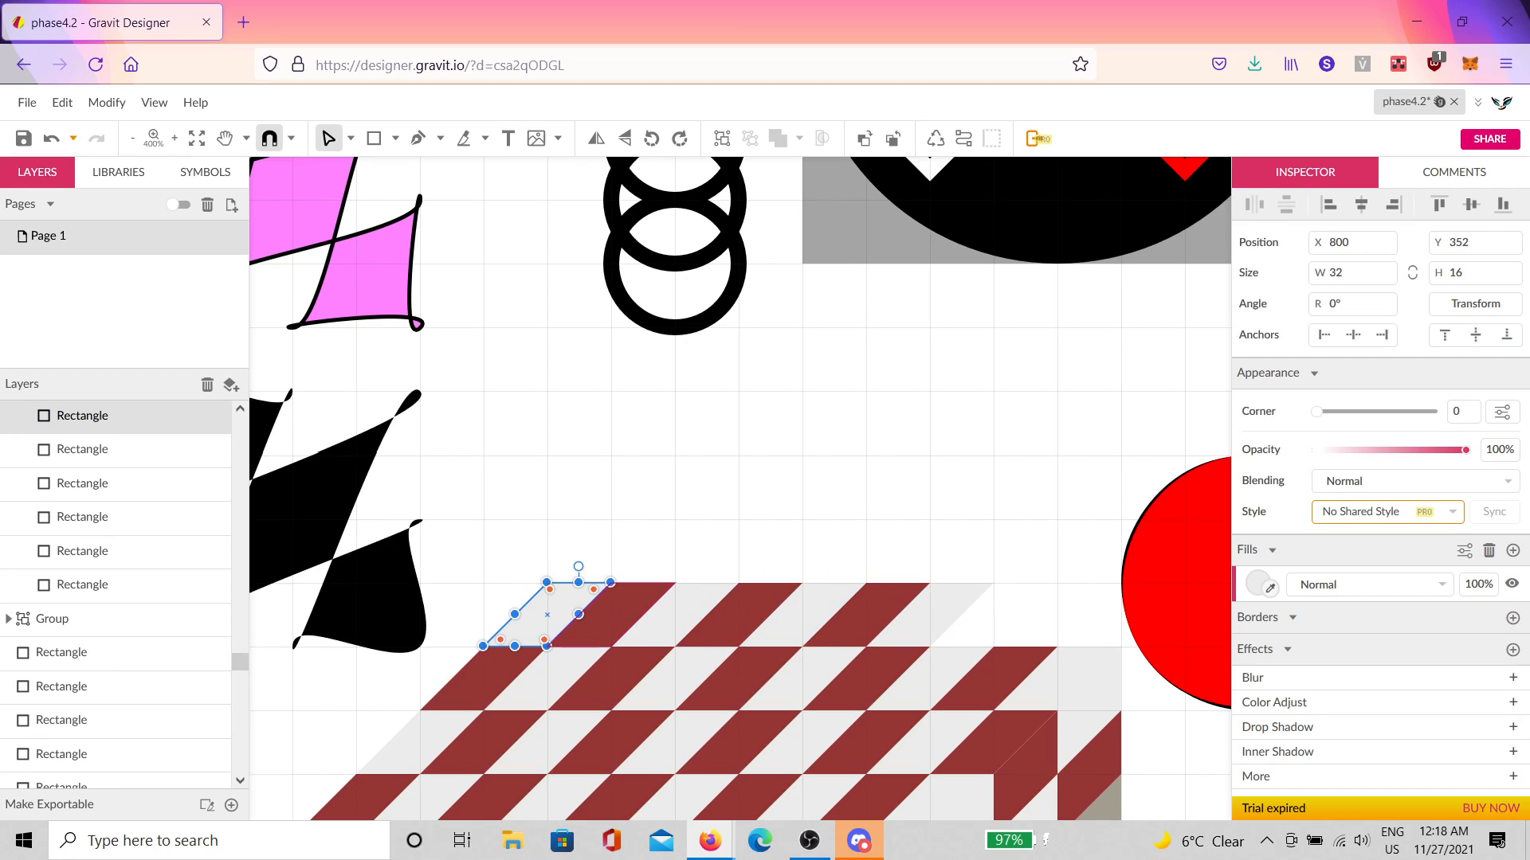
{"action": "left_click", "coordinate": [929, 635], "text": "shift"}
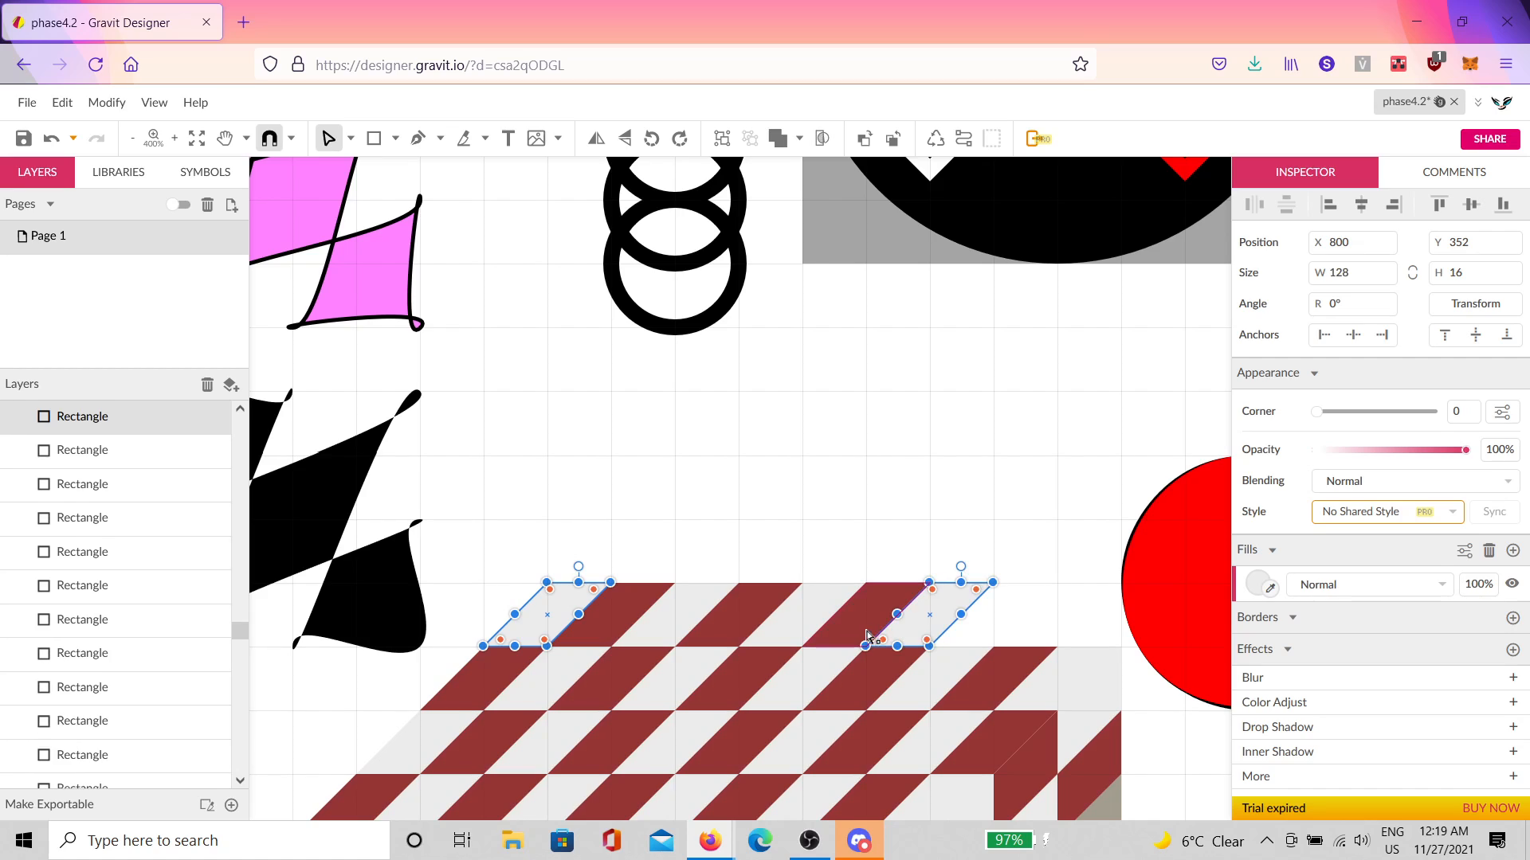
{"action": "key", "text": "Delete"}
{"action": "left_click", "coordinate": [865, 631]}
{"action": "key", "text": "Delete"}
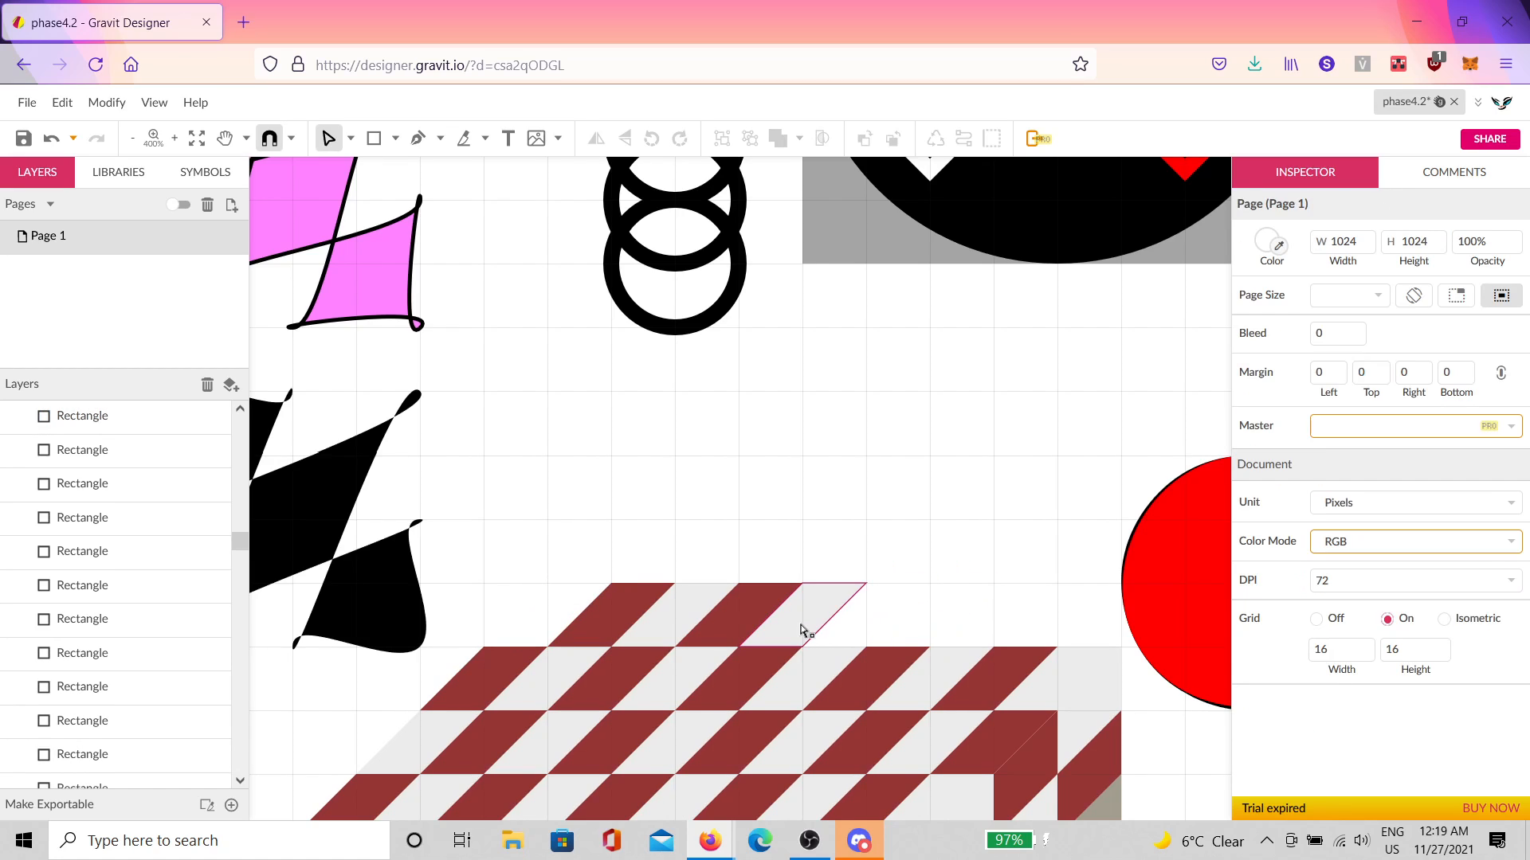
{"action": "left_click", "coordinate": [801, 629]}
{"action": "key", "text": "Delete"}
{"action": "left_click", "coordinate": [739, 630]}
{"action": "key", "text": "Delete"}
Step: Delete the last two edge parallelograms, one light and one red
{"action": "left_click", "coordinate": [683, 635]}
{"action": "key", "text": "Delete"}
{"action": "left_click", "coordinate": [647, 631]}
{"action": "key", "text": "Delete"}
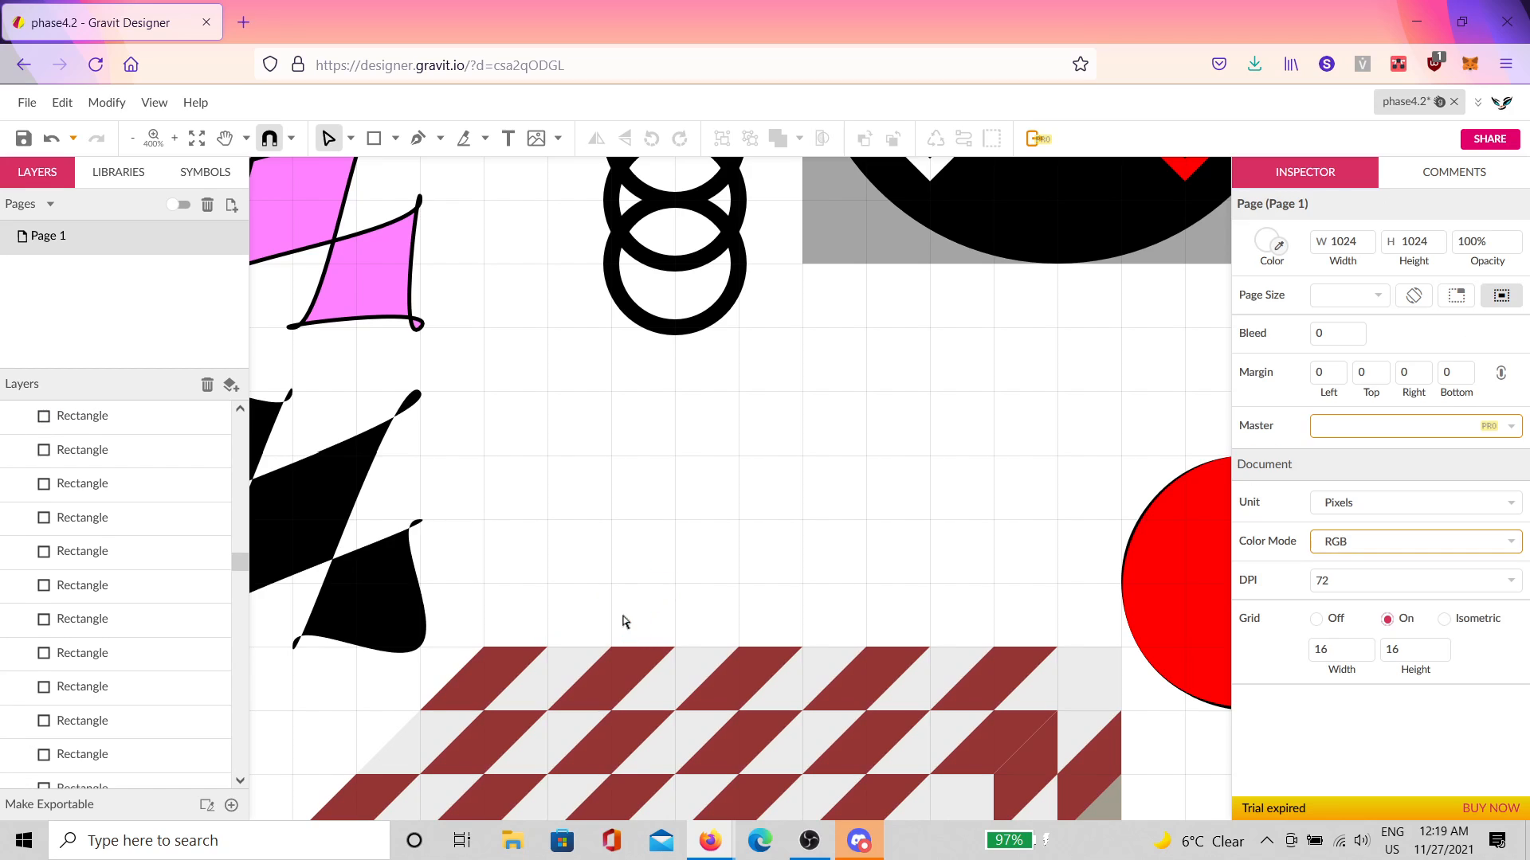
Step: Select all table rectangles plus the grey right side, minus the black and teal shapes, and group them
{"action": "scroll", "coordinate": [862, 556], "scroll_direction": "down", "scroll_amount": 6}
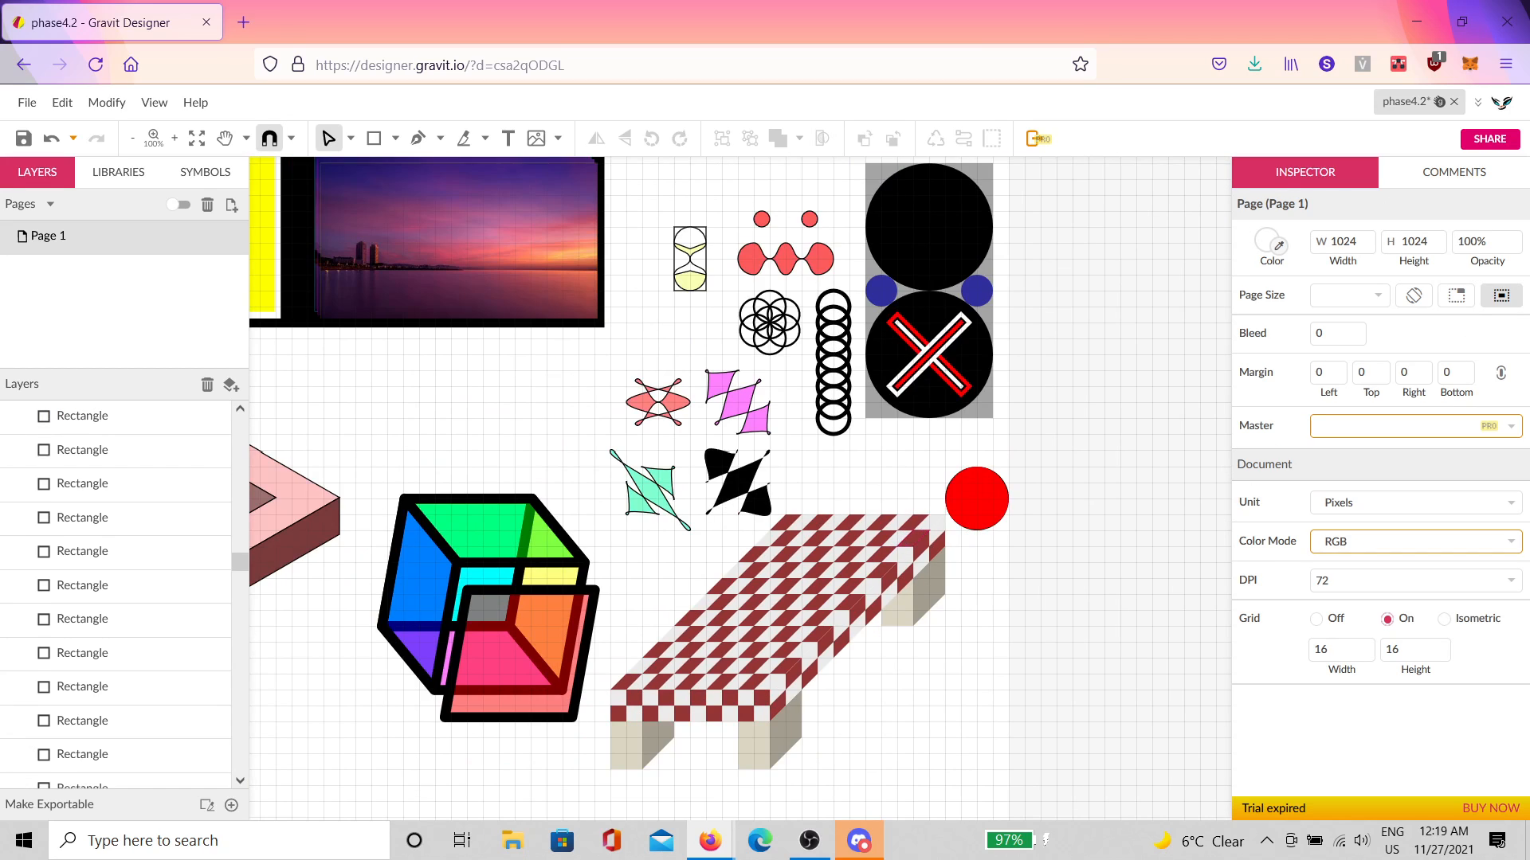
{"action": "scroll", "coordinate": [980, 590], "scroll_direction": "down", "scroll_amount": 3}
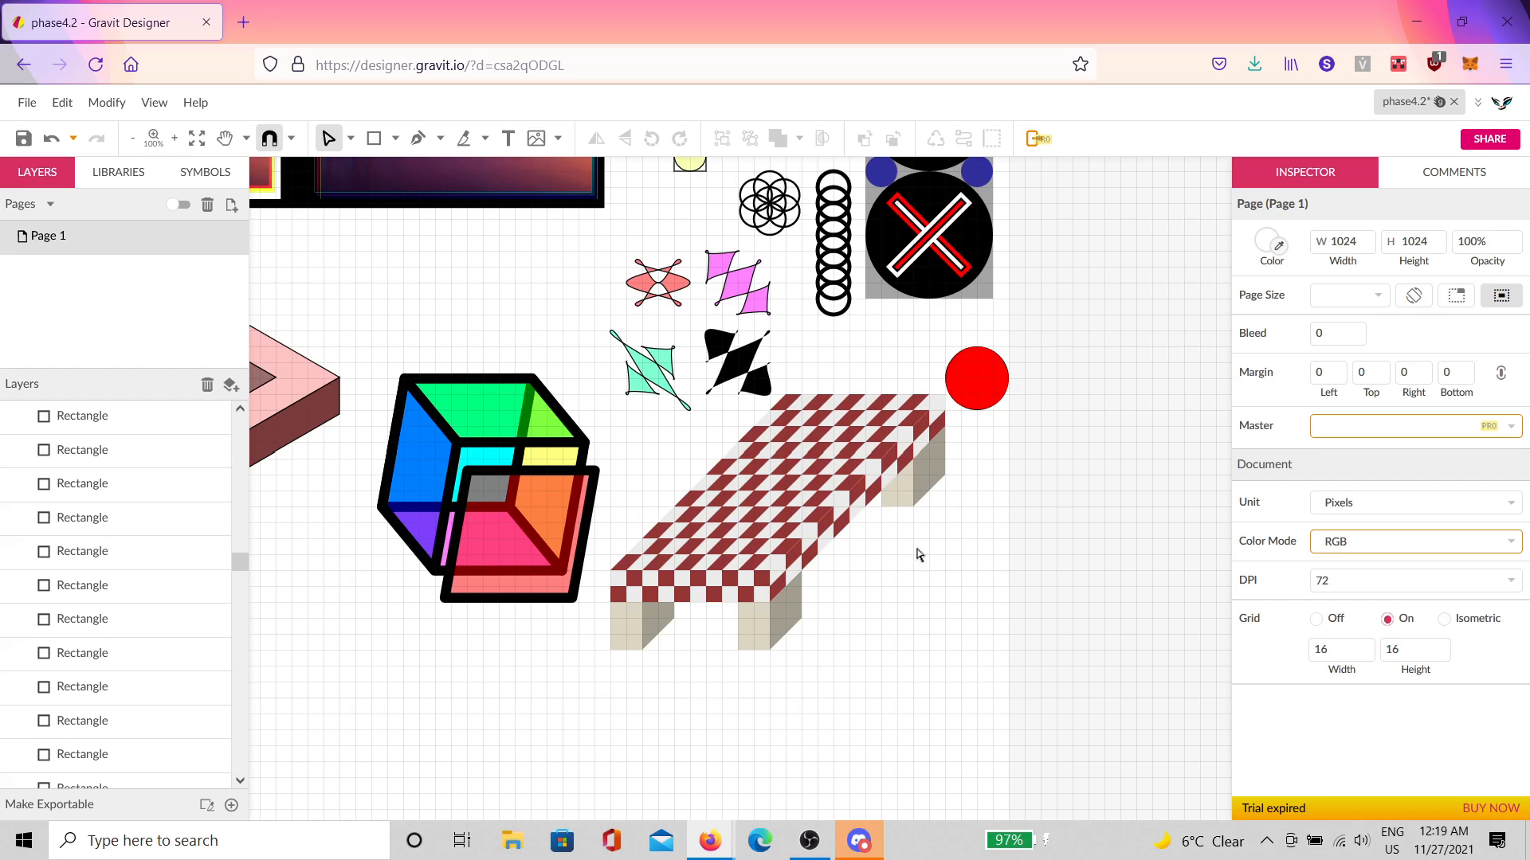
{"action": "left_click_drag", "start_coordinate": [937, 666], "coordinate": [609, 381]}
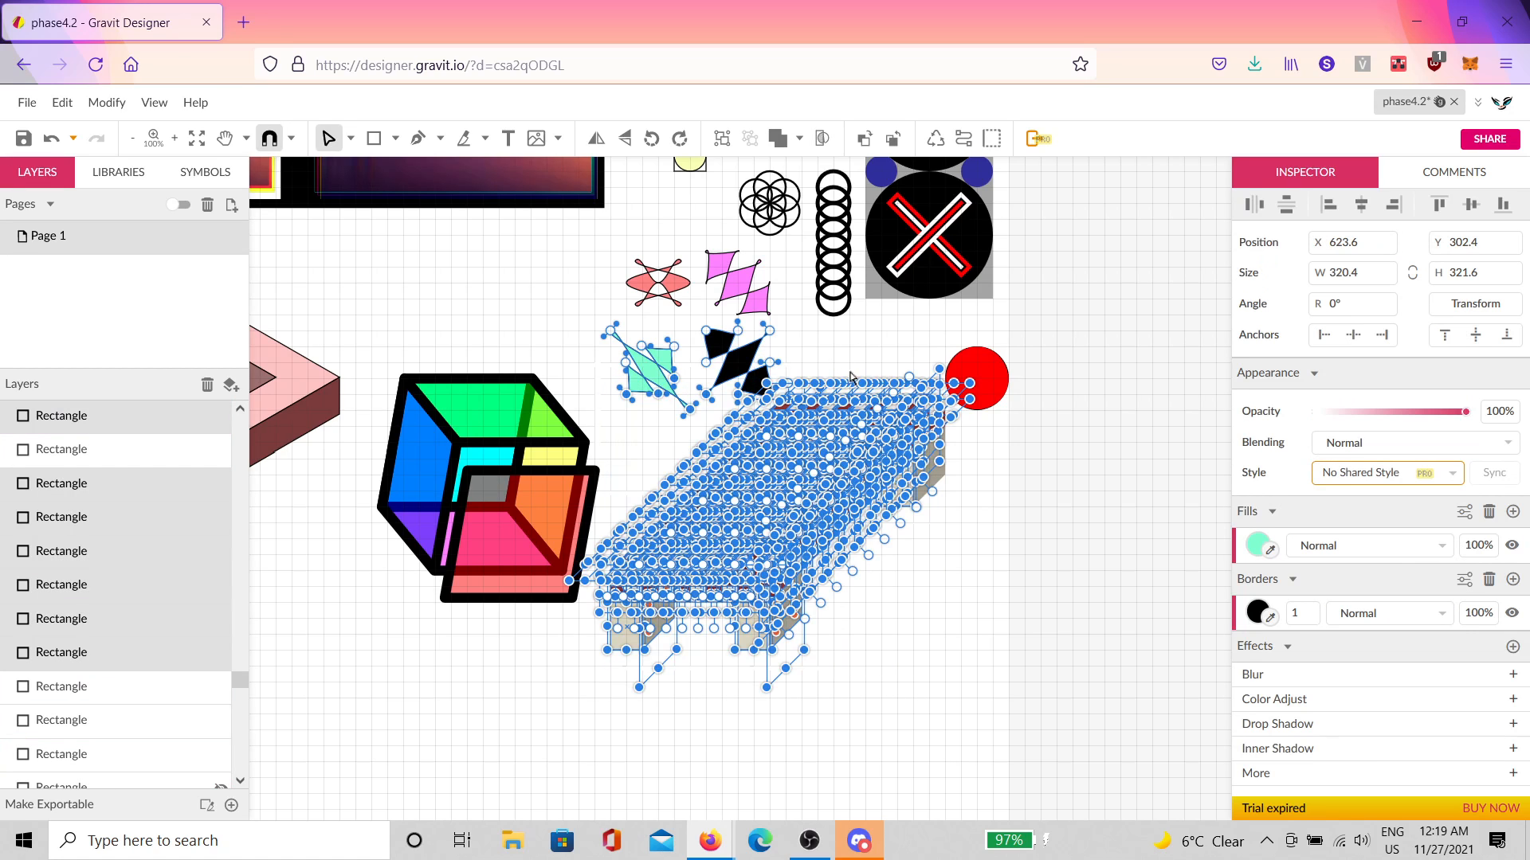
{"action": "scroll", "coordinate": [850, 377], "scroll_direction": "up", "scroll_amount": 3}
{"action": "scroll", "coordinate": [1030, 520], "scroll_direction": "down", "scroll_amount": 3}
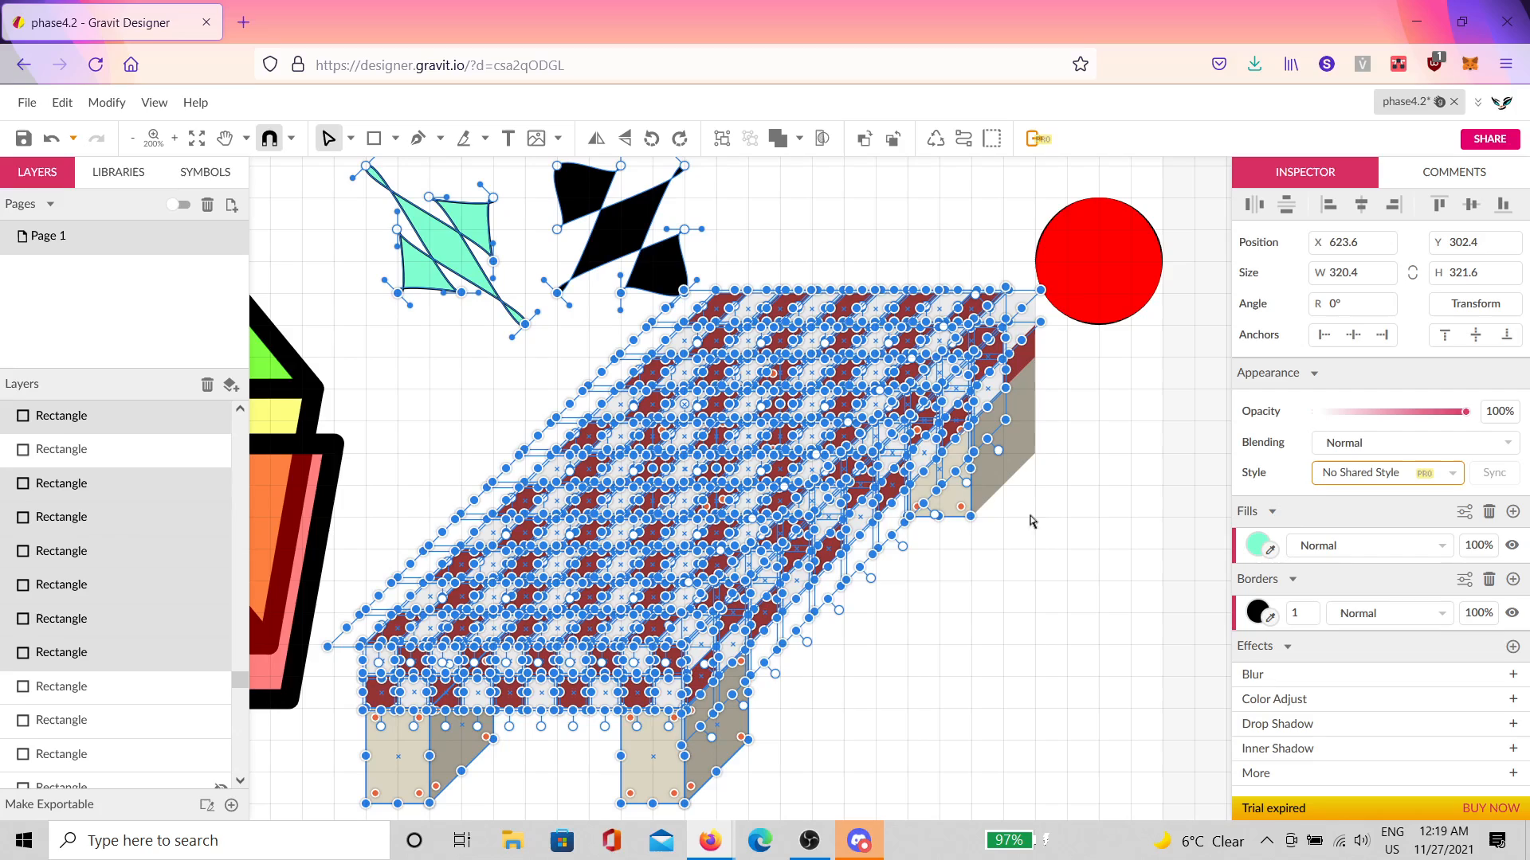
{"action": "left_click", "coordinate": [1031, 476], "text": "shift"}
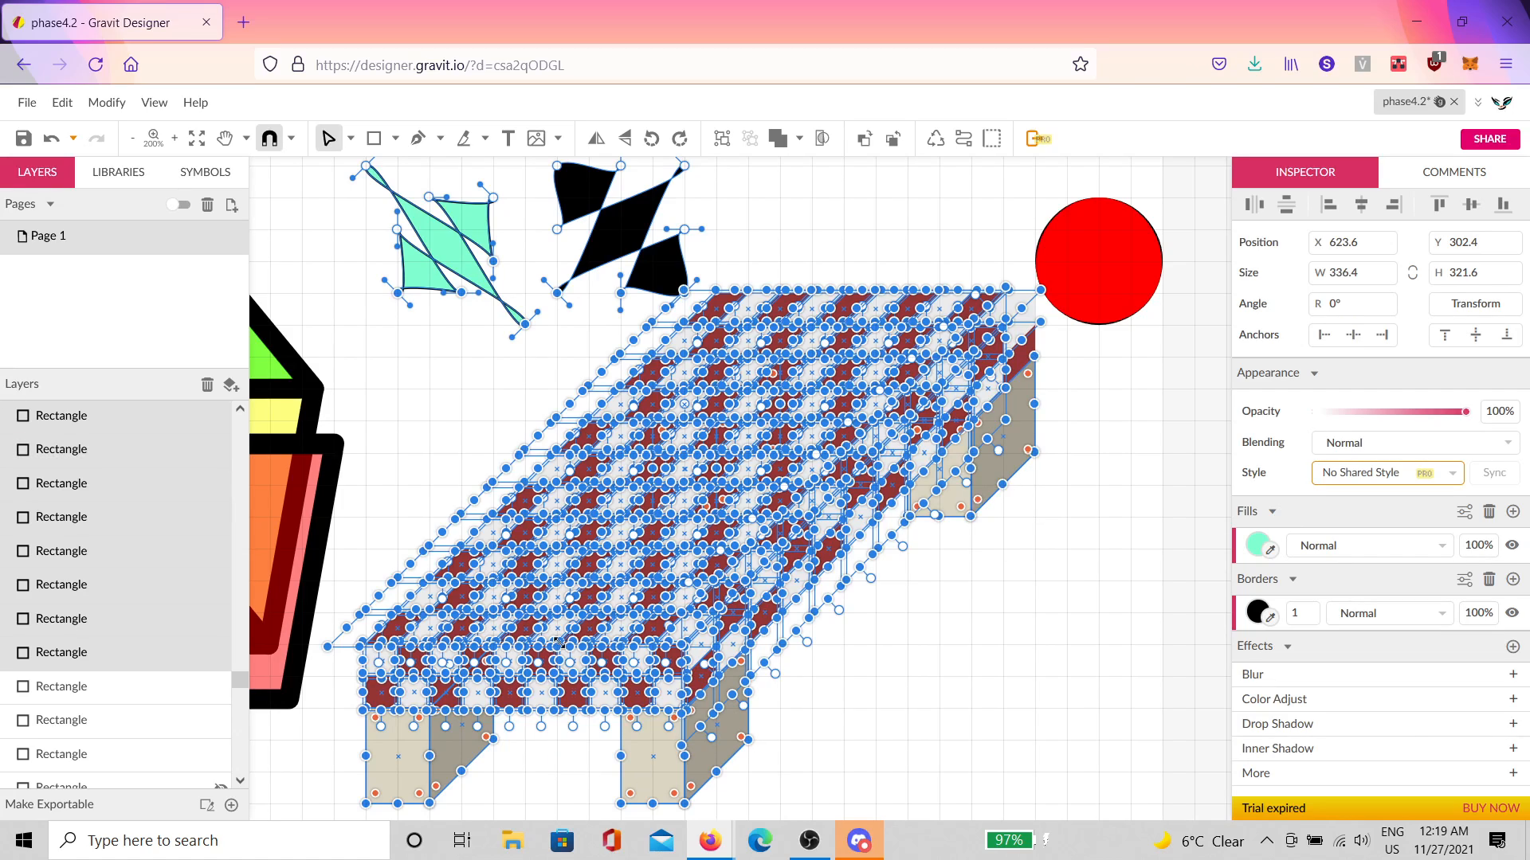
{"action": "scroll", "coordinate": [717, 390], "scroll_direction": "up", "scroll_amount": 2}
{"action": "left_click", "coordinate": [655, 353], "text": "shift"}
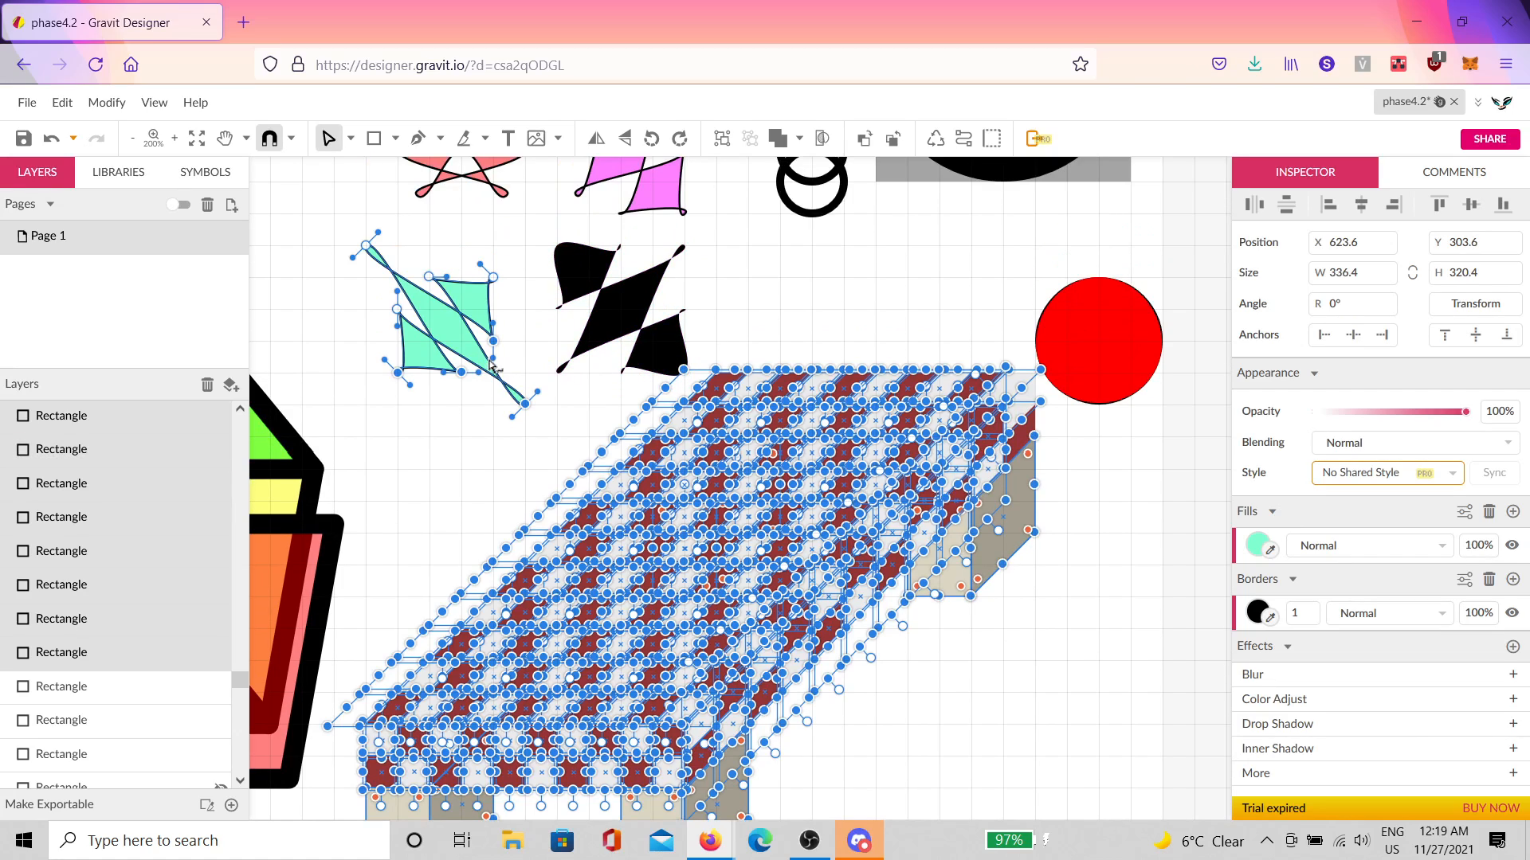
{"action": "left_click", "coordinate": [466, 342], "text": "shift"}
{"action": "scroll", "coordinate": [952, 455], "scroll_direction": "down", "scroll_amount": 4}
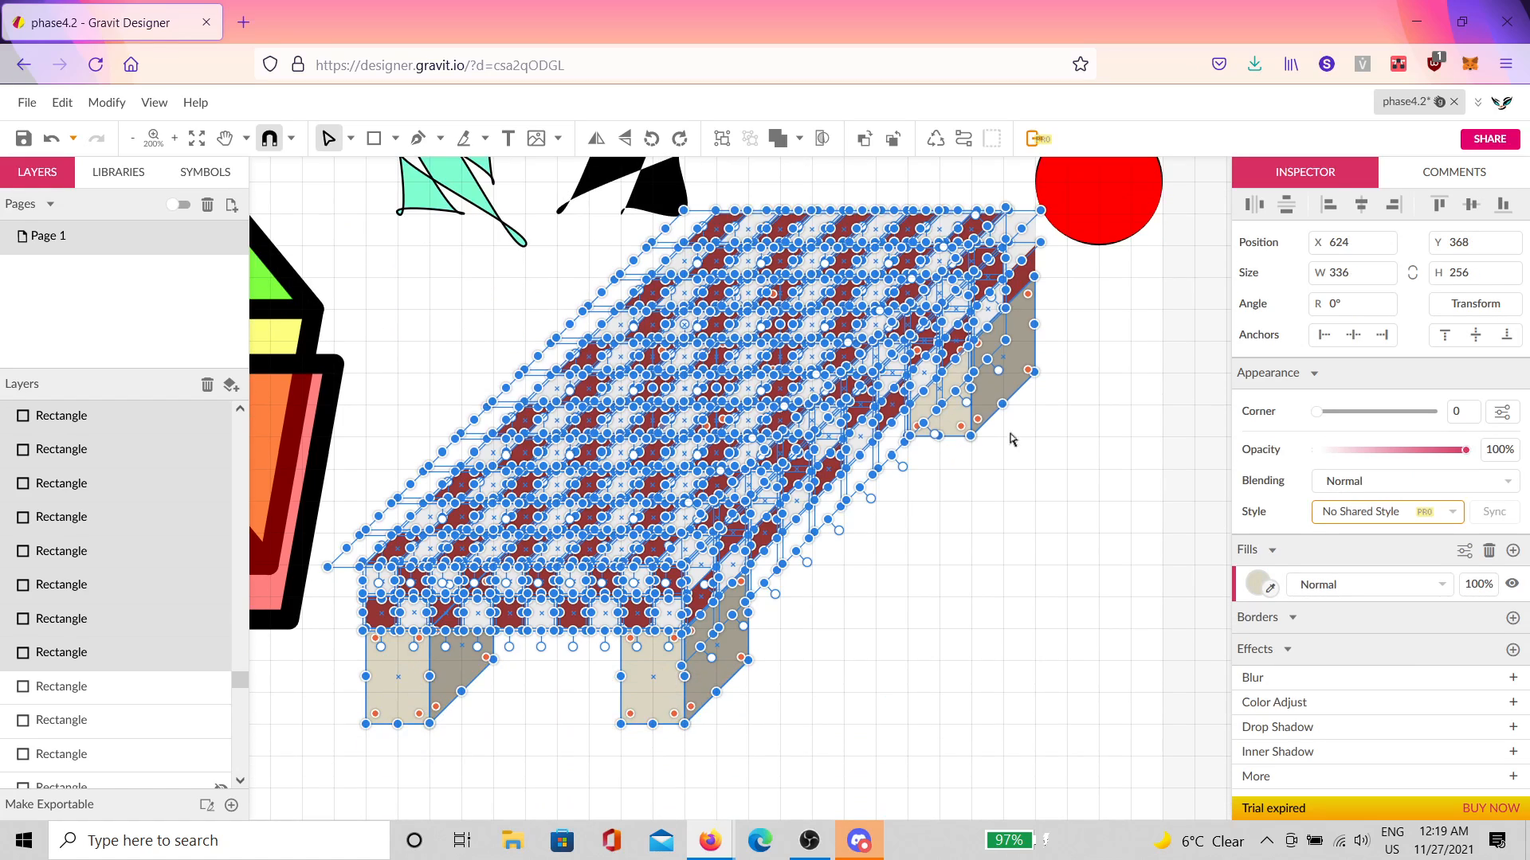
{"action": "key", "text": "ctrl+g"}
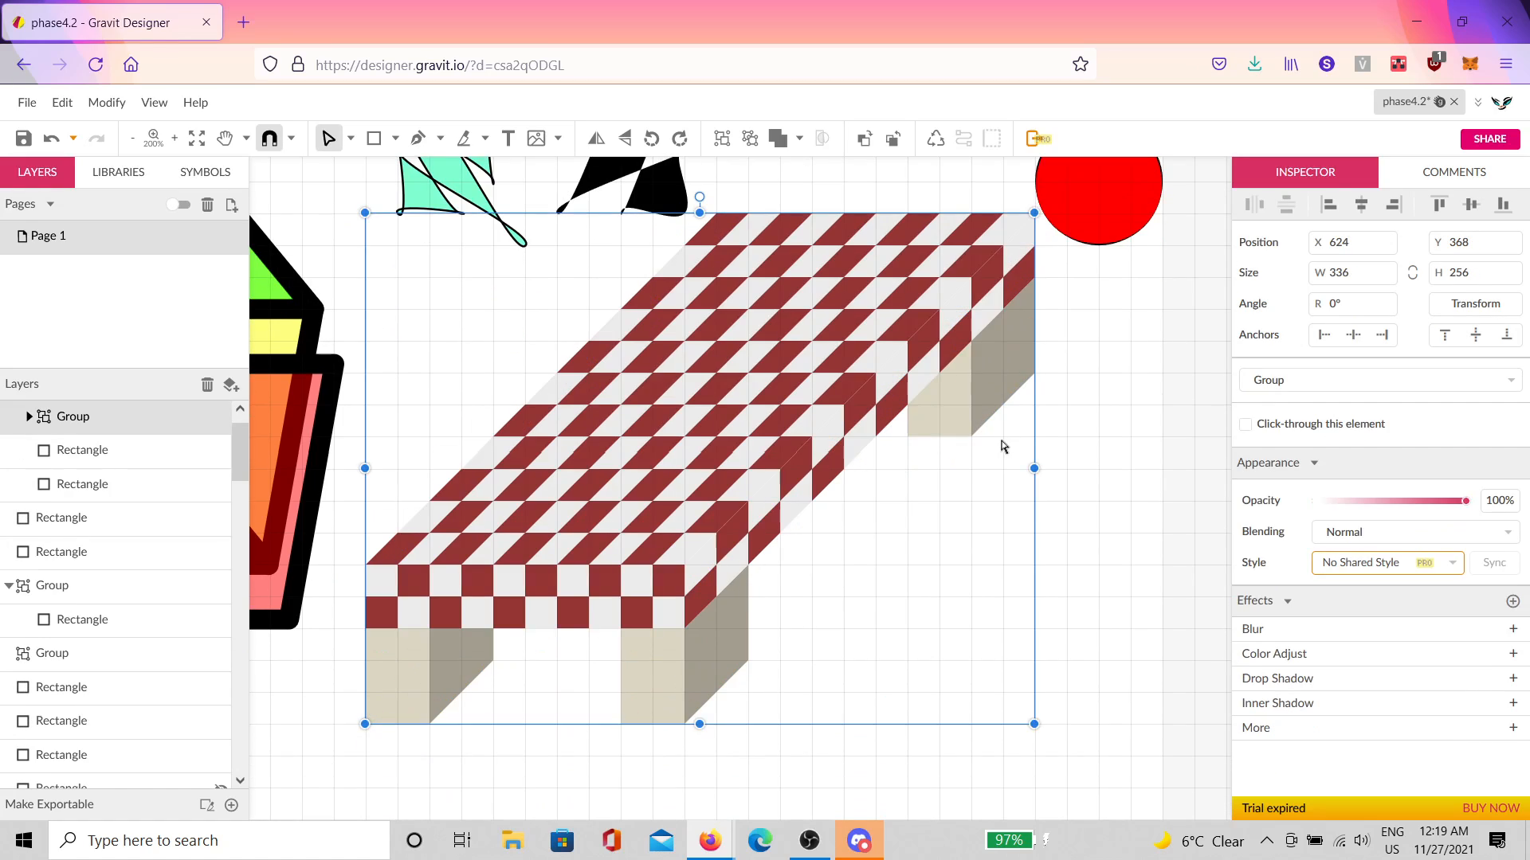
Step: Select the whole table group, undoing a stray tile move and a trial table move
{"action": "left_click_drag", "start_coordinate": [850, 324], "coordinate": [1011, 515]}
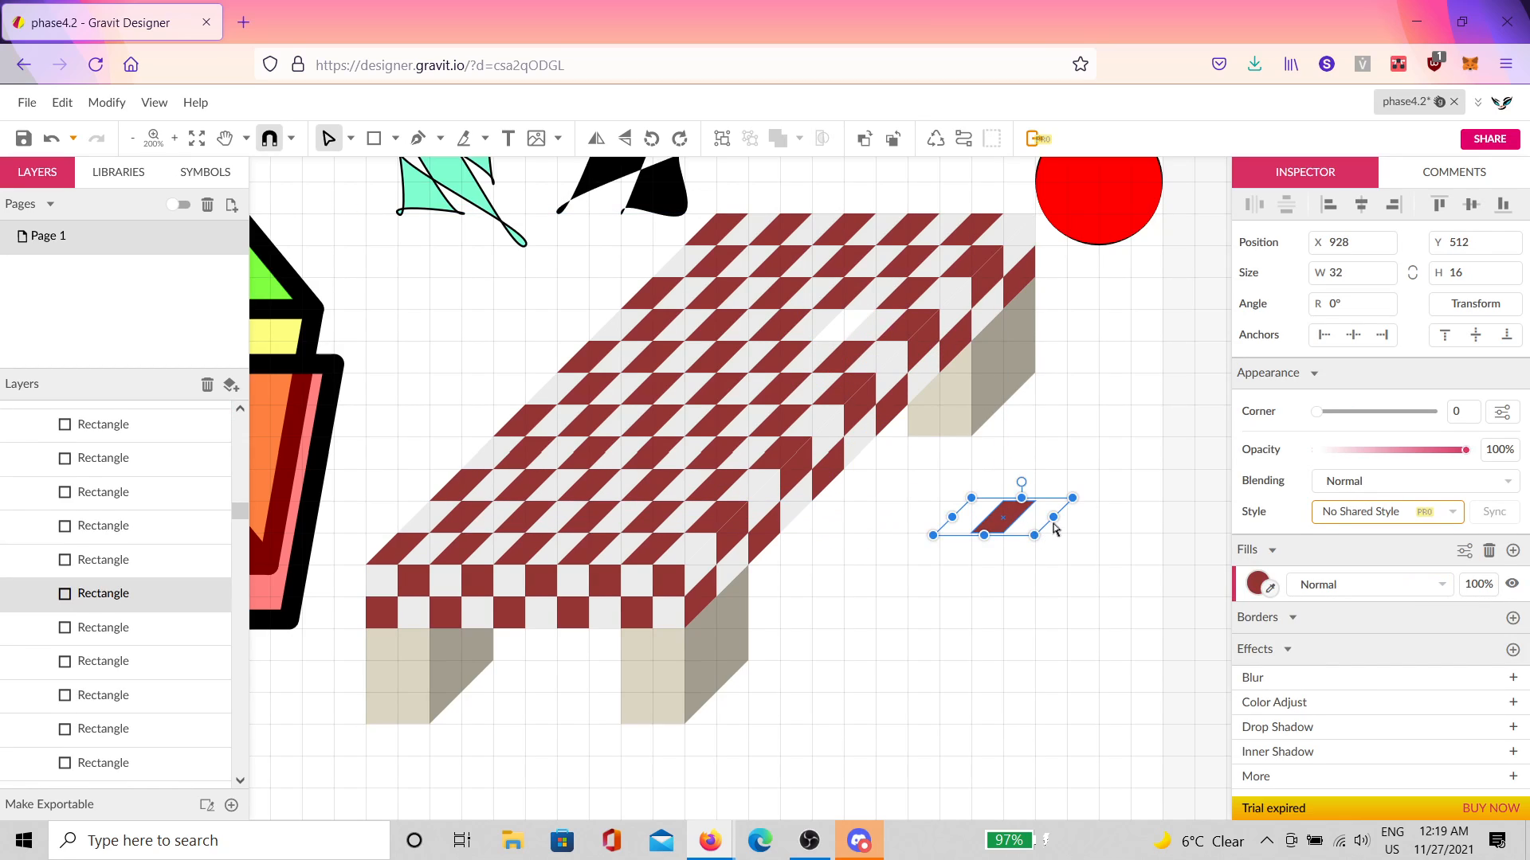
{"action": "key", "text": "ctrl+z"}
{"action": "scroll", "coordinate": [126, 512], "scroll_direction": "up", "scroll_amount": 2}
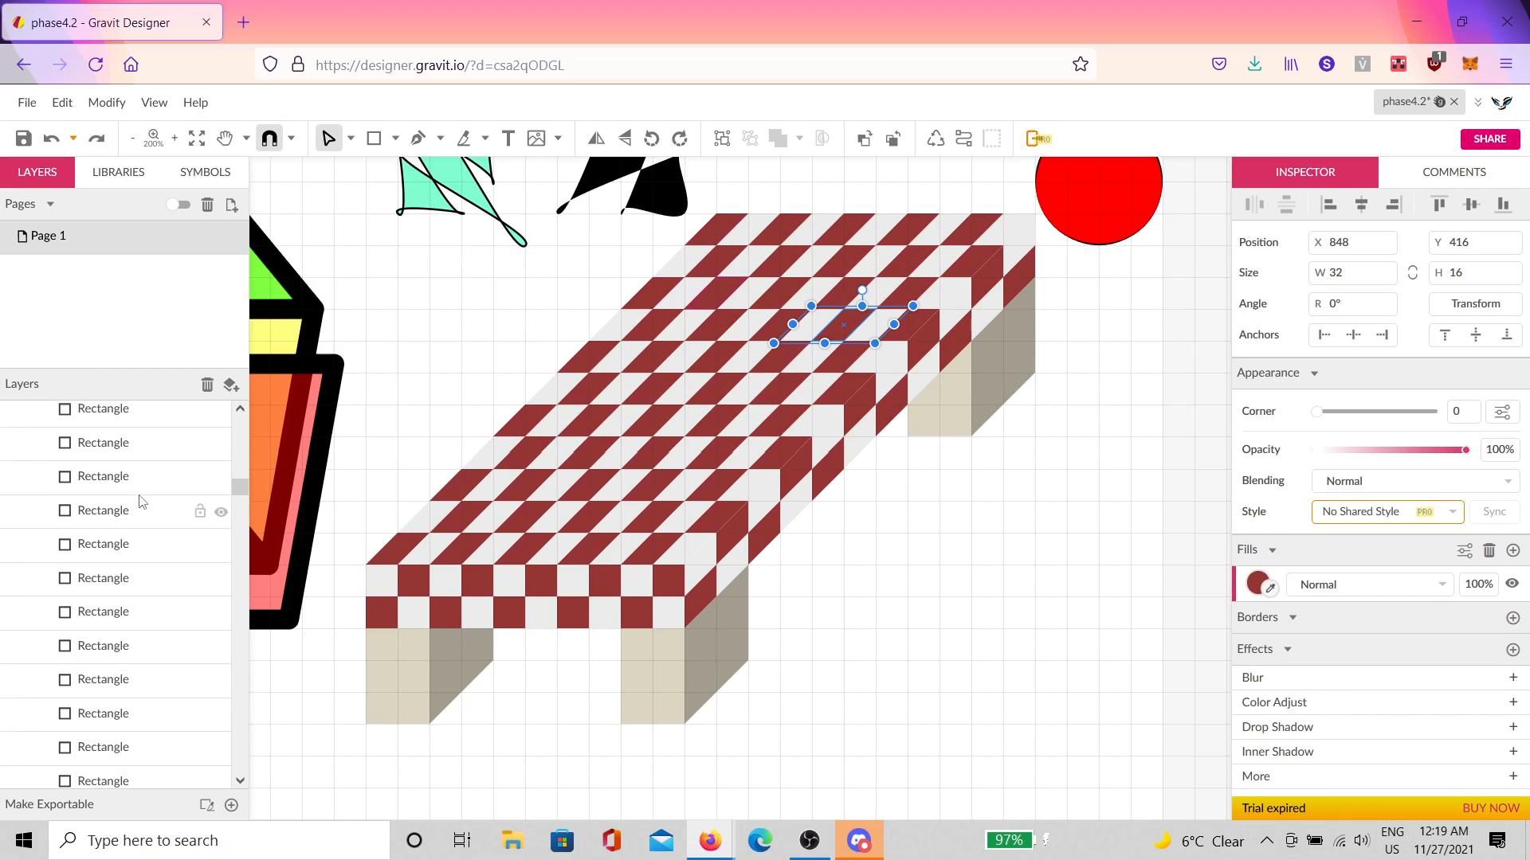
{"action": "scroll", "coordinate": [143, 494], "scroll_direction": "up", "scroll_amount": 5}
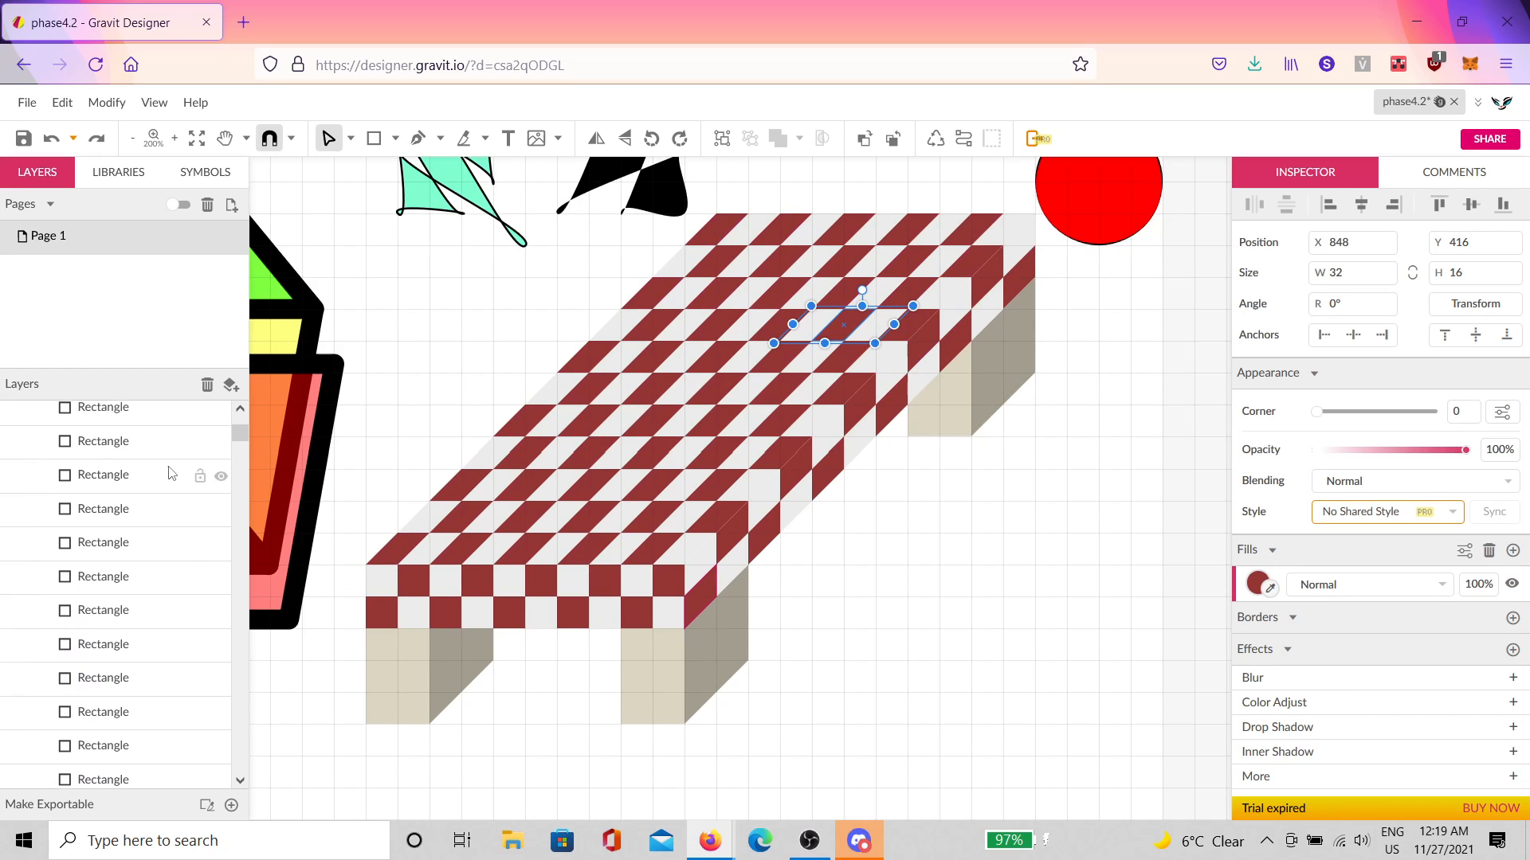
{"action": "scroll", "coordinate": [170, 474], "scroll_direction": "up", "scroll_amount": 2}
{"action": "left_click", "coordinate": [135, 421]}
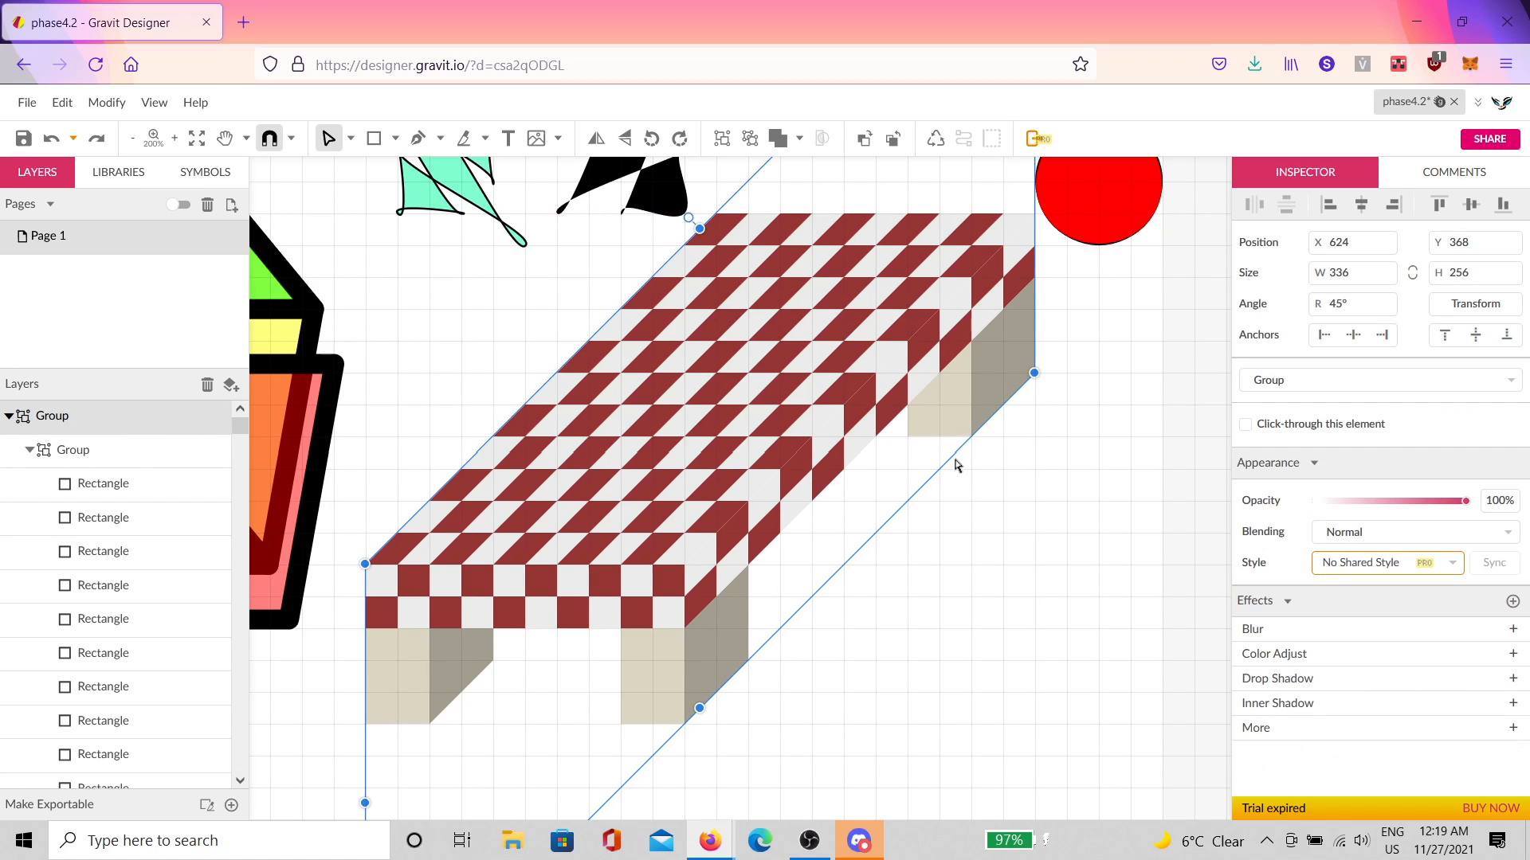
{"action": "scroll", "coordinate": [956, 465], "scroll_direction": "down", "scroll_amount": 3}
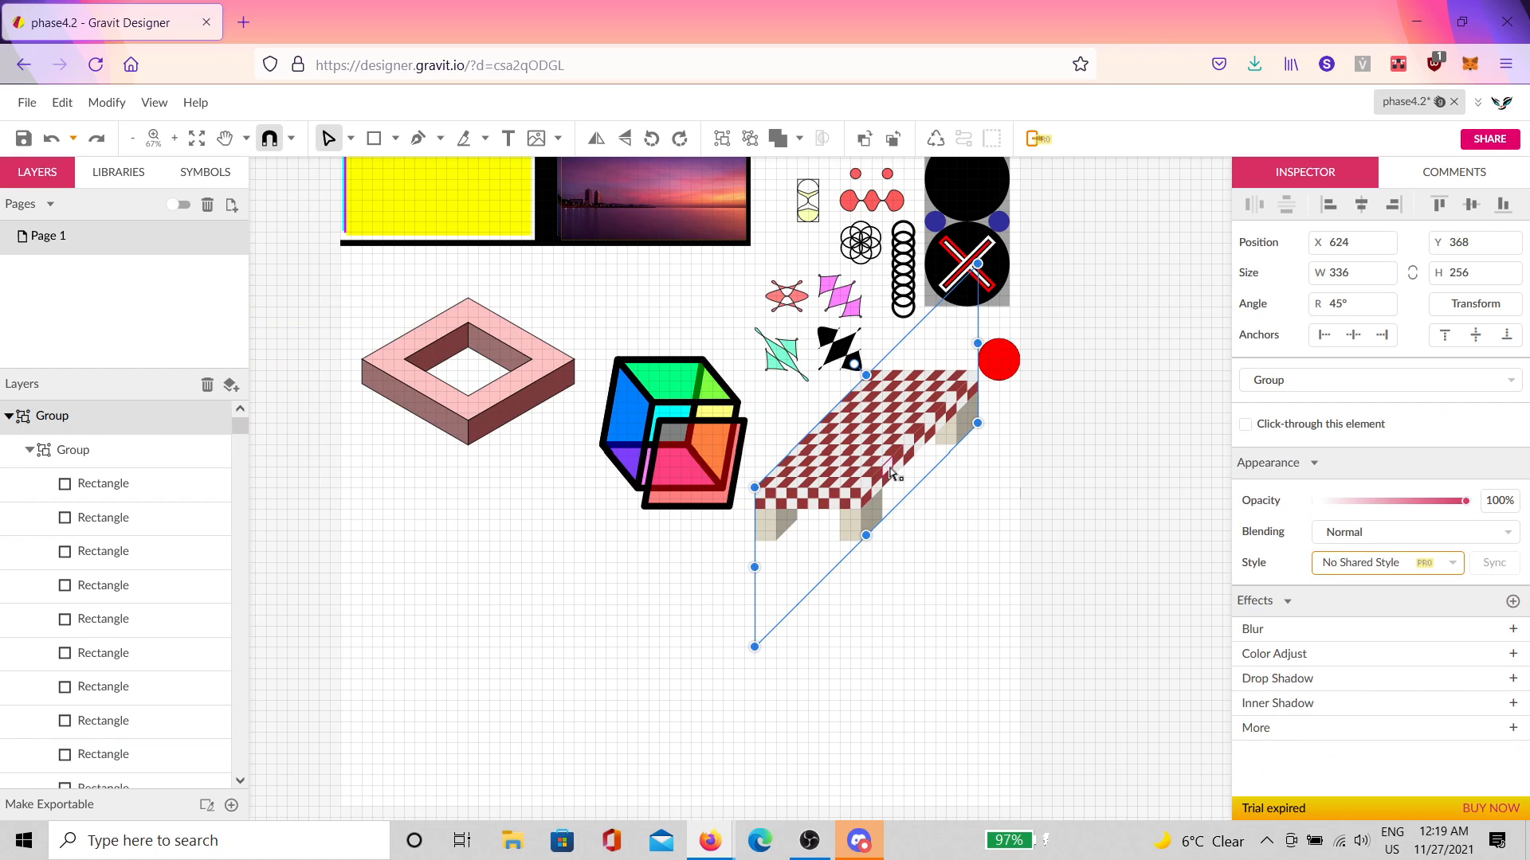
{"action": "left_click", "coordinate": [886, 451]}
{"action": "left_click_drag", "start_coordinate": [886, 451], "coordinate": [907, 475]}
{"action": "key", "text": "ctrl+z"}
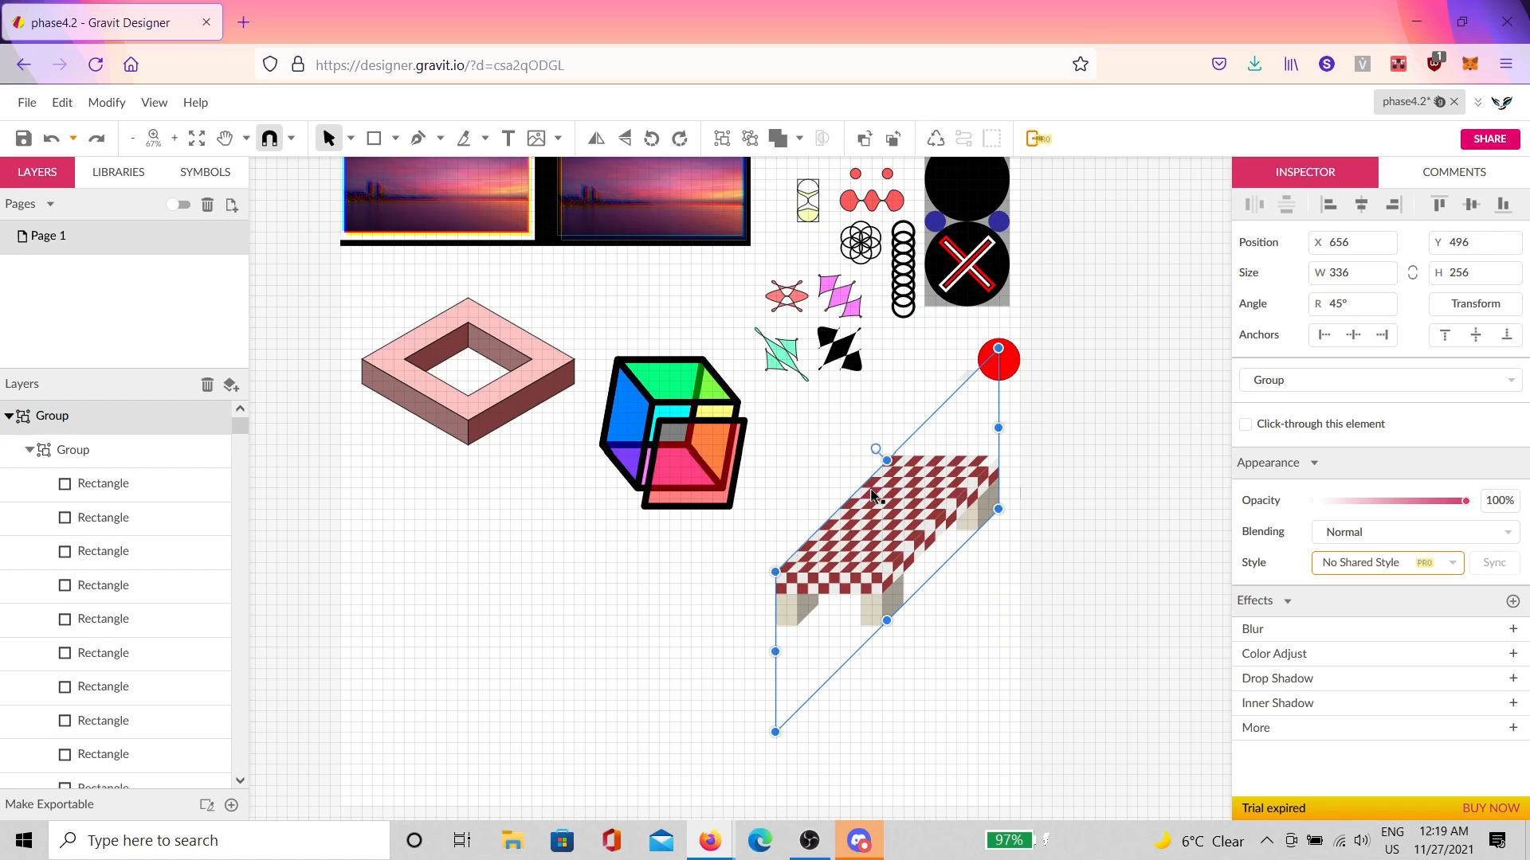
{"action": "key", "text": "ctrl+z"}
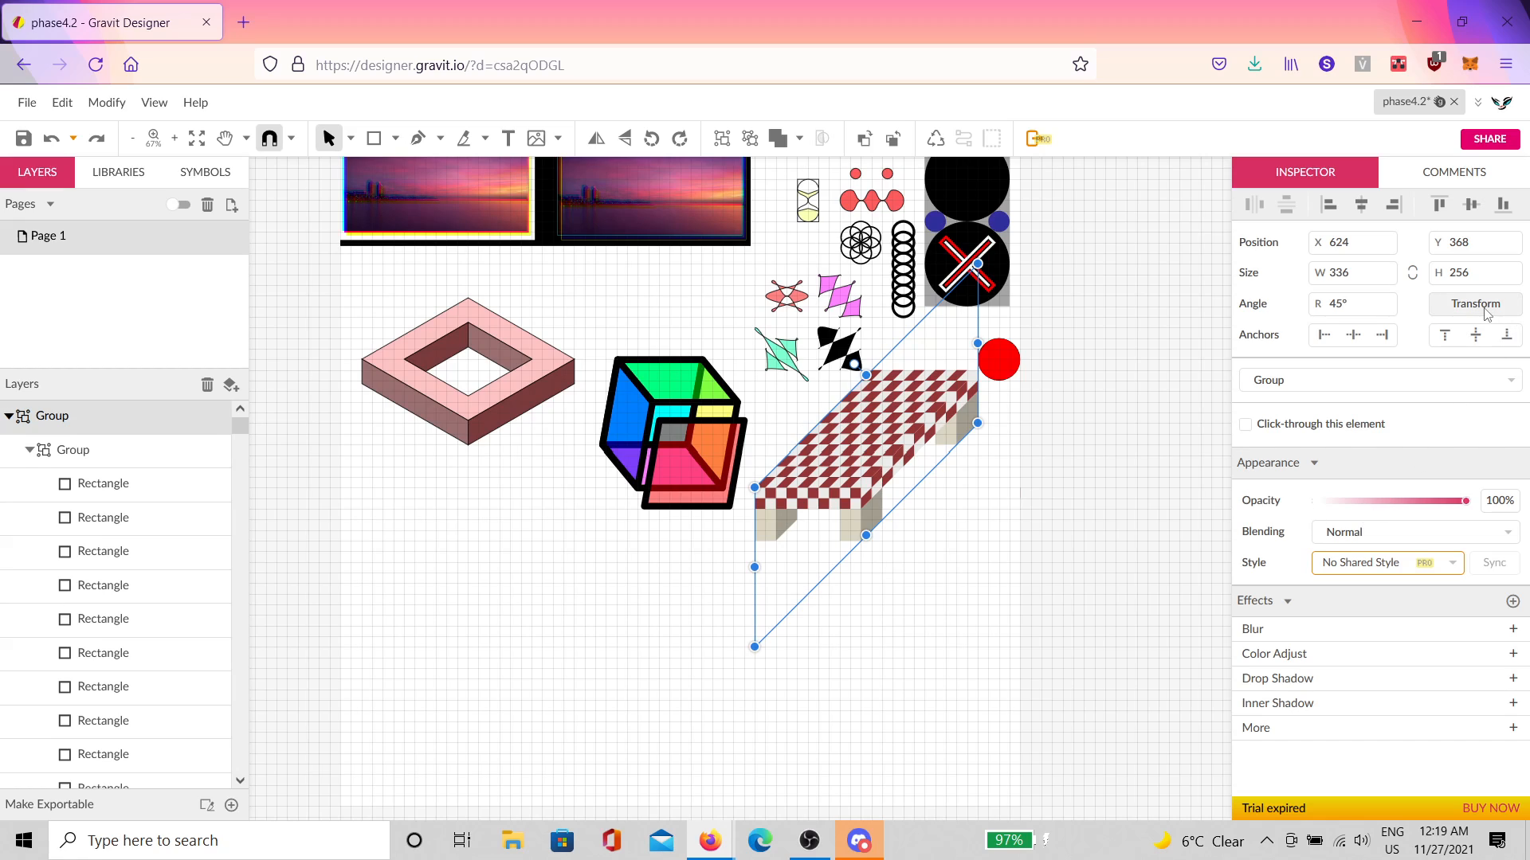
Step: Apply a 10° horizontal skew to the table twice
{"action": "left_click", "coordinate": [1475, 303]}
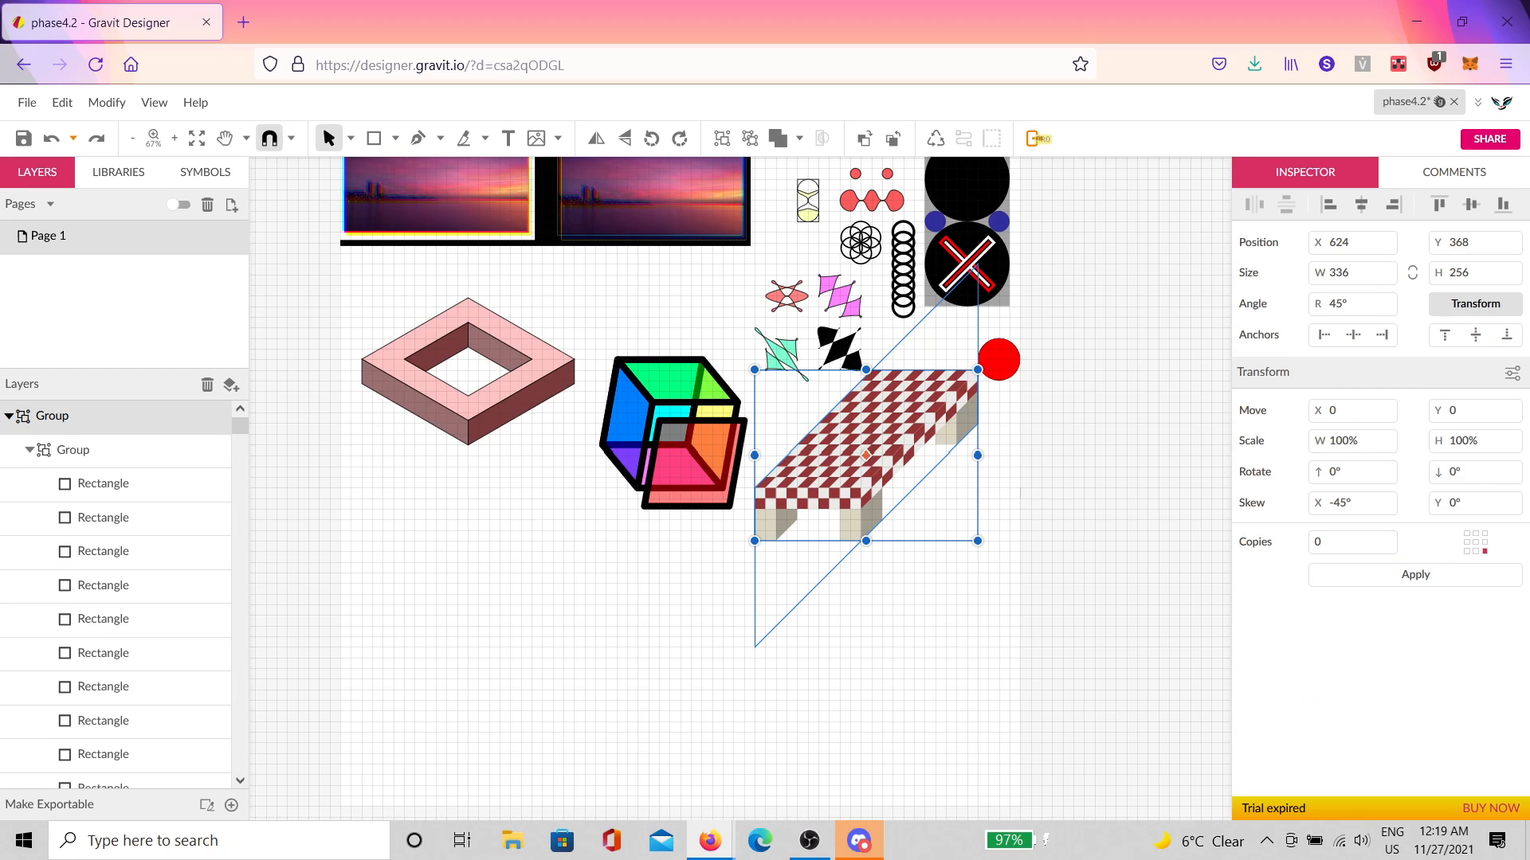
{"action": "double_click", "coordinate": [1371, 505]}
{"action": "type", "text": "10"}
{"action": "left_click", "coordinate": [1416, 576]}
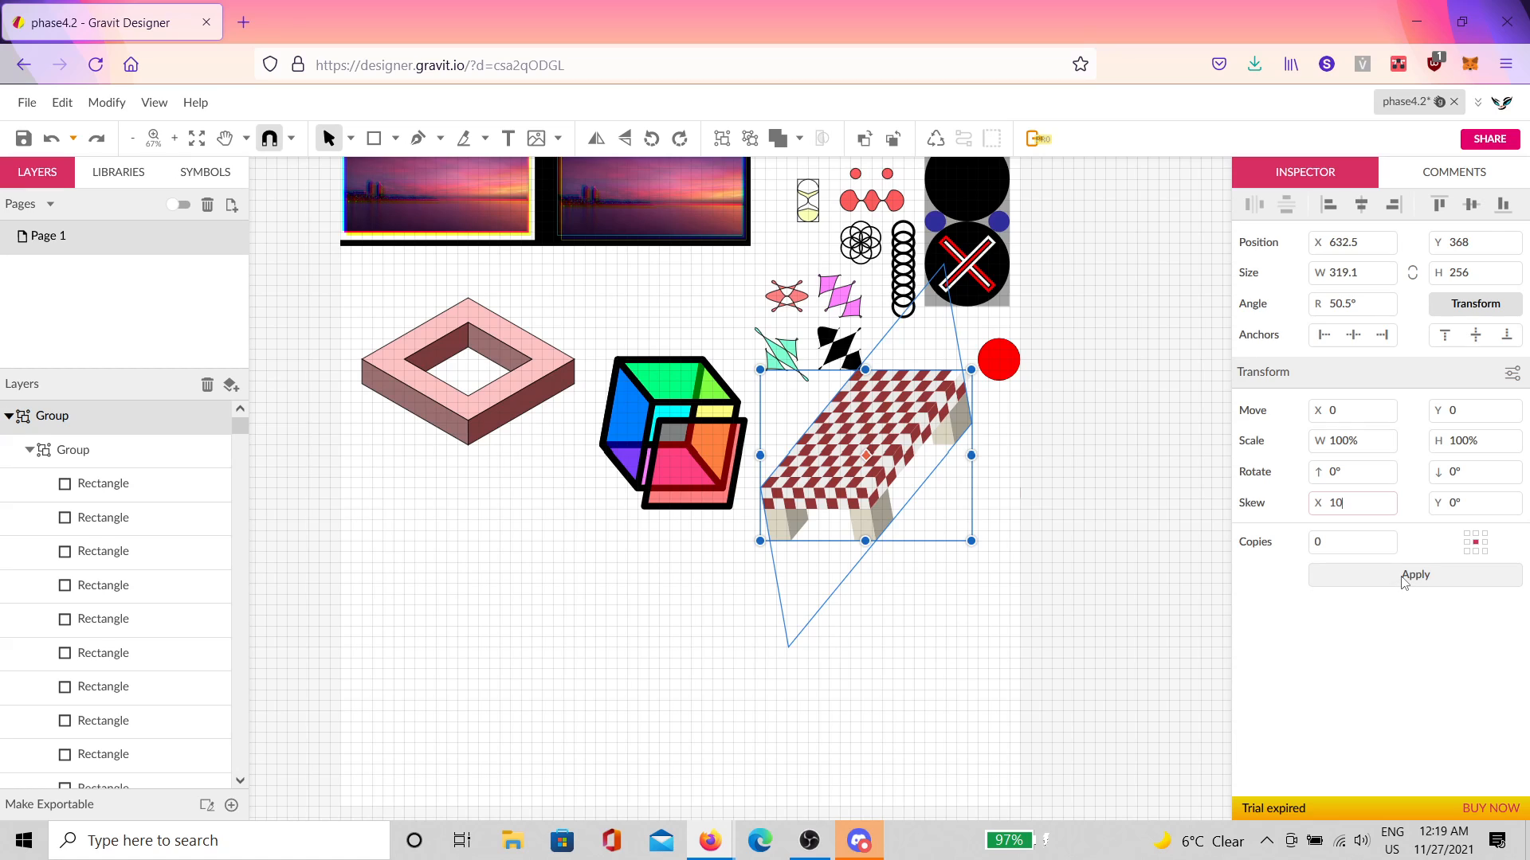
{"action": "left_click", "coordinate": [1405, 582]}
{"action": "left_click", "coordinate": [939, 456]}
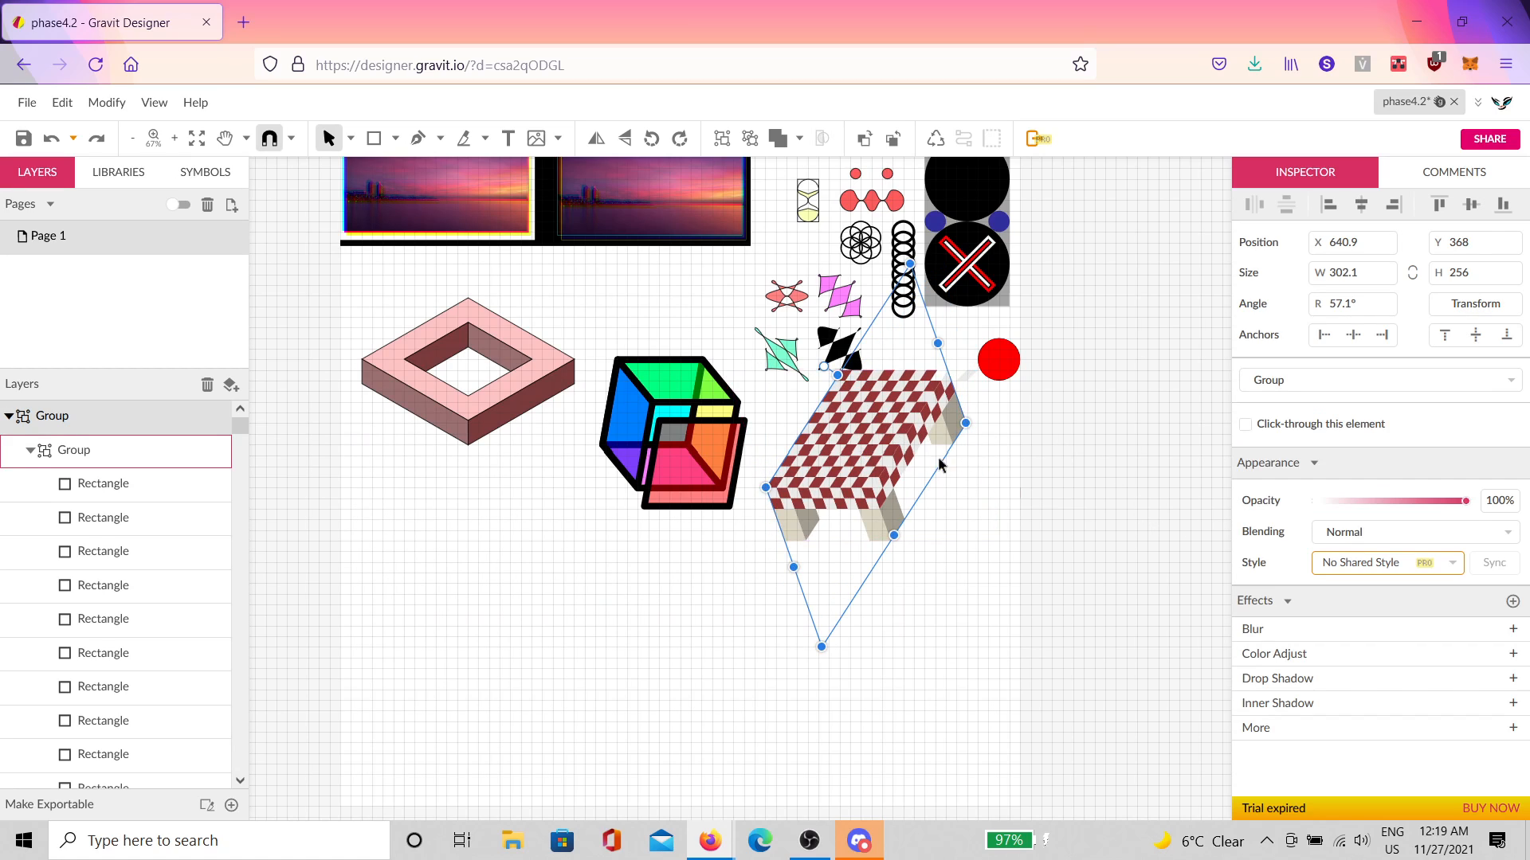
Step: Move the skewed table to the right of the cube
{"action": "left_click", "coordinate": [982, 473]}
{"action": "left_click_drag", "start_coordinate": [867, 468], "coordinate": [918, 479]}
{"action": "left_click", "coordinate": [1093, 456]}
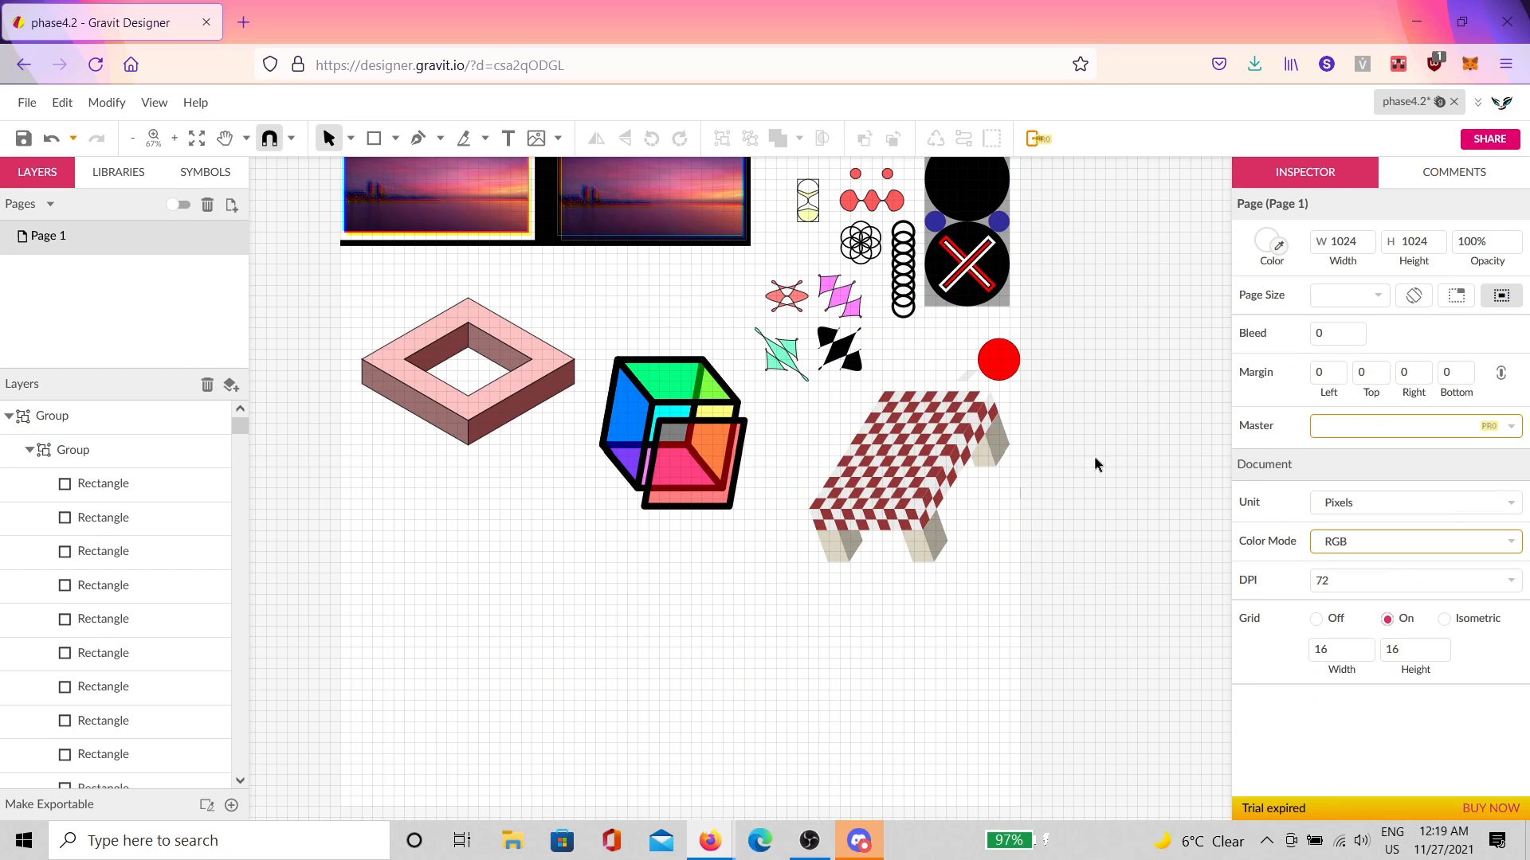
Step: Nudge the small parallelogram, then undo back to the 45° table at X 624, Y 368
{"action": "scroll", "coordinate": [977, 467], "scroll_direction": "up", "scroll_amount": 3}
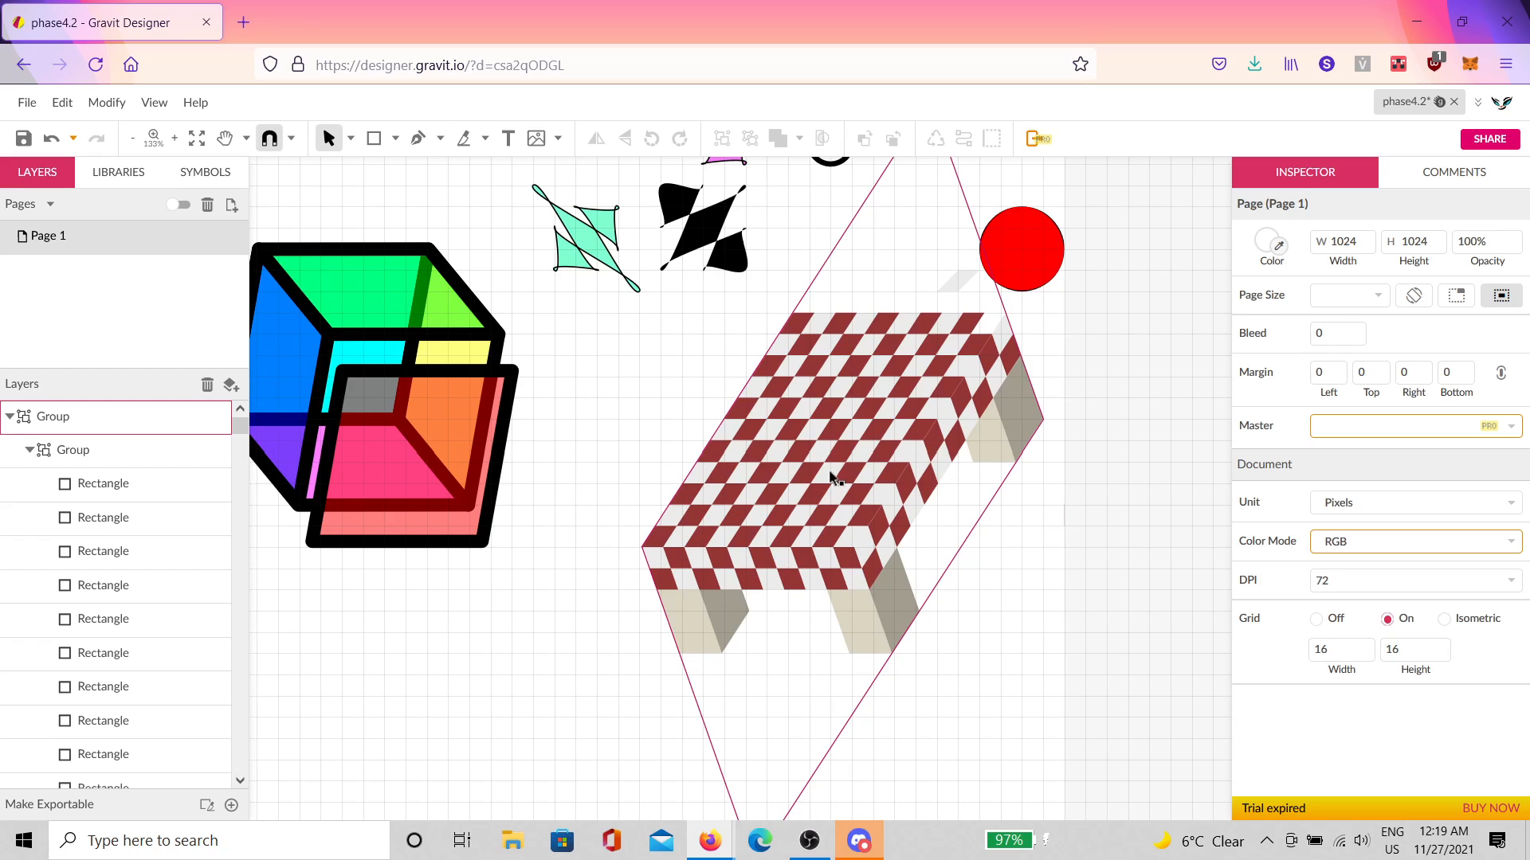
{"action": "left_click", "coordinate": [970, 284]}
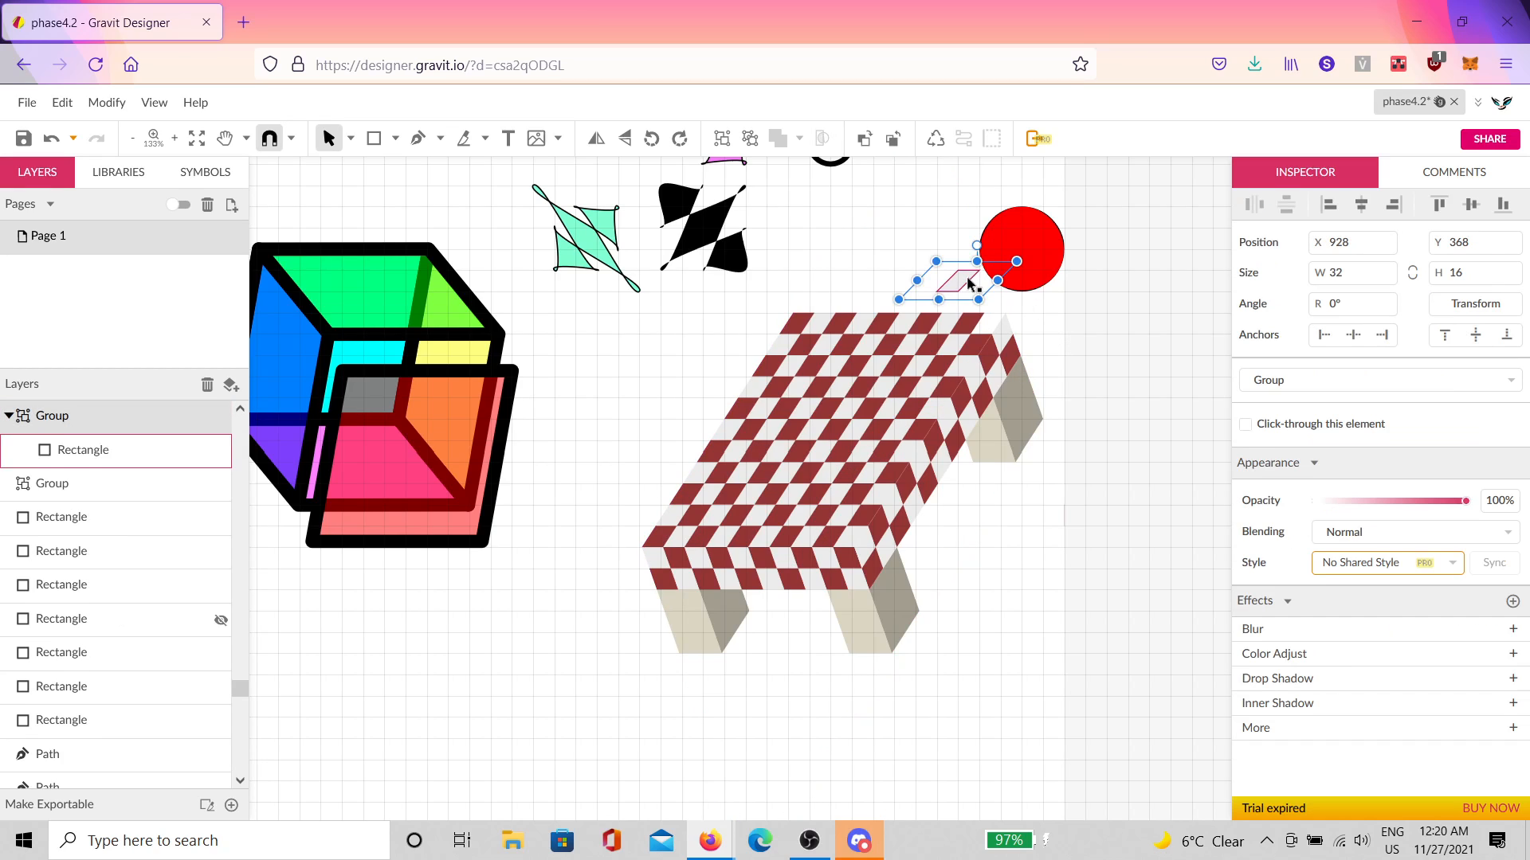
{"action": "scroll", "coordinate": [1041, 297], "scroll_direction": "up", "scroll_amount": 5}
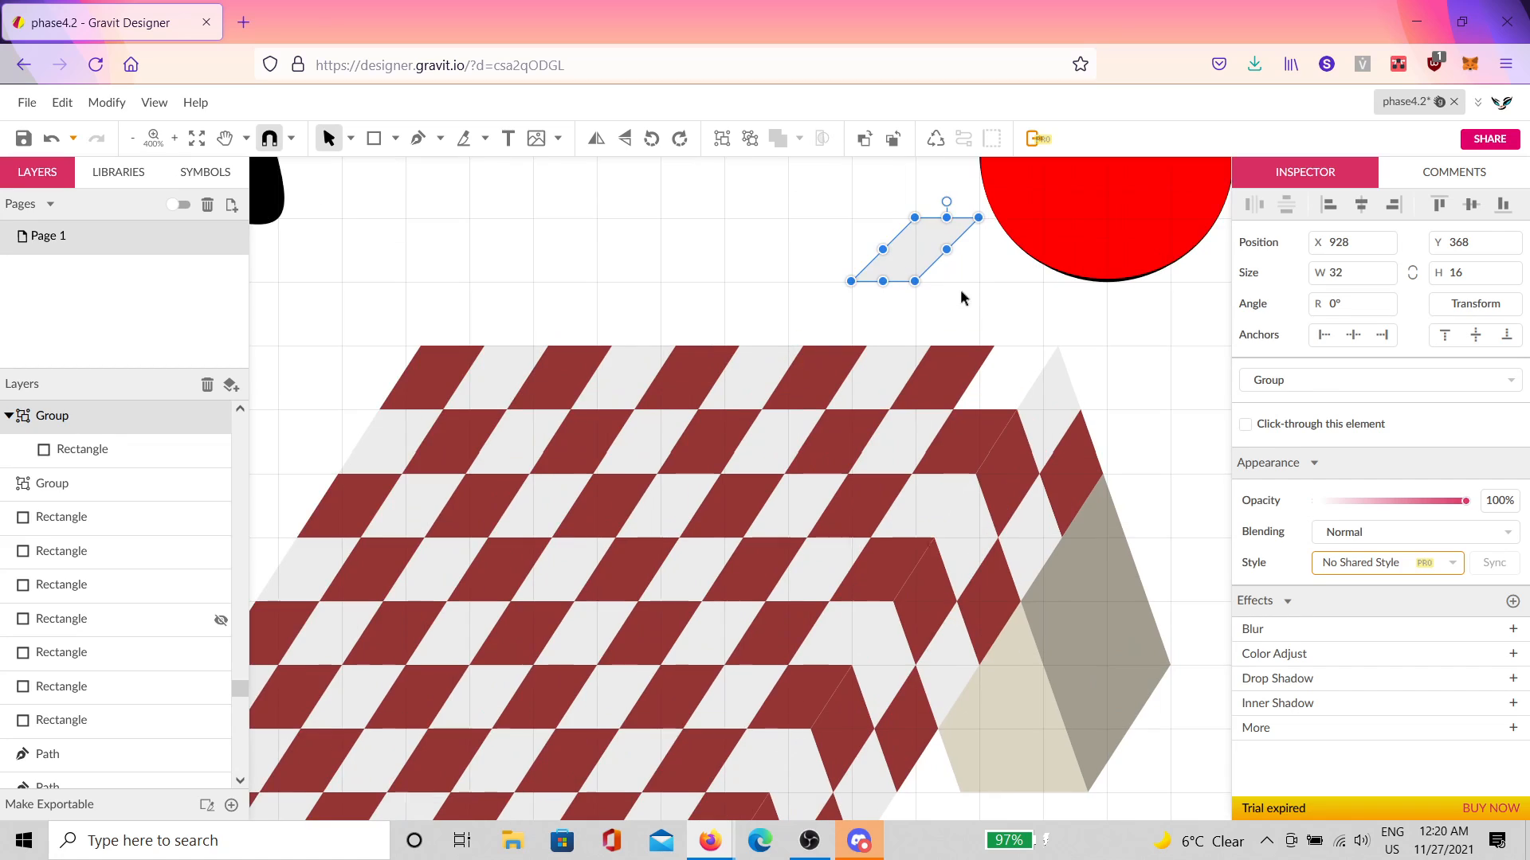
{"action": "left_click_drag", "start_coordinate": [930, 281], "coordinate": [769, 275]}
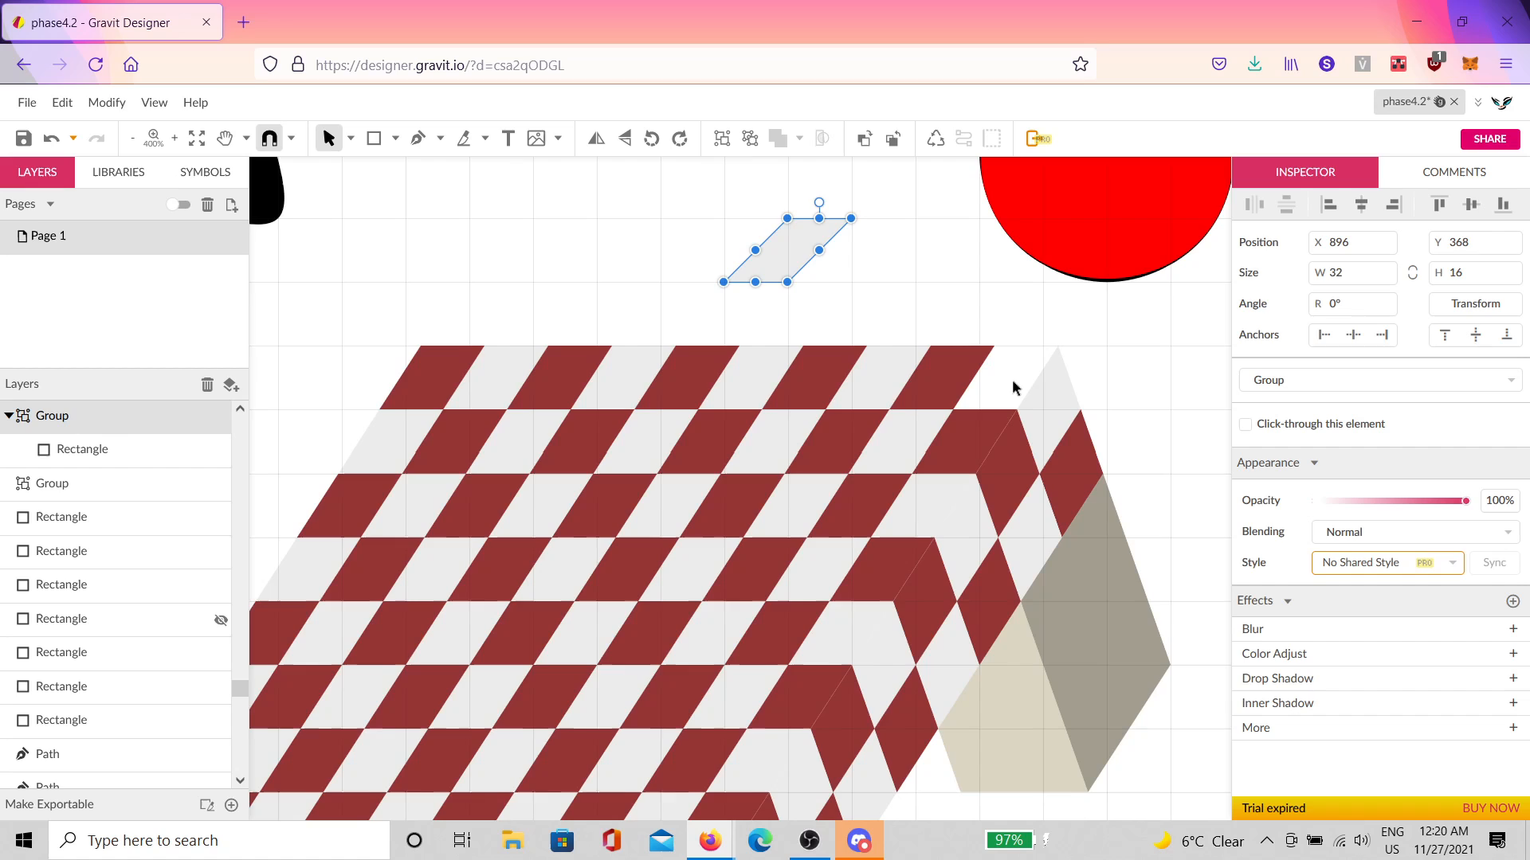
{"action": "scroll", "coordinate": [1008, 368], "scroll_direction": "up", "scroll_amount": 2}
{"action": "scroll", "coordinate": [912, 370], "scroll_direction": "down", "scroll_amount": 4}
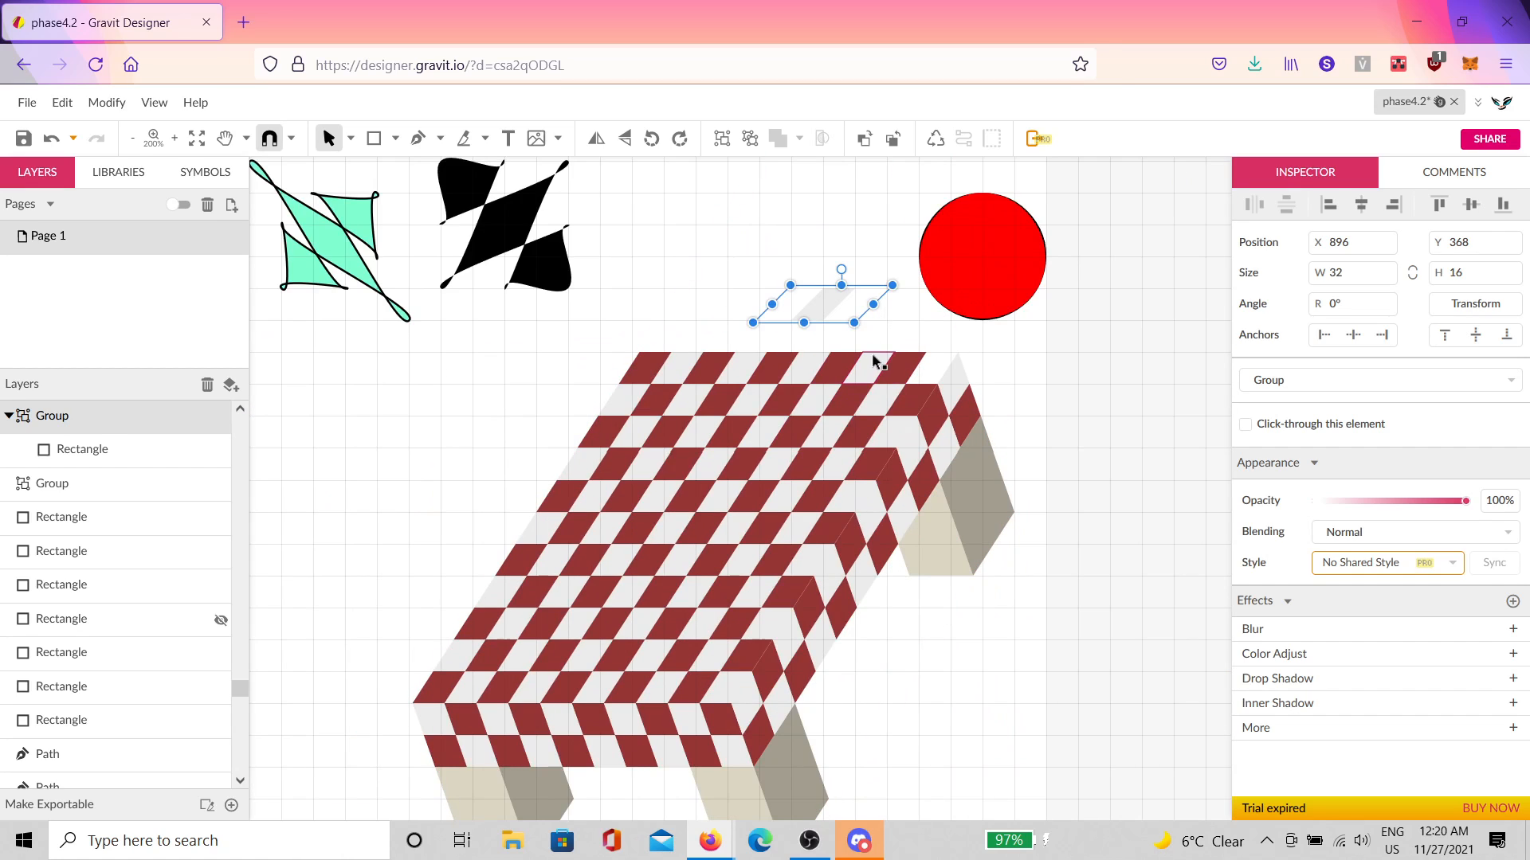
{"action": "key", "text": "ctrl+z"}
{"action": "key", "text": "ctrl+z"}
{"action": "key", "text": "ctrl+z"}
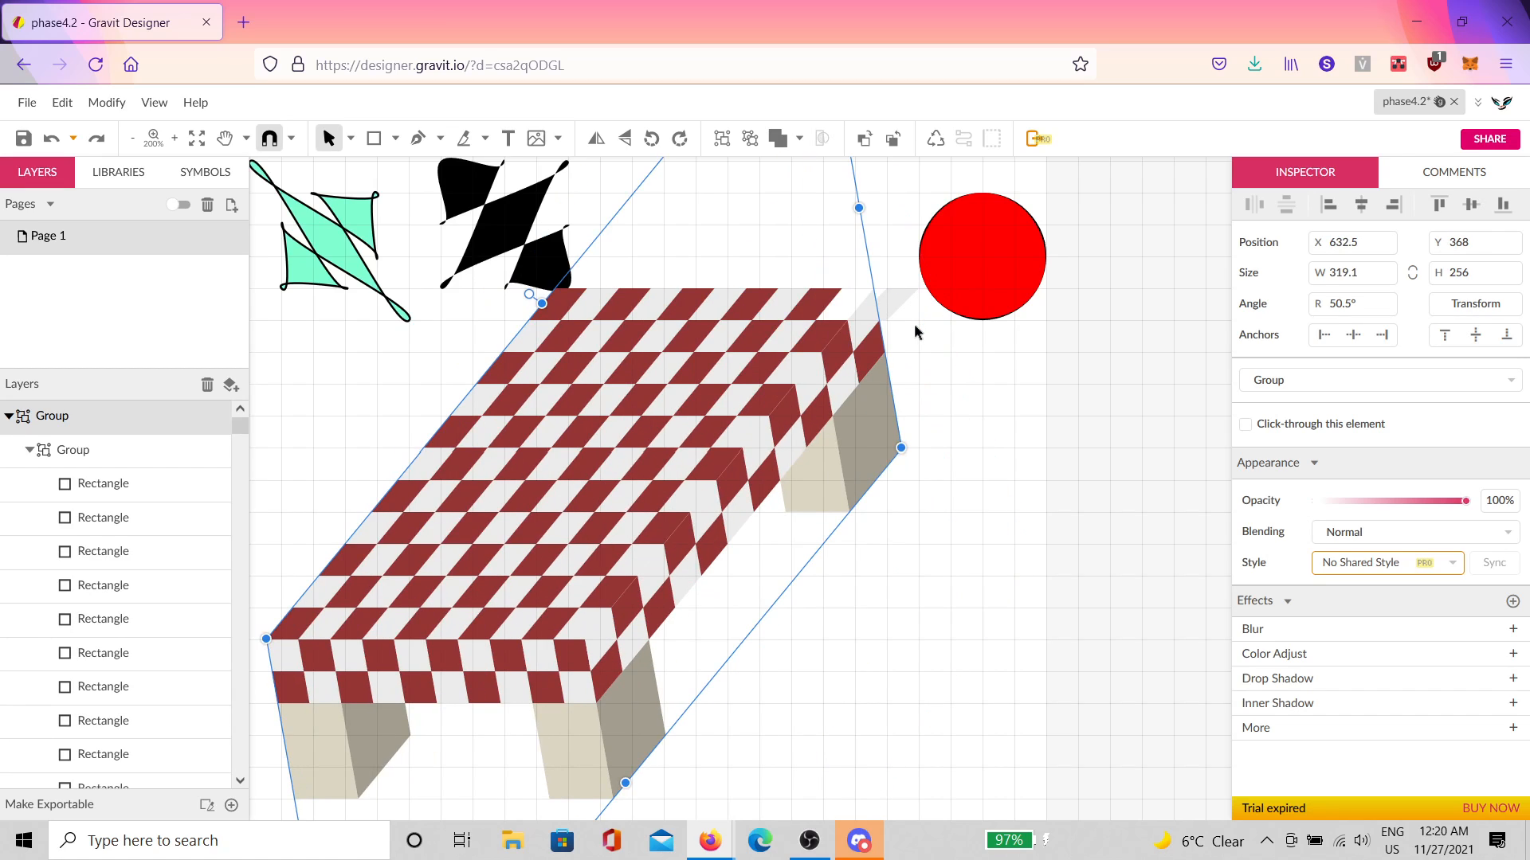
{"action": "key", "text": "ctrl+z"}
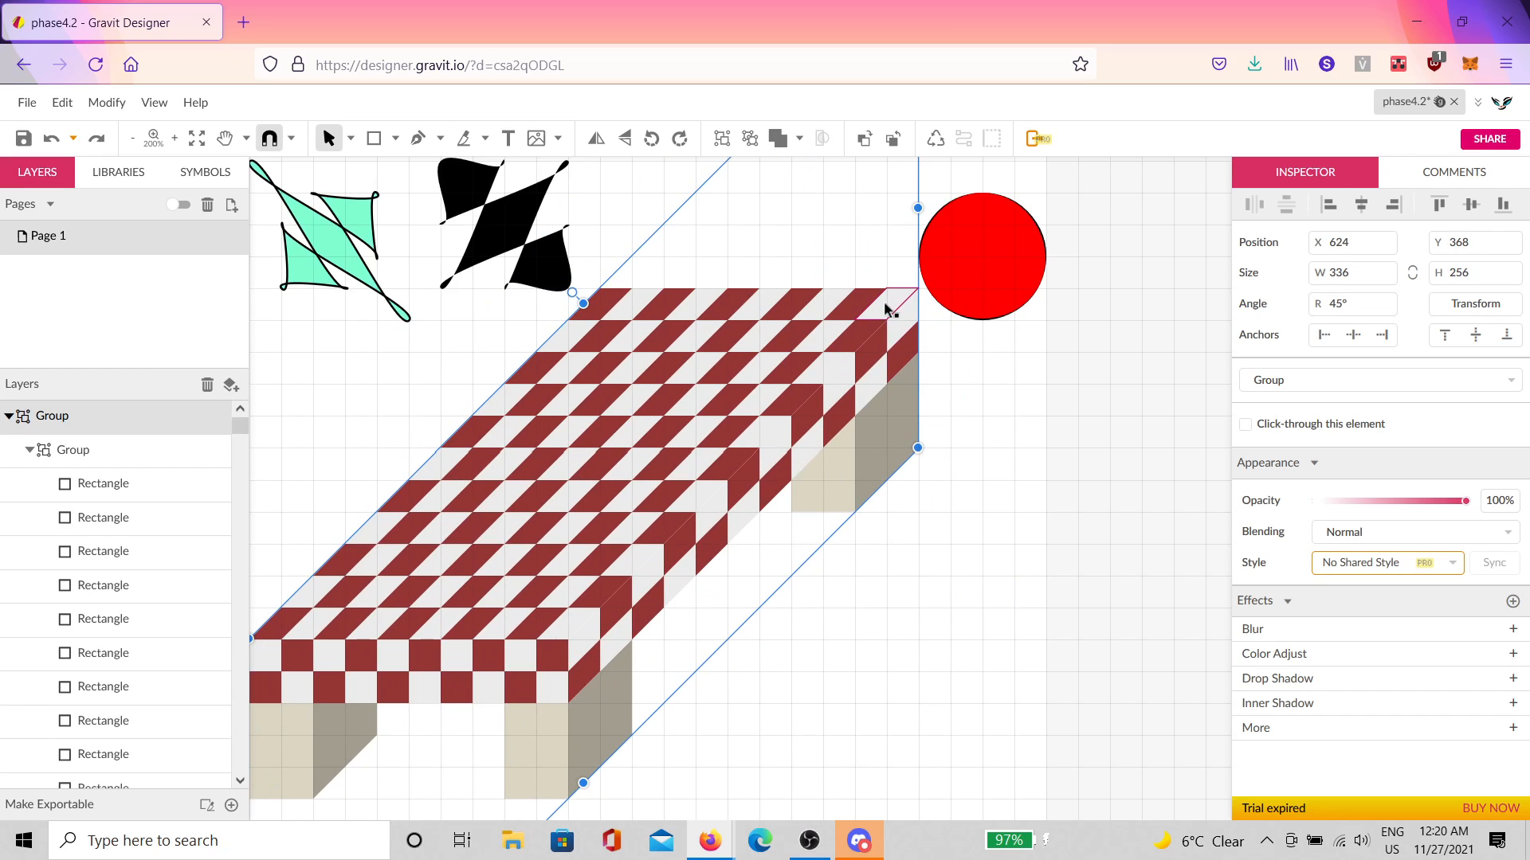
Step: Move the 32×16 corner tile's rectangle out of its small group into the table's inner group
{"action": "left_click", "coordinate": [889, 307]}
{"action": "scroll", "coordinate": [132, 441], "scroll_direction": "up", "scroll_amount": 2}
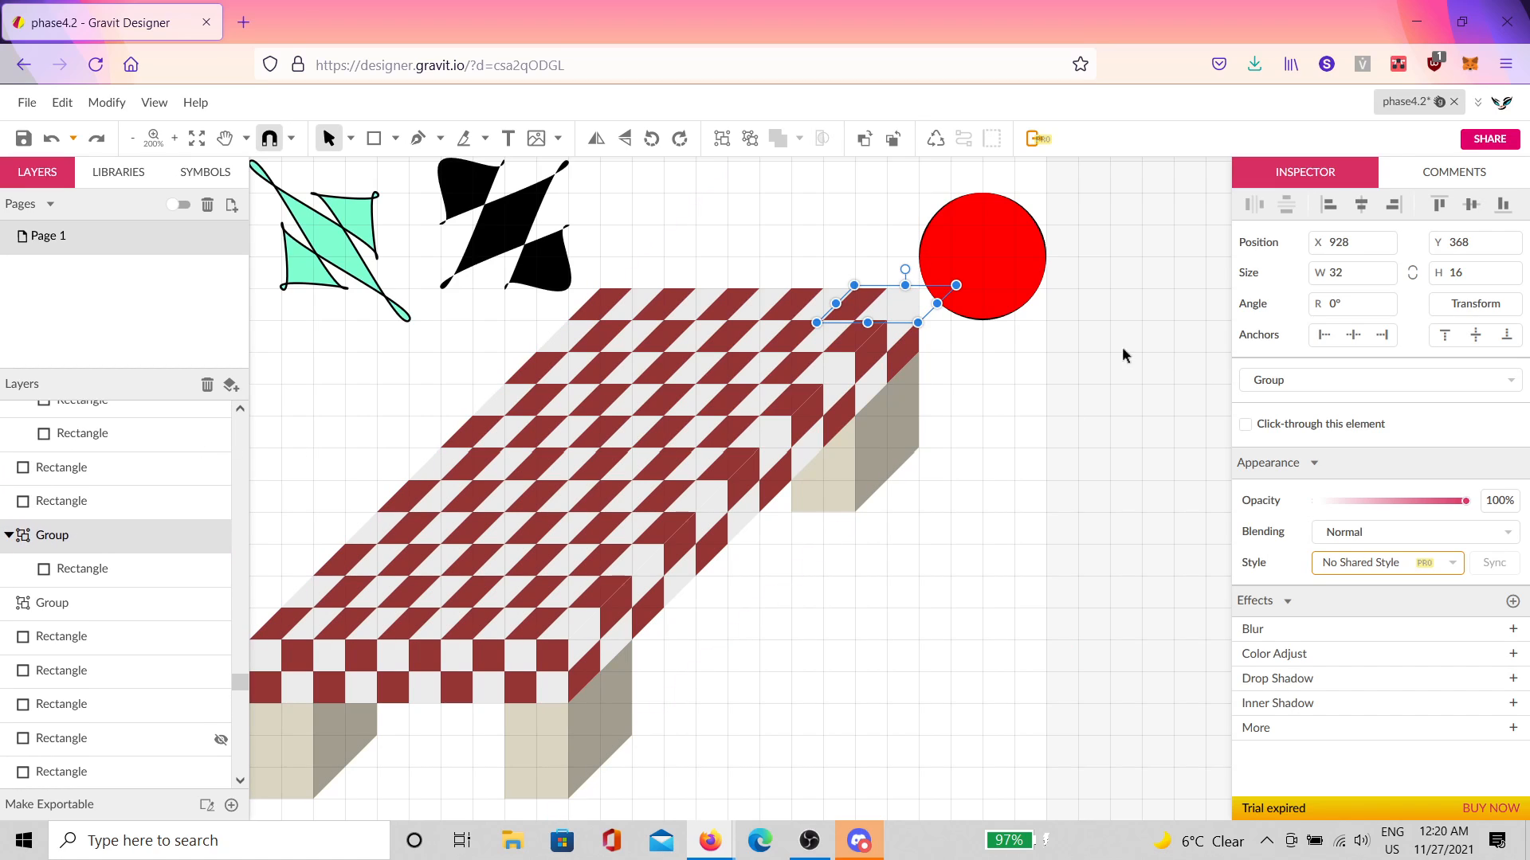
{"action": "double_click", "coordinate": [876, 315]}
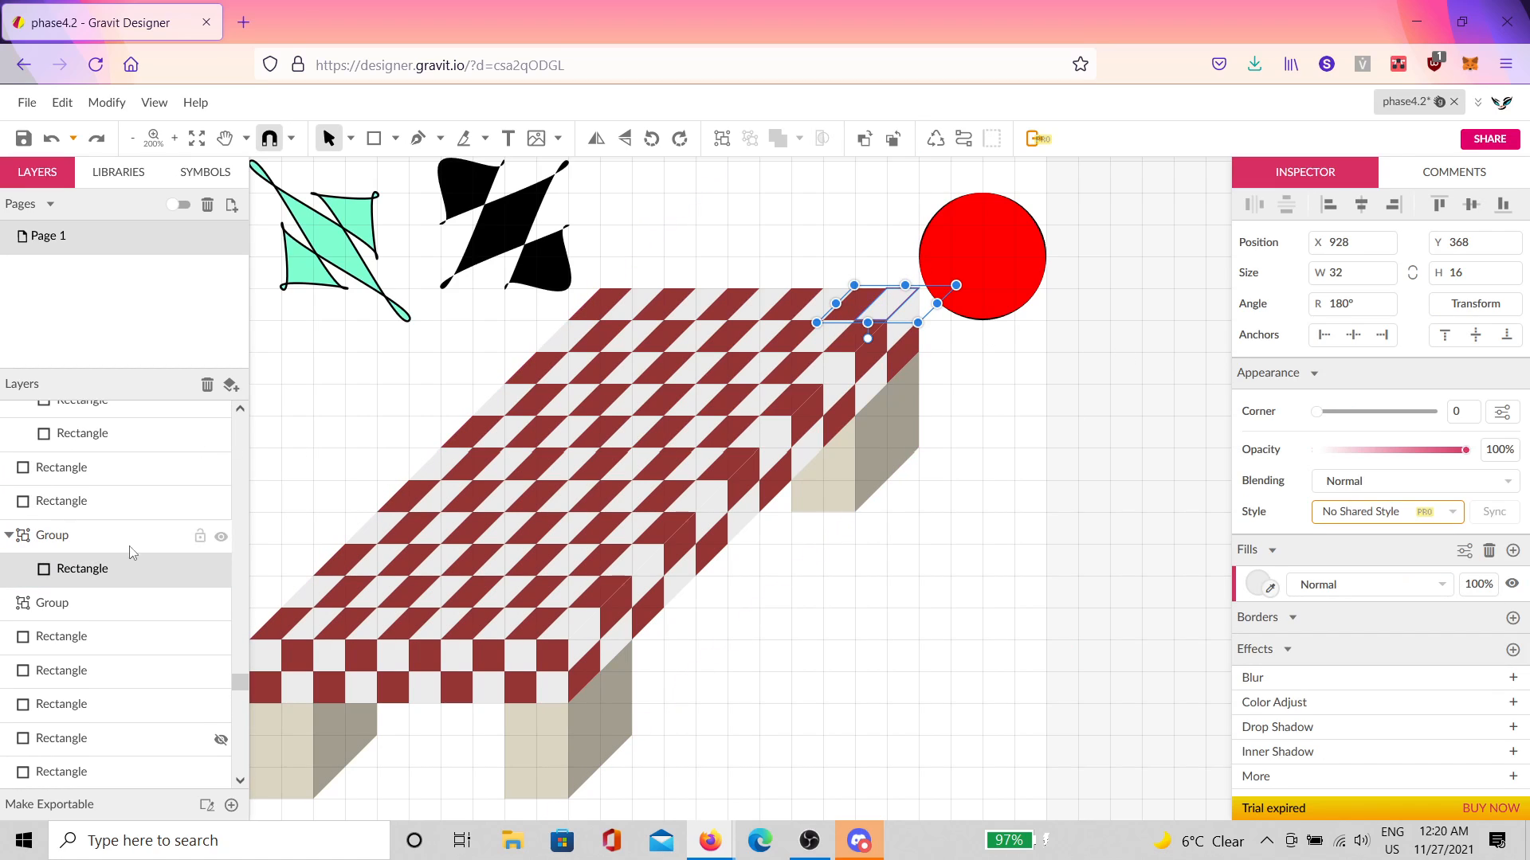
{"action": "mouse_move", "coordinate": [107, 570]}
{"action": "left_mouse_down"}
{"action": "mouse_move", "coordinate": [119, 522]}
{"action": "mouse_move", "coordinate": [124, 583]}
{"action": "left_mouse_up"}
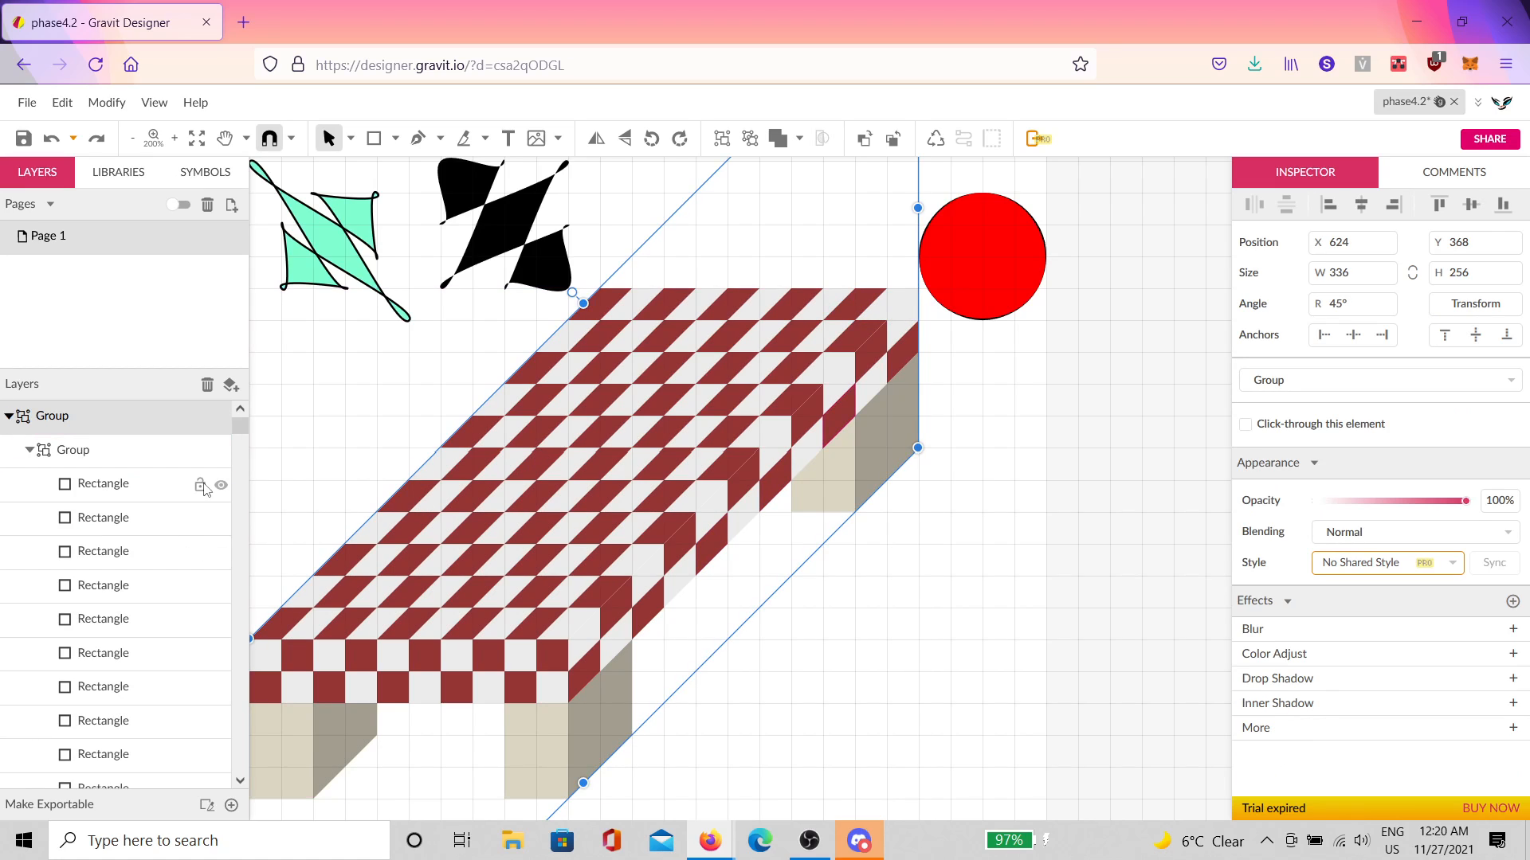
{"action": "left_click", "coordinate": [899, 307]}
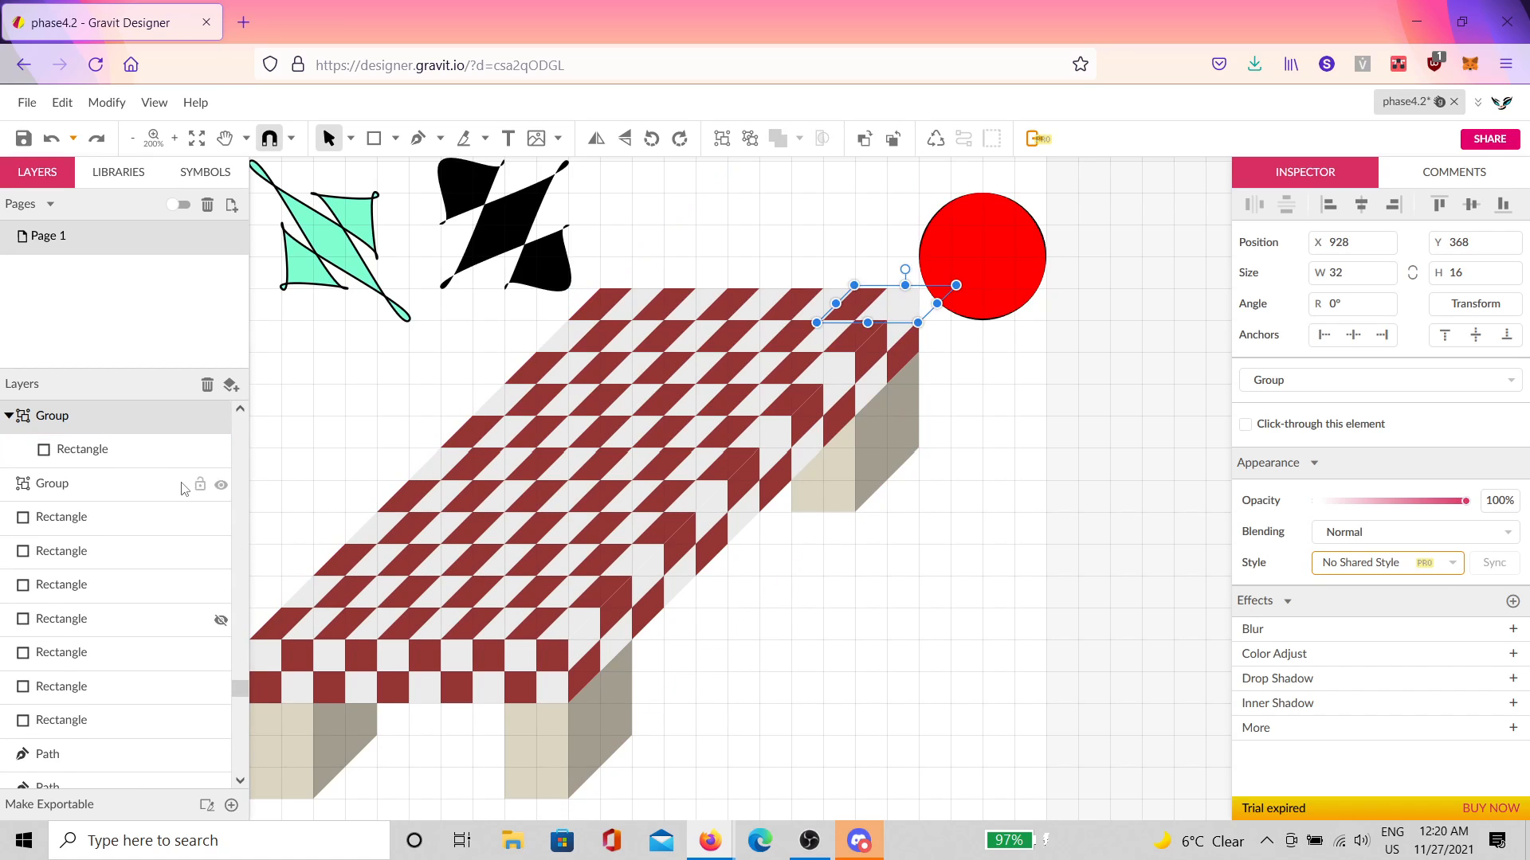
{"action": "scroll", "coordinate": [187, 502], "scroll_direction": "up", "scroll_amount": 1}
{"action": "left_click", "coordinate": [137, 522]}
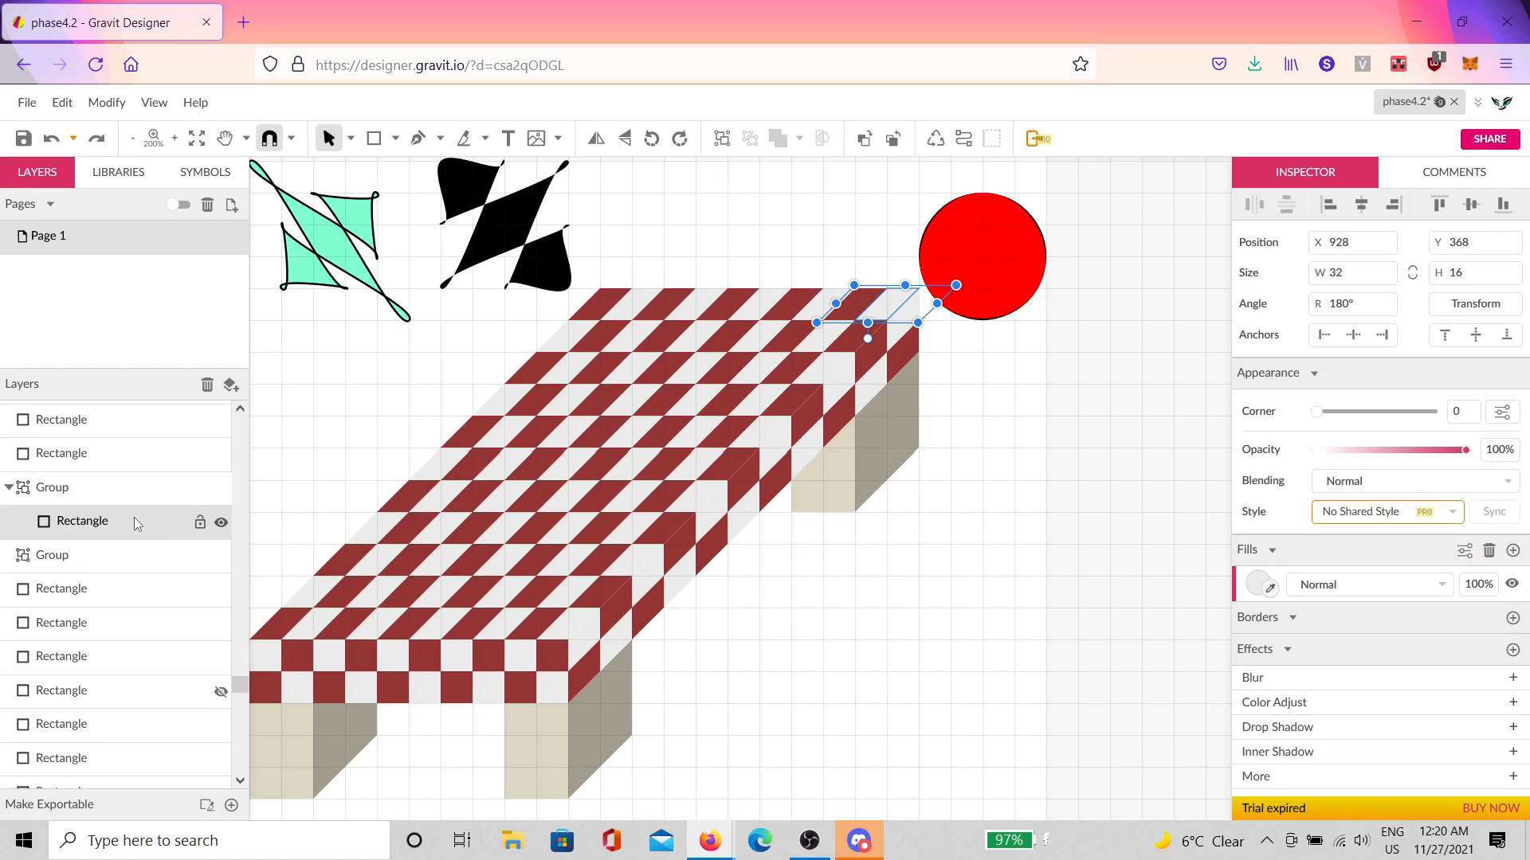
{"action": "left_click_drag", "start_coordinate": [135, 518], "coordinate": [146, 478]}
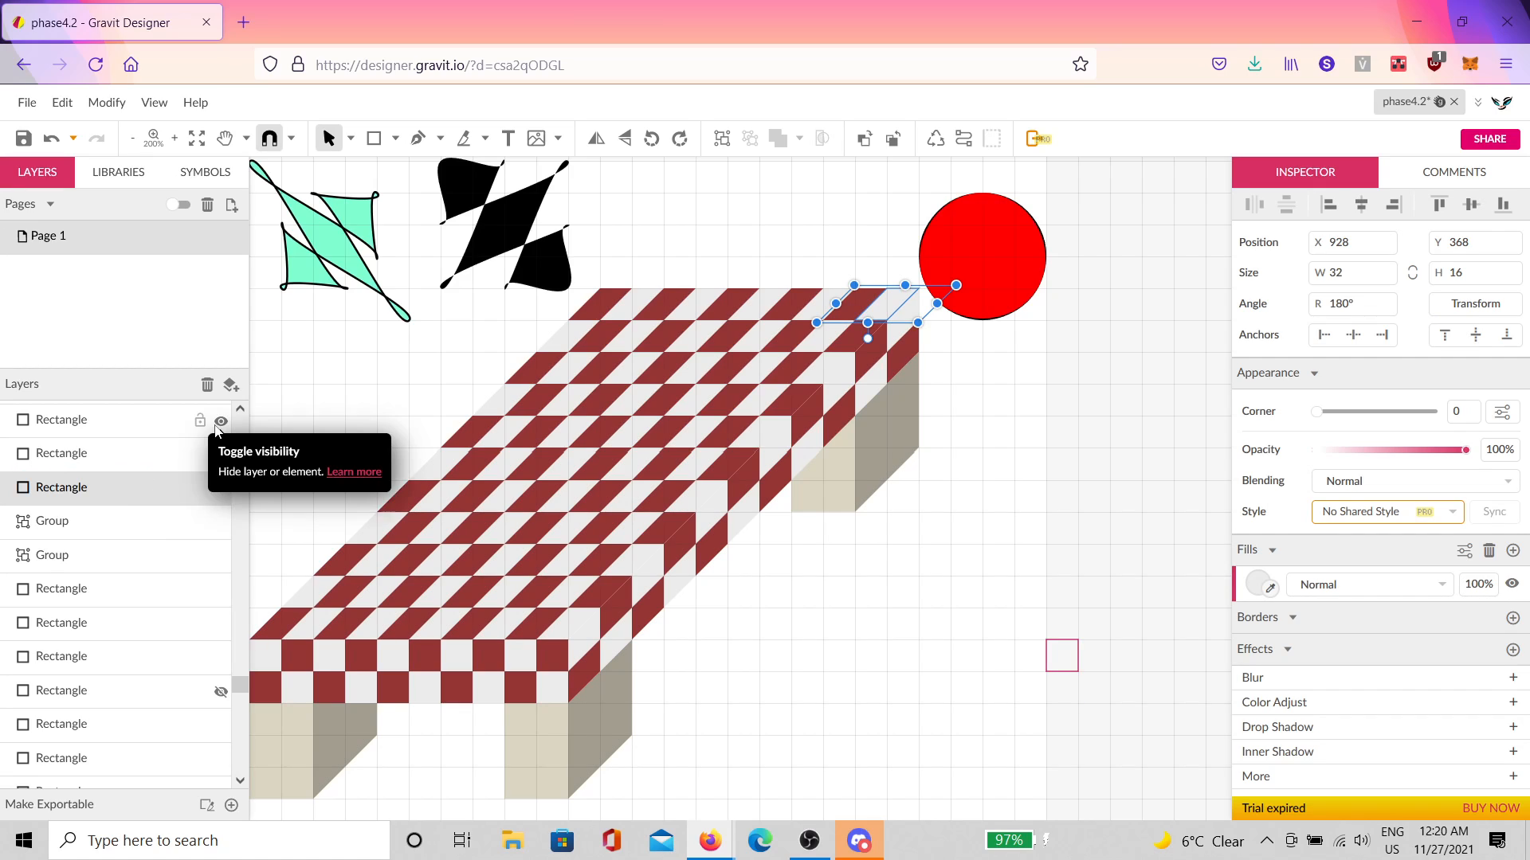
{"action": "key", "text": "ctrl+shift+Up"}
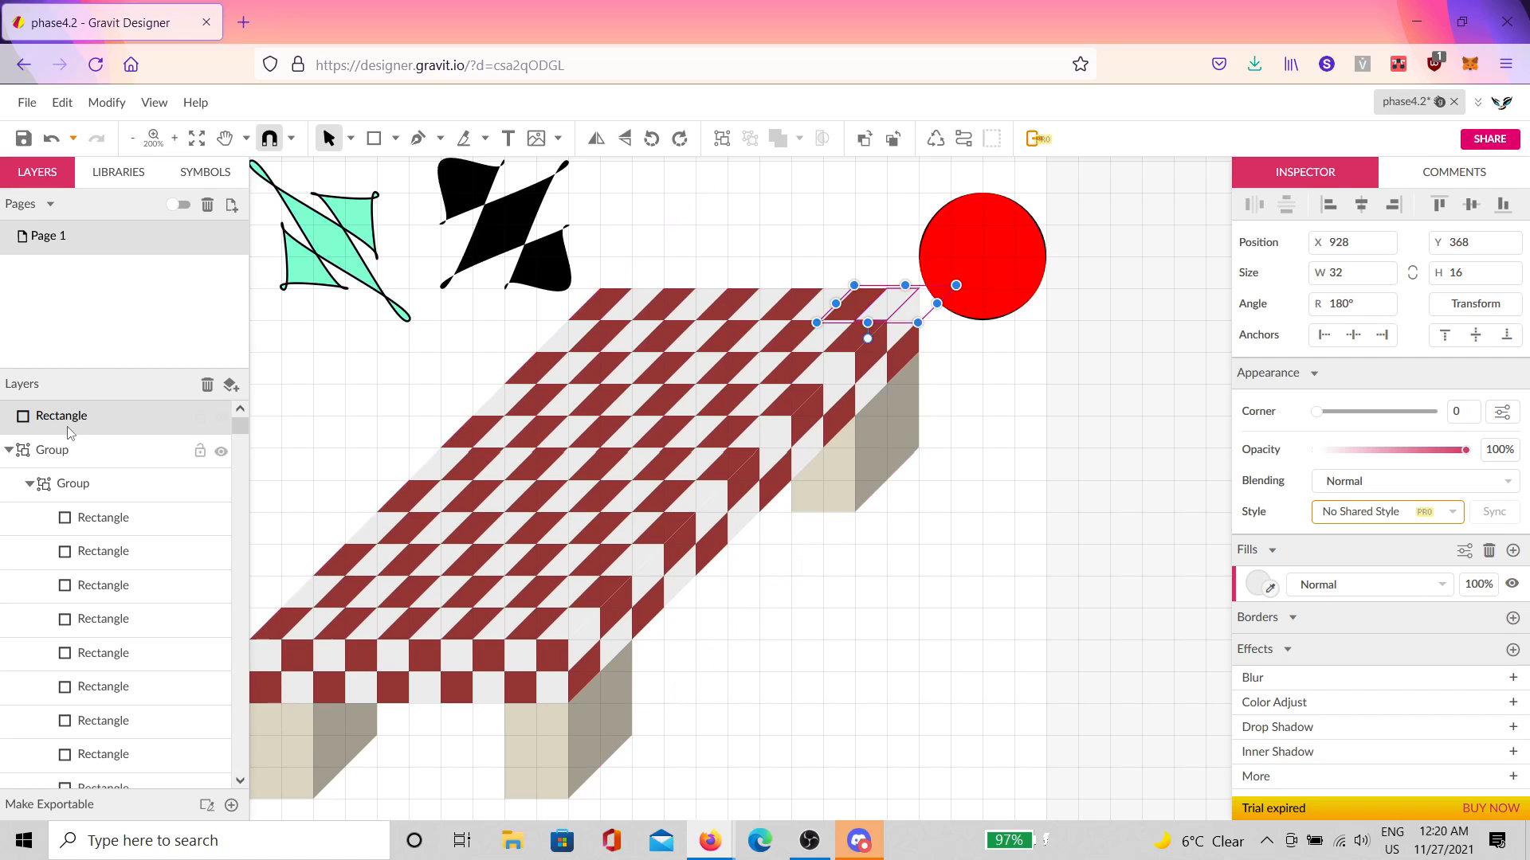
{"action": "left_click_drag", "start_coordinate": [75, 426], "coordinate": [134, 516]}
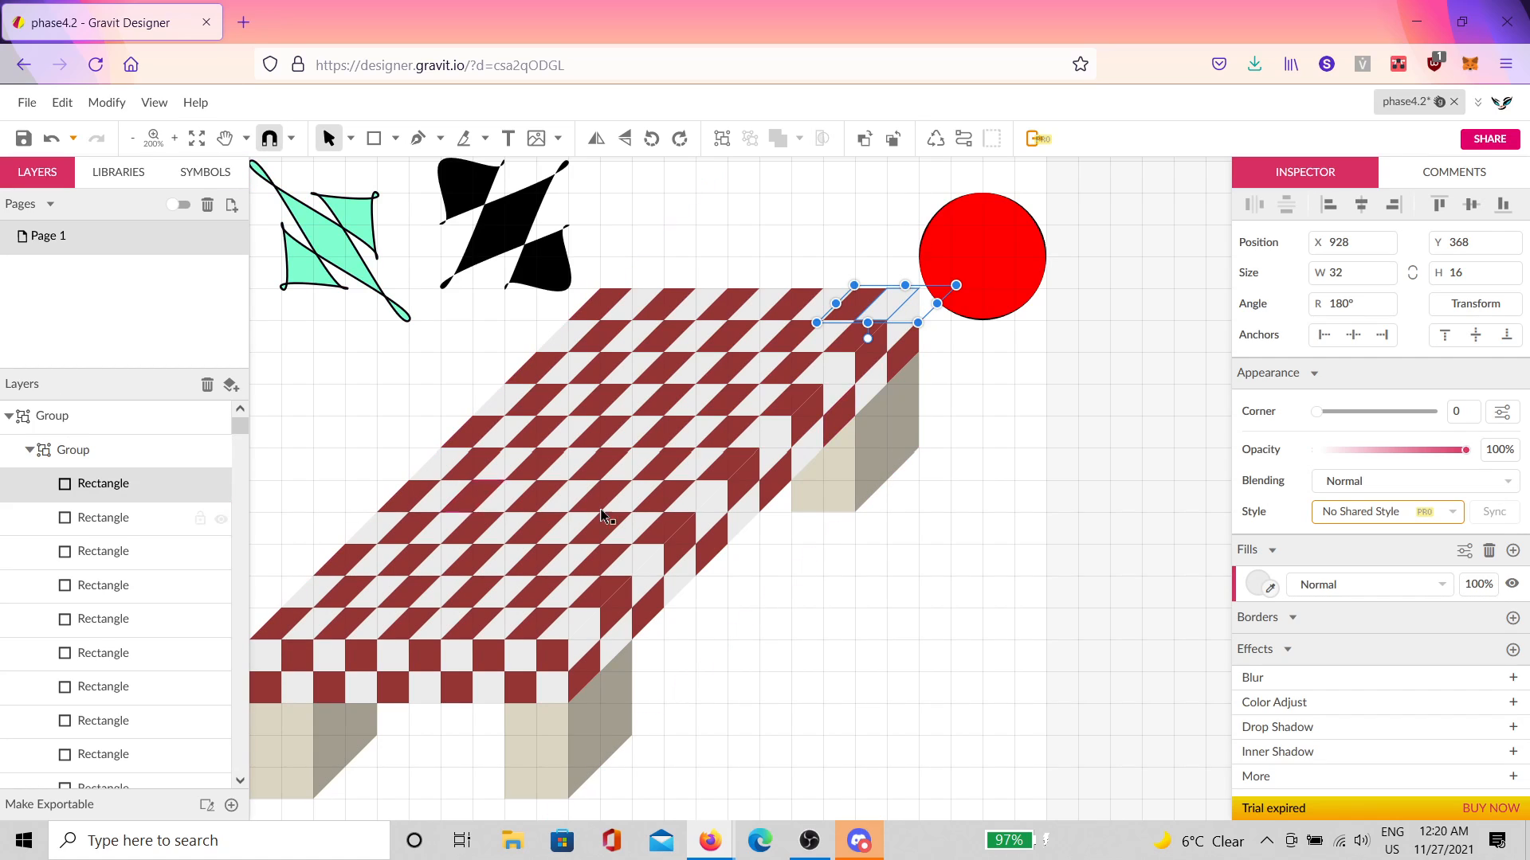
{"action": "left_click", "coordinate": [865, 535]}
{"action": "left_click", "coordinate": [878, 350]}
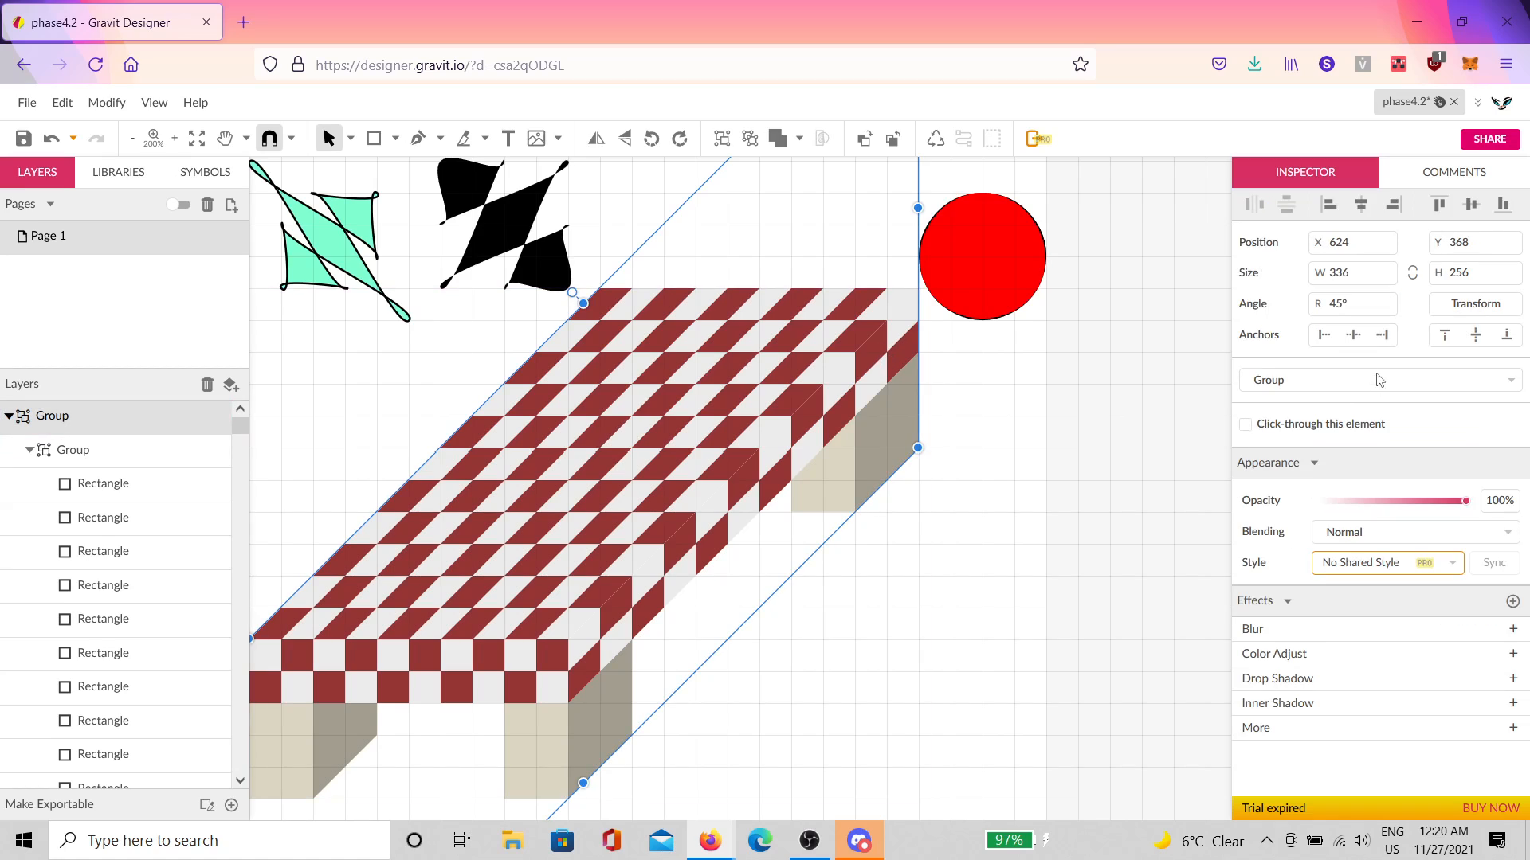
Step: Apply two more 10° skews to the table group
{"action": "left_click", "coordinate": [1475, 303]}
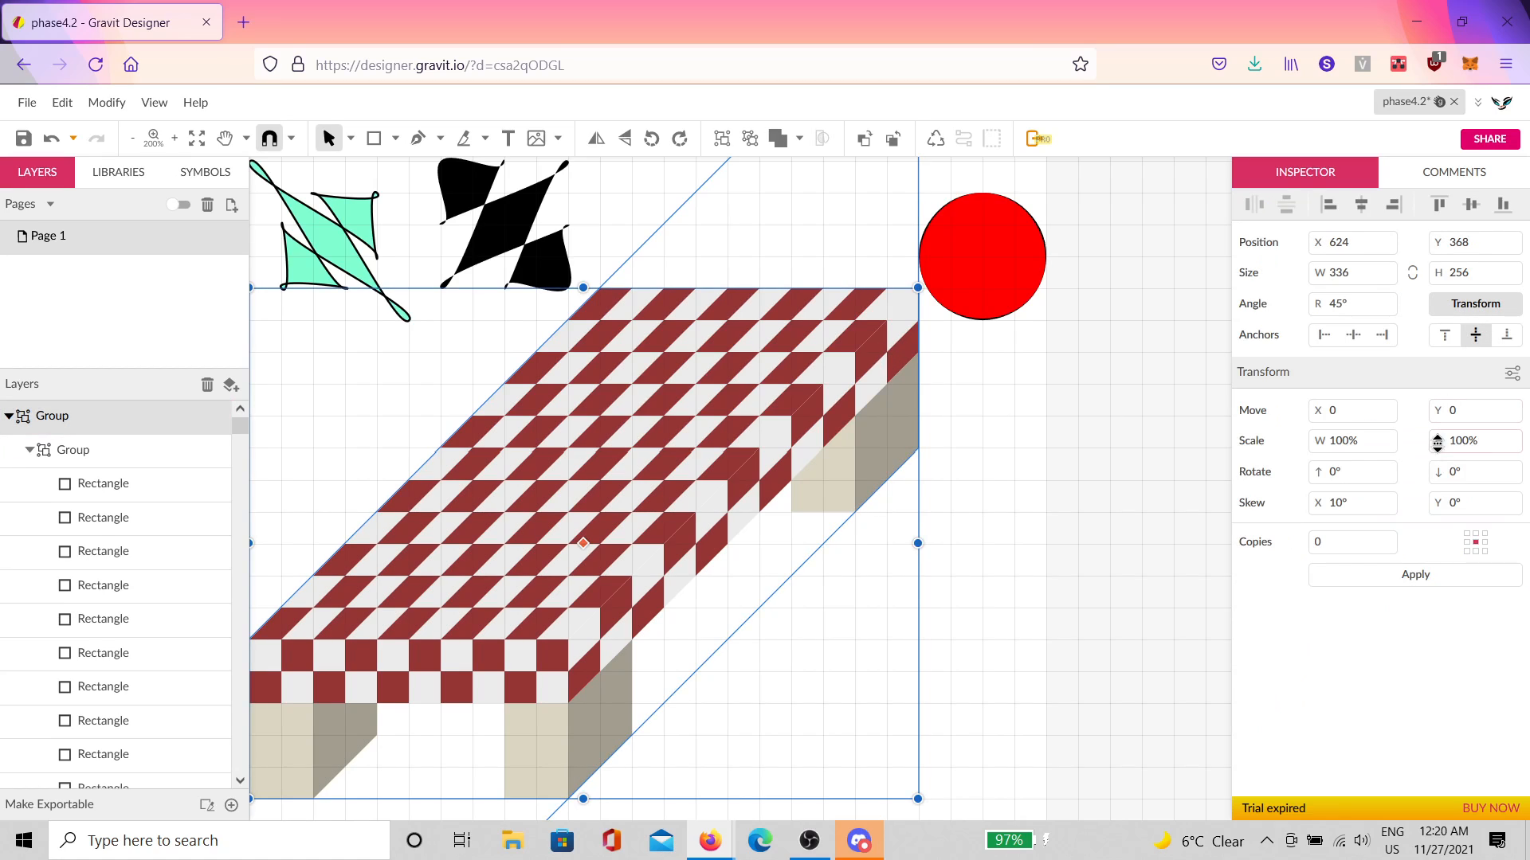
{"action": "left_click", "coordinate": [1386, 580]}
{"action": "left_click", "coordinate": [1386, 580]}
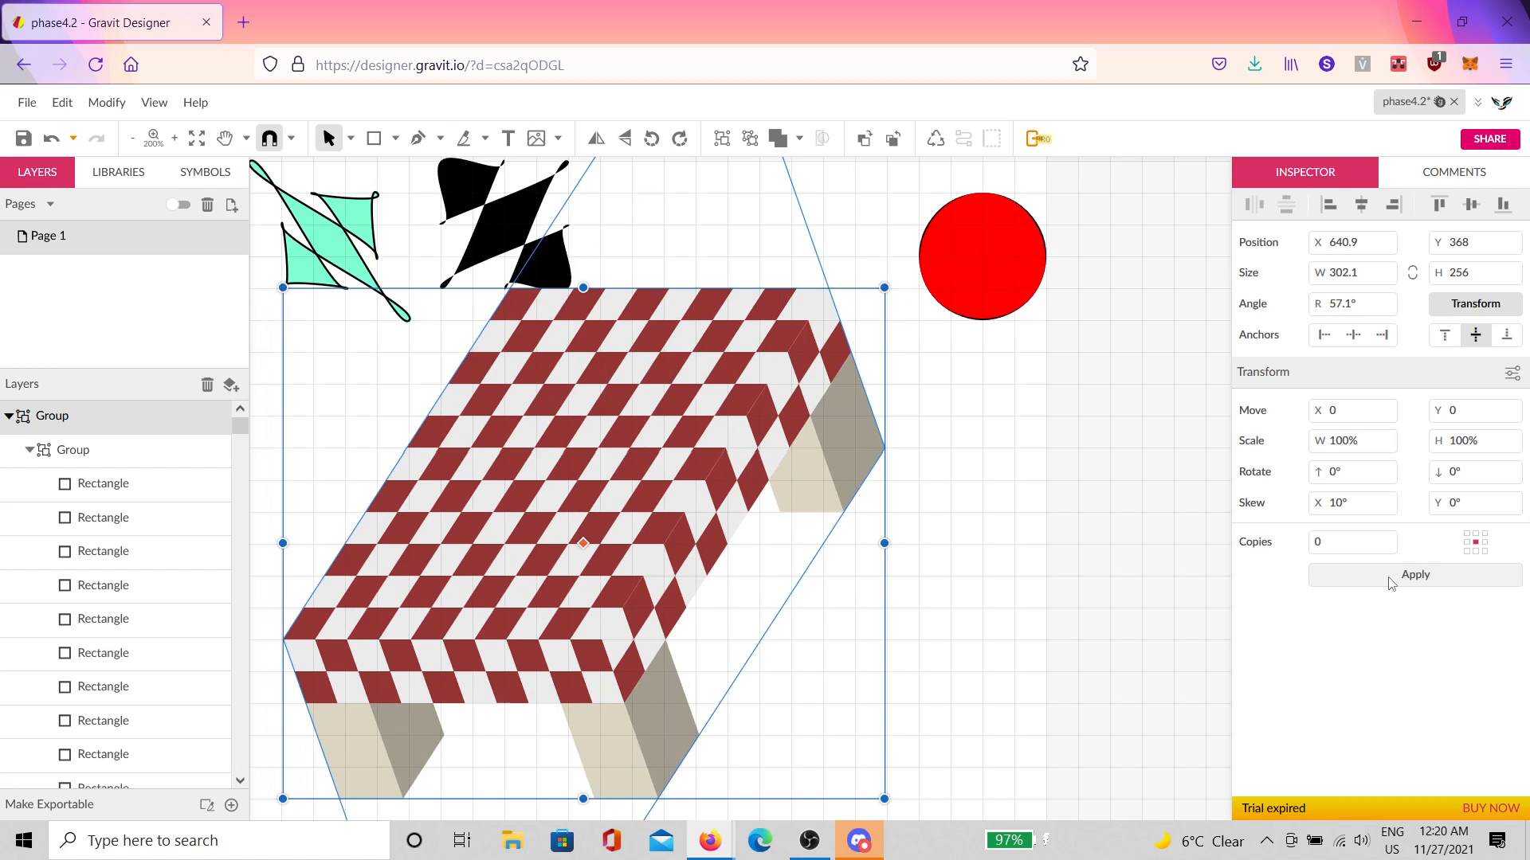
{"action": "left_click", "coordinate": [853, 400]}
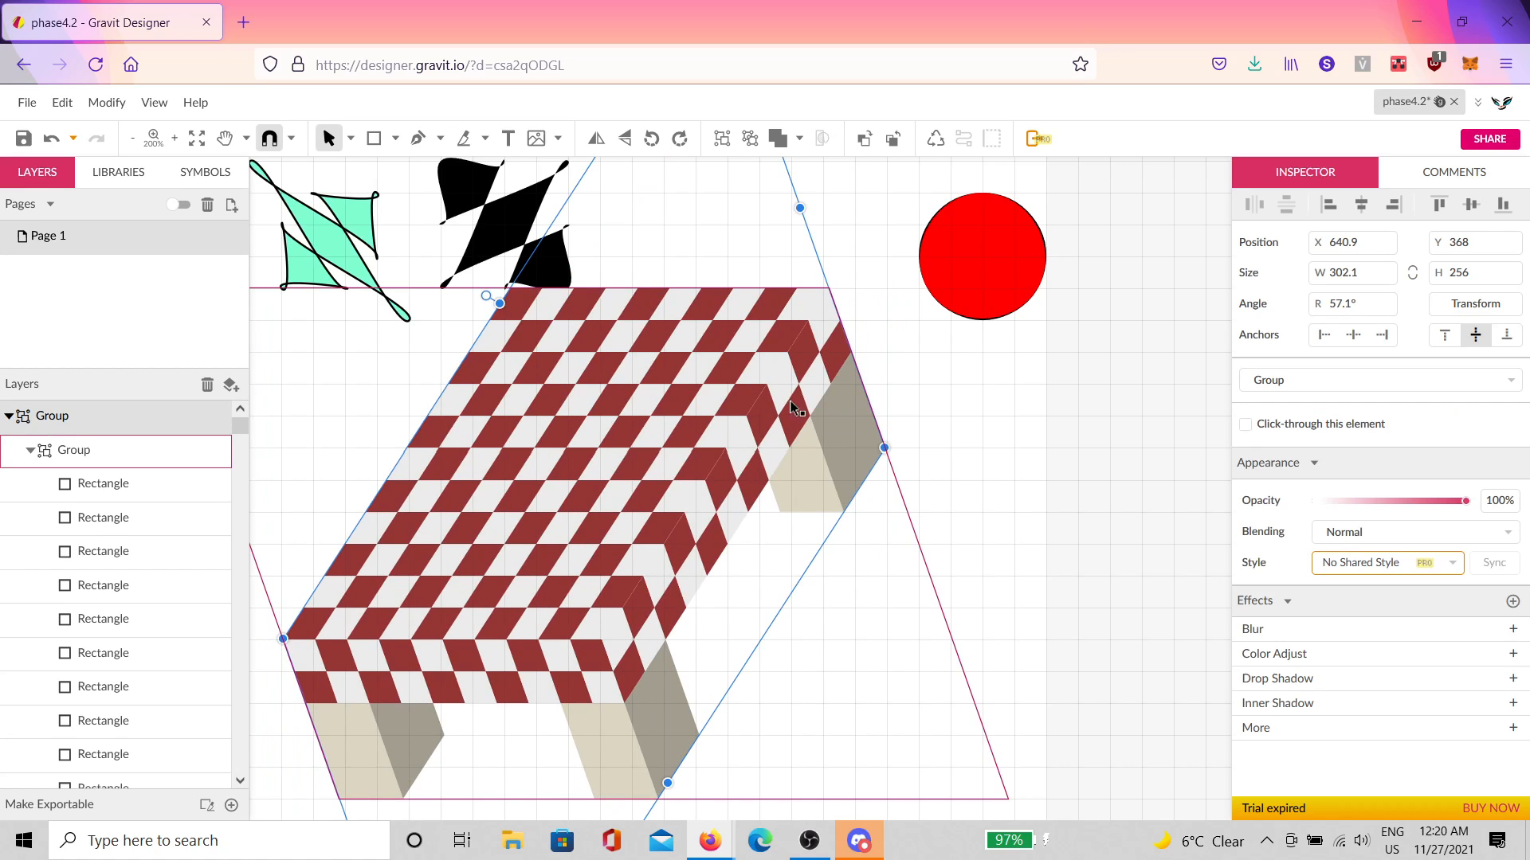
Step: Shift the skewed table right and down beside the cube and red circle
{"action": "left_click_drag", "start_coordinate": [846, 462], "coordinate": [924, 494]}
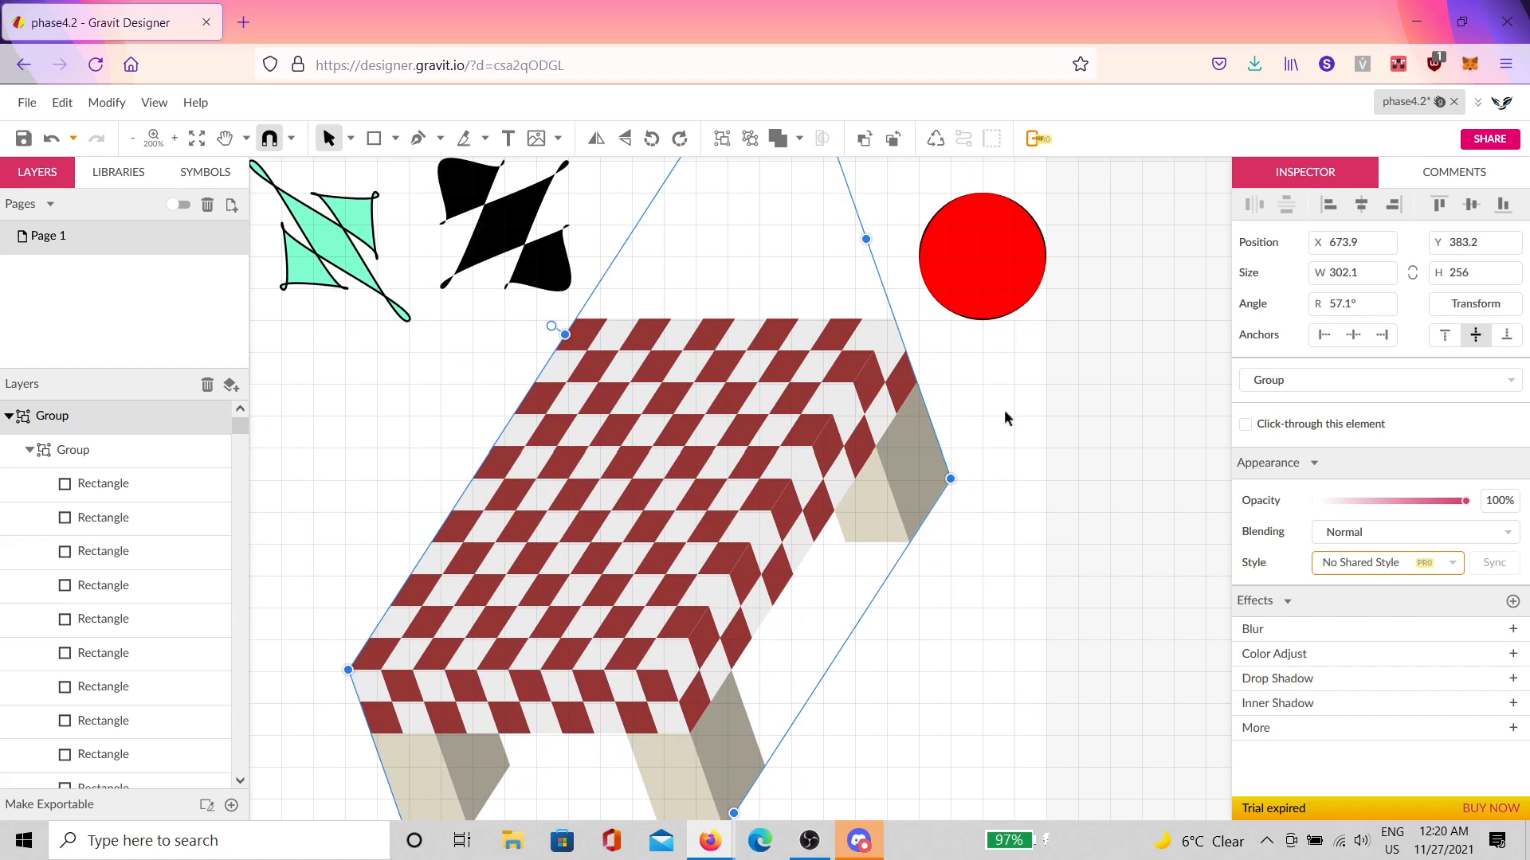
{"action": "left_click", "coordinate": [996, 426]}
{"action": "scroll", "coordinate": [964, 446], "scroll_direction": "down", "scroll_amount": 2}
{"action": "scroll", "coordinate": [697, 438], "scroll_direction": "up", "scroll_amount": 2}
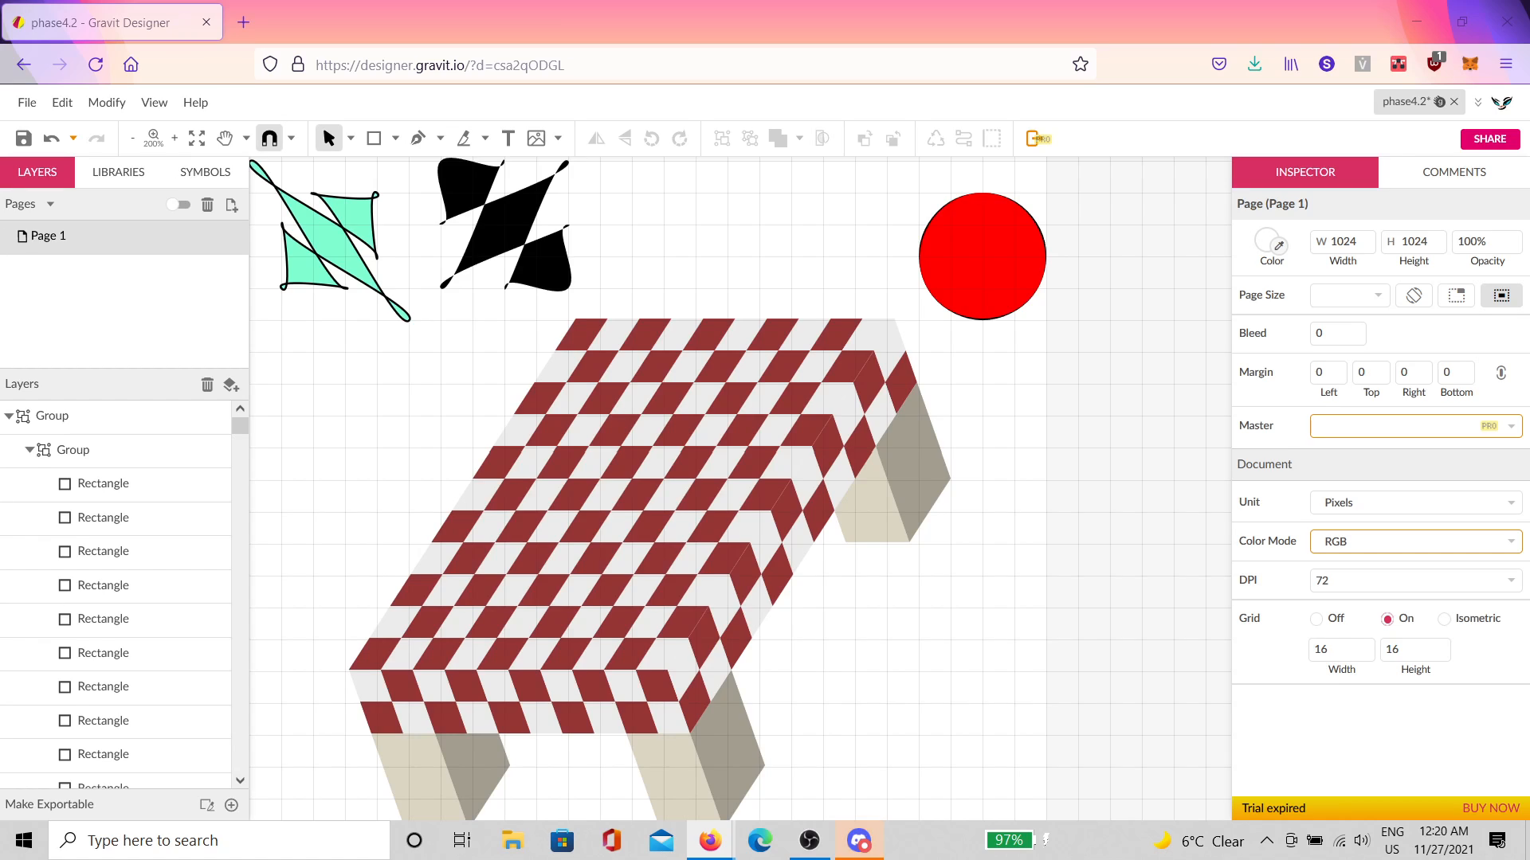
{"action": "scroll", "coordinate": [948, 604], "scroll_direction": "down", "scroll_amount": 6}
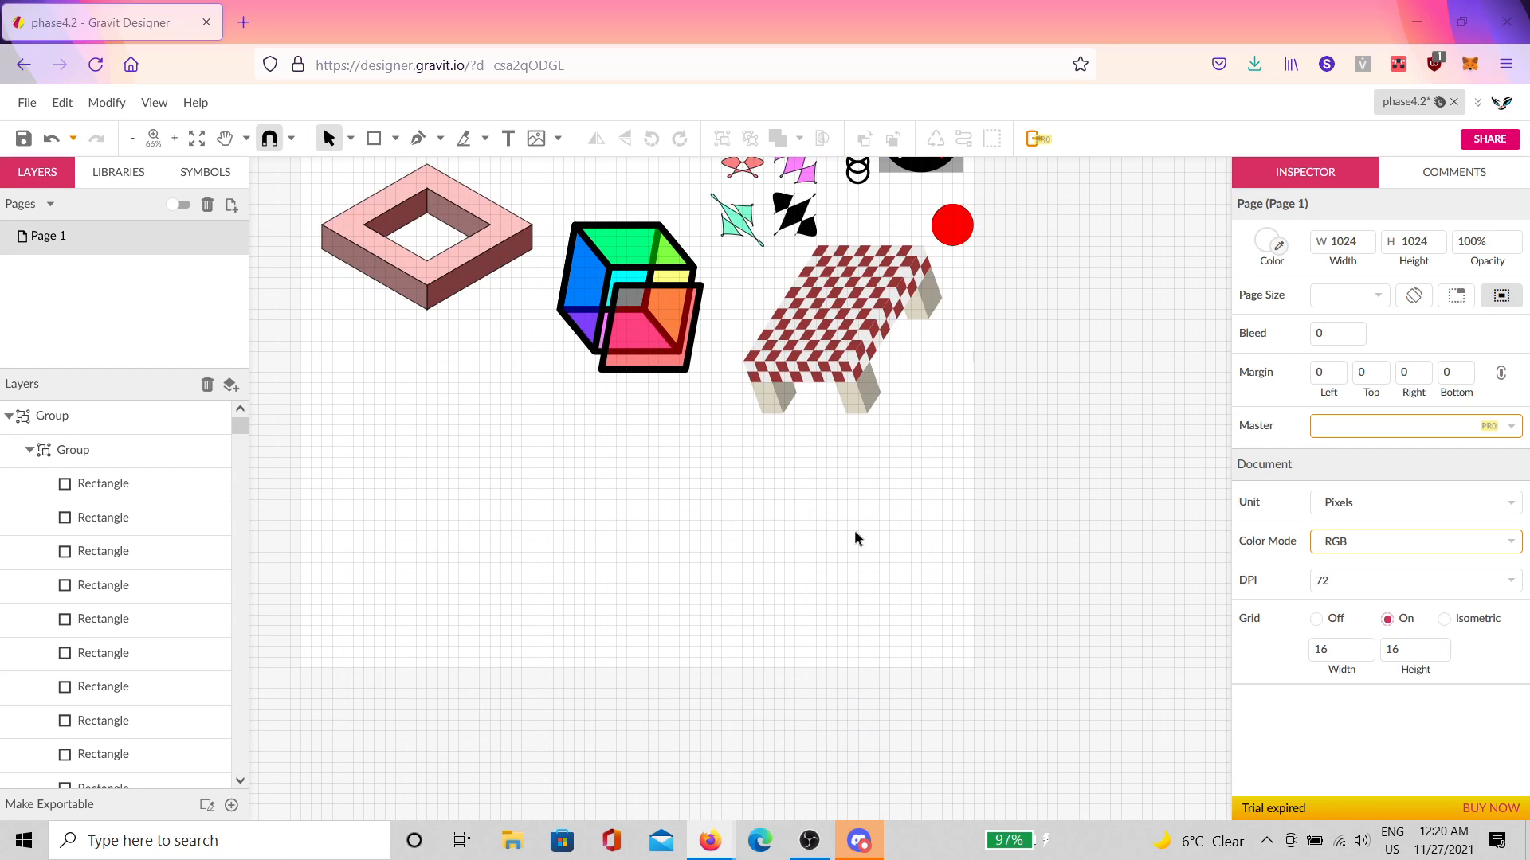
{"action": "scroll", "coordinate": [892, 498], "scroll_direction": "up", "scroll_amount": 5}
{"action": "scroll", "coordinate": [892, 495], "scroll_direction": "down", "scroll_amount": 3}
{"action": "scroll", "coordinate": [881, 499], "scroll_direction": "down", "scroll_amount": 4}
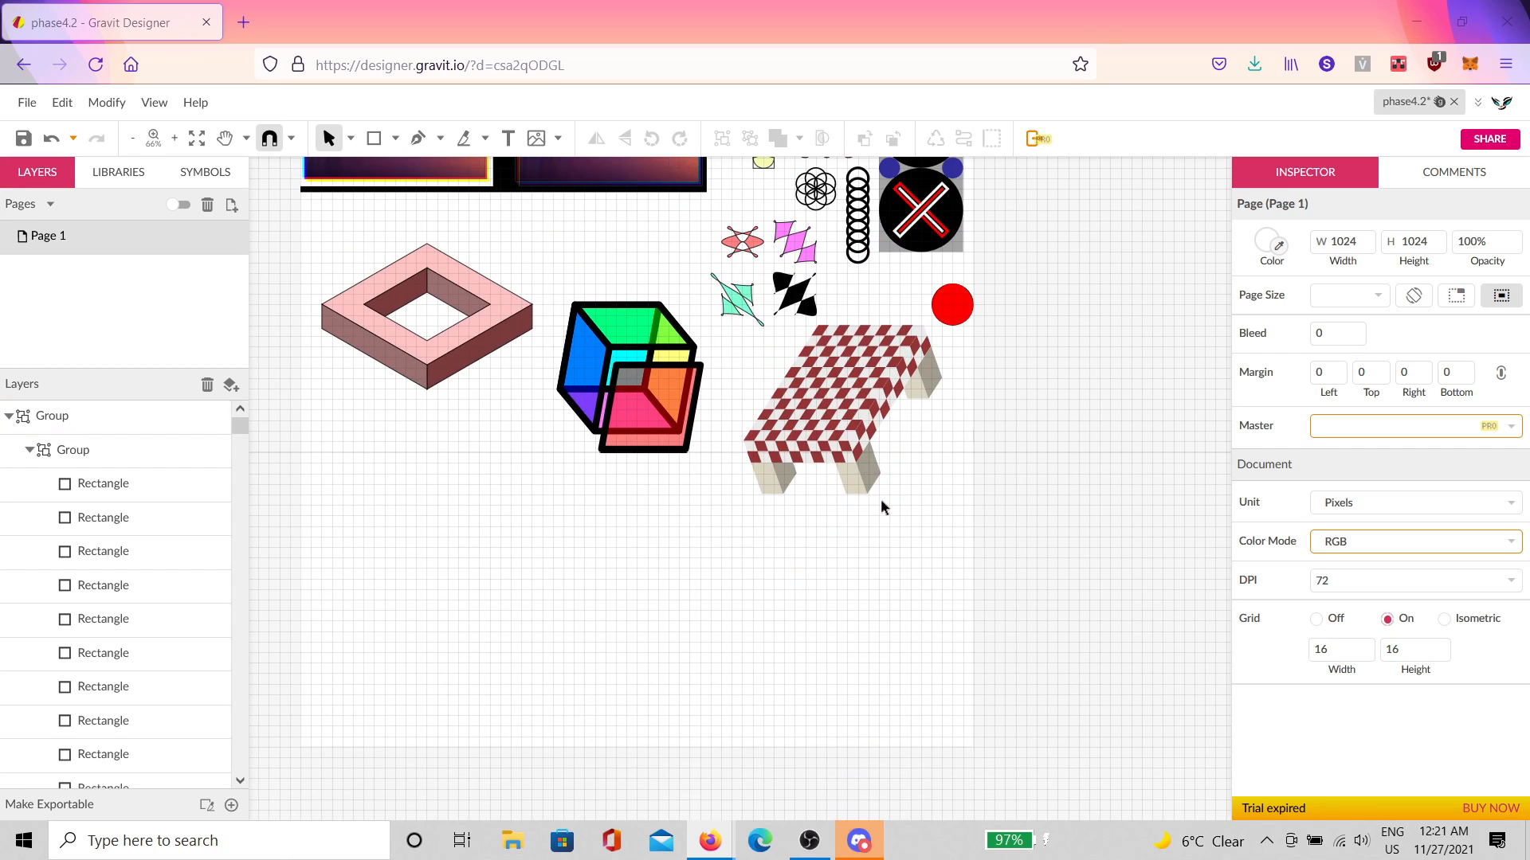
{"action": "scroll", "coordinate": [861, 489], "scroll_direction": "up", "scroll_amount": 2}
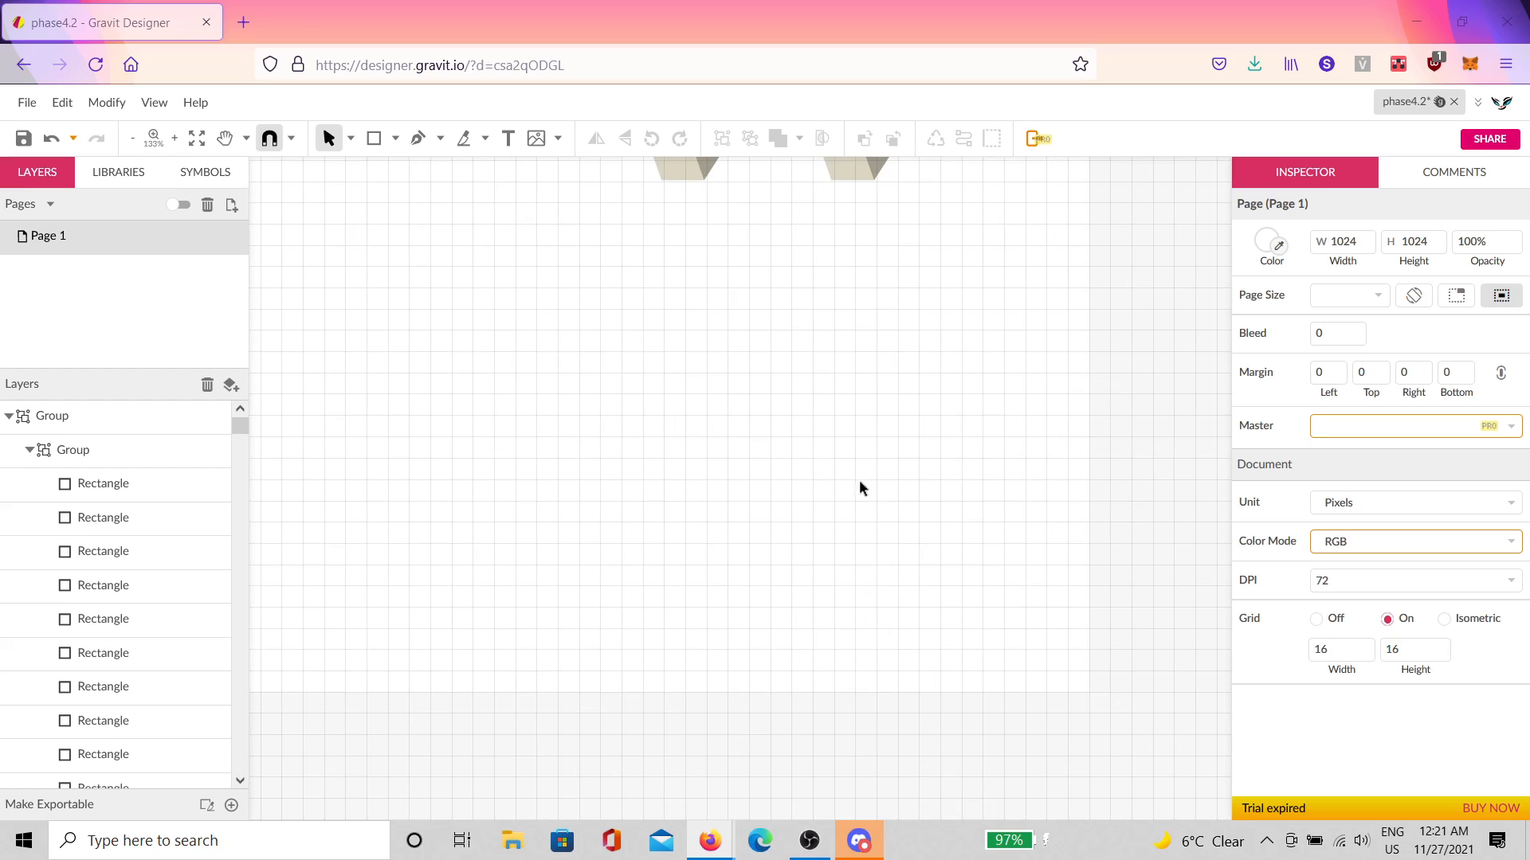
Step: Draw a 64×64 square below the table and a circle filling it edge to edge
{"action": "left_click", "coordinate": [374, 138]}
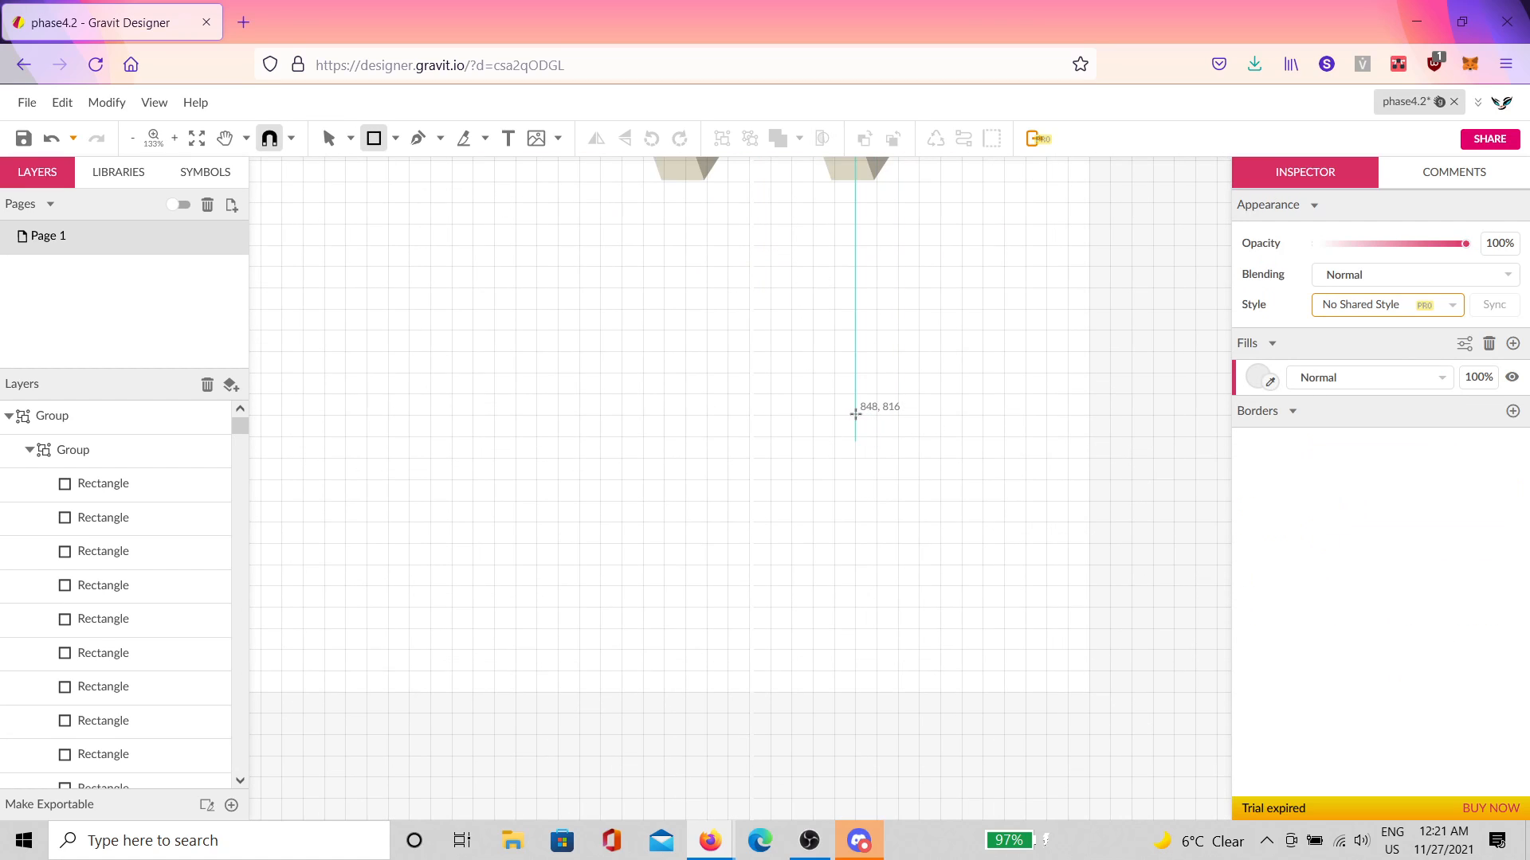
{"action": "left_click_drag", "start_coordinate": [855, 413], "coordinate": [939, 497]}
{"action": "scroll", "coordinate": [939, 478], "scroll_direction": "up", "scroll_amount": 4}
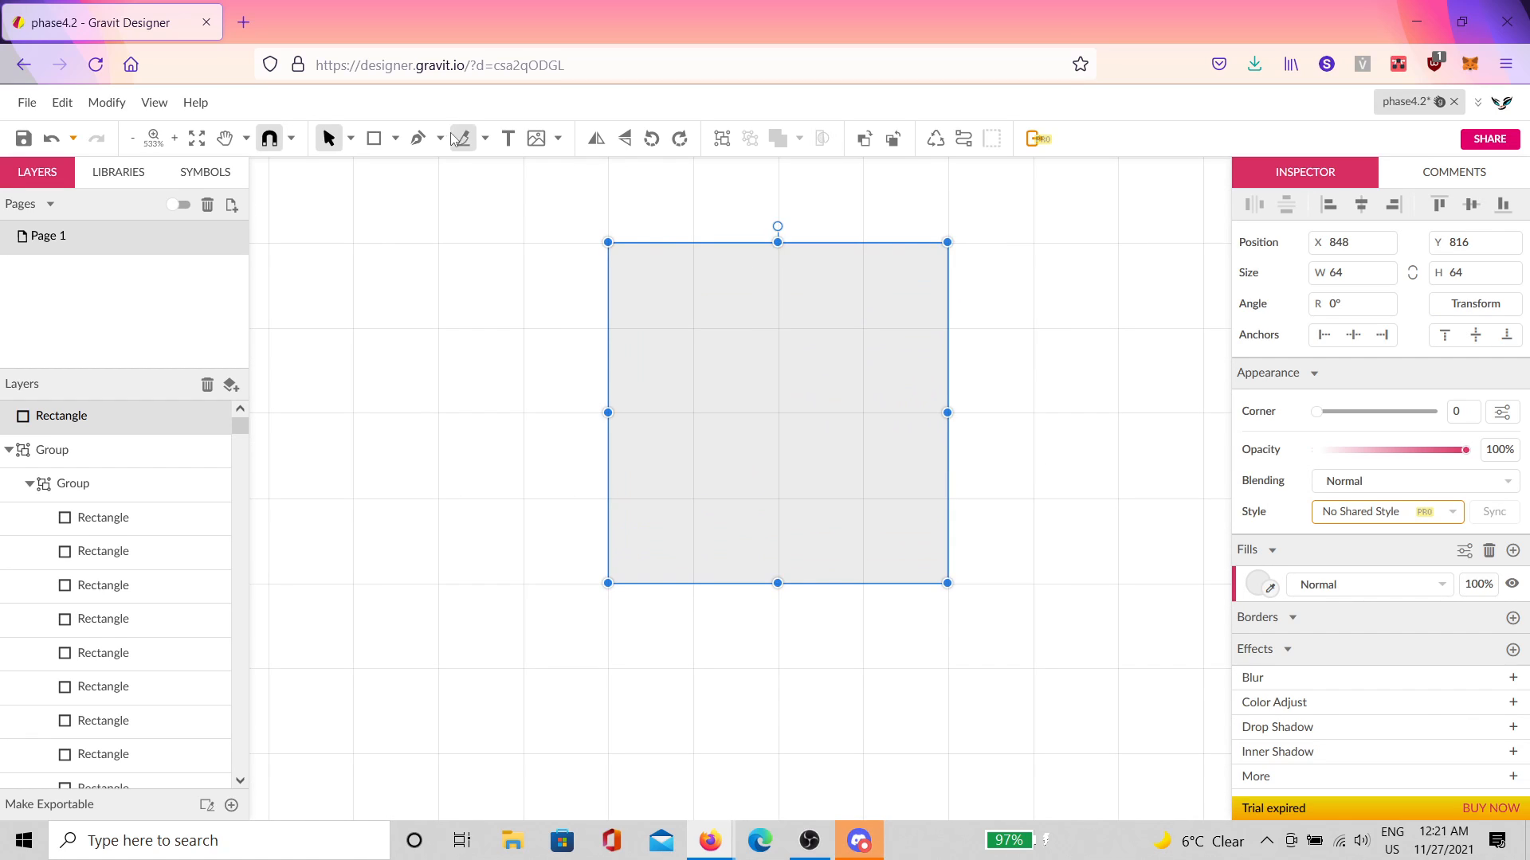
{"action": "left_click", "coordinate": [395, 139]}
{"action": "left_click", "coordinate": [434, 218]}
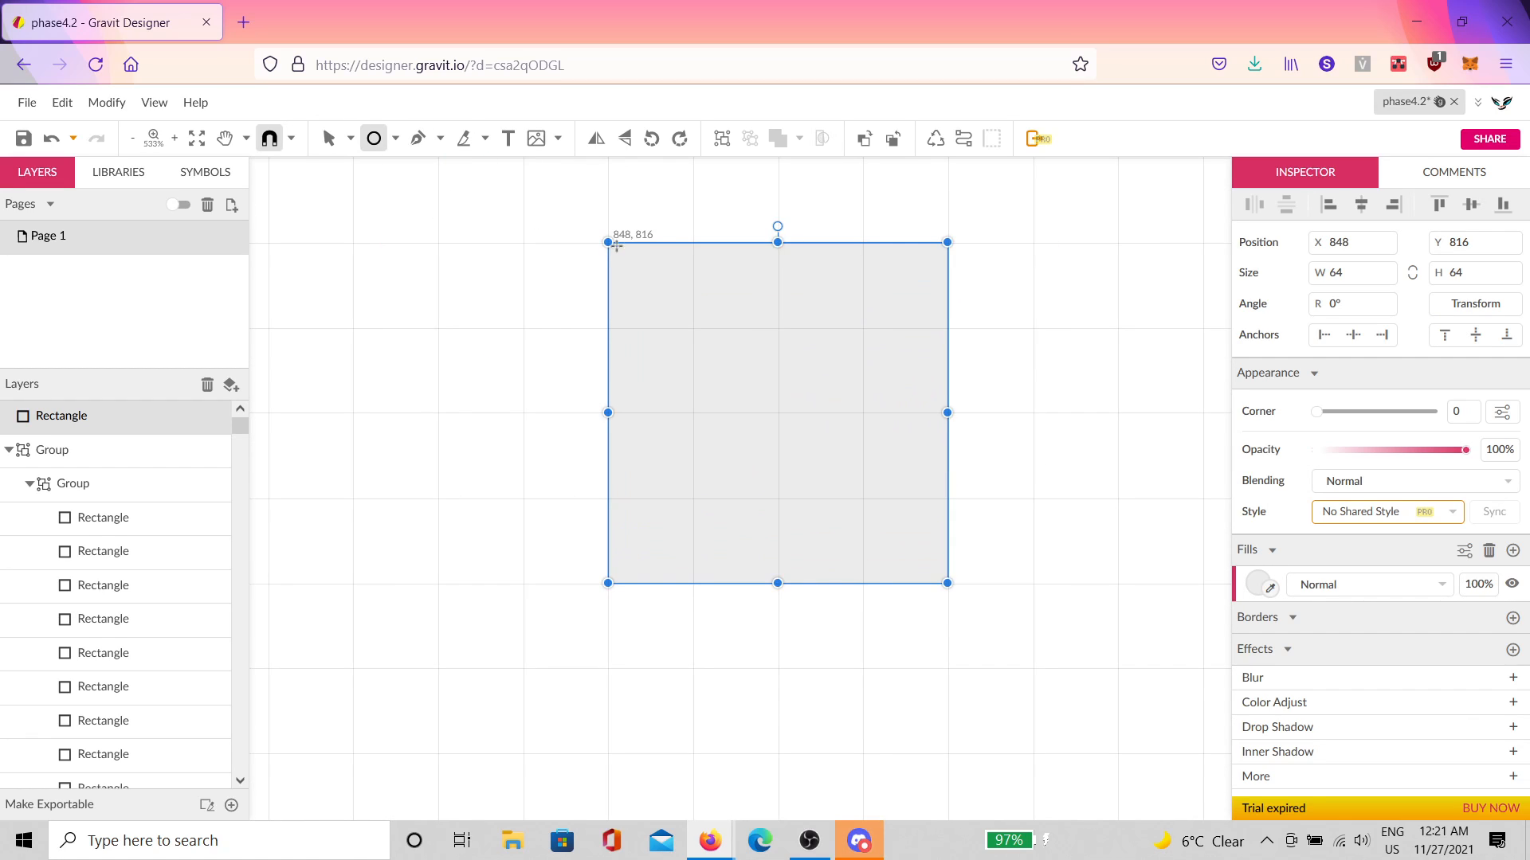
{"action": "left_click_drag", "start_coordinate": [616, 247], "coordinate": [932, 549]}
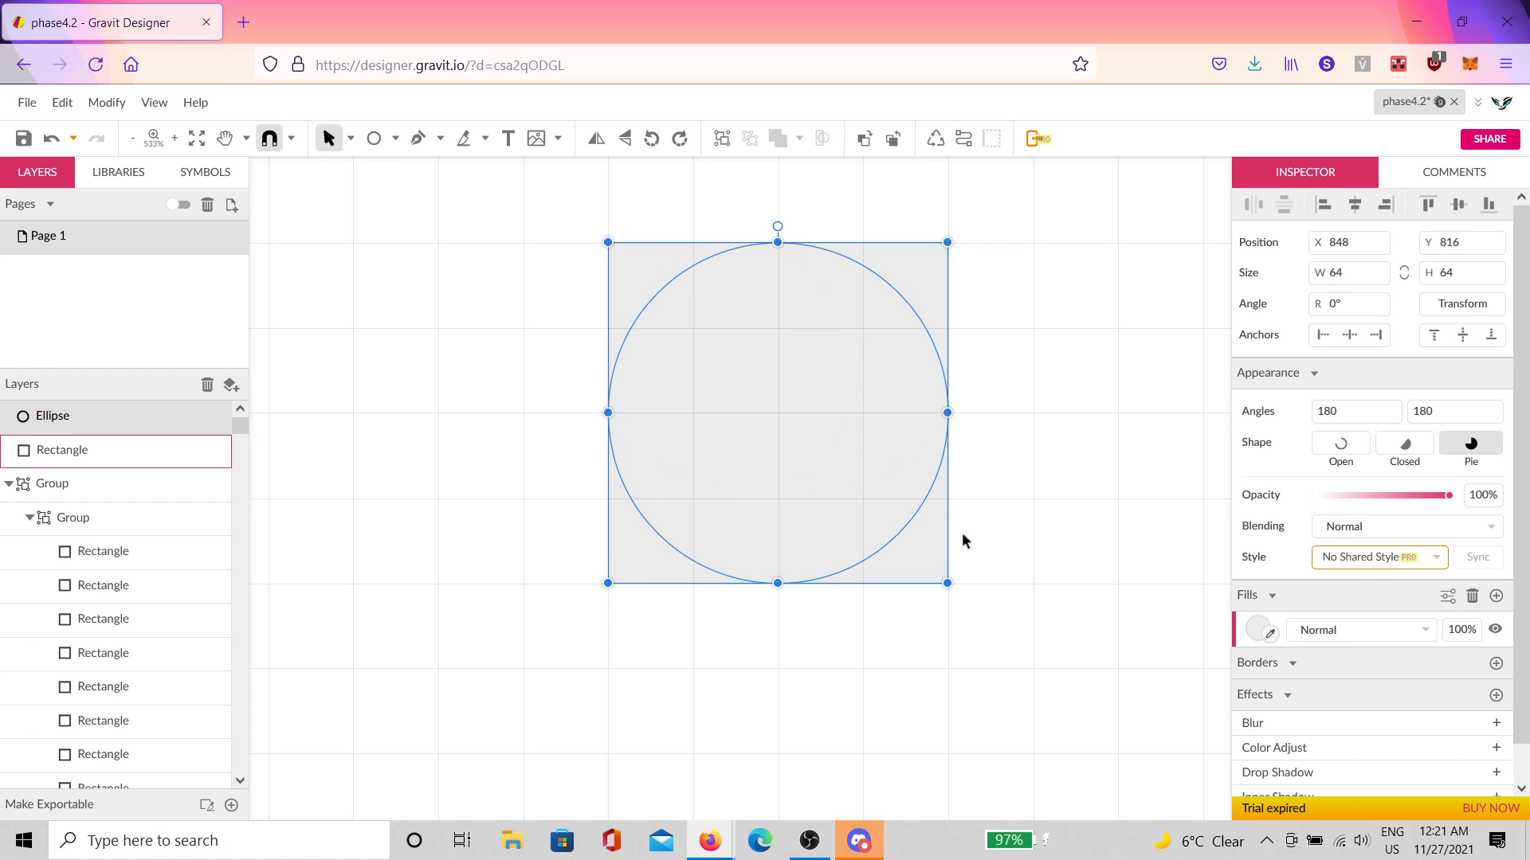
{"action": "left_click", "coordinate": [1107, 418]}
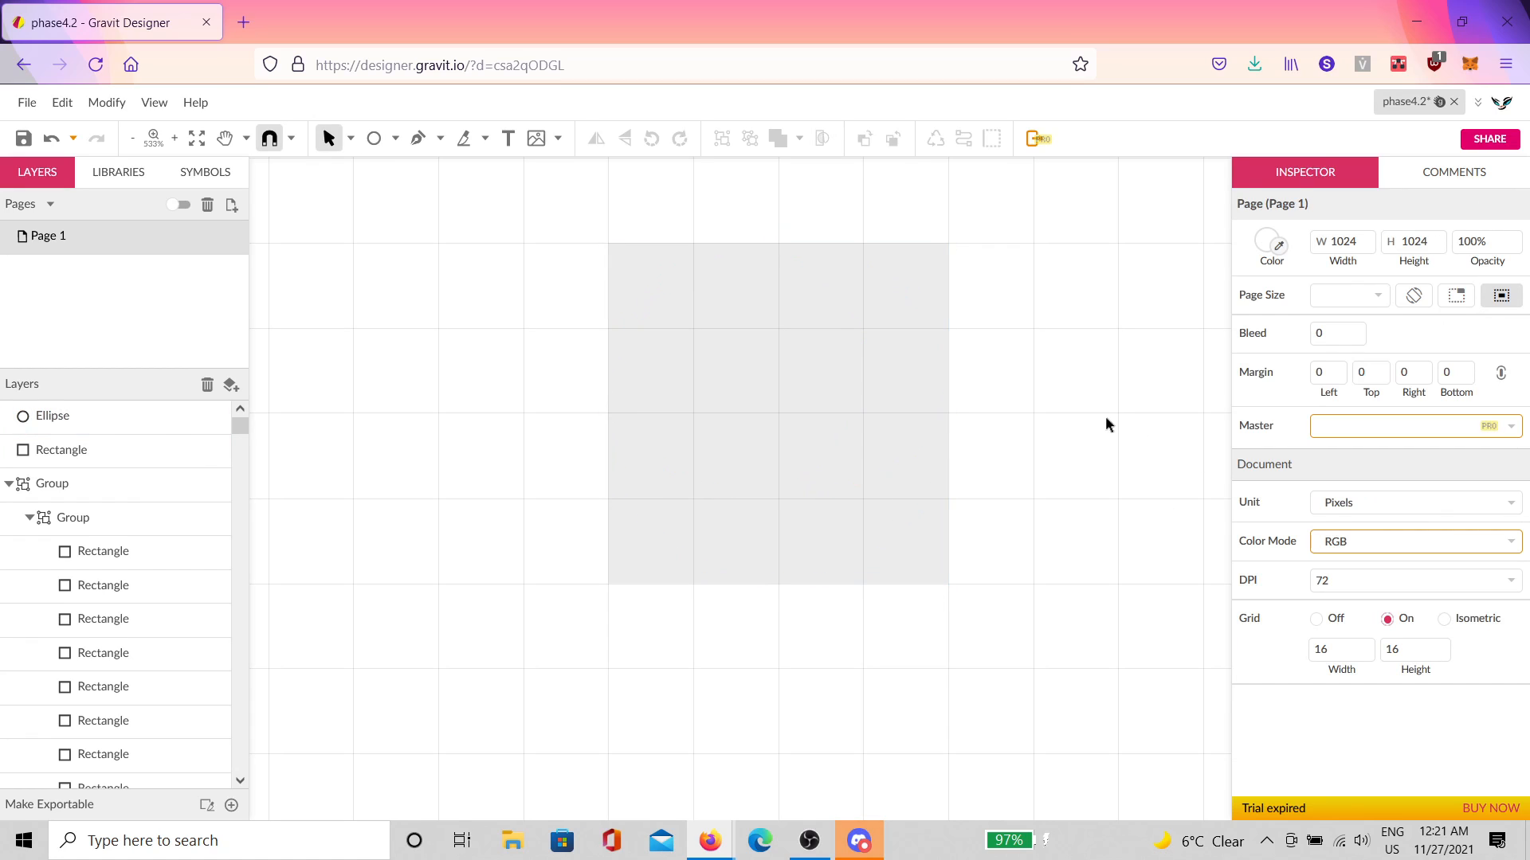
Step: Fill the square red and the circle cyan
{"action": "left_click", "coordinate": [938, 311]}
{"action": "left_click", "coordinate": [1257, 582]}
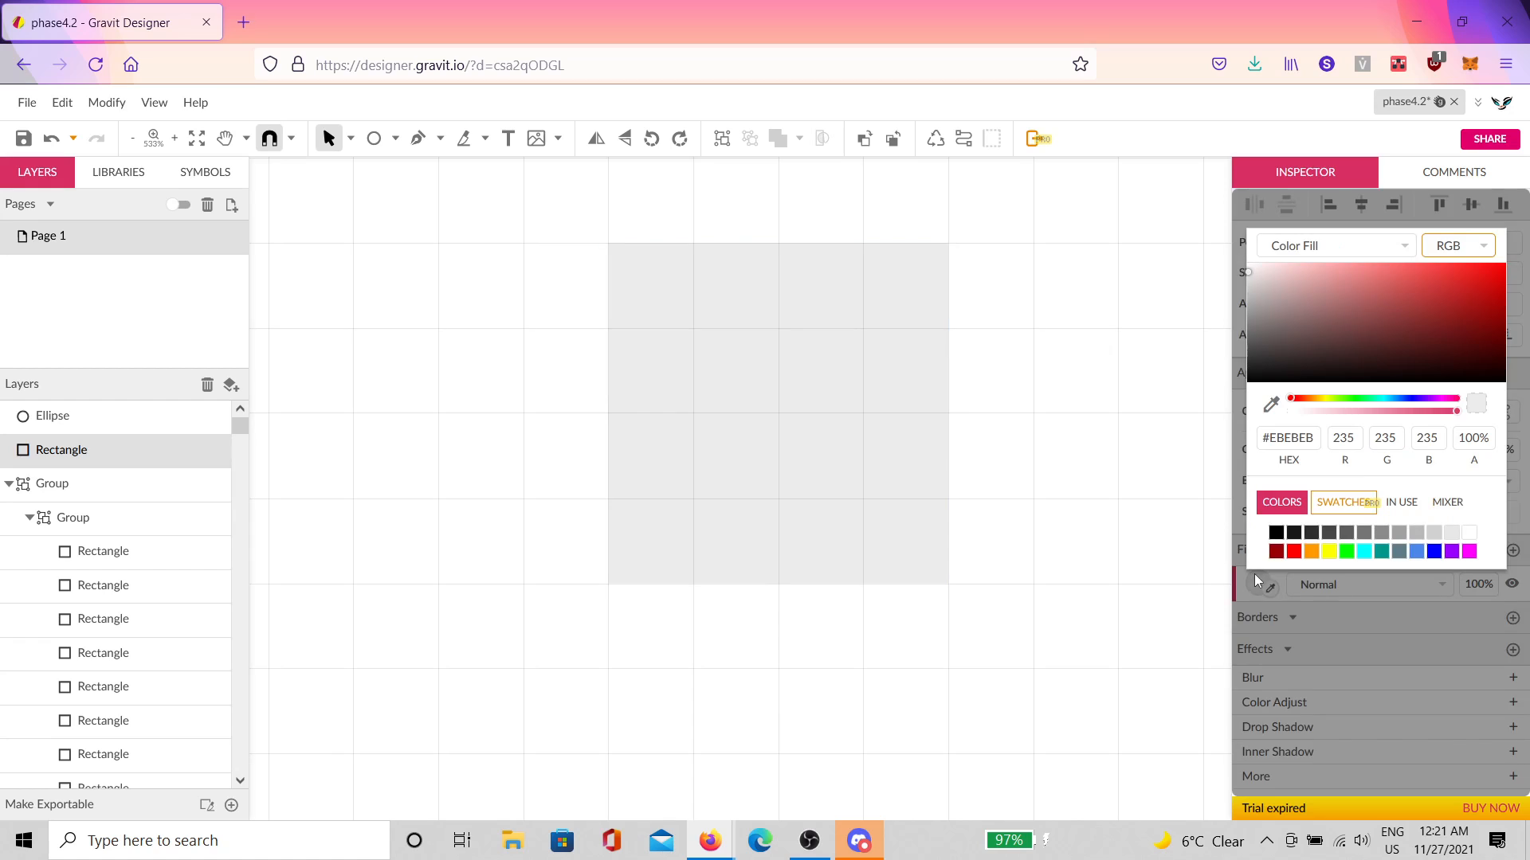
{"action": "left_click", "coordinate": [1299, 552]}
{"action": "left_click", "coordinate": [806, 443]}
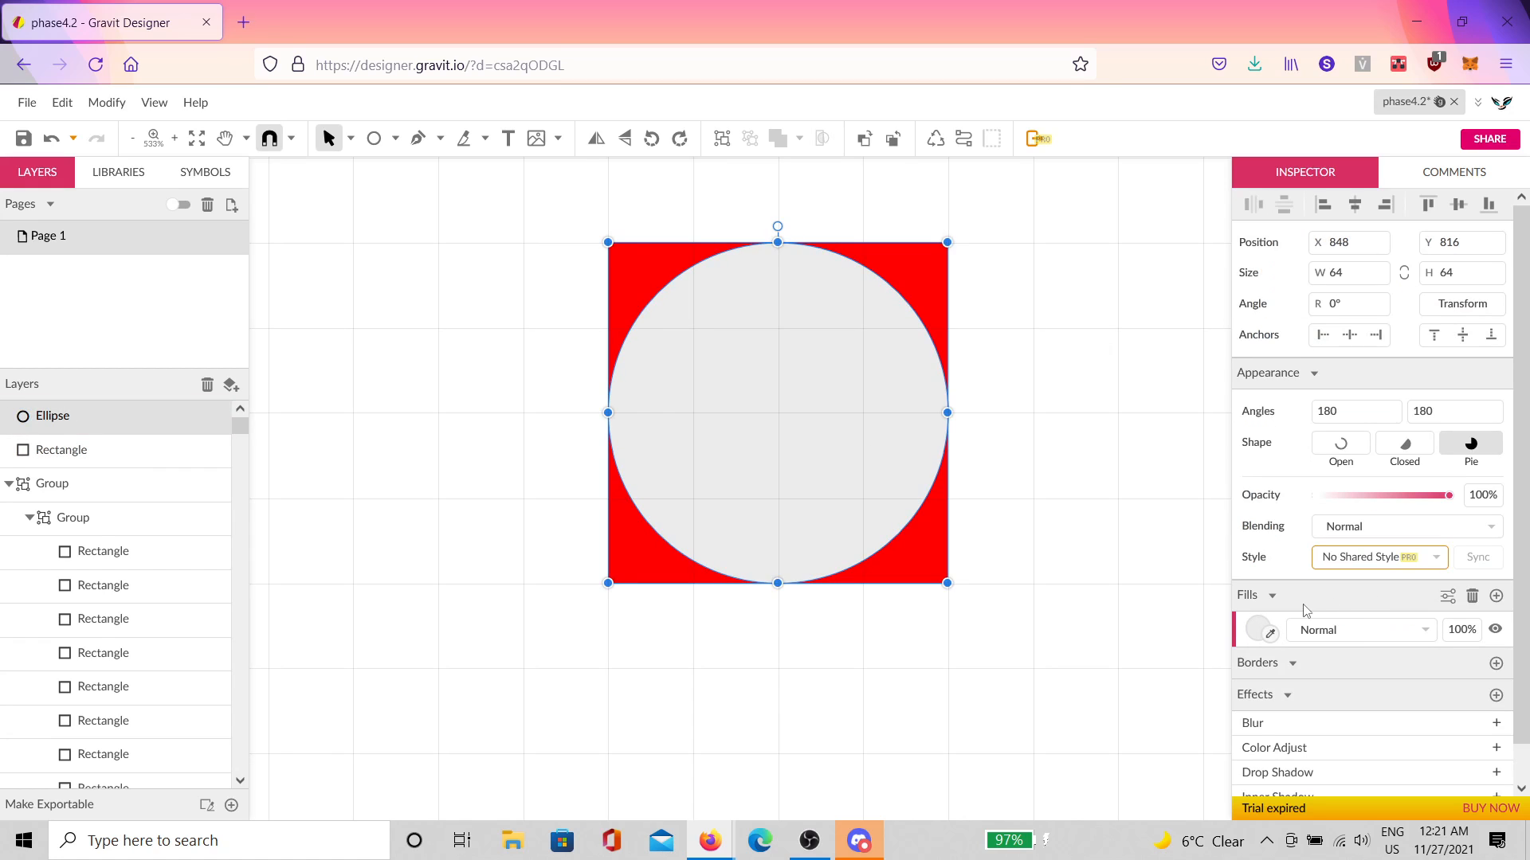
{"action": "left_click", "coordinate": [1258, 630]}
{"action": "left_click", "coordinate": [1367, 596]}
{"action": "left_click", "coordinate": [908, 444]}
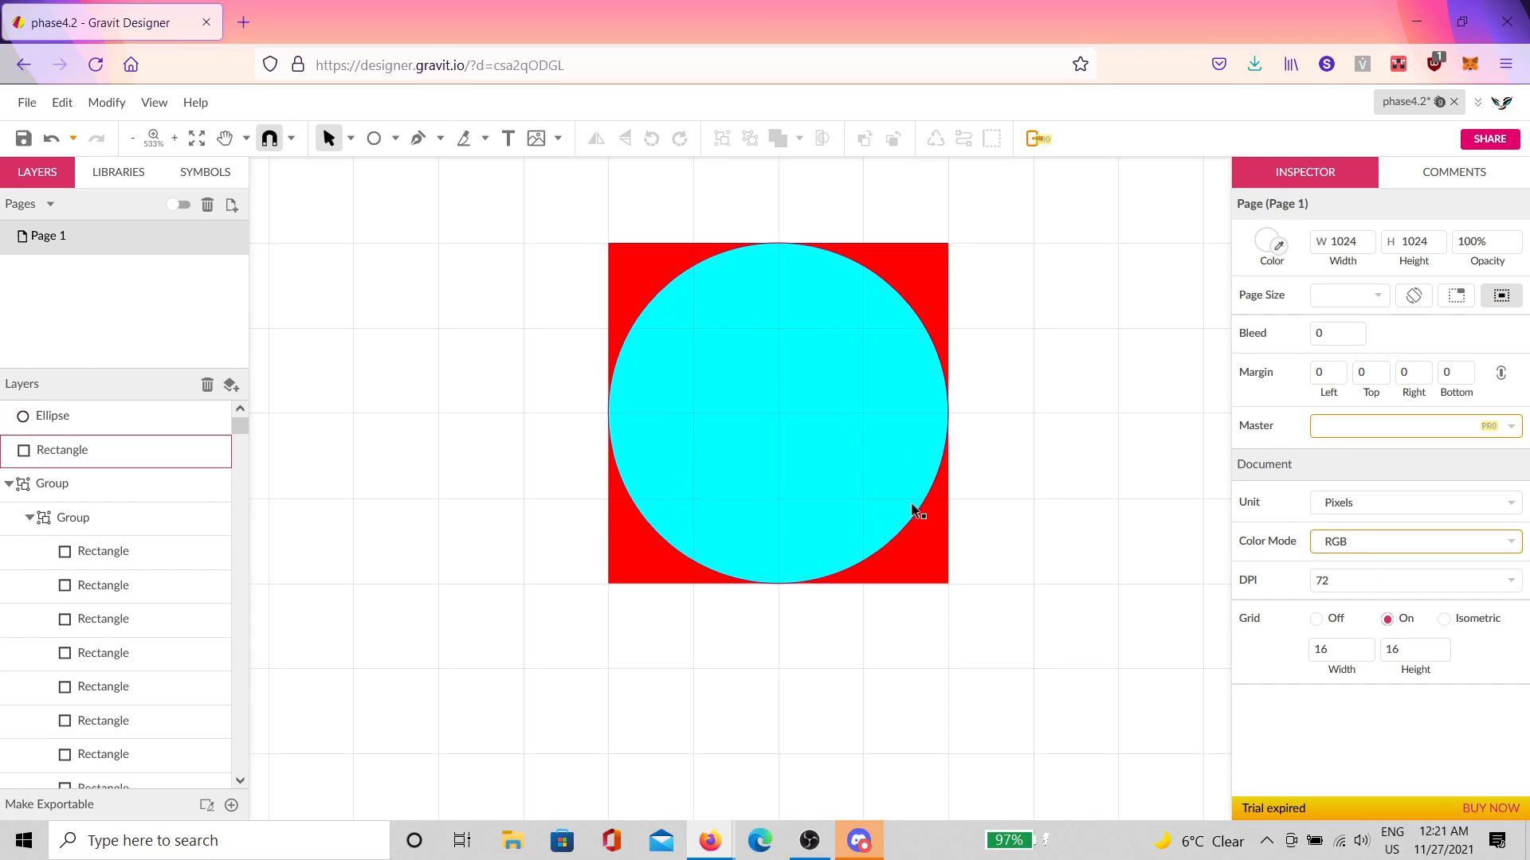
{"action": "left_click", "coordinate": [417, 139]}
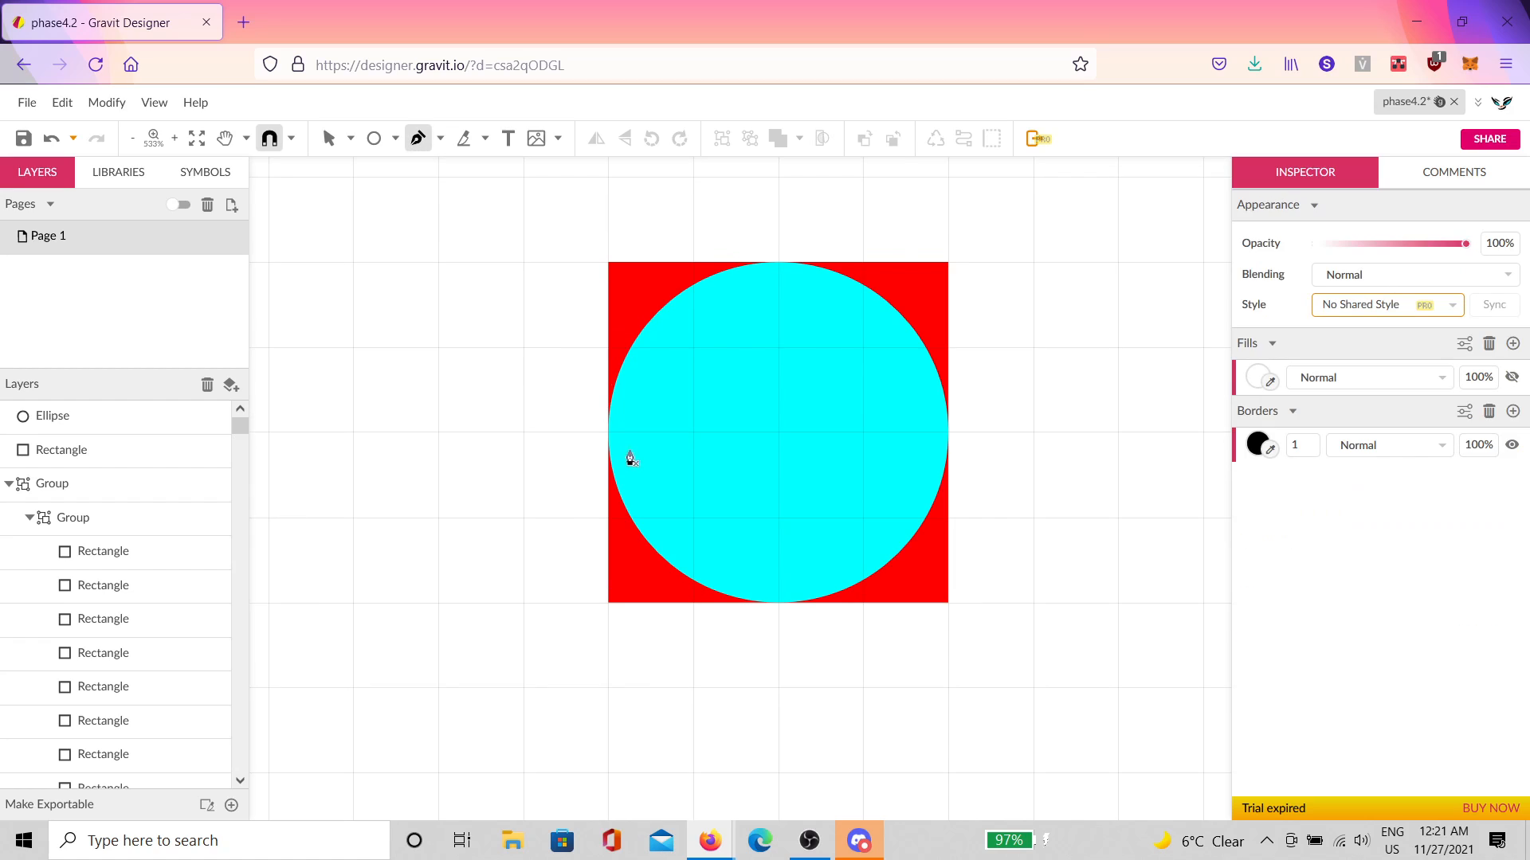
{"action": "left_click", "coordinate": [609, 435]}
{"action": "left_click", "coordinate": [778, 263]}
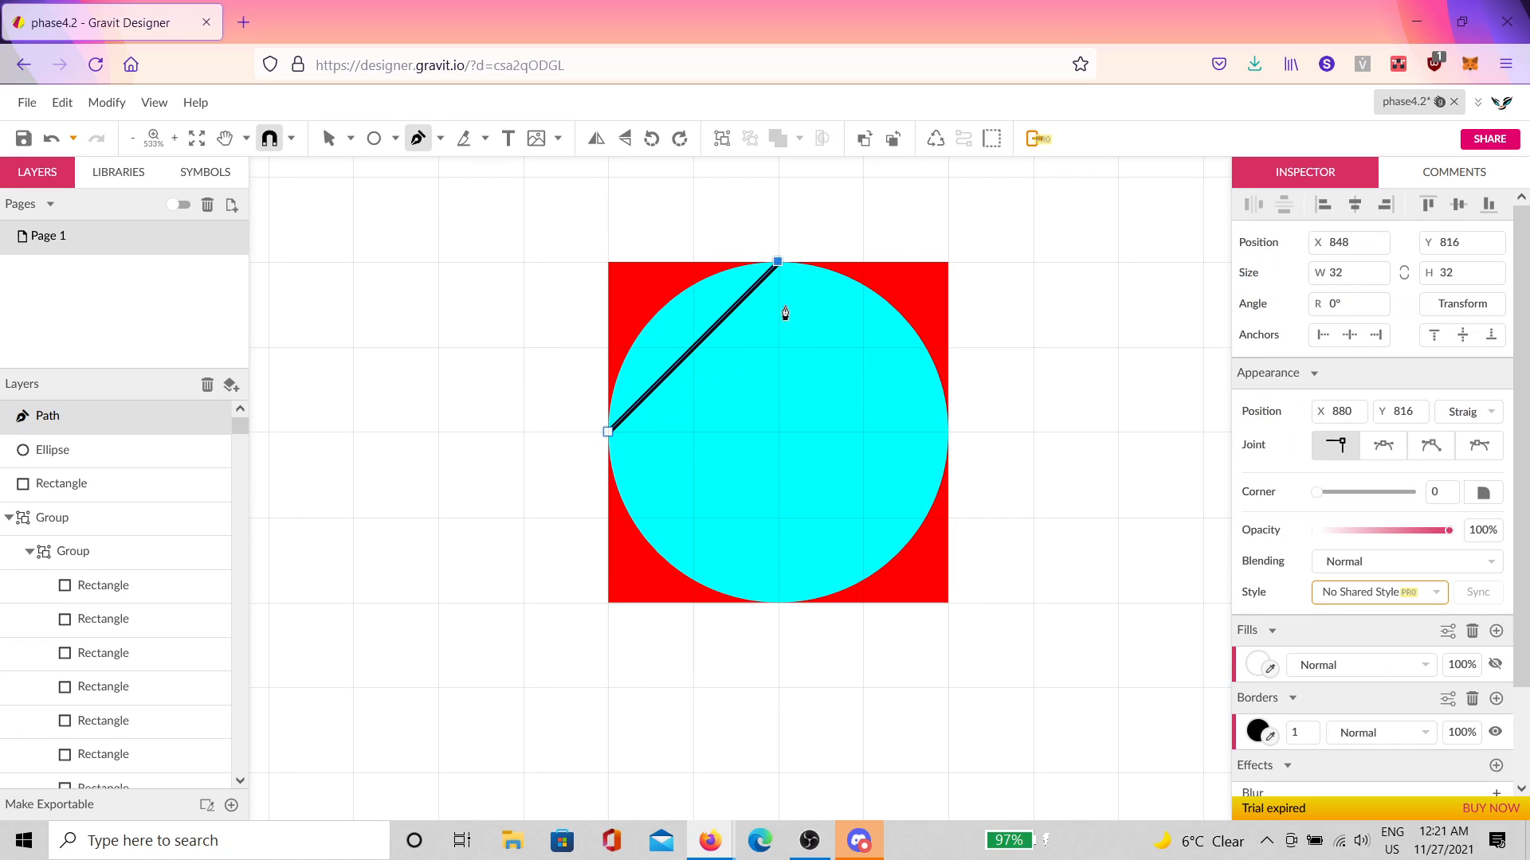
{"action": "left_click", "coordinate": [935, 448]}
{"action": "left_click", "coordinate": [778, 600]}
{"action": "left_click", "coordinate": [608, 432]}
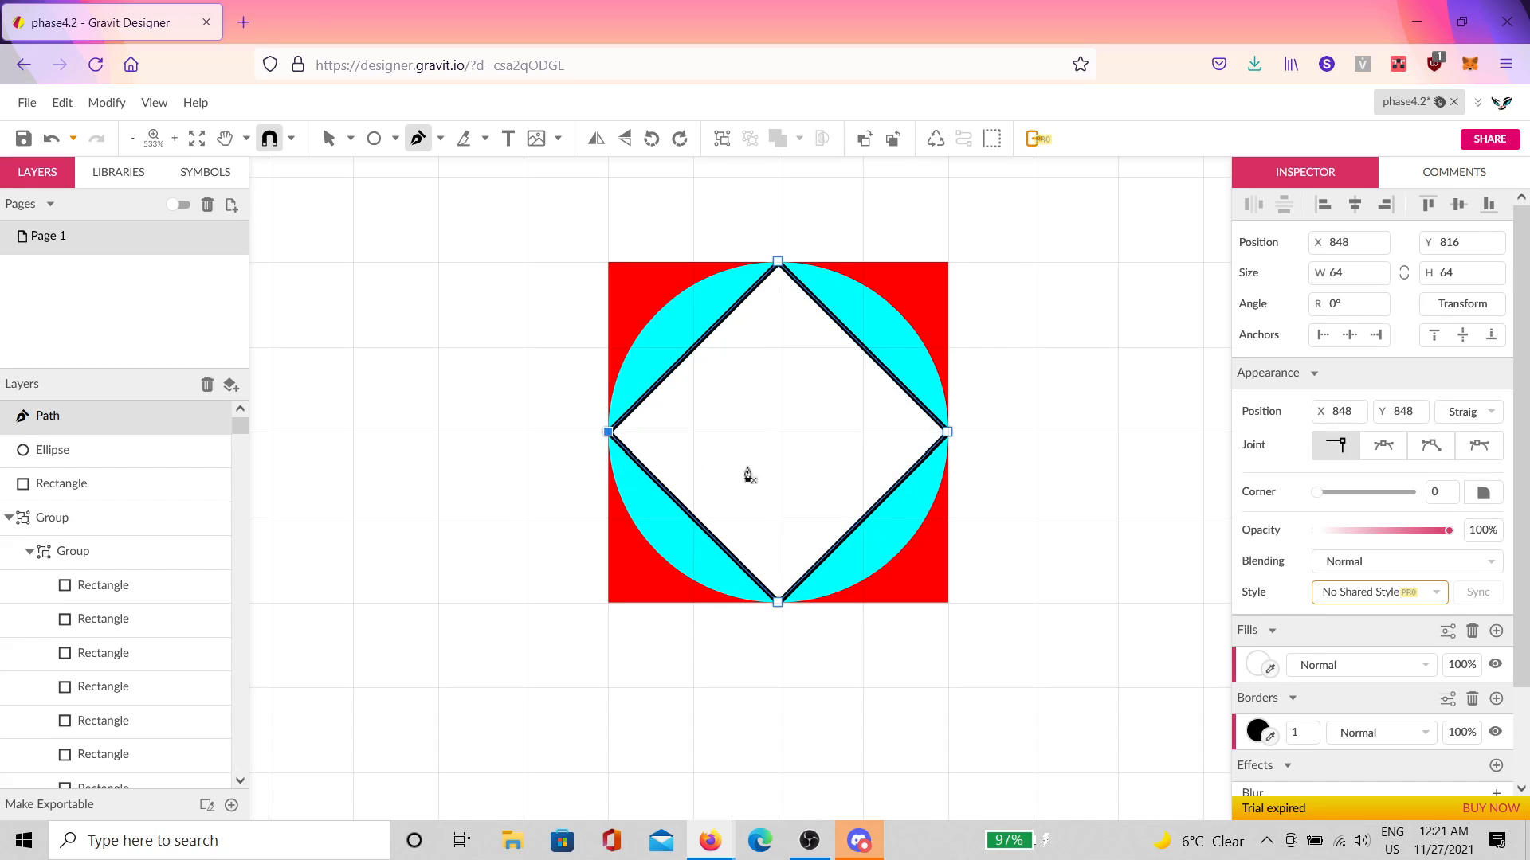
{"action": "key", "text": "v"}
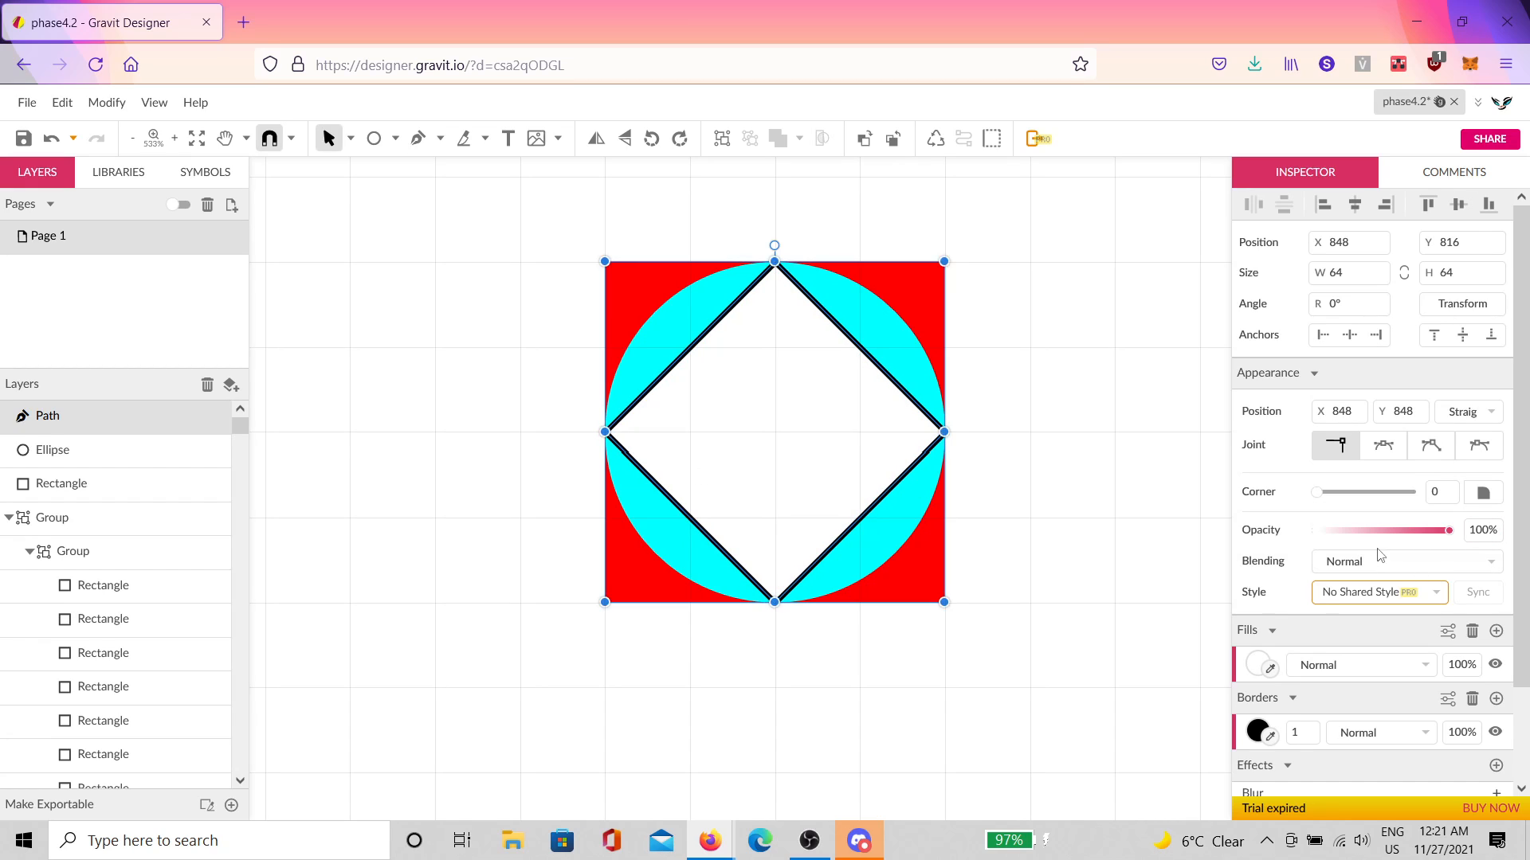
{"action": "key", "text": "Escape"}
{"action": "left_click", "coordinate": [917, 386]}
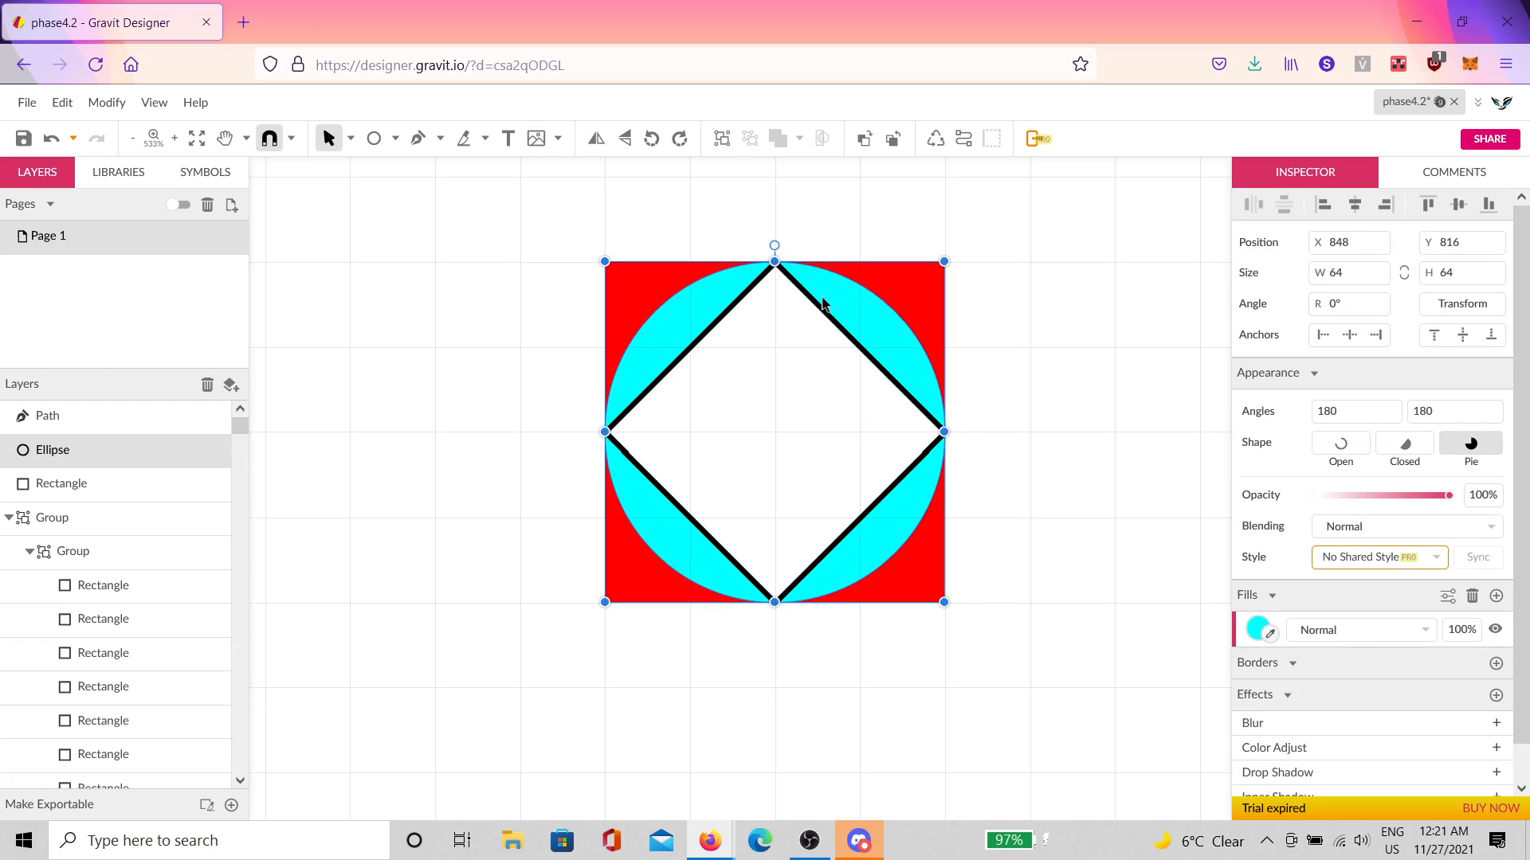
{"action": "left_click_drag", "start_coordinate": [777, 245], "coordinate": [991, 273]}
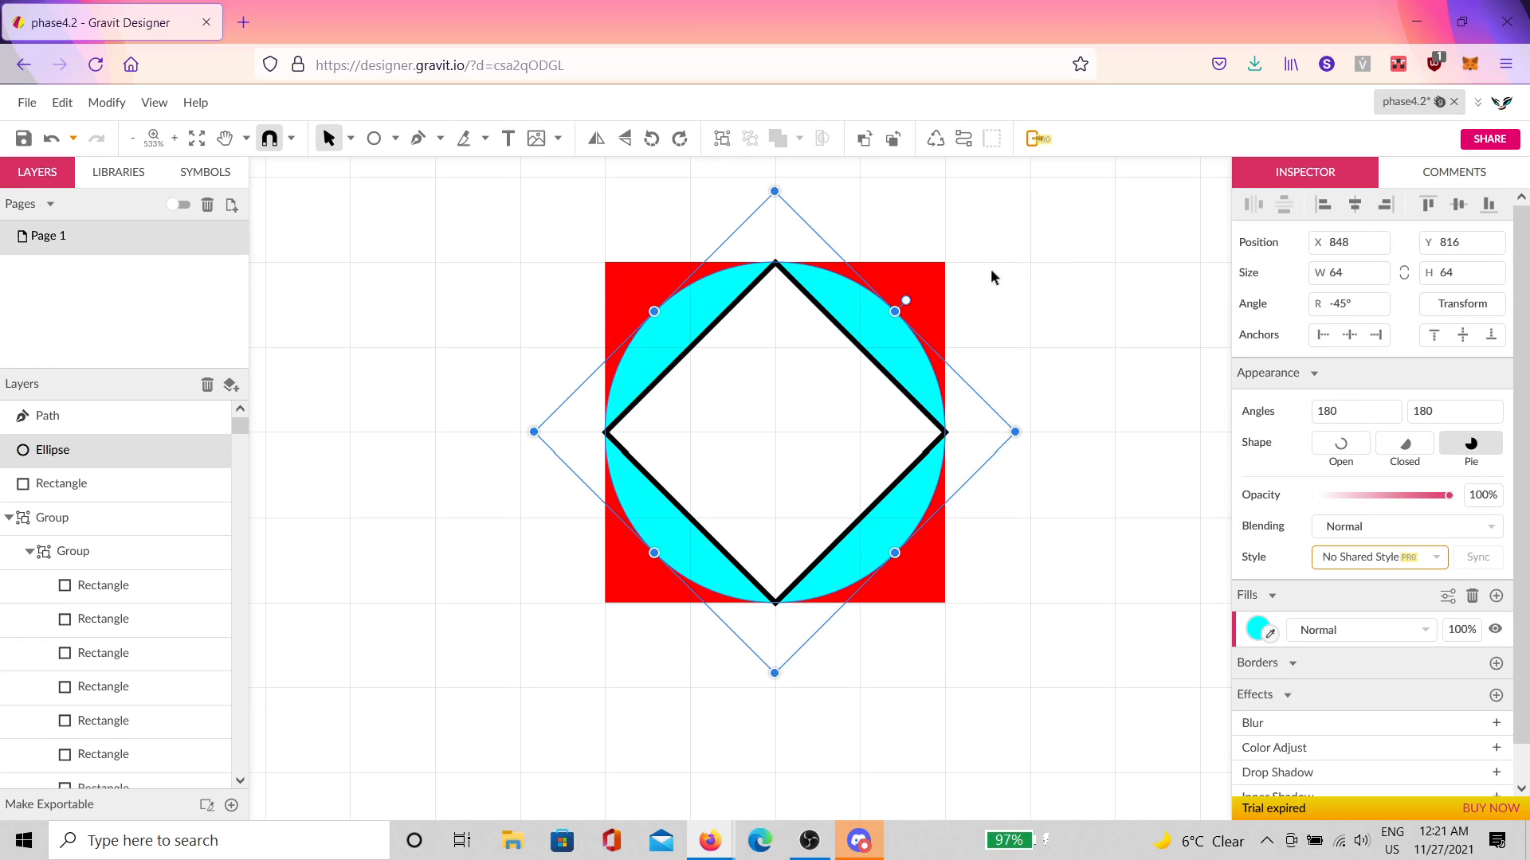
{"action": "mouse_move", "coordinate": [903, 298]}
{"action": "left_mouse_down"}
{"action": "mouse_move", "coordinate": [820, 255]}
{"action": "mouse_move", "coordinate": [908, 297]}
{"action": "left_mouse_up"}
{"action": "left_click", "coordinate": [785, 367]}
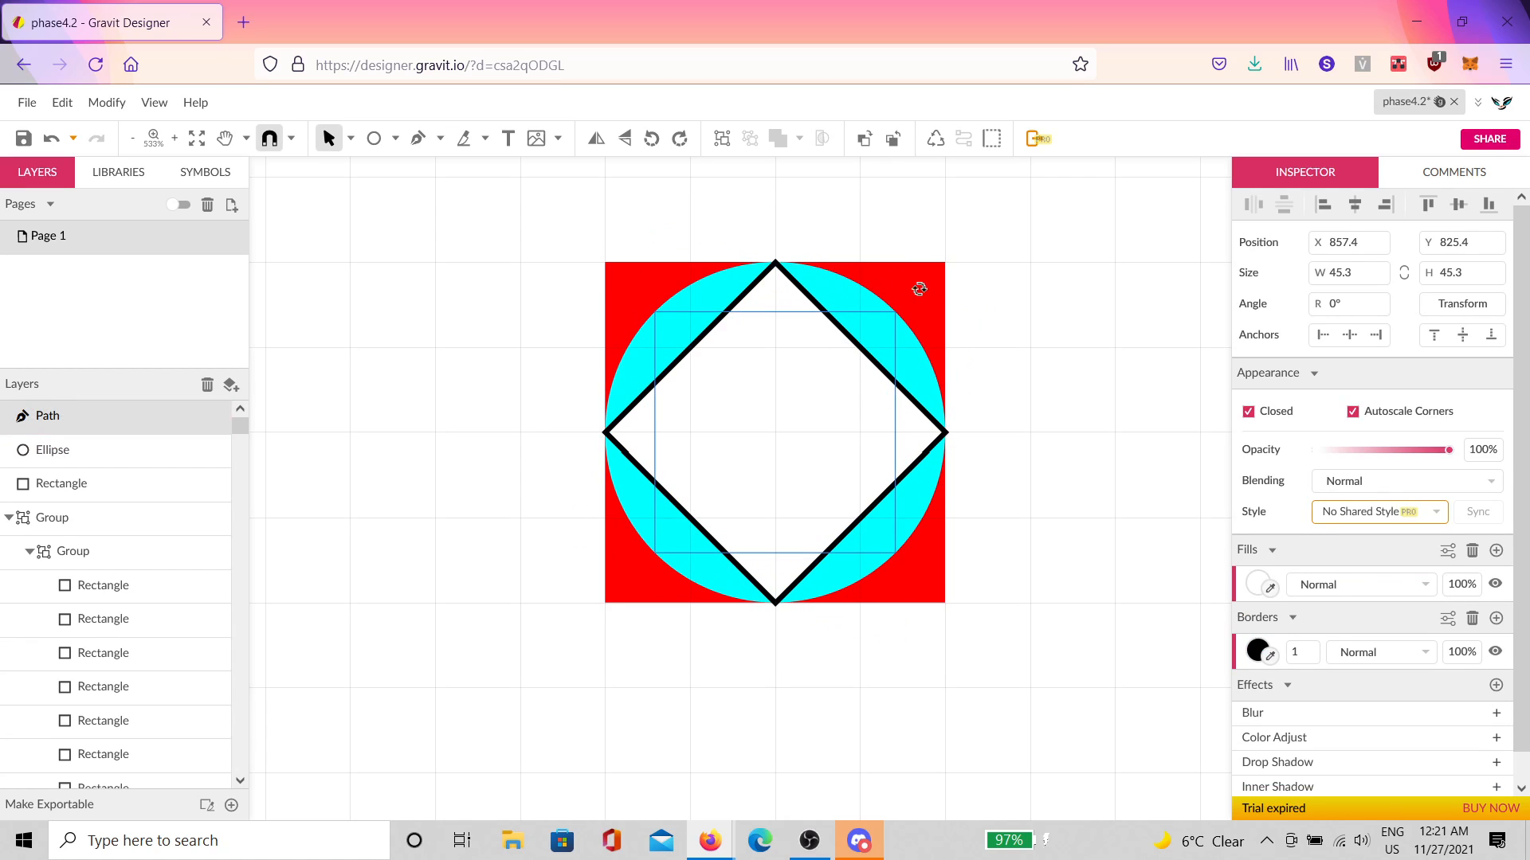
{"action": "left_click", "coordinate": [1107, 347]}
{"action": "left_click", "coordinate": [921, 420]}
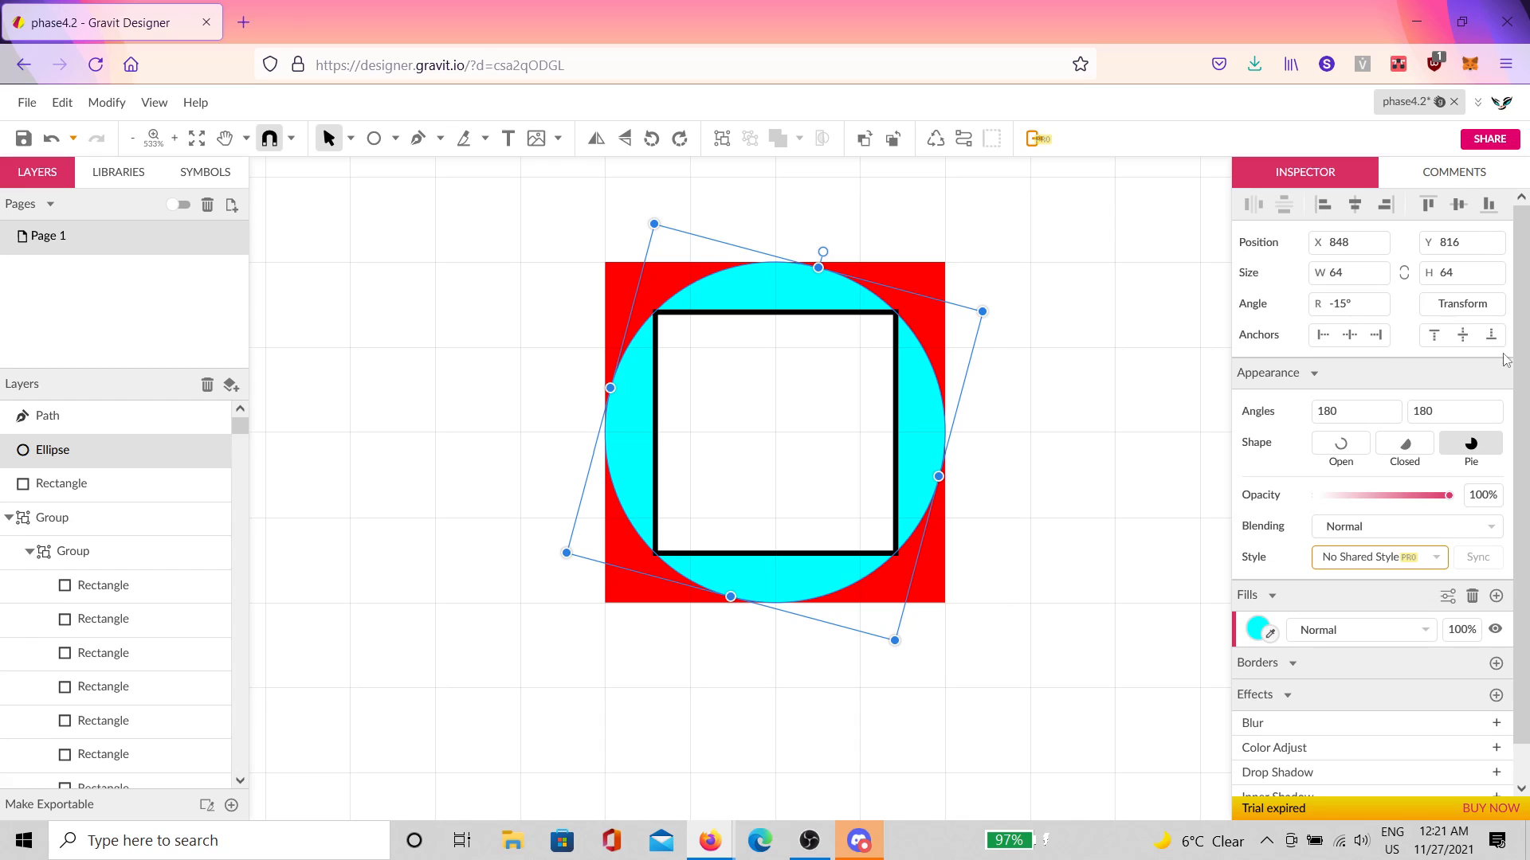
{"action": "type", "text": "0"}
{"action": "key", "text": "Return"}
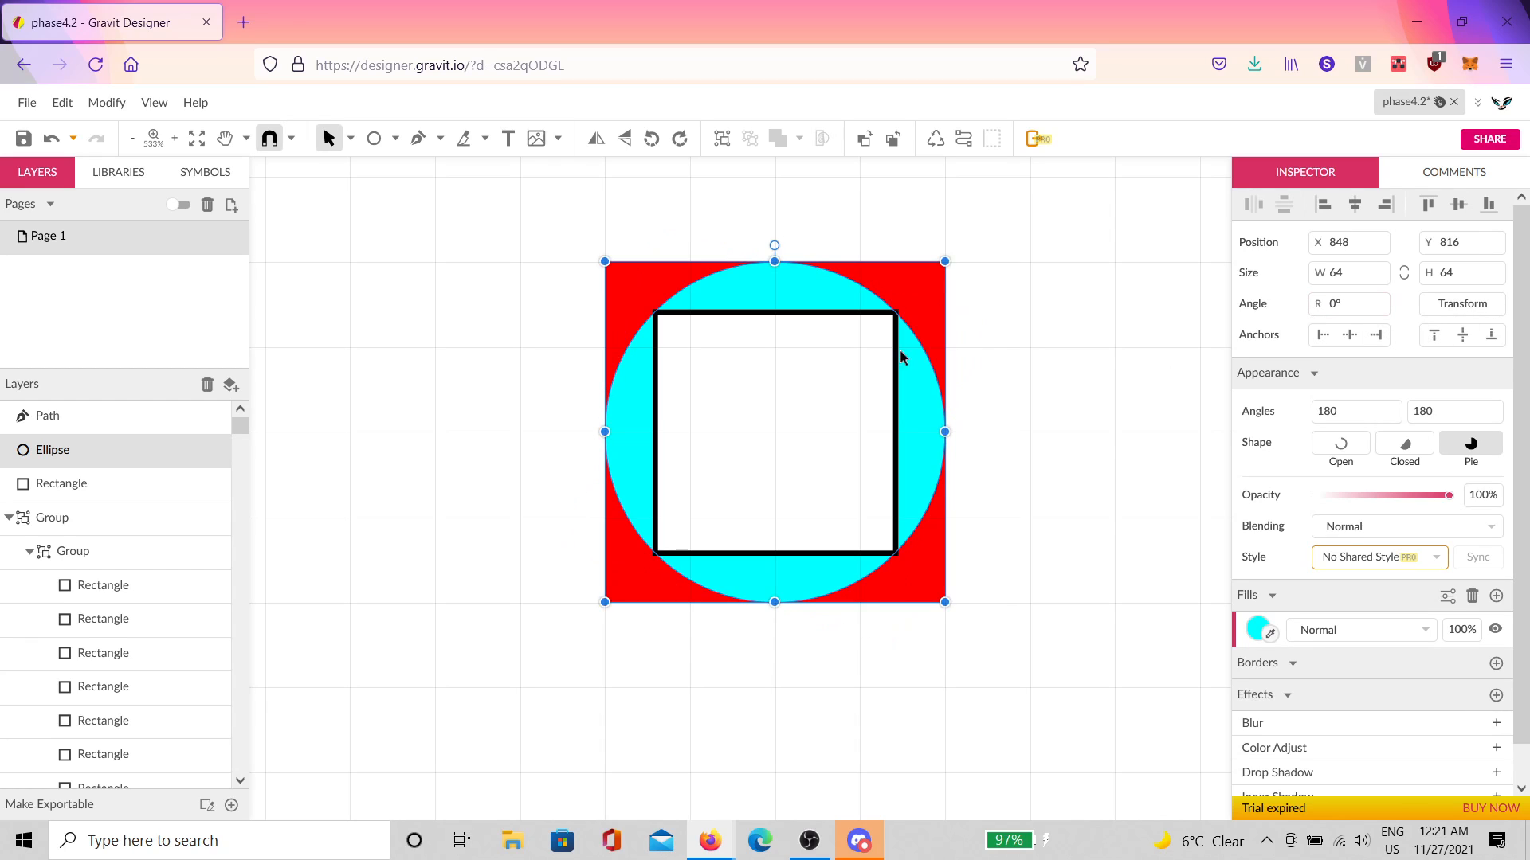
{"action": "left_click", "coordinate": [951, 344]}
{"action": "left_click", "coordinate": [892, 426]}
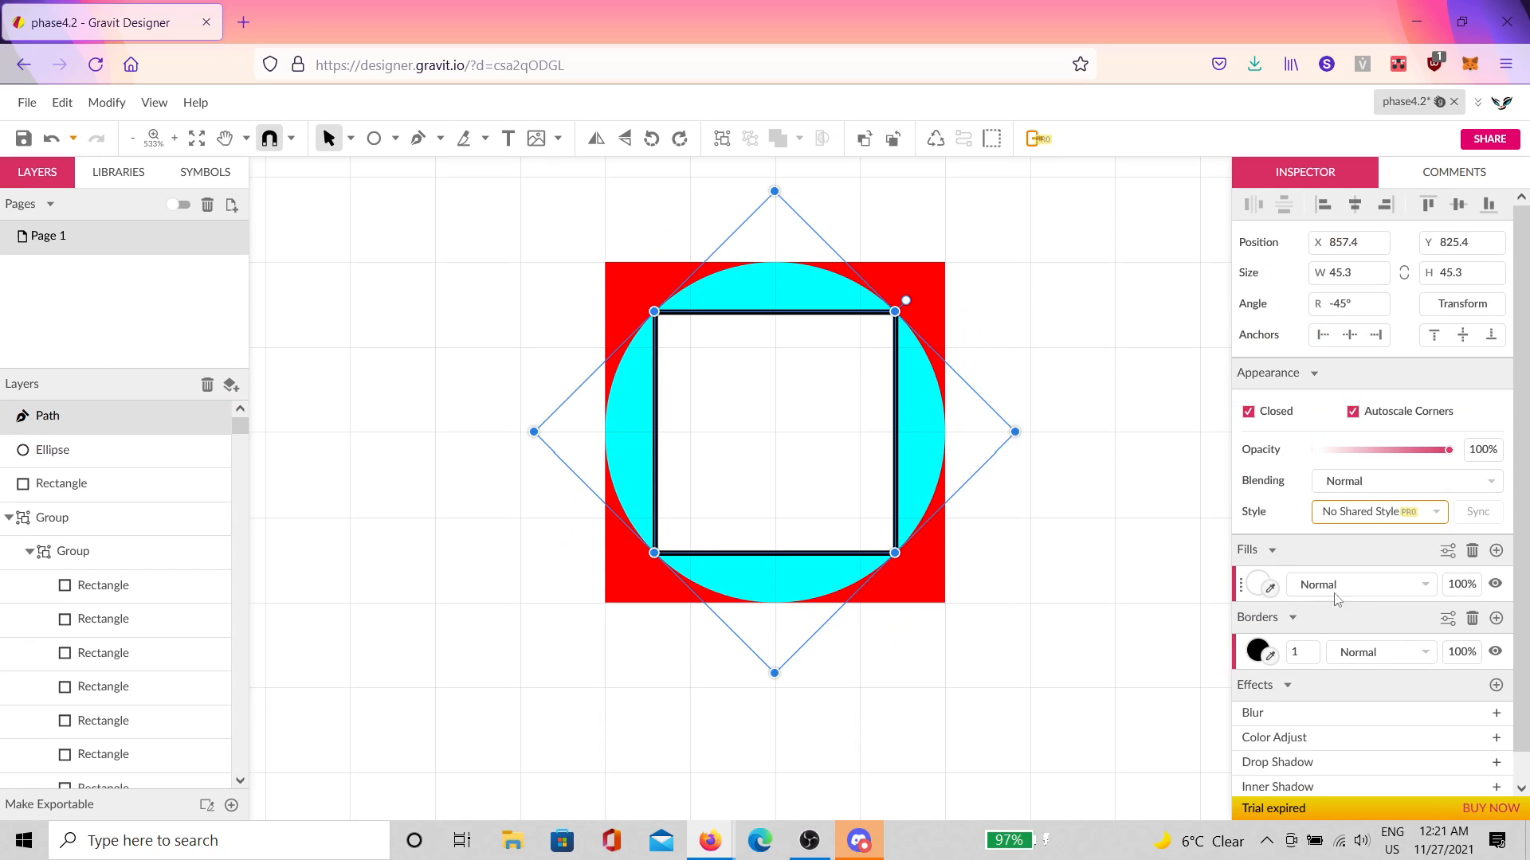
{"action": "left_click", "coordinate": [1472, 618]}
{"action": "left_click", "coordinate": [1275, 588]}
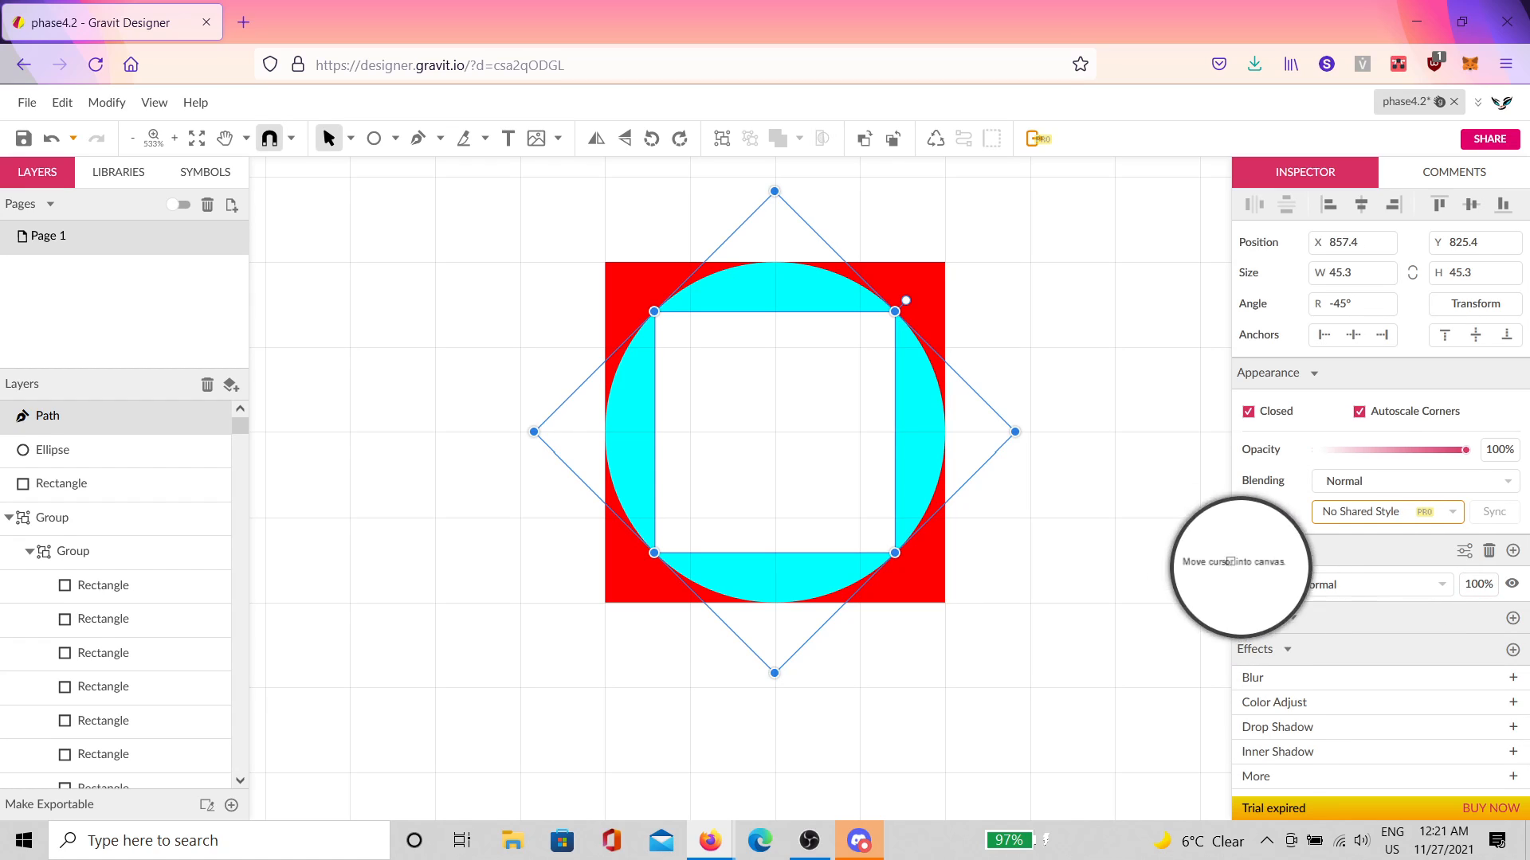
{"action": "left_click", "coordinate": [929, 335]}
{"action": "left_click", "coordinate": [1030, 298]}
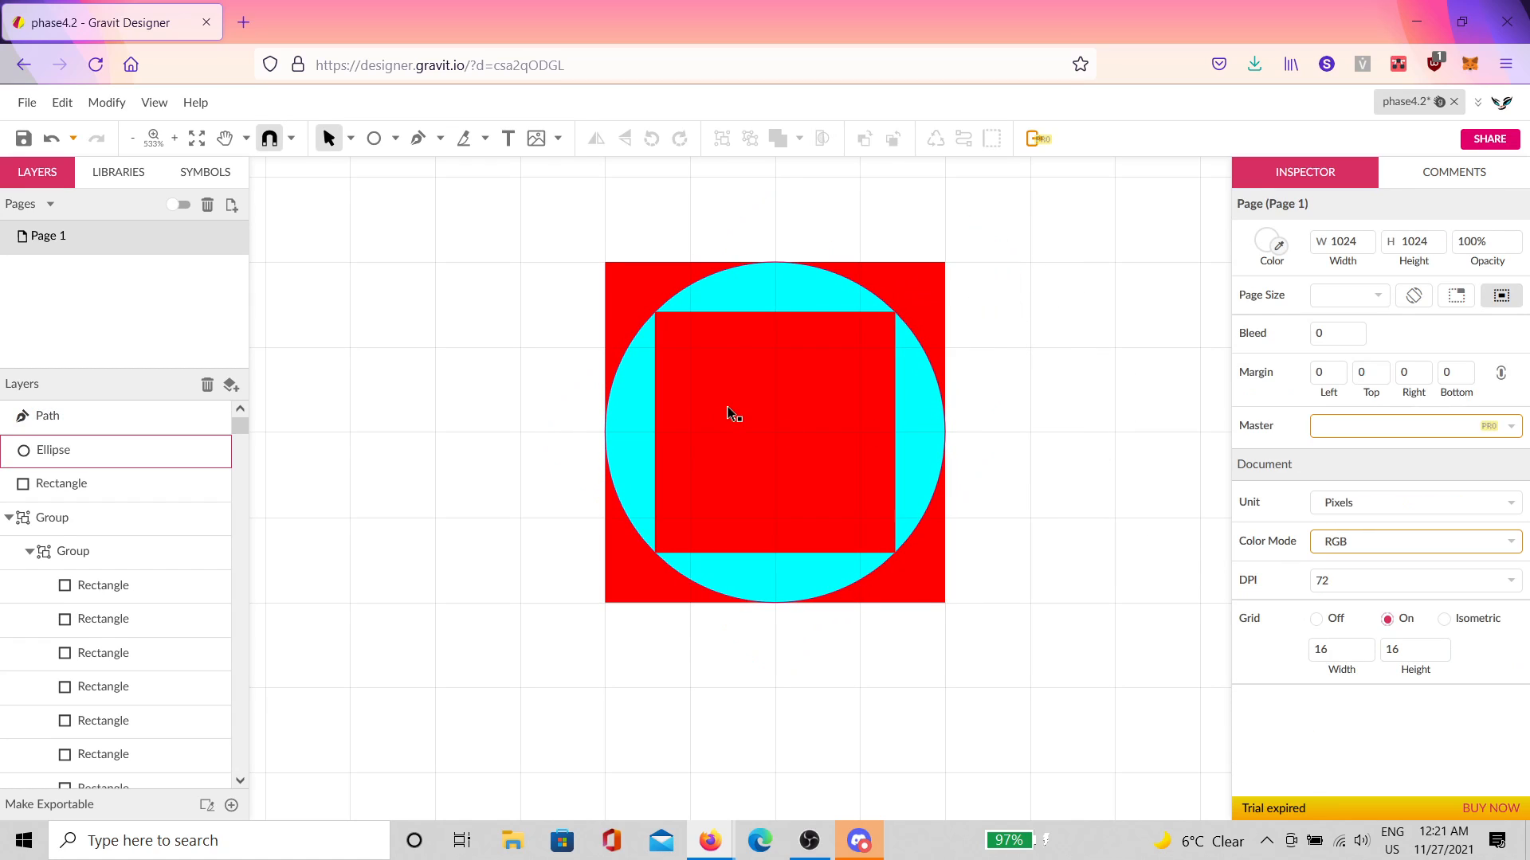
{"action": "scroll", "coordinate": [730, 414], "scroll_direction": "up", "scroll_amount": 1}
{"action": "left_click", "coordinate": [698, 360]}
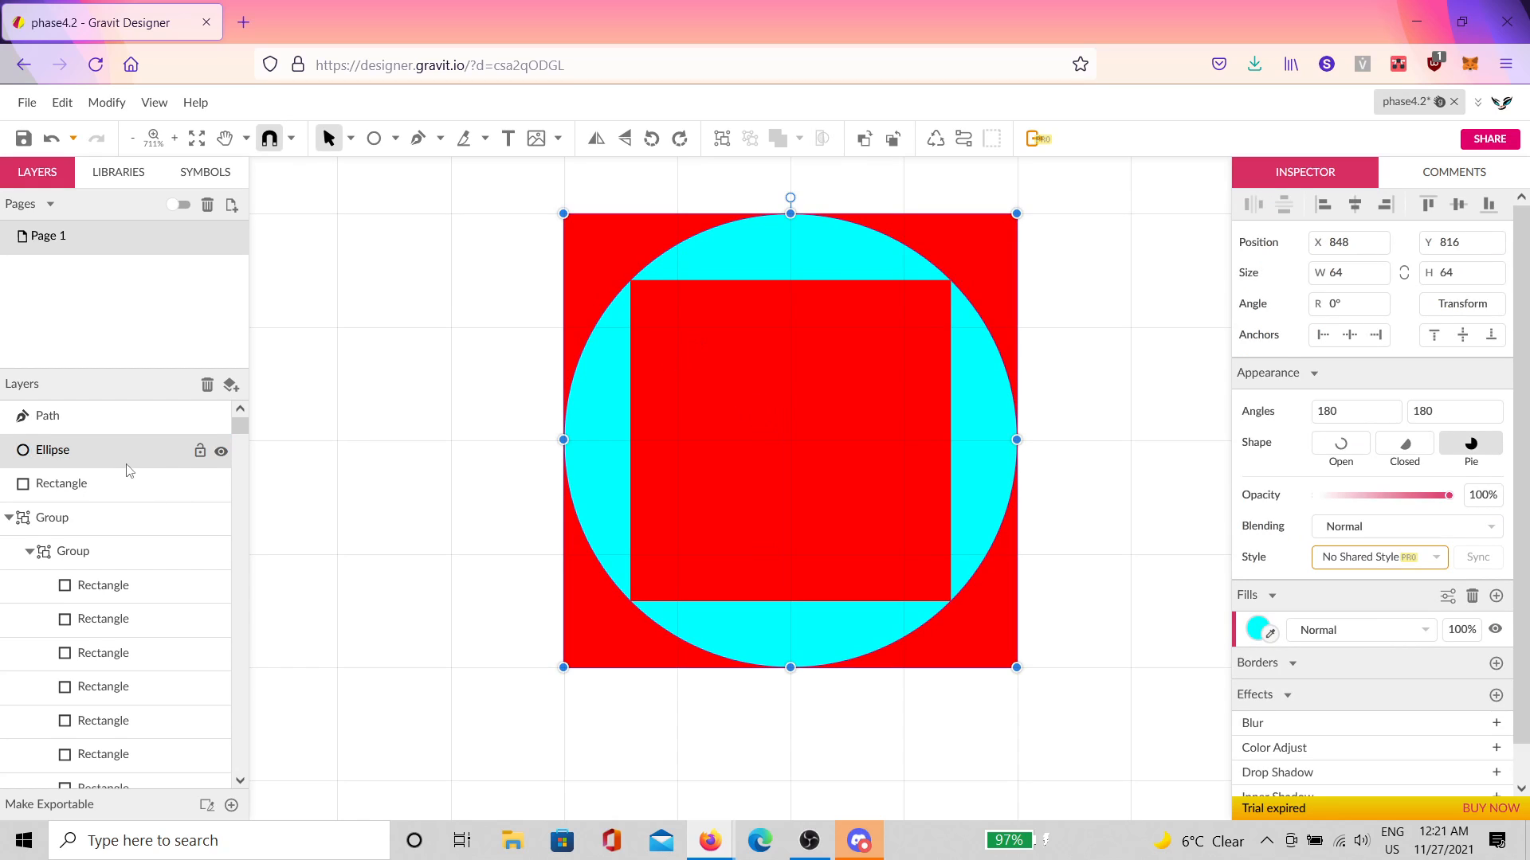
{"action": "left_click", "coordinate": [102, 481]}
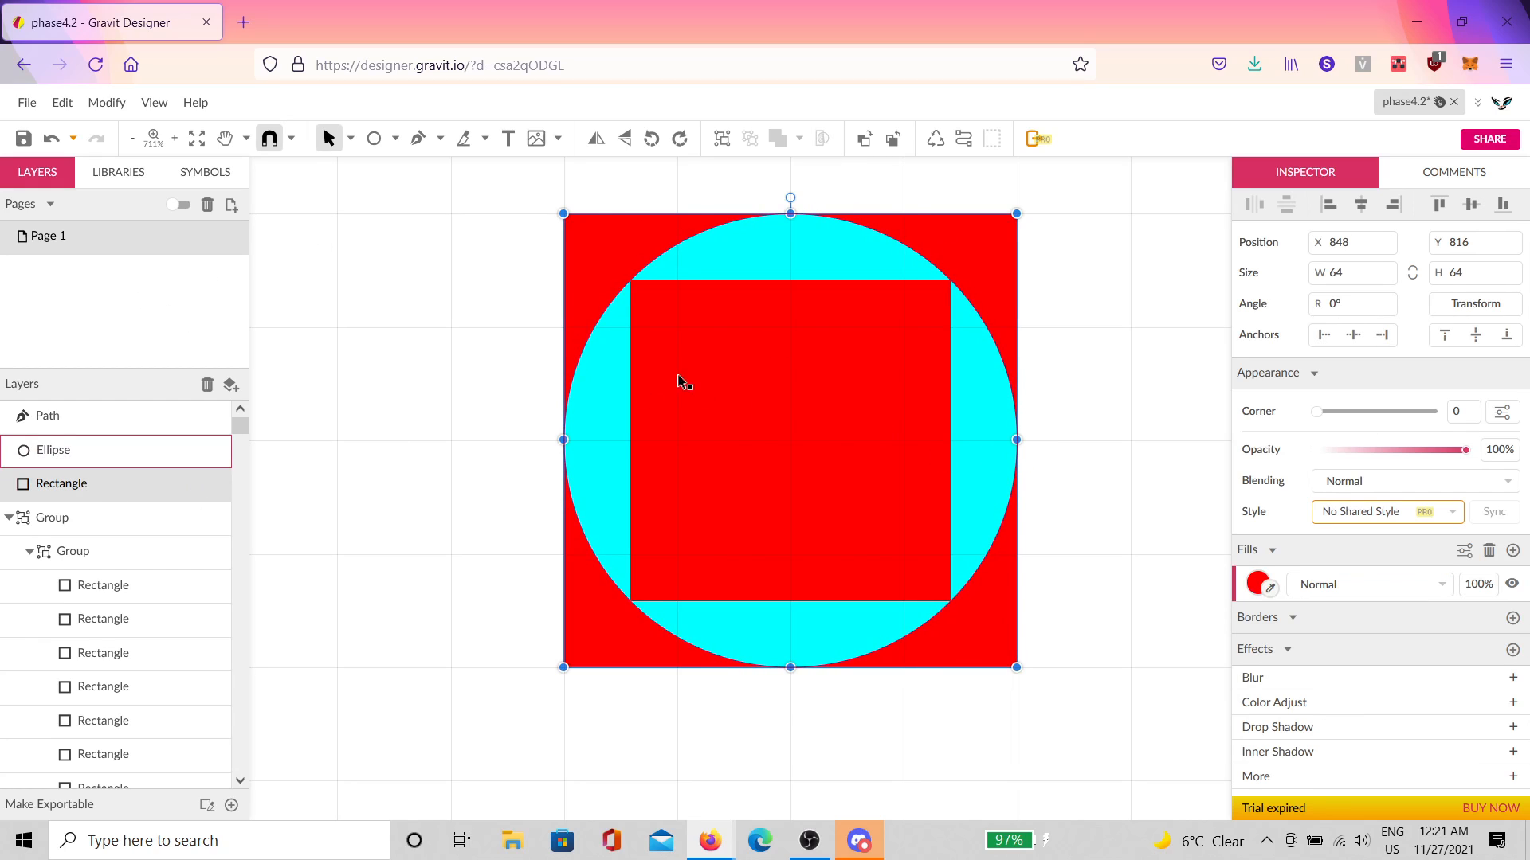
{"action": "left_click", "coordinate": [1155, 244]}
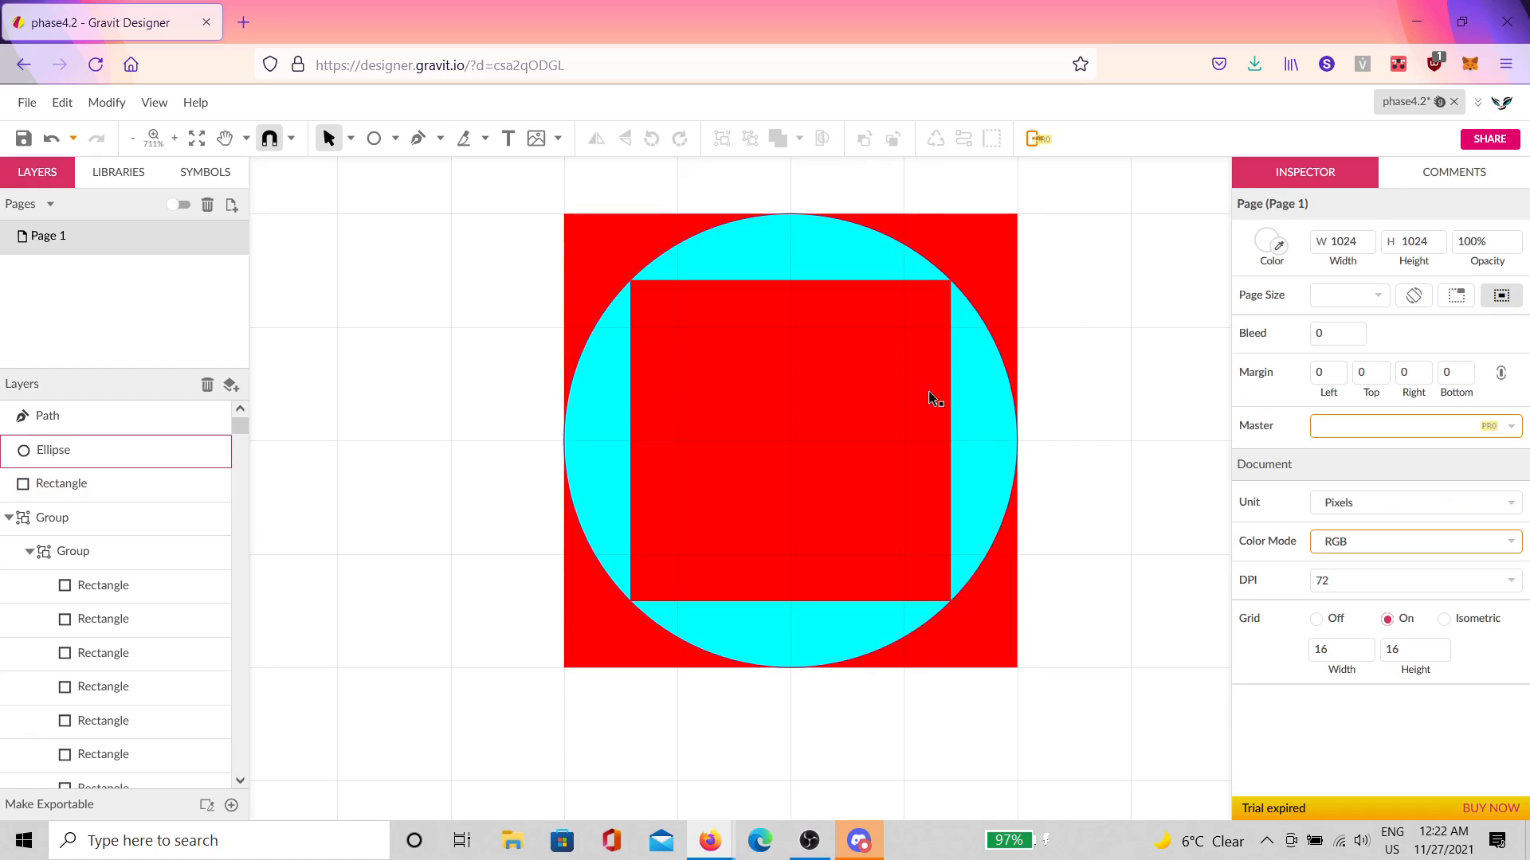
{"action": "left_click", "coordinate": [627, 355]}
{"action": "key", "text": "Left"}
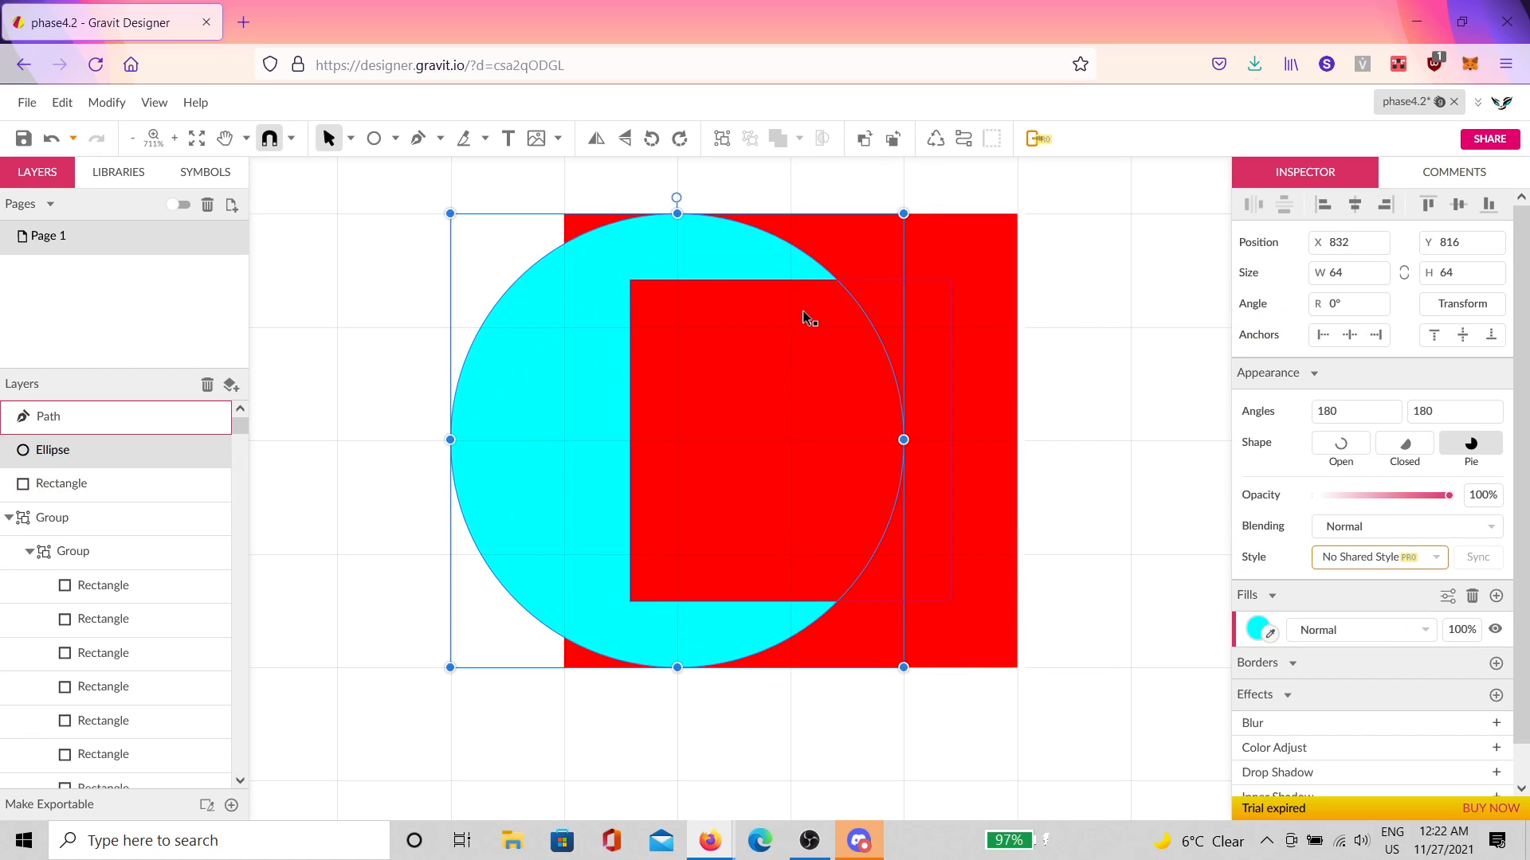
{"action": "key", "text": "ctrl+z"}
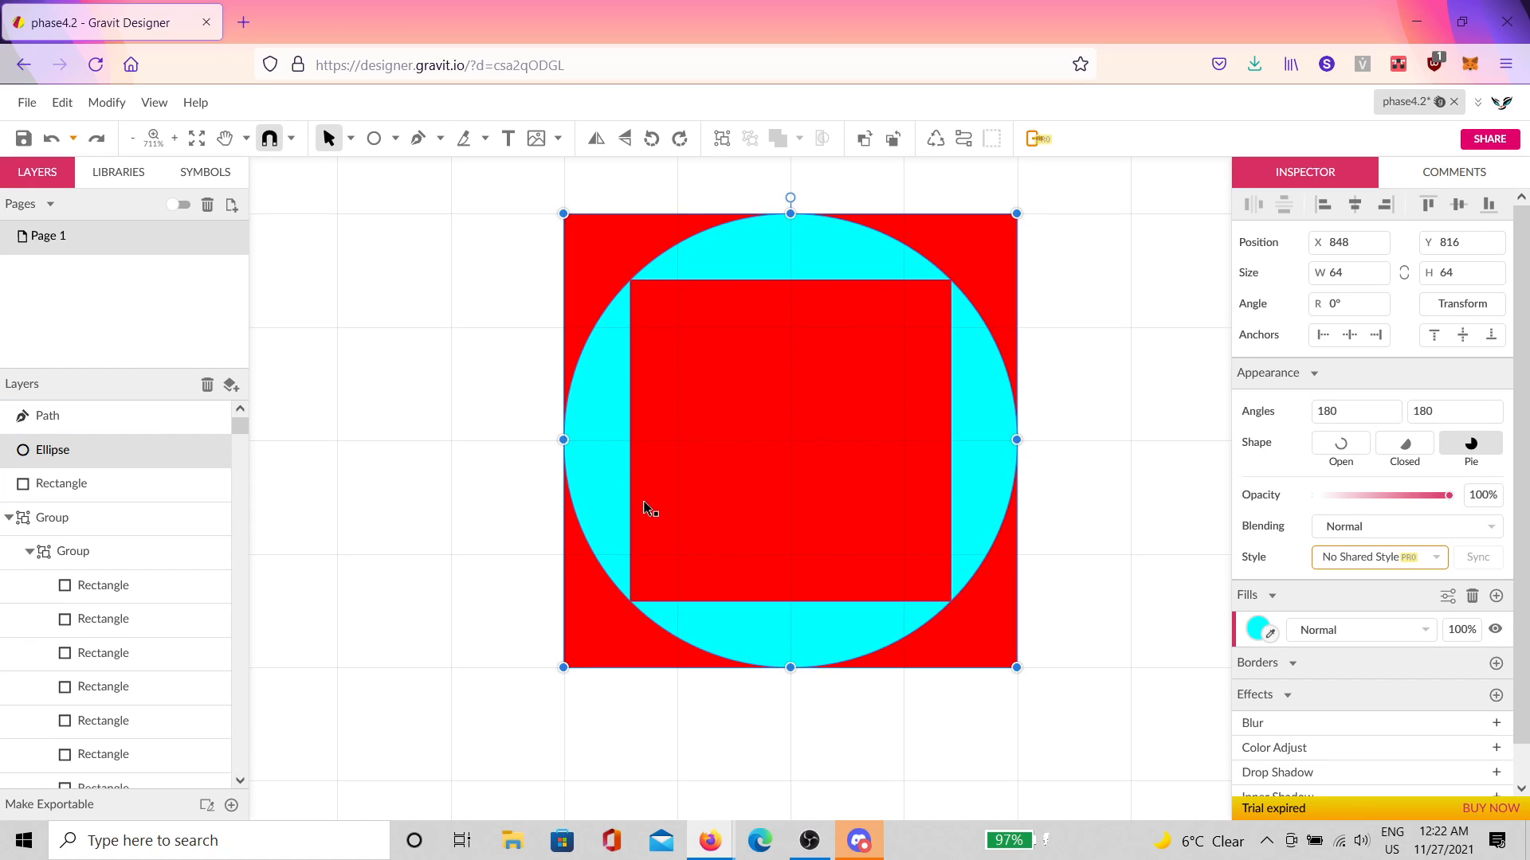
{"action": "left_click", "coordinate": [1132, 398]}
{"action": "left_click", "coordinate": [930, 386]}
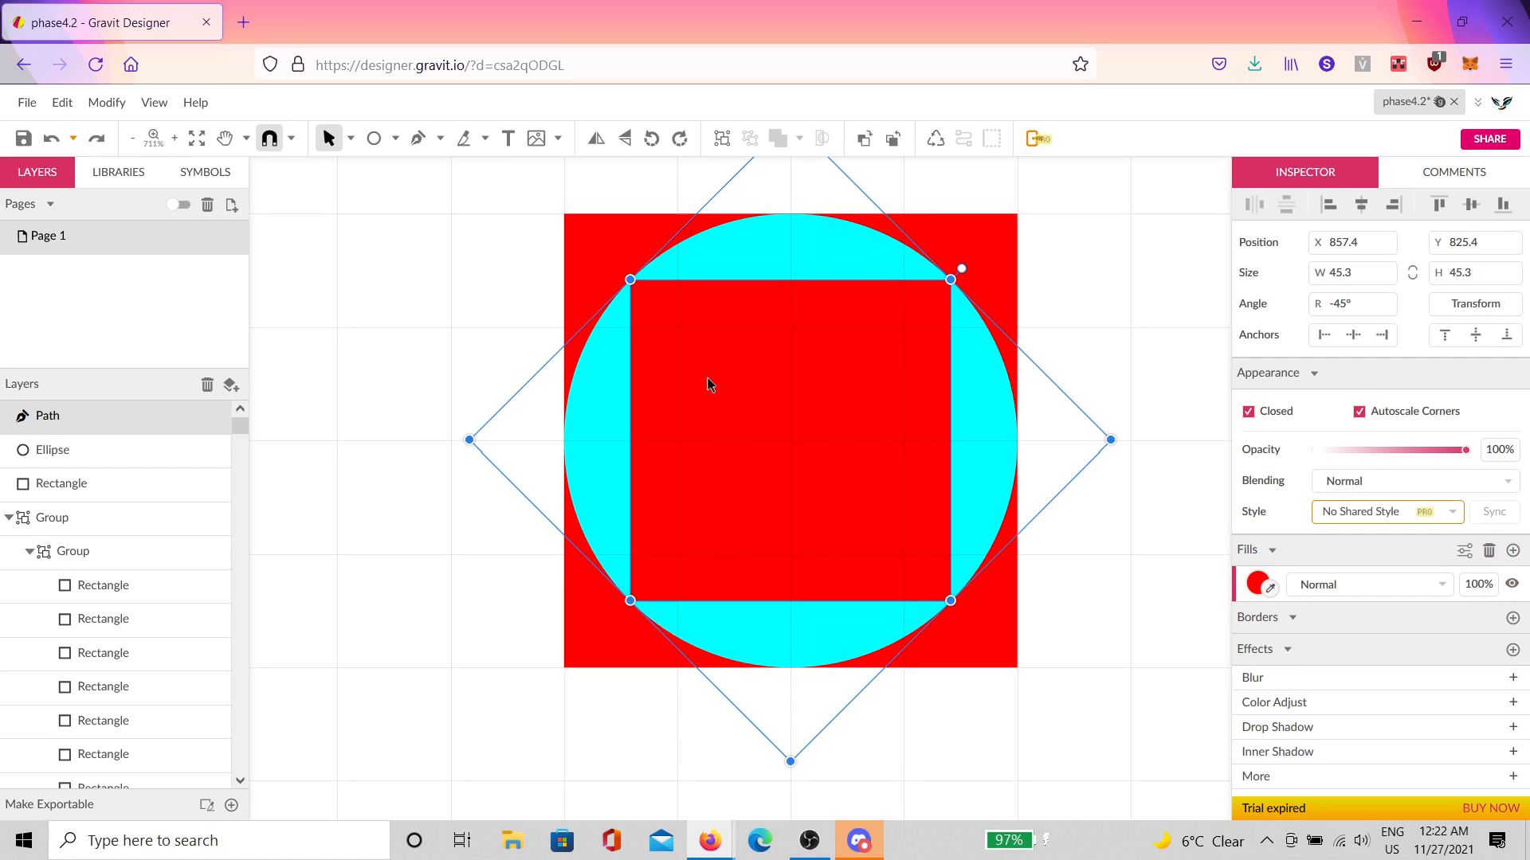
{"action": "left_click", "coordinate": [1065, 327]}
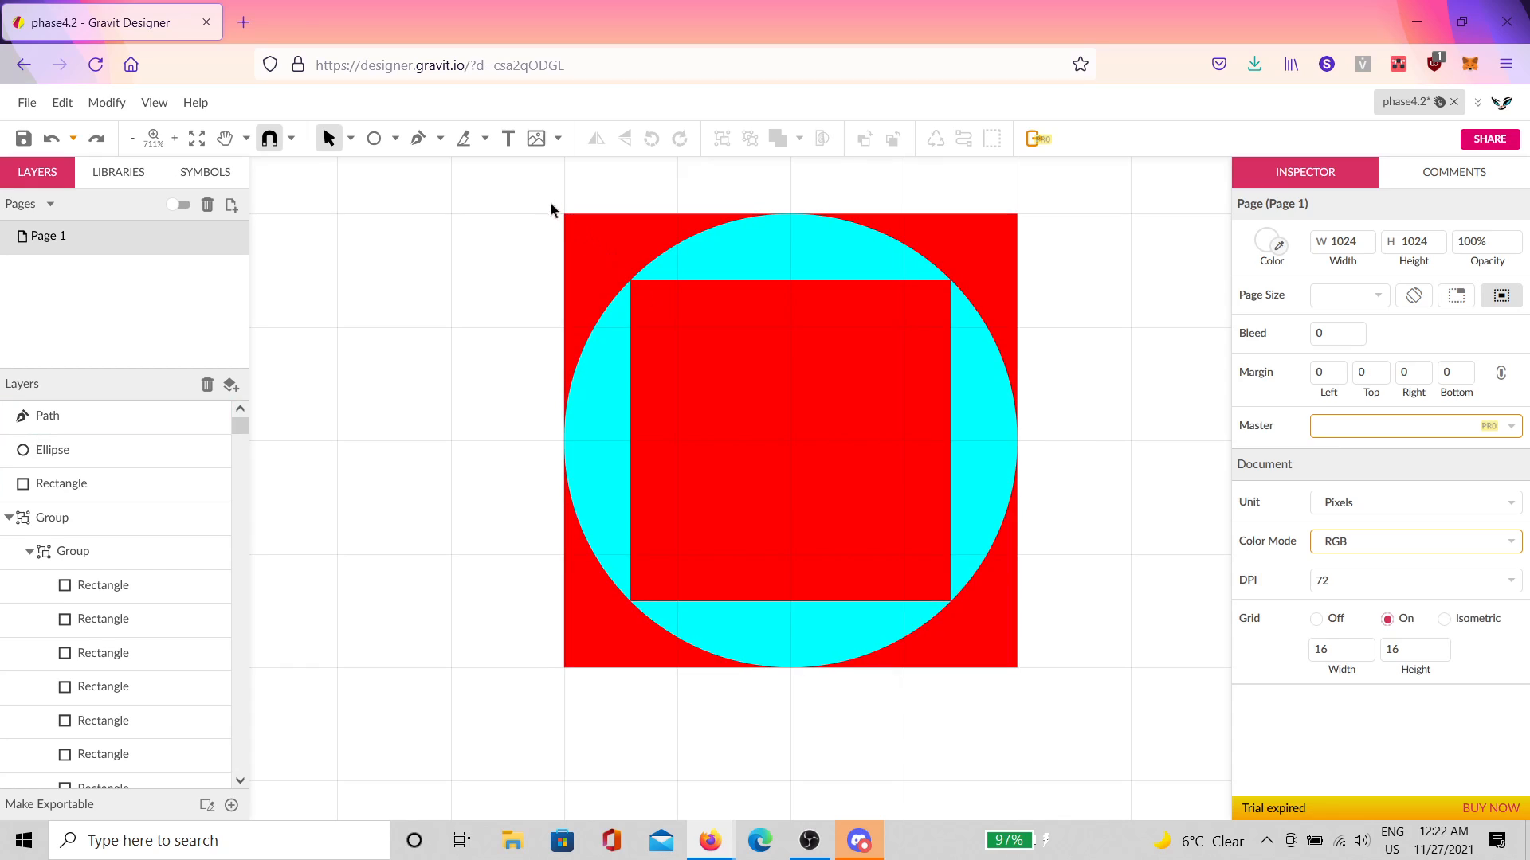
Step: Draw a square centred in the inner red square and round it into a circle with mirrored joints
{"action": "left_click", "coordinate": [395, 139]}
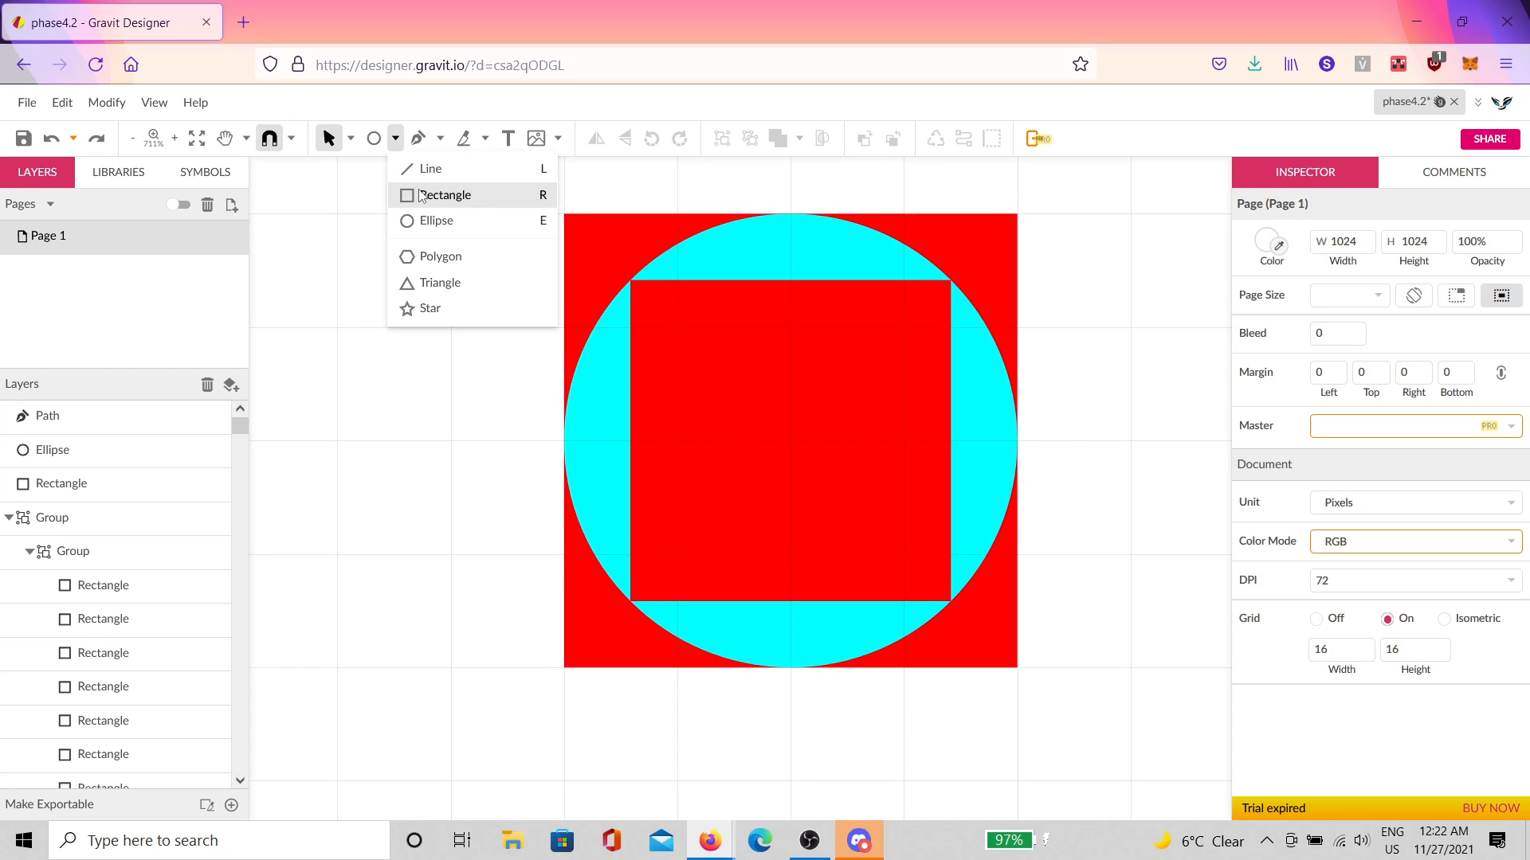
{"action": "left_click", "coordinate": [430, 195]}
{"action": "left_click_drag", "start_coordinate": [677, 327], "coordinate": [903, 555]}
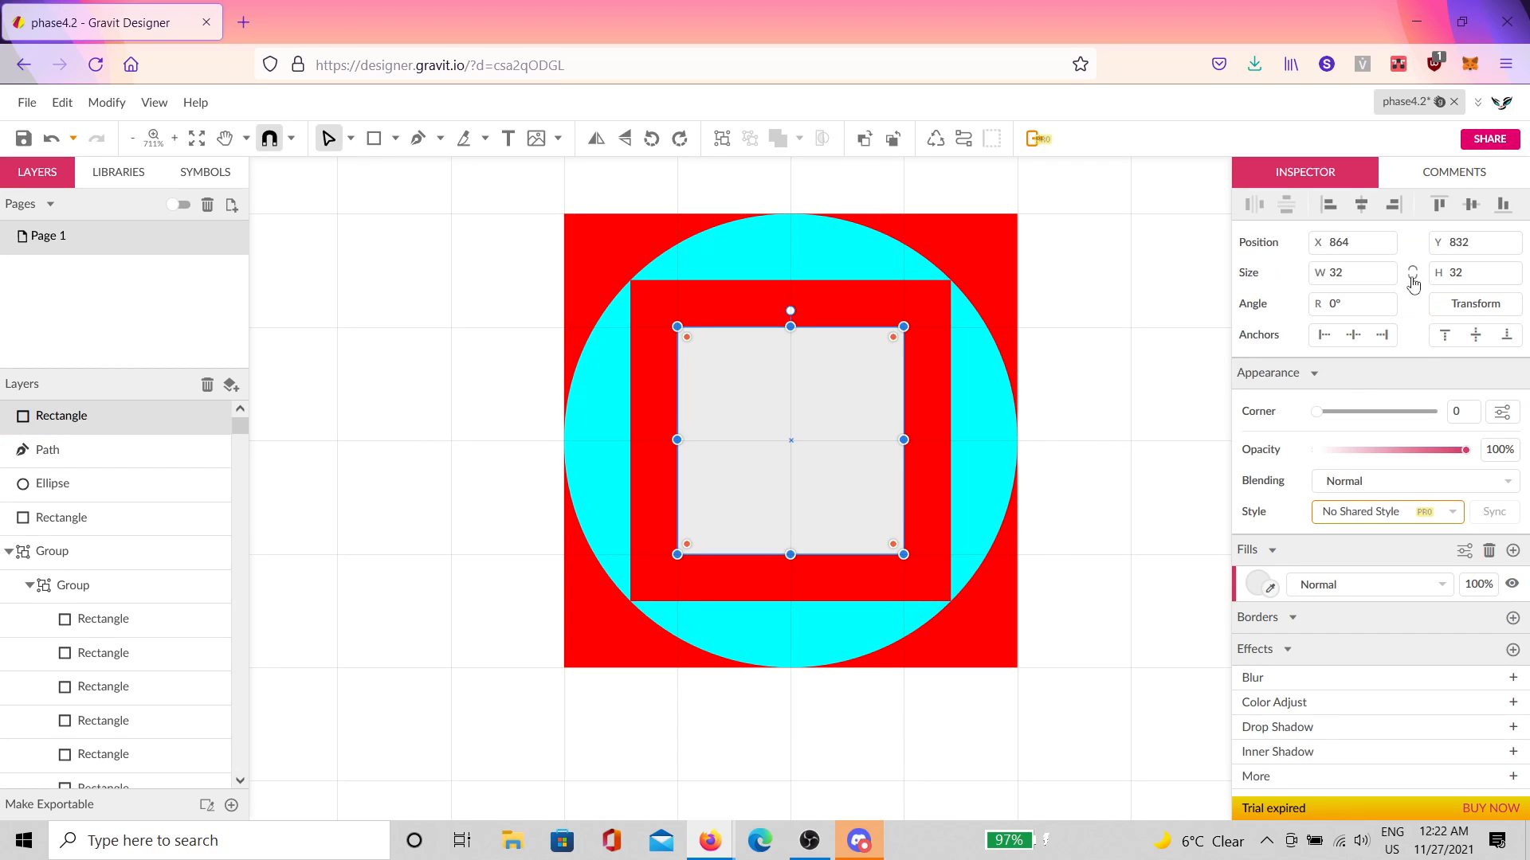
{"action": "left_click", "coordinate": [963, 138]}
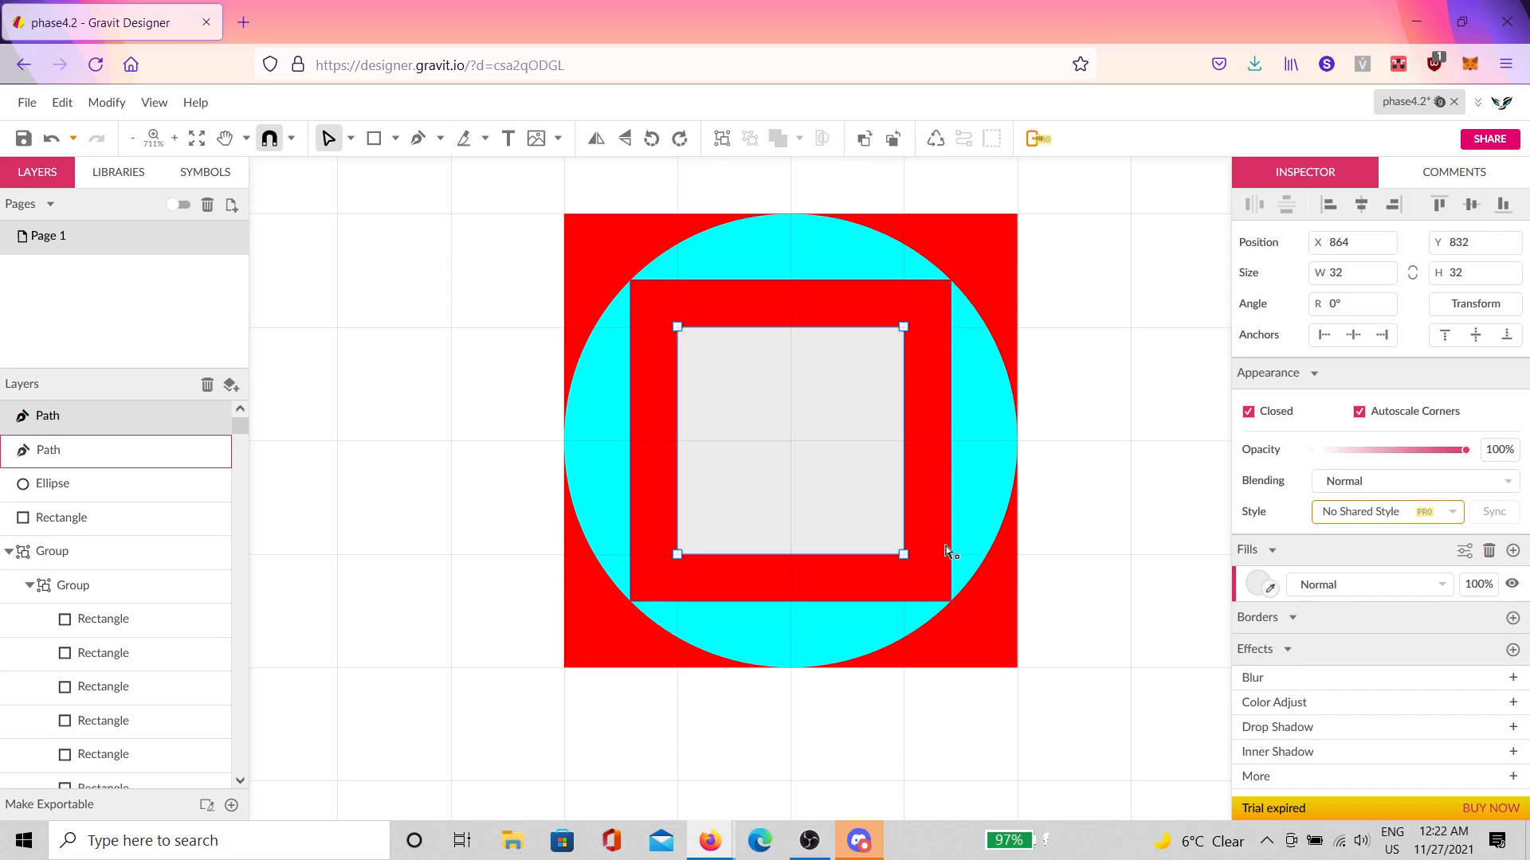
{"action": "left_click_drag", "start_coordinate": [938, 587], "coordinate": [655, 287]}
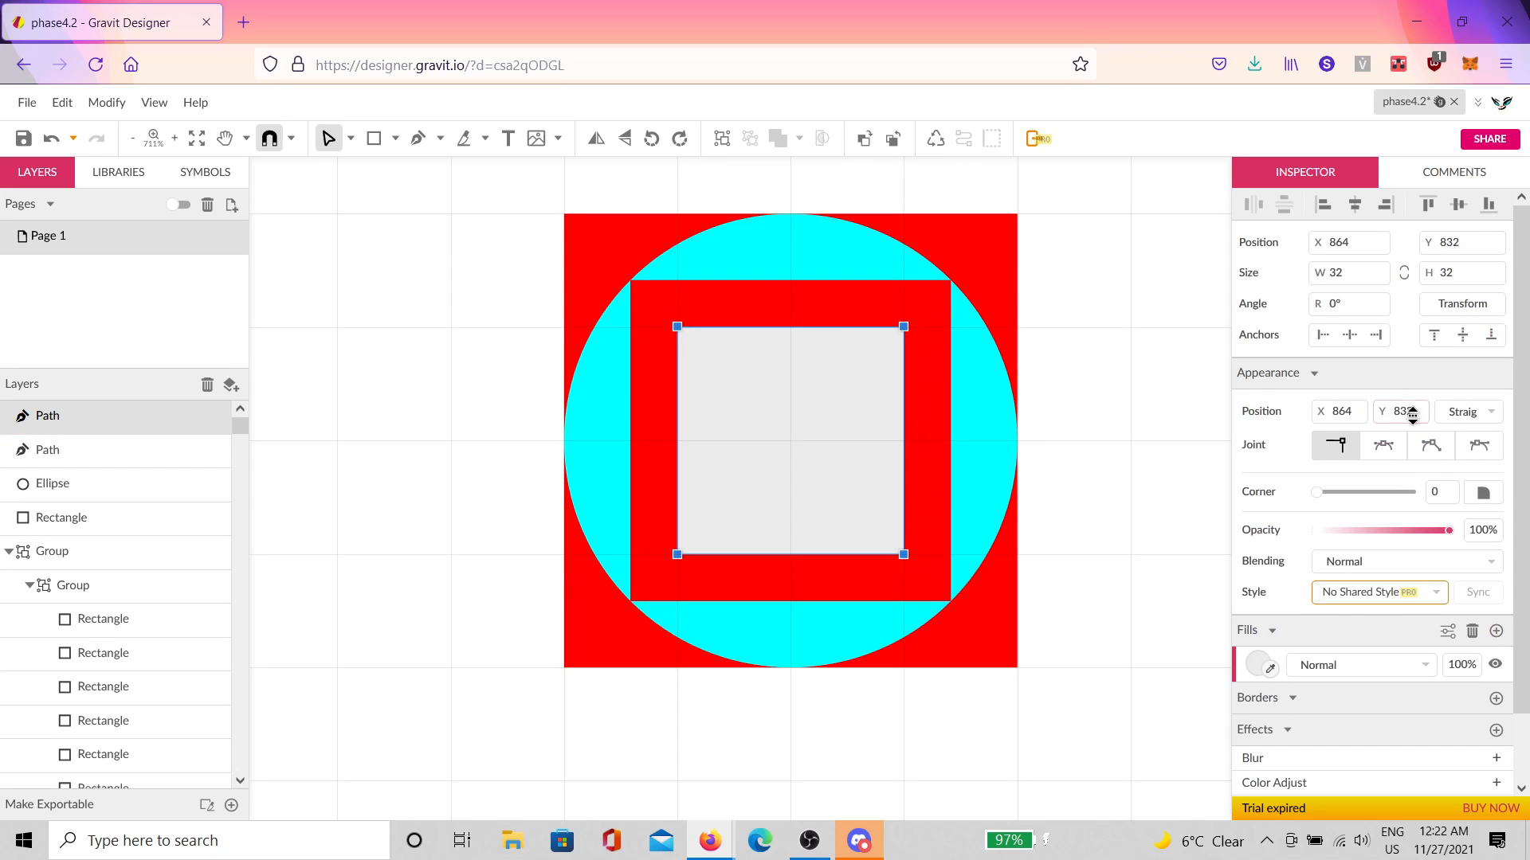
{"action": "left_click", "coordinate": [1398, 451]}
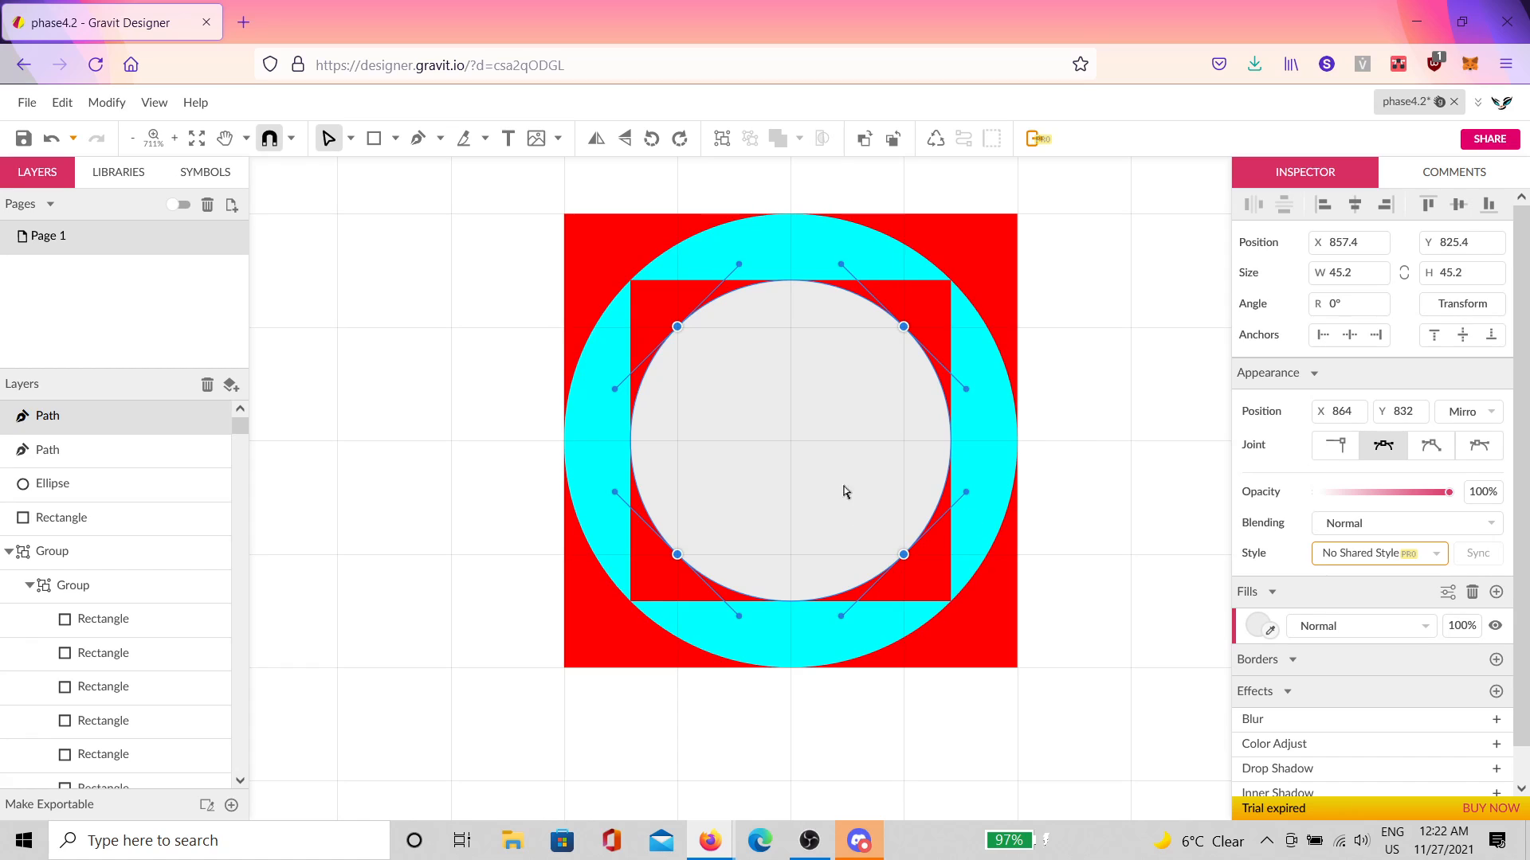
Step: Give the new circle the outer circle's cyan fill using the eyedropper
{"action": "left_click", "coordinate": [1271, 632]}
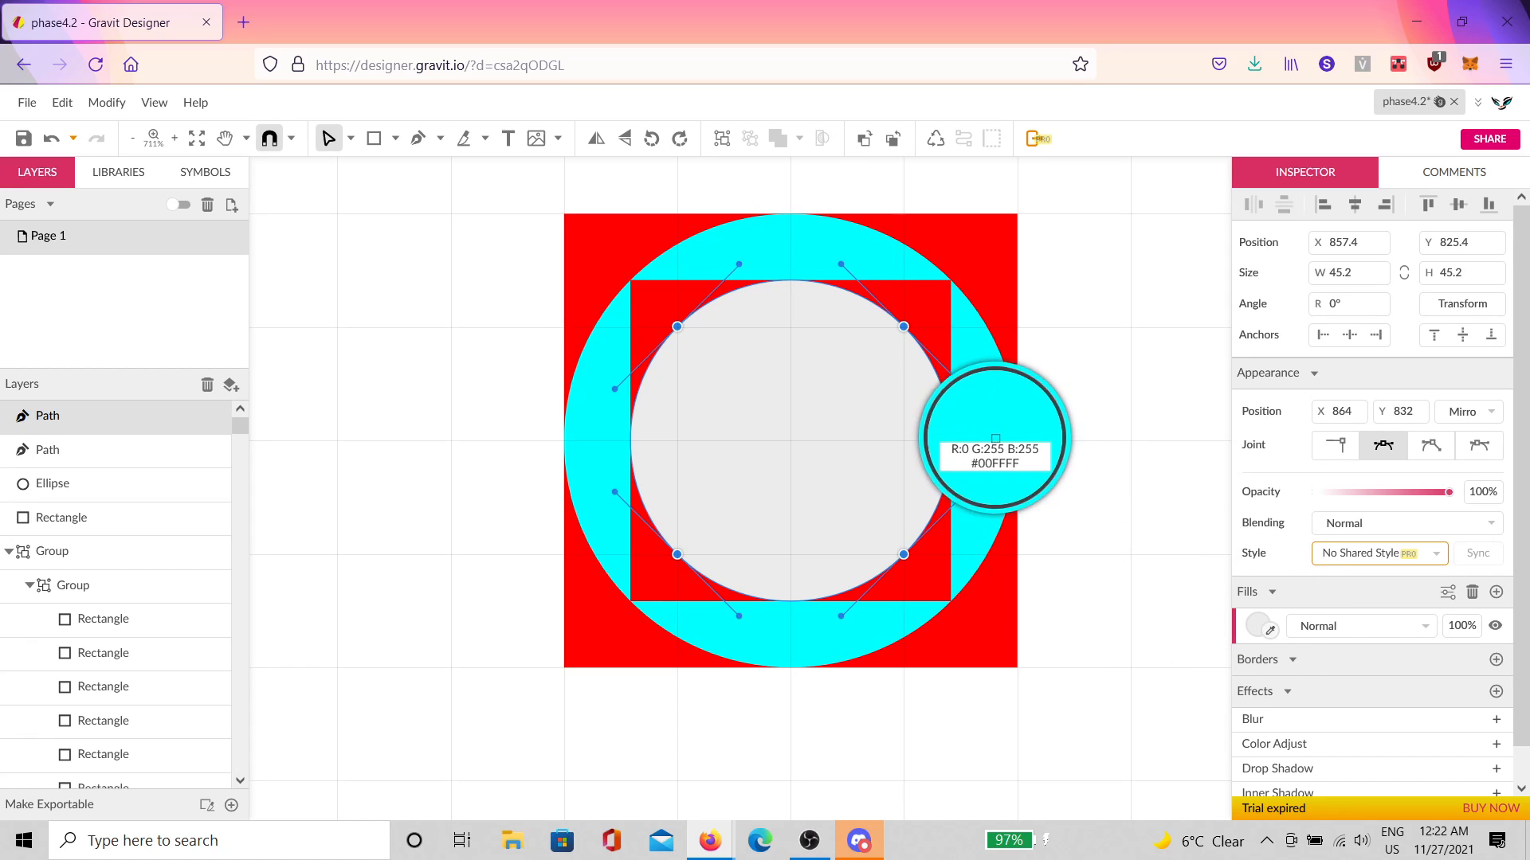
{"action": "left_click", "coordinate": [996, 438]}
{"action": "left_click", "coordinate": [1120, 436]}
{"action": "scroll", "coordinate": [871, 351], "scroll_direction": "up", "scroll_amount": 4}
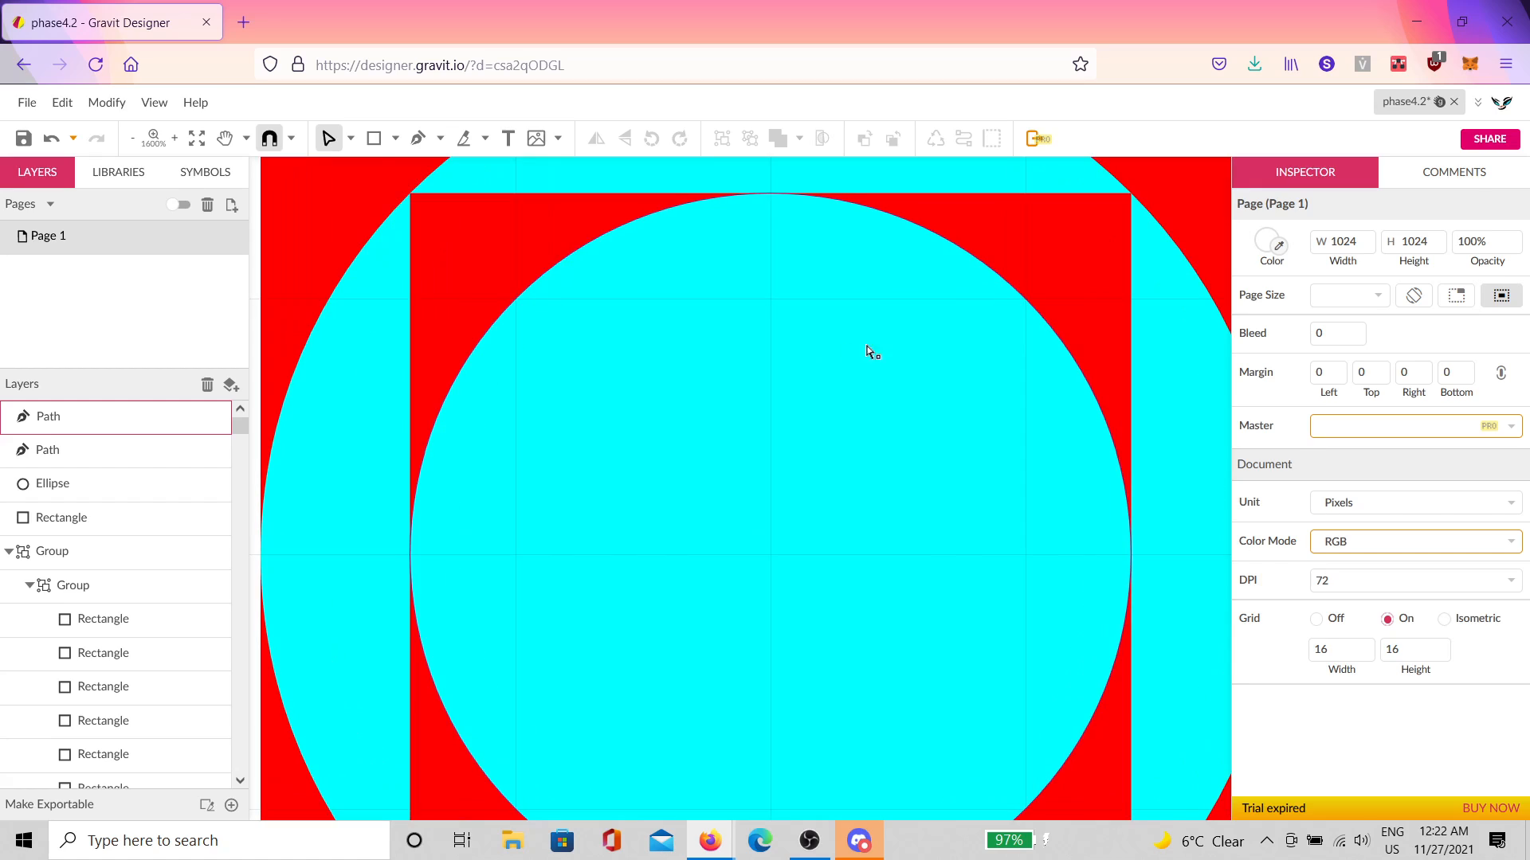
{"action": "scroll", "coordinate": [1138, 535], "scroll_direction": "up", "scroll_amount": 6}
{"action": "scroll", "coordinate": [1138, 535], "scroll_direction": "up", "scroll_amount": 7}
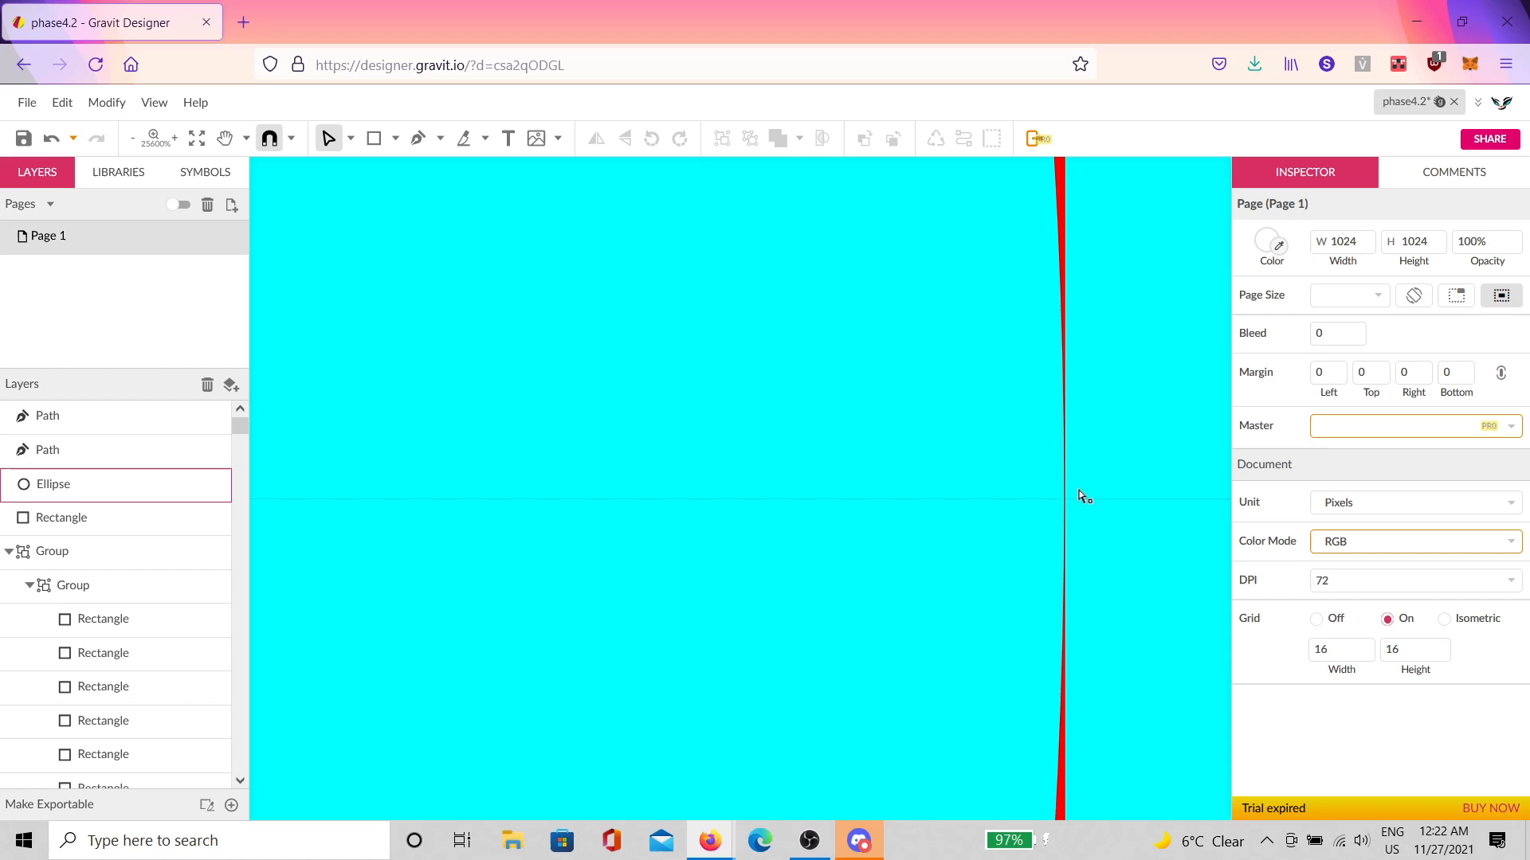
{"action": "scroll", "coordinate": [1071, 478], "scroll_direction": "down", "scroll_amount": 20}
{"action": "scroll", "coordinate": [994, 374], "scroll_direction": "up", "scroll_amount": 20}
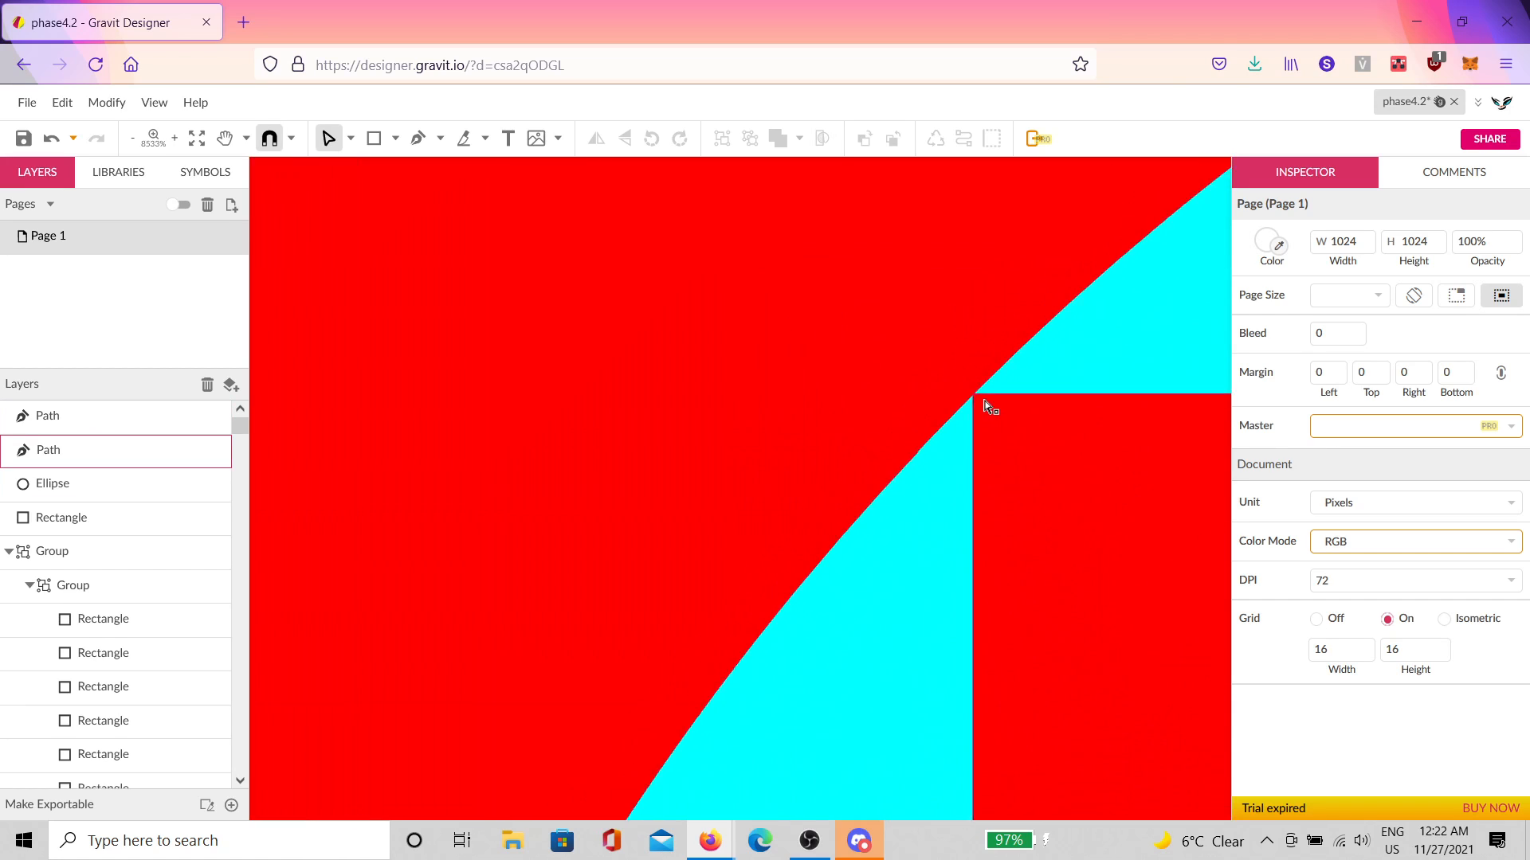
{"action": "scroll", "coordinate": [992, 407], "scroll_direction": "down", "scroll_amount": 3}
{"action": "scroll", "coordinate": [956, 402], "scroll_direction": "up", "scroll_amount": 3}
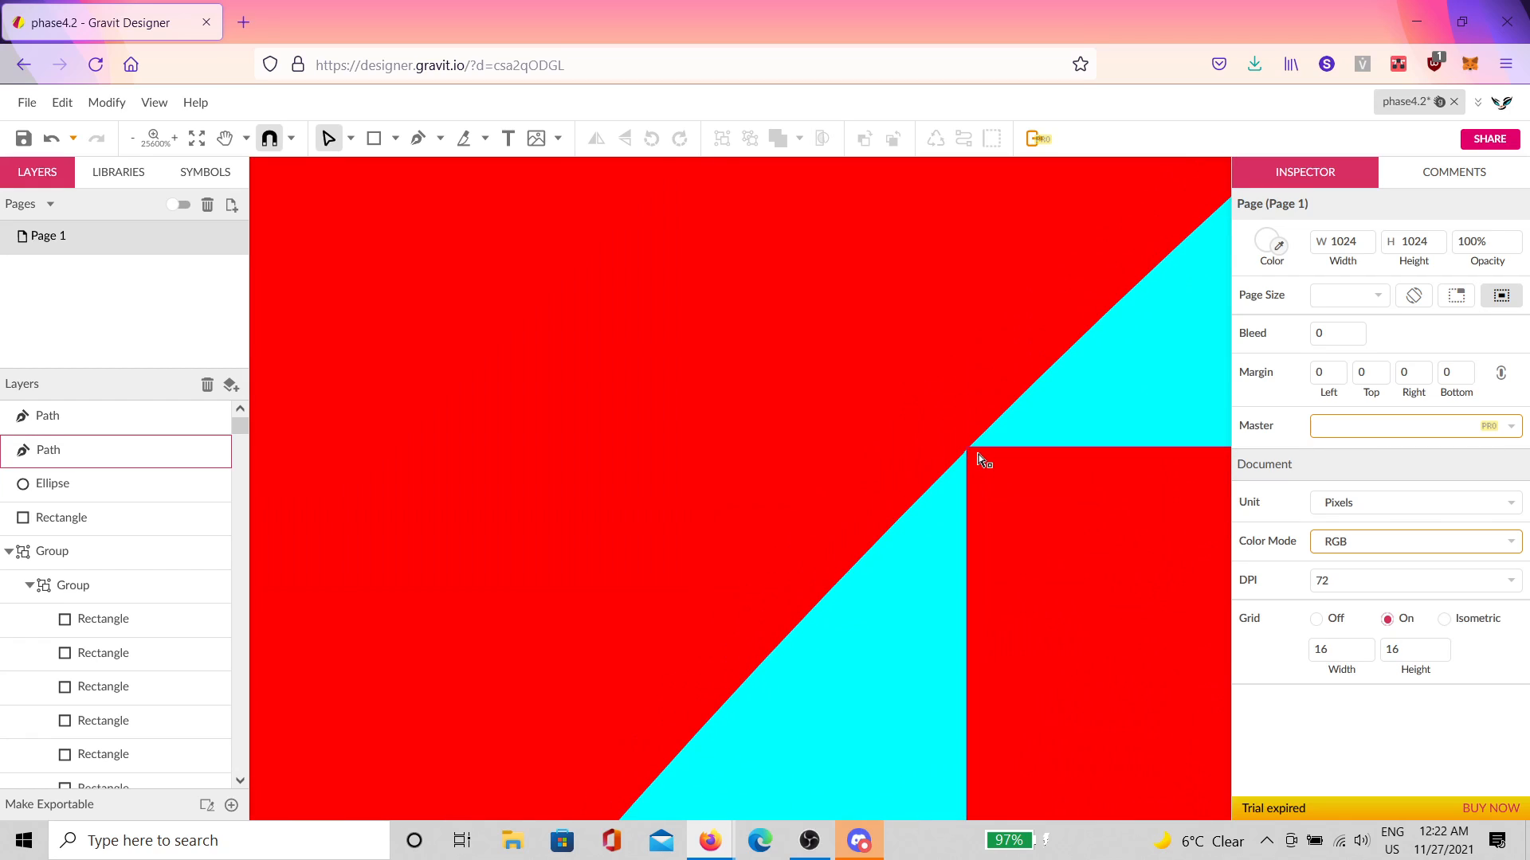
{"action": "left_click", "coordinate": [1040, 437]}
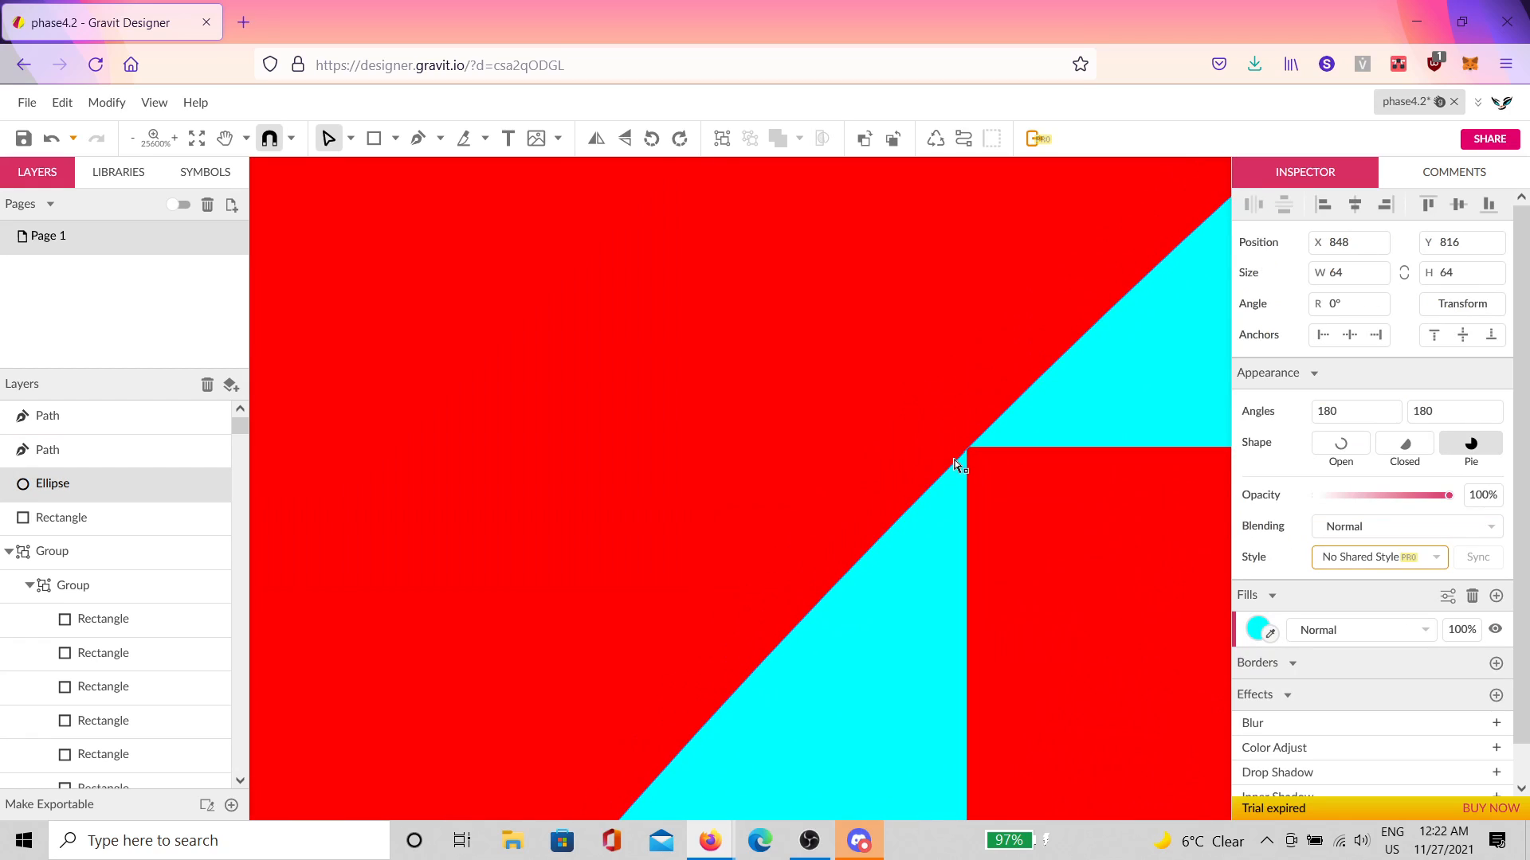
{"action": "scroll", "coordinate": [960, 466], "scroll_direction": "down", "scroll_amount": 20}
{"action": "left_click", "coordinate": [1049, 393]}
{"action": "scroll", "coordinate": [1062, 414], "scroll_direction": "down", "scroll_amount": 2}
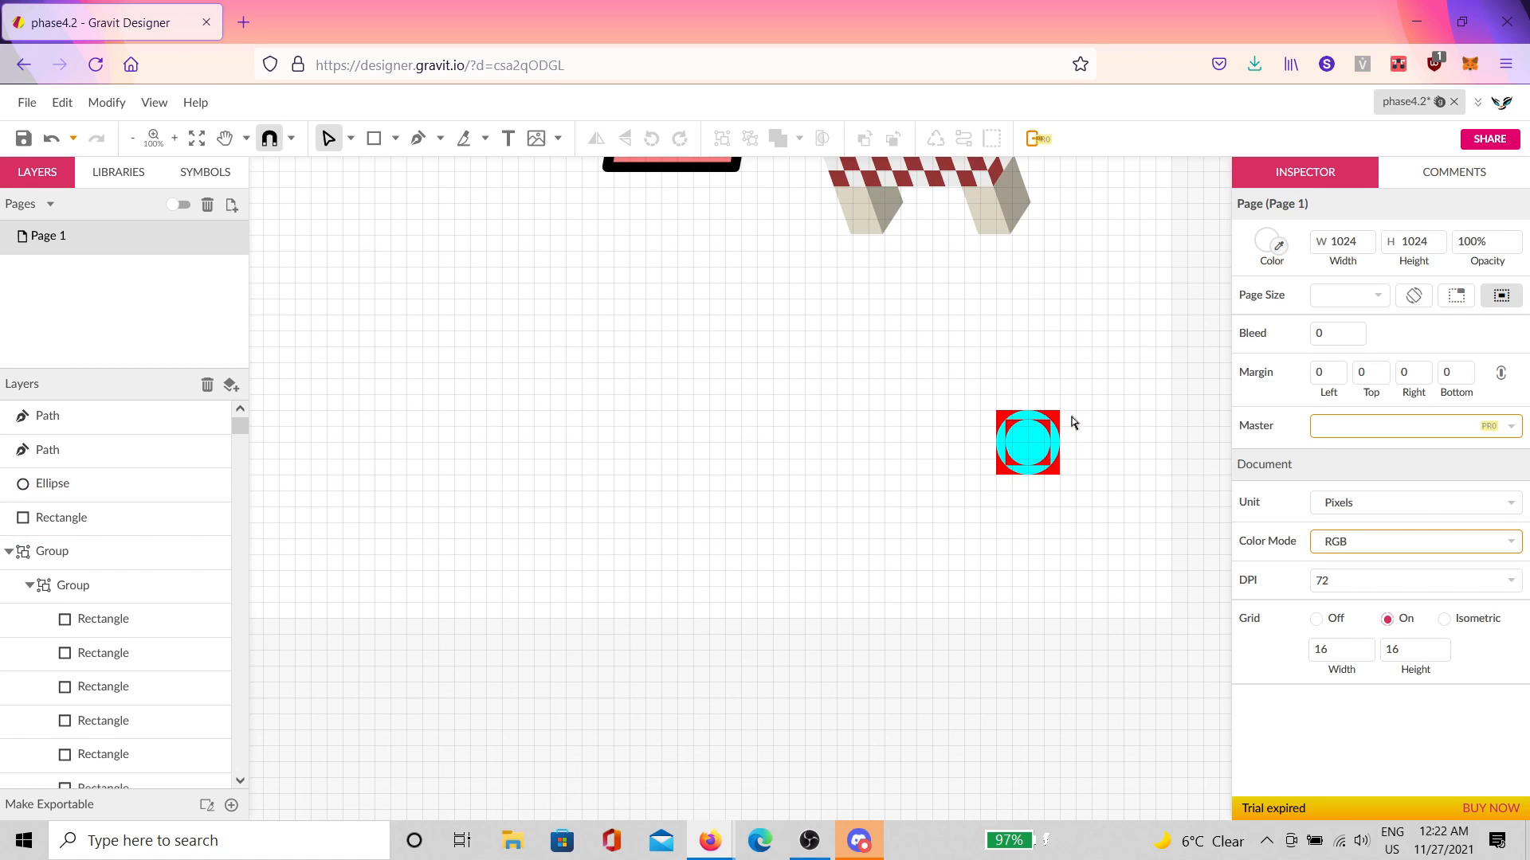
Step: Group the four tile shapes, then duplicate the group and hide the copy
{"action": "left_click_drag", "start_coordinate": [1138, 374], "coordinate": [940, 505]}
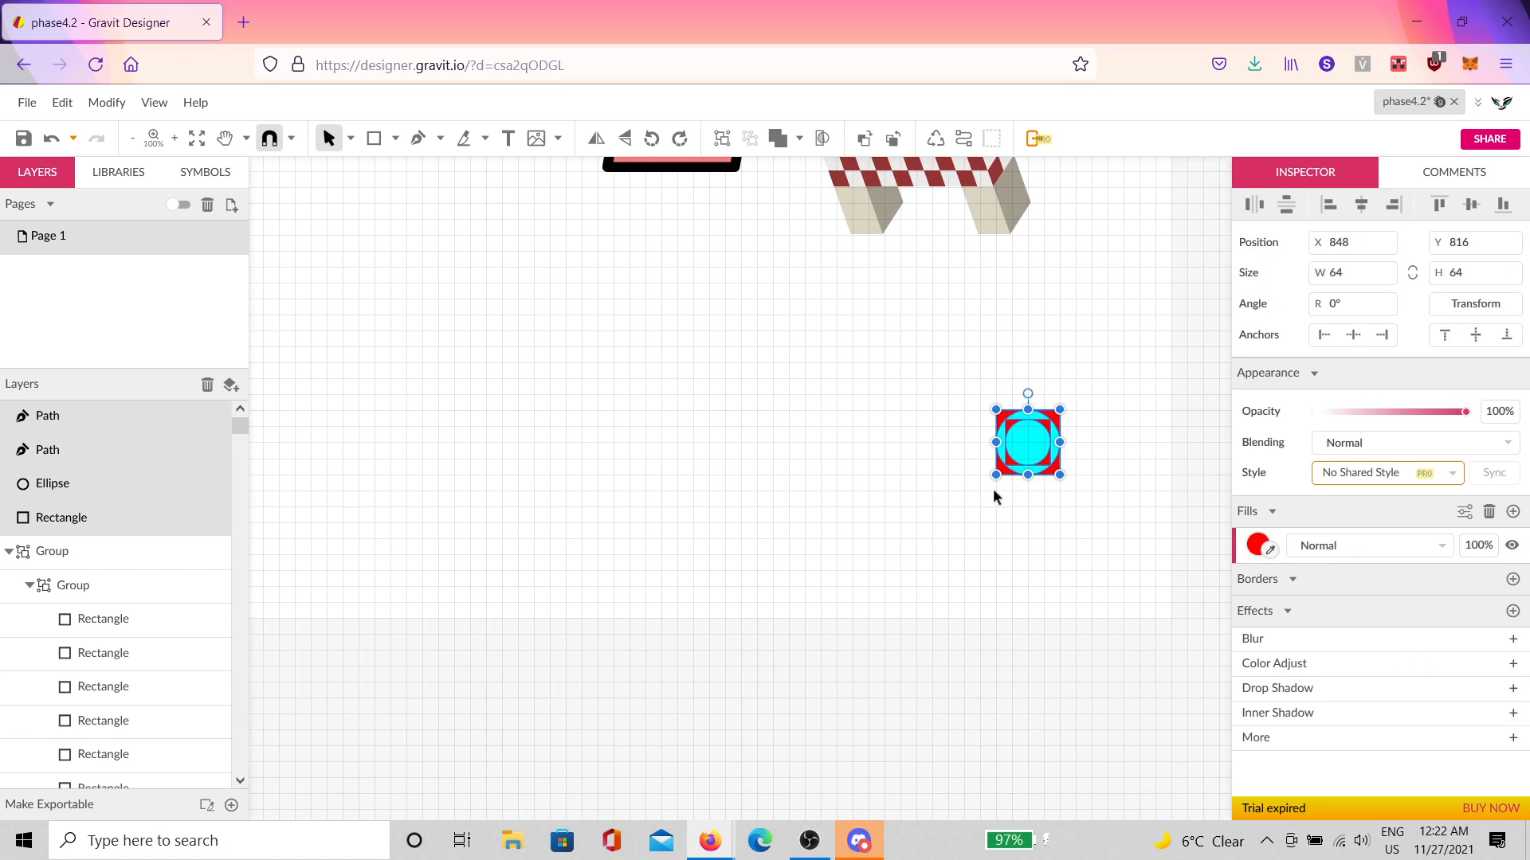
{"action": "mouse_move", "coordinate": [1058, 408]}
{"action": "left_mouse_down"}
{"action": "mouse_move", "coordinate": [1164, 346]}
{"action": "mouse_move", "coordinate": [1046, 411]}
{"action": "left_mouse_up"}
{"action": "key", "text": "ctrl+g"}
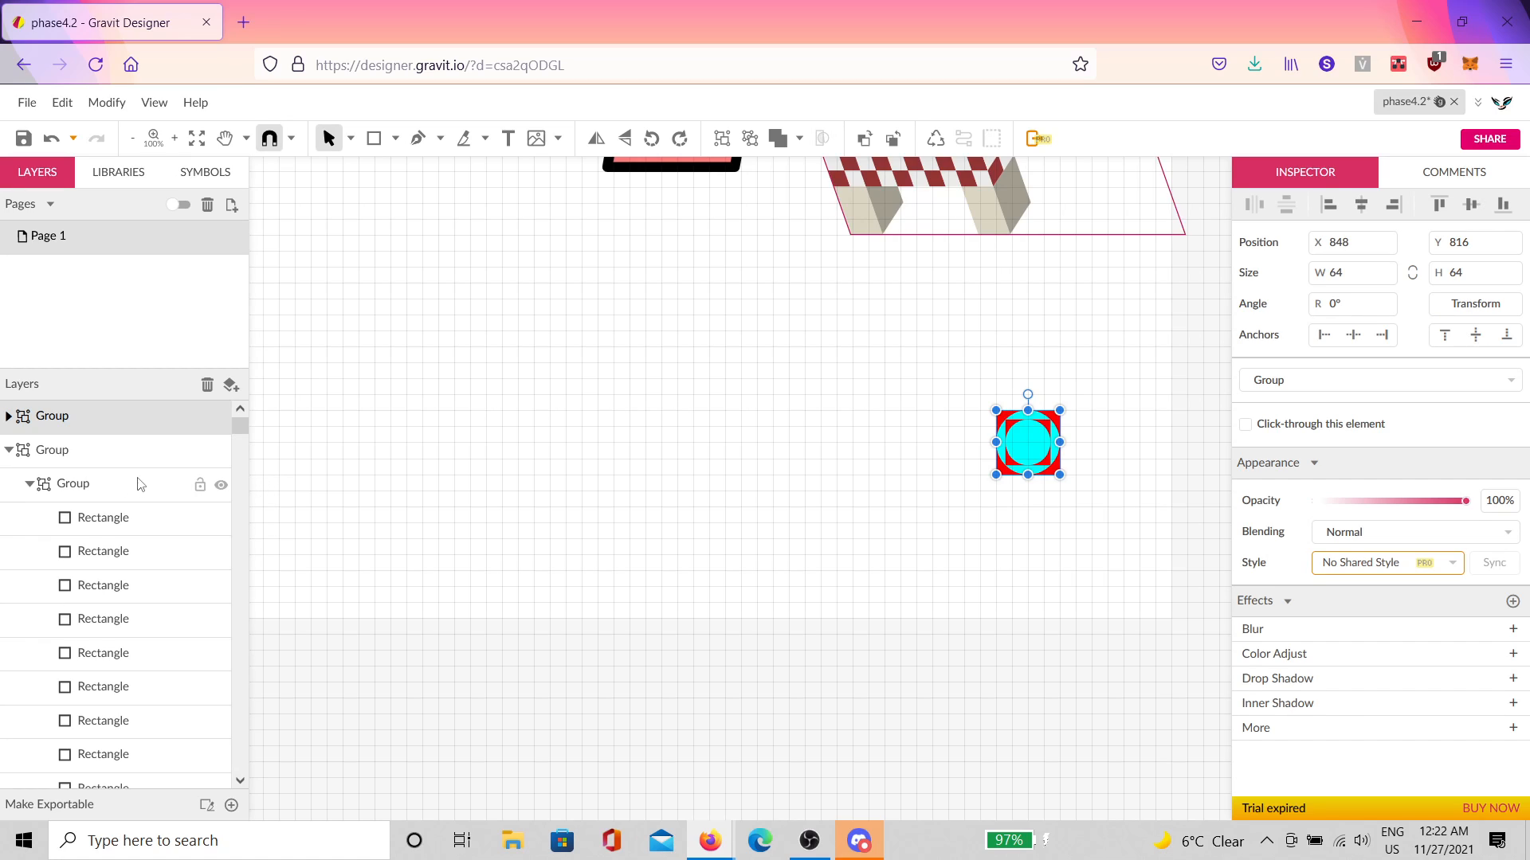
{"action": "key", "text": "ctrl+d"}
{"action": "left_click", "coordinate": [222, 452]}
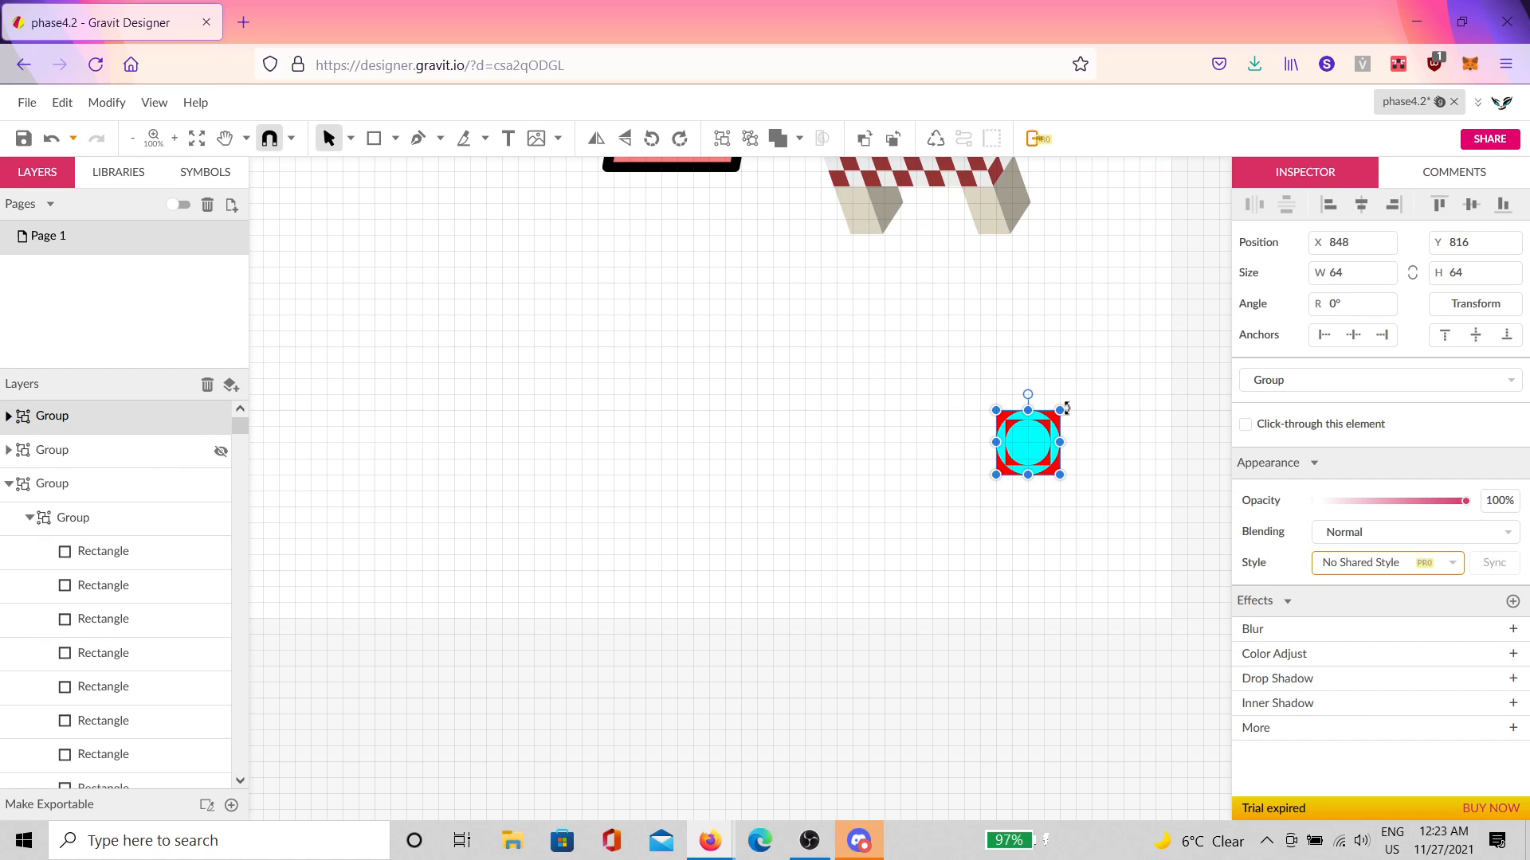
Step: Enlarge the visible tile to 144 units and shift it down-left
{"action": "left_click_drag", "start_coordinate": [1077, 401], "coordinate": [1086, 444]}
{"action": "left_click", "coordinate": [1142, 438]}
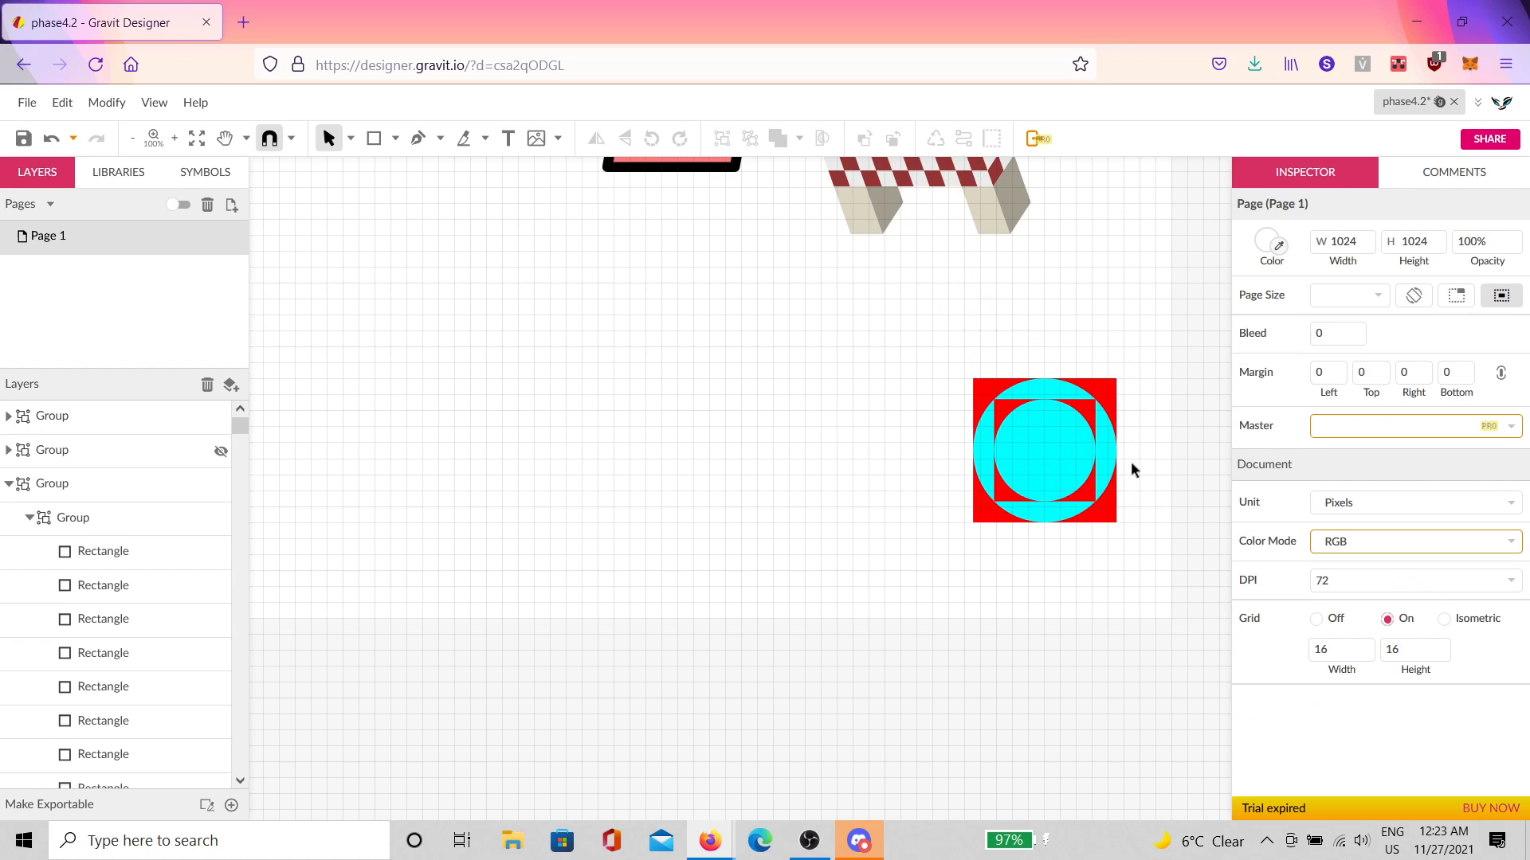
{"action": "scroll", "coordinate": [1131, 462], "scroll_direction": "down", "scroll_amount": 2}
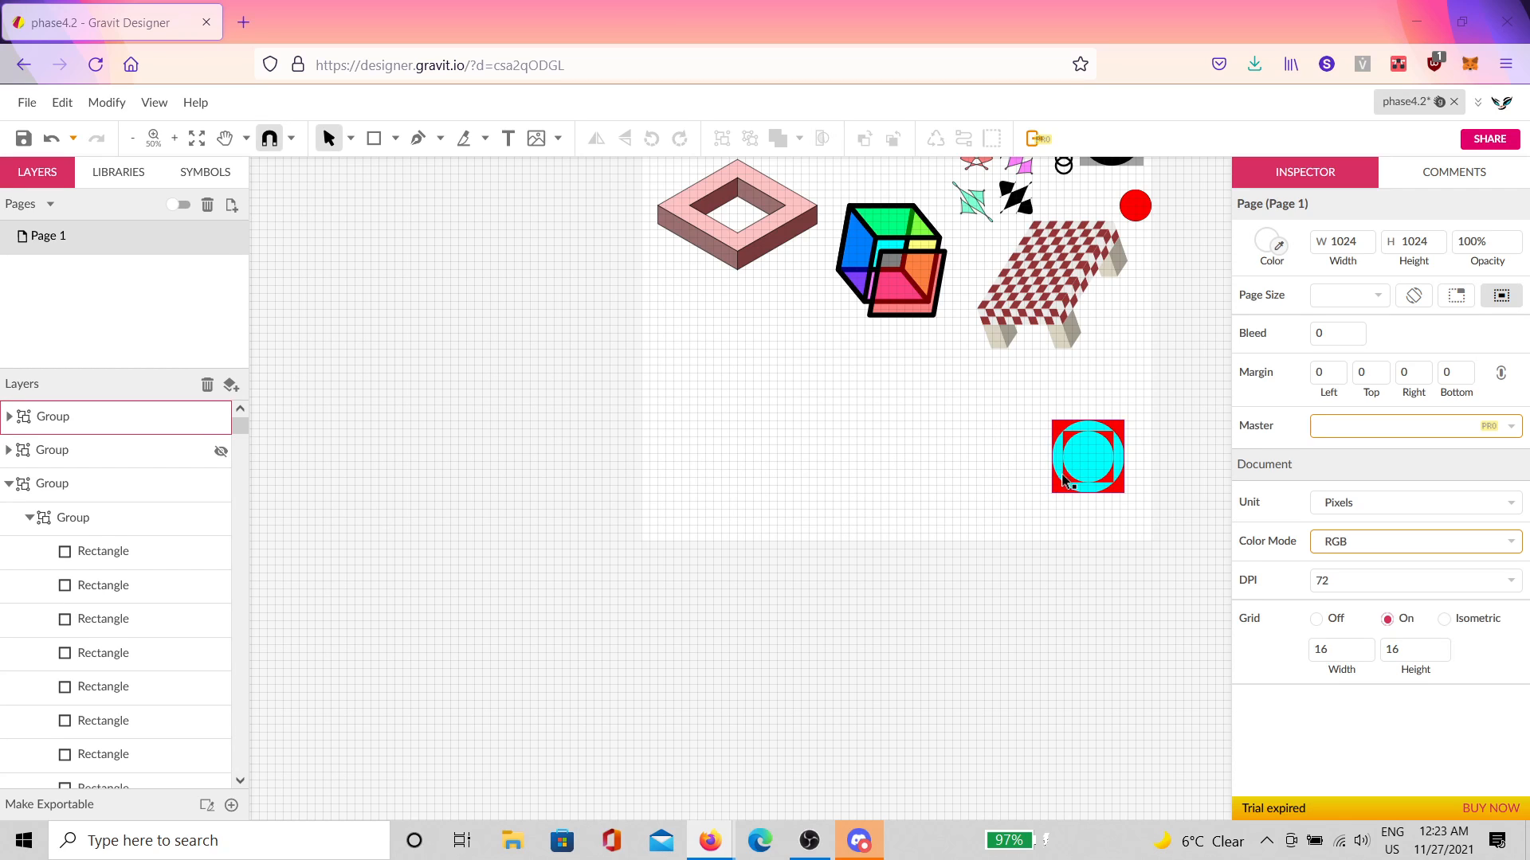
{"action": "scroll", "coordinate": [1062, 486], "scroll_direction": "up", "scroll_amount": 3}
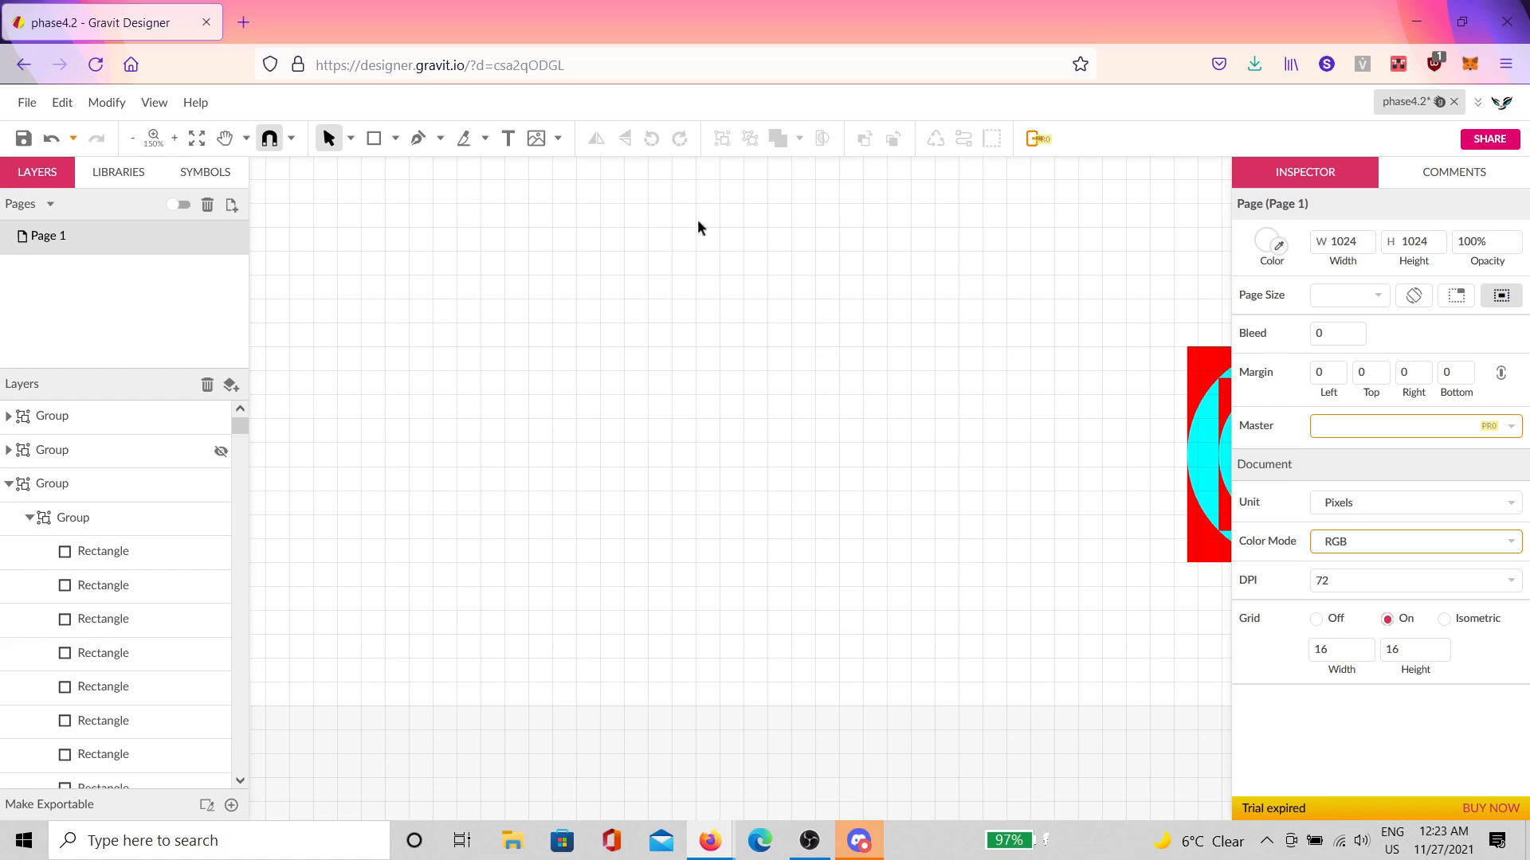
{"action": "left_click", "coordinate": [417, 138]}
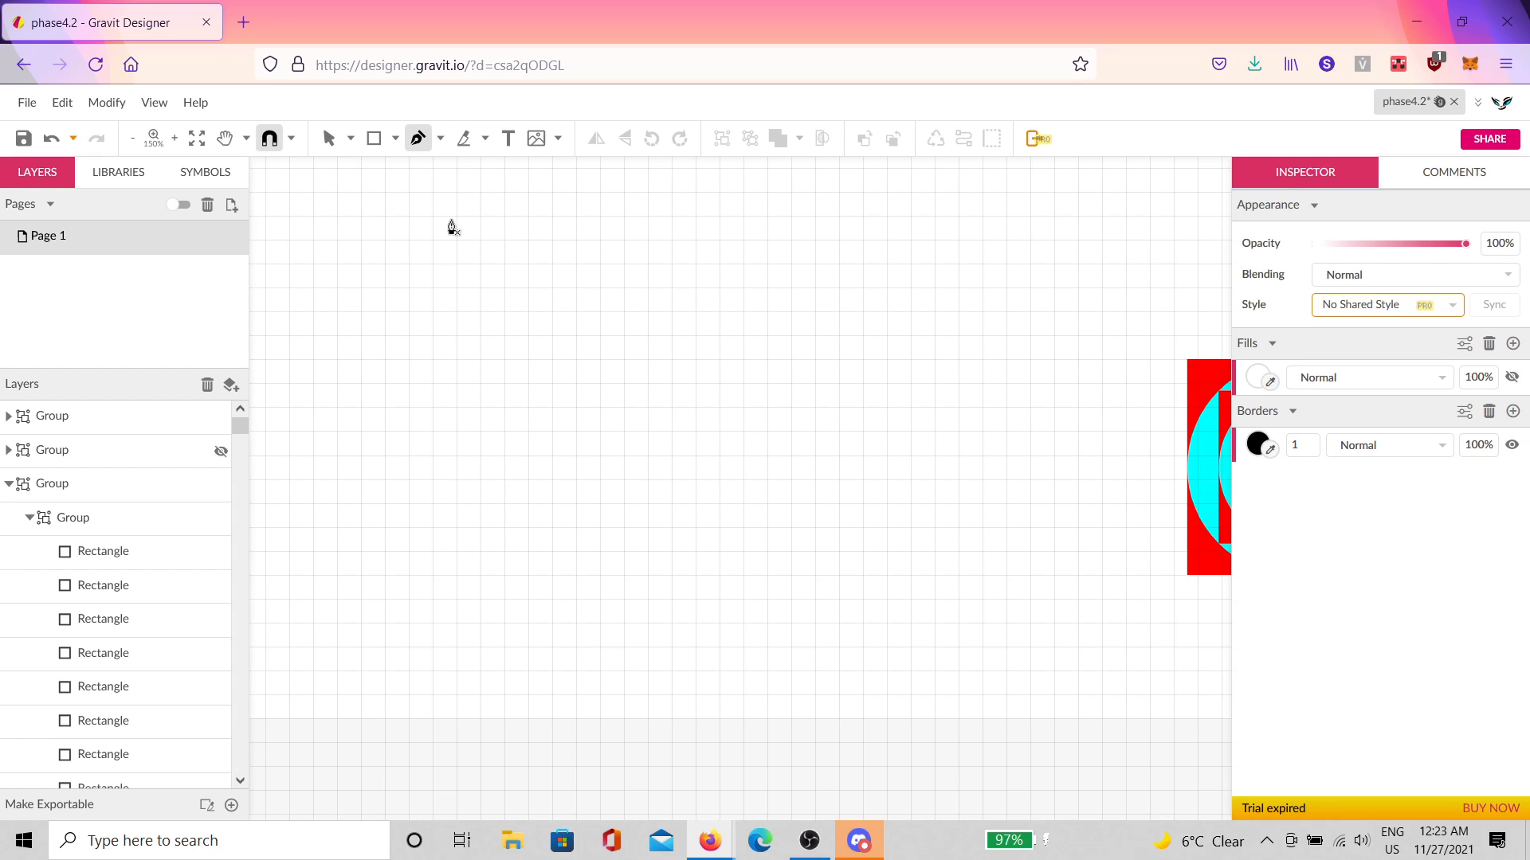
Step: Set the page grid width and height to 64
{"action": "scroll", "coordinate": [451, 226], "scroll_direction": "up", "scroll_amount": 2}
{"action": "key", "text": "v"}
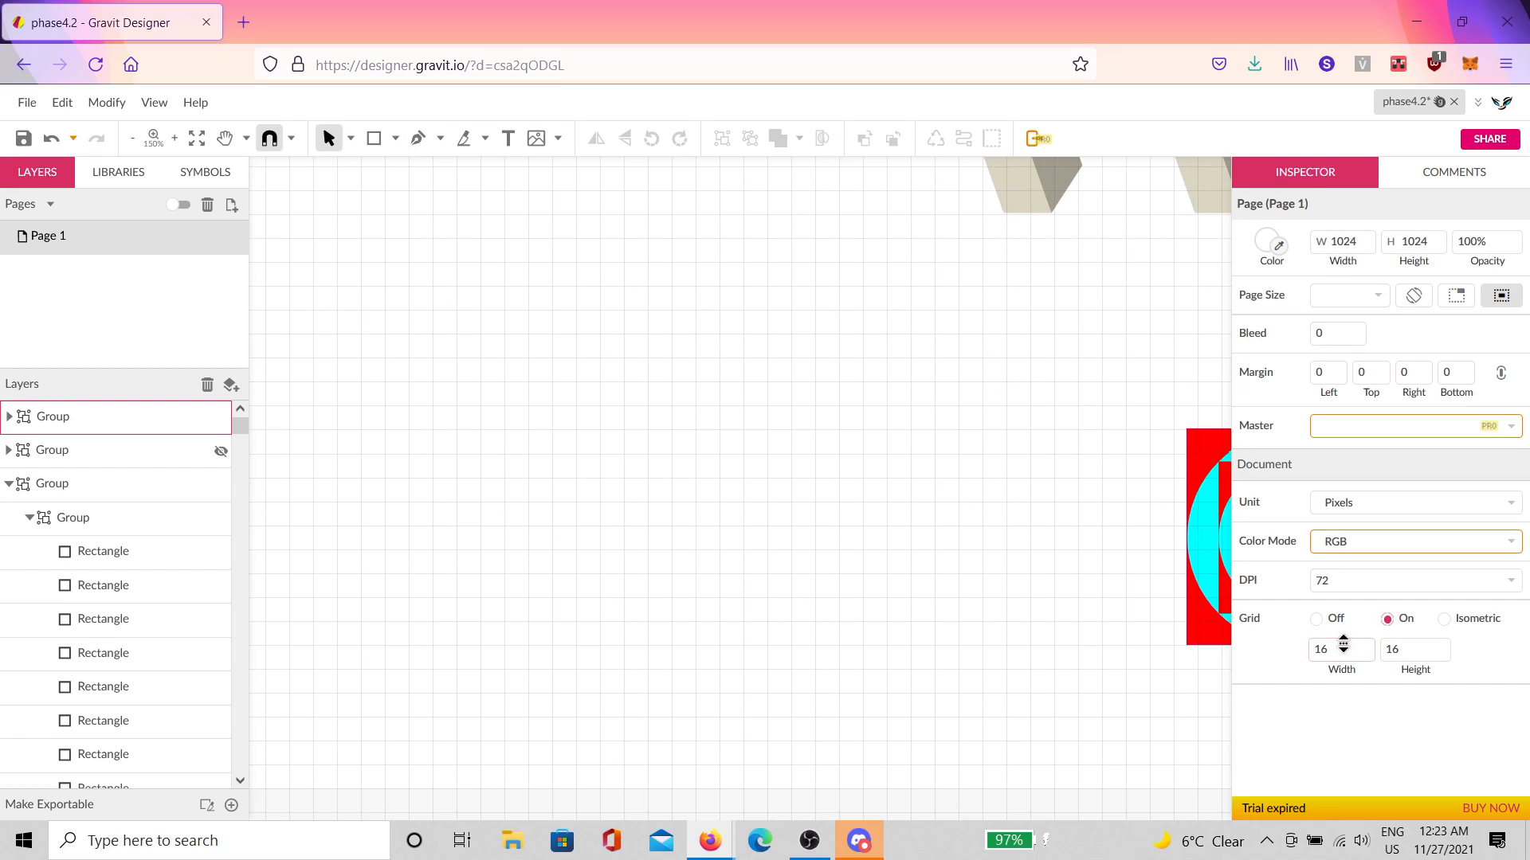
{"action": "double_click", "coordinate": [1321, 649]}
{"action": "key", "text": "Tab"}
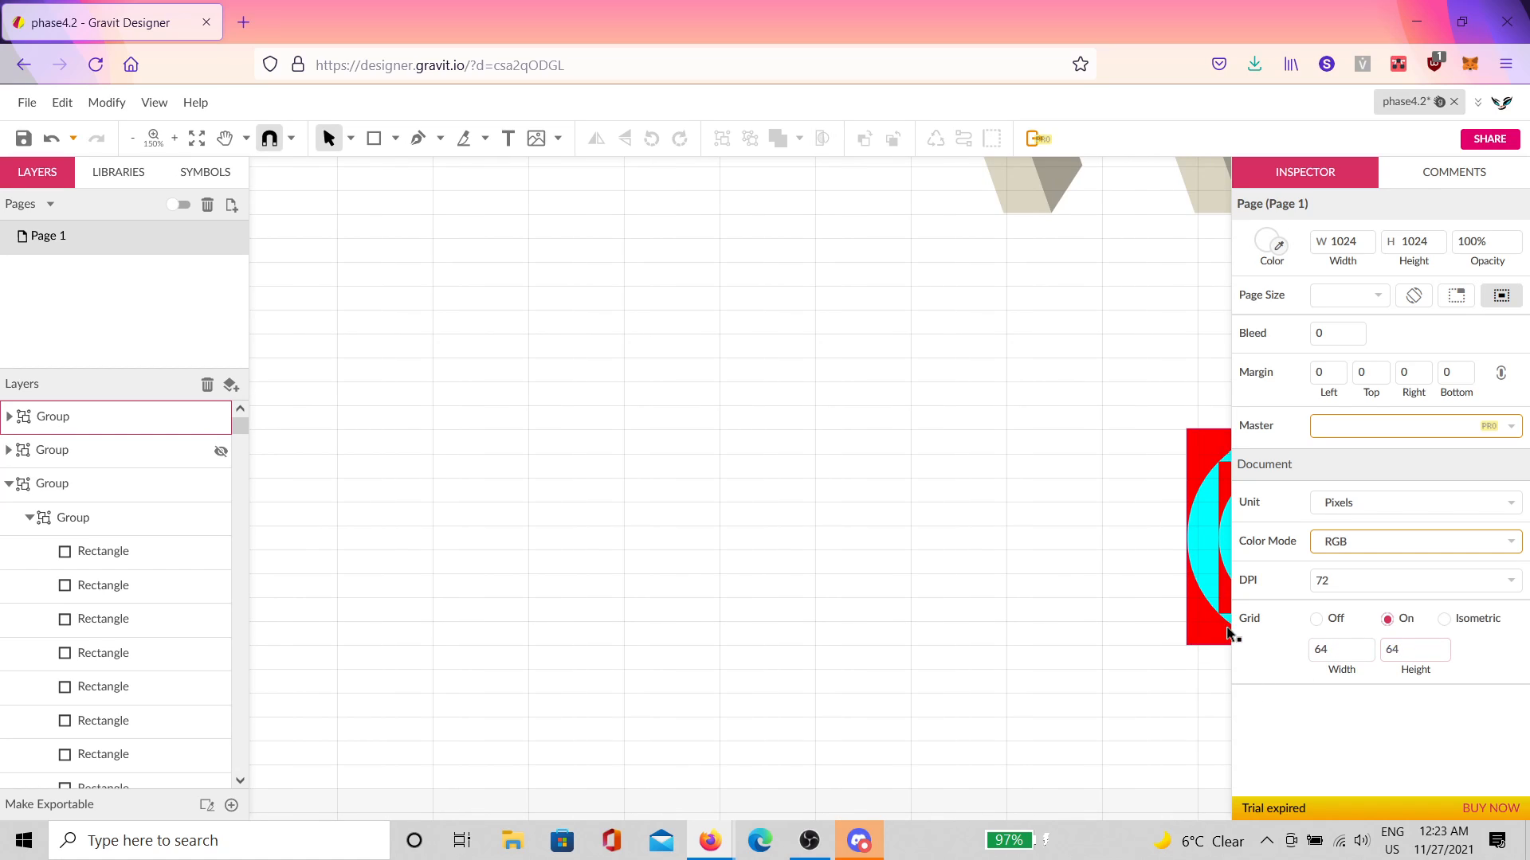
{"action": "type", "text": "64"}
{"action": "key", "text": "Return"}
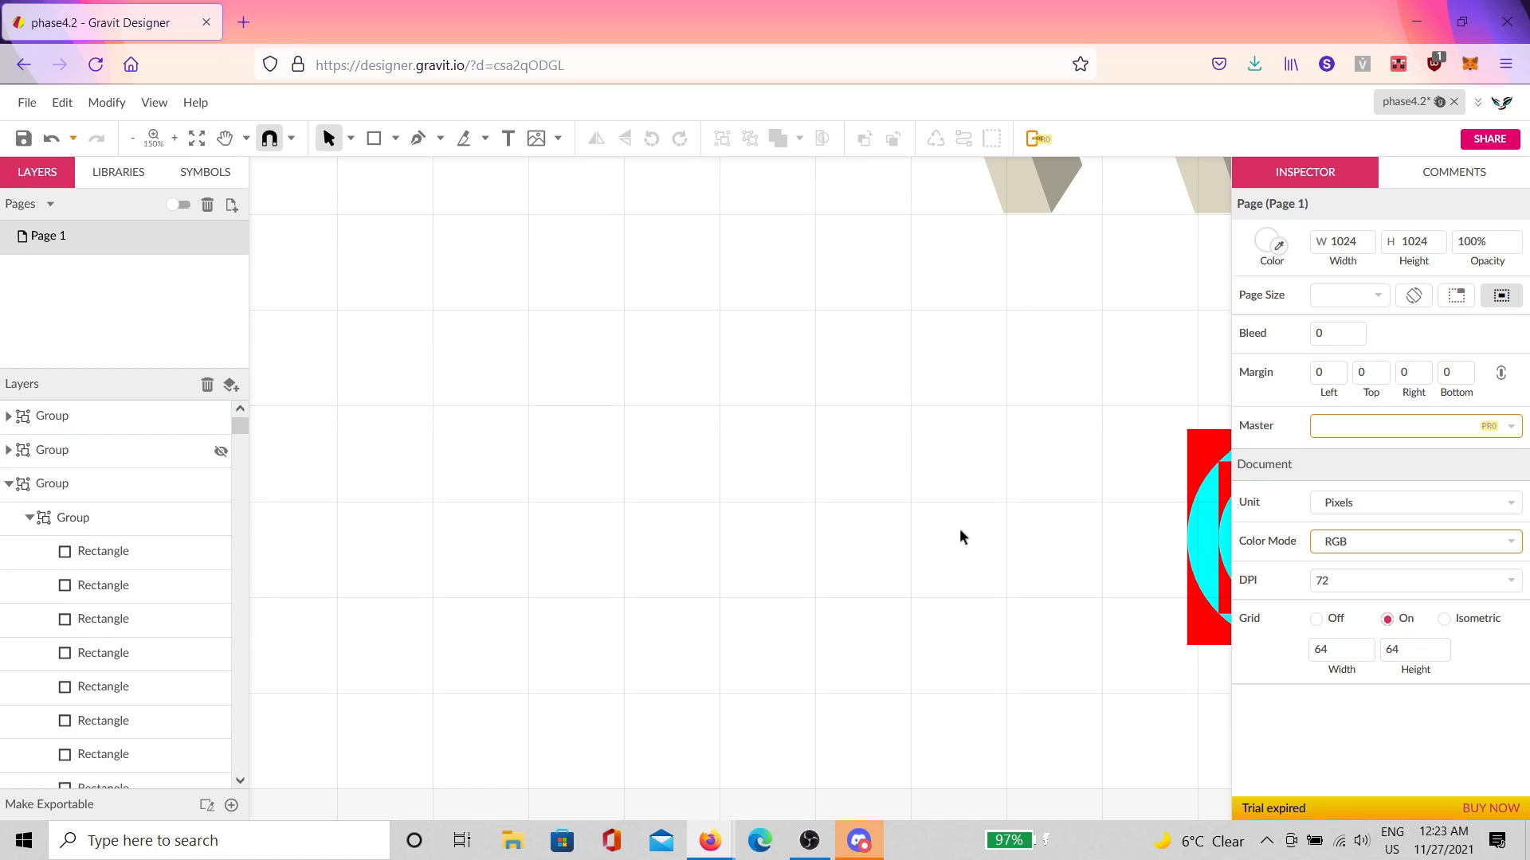
Step: Draw a closed left-pointing triangle path with the Pen tool and give it a 6 px border
{"action": "scroll", "coordinate": [959, 528], "scroll_direction": "down", "scroll_amount": 2}
{"action": "left_click", "coordinate": [417, 138]}
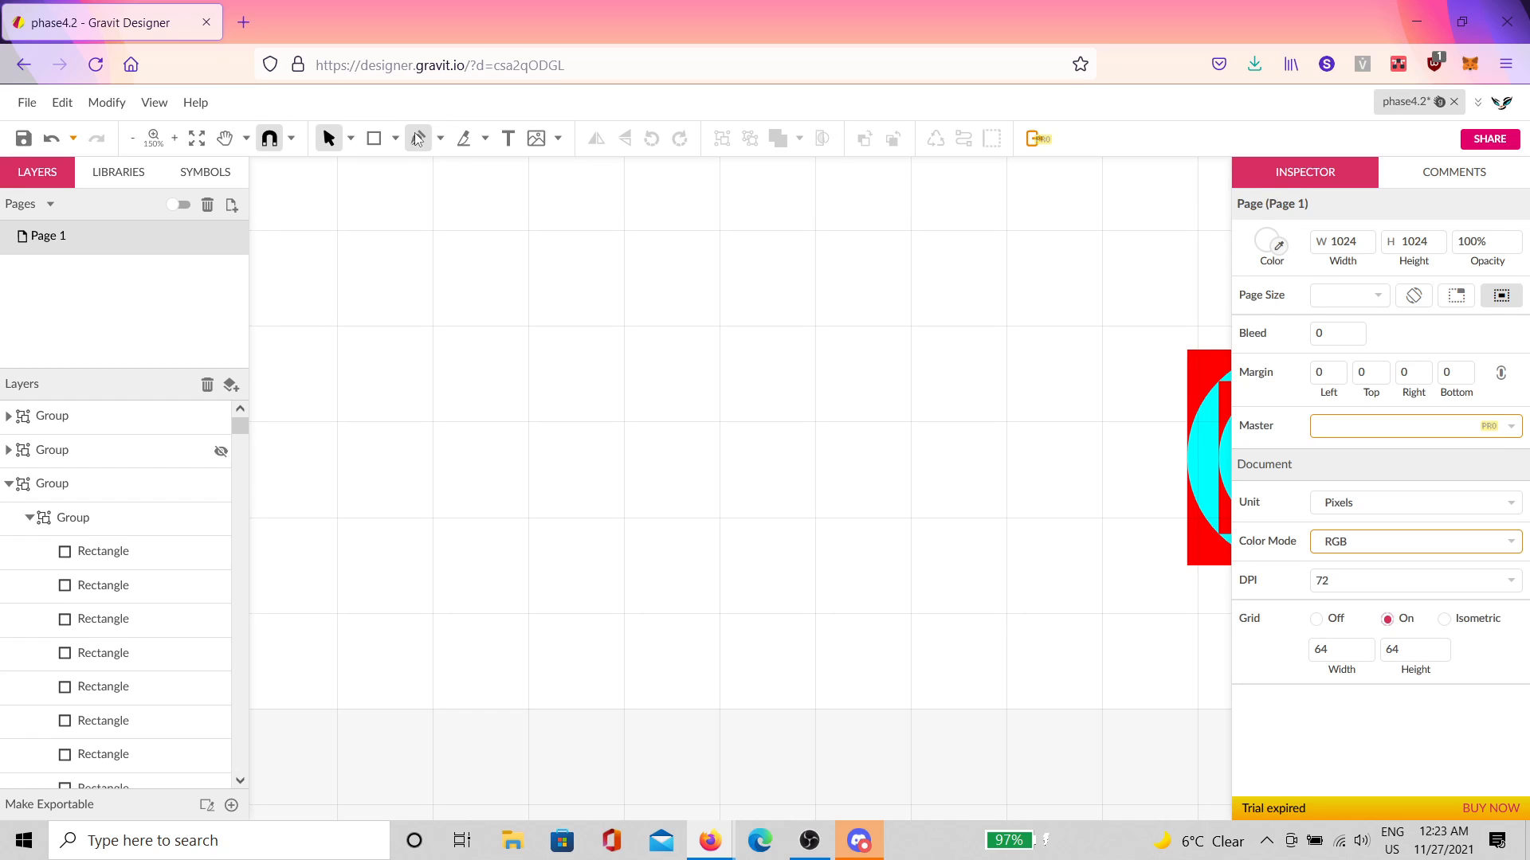
{"action": "left_click", "coordinate": [911, 258]}
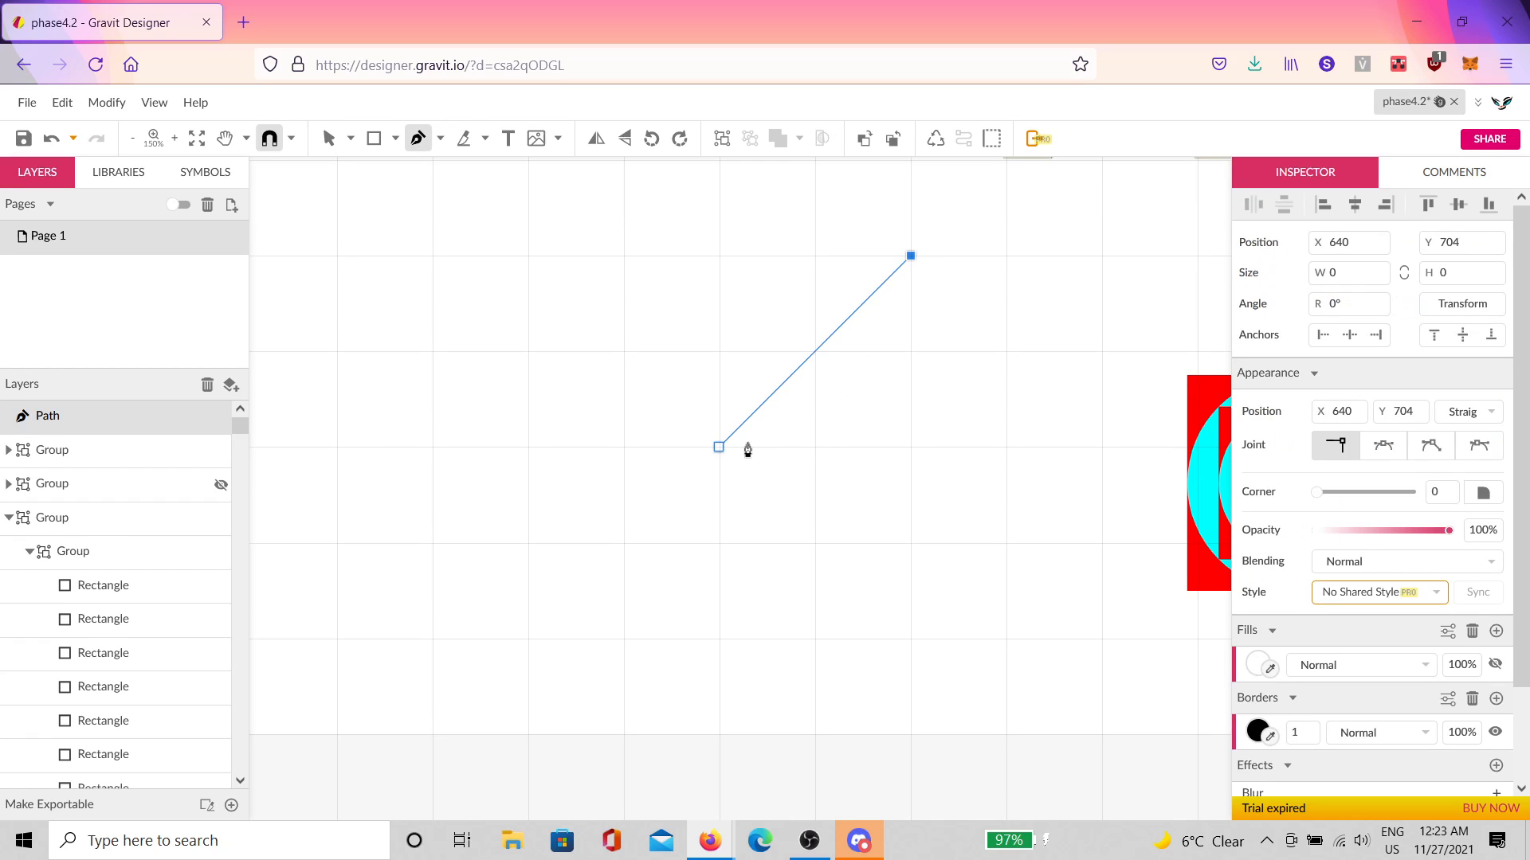
{"action": "left_click", "coordinate": [719, 447]}
{"action": "left_click", "coordinate": [909, 638]}
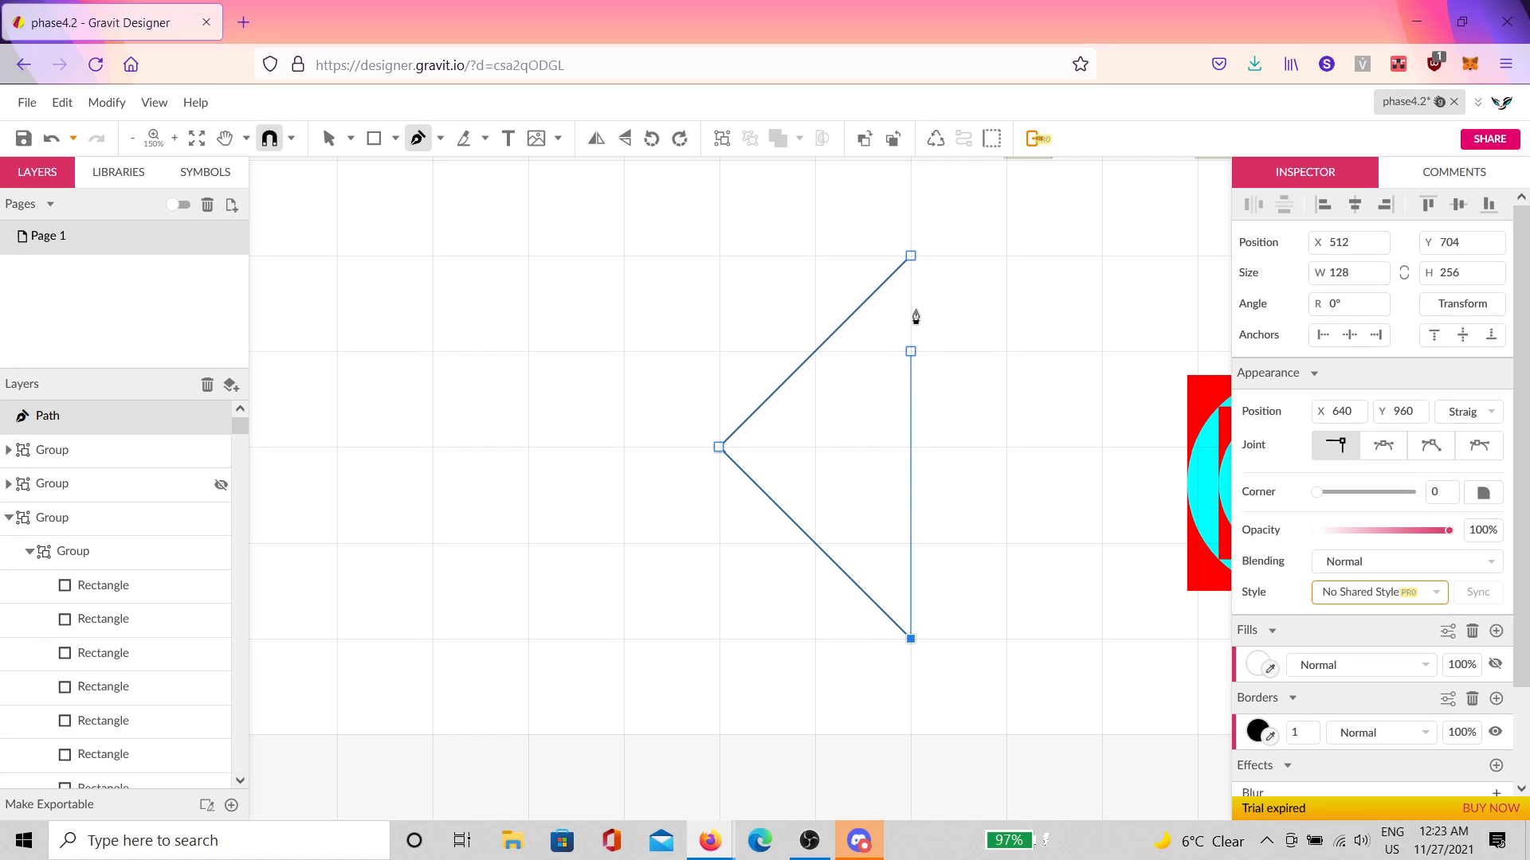
{"action": "left_click", "coordinate": [910, 257]}
{"action": "key", "text": "v"}
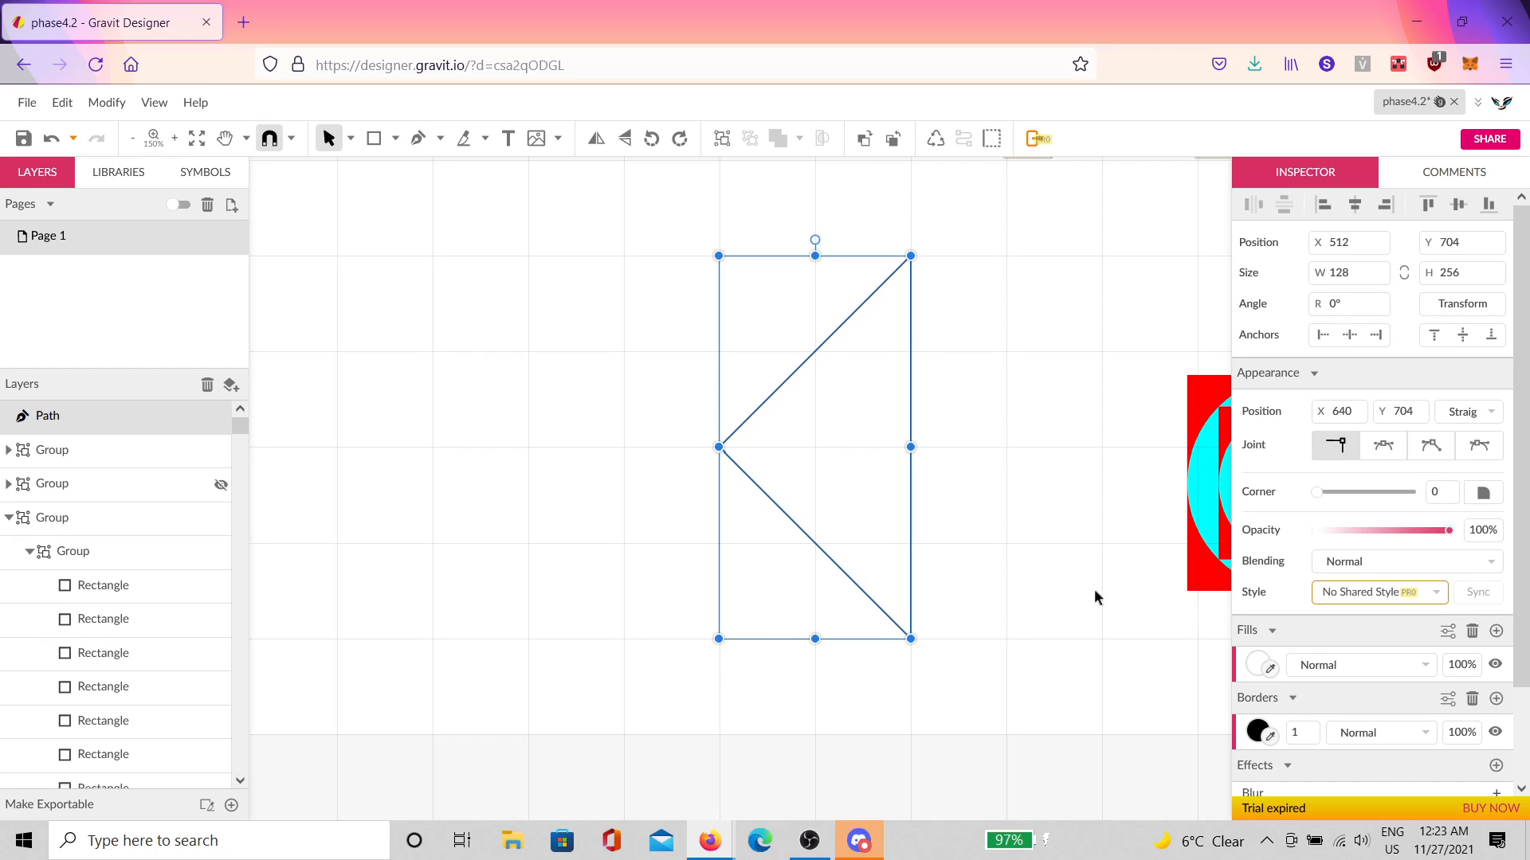
{"action": "double_click", "coordinate": [1309, 732]}
{"action": "type", "text": "6"}
{"action": "key", "text": "Return"}
Step: Duplicate the triangle and move the copy 256 px to the left
{"action": "left_click", "coordinate": [1052, 638]}
{"action": "left_click", "coordinate": [845, 508]}
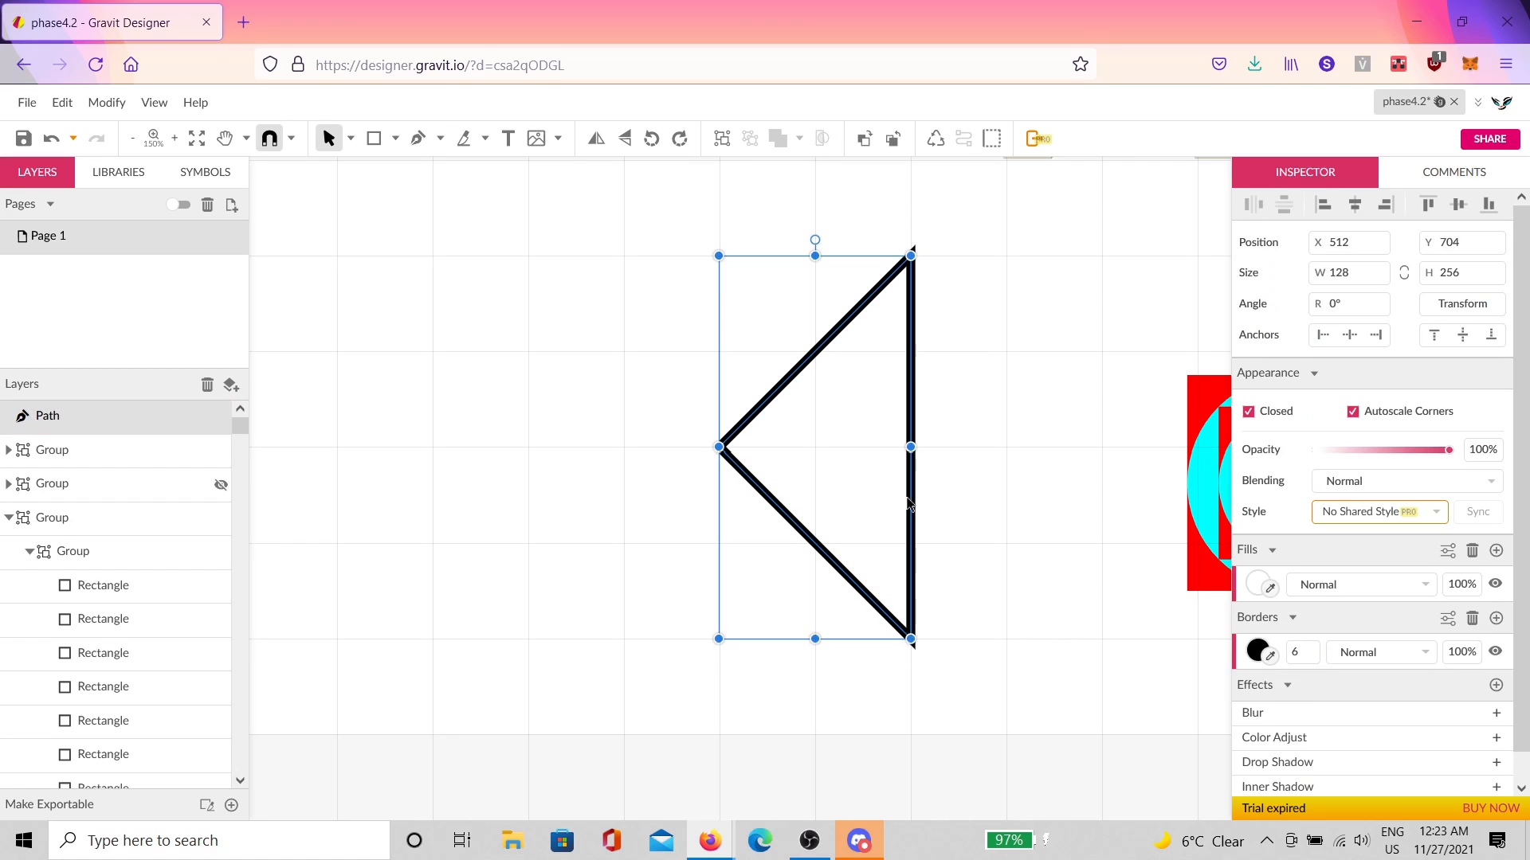
{"action": "key", "text": "ctrl+d"}
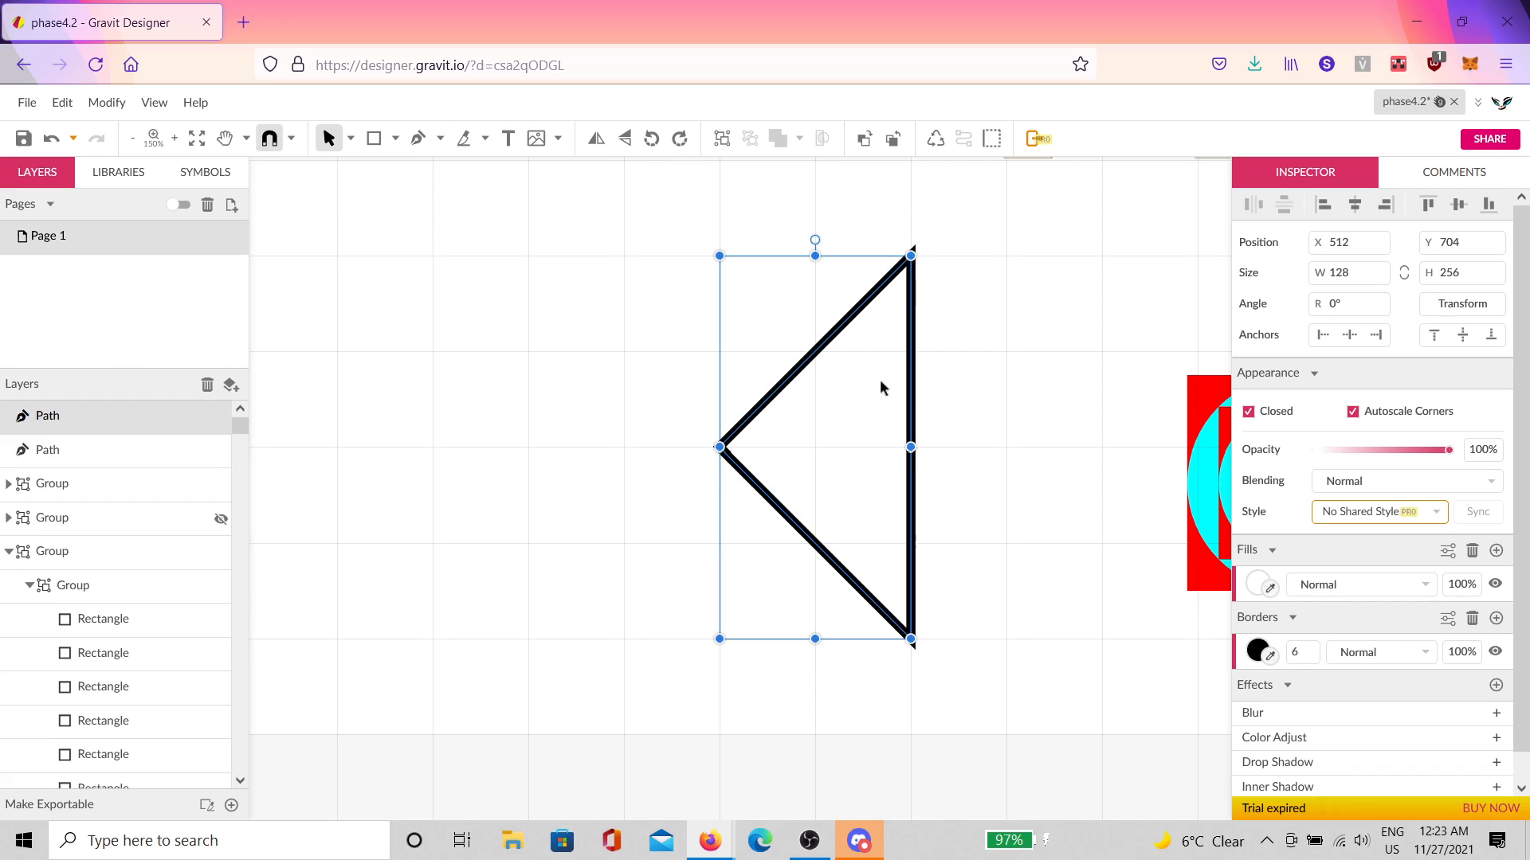
{"action": "left_click_drag", "start_coordinate": [879, 388], "coordinate": [476, 423]}
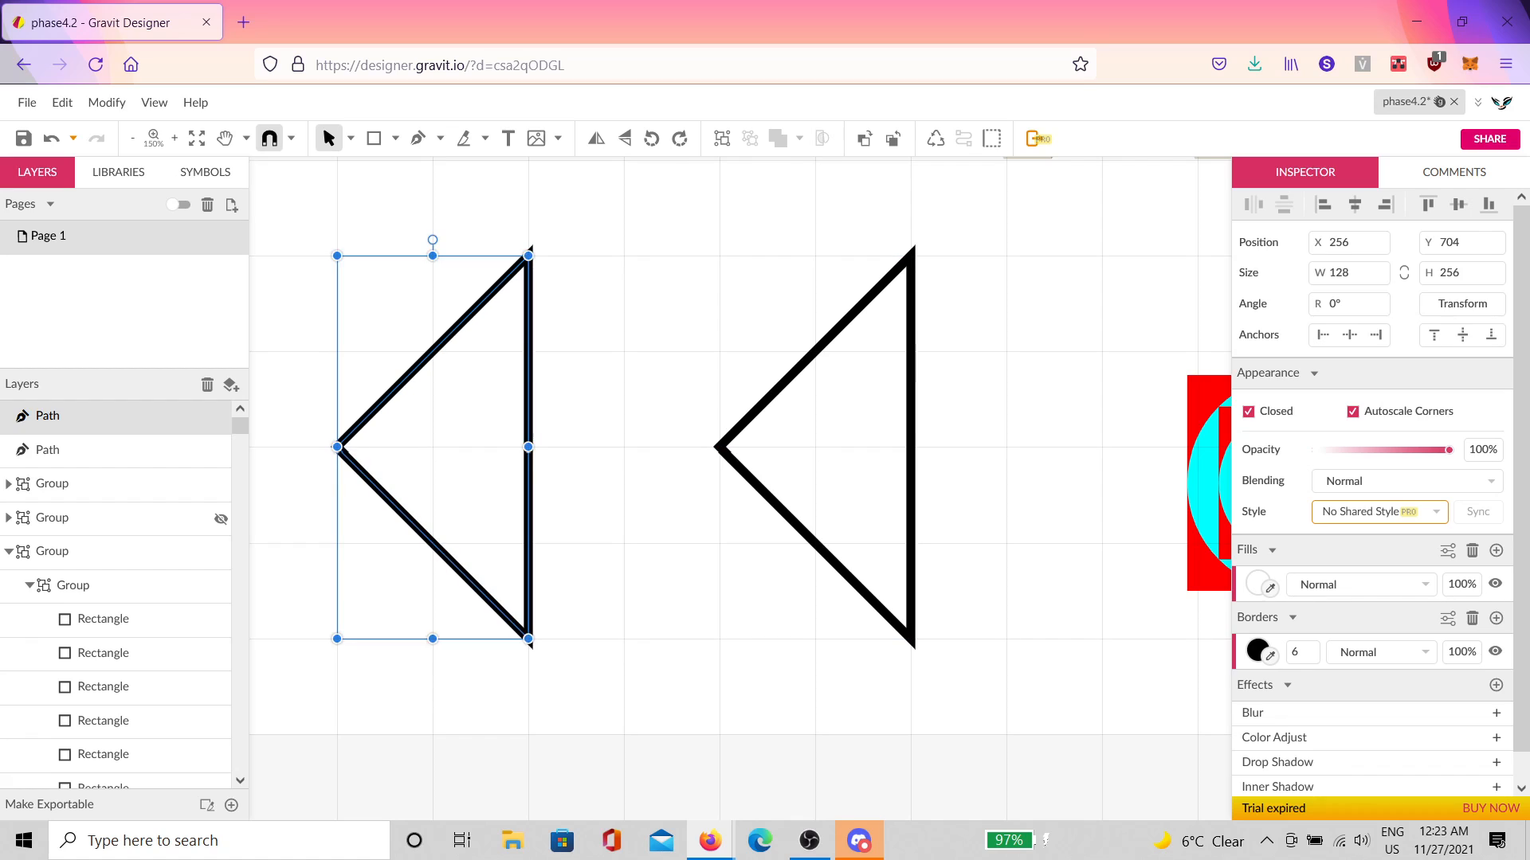
{"action": "left_click", "coordinate": [798, 428]}
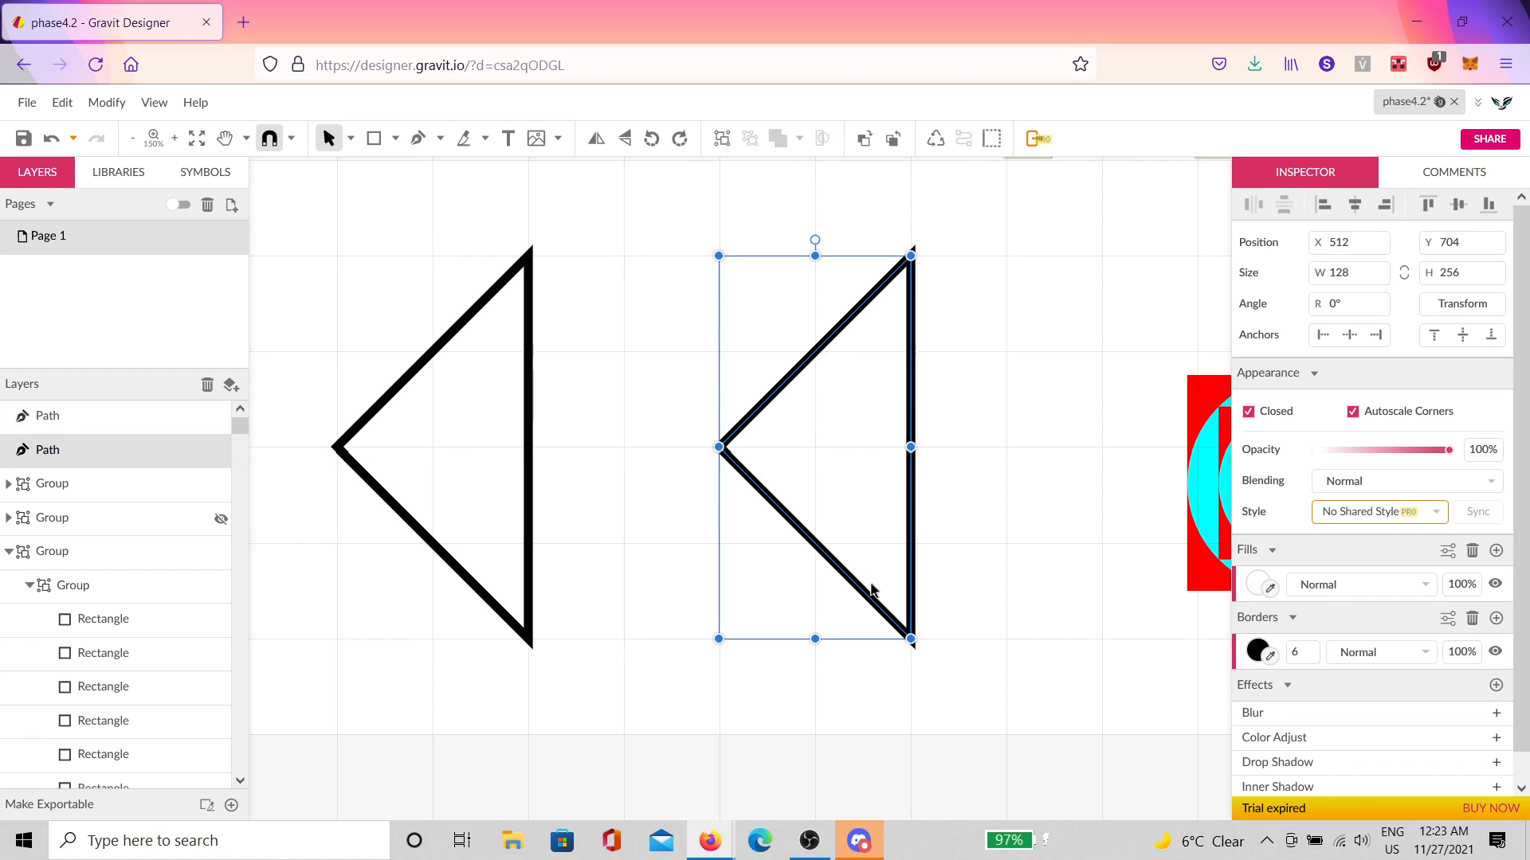
{"action": "scroll", "coordinate": [892, 558], "scroll_direction": "down", "scroll_amount": 2}
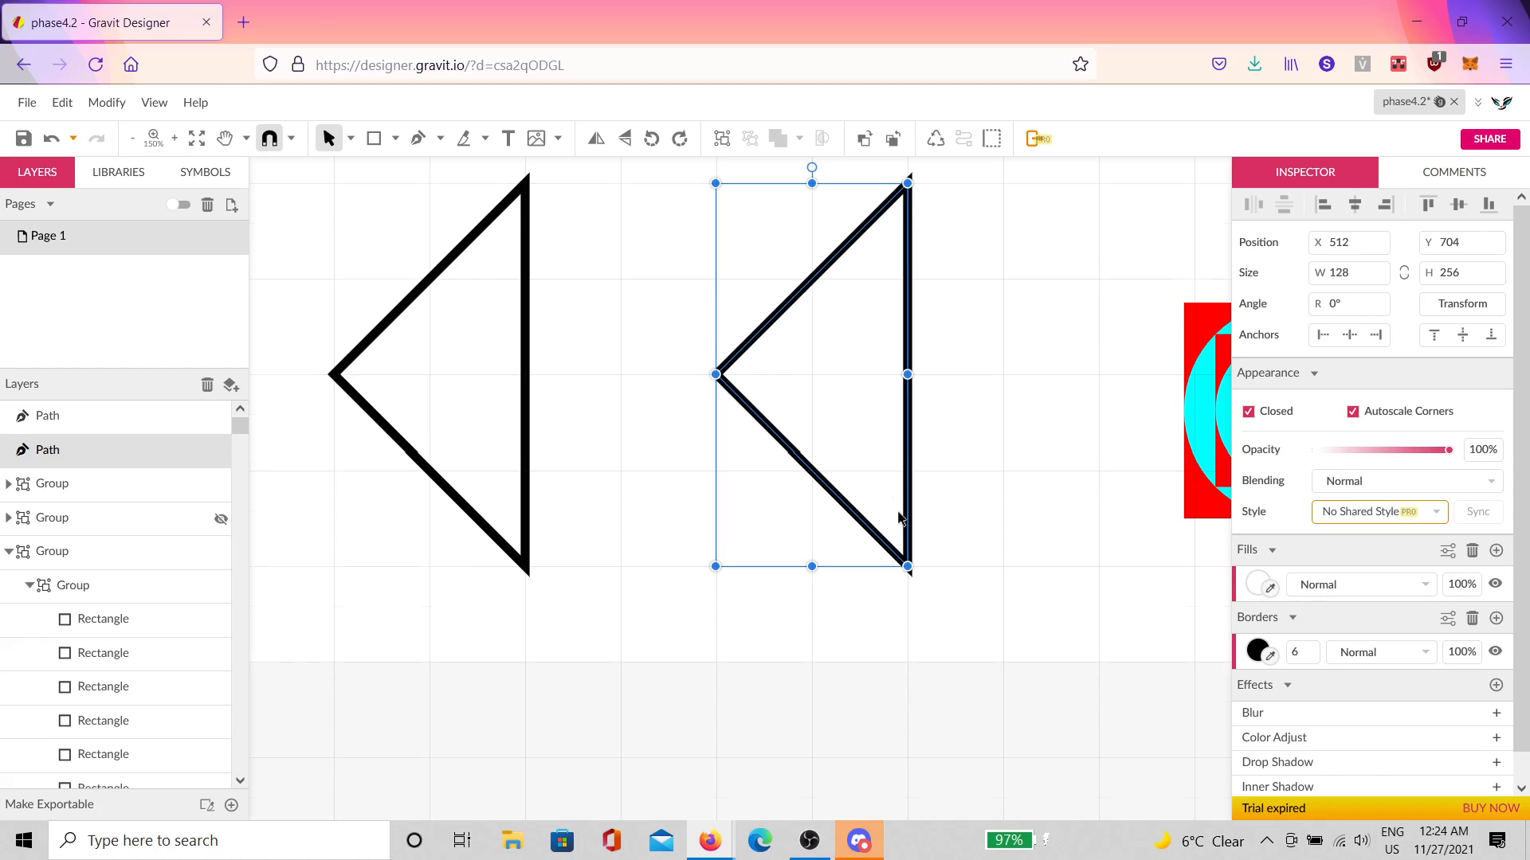
Step: Raise the right triangle one 64 px grid step and add a smaller 45°-rotated copy beneath it
{"action": "scroll", "coordinate": [899, 518], "scroll_direction": "up", "scroll_amount": 3}
{"action": "left_click_drag", "start_coordinate": [847, 495], "coordinate": [847, 396]}
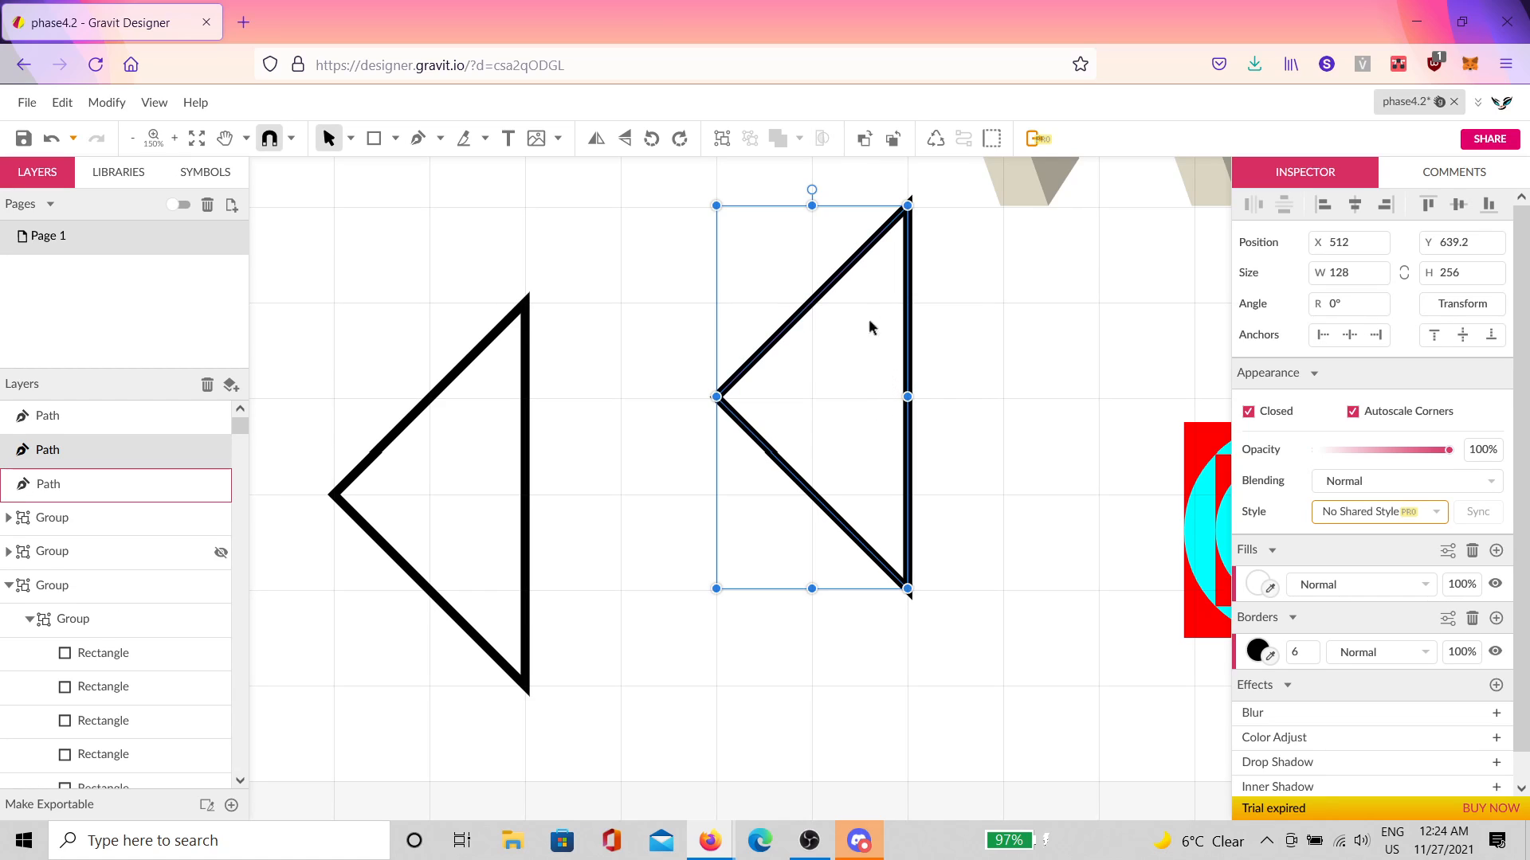
{"action": "key", "text": "ctrl+d"}
{"action": "left_click_drag", "start_coordinate": [813, 190], "coordinate": [667, 249]}
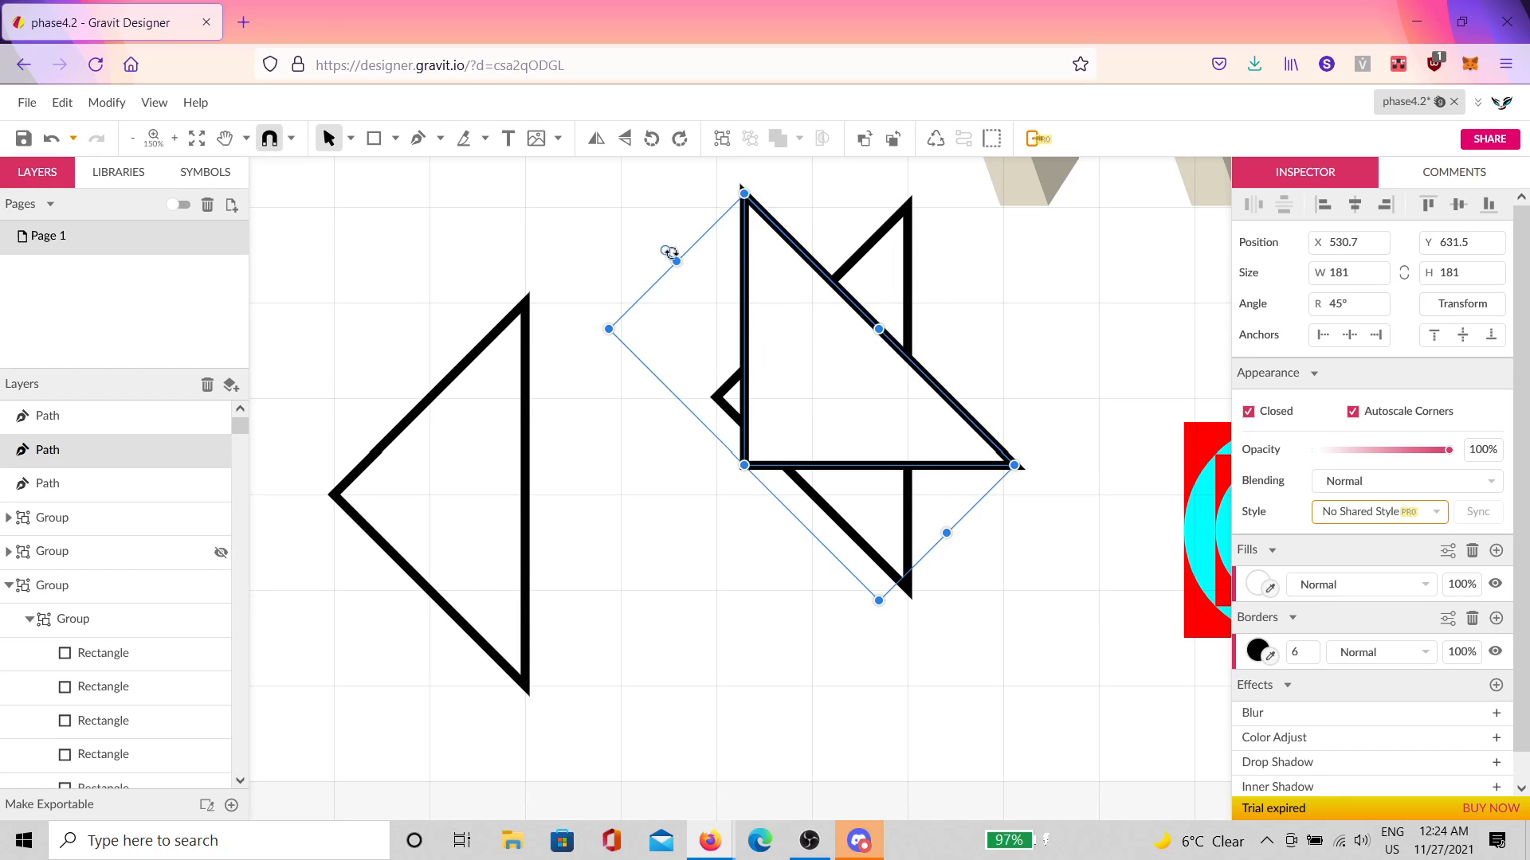
{"action": "left_click_drag", "start_coordinate": [849, 351], "coordinate": [825, 530]}
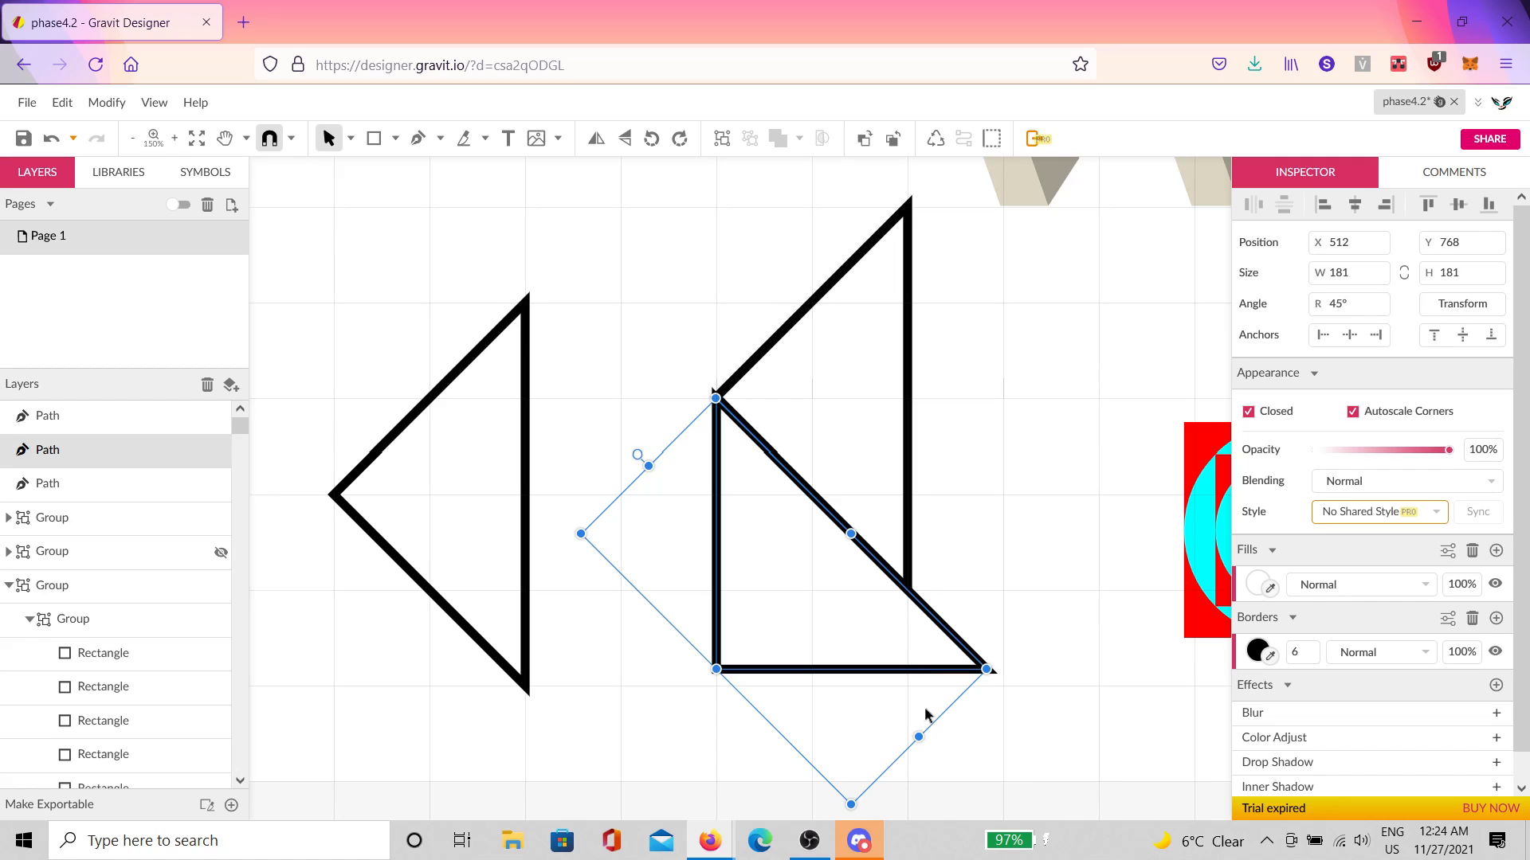
{"action": "left_click_drag", "start_coordinate": [918, 733], "coordinate": [839, 654]}
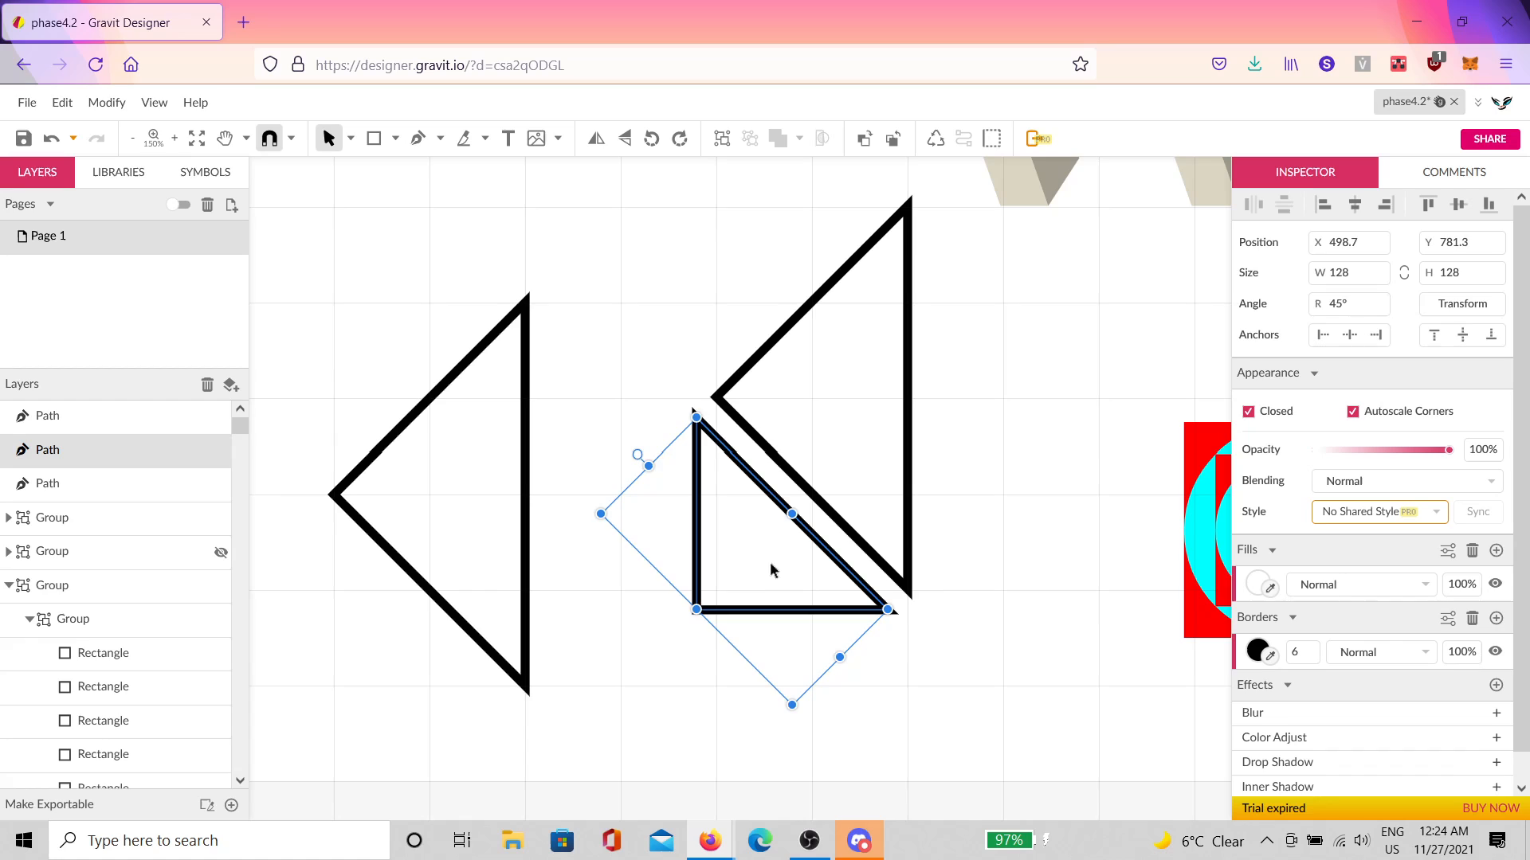
{"action": "left_click_drag", "start_coordinate": [771, 562], "coordinate": [791, 556]}
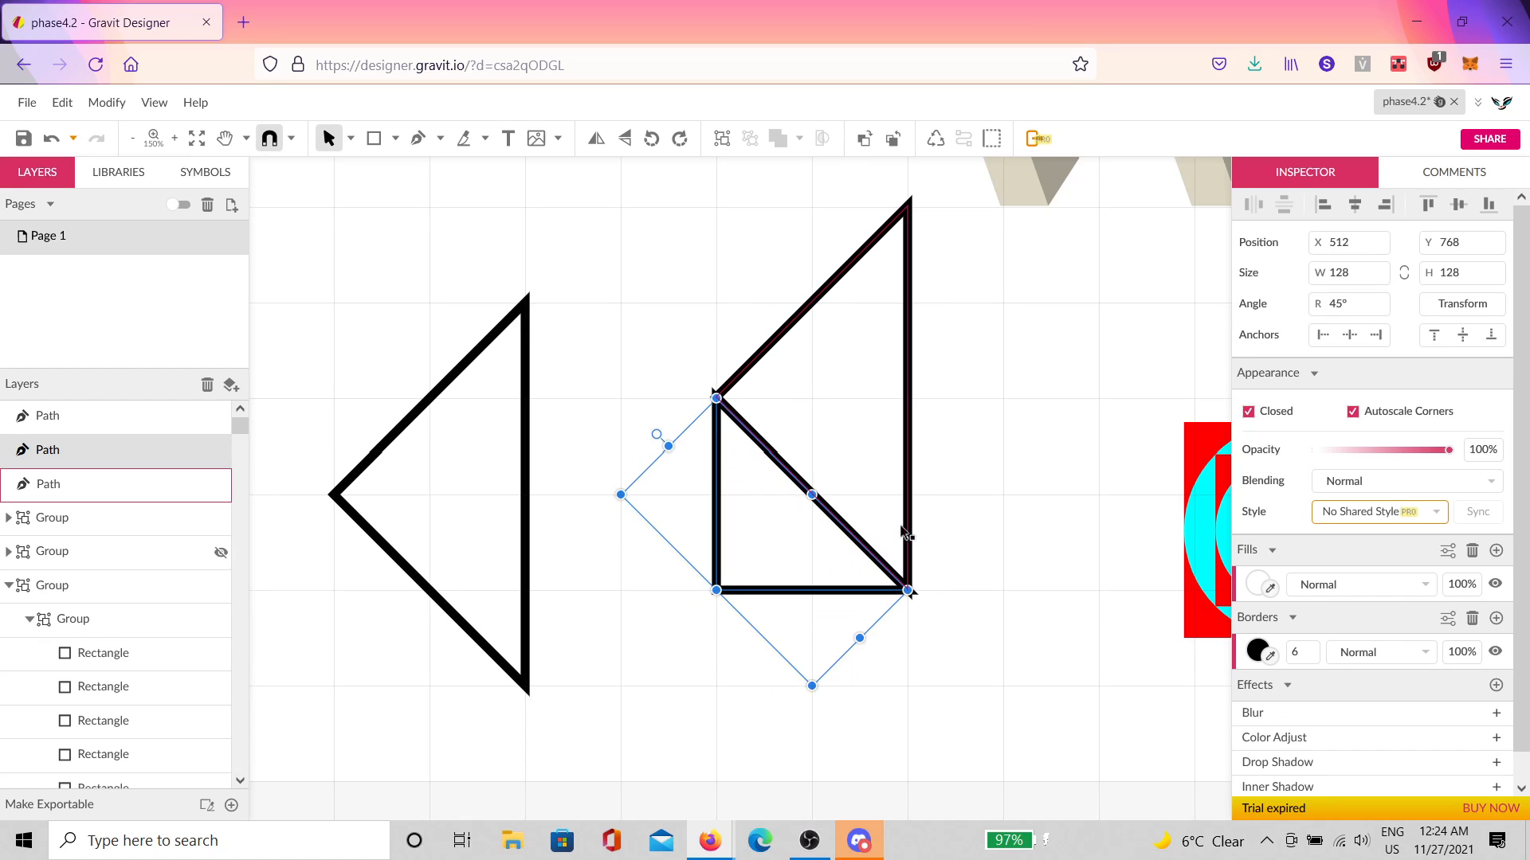
Step: Repeat the duplicate-transform into a spiral of shrinking copies and inspect it up close
{"action": "key", "text": "ctrl+d"}
{"action": "key", "text": "ctrl+d"}
{"action": "key", "text": "ctrl+d"}
{"action": "key", "text": "ctrl+d"}
{"action": "key", "text": "ctrl+d"}
{"action": "key", "text": "ctrl+d"}
{"action": "key", "text": "ctrl+d"}
{"action": "key", "text": "ctrl+d"}
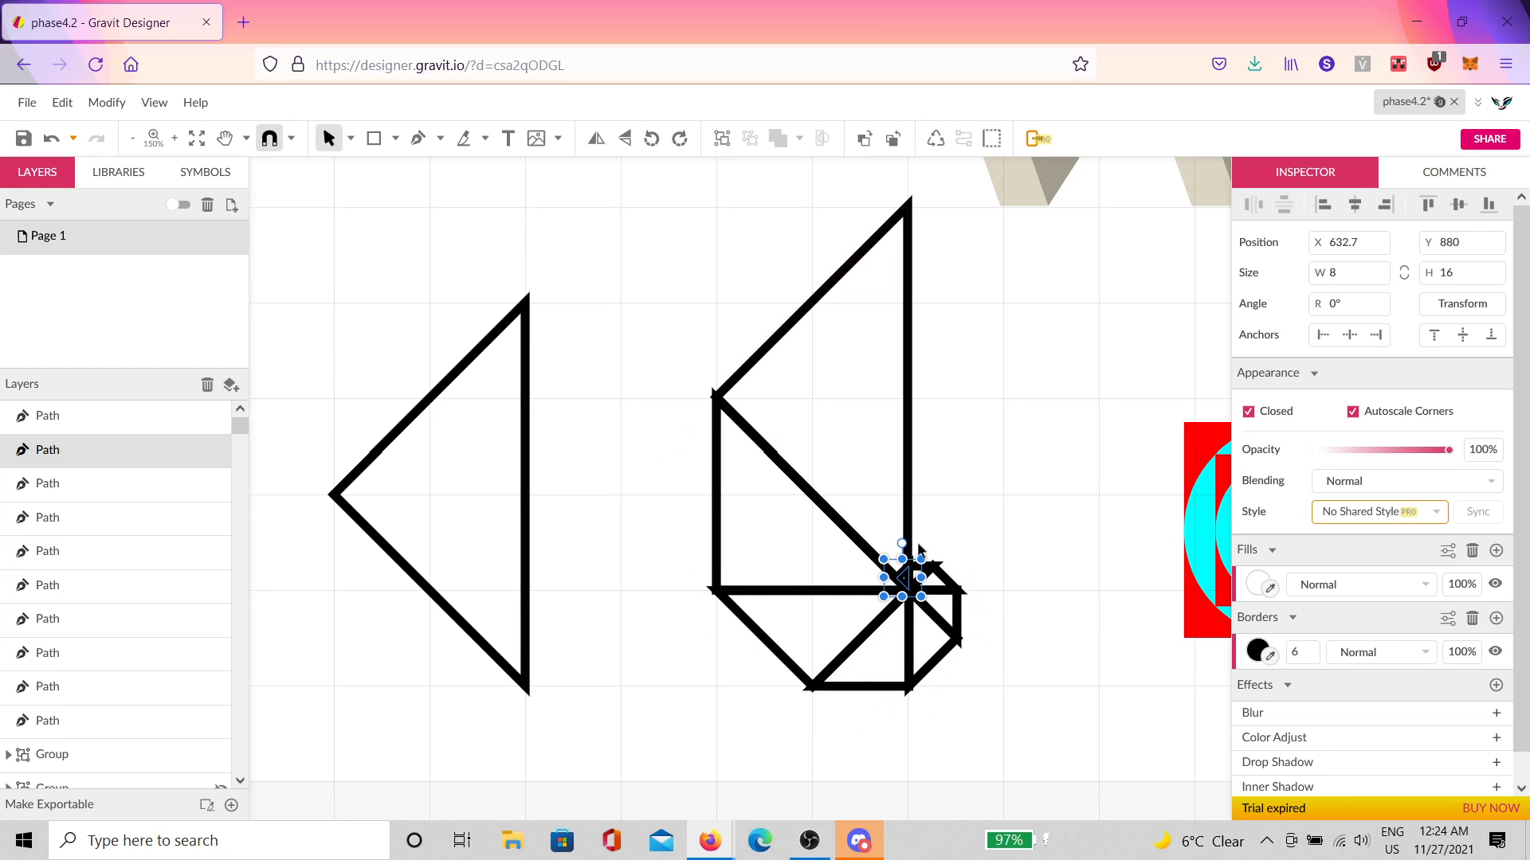
{"action": "key", "text": "ctrl+d"}
{"action": "key", "text": "ctrl+d"}
{"action": "key", "text": "ctrl+d"}
{"action": "key", "text": "ctrl+d"}
{"action": "key", "text": "ctrl+d"}
{"action": "key", "text": "ctrl+d"}
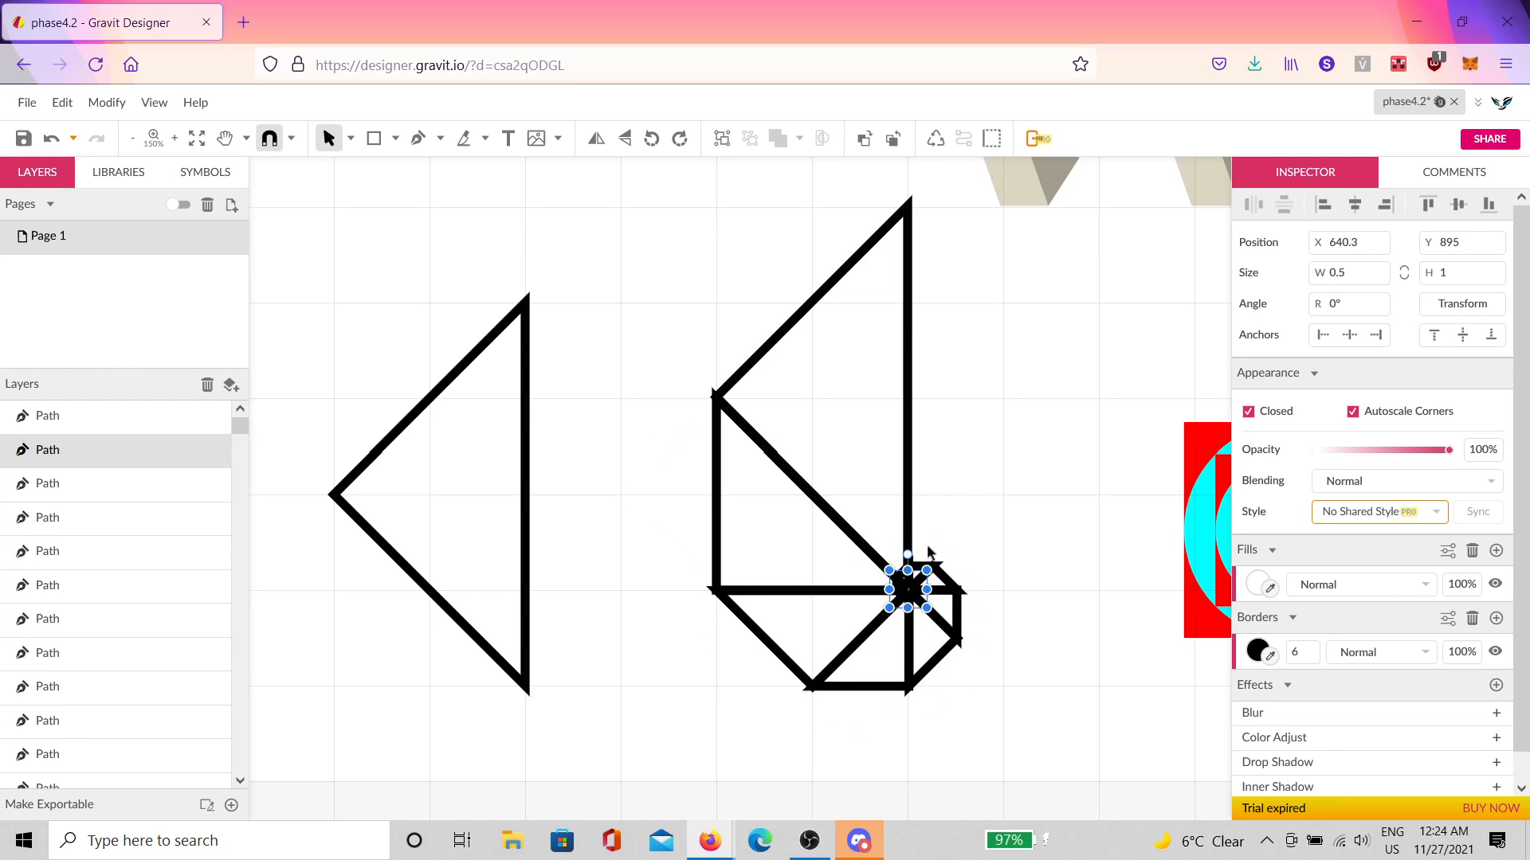
{"action": "scroll", "coordinate": [914, 575], "scroll_direction": "up", "scroll_amount": 10}
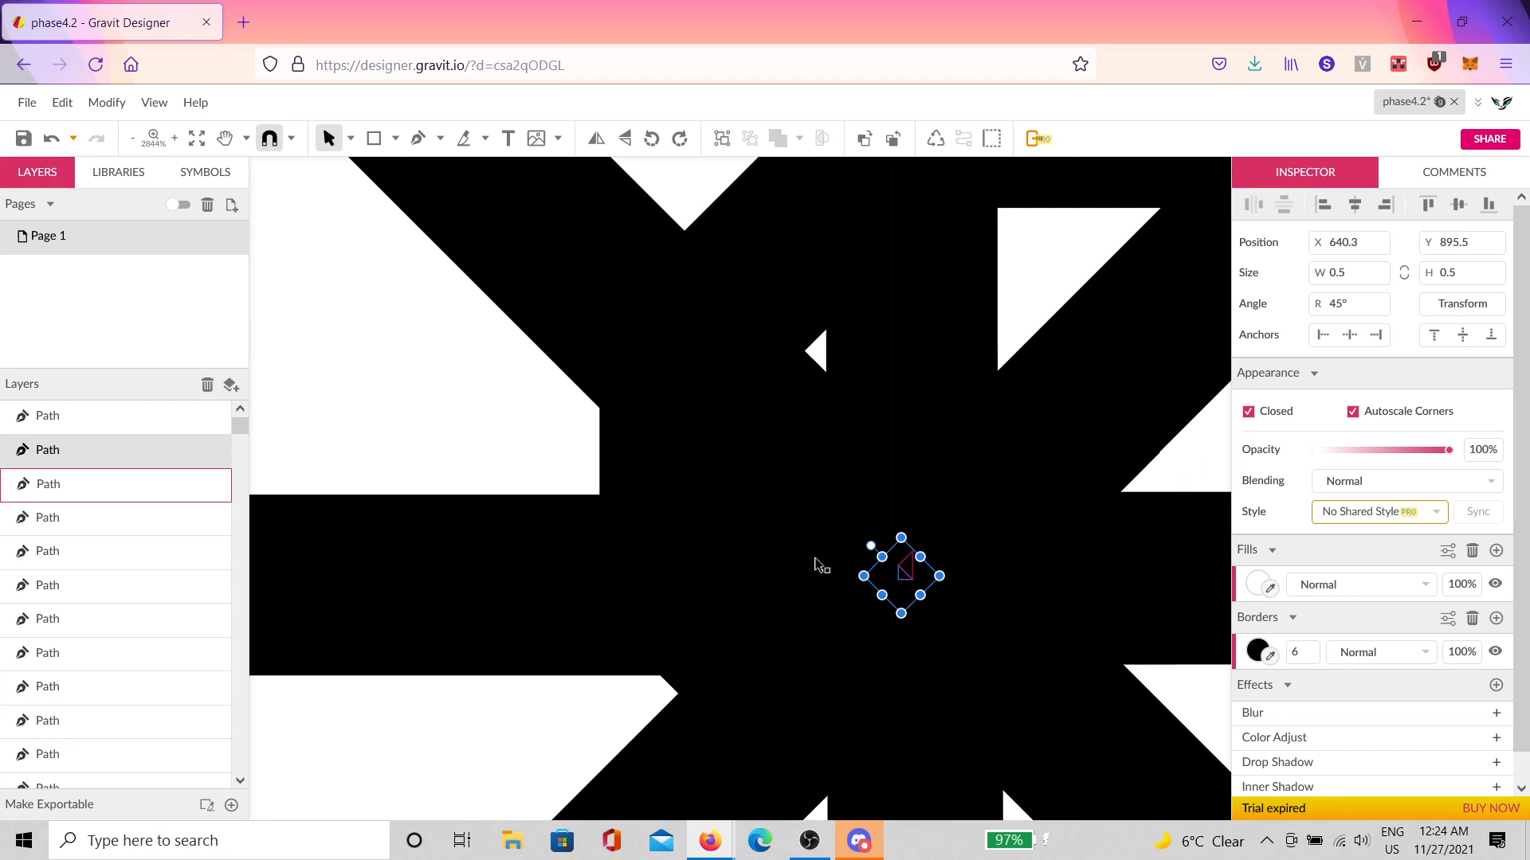
{"action": "scroll", "coordinate": [819, 565], "scroll_direction": "down", "scroll_amount": 7}
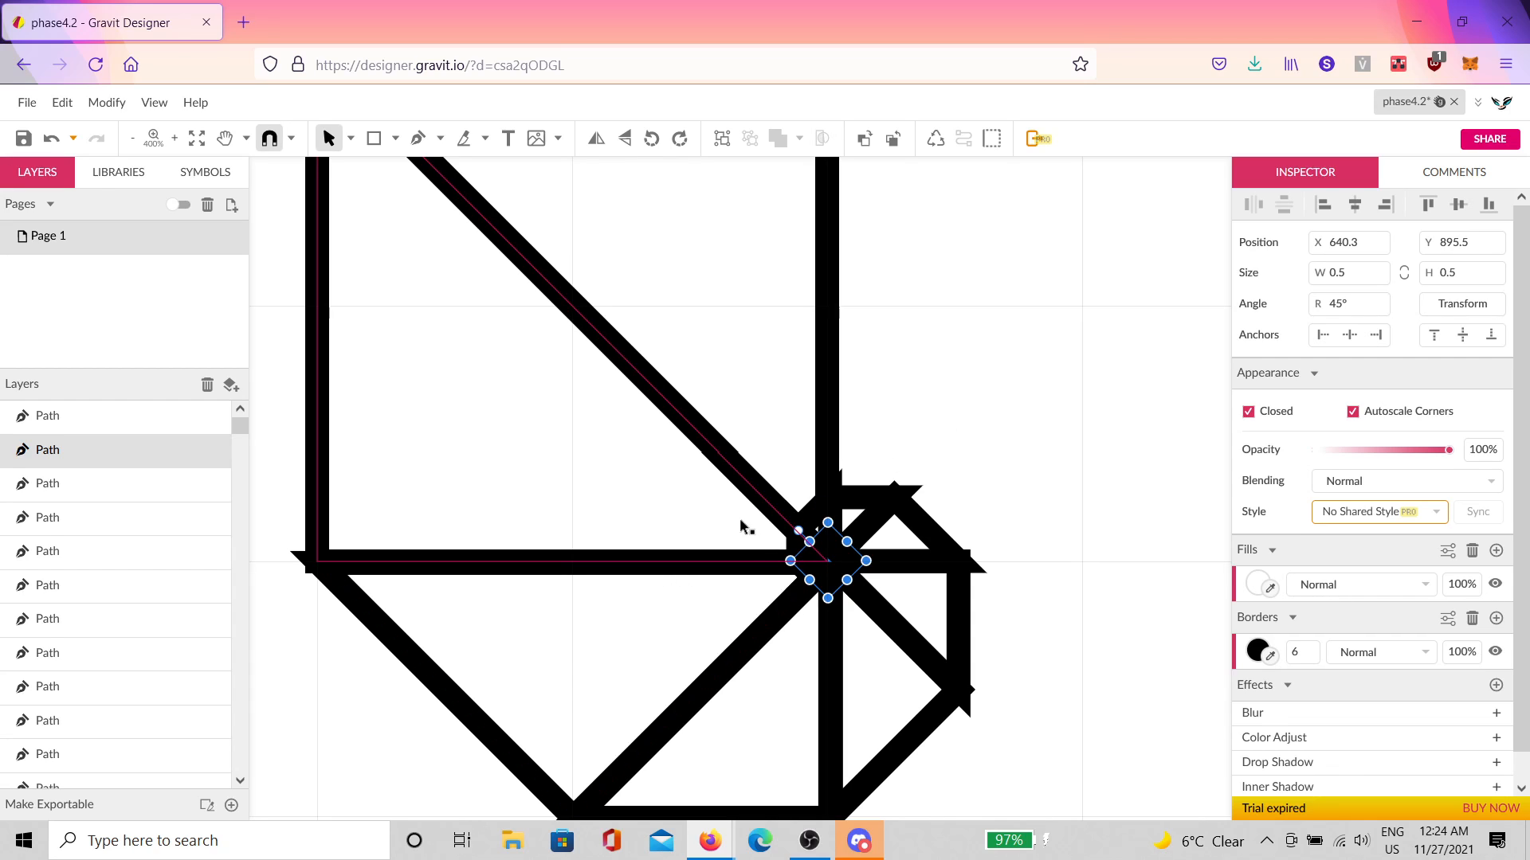
{"action": "left_click_drag", "start_coordinate": [1019, 338], "coordinate": [656, 667]}
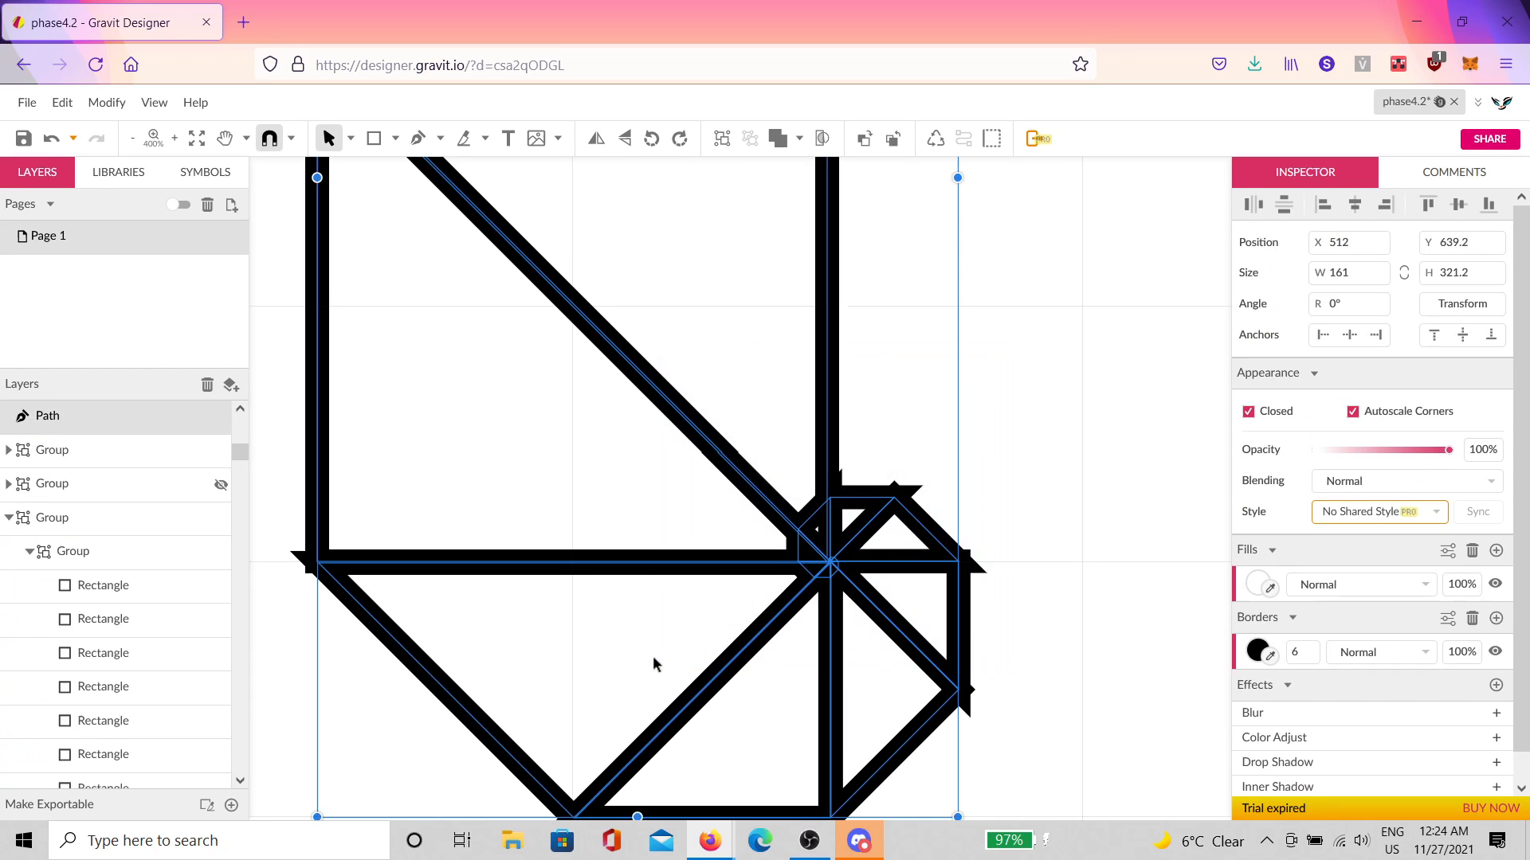
{"action": "scroll", "coordinate": [665, 629], "scroll_direction": "up", "scroll_amount": 2}
{"action": "scroll", "coordinate": [674, 612], "scroll_direction": "up", "scroll_amount": 2}
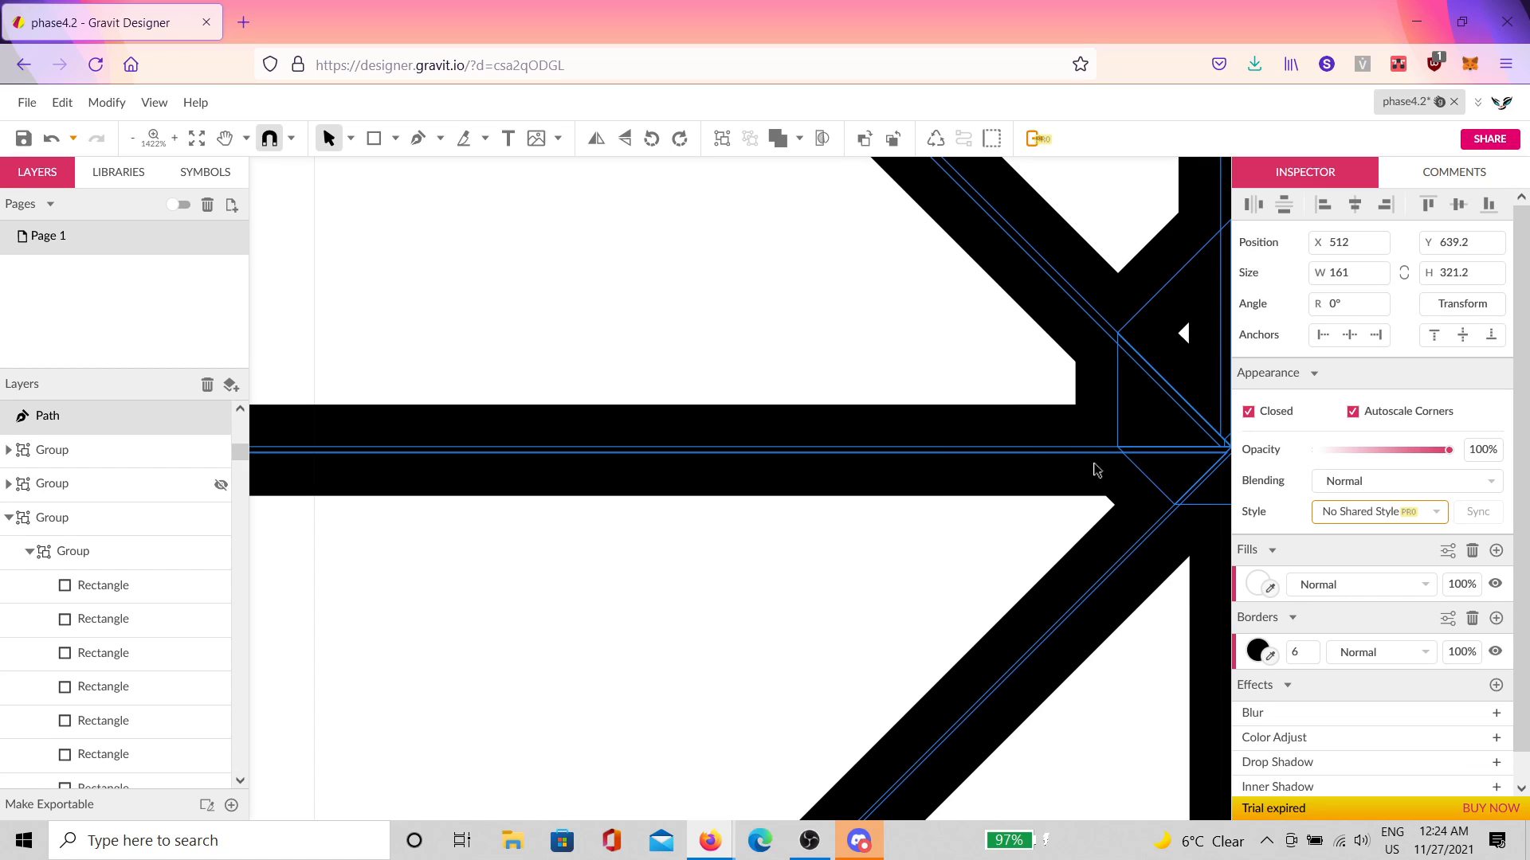
{"action": "left_click_drag", "start_coordinate": [1101, 470], "coordinate": [933, 528]}
{"action": "scroll", "coordinate": [918, 500], "scroll_direction": "down", "scroll_amount": 6}
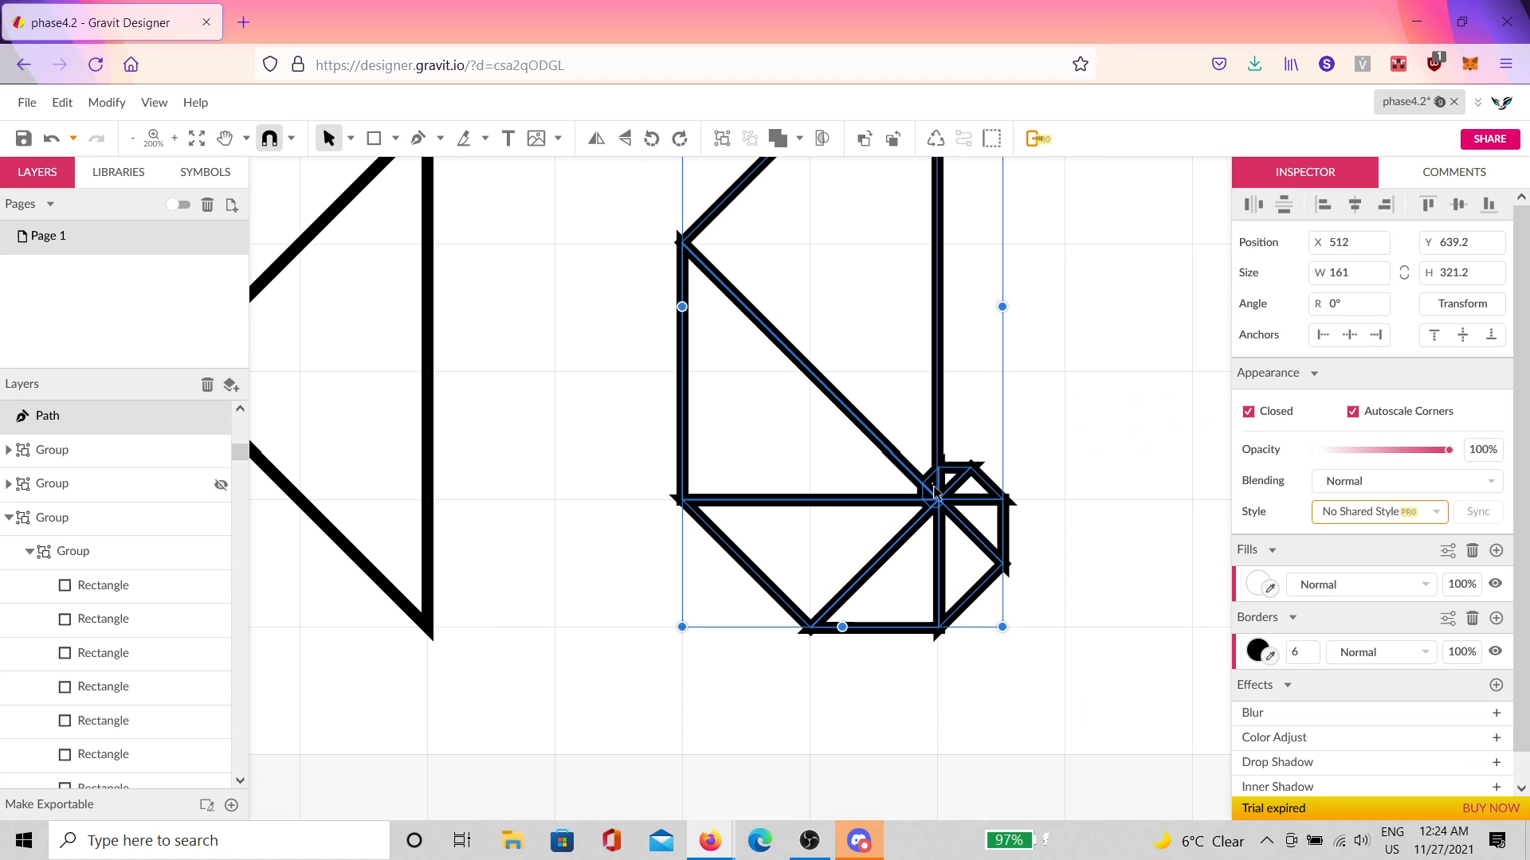
Step: Undo and delete the spiral copies, leaving only the two bordered triangles
{"action": "left_click", "coordinate": [934, 494]}
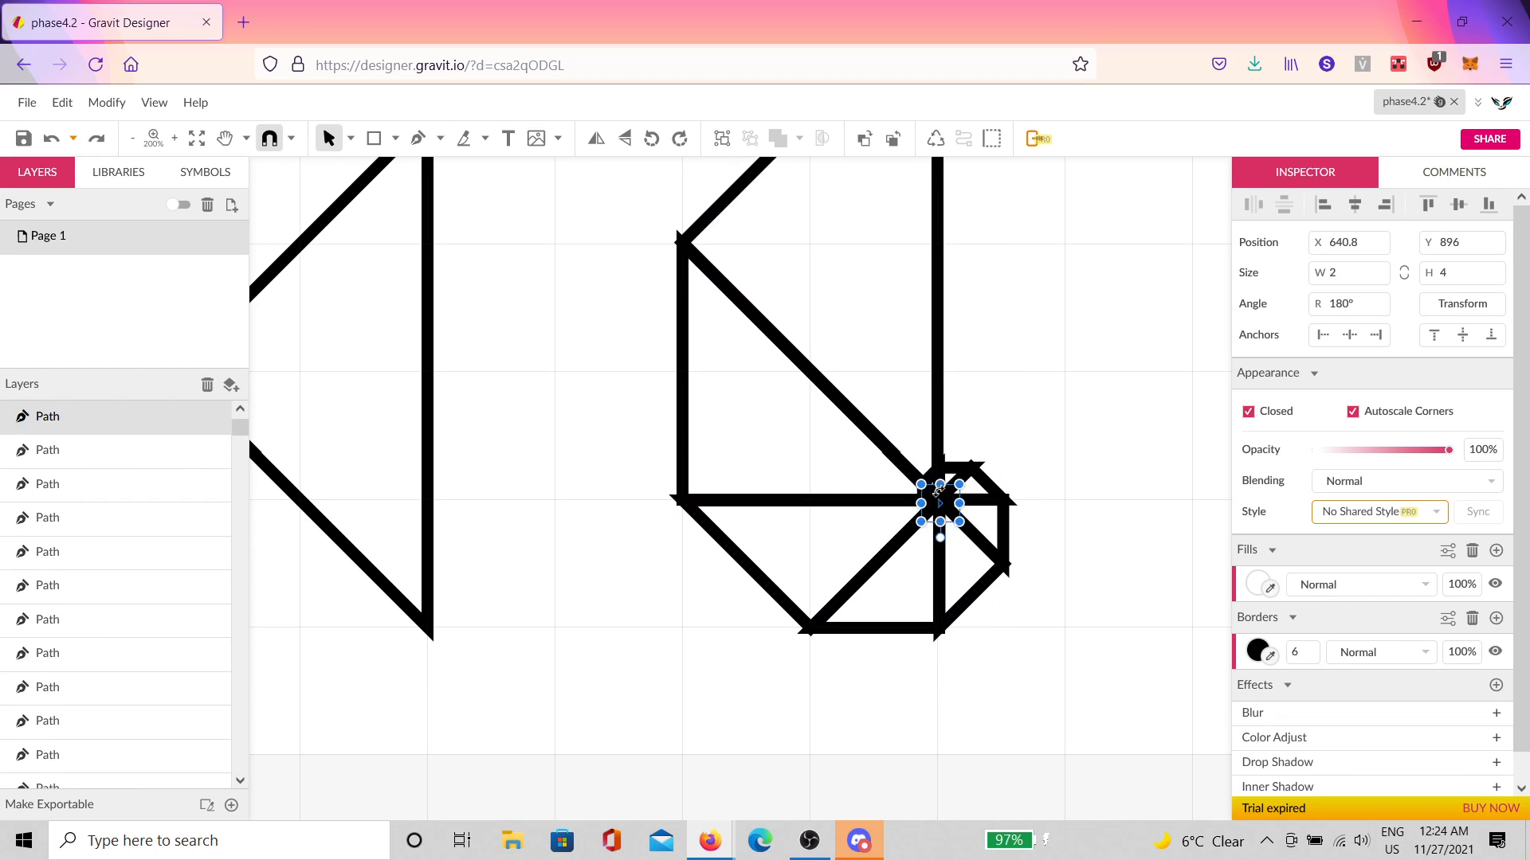
{"action": "key", "text": "ctrl+z"}
{"action": "key", "text": "ctrl+z"}
{"action": "key", "text": "ctrl+z"}
{"action": "key", "text": "ctrl+z"}
{"action": "key", "text": "ctrl+z"}
{"action": "key", "text": "ctrl+z"}
{"action": "key", "text": "ctrl+z"}
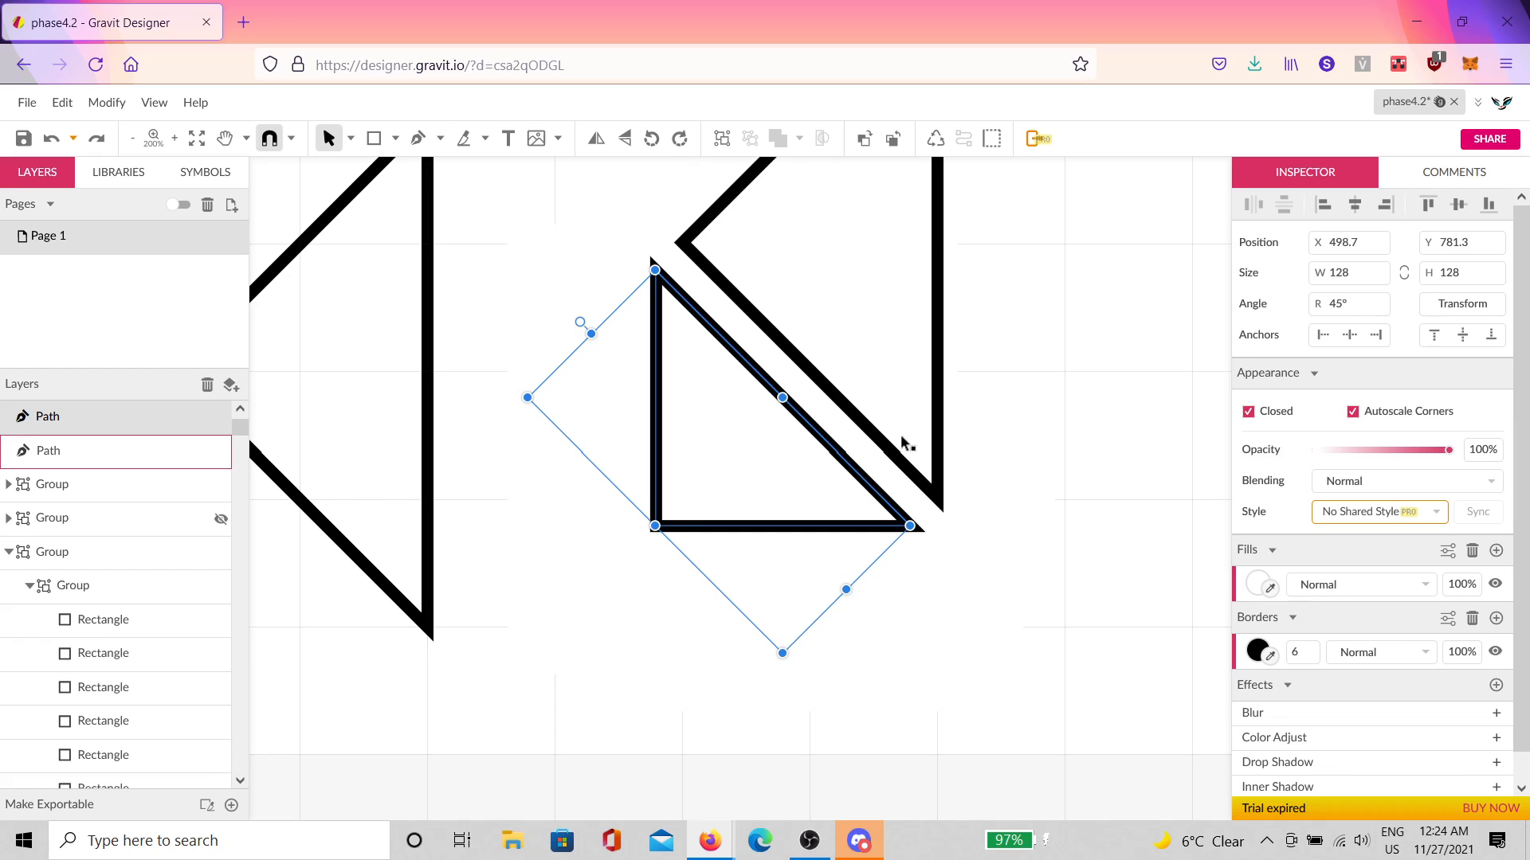
{"action": "key", "text": "Delete"}
{"action": "left_click", "coordinate": [922, 401]}
{"action": "scroll", "coordinate": [922, 400], "scroll_direction": "up", "scroll_amount": 3}
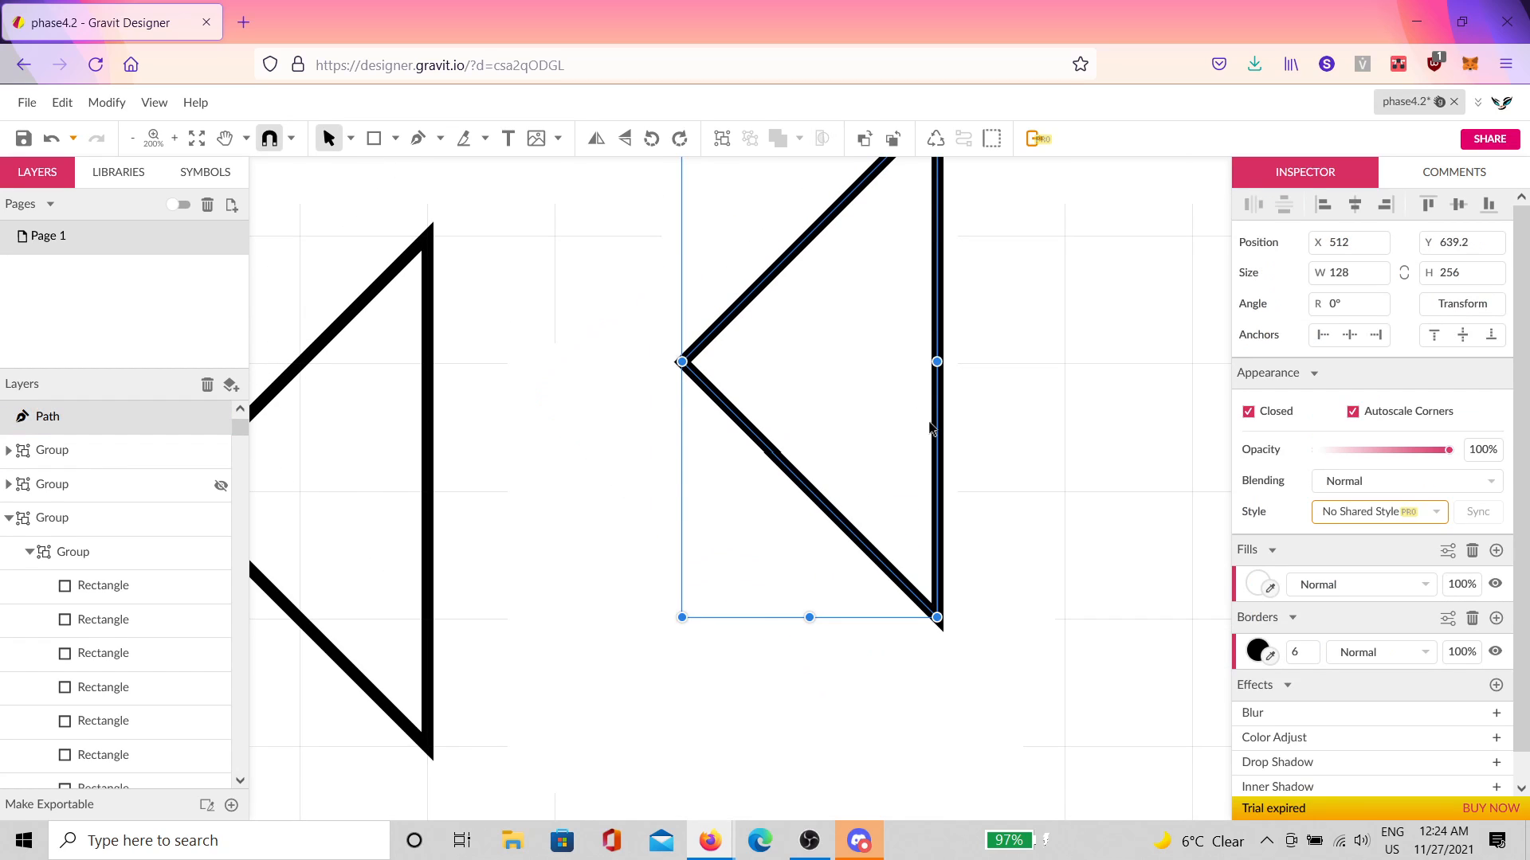
{"action": "scroll", "coordinate": [996, 406], "scroll_direction": "down", "scroll_amount": 1}
{"action": "left_click", "coordinate": [1056, 414]}
{"action": "scroll", "coordinate": [1041, 402], "scroll_direction": "down", "scroll_amount": 2}
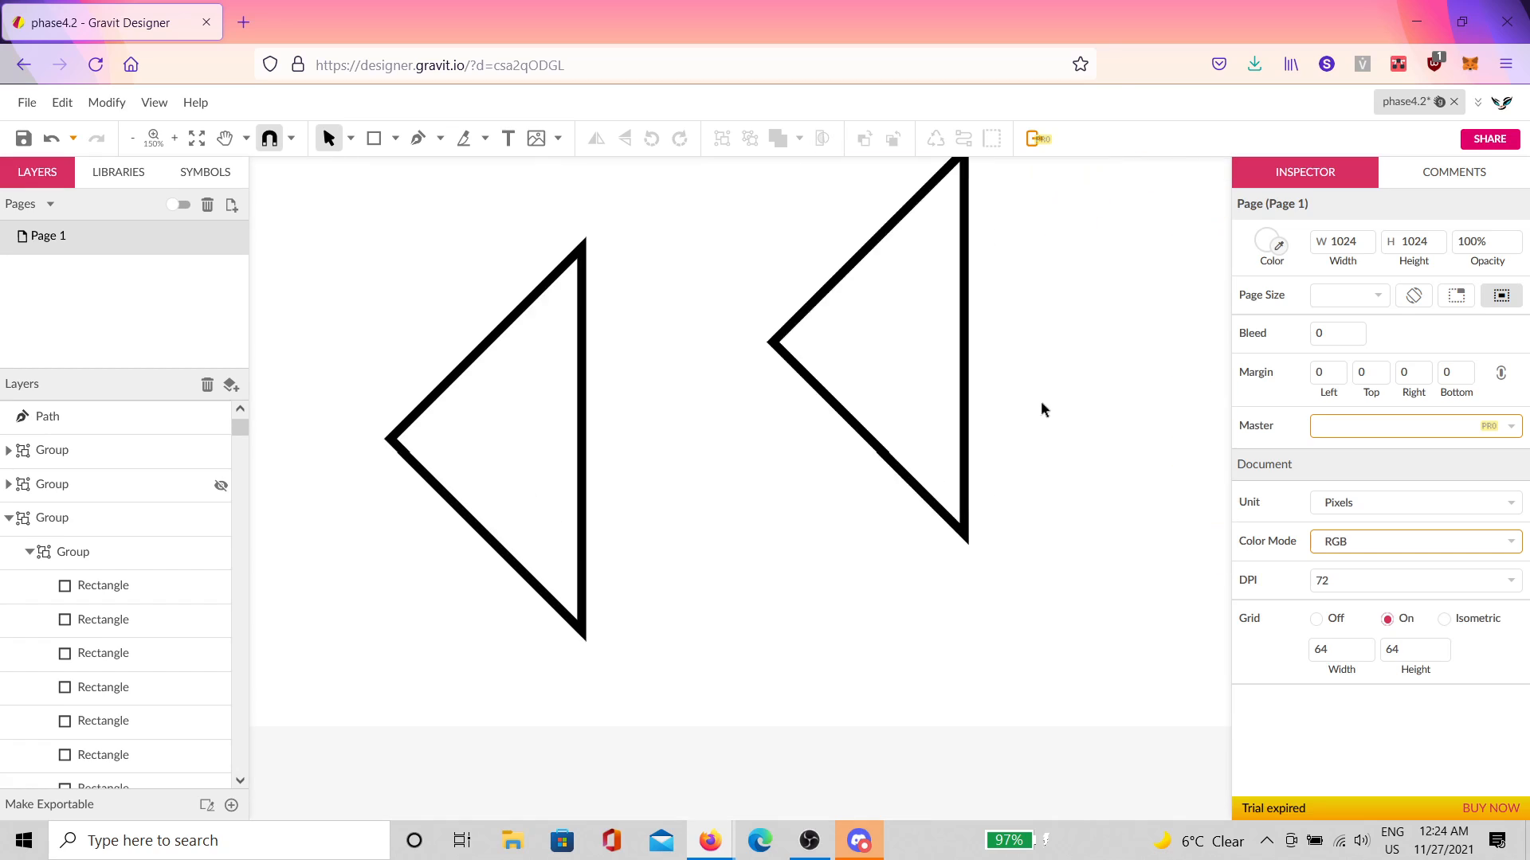
Step: Try the page grid modes (off, square, isometric), leaving the grid off
{"action": "scroll", "coordinate": [1041, 402], "scroll_direction": "up", "scroll_amount": 2}
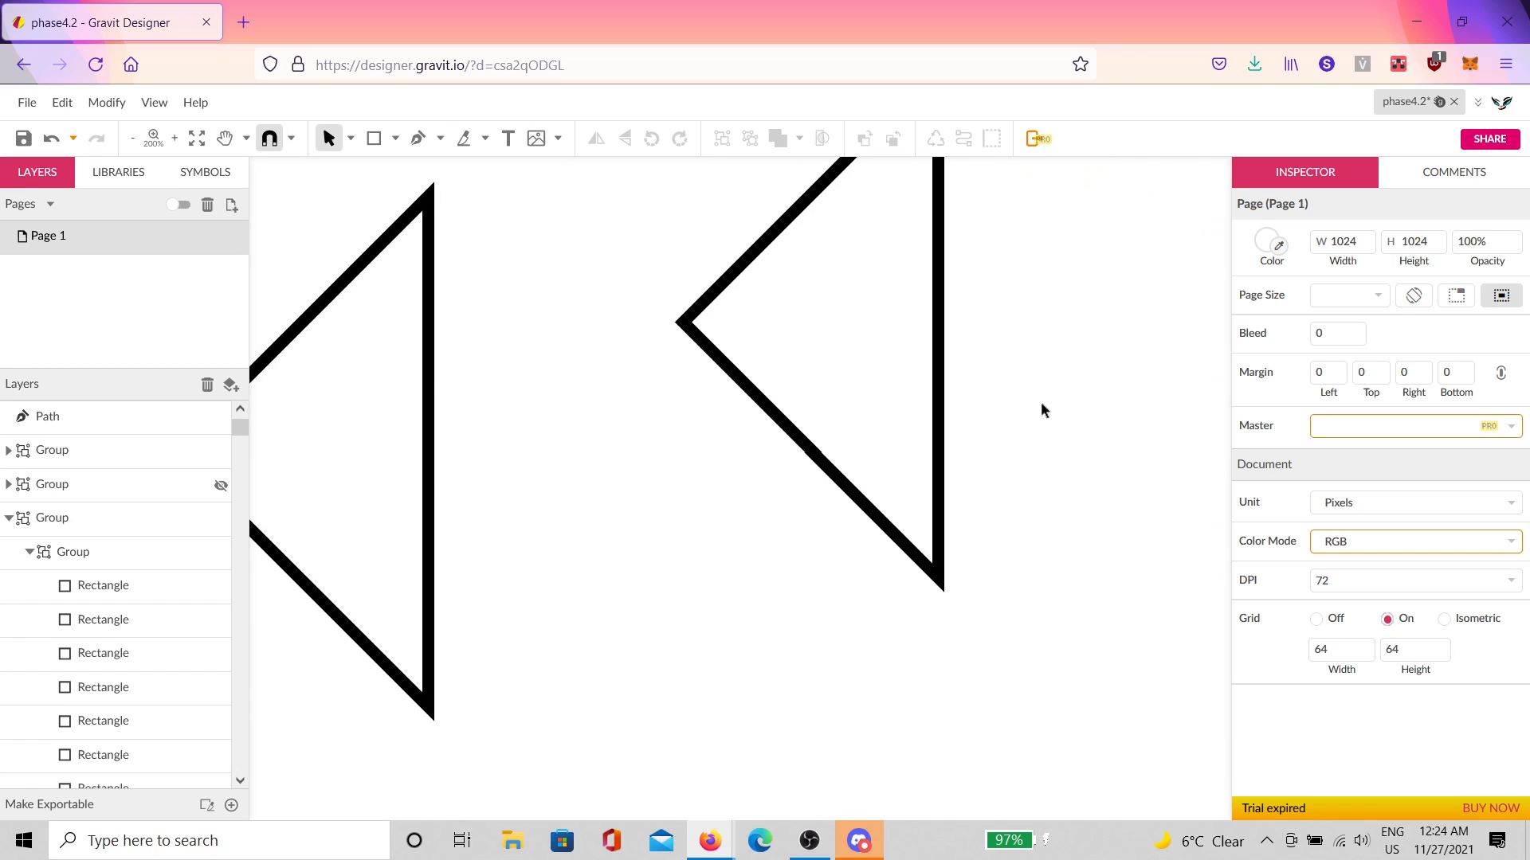
{"action": "left_click", "coordinate": [1318, 619]}
{"action": "left_click", "coordinate": [1384, 620]}
{"action": "scroll", "coordinate": [990, 476], "scroll_direction": "down", "scroll_amount": 2}
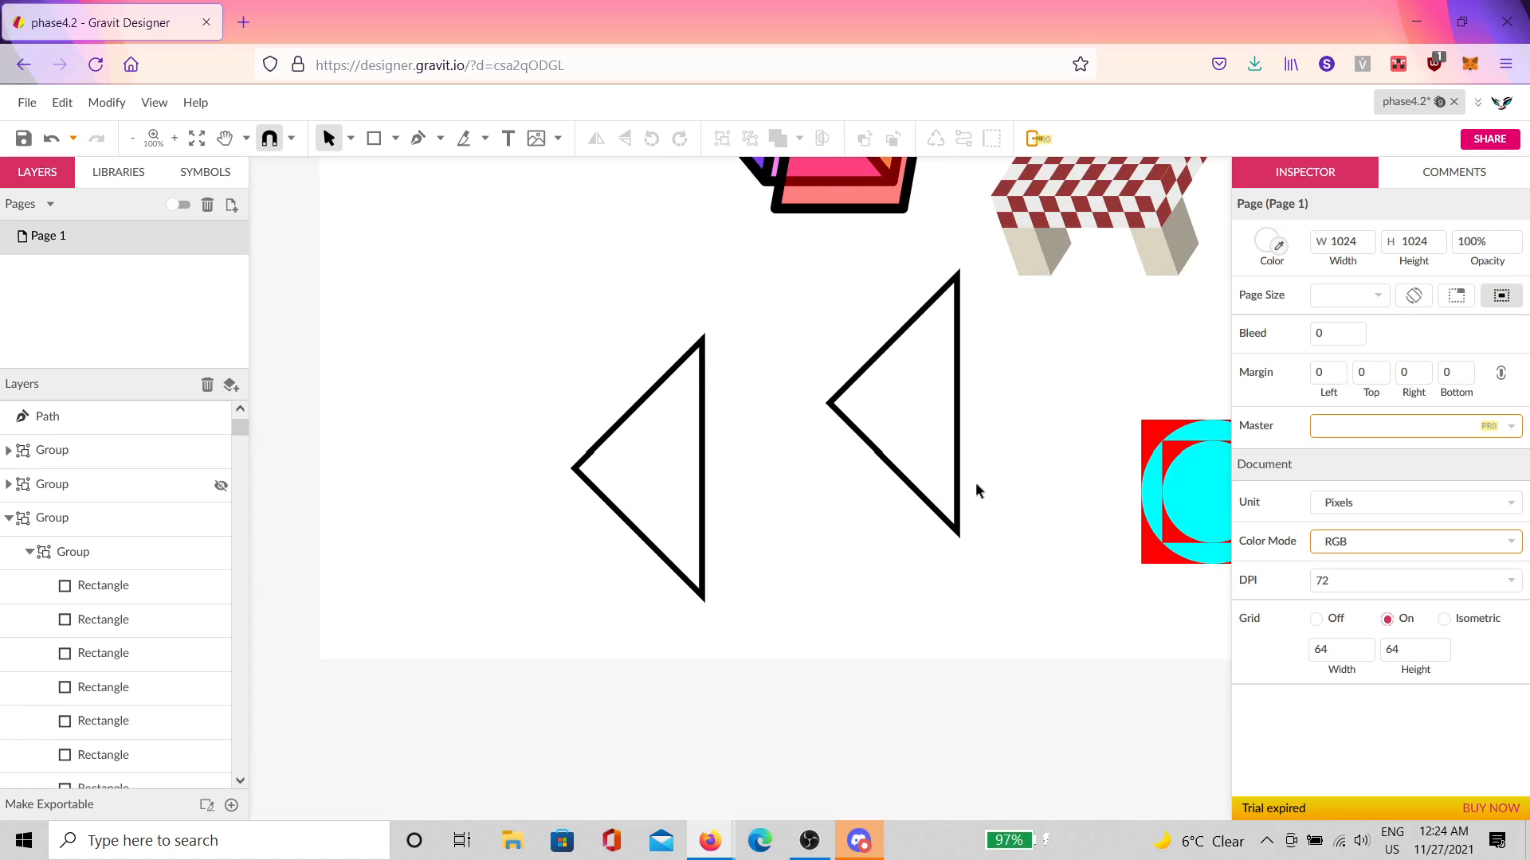
{"action": "left_click", "coordinate": [928, 460]}
{"action": "scroll", "coordinate": [1093, 473], "scroll_direction": "up", "scroll_amount": 3}
{"action": "scroll", "coordinate": [1093, 474], "scroll_direction": "right", "scroll_amount": 2}
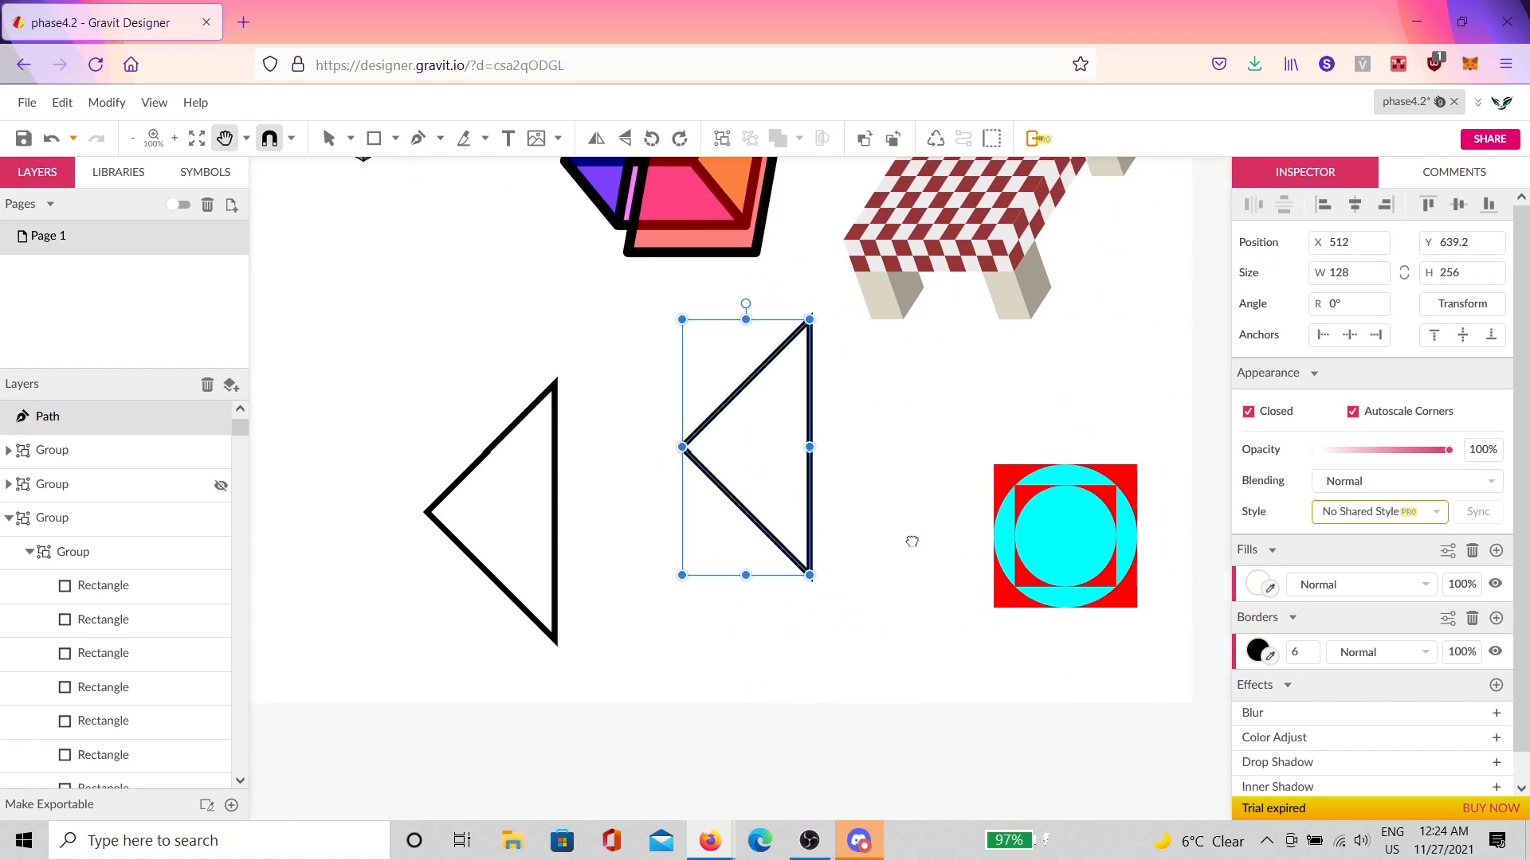
{"action": "left_click", "coordinate": [903, 527]}
{"action": "left_click", "coordinate": [1318, 620]}
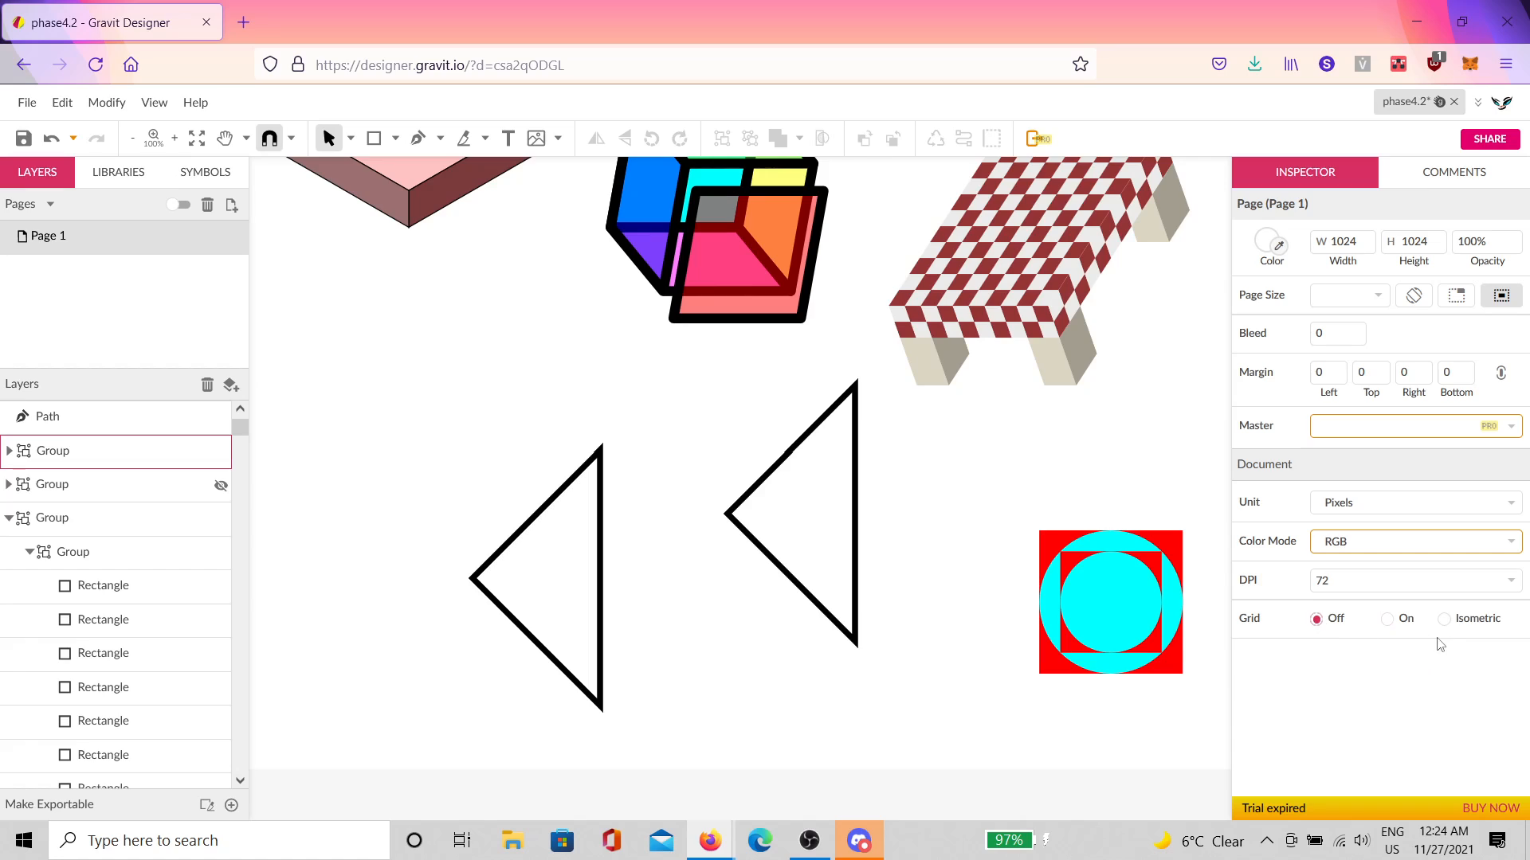
{"action": "left_click", "coordinate": [1444, 621]}
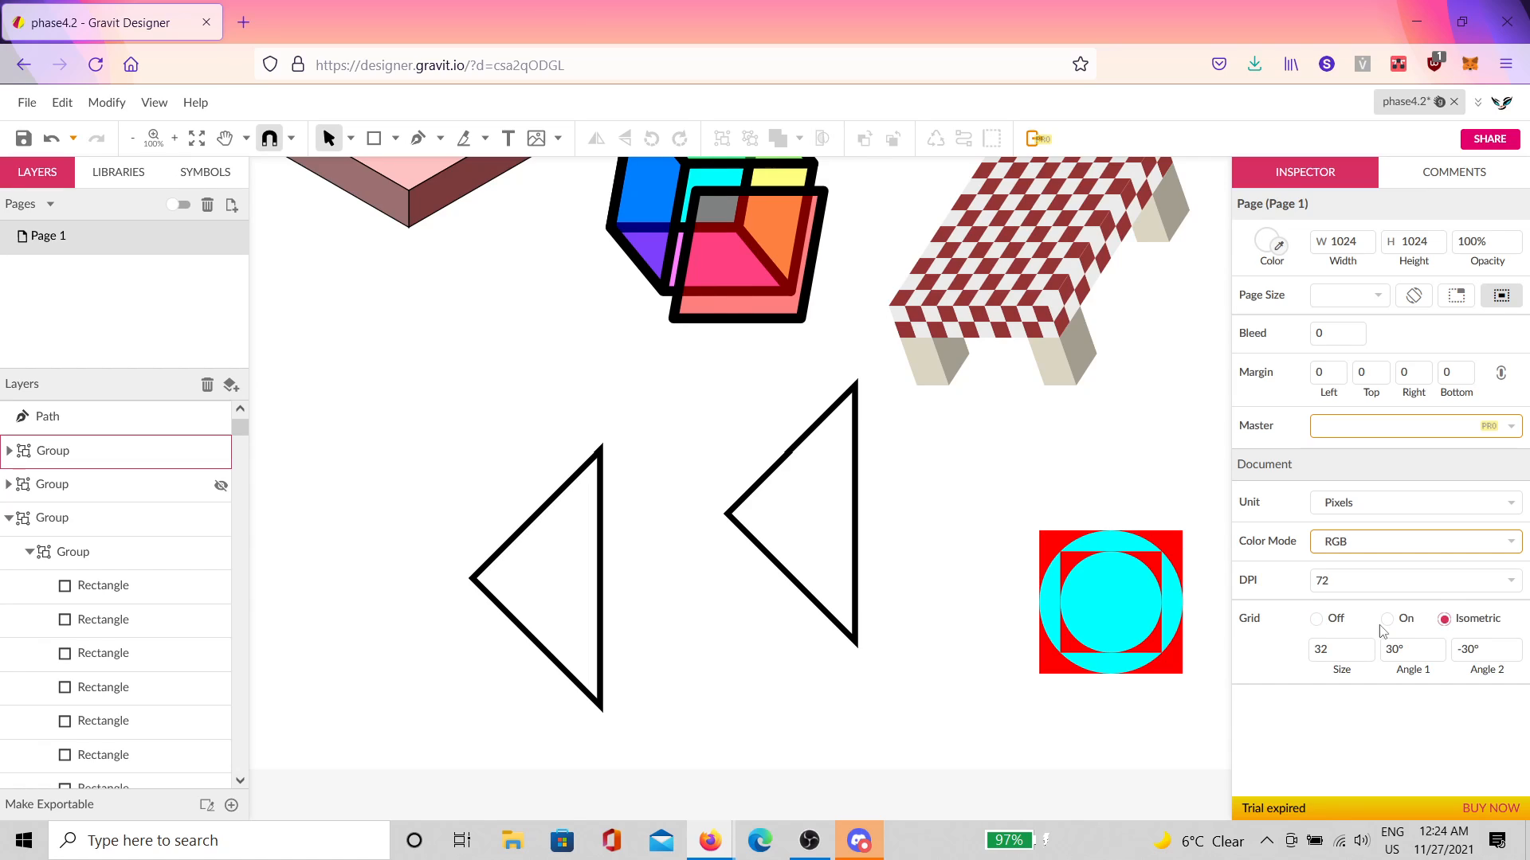
{"action": "left_click", "coordinate": [1316, 621]}
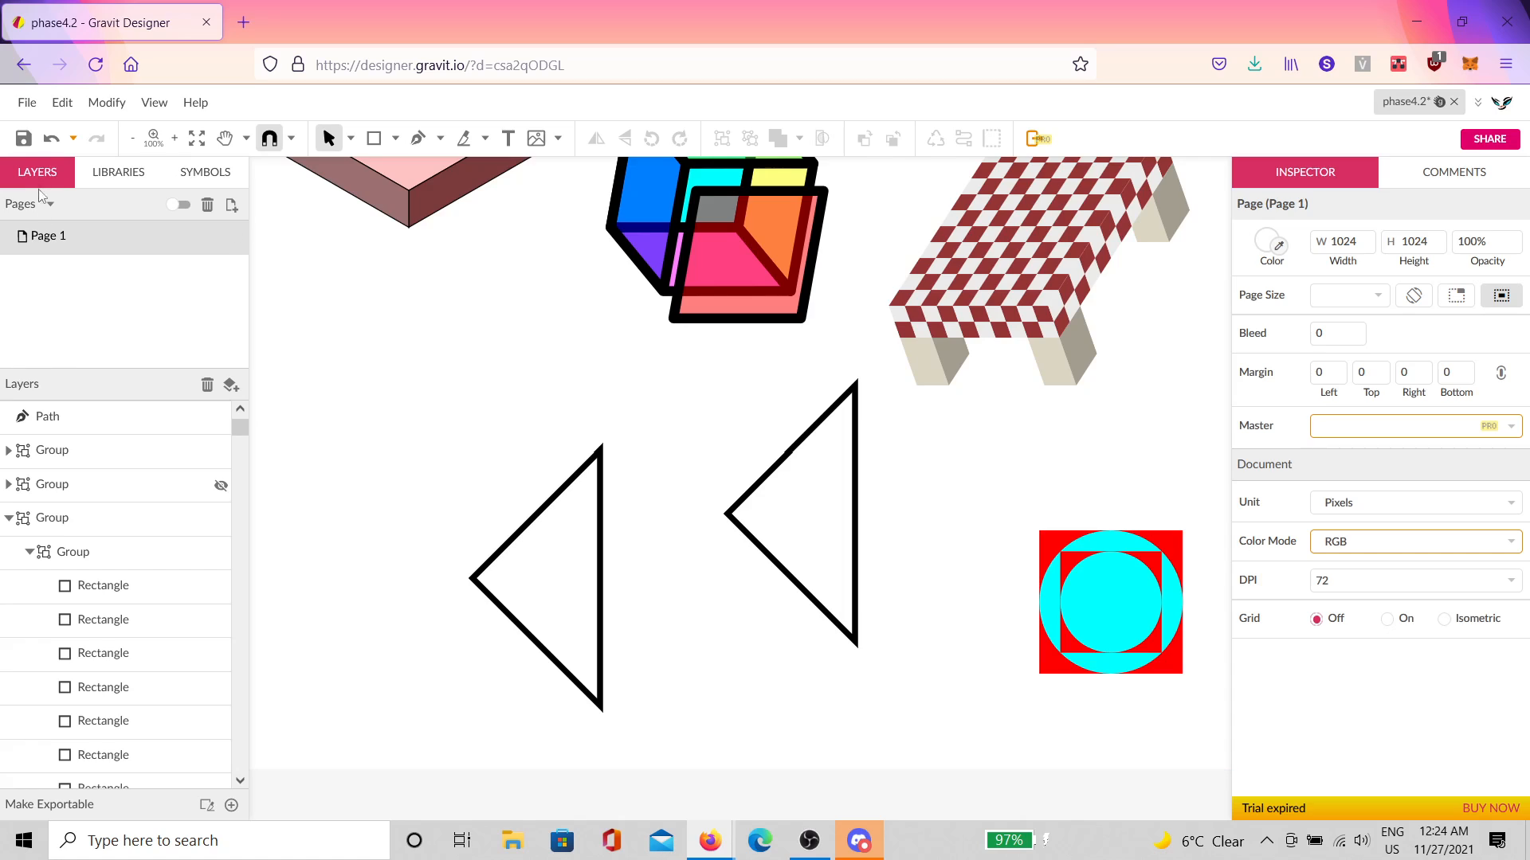
Step: Save phase4.2 to Gravit Cloud, reload the page, and turn the 64×64 square grid back on
{"action": "left_click", "coordinate": [22, 139]}
{"action": "left_click", "coordinate": [95, 65]}
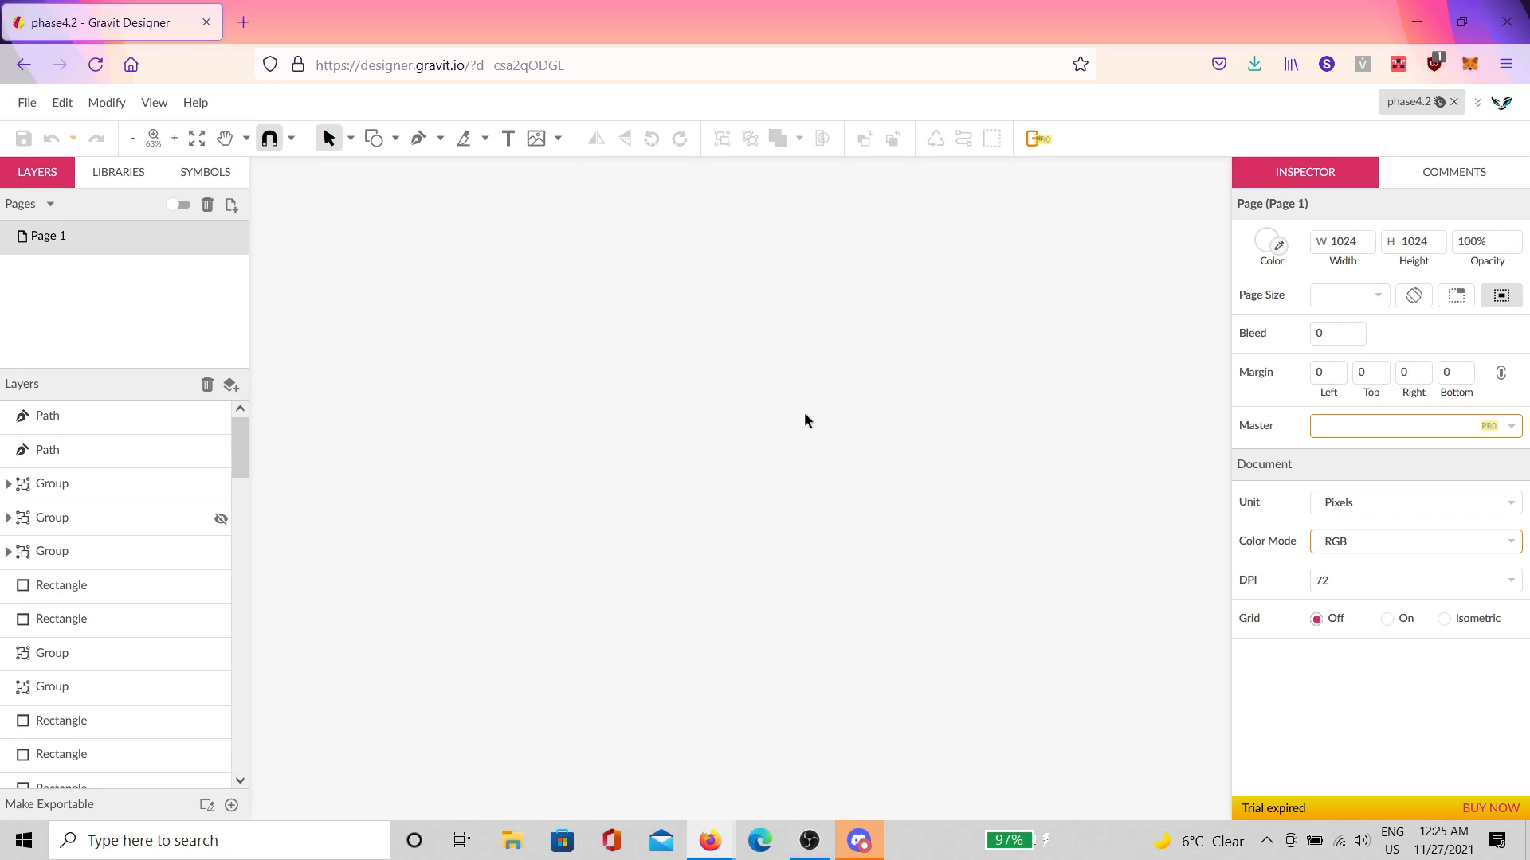
{"action": "left_click", "coordinate": [1388, 620]}
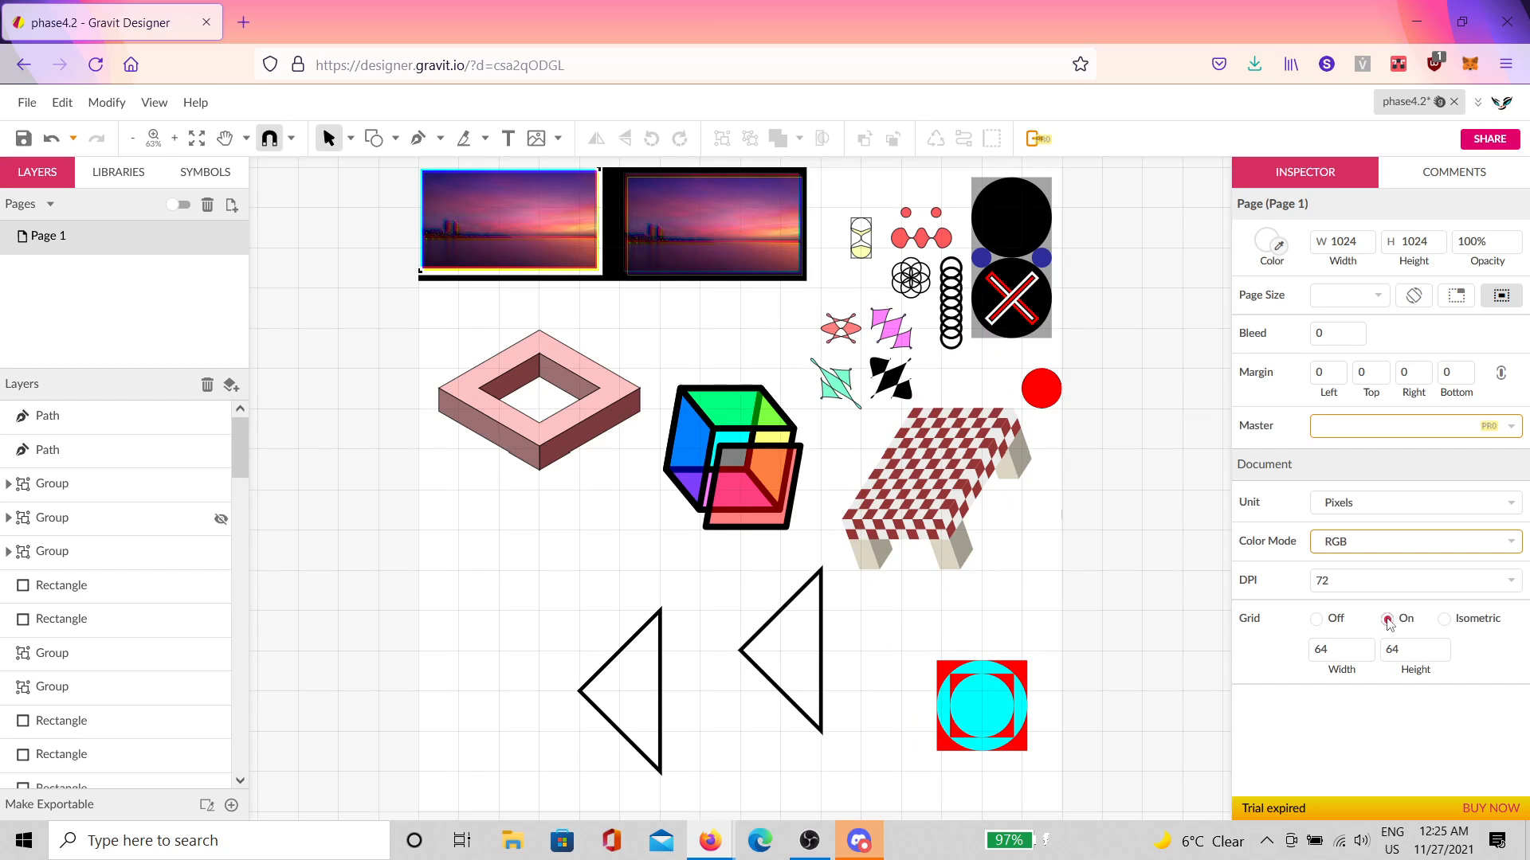
{"action": "left_click", "coordinate": [799, 675]}
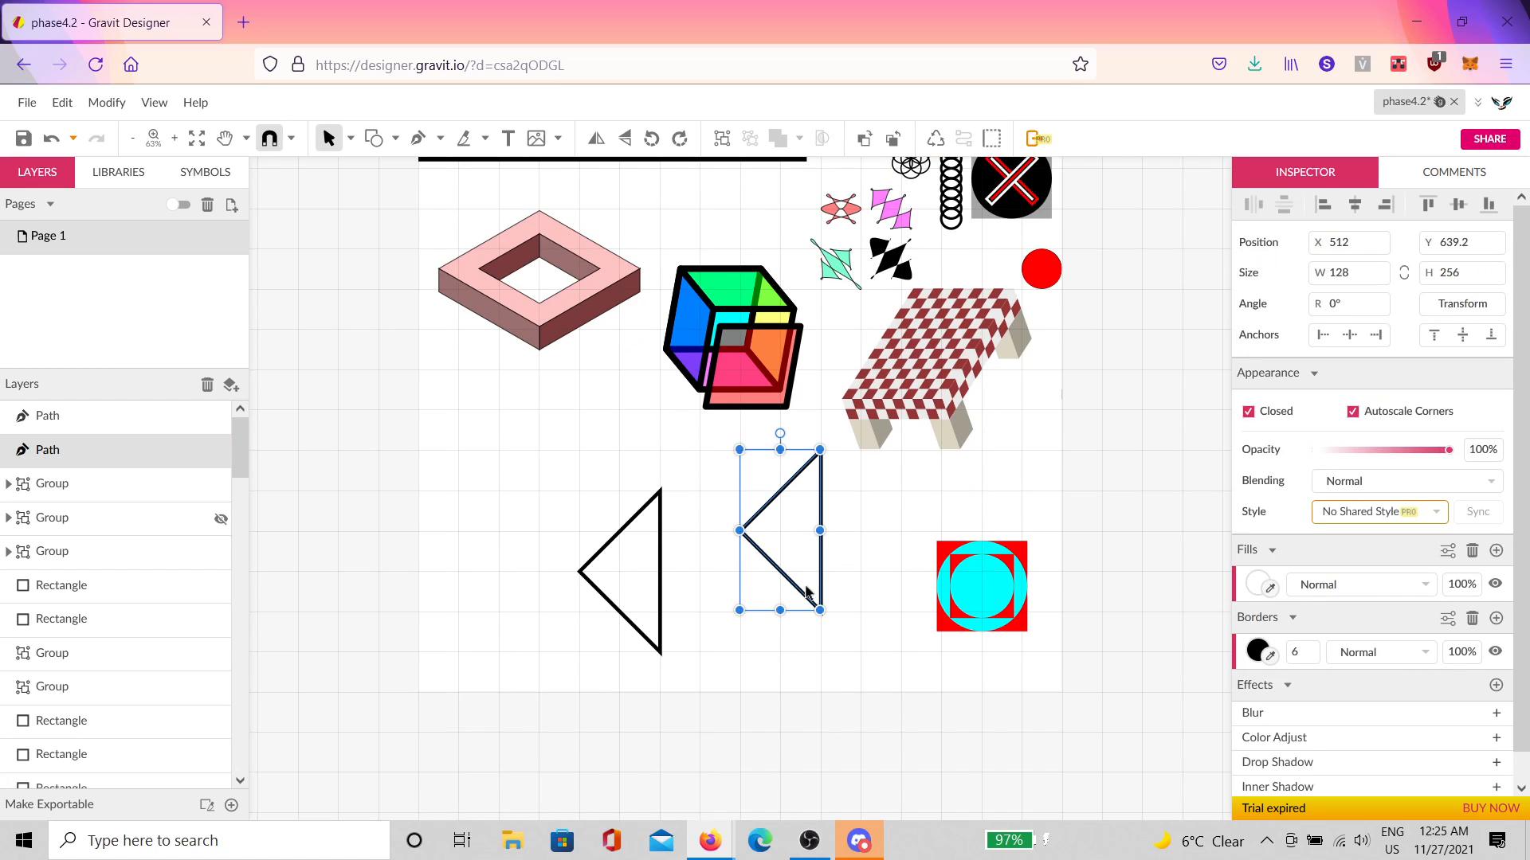
Step: Duplicate the right triangle, rotate the copy 45°, and drop it to Y 767.2 below the original
{"action": "scroll", "coordinate": [789, 574], "scroll_direction": "up", "scroll_amount": 4}
{"action": "scroll", "coordinate": [825, 534], "scroll_direction": "down", "scroll_amount": 1}
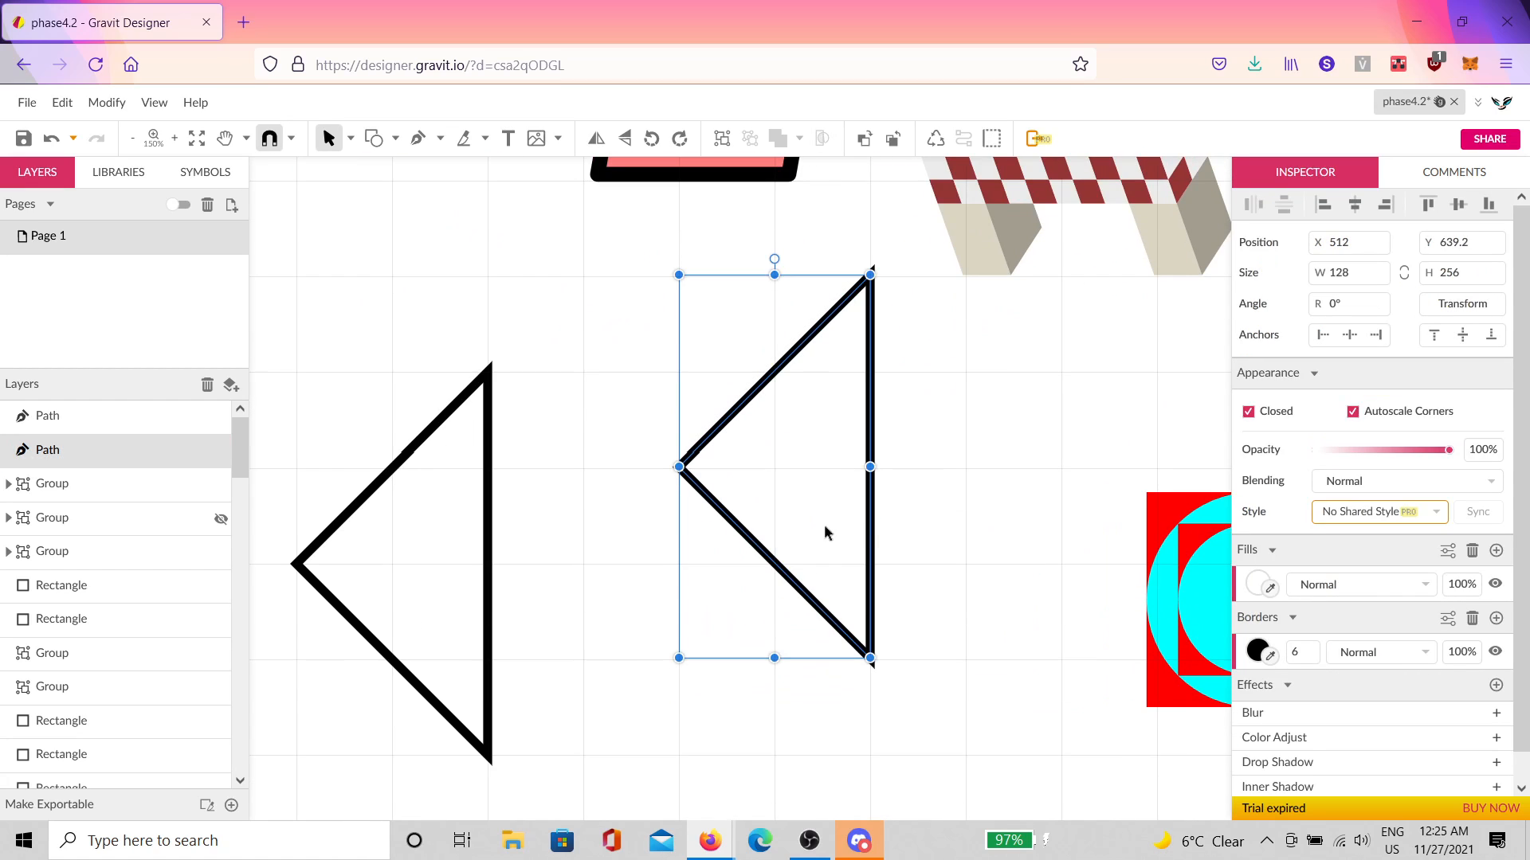
{"action": "key", "text": "ctrl+d"}
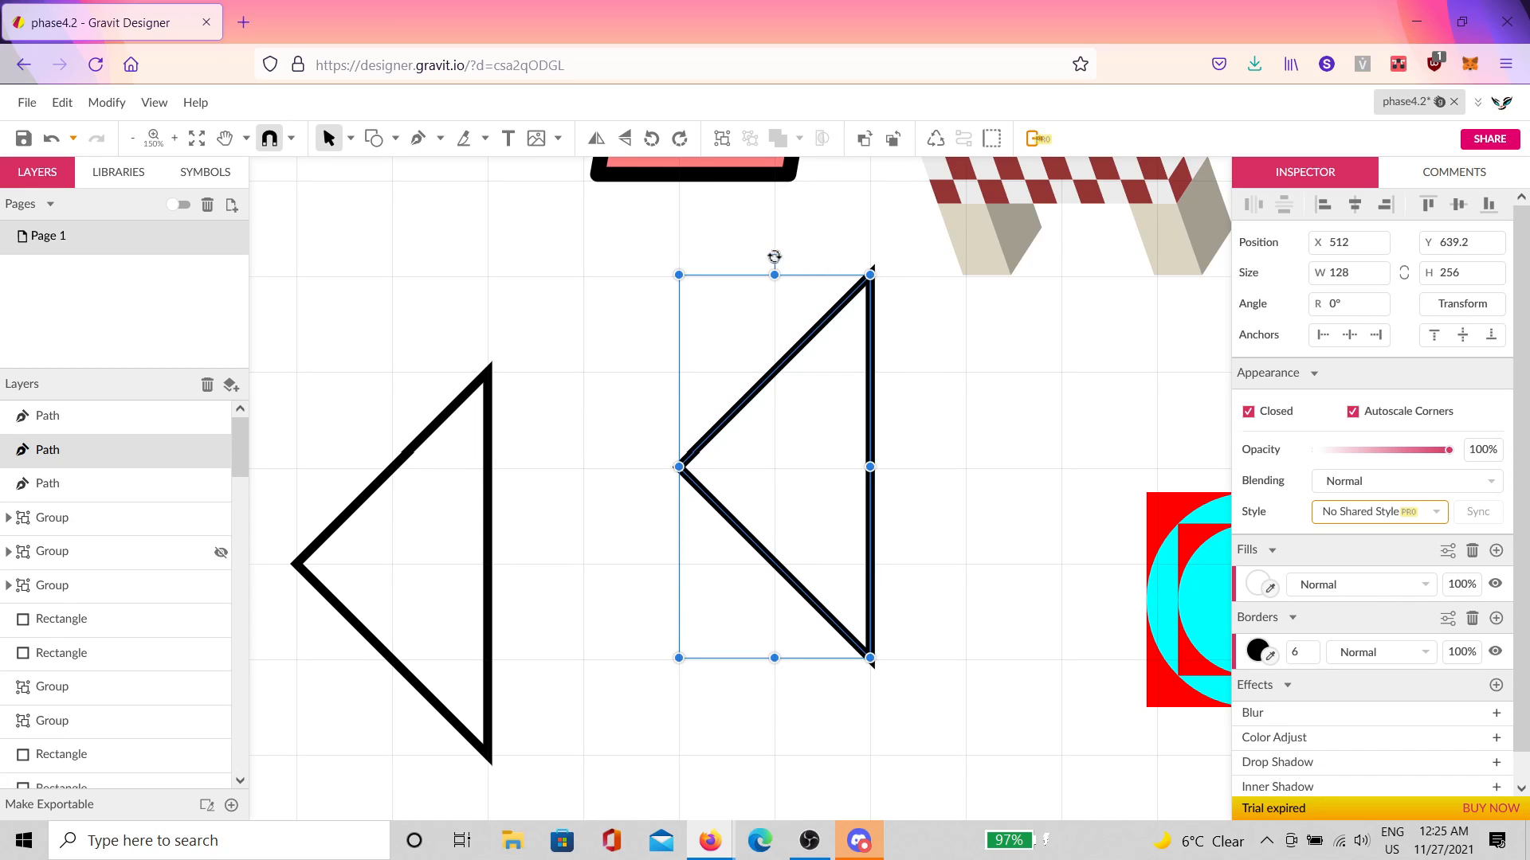
{"action": "left_click_drag", "start_coordinate": [774, 257], "coordinate": [619, 297]}
{"action": "left_click_drag", "start_coordinate": [741, 382], "coordinate": [754, 621]}
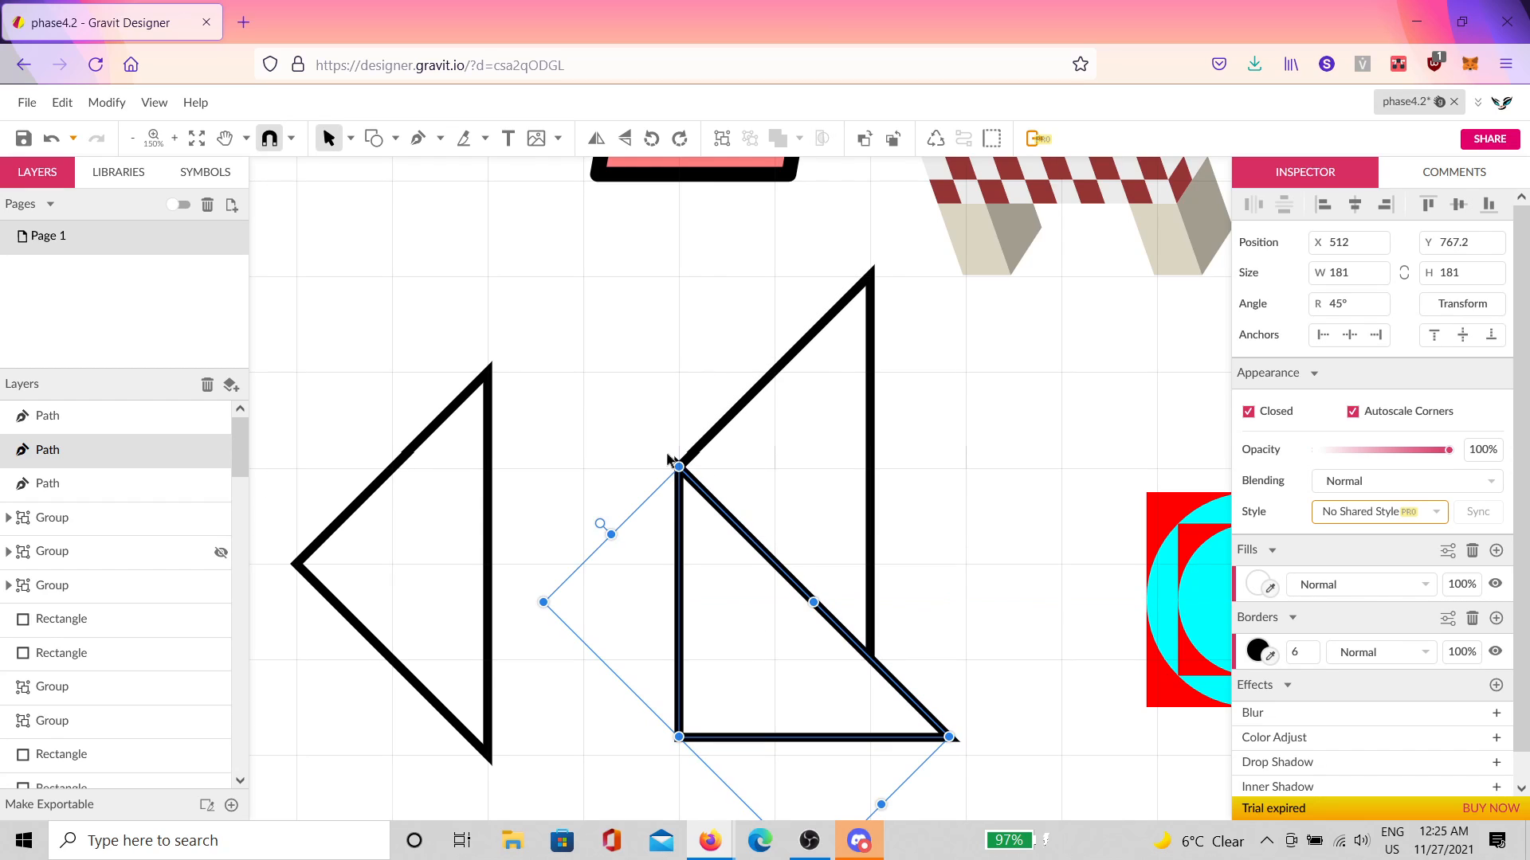
{"action": "scroll", "coordinate": [673, 466], "scroll_direction": "up", "scroll_amount": 10}
{"action": "scroll", "coordinate": [713, 544], "scroll_direction": "up", "scroll_amount": 4}
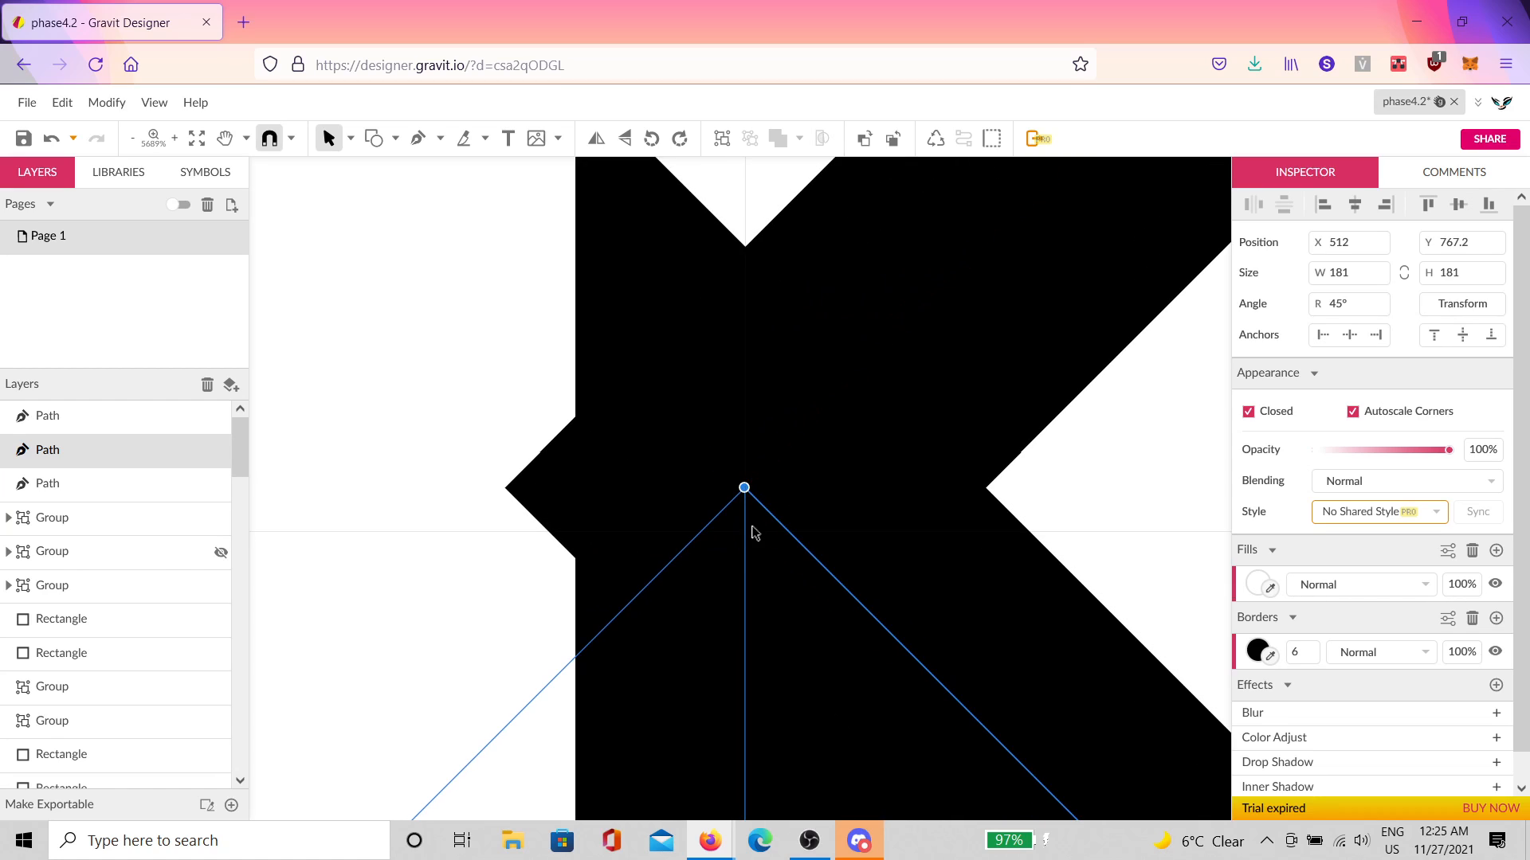
Step: Shrink the rotated copy to about 155 px with its corner handle, then undo it
{"action": "scroll", "coordinate": [994, 635], "scroll_direction": "down", "scroll_amount": 5}
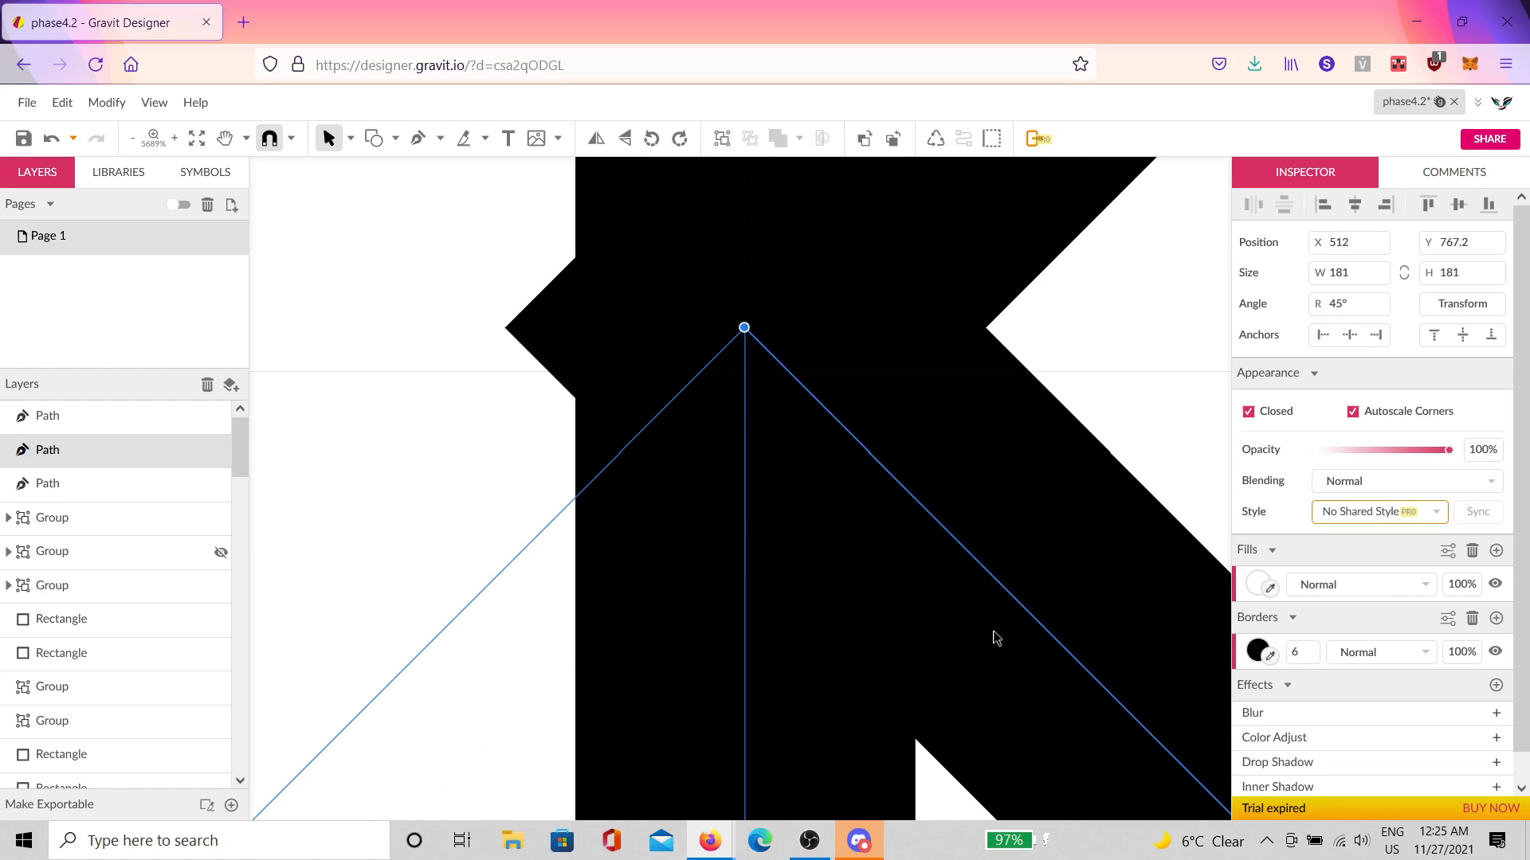
{"action": "scroll", "coordinate": [1015, 646], "scroll_direction": "up", "scroll_amount": 3}
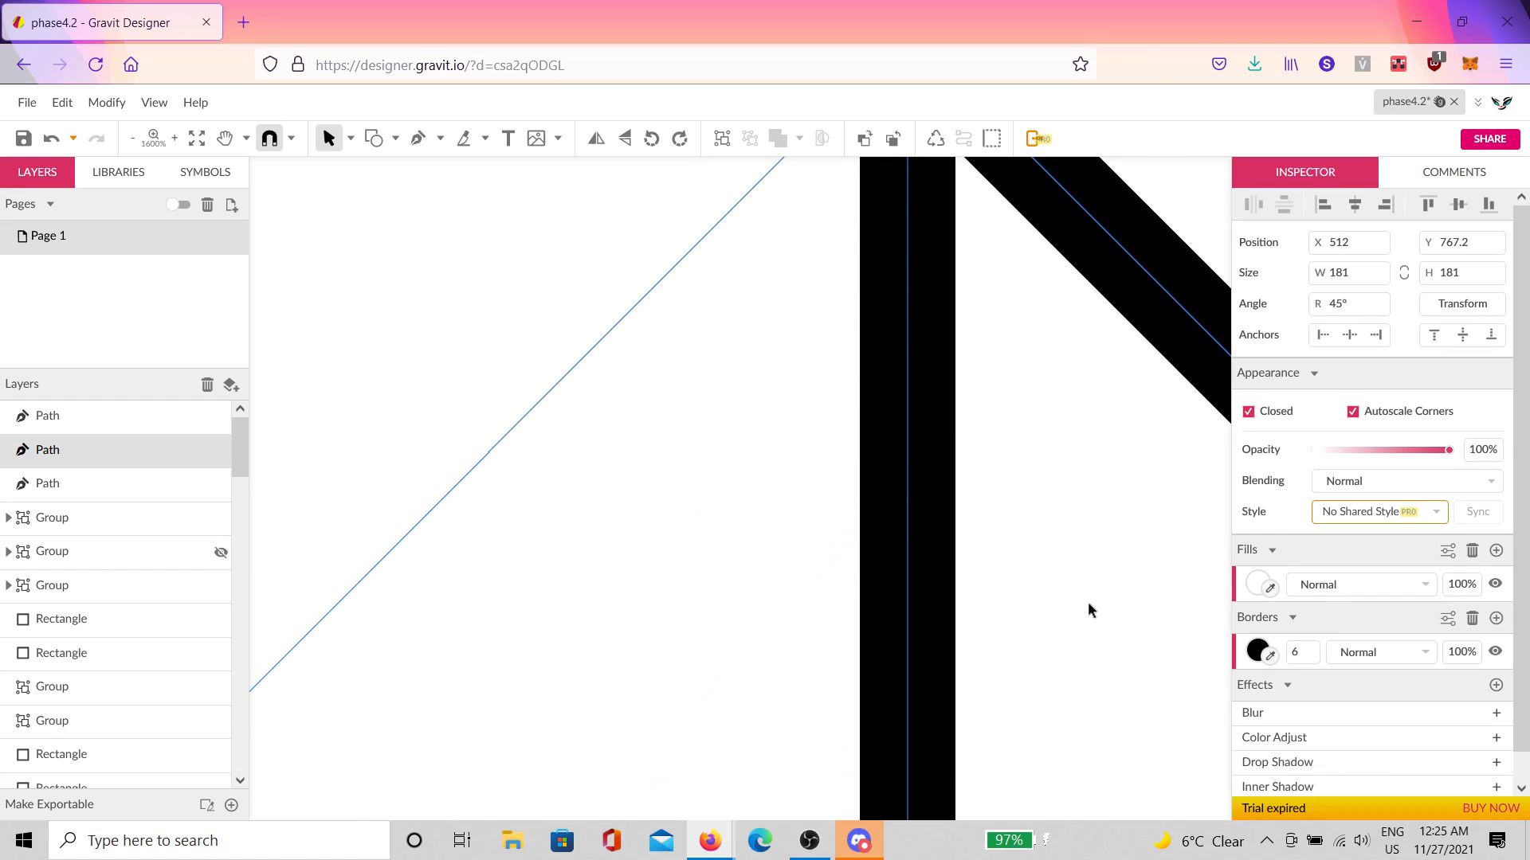
{"action": "scroll", "coordinate": [1088, 601], "scroll_direction": "down", "scroll_amount": 8}
{"action": "scroll", "coordinate": [1116, 610], "scroll_direction": "down", "scroll_amount": 3}
{"action": "scroll", "coordinate": [1116, 610], "scroll_direction": "down", "scroll_amount": 3}
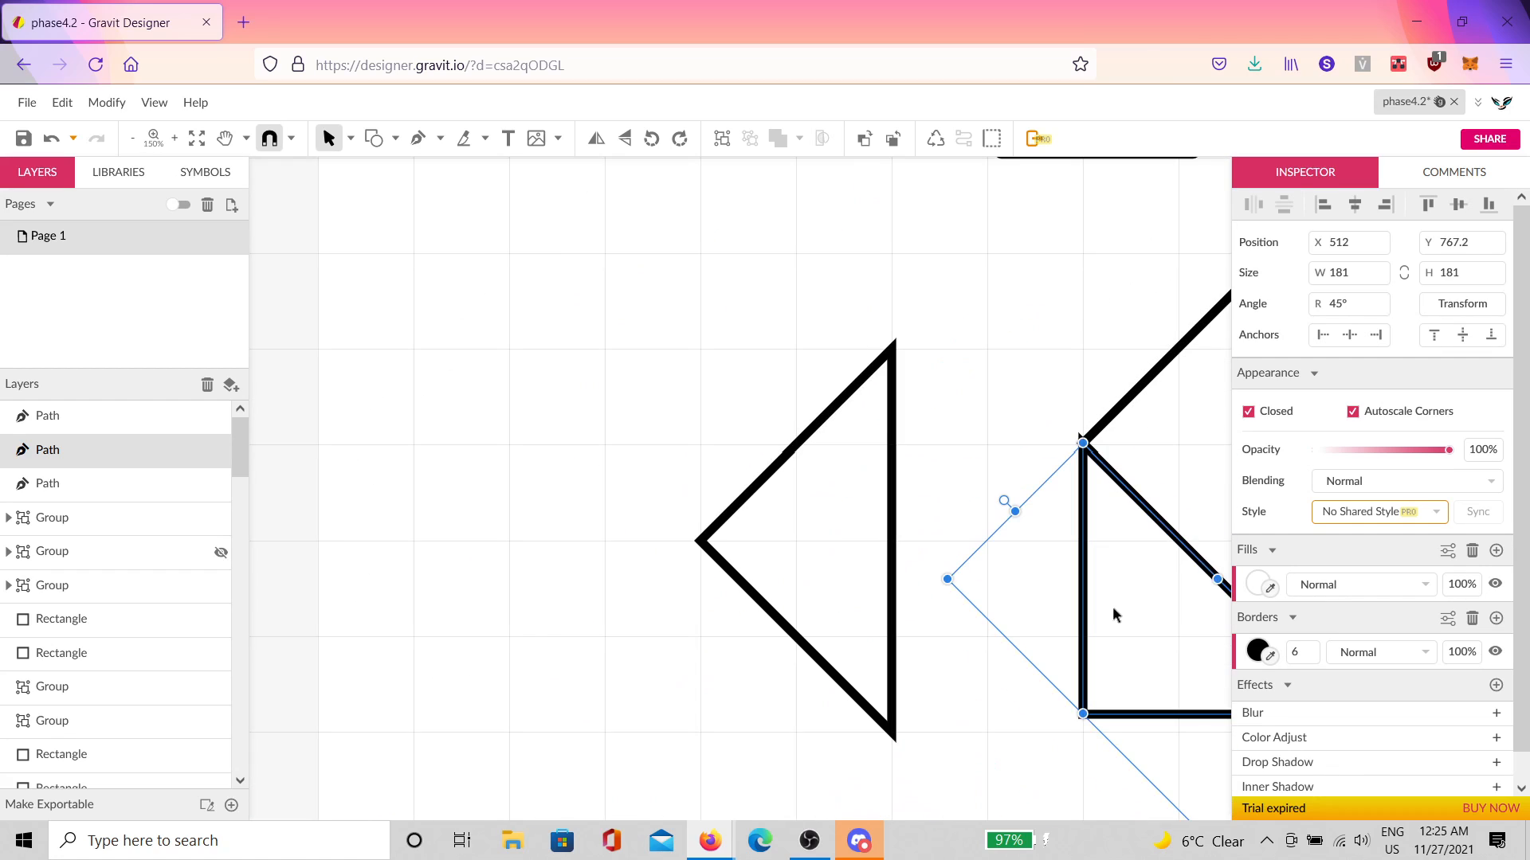
{"action": "left_click_drag", "start_coordinate": [1117, 612], "coordinate": [847, 543]}
{"action": "scroll", "coordinate": [933, 590], "scroll_direction": "up", "scroll_amount": 3}
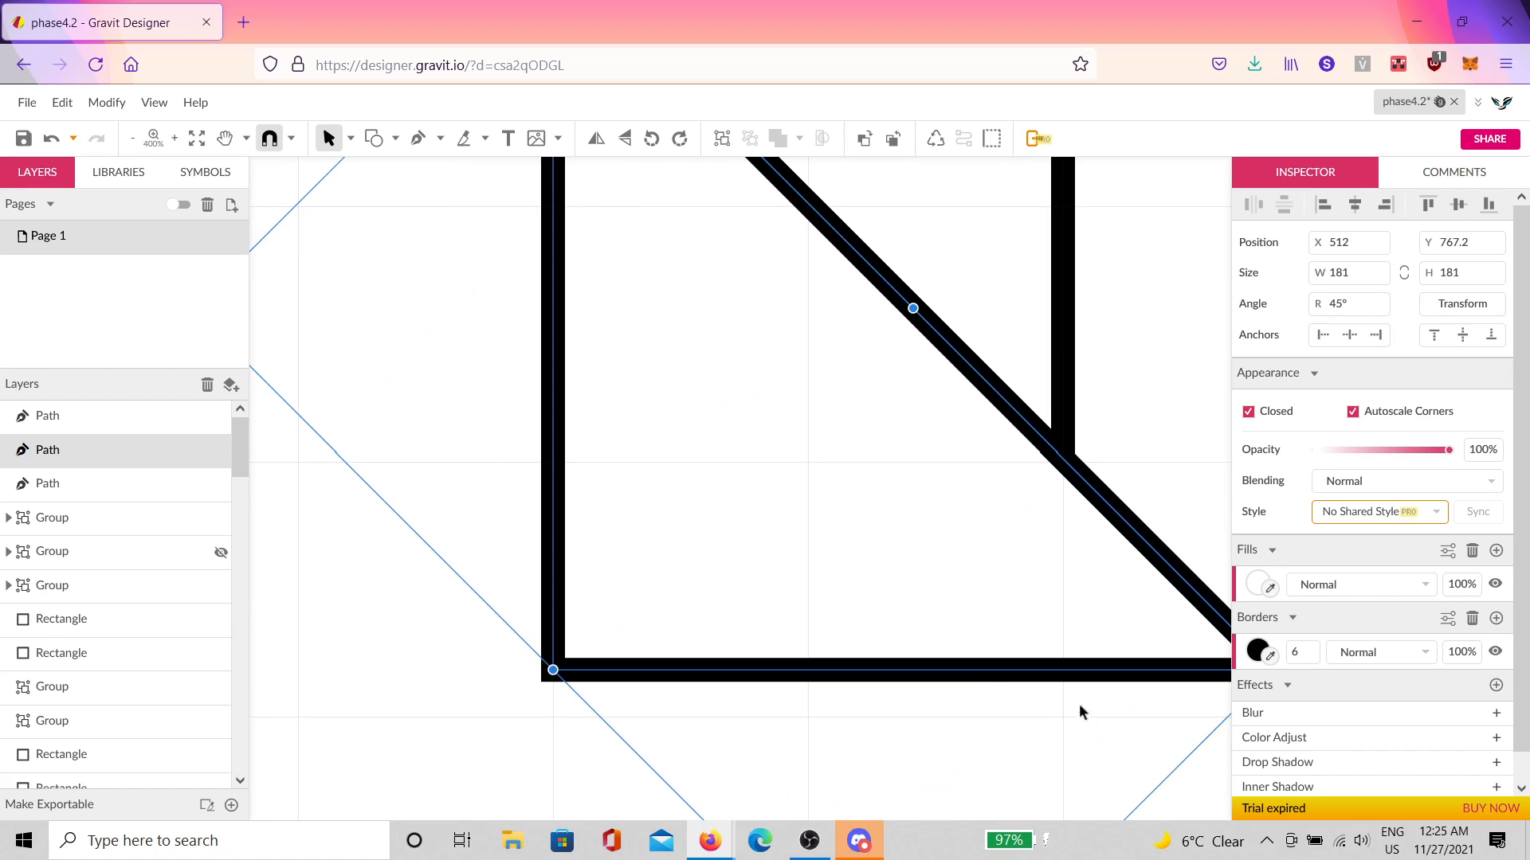
{"action": "scroll", "coordinate": [1049, 653], "scroll_direction": "down", "scroll_amount": 1}
{"action": "left_click_drag", "start_coordinate": [1063, 607], "coordinate": [914, 503]}
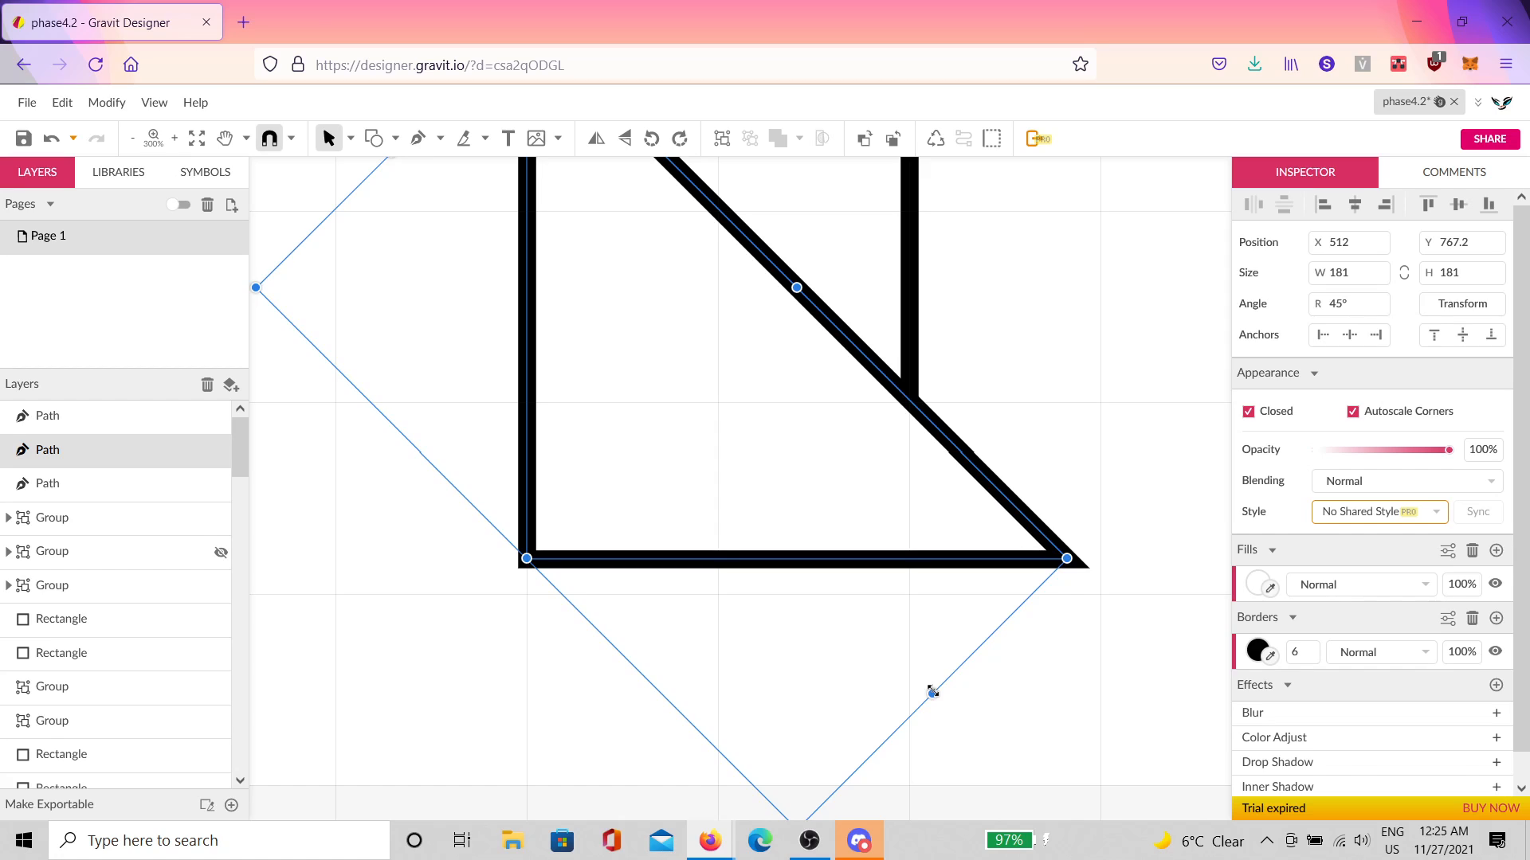
{"action": "left_click_drag", "start_coordinate": [933, 693], "coordinate": [833, 485]}
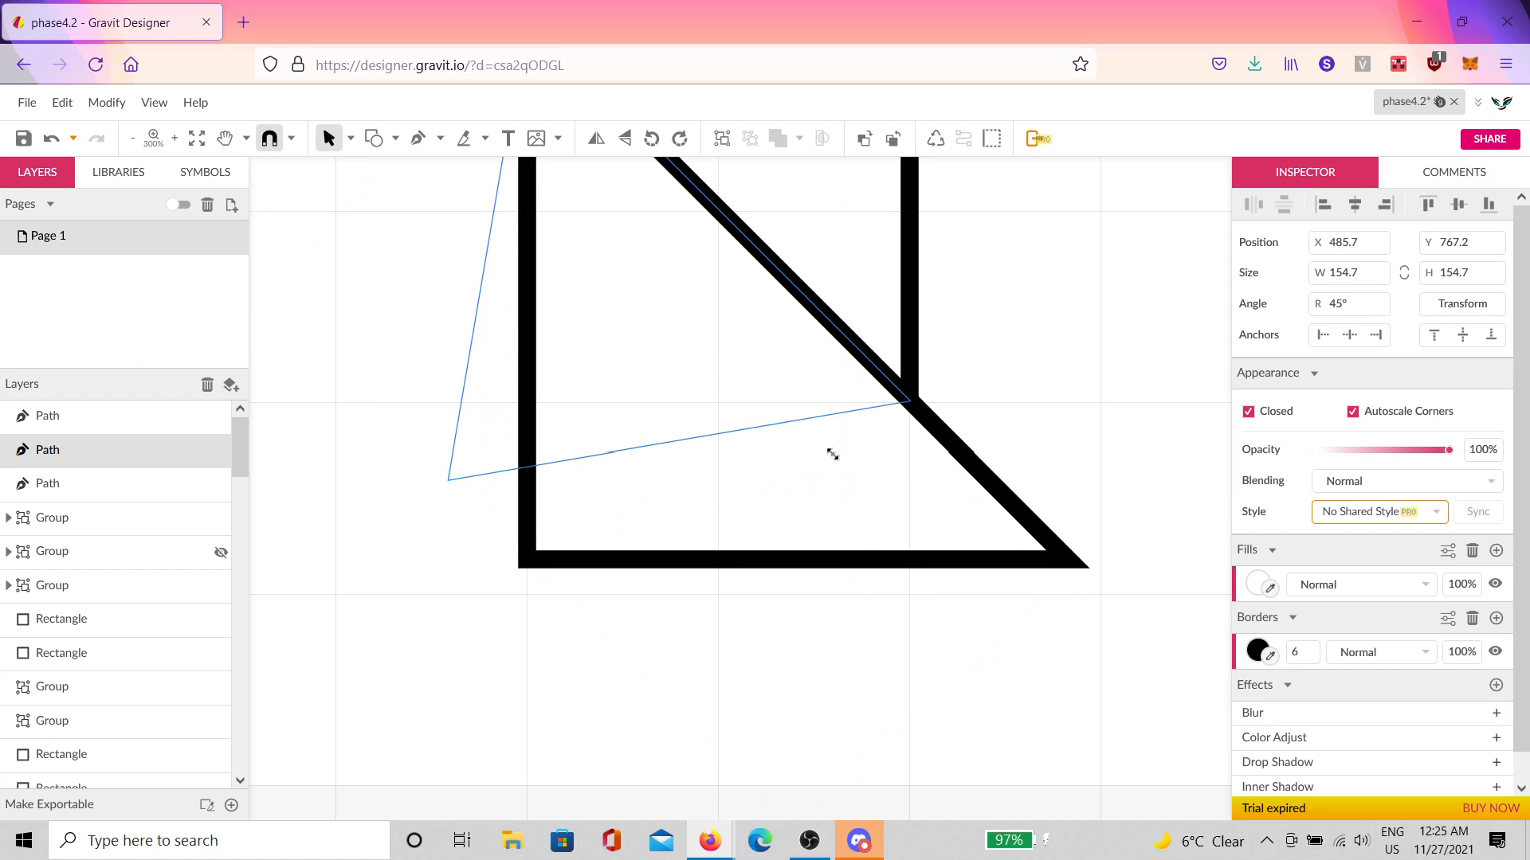
{"action": "scroll", "coordinate": [837, 471], "scroll_direction": "down", "scroll_amount": 1}
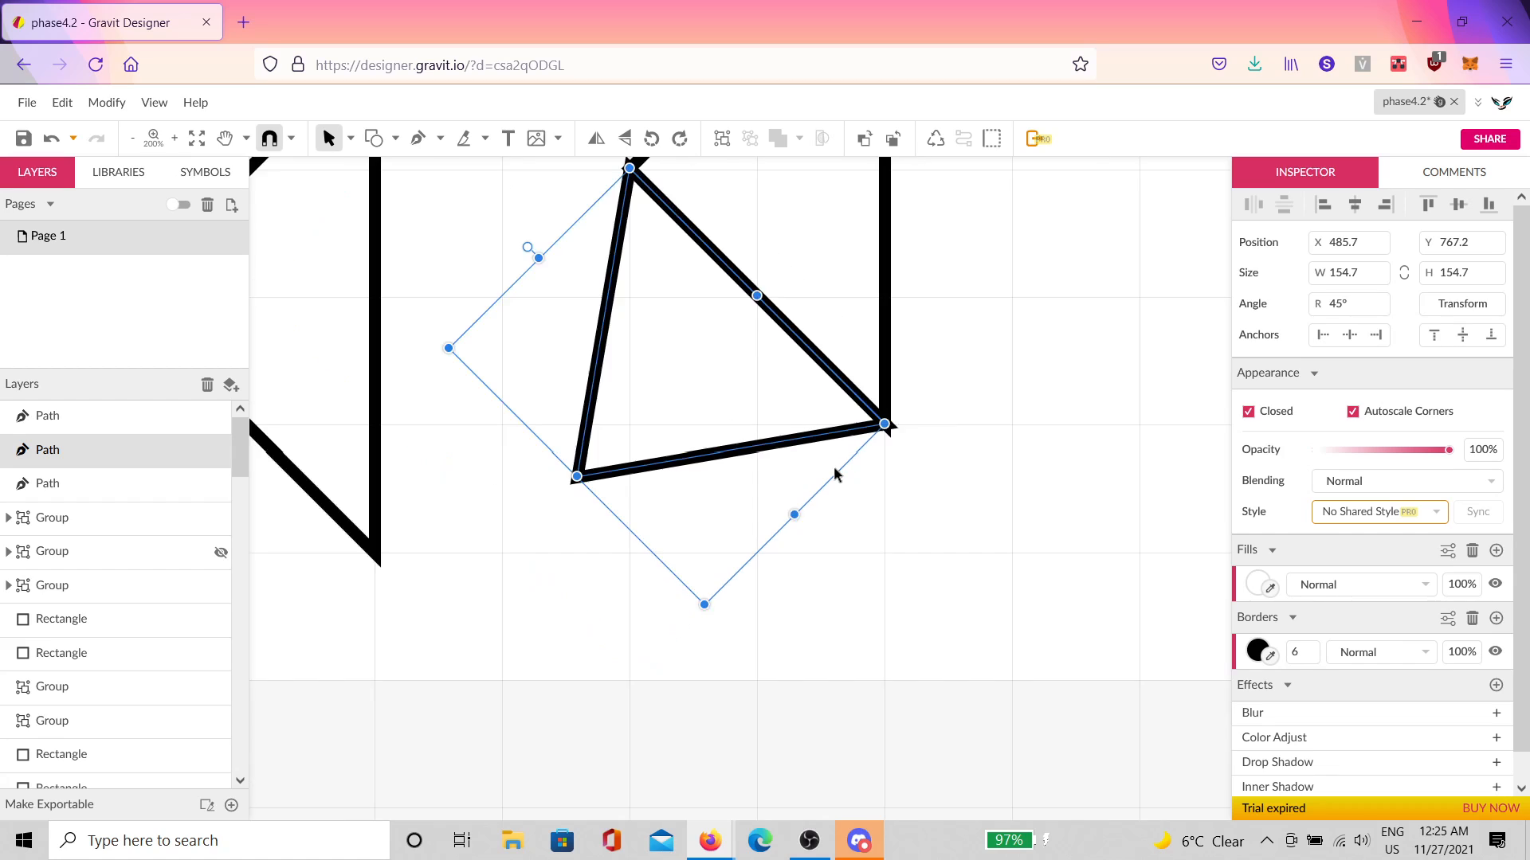
{"action": "scroll", "coordinate": [829, 490], "scroll_direction": "down", "scroll_amount": 1}
{"action": "scroll", "coordinate": [827, 502], "scroll_direction": "down", "scroll_amount": 1}
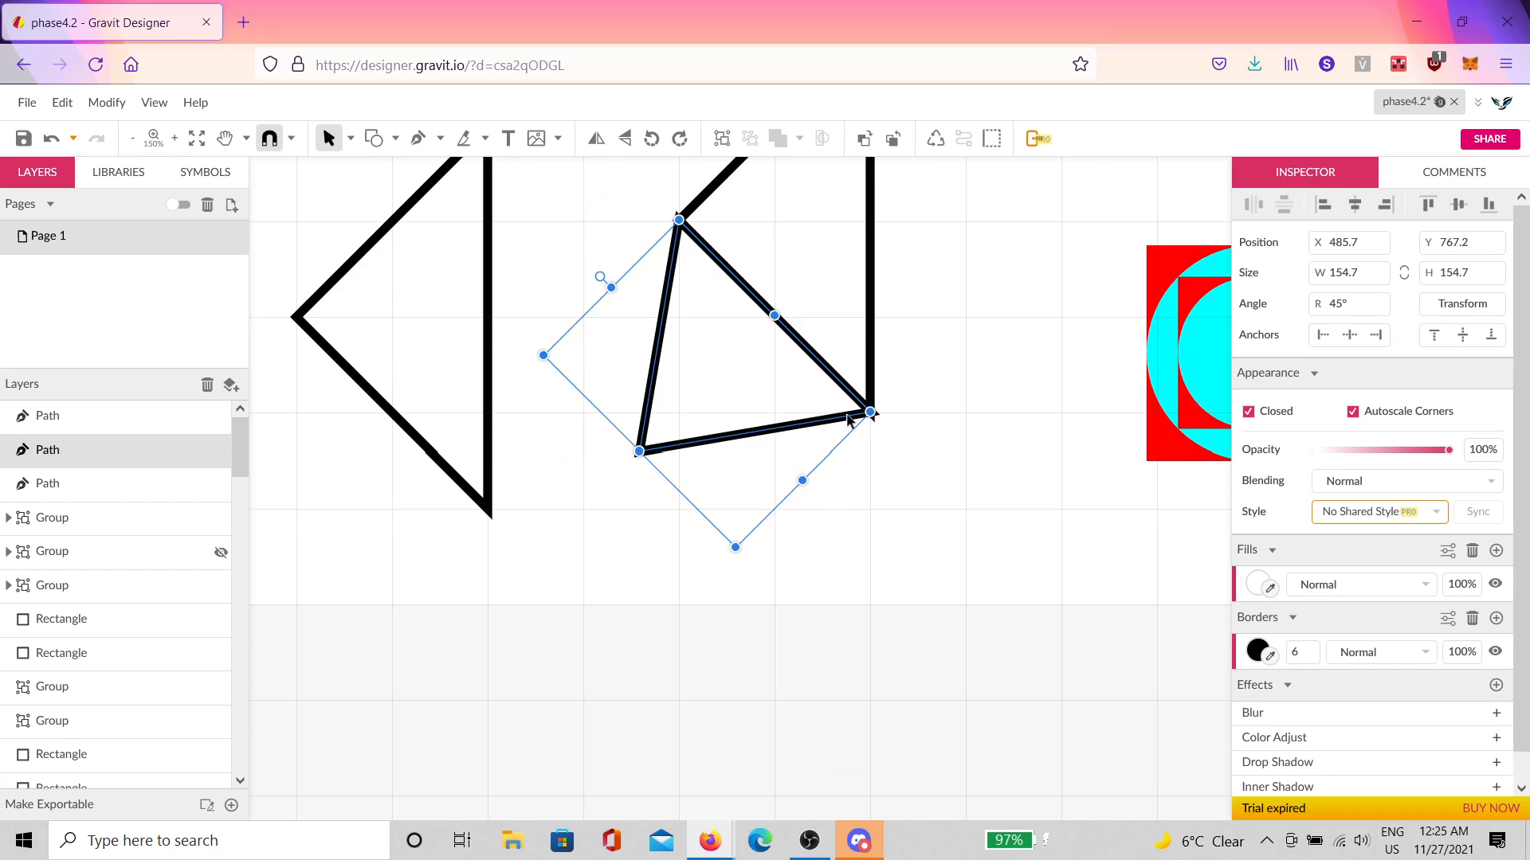
{"action": "key", "text": "ctrl+z"}
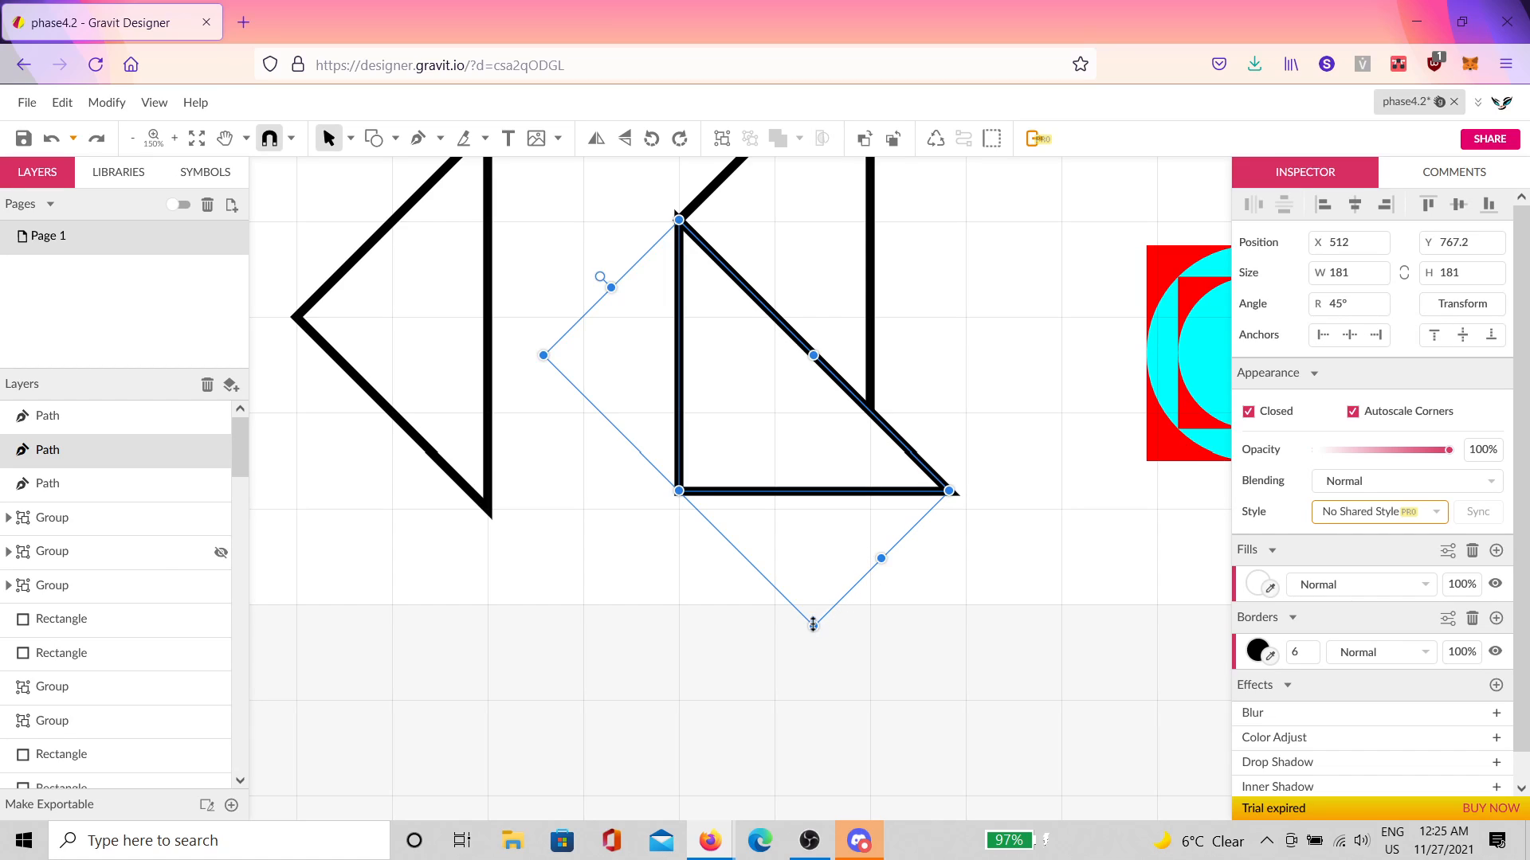
Step: Resize the rotated copy to 129.9×129.9 with its bottom handle and nudge it into place
{"action": "left_click_drag", "start_coordinate": [812, 626], "coordinate": [827, 463]}
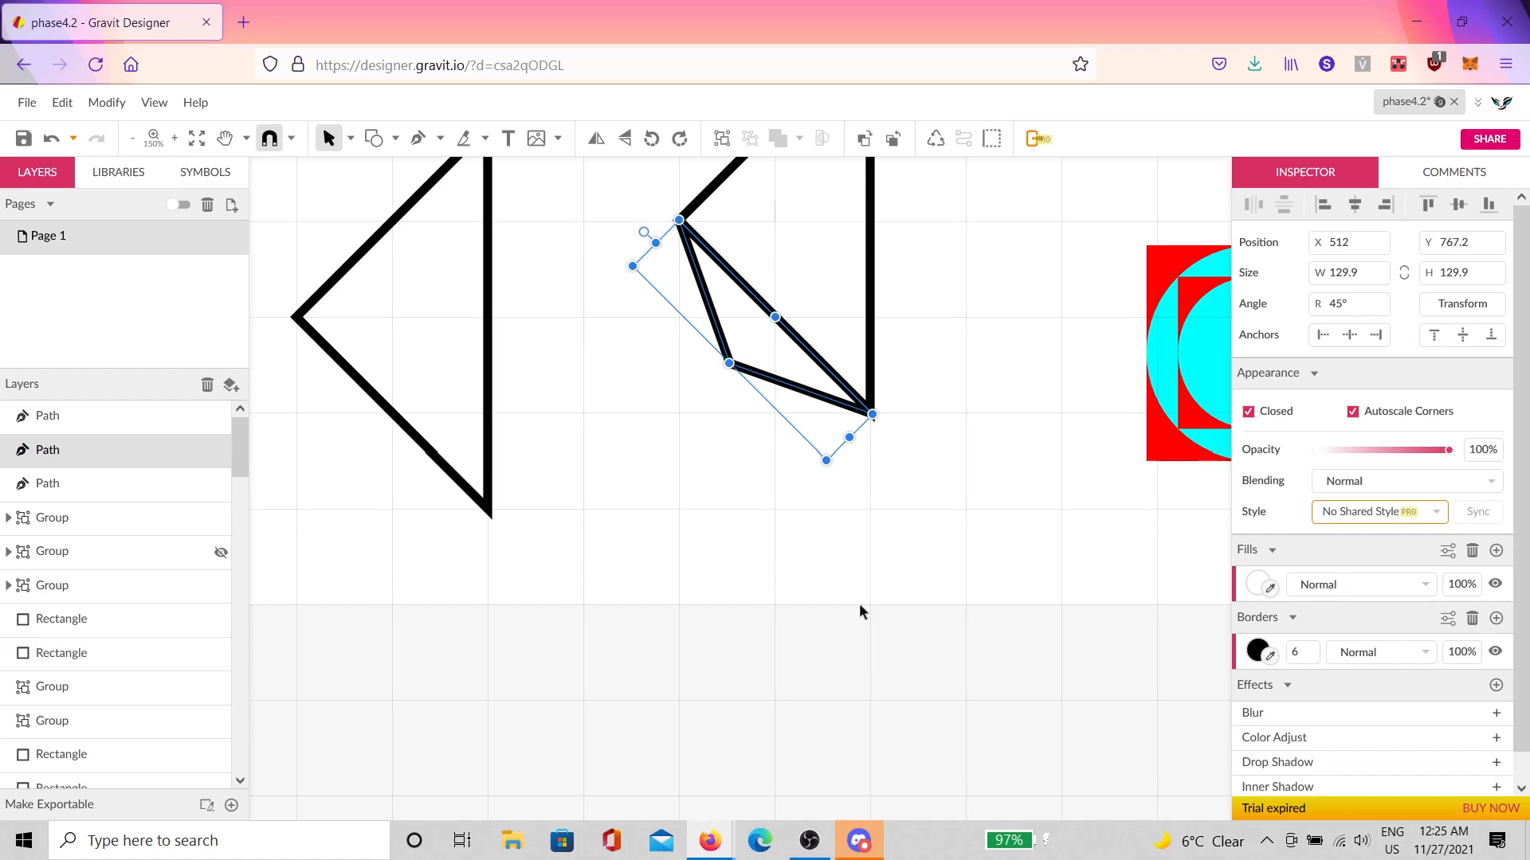
{"action": "left_click", "coordinate": [860, 838]}
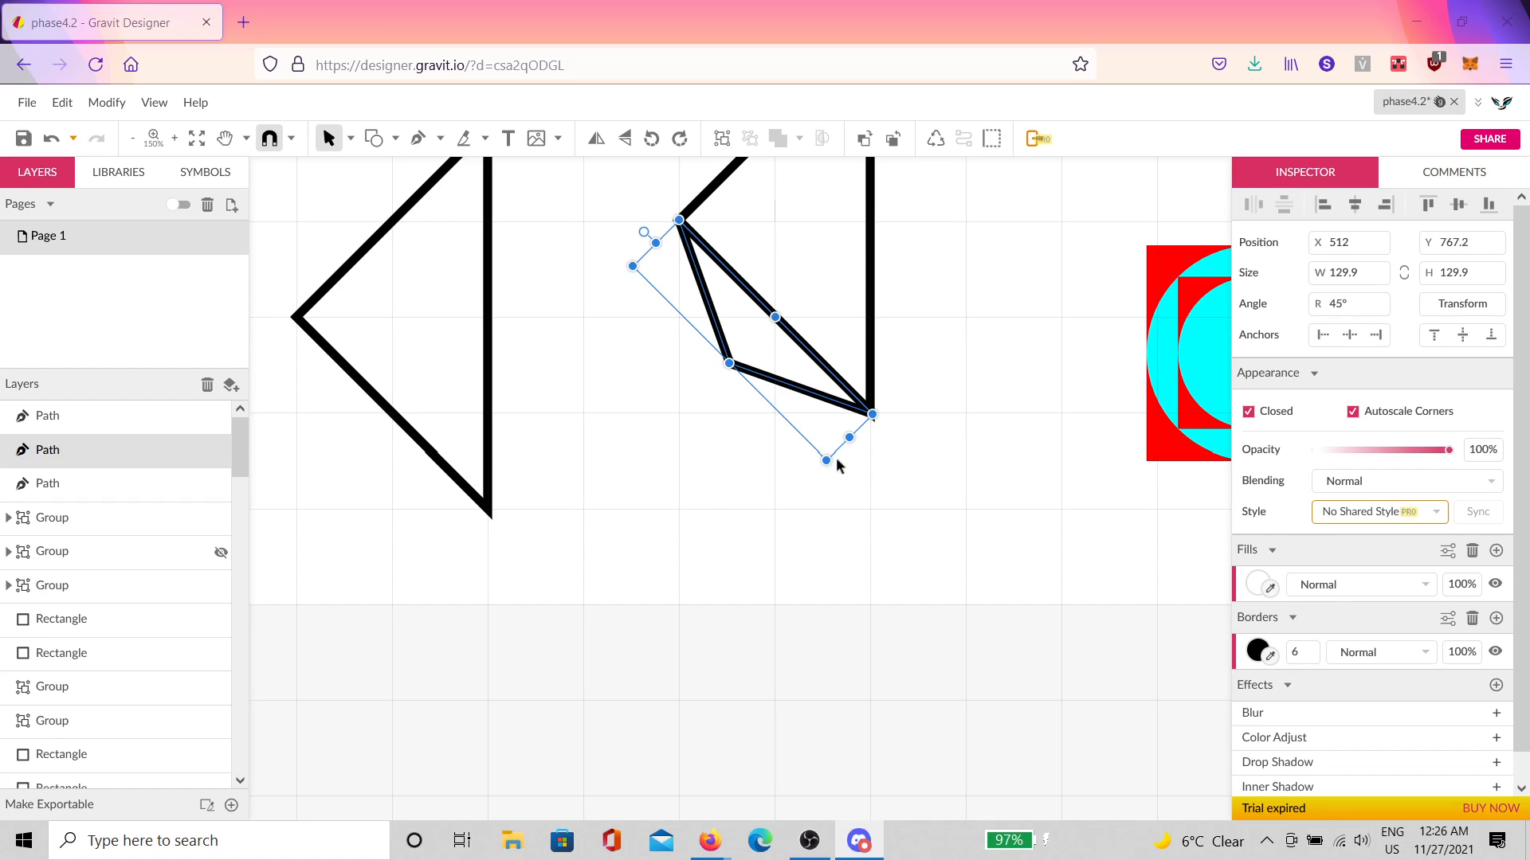
{"action": "left_click", "coordinate": [924, 489]}
{"action": "left_click_drag", "start_coordinate": [753, 373], "coordinate": [677, 412]}
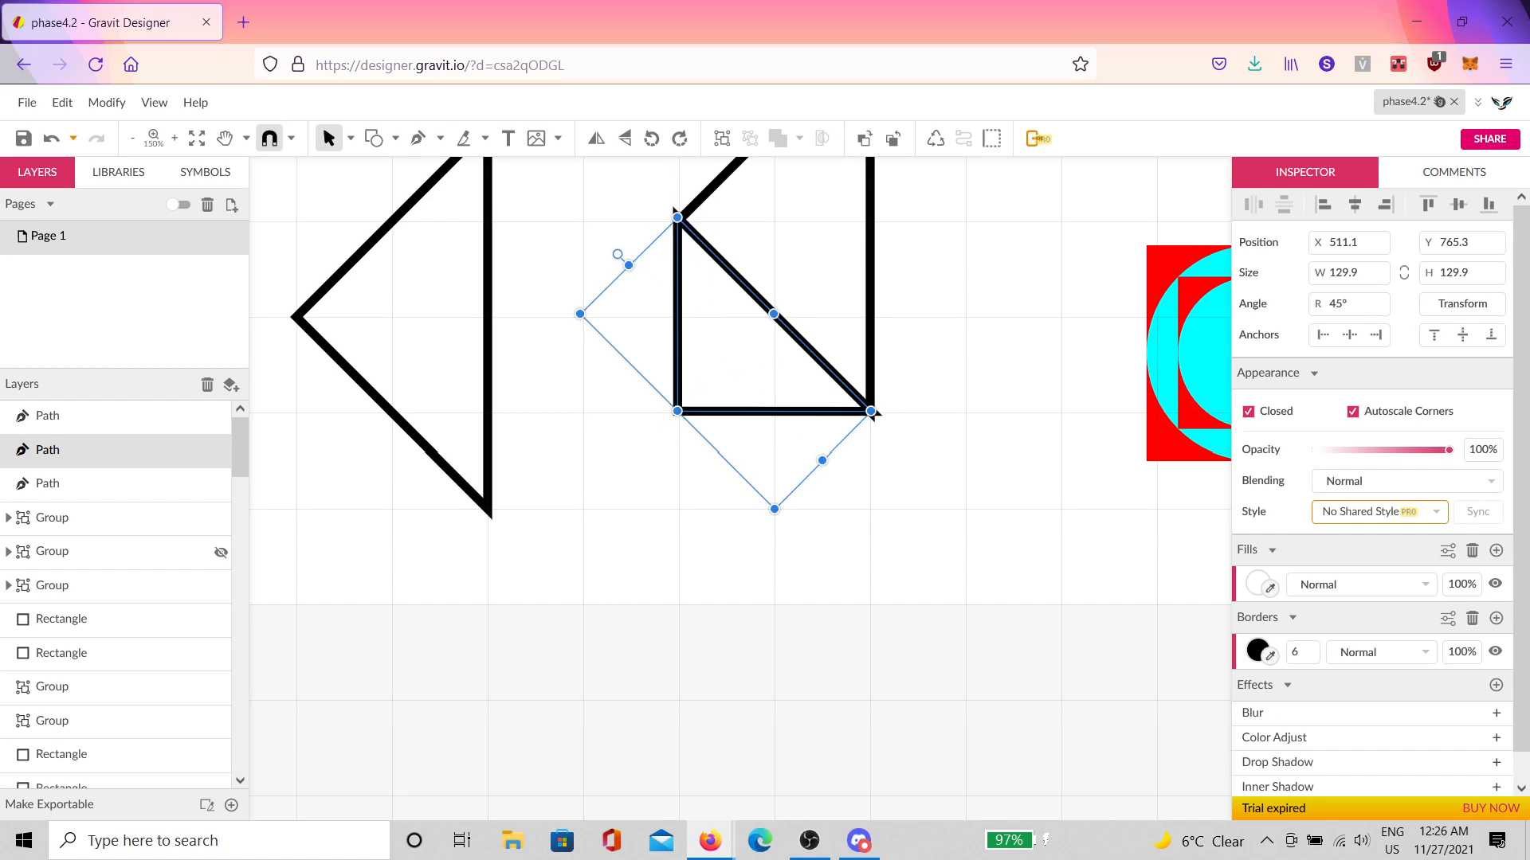
{"action": "scroll", "coordinate": [788, 468], "scroll_direction": "up", "scroll_amount": 4}
Step: Delete the old copy and make a fresh 45°-rotated duplicate of the right triangle below it
{"action": "key", "text": "Delete"}
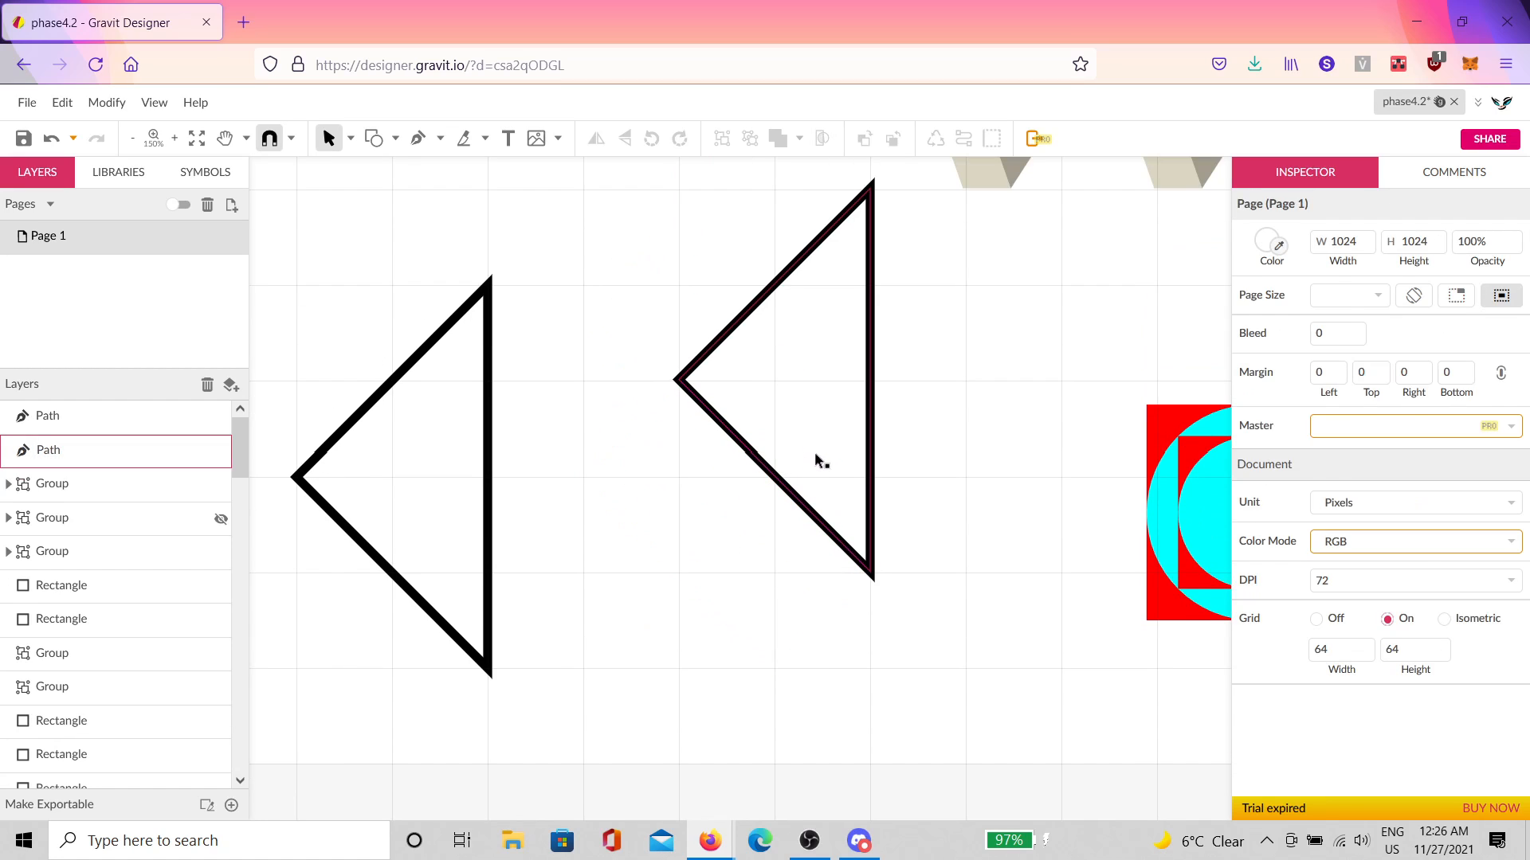
{"action": "left_click", "coordinate": [816, 461]}
{"action": "key", "text": "ctrl+d"}
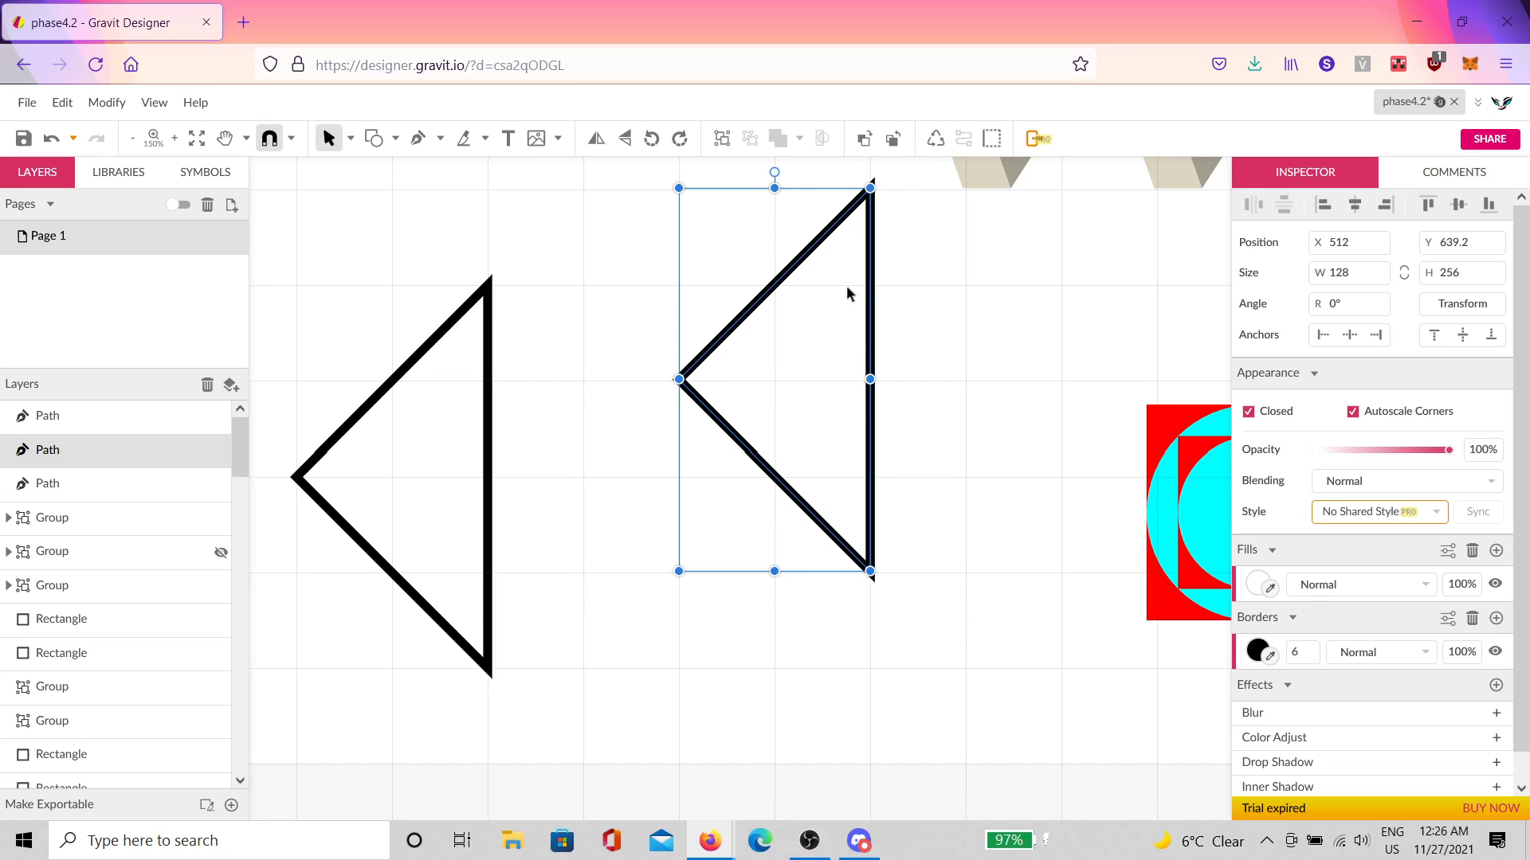
{"action": "left_click_drag", "start_coordinate": [778, 174], "coordinate": [629, 244]}
{"action": "left_click_drag", "start_coordinate": [793, 305], "coordinate": [771, 537]}
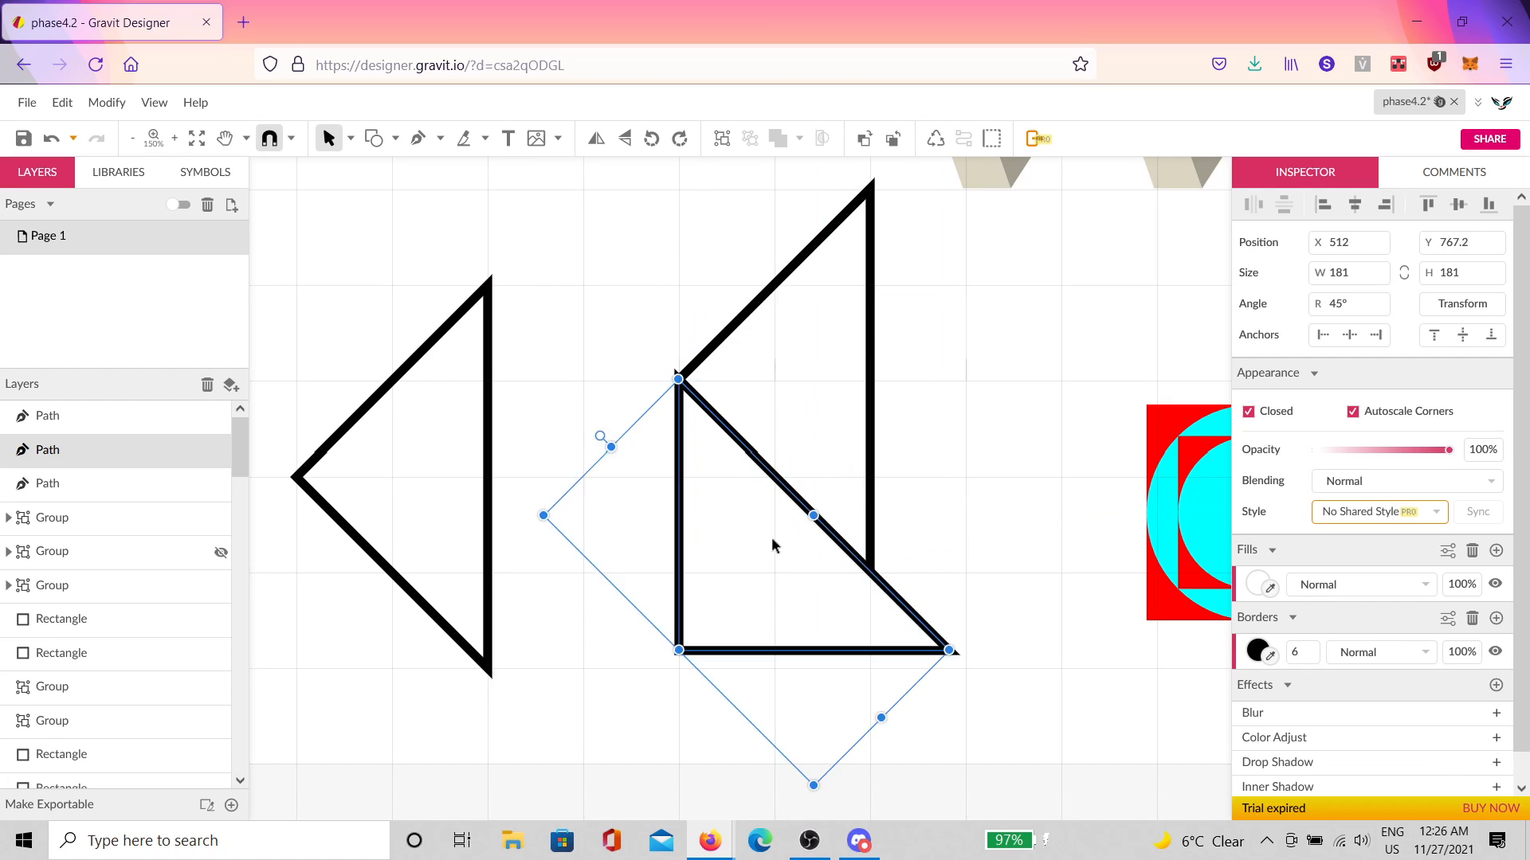
Step: Scale the rotated copy to about 128.5 px and snap it into the big triangle's corner
{"action": "left_click_drag", "start_coordinate": [882, 717], "coordinate": [819, 628]}
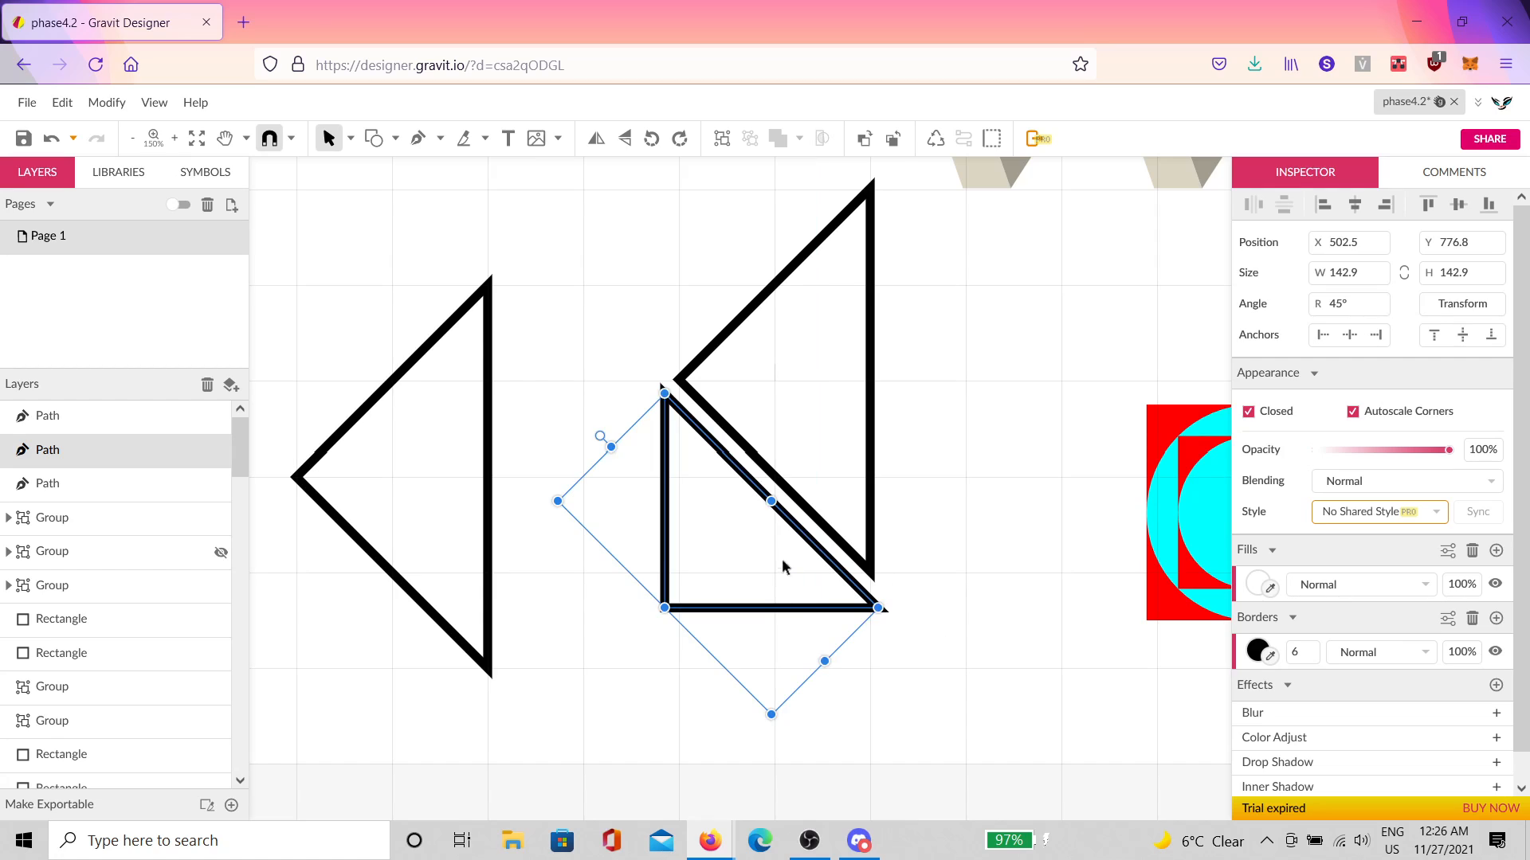
{"action": "left_click_drag", "start_coordinate": [782, 560], "coordinate": [792, 549]}
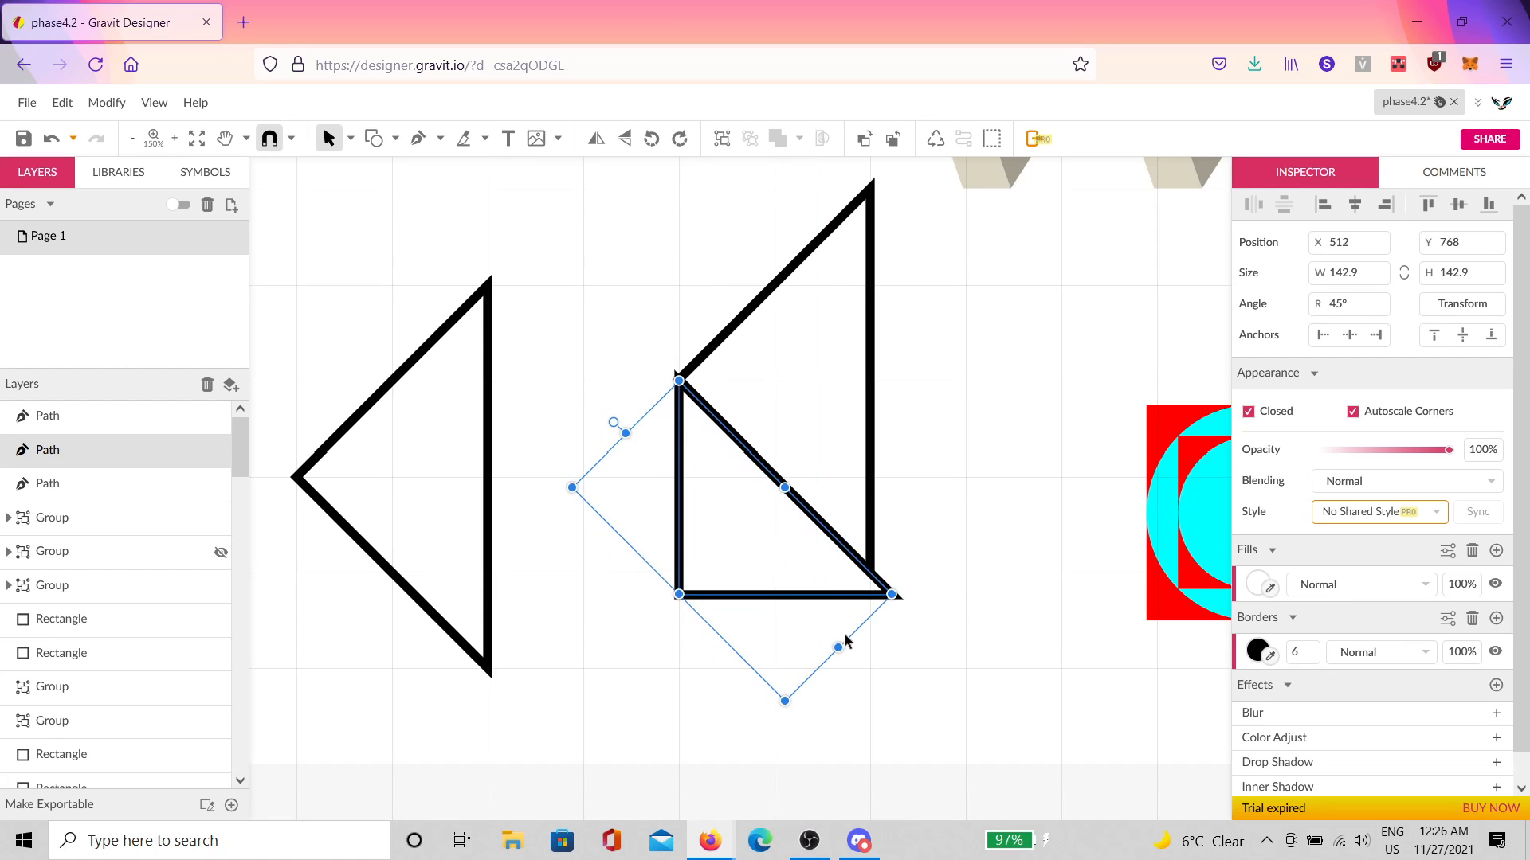
{"action": "left_click_drag", "start_coordinate": [839, 647], "coordinate": [826, 629]}
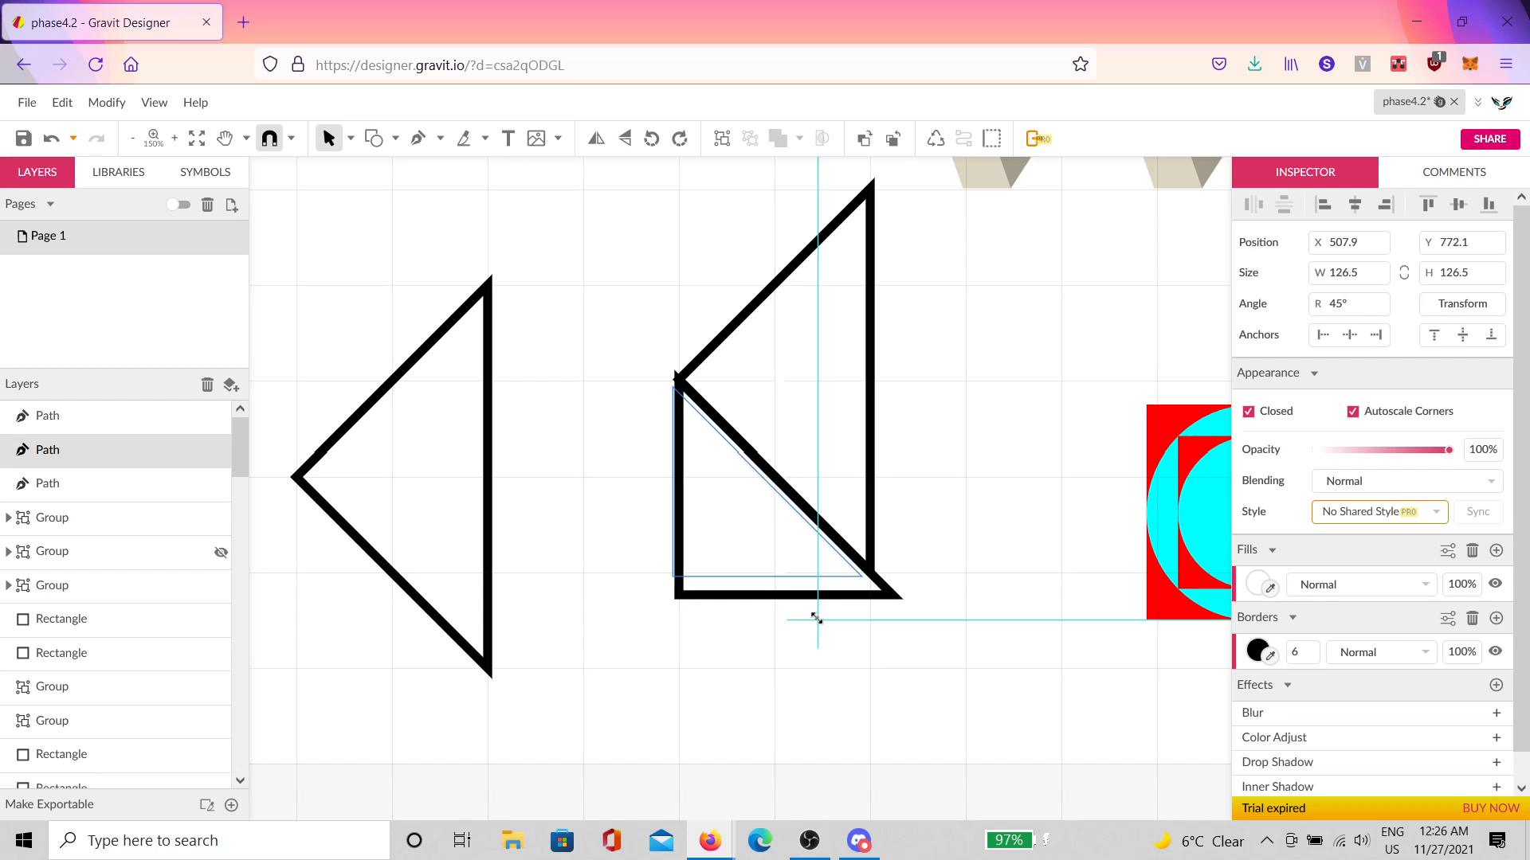
{"action": "left_click_drag", "start_coordinate": [816, 618], "coordinate": [825, 589]}
{"action": "scroll", "coordinate": [827, 586], "scroll_direction": "up", "scroll_amount": 3}
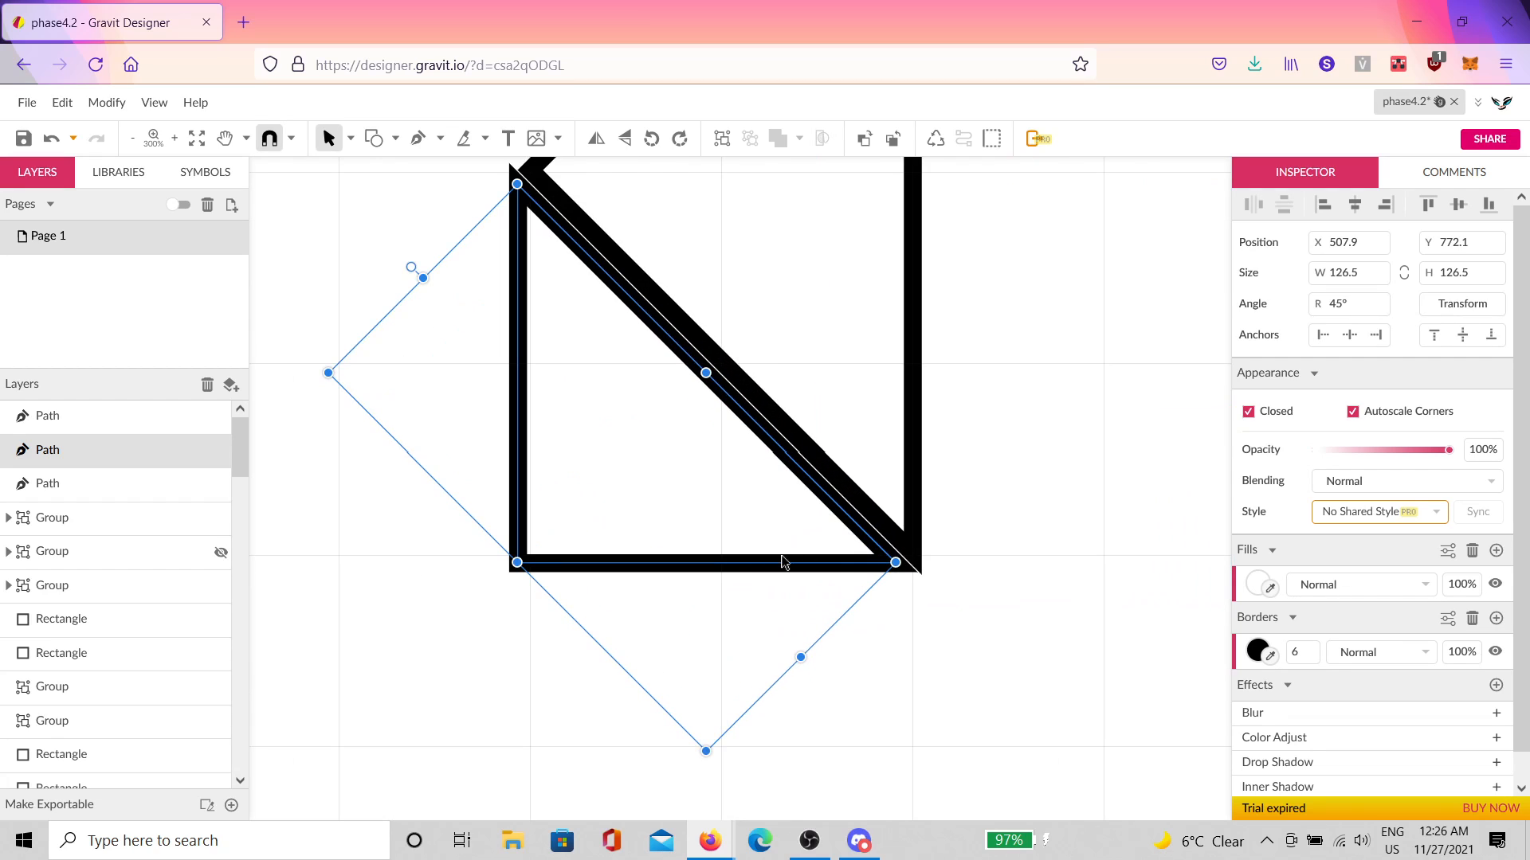
{"action": "left_click_drag", "start_coordinate": [743, 529], "coordinate": [751, 522]}
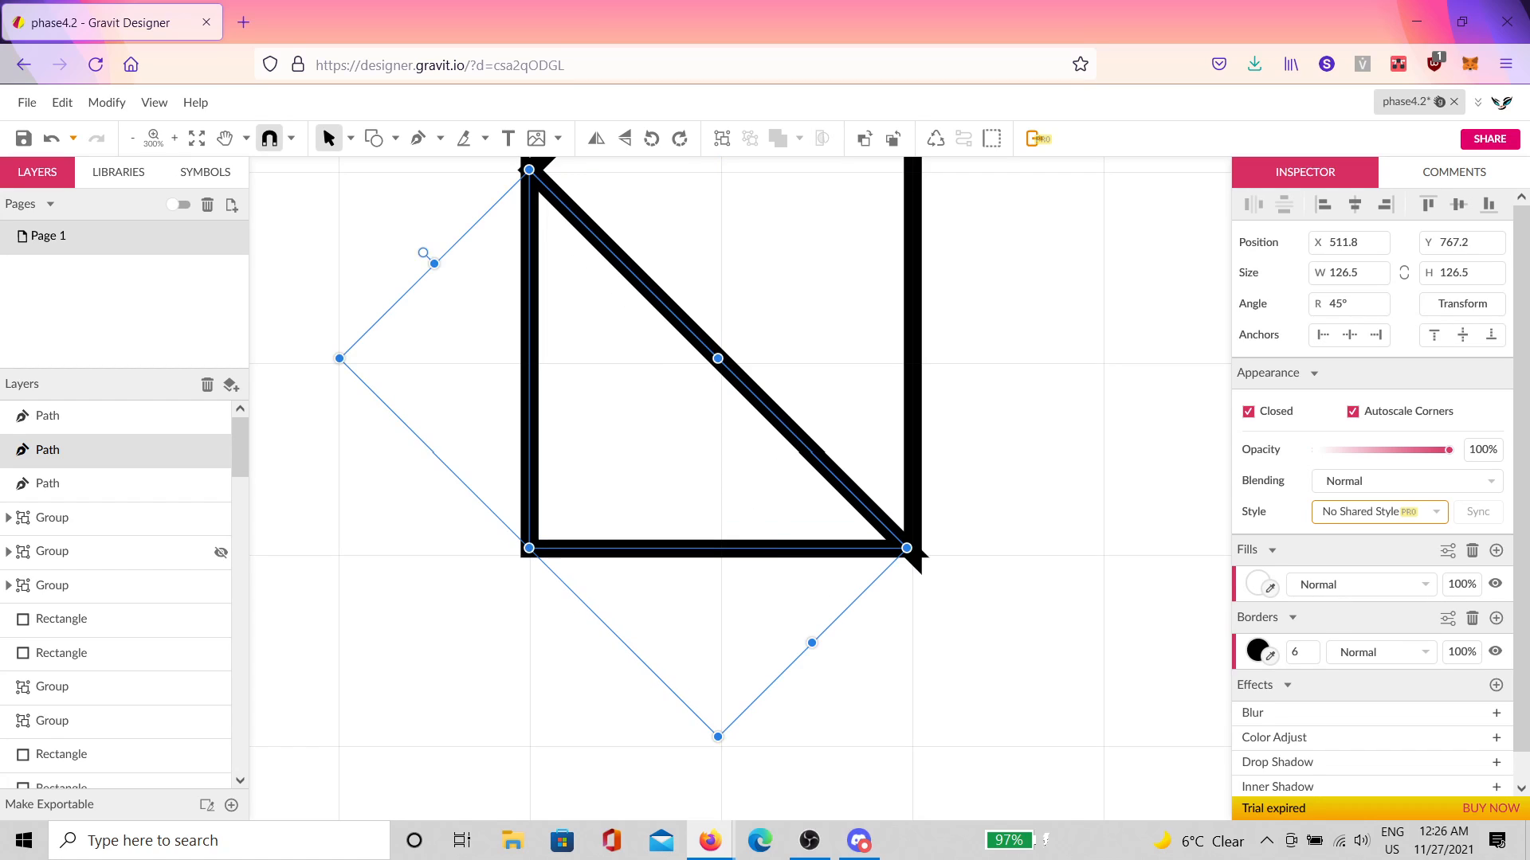
{"action": "left_click_drag", "start_coordinate": [812, 638], "coordinate": [854, 642]}
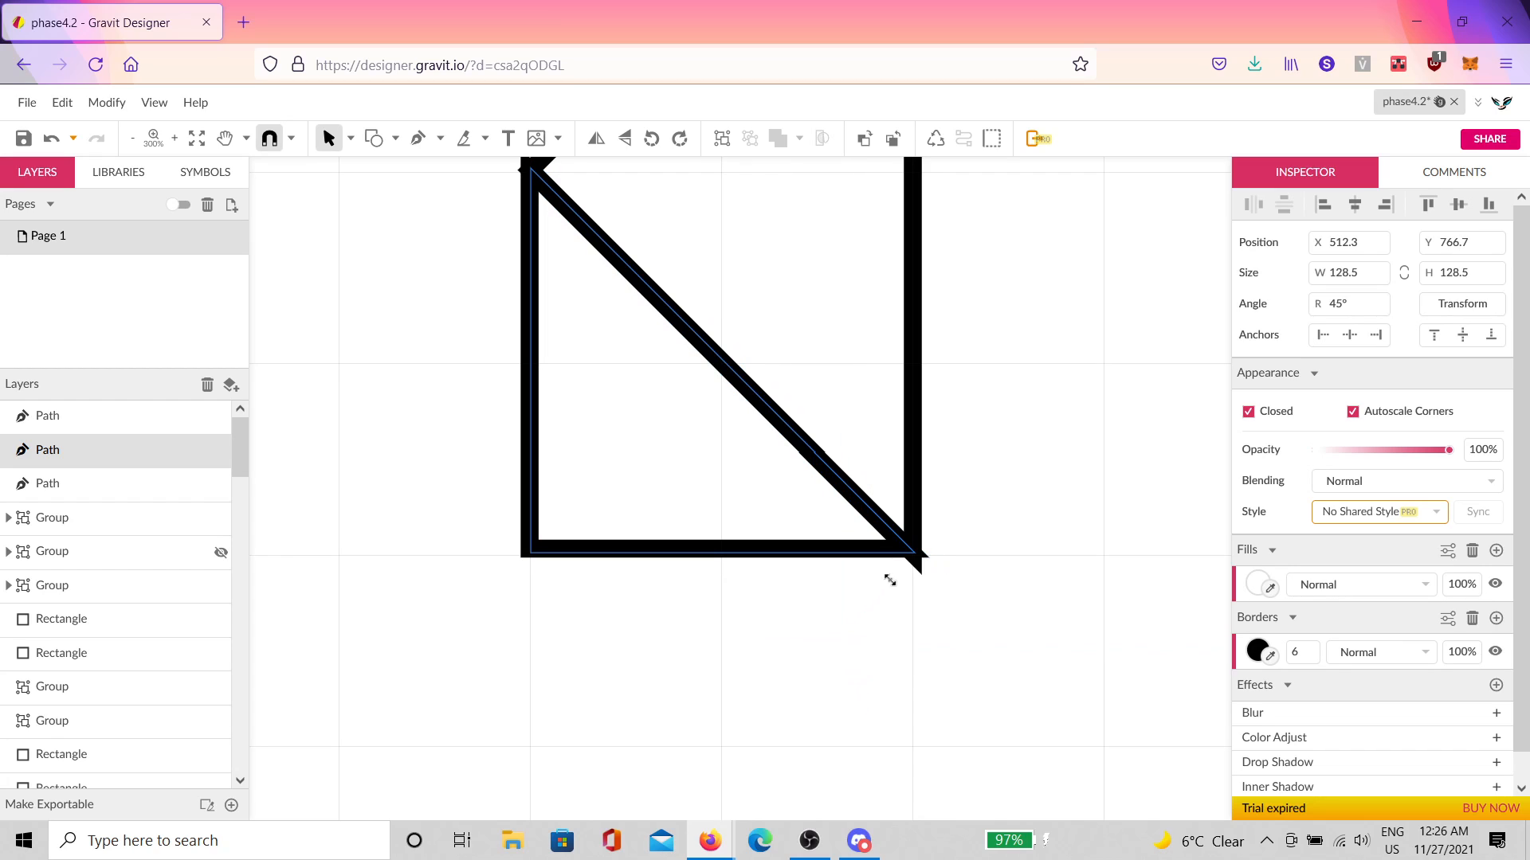
{"action": "left_click_drag", "start_coordinate": [904, 560], "coordinate": [908, 564]}
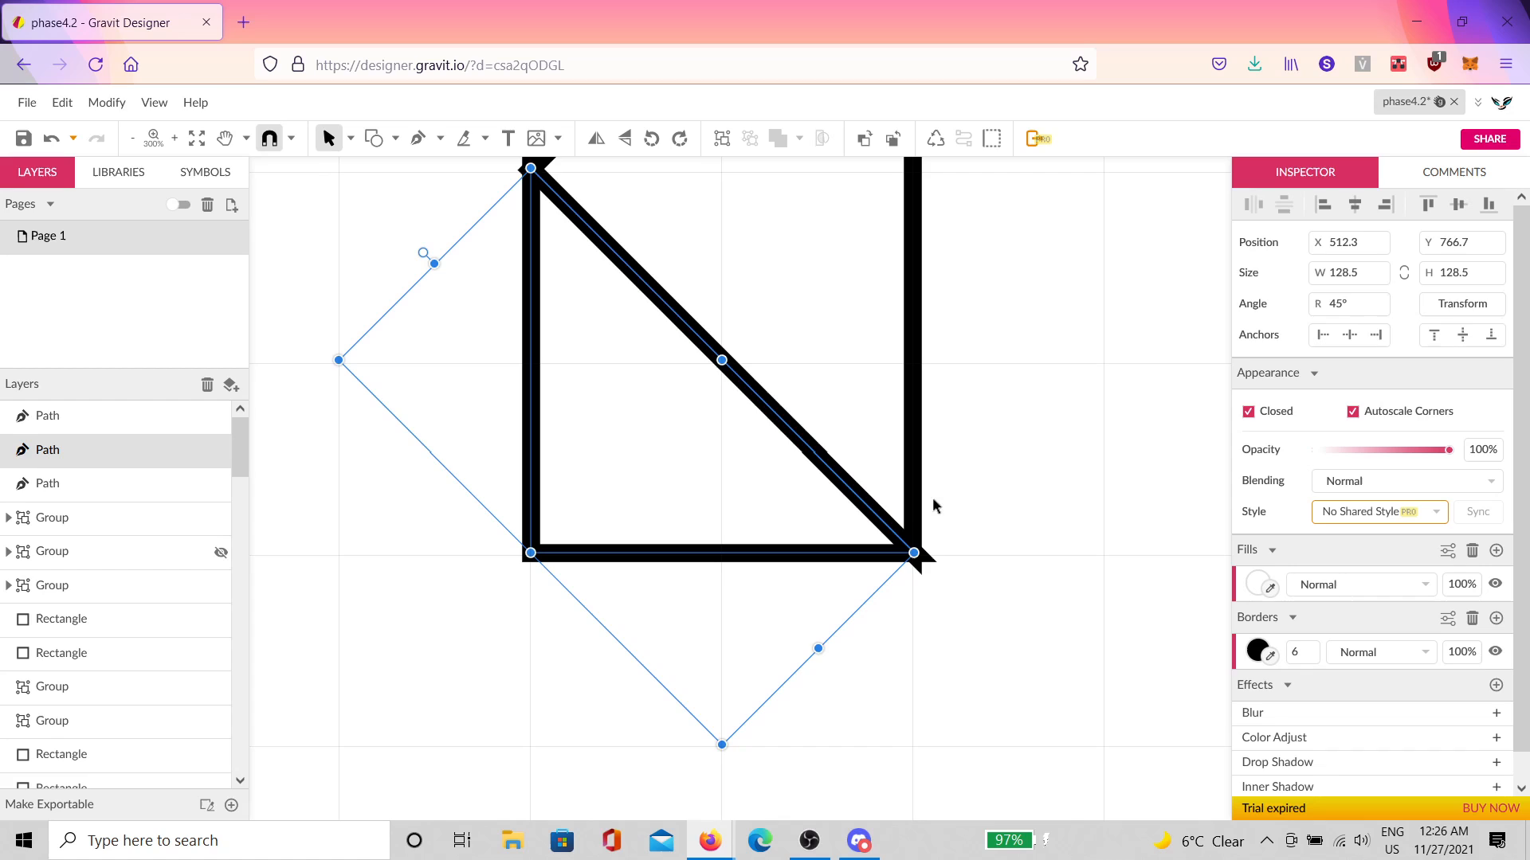
{"action": "scroll", "coordinate": [741, 360], "scroll_direction": "up", "scroll_amount": 3}
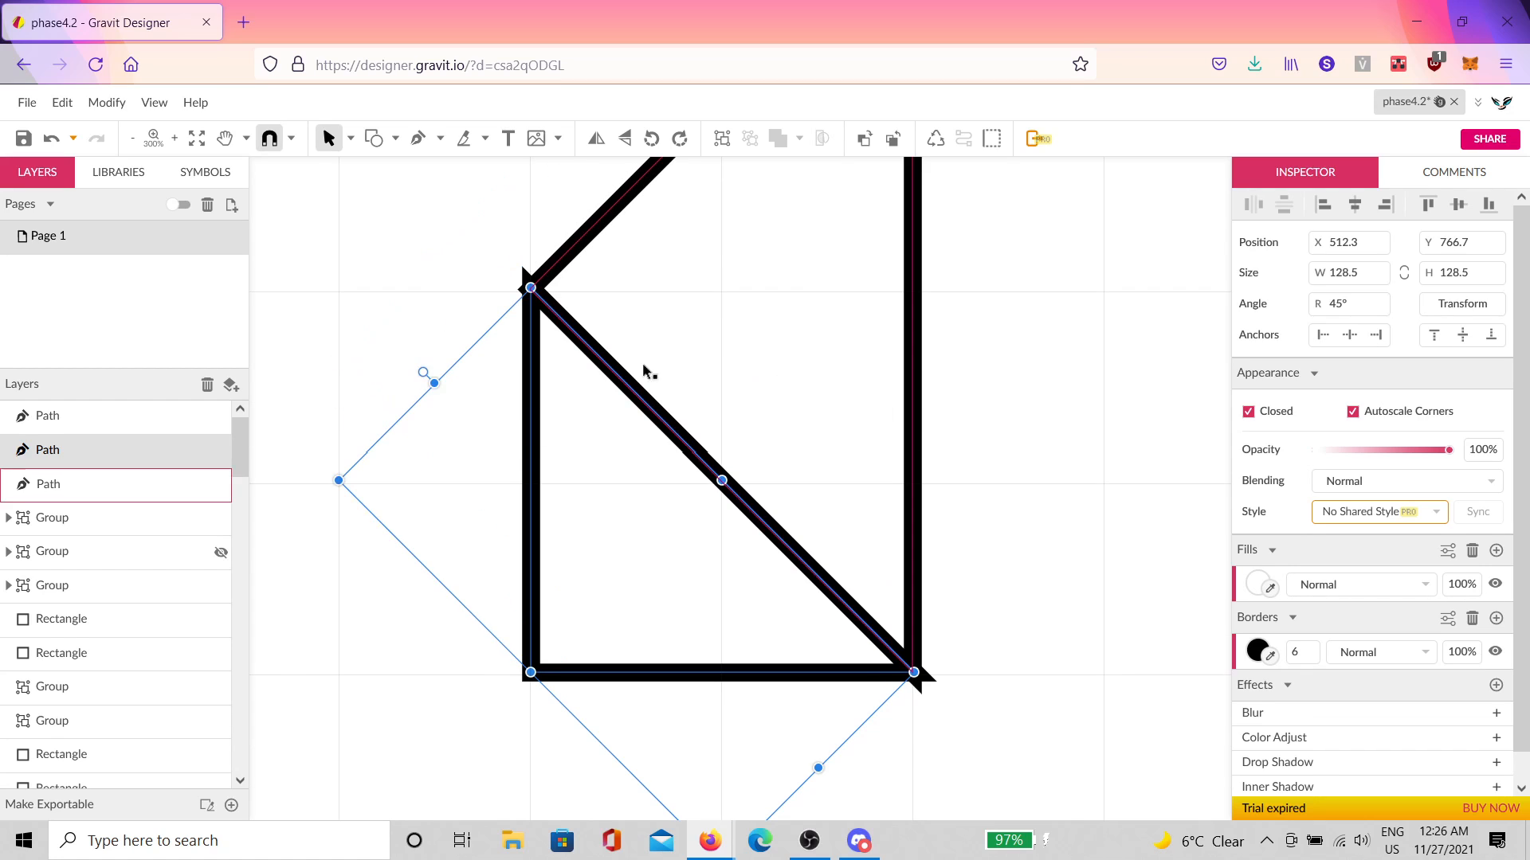
{"action": "scroll", "coordinate": [672, 461], "scroll_direction": "down", "scroll_amount": 3}
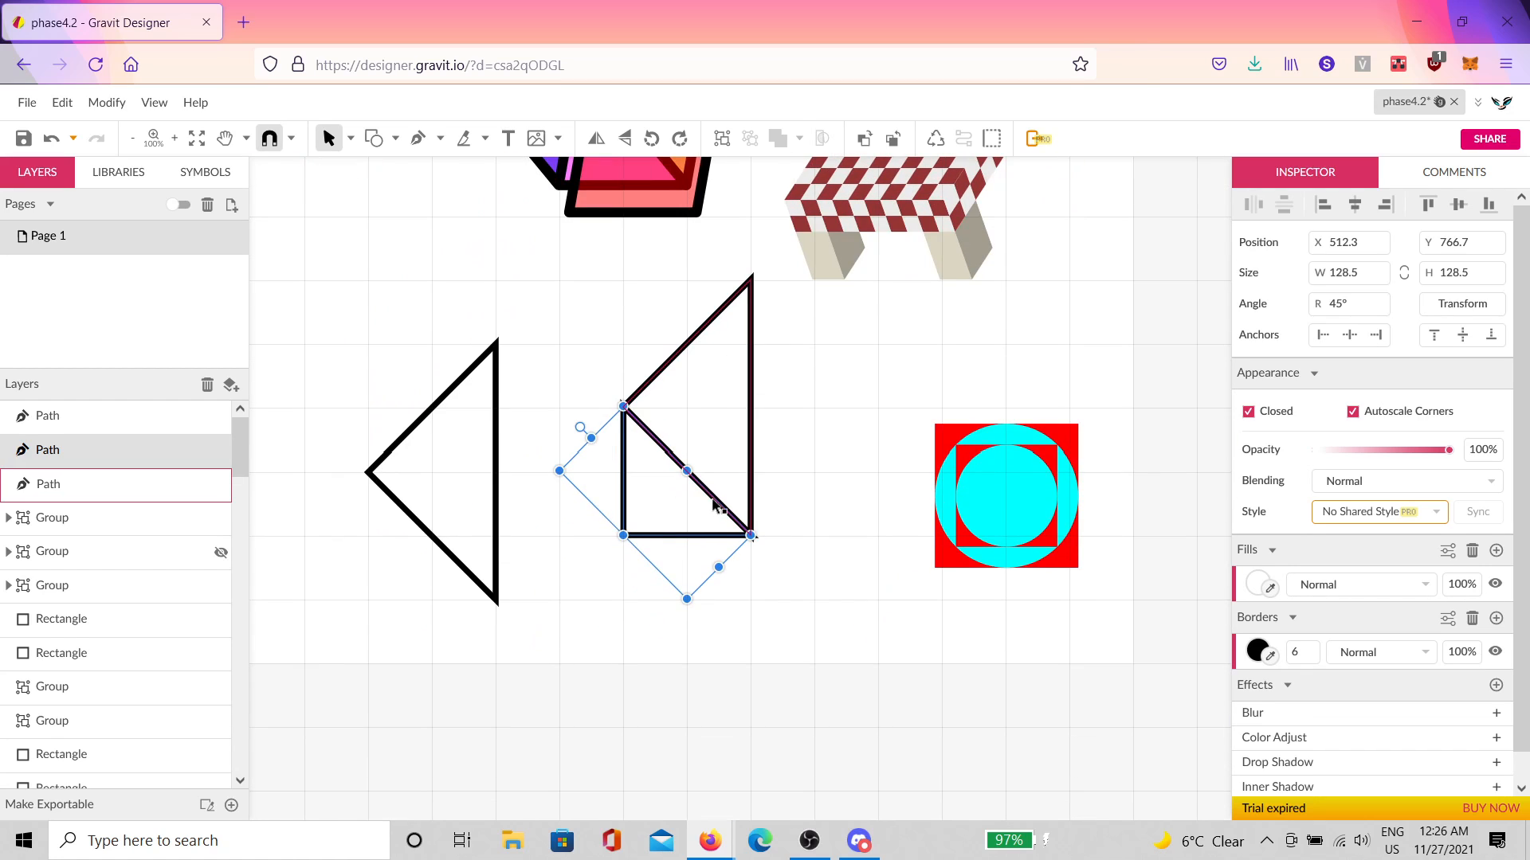
Step: Repeat the shrinking 45° copy into a spiral of ten nested triangles, then marquee-select and zoom to check them
{"action": "key", "text": "ctrl+d"}
{"action": "key", "text": "ctrl+d"}
{"action": "key", "text": "ctrl+d"}
{"action": "key", "text": "ctrl+d"}
{"action": "key", "text": "ctrl+d"}
{"action": "key", "text": "ctrl+d"}
{"action": "key", "text": "ctrl+d"}
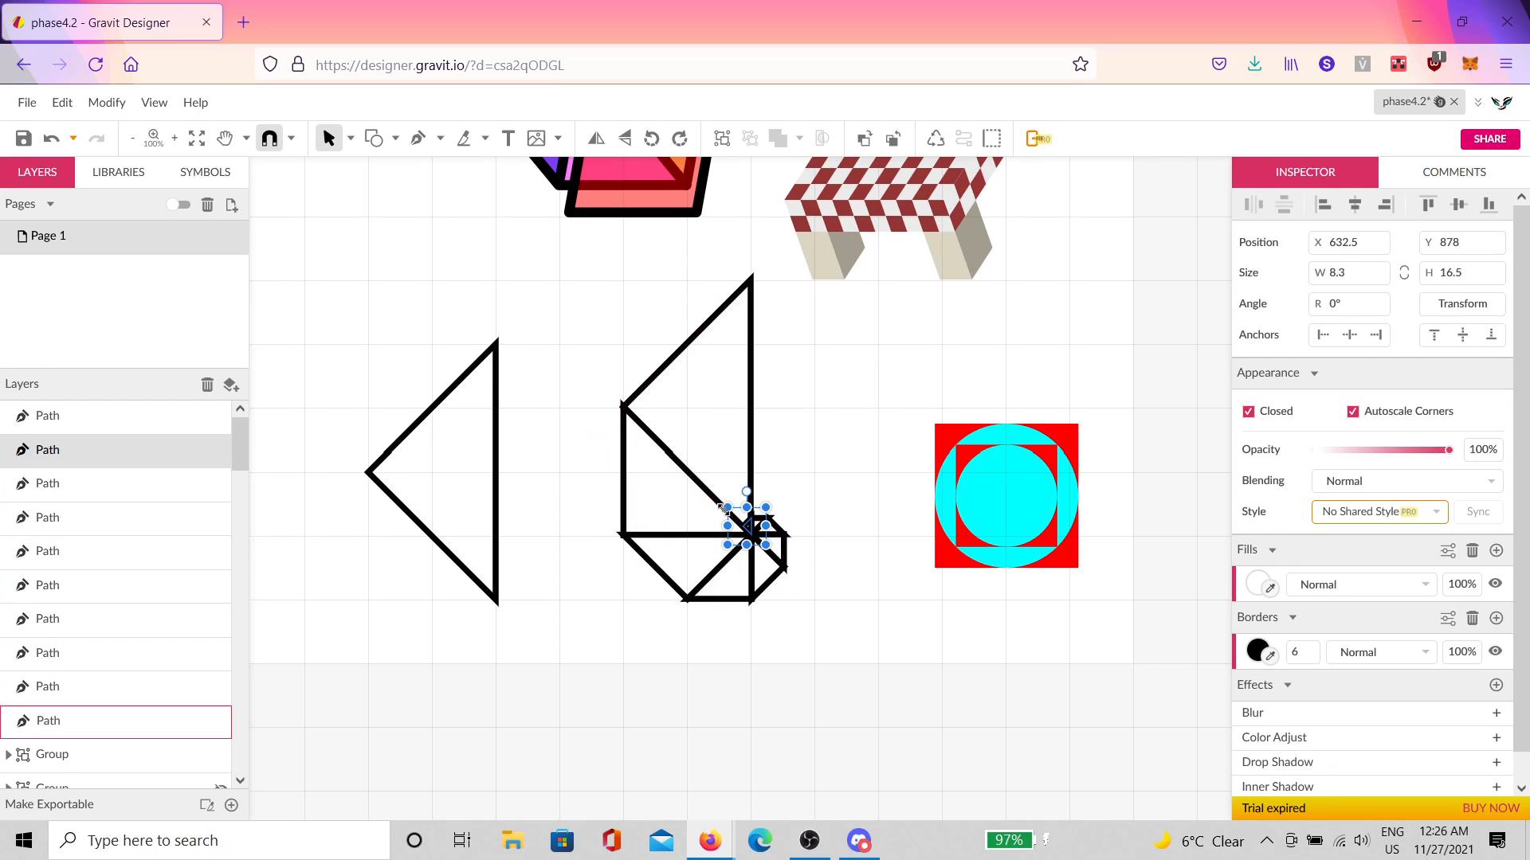
{"action": "key", "text": "Escape"}
{"action": "scroll", "coordinate": [747, 517], "scroll_direction": "up", "scroll_amount": 4}
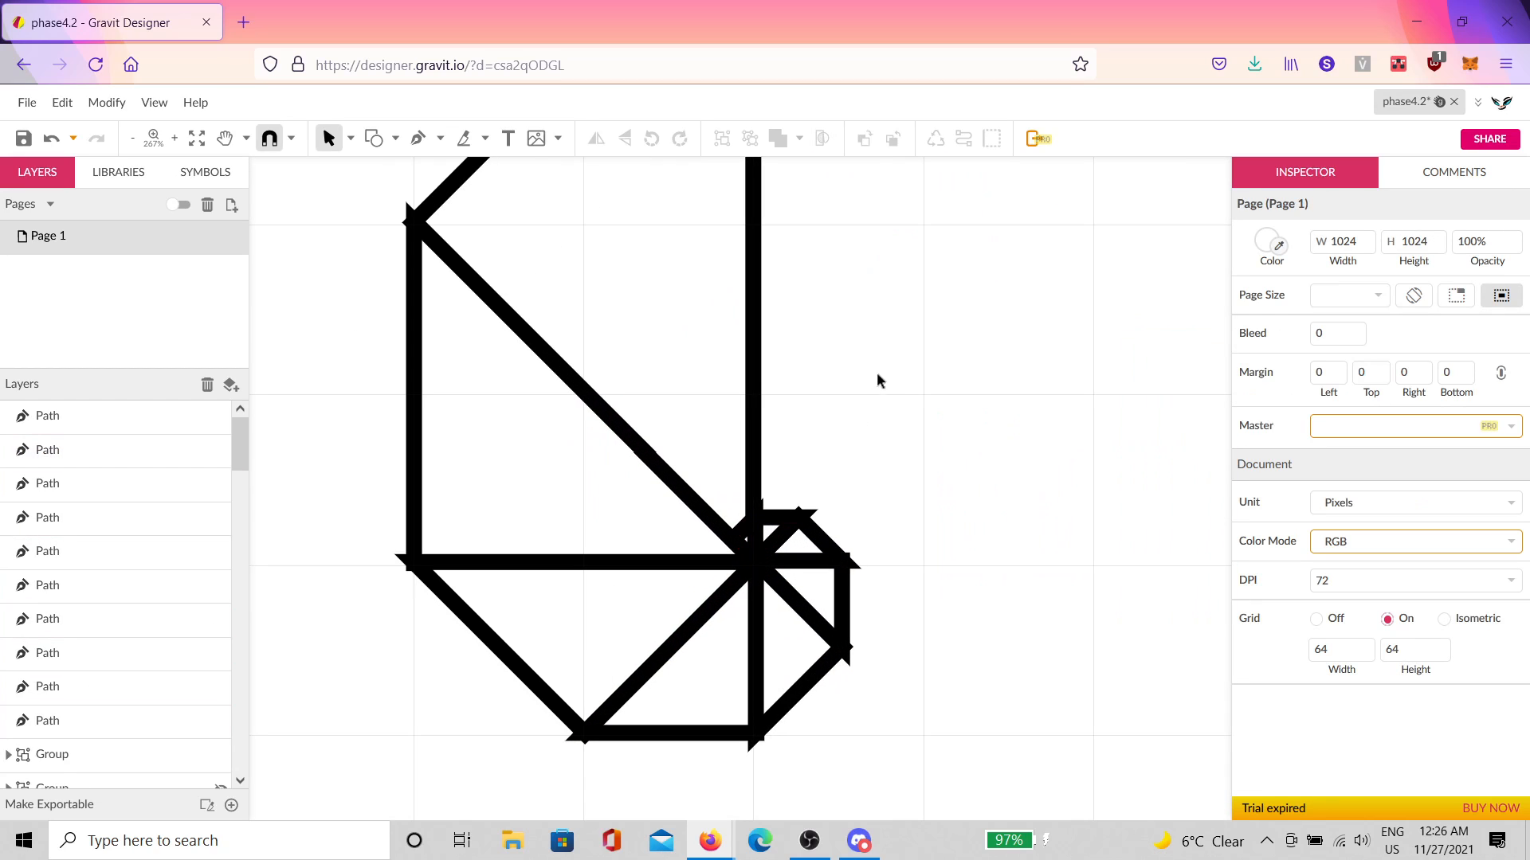
{"action": "left_click_drag", "start_coordinate": [878, 374], "coordinate": [588, 663]}
{"action": "scroll", "coordinate": [681, 598], "scroll_direction": "up", "scroll_amount": 7}
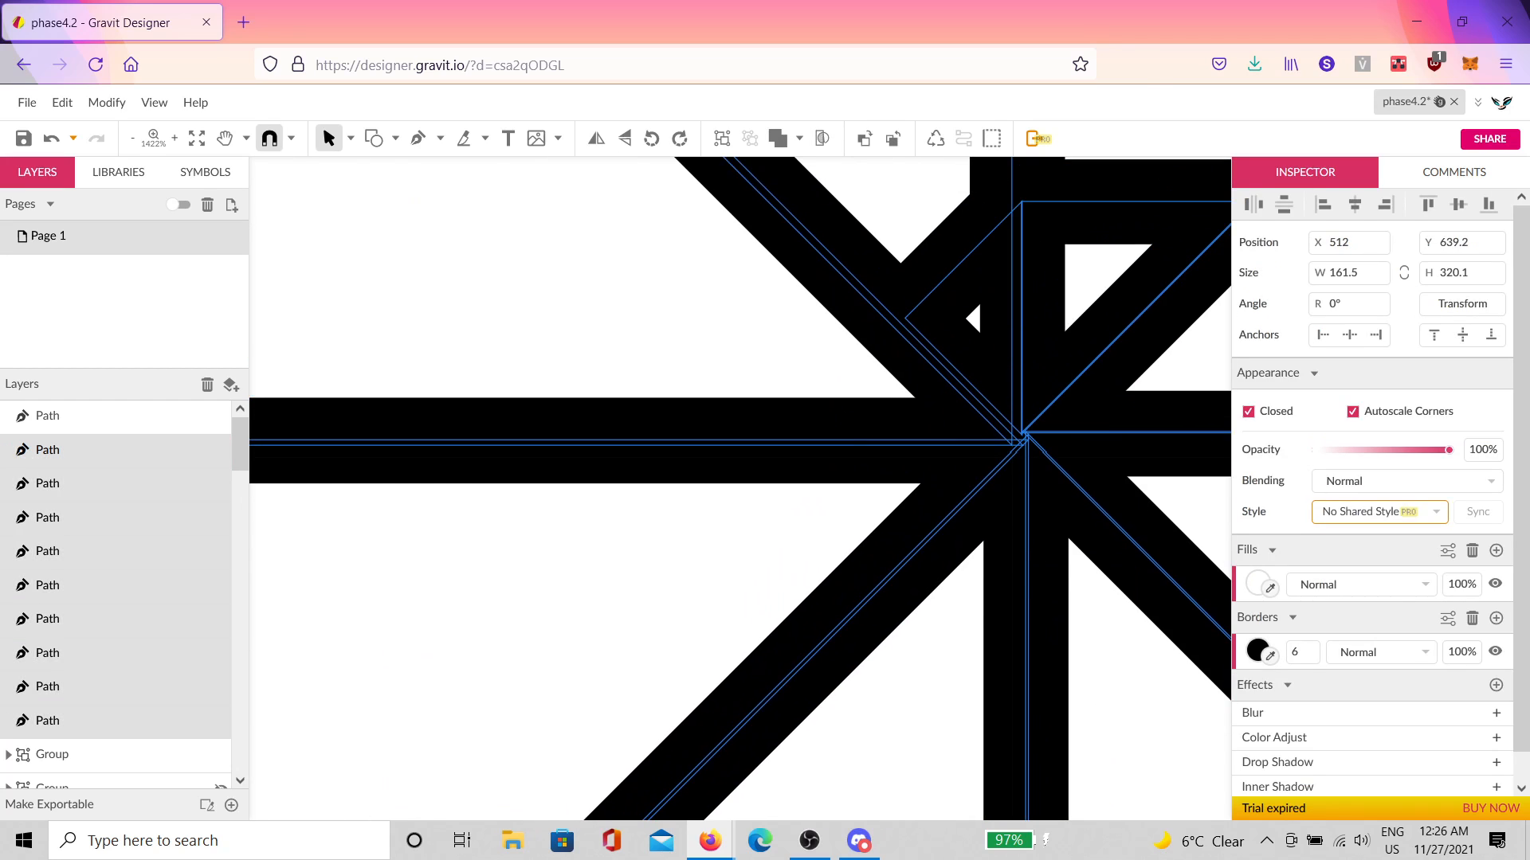
{"action": "scroll", "coordinate": [901, 506], "scroll_direction": "up", "scroll_amount": 5}
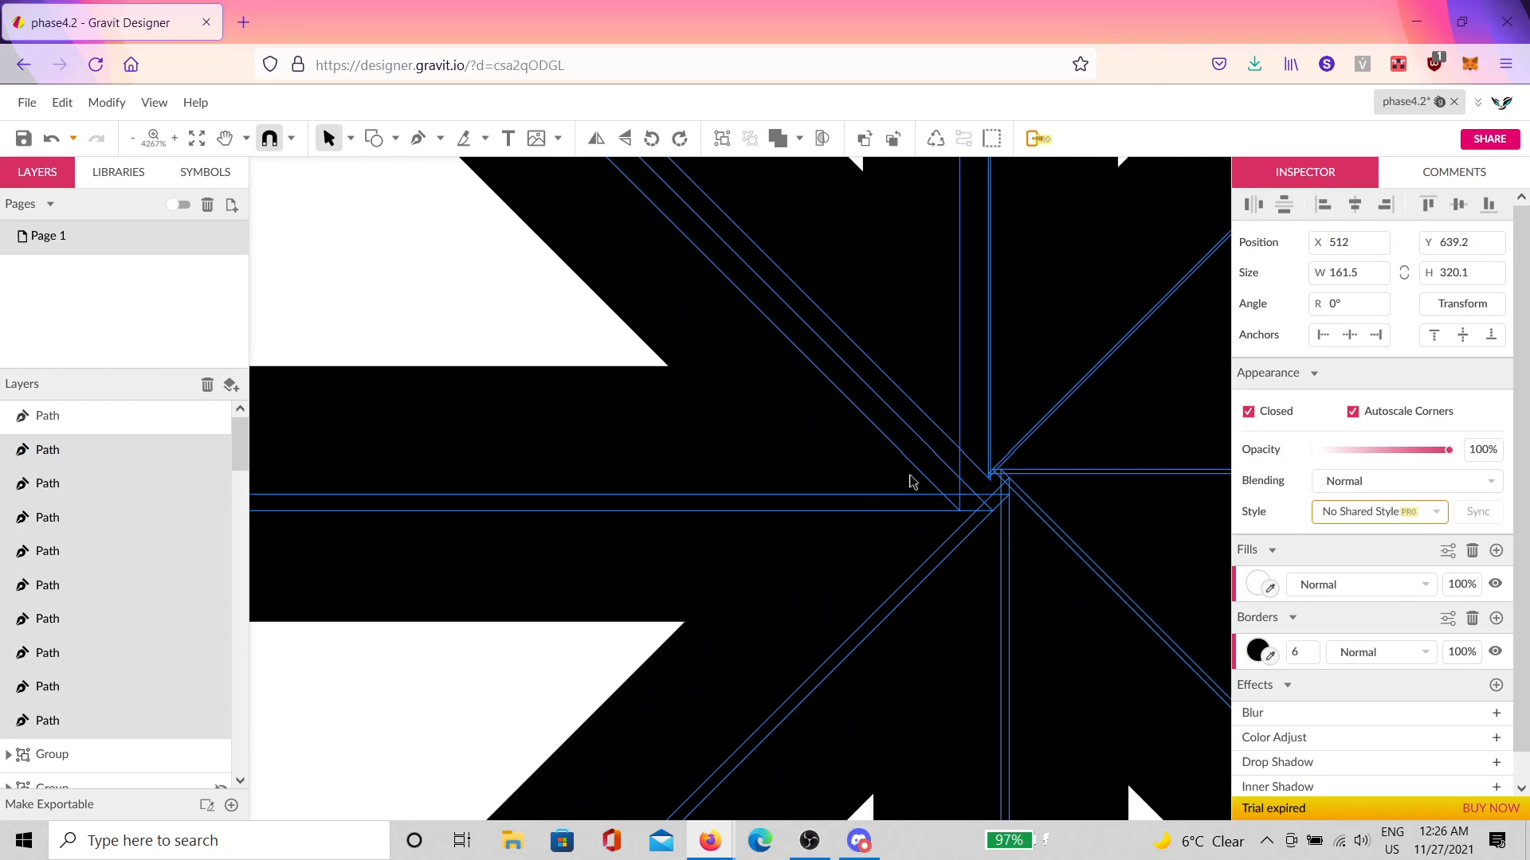
{"action": "scroll", "coordinate": [996, 482], "scroll_direction": "up", "scroll_amount": 4}
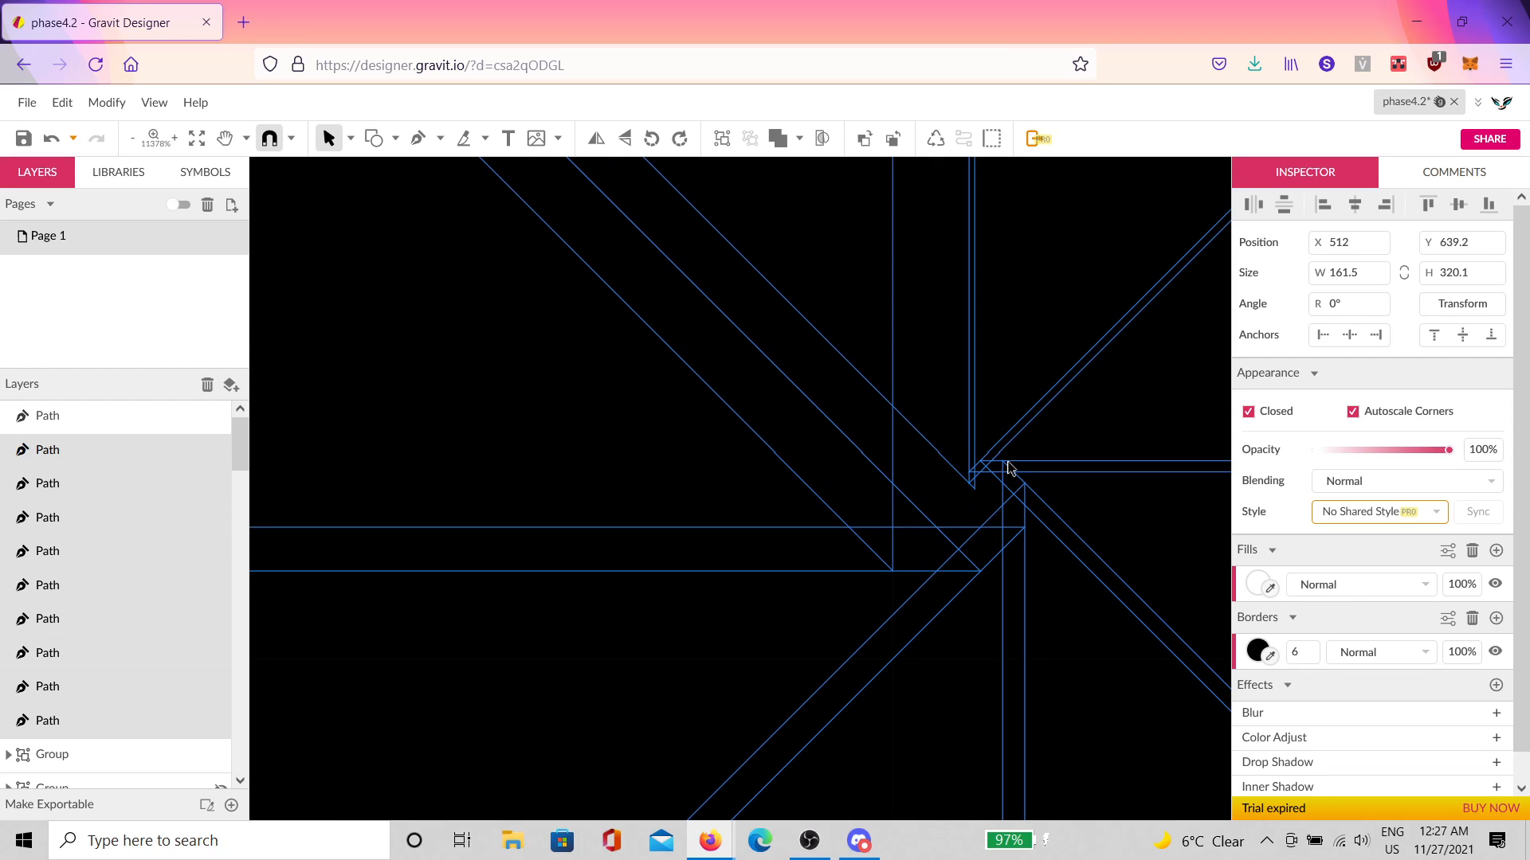
{"action": "scroll", "coordinate": [1007, 467], "scroll_direction": "up", "scroll_amount": 3}
{"action": "scroll", "coordinate": [894, 529], "scroll_direction": "down", "scroll_amount": 20}
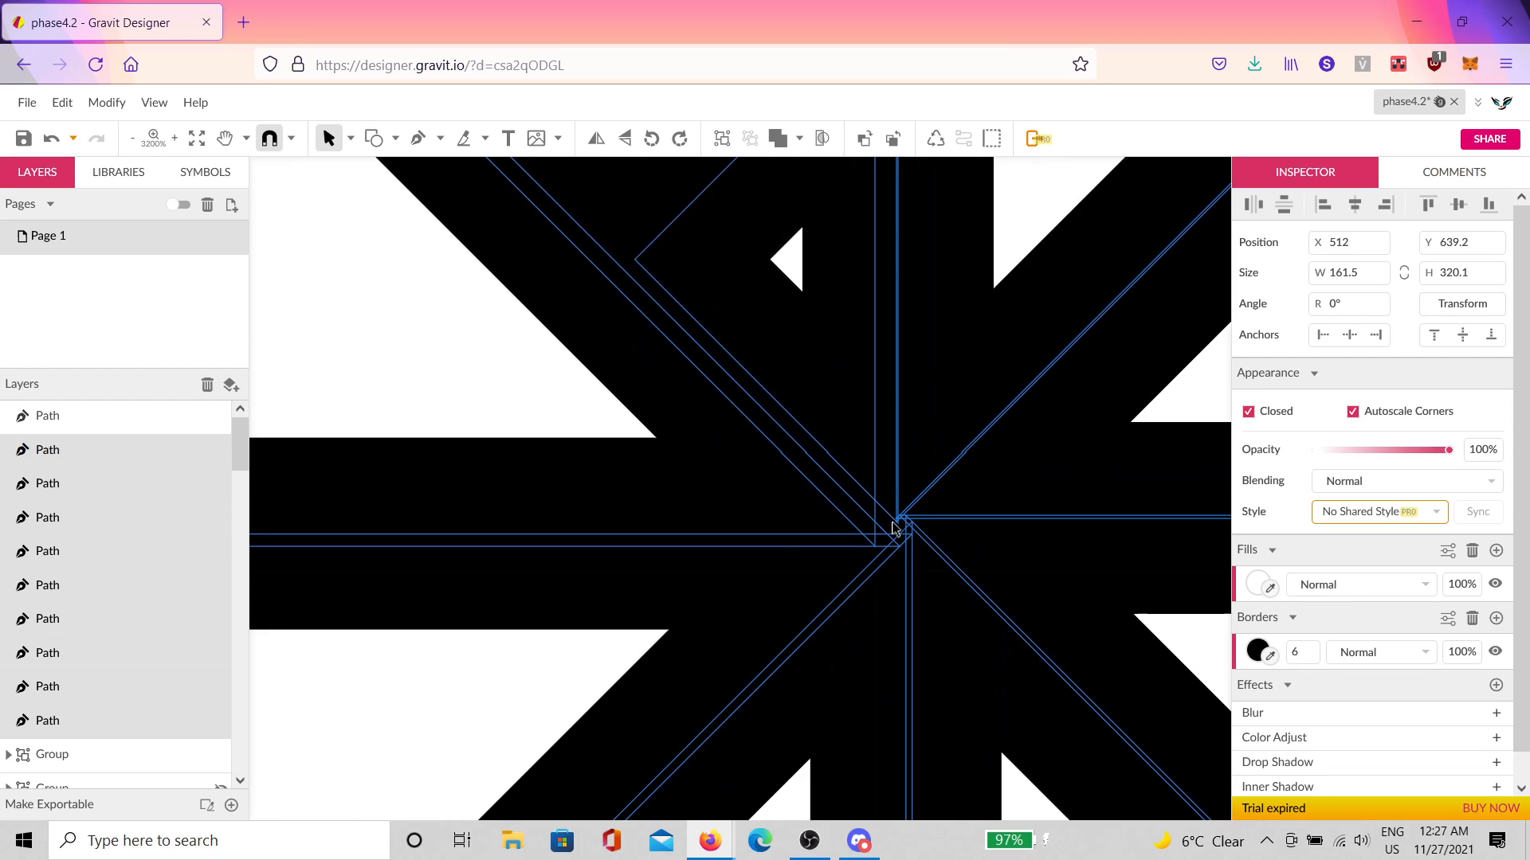
Step: Select the nine spiral paths and fill them with a muted slate blue
{"action": "left_click", "coordinate": [1012, 442]}
{"action": "left_click_drag", "start_coordinate": [1045, 368], "coordinate": [809, 556]}
{"action": "left_click", "coordinate": [1257, 584]}
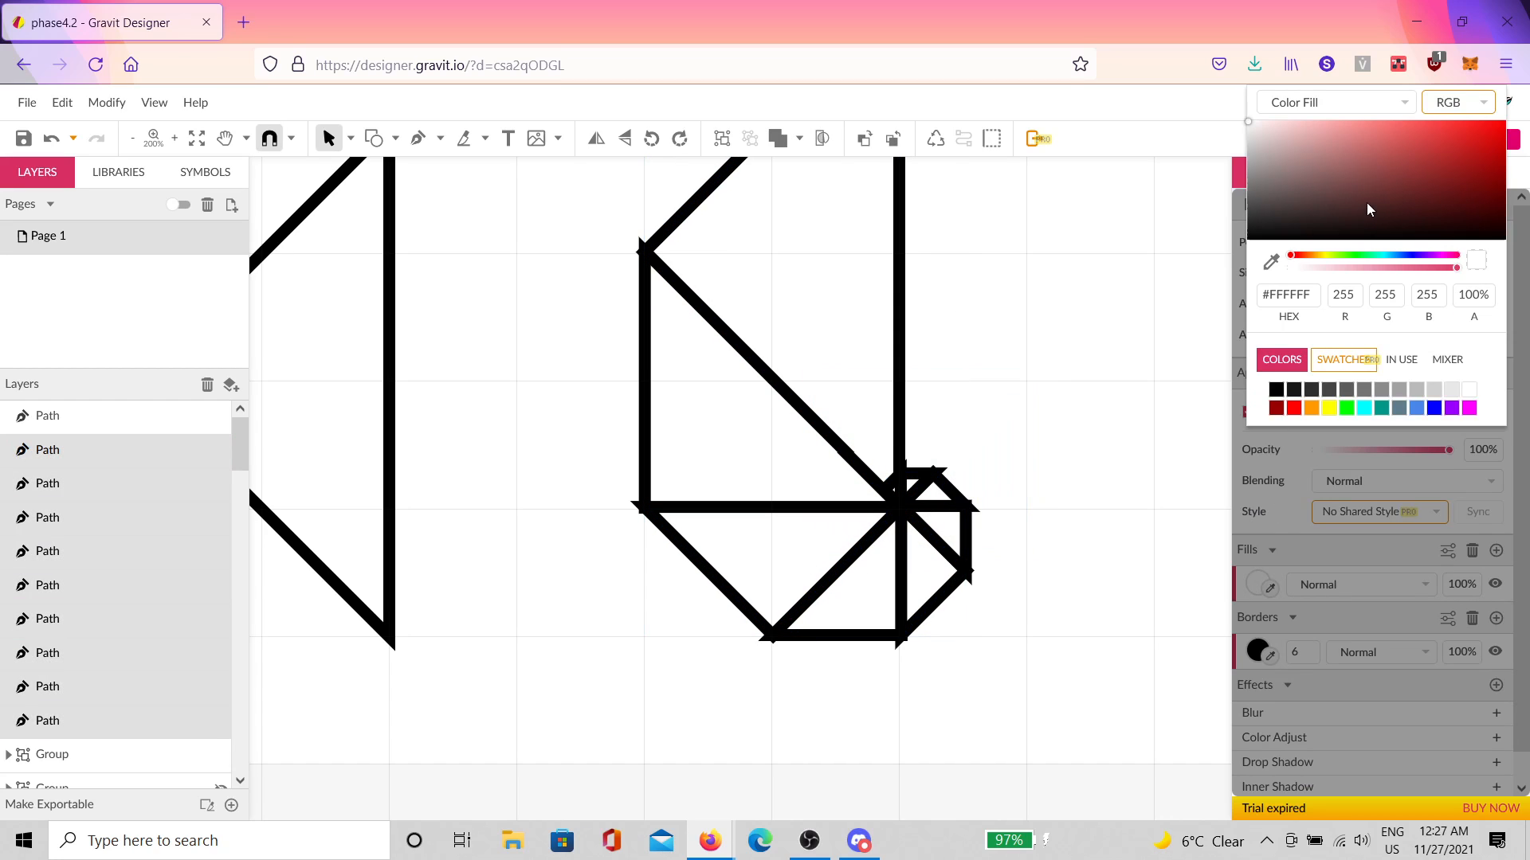
{"action": "left_click_drag", "start_coordinate": [1368, 209], "coordinate": [1157, 189]}
{"action": "left_click", "coordinate": [1400, 256]}
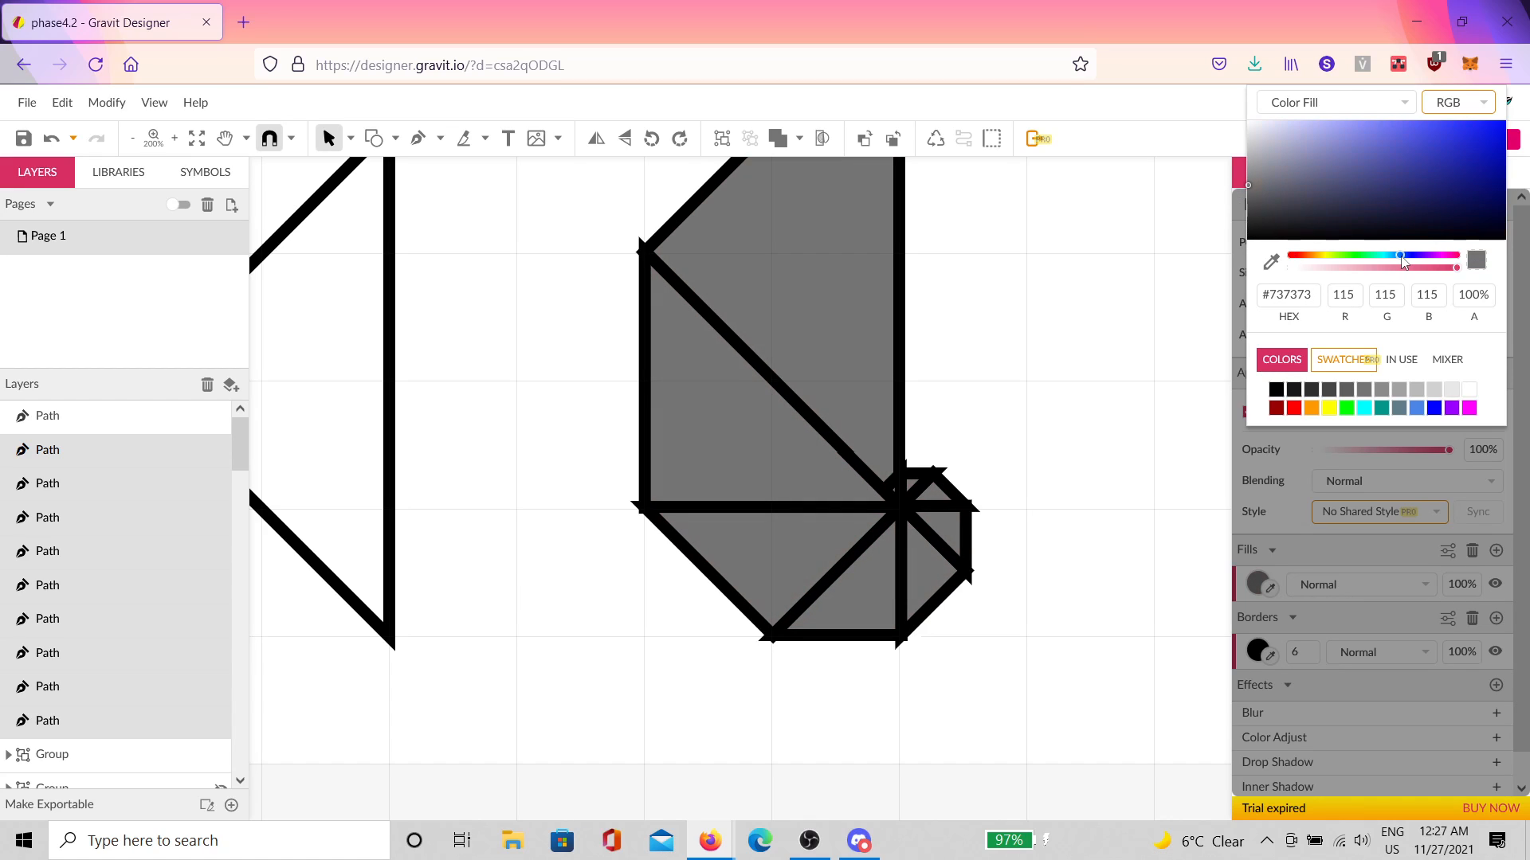
{"action": "left_click_drag", "start_coordinate": [1354, 165], "coordinate": [1350, 172]}
{"action": "left_click", "coordinate": [1093, 288]}
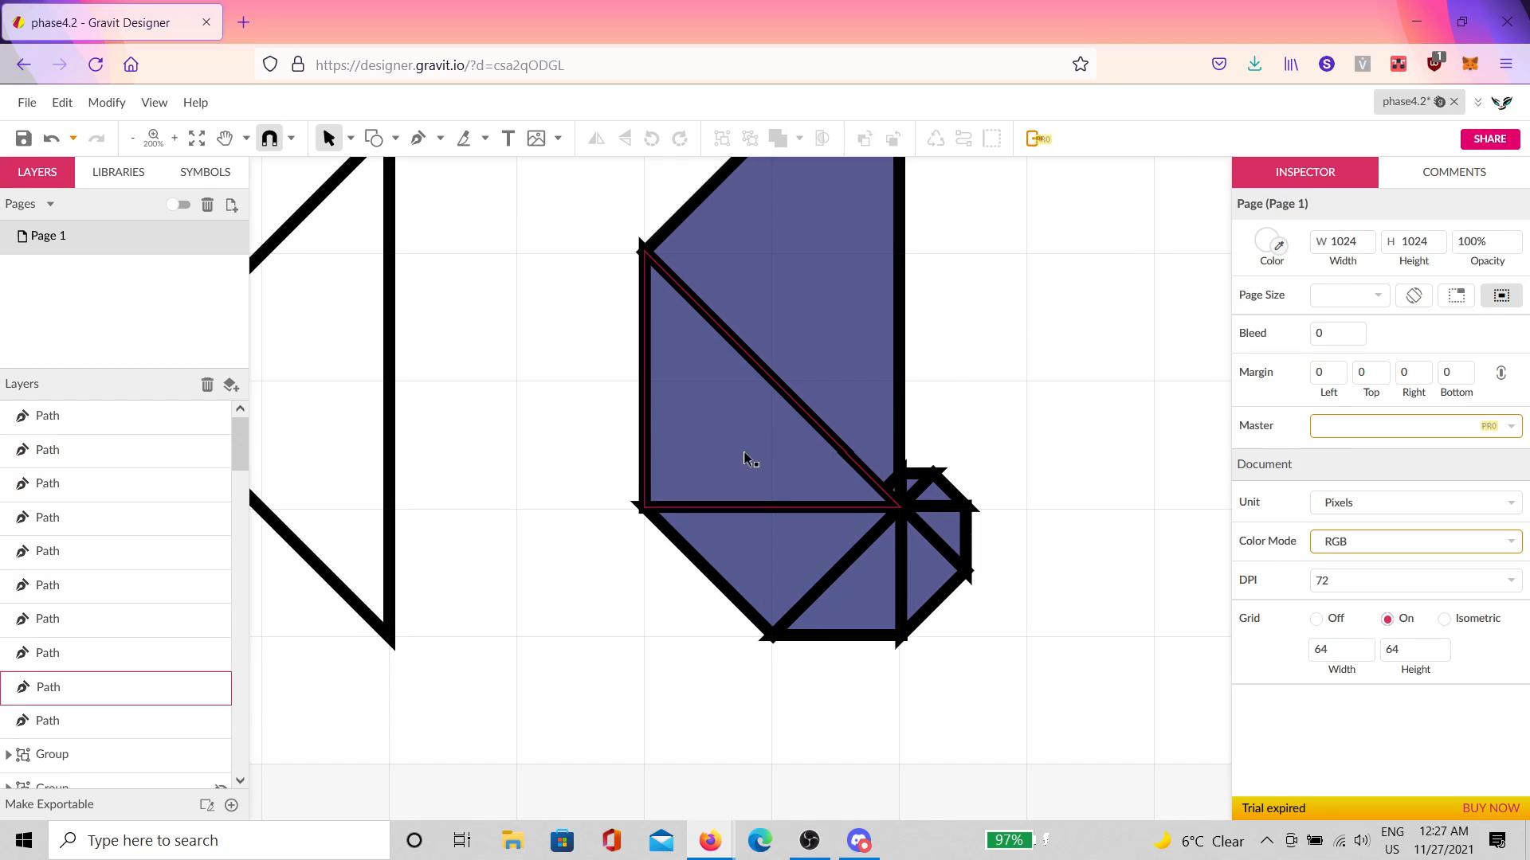
Step: Pan over to the left triangle and select it
{"action": "key", "text": "space"}
{"action": "left_click_drag", "start_coordinate": [666, 512], "coordinate": [1208, 538]}
{"action": "left_click", "coordinate": [795, 494]}
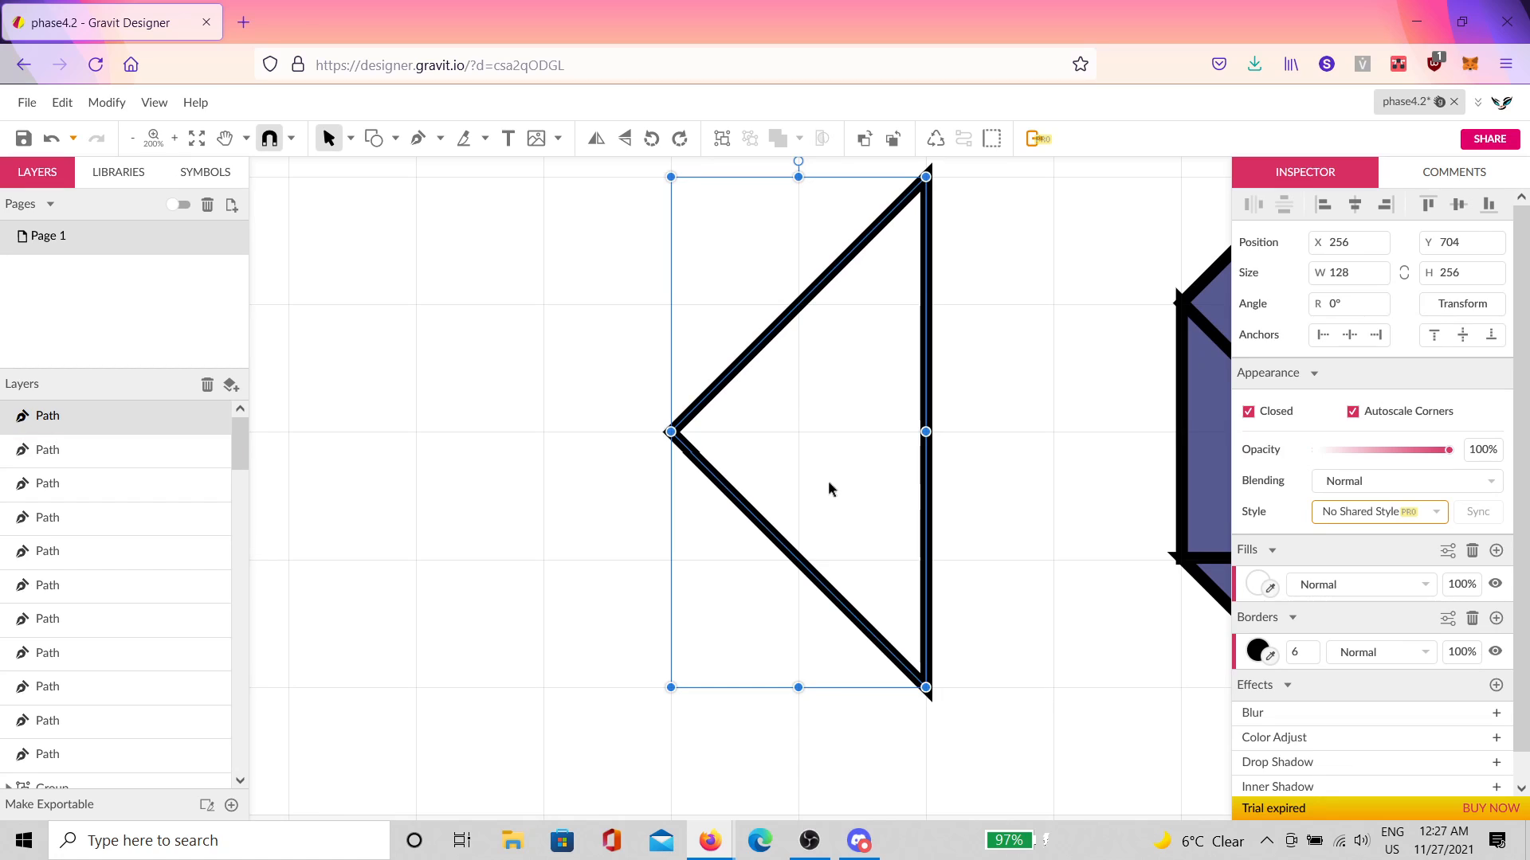
Step: Flip the left triangle horizontally, turn it 45°, scale it to 128×128, and snap it to the diagonal
{"action": "left_click", "coordinate": [596, 139]}
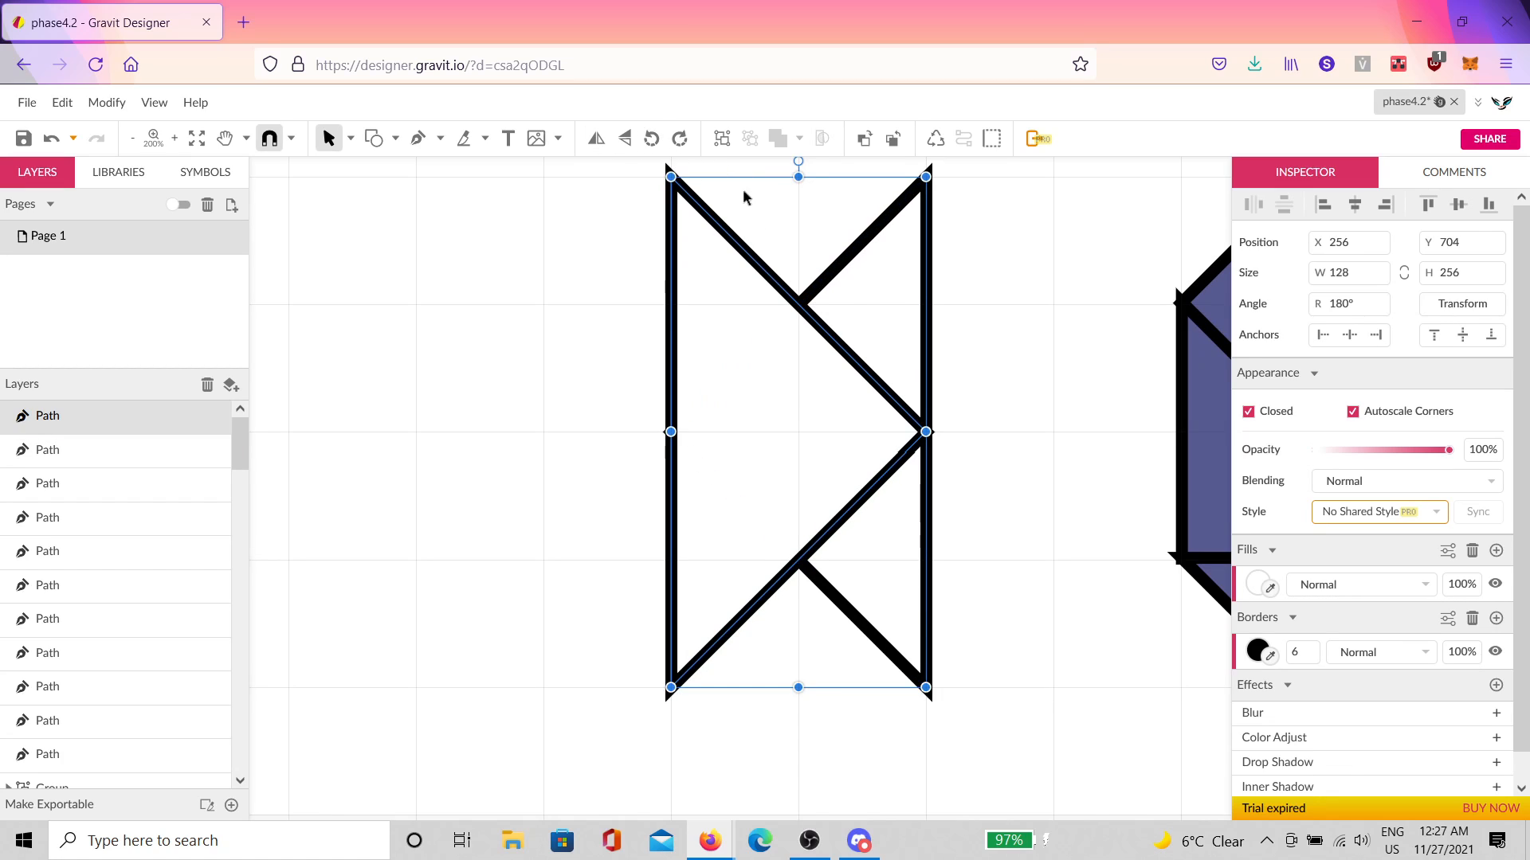
{"action": "scroll", "coordinate": [813, 239], "scroll_direction": "up", "scroll_amount": 2}
{"action": "left_click_drag", "start_coordinate": [798, 241], "coordinate": [982, 686]}
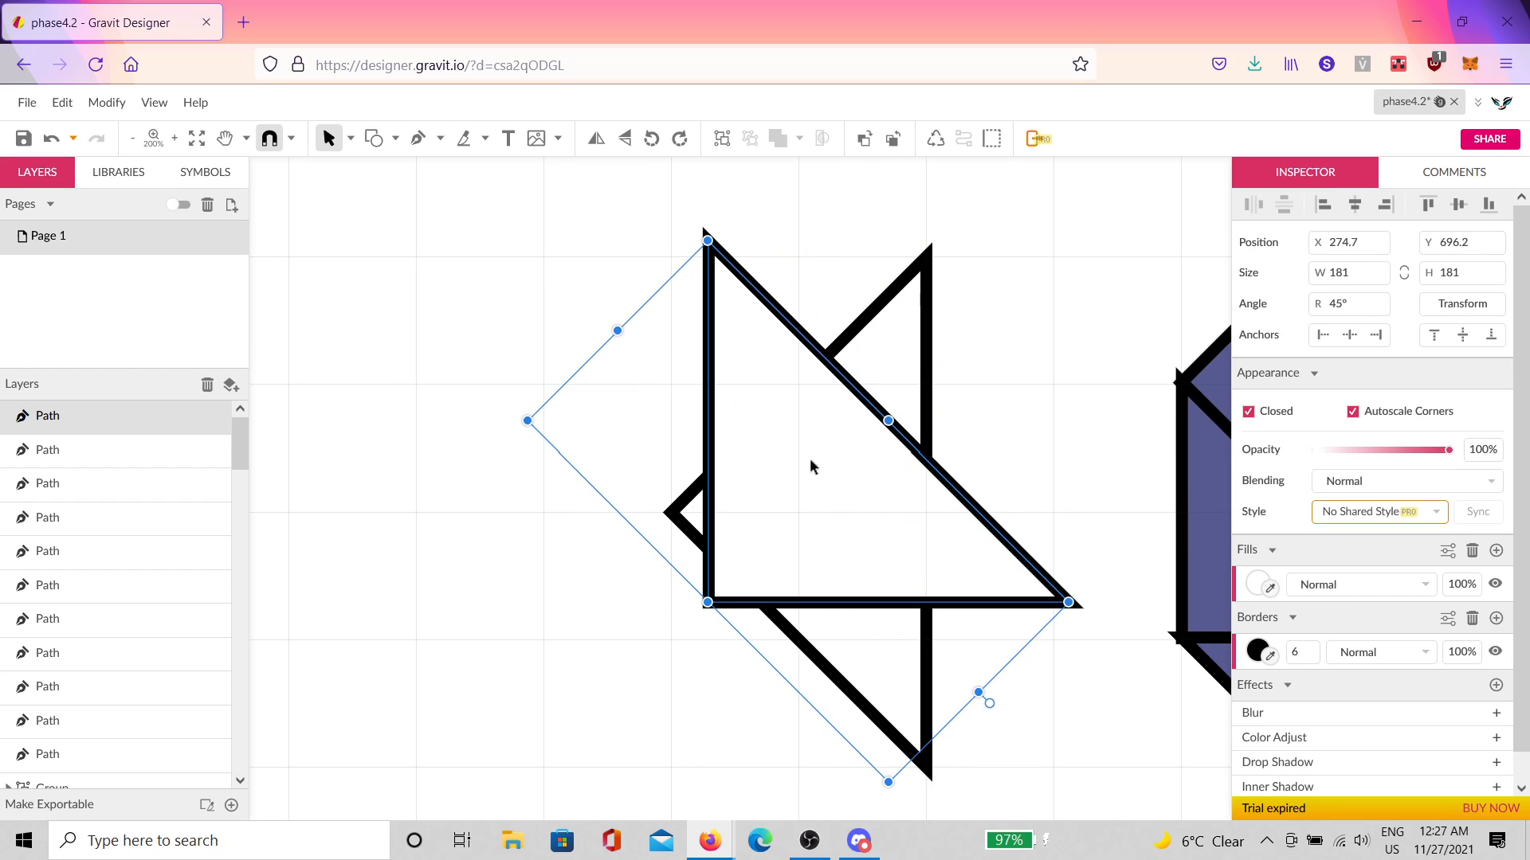
{"action": "left_click_drag", "start_coordinate": [810, 467], "coordinate": [765, 730]}
{"action": "scroll", "coordinate": [769, 721], "scroll_direction": "down", "scroll_amount": 4}
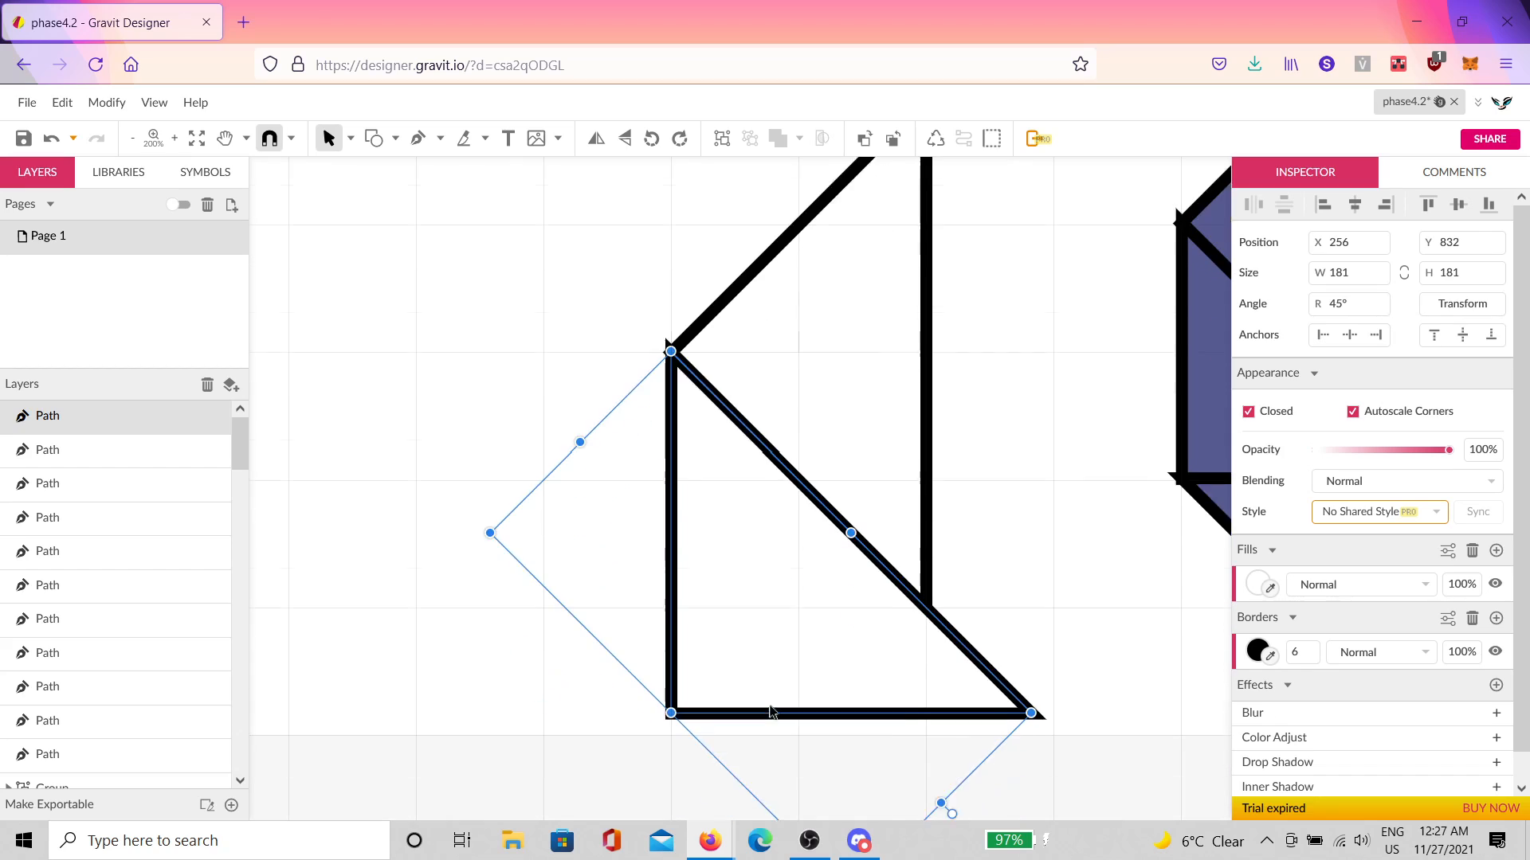
{"action": "scroll", "coordinate": [929, 741], "scroll_direction": "down", "scroll_amount": 3}
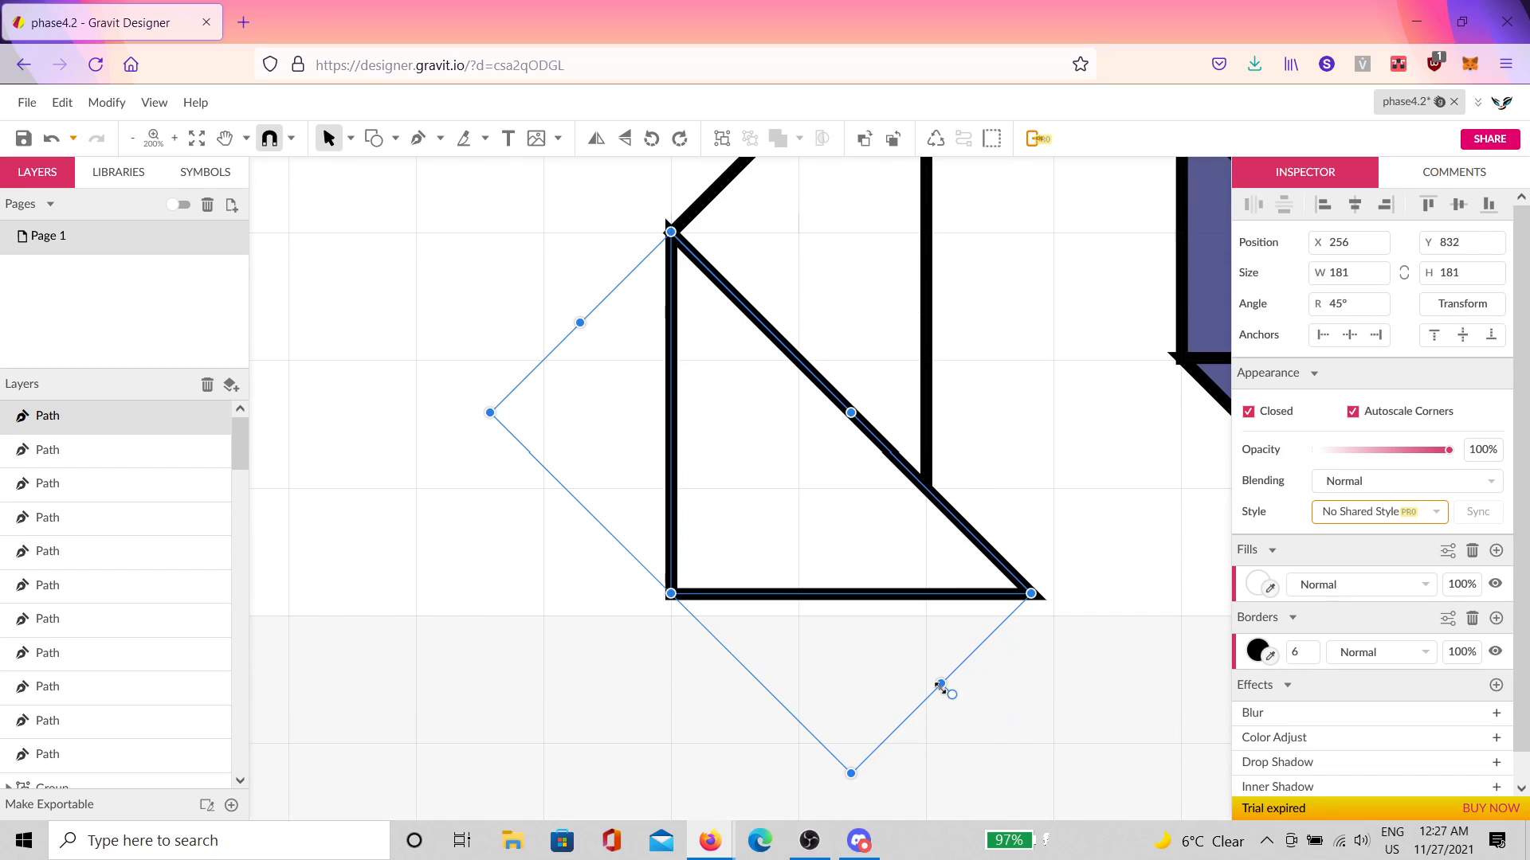
{"action": "left_click_drag", "start_coordinate": [940, 687], "coordinate": [866, 519]}
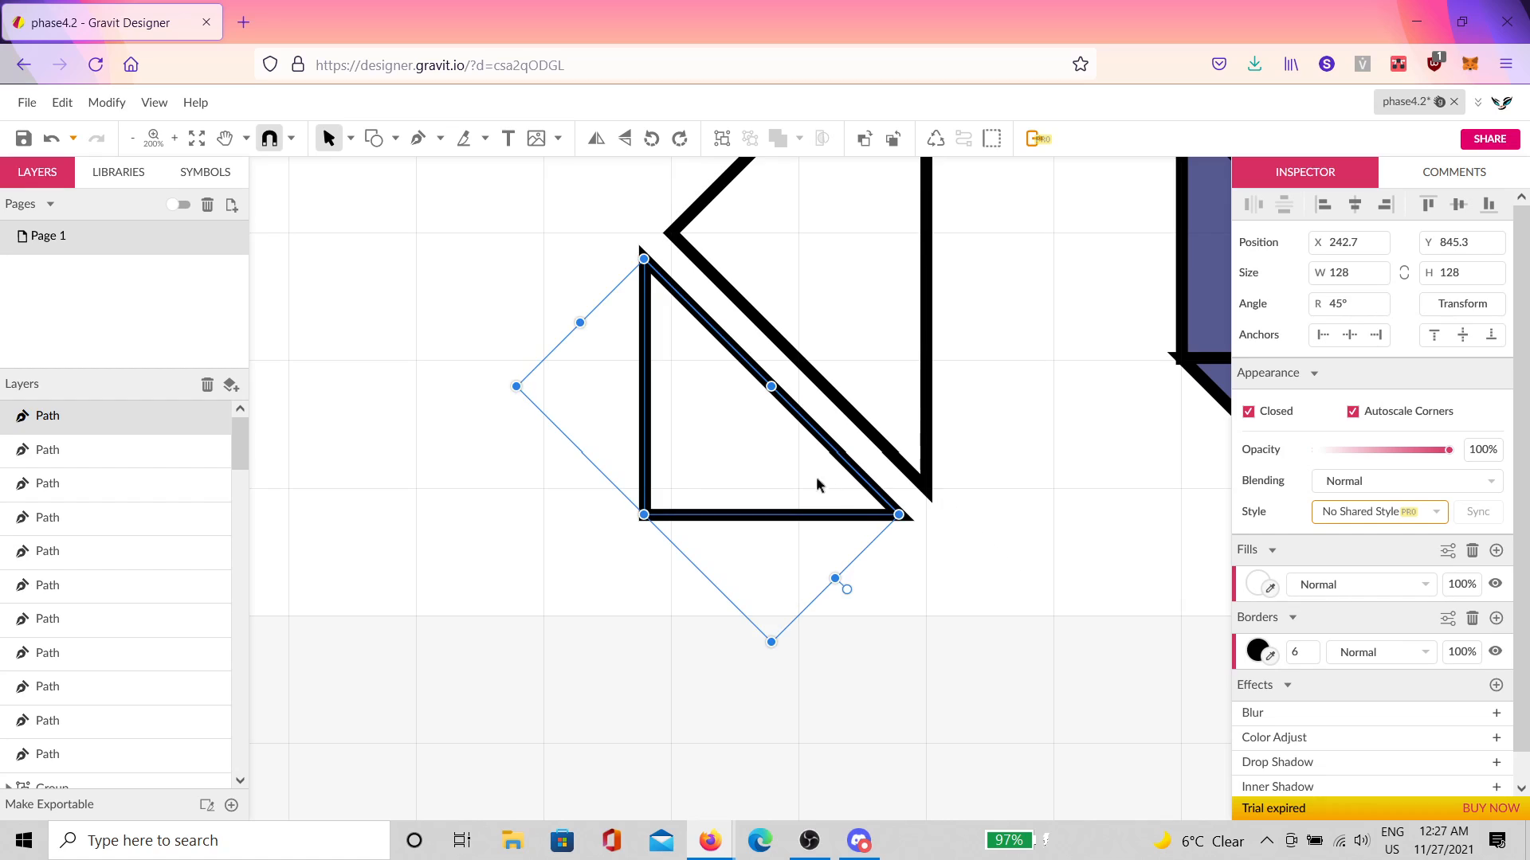
{"action": "left_click_drag", "start_coordinate": [713, 434], "coordinate": [744, 401]}
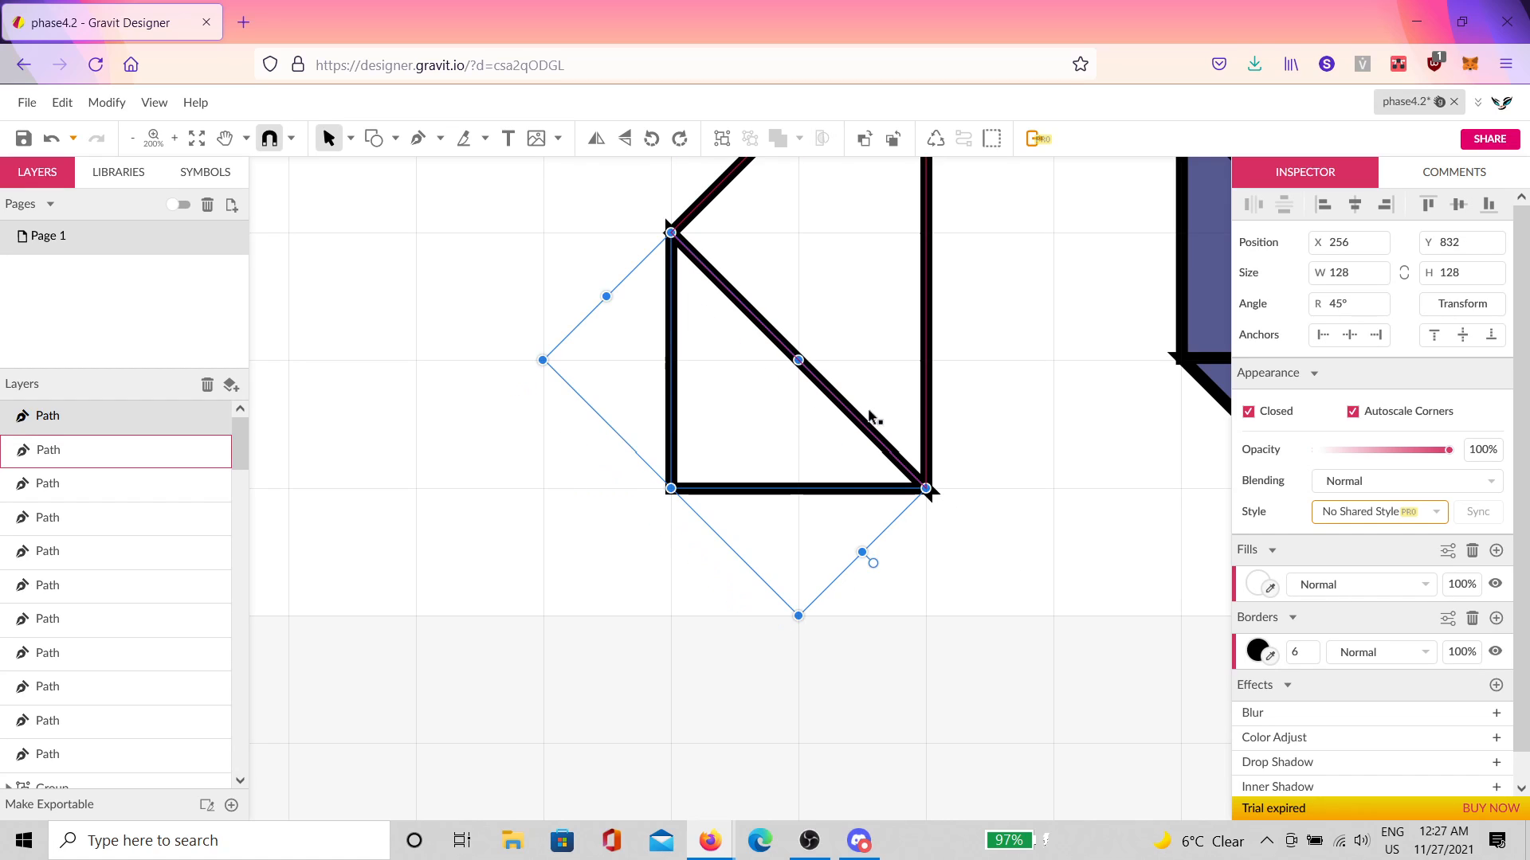
Step: Repeat the transform to add ever-smaller triangles stepping into the corner
{"action": "key", "text": "ctrl+d"}
{"action": "key", "text": "ctrl+d"}
{"action": "key", "text": "ctrl+d"}
{"action": "key", "text": "ctrl+d"}
{"action": "key", "text": "ctrl+d"}
{"action": "key", "text": "ctrl+d"}
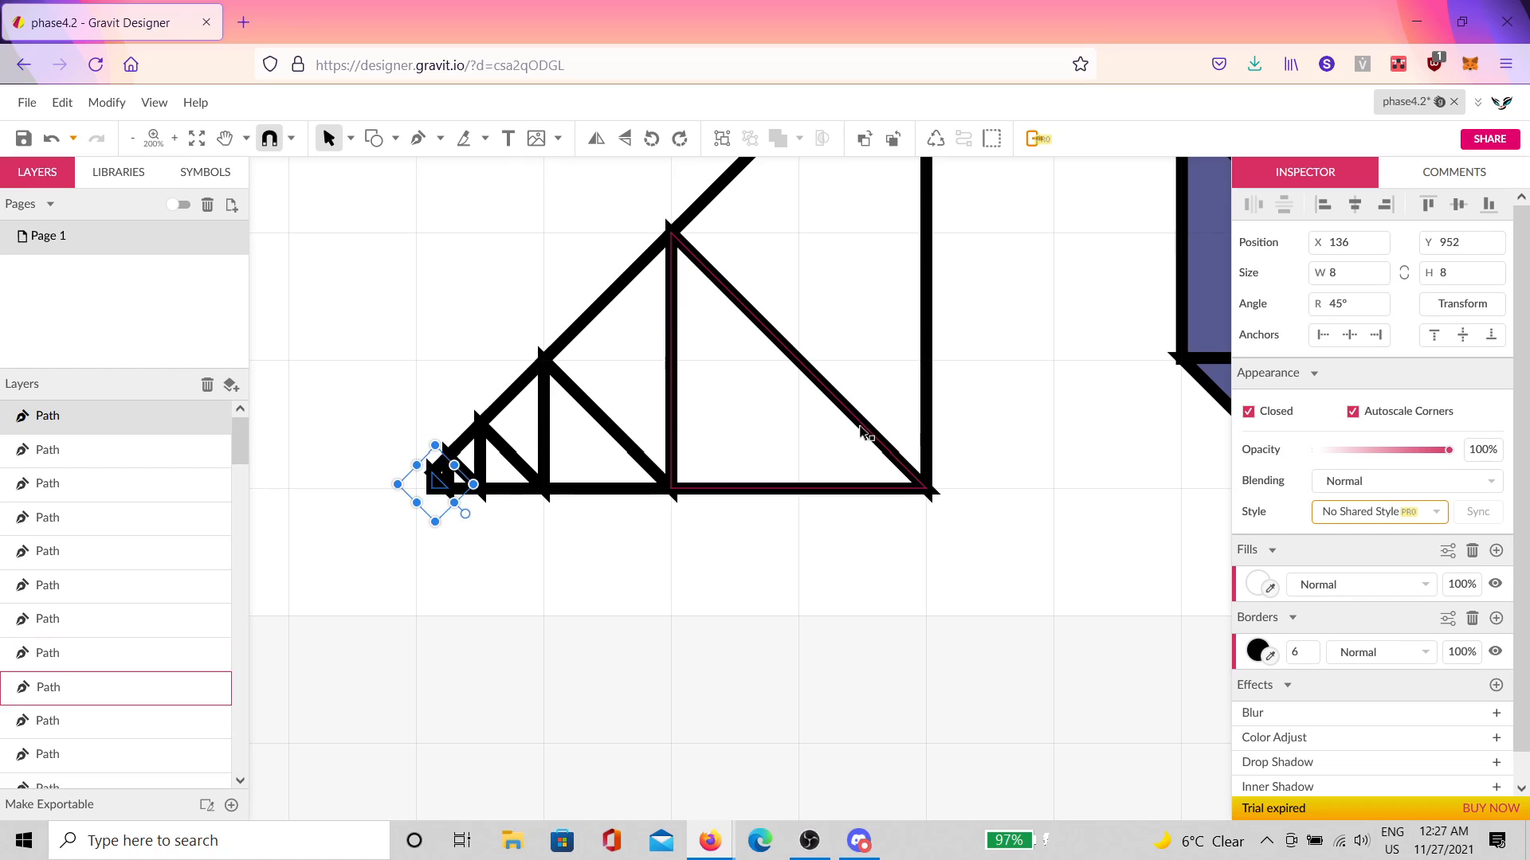
{"action": "key", "text": "ctrl+d"}
{"action": "key", "text": "ctrl+d"}
{"action": "key", "text": "ctrl+d"}
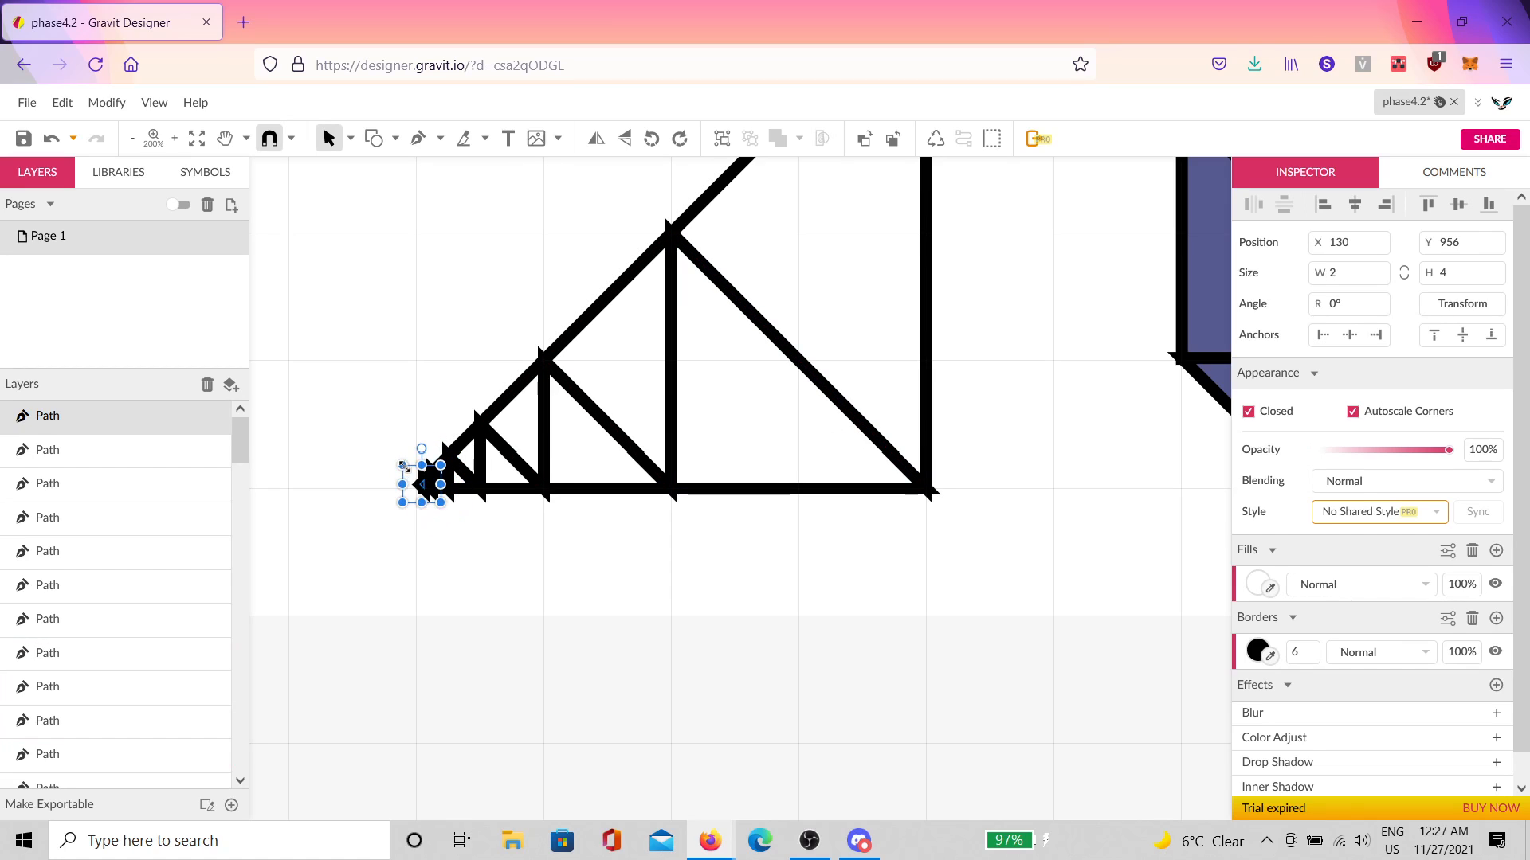
{"action": "key", "text": "ctrl+d"}
{"action": "key", "text": "ctrl+d"}
{"action": "key", "text": "ctrl+d"}
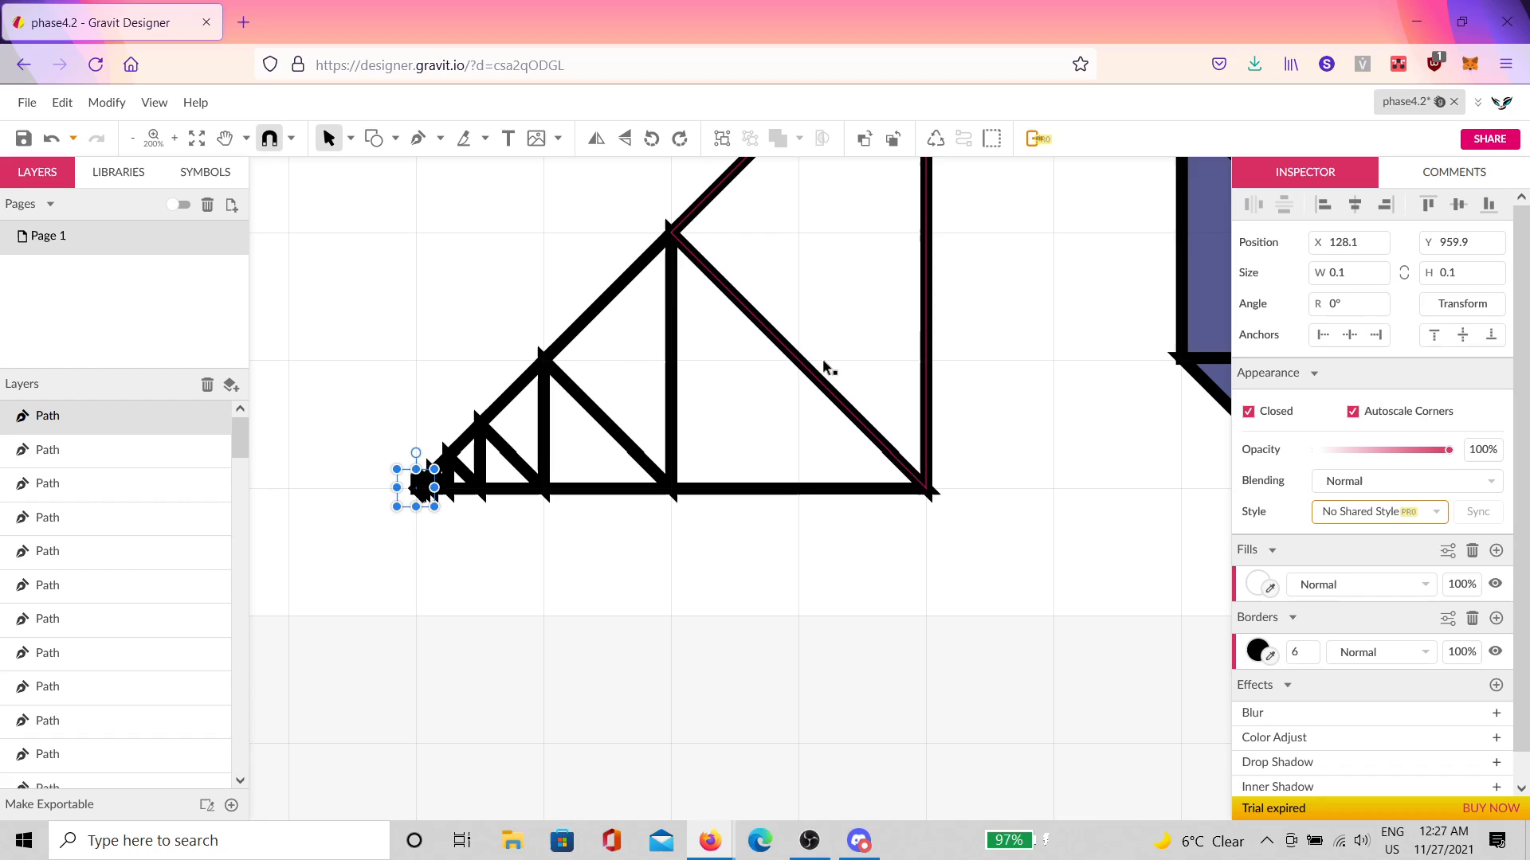
{"action": "scroll", "coordinate": [932, 442], "scroll_direction": "up", "scroll_amount": 2}
{"action": "scroll", "coordinate": [936, 470], "scroll_direction": "up", "scroll_amount": 2}
{"action": "left_click", "coordinate": [1001, 494]}
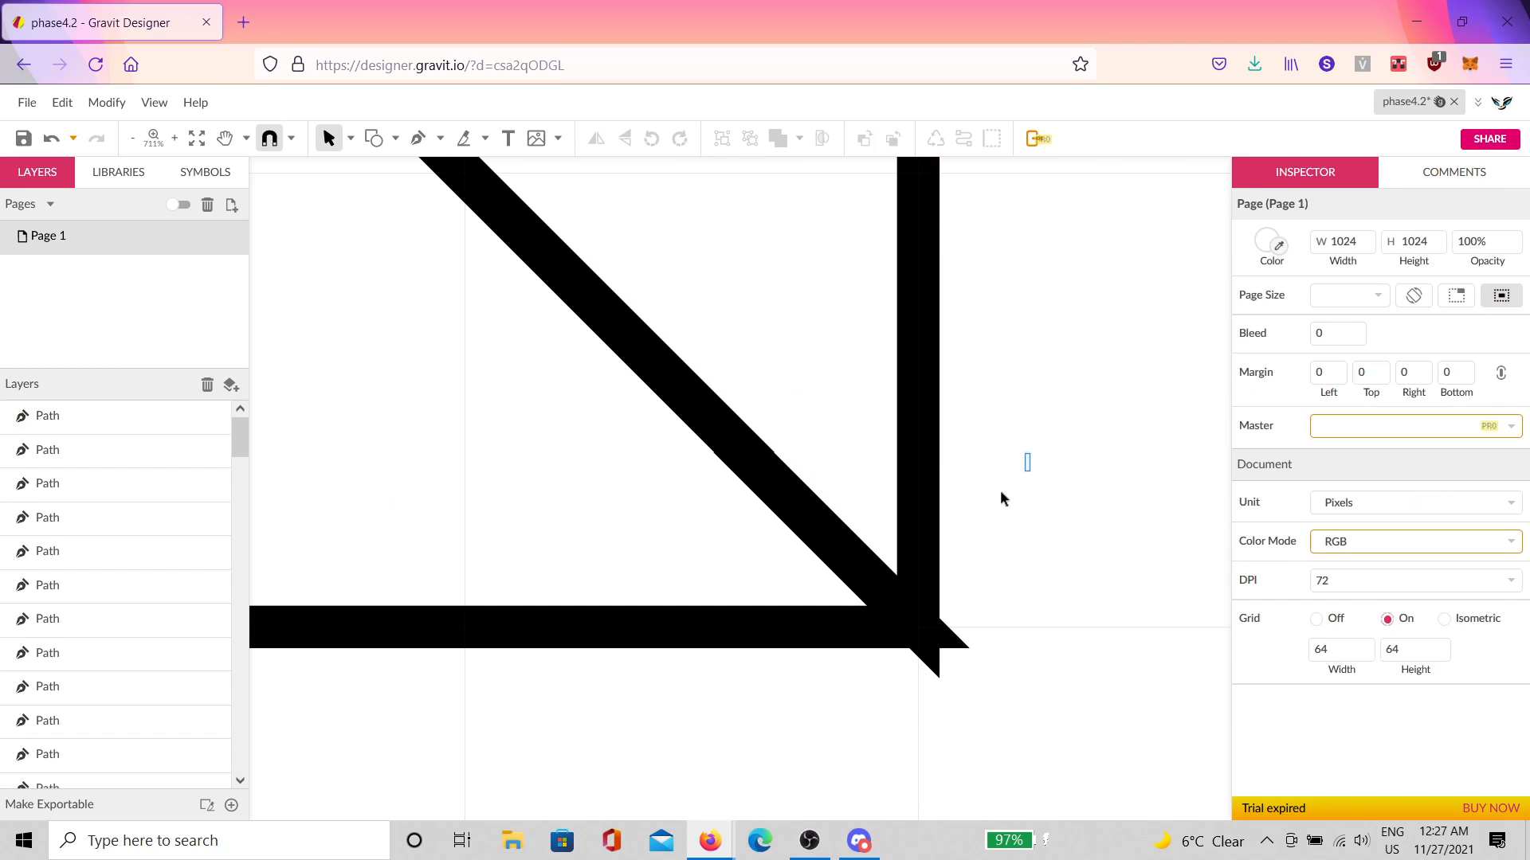
{"action": "left_click", "coordinate": [715, 546]}
{"action": "scroll", "coordinate": [821, 546], "scroll_direction": "up", "scroll_amount": 4}
{"action": "scroll", "coordinate": [996, 452], "scroll_direction": "down", "scroll_amount": 2}
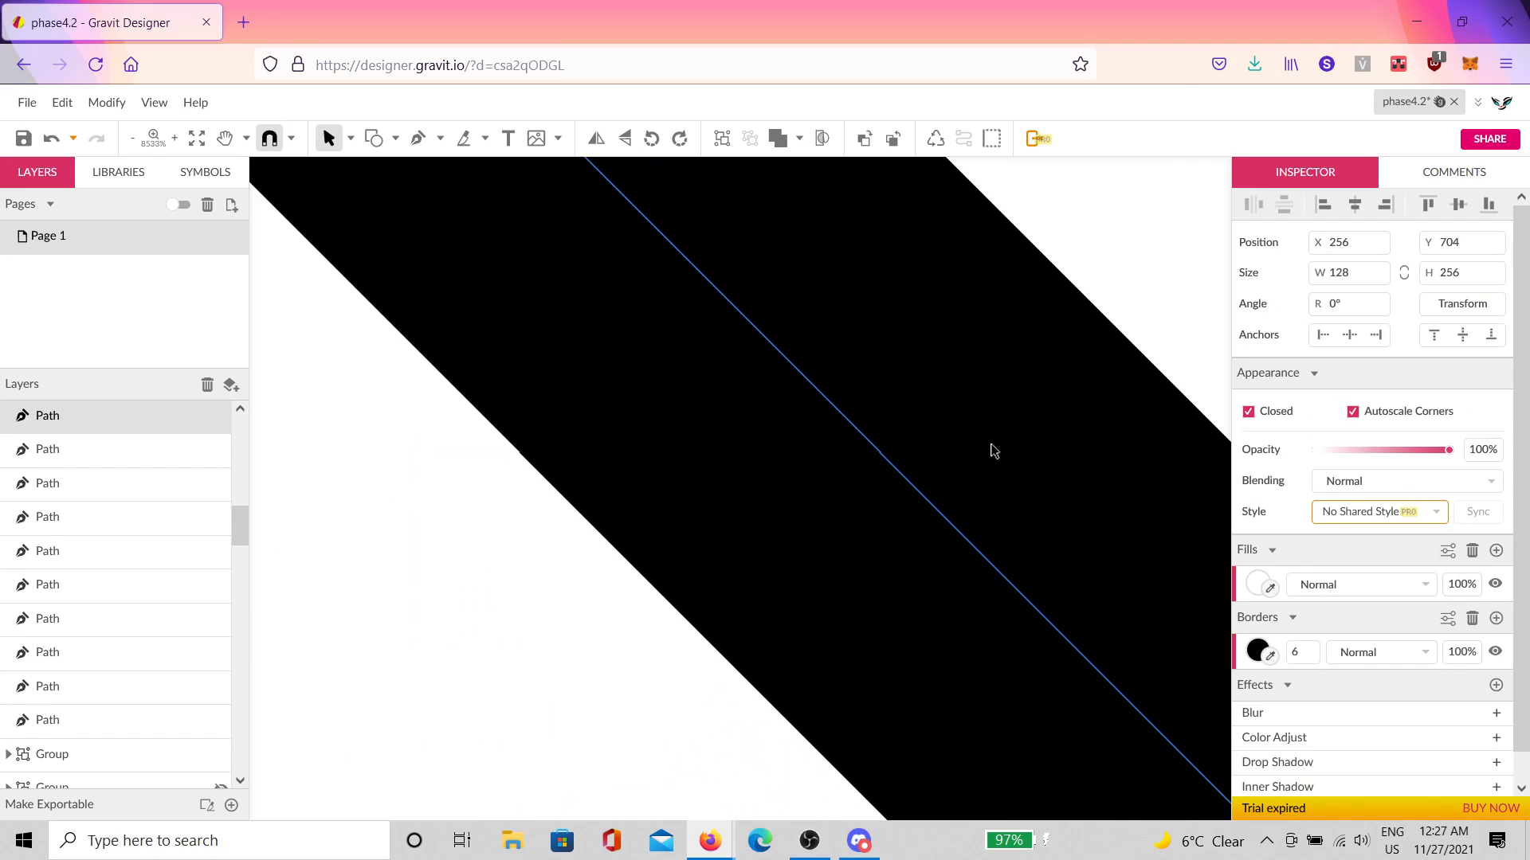
{"action": "scroll", "coordinate": [993, 456], "scroll_direction": "down", "scroll_amount": 8}
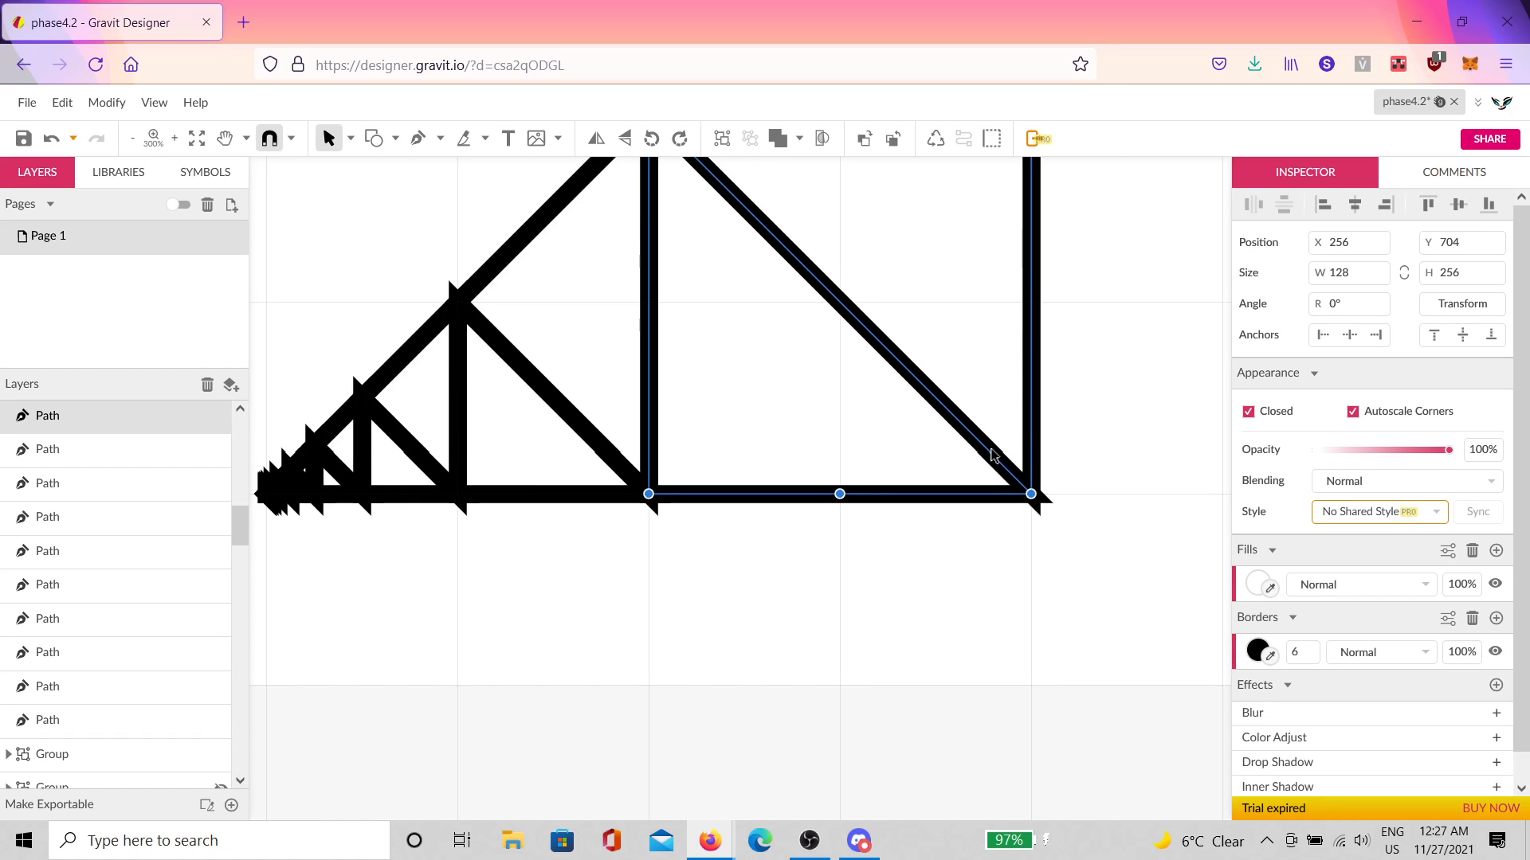
{"action": "left_click", "coordinate": [876, 504]}
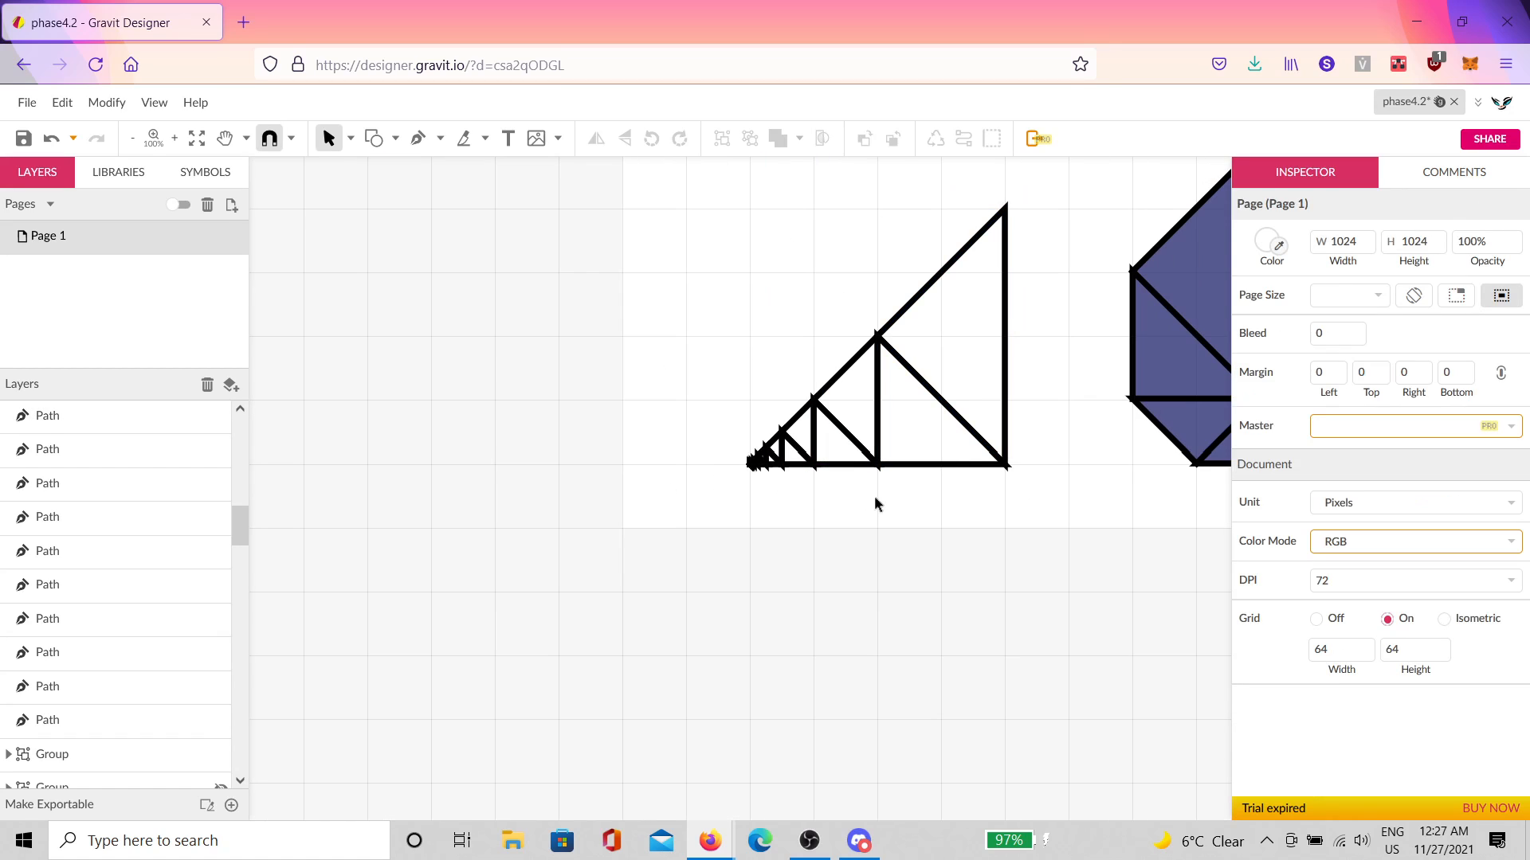
{"action": "left_click_drag", "start_coordinate": [1051, 264], "coordinate": [690, 486]}
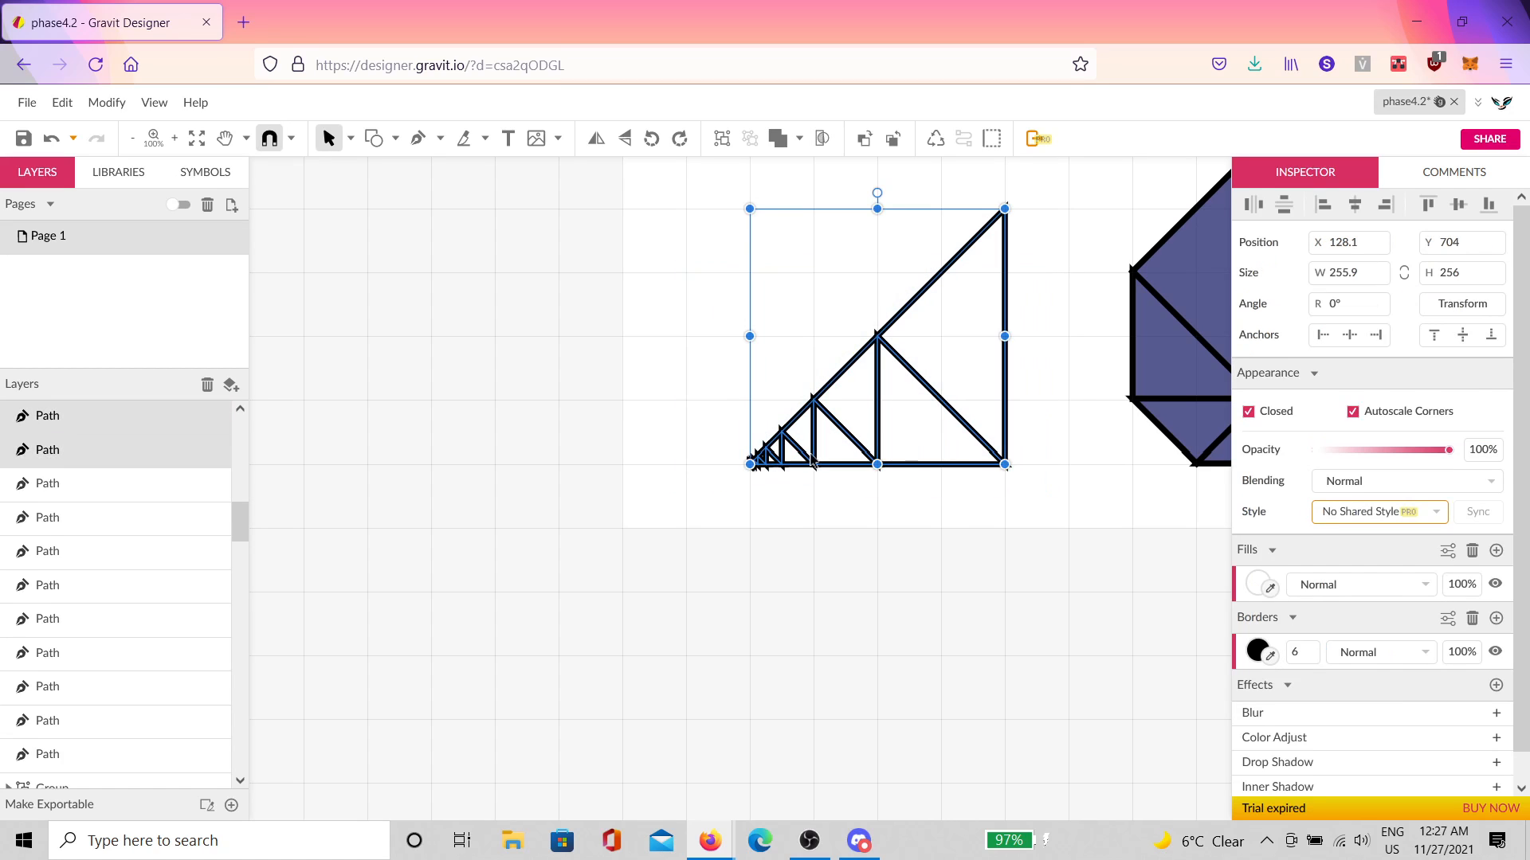
{"action": "left_click", "coordinate": [787, 516]}
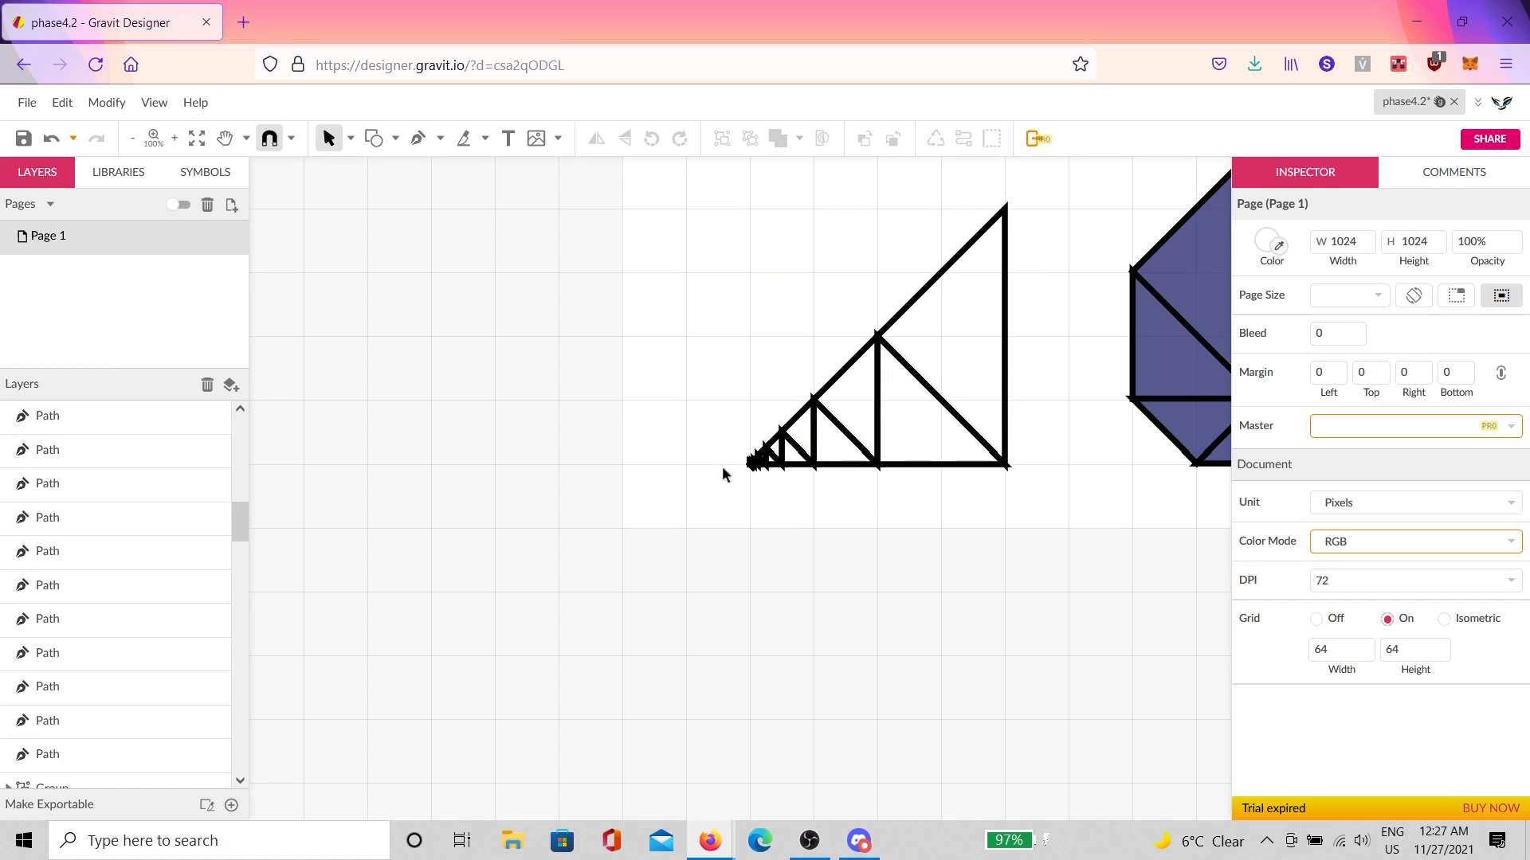
{"action": "scroll", "coordinate": [836, 438], "scroll_direction": "up", "scroll_amount": 8}
{"action": "scroll", "coordinate": [855, 431], "scroll_direction": "up", "scroll_amount": 1}
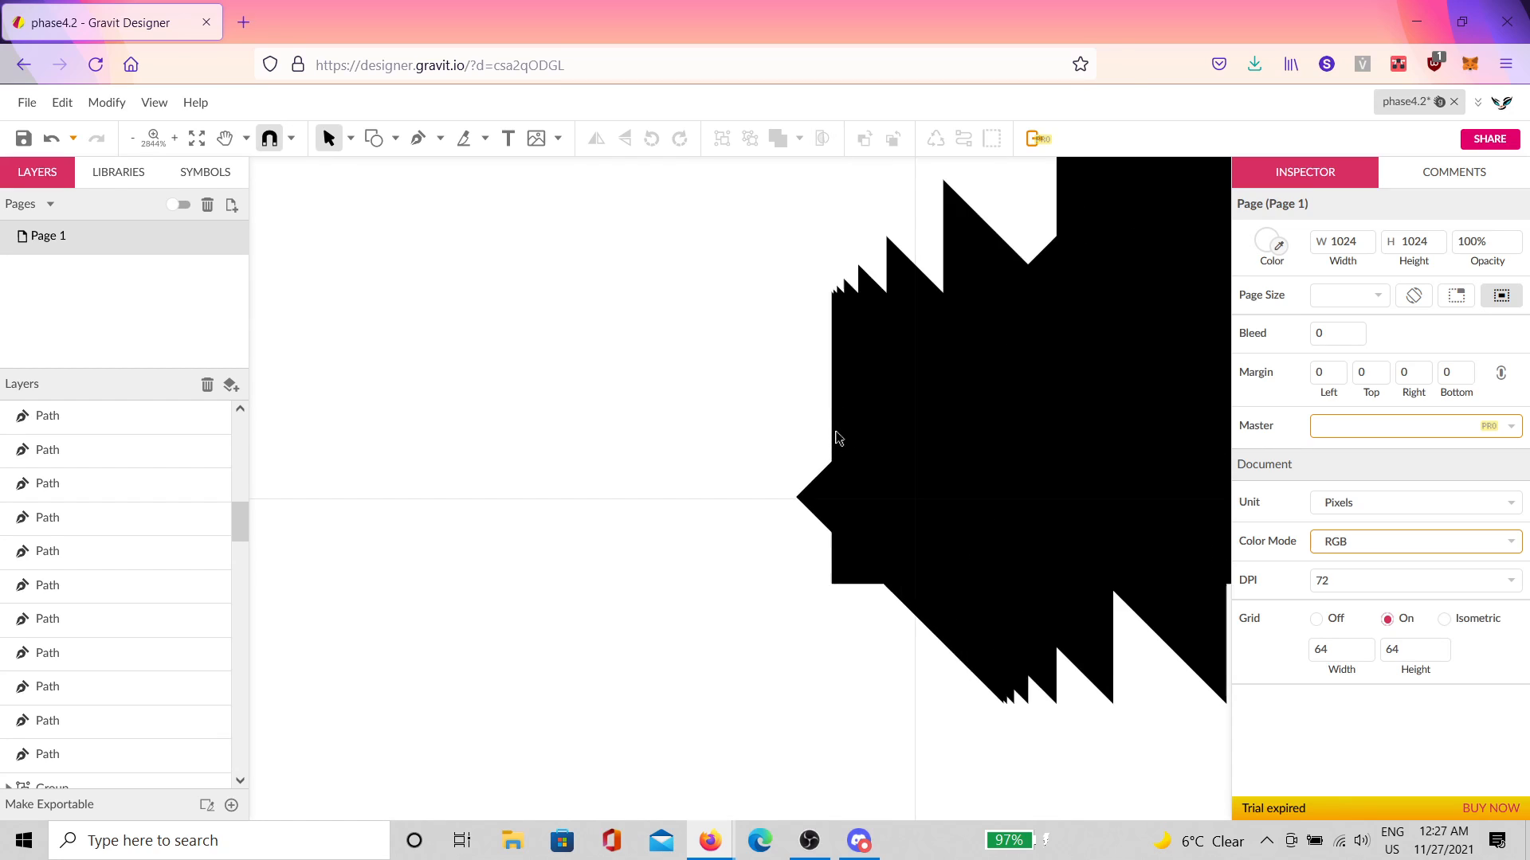
{"action": "scroll", "coordinate": [866, 446], "scroll_direction": "down", "scroll_amount": 2}
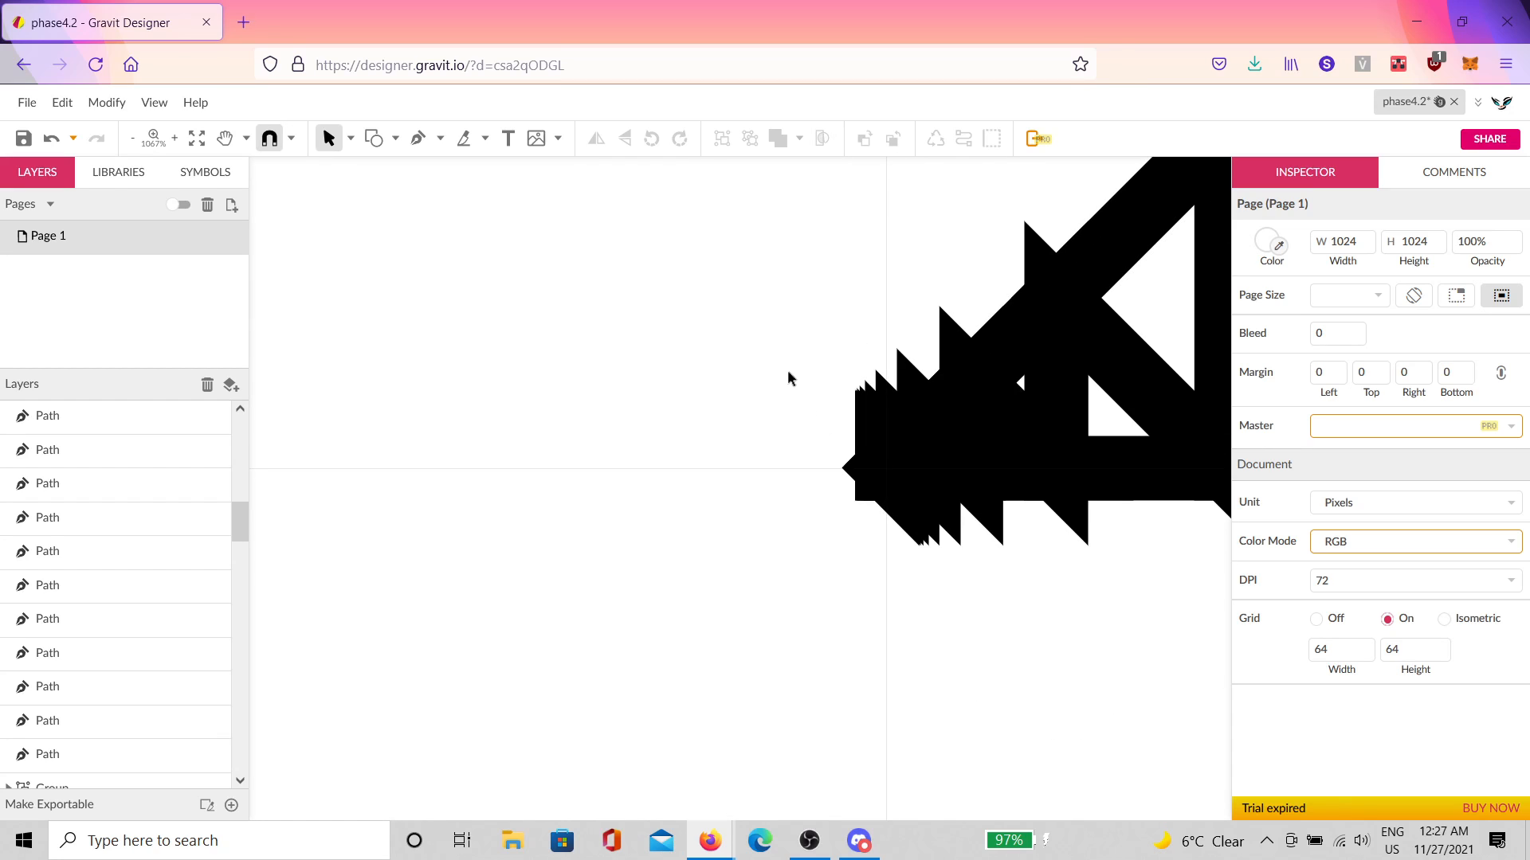
{"action": "left_click_drag", "start_coordinate": [788, 372], "coordinate": [991, 581]}
{"action": "scroll", "coordinate": [930, 503], "scroll_direction": "up", "scroll_amount": 3}
{"action": "left_click", "coordinate": [565, 371]}
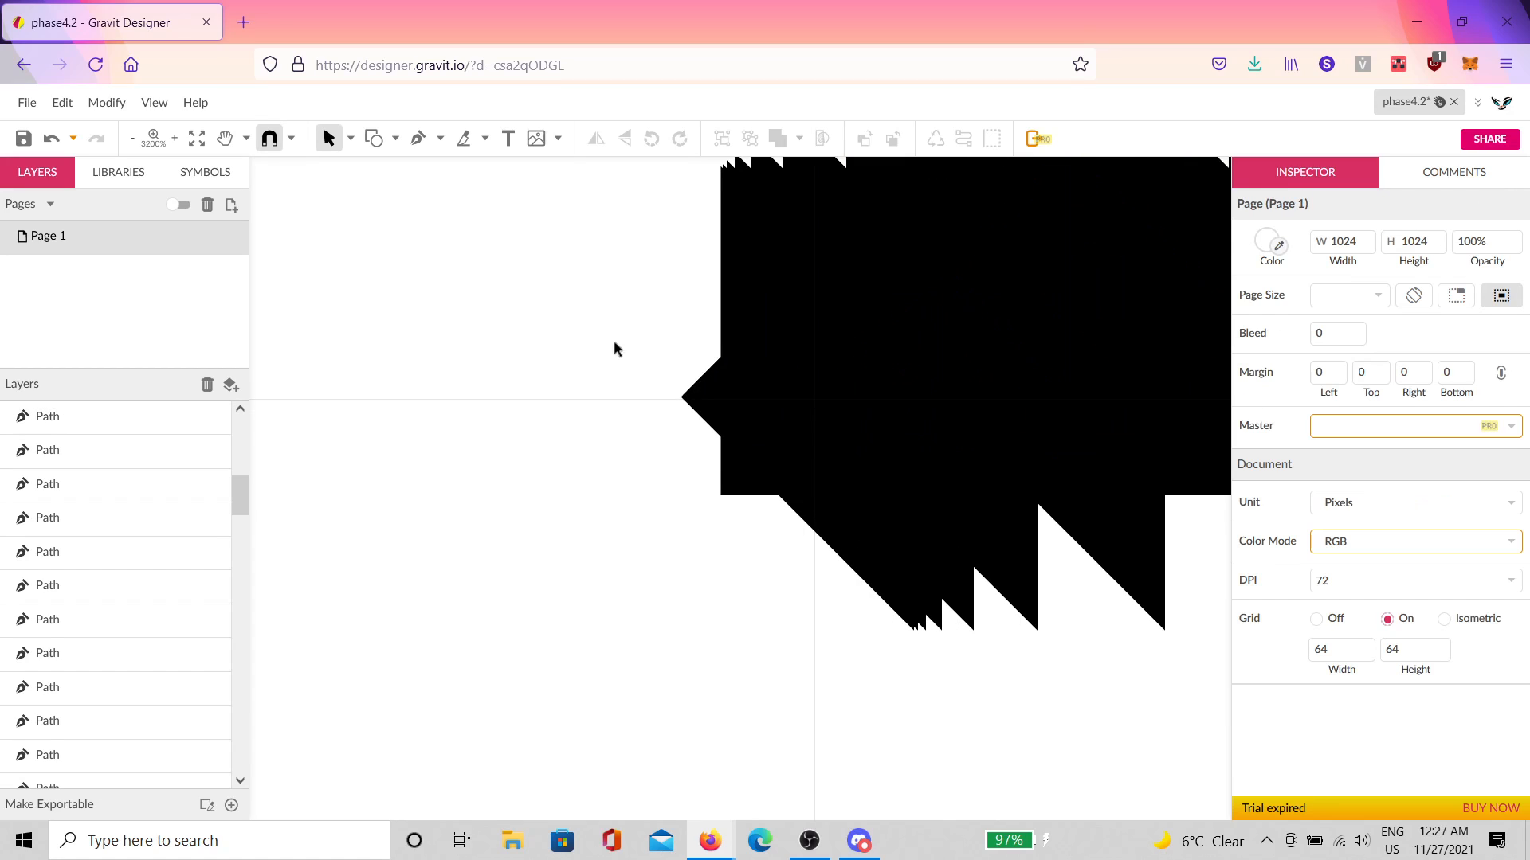
{"action": "left_click_drag", "start_coordinate": [607, 335], "coordinate": [875, 531]}
{"action": "scroll", "coordinate": [788, 421], "scroll_direction": "up", "scroll_amount": 5}
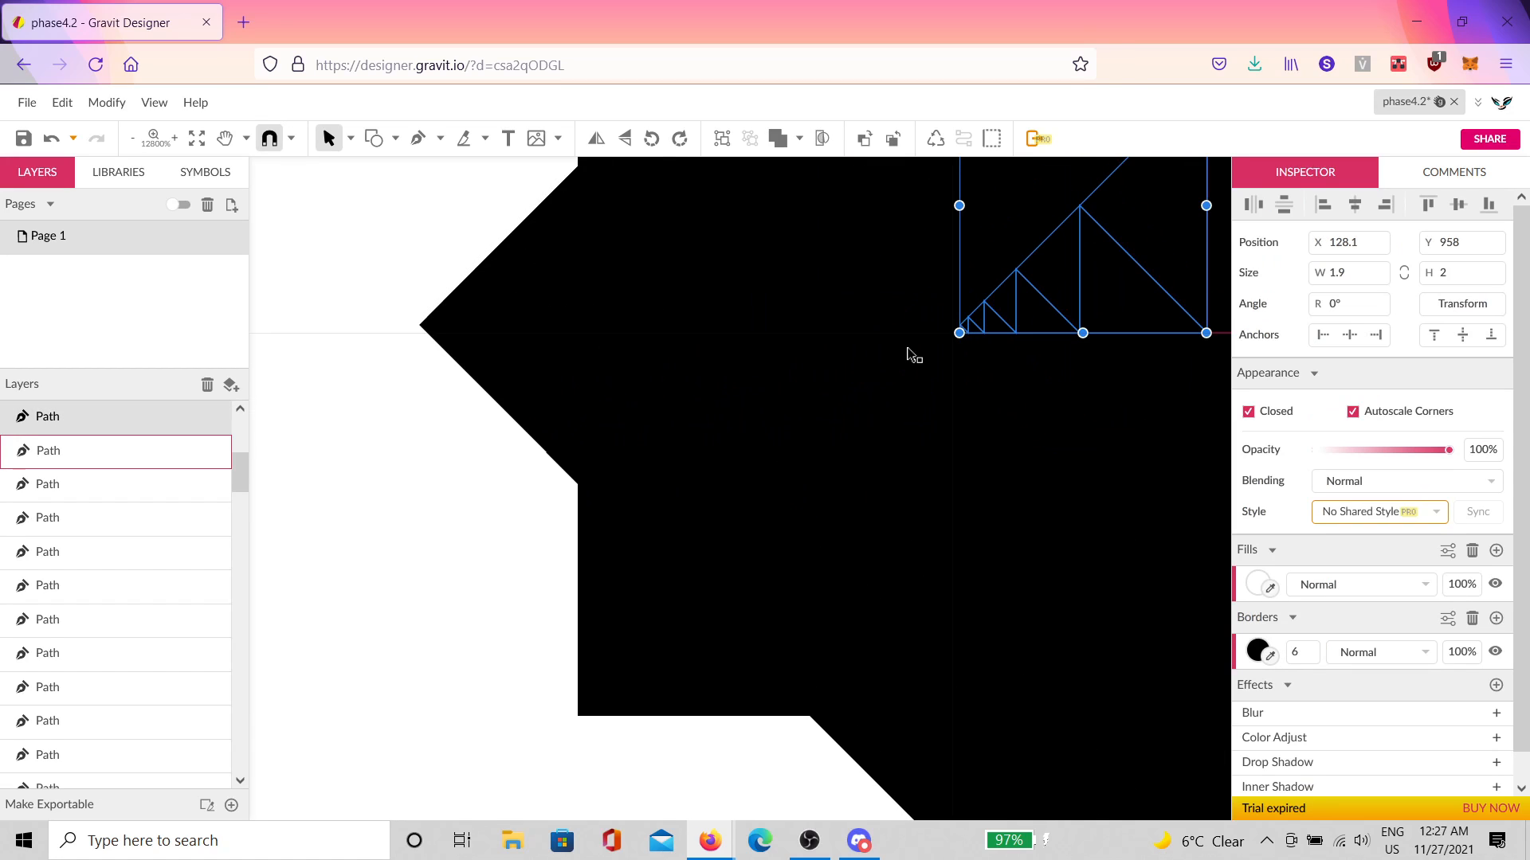
{"action": "left_click_drag", "start_coordinate": [424, 305], "coordinate": [961, 339]}
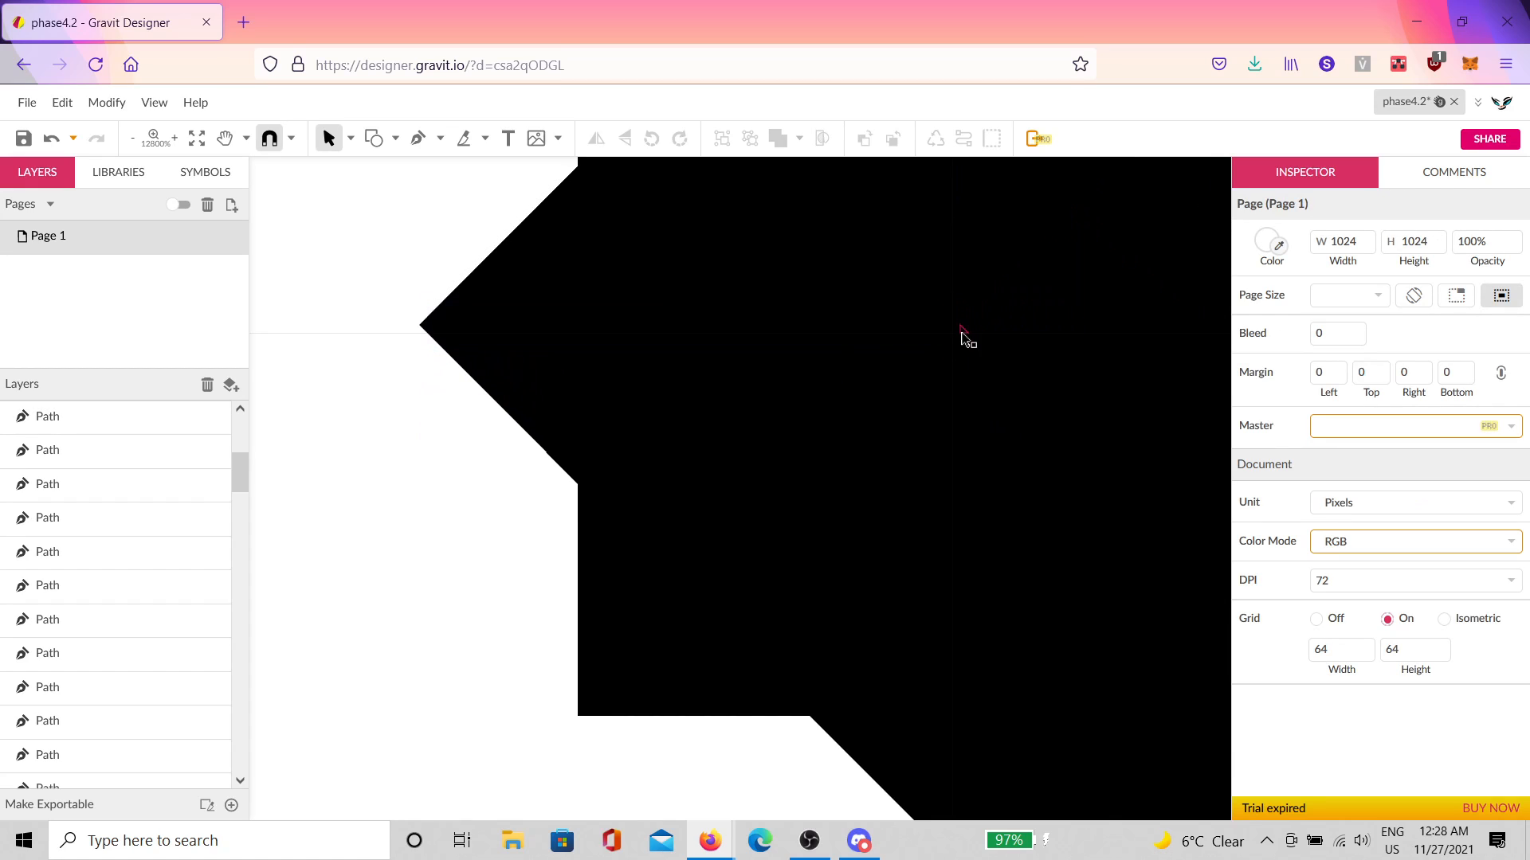
{"action": "scroll", "coordinate": [962, 339], "scroll_direction": "down", "scroll_amount": 6}
{"action": "key", "text": "space"}
{"action": "left_click_drag", "start_coordinate": [1022, 437], "coordinate": [661, 363]}
{"action": "scroll", "coordinate": [720, 543], "scroll_direction": "down", "scroll_amount": 3}
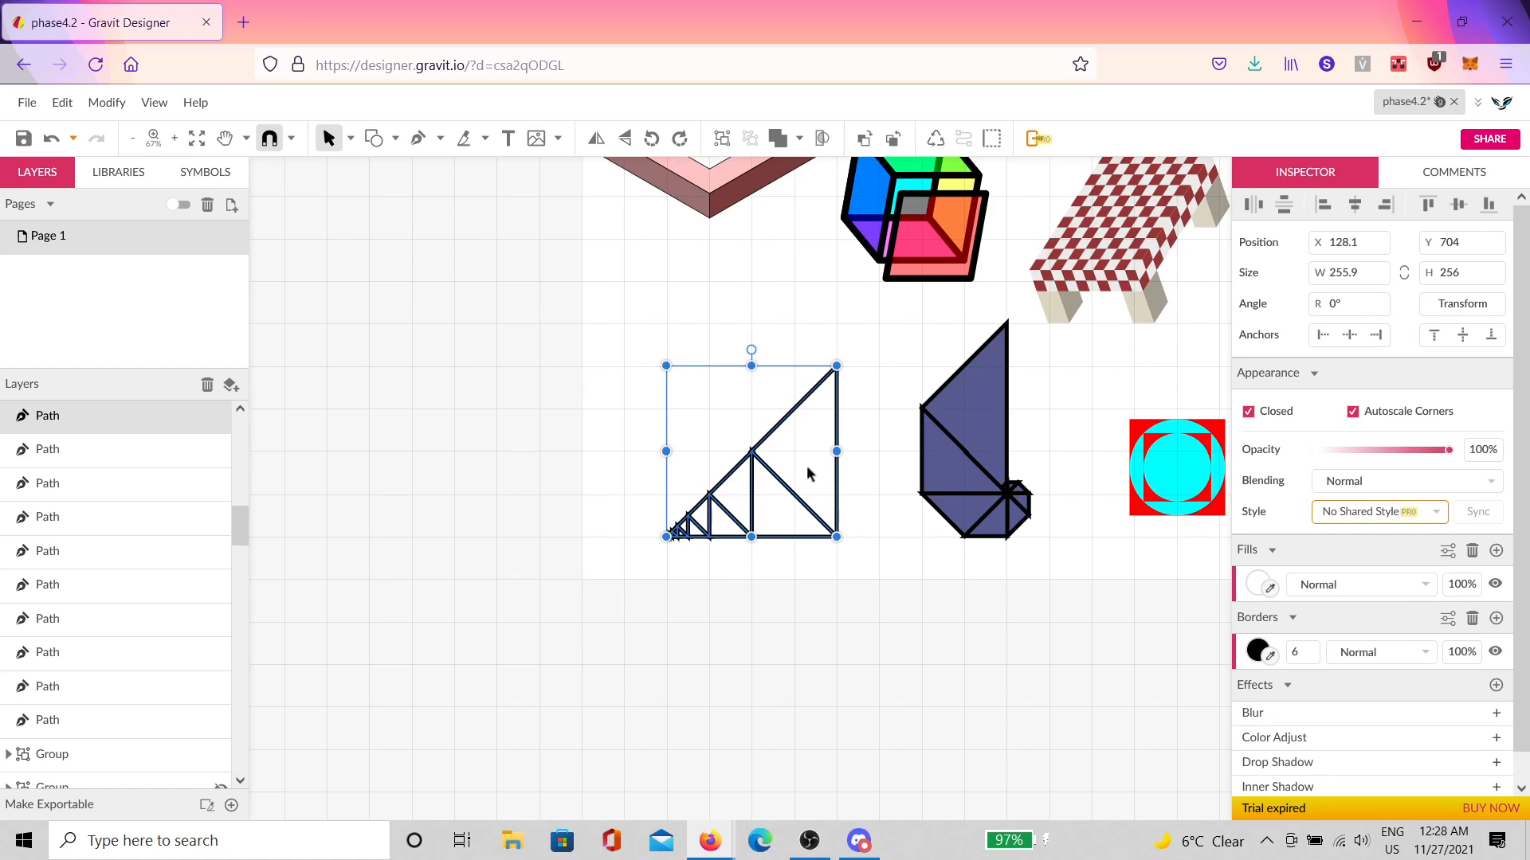
{"action": "left_click_drag", "start_coordinate": [807, 474], "coordinate": [854, 456]}
{"action": "key", "text": "ctrl+z"}
{"action": "left_click", "coordinate": [809, 576]}
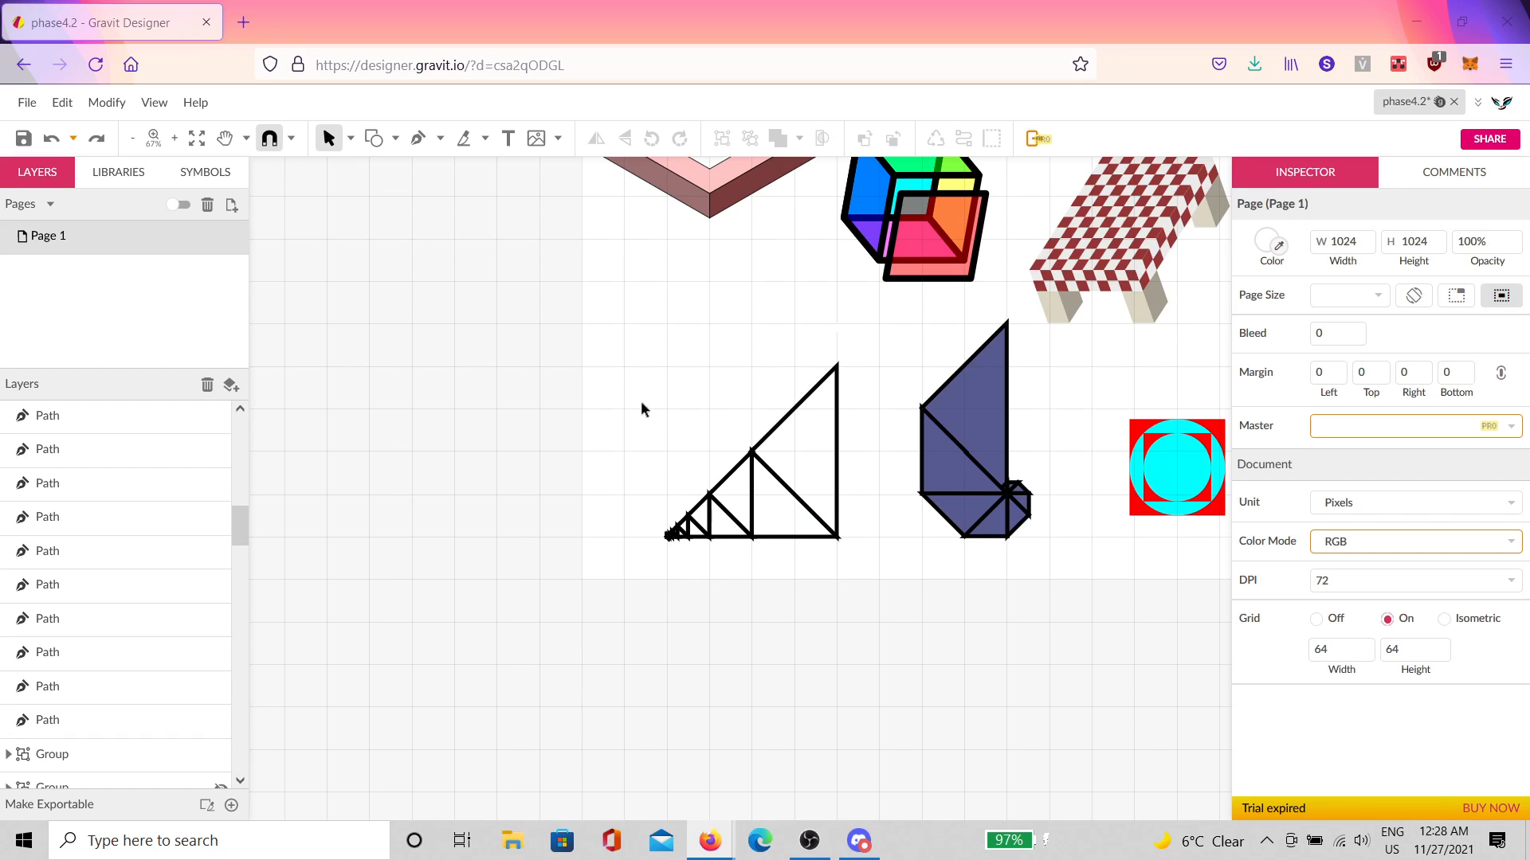
Step: Set the page grid width and height to 16 in the Inspector
{"action": "key", "text": "space"}
{"action": "left_click_drag", "start_coordinate": [718, 368], "coordinate": [760, 516]}
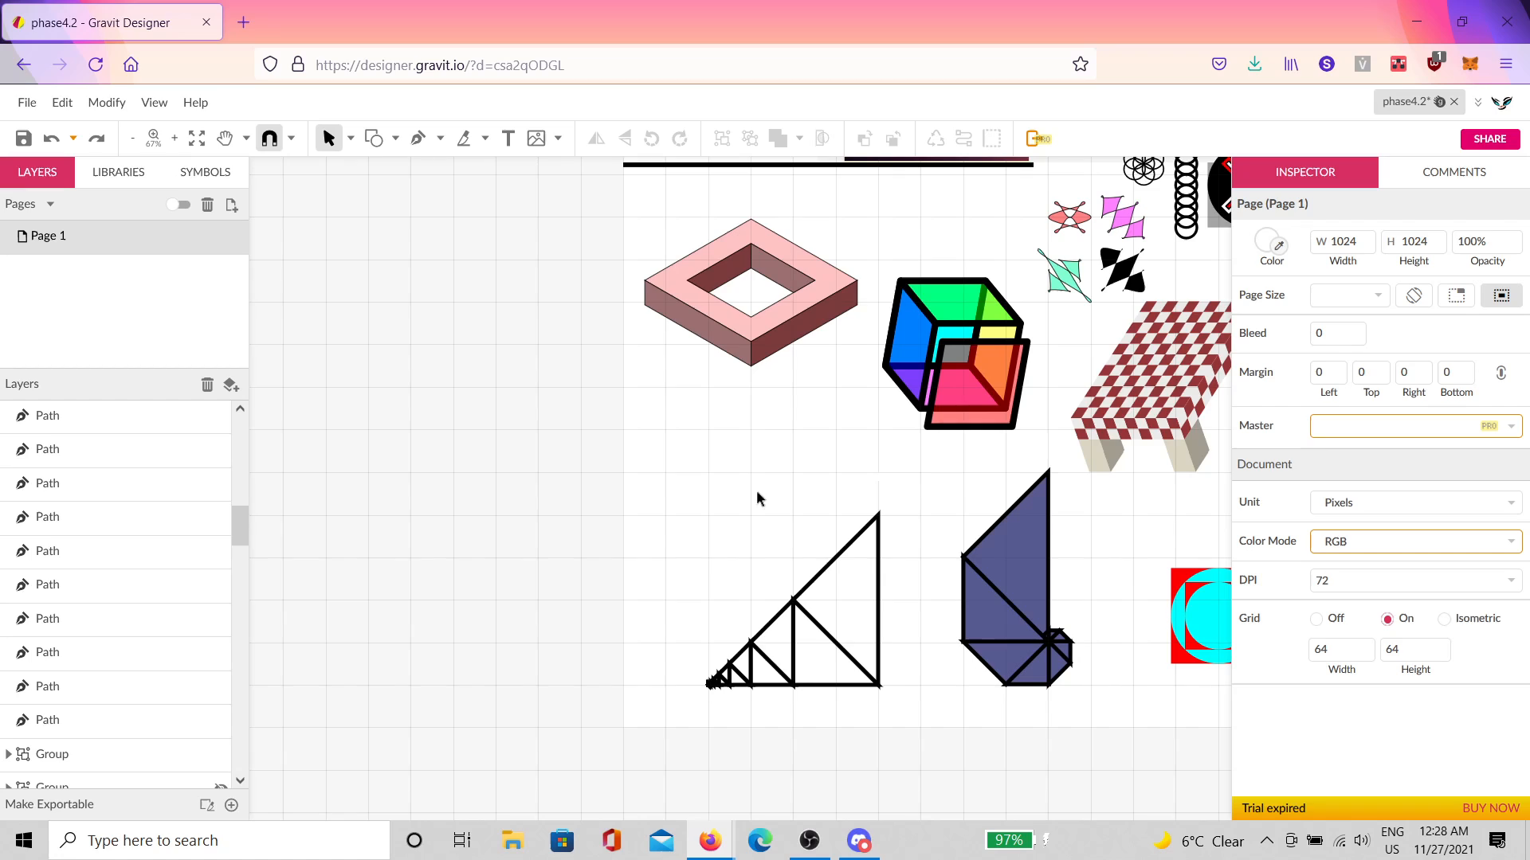
{"action": "left_click", "coordinate": [1355, 652]}
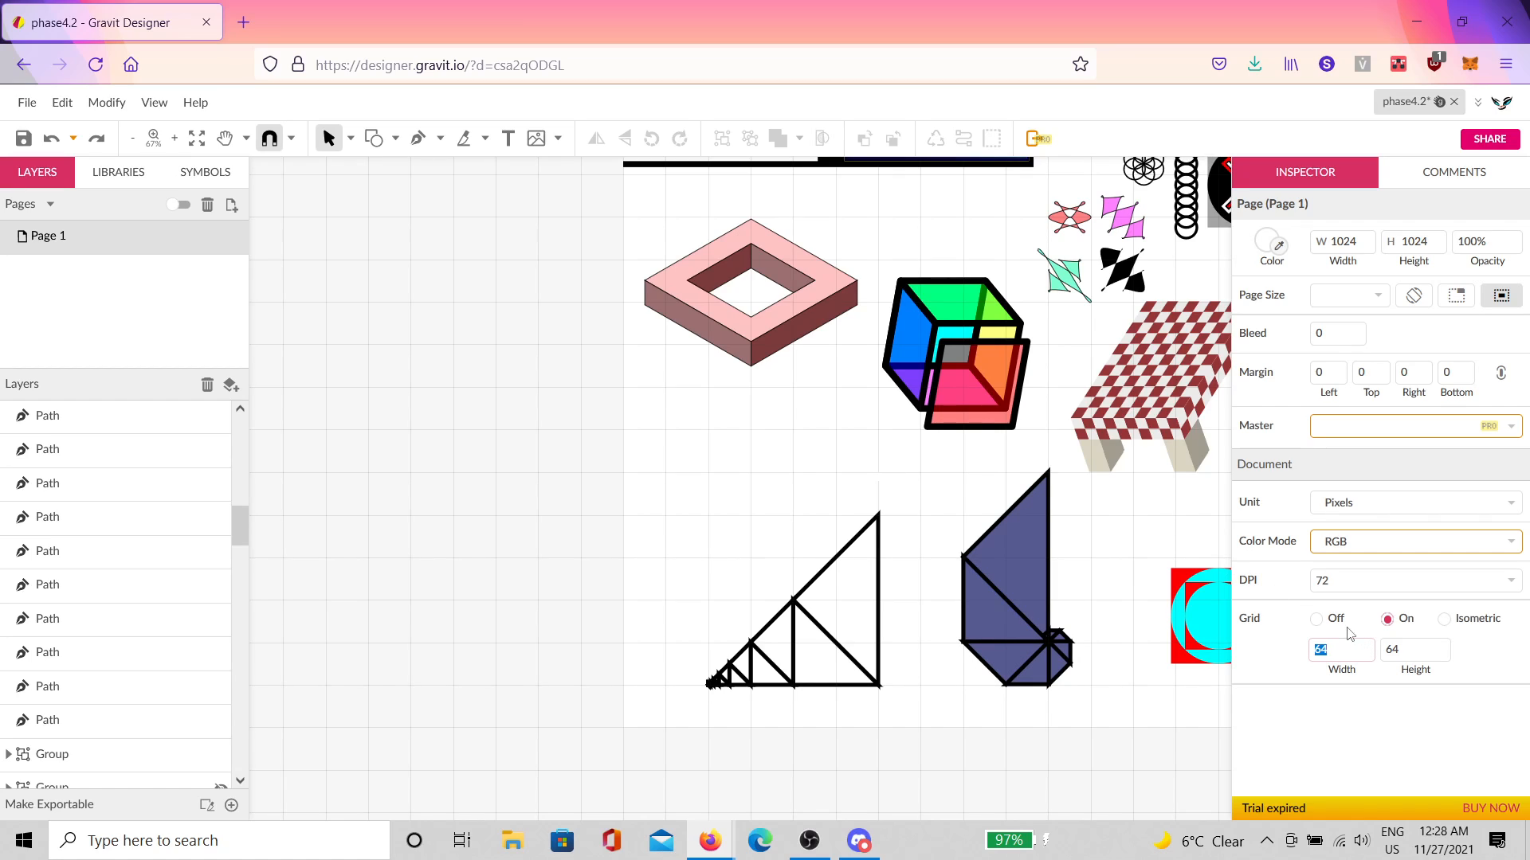
{"action": "type", "text": "16"}
{"action": "key", "text": "Tab"}
{"action": "type", "text": "1"}
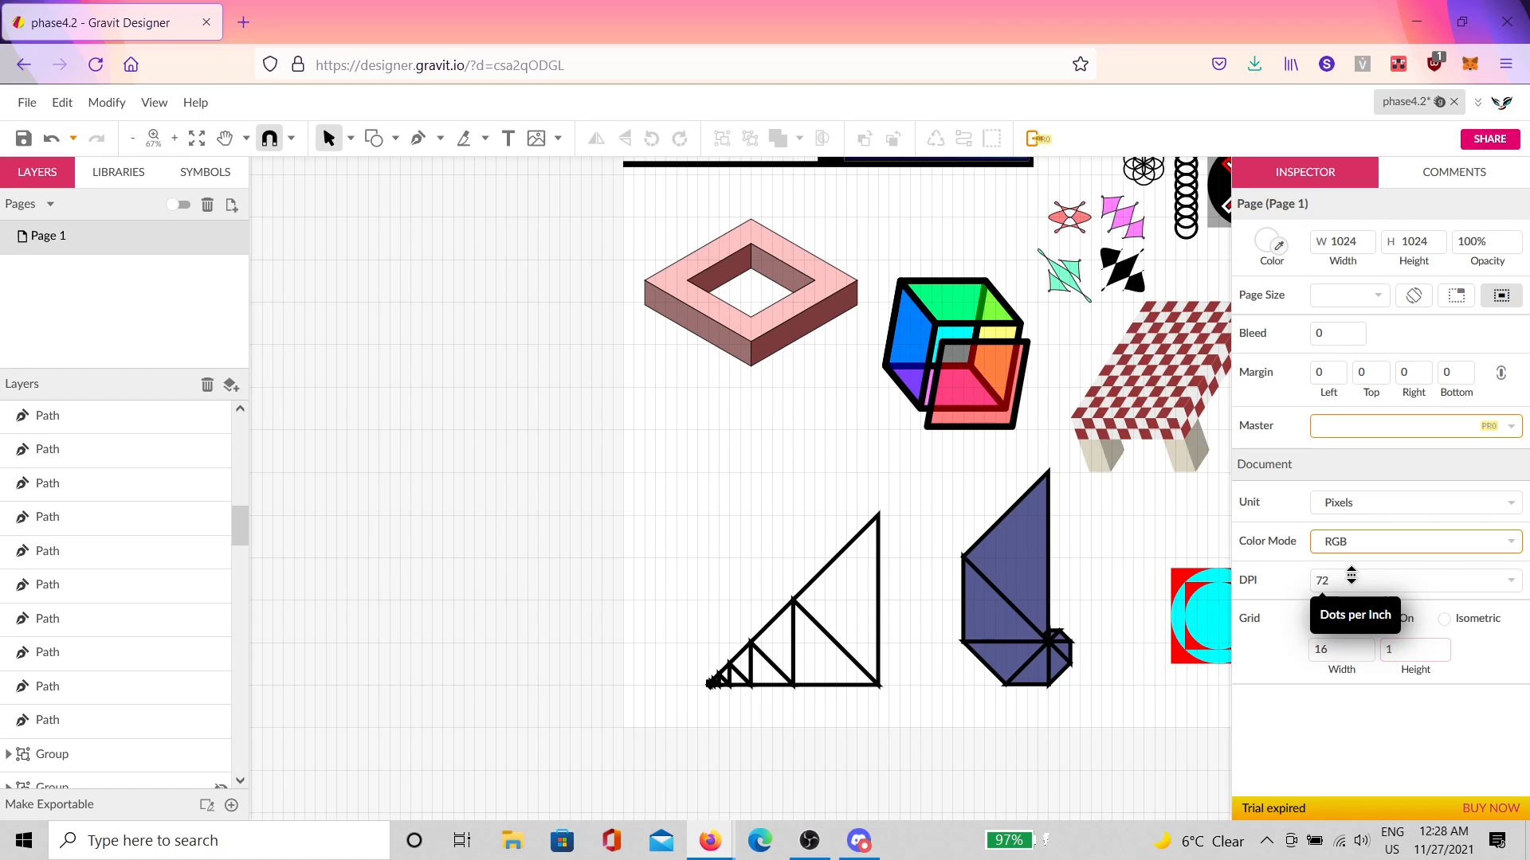
{"action": "type", "text": "6"}
Step: Draw a tall 16 × 128 px rectangle in the empty page area
{"action": "scroll", "coordinate": [682, 450], "scroll_direction": "up", "scroll_amount": 3}
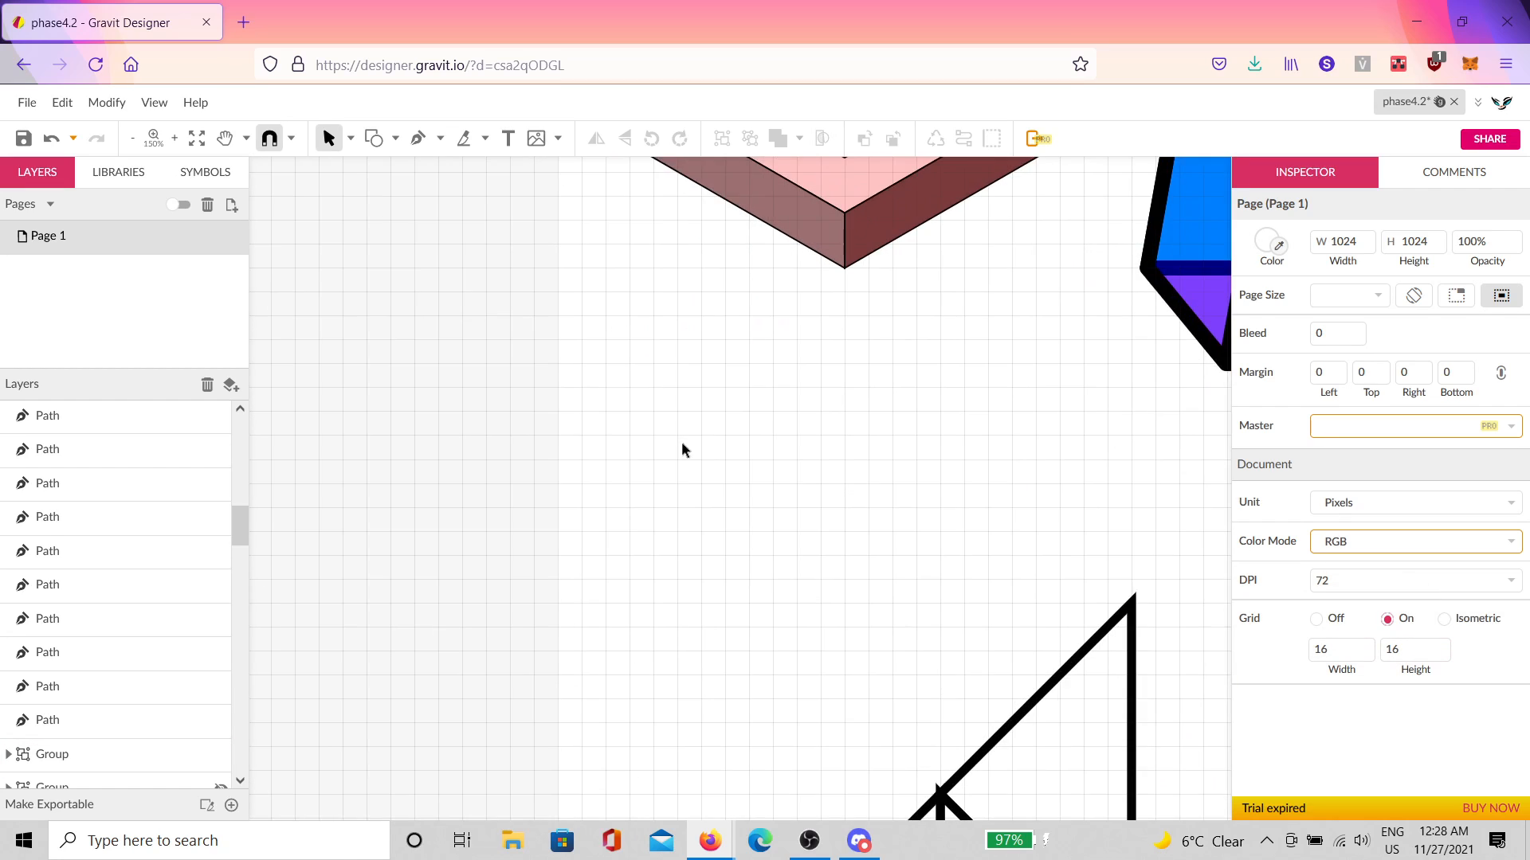
{"action": "scroll", "coordinate": [682, 446], "scroll_direction": "up", "scroll_amount": 1}
{"action": "left_click", "coordinate": [395, 139]}
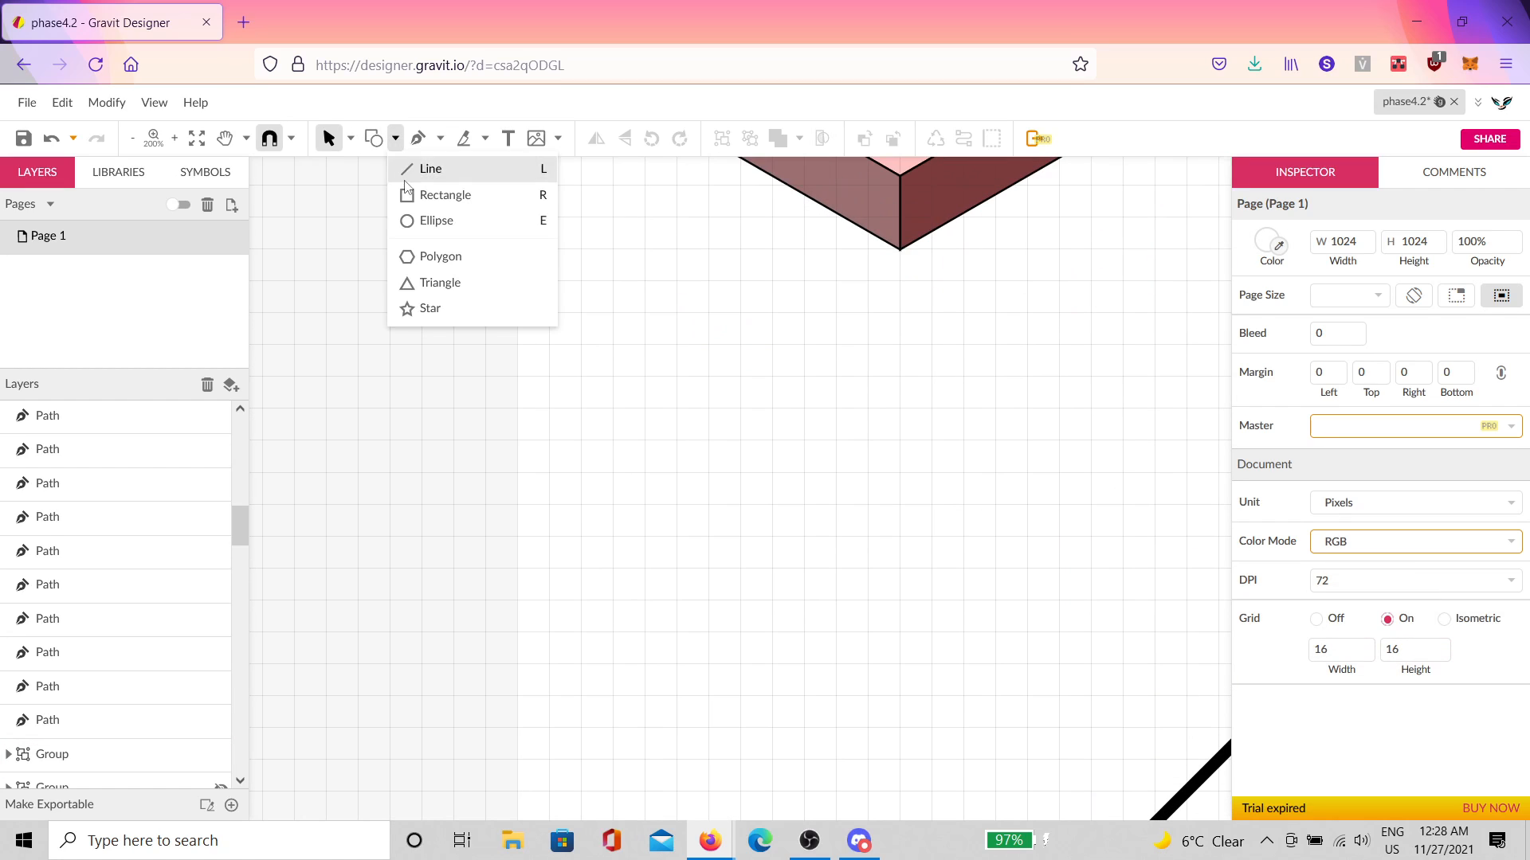
{"action": "left_click", "coordinate": [408, 195]}
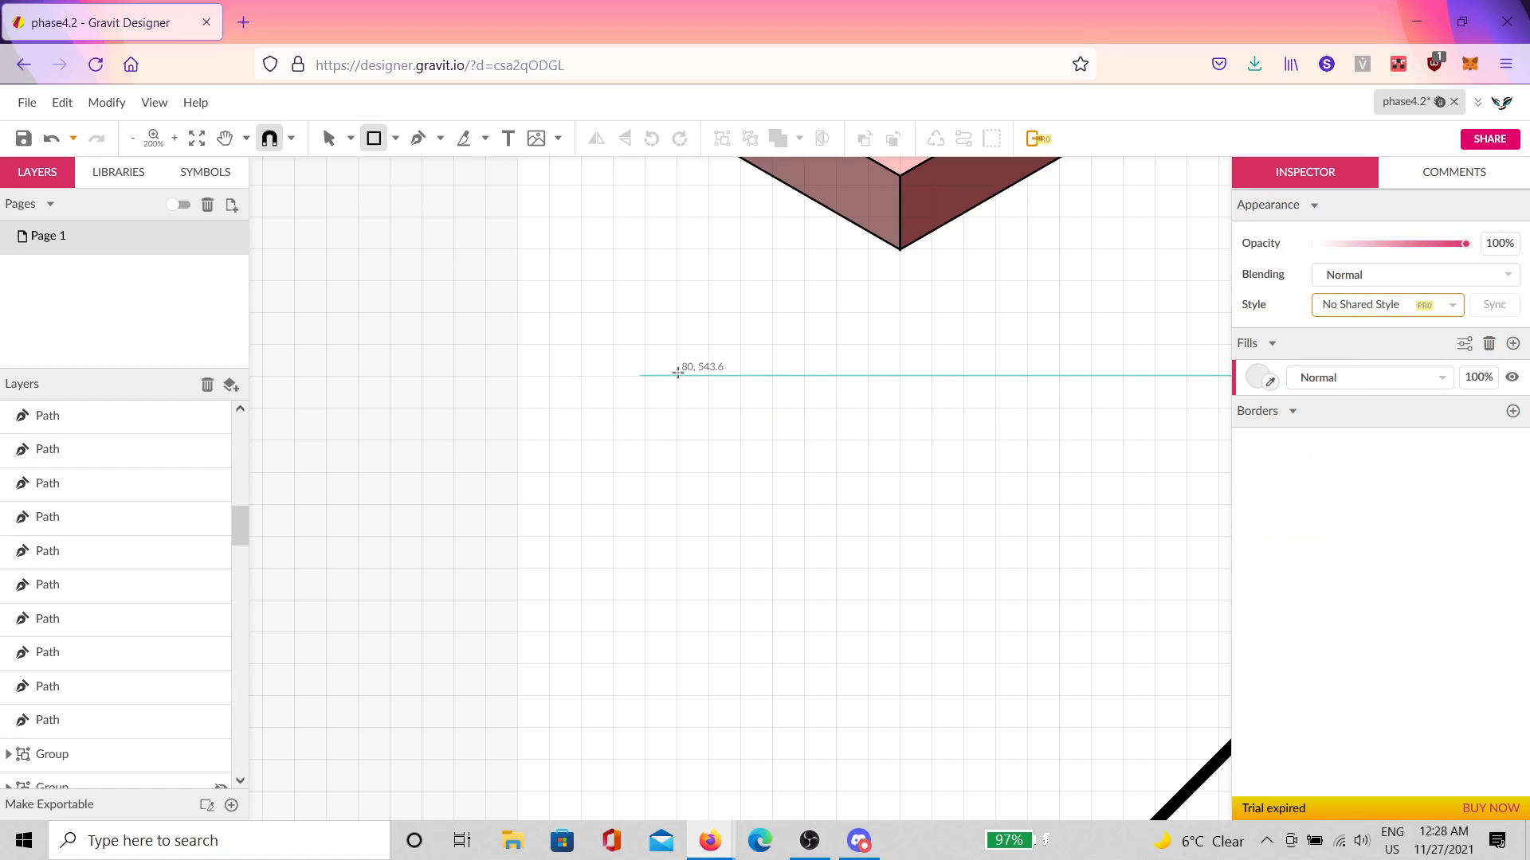
{"action": "left_click_drag", "start_coordinate": [677, 374], "coordinate": [715, 630]}
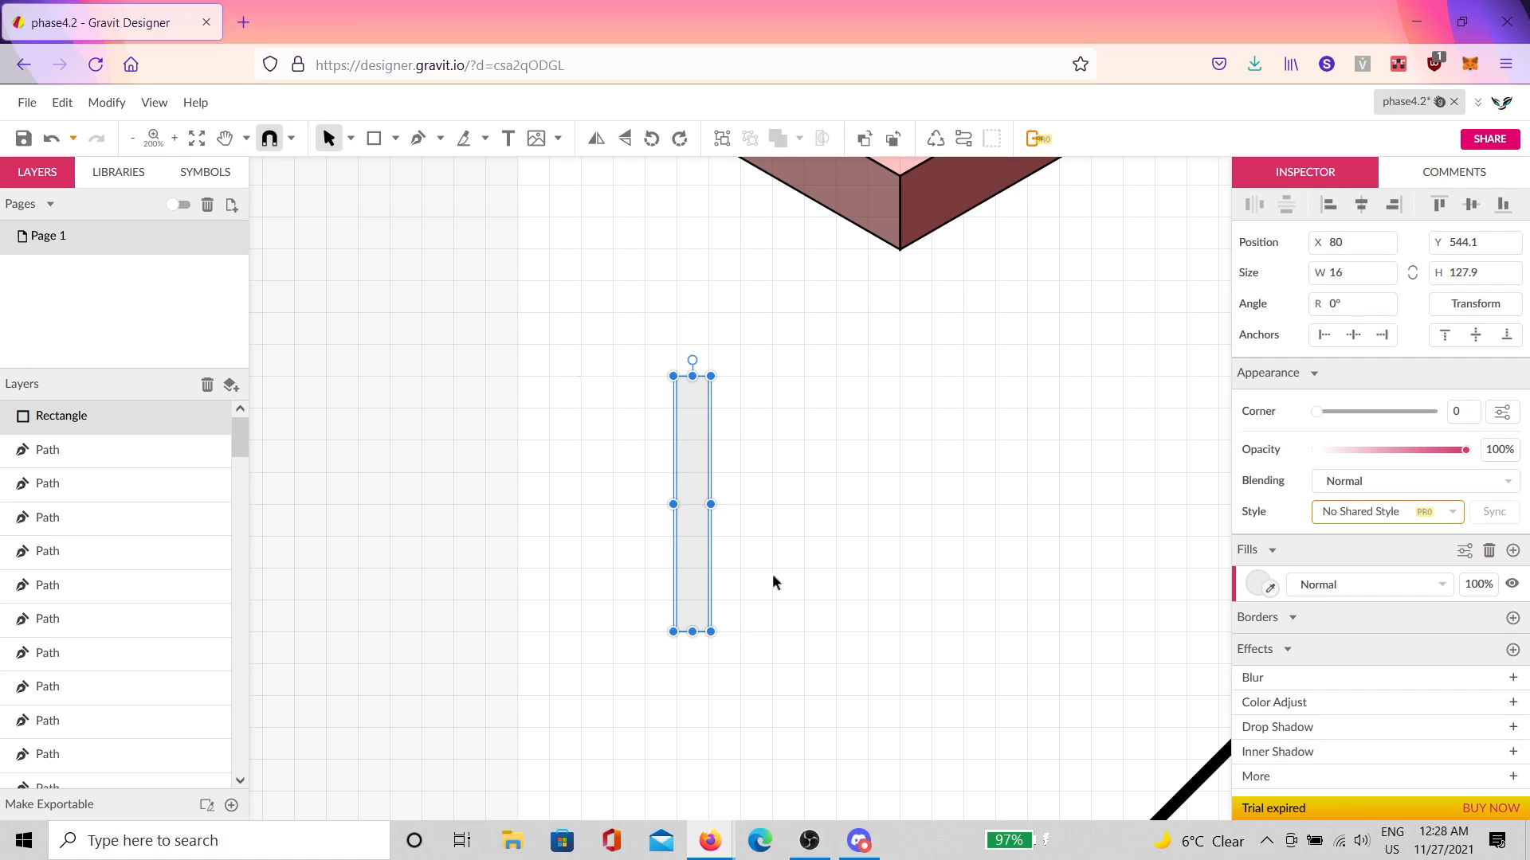
Step: Copy the rectangle into four stripes spaced 32 px apart
{"action": "key", "text": "ctrl+d"}
{"action": "left_click_drag", "start_coordinate": [693, 570], "coordinate": [754, 575]}
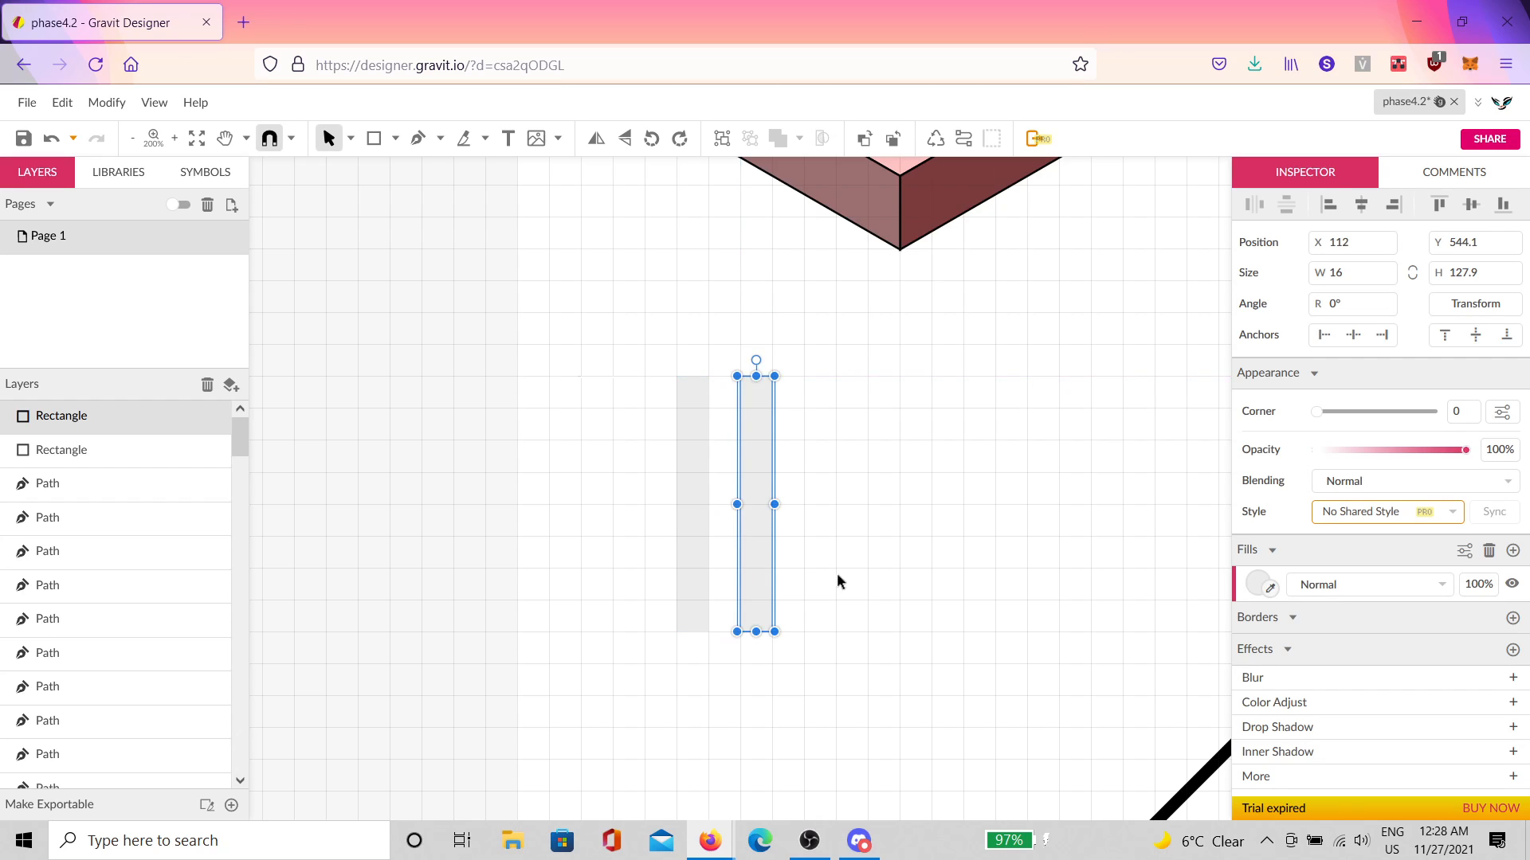
{"action": "scroll", "coordinate": [745, 538], "scroll_direction": "up", "scroll_amount": 5}
{"action": "scroll", "coordinate": [775, 576], "scroll_direction": "down", "scroll_amount": 2}
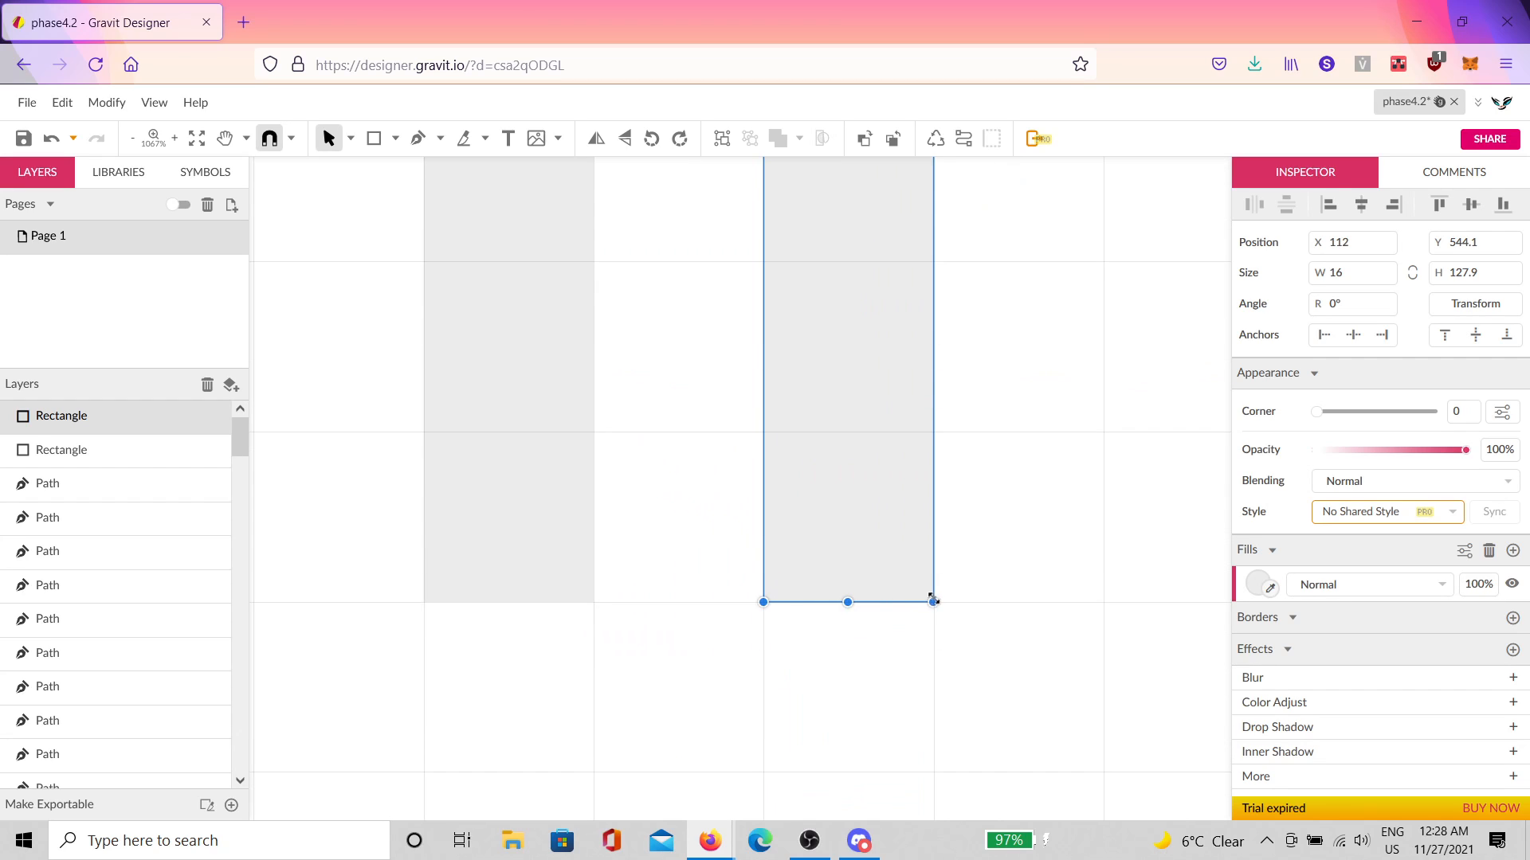
{"action": "key", "text": "ctrl+d"}
{"action": "key", "text": "ctrl+d"}
{"action": "scroll", "coordinate": [998, 590], "scroll_direction": "down", "scroll_amount": 5}
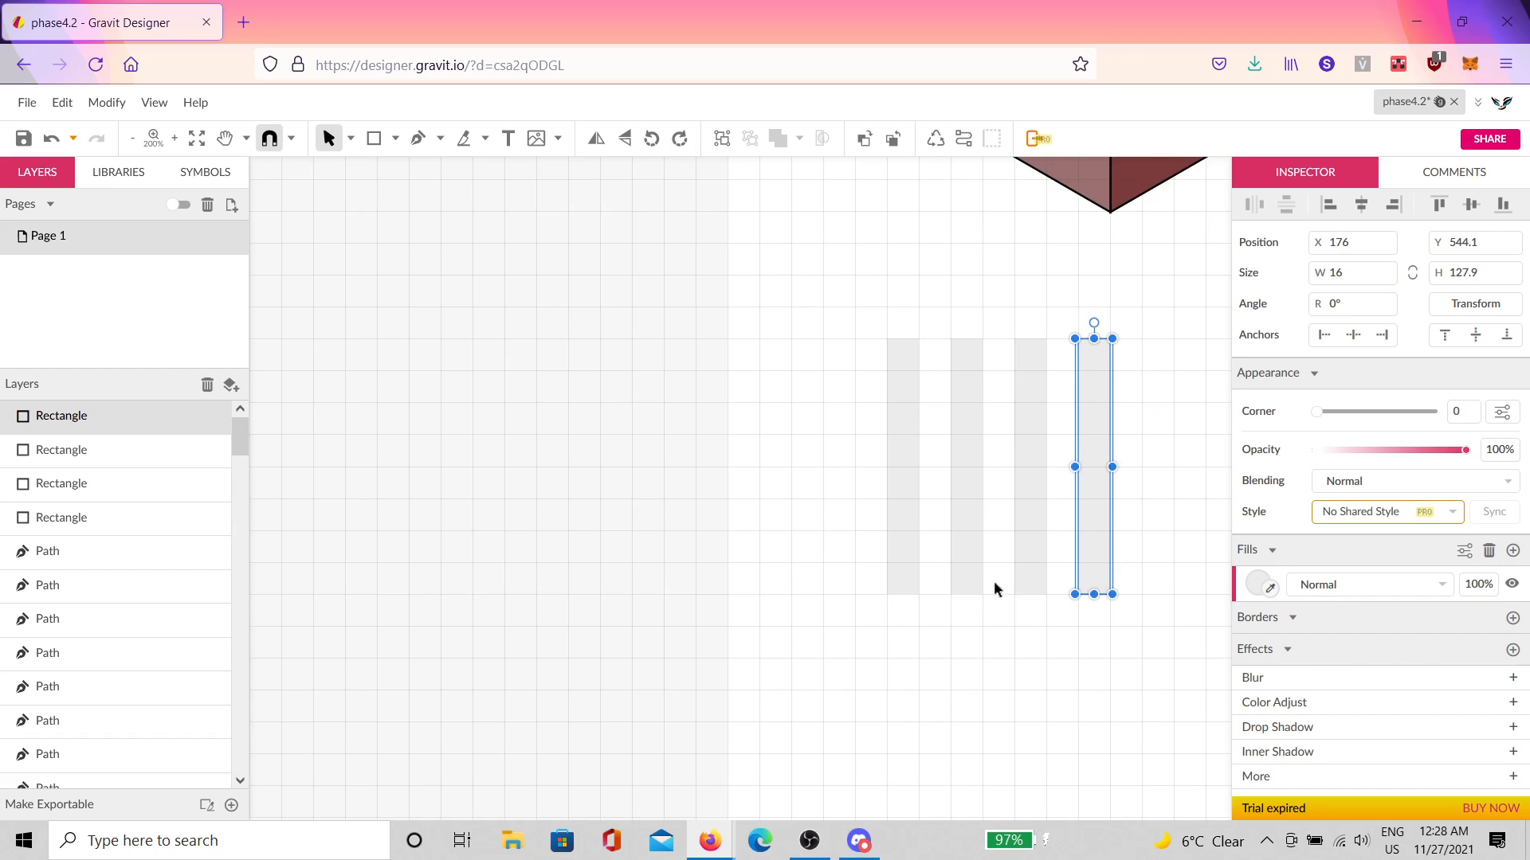
Step: Select all four stripes and set their fill to white
{"action": "left_click", "coordinate": [1153, 424]}
{"action": "left_click_drag", "start_coordinate": [1176, 366], "coordinate": [805, 455]}
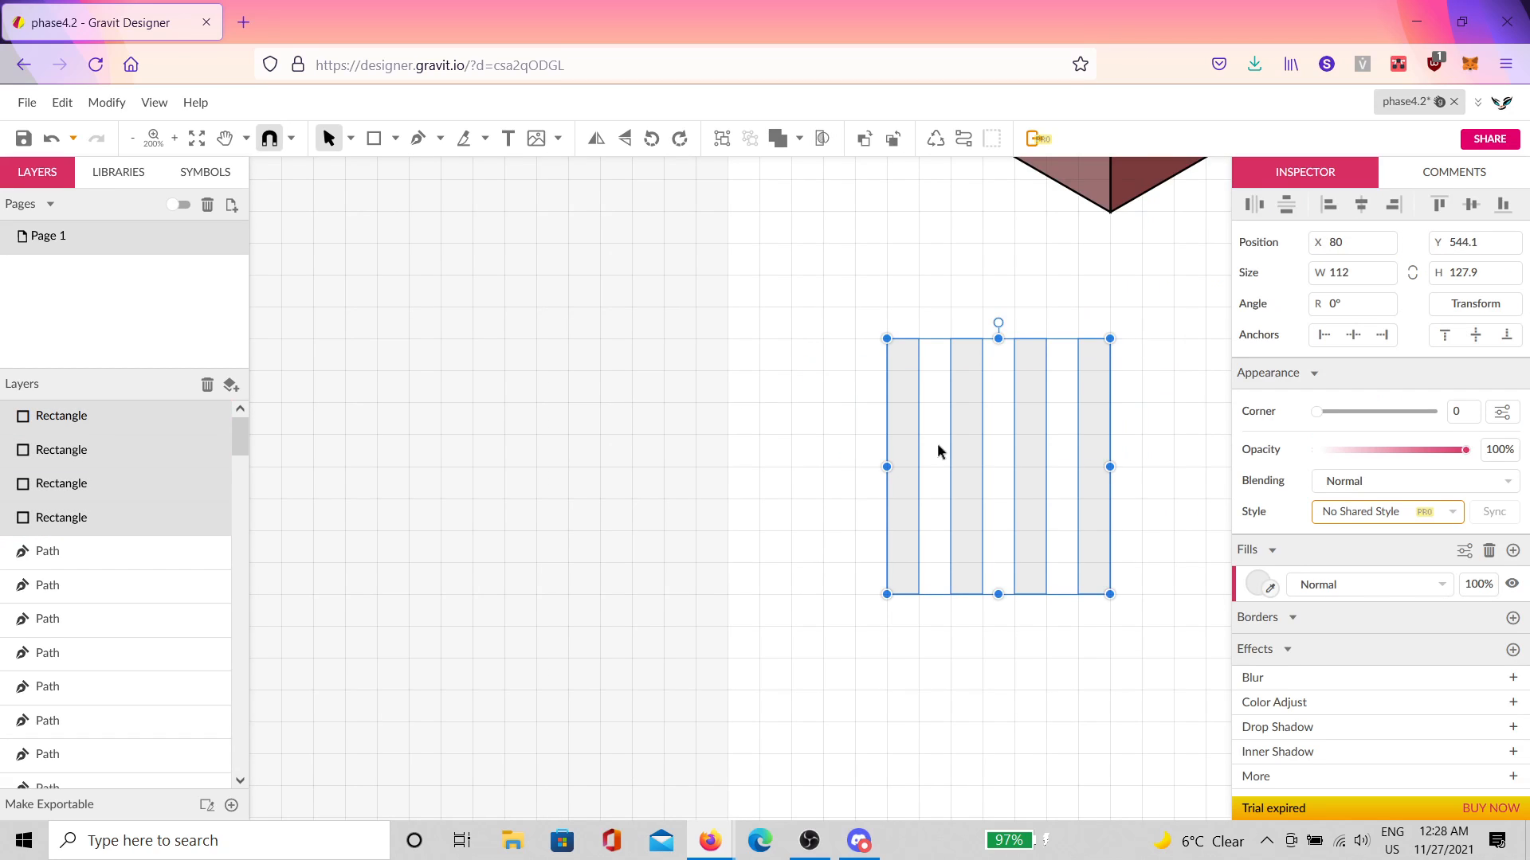
{"action": "left_click", "coordinate": [1262, 585]}
{"action": "left_click_drag", "start_coordinate": [1293, 310], "coordinate": [1200, 219]}
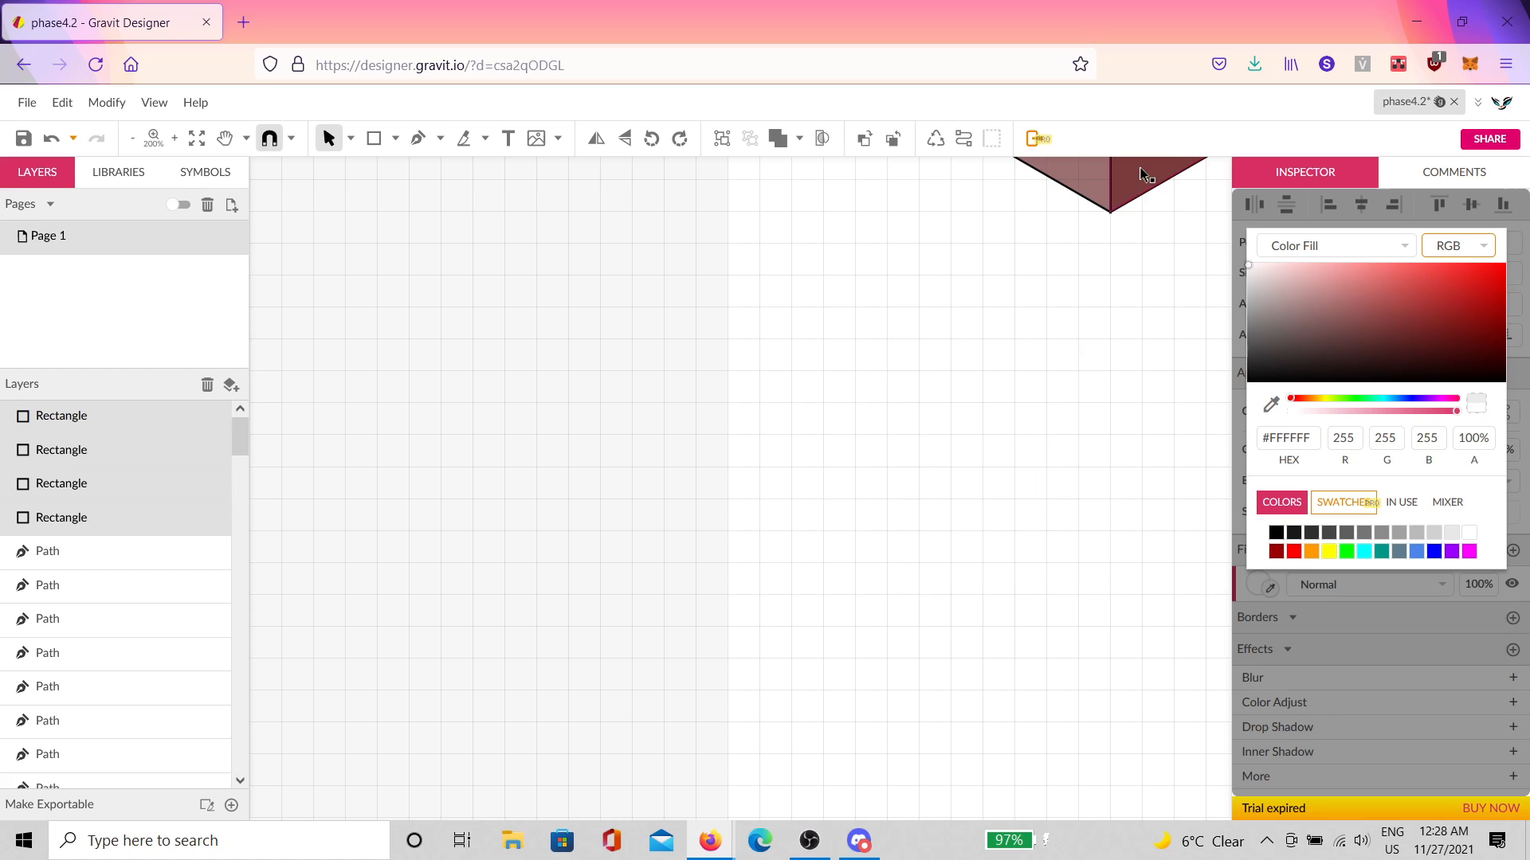
{"action": "left_click", "coordinate": [1159, 281]}
Step: Set the stripes' fill blend mode to Difference and duplicate them in place
{"action": "left_click_drag", "start_coordinate": [1158, 329], "coordinate": [831, 533]}
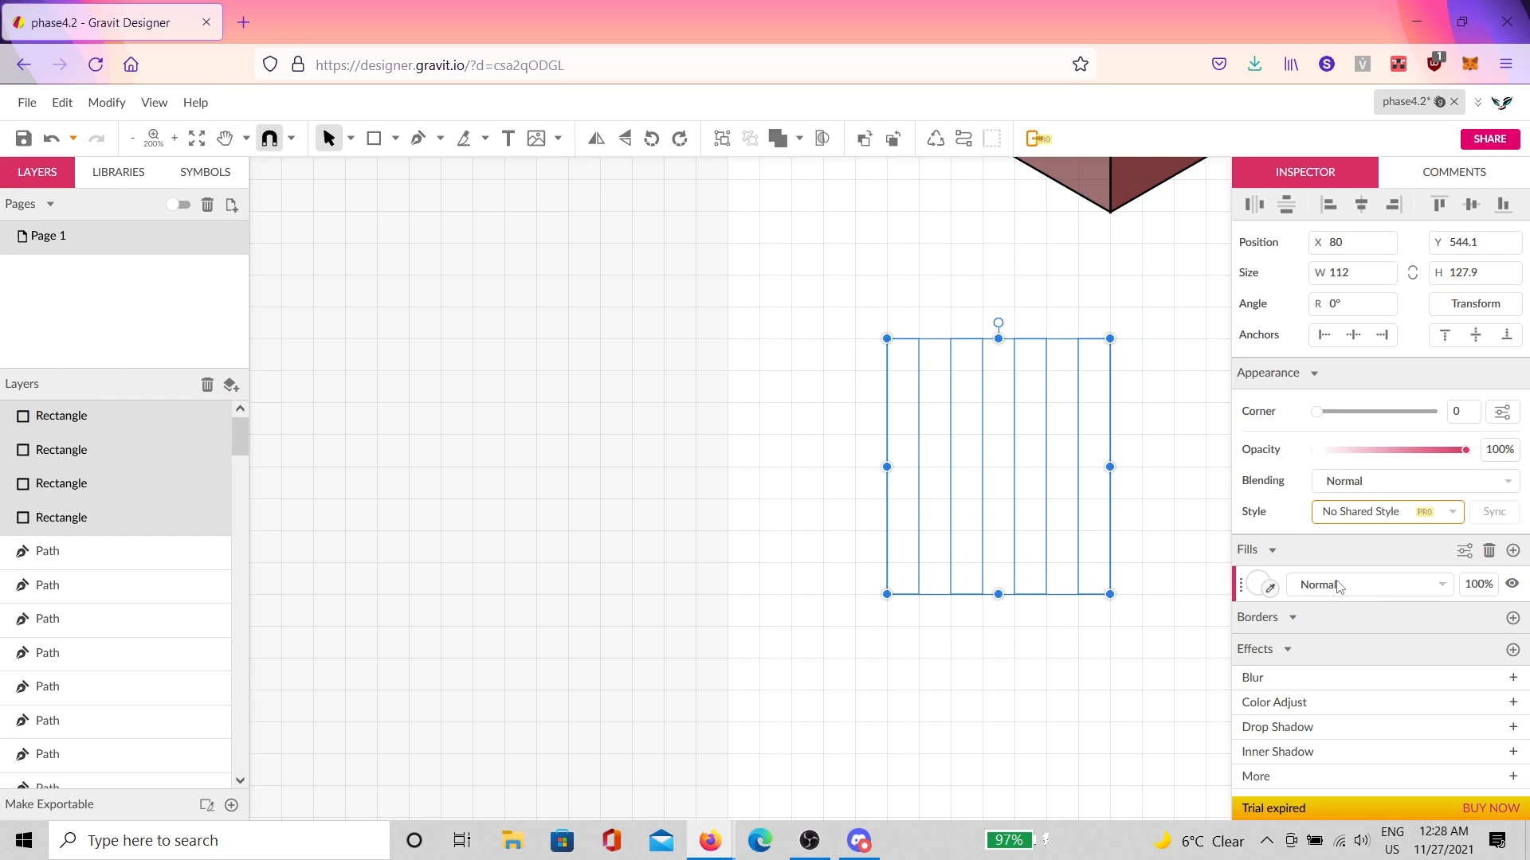
{"action": "left_click", "coordinate": [1342, 584]}
{"action": "scroll", "coordinate": [1343, 412], "scroll_direction": "down", "scroll_amount": 4}
{"action": "left_click", "coordinate": [1347, 447]}
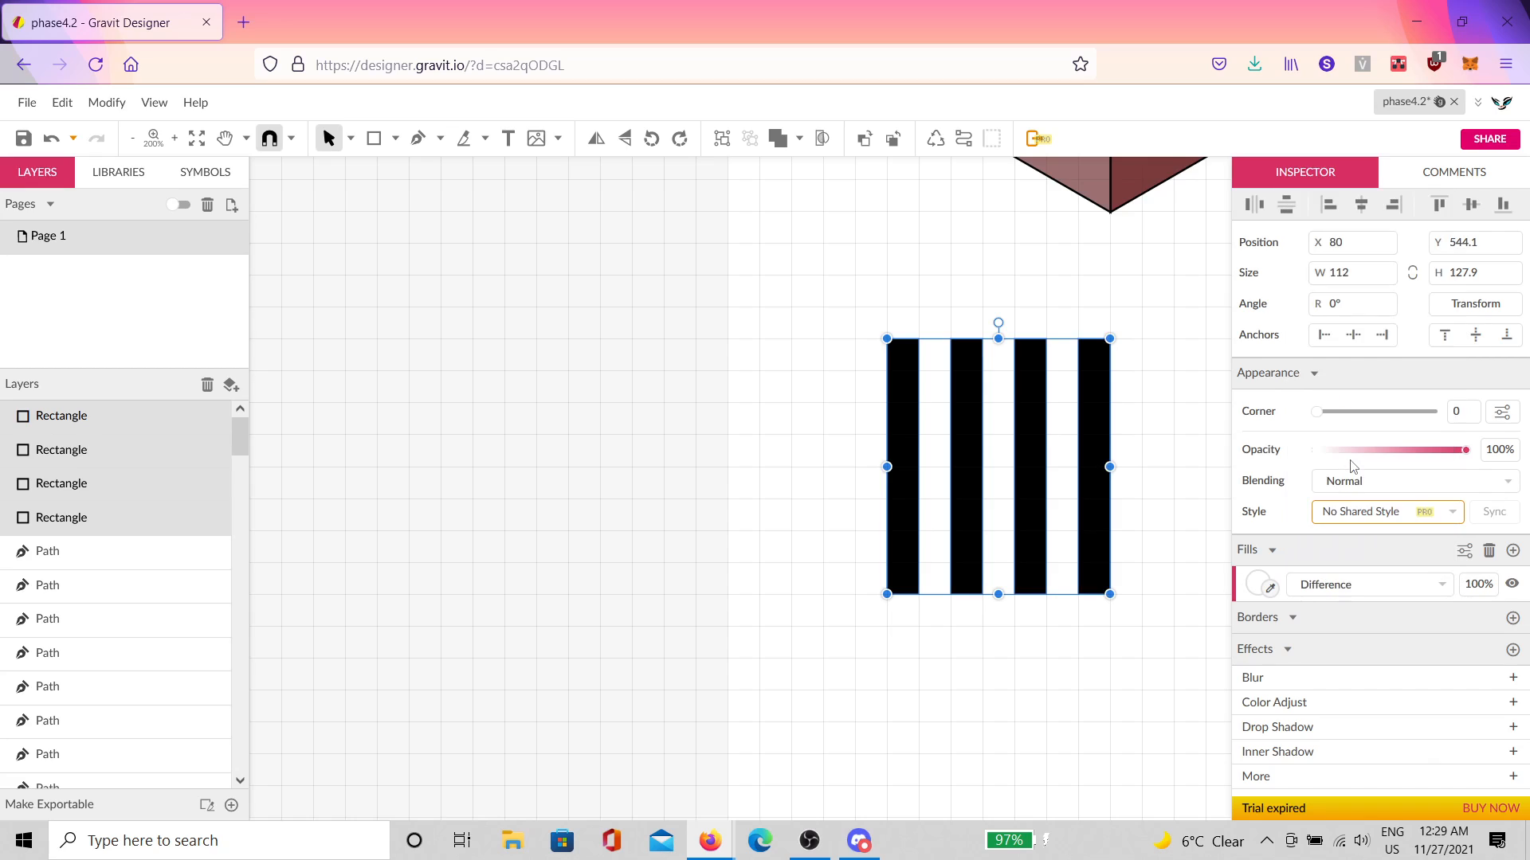
{"action": "left_click", "coordinate": [1155, 424]}
{"action": "left_click_drag", "start_coordinate": [1151, 384], "coordinate": [741, 589]}
{"action": "key", "text": "ctrl+d"}
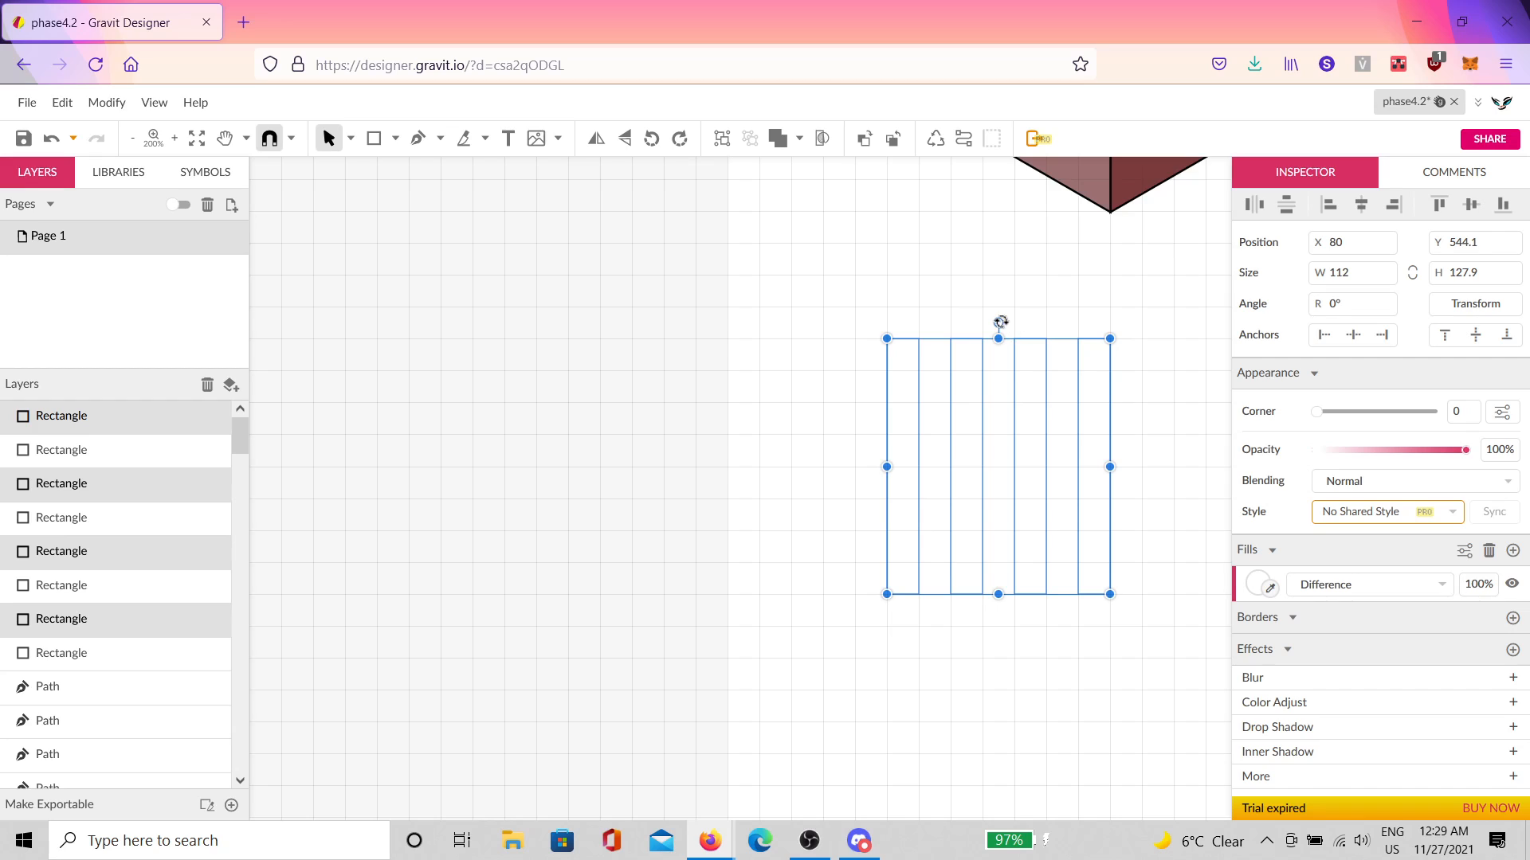
Step: Rotate the duplicate stripes −90° and align them with the original stripes
{"action": "left_click_drag", "start_coordinate": [1001, 321], "coordinate": [1159, 453]}
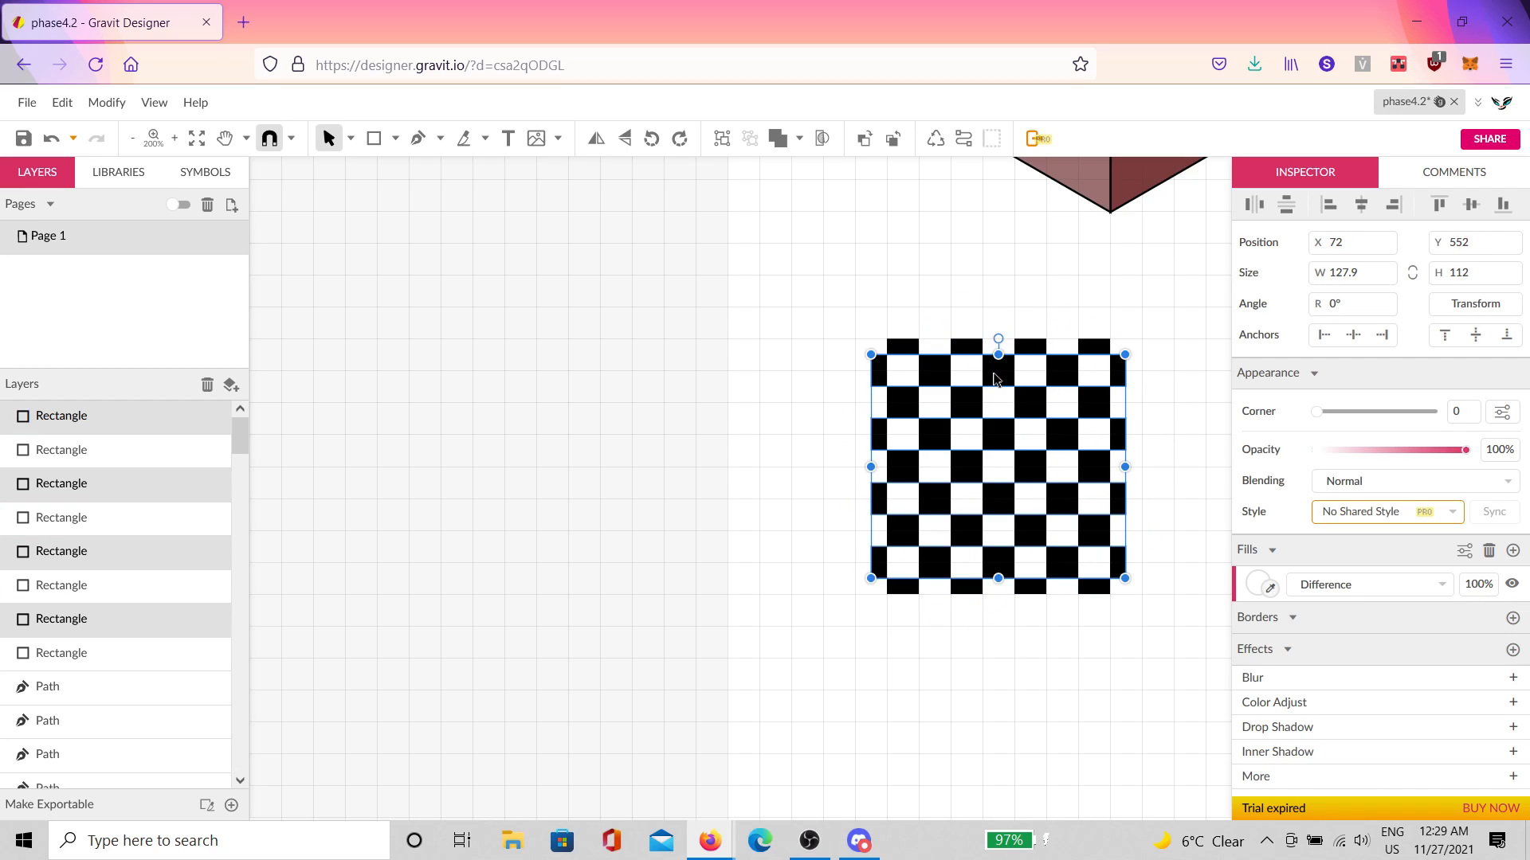
{"action": "left_click_drag", "start_coordinate": [1002, 383], "coordinate": [1015, 371]}
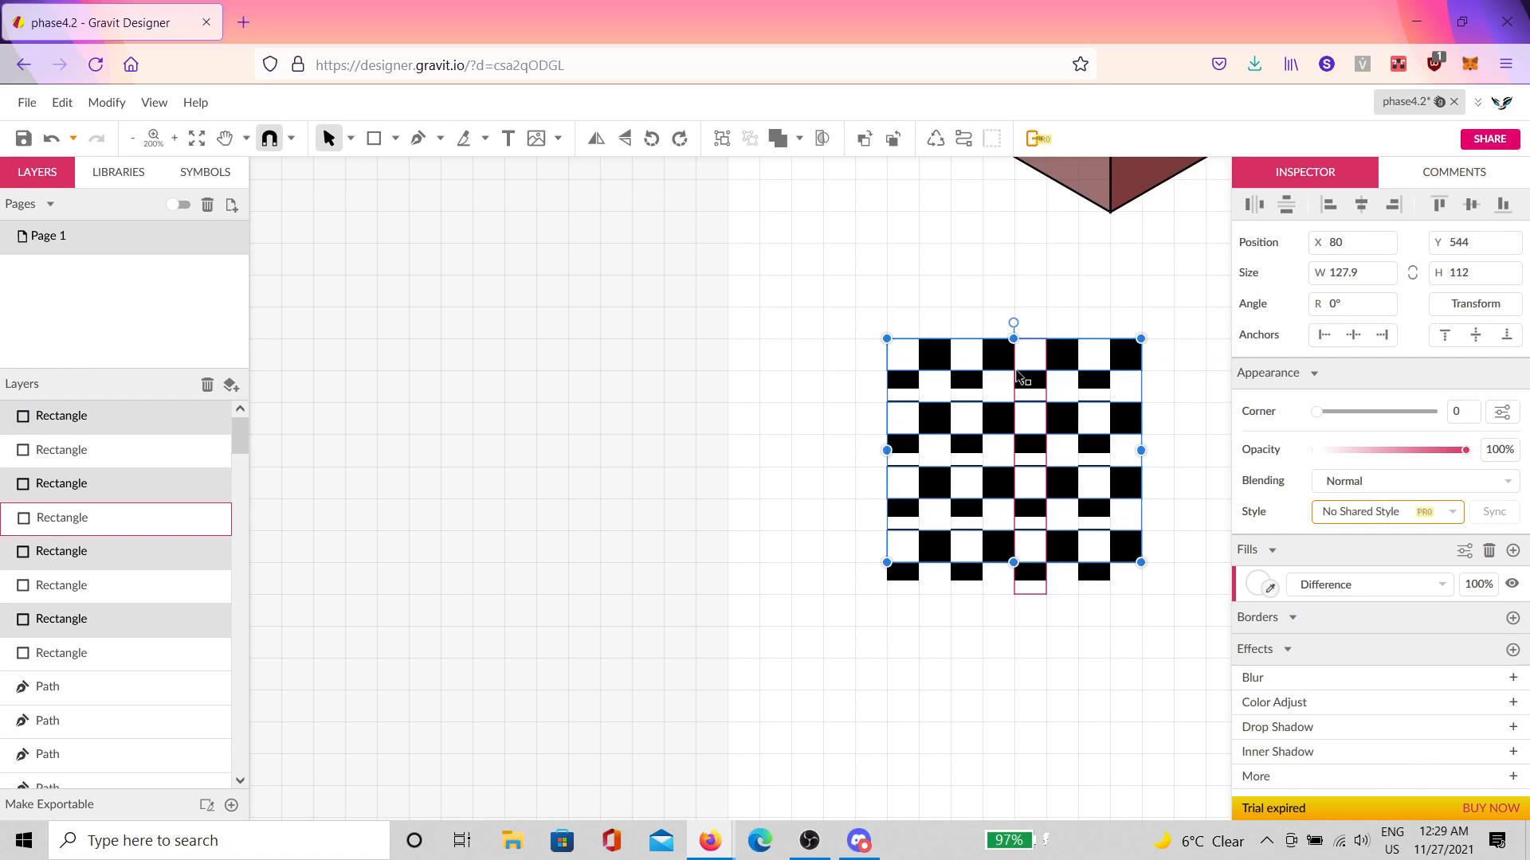
{"action": "scroll", "coordinate": [914, 354], "scroll_direction": "up", "scroll_amount": 6}
{"action": "scroll", "coordinate": [847, 311], "scroll_direction": "up", "scroll_amount": 15}
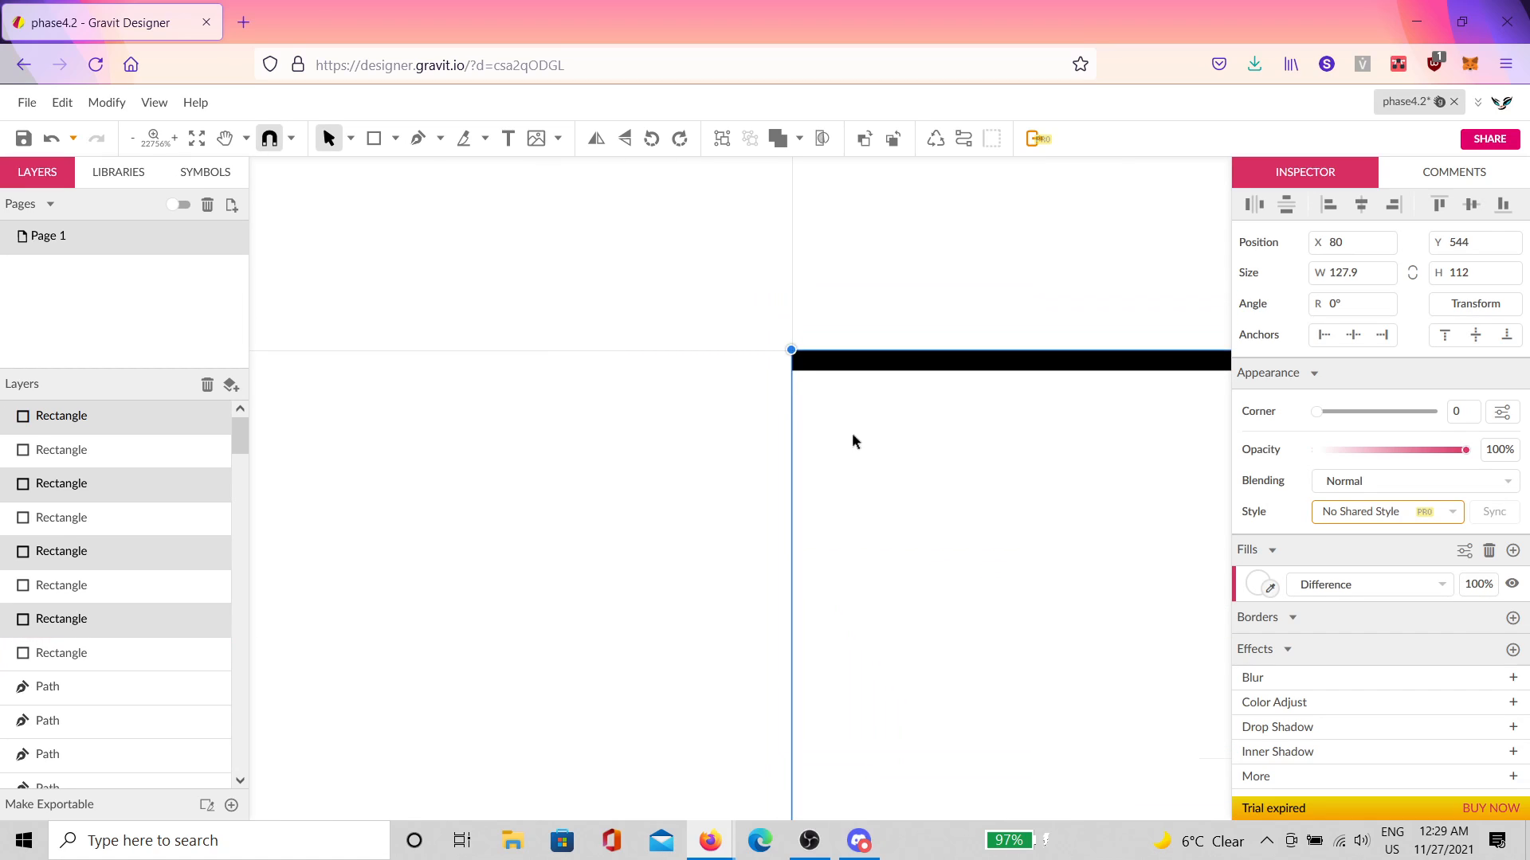
{"action": "left_click_drag", "start_coordinate": [834, 380], "coordinate": [848, 375]}
{"action": "scroll", "coordinate": [857, 347], "scroll_direction": "down", "scroll_amount": 13}
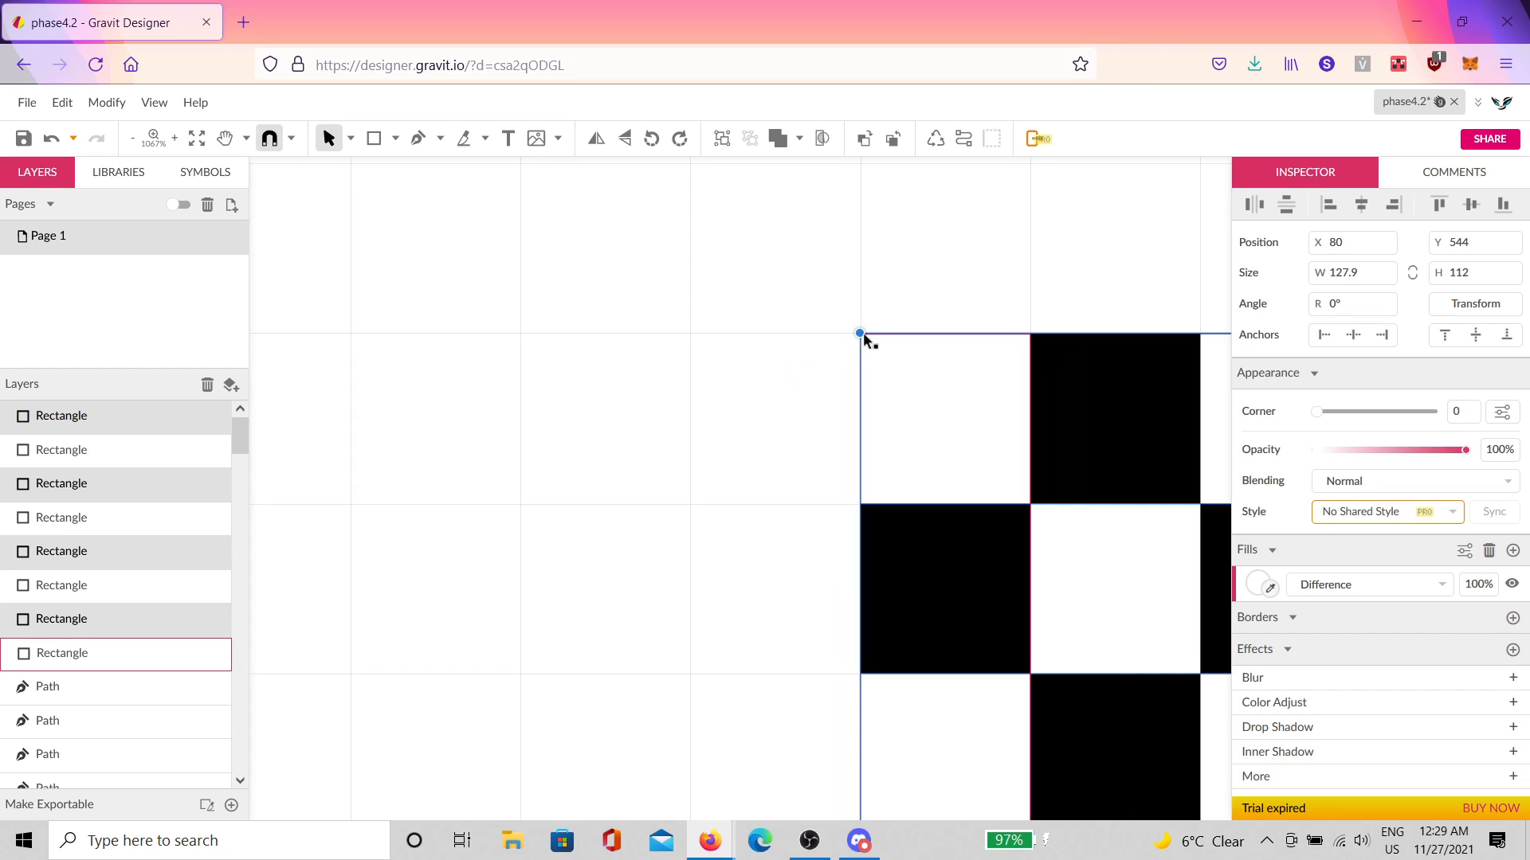
Step: Check the stripe sizes and extend the stripe at X 144 to a height of 128
{"action": "left_click", "coordinate": [1007, 560]}
{"action": "scroll", "coordinate": [980, 422], "scroll_direction": "up", "scroll_amount": 2}
{"action": "scroll", "coordinate": [963, 375], "scroll_direction": "up", "scroll_amount": 6}
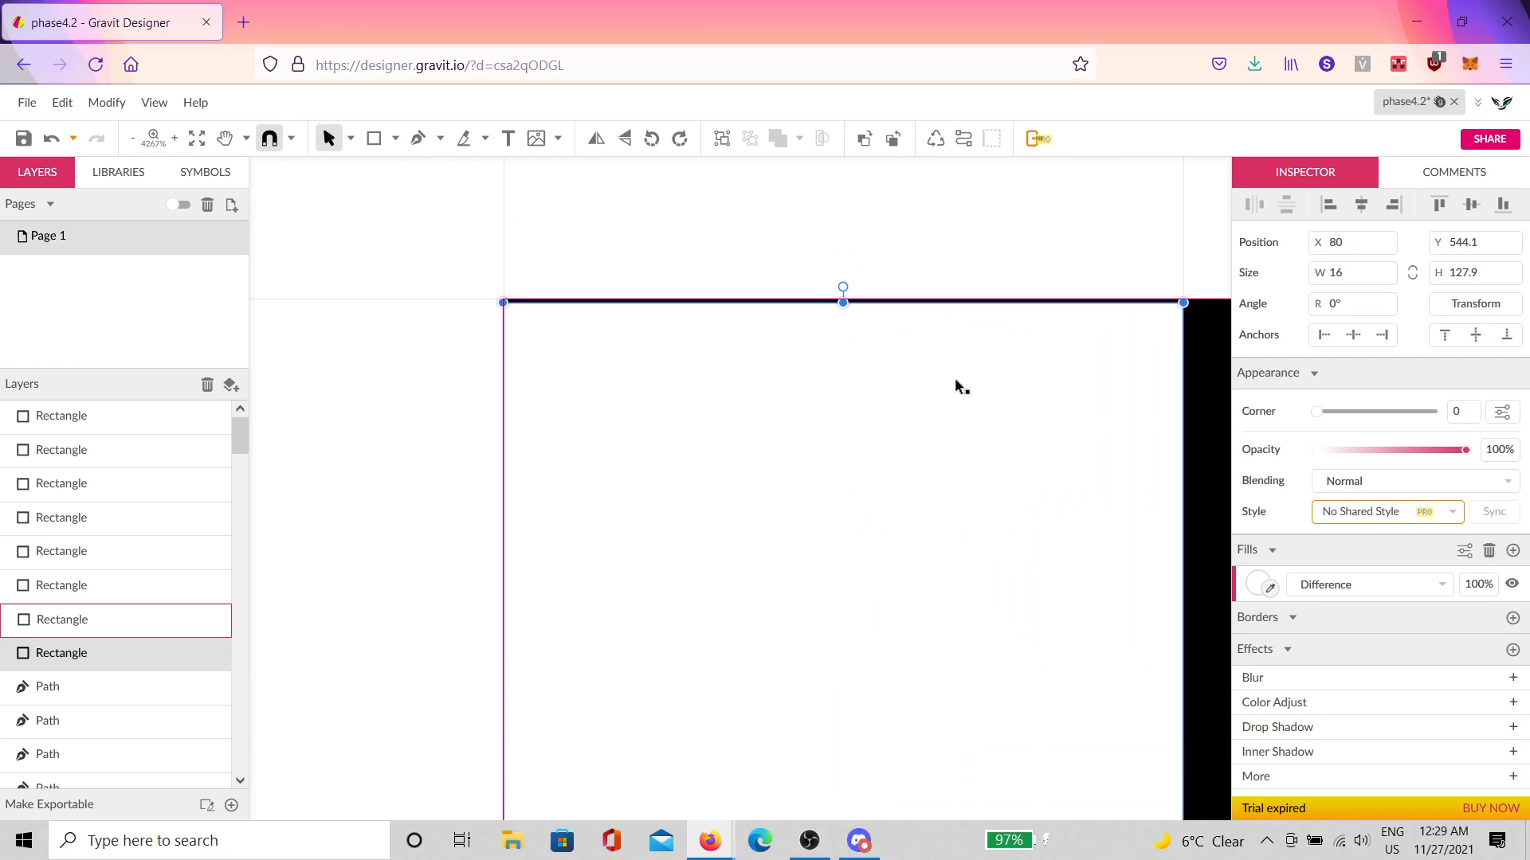
{"action": "scroll", "coordinate": [957, 380], "scroll_direction": "up", "scroll_amount": 1}
{"action": "left_click_drag", "start_coordinate": [844, 343], "coordinate": [848, 338]}
{"action": "left_click", "coordinate": [940, 275]}
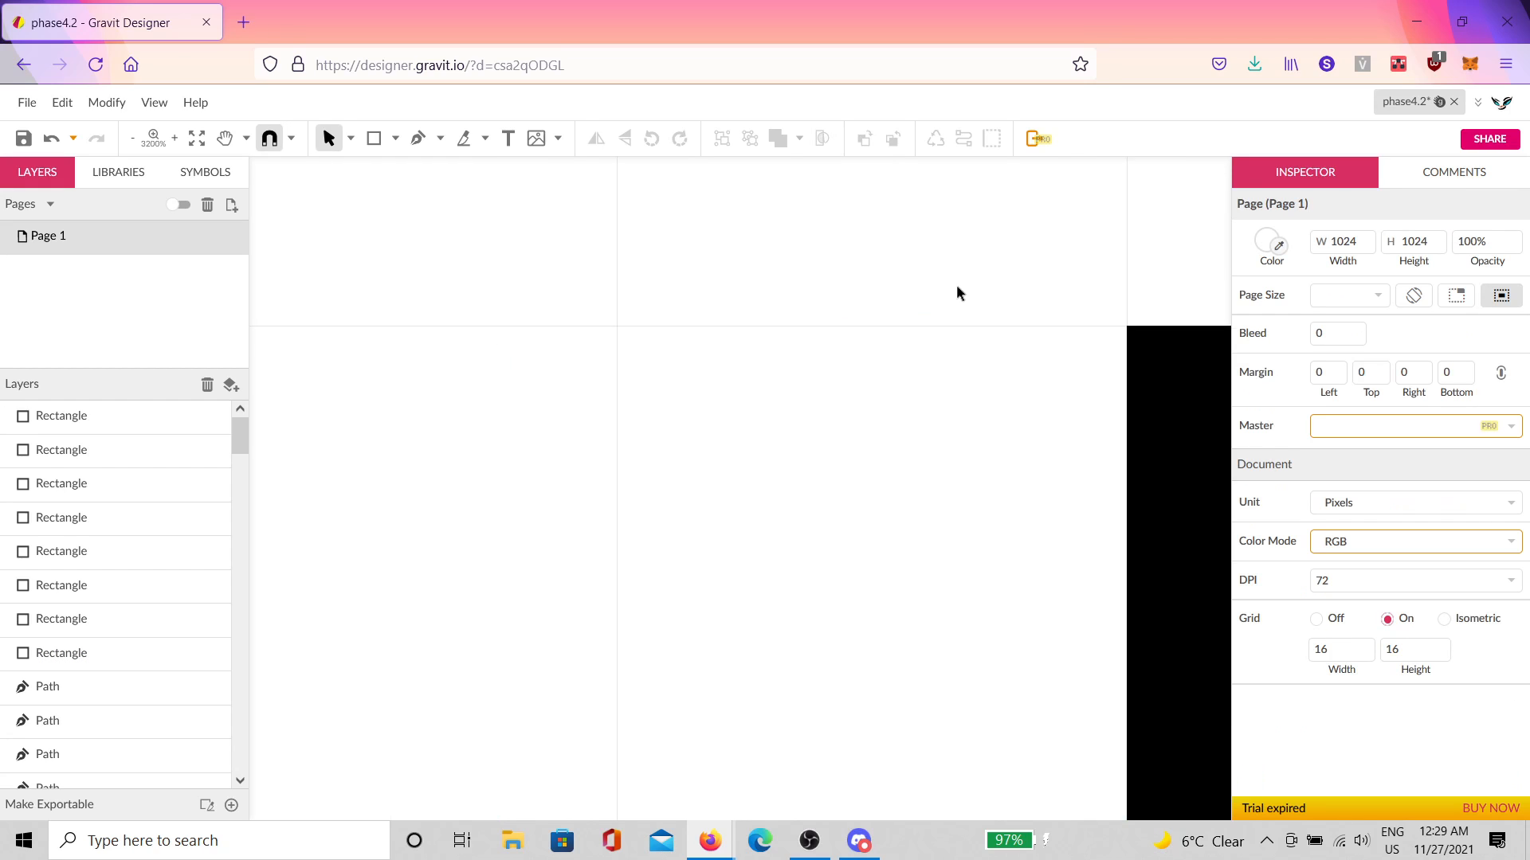
{"action": "scroll", "coordinate": [987, 331], "scroll_direction": "down", "scroll_amount": 5}
{"action": "scroll", "coordinate": [876, 359], "scroll_direction": "up", "scroll_amount": 6}
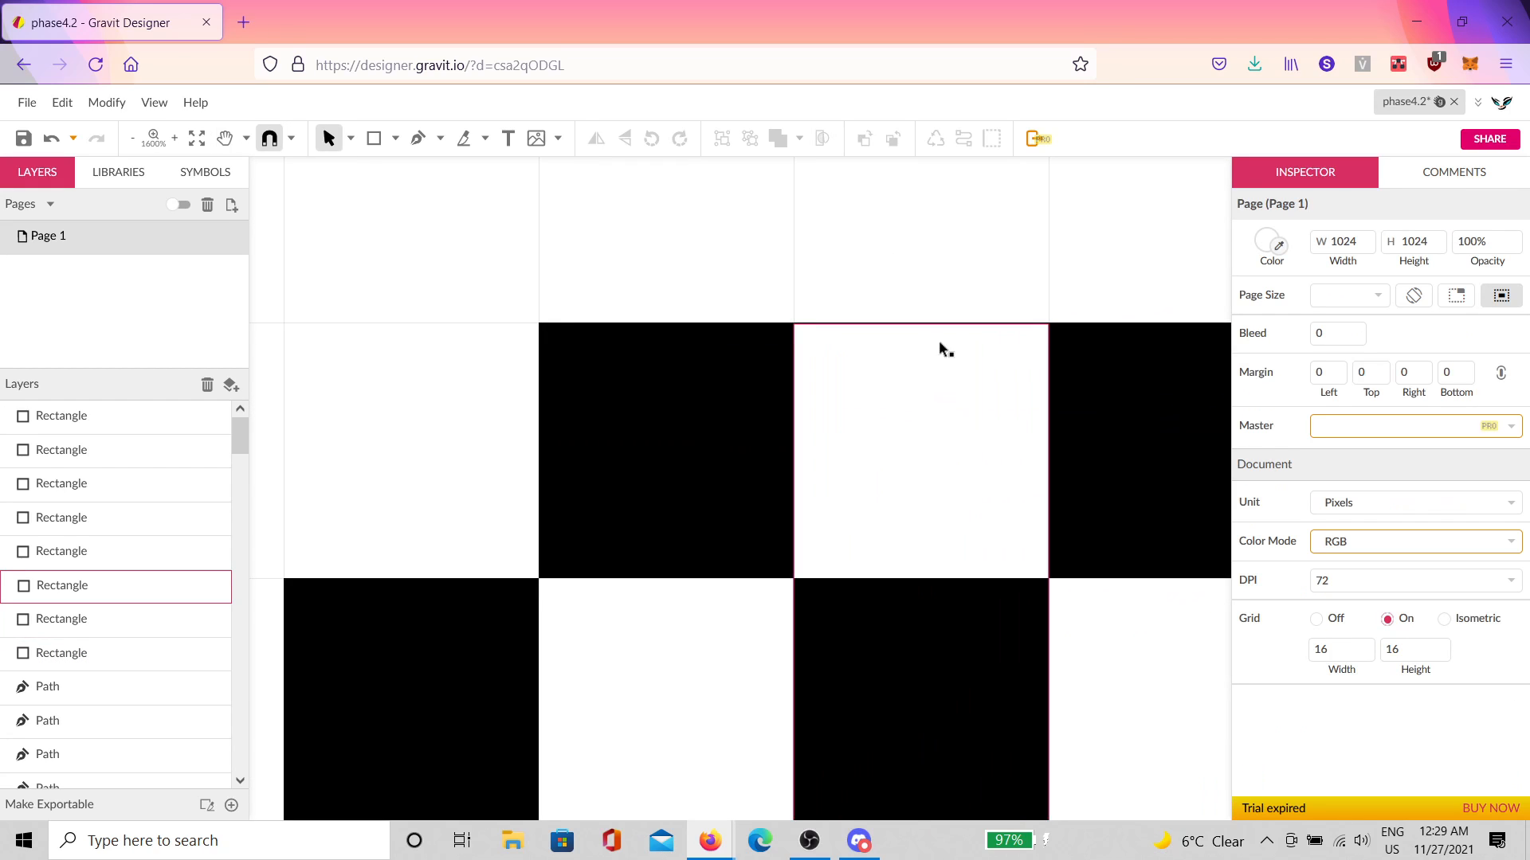
{"action": "left_click", "coordinate": [931, 281]}
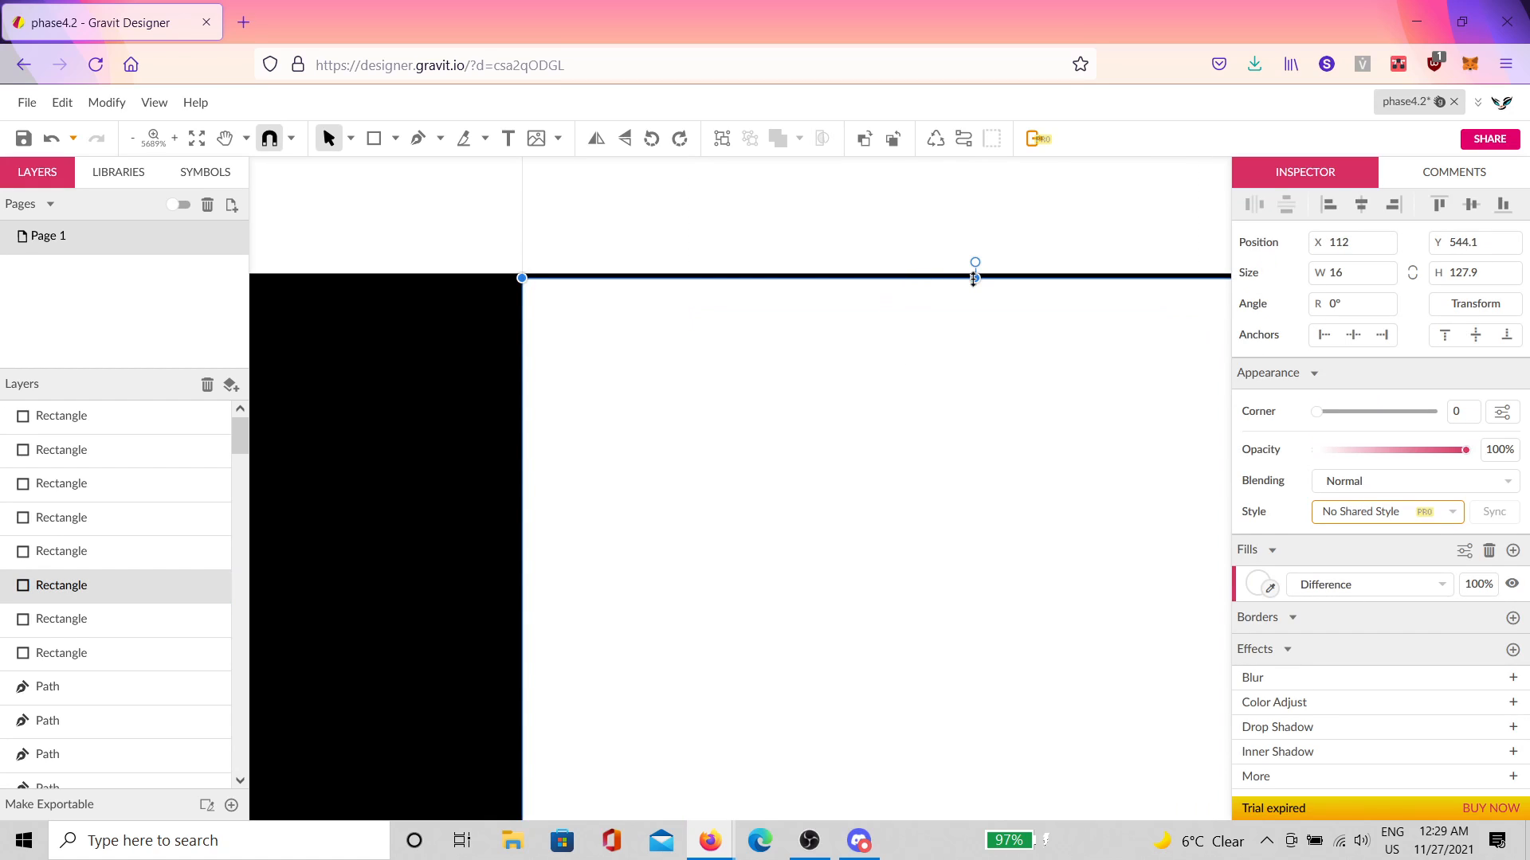
{"action": "scroll", "coordinate": [1030, 385], "scroll_direction": "down", "scroll_amount": 3}
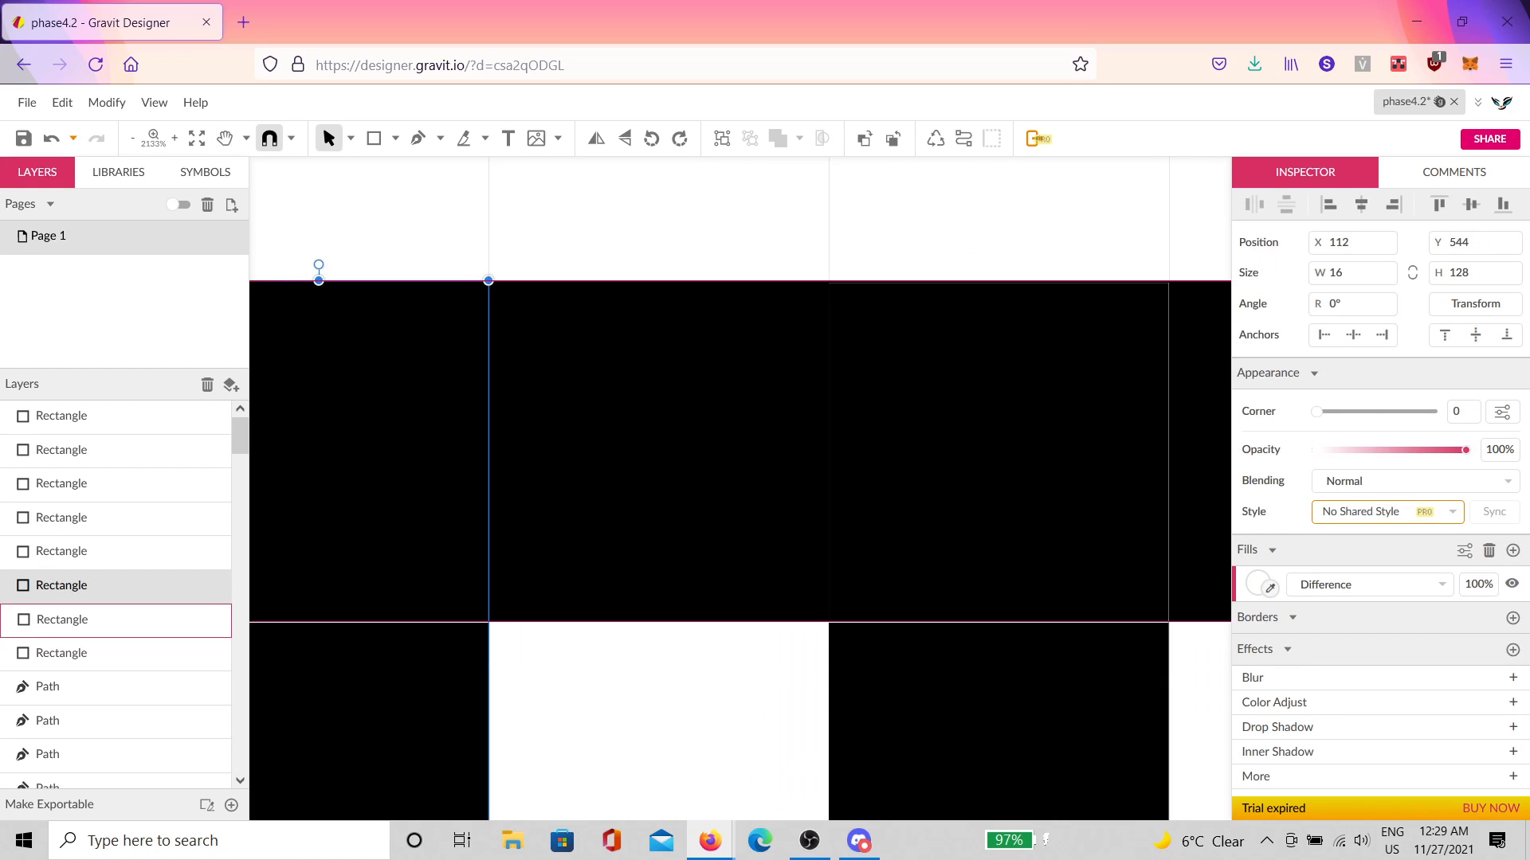
{"action": "left_click", "coordinate": [993, 287]}
{"action": "left_click_drag", "start_coordinate": [1002, 281], "coordinate": [1001, 276]}
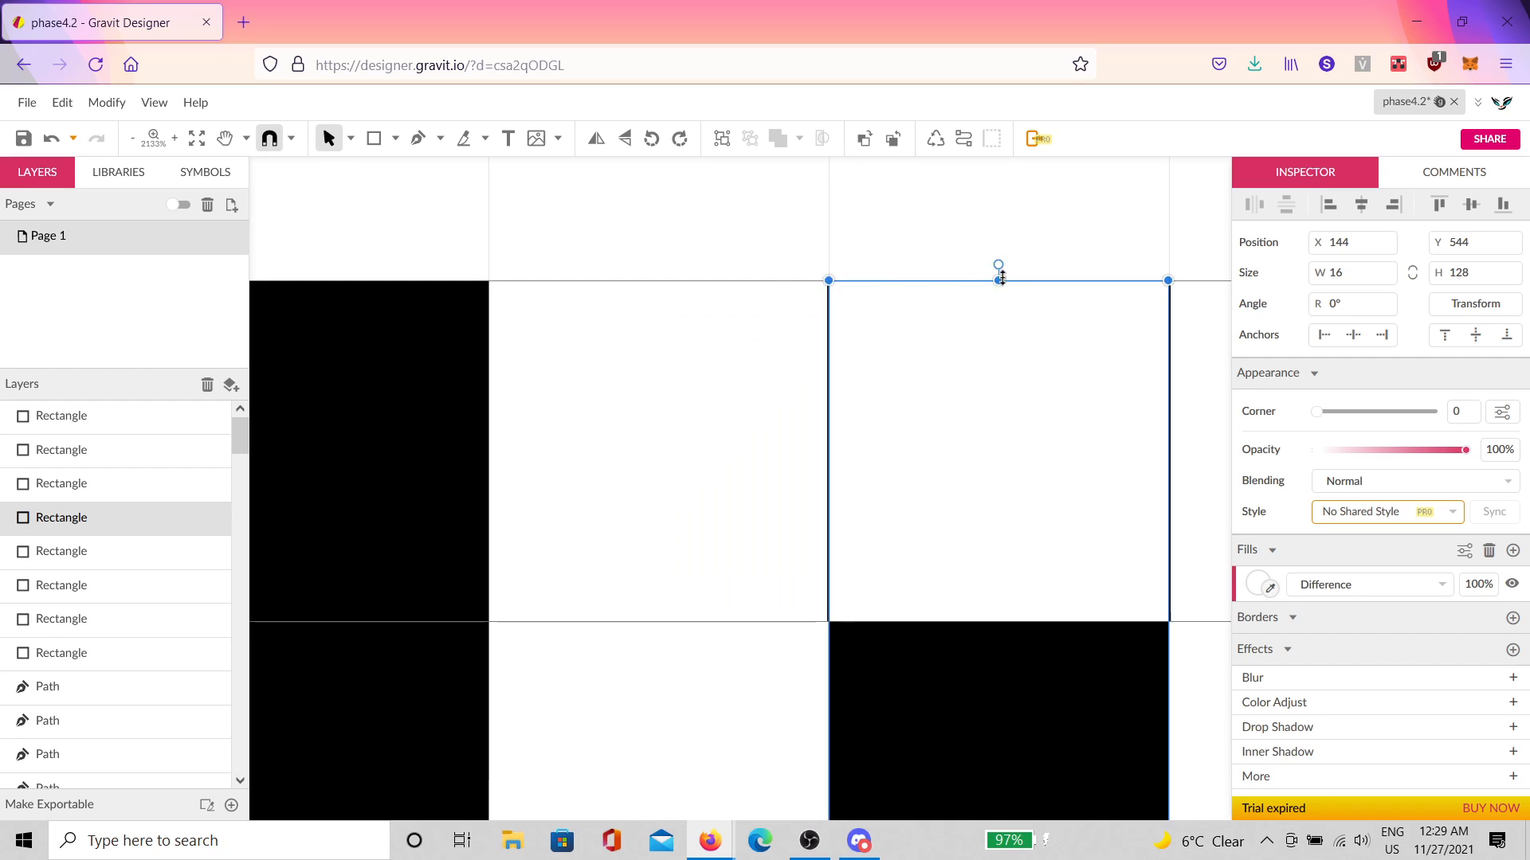
Step: Select the stripe at X 176 and widen a rotated stripe to exactly 128
{"action": "key", "text": "space"}
{"action": "left_click_drag", "start_coordinate": [1034, 381], "coordinate": [298, 393]}
{"action": "left_click", "coordinate": [907, 357]}
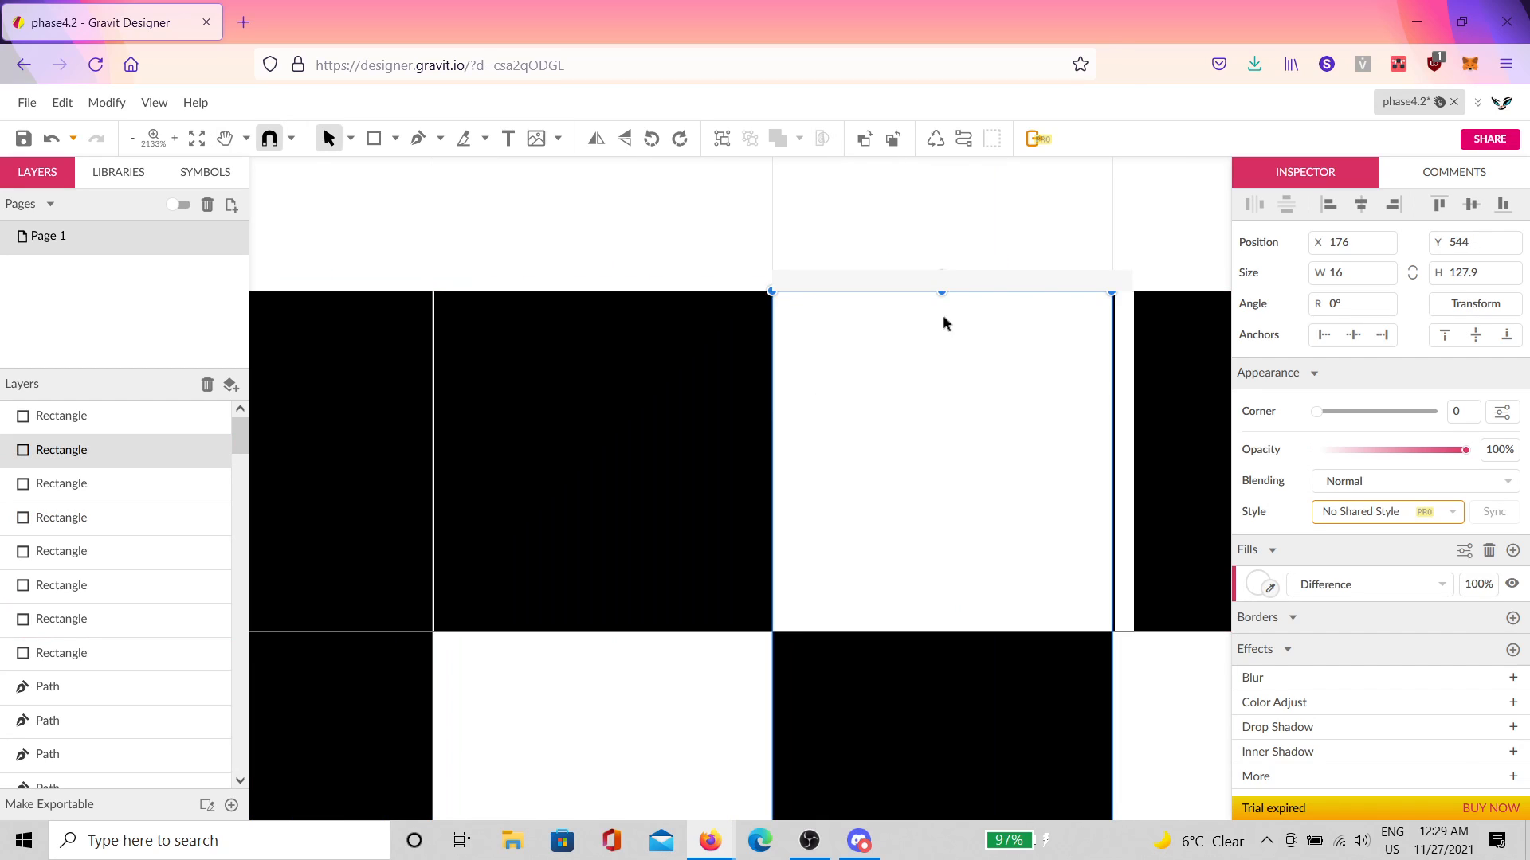
{"action": "scroll", "coordinate": [980, 355], "scroll_direction": "down", "scroll_amount": 1}
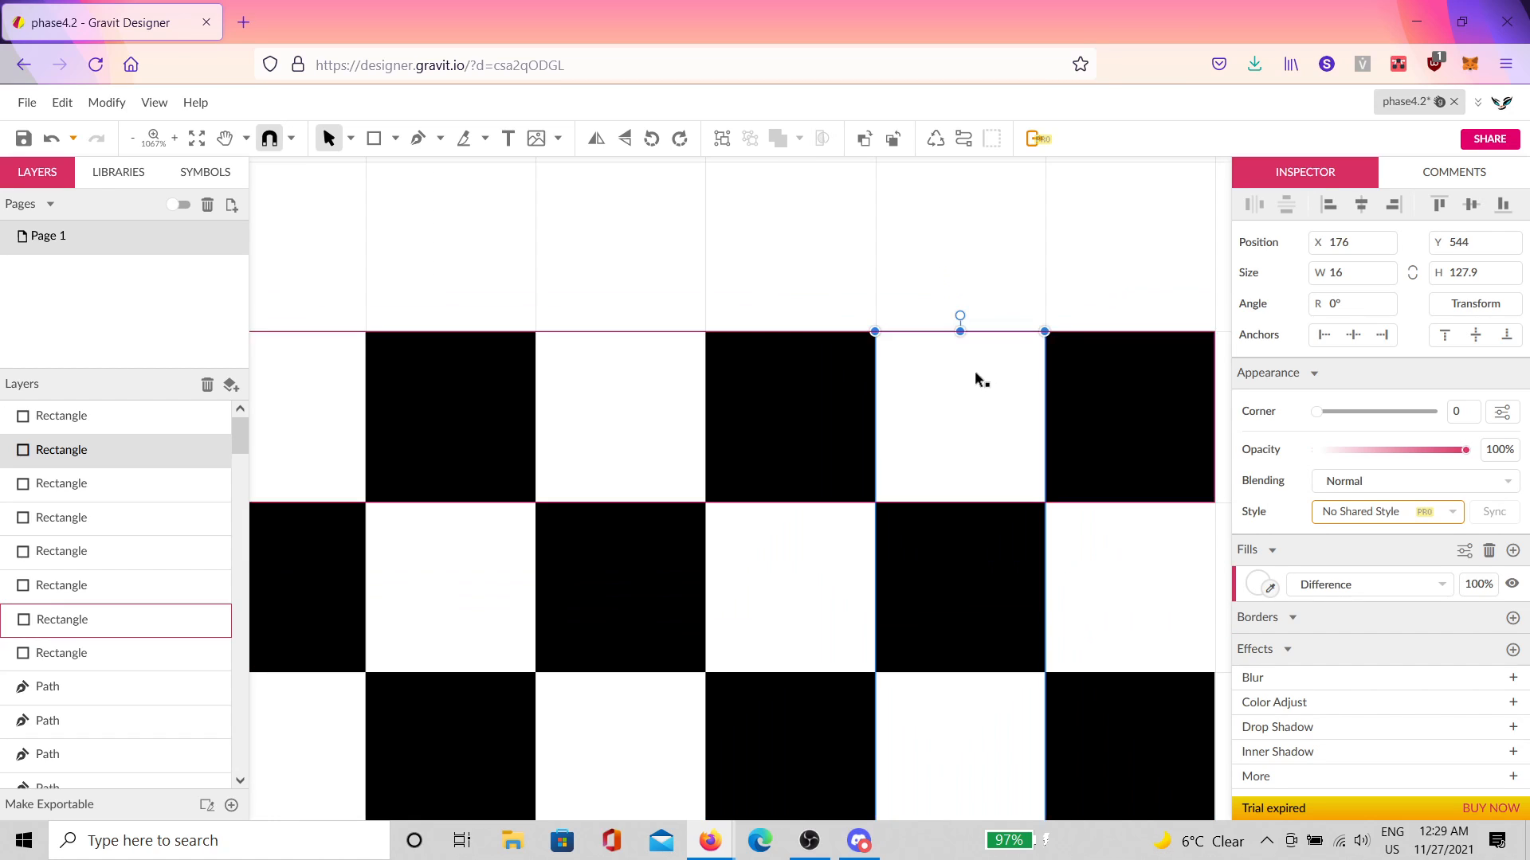
{"action": "key", "text": "space"}
{"action": "left_click_drag", "start_coordinate": [974, 371], "coordinate": [863, 422]}
{"action": "scroll", "coordinate": [936, 494], "scroll_direction": "up", "scroll_amount": 3}
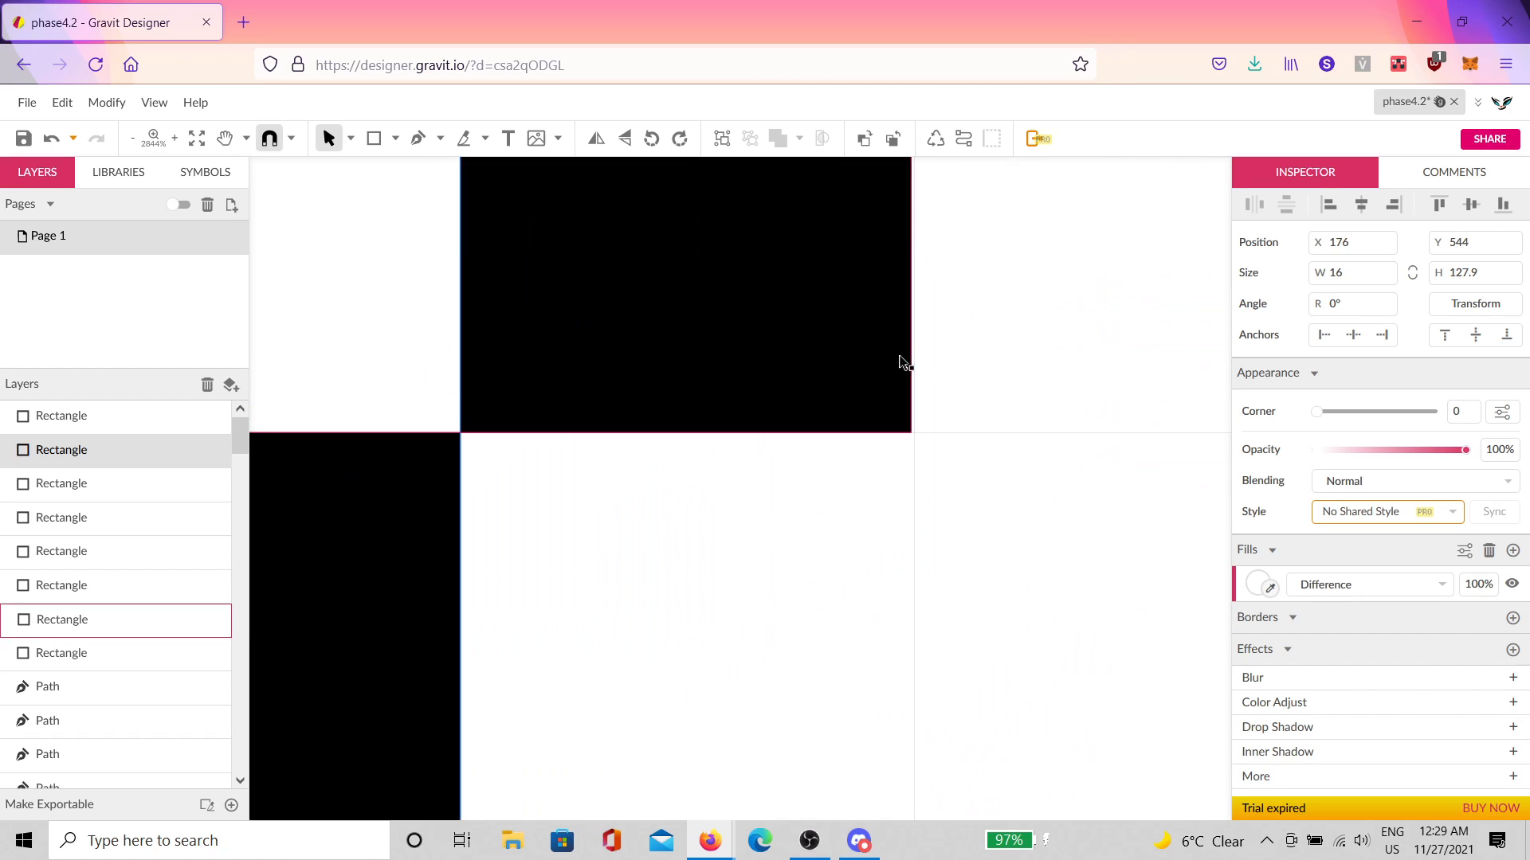
{"action": "left_click", "coordinate": [903, 327]}
{"action": "scroll", "coordinate": [908, 319], "scroll_direction": "up", "scroll_amount": 1}
{"action": "left_click_drag", "start_coordinate": [912, 284], "coordinate": [922, 283]}
Step: Check the remaining rotated bars, clear the selection and zoom out to the full checkerboard
{"action": "left_click", "coordinate": [887, 400]}
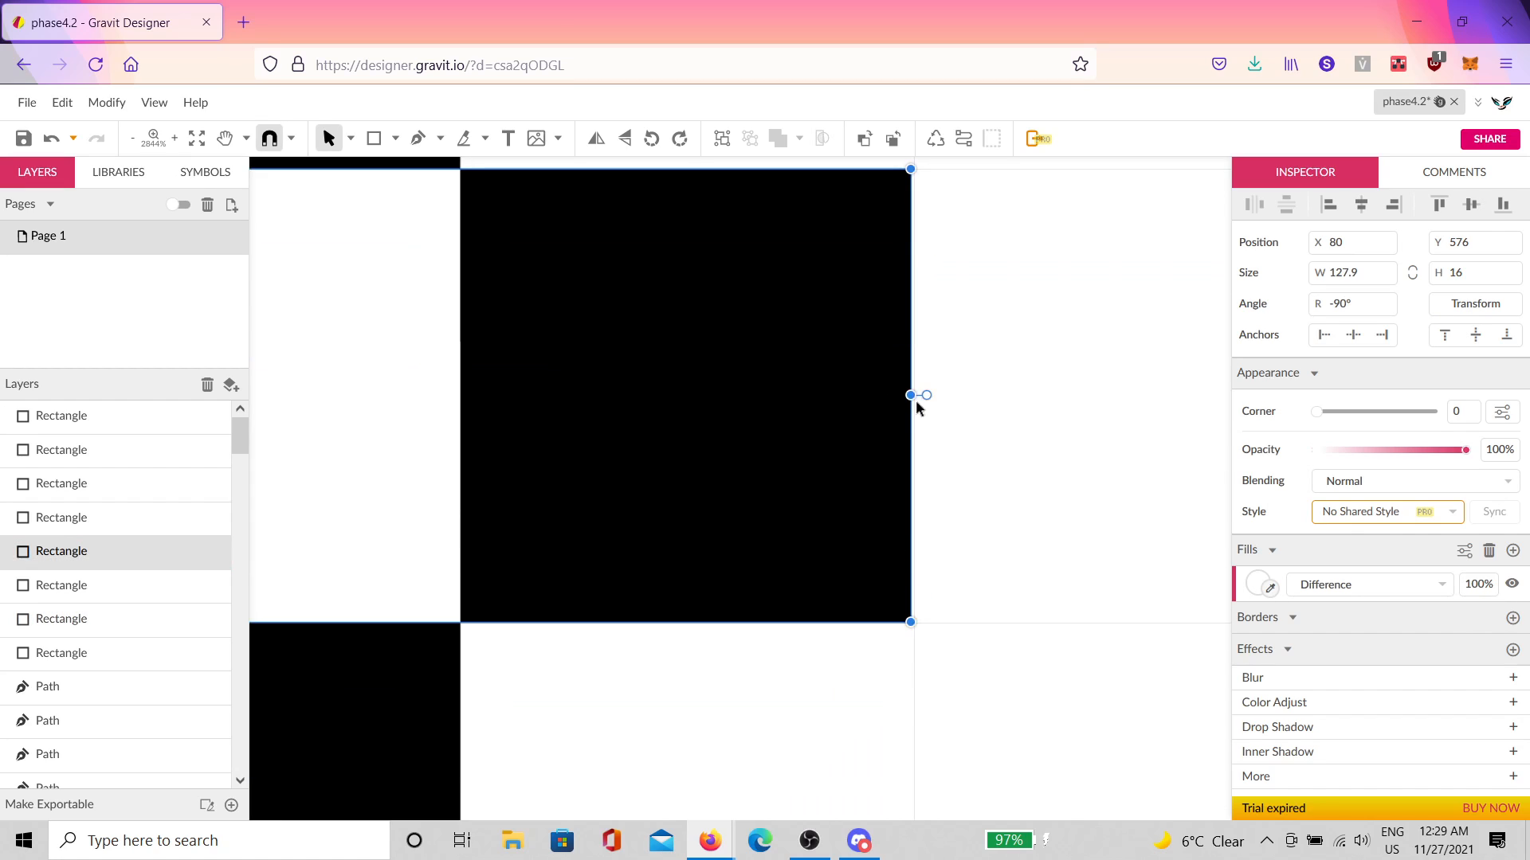
{"action": "scroll", "coordinate": [912, 395], "scroll_direction": "down", "scroll_amount": 7}
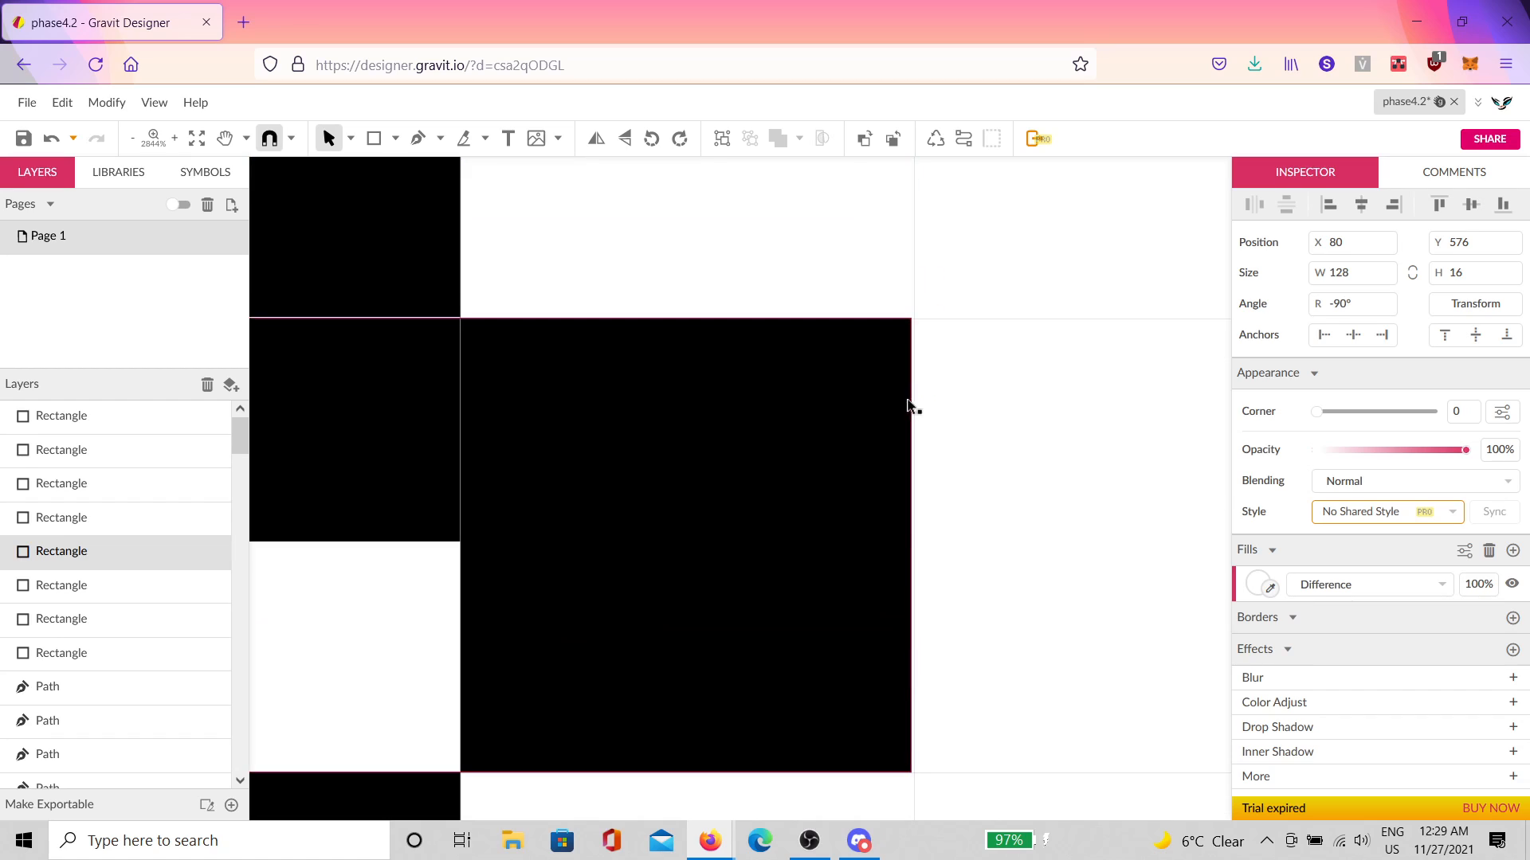
{"action": "left_click", "coordinate": [910, 440]}
{"action": "scroll", "coordinate": [905, 414], "scroll_direction": "down", "scroll_amount": 3}
{"action": "scroll", "coordinate": [911, 314], "scroll_direction": "down", "scroll_amount": 5}
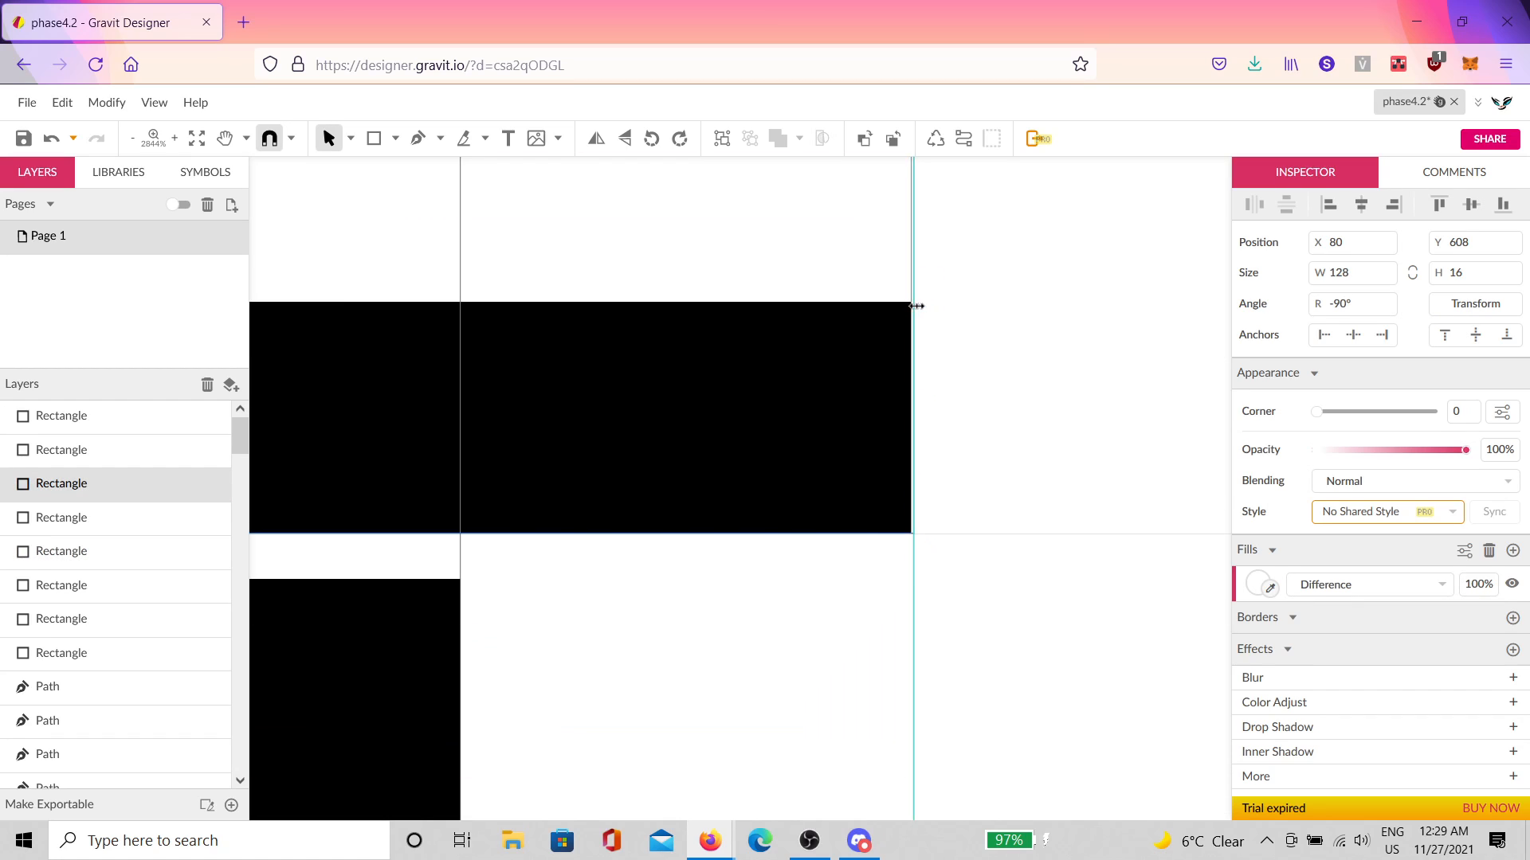
{"action": "left_click", "coordinate": [900, 415]}
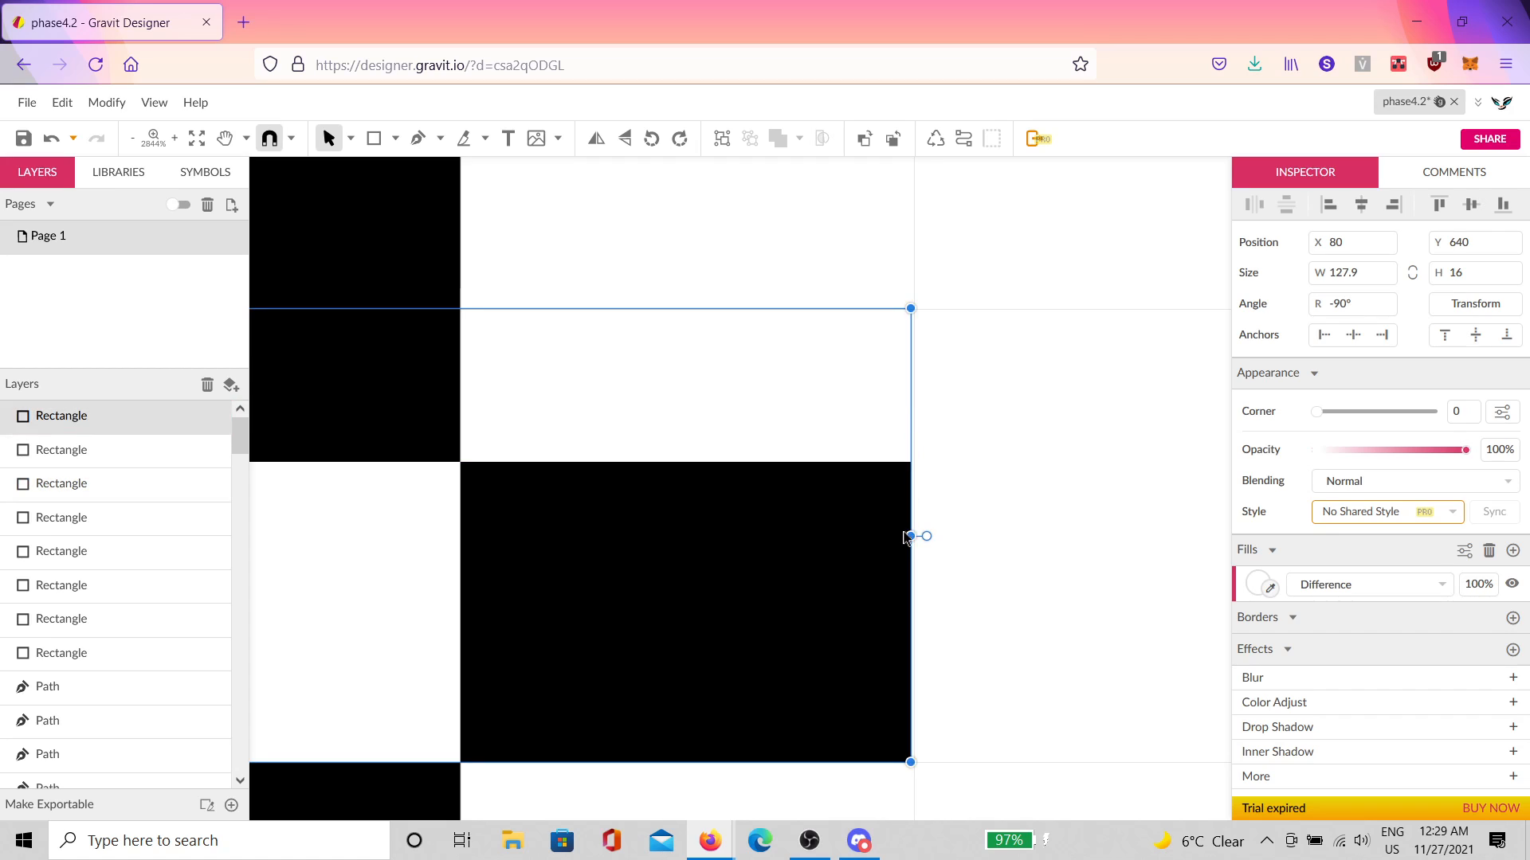
{"action": "scroll", "coordinate": [916, 510], "scroll_direction": "down", "scroll_amount": 10}
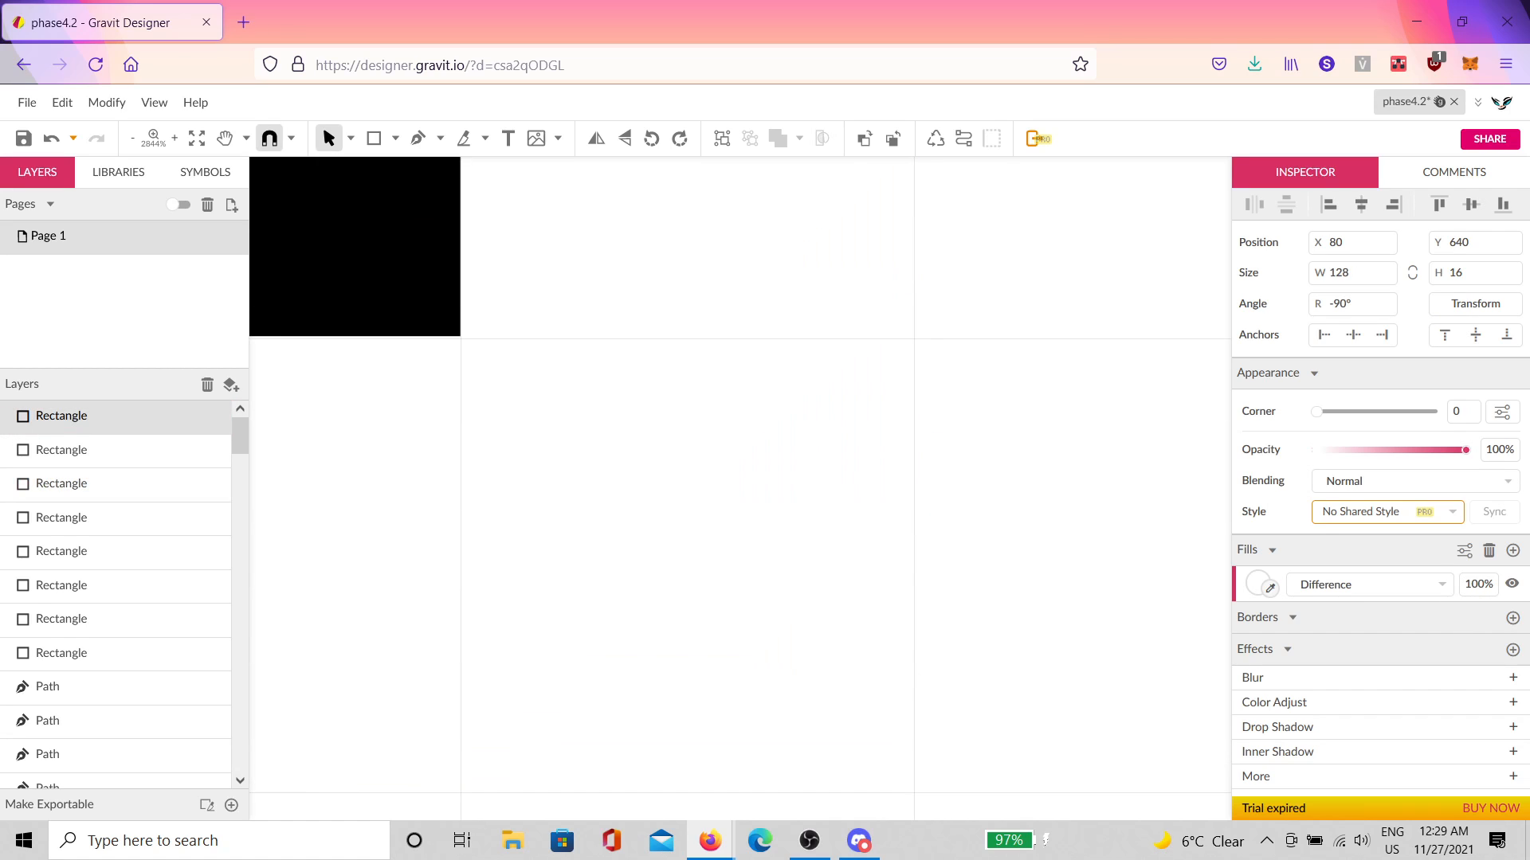
{"action": "key", "text": "Escape"}
{"action": "scroll", "coordinate": [878, 394], "scroll_direction": "down", "scroll_amount": 5}
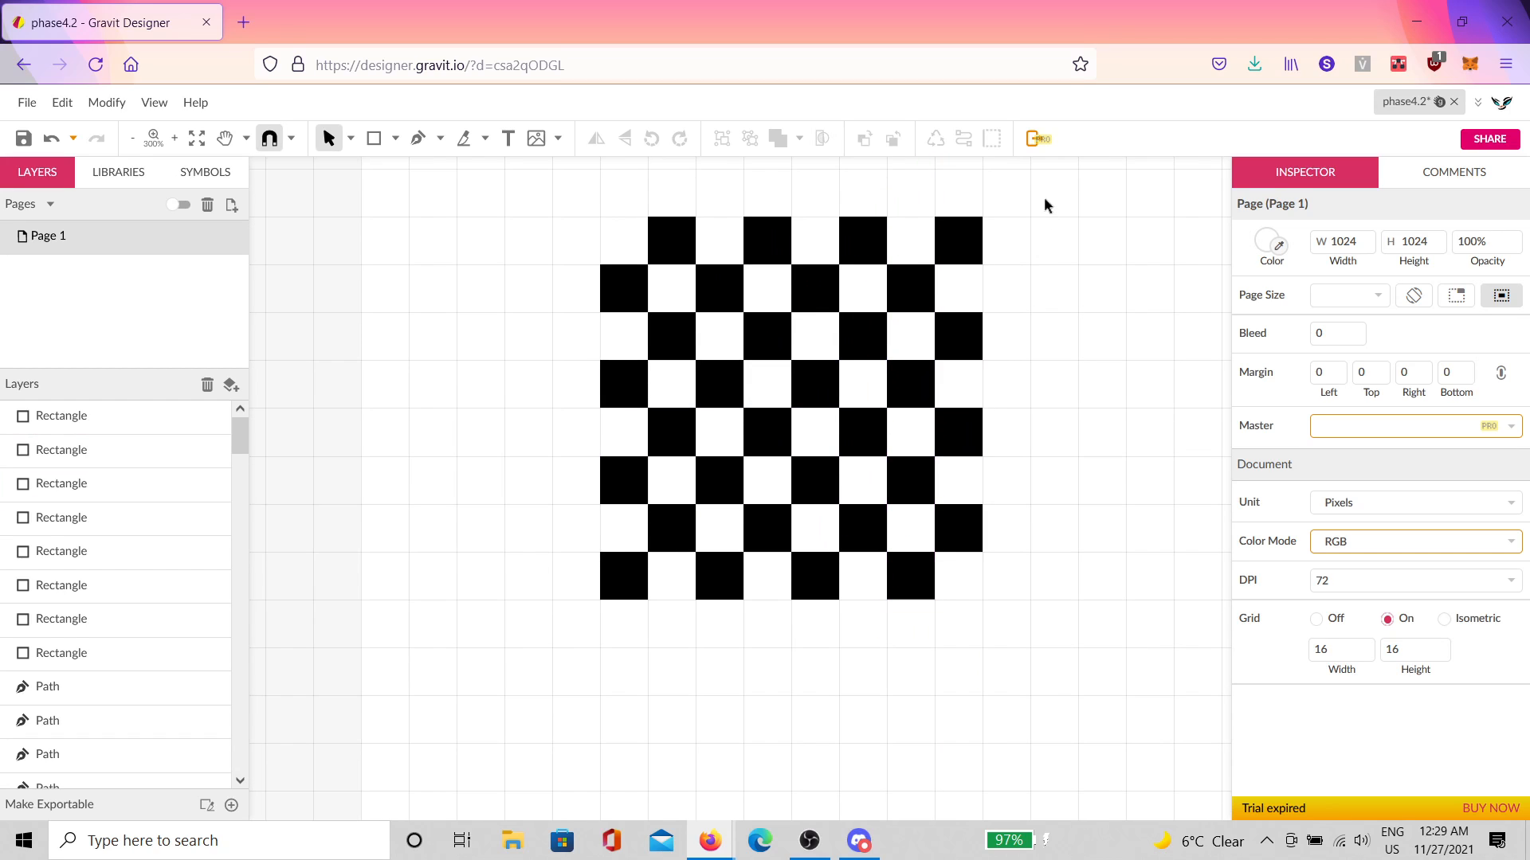
Step: Group all the checkerboard rectangles and duplicate the group in place
{"action": "left_click_drag", "start_coordinate": [1044, 197], "coordinate": [524, 635]}
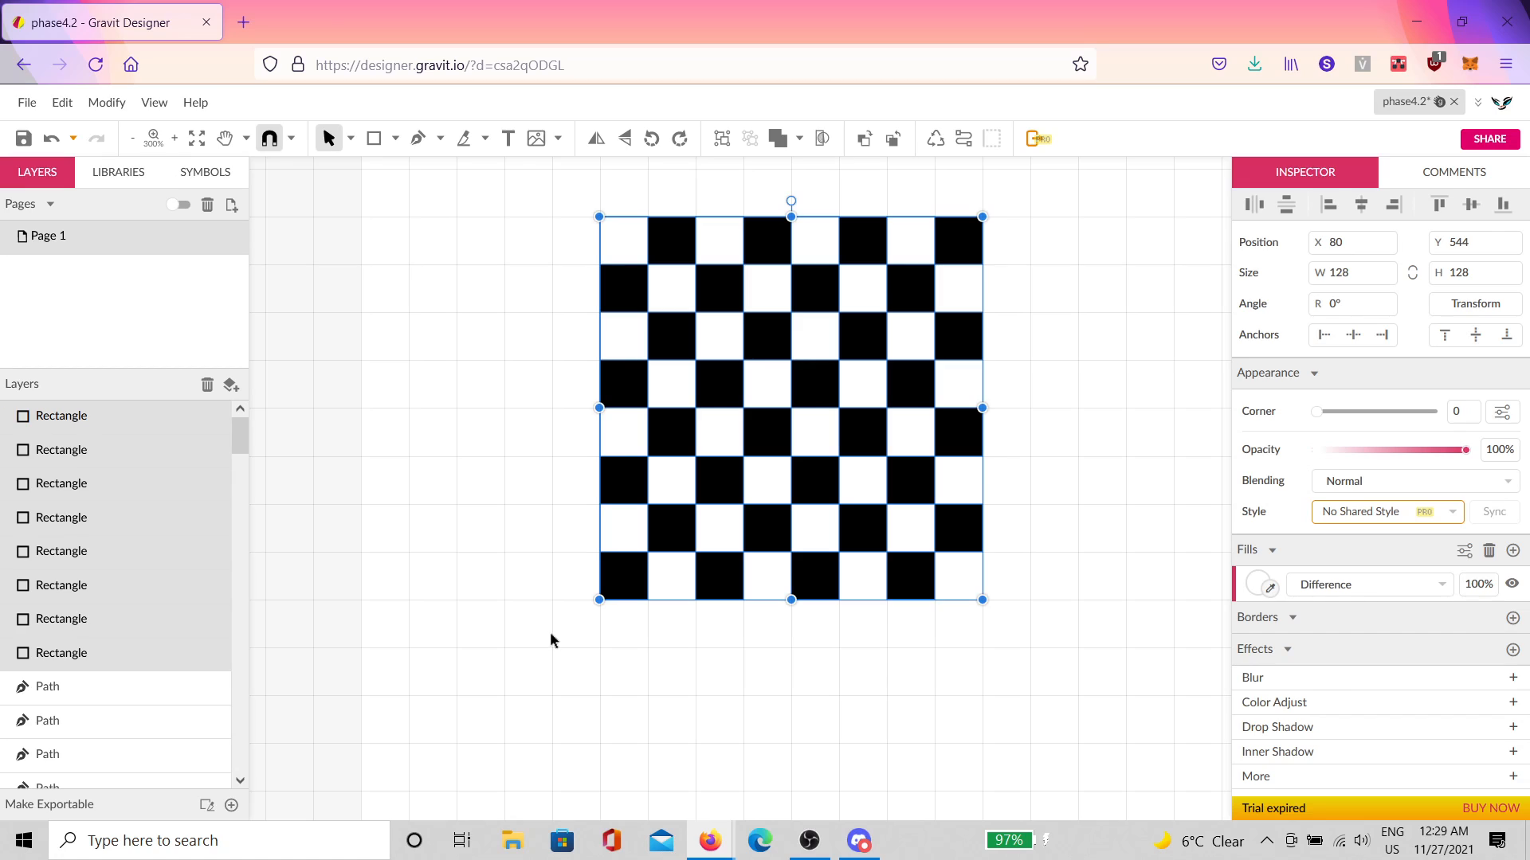
{"action": "key", "text": "ctrl+g"}
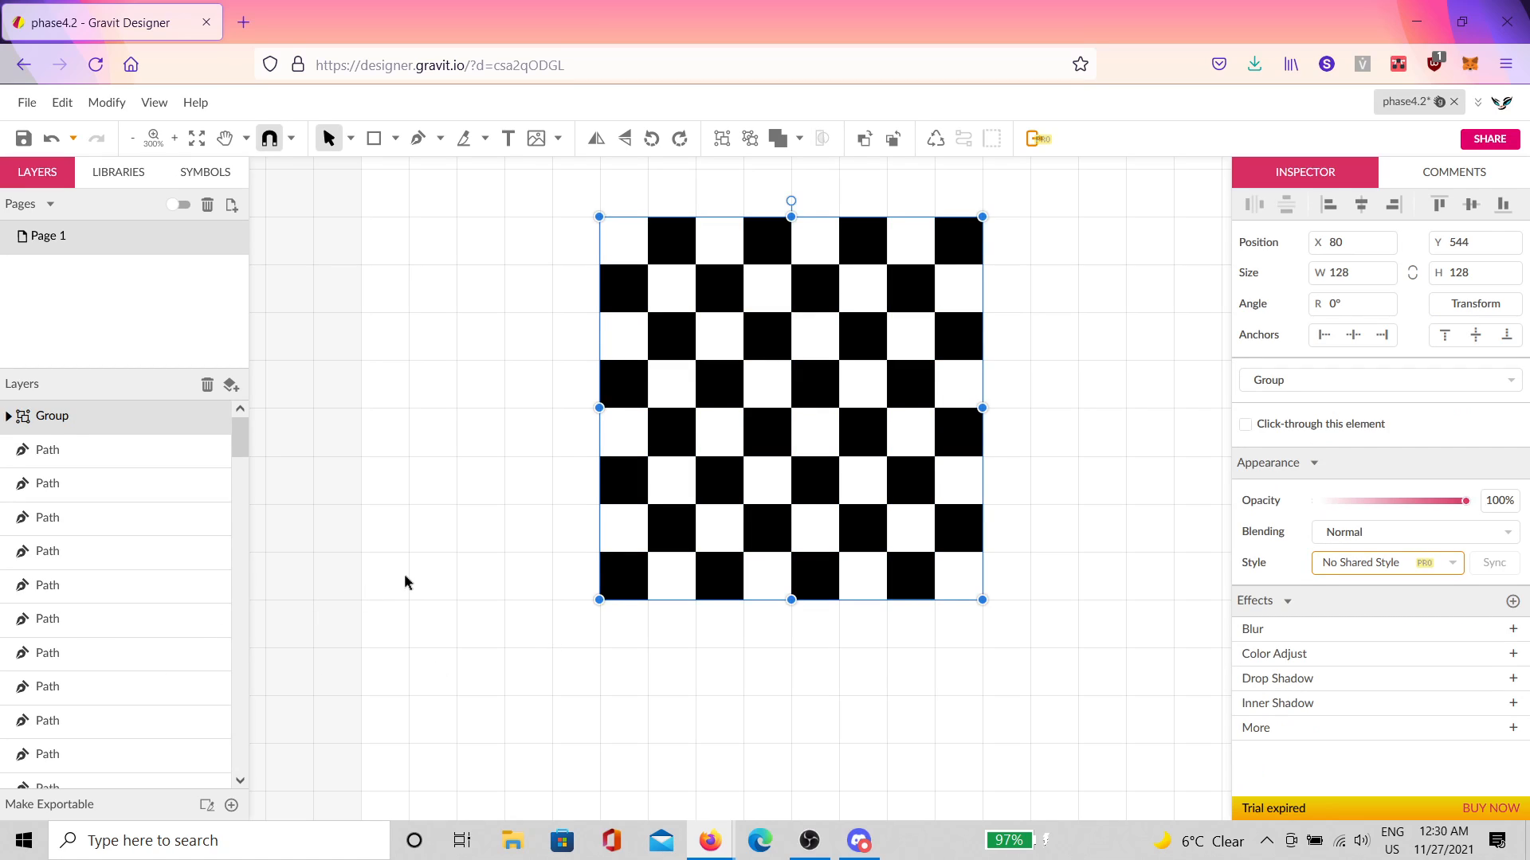
{"action": "key", "text": "ctrl+d"}
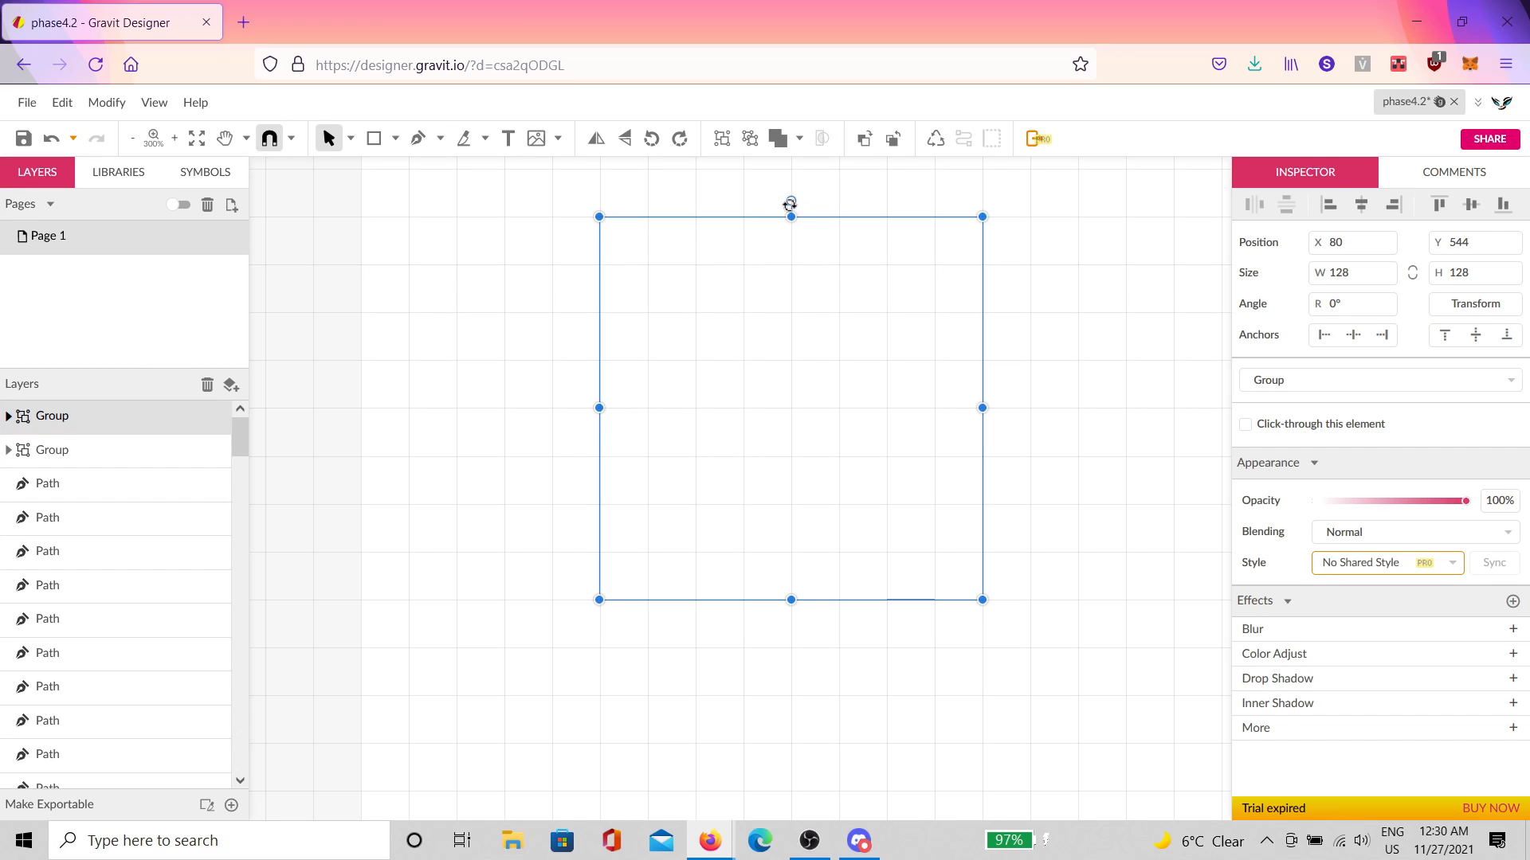
Step: Rotate the duplicate checkerboard −15° over the original and zoom out to view it
{"action": "left_click_drag", "start_coordinate": [788, 204], "coordinate": [820, 205]}
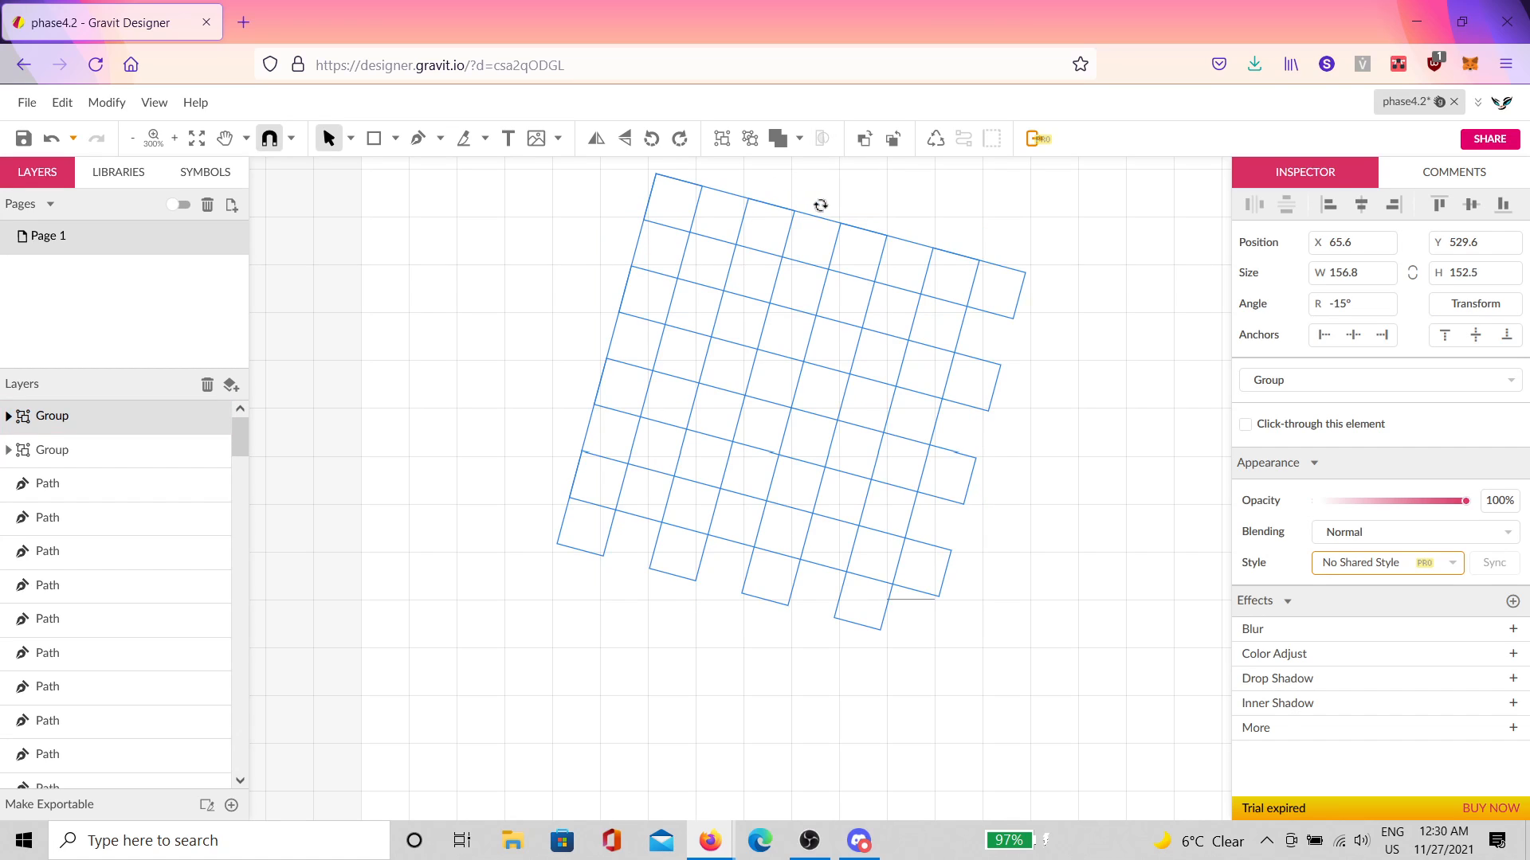
{"action": "left_click", "coordinate": [819, 205]}
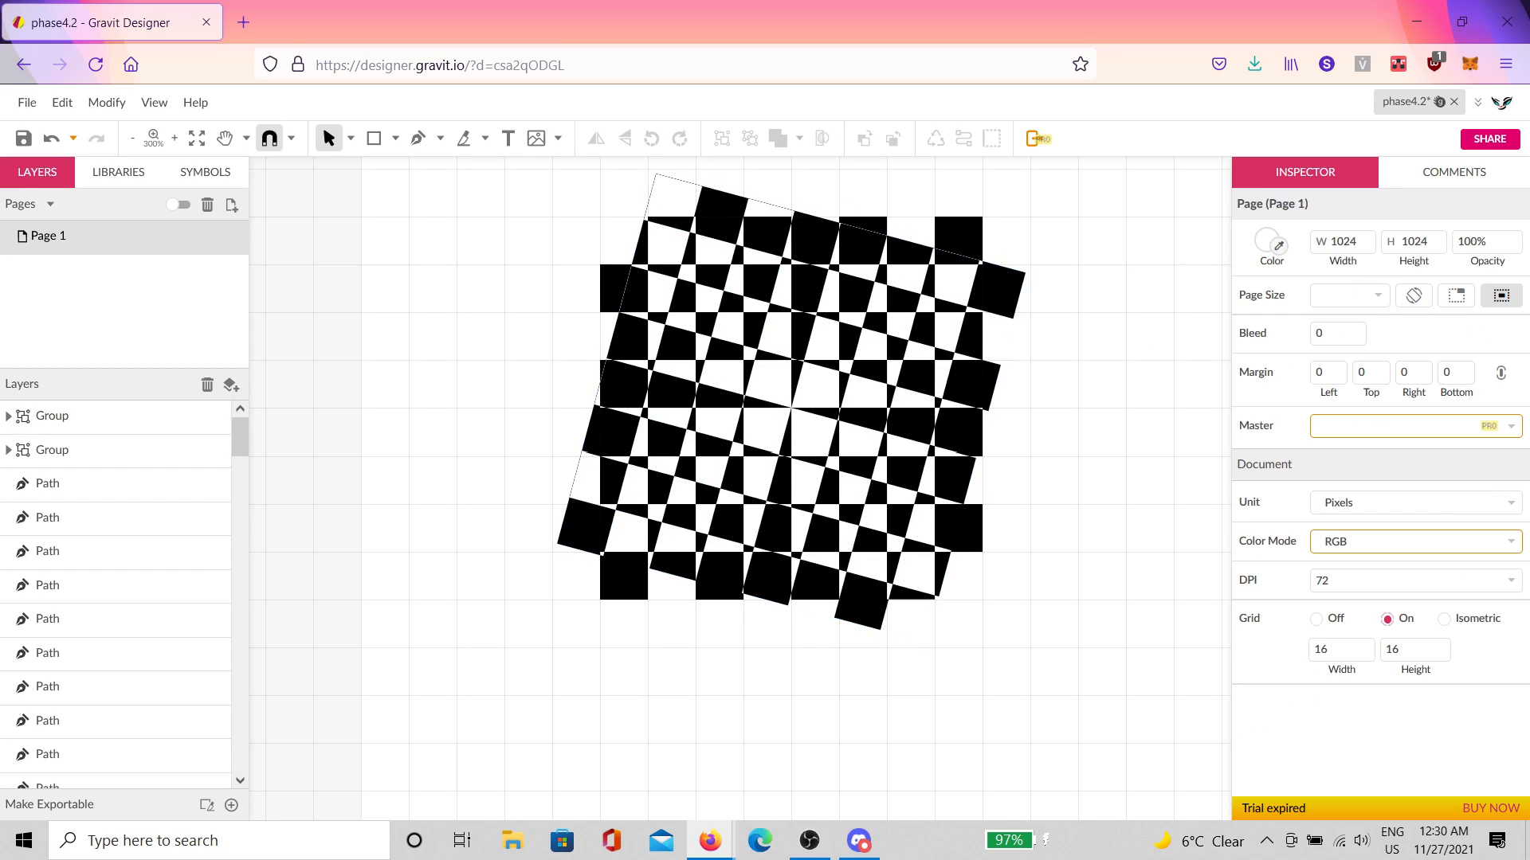
{"action": "scroll", "coordinate": [739, 352], "scroll_direction": "up", "scroll_amount": 5}
{"action": "left_click_drag", "start_coordinate": [1056, 512], "coordinate": [985, 435]}
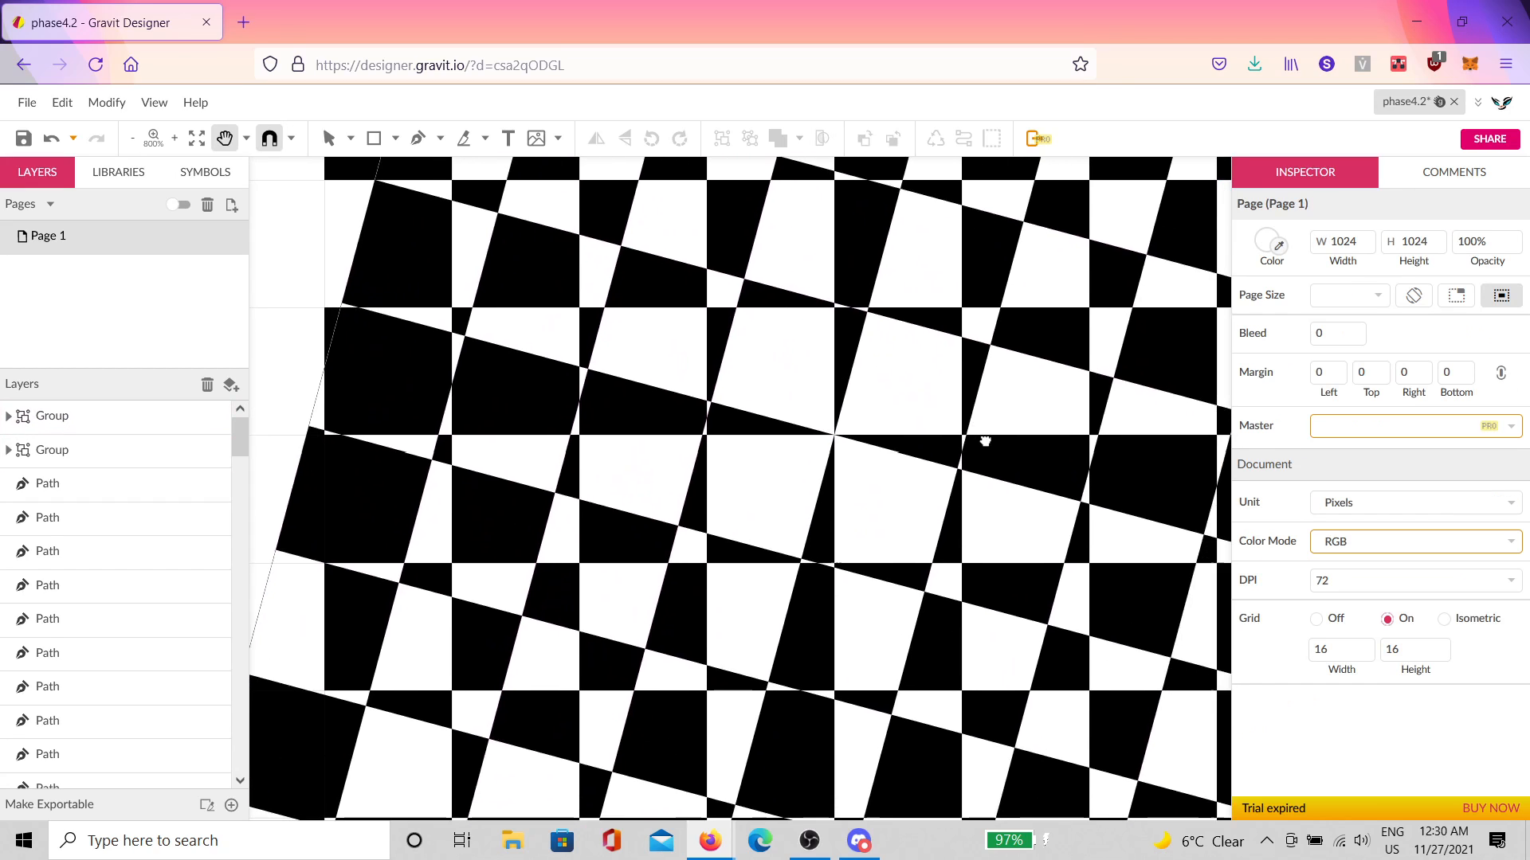
{"action": "scroll", "coordinate": [982, 491], "scroll_direction": "down", "scroll_amount": 2}
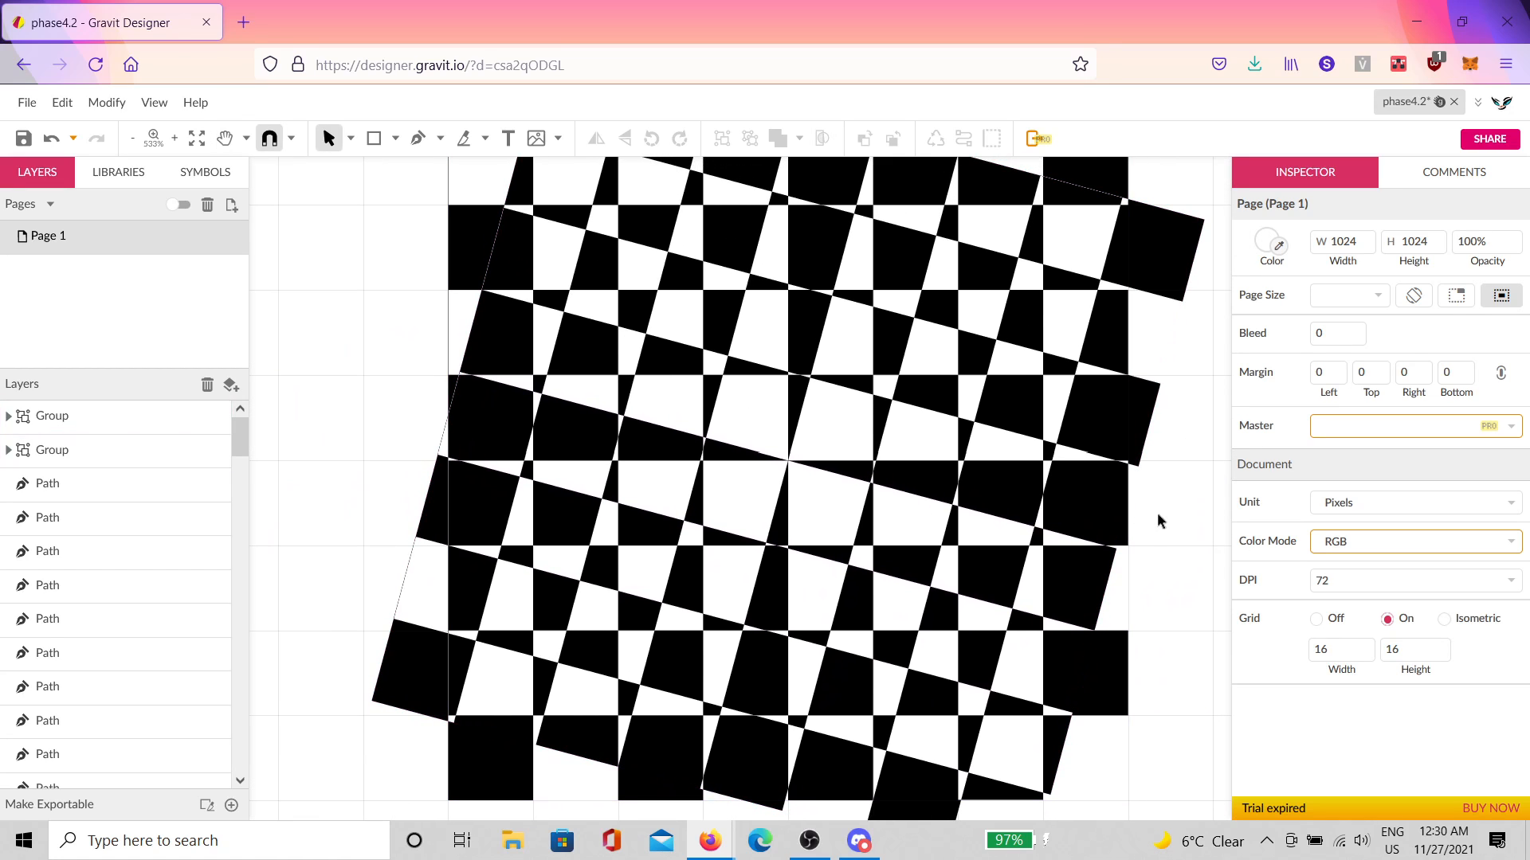
{"action": "scroll", "coordinate": [1155, 529], "scroll_direction": "down", "scroll_amount": 4}
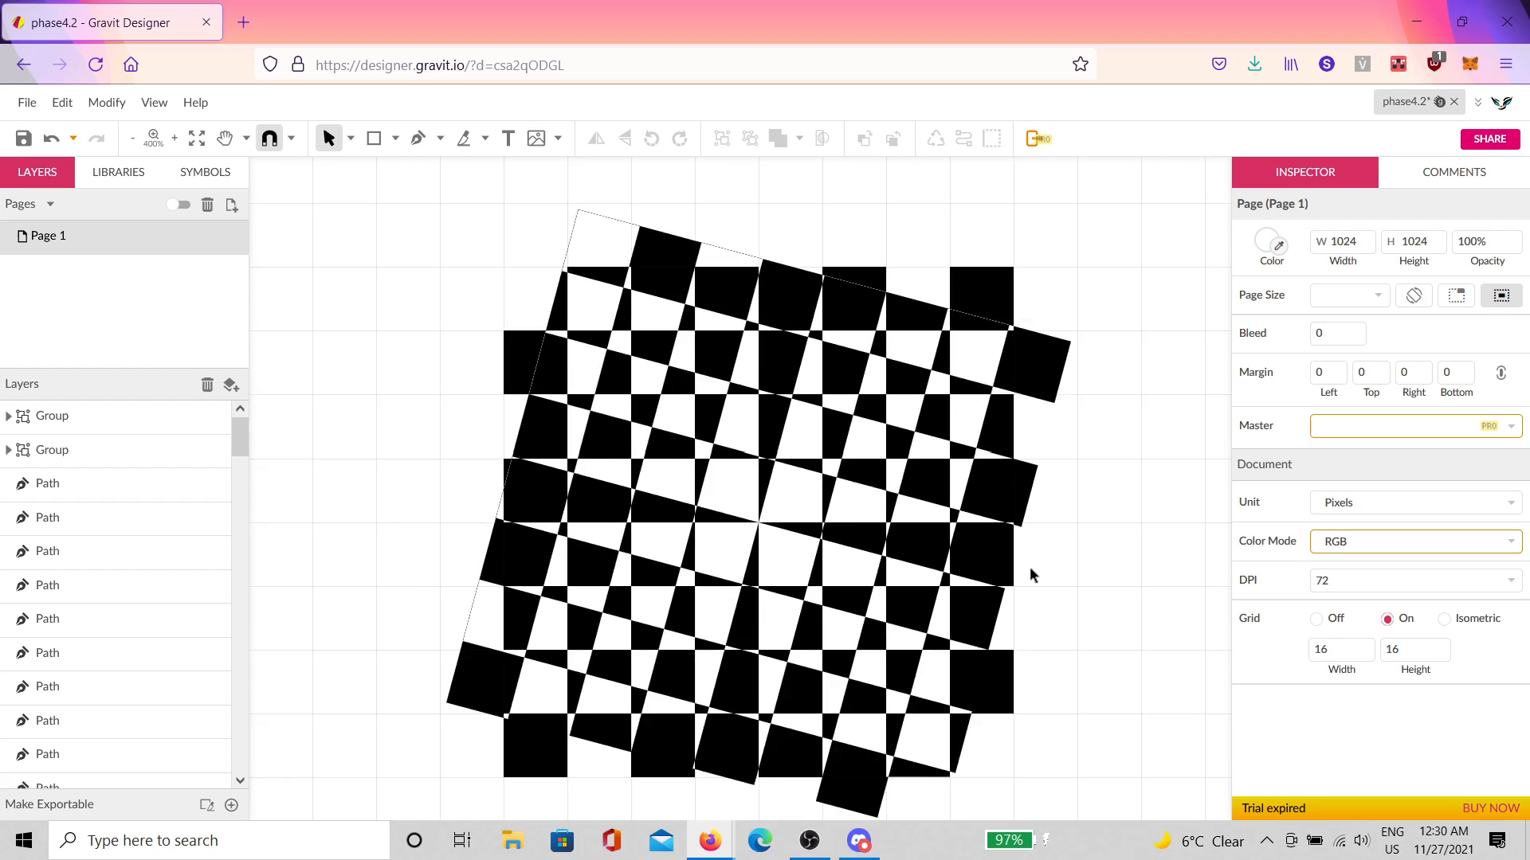
{"action": "left_click_drag", "start_coordinate": [1096, 618], "coordinate": [773, 469]}
{"action": "scroll", "coordinate": [1039, 551], "scroll_direction": "down", "scroll_amount": 2}
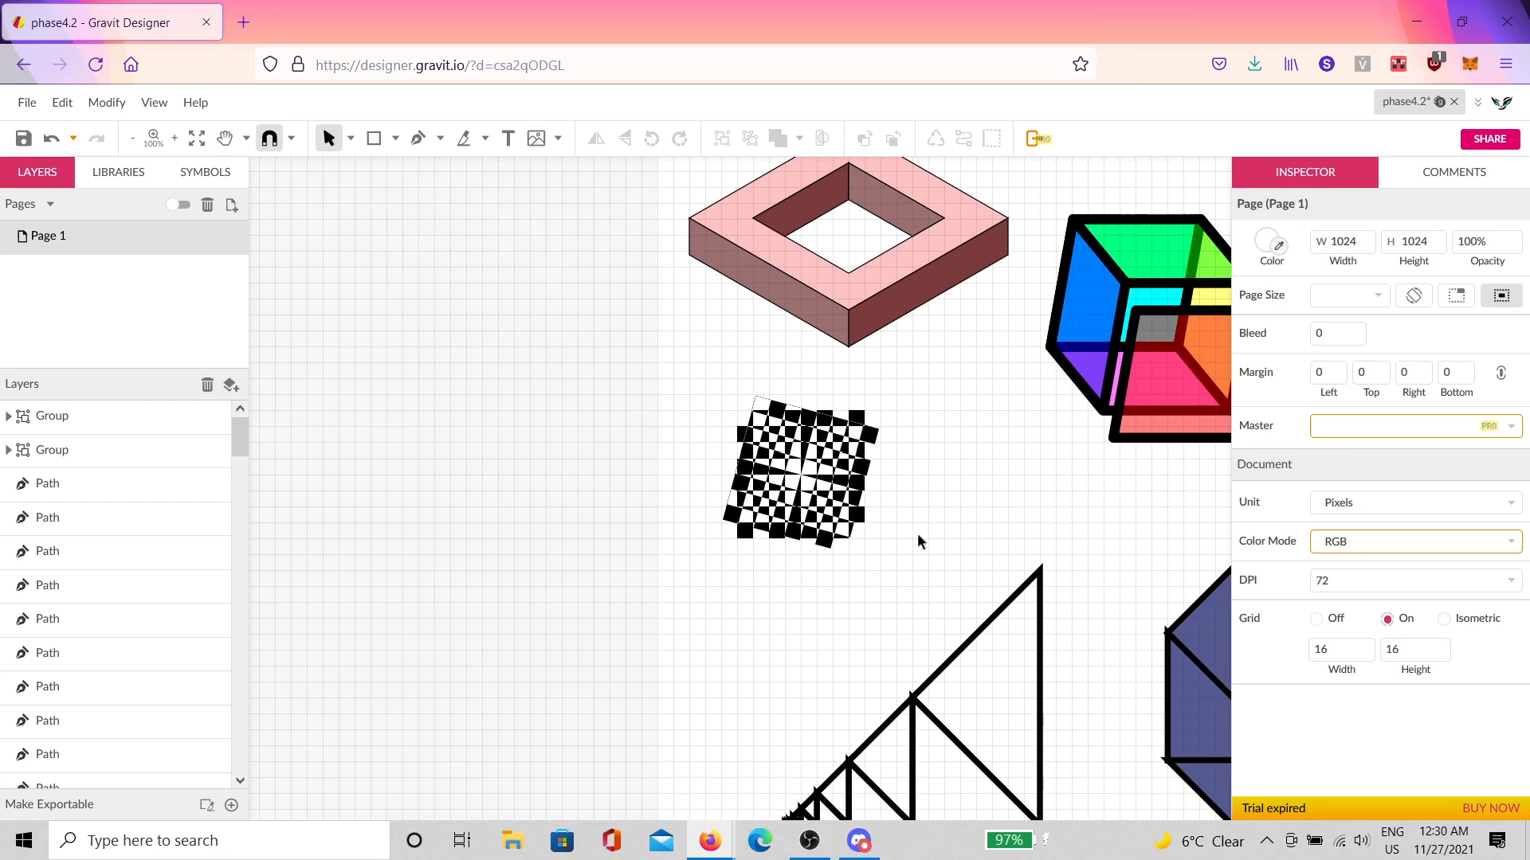
Step: Group both checkerboards, hide one layer, and enlarge the group to about 286 px
{"action": "left_click_drag", "start_coordinate": [911, 585], "coordinate": [667, 361]}
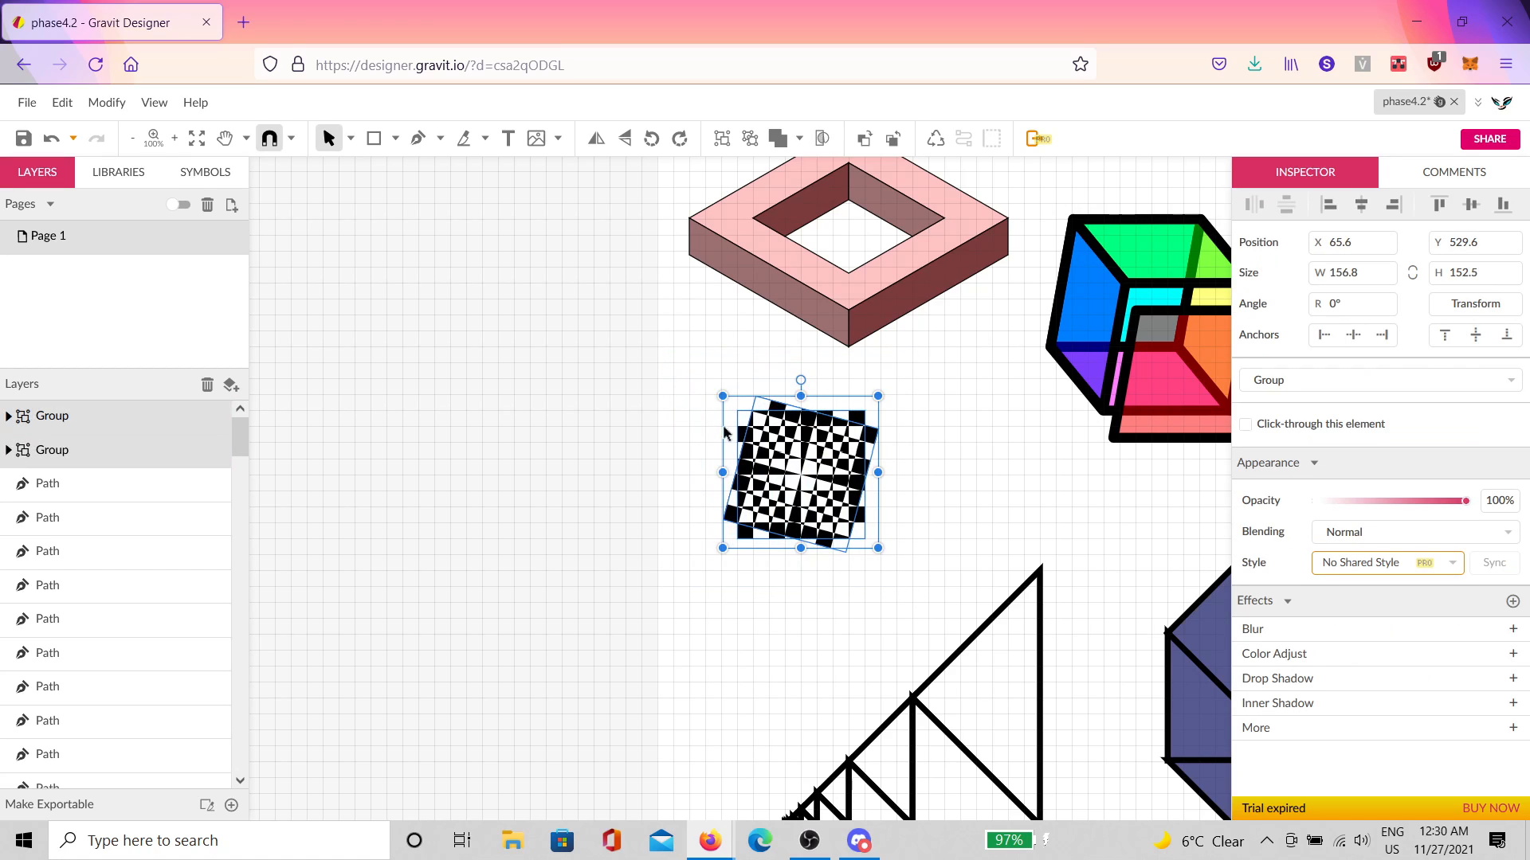
{"action": "key", "text": "ctrl+g"}
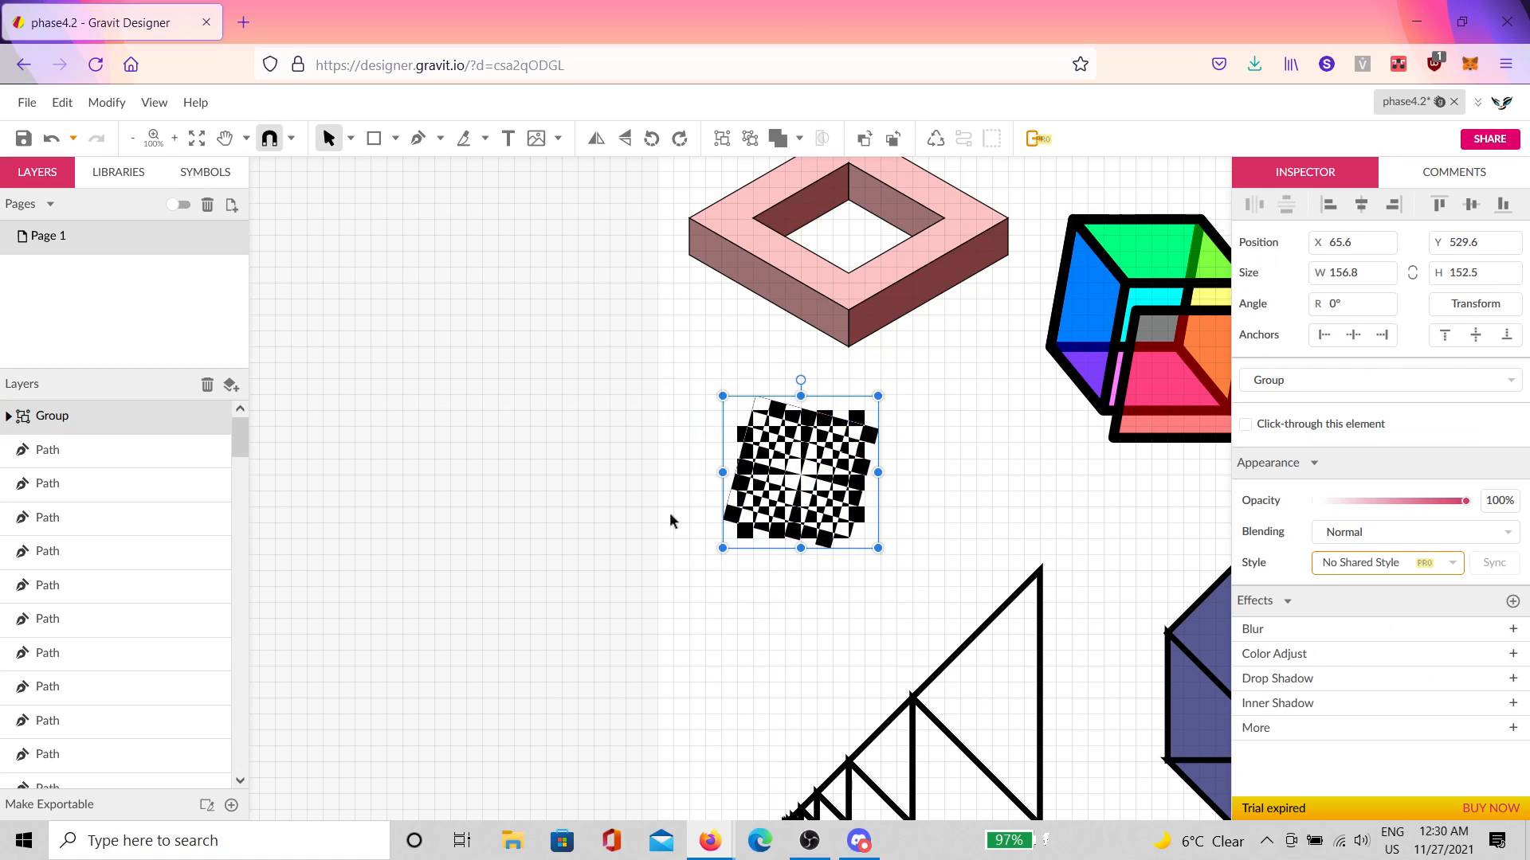
{"action": "left_click", "coordinate": [220, 450]}
{"action": "left_click_drag", "start_coordinate": [877, 551], "coordinate": [849, 515]}
{"action": "left_click", "coordinate": [1111, 506]}
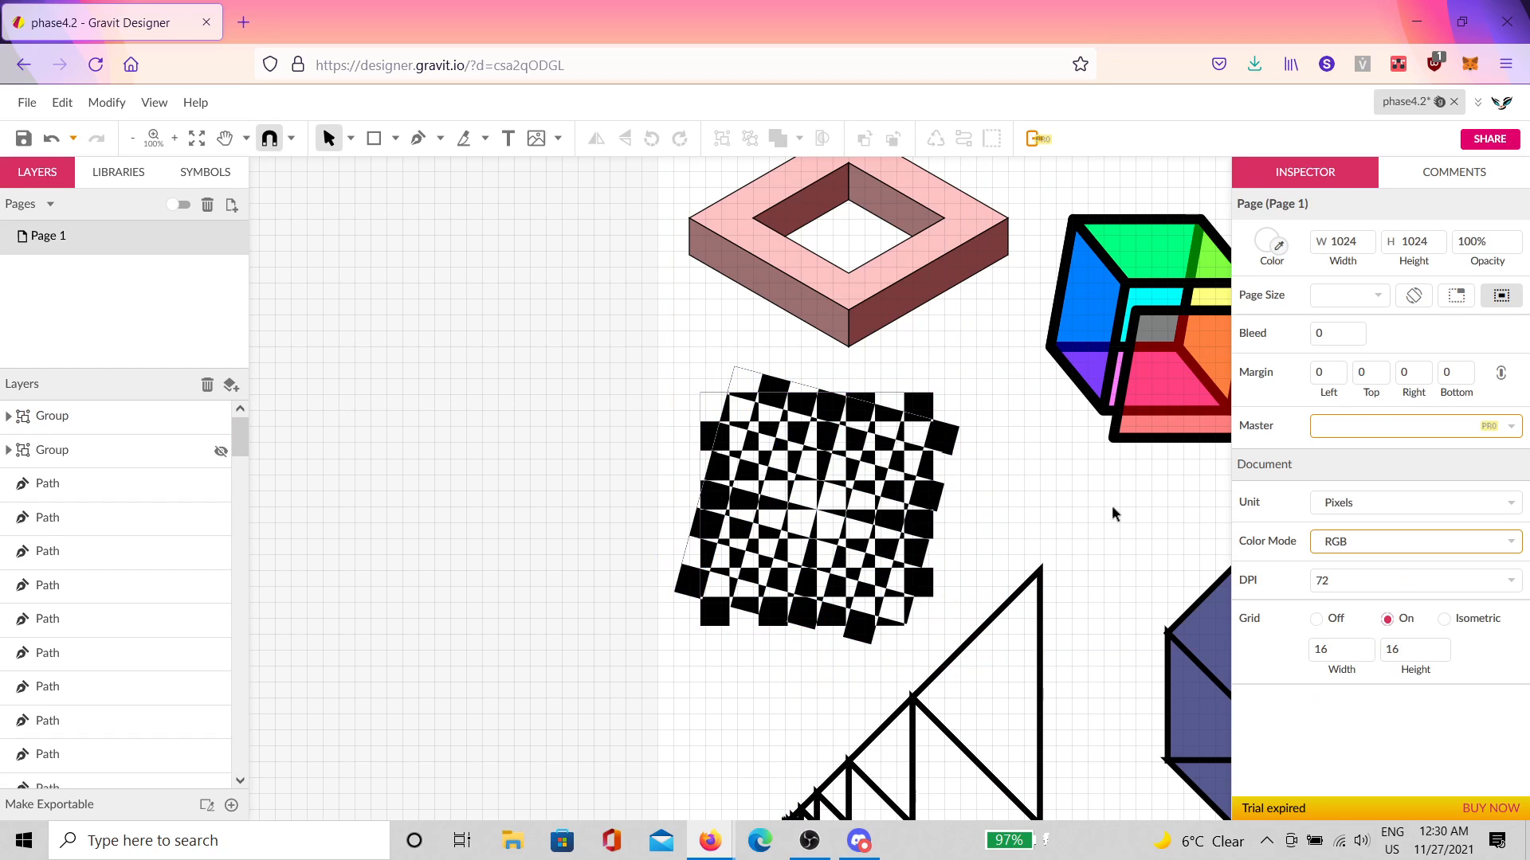
Step: Enlarge the red-and-cyan group and switch the page grid off
{"action": "key", "text": "space"}
{"action": "left_click_drag", "start_coordinate": [1139, 506], "coordinate": [887, 505]}
{"action": "scroll", "coordinate": [935, 521], "scroll_direction": "down", "scroll_amount": 3}
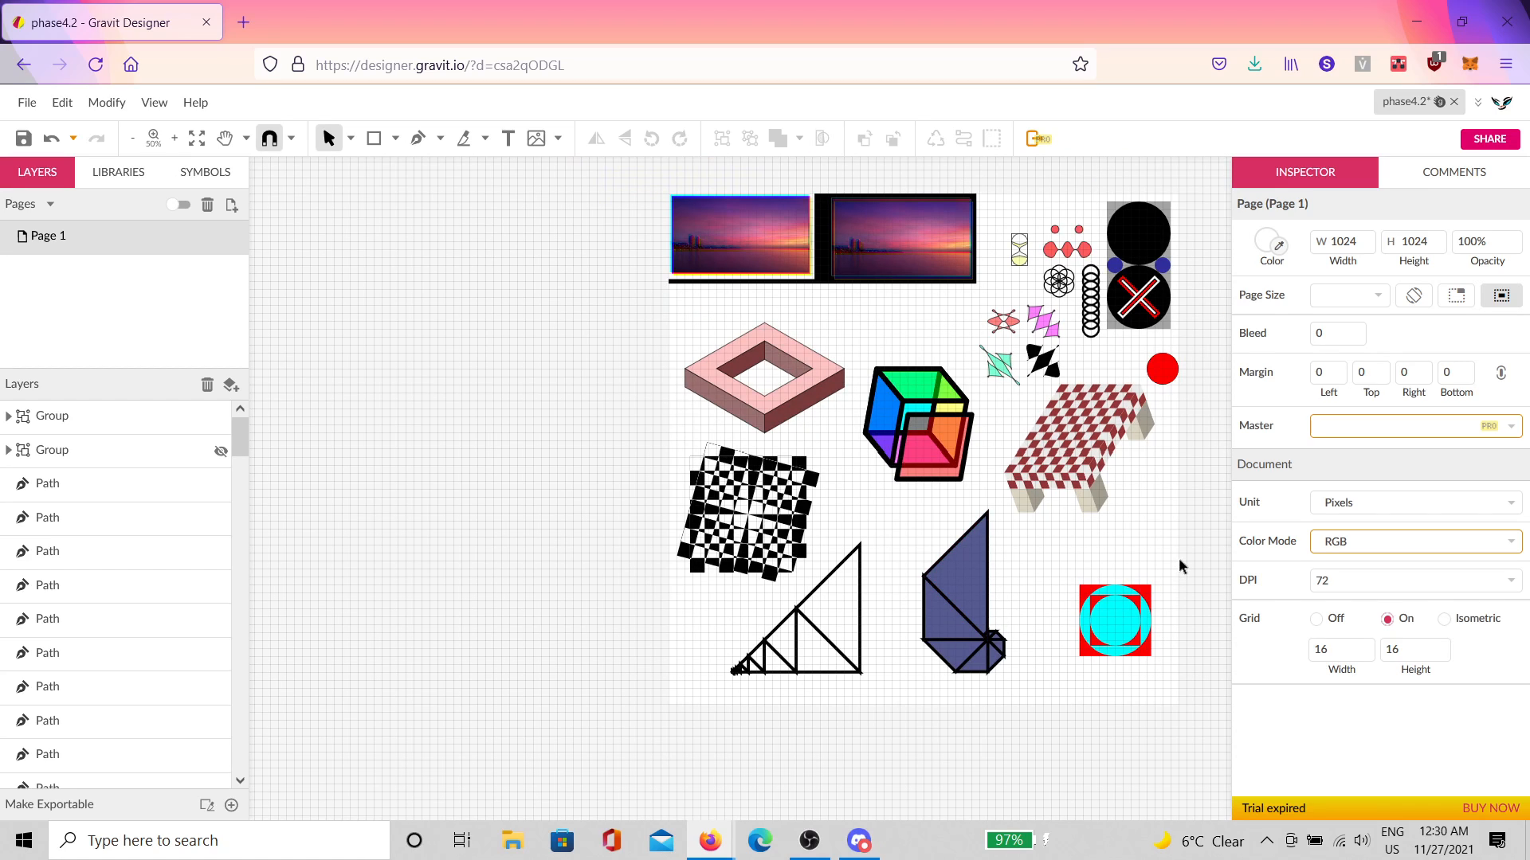
{"action": "left_click_drag", "start_coordinate": [1093, 636], "coordinate": [1039, 722]}
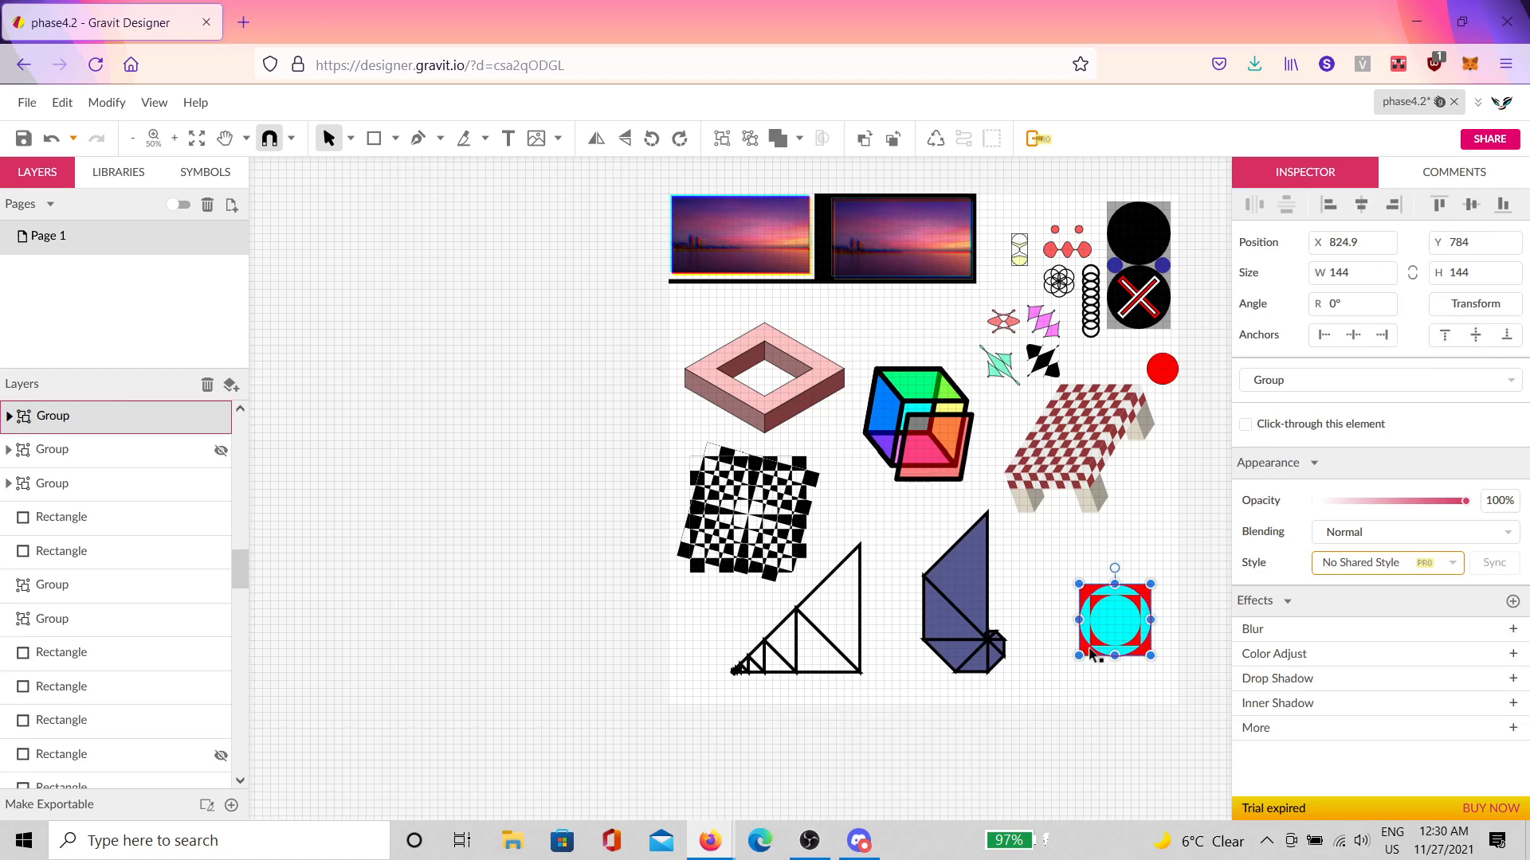
{"action": "left_click_drag", "start_coordinate": [1079, 657], "coordinate": [1115, 666]}
{"action": "left_click", "coordinate": [1191, 540]}
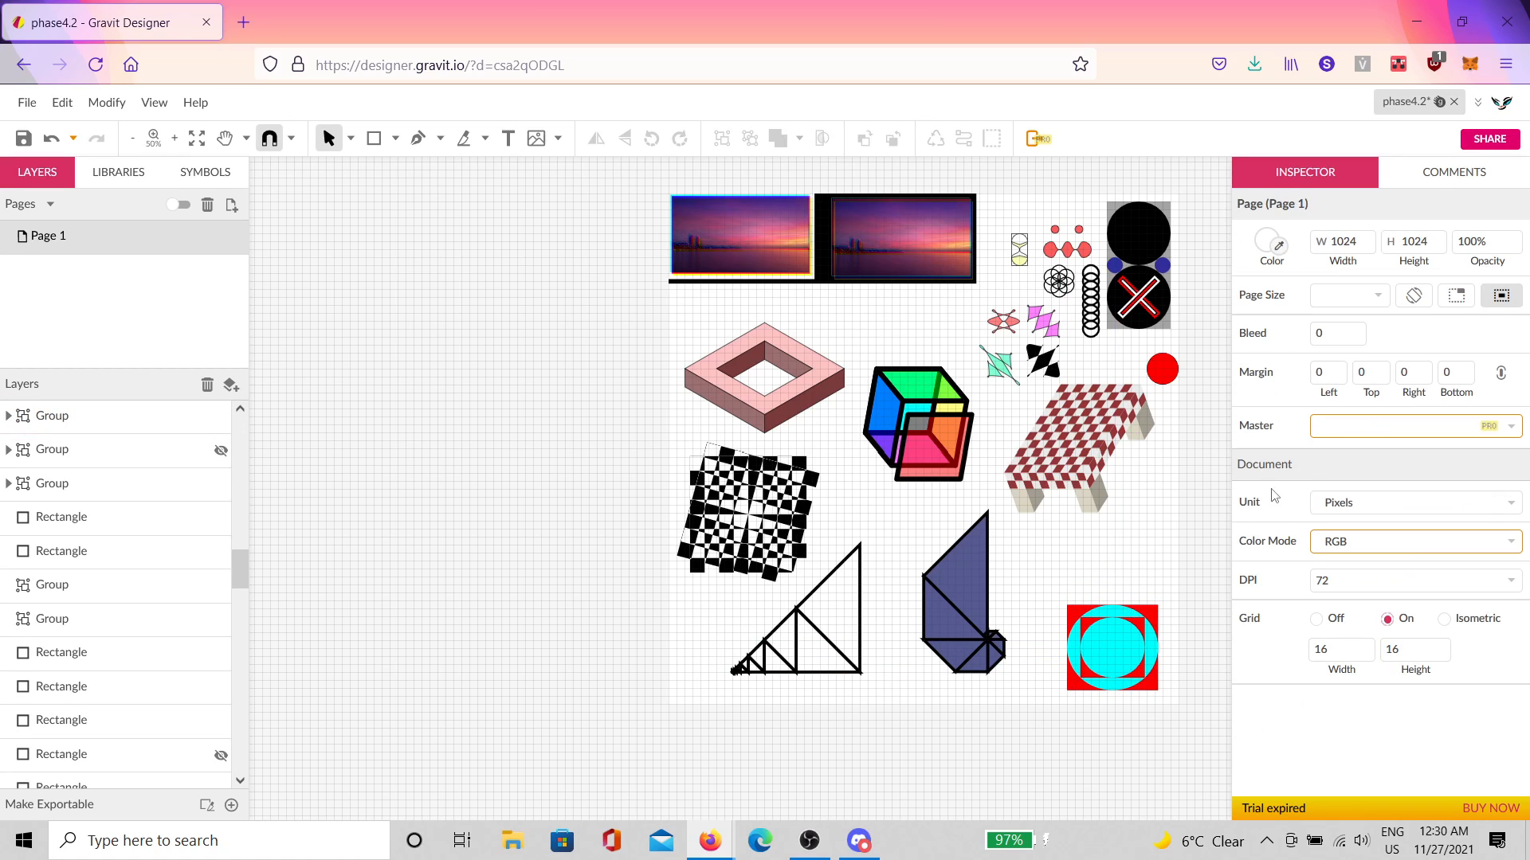
{"action": "left_click", "coordinate": [1317, 619]}
{"action": "scroll", "coordinate": [1131, 575], "scroll_direction": "up", "scroll_amount": 3}
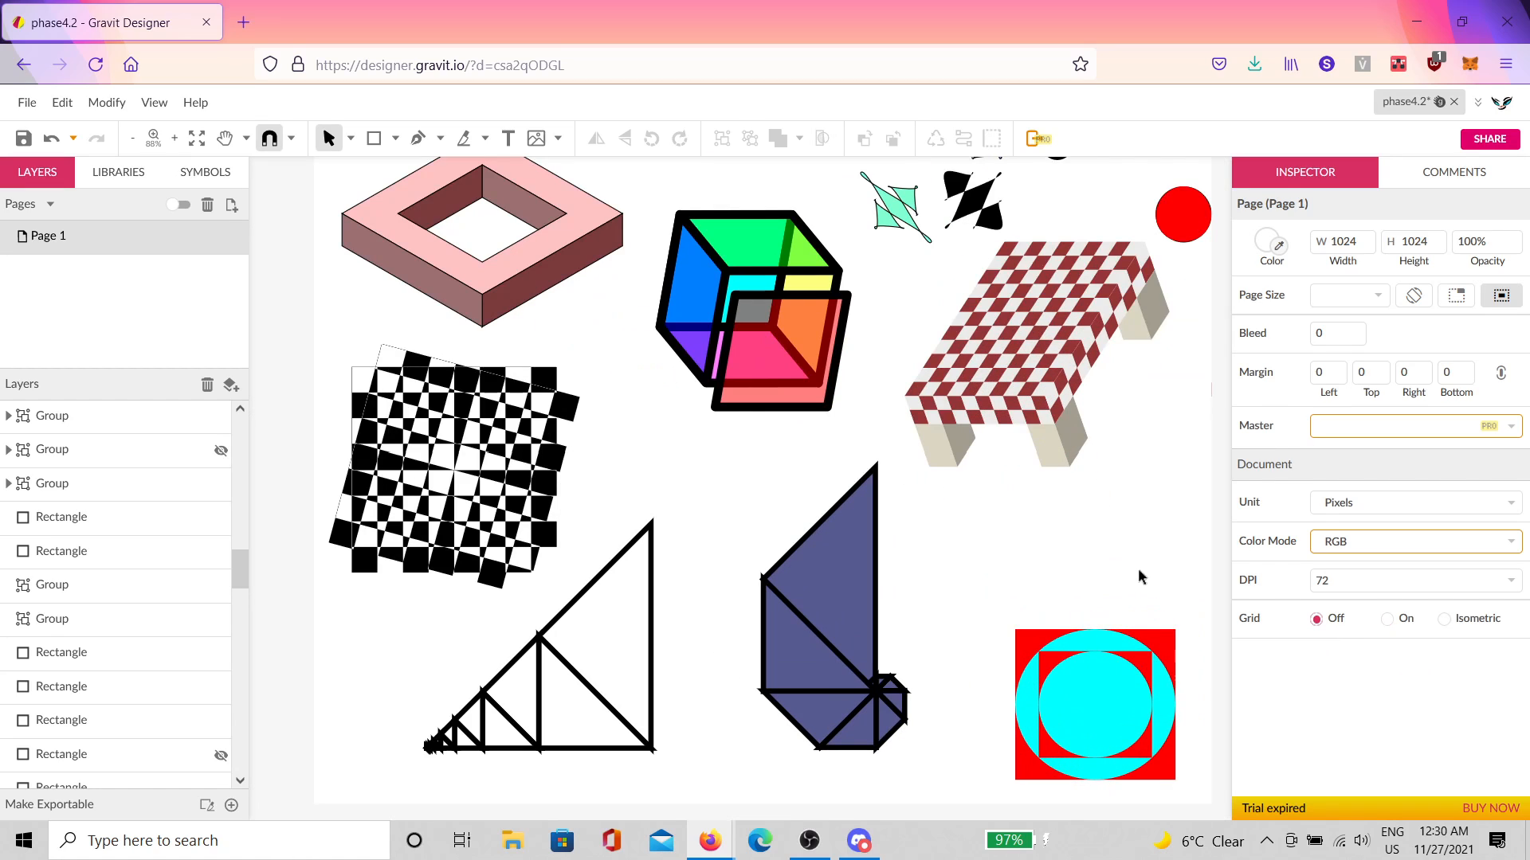
Step: Enlarge the red circle evenly to 86.5 px
{"action": "left_click_drag", "start_coordinate": [1166, 546], "coordinate": [1026, 462]}
{"action": "left_click", "coordinate": [1101, 294]}
{"action": "scroll", "coordinate": [1107, 335], "scroll_direction": "up", "scroll_amount": 2}
{"action": "scroll", "coordinate": [1107, 335], "scroll_direction": "right", "scroll_amount": 2}
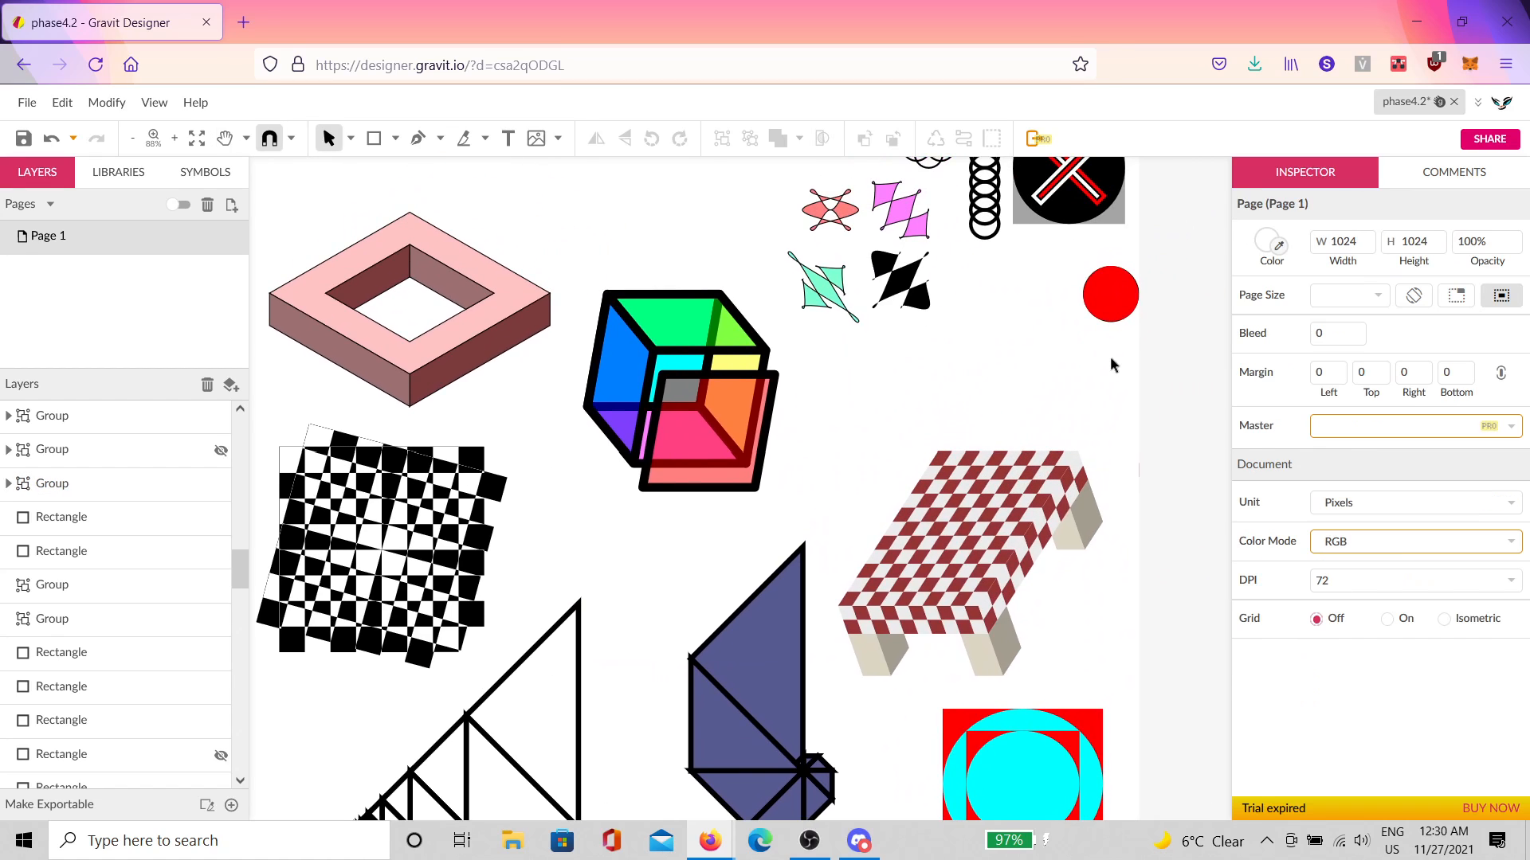
{"action": "left_click", "coordinate": [1085, 294]}
{"action": "left_click_drag", "start_coordinate": [1083, 323], "coordinate": [1068, 341]}
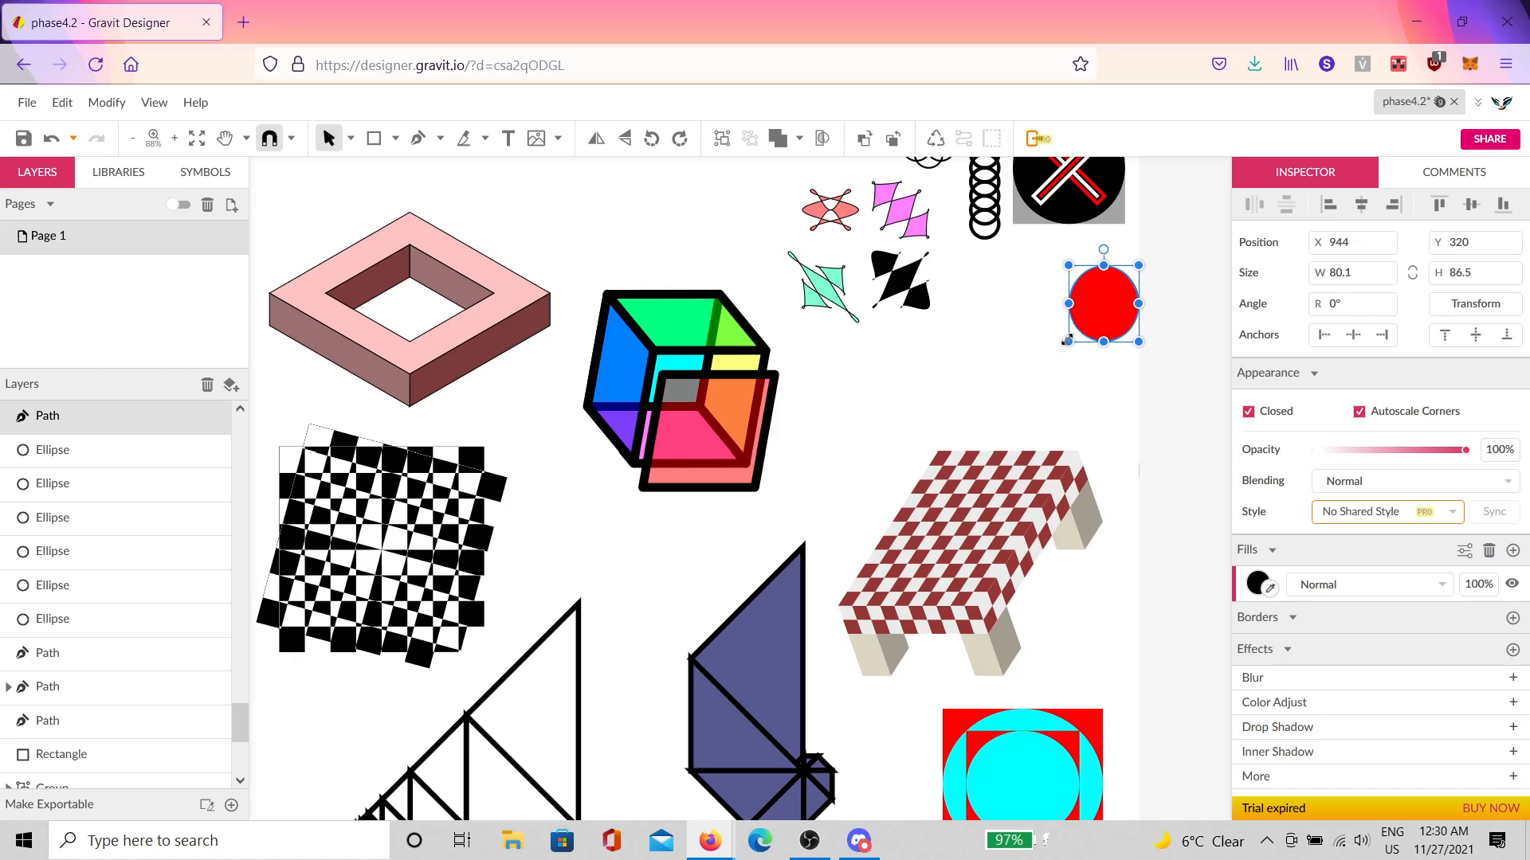
{"action": "key", "text": "ctrl+z"}
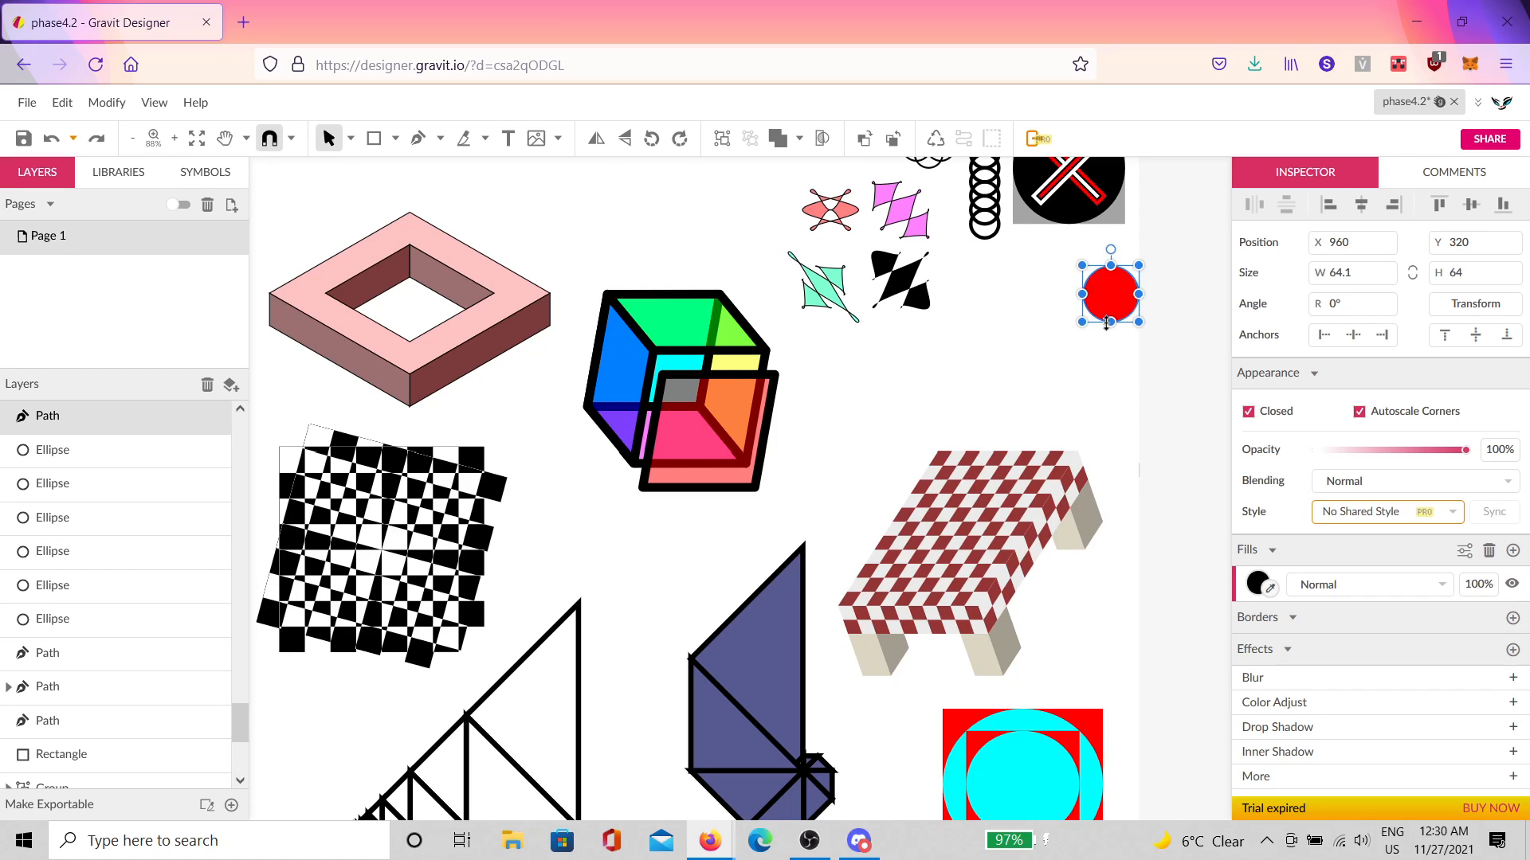
{"action": "left_click_drag", "start_coordinate": [1083, 322], "coordinate": [1075, 402]}
{"action": "left_click", "coordinate": [968, 375]}
Step: Scale up the four small curved shapes and move them down about 96 px
{"action": "scroll", "coordinate": [830, 354], "scroll_direction": "up", "scroll_amount": 3}
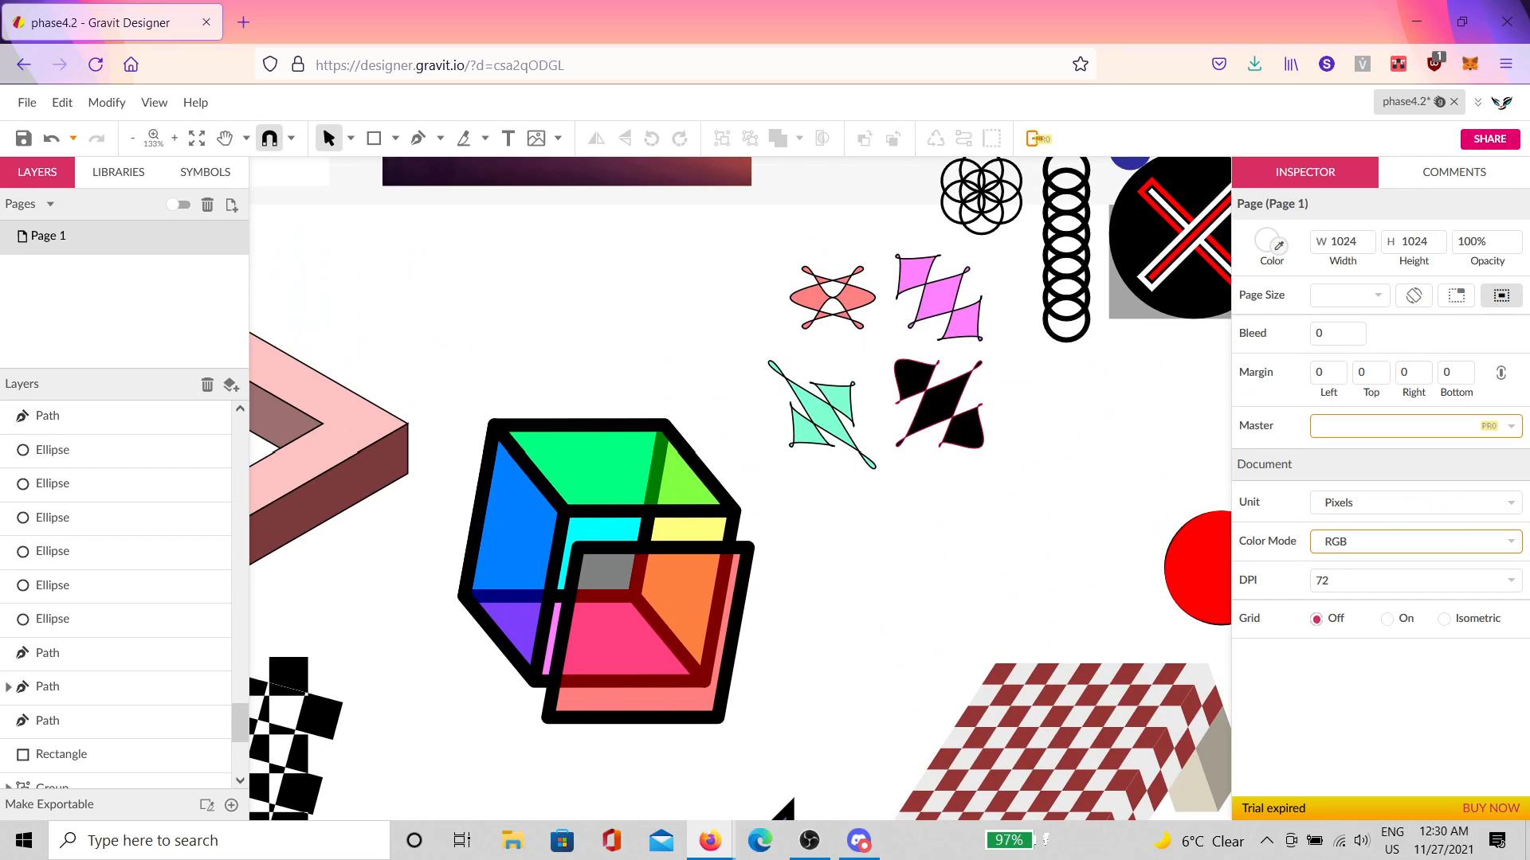
{"action": "mouse_move", "coordinate": [985, 478]}
{"action": "left_mouse_down"}
{"action": "mouse_move", "coordinate": [813, 244]}
{"action": "mouse_move", "coordinate": [814, 287]}
{"action": "left_mouse_up"}
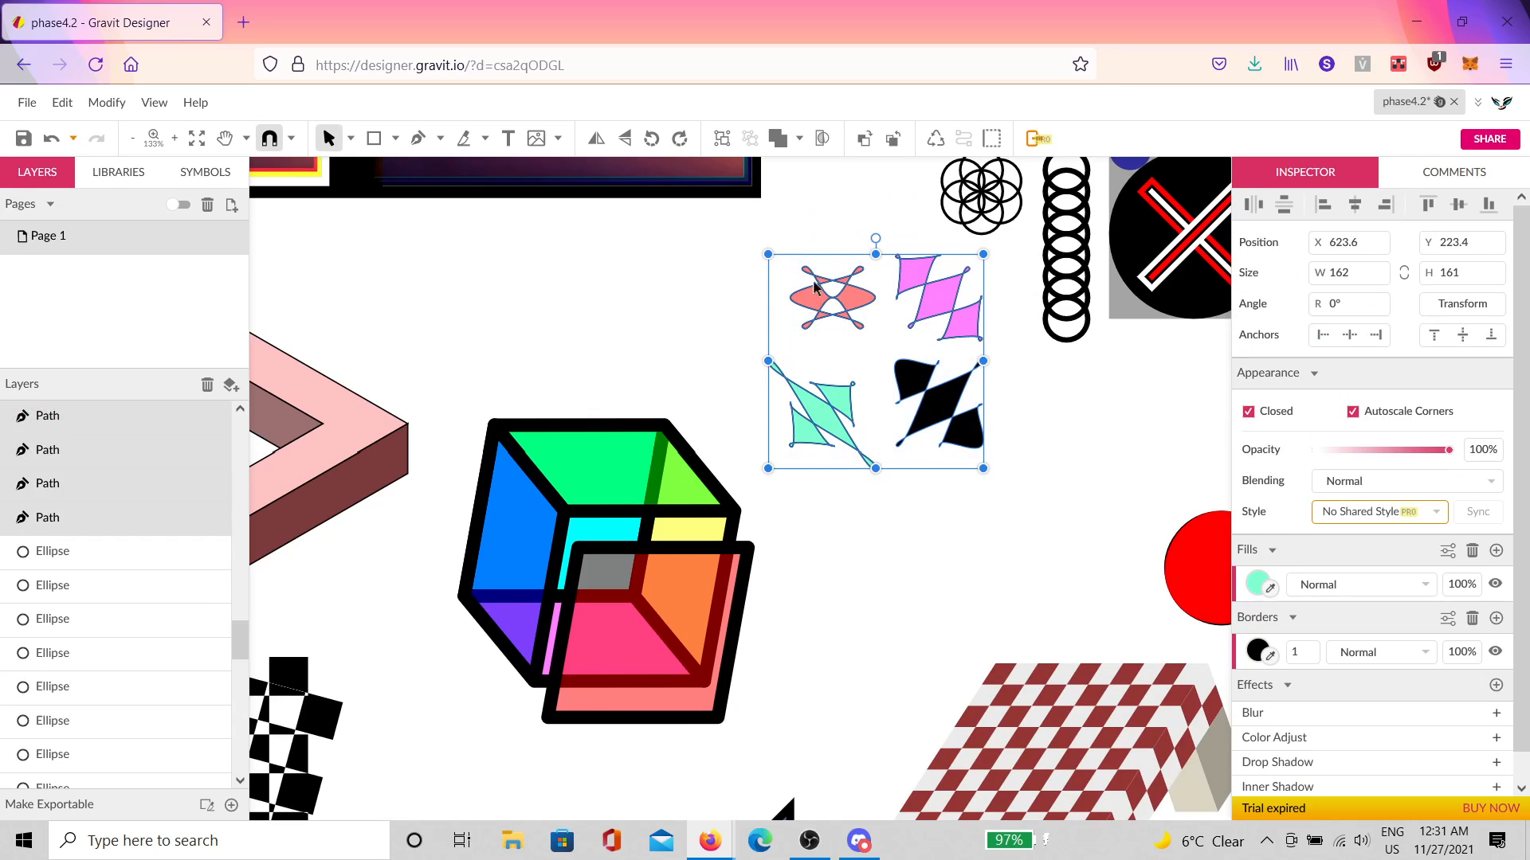
{"action": "left_click_drag", "start_coordinate": [982, 467], "coordinate": [1053, 539]}
{"action": "left_click_drag", "start_coordinate": [1008, 458], "coordinate": [1006, 535]}
{"action": "left_click", "coordinate": [1106, 548]}
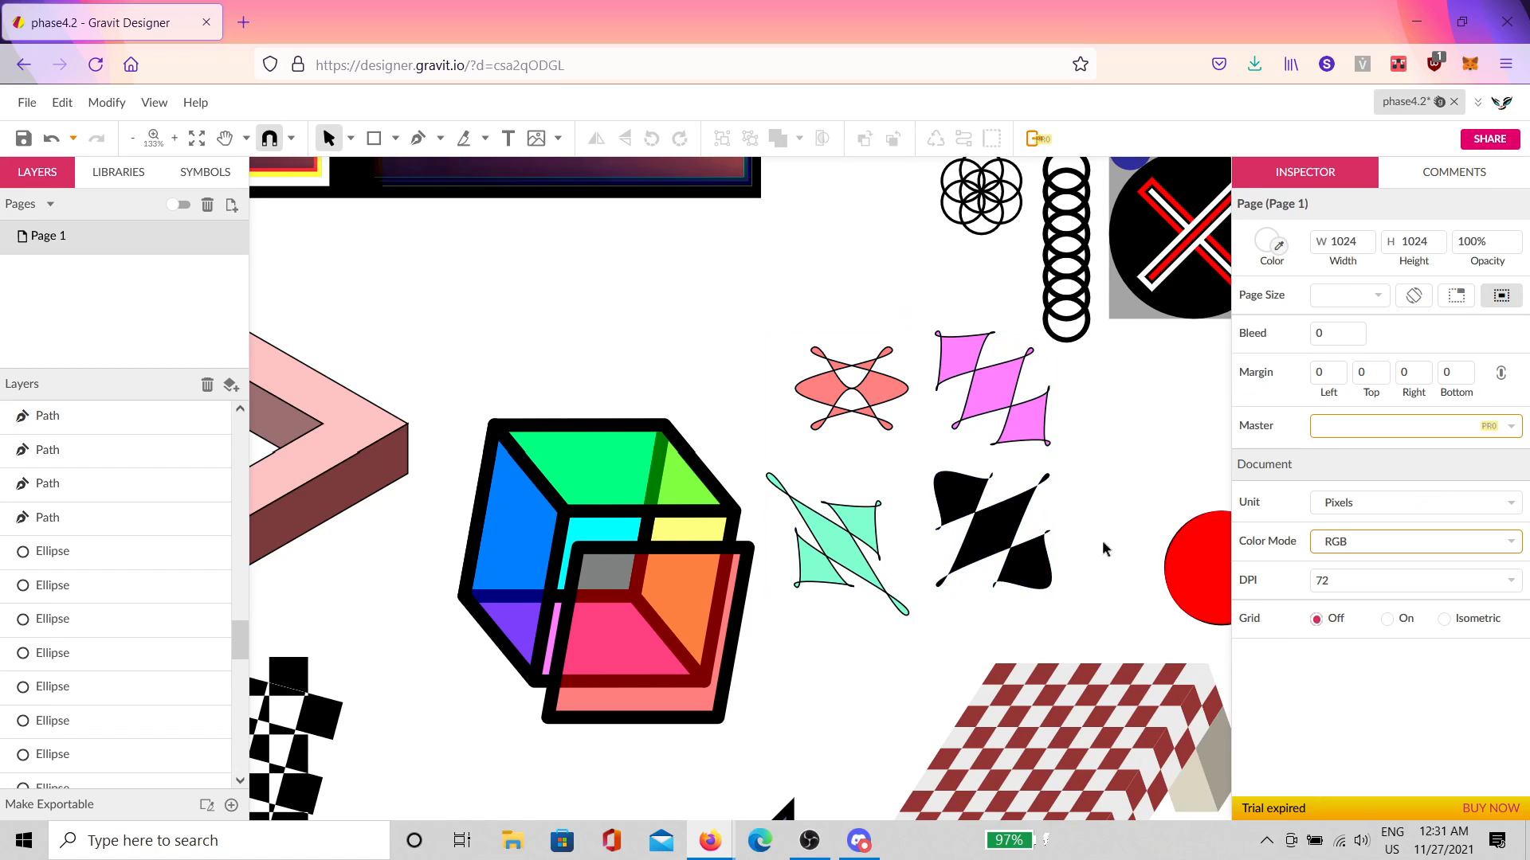
{"action": "left_click_drag", "start_coordinate": [870, 623], "coordinate": [1081, 591]}
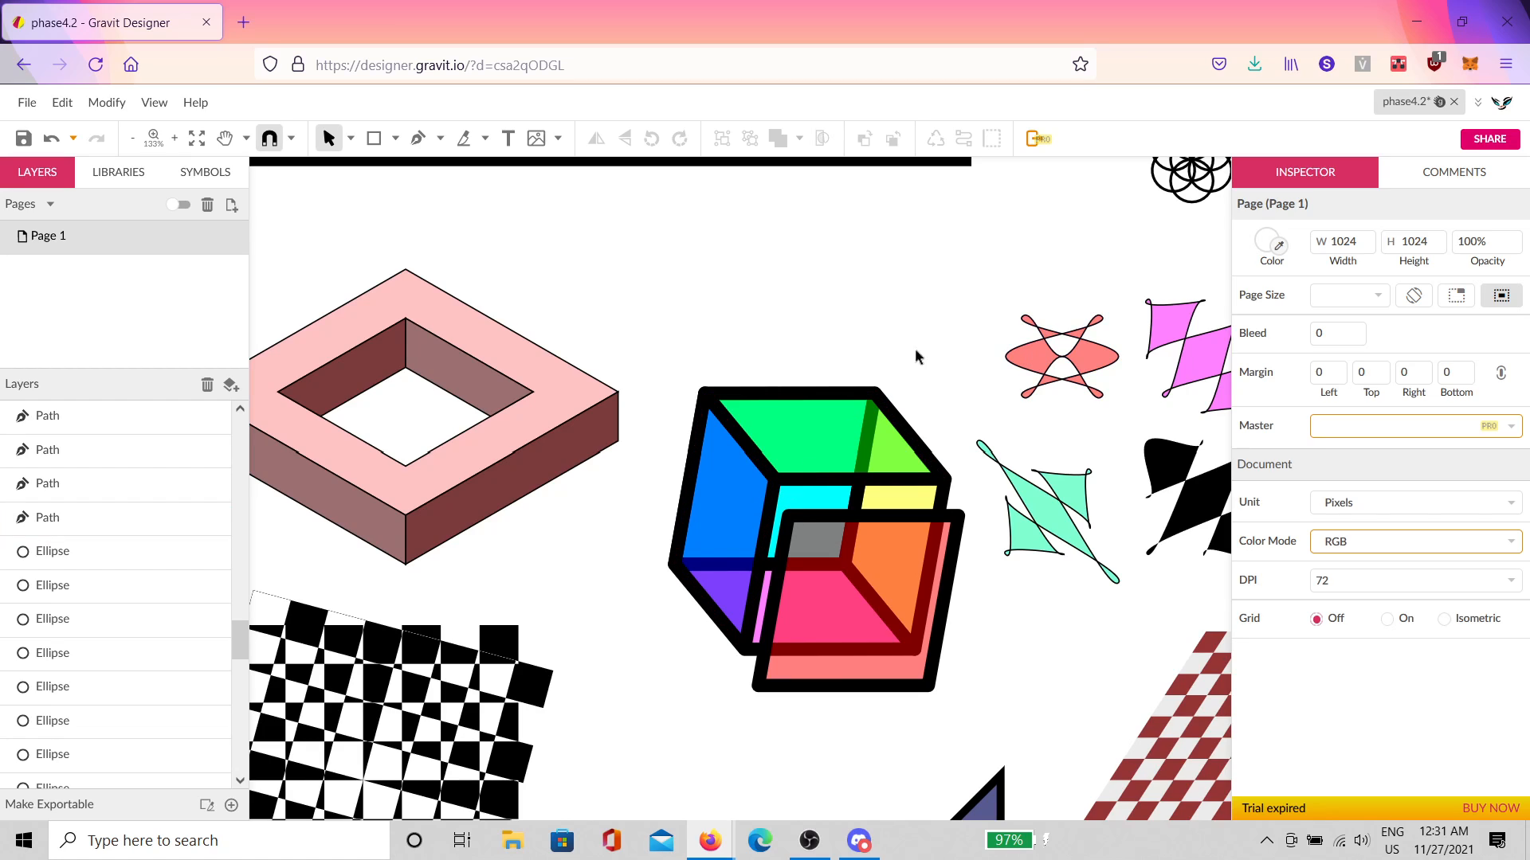
Step: Enlarge the colourful cube and nudge it slightly lower
{"action": "left_click_drag", "start_coordinate": [914, 337], "coordinate": [763, 655]}
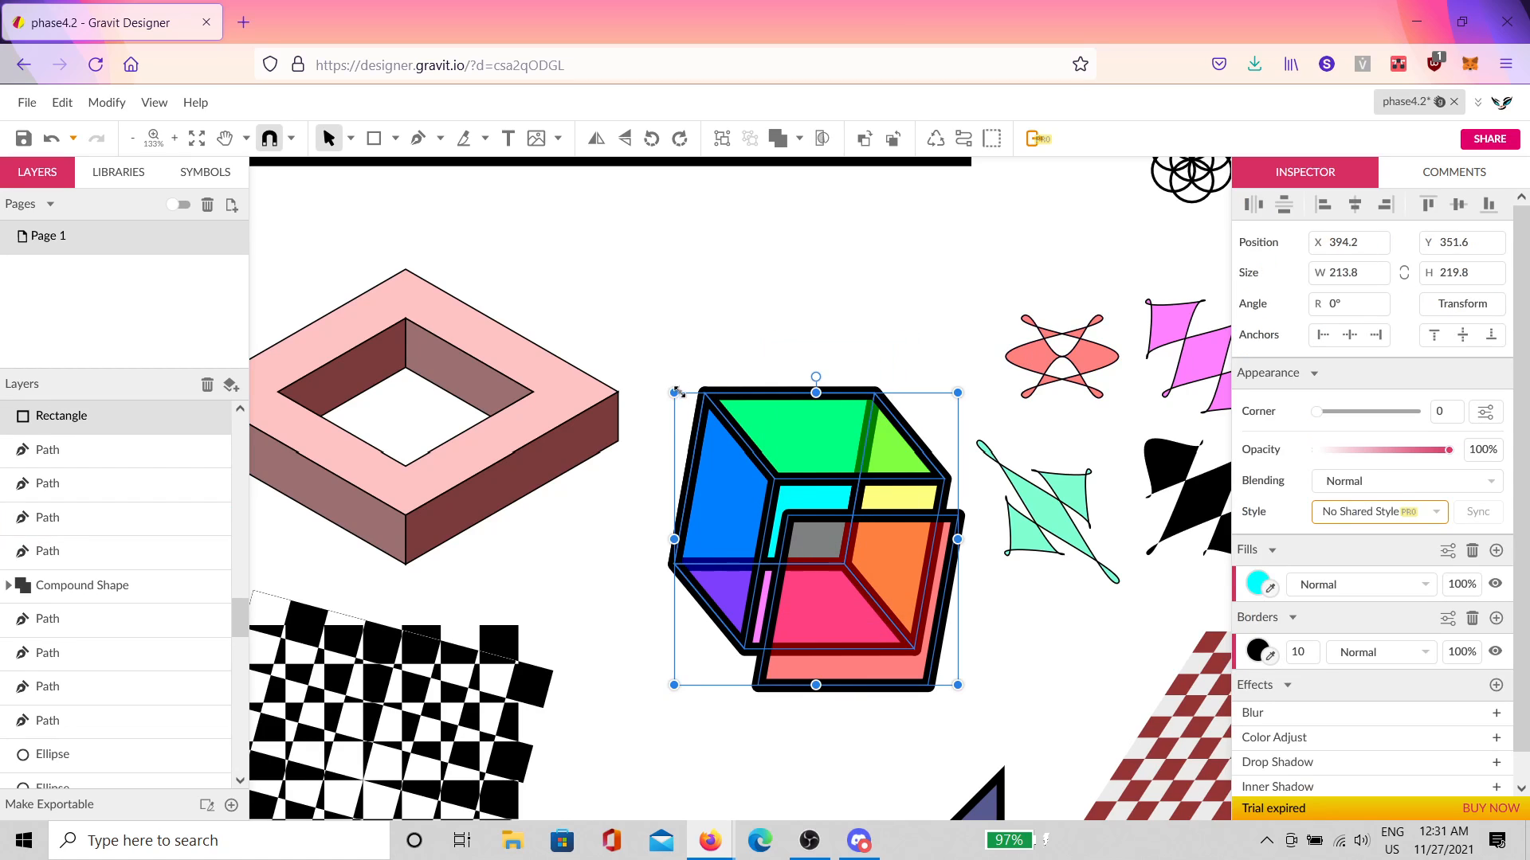
{"action": "left_click_drag", "start_coordinate": [676, 392], "coordinate": [618, 299]}
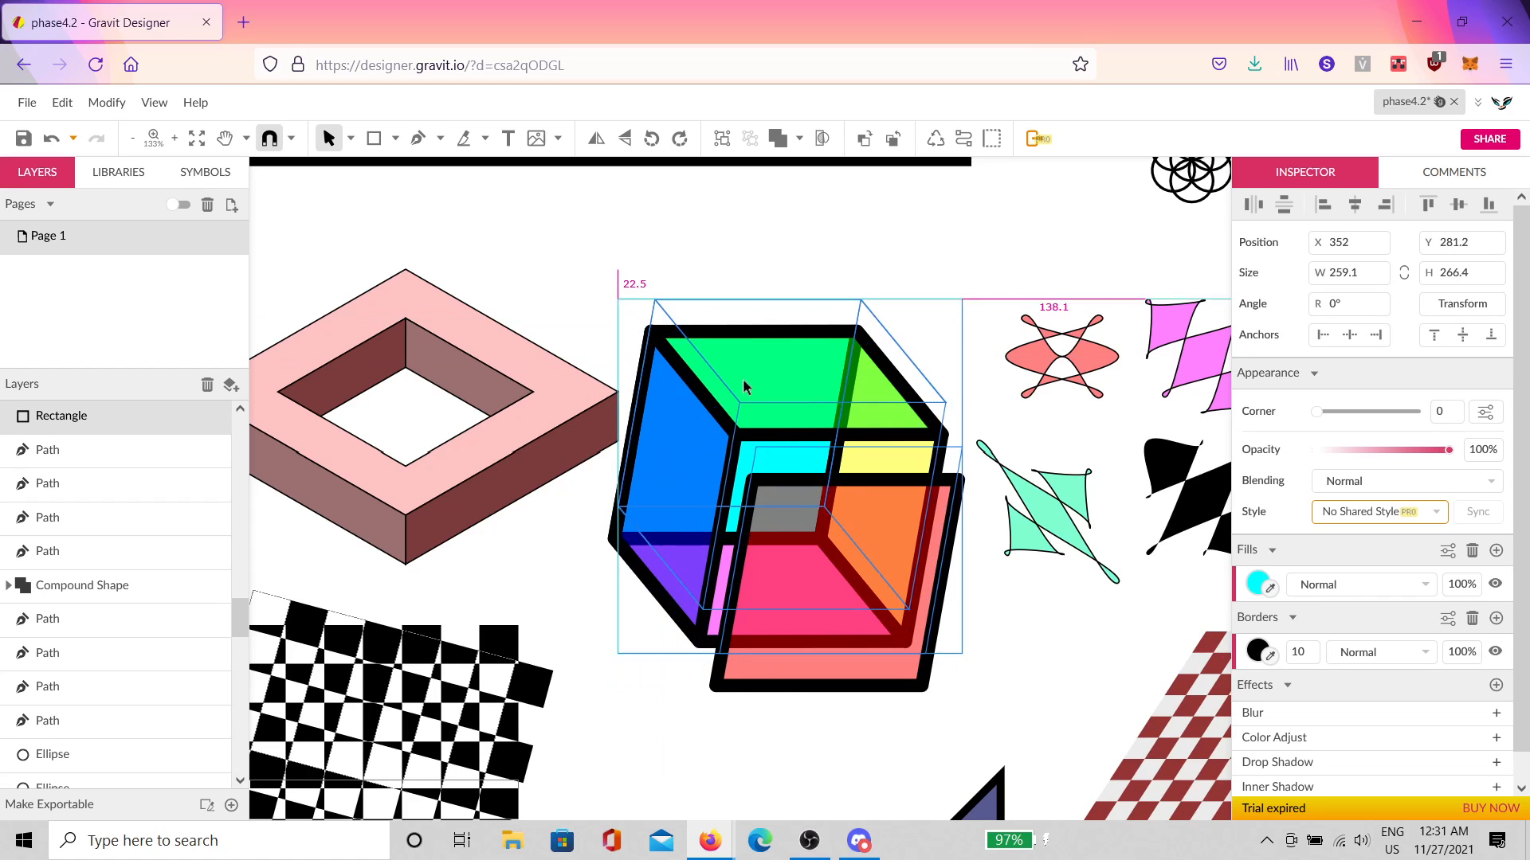
{"action": "left_click_drag", "start_coordinate": [743, 387], "coordinate": [742, 393]}
{"action": "left_click", "coordinate": [609, 507]}
{"action": "key", "text": "space"}
{"action": "left_click_drag", "start_coordinate": [679, 563], "coordinate": [956, 631]}
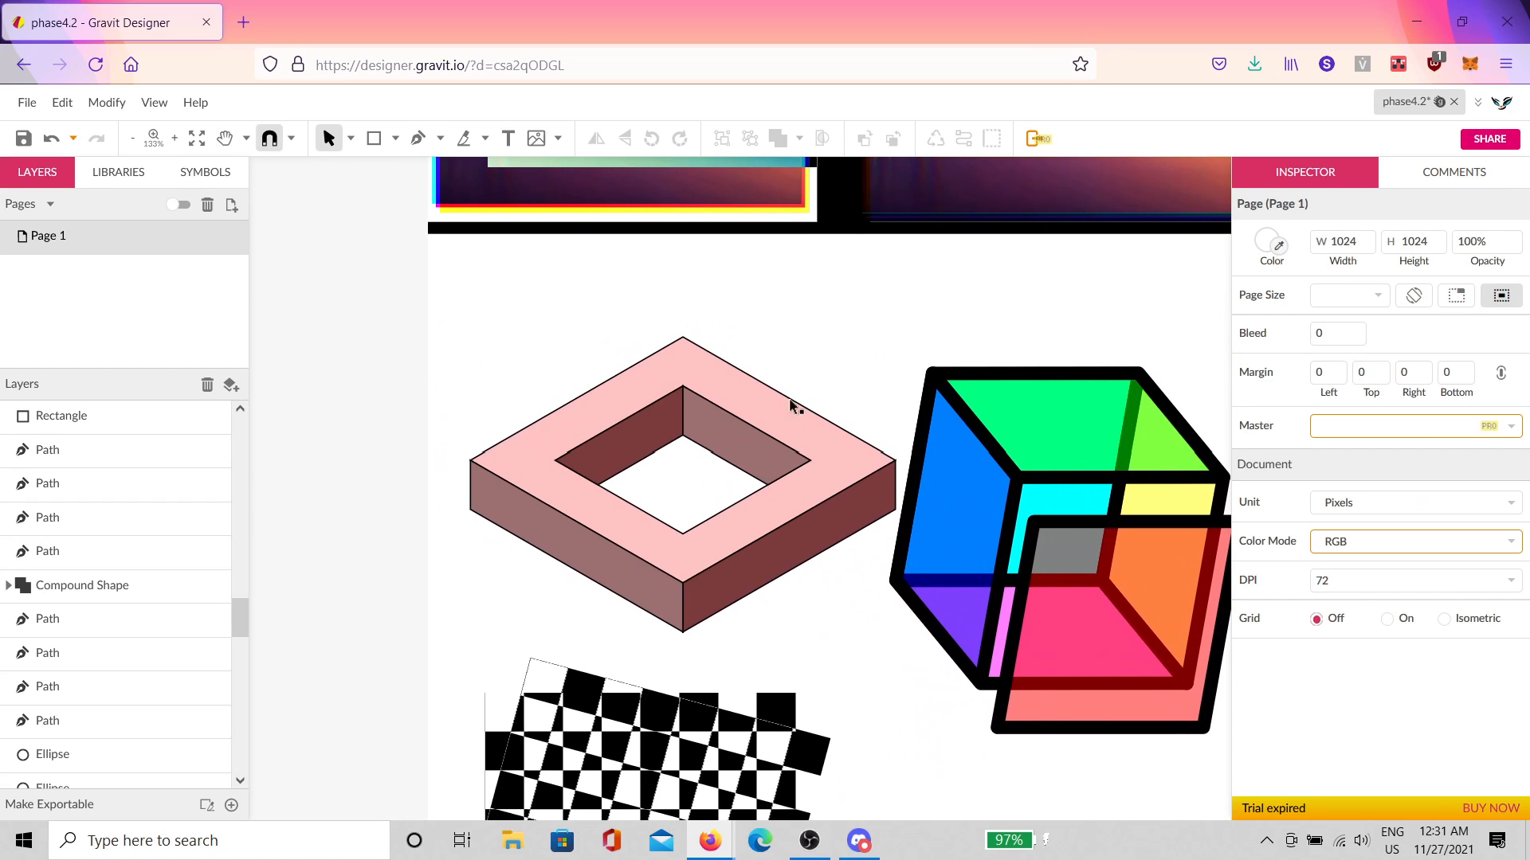
Step: Move the pink ring up and to the left
{"action": "left_click_drag", "start_coordinate": [806, 336], "coordinate": [546, 542]}
{"action": "left_click_drag", "start_coordinate": [648, 571], "coordinate": [639, 477]}
{"action": "left_click", "coordinate": [692, 557]}
{"action": "scroll", "coordinate": [691, 558], "scroll_direction": "down", "scroll_amount": 3}
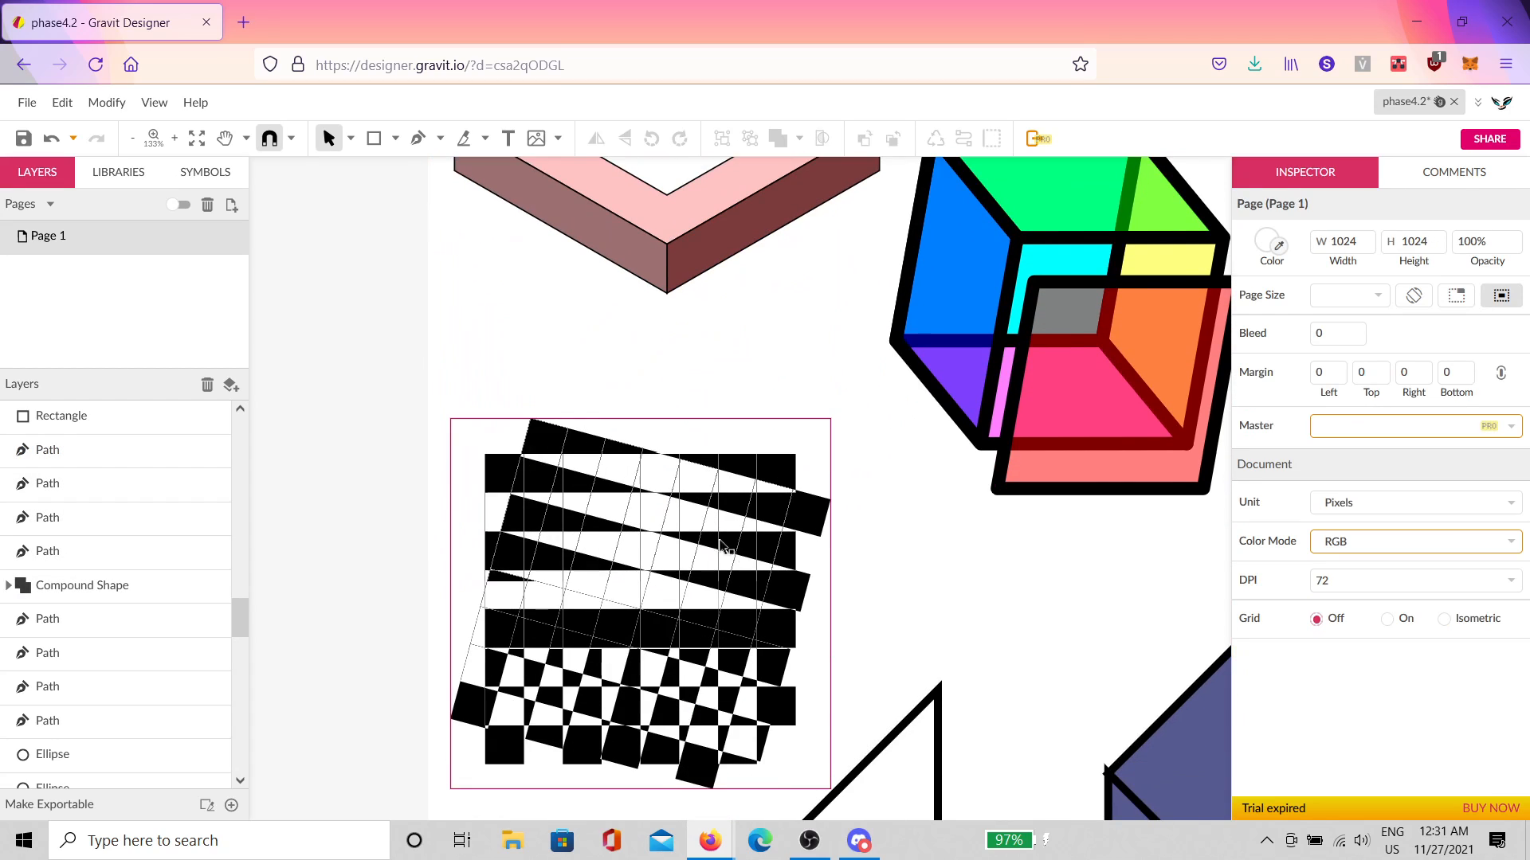
{"action": "scroll", "coordinate": [722, 548], "scroll_direction": "down", "scroll_amount": 2}
Step: Rotate the checkerboard group
{"action": "left_click_drag", "start_coordinate": [831, 301], "coordinate": [444, 674]}
{"action": "left_click_drag", "start_coordinate": [829, 299], "coordinate": [883, 257]}
{"action": "left_click", "coordinate": [926, 437]}
{"action": "scroll", "coordinate": [976, 567], "scroll_direction": "down", "scroll_amount": 3}
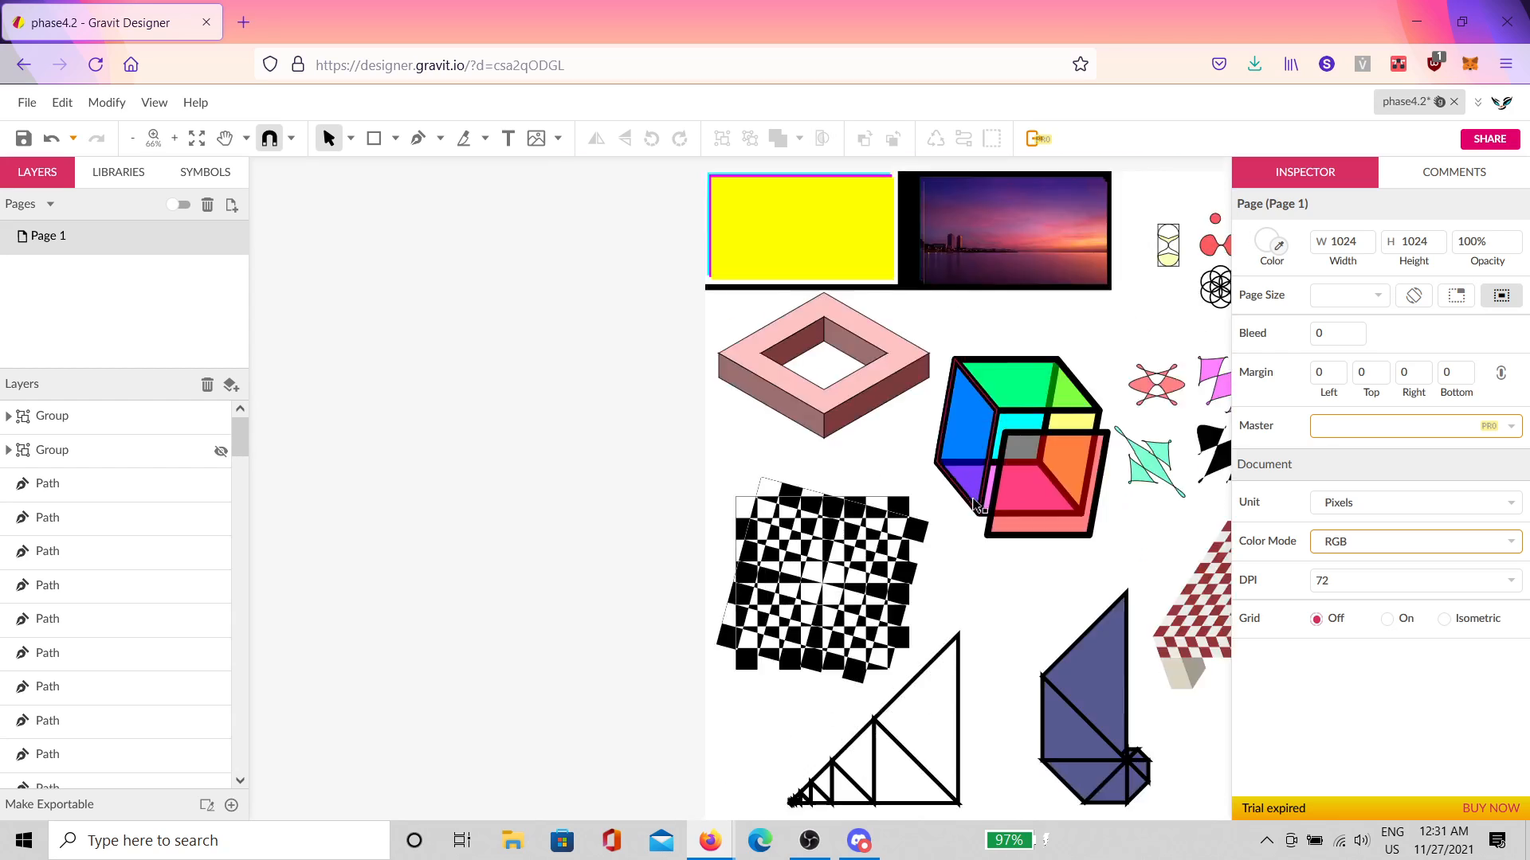
{"action": "left_click_drag", "start_coordinate": [1150, 364], "coordinate": [1034, 384]}
{"action": "scroll", "coordinate": [1034, 383], "scroll_direction": "up", "scroll_amount": 5}
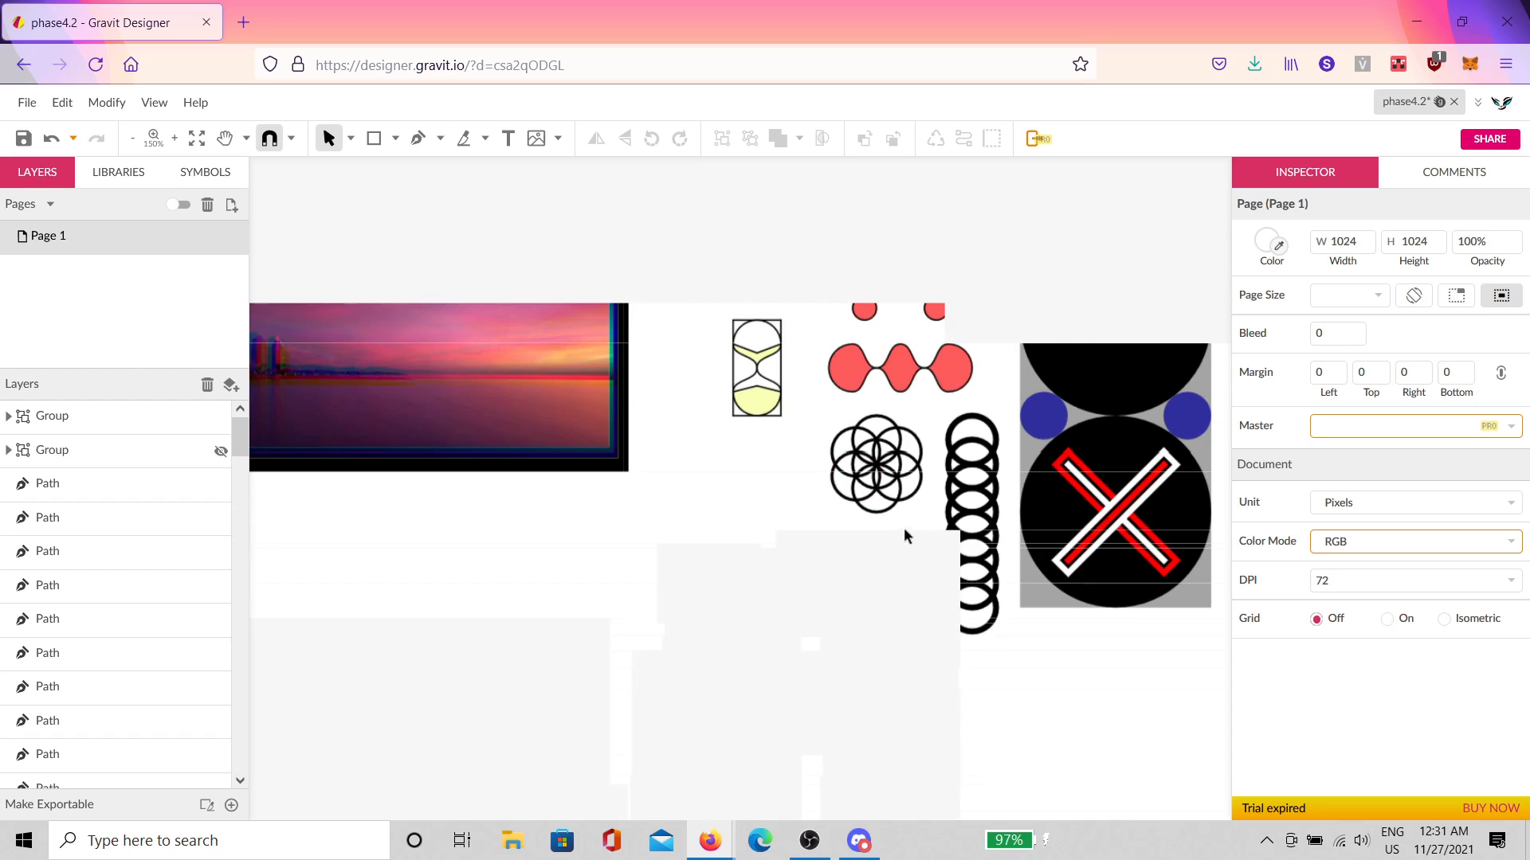
Step: Enlarge the flower of overlapping circles, shift it left, and thicken its outline
{"action": "left_click", "coordinate": [848, 517]}
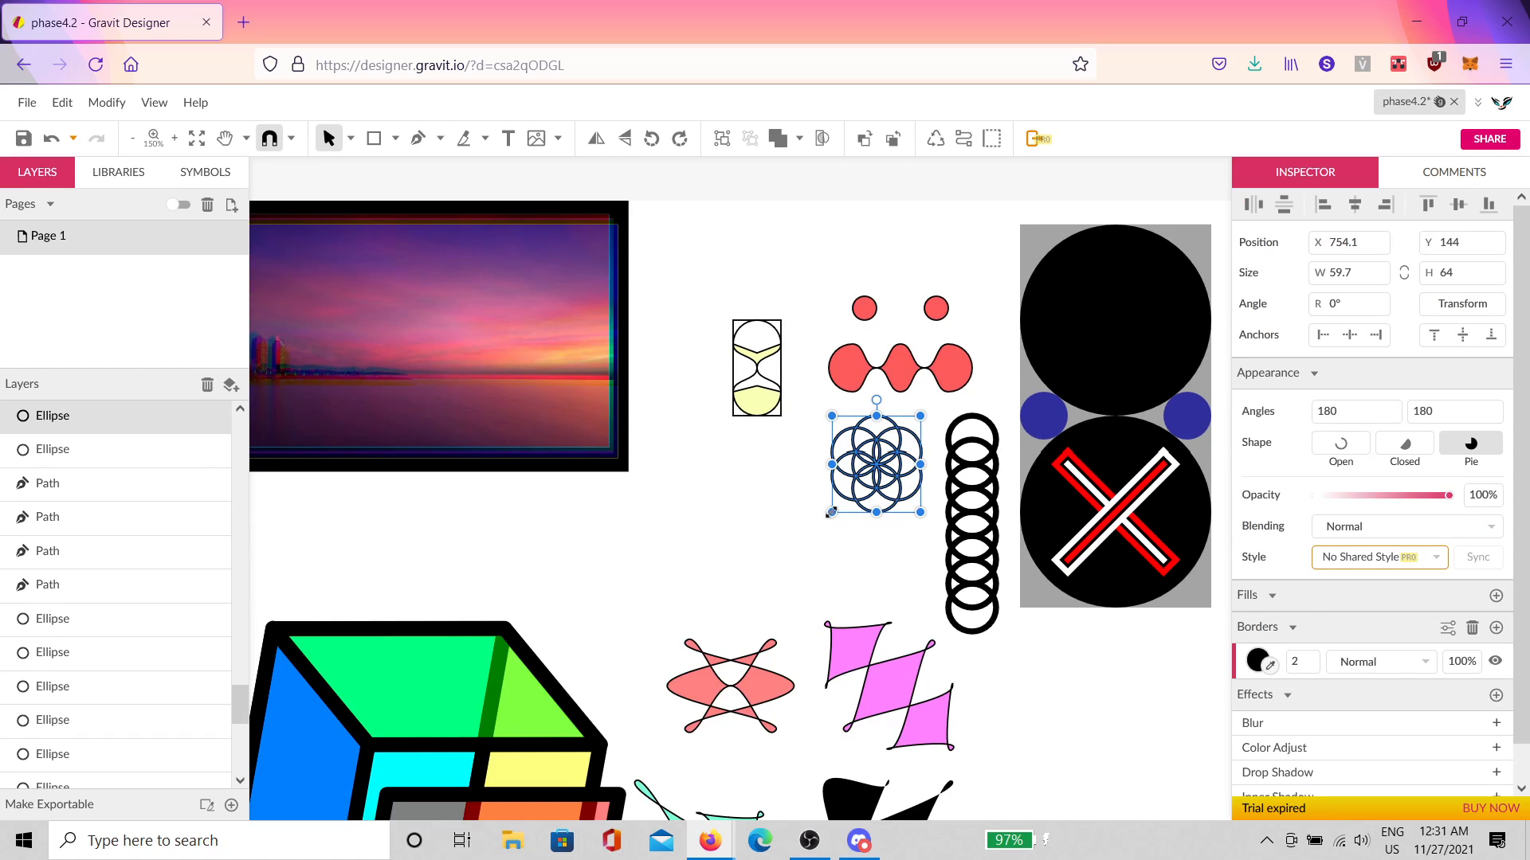
{"action": "left_click_drag", "start_coordinate": [831, 512], "coordinate": [772, 575]}
{"action": "left_click_drag", "start_coordinate": [850, 506], "coordinate": [719, 541]}
{"action": "left_click_drag", "start_coordinate": [1297, 660], "coordinate": [1296, 658]}
{"action": "left_click", "coordinate": [829, 461]}
Step: Select the red shapes together, then undo the change and clear the selection
{"action": "mouse_move", "coordinate": [966, 256]}
{"action": "left_mouse_down"}
{"action": "mouse_move", "coordinate": [838, 417]}
{"action": "mouse_move", "coordinate": [878, 306]}
{"action": "mouse_move", "coordinate": [851, 373]}
{"action": "mouse_move", "coordinate": [863, 302]}
{"action": "mouse_move", "coordinate": [818, 341]}
{"action": "left_mouse_up"}
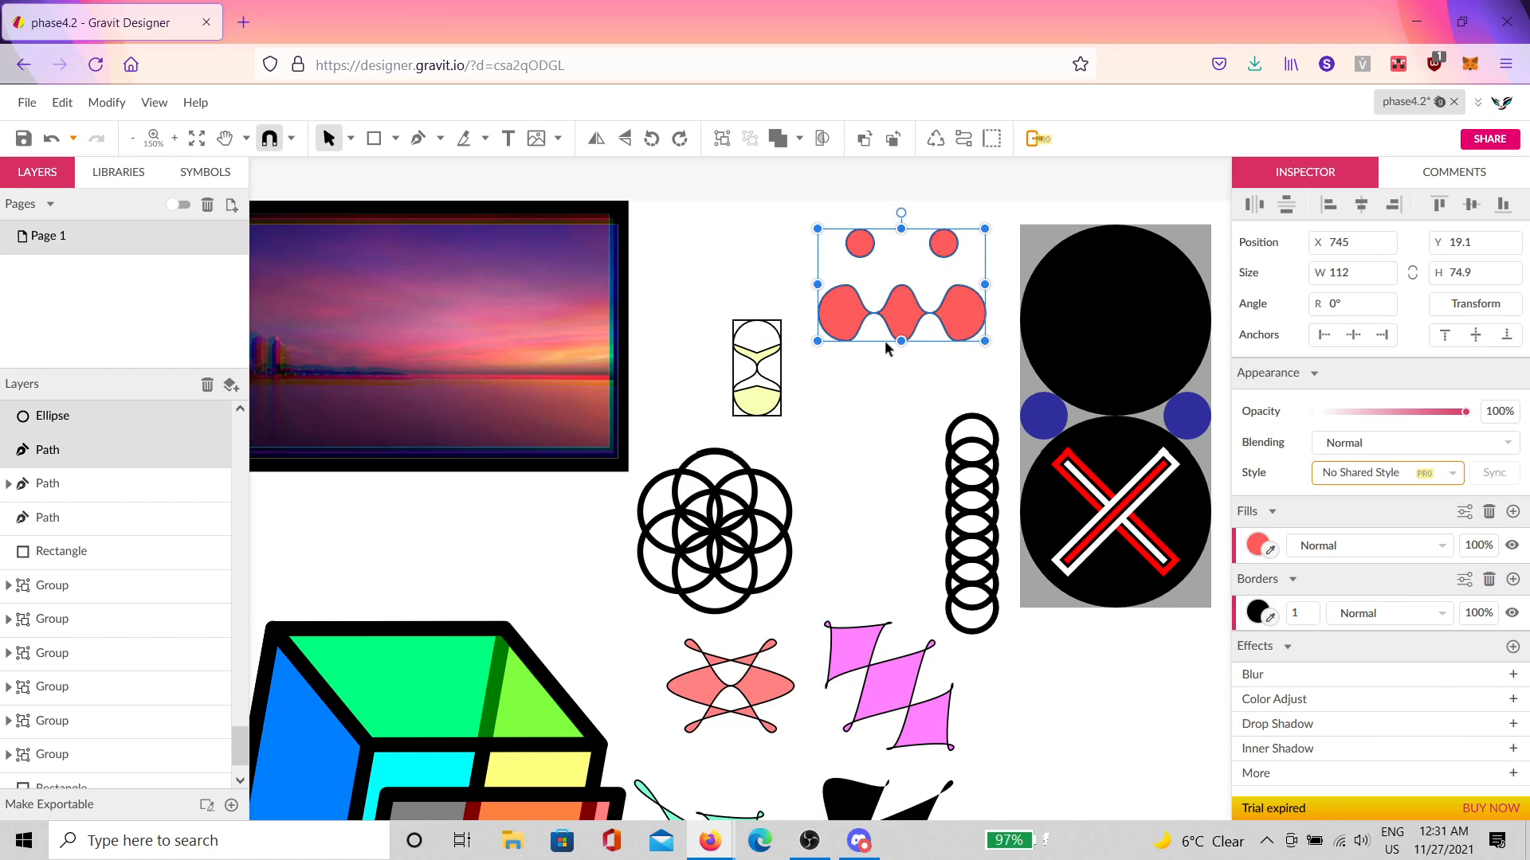
{"action": "key", "text": "super+space"}
{"action": "key", "text": "ctrl+shift"}
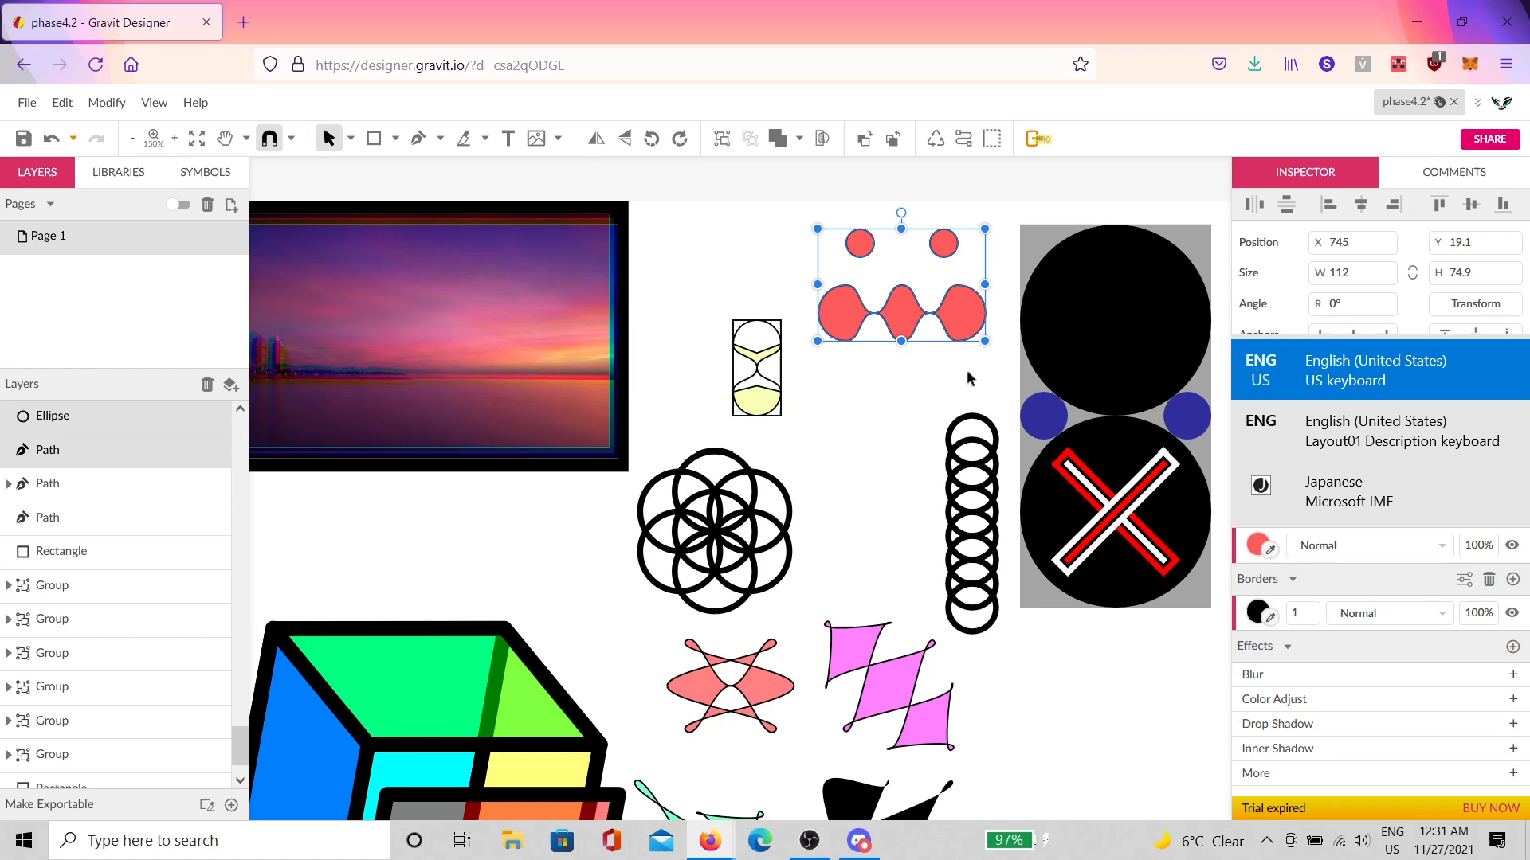
{"action": "key", "text": "ctrl+shift"}
{"action": "key", "text": "ctrl+shift"}
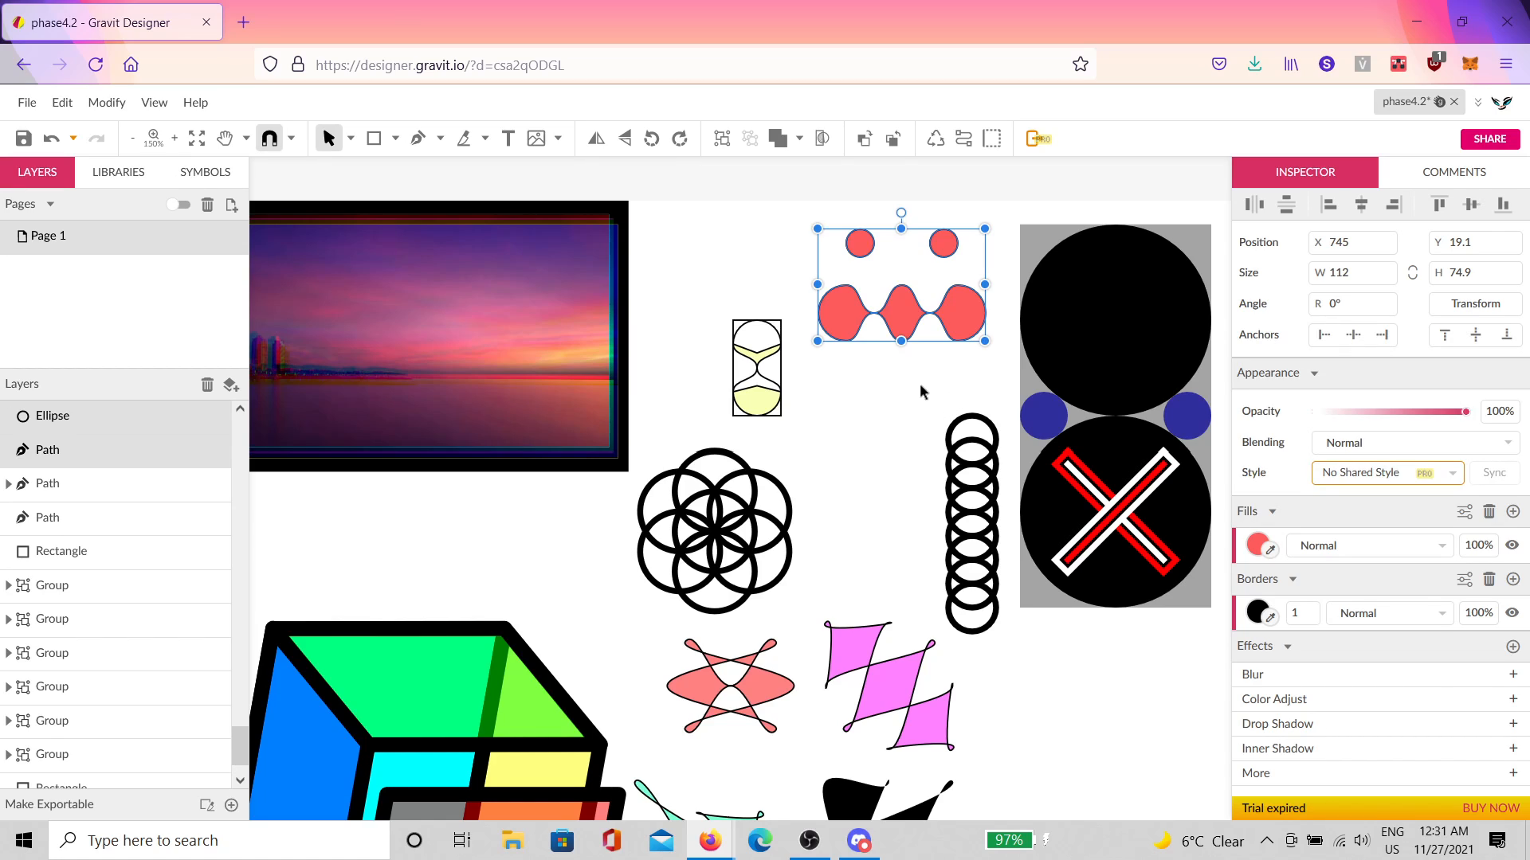
{"action": "key", "text": "ctrl+z"}
{"action": "key", "text": "ctrl+z"}
{"action": "left_click", "coordinate": [1069, 630]}
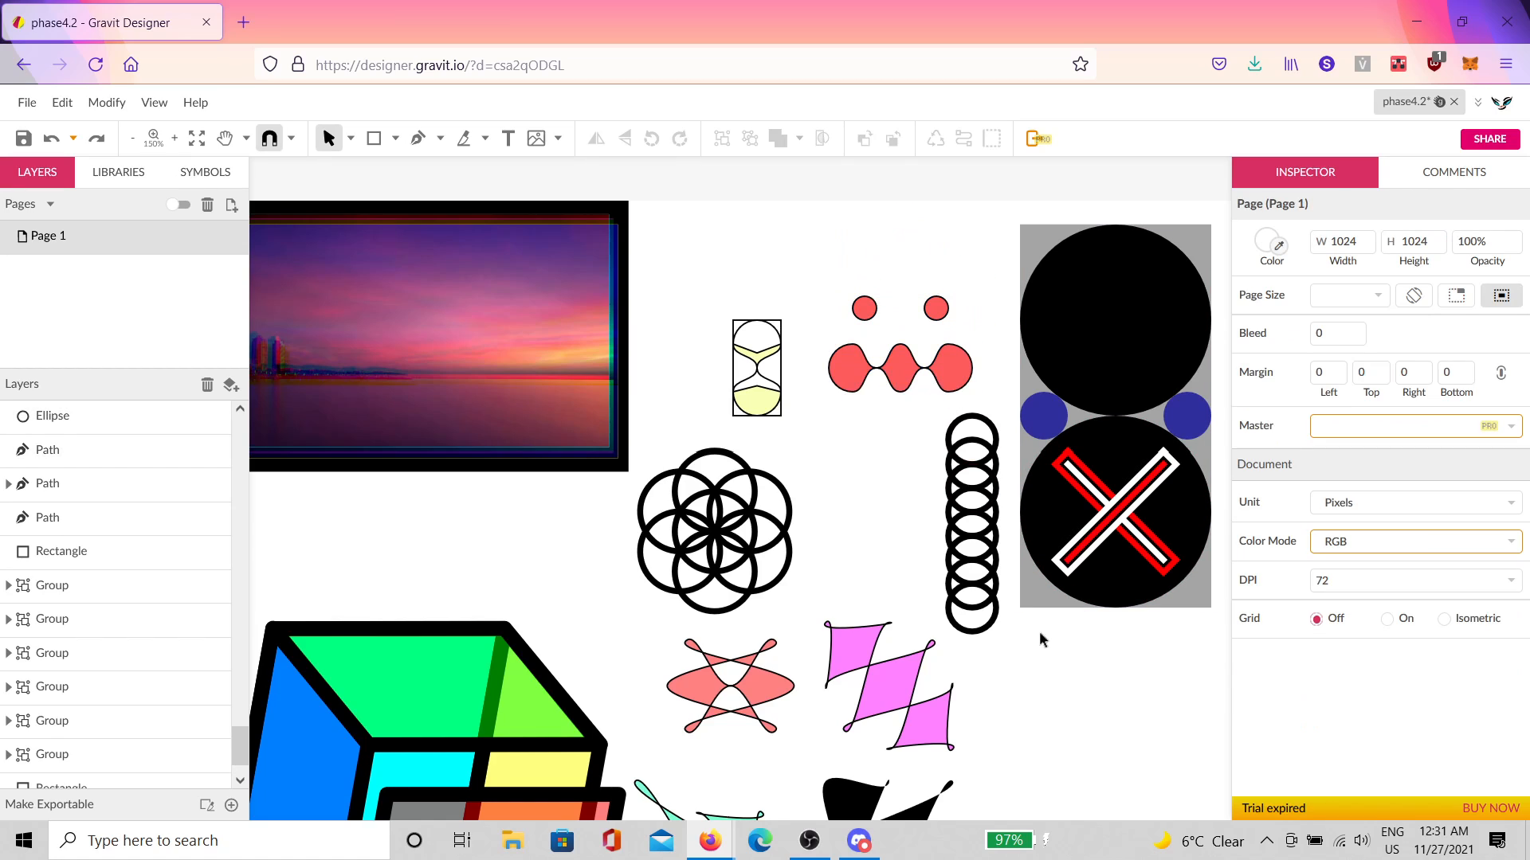
{"action": "left_click_drag", "start_coordinate": [1074, 656], "coordinate": [942, 561]}
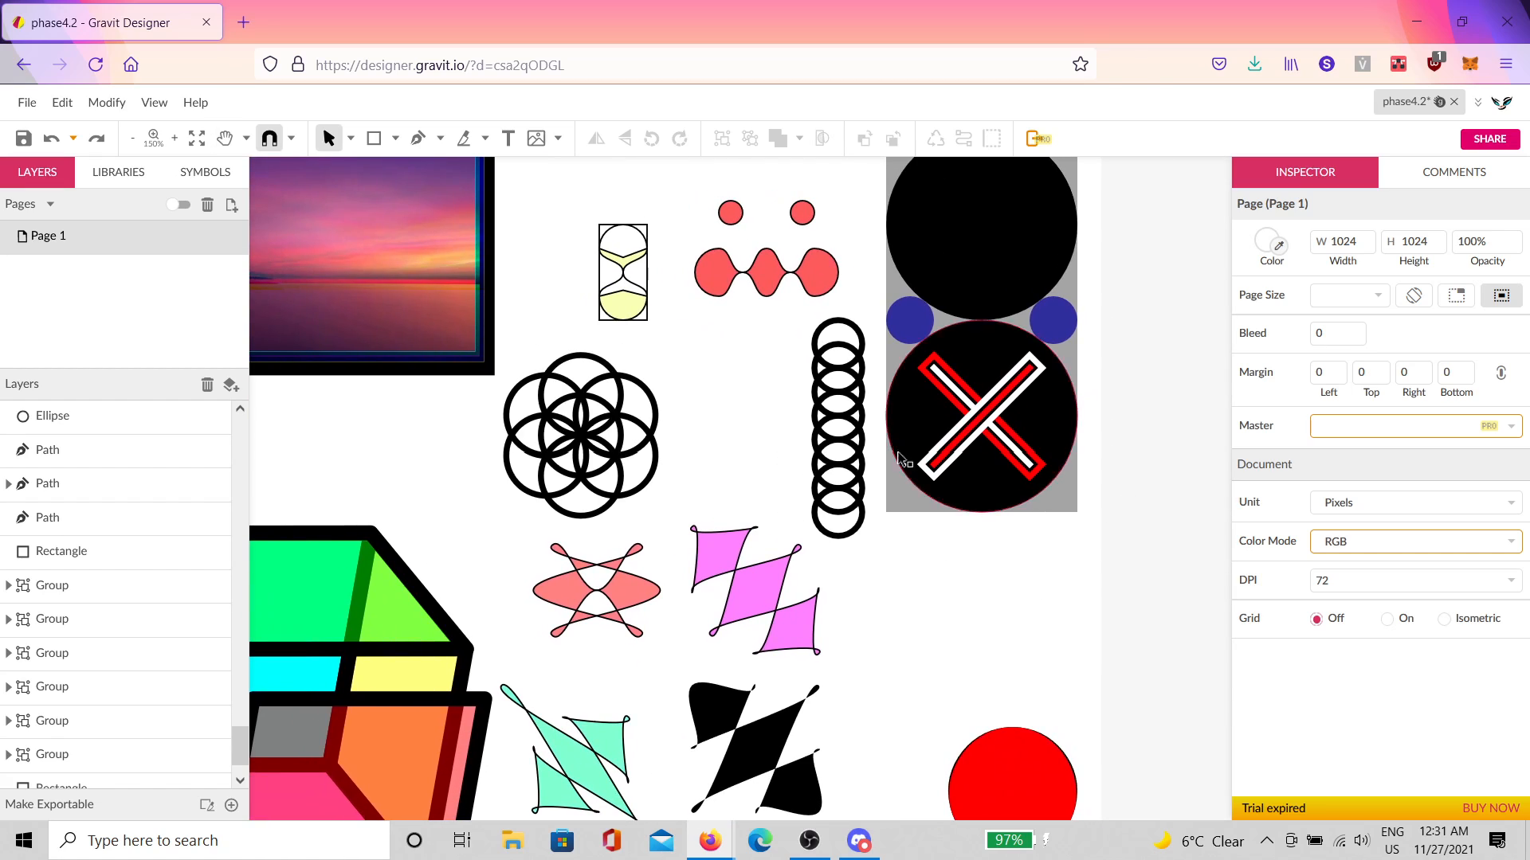
{"action": "scroll", "coordinate": [1065, 444], "scroll_direction": "down", "scroll_amount": 2}
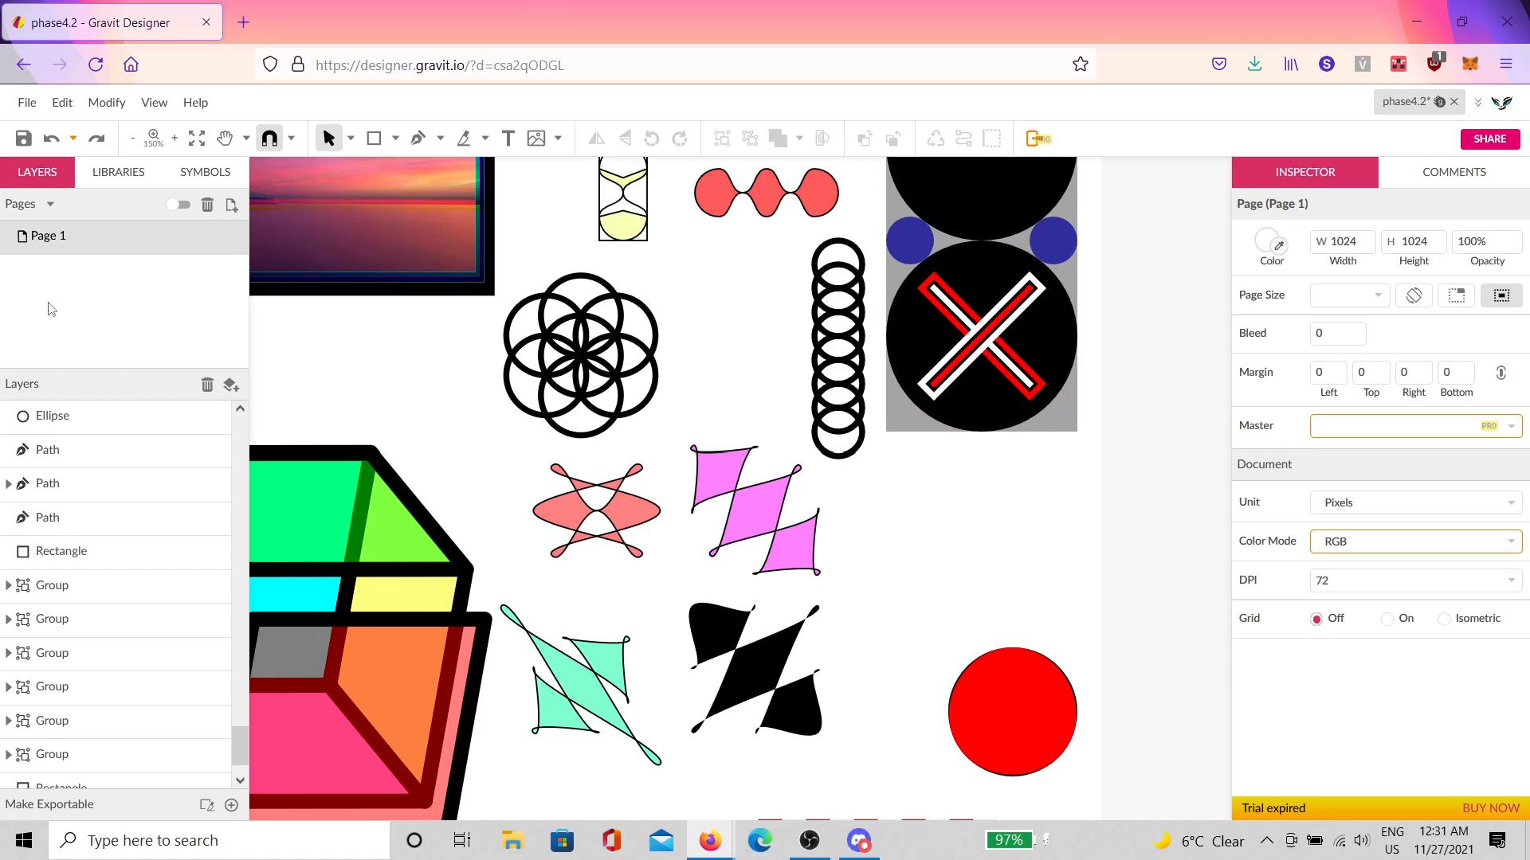
Step: Save the current design, phase4.2
{"action": "left_click", "coordinate": [27, 102]}
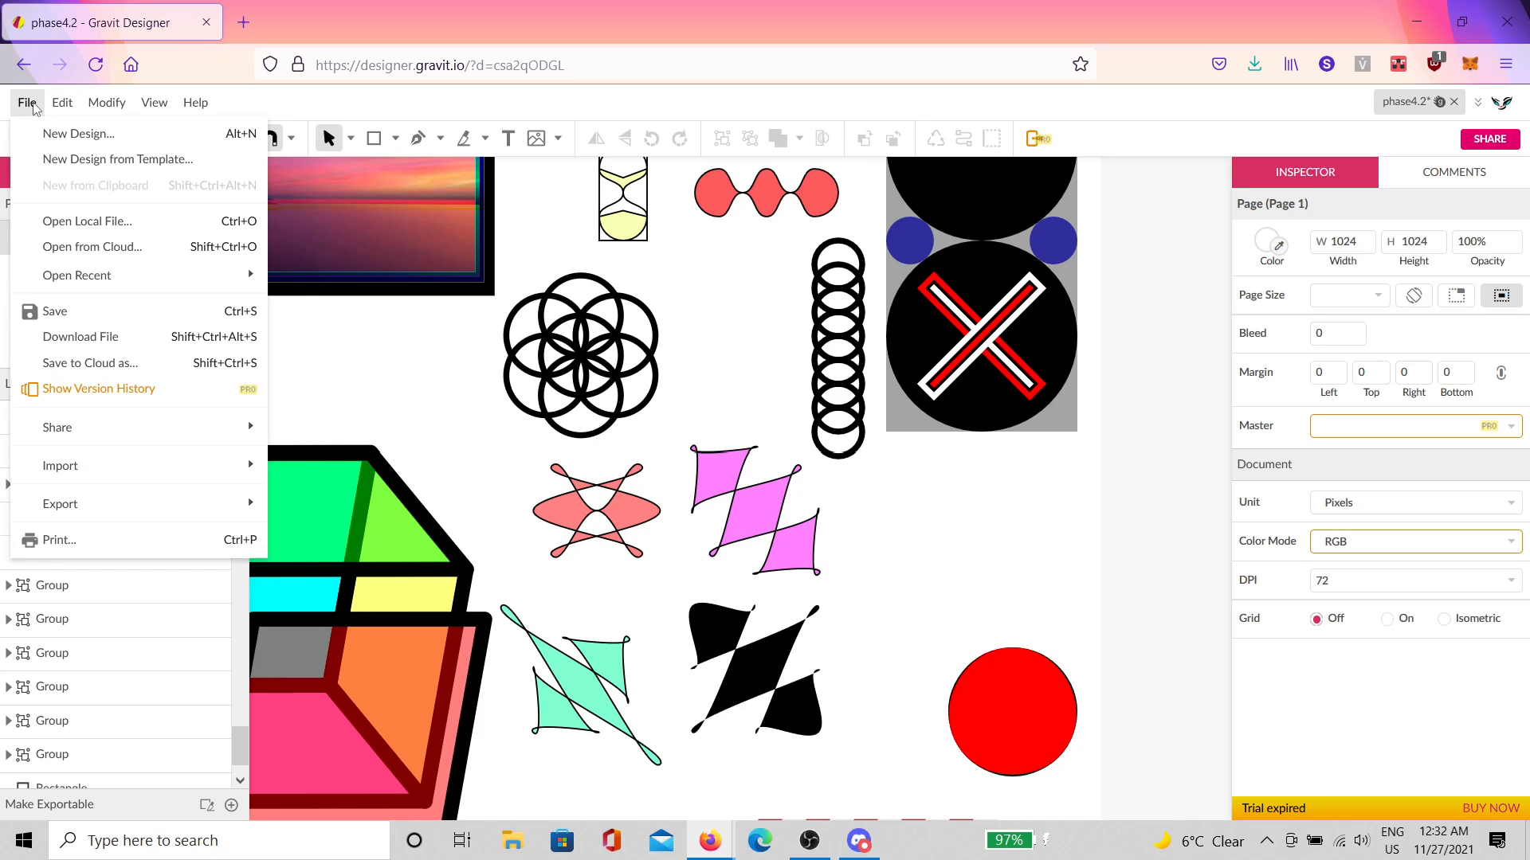
{"action": "left_click", "coordinate": [29, 140]}
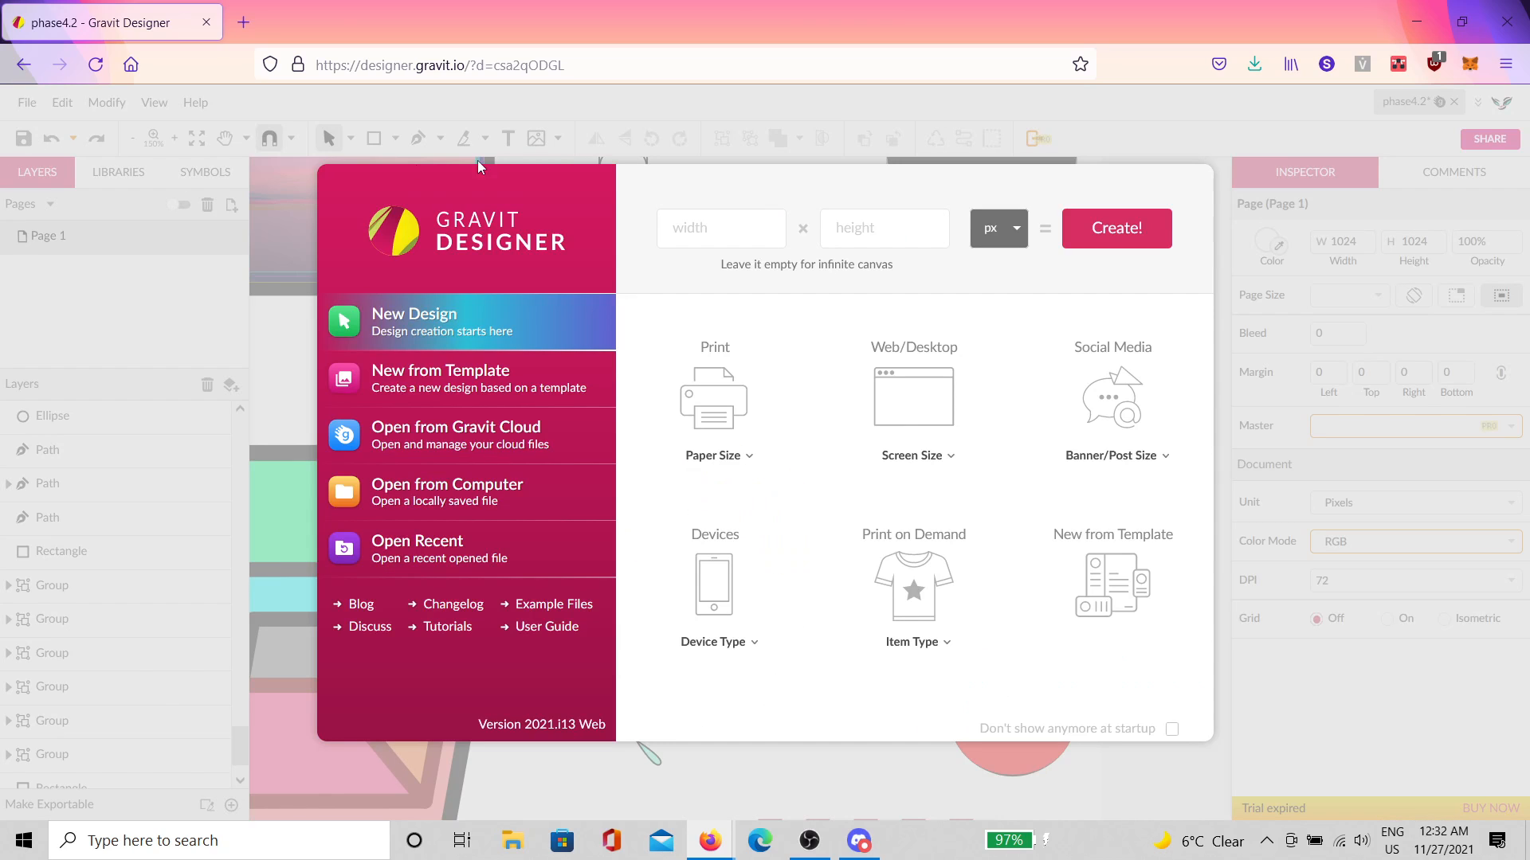
{"action": "left_click", "coordinate": [668, 213]}
{"action": "left_click", "coordinate": [1230, 239]}
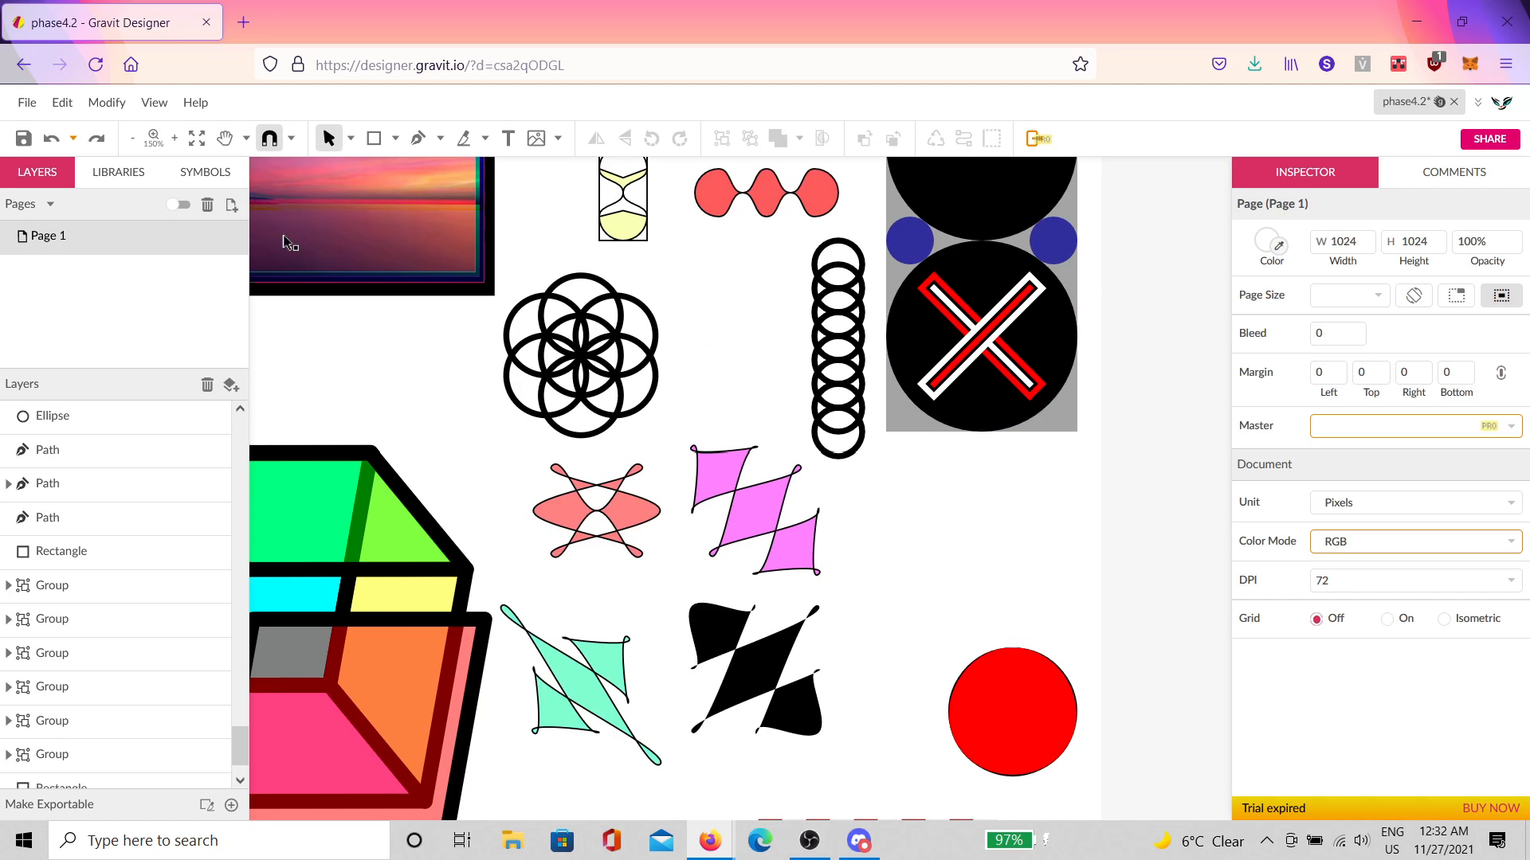
{"action": "left_click", "coordinate": [27, 140]}
Step: Create a new design with width 1024 and height 1024
{"action": "left_click", "coordinate": [32, 109]}
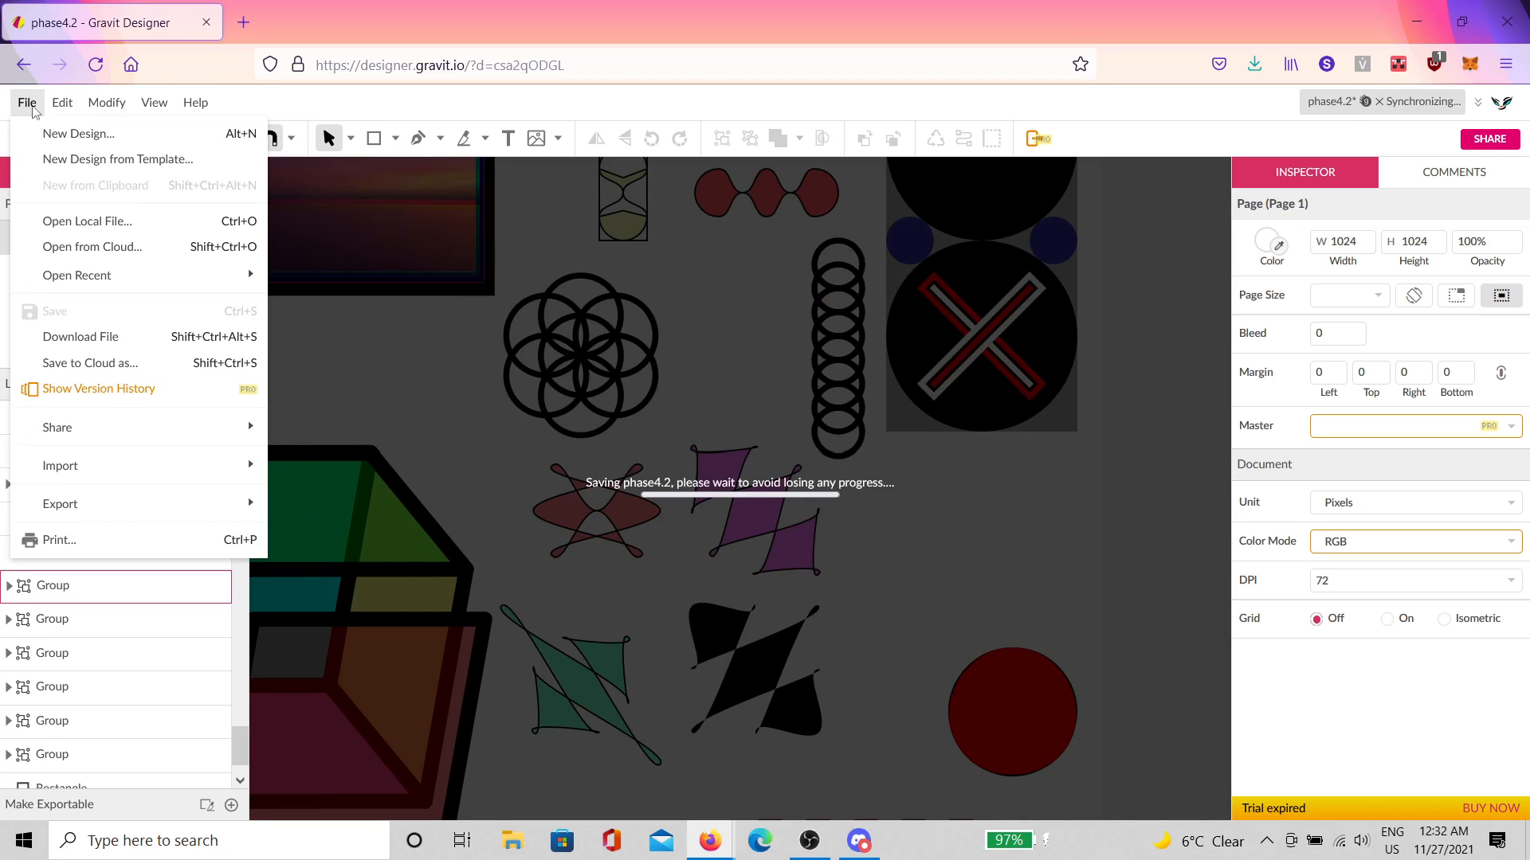
{"action": "left_click", "coordinate": [55, 133]}
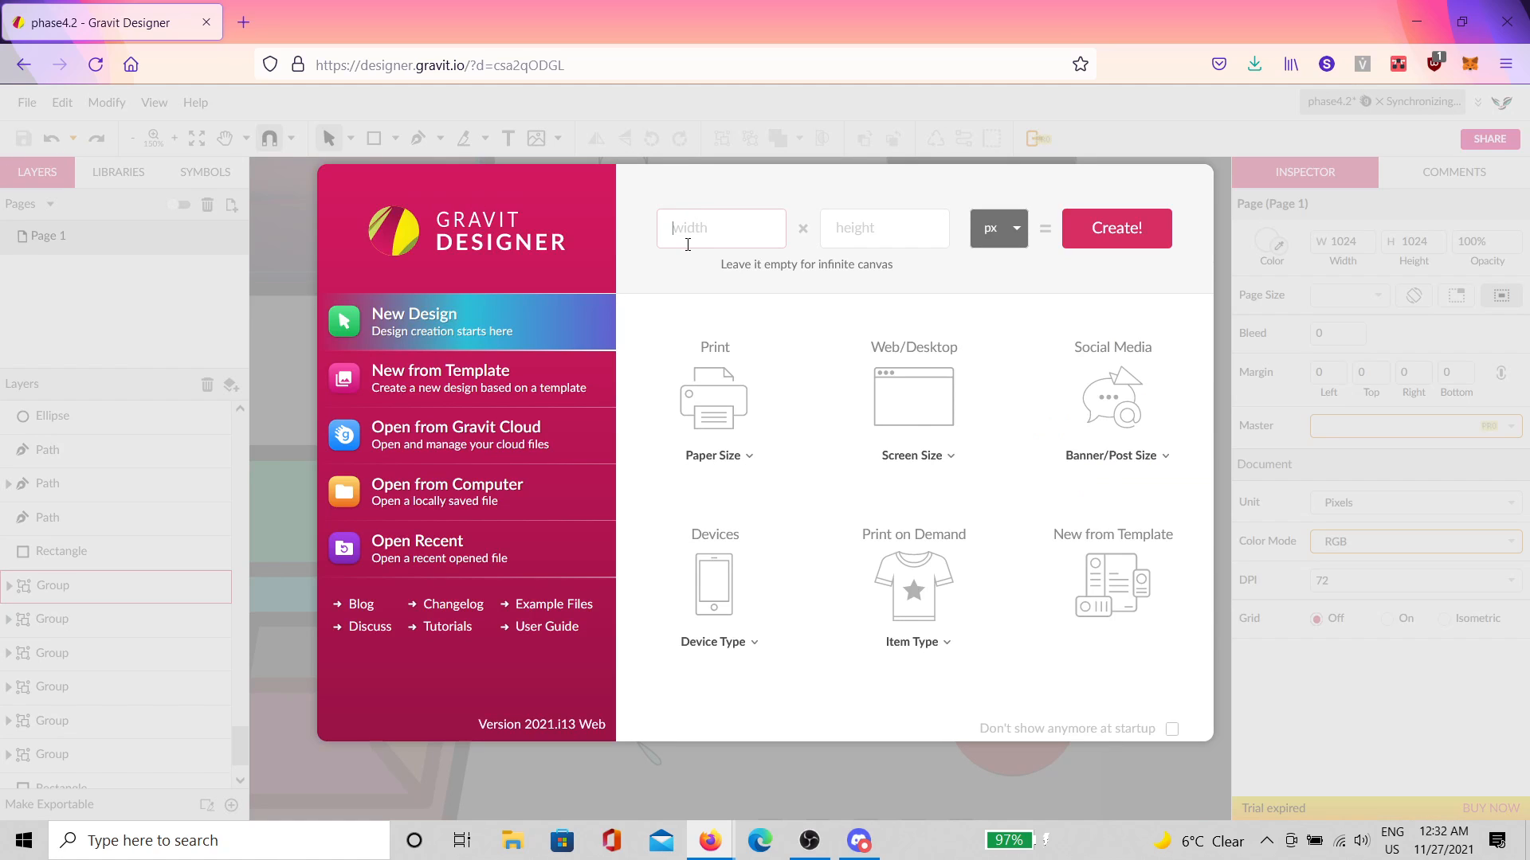
{"action": "left_click", "coordinate": [717, 212]}
{"action": "type", "text": "1024"}
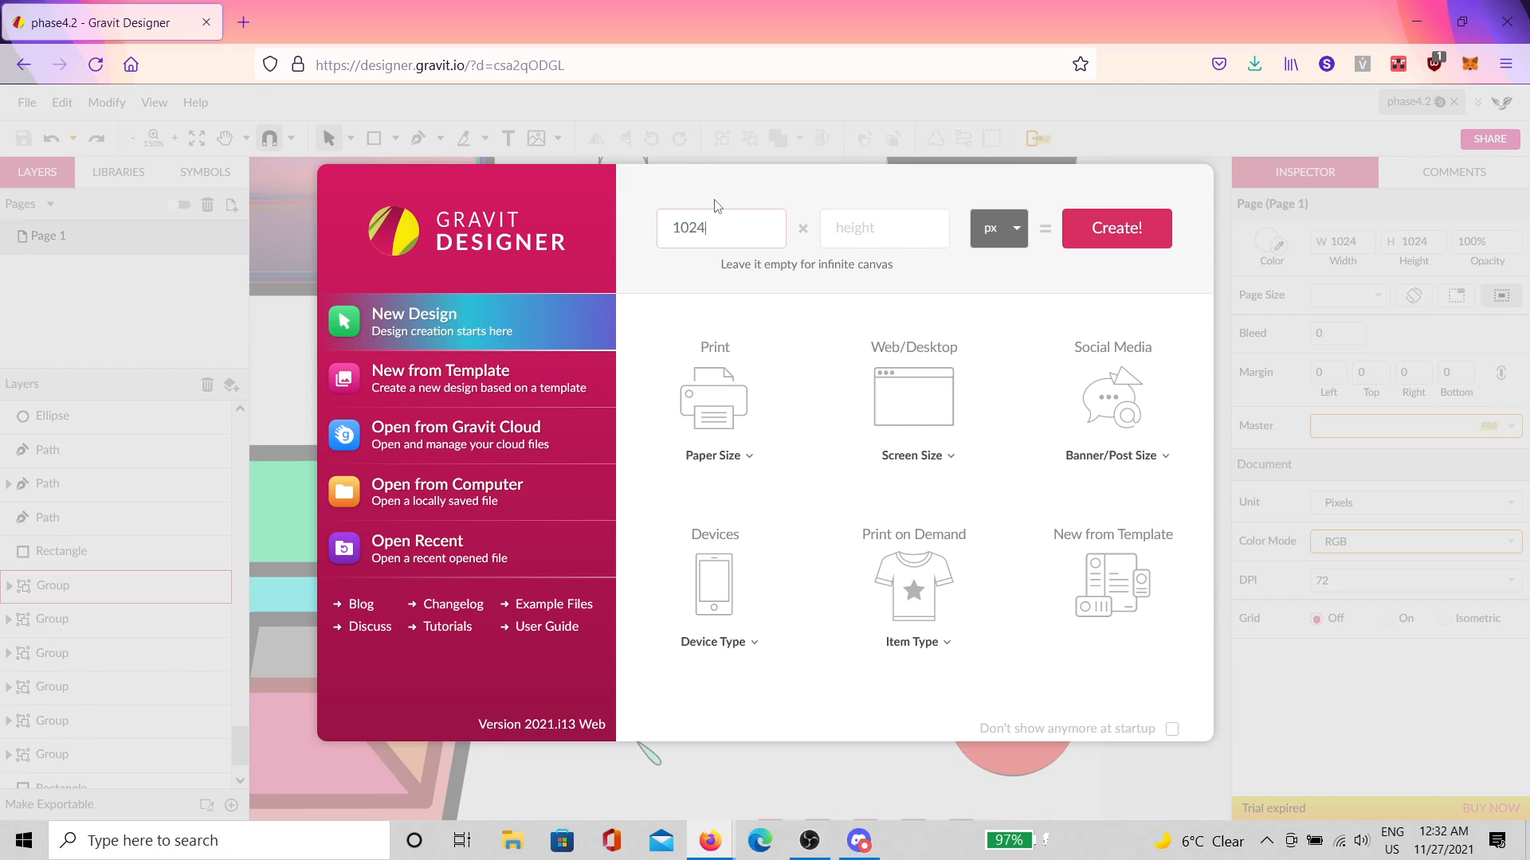
{"action": "key", "text": "Tab"}
{"action": "type", "text": "10"}
{"action": "key", "text": "Return"}
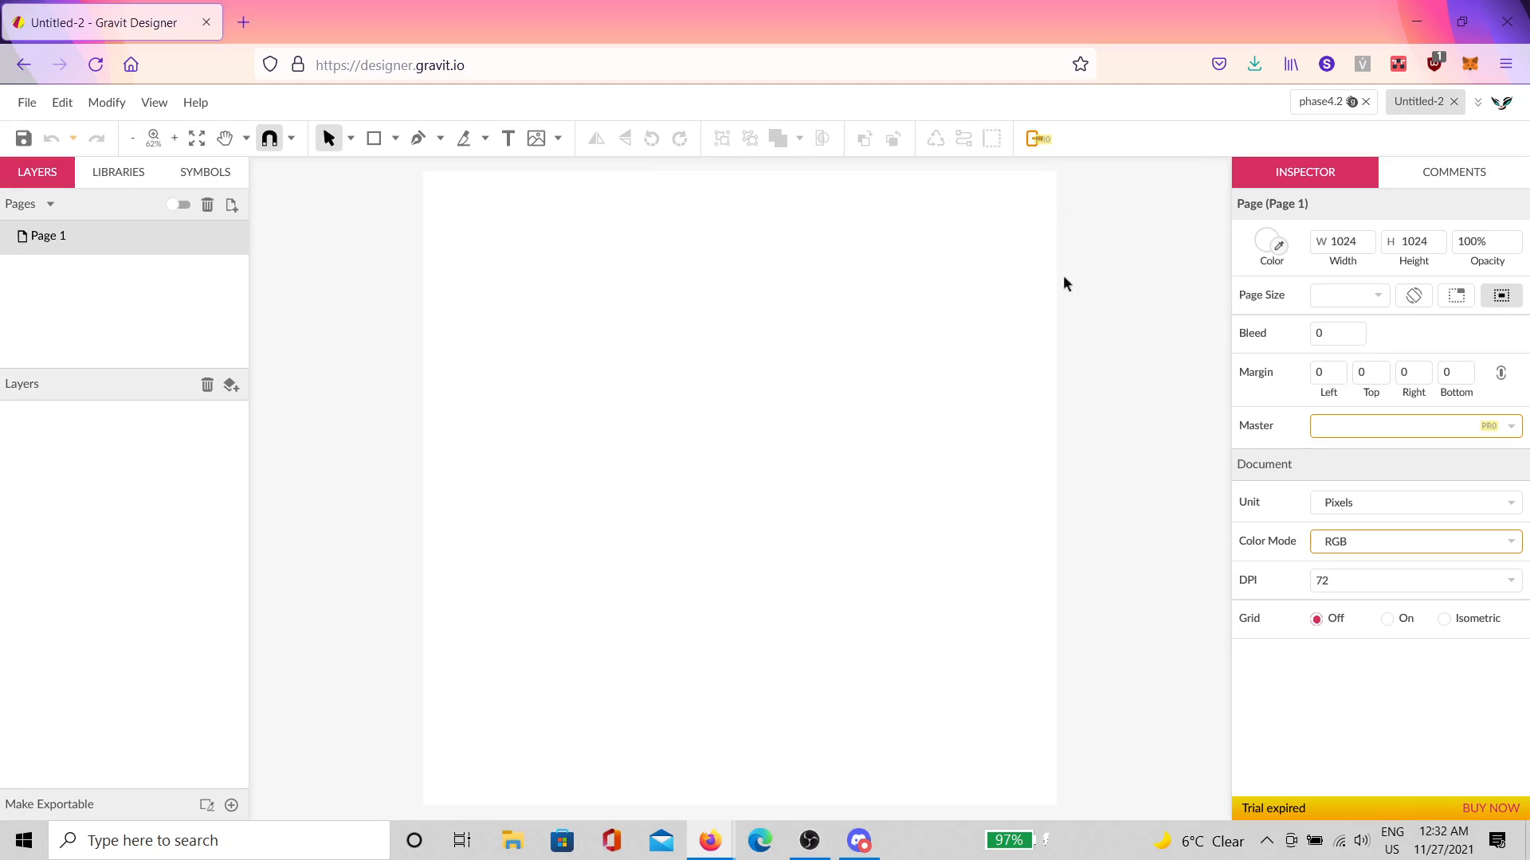
Step: Switch the page grid on with width and height 64
{"action": "left_click", "coordinate": [1388, 621]}
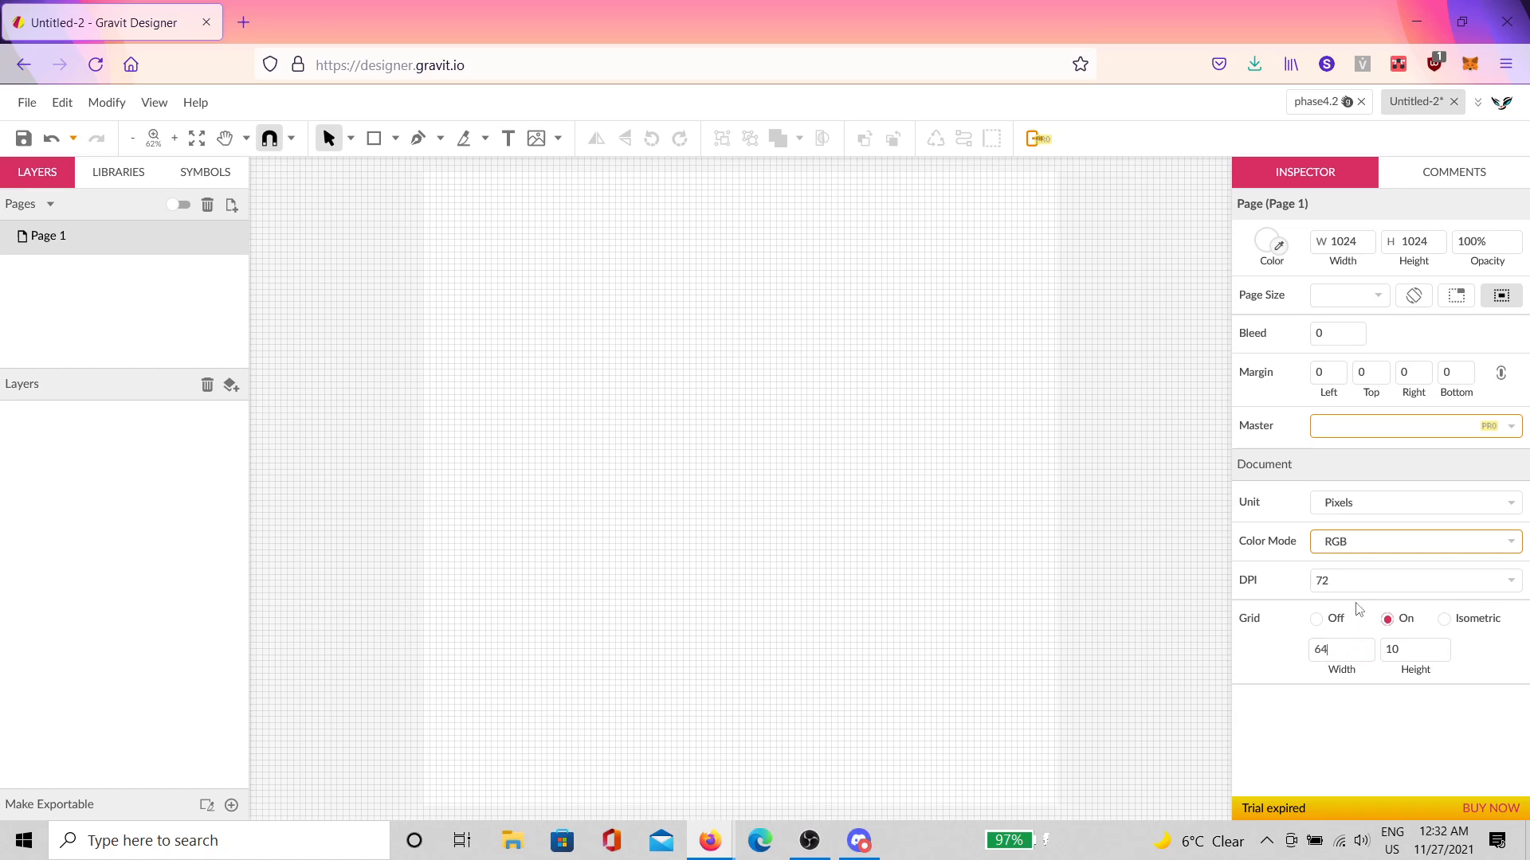
{"action": "key", "text": "Tab"}
{"action": "type", "text": "64"}
{"action": "key", "text": "Return"}
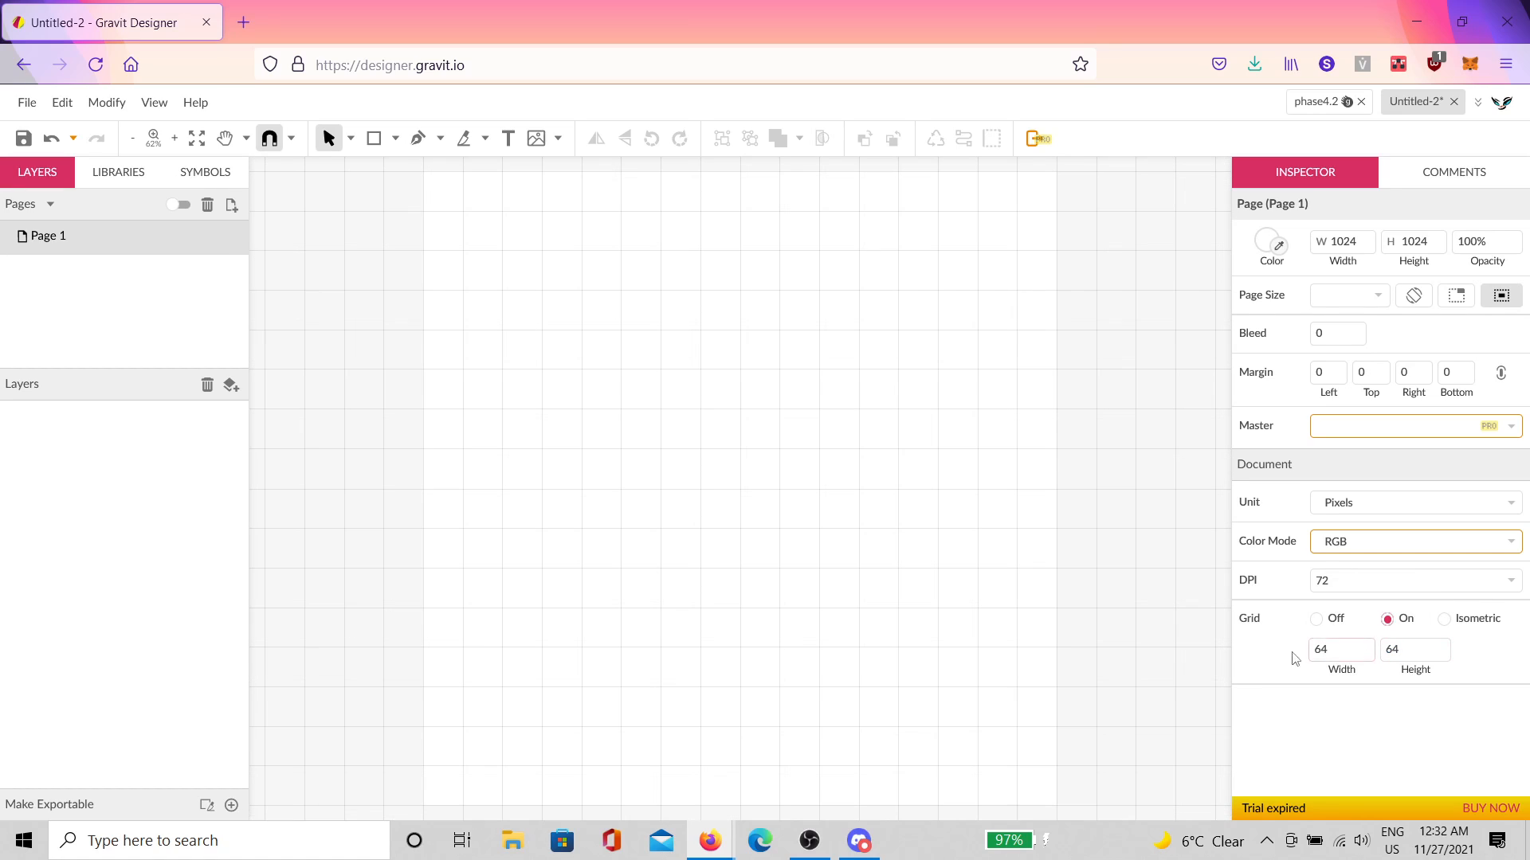
Step: Draw a circle filling the whole page and give it a dark grey fill
{"action": "left_click", "coordinate": [396, 141]}
{"action": "left_click", "coordinate": [432, 222]}
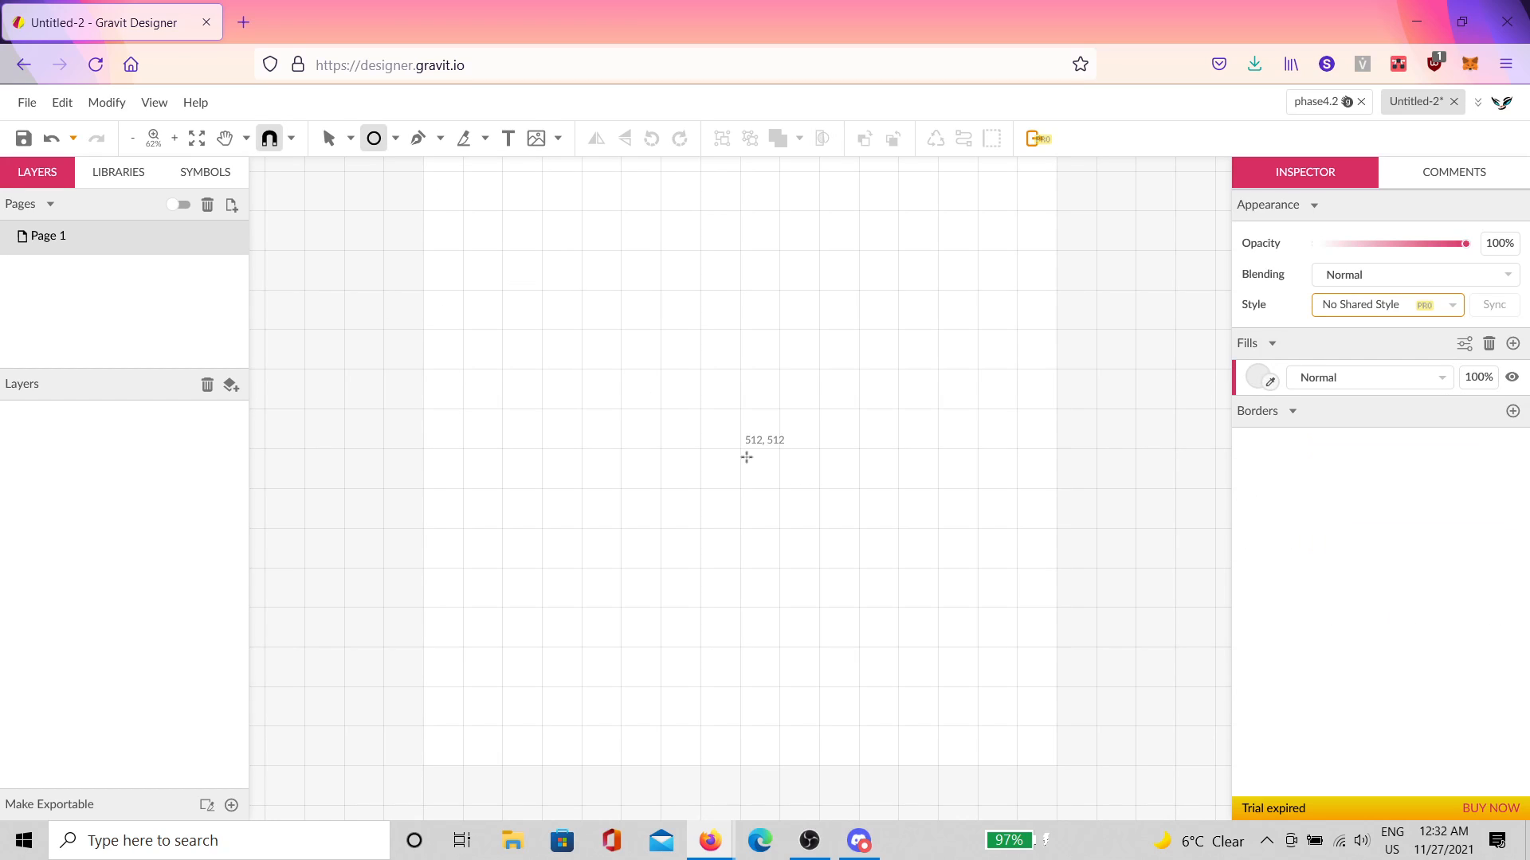
{"action": "left_click_drag", "start_coordinate": [744, 457], "coordinate": [755, 218]}
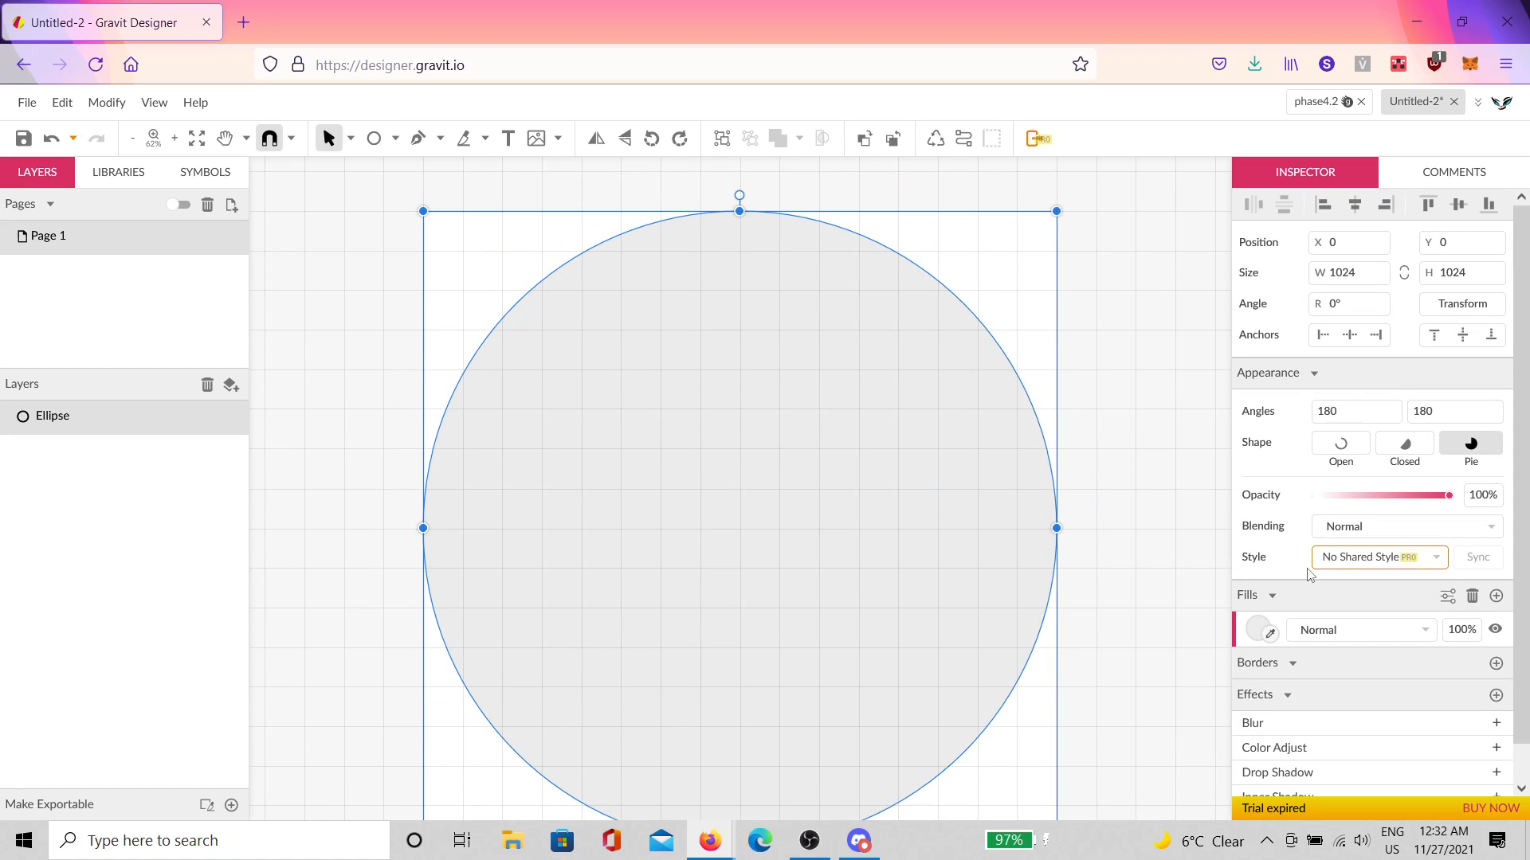
{"action": "left_click", "coordinate": [1262, 640]}
{"action": "left_click_drag", "start_coordinate": [1302, 381], "coordinate": [1231, 370]}
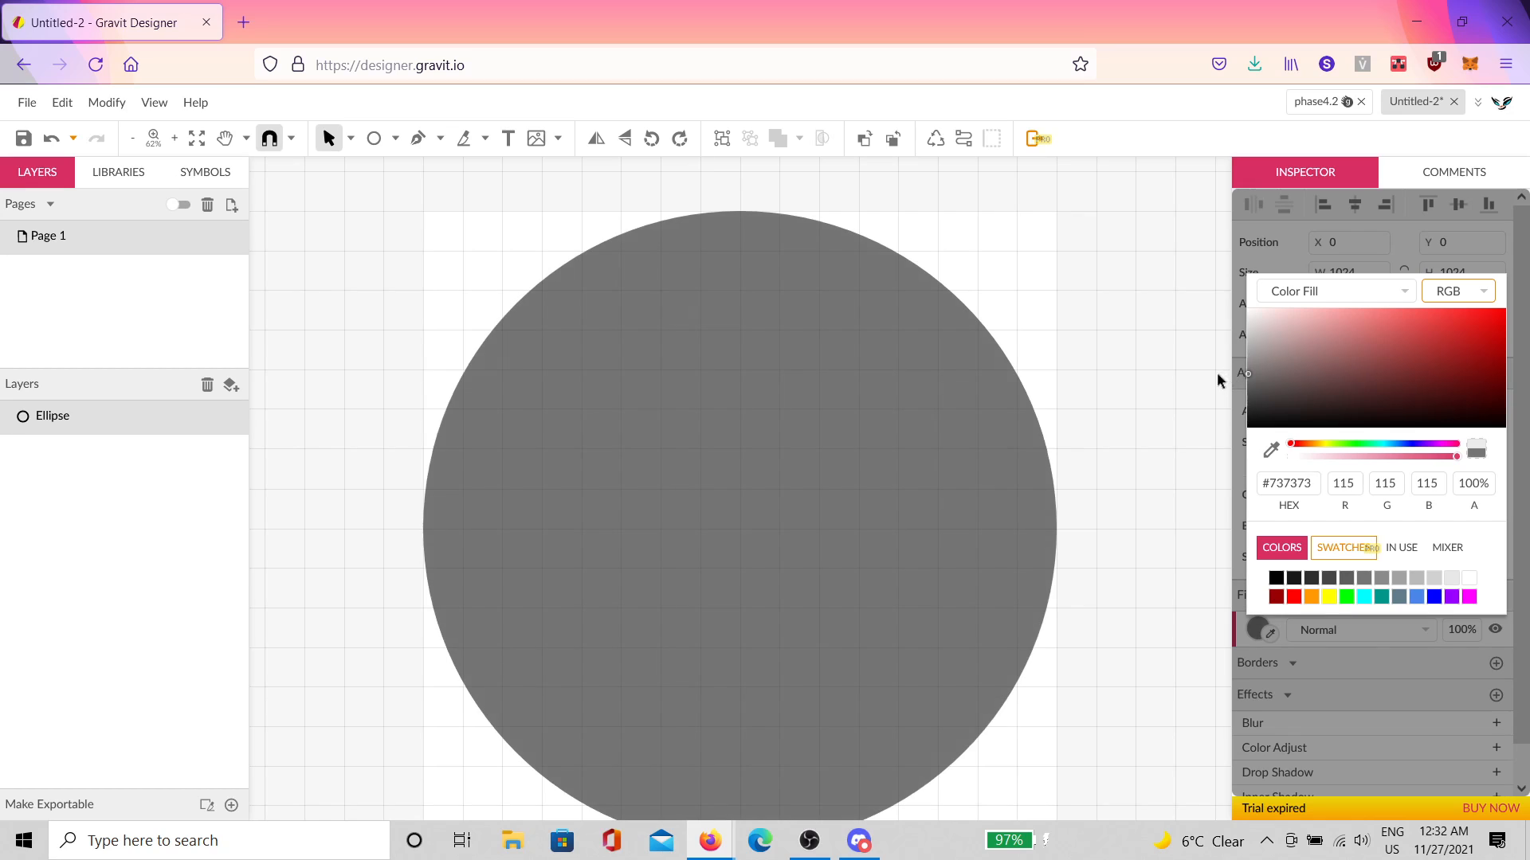
{"action": "left_click", "coordinate": [1219, 380]}
Step: Draw a five-point star from the circle's centre upward
{"action": "left_click", "coordinate": [396, 139]}
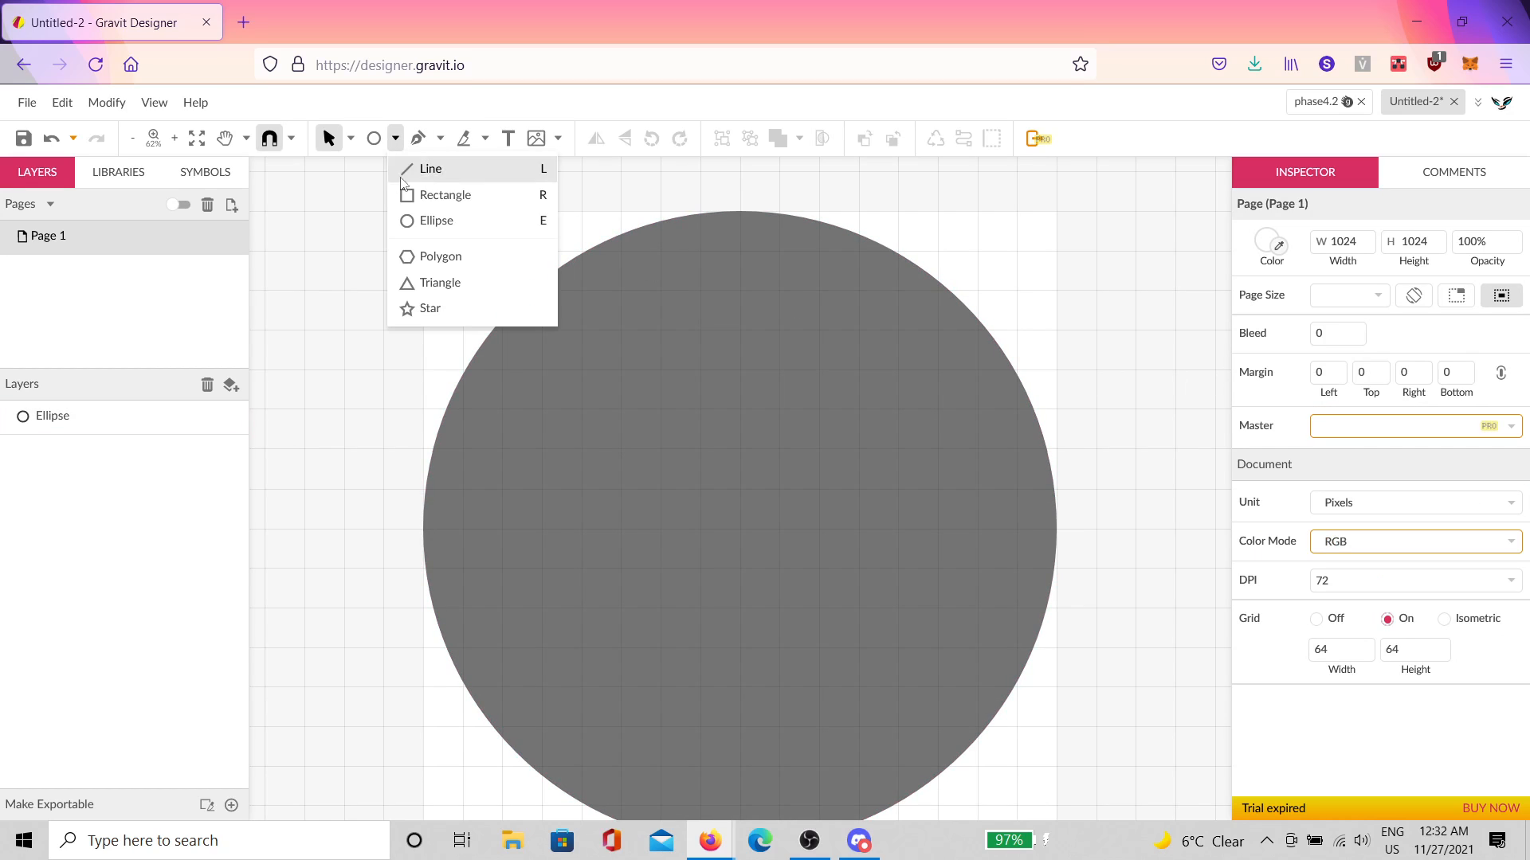
{"action": "left_click", "coordinate": [431, 308]}
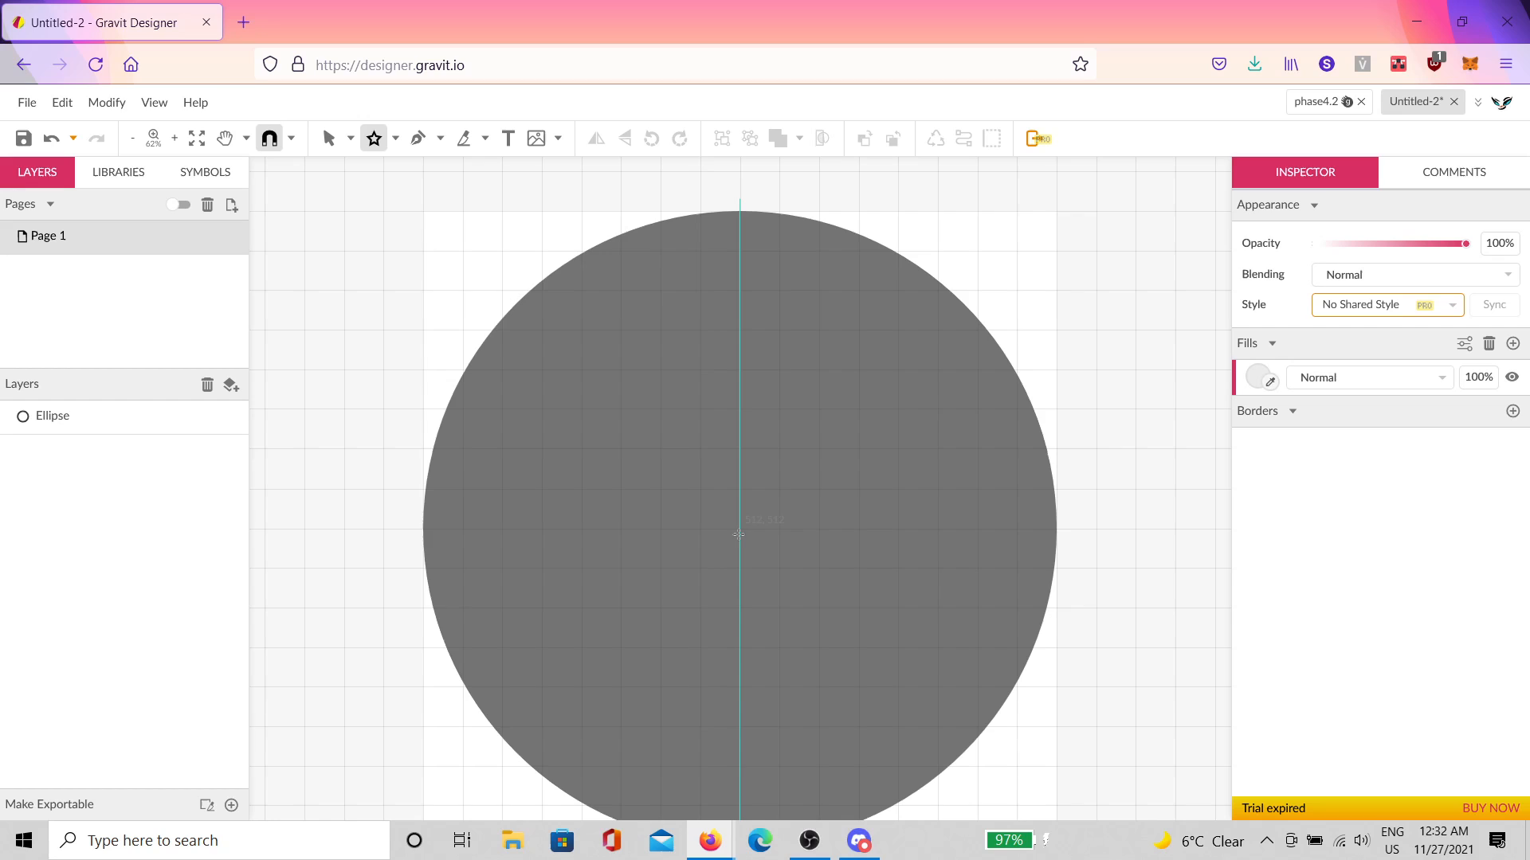
{"action": "left_click_drag", "start_coordinate": [738, 529], "coordinate": [757, 211]}
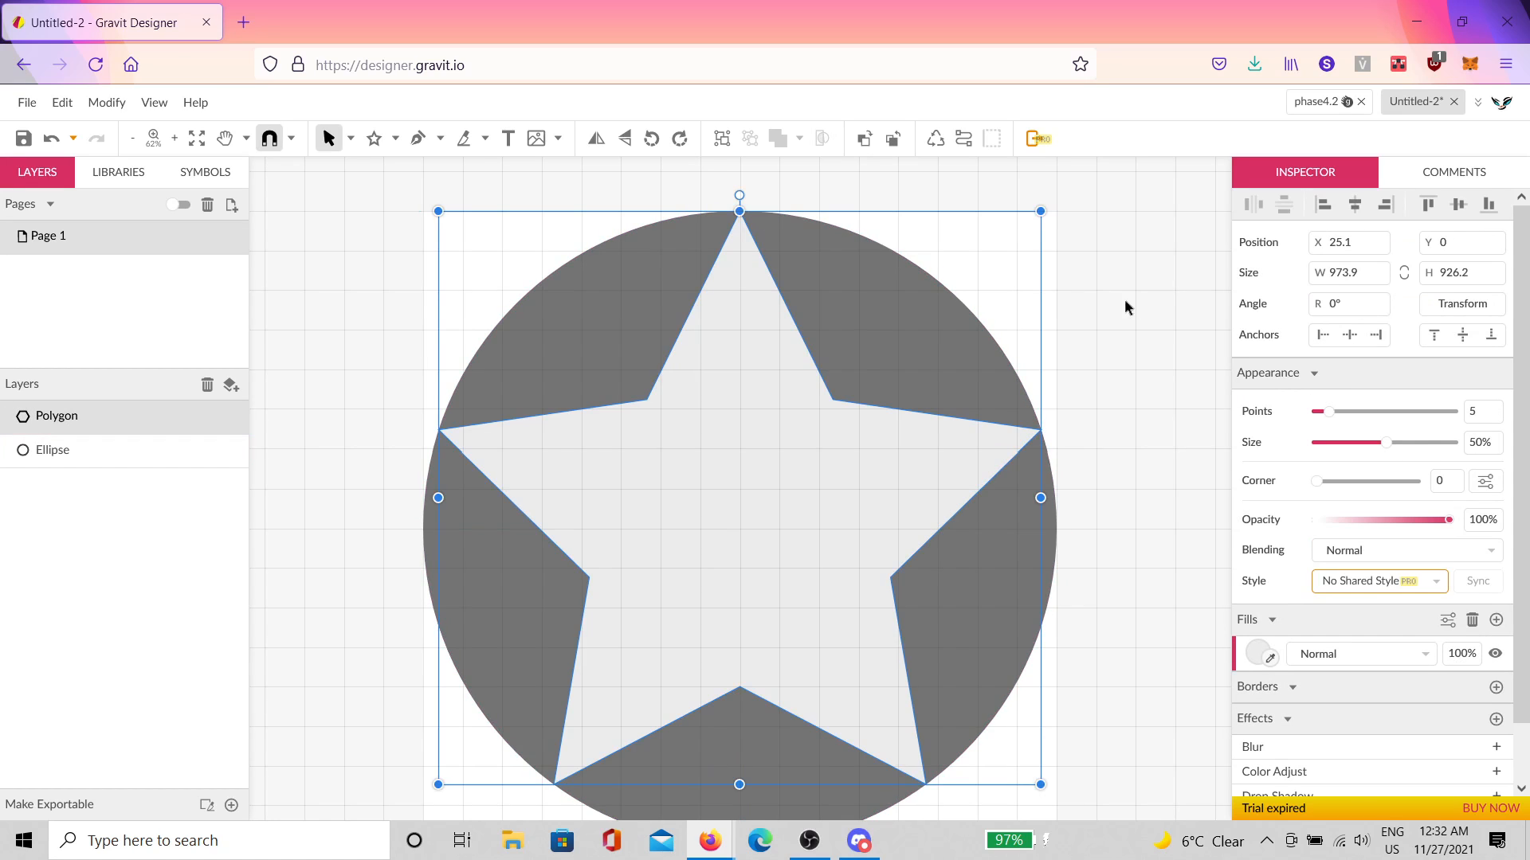
{"action": "left_click", "coordinate": [1059, 442]}
Step: Zoom and pan the view in on the star and circle
{"action": "scroll", "coordinate": [1007, 382], "scroll_direction": "up", "scroll_amount": 8}
{"action": "scroll", "coordinate": [1020, 526], "scroll_direction": "up", "scroll_amount": 4}
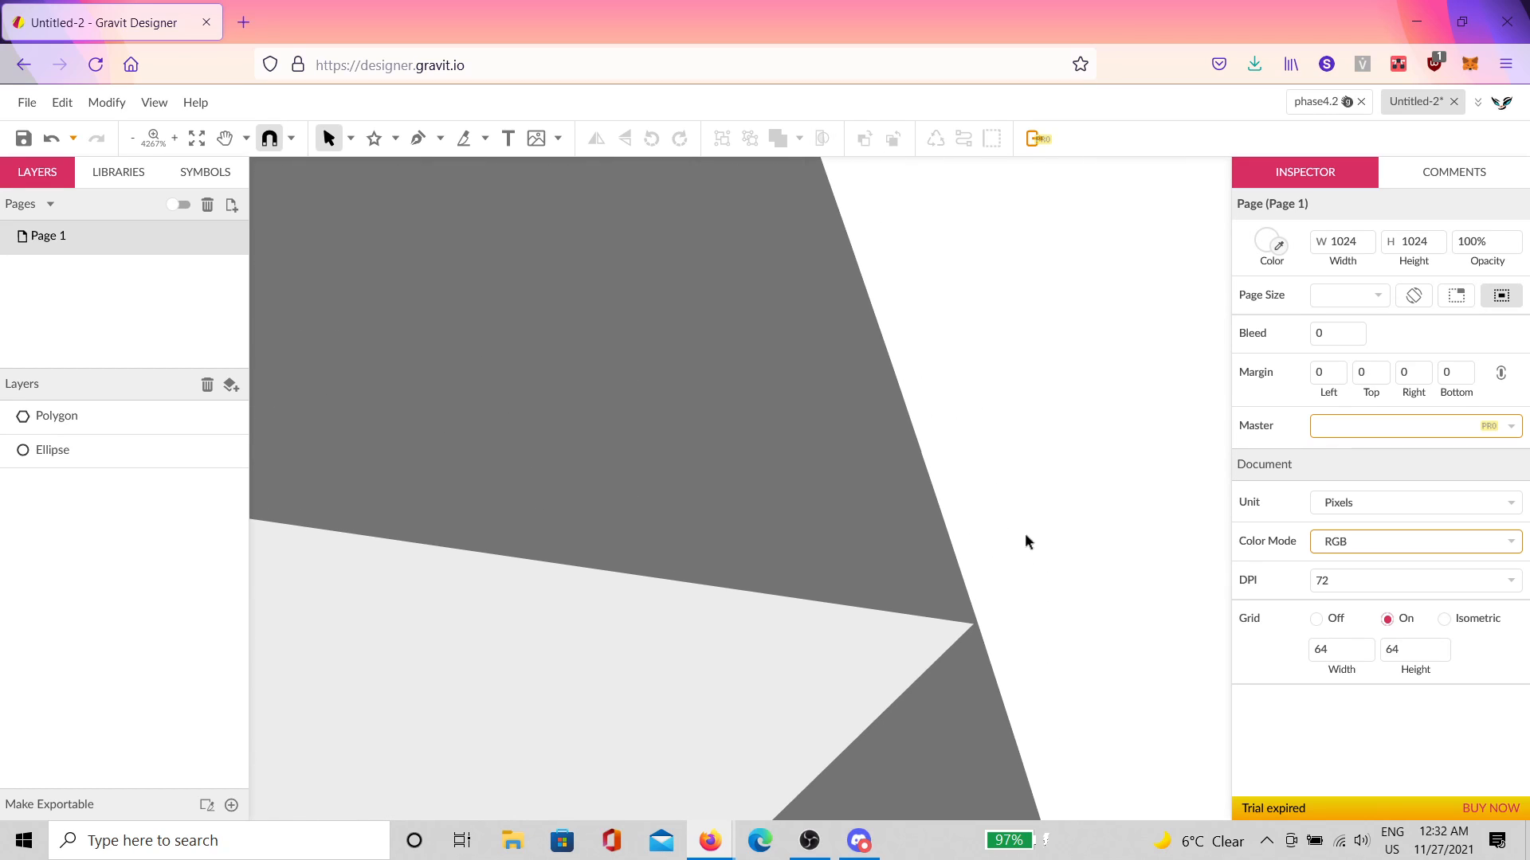
{"action": "scroll", "coordinate": [1006, 571], "scroll_direction": "down", "scroll_amount": 6}
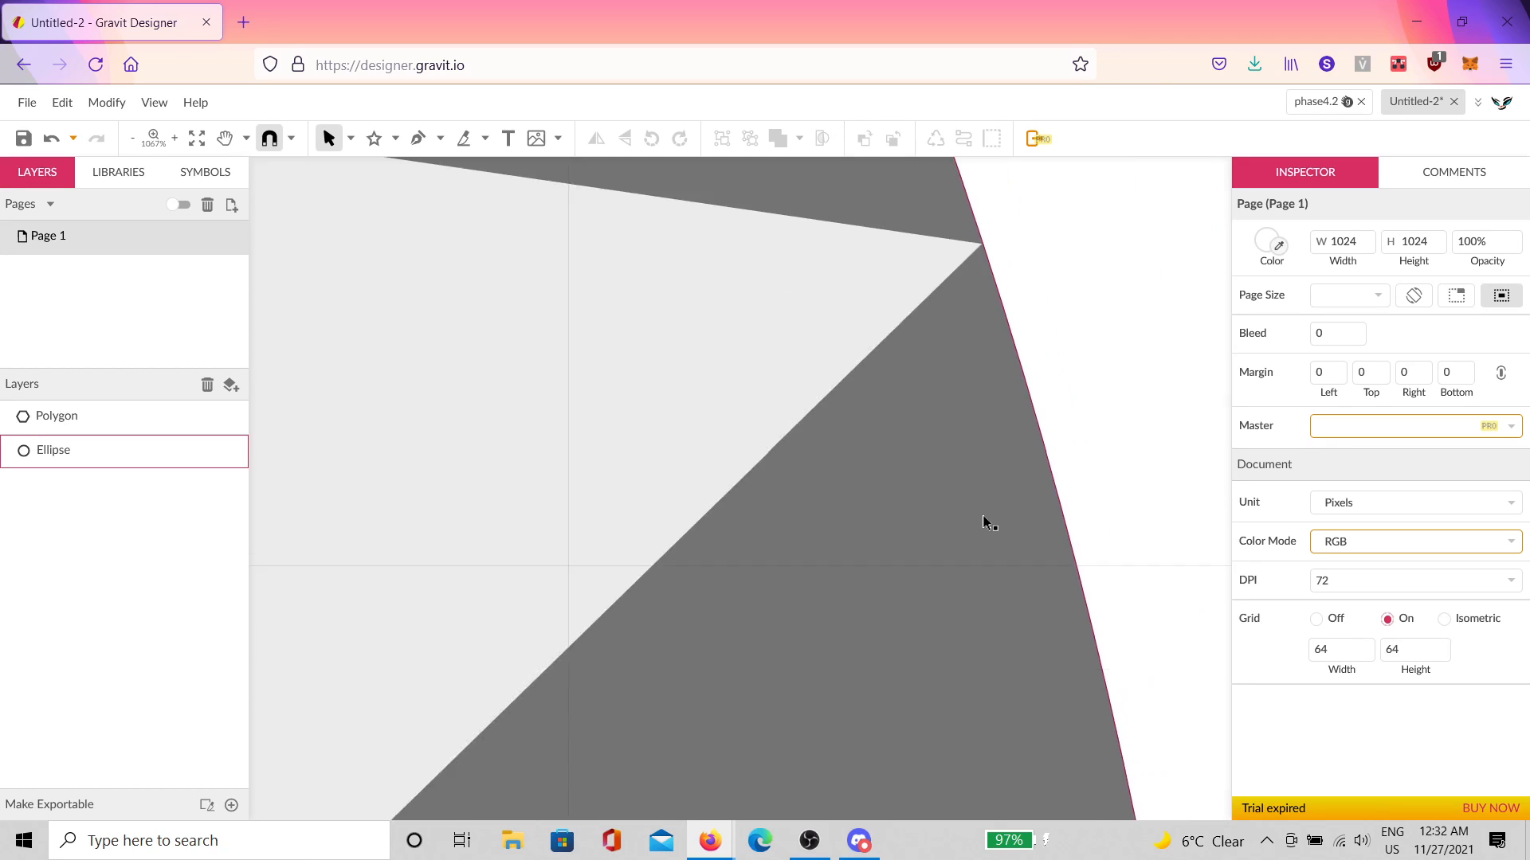
{"action": "scroll", "coordinate": [965, 500], "scroll_direction": "down", "scroll_amount": 15}
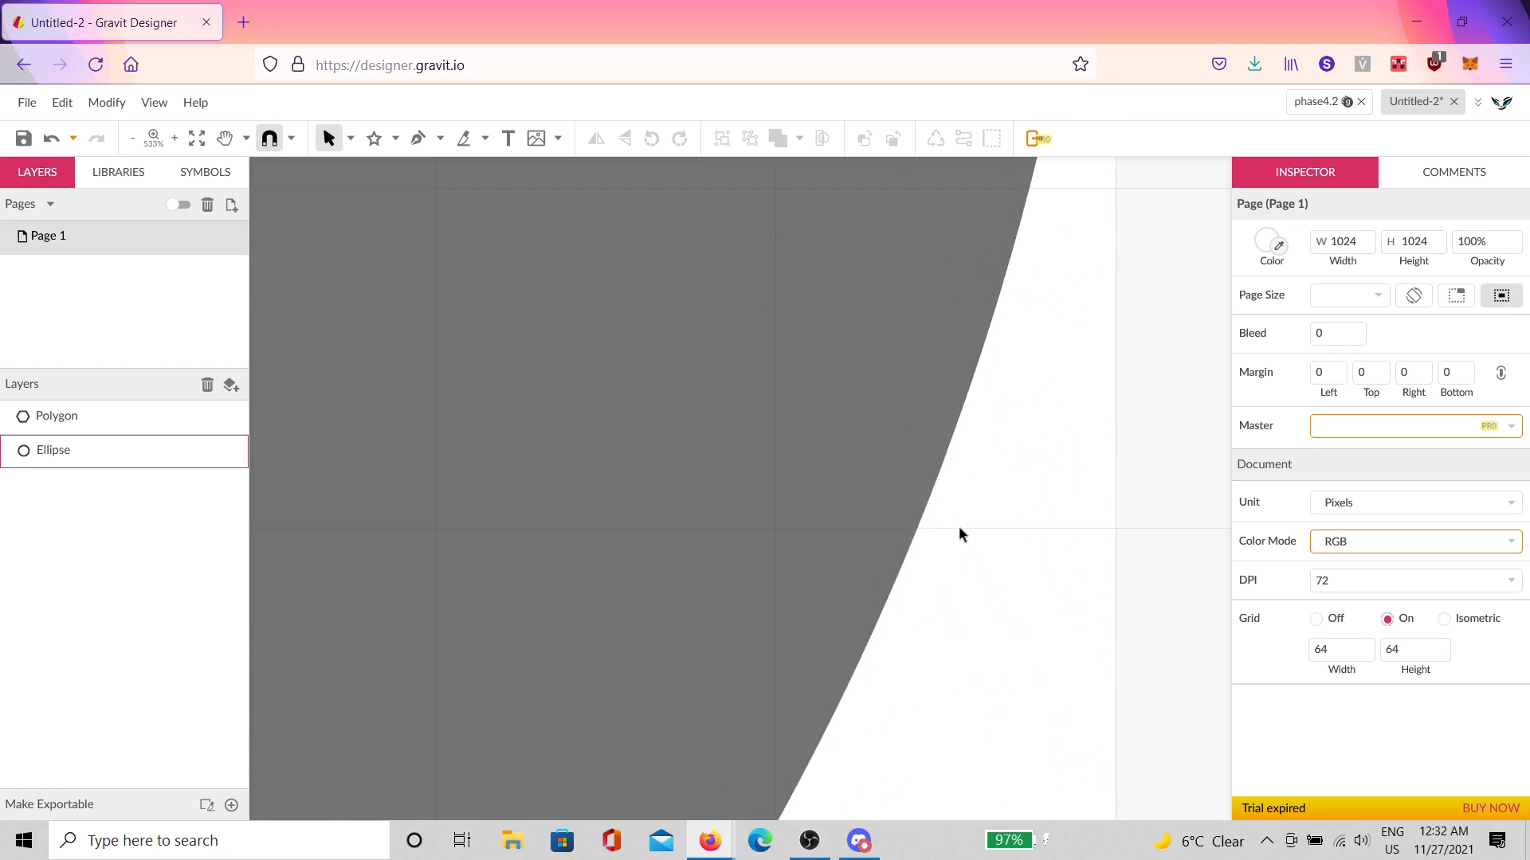
{"action": "scroll", "coordinate": [829, 572], "scroll_direction": "down", "scroll_amount": 3}
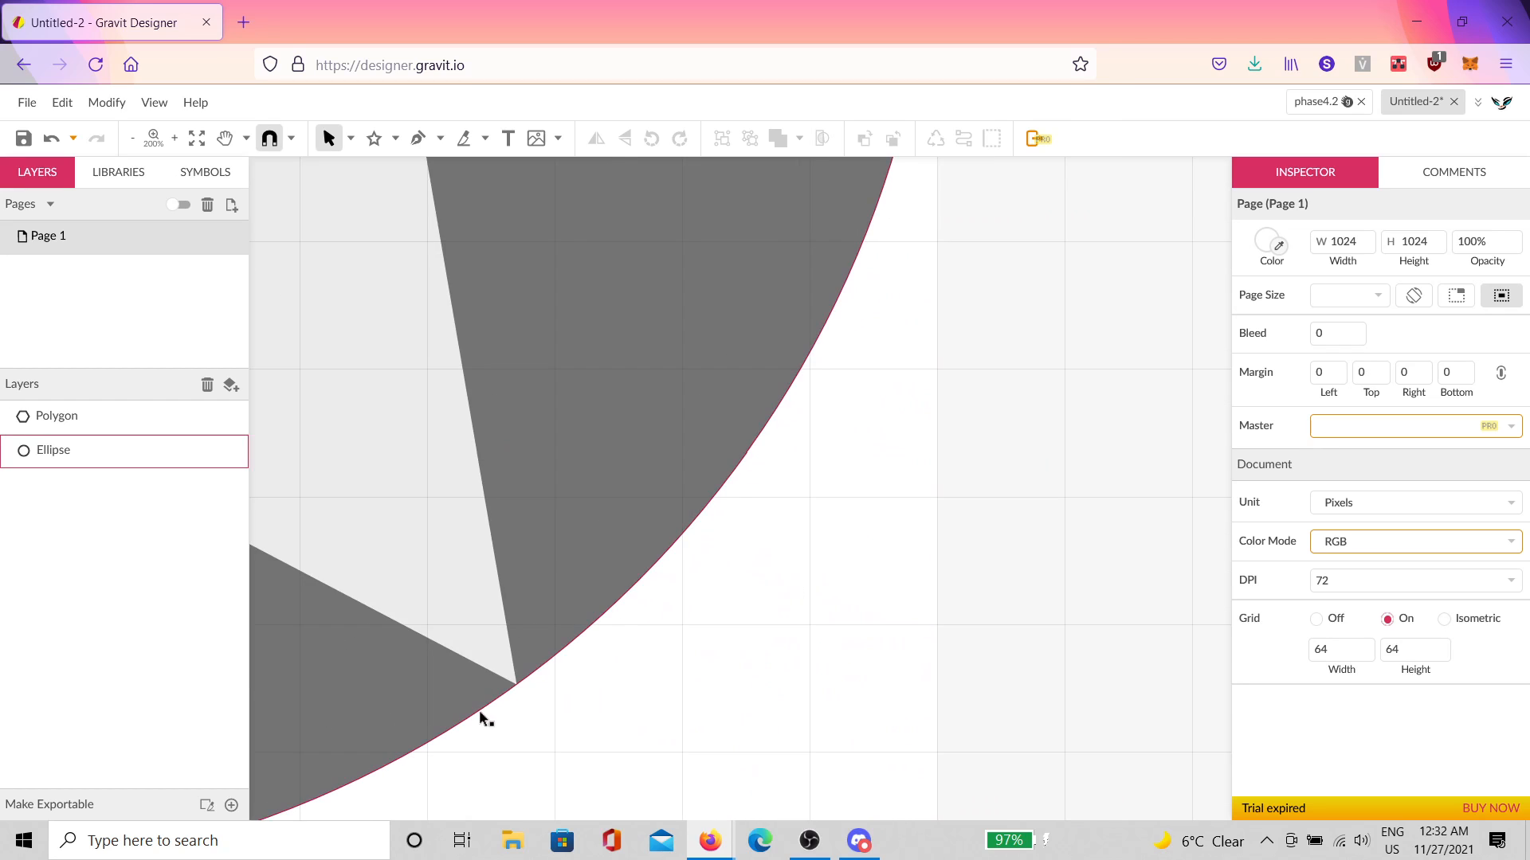
{"action": "left_click_drag", "start_coordinate": [495, 722], "coordinate": [810, 496]}
{"action": "scroll", "coordinate": [809, 504], "scroll_direction": "up", "scroll_amount": 14}
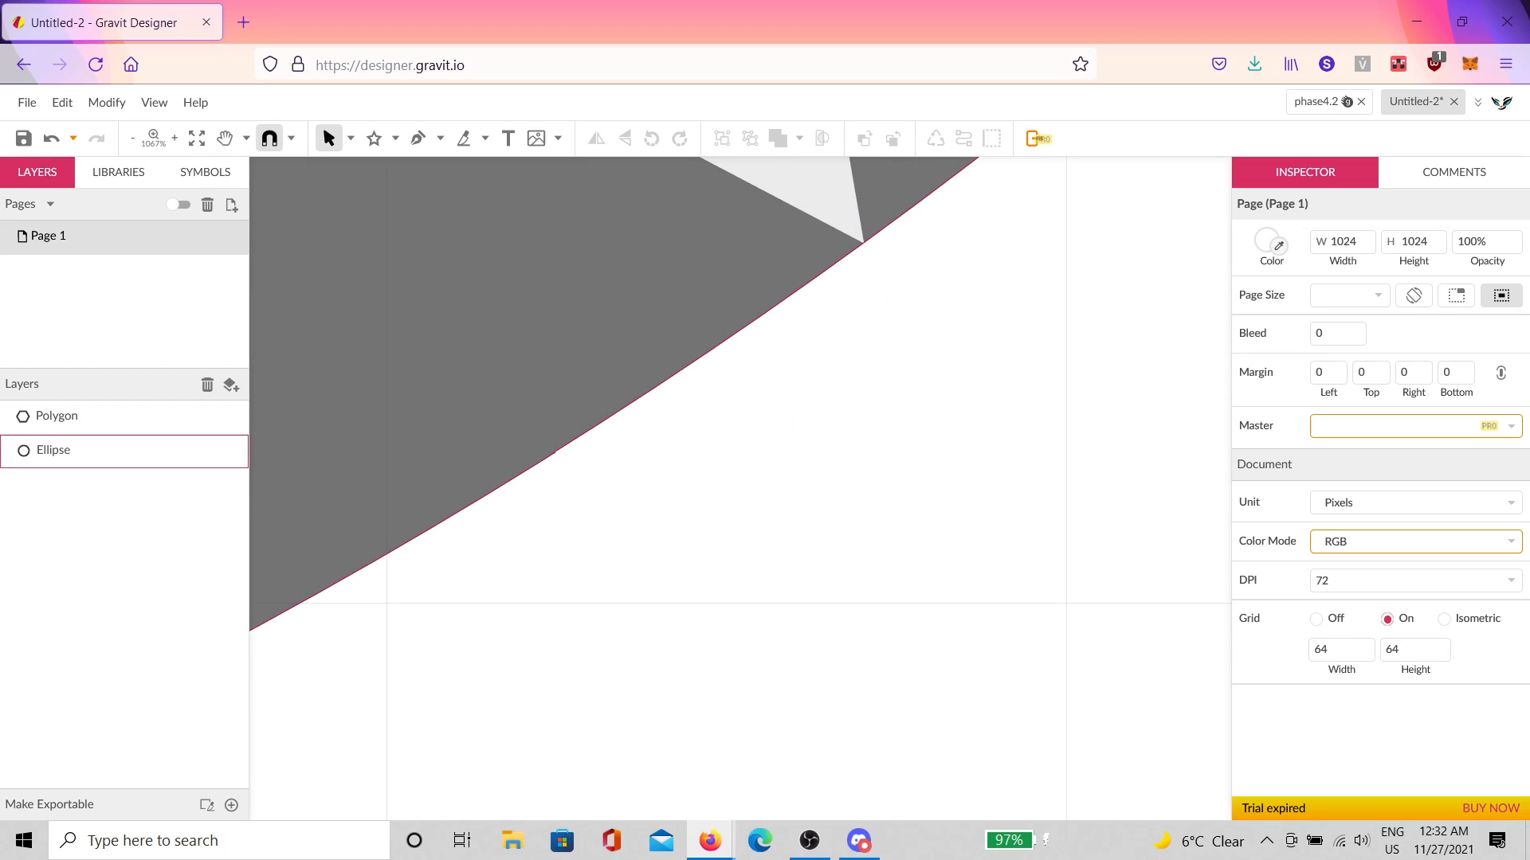
{"action": "scroll", "coordinate": [781, 326], "scroll_direction": "up", "scroll_amount": 1}
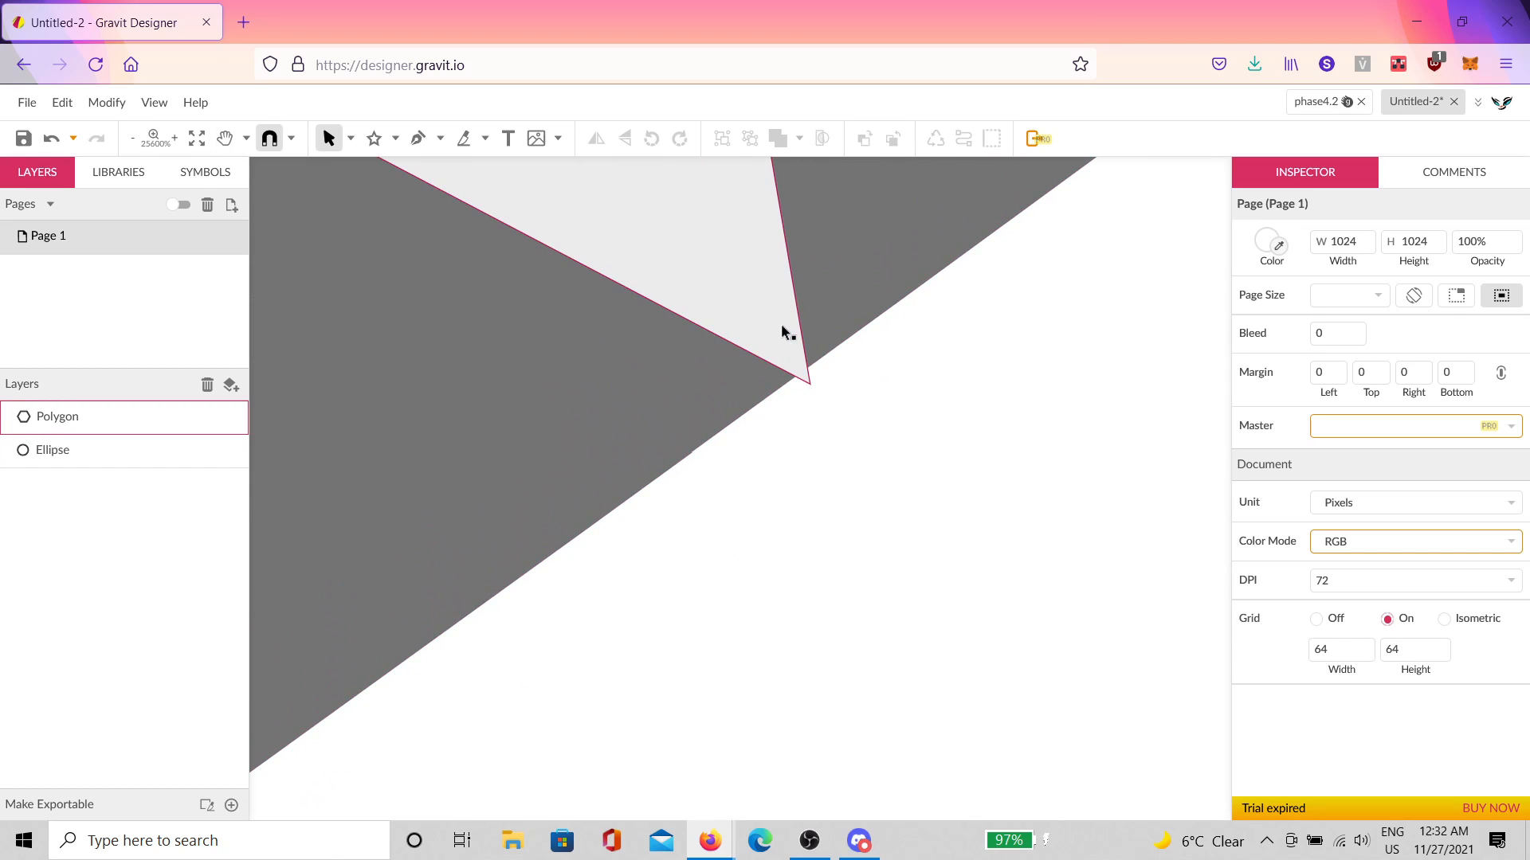
{"action": "scroll", "coordinate": [781, 323], "scroll_direction": "down", "scroll_amount": 20}
{"action": "scroll", "coordinate": [724, 287], "scroll_direction": "up", "scroll_amount": 5}
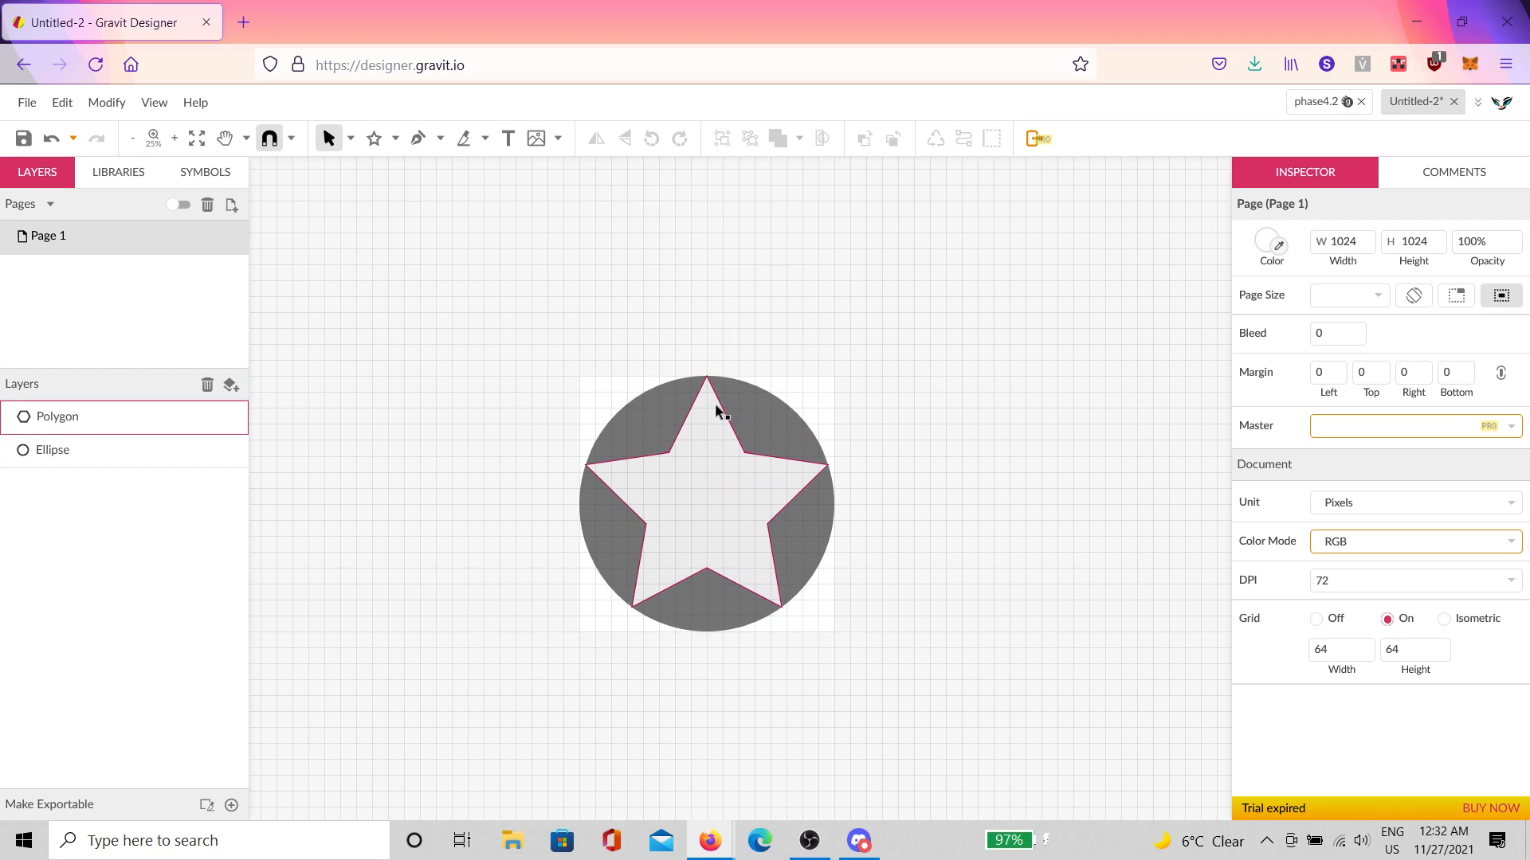
{"action": "scroll", "coordinate": [717, 411], "scroll_direction": "up", "scroll_amount": 18}
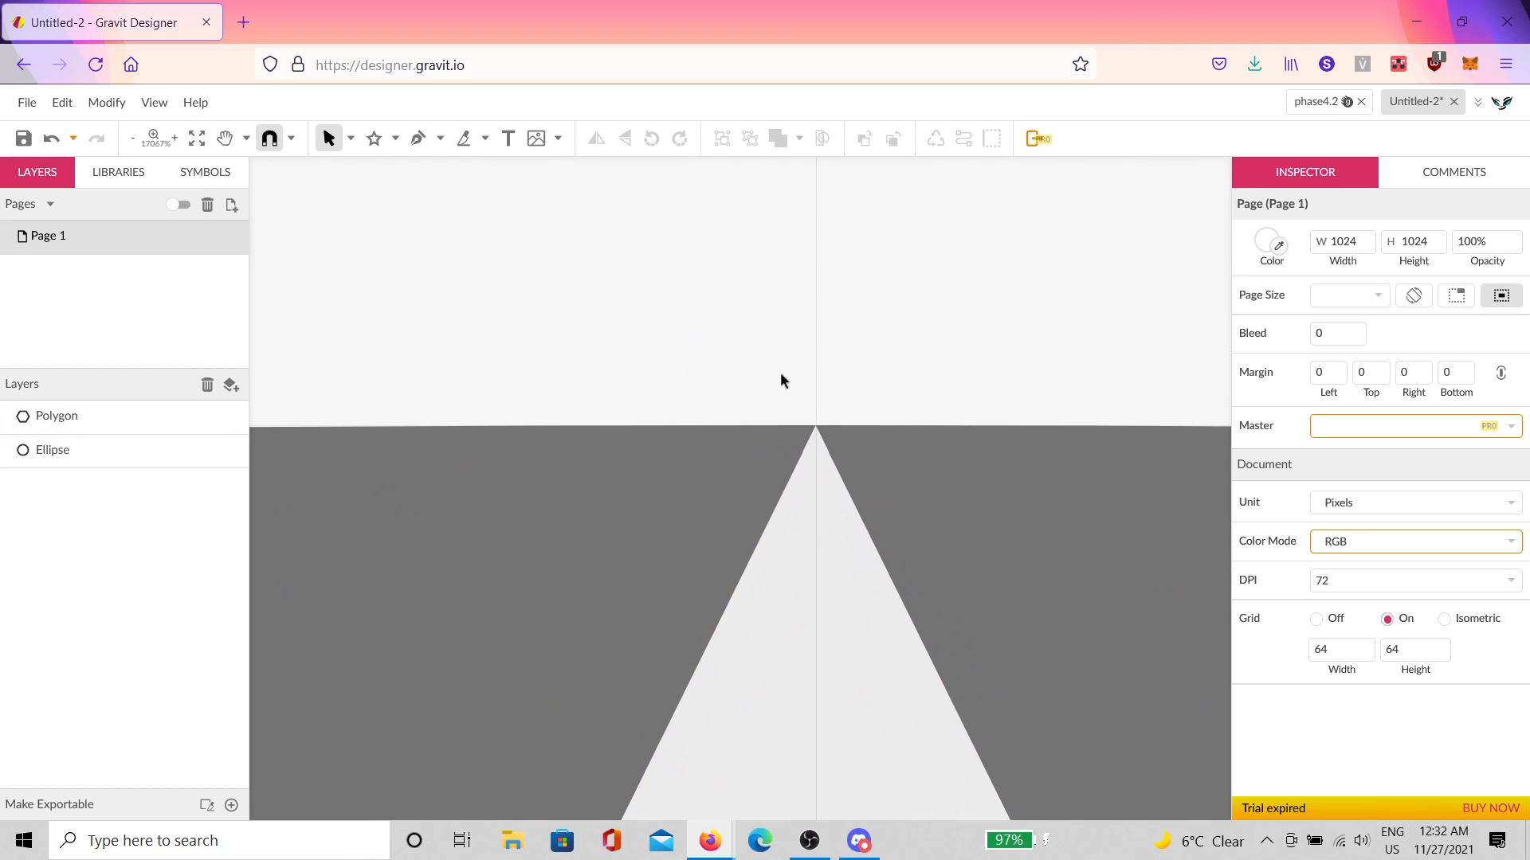
{"action": "scroll", "coordinate": [823, 436], "scroll_direction": "up", "scroll_amount": 1}
{"action": "scroll", "coordinate": [809, 418], "scroll_direction": "down", "scroll_amount": 20}
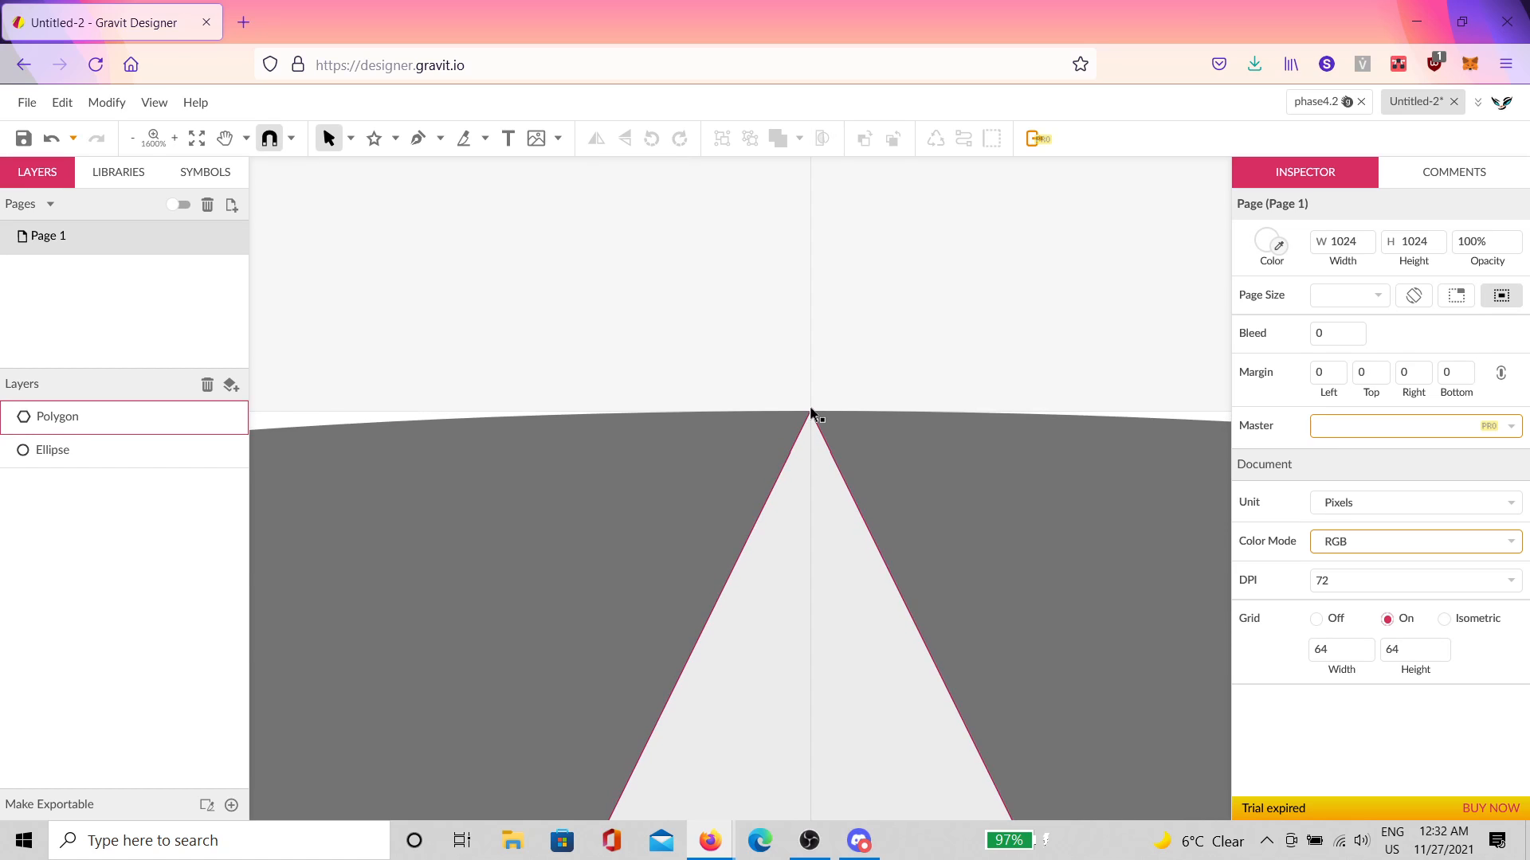
{"action": "scroll", "coordinate": [799, 464], "scroll_direction": "up", "scroll_amount": 4}
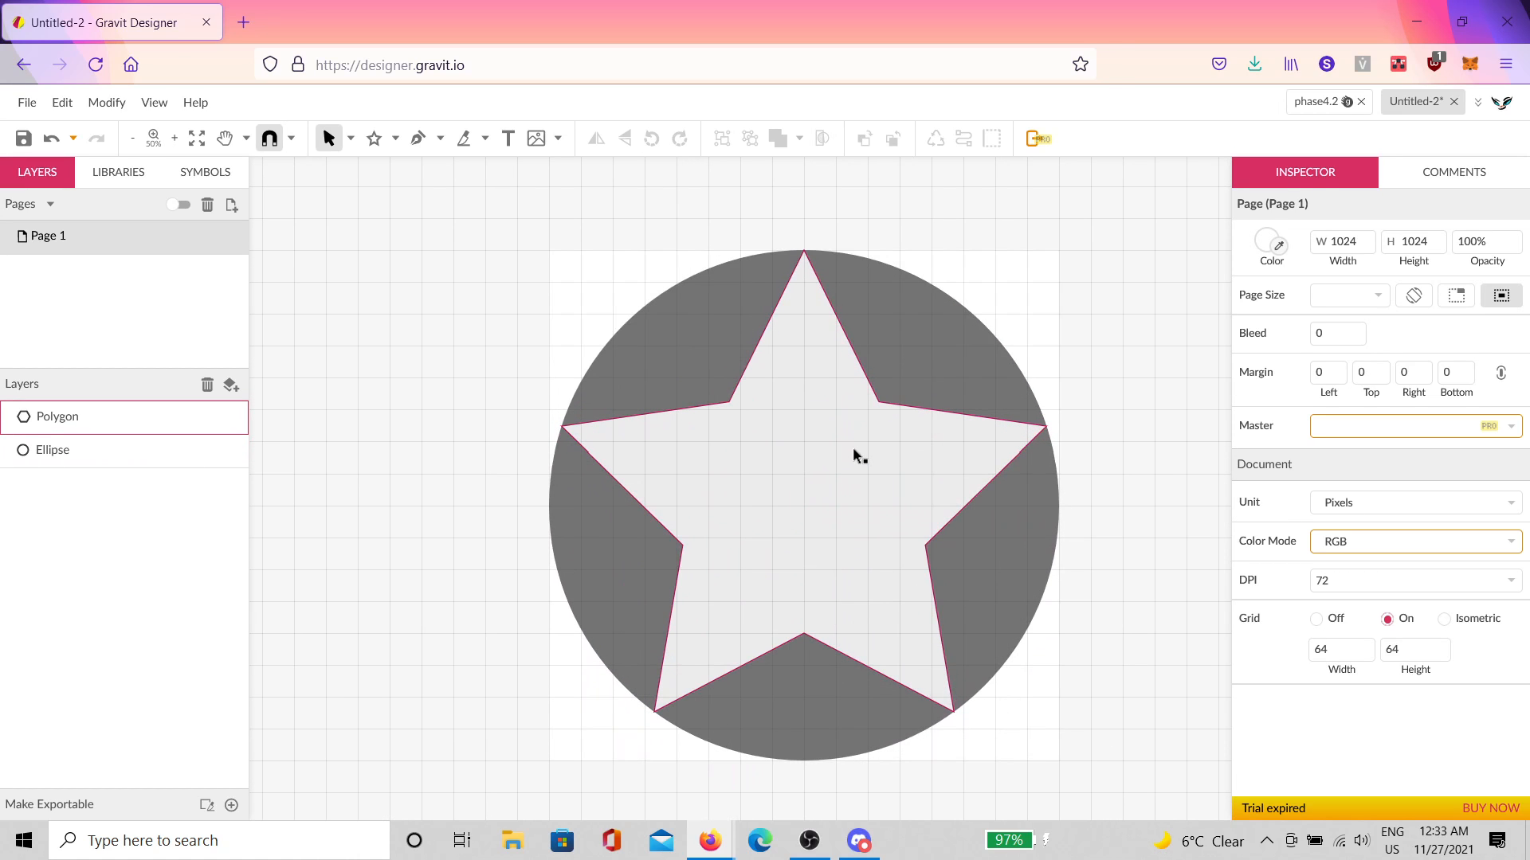
{"action": "scroll", "coordinate": [853, 447], "scroll_direction": "up", "scroll_amount": 3}
{"action": "scroll", "coordinate": [820, 502], "scroll_direction": "down", "scroll_amount": 1}
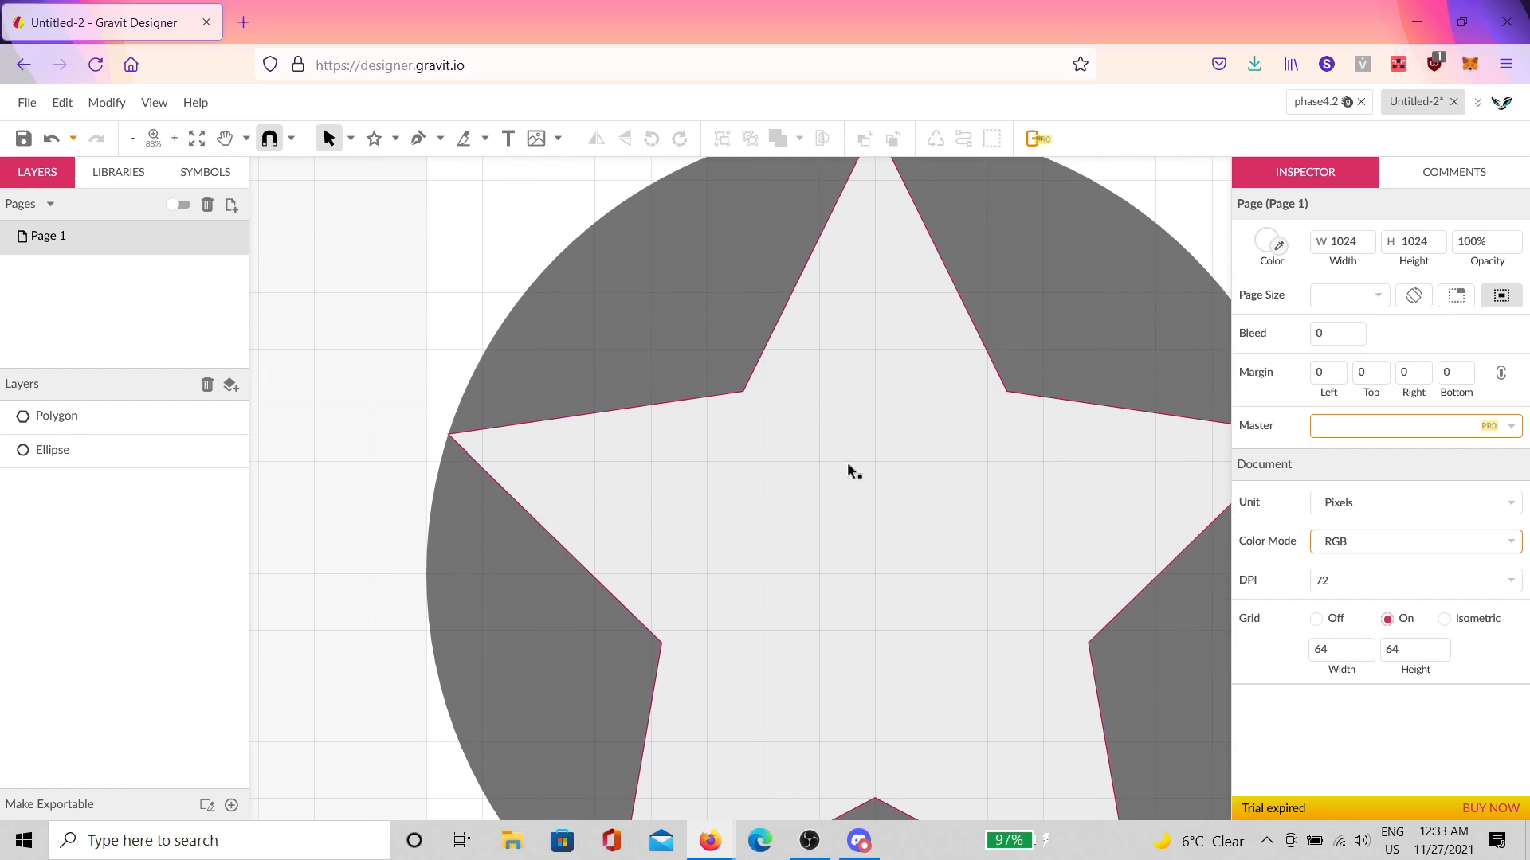
Step: Reduce the star's inner size to 17% so its arms become slim
{"action": "left_click", "coordinate": [821, 500]}
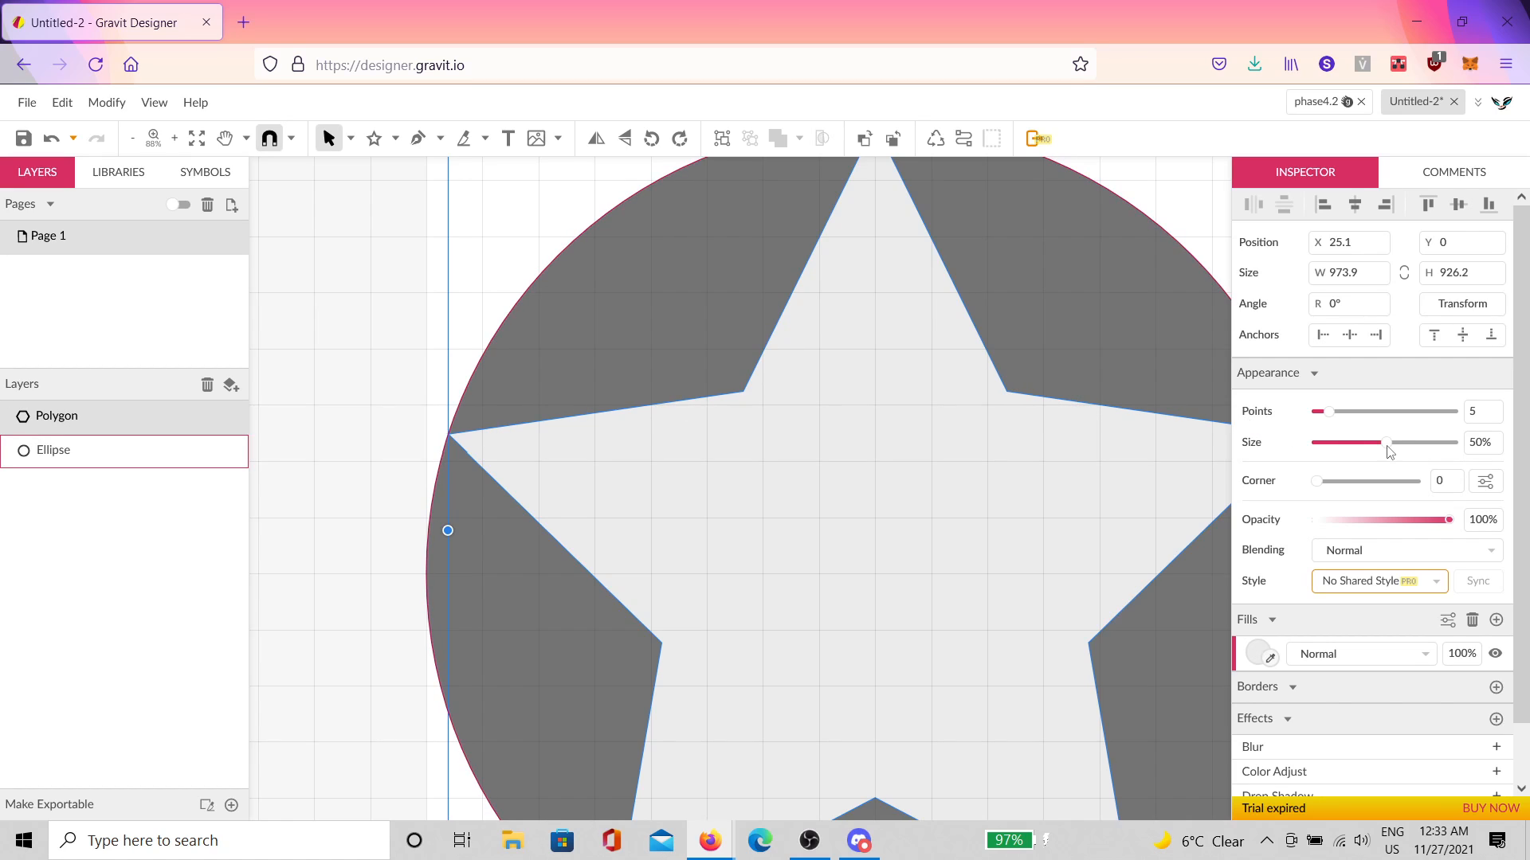
{"action": "mouse_move", "coordinate": [1388, 446]}
{"action": "left_mouse_down"}
{"action": "mouse_move", "coordinate": [1329, 444]}
{"action": "mouse_move", "coordinate": [1401, 443]}
{"action": "mouse_move", "coordinate": [1374, 444]}
{"action": "left_mouse_up"}
{"action": "left_click_drag", "start_coordinate": [1355, 444], "coordinate": [1341, 447]}
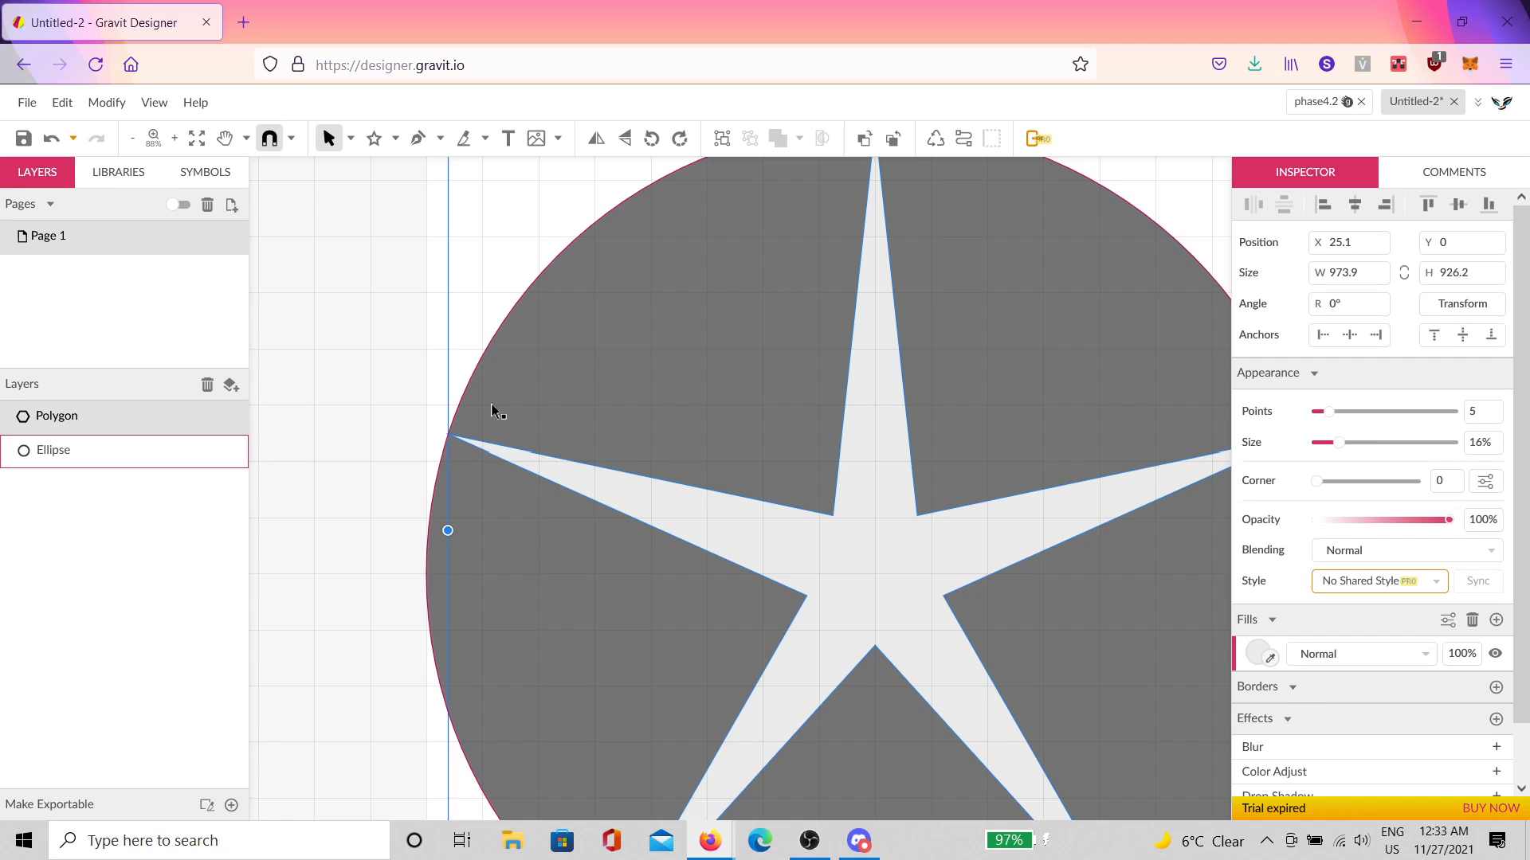
{"action": "mouse_move", "coordinate": [1344, 444]}
{"action": "left_mouse_down"}
{"action": "mouse_move", "coordinate": [1407, 441]}
{"action": "mouse_move", "coordinate": [1340, 416]}
{"action": "left_mouse_up"}
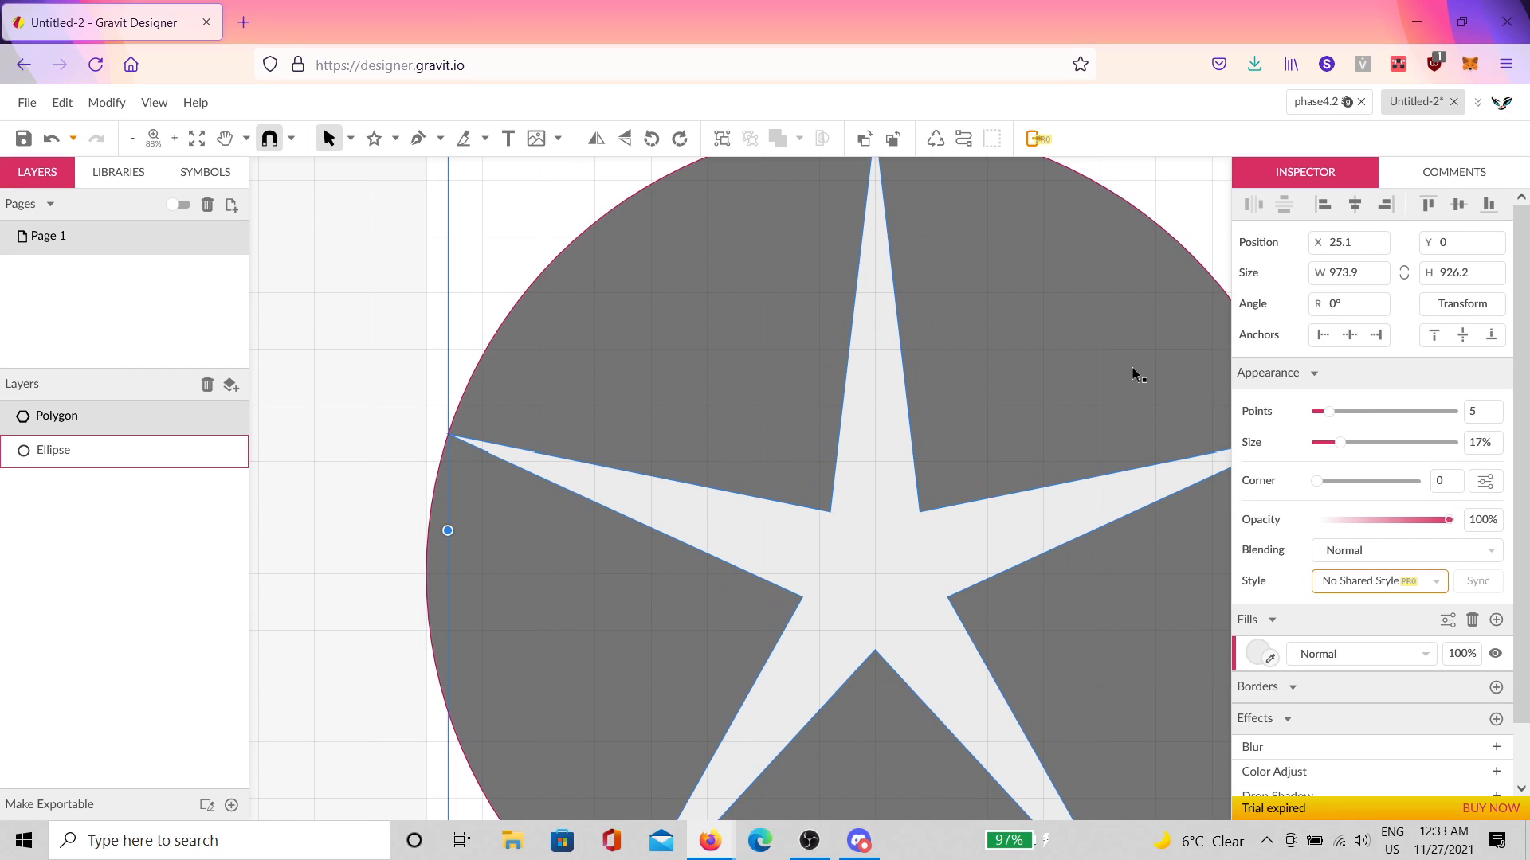
Step: Try rotating the star upside down
{"action": "scroll", "coordinate": [1113, 331], "scroll_direction": "down", "scroll_amount": 5}
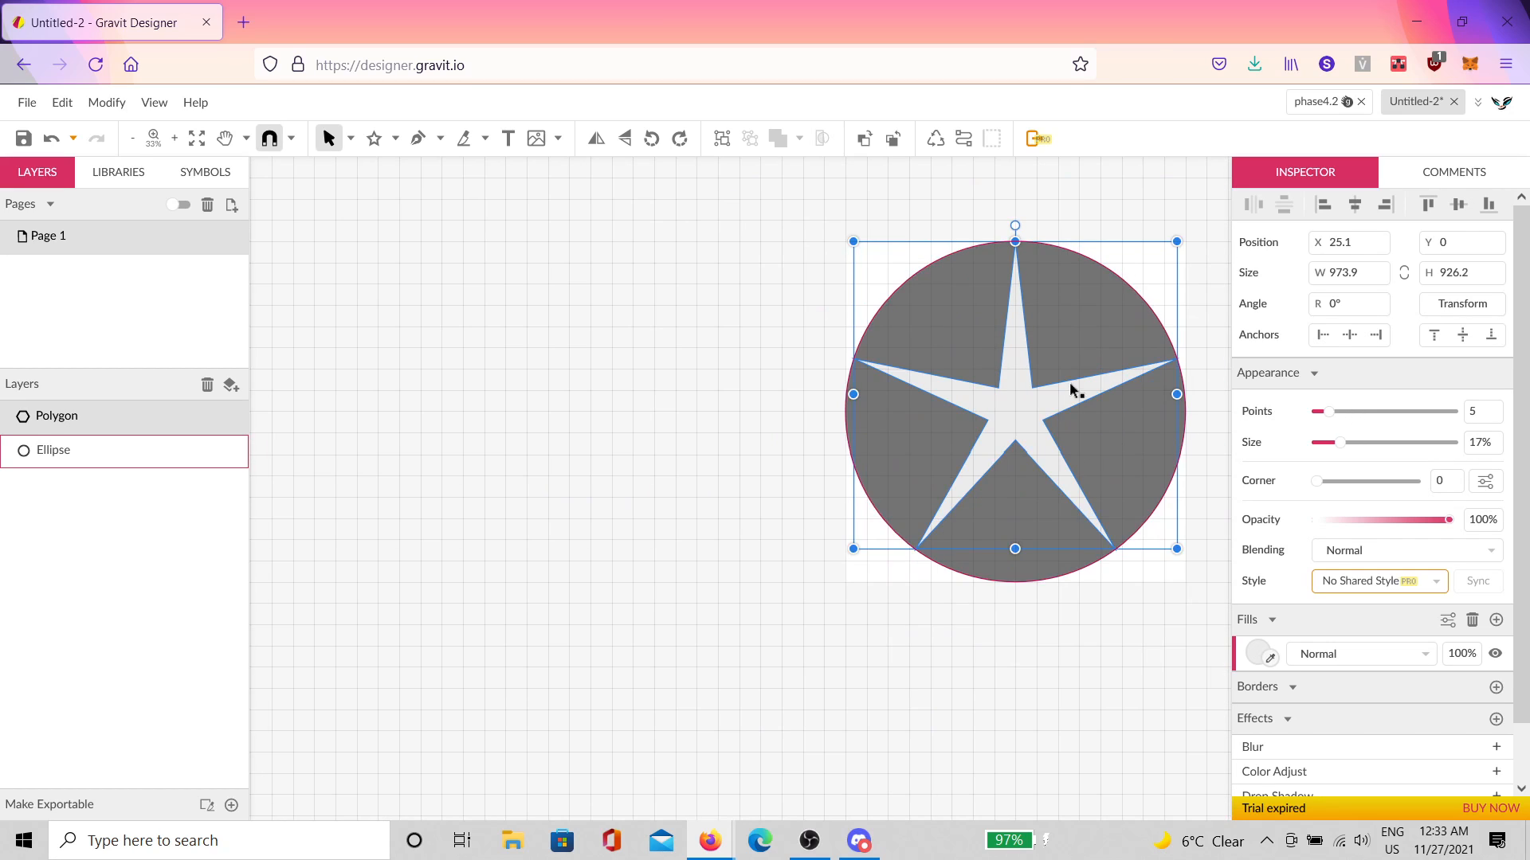
{"action": "left_click", "coordinate": [992, 596]}
{"action": "left_click", "coordinate": [1031, 431]}
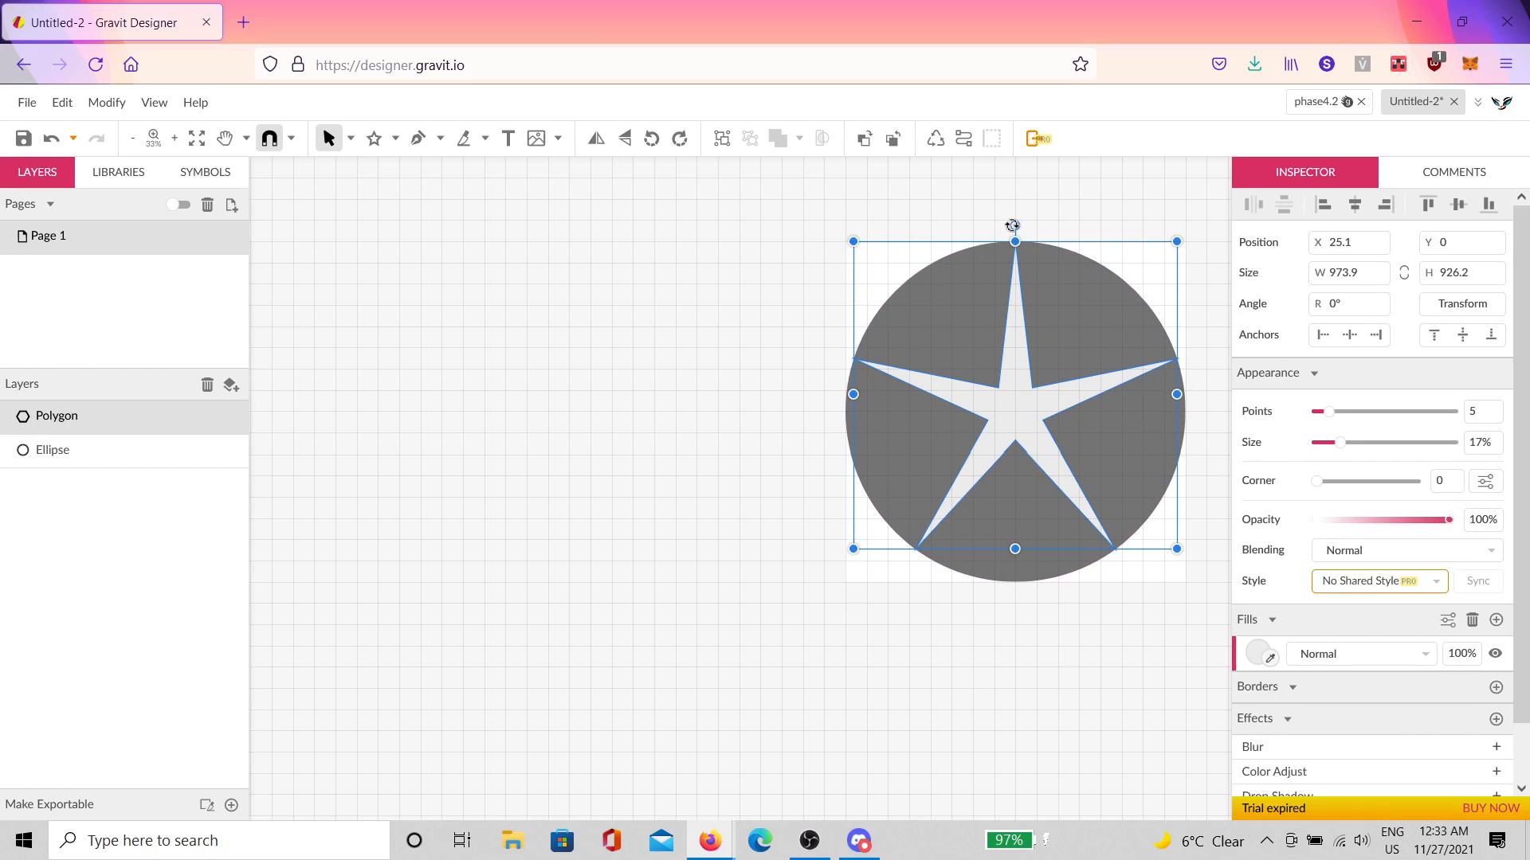
{"action": "left_click_drag", "start_coordinate": [1012, 226], "coordinate": [909, 556]}
Step: Marquee-select both the star and the circle
{"action": "scroll", "coordinate": [908, 556], "scroll_direction": "up", "scroll_amount": 5}
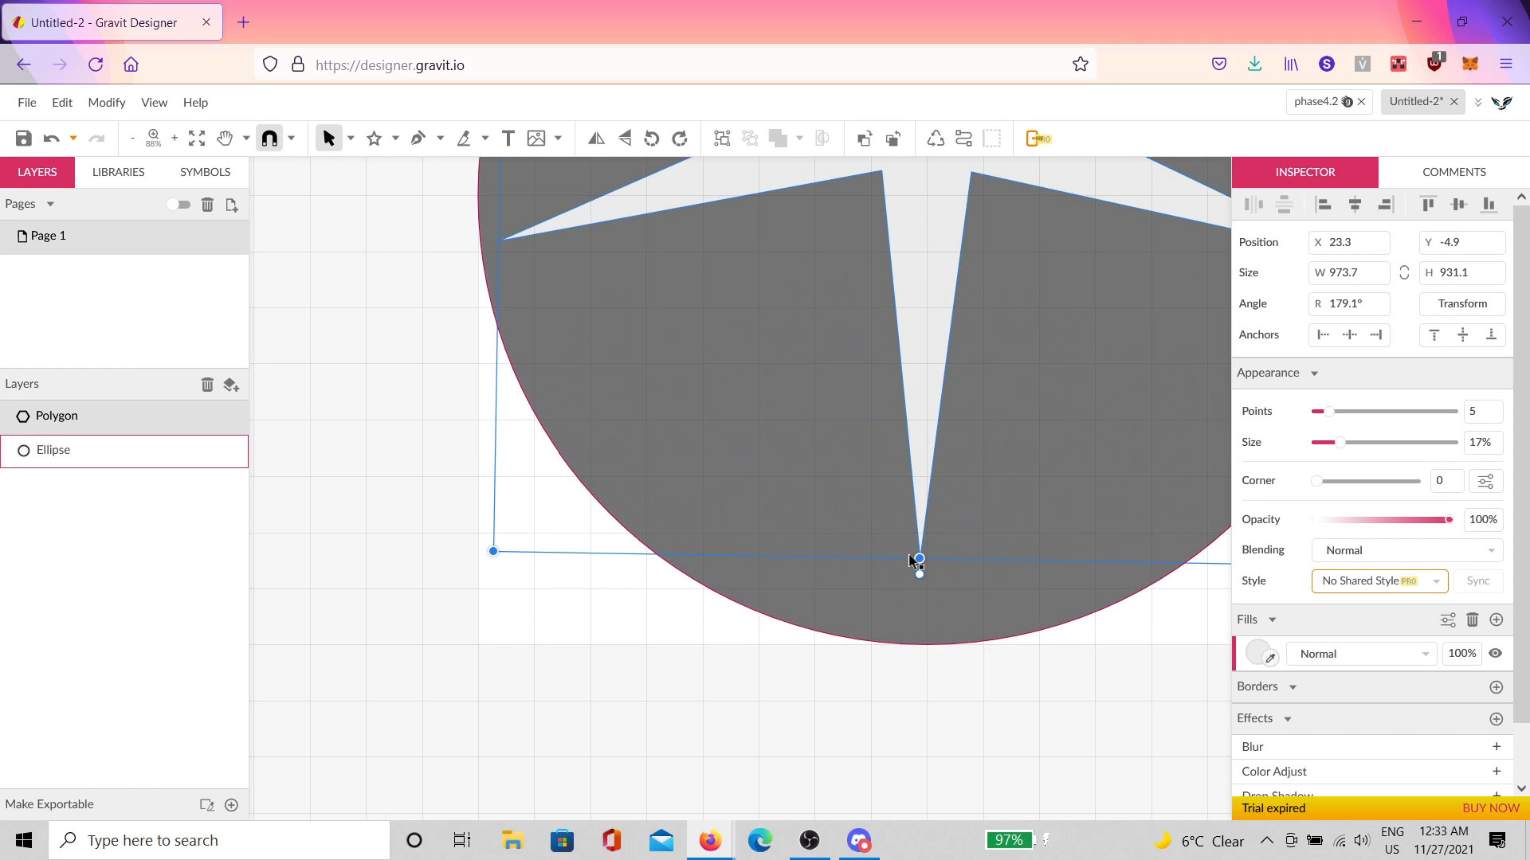
{"action": "left_click", "coordinate": [905, 698]}
{"action": "scroll", "coordinate": [921, 606], "scroll_direction": "up", "scroll_amount": 2}
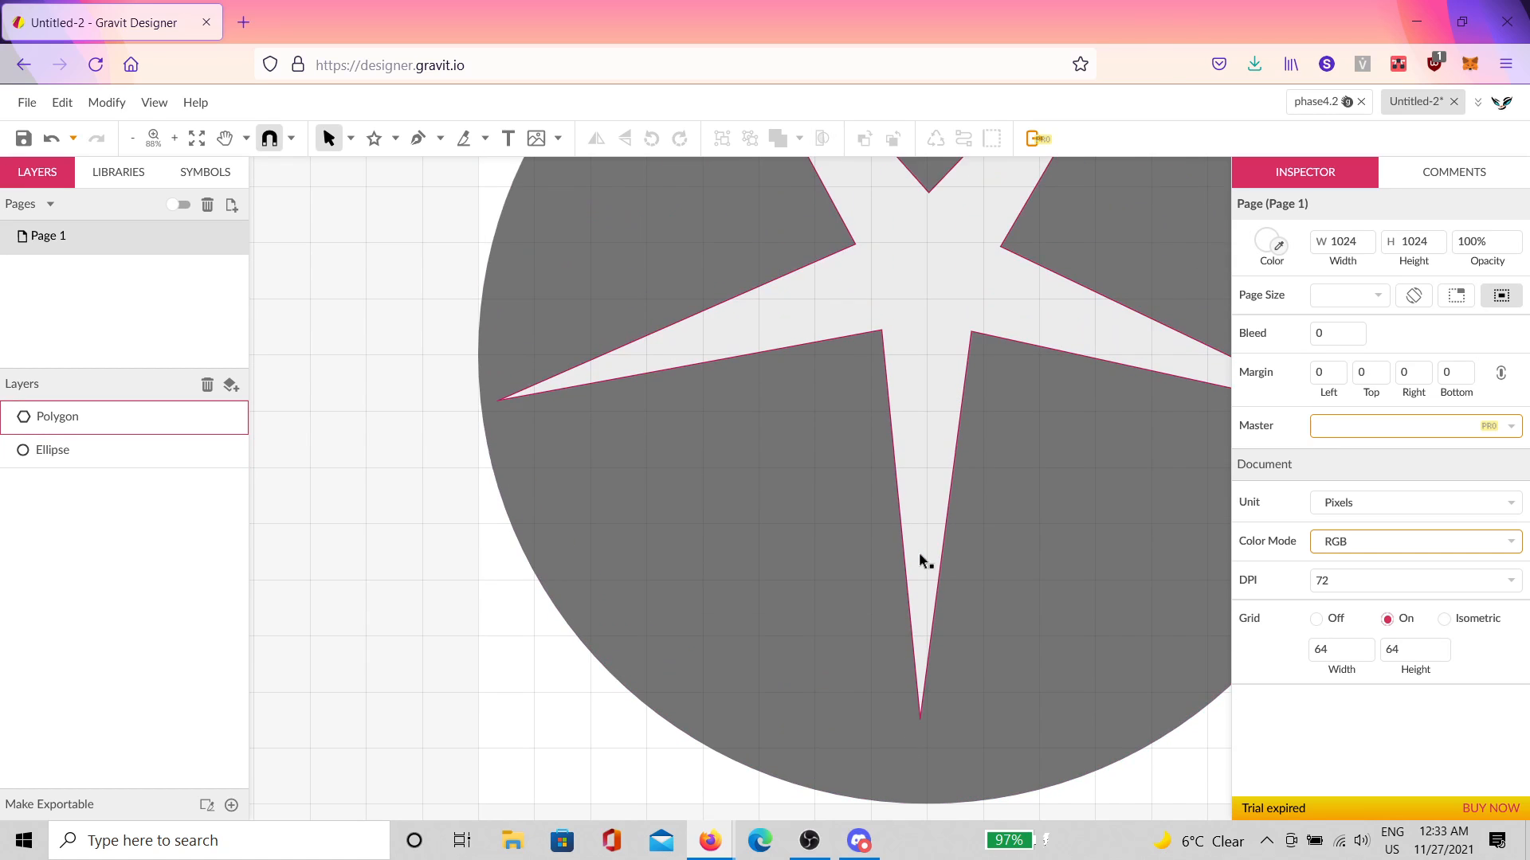
{"action": "scroll", "coordinate": [922, 560], "scroll_direction": "down", "scroll_amount": 3}
{"action": "left_click", "coordinate": [922, 546]}
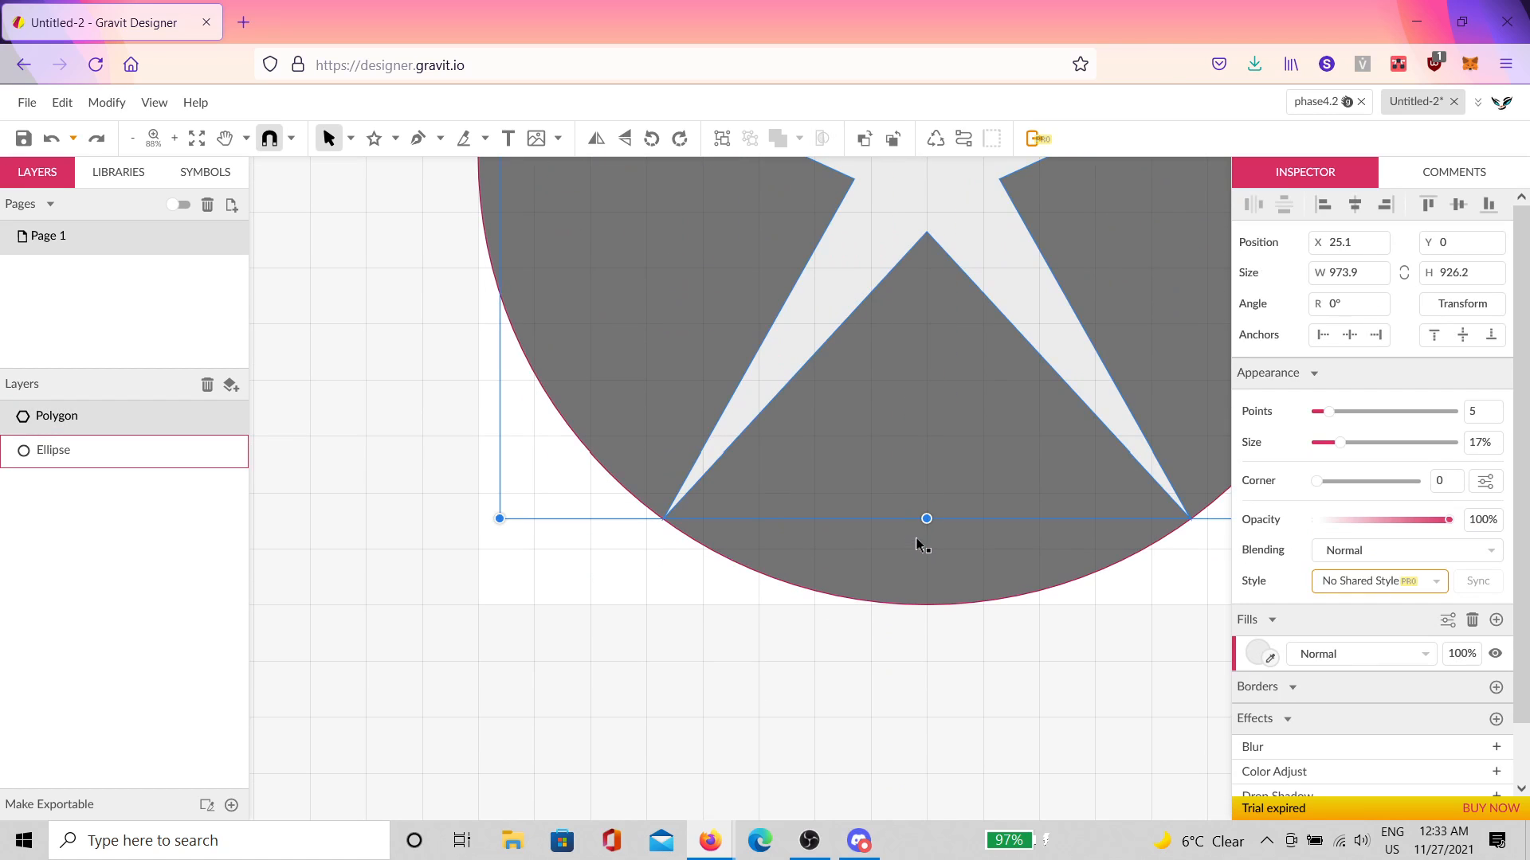
{"action": "scroll", "coordinate": [921, 533], "scroll_direction": "down", "scroll_amount": 5}
{"action": "left_click", "coordinate": [949, 608]}
{"action": "left_click_drag", "start_coordinate": [1002, 602], "coordinate": [835, 278]}
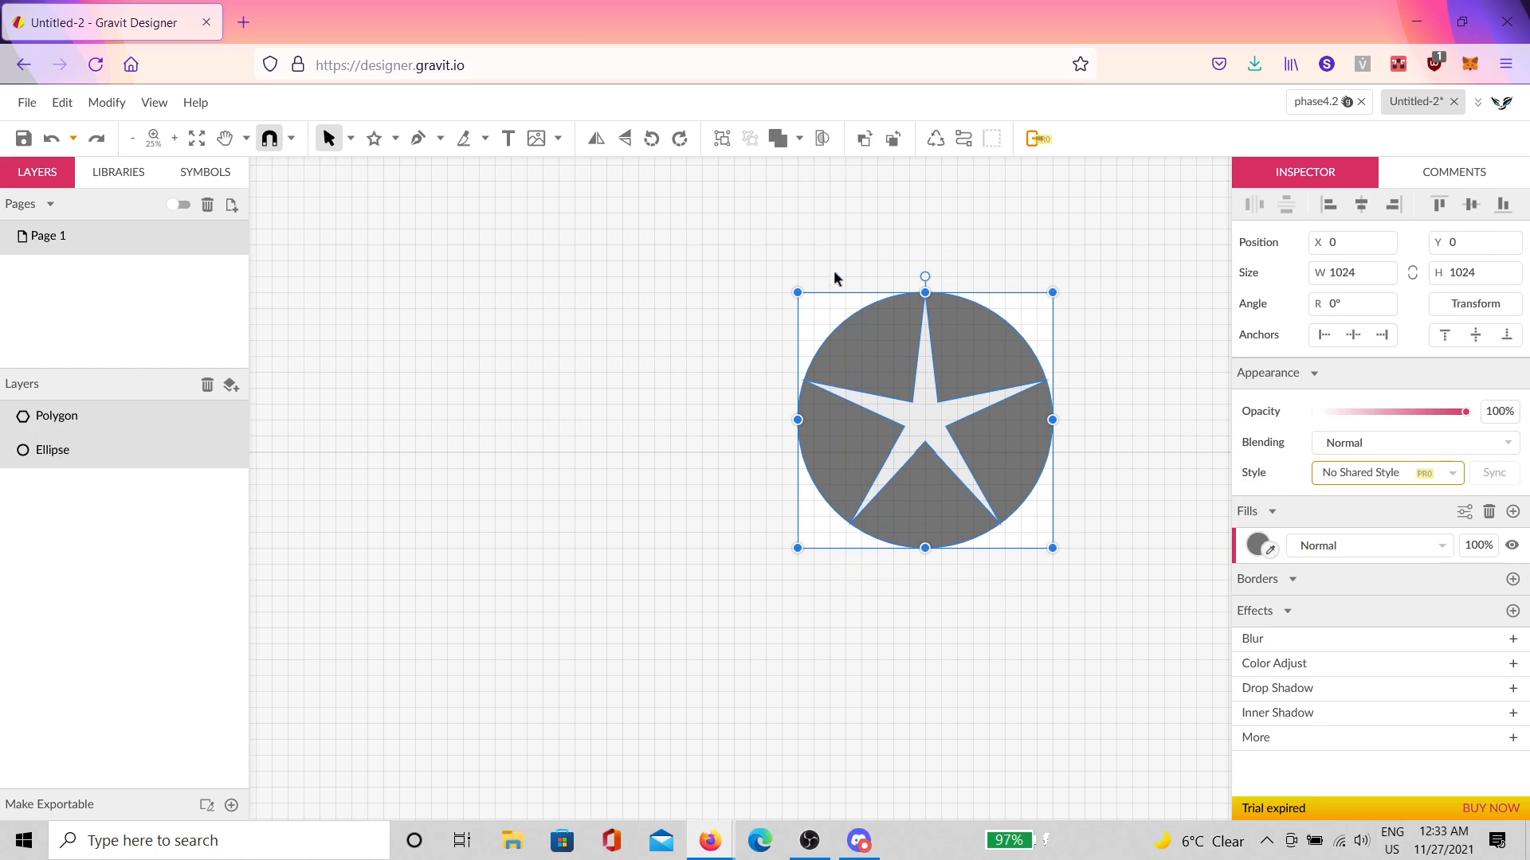
{"action": "key", "text": "ctrl+g"}
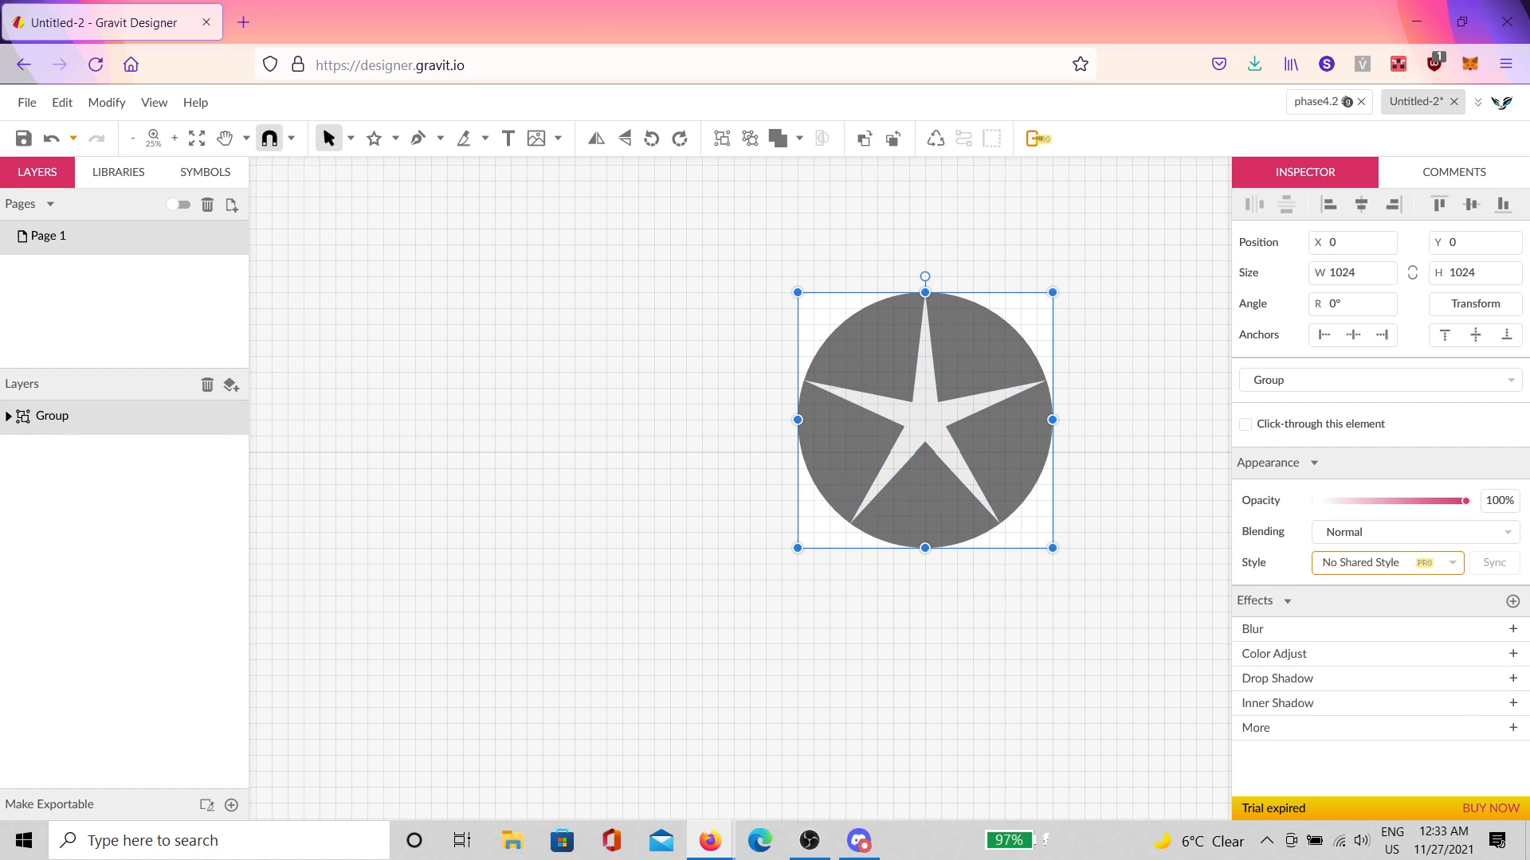
{"action": "left_click_drag", "start_coordinate": [925, 278], "coordinate": [1069, 444]}
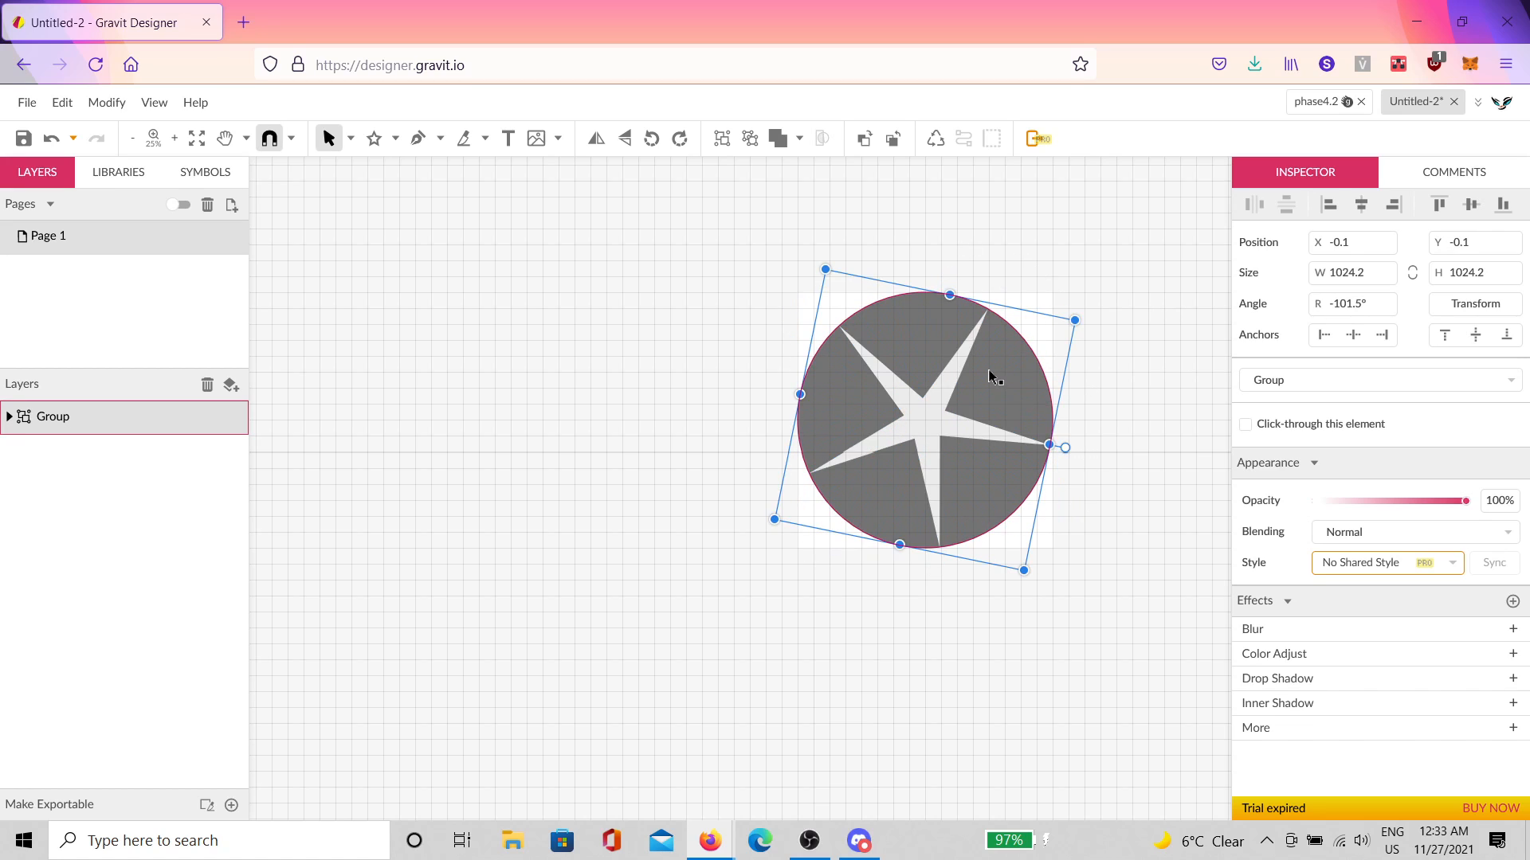
{"action": "scroll", "coordinate": [990, 375], "scroll_direction": "up", "scroll_amount": 1}
{"action": "left_click_drag", "start_coordinate": [1125, 521], "coordinate": [864, 256]}
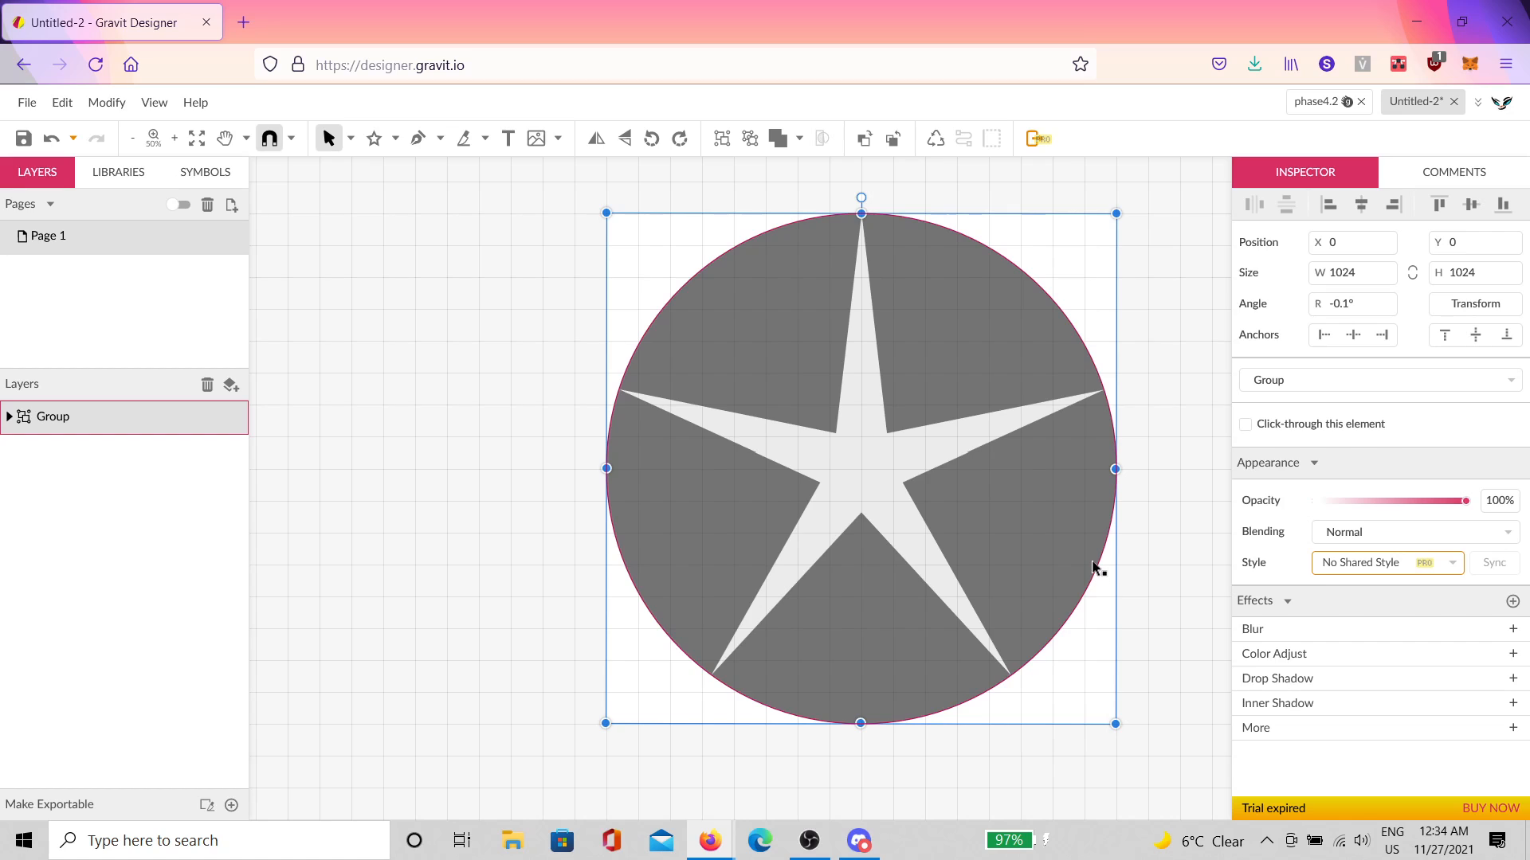
{"action": "mouse_move", "coordinate": [1093, 557]}
{"action": "left_mouse_down"}
{"action": "mouse_move", "coordinate": [1099, 536]}
{"action": "mouse_move", "coordinate": [1086, 547]}
{"action": "left_mouse_up"}
{"action": "key", "text": "ctrl+z"}
{"action": "key", "text": "ctrl+shift+g"}
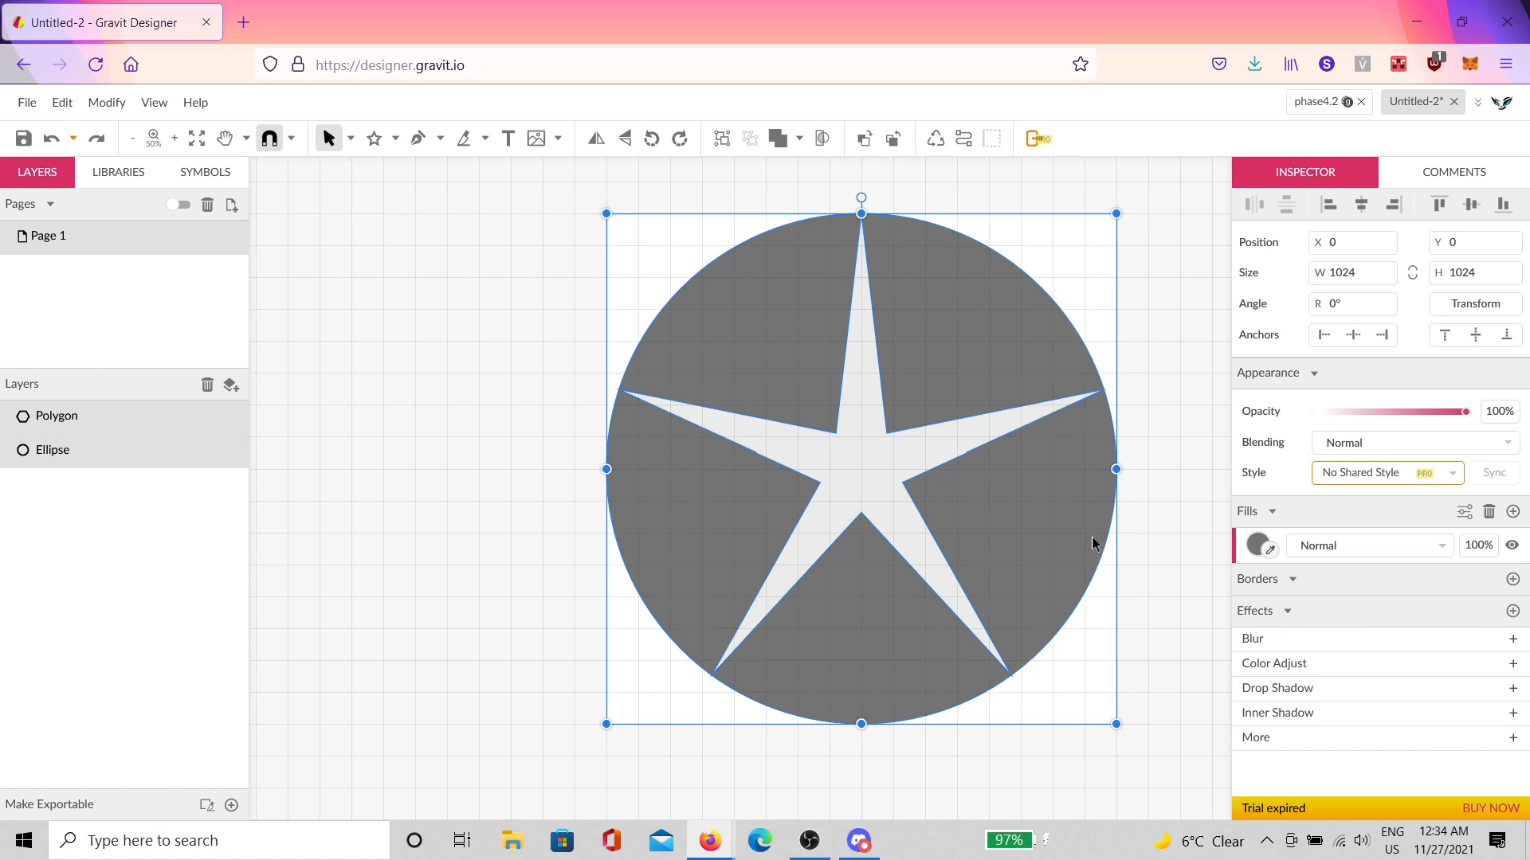
Step: Convert the star to a path and delete its five inner nodes, leaving a pentagon
{"action": "left_click", "coordinate": [1155, 397]}
{"action": "left_click", "coordinate": [1002, 428]}
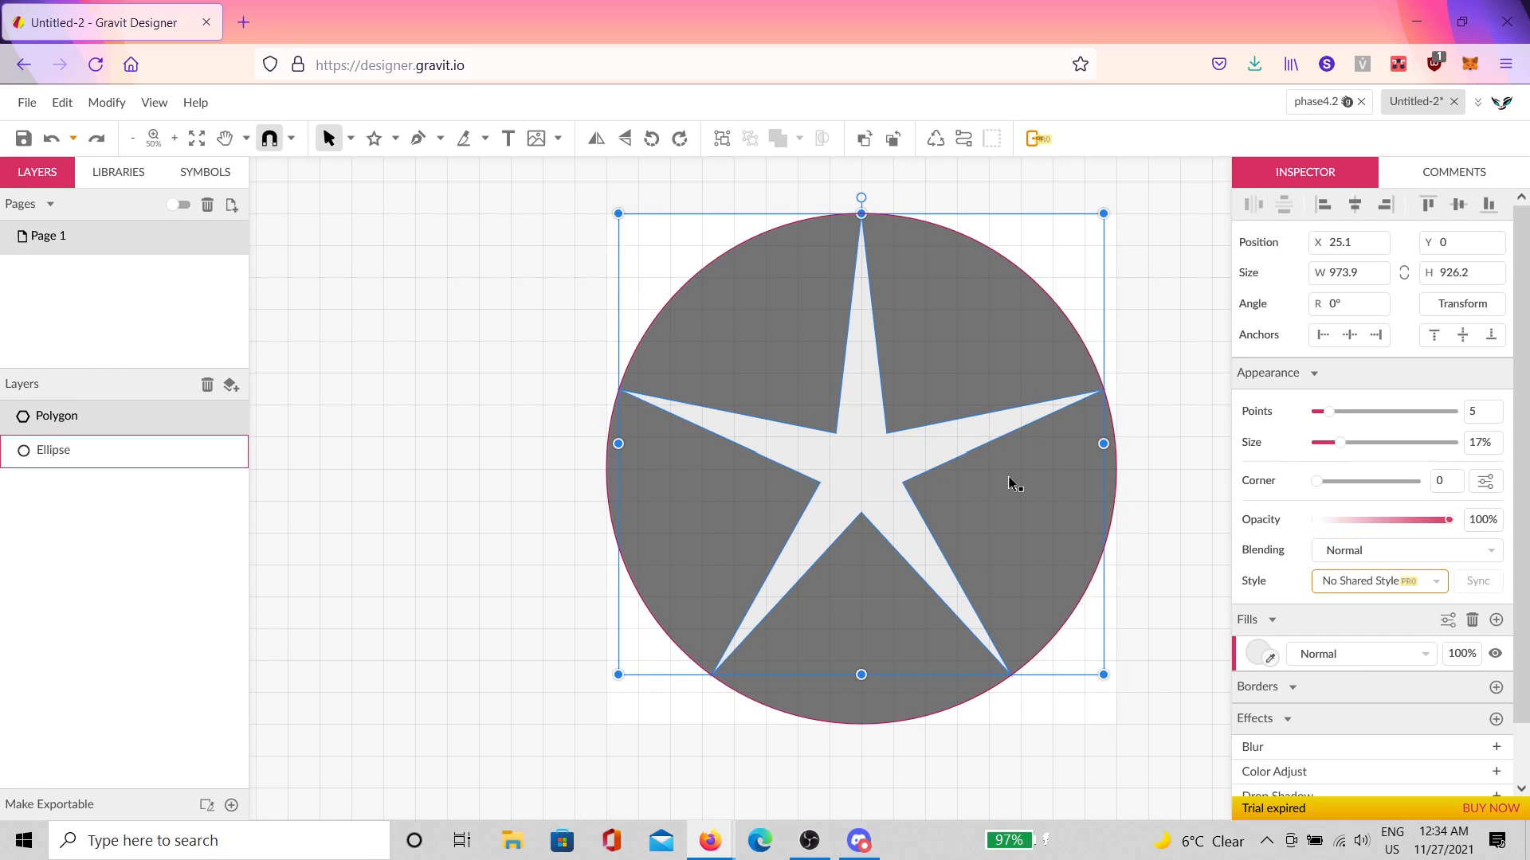
{"action": "left_click", "coordinate": [963, 139]}
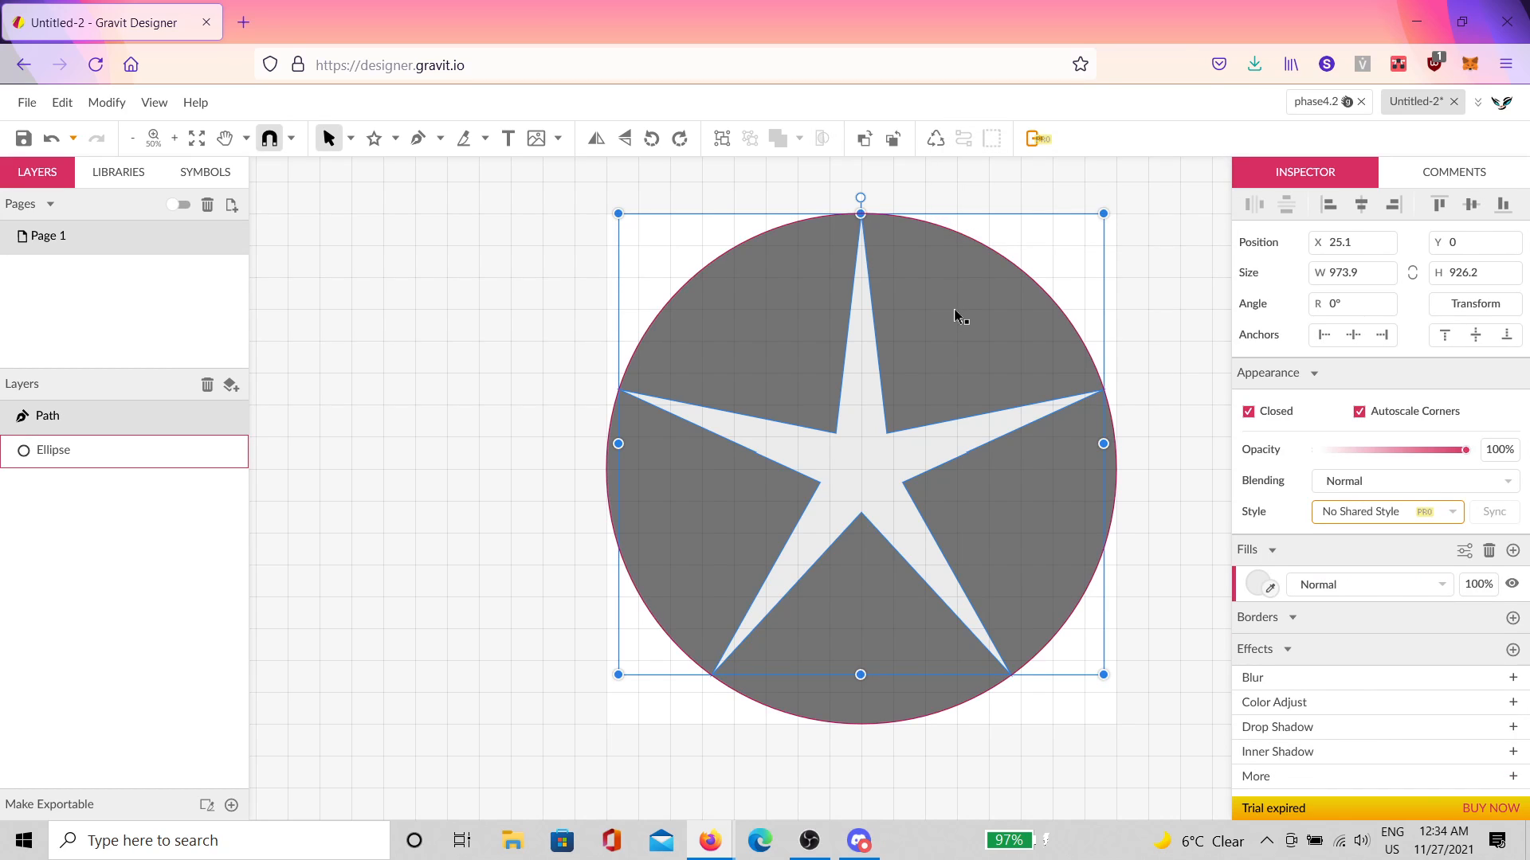
{"action": "key", "text": "Return"}
{"action": "left_click_drag", "start_coordinate": [965, 538], "coordinate": [763, 400]}
{"action": "key", "text": "Delete"}
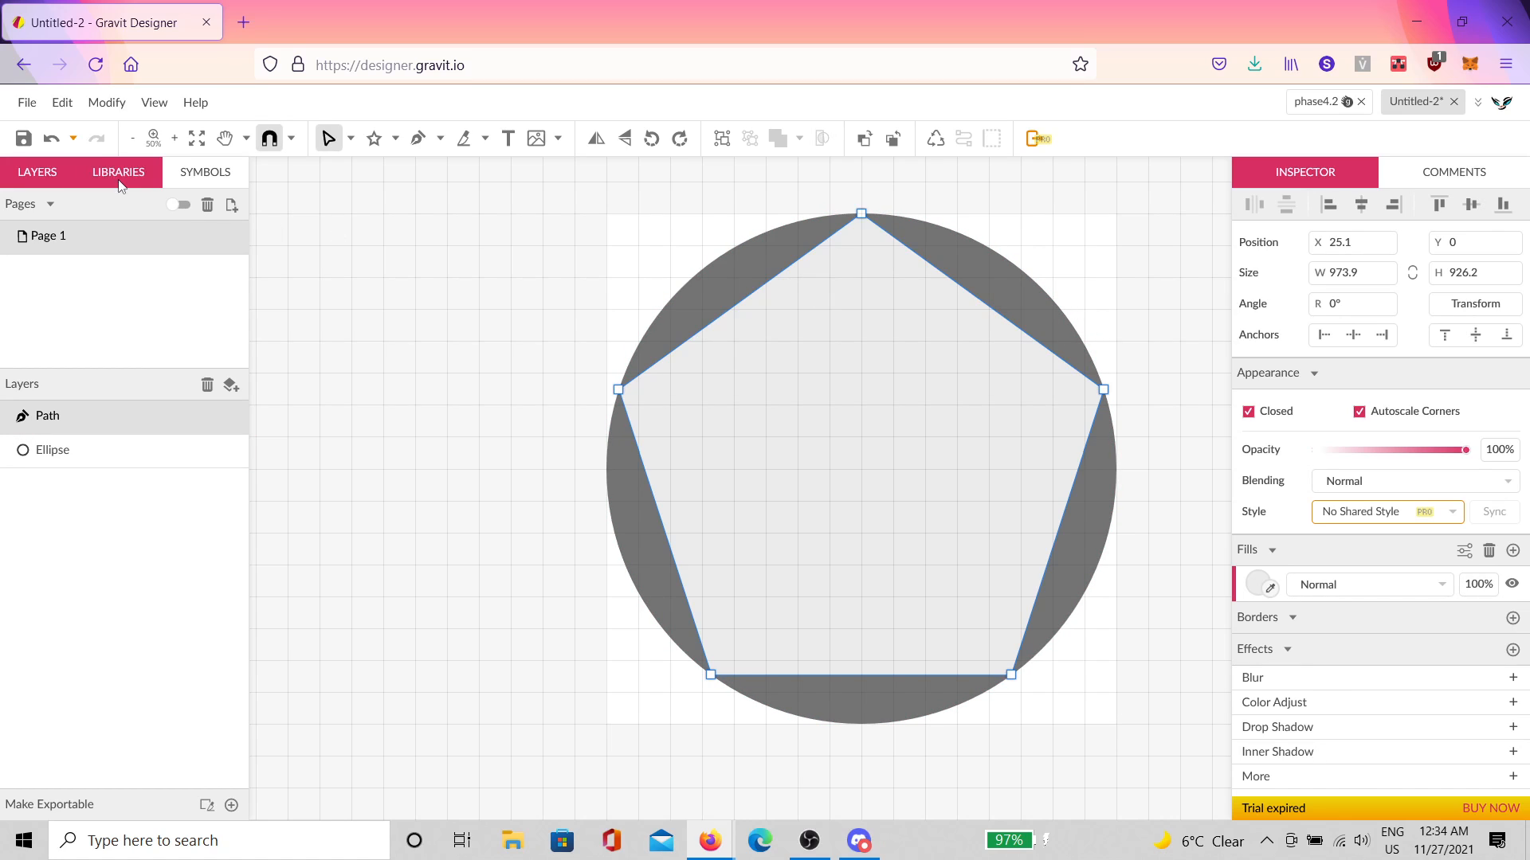
{"action": "left_click", "coordinate": [27, 102]}
Step: Export the design as SVG, then delete the dark grey circle
{"action": "mouse_move", "coordinate": [142, 483]}
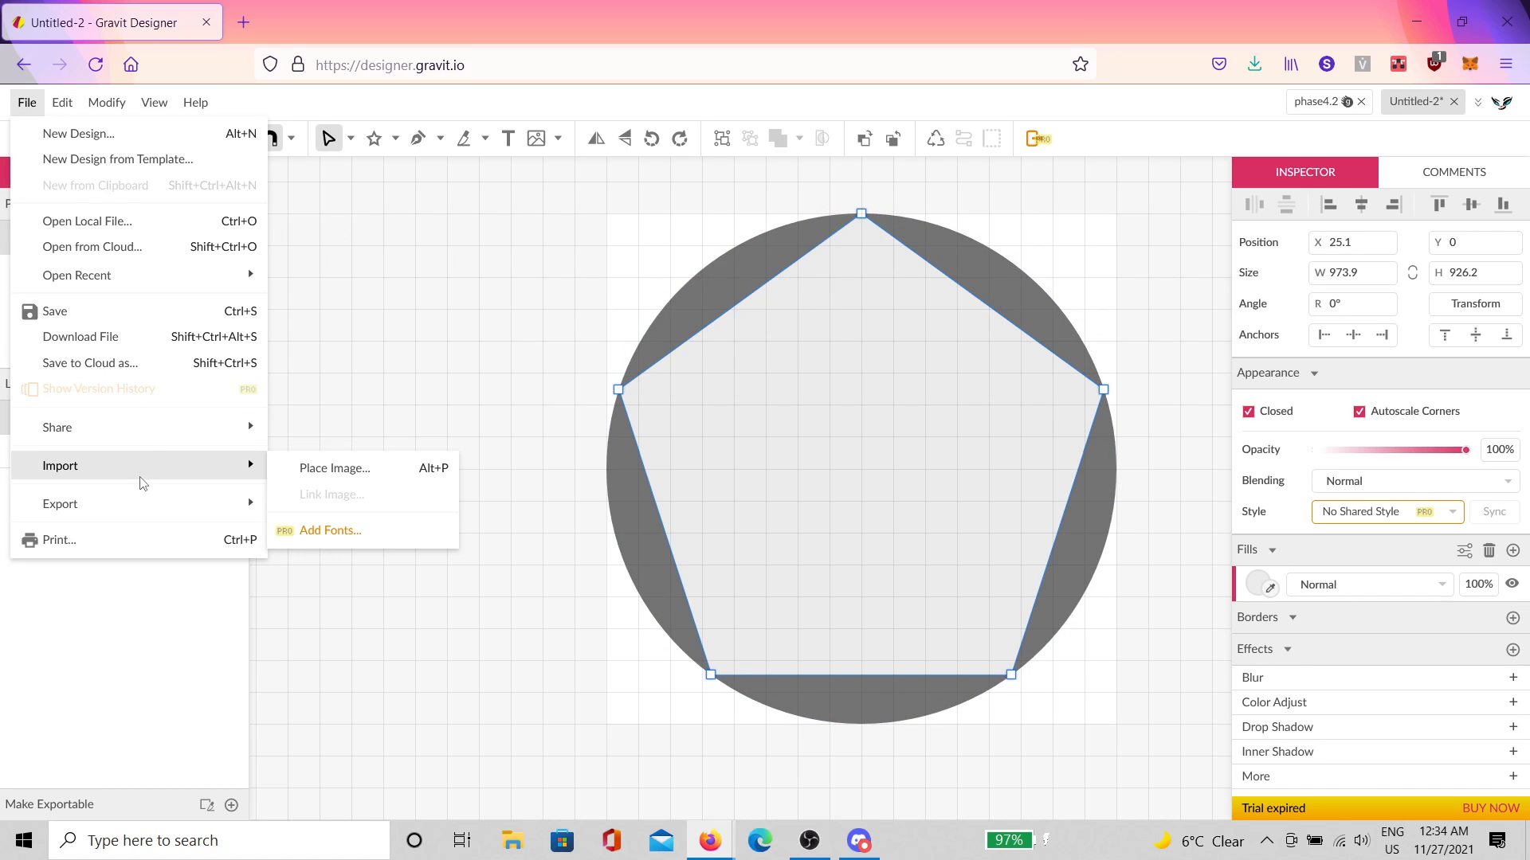
{"action": "left_click", "coordinate": [366, 603]}
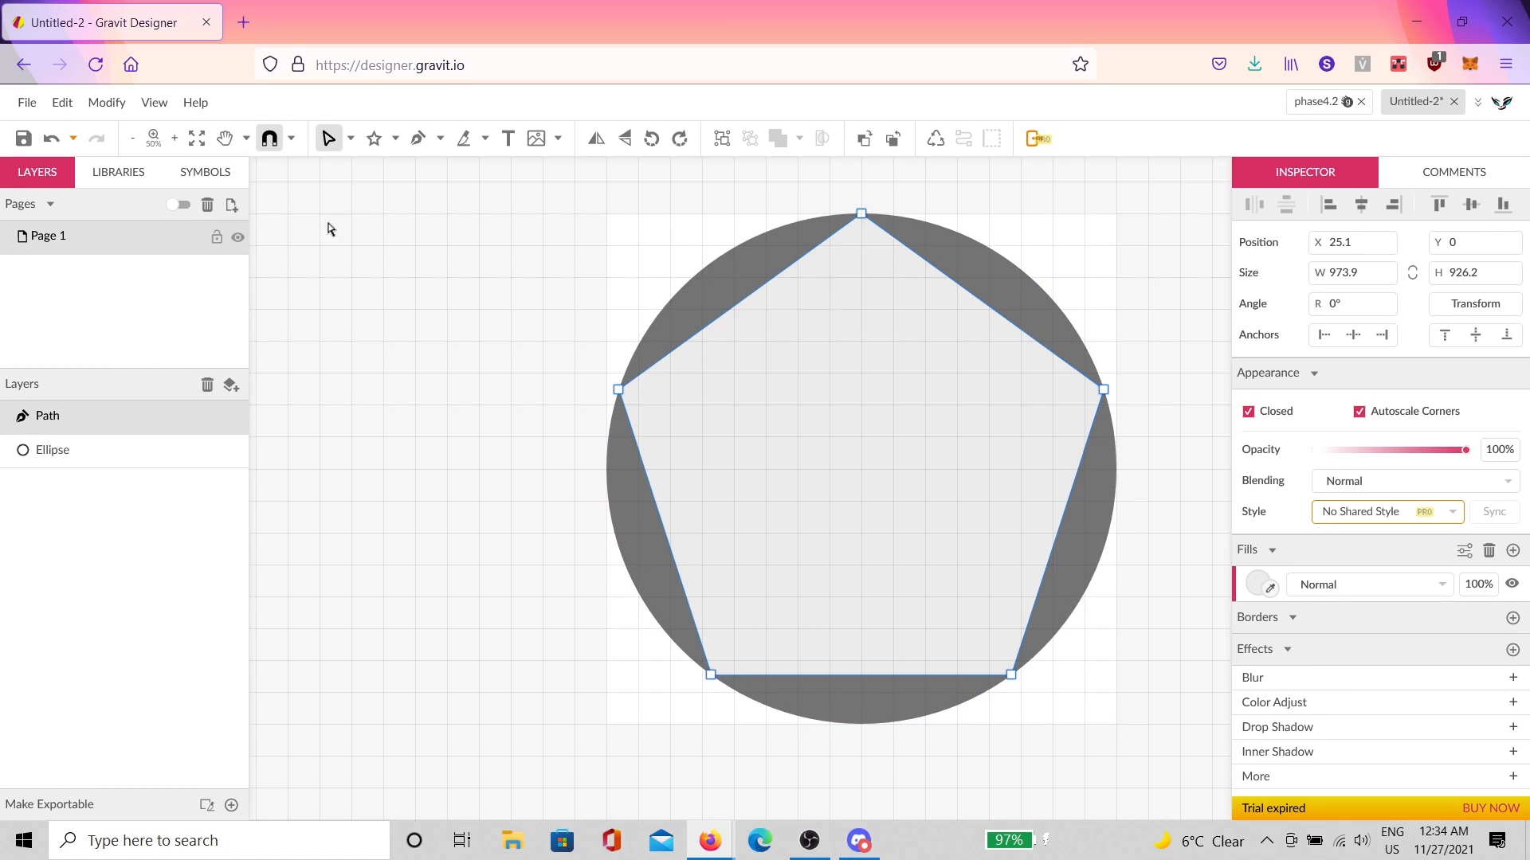
{"action": "left_click", "coordinate": [1067, 337]}
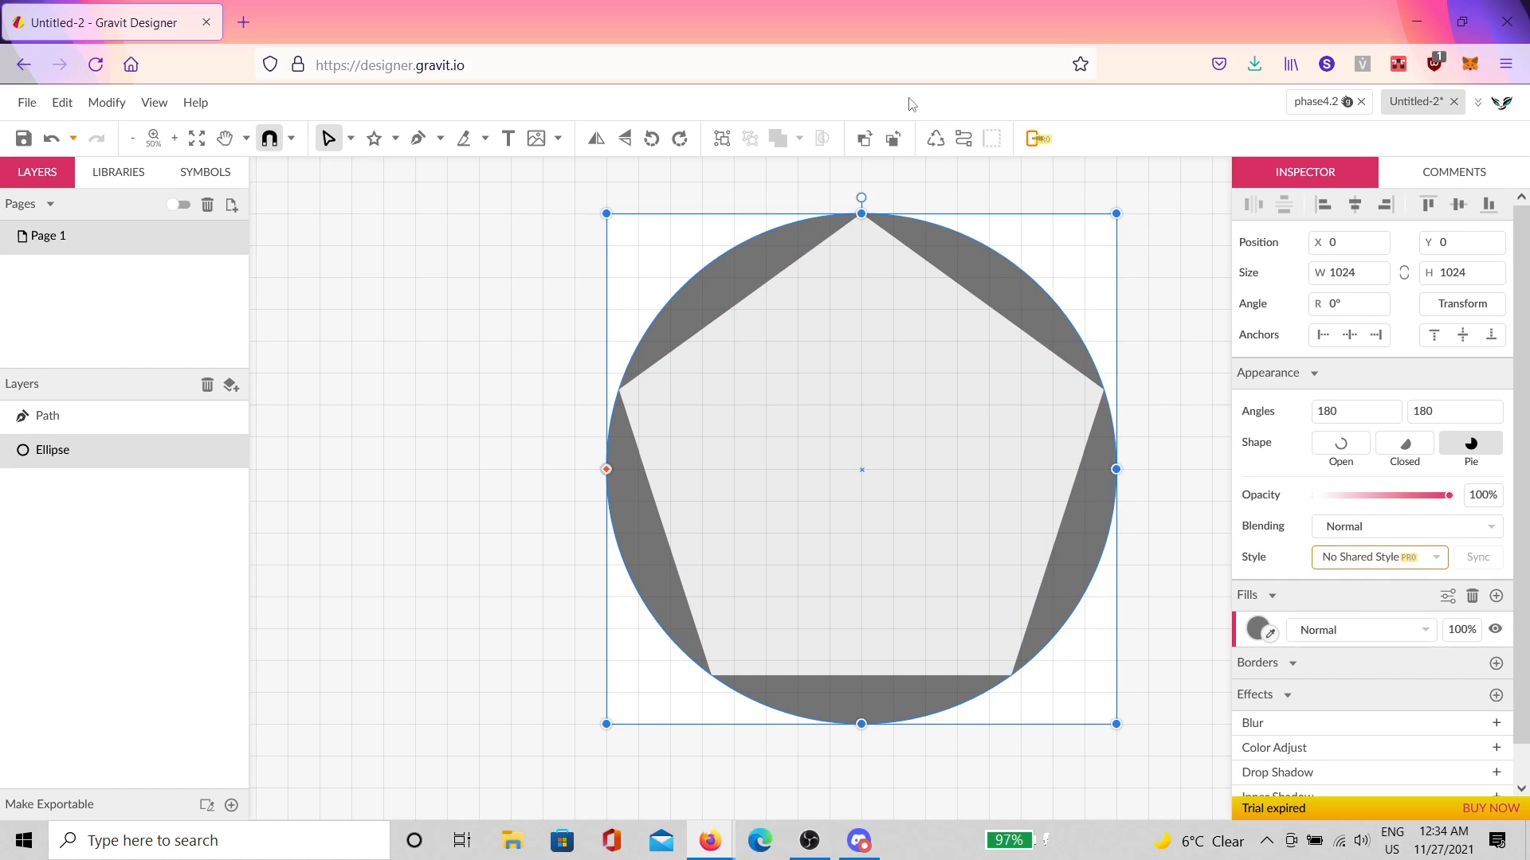
{"action": "key", "text": "Delete"}
Step: Fill the pentagon solid black
{"action": "key", "text": "ctrl+a"}
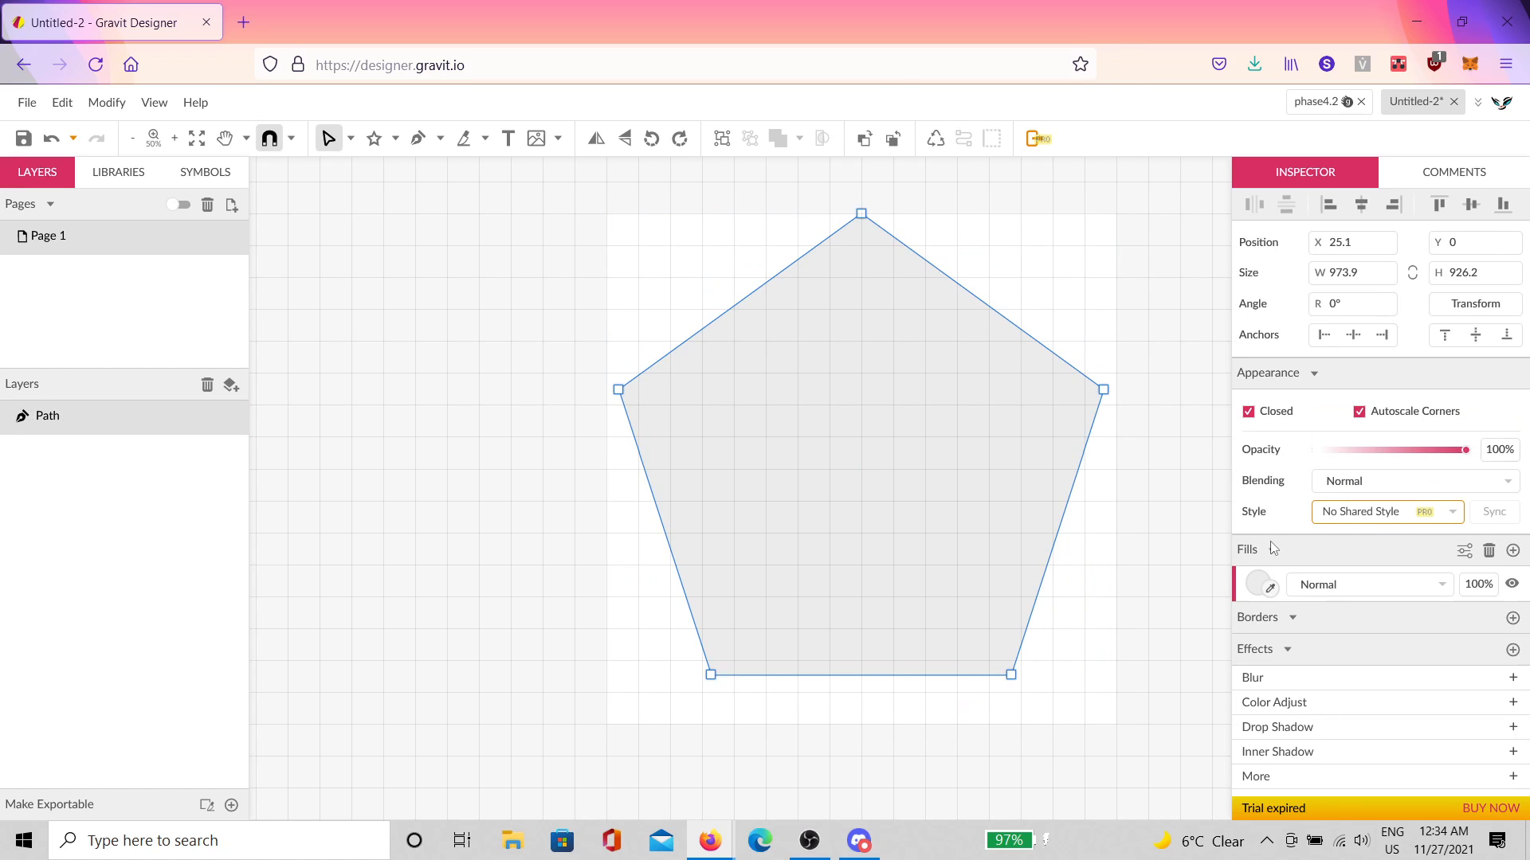
{"action": "left_click", "coordinate": [1266, 585]}
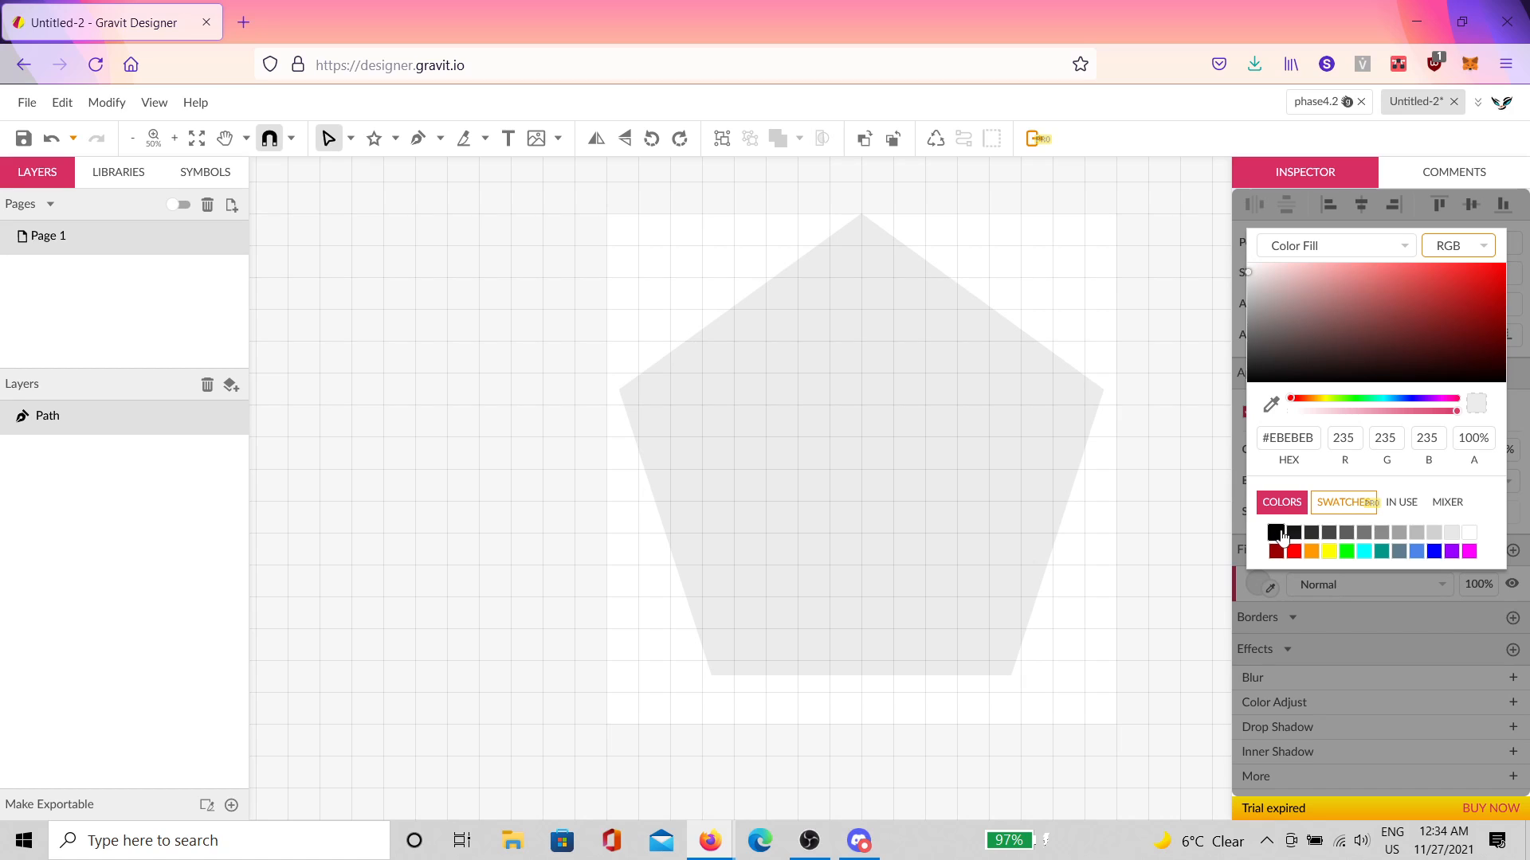
{"action": "left_click", "coordinate": [1273, 530]}
{"action": "left_click", "coordinate": [1138, 386]}
Step: Export the black pentagon as an SVG file
{"action": "left_click", "coordinate": [27, 102]}
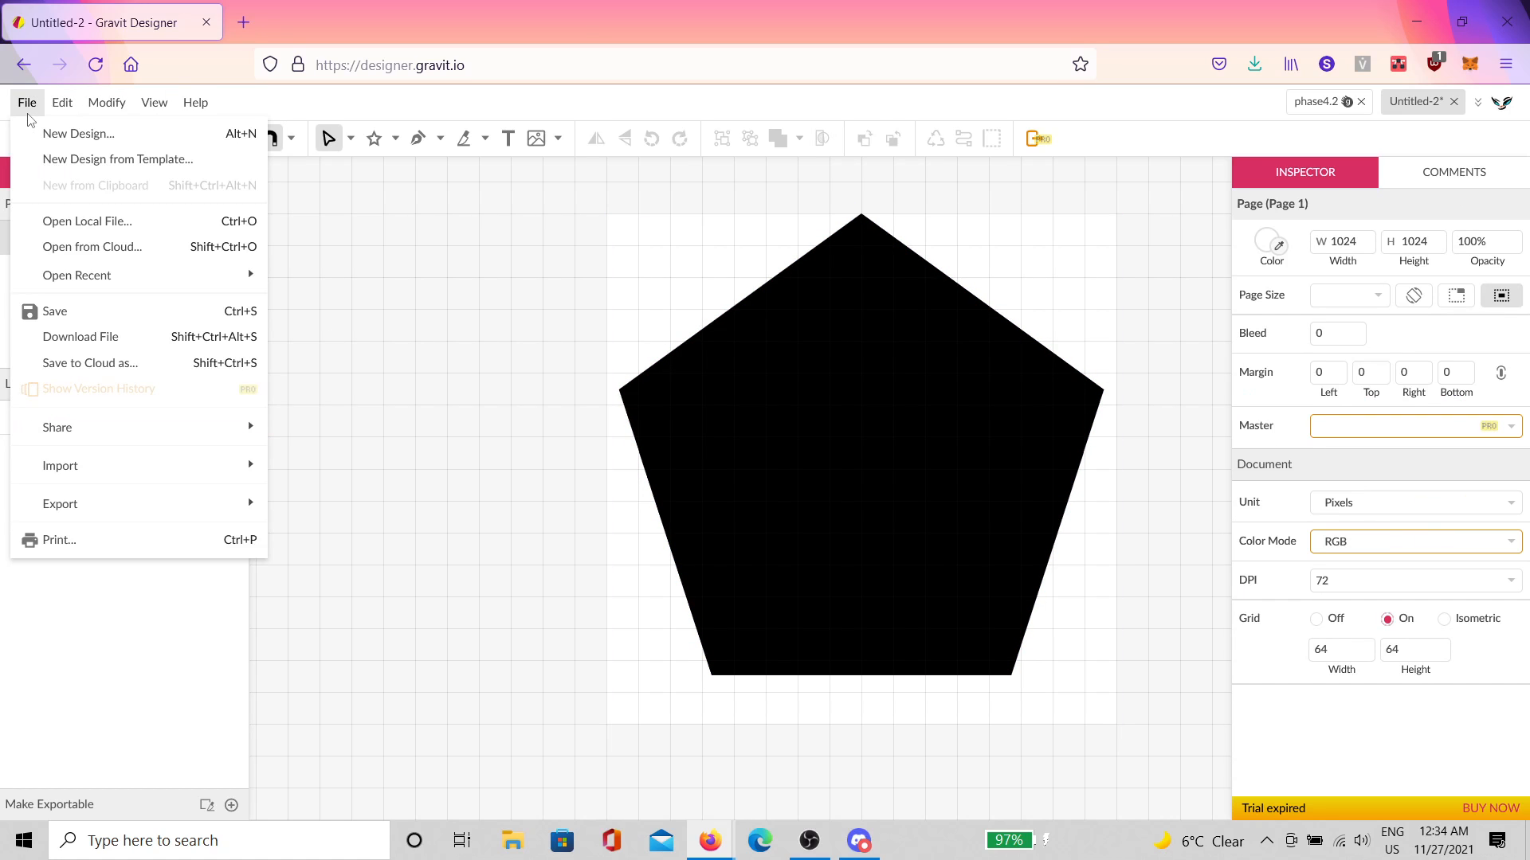
{"action": "mouse_move", "coordinate": [156, 516]}
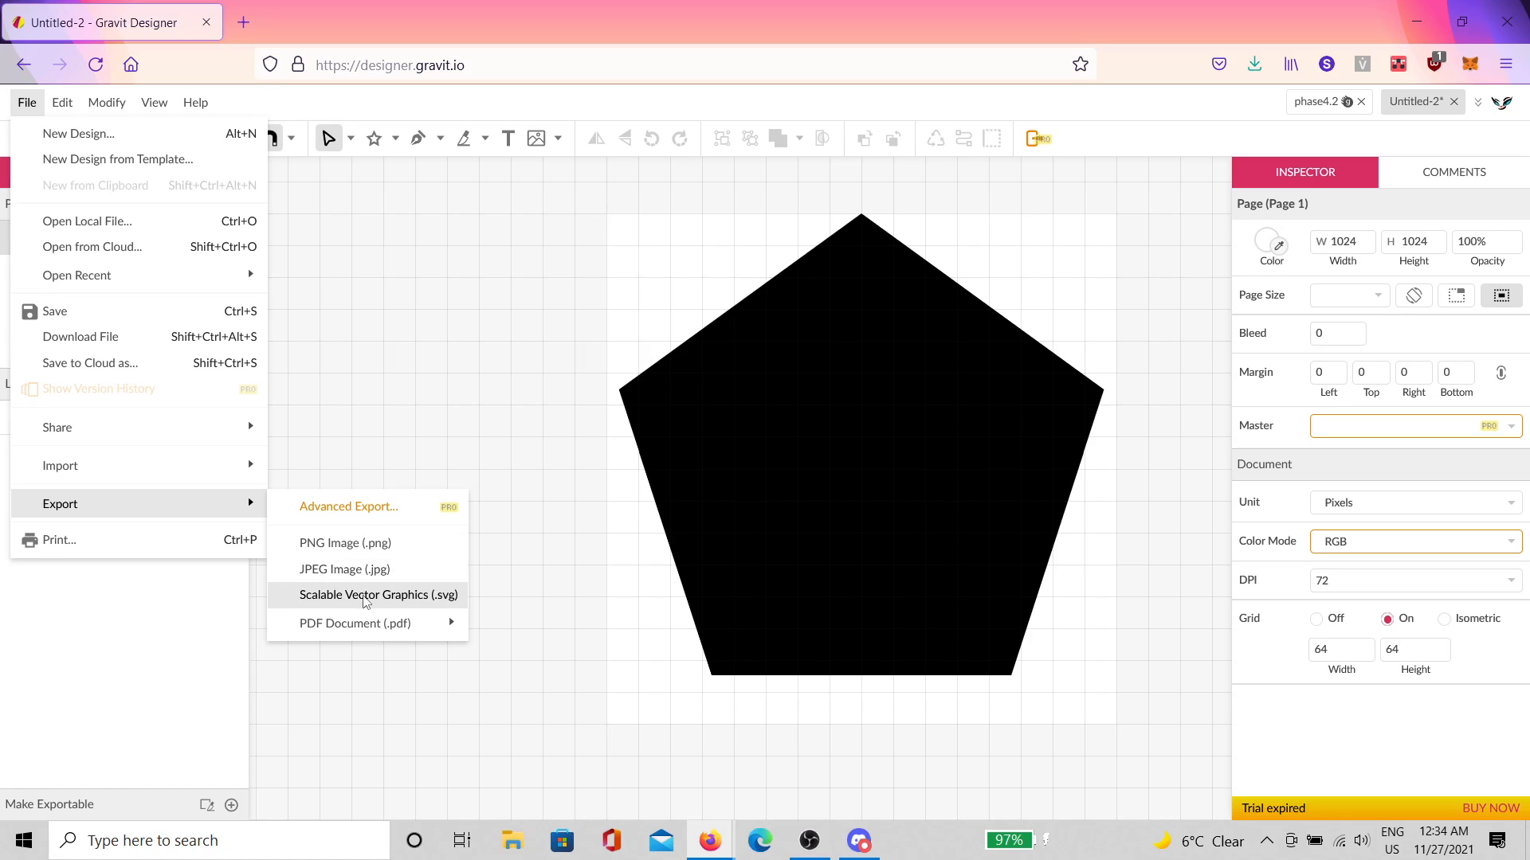
{"action": "left_click", "coordinate": [365, 597]}
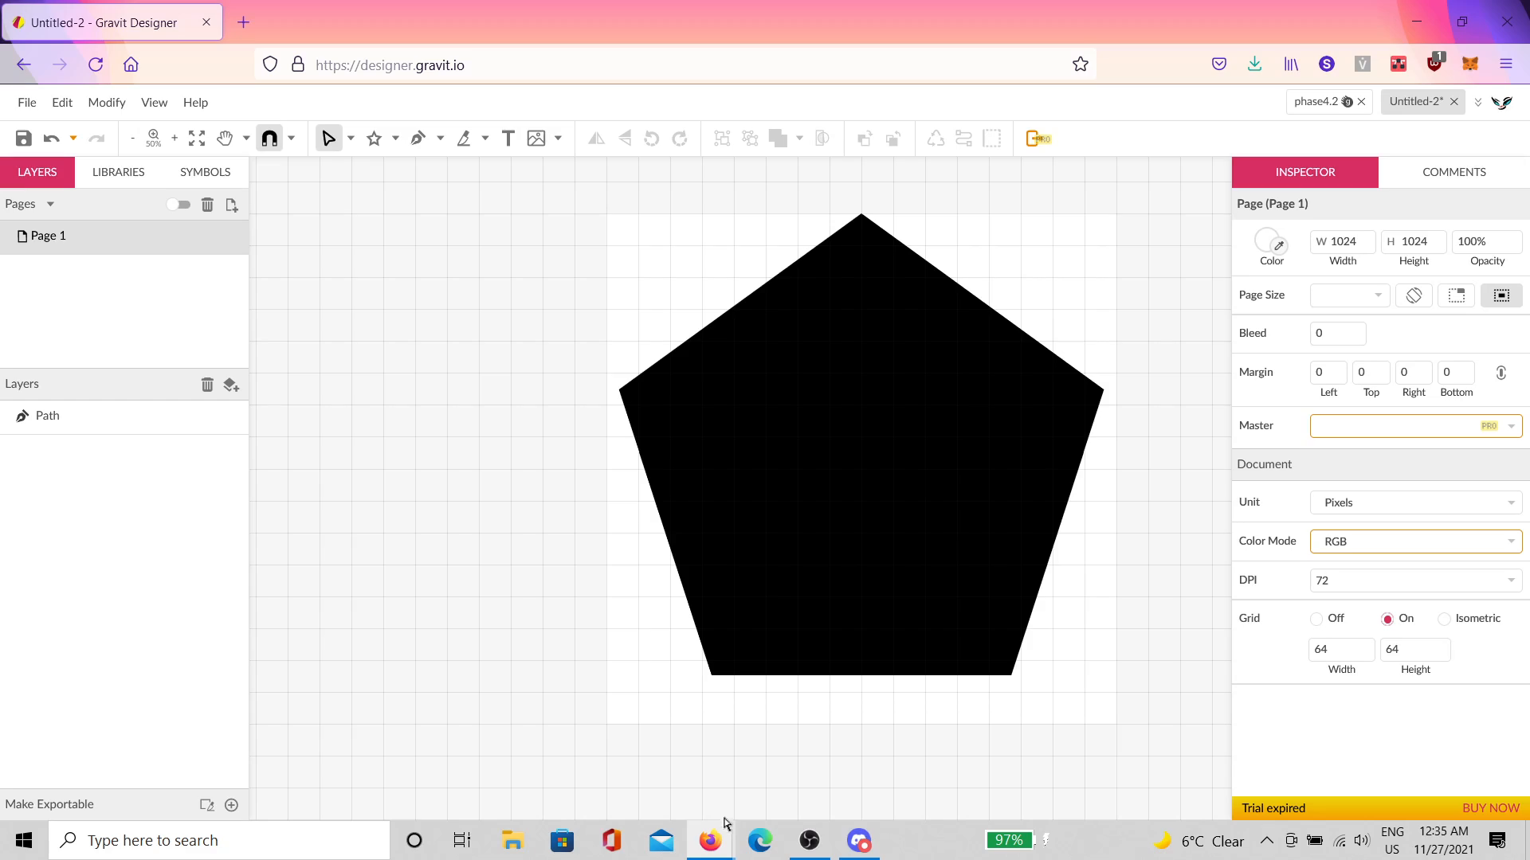
{"action": "mouse_move", "coordinate": [724, 838]}
Step: Save the design to Gravit Cloud under the name sfbsdg
{"action": "left_click", "coordinate": [24, 139]}
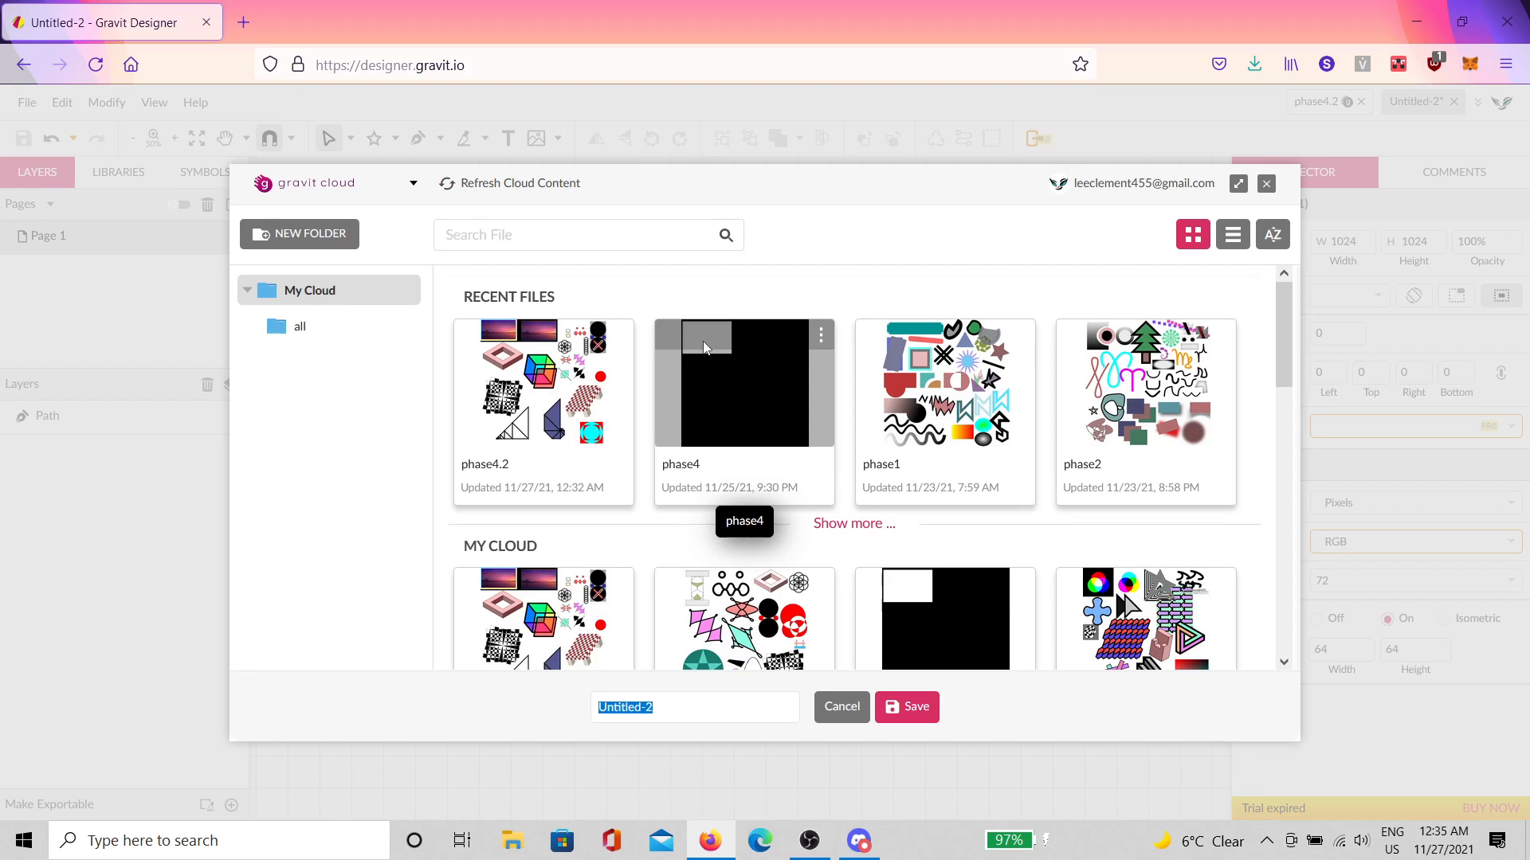
{"action": "type", "text": "sfbsdg"}
{"action": "key", "text": "Return"}
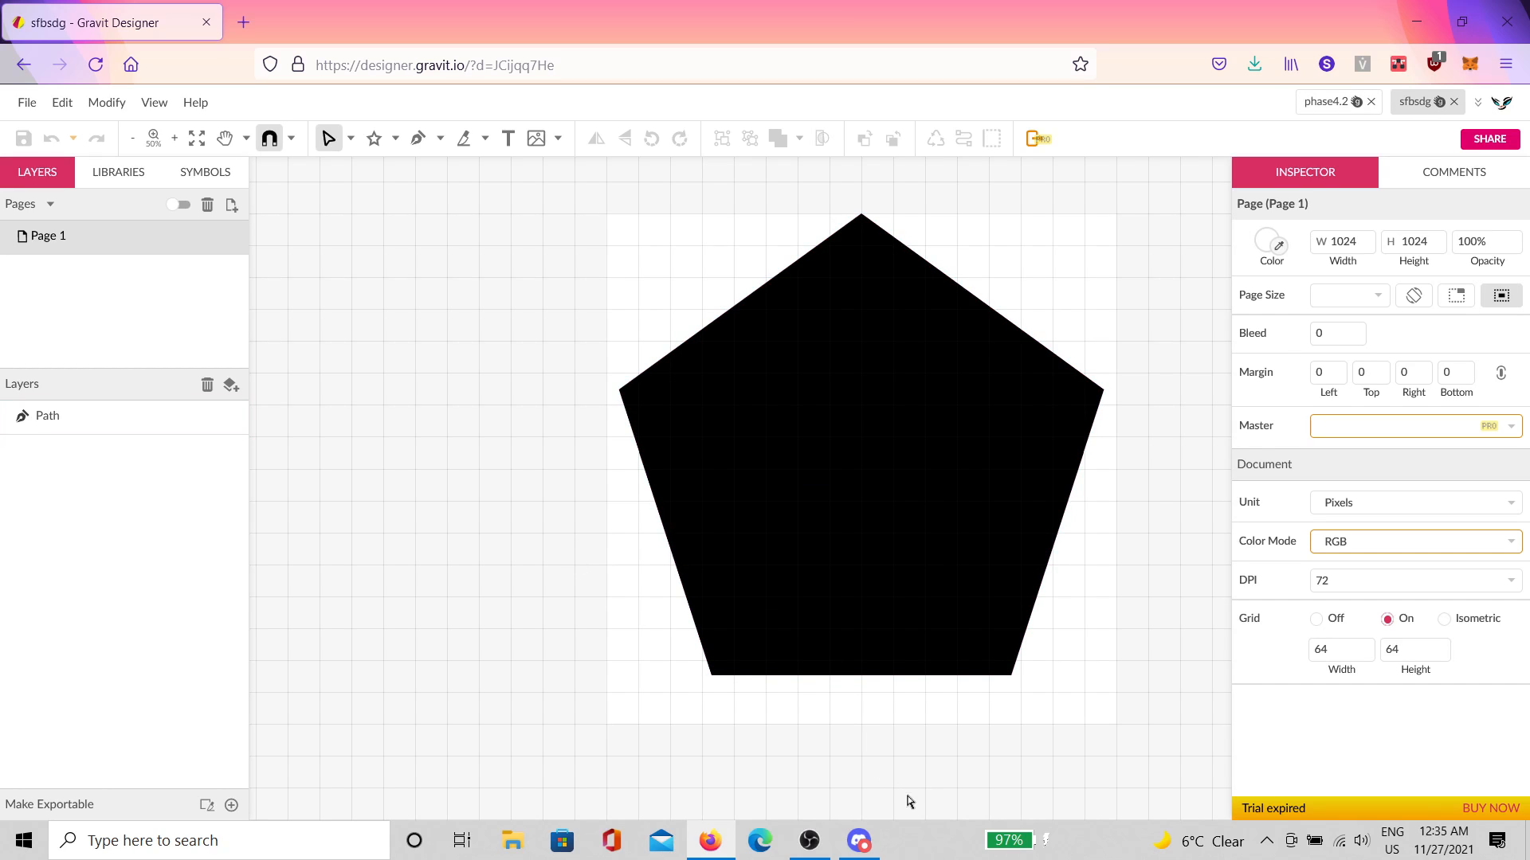
Step: Attempt the Scalable Vector Graphics (.svg) export twice
{"action": "left_click", "coordinate": [29, 102]}
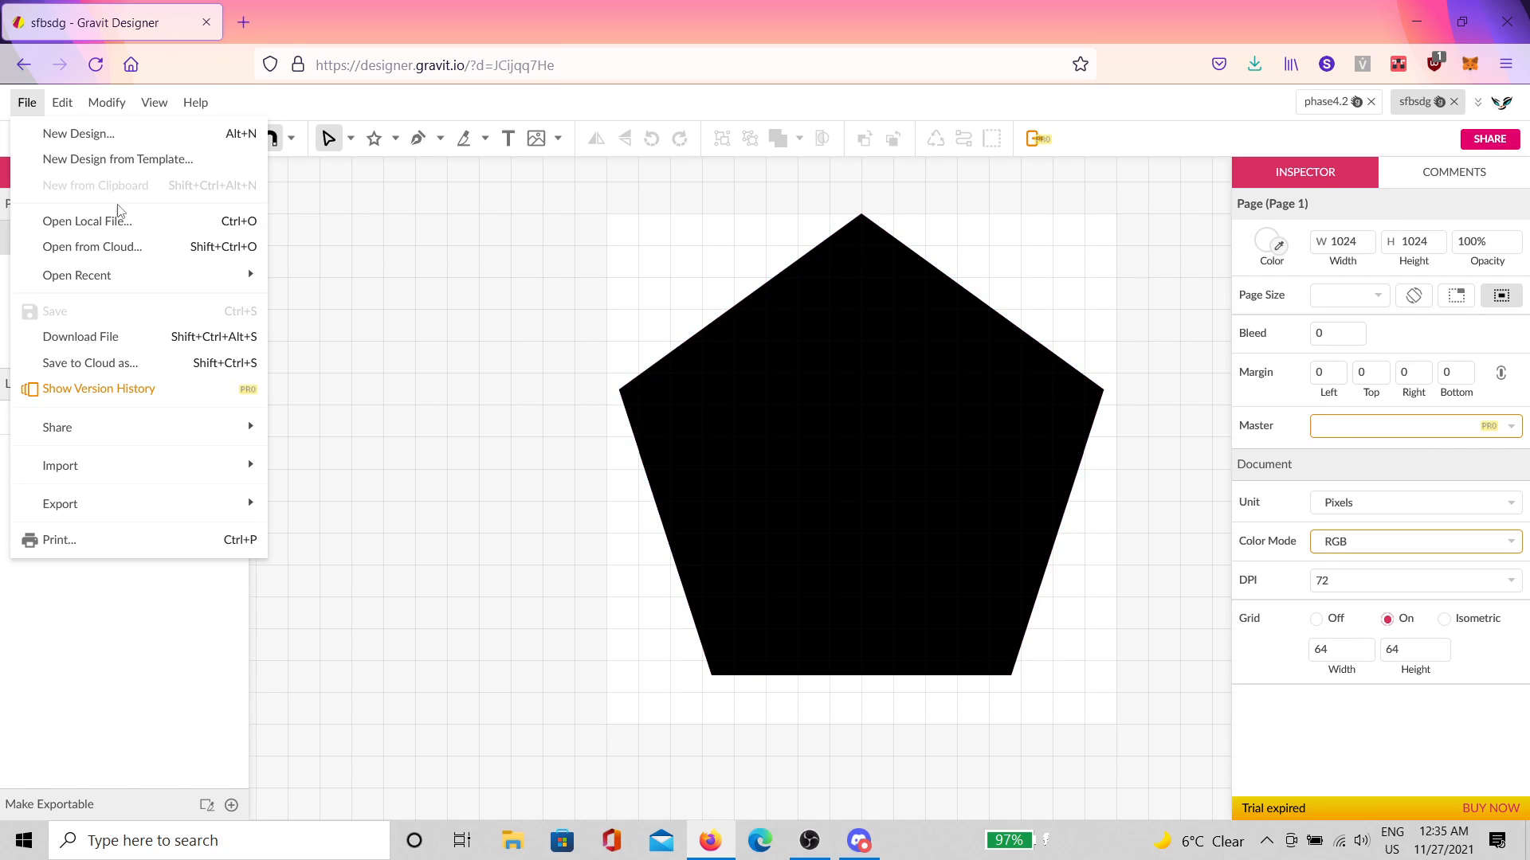
{"action": "mouse_move", "coordinate": [134, 478]}
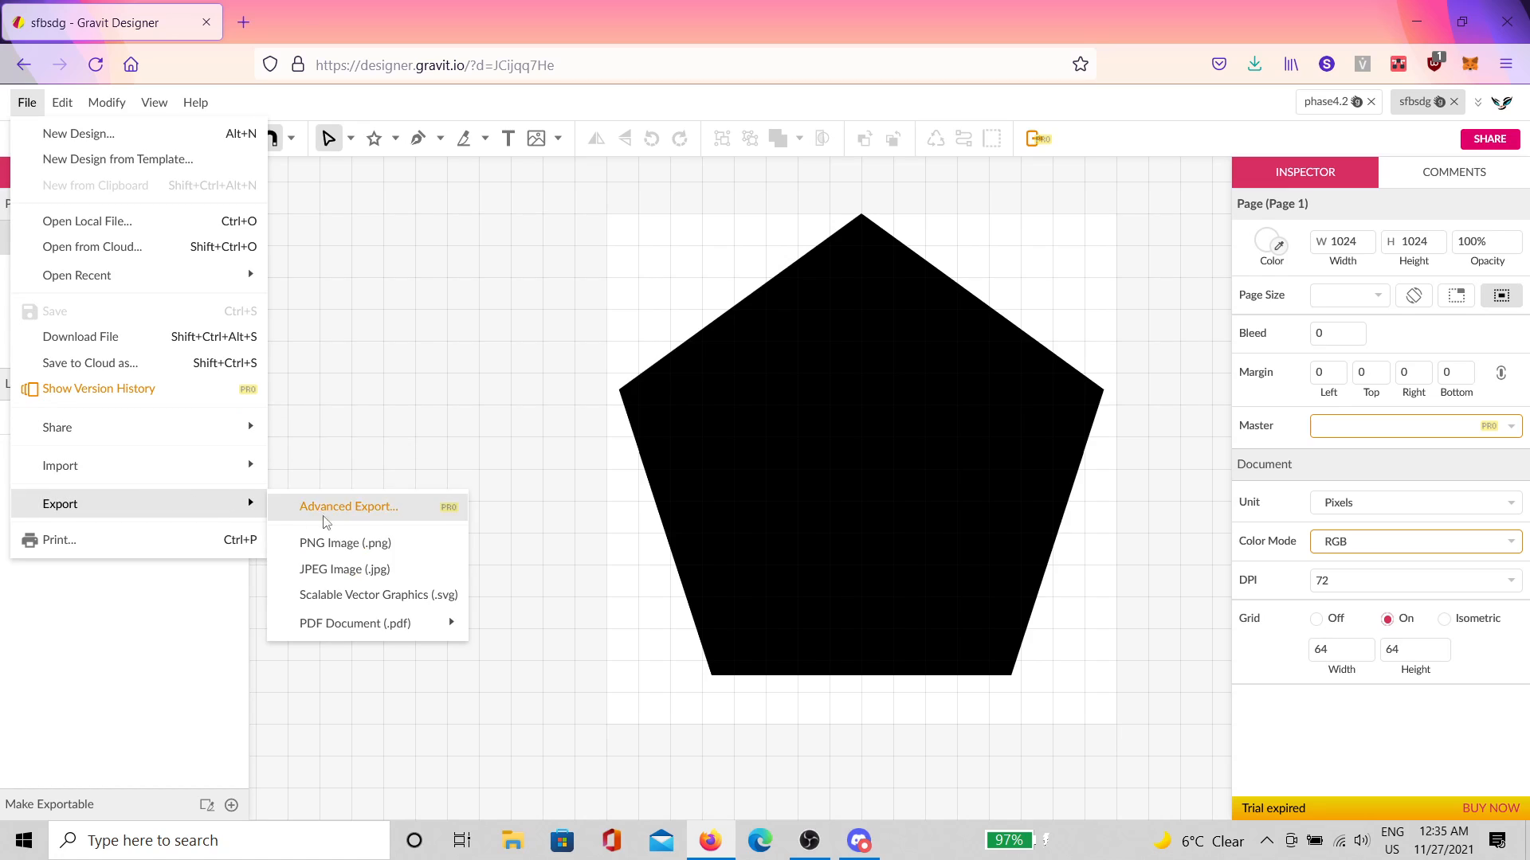
{"action": "left_click", "coordinate": [381, 598]}
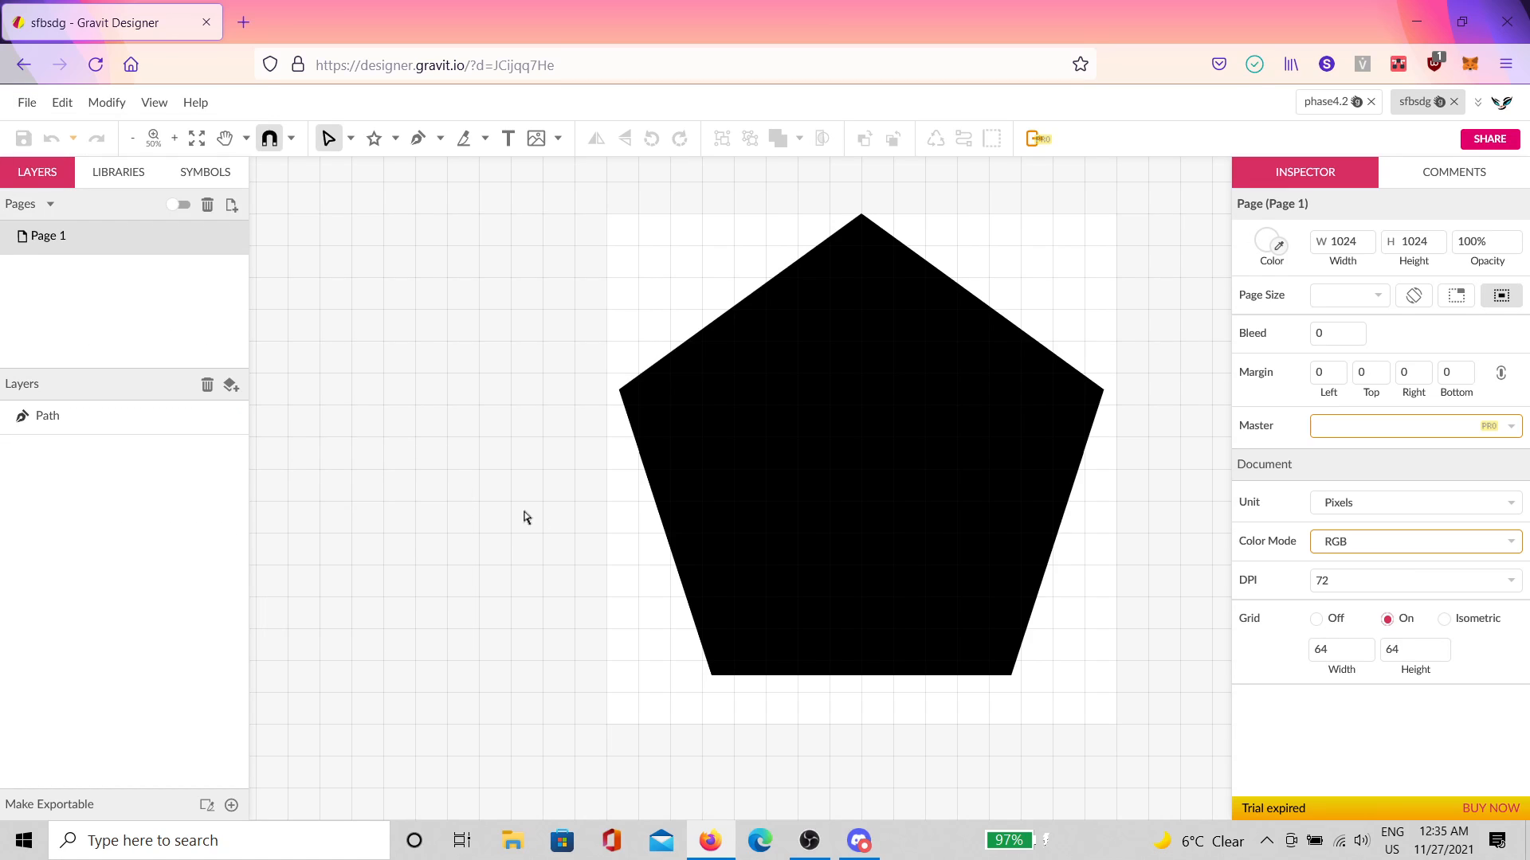
{"action": "left_click", "coordinate": [27, 102]}
{"action": "mouse_move", "coordinate": [97, 516]}
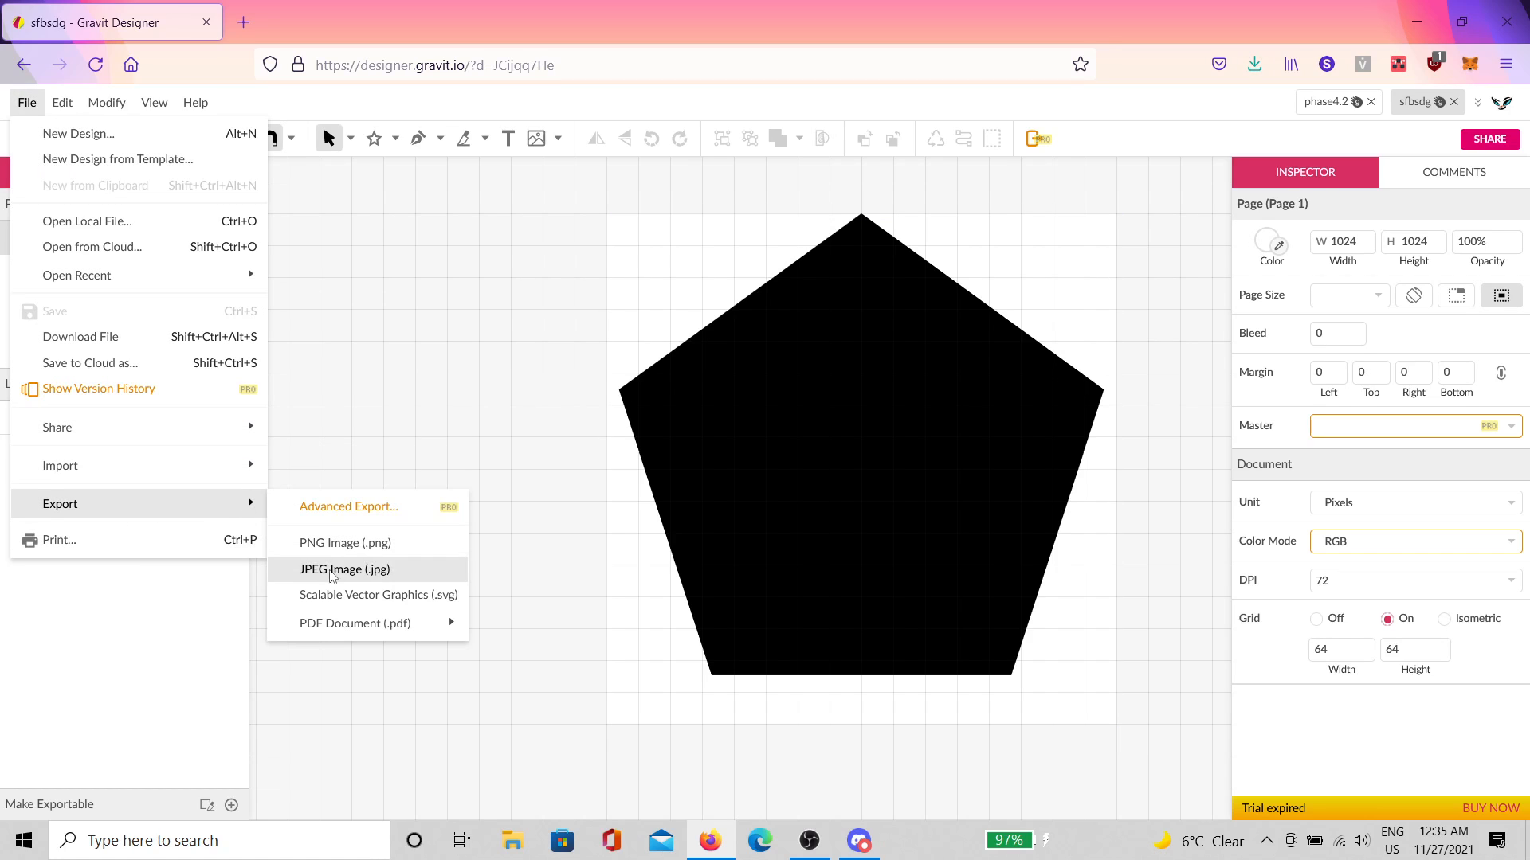
{"action": "left_click", "coordinate": [335, 599]}
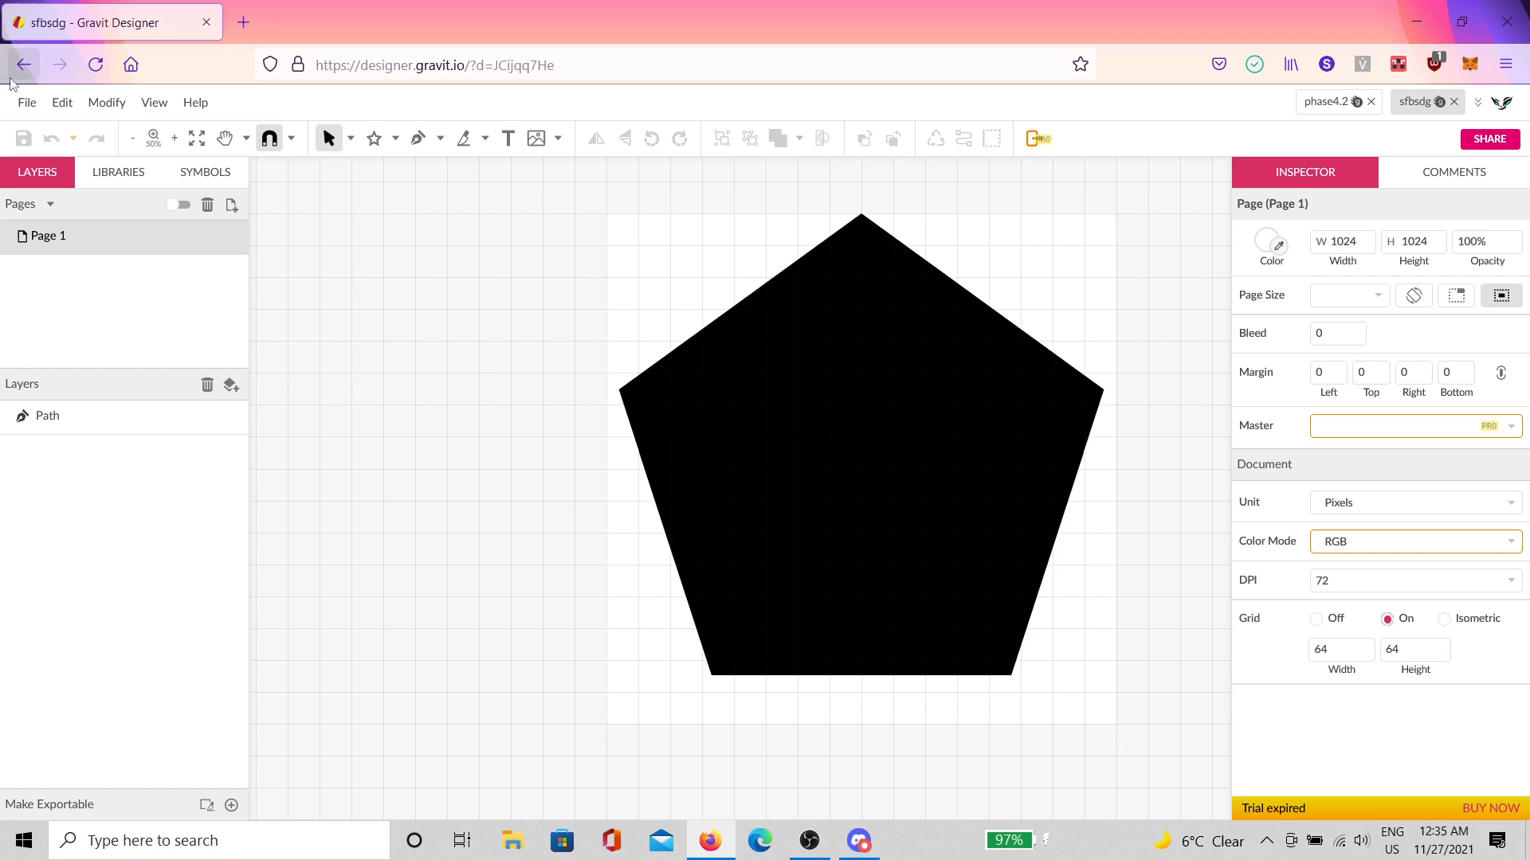
Step: Reload the sfbsdg design, retry the SVG export, then close the document
{"action": "left_click", "coordinate": [94, 66]}
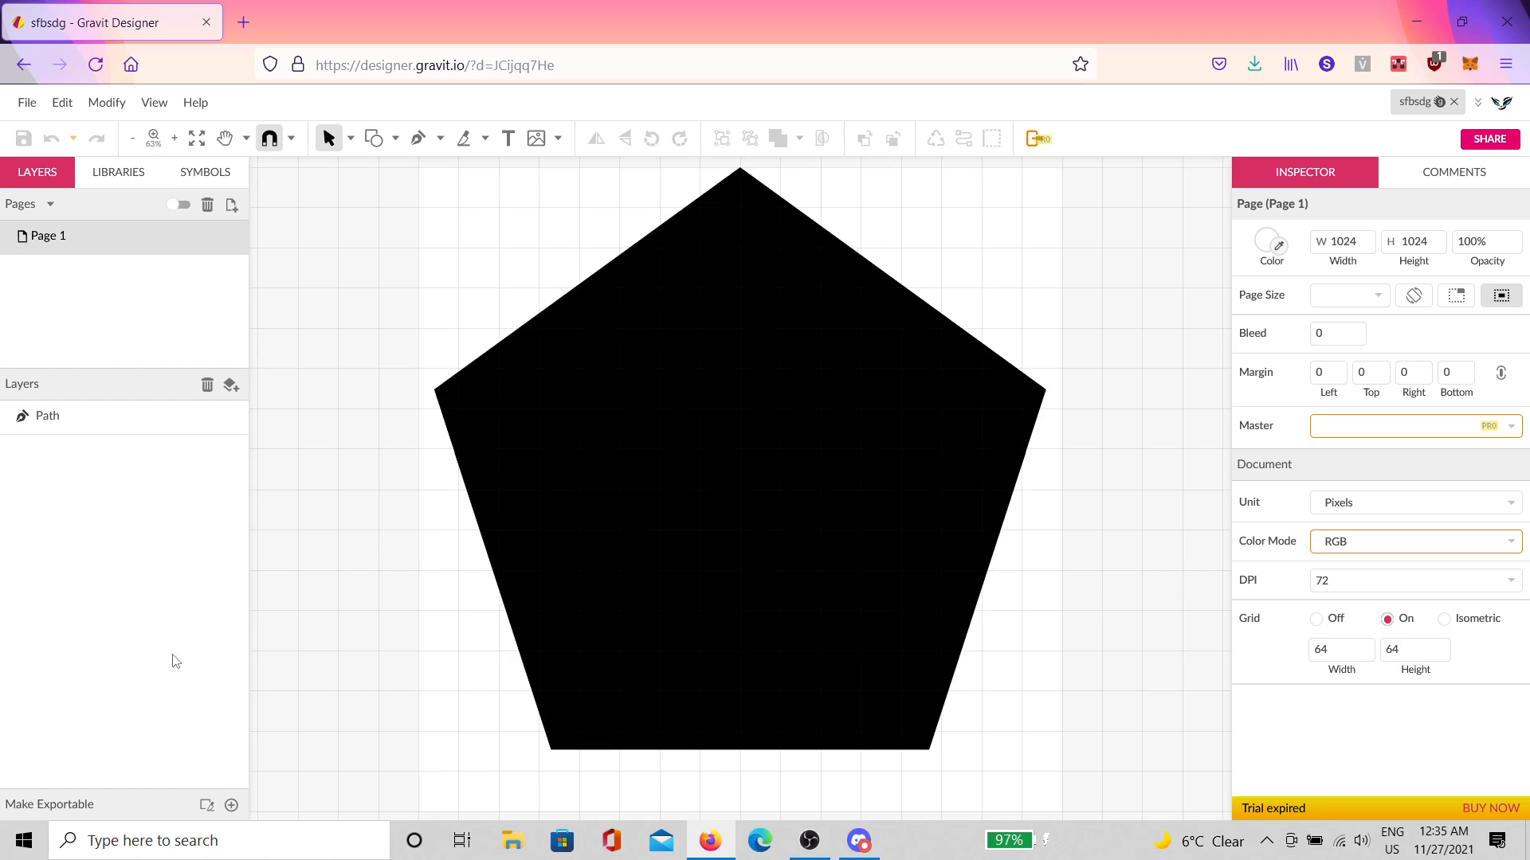
{"action": "left_click", "coordinate": [27, 102]}
{"action": "mouse_move", "coordinate": [111, 433]}
{"action": "mouse_move", "coordinate": [199, 503]}
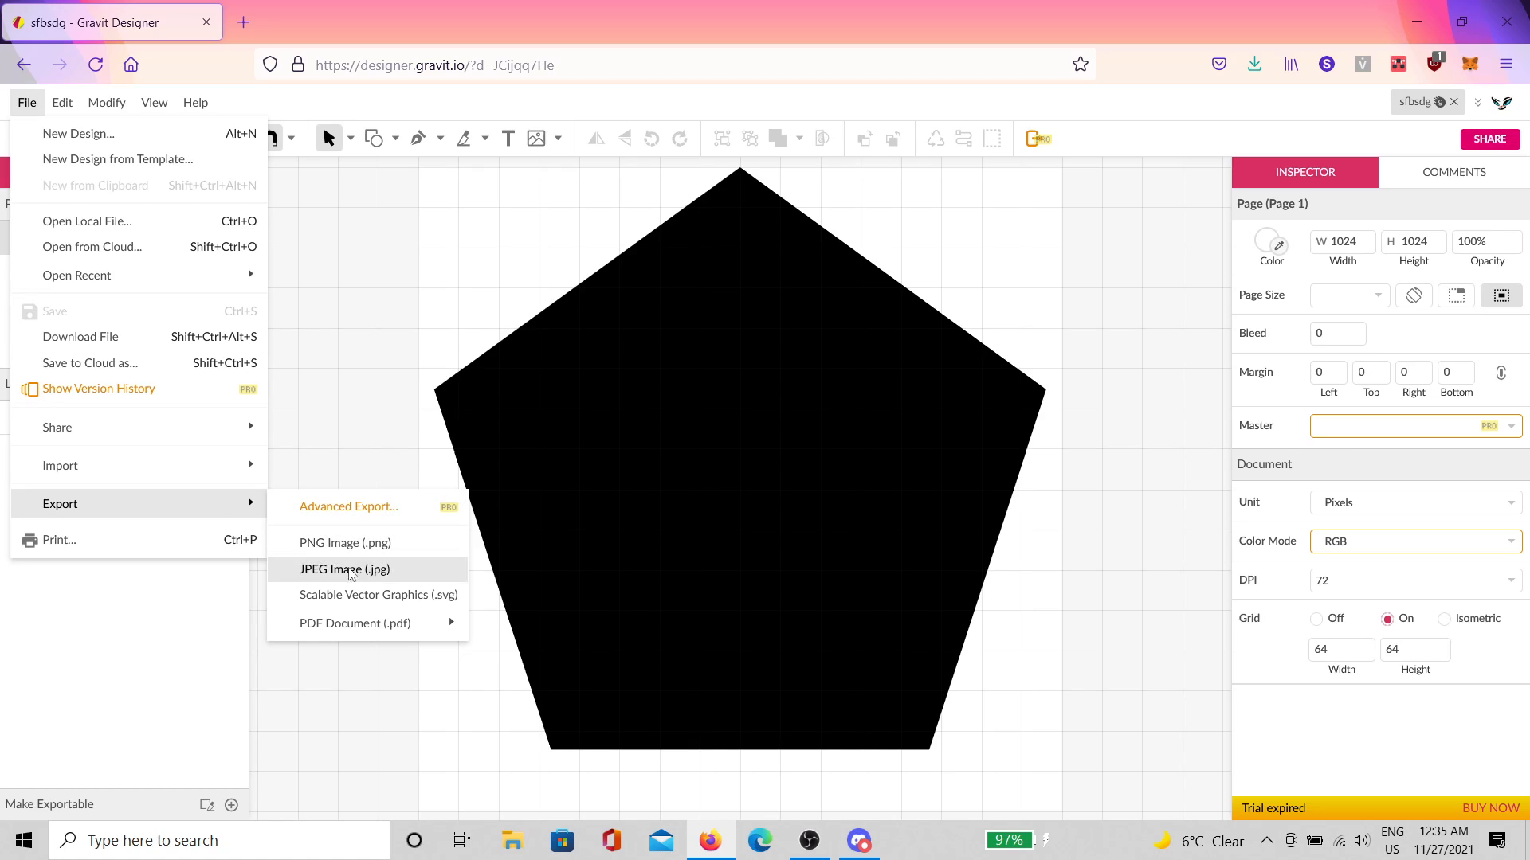
{"action": "left_click", "coordinate": [359, 602]}
{"action": "left_click", "coordinate": [27, 102]}
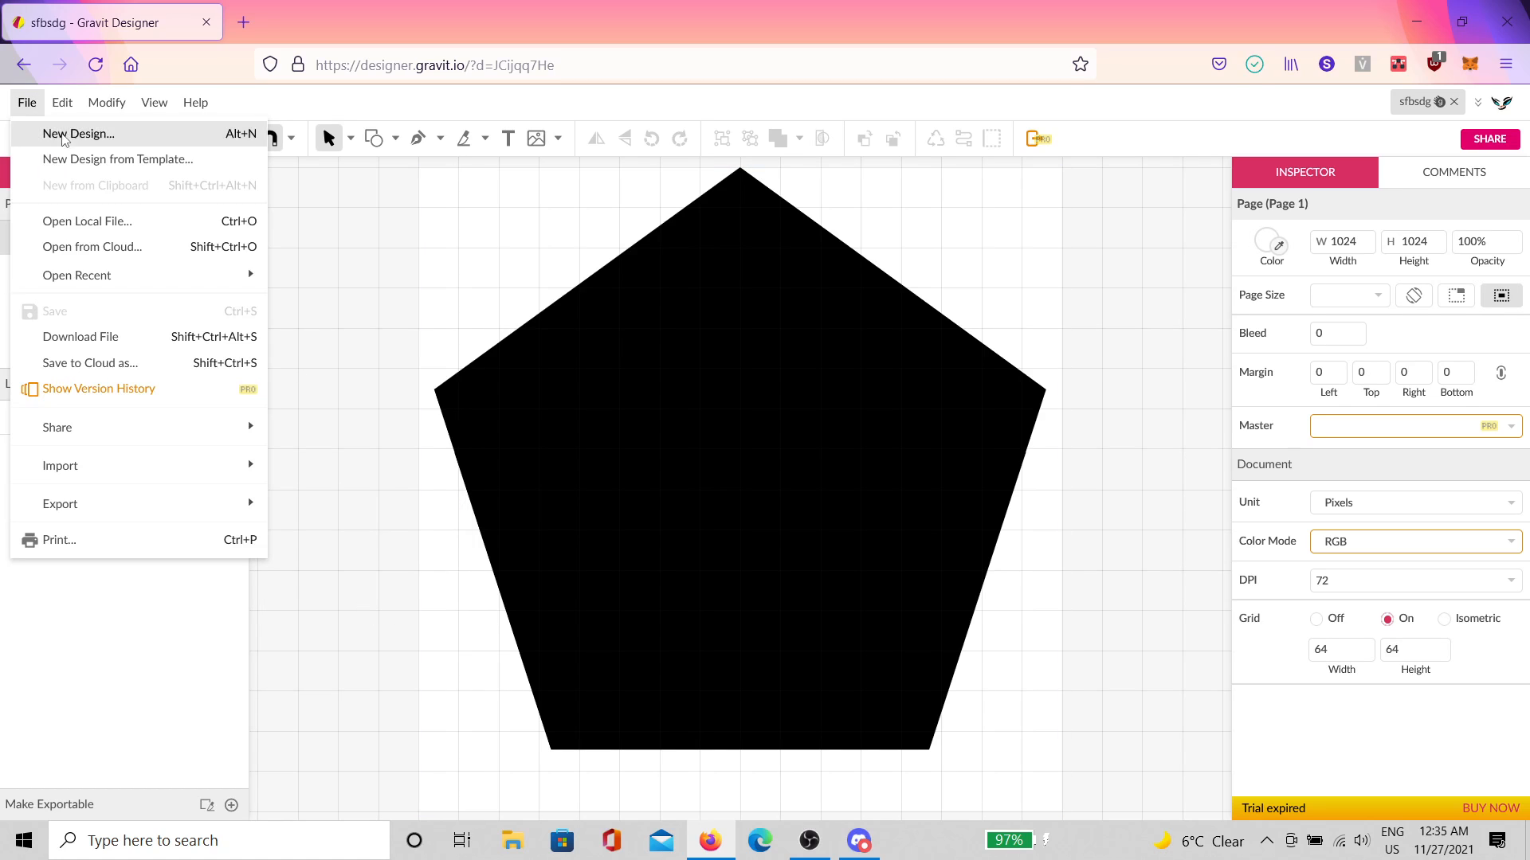
{"action": "mouse_move", "coordinate": [198, 502]}
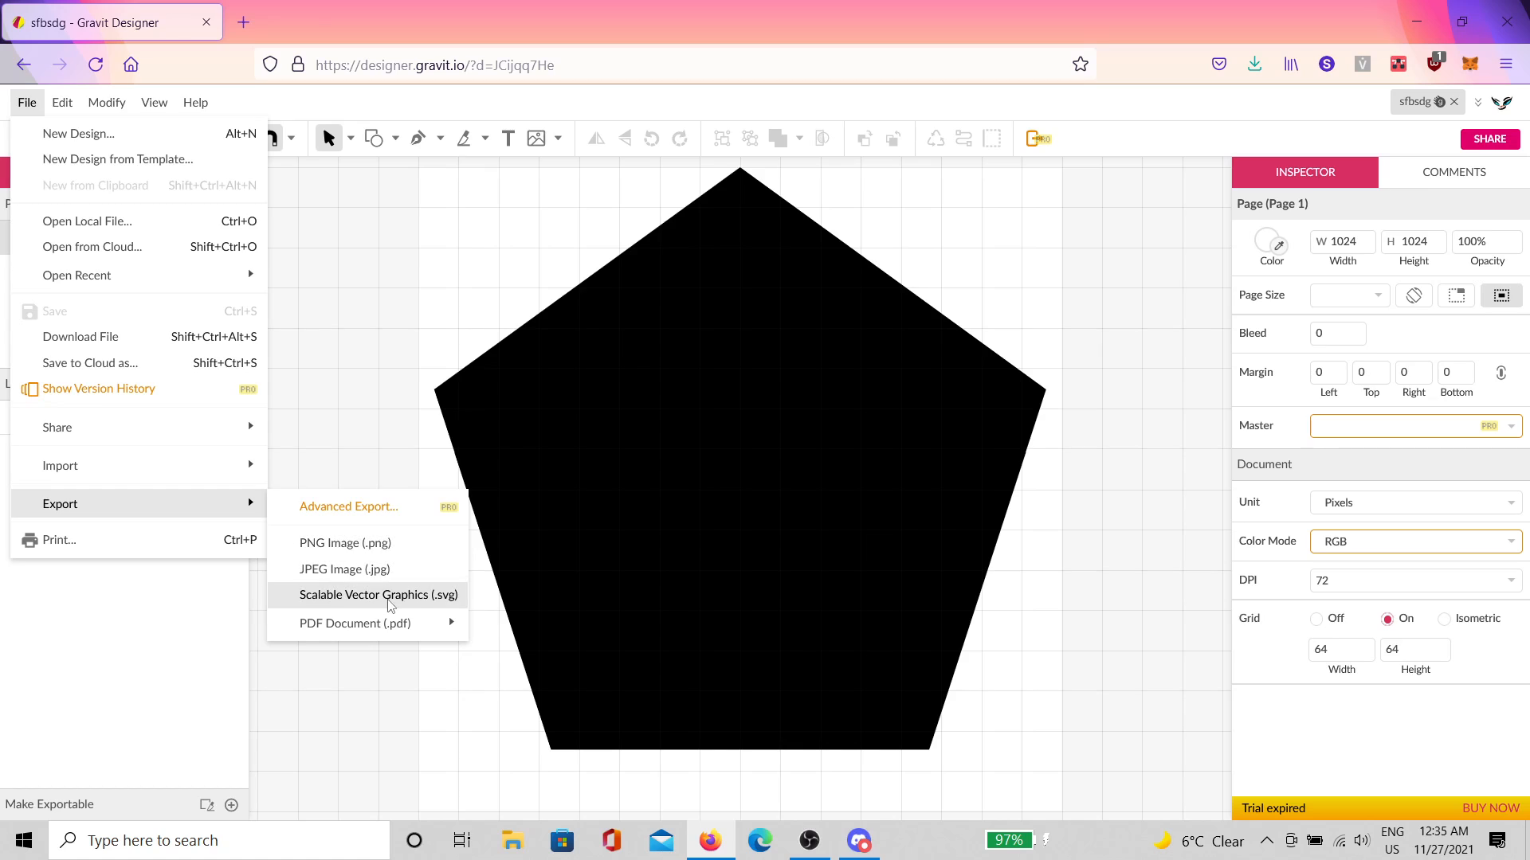
{"action": "left_click", "coordinate": [380, 603]}
{"action": "left_click", "coordinate": [661, 550]}
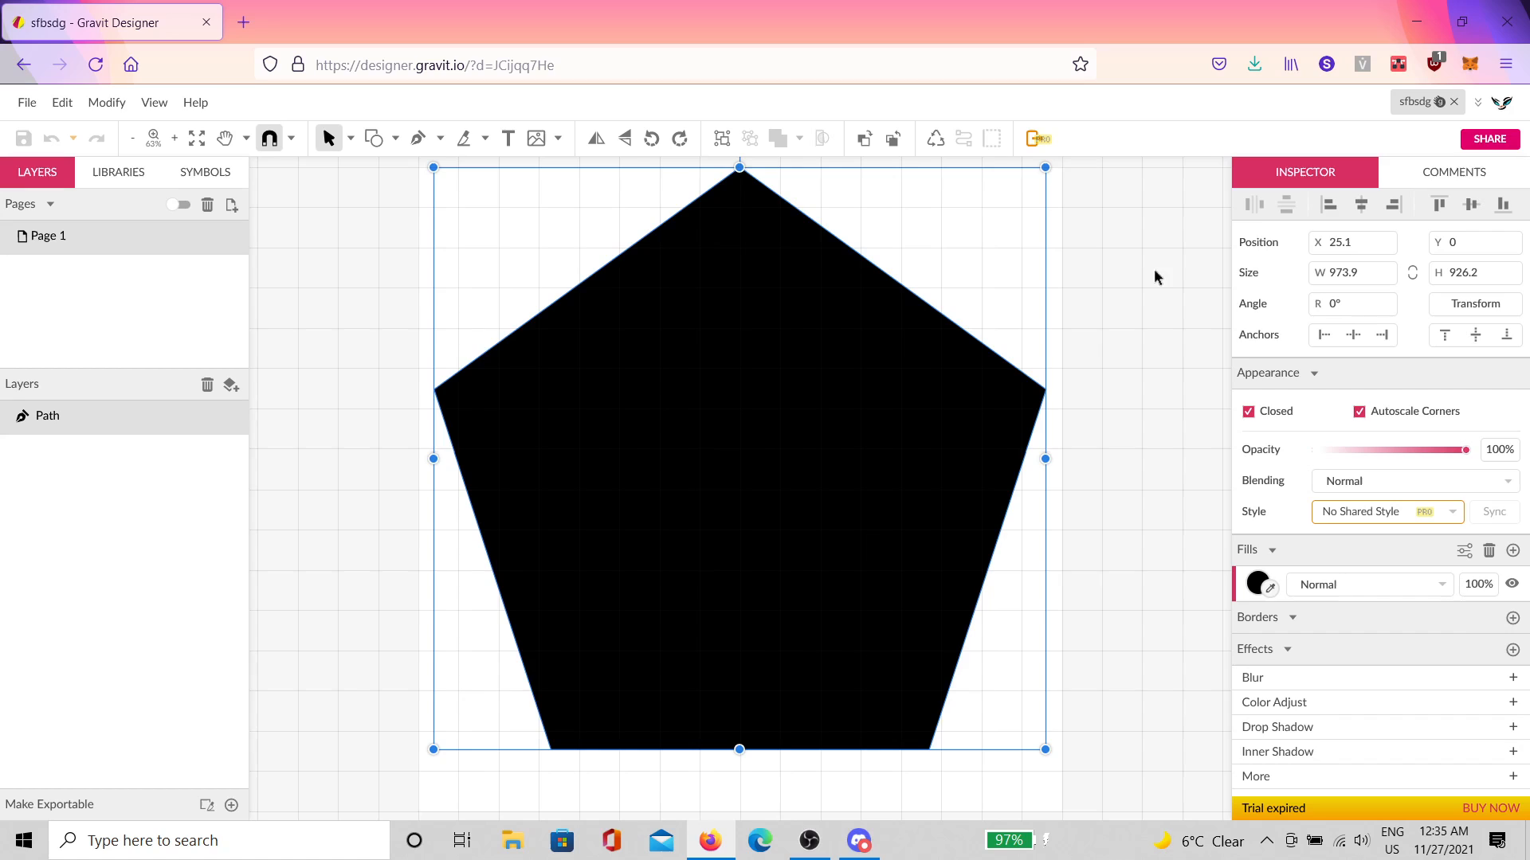
{"action": "left_click", "coordinate": [1454, 102]}
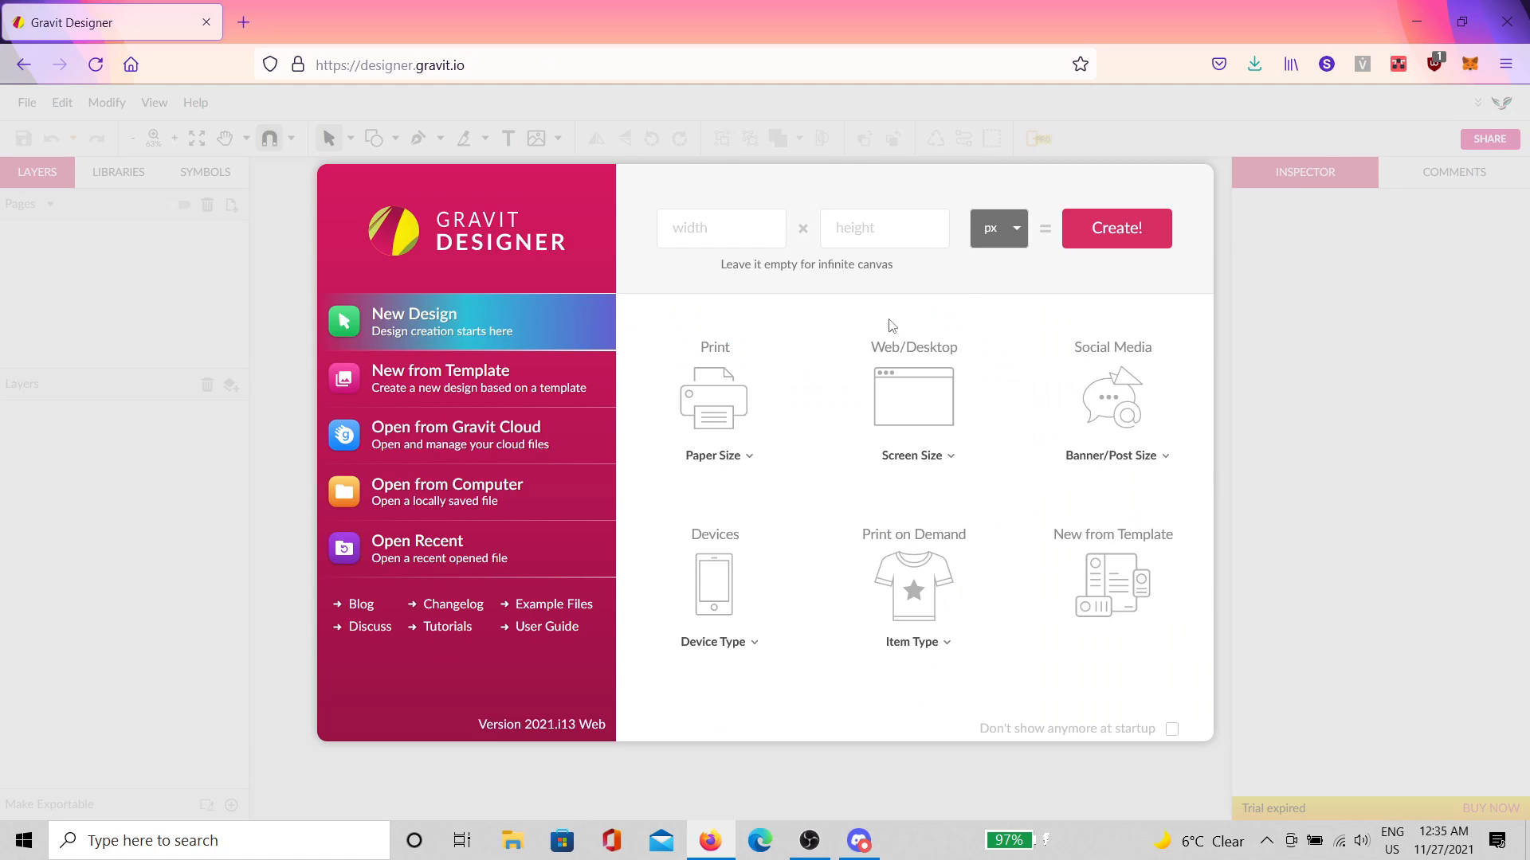
Step: Open phase4.2 from Gravit Cloud, then launch the Gravit Designer desktop app
{"action": "left_click", "coordinate": [460, 429]}
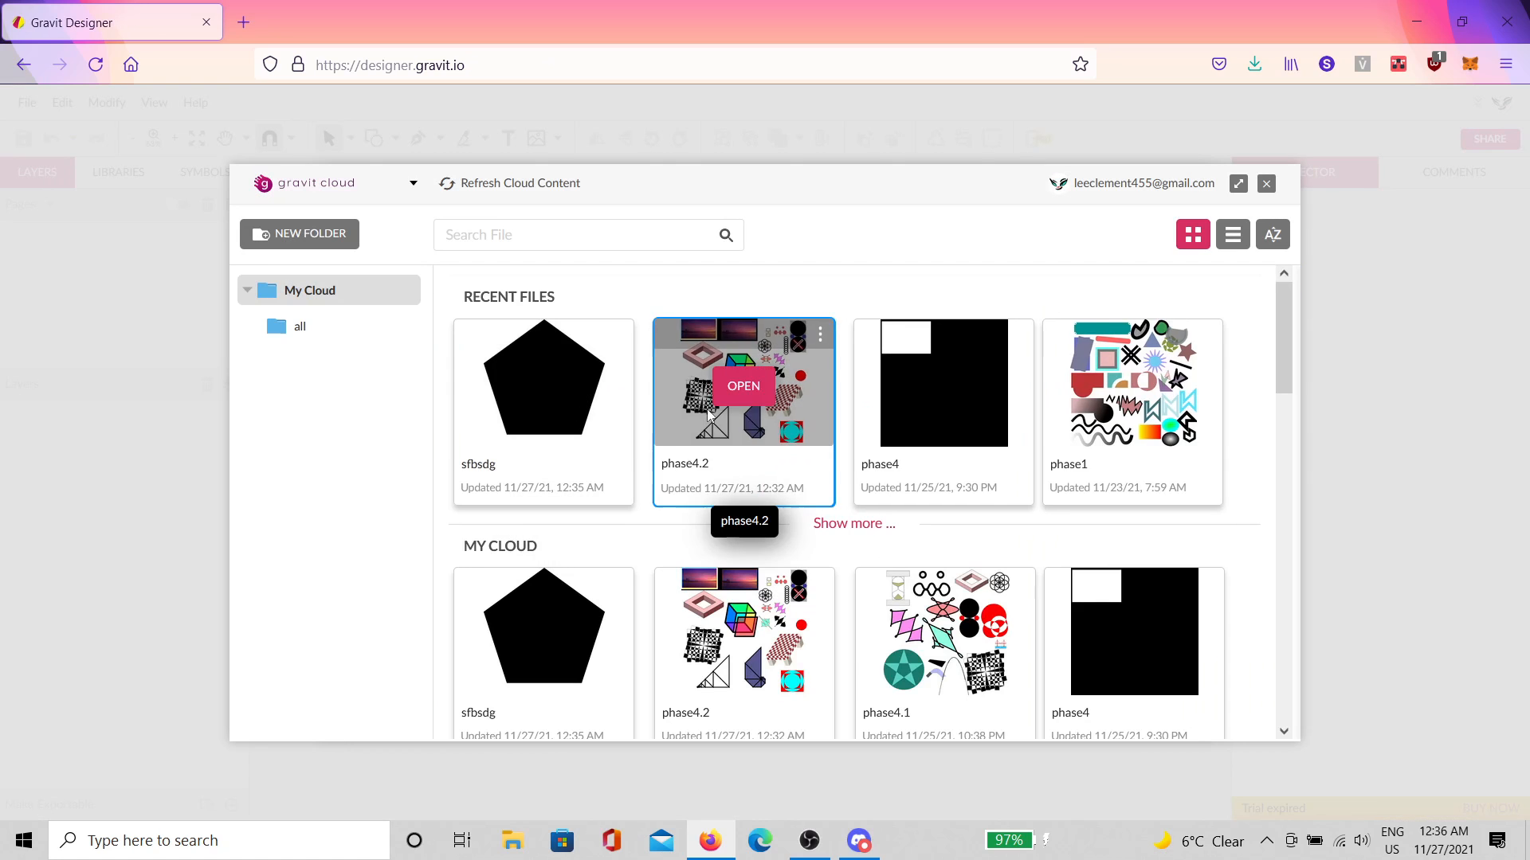
{"action": "left_click", "coordinate": [728, 392]}
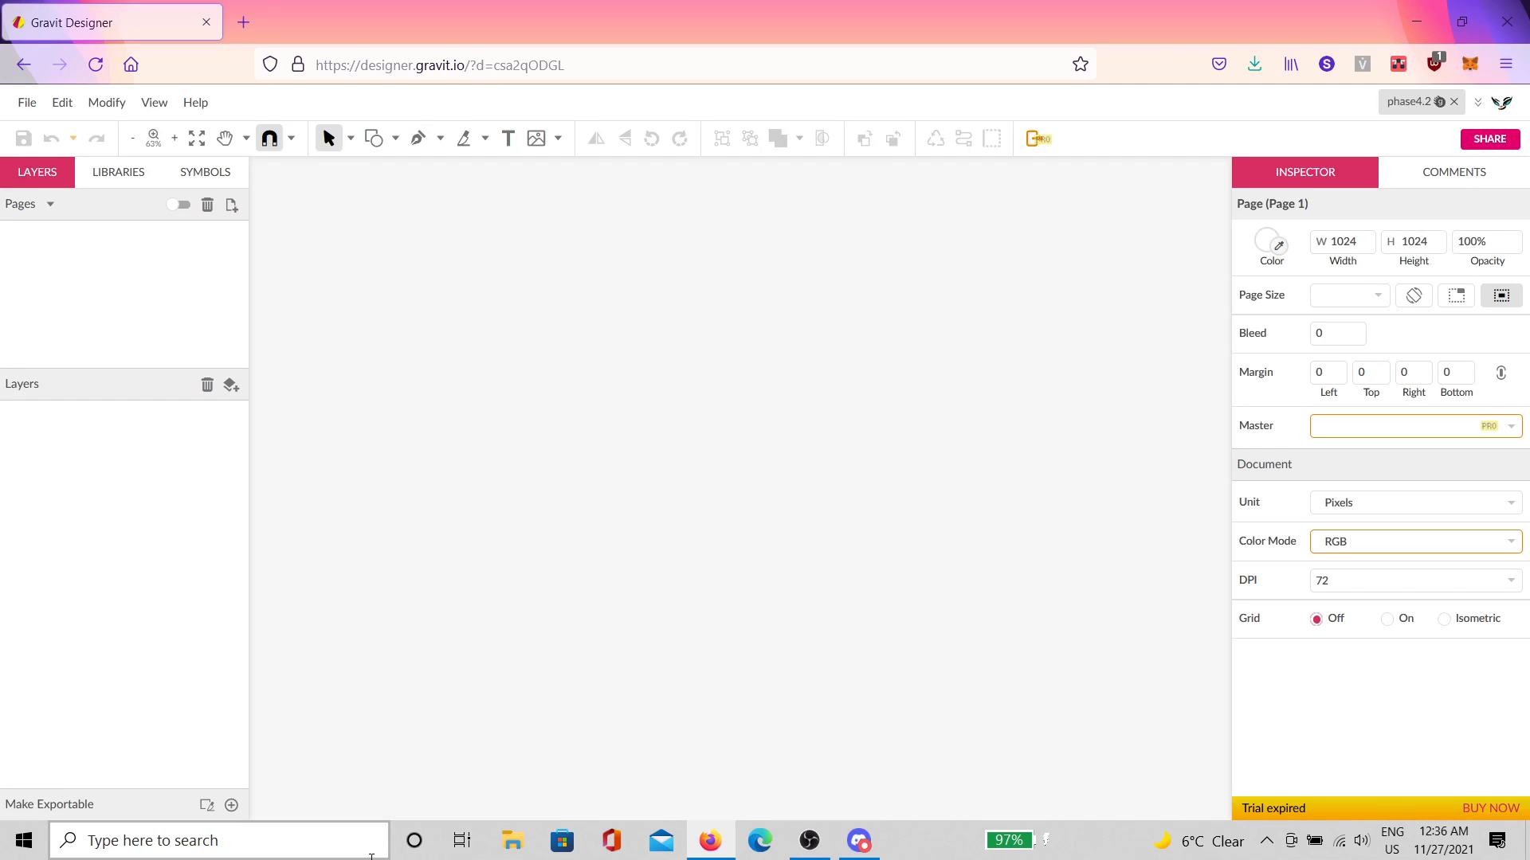
{"action": "left_click", "coordinate": [372, 857]}
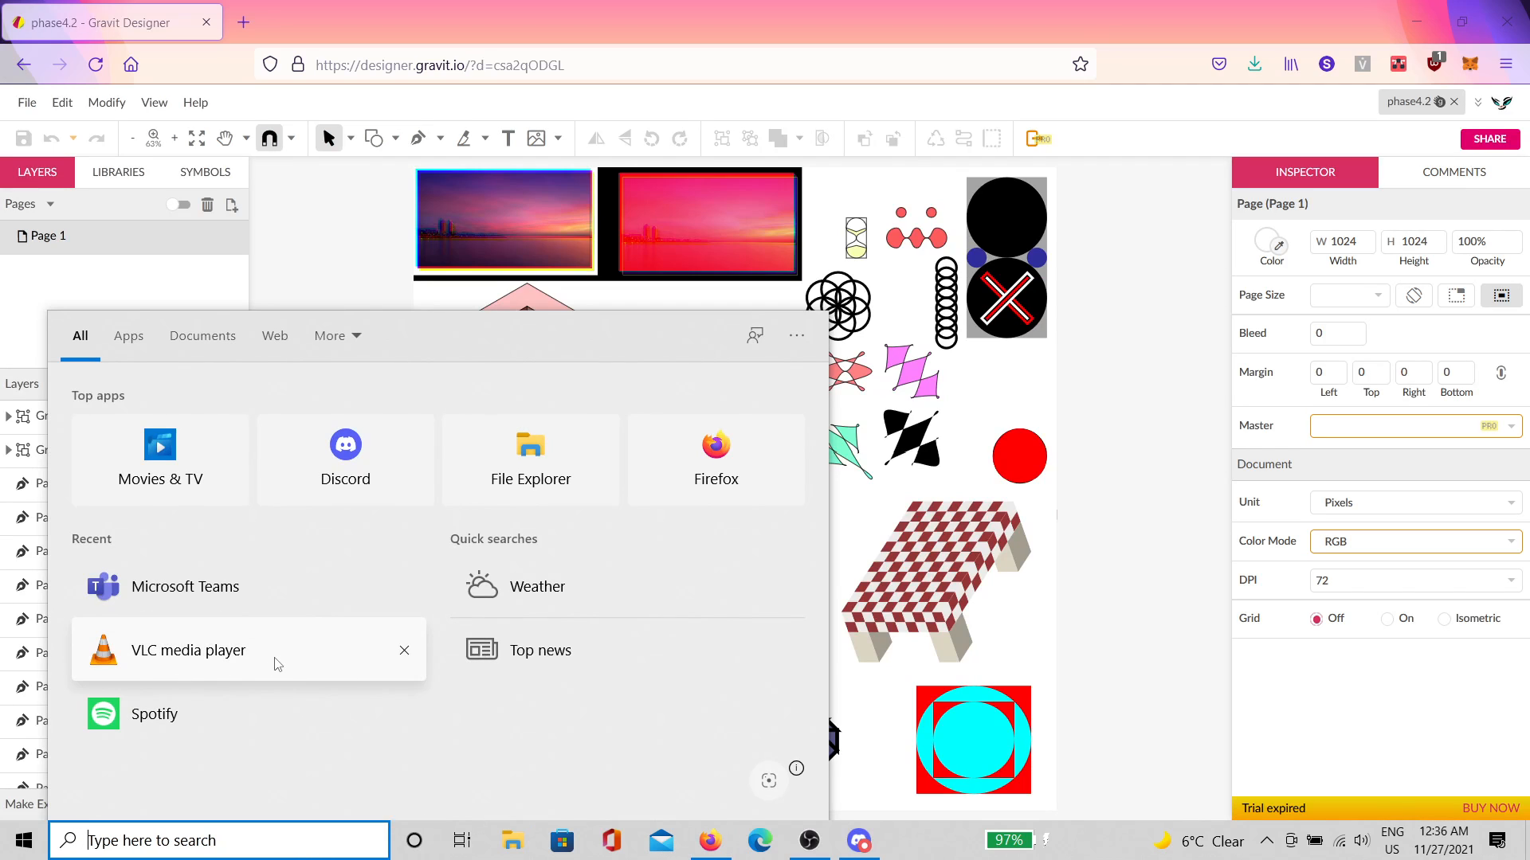
{"action": "type", "text": "gravit"}
{"action": "left_click", "coordinate": [250, 446]}
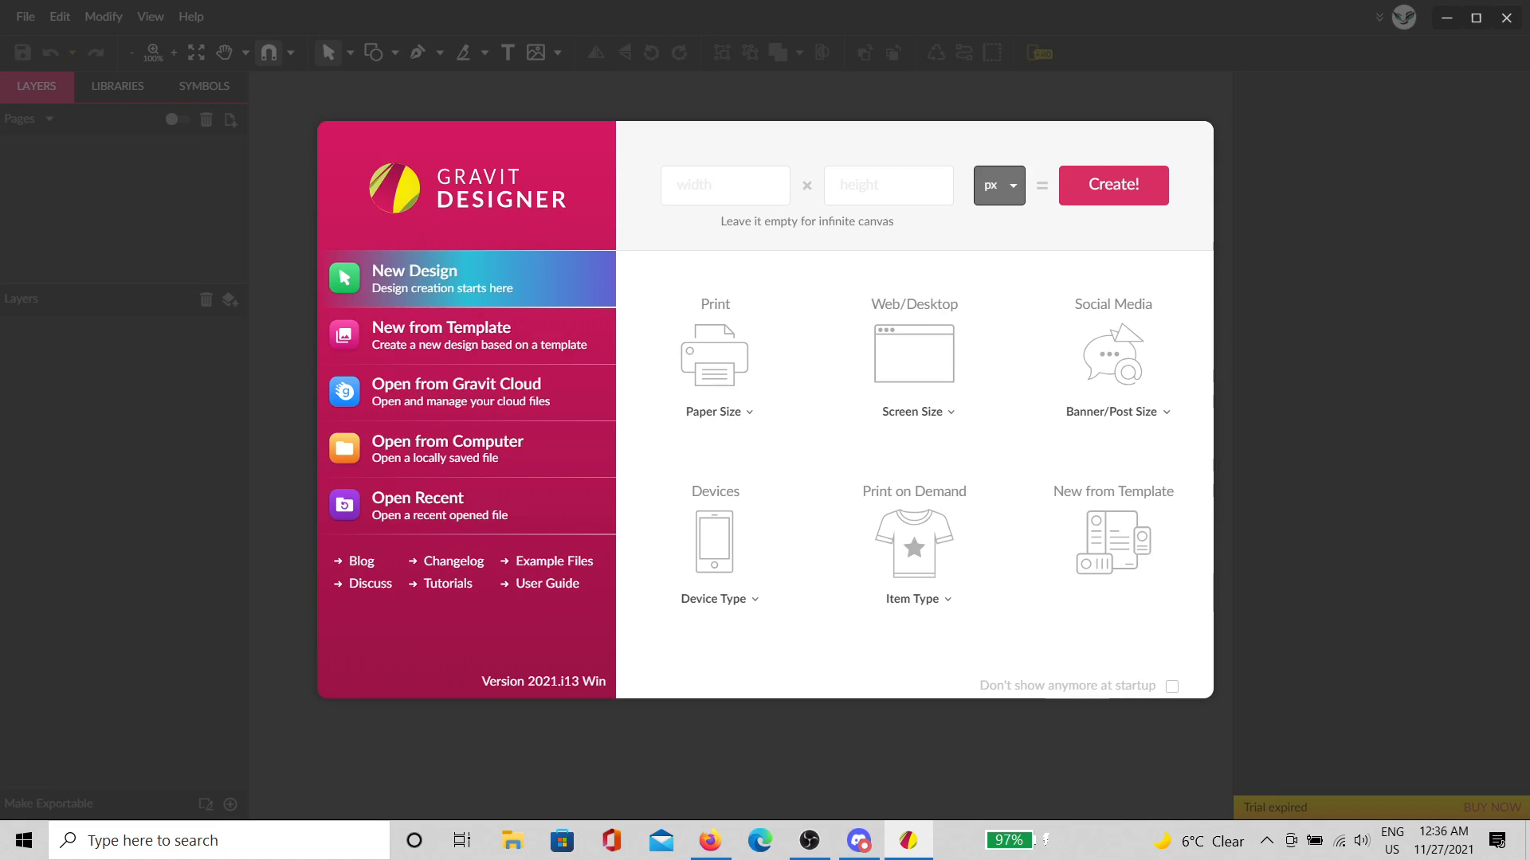
Step: Create a new 1024 × 1024 design in the desktop app
{"action": "left_click", "coordinate": [728, 194]}
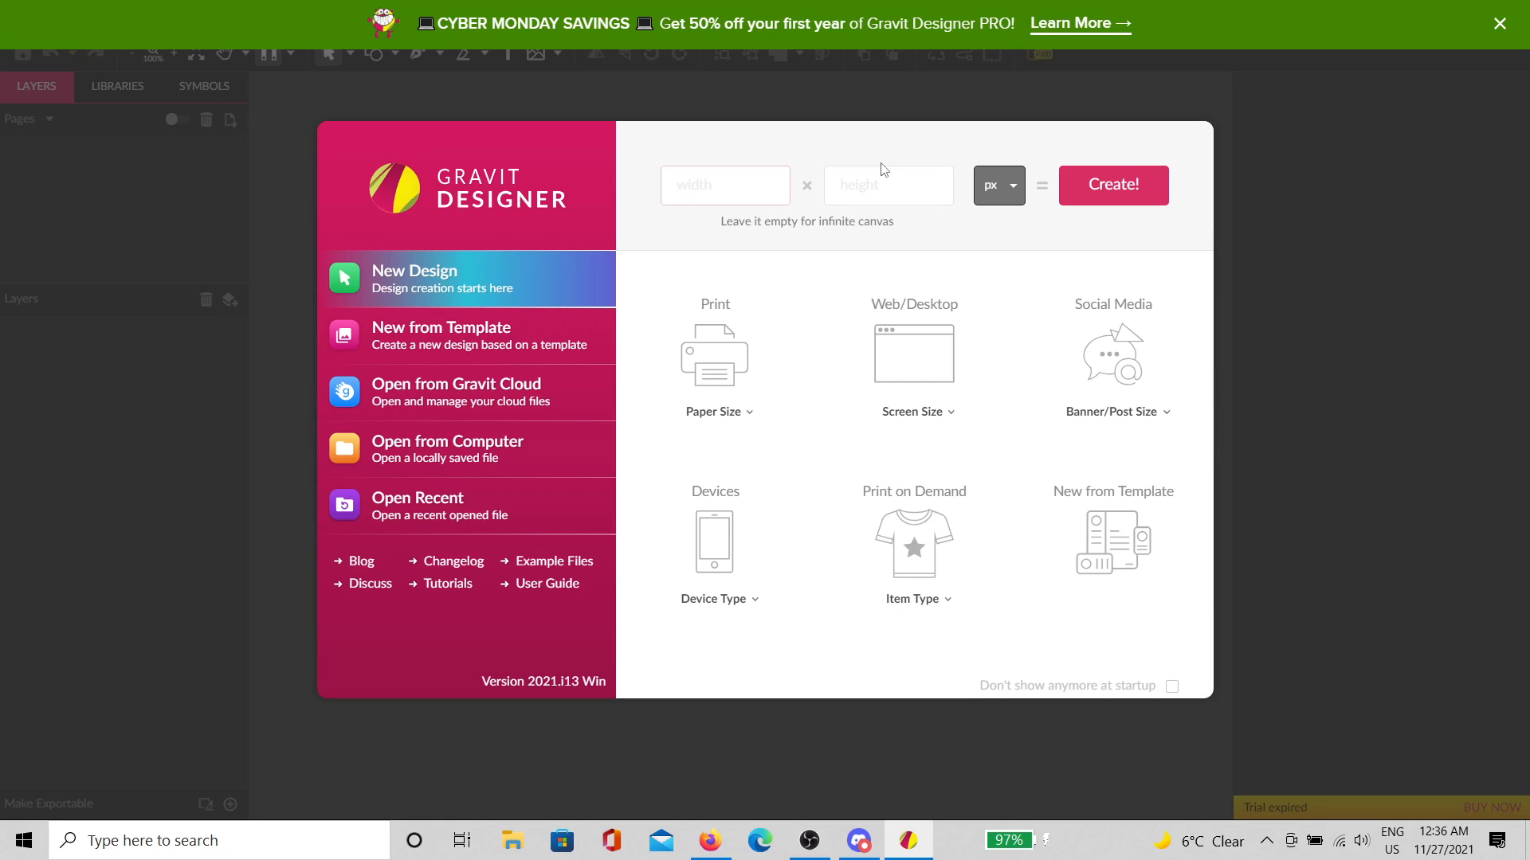
{"action": "key", "text": "Tab"}
{"action": "type", "text": "1"}
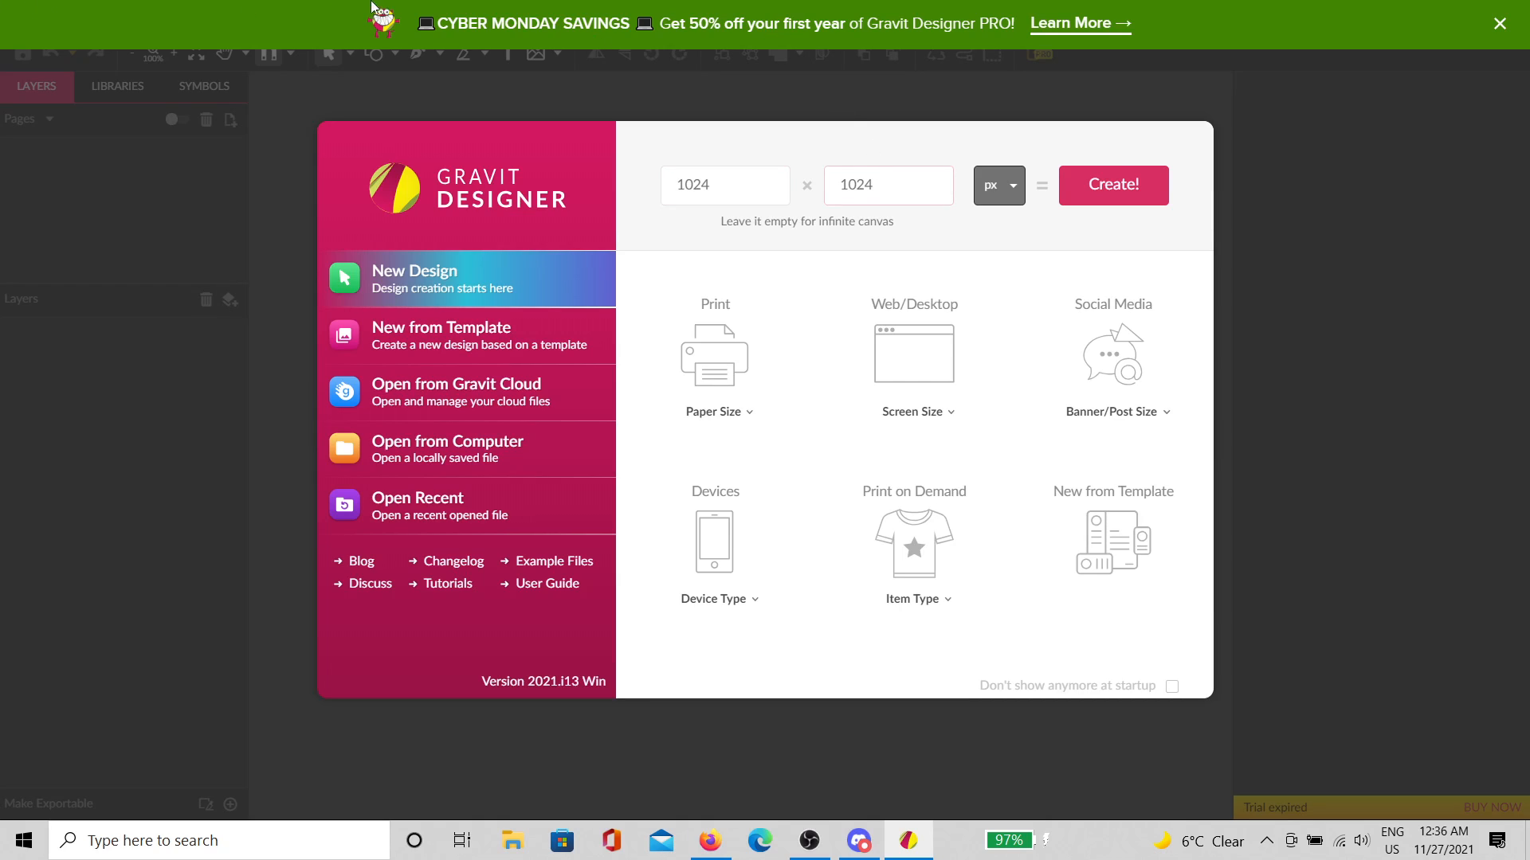
{"action": "left_click", "coordinate": [1107, 187]}
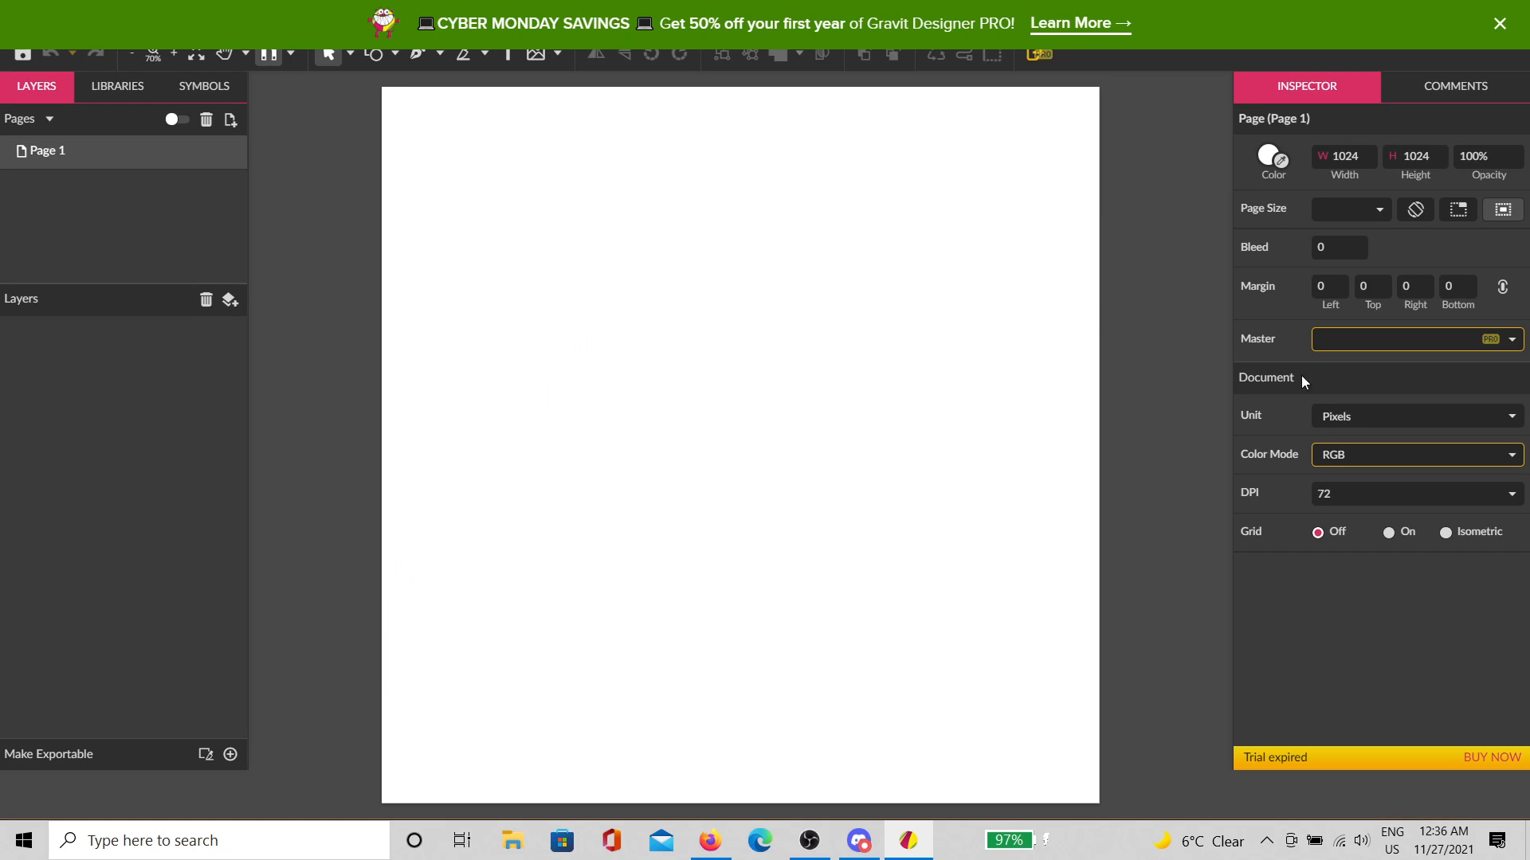
Step: Turn the page grid on with width 64 and bring up the Gravit Cloud browser
{"action": "left_click", "coordinate": [1408, 536]}
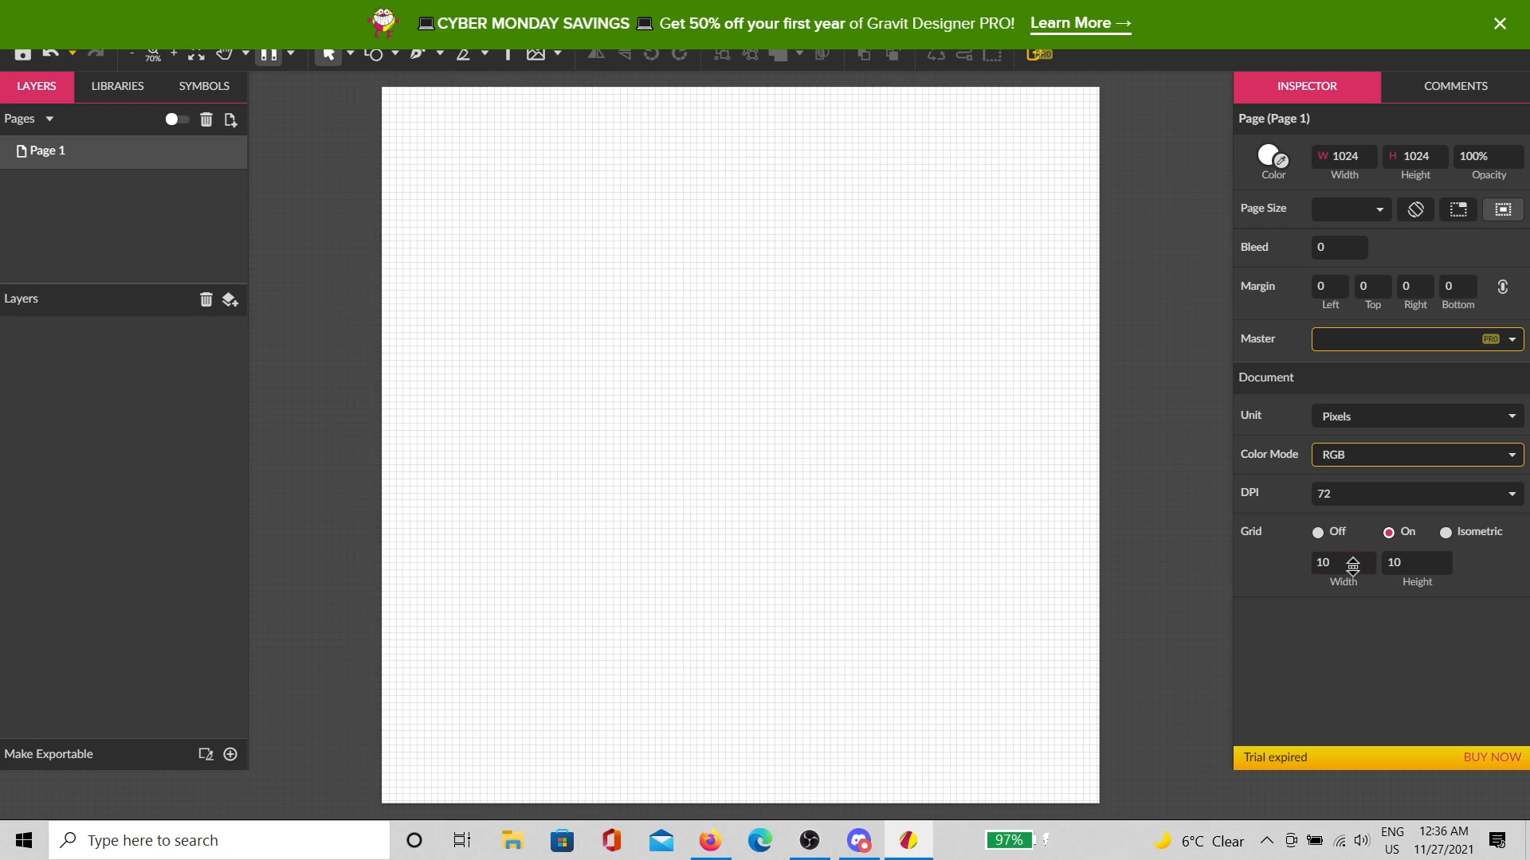
{"action": "left_click", "coordinate": [1352, 564]}
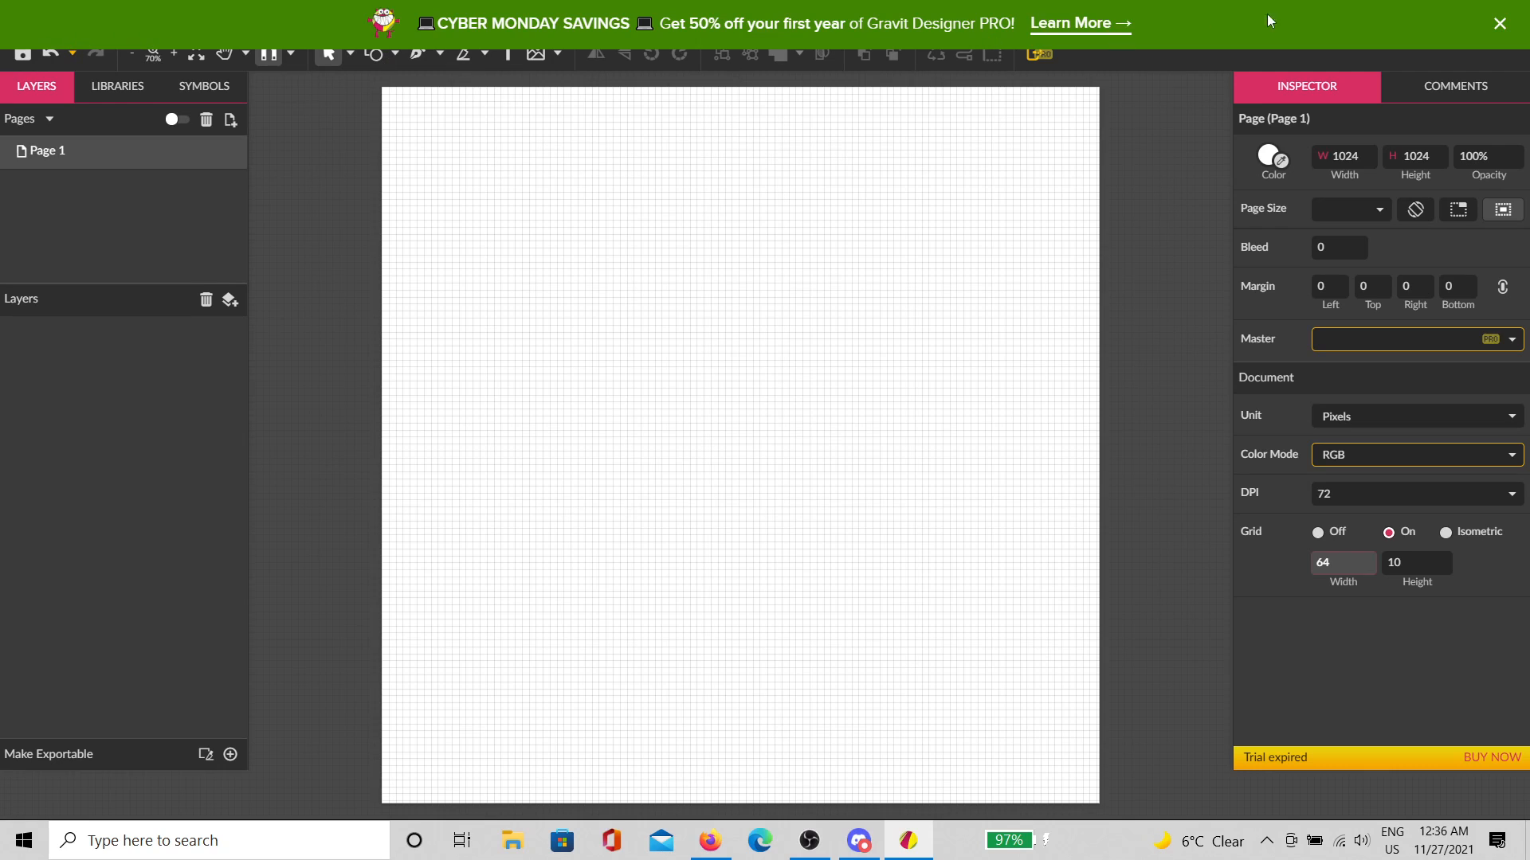
{"action": "left_click", "coordinate": [1485, 25]}
{"action": "left_click", "coordinate": [26, 16]}
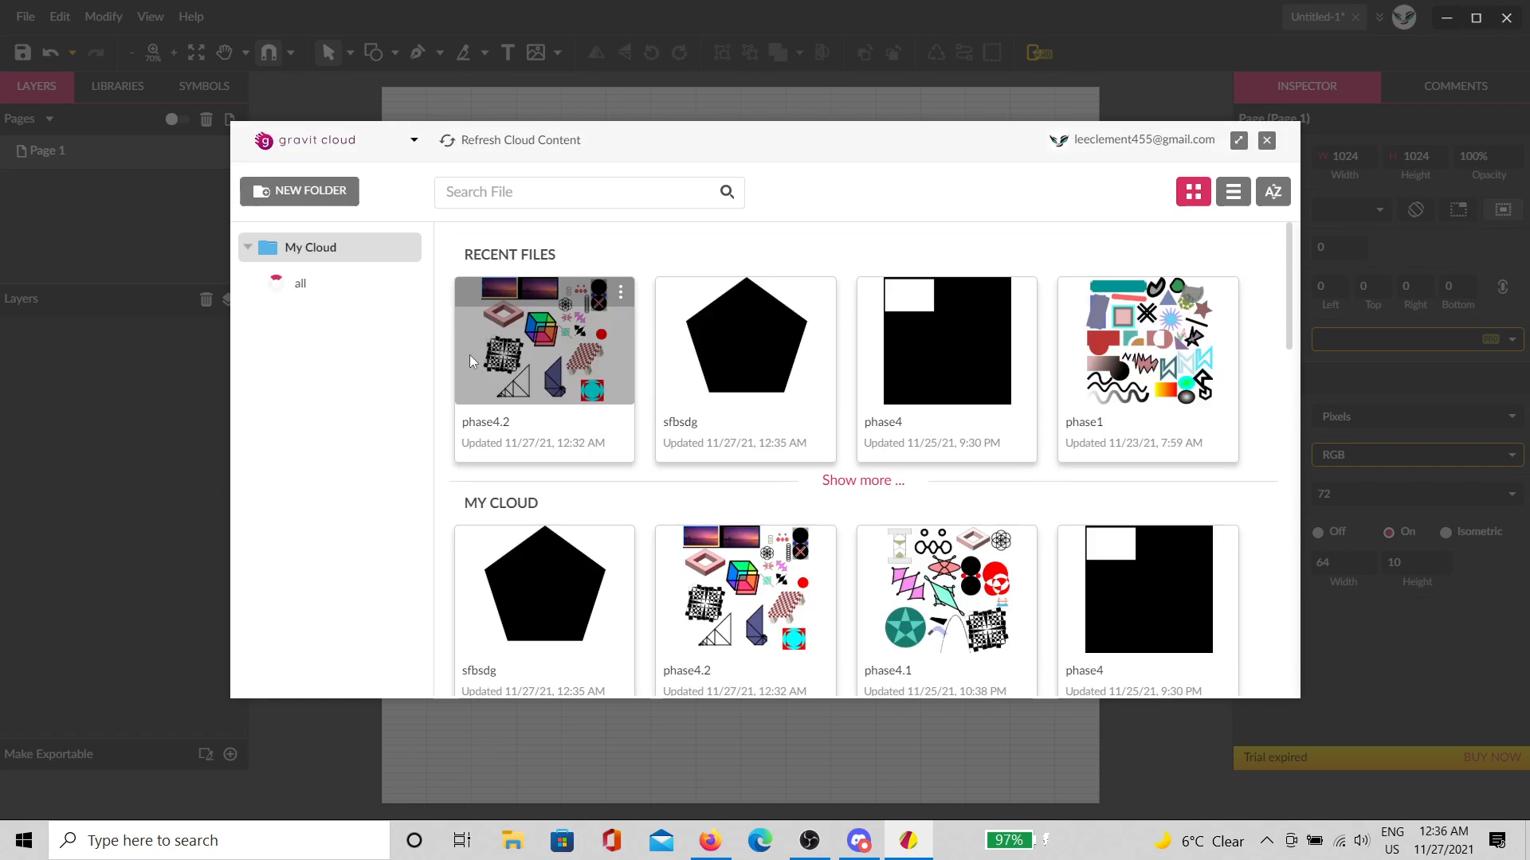
Step: Open sfbsdg from the cloud and export it to the Desktop as star.svg
{"action": "left_click", "coordinate": [735, 357]}
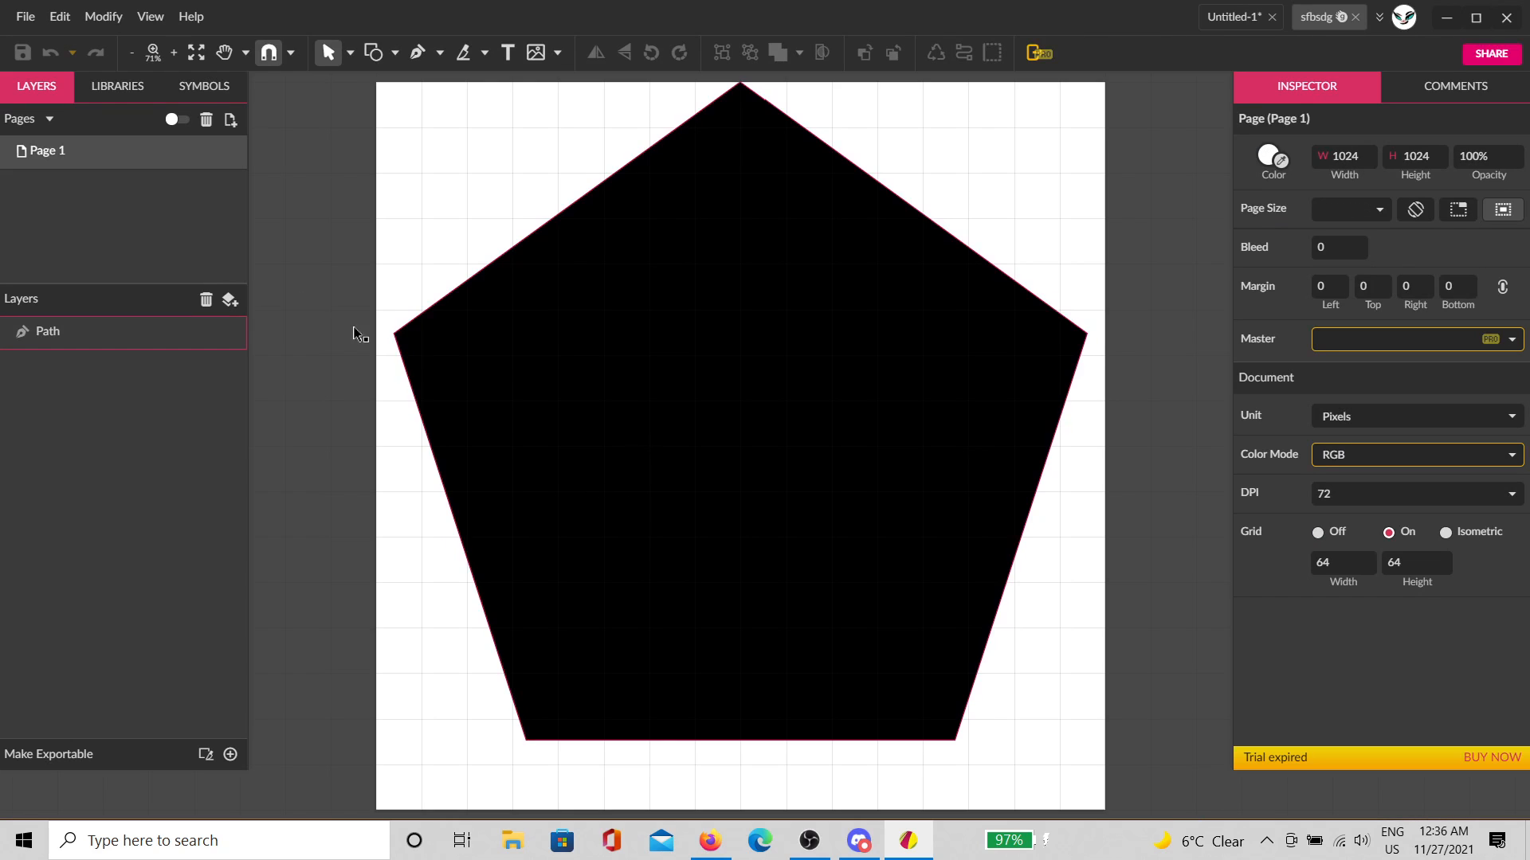
{"action": "left_click", "coordinate": [36, 22]}
{"action": "mouse_move", "coordinate": [145, 398]}
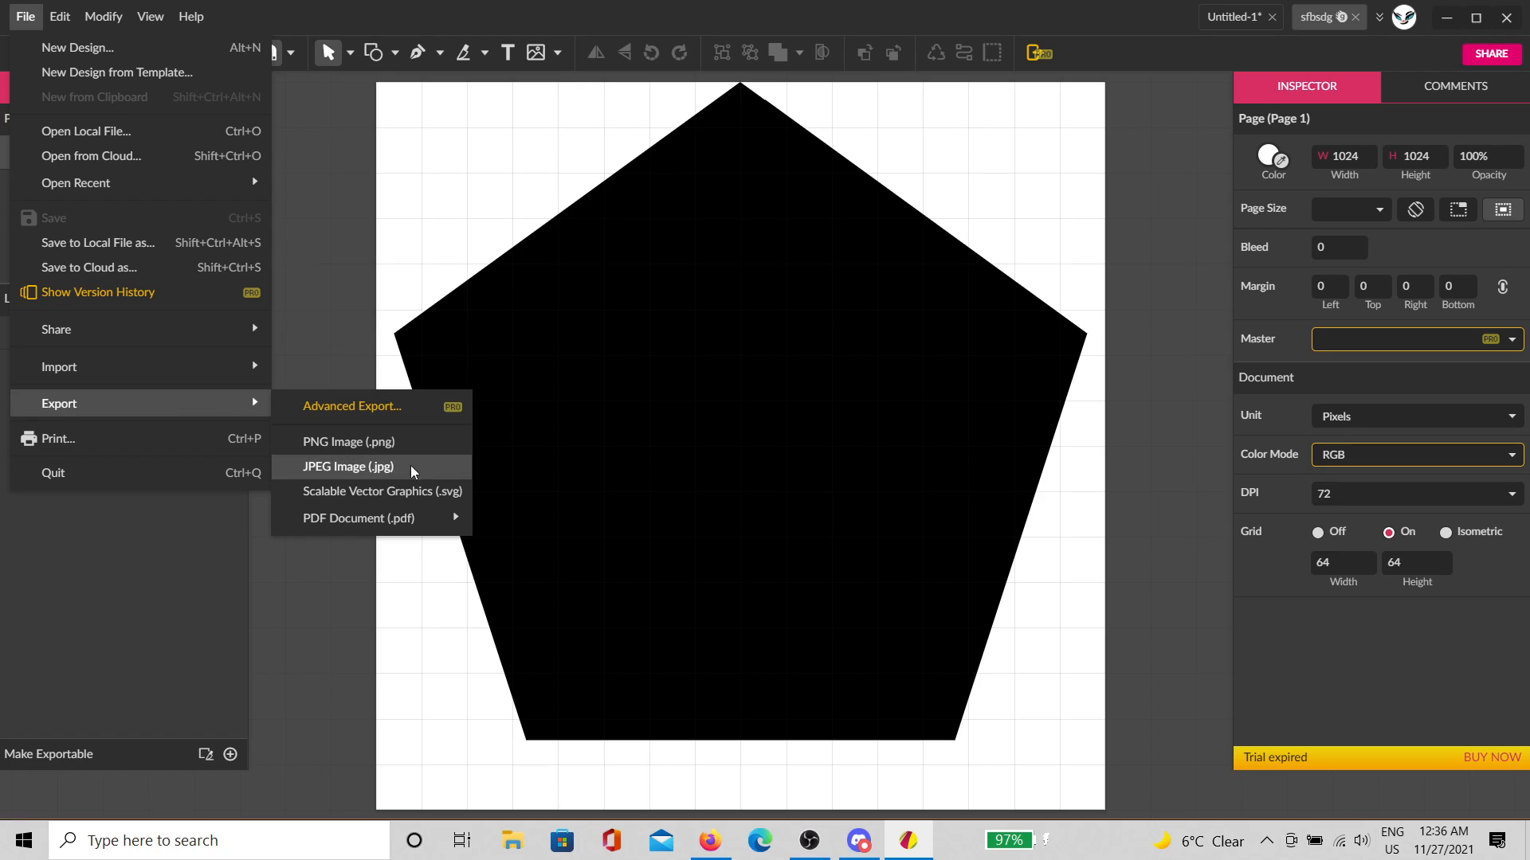
{"action": "left_click", "coordinate": [407, 491]}
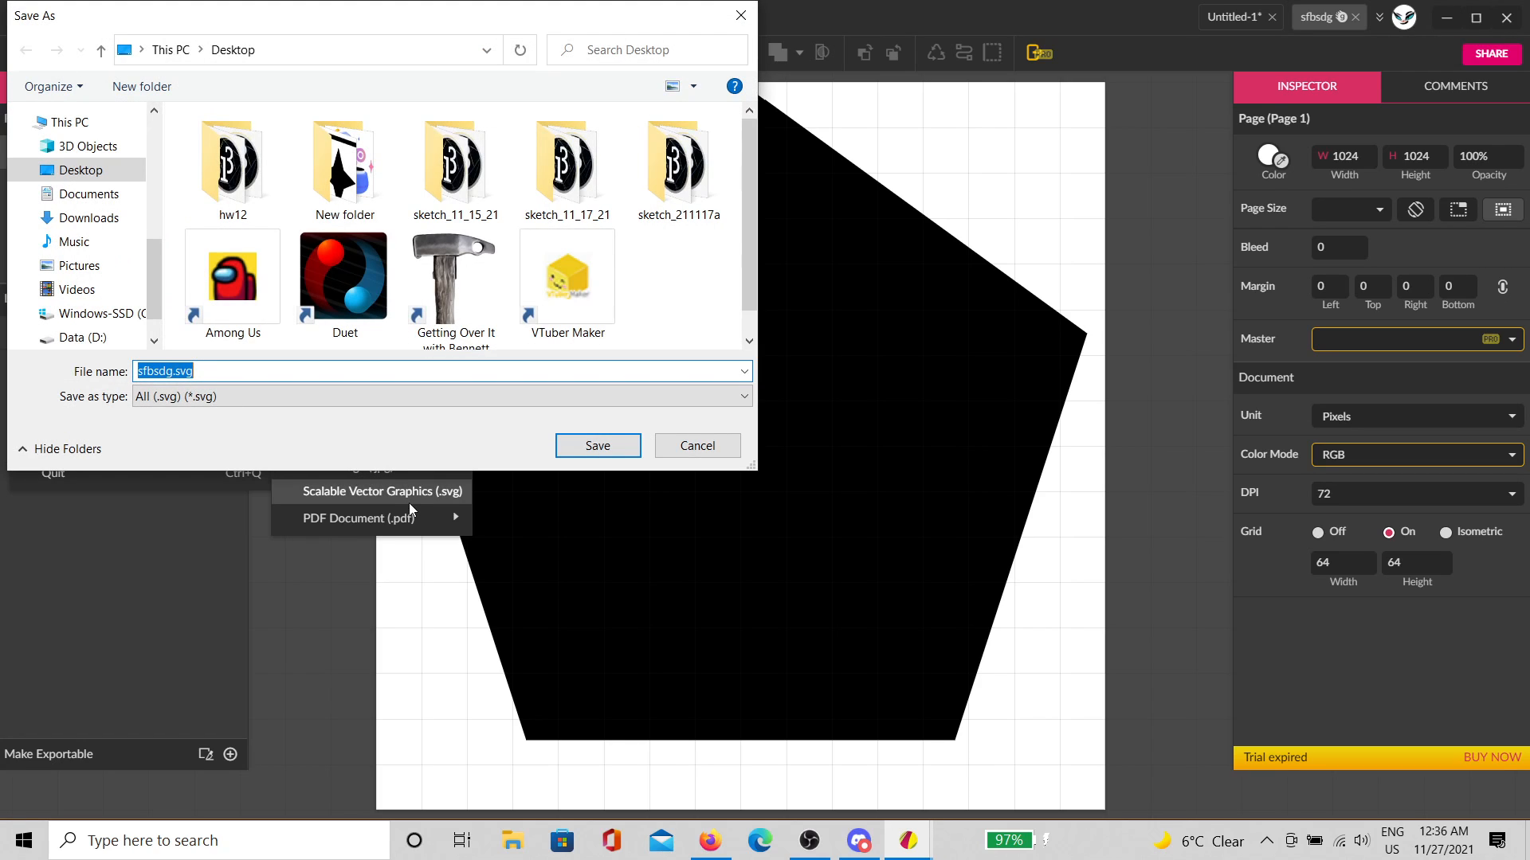
{"action": "left_click", "coordinate": [189, 371]}
{"action": "left_click_drag", "start_coordinate": [174, 372], "coordinate": [147, 371]}
{"action": "type", "text": "tar"}
{"action": "left_click", "coordinate": [598, 446]}
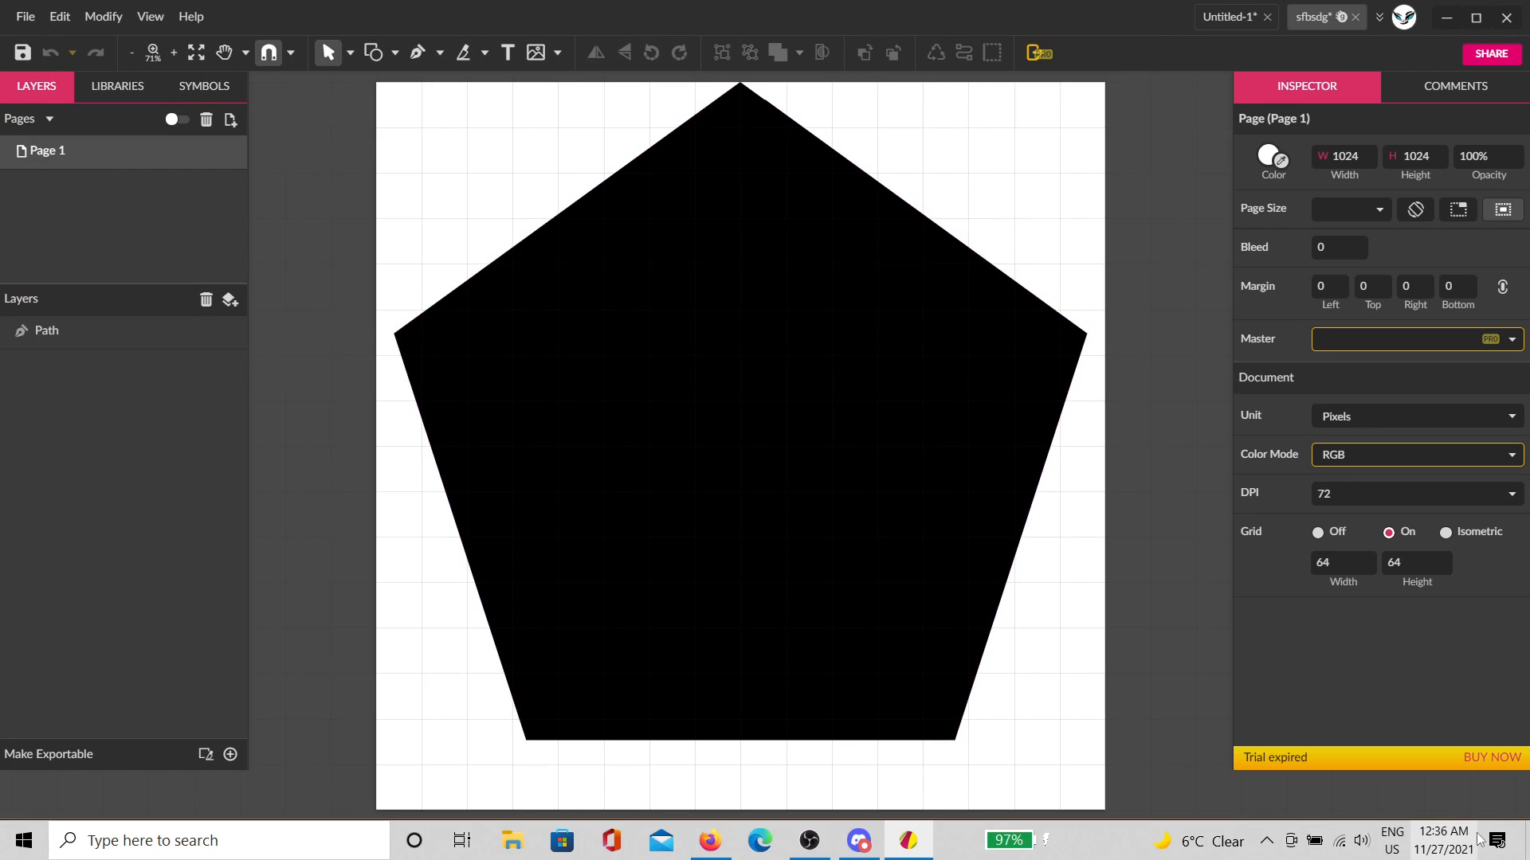
{"action": "left_click", "coordinate": [1528, 840]}
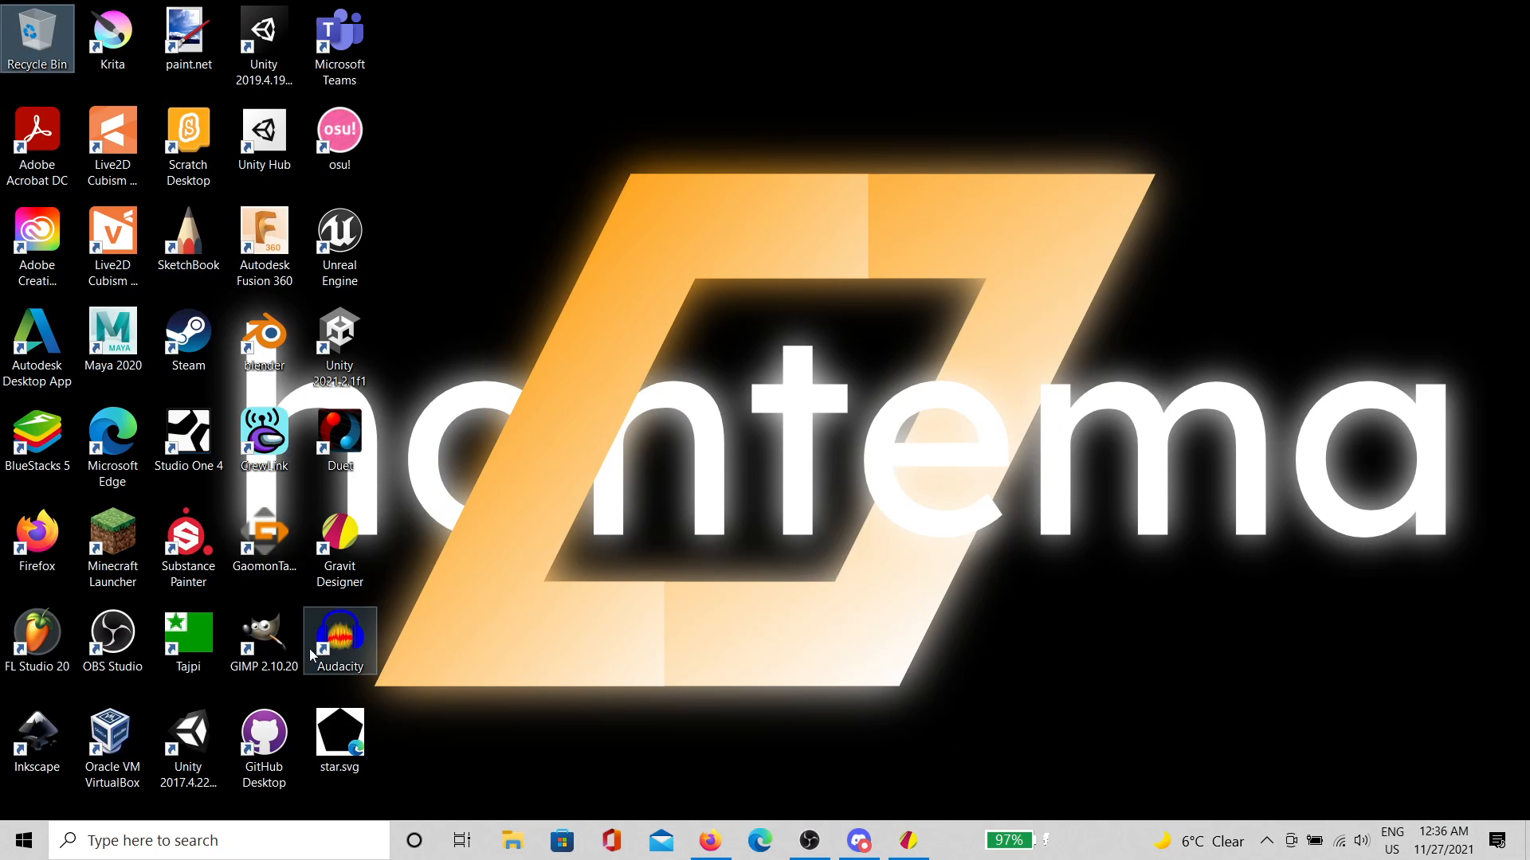
Step: Select star.svg on the desktop, then restore the Gravit Designer pentagon design
{"action": "left_click", "coordinate": [341, 730]}
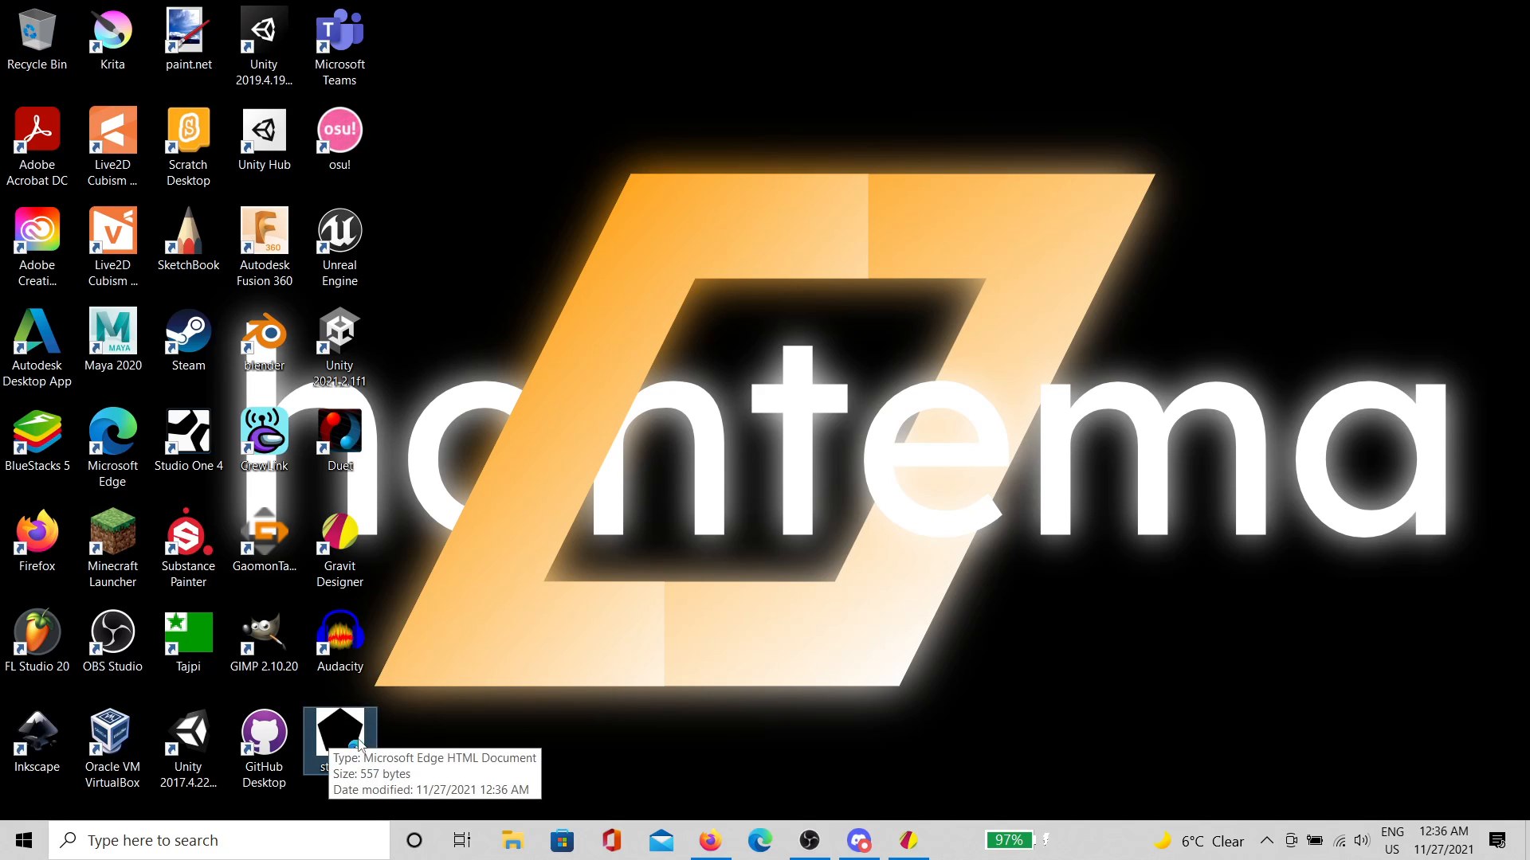
{"action": "left_click", "coordinate": [913, 841]}
{"action": "scroll", "coordinate": [796, 192], "scroll_direction": "up", "scroll_amount": 1}
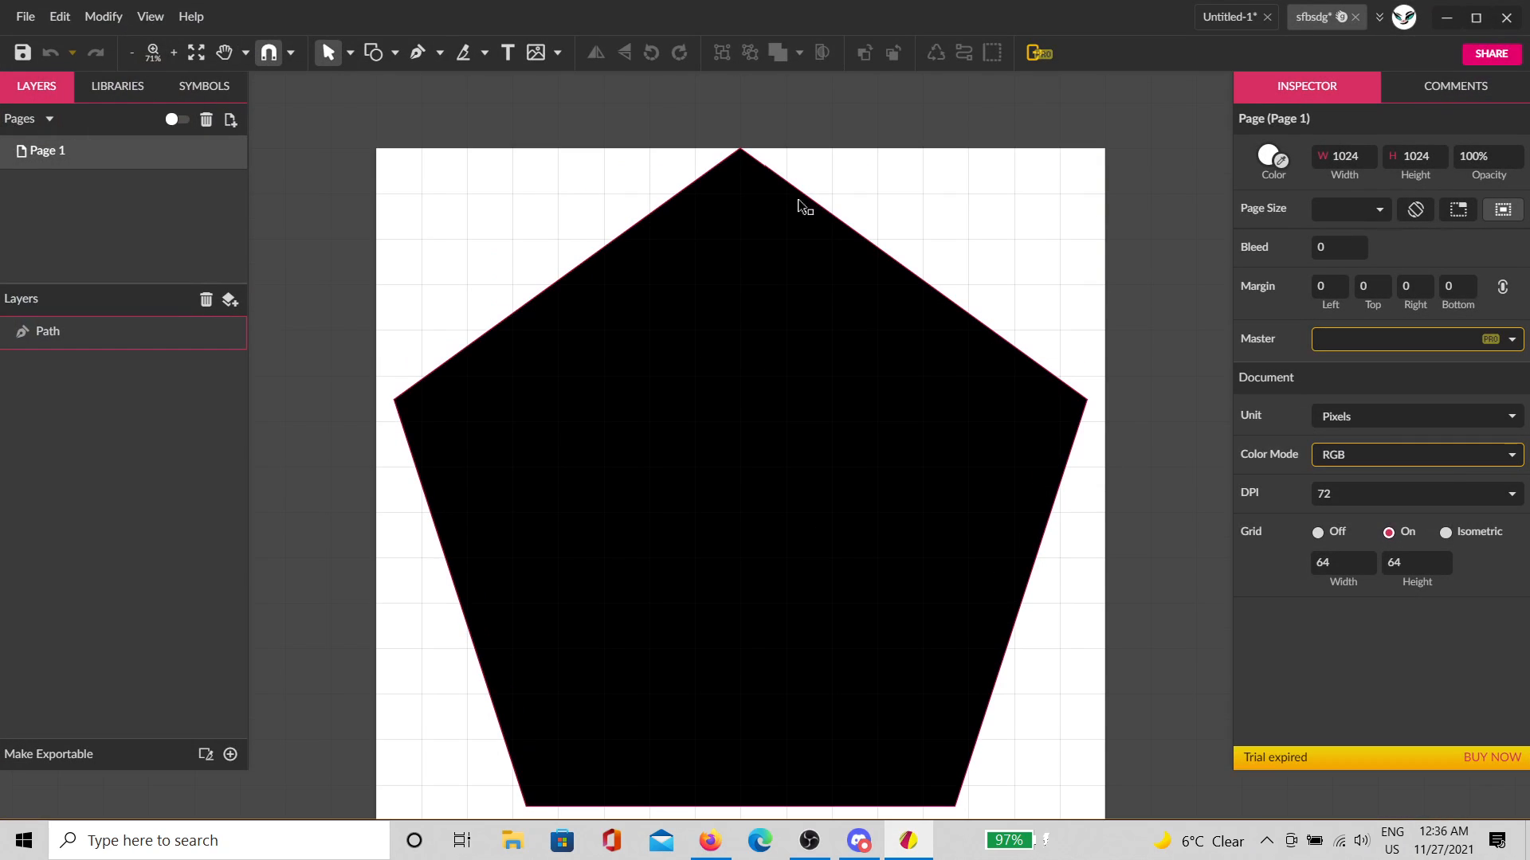
Step: Select the pentagon path, switch to the Rectangle tool, and zoom to check its top and right vertices on the grid
{"action": "left_click", "coordinate": [789, 236]}
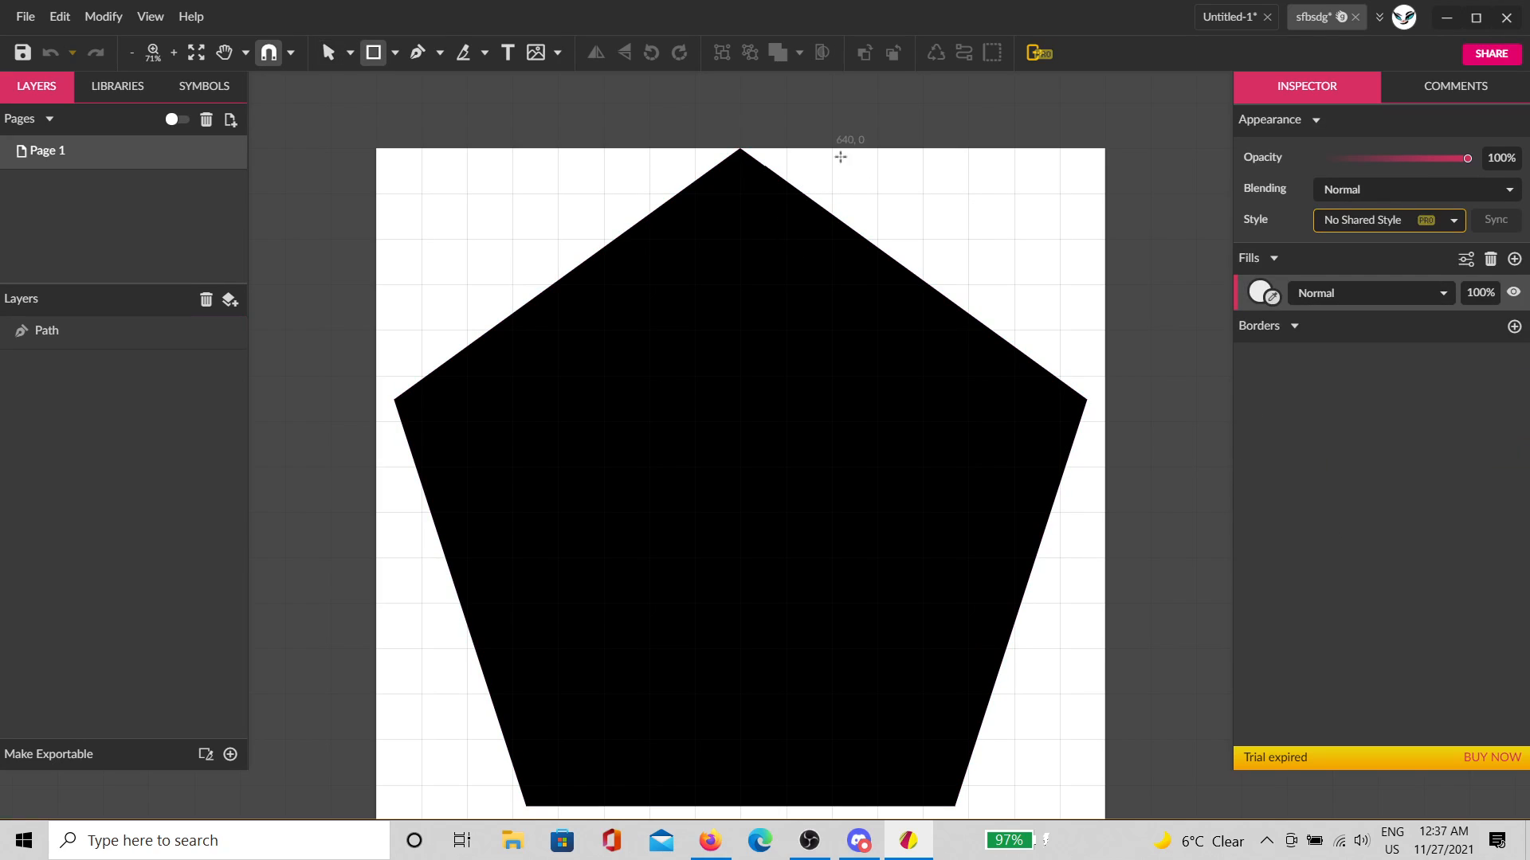
{"action": "left_click", "coordinate": [374, 53]}
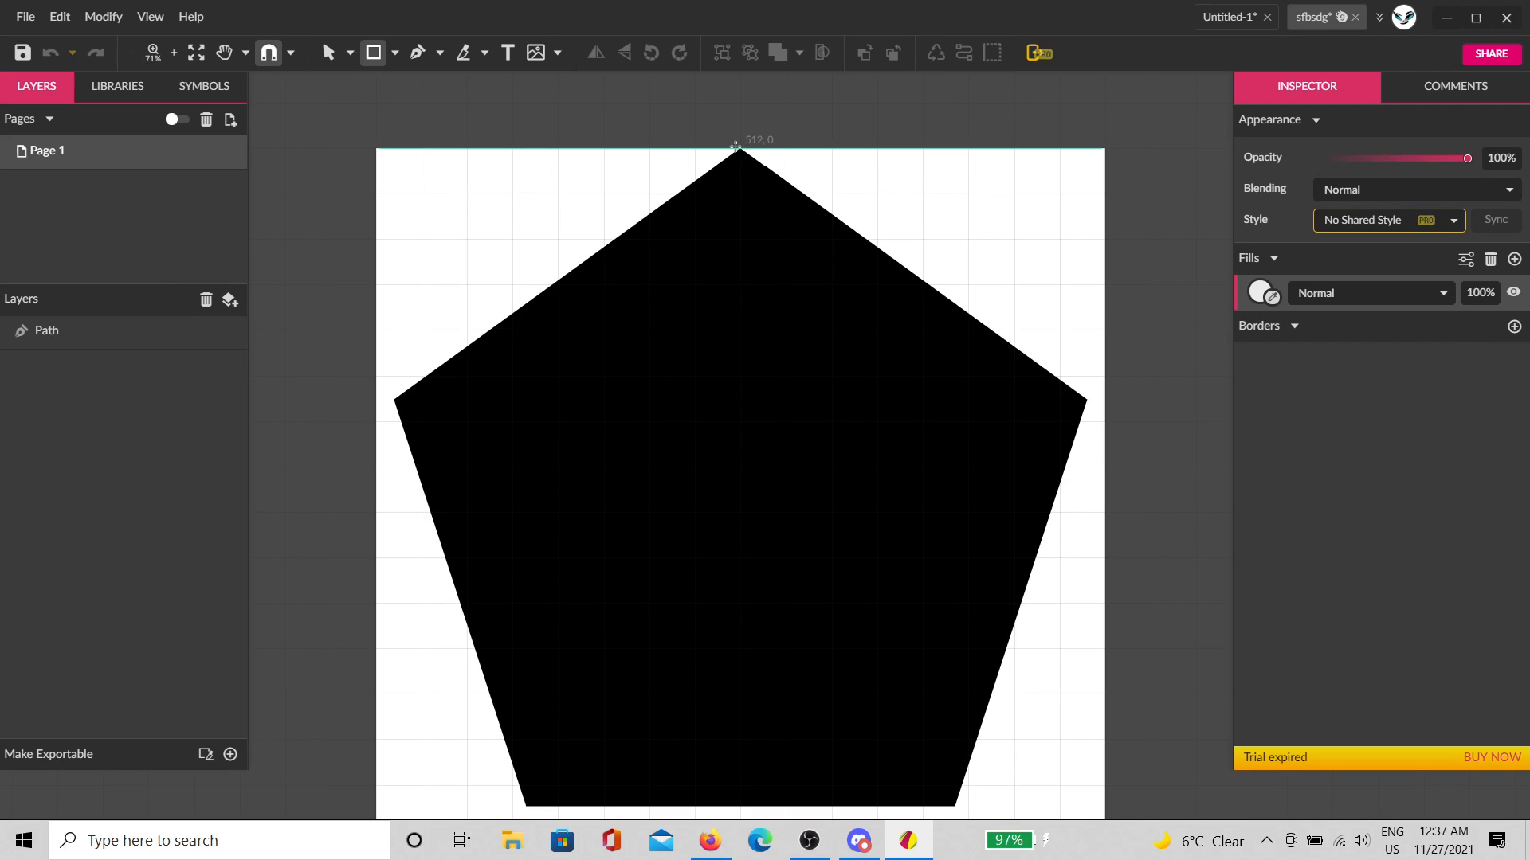
{"action": "scroll", "coordinate": [734, 147], "scroll_direction": "up", "scroll_amount": 9}
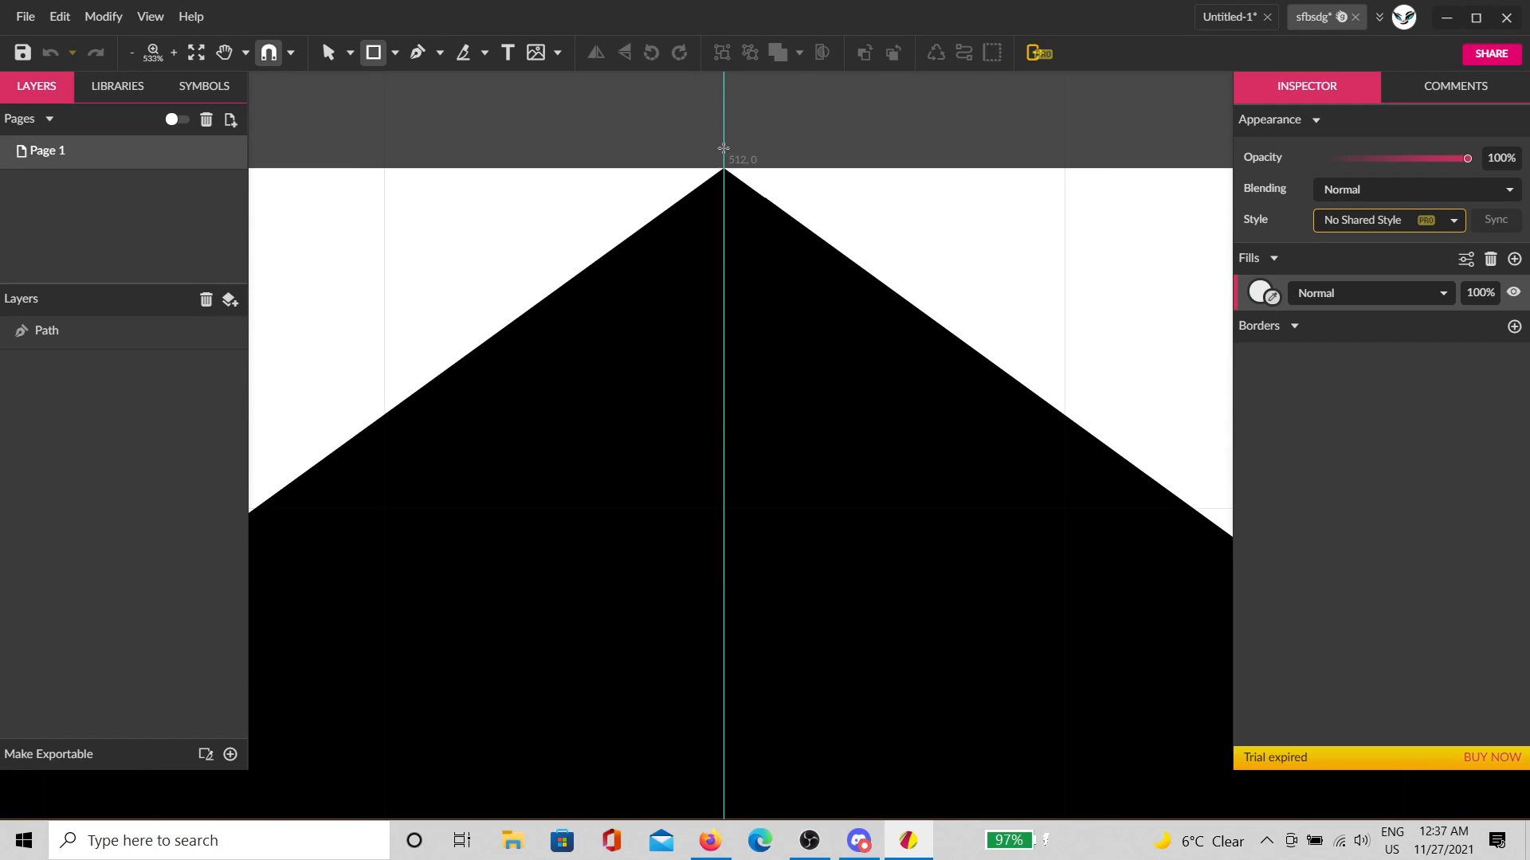
{"action": "scroll", "coordinate": [723, 147], "scroll_direction": "down", "scroll_amount": 9}
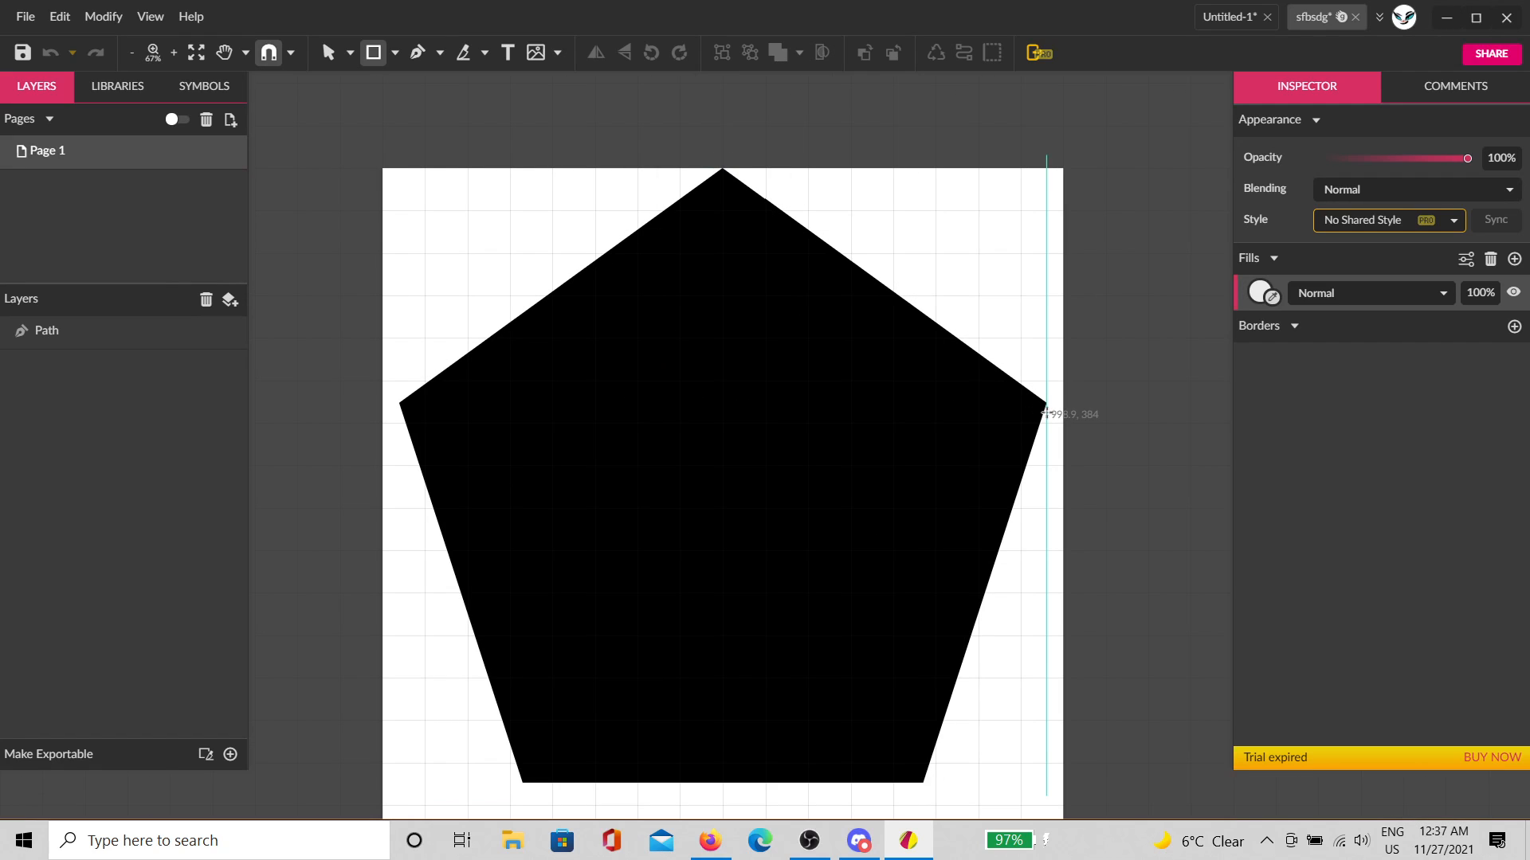
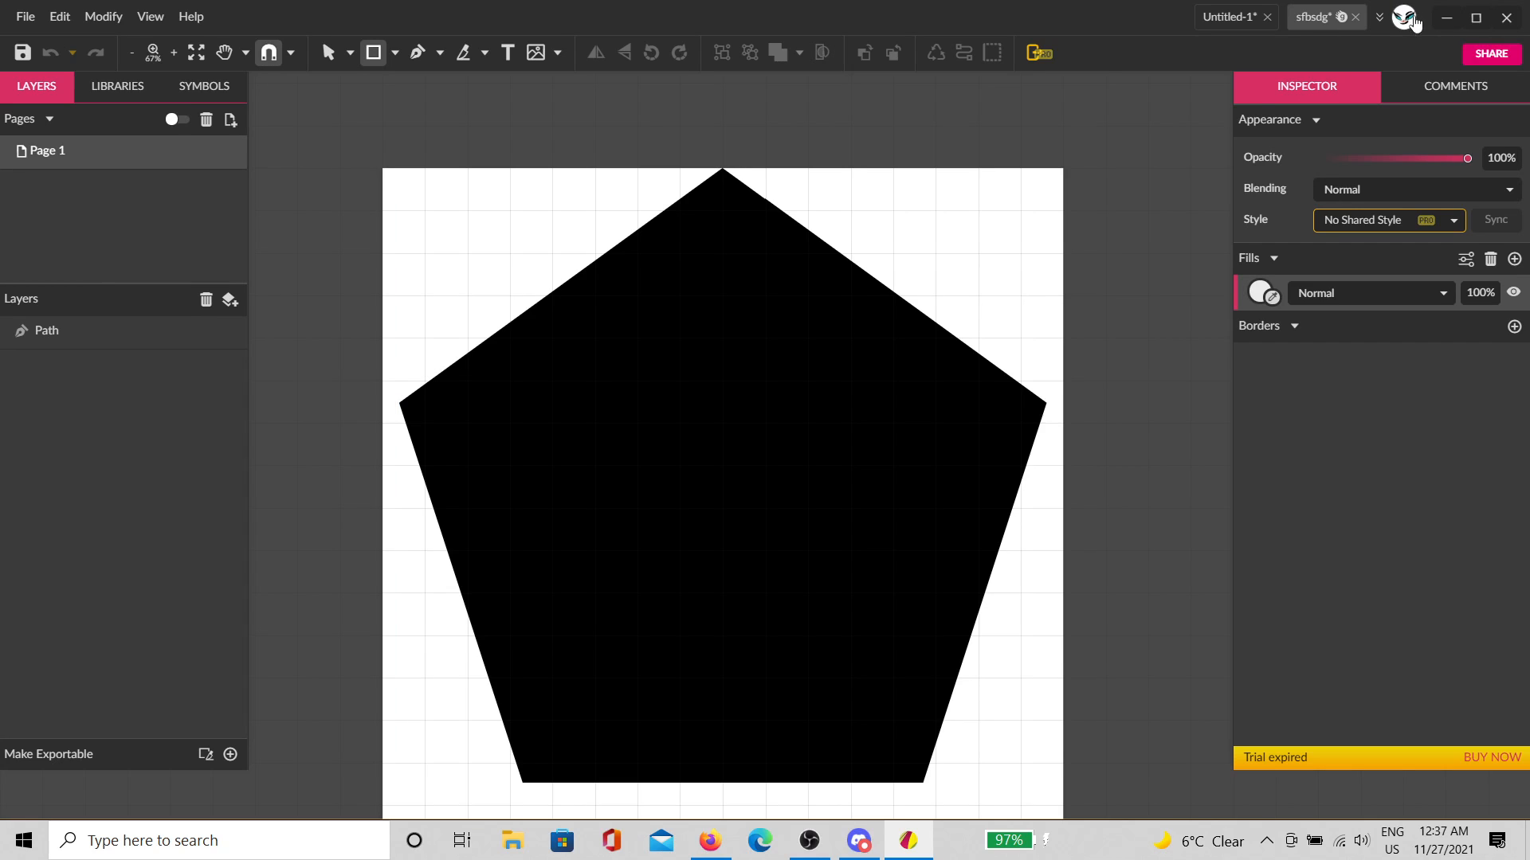
Step: Minimize Gravit Designer and open the desktop star.svg as plain text in Notepad
{"action": "left_click", "coordinate": [1446, 19]}
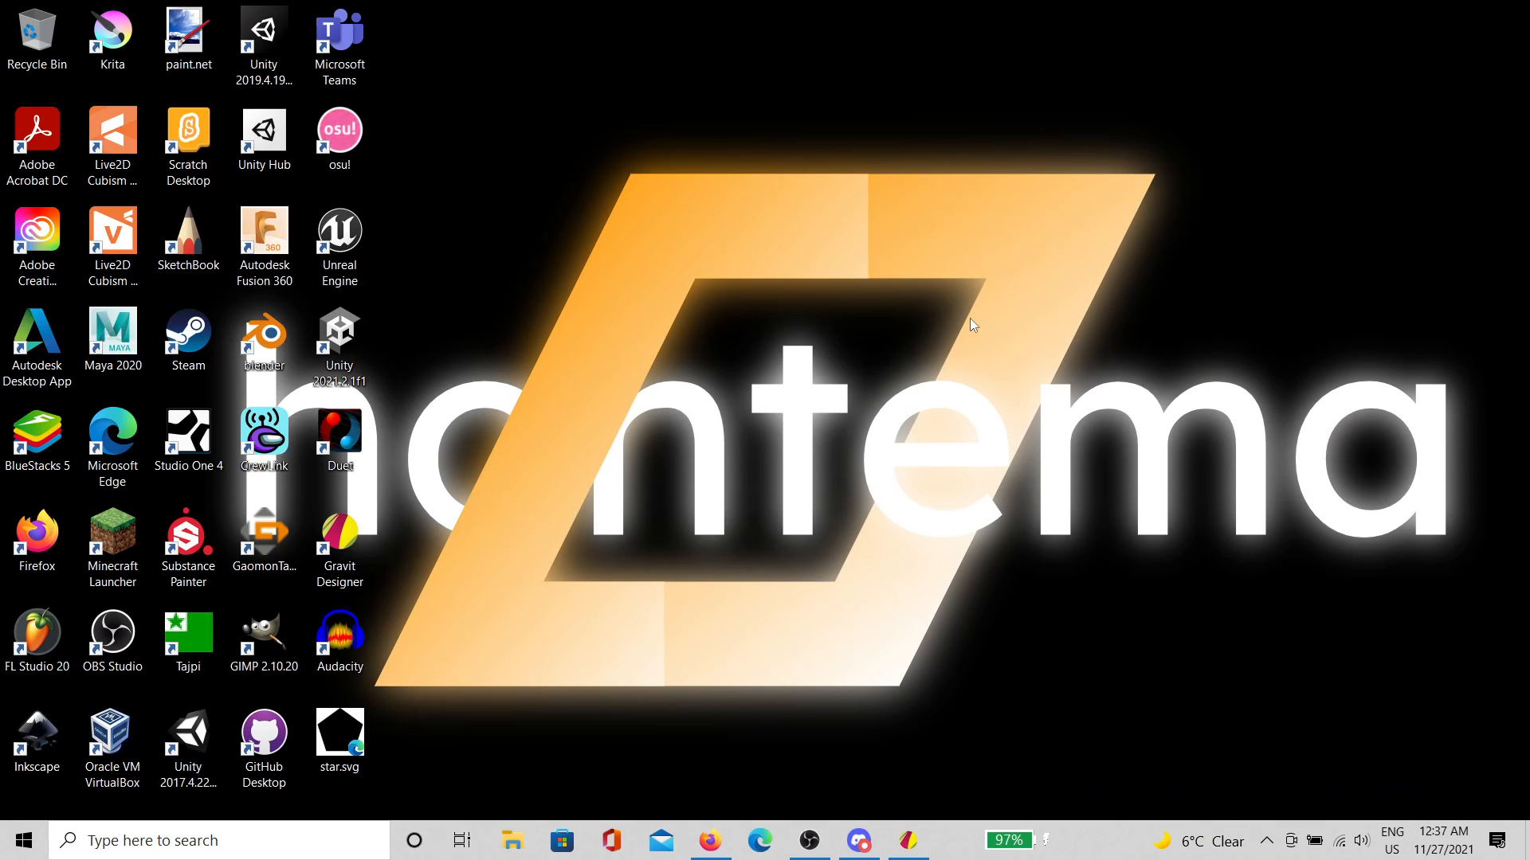
{"action": "right_click", "coordinate": [358, 723]}
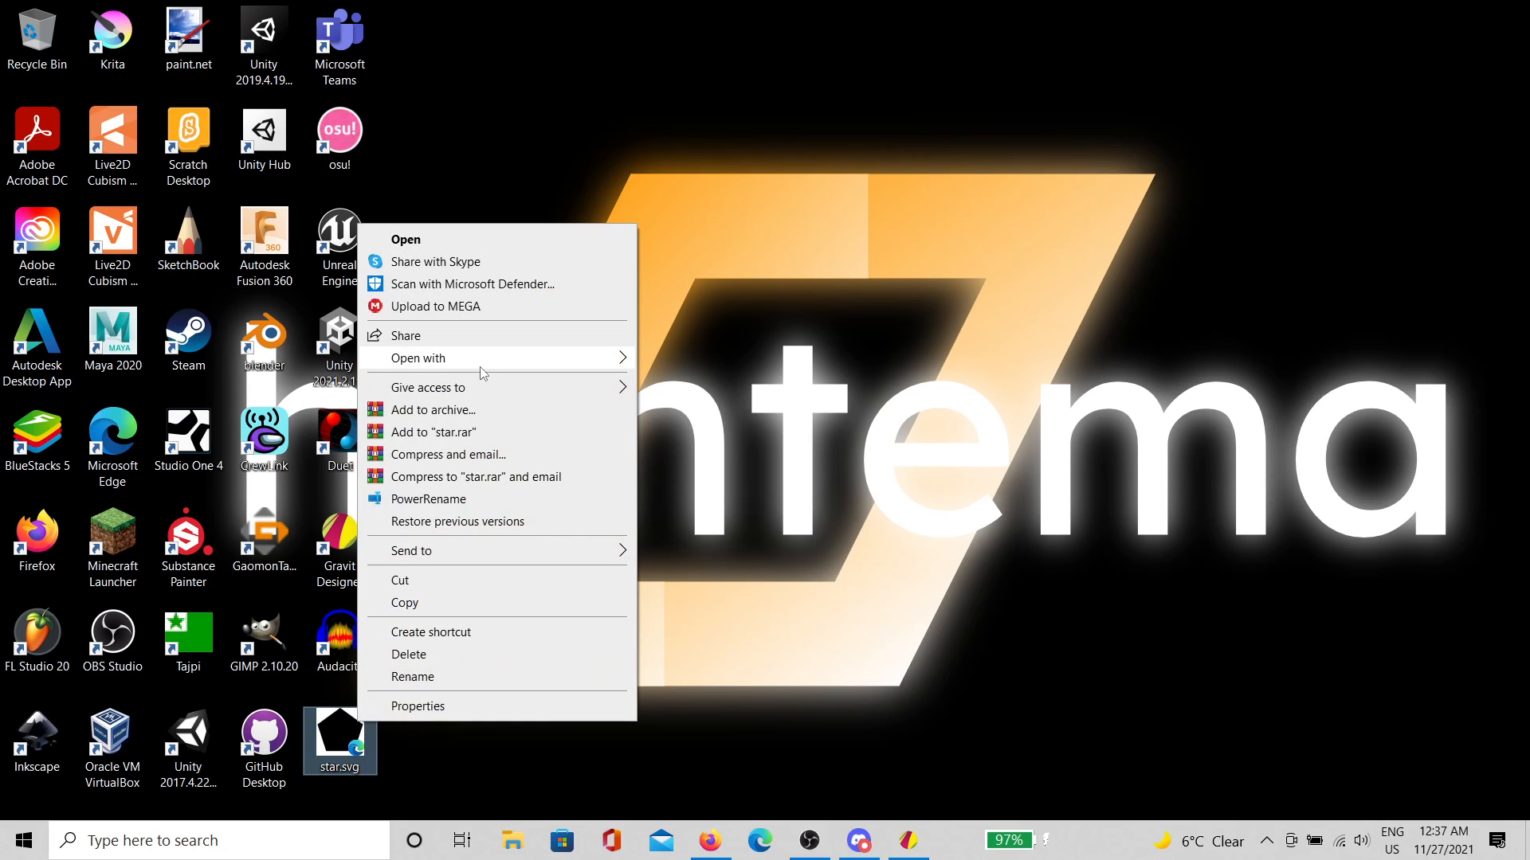
{"action": "mouse_move", "coordinate": [482, 366]}
{"action": "left_click", "coordinate": [765, 516]}
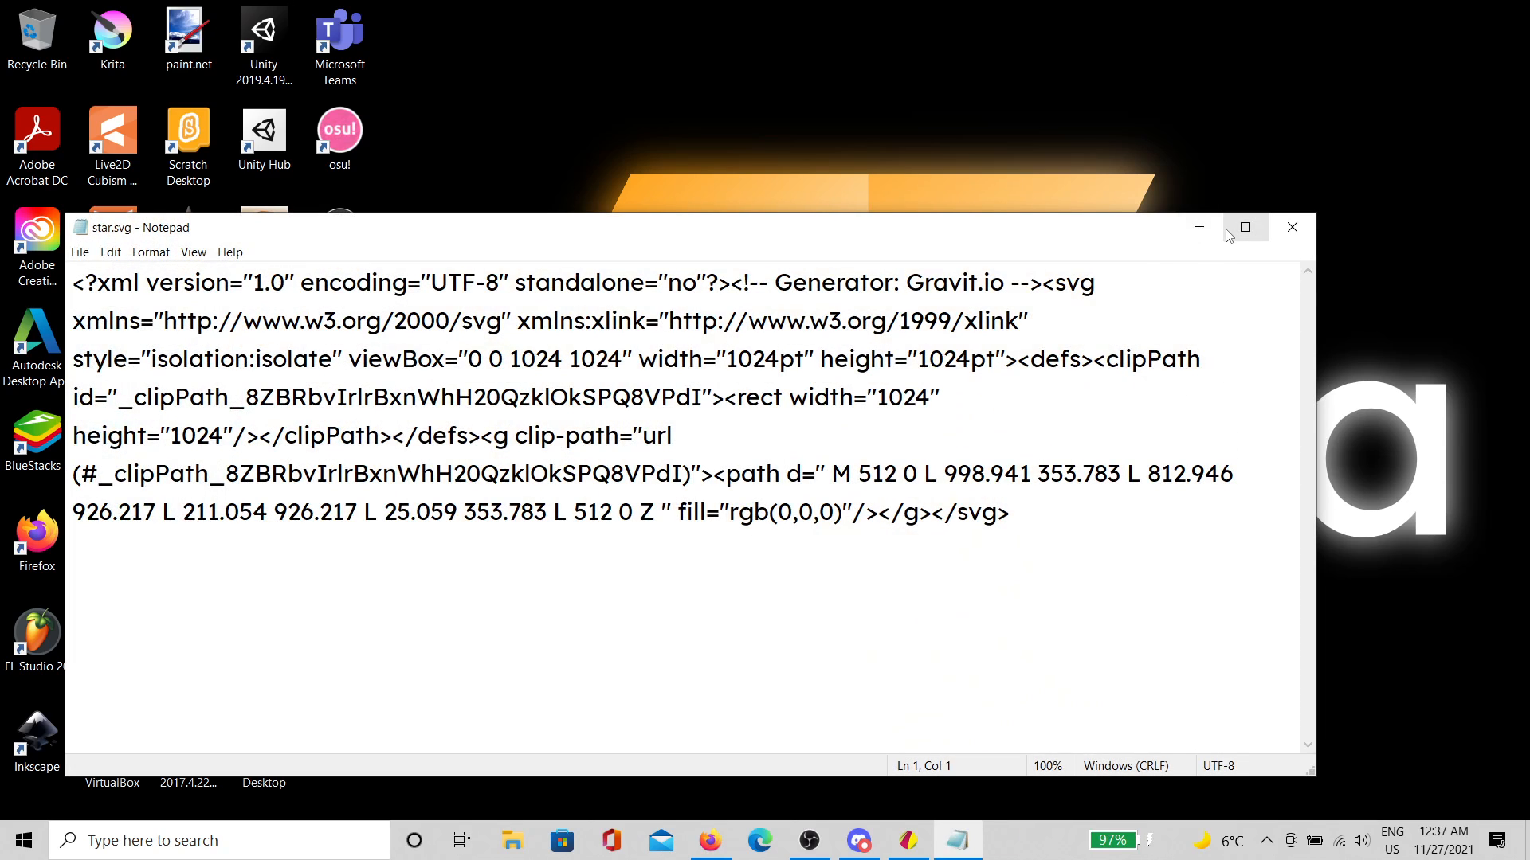
Step: Replace the 'Generator: Gravit.io' comment with 'dtjdhjdjtetj', save star.svg and close Notepad
{"action": "left_click", "coordinate": [1245, 227]}
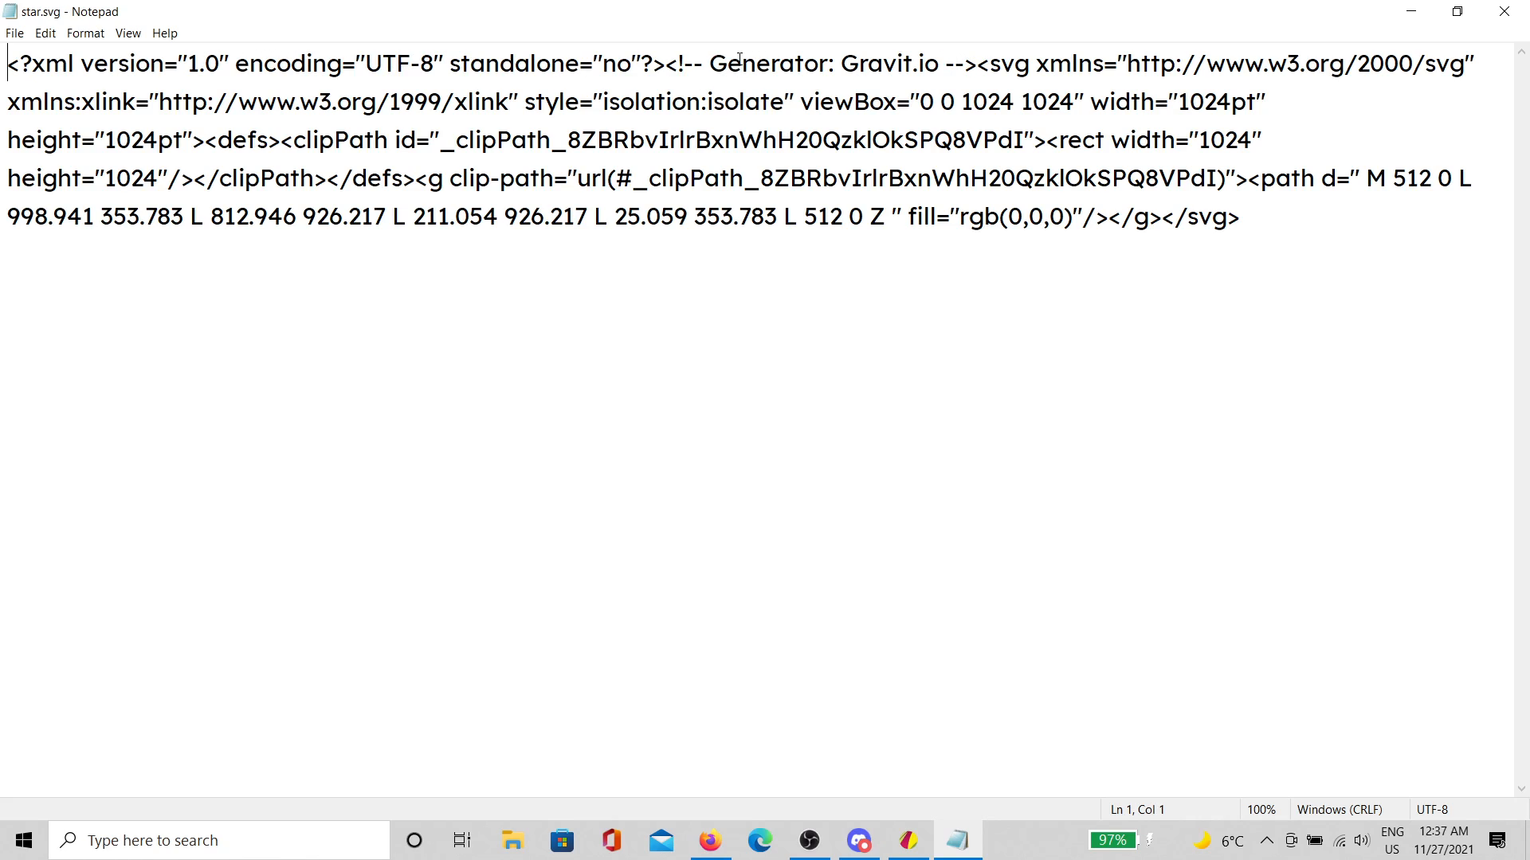
{"action": "left_click_drag", "start_coordinate": [940, 62], "coordinate": [720, 63]}
{"action": "type", "text": "dtjdhjdjtetj"}
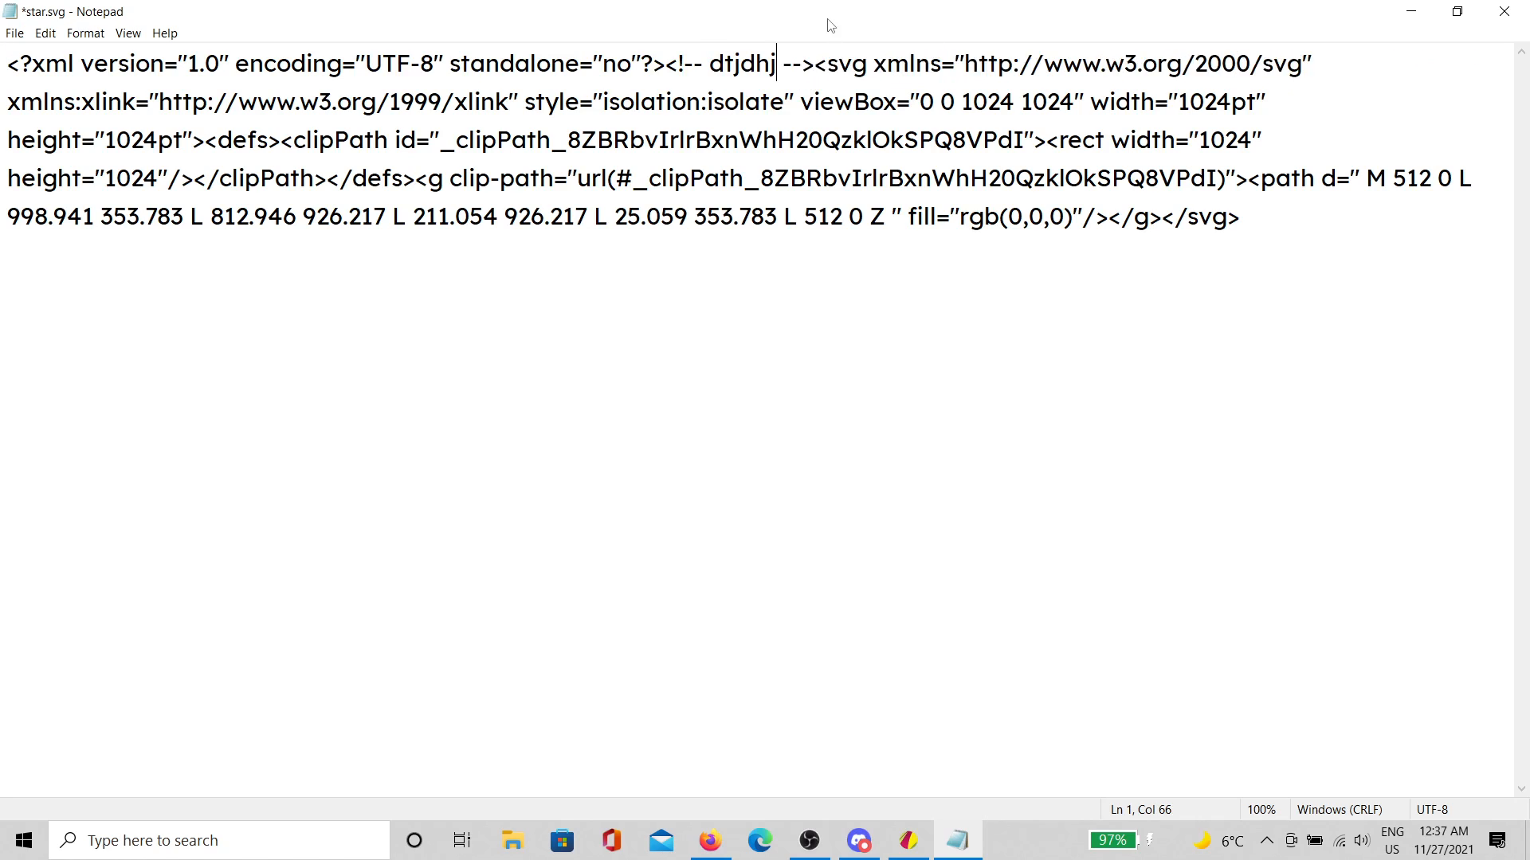
{"action": "key", "text": "ctrl+s"}
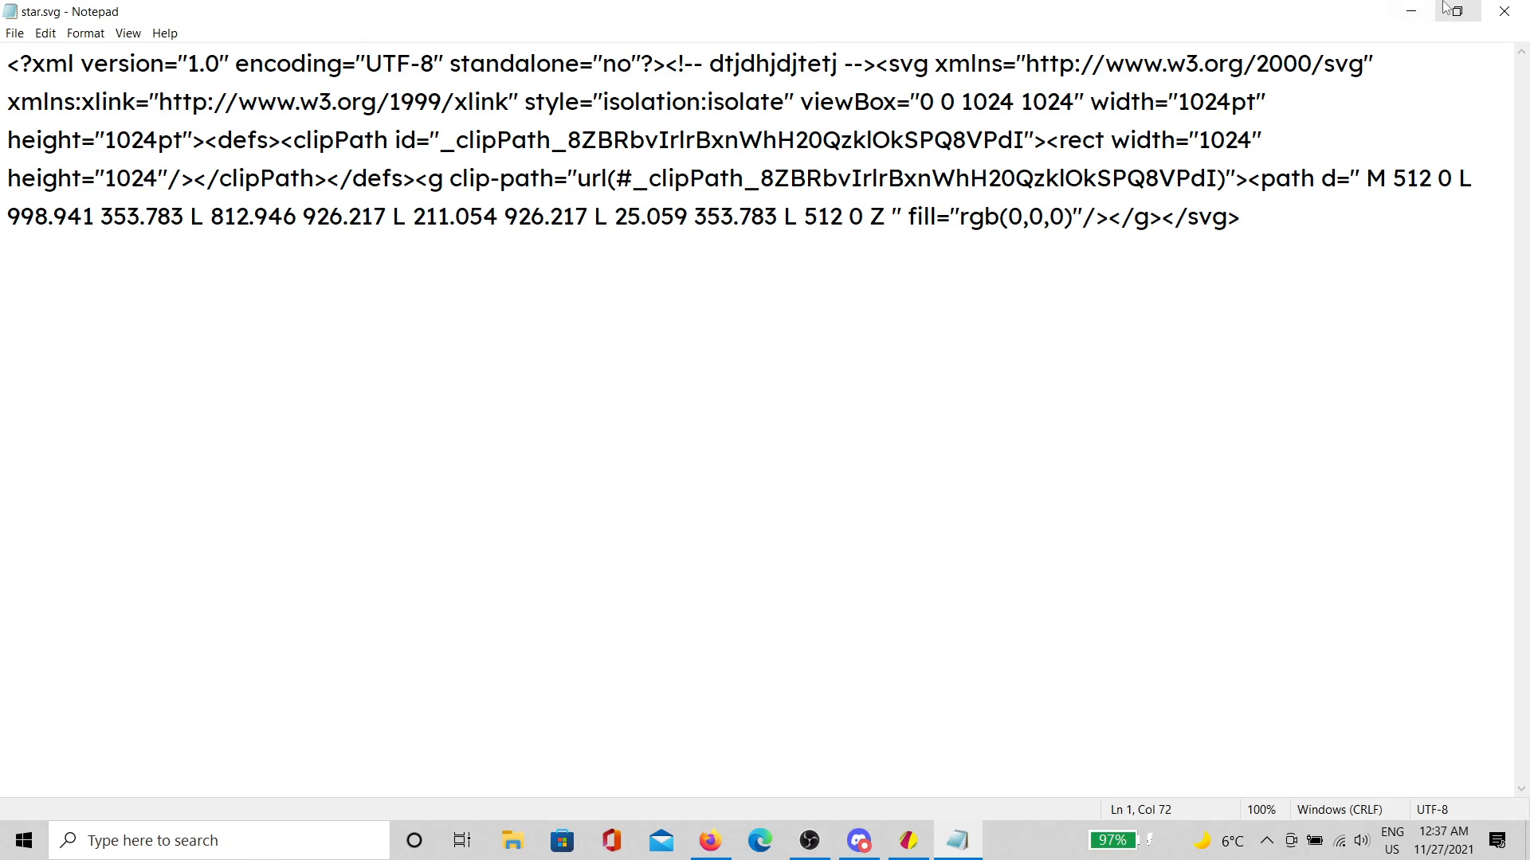
{"action": "left_click", "coordinate": [1504, 11]}
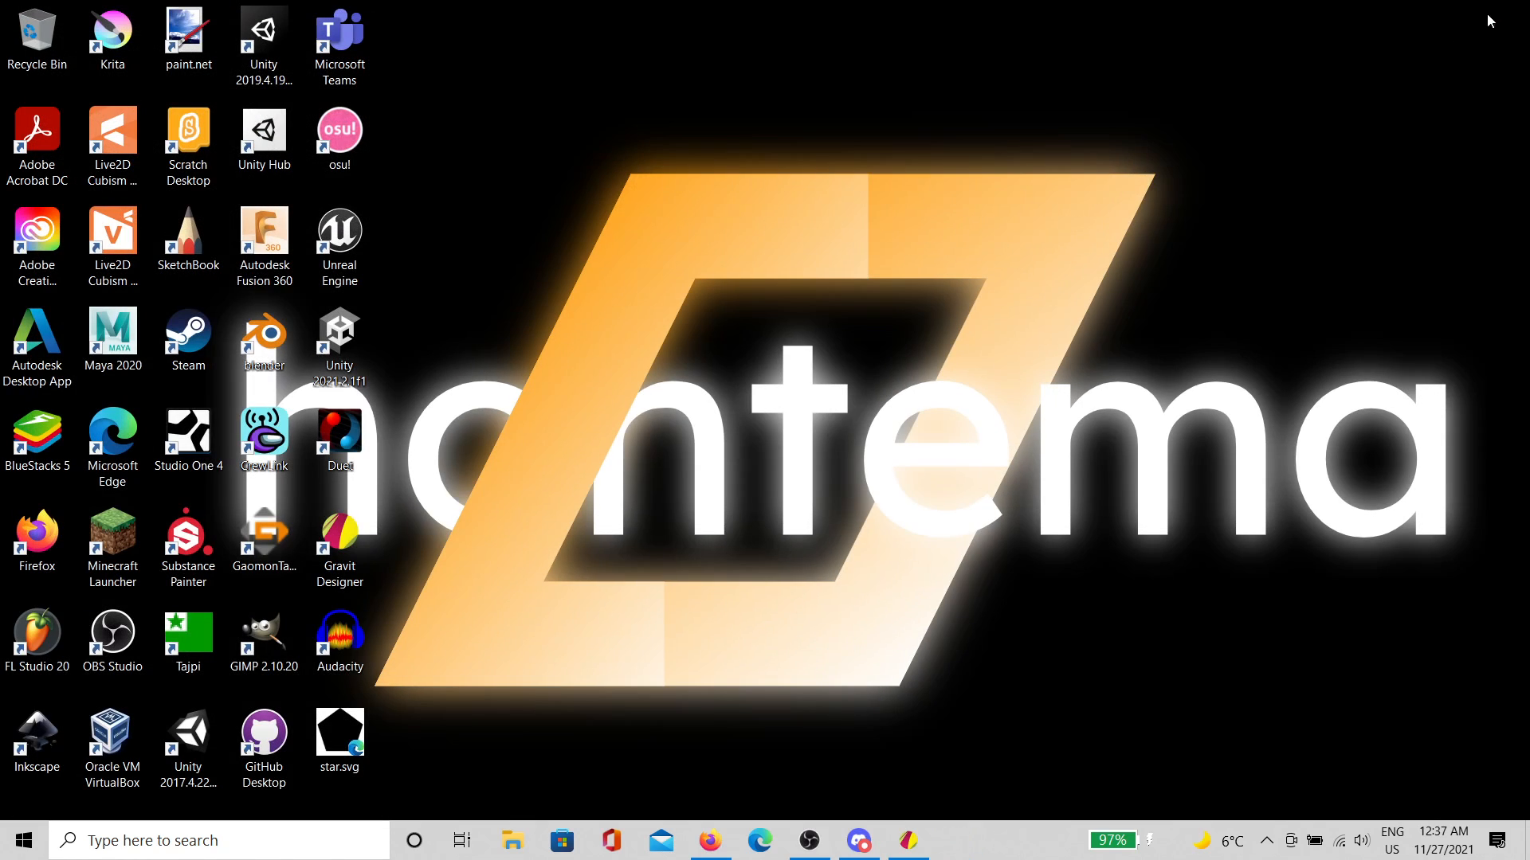
Step: Preview star.svg in Edge to confirm the black pentagon still renders, then close it
{"action": "left_click", "coordinate": [348, 753]}
{"action": "double_click", "coordinate": [348, 753]}
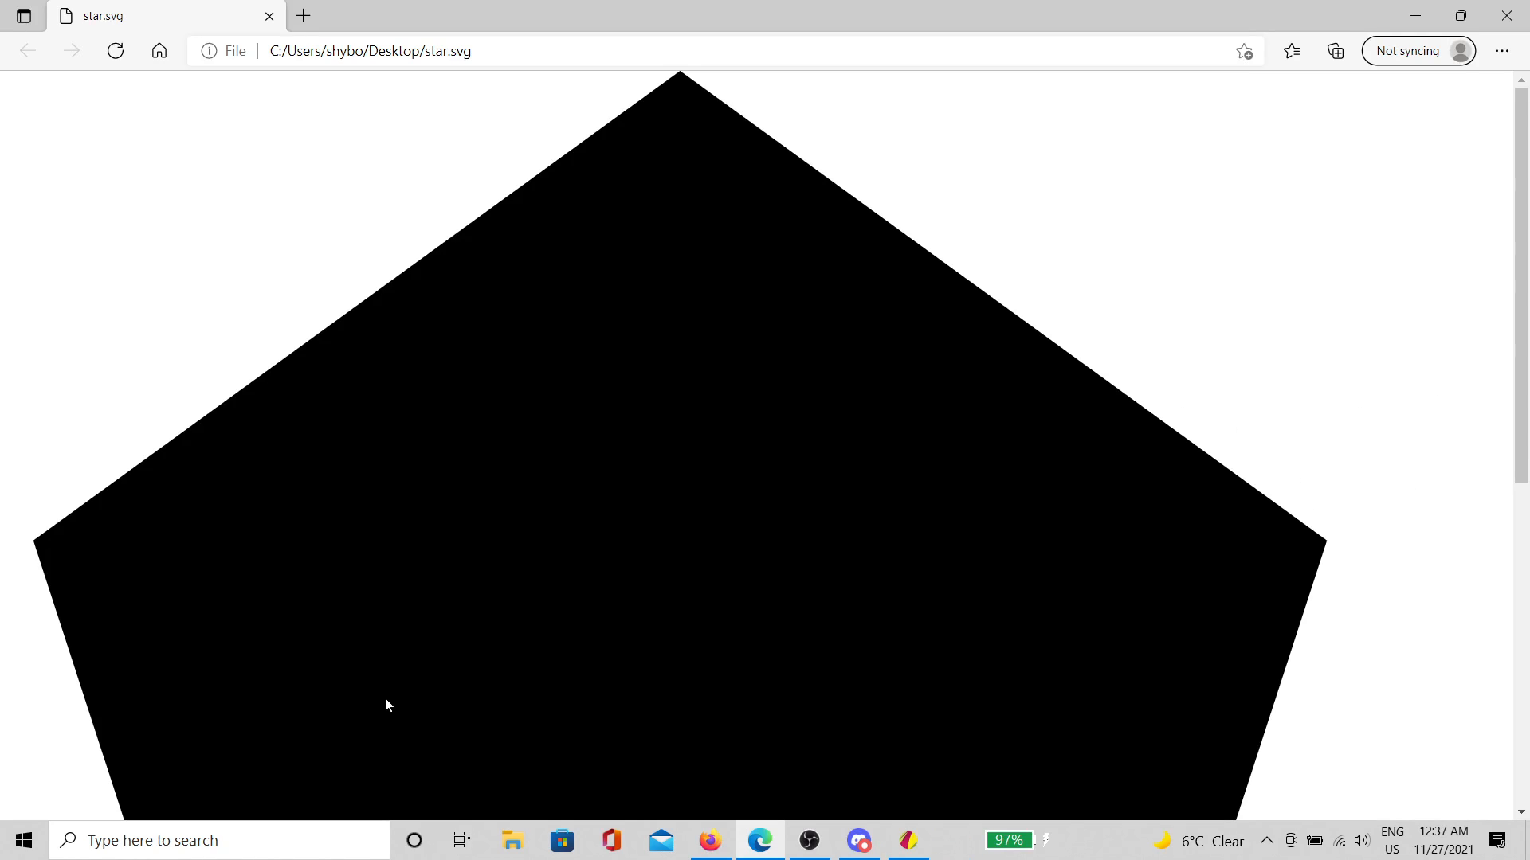
{"action": "scroll", "coordinate": [490, 478], "scroll_direction": "down", "scroll_amount": 8}
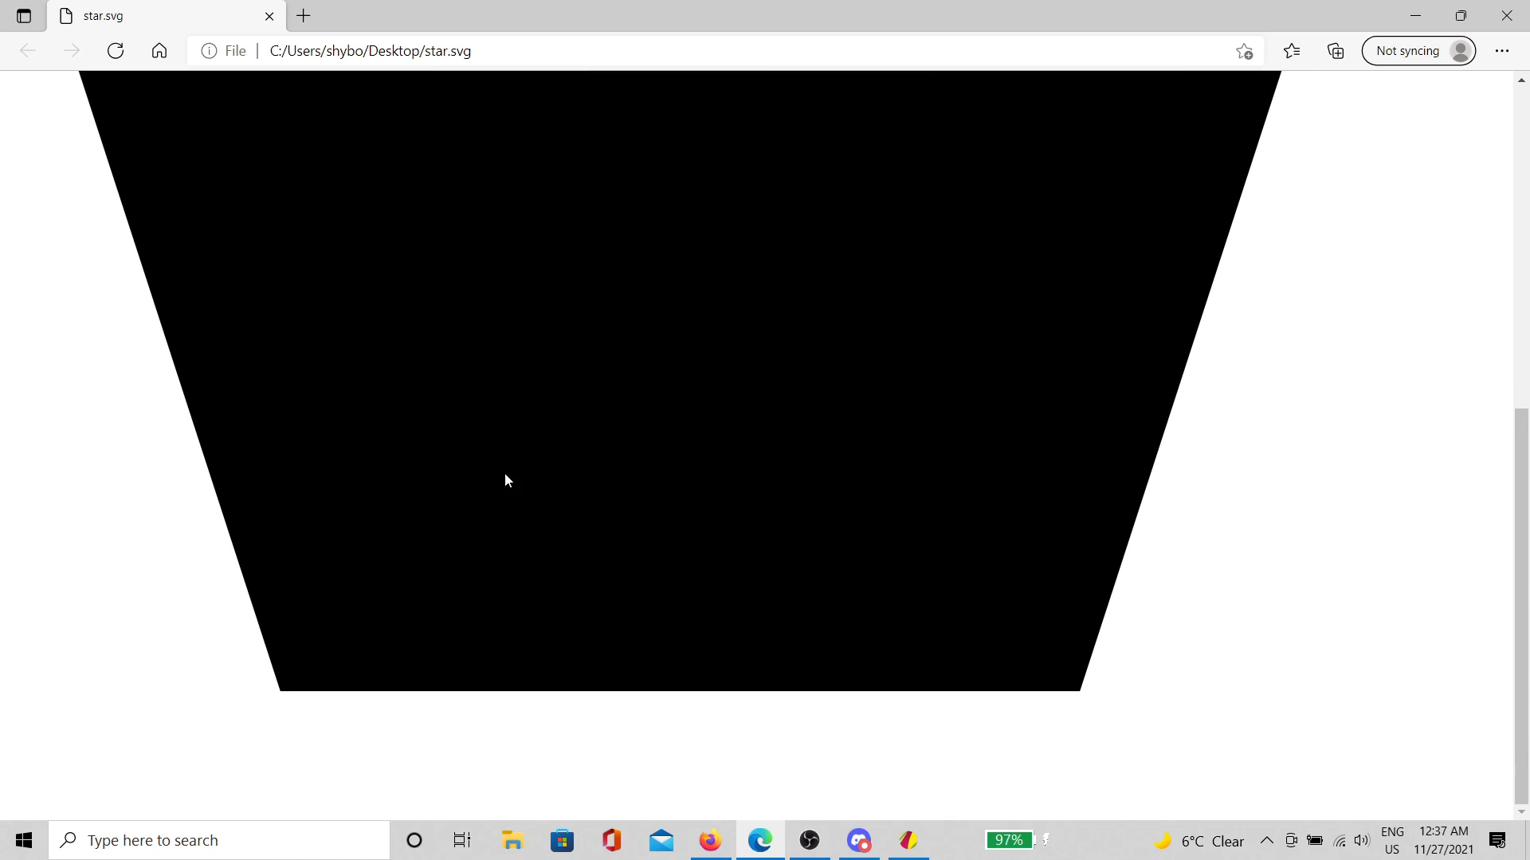
{"action": "scroll", "coordinate": [507, 480], "scroll_direction": "up", "scroll_amount": 8}
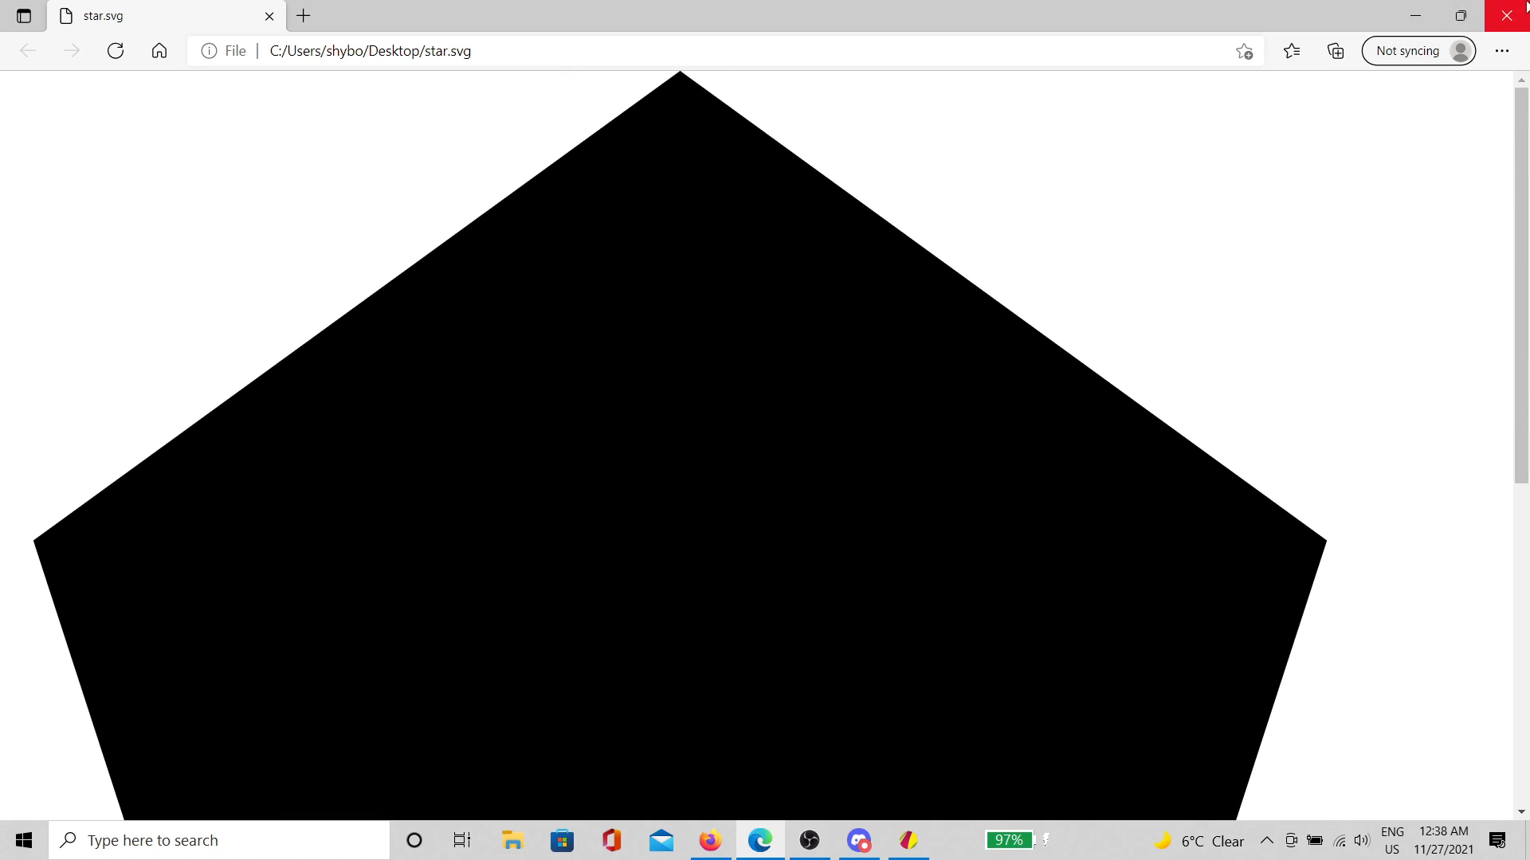
{"action": "left_click", "coordinate": [1524, 8]}
Step: Reopen star.svg in Notepad with the window maximized
{"action": "right_click", "coordinate": [344, 733]}
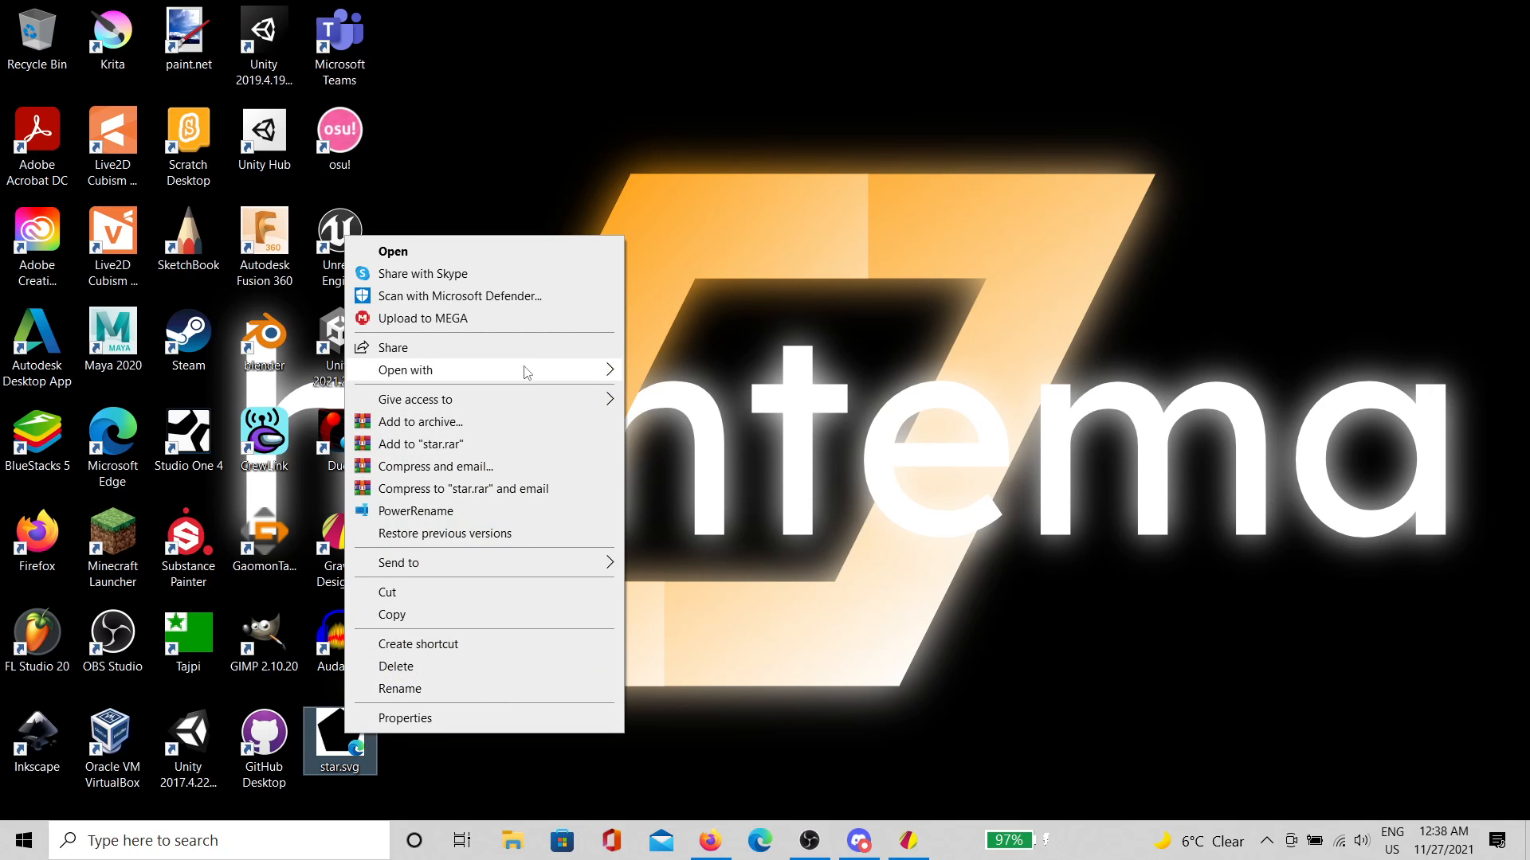
{"action": "mouse_move", "coordinate": [526, 373]}
{"action": "left_click", "coordinate": [738, 529]}
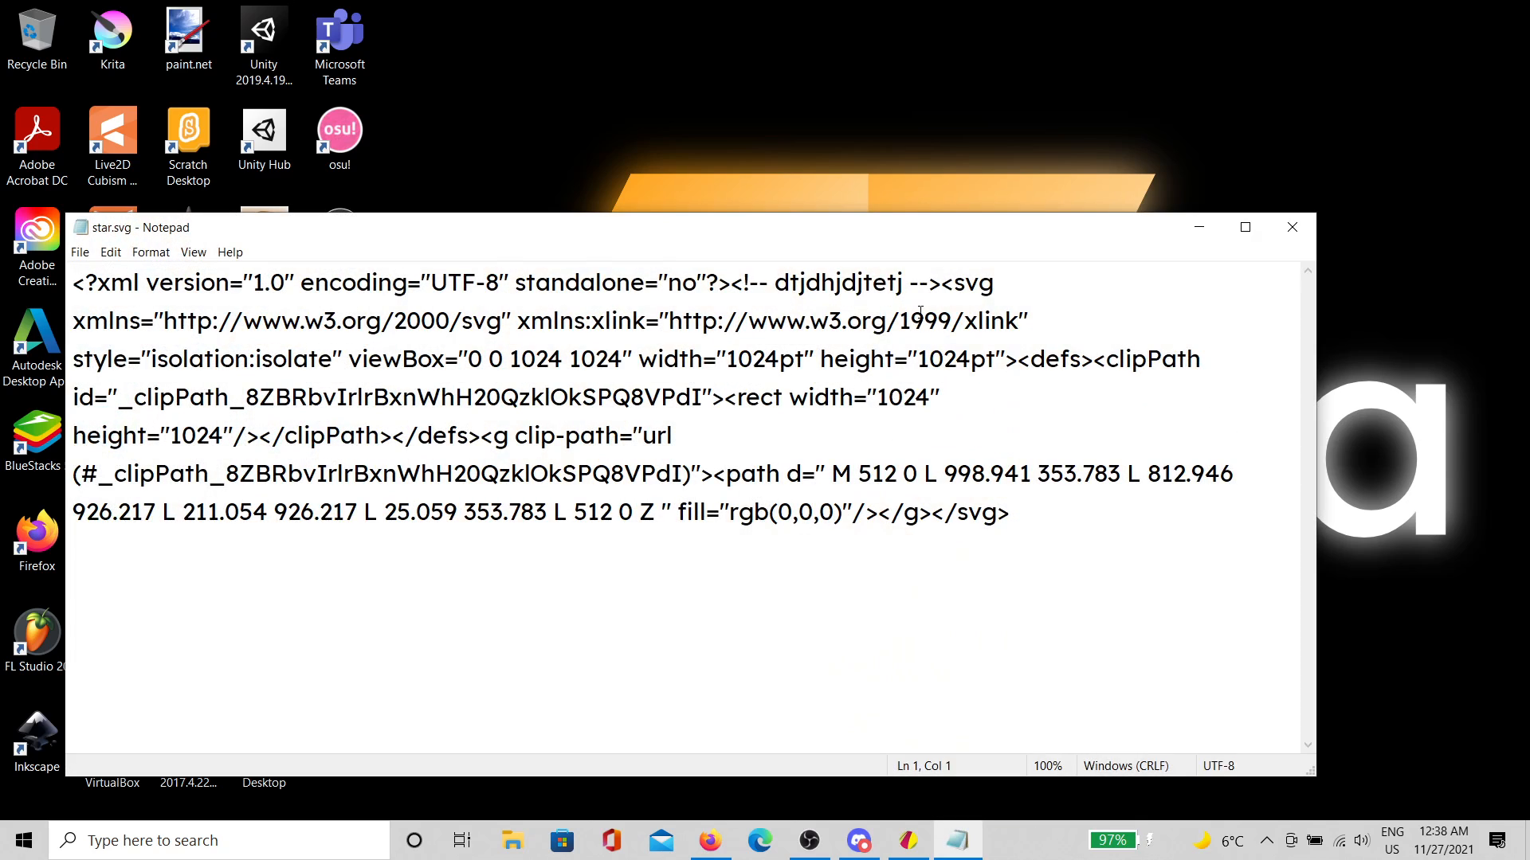
{"action": "left_click", "coordinate": [1245, 227]}
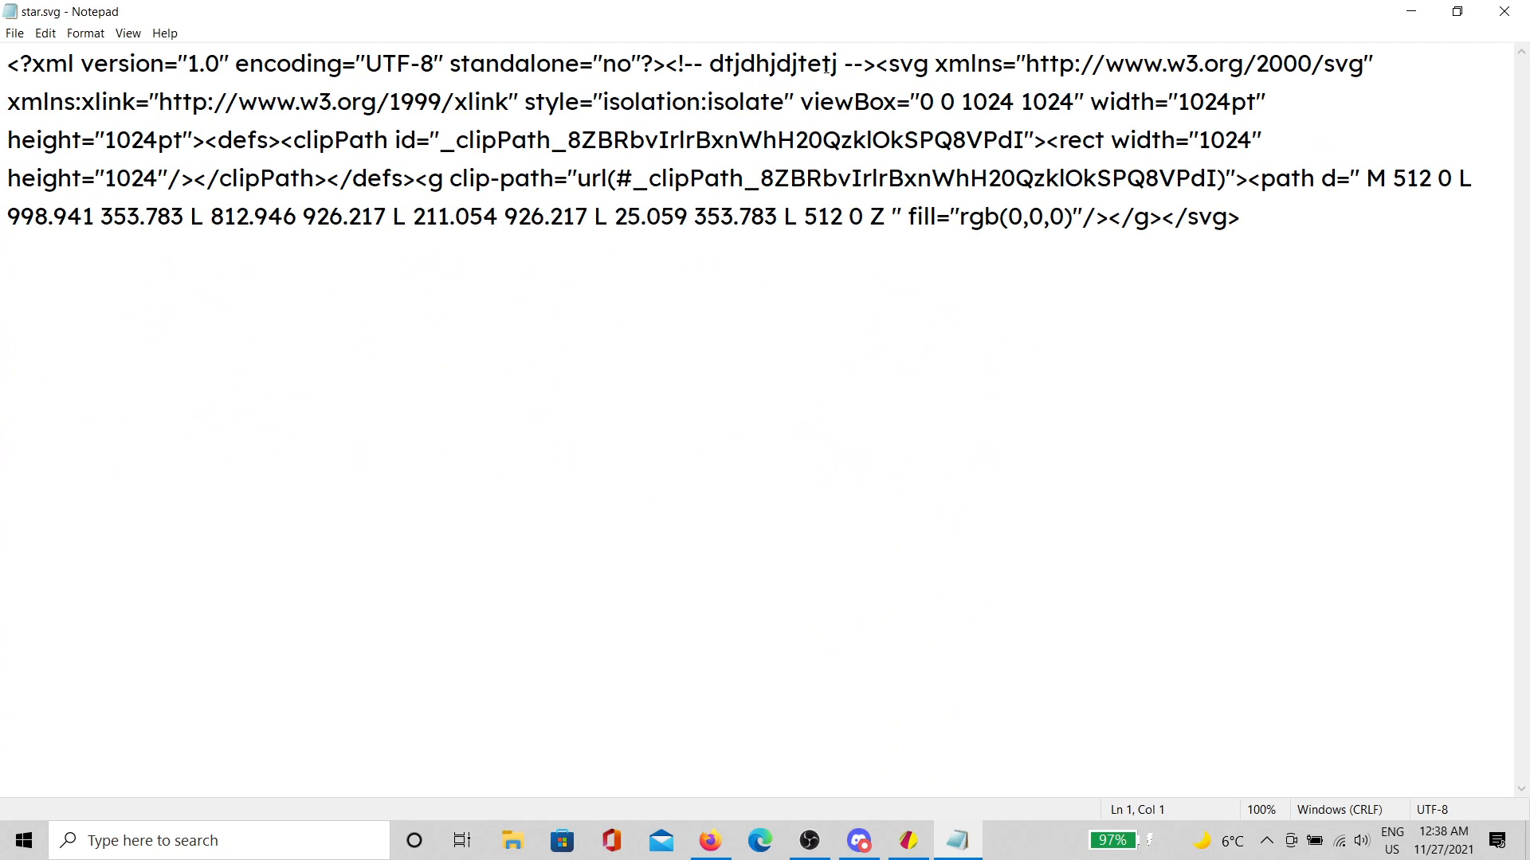
Step: Rewrite the header comment, briefly trying a personal name, and settle on 'hontema'
{"action": "left_click_drag", "start_coordinate": [838, 64], "coordinate": [713, 75]}
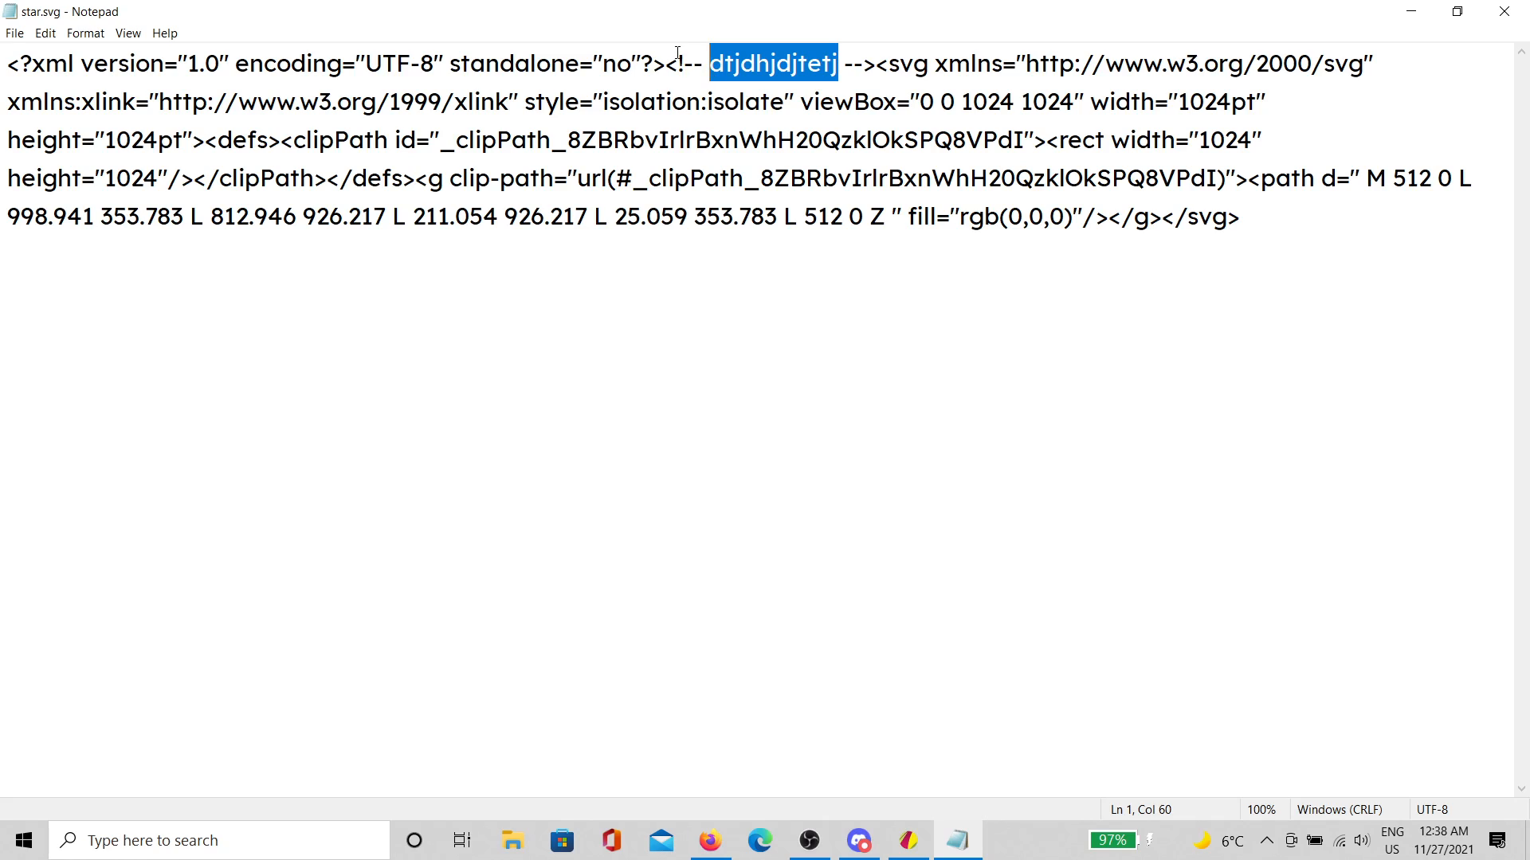
{"action": "type", "text": "hontema"}
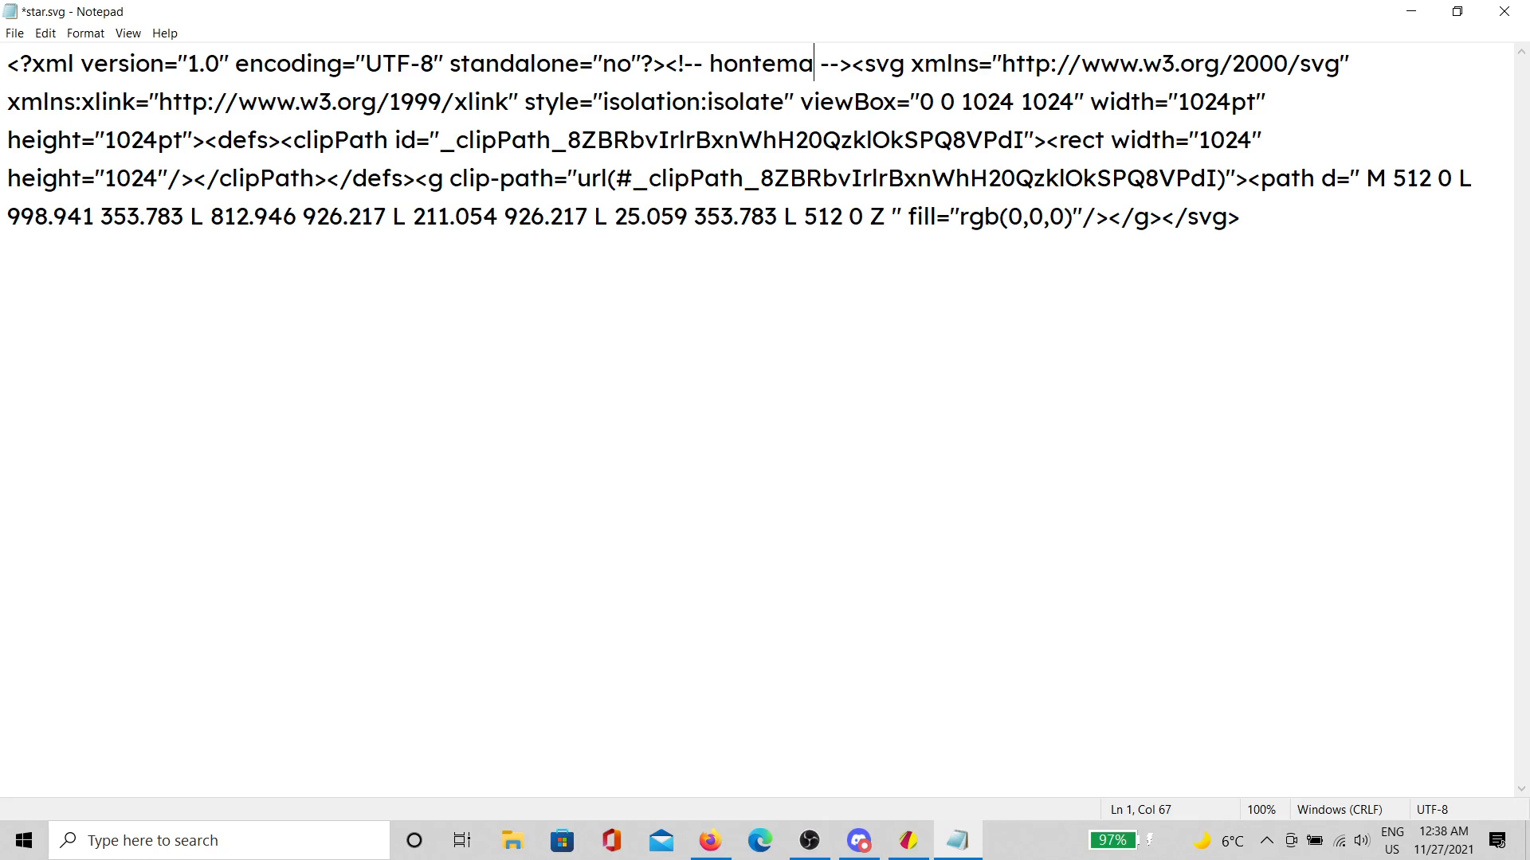
{"action": "key", "text": "BackSpace"}
{"action": "key", "text": "BackSpace"}
{"action": "key", "text": "BackSpace"}
{"action": "key", "text": "BackSpace"}
{"action": "key", "text": "BackSpace"}
{"action": "key", "text": "BackSpace"}
{"action": "key", "text": "BackSpace"}
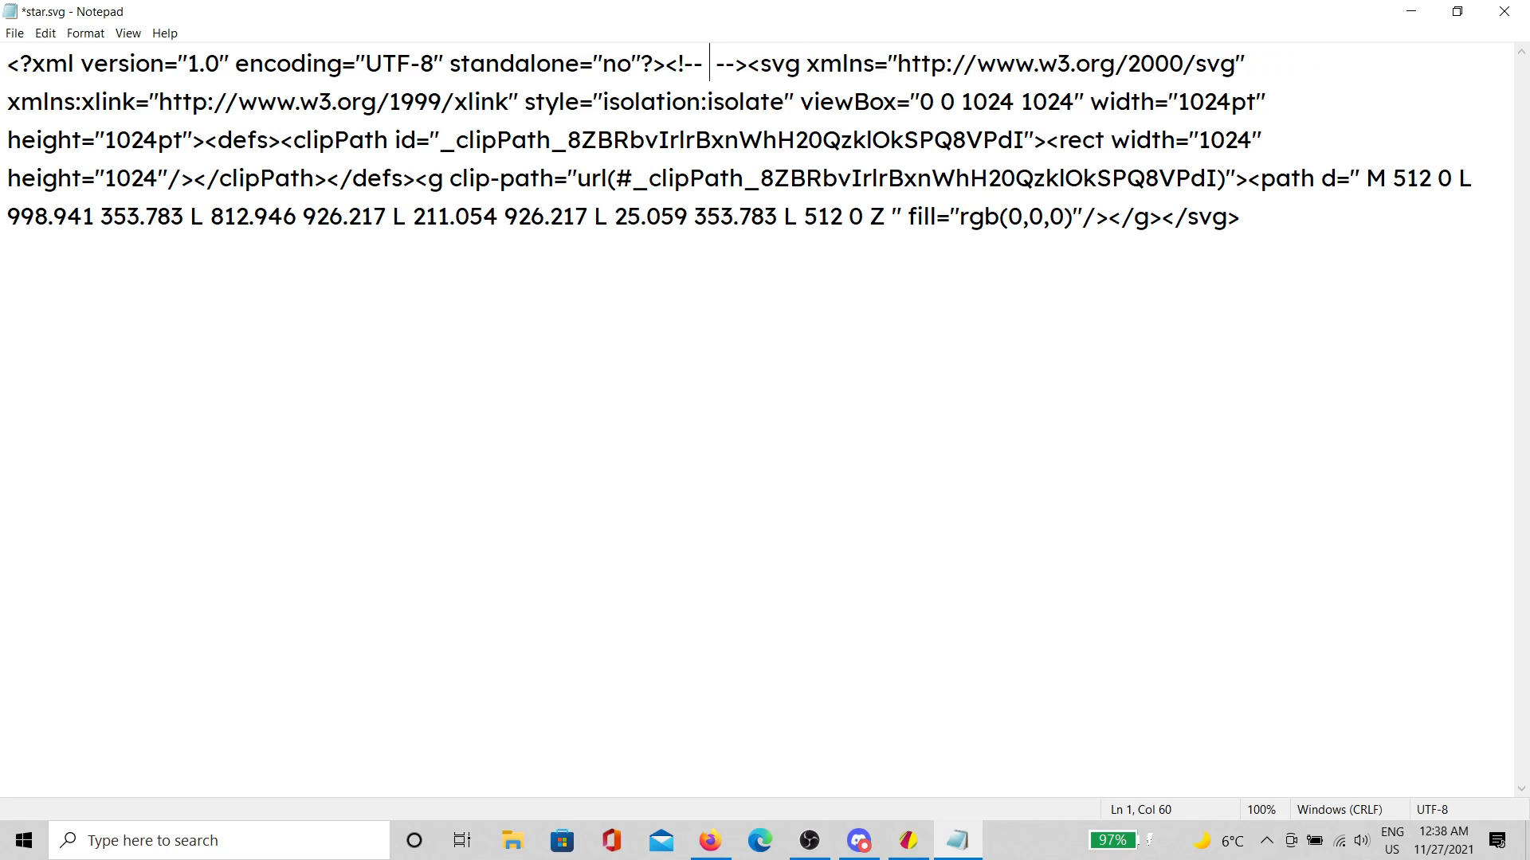
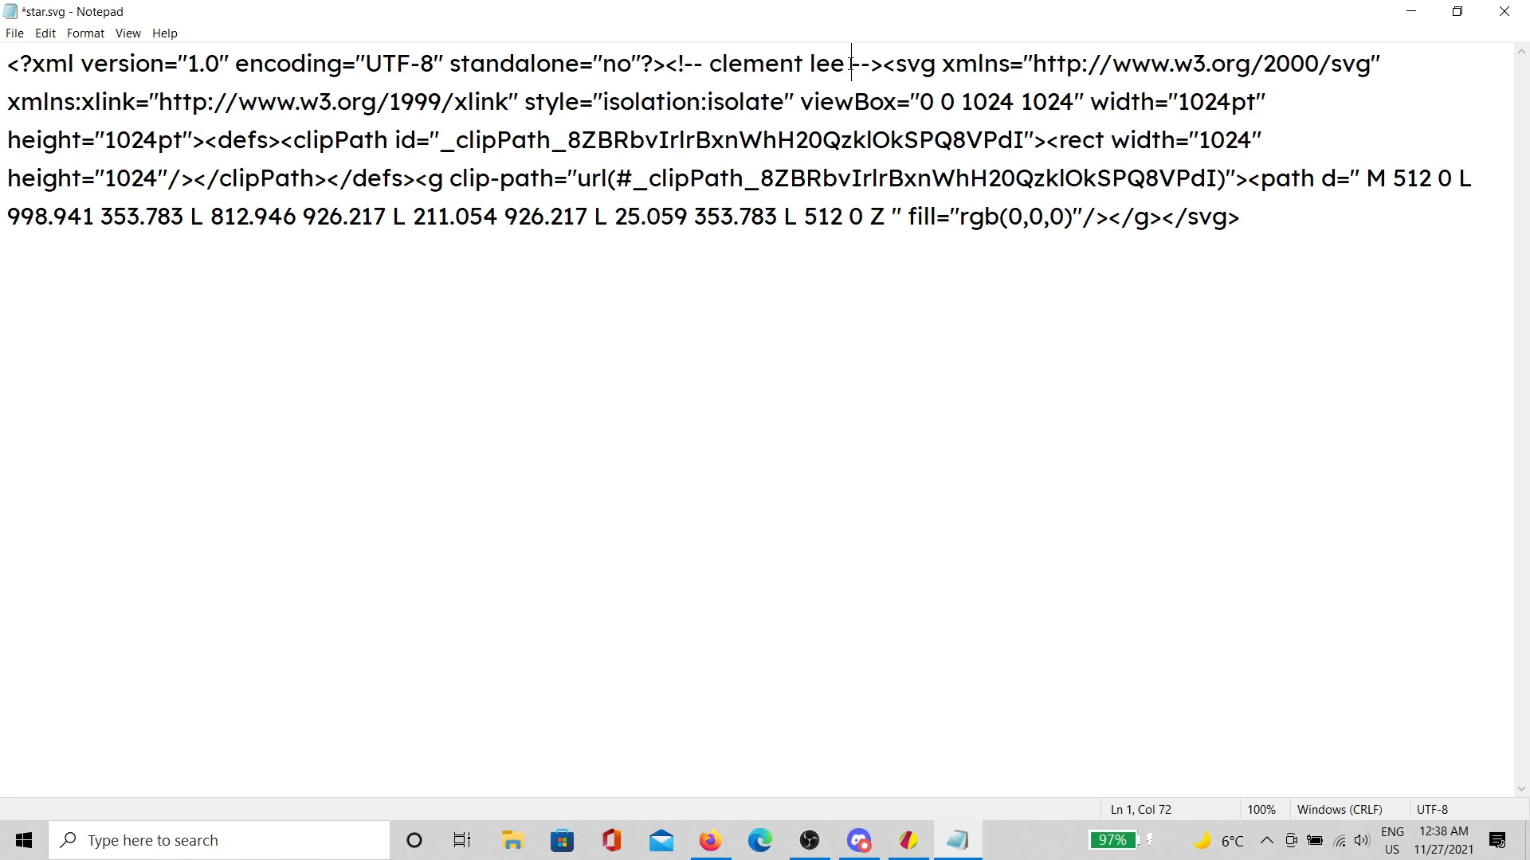
{"action": "left_click_drag", "start_coordinate": [851, 63], "coordinate": [709, 64]}
{"action": "left_click", "coordinate": [743, 63]}
{"action": "left_click_drag", "start_coordinate": [846, 64], "coordinate": [709, 64]}
{"action": "type", "text": "hontema"}
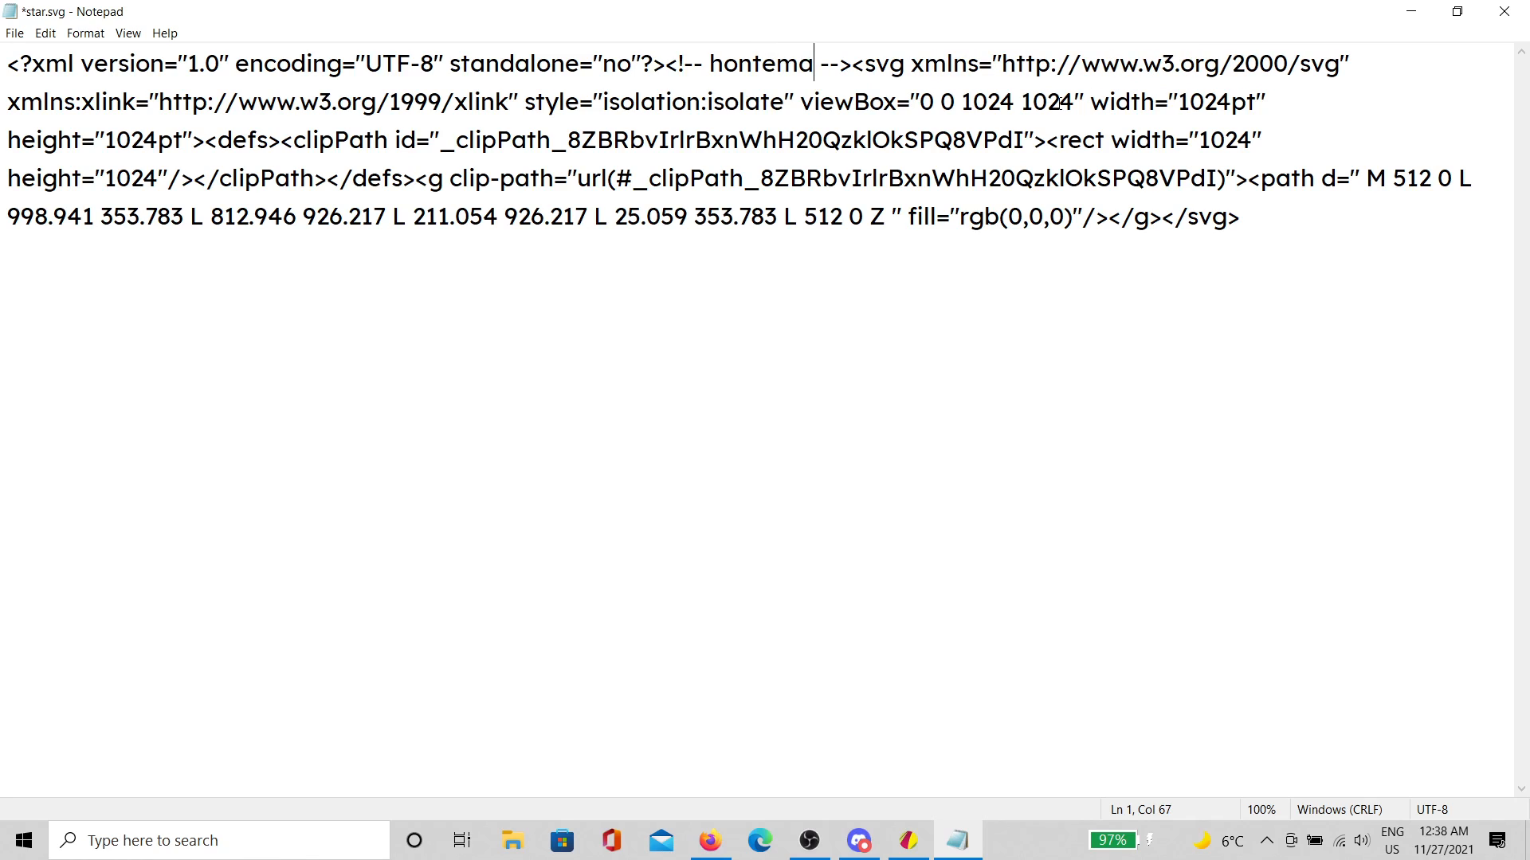
{"action": "left_click", "coordinate": [1060, 101]}
{"action": "left_click_drag", "start_coordinate": [920, 109], "coordinate": [1073, 109]}
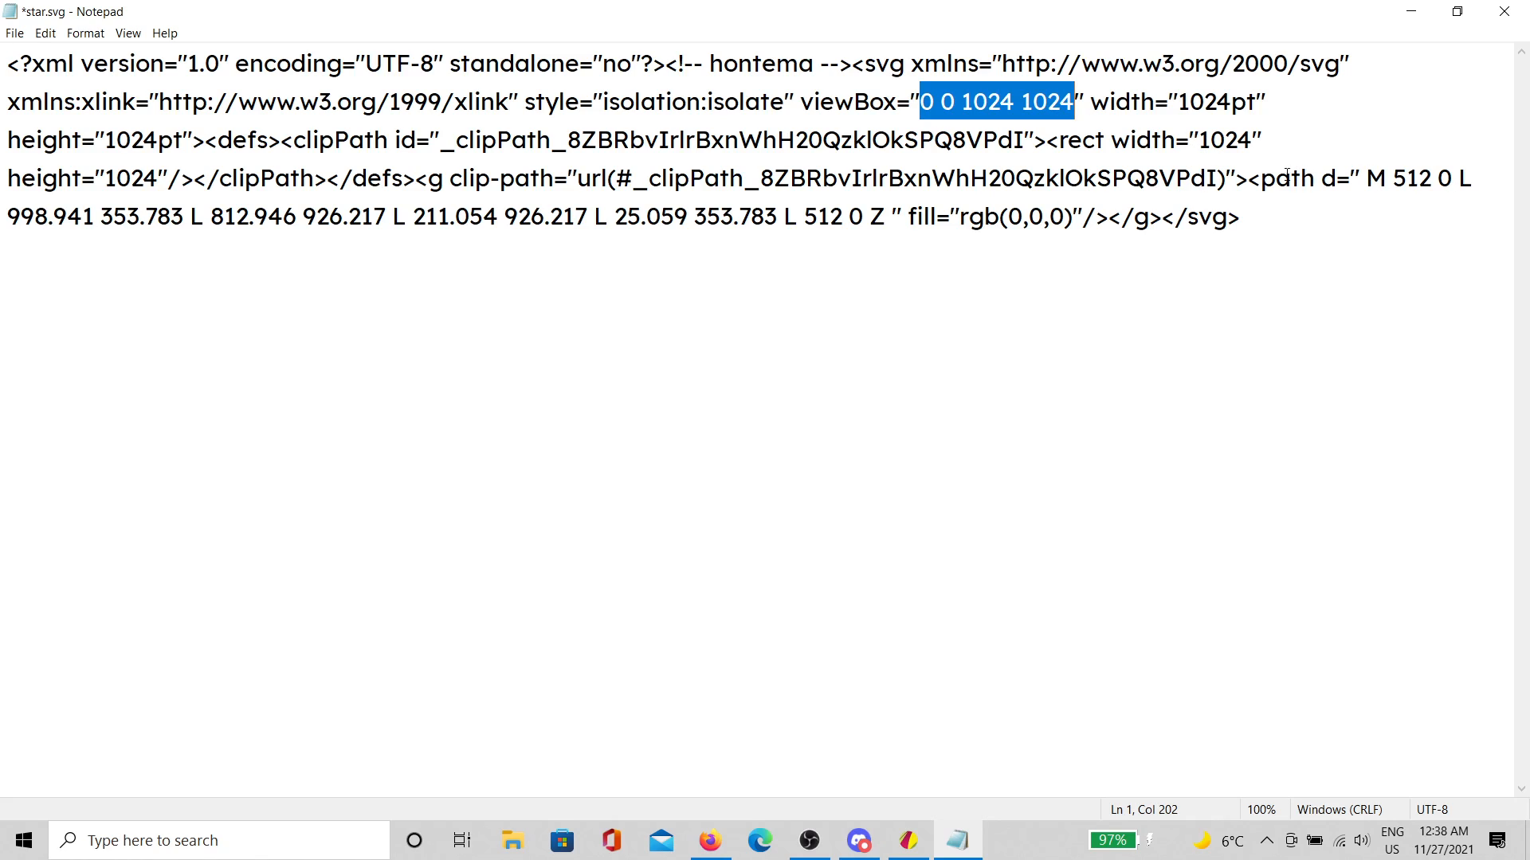
{"action": "left_click_drag", "start_coordinate": [1261, 178], "coordinate": [1346, 178]}
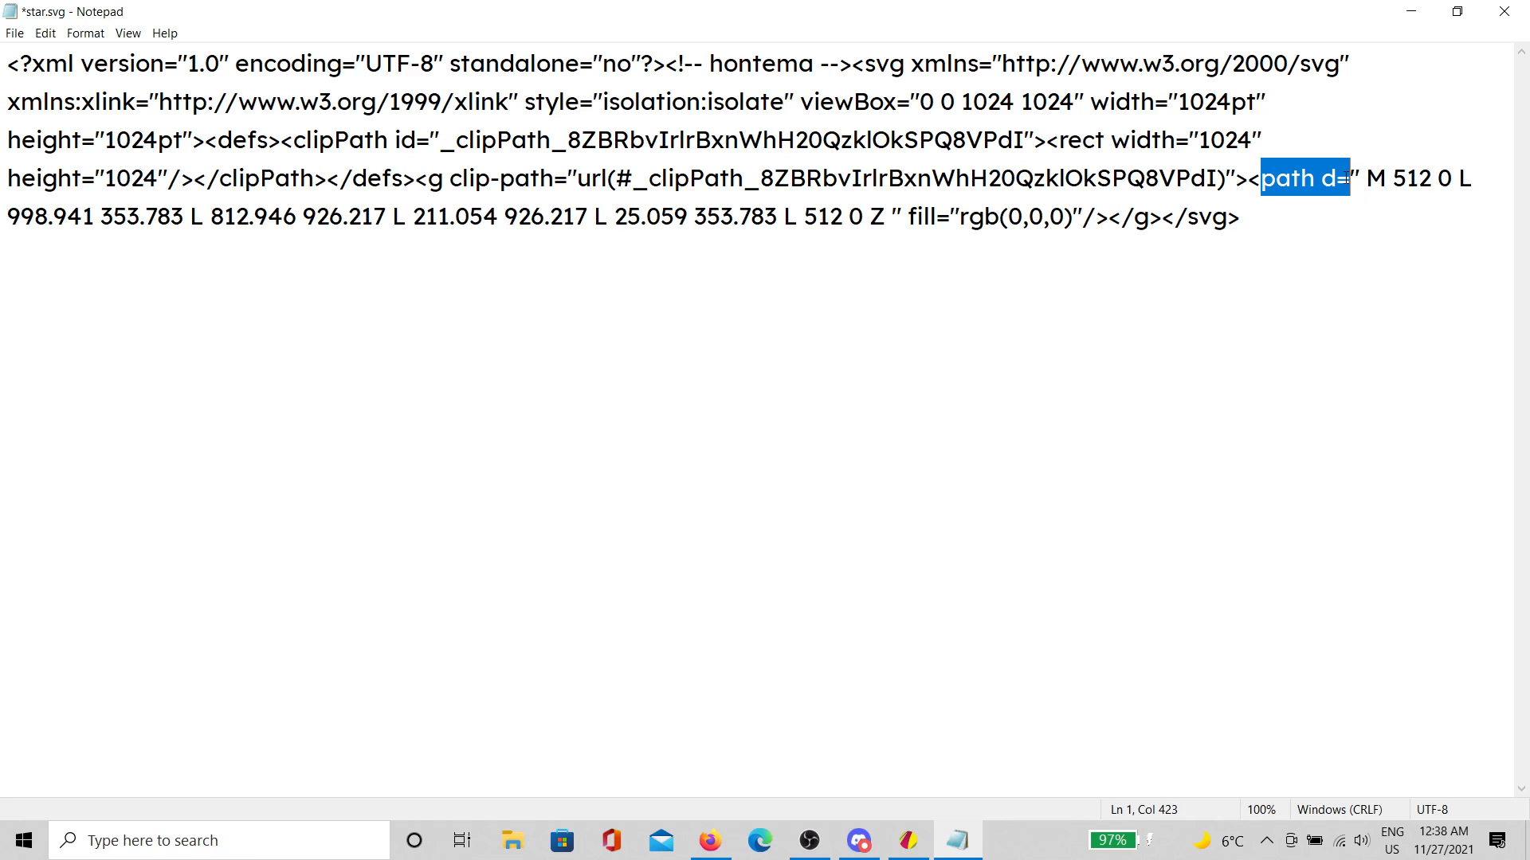
{"action": "left_click", "coordinate": [908, 841]}
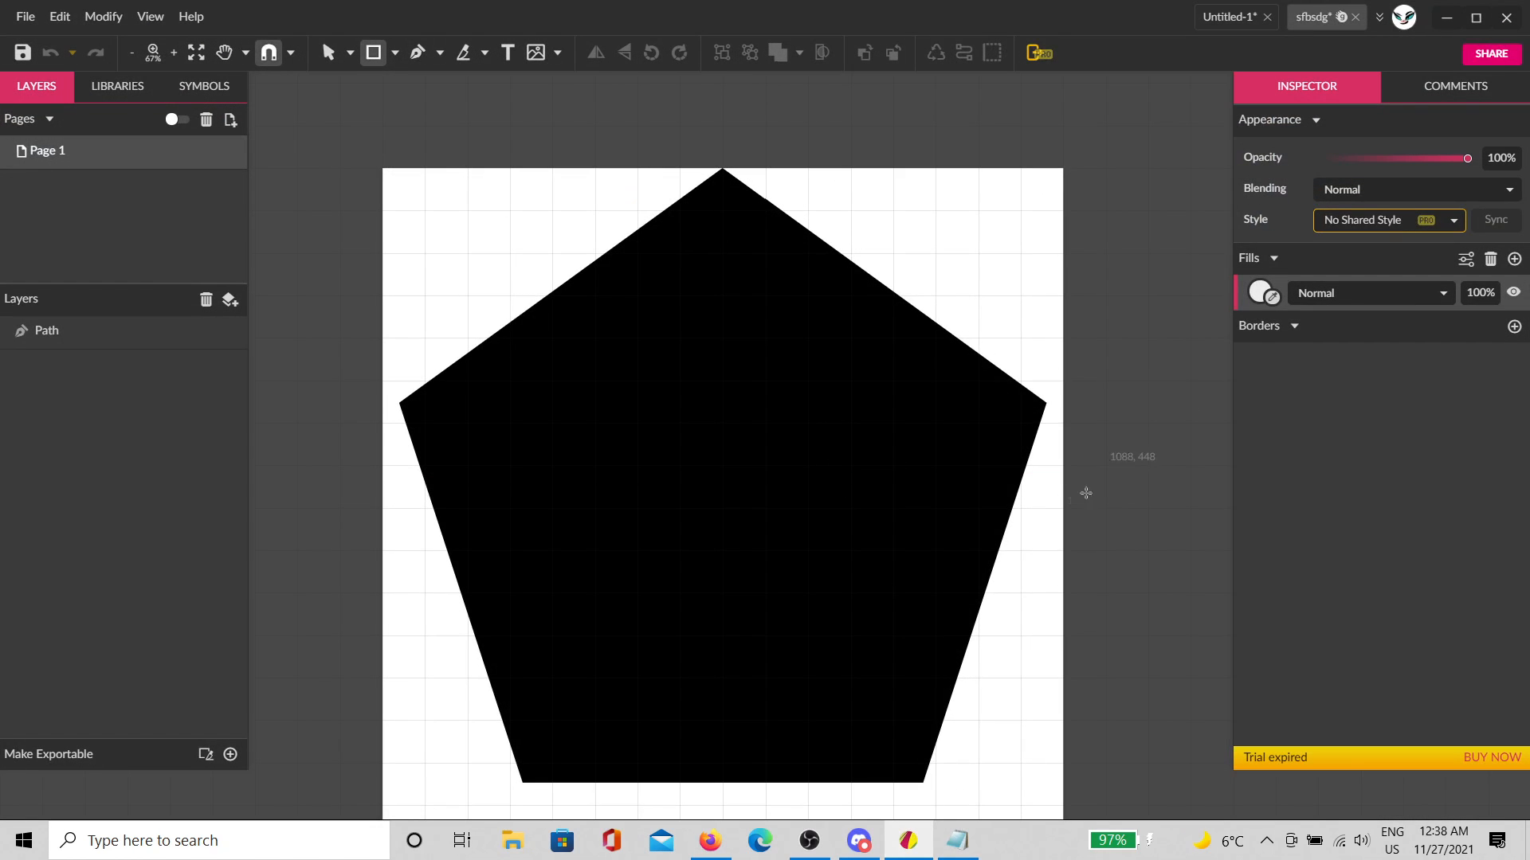
{"action": "left_click", "coordinate": [957, 841]}
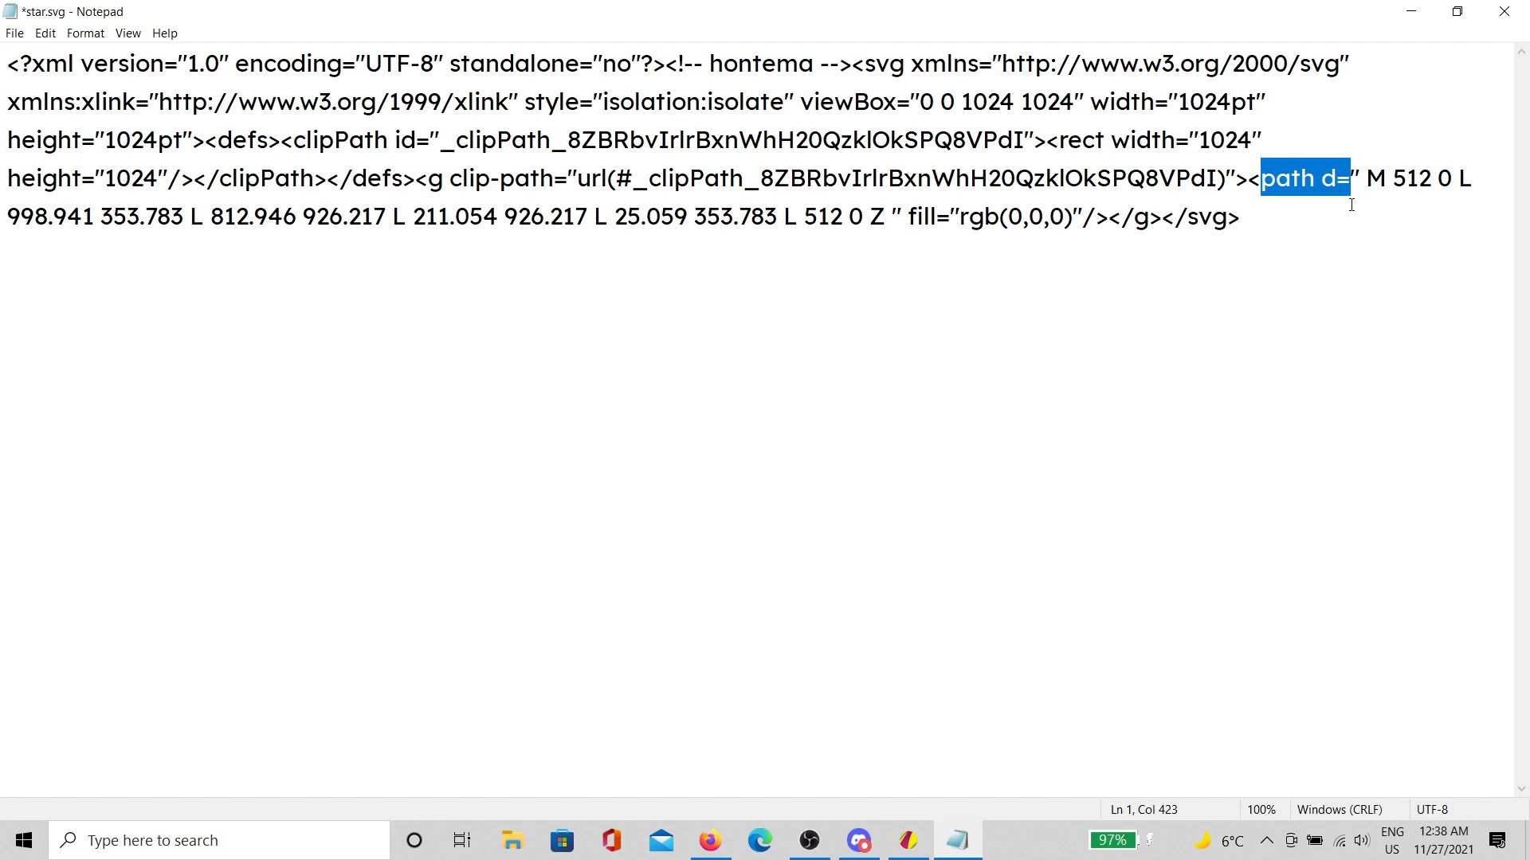
Step: Move the pentagon's path data out of the path tag onto a new line below the SVG code
{"action": "left_click_drag", "start_coordinate": [1360, 188], "coordinate": [891, 237]}
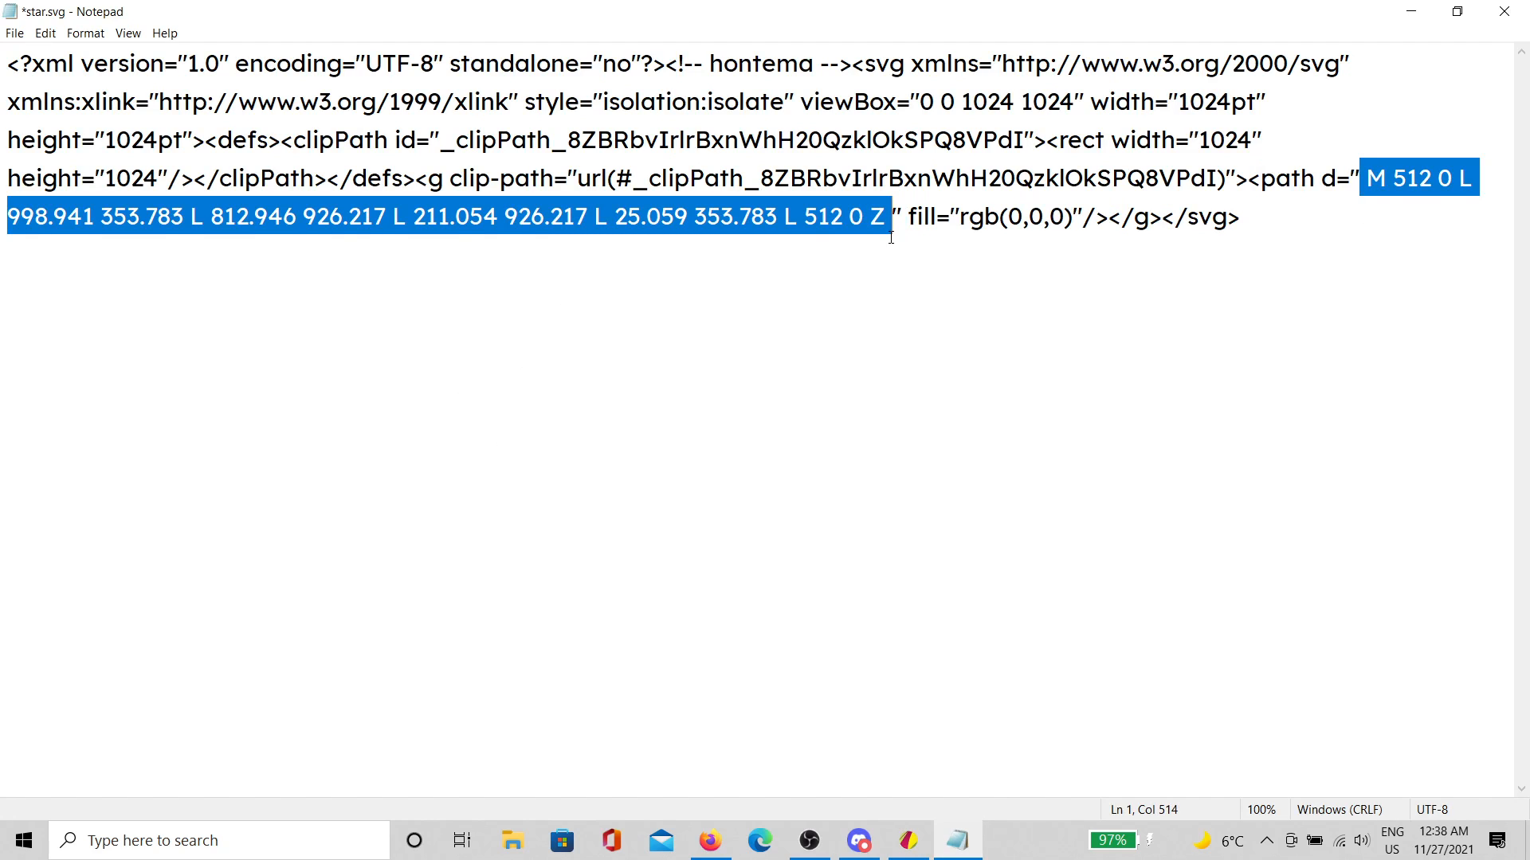
{"action": "left_click", "coordinate": [961, 218]}
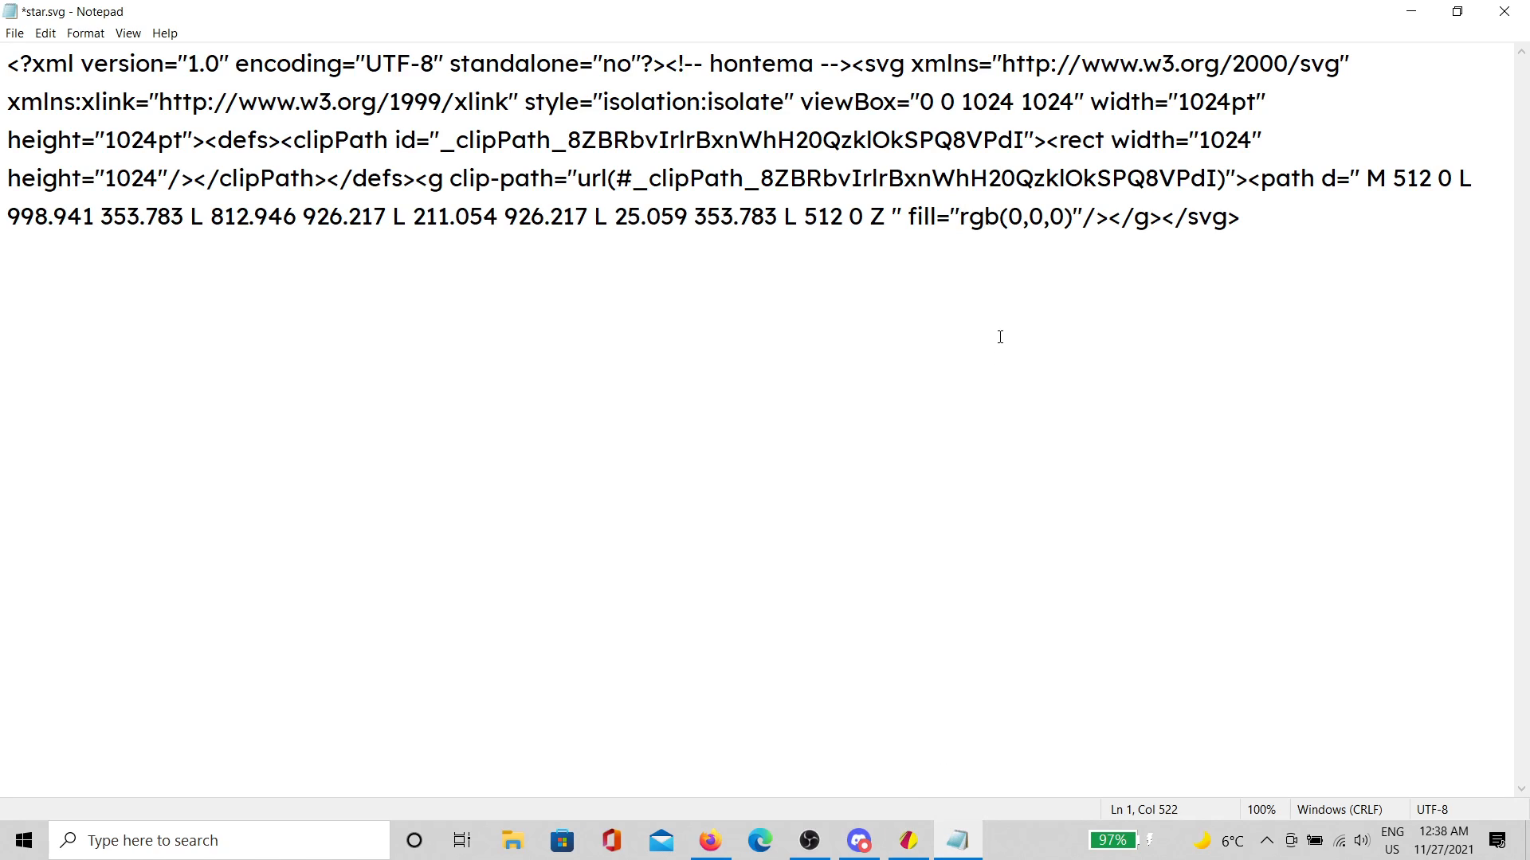
{"action": "left_click_drag", "start_coordinate": [1392, 178], "coordinate": [386, 227]}
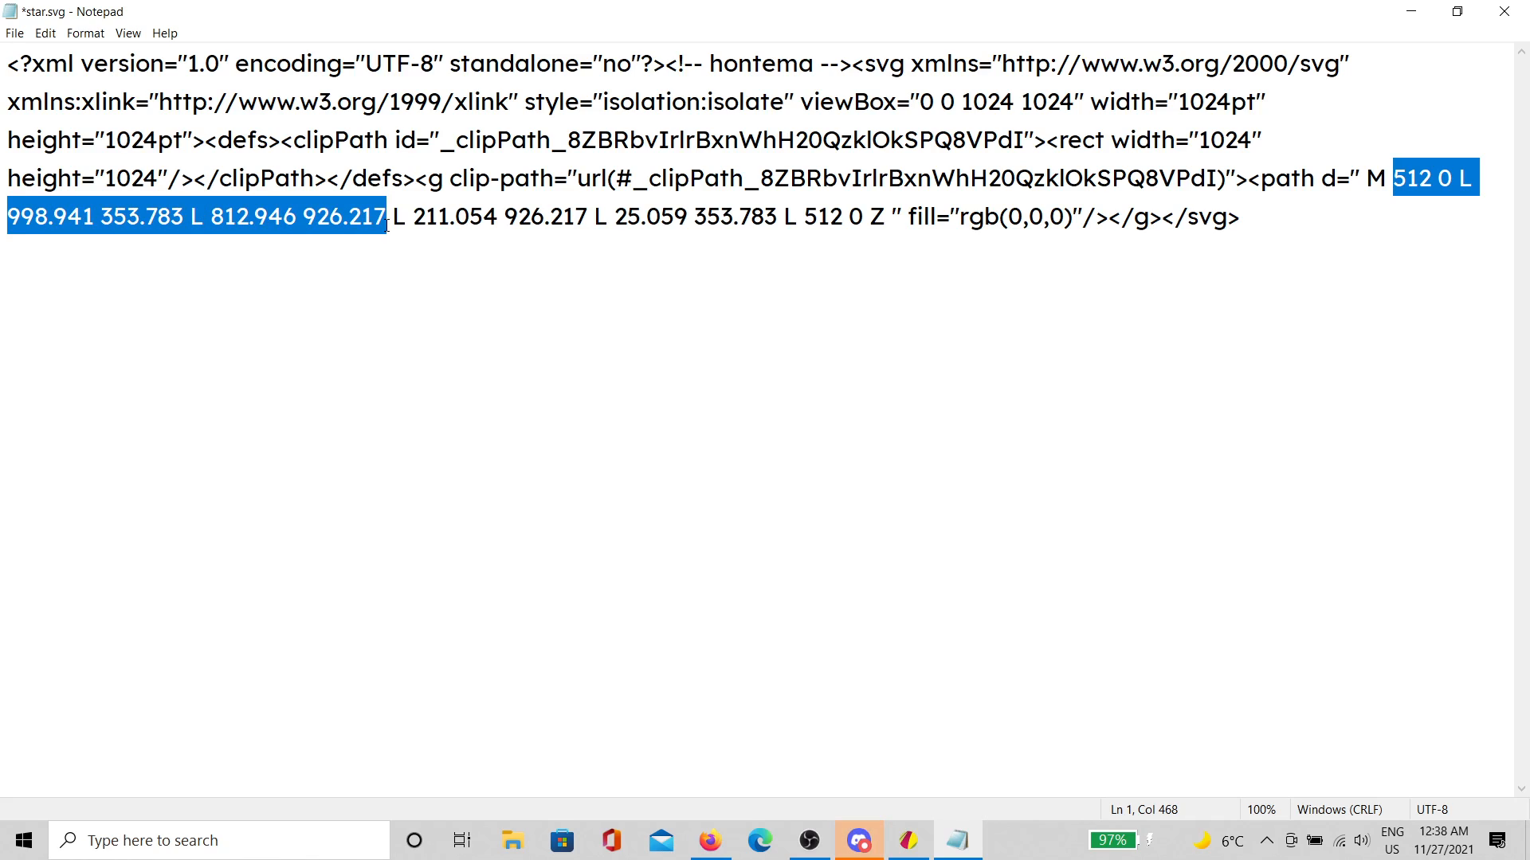
{"action": "left_click", "coordinate": [430, 279]}
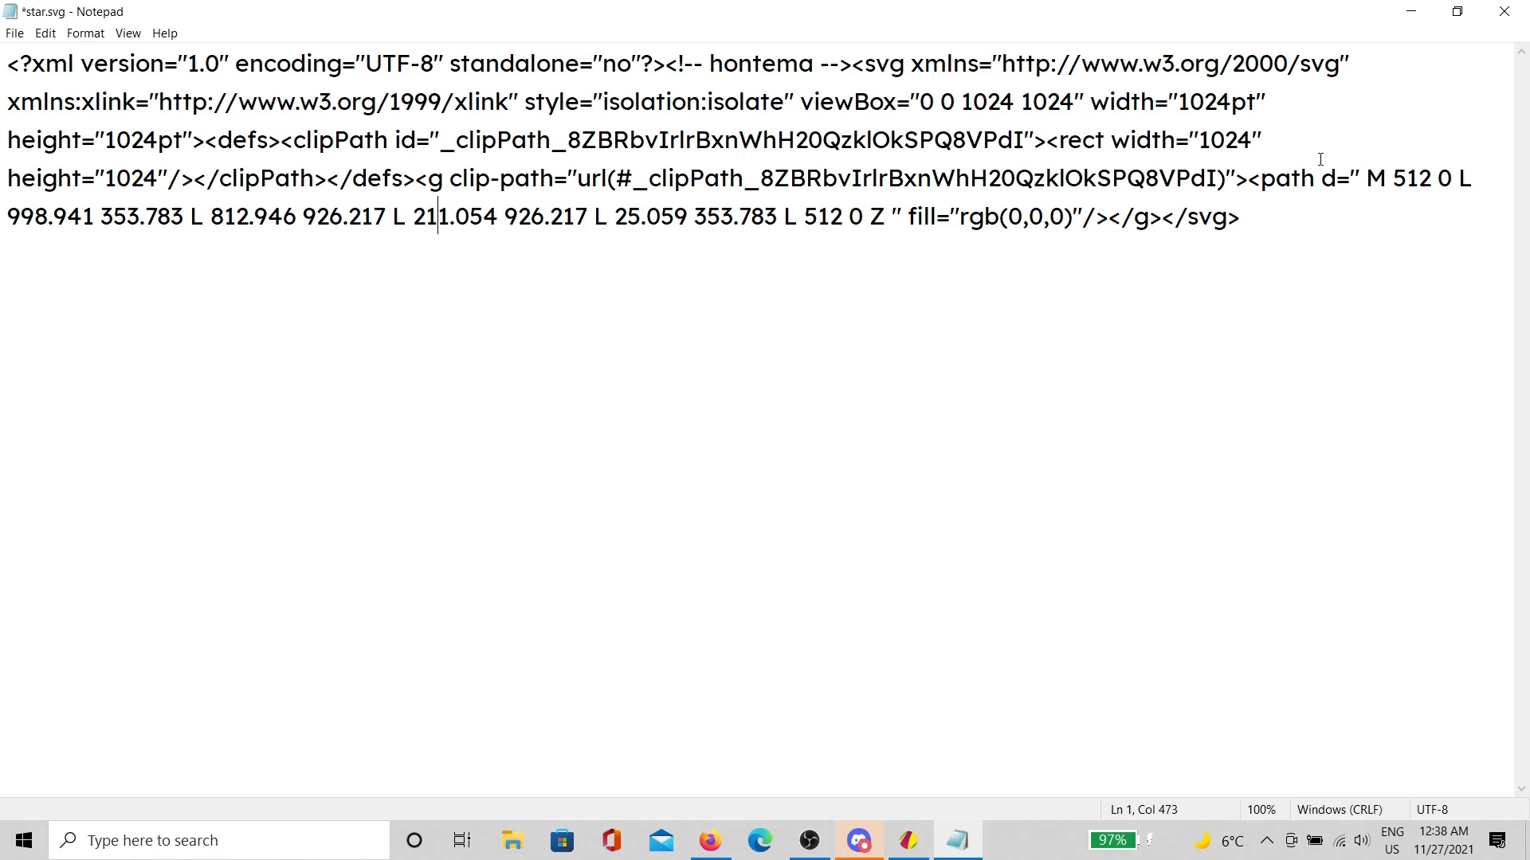
{"action": "left_click", "coordinate": [1368, 178]}
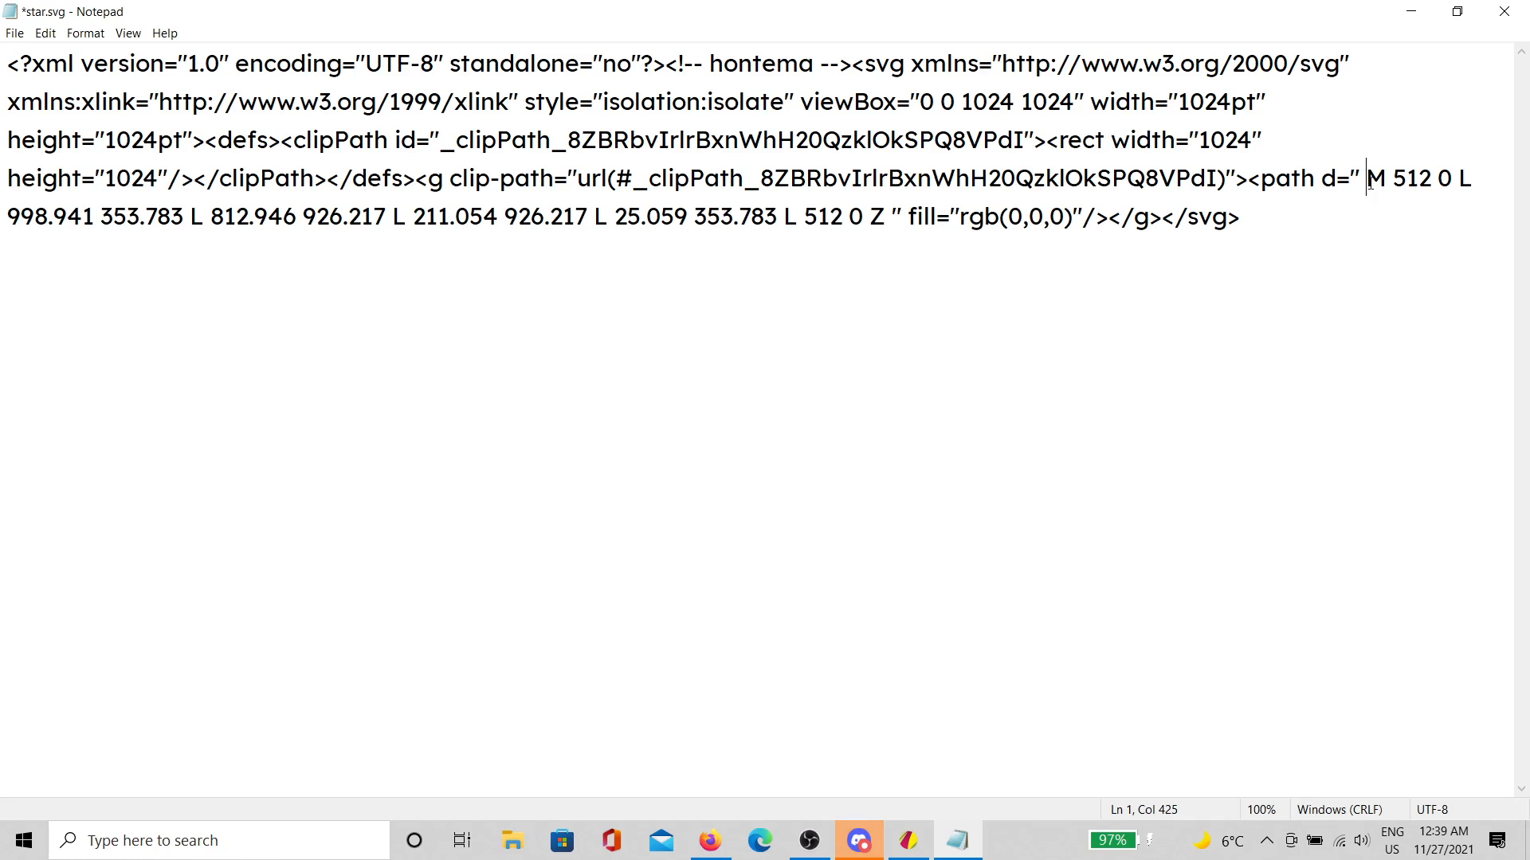
{"action": "left_click_drag", "start_coordinate": [1352, 170], "coordinate": [905, 240]}
{"action": "key", "text": "ctrl+c"}
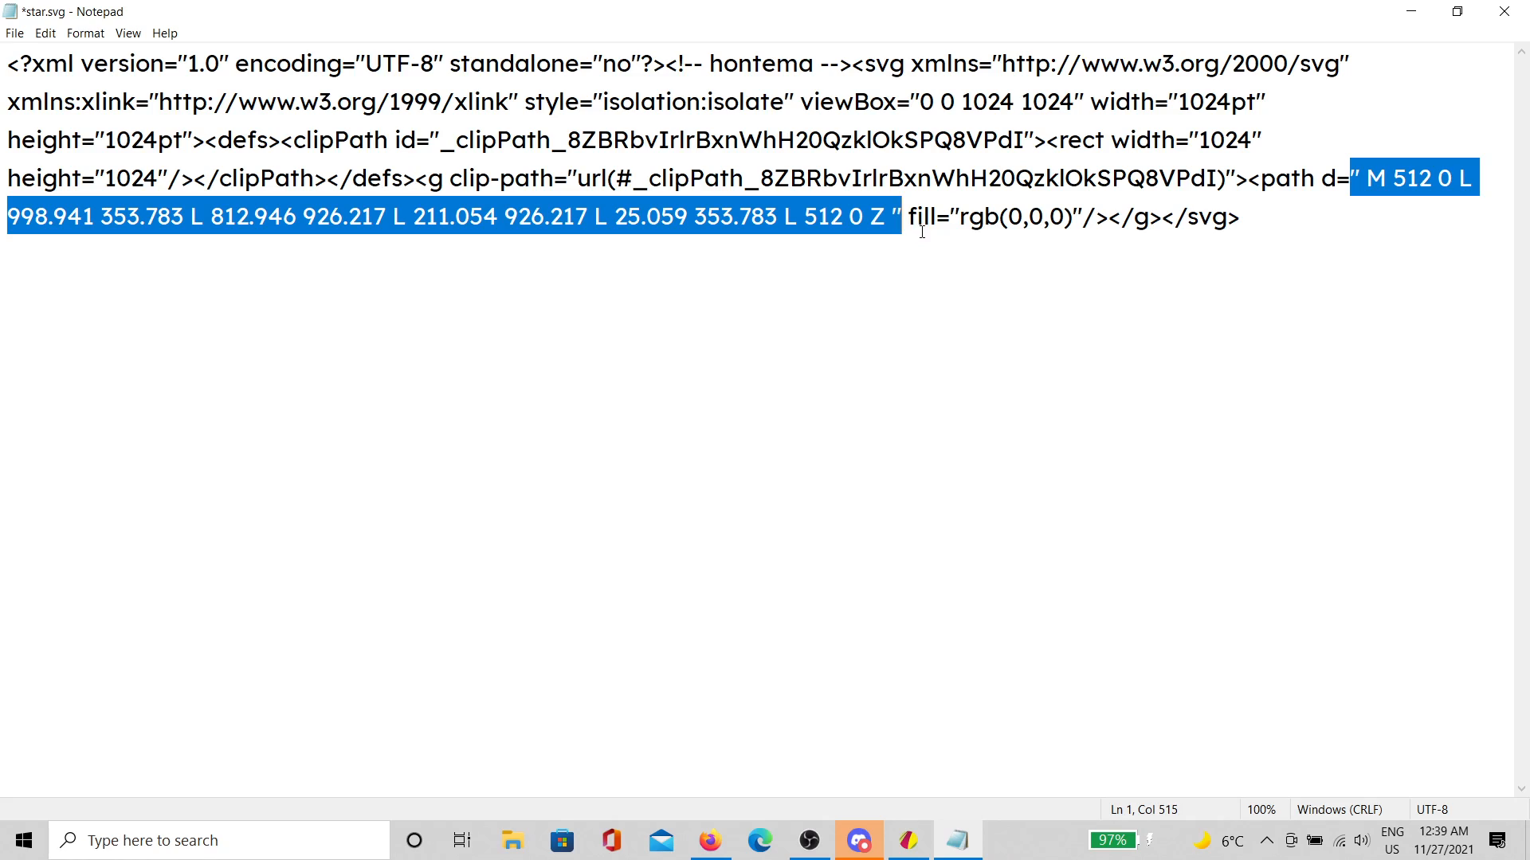
{"action": "key", "text": "Delete"}
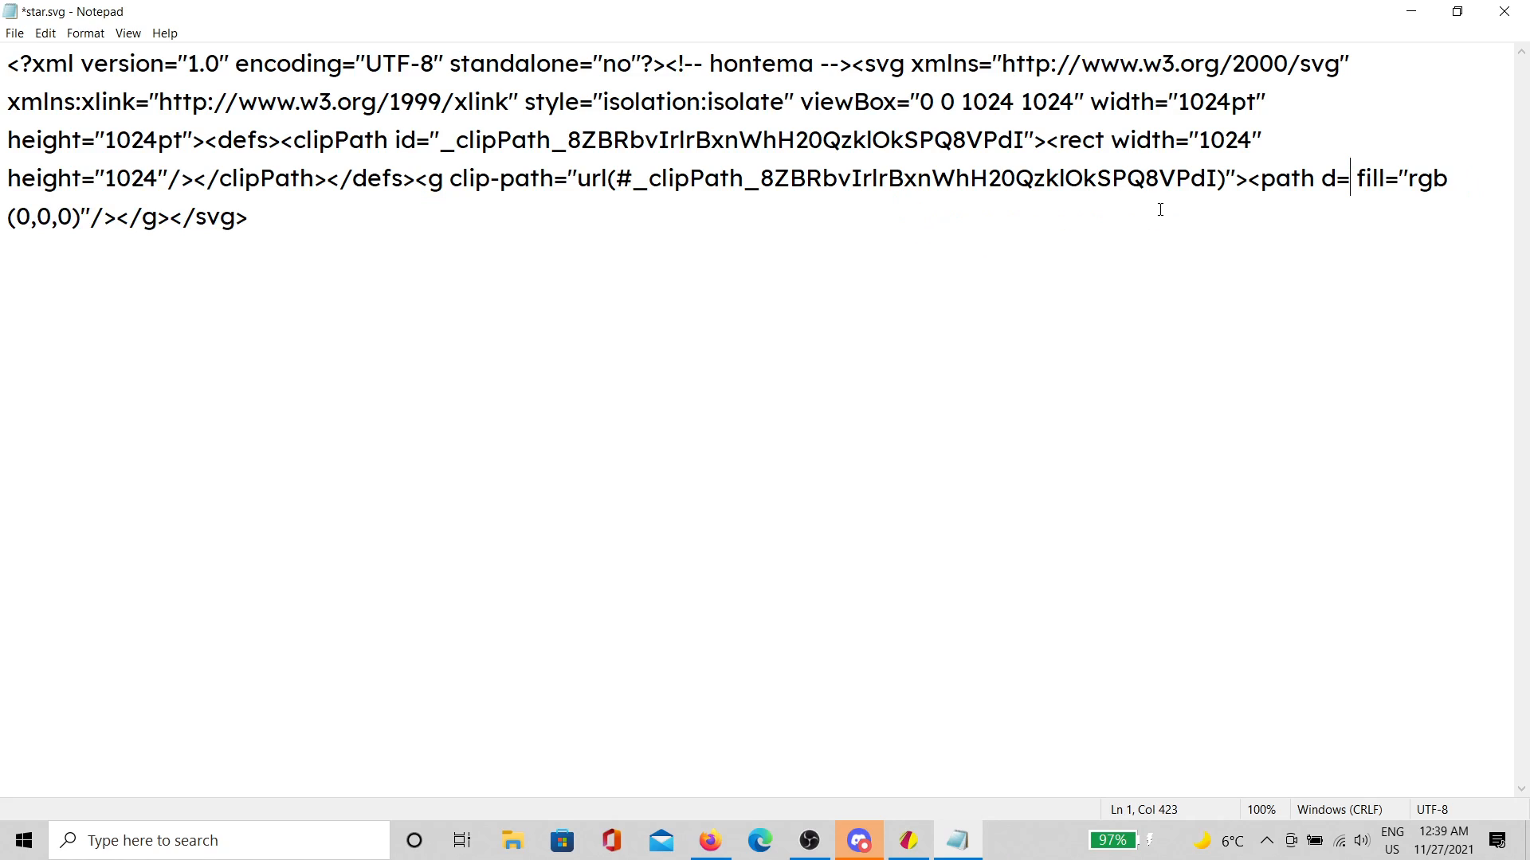
{"action": "left_click", "coordinate": [1137, 304]}
{"action": "key", "text": "Return"}
{"action": "key", "text": "Return"}
{"action": "key", "text": "ctrl+v"}
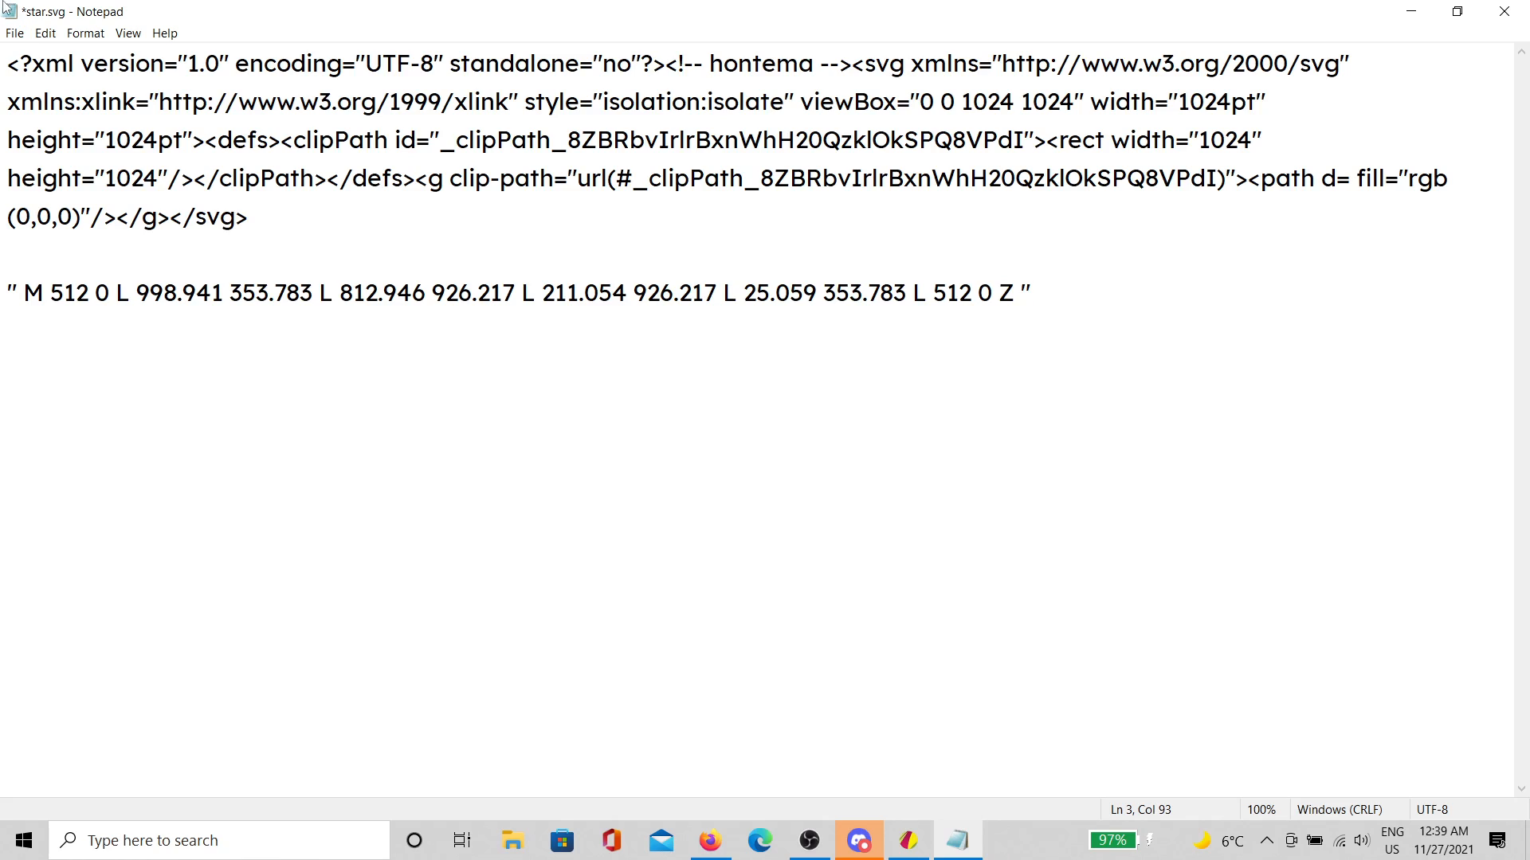
Step: Break the path data before each L command so every point and the closing segment sit on separate lines
{"action": "left_click", "coordinate": [117, 292]}
{"action": "key", "text": "Return"}
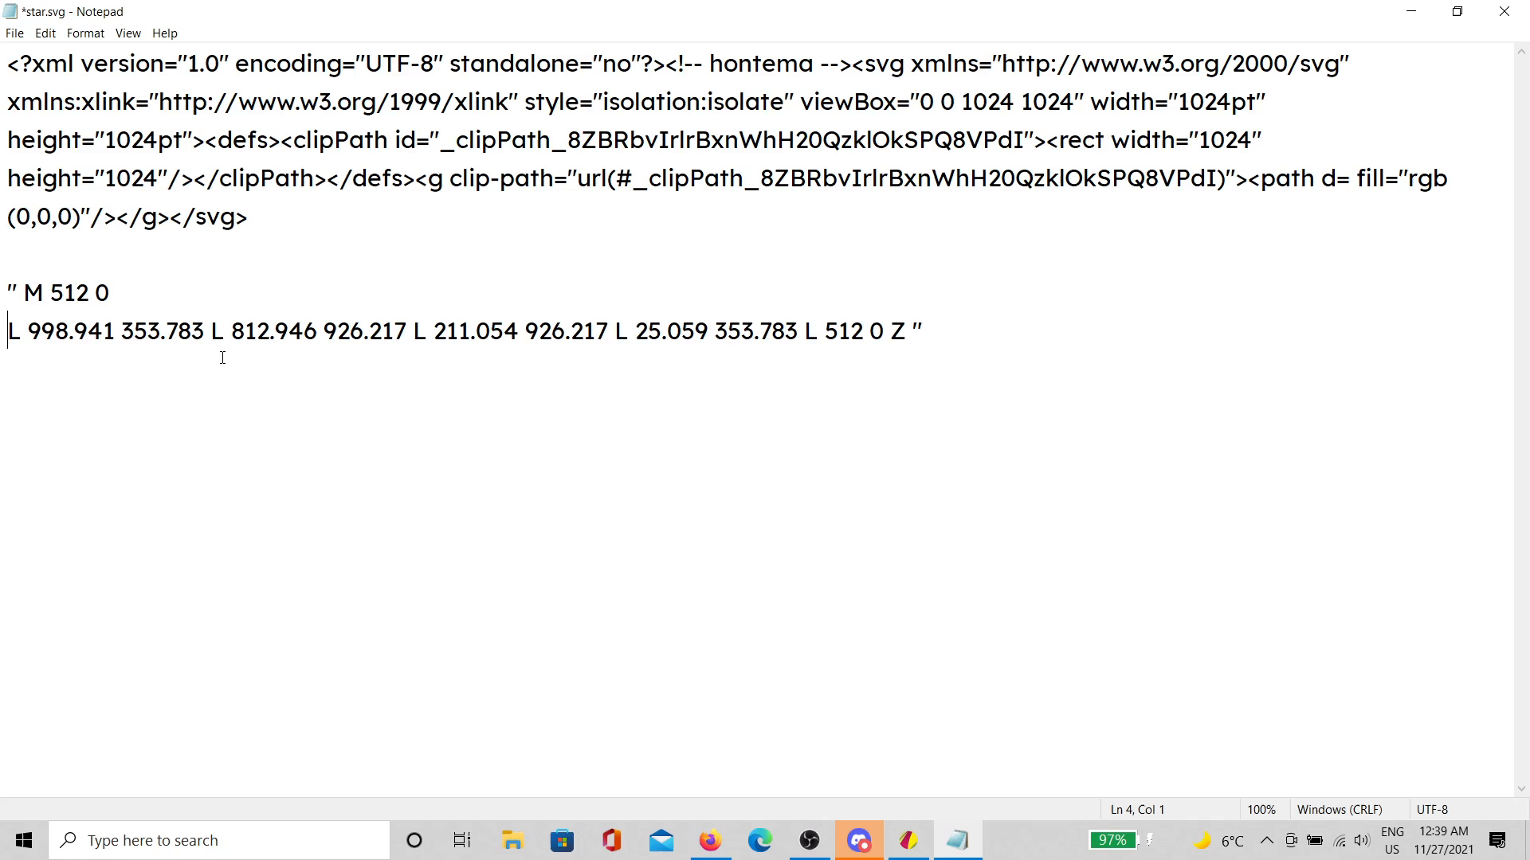
{"action": "left_click", "coordinate": [208, 330]}
{"action": "key", "text": "Return"}
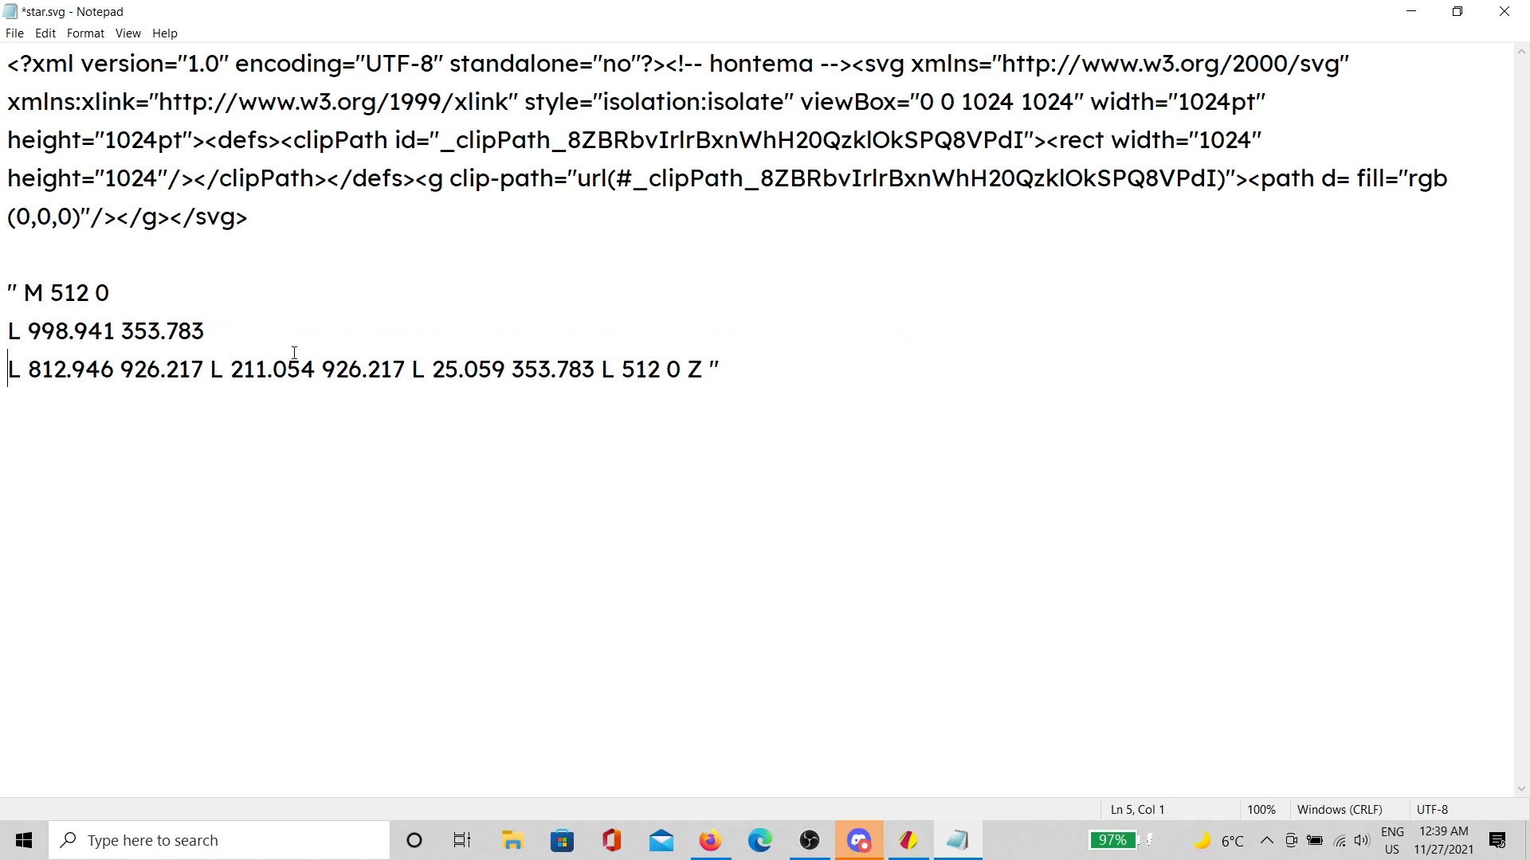
{"action": "left_click", "coordinate": [212, 370]}
{"action": "key", "text": "Return"}
{"action": "left_click", "coordinate": [211, 407]}
{"action": "key", "text": "Return"}
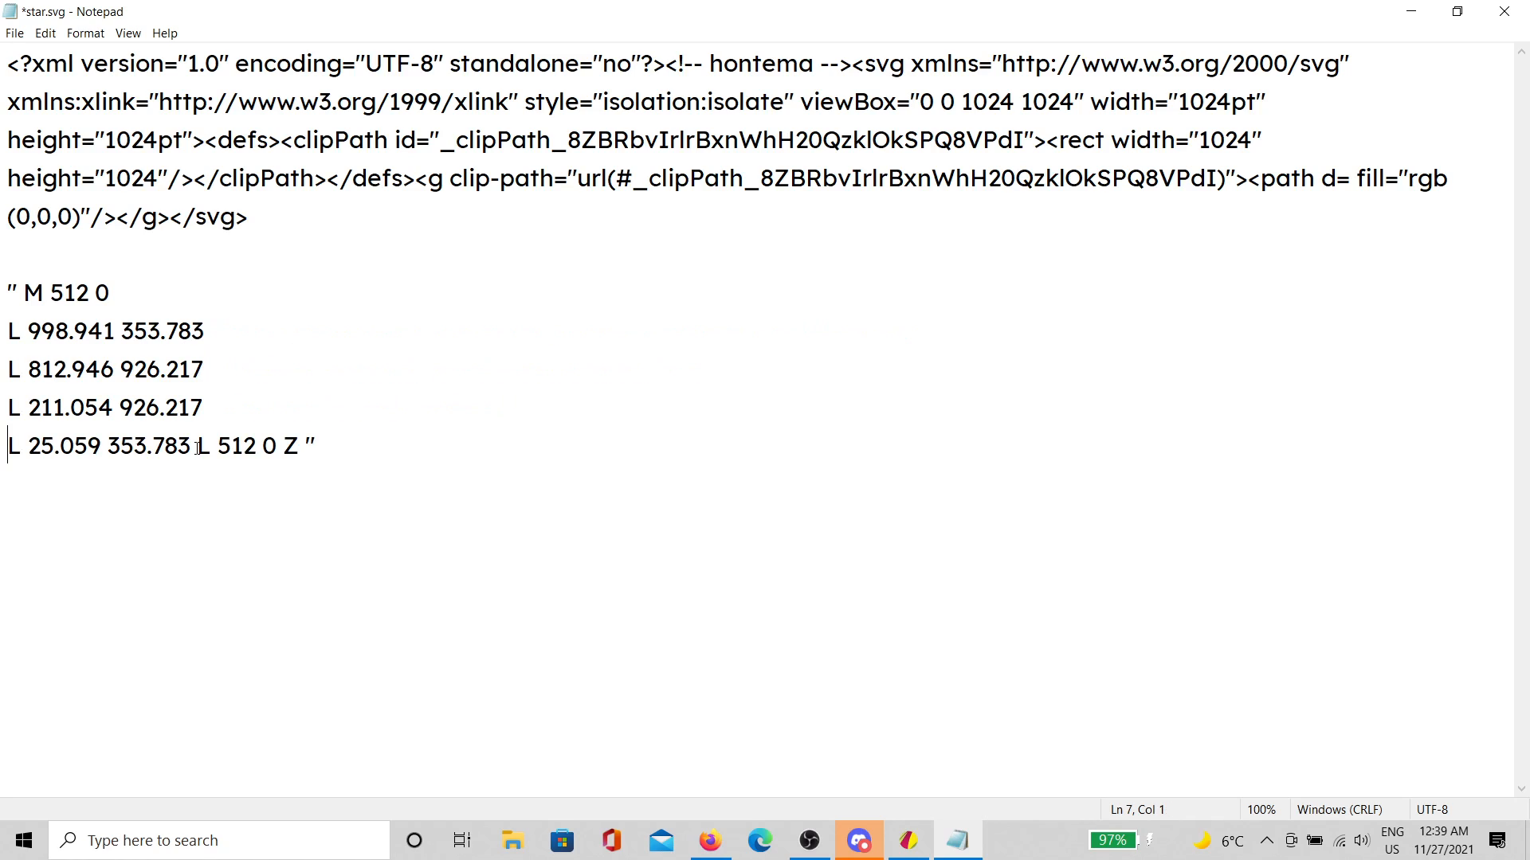
{"action": "key", "text": "Return"}
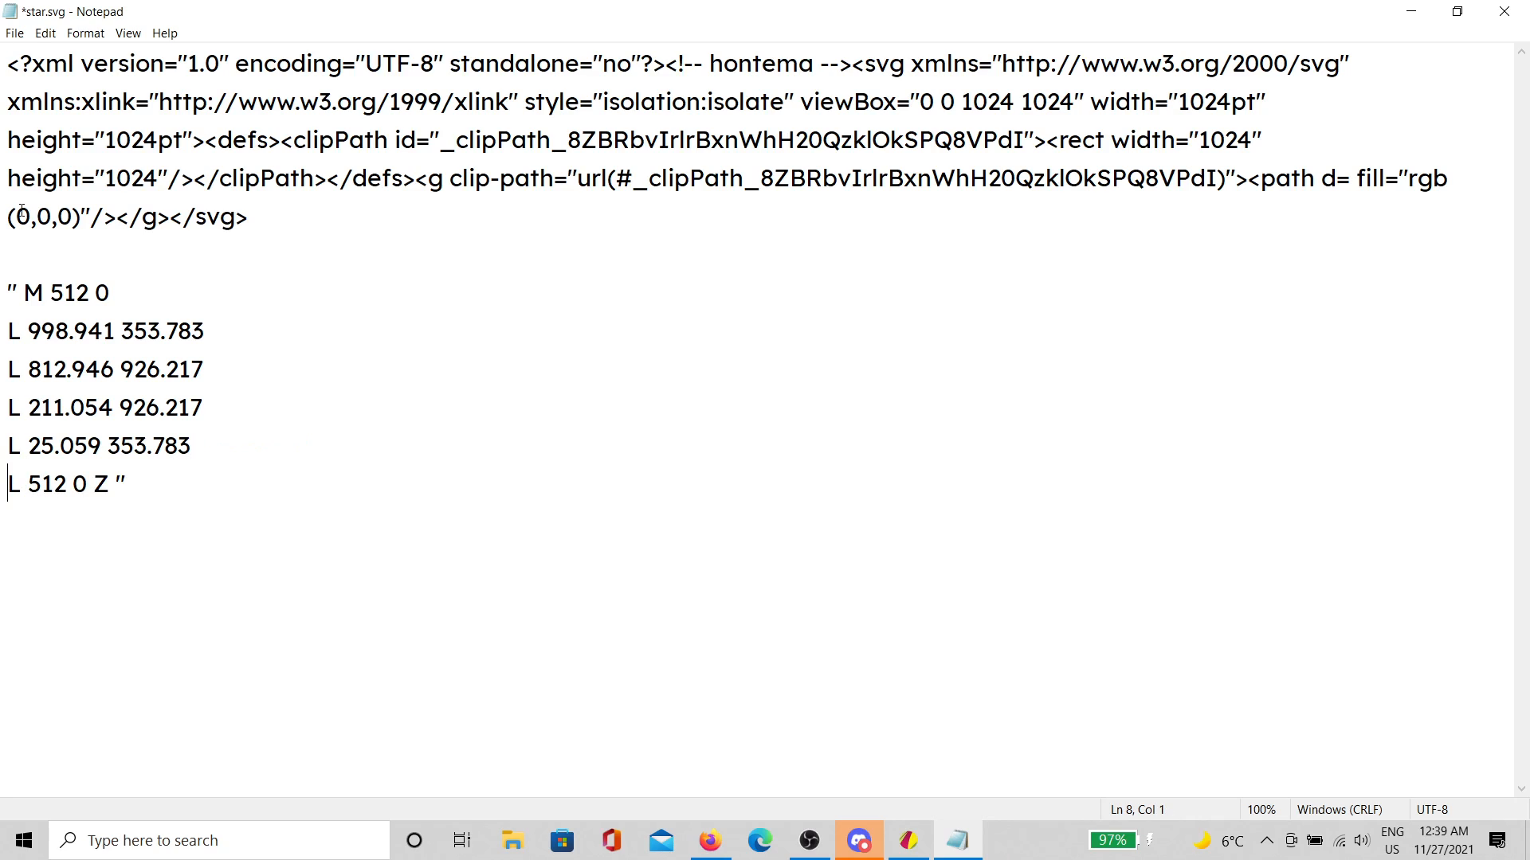
{"action": "key", "text": "Return"}
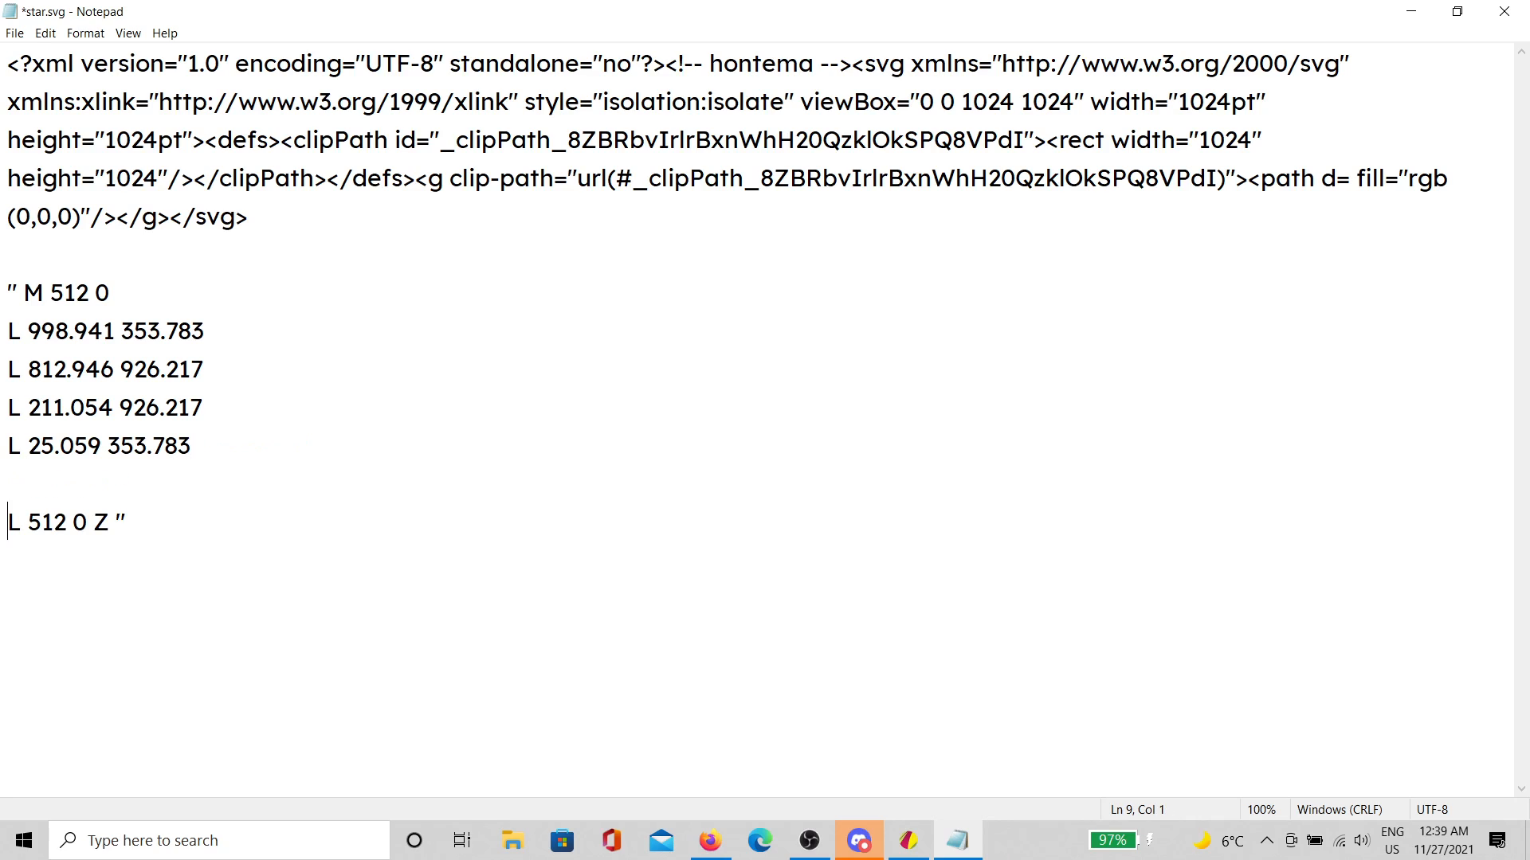
Step: Number the middle point lines 2 through 5, then compare them against the pentagon in Gravit Designer
{"action": "left_click", "coordinate": [8, 334]}
{"action": "type", "text": "2"}
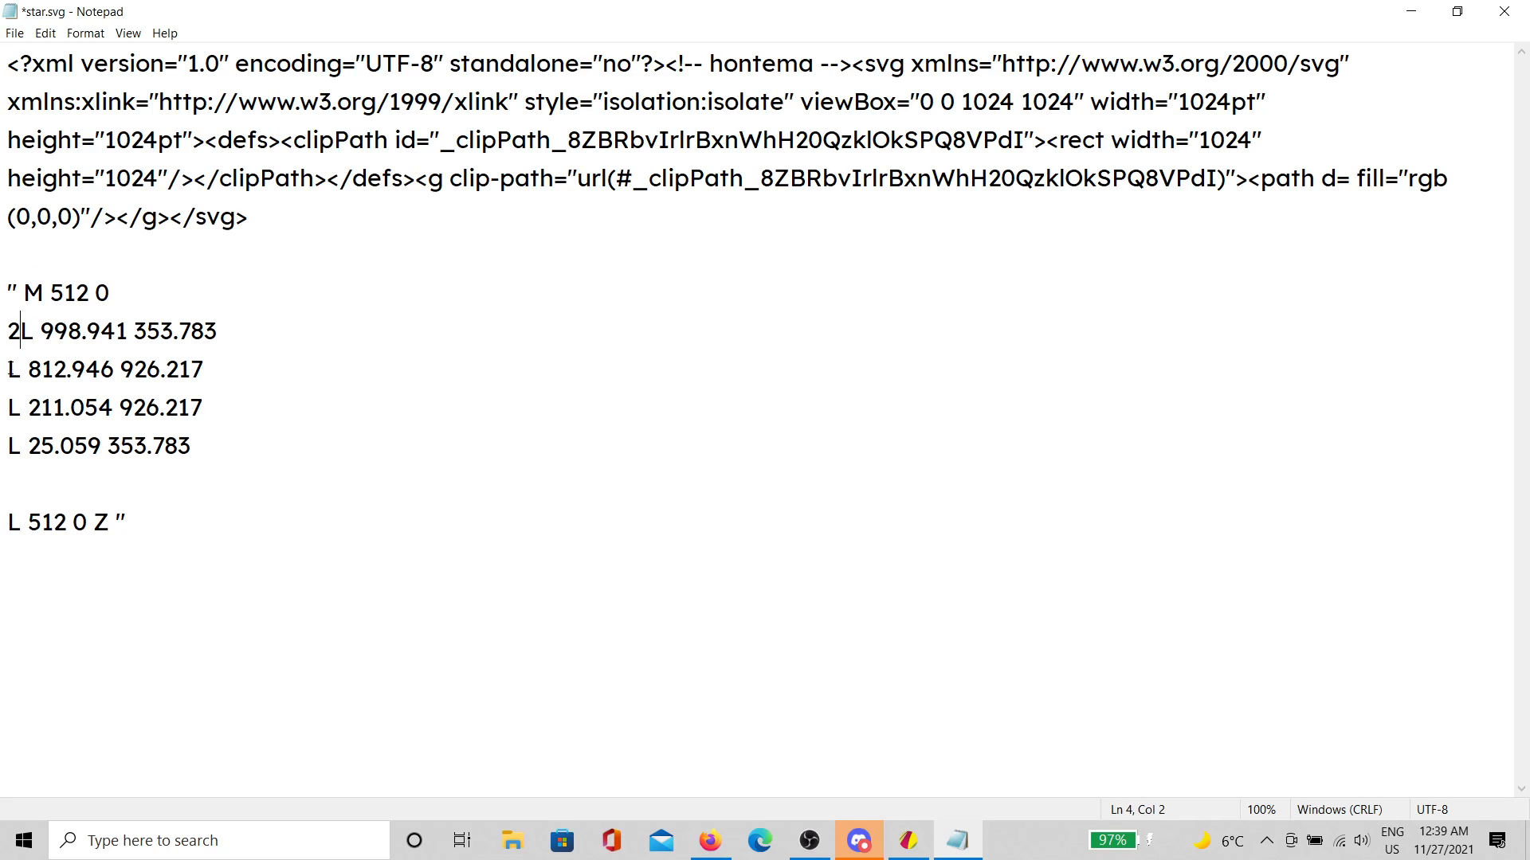
{"action": "left_click", "coordinate": [16, 368]}
{"action": "type", "text": "3"}
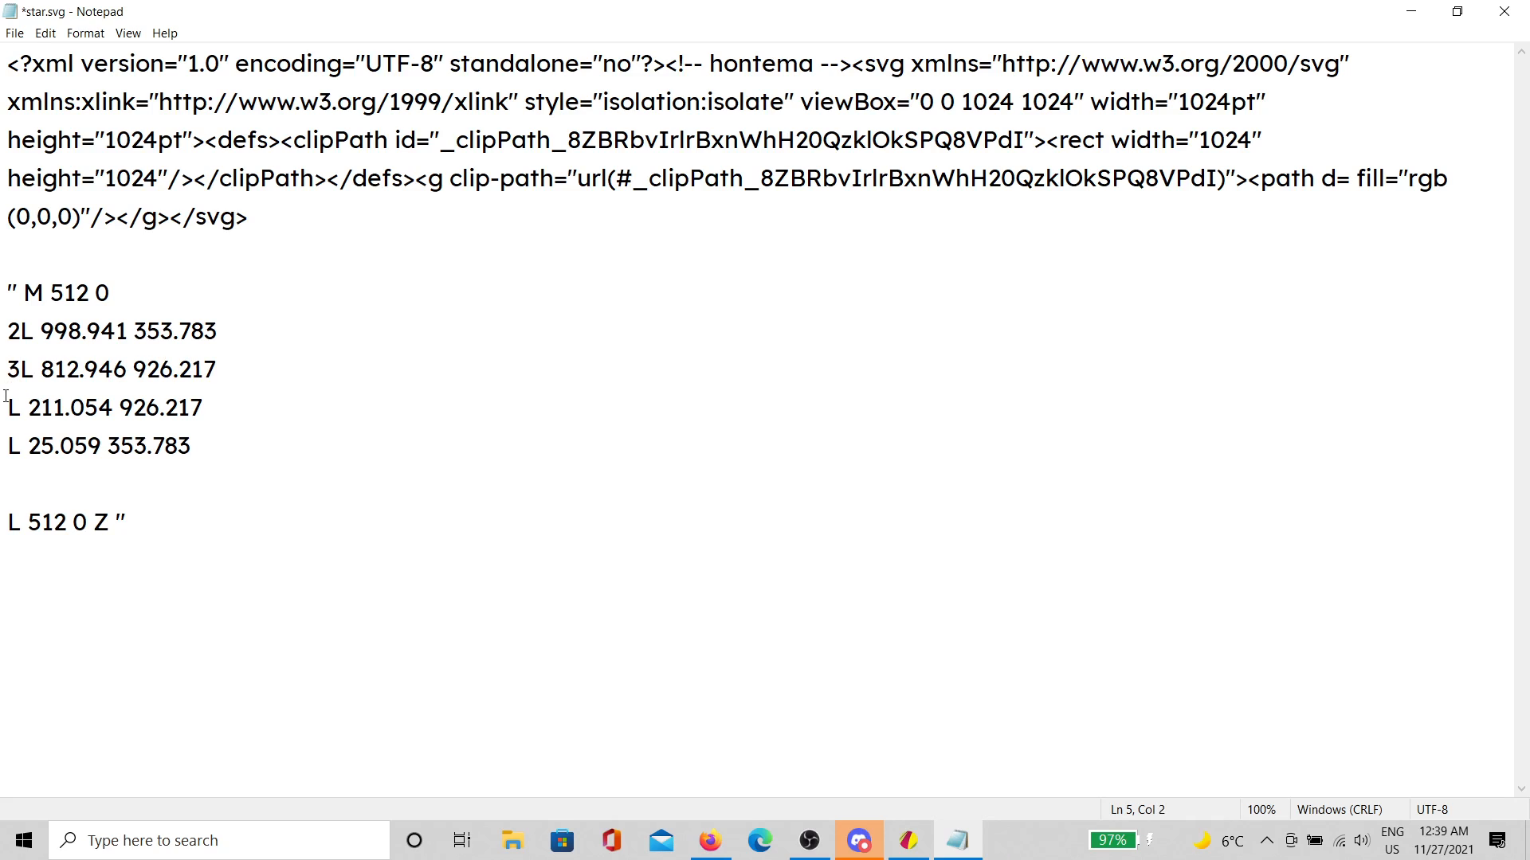
{"action": "left_click", "coordinate": [6, 404]}
{"action": "type", "text": "4"}
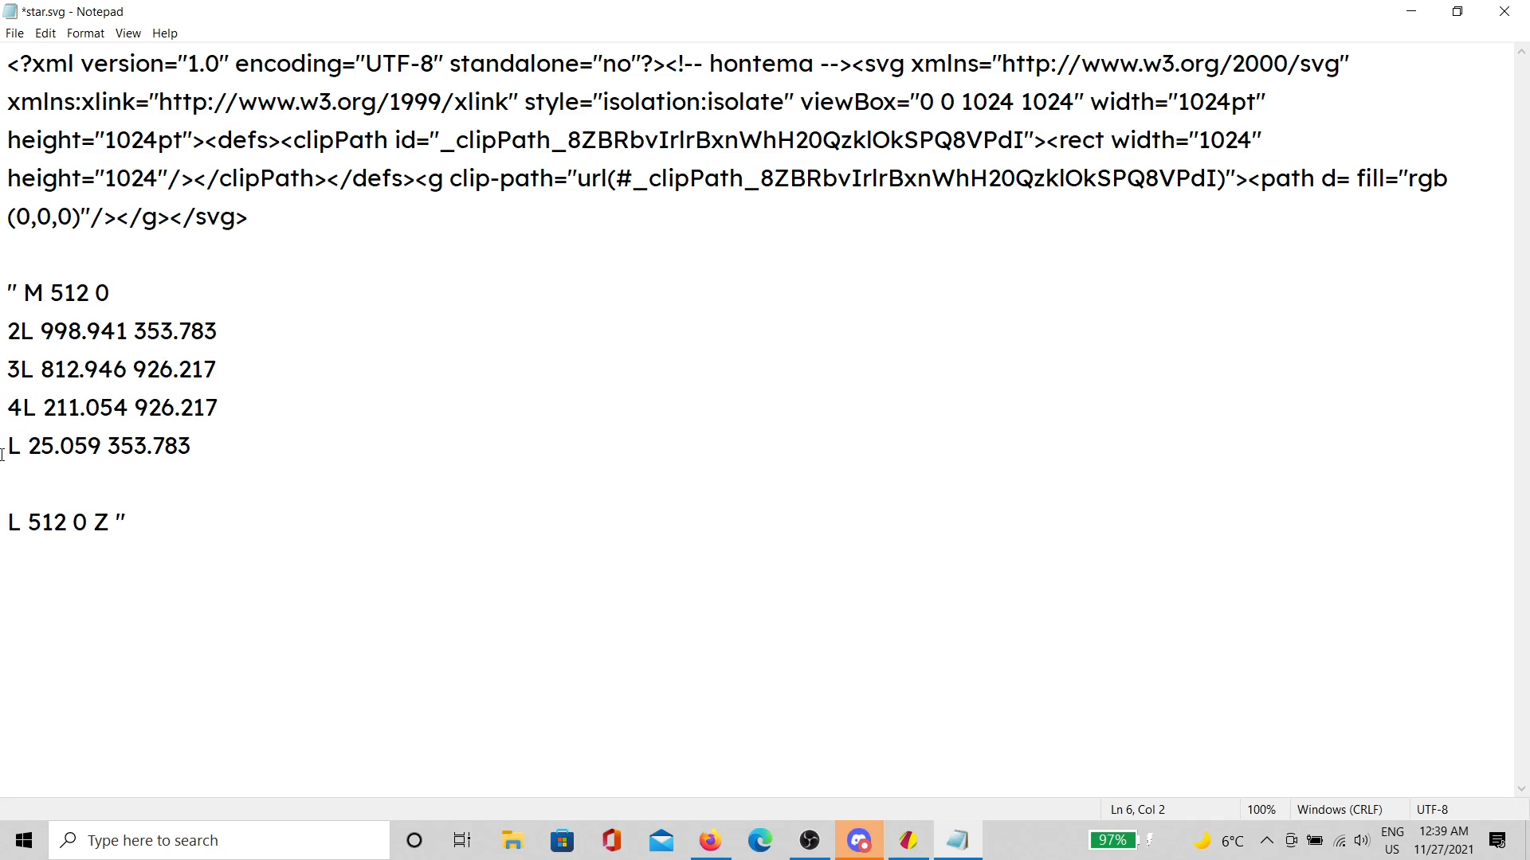
{"action": "type", "text": "5"}
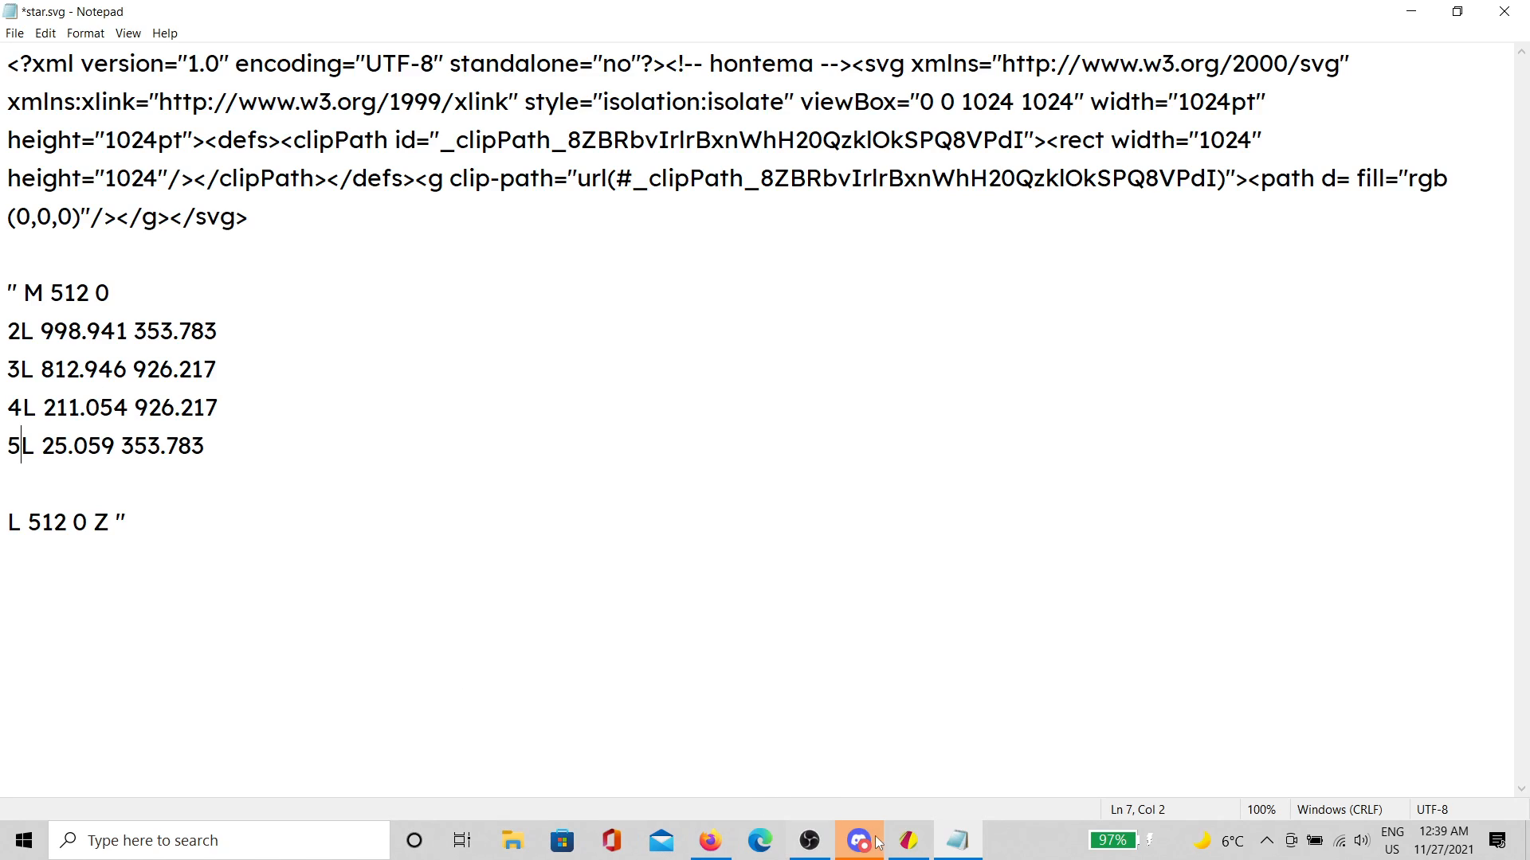
{"action": "left_click", "coordinate": [902, 841]}
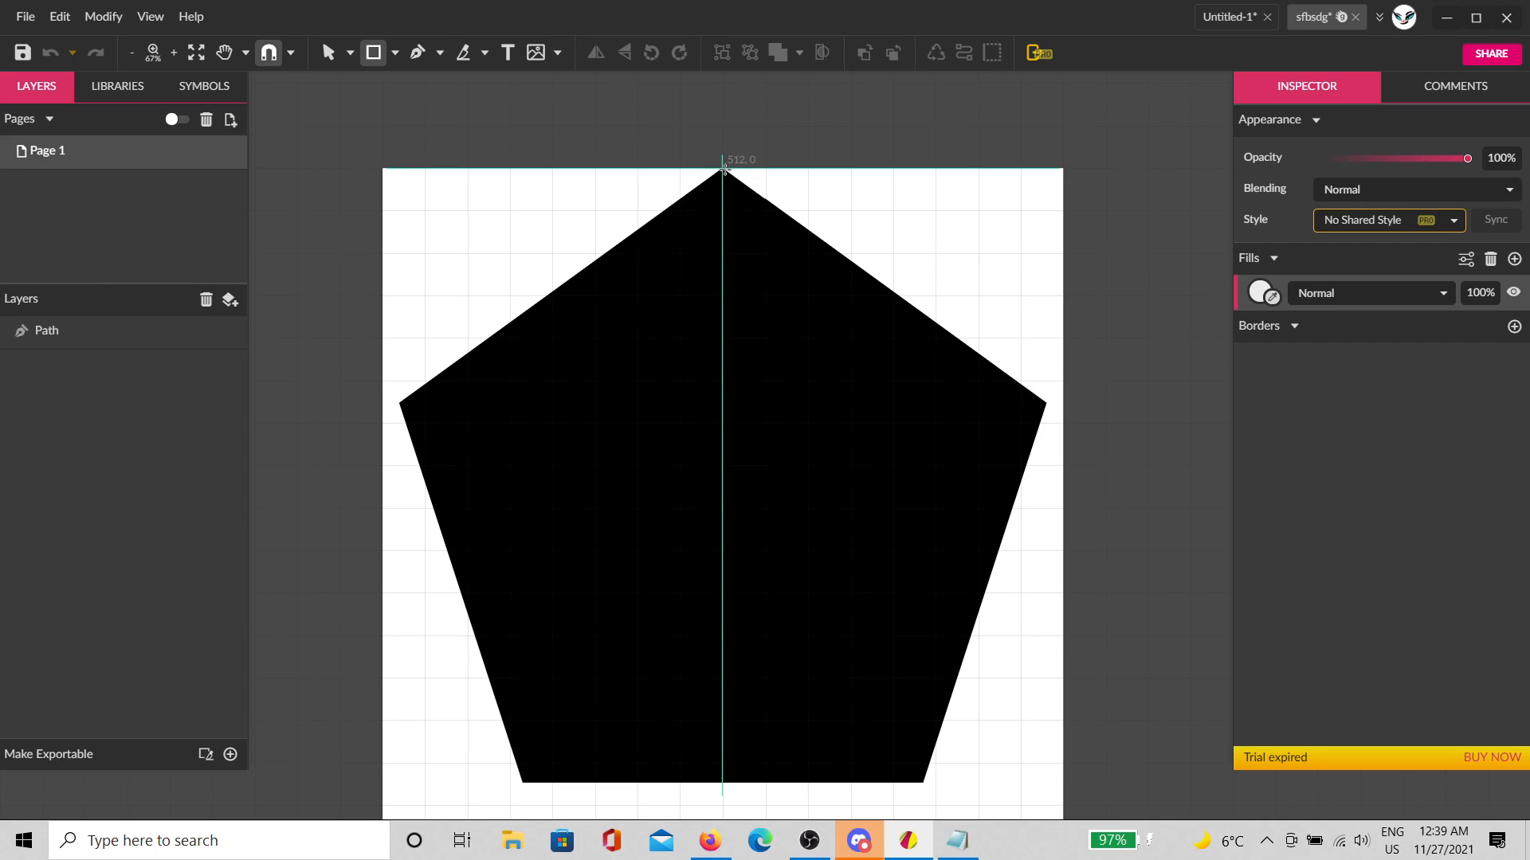
{"action": "left_click", "coordinate": [957, 841]}
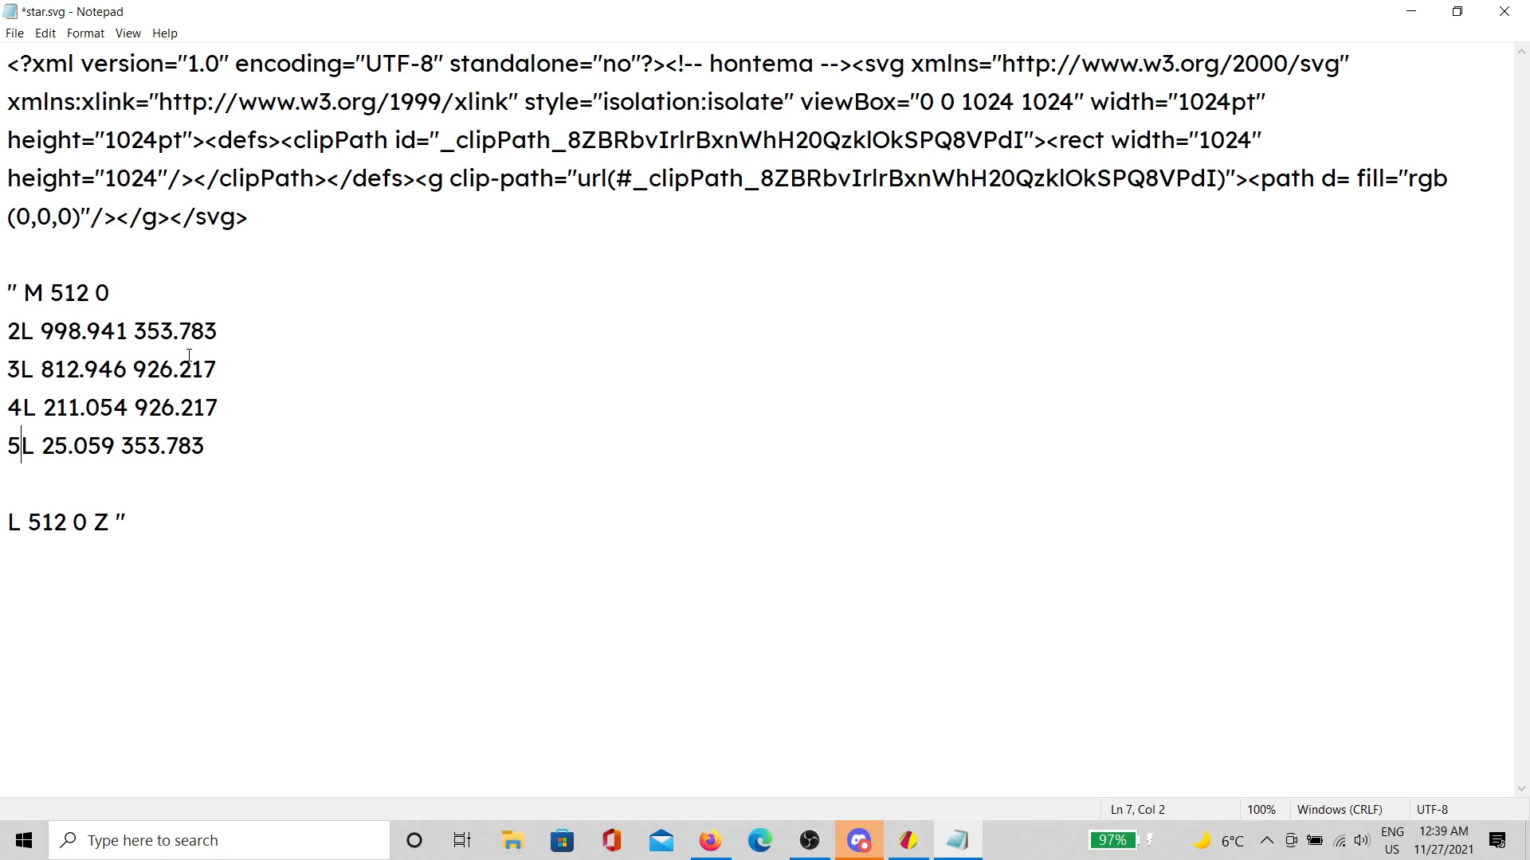
Step: After checking the pentagon, move the point 3 line to sit right after the start point M 512 0
{"action": "left_click", "coordinate": [908, 840]}
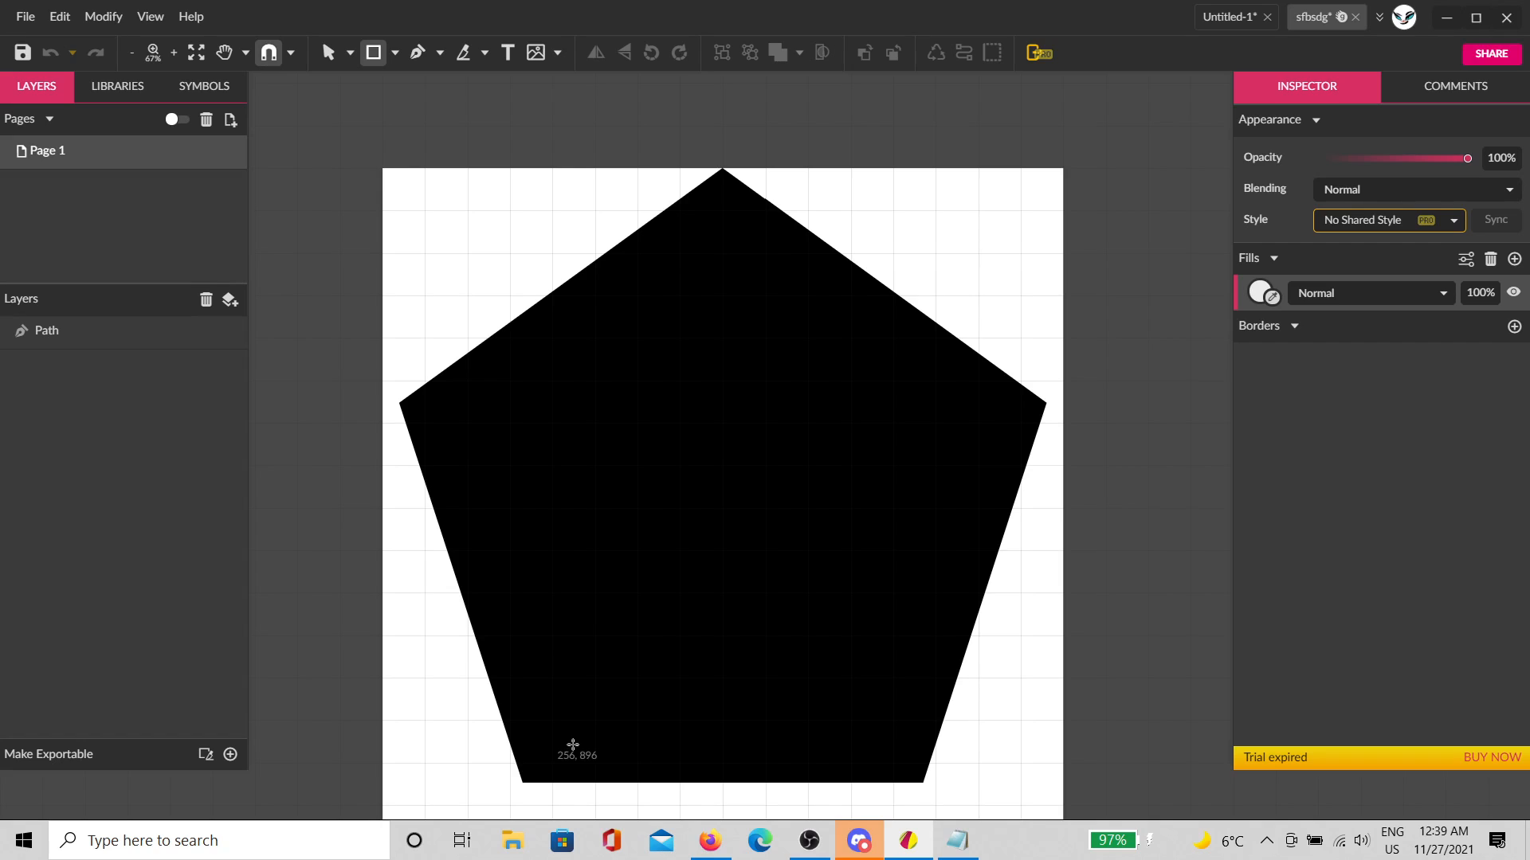
{"action": "left_click", "coordinate": [957, 840]}
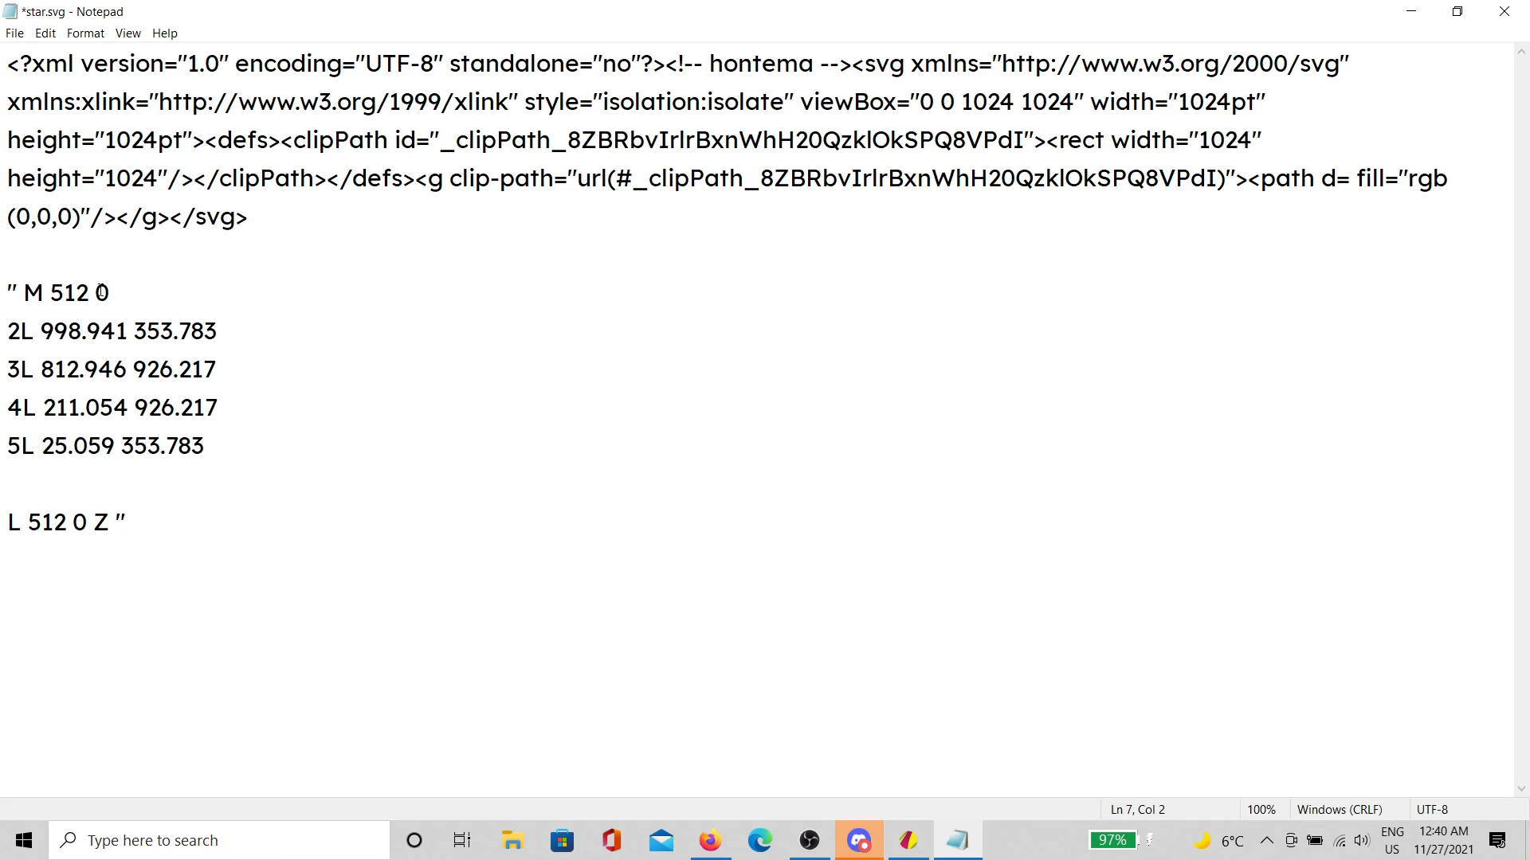
{"action": "left_click_drag", "start_coordinate": [233, 364], "coordinate": [12, 356]}
{"action": "key", "text": "ctrl+c"}
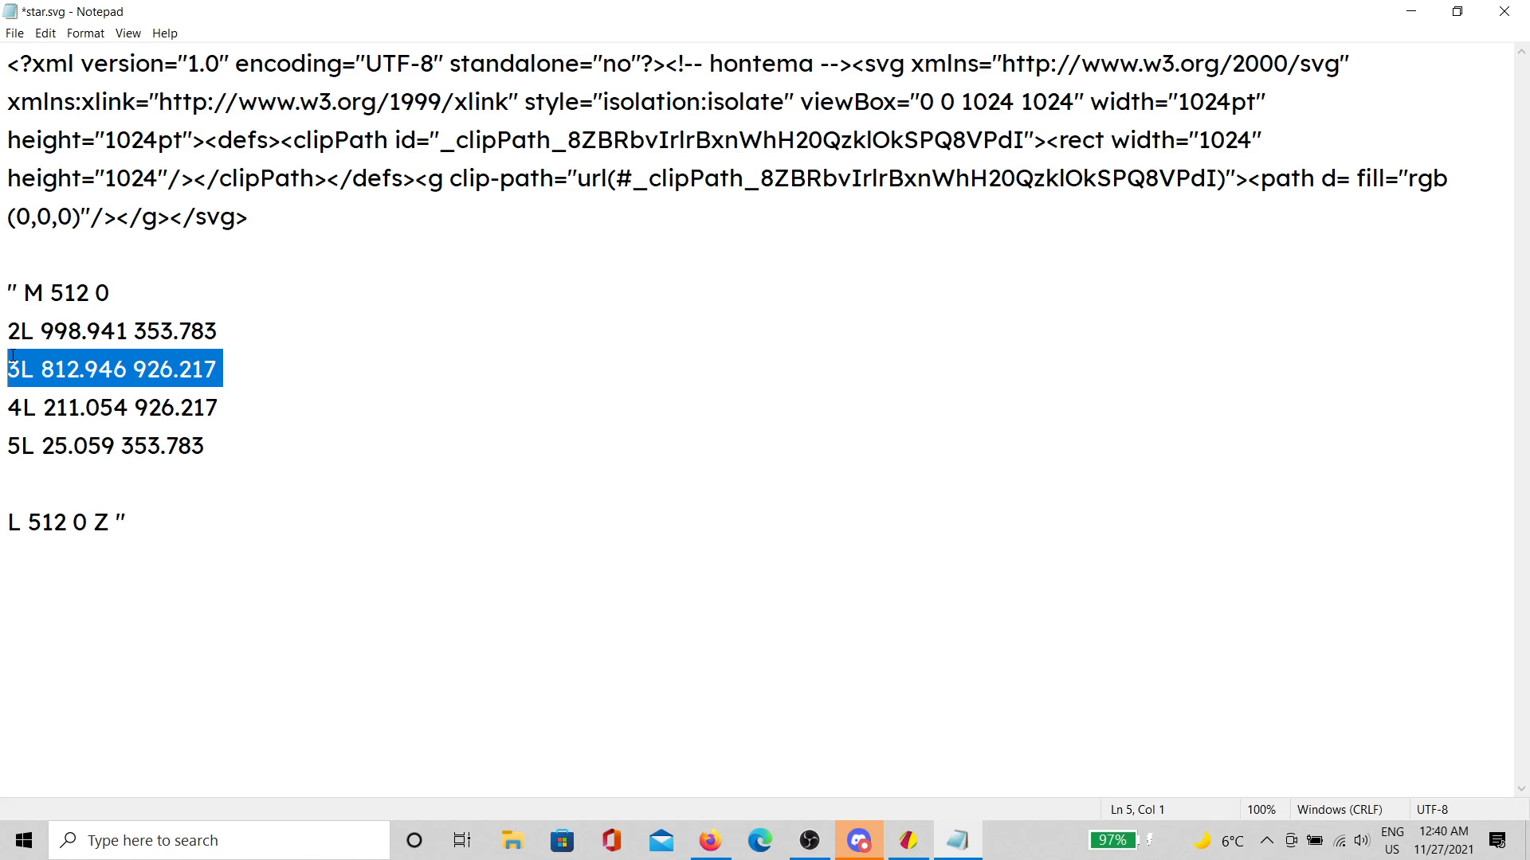
{"action": "key", "text": "Delete"}
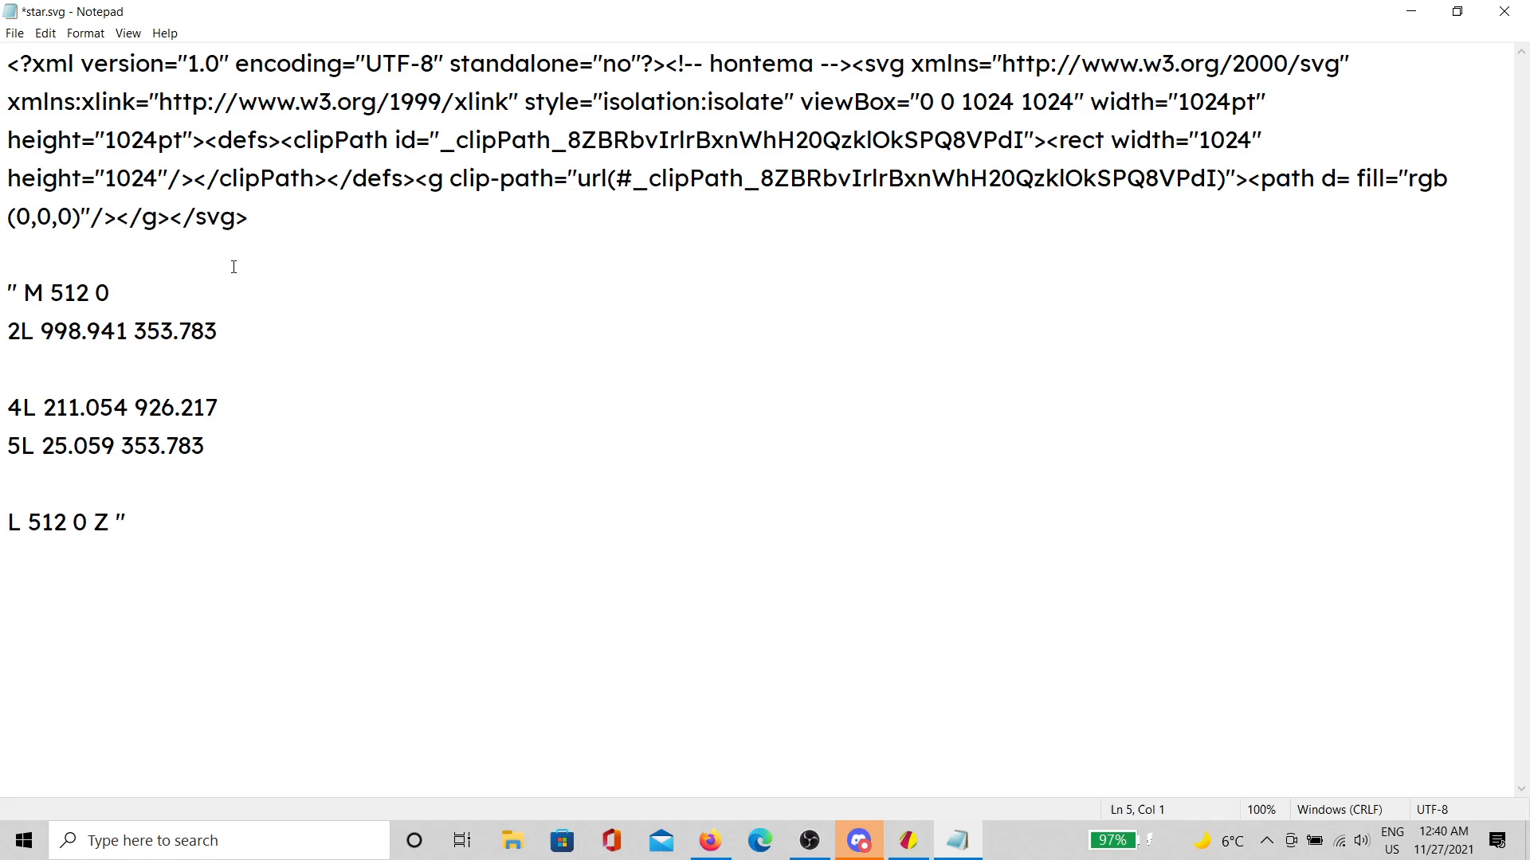
{"action": "key", "text": "Return"}
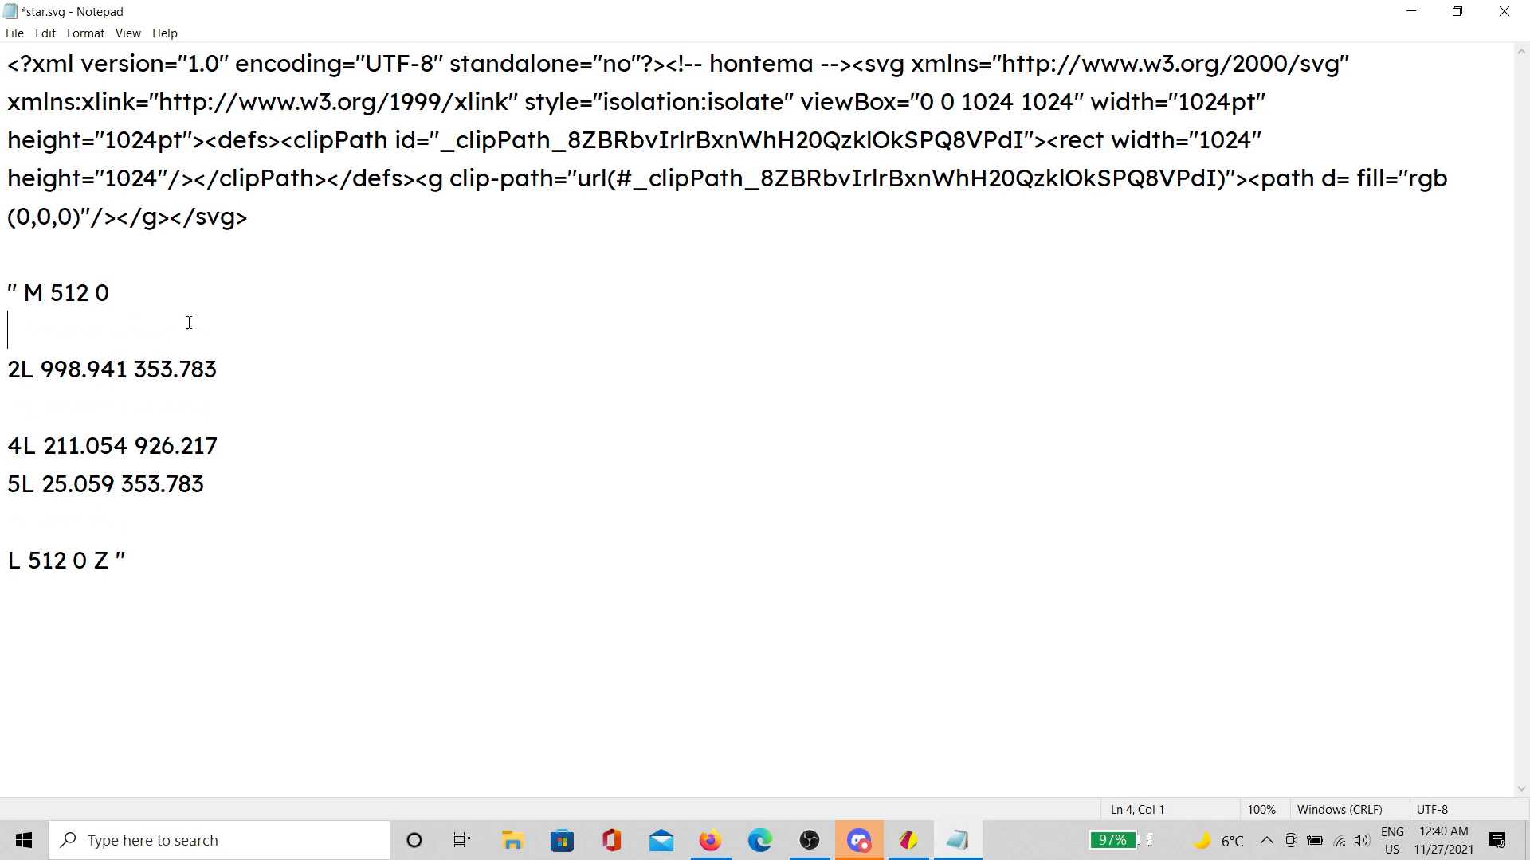
{"action": "key", "text": "ctrl+v"}
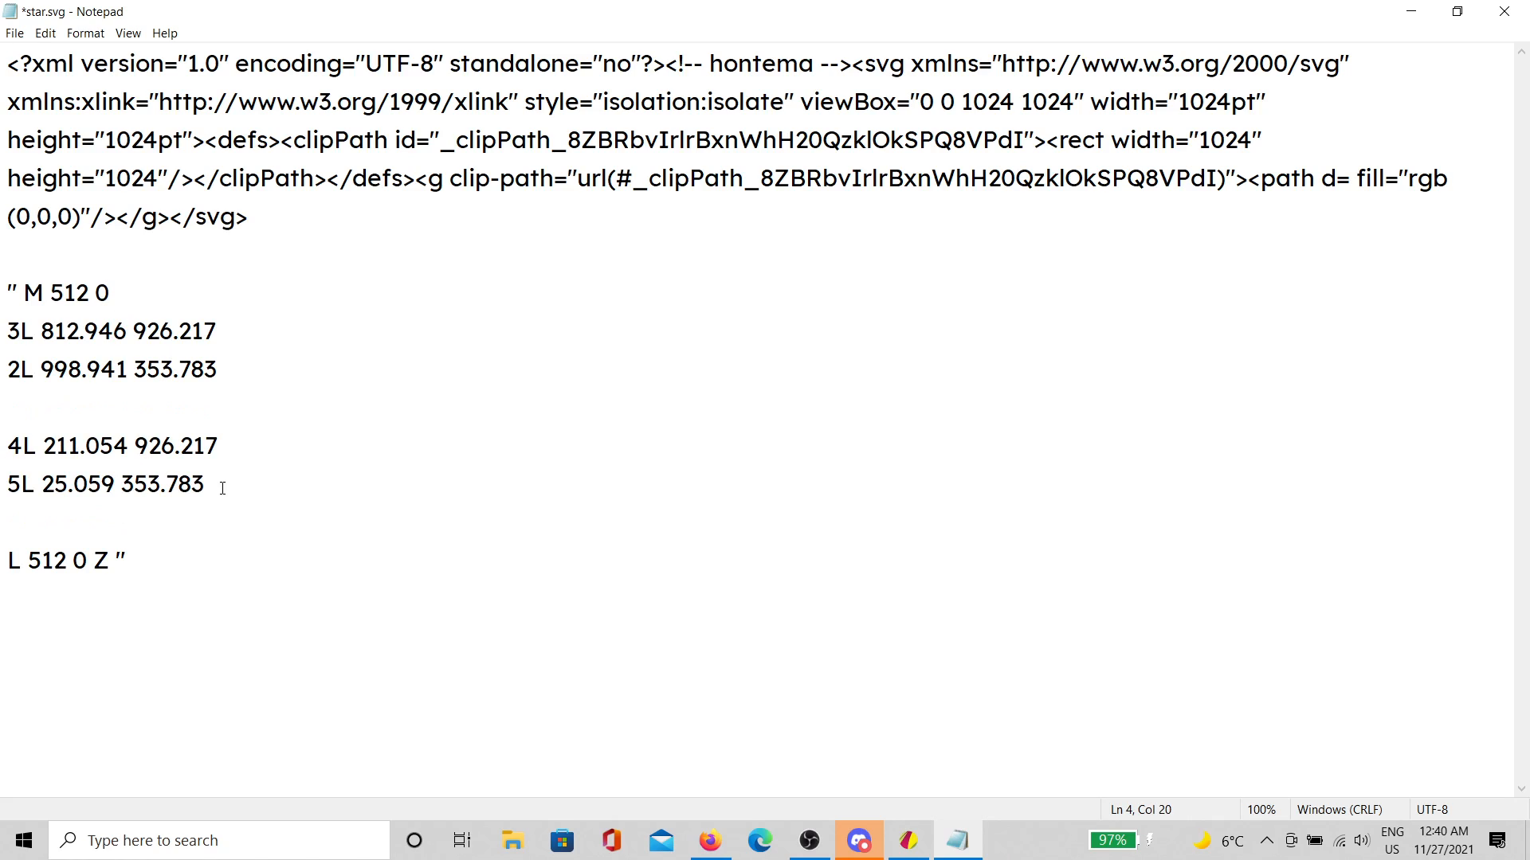
Step: Move the point 5 line directly after point 3, then view the pentagon in Gravit Designer
{"action": "left_click_drag", "start_coordinate": [222, 488], "coordinate": [3, 482]}
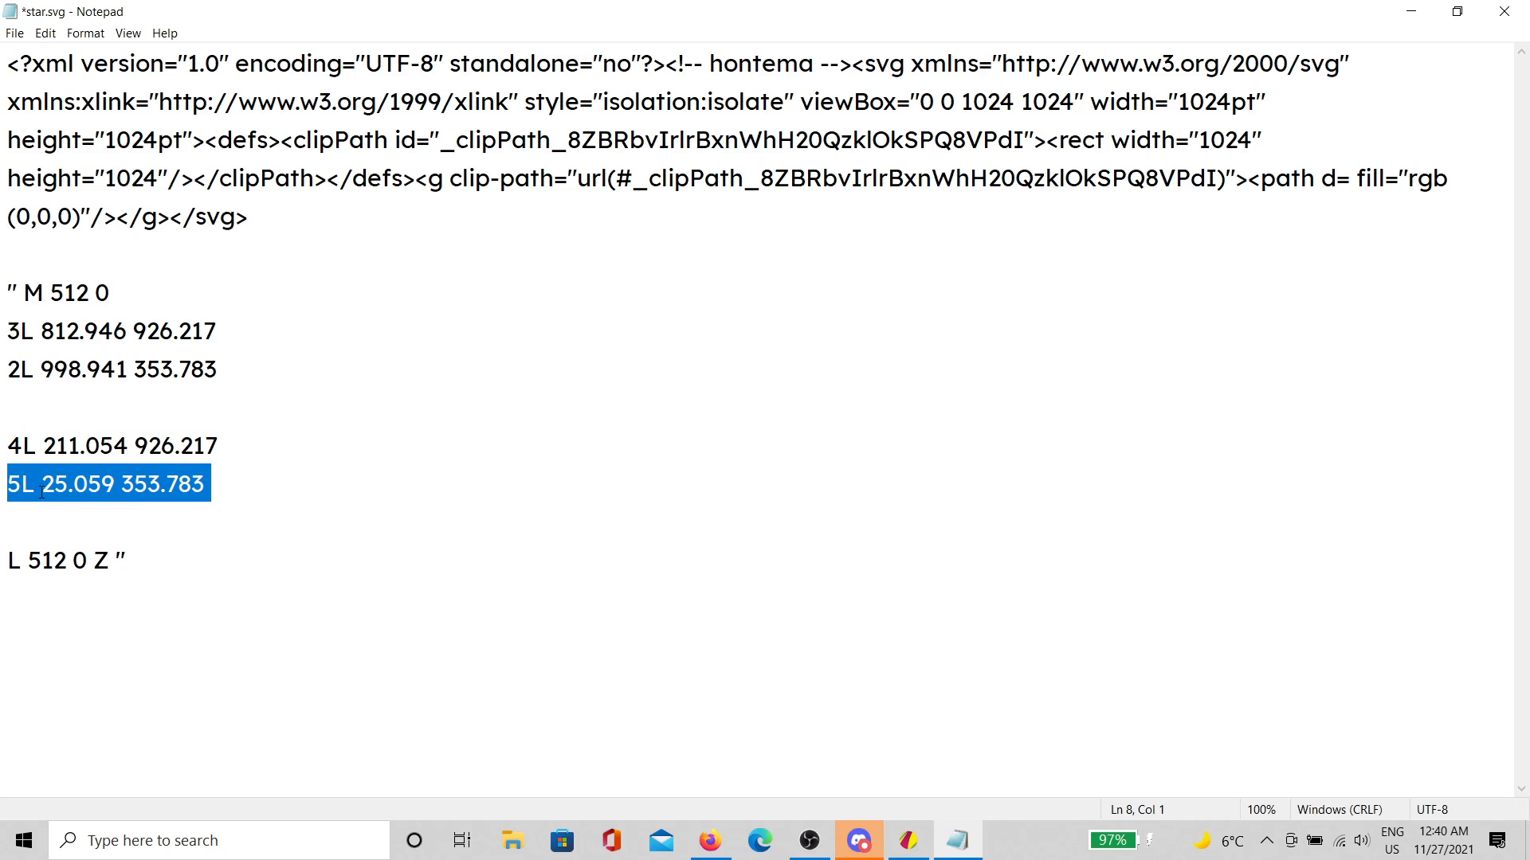
{"action": "key", "text": "ctrl+x"}
{"action": "left_click", "coordinate": [228, 338]}
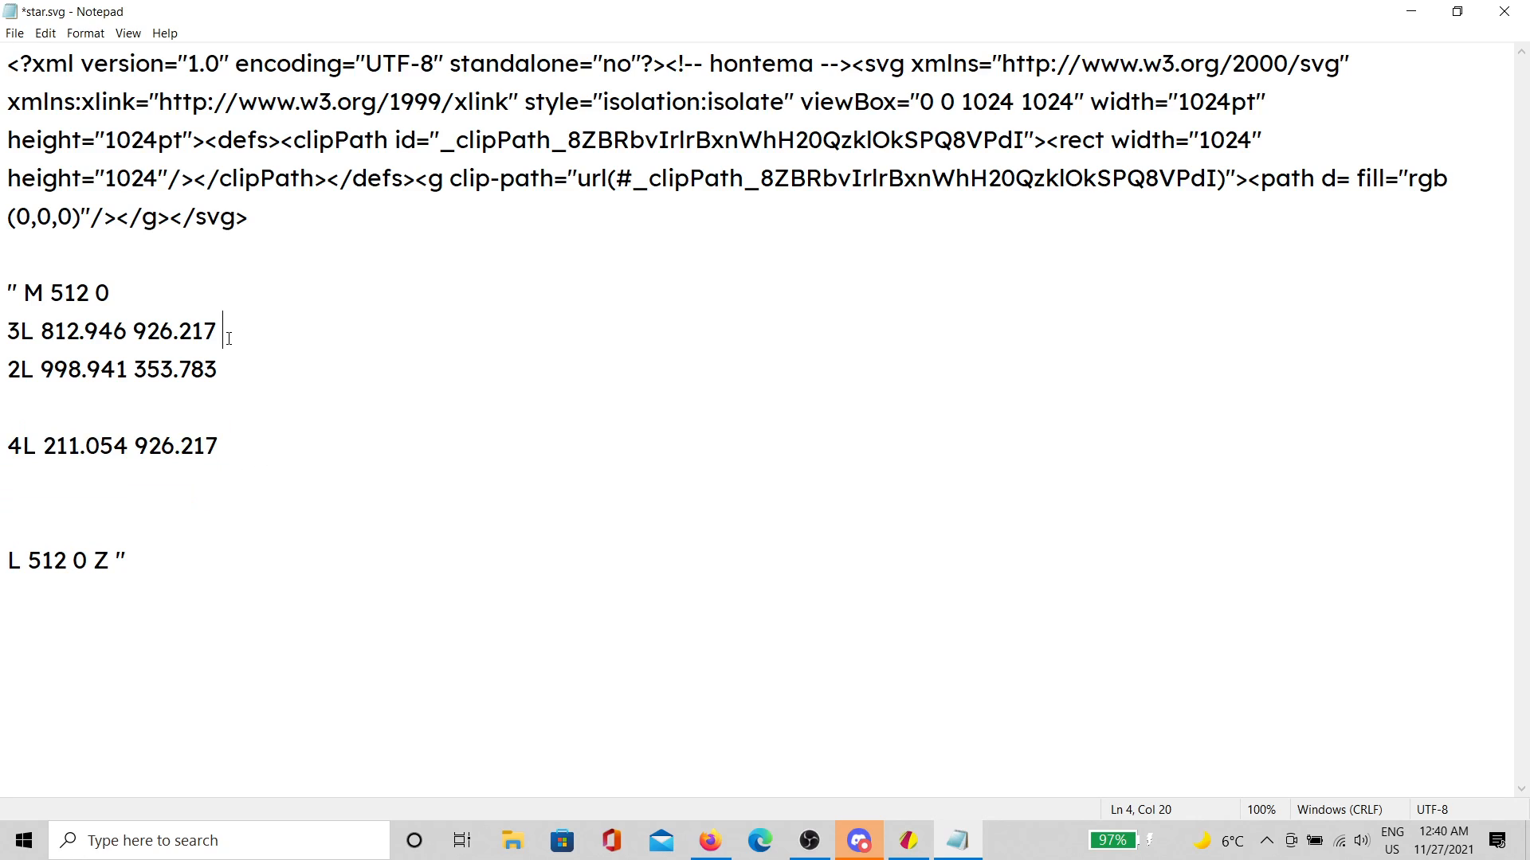
{"action": "key", "text": "Return"}
{"action": "key", "text": "ctrl+v"}
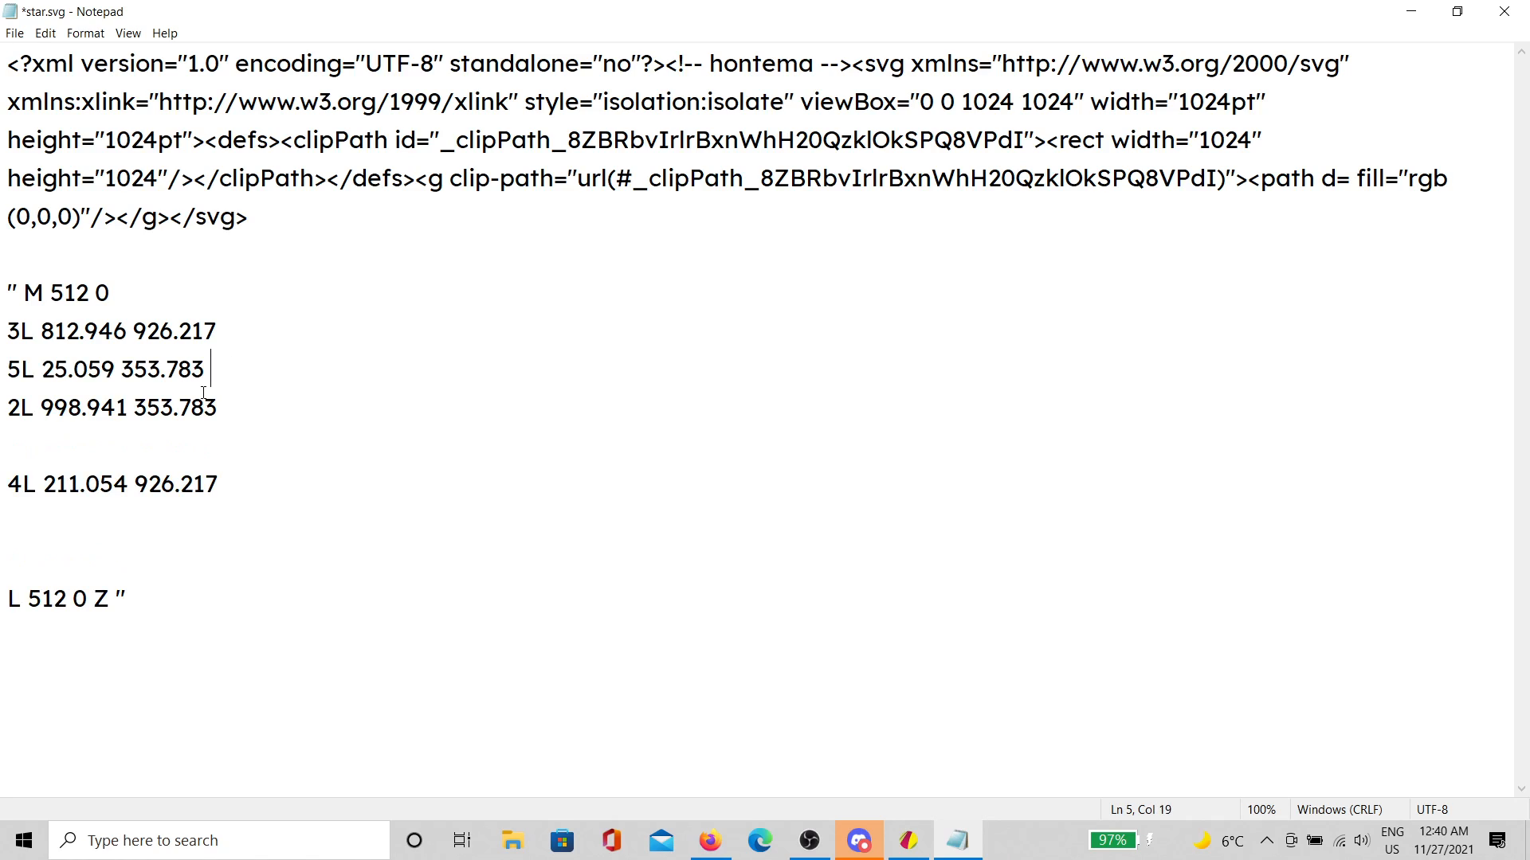
{"action": "left_click", "coordinate": [23, 294]}
{"action": "left_click", "coordinate": [881, 838]}
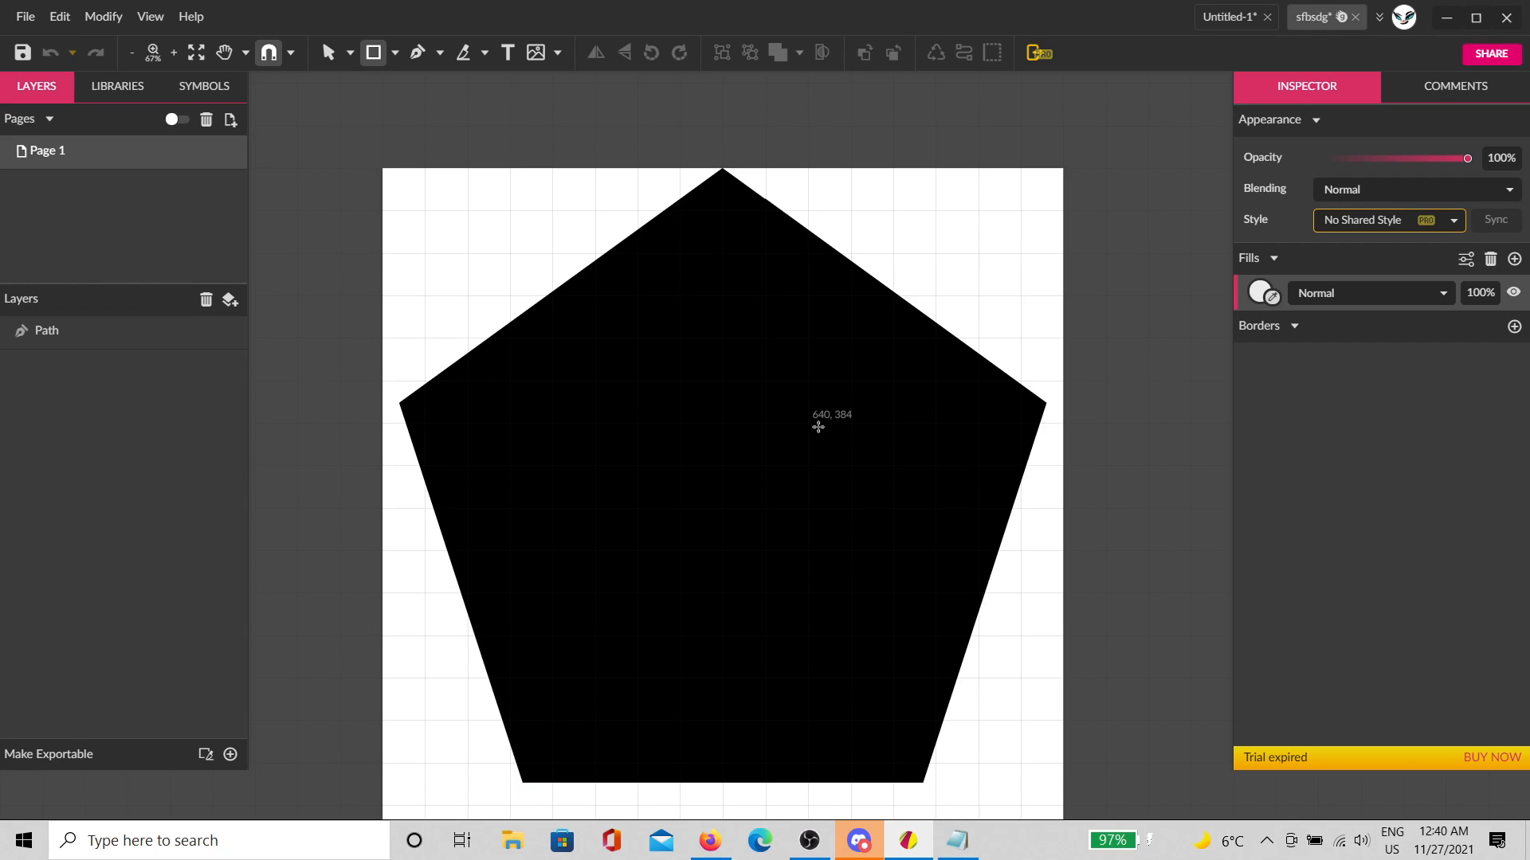
Step: Strip the point numbers and join the reordered points and closing segment back onto one line
{"action": "left_click", "coordinate": [959, 842]}
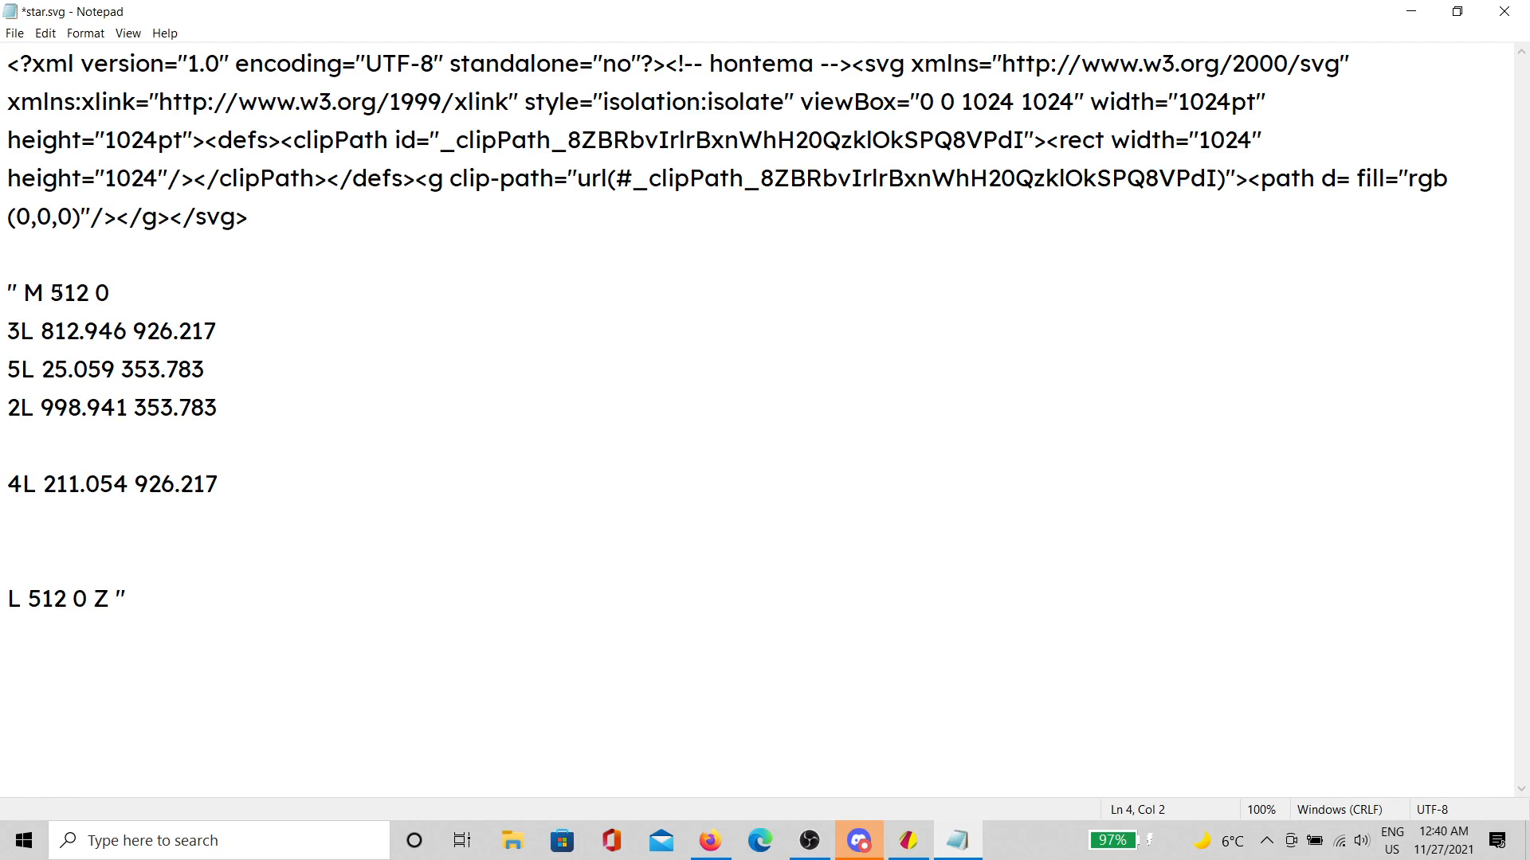
{"action": "key", "text": "BackSpace"}
{"action": "key", "text": "BackSpace"}
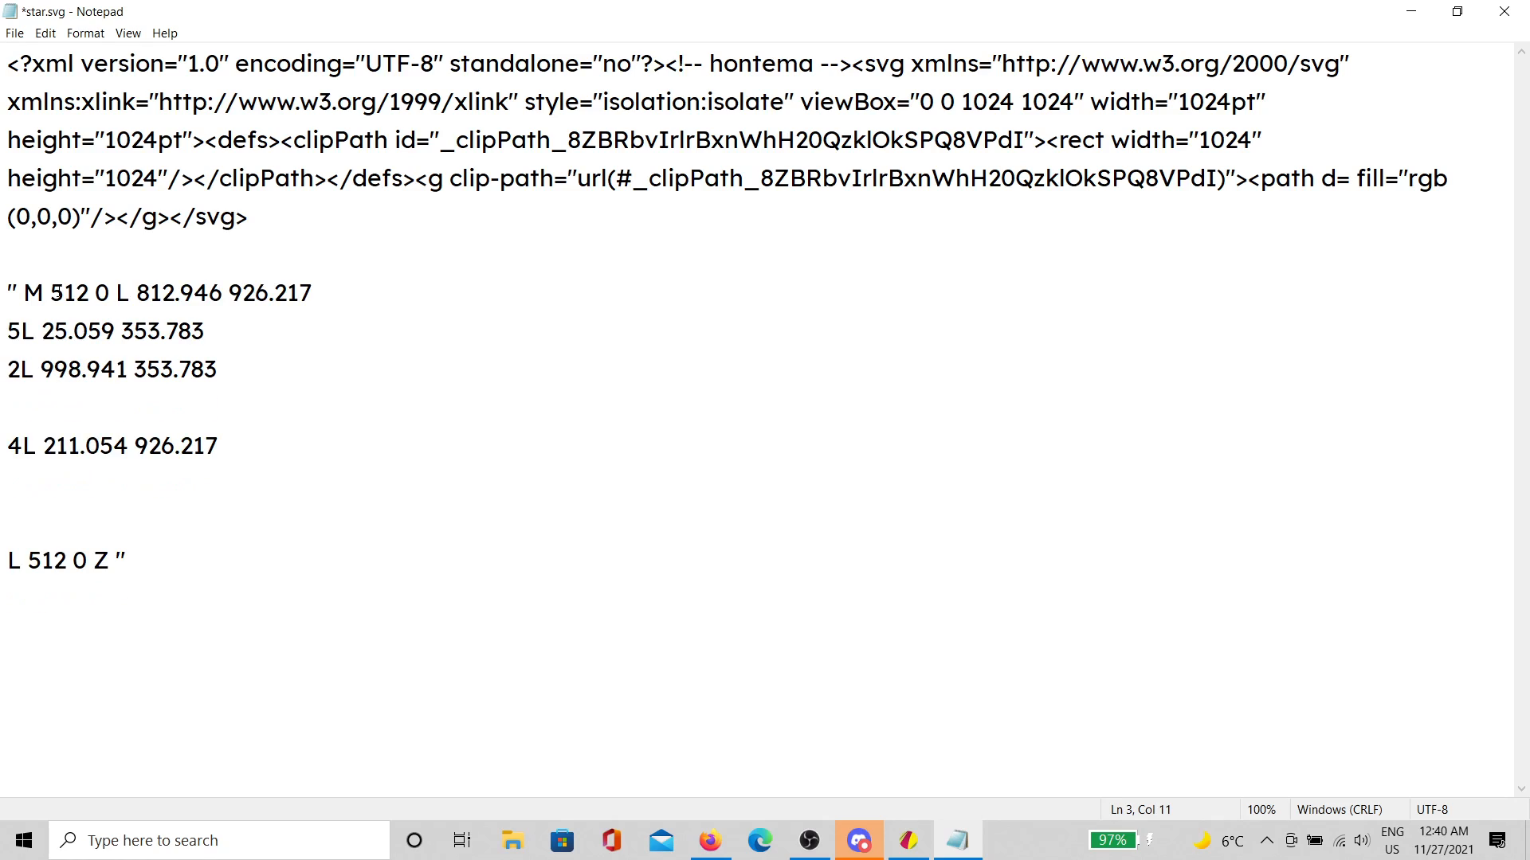
{"action": "key", "text": "Left"}
{"action": "key", "text": "Down"}
{"action": "key", "text": "BackSpace"}
{"action": "key", "text": "BackSpace"}
{"action": "key", "text": "Down"}
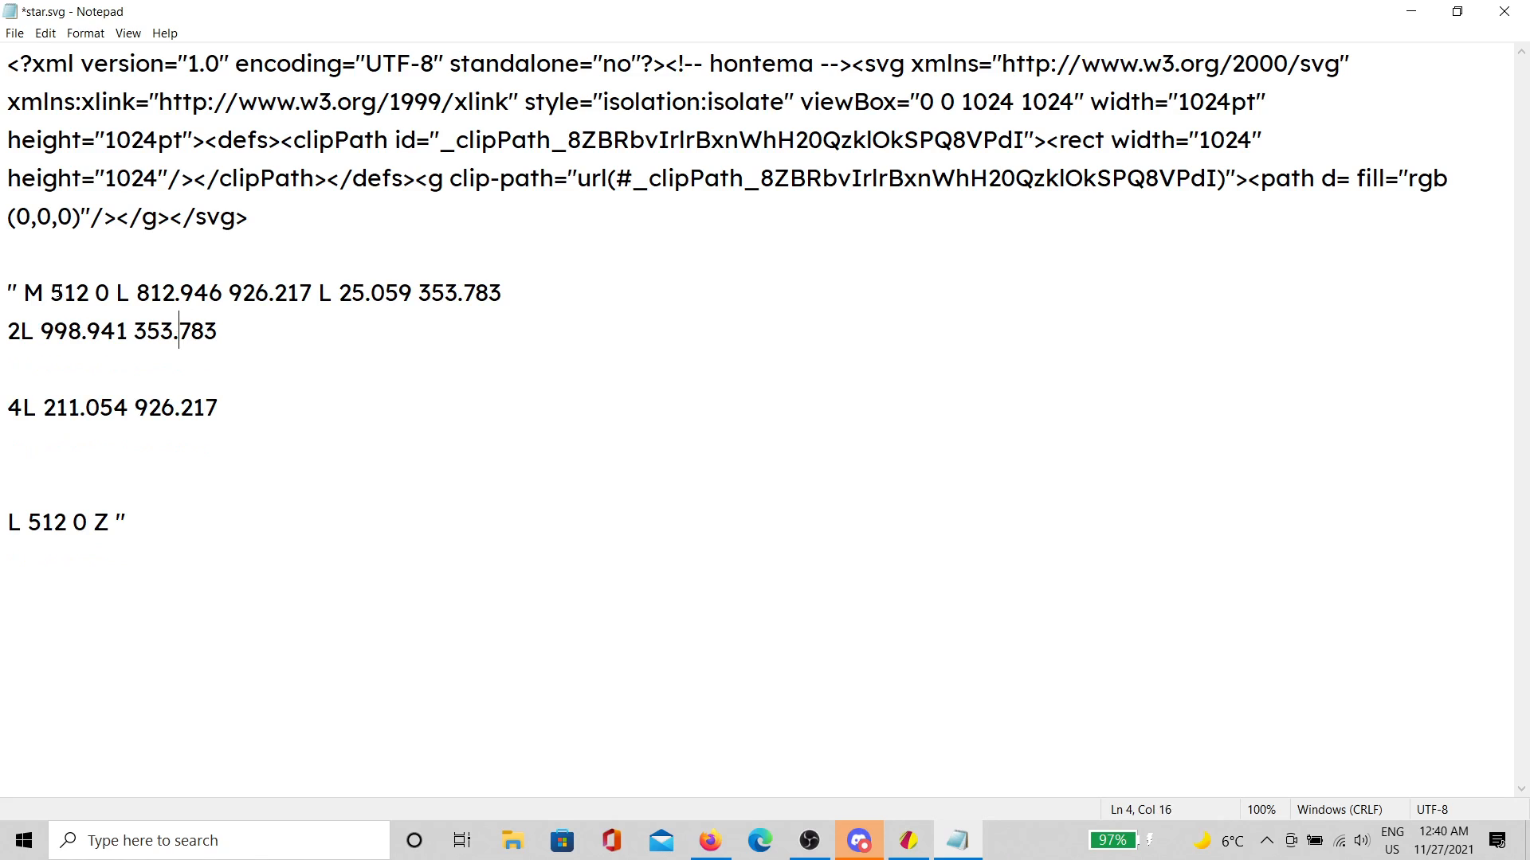
{"action": "key", "text": "Left"}
{"action": "key", "text": "Left"}
{"action": "key", "text": "Left"}
{"action": "key", "text": "Left"}
{"action": "key", "text": "Left"}
{"action": "key", "text": "Left"}
{"action": "key", "text": "Left"}
{"action": "key", "text": "Left"}
{"action": "key", "text": "Left"}
{"action": "key", "text": "Left"}
{"action": "key", "text": "Left"}
{"action": "key", "text": "Left"}
{"action": "key", "text": "BackSpace"}
{"action": "key", "text": "BackSpace"}
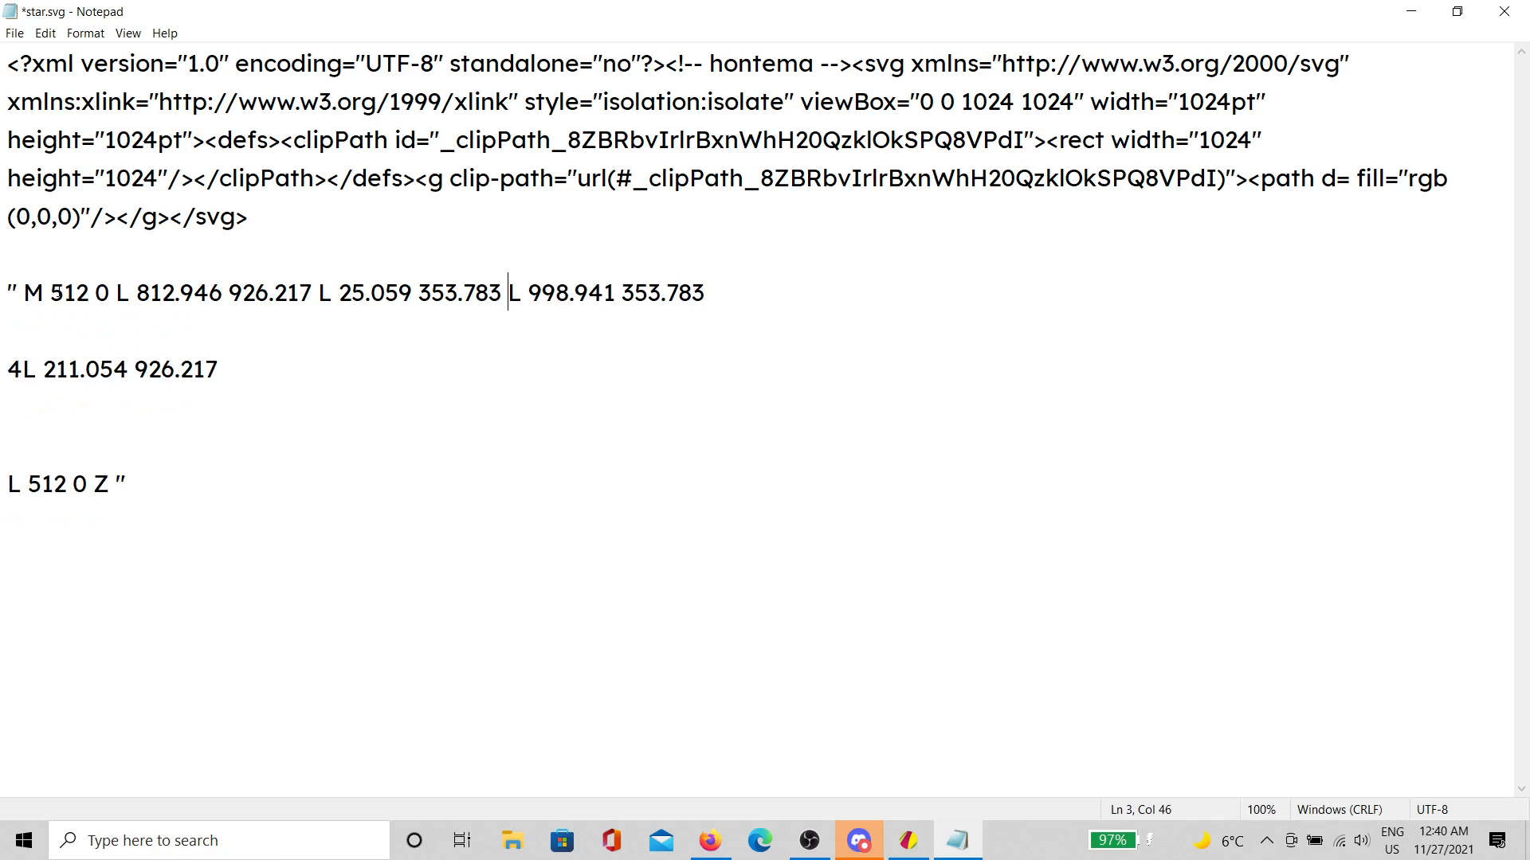
{"action": "key", "text": "Down"}
{"action": "key", "text": "Delete"}
{"action": "key", "text": "End"}
{"action": "key", "text": "Left"}
{"action": "key", "text": "Left"}
{"action": "key", "text": "Left"}
{"action": "key", "text": "Left"}
{"action": "key", "text": "Left"}
{"action": "key", "text": "Left"}
{"action": "key", "text": "Left"}
{"action": "key", "text": "Left"}
{"action": "key", "text": "Left"}
{"action": "key", "text": "Left"}
{"action": "key", "text": "Left"}
{"action": "key", "text": "Left"}
{"action": "key", "text": "Left"}
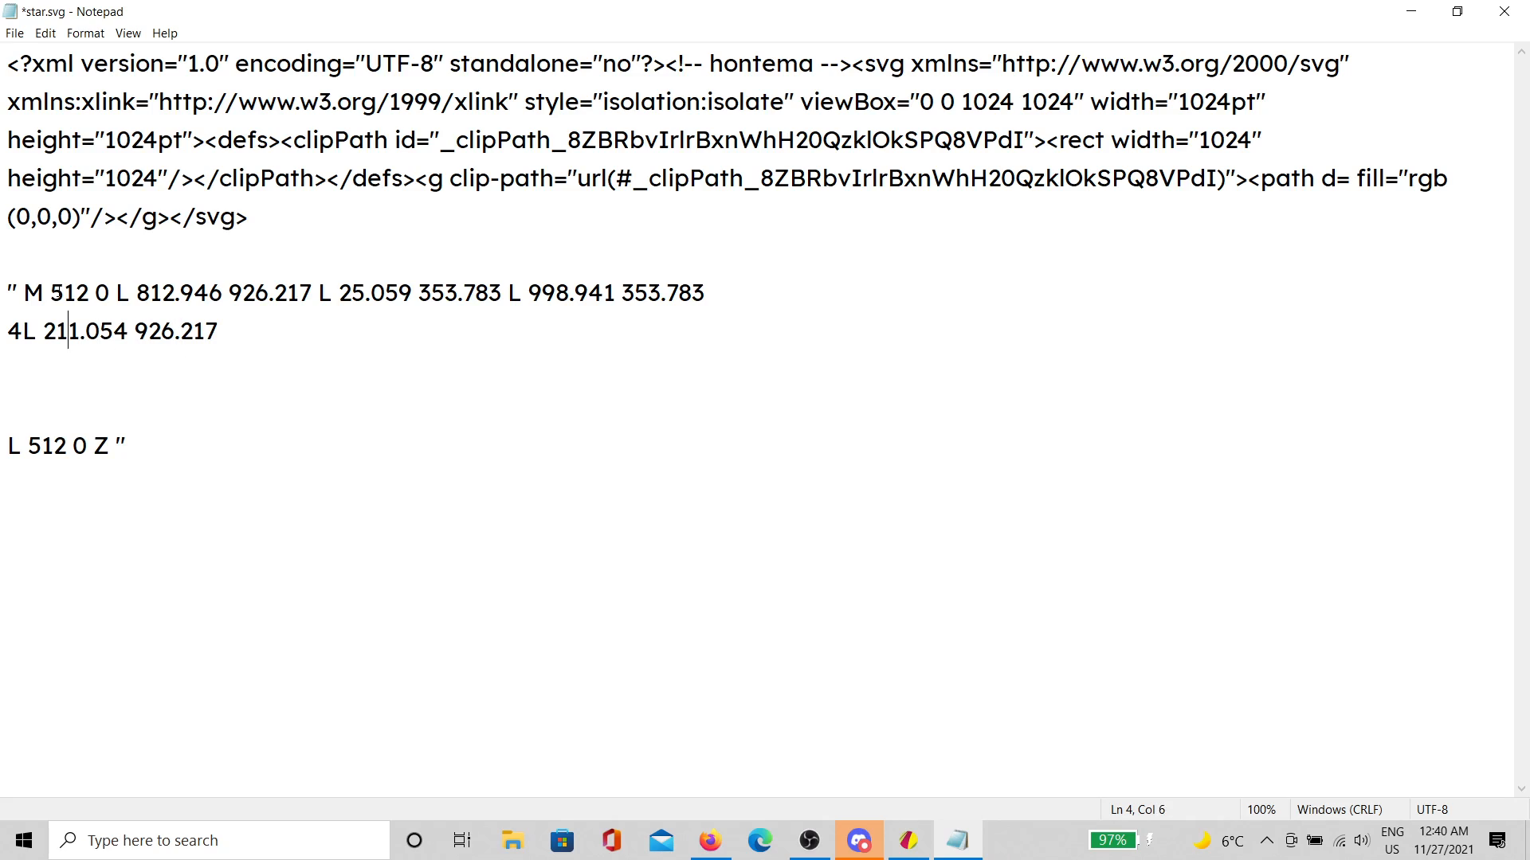
{"action": "key", "text": "BackSpace"}
{"action": "key", "text": "BackSpace"}
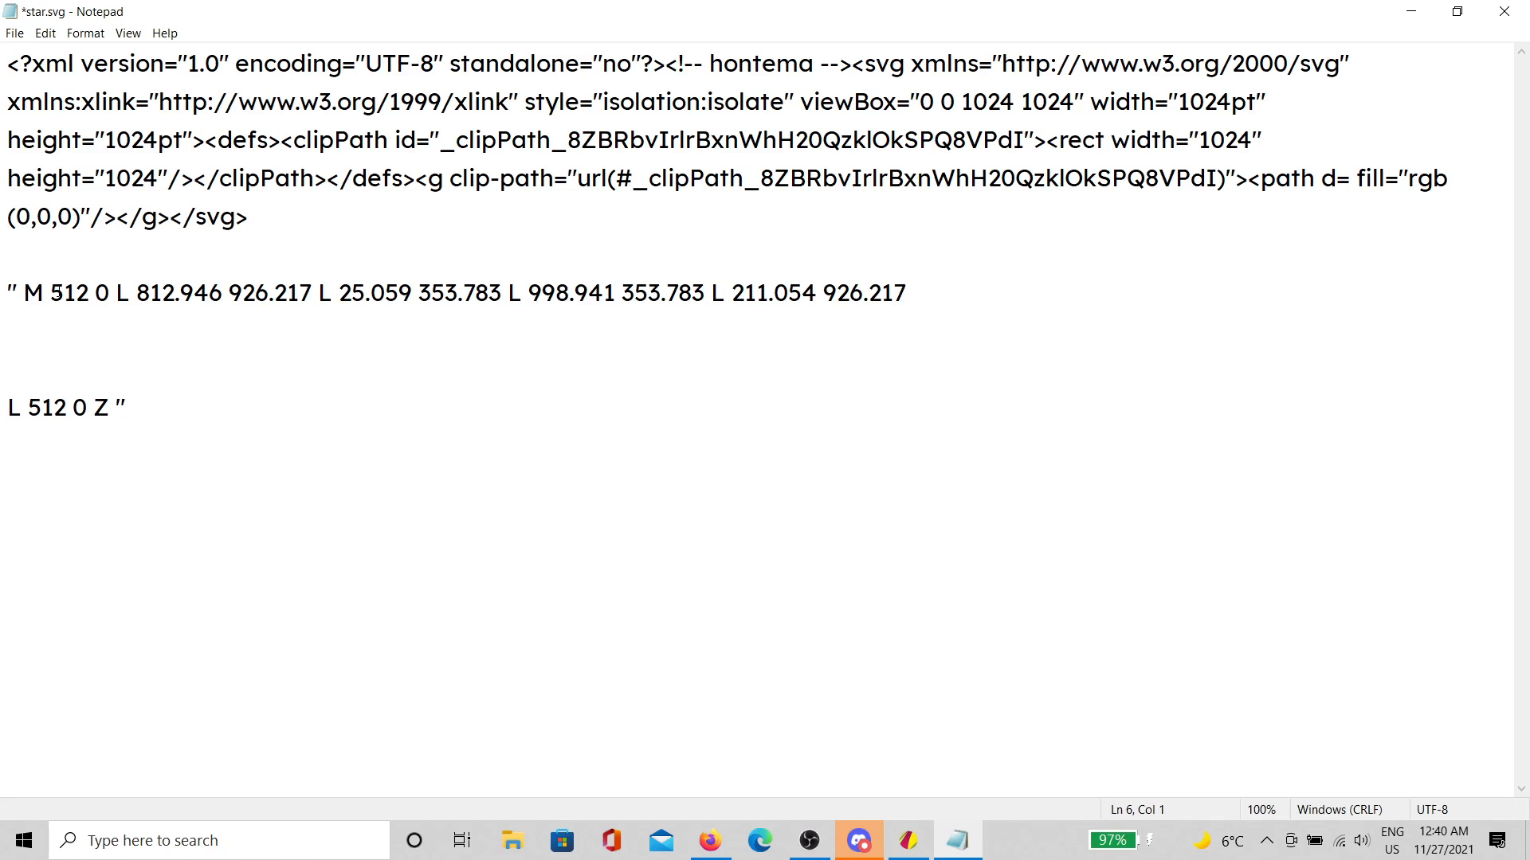
{"action": "key", "text": "BackSpace"}
{"action": "key", "text": "BackSpace"}
{"action": "key", "text": "BackSpace"}
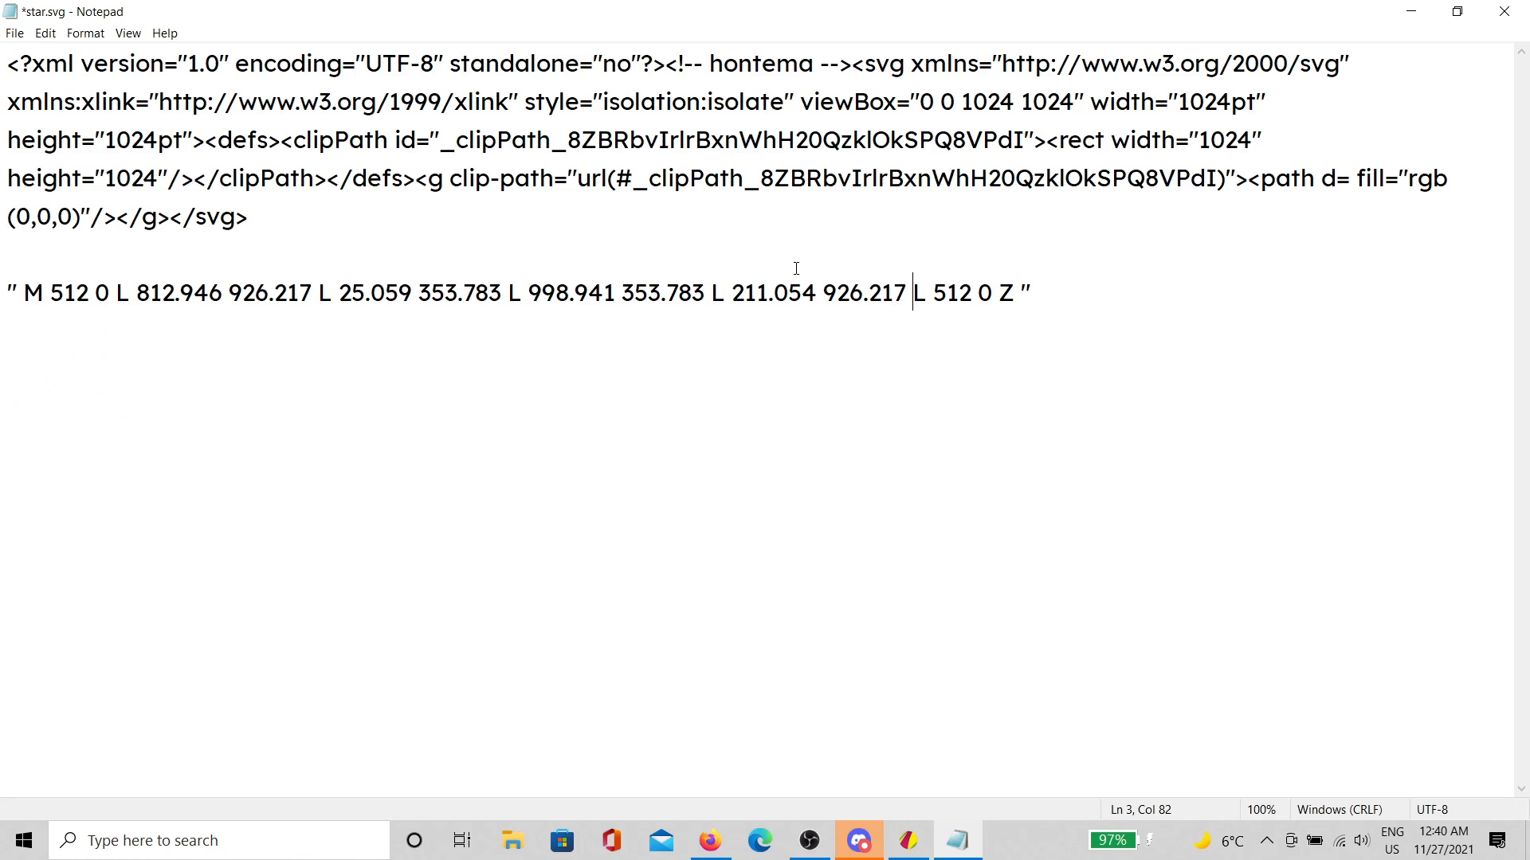
Step: Paste the joined point list into the path's d= attribute and save star.svg
{"action": "left_click_drag", "start_coordinate": [1079, 300], "coordinate": [2, 263]}
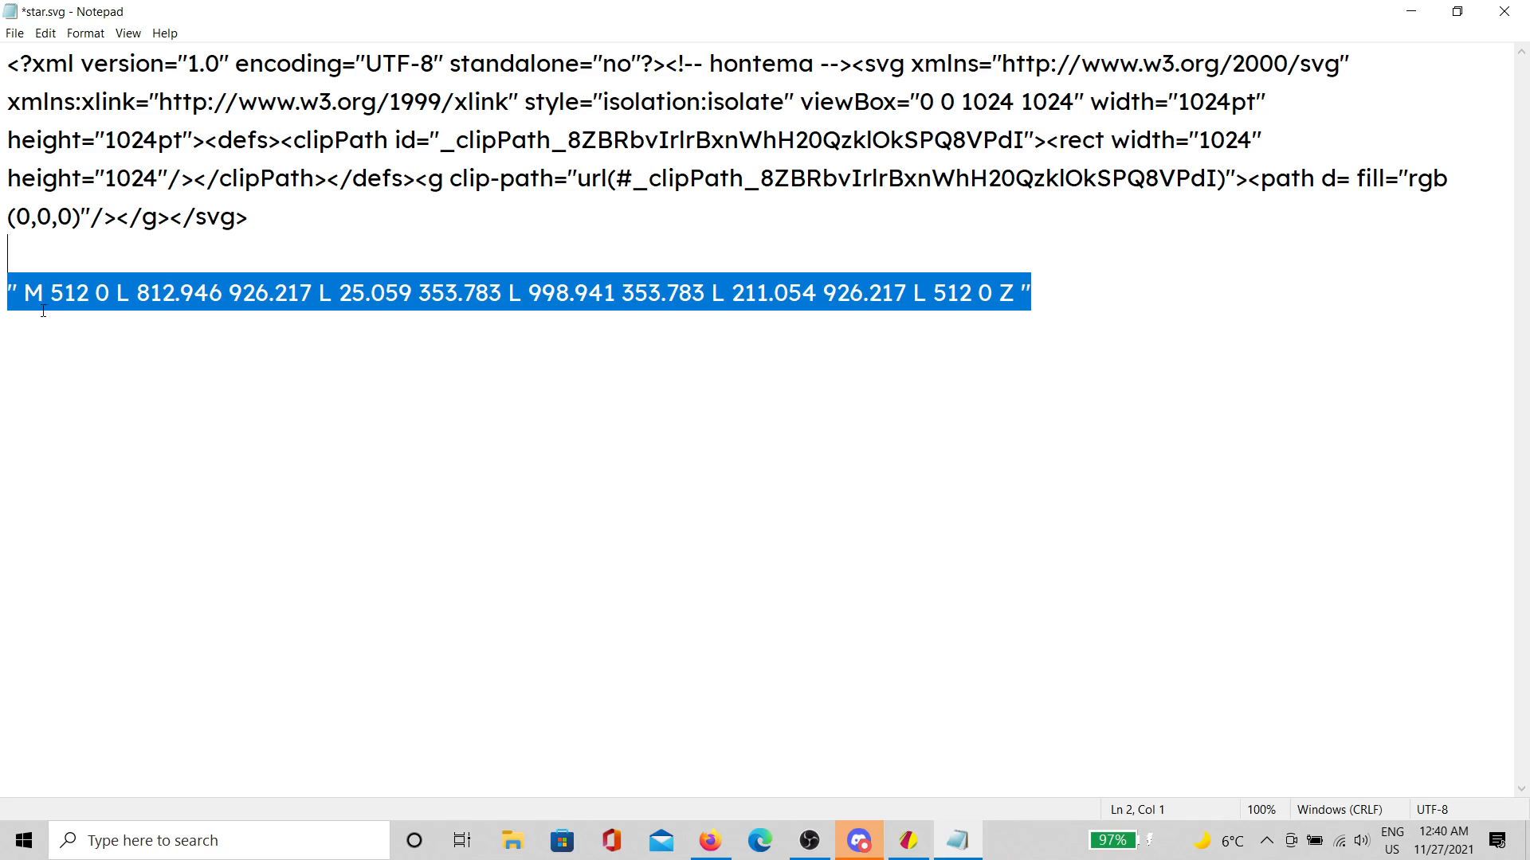
{"action": "key", "text": "ctrl+x"}
{"action": "key", "text": "BackSpace"}
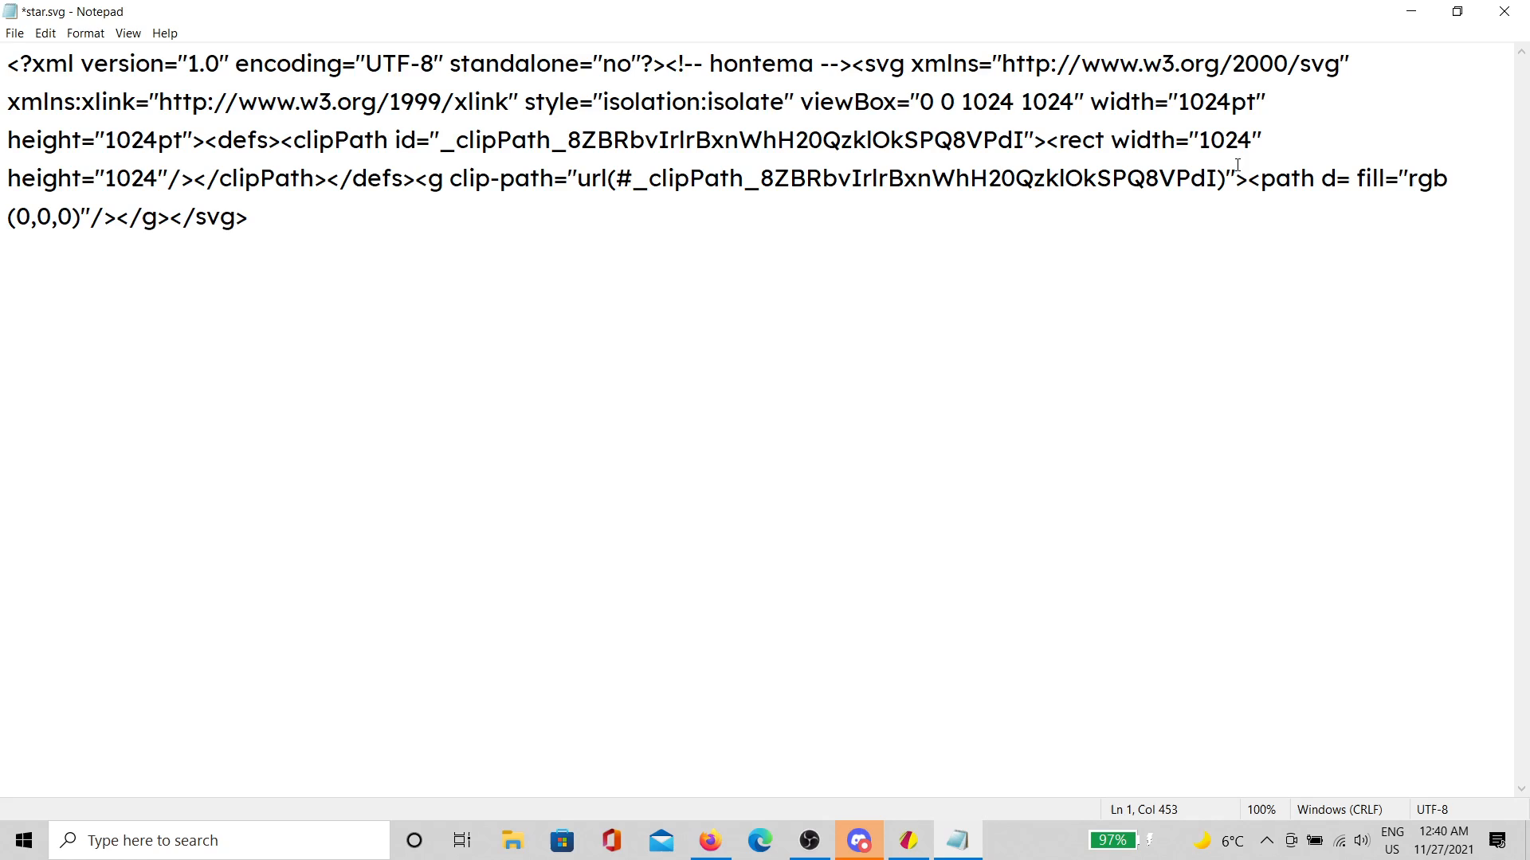
{"action": "left_click", "coordinate": [1355, 180]}
{"action": "key", "text": "ctrl+v"}
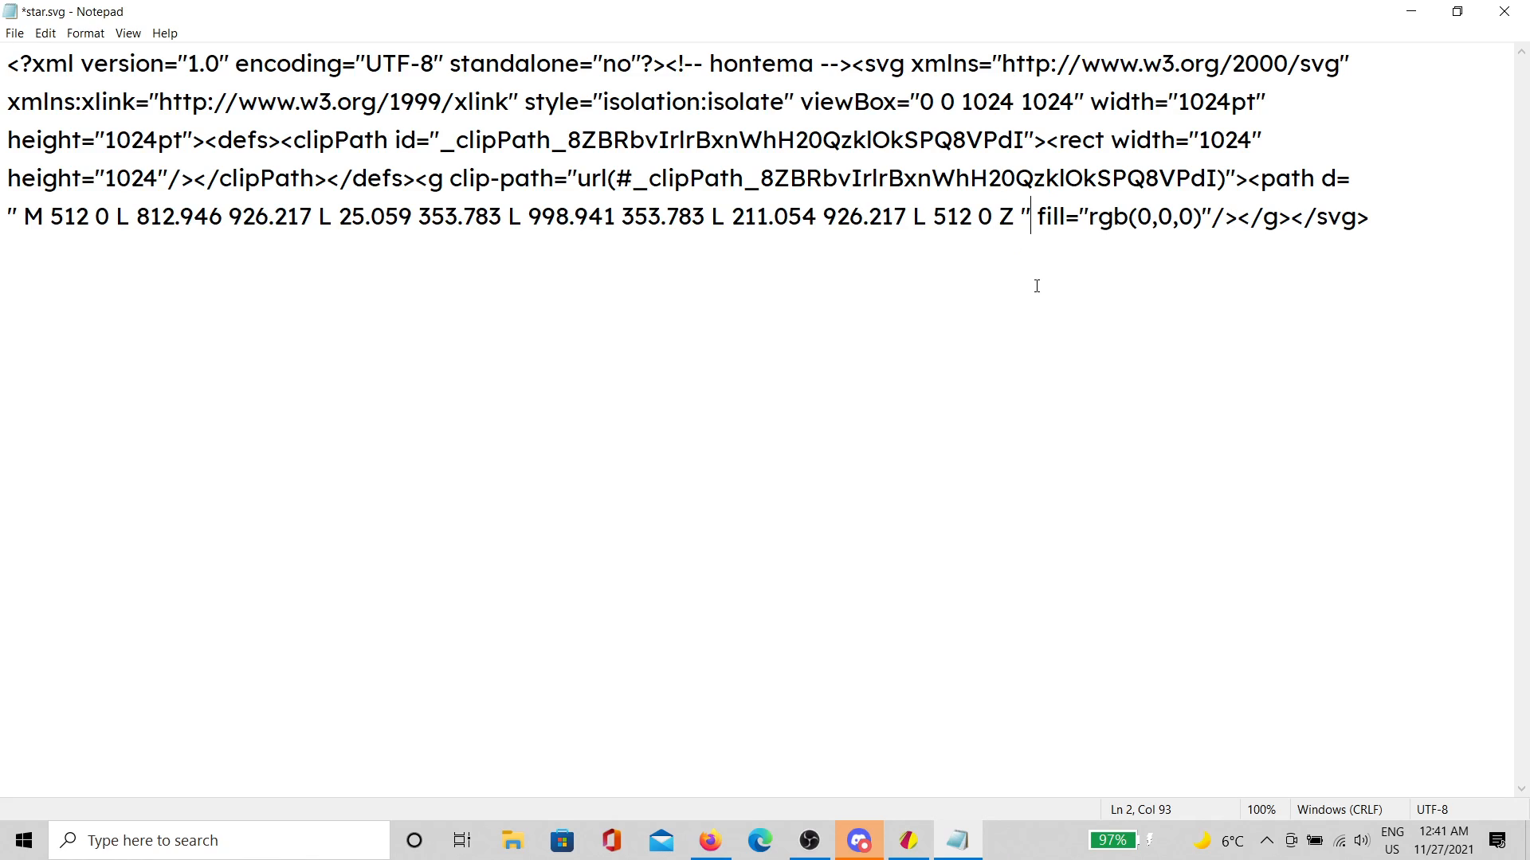
{"action": "key", "text": "ctrl+s"}
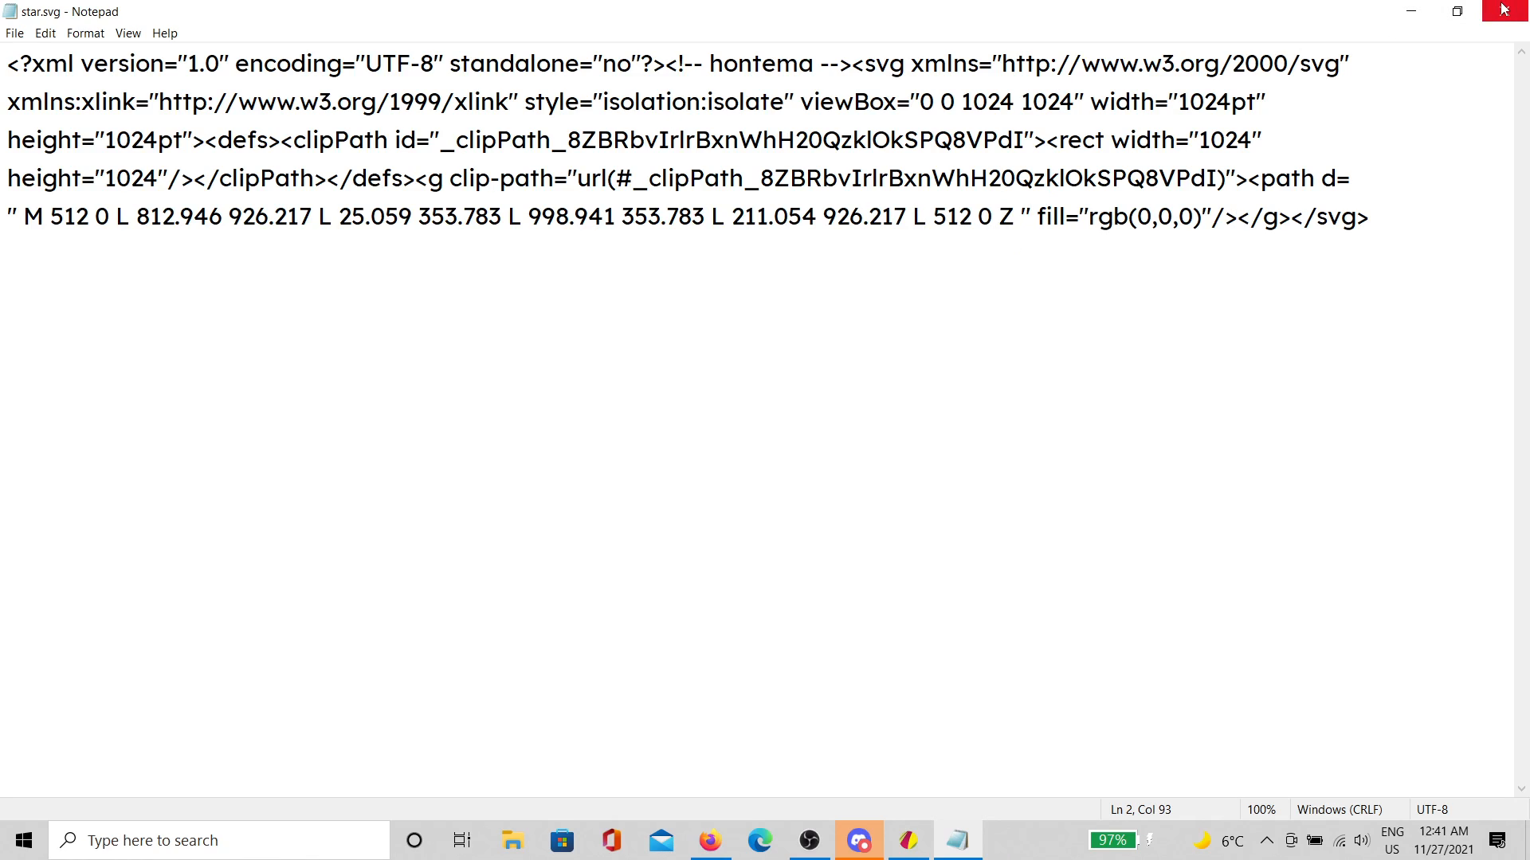
Step: Close Notepad and preview the saved star.svg in Edge, now a black five-pointed star
{"action": "left_click", "coordinate": [1503, 9]}
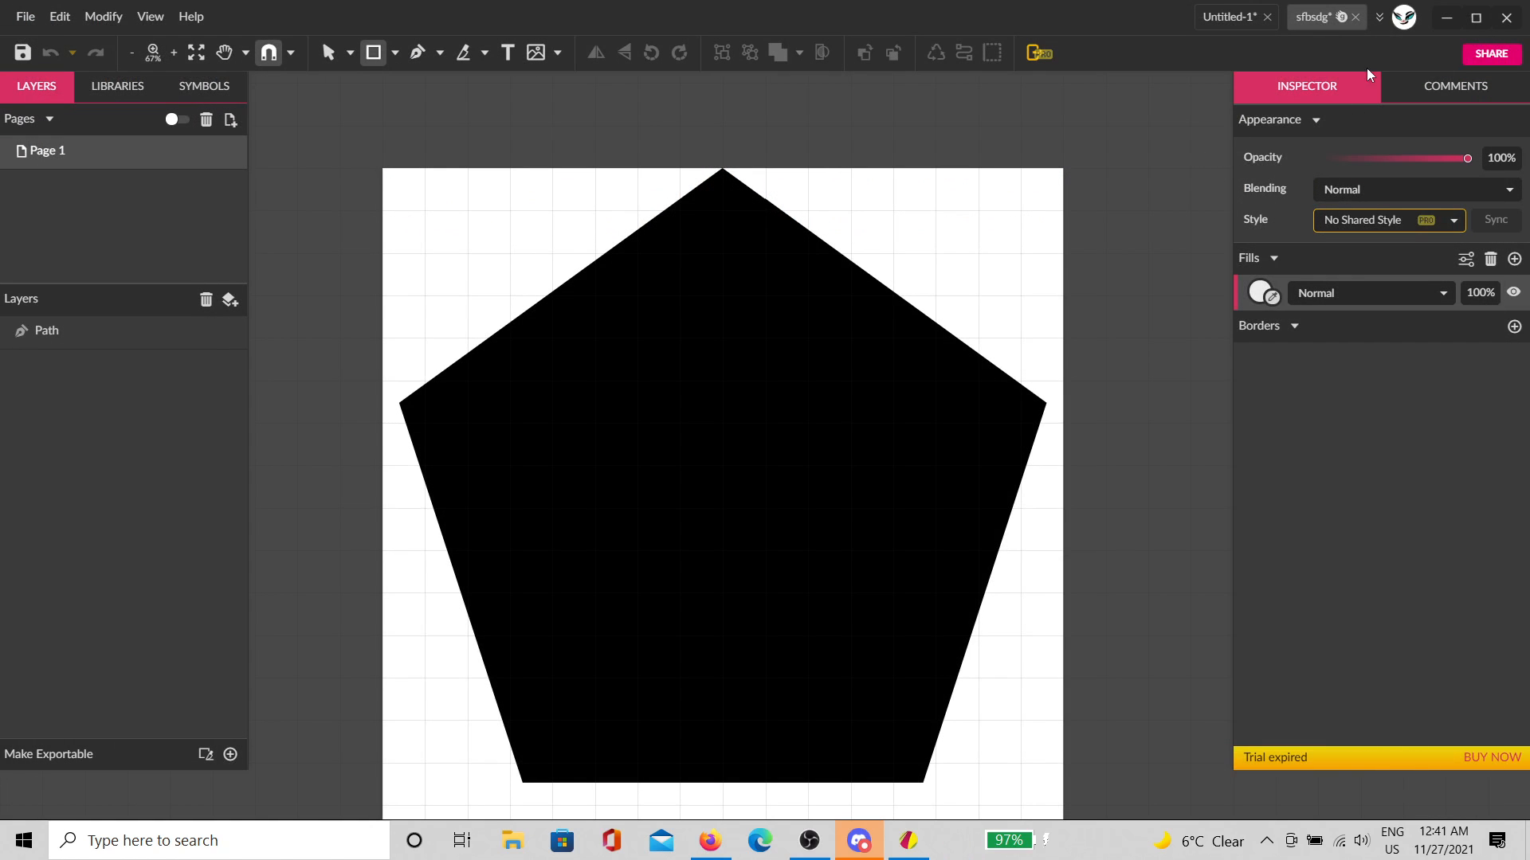
{"action": "left_click", "coordinate": [1439, 19]}
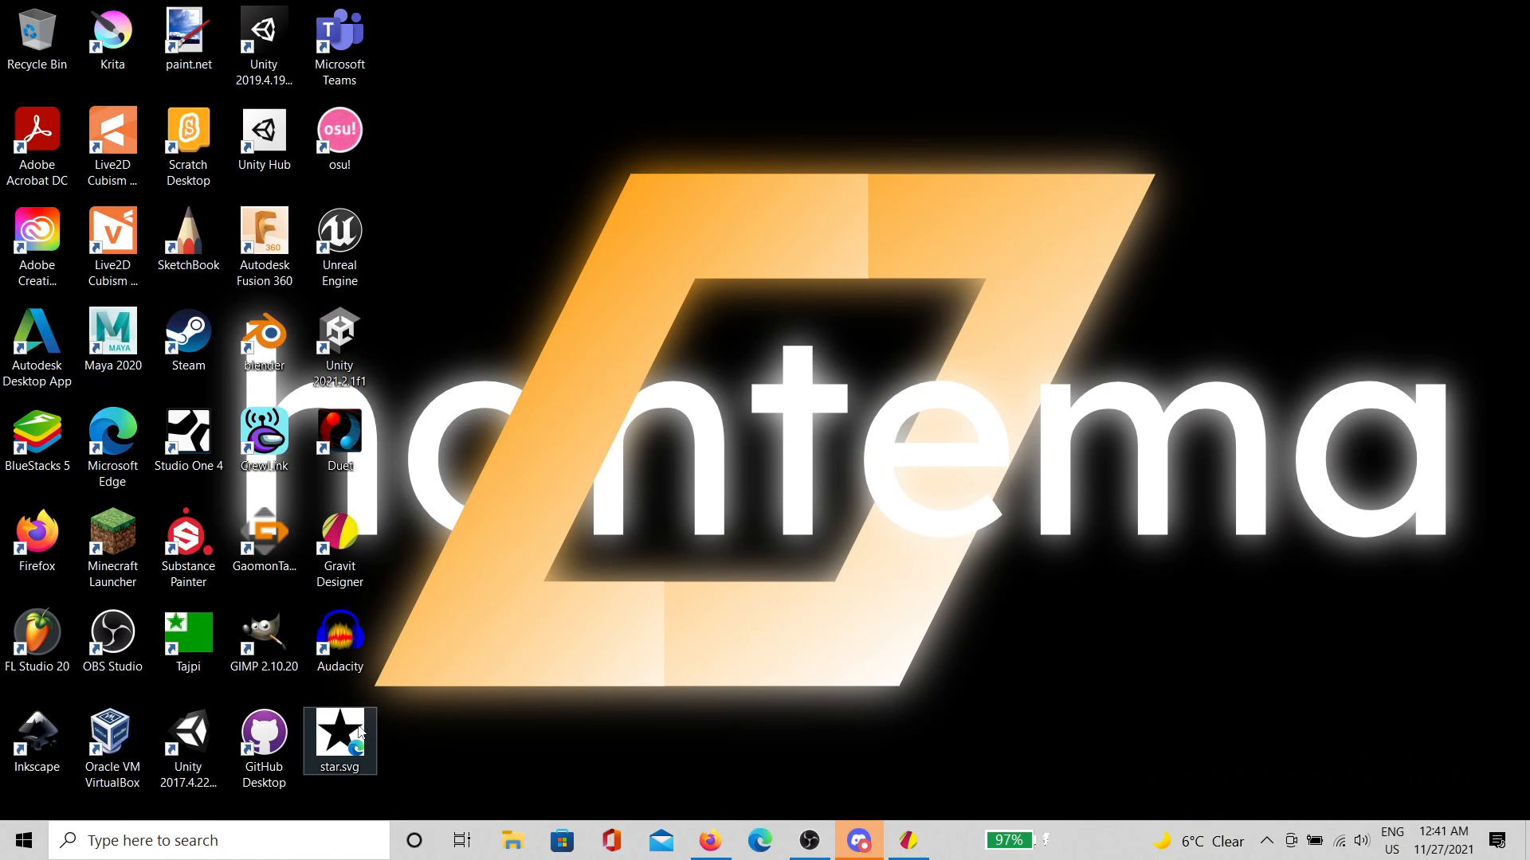
{"action": "left_click", "coordinate": [351, 734]}
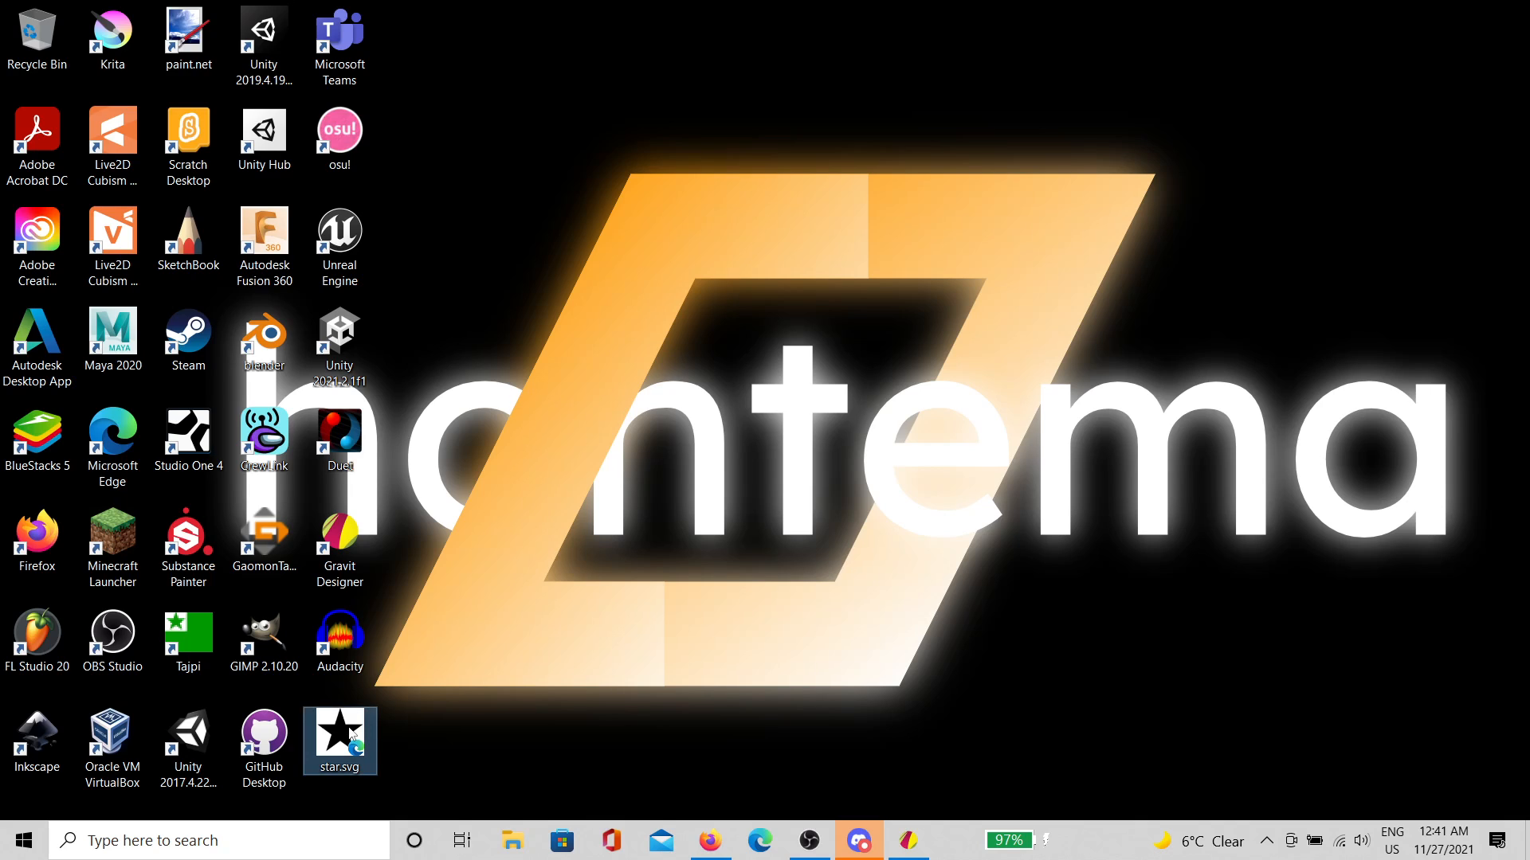
{"action": "double_click", "coordinate": [351, 733]}
{"action": "scroll", "coordinate": [766, 254], "scroll_direction": "down", "scroll_amount": 7}
{"action": "scroll", "coordinate": [749, 283], "scroll_direction": "up", "scroll_amount": 6}
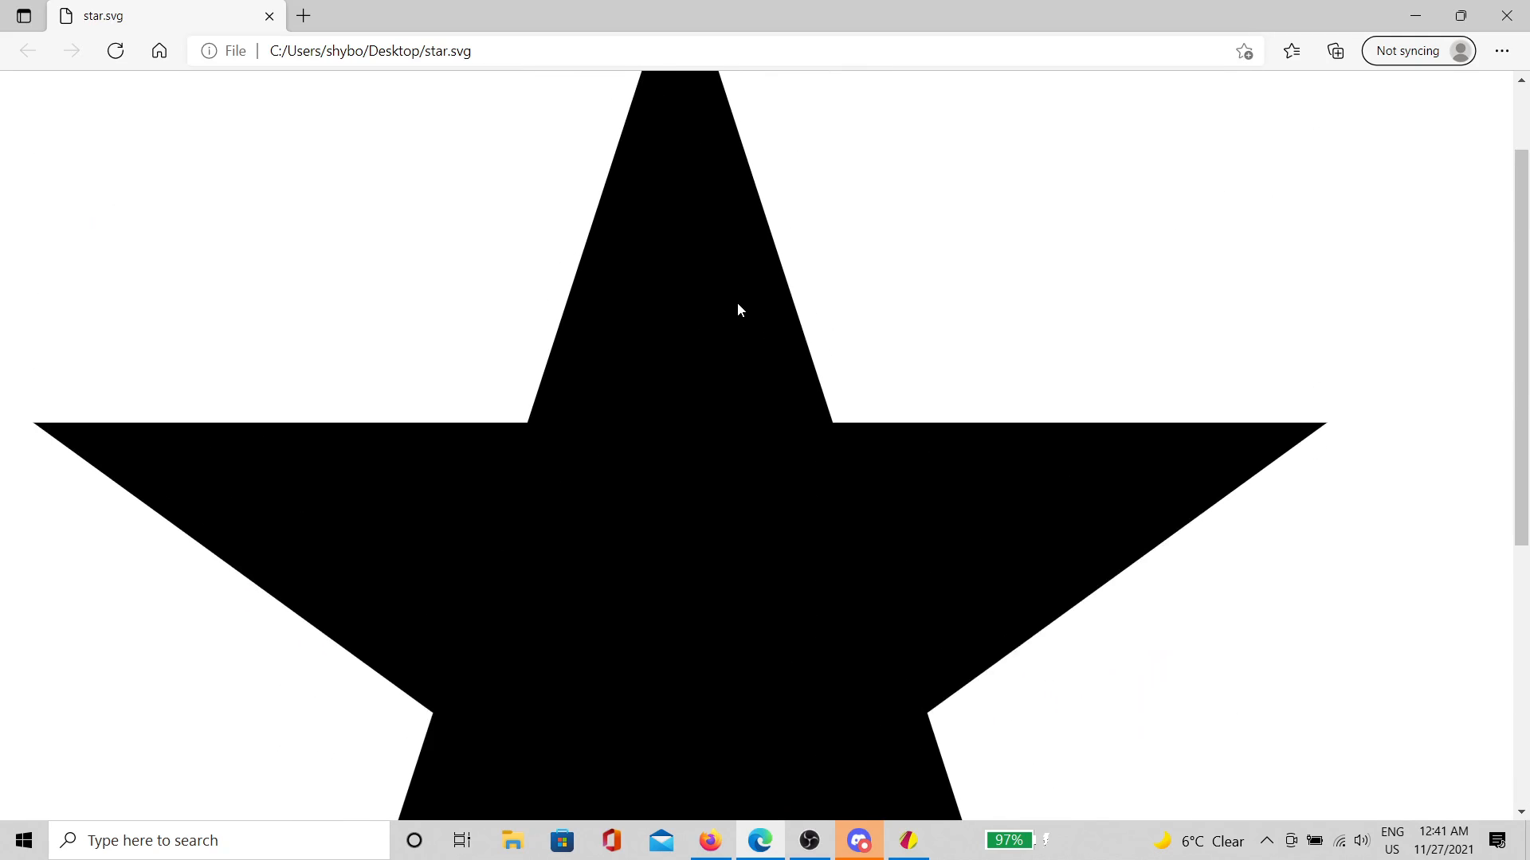
{"action": "scroll", "coordinate": [740, 309], "scroll_direction": "up", "scroll_amount": 1}
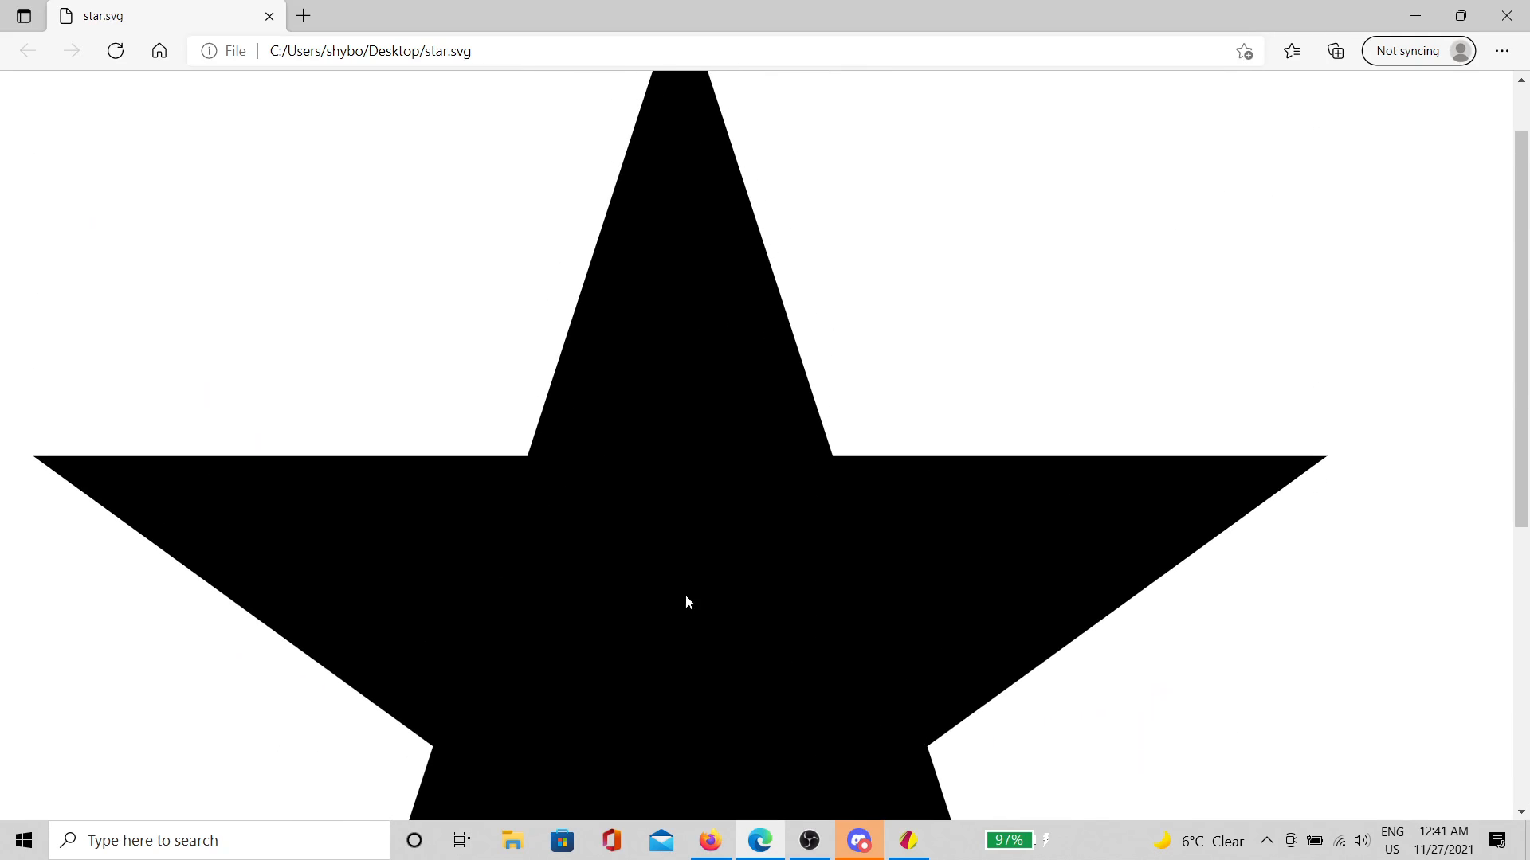
{"action": "left_click", "coordinate": [1507, 16]}
{"action": "left_click", "coordinate": [909, 841]}
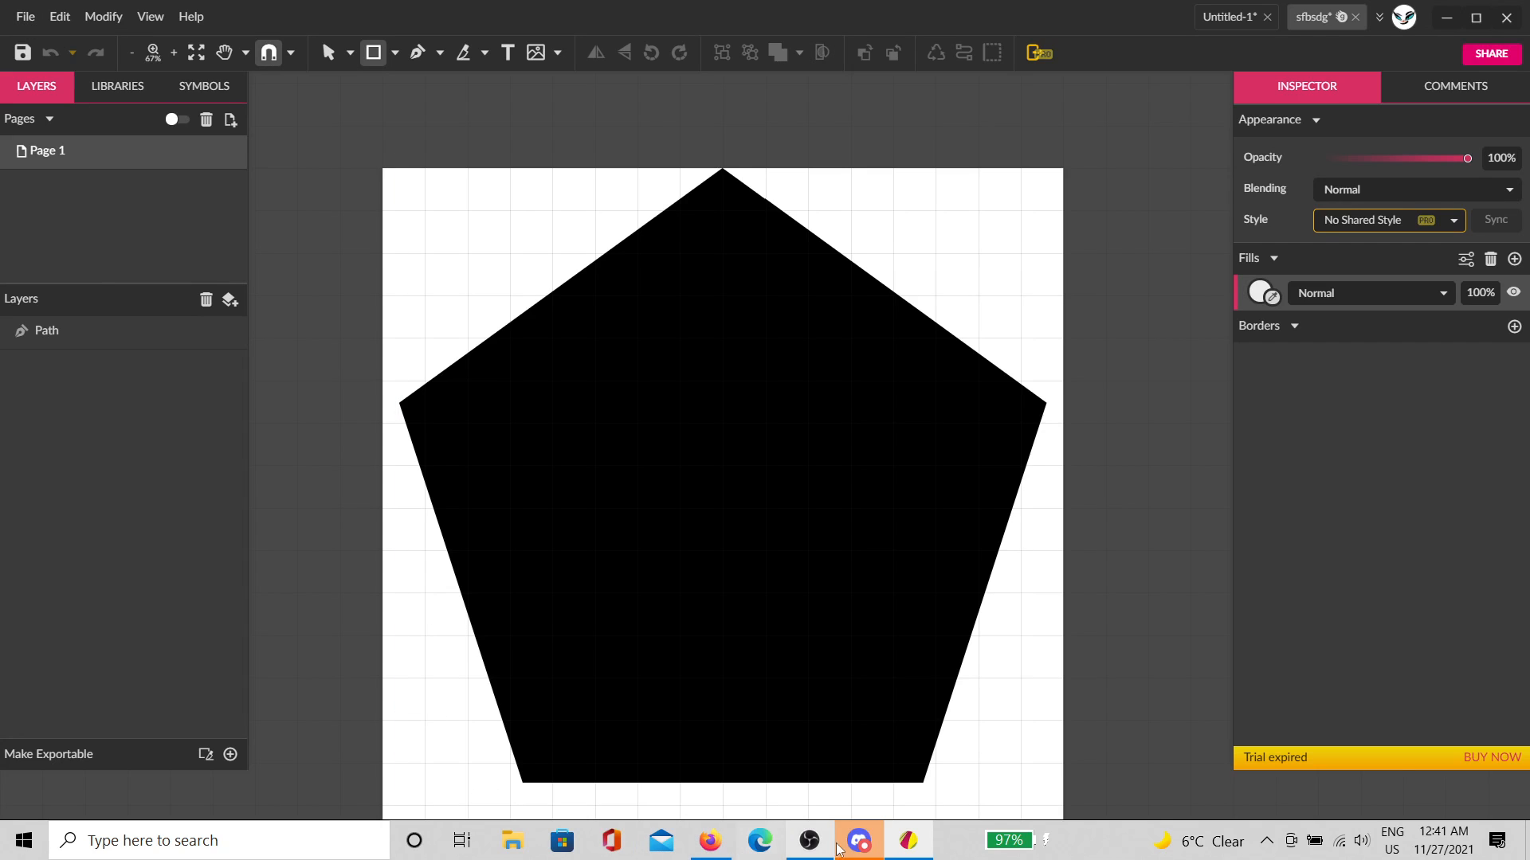
{"action": "left_click", "coordinate": [907, 841]}
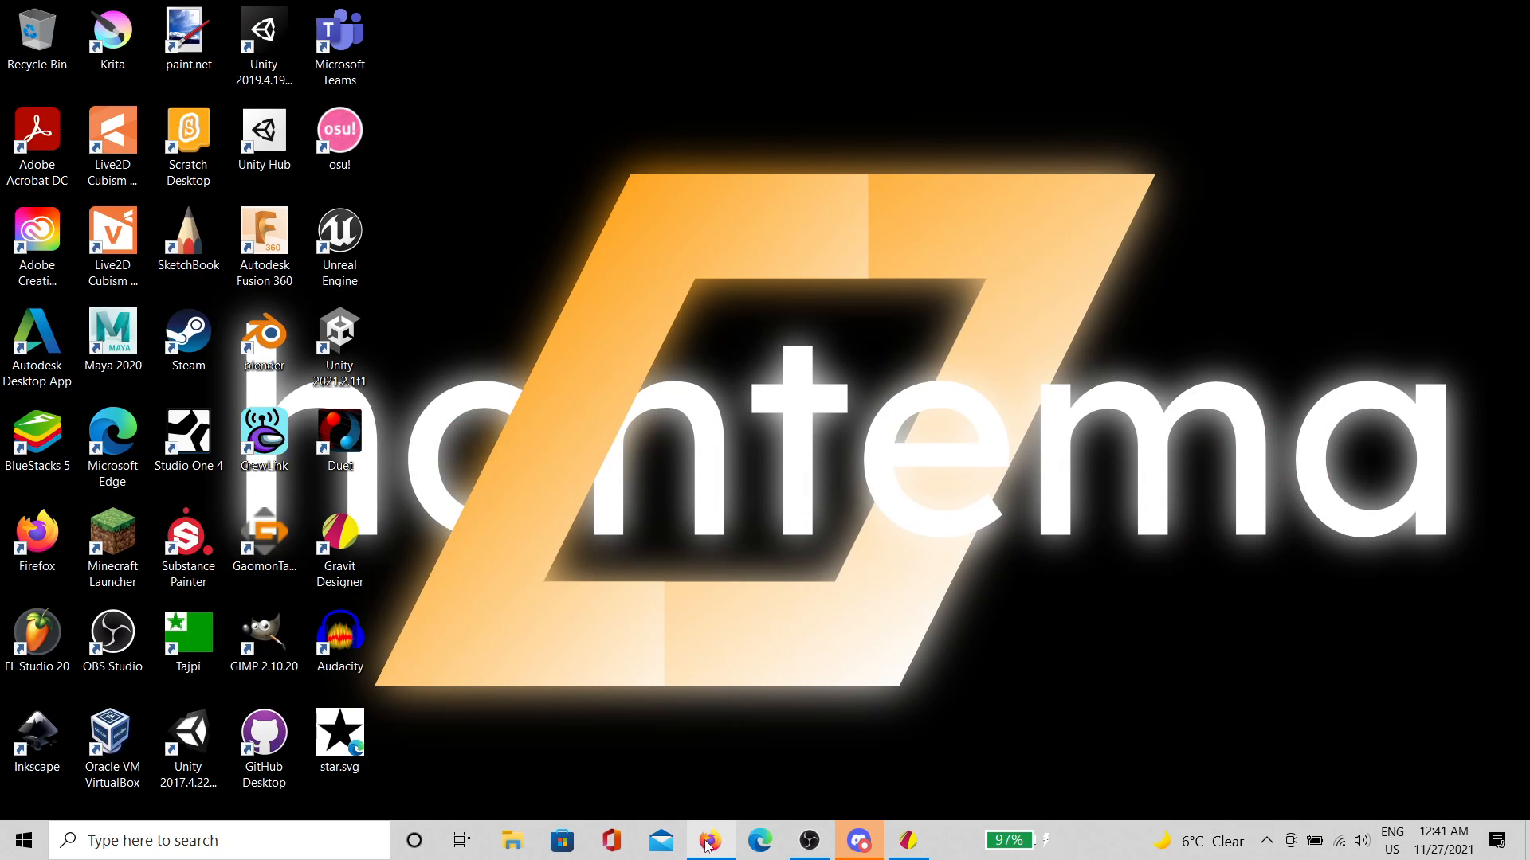
Step: Drag star.svg from the desktop onto the phase4.2 canvas, adding a 1024×1024 black star layer
{"action": "left_click", "coordinate": [710, 841]}
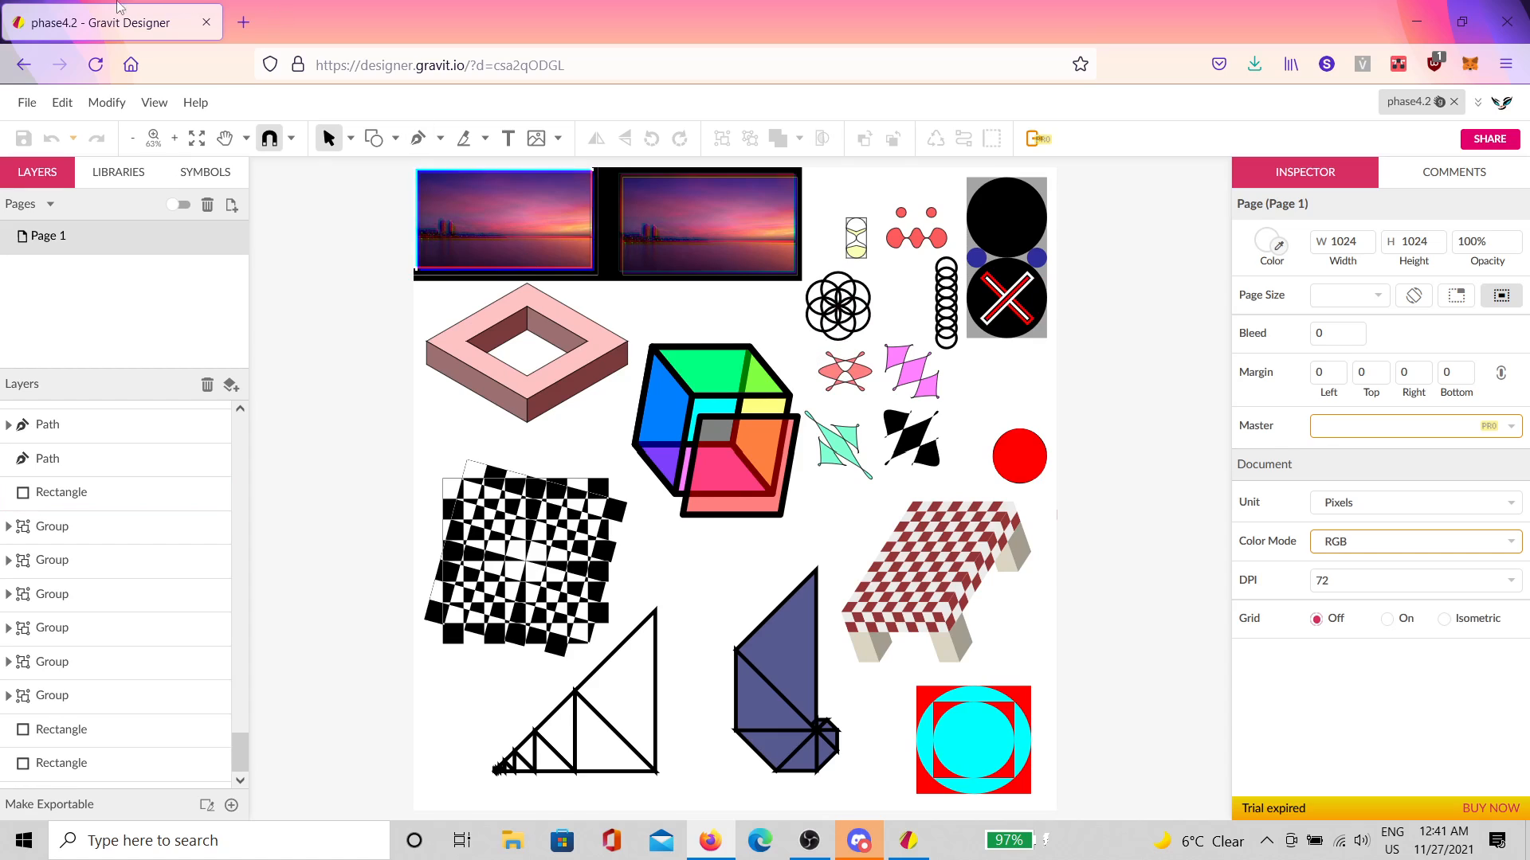
{"action": "left_click", "coordinate": [26, 107]}
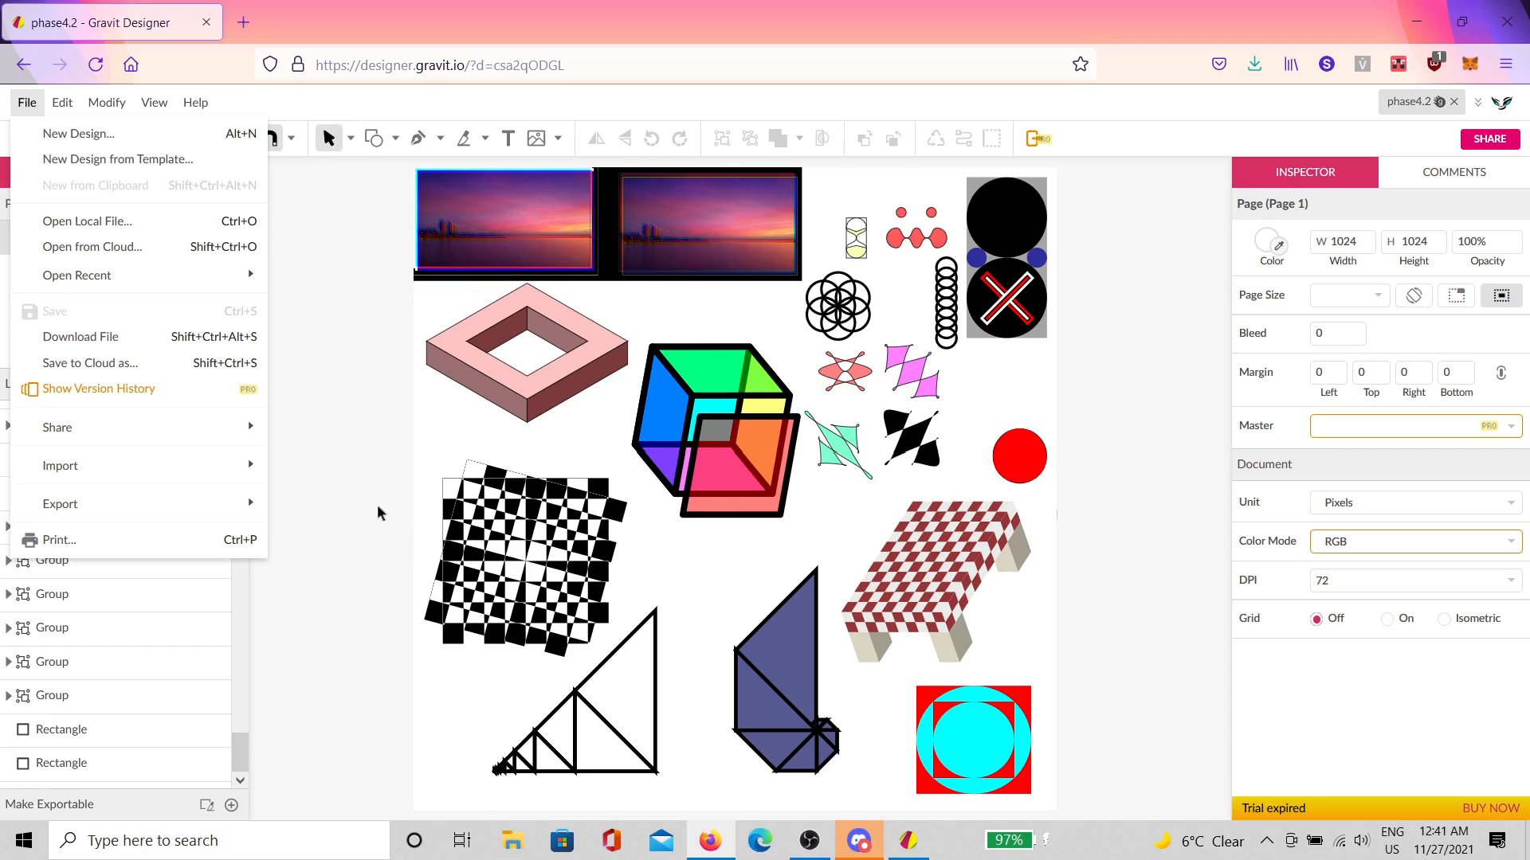
{"action": "left_click", "coordinate": [427, 463]}
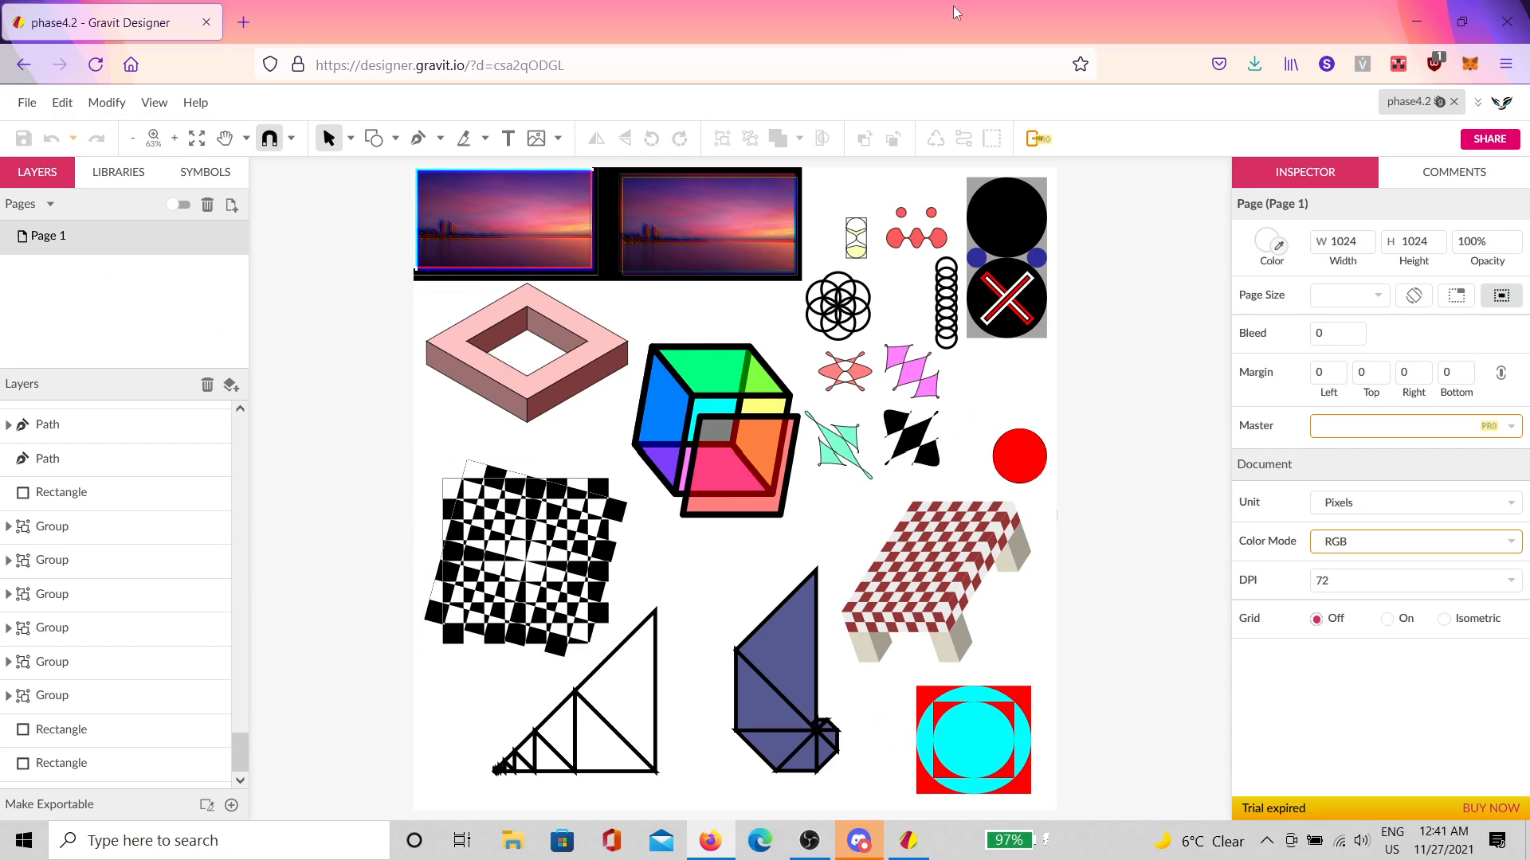
{"action": "left_click_drag", "start_coordinate": [953, 6], "coordinate": [1003, 113]}
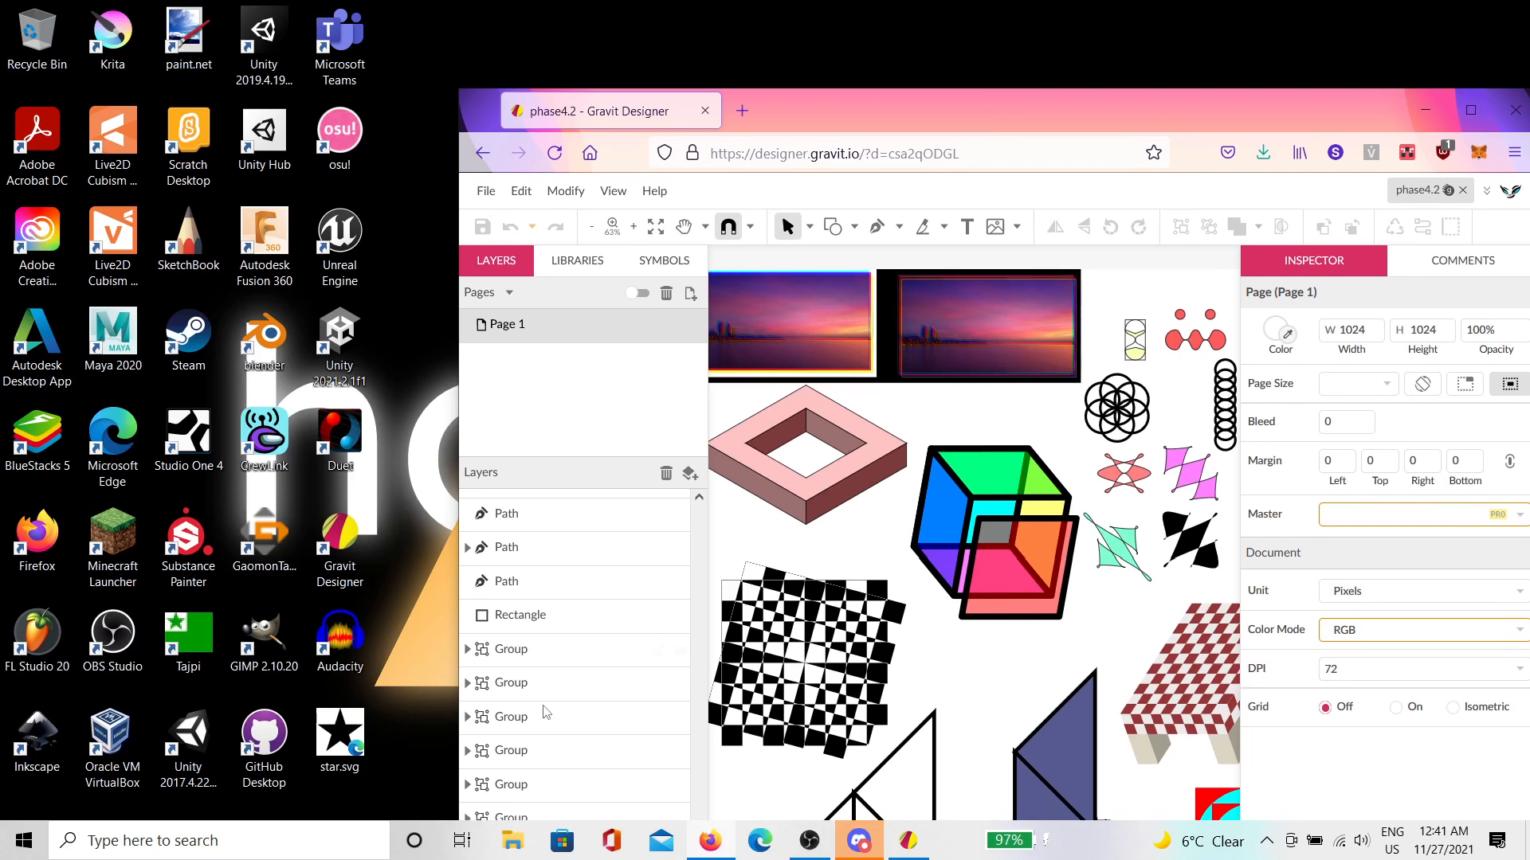
{"action": "left_click_drag", "start_coordinate": [340, 737], "coordinate": [875, 542]}
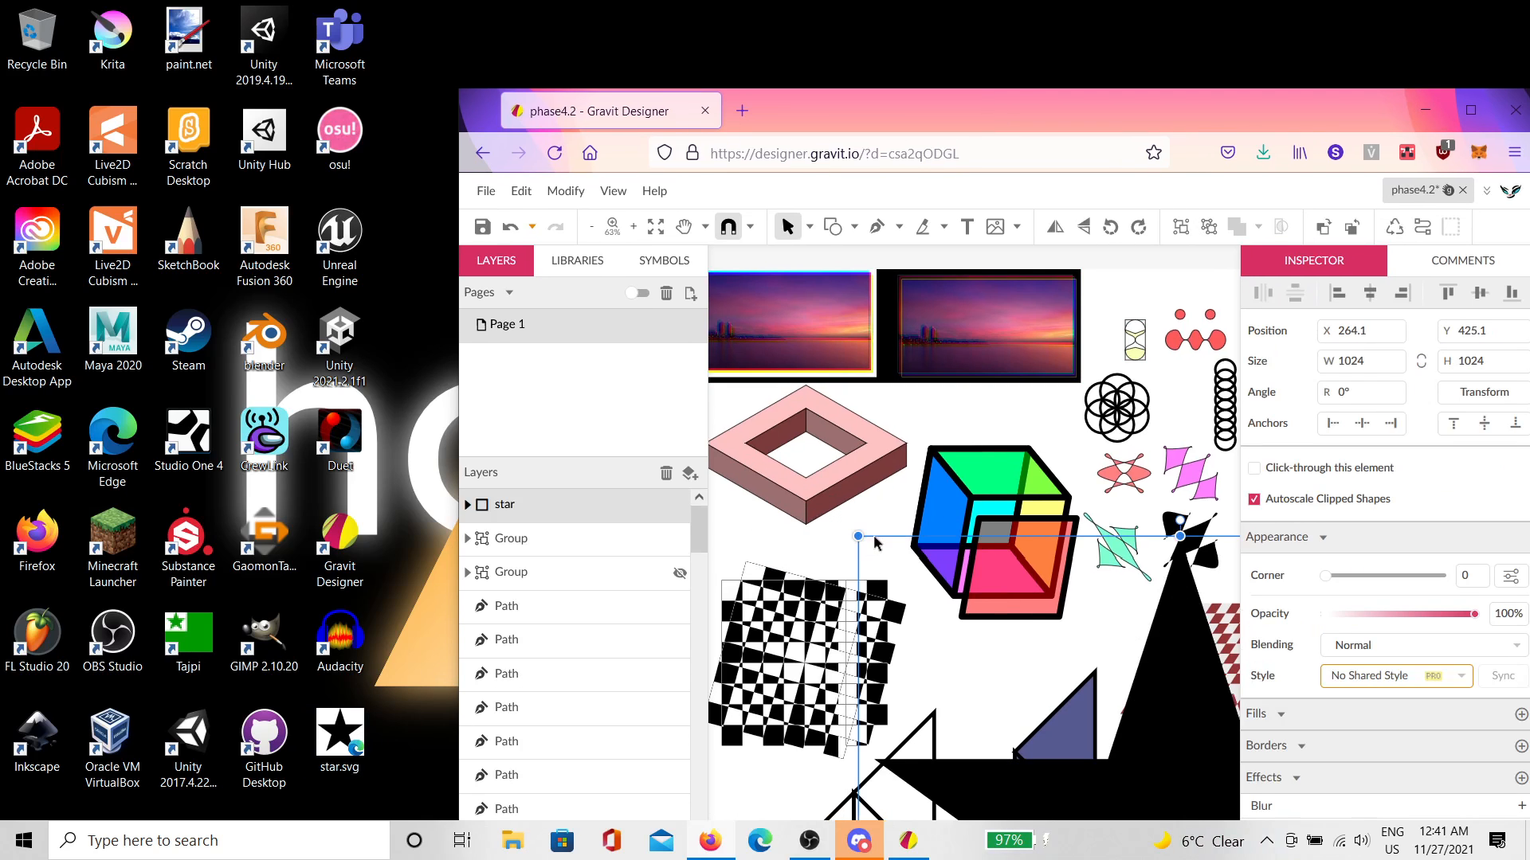
{"action": "left_click", "coordinate": [1480, 104]}
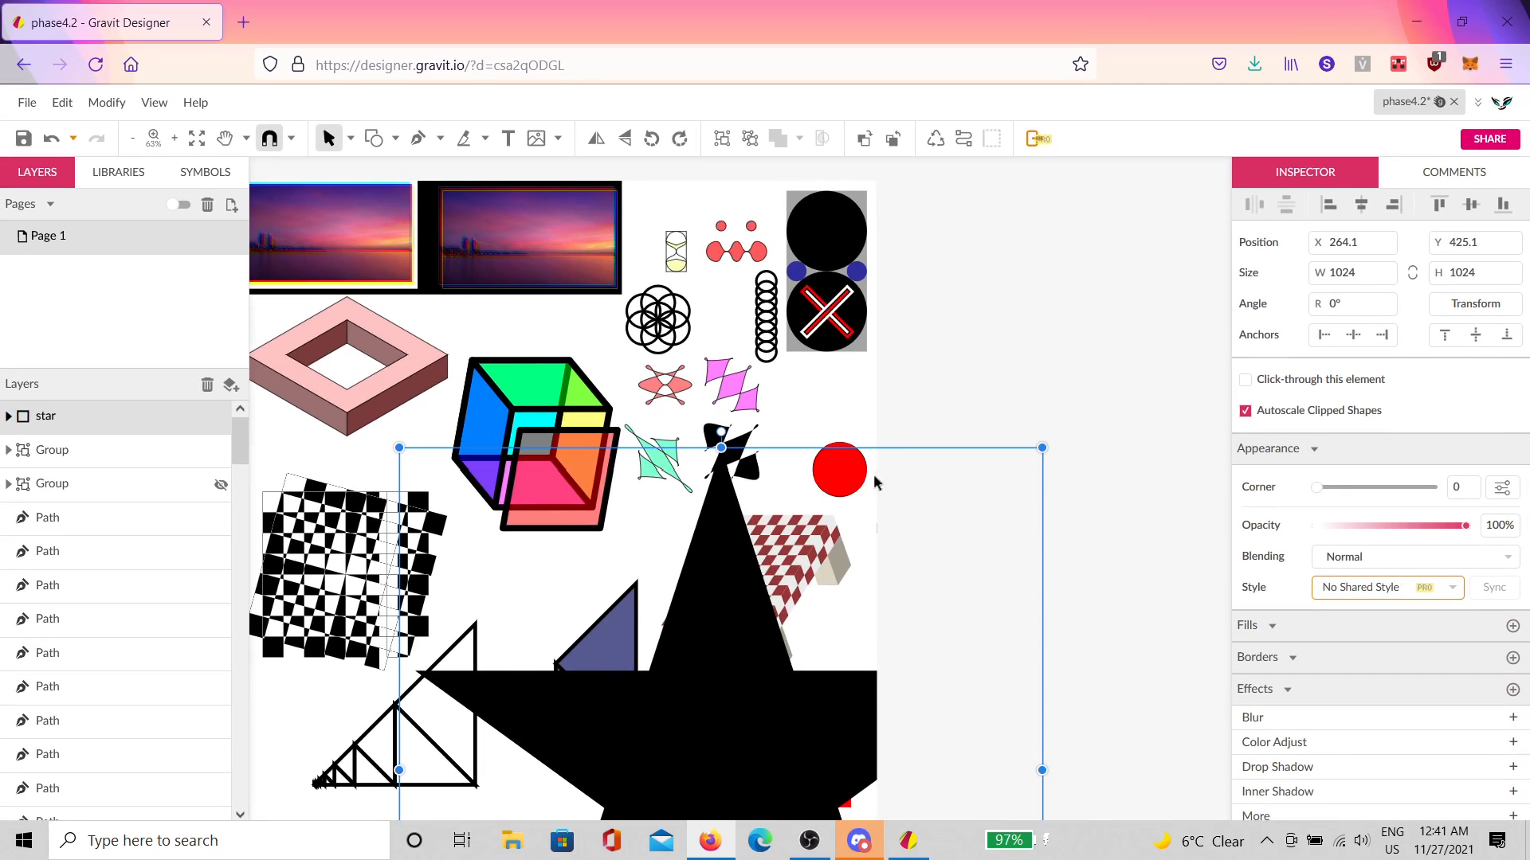
Step: Move the star and align it left and top so it sits at X 0, Y 0
{"action": "left_click_drag", "start_coordinate": [951, 631], "coordinate": [789, 391]}
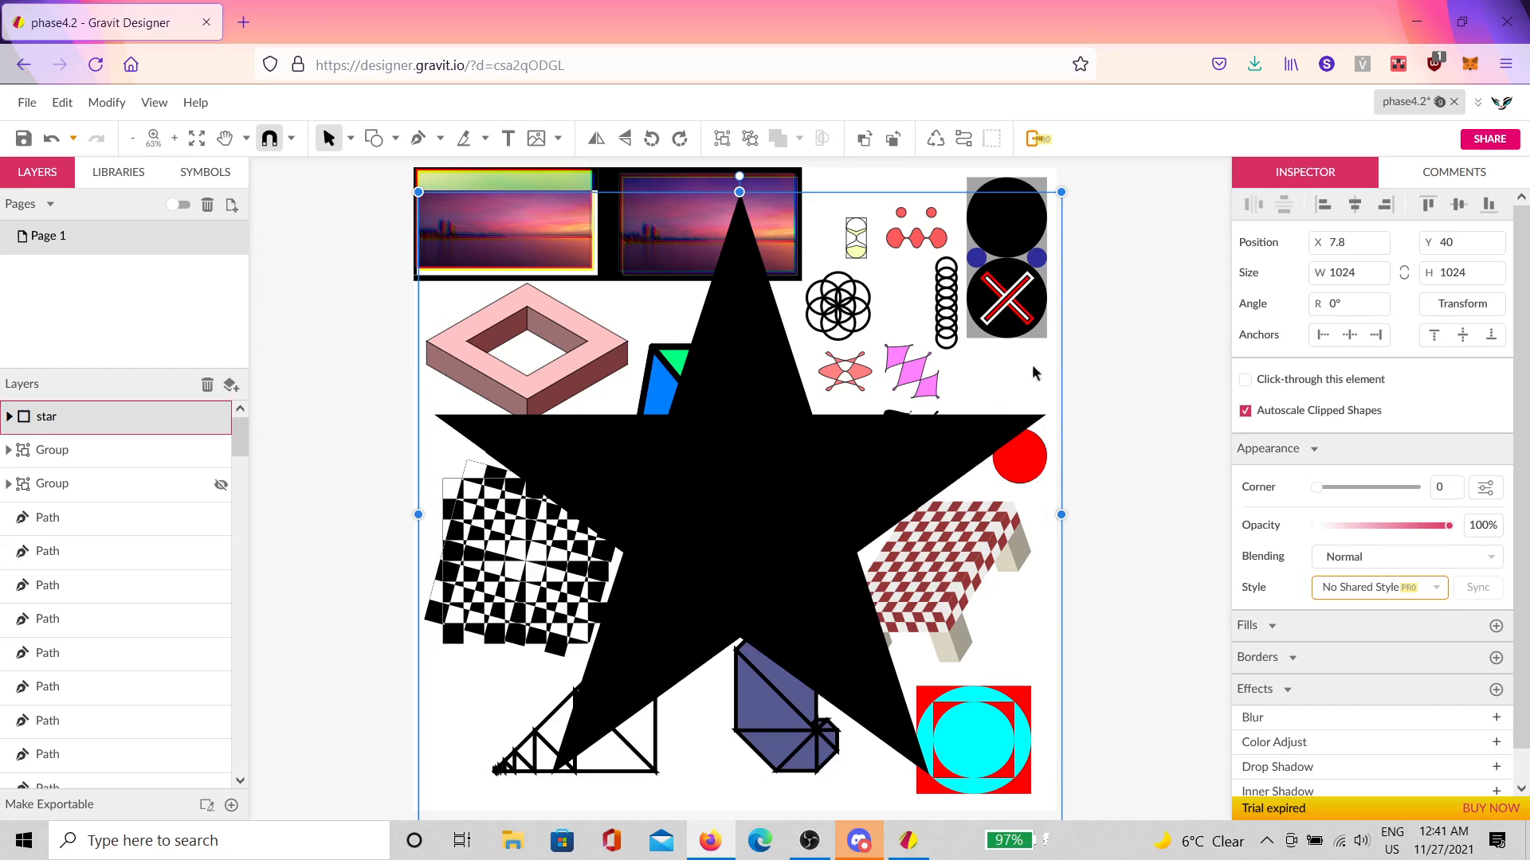
{"action": "left_click", "coordinate": [1359, 204]}
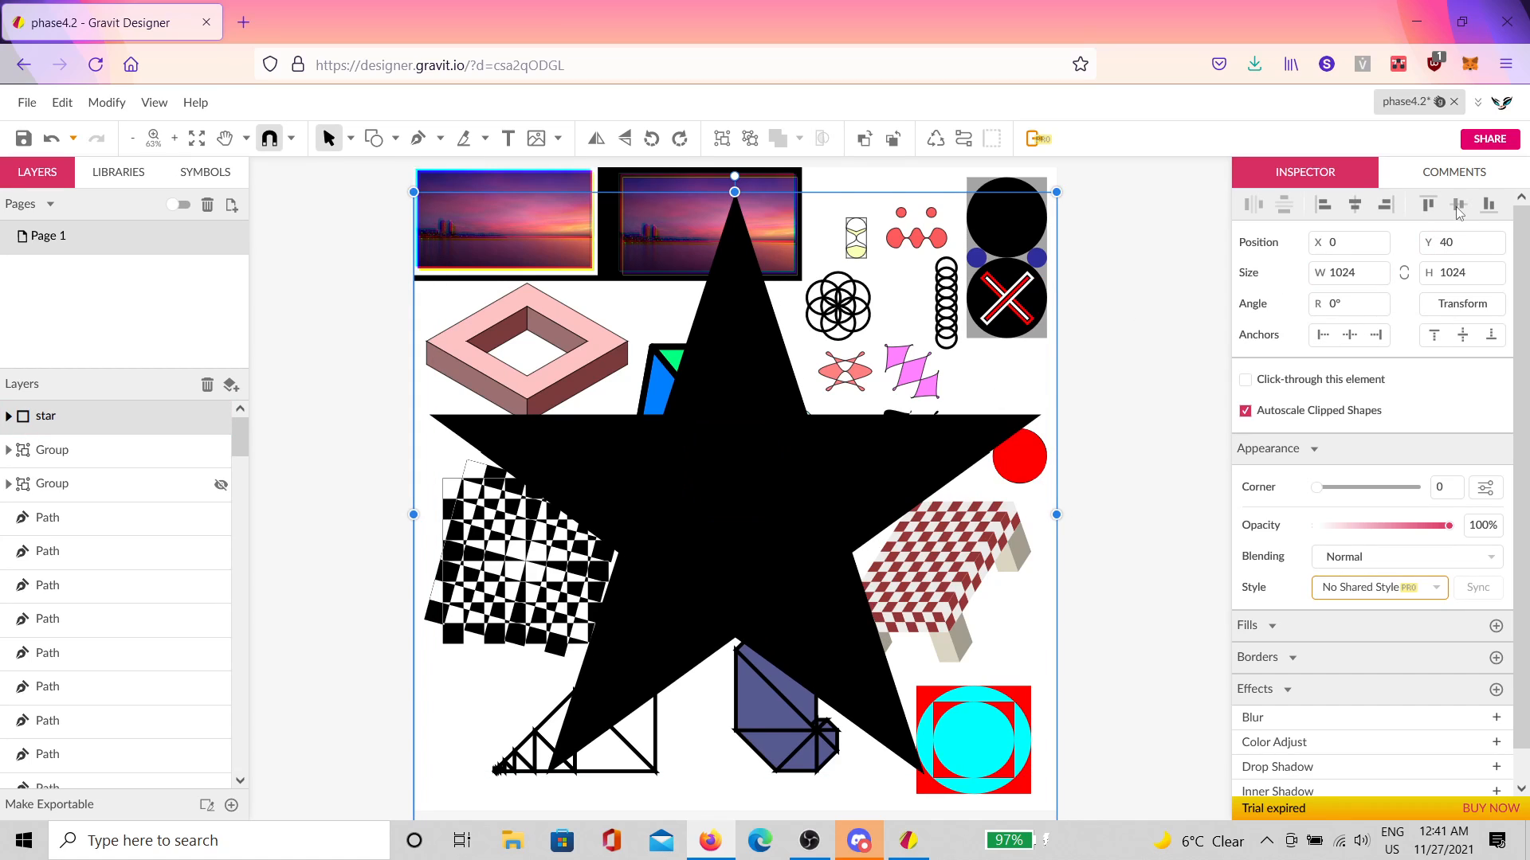
{"action": "left_click", "coordinate": [1458, 204]}
{"action": "scroll", "coordinate": [1068, 389], "scroll_direction": "down", "scroll_amount": 4}
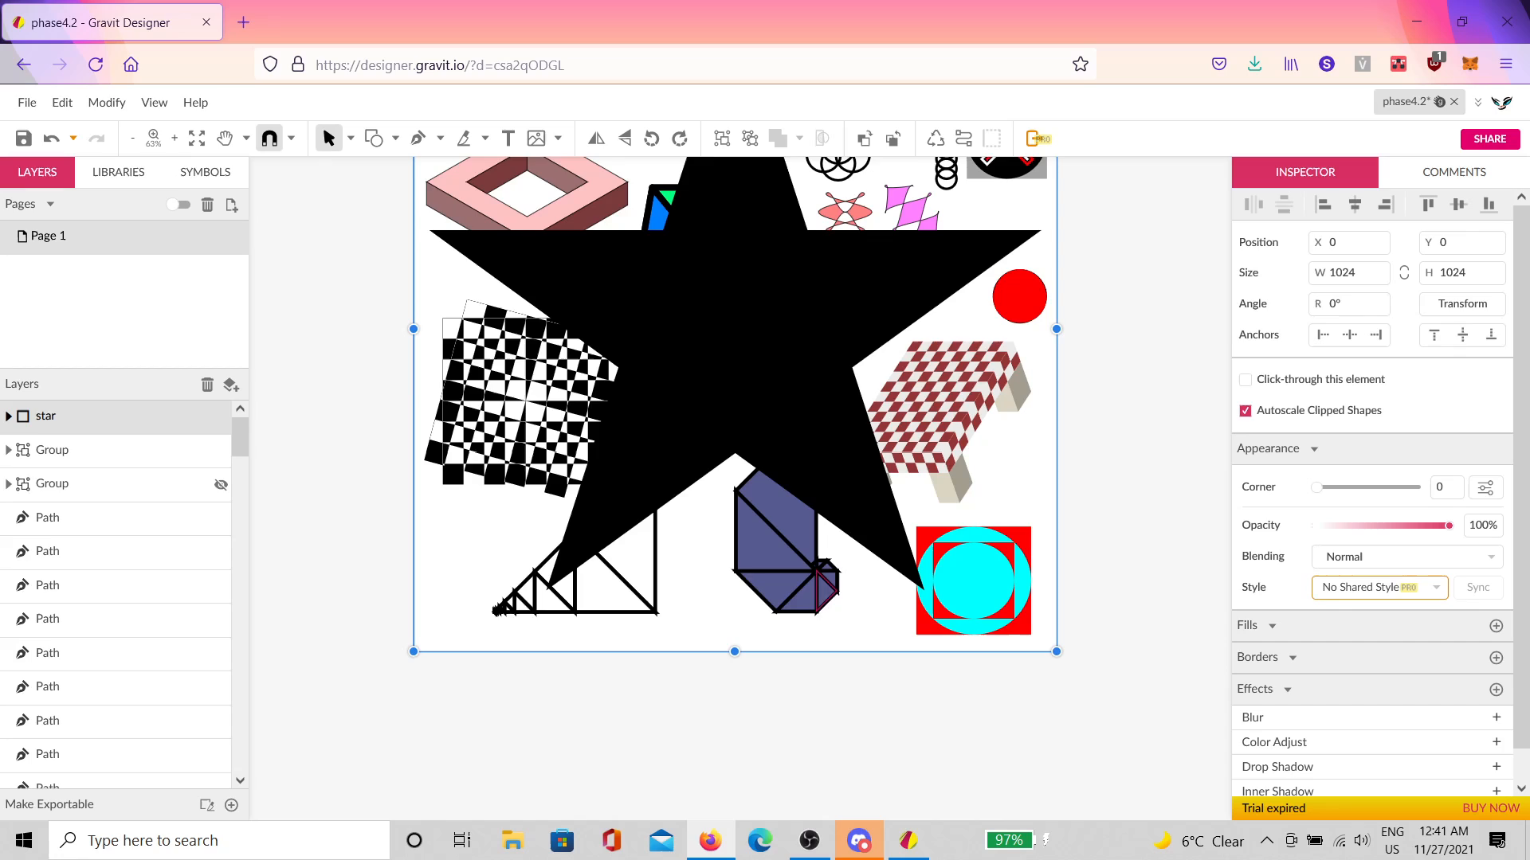
Step: Expand the star layer's nested group and path in Layers and release them from the clipping frame
{"action": "left_click", "coordinate": [9, 416]}
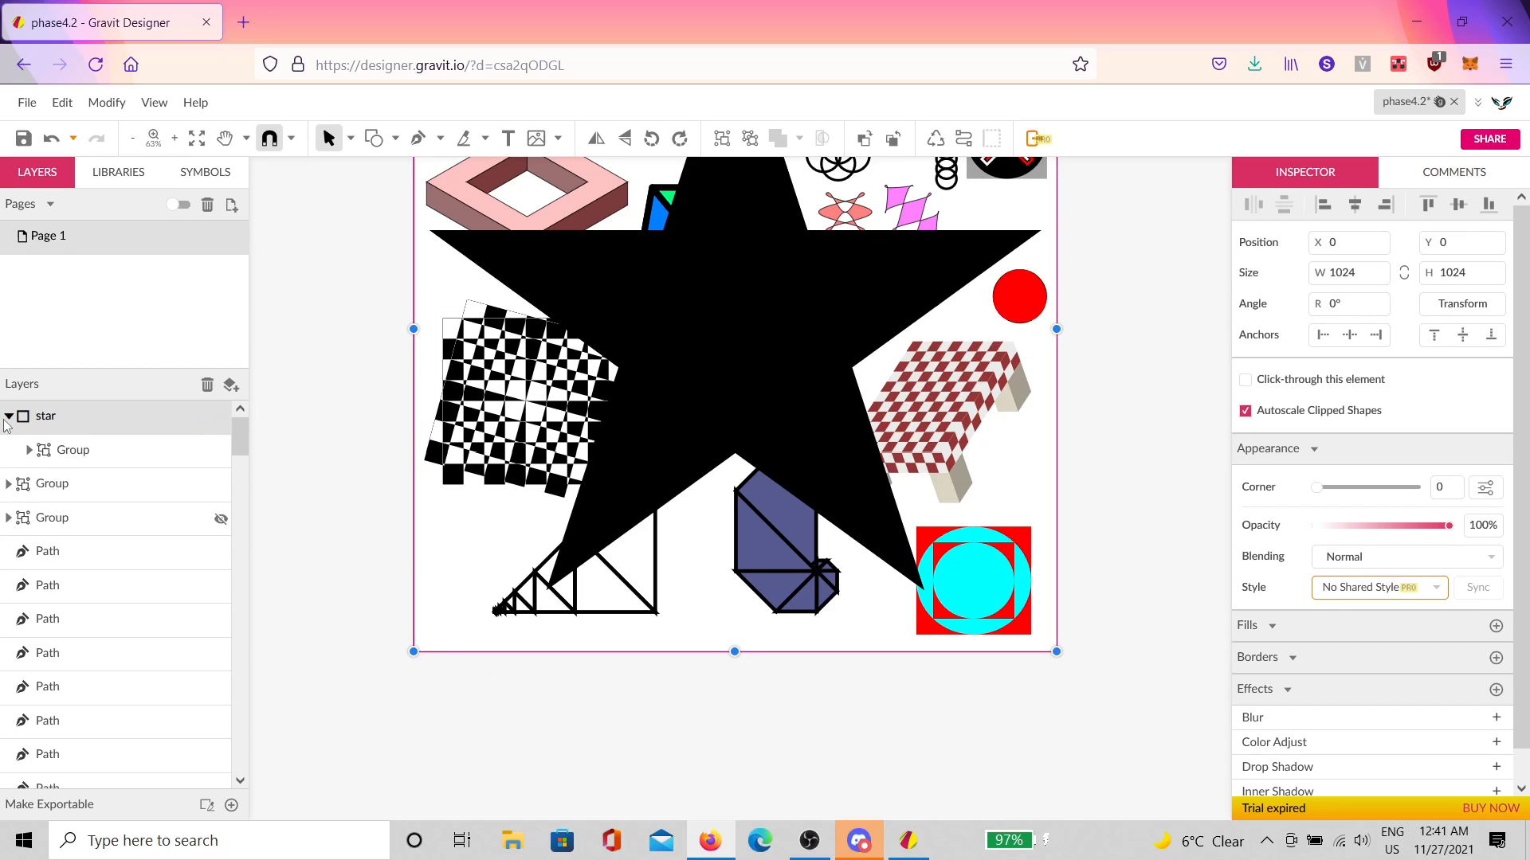
{"action": "left_click", "coordinate": [28, 450]}
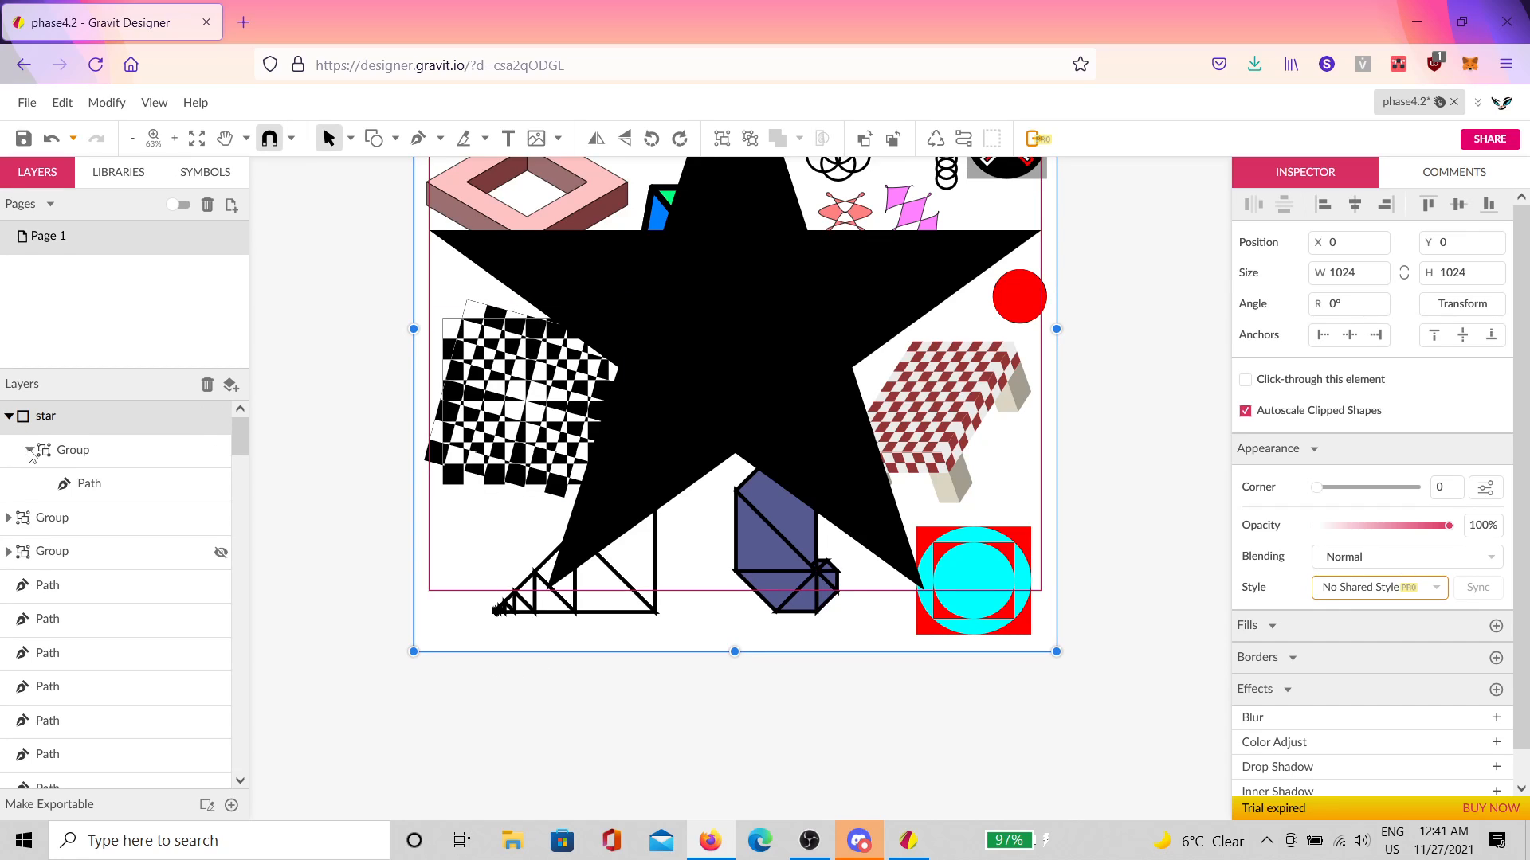
{"action": "left_click", "coordinate": [69, 486]}
{"action": "left_click", "coordinate": [79, 451]}
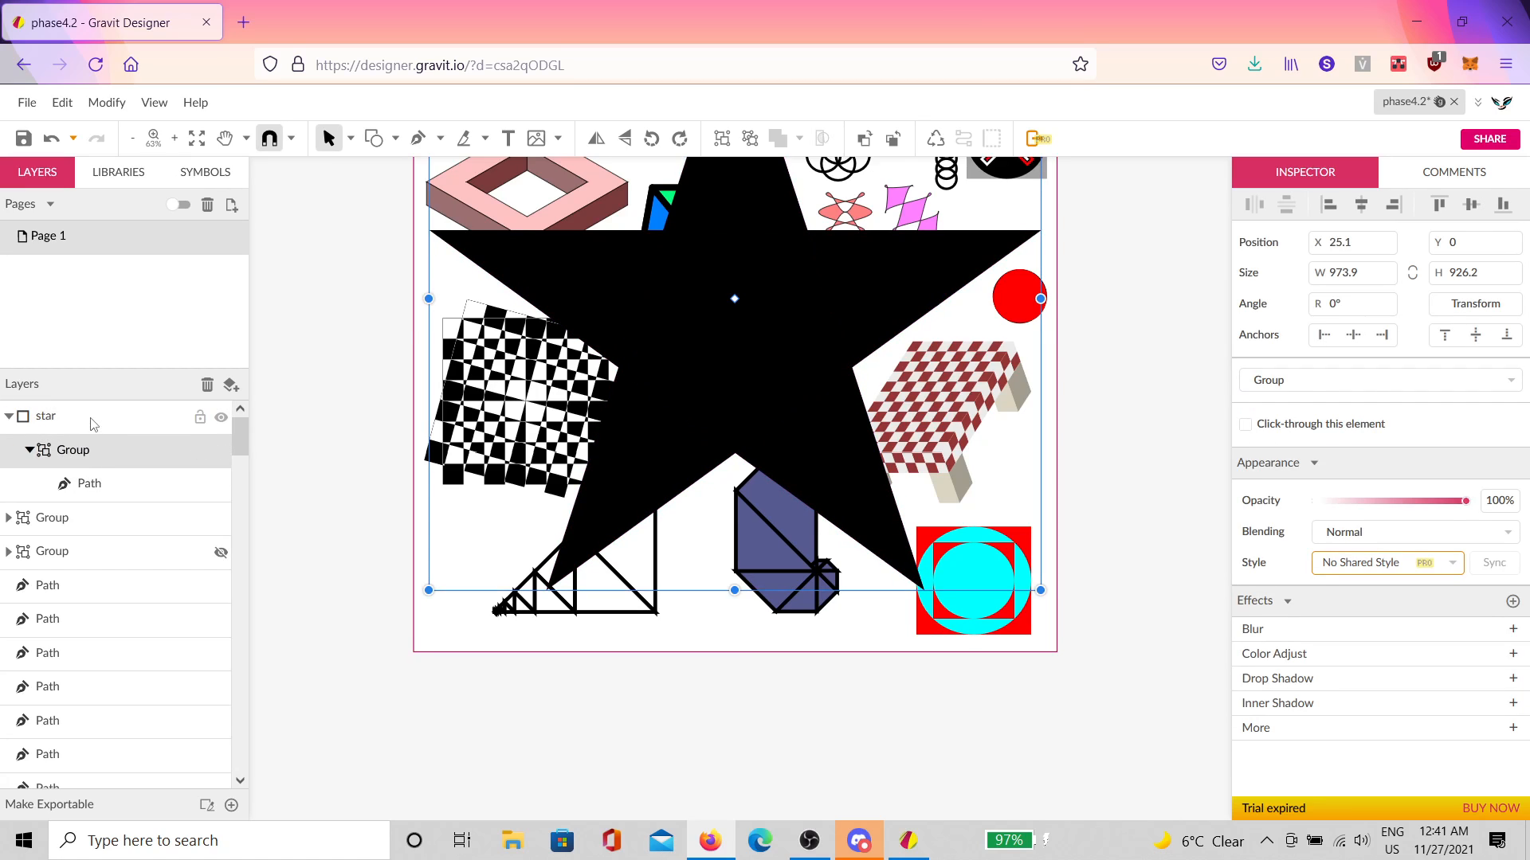
{"action": "left_click", "coordinate": [89, 422]}
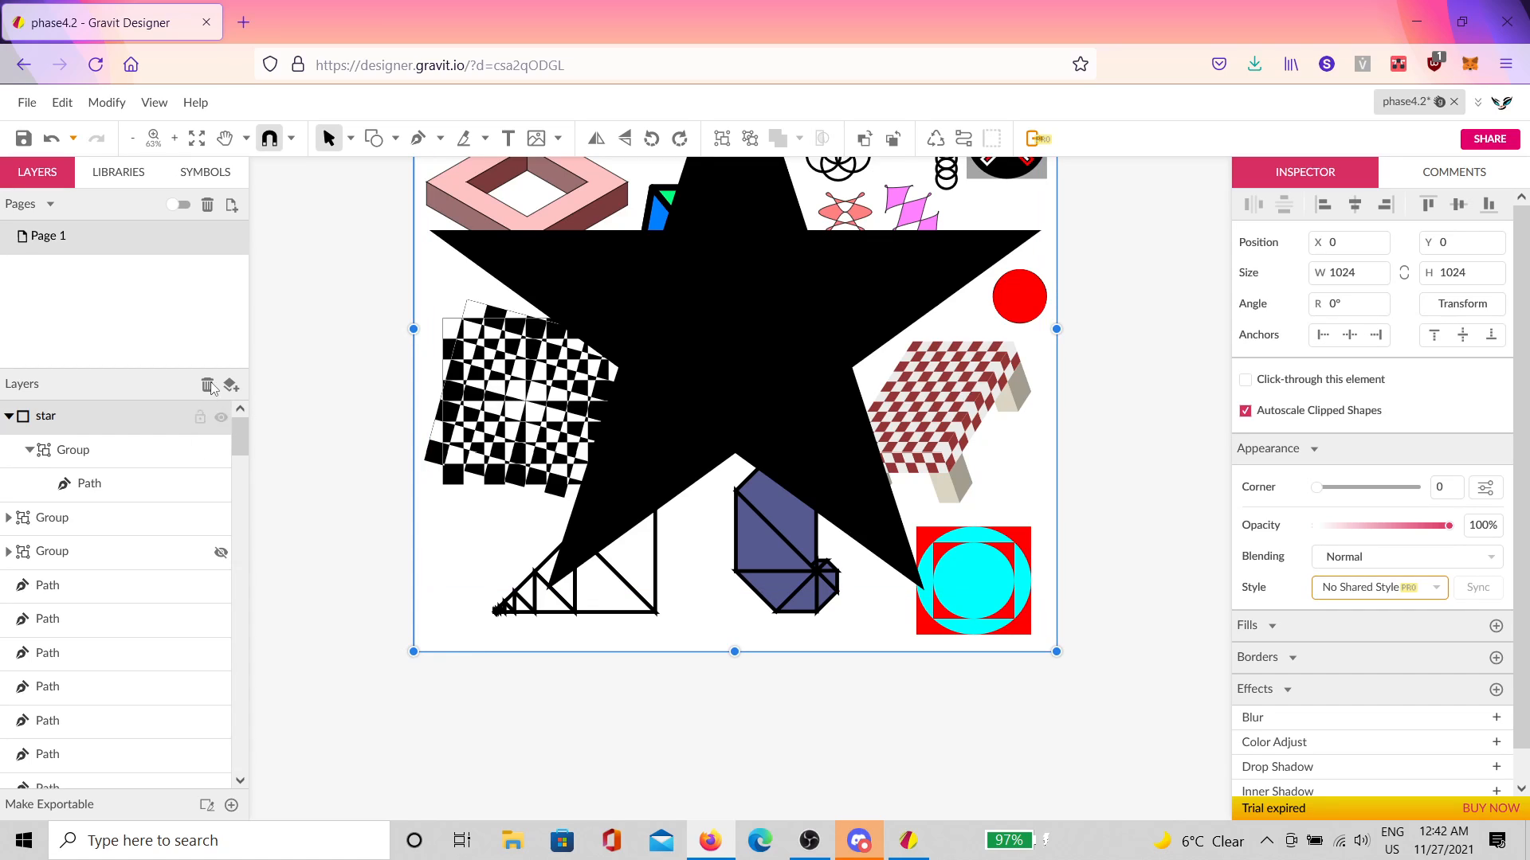
{"action": "left_click", "coordinate": [752, 139]}
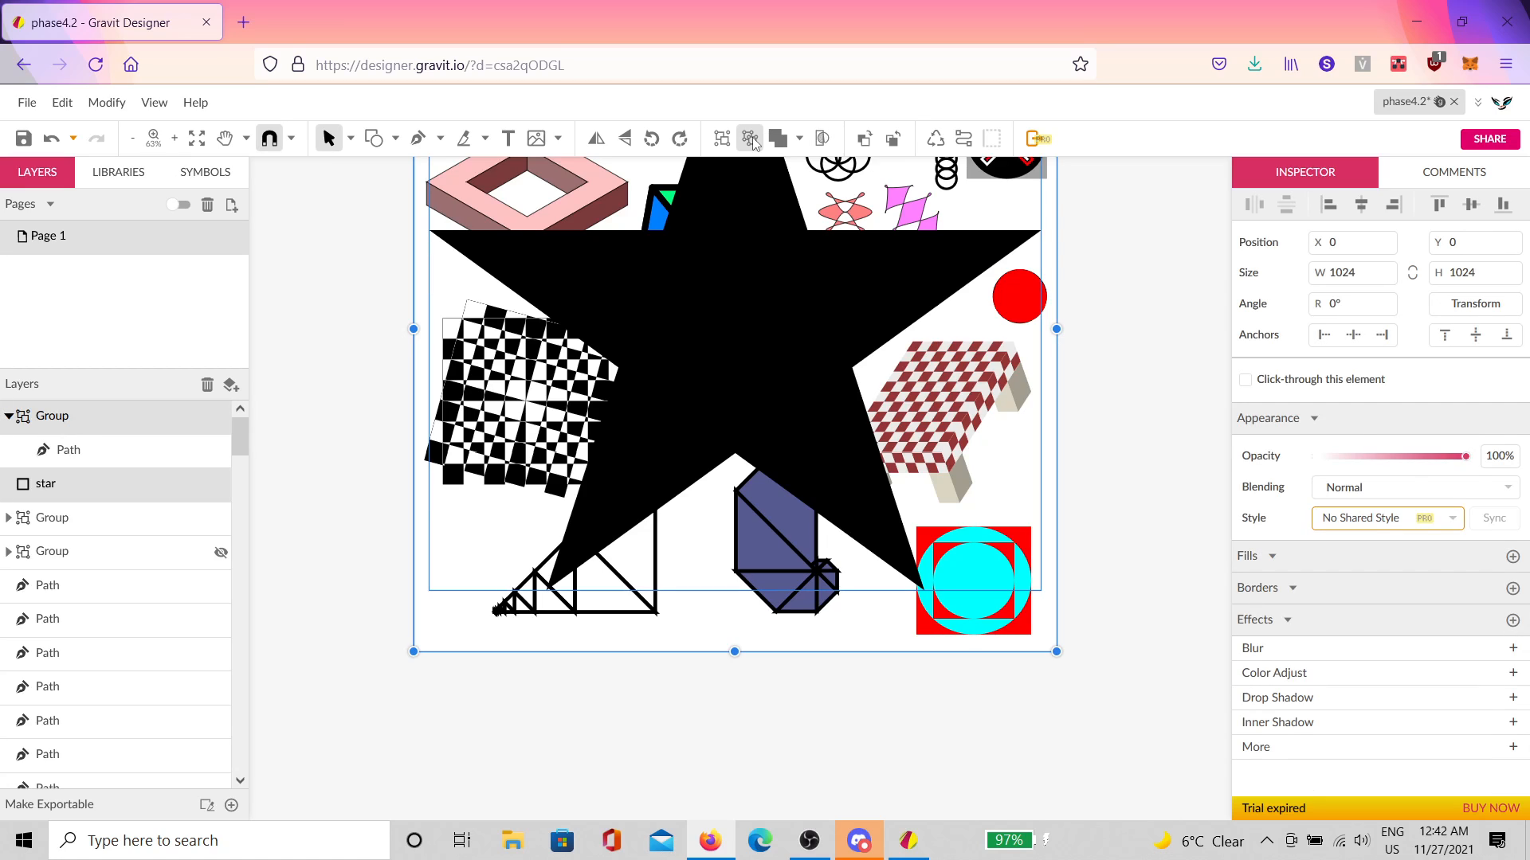
Step: Ungroup the star path and delete the leftover empty star frame layer
{"action": "left_click", "coordinate": [751, 139]}
{"action": "left_click", "coordinate": [290, 379]}
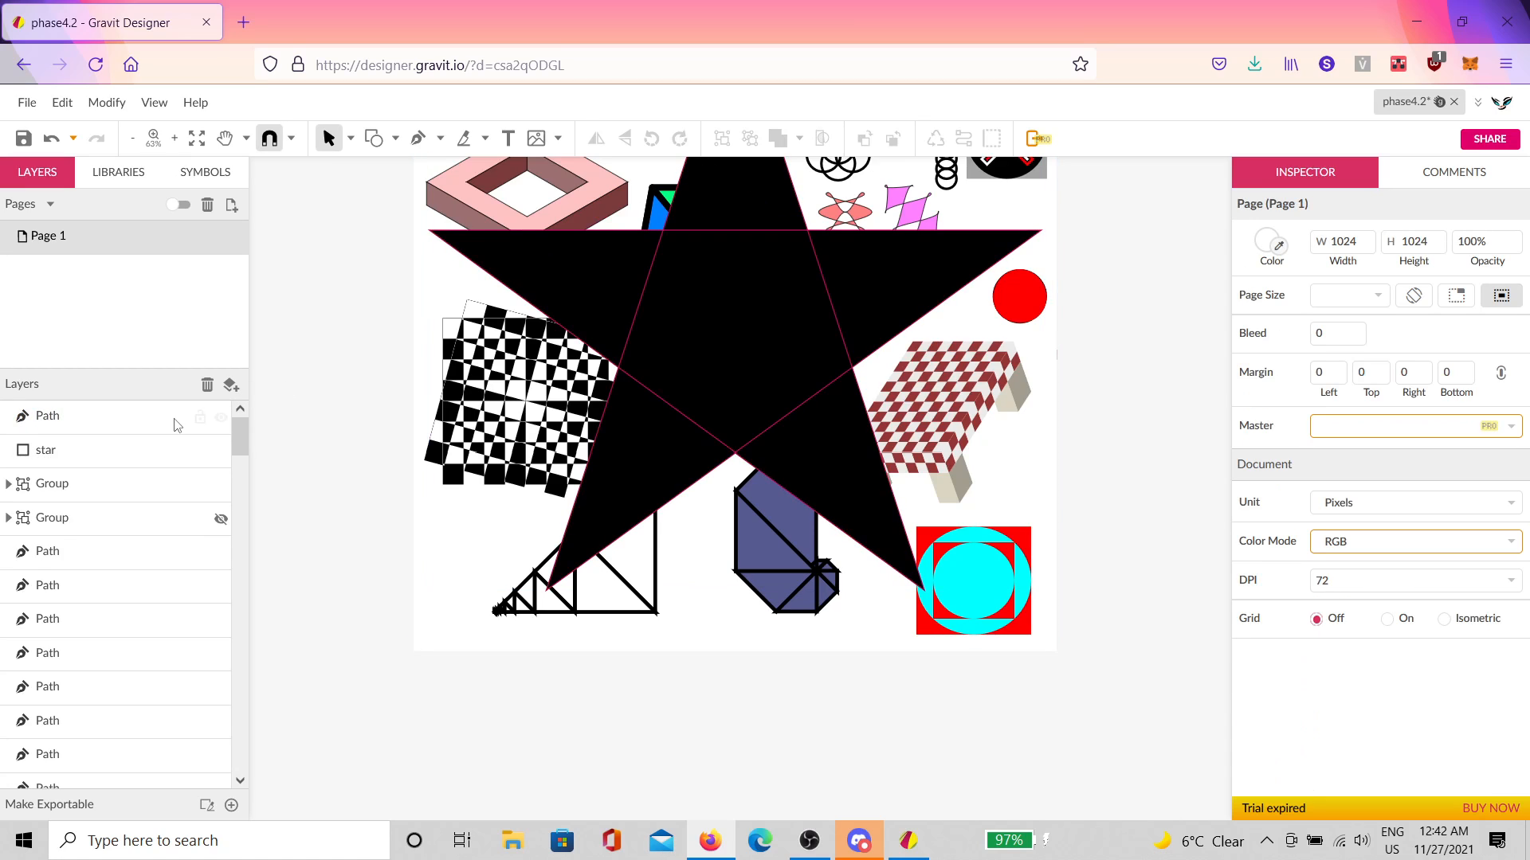
{"action": "left_click", "coordinate": [105, 452]}
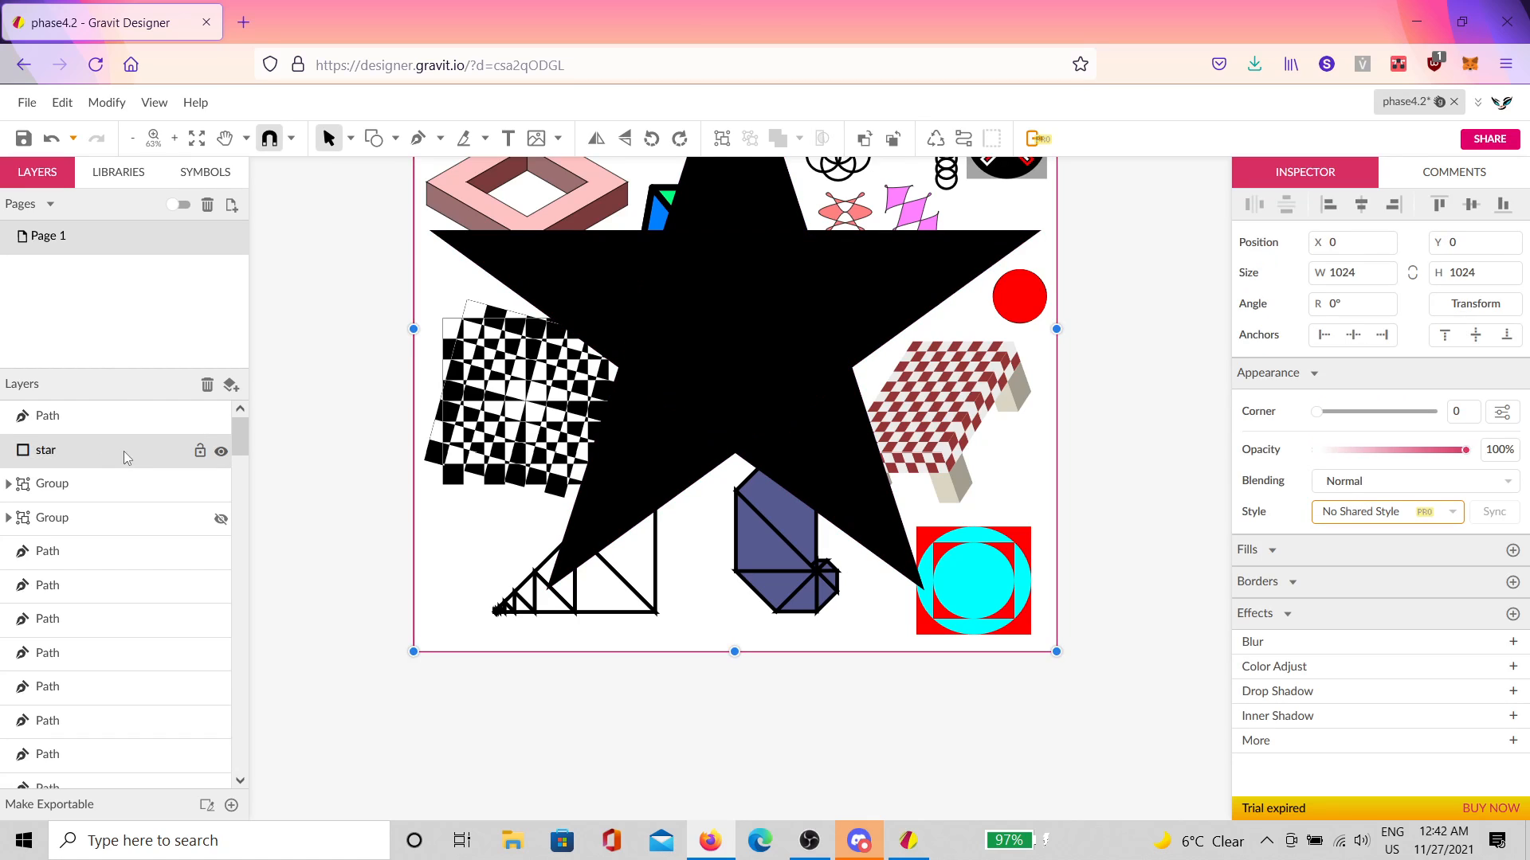
{"action": "key", "text": "Delete"}
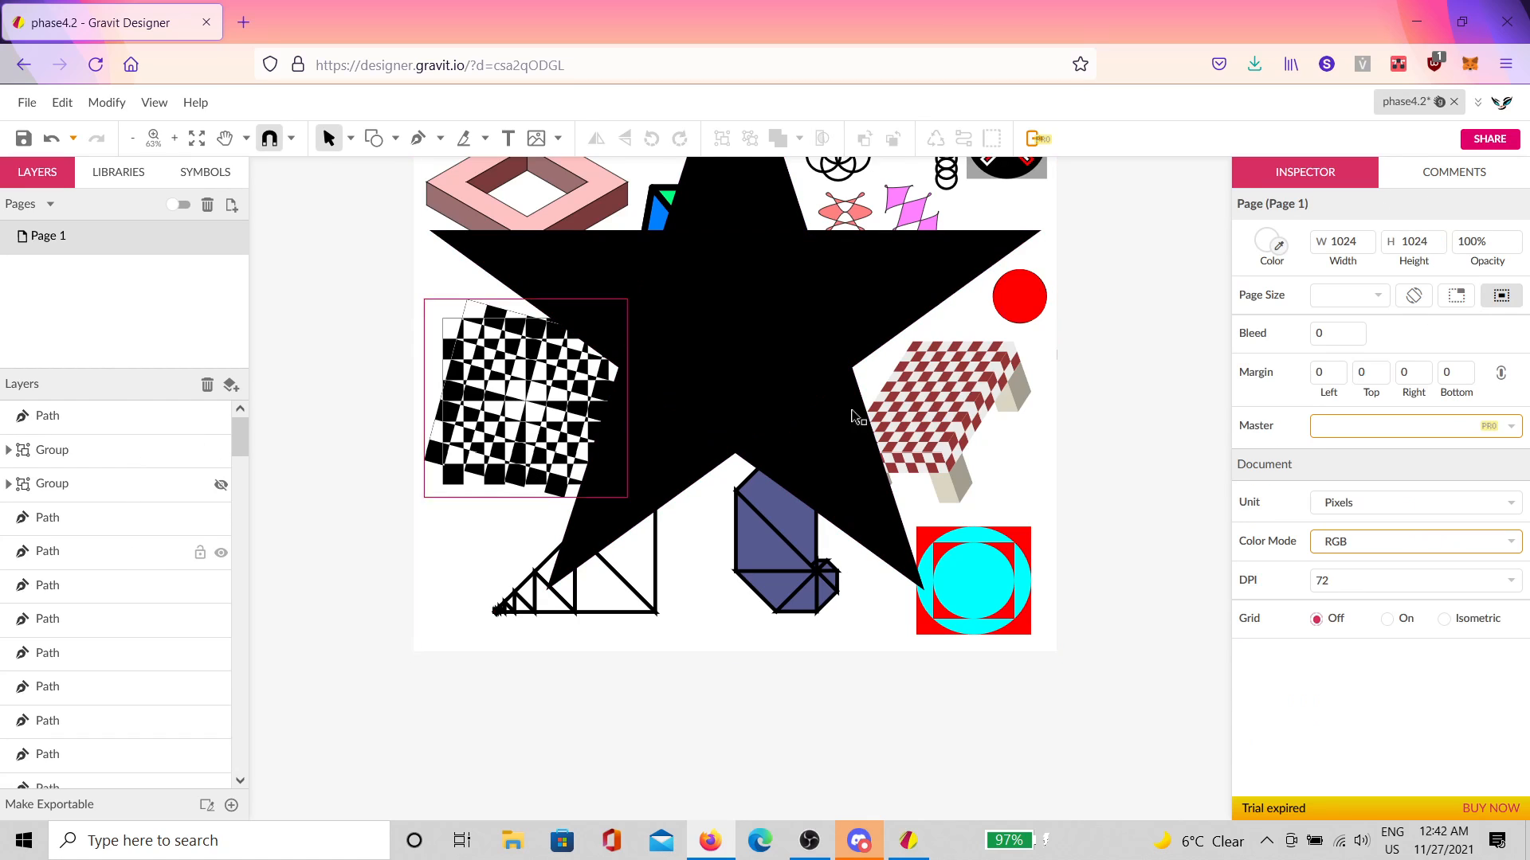
{"action": "scroll", "coordinate": [908, 463], "scroll_direction": "up", "scroll_amount": 2}
{"action": "scroll", "coordinate": [908, 464], "scroll_direction": "down", "scroll_amount": 1}
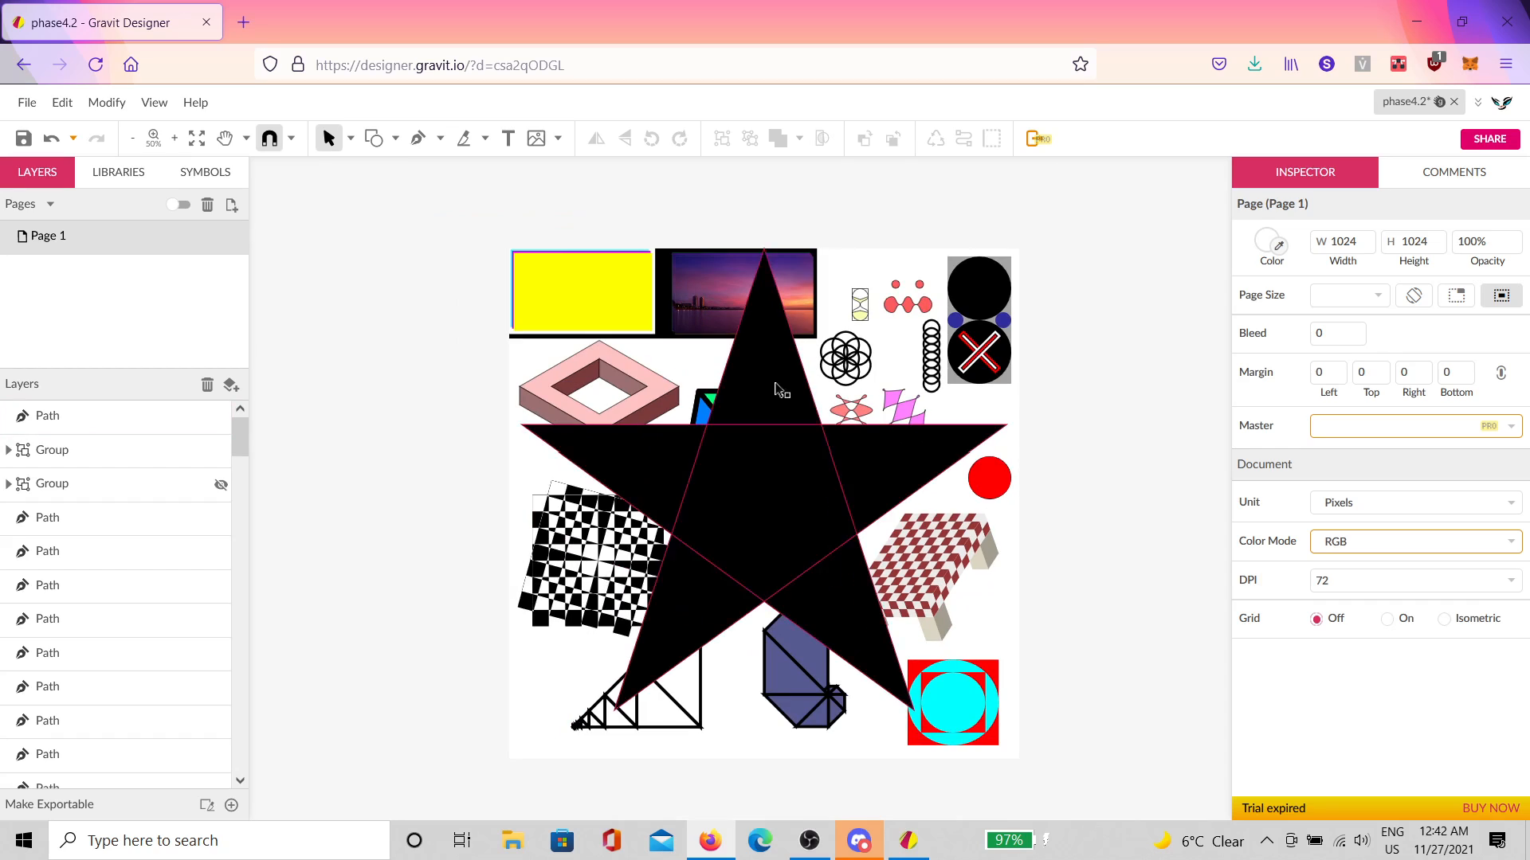
Step: Briefly pick the Ellipse tool, then select the star path and hide it
{"action": "left_click", "coordinate": [396, 140]}
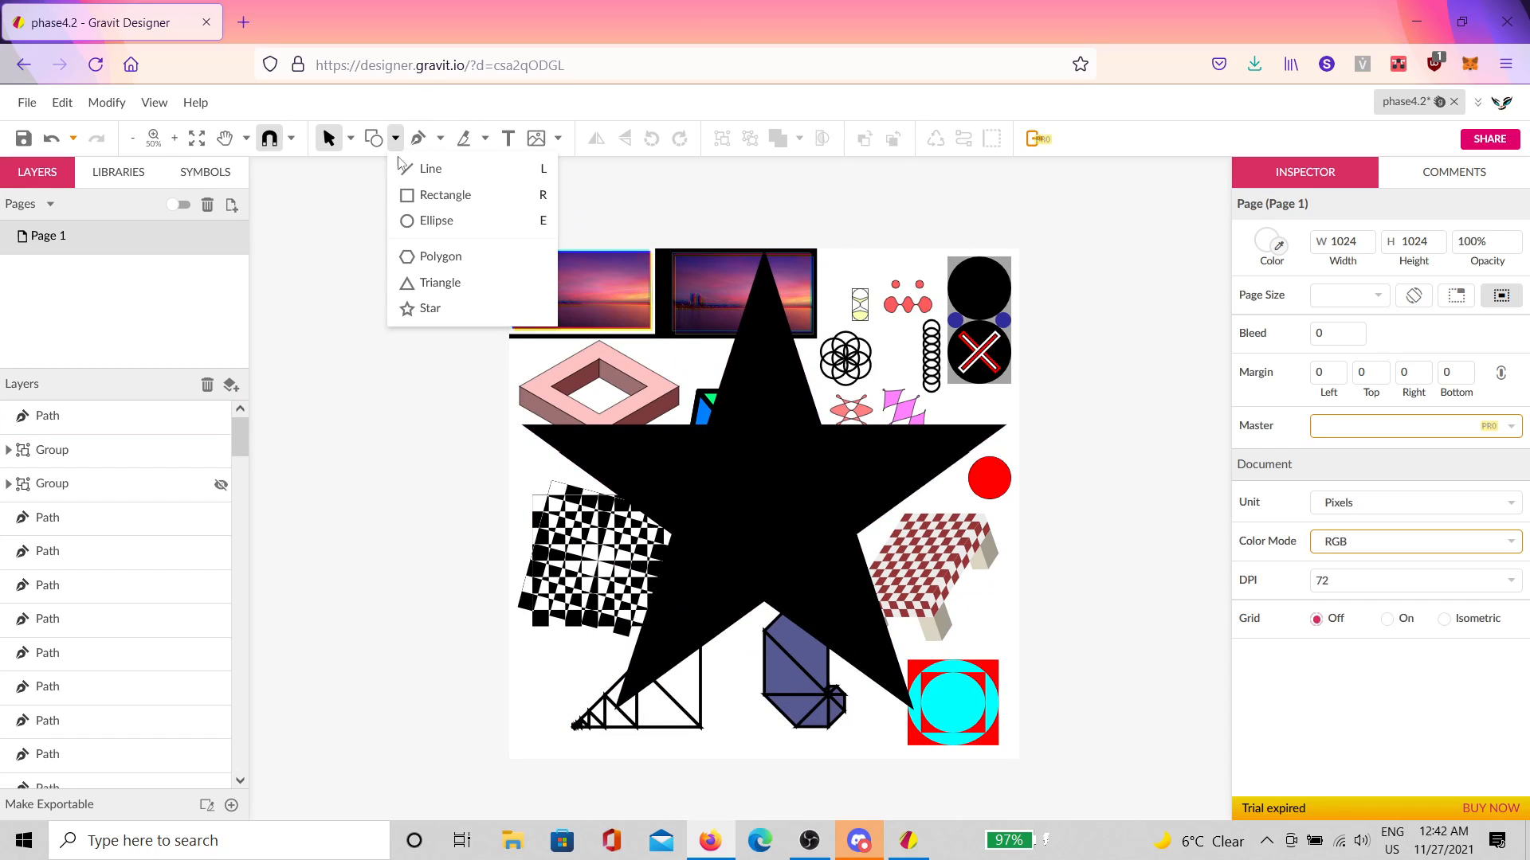
{"action": "left_click", "coordinate": [422, 220]}
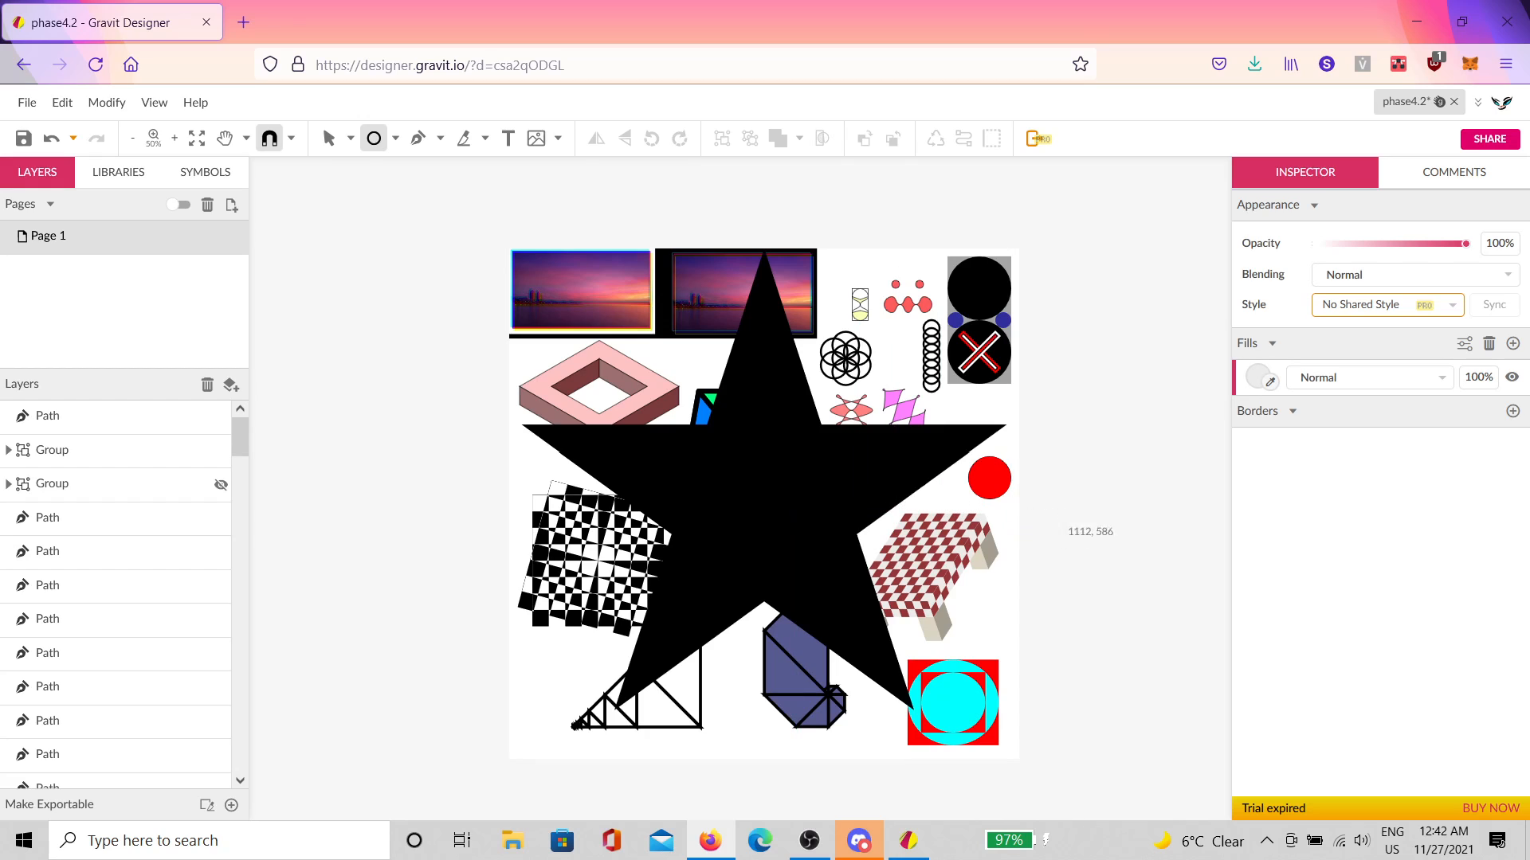
{"action": "key", "text": "v"}
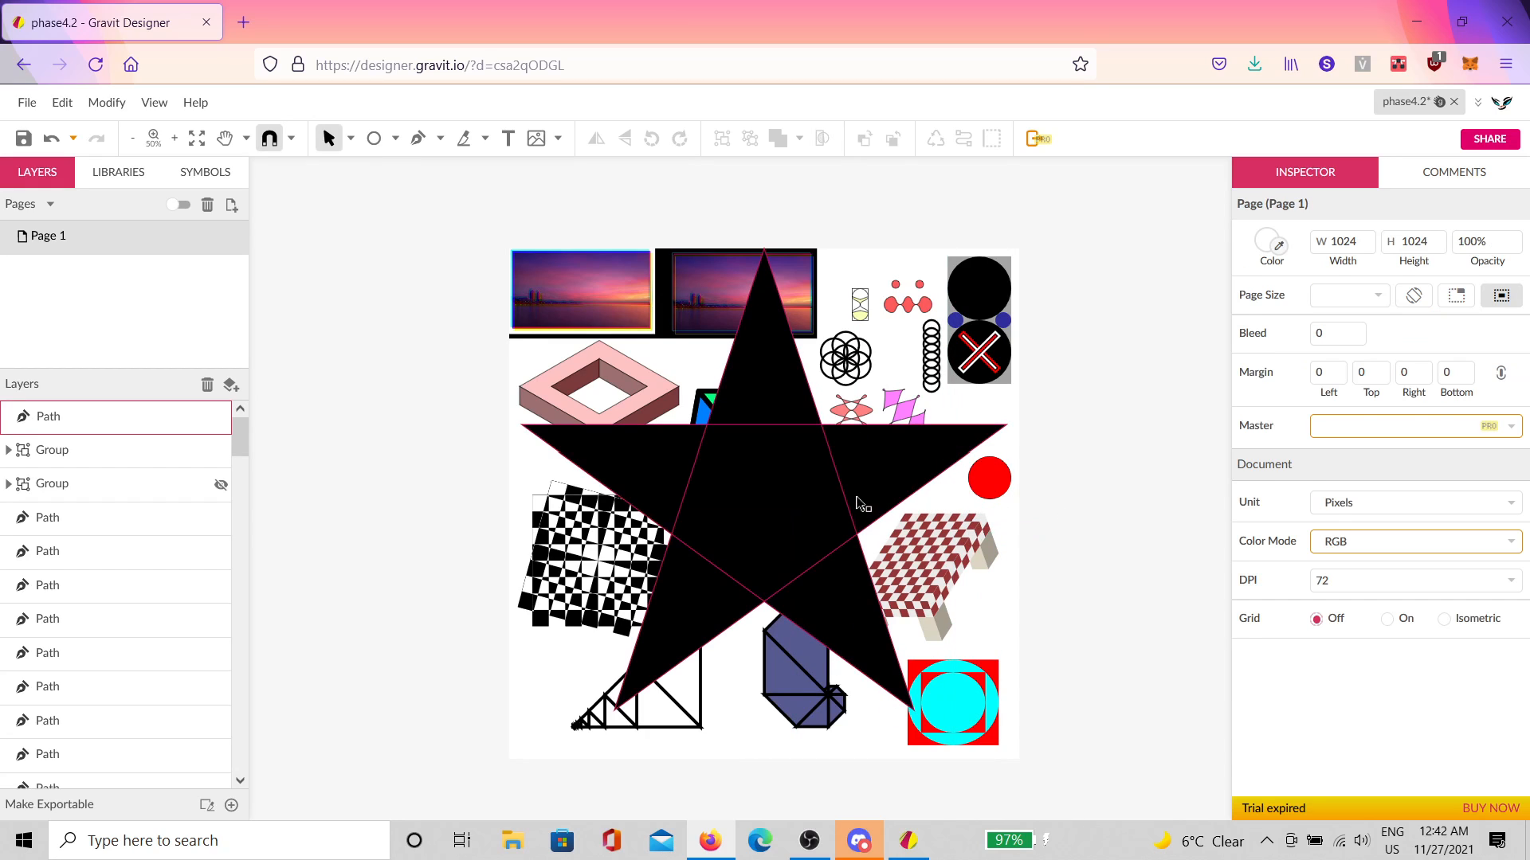
{"action": "left_click", "coordinate": [213, 417]}
{"action": "left_click", "coordinate": [220, 417]}
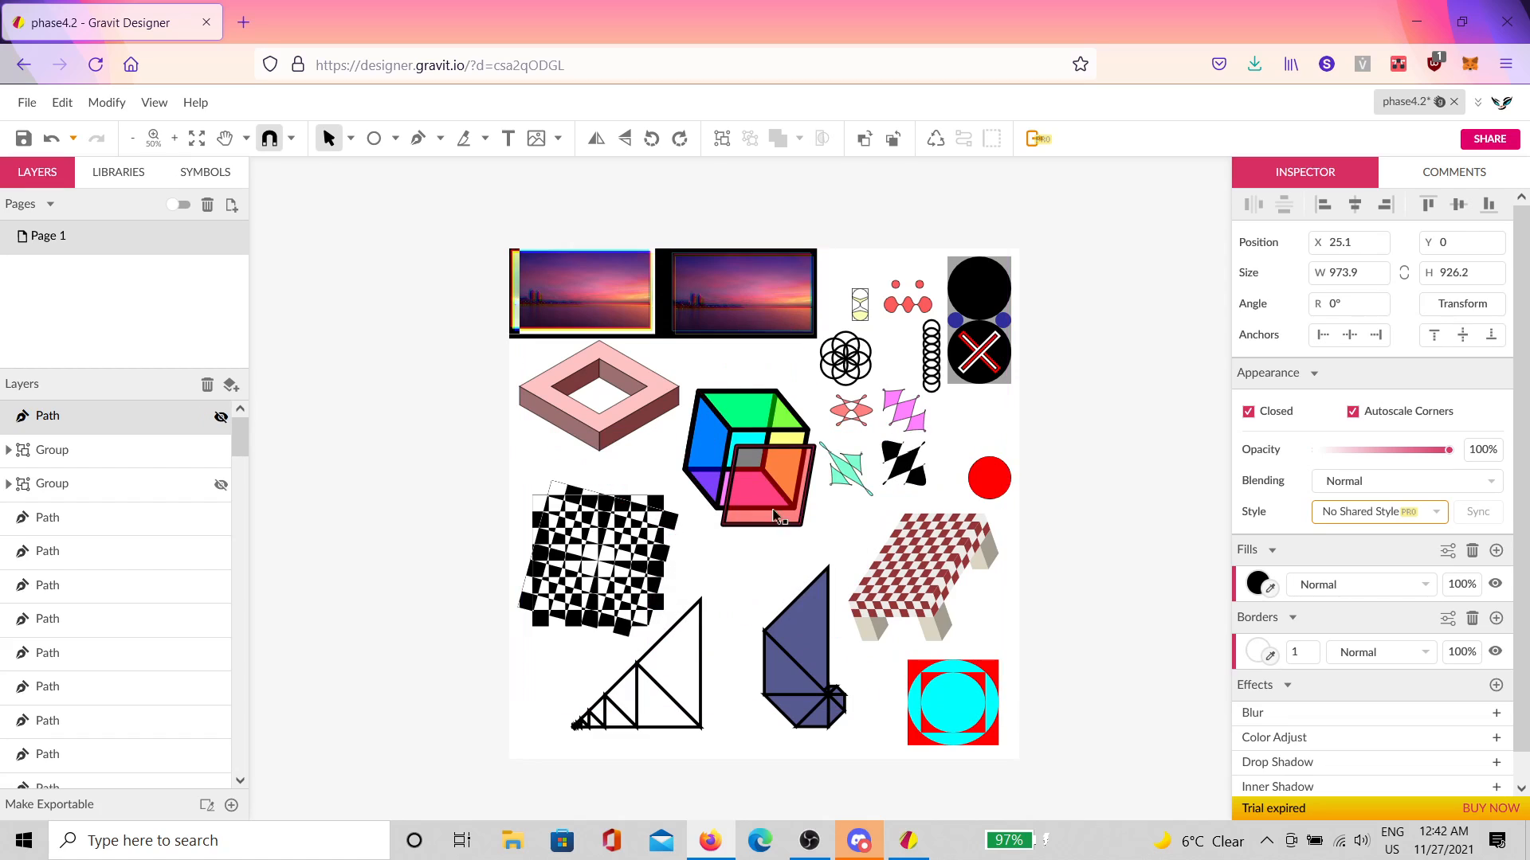
Step: Turn on the page grid and set its width and height to 128 px
{"action": "left_click", "coordinate": [1221, 604]}
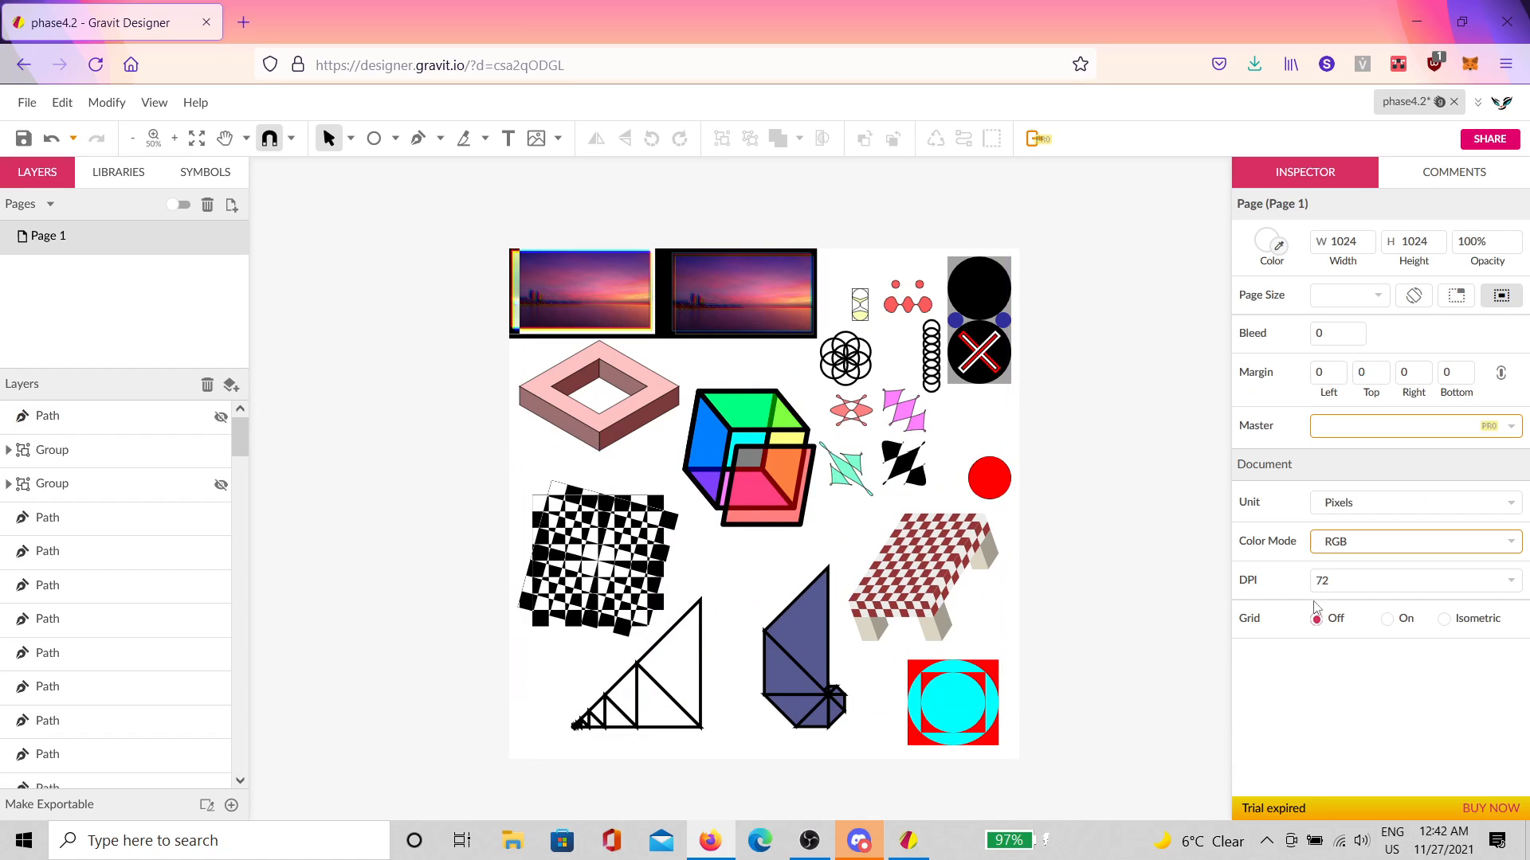
{"action": "left_click", "coordinate": [1387, 619]}
{"action": "left_click", "coordinate": [1354, 648]}
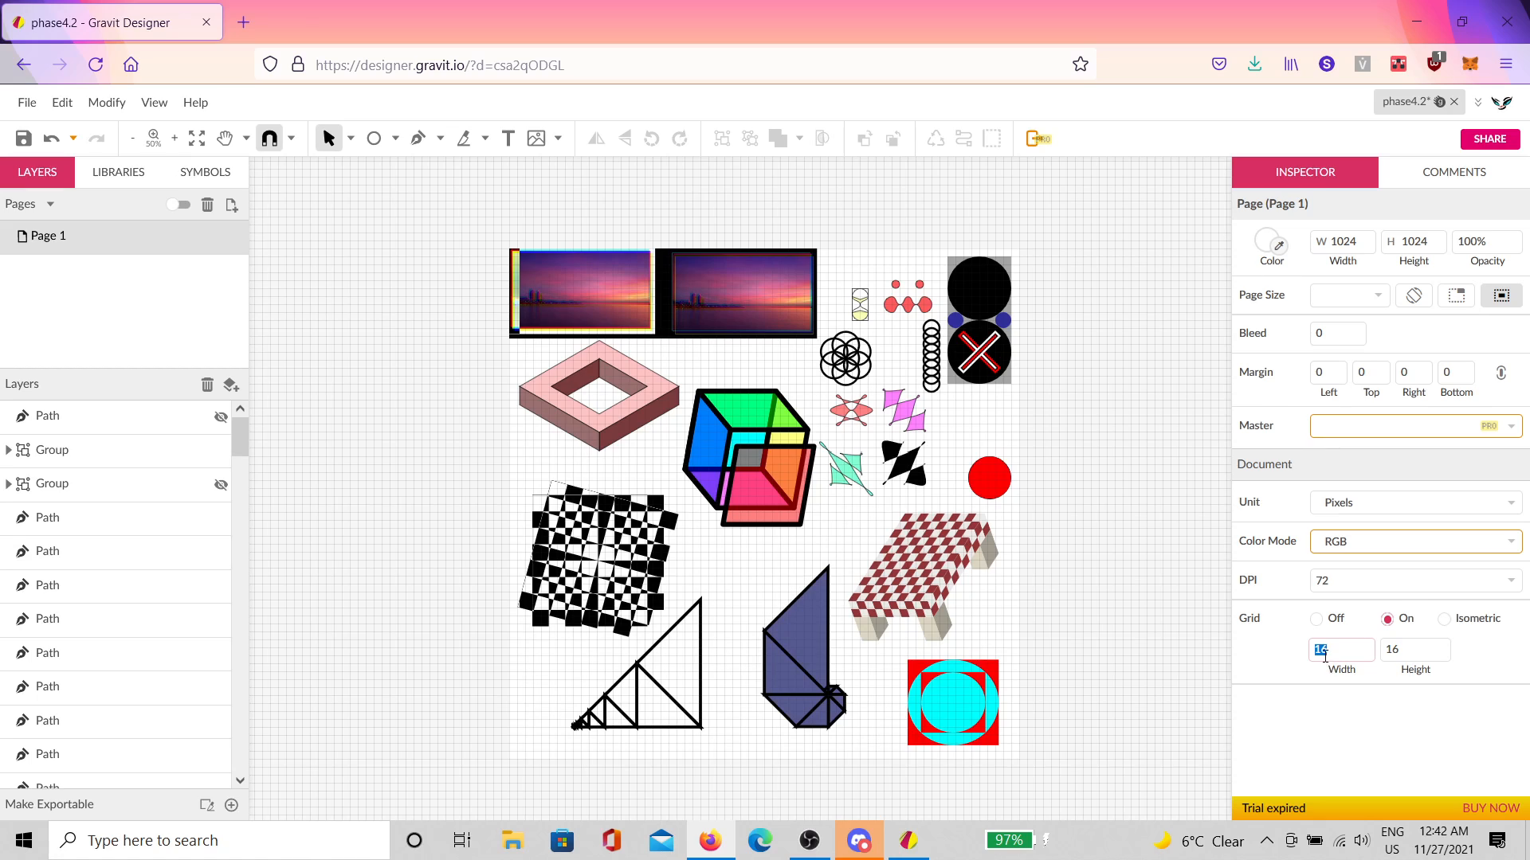
{"action": "type", "text": "128"}
{"action": "key", "text": "Tab"}
{"action": "type", "text": "1"}
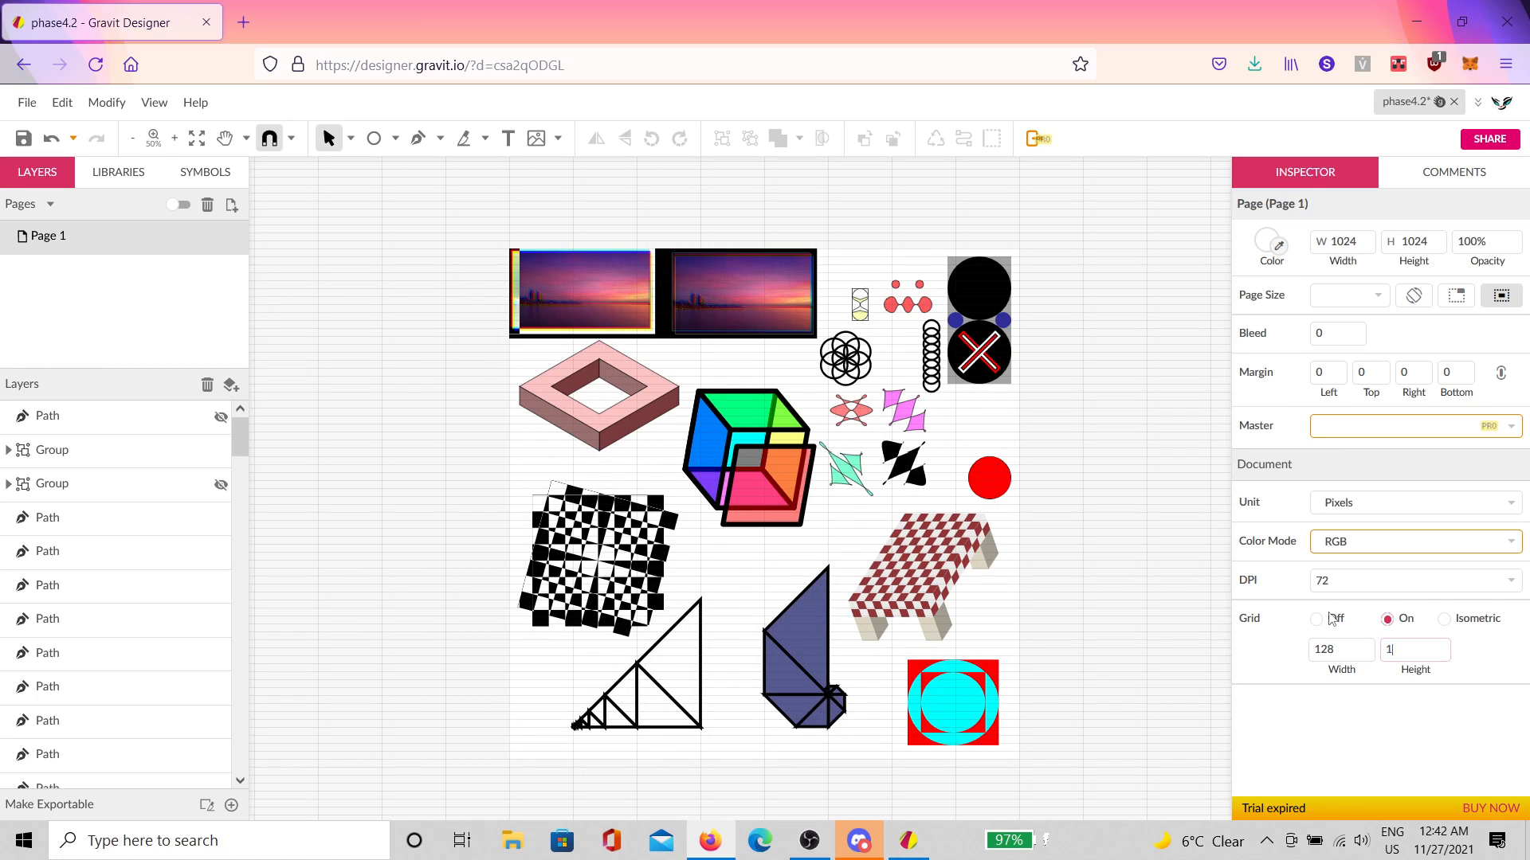
{"action": "type", "text": "28"}
{"action": "left_click", "coordinate": [645, 518]}
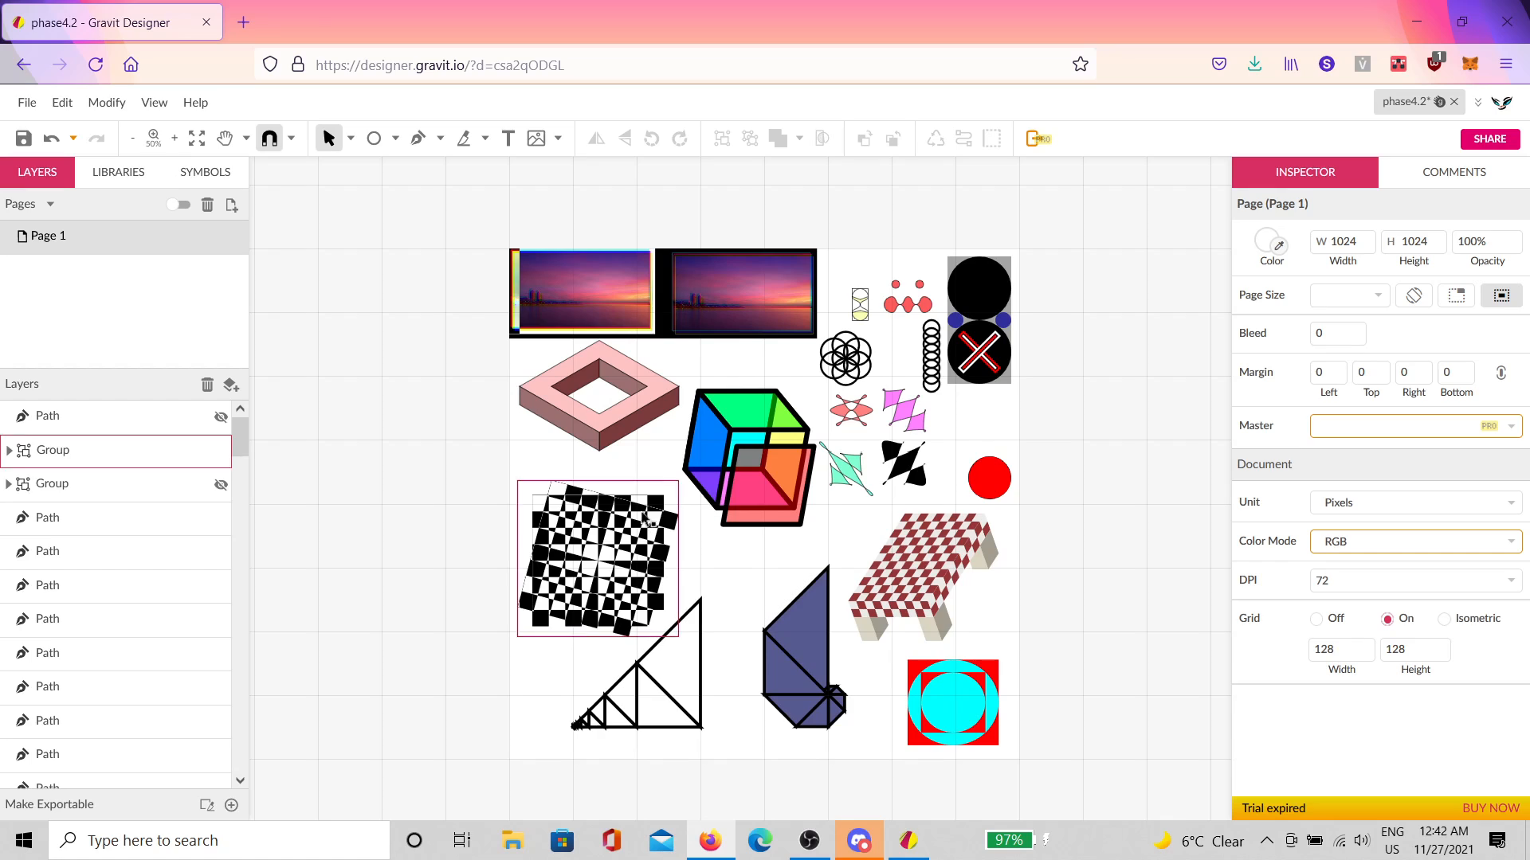
{"action": "scroll", "coordinate": [765, 511], "scroll_direction": "down", "scroll_amount": 1}
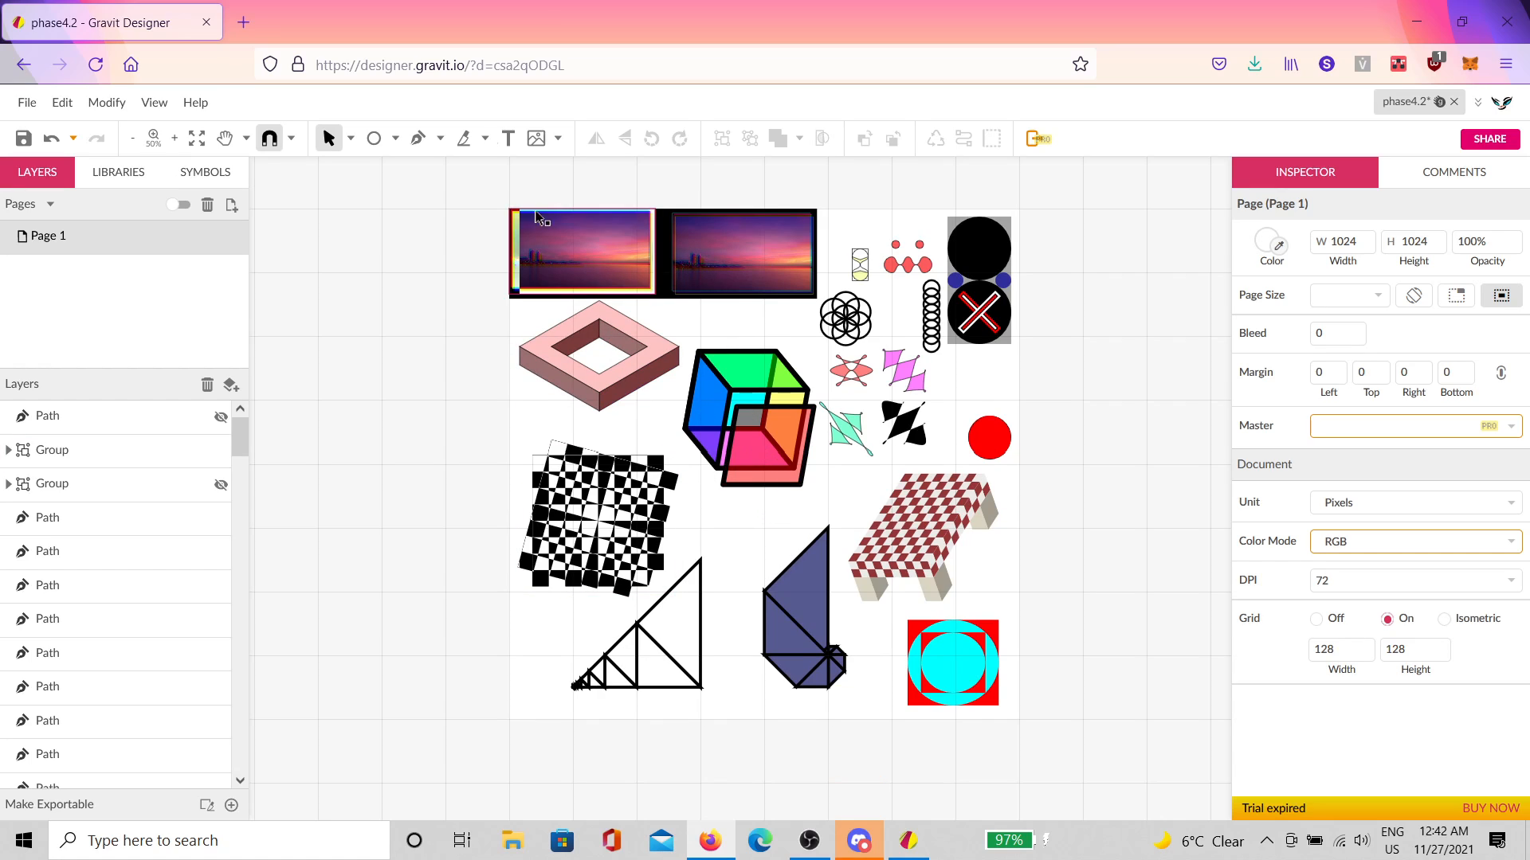
Step: Draw an ellipse and set it to a 1024 × 1024 px circle covering the page
{"action": "left_click", "coordinate": [381, 141]}
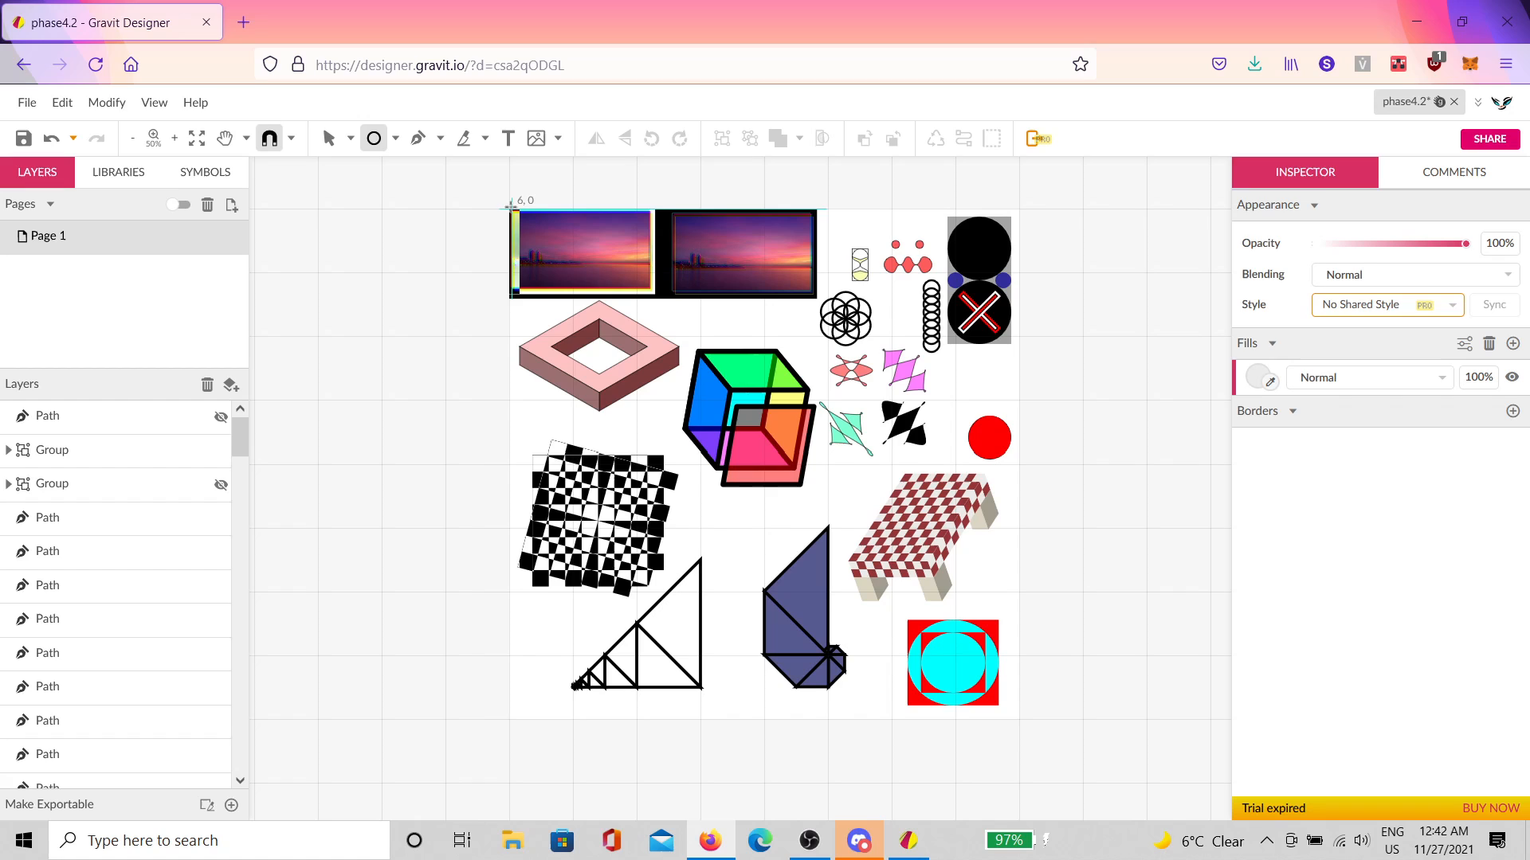
{"action": "mouse_move", "coordinate": [511, 205]}
{"action": "left_mouse_down"}
{"action": "mouse_move", "coordinate": [931, 671]}
{"action": "mouse_move", "coordinate": [967, 399]}
{"action": "left_mouse_up"}
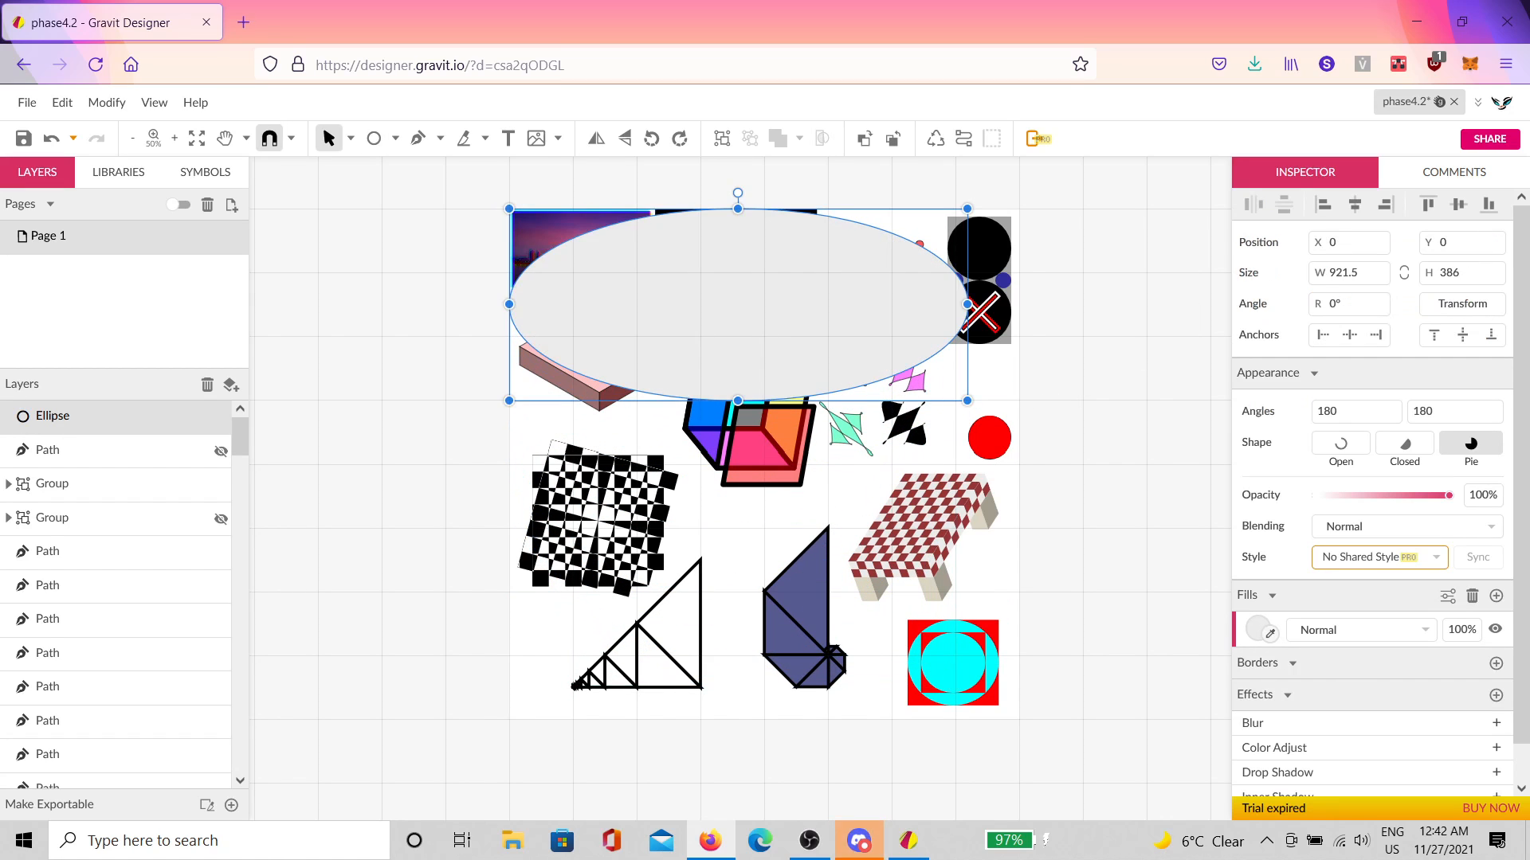
{"action": "left_click", "coordinate": [1363, 278]}
{"action": "type", "text": "1024"}
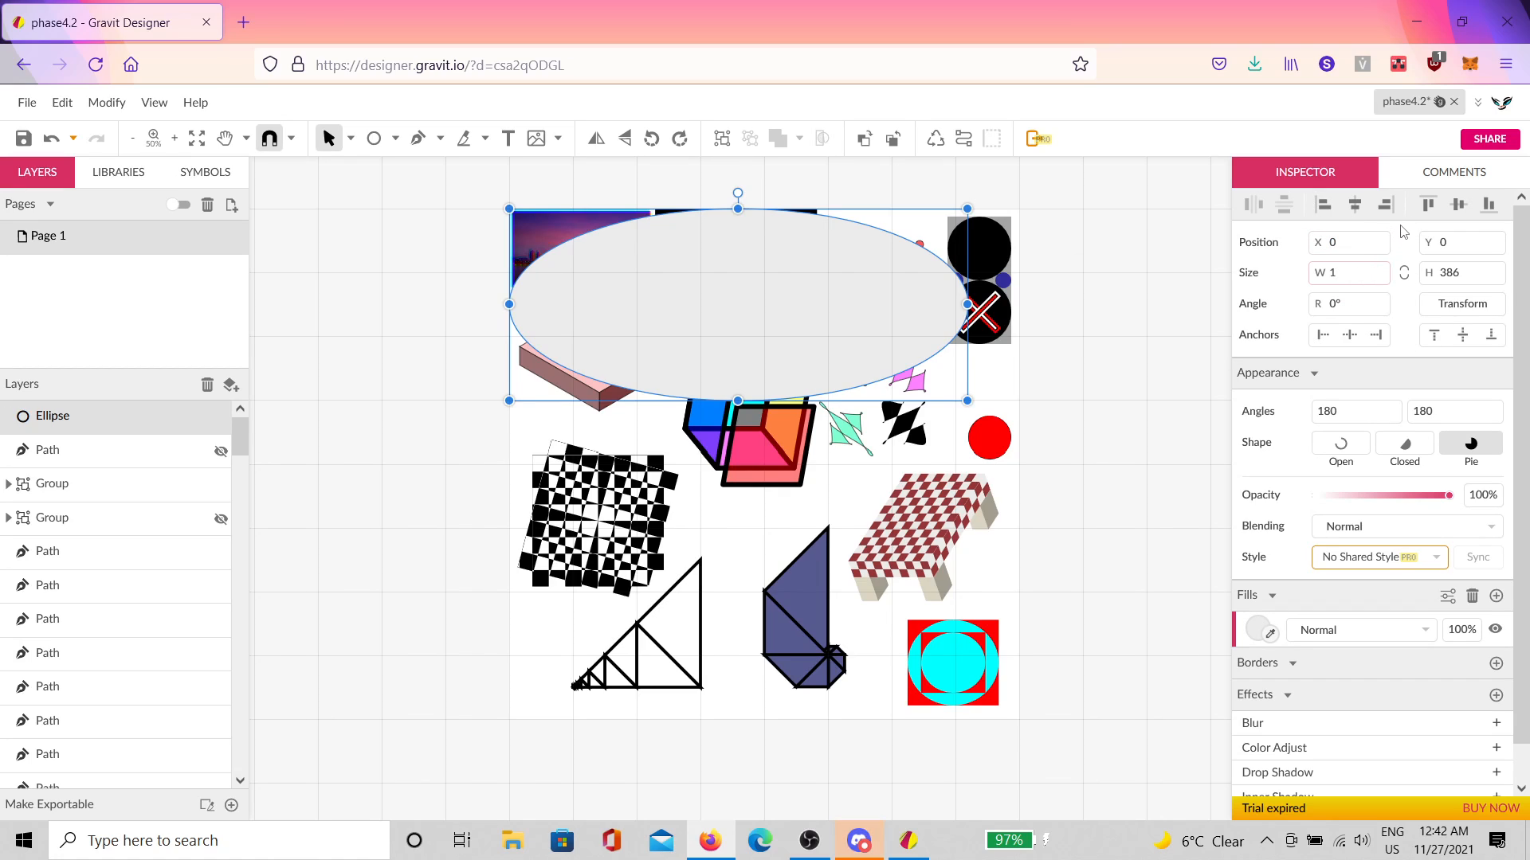
{"action": "key", "text": "Tab"}
{"action": "type", "text": "1"}
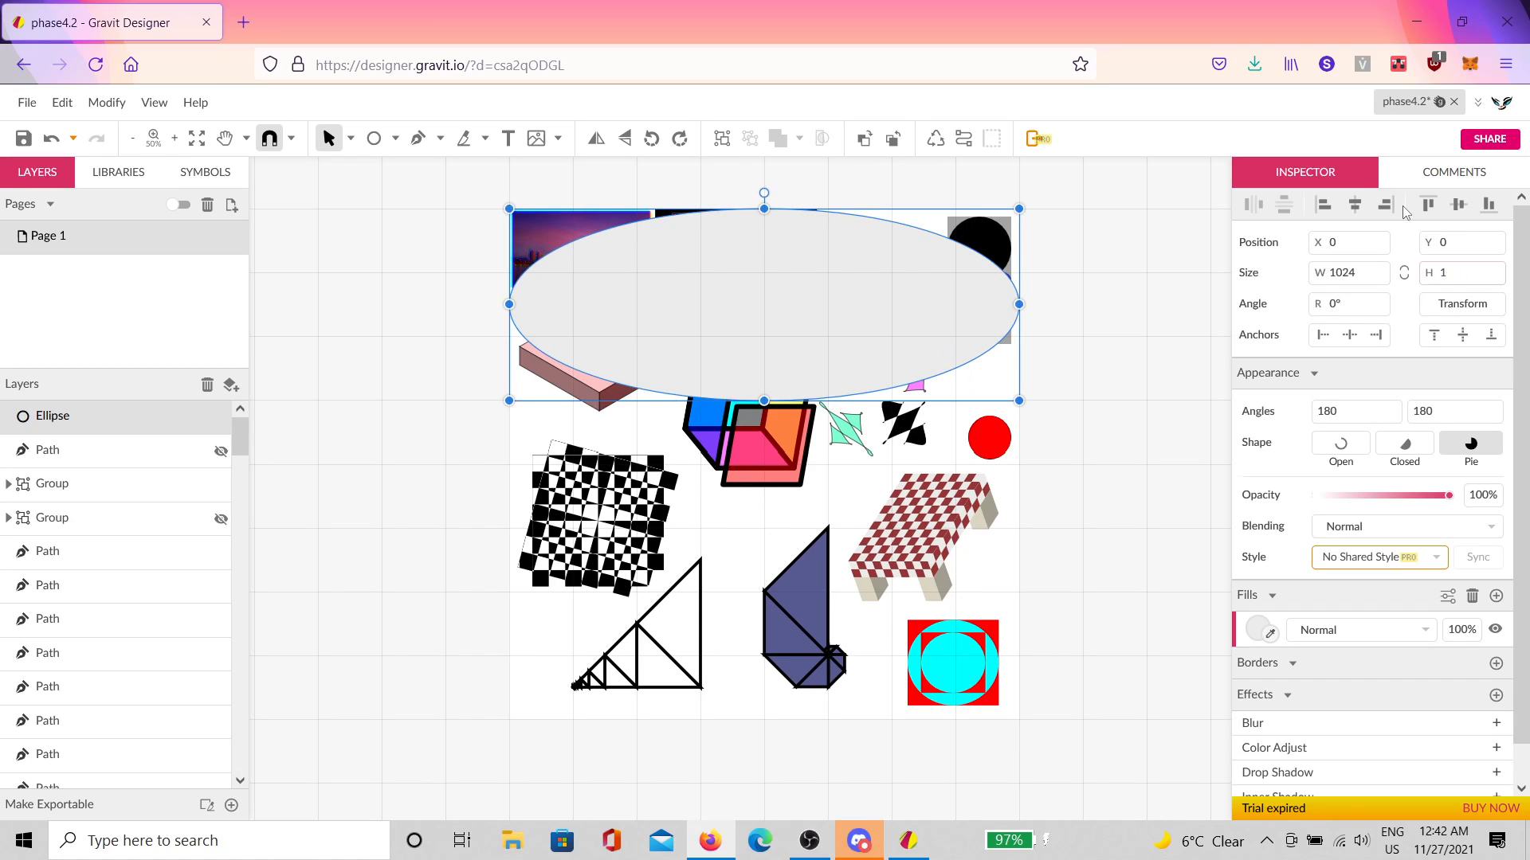
{"action": "key", "text": "Return"}
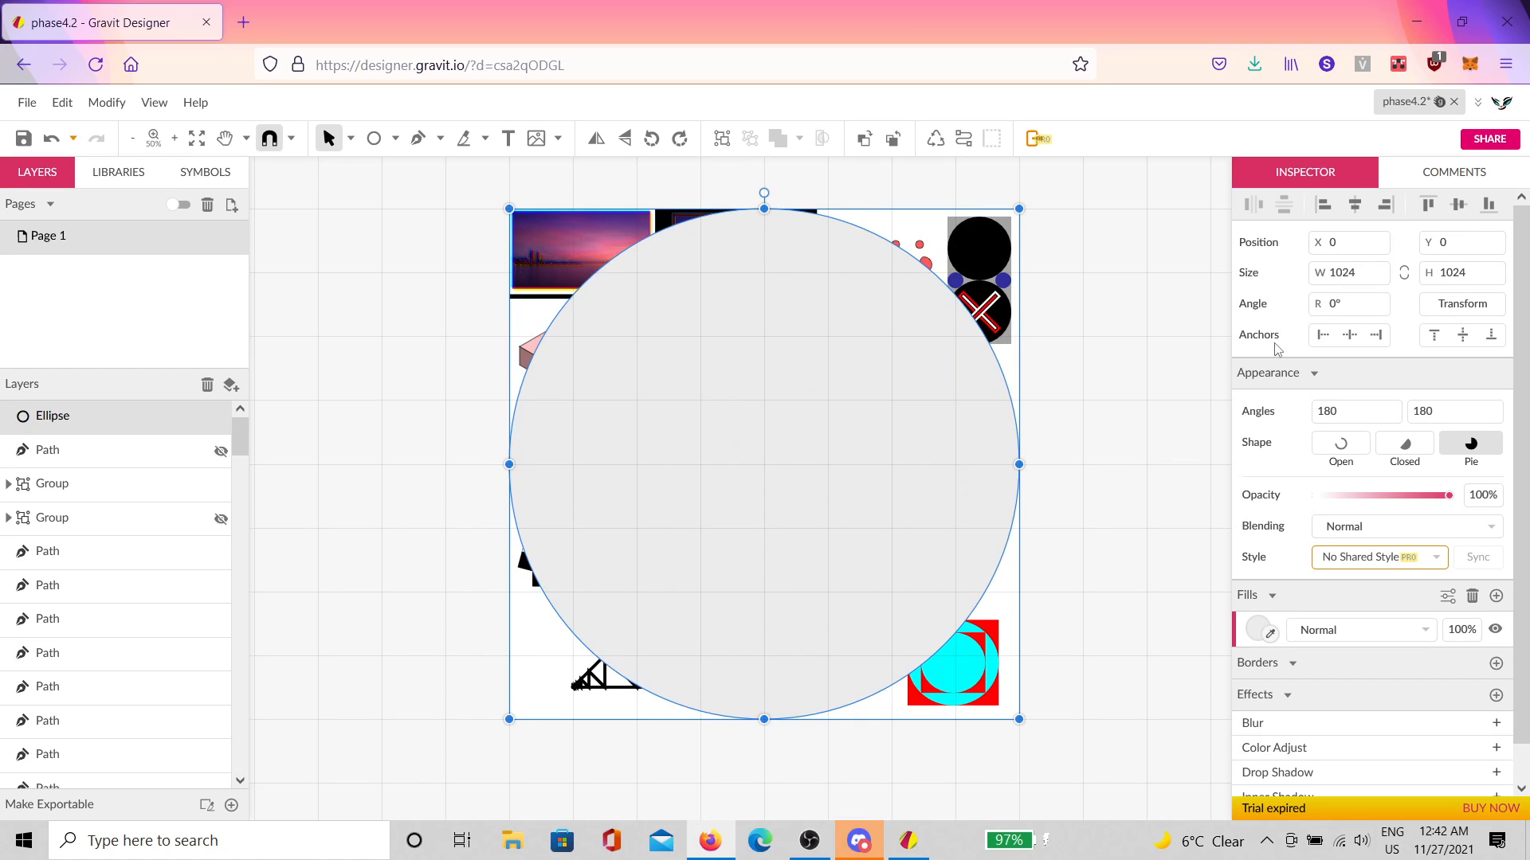
Step: Unhide the pentagram path, layer it above the ellipse, and select both
{"action": "left_click", "coordinate": [221, 451]}
{"action": "left_click", "coordinate": [111, 451]}
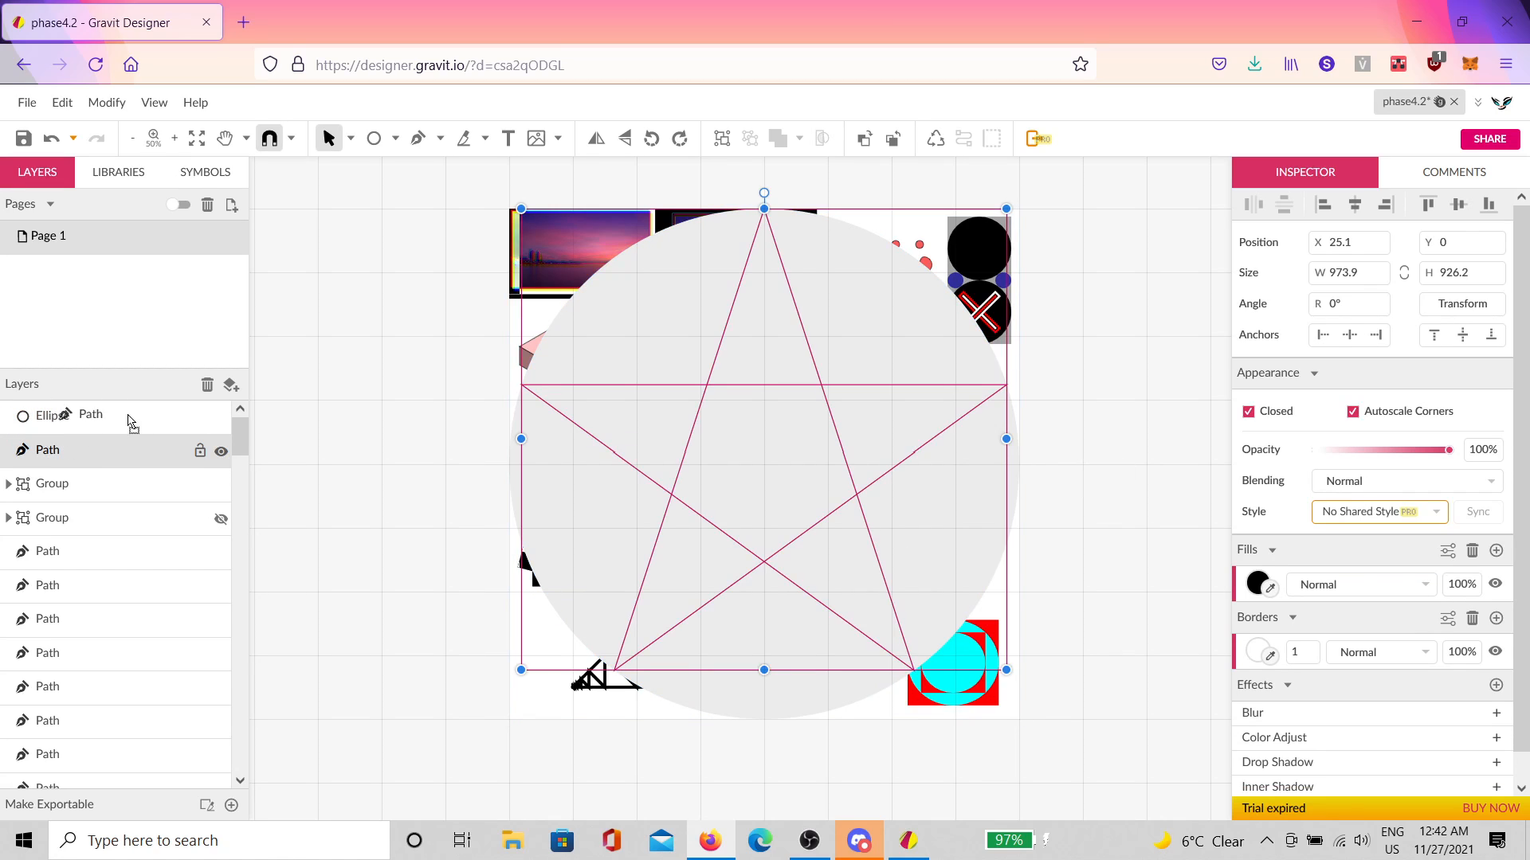
{"action": "left_click_drag", "start_coordinate": [131, 424], "coordinate": [123, 399]}
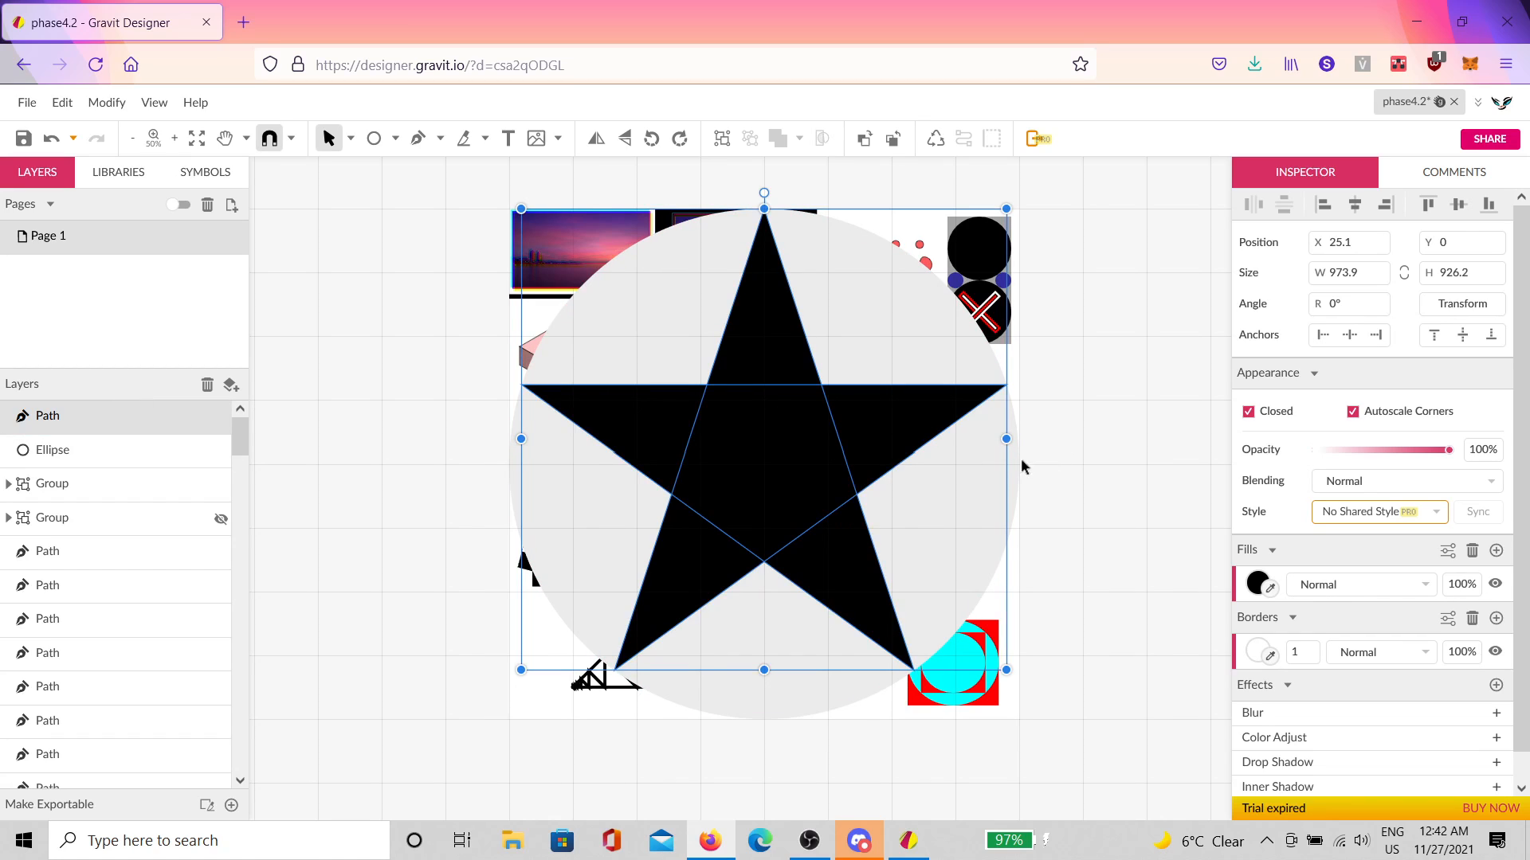
{"action": "left_click", "coordinate": [1003, 478], "text": "shift"}
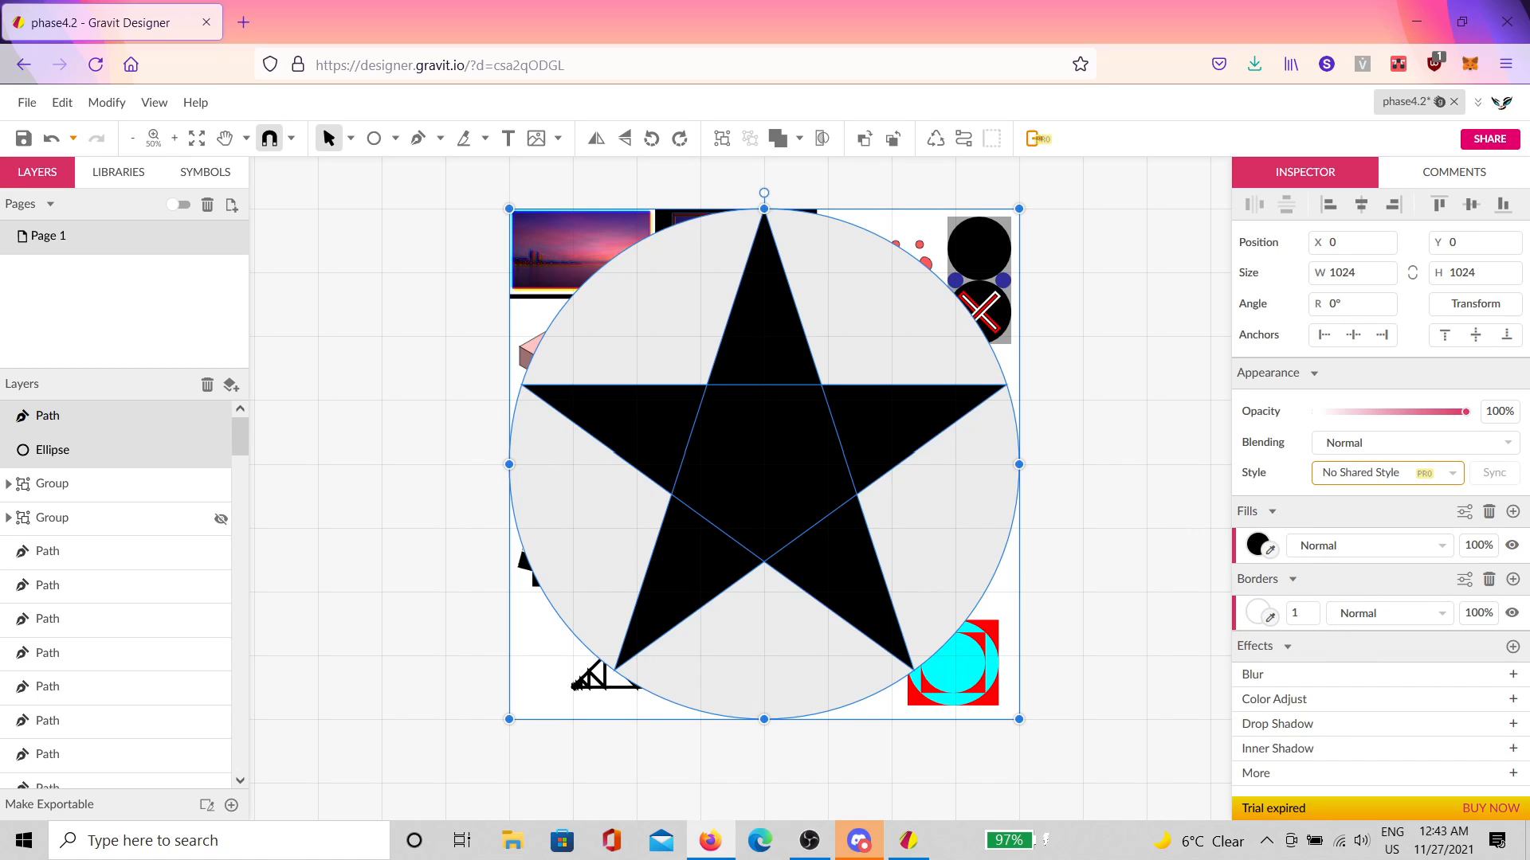
Step: Group the star and its circle with Ctrl+G
{"action": "left_click", "coordinate": [810, 841]}
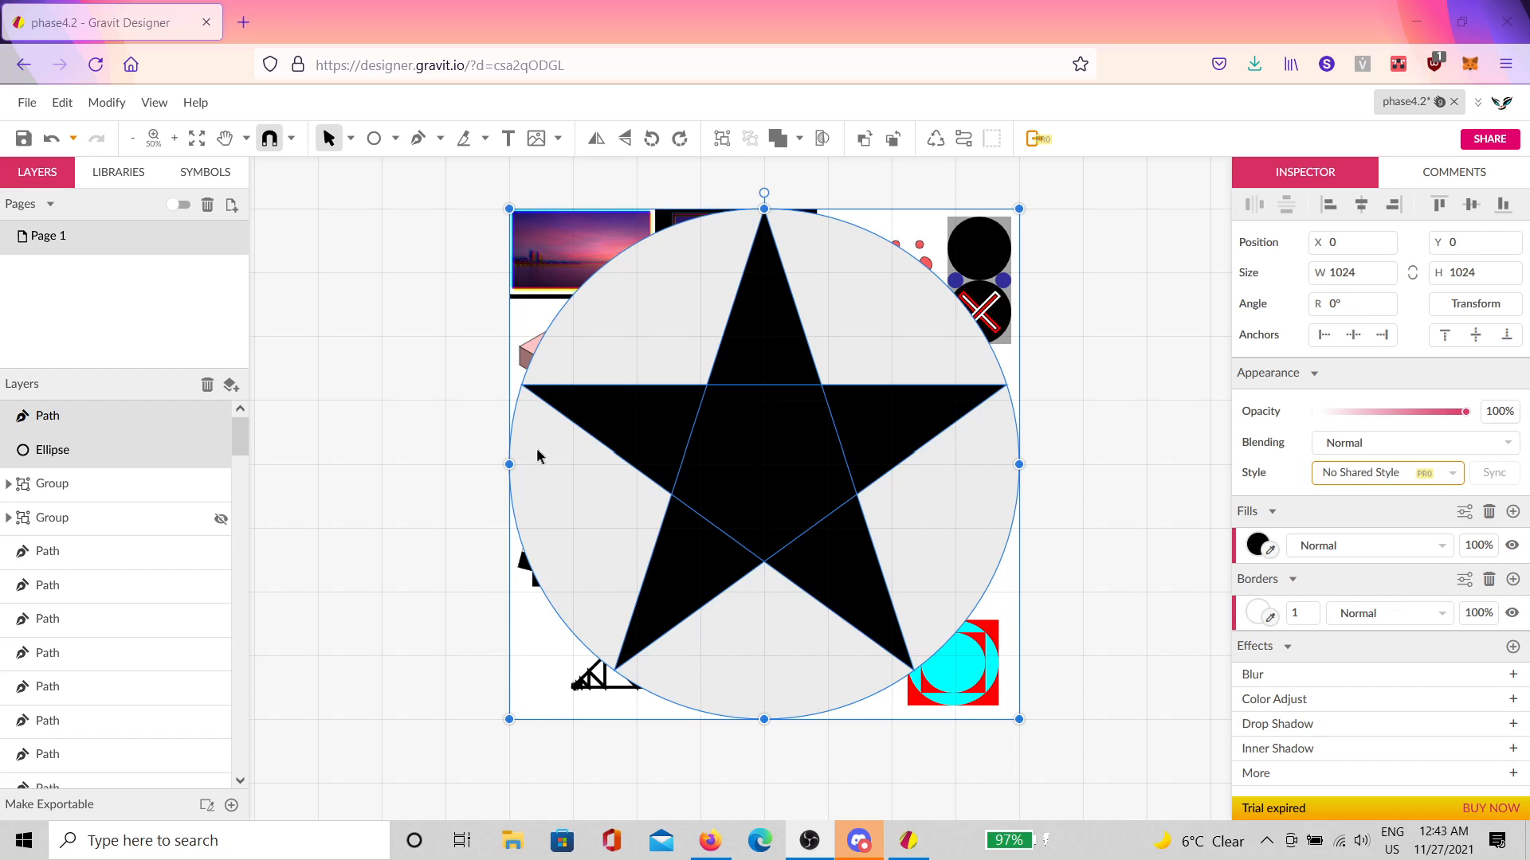
{"action": "left_click_drag", "start_coordinate": [780, 450], "coordinate": [885, 433]}
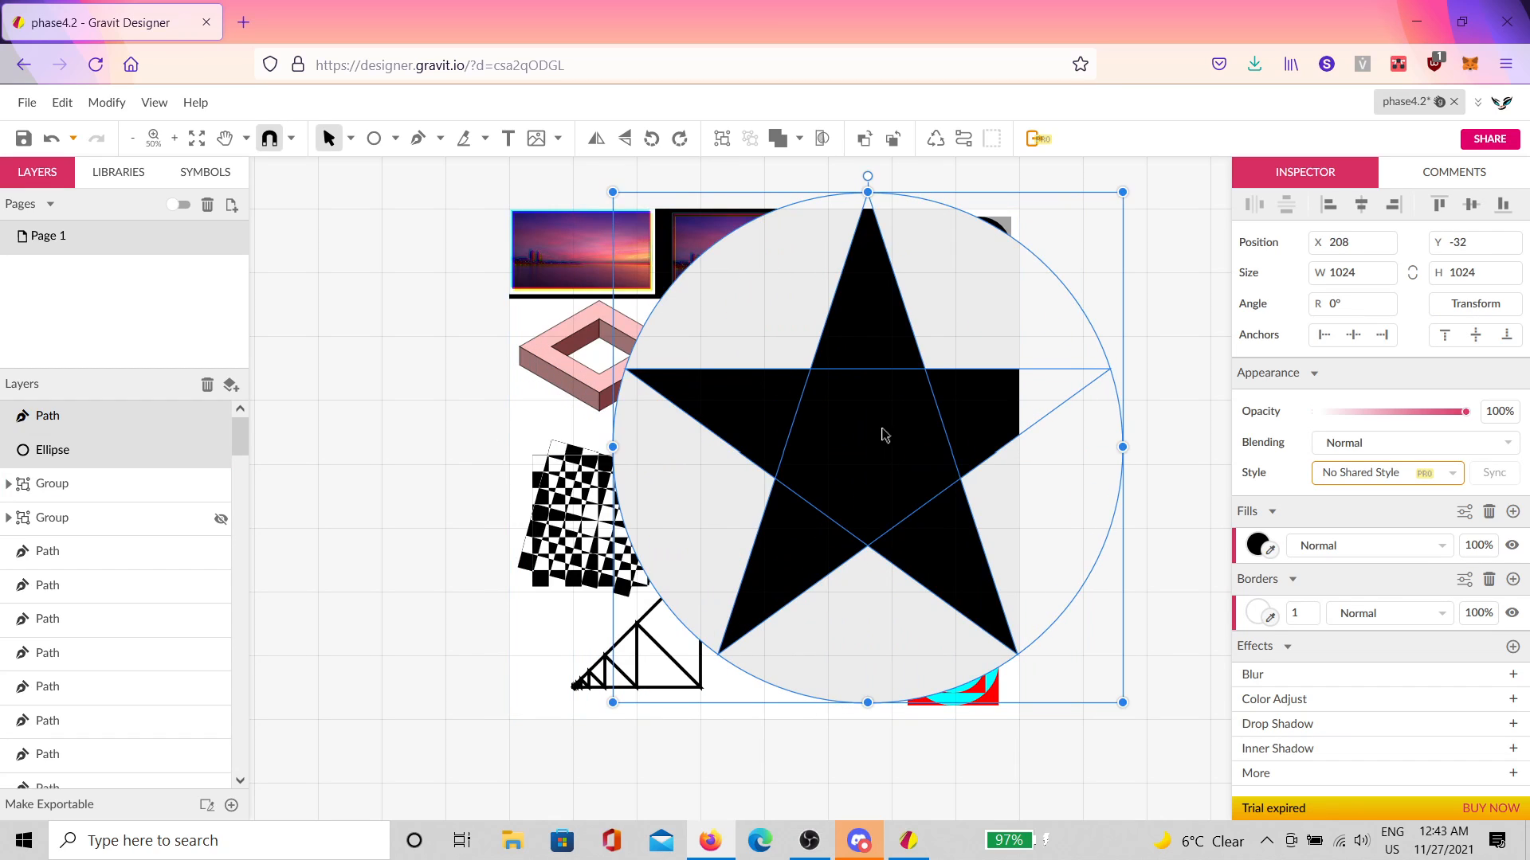
{"action": "left_click", "coordinate": [1168, 361]}
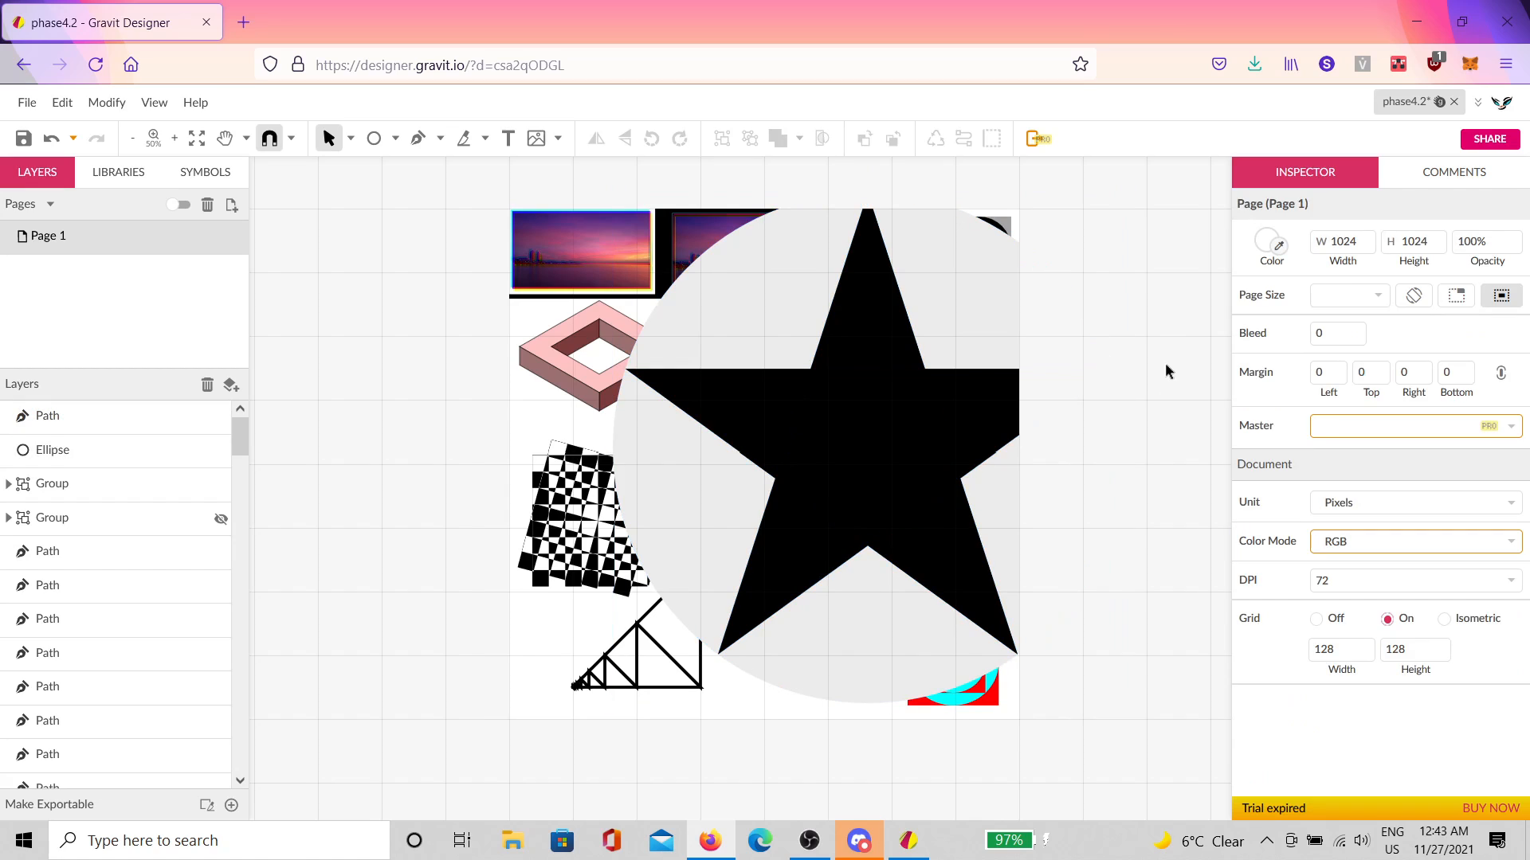
{"action": "left_click", "coordinate": [934, 507]}
{"action": "left_click", "coordinate": [1009, 512], "text": "shift"}
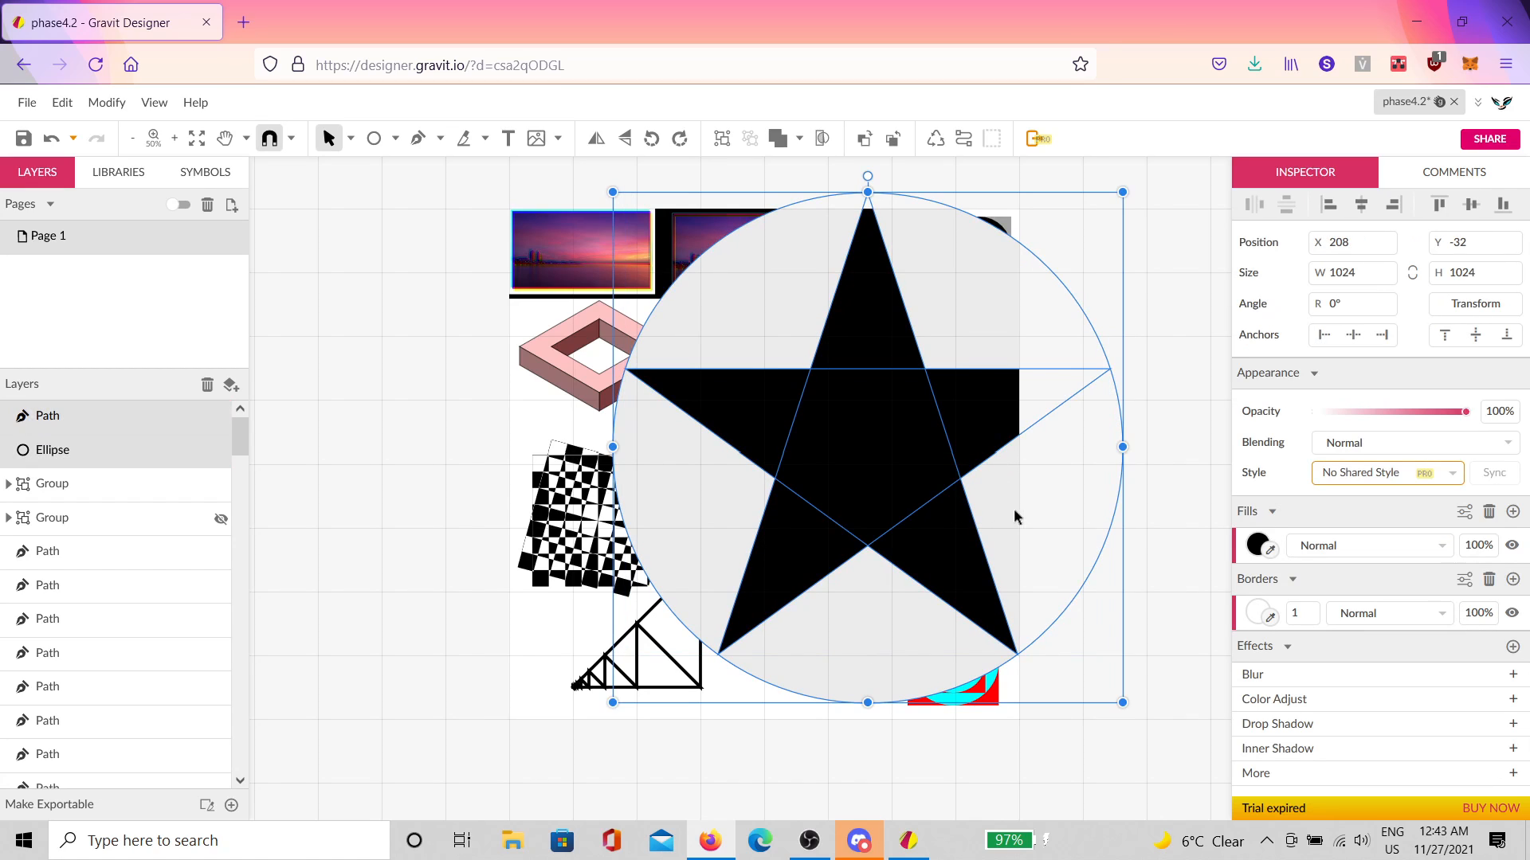
{"action": "key", "text": "ctrl+g"}
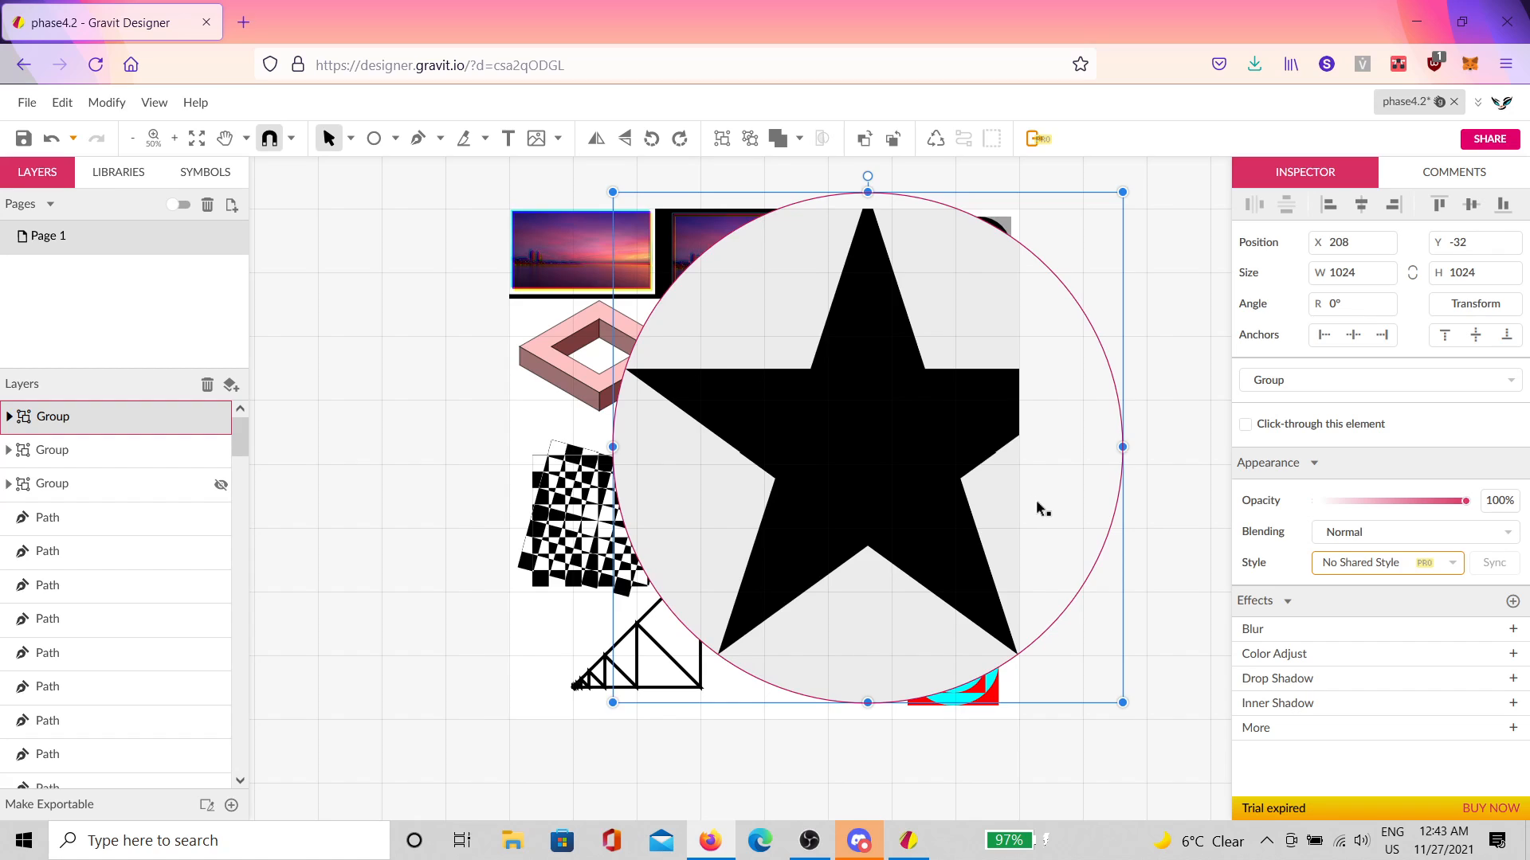
Step: Move the star group toward the top-left and shrink it to 312 px
{"action": "left_click_drag", "start_coordinate": [1037, 507], "coordinate": [926, 552]}
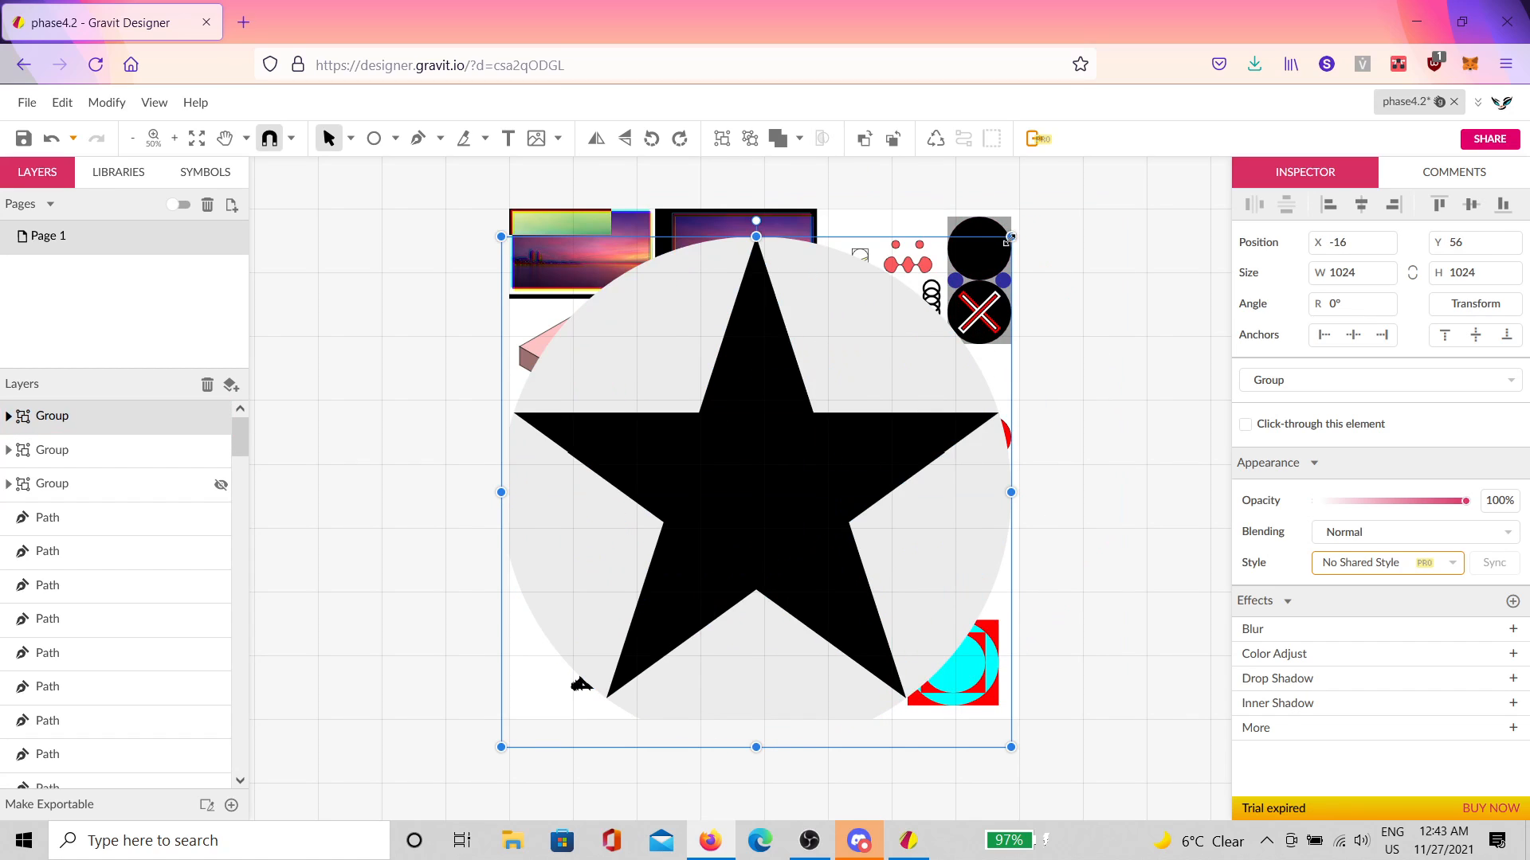
{"action": "left_click_drag", "start_coordinate": [1009, 239], "coordinate": [721, 549]}
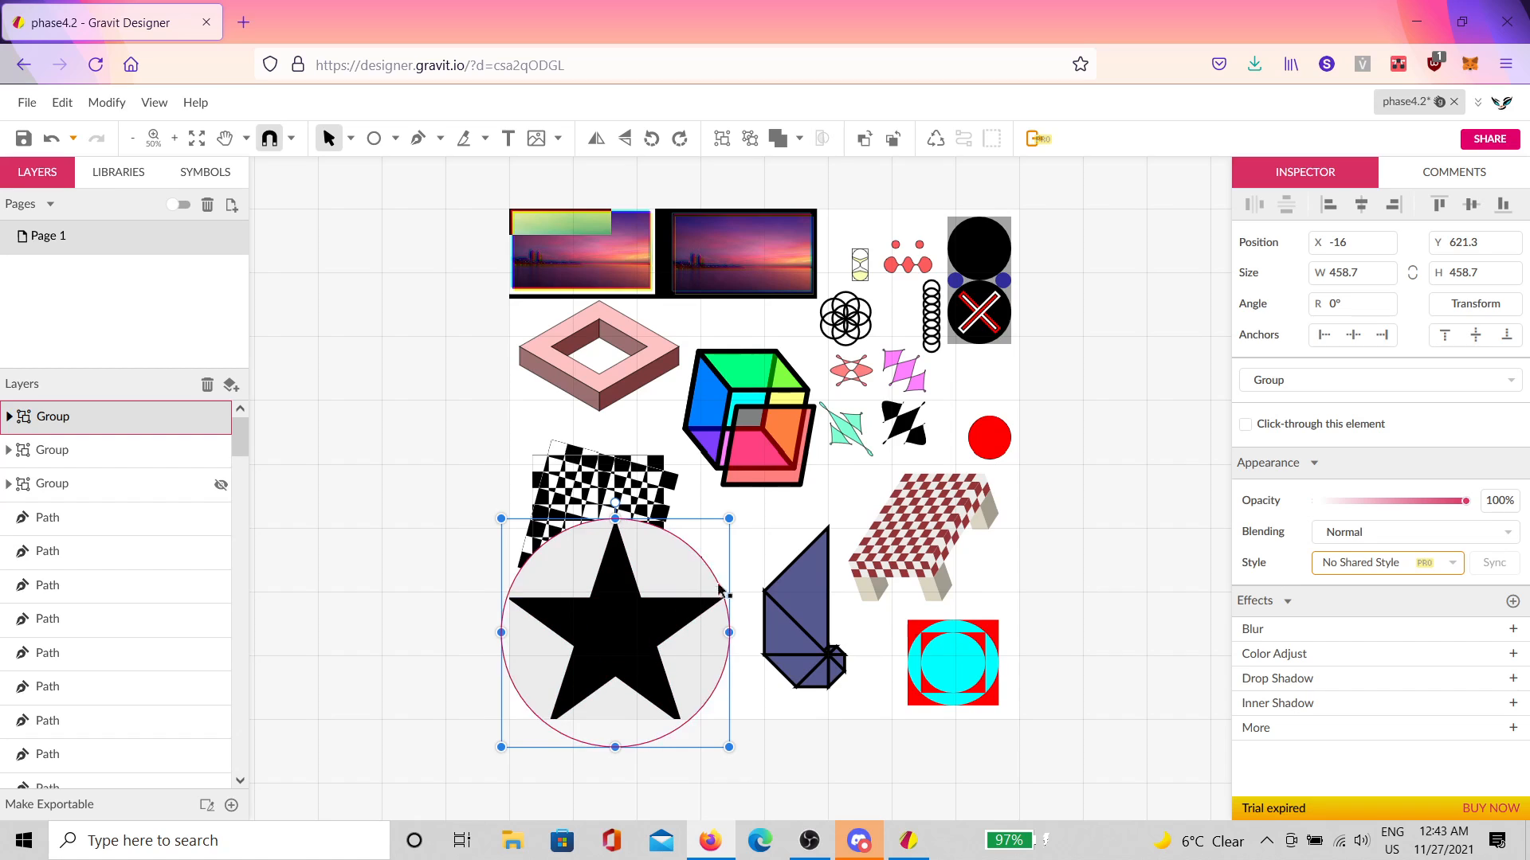
{"action": "scroll", "coordinate": [720, 592], "scroll_direction": "up", "scroll_amount": 3}
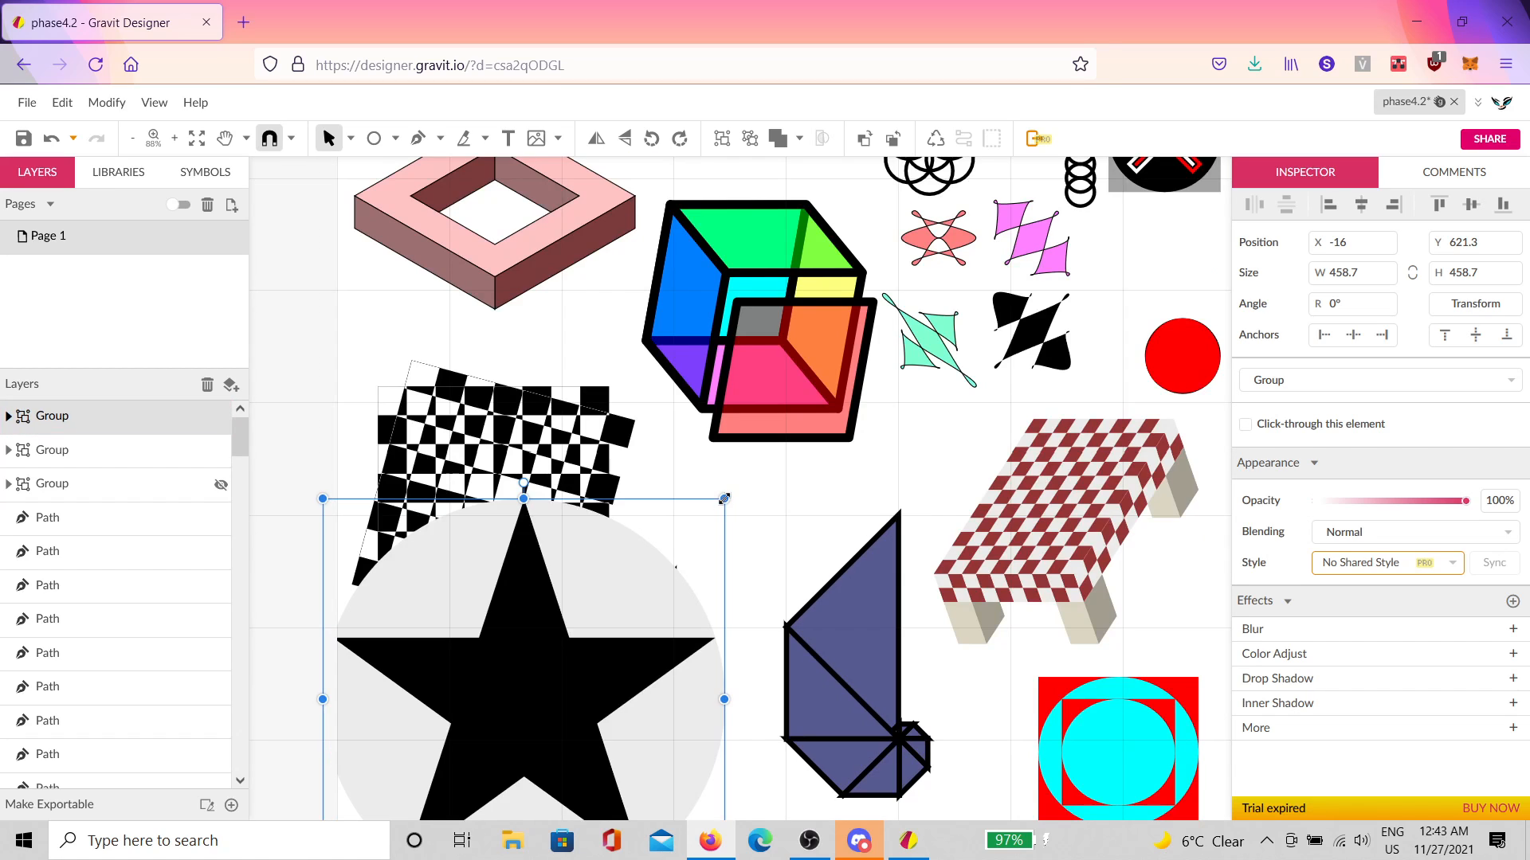
{"action": "left_click_drag", "start_coordinate": [724, 498], "coordinate": [623, 627]}
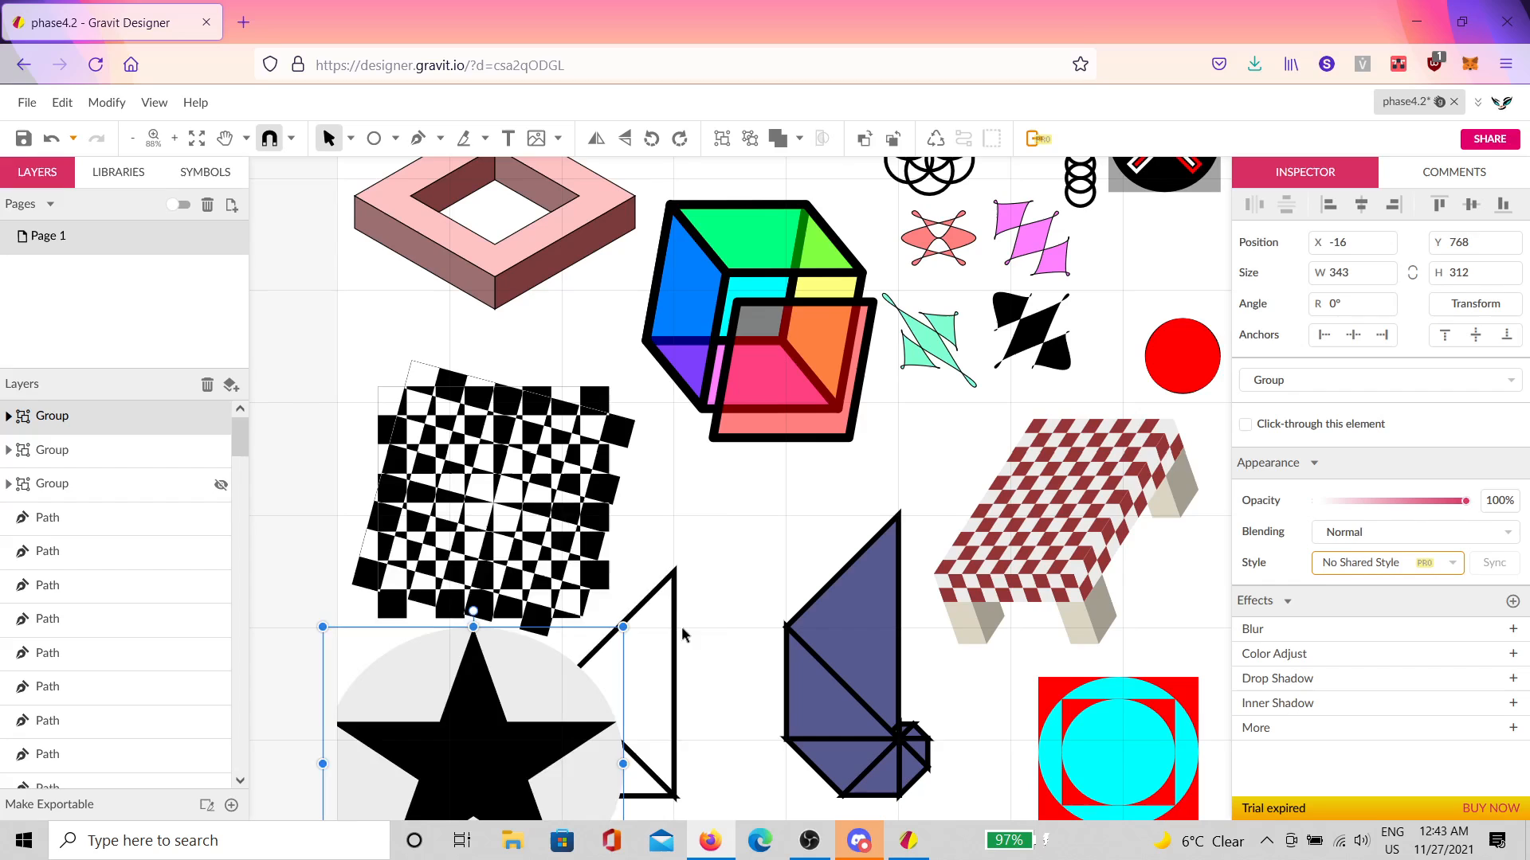
{"action": "key", "text": "ctrl+z"}
{"action": "left_click_drag", "start_coordinate": [724, 499], "coordinate": [596, 627]}
Step: Shrink the star group further to 156 × 156 px and place it below the cube
{"action": "left_click_drag", "start_coordinate": [486, 764], "coordinate": [978, 355]}
{"action": "scroll", "coordinate": [1050, 379], "scroll_direction": "up", "scroll_amount": 5}
{"action": "scroll", "coordinate": [1050, 379], "scroll_direction": "right", "scroll_amount": 5}
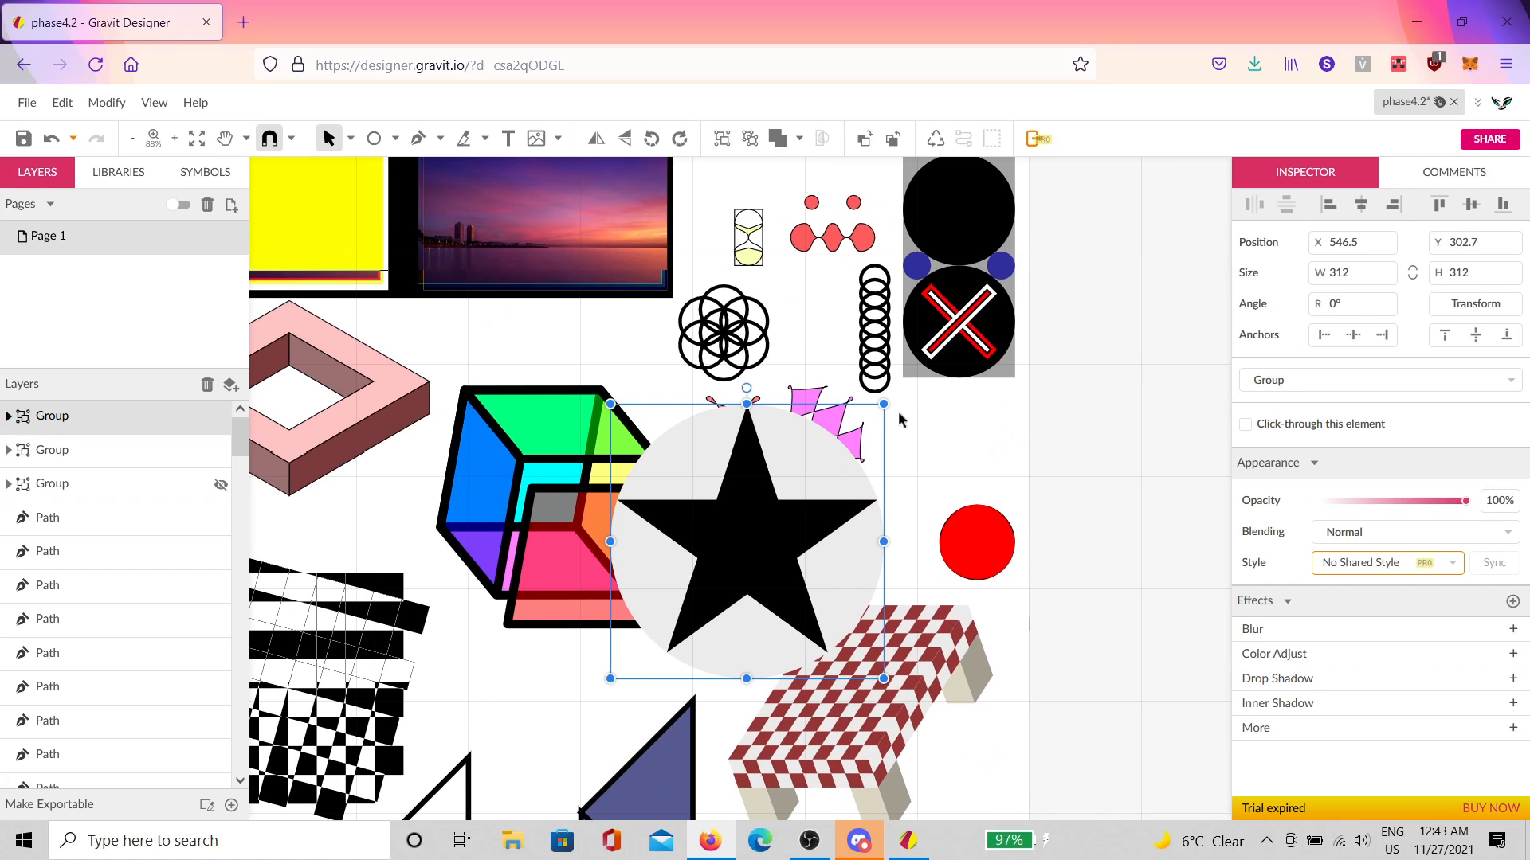
{"action": "left_click_drag", "start_coordinate": [883, 404], "coordinate": [744, 543]}
{"action": "left_click_drag", "start_coordinate": [695, 627], "coordinate": [576, 734]}
{"action": "scroll", "coordinate": [673, 673], "scroll_direction": "down", "scroll_amount": 3}
{"action": "scroll", "coordinate": [673, 673], "scroll_direction": "down", "scroll_amount": 1}
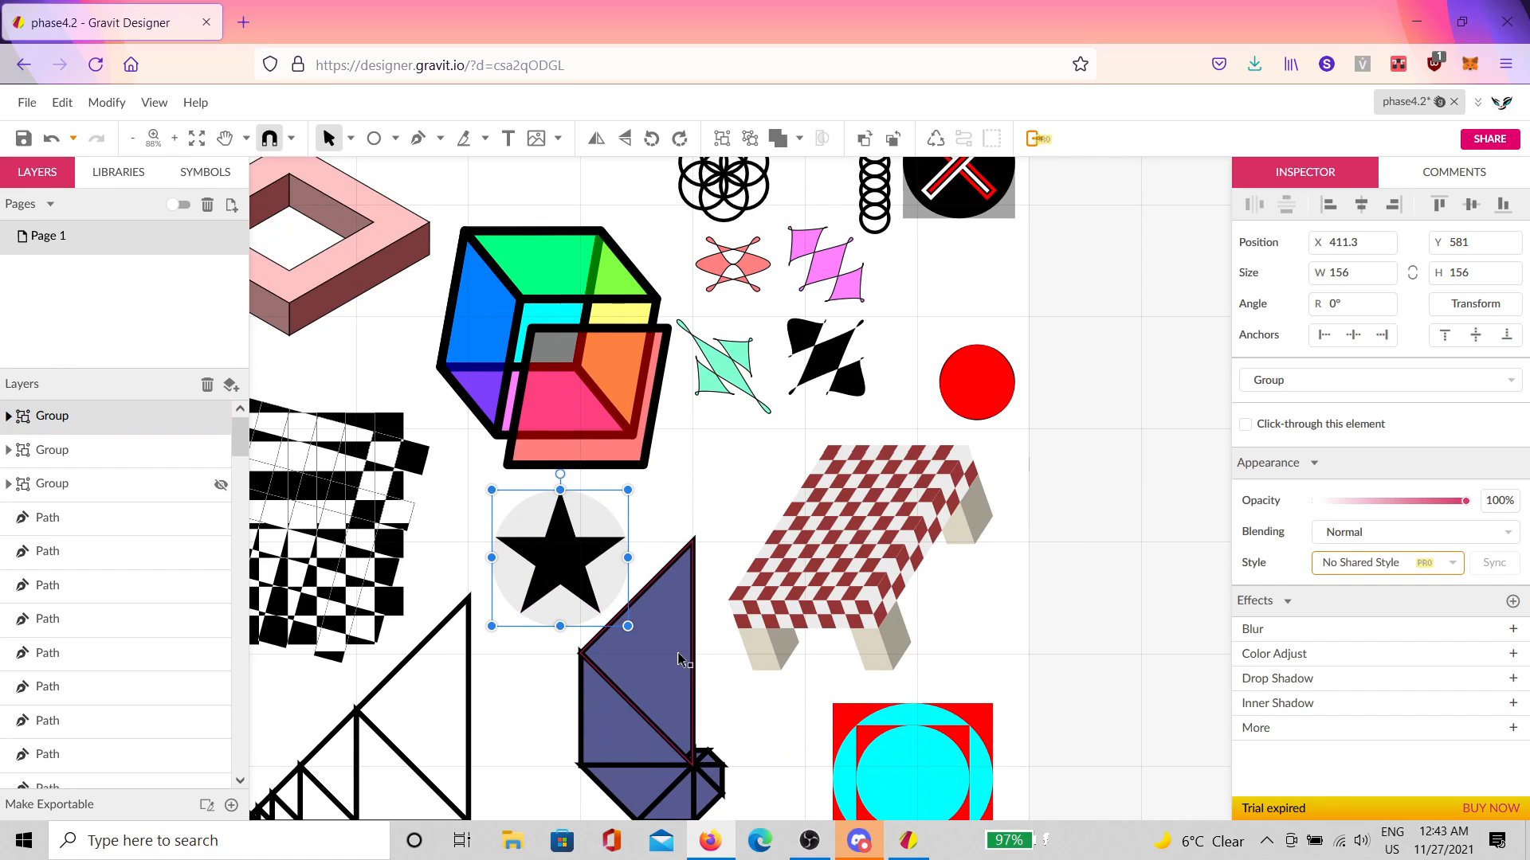
Step: Inside the group, set the star's fill rule to Even-Odd to hollow its centre
{"action": "left_click", "coordinate": [703, 505]}
{"action": "left_click", "coordinate": [578, 574]}
{"action": "double_click", "coordinate": [578, 573]}
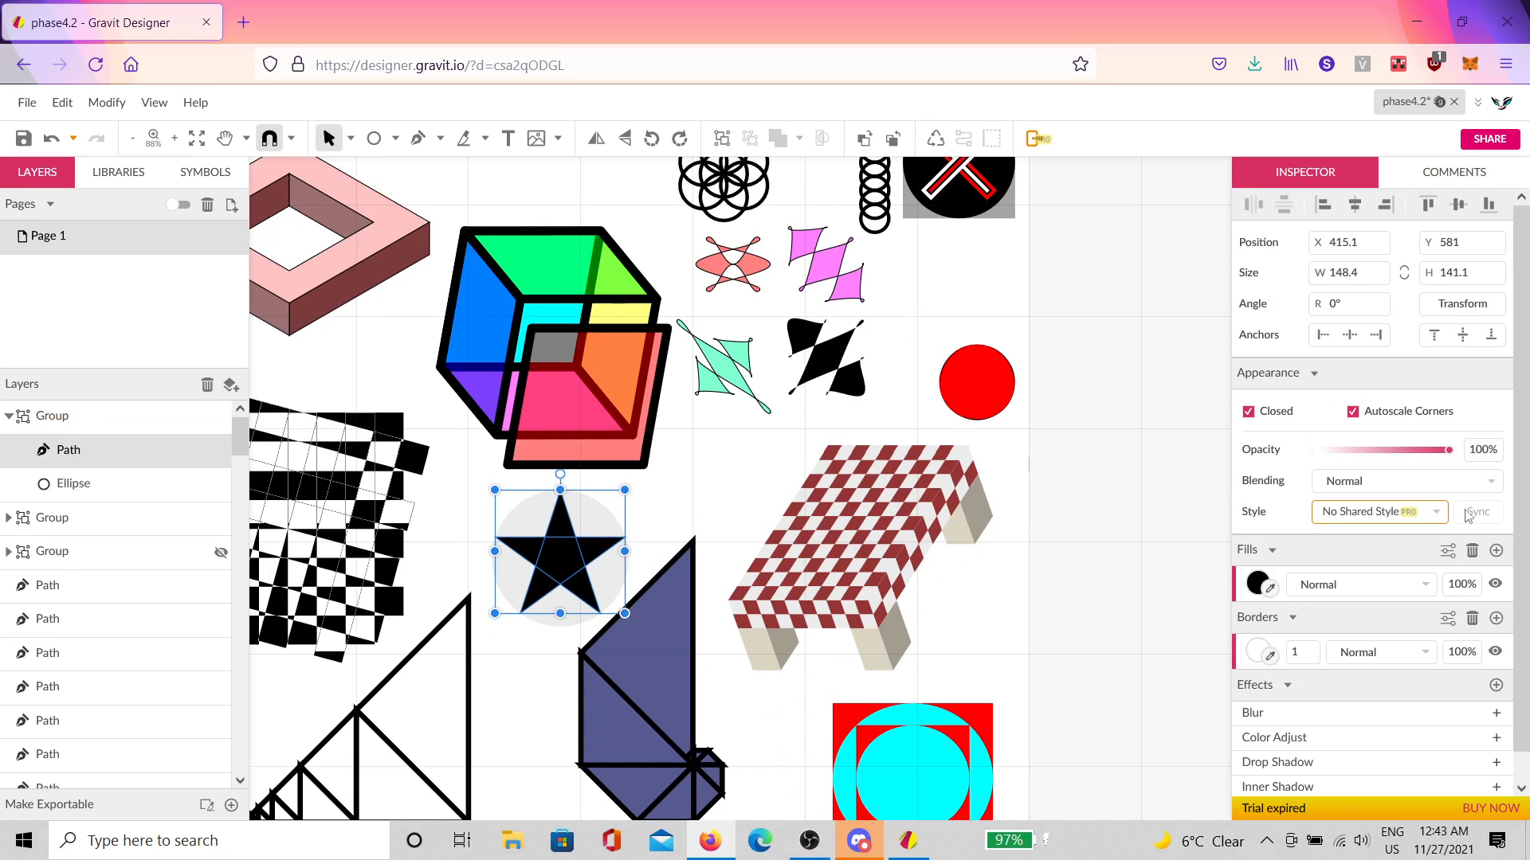
{"action": "left_click", "coordinate": [1448, 551]}
{"action": "left_click", "coordinate": [1364, 590]}
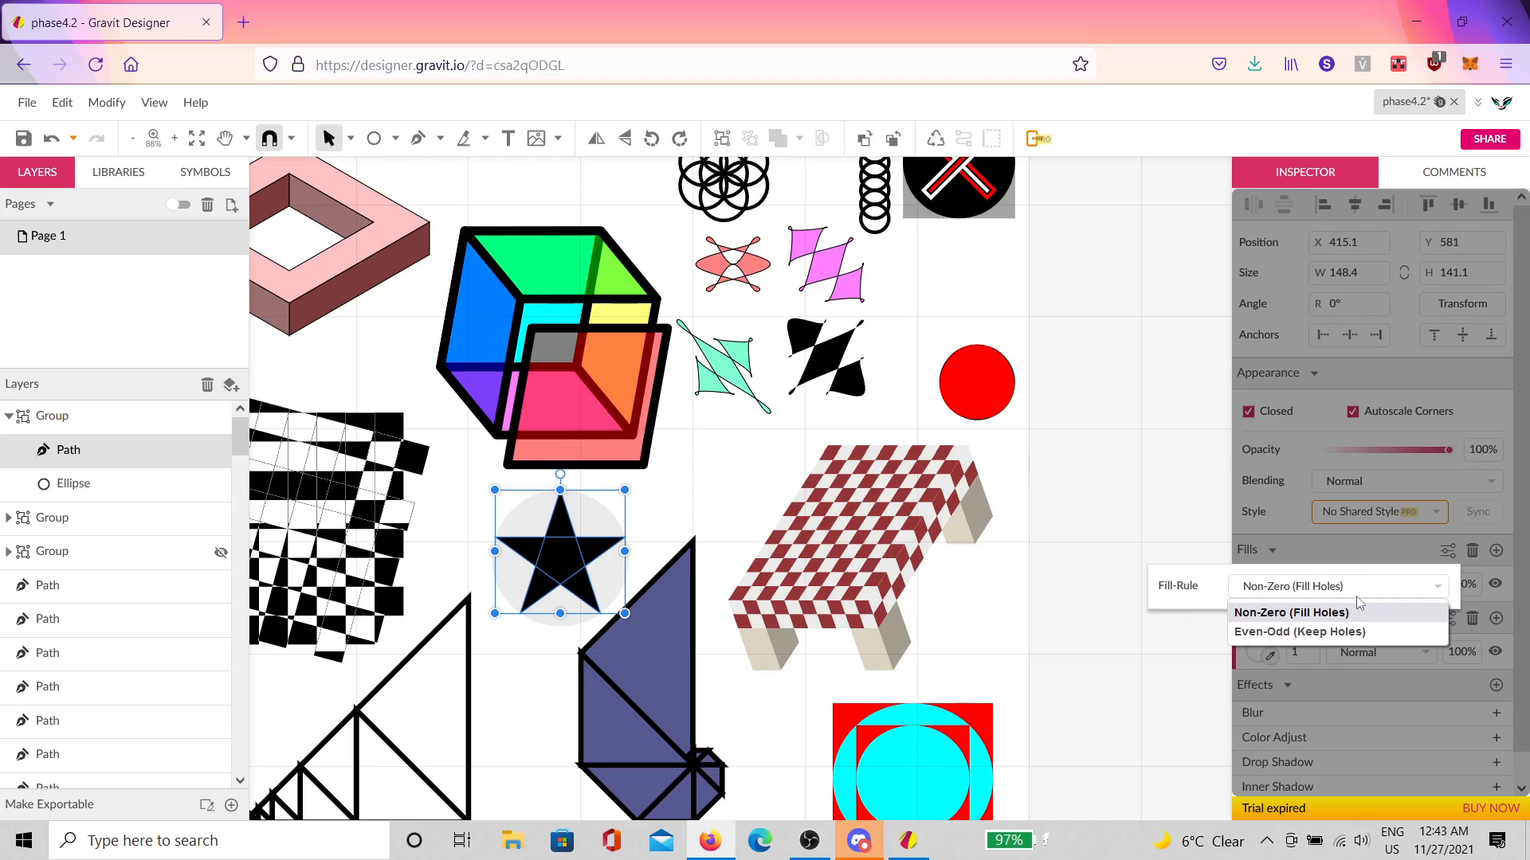
{"action": "left_click", "coordinate": [1327, 634]}
Step: Fill the star purple (#825FCC)
{"action": "left_click_drag", "start_coordinate": [697, 643], "coordinate": [800, 588]}
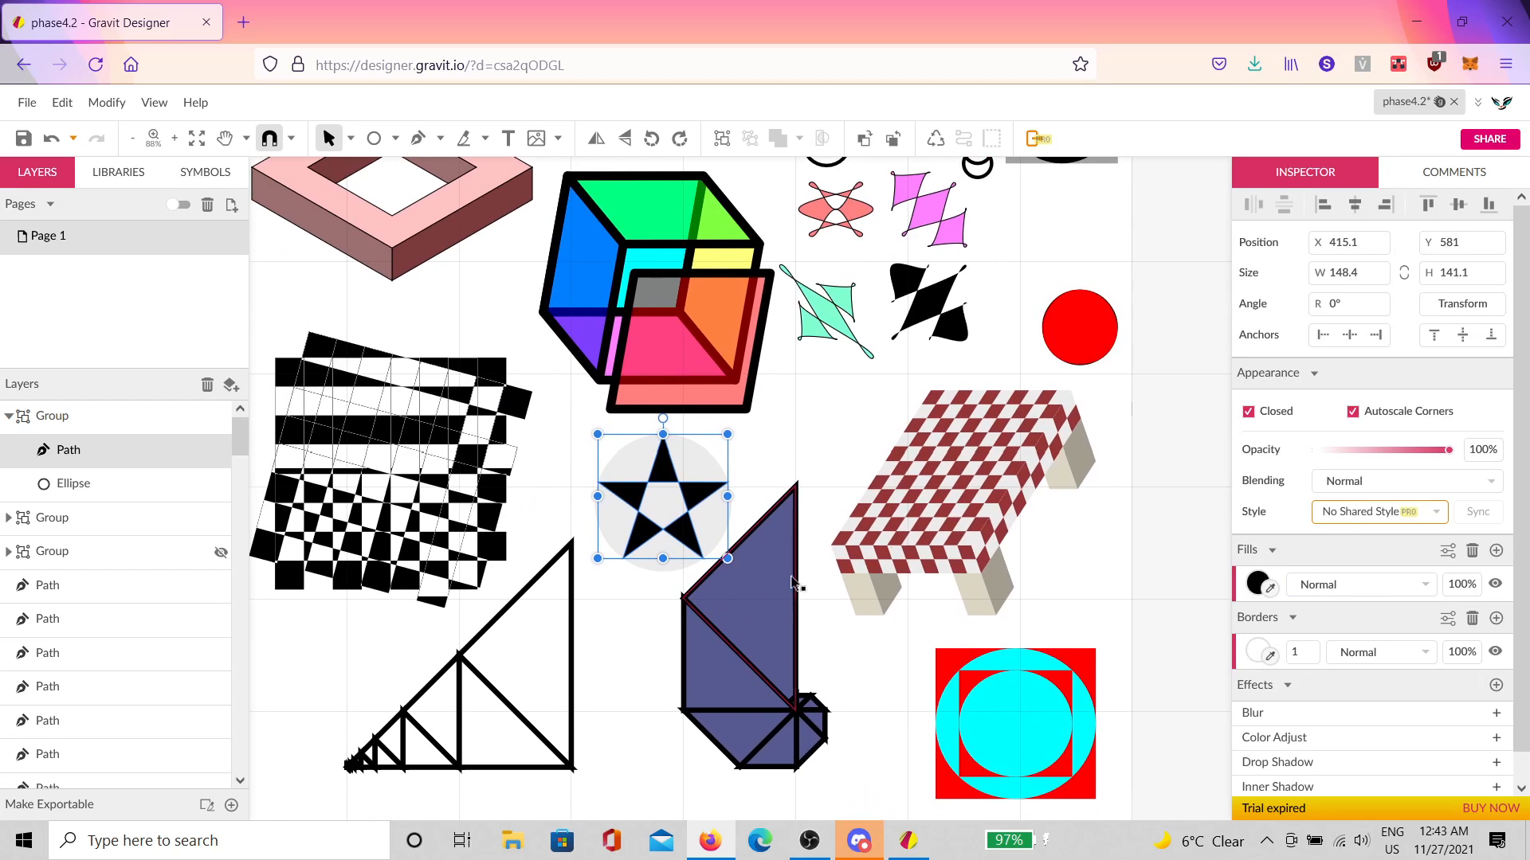
{"action": "left_click", "coordinate": [1258, 586]}
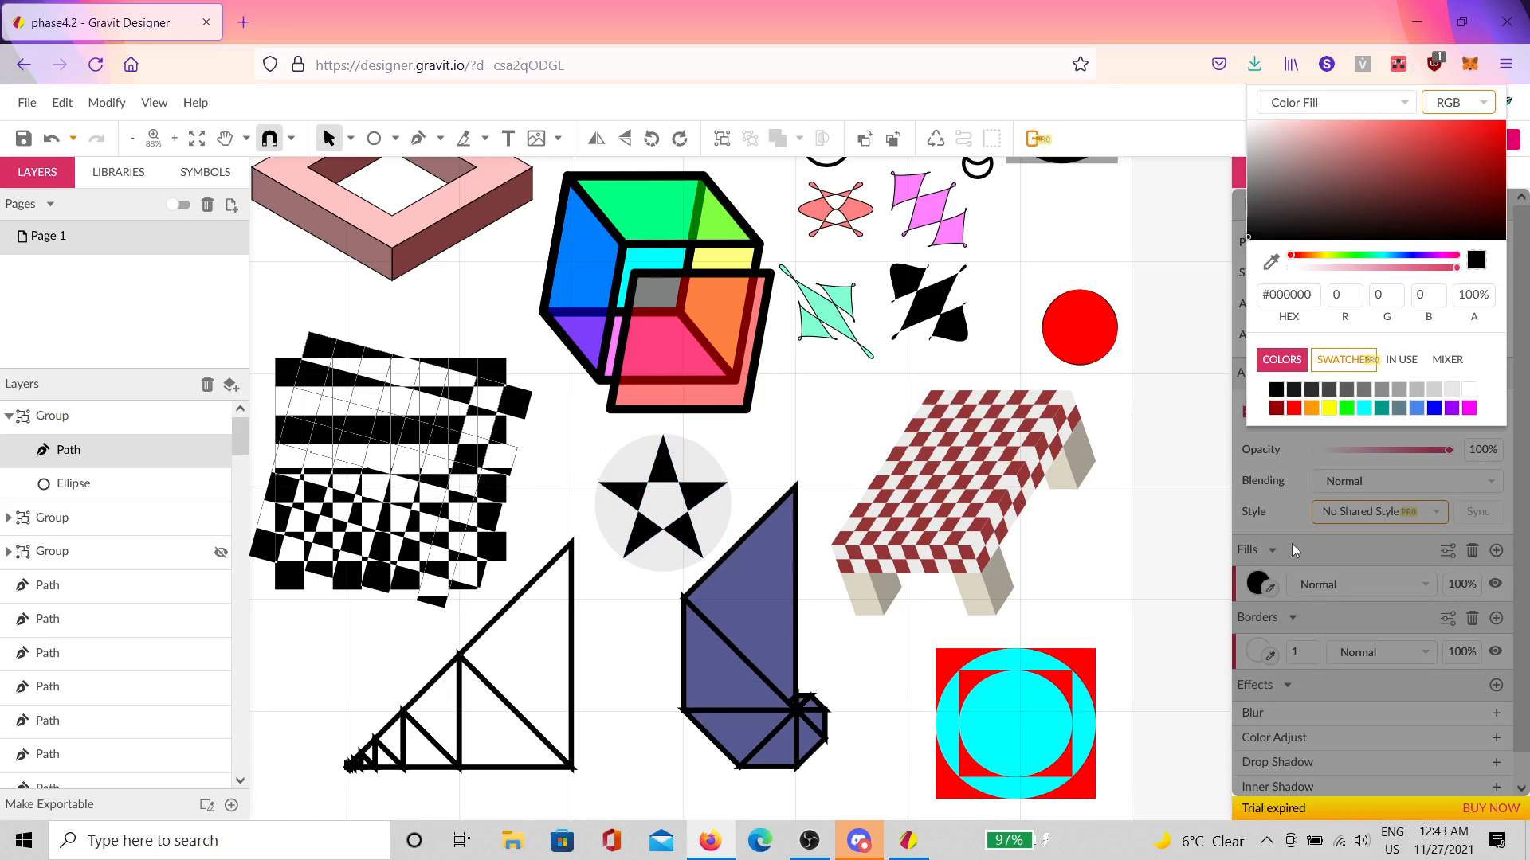
{"action": "left_click", "coordinate": [1385, 143]}
{"action": "left_click", "coordinate": [1411, 256]}
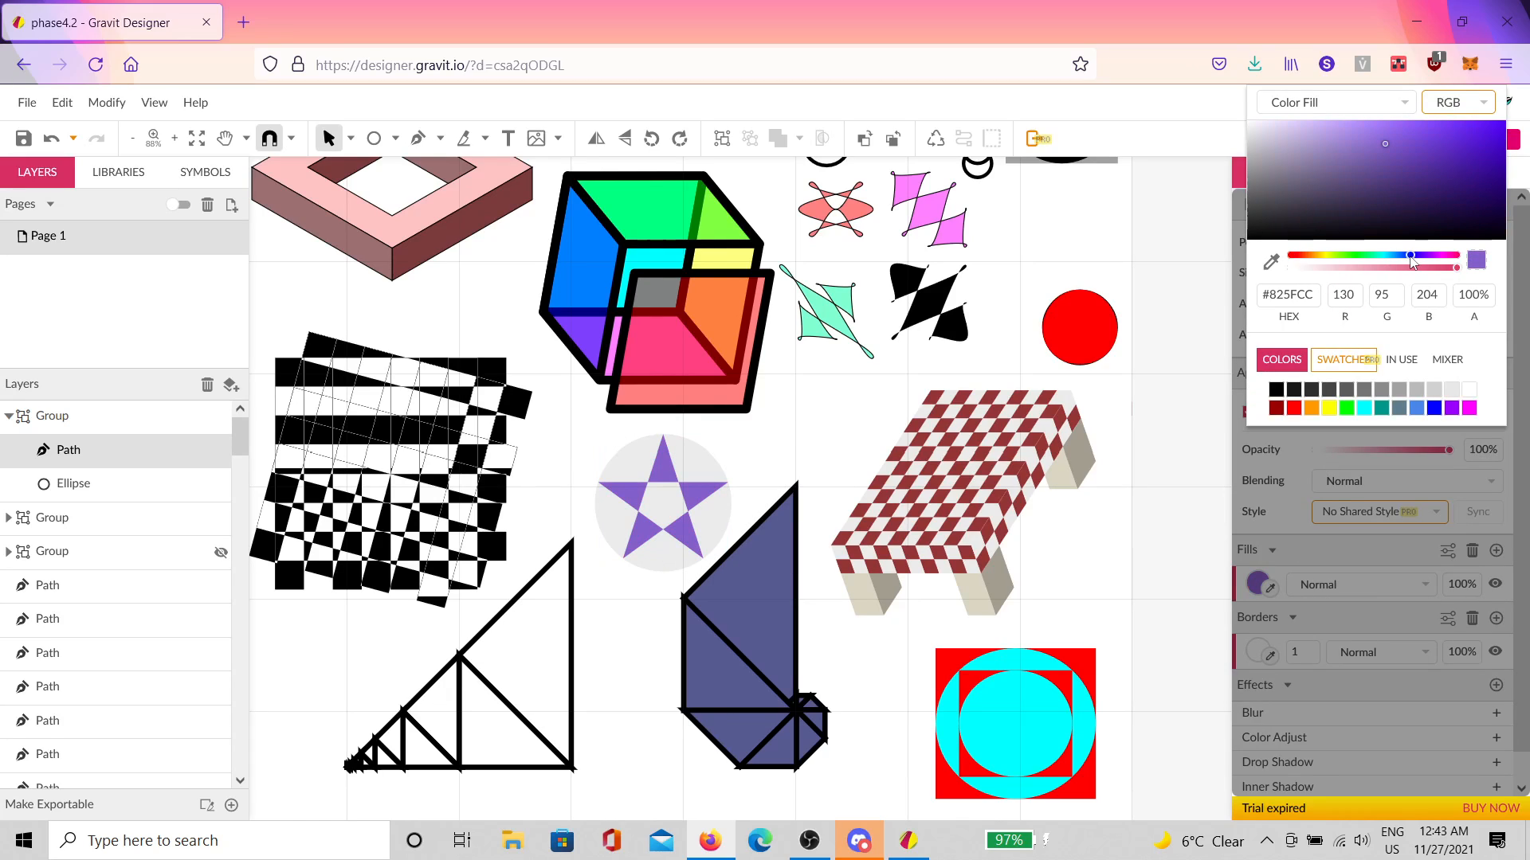
Step: Eyedrop the star's purple onto the circle and darken it to #452E75
{"action": "left_click", "coordinate": [705, 503]}
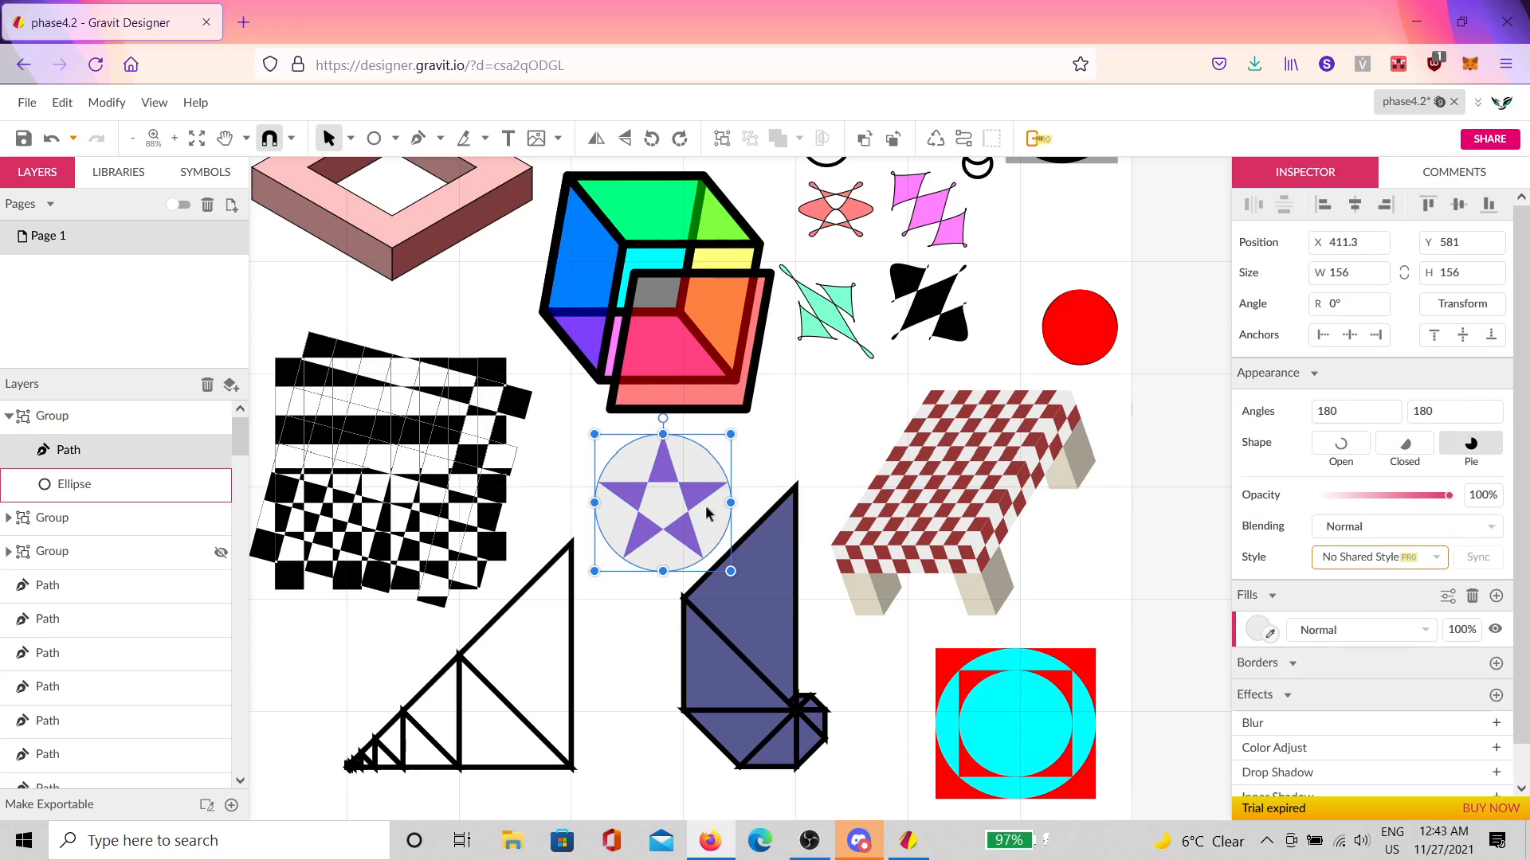
{"action": "left_click", "coordinate": [1259, 633]}
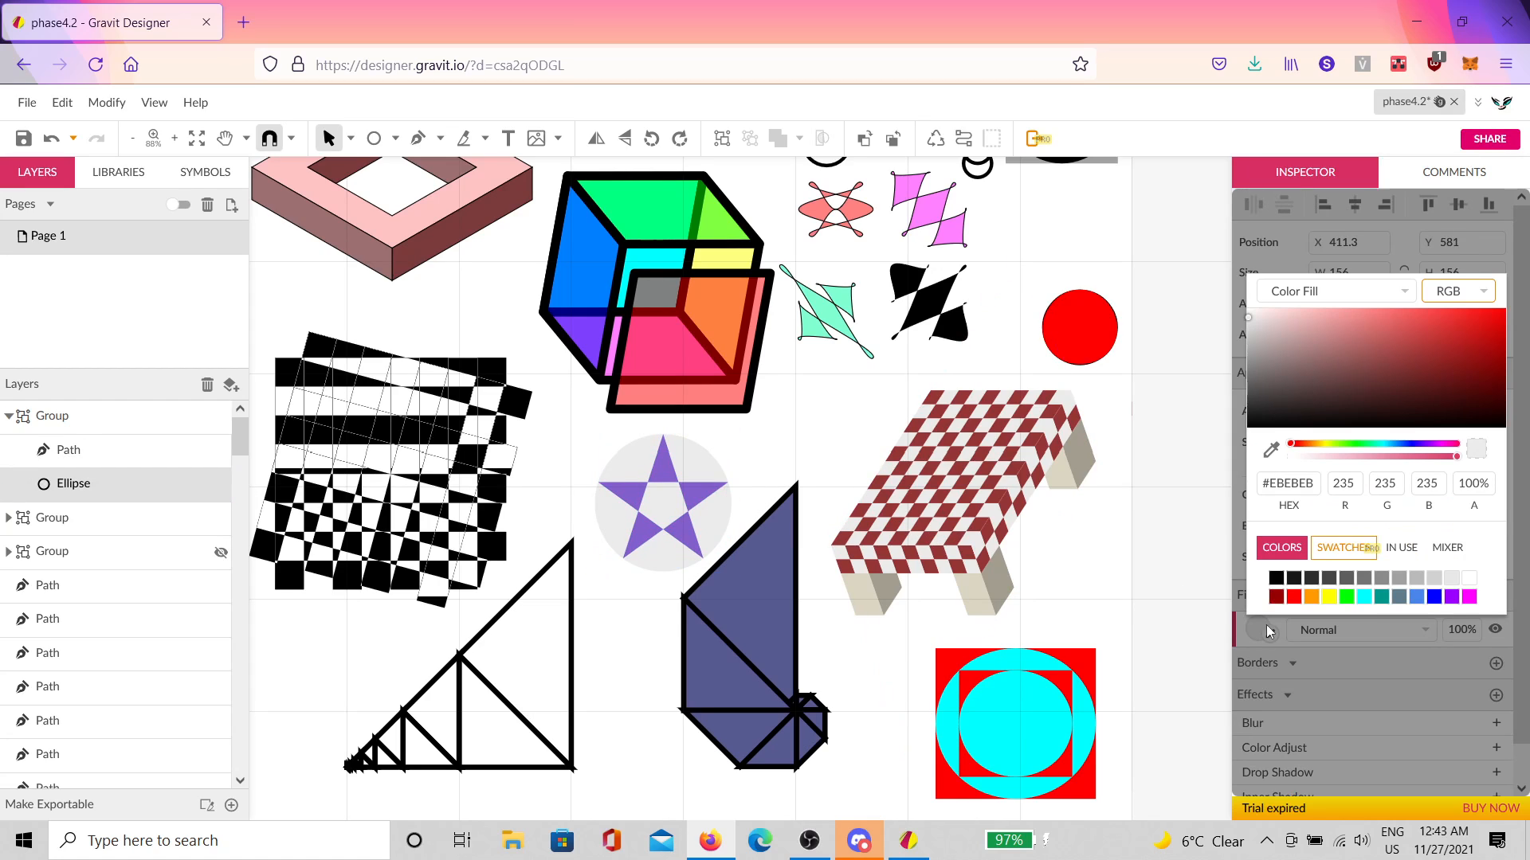
{"action": "left_click", "coordinate": [1272, 451]}
{"action": "left_click", "coordinate": [702, 494]}
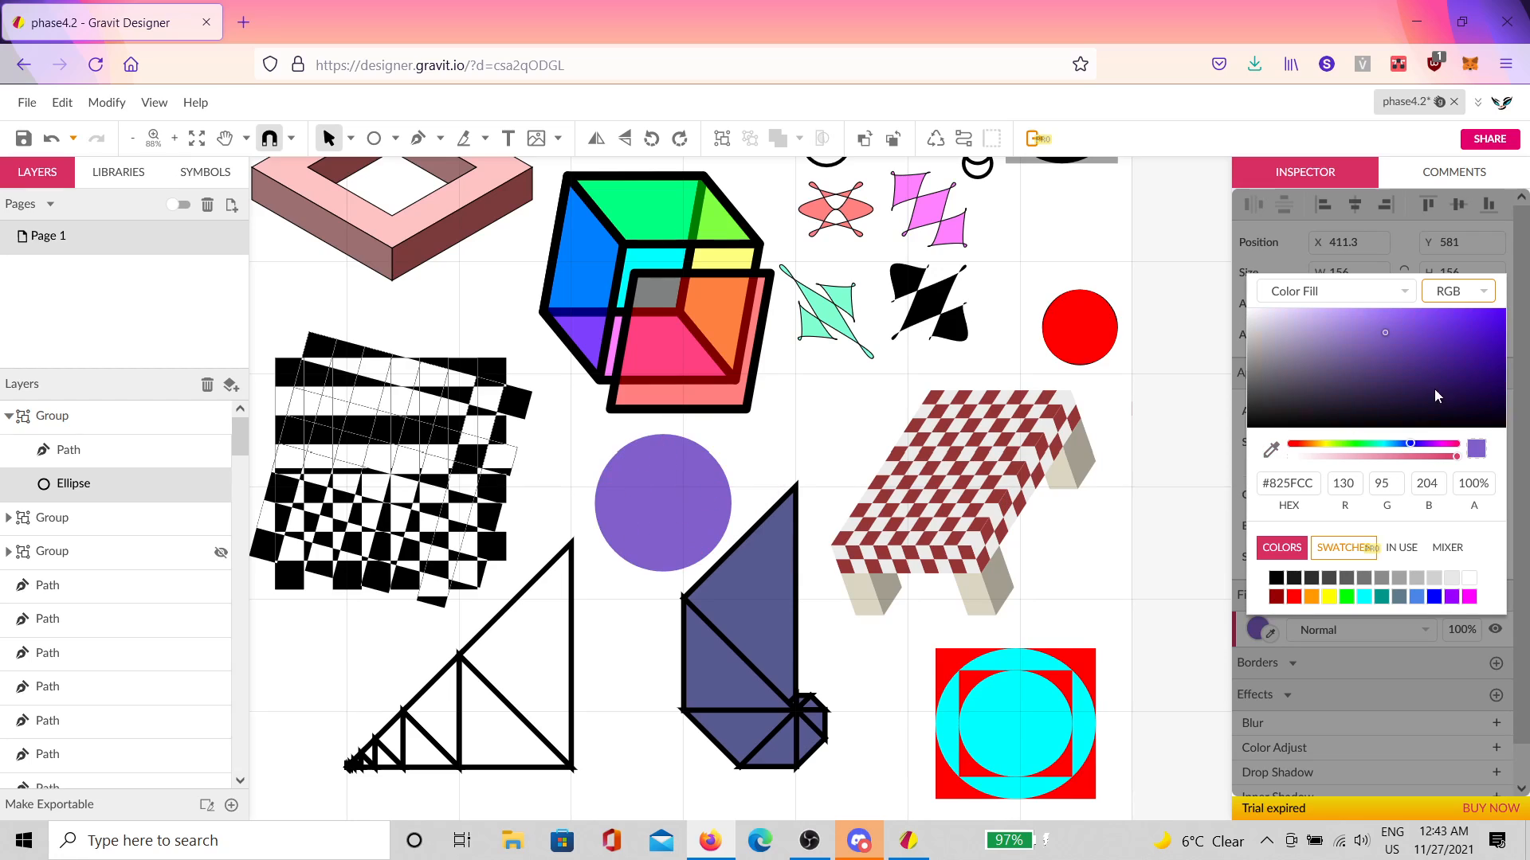
{"action": "left_click_drag", "start_coordinate": [1435, 395], "coordinate": [1396, 386]}
{"action": "left_click", "coordinate": [1158, 532]}
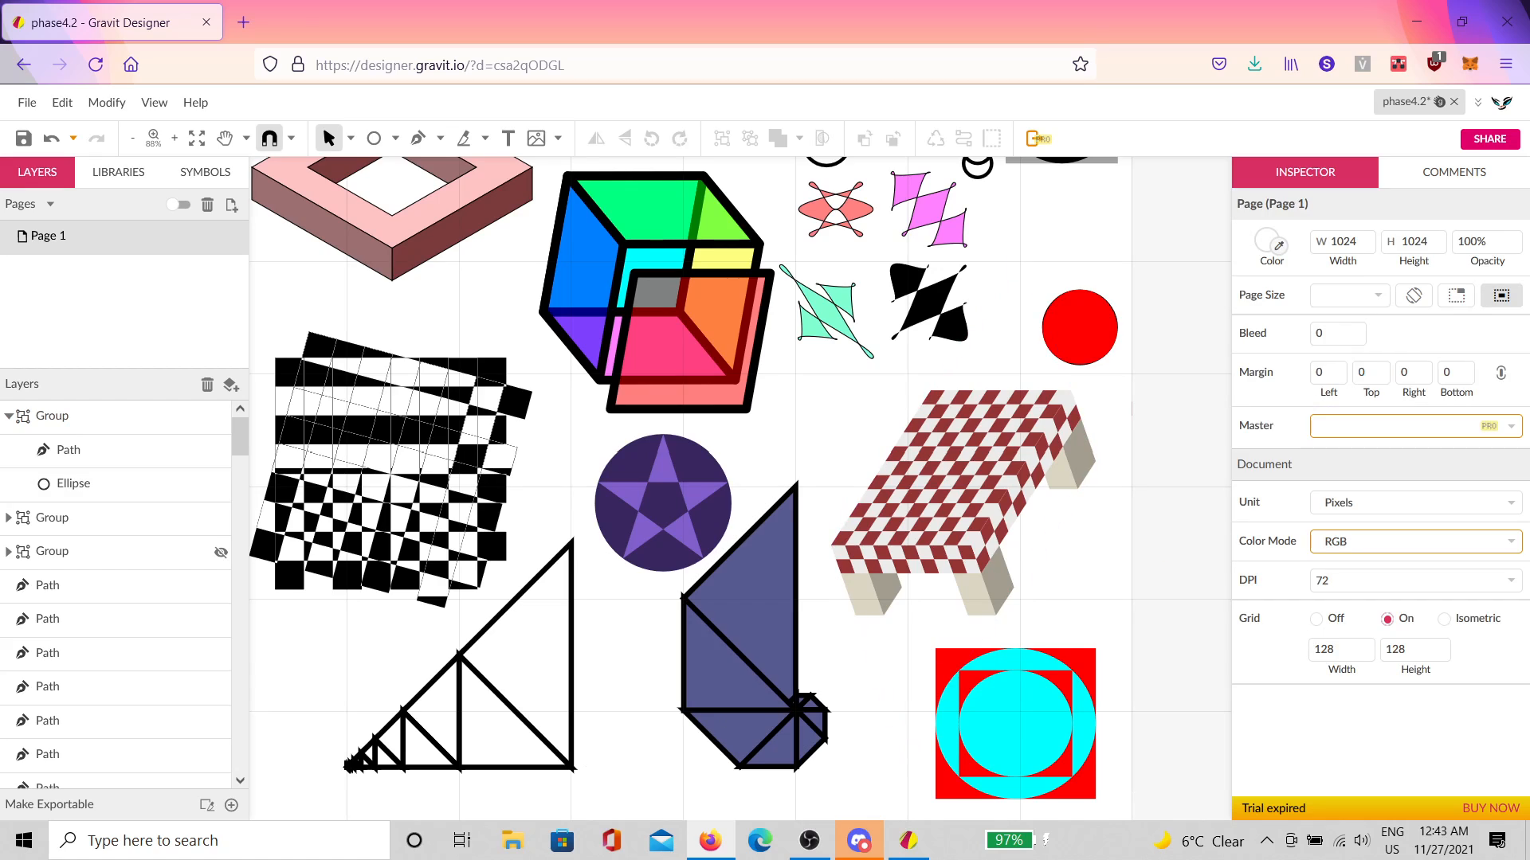
{"action": "left_click", "coordinate": [533, 690]}
Step: Select six alternate truss triangles and give them a solid colour fill
{"action": "scroll", "coordinate": [558, 637], "scroll_direction": "down", "scroll_amount": 3}
{"action": "scroll", "coordinate": [558, 637], "scroll_direction": "left", "scroll_amount": 4}
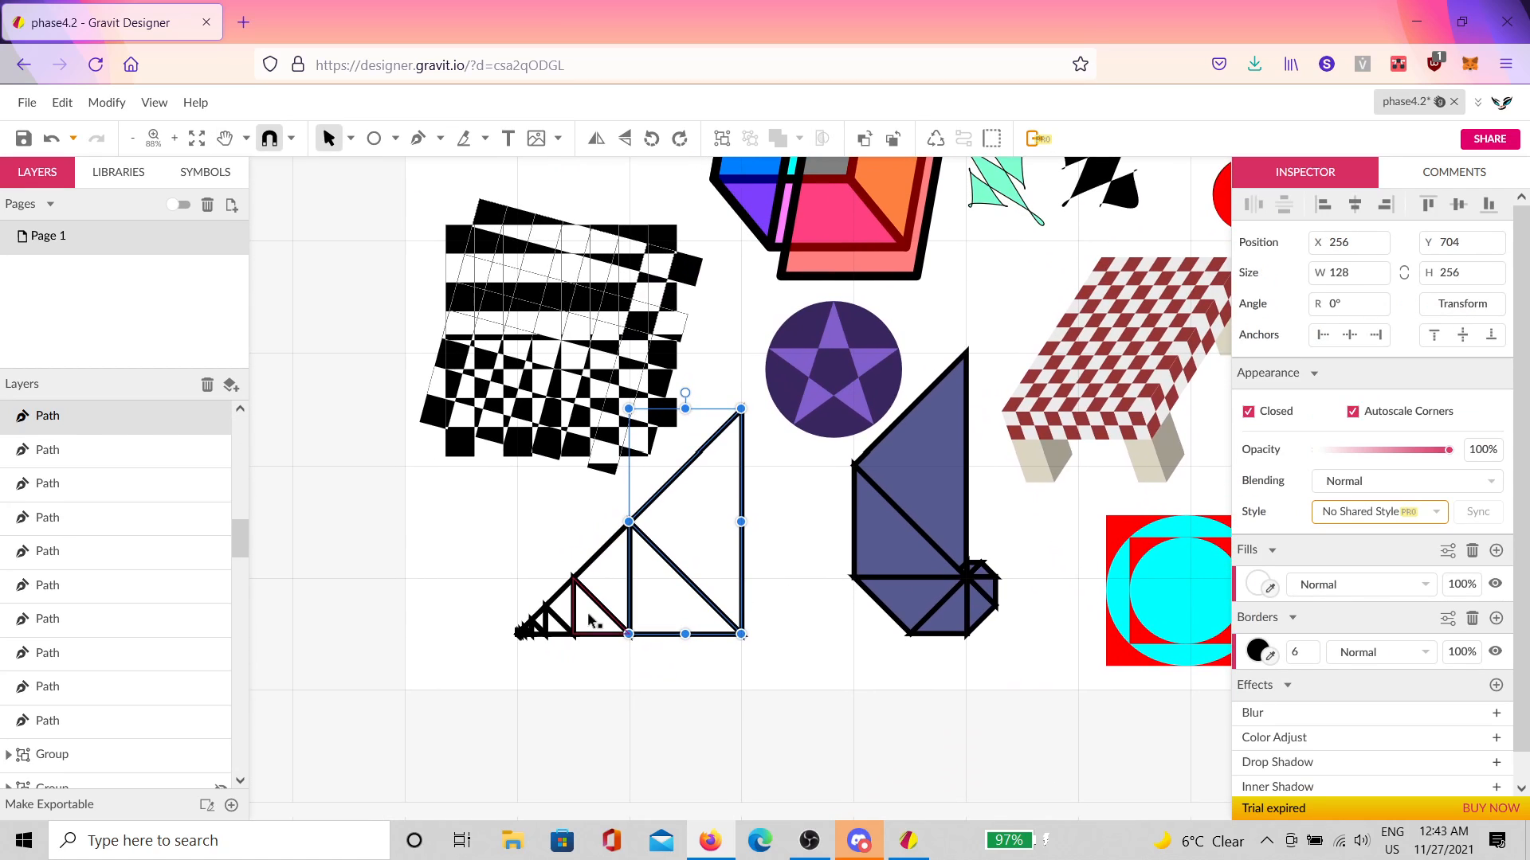
{"action": "left_click", "coordinate": [593, 618], "text": "shift"}
{"action": "left_click", "coordinate": [558, 620], "text": "shift"}
{"action": "left_click", "coordinate": [536, 625], "text": "shift"}
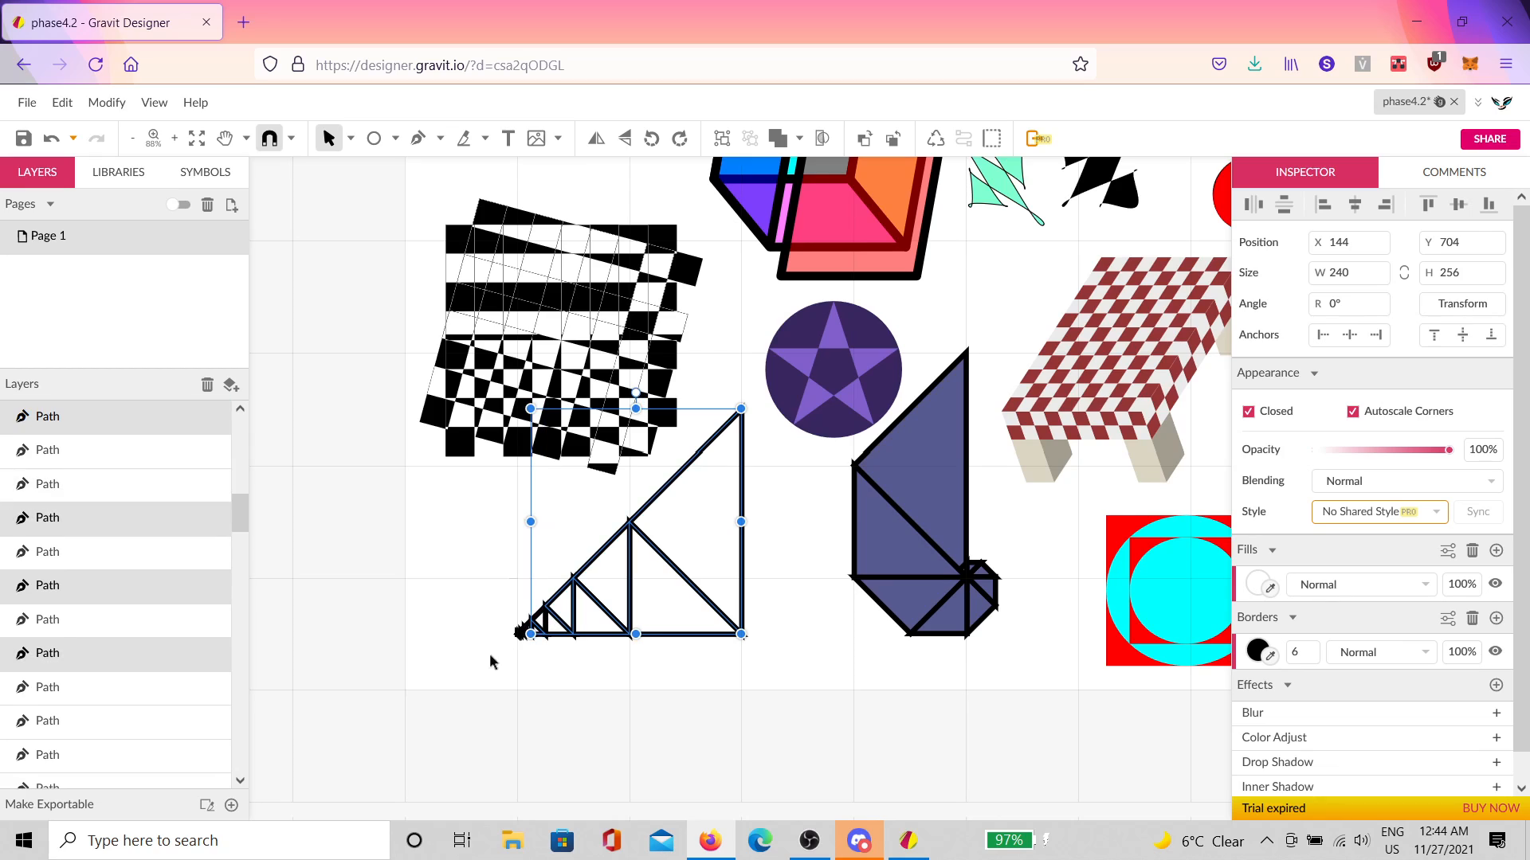
{"action": "scroll", "coordinate": [533, 628], "scroll_direction": "up", "scroll_amount": 8}
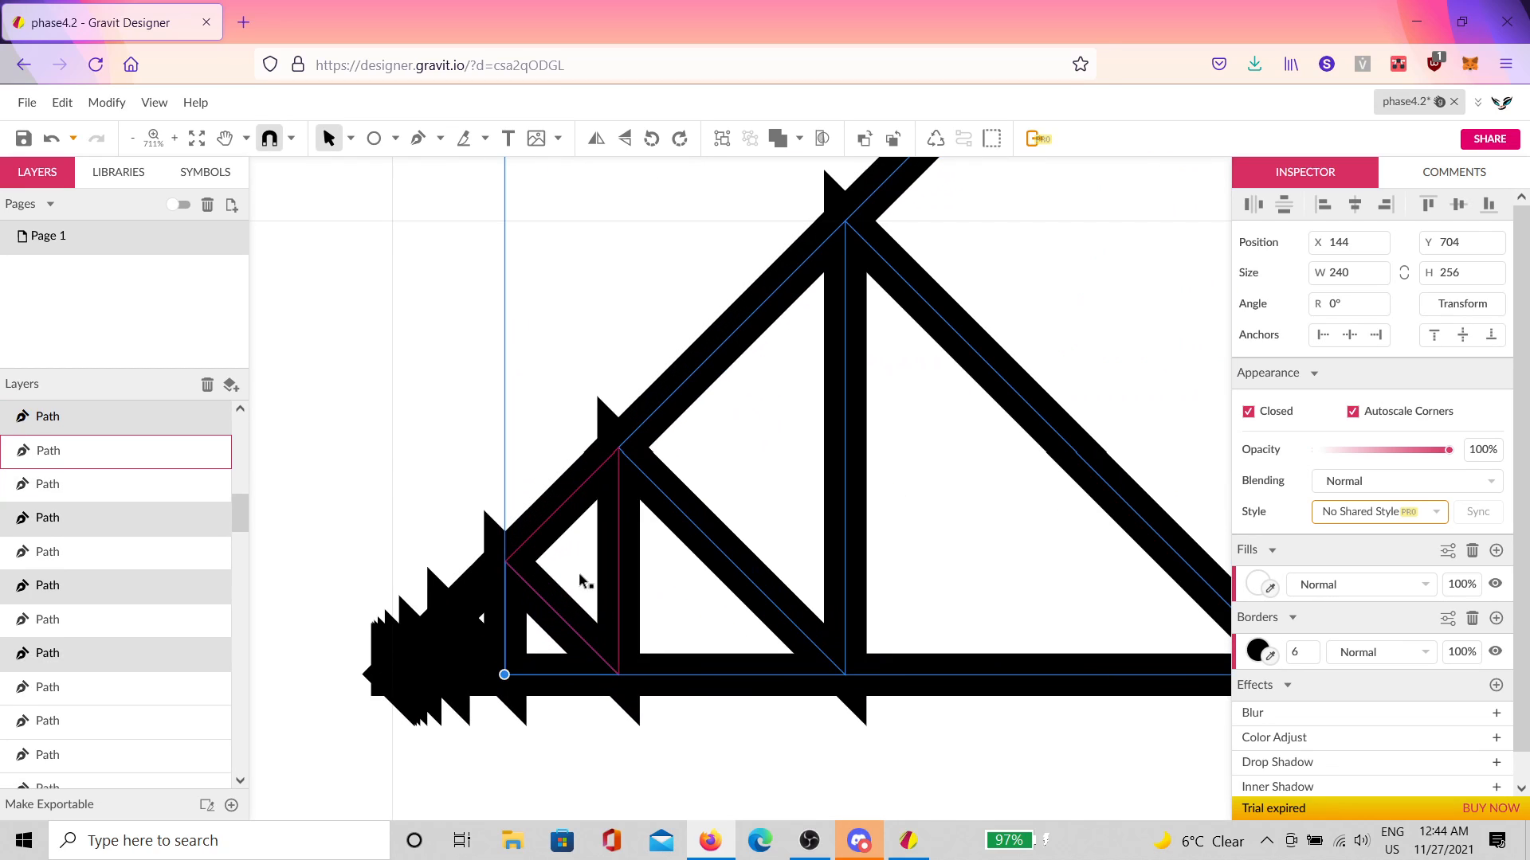
{"action": "left_click", "coordinate": [584, 581], "text": "shift"}
{"action": "left_click", "coordinate": [484, 619], "text": "shift"}
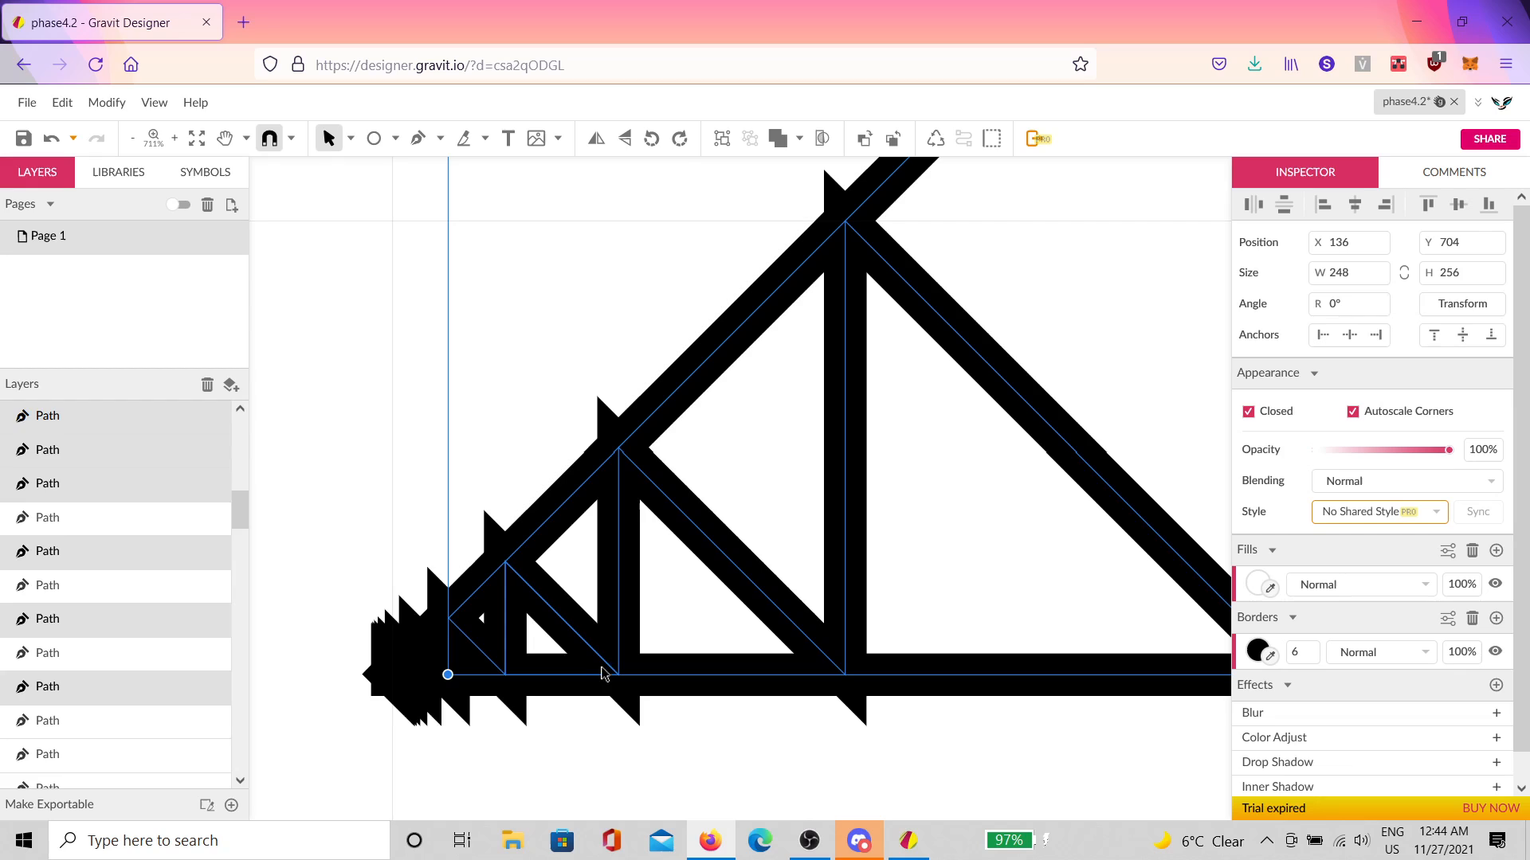
{"action": "left_click", "coordinate": [556, 673], "text": "shift"}
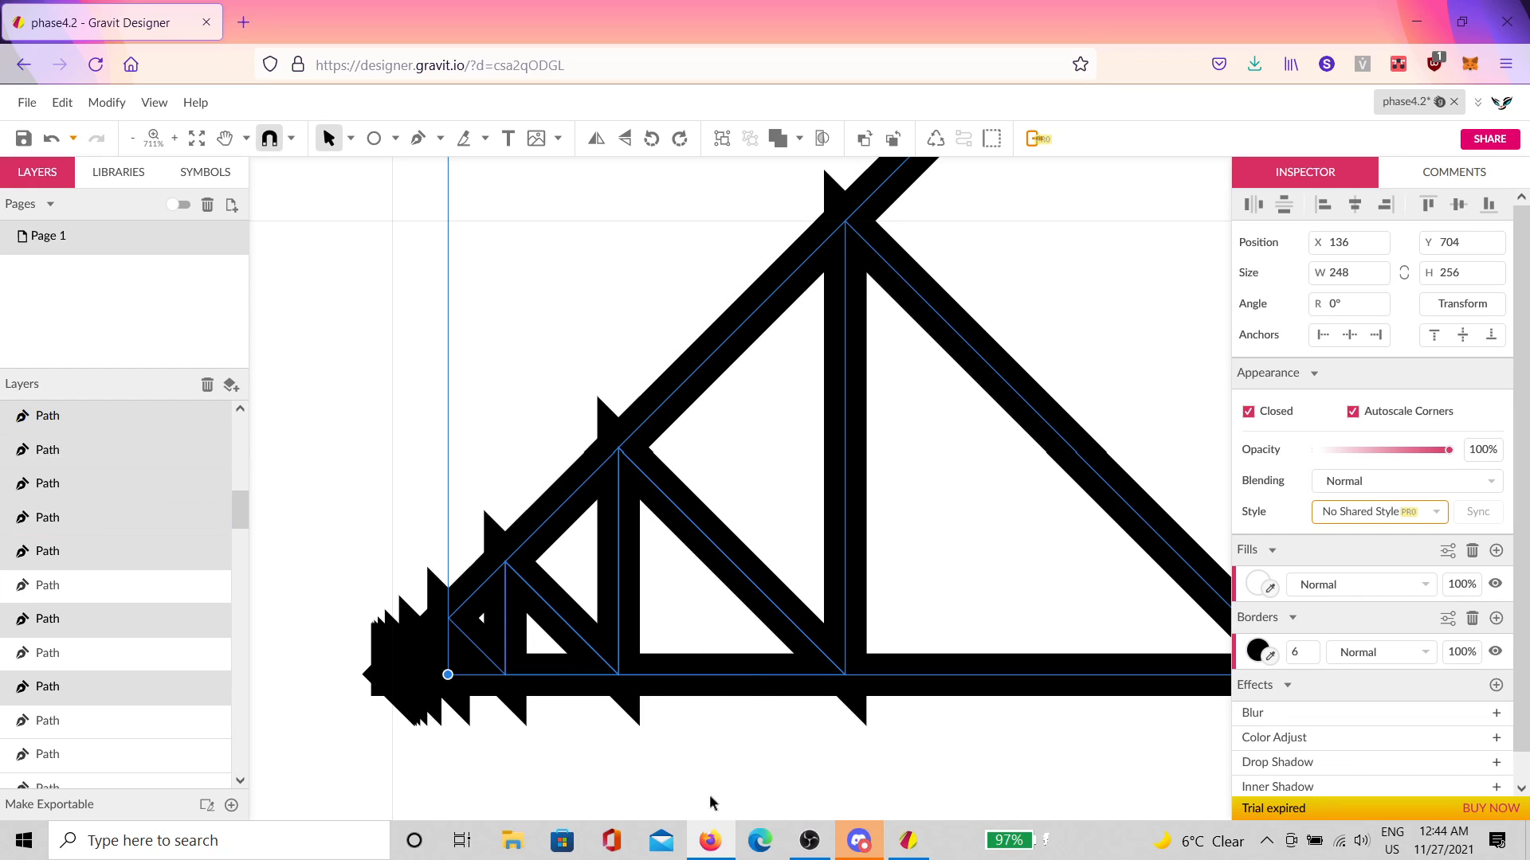
{"action": "scroll", "coordinate": [769, 640], "scroll_direction": "down", "scroll_amount": 5}
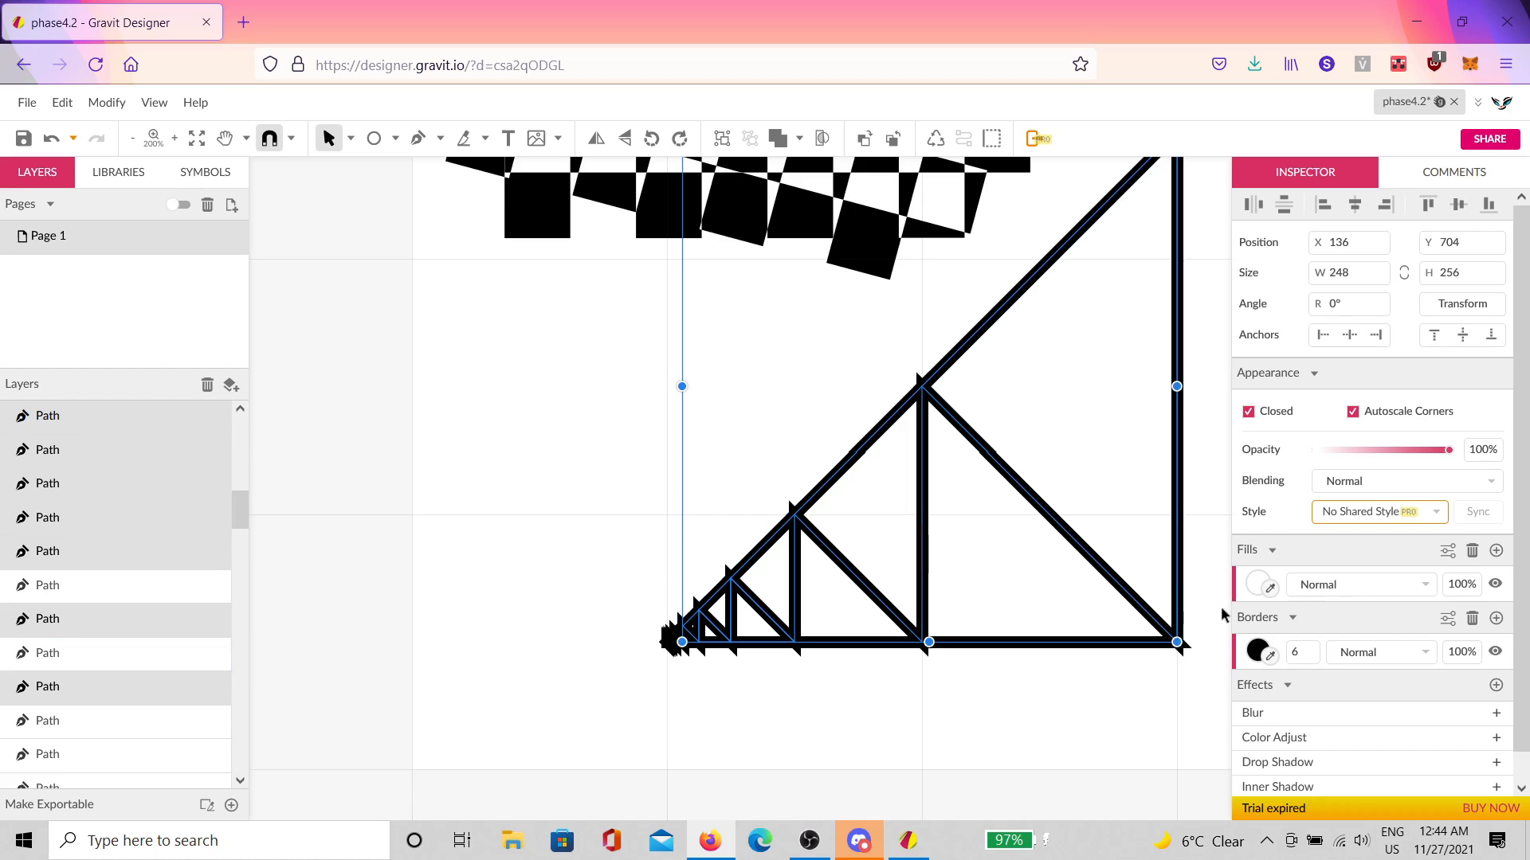
{"action": "left_click", "coordinate": [1256, 586]}
{"action": "left_click_drag", "start_coordinate": [1267, 309], "coordinate": [1348, 244]}
Step: Set the selected triangles' fill to mint green (#99FFCA)
{"action": "left_click", "coordinate": [1359, 402]}
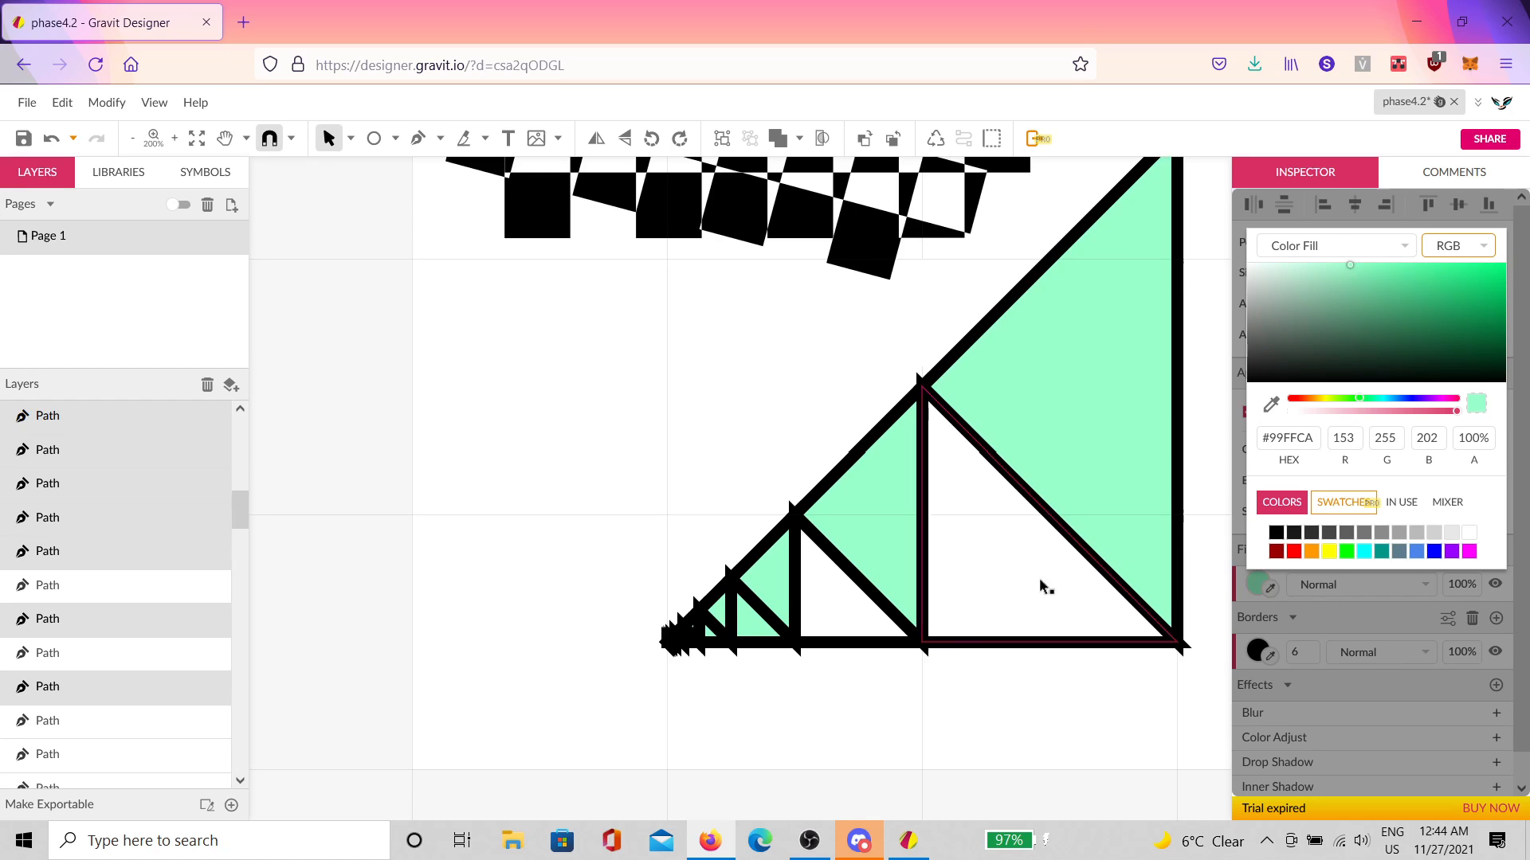
{"action": "left_click", "coordinate": [715, 733]}
{"action": "scroll", "coordinate": [714, 720], "scroll_direction": "up", "scroll_amount": 5}
{"action": "scroll", "coordinate": [712, 550], "scroll_direction": "up", "scroll_amount": 1}
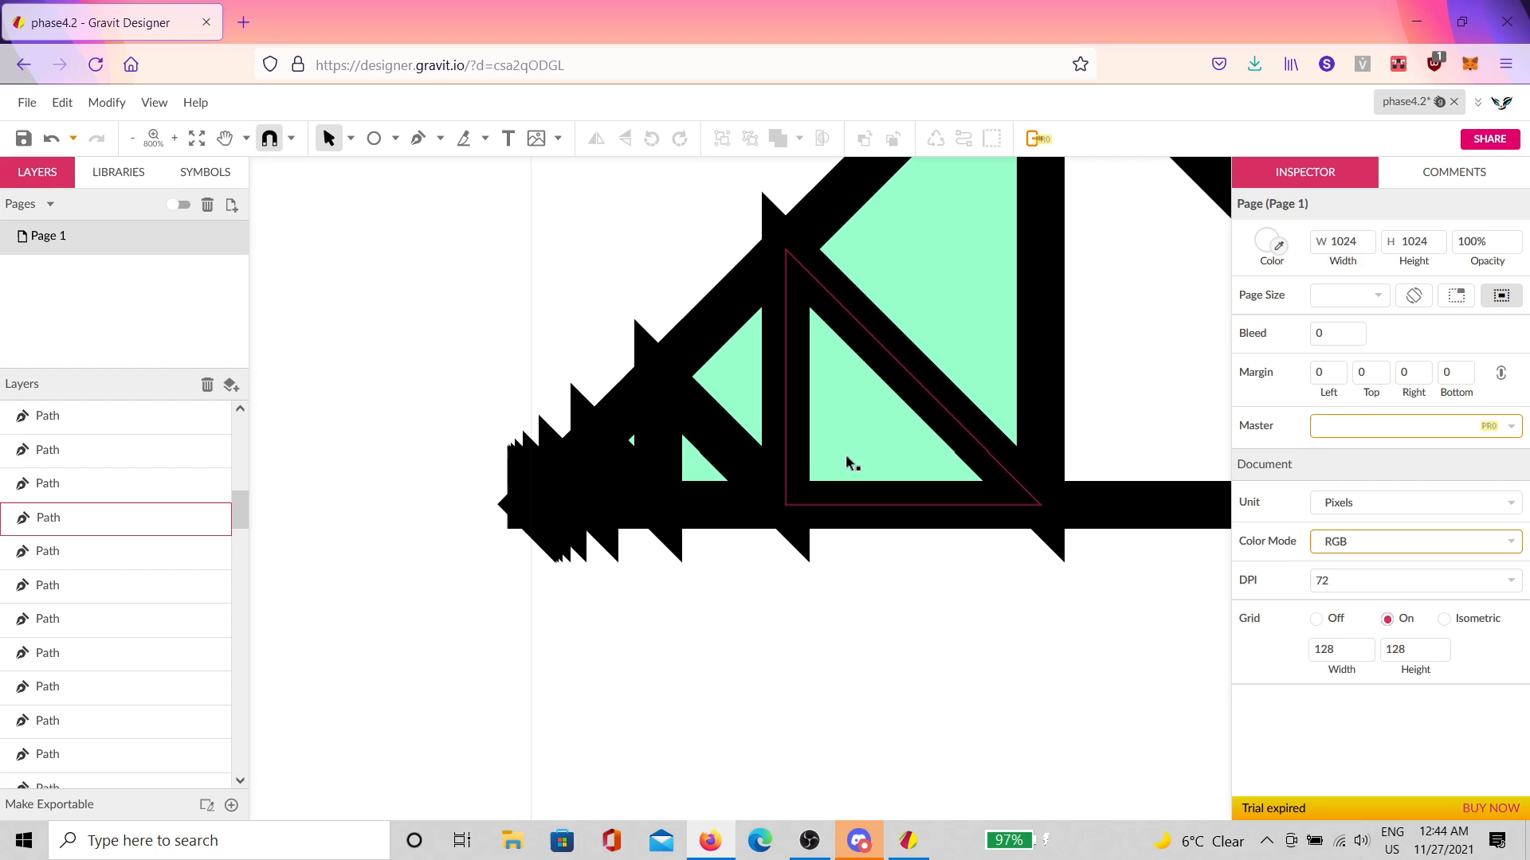
Step: Select the large white triangle and the remaining smaller white triangles
{"action": "left_click", "coordinate": [847, 461]}
{"action": "left_click", "coordinate": [711, 504], "text": "shift"}
{"action": "scroll", "coordinate": [878, 563], "scroll_direction": "down", "scroll_amount": 3}
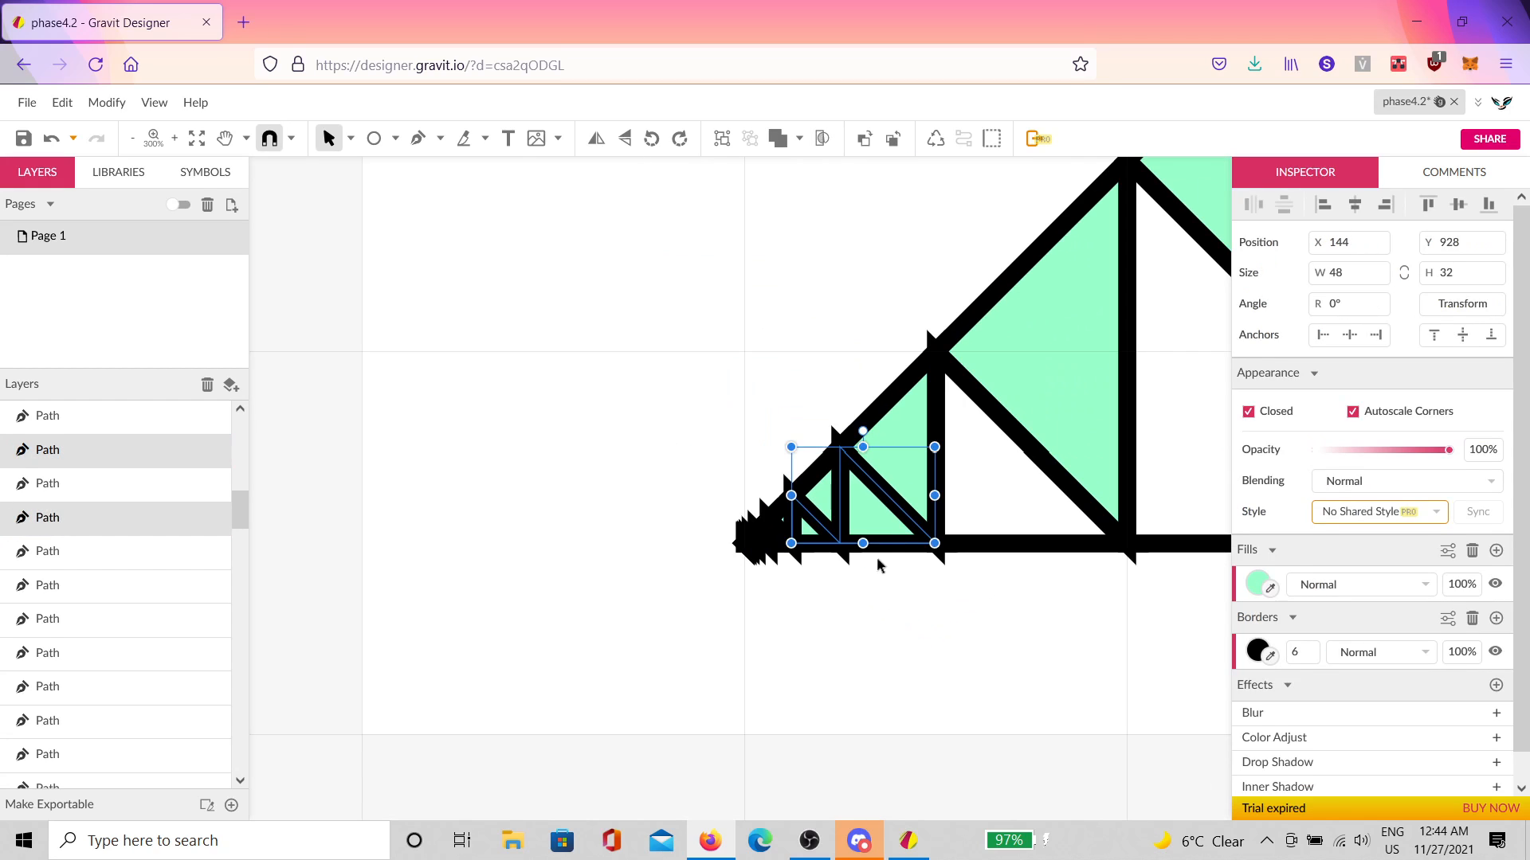
{"action": "left_click", "coordinate": [991, 508], "text": "shift"}
{"action": "scroll", "coordinate": [992, 534], "scroll_direction": "down", "scroll_amount": 3}
{"action": "left_click", "coordinate": [1080, 519]}
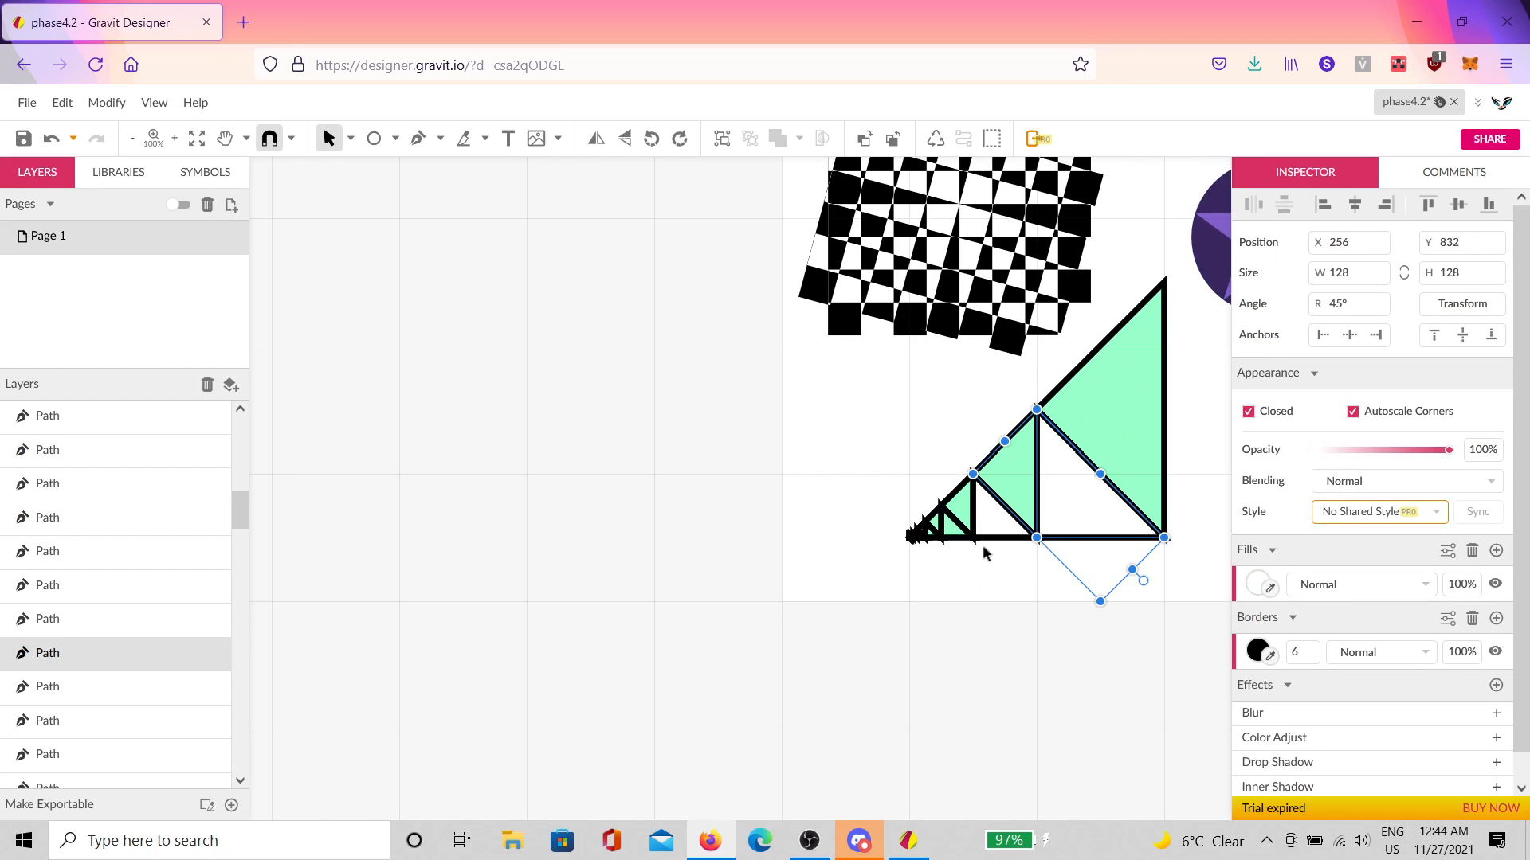
{"action": "left_click", "coordinate": [960, 535], "text": "shift"}
{"action": "left_click", "coordinate": [934, 537], "text": "shift"}
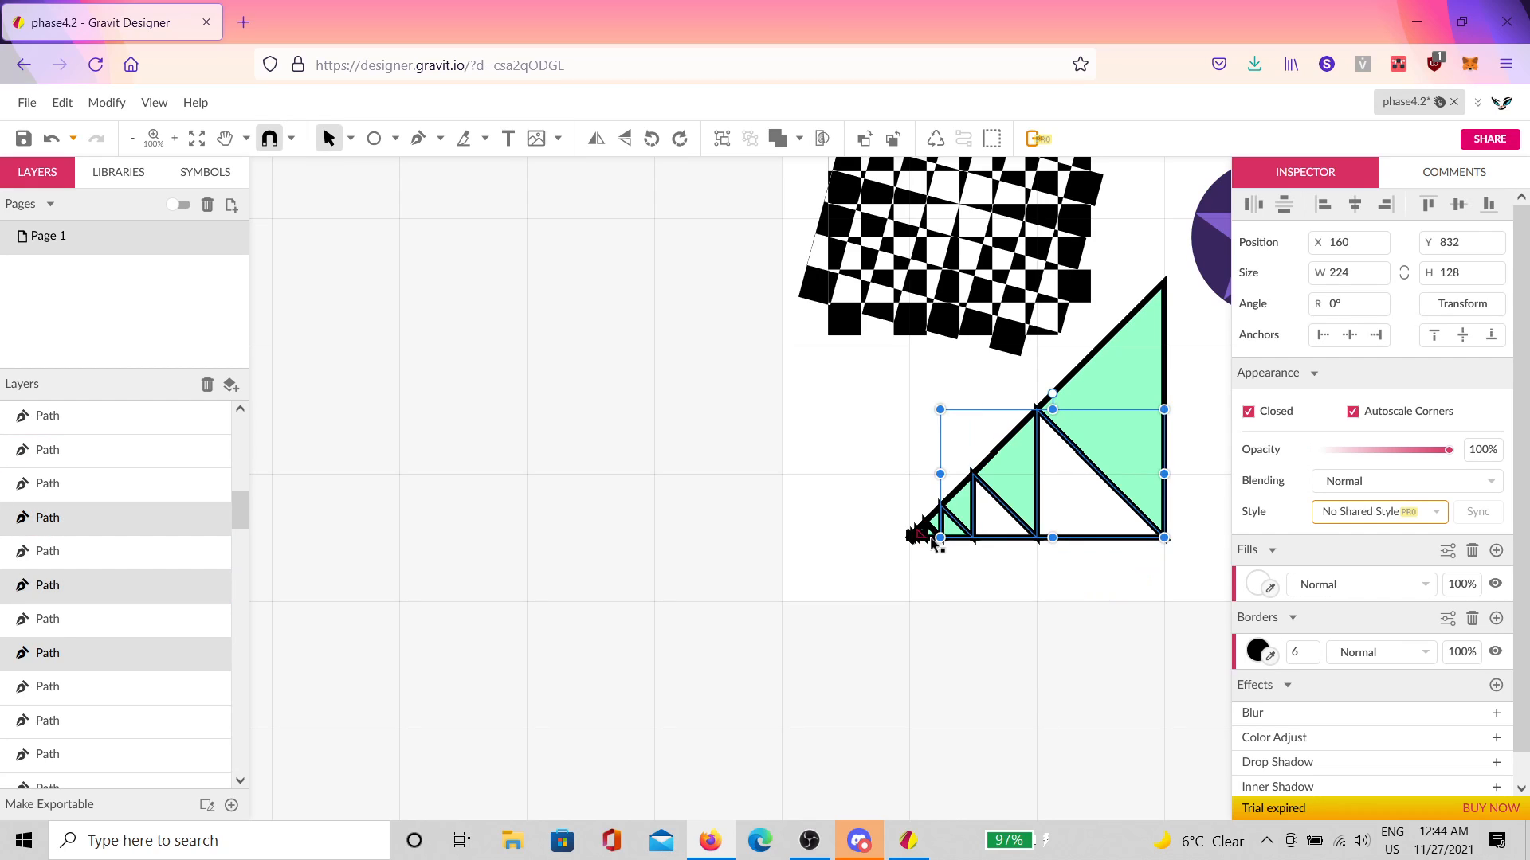
{"action": "scroll", "coordinate": [924, 549], "scroll_direction": "up", "scroll_amount": 6}
{"action": "left_click", "coordinate": [997, 476], "text": "shift"}
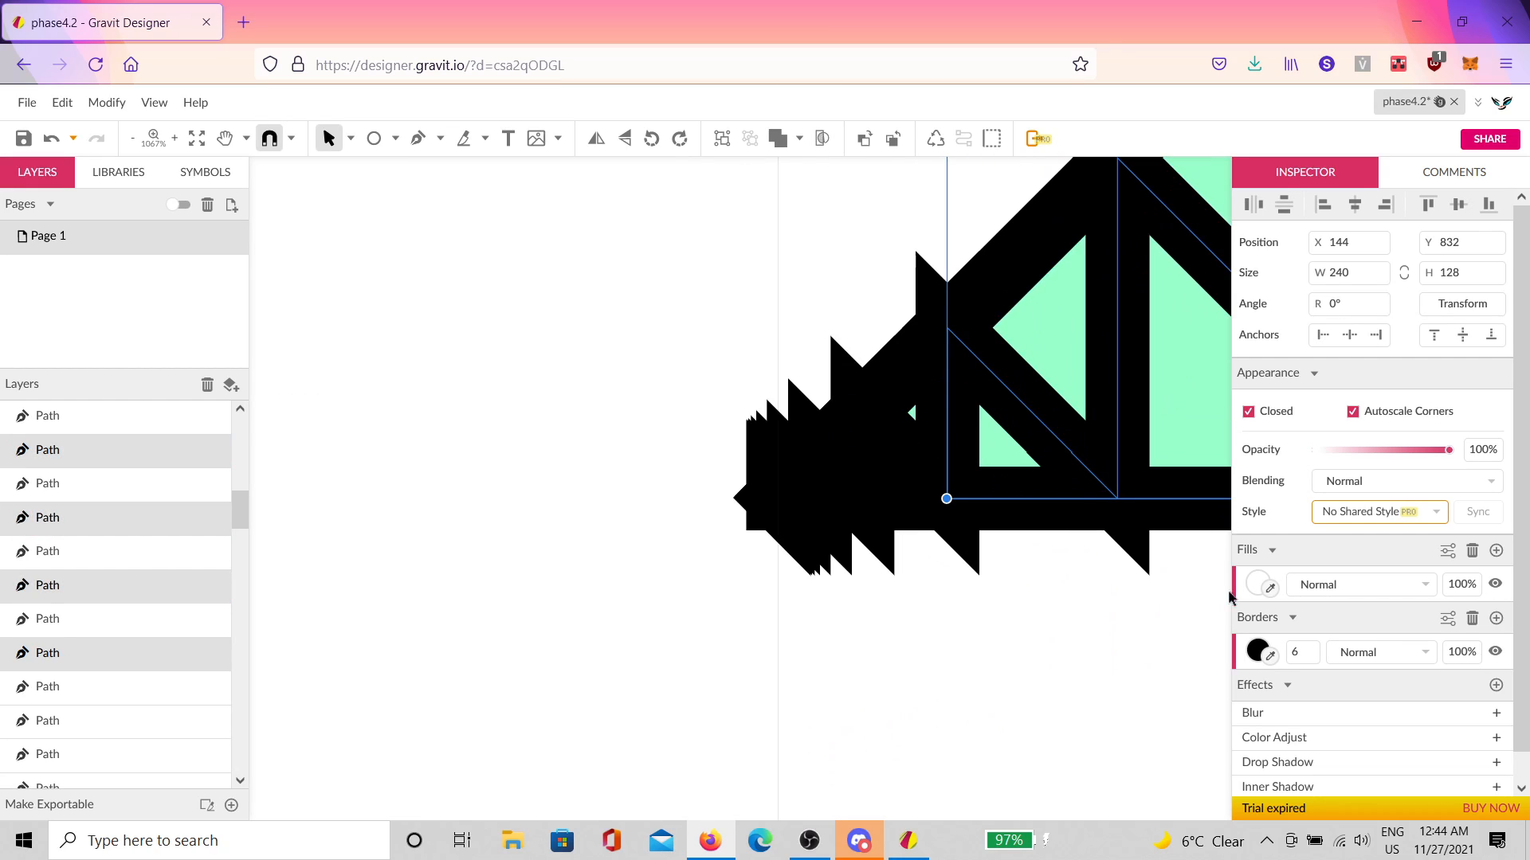
Step: Fill the selected white triangles salmon pink (#FF9999)
{"action": "left_click", "coordinate": [1265, 586]}
{"action": "left_click_drag", "start_coordinate": [1346, 339], "coordinate": [1351, 281]}
{"action": "left_click", "coordinate": [1270, 407]}
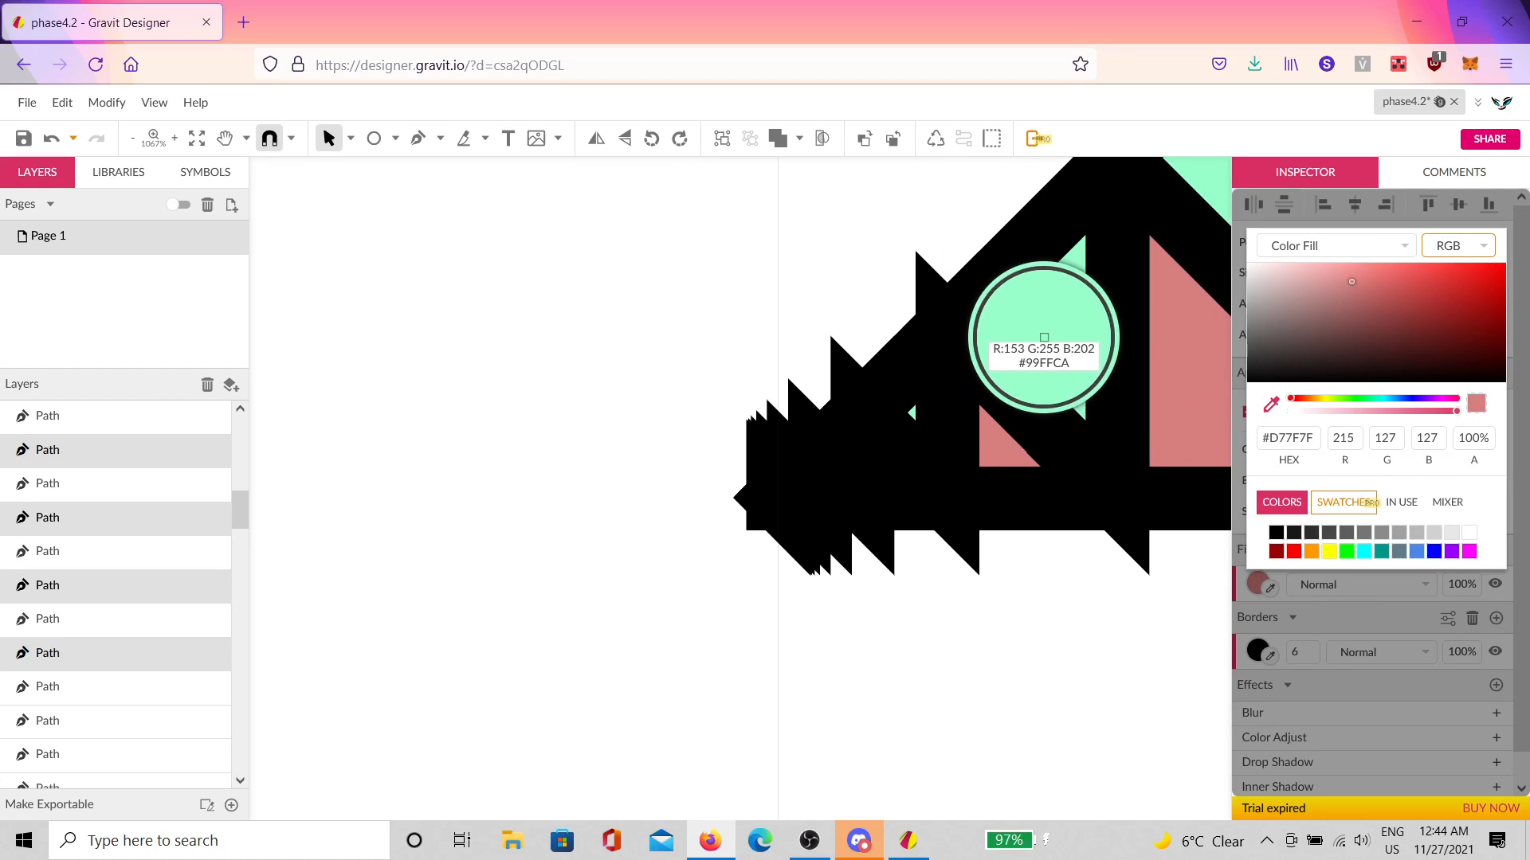
{"action": "left_click", "coordinate": [1045, 342]}
{"action": "left_click", "coordinate": [1289, 399]}
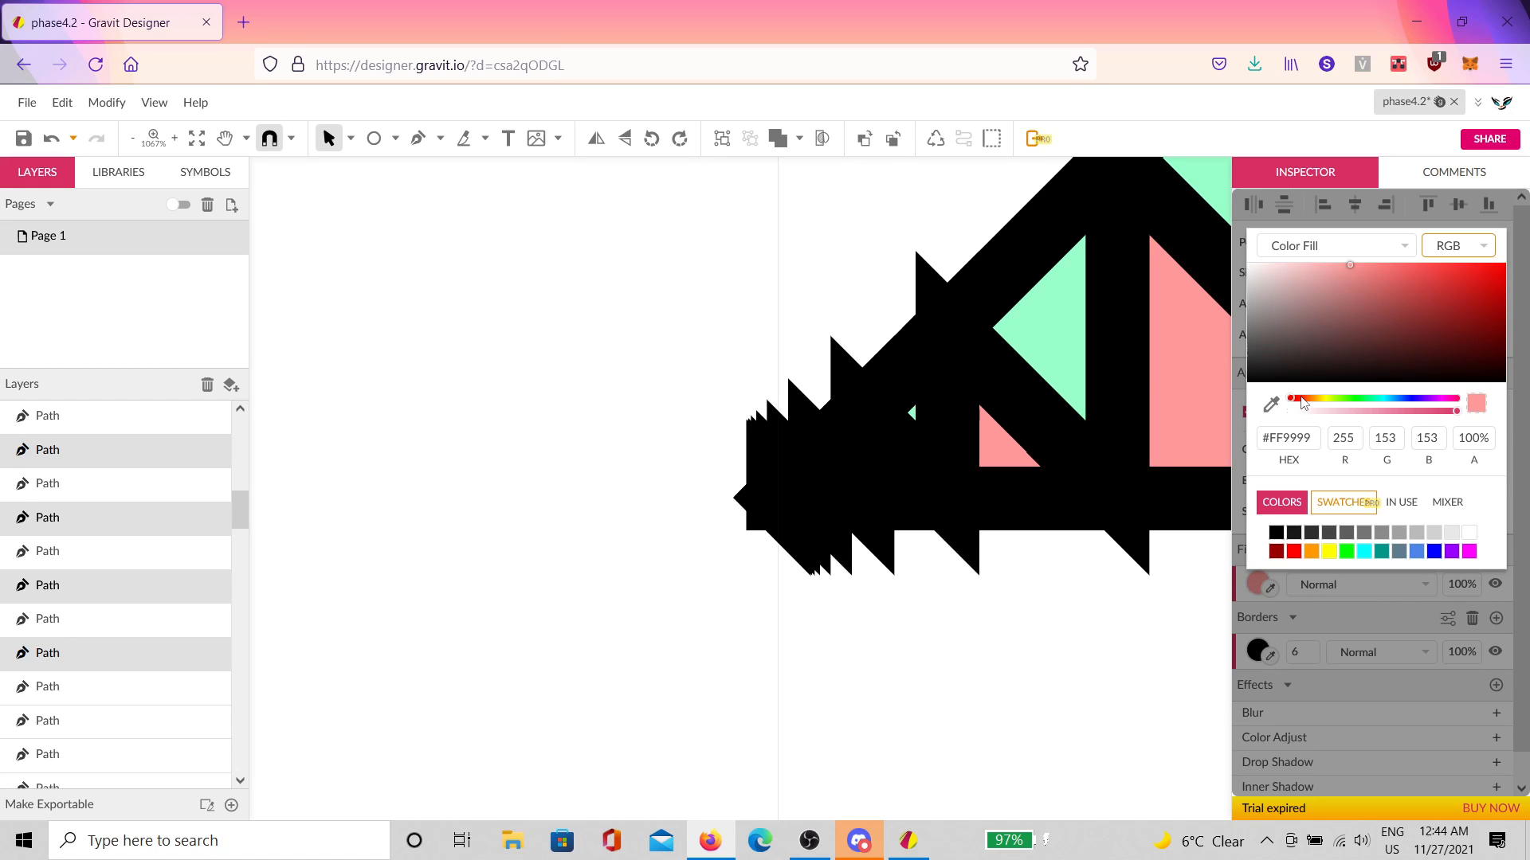
{"action": "left_click", "coordinate": [1056, 609]}
{"action": "scroll", "coordinate": [1056, 610], "scroll_direction": "down", "scroll_amount": 10}
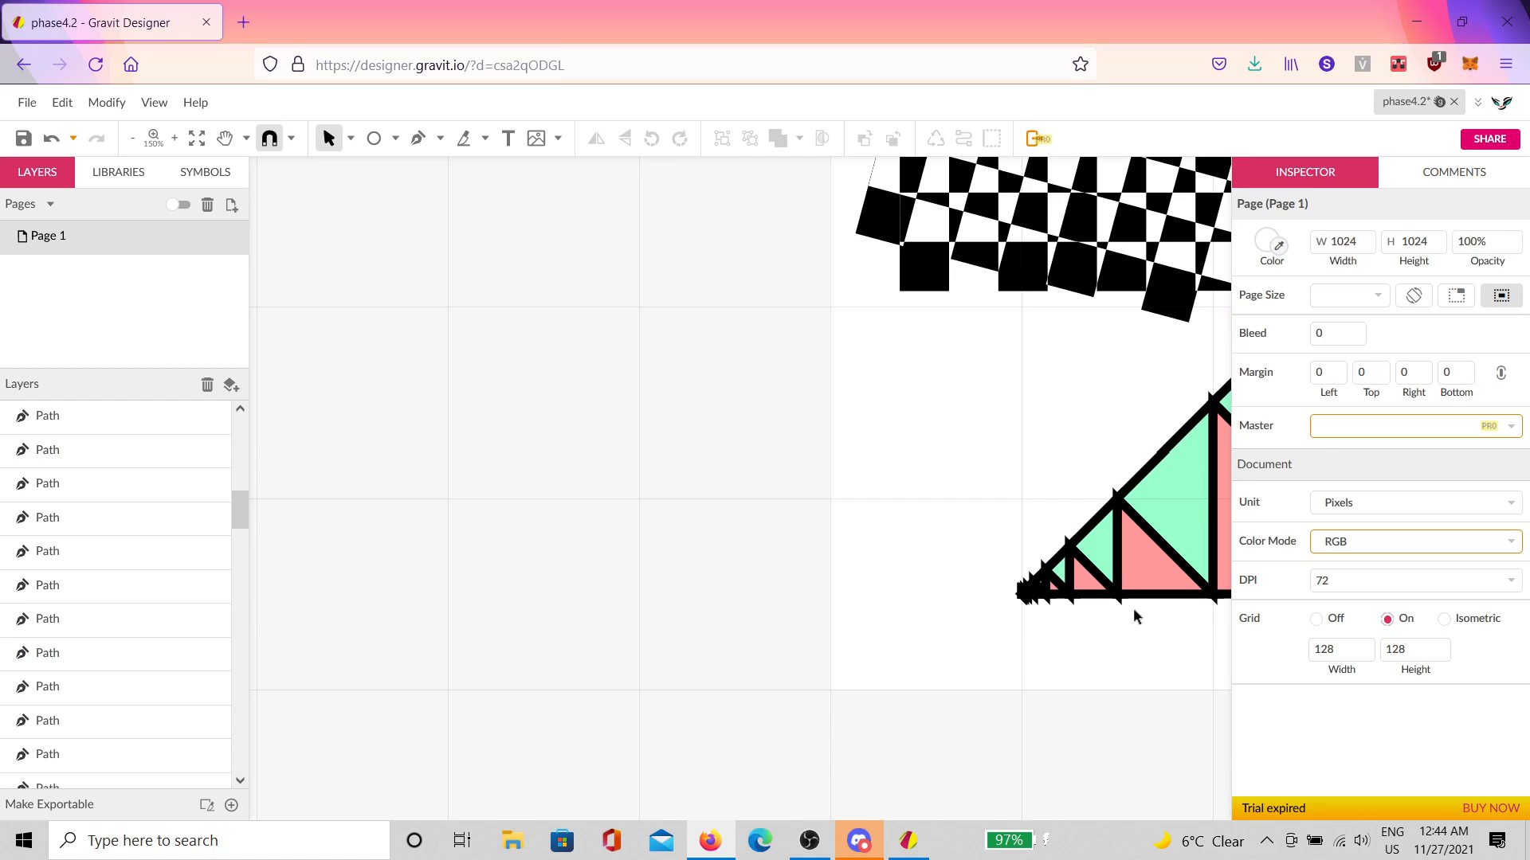
{"action": "scroll", "coordinate": [1133, 609], "scroll_direction": "down", "scroll_amount": 4}
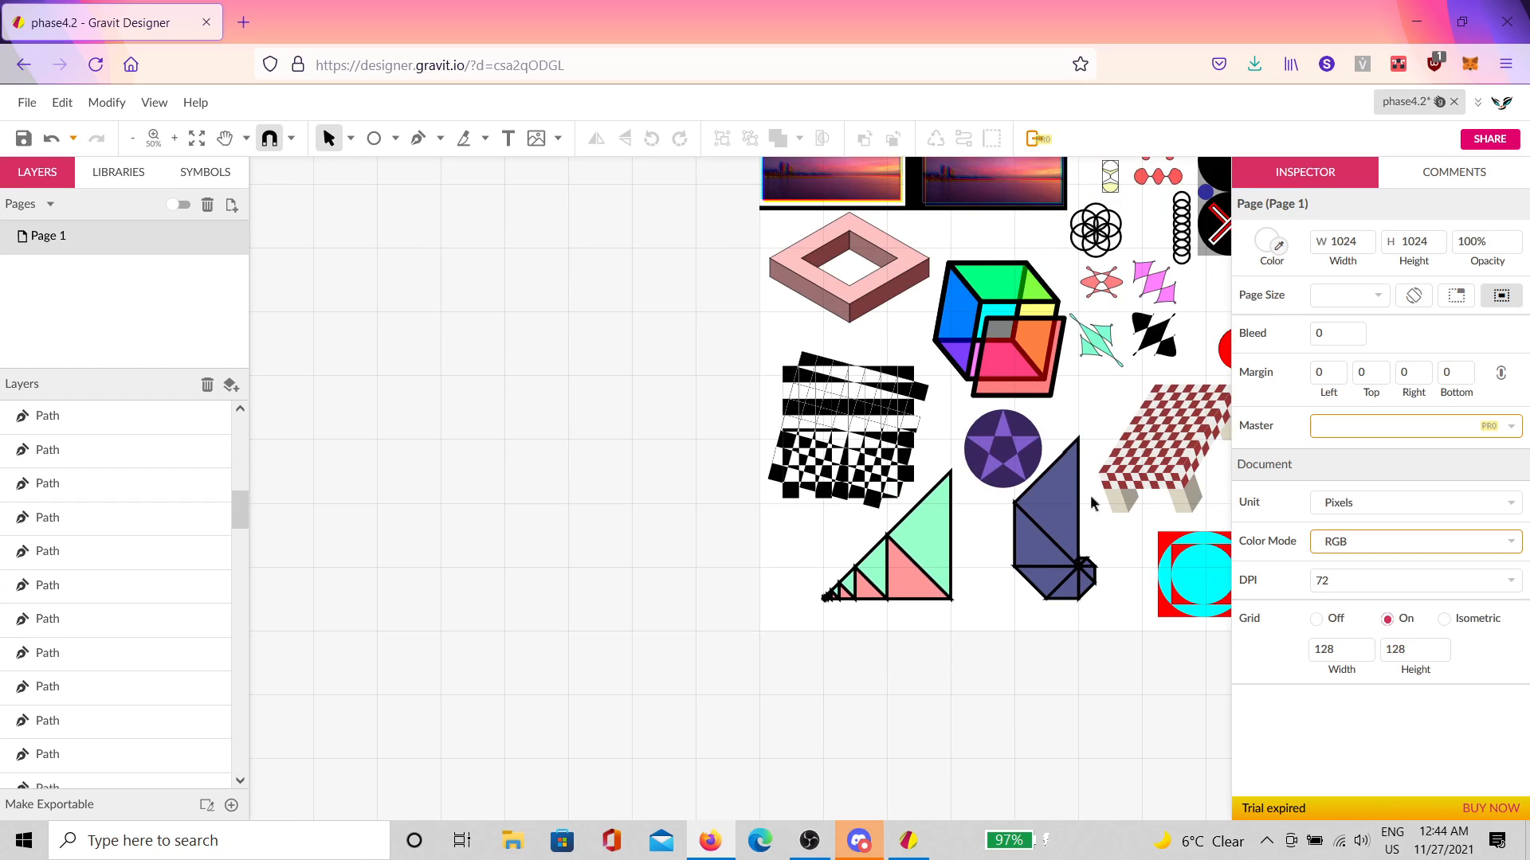
Step: Group the hourglass with the red wavy shapes and enlarge the group
{"action": "left_click_drag", "start_coordinate": [1090, 494], "coordinate": [803, 560]}
{"action": "scroll", "coordinate": [750, 502], "scroll_direction": "up", "scroll_amount": 1}
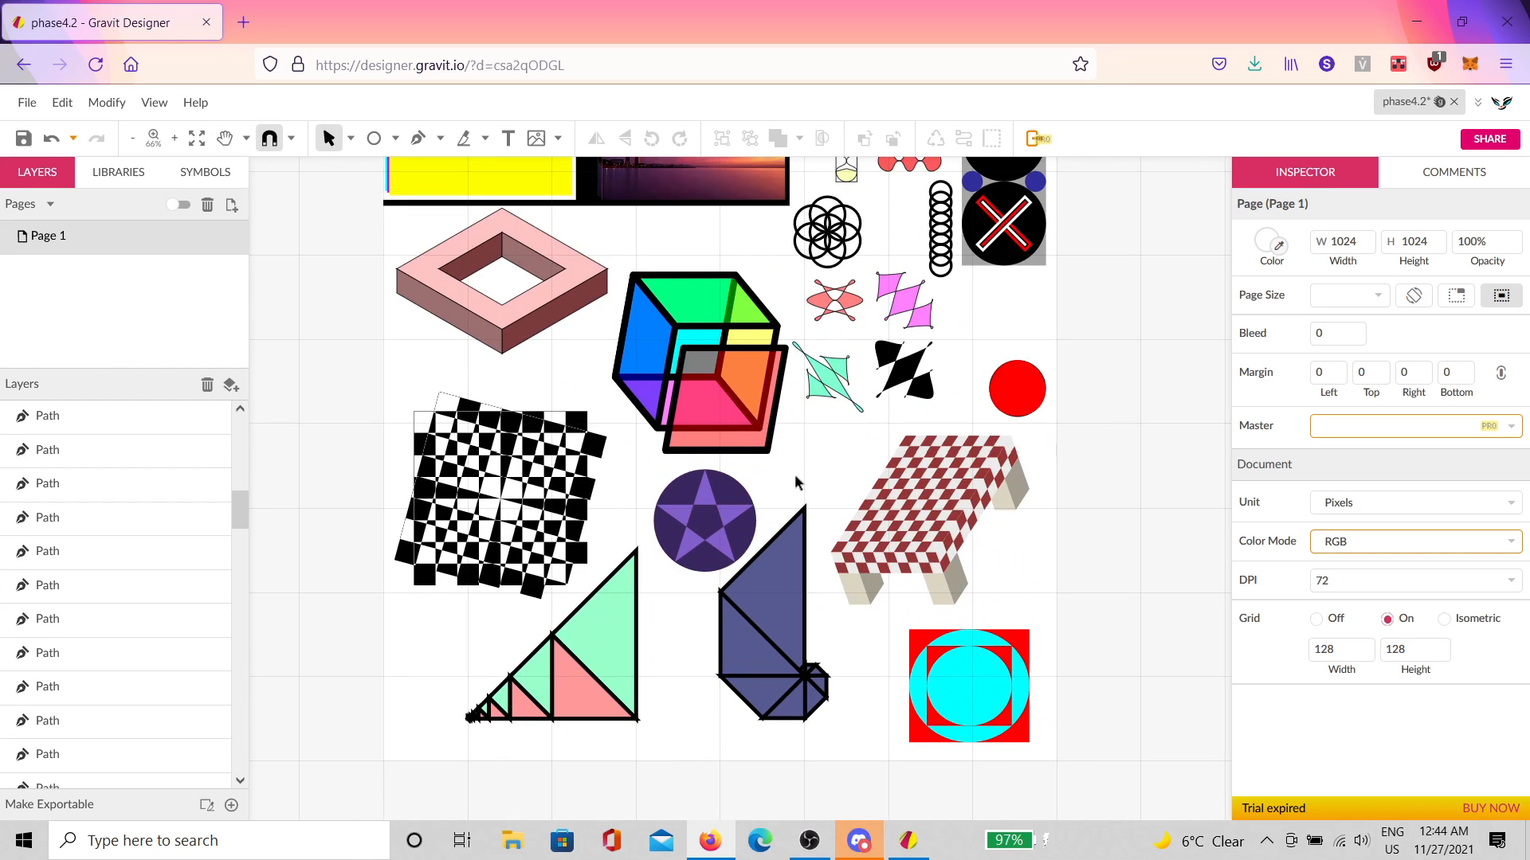
{"action": "scroll", "coordinate": [774, 424], "scroll_direction": "up", "scroll_amount": 1}
{"action": "left_click_drag", "start_coordinate": [830, 498], "coordinate": [855, 531]}
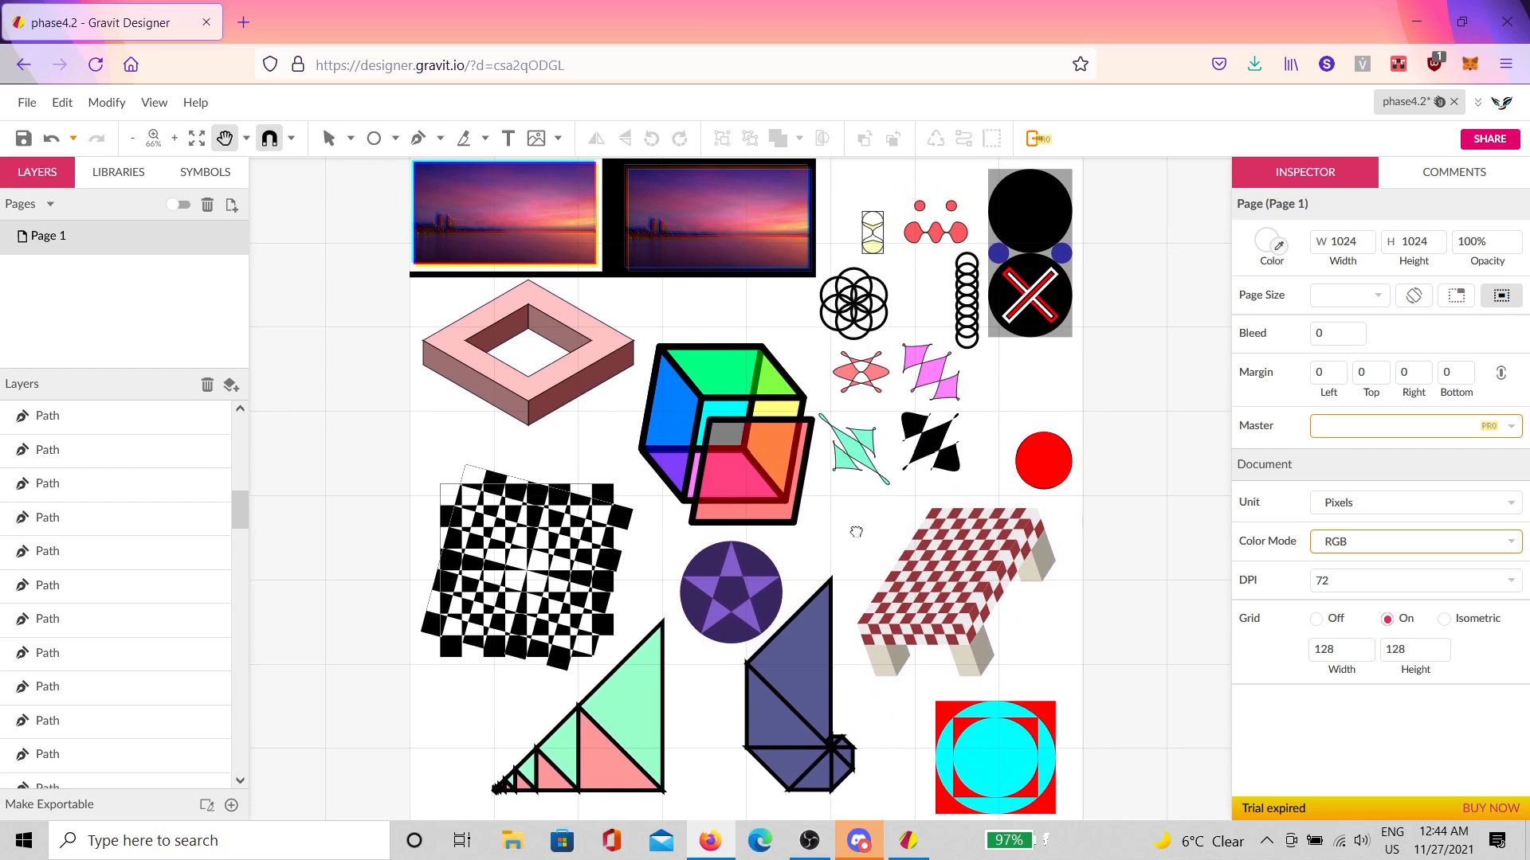
{"action": "left_click", "coordinate": [873, 239]}
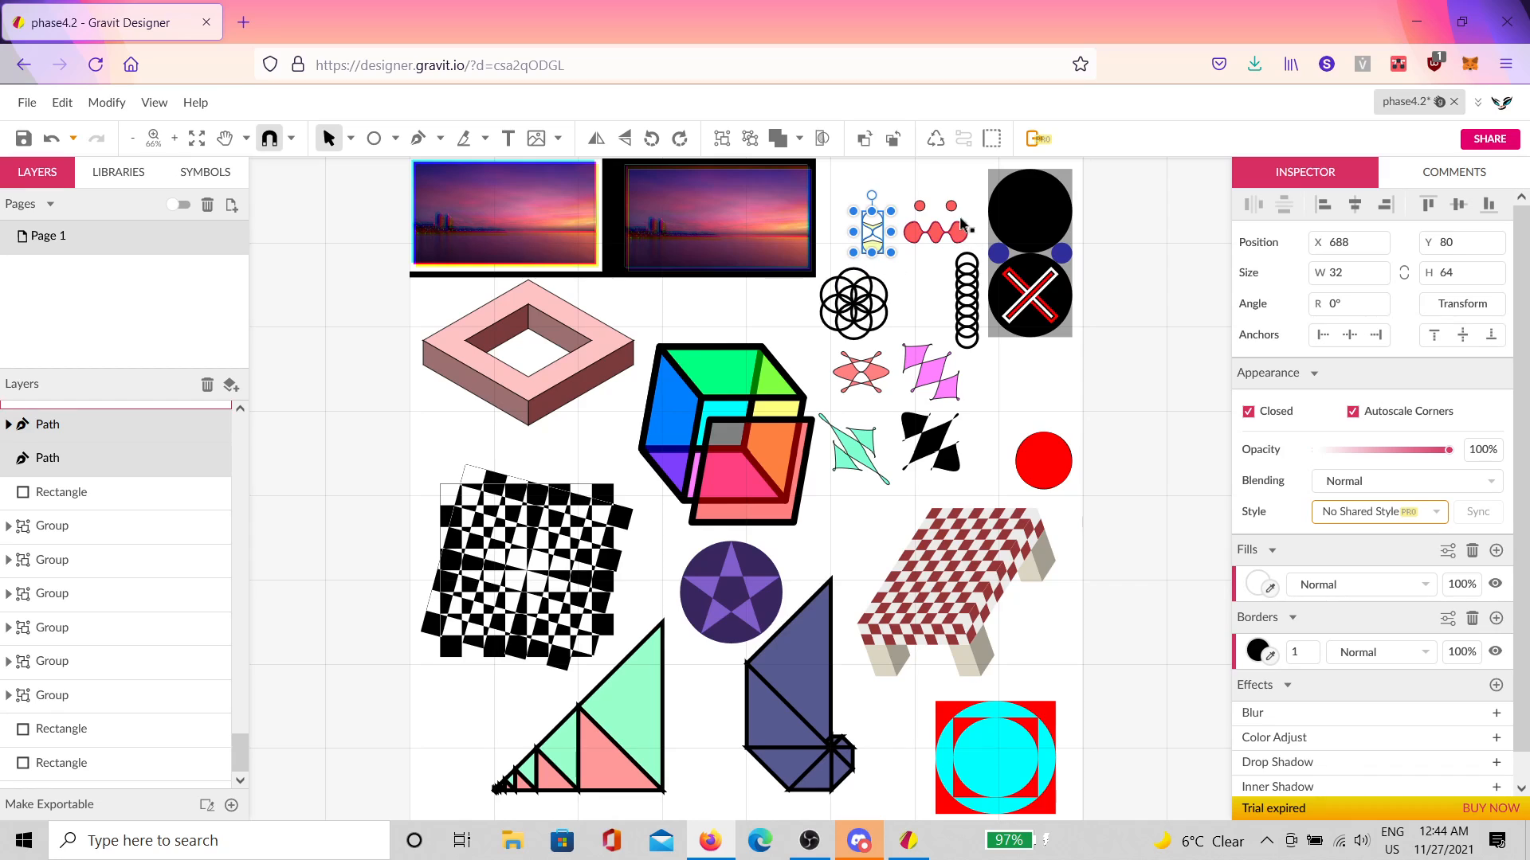
{"action": "left_click_drag", "start_coordinate": [960, 182], "coordinate": [862, 236]}
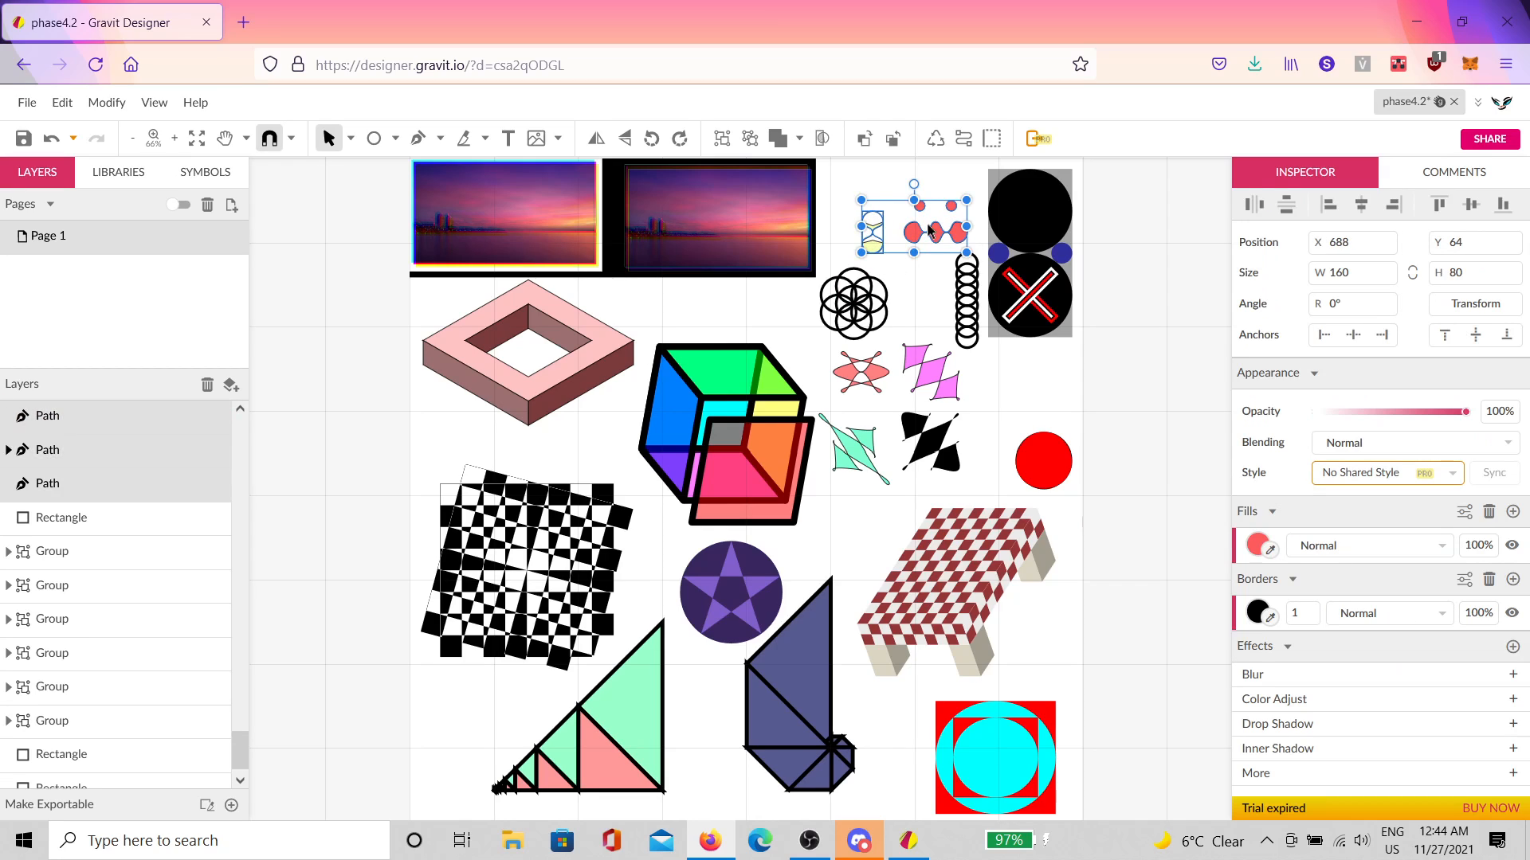
{"action": "key", "text": "ctrl+g"}
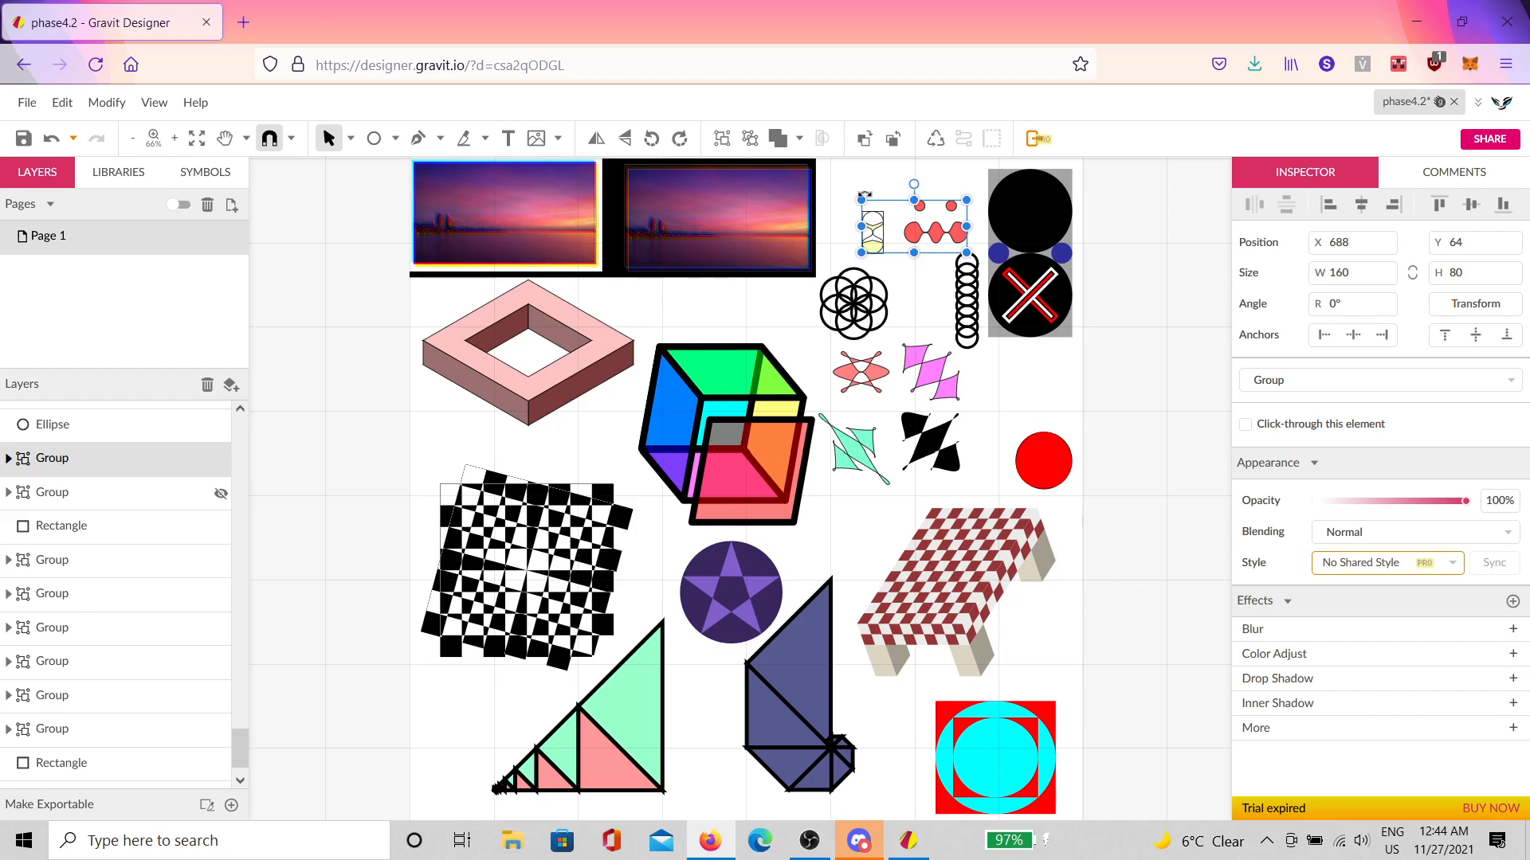
{"action": "left_click_drag", "start_coordinate": [863, 200], "coordinate": [940, 207]}
{"action": "left_click", "coordinate": [900, 285]}
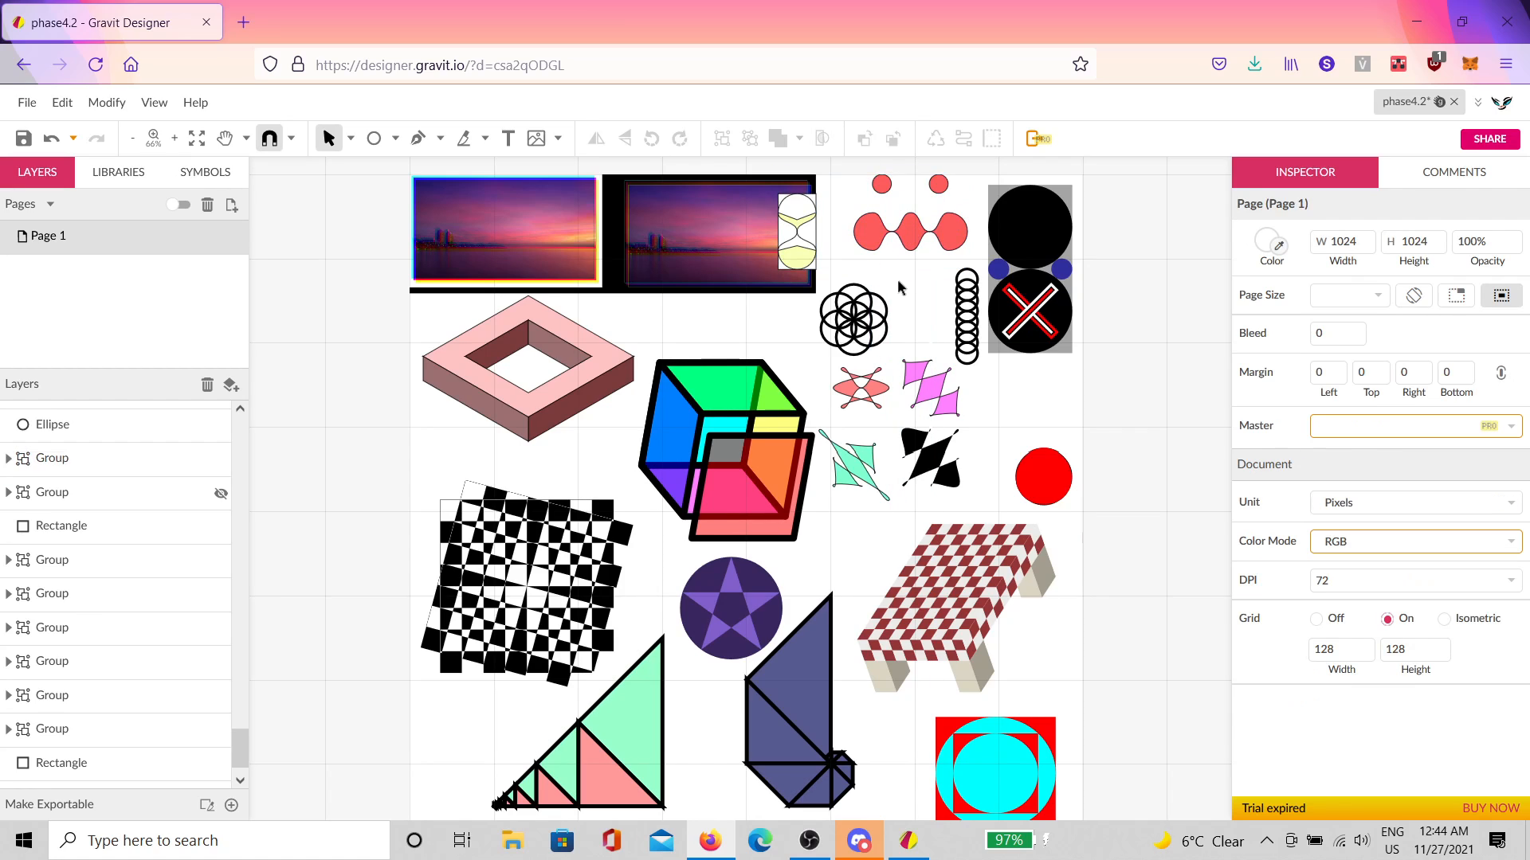
Step: Move the hourglass path onto the white rectangle
{"action": "left_click", "coordinate": [807, 252]}
{"action": "left_click", "coordinate": [807, 252]}
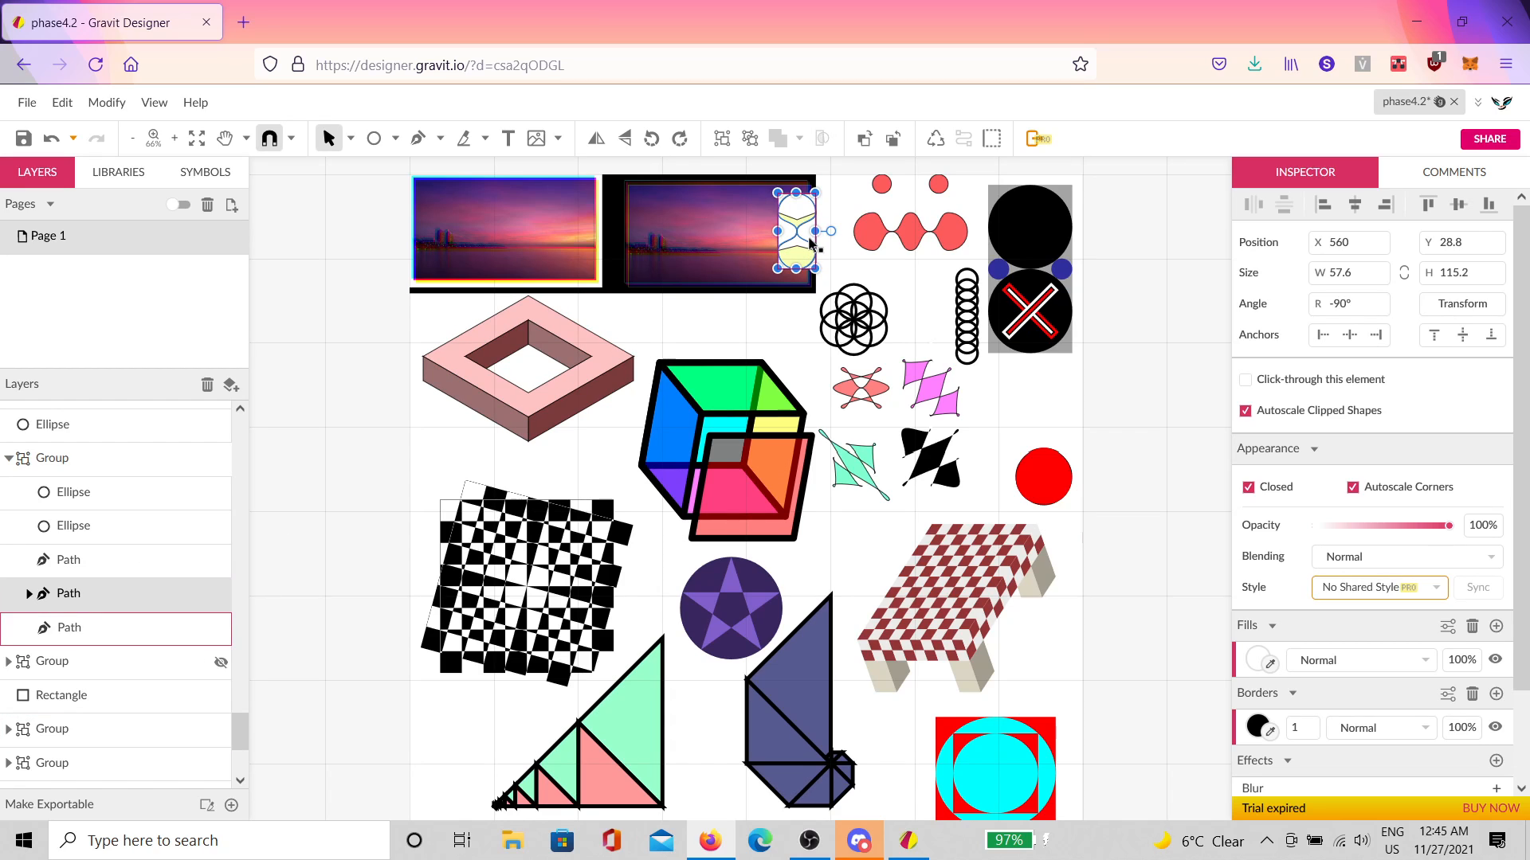
{"action": "scroll", "coordinate": [807, 243], "scroll_direction": "up", "scroll_amount": 3}
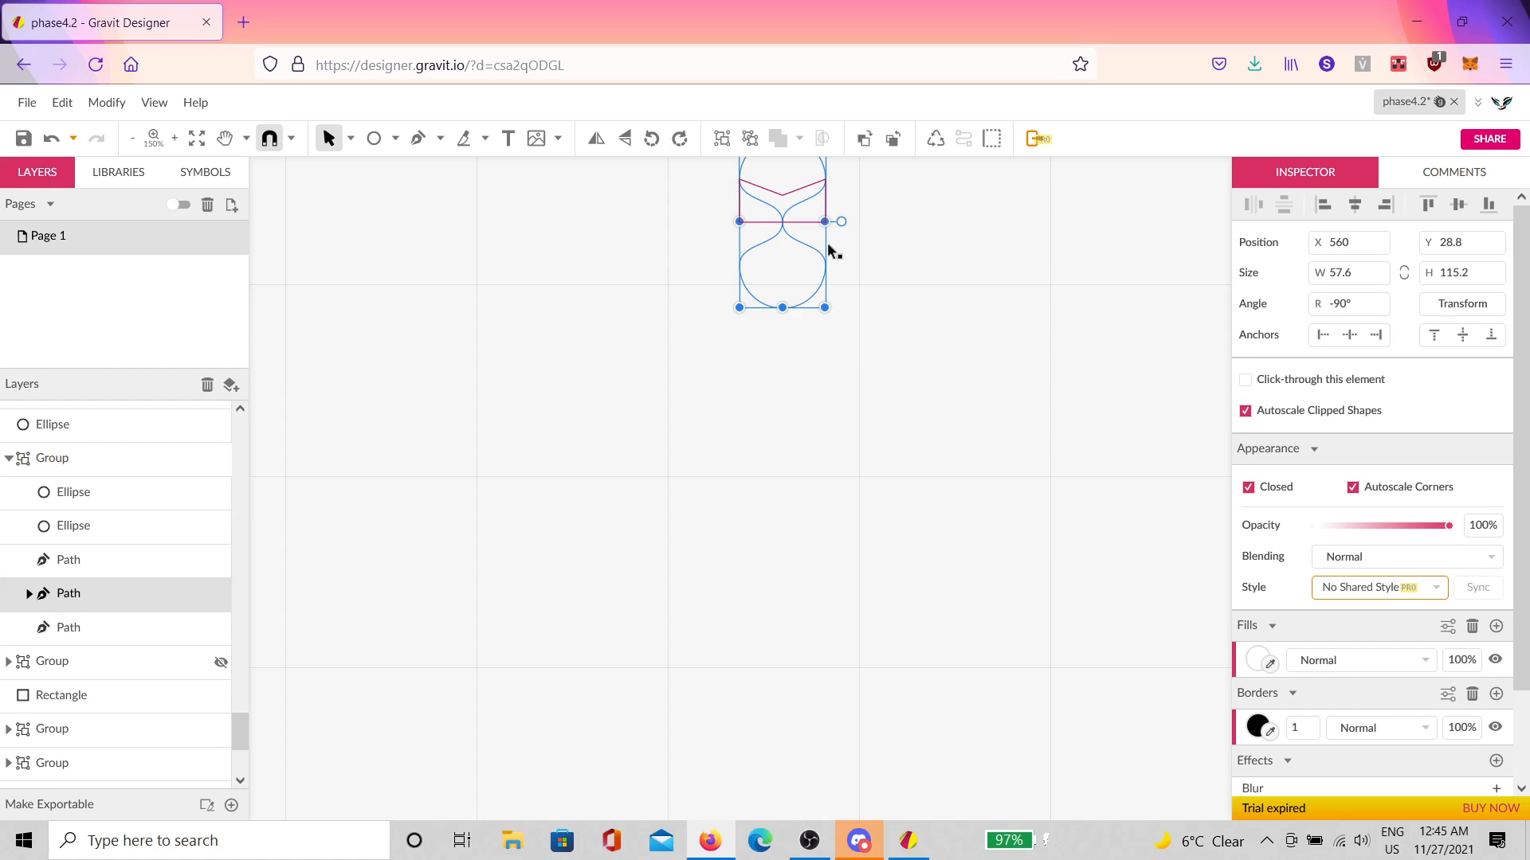
{"action": "left_click_drag", "start_coordinate": [816, 233], "coordinate": [914, 244]}
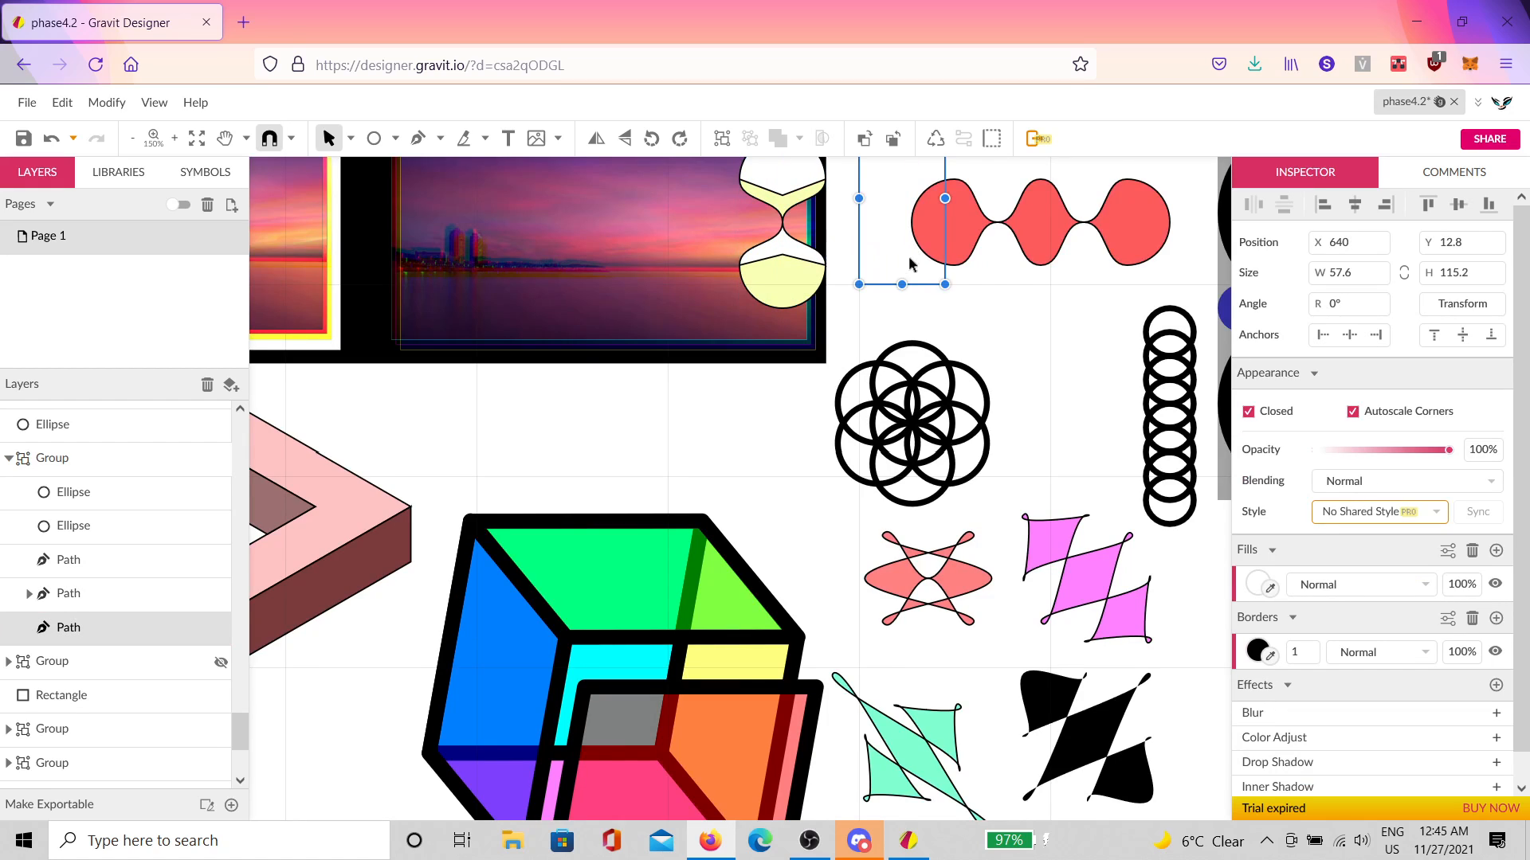
{"action": "scroll", "coordinate": [916, 289], "scroll_direction": "up", "scroll_amount": 1}
{"action": "left_click_drag", "start_coordinate": [800, 339], "coordinate": [1022, 311]}
Step: Shift the red wavy shape and its two red circles to the right
{"action": "left_click", "coordinate": [1022, 311]}
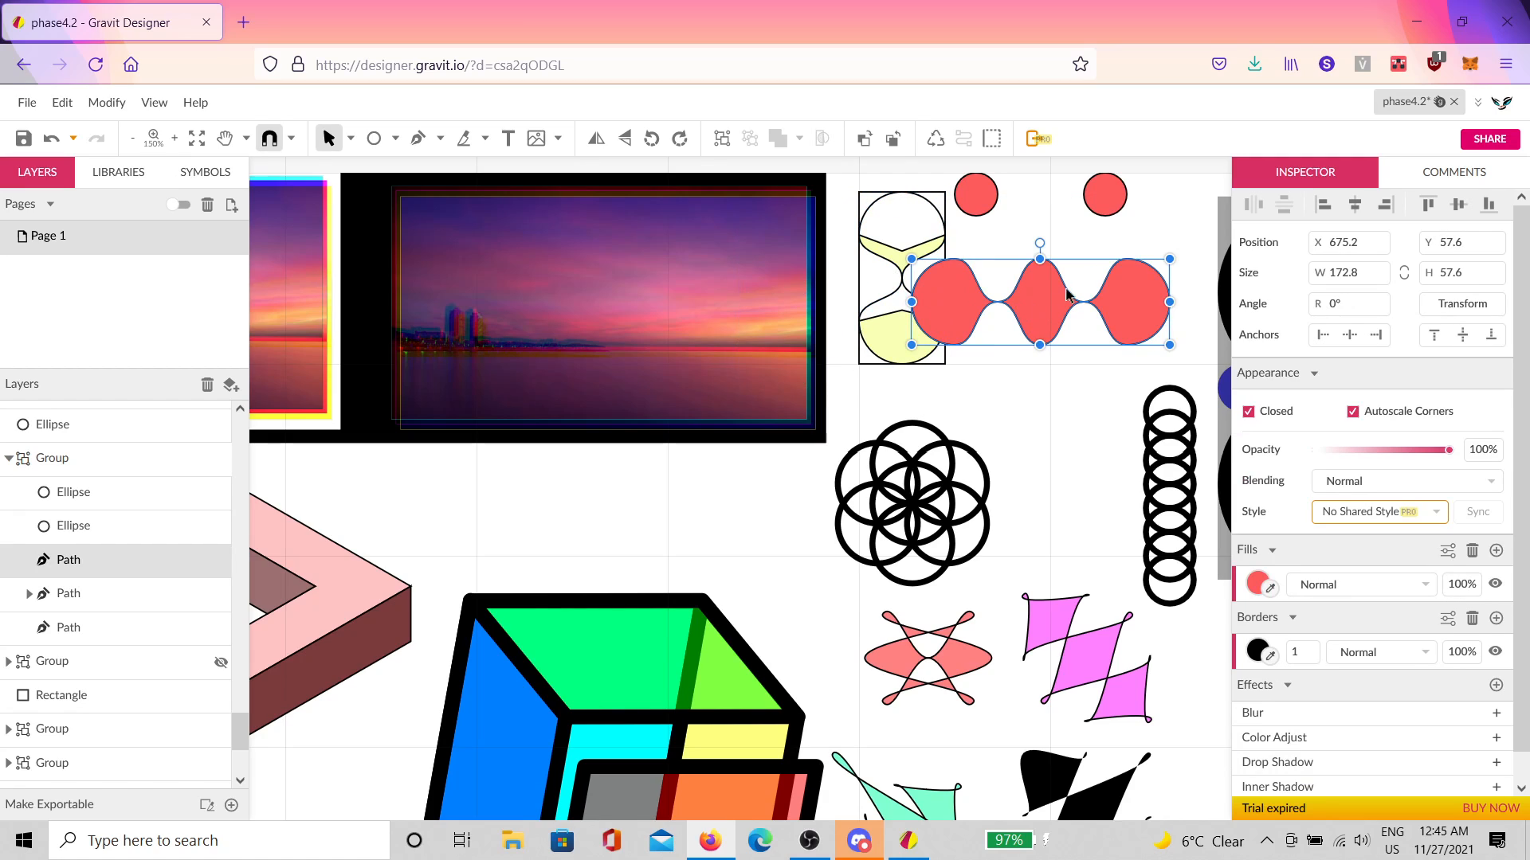
{"action": "left_click", "coordinate": [1105, 194], "text": "shift"}
{"action": "left_click", "coordinate": [986, 208], "text": "shift"}
{"action": "left_click_drag", "start_coordinate": [985, 209], "coordinate": [1023, 222]}
{"action": "left_click", "coordinate": [1018, 423]}
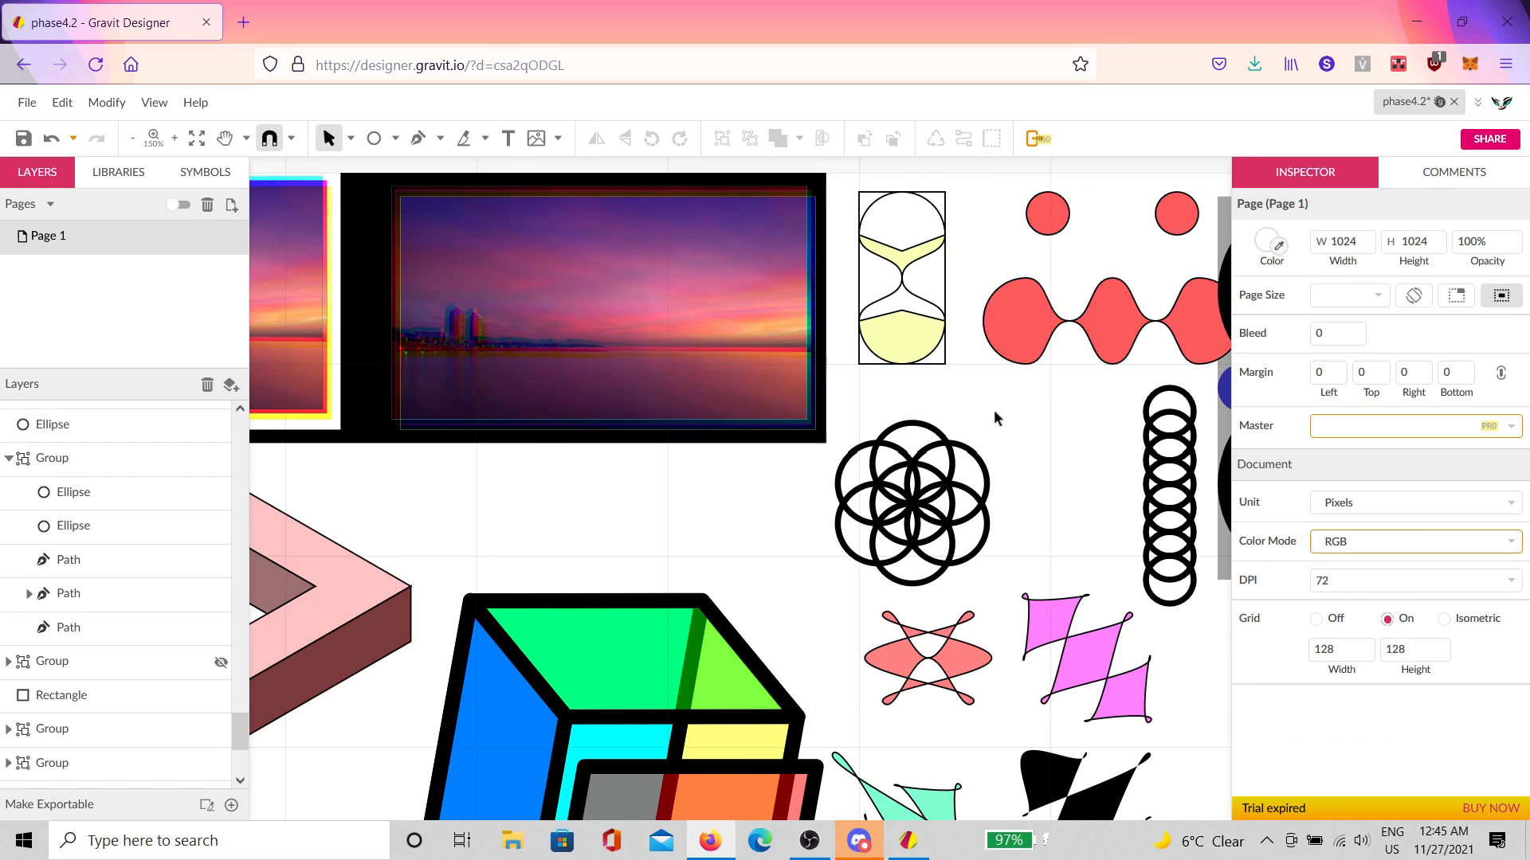
{"action": "scroll", "coordinate": [992, 410], "scroll_direction": "down", "scroll_amount": 1}
{"action": "key", "text": "space"}
{"action": "left_click_drag", "start_coordinate": [1034, 457], "coordinate": [977, 391]}
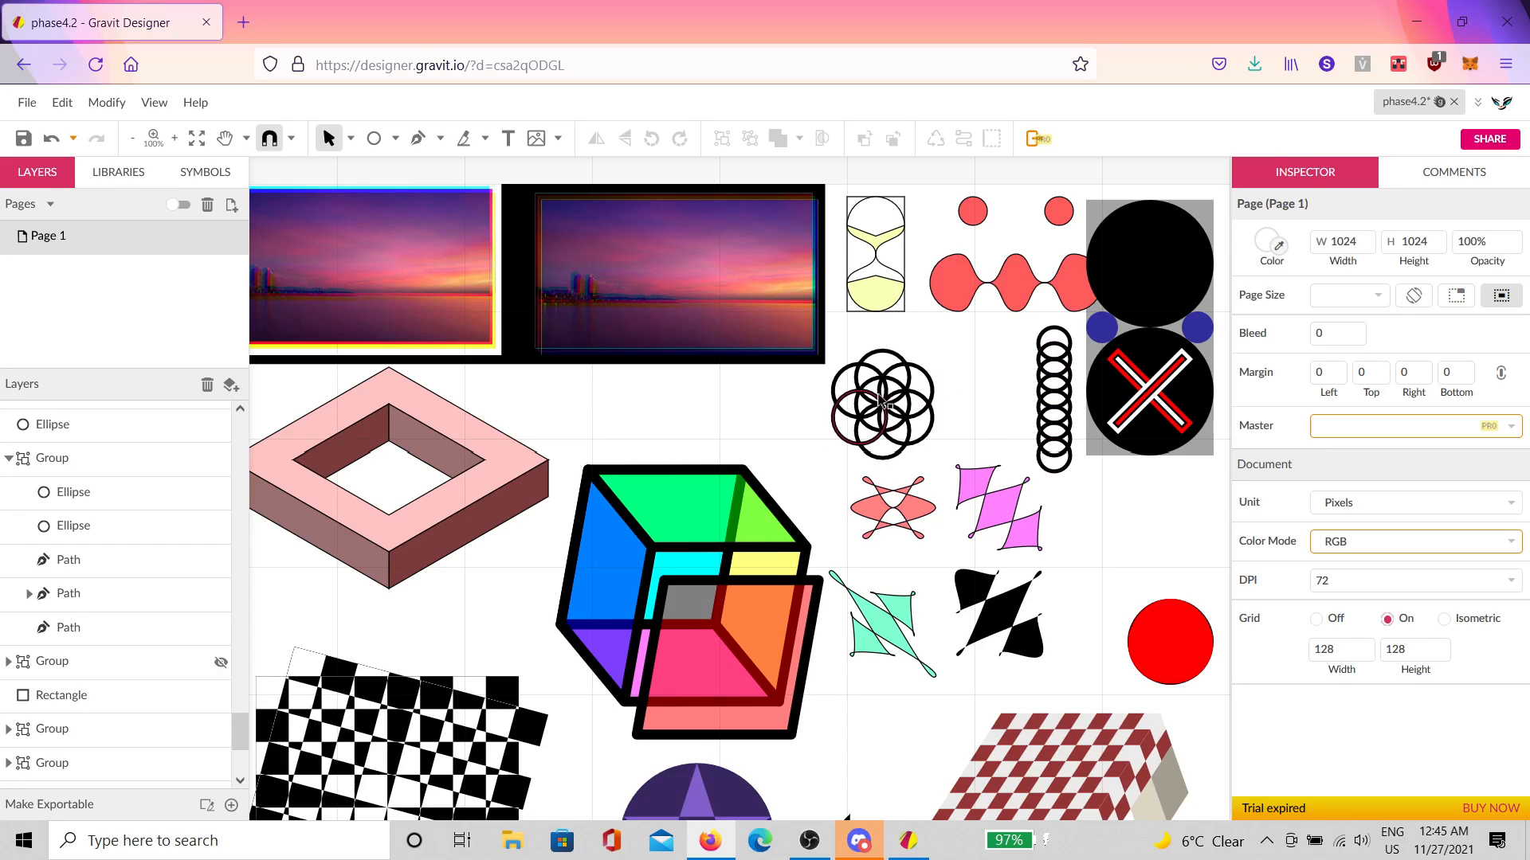
Step: Zoom and pan closely around the red circle's edges and arcs
{"action": "left_click", "coordinate": [928, 384]}
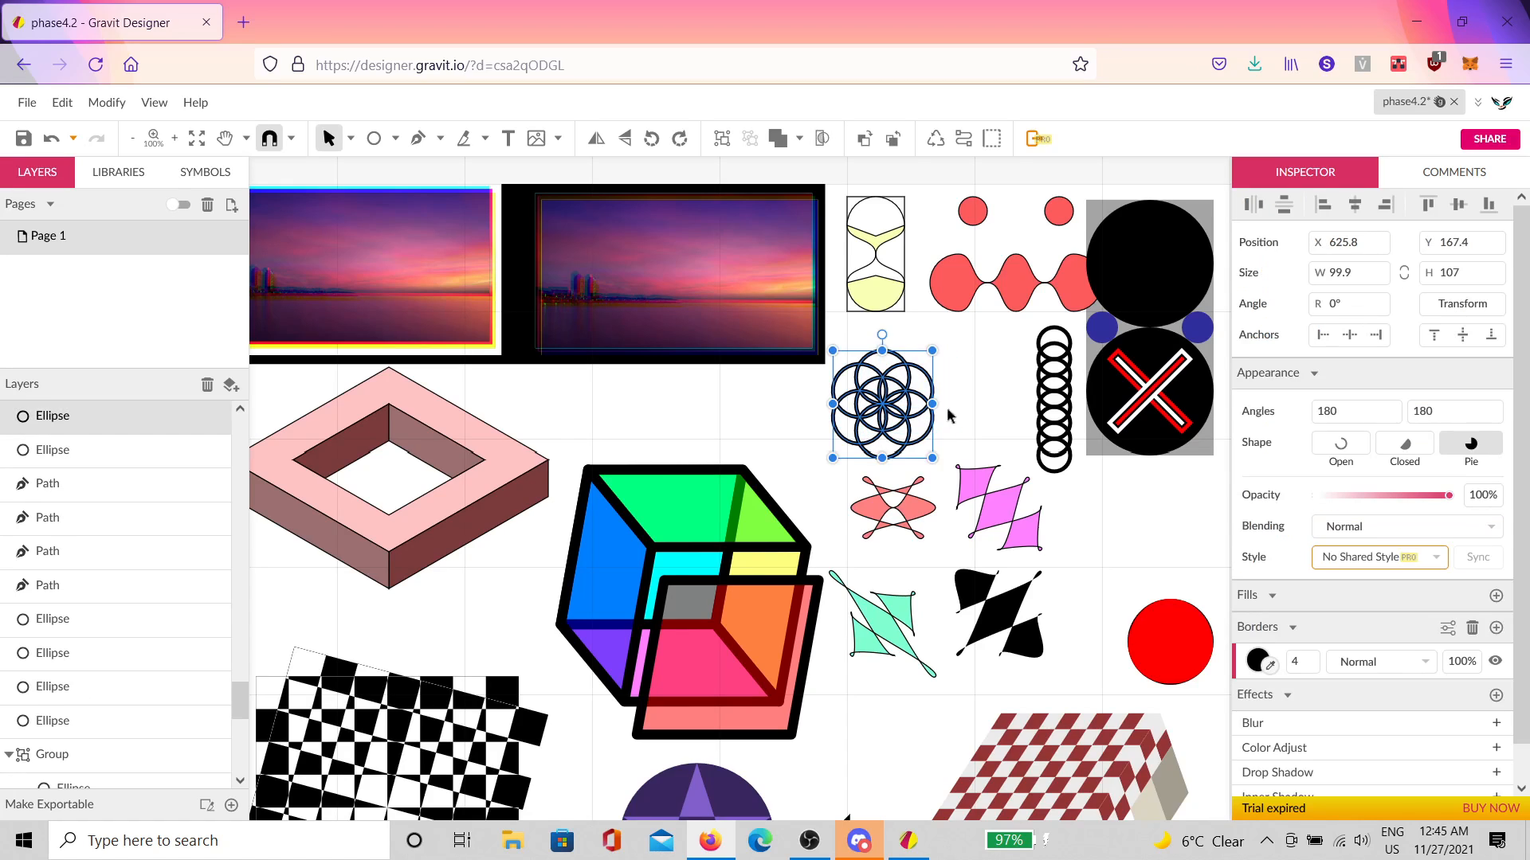
{"action": "left_click", "coordinate": [960, 414]}
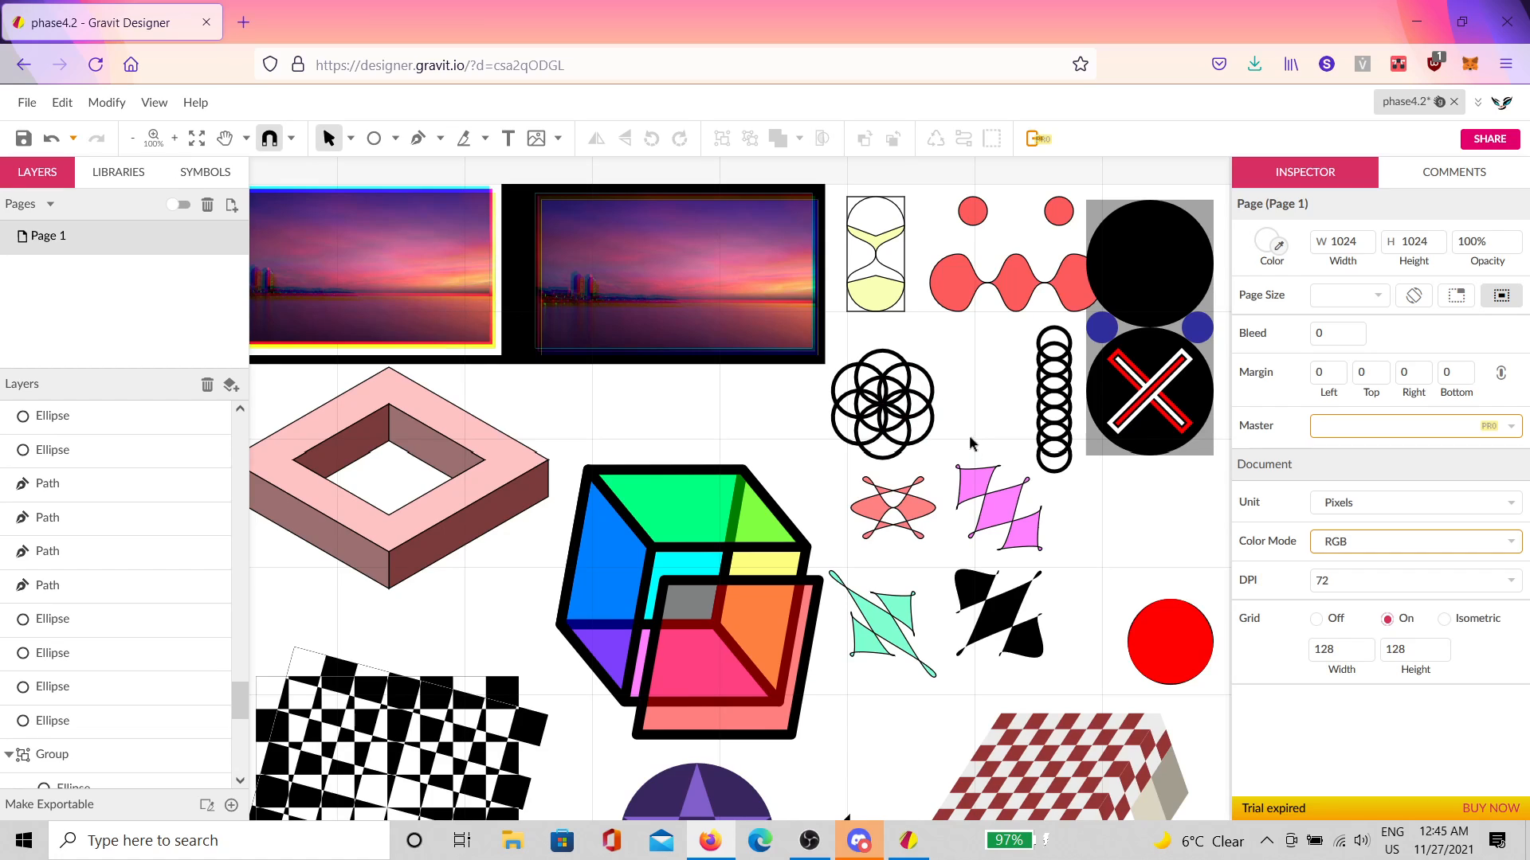
{"action": "scroll", "coordinate": [956, 425], "scroll_direction": "down", "scroll_amount": 5}
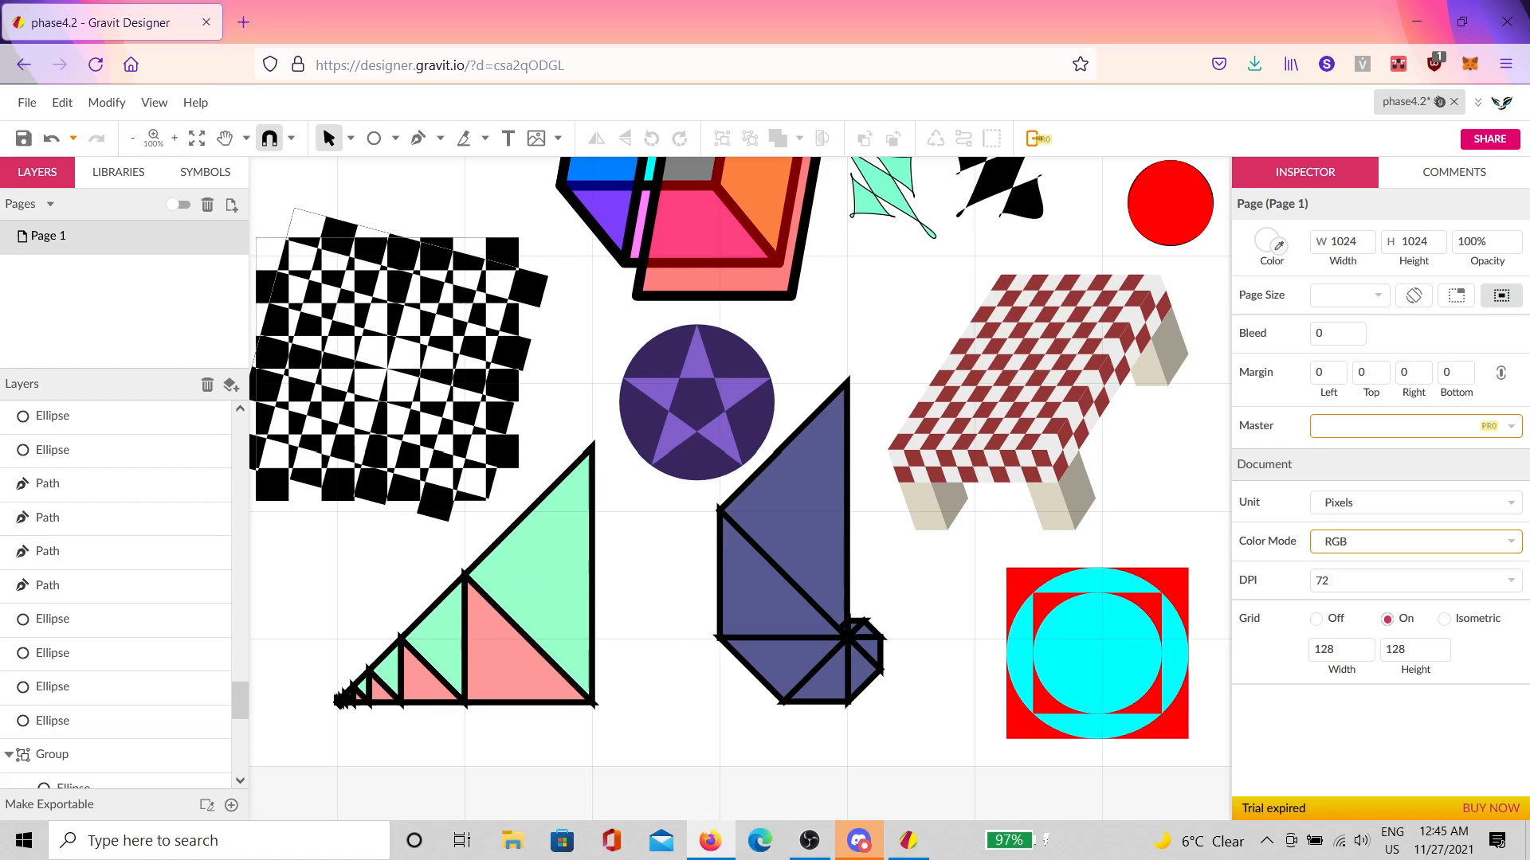
{"action": "scroll", "coordinate": [761, 530], "scroll_direction": "up", "scroll_amount": 2}
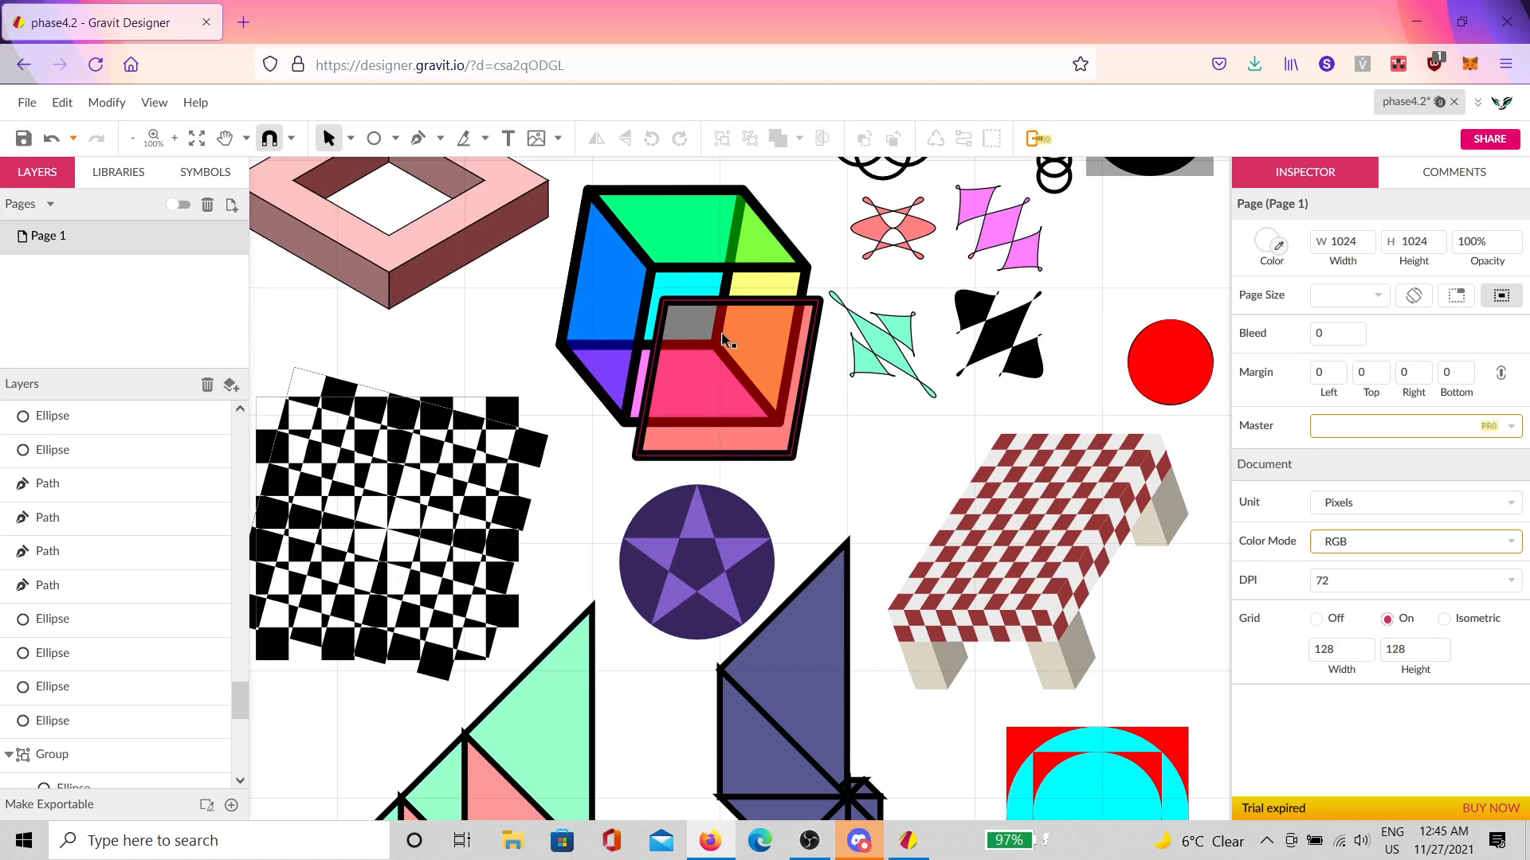
{"action": "scroll", "coordinate": [837, 484], "scroll_direction": "up", "scroll_amount": 3}
{"action": "scroll", "coordinate": [837, 484], "scroll_direction": "left", "scroll_amount": 3}
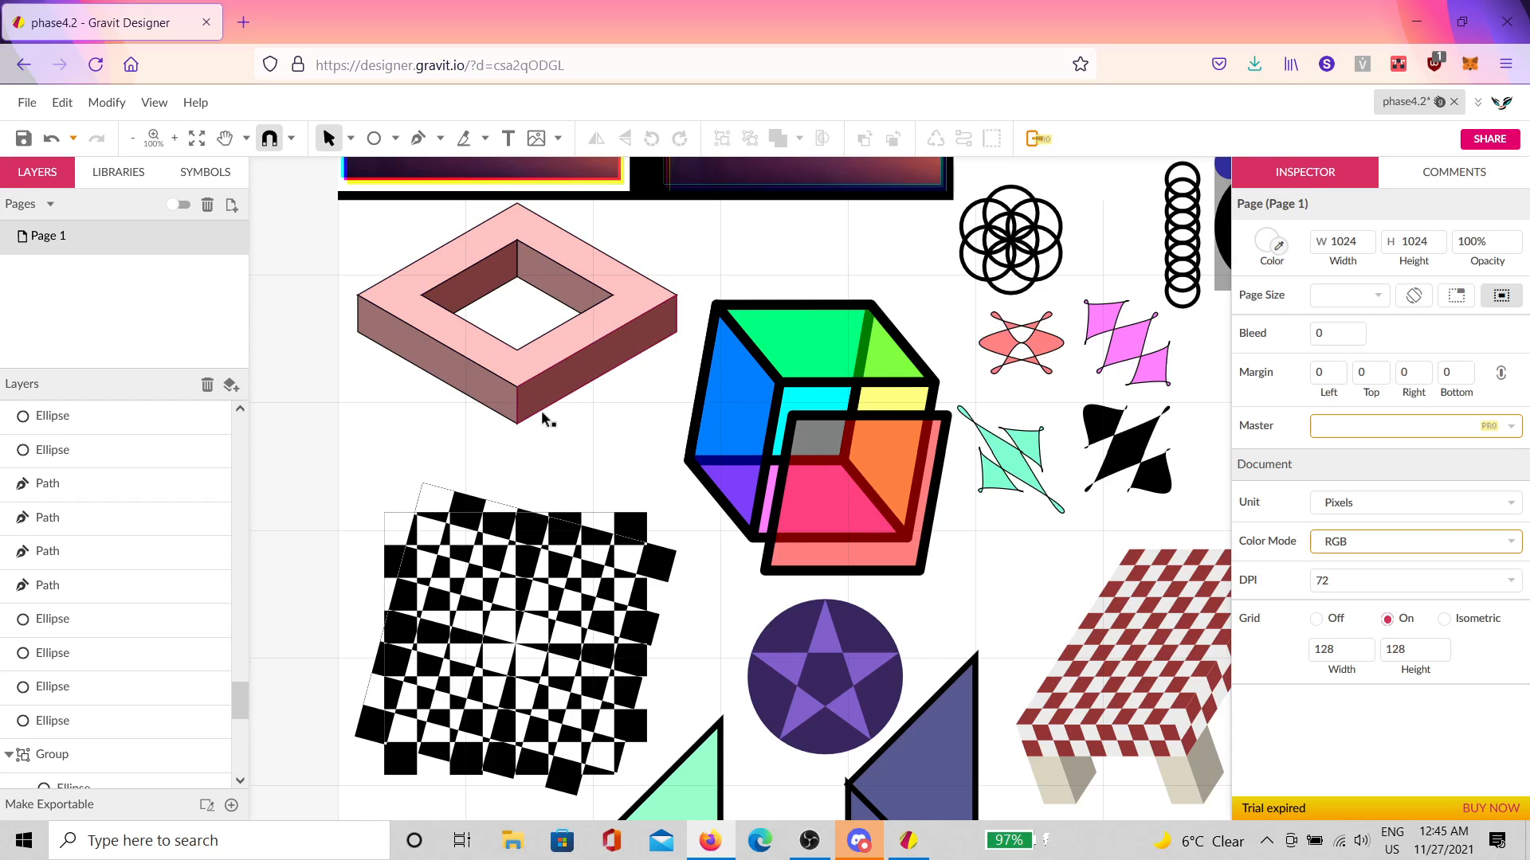
{"action": "scroll", "coordinate": [547, 466], "scroll_direction": "down", "scroll_amount": 2}
{"action": "scroll", "coordinate": [450, 510], "scroll_direction": "up", "scroll_amount": 3}
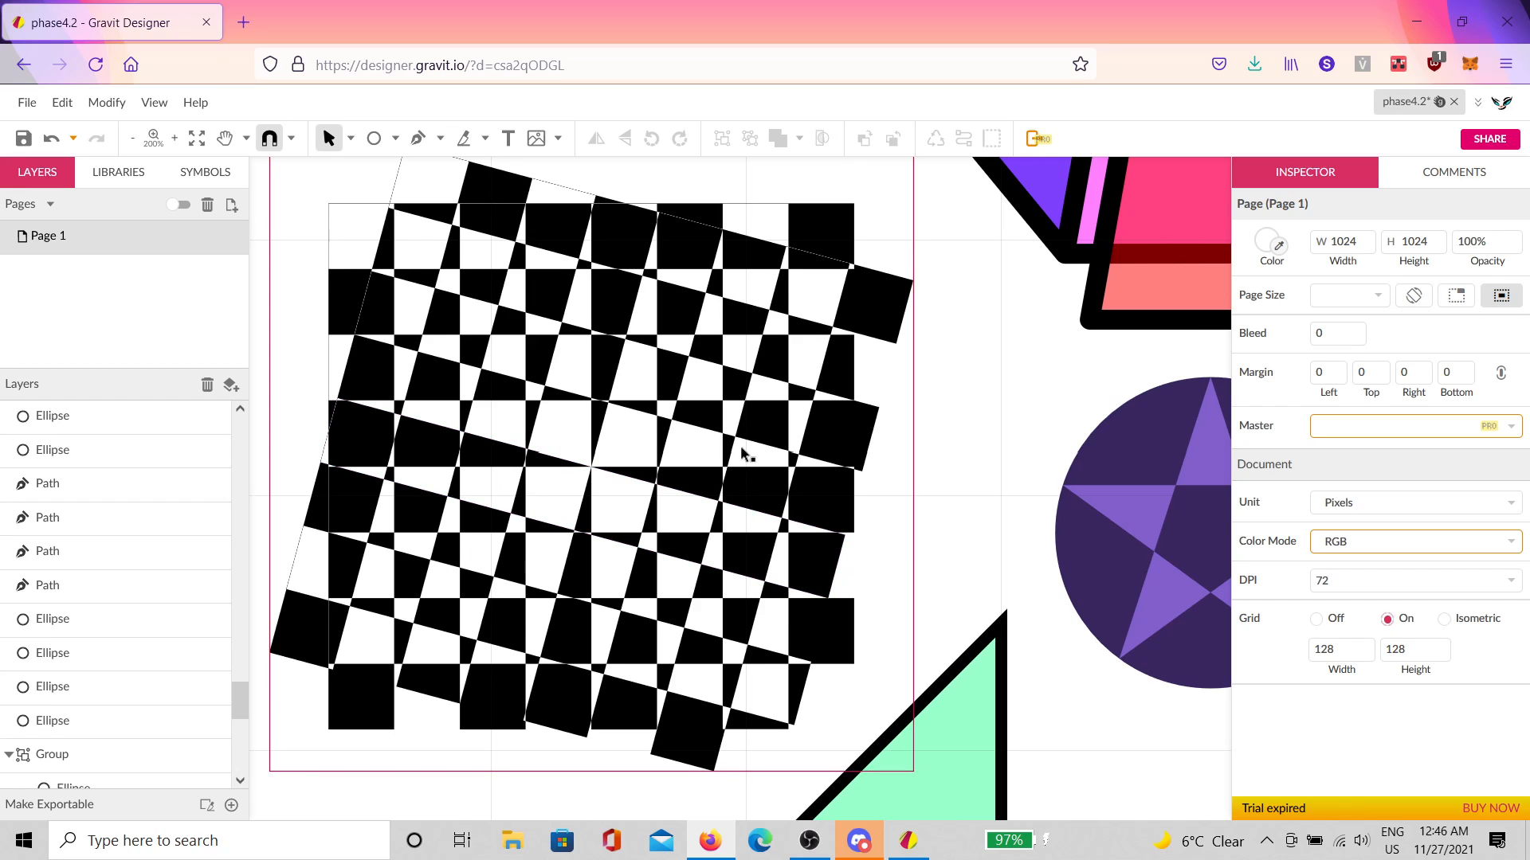
{"action": "scroll", "coordinate": [789, 476], "scroll_direction": "down", "scroll_amount": 5}
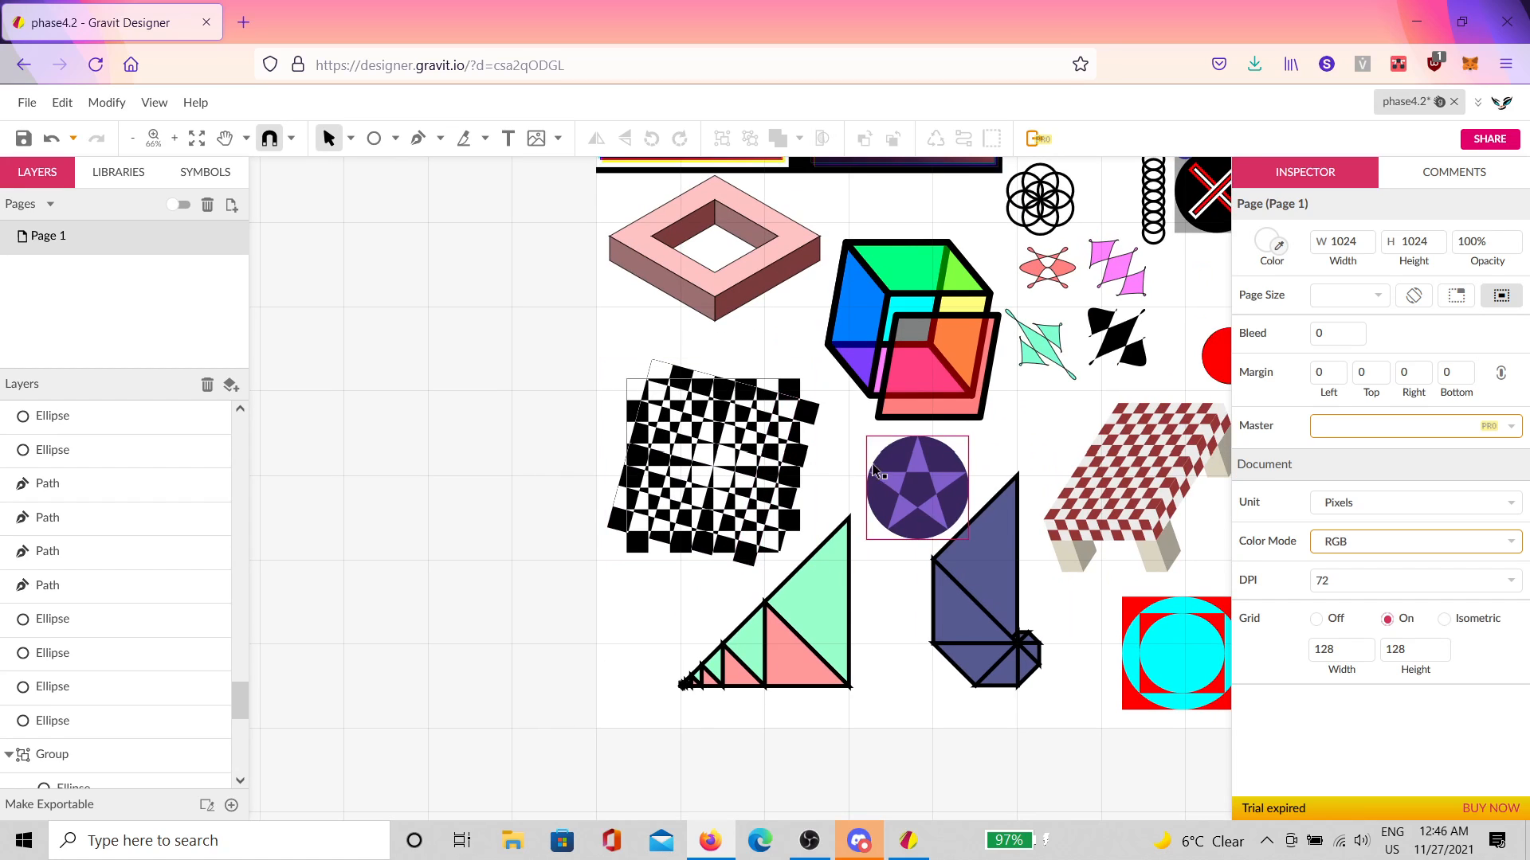
{"action": "scroll", "coordinate": [934, 494], "scroll_direction": "up", "scroll_amount": 5}
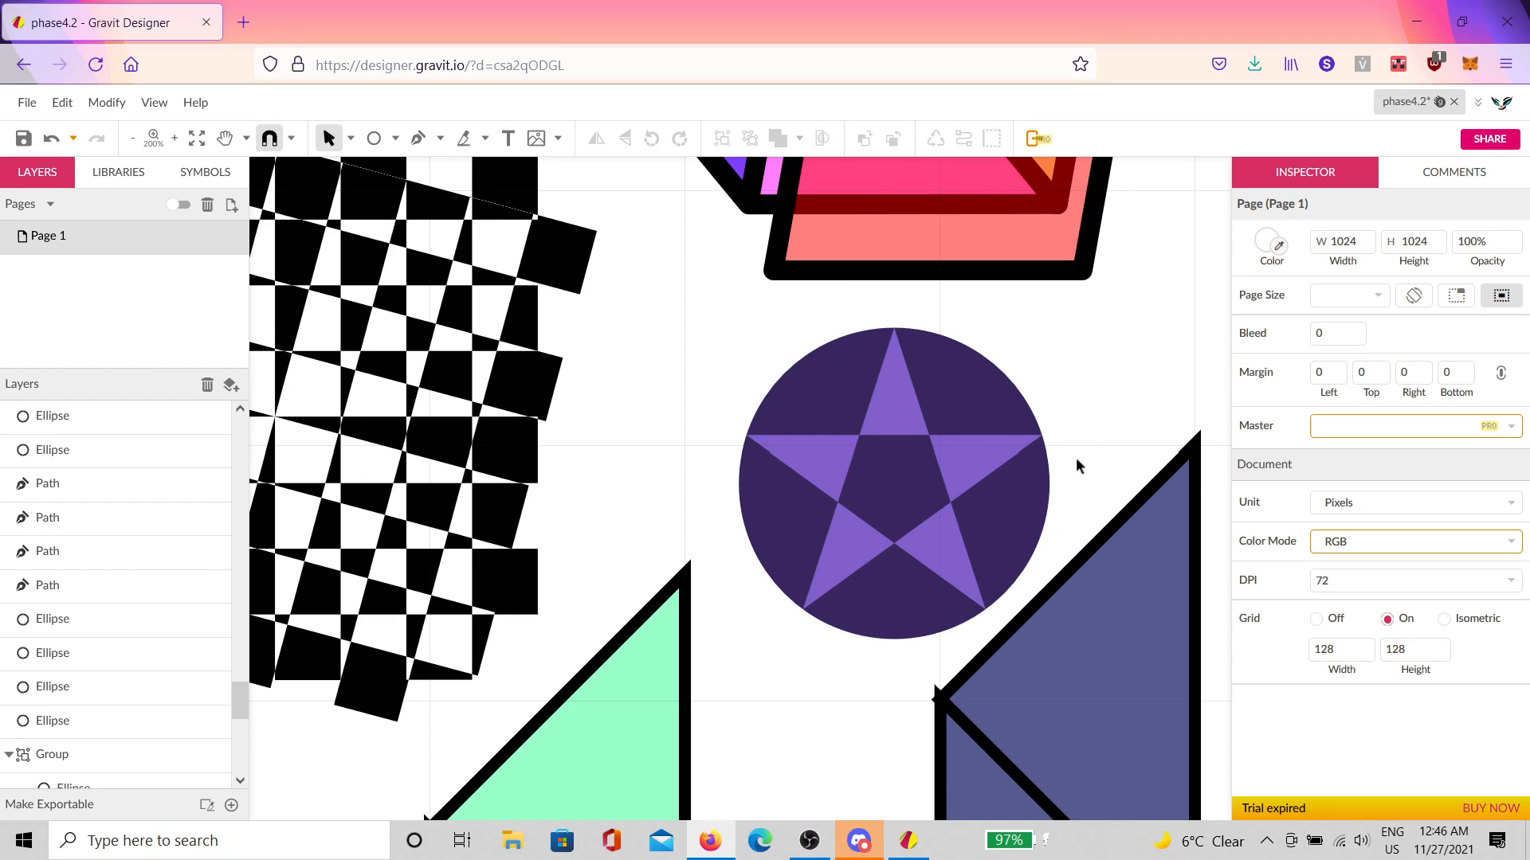
{"action": "scroll", "coordinate": [997, 447], "scroll_direction": "down", "scroll_amount": 3}
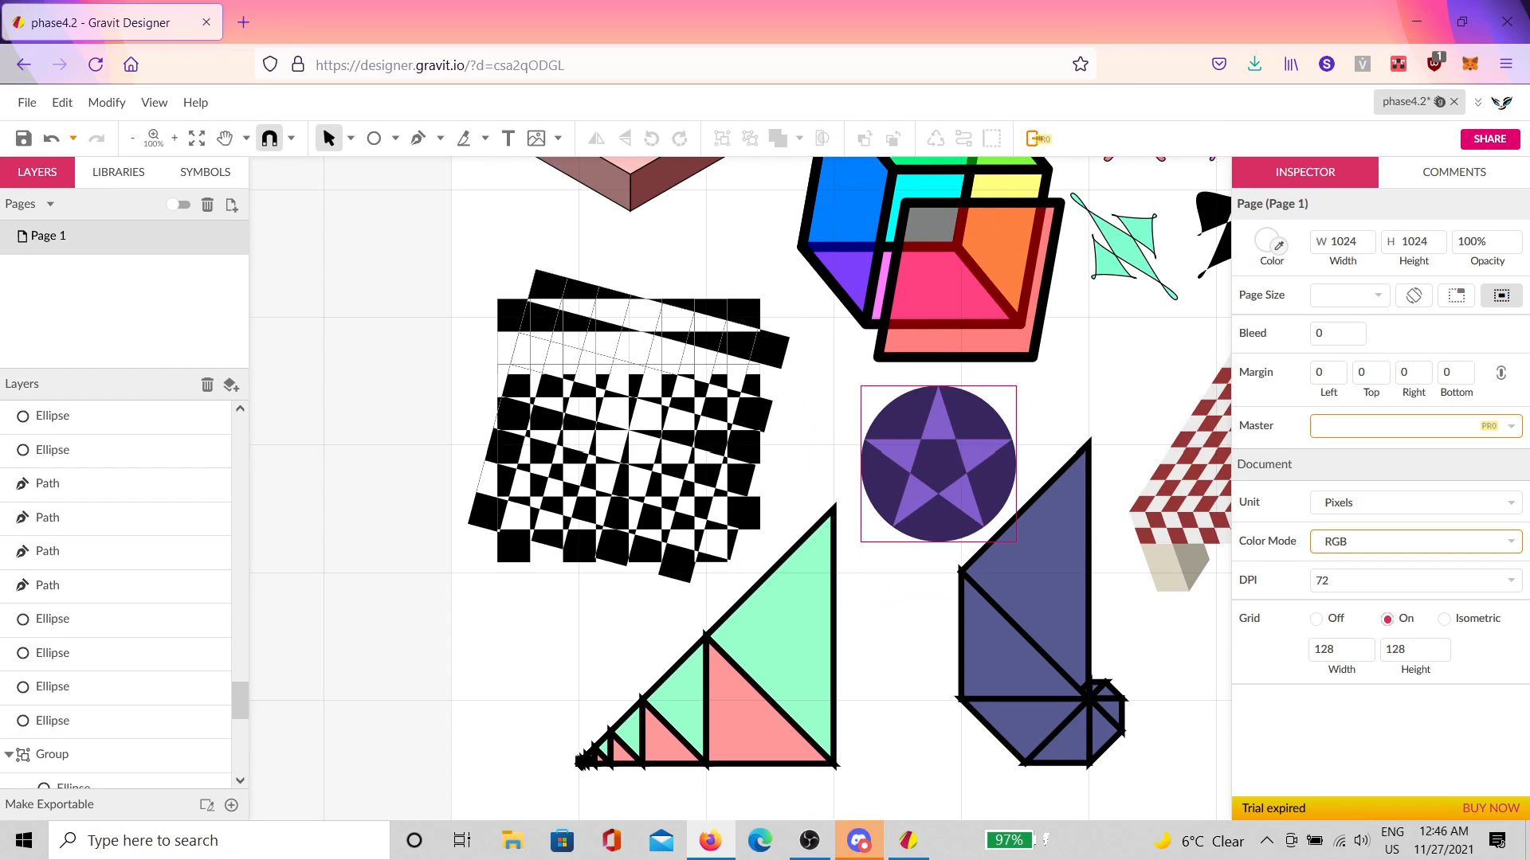
{"action": "key", "text": "space"}
{"action": "left_click_drag", "start_coordinate": [857, 262], "coordinate": [591, 469]}
{"action": "scroll", "coordinate": [575, 383], "scroll_direction": "up", "scroll_amount": 3}
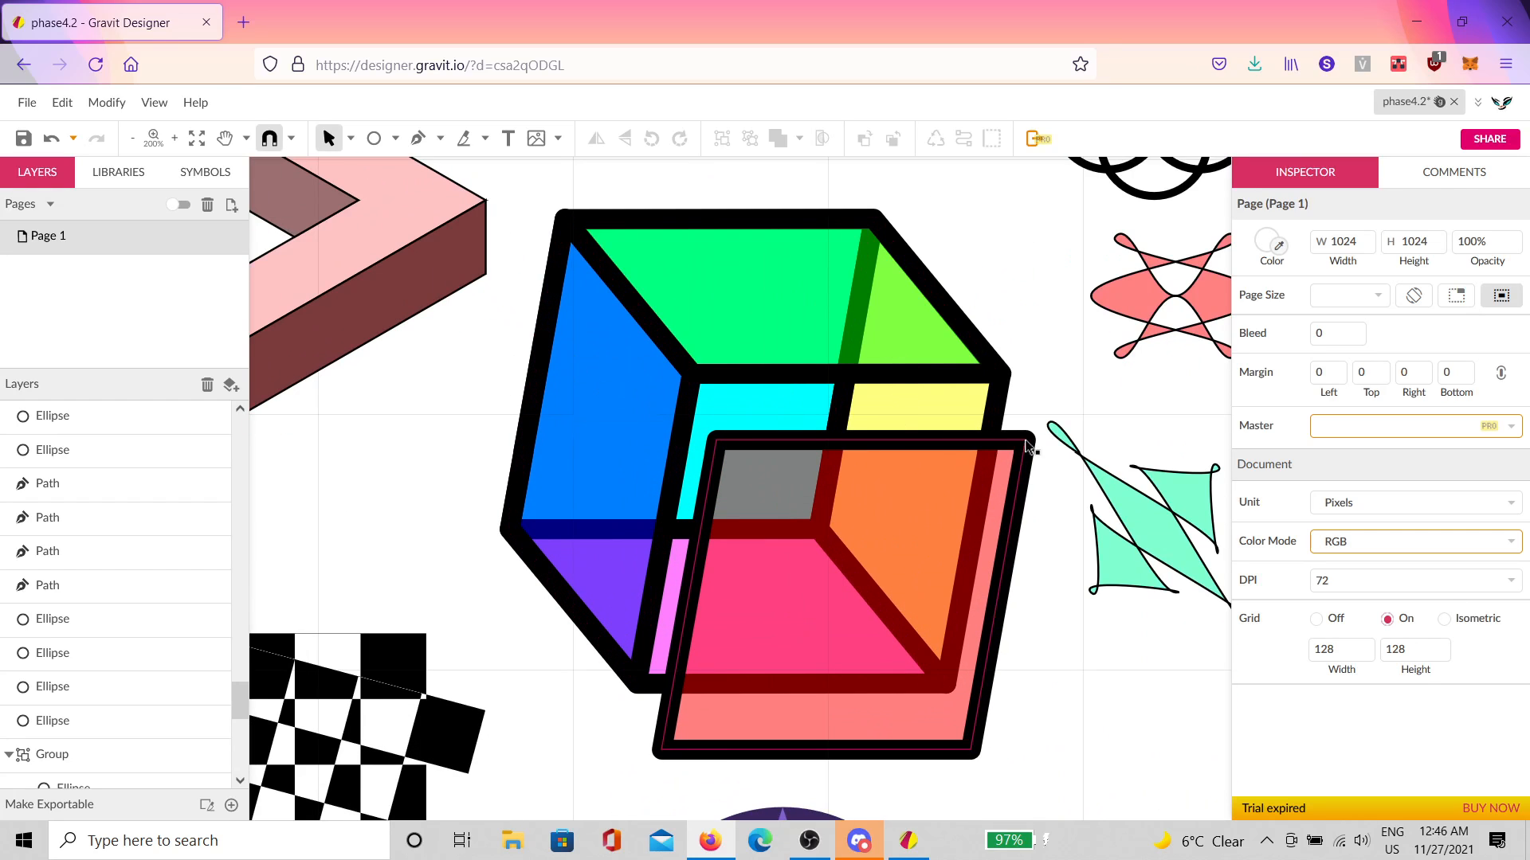
{"action": "scroll", "coordinate": [1027, 446], "scroll_direction": "right", "scroll_amount": 5}
{"action": "scroll", "coordinate": [1028, 446], "scroll_direction": "up", "scroll_amount": 1}
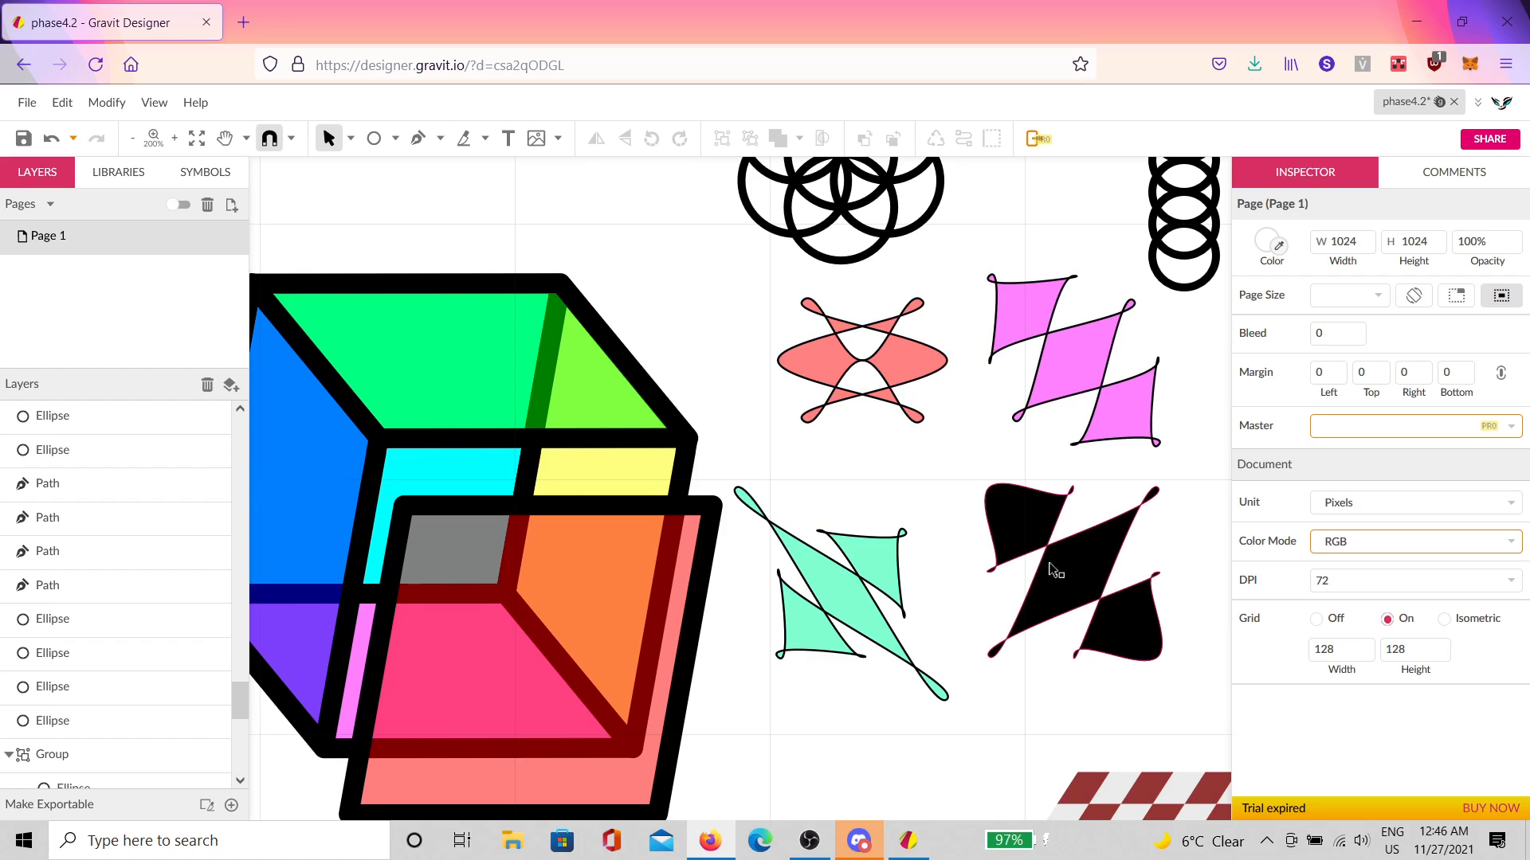
{"action": "scroll", "coordinate": [1121, 438], "scroll_direction": "right", "scroll_amount": 7}
{"action": "scroll", "coordinate": [1120, 438], "scroll_direction": "up", "scroll_amount": 4}
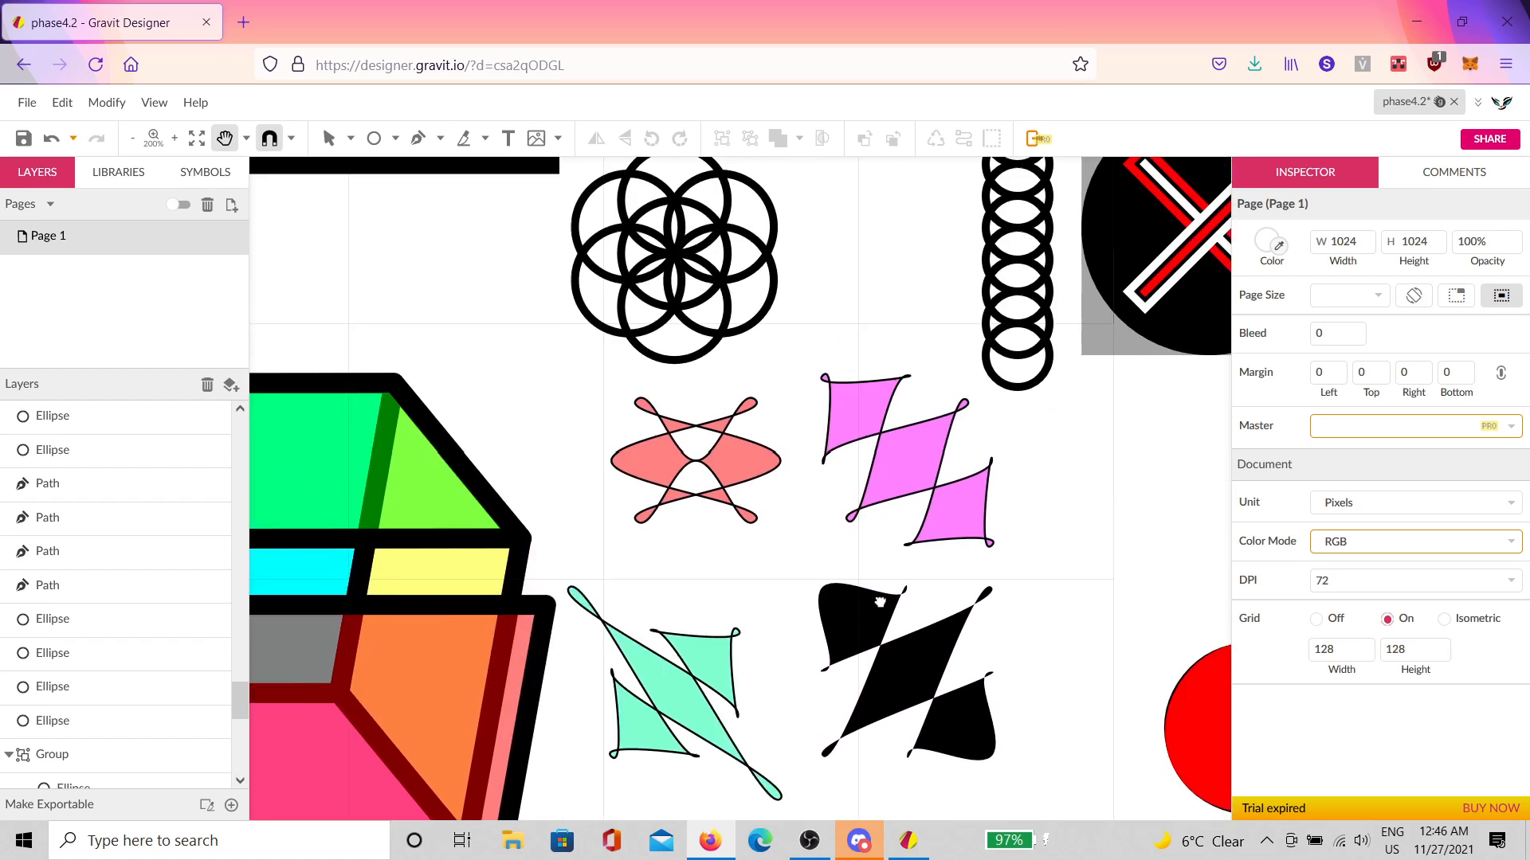
{"action": "scroll", "coordinate": [925, 422], "scroll_direction": "up", "scroll_amount": 2}
{"action": "scroll", "coordinate": [924, 391], "scroll_direction": "up", "scroll_amount": 3}
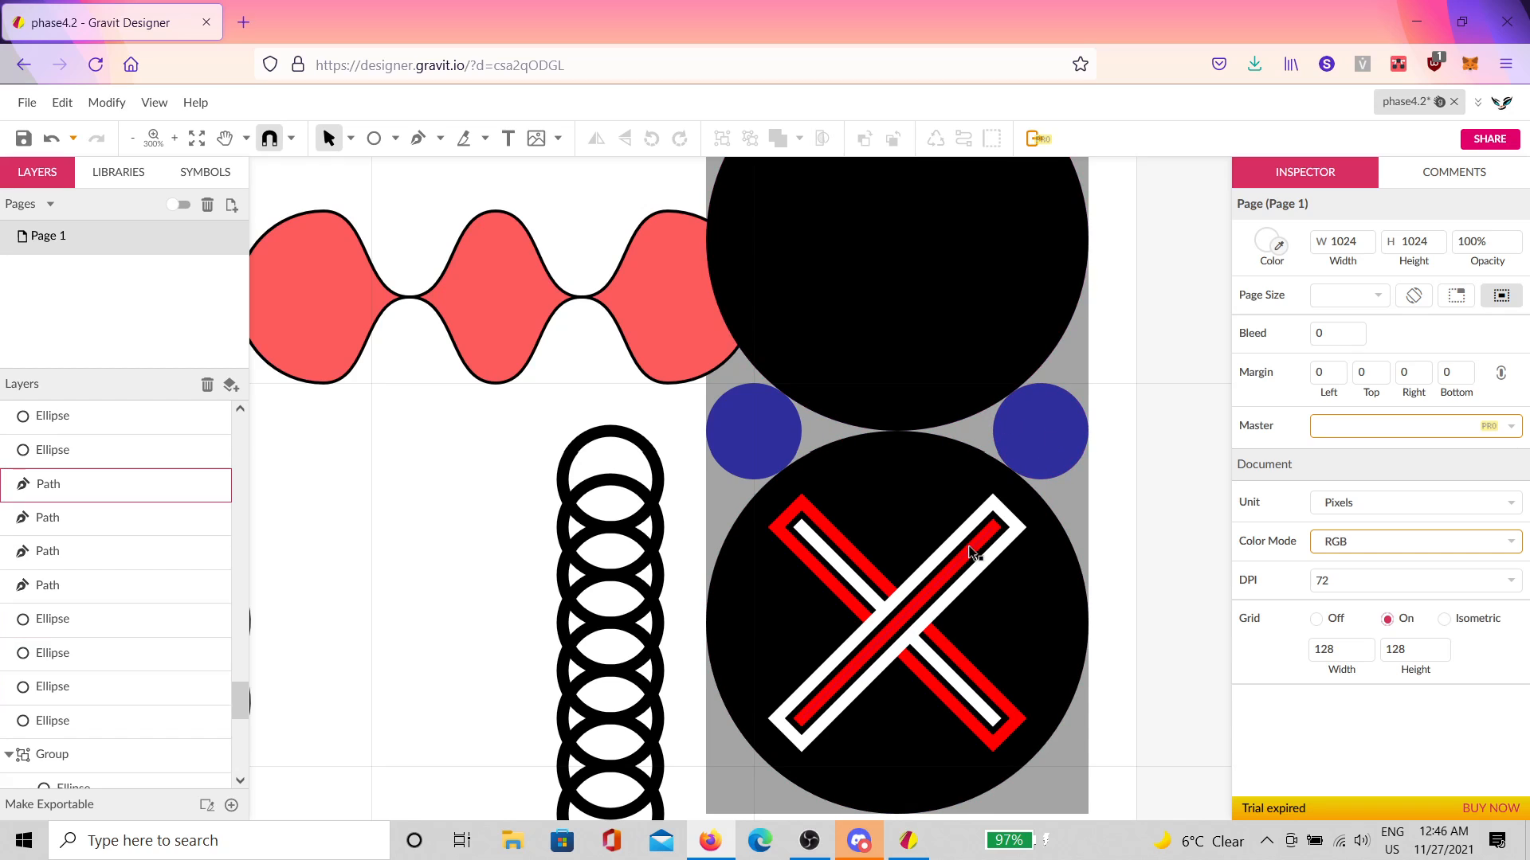
{"action": "scroll", "coordinate": [1017, 629], "scroll_direction": "down", "scroll_amount": 12}
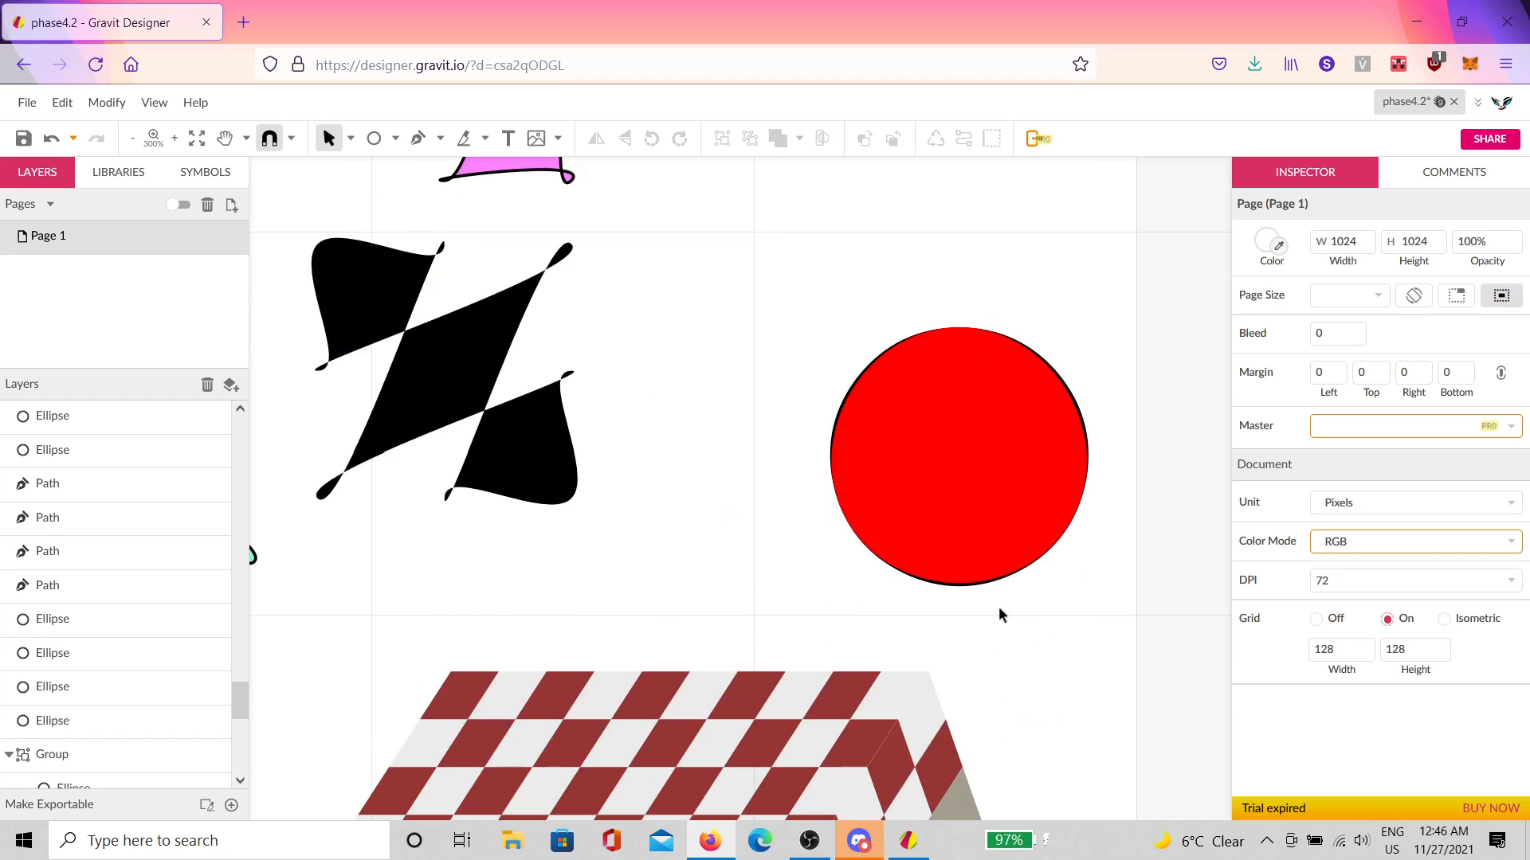
{"action": "scroll", "coordinate": [1017, 504], "scroll_direction": "up", "scroll_amount": 5}
{"action": "scroll", "coordinate": [1041, 487], "scroll_direction": "down", "scroll_amount": 1}
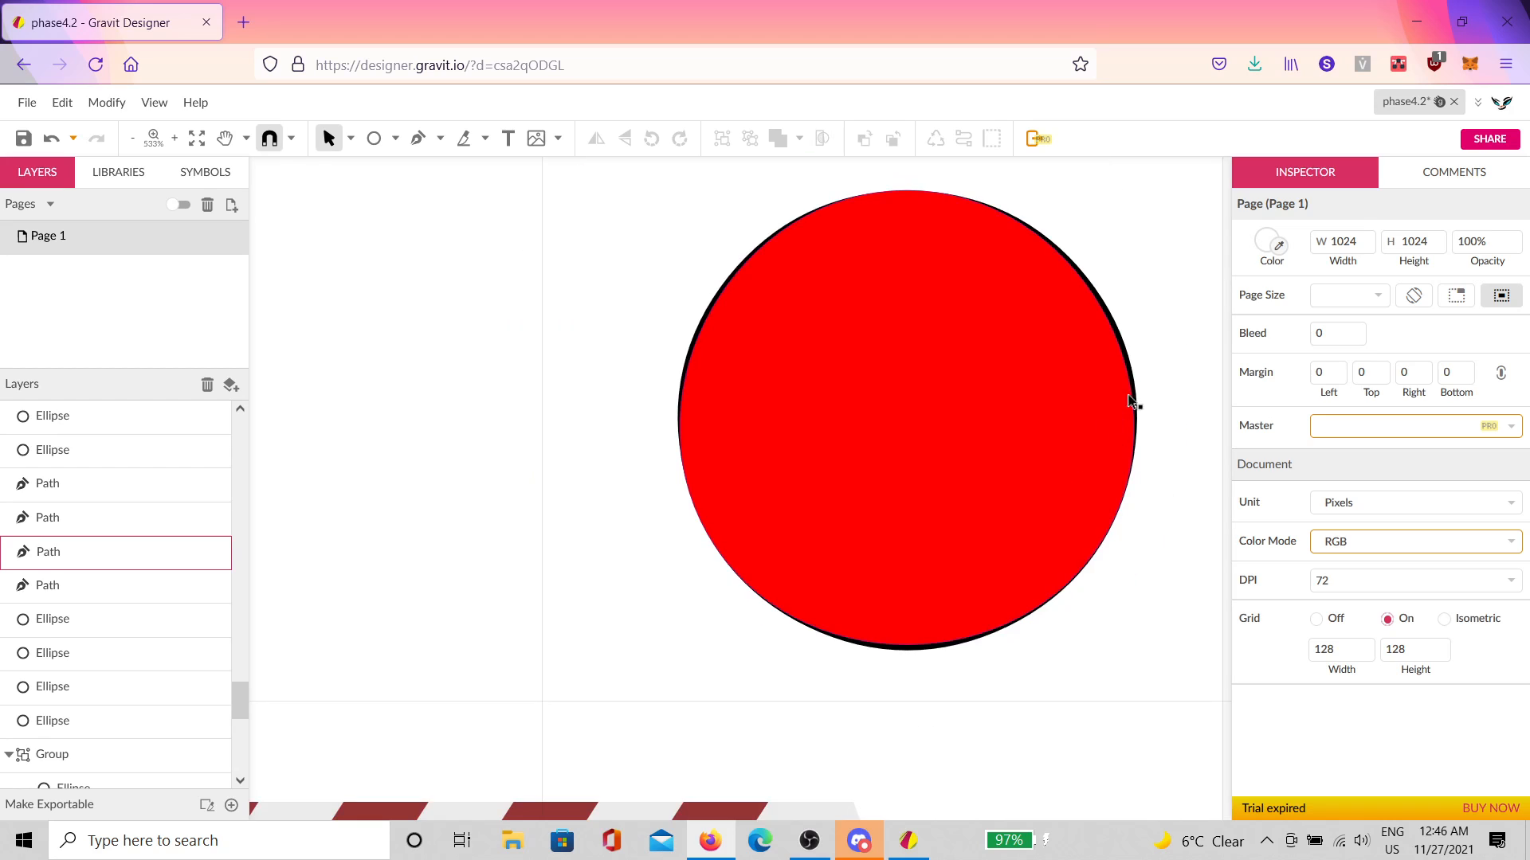
{"action": "scroll", "coordinate": [1134, 410], "scroll_direction": "up", "scroll_amount": 2}
{"action": "scroll", "coordinate": [1007, 311], "scroll_direction": "up", "scroll_amount": 2}
{"action": "left_click_drag", "start_coordinate": [908, 328], "coordinate": [1179, 435]}
{"action": "left_click_drag", "start_coordinate": [815, 444], "coordinate": [1072, 351]}
{"action": "left_click_drag", "start_coordinate": [560, 533], "coordinate": [783, 299]}
{"action": "left_click_drag", "start_coordinate": [727, 491], "coordinate": [795, 385]}
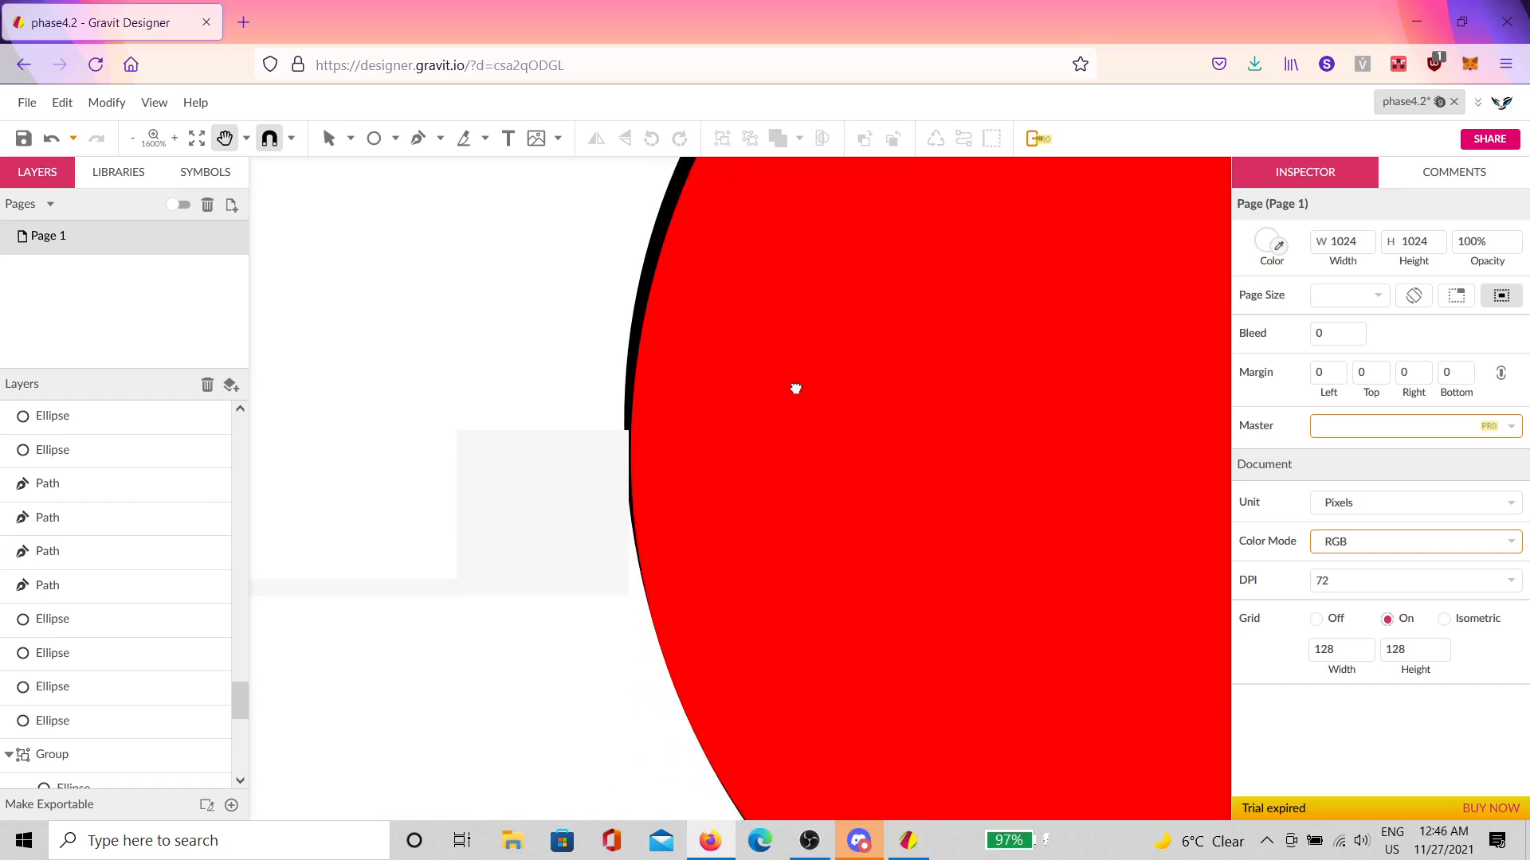
{"action": "left_click_drag", "start_coordinate": [776, 570], "coordinate": [695, 333]}
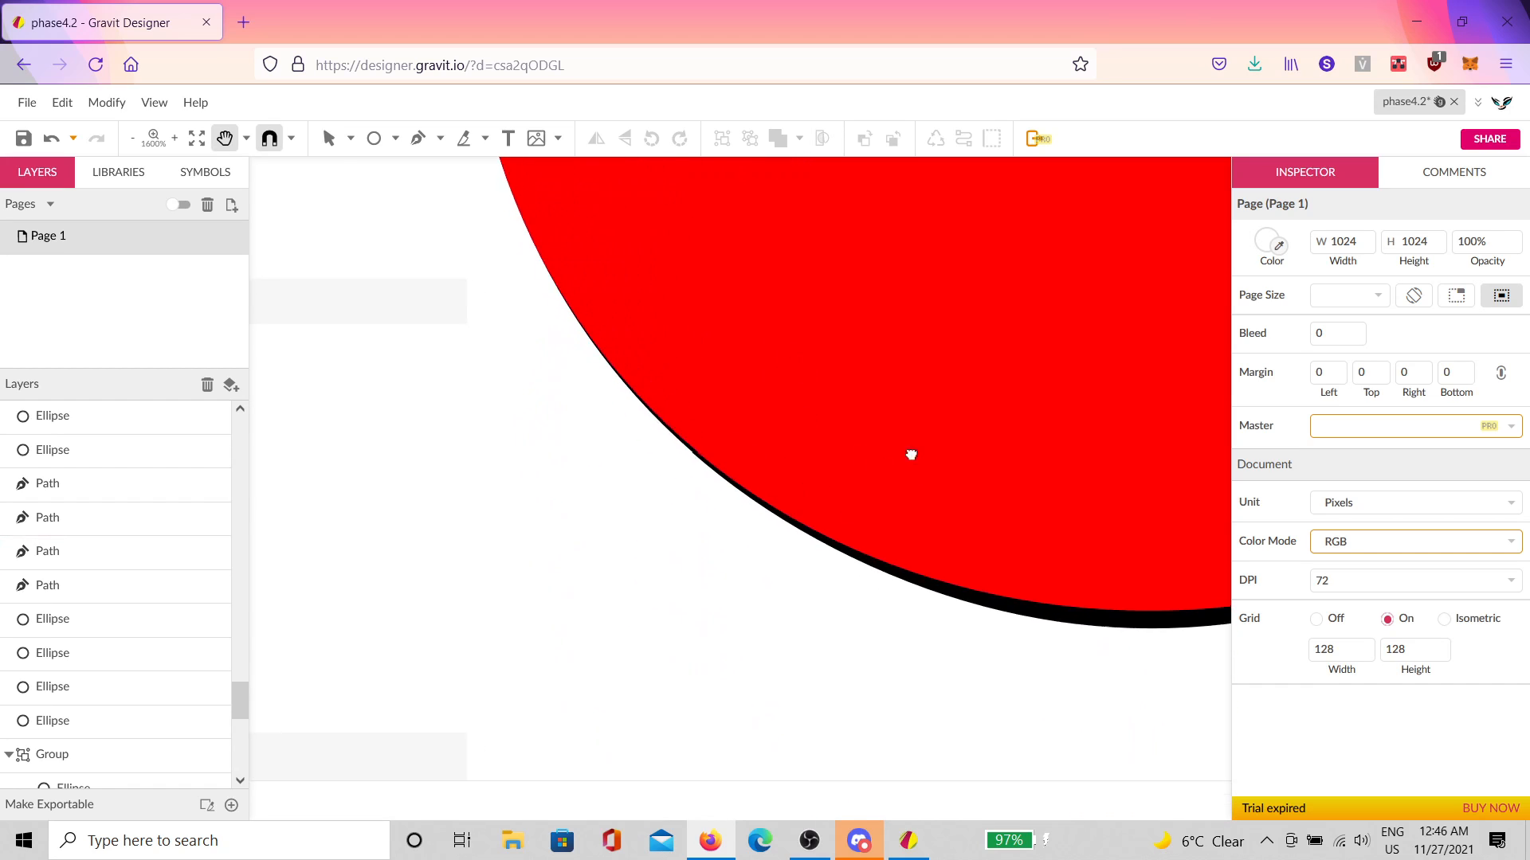
{"action": "left_click_drag", "start_coordinate": [911, 455], "coordinate": [393, 414]}
{"action": "left_click_drag", "start_coordinate": [787, 415], "coordinate": [481, 542]}
{"action": "left_click_drag", "start_coordinate": [874, 409], "coordinate": [845, 449]}
Step: Bring the sunset image to the centre of the view, then save the design
{"action": "scroll", "coordinate": [850, 454], "scroll_direction": "down", "scroll_amount": 5}
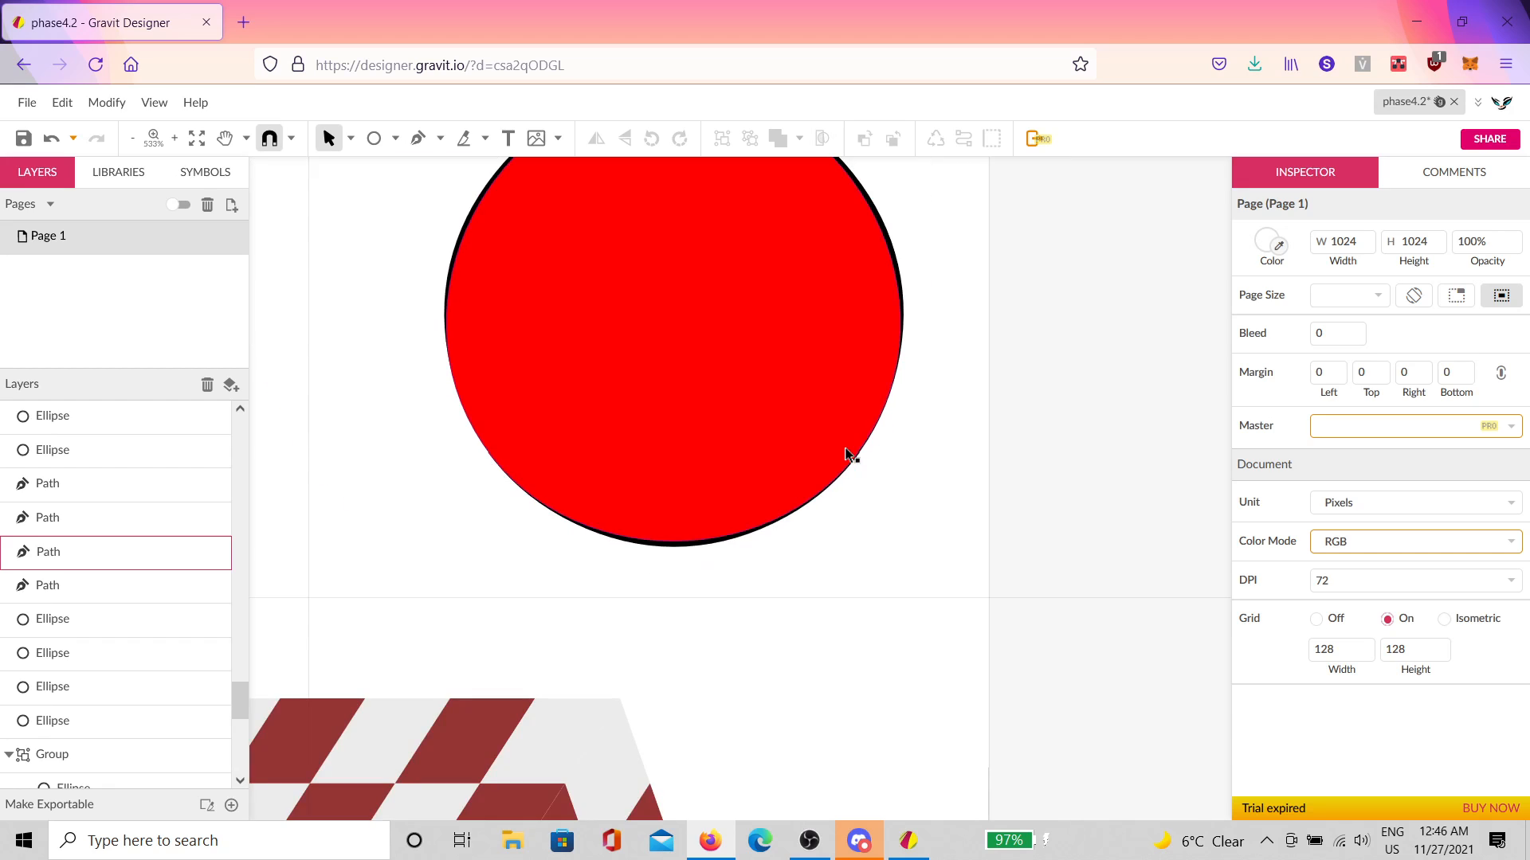
{"action": "scroll", "coordinate": [799, 393], "scroll_direction": "down", "scroll_amount": 3}
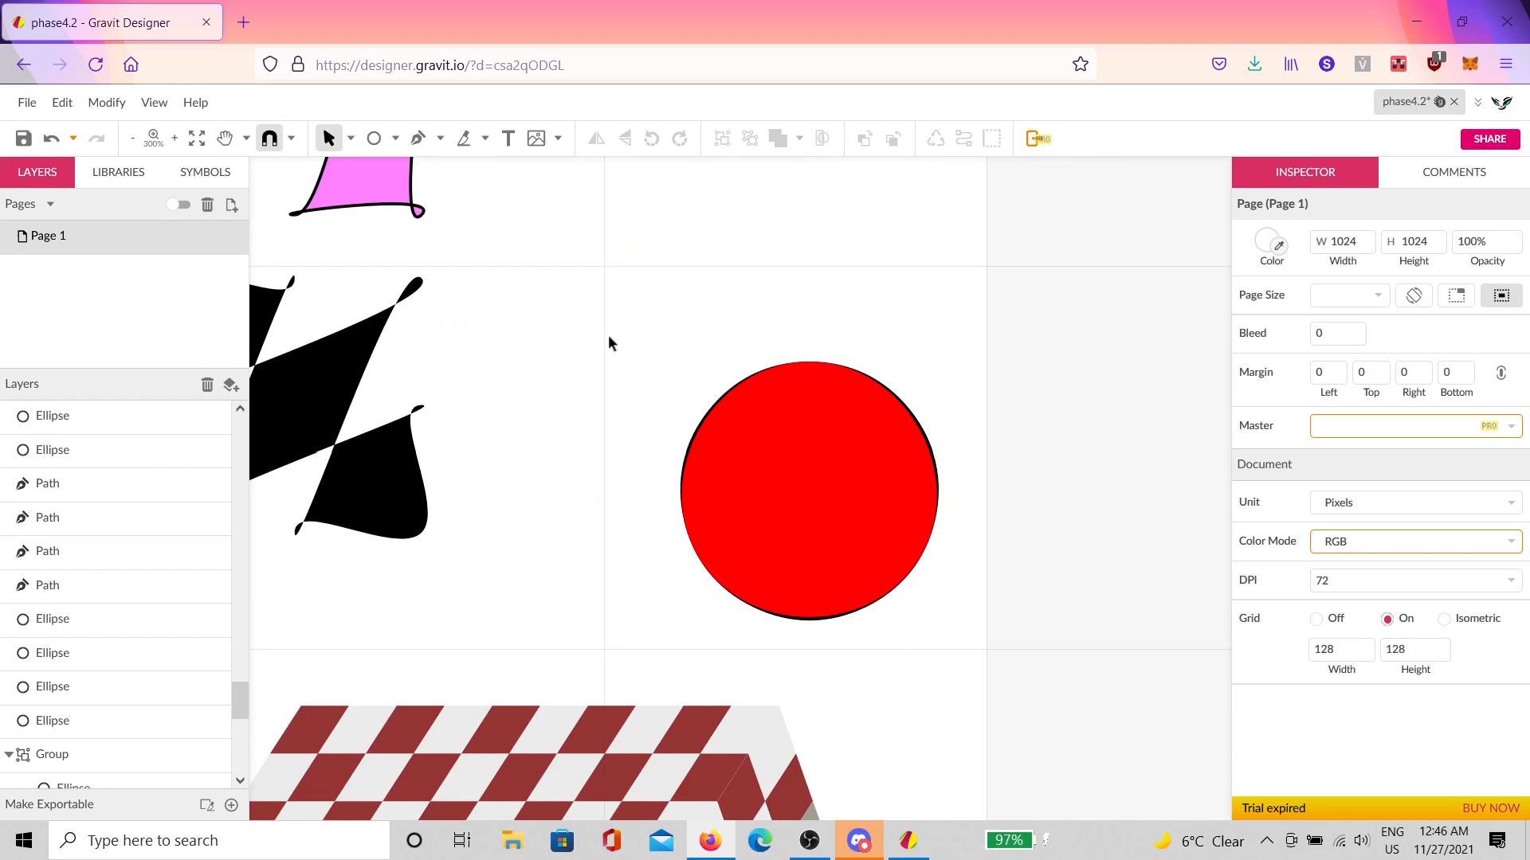
{"action": "scroll", "coordinate": [610, 341], "scroll_direction": "down", "scroll_amount": 2}
{"action": "left_click_drag", "start_coordinate": [617, 355], "coordinate": [794, 534]}
{"action": "left_click_drag", "start_coordinate": [644, 454], "coordinate": [936, 653]}
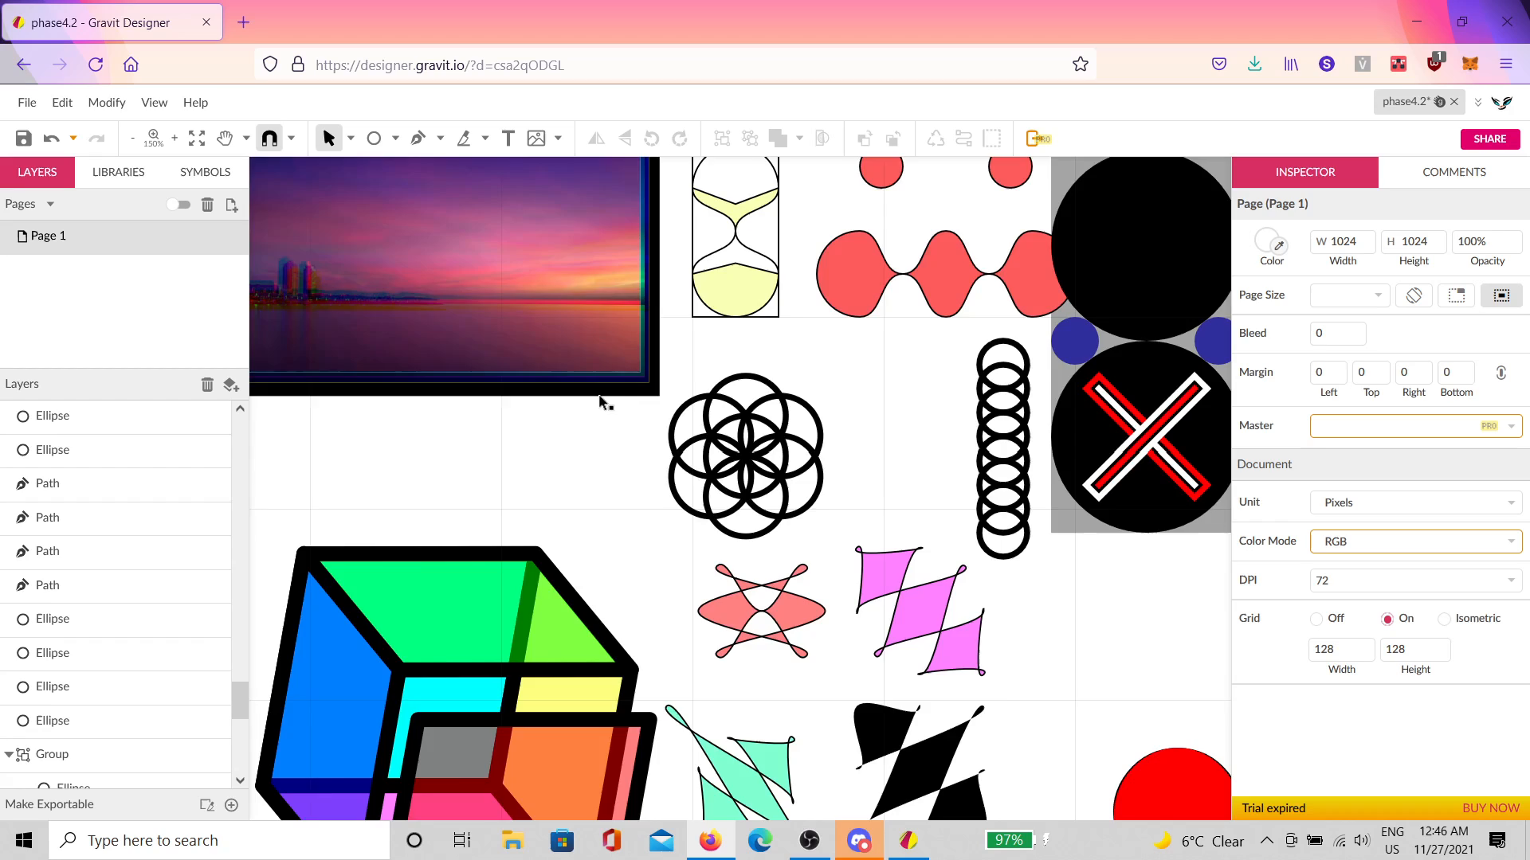
{"action": "left_click_drag", "start_coordinate": [601, 396], "coordinate": [888, 621]}
{"action": "scroll", "coordinate": [588, 575], "scroll_direction": "up", "scroll_amount": 2}
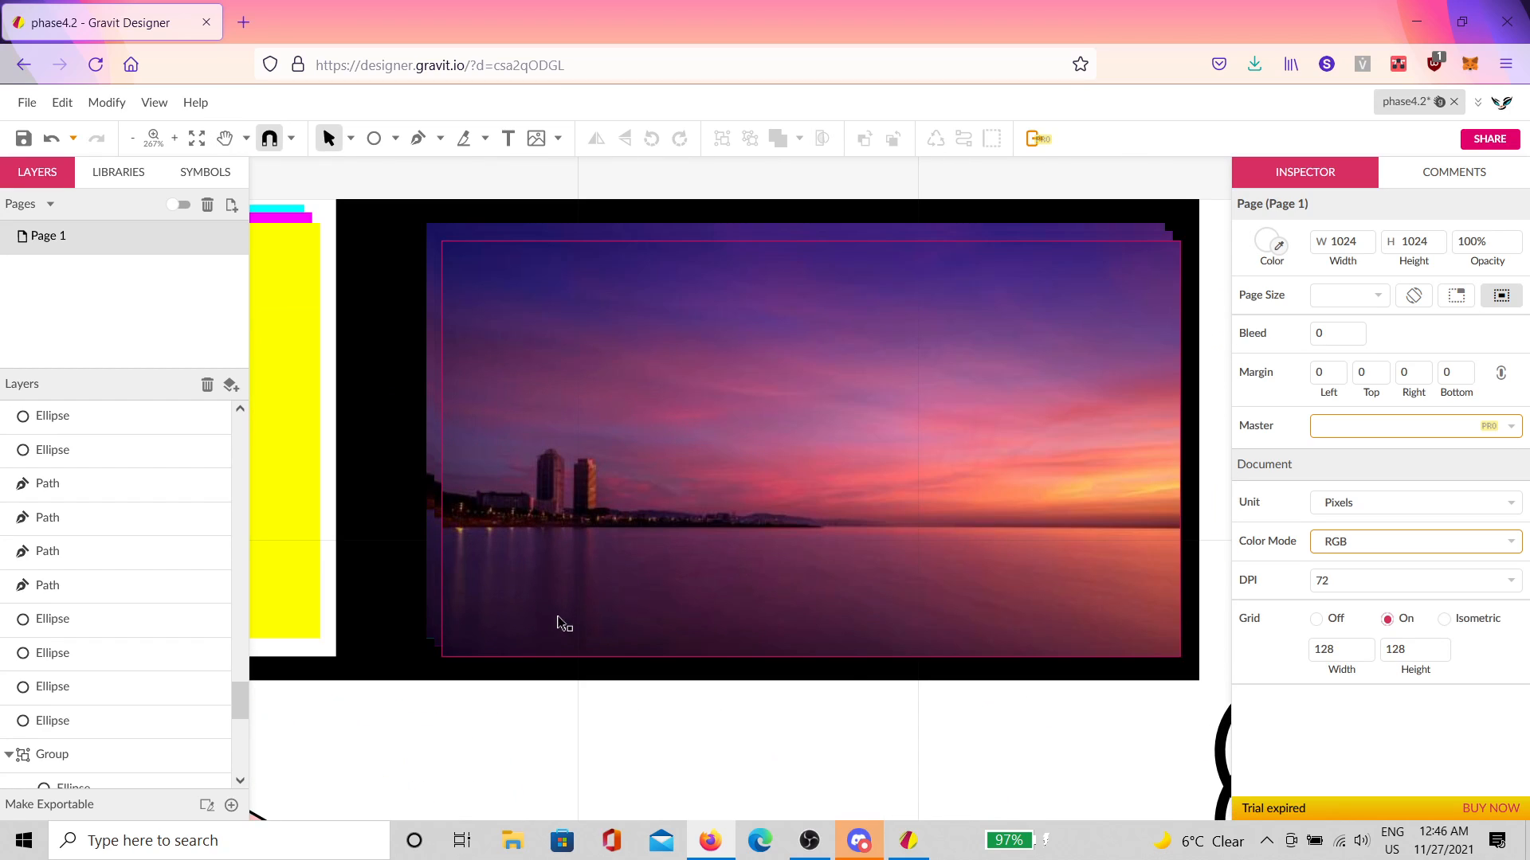
{"action": "key", "text": "space"}
{"action": "left_click_drag", "start_coordinate": [653, 635], "coordinate": [664, 649]}
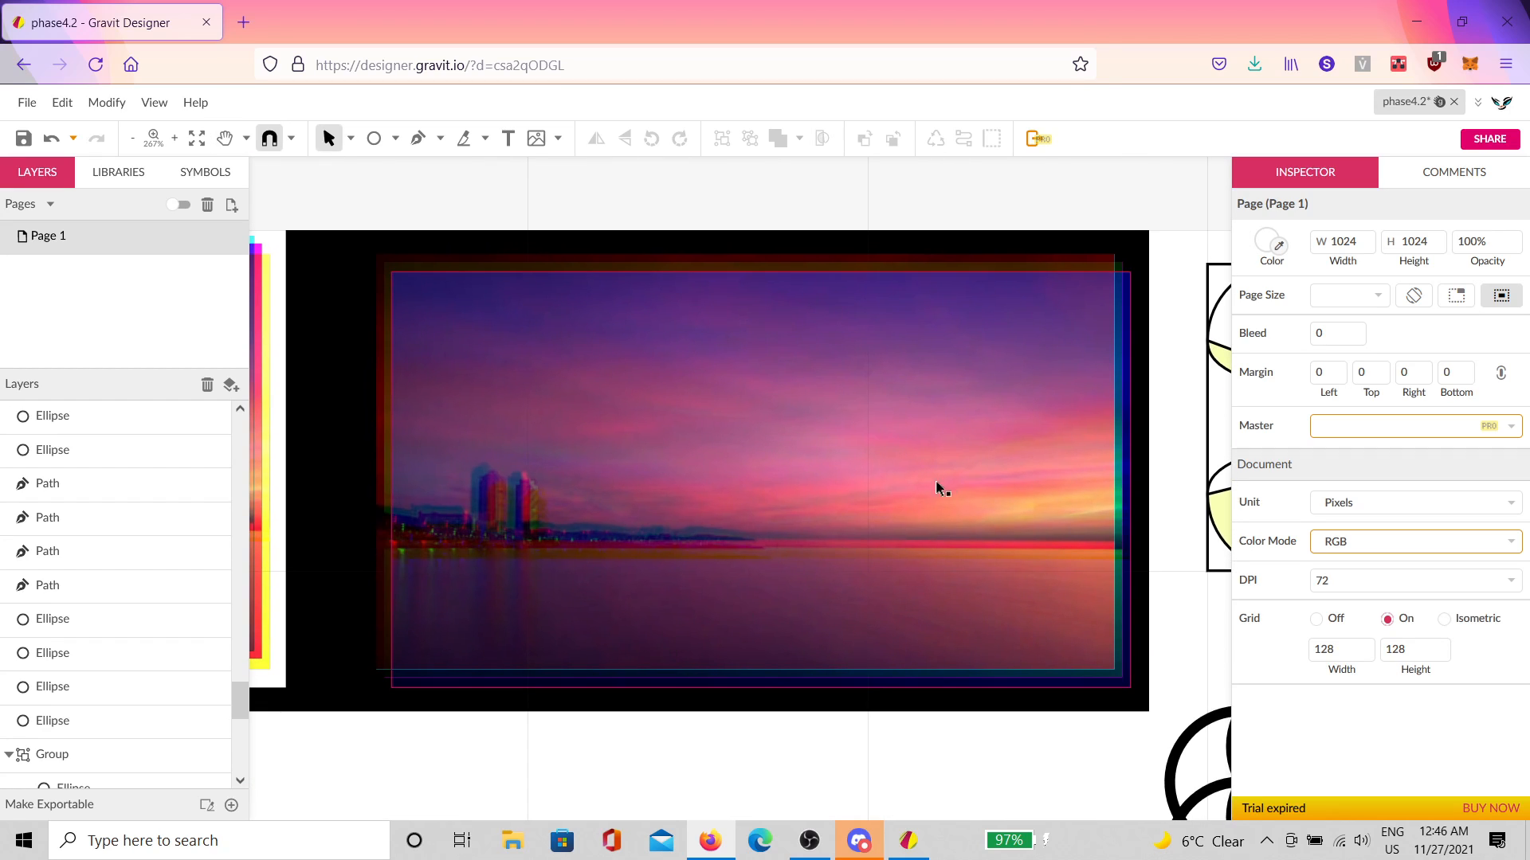
{"action": "scroll", "coordinate": [677, 517], "scroll_direction": "left", "scroll_amount": 5}
{"action": "left_click_drag", "start_coordinate": [668, 526], "coordinate": [1026, 522]}
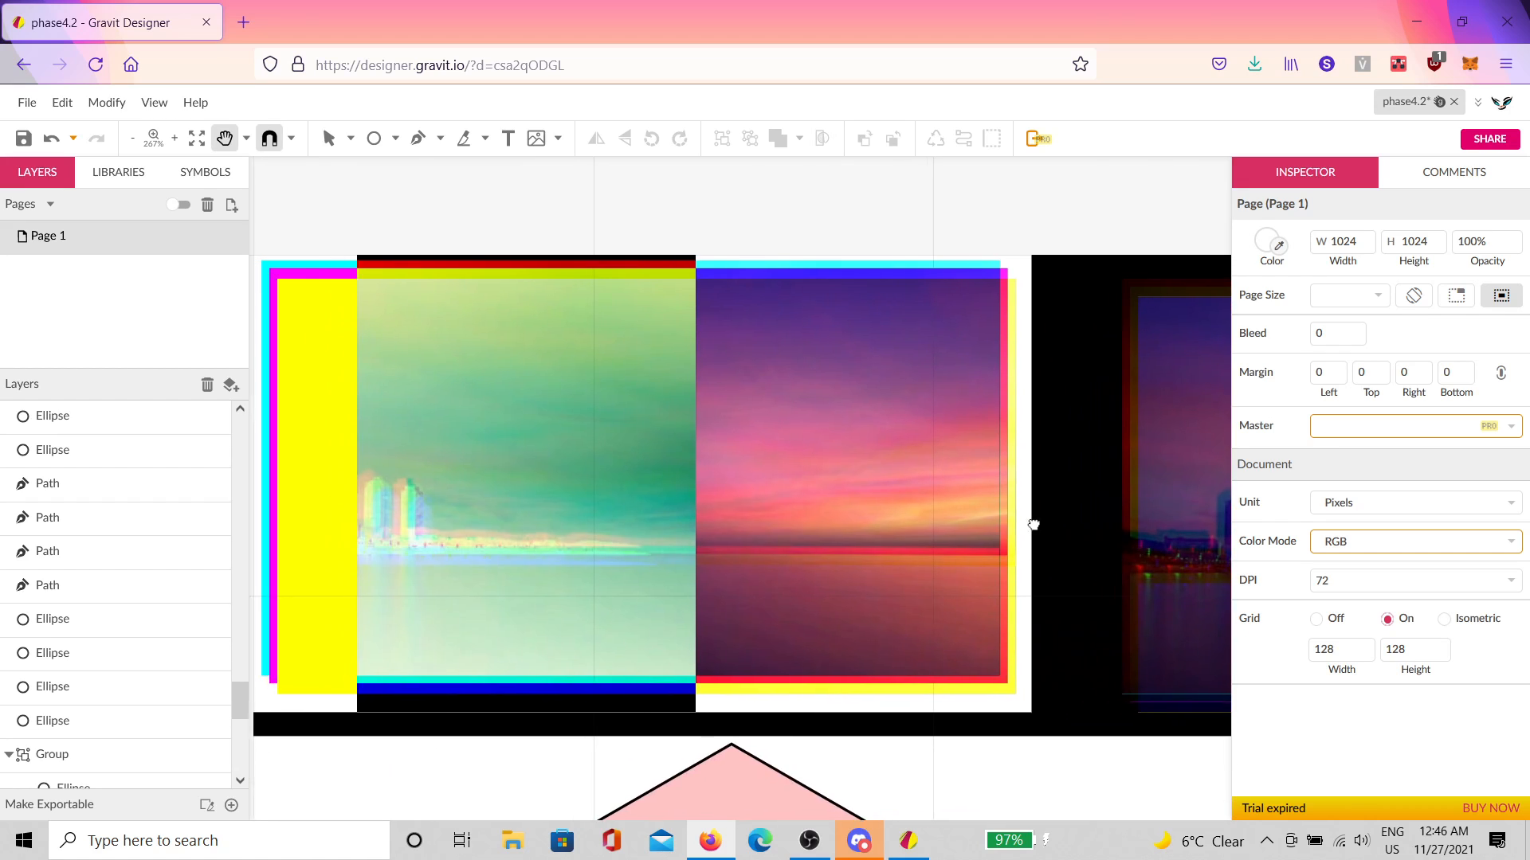
{"action": "left_click_drag", "start_coordinate": [654, 518], "coordinate": [795, 518]}
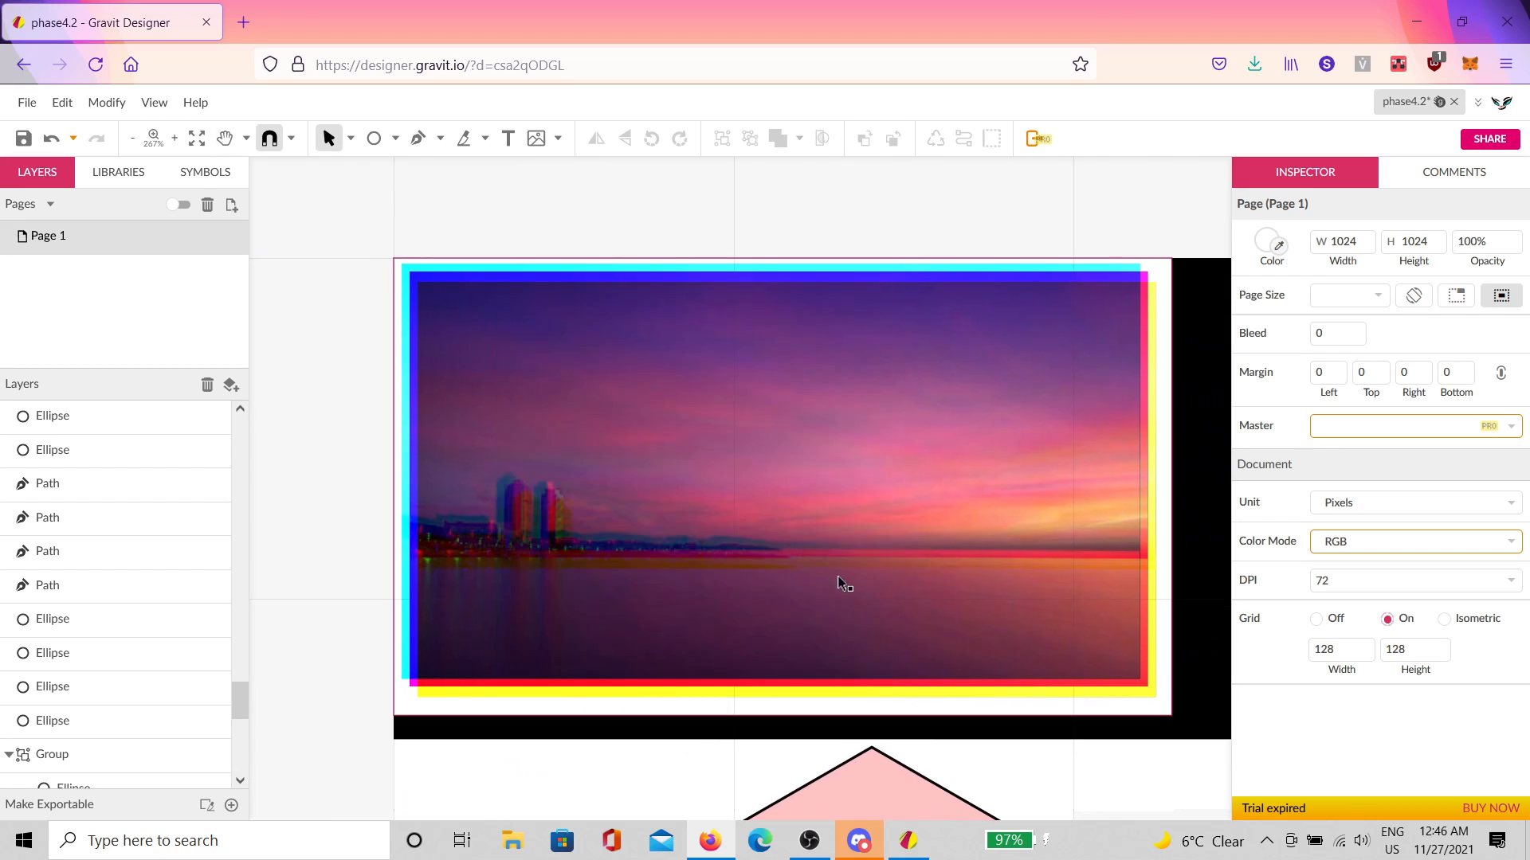
{"action": "scroll", "coordinate": [874, 596], "scroll_direction": "up", "scroll_amount": 1}
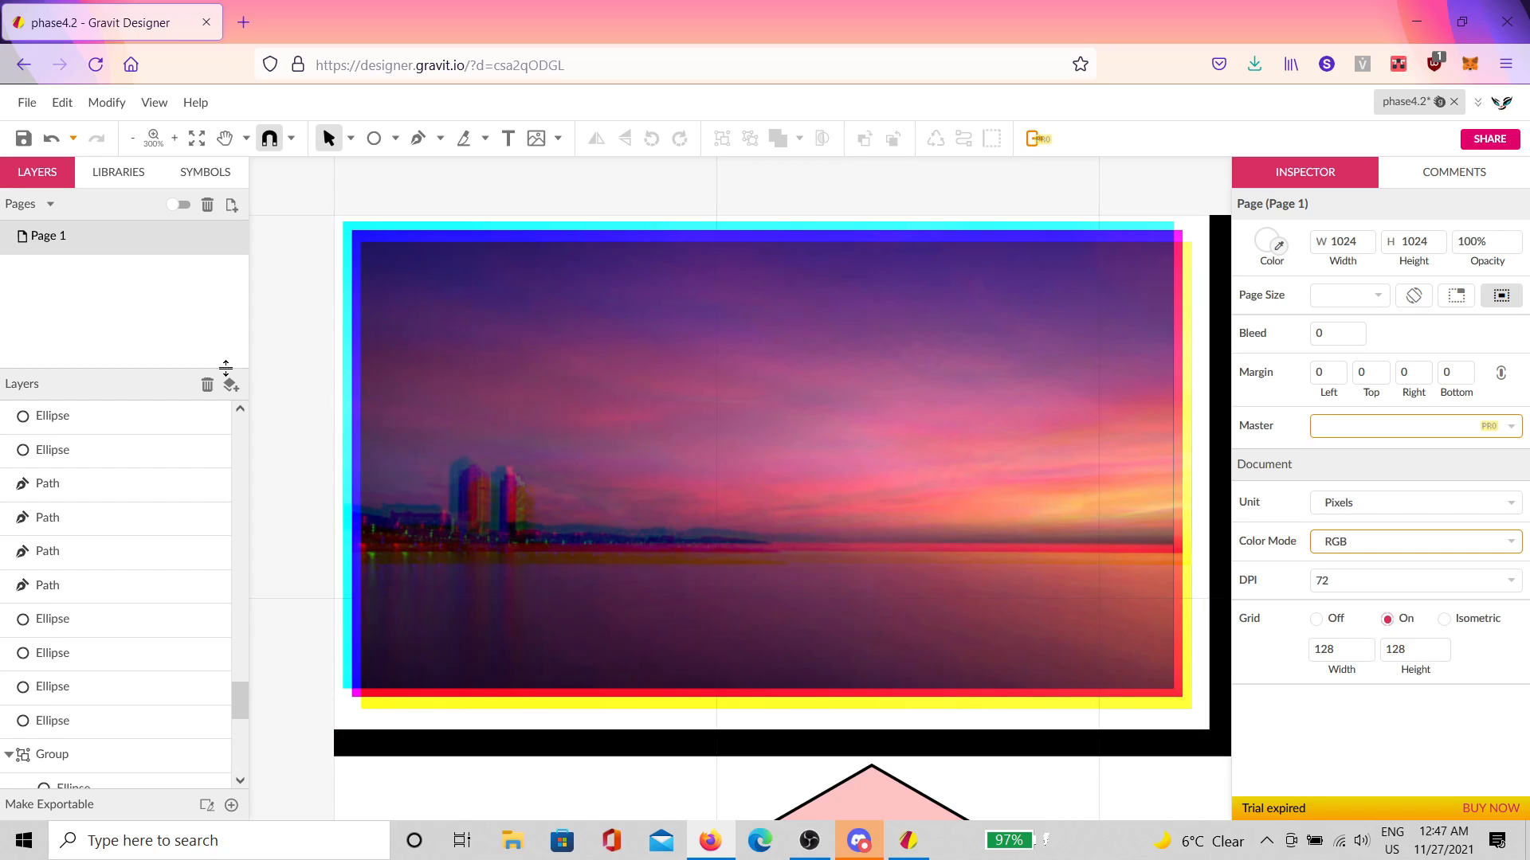
{"action": "left_click", "coordinate": [24, 139]}
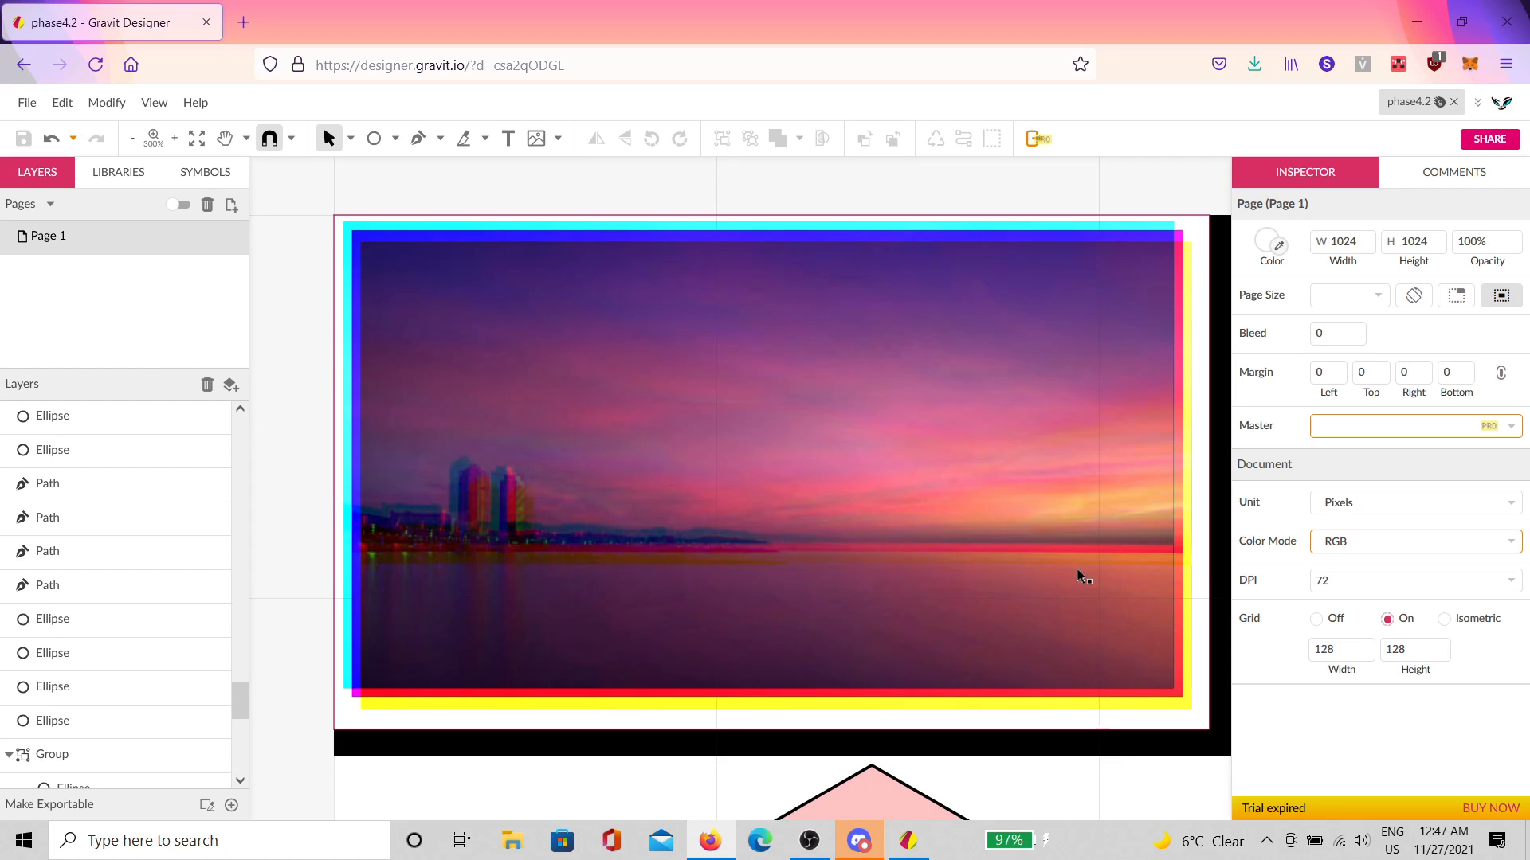
Step: Zoom out to the whole page of shapes and select the X's diagonal path
{"action": "left_click_drag", "start_coordinate": [988, 643], "coordinate": [787, 553]}
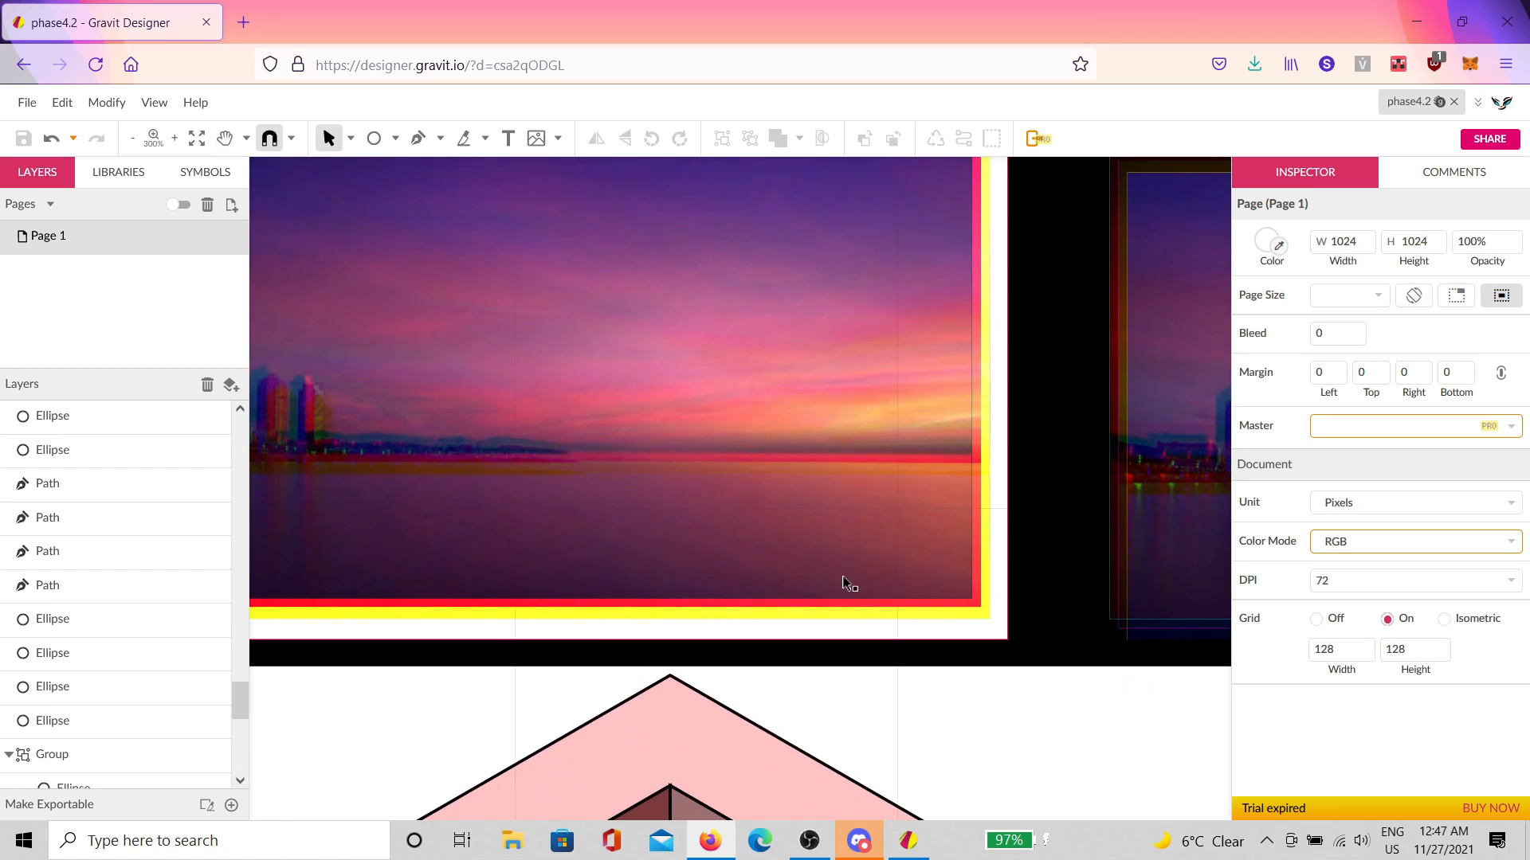
{"action": "scroll", "coordinate": [877, 580], "scroll_direction": "down", "scroll_amount": 4}
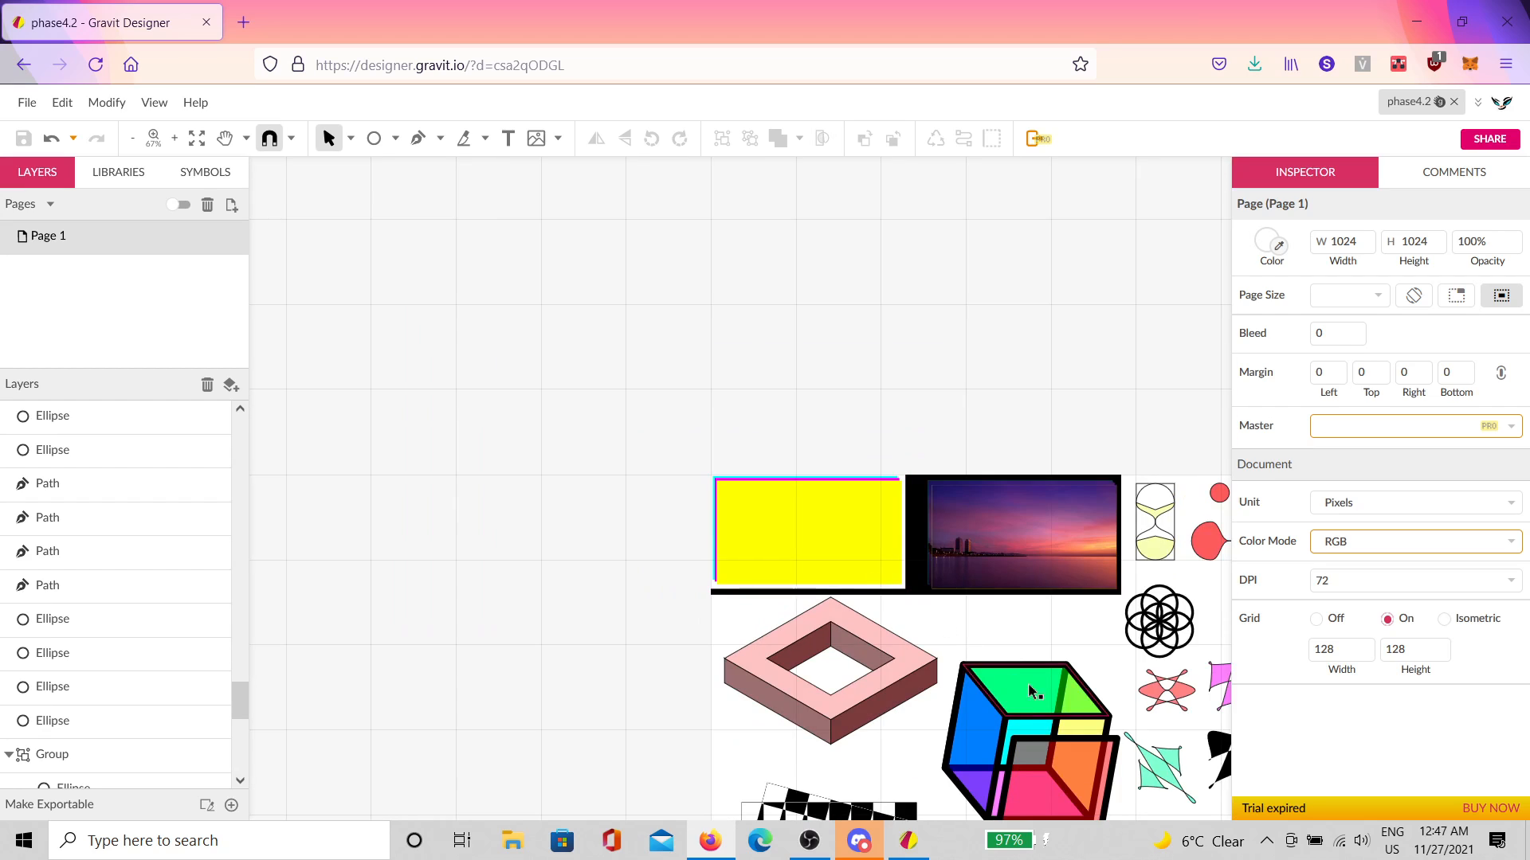
{"action": "left_click_drag", "start_coordinate": [1028, 682], "coordinate": [769, 377]}
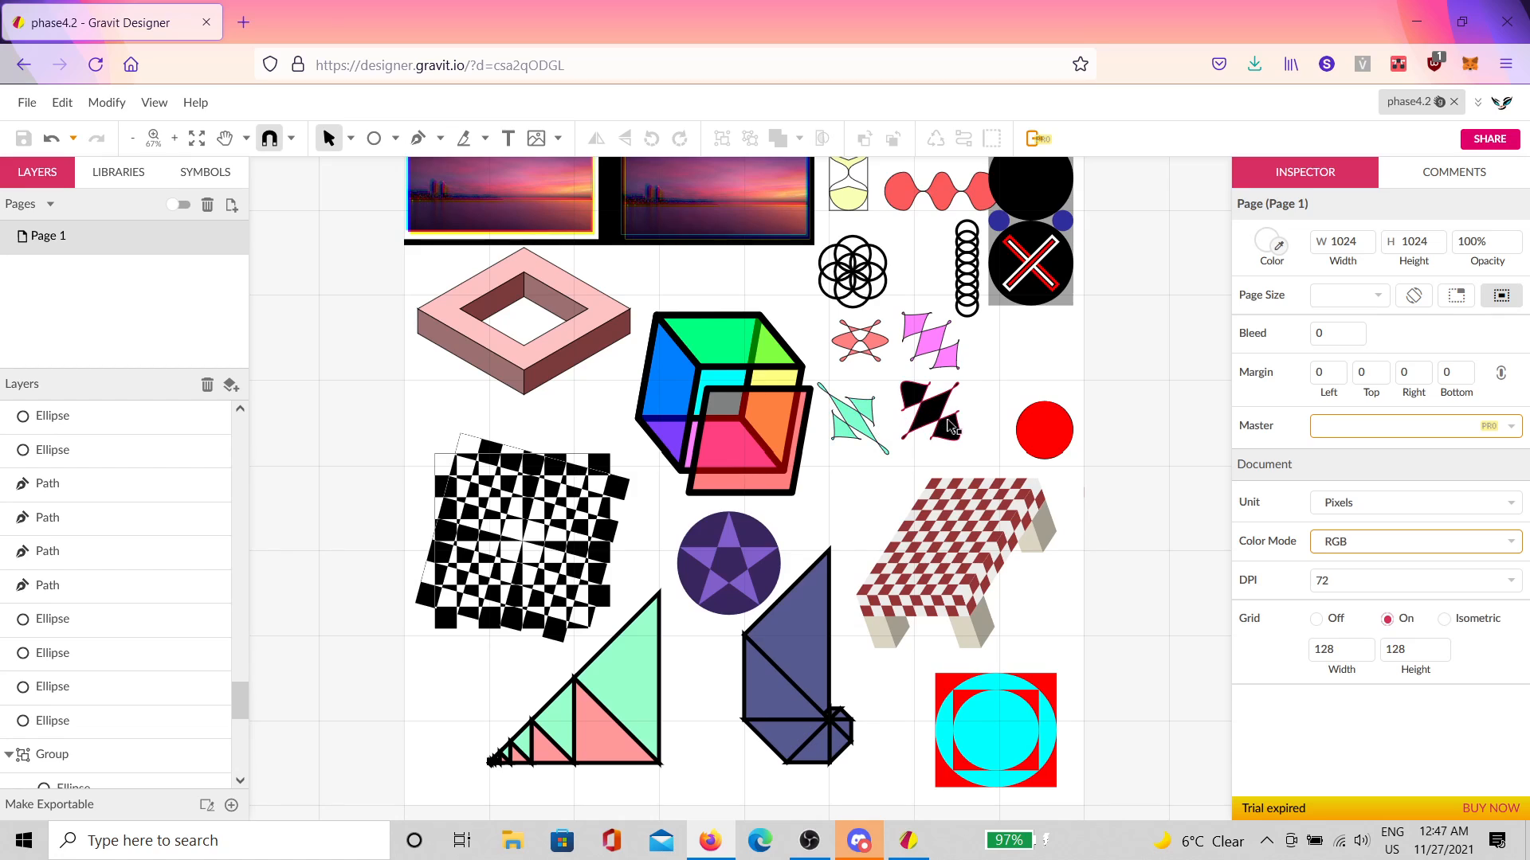
{"action": "left_click_drag", "start_coordinate": [994, 396], "coordinate": [1017, 445]}
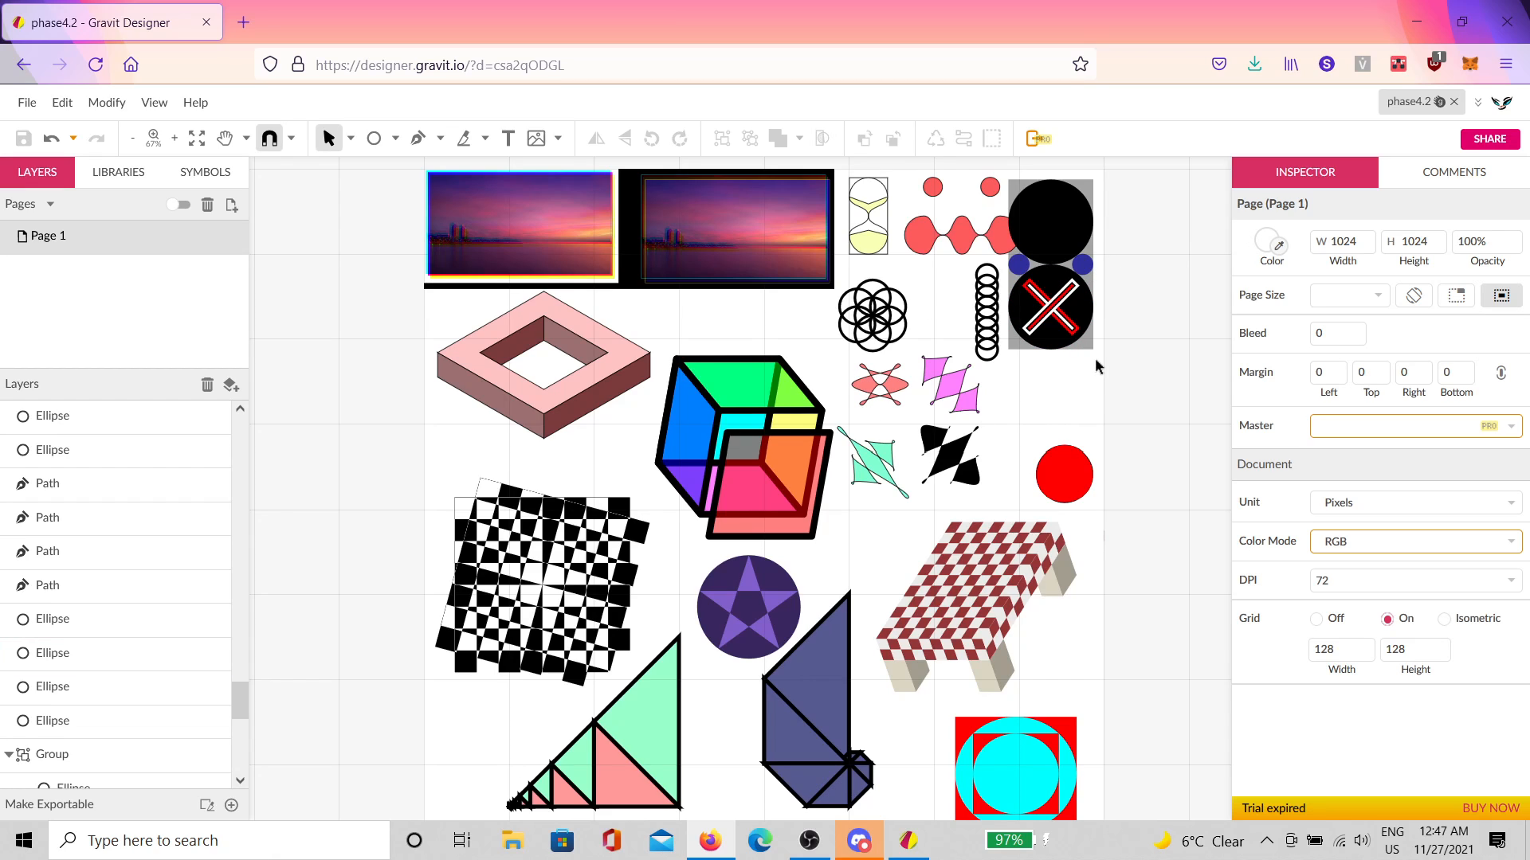
{"action": "scroll", "coordinate": [1110, 256], "scroll_direction": "up", "scroll_amount": 6}
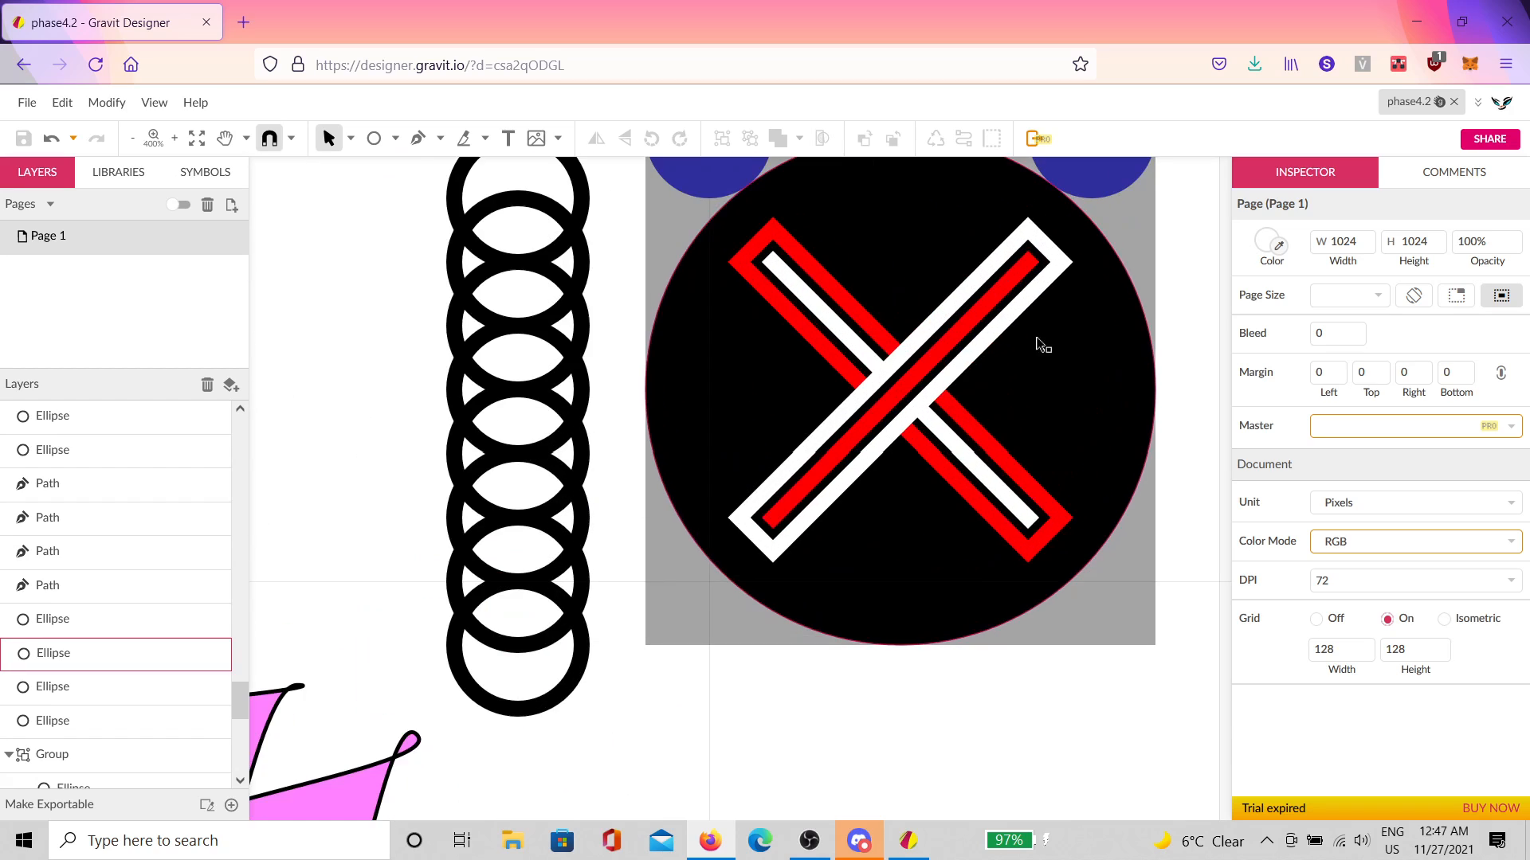
{"action": "left_click", "coordinate": [967, 441]}
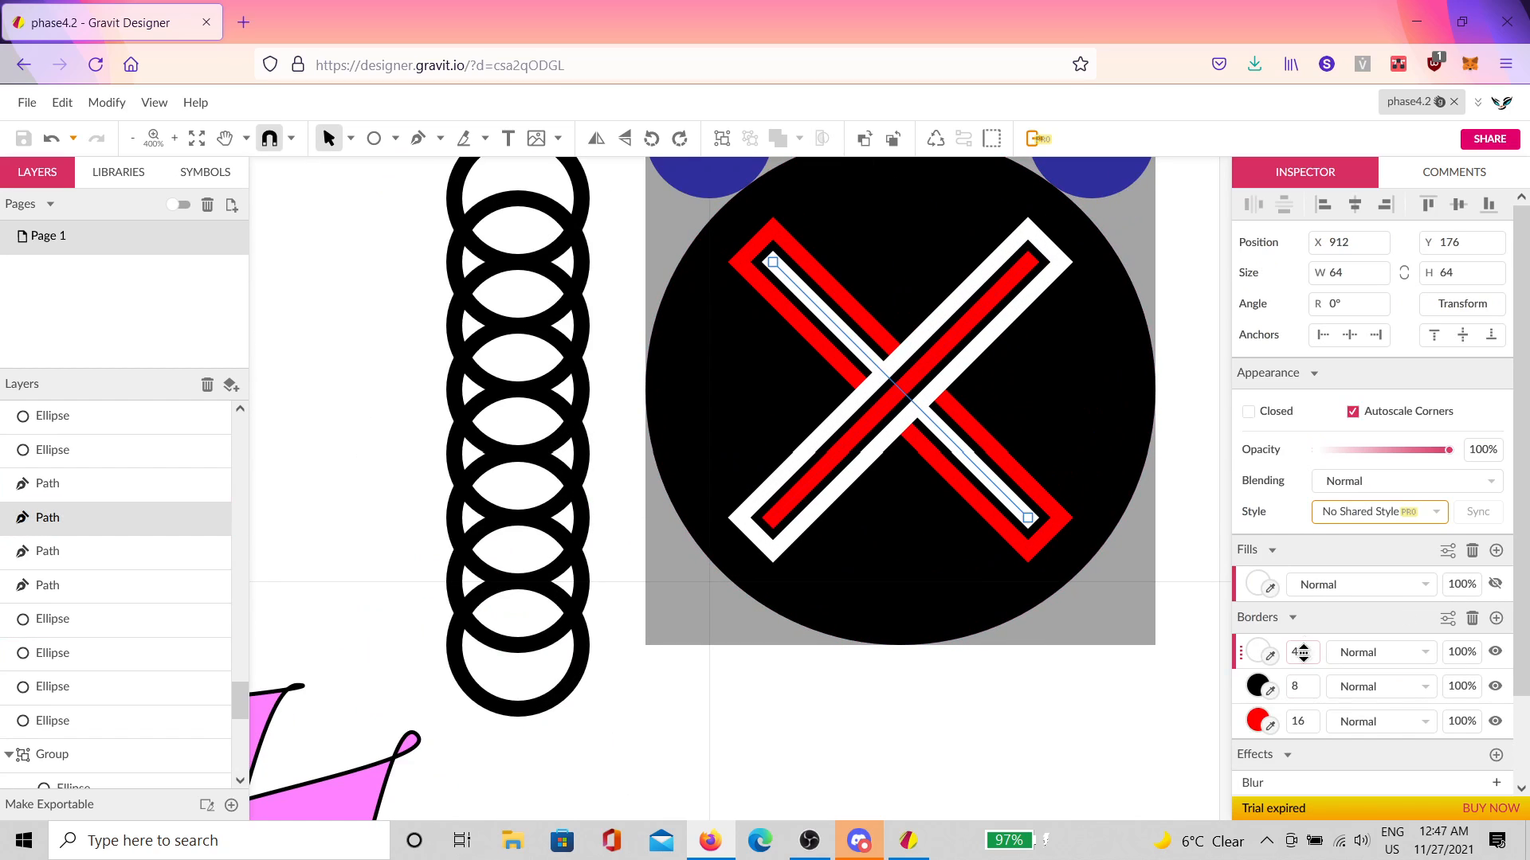
{"action": "scroll", "coordinate": [1051, 615], "scroll_direction": "down", "scroll_amount": 5}
{"action": "scroll", "coordinate": [1012, 625], "scroll_direction": "down", "scroll_amount": 5}
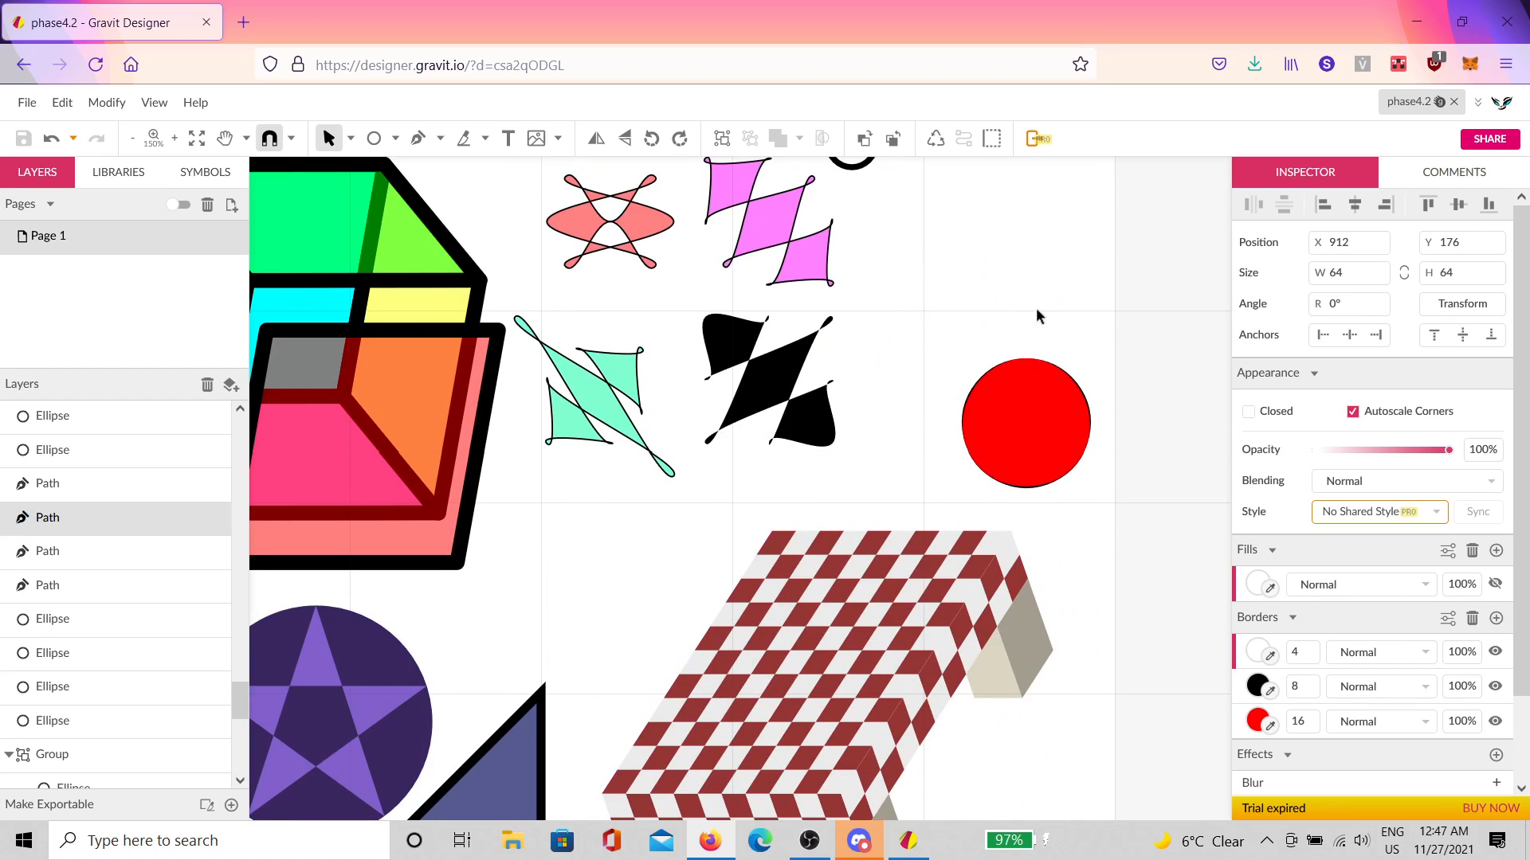
{"action": "scroll", "coordinate": [1020, 335], "scroll_direction": "up", "scroll_amount": 4}
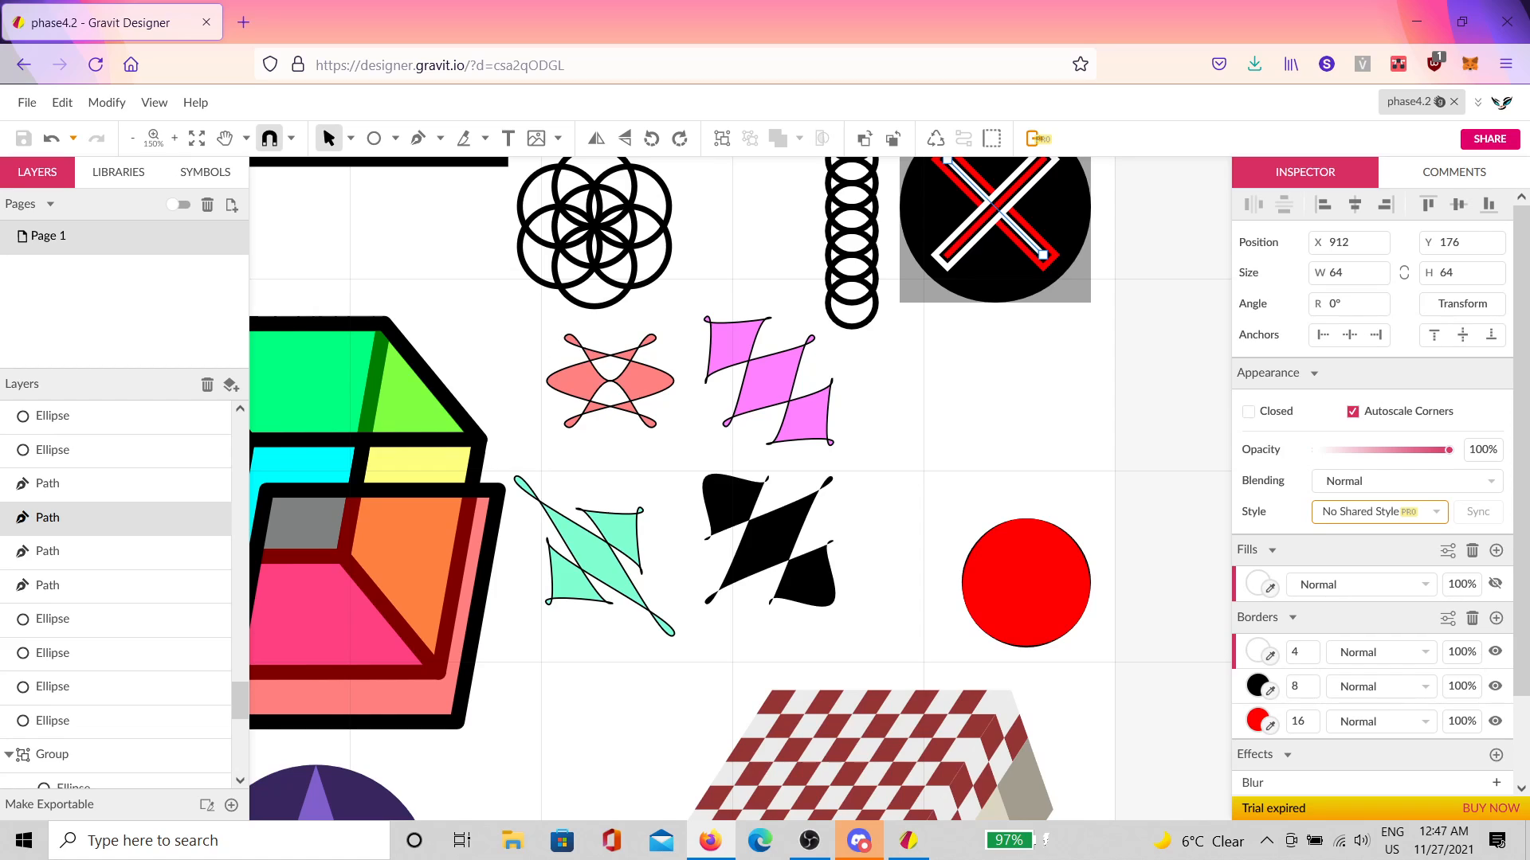
{"action": "right_click", "coordinate": [108, 19]}
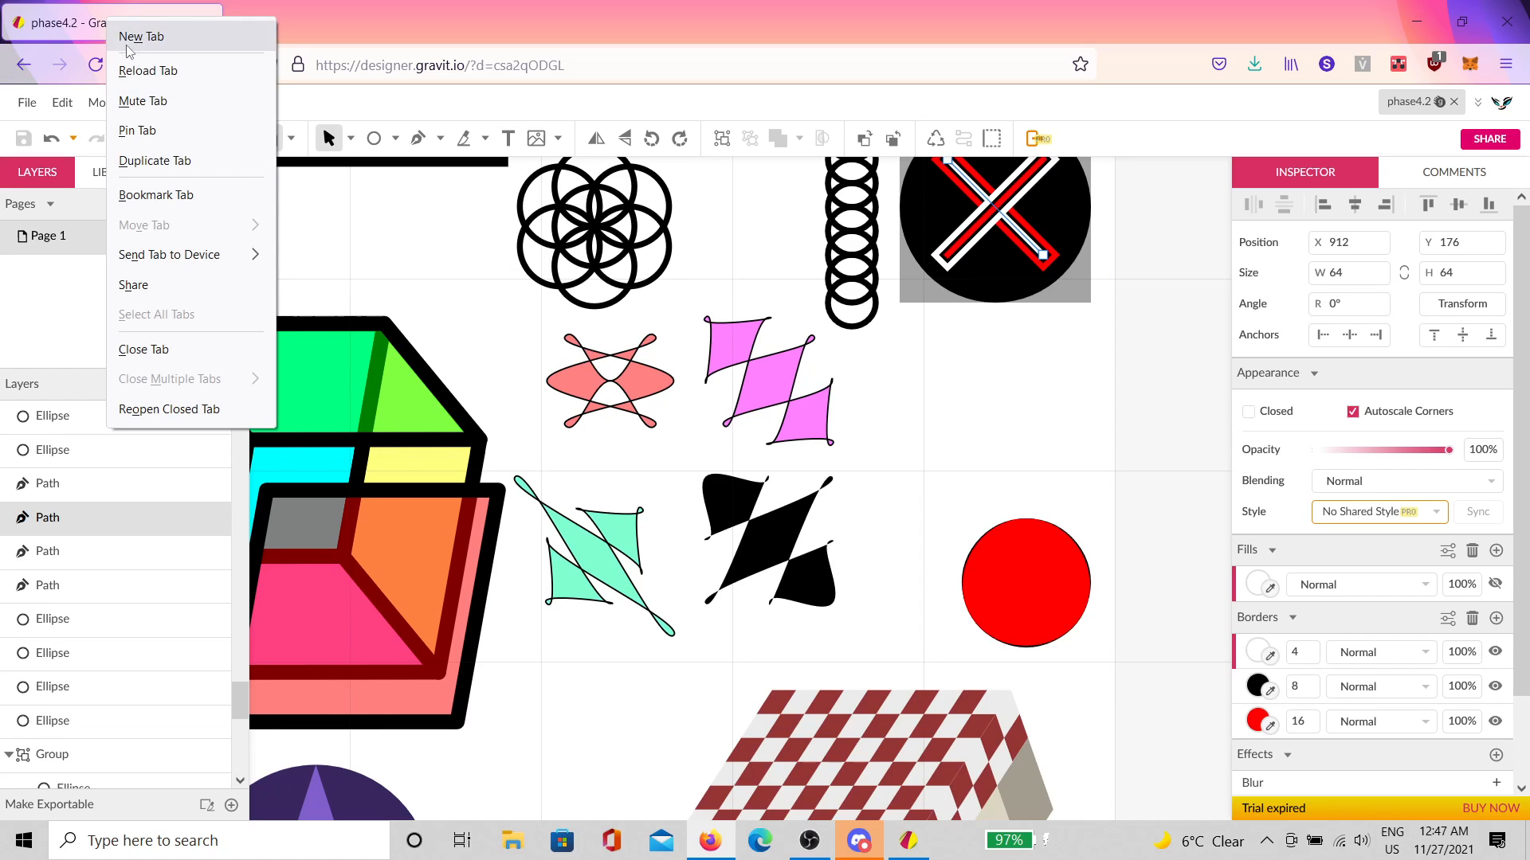
{"action": "left_click", "coordinate": [171, 161]}
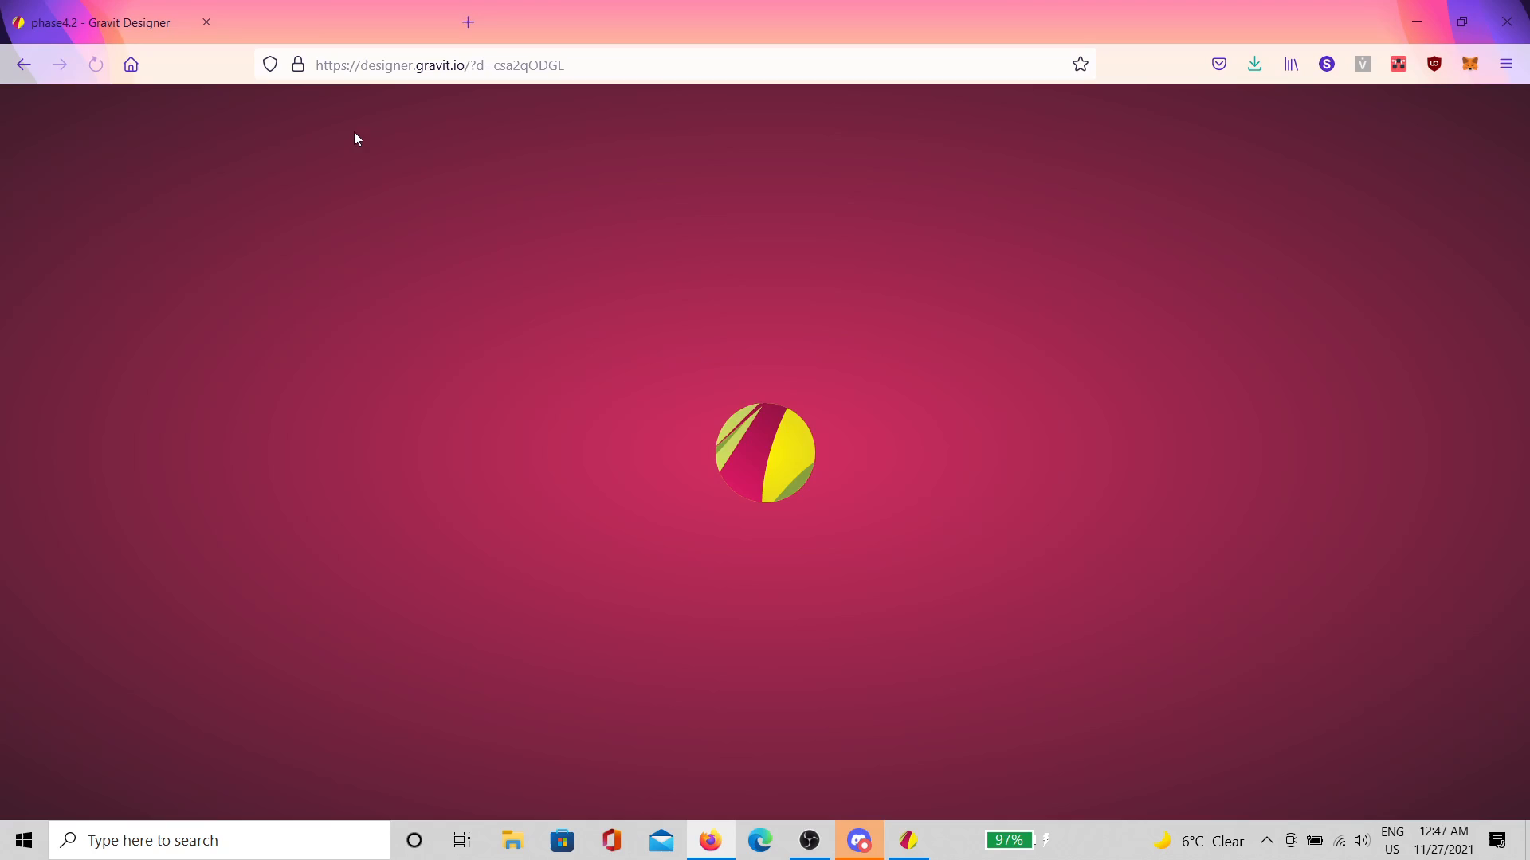
{"action": "left_click_drag", "start_coordinate": [630, 24], "coordinate": [1529, 447]}
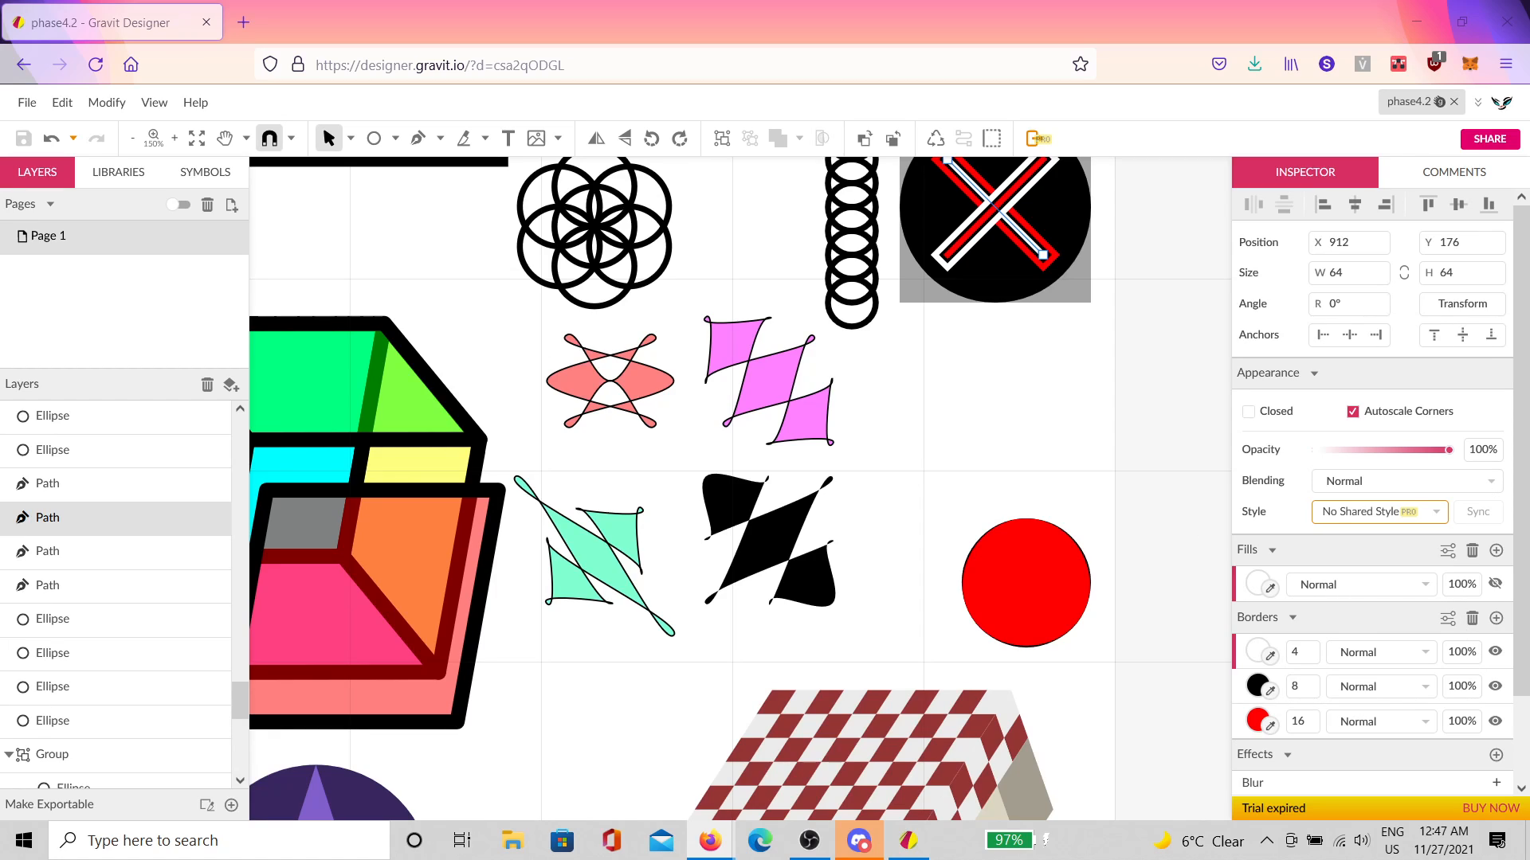
Step: Deselect everything and enter 16 for both the page Grid Width and Grid Height
{"action": "scroll", "coordinate": [925, 485], "scroll_direction": "down", "scroll_amount": 1}
{"action": "scroll", "coordinate": [917, 490], "scroll_direction": "down", "scroll_amount": 5}
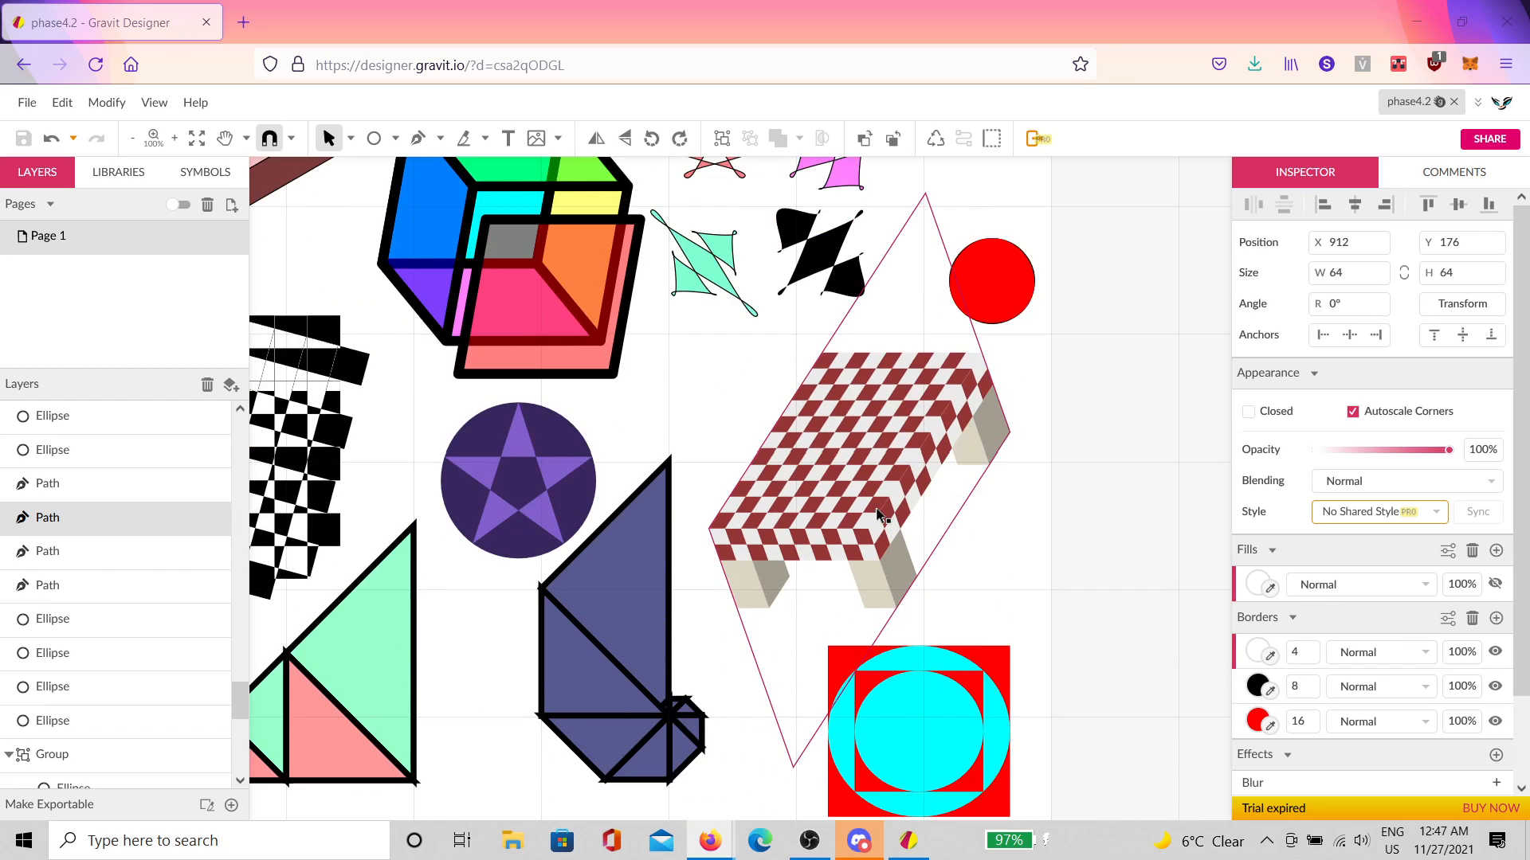
{"action": "scroll", "coordinate": [878, 510], "scroll_direction": "down", "scroll_amount": 10}
{"action": "scroll", "coordinate": [878, 510], "scroll_direction": "up", "scroll_amount": 9}
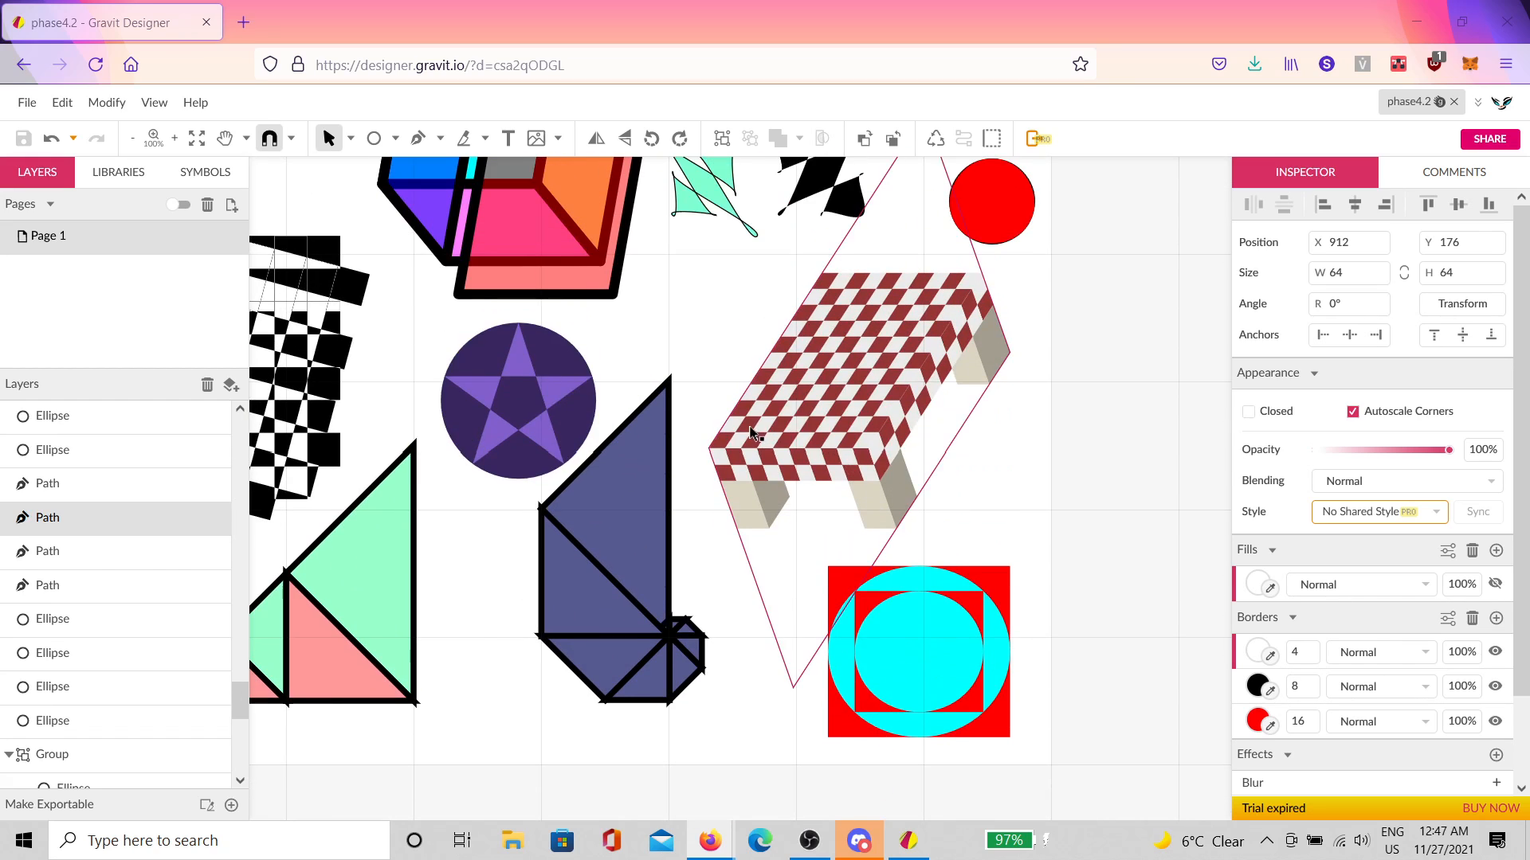
{"action": "left_click_drag", "start_coordinate": [733, 415], "coordinate": [1038, 685]}
{"action": "left_click_drag", "start_coordinate": [812, 559], "coordinate": [740, 730]}
{"action": "scroll", "coordinate": [1064, 408], "scroll_direction": "up", "scroll_amount": 2}
{"action": "scroll", "coordinate": [1064, 408], "scroll_direction": "up", "scroll_amount": 1}
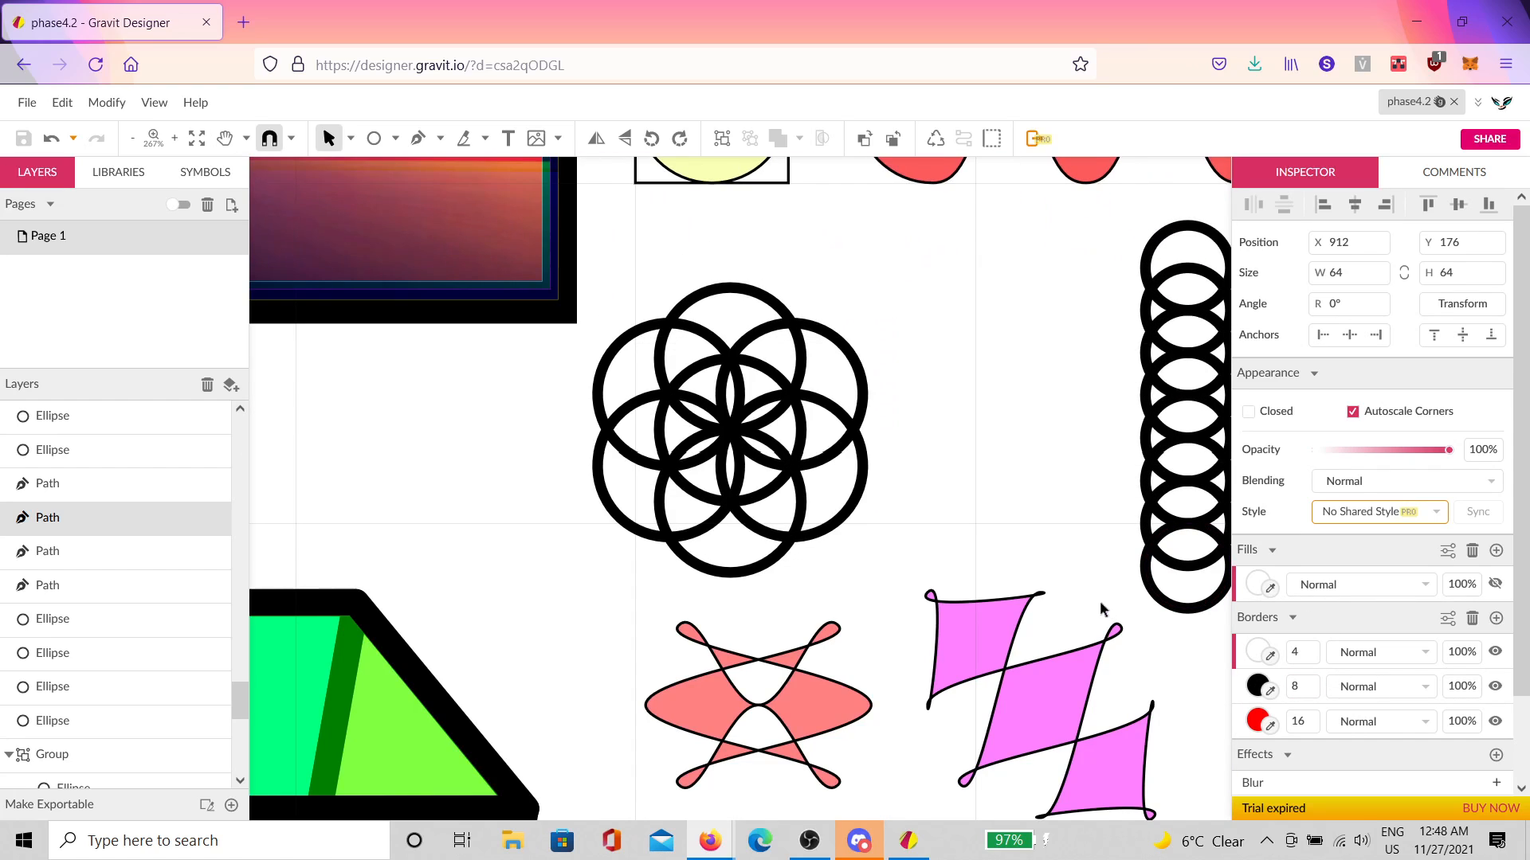
{"action": "left_click", "coordinate": [1101, 610]}
{"action": "left_click", "coordinate": [1345, 644]}
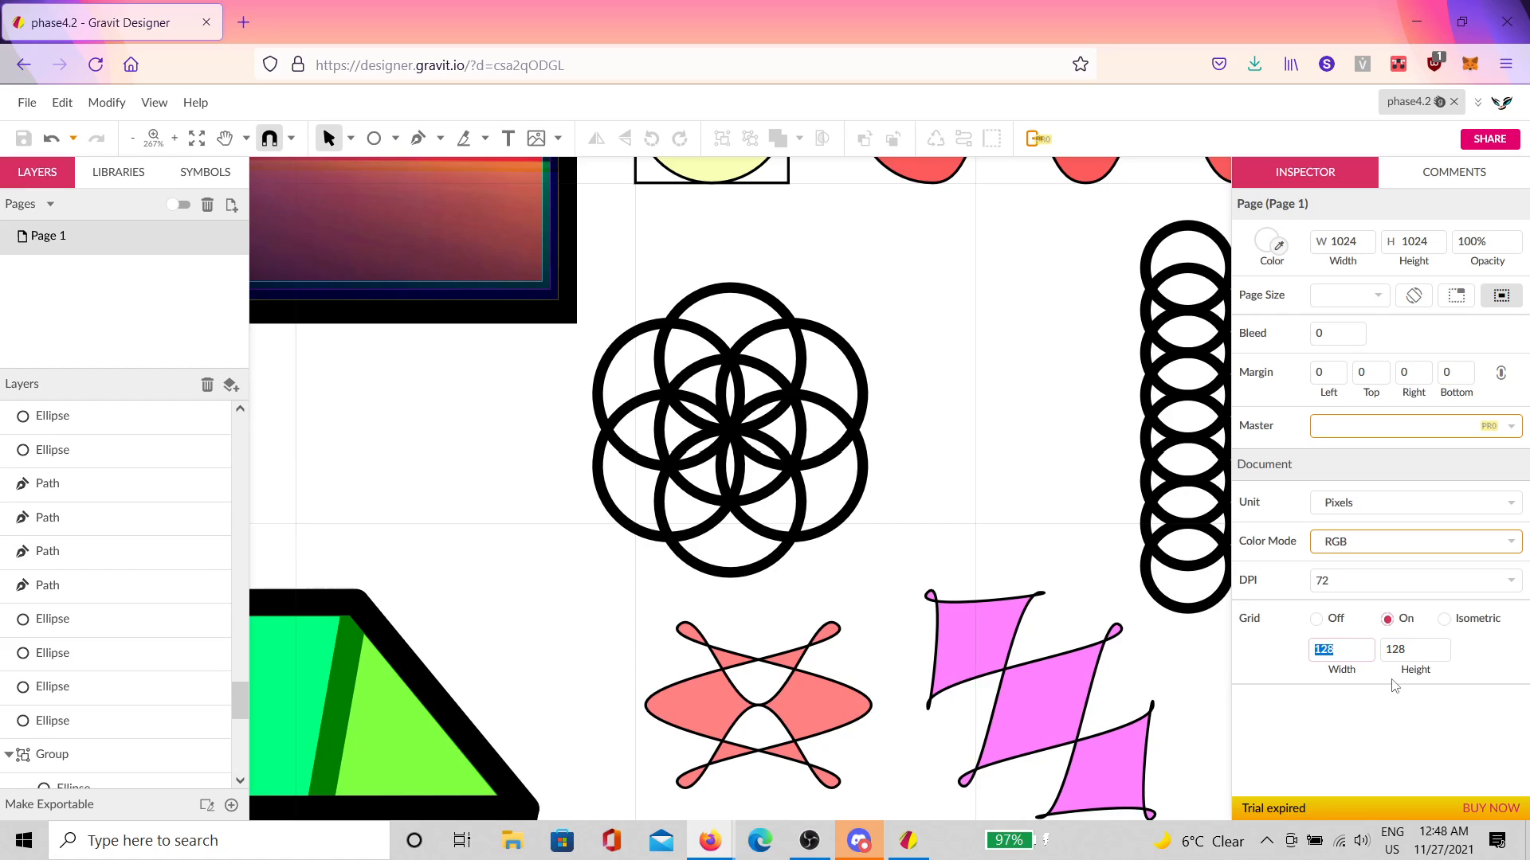
{"action": "type", "text": "16"}
{"action": "left_click", "coordinate": [1393, 649]}
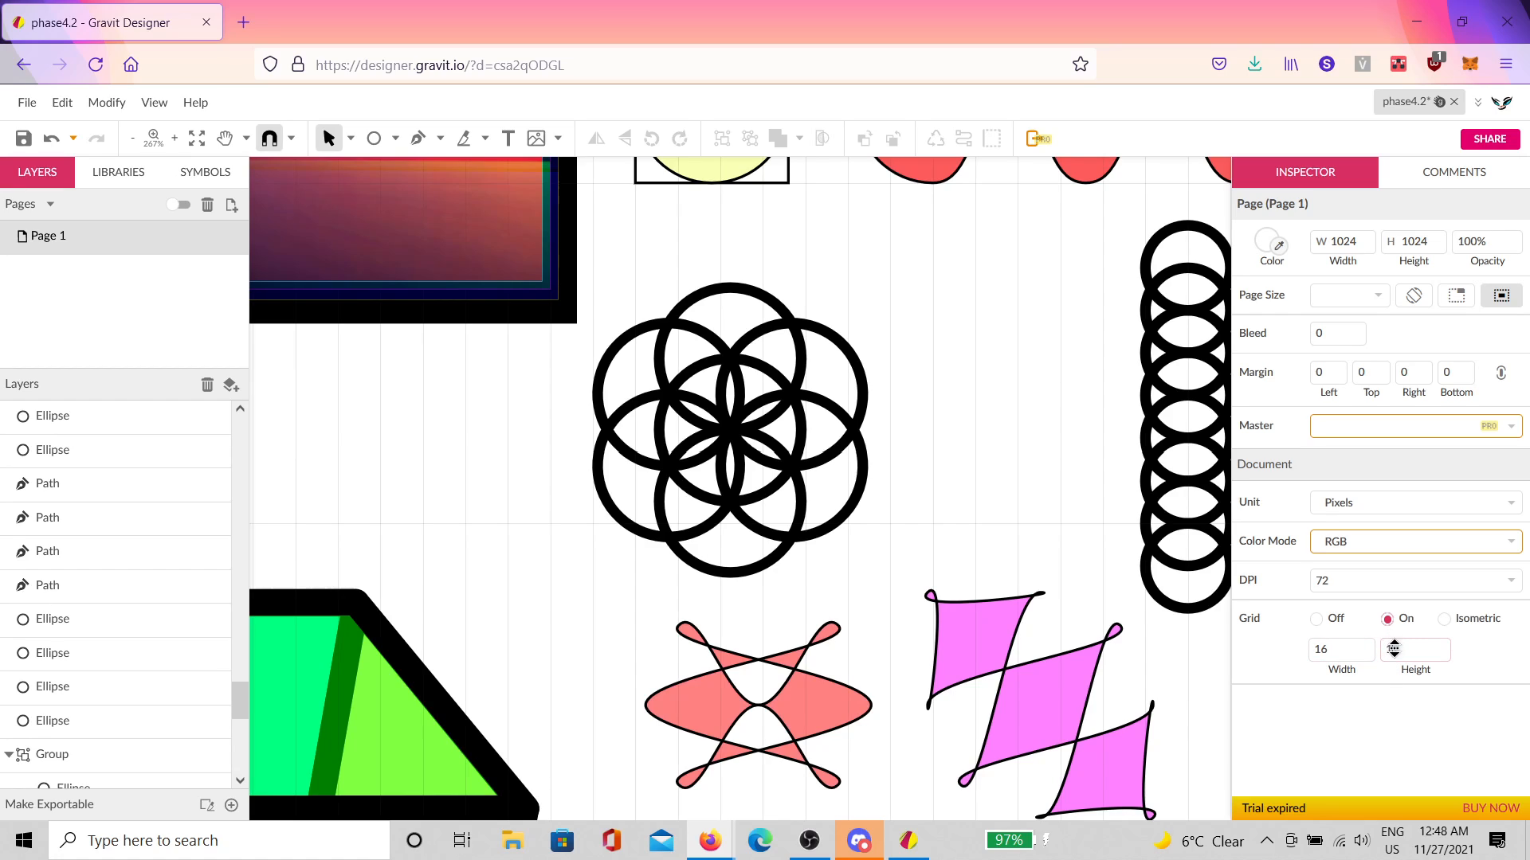
{"action": "type", "text": "16"}
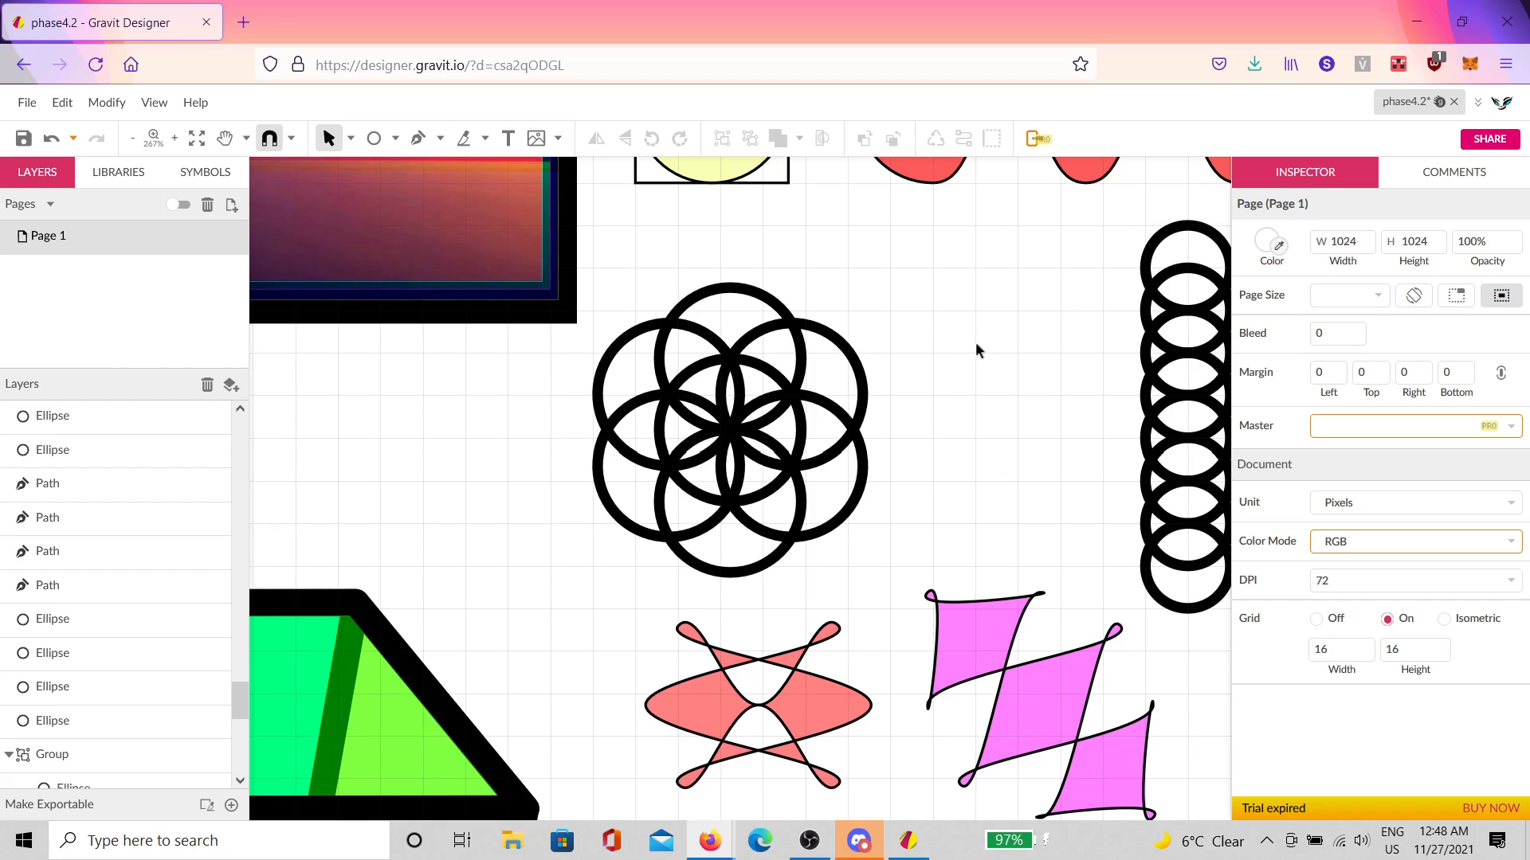
{"action": "scroll", "coordinate": [977, 346], "scroll_direction": "up", "scroll_amount": 1}
{"action": "left_click_drag", "start_coordinate": [1012, 393], "coordinate": [910, 435]}
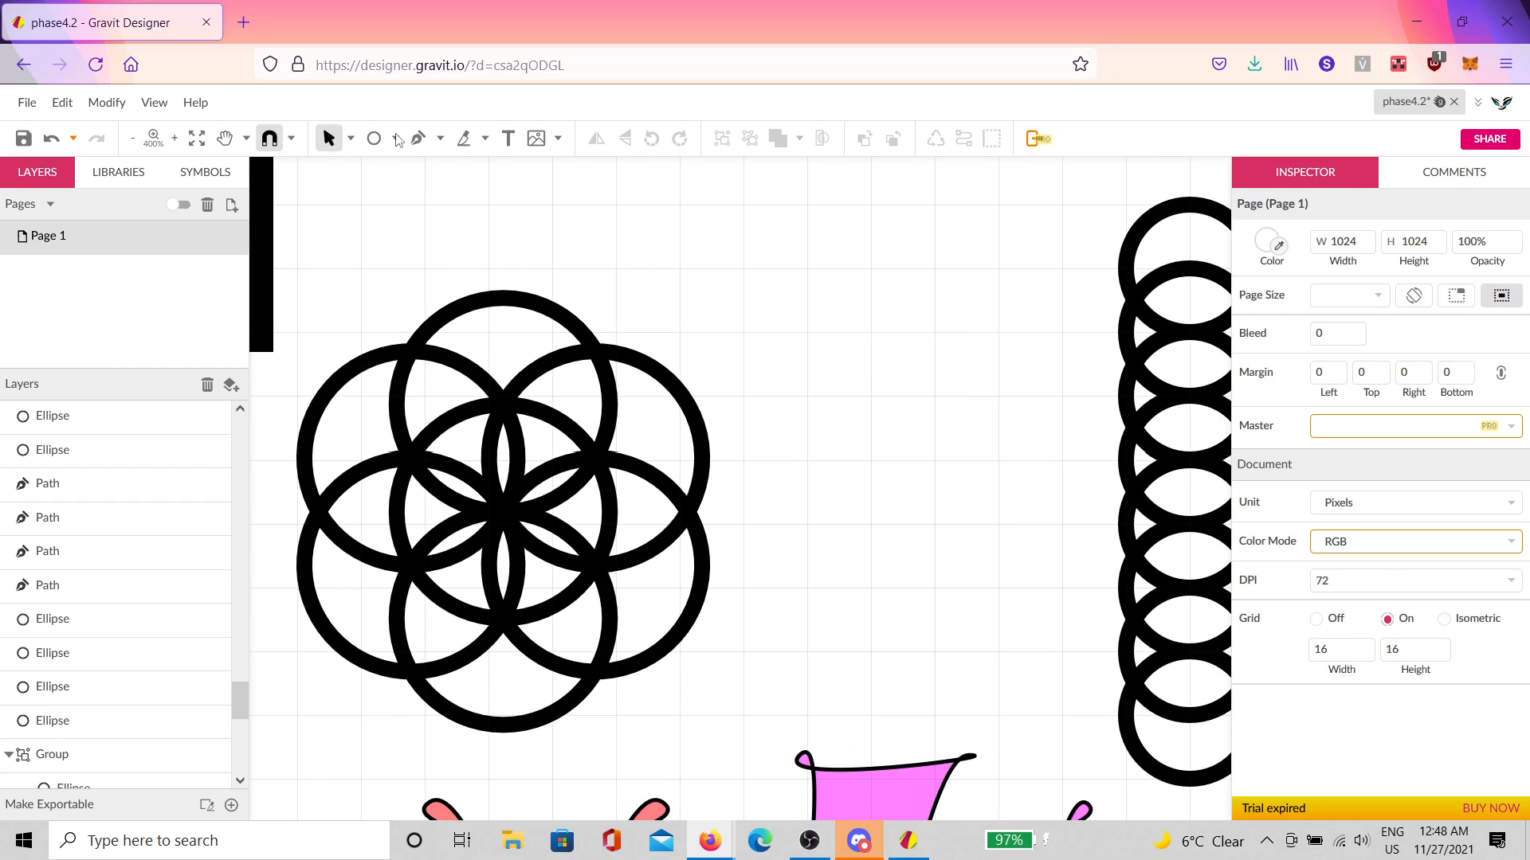
Step: Draw a wide rectangle right of the circle flower and convert it to a path
{"action": "left_click", "coordinate": [398, 140]}
{"action": "left_click", "coordinate": [430, 195]}
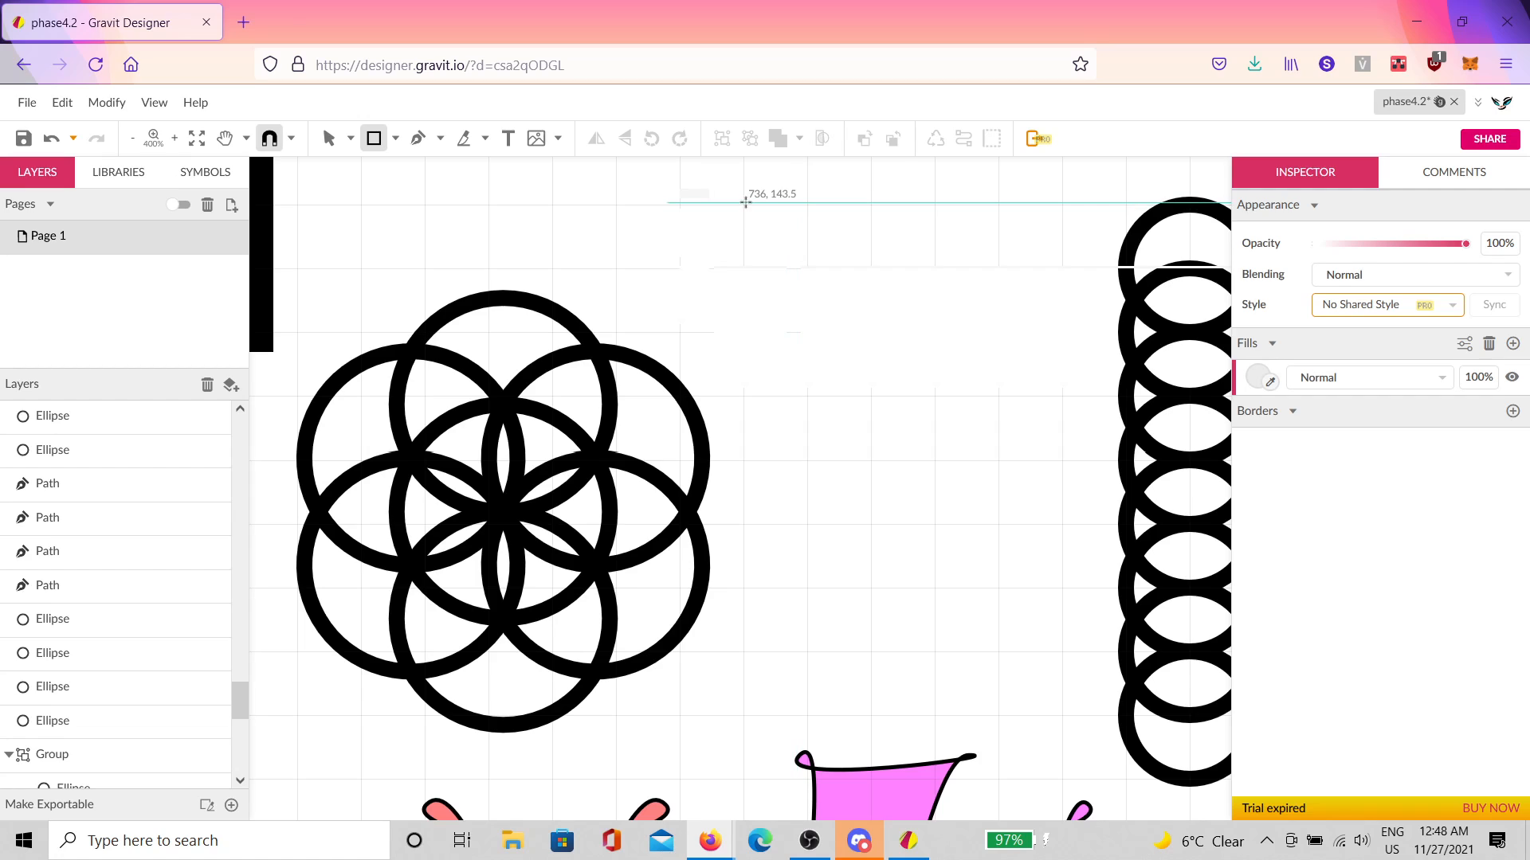
{"action": "left_click_drag", "start_coordinate": [746, 202], "coordinate": [998, 333]}
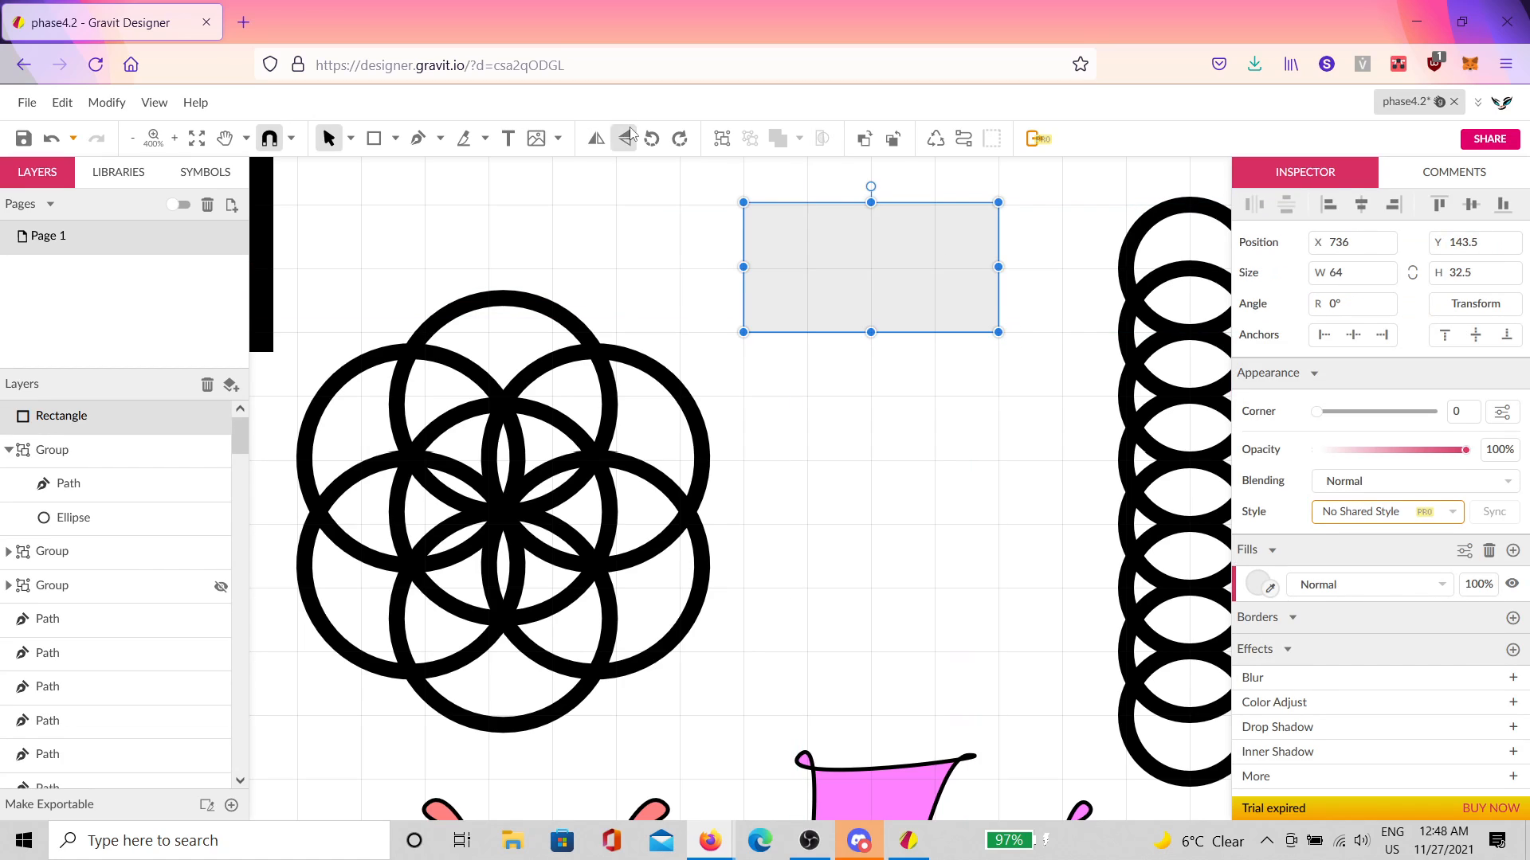
{"action": "left_click", "coordinate": [935, 138]}
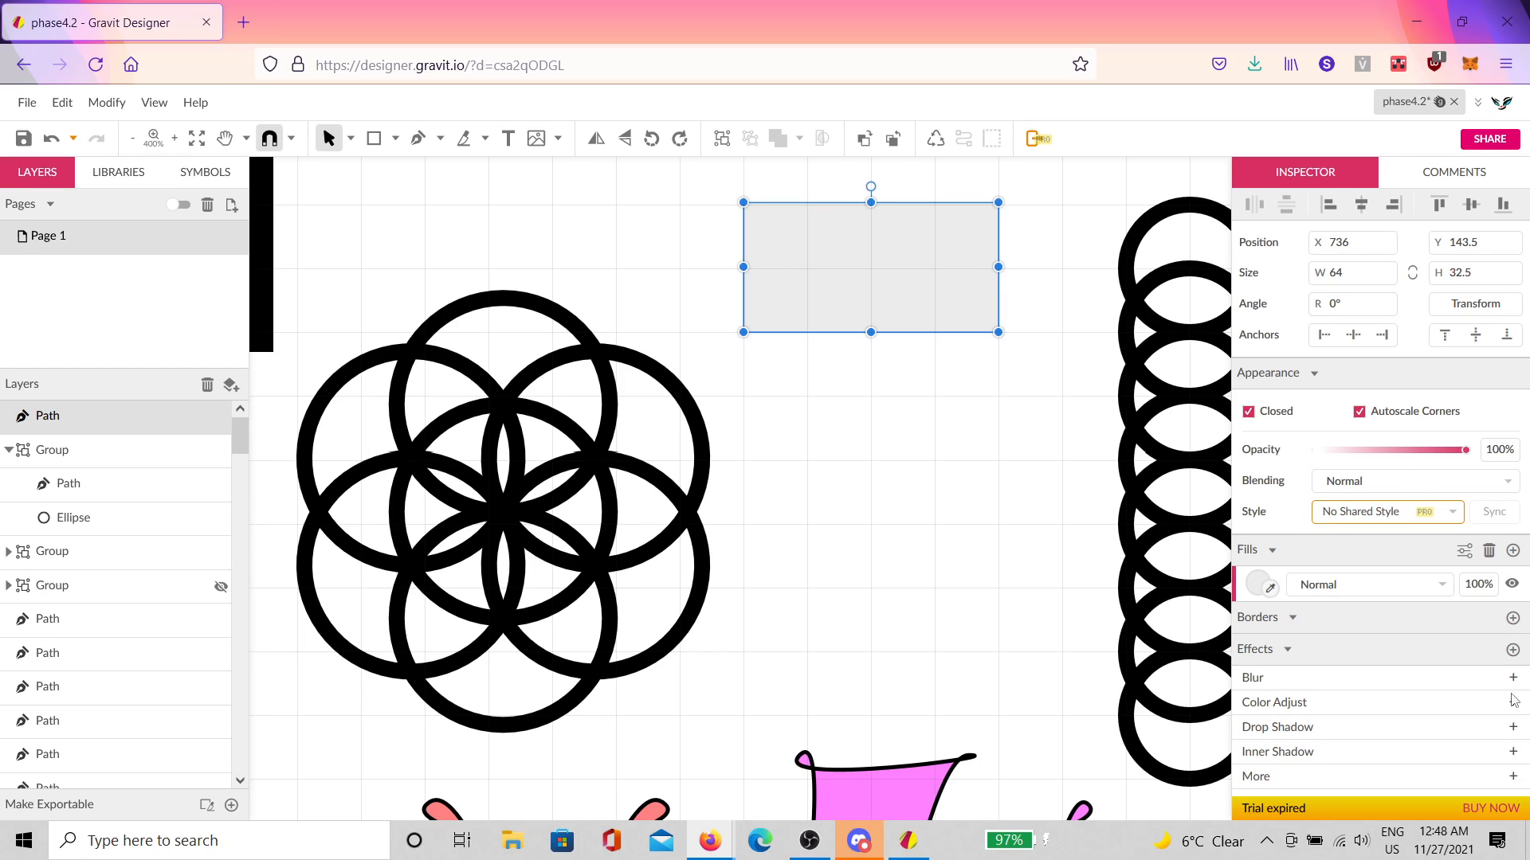
Step: Add a Curved Shadow effect with Bend 60 and Softness 0
{"action": "left_click", "coordinate": [1515, 652]}
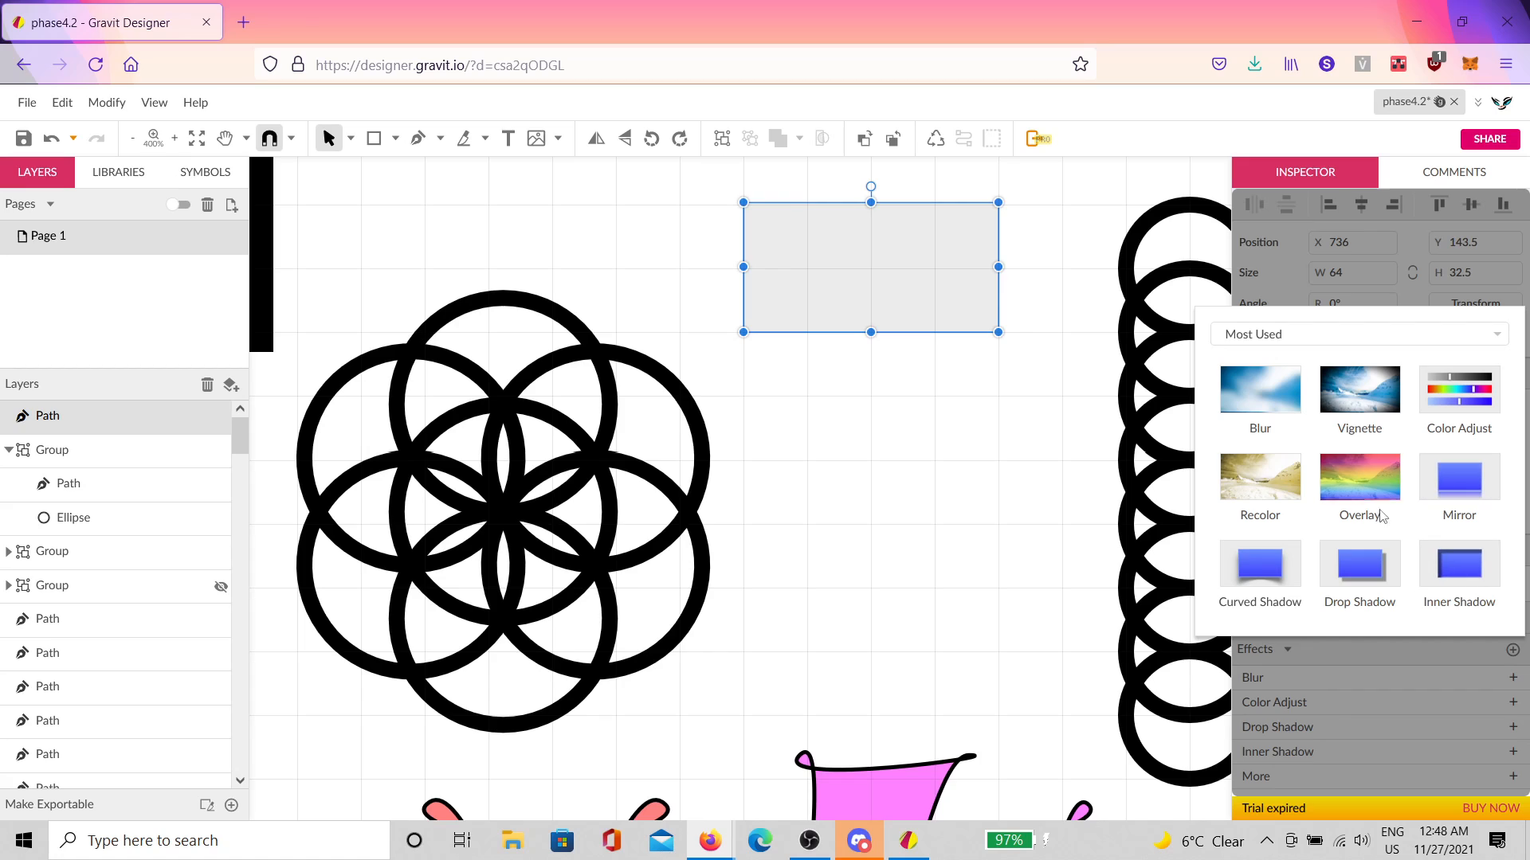
{"action": "left_click", "coordinate": [1274, 572]}
{"action": "scroll", "coordinate": [1403, 642], "scroll_direction": "down", "scroll_amount": 2}
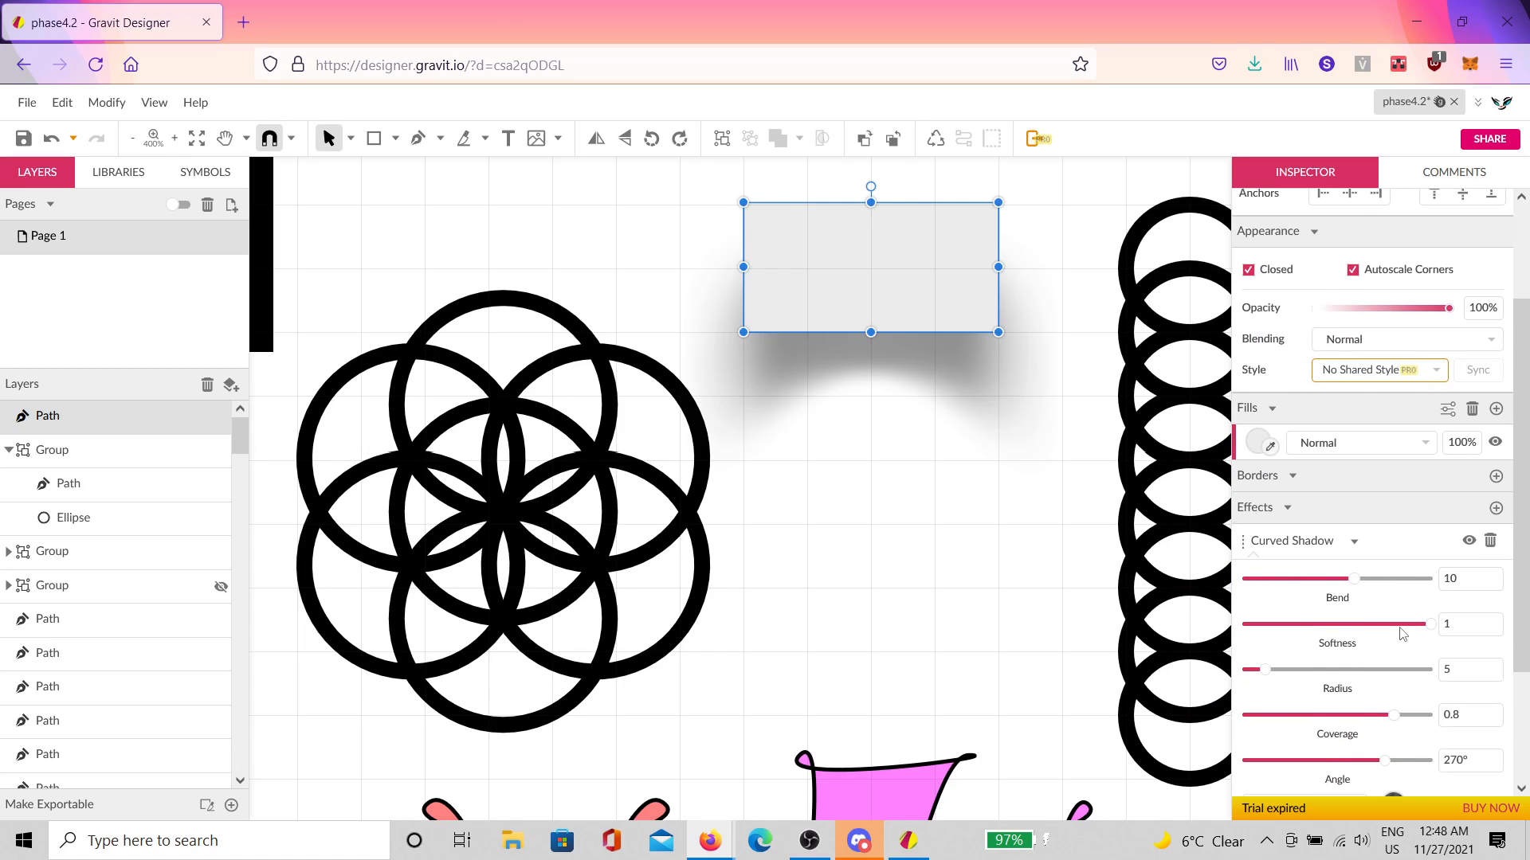
{"action": "left_click_drag", "start_coordinate": [1354, 579], "coordinate": [1430, 578]}
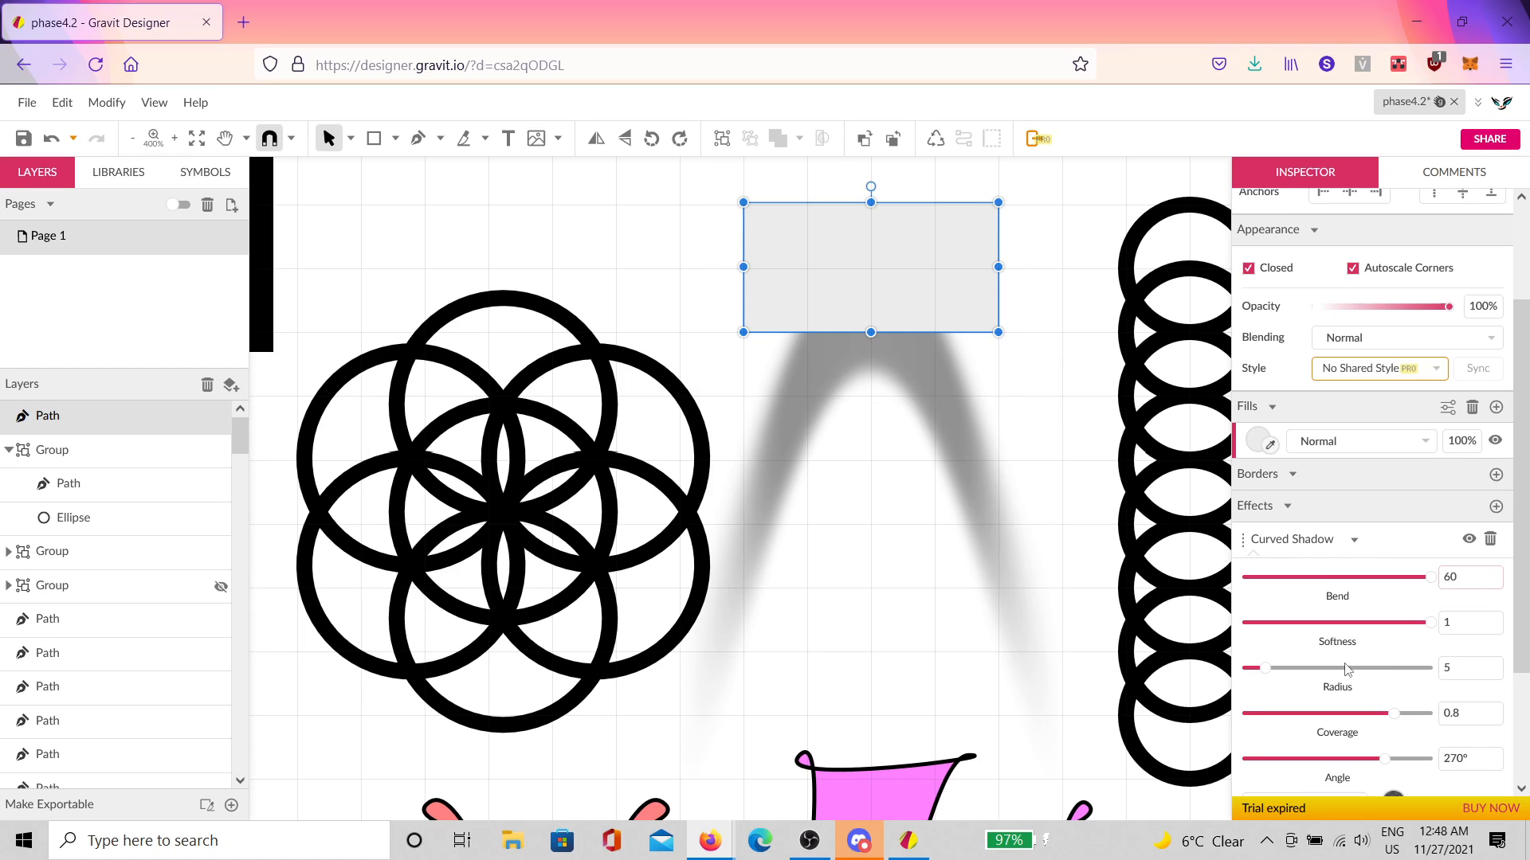
{"action": "left_click_drag", "start_coordinate": [1432, 628], "coordinate": [1109, 659]}
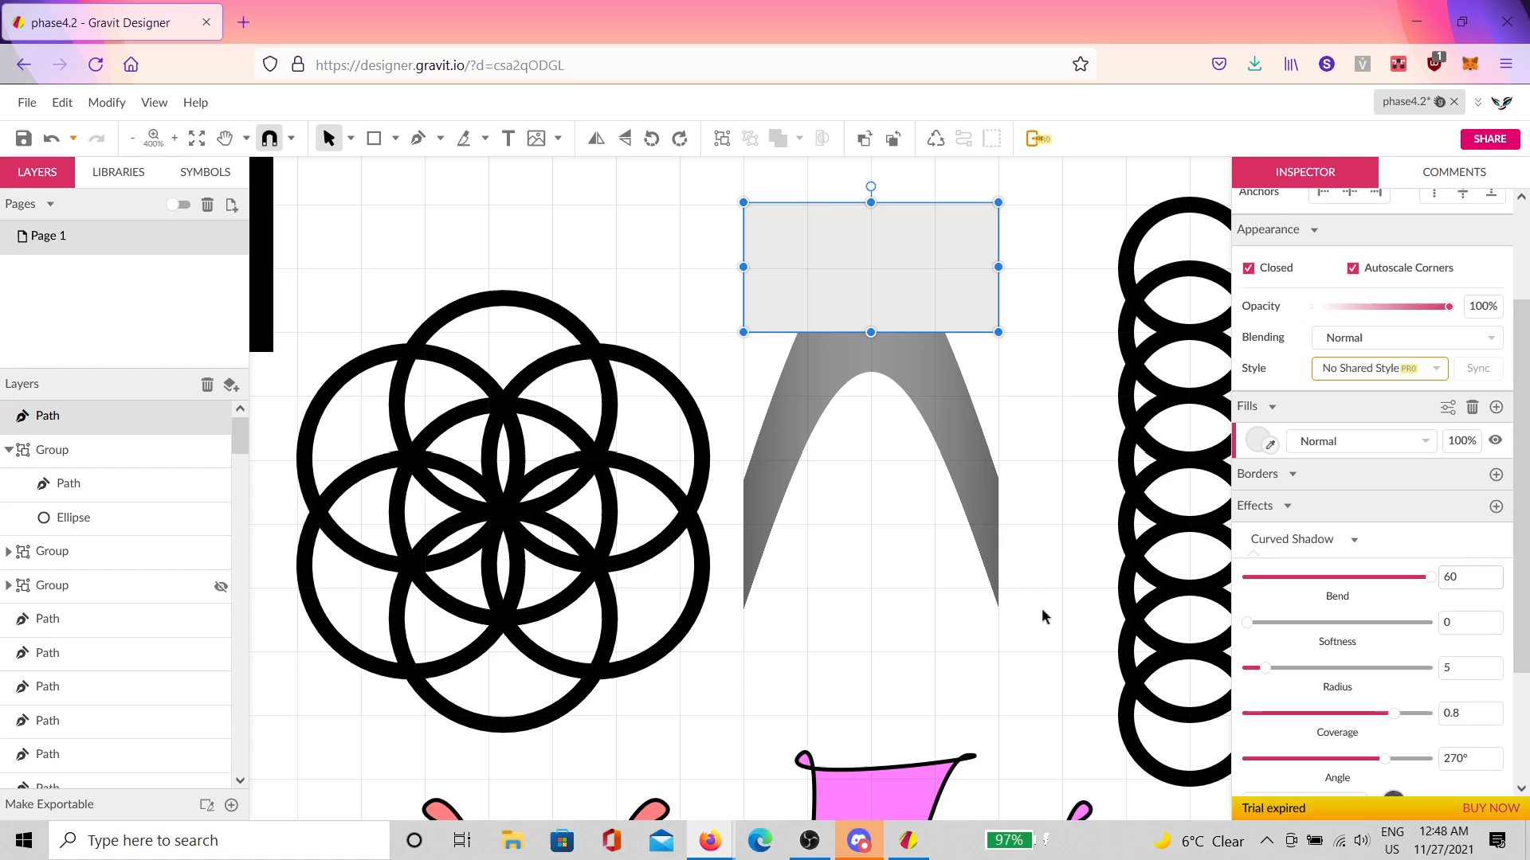
{"action": "scroll", "coordinate": [991, 582], "scroll_direction": "up", "scroll_amount": 3}
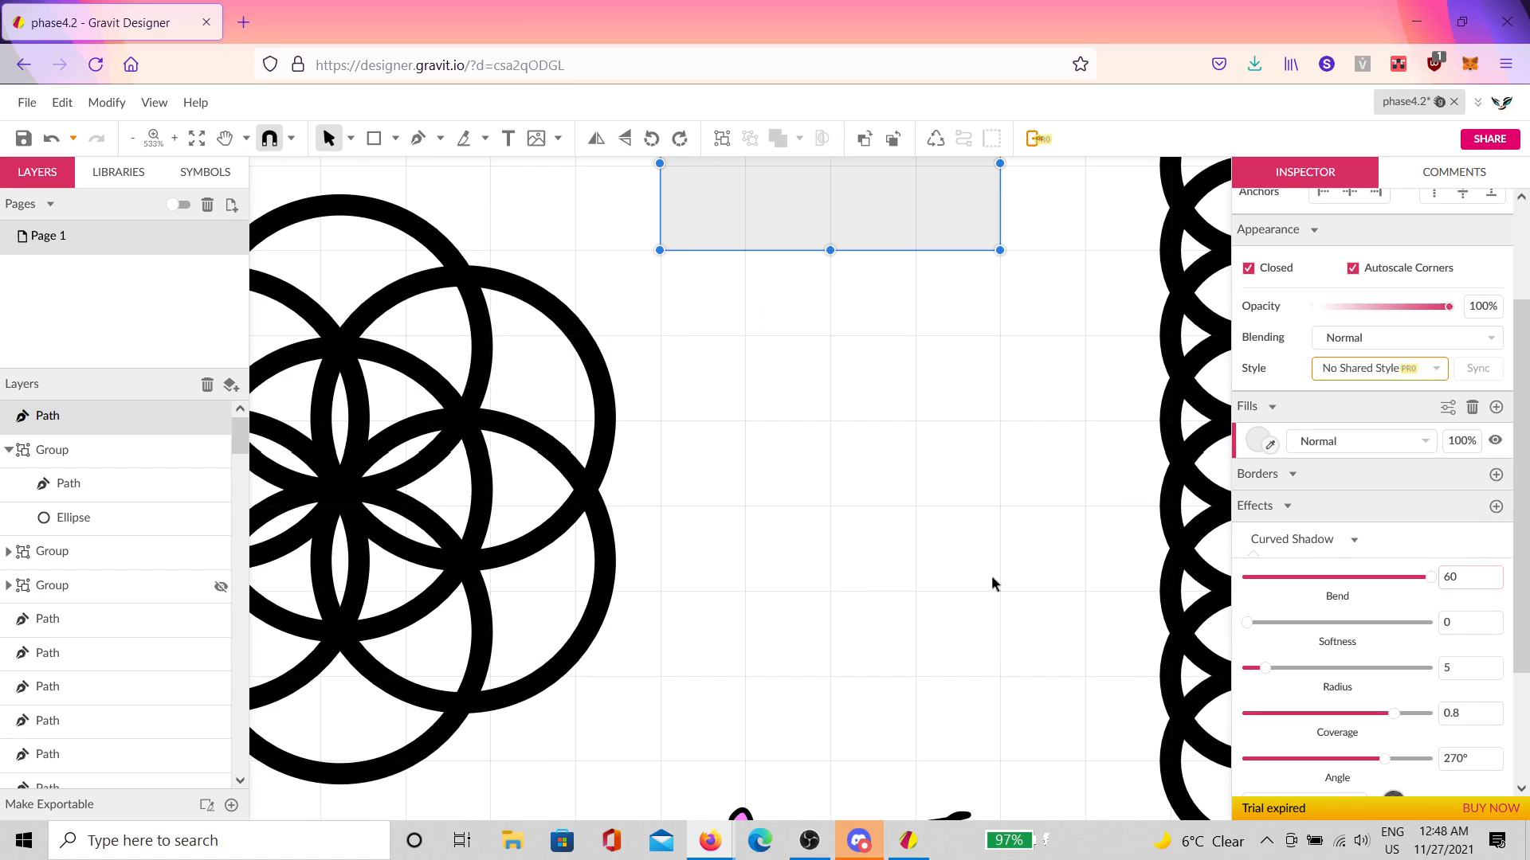
{"action": "scroll", "coordinate": [1001, 409], "scroll_direction": "up", "scroll_amount": 3}
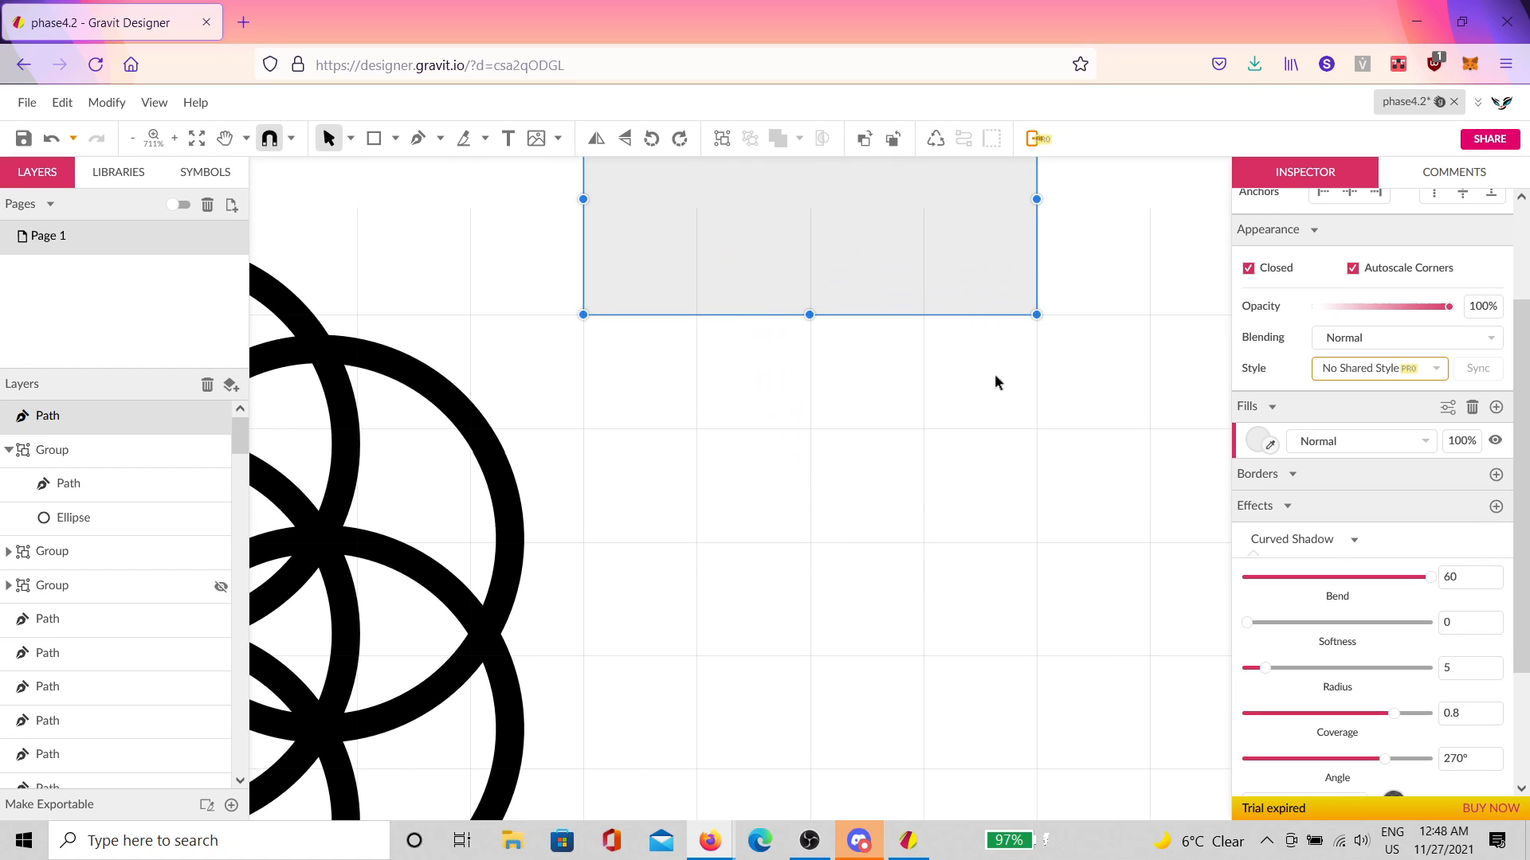
{"action": "scroll", "coordinate": [994, 374], "scroll_direction": "down", "scroll_amount": 3}
Step: Set the curved shadow's Radius to 19.8 and Coverage to 1
{"action": "left_click", "coordinate": [1027, 309]}
{"action": "left_click", "coordinate": [992, 306]}
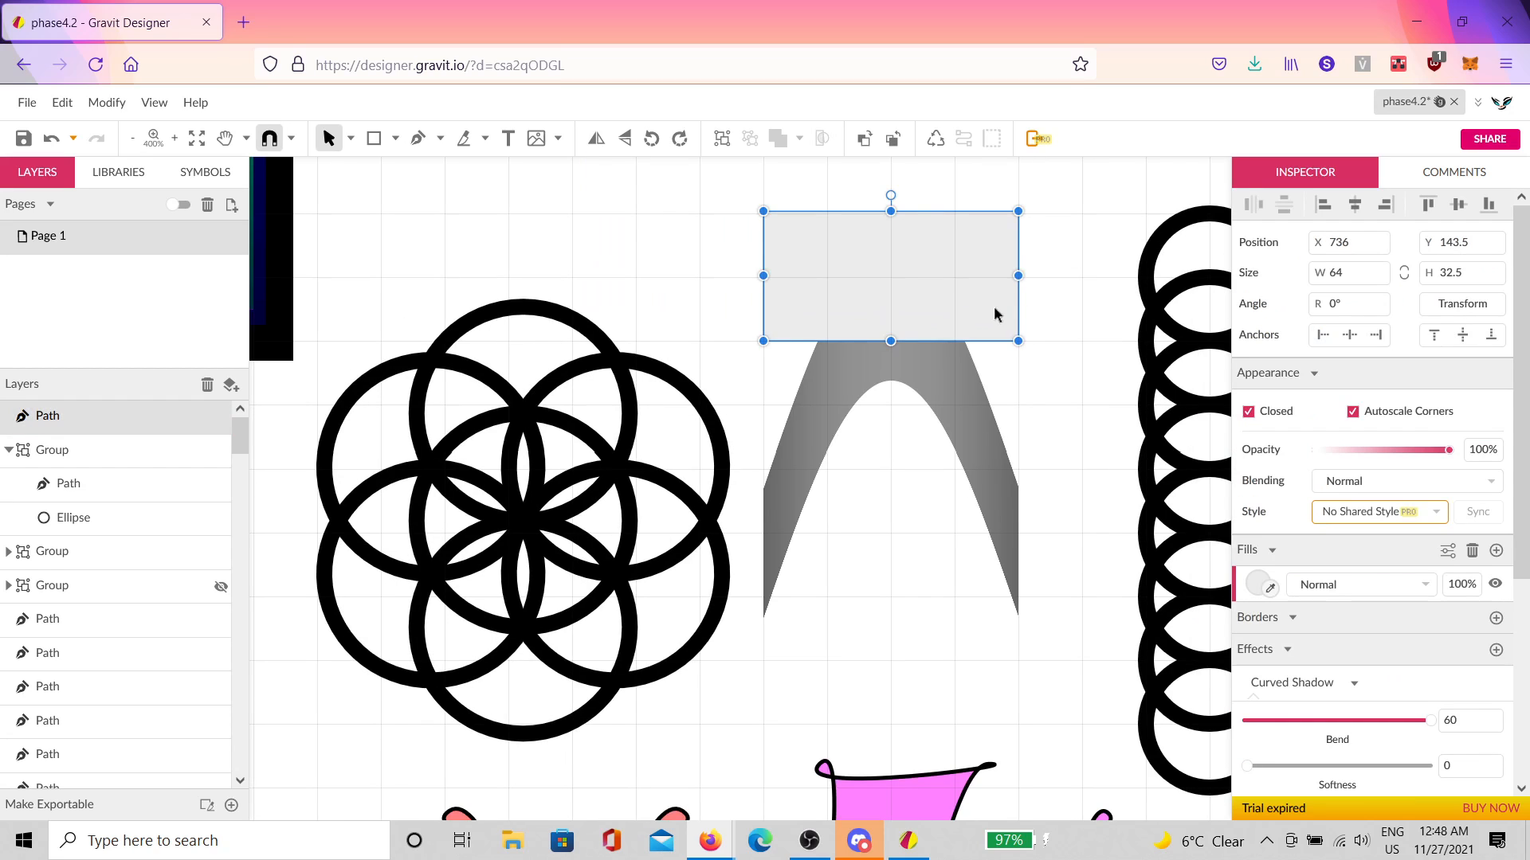
{"action": "left_click", "coordinate": [976, 474]}
{"action": "left_click", "coordinate": [994, 311]}
{"action": "scroll", "coordinate": [1364, 717], "scroll_direction": "down", "scroll_amount": 2}
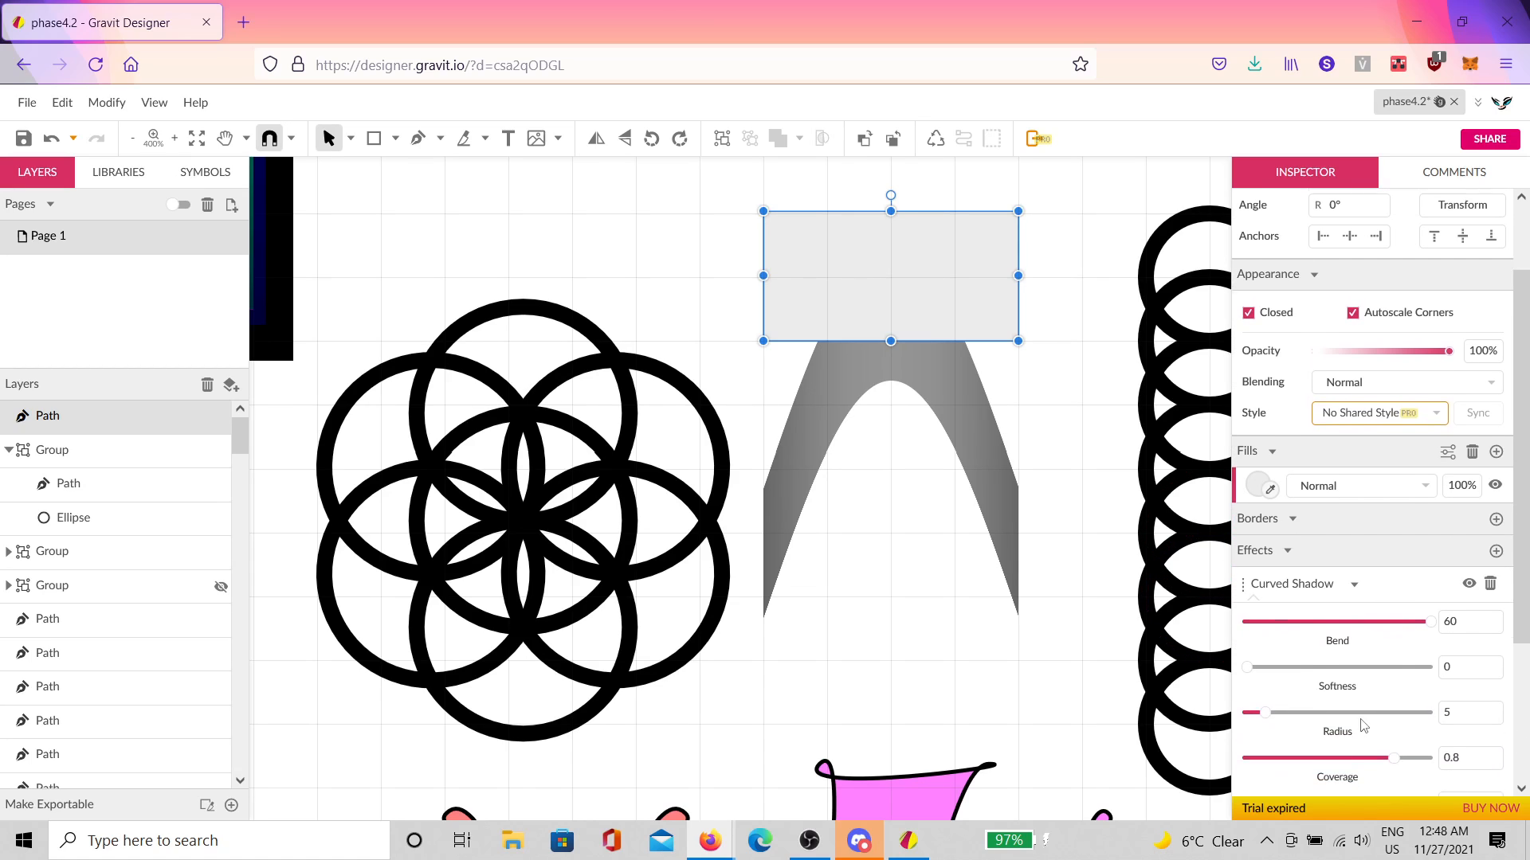
{"action": "scroll", "coordinate": [1364, 725], "scroll_direction": "down", "scroll_amount": 1}
{"action": "left_click_drag", "start_coordinate": [1265, 668], "coordinate": [1321, 680]}
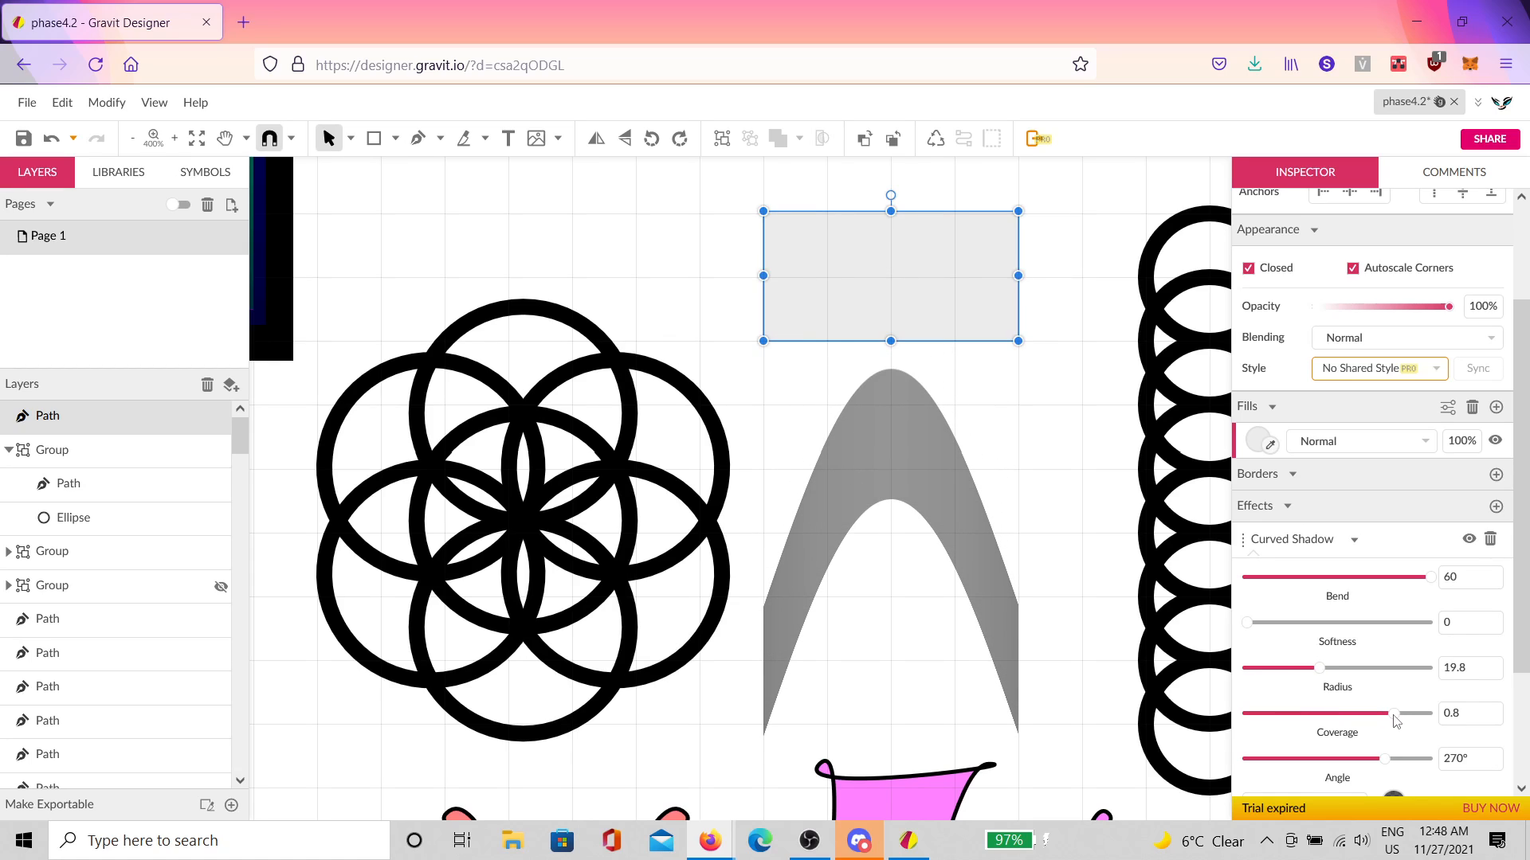
{"action": "left_click_drag", "start_coordinate": [1394, 716], "coordinate": [1510, 701]}
{"action": "scroll", "coordinate": [1374, 663], "scroll_direction": "down", "scroll_amount": 3}
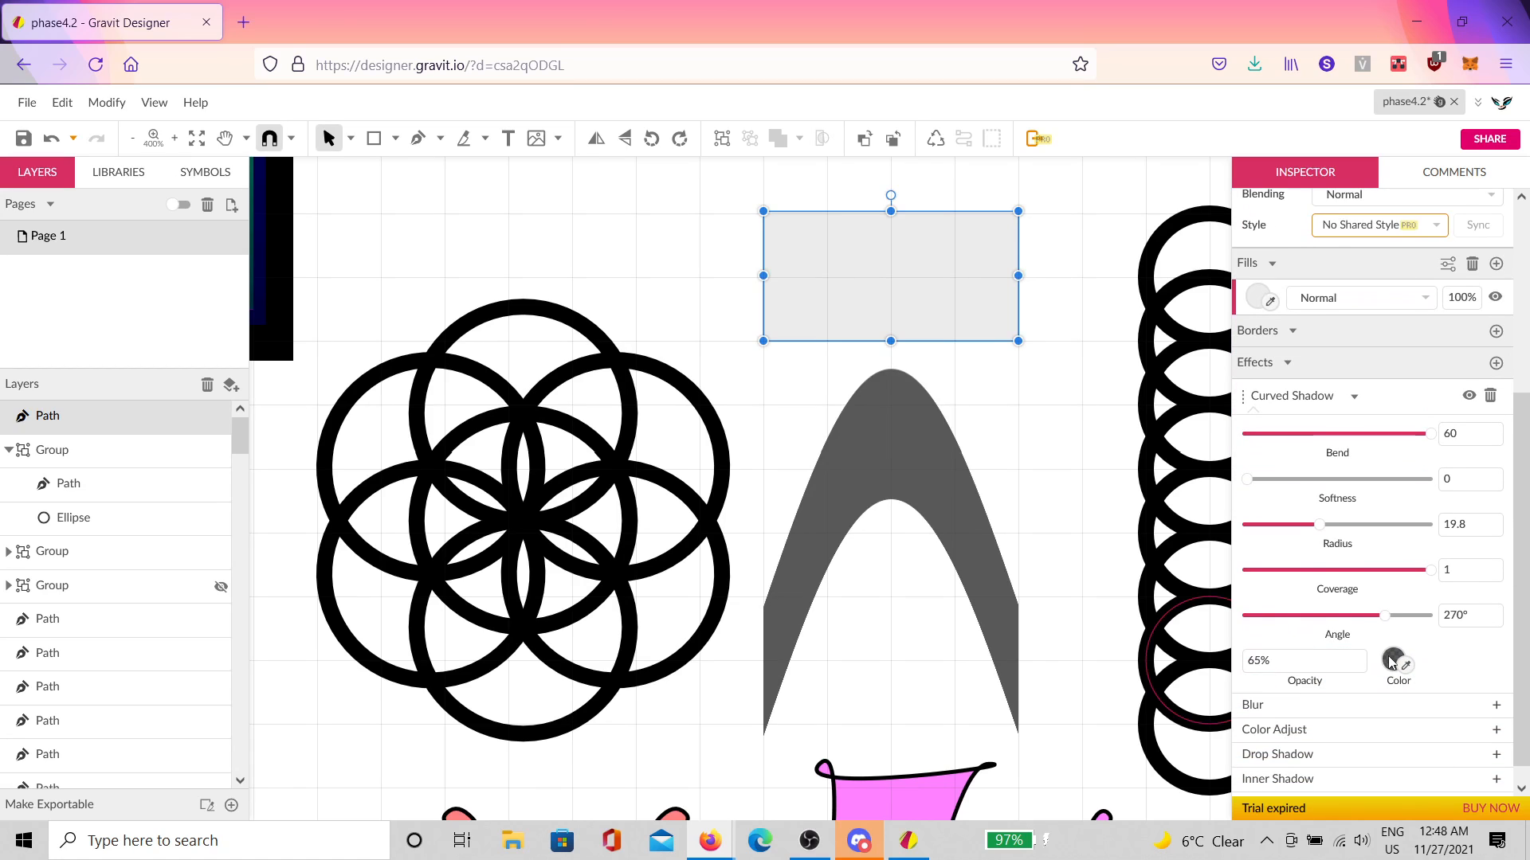
{"action": "left_click", "coordinate": [1392, 661]}
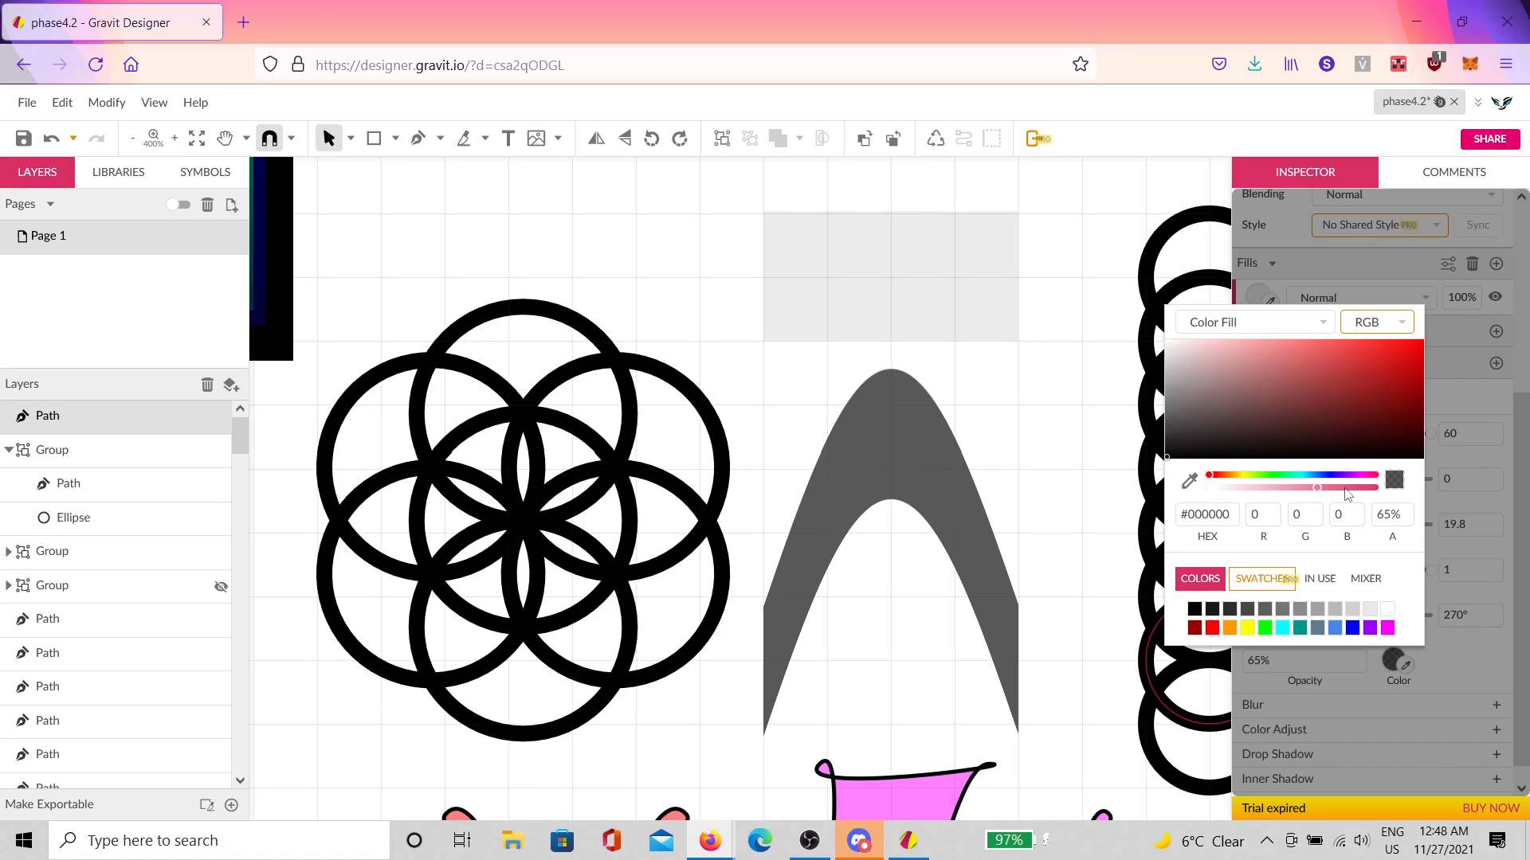
{"action": "left_click", "coordinate": [992, 486]}
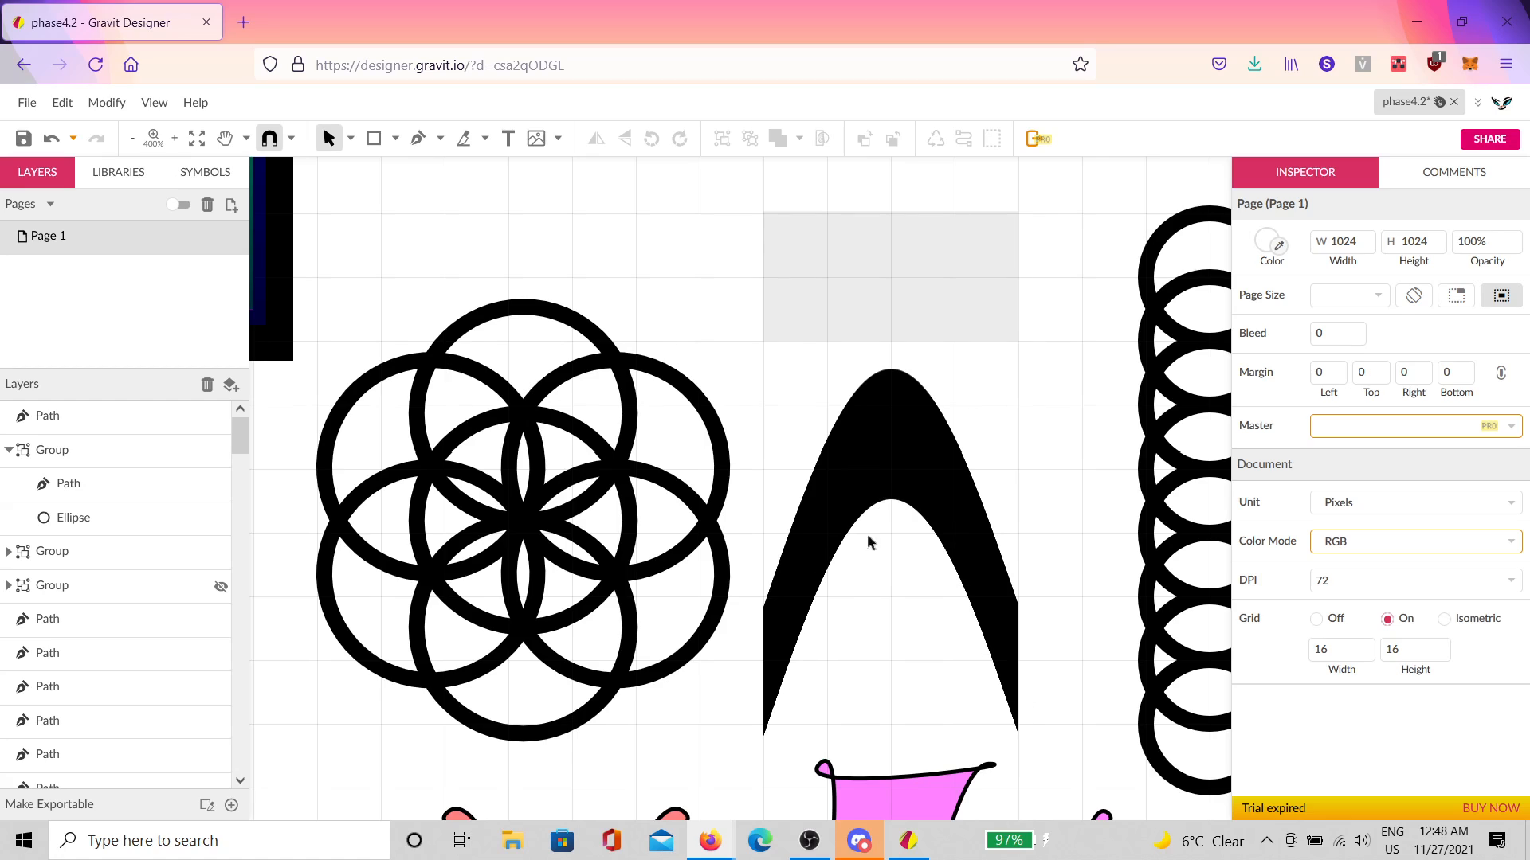
Step: Make the rectangle's fill black, then try a white fill at 22% alpha
{"action": "left_click", "coordinate": [973, 287]}
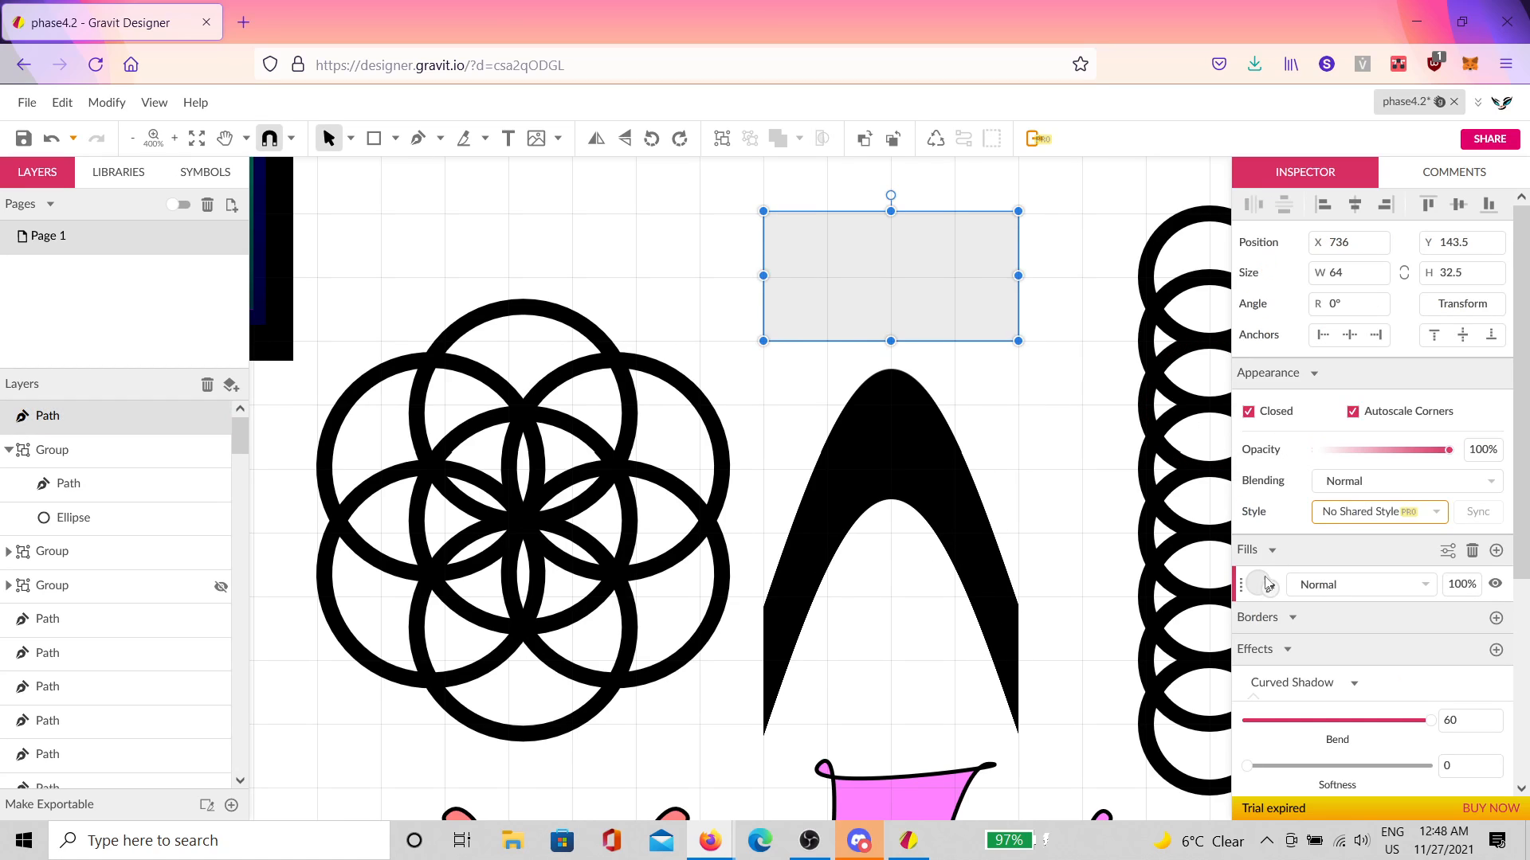
{"action": "left_click", "coordinate": [1259, 584]}
{"action": "left_click_drag", "start_coordinate": [1274, 332], "coordinate": [1027, 459]}
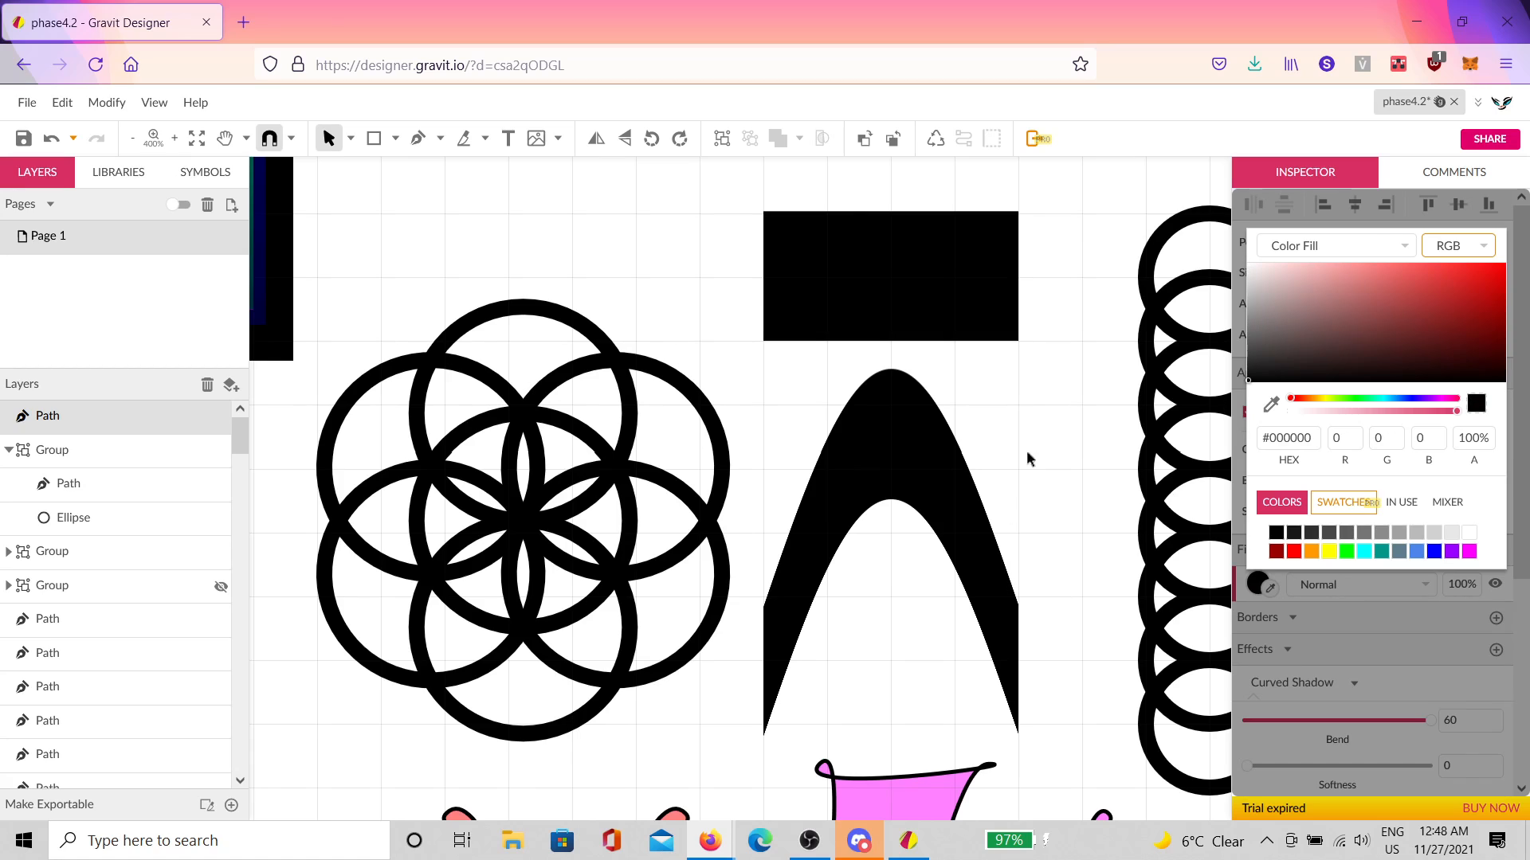
{"action": "left_click", "coordinate": [1027, 460]}
{"action": "left_click", "coordinate": [967, 303]}
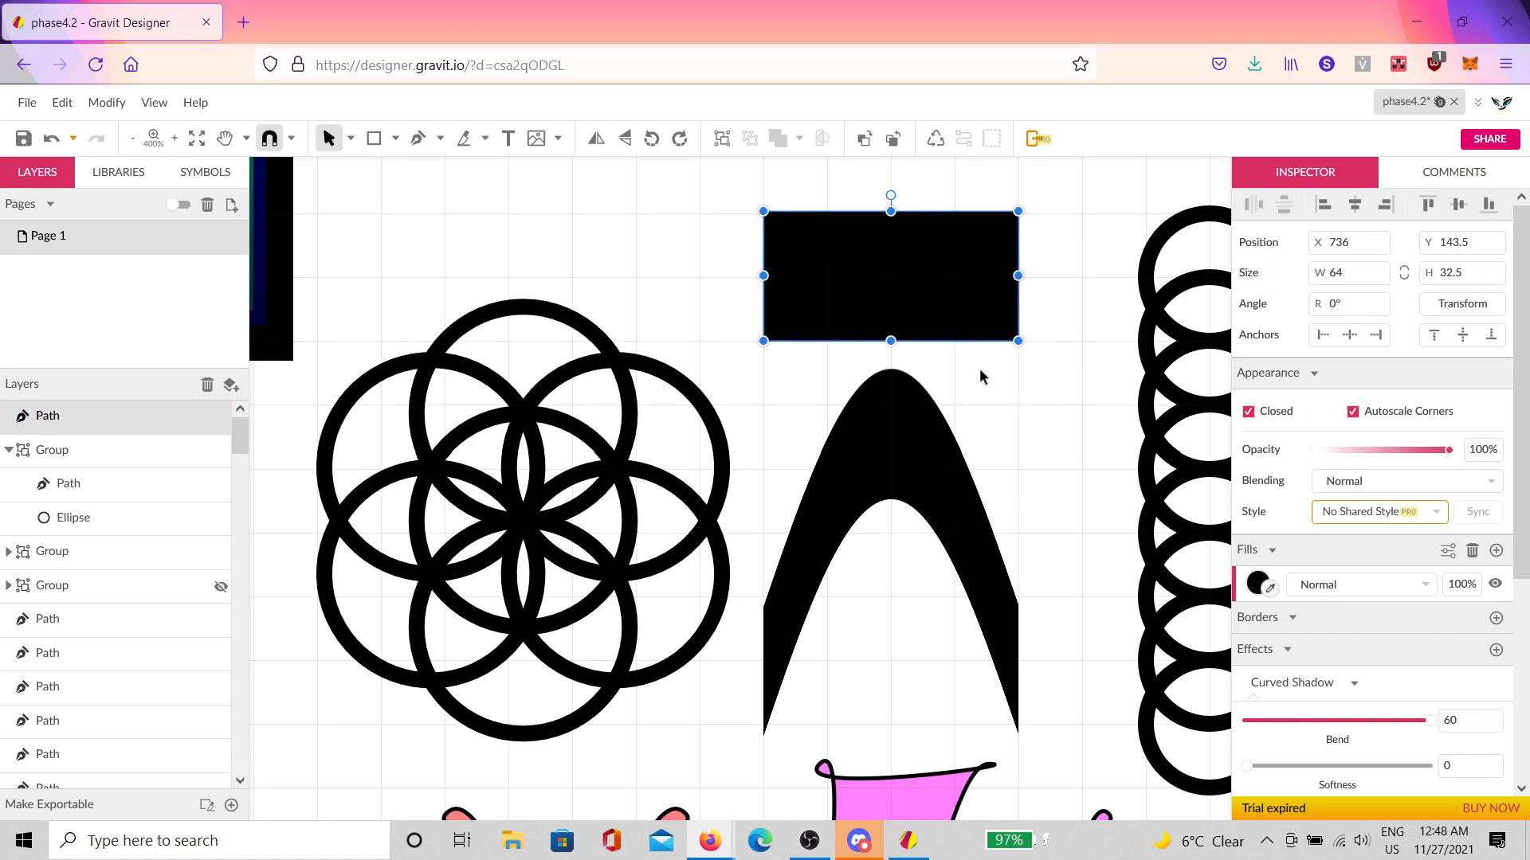
{"action": "left_click", "coordinate": [1259, 584]}
{"action": "left_click_drag", "start_coordinate": [1366, 411], "coordinate": [1474, 422]}
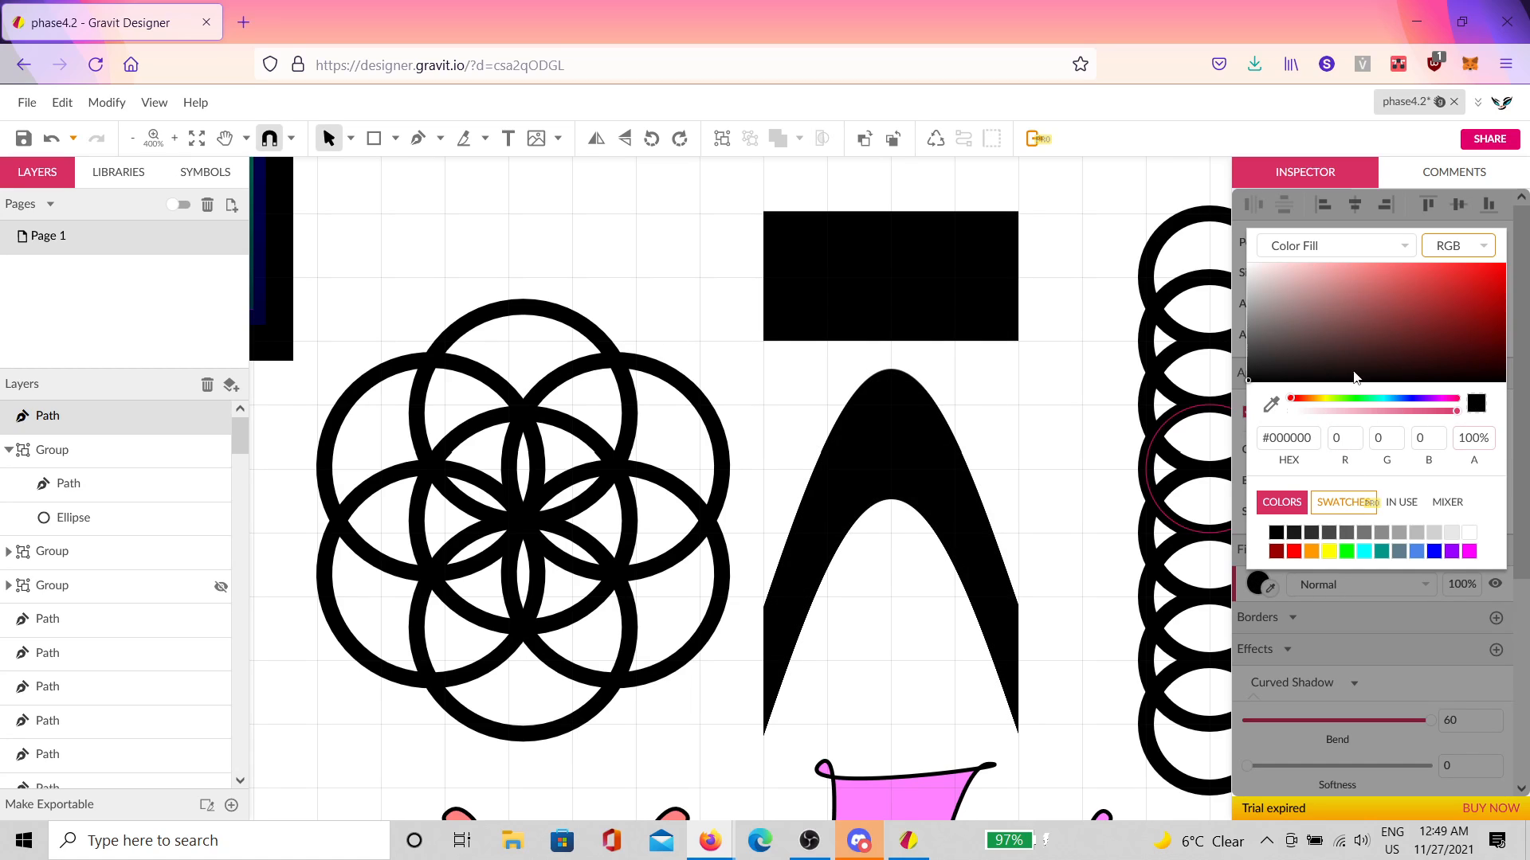
{"action": "left_click_drag", "start_coordinate": [1355, 378], "coordinate": [1164, 165]}
{"action": "left_click", "coordinate": [1000, 316]}
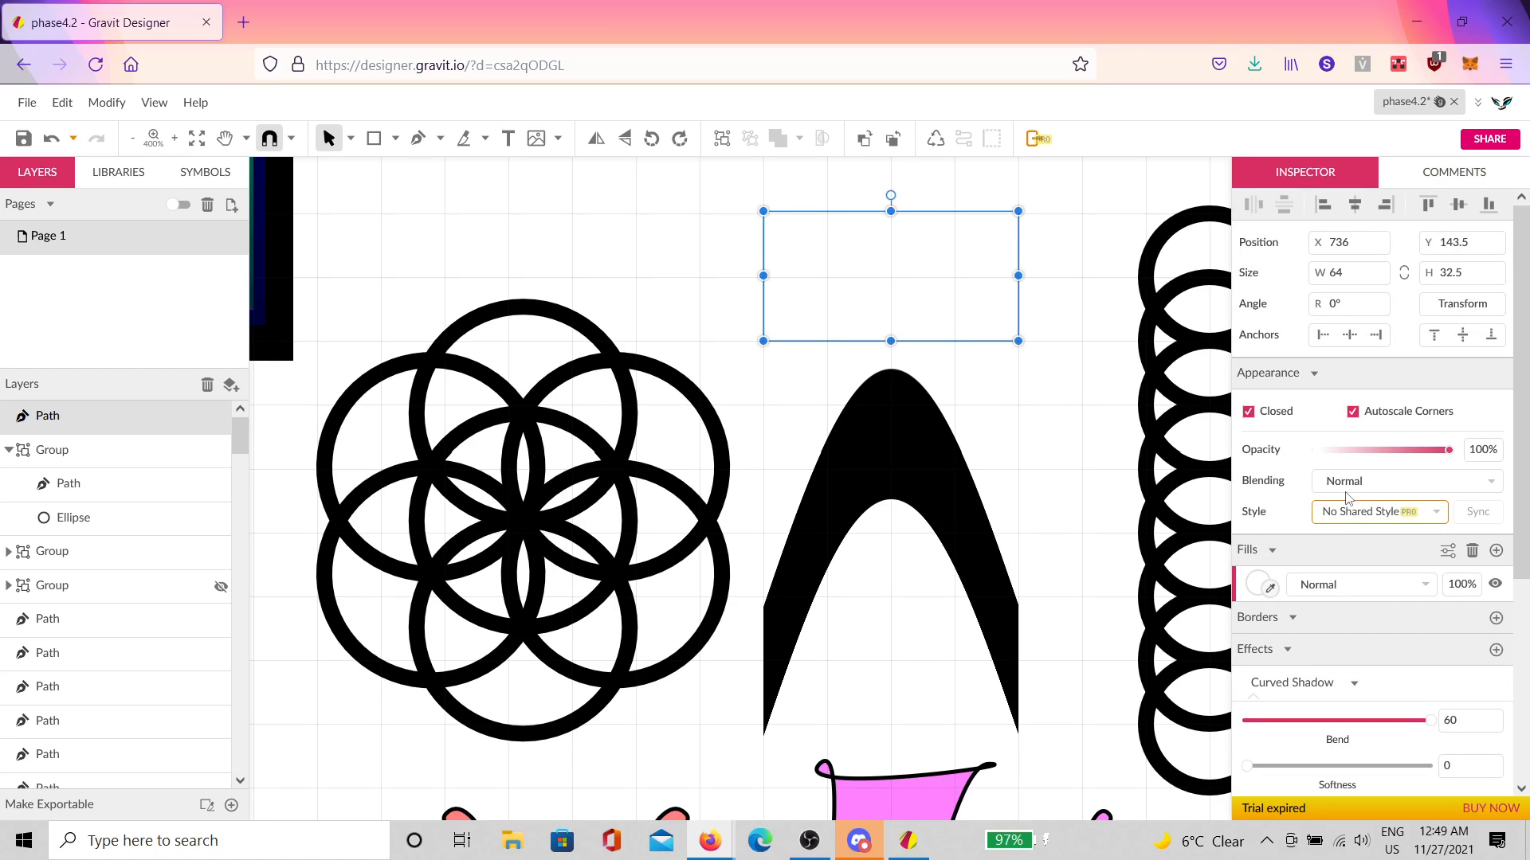
Step: Keep opacity at 100%, replace the fill with a new solid black fill
{"action": "left_click_drag", "start_coordinate": [1386, 452], "coordinate": [1512, 458]}
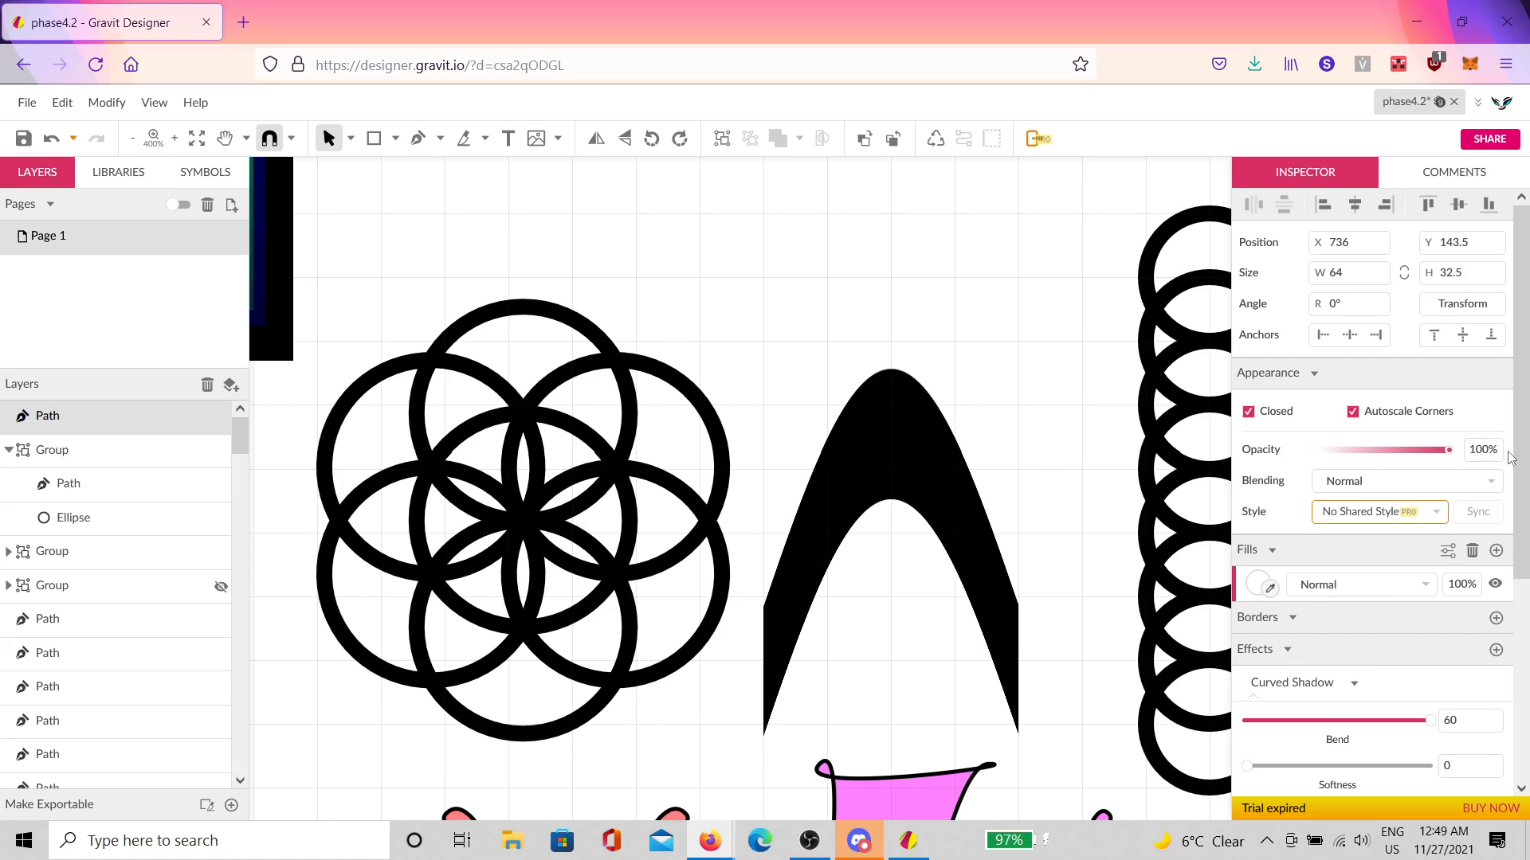
{"action": "left_click", "coordinate": [1472, 551]}
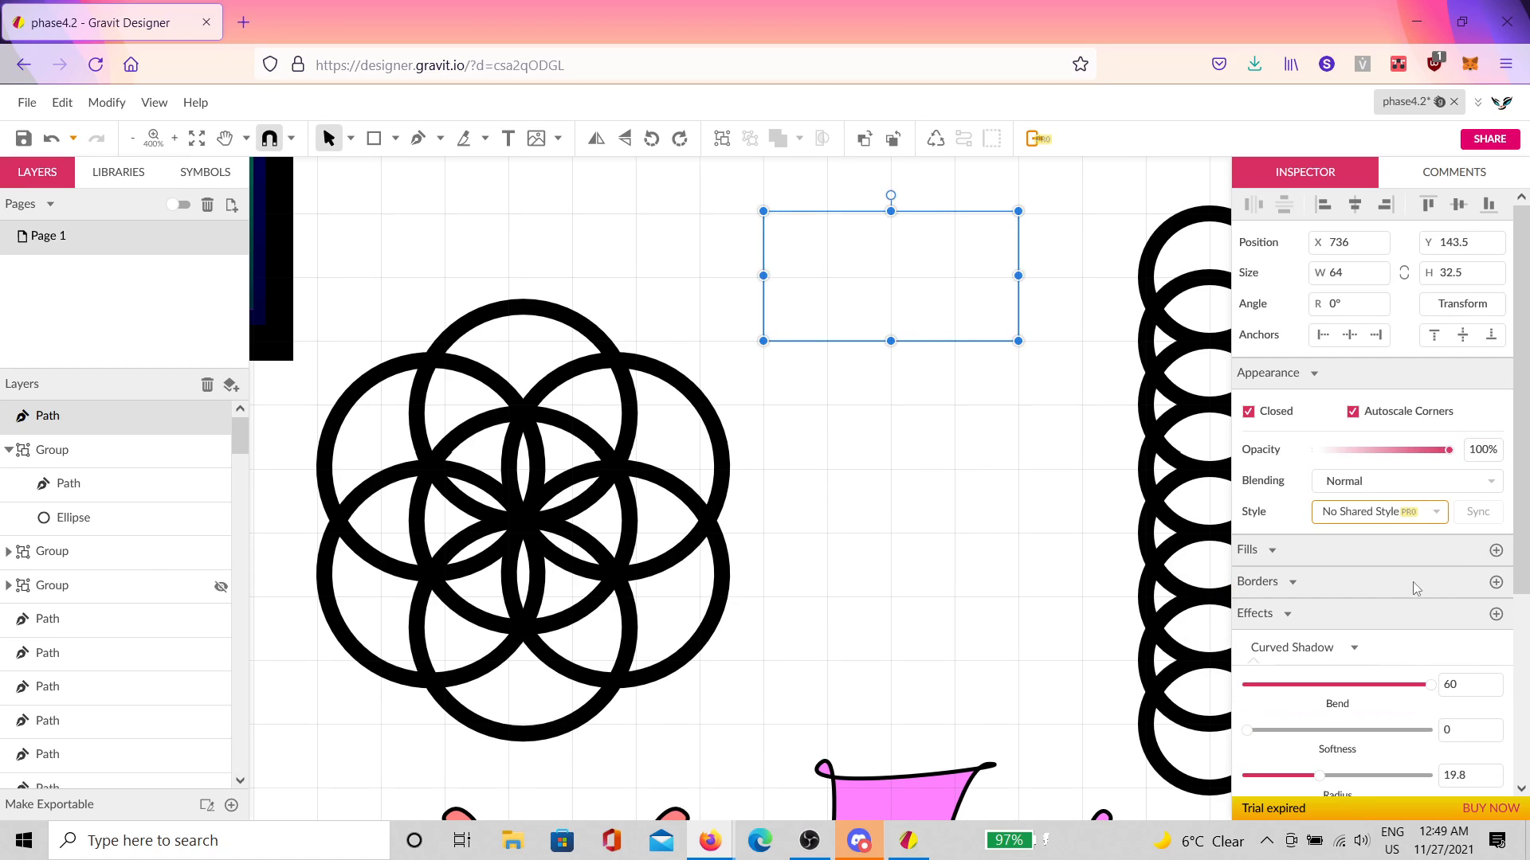
{"action": "left_click", "coordinate": [1495, 551]}
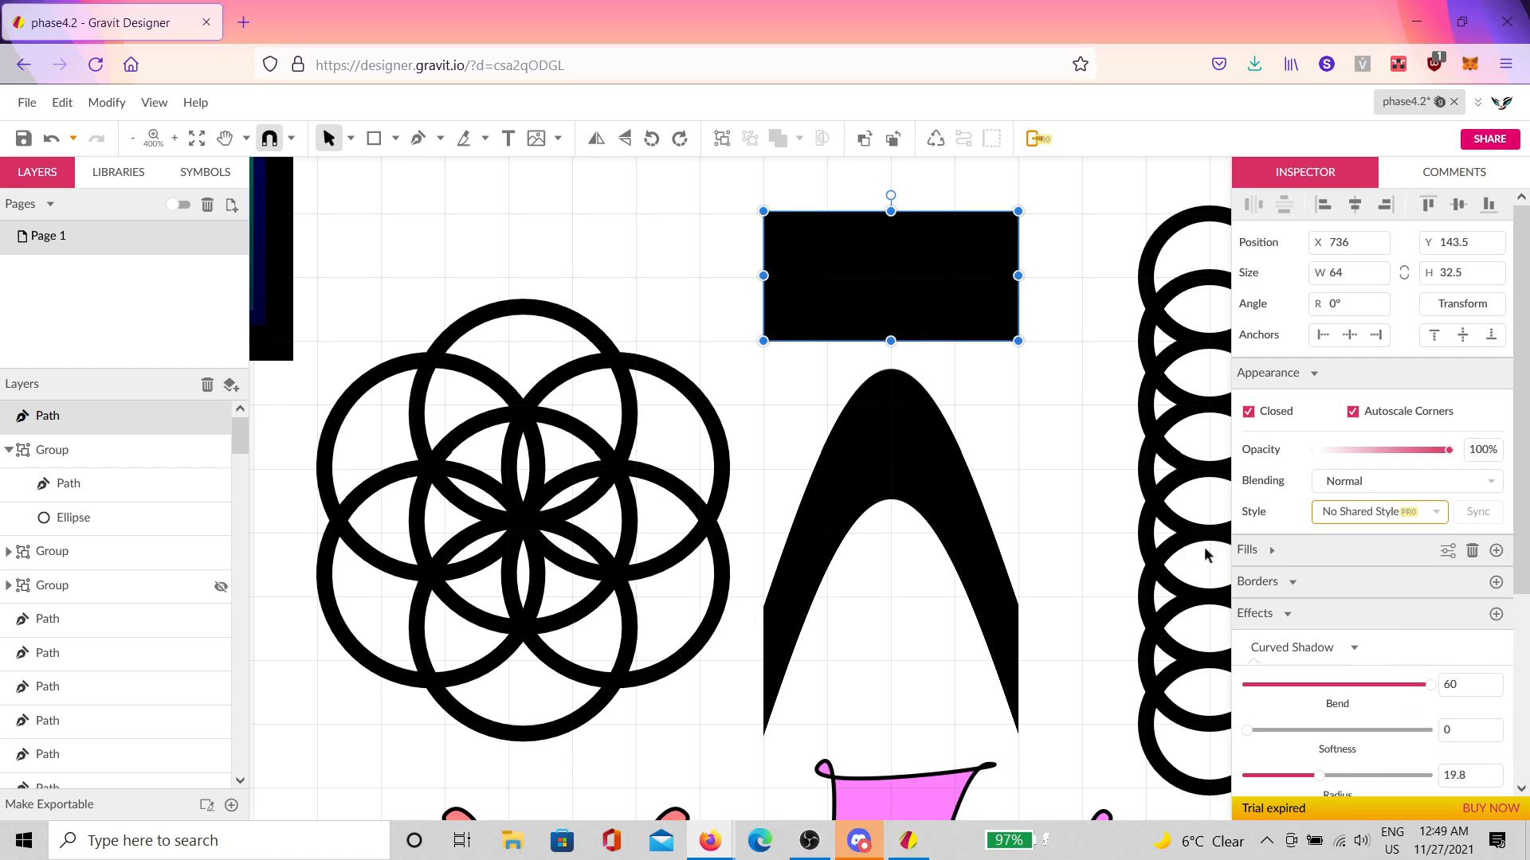
{"action": "left_click", "coordinate": [1013, 466]}
{"action": "left_click", "coordinate": [980, 316]}
{"action": "left_click", "coordinate": [1079, 438]}
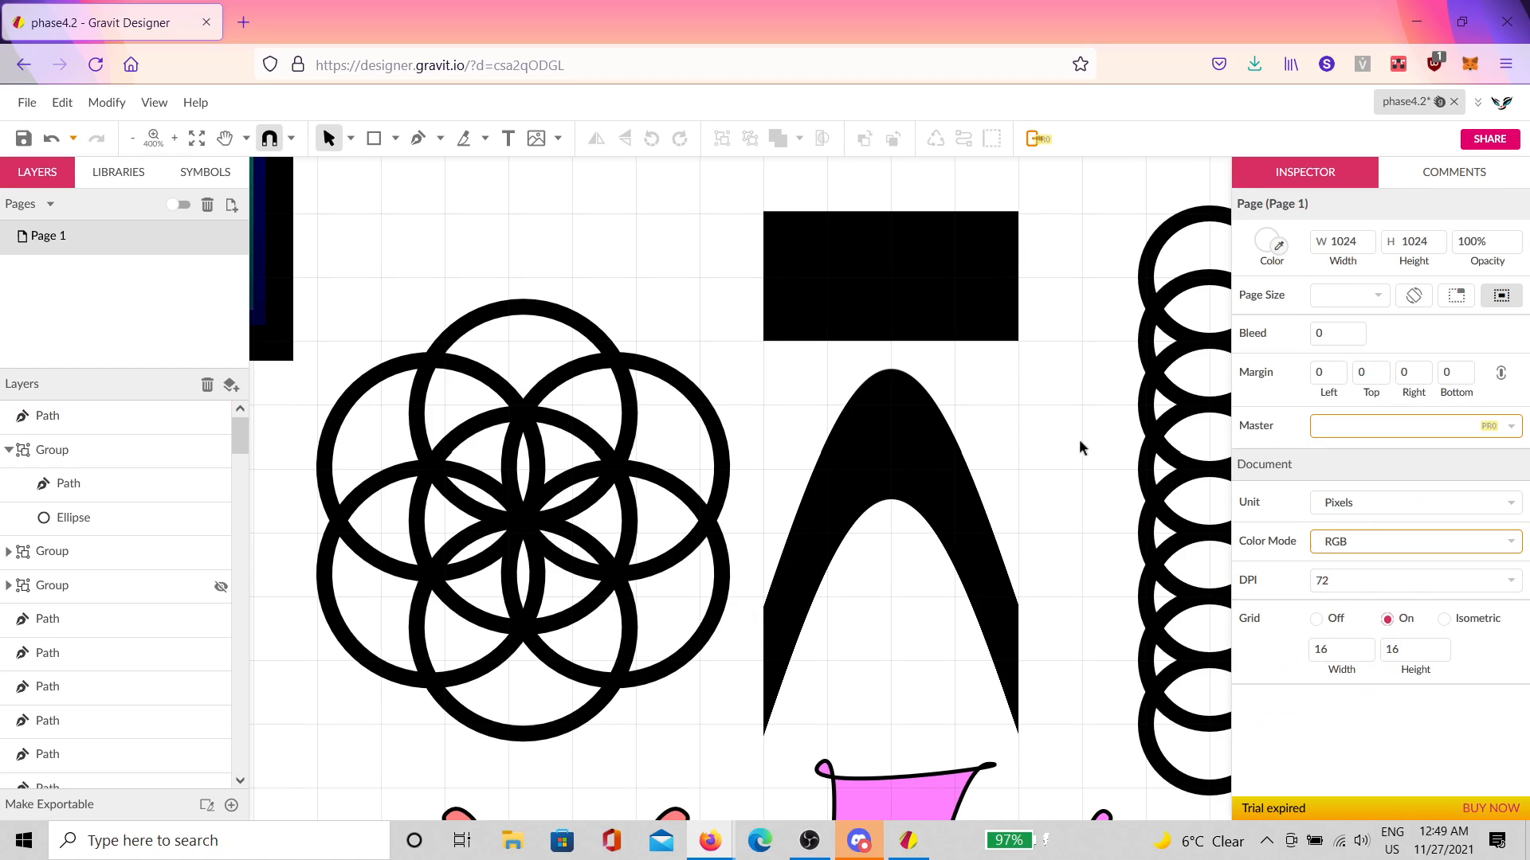
Step: Pan down to the pink and black zigzag shapes, zoom to 300%, and pick the Pen tool
{"action": "scroll", "coordinate": [1003, 532], "scroll_direction": "down", "scroll_amount": 2}
{"action": "scroll", "coordinate": [1002, 537], "scroll_direction": "up", "scroll_amount": 3}
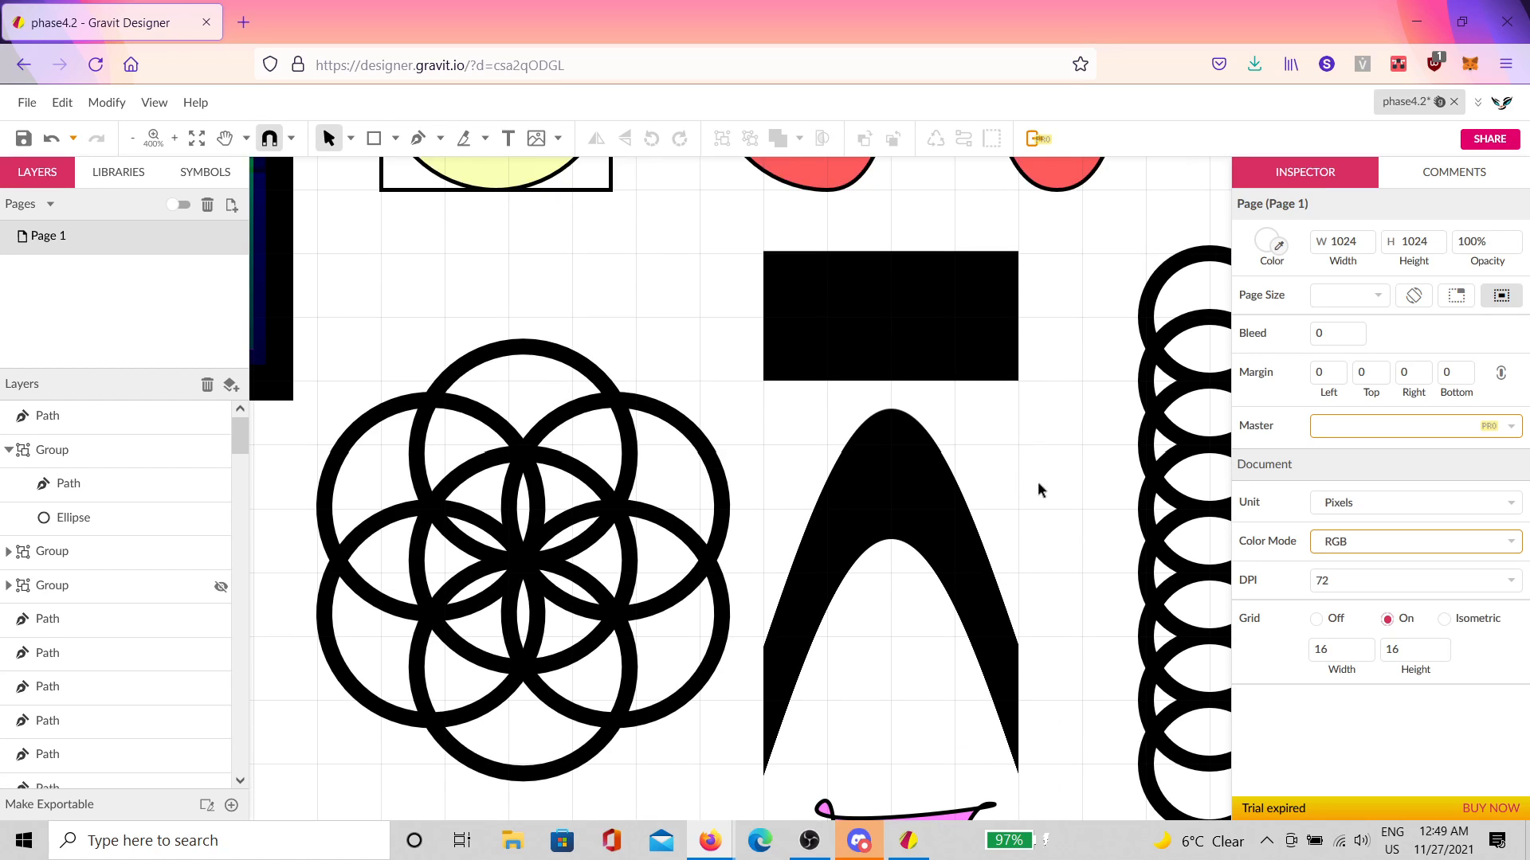
{"action": "scroll", "coordinate": [1037, 481], "scroll_direction": "down", "scroll_amount": 2, "text": "ctrl"}
{"action": "scroll", "coordinate": [940, 462], "scroll_direction": "down", "scroll_amount": 3}
{"action": "key", "text": "space"}
{"action": "left_click_drag", "start_coordinate": [939, 456], "coordinate": [721, 329]}
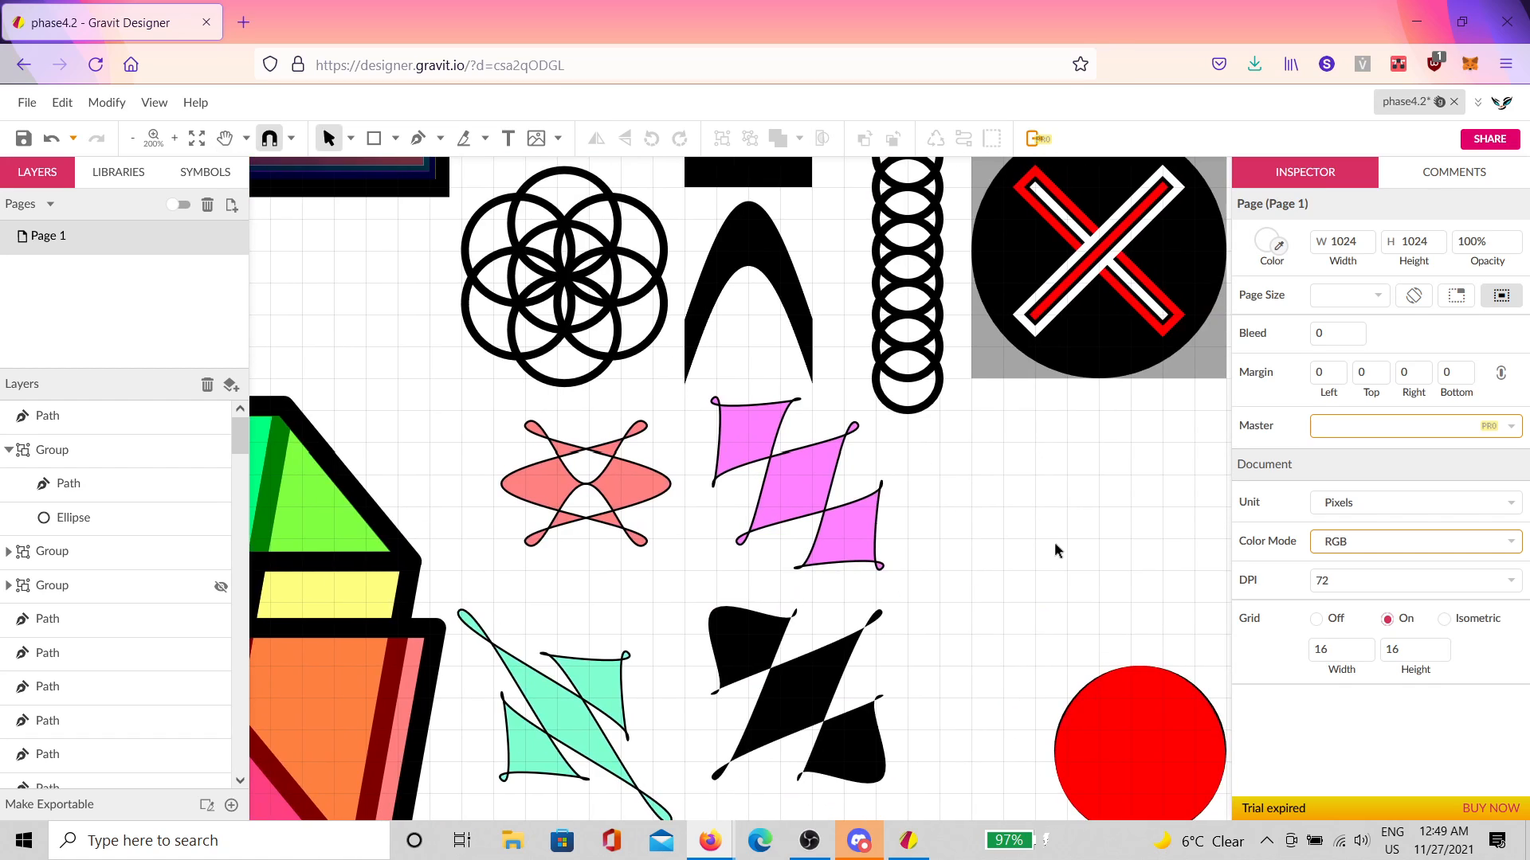
{"action": "left_click_drag", "start_coordinate": [1057, 550], "coordinate": [979, 462]}
{"action": "scroll", "coordinate": [960, 430], "scroll_direction": "up", "scroll_amount": 2, "text": "ctrl"}
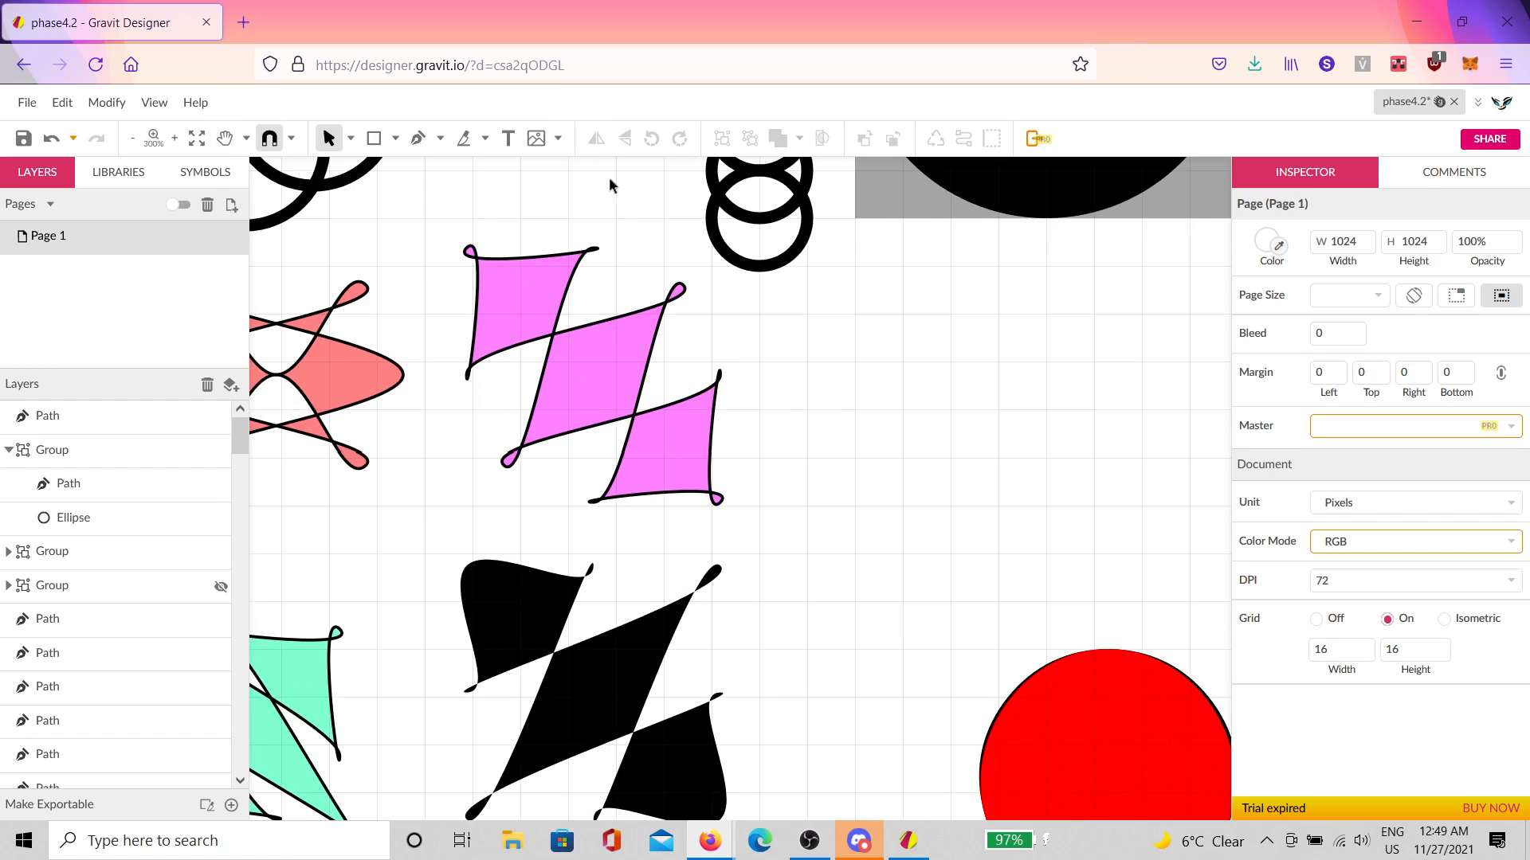
{"action": "left_click", "coordinate": [420, 139]}
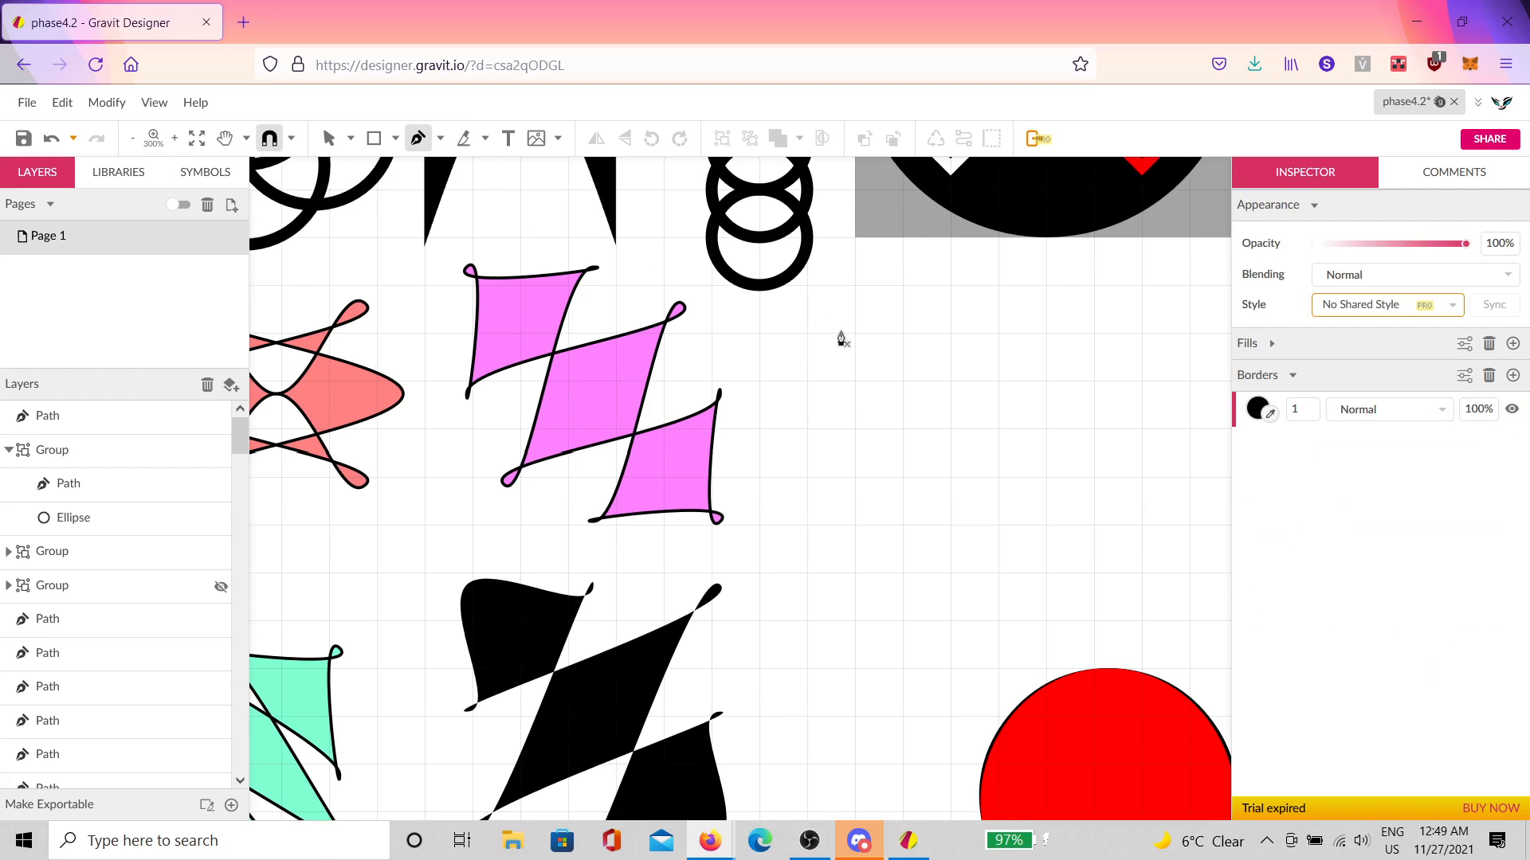
Step: Draw a three-point ^ arch and set its peak node joint to Mirror
{"action": "left_click", "coordinate": [855, 427]}
{"action": "left_click", "coordinate": [902, 382]}
{"action": "left_click", "coordinate": [950, 428]}
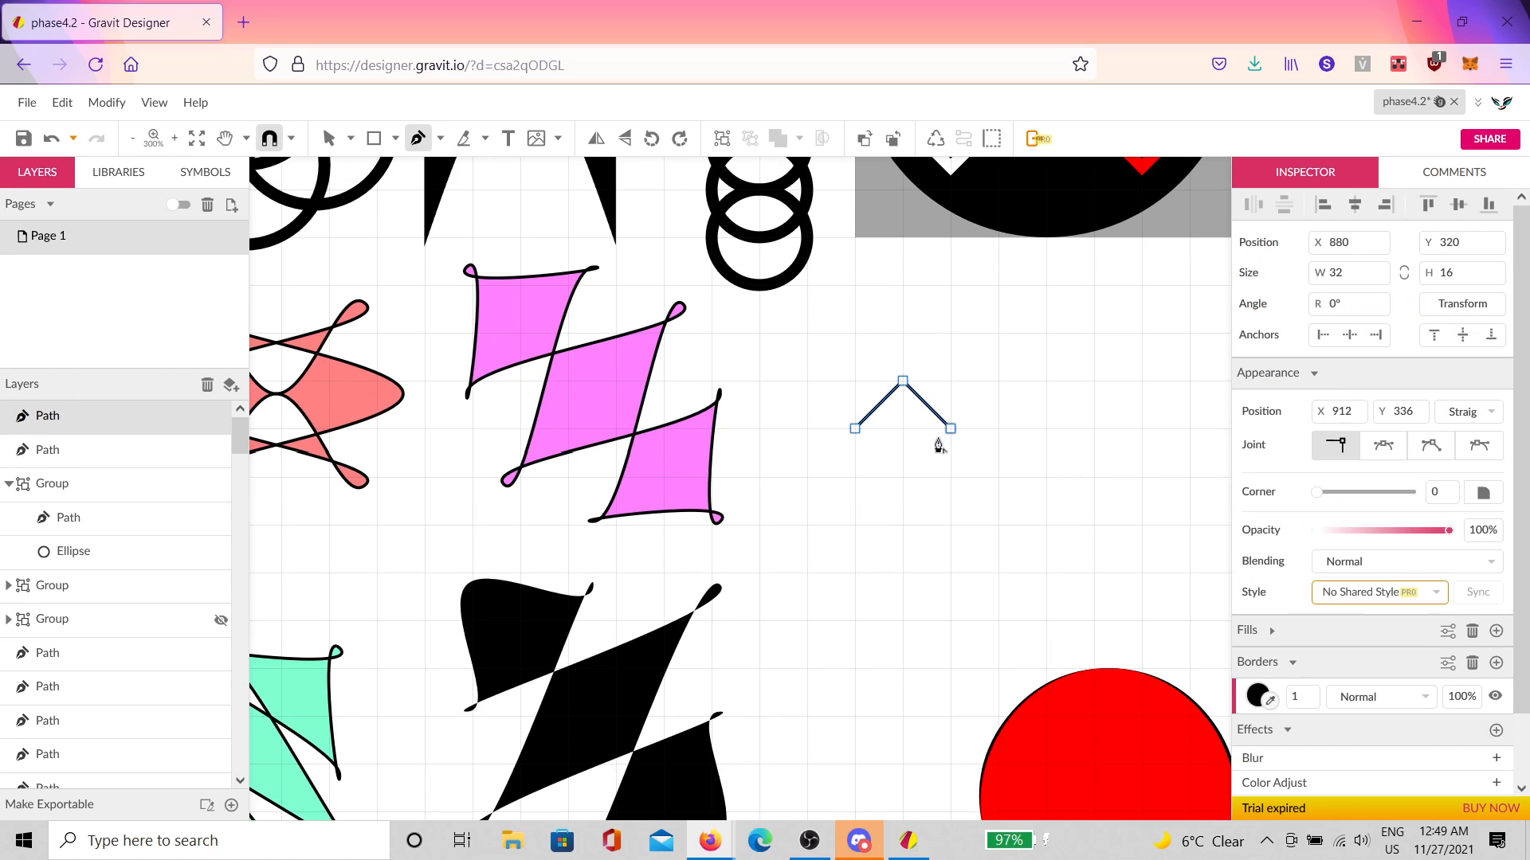
{"action": "key", "text": "Escape"}
{"action": "left_click_drag", "start_coordinate": [937, 339], "coordinate": [881, 391]}
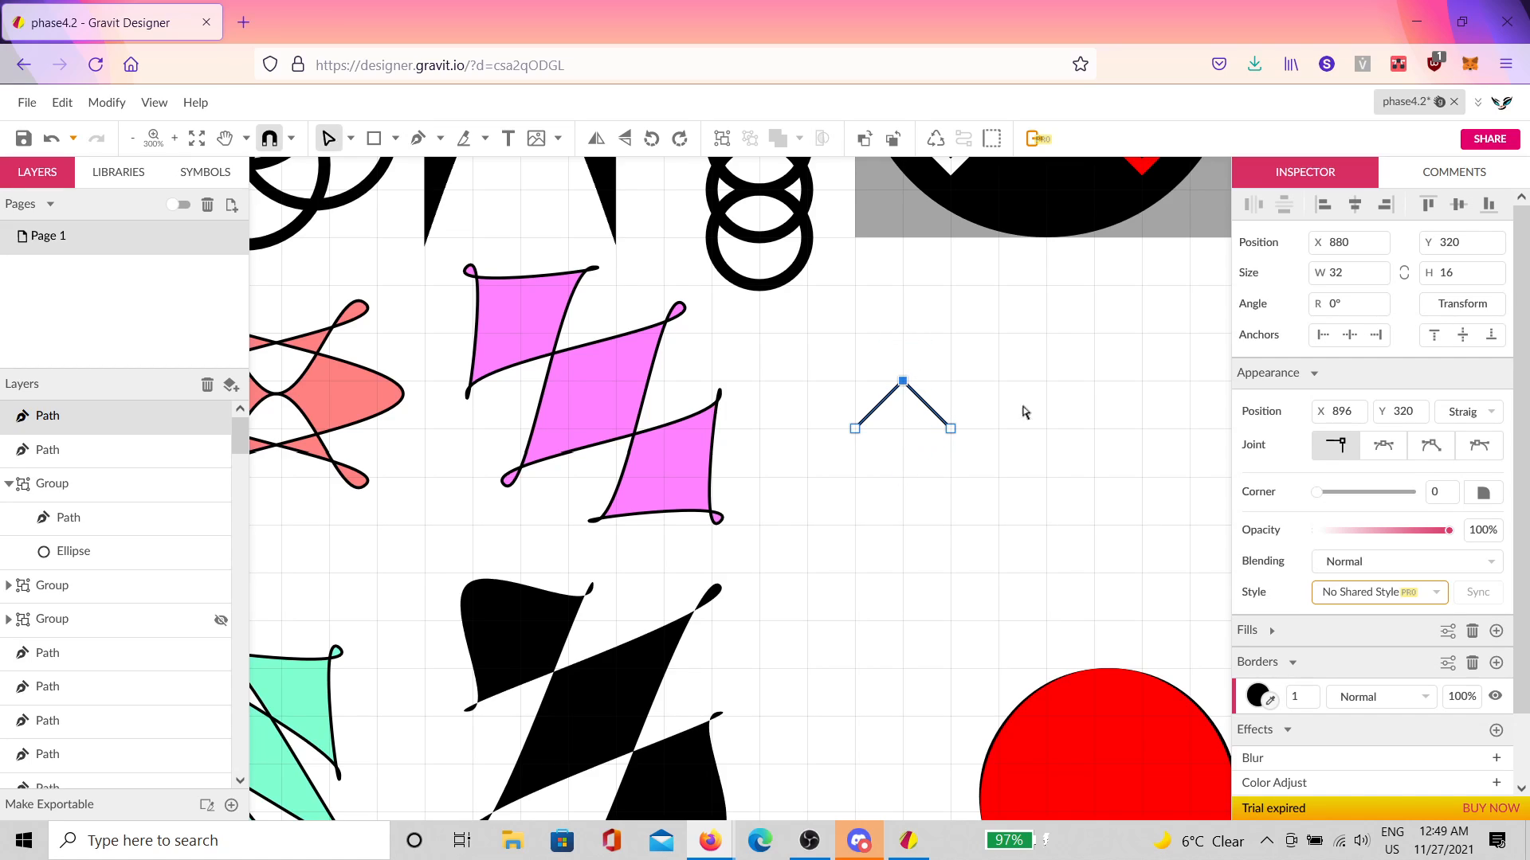
{"action": "left_click", "coordinate": [1383, 445]}
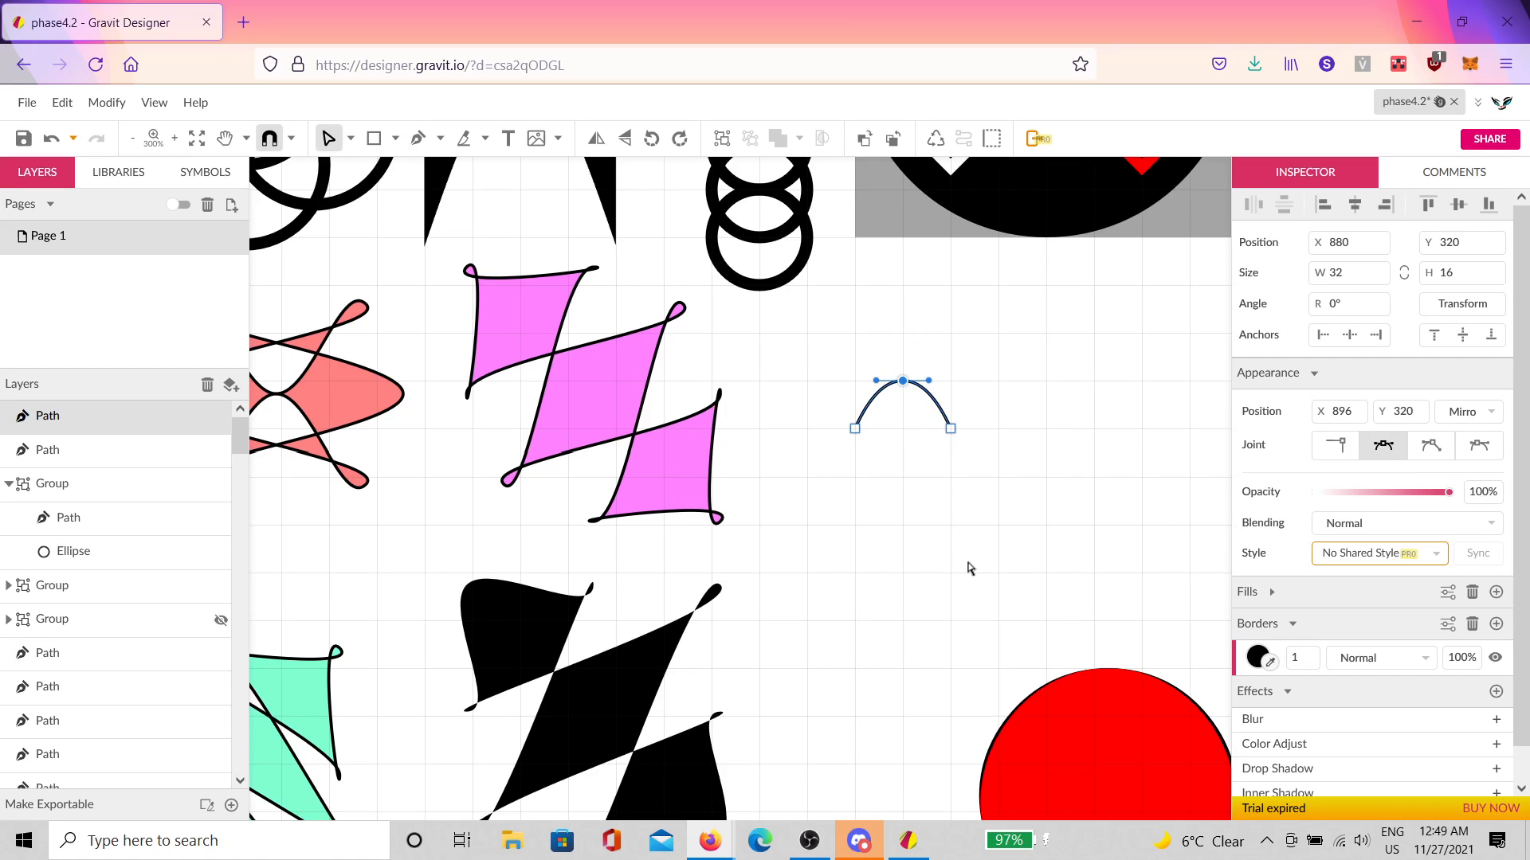
{"action": "key", "text": "Escape"}
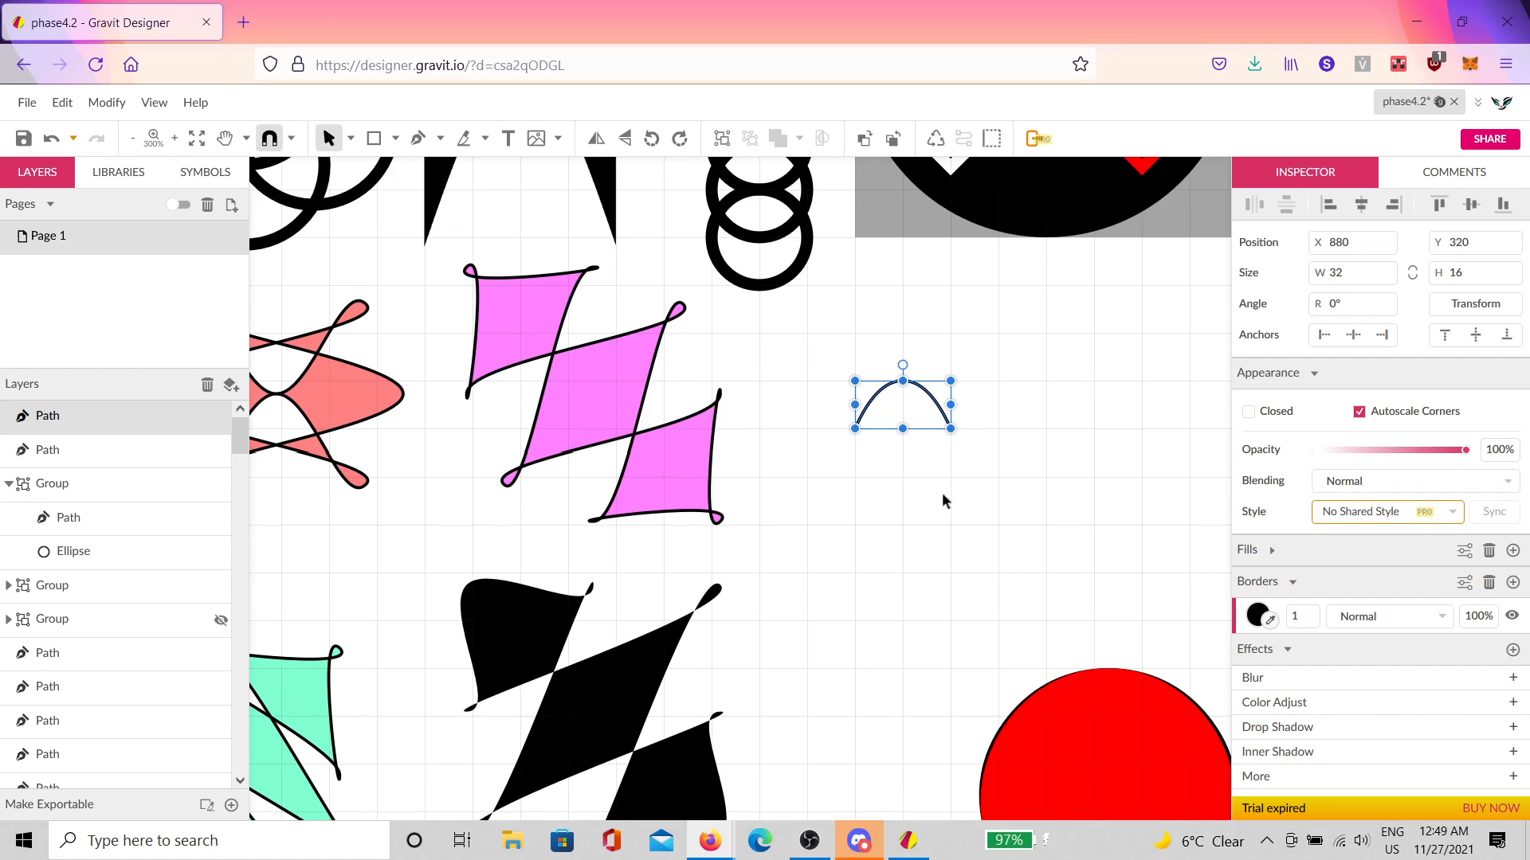
Step: Duplicate the arch into progressively larger copies: 64 × 64, 128 × 256, and taller
{"action": "key", "text": "ctrl+d"}
{"action": "left_click_drag", "start_coordinate": [906, 430], "coordinate": [901, 560]}
{"action": "left_click_drag", "start_coordinate": [952, 476], "coordinate": [999, 480]}
{"action": "scroll", "coordinate": [922, 435], "scroll_direction": "up", "scroll_amount": 5}
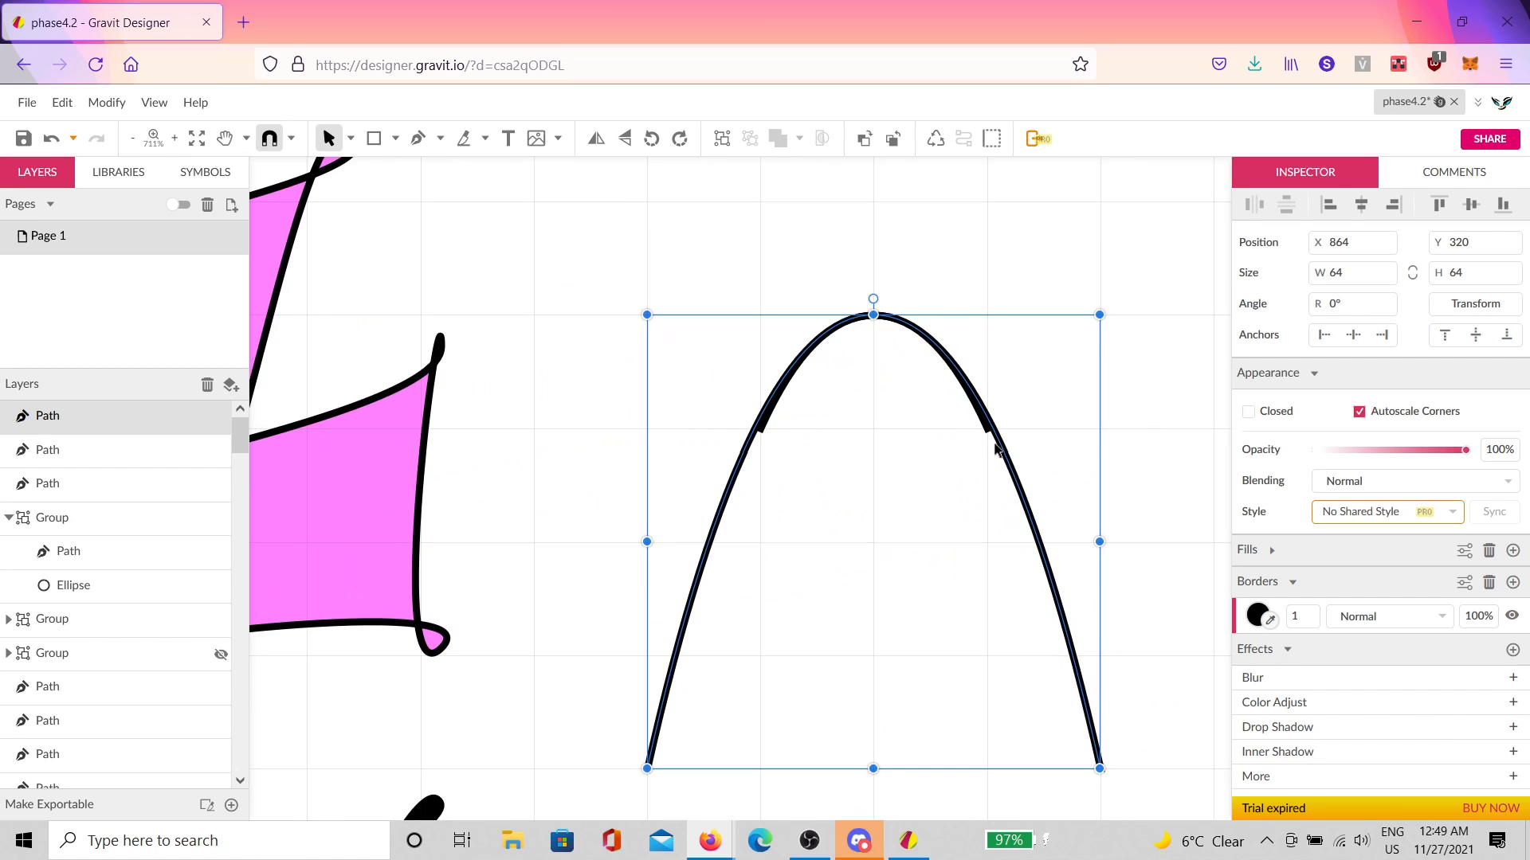
{"action": "scroll", "coordinate": [797, 470], "scroll_direction": "down", "scroll_amount": 5}
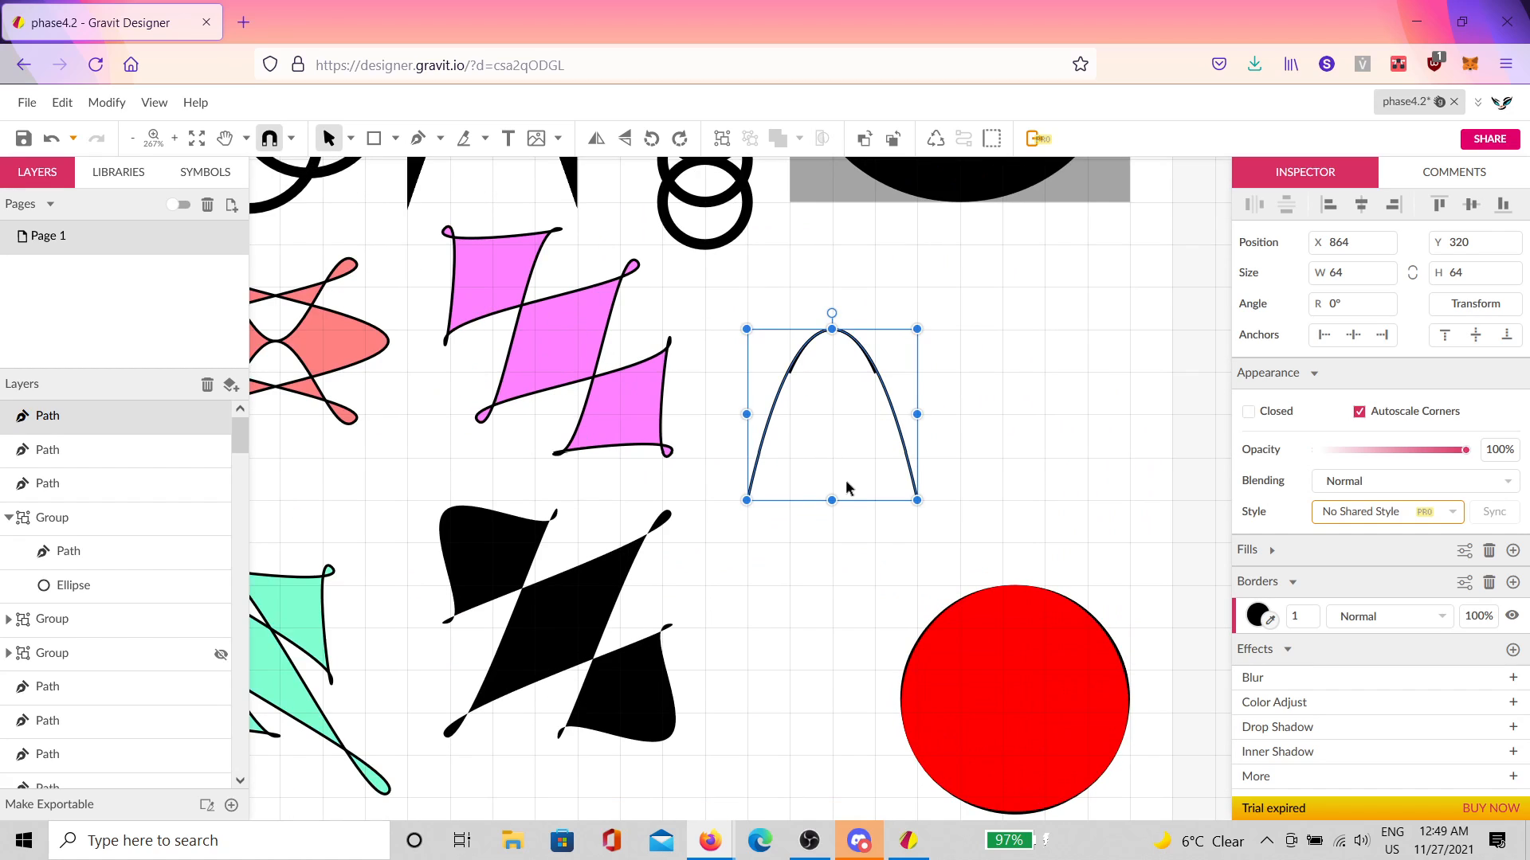
{"action": "key", "text": "ctrl+d"}
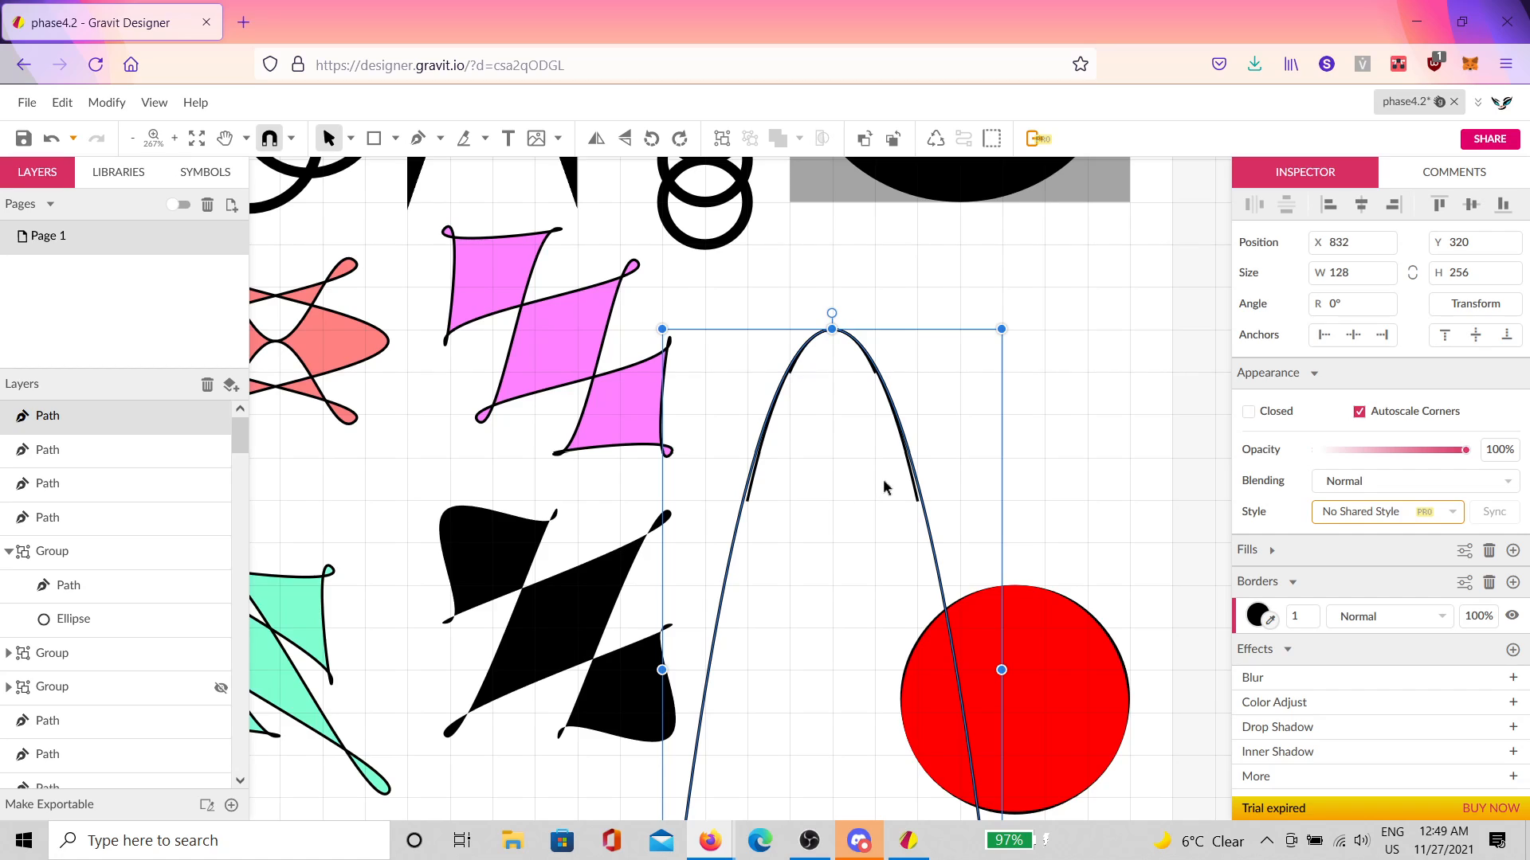
{"action": "scroll", "coordinate": [890, 486], "scroll_direction": "down", "scroll_amount": 2}
{"action": "scroll", "coordinate": [890, 492], "scroll_direction": "down", "scroll_amount": 3}
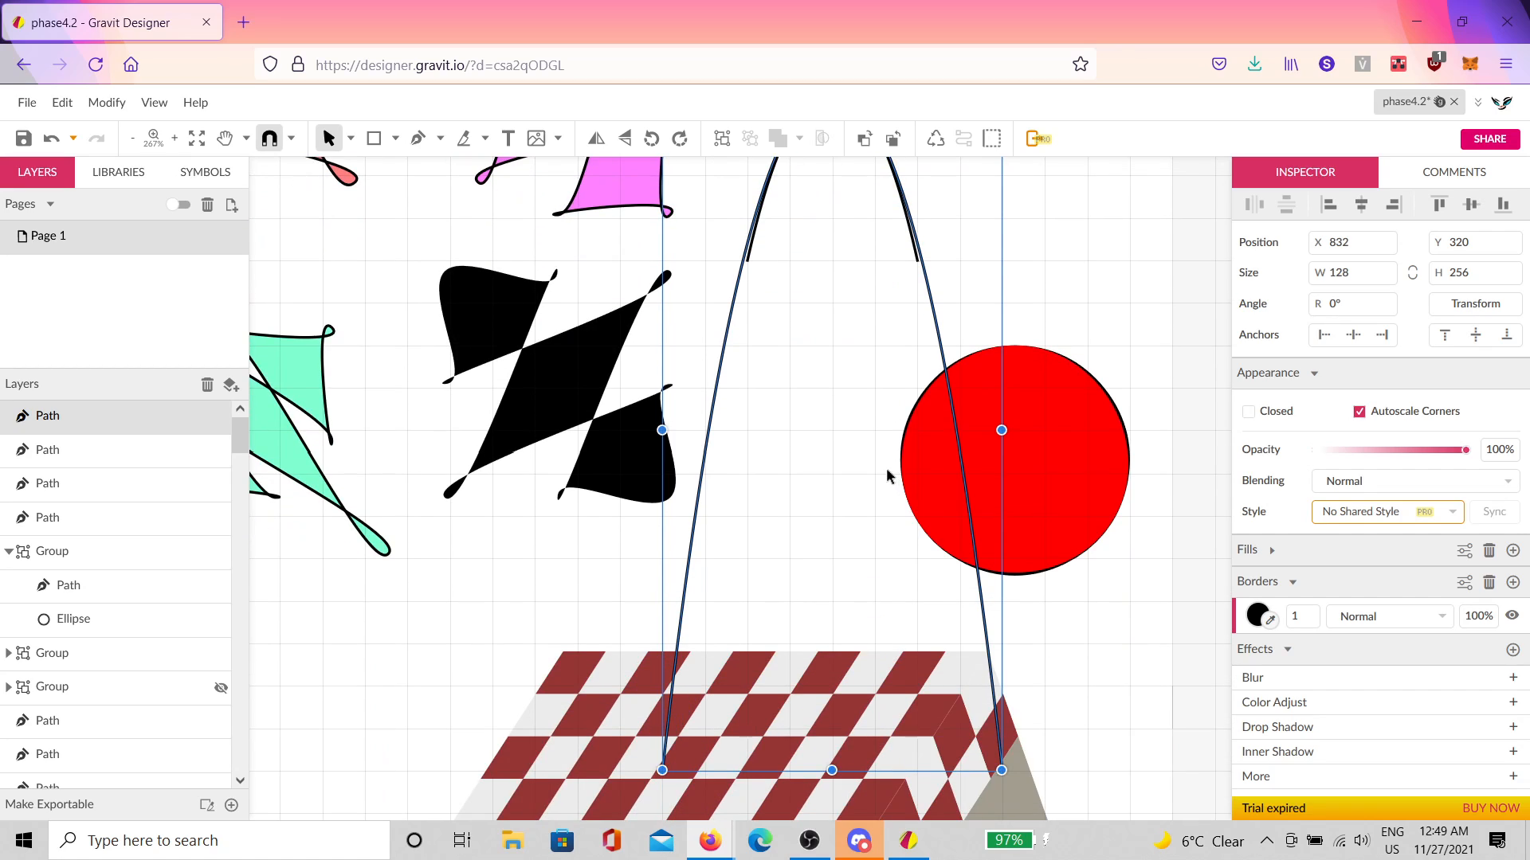
{"action": "key", "text": "ctrl+d"}
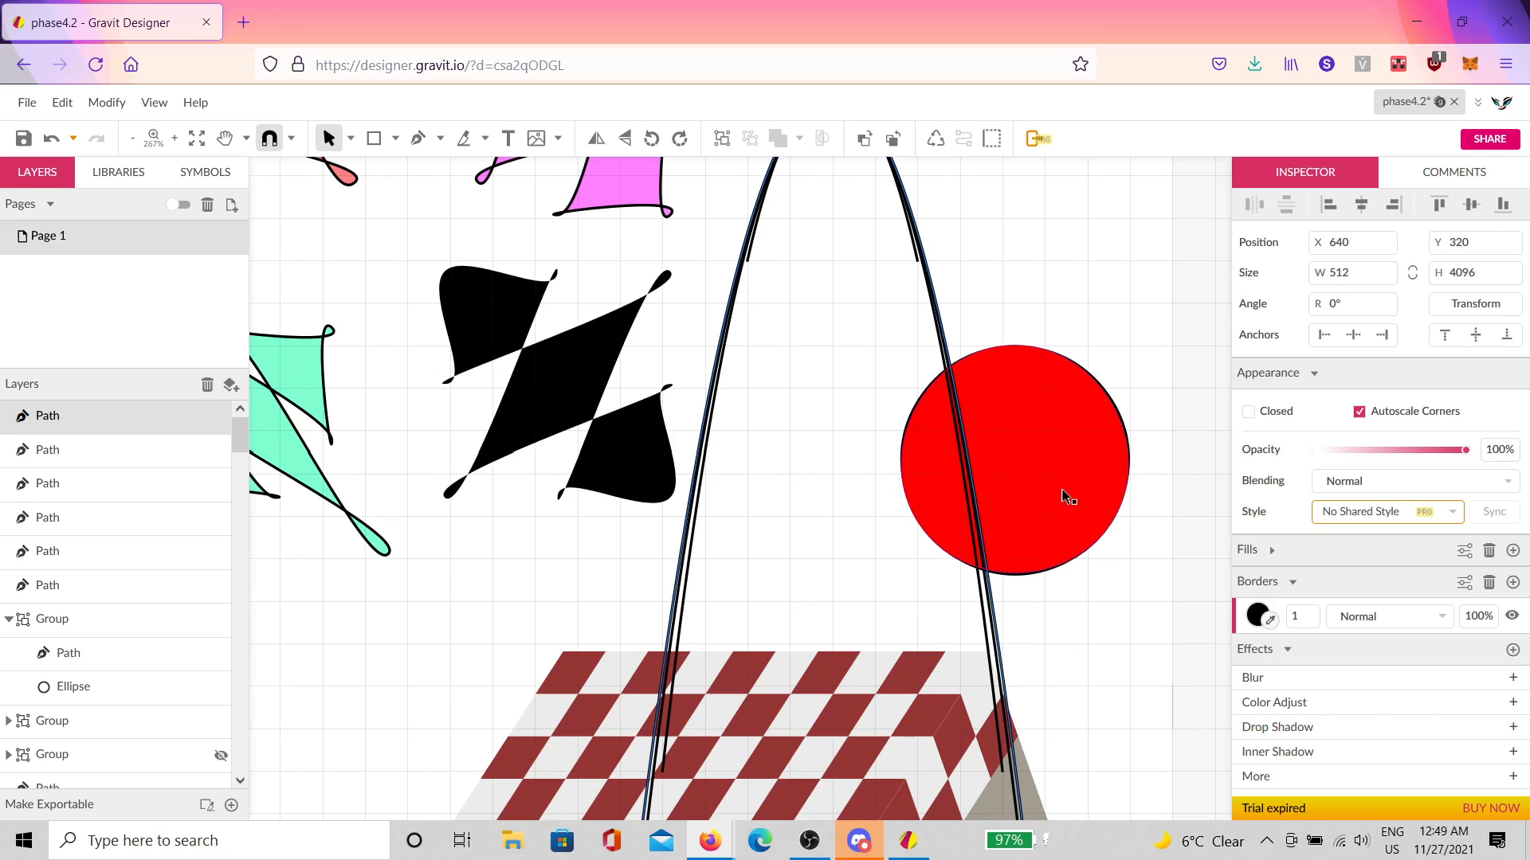
Step: Deselect the arches and zoom the view out toward 66%
{"action": "left_click", "coordinate": [1110, 599]}
{"action": "scroll", "coordinate": [1069, 567], "scroll_direction": "down", "scroll_amount": 6}
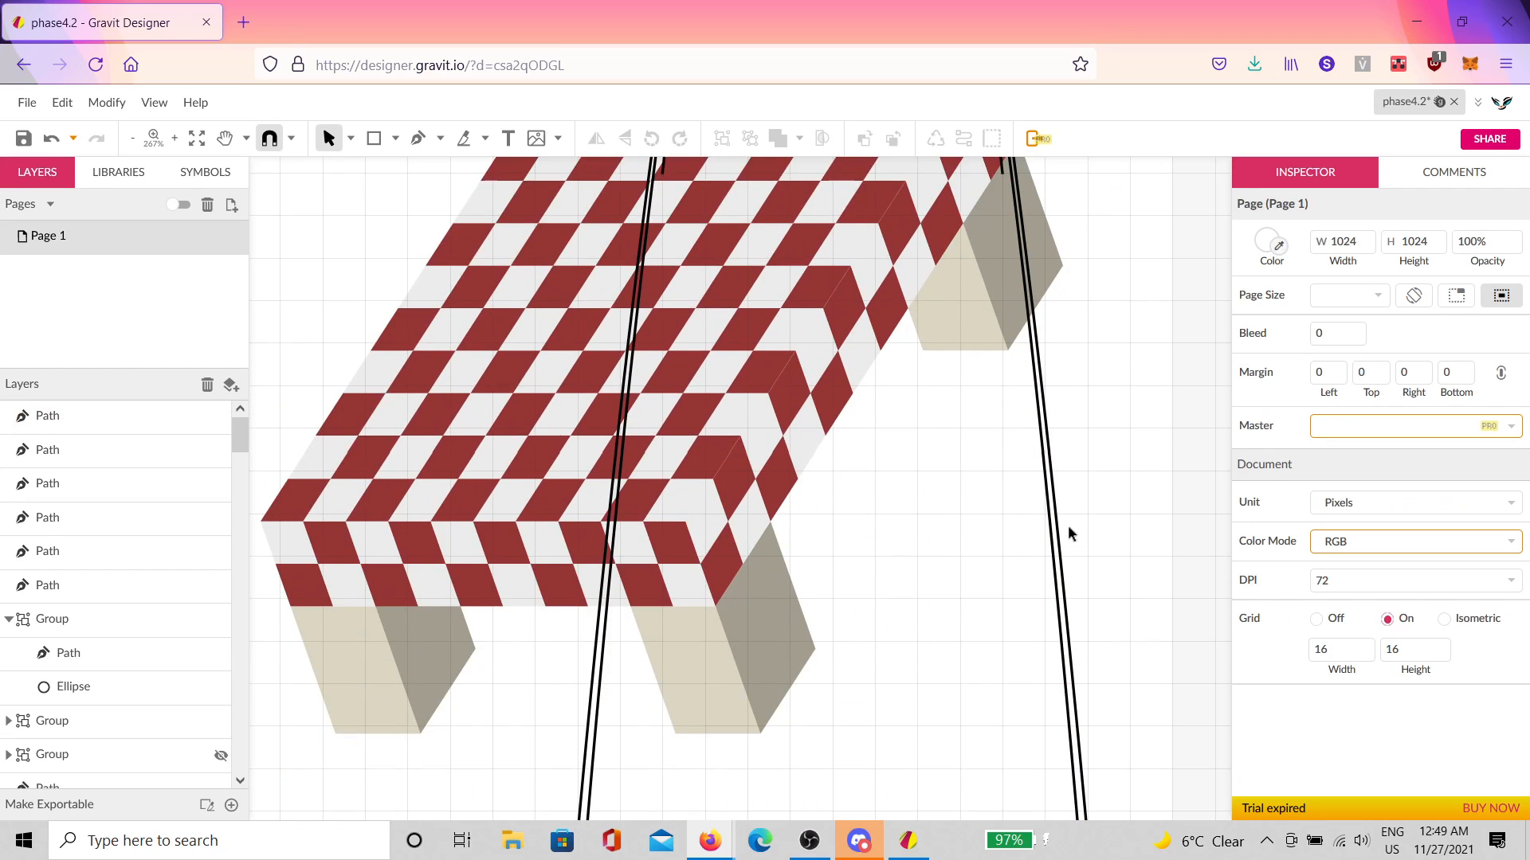
{"action": "scroll", "coordinate": [1071, 538], "scroll_direction": "down", "scroll_amount": 8}
{"action": "scroll", "coordinate": [1056, 518], "scroll_direction": "up", "scroll_amount": 6}
{"action": "scroll", "coordinate": [1060, 519], "scroll_direction": "up", "scroll_amount": 10}
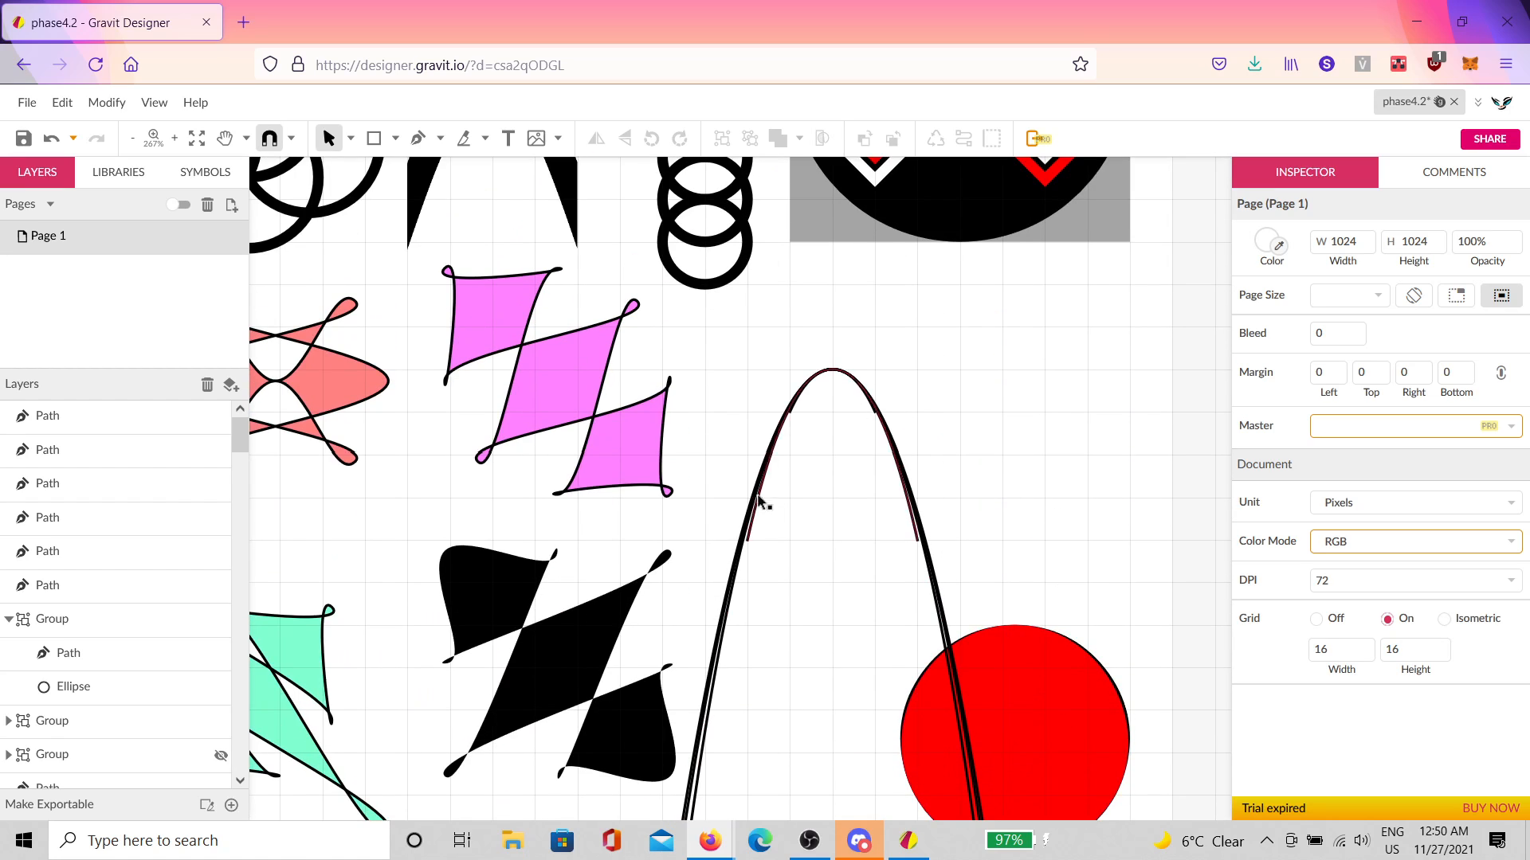
{"action": "scroll", "coordinate": [801, 334], "scroll_direction": "up", "scroll_amount": 3}
{"action": "scroll", "coordinate": [800, 334], "scroll_direction": "left", "scroll_amount": 4}
{"action": "scroll", "coordinate": [797, 350], "scroll_direction": "up", "scroll_amount": 2}
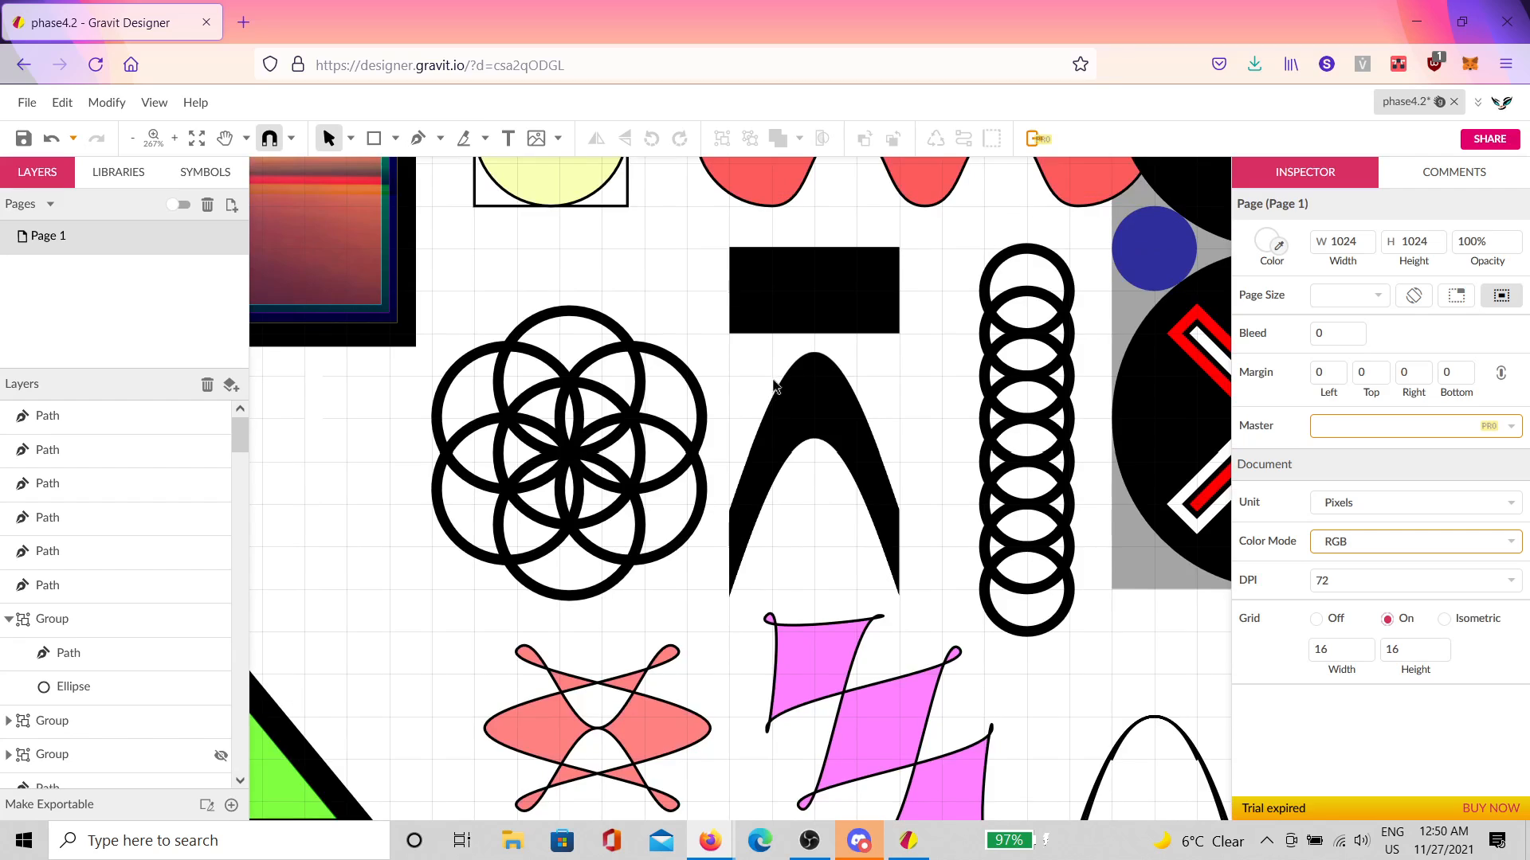
{"action": "scroll", "coordinate": [781, 398], "scroll_direction": "up", "scroll_amount": 5}
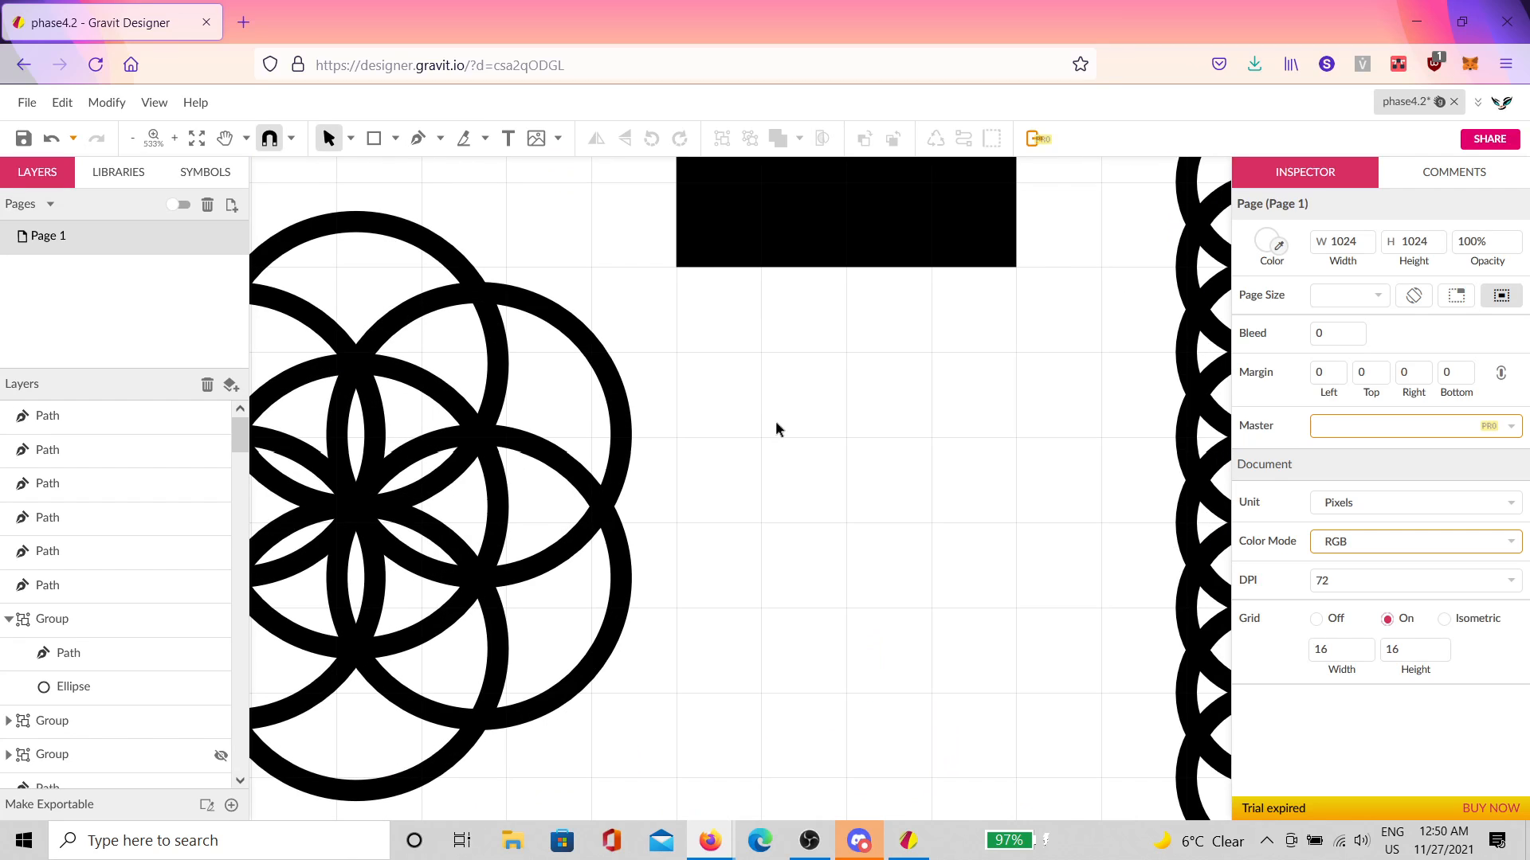
{"action": "scroll", "coordinate": [958, 443], "scroll_direction": "down", "scroll_amount": 2}
Step: Pan the page so the tall arch and surrounding shapes are fully in view
{"action": "left_click_drag", "start_coordinate": [958, 458], "coordinate": [872, 522]}
{"action": "scroll", "coordinate": [852, 506], "scroll_direction": "down", "scroll_amount": 5}
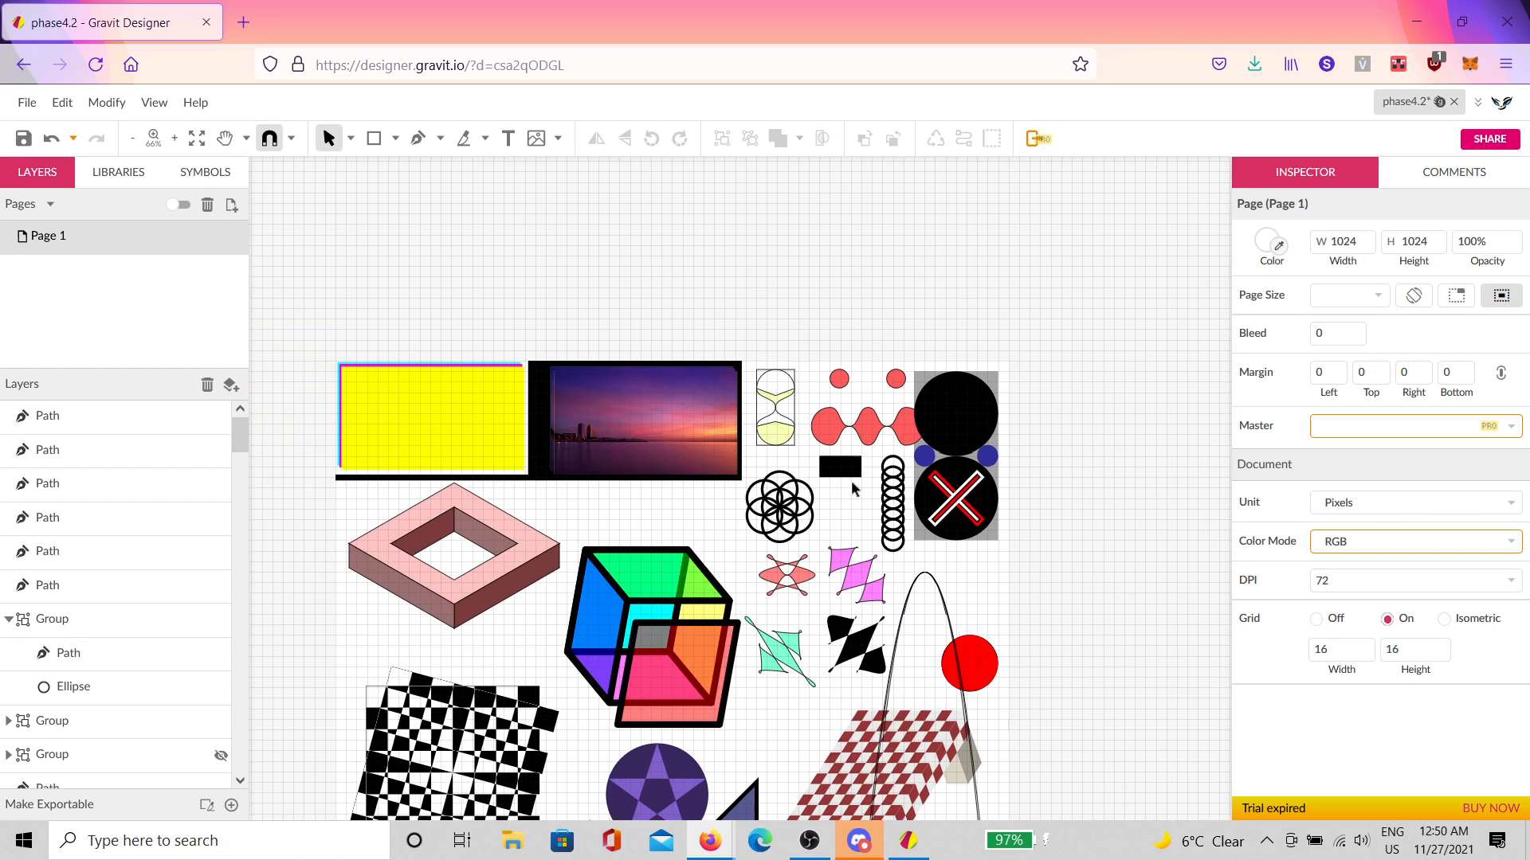
{"action": "scroll", "coordinate": [909, 556], "scroll_direction": "down", "scroll_amount": 3}
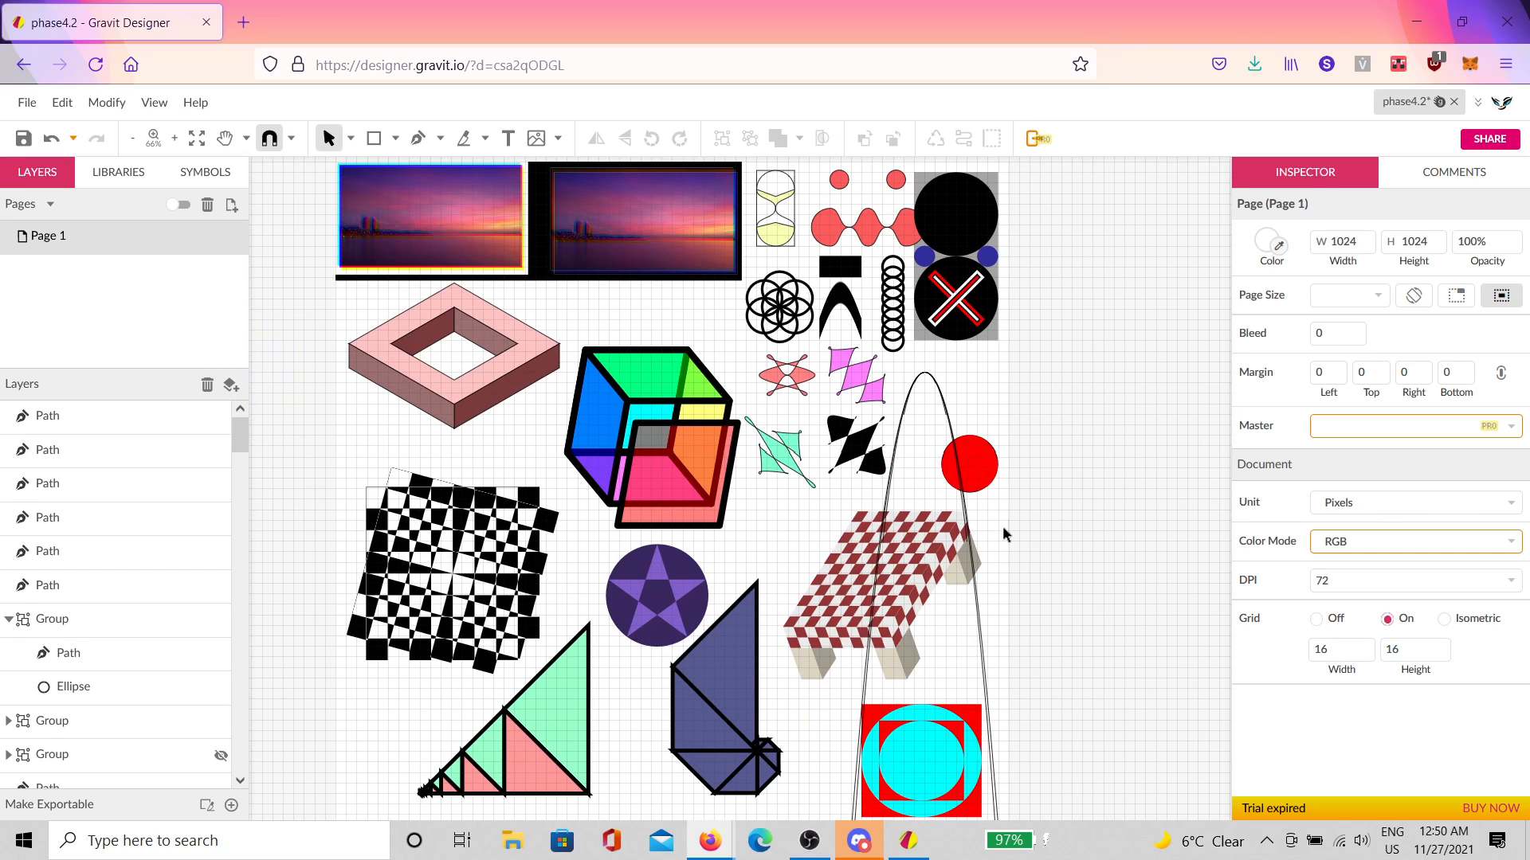
{"action": "key", "text": "space"}
{"action": "left_click_drag", "start_coordinate": [1002, 526], "coordinate": [1173, 550]}
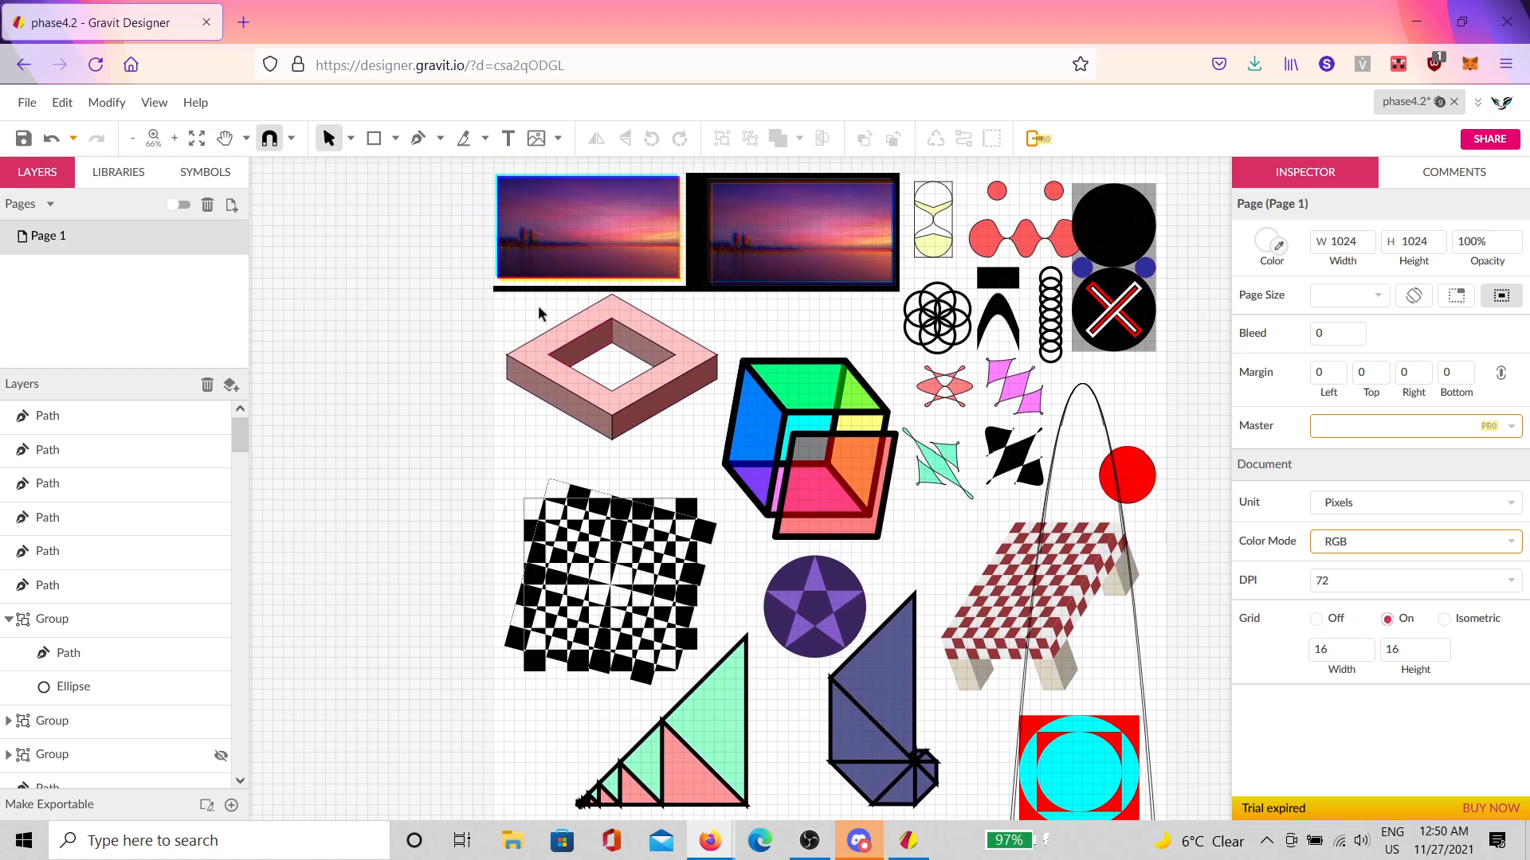
Step: Save the phase4.2 document, then select the red circle and briefly check its Effects list
{"action": "left_click", "coordinate": [23, 138]}
{"action": "left_click", "coordinate": [1148, 475]}
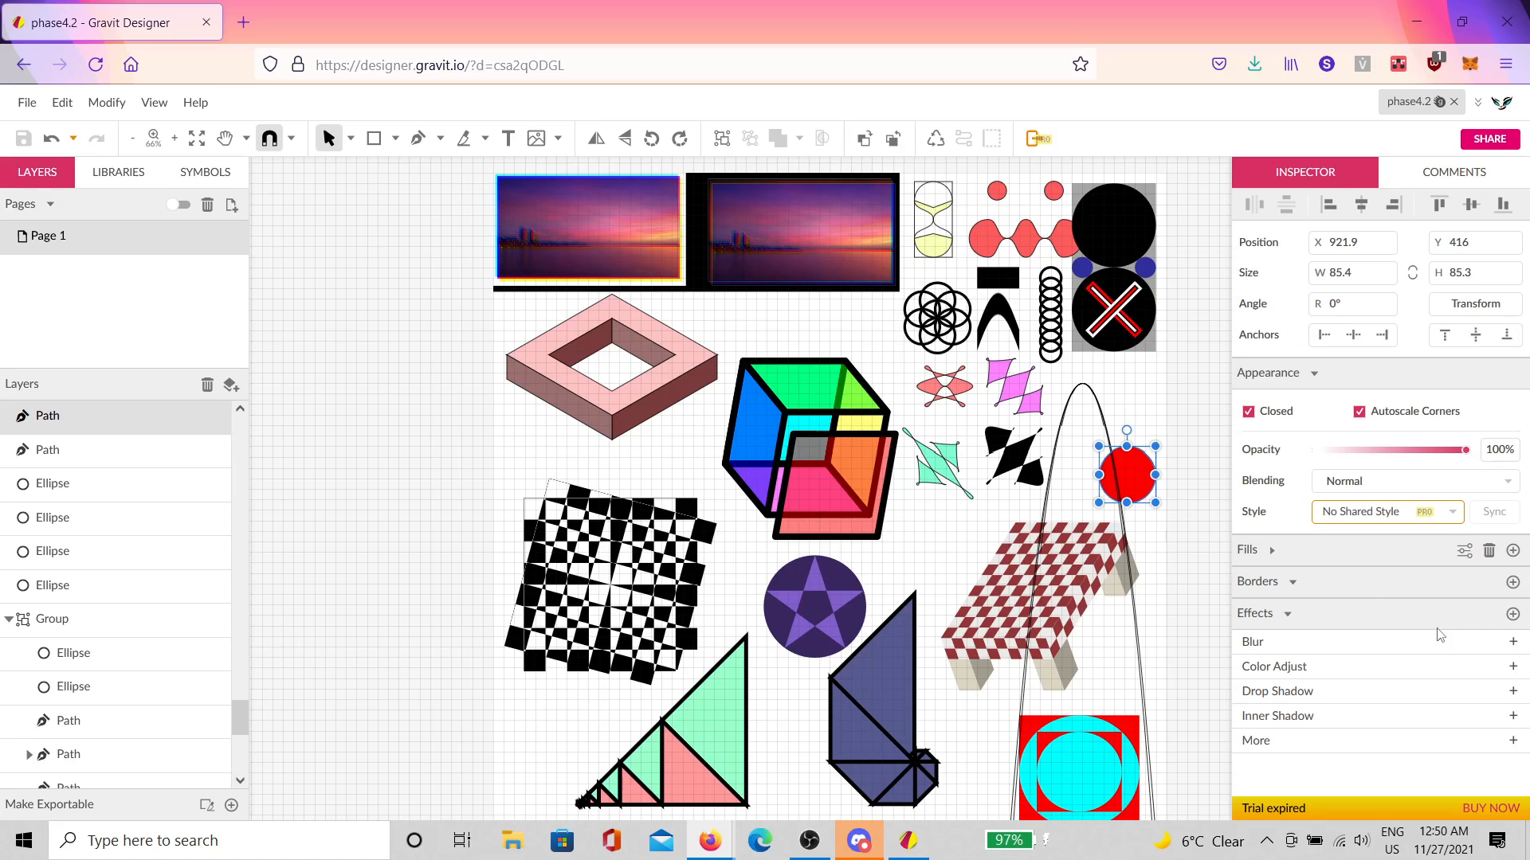
{"action": "left_click", "coordinate": [1513, 614]}
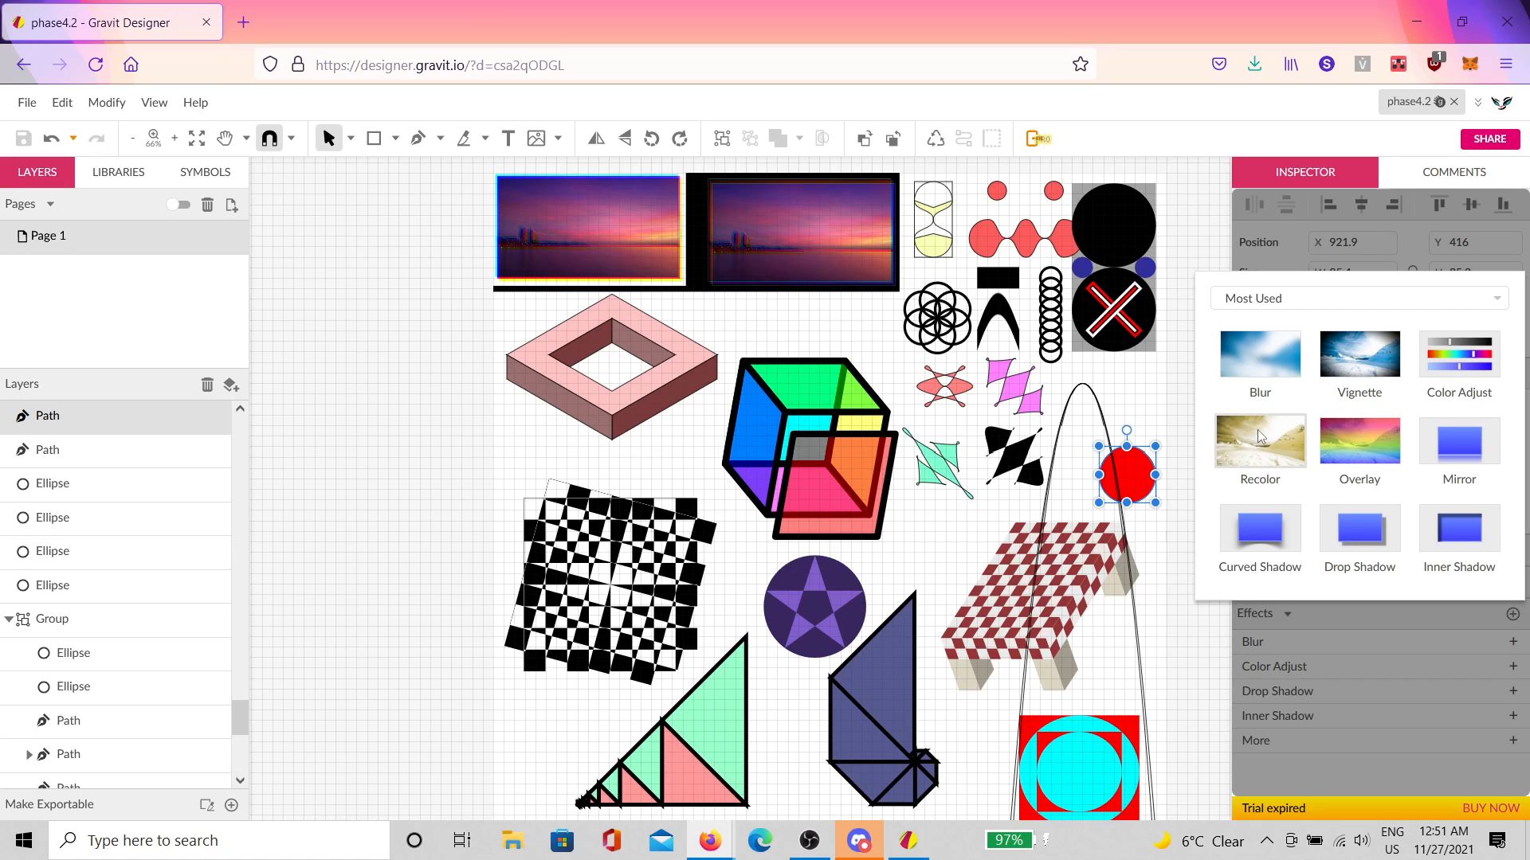
{"action": "left_click", "coordinate": [1171, 409]}
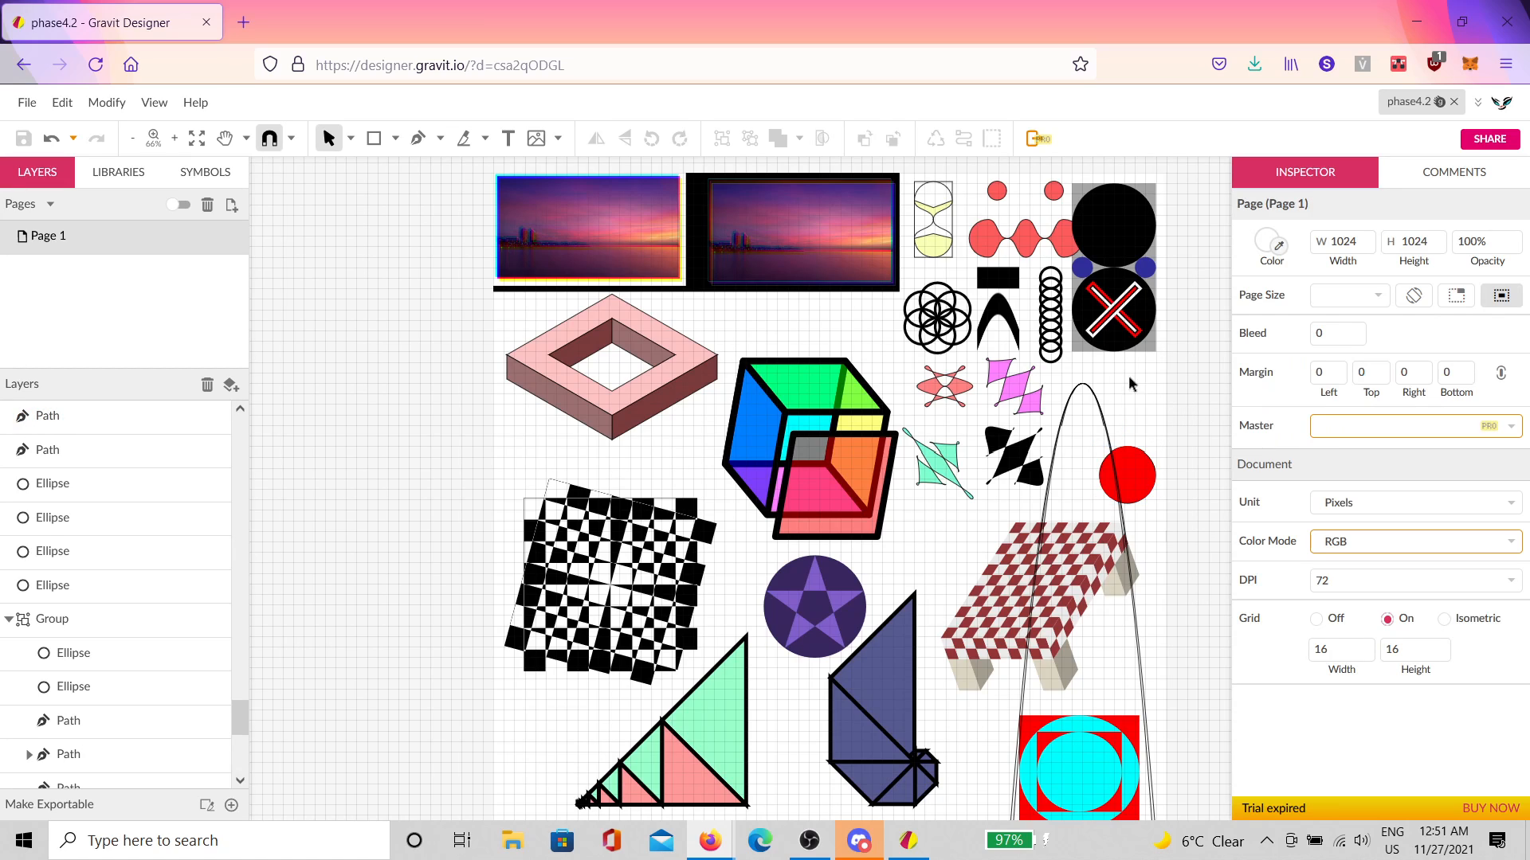
{"action": "left_click", "coordinate": [62, 102]}
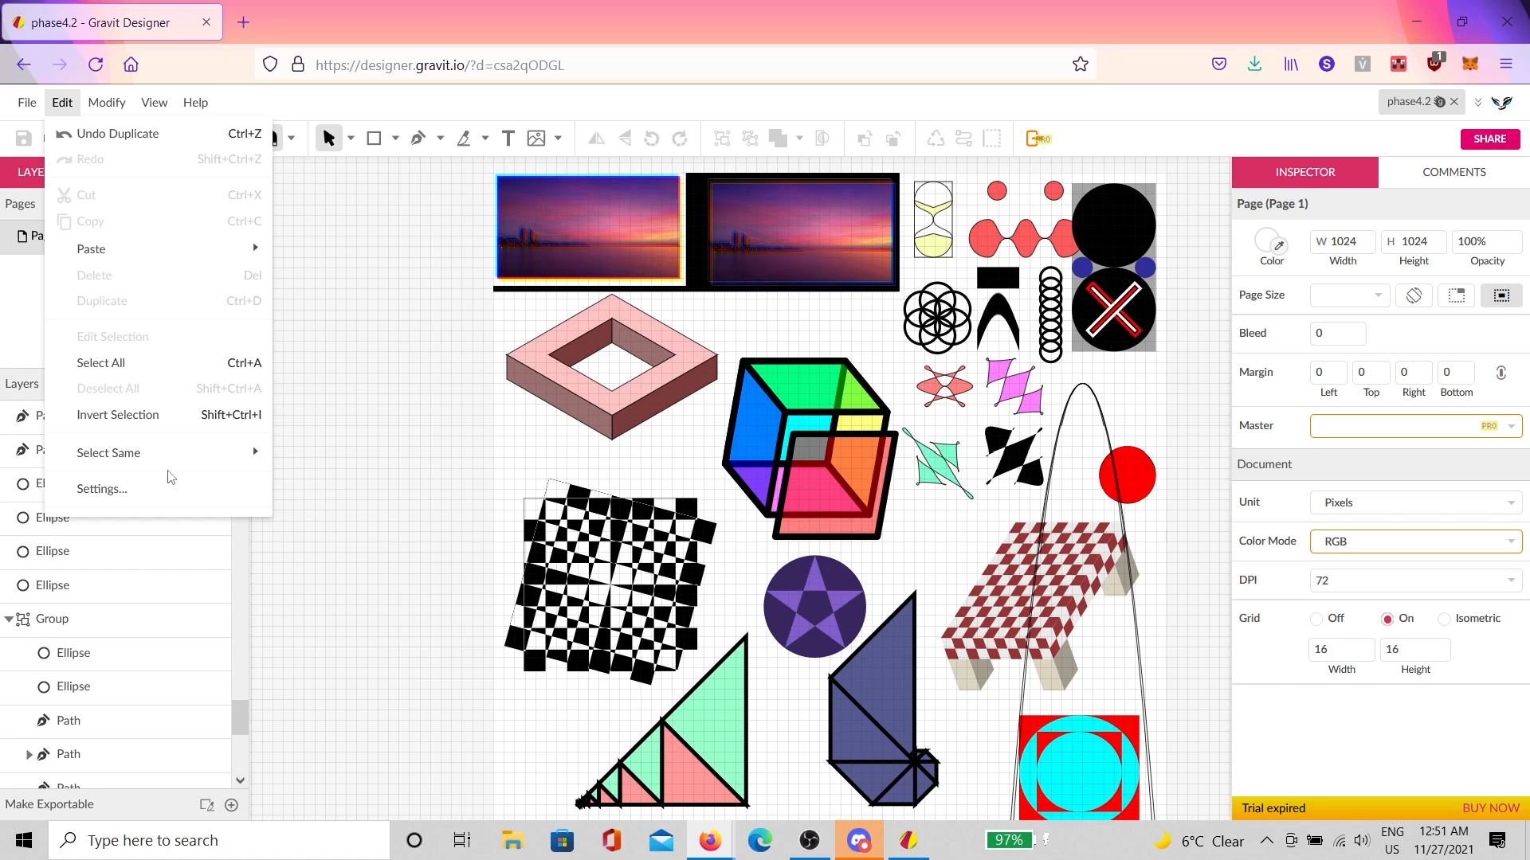
{"action": "mouse_move", "coordinate": [144, 98]}
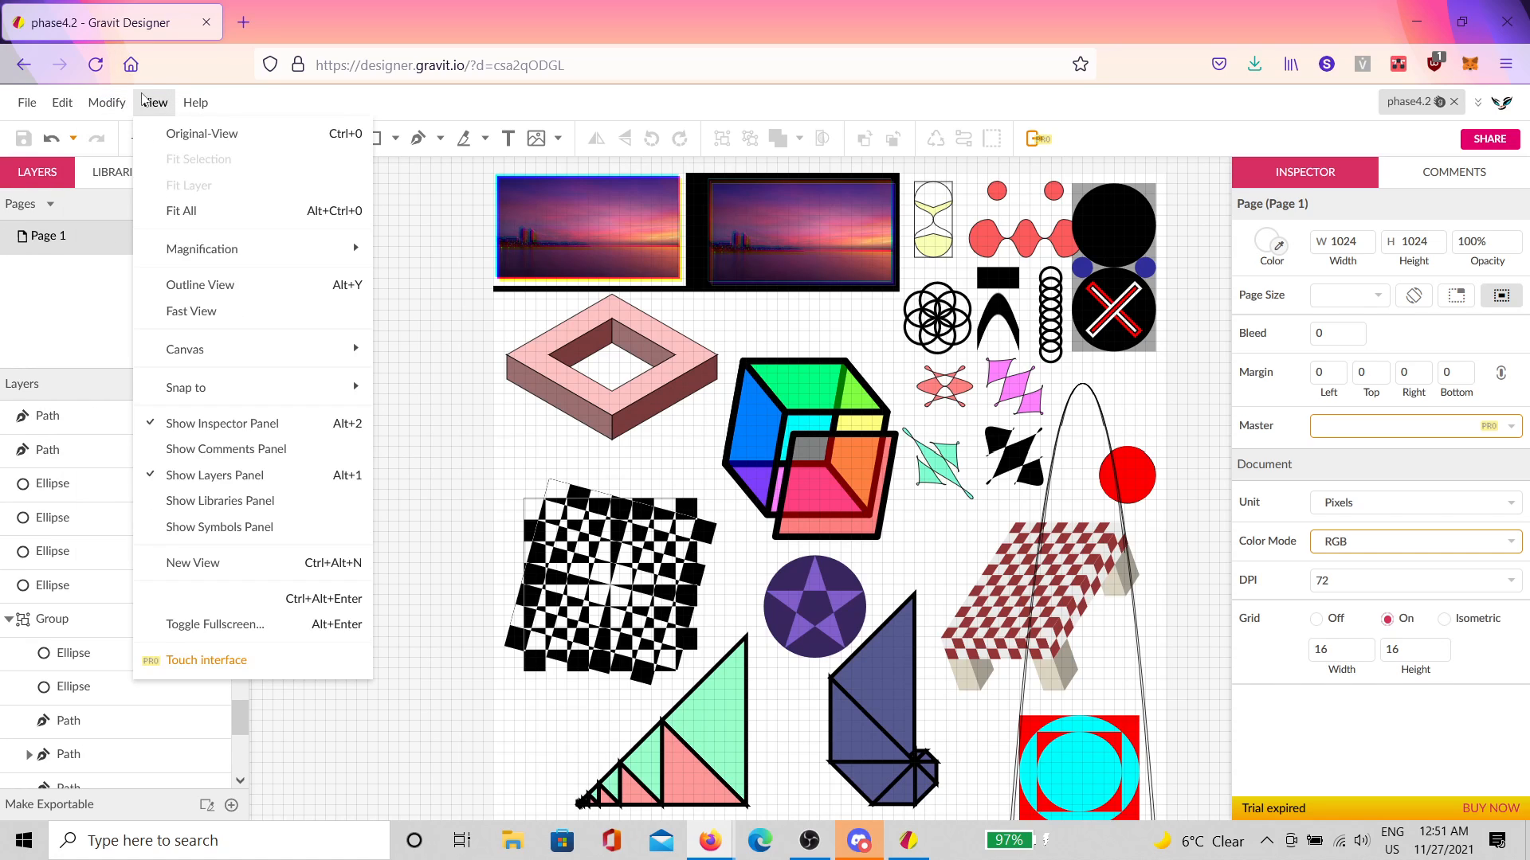
{"action": "mouse_move", "coordinate": [206, 102]}
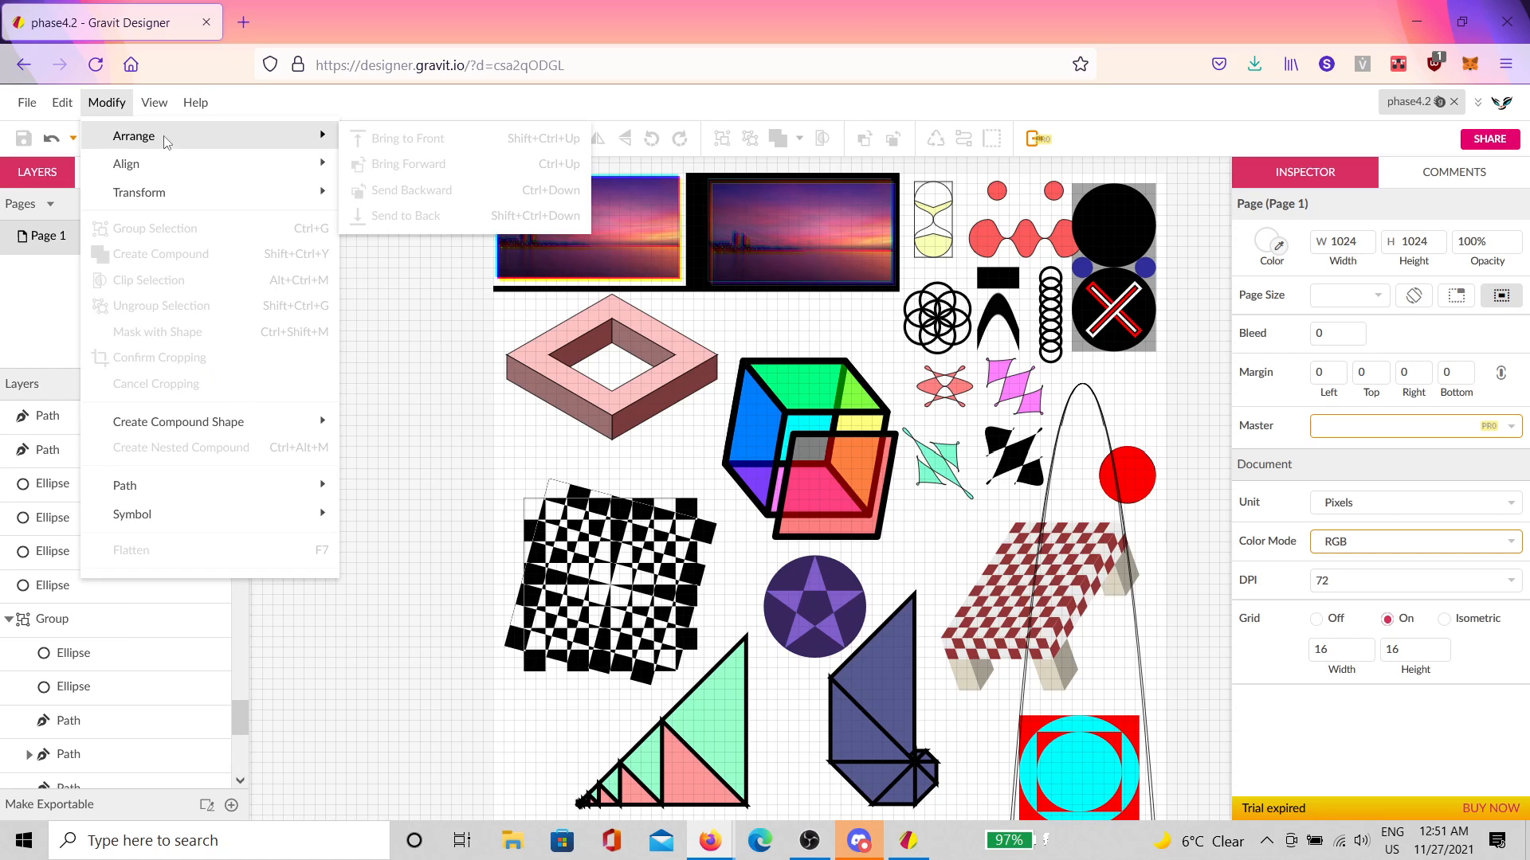
{"action": "mouse_move", "coordinate": [164, 151]}
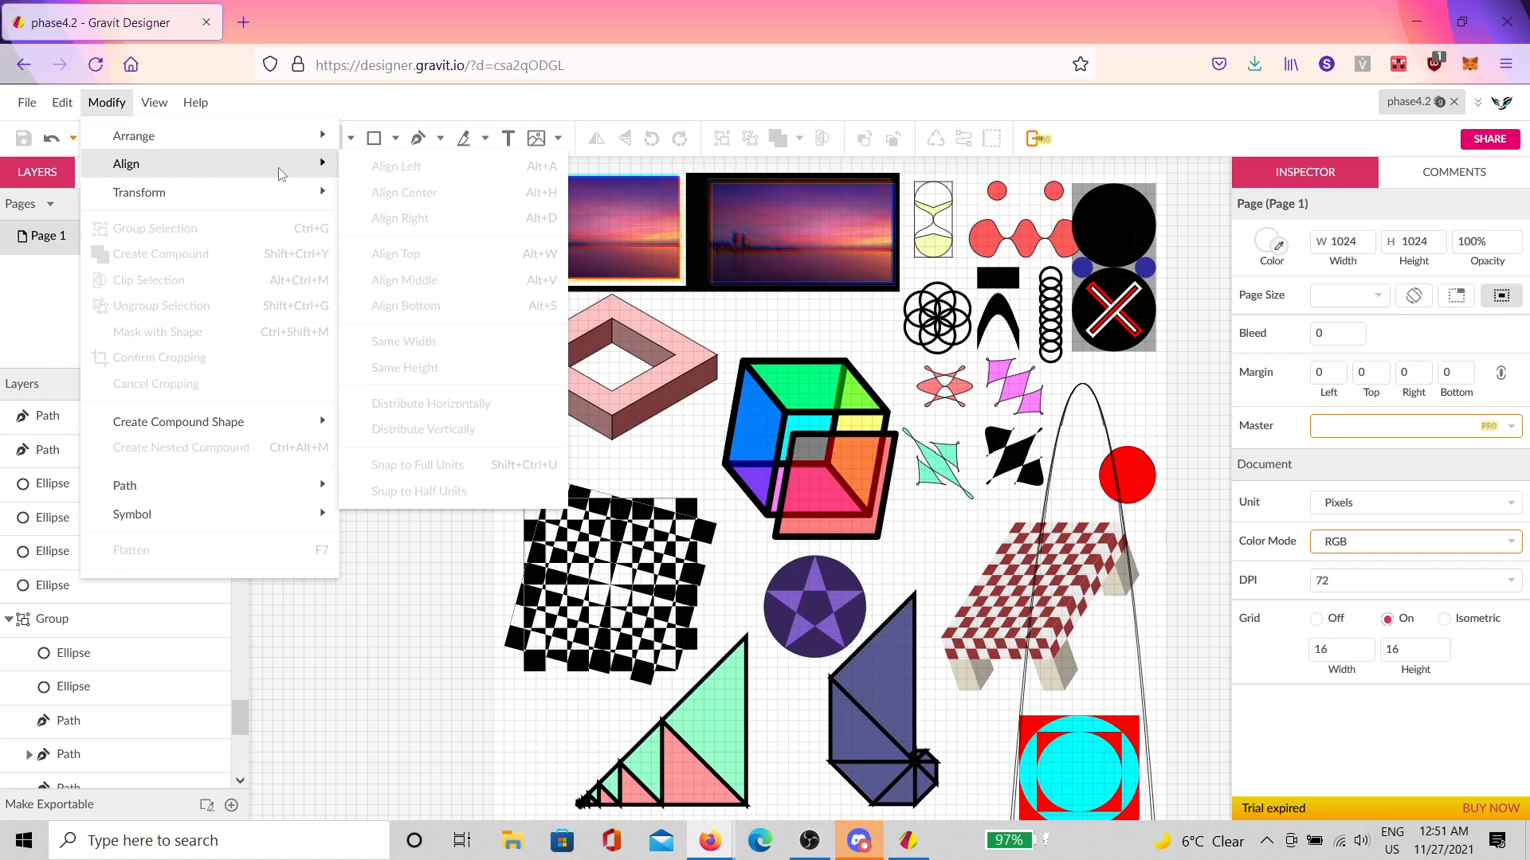
{"action": "mouse_move", "coordinate": [280, 191]}
{"action": "left_click", "coordinate": [870, 332]}
{"action": "key", "text": "space"}
{"action": "left_click_drag", "start_coordinate": [978, 390], "coordinate": [861, 401]}
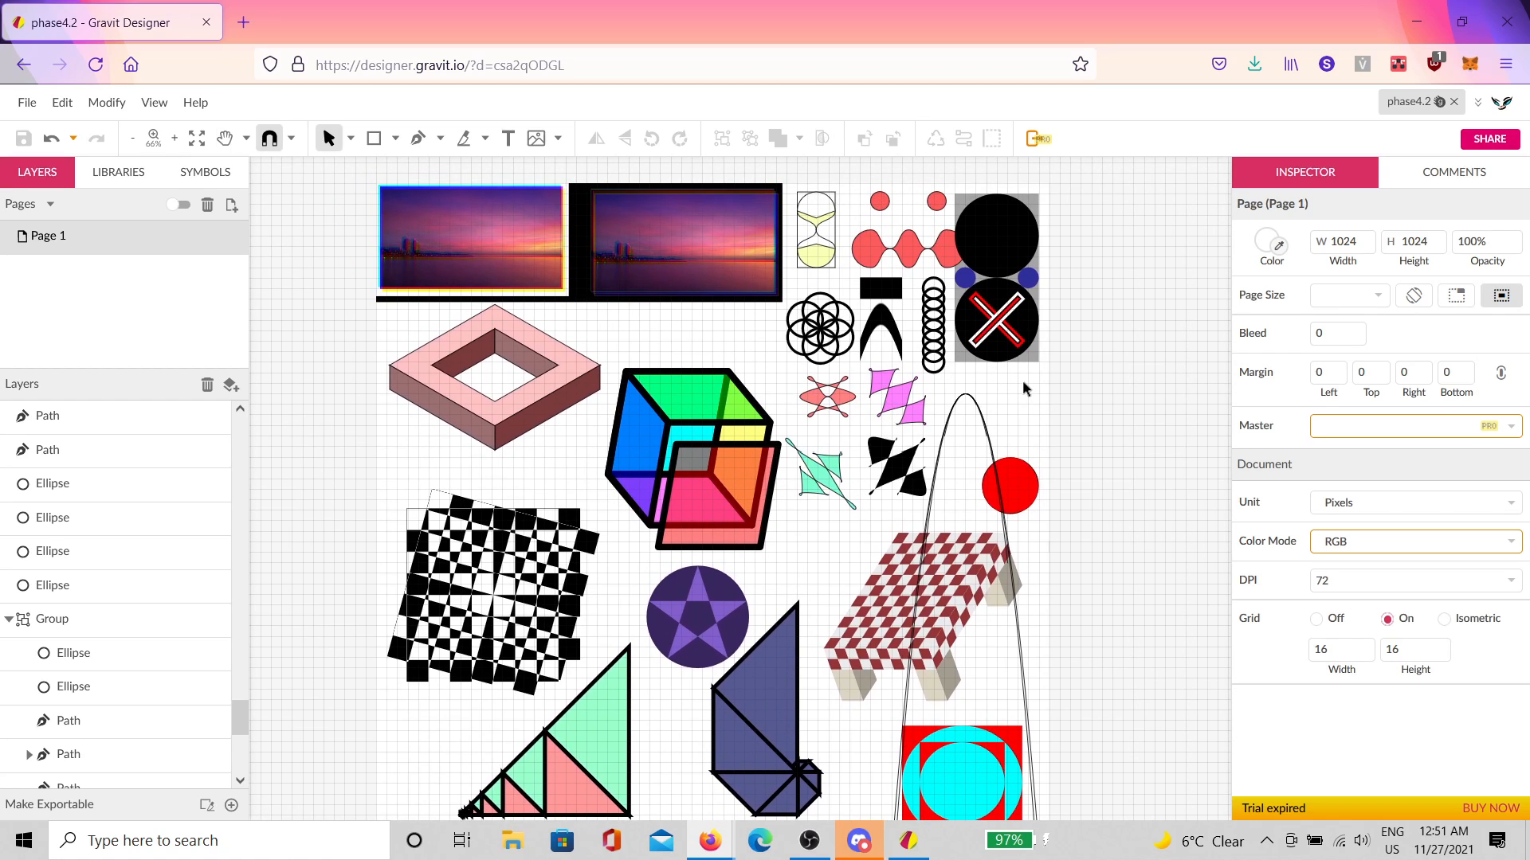
{"action": "scroll", "coordinate": [1016, 374], "scroll_direction": "down", "scroll_amount": 1}
{"action": "key", "text": "space"}
{"action": "left_click_drag", "start_coordinate": [1026, 373], "coordinate": [1109, 404]}
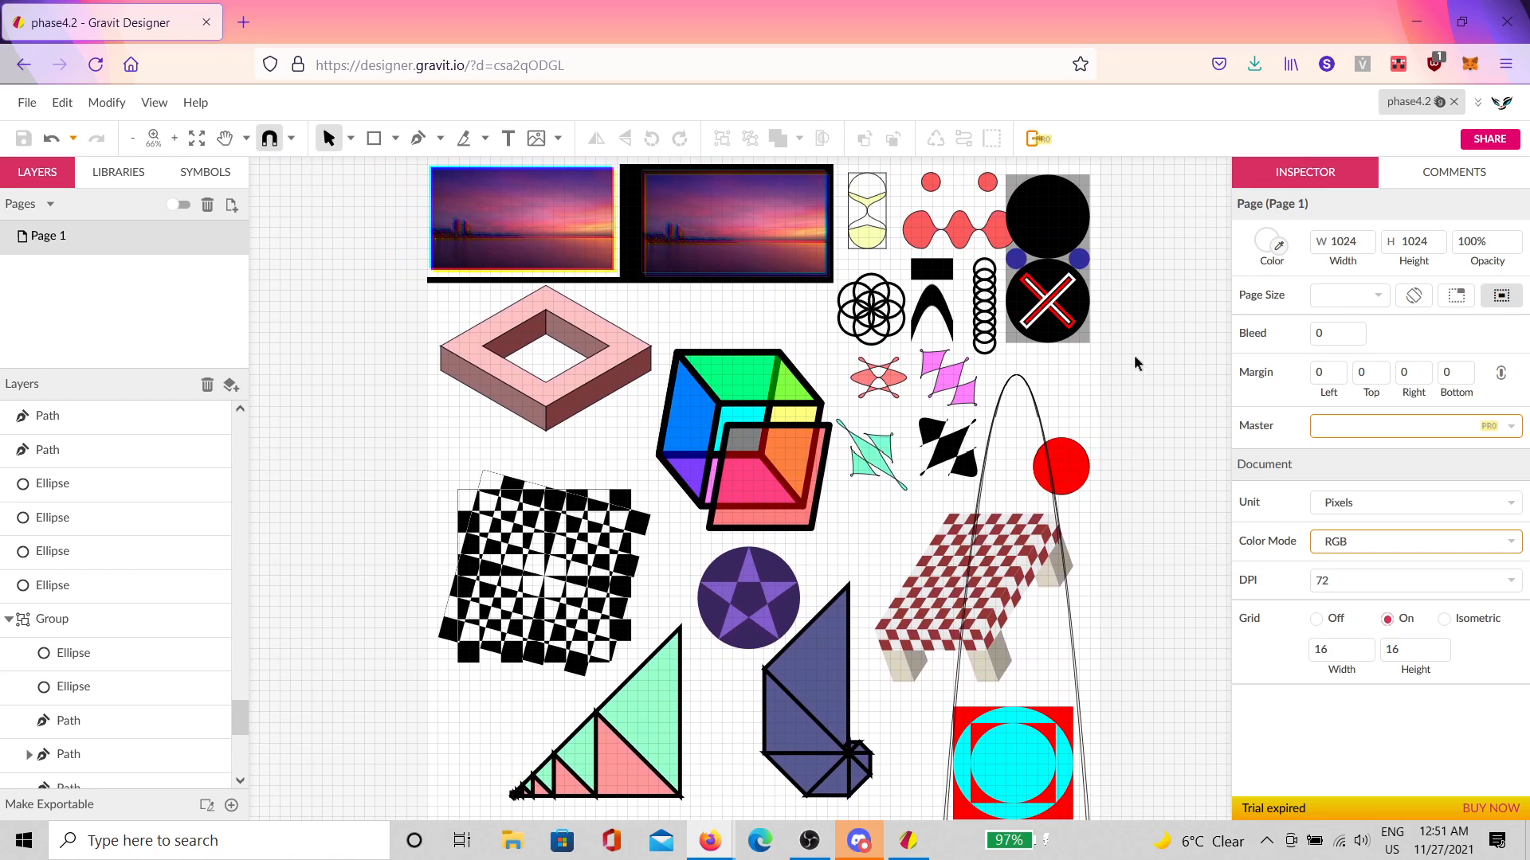